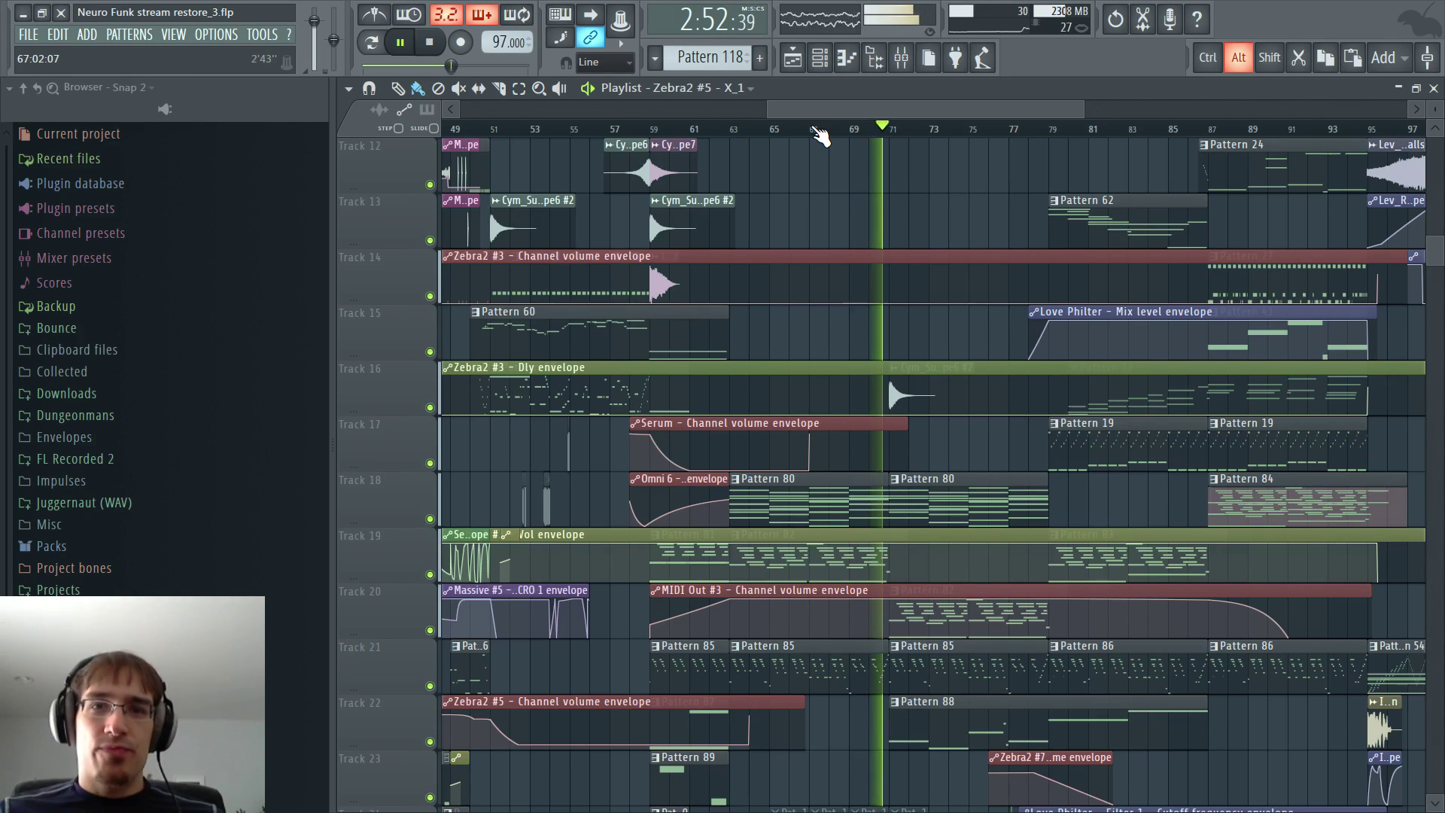
# - Play the song from bar 79 while reviewing the clips on the lower playlist tracks, and stop playback near bar 95
pyautogui.scroll(-3, 881, 224)
pyautogui.scroll(-2, 877, 223)
pyautogui.scroll(-7, 874, 220)
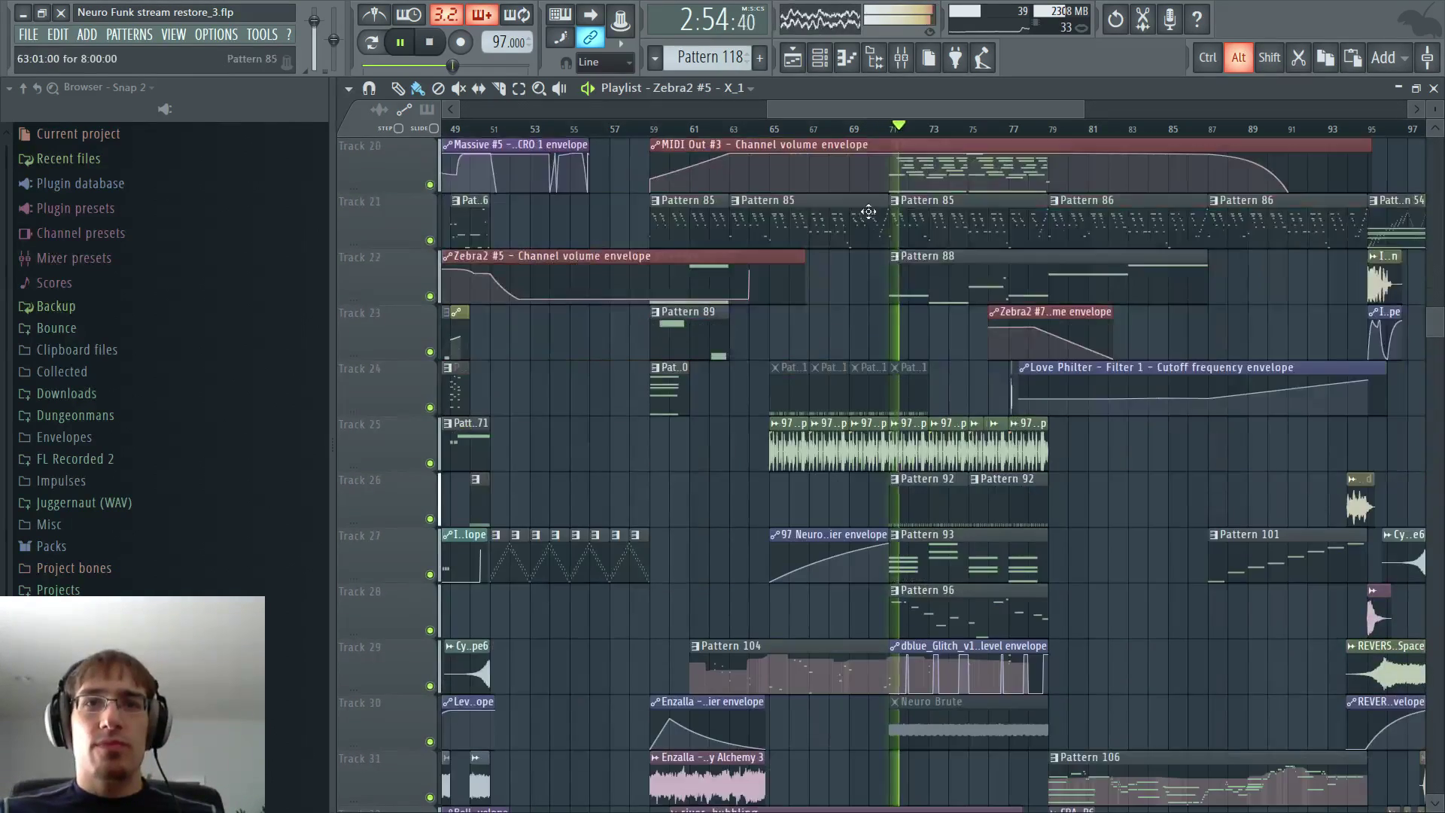
pyautogui.scroll(7, 873, 215)
pyautogui.scroll(-4, 885, 211)
pyautogui.click(1049, 128)
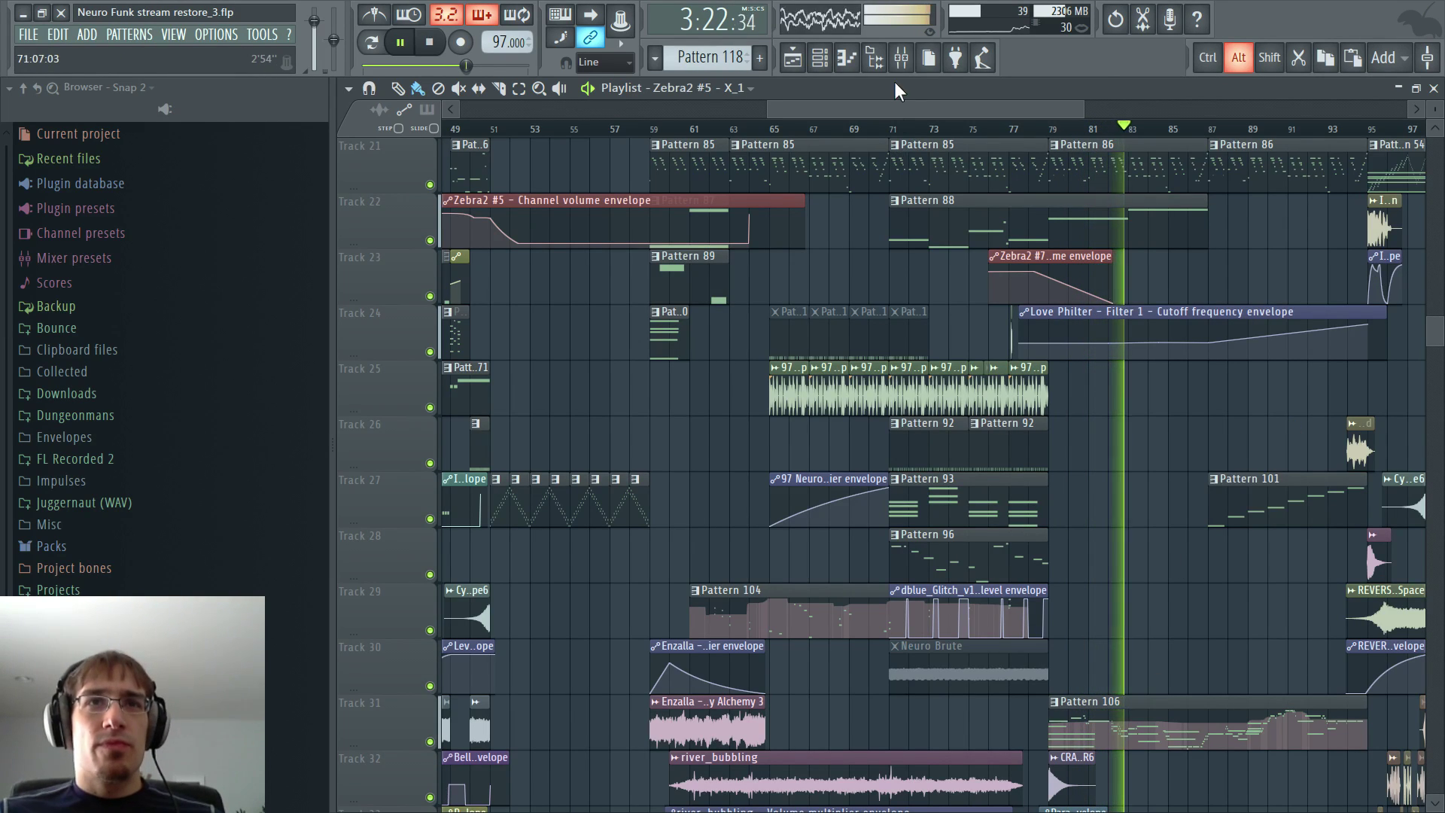
pyautogui.moveTo(876, 113); pyautogui.dragTo(1003, 134)
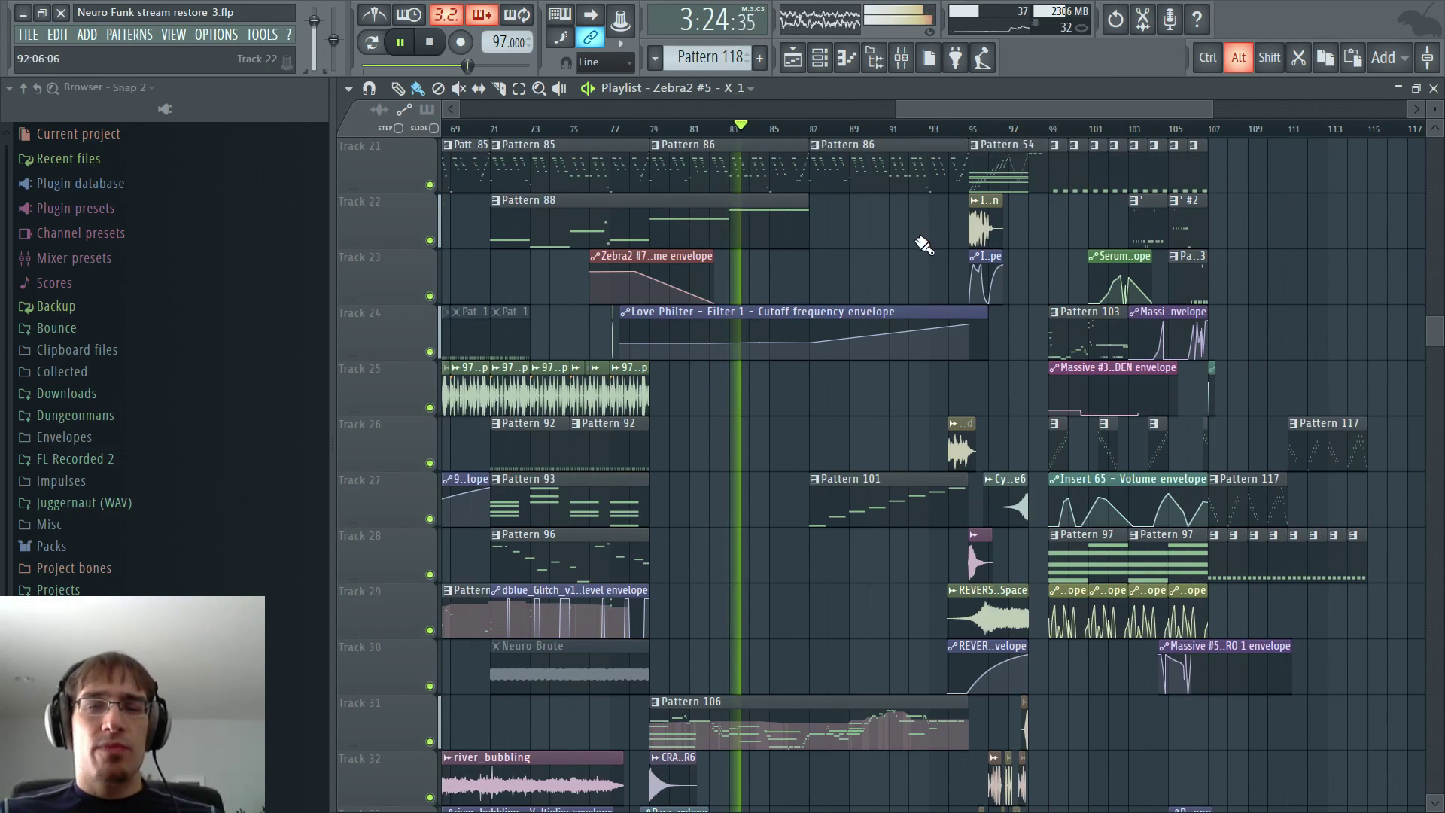
pyautogui.scroll(-3, 899, 264)
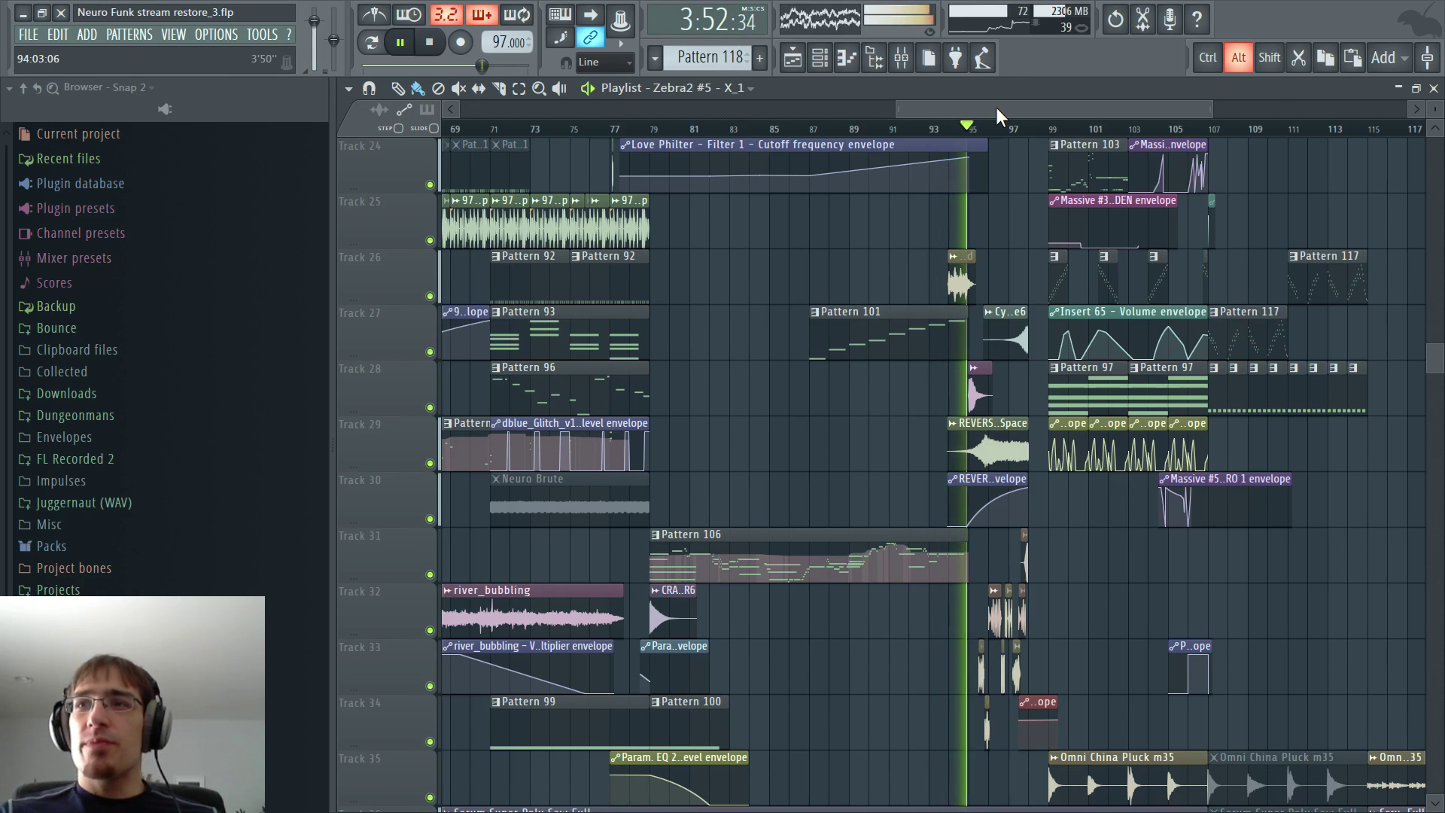
pyautogui.press('space')
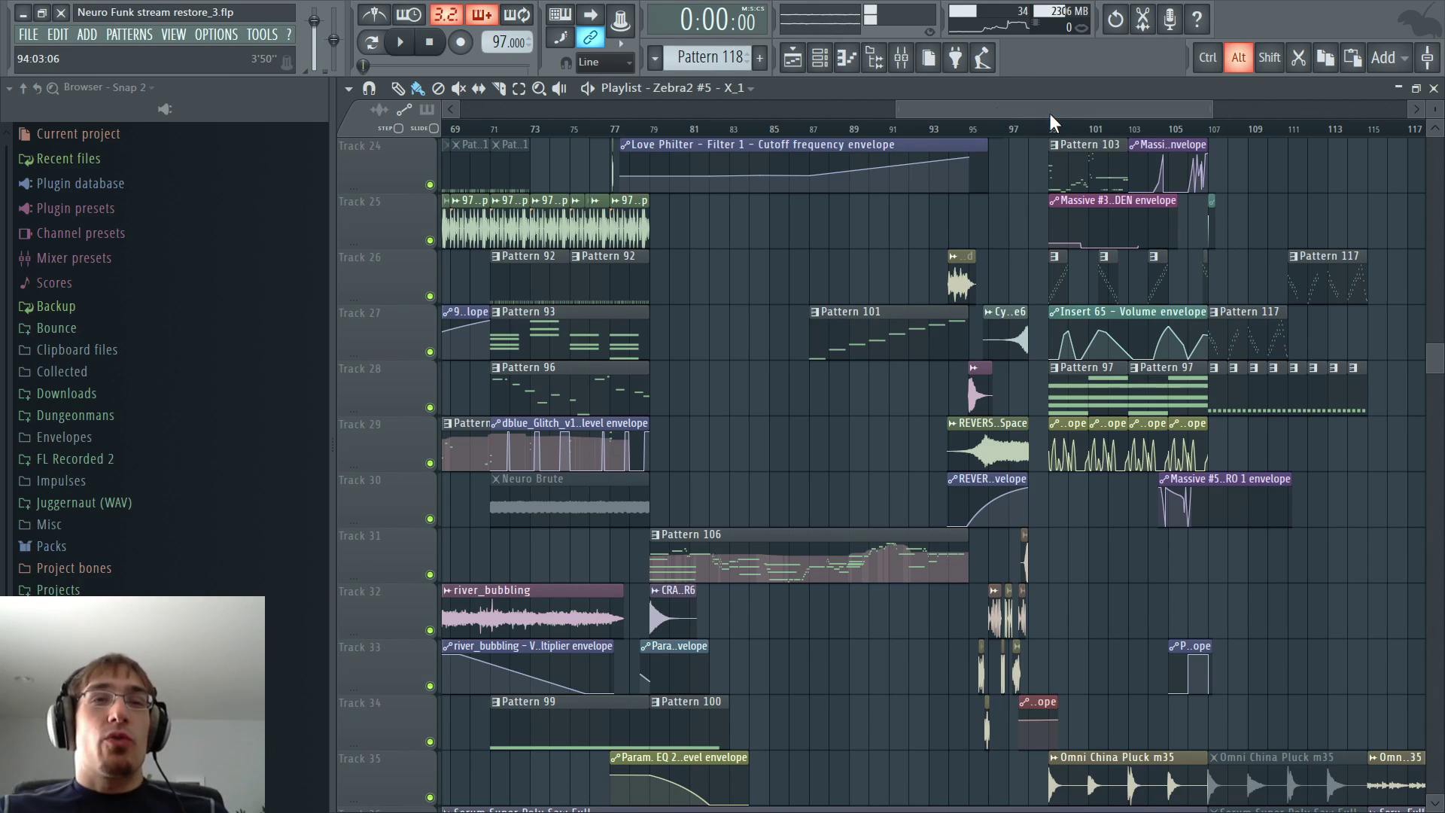
# - Open Pattern 106's piano roll, play the pattern on its own, and look through the channel rack for its channels
pyautogui.doubleClick(681, 553)
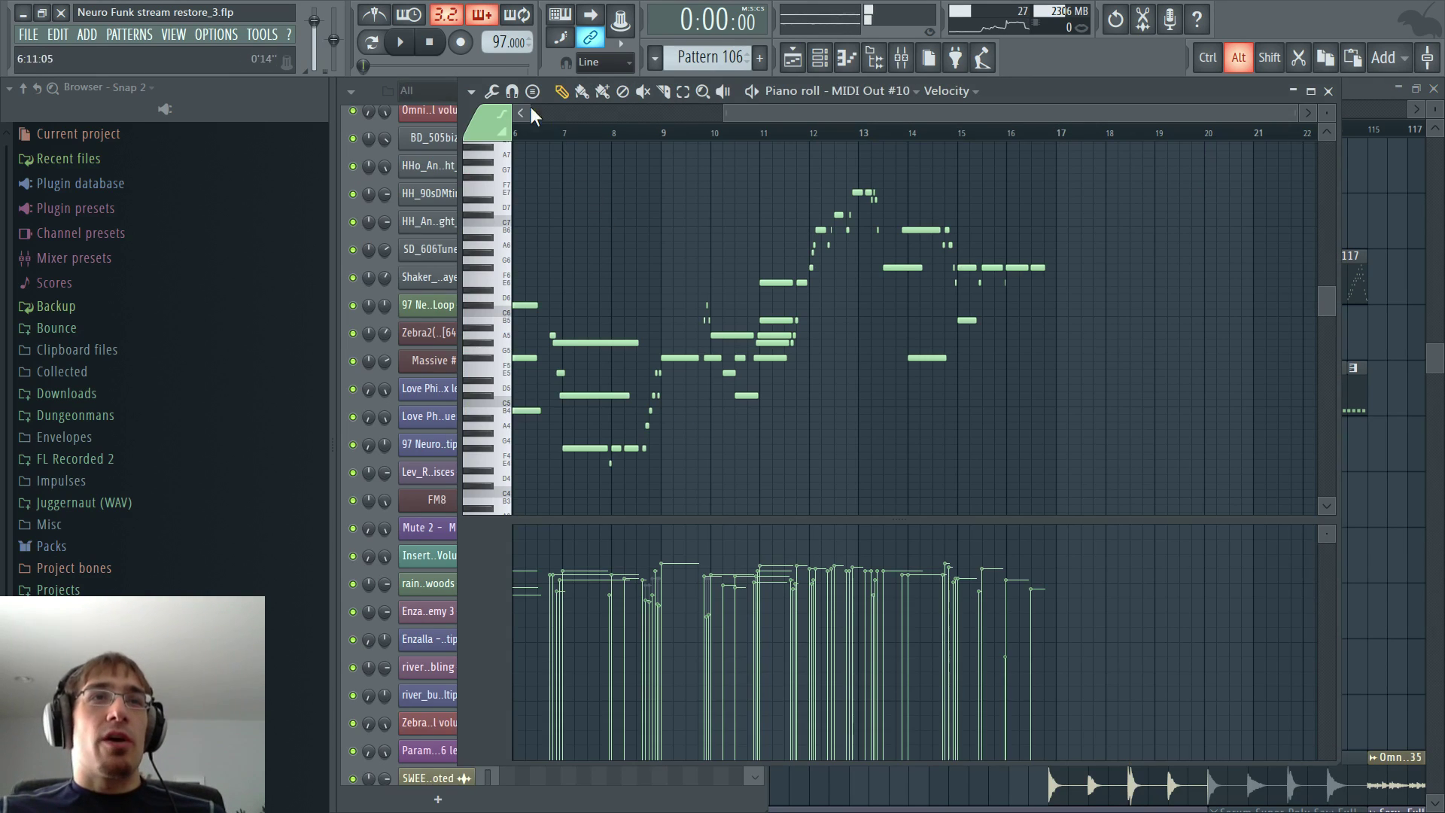
pyautogui.click(372, 50)
pyautogui.press('space')
pyautogui.press('F6')
pyautogui.scroll(15, 531, 216)
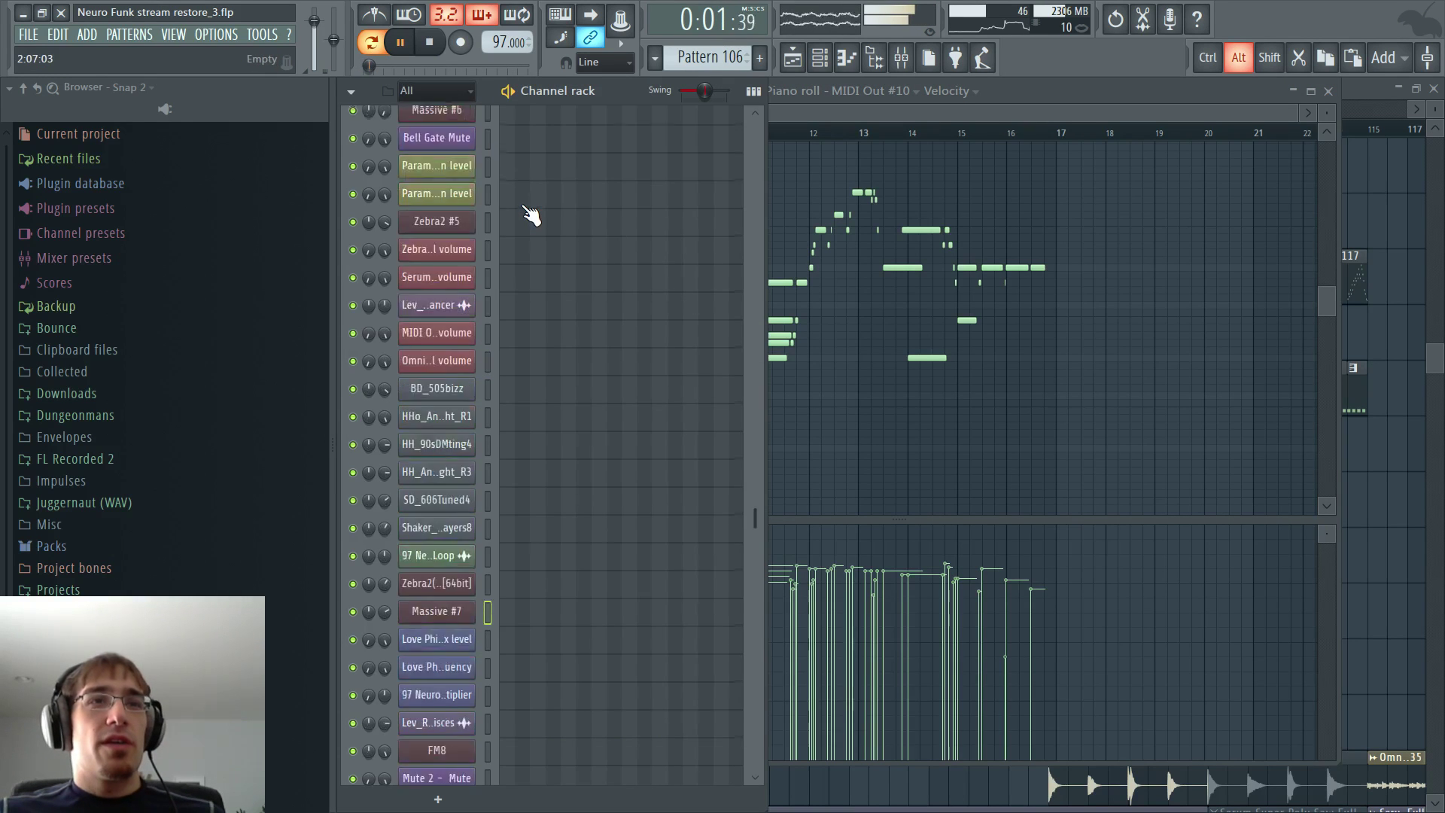
pyautogui.scroll(15, 531, 216)
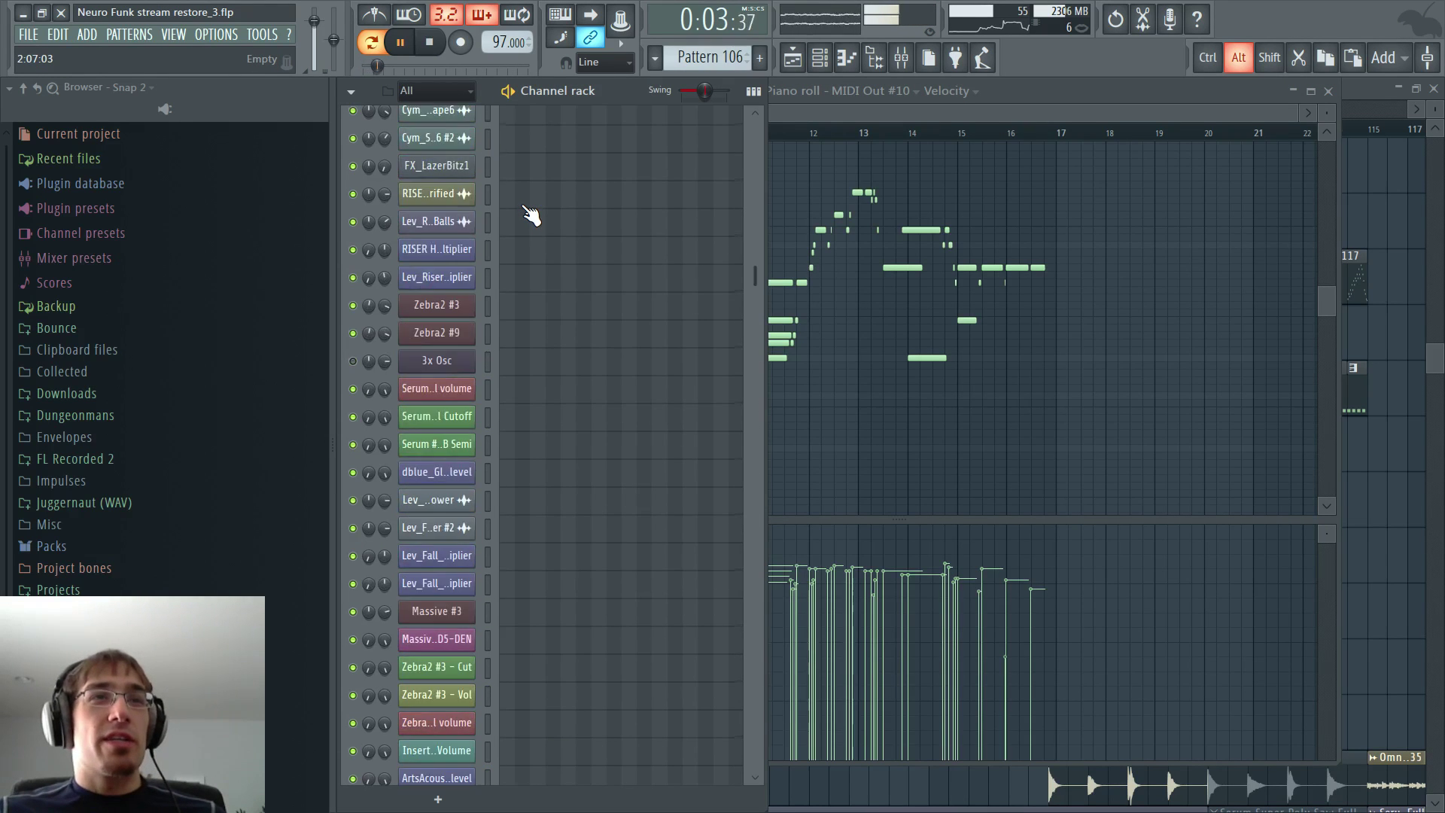
pyautogui.scroll(-15, 539, 302)
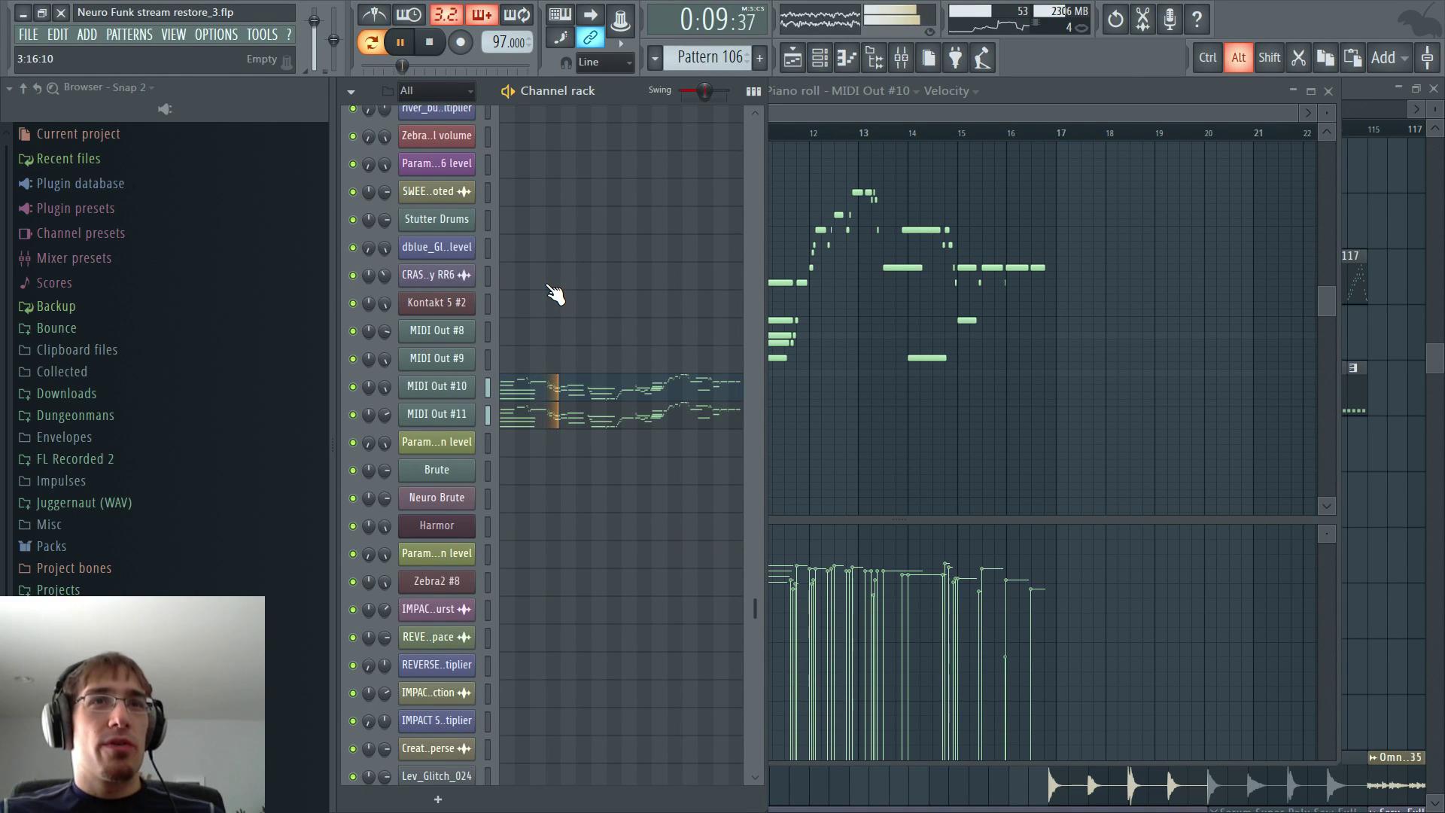
# - Open the Kontakt 5 #2 instrument, stop playback and select the MIDI Out #11 channel
pyautogui.click(436, 303)
pyautogui.press('space')
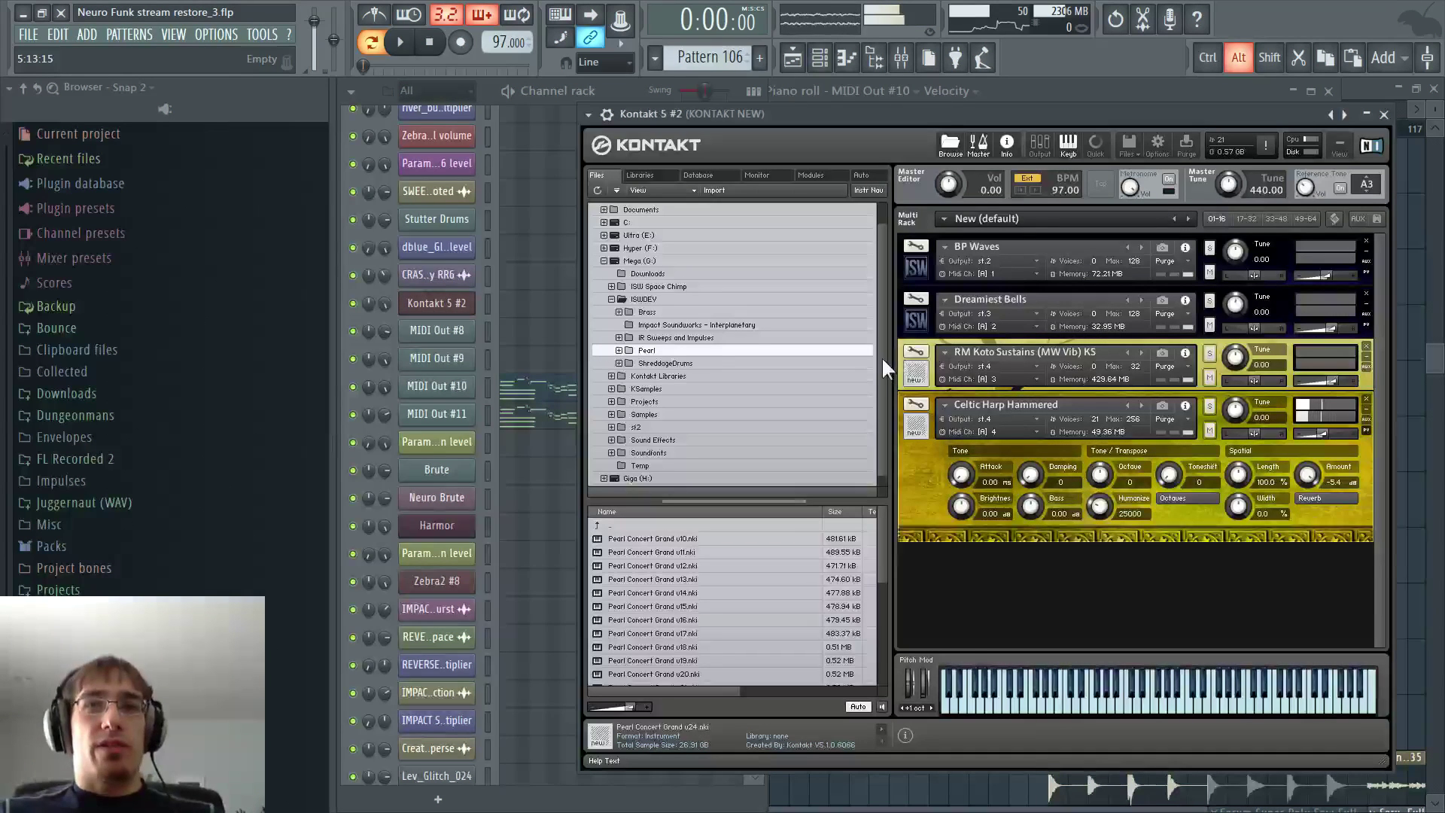
pyautogui.click(486, 395)
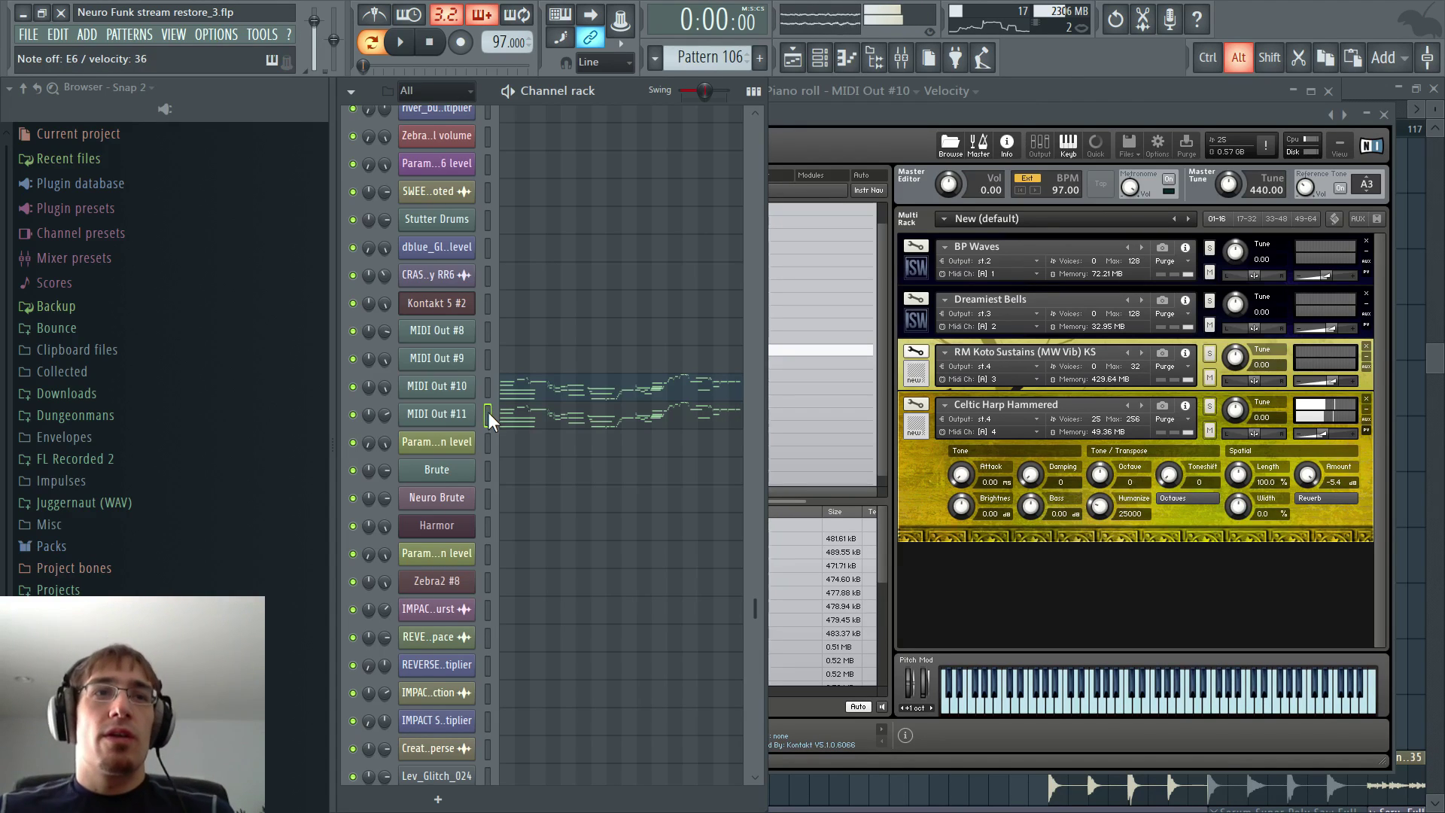
# - Show the mixer, select Insert 81 and reposition the mixer window to view the insert's effect chain
pyautogui.click(752, 152)
pyautogui.press('F9')
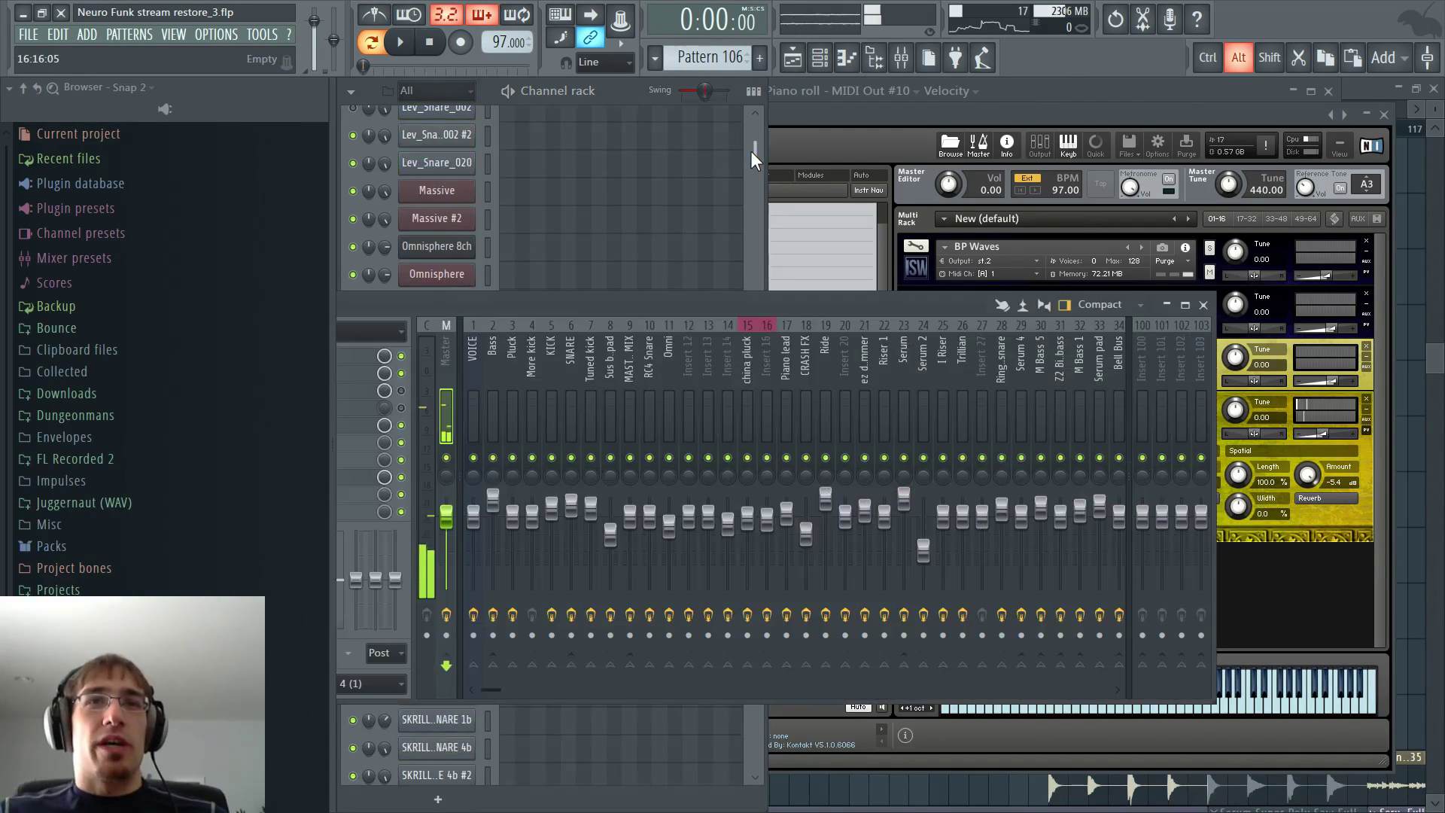
pyautogui.scroll(-10, 1014, 377)
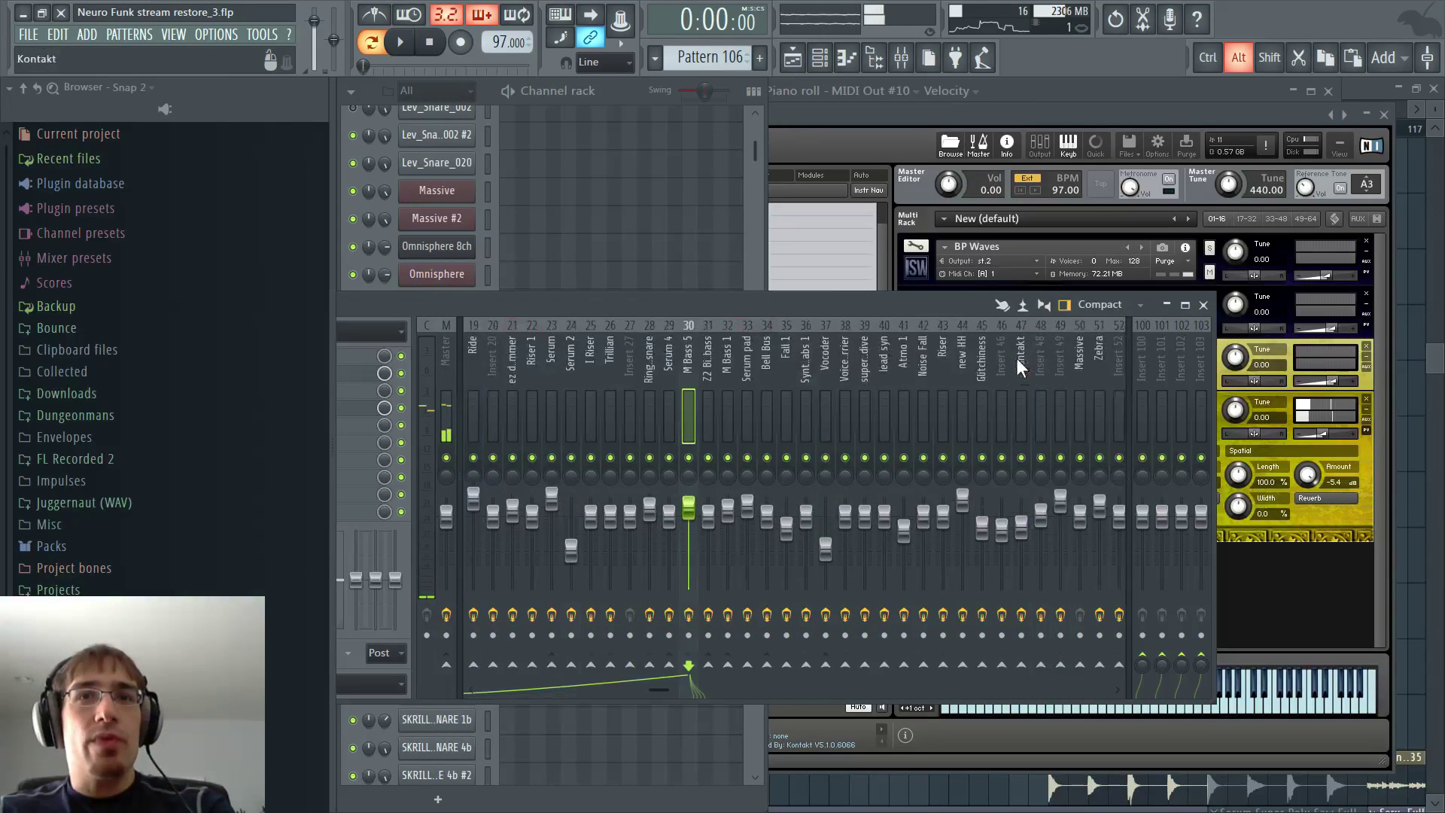
pyautogui.click(979, 355)
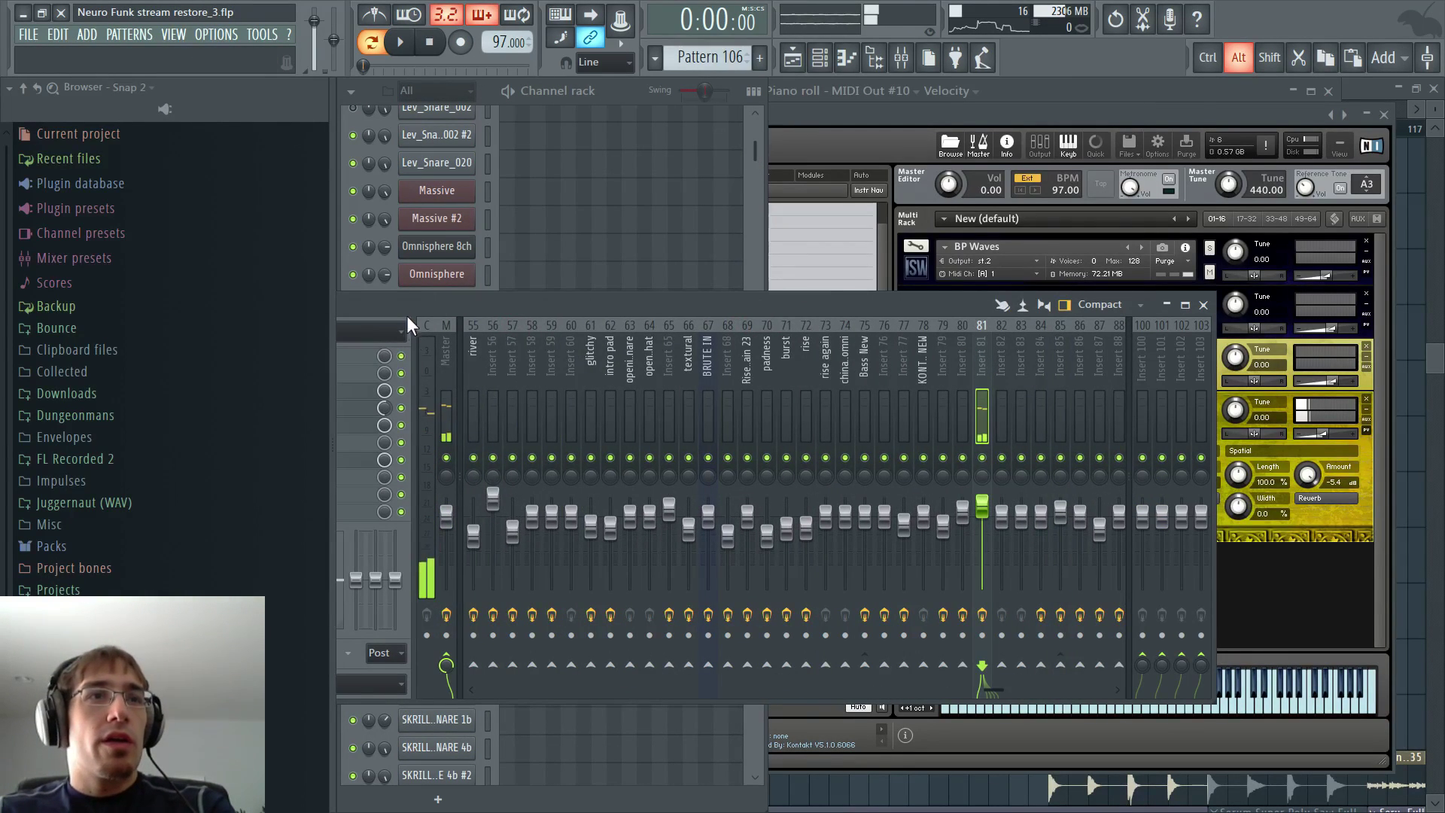
pyautogui.moveTo(408, 302); pyautogui.dragTo(589, 254)
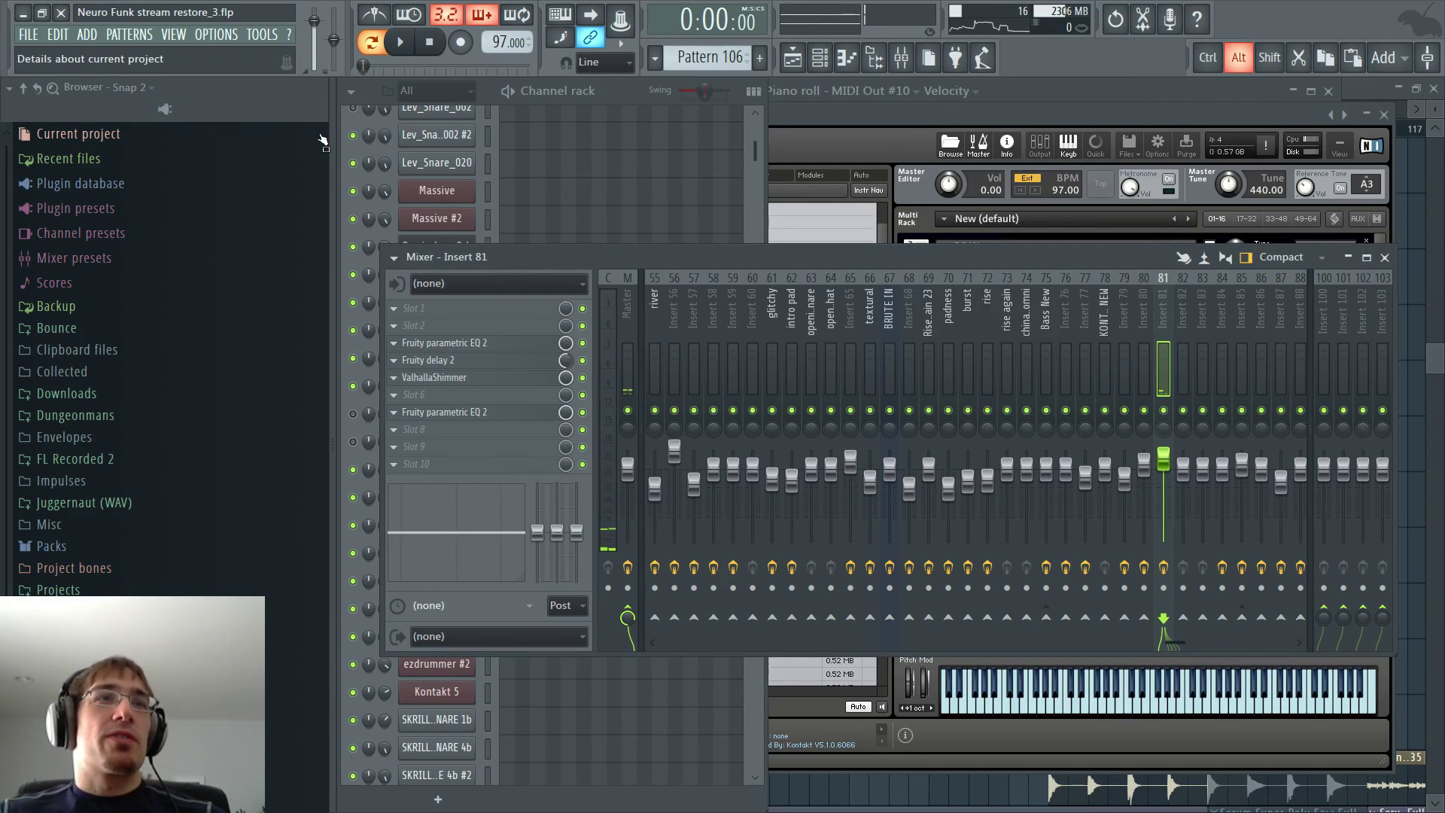
# - Hide the browser so the workspace takes the full window width
pyautogui.moveTo(332, 140); pyautogui.dragTo(278, 140)
pyautogui.click(174, 33)
pyautogui.click(193, 117)
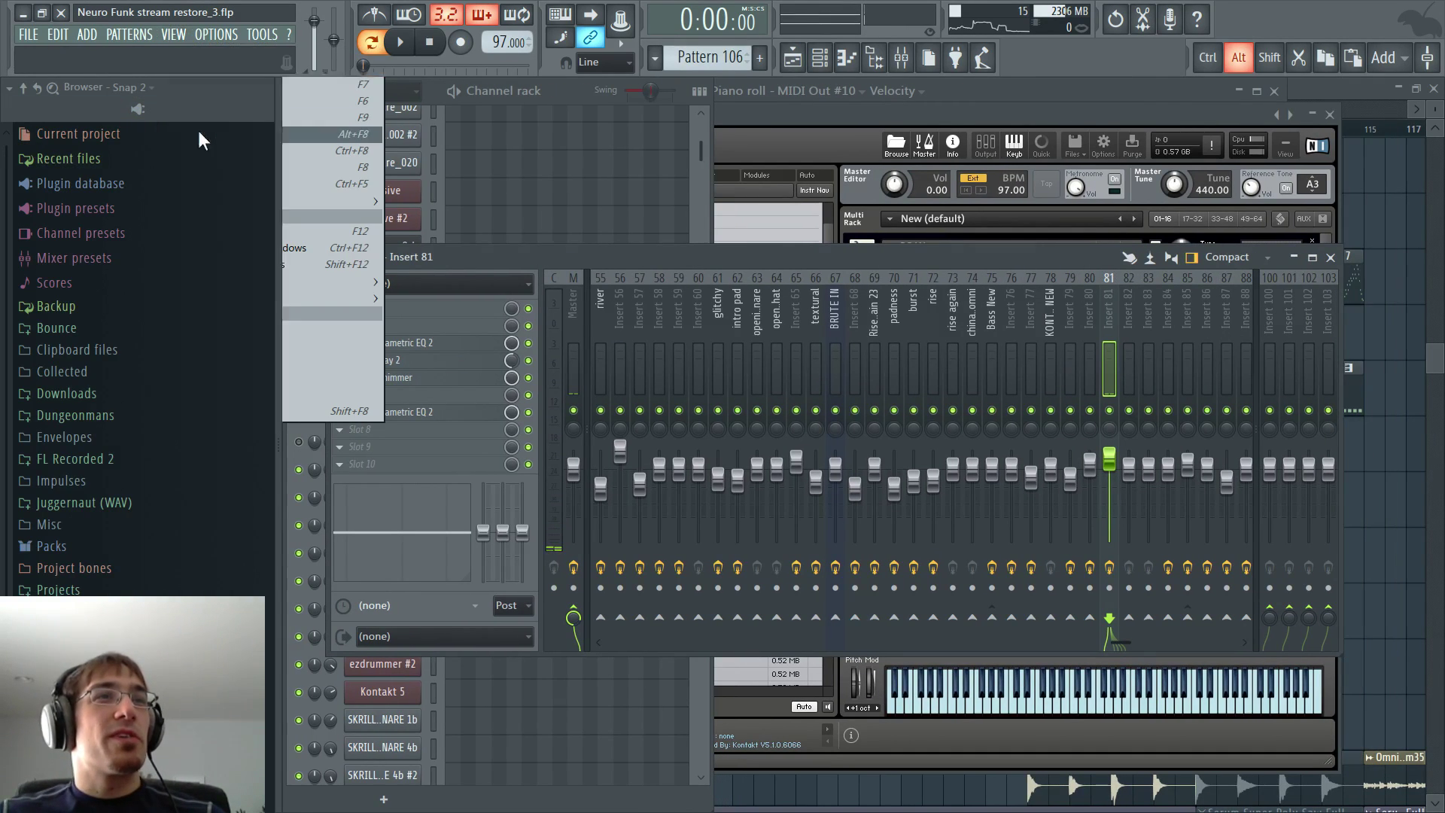
pyautogui.click(173, 34)
pyautogui.click(199, 127)
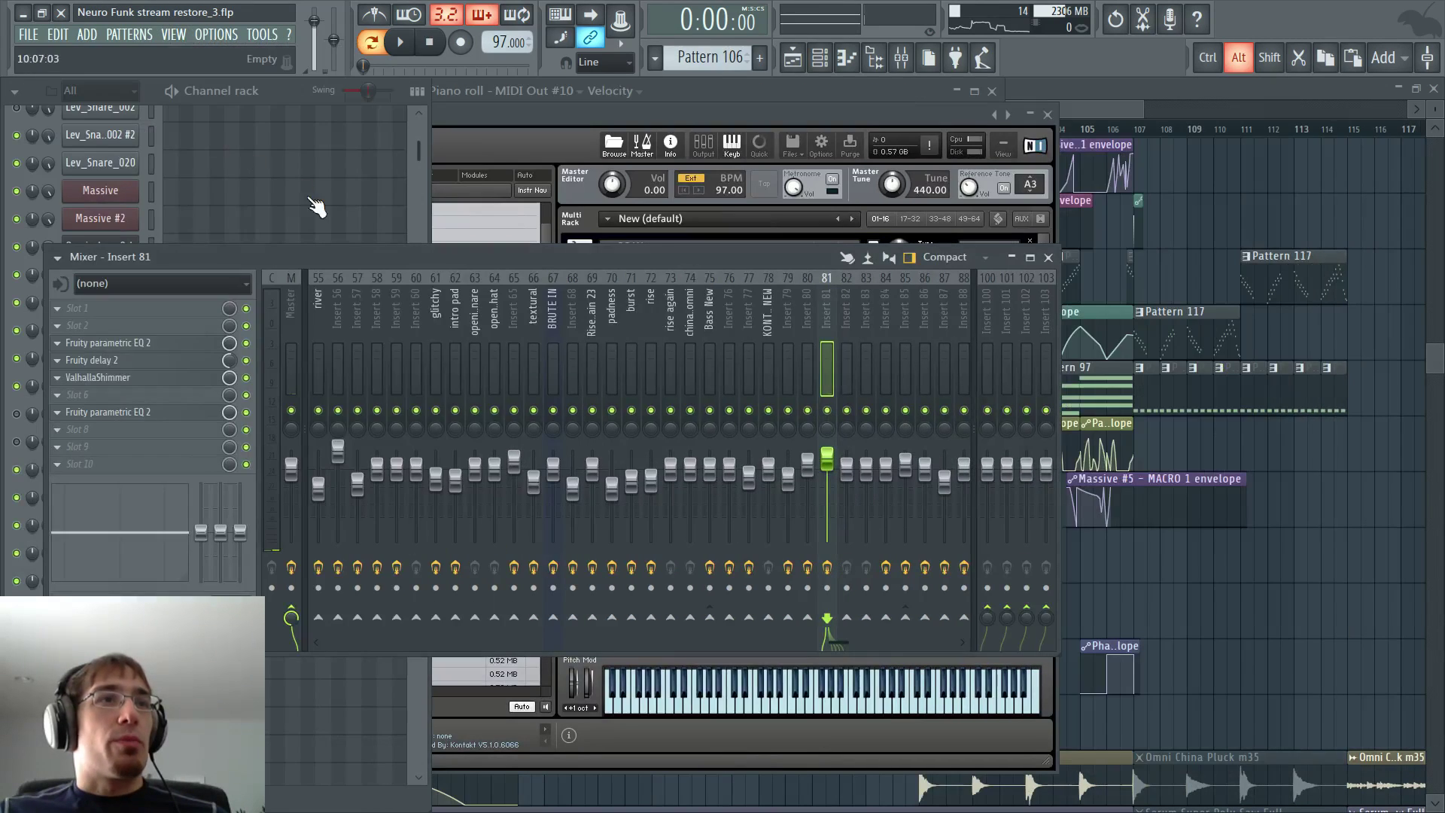
# - Close the mixer and adjust the playlist's horizontal zoom to show about bars 72 to 120
pyautogui.moveTo(435, 263); pyautogui.dragTo(524, 263)
pyautogui.press('F9')
pyautogui.moveTo(1112, 109); pyautogui.dragTo(1133, 109)
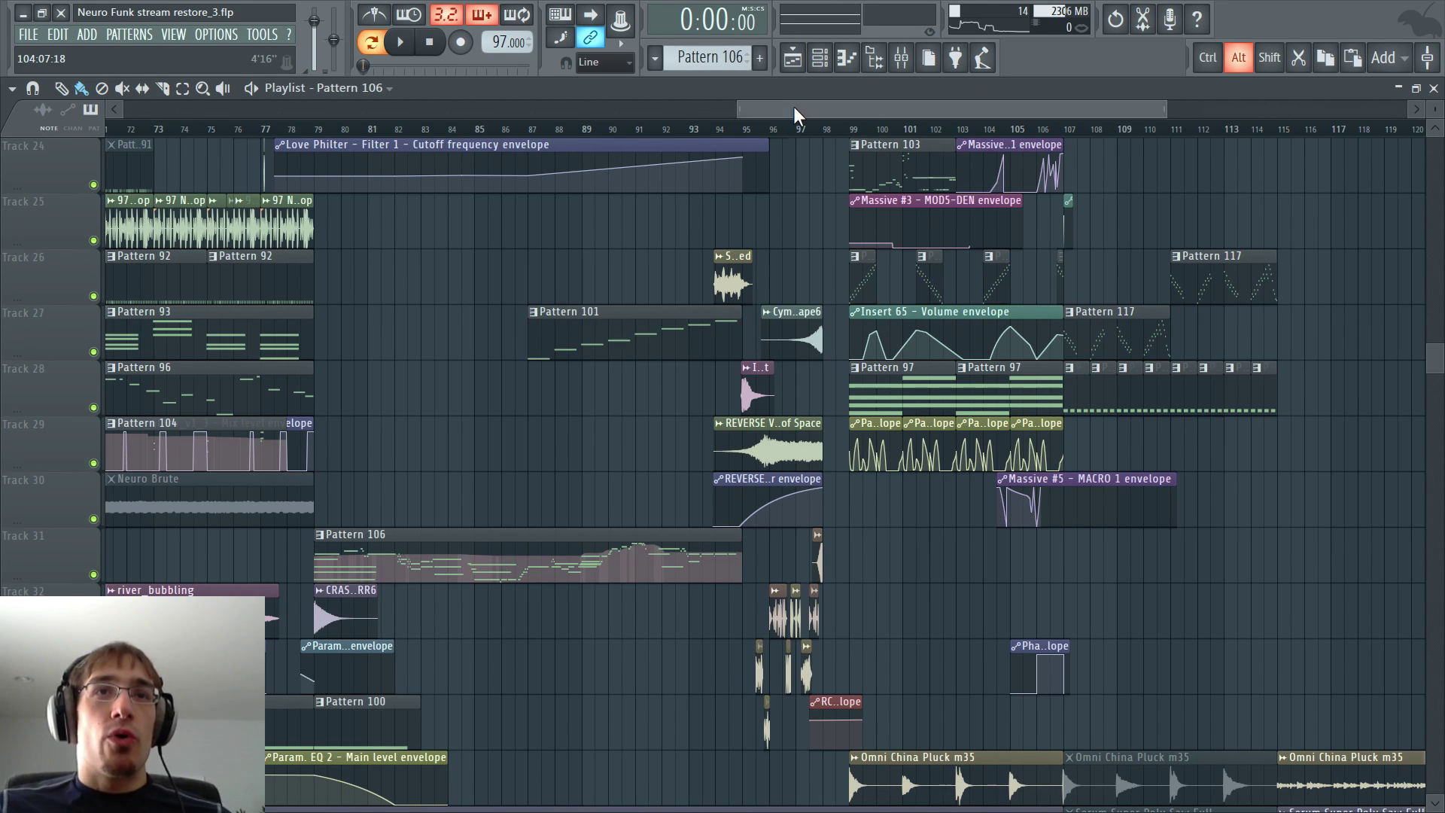
# - Open the Serum #9 instrument from the channel rack and move its window clear of the channel list
pyautogui.press('F5')
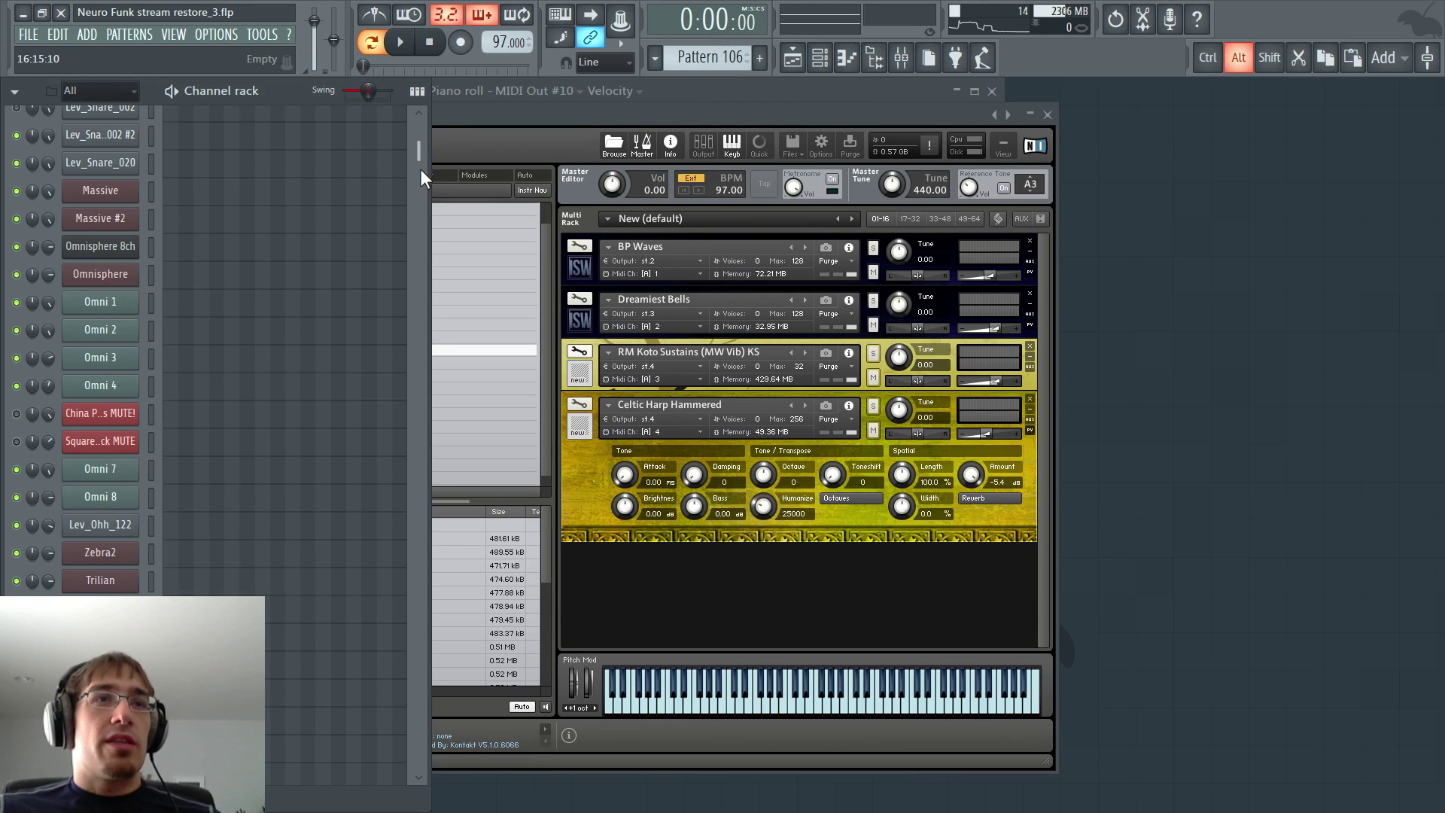
pyautogui.moveTo(419, 167); pyautogui.dragTo(440, 730)
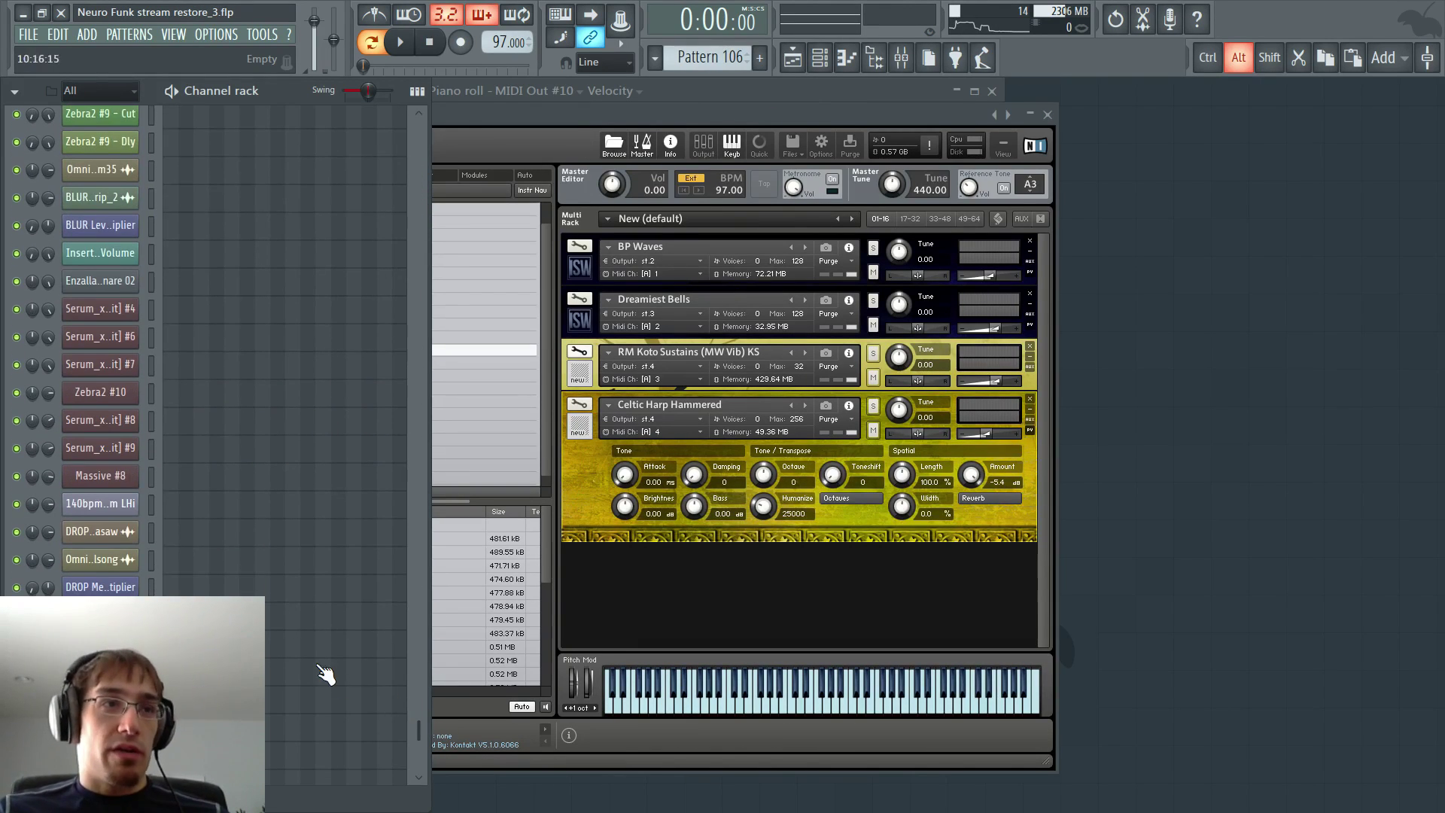
pyautogui.click(100, 447)
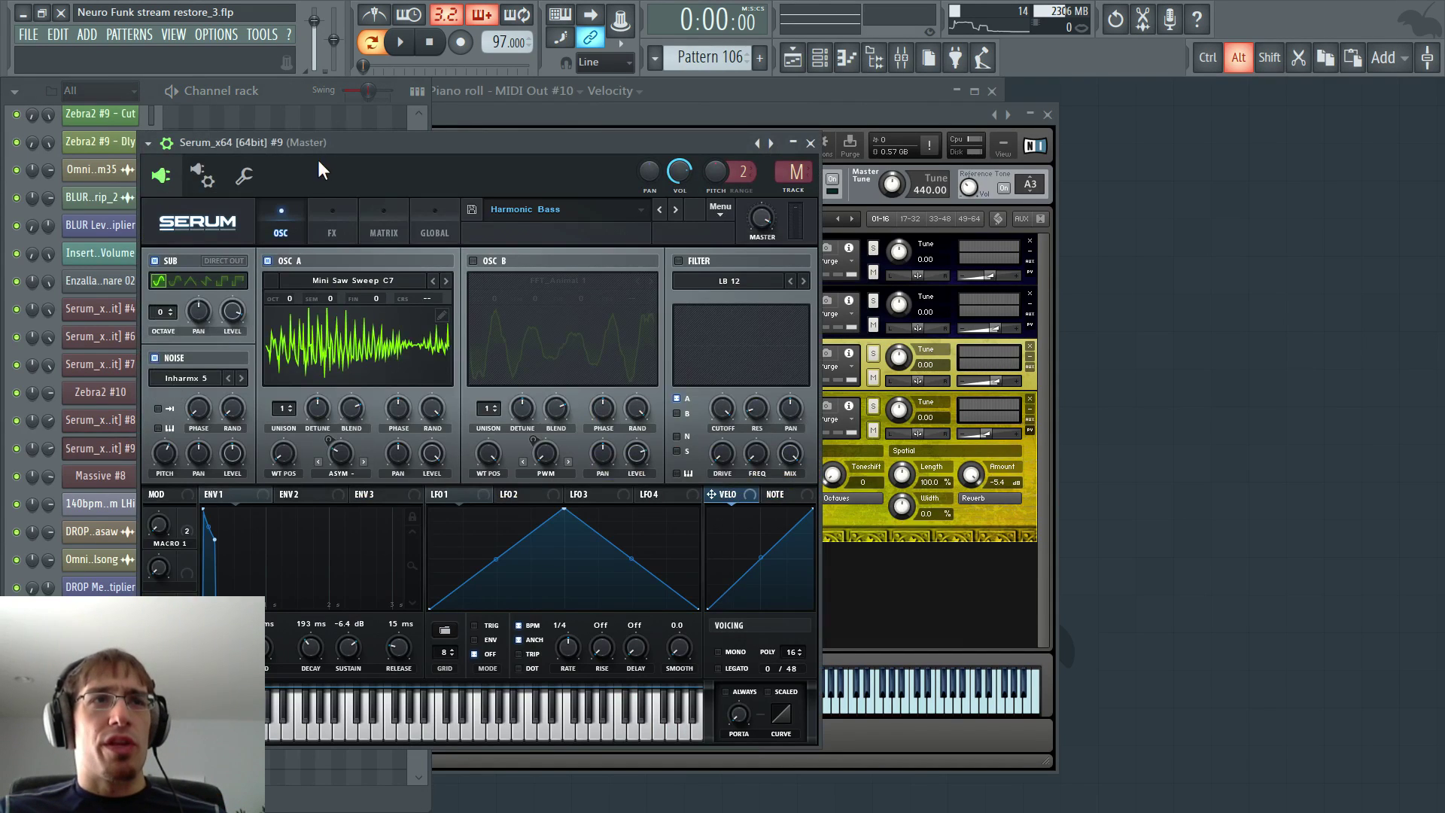
pyautogui.moveTo(338, 143); pyautogui.dragTo(478, 144)
# - Examine Serum #9's plugin wrapper settings and its Global page, and close the instrument
pyautogui.click(341, 177)
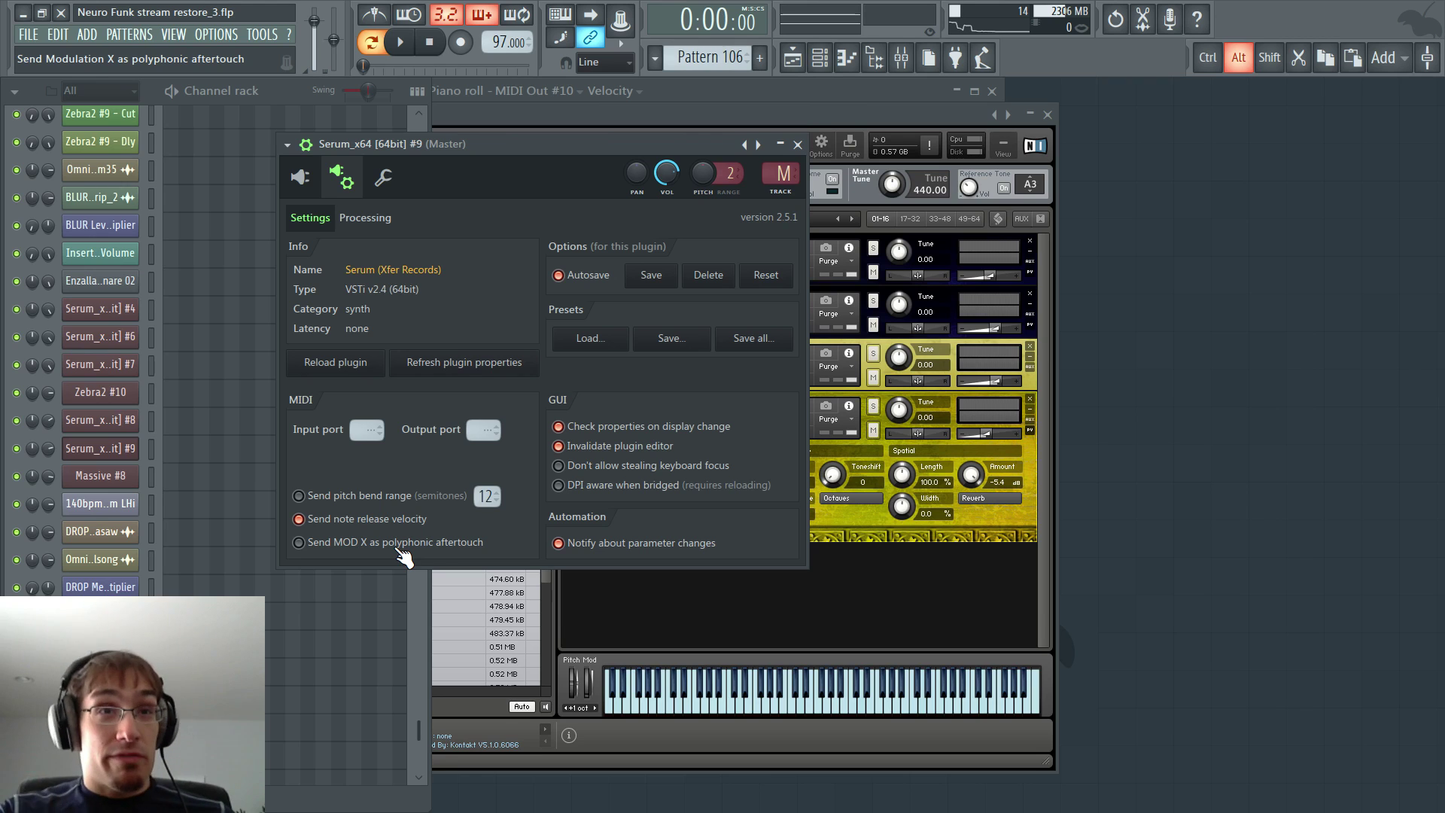
pyautogui.click(314, 182)
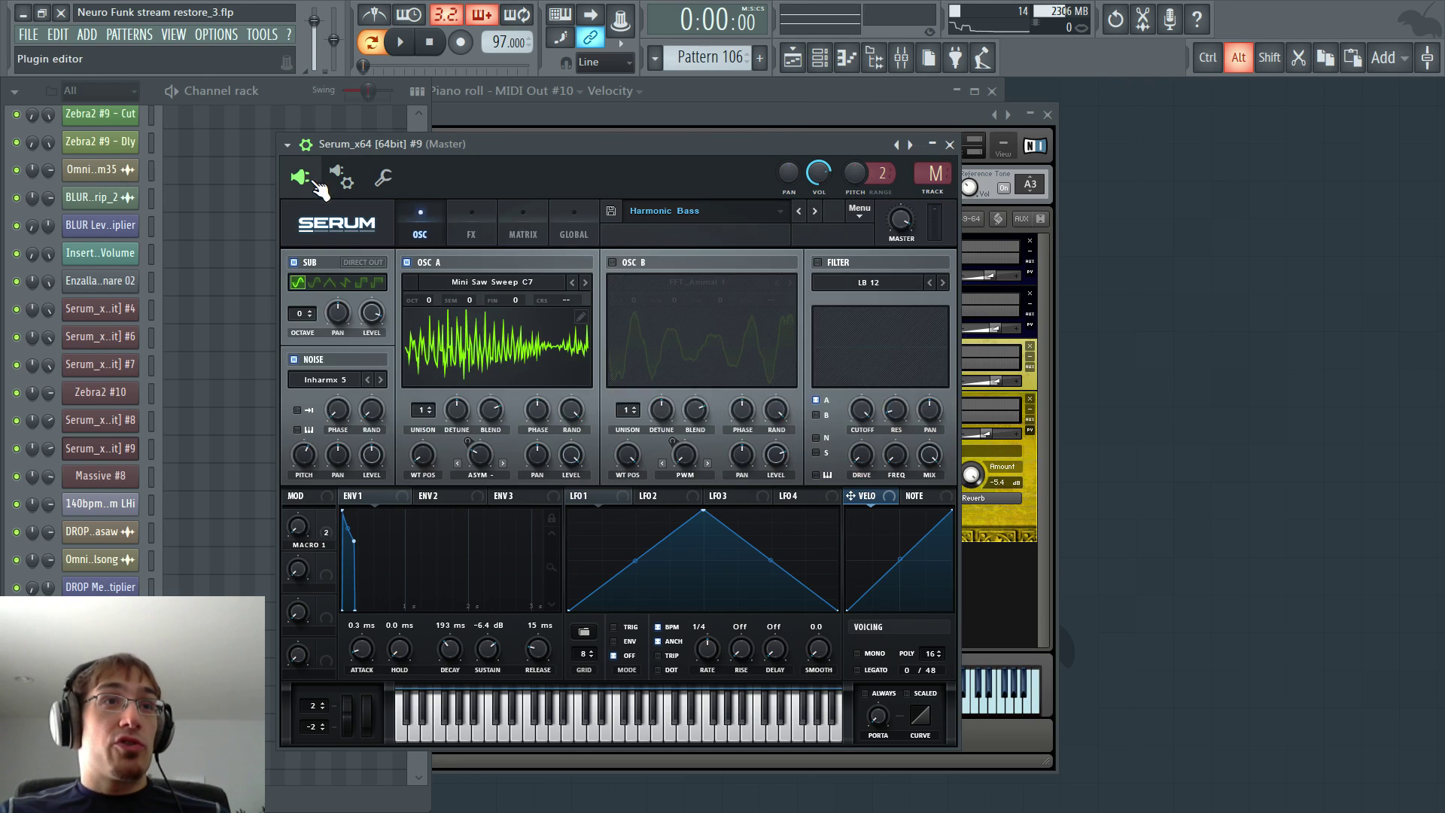
pyautogui.click(574, 233)
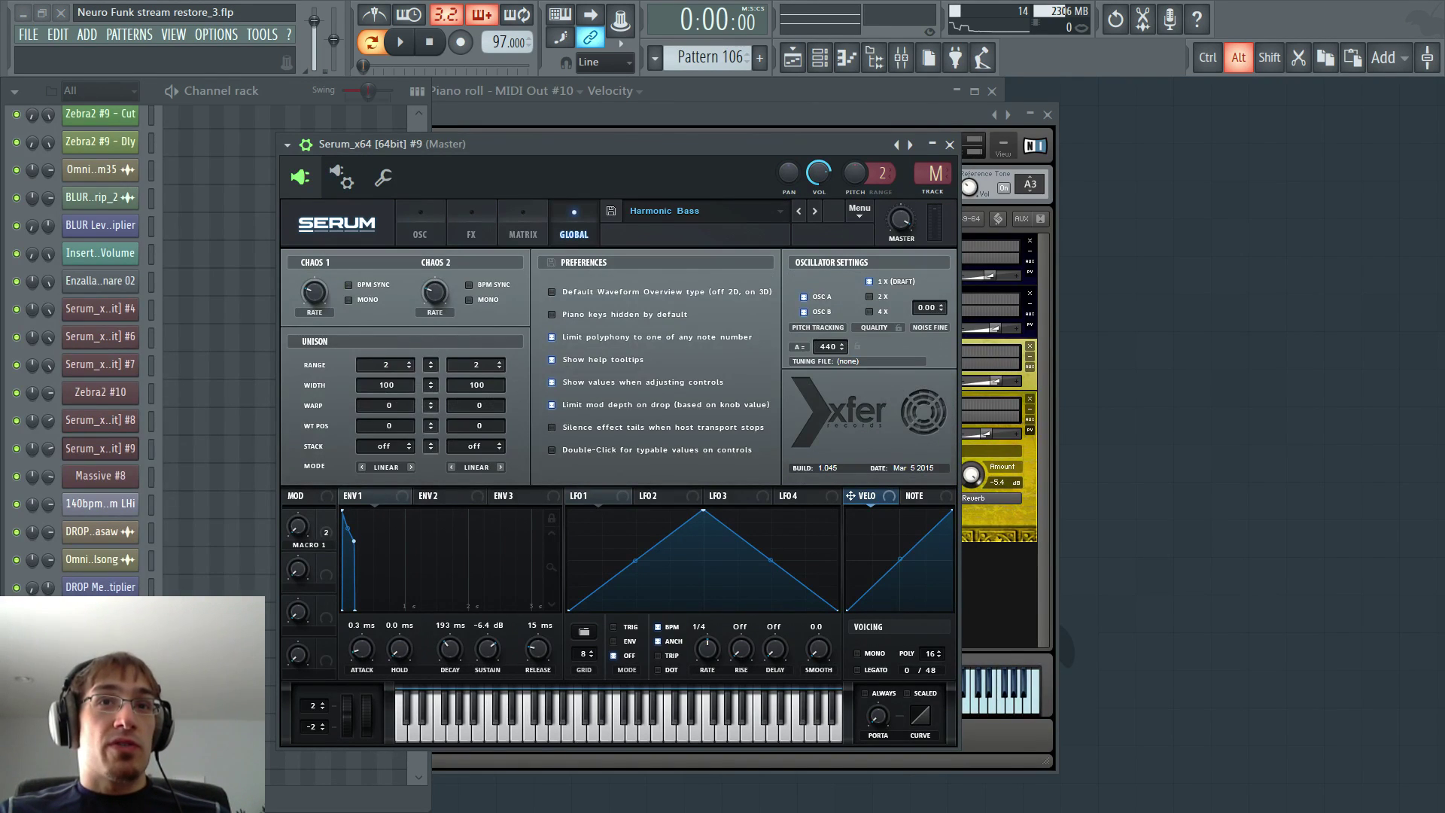
pyautogui.click(949, 144)
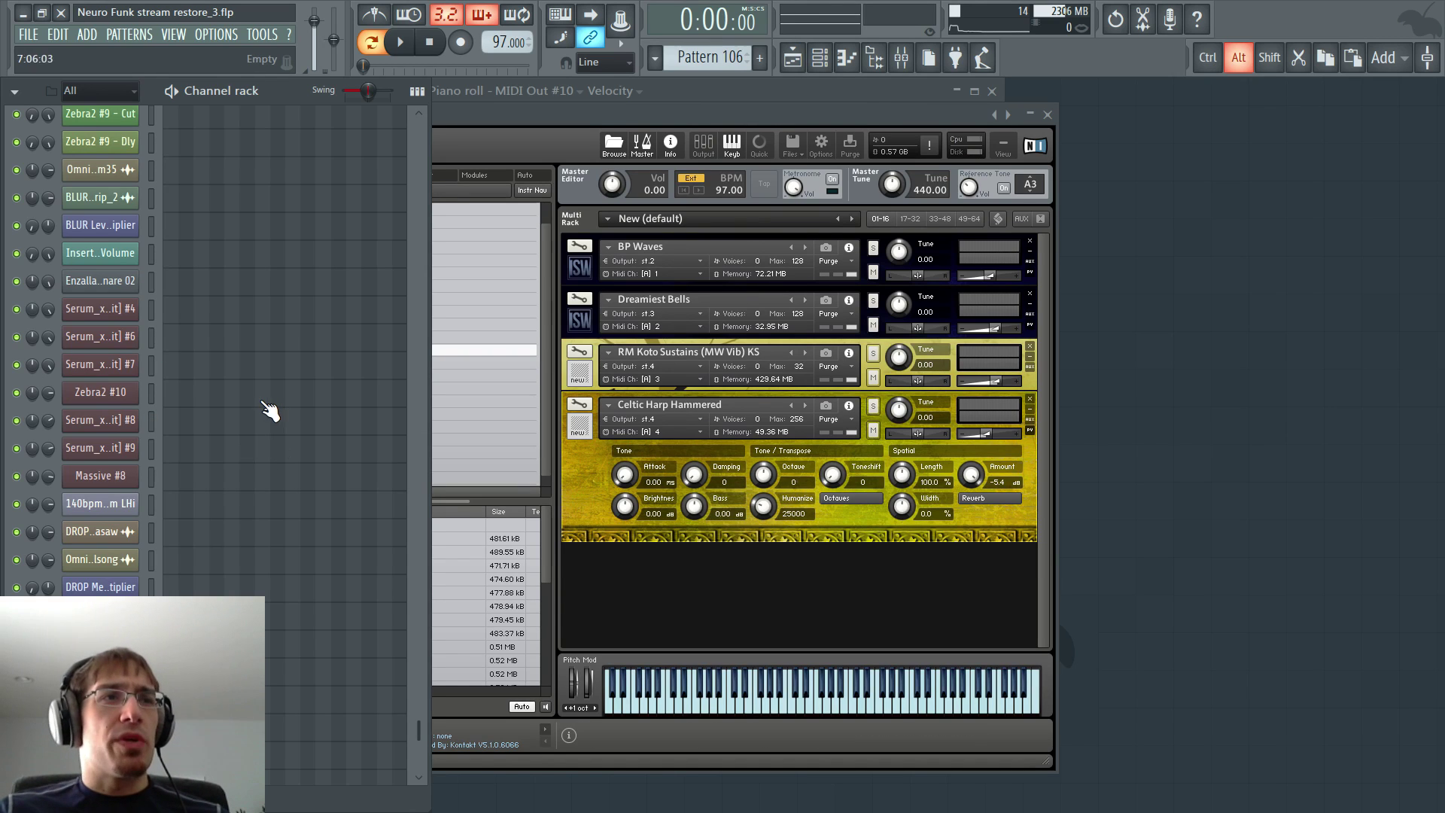
# - Return to the playlist, play the song from about bar 93 through the transition to about bar 106, and stop playback
pyautogui.scroll(-3, 275, 413)
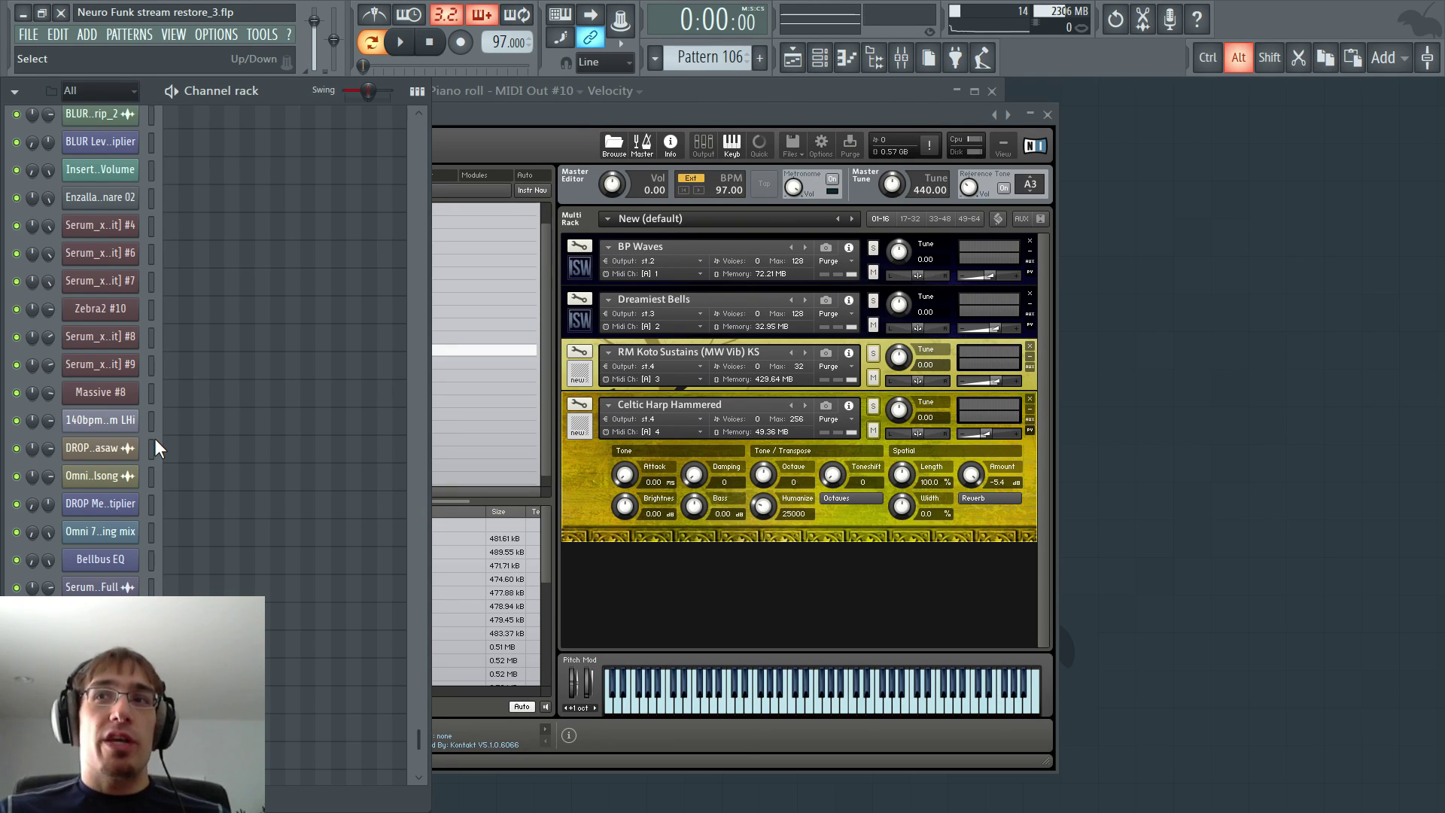
pyautogui.press('F5')
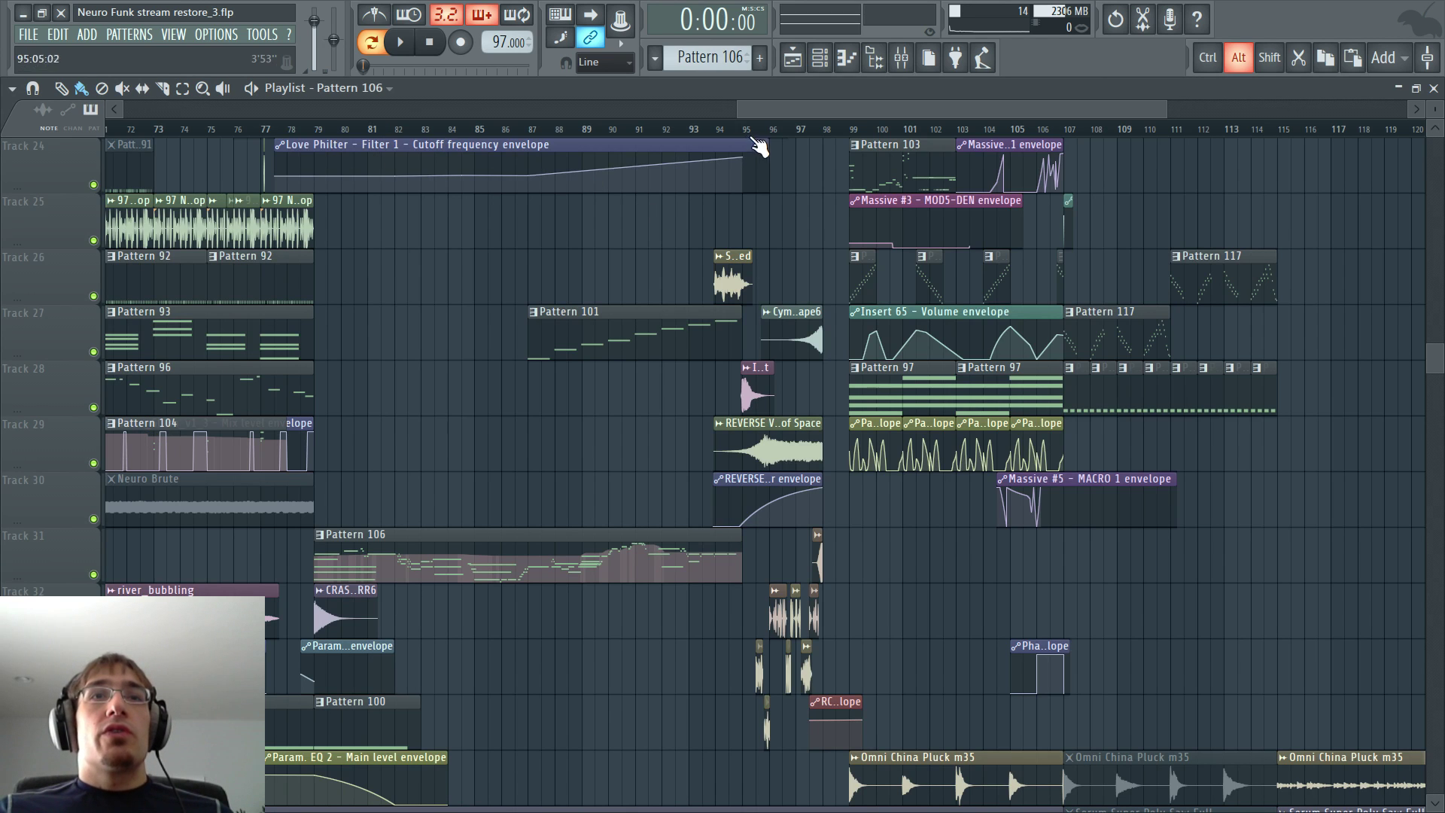
pyautogui.click(731, 129)
pyautogui.scroll(6, 914, 322)
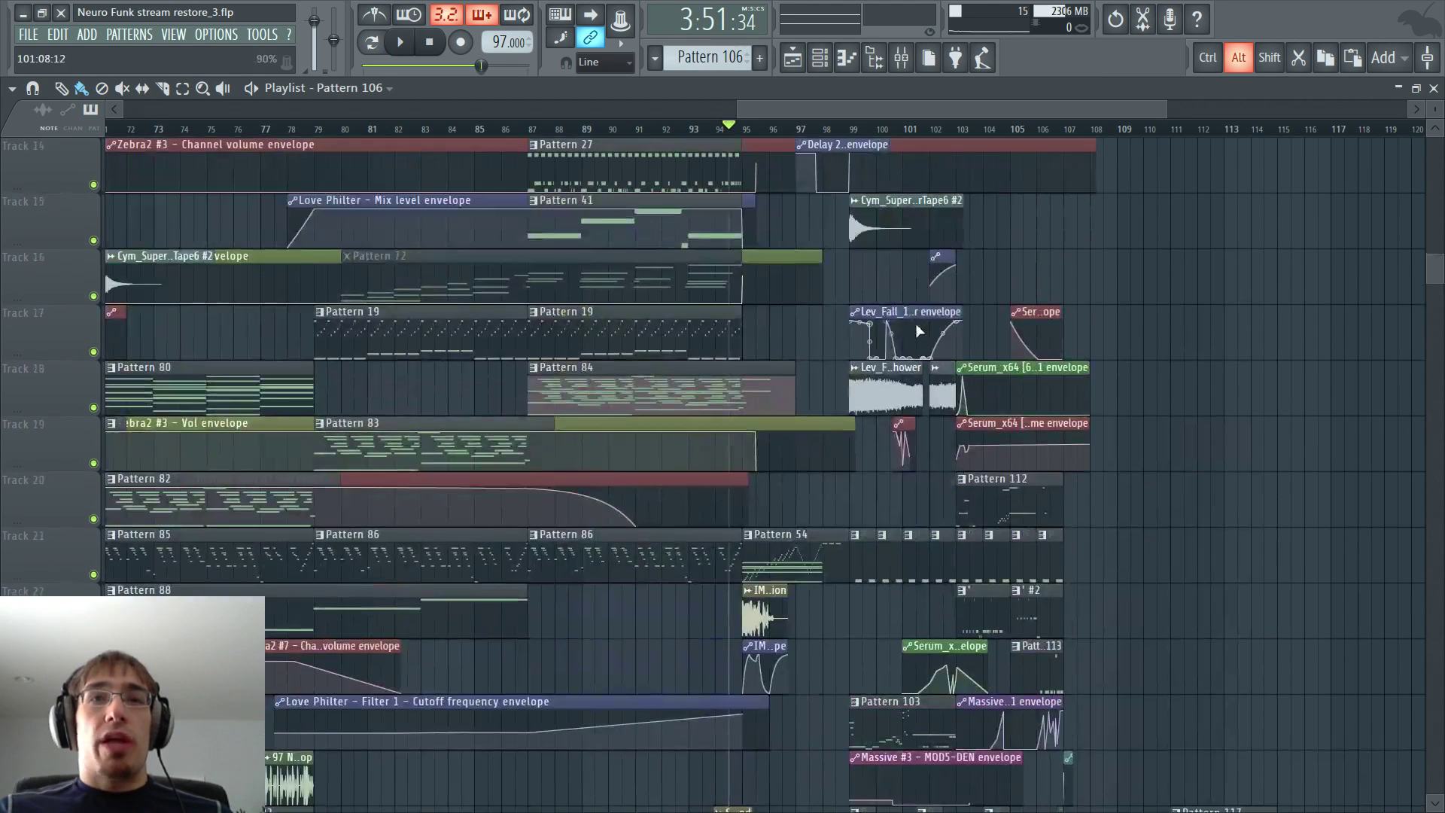
pyautogui.scroll(-5, 894, 336)
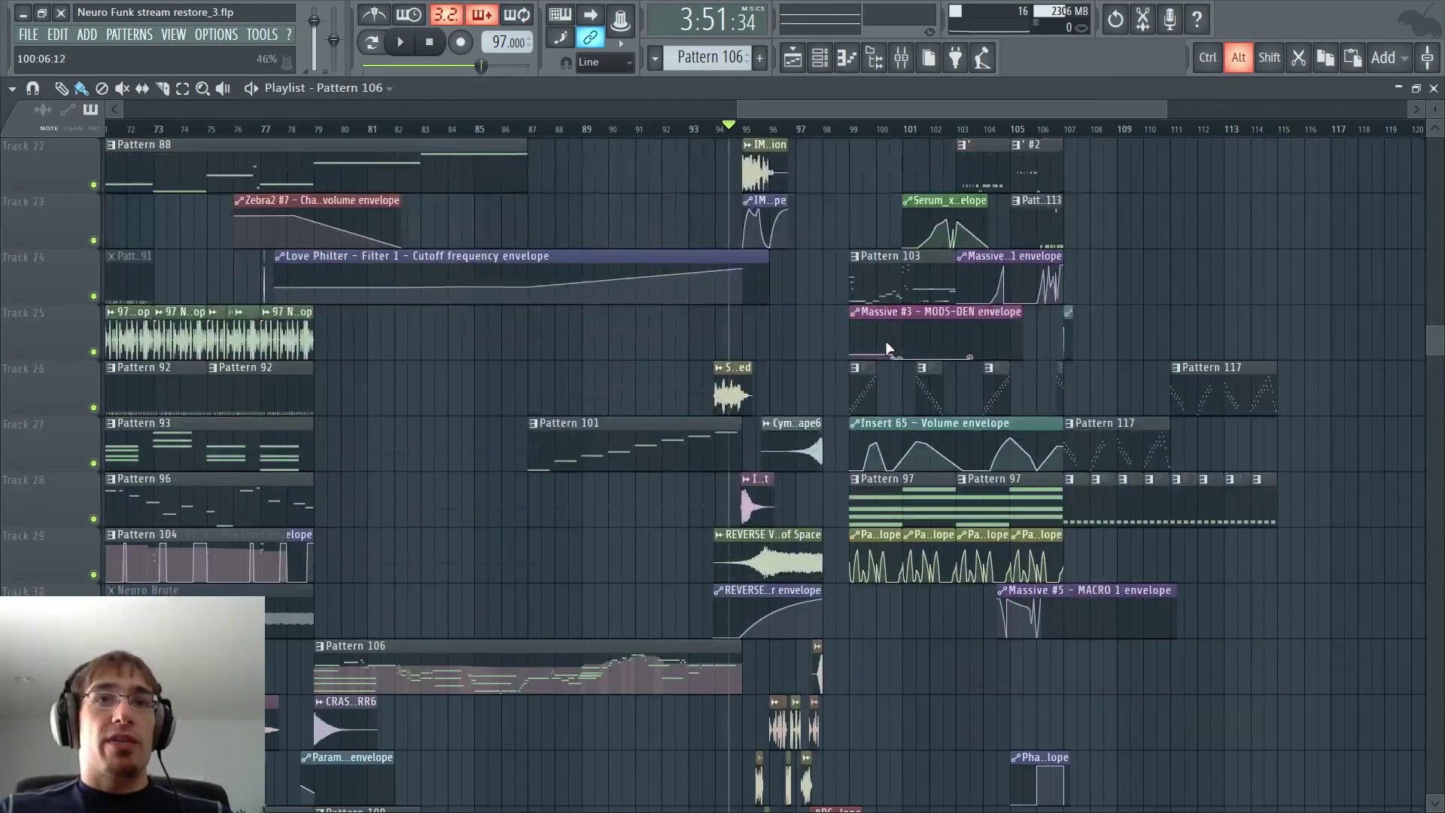
pyautogui.scroll(-2, 885, 340)
pyautogui.click(707, 128)
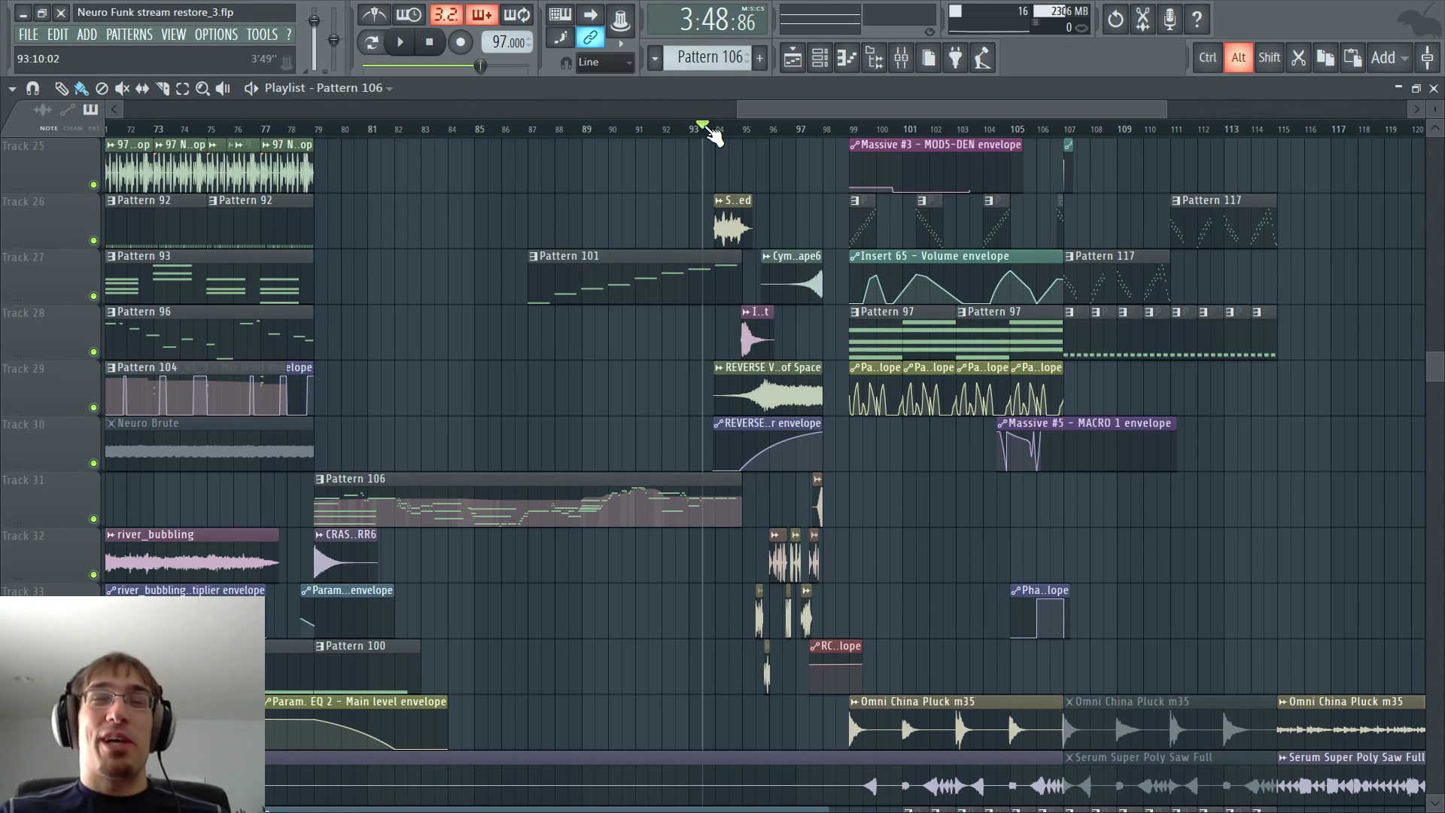
pyautogui.press('space')
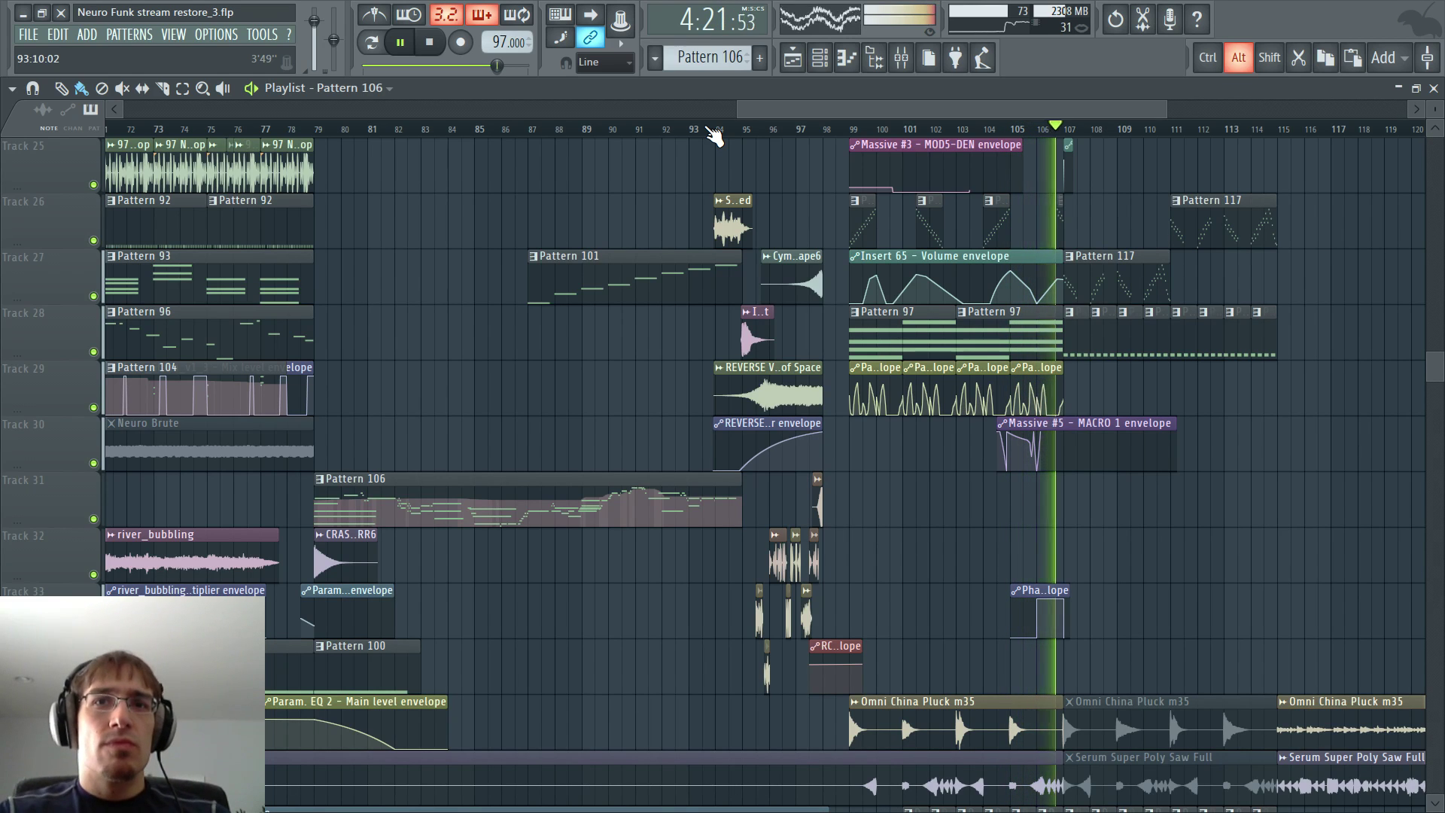
pyautogui.press('space')
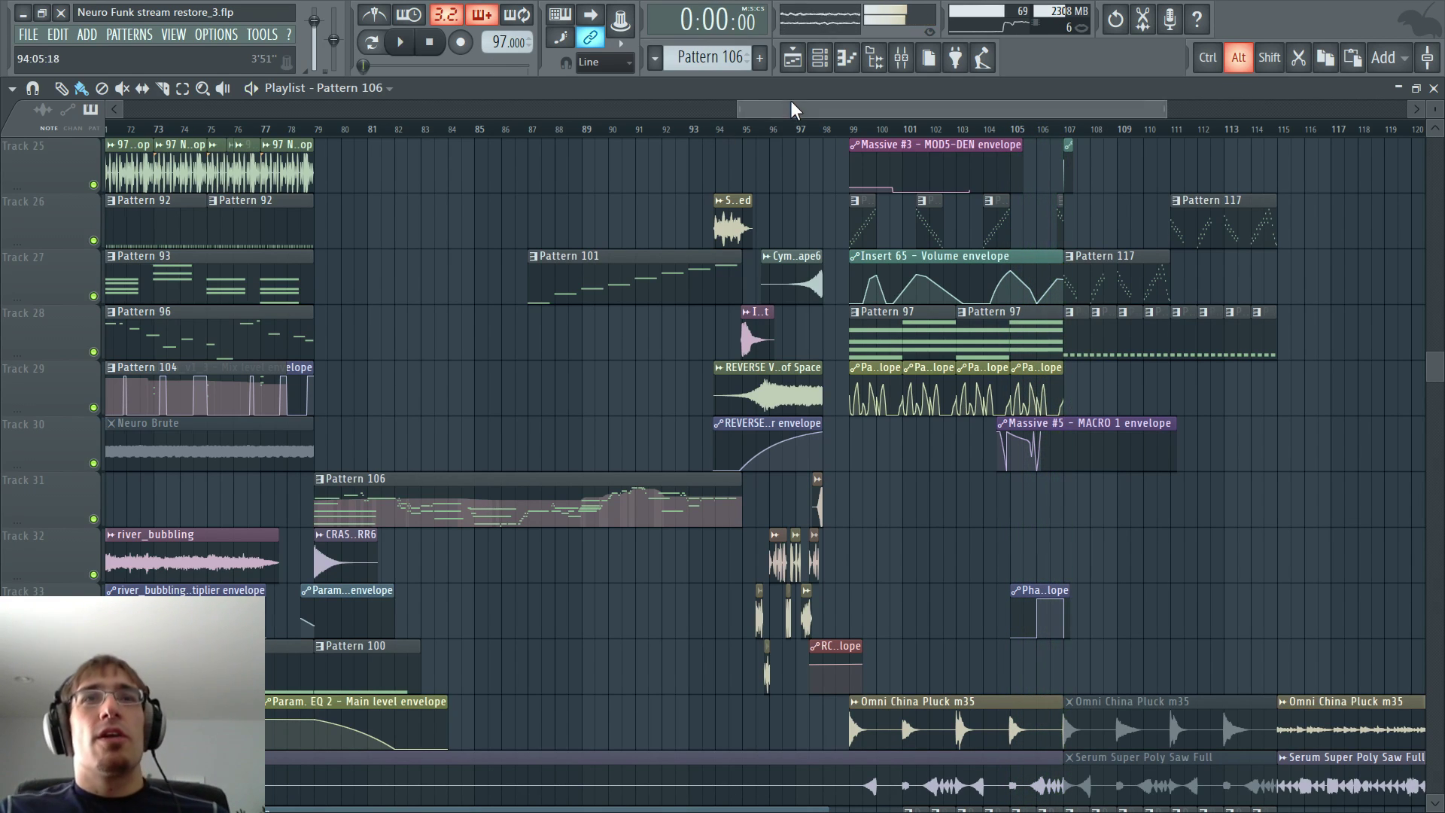
# - Switch to RME TotalMix FX to check the audio interface mixer, and minimize it to return to the playlist
pyautogui.moveTo(790, 113); pyautogui.dragTo(828, 115)
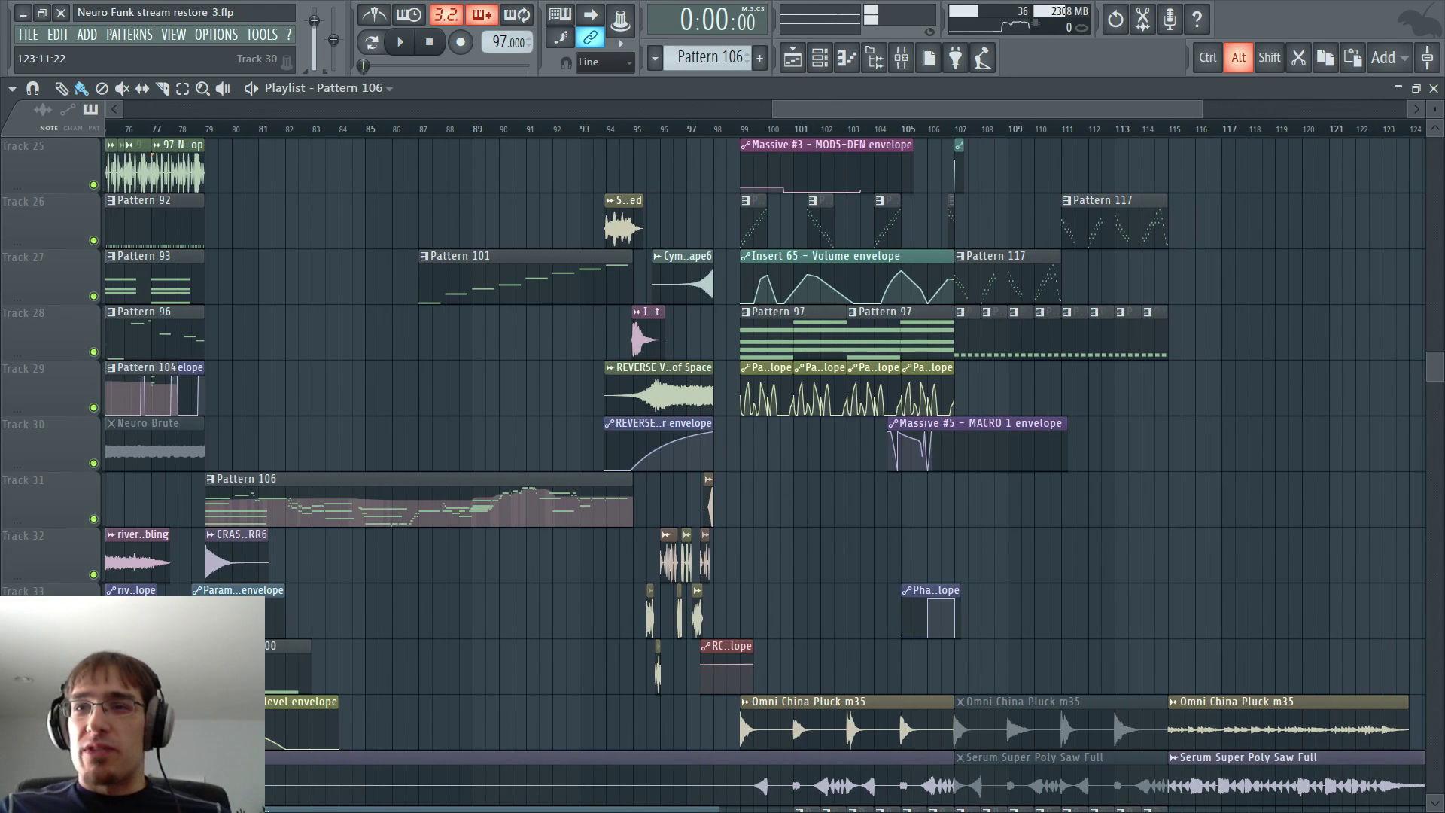
pyautogui.hotkey('alt', 'Tab')
pyautogui.press('Tab')
pyautogui.press('Tab')
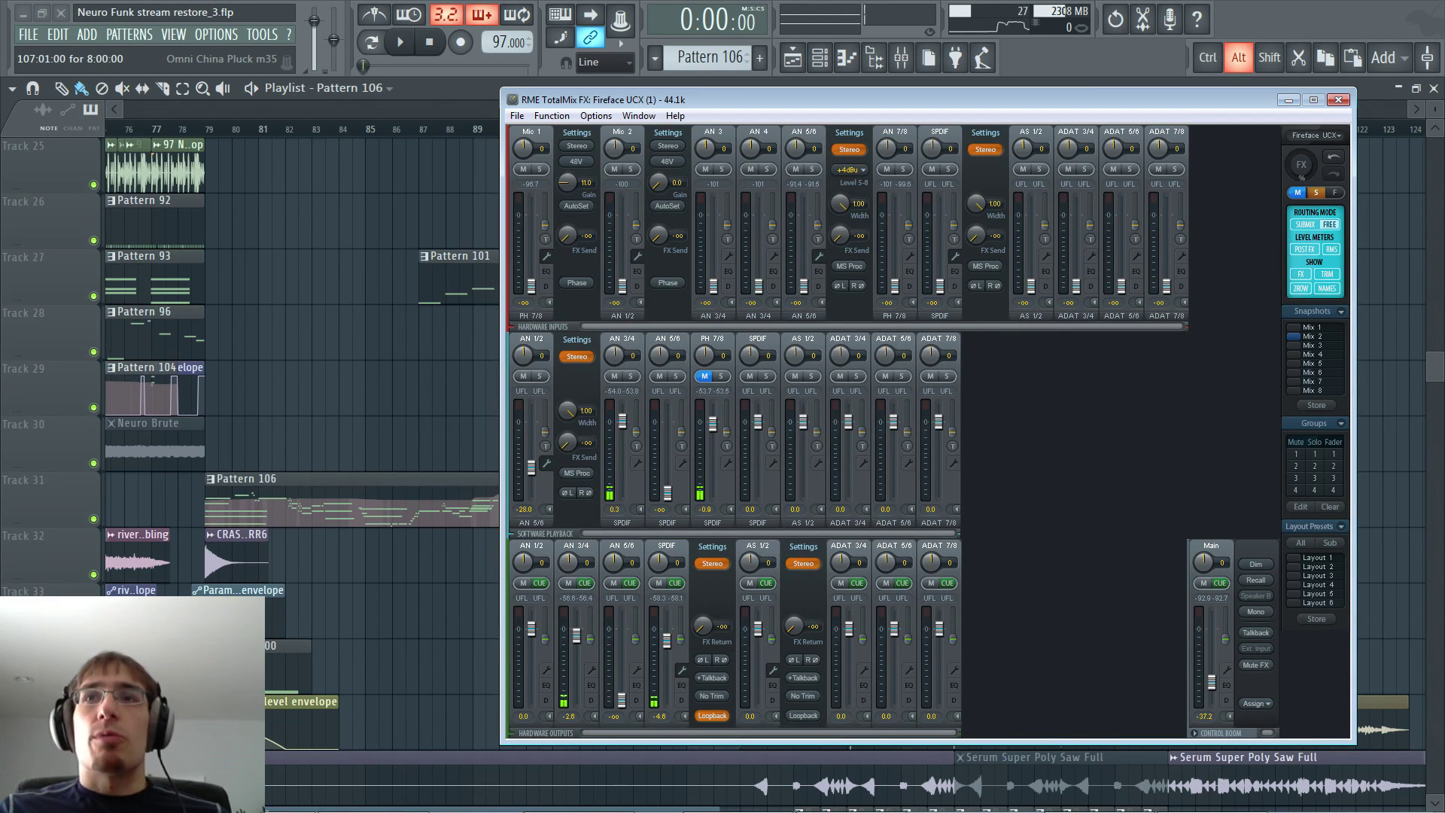
pyautogui.click(1288, 100)
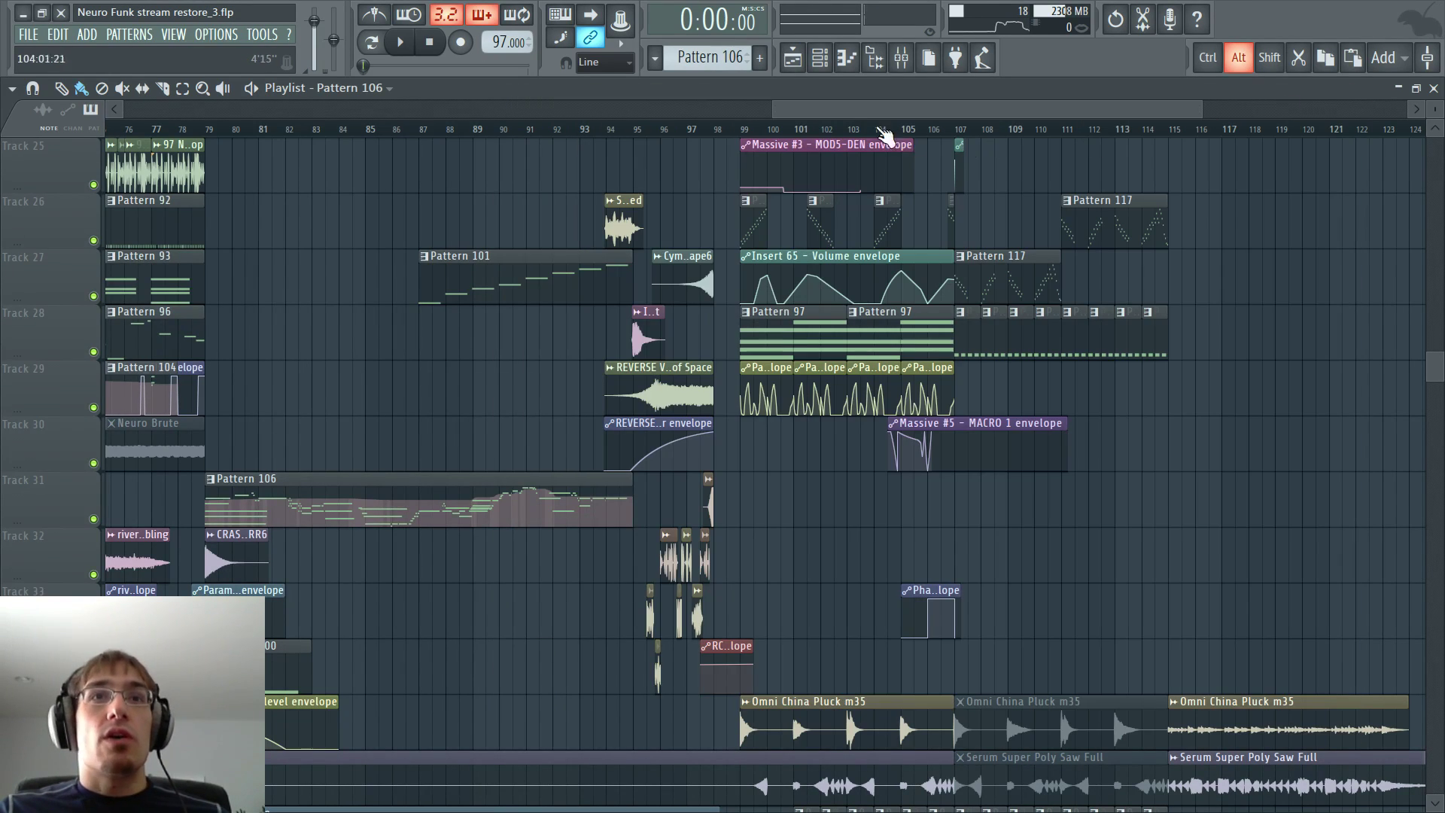
# - Open Pattern 103 on Track 24 from the playlist and examine its Massive notes from the start of the piano roll
pyautogui.scroll(2, 853, 122)
pyautogui.scroll(5, 736, 235)
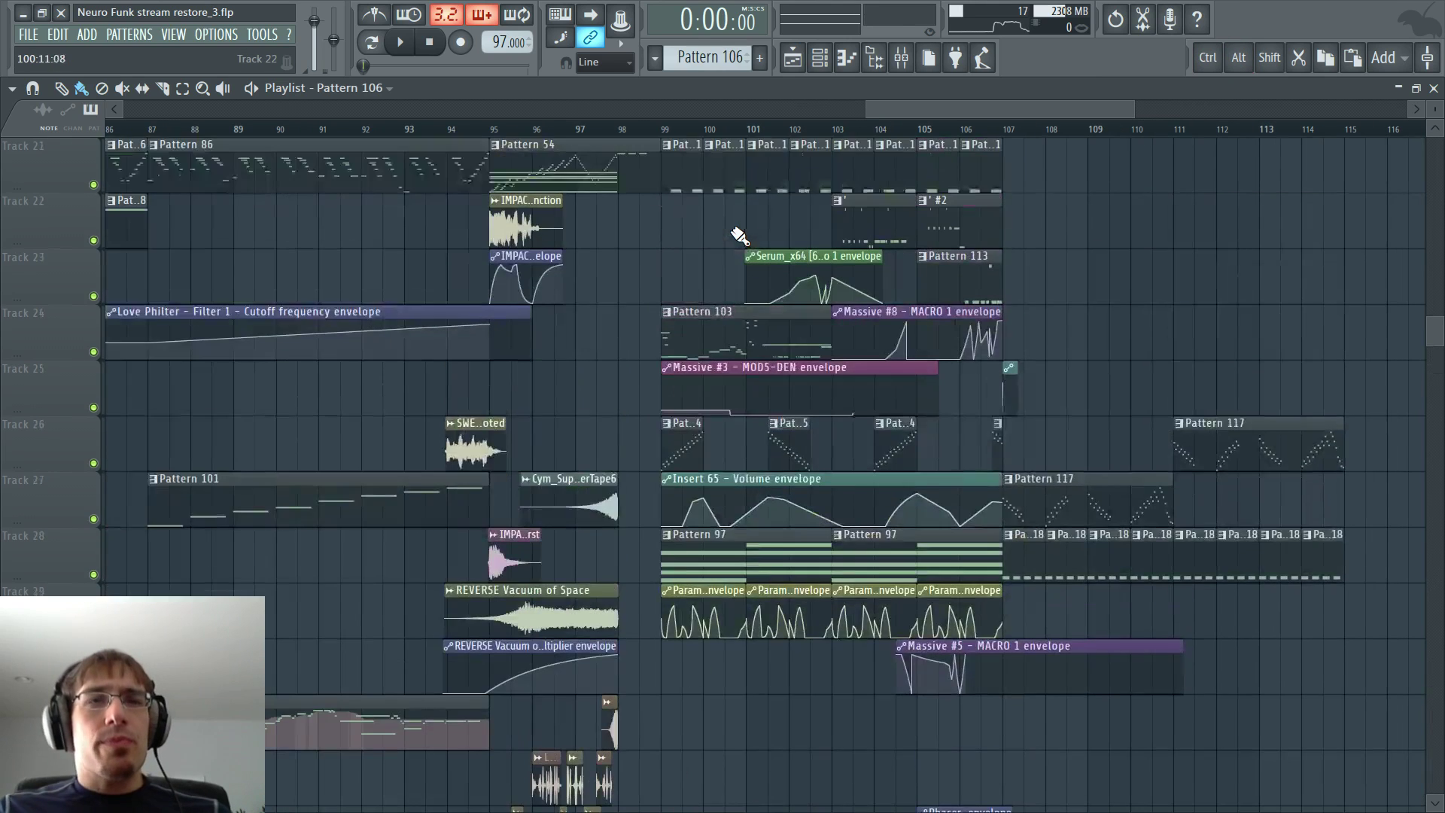
pyautogui.scroll(-1, 726, 251)
pyautogui.doubleClick(719, 433)
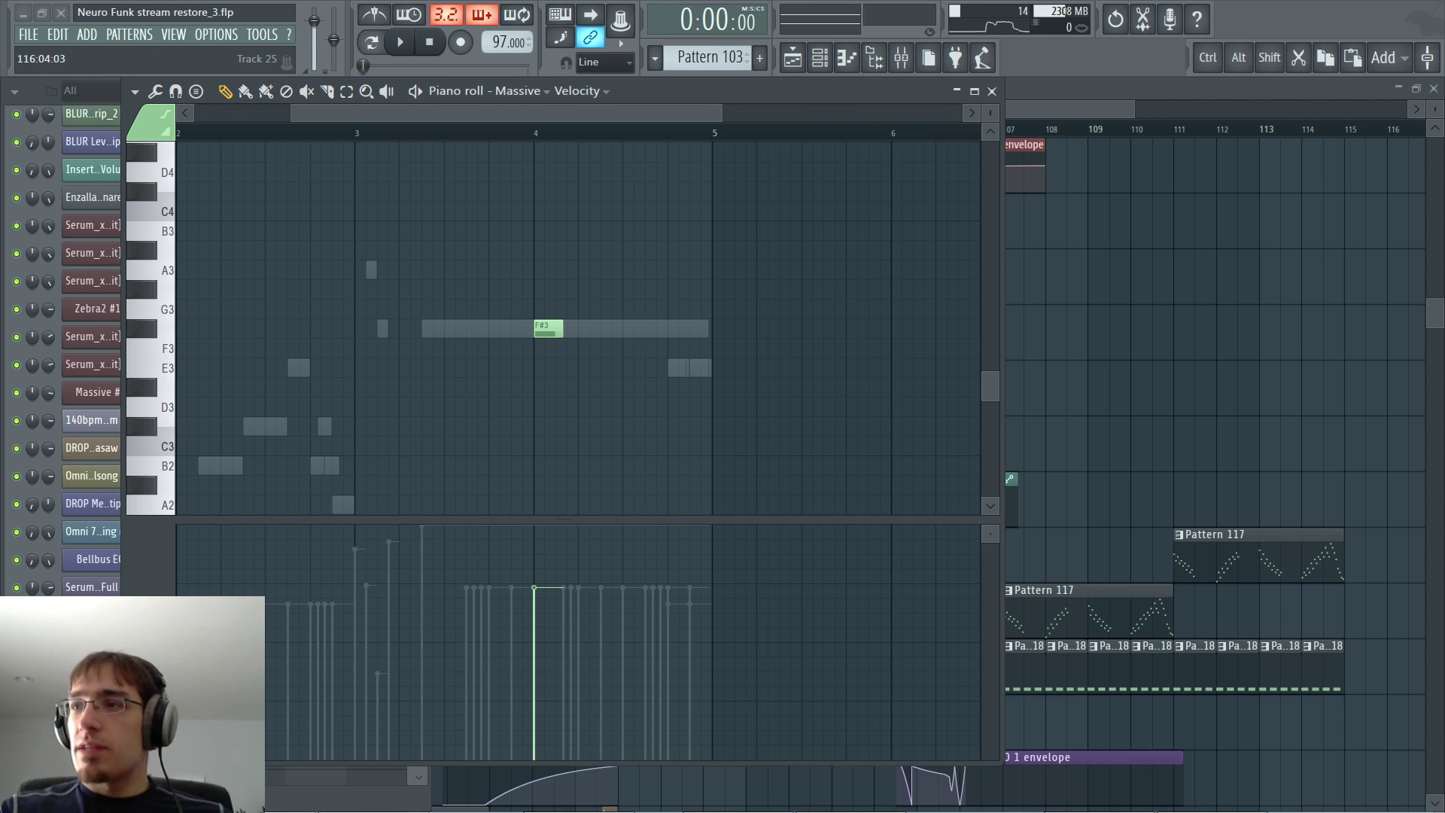
pyautogui.moveTo(558, 107); pyautogui.dragTo(366, 102)
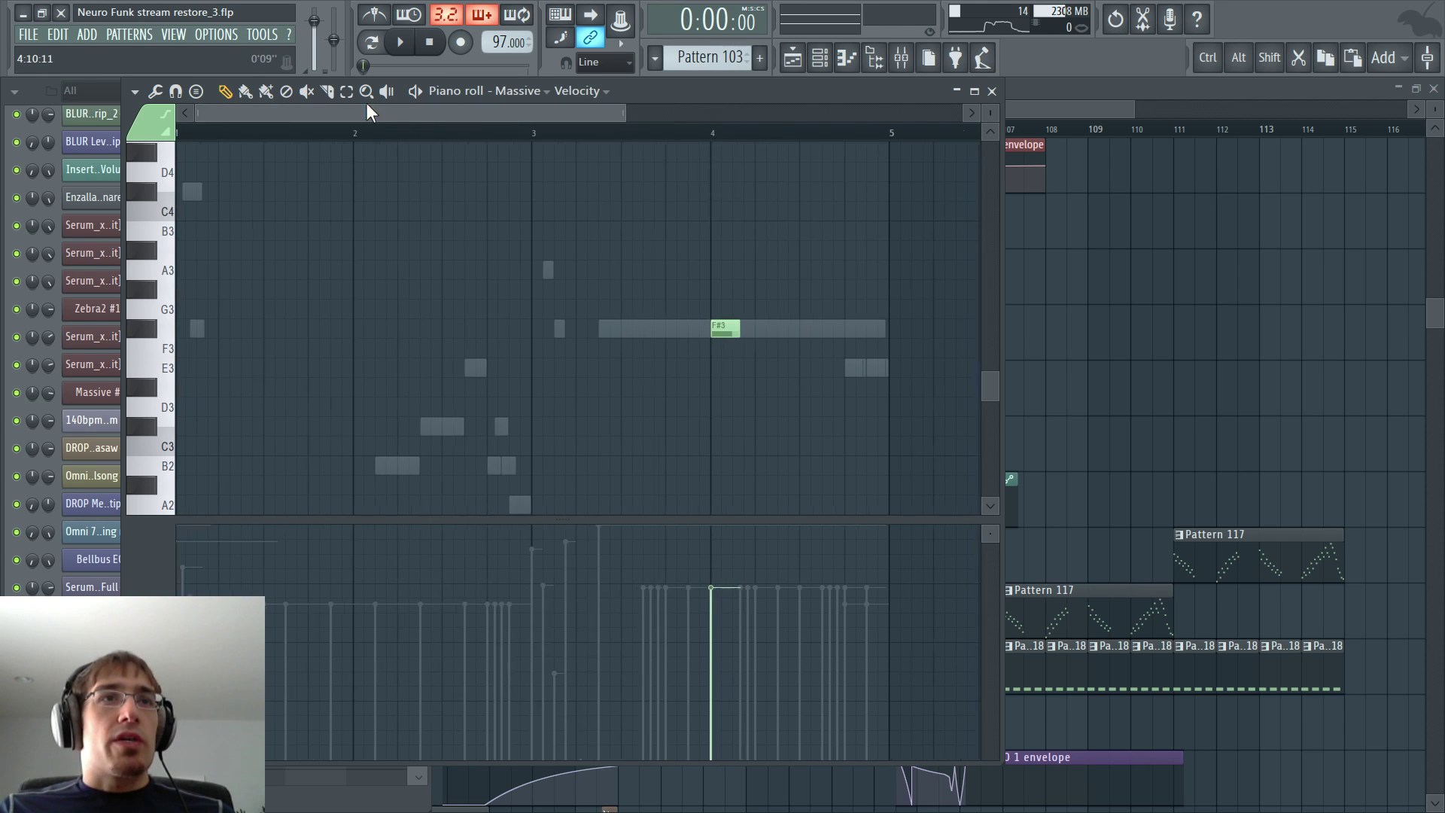
# - Play Pattern 103 on its own while viewing its Serum notes in the channel rack, and stop playback
pyautogui.press('F6')
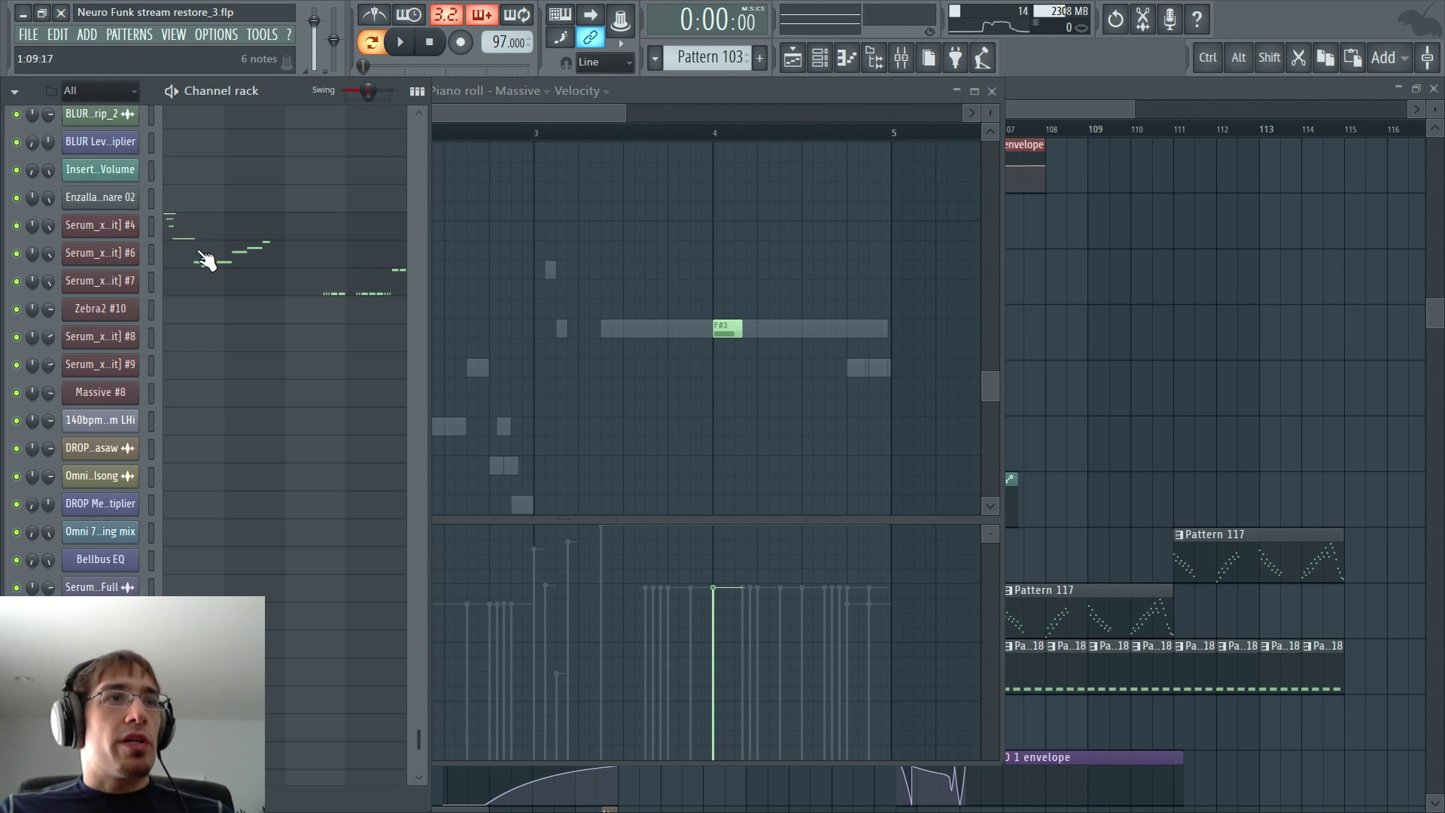
pyautogui.press('space')
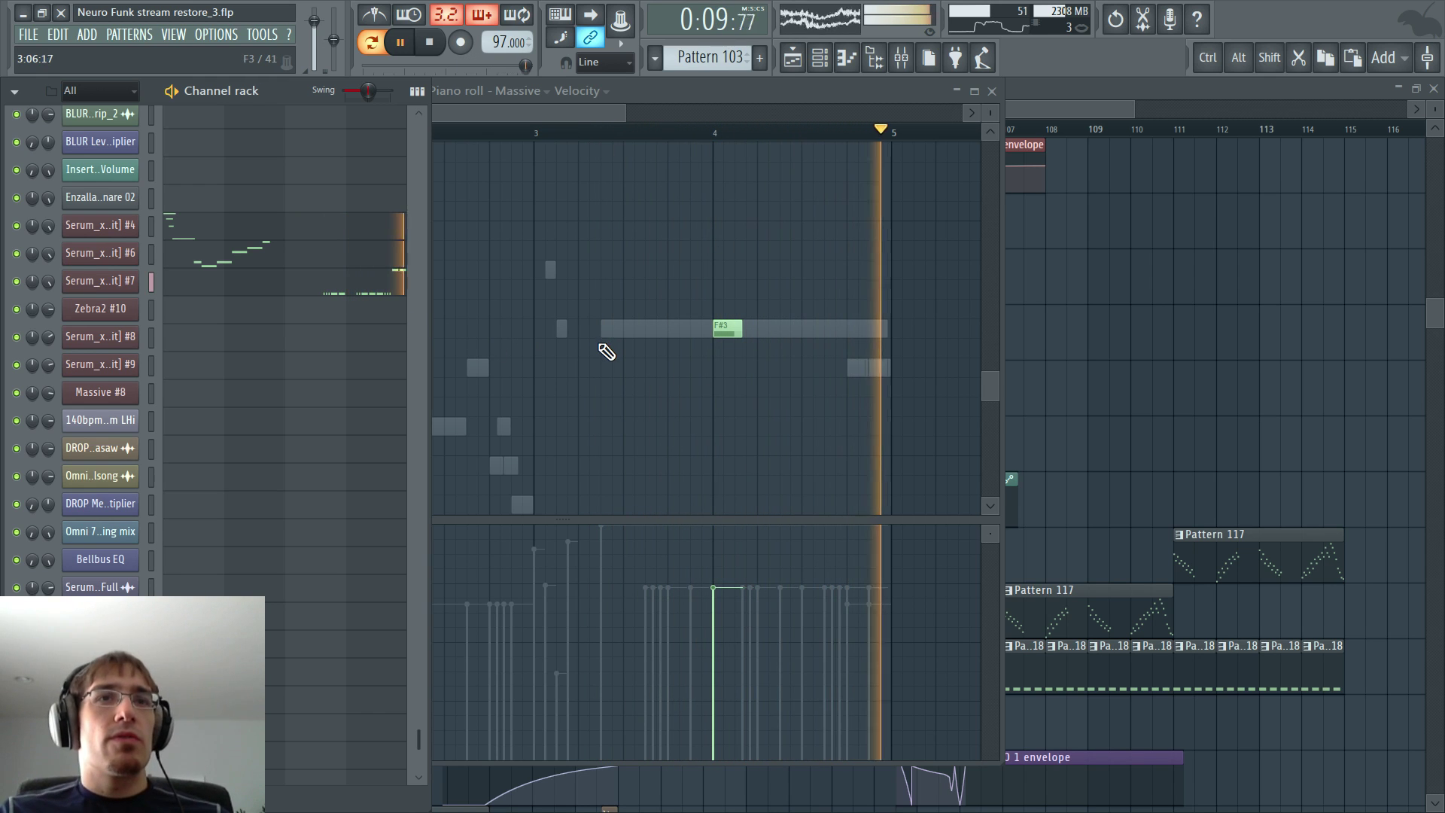
pyautogui.press('space')
pyautogui.scroll(-3, 388, 311)
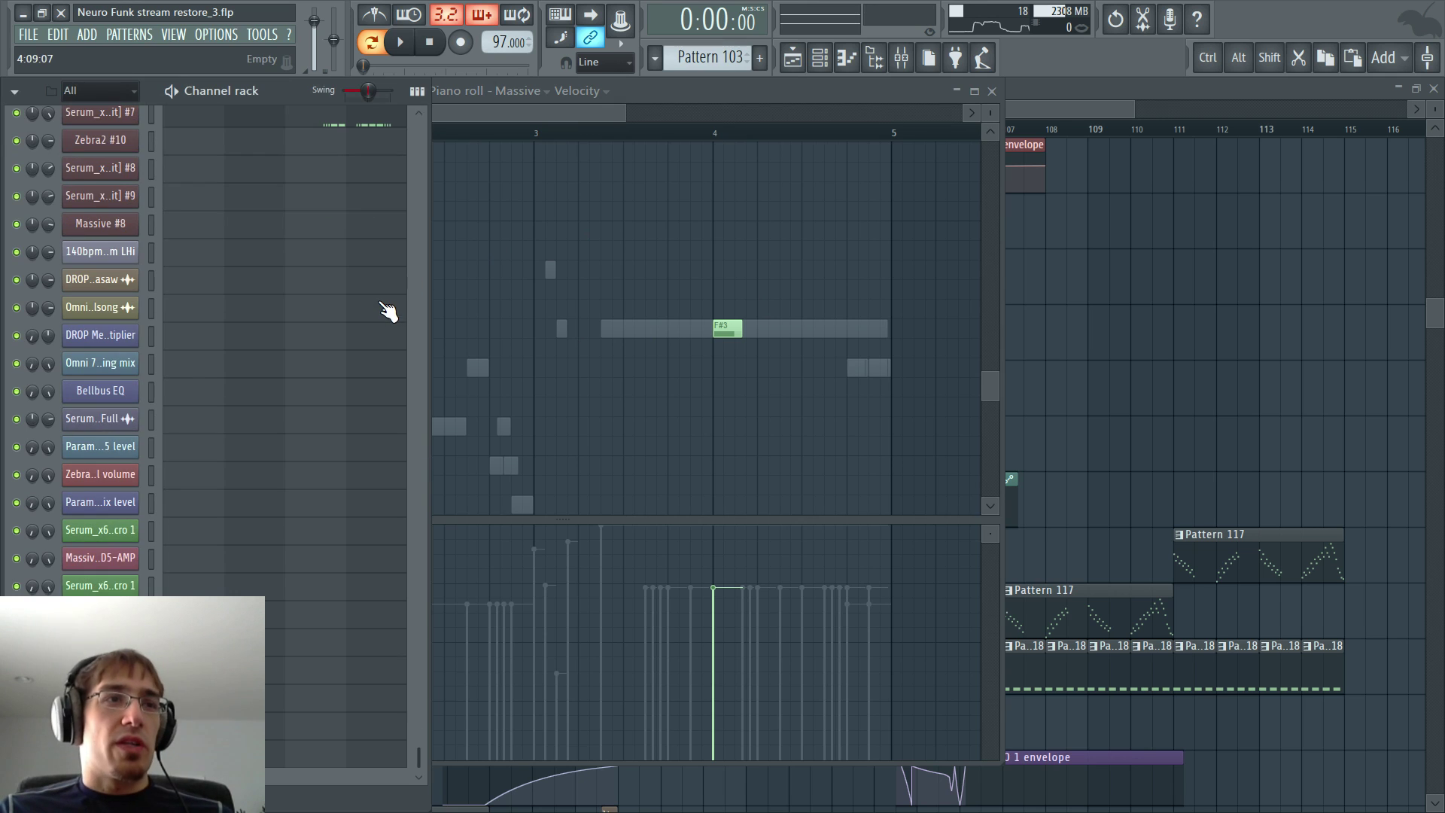
# - Return to the playlist and place the song position at bar 103
pyautogui.press('F5')
pyautogui.scroll(-4, 798, 183)
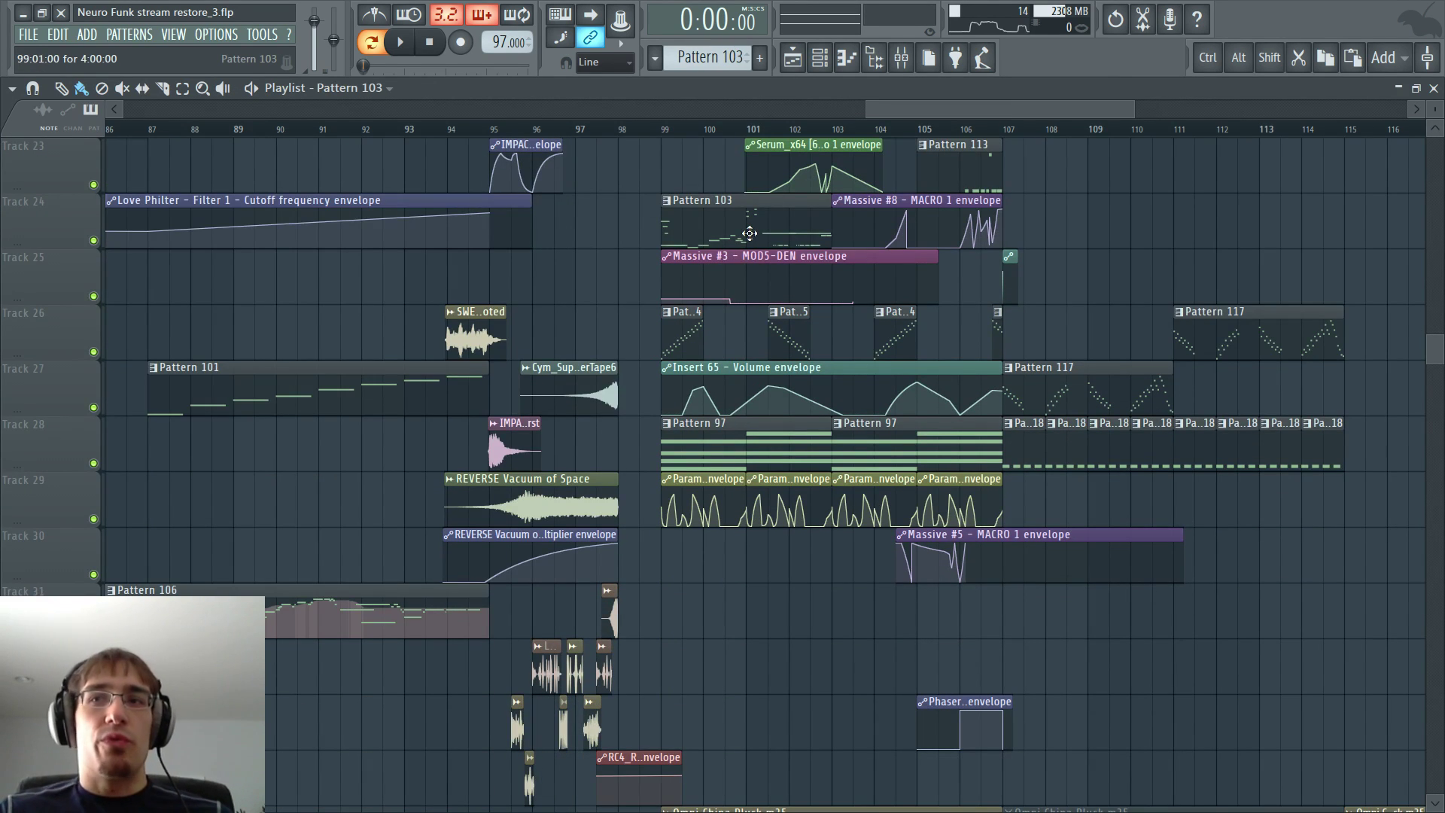
pyautogui.click(872, 127)
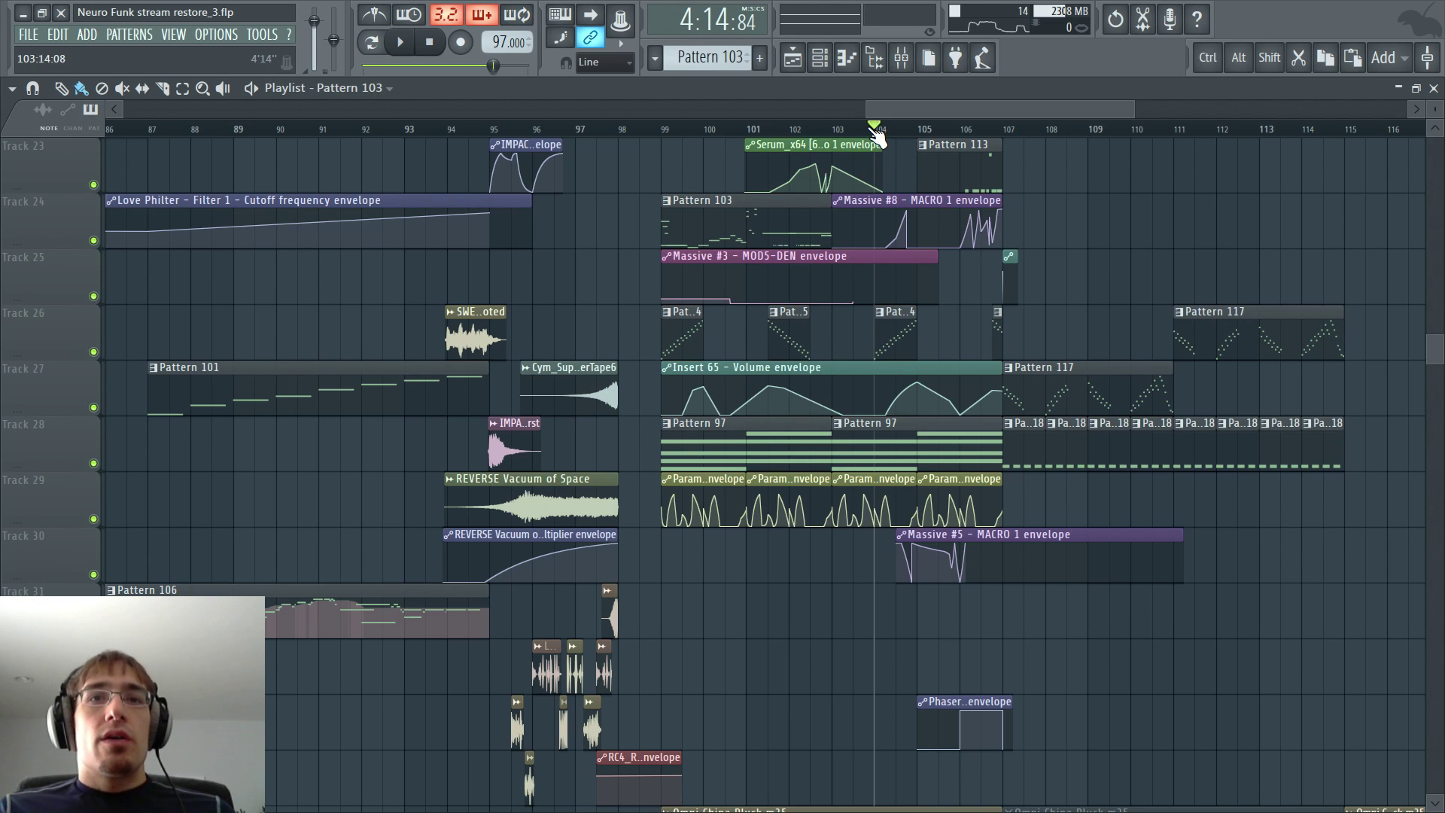
pyautogui.click(809, 128)
pyautogui.click(832, 127)
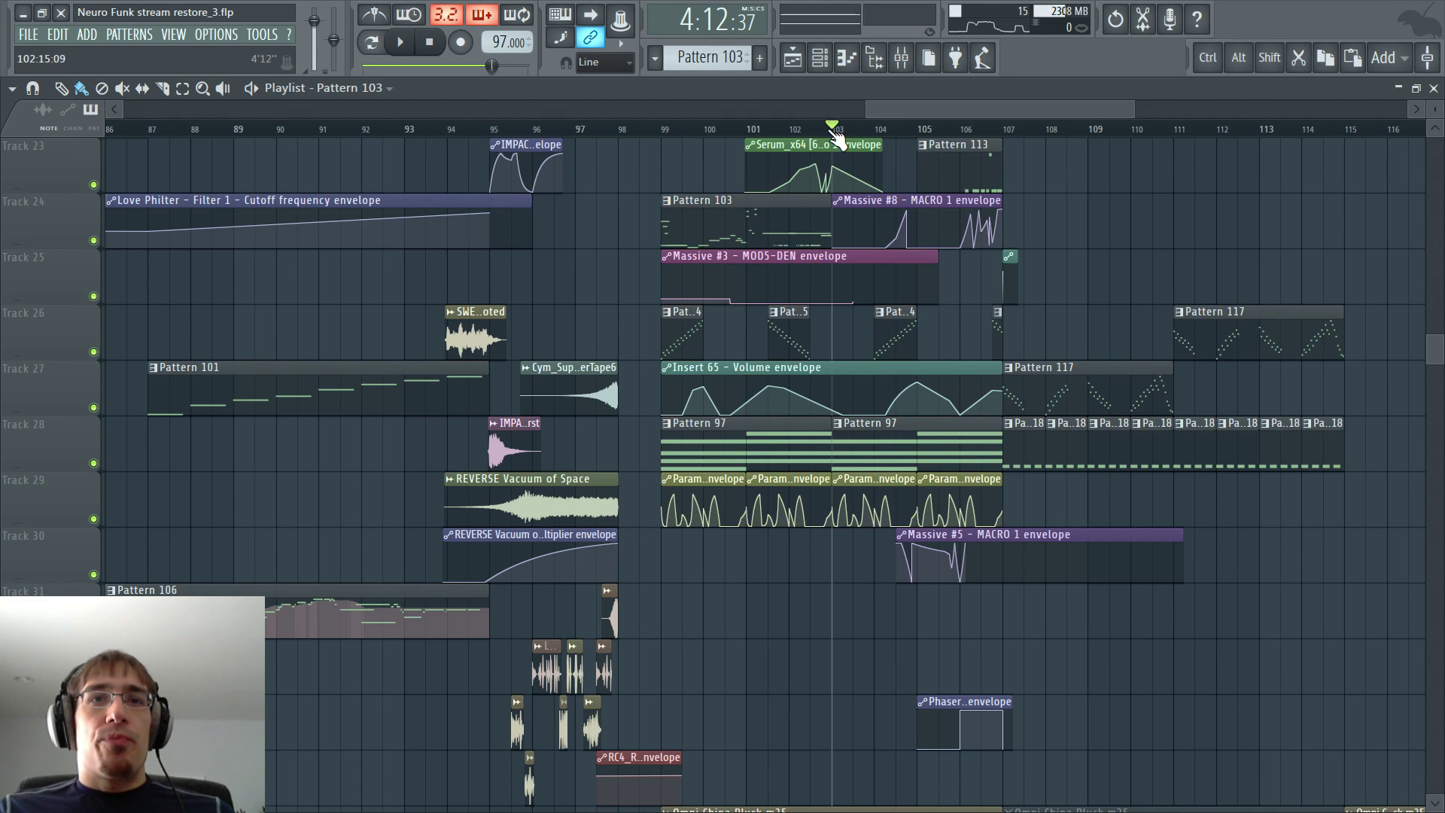
# - Open the two-bar pattern at bar 103 on Track 6 and play it on its own with the channel rack showing
pyautogui.scroll(-5, 836, 259)
pyautogui.scroll(-3, 836, 260)
pyautogui.scroll(17, 837, 258)
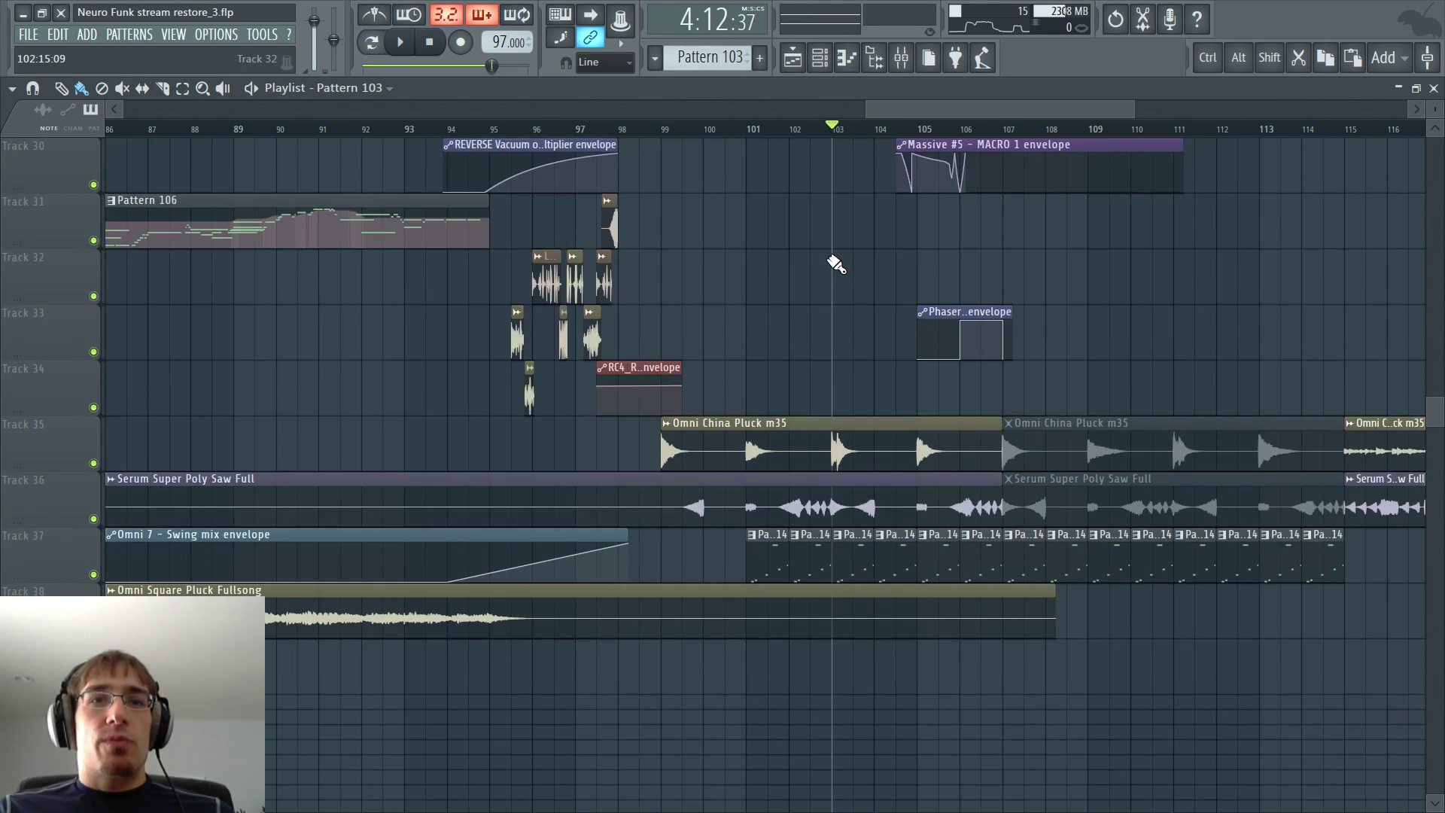
pyautogui.scroll(11, 858, 365)
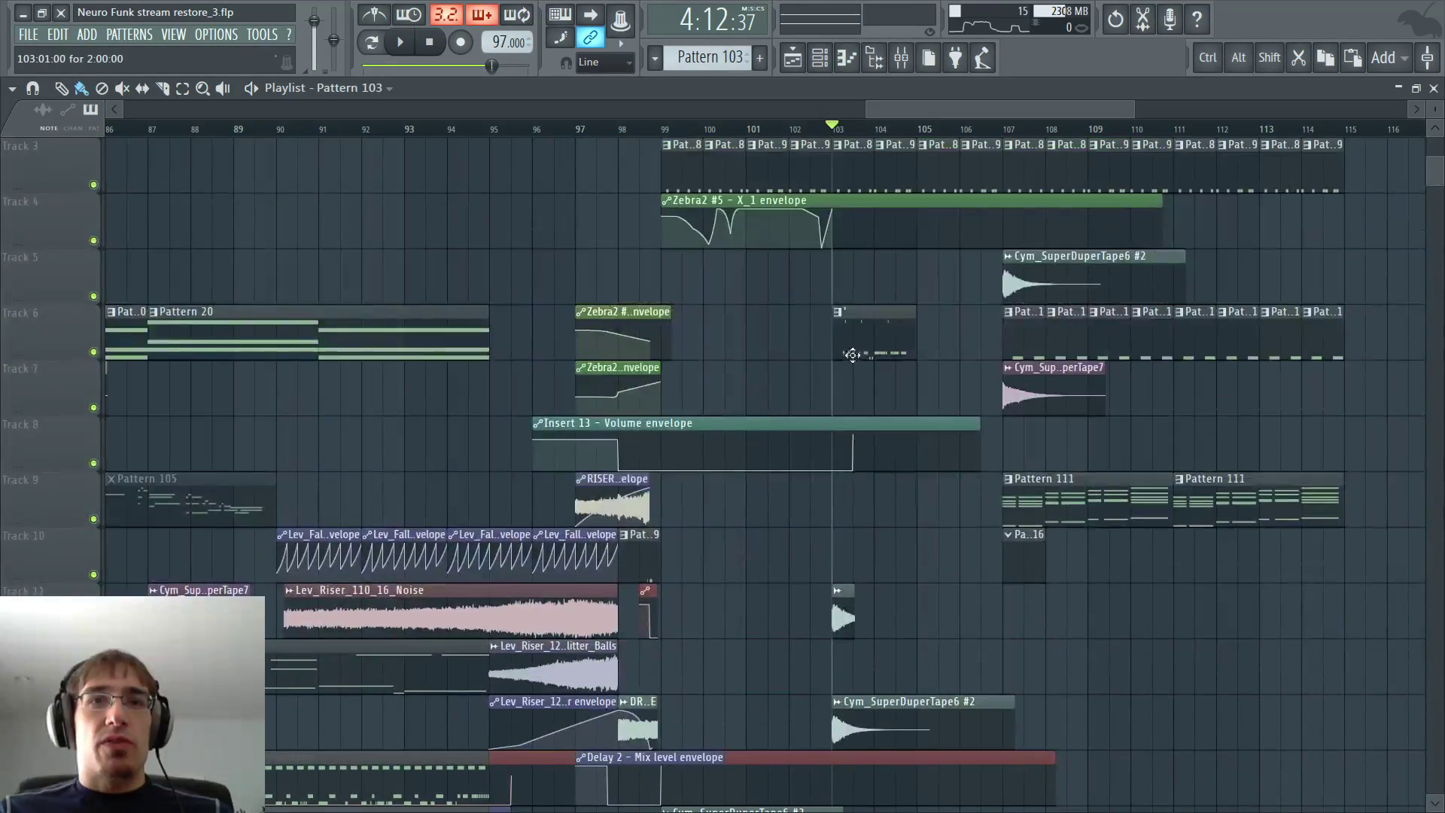
pyautogui.doubleClick(853, 354)
pyautogui.press('space')
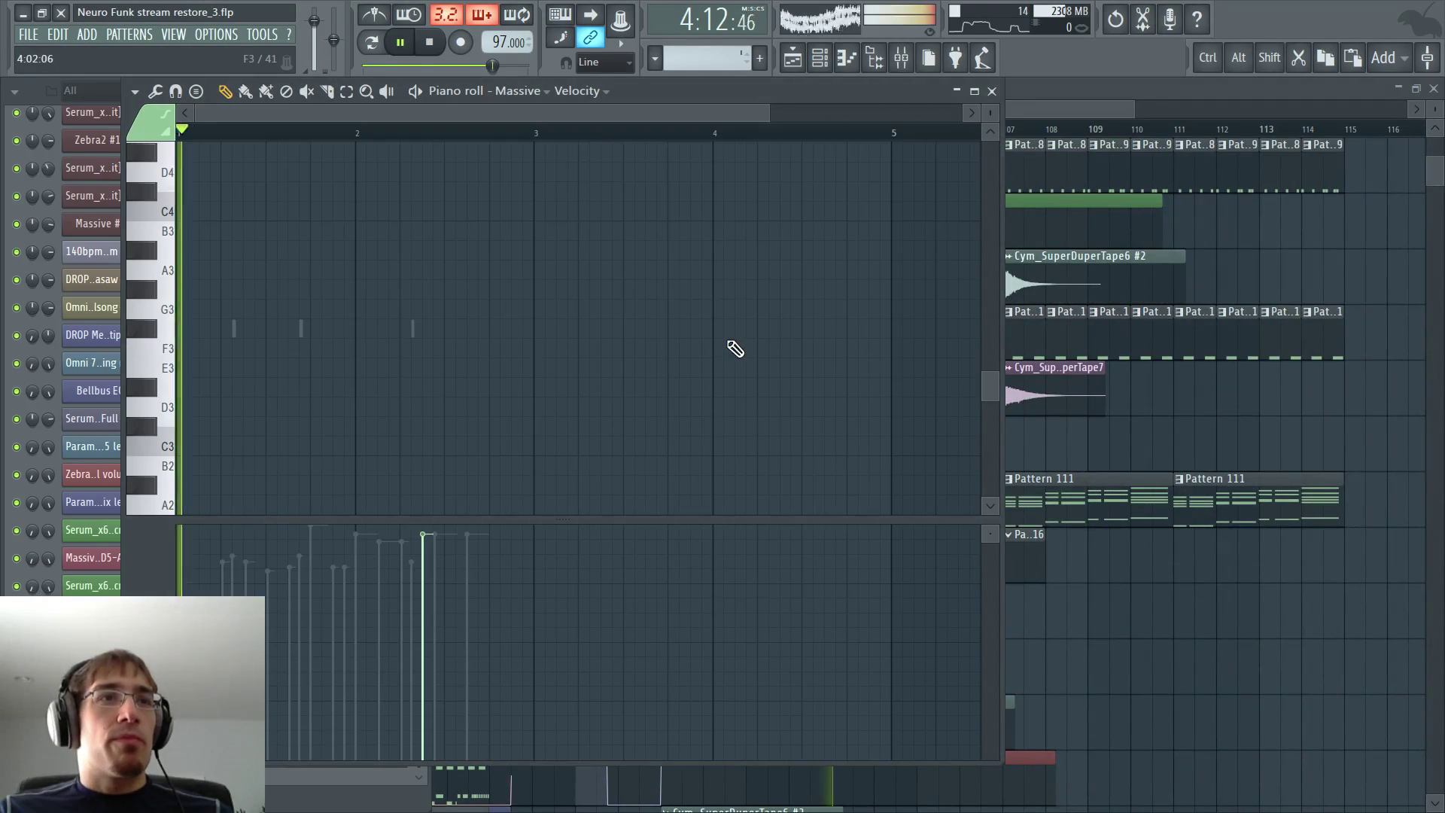
pyautogui.click(416, 92)
pyautogui.click(375, 46)
pyautogui.press('F6')
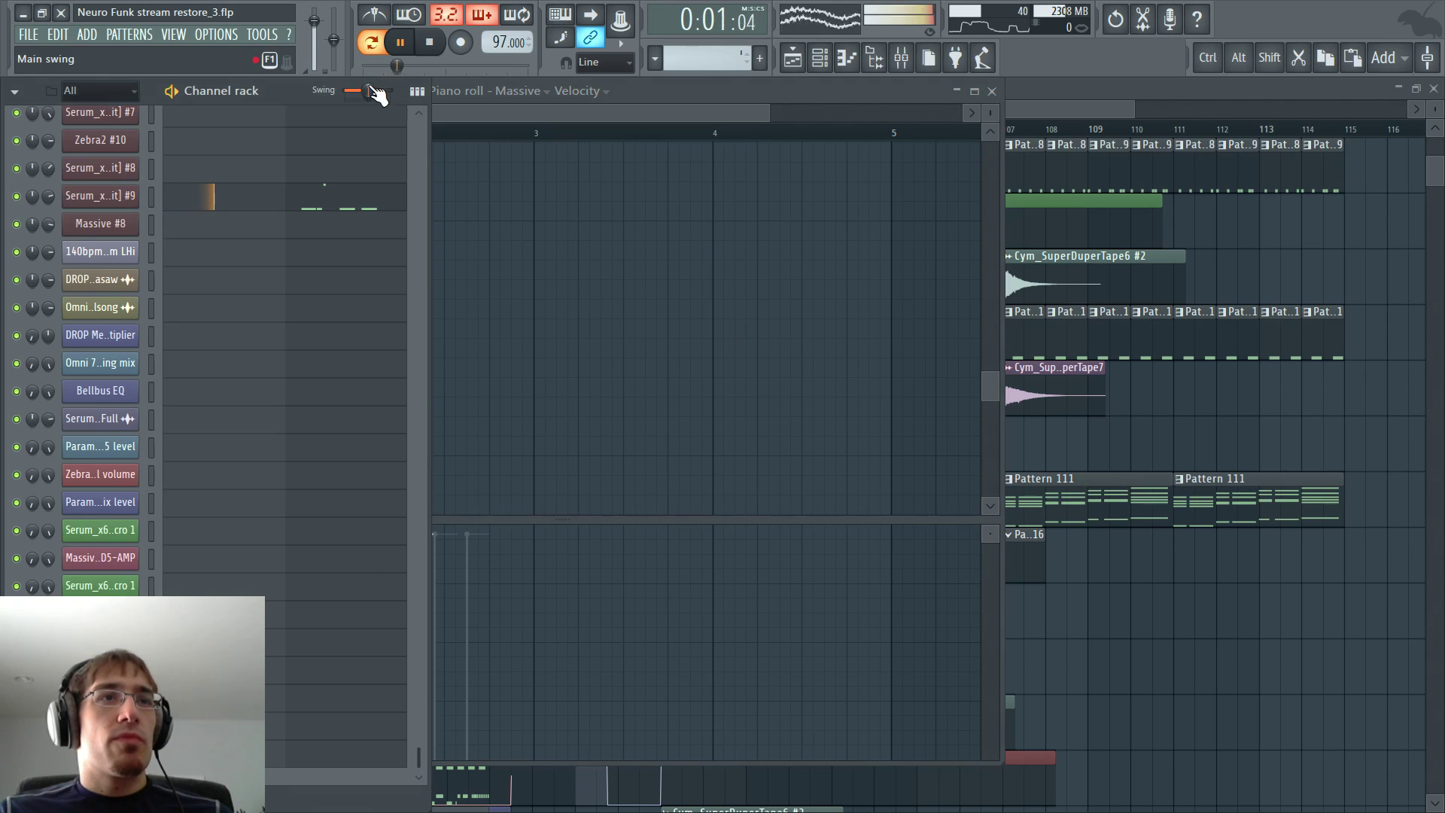
# - Return to the playlist, stop playback and look over the clips around bar 103 down to Track 27
pyautogui.press('F5')
pyautogui.scroll(-11, 828, 354)
pyautogui.press('space')
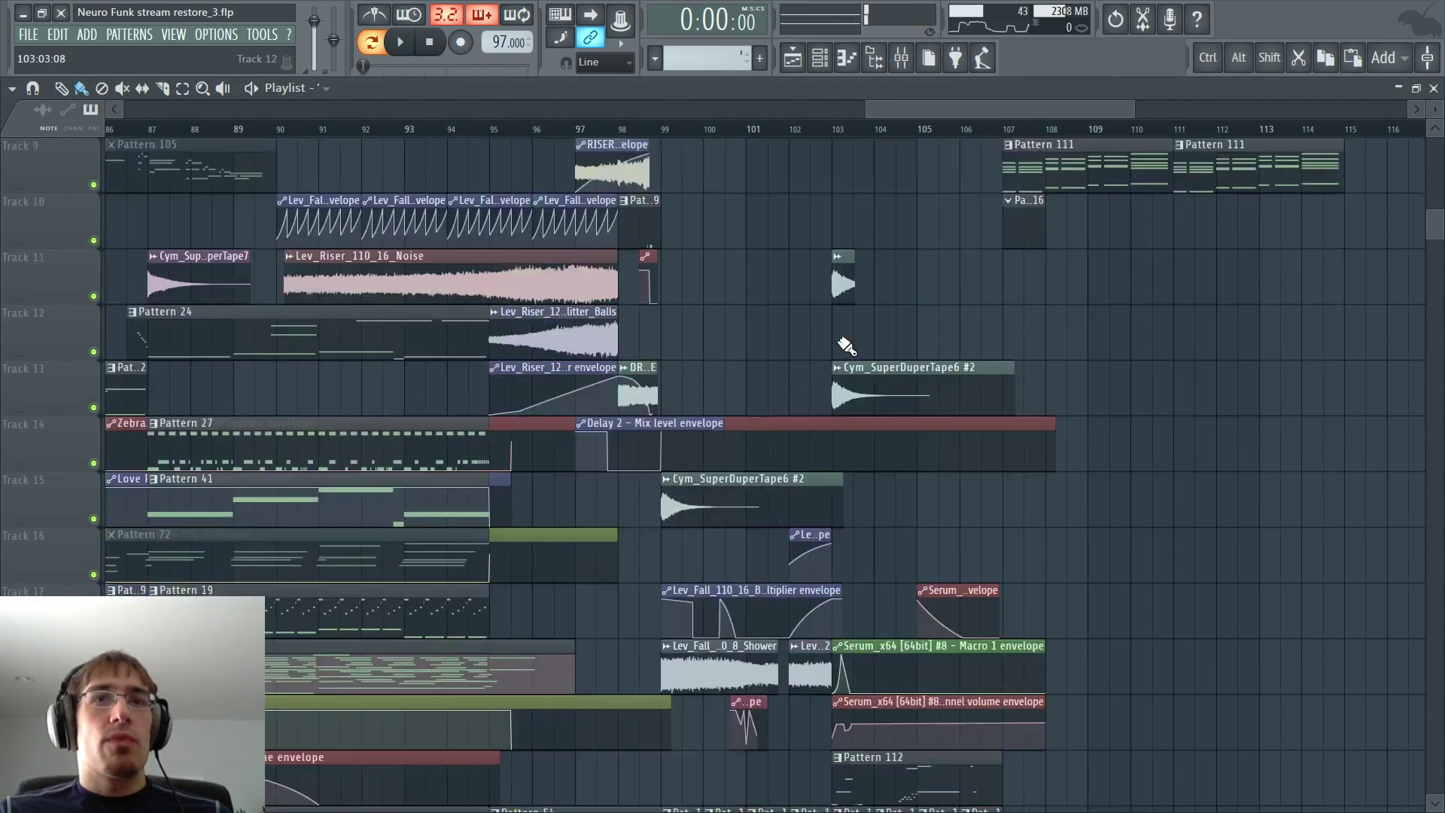
pyautogui.scroll(4, 829, 365)
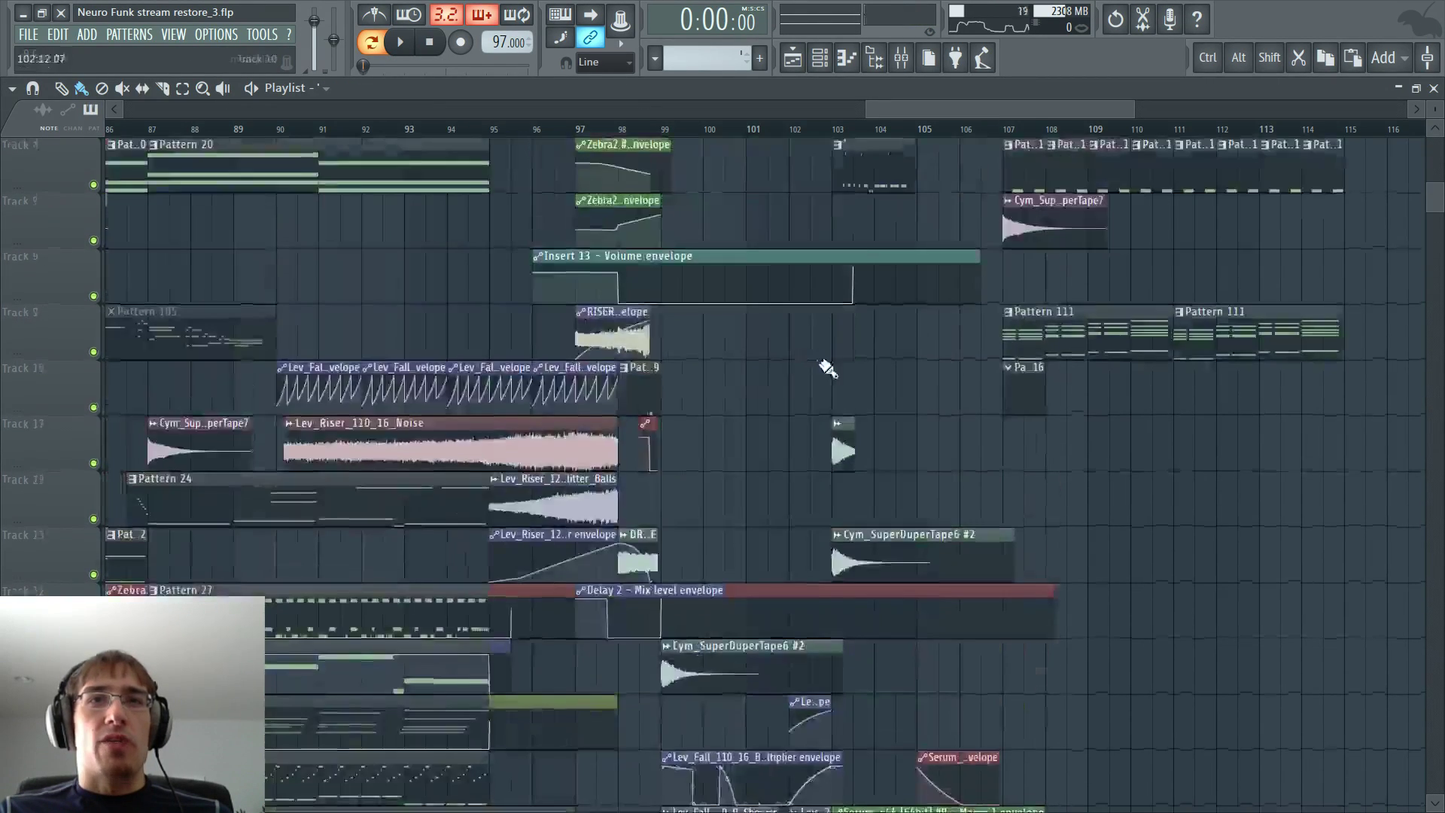
pyautogui.scroll(-6, 866, 369)
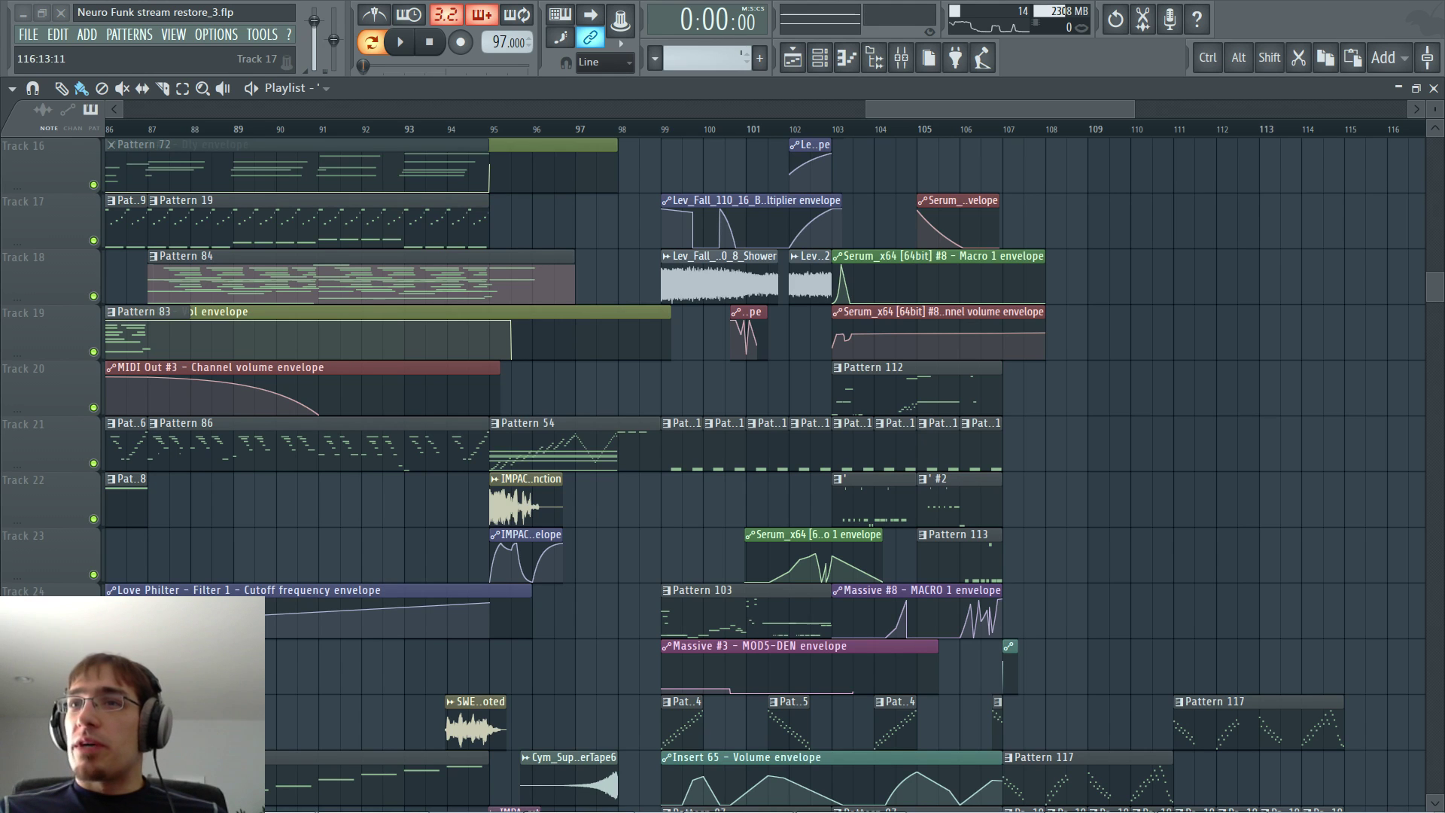
# - Solo the Serum Super Poly Saw Full track, play it from bar 103 to about bar 106, and stop playback
pyautogui.moveTo(986, 110); pyautogui.dragTo(1021, 107)
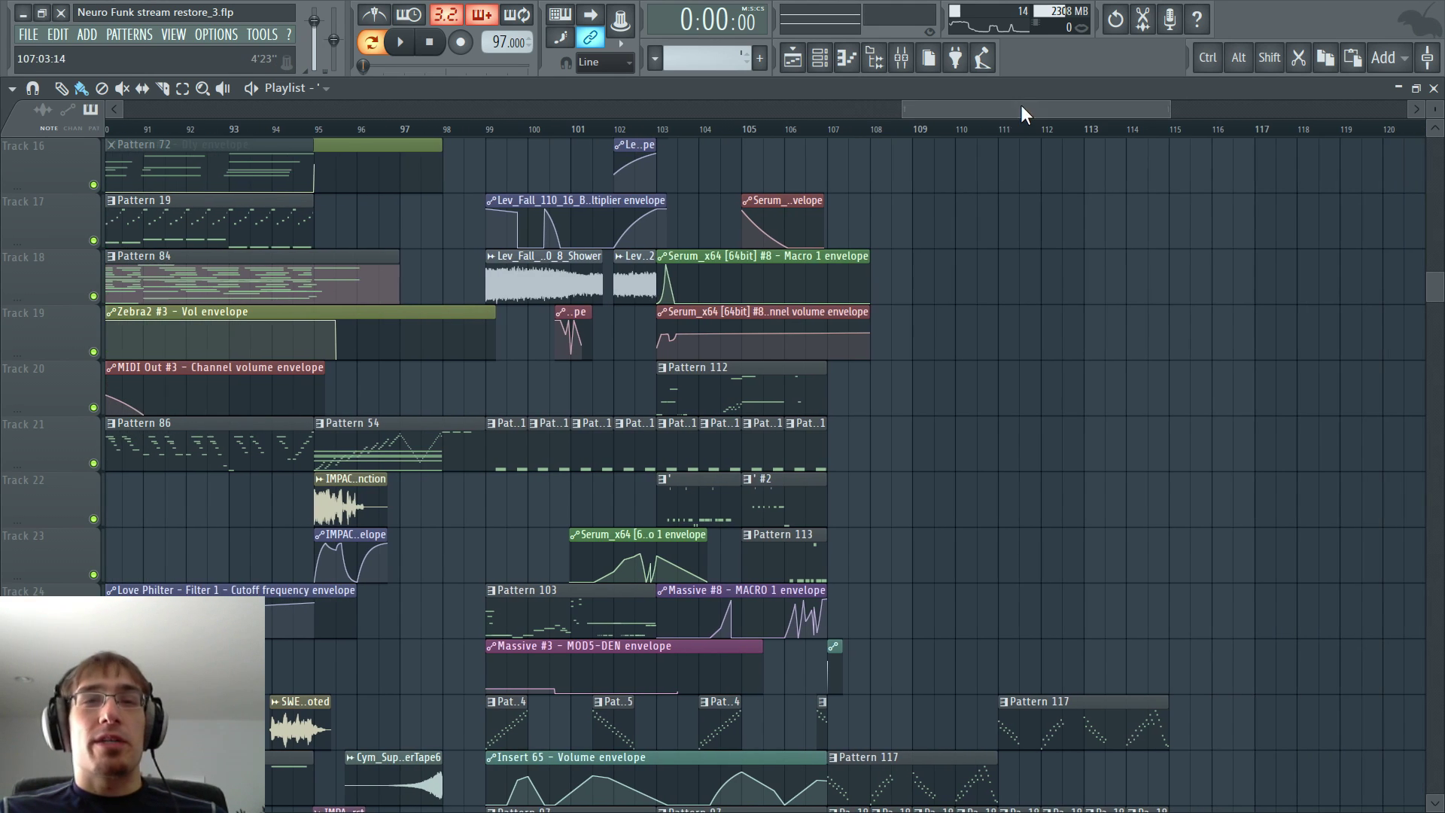
pyautogui.click(489, 134)
pyautogui.scroll(-5, 675, 194)
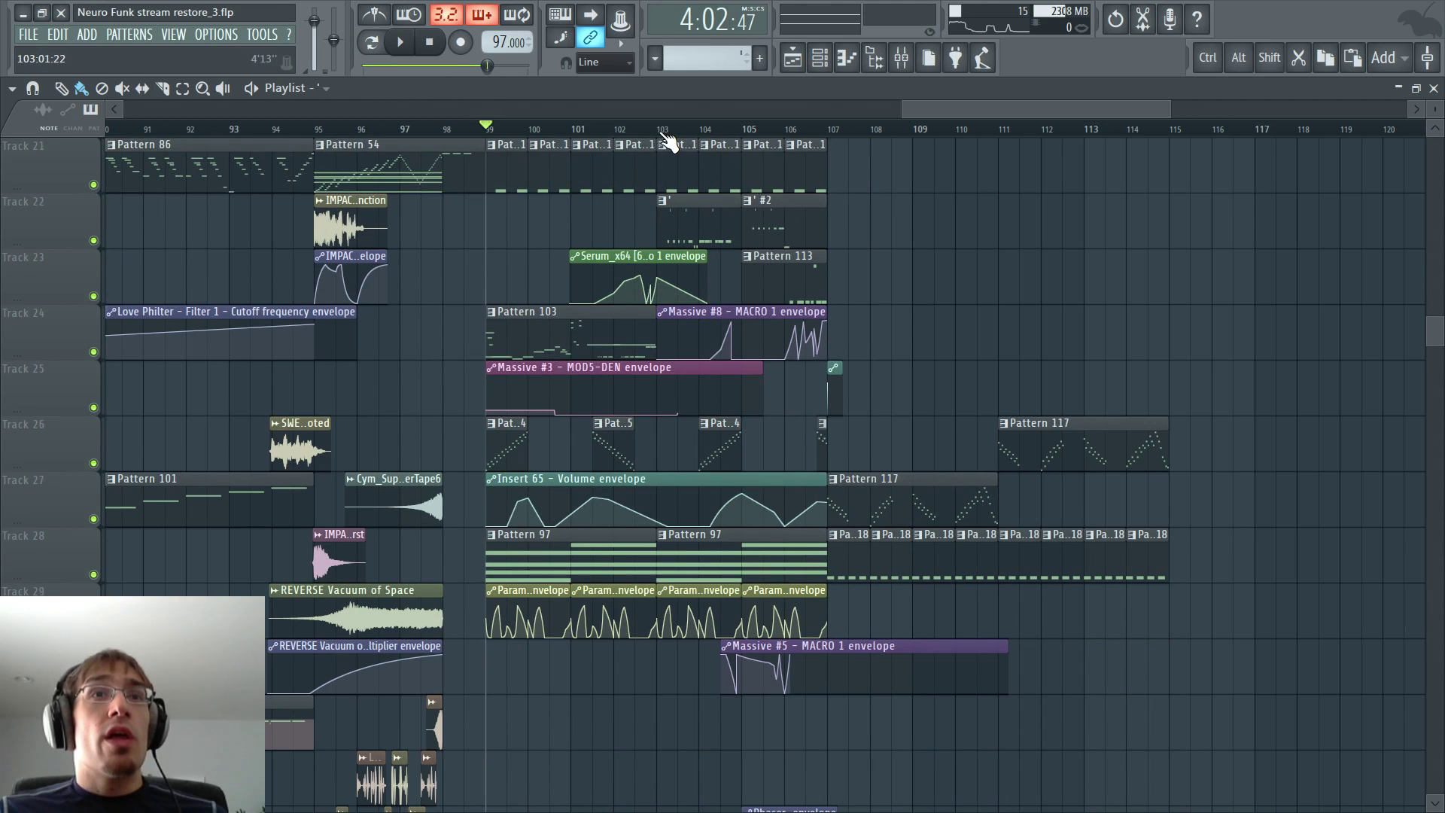
pyautogui.moveTo(662, 131); pyautogui.dragTo(829, 132)
pyautogui.doubleClick(658, 132)
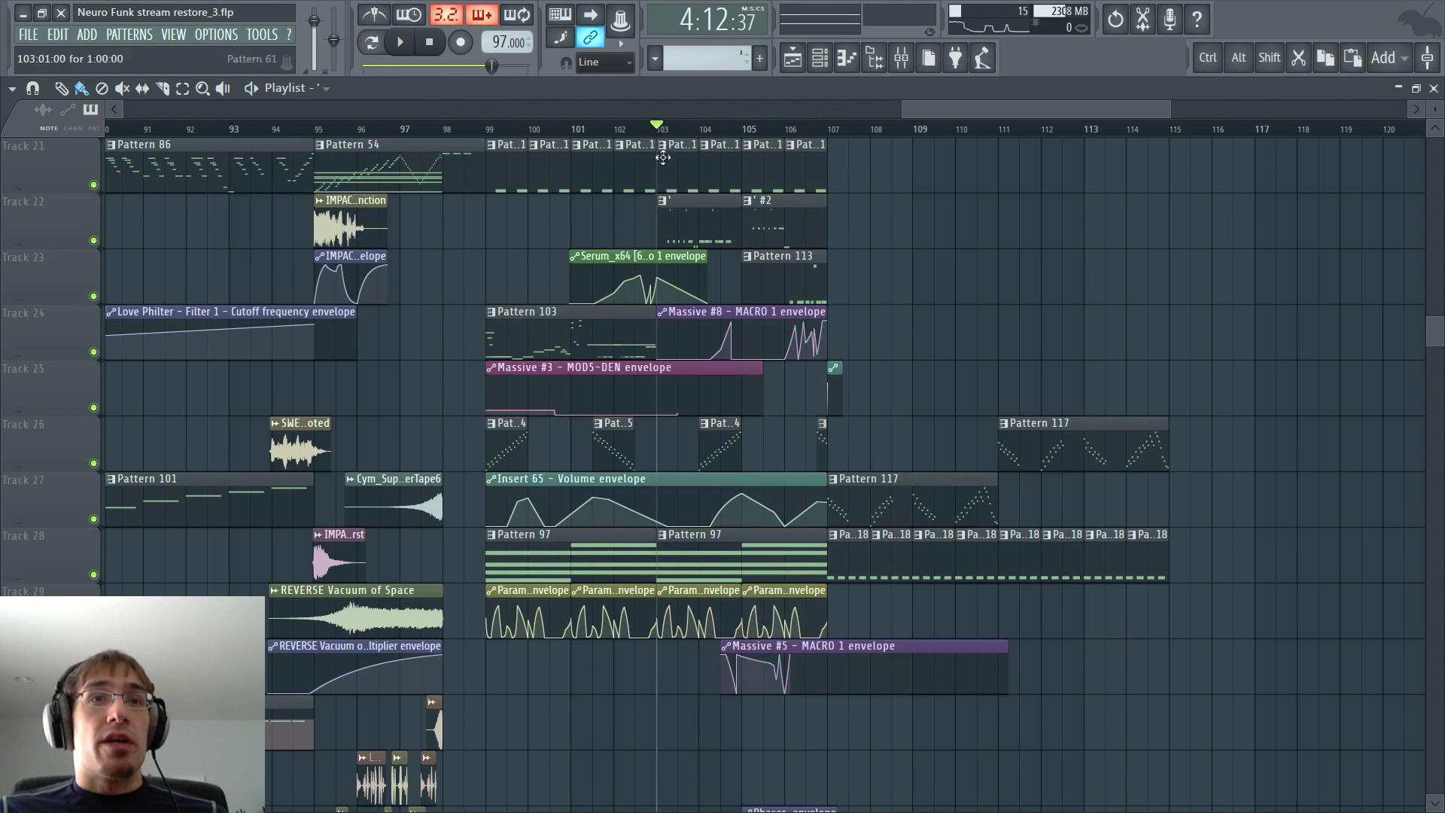
pyautogui.scroll(-6, 691, 274)
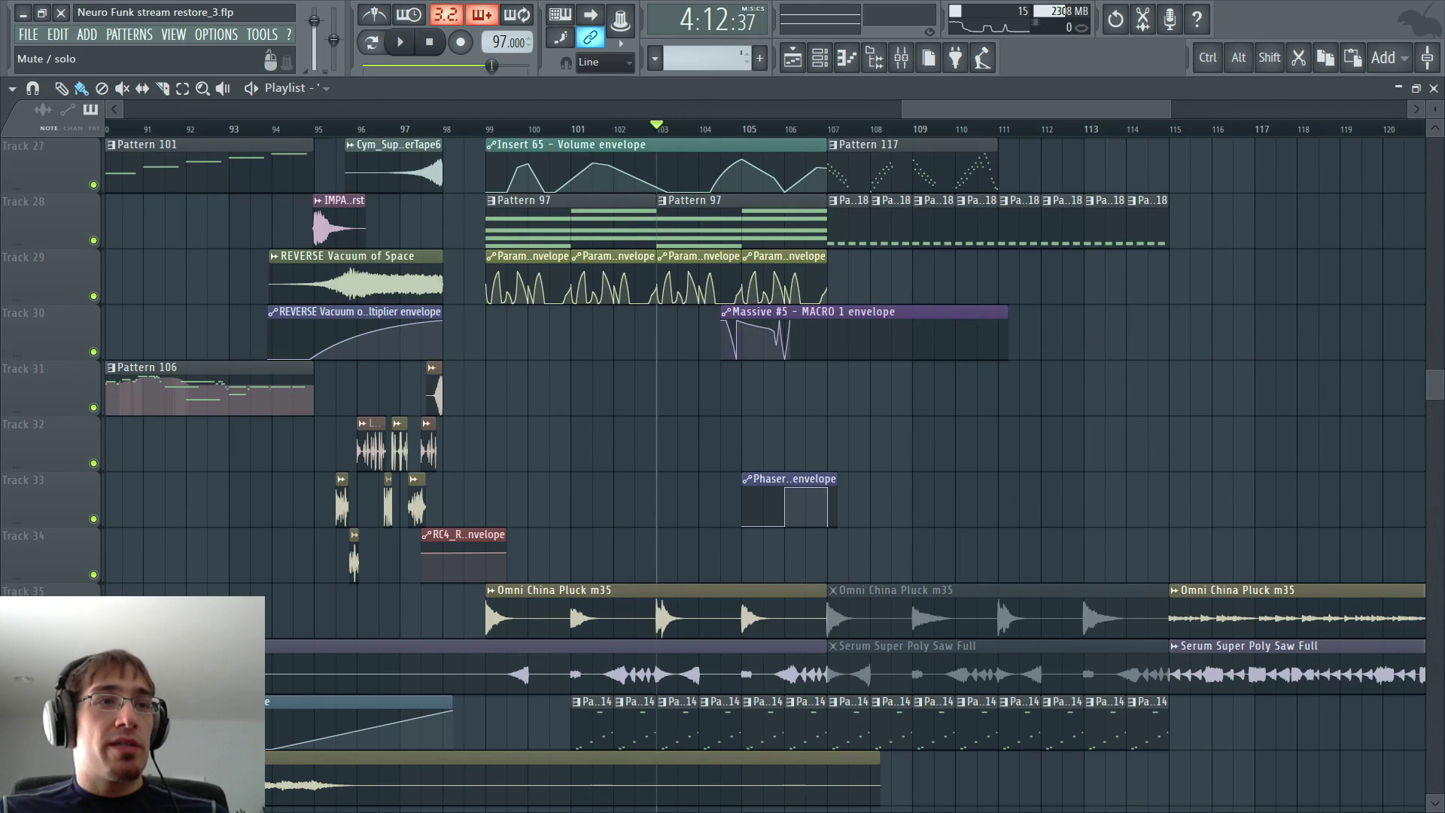
pyautogui.press('space')
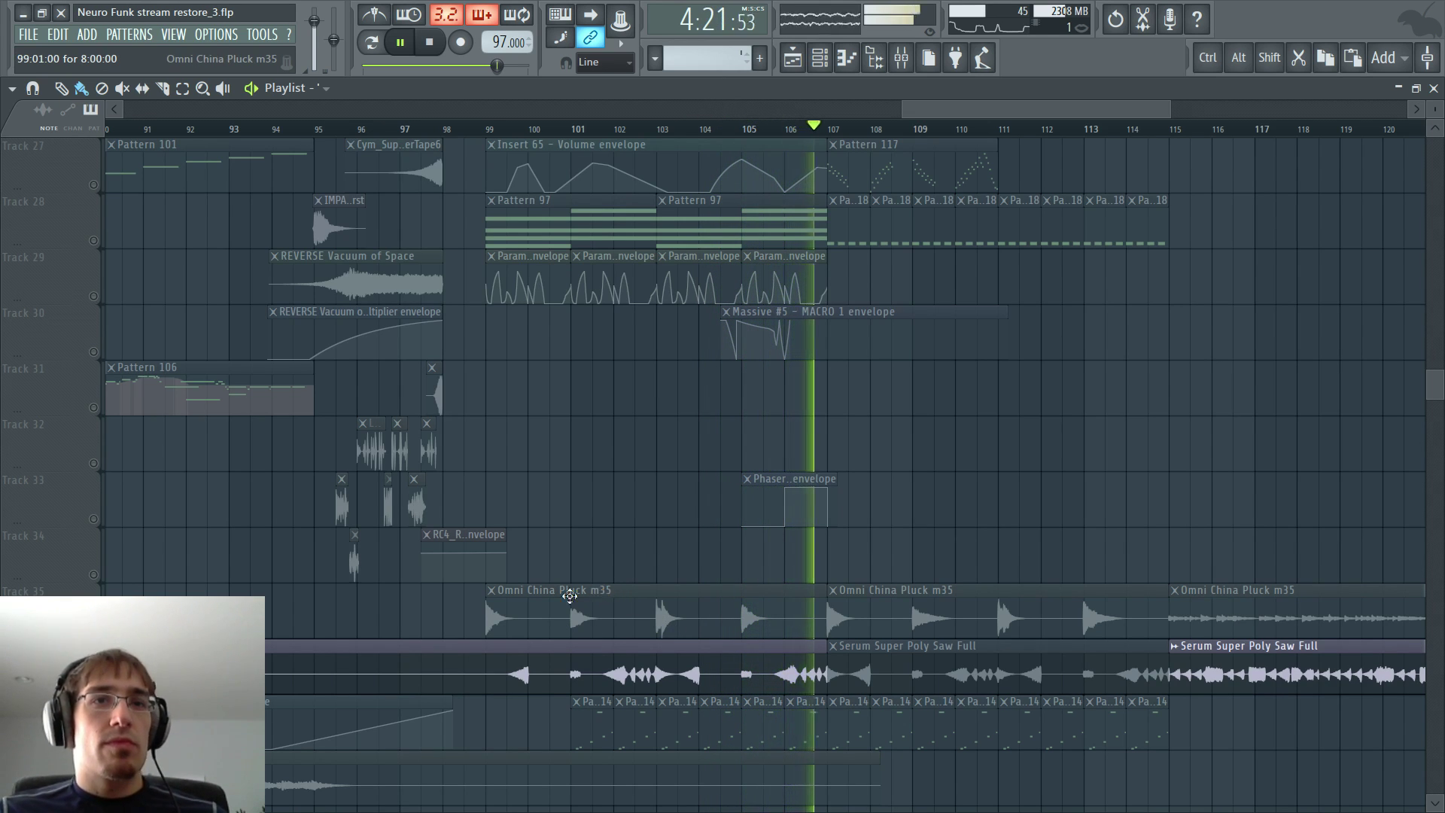
pyautogui.press('space')
# - Enable Track 33 with its Phaser mix level envelope and play the soloed saw from bar 105 to about bar 106
pyautogui.click(92, 520)
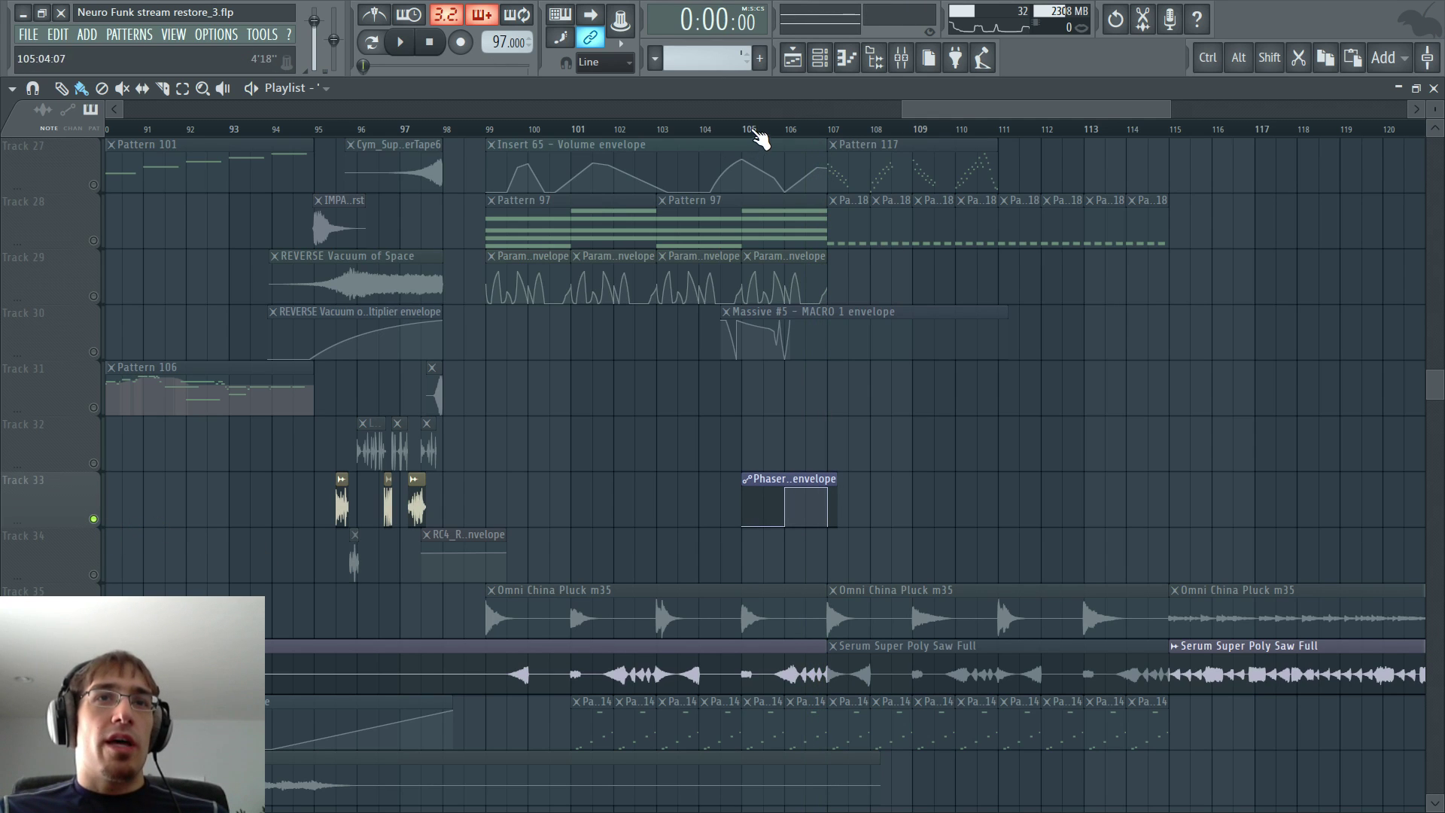
pyautogui.click(749, 130)
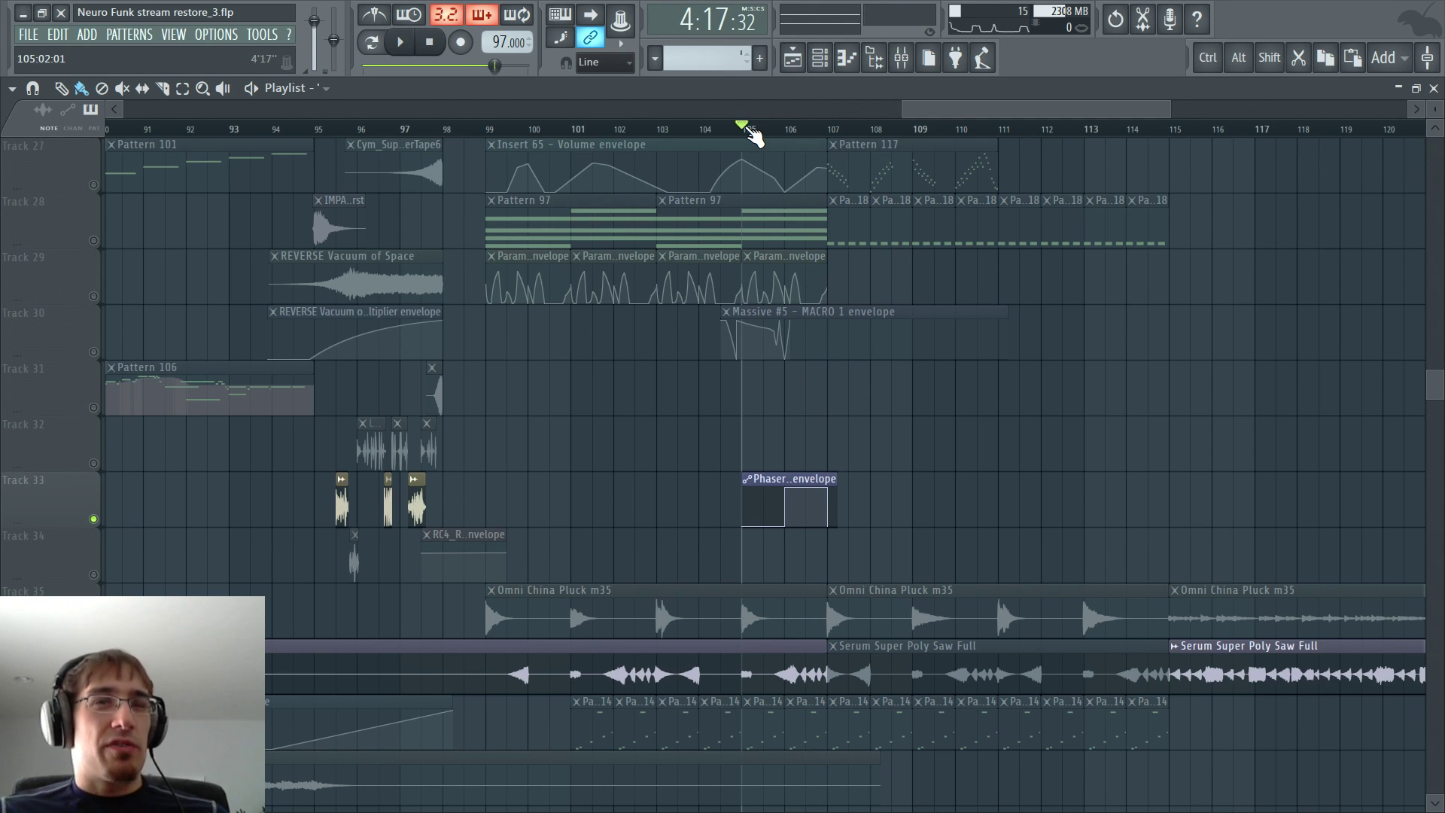
pyautogui.press('space')
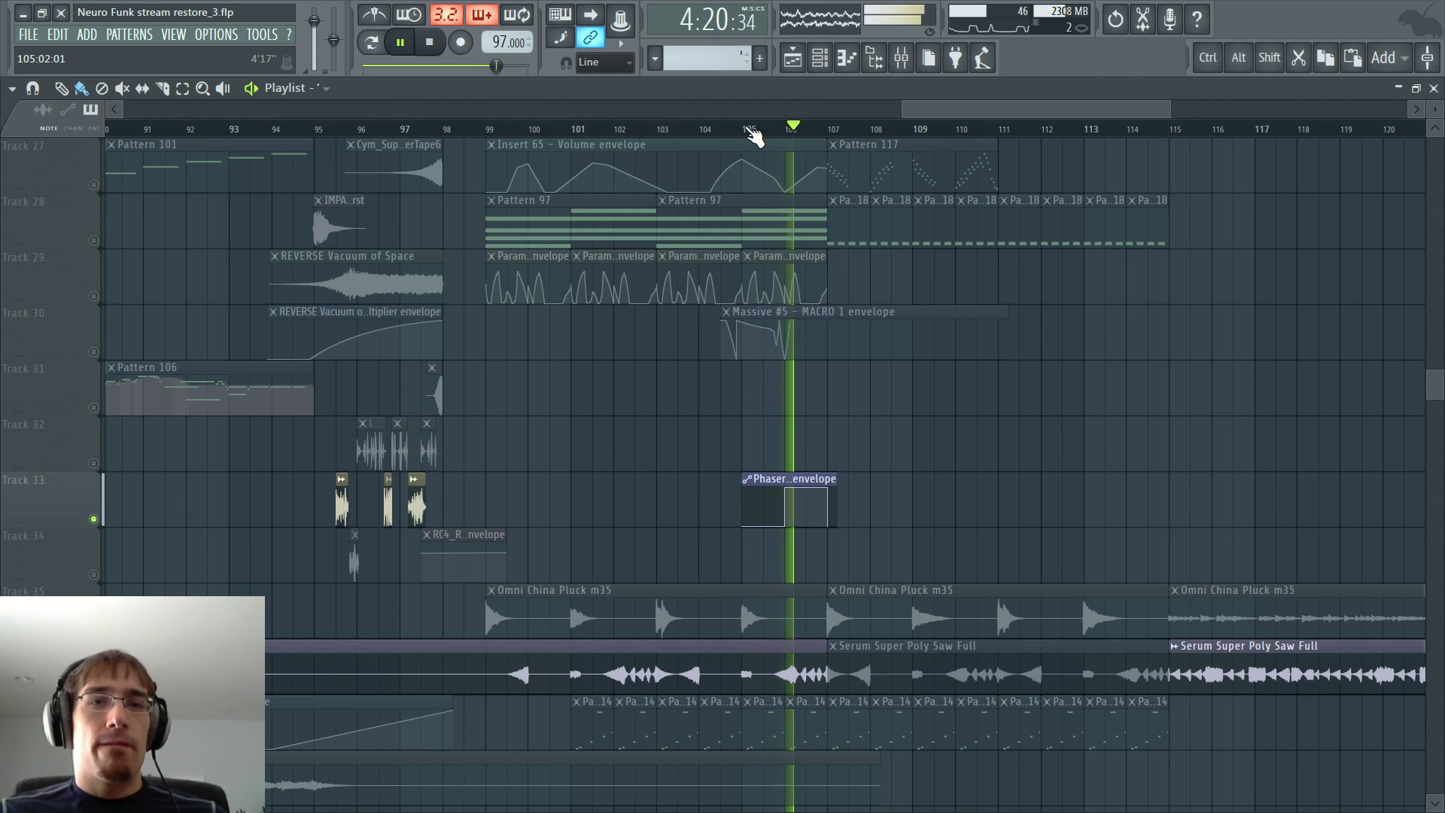
pyautogui.press('space')
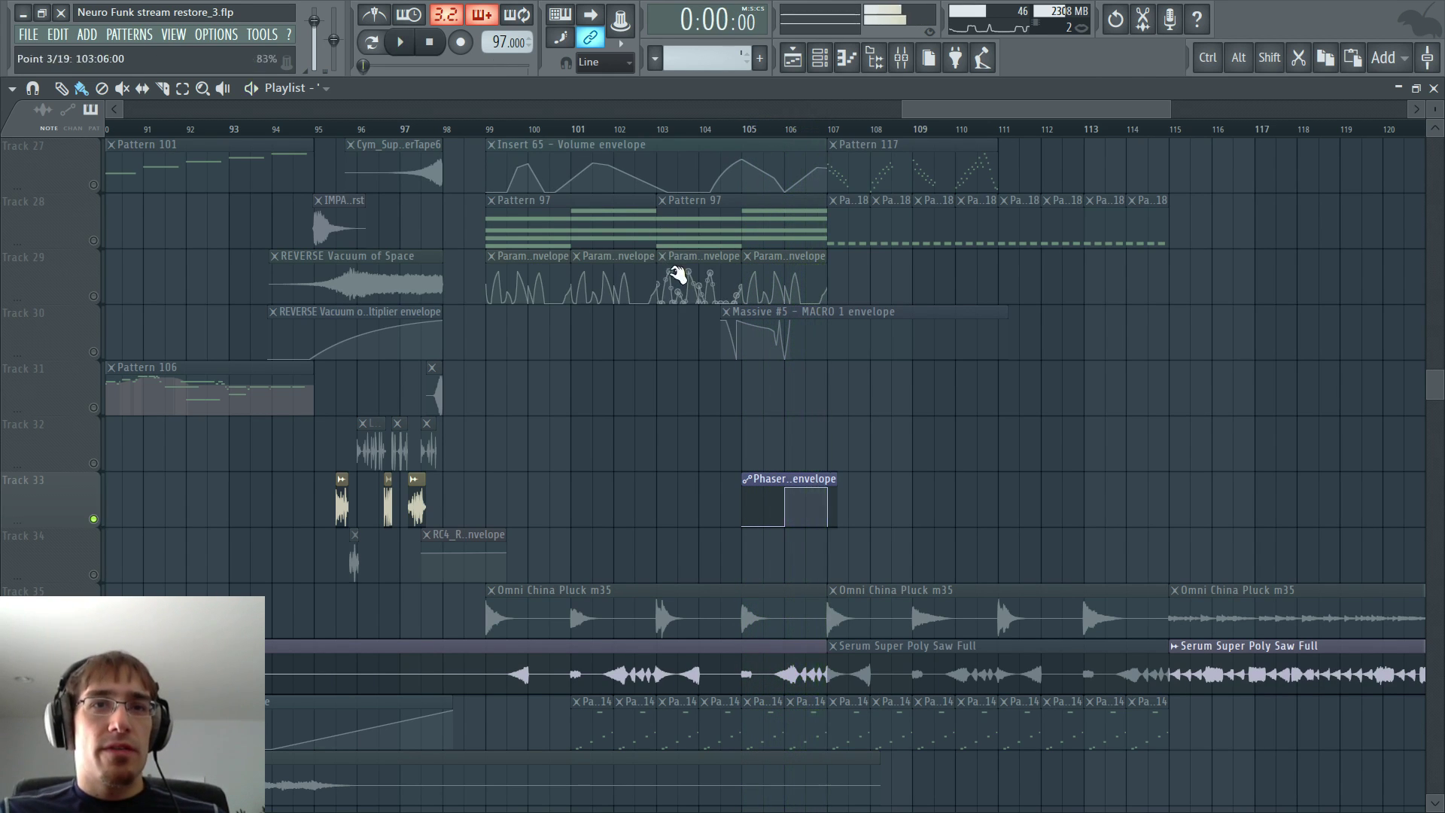
# - Reshape the Phaser mix level envelope so it ramps up gradually before bar 106, and play that section to check it
pyautogui.keyDown('ctrl'); pyautogui.scroll(3, 774, 418); pyautogui.keyUp('ctrl')
pyautogui.keyDown('ctrl'); pyautogui.scroll(2, 774, 418); pyautogui.keyUp('ctrl')
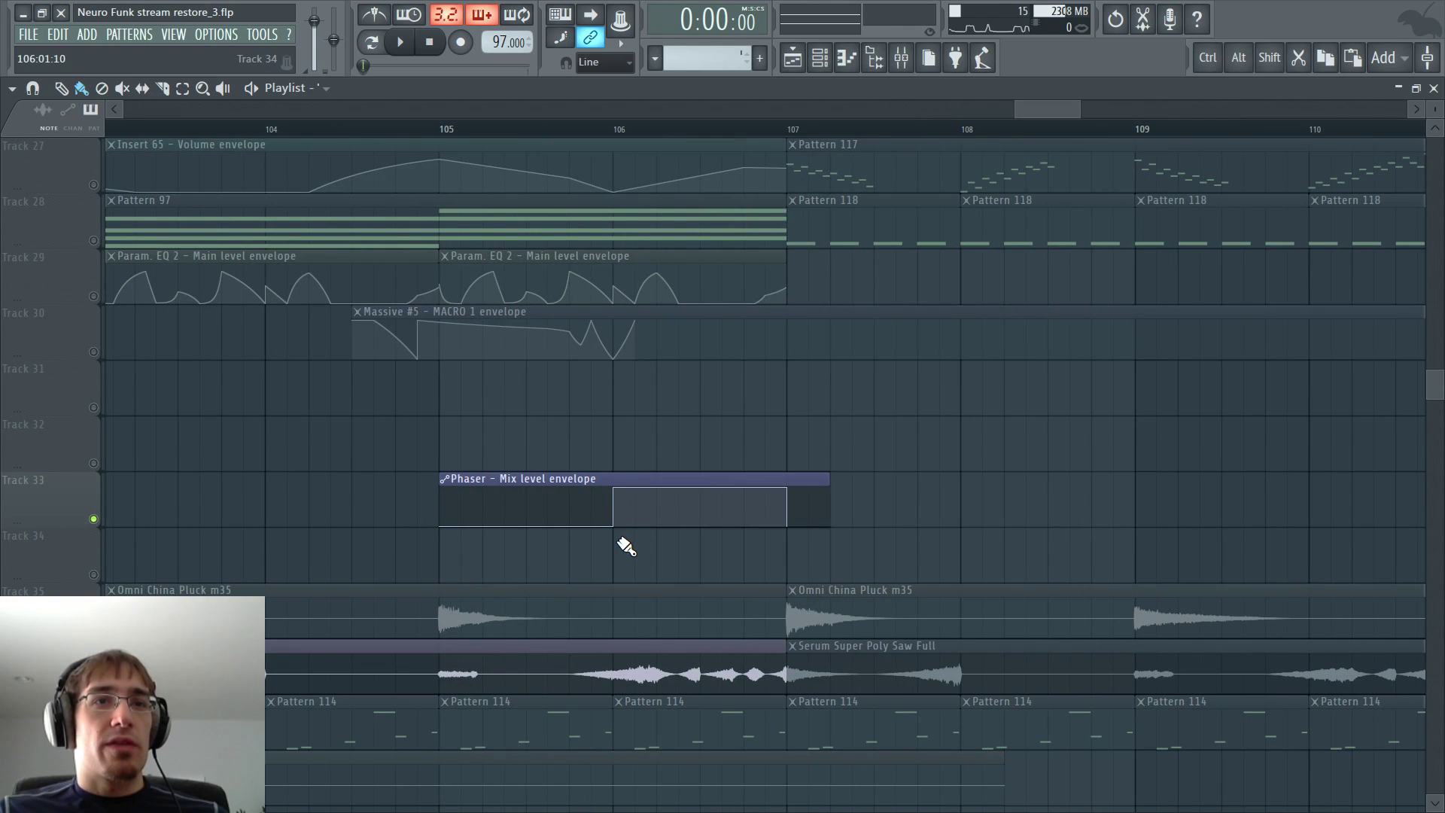
pyautogui.moveTo(602, 536); pyautogui.dragTo(558, 539)
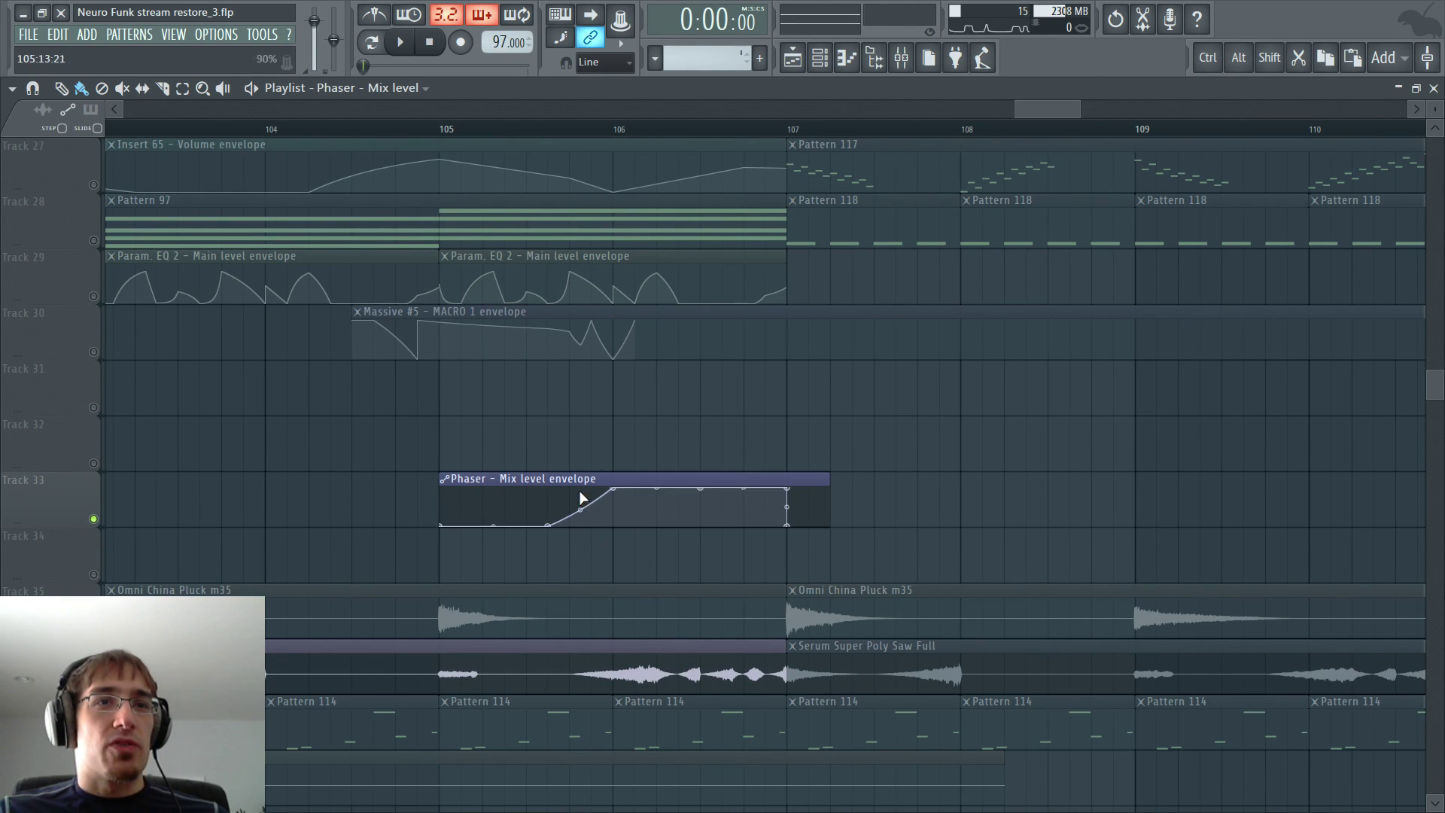
pyautogui.click(535, 131)
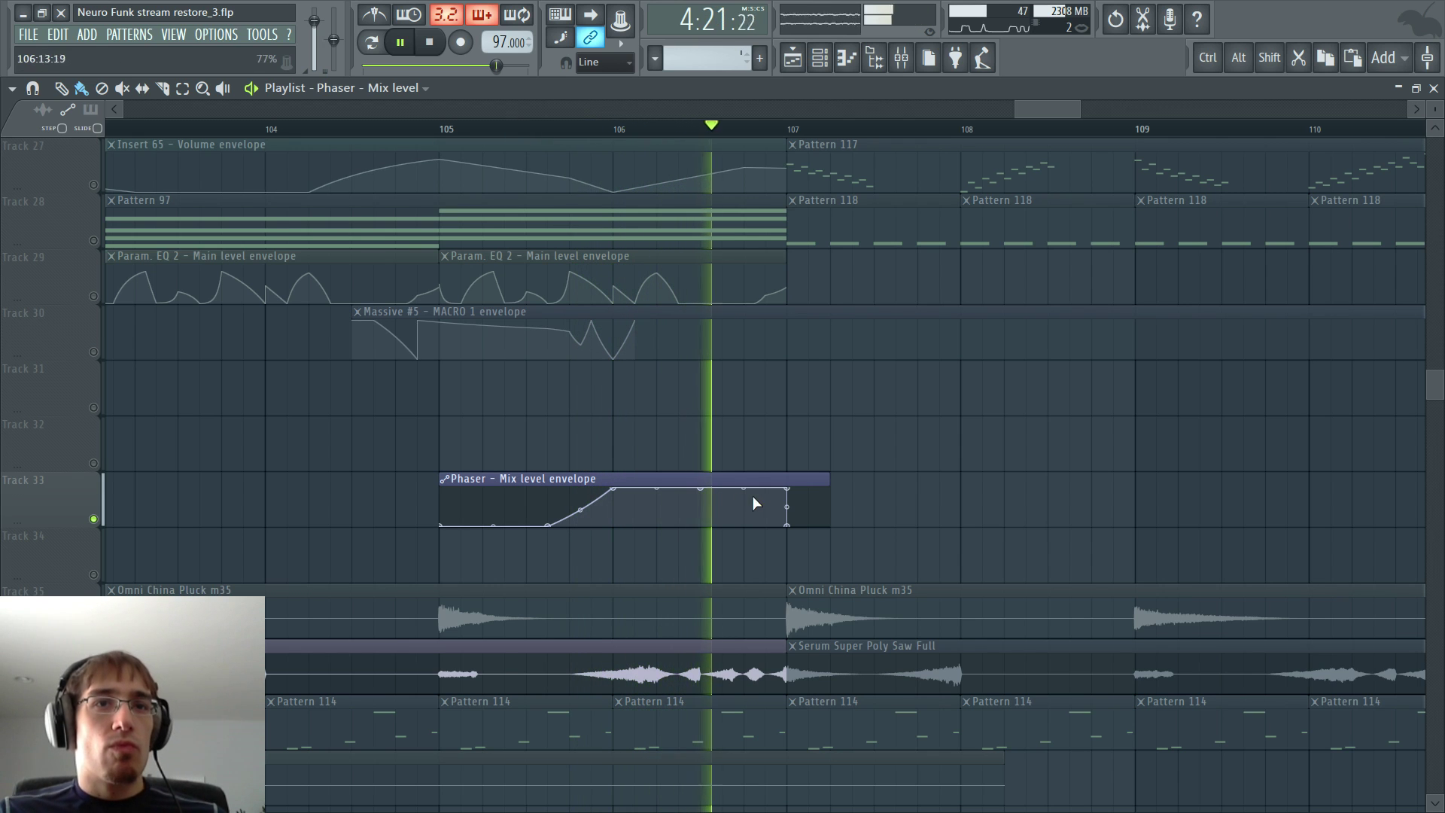
pyautogui.press('space')
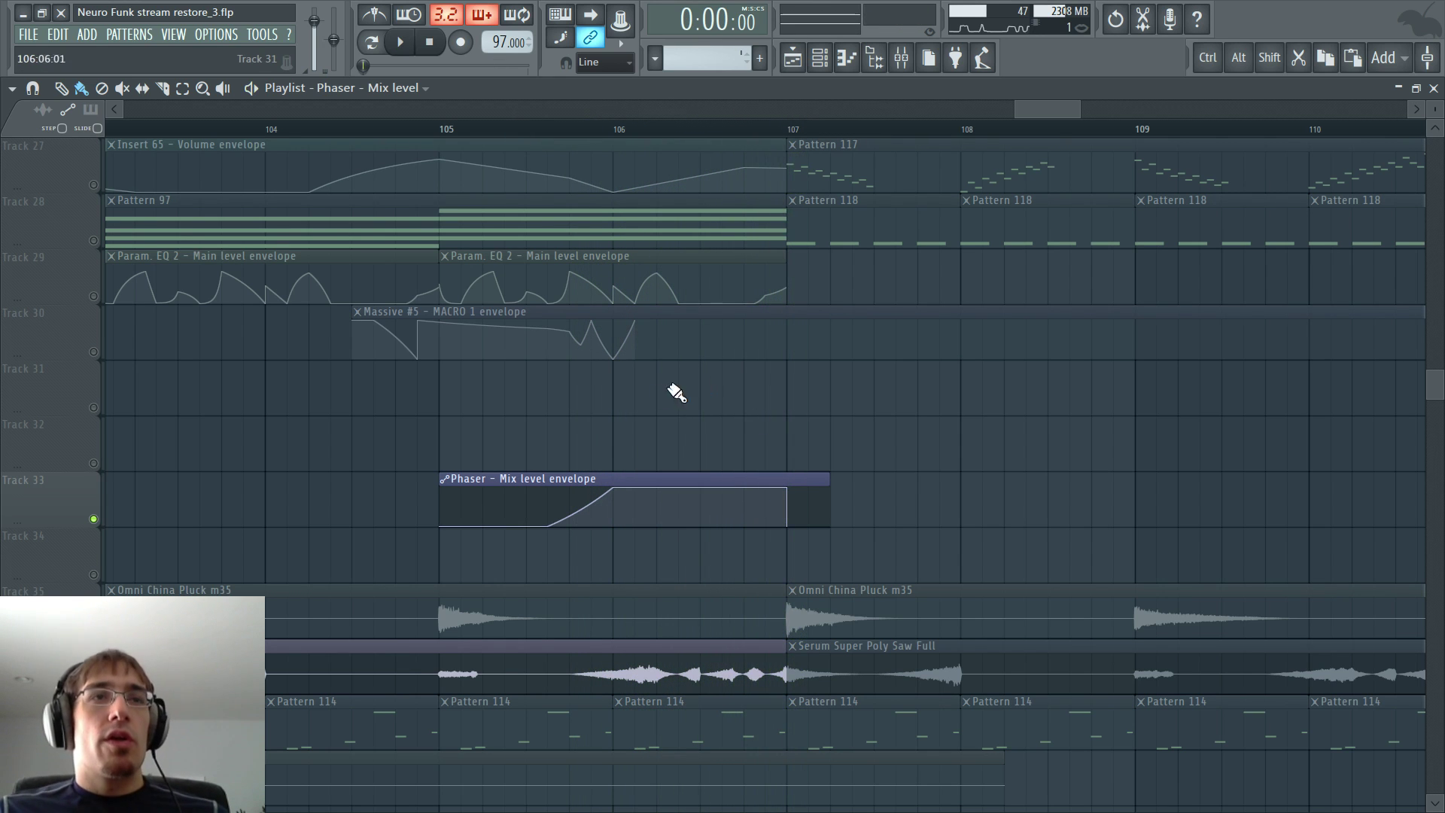
# - Re-enable all playlist tracks, play the full arrangement from bar 103 to about bar 106, and stop playback
pyautogui.scroll(-4, 368, 429)
pyautogui.rightClick(94, 520)
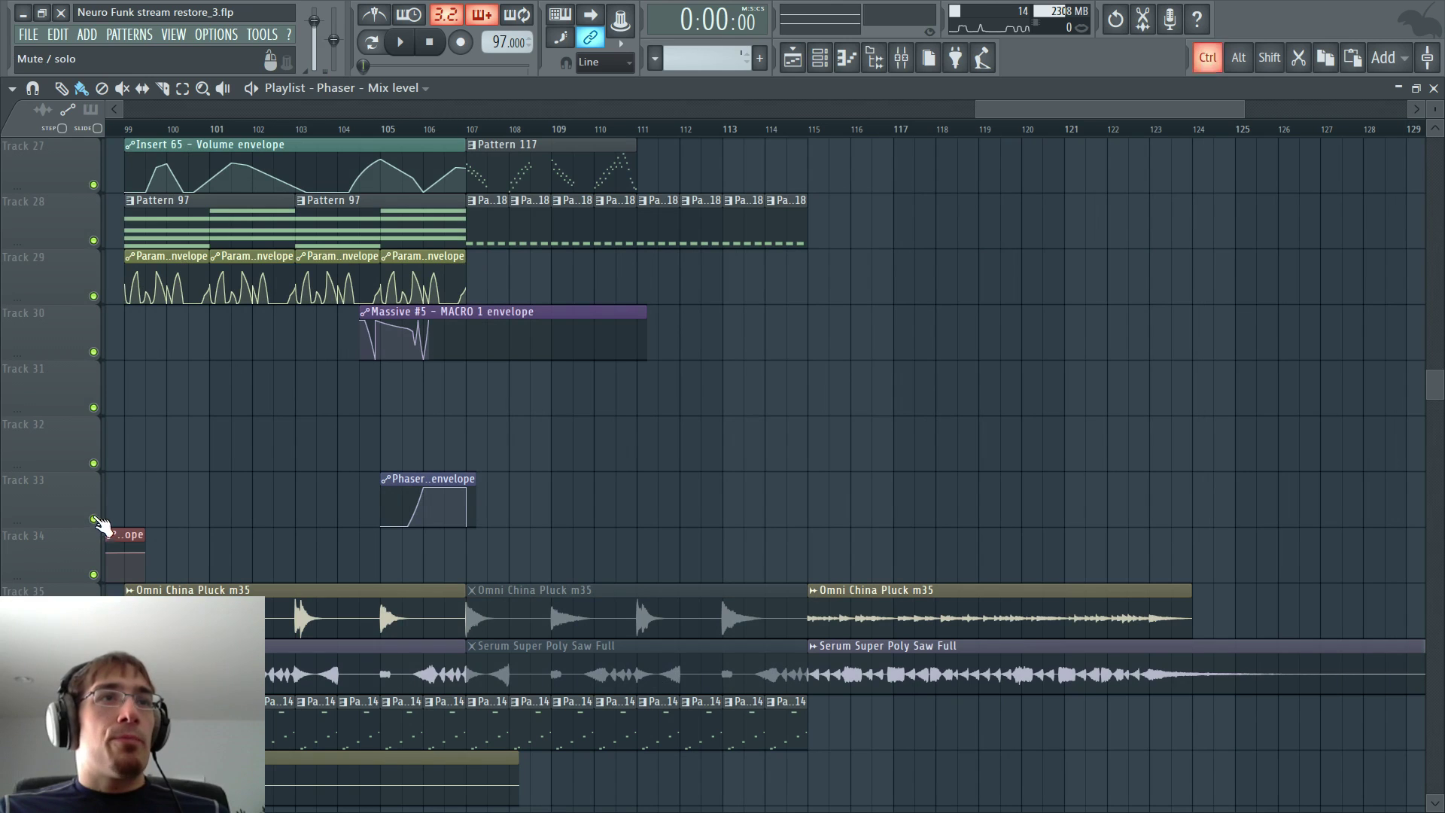
pyautogui.moveTo(1005, 110); pyautogui.dragTo(979, 111)
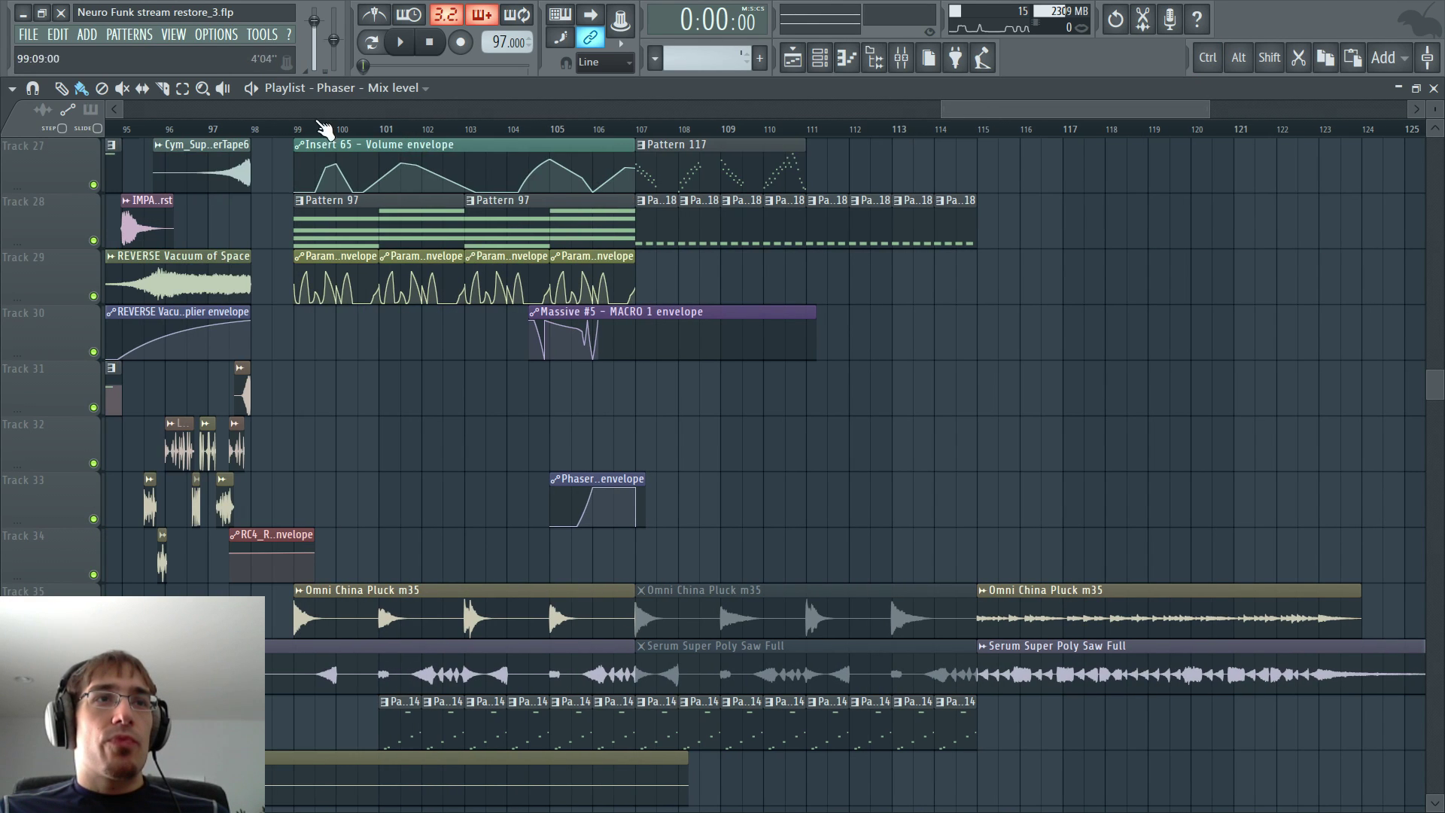
pyautogui.scroll(4, 345, 265)
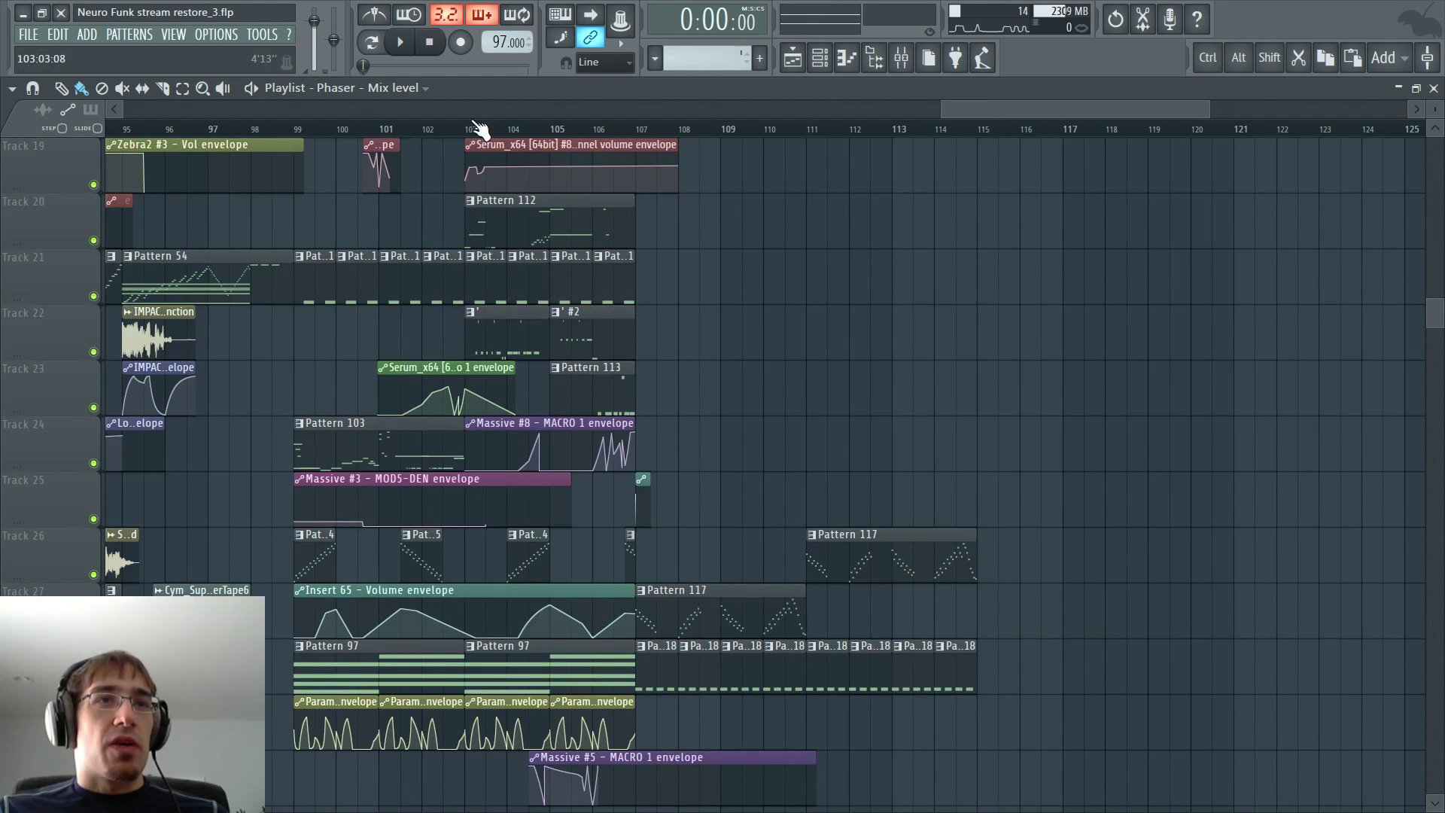
pyautogui.click(474, 128)
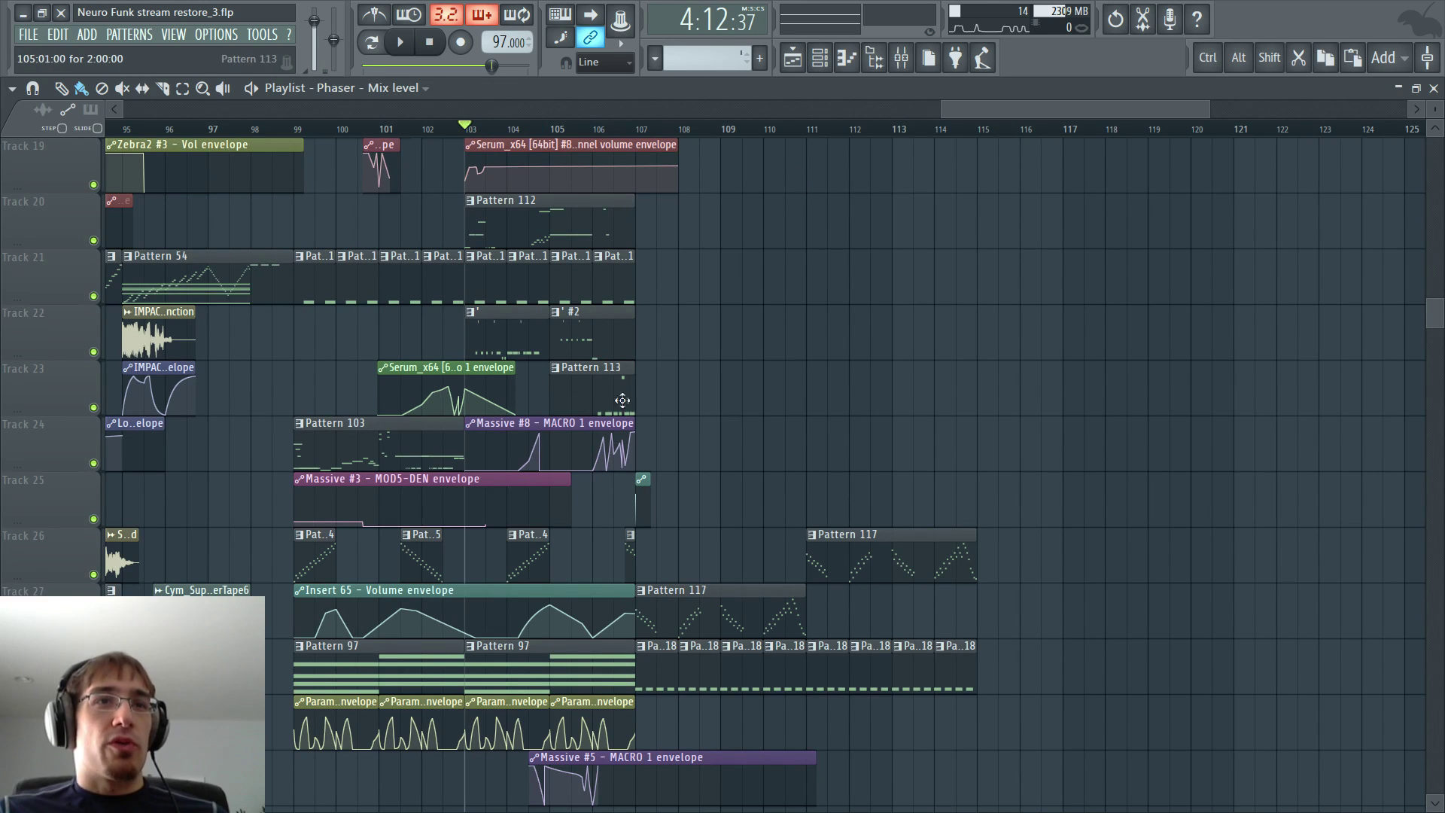
pyautogui.press('space')
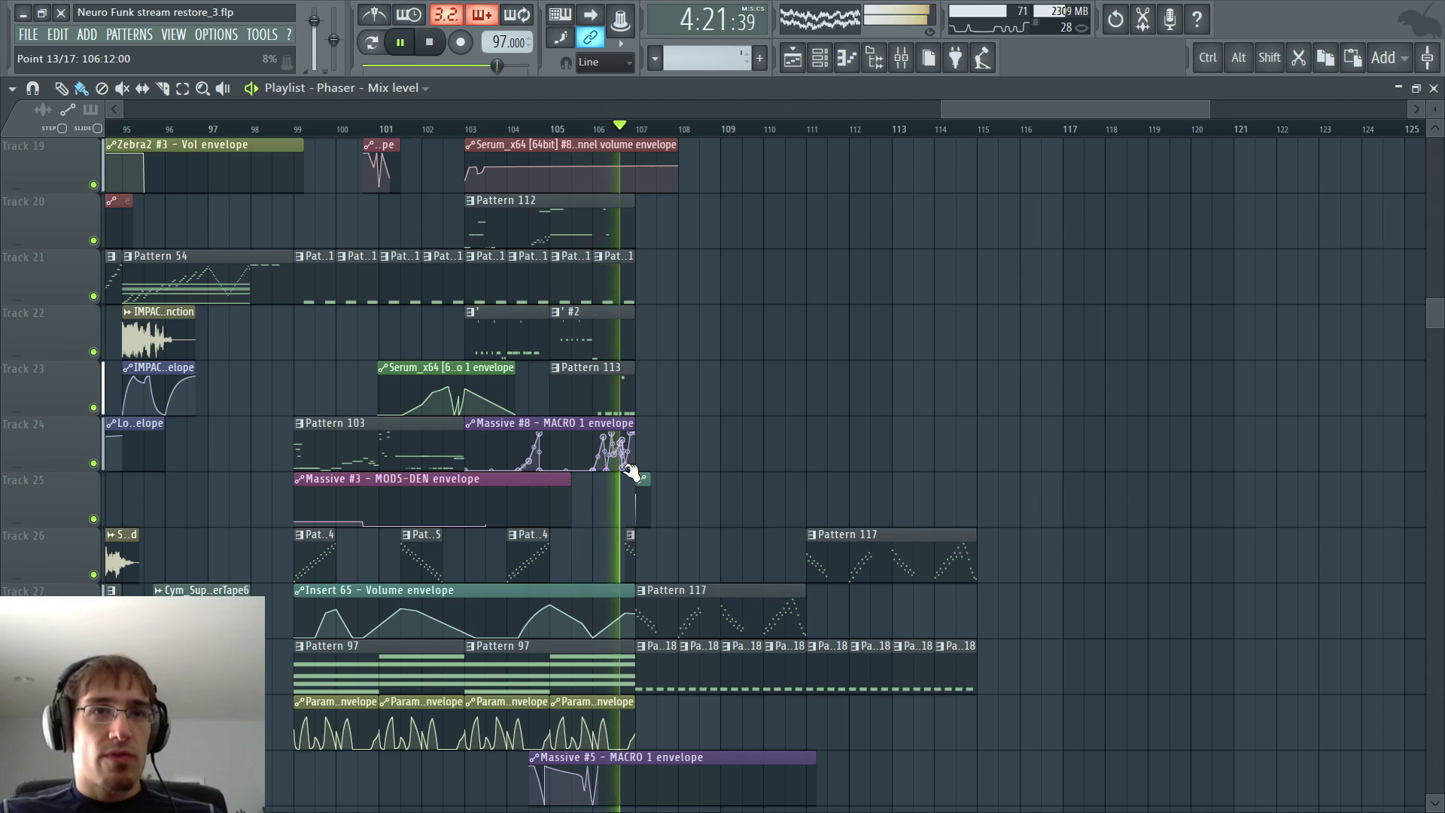
pyautogui.press('space')
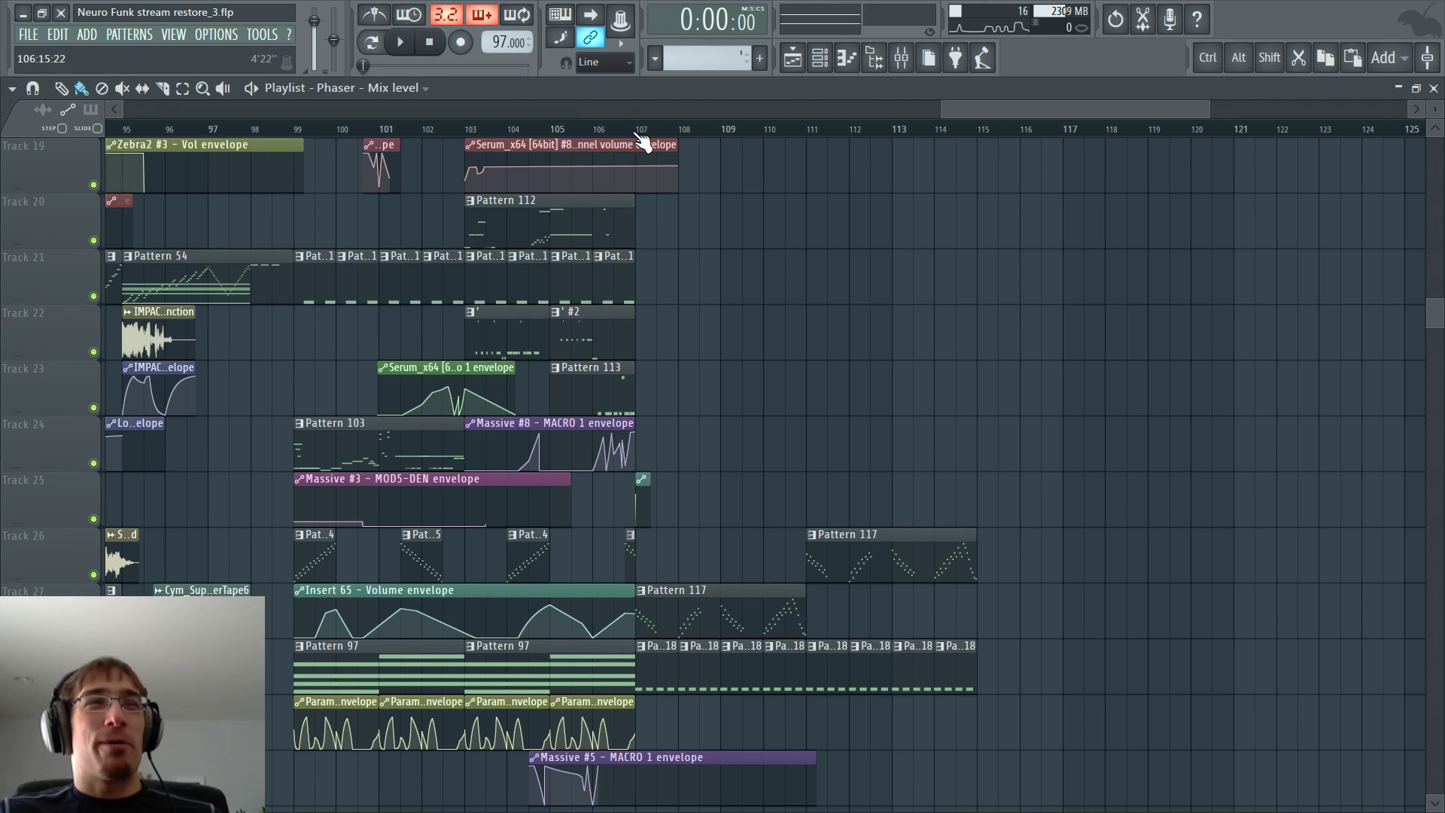
# - Open Pattern 54, play it on its own in pattern mode, inspect its Zebra2 #9 instrument, and stop playback
pyautogui.scroll(3, 931, 112)
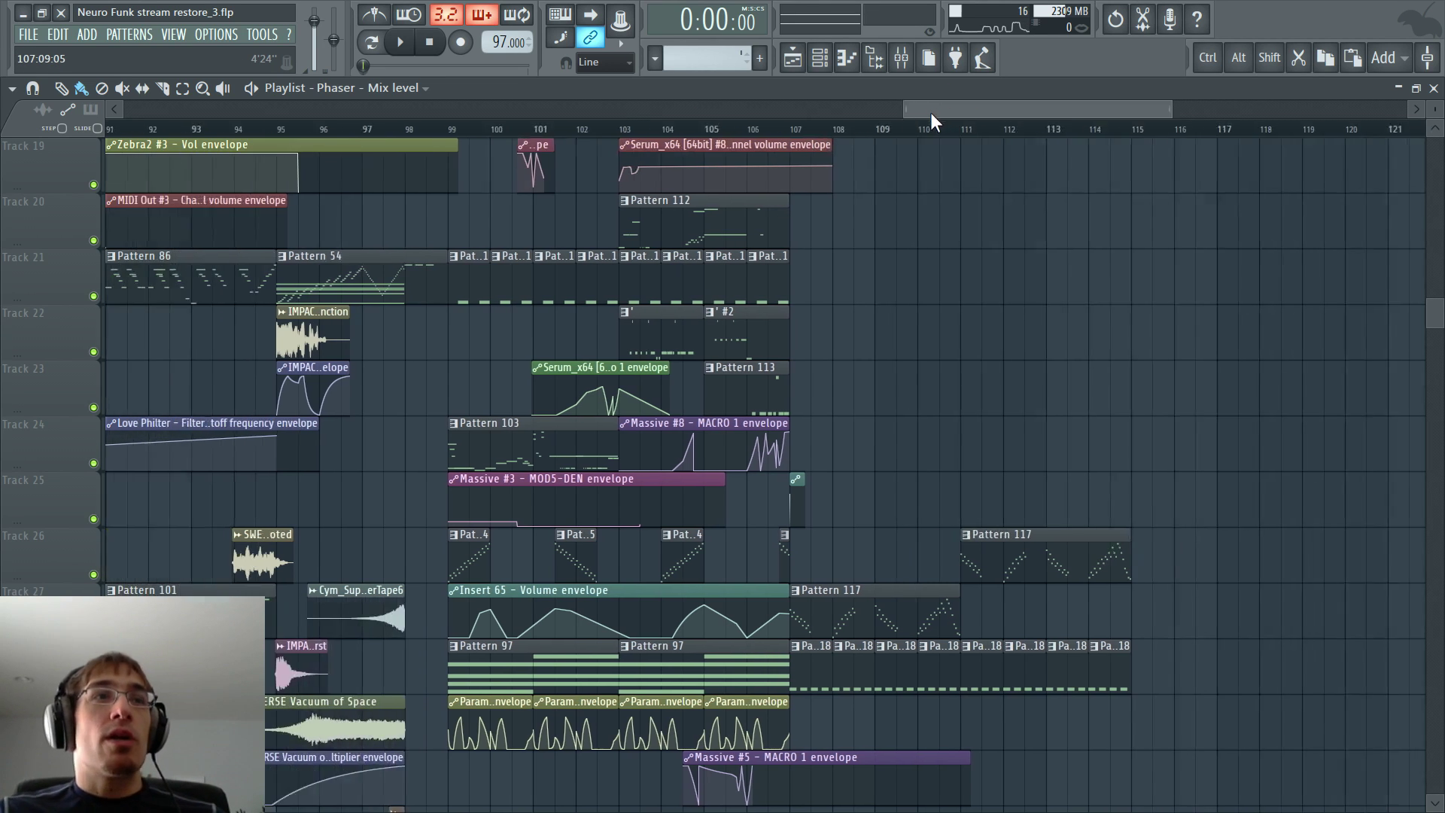
pyautogui.doubleClick(361, 377)
pyautogui.press('F6')
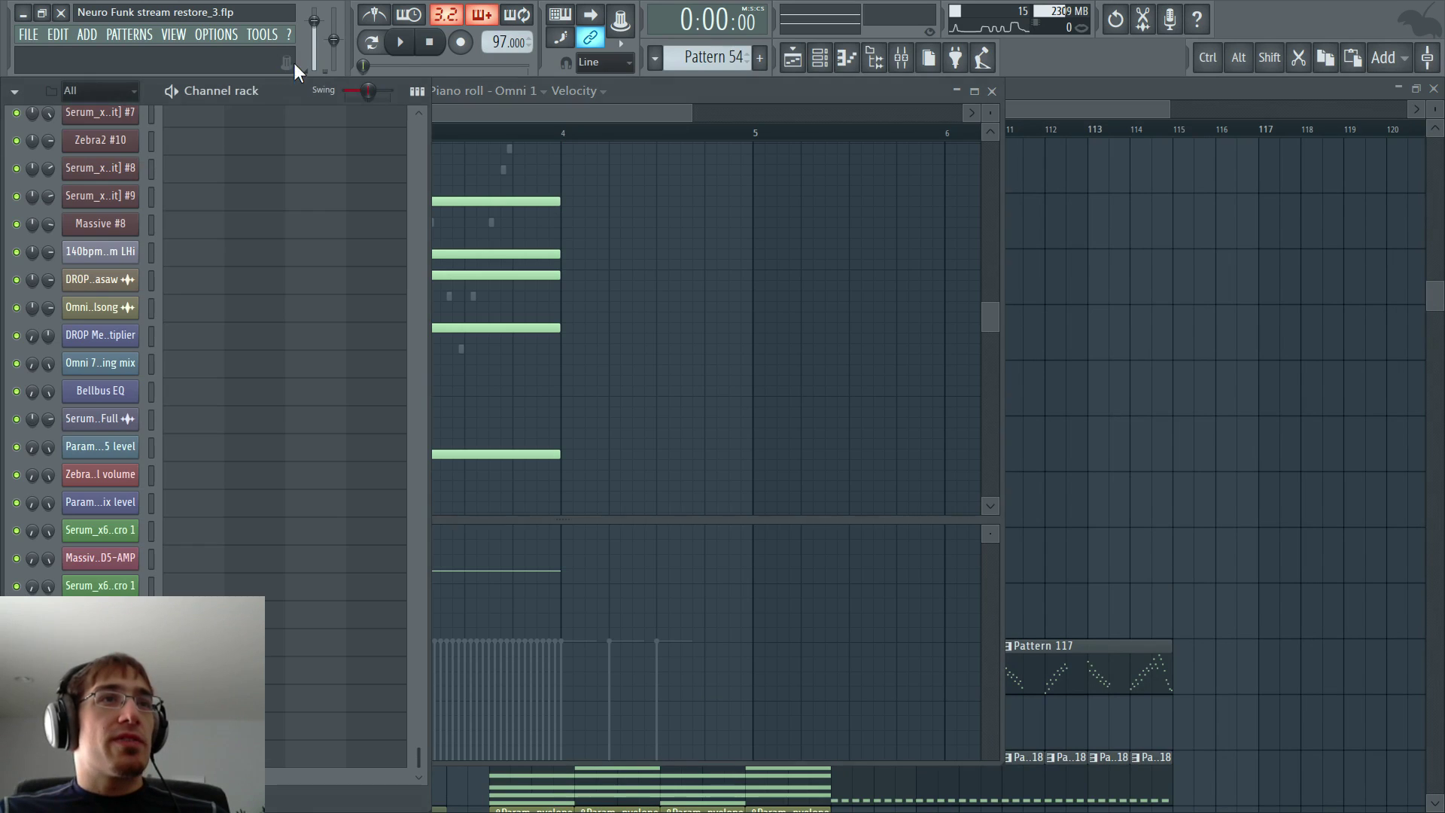
pyautogui.press('space')
pyautogui.scroll(15, 283, 345)
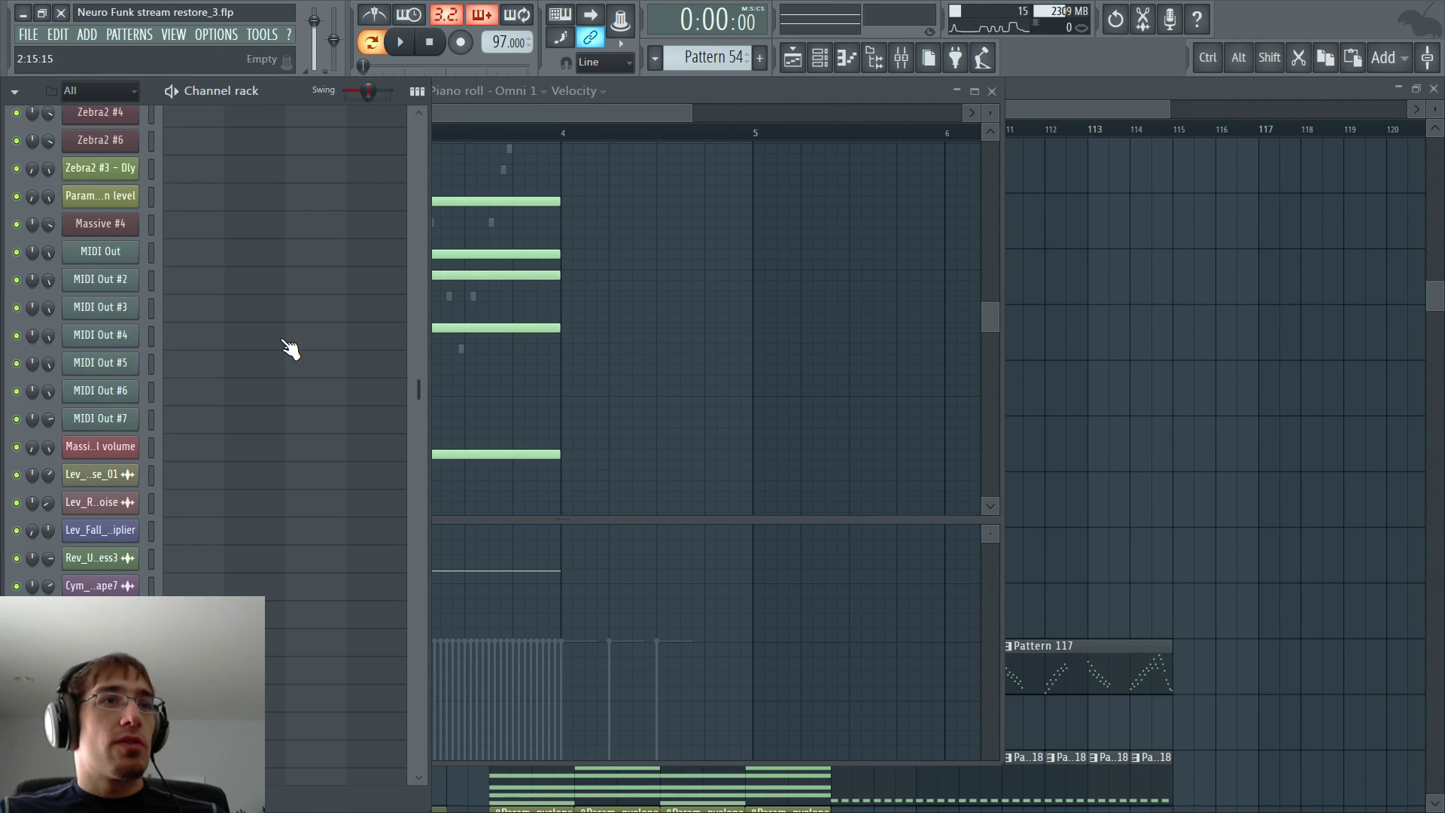
pyautogui.click(109, 535)
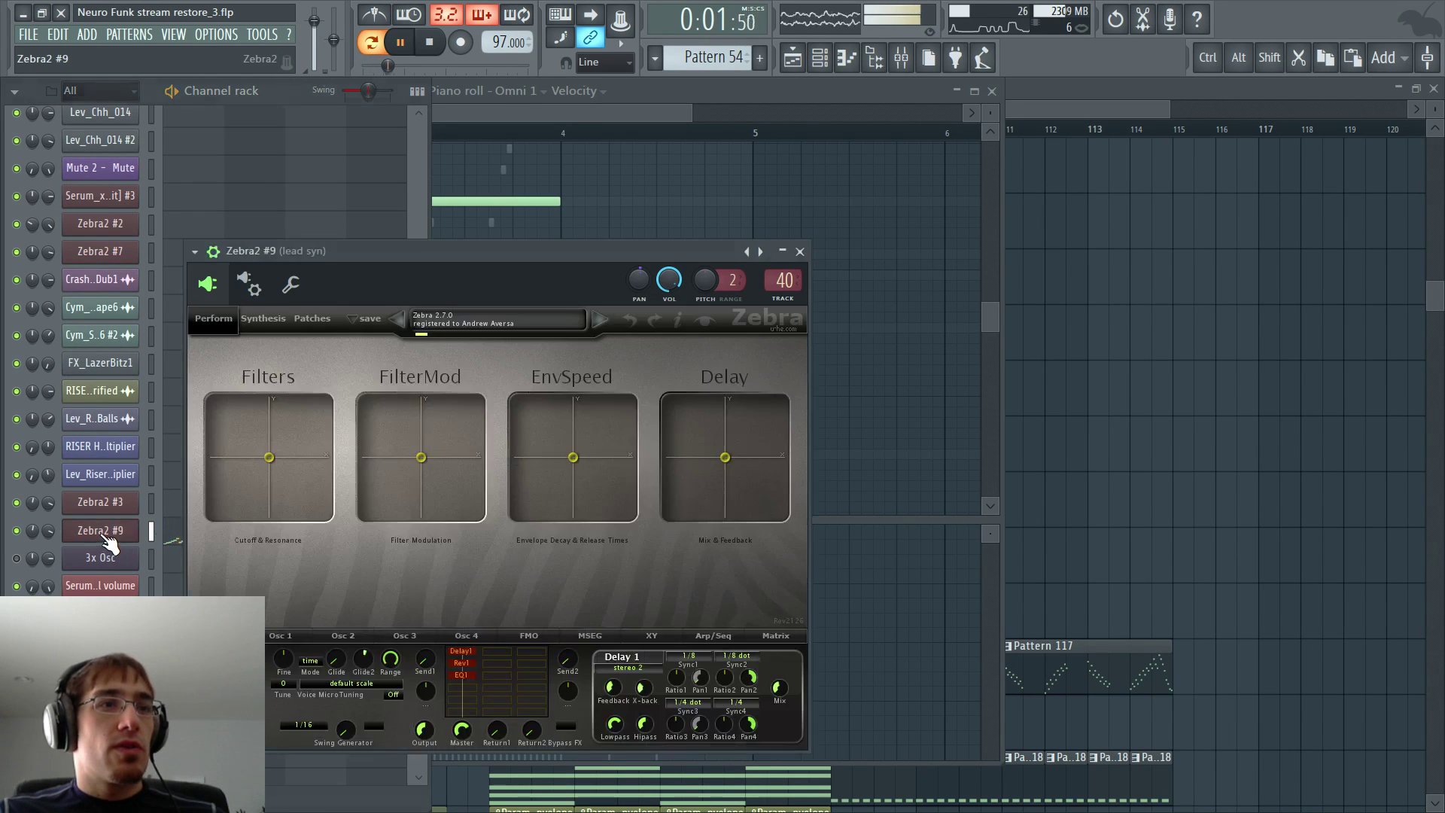
pyautogui.moveTo(424, 731)
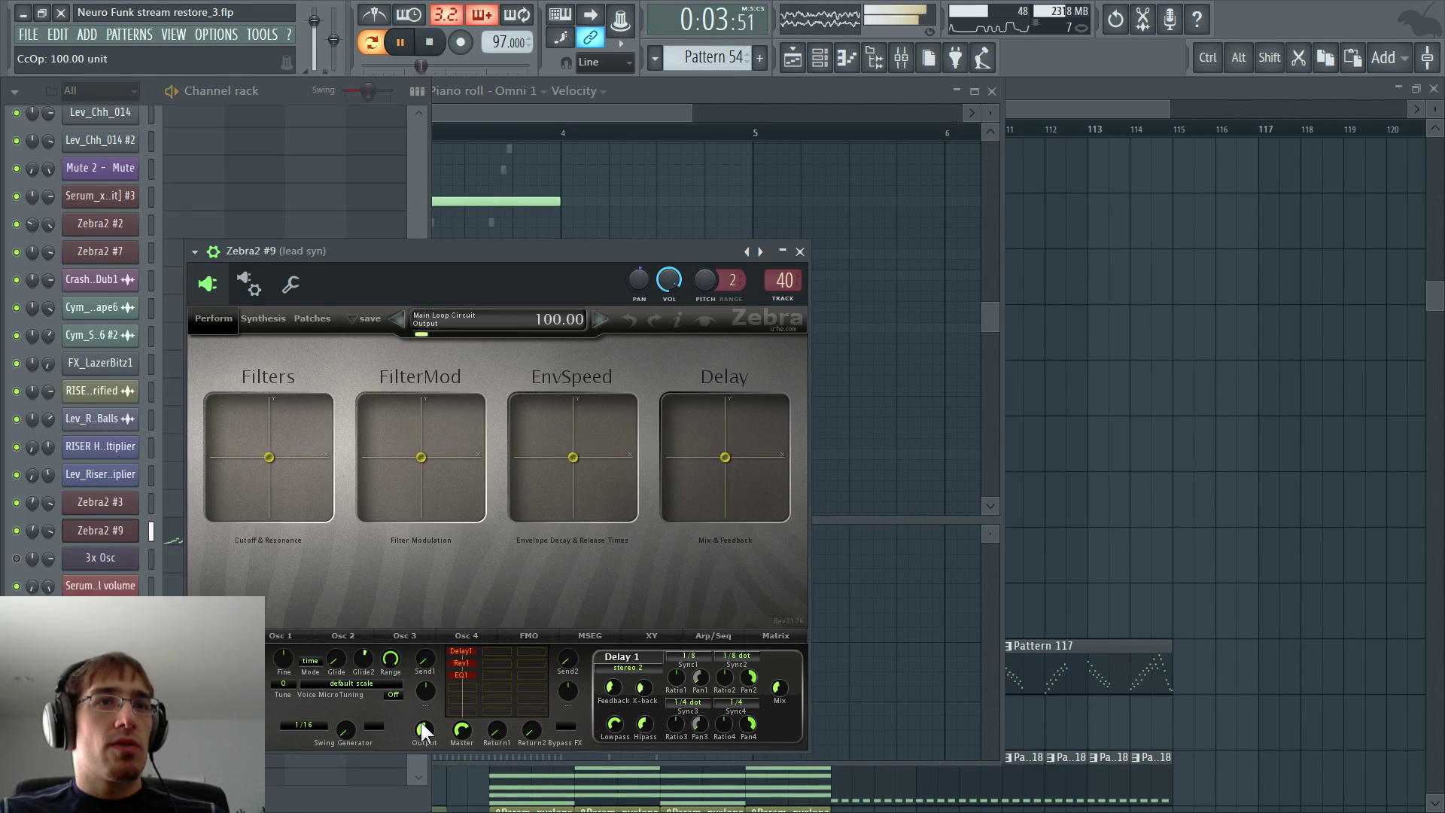
pyautogui.click(411, 159)
pyautogui.press('F5')
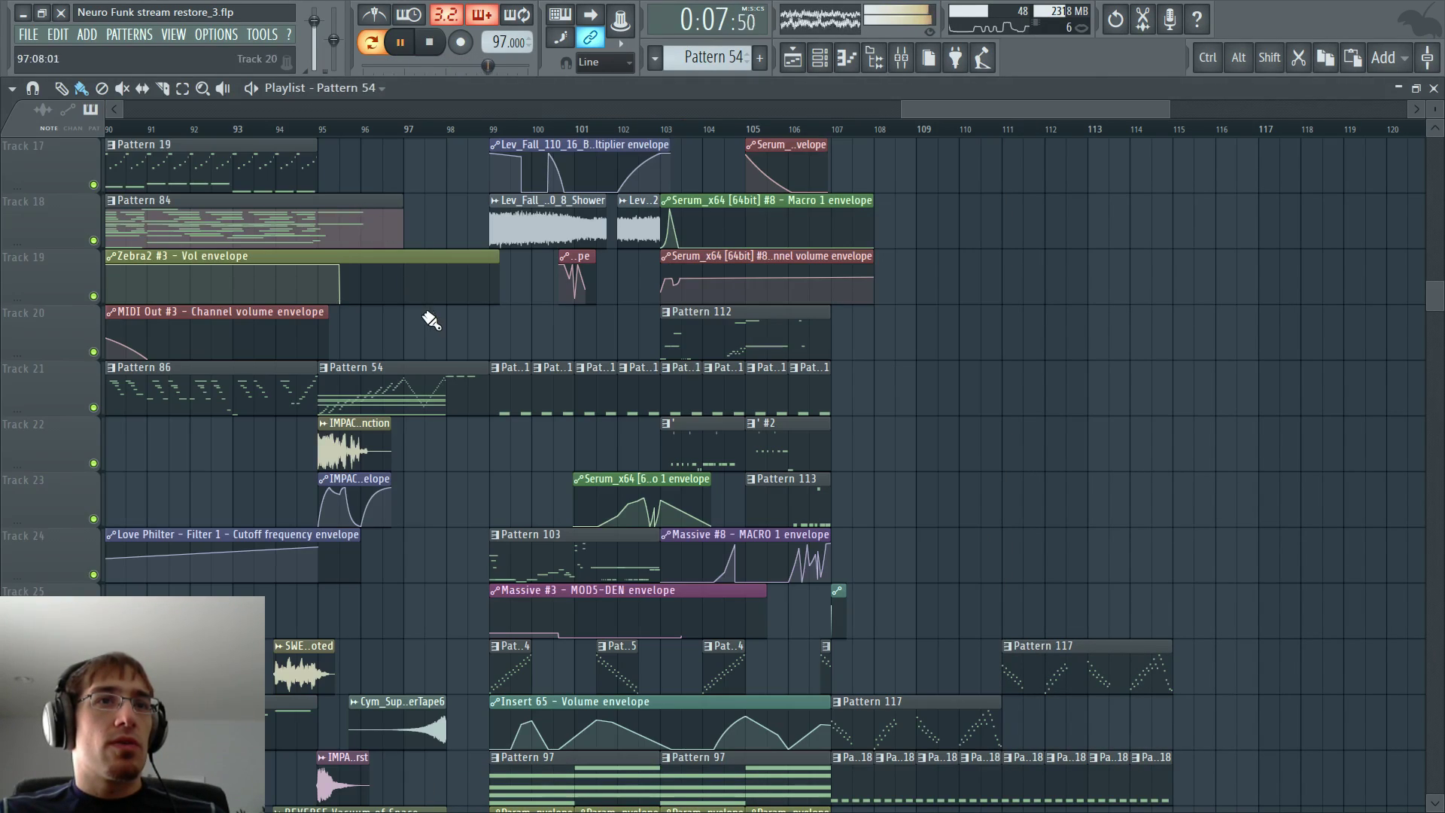
pyautogui.press('space')
# - Examine the playlist tracks around the final section and place the playhead at bar 107
pyautogui.scroll(8, 374, 297)
pyautogui.press('F6')
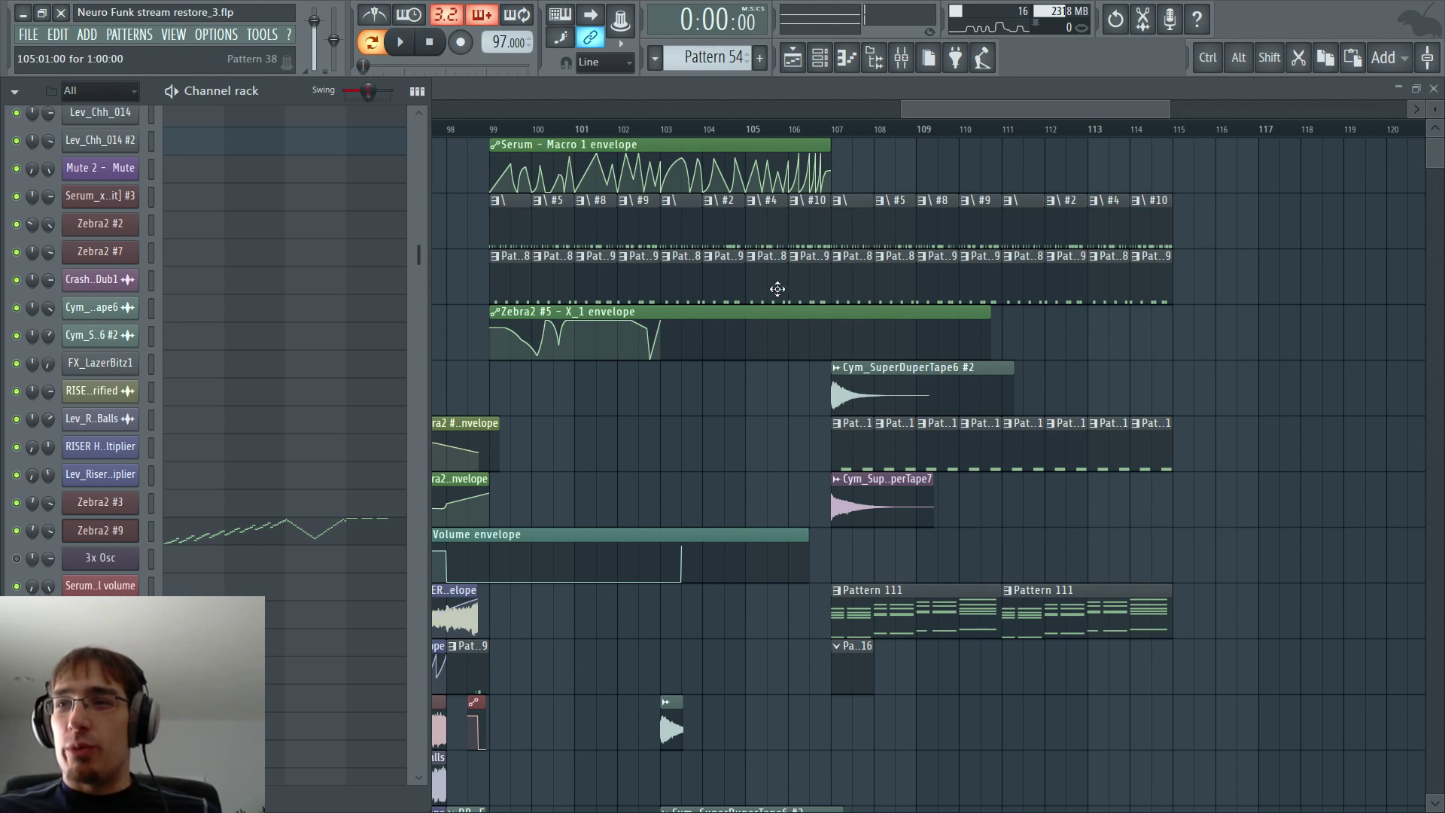
pyautogui.moveTo(940, 102); pyautogui.dragTo(1009, 130)
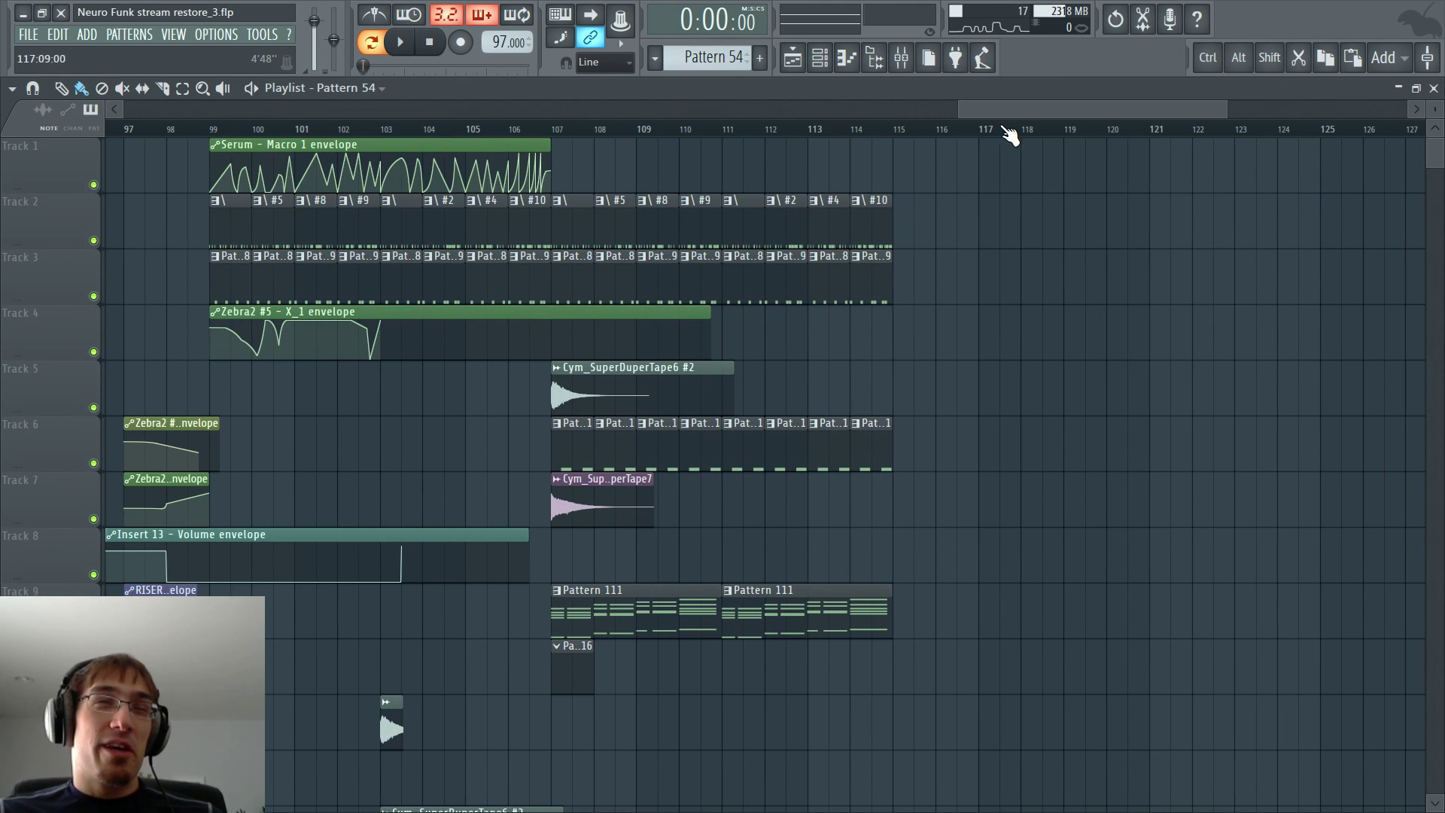
pyautogui.scroll(-6, 704, 185)
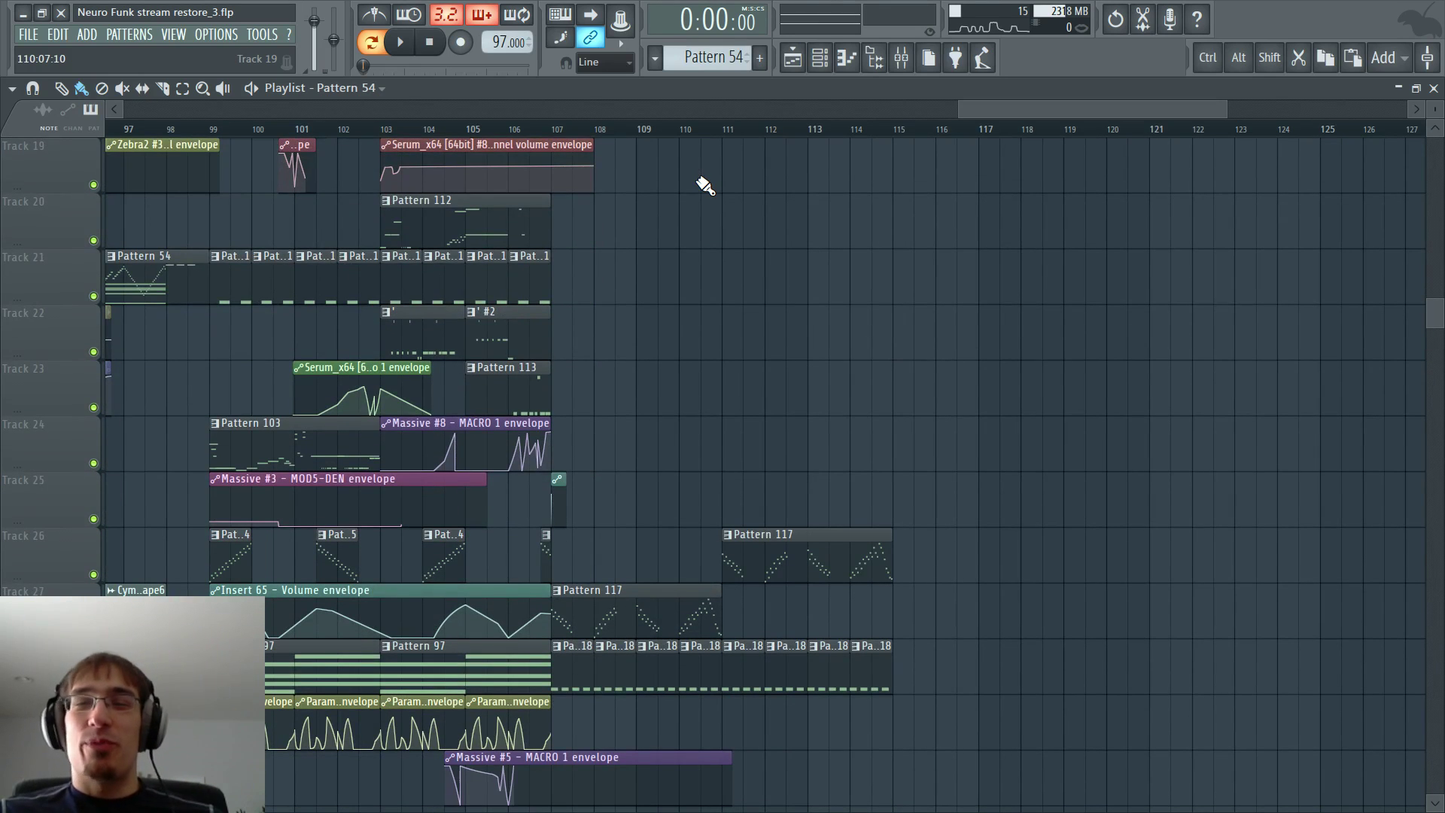
pyautogui.scroll(-2, 704, 185)
pyautogui.click(558, 133)
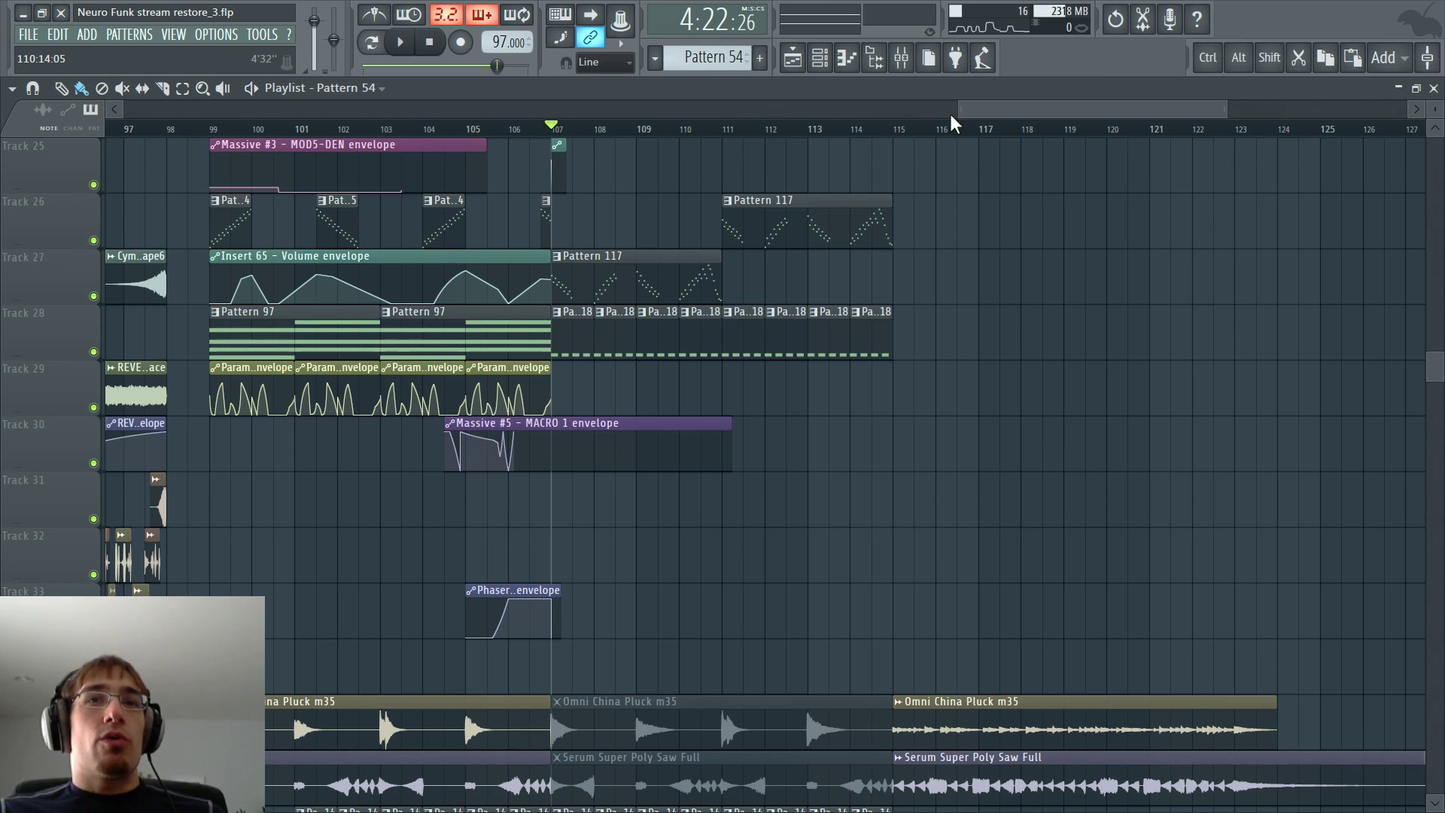
pyautogui.scroll(8, 1026, 281)
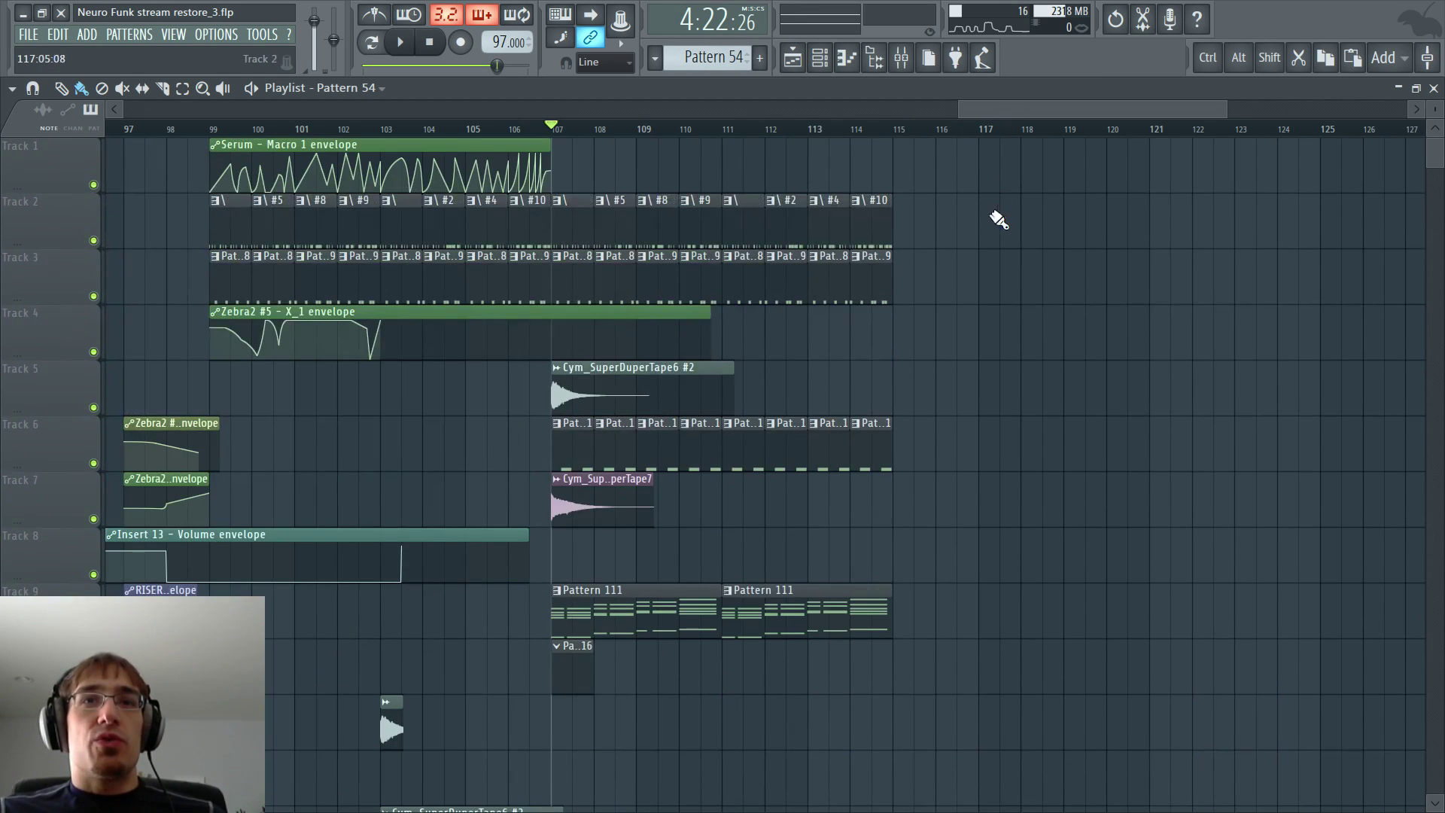
# - Play the earlier arrangement section from bar 51 to about bar 54, and stop playback
pyautogui.moveTo(990, 114); pyautogui.dragTo(655, 141)
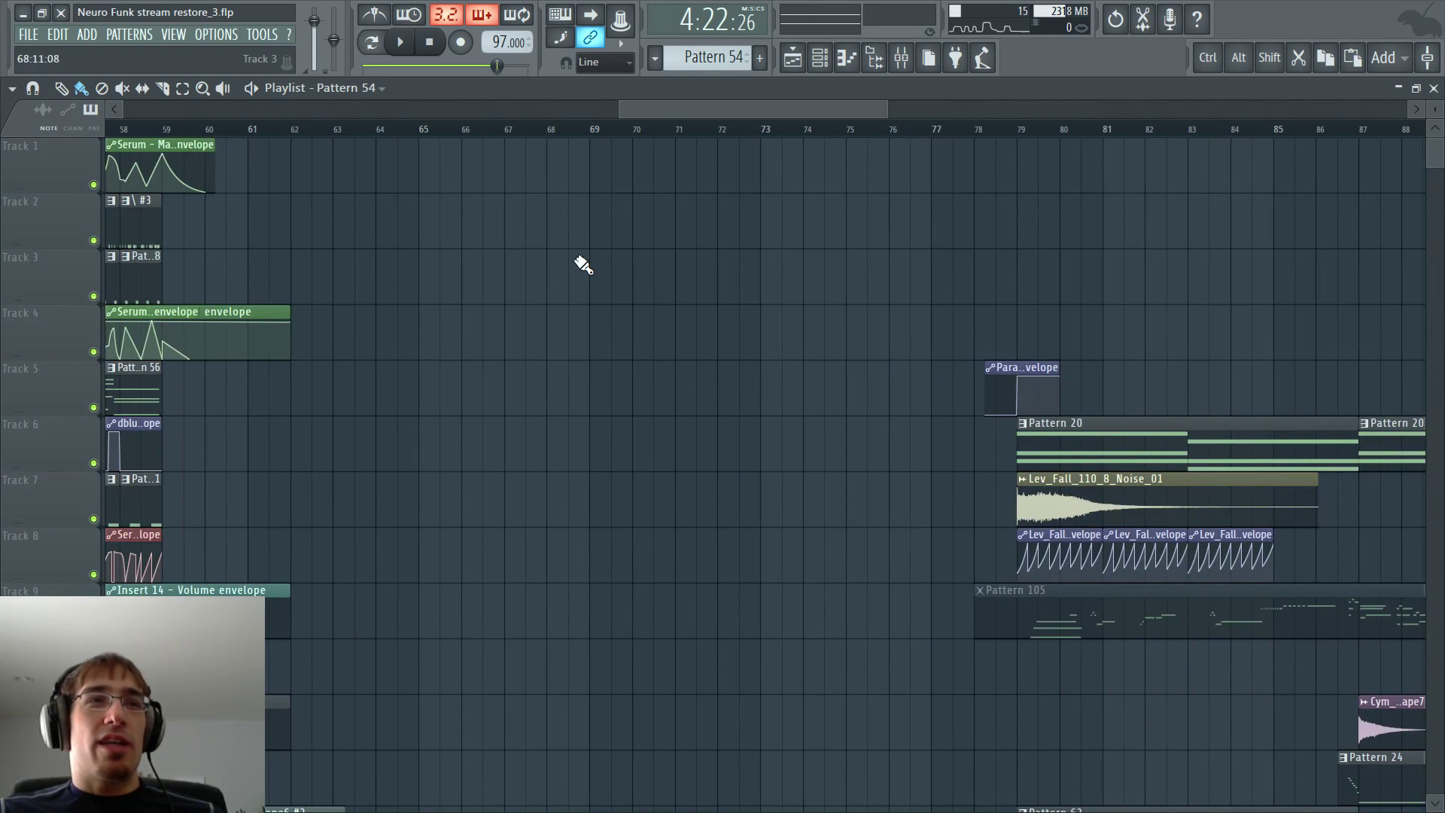
pyautogui.scroll(-2, 449, 320)
pyautogui.scroll(1, 284, 284)
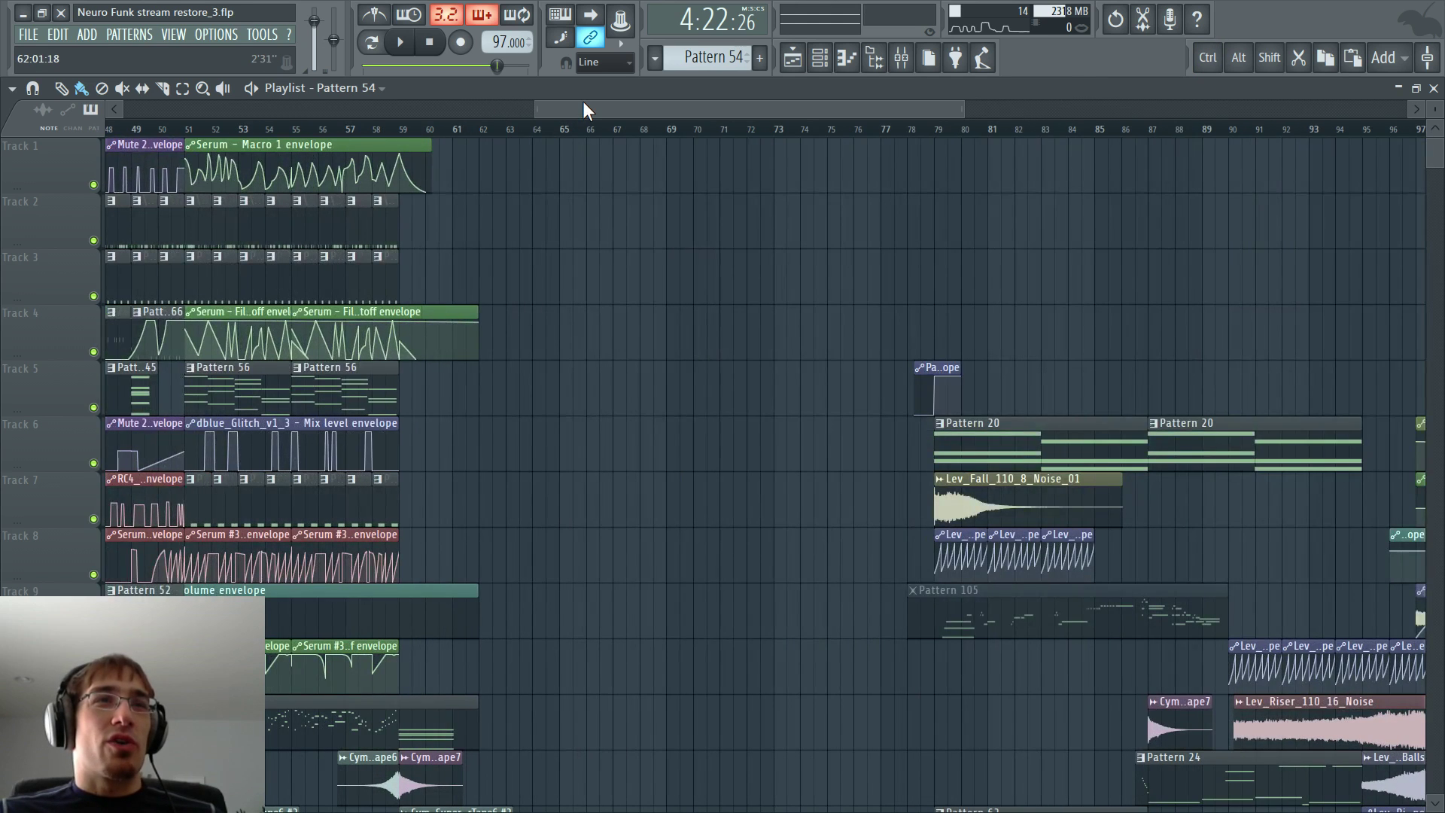
pyautogui.moveTo(583, 110); pyautogui.dragTo(497, 107)
pyautogui.click(265, 126)
pyautogui.press('space')
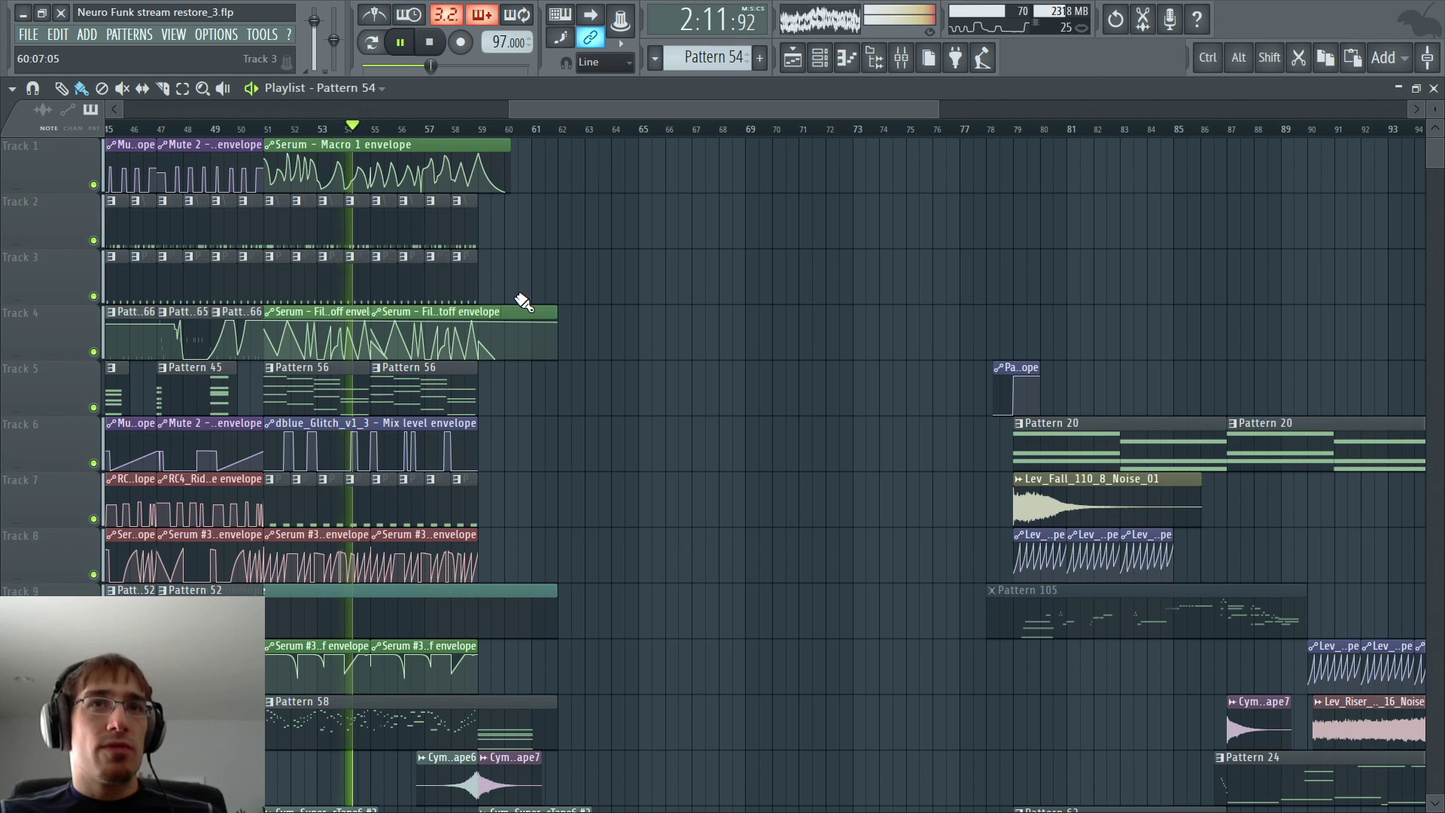
pyautogui.press('space')
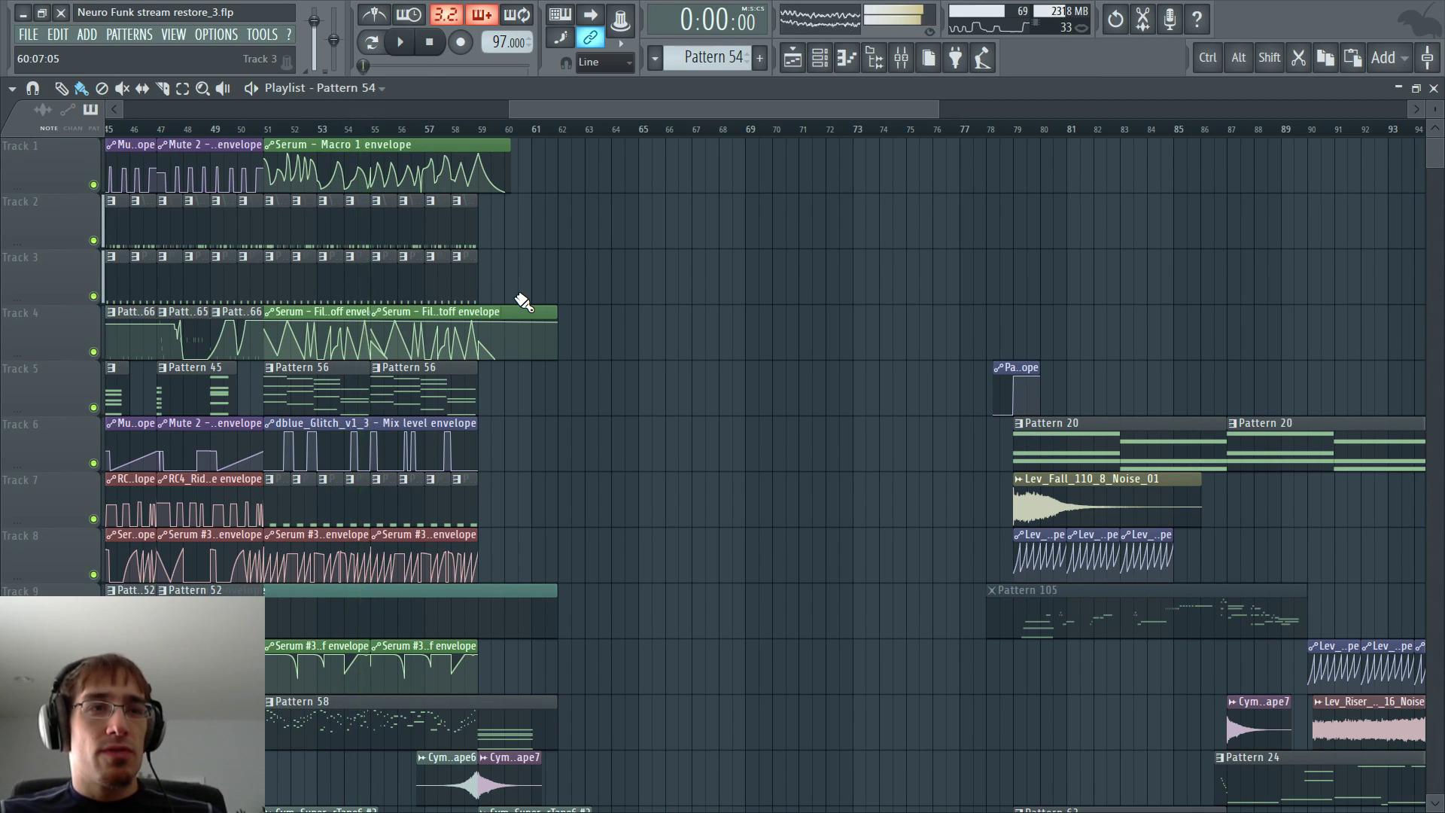
# - Play the arrangement from bar 106 into the final section, examining its tracks down to the Pattern 111 clips
pyautogui.moveTo(603, 106); pyautogui.dragTo(951, 162)
pyautogui.click(656, 128)
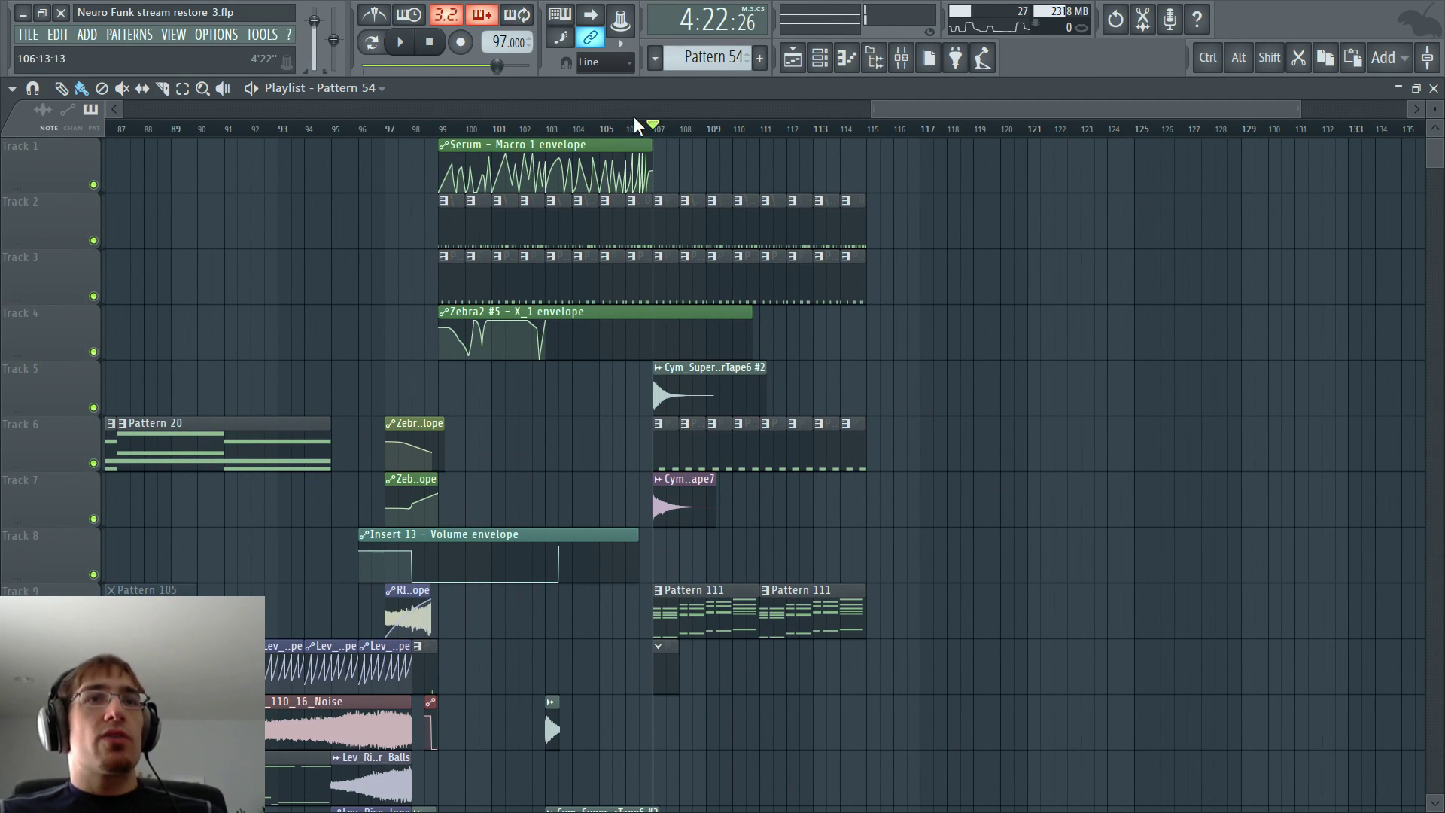
pyautogui.click(634, 126)
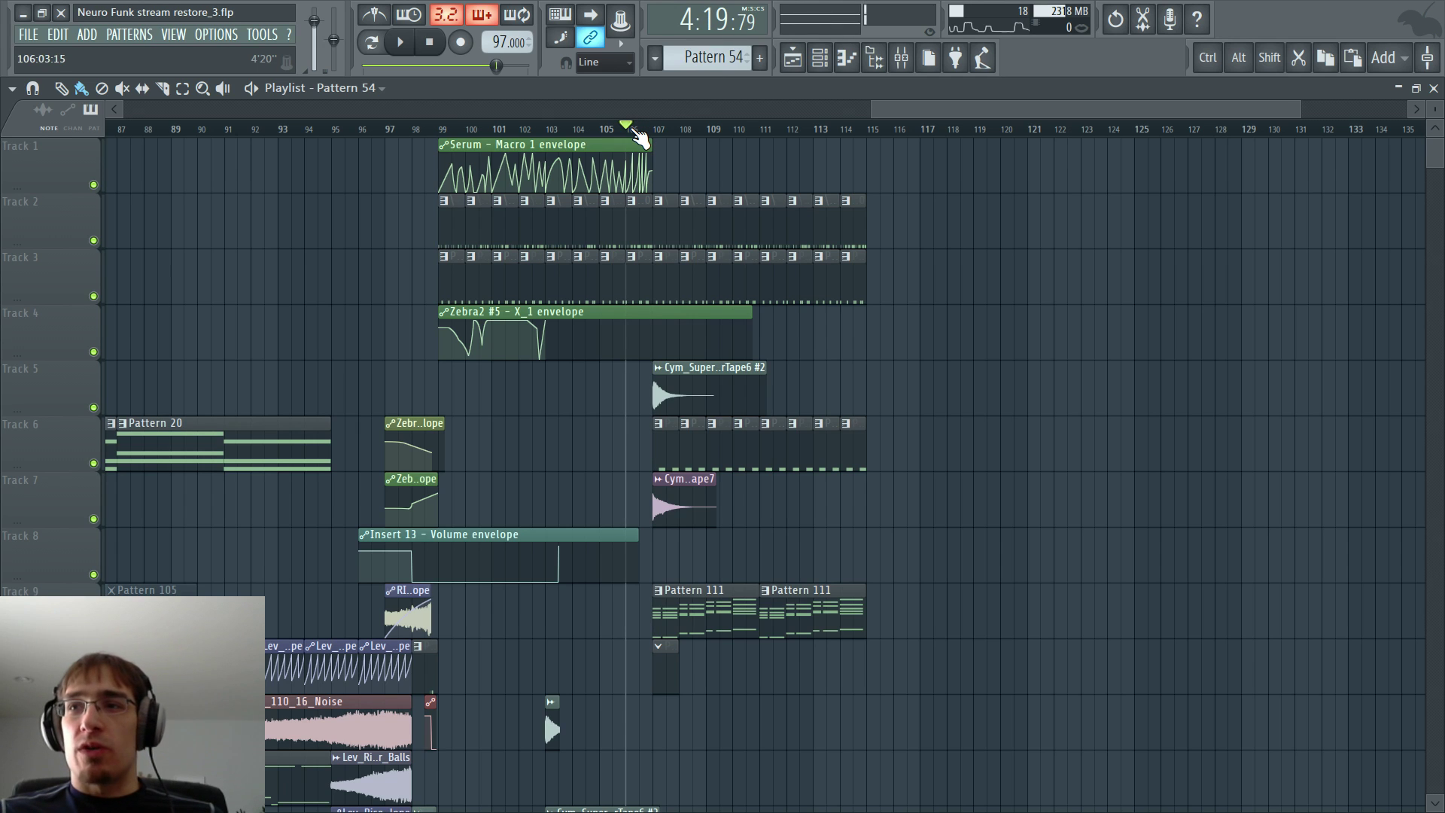
pyautogui.press('space')
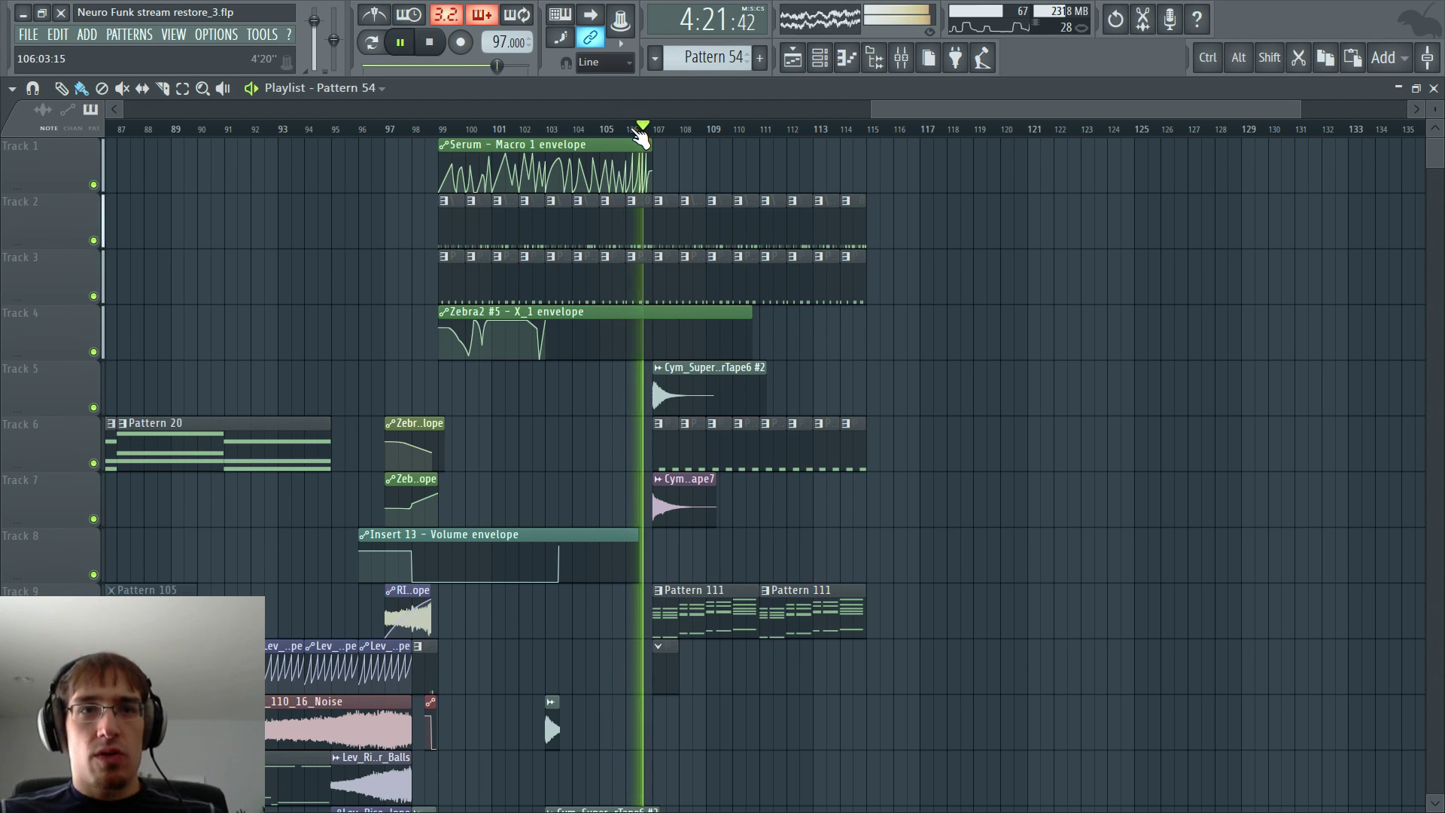
pyautogui.moveTo(629, 159)
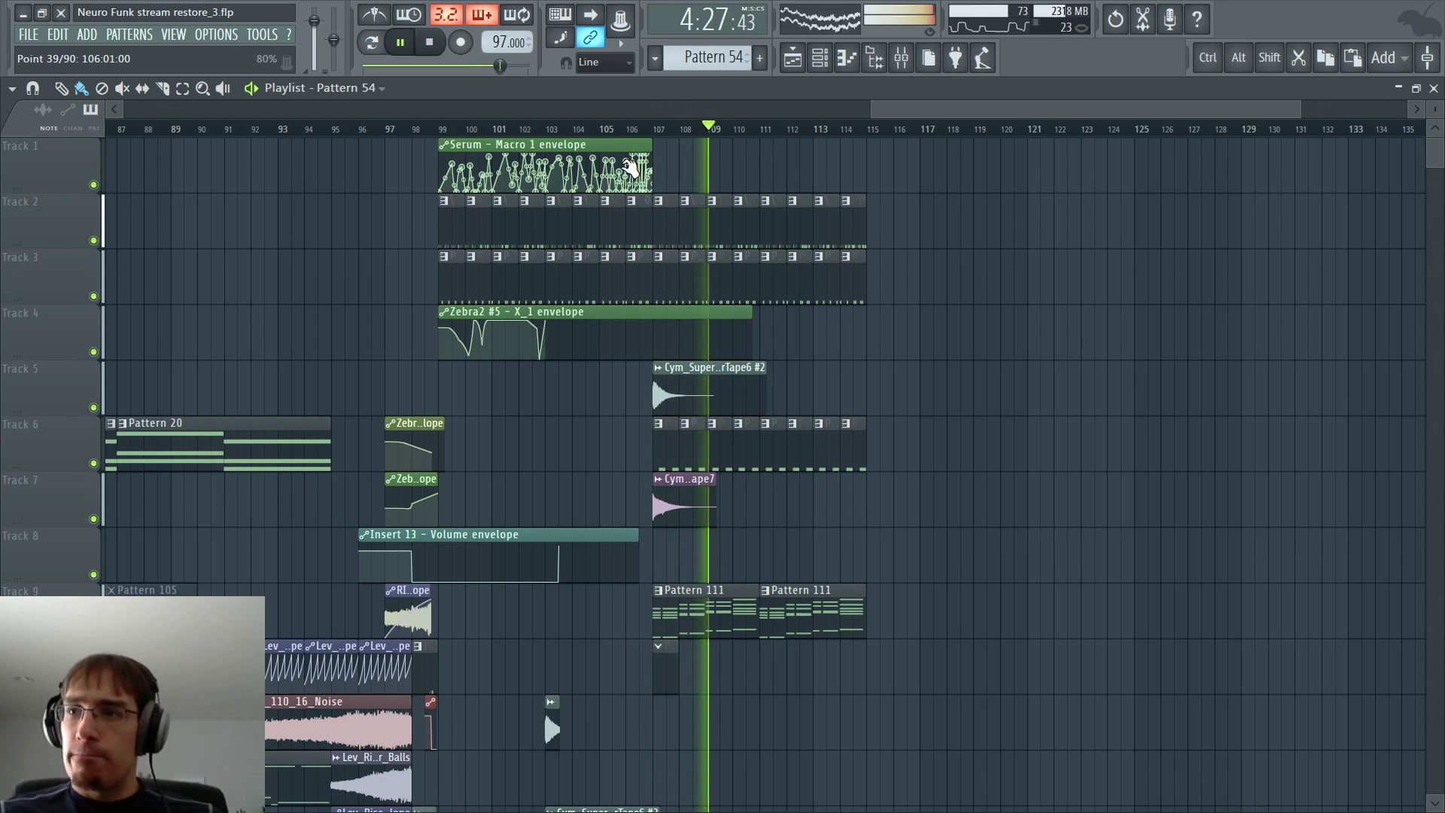
pyautogui.scroll(-1, 714, 232)
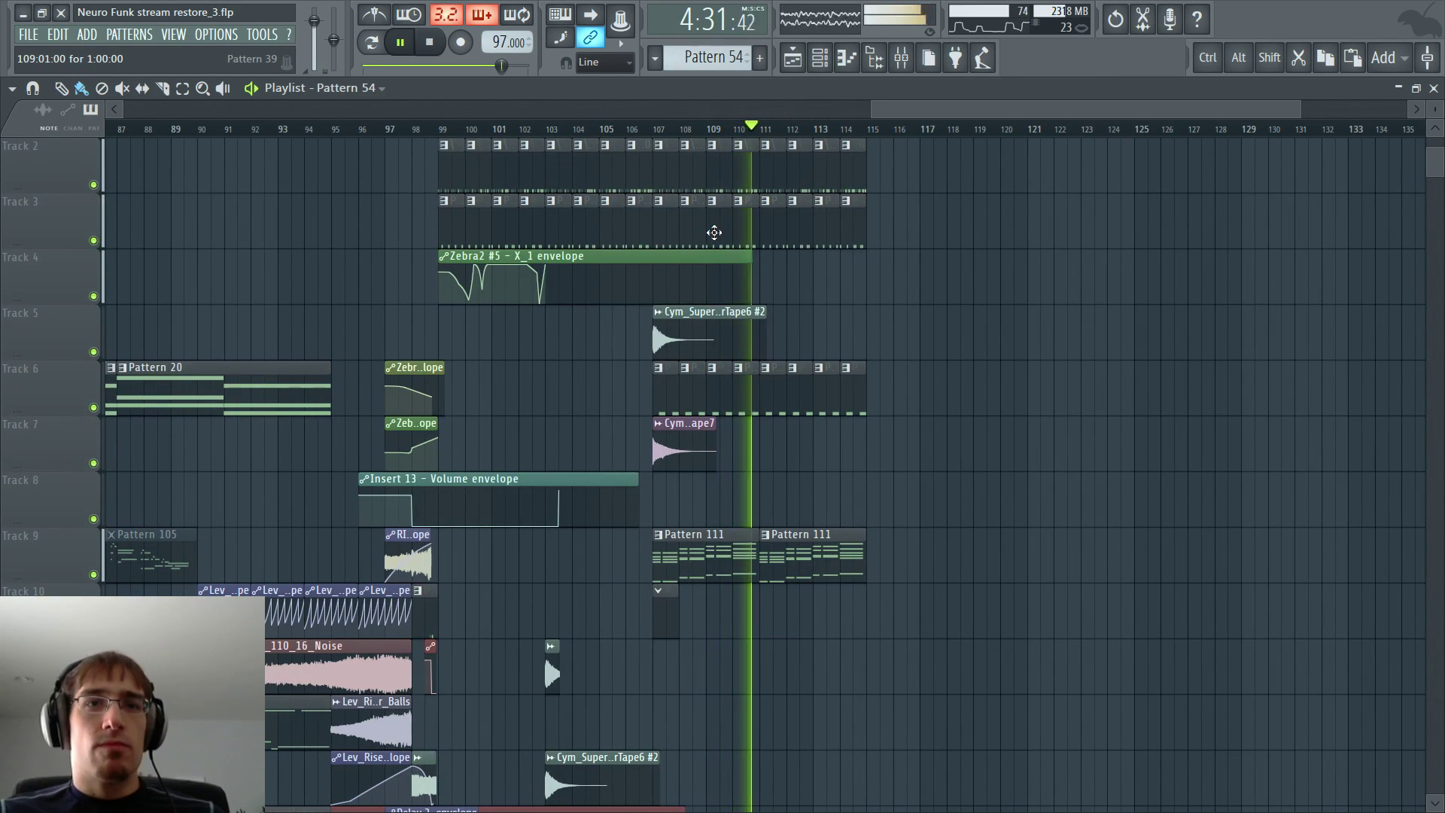
pyautogui.scroll(-3, 713, 232)
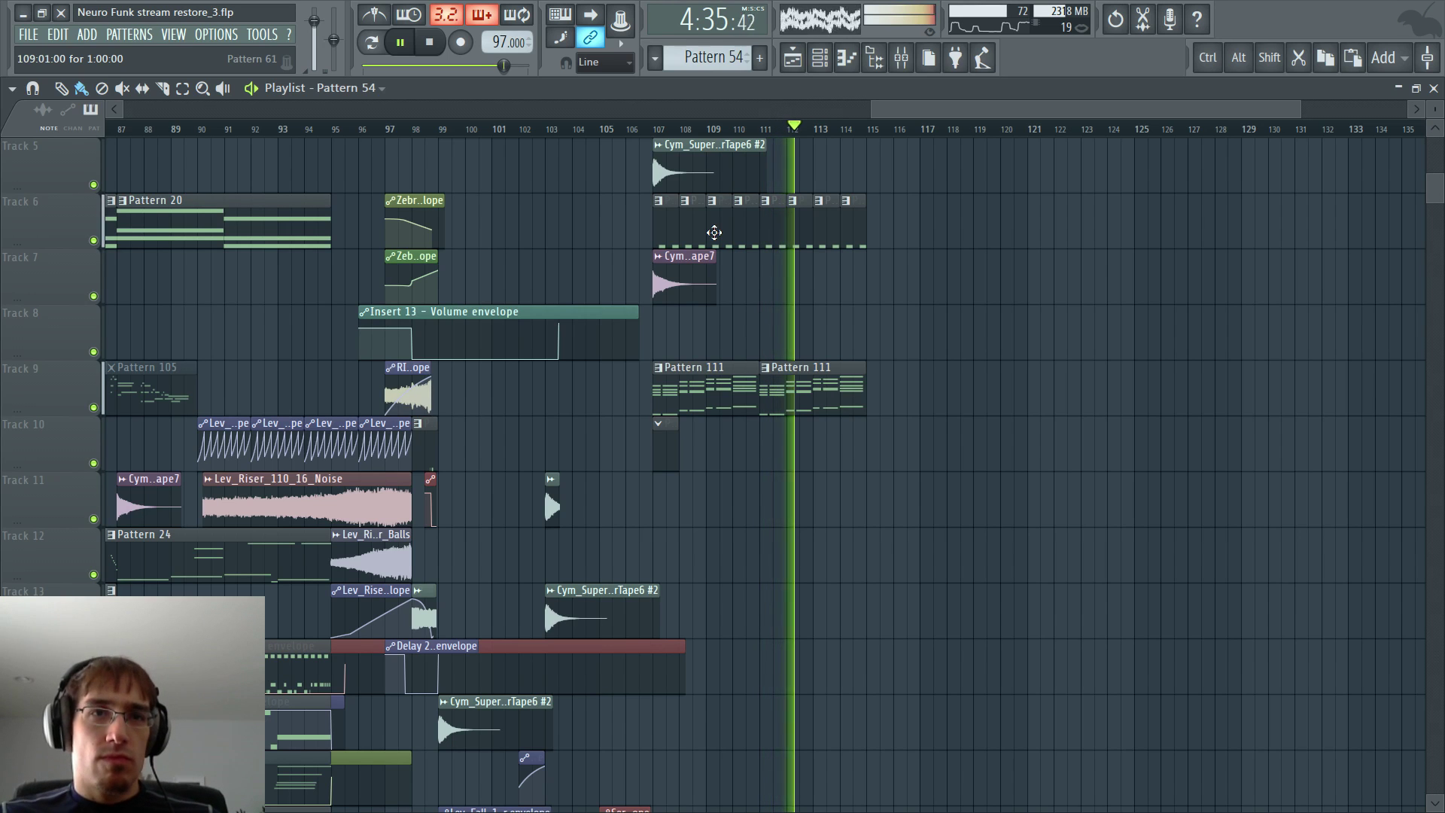
pyautogui.scroll(1, 714, 233)
# - Open Pattern 111 in the piano roll, stop the song, play the pattern on its own in pattern mode, and close the piano roll
pyautogui.doubleClick(735, 419)
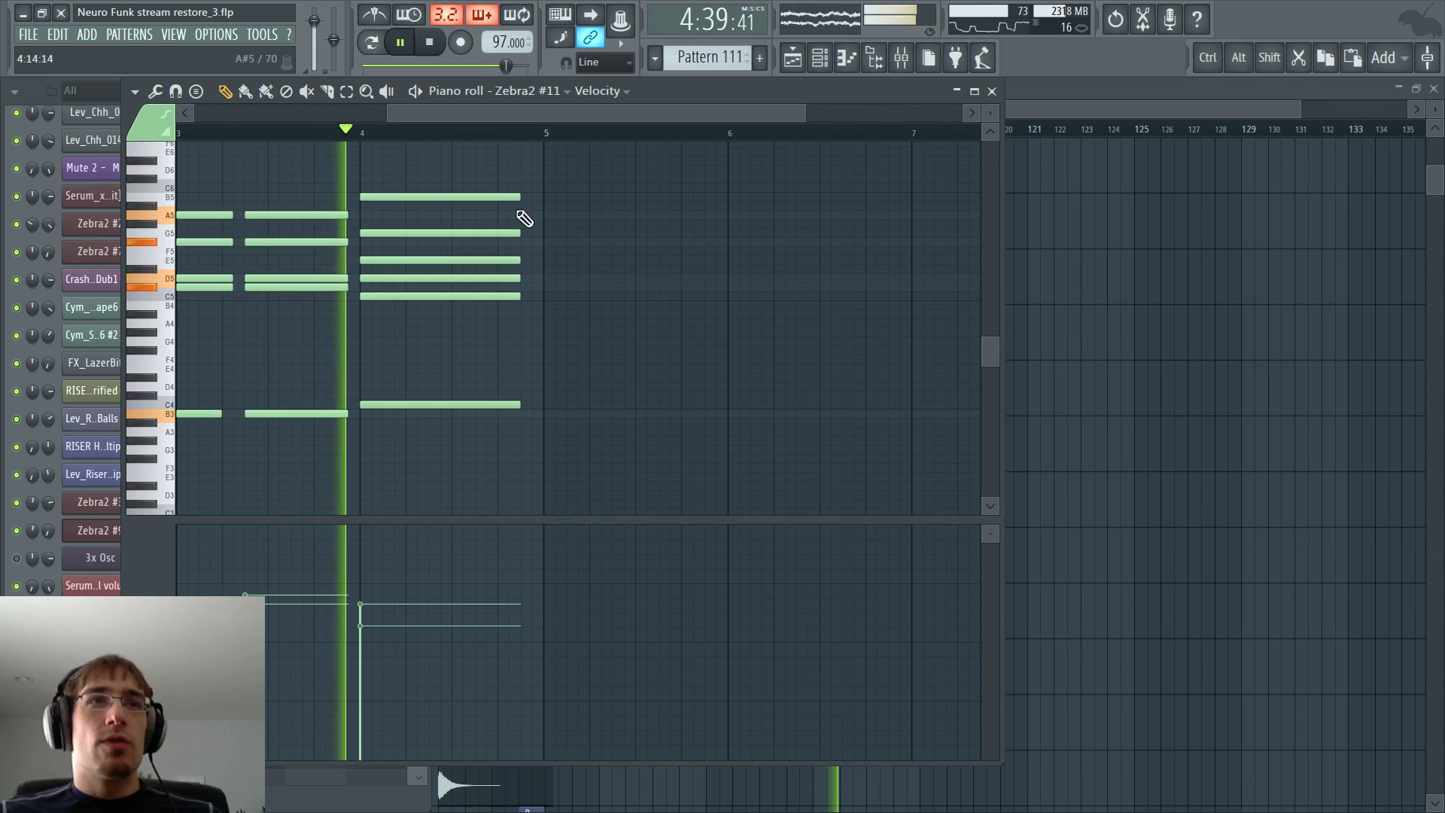
pyautogui.moveTo(523, 113); pyautogui.dragTo(250, 114)
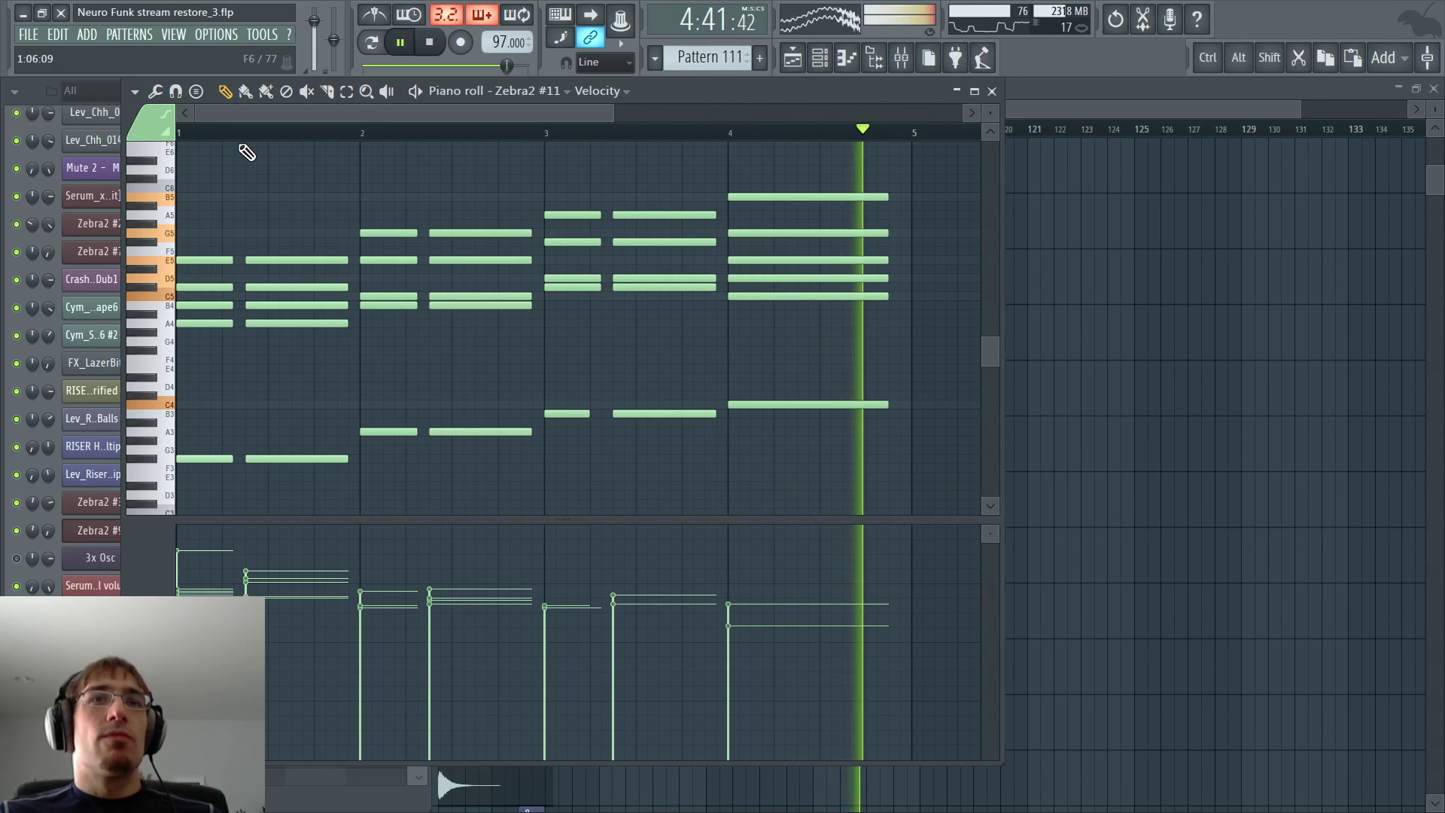
pyautogui.press('space')
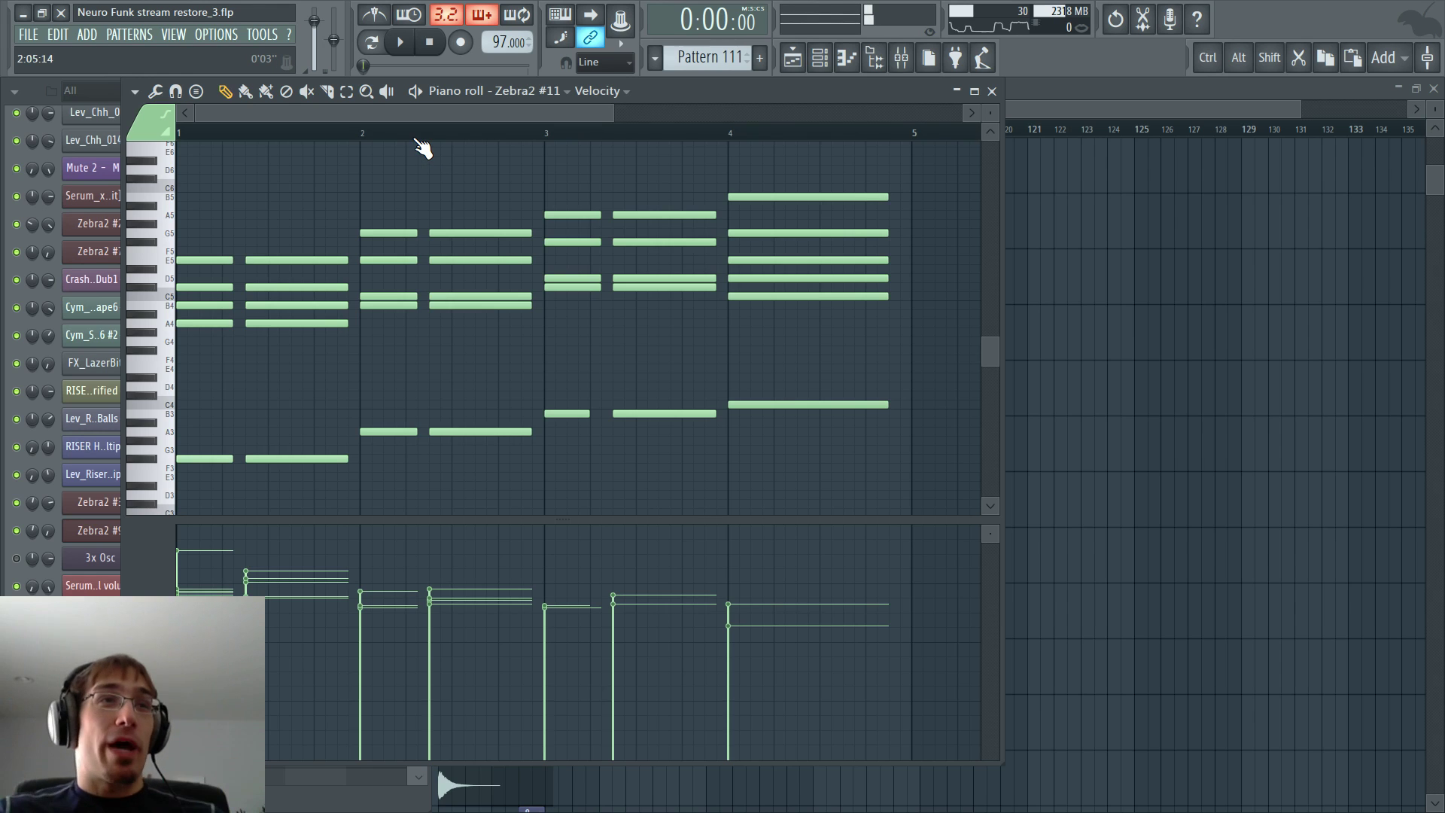
pyautogui.click(371, 43)
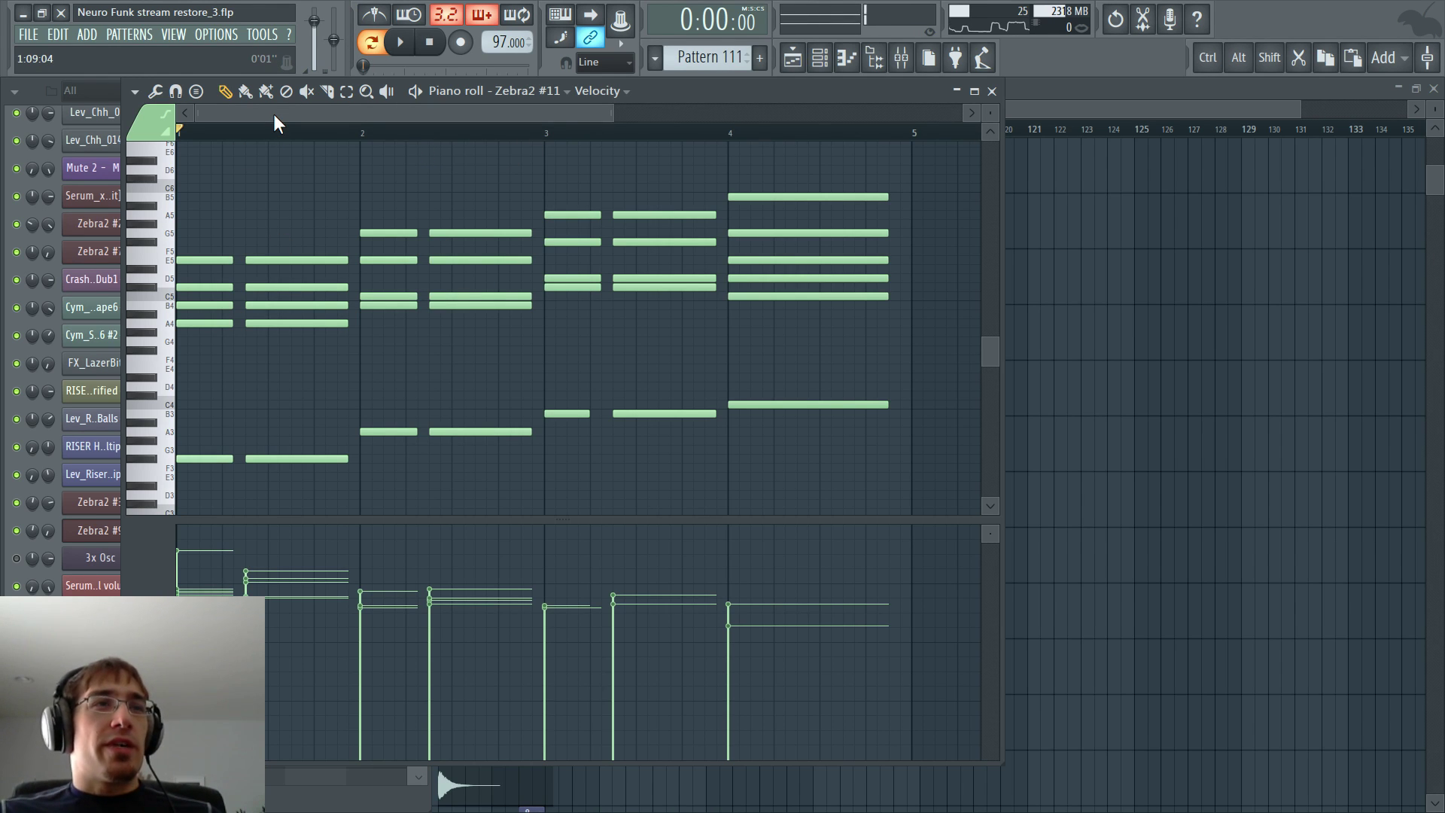
pyautogui.press('space')
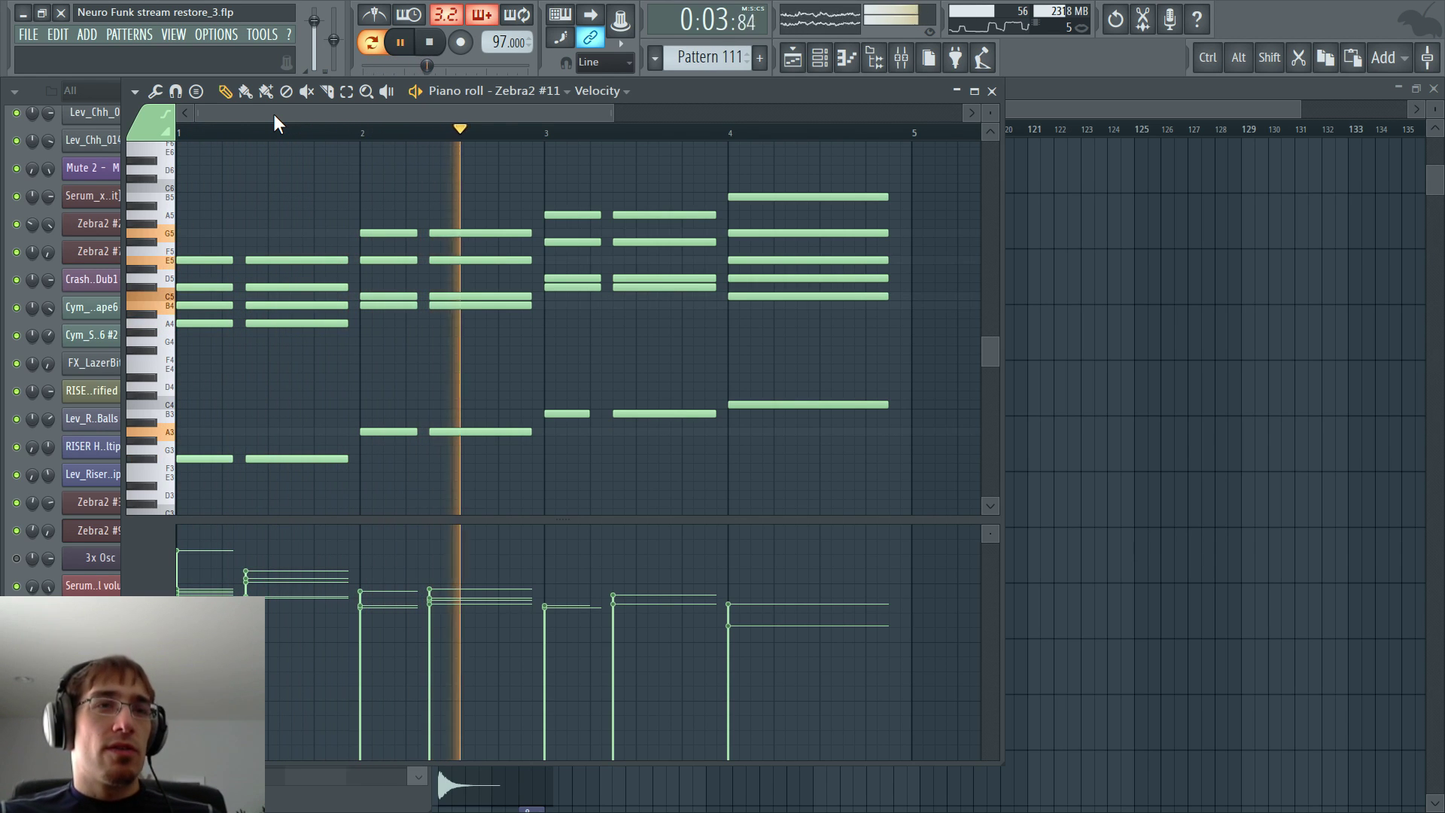
pyautogui.press('space')
pyautogui.click(993, 91)
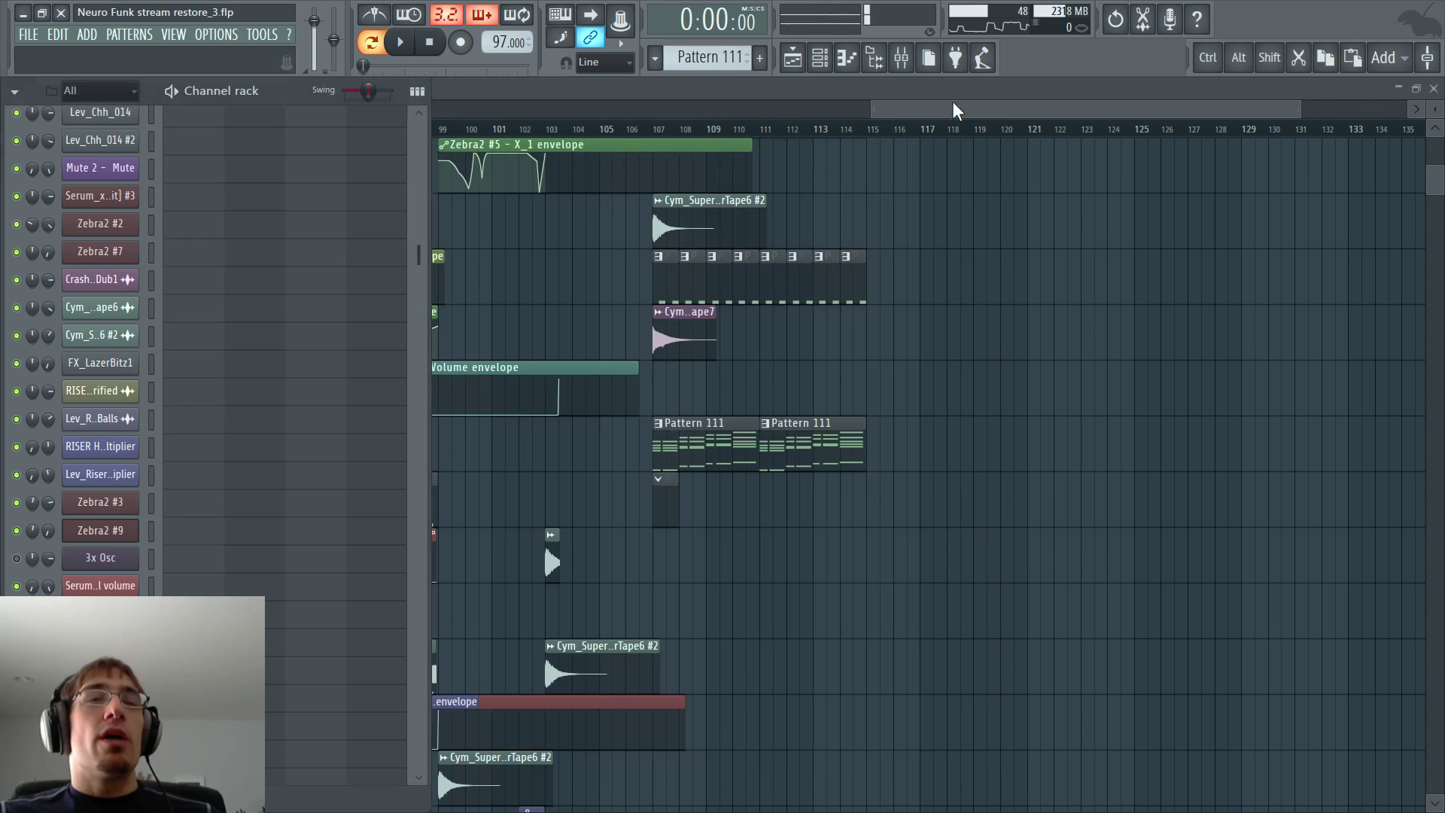
# - Play the earlier arrangement section from bar 43 to about bar 47, and stop playback
pyautogui.moveTo(893, 112); pyautogui.dragTo(382, 137)
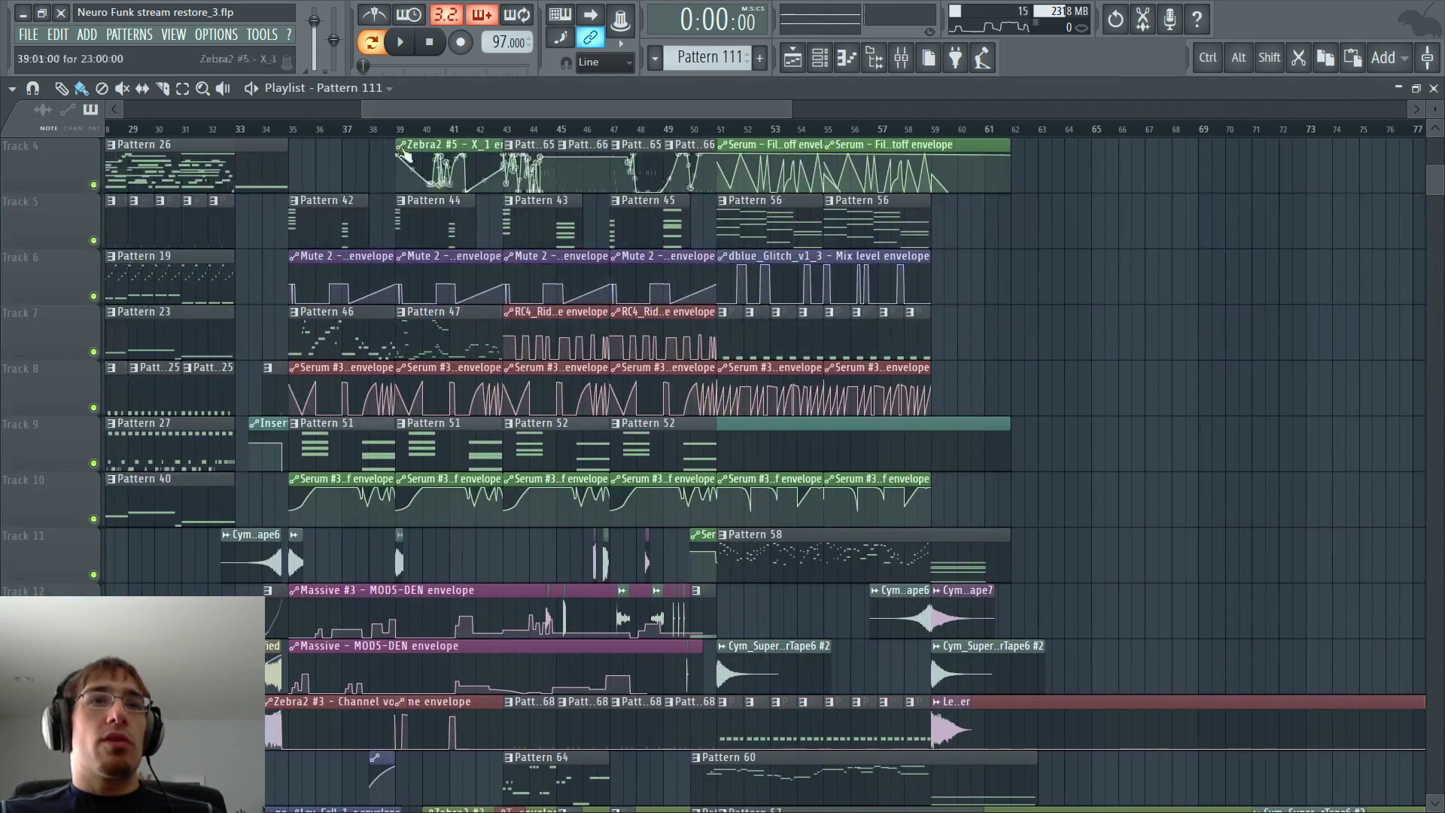
pyautogui.scroll(-5, 514, 149)
pyautogui.click(506, 129)
pyautogui.press('space')
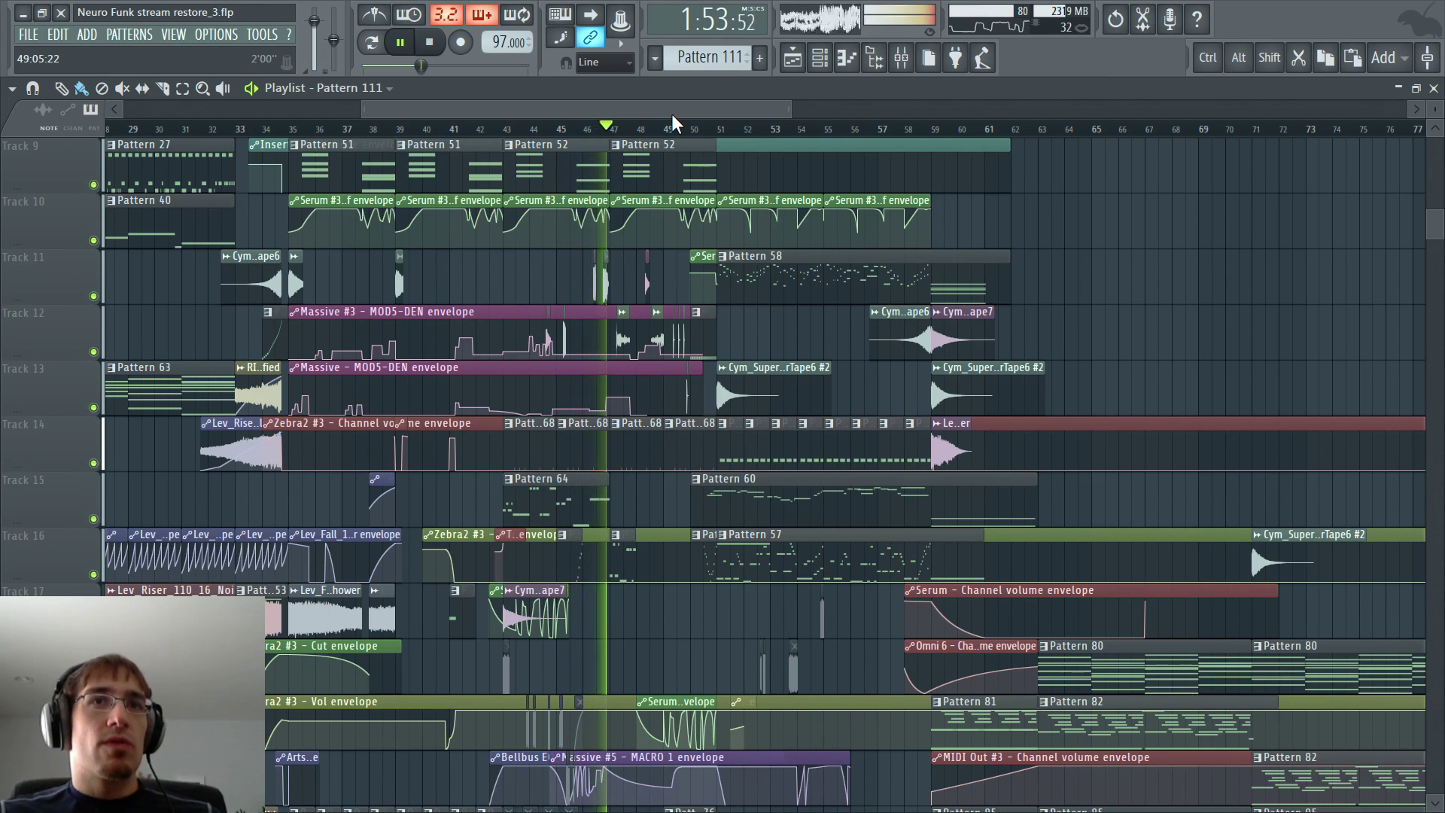
pyautogui.press('space')
# - Play the final section from bar 107 to about bar 111 with the channel rack shown, and stop playback
pyautogui.moveTo(672, 114); pyautogui.dragTo(1135, 177)
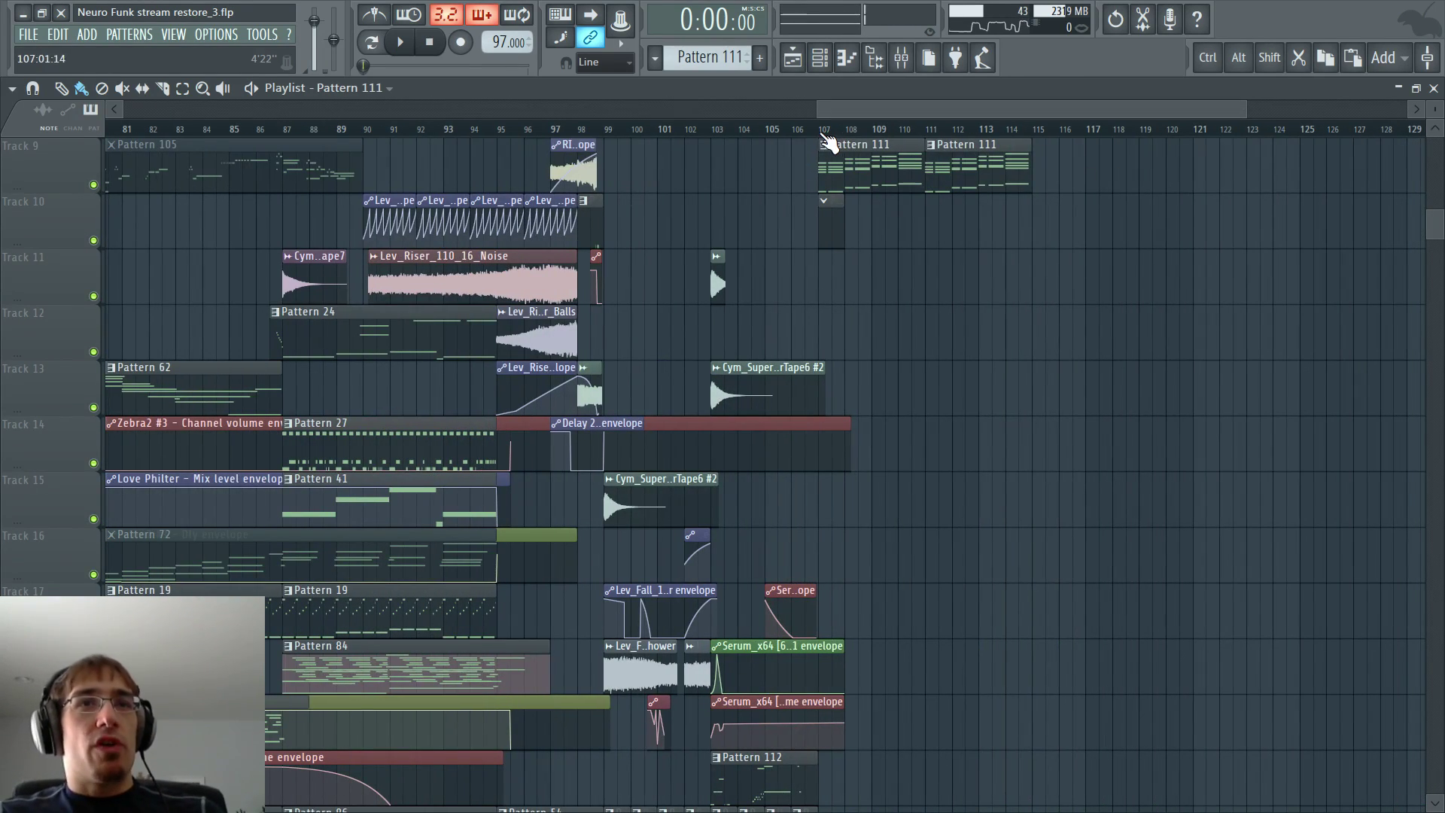
pyautogui.click(822, 133)
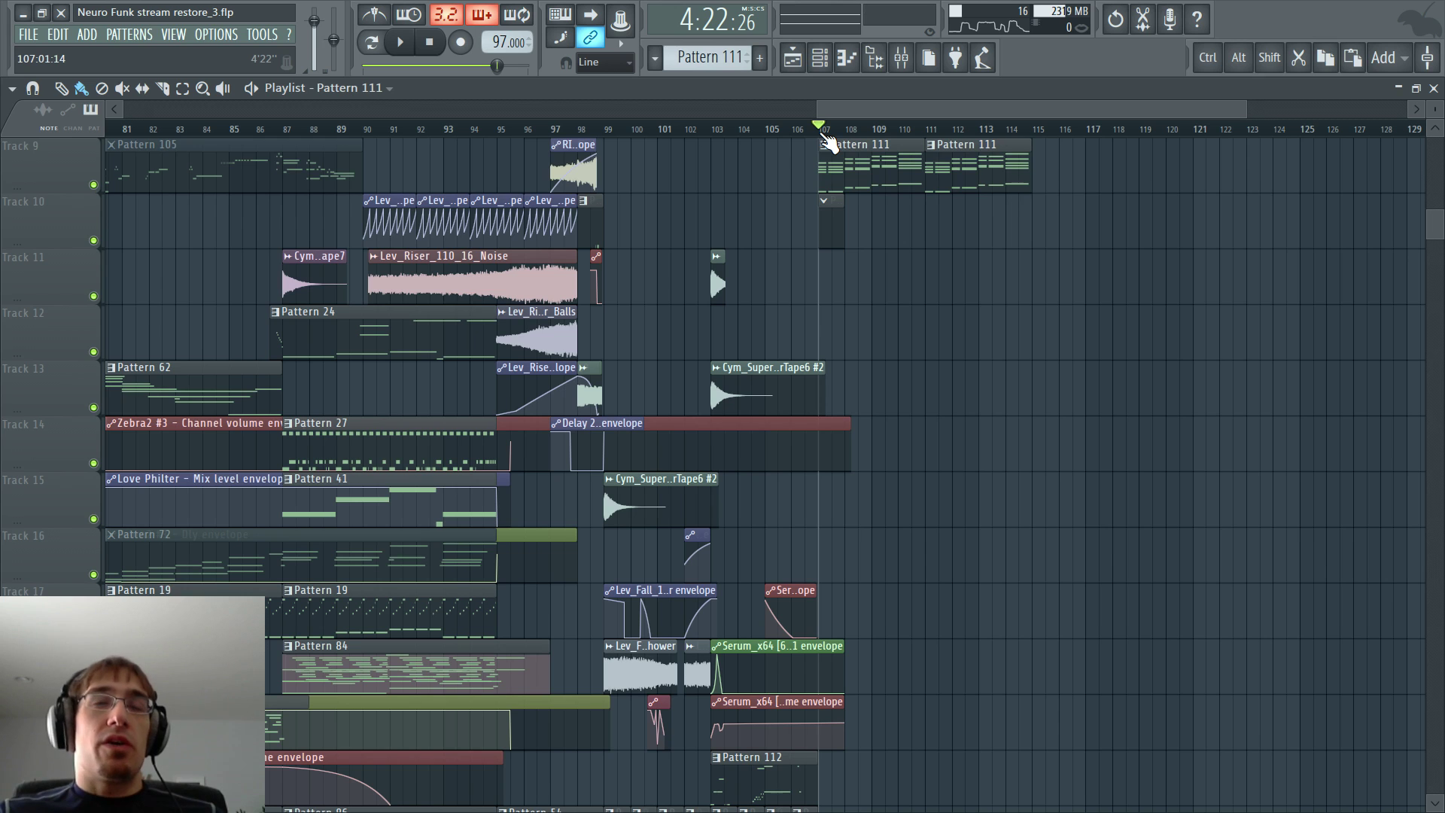
pyautogui.scroll(4, 900, 305)
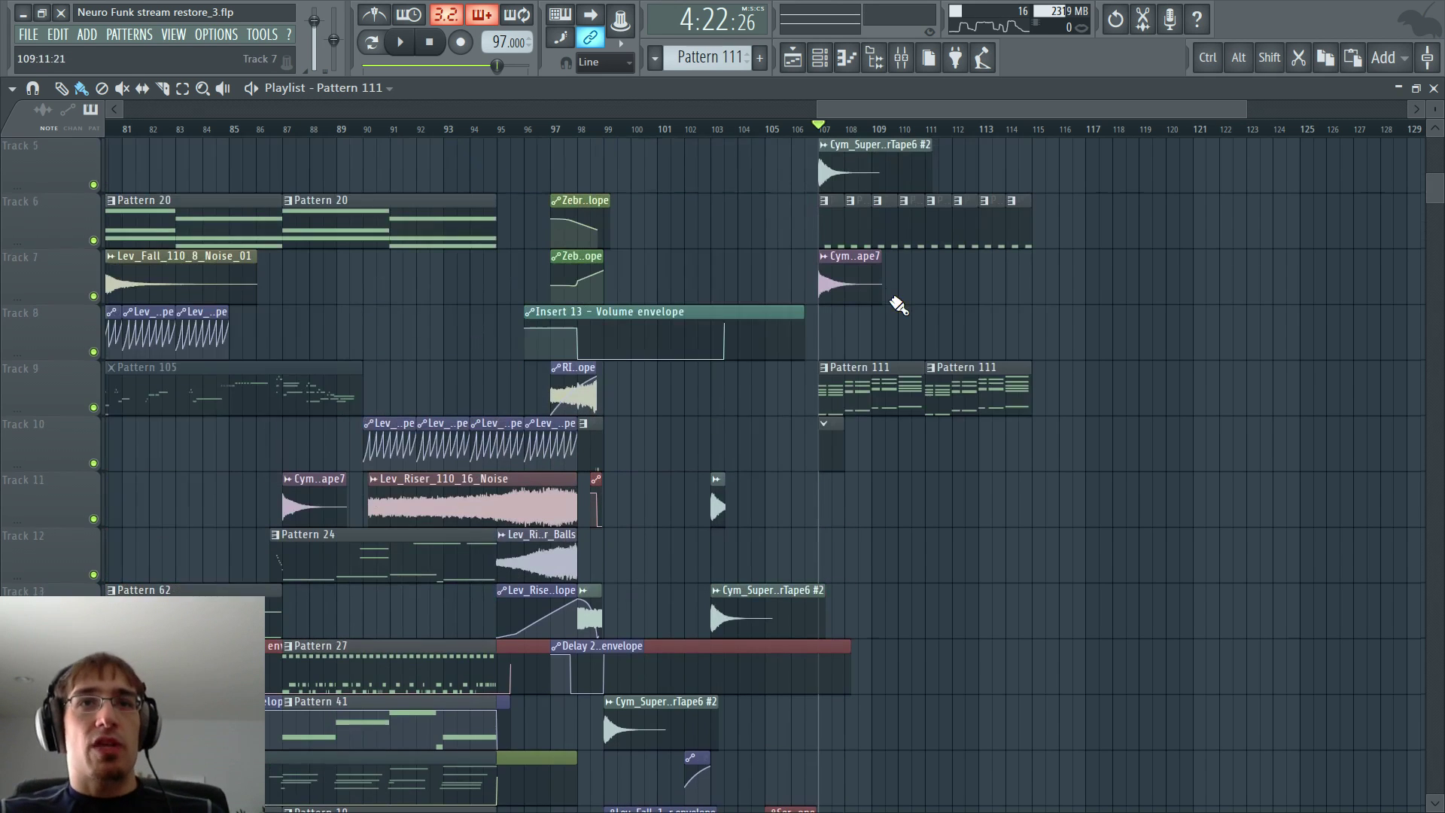
pyautogui.press('F6')
pyautogui.scroll(-10, 242, 414)
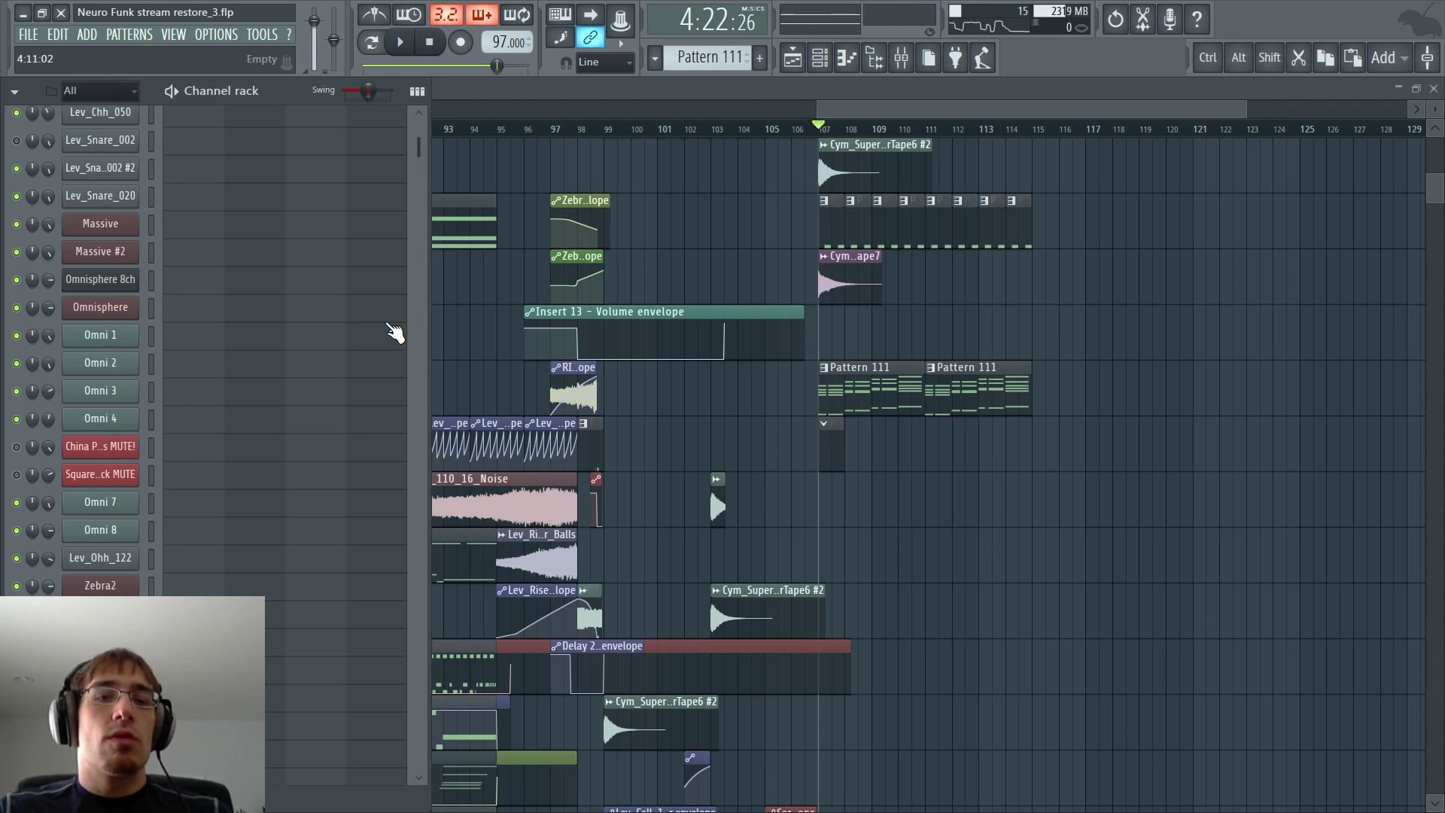
pyautogui.press('space')
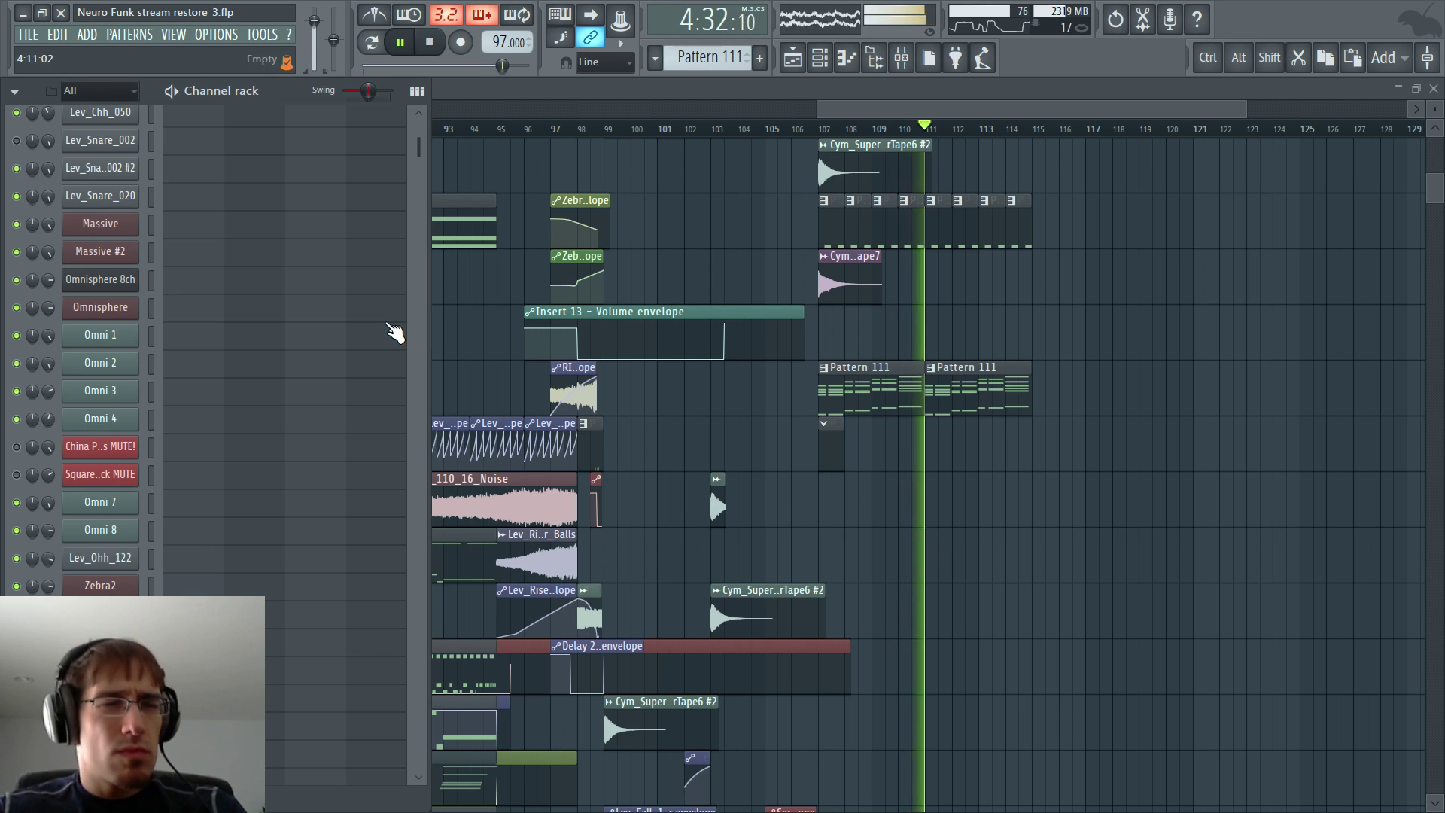
pyautogui.press('space')
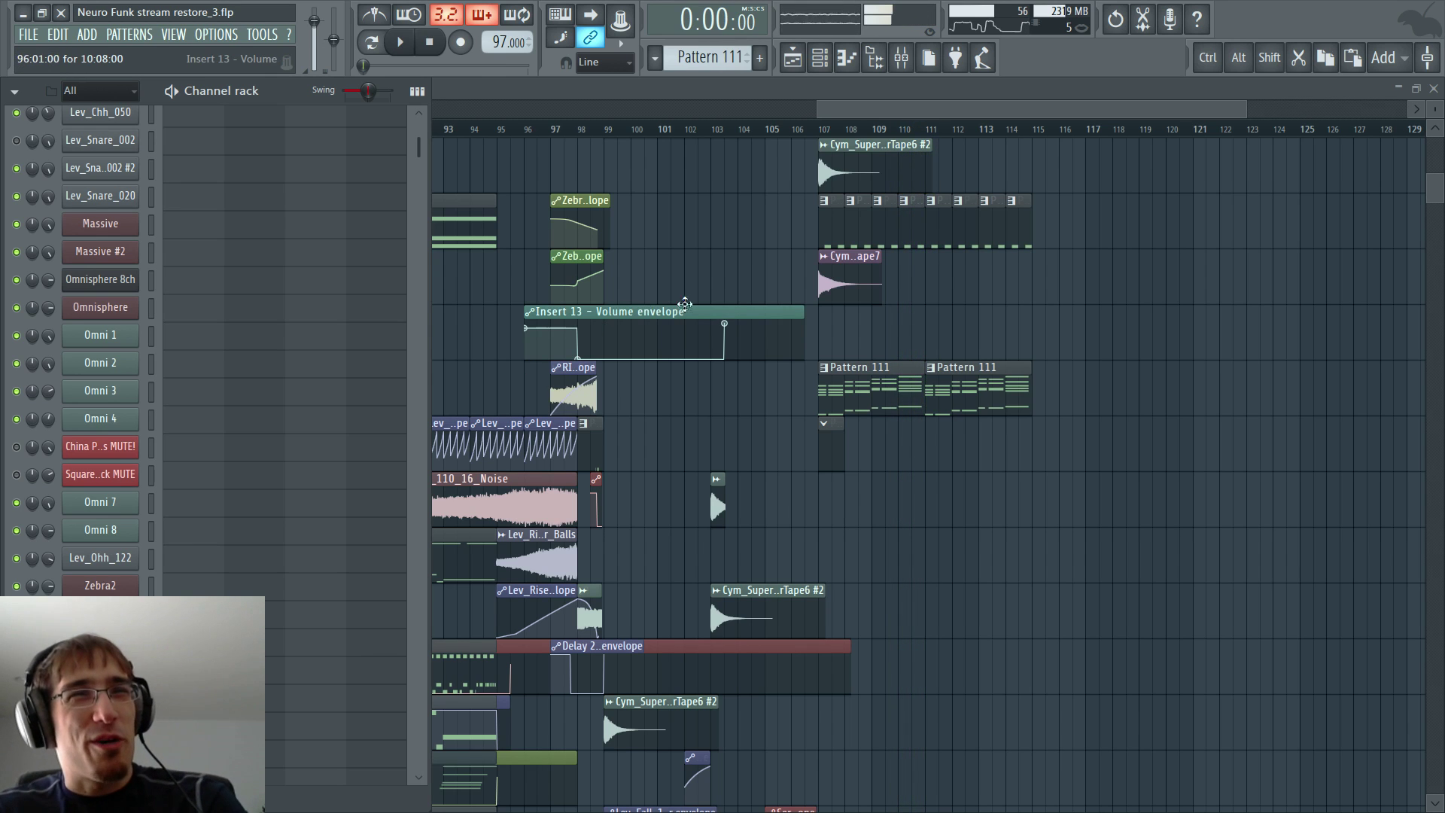
pyautogui.click(899, 131)
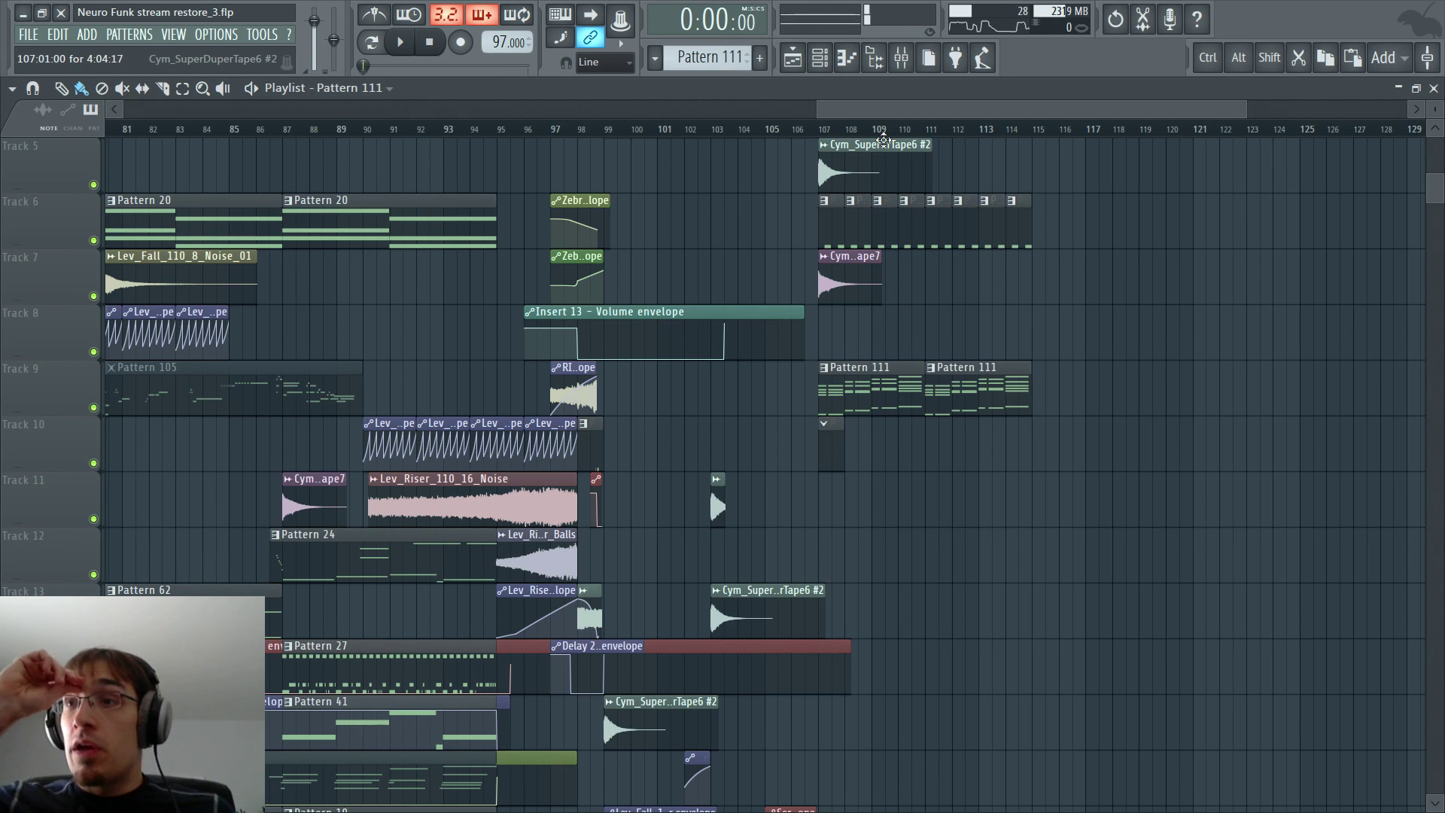
pyautogui.scroll(4, 787, 248)
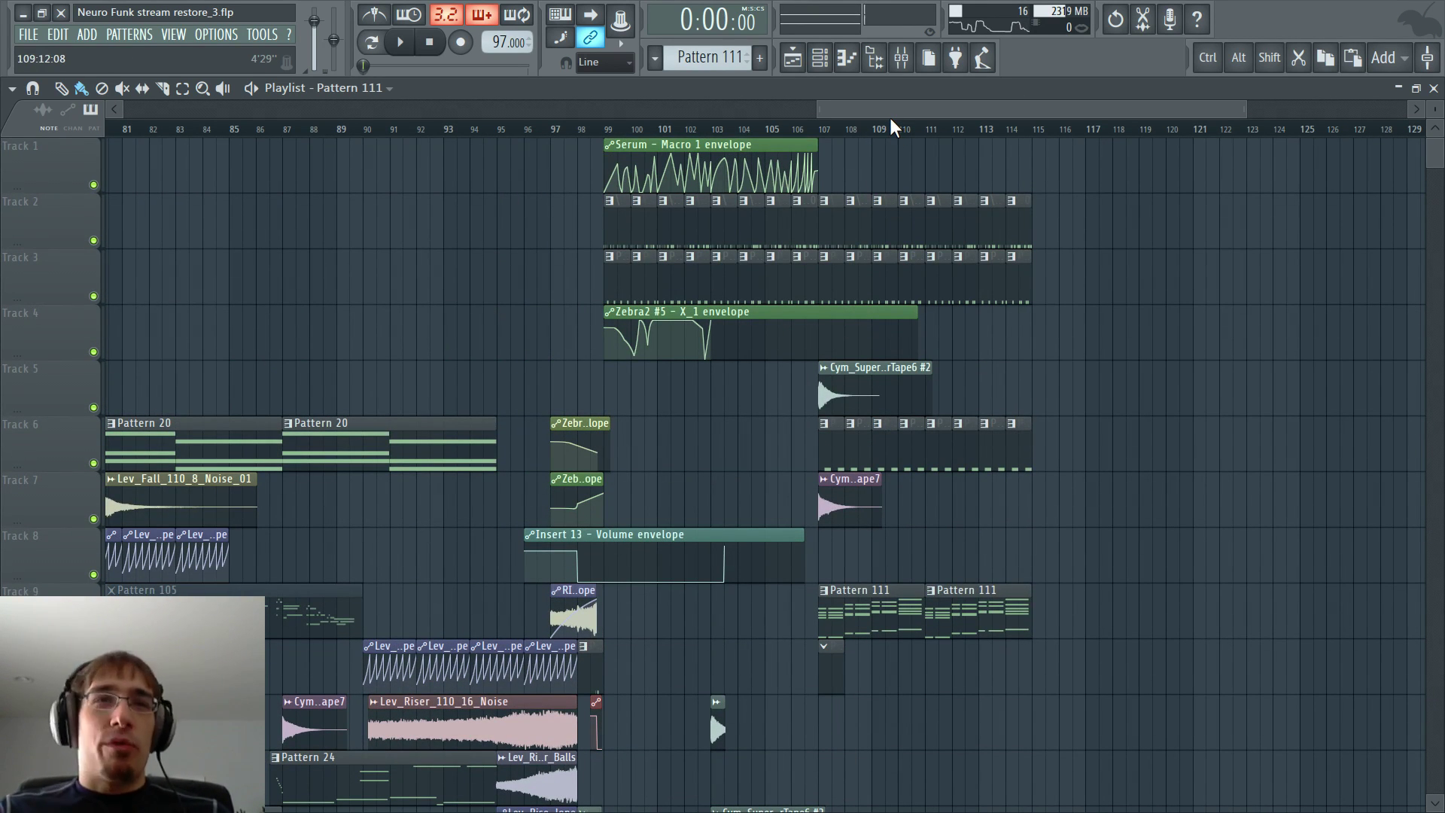
pyautogui.scroll(-4, 927, 365)
pyautogui.scroll(2, 946, 366)
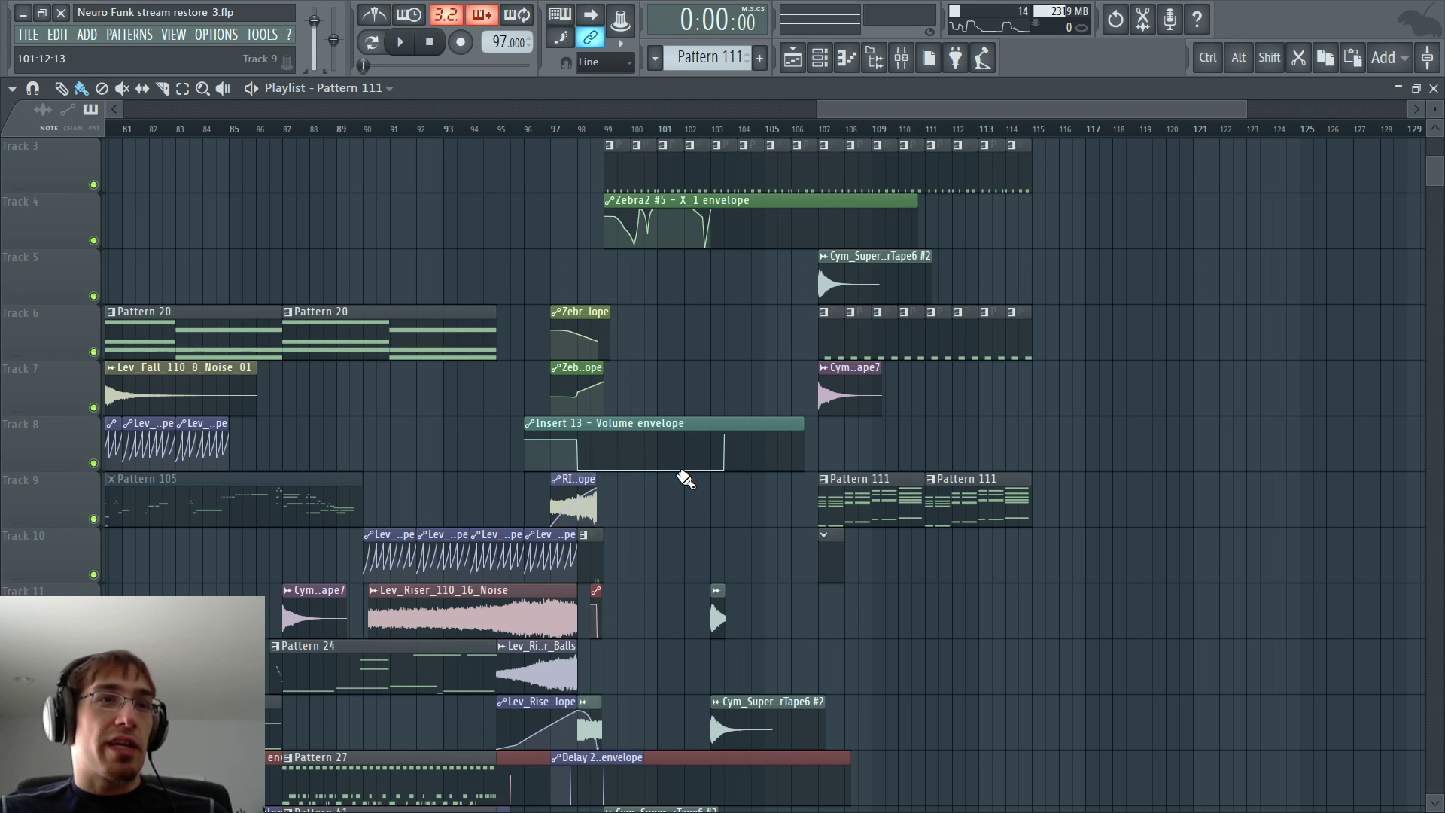
pyautogui.scroll(-2, 685, 482)
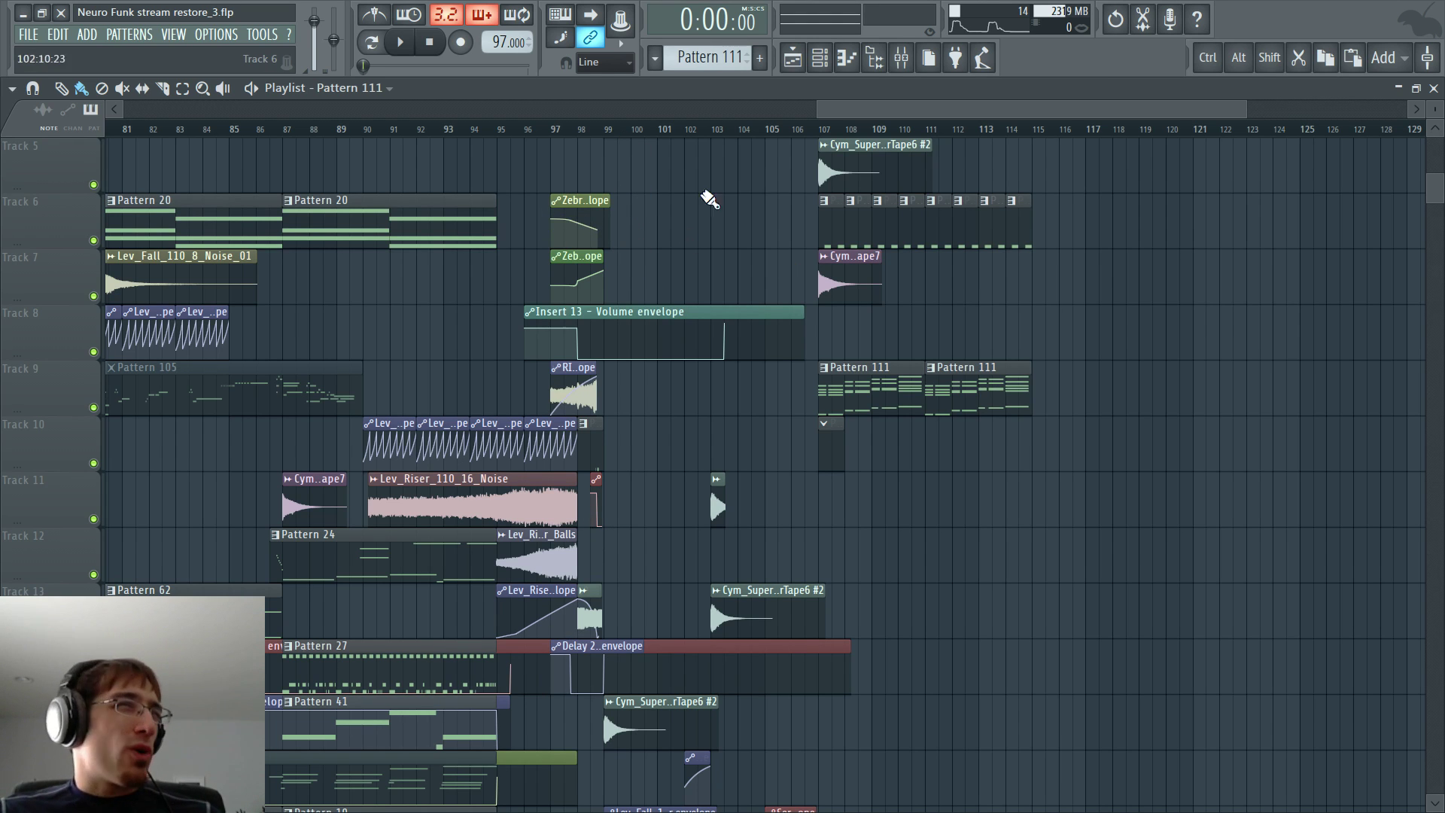
# - Set the song position to bar 107 and select the Massive channel for live playing
pyautogui.moveTo(867, 112); pyautogui.dragTo(916, 113)
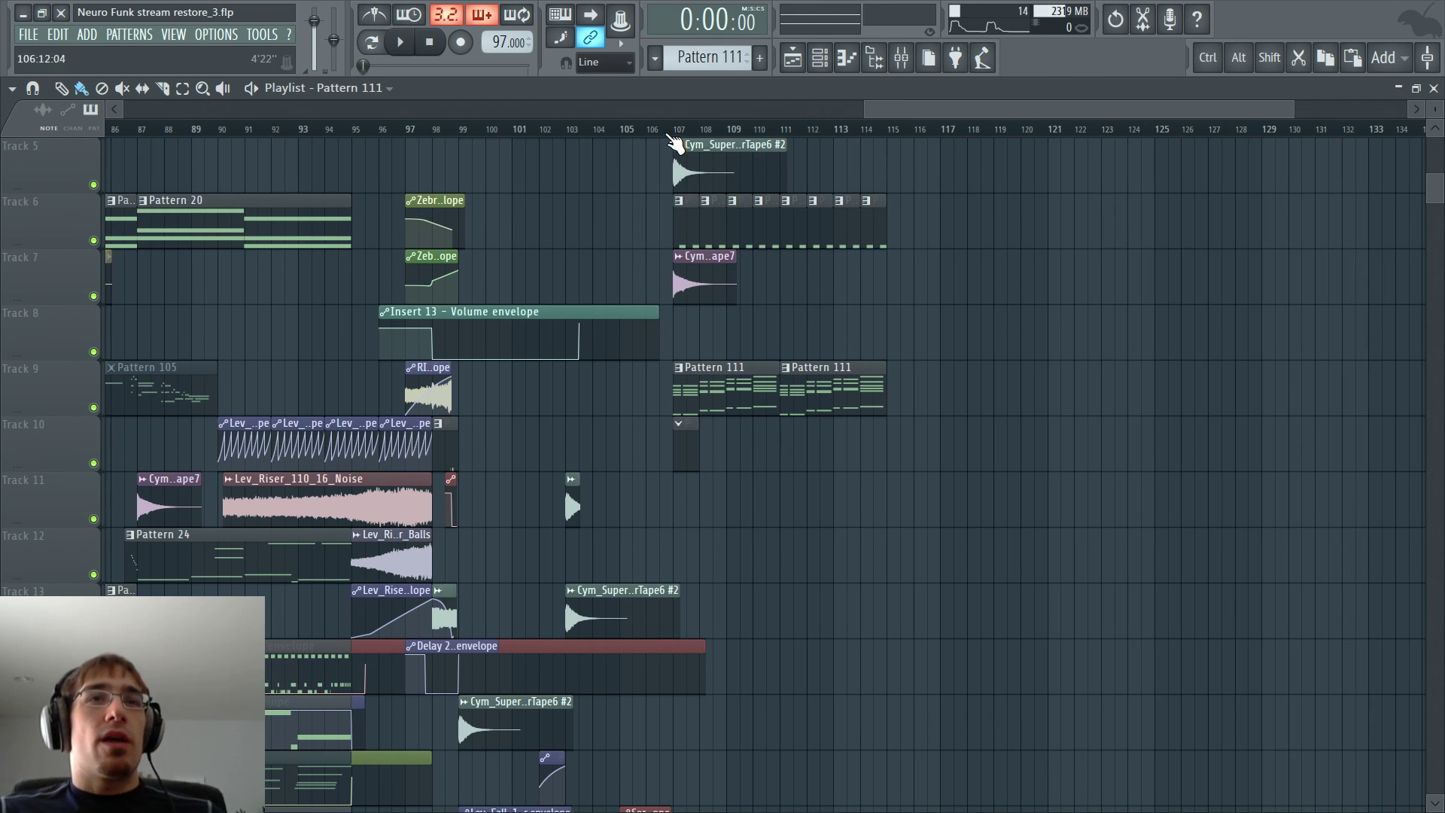
pyautogui.click(673, 135)
pyautogui.press('F6')
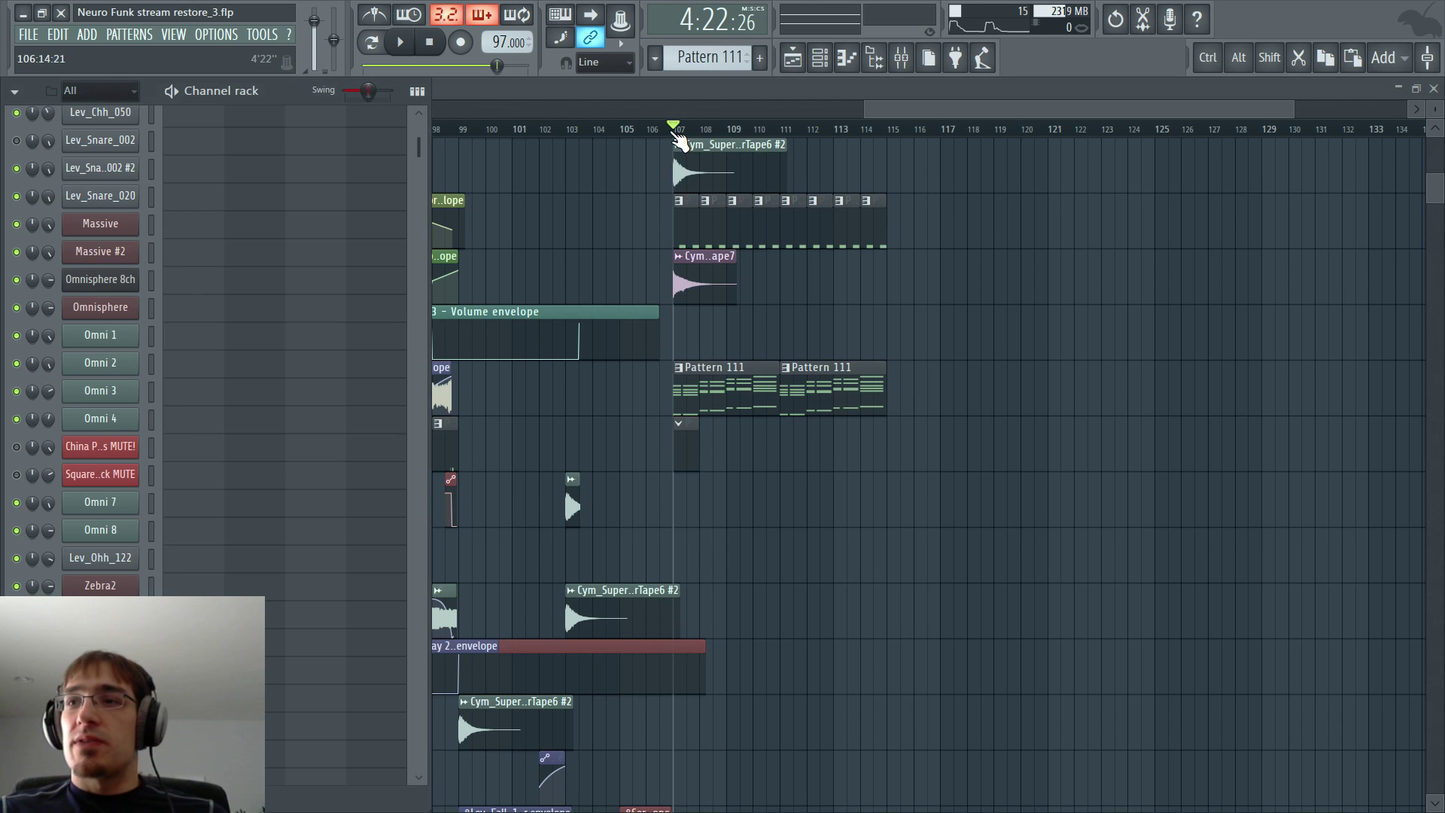
pyautogui.press('F6')
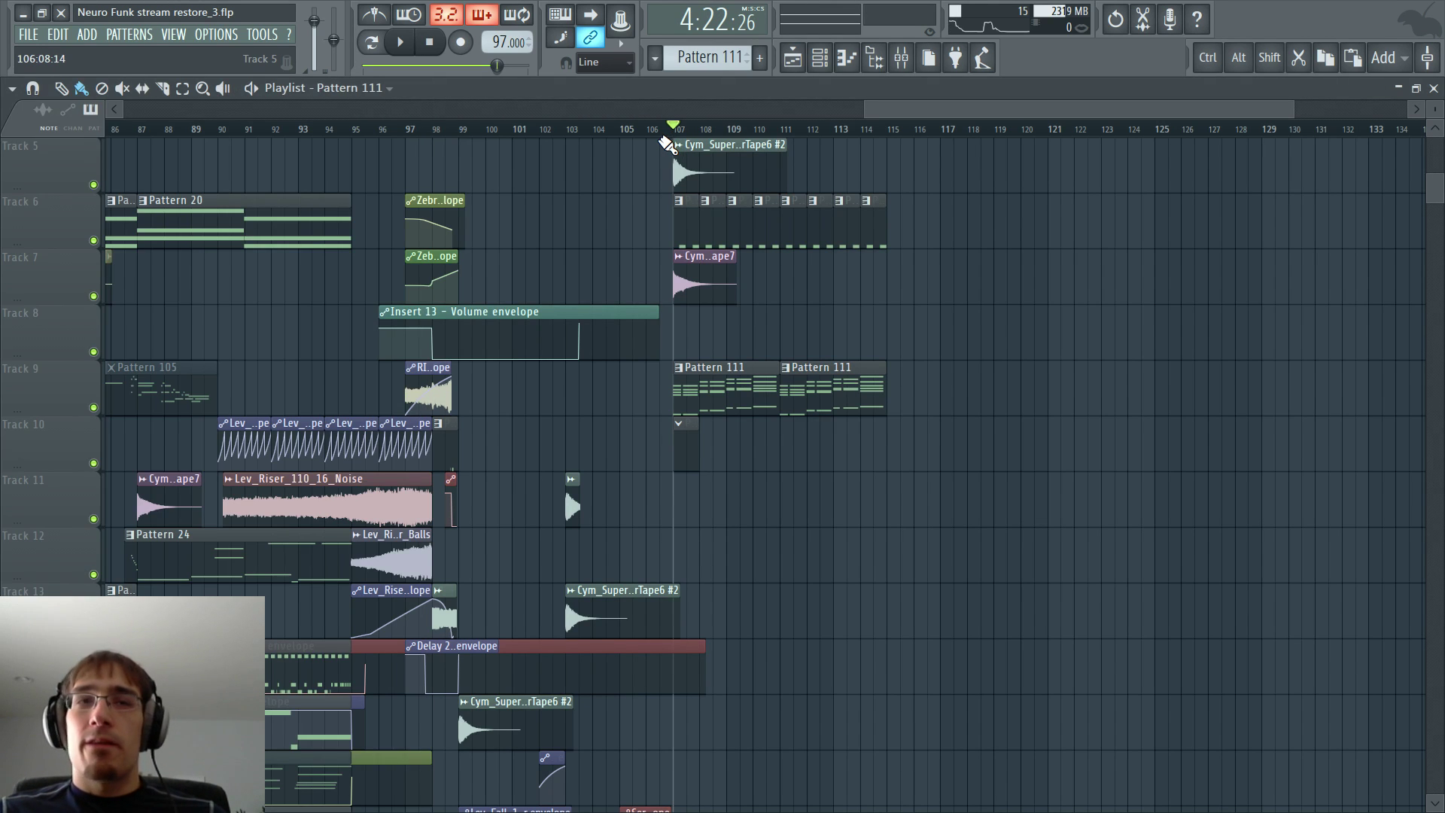
pyautogui.press('F5')
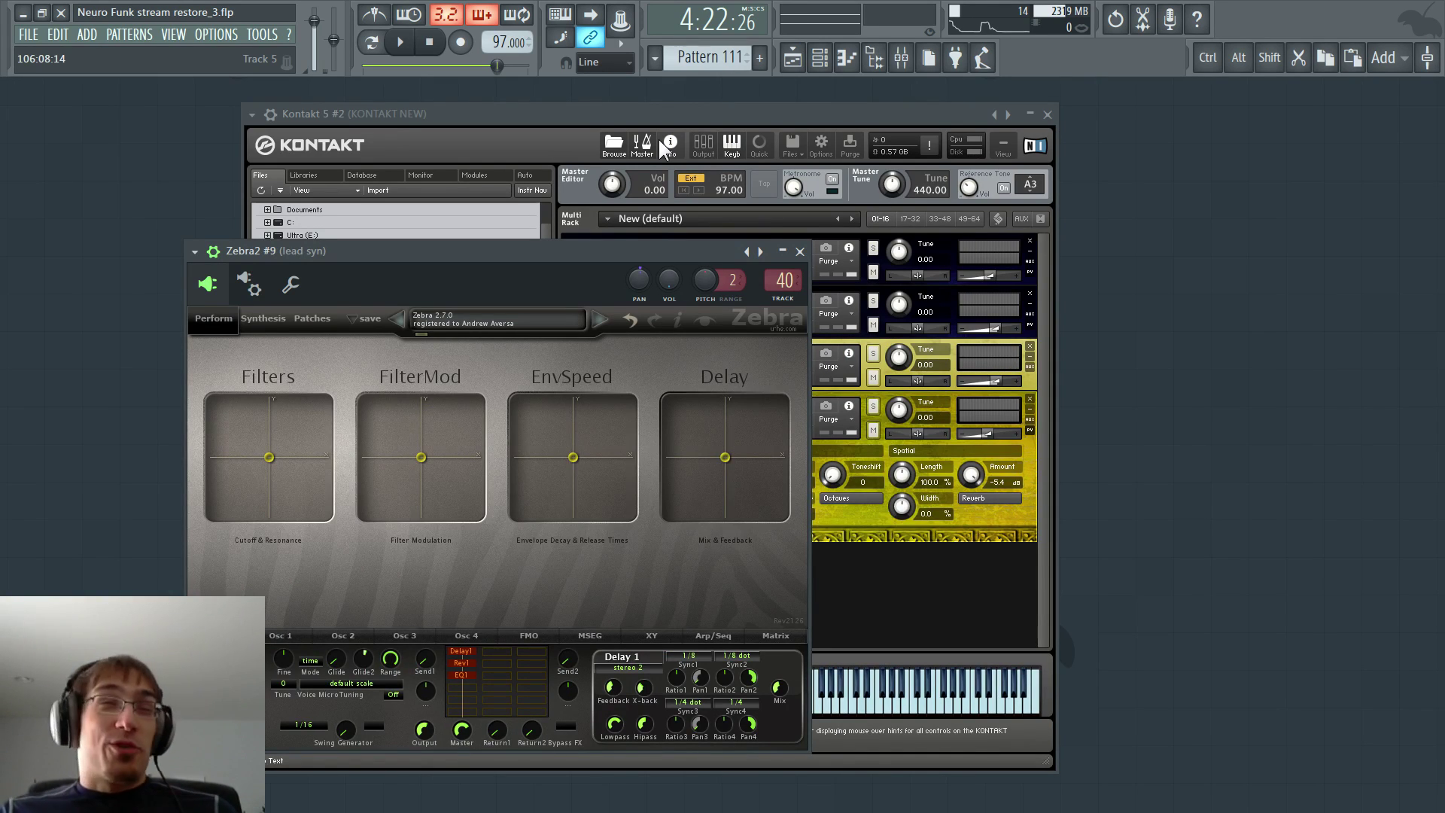
pyautogui.press('F6')
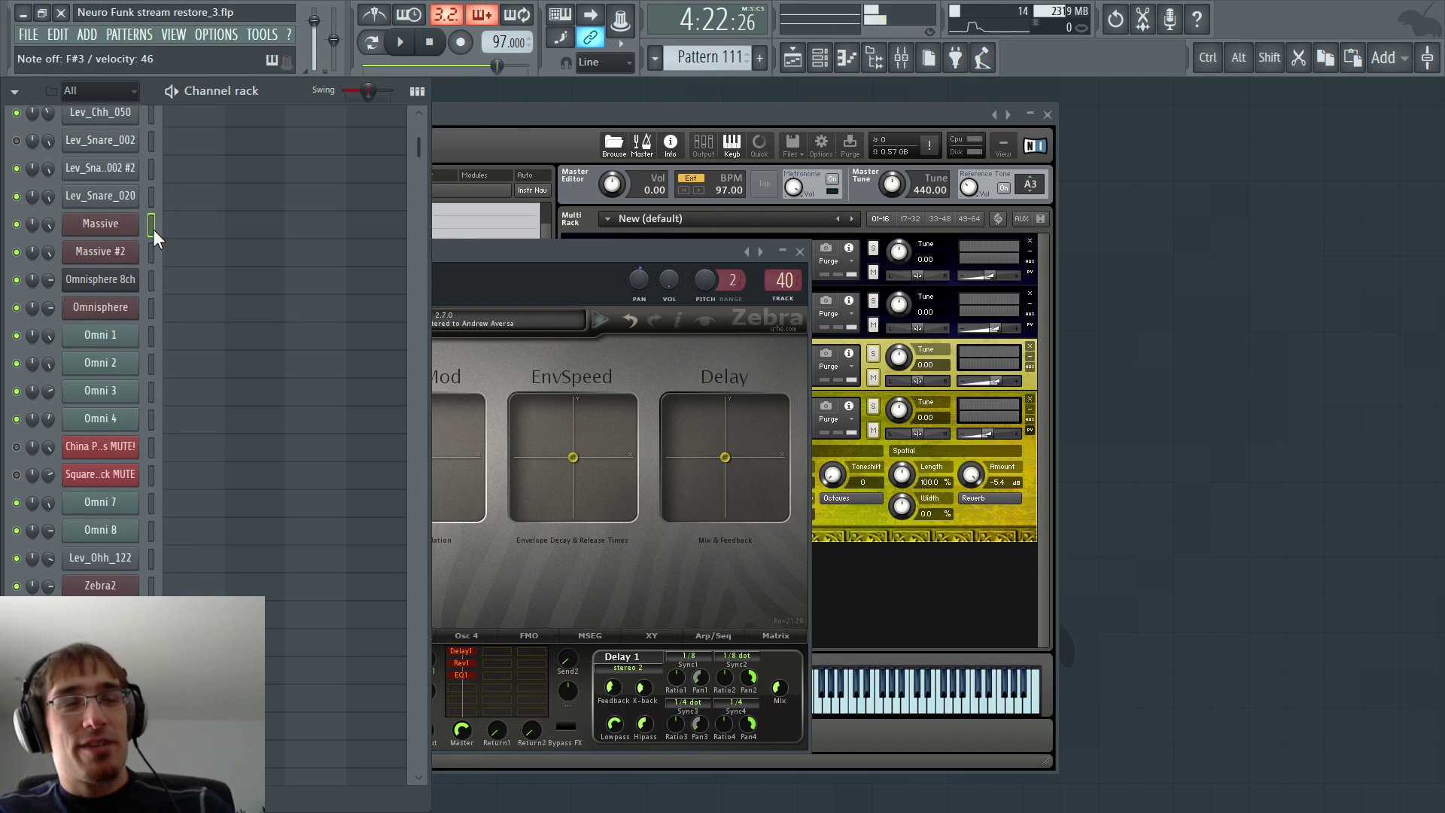
pyautogui.press('F5')
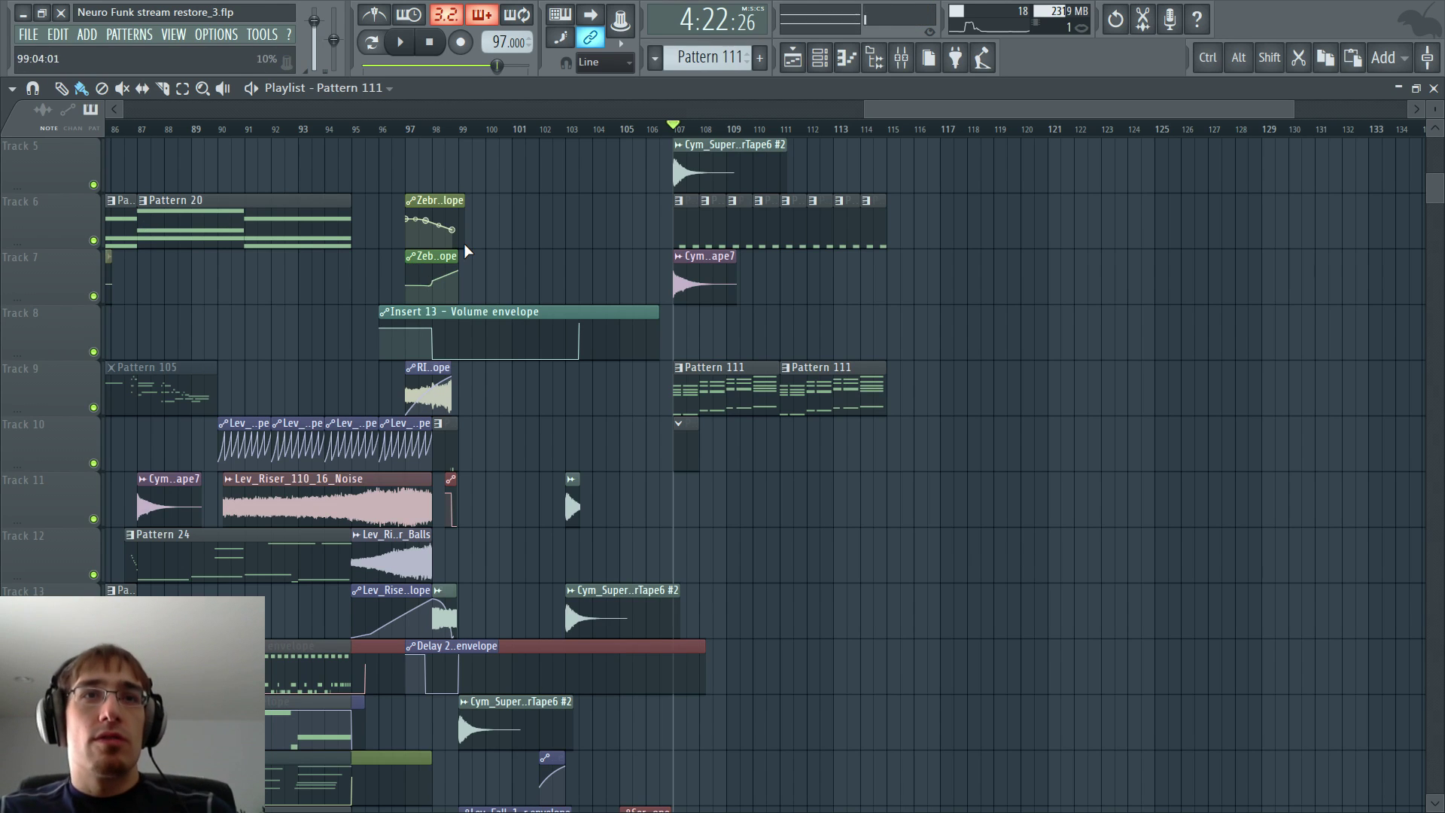
# - Play the final section from bar 107 as a rehearsal, and record a live Massive part into Pattern 111 up to about bar 111
pyautogui.press('space')
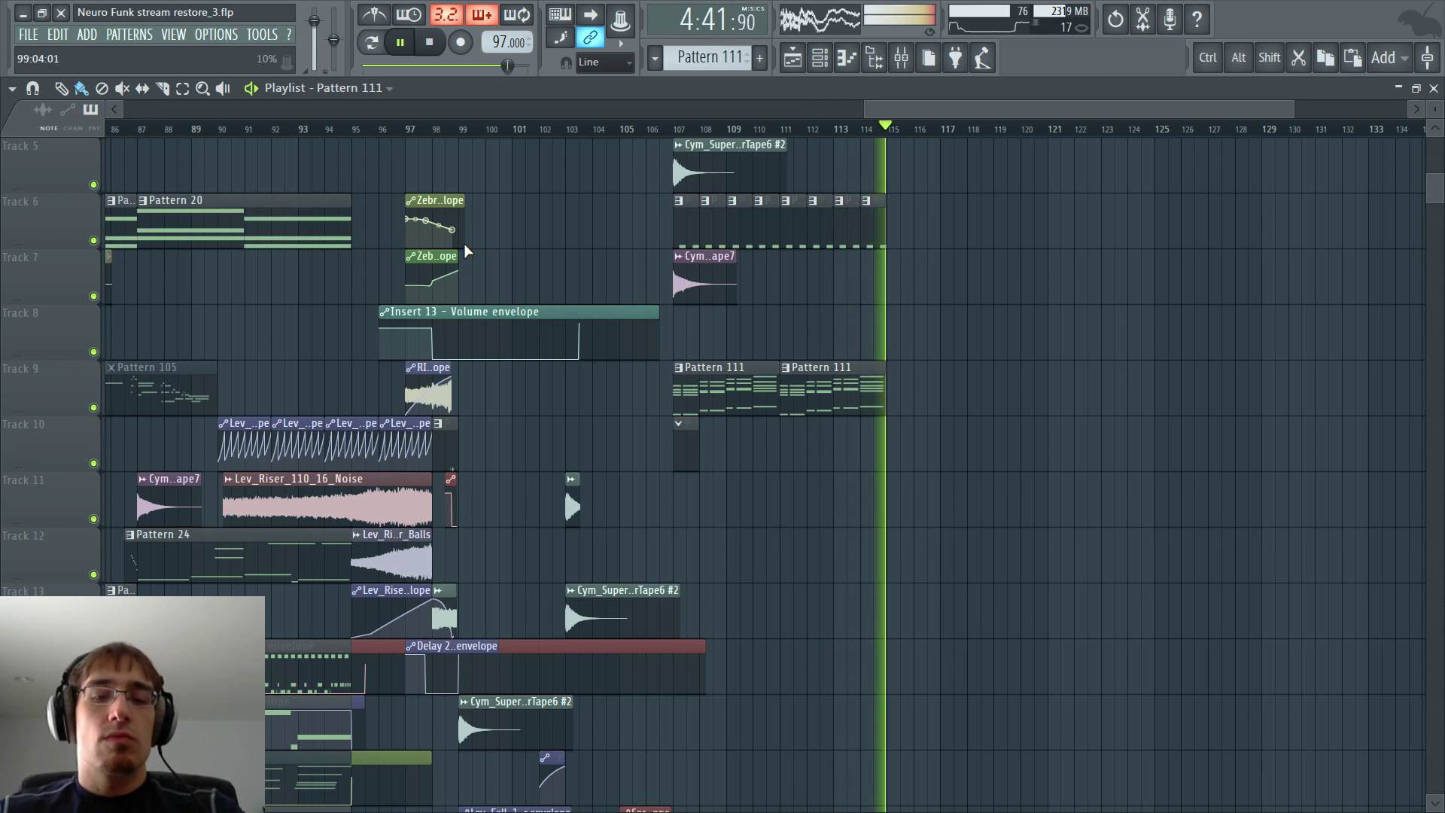
pyautogui.press('space')
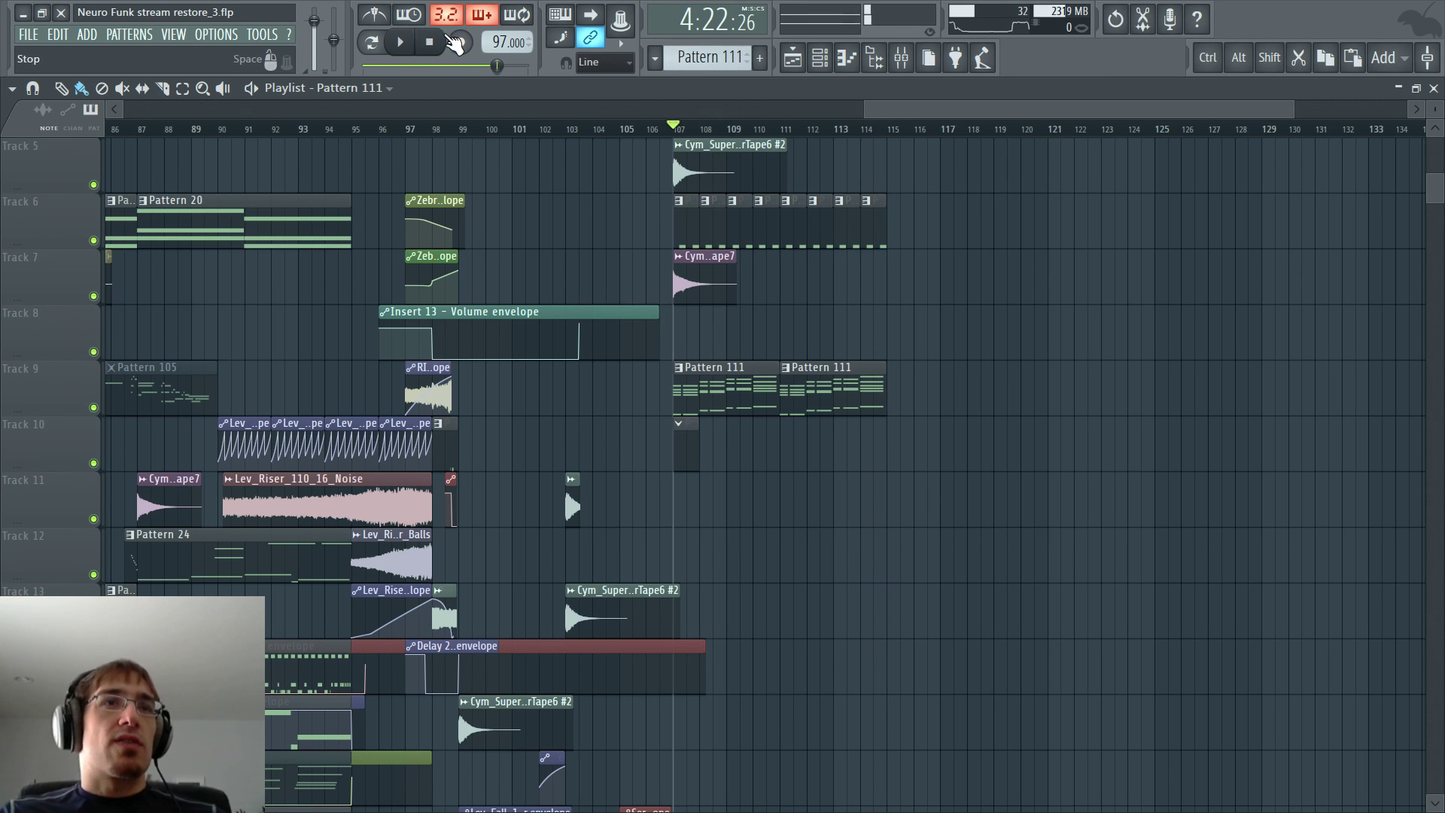
pyautogui.press('space')
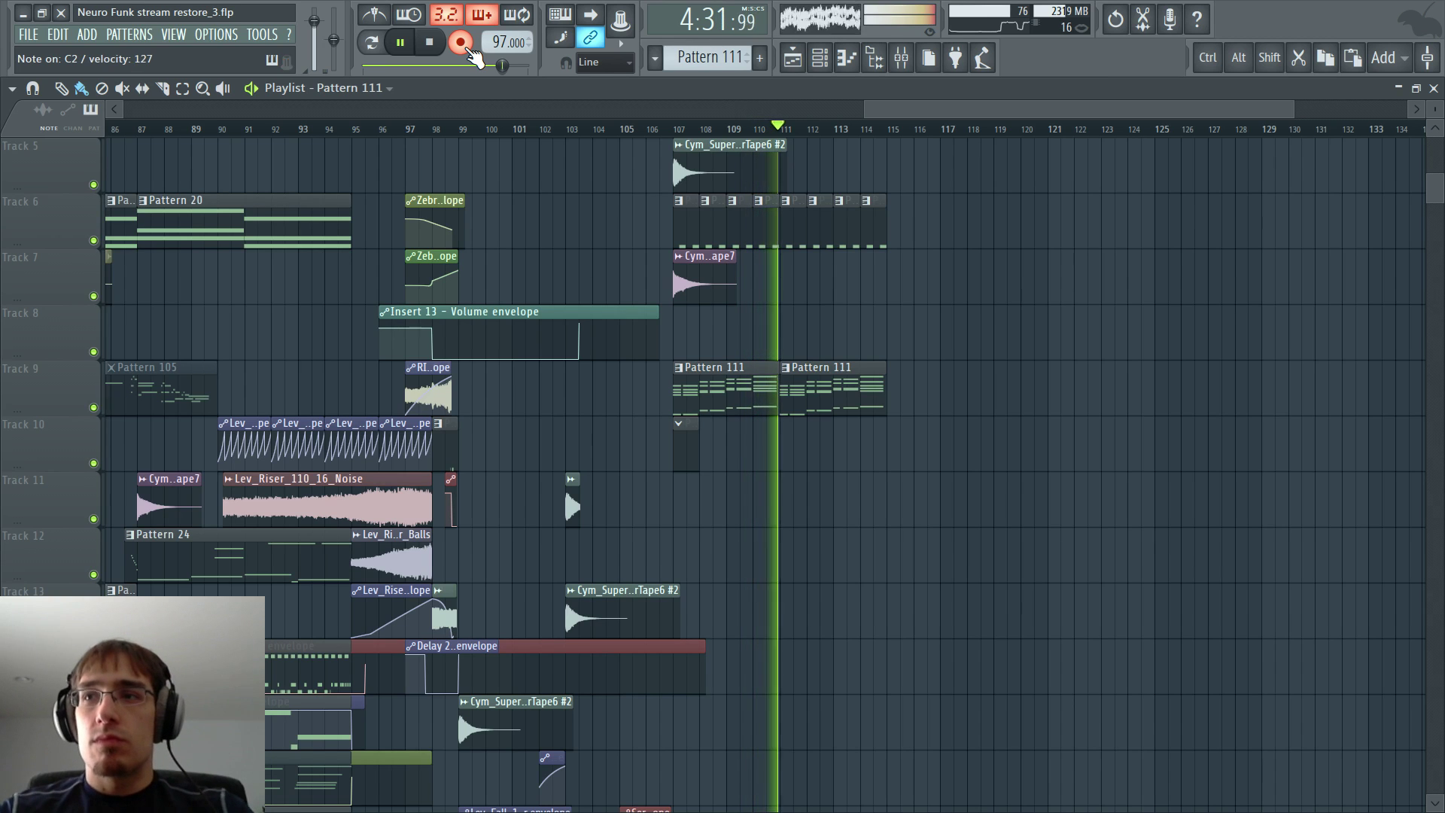
pyautogui.press('space')
pyautogui.press('F6')
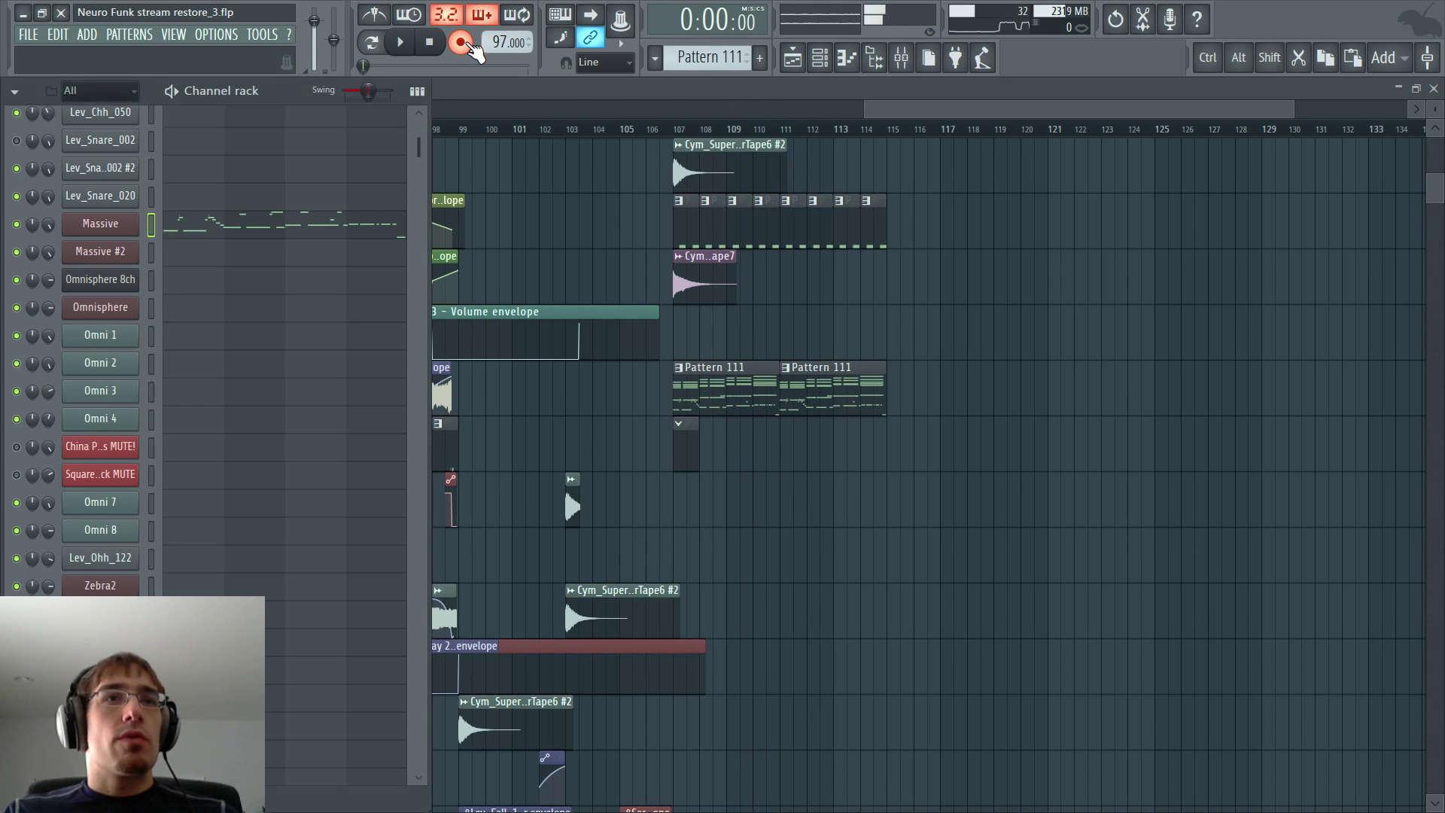
# - Check the recording filter and look through the playlist tracks around bar 107, including the short Pattern 116 clip
pyautogui.rightClick(467, 48)
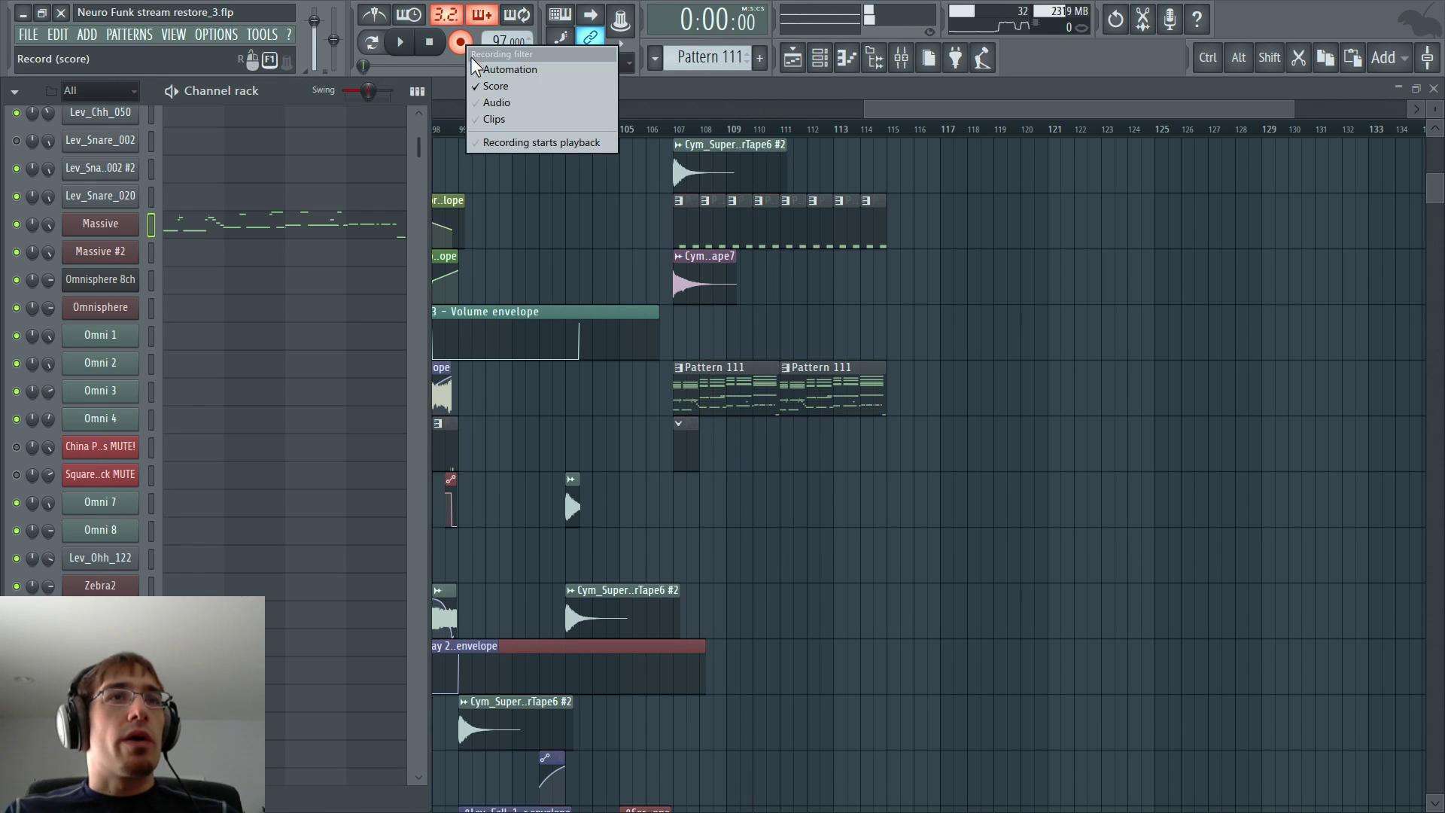
pyautogui.click(887, 115)
pyautogui.scroll(-5, 726, 345)
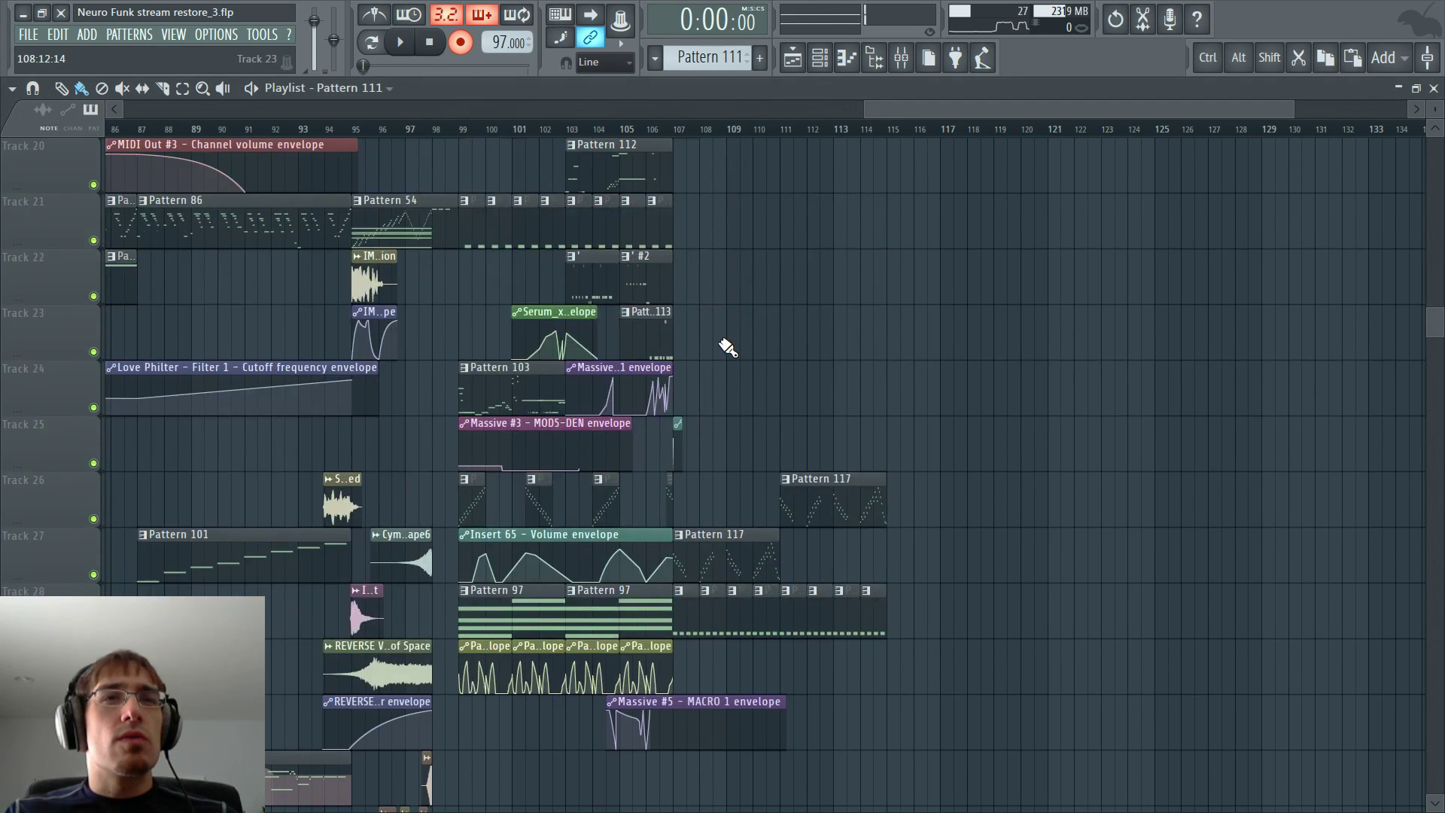
pyautogui.scroll(-4, 728, 346)
pyautogui.scroll(7, 728, 347)
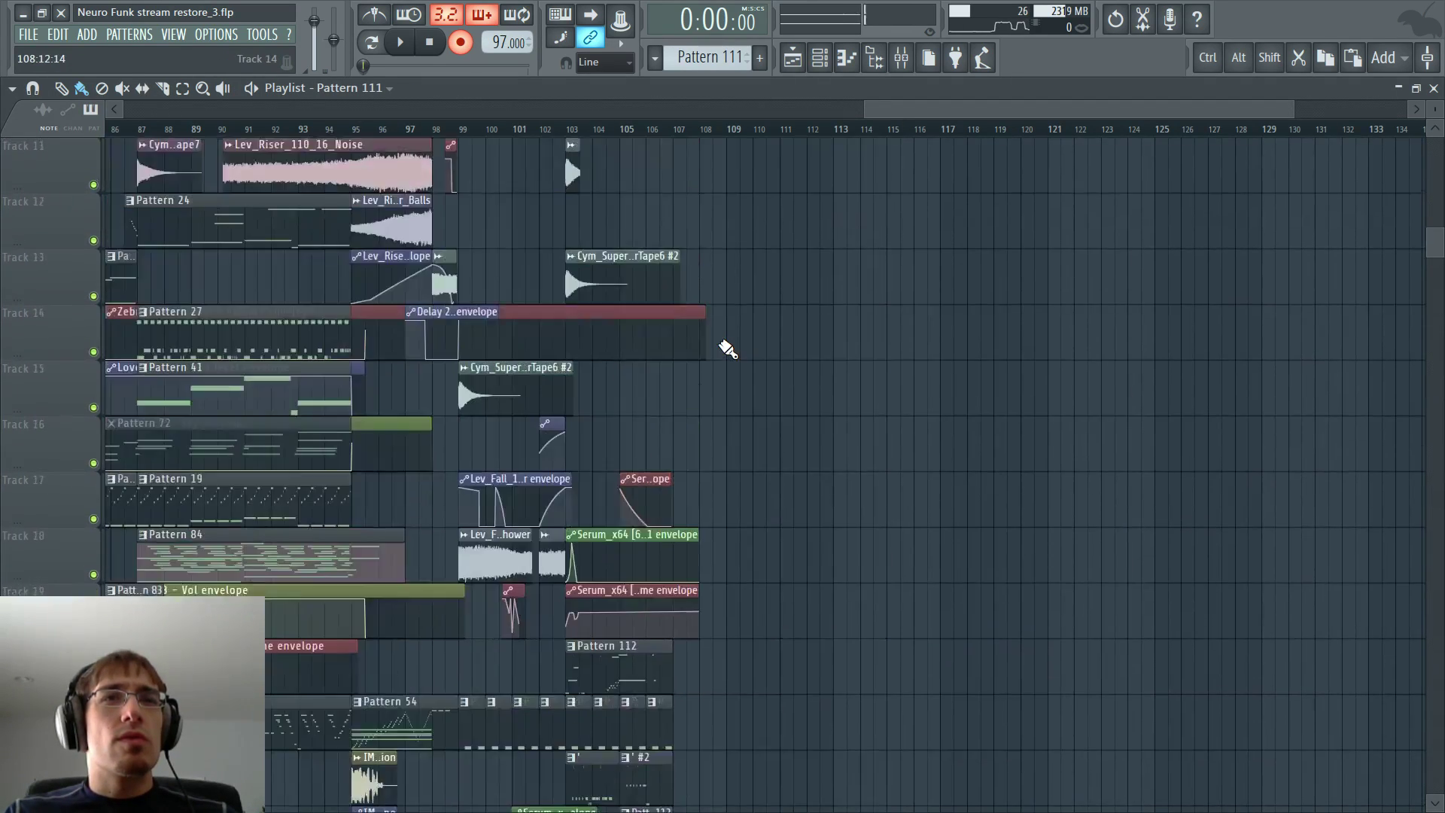
pyautogui.scroll(4, 726, 348)
pyautogui.doubleClick(675, 670)
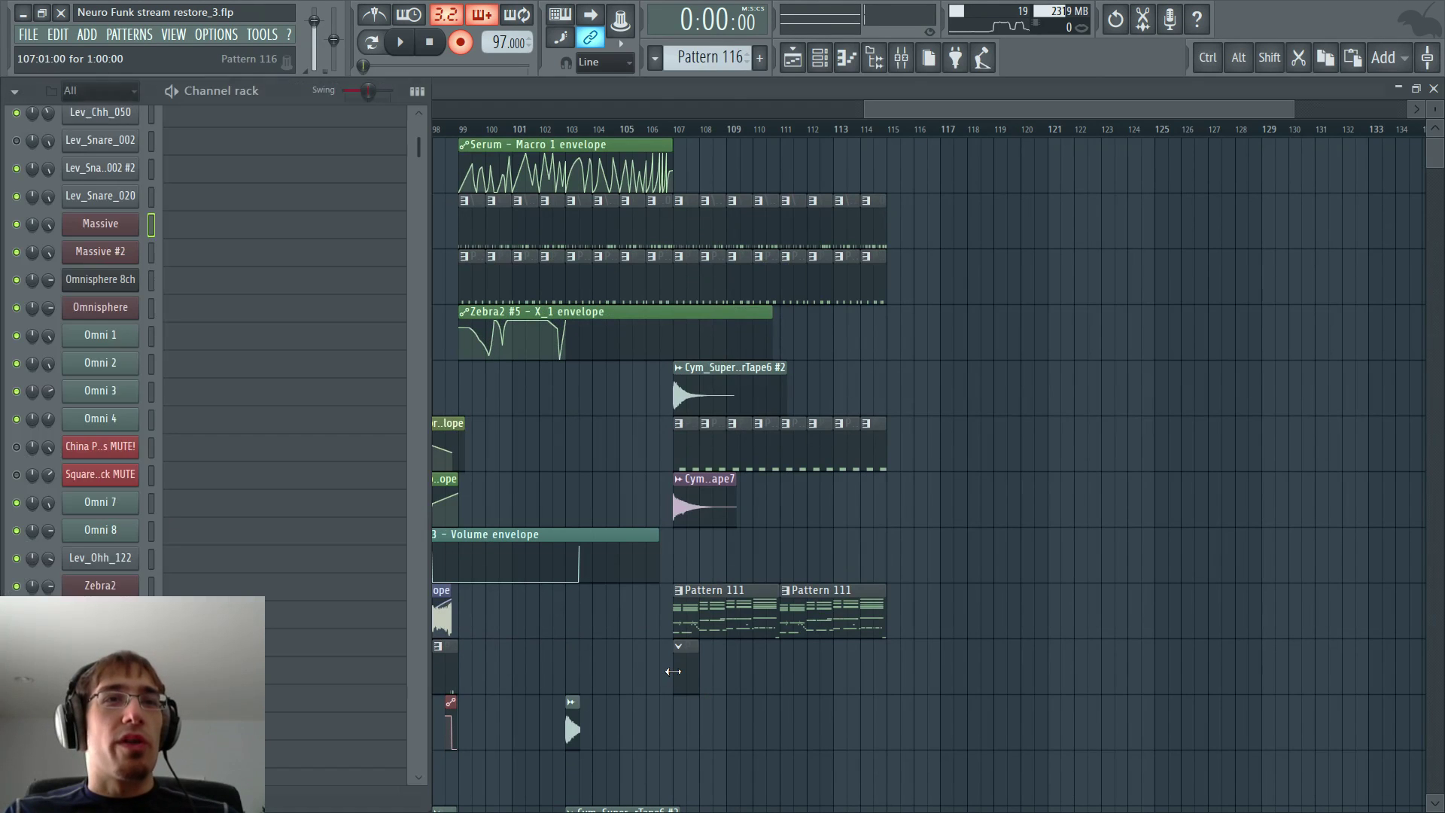
pyautogui.scroll(3, 389, 552)
pyautogui.press('F6')
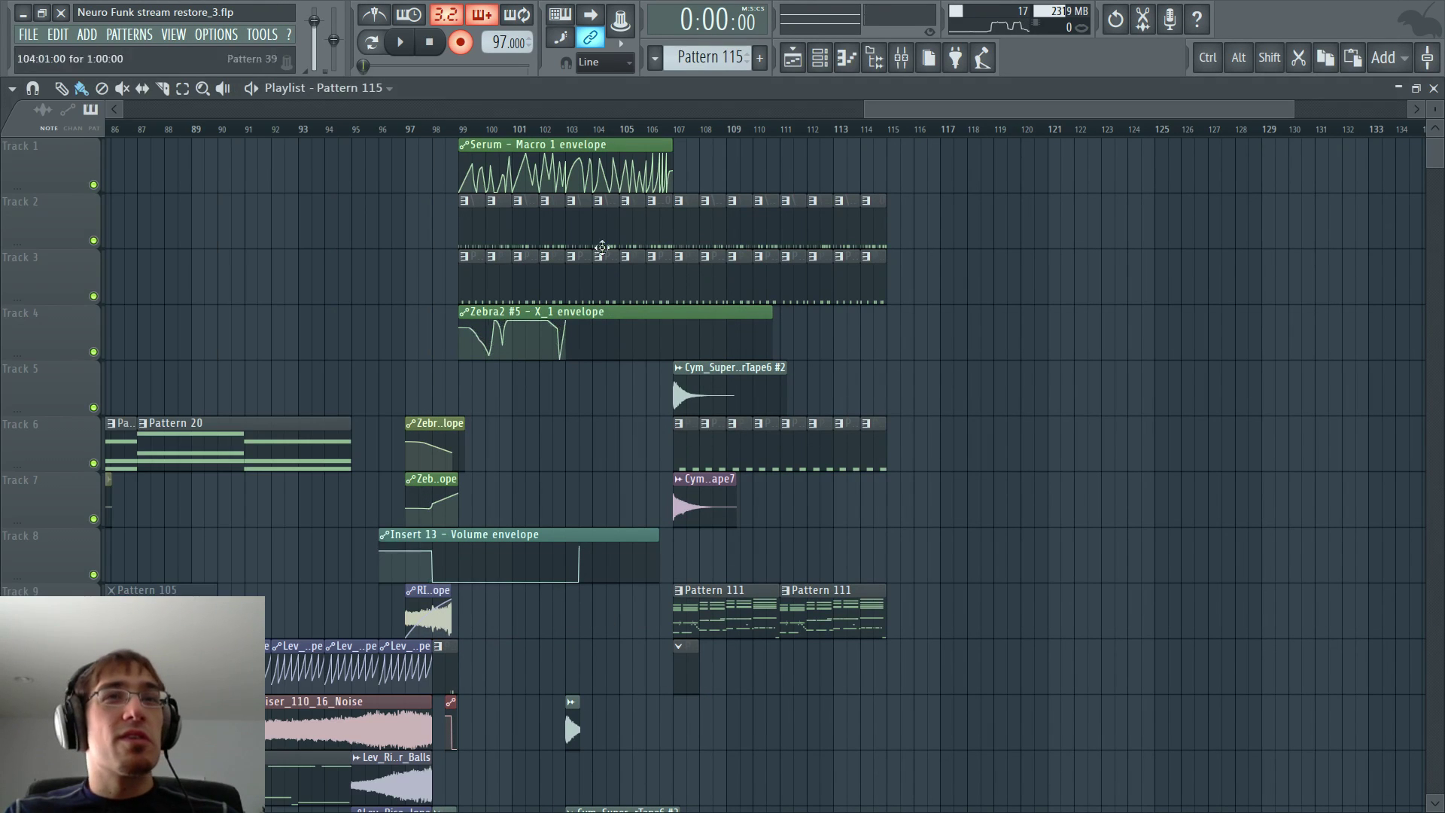
# - Review the recording filter options, turn recording off, and play the song from bar 107
pyautogui.rightClick(461, 47)
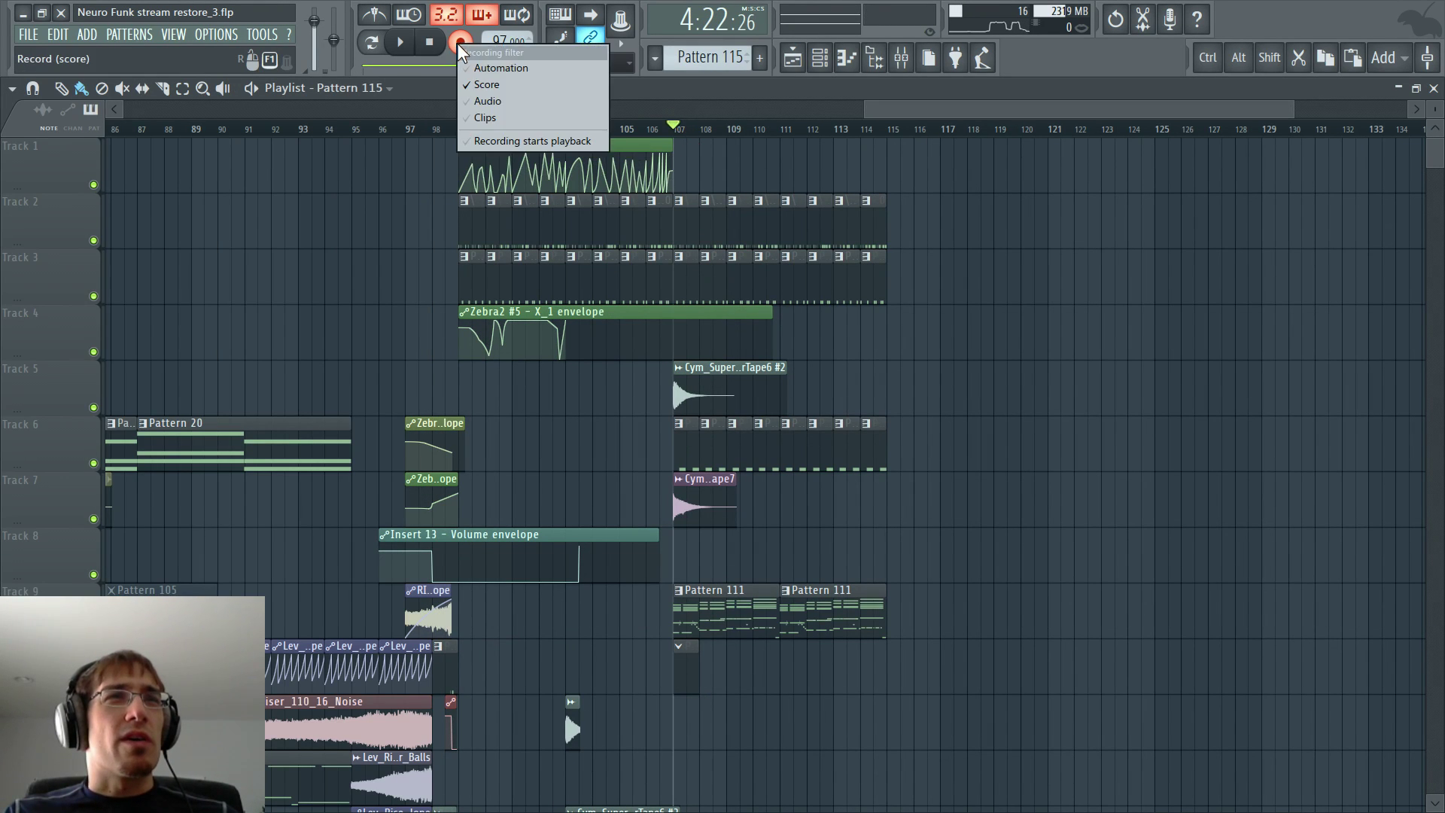
pyautogui.click(851, 85)
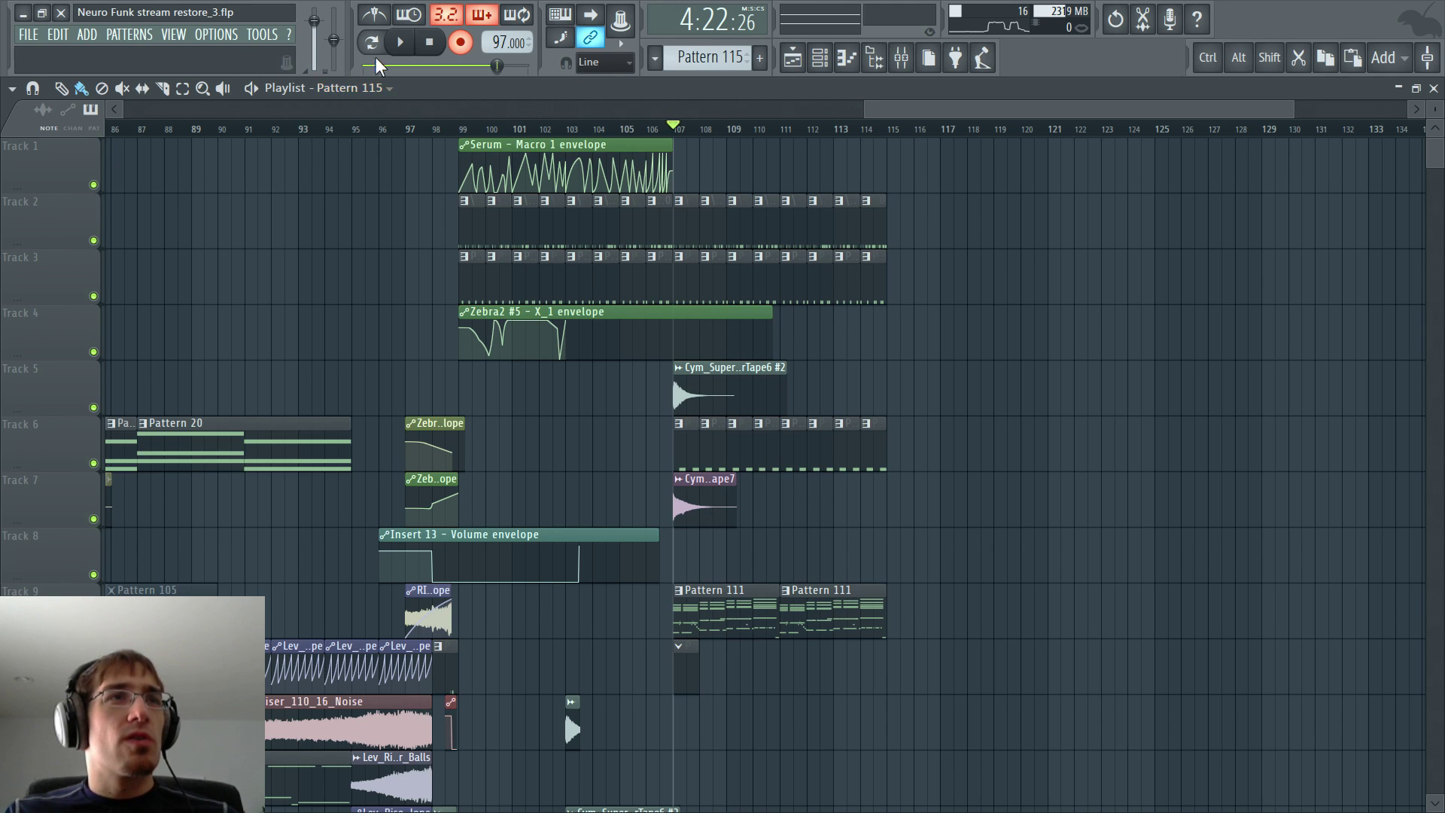
pyautogui.click(460, 46)
pyautogui.press('space')
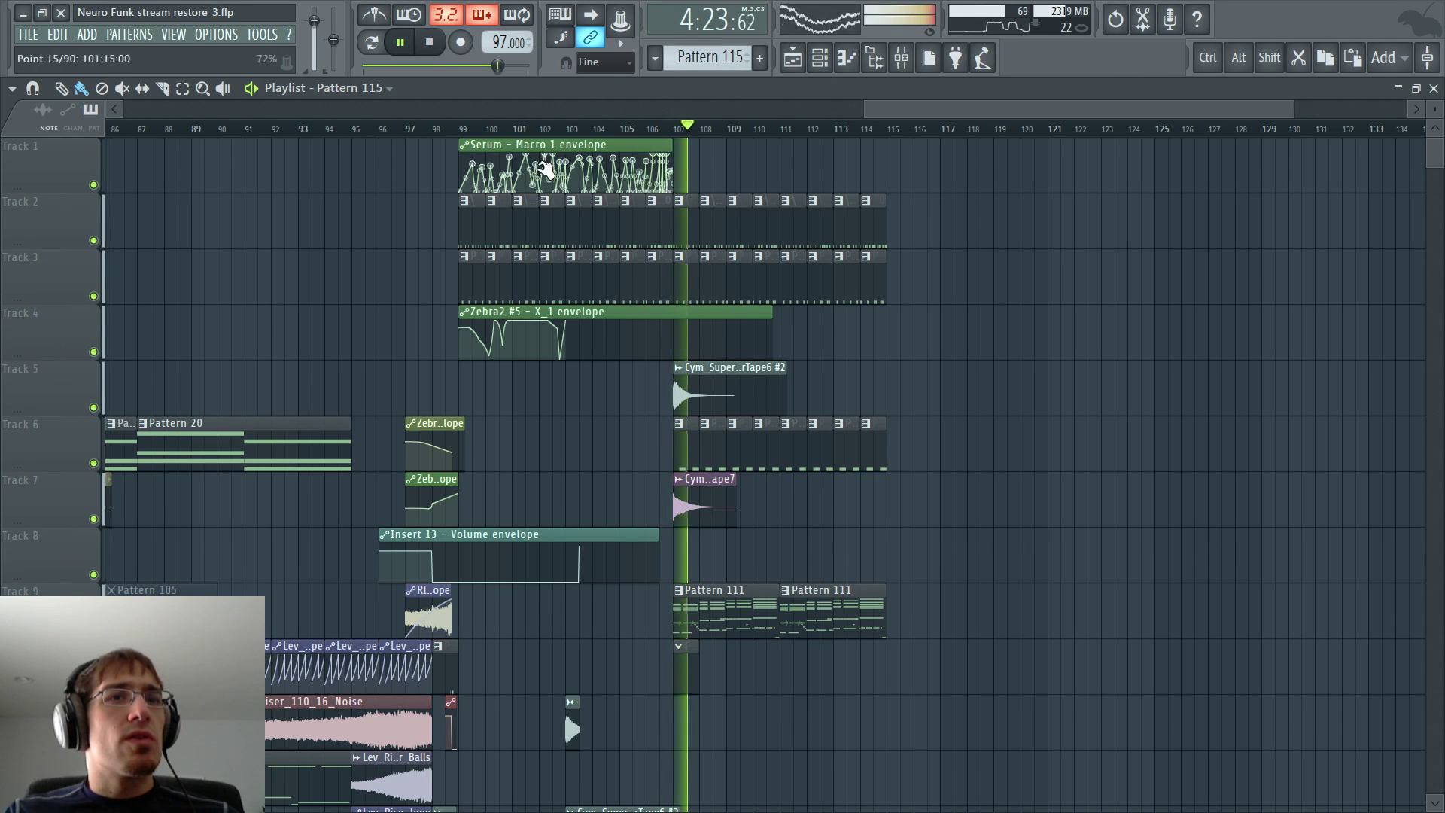
# - Cut the recorded Massive notes out of Pattern 111 and return to the playlist
pyautogui.doubleClick(739, 601)
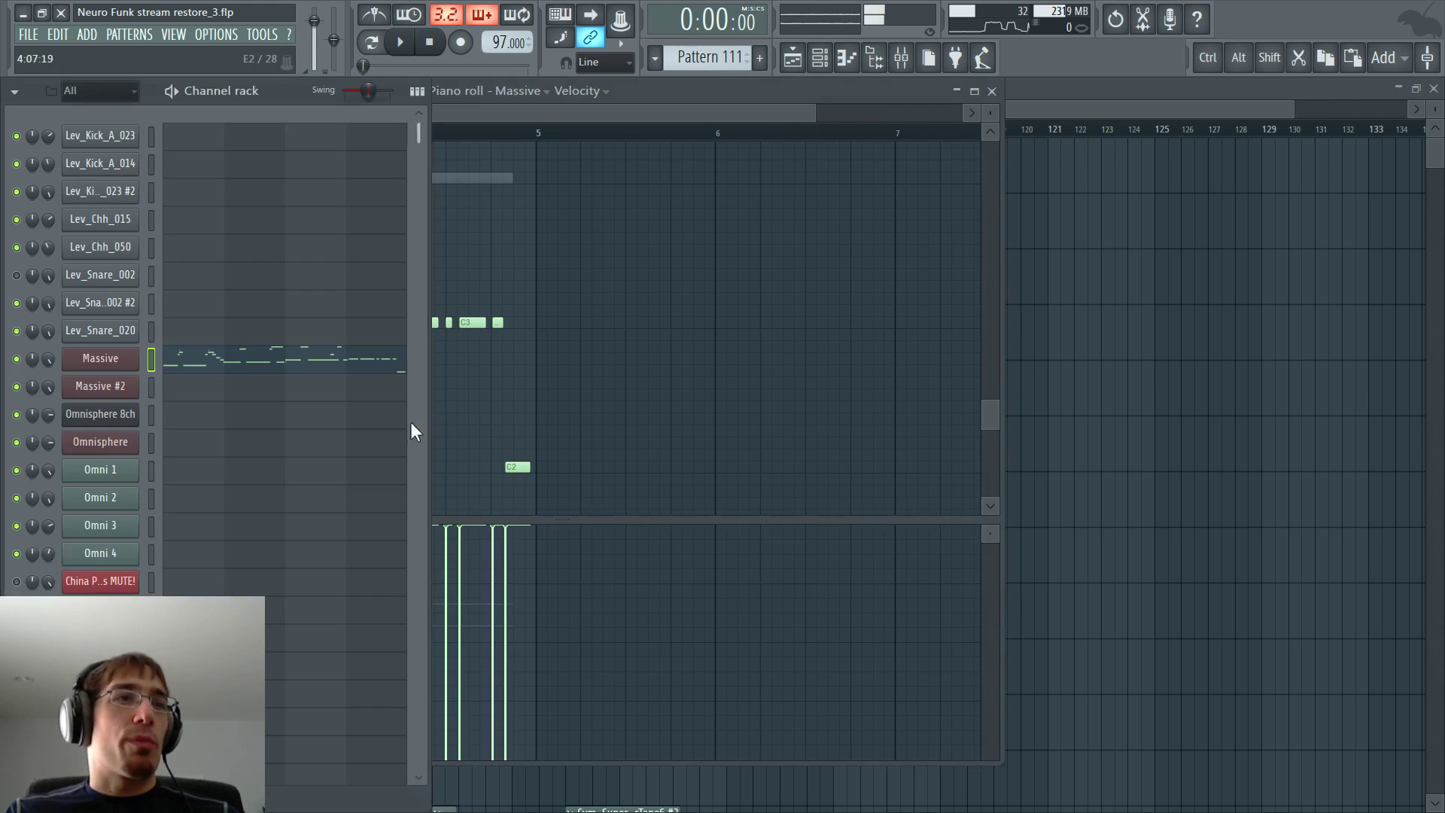
pyautogui.doubleClick(152, 360)
pyautogui.hotkey('ctrl', 'x')
pyautogui.press('F5')
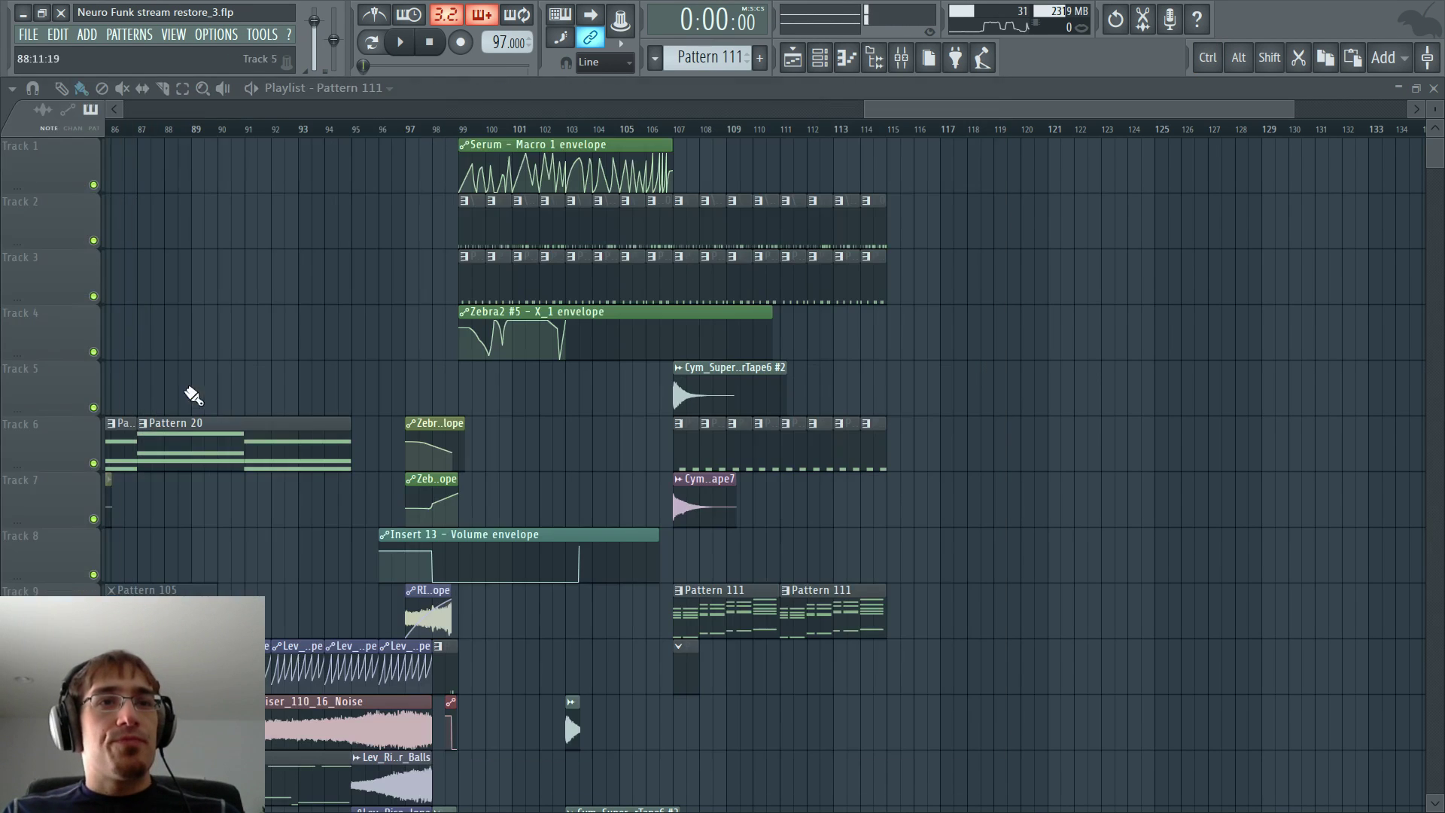
# - Paste the recorded notes into the Massive channel of Pattern 116 and bring up its piano roll
pyautogui.press('F6')
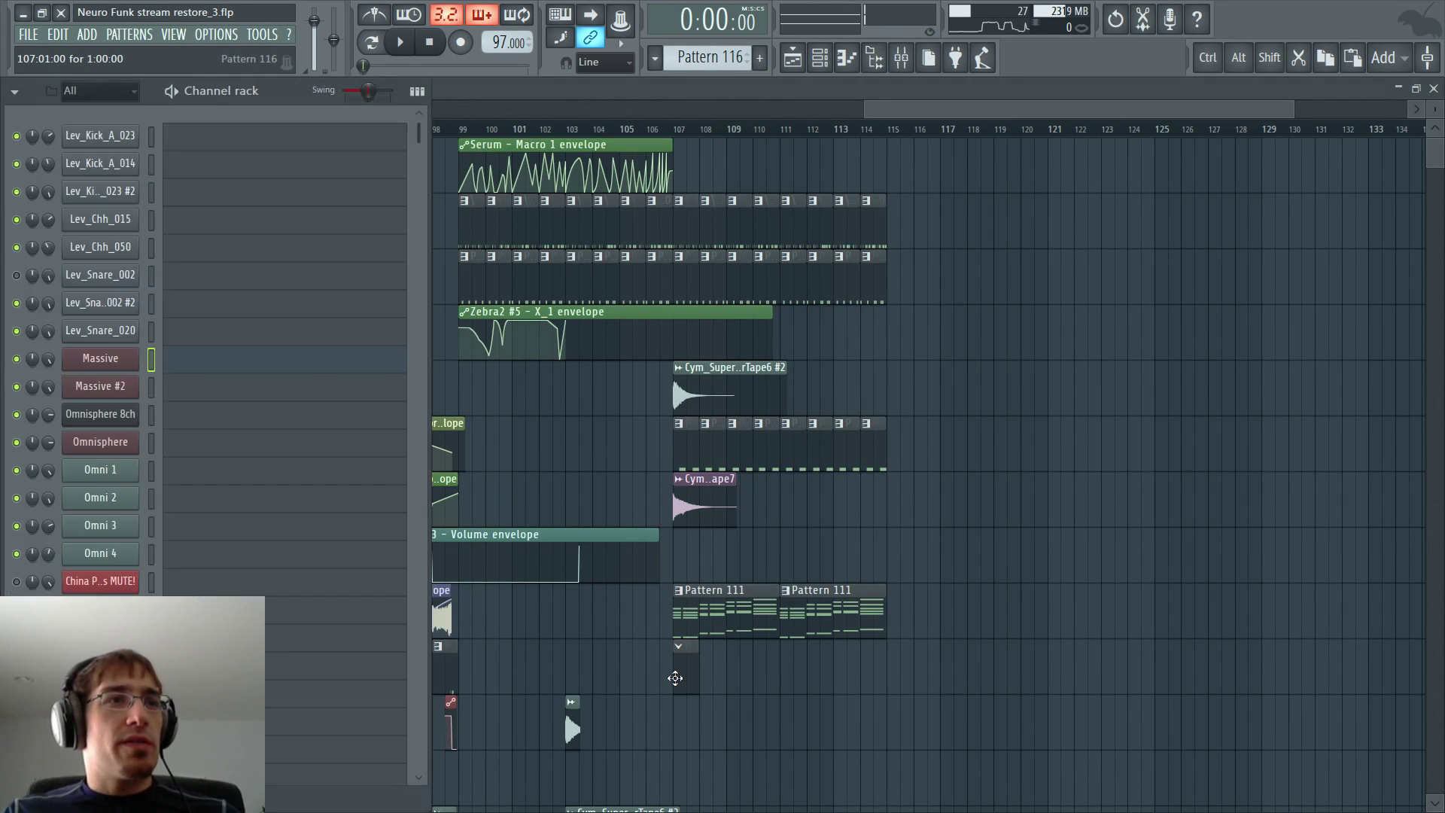
pyautogui.press('F5')
pyautogui.press('F5')
pyautogui.hotkey('ctrl', 'v')
pyautogui.rightClick(122, 366)
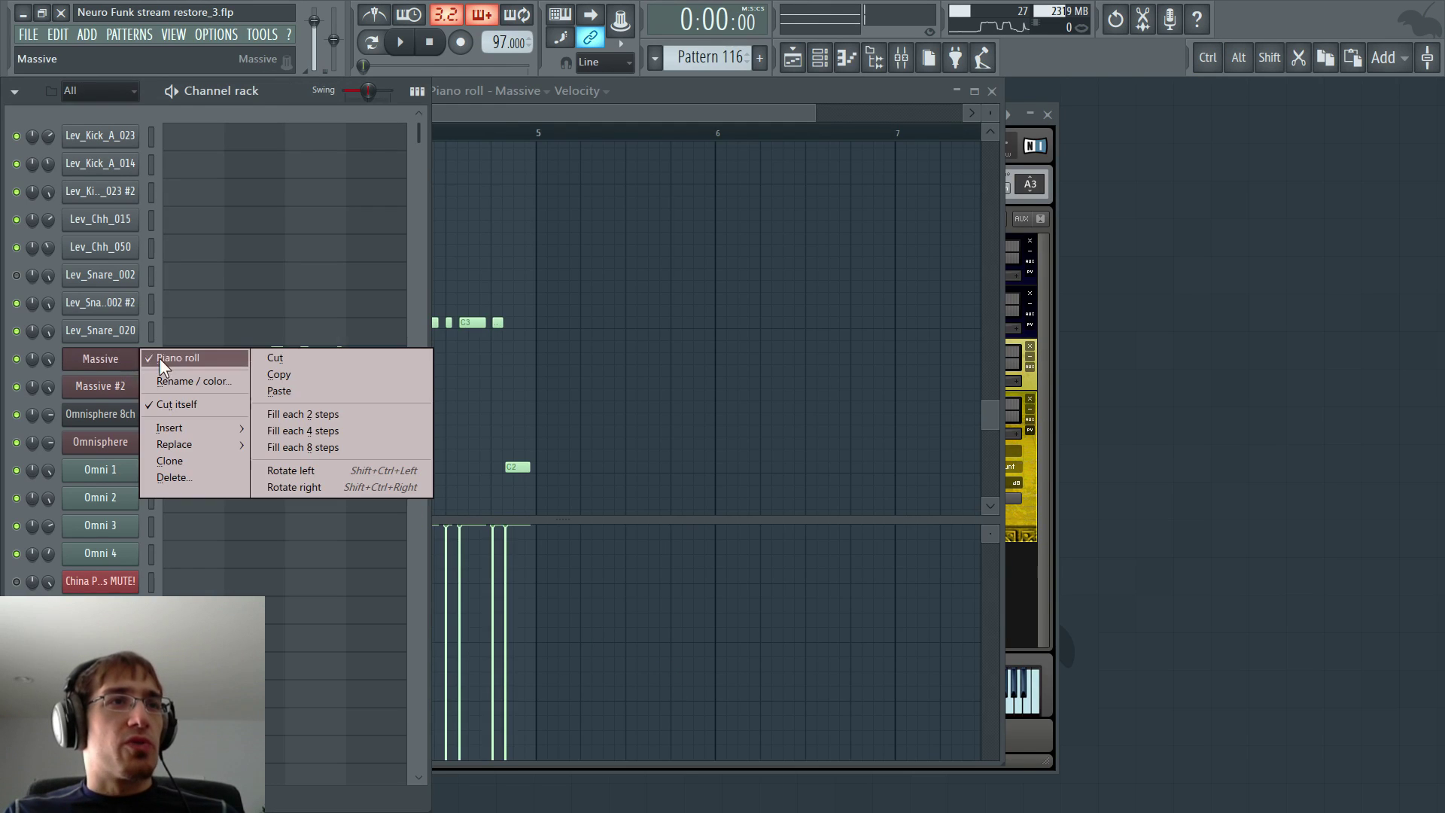
pyautogui.click(162, 360)
pyautogui.rightClick(123, 363)
pyautogui.click(175, 360)
# - Place a second Pattern 116 clip at bar 111 on Track 10 and select the time range covering bars 107 to 114
pyautogui.press('F5')
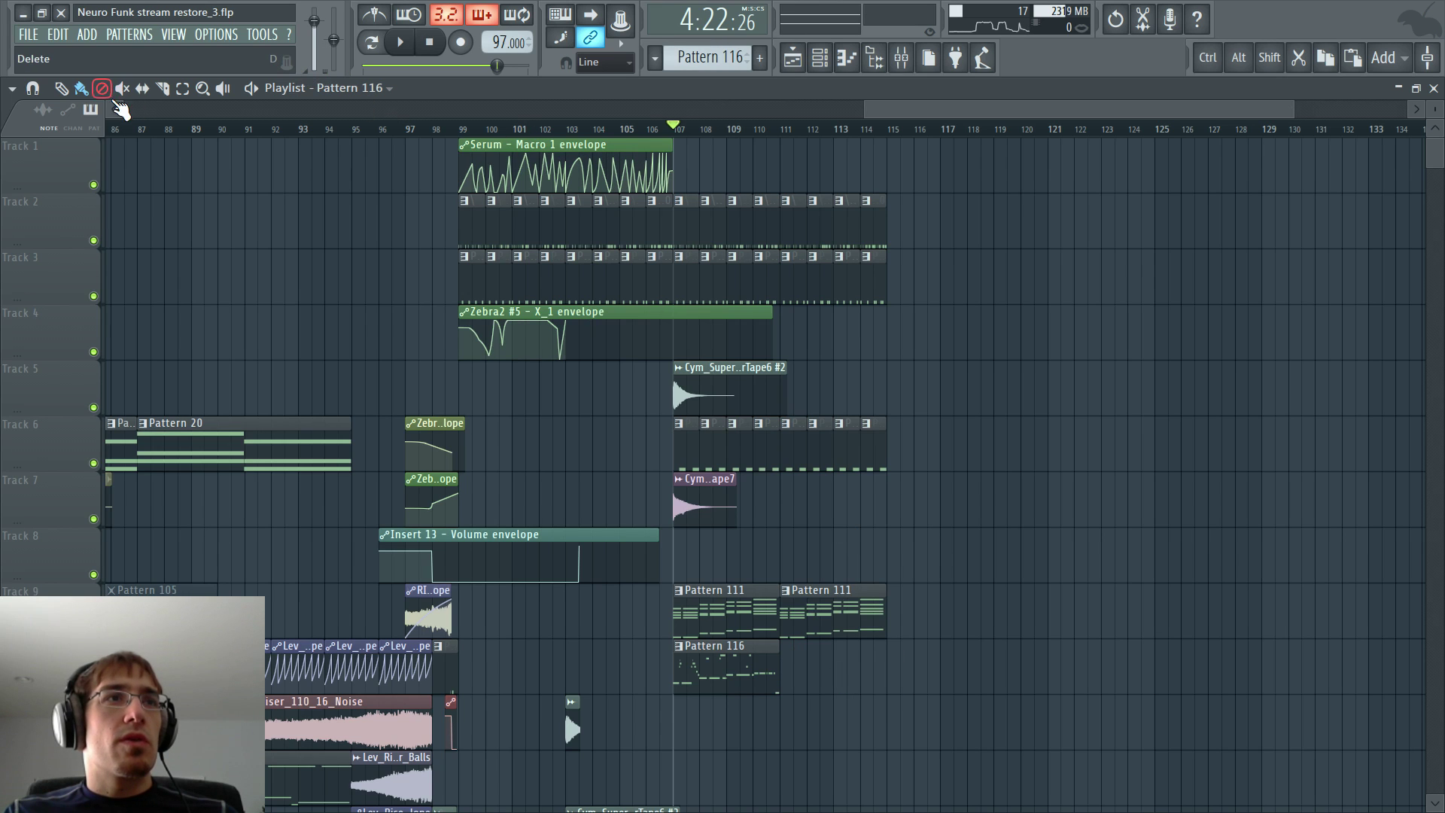
pyautogui.click(777, 667)
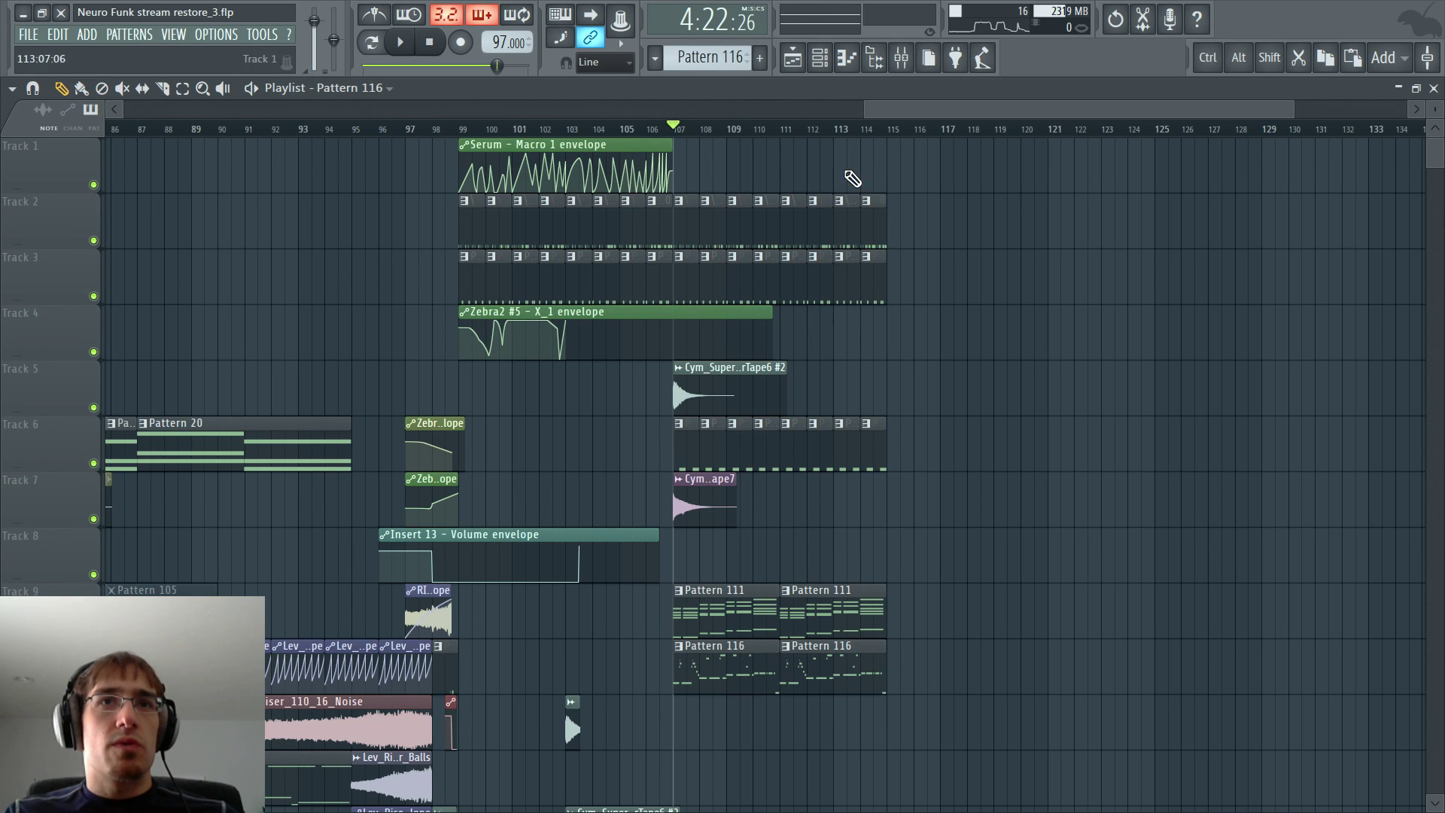
pyautogui.moveTo(890, 140); pyautogui.dragTo(712, 149)
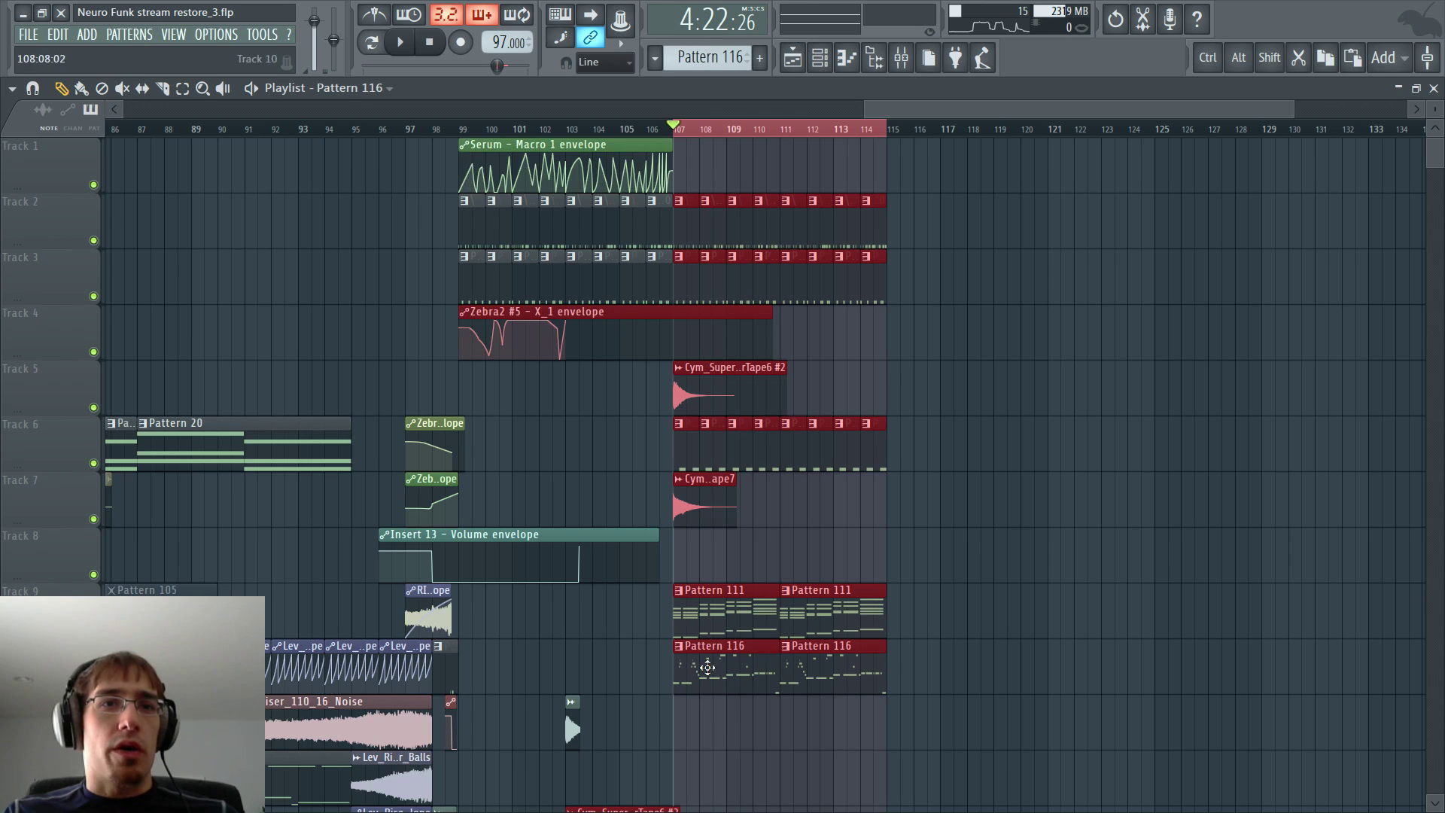
# - Open Pattern 116 in the piano roll, switch to pattern mode, and play its Massive notes from the start
pyautogui.doubleClick(707, 668)
pyautogui.click(377, 42)
pyautogui.press('space')
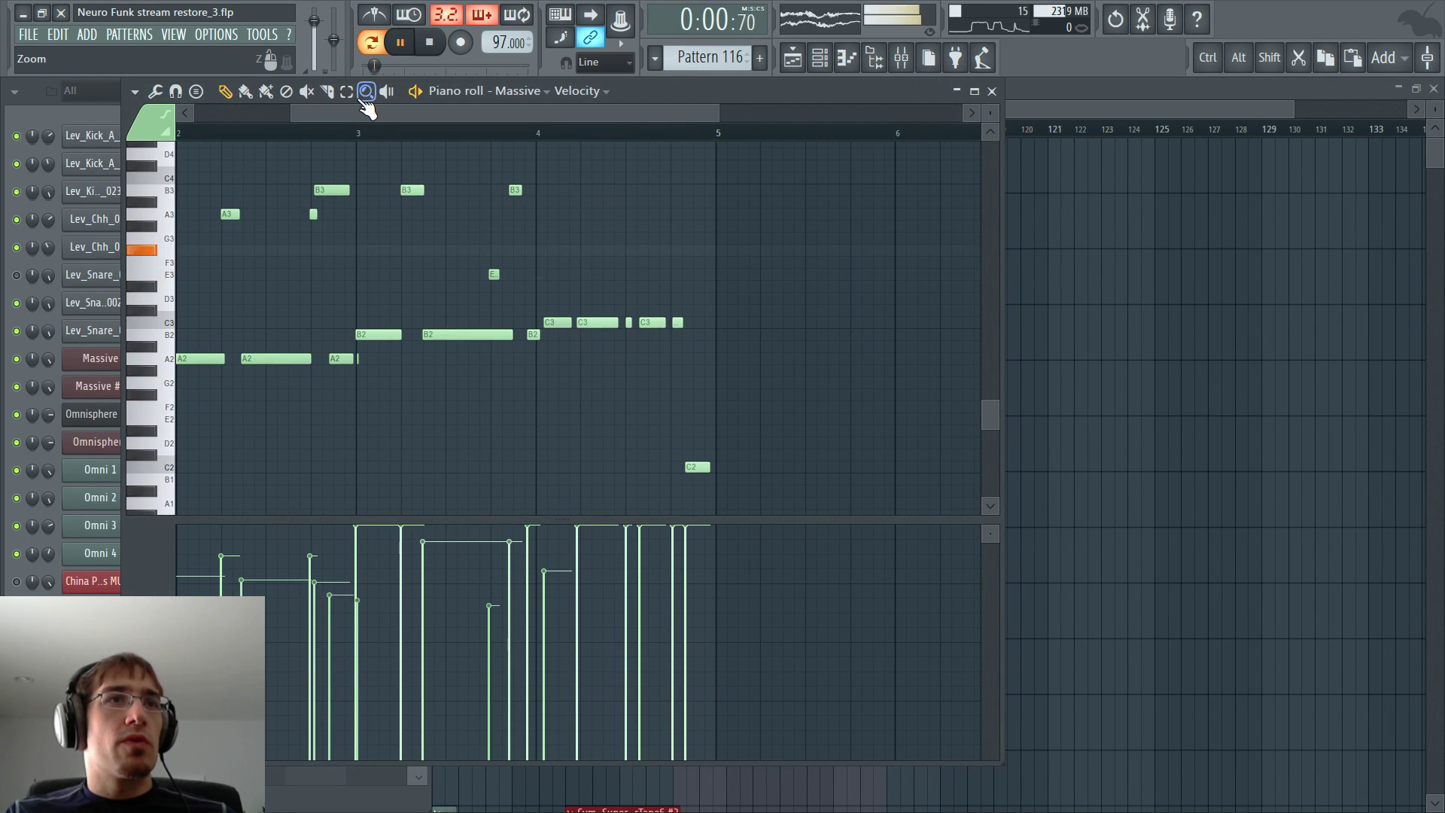
pyautogui.moveTo(360, 113); pyautogui.dragTo(23, 123)
pyautogui.press('space')
pyautogui.press('space')
pyautogui.scroll(3, 199, 200)
pyautogui.press('space')
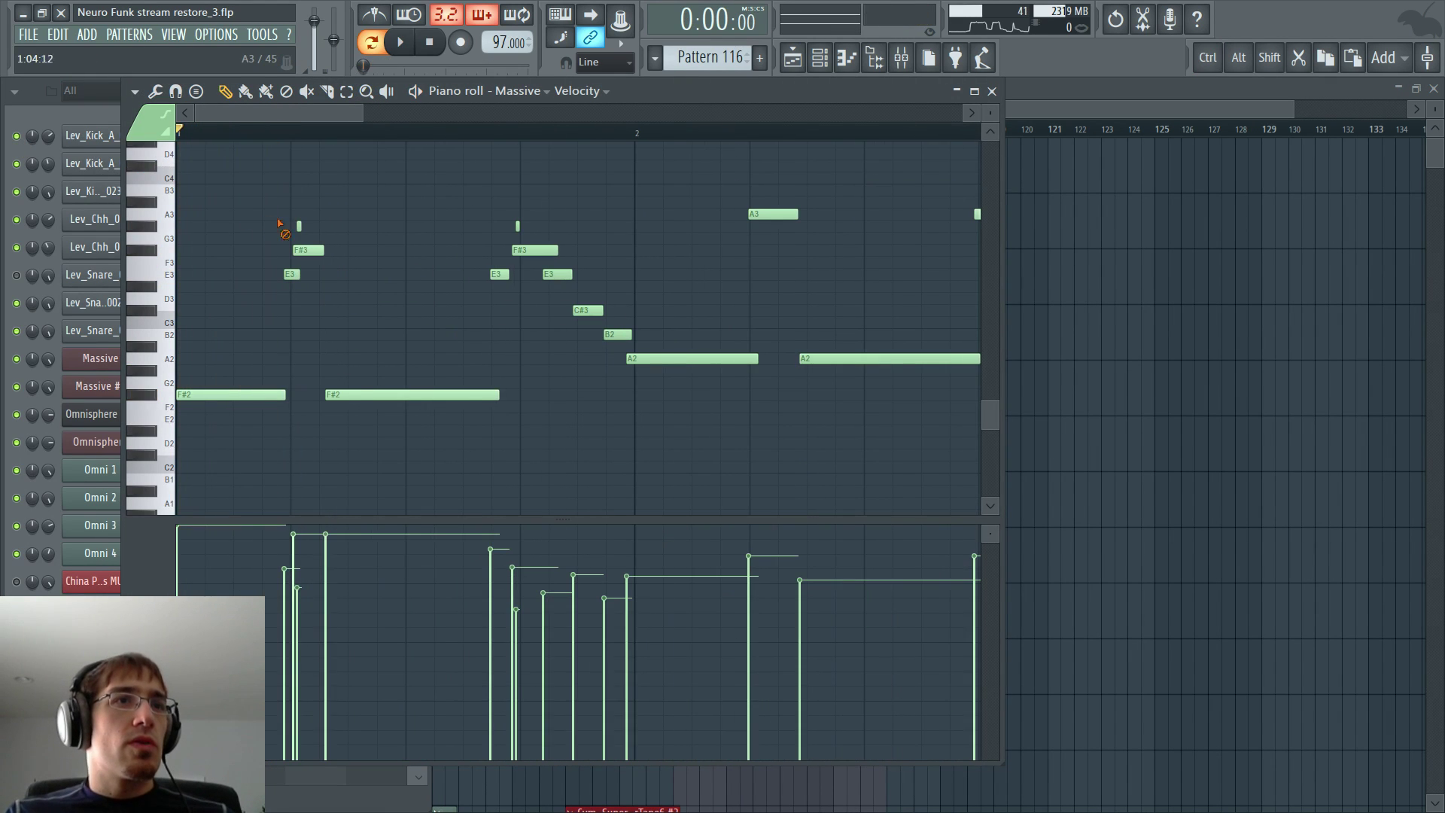
# - Delete the very short G#3 note near the first F#3 in bar 1 and audition the pattern
pyautogui.rightClick(299, 226)
pyautogui.press('space')
pyautogui.press('space')
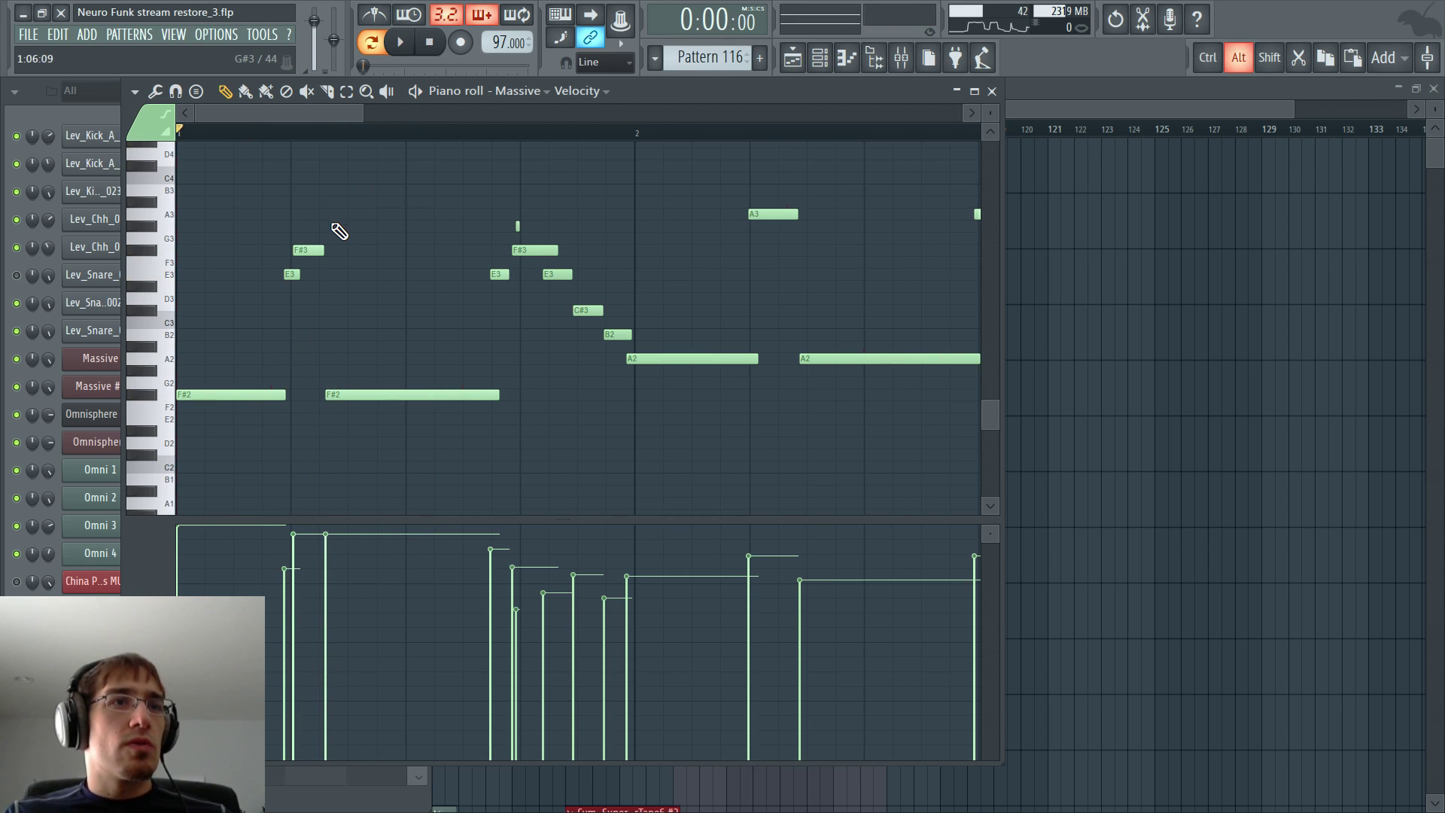
# - Quantize the Massive notes of Pattern 116 with the Step.fsc groove template and play the pattern
pyautogui.hotkey('alt', 'q')
pyautogui.click(829, 289)
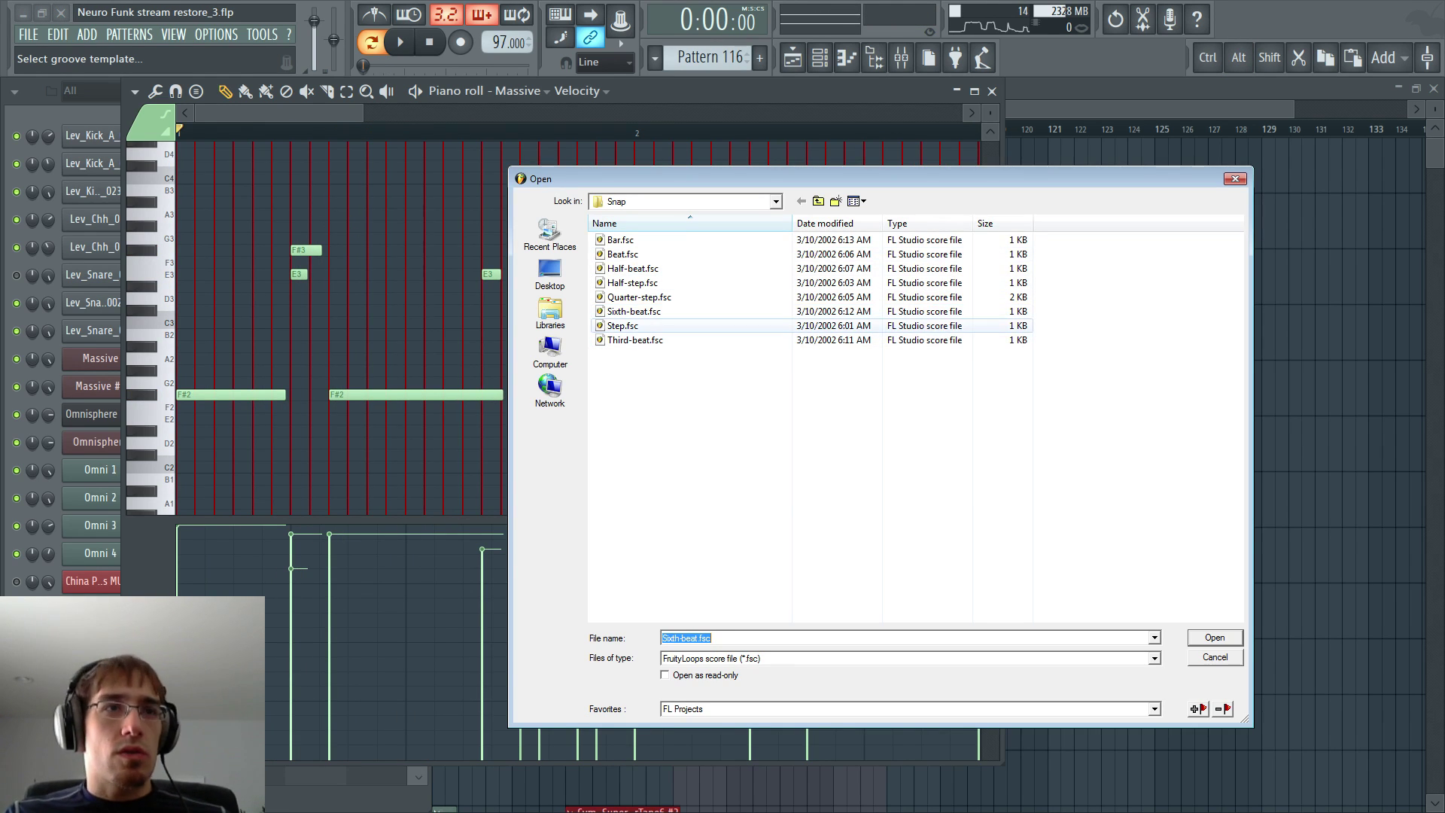
pyautogui.click(623, 325)
pyautogui.press('Return')
pyautogui.press('Return')
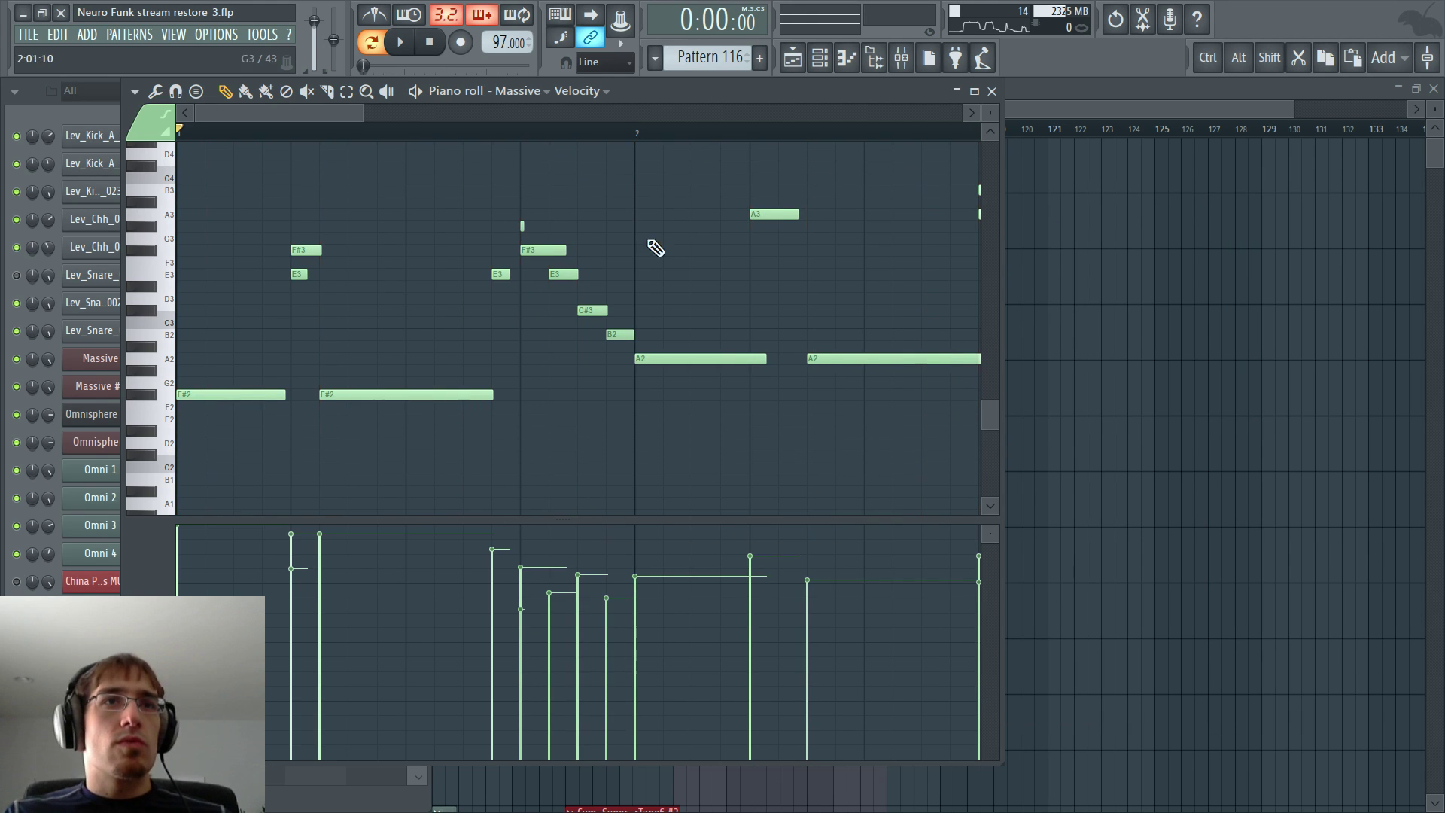
pyautogui.press('space')
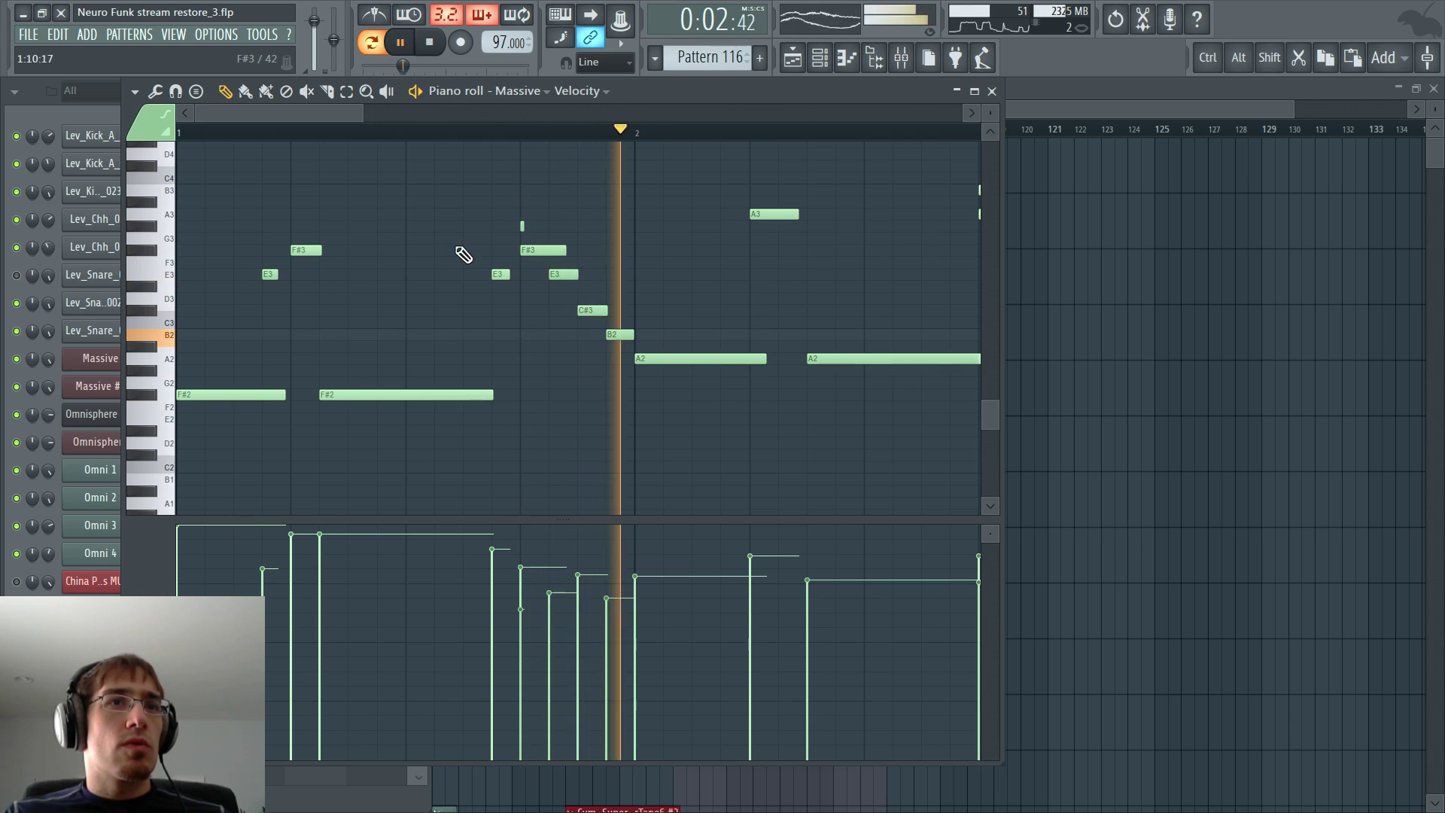
# - Move the short A3 note late in bar 2 one step earlier, ahead of the B3 note, and audition the change
pyautogui.scroll(-2, 519, 242)
pyautogui.scroll(-1, 515, 243)
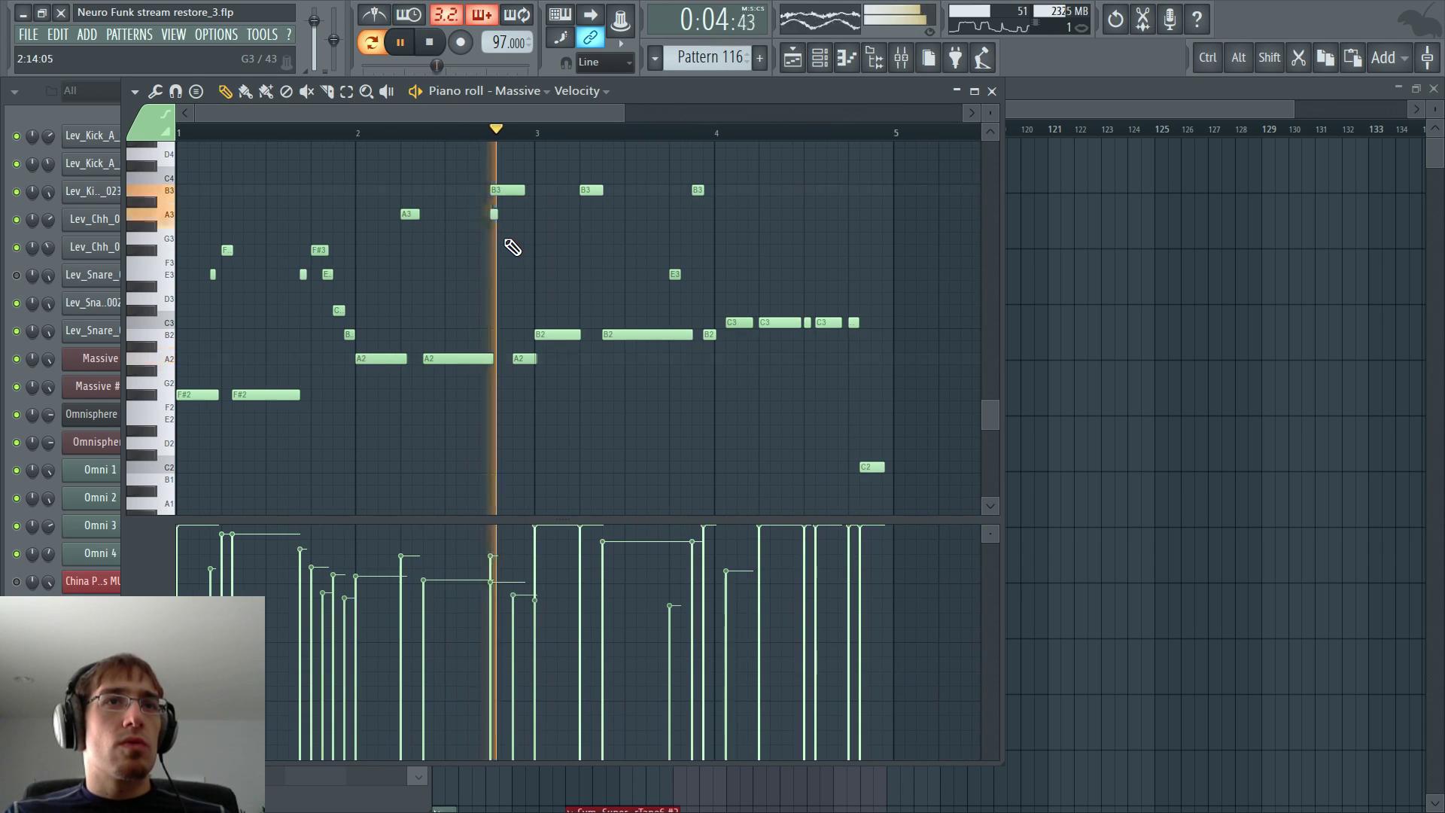
pyautogui.press('space')
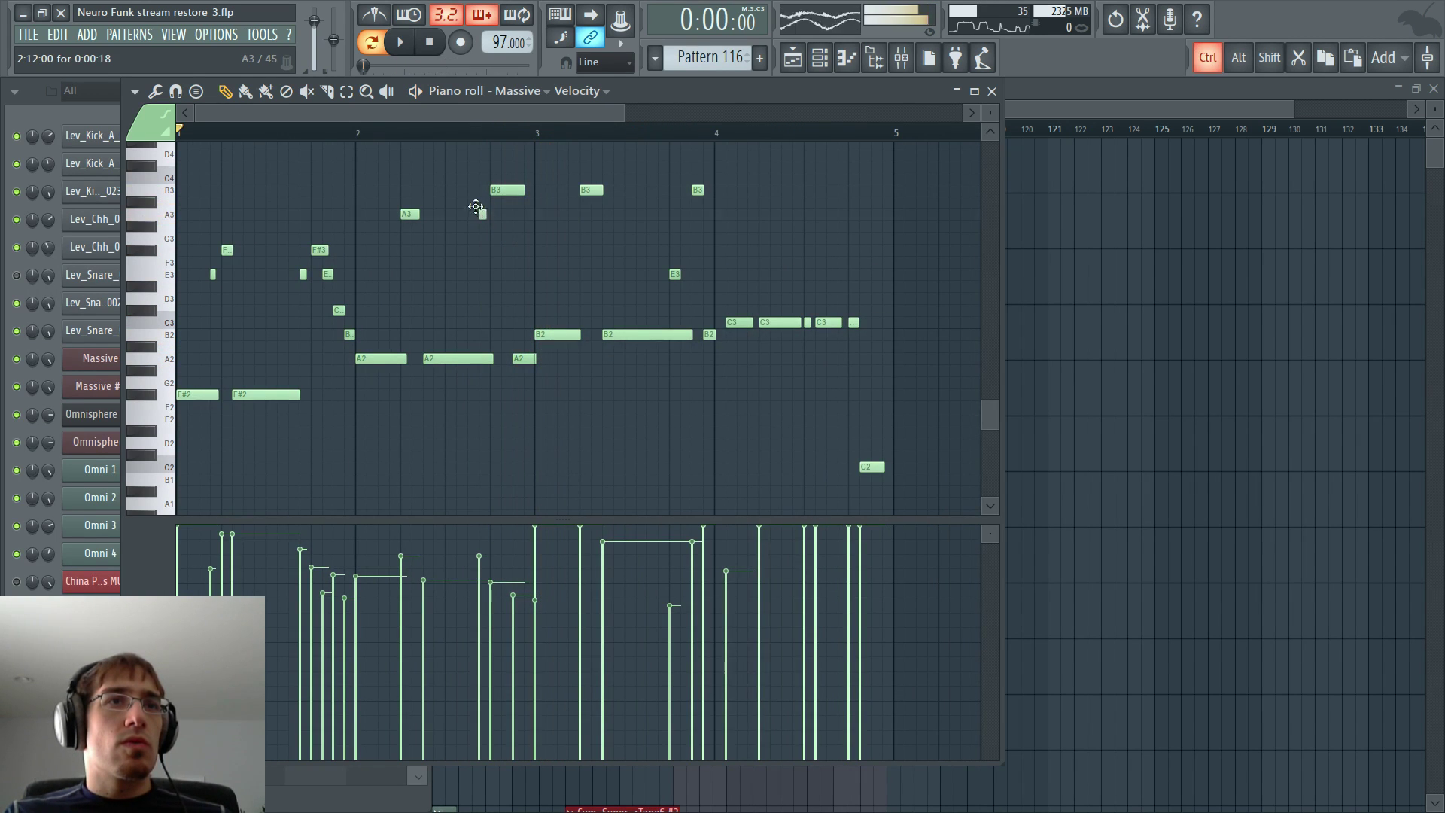
pyautogui.click(449, 133)
pyautogui.press('space')
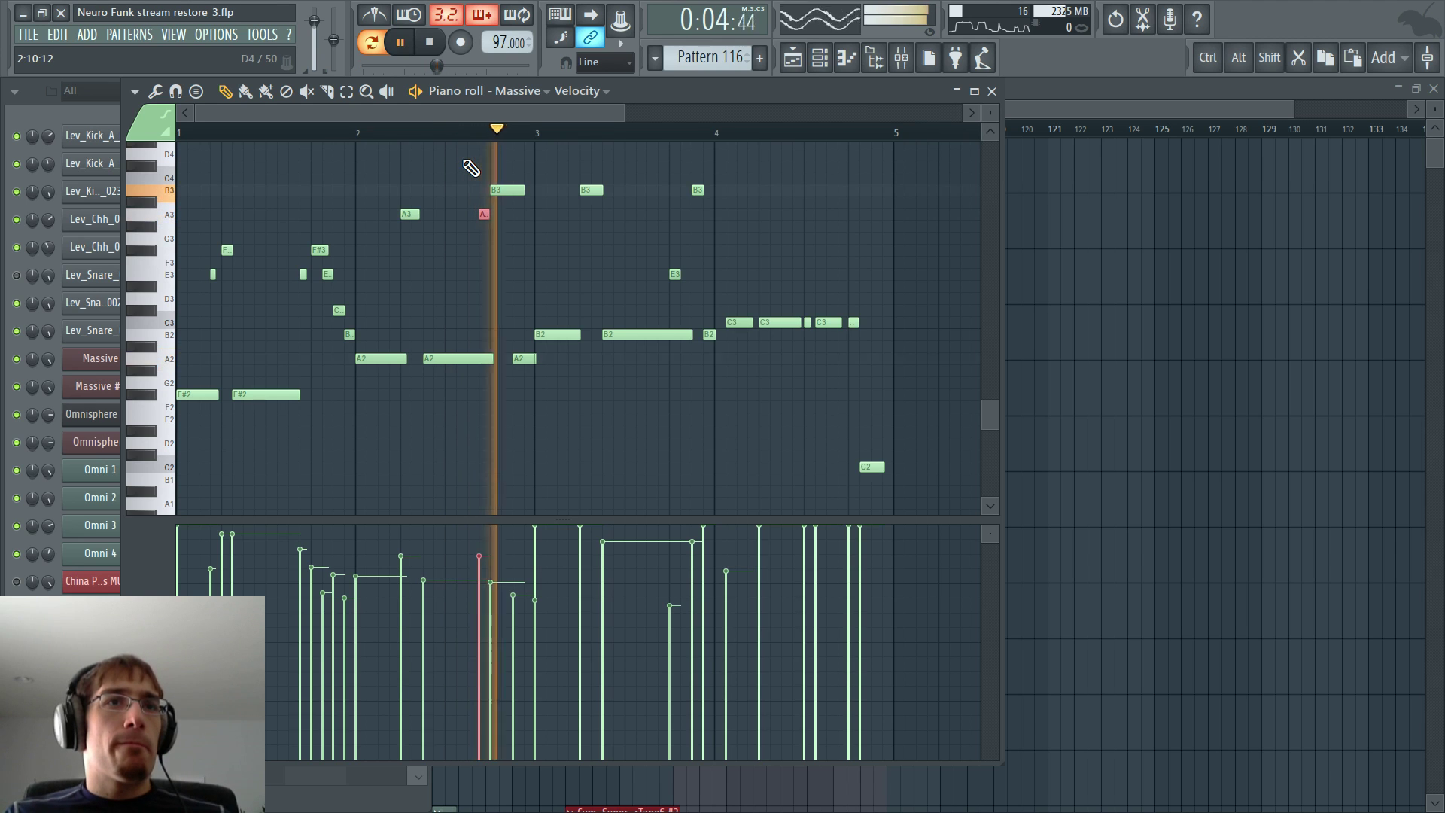
pyautogui.press('space')
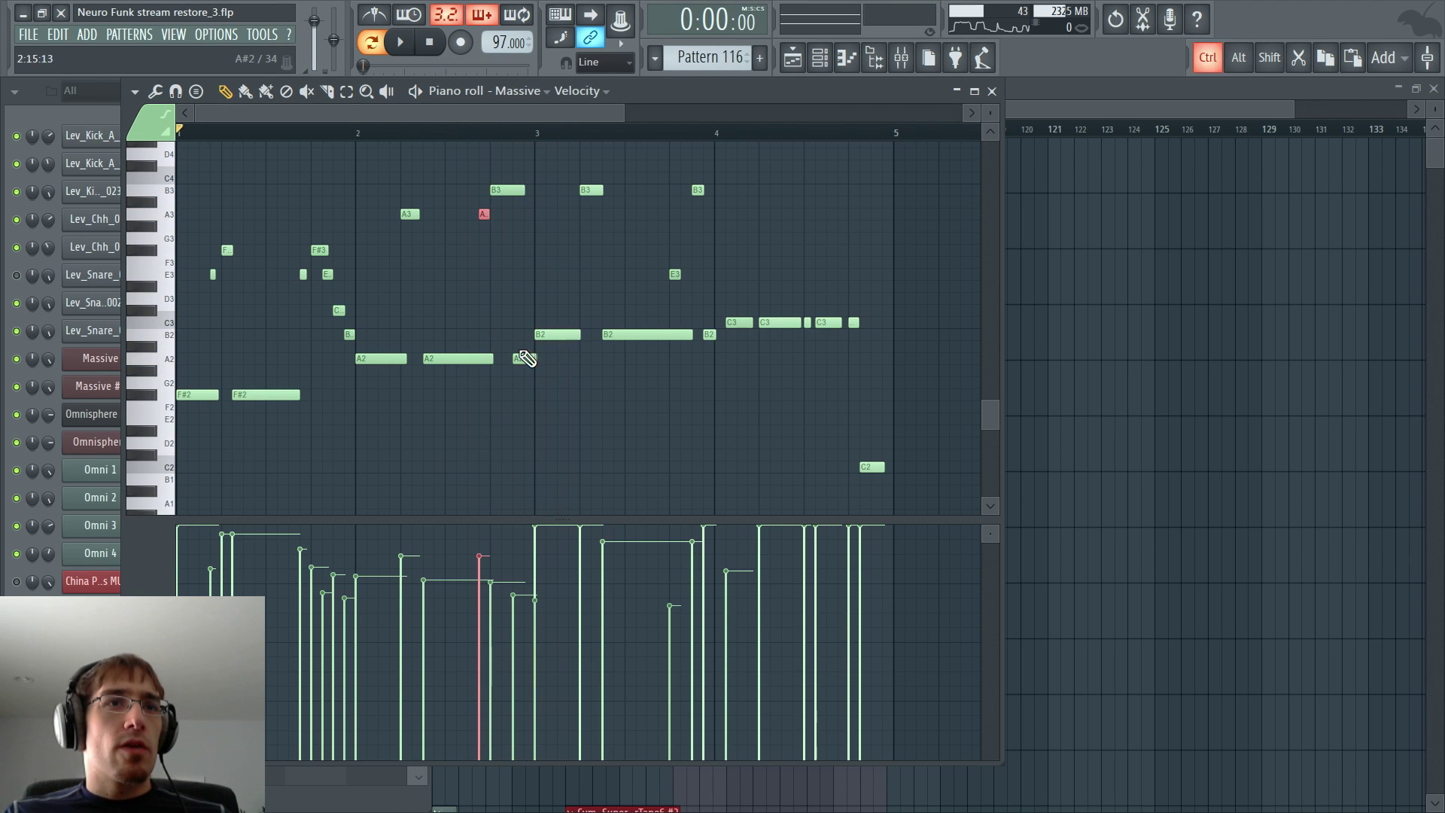
# - Delete the tiny extra A2 note at the start of bar 3 and audition the rest of the pattern
pyautogui.click(485, 133)
pyautogui.press('space')
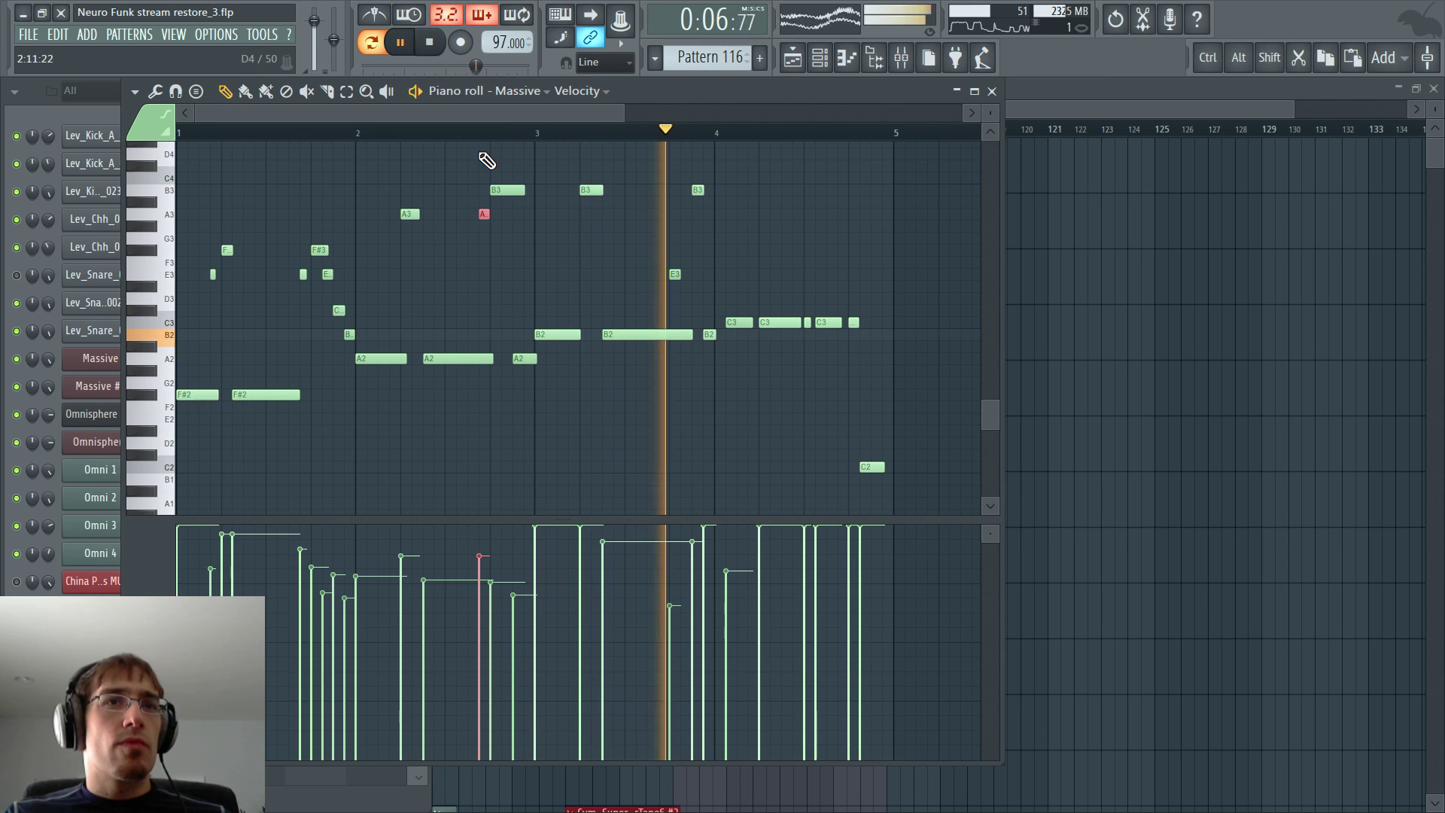
pyautogui.press('space')
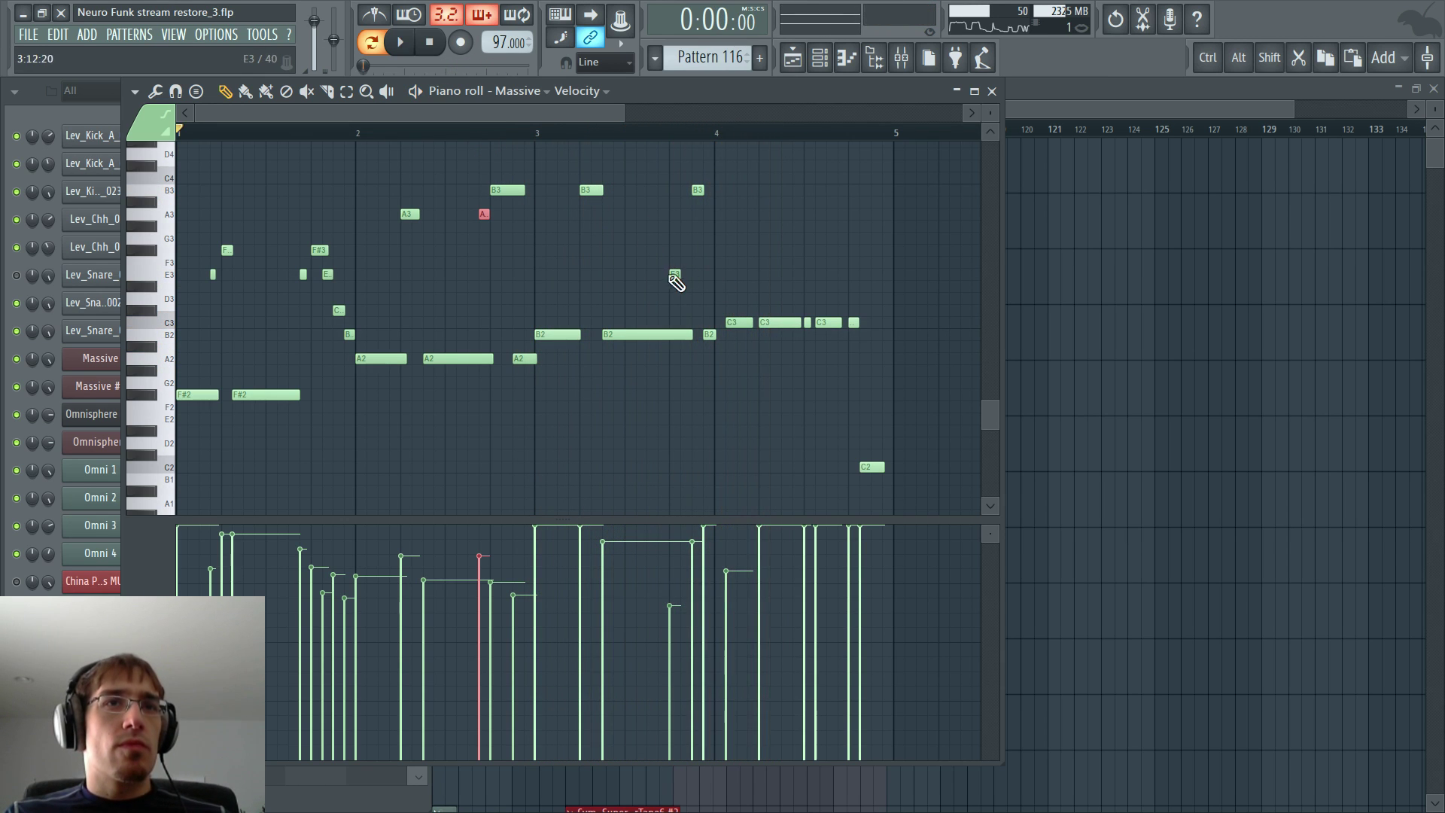
pyautogui.click(646, 143)
pyautogui.press('space')
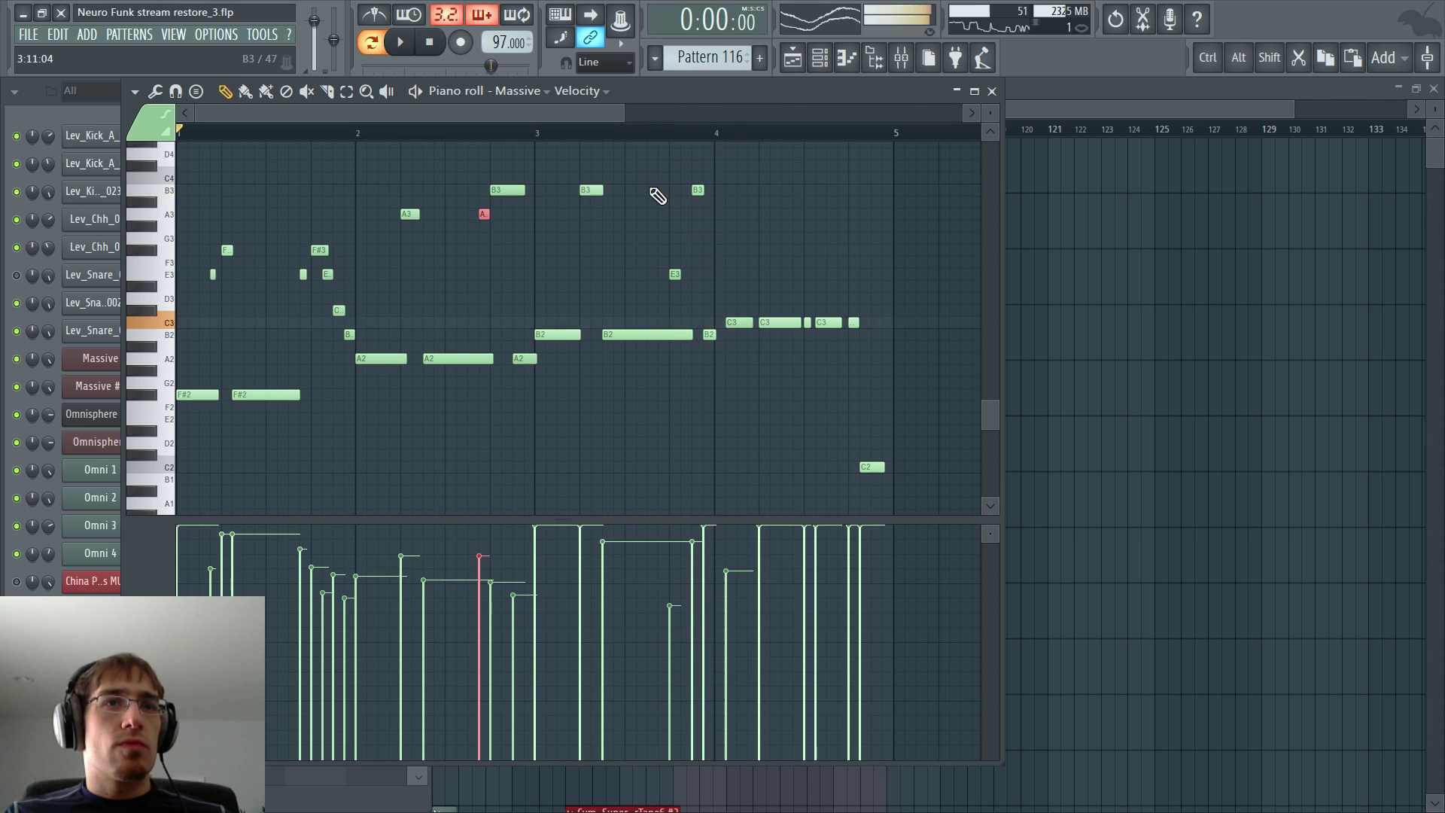
# - Open the Massive channel's synth, examine its voicing and unison settings, and close it again
pyautogui.scroll(2, 705, 320)
pyautogui.press('F6')
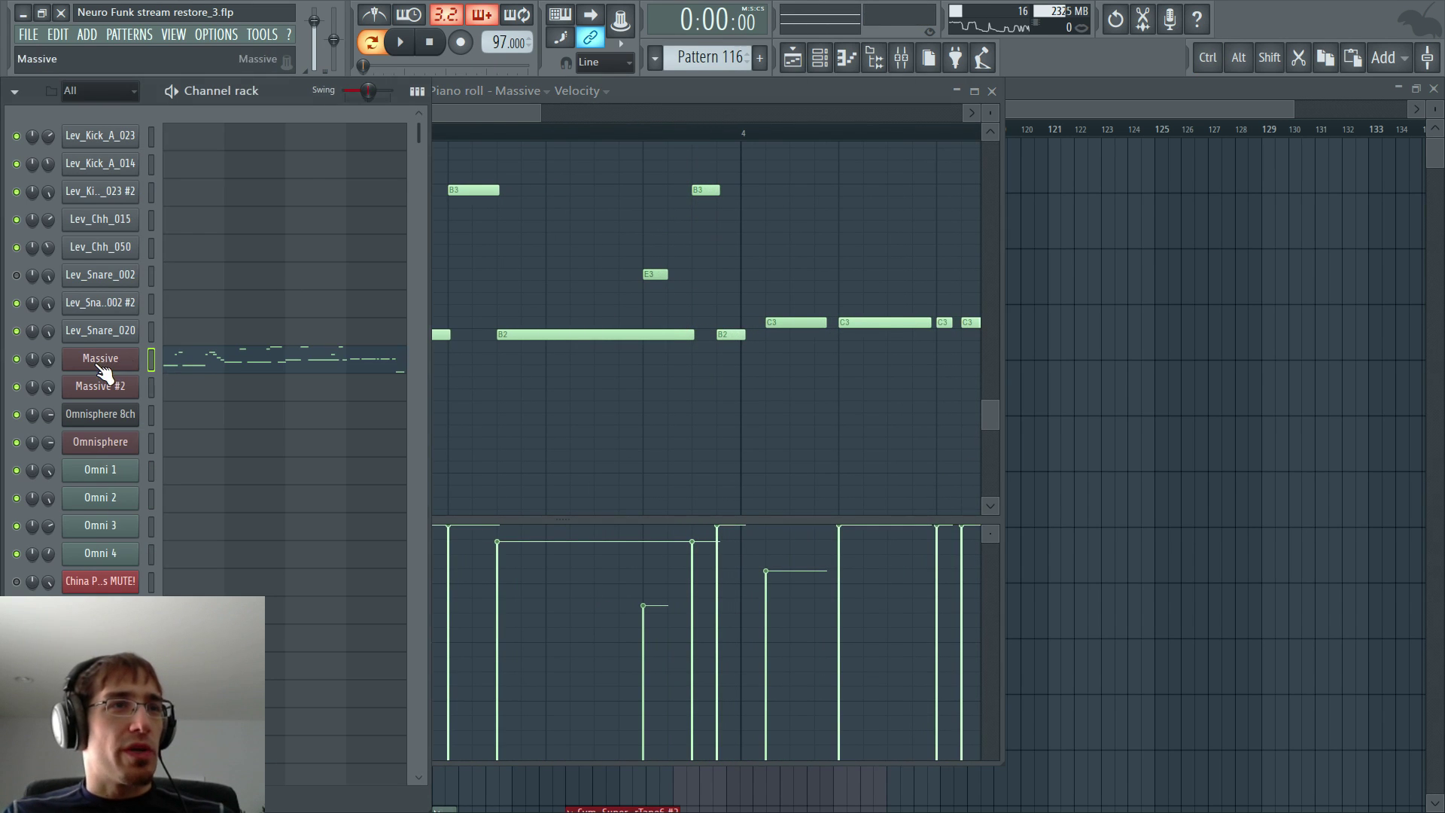
pyautogui.click(100, 361)
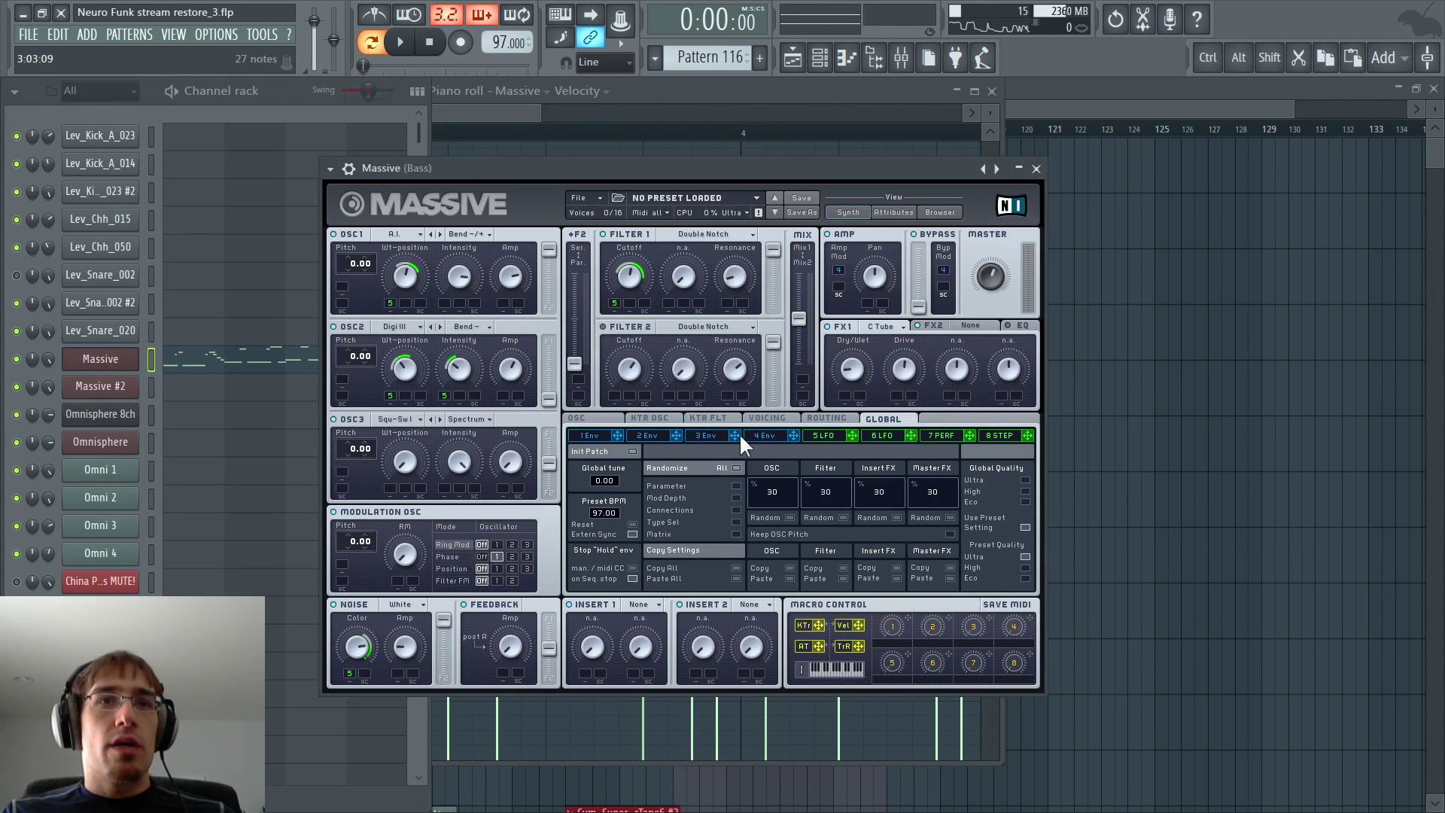
pyautogui.click(766, 419)
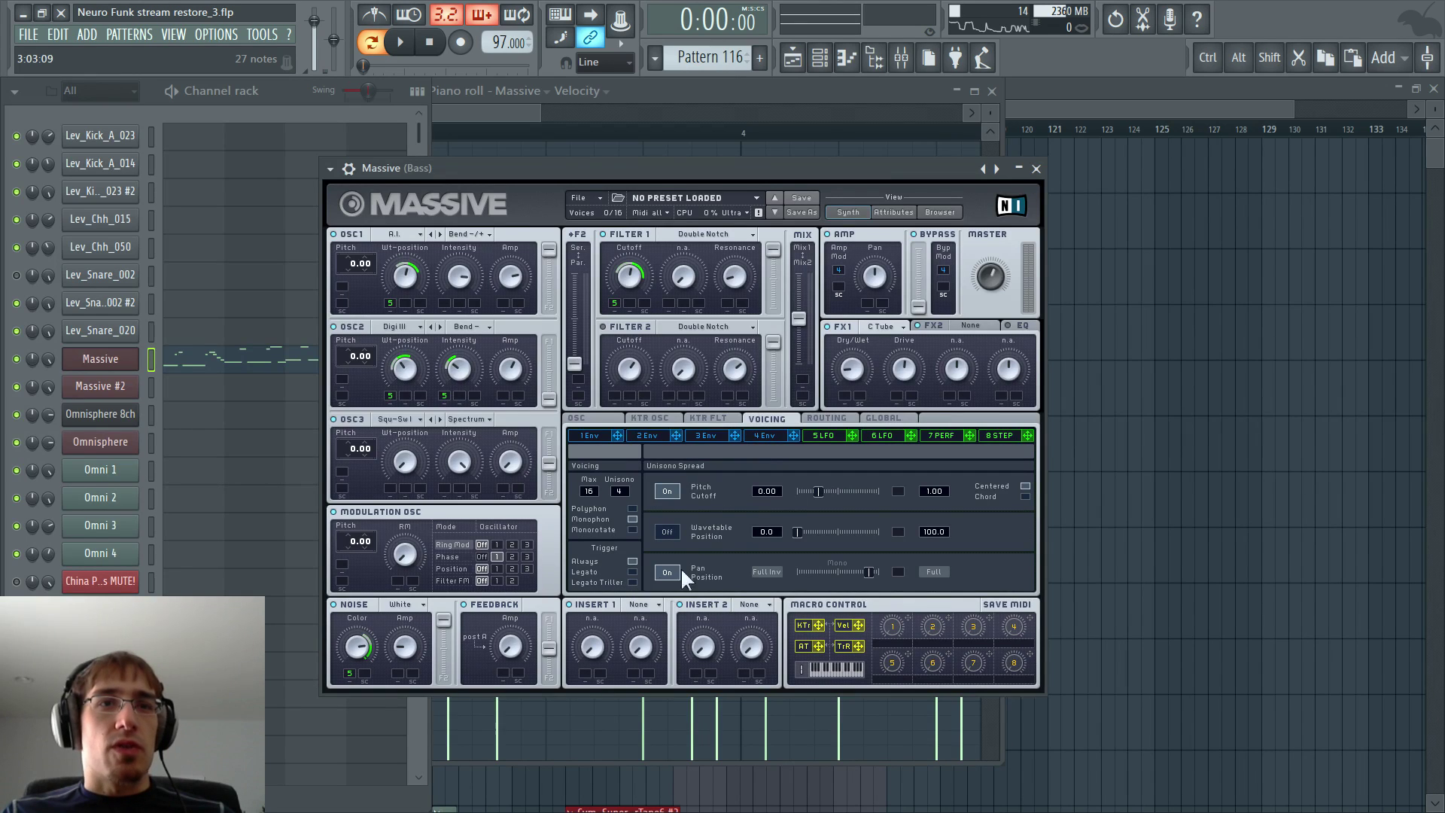
pyautogui.click(1036, 170)
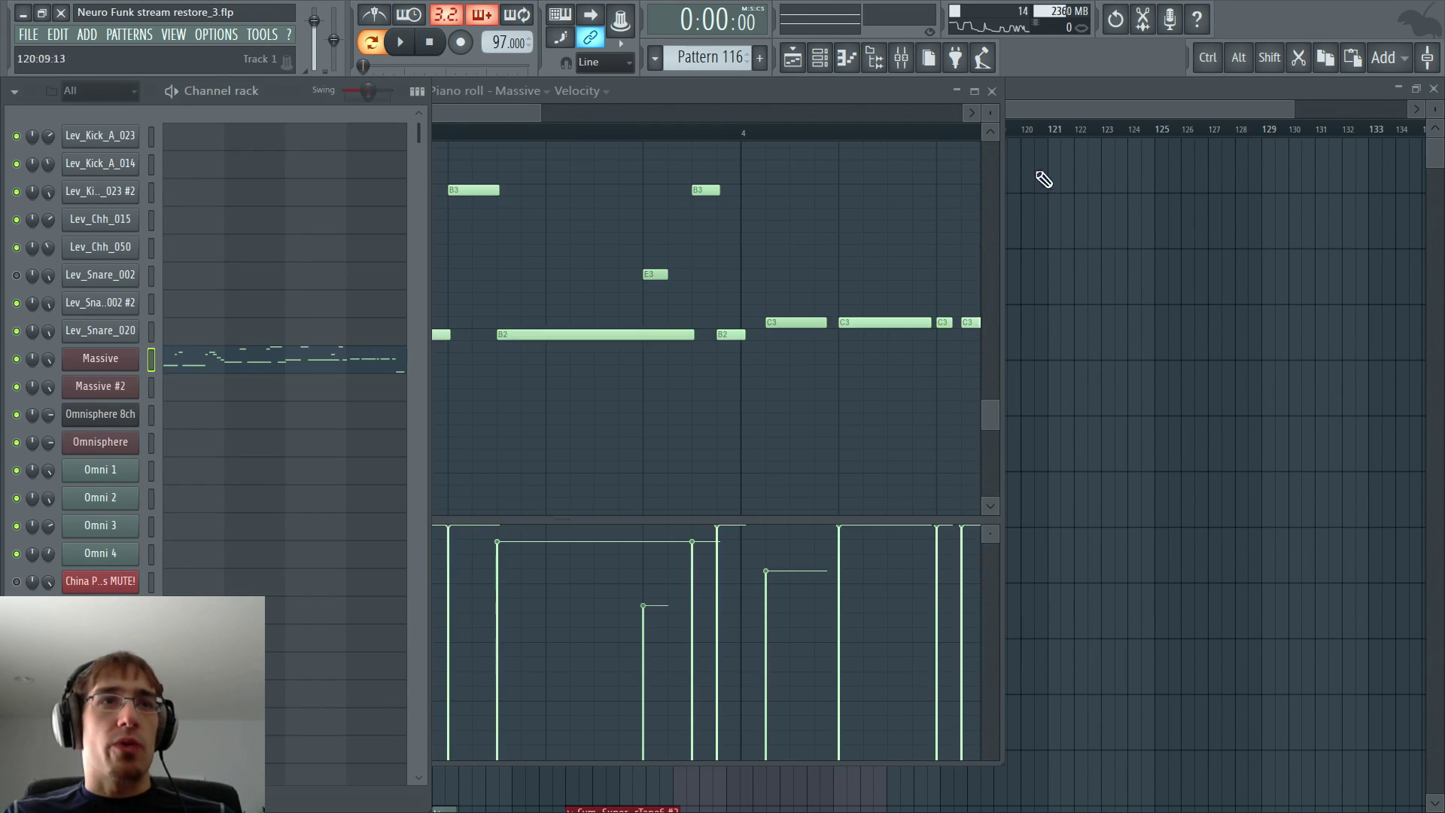
# - Rework the bar 3 ending: move the last B3 one step earlier, follow it with an F#3, and start the first C3 at bar 4
pyautogui.click(488, 150)
pyautogui.scroll(-2, 700, 263)
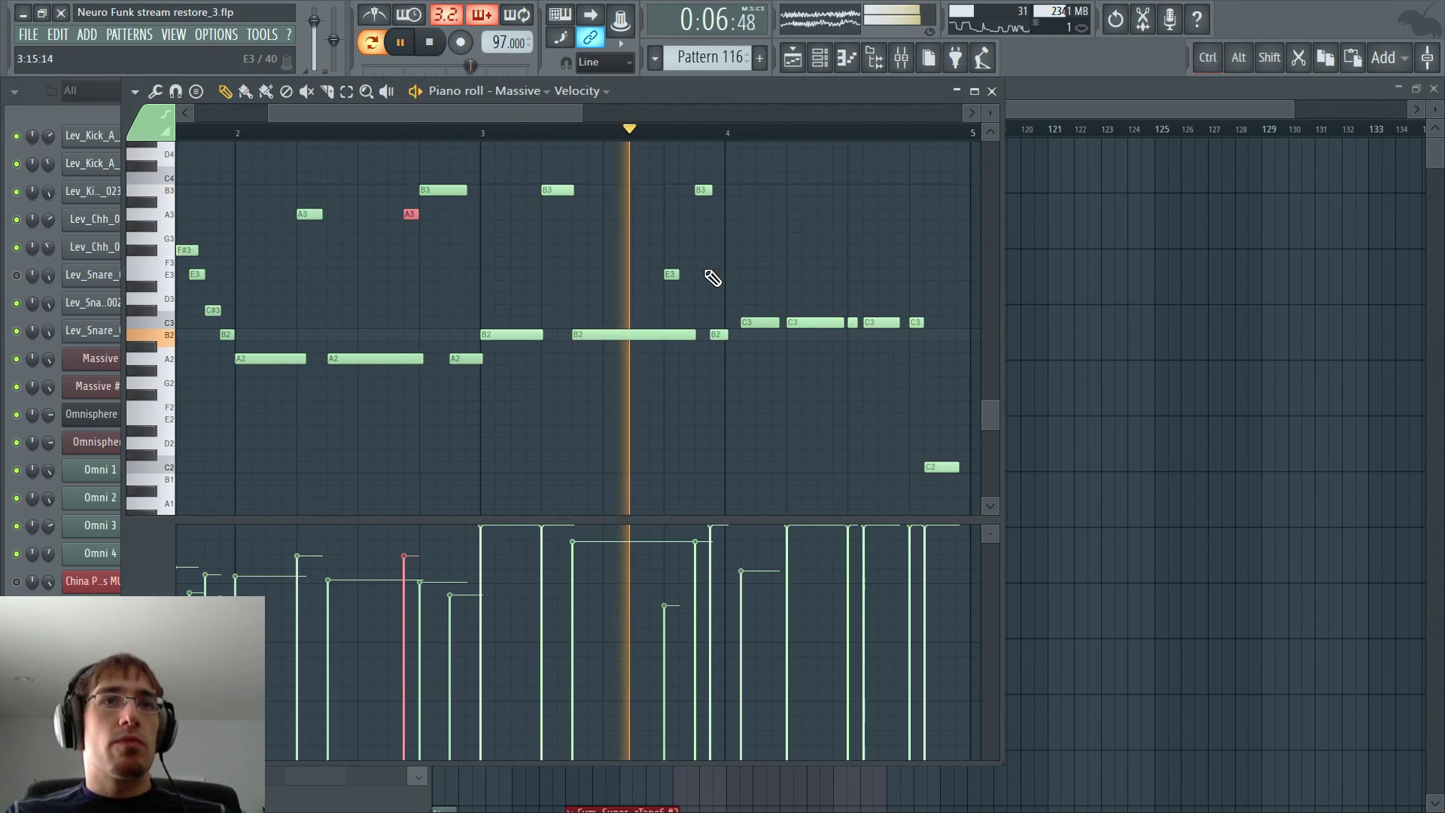
pyautogui.press('space')
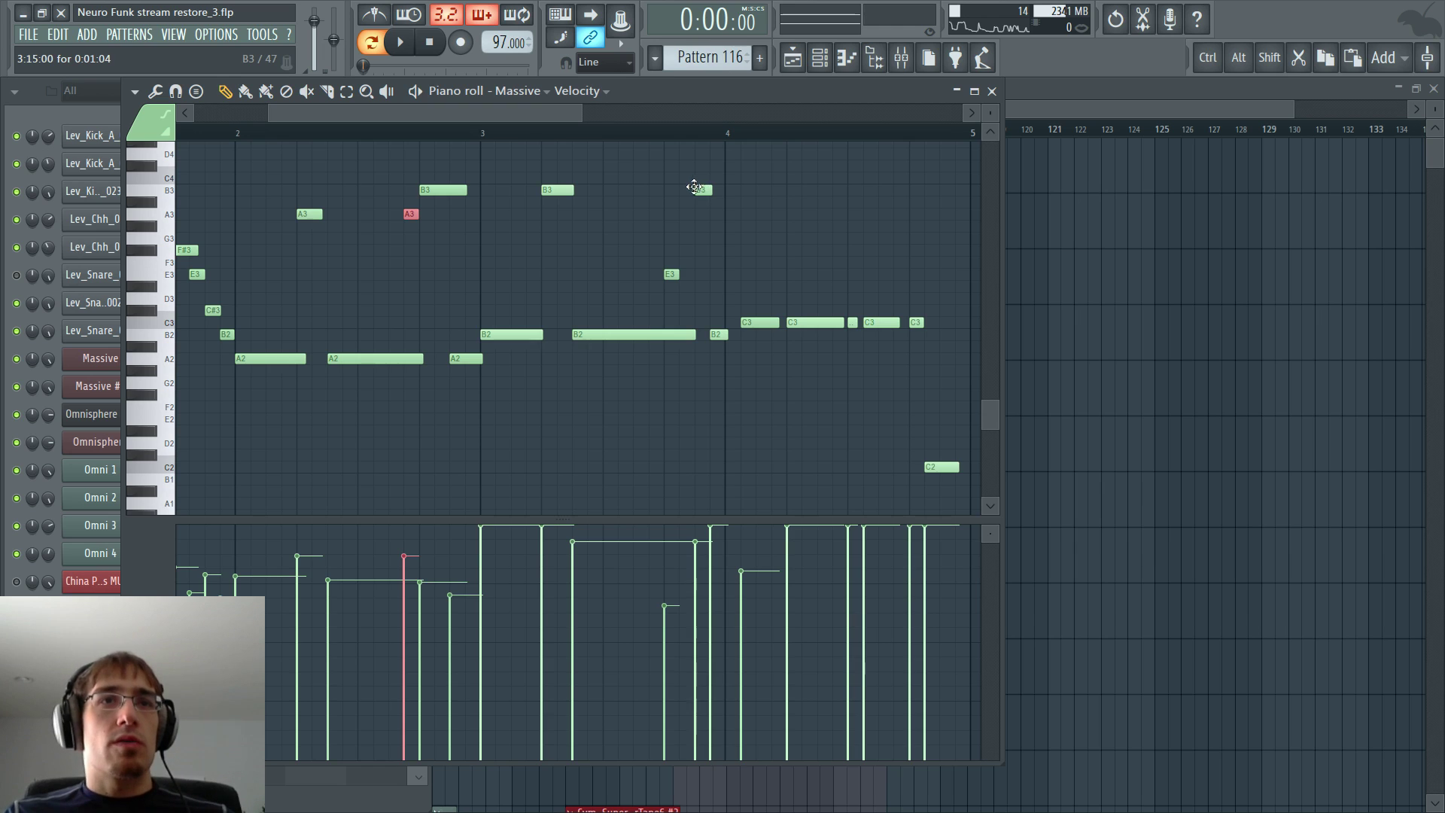
pyautogui.moveTo(700, 190); pyautogui.dragTo(682, 186)
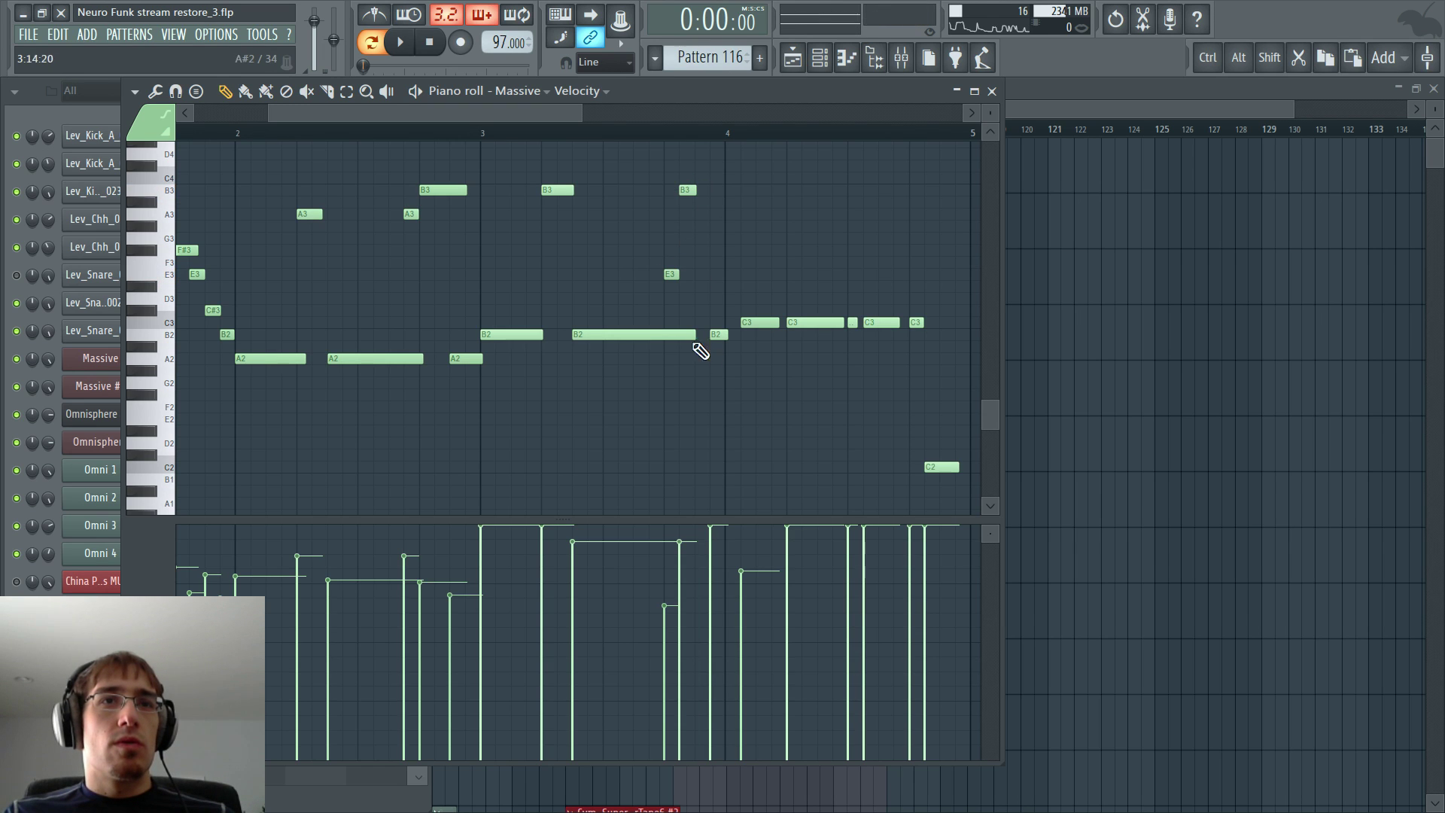
pyautogui.click(697, 251)
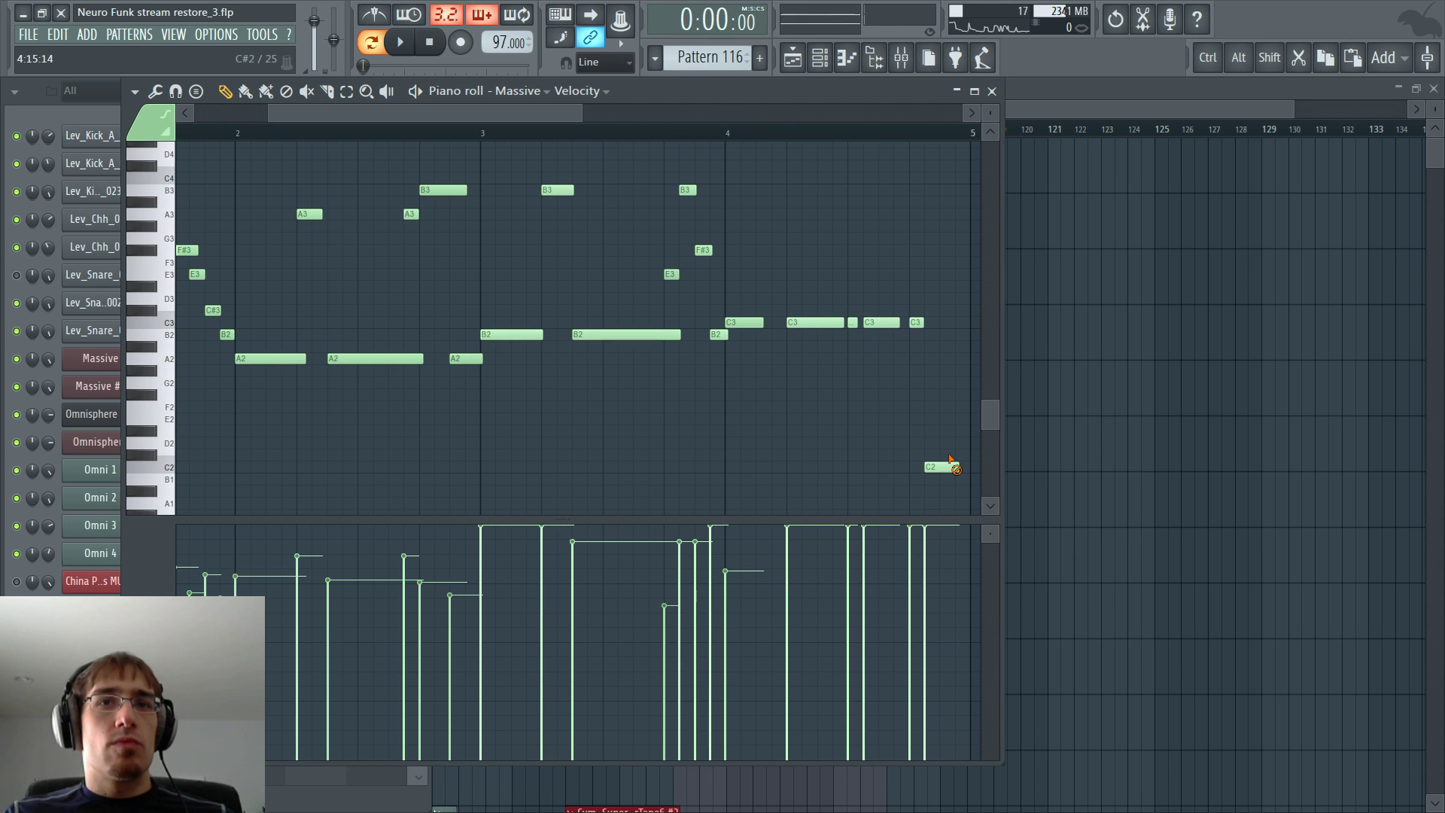
pyautogui.click(734, 140)
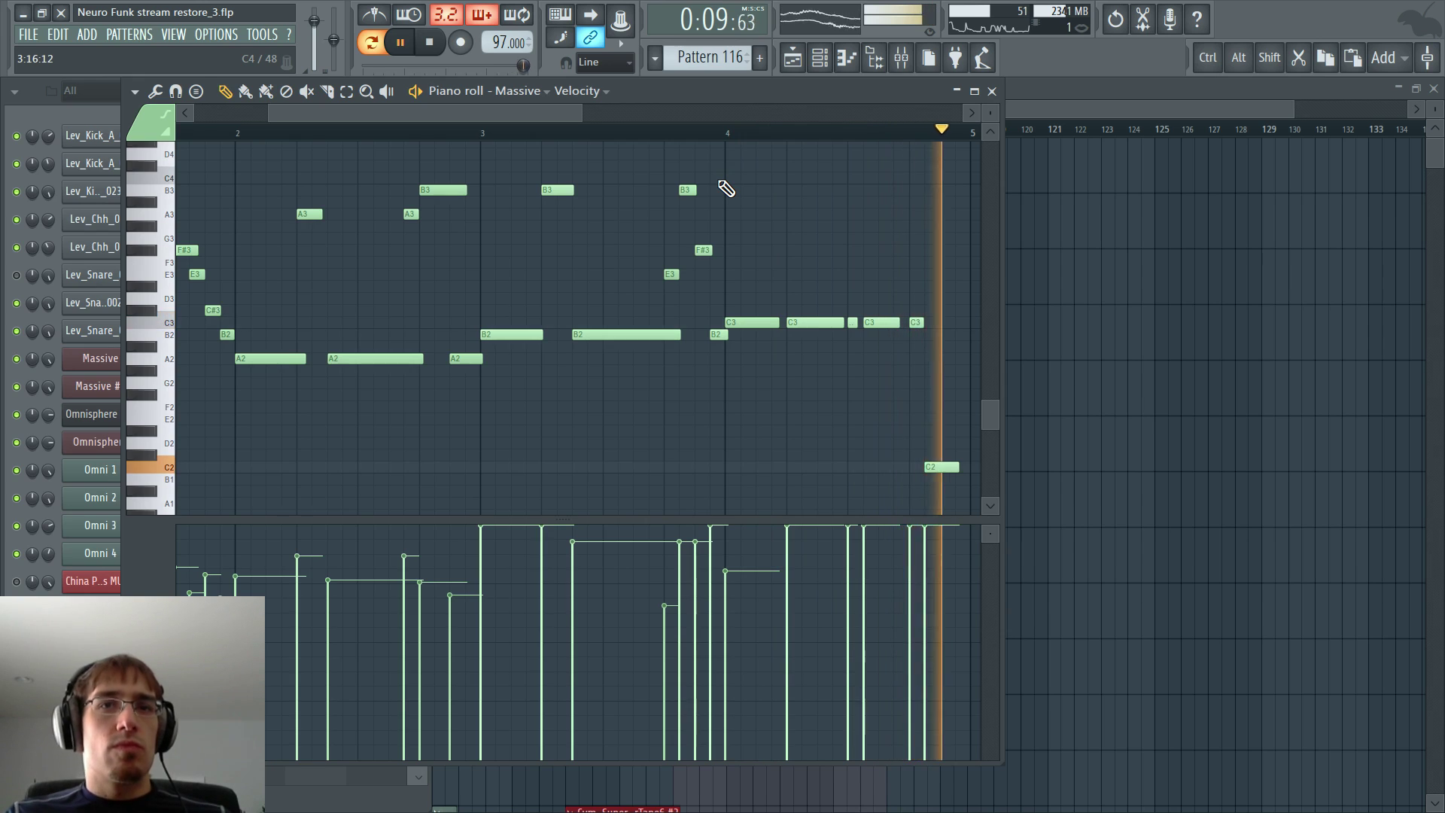
# - Show the playlist, switch to song mode, and play the selected range from bar 107
pyautogui.press('F5')
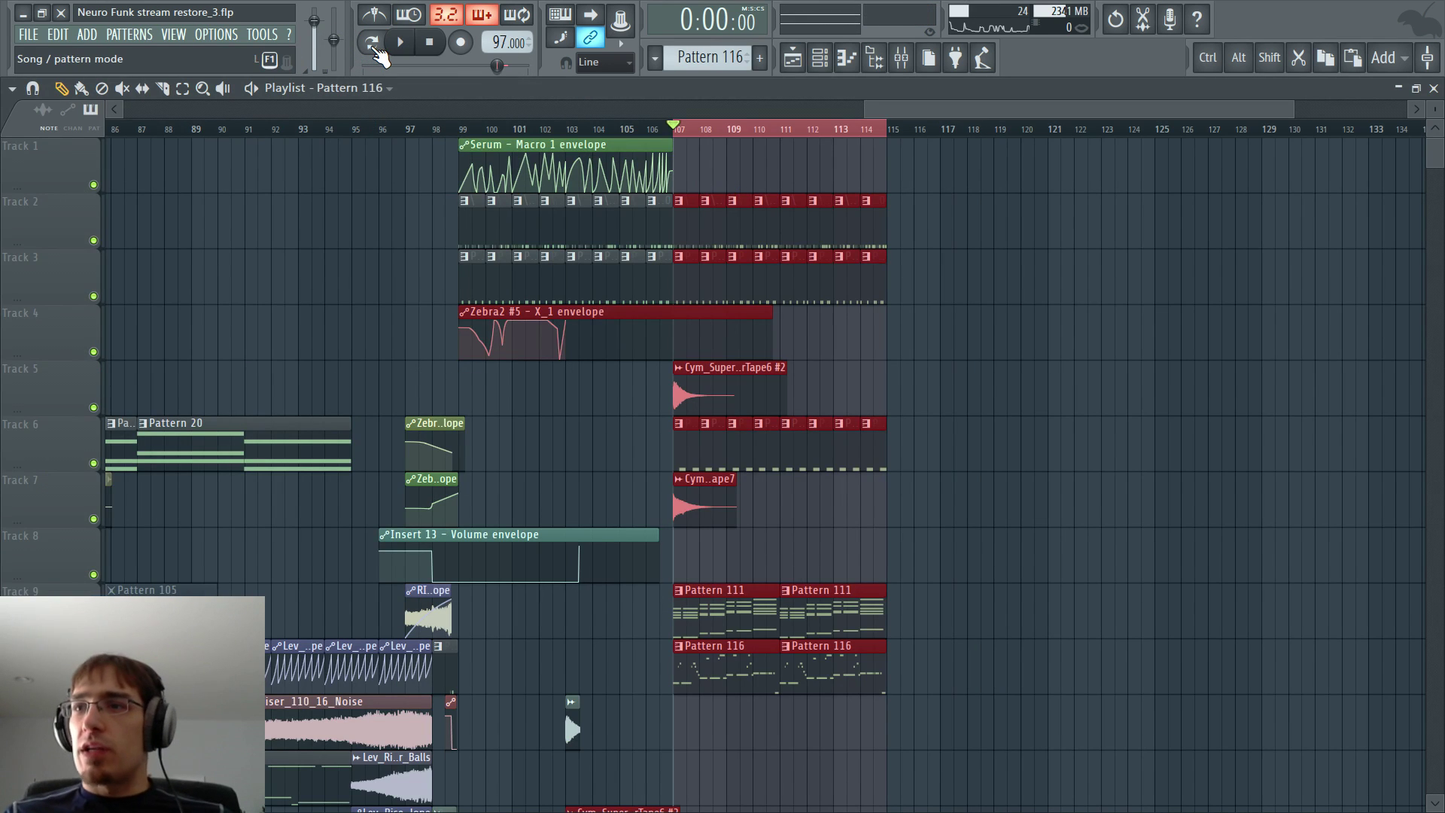
pyautogui.press('space')
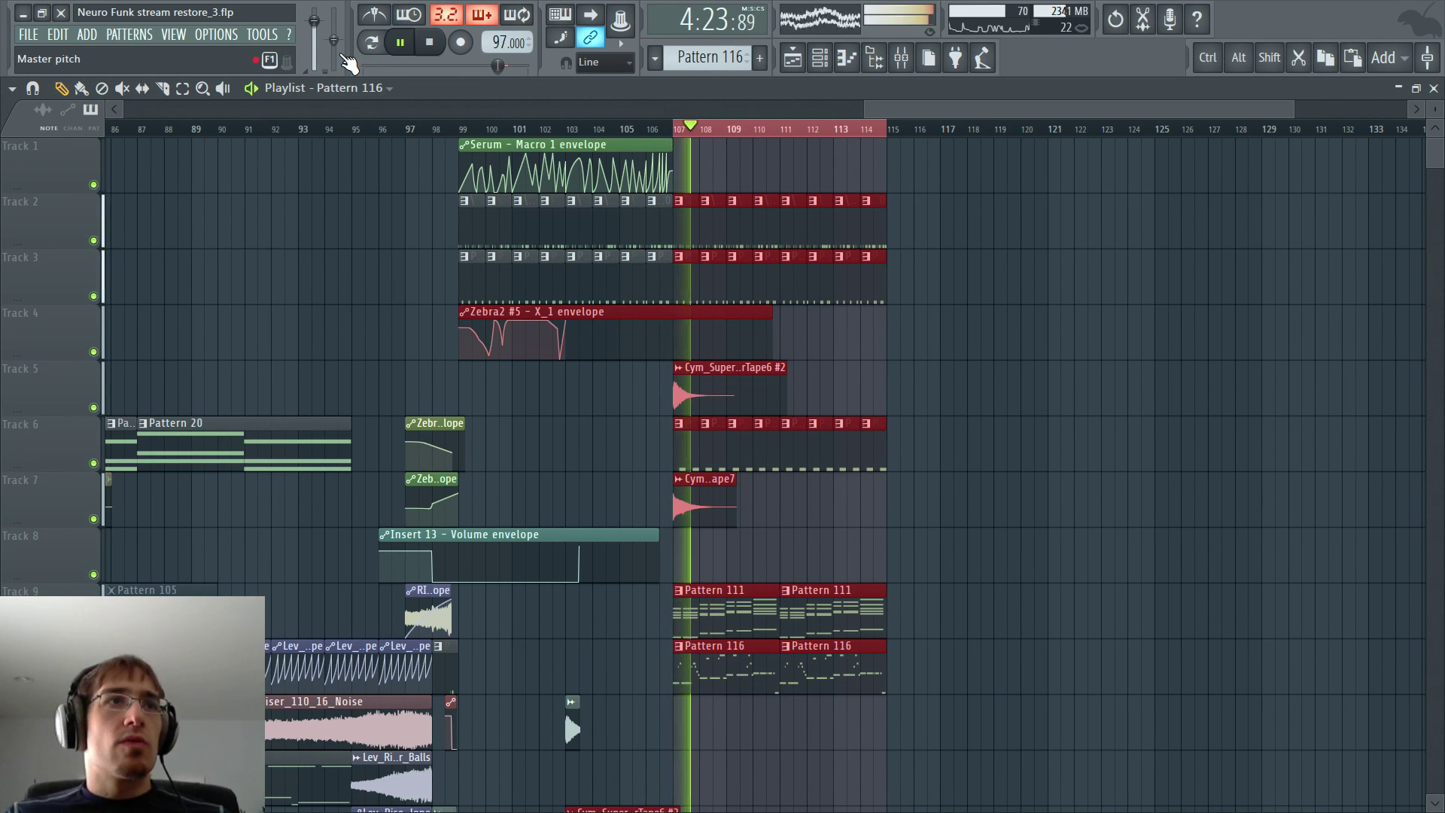
# - Reopen Massive's piano roll, set the snap to 1/6 beat, and delete the A3 and B3 notes near the end of bar 2
pyautogui.press('F6')
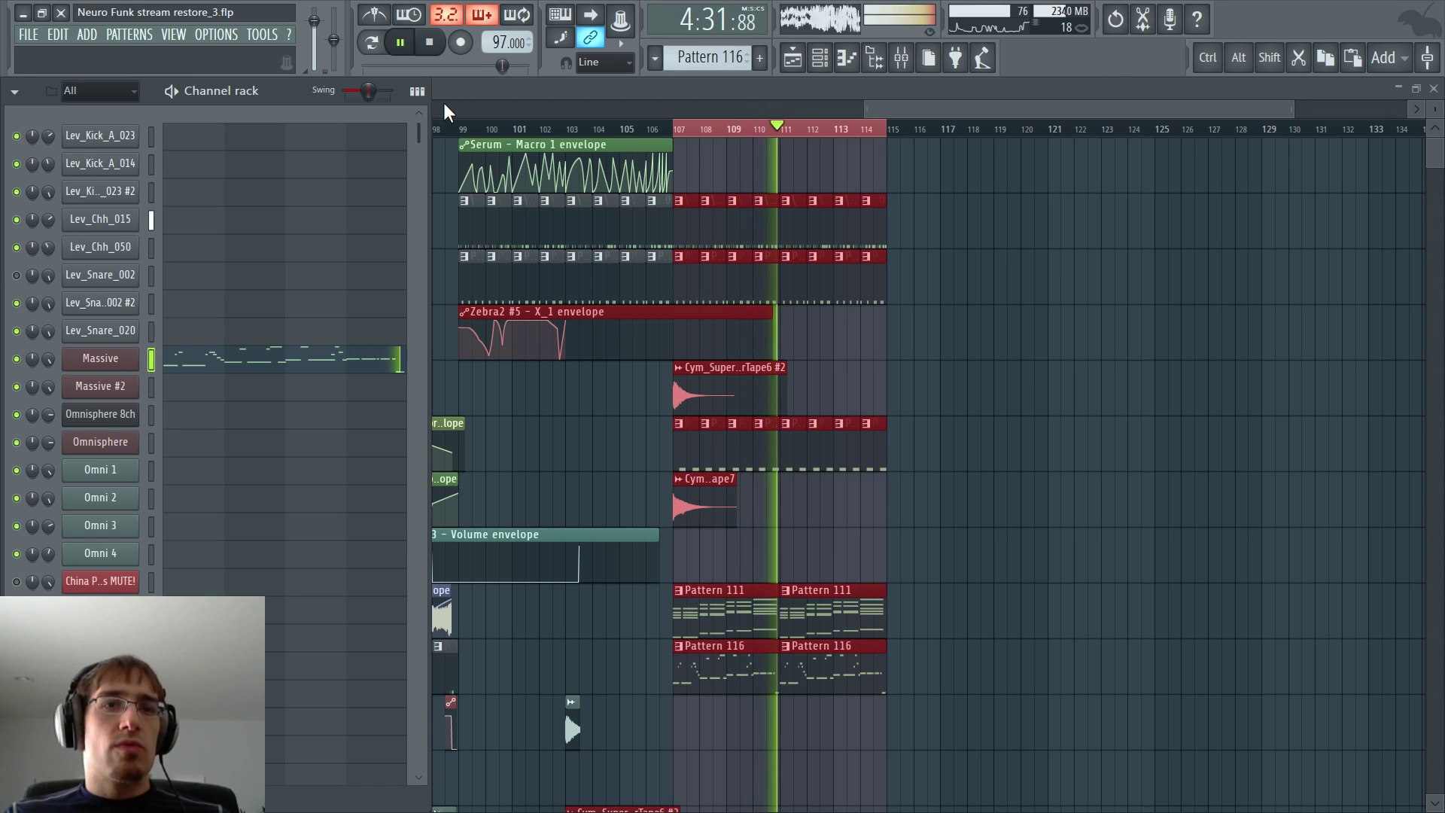
pyautogui.rightClick(100, 359)
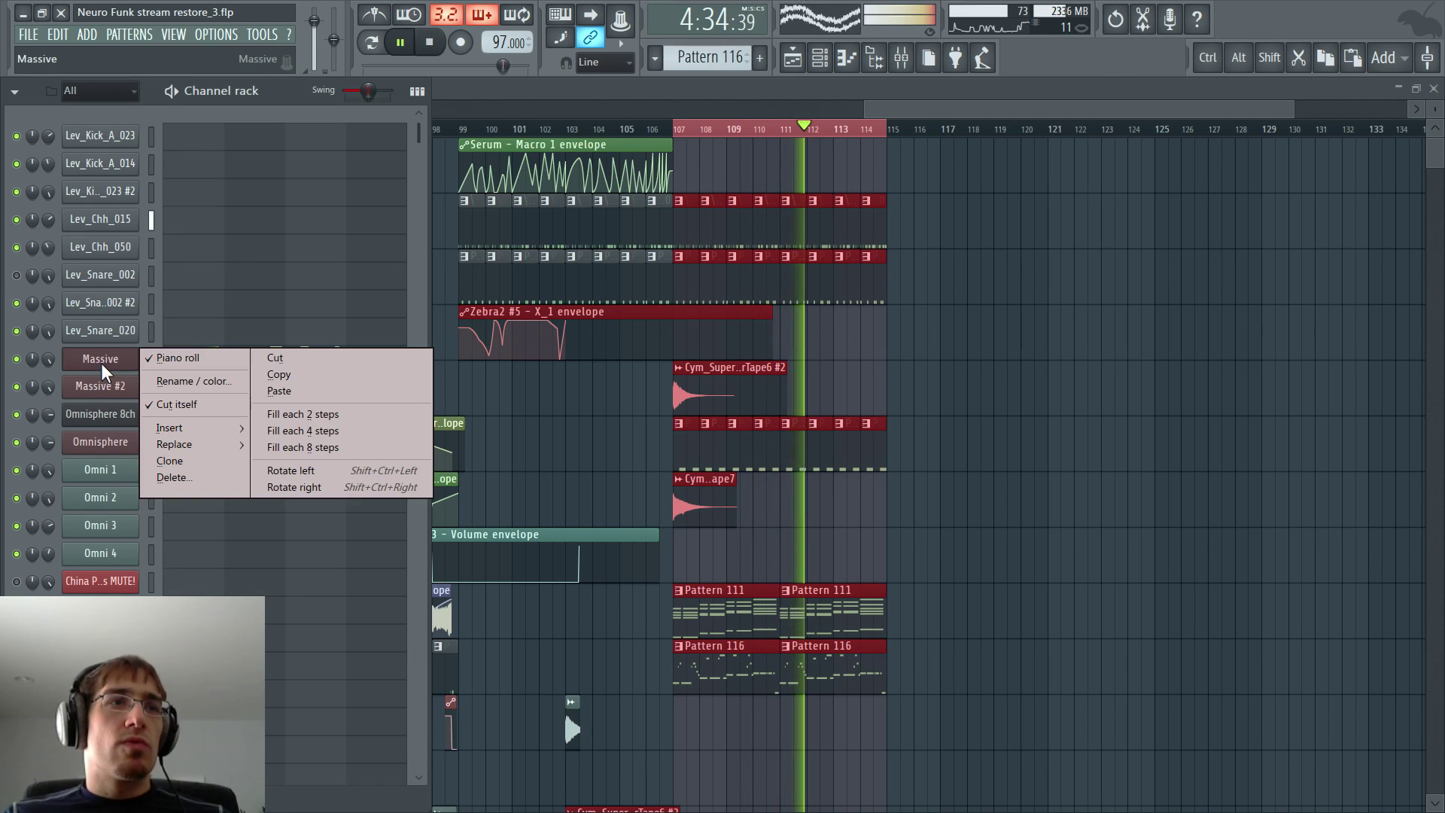
pyautogui.click(151, 360)
pyautogui.press('space')
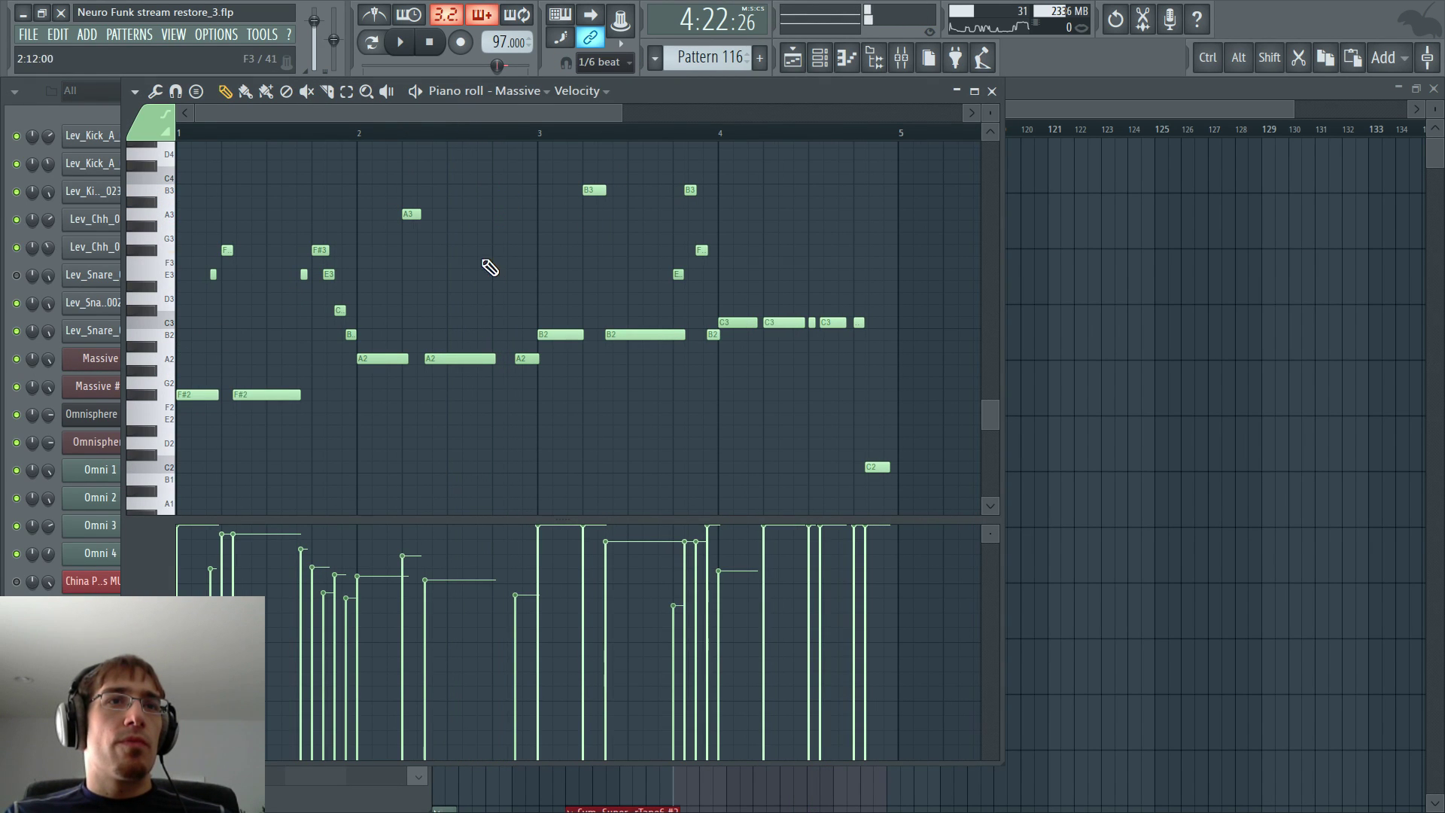
# - Draw a 1/6-beat run of E3, G3, E3 and D3 near the end of bar 2, shorten the following A2, and audition it
pyautogui.click(496, 238)
pyautogui.scroll(2, 508, 227)
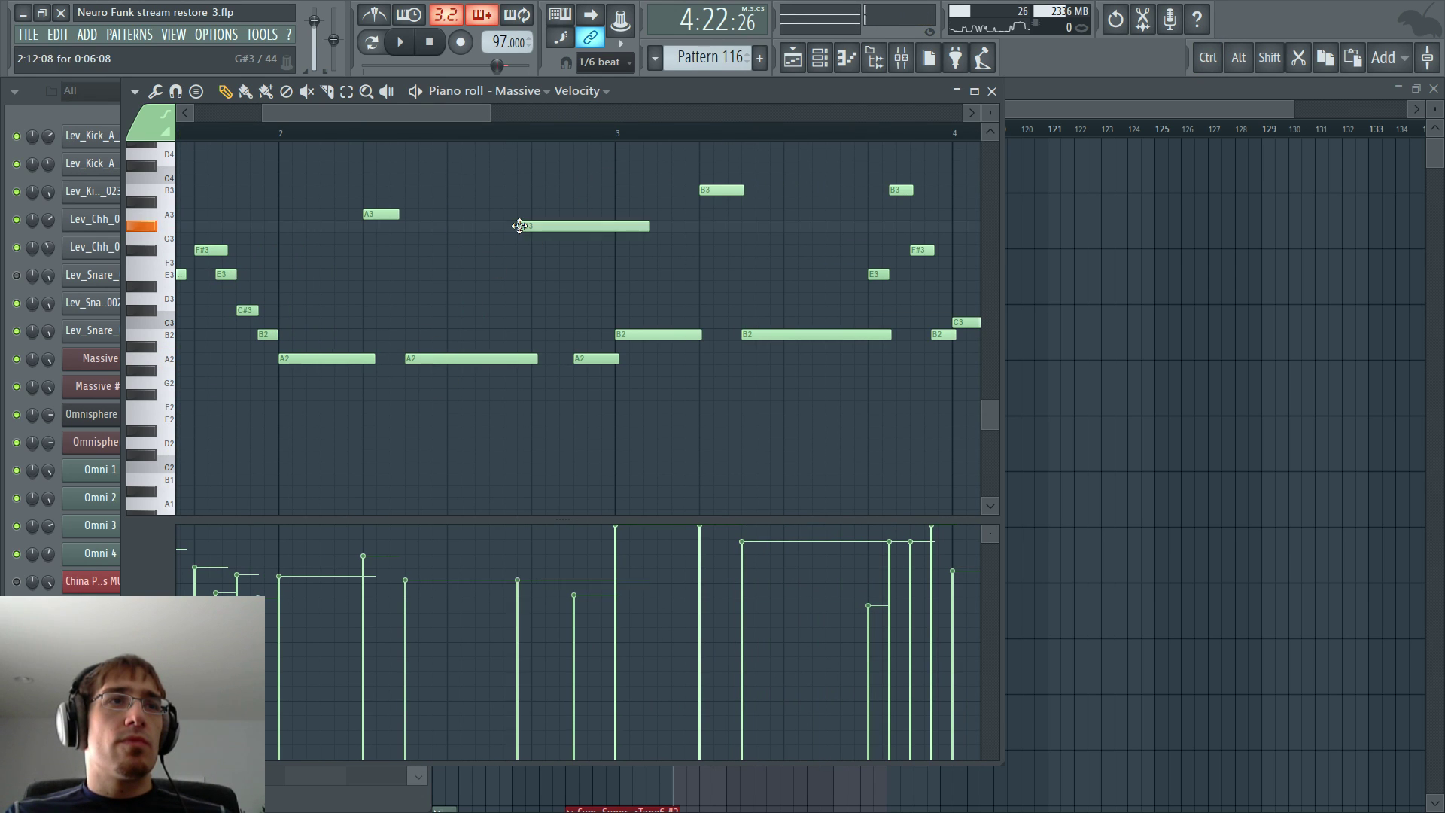
pyautogui.click(527, 214)
pyautogui.click(536, 216)
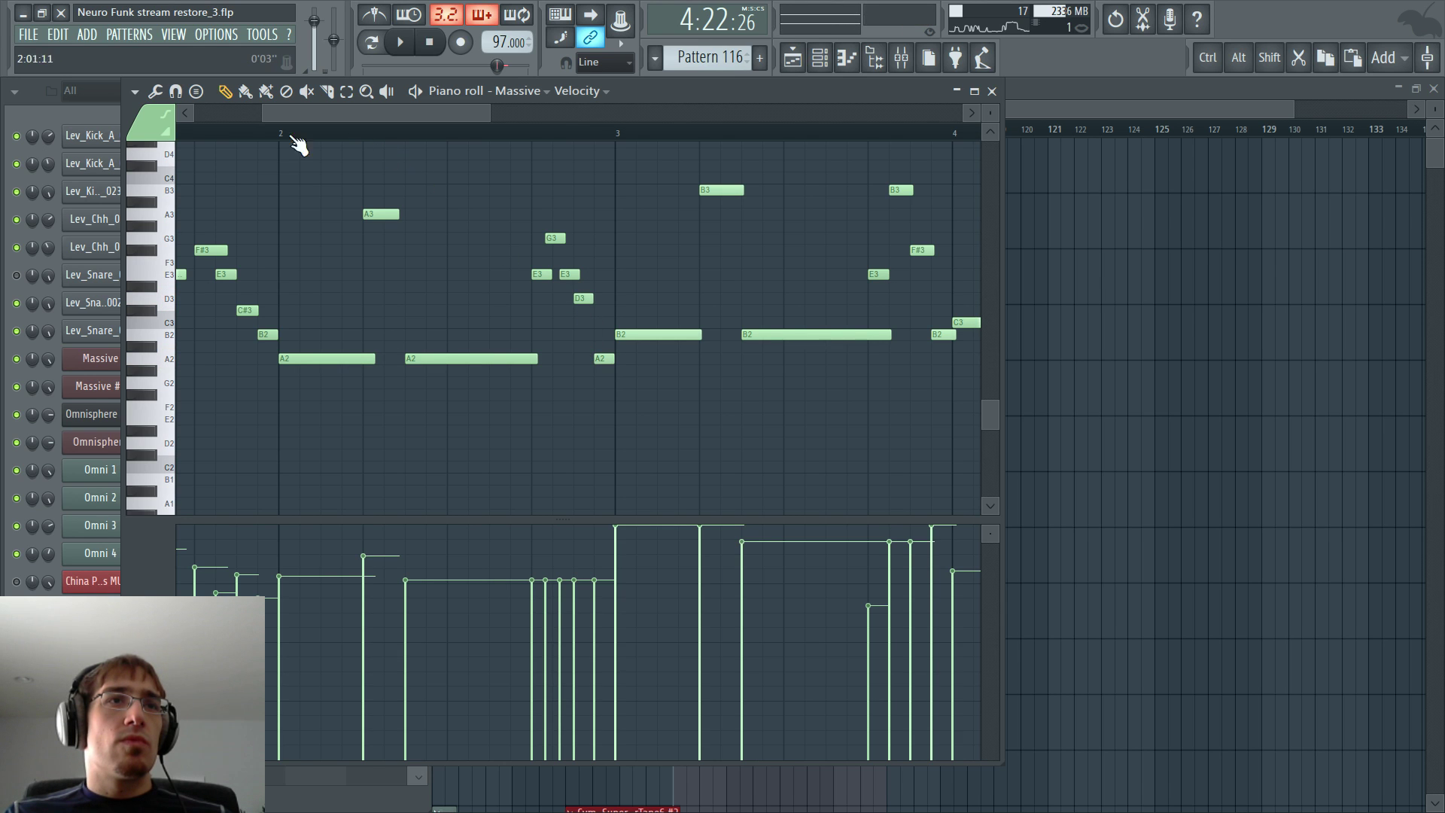
pyautogui.click(240, 134)
pyautogui.press('space')
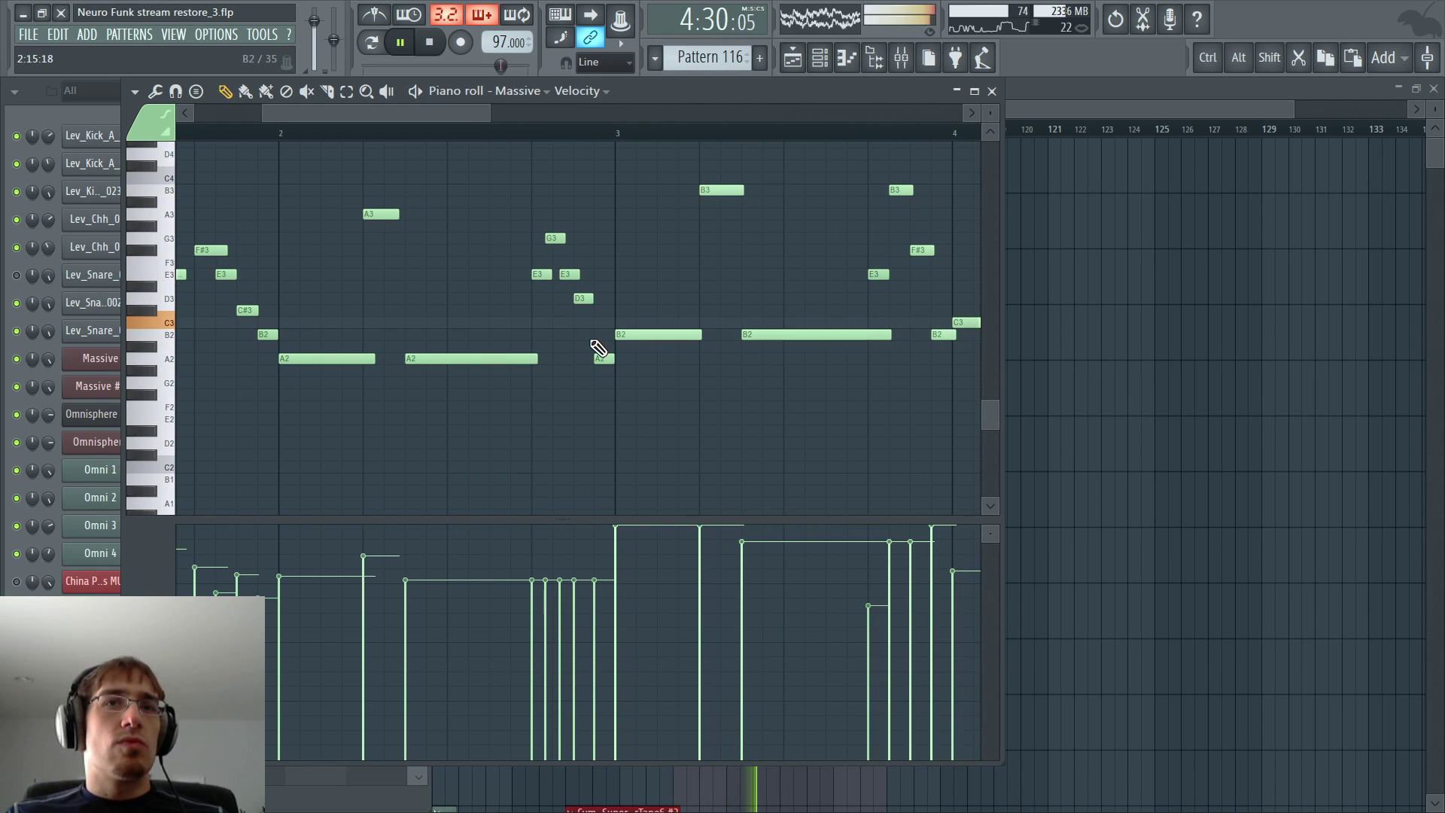
# - Listen to the Massive part with the full arrangement over bars 107 to 114 in the playlist, and stop playback
pyautogui.press('F6')
pyautogui.press('F5')
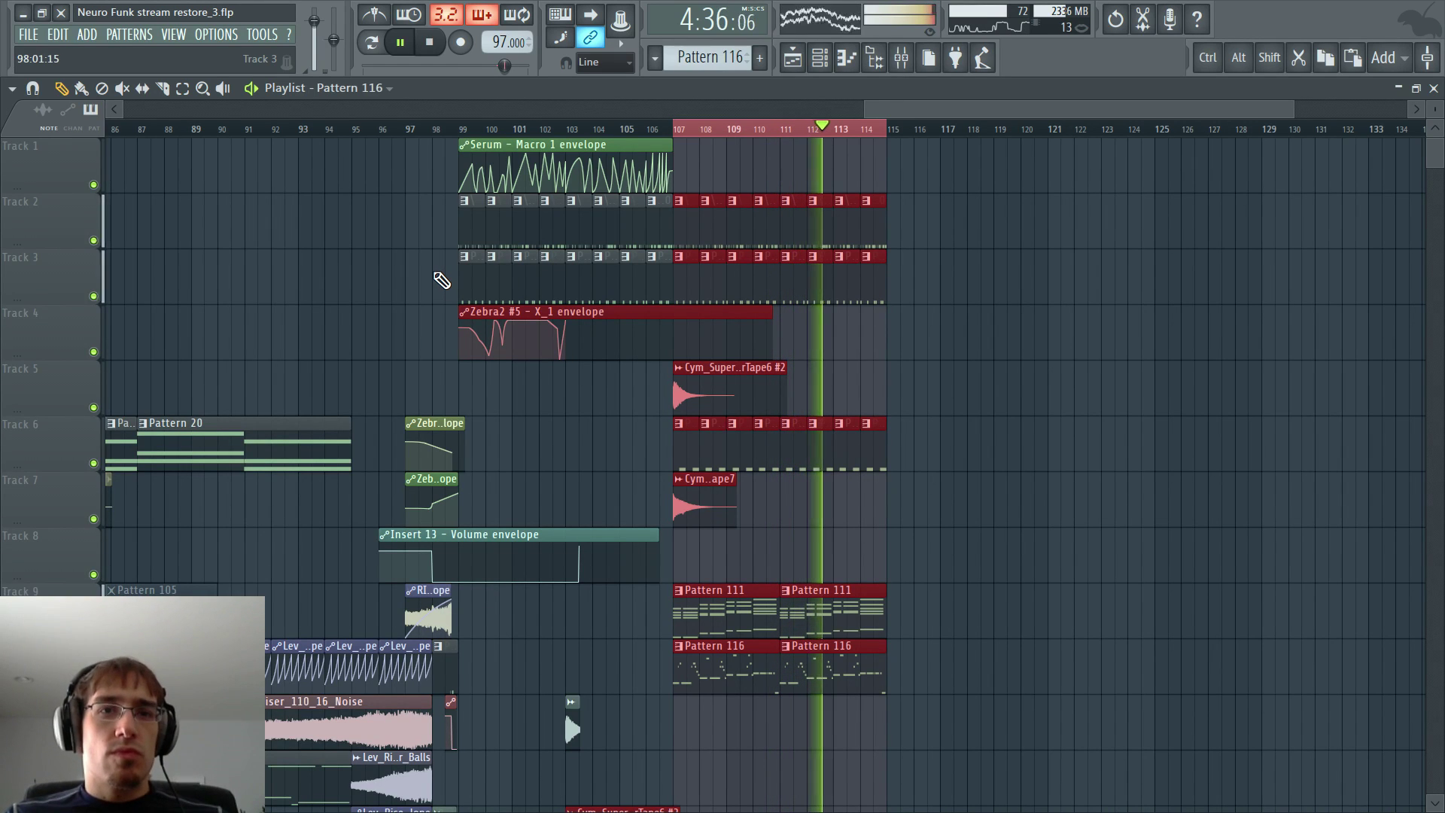
pyautogui.press('F6')
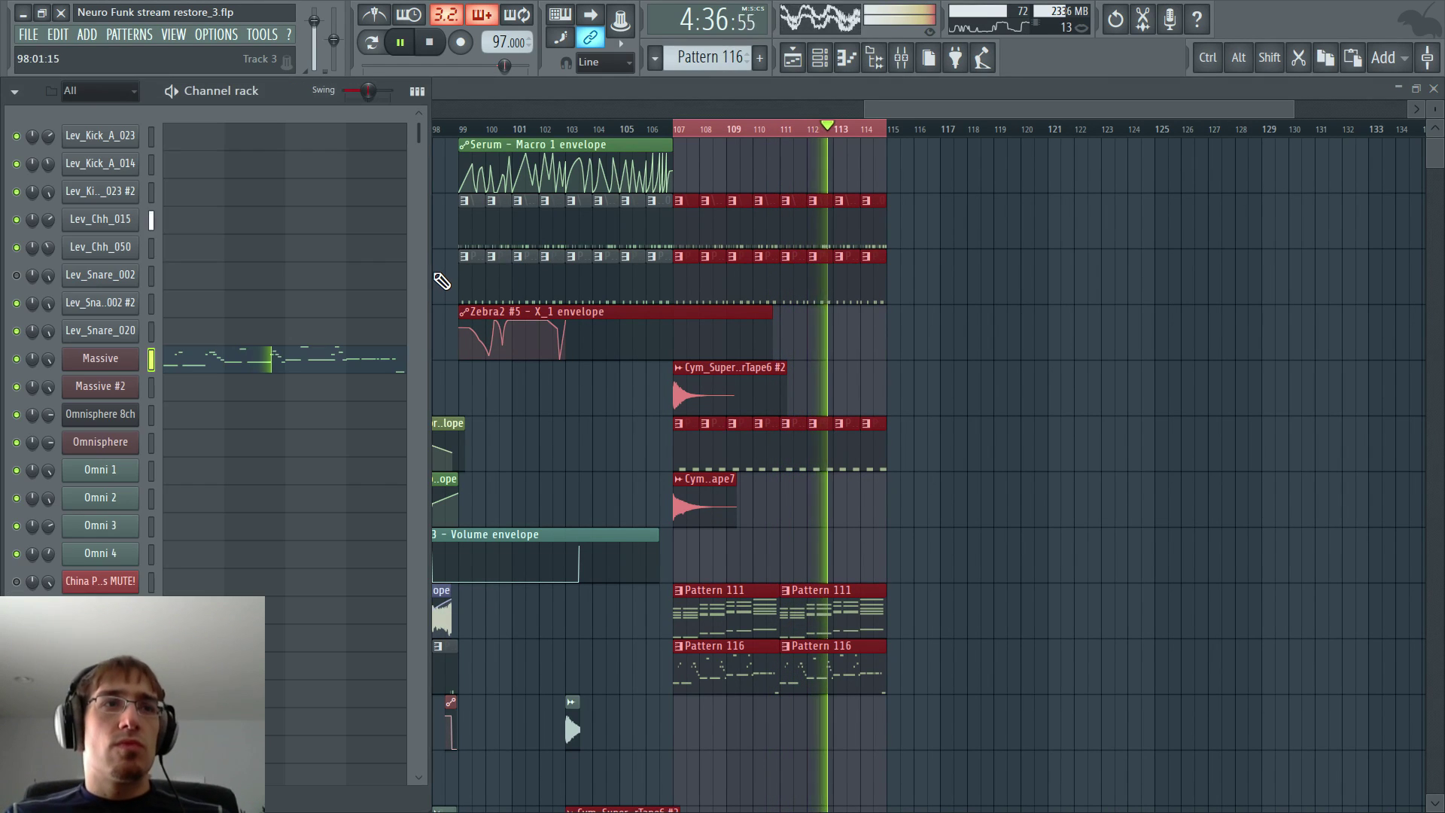
pyautogui.rightClick(135, 358)
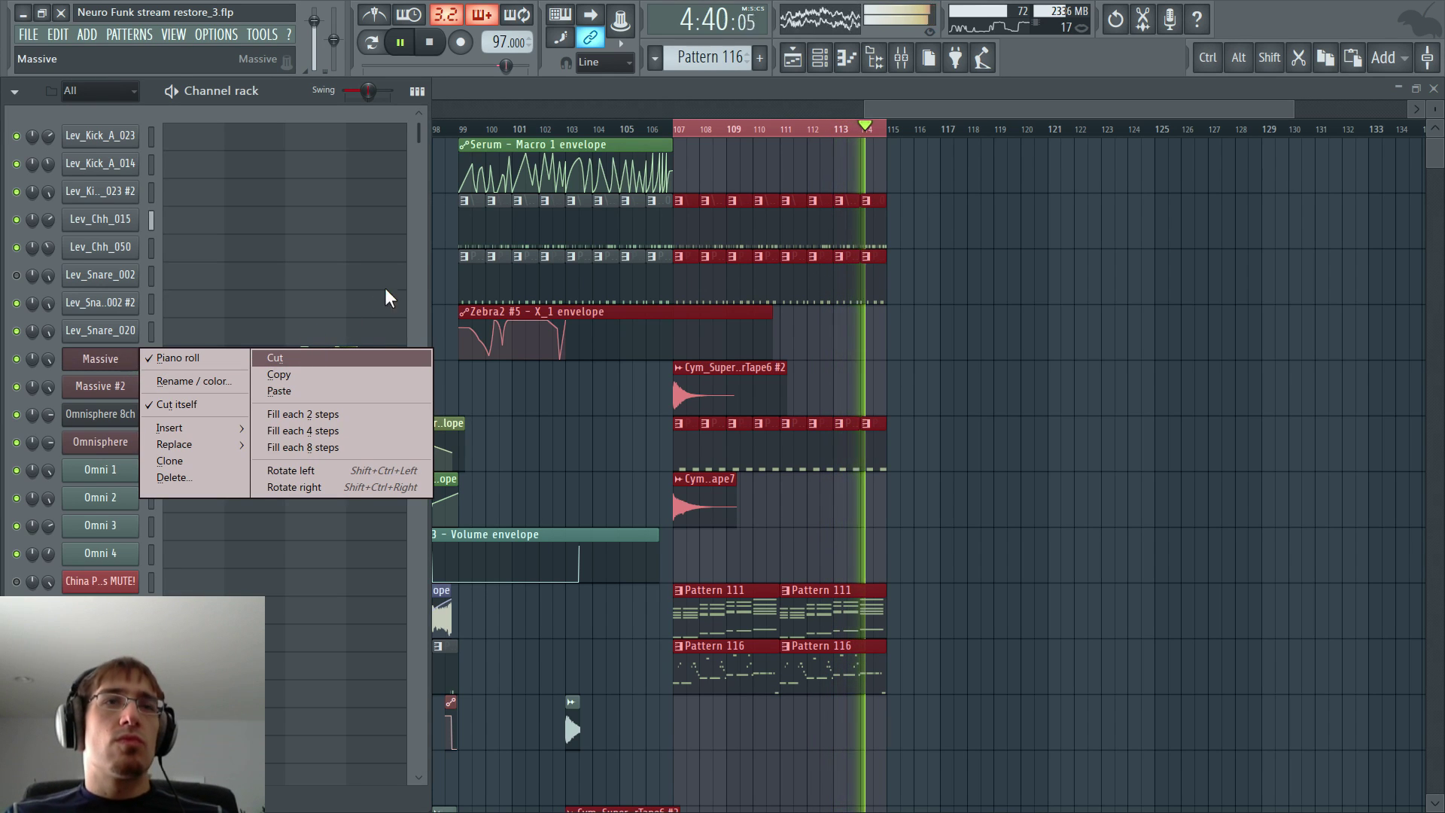
pyautogui.moveTo(895, 110); pyautogui.dragTo(874, 110)
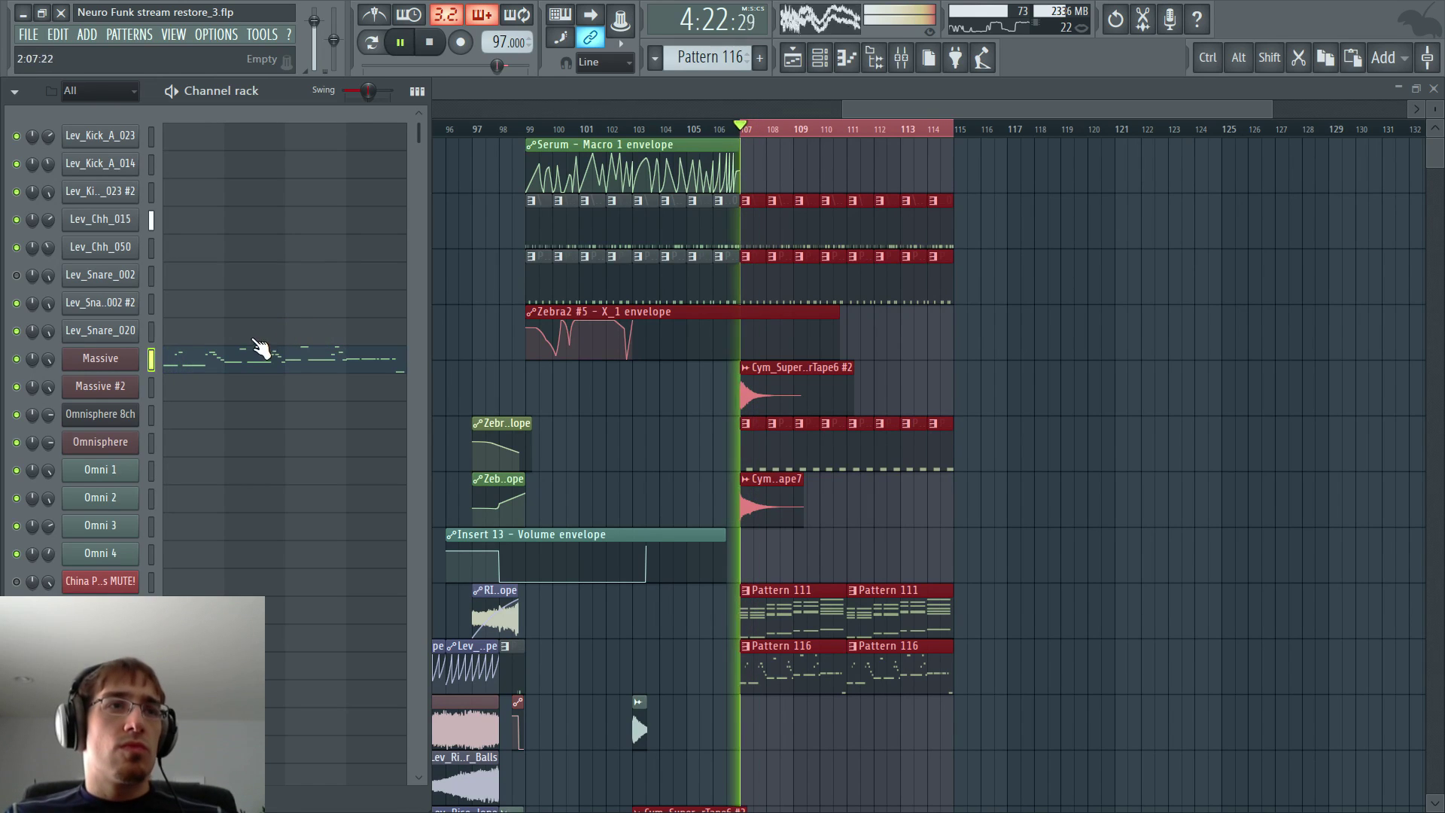
pyautogui.press('F6')
pyautogui.press('space')
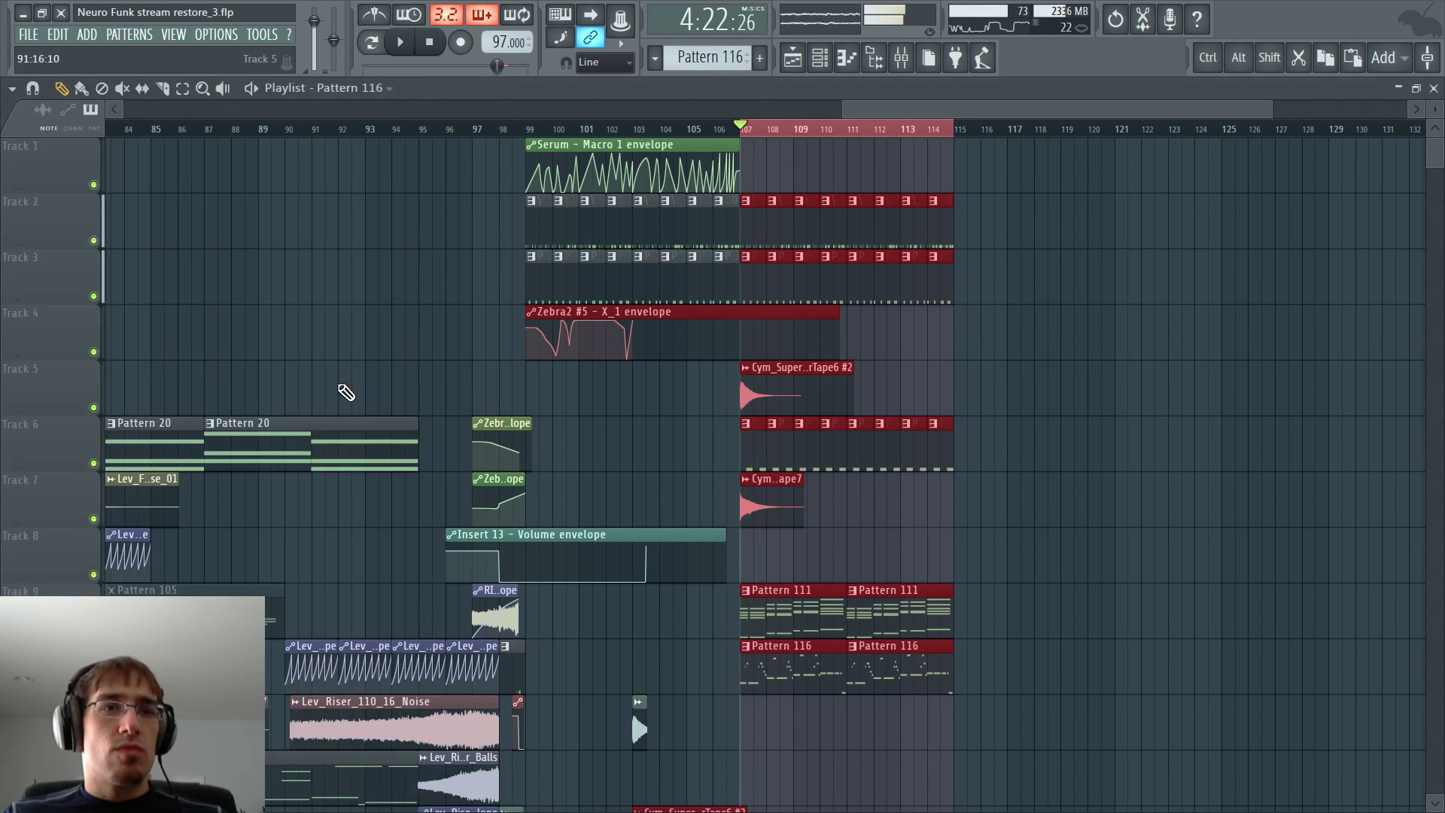
# - Look over the clips on the lower playlist tracks leading up to bars 107 to 114, and clear the clip selection
pyautogui.scroll(-3, 336, 380)
pyautogui.scroll(-1, 335, 373)
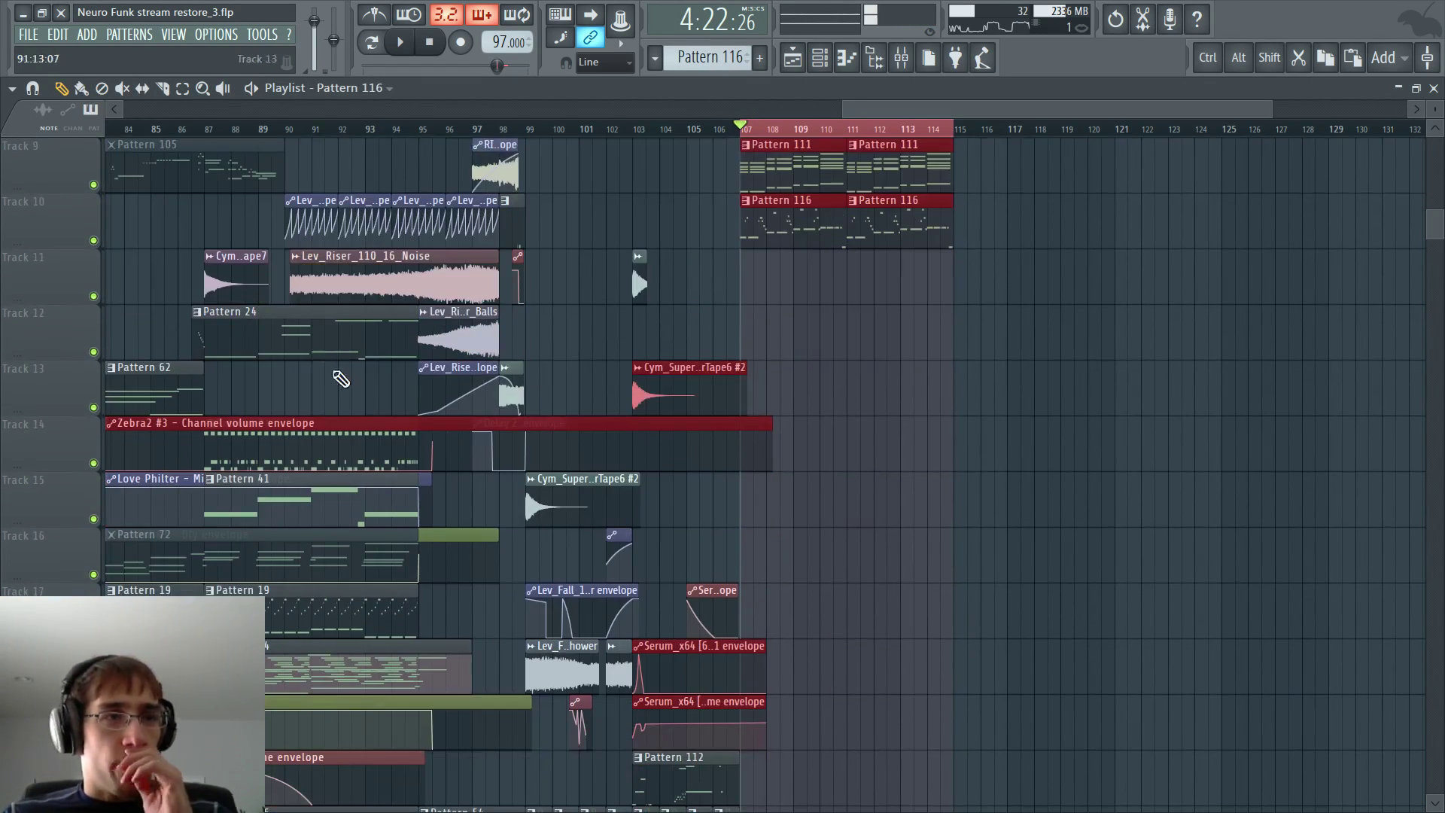
pyautogui.scroll(-5, 340, 381)
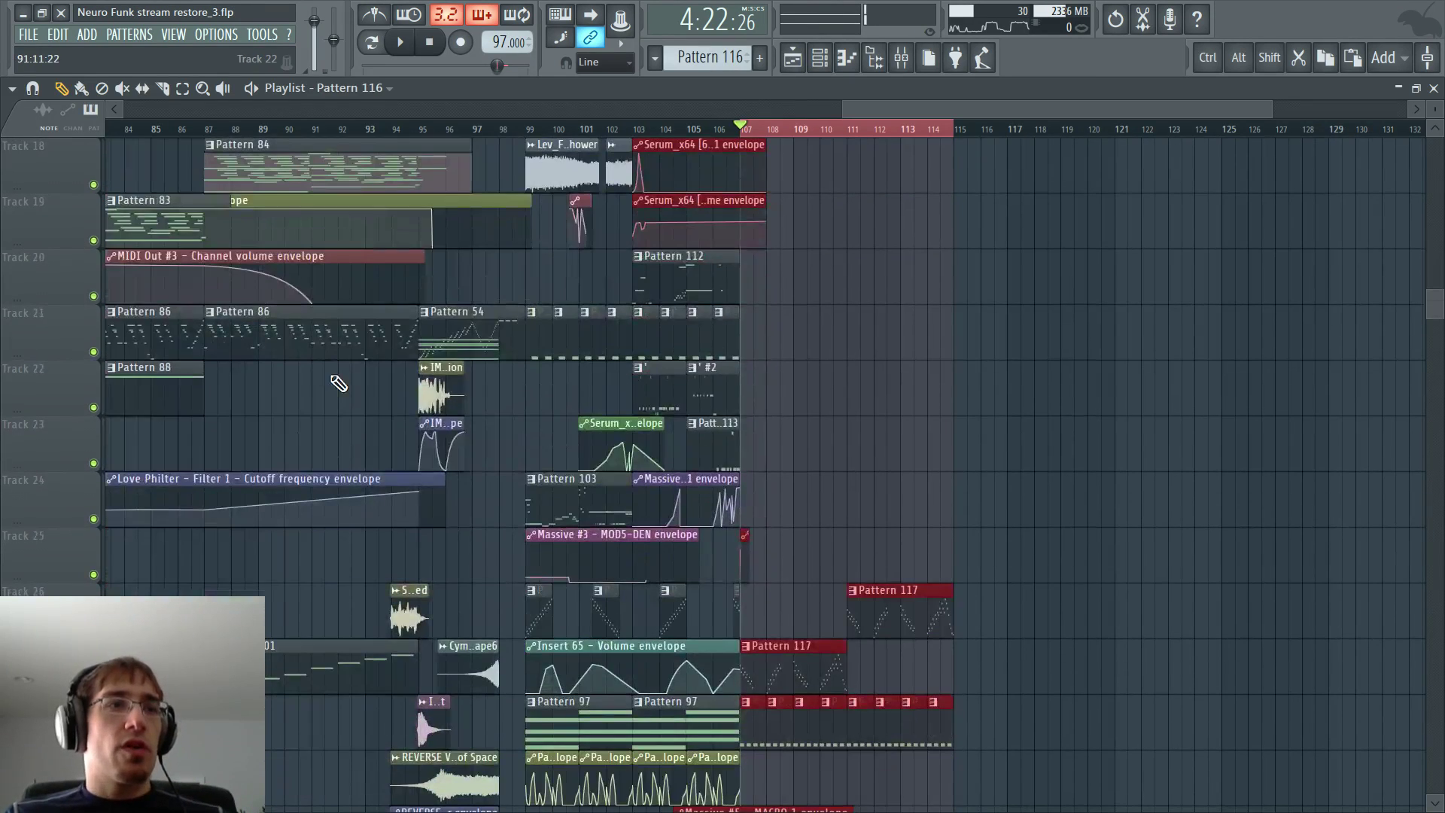
pyautogui.scroll(1, 336, 380)
pyautogui.scroll(-2, 324, 369)
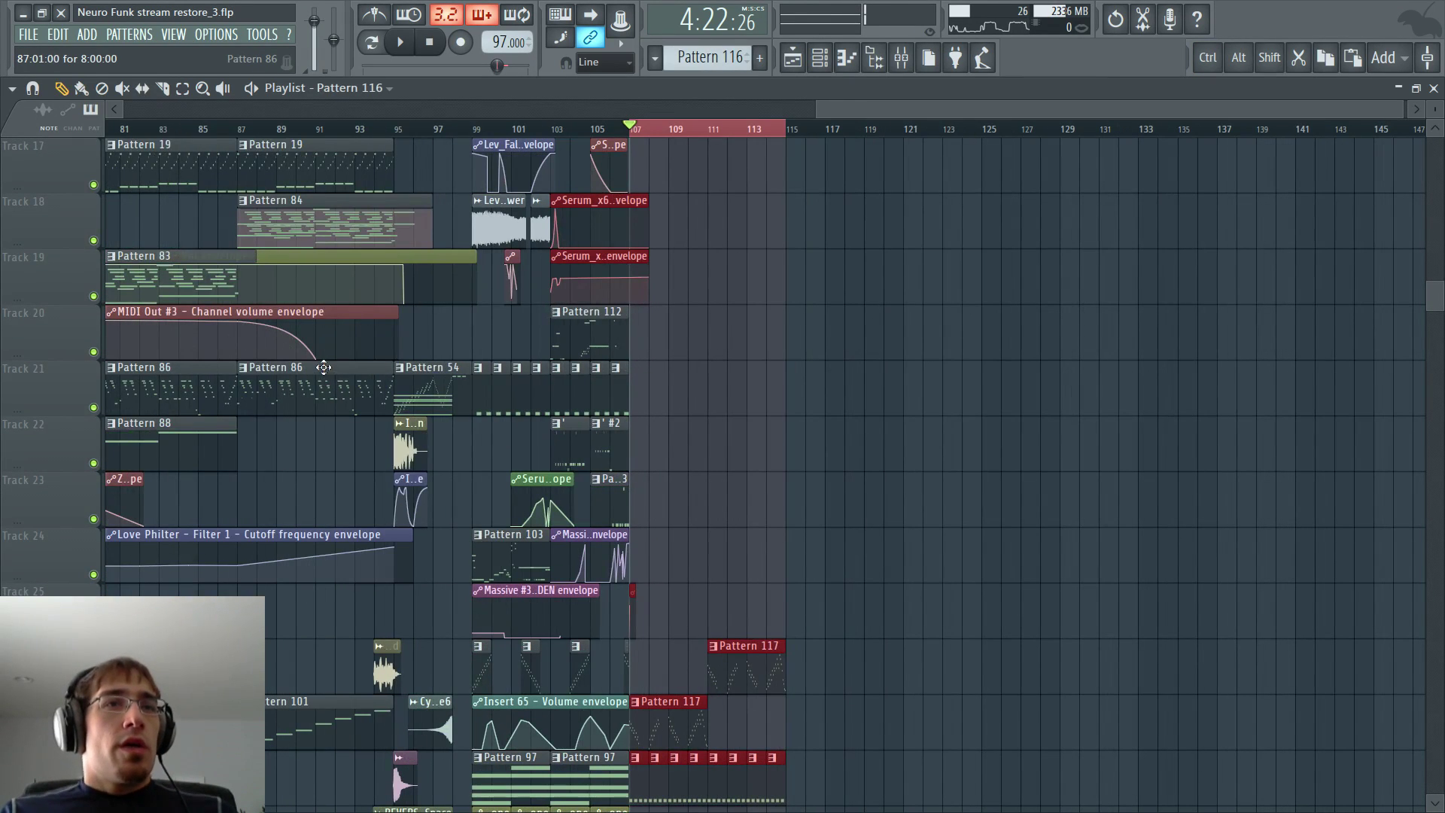
pyautogui.scroll(2, 324, 368)
pyautogui.click(754, 315)
pyautogui.scroll(-6, 840, 339)
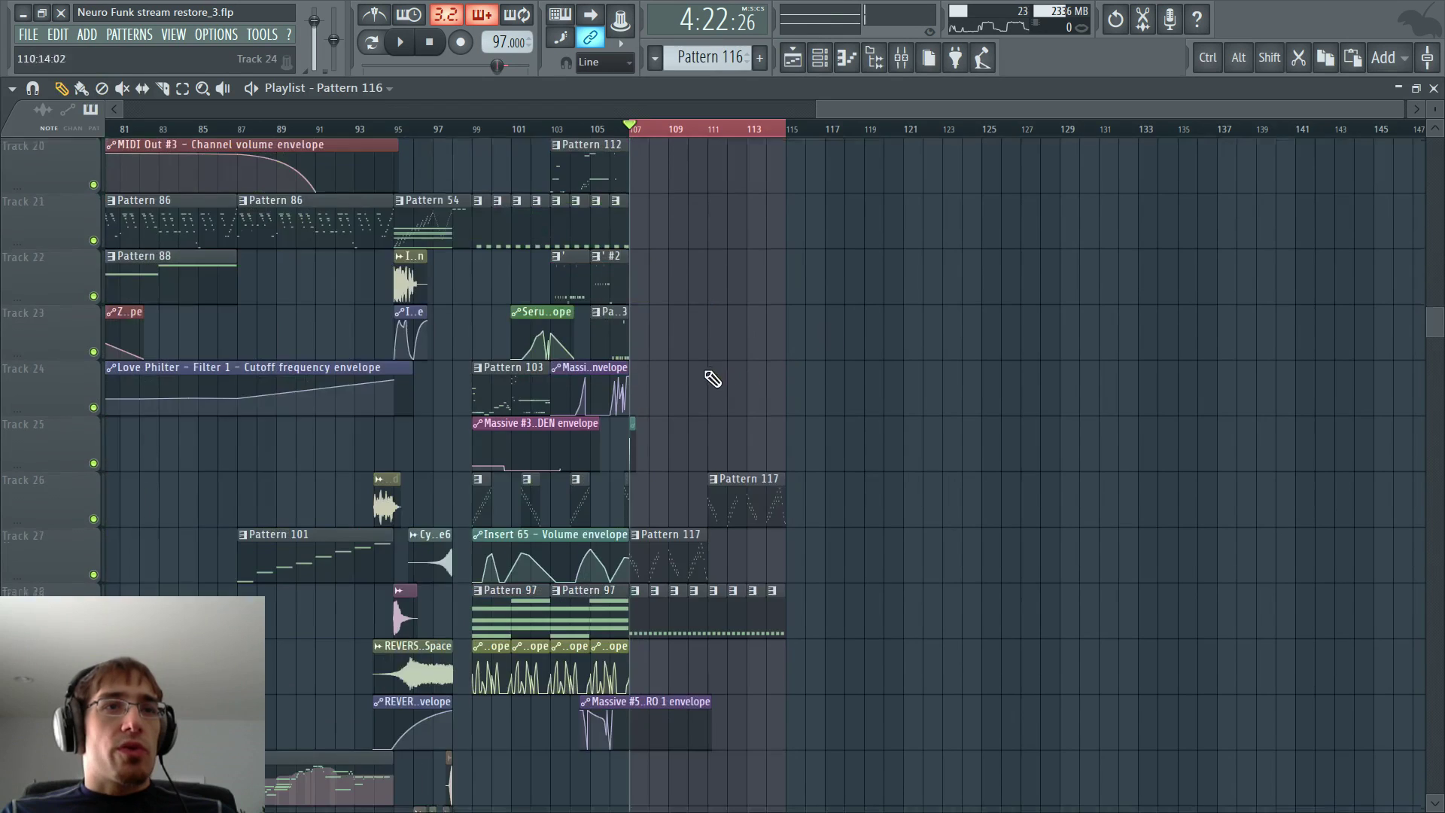
pyautogui.scroll(1, 680, 372)
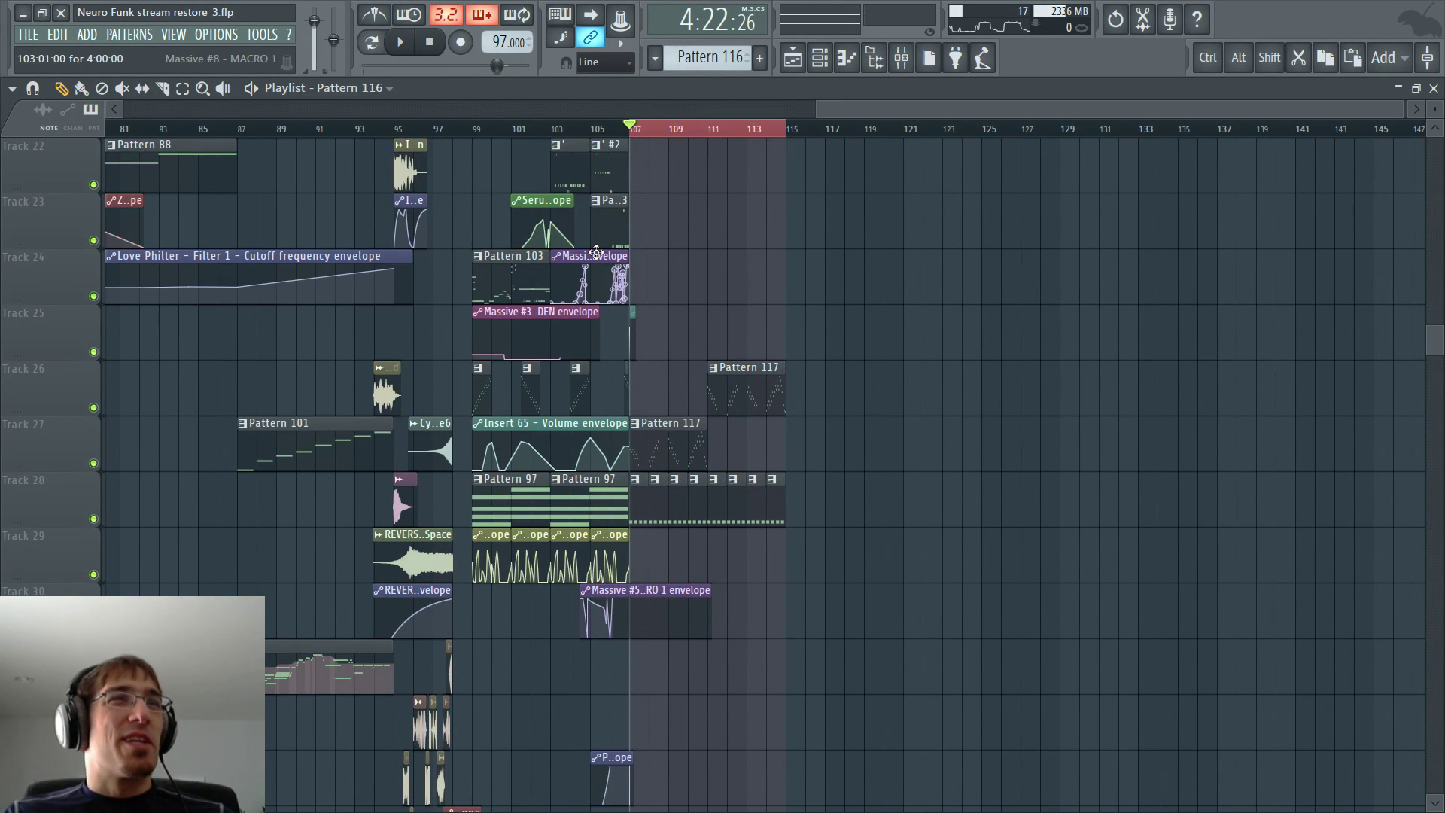
pyautogui.scroll(5, 595, 271)
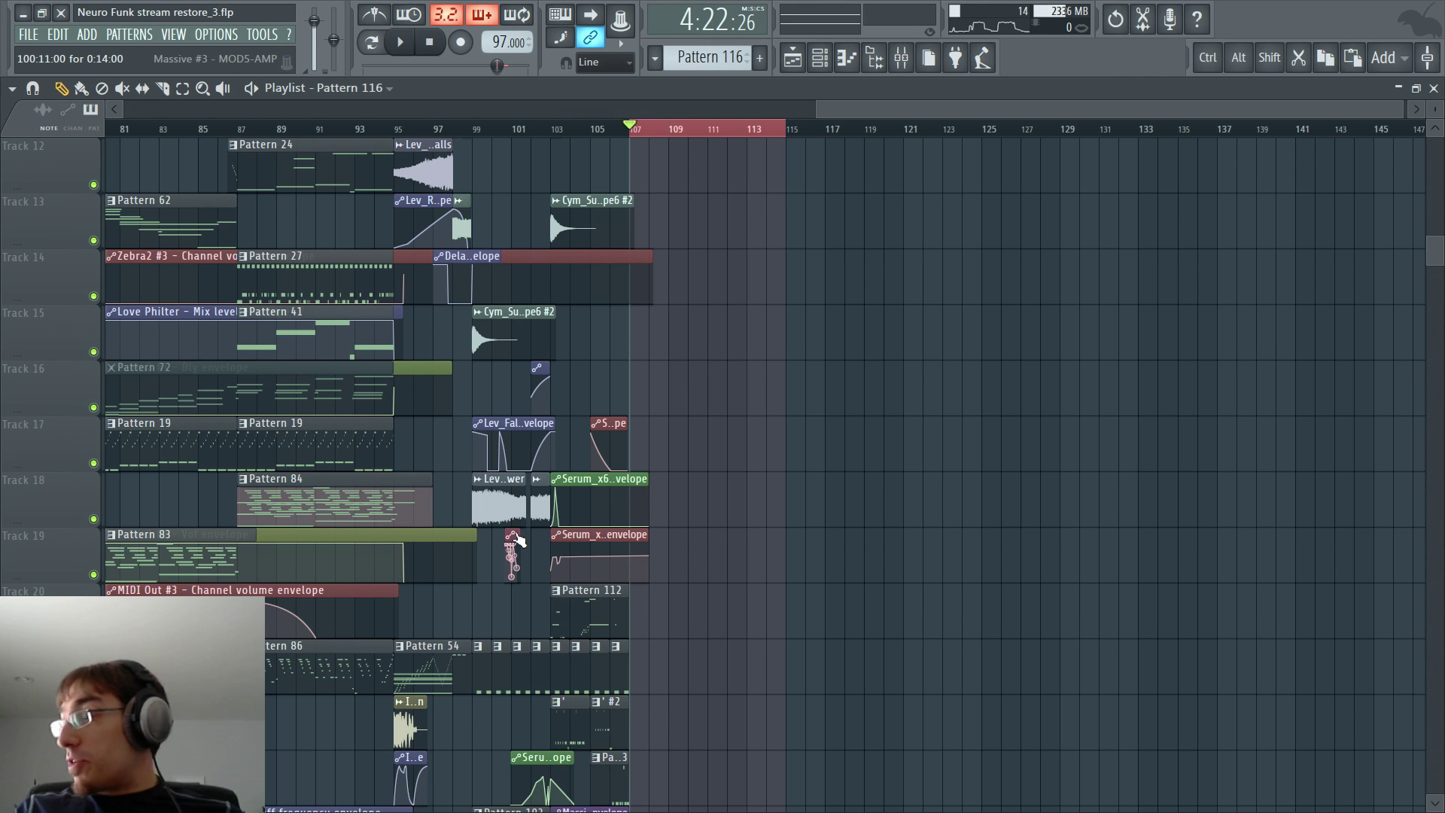
# - Look over the upper playlist tracks around bars 97 to 114 and check Pattern 116 in the channel rack
pyautogui.scroll(2, 453, 548)
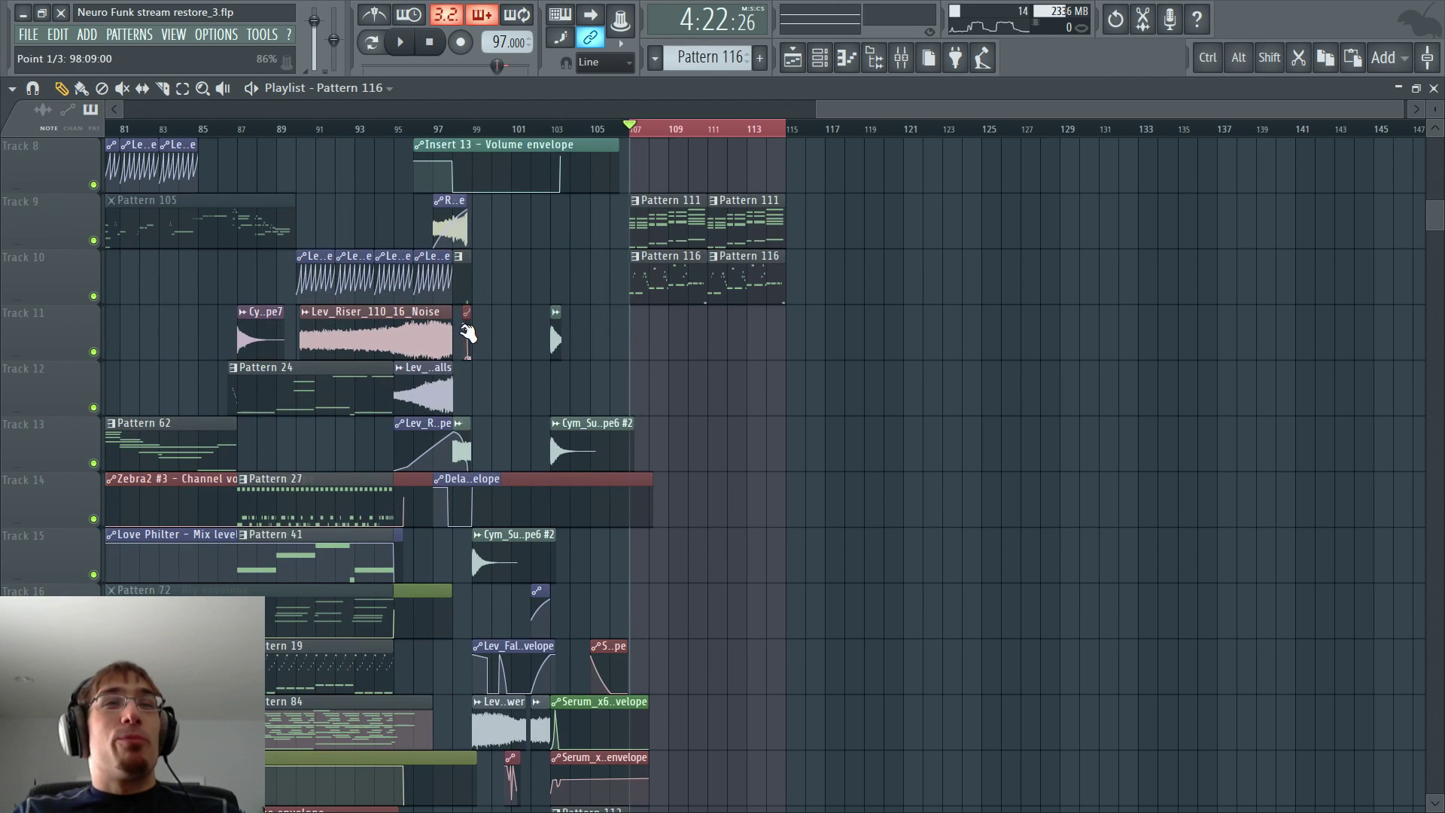
pyautogui.scroll(2, 516, 436)
pyautogui.scroll(3, 526, 387)
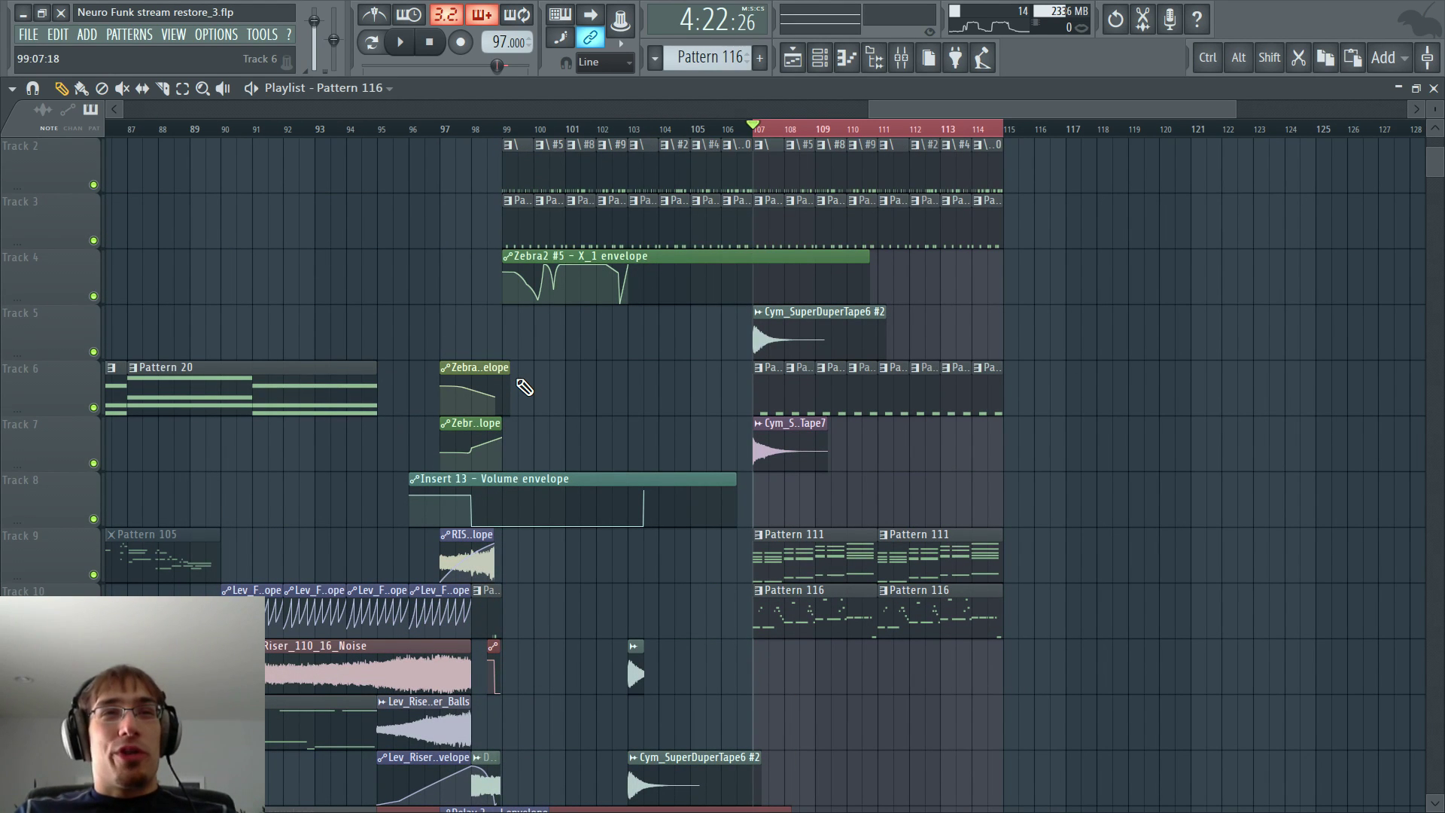
pyautogui.scroll(1, 504, 380)
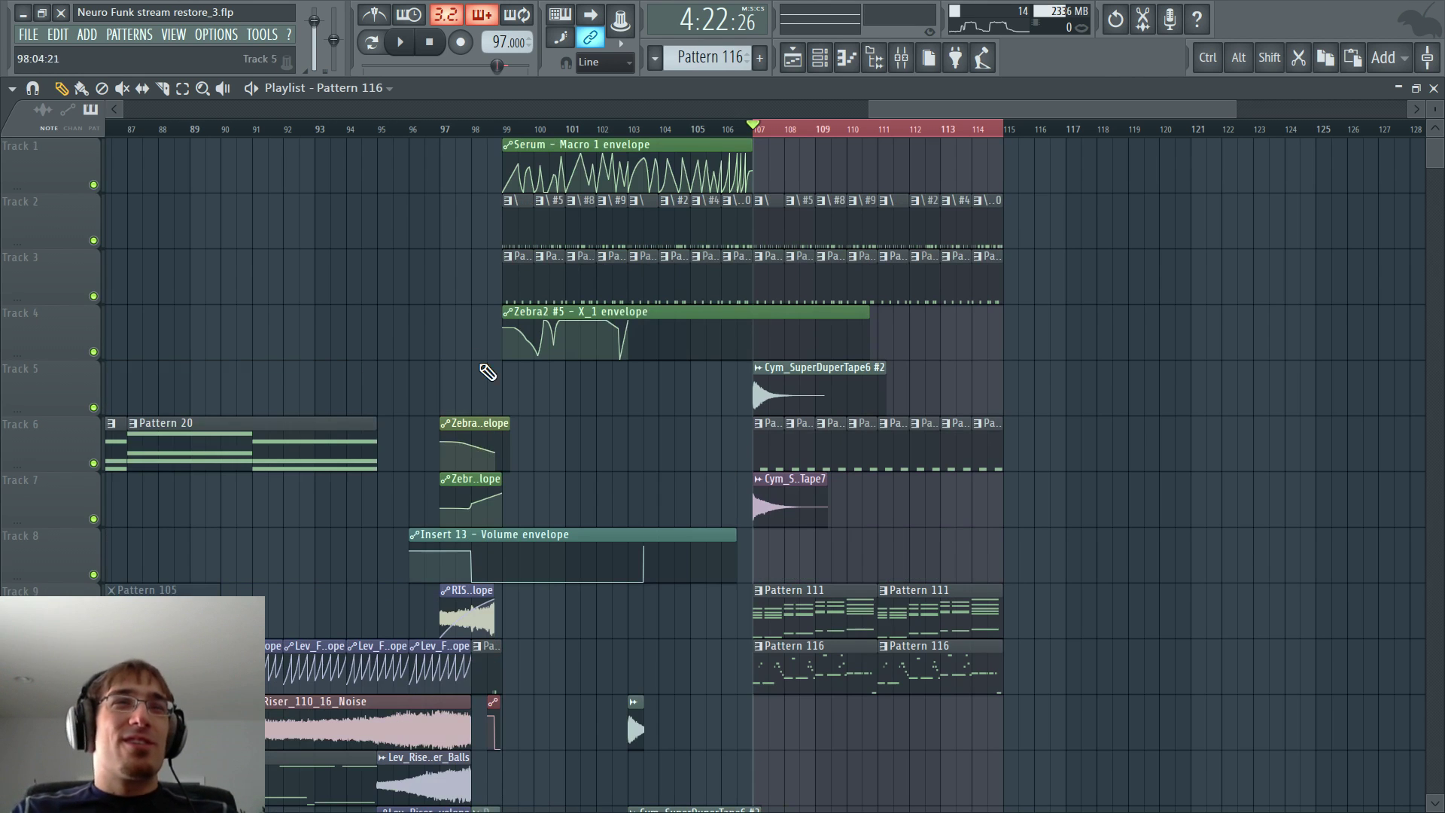
pyautogui.scroll(-5, 485, 373)
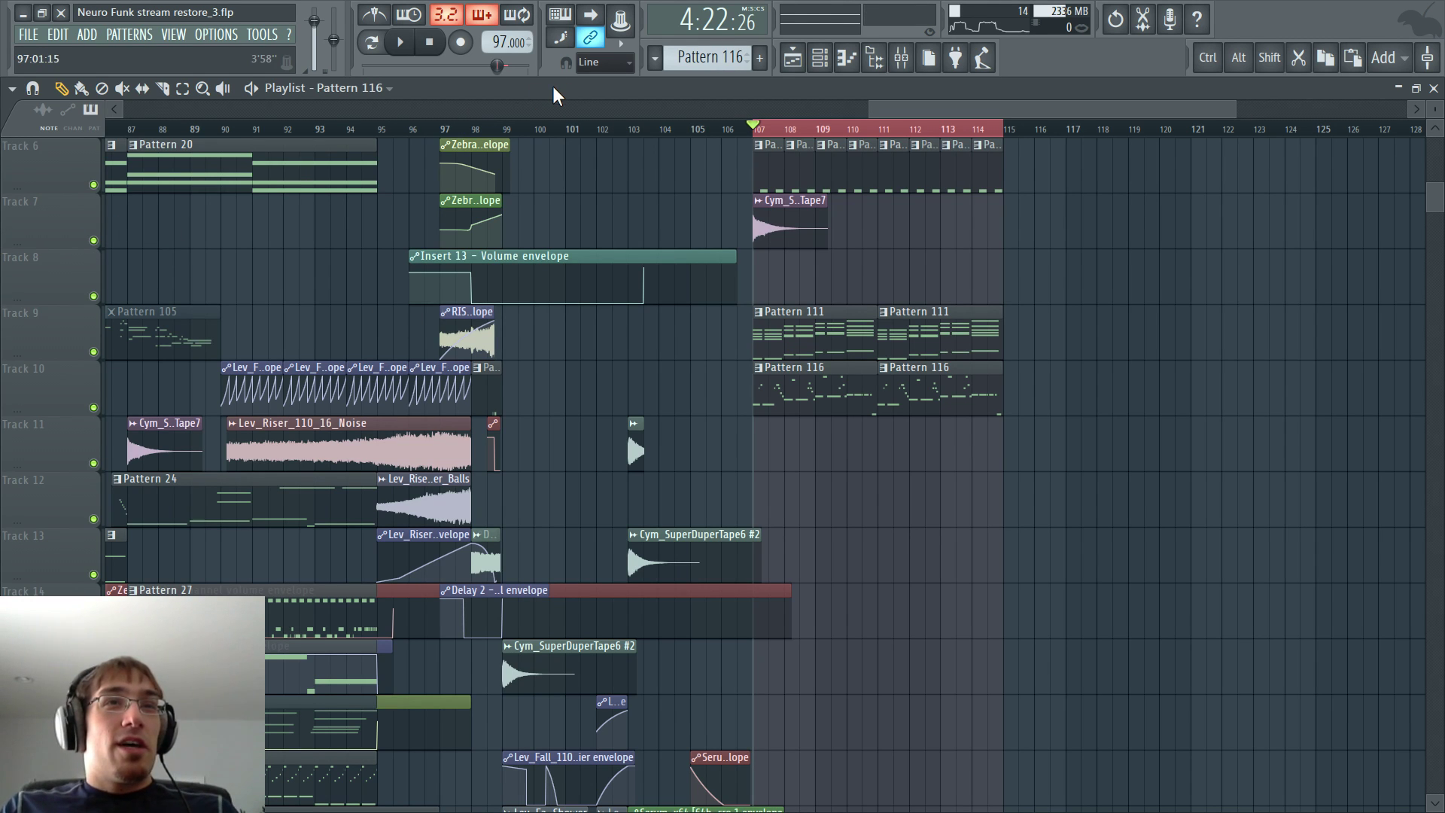
pyautogui.press('F7')
pyautogui.press('F7')
pyautogui.press('F6')
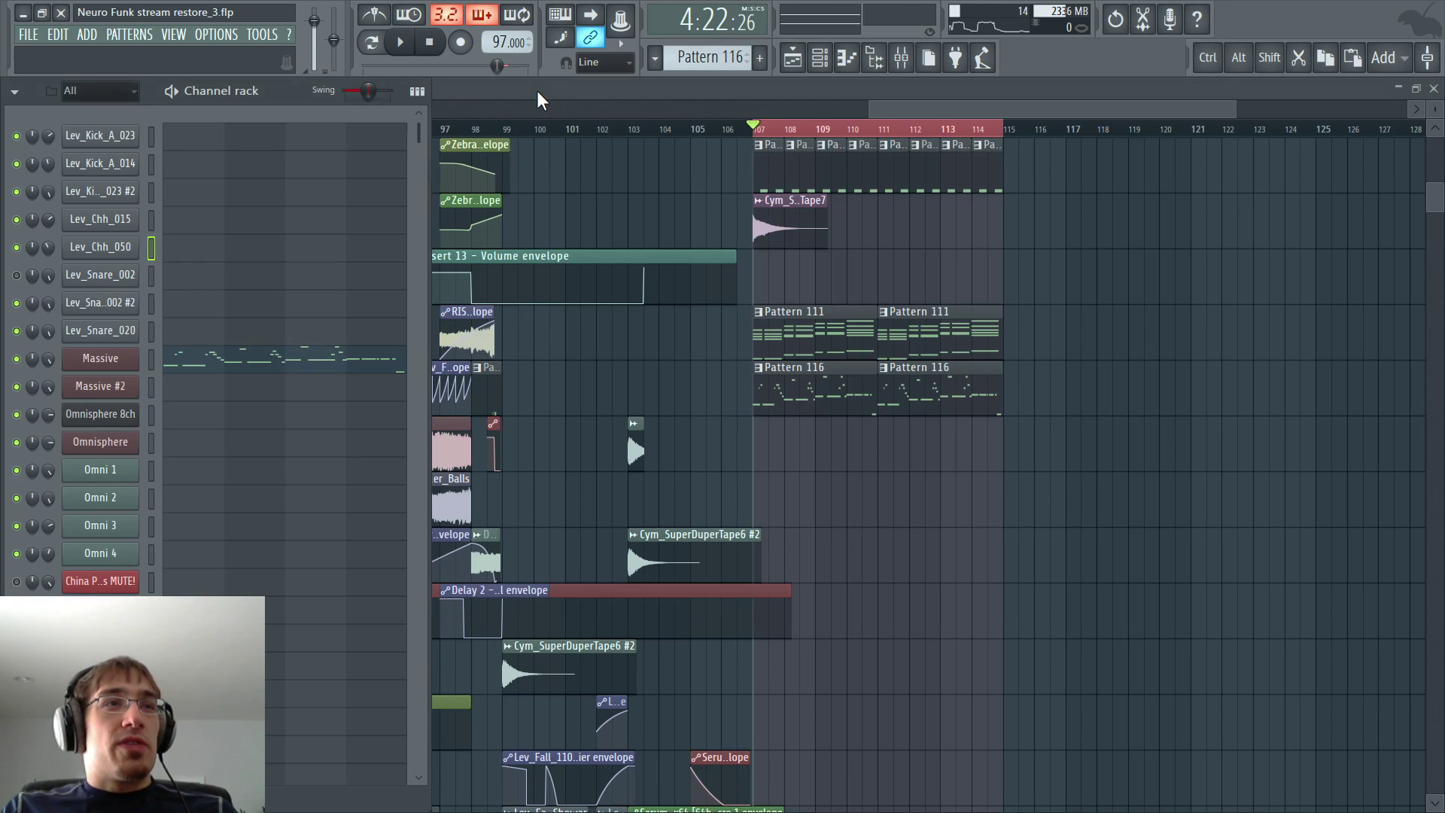
pyautogui.press('F6')
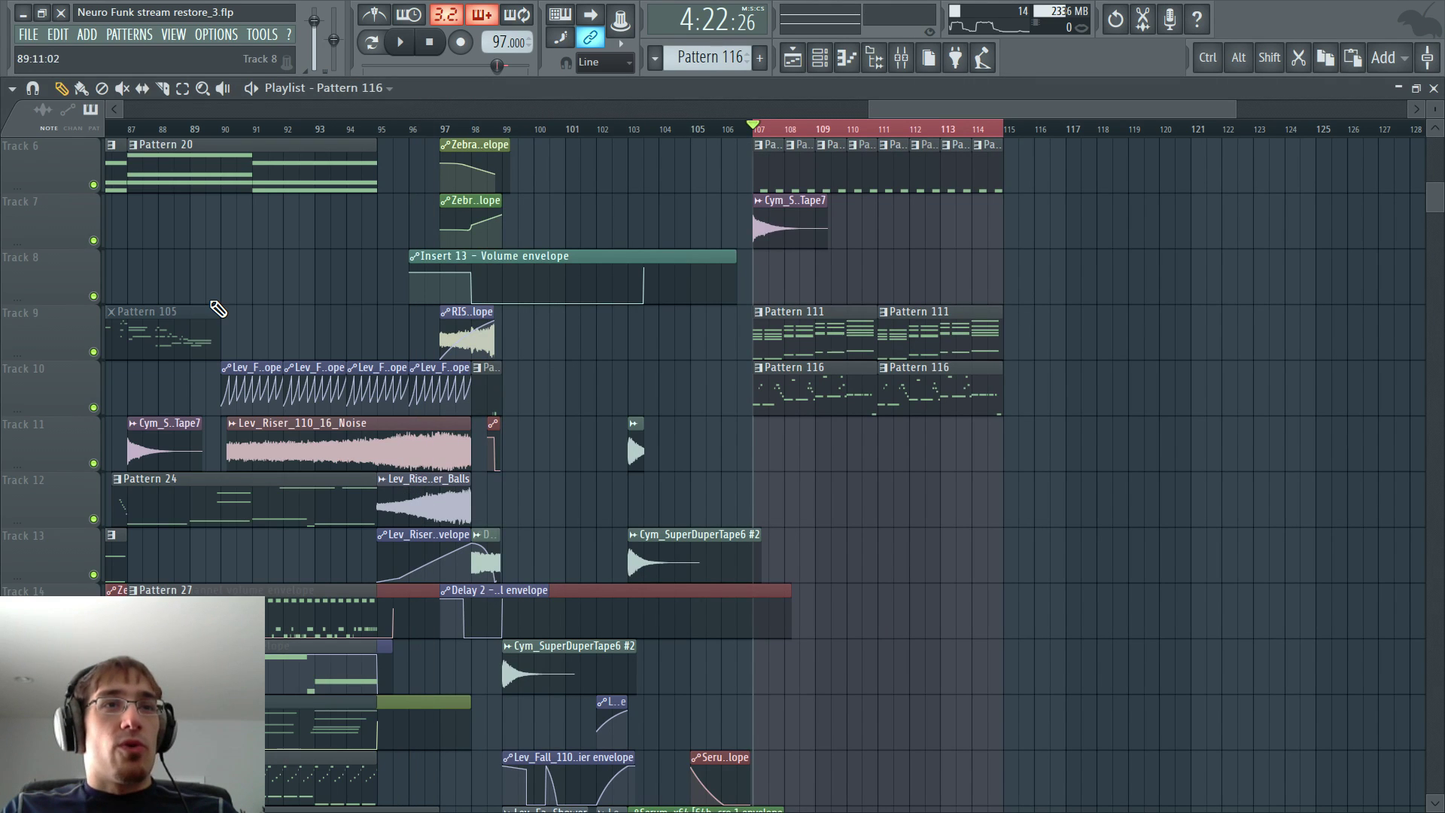
# - Examine the clips on the middle and lower playlist tracks over the earlier sections leading up to bar 107
pyautogui.moveTo(928, 110); pyautogui.dragTo(819, 113)
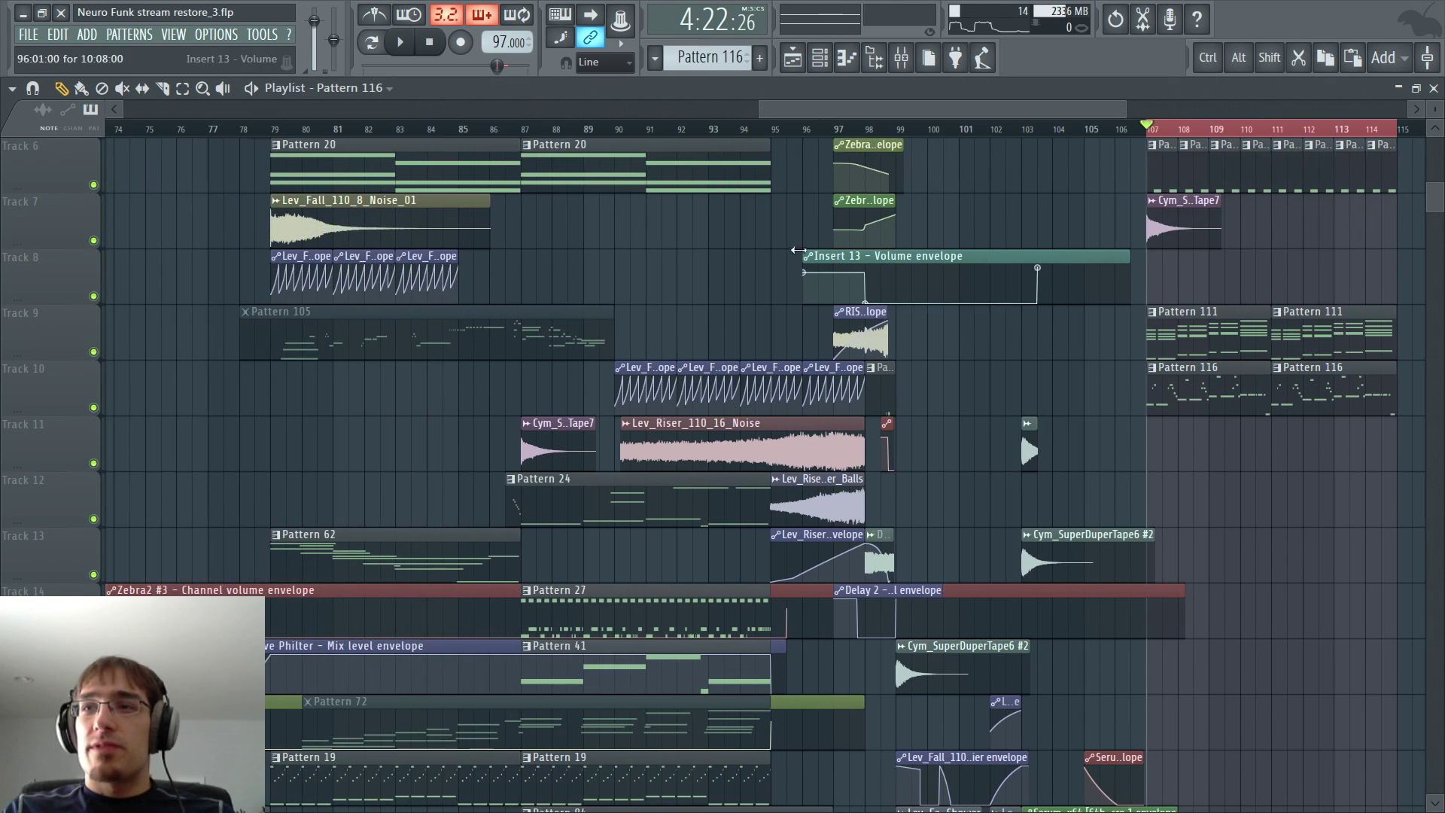
pyautogui.scroll(-4, 799, 250)
pyautogui.scroll(-3, 799, 250)
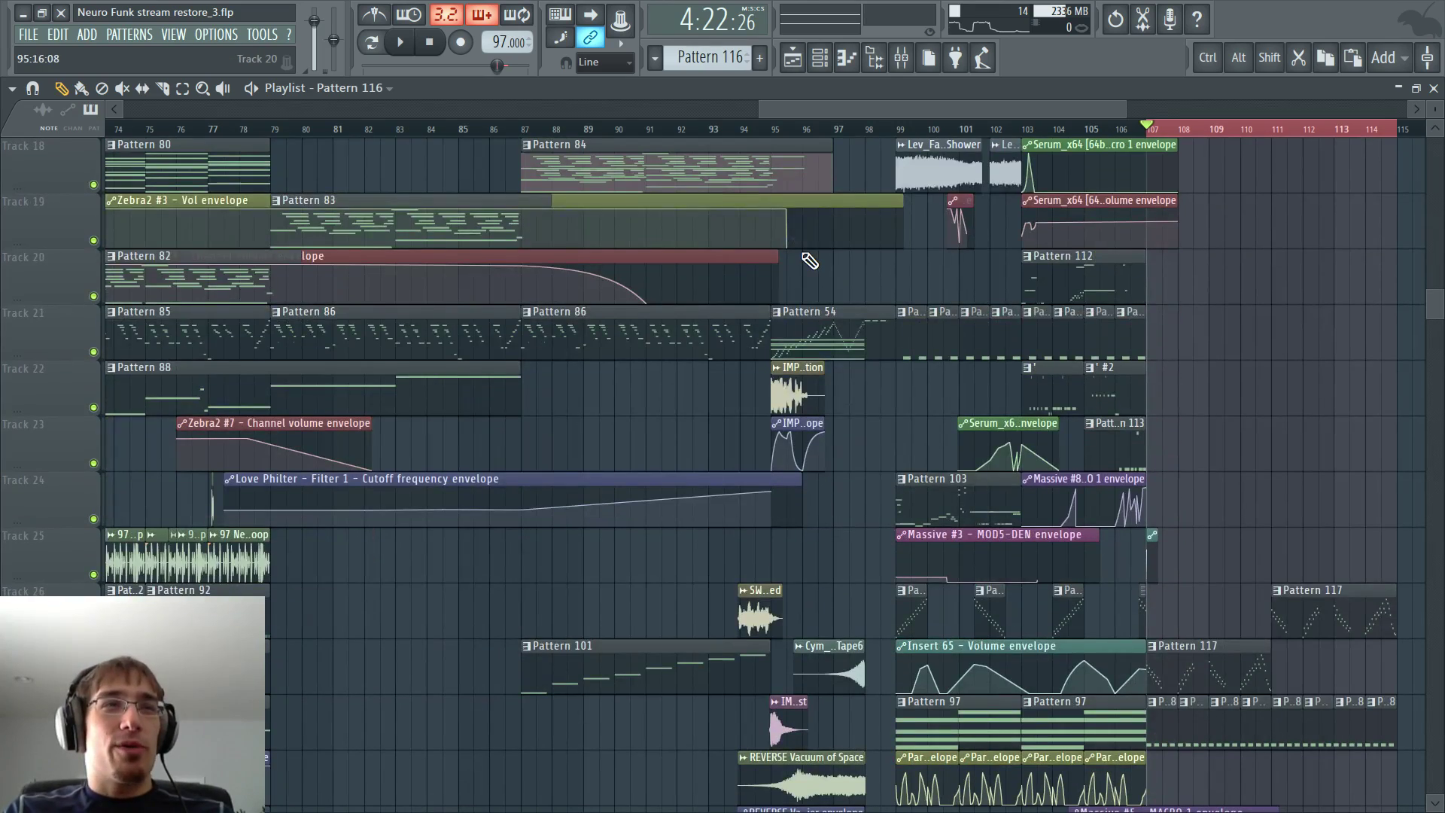
pyautogui.scroll(1, 617, 312)
pyautogui.scroll(-4, 617, 310)
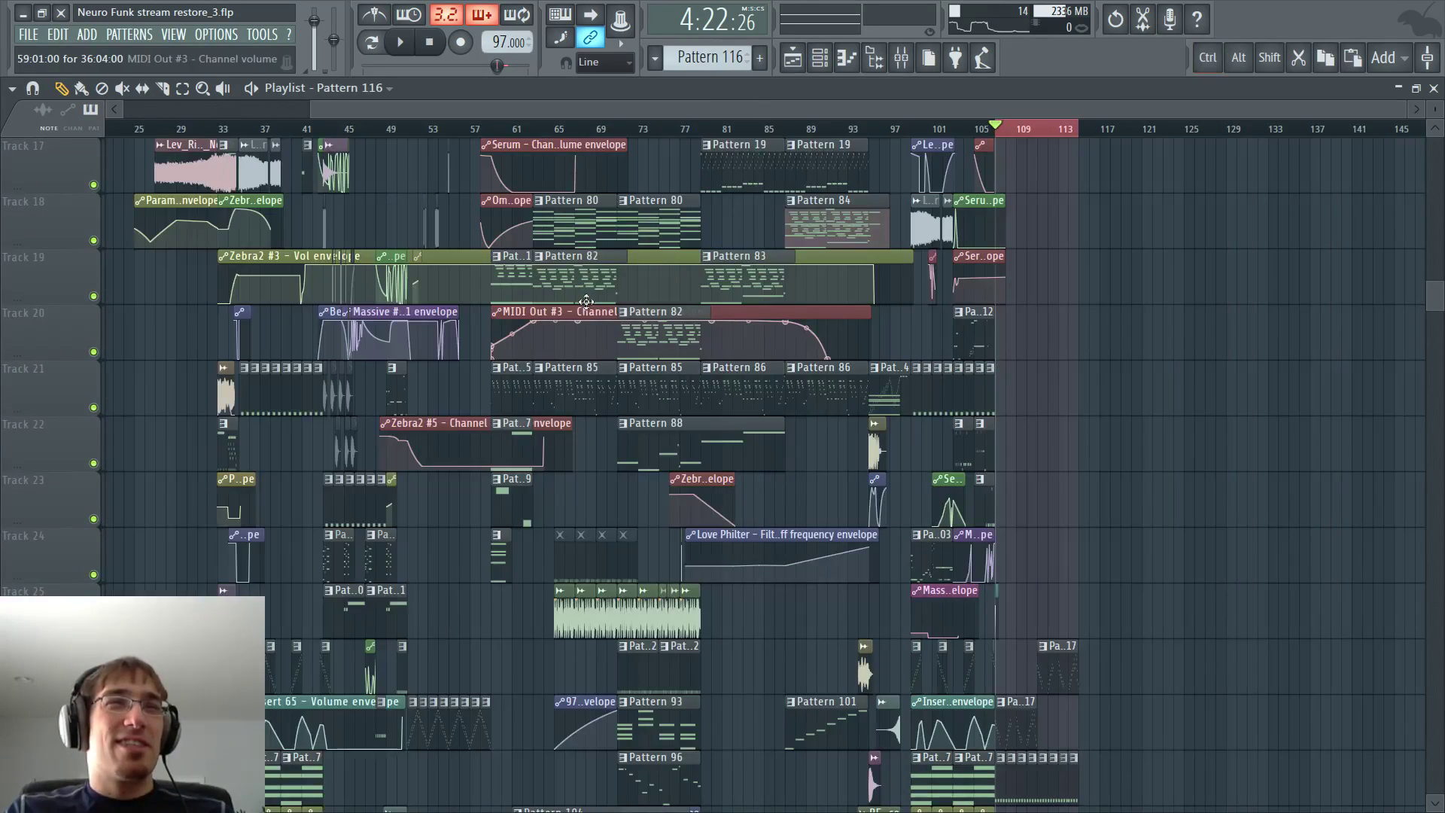
pyautogui.scroll(3, 761, 313)
pyautogui.scroll(-5, 761, 313)
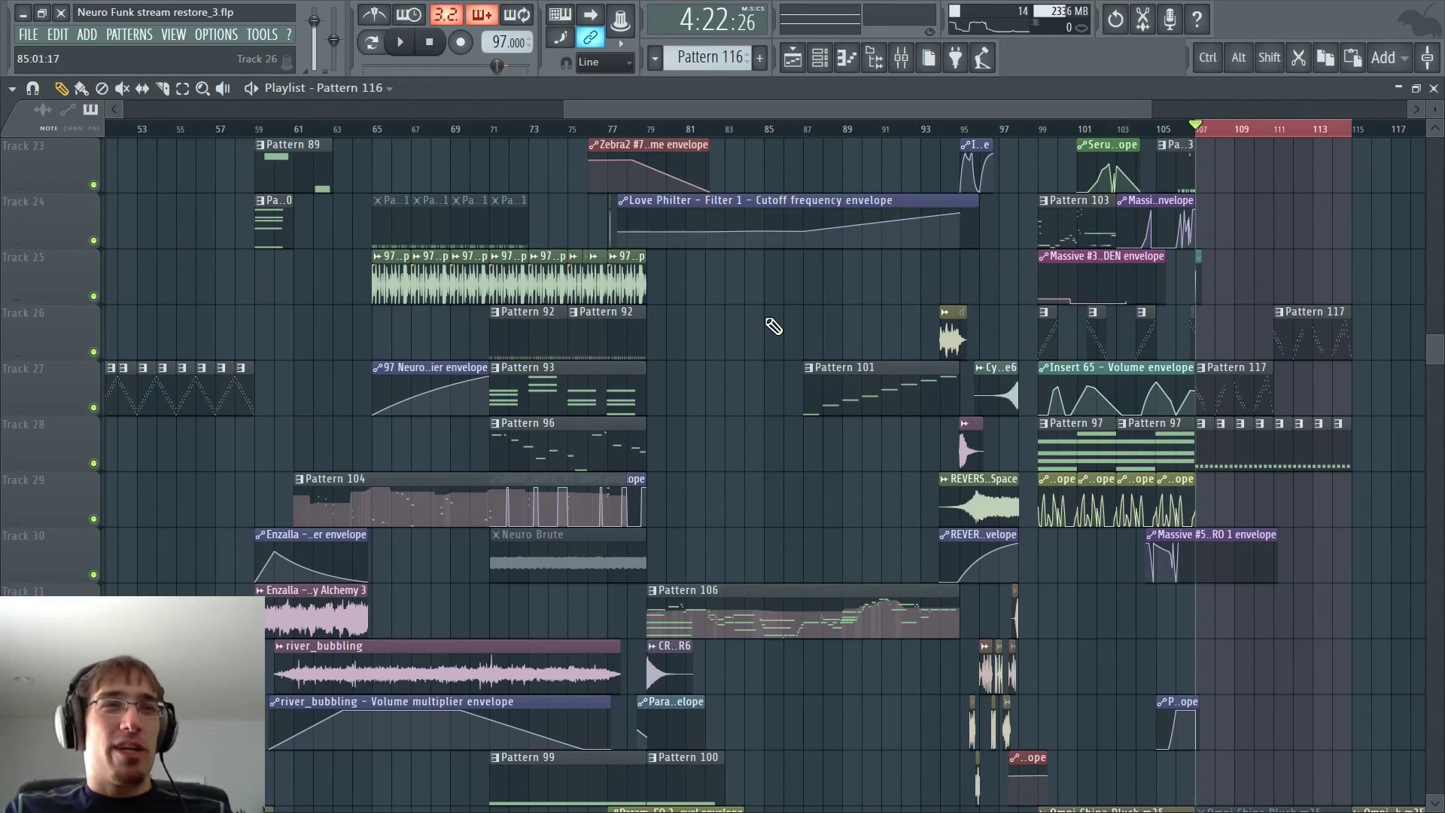
pyautogui.scroll(-5, 730, 309)
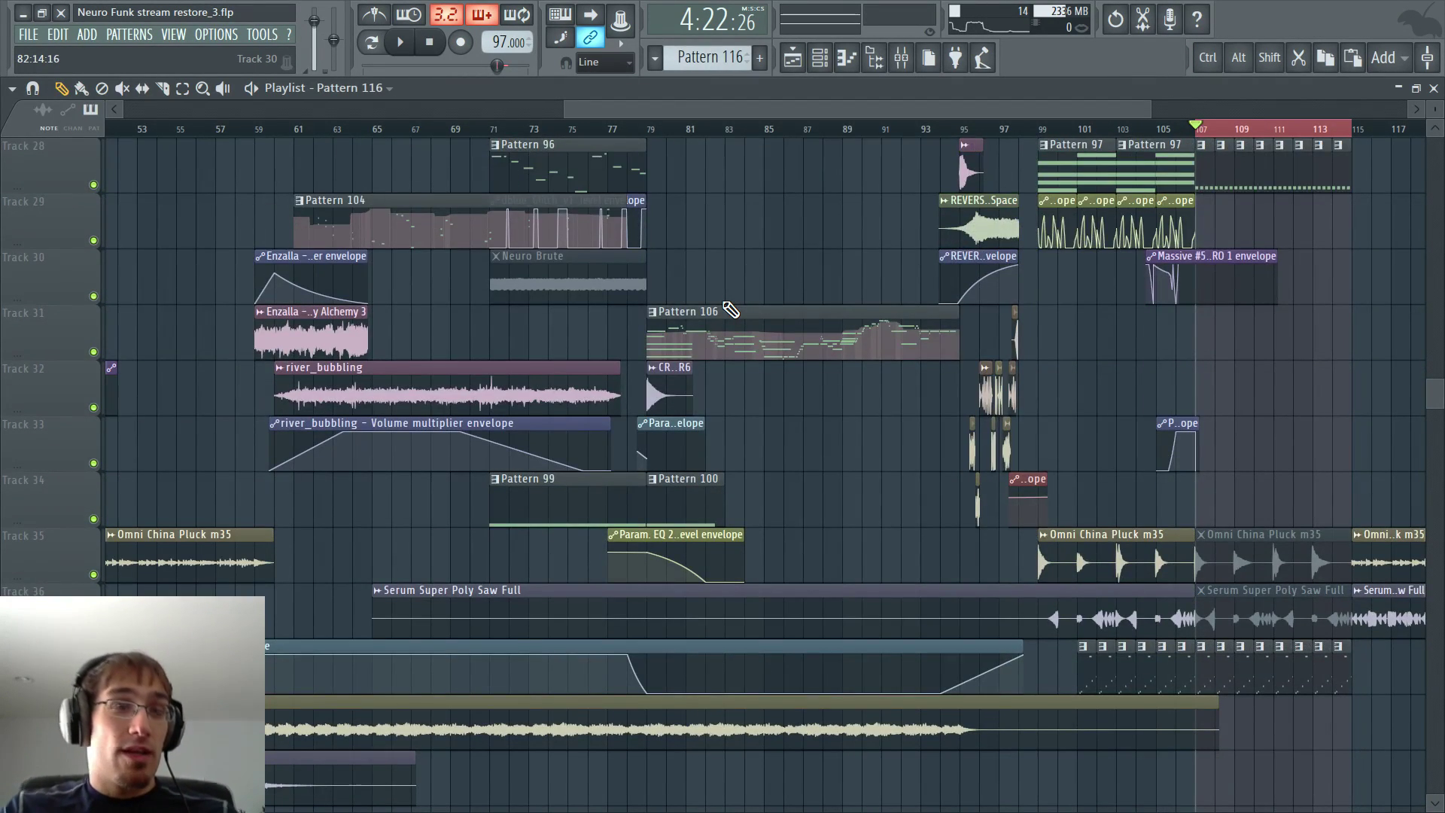
pyautogui.scroll(-10, 730, 309)
pyautogui.scroll(16, 729, 311)
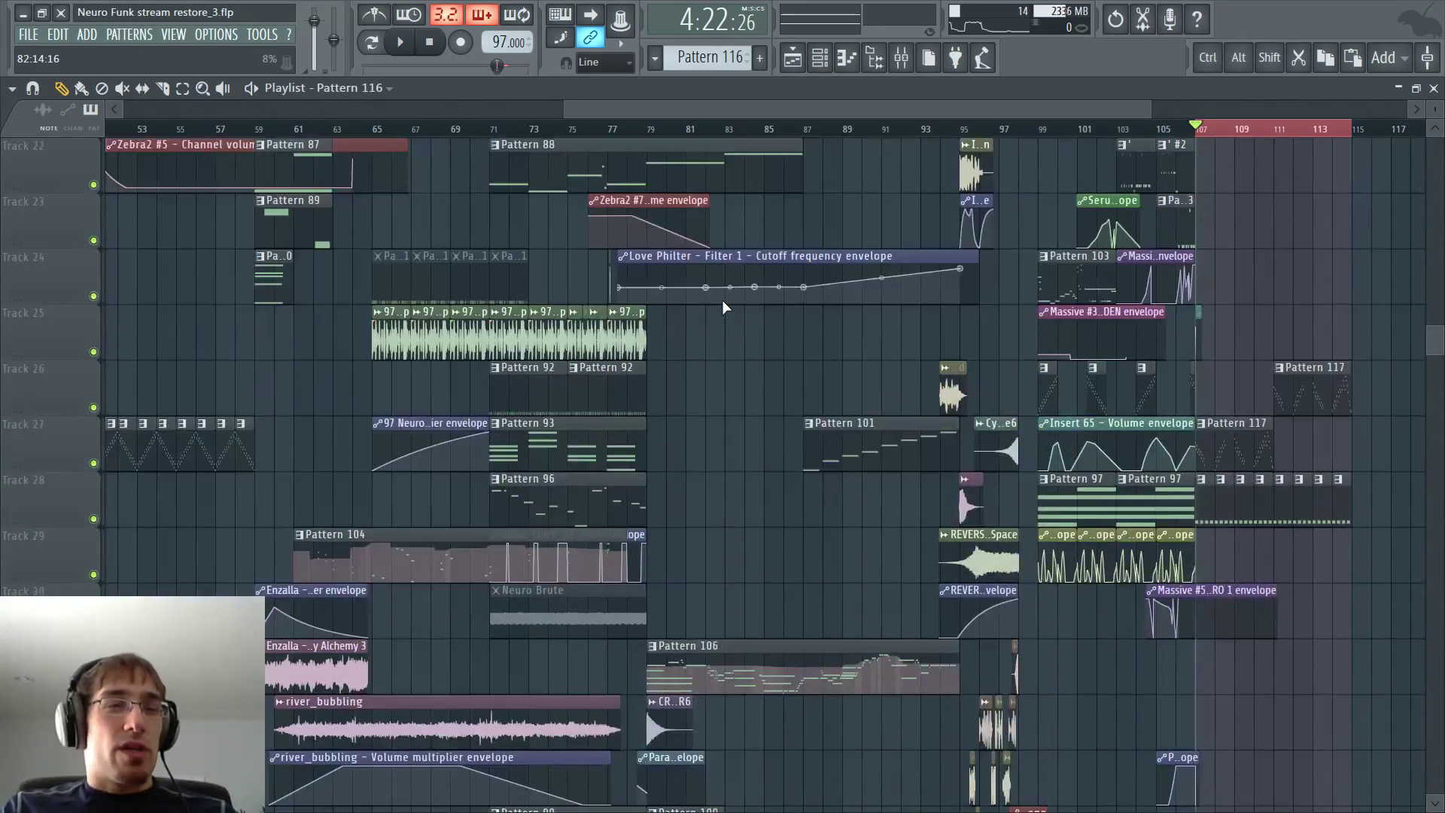
# - Look through the playlist's upper and lower tracks again over bars 53 to 107 for material to reuse
pyautogui.scroll(7, 721, 300)
pyautogui.scroll(-6, 718, 296)
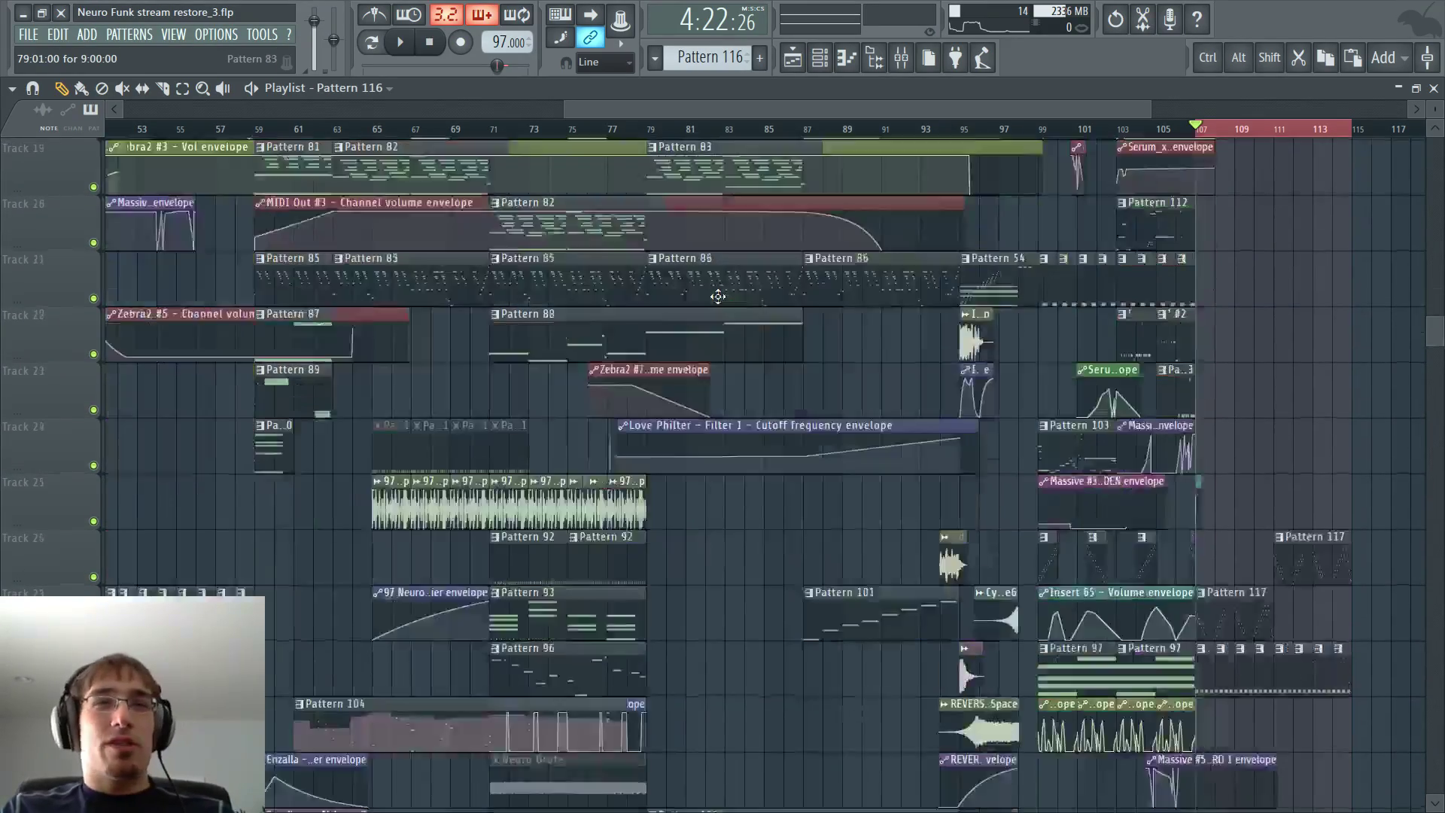
pyautogui.scroll(1, 718, 296)
pyautogui.scroll(5, 640, 280)
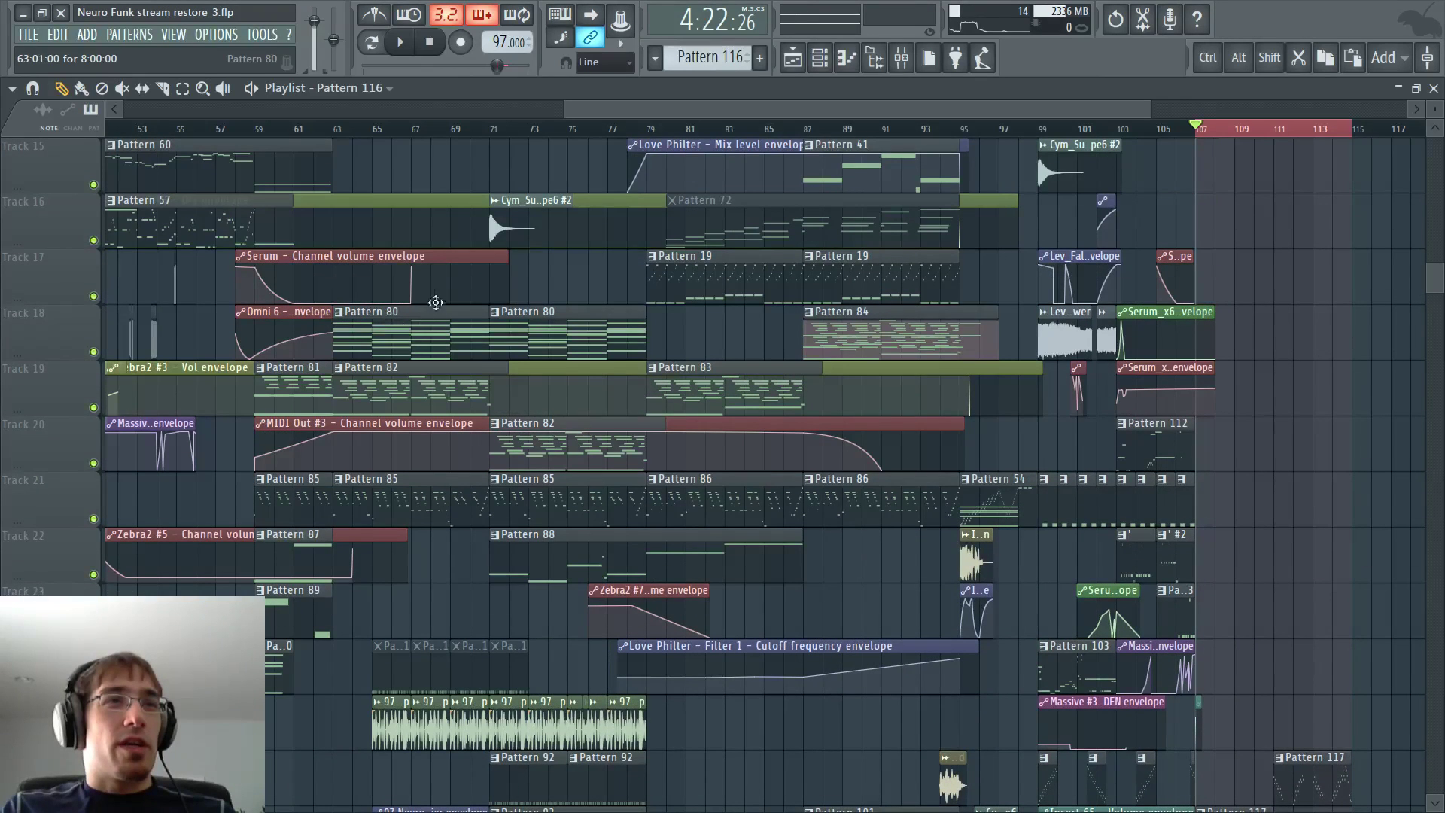
pyautogui.scroll(3, 462, 284)
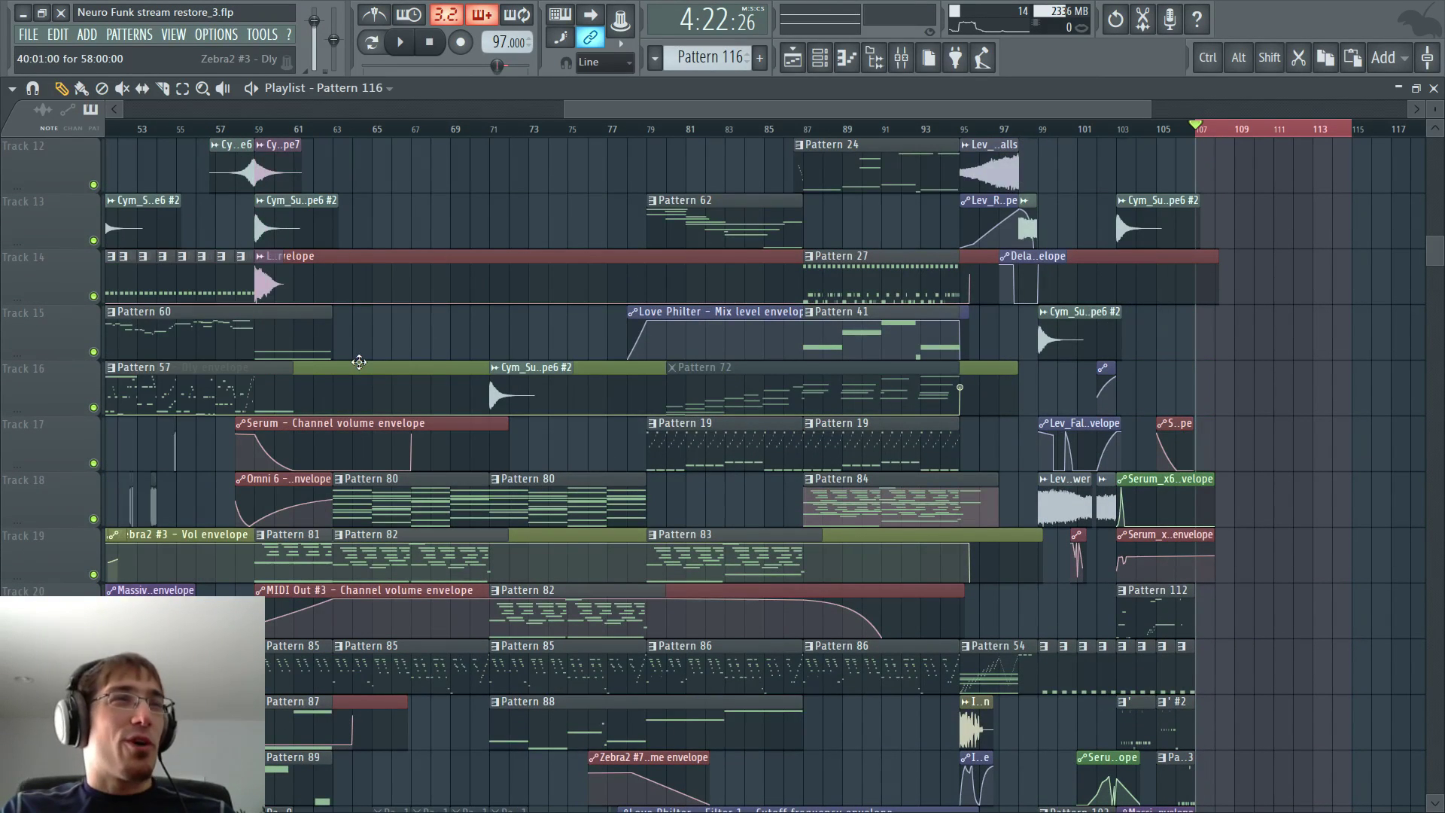
pyautogui.scroll(4, 369, 366)
pyautogui.scroll(1, 422, 429)
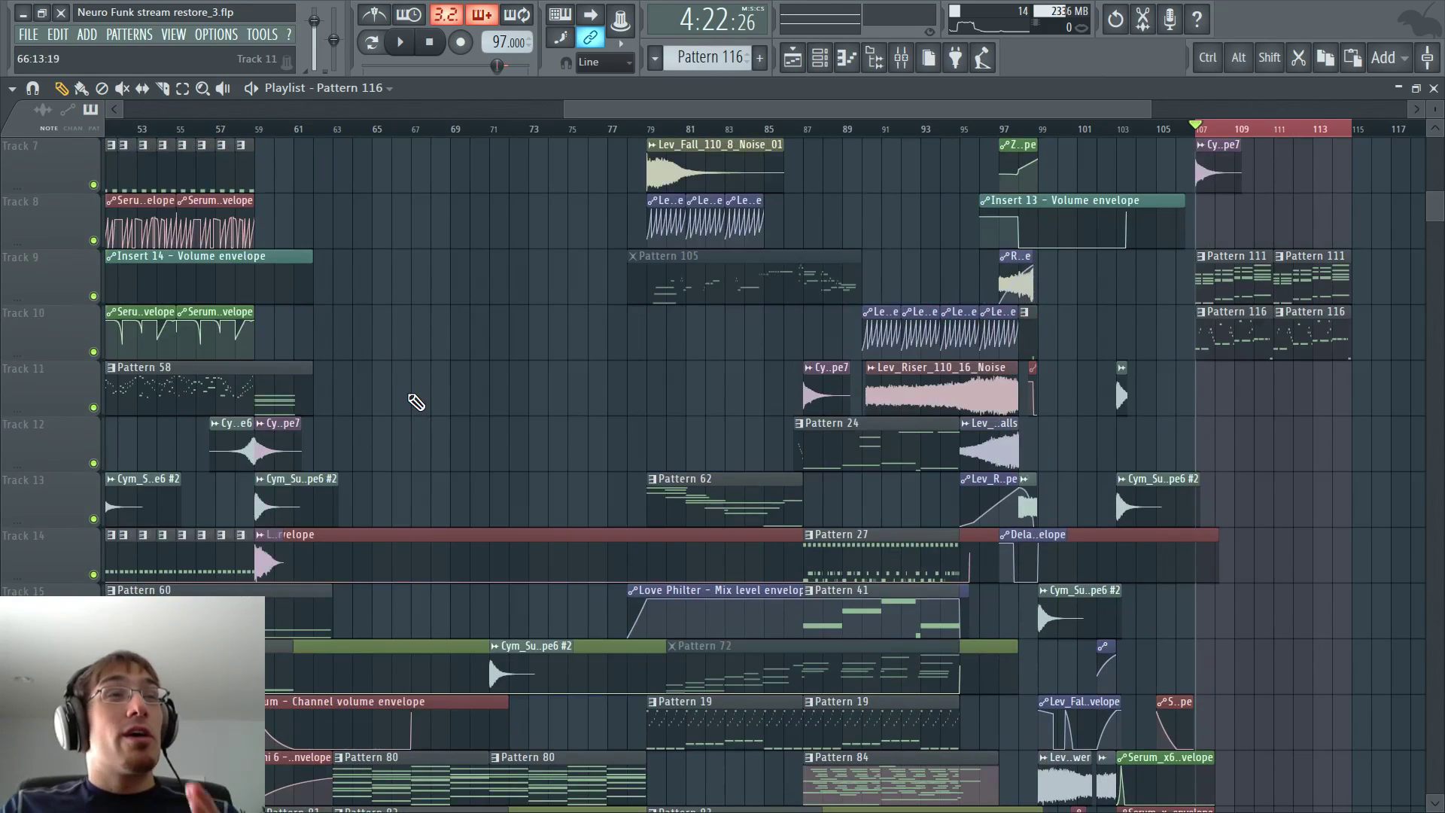
pyautogui.scroll(-9, 407, 392)
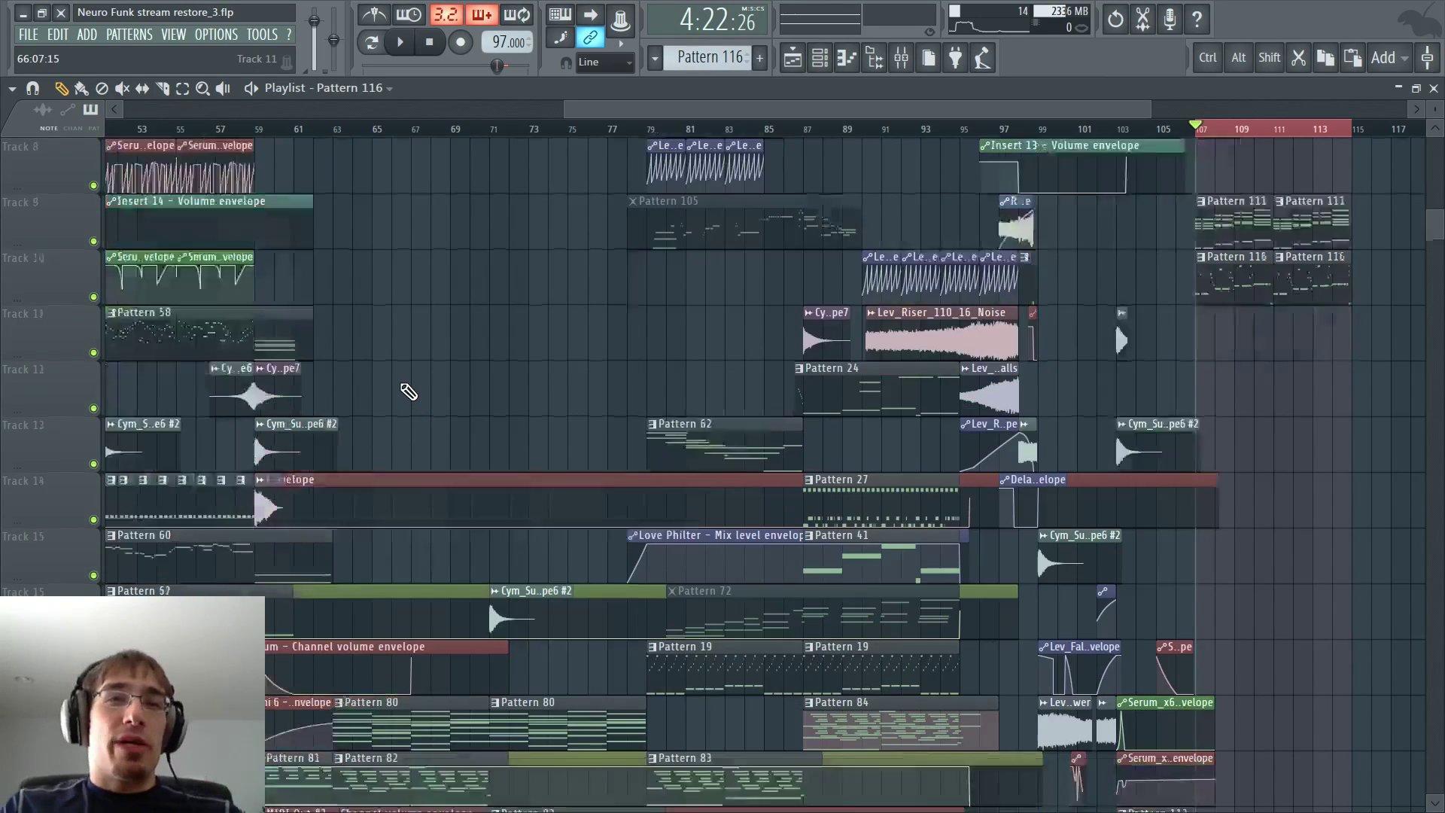
pyautogui.scroll(-13, 400, 382)
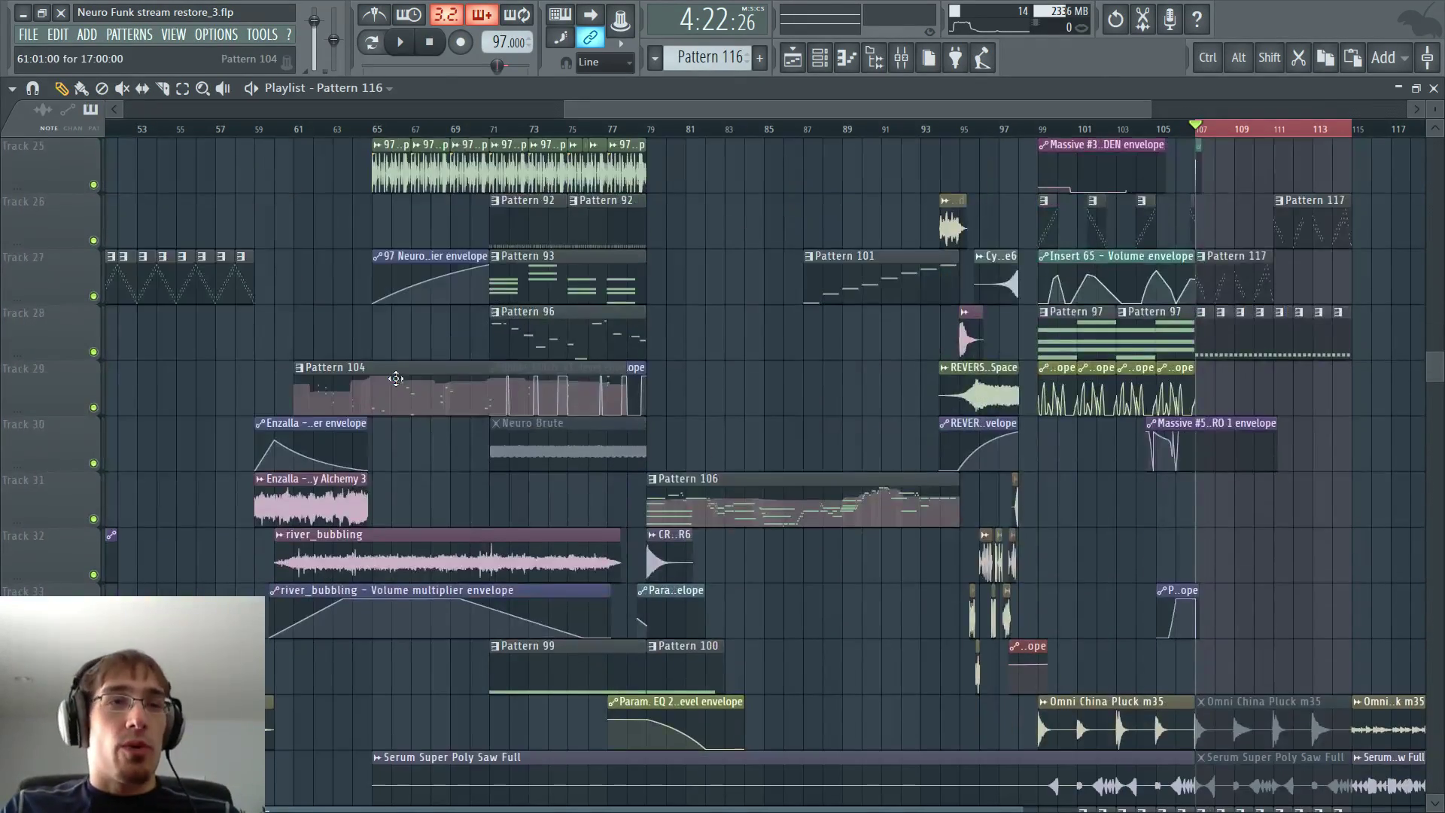
pyautogui.scroll(-2, 400, 382)
pyautogui.scroll(2, 400, 382)
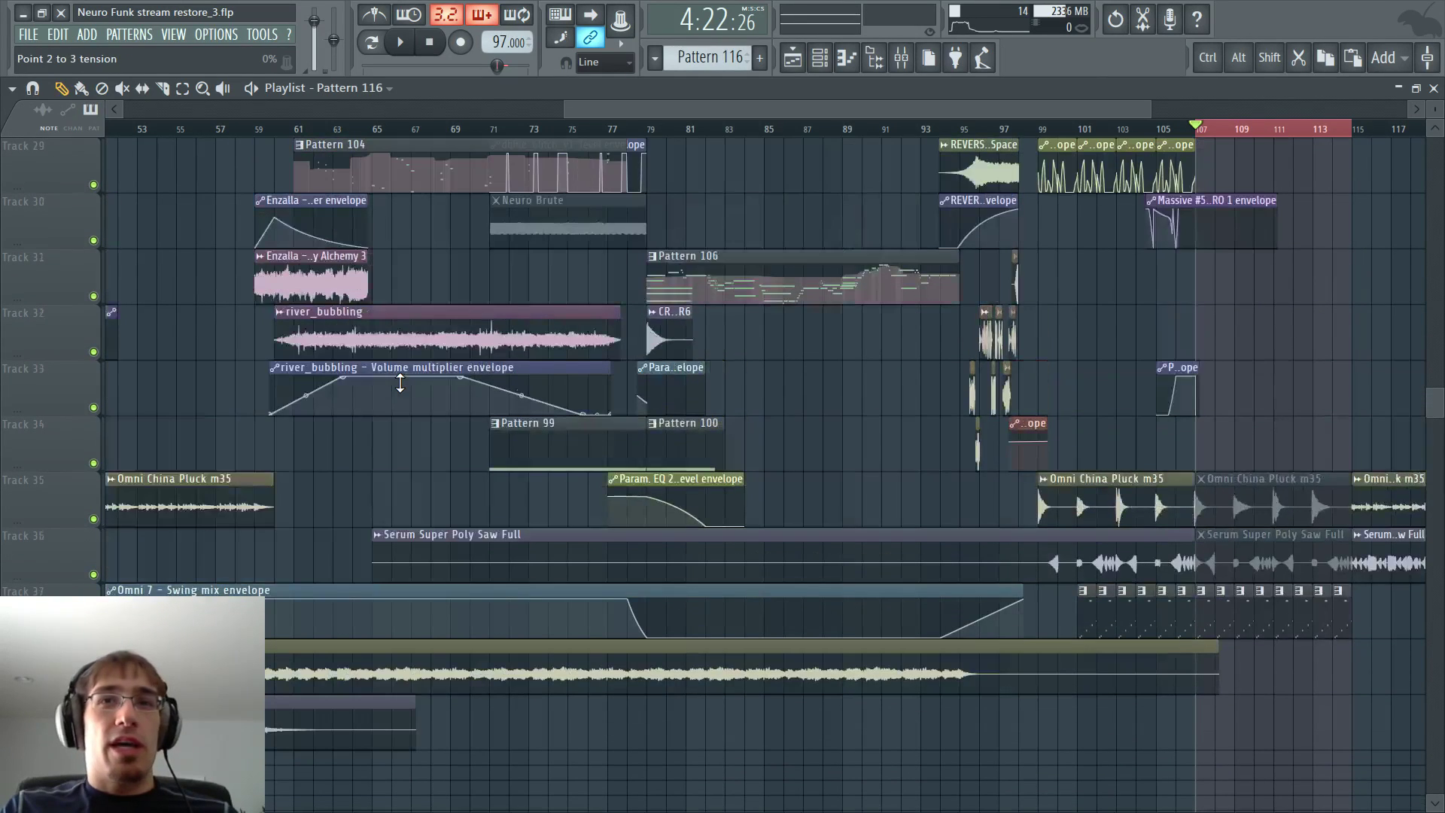
pyautogui.scroll(5, 885, 412)
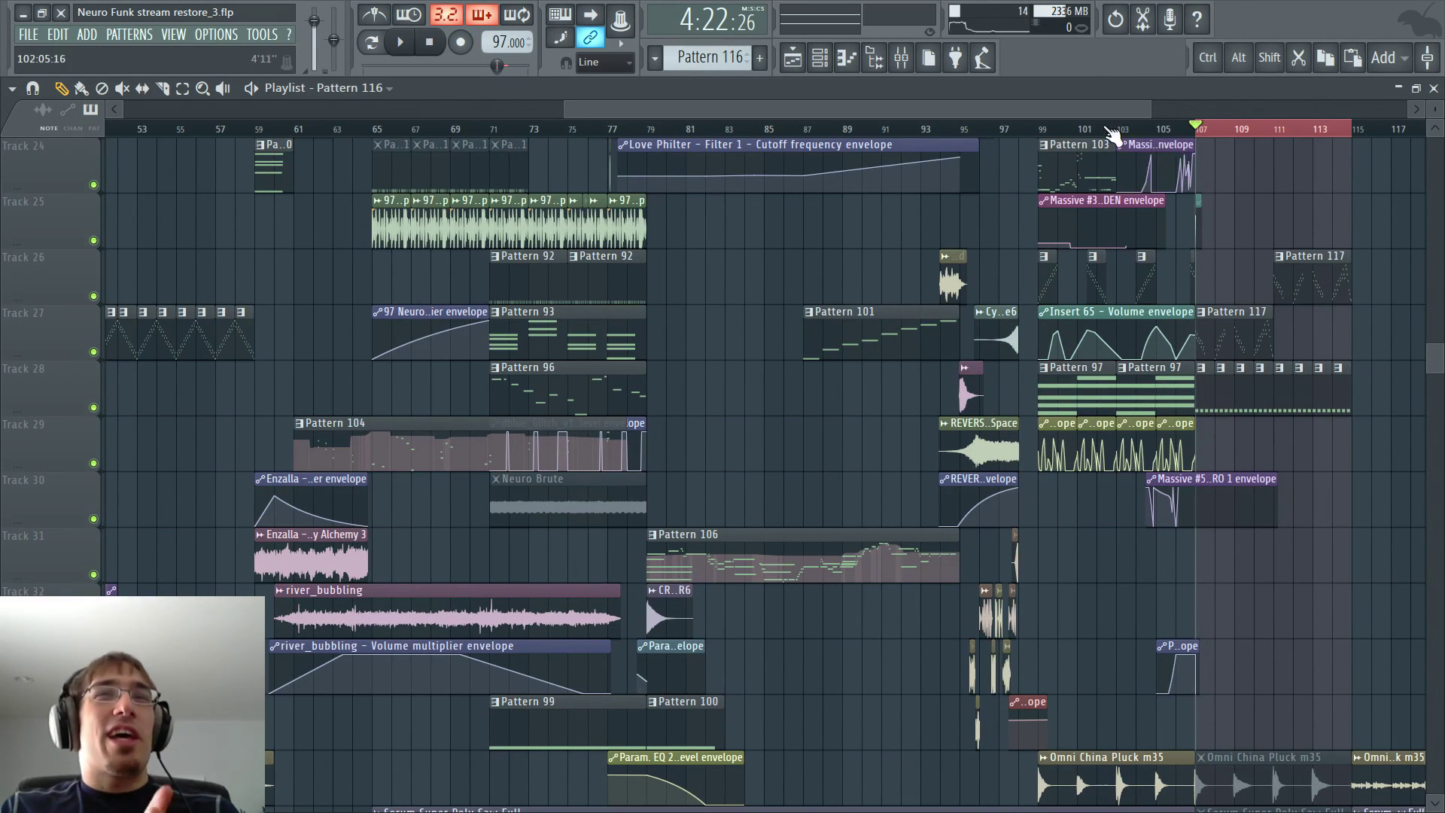
# - Find the earlier section around bars 33 to 59, audition it from bar 43, and stop playback
pyautogui.hscroll(-3, 1009, 133)
pyautogui.hscroll(-3, 1009, 125)
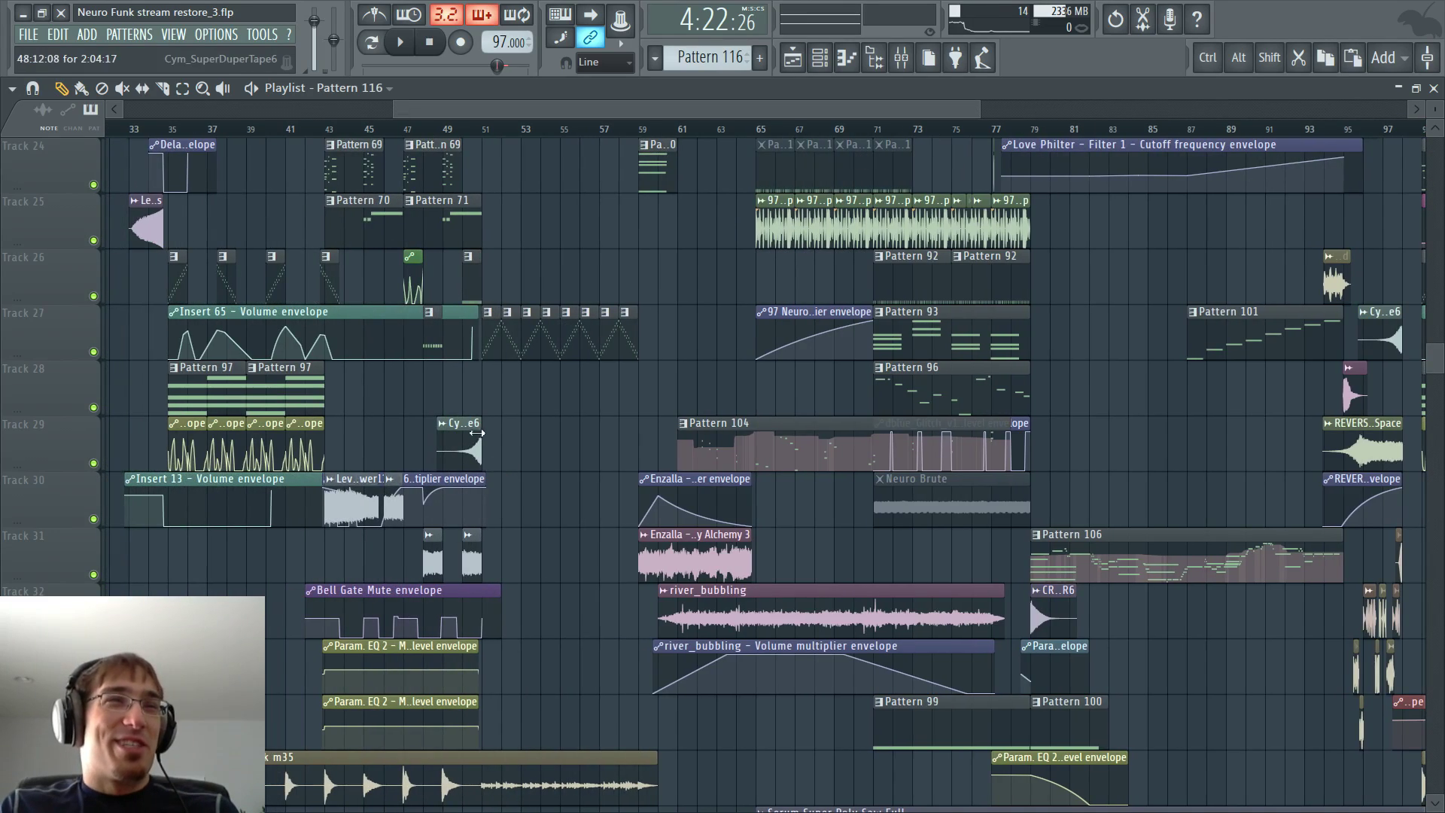
pyautogui.scroll(4, 465, 423)
pyautogui.scroll(6, 465, 423)
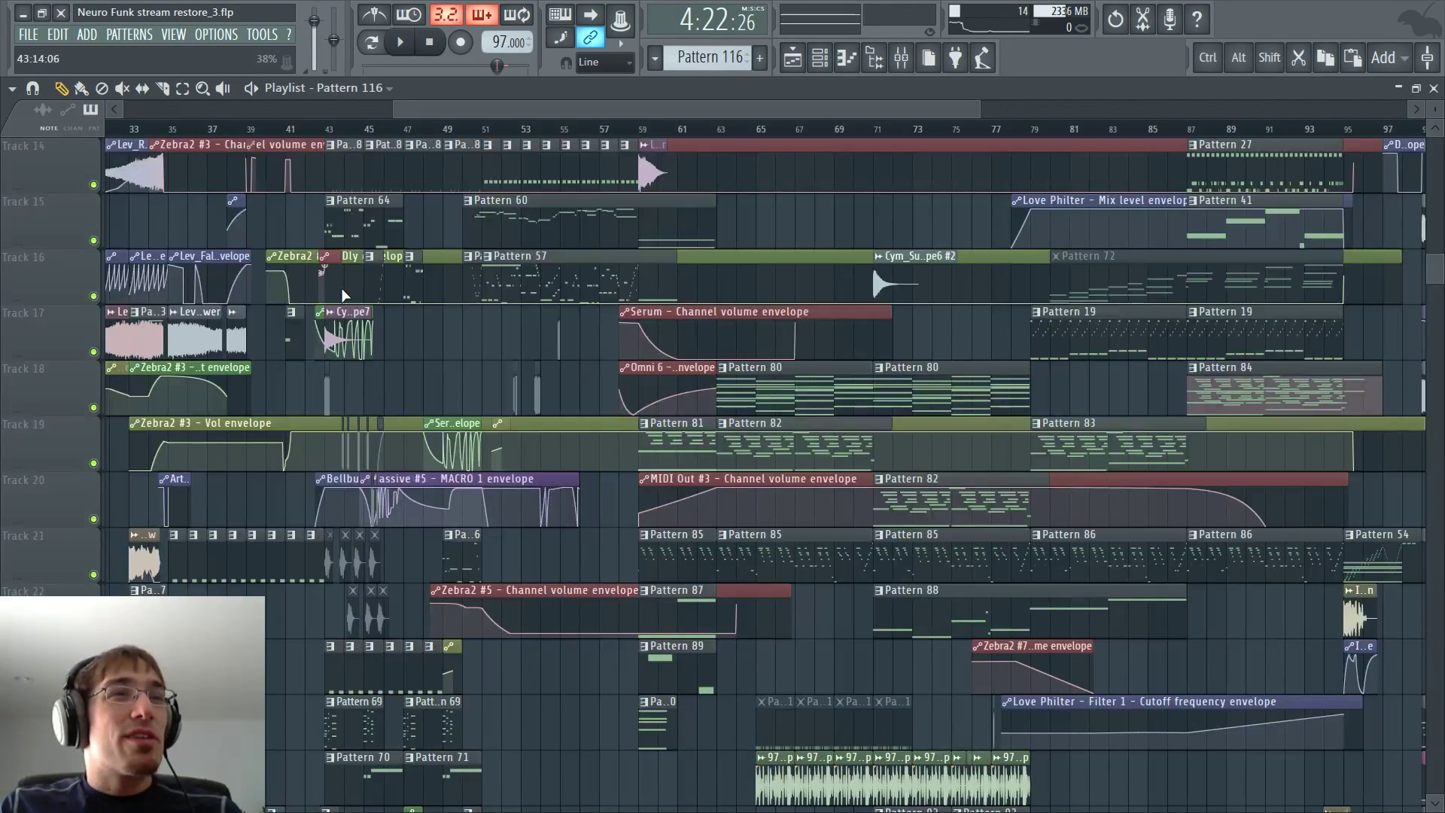
pyautogui.click(329, 129)
pyautogui.press('space')
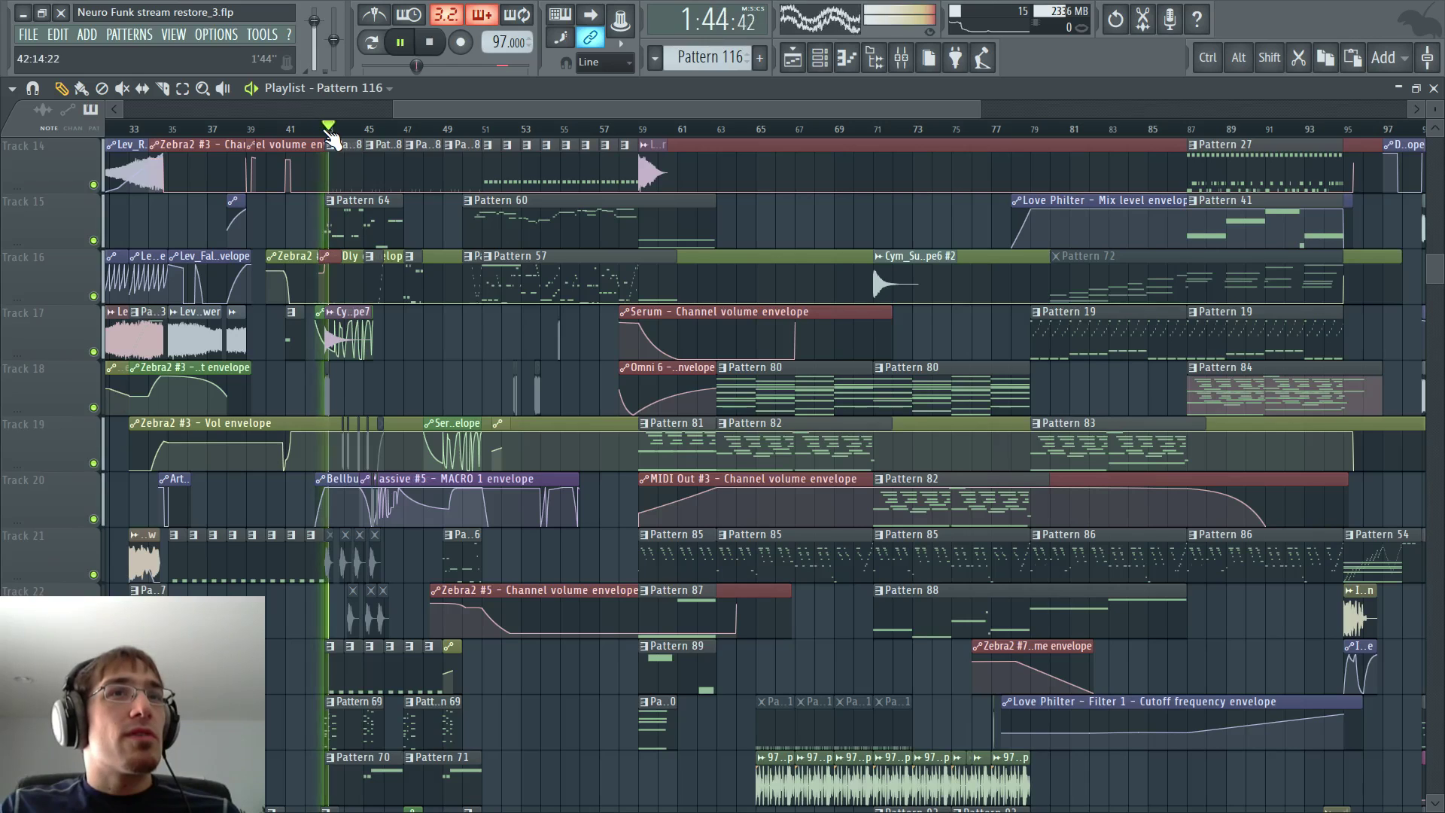
pyautogui.press('space')
# - Extend the Massive - MOD5-DEN envelope clip on Track 13 past bar 104 and slice it at bar 64
pyautogui.scroll(4, 304, 184)
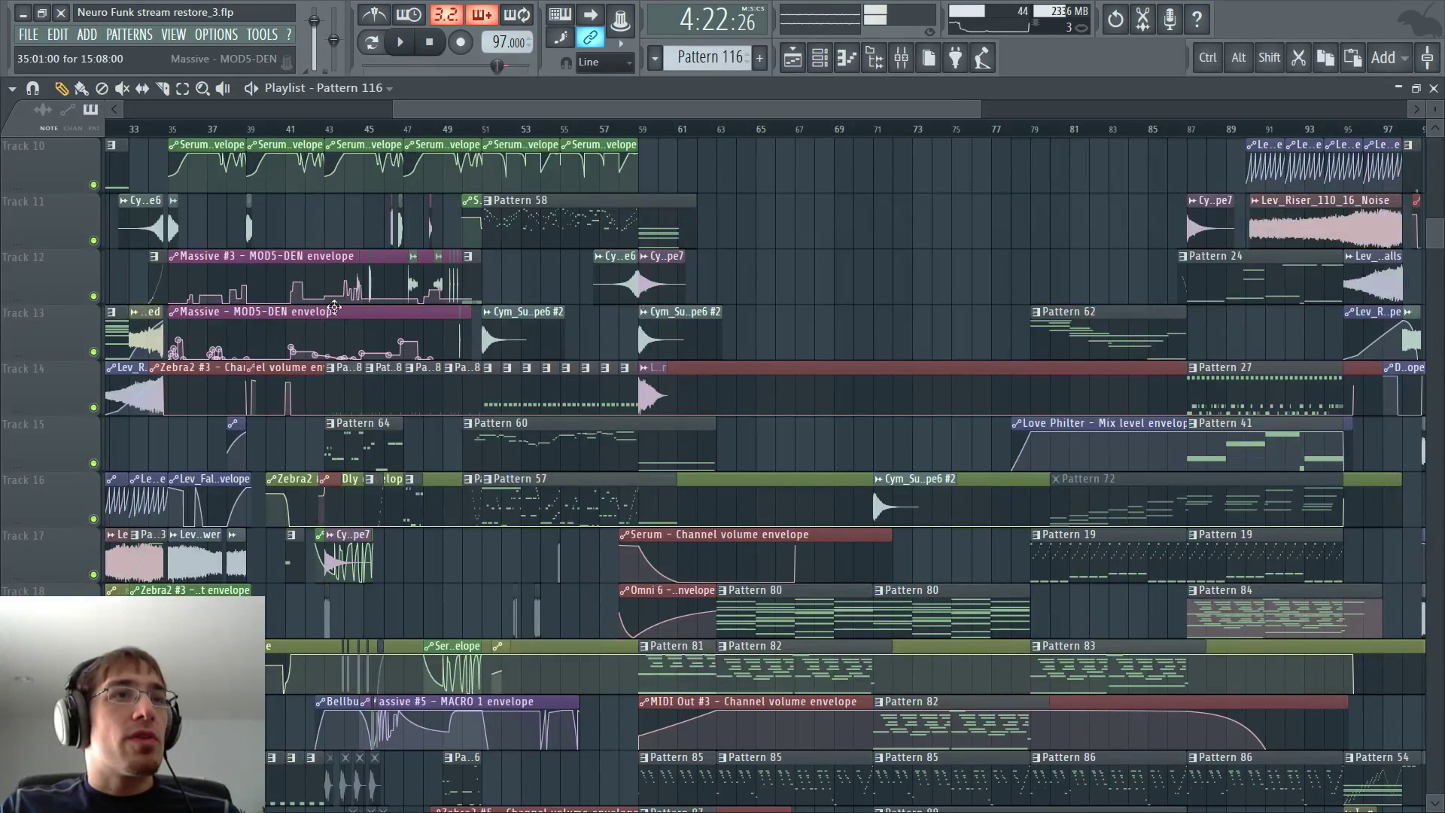
pyautogui.moveTo(470, 311); pyautogui.dragTo(1399, 310)
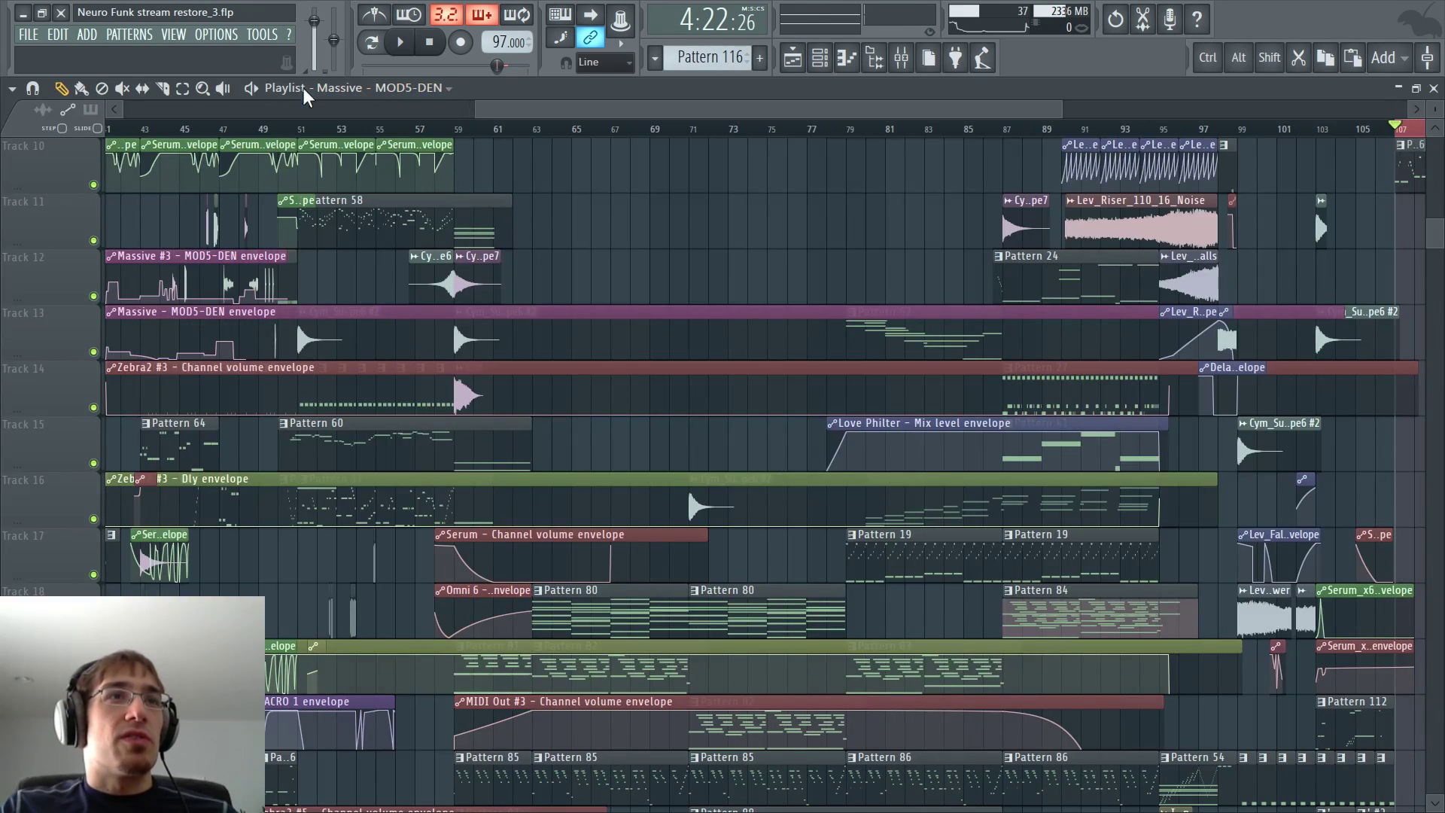
pyautogui.click(122, 90)
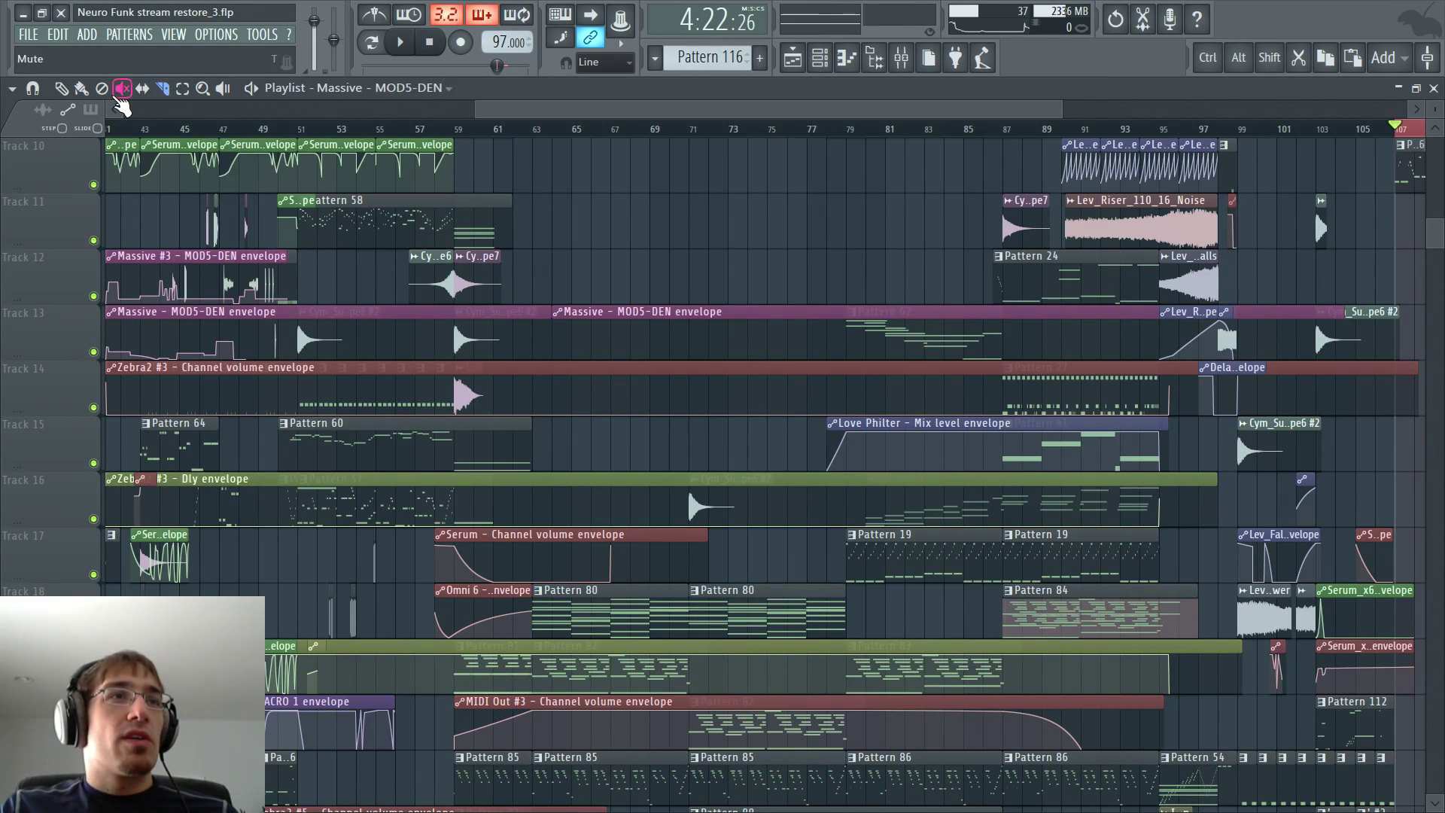
pyautogui.click(61, 89)
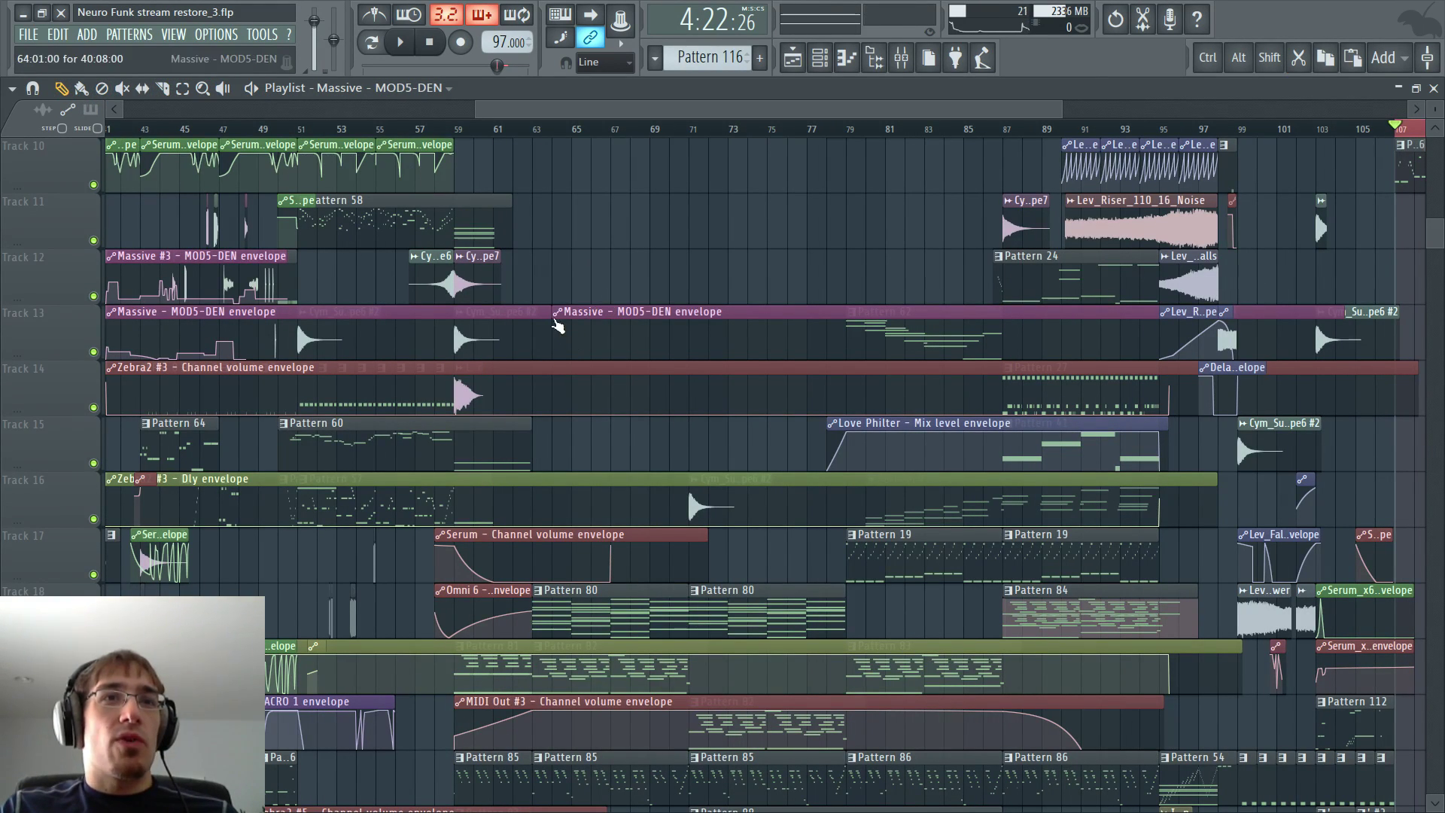
# - Trim the start of the sliced MOD5-DEN envelope clip to about bar 88 and move it to Track 12 at bar 107
pyautogui.moveTo(564, 311); pyautogui.dragTo(1026, 314)
pyautogui.hscroll(5, 675, 119)
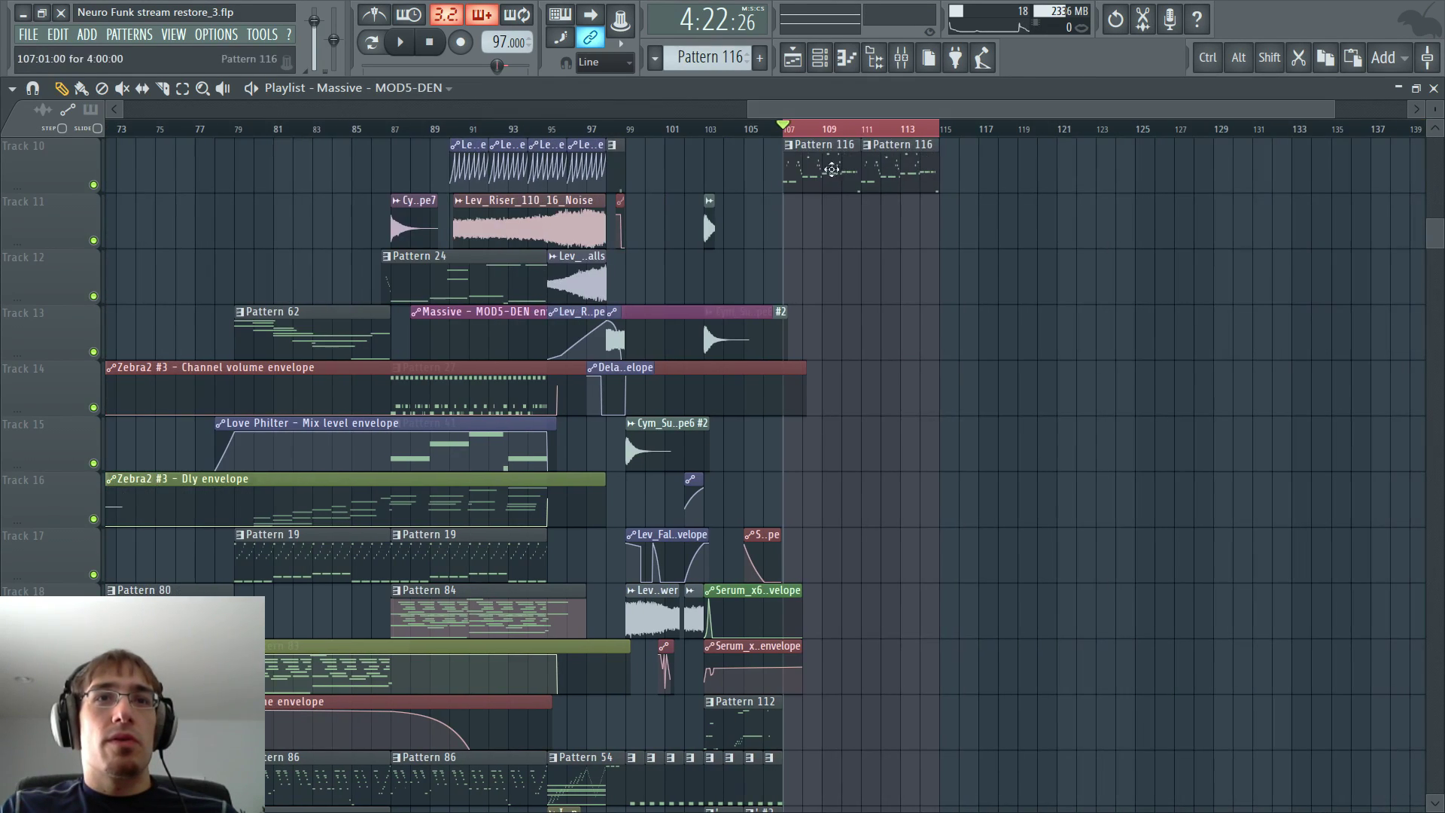
pyautogui.moveTo(640, 312); pyautogui.dragTo(1021, 218)
# - Add a point to the MOD5-DEN envelope in bar 107, set its mode to Hold, and place it at about 27%, over a third into the bar
pyautogui.scroll(4, 775, 297)
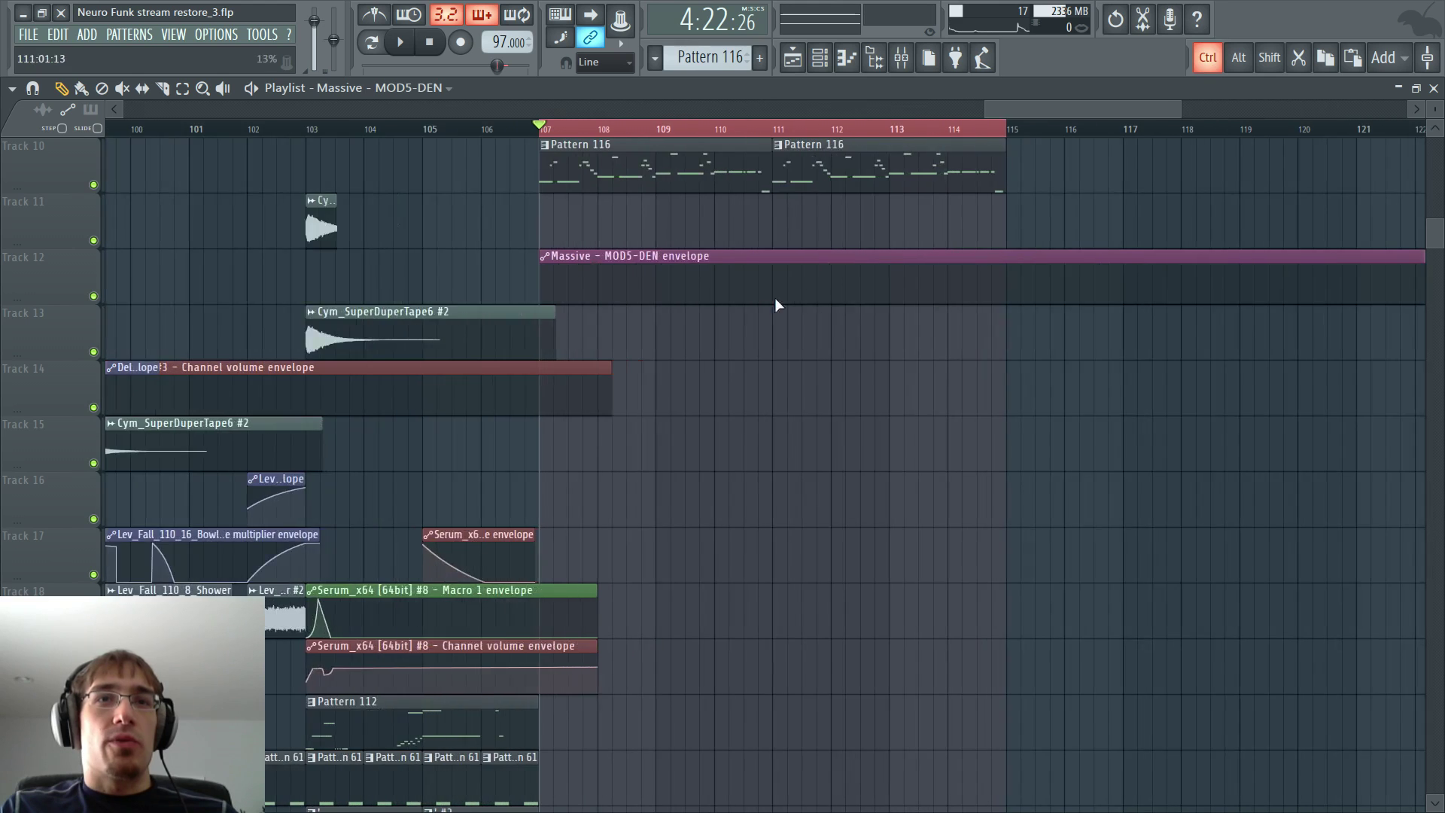
pyautogui.scroll(3, 594, 235)
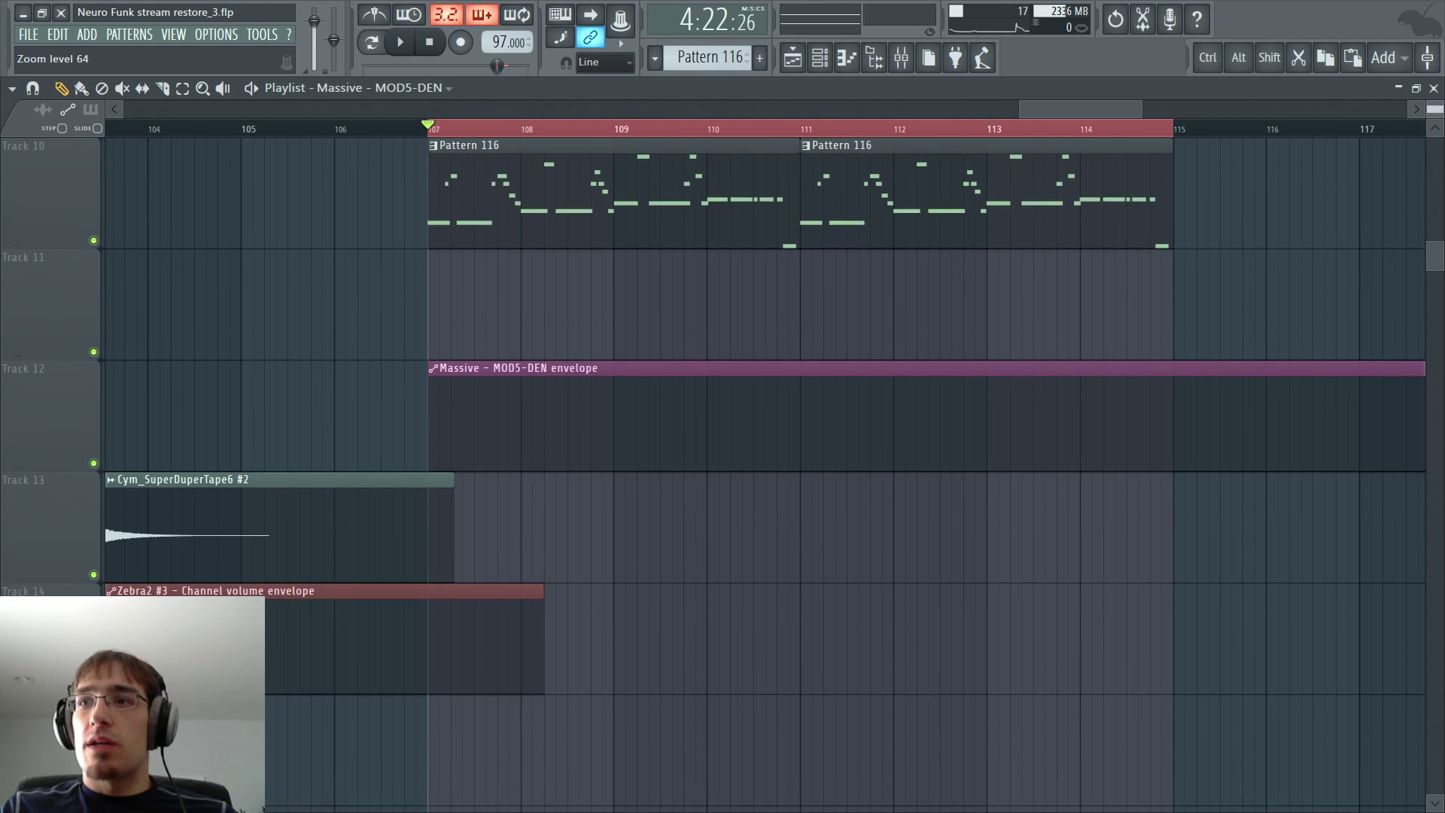
pyautogui.scroll(2, 606, 293)
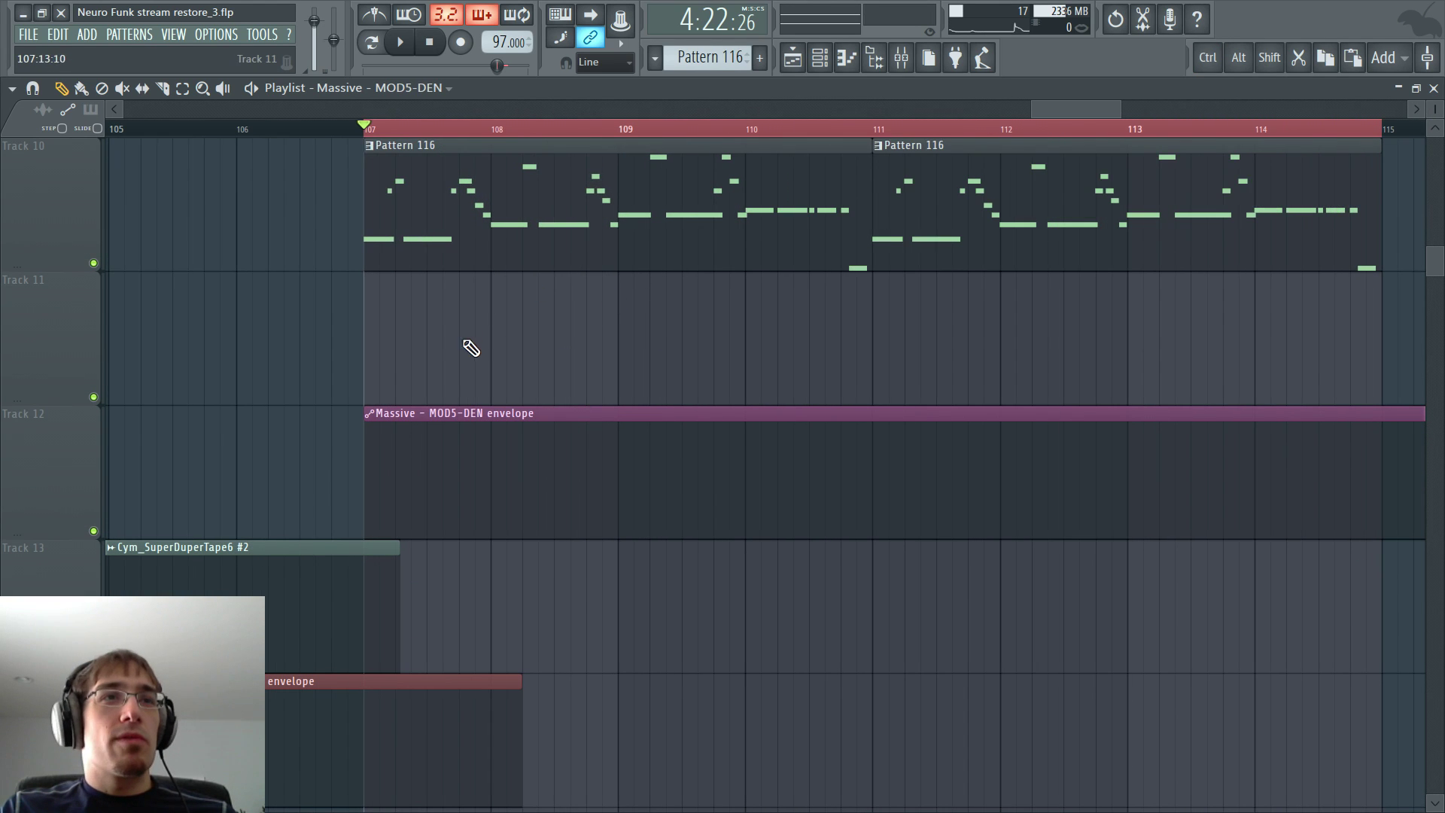
pyautogui.rightClick(428, 488)
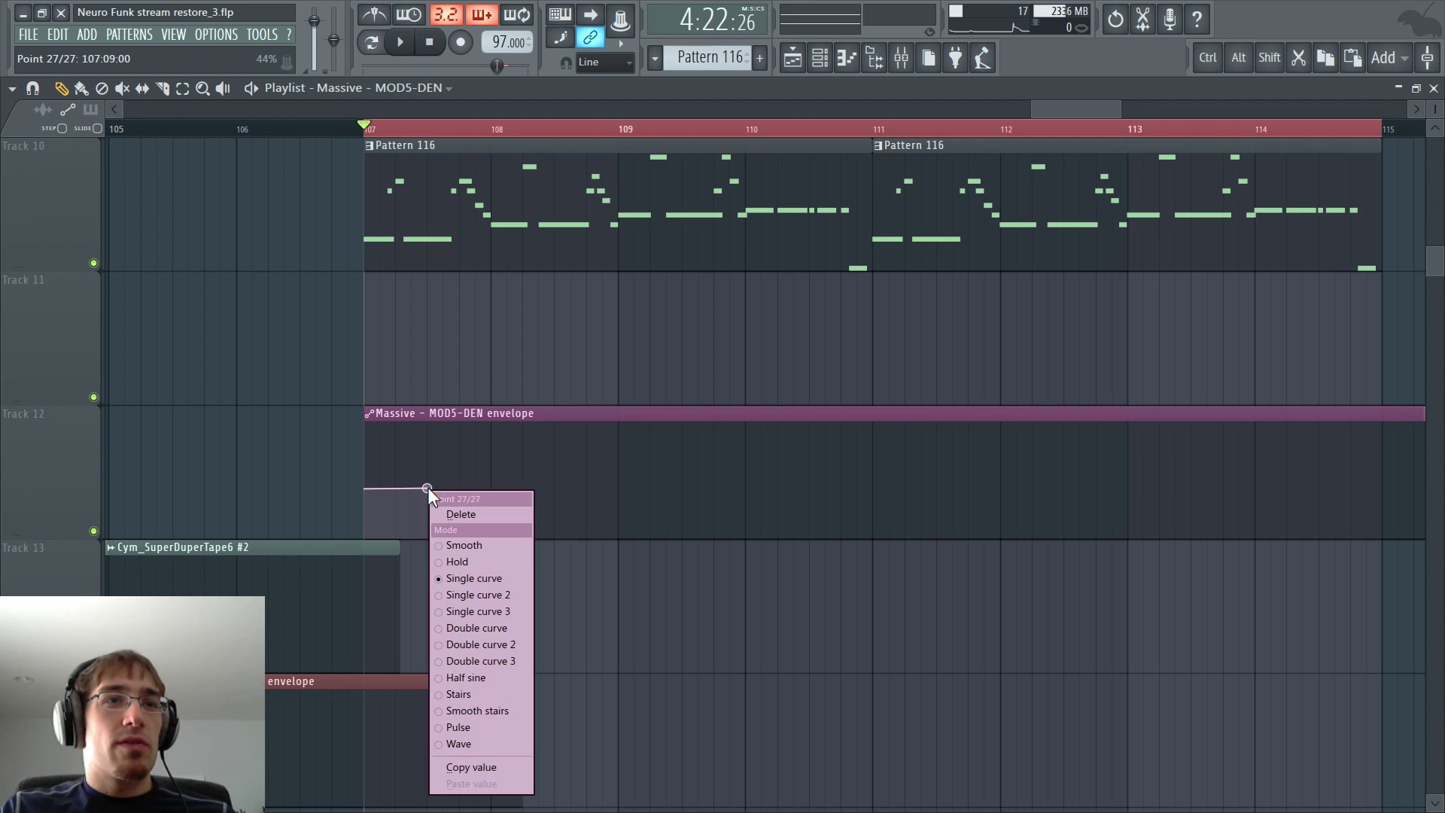
pyautogui.click(458, 562)
pyautogui.moveTo(396, 503); pyautogui.dragTo(411, 504)
# - Audition the envelope from bar 107 and add a further point at 108:01:00 with a level of 15%
pyautogui.press('space')
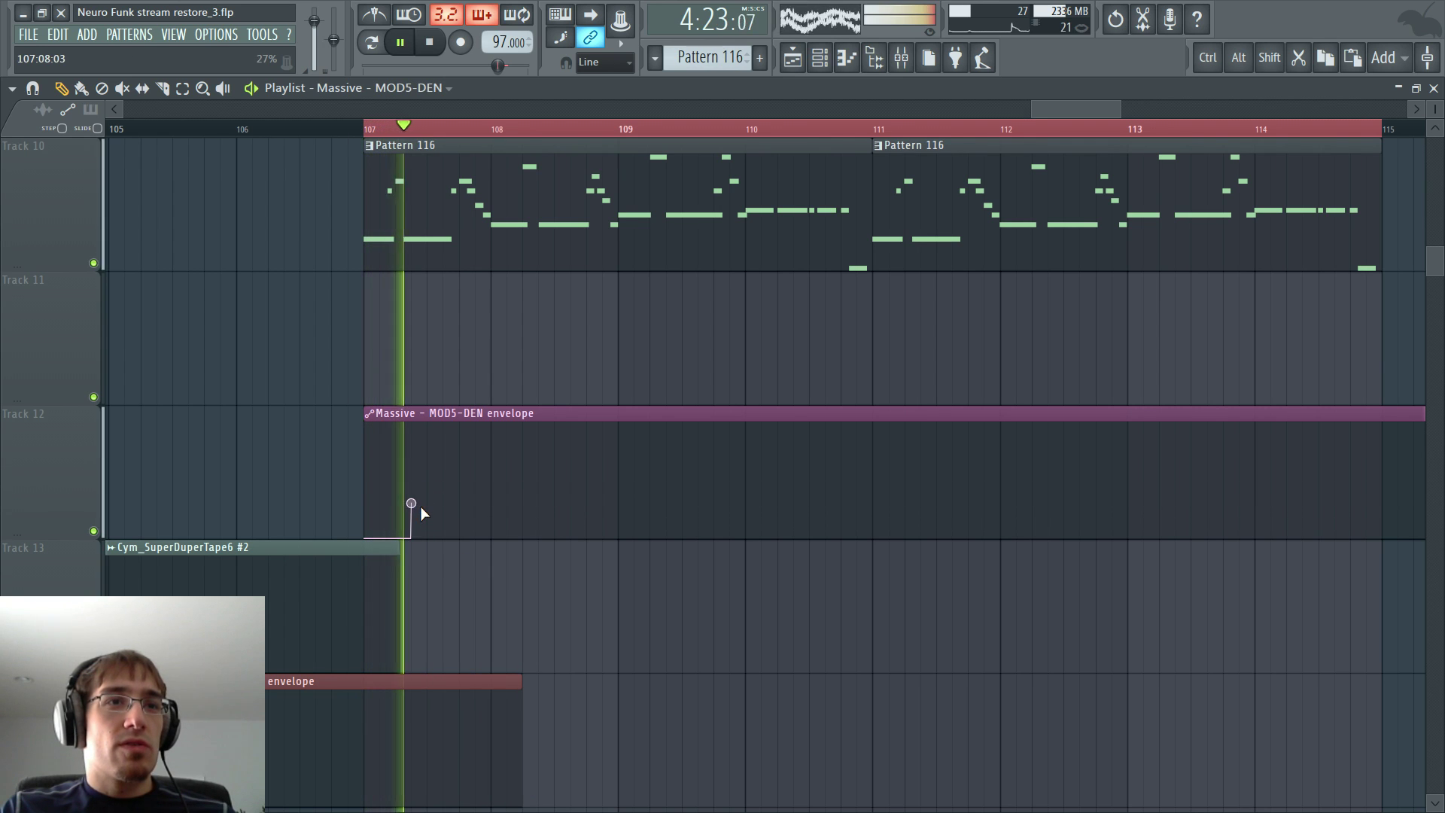
pyautogui.press('space')
pyautogui.press('space')
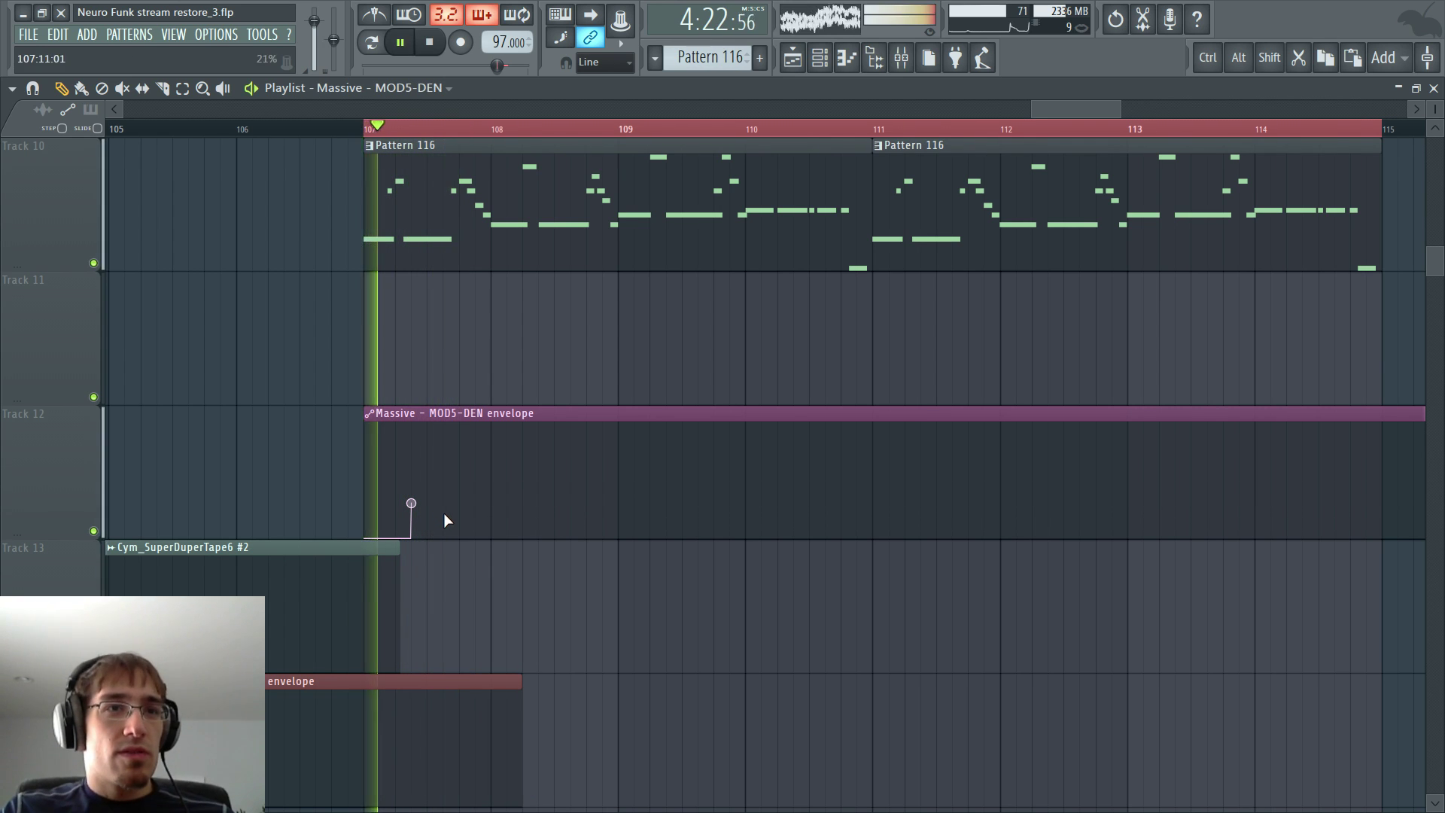
pyautogui.click(491, 524)
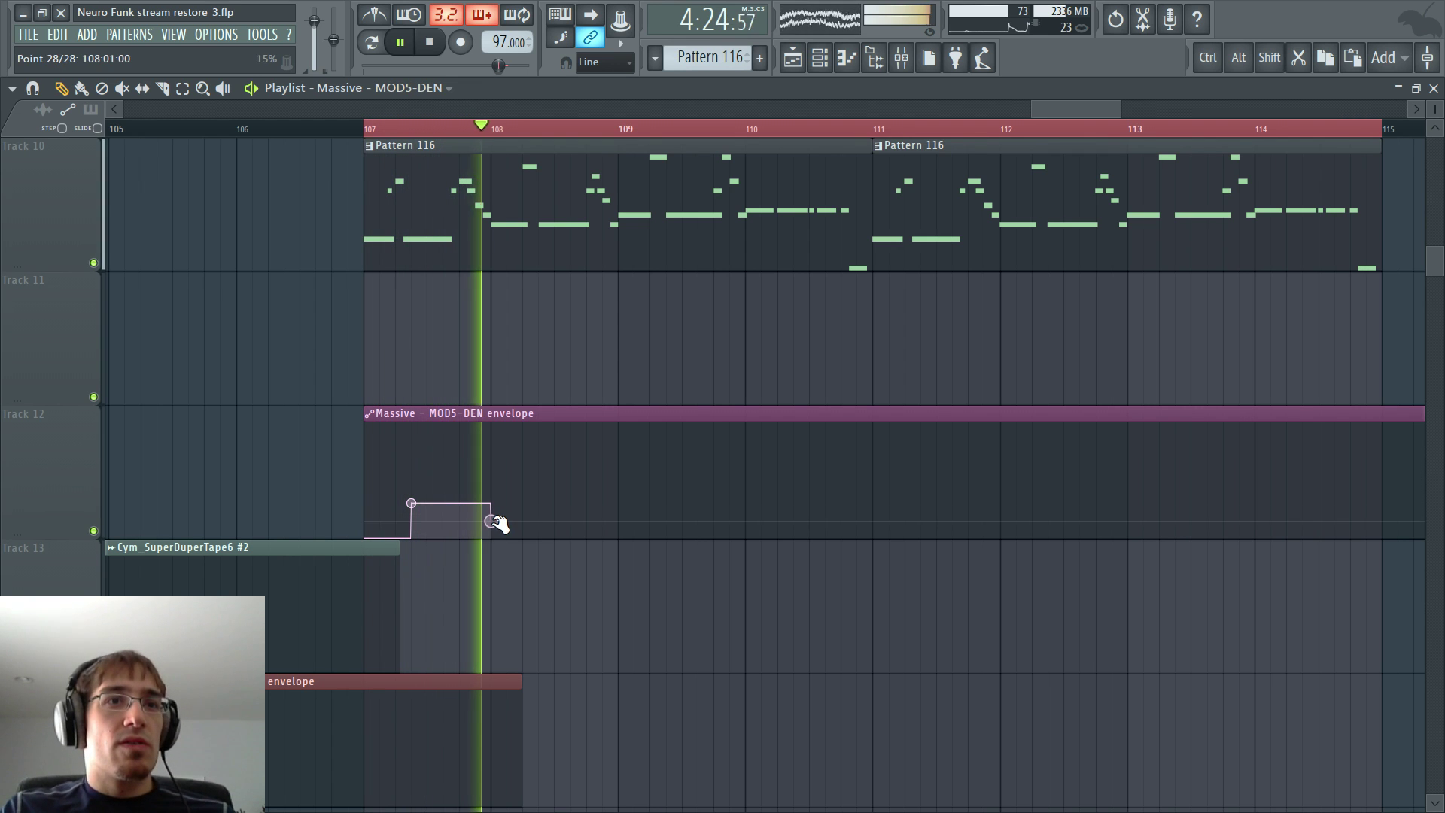
# - Add MOD5-DEN envelope points at 108:09:00 at 56%, at the start of bar 109 near zero, and at 109:11:00 at a similarly high level
pyautogui.click(554, 475)
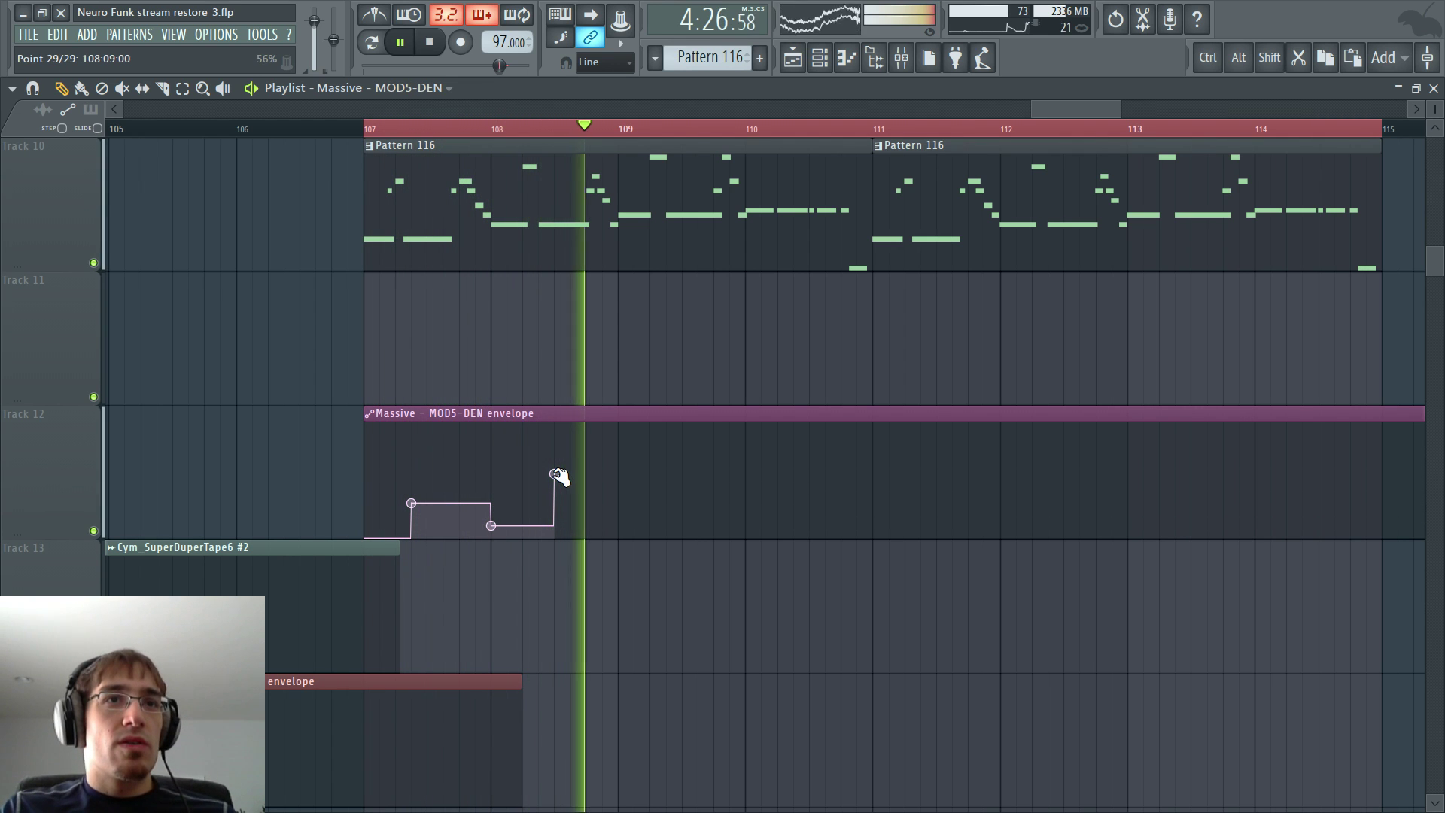
pyautogui.click(618, 518)
pyautogui.moveTo(620, 519); pyautogui.dragTo(619, 536)
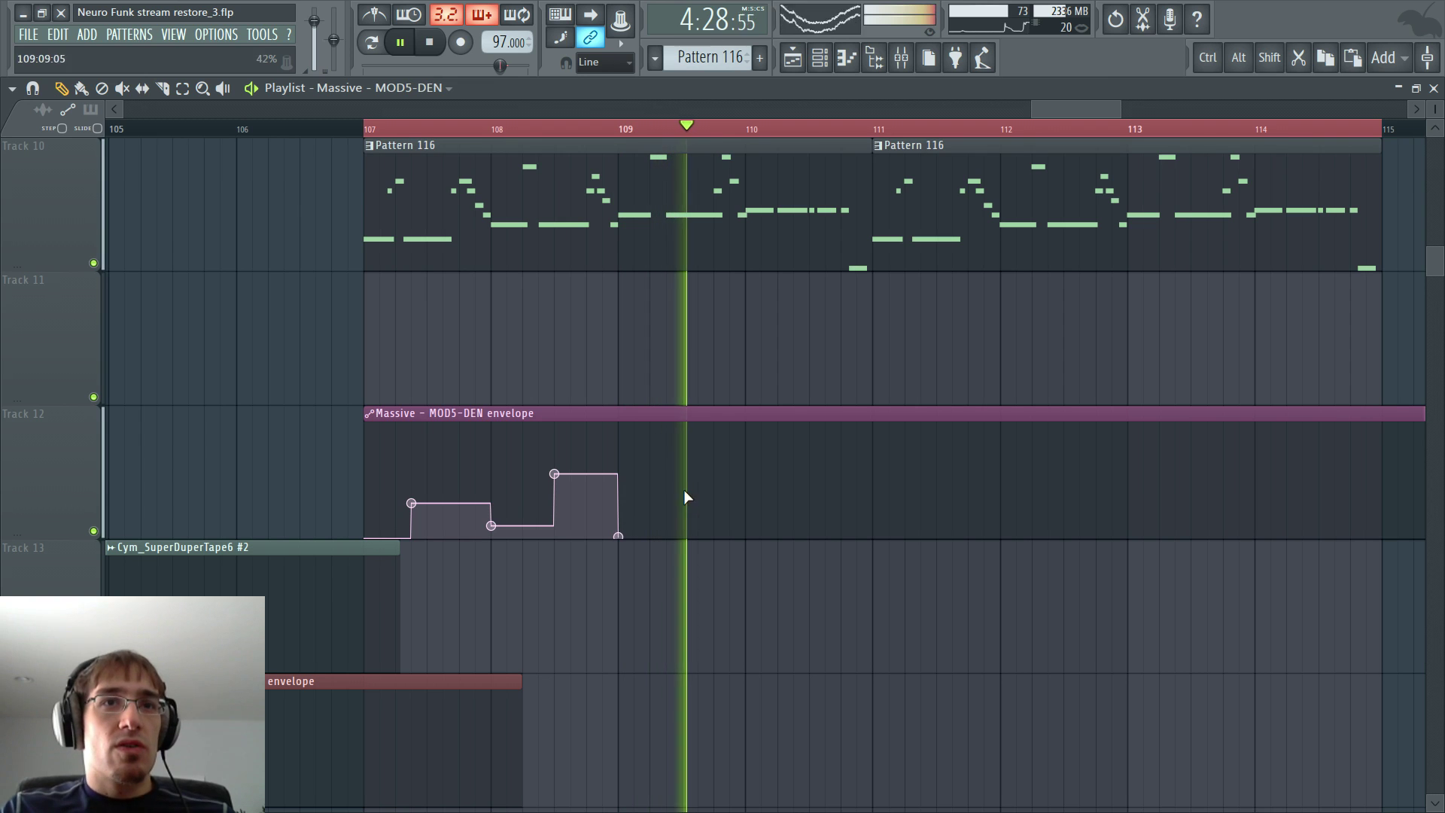
pyautogui.click(698, 477)
pyautogui.press('space')
# - Add MOD5-DEN envelope points at 110:01:00 at a low level, at 110:05:00 near zero, and at 110:09:00 at 34%
pyautogui.click(746, 520)
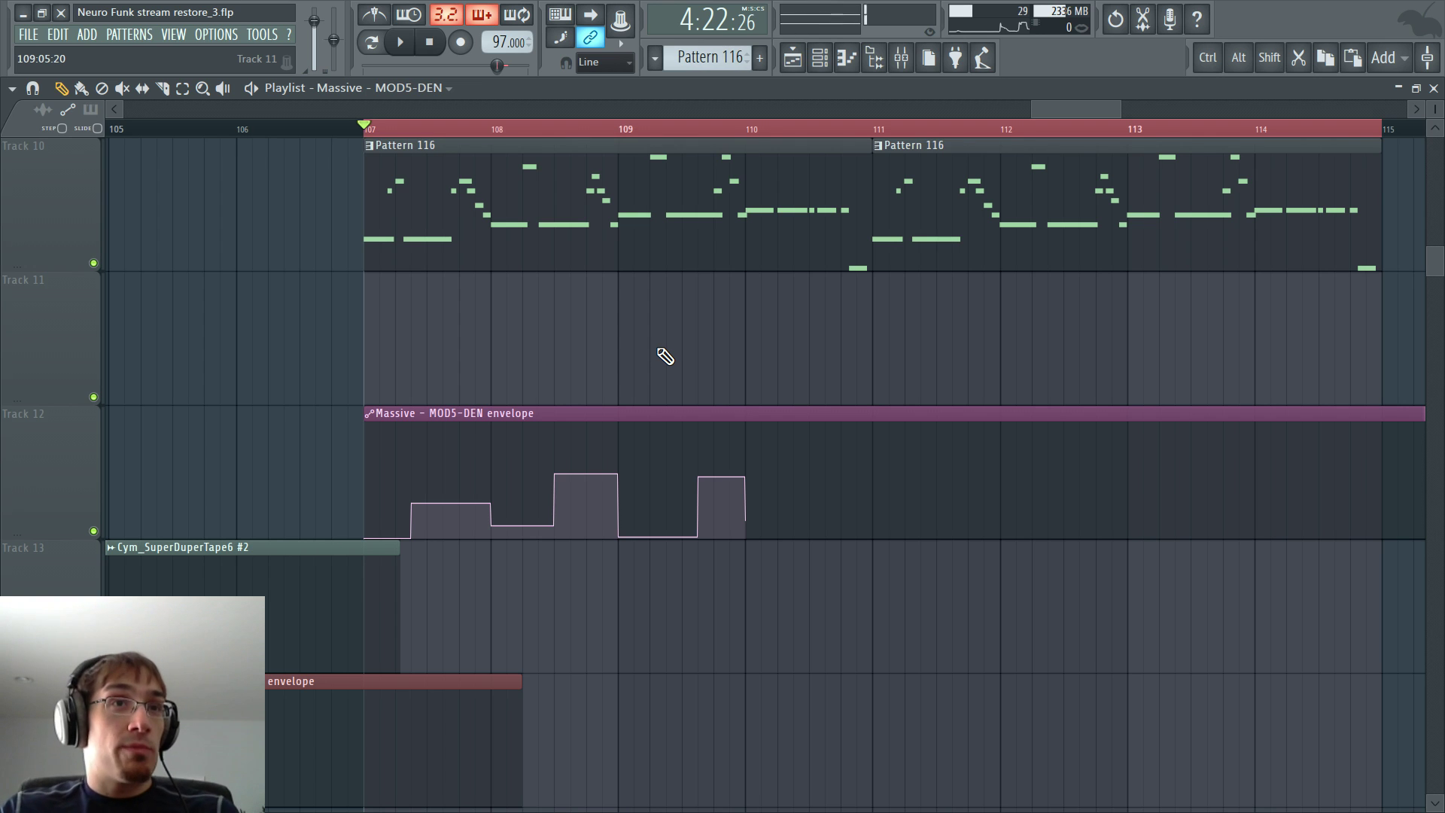
pyautogui.click(777, 534)
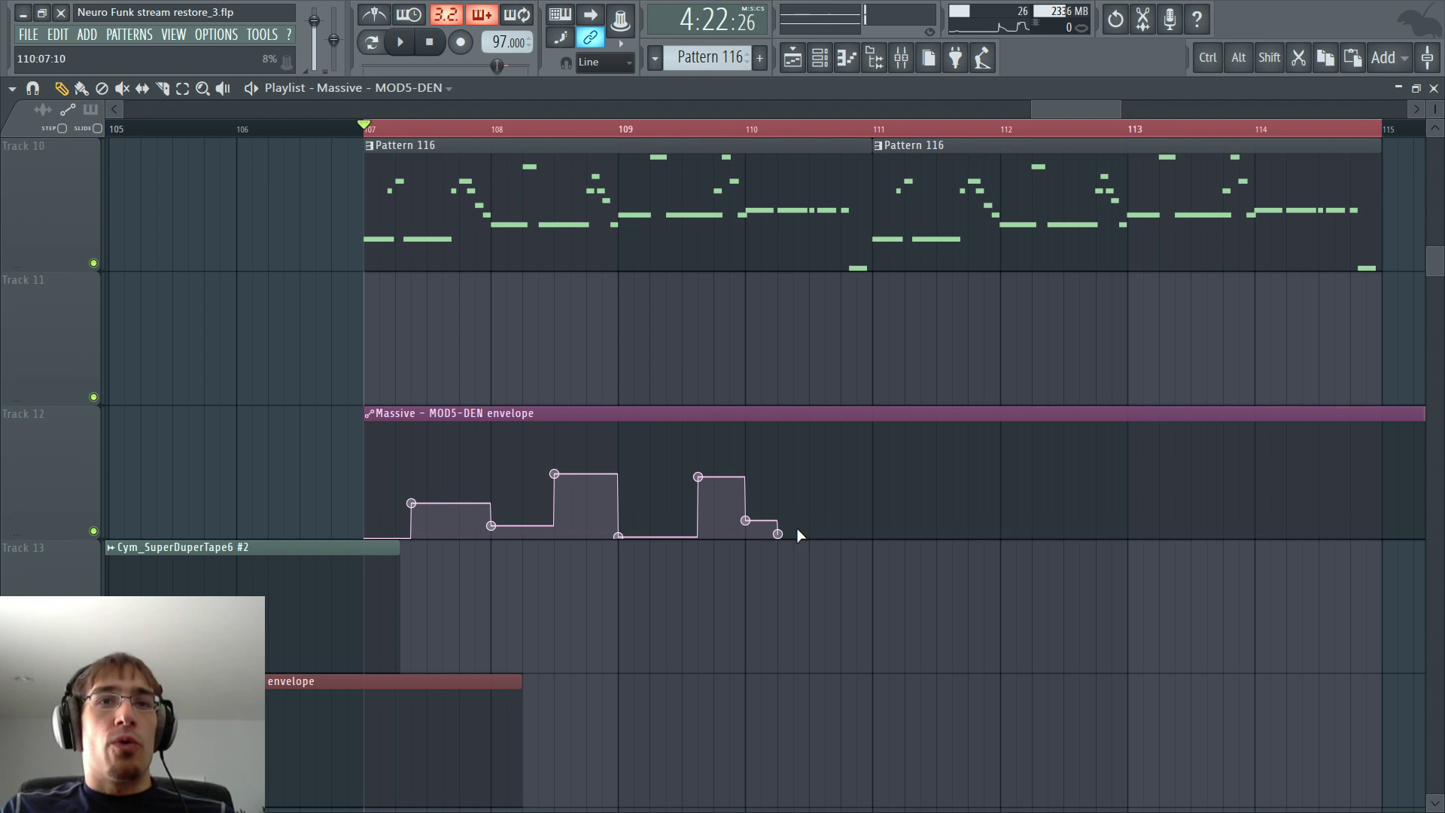
pyautogui.press('space')
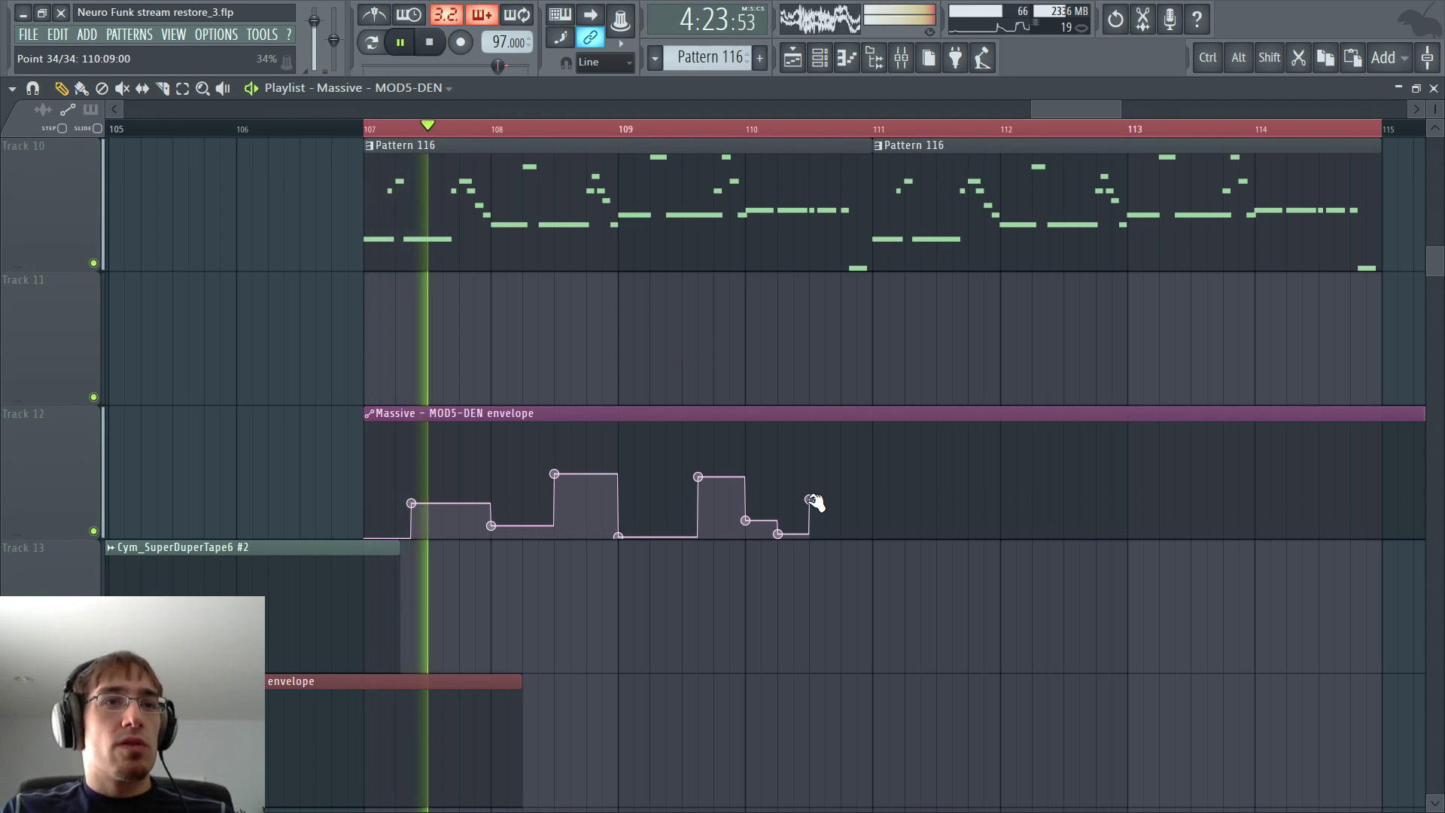
pyautogui.press('space')
# - Drop the MOD5-DEN envelope to zero at 107:13:00 and slightly lower the 108:09:00 point while auditioning it
pyautogui.click(459, 536)
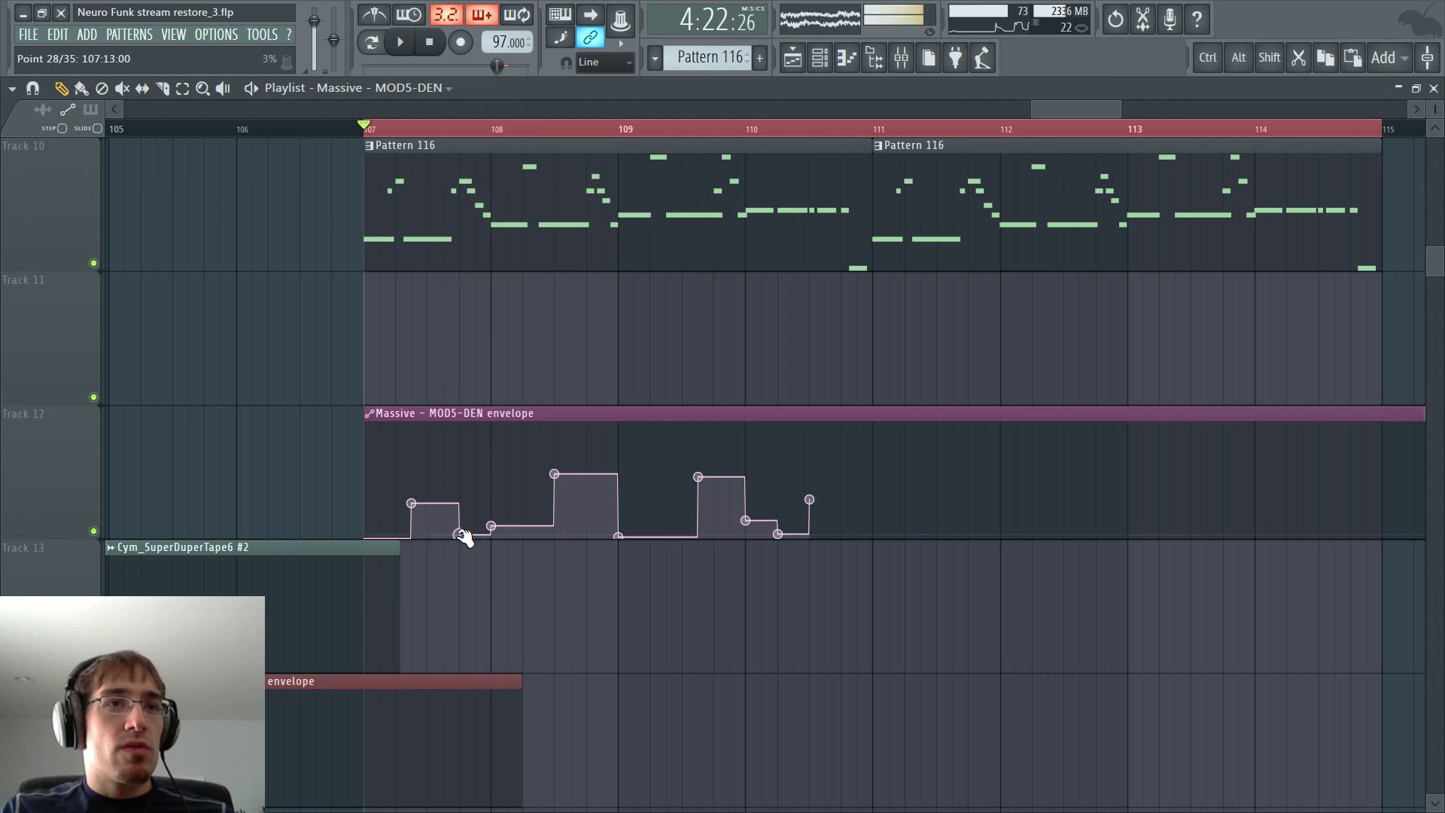
pyautogui.press('space')
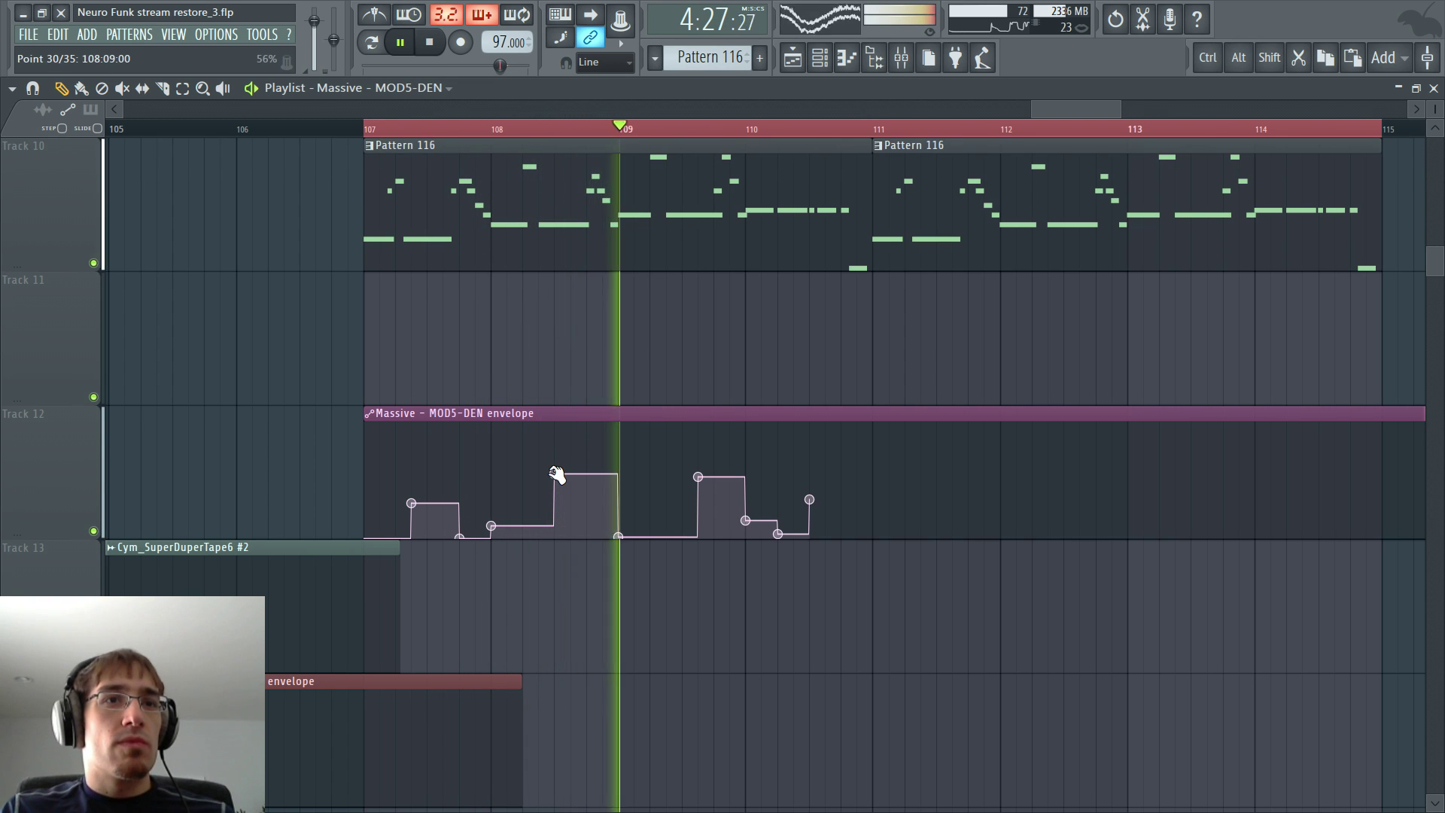
pyautogui.moveTo(555, 474); pyautogui.dragTo(557, 491)
pyautogui.press('space')
pyautogui.press('space')
# - Audition the envelope from bar 108 and lower the 109:11:00 point to 45%
pyautogui.click(500, 134)
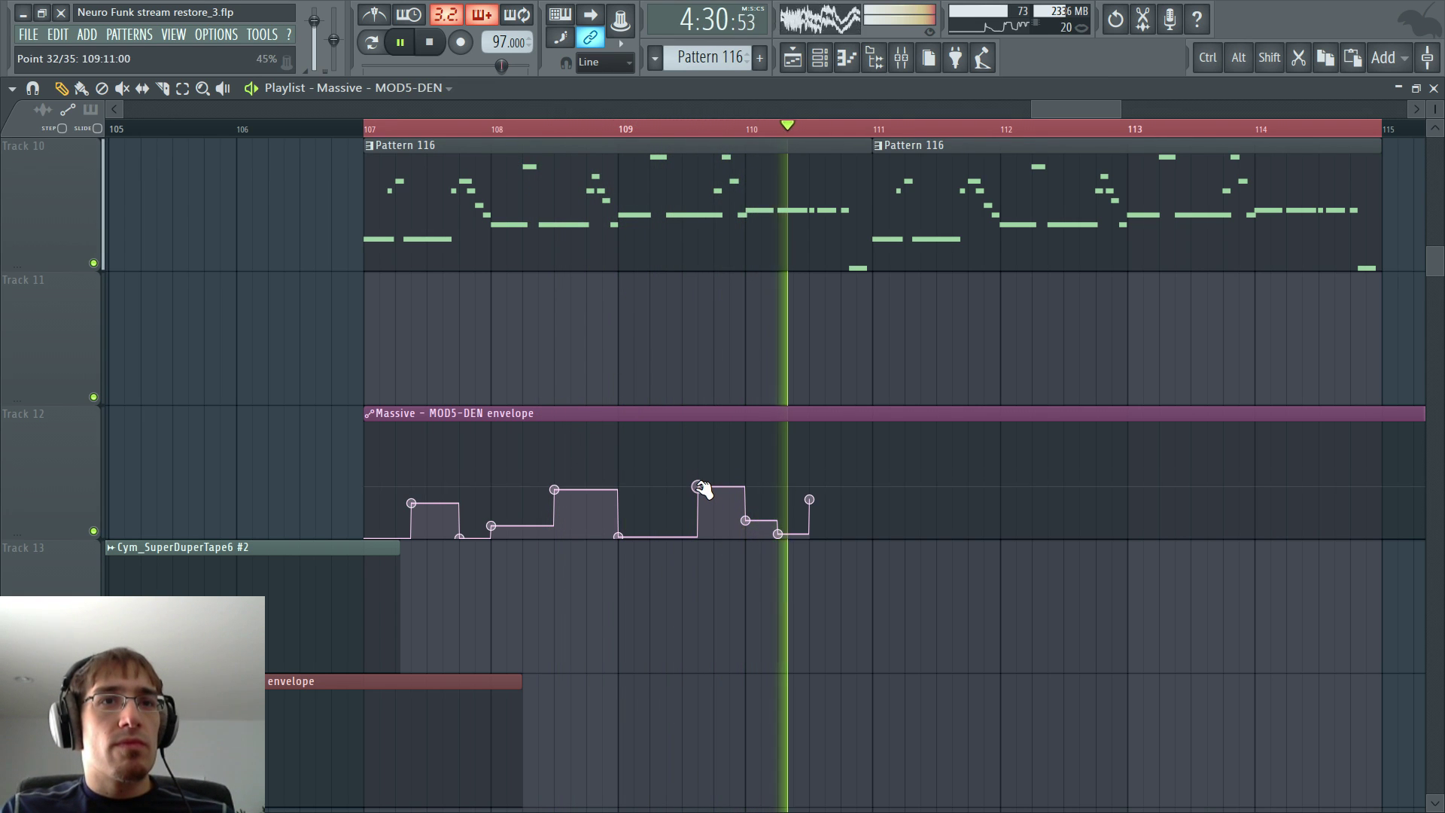
pyautogui.press('space')
pyautogui.press('space')
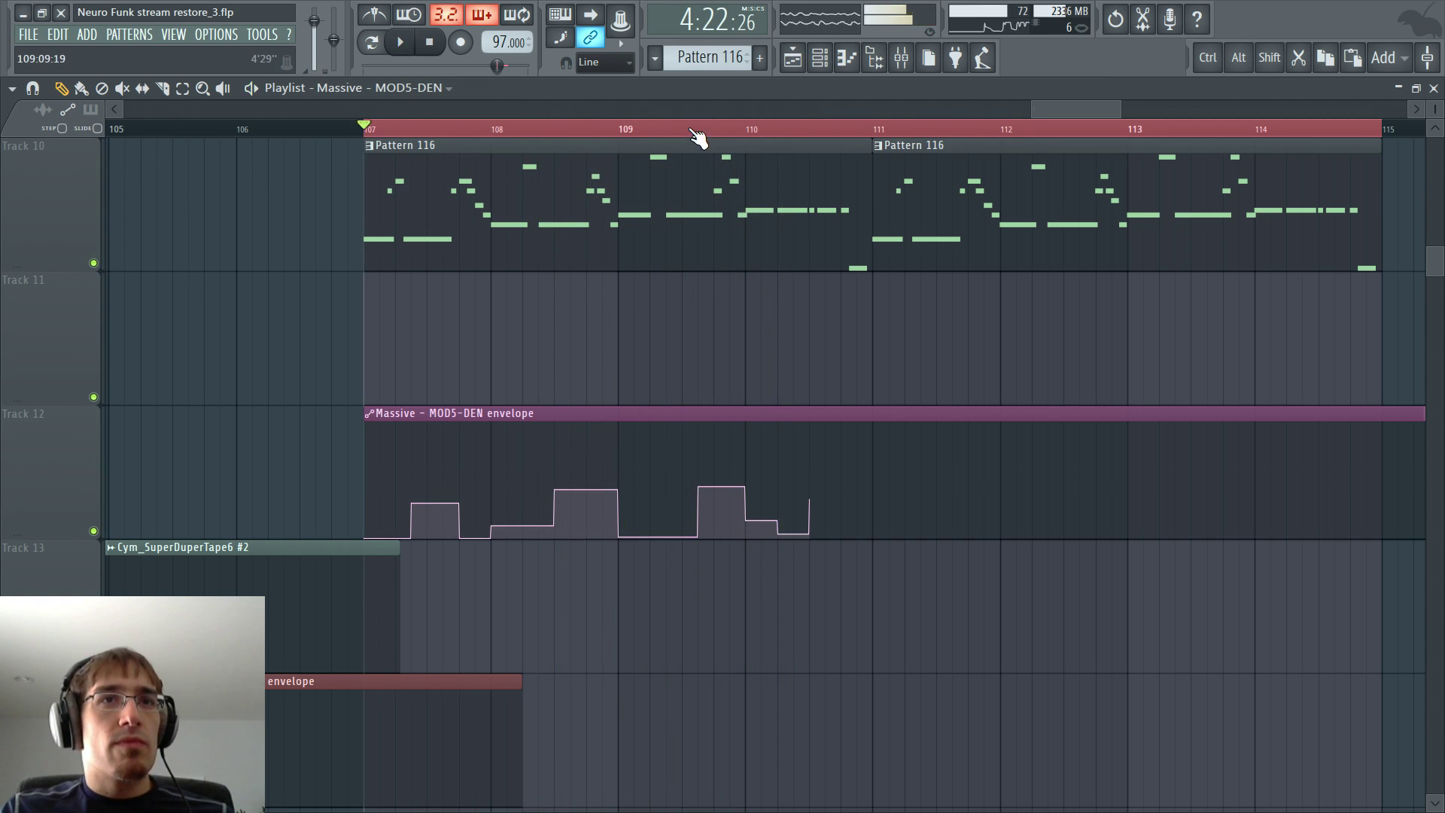
pyautogui.click(654, 128)
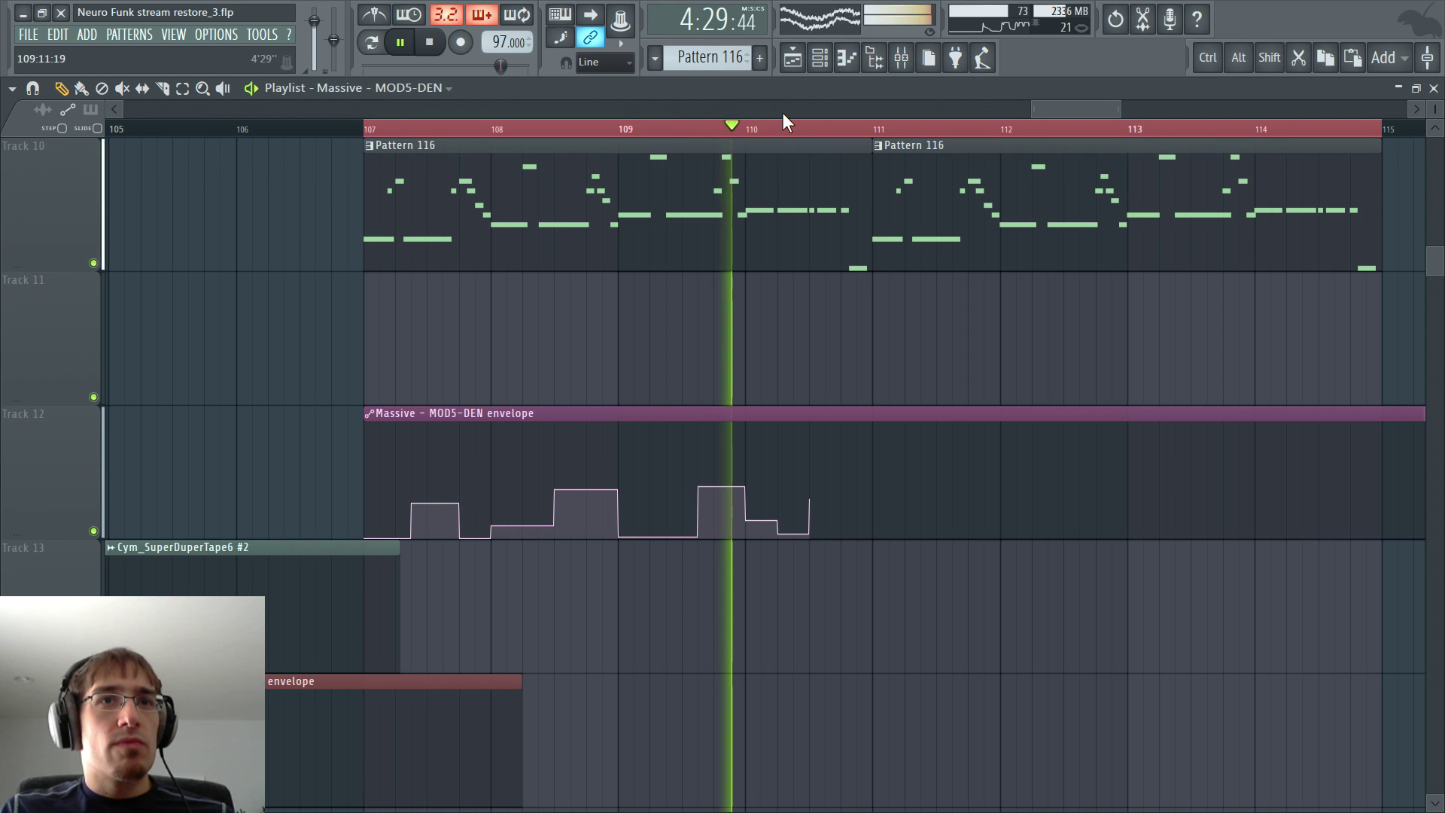
# - Add a zero-level point at 109:13:00, lower the 110:09:00 point, and add a point at 110:13:00 at 5%
pyautogui.rightClick(713, 536)
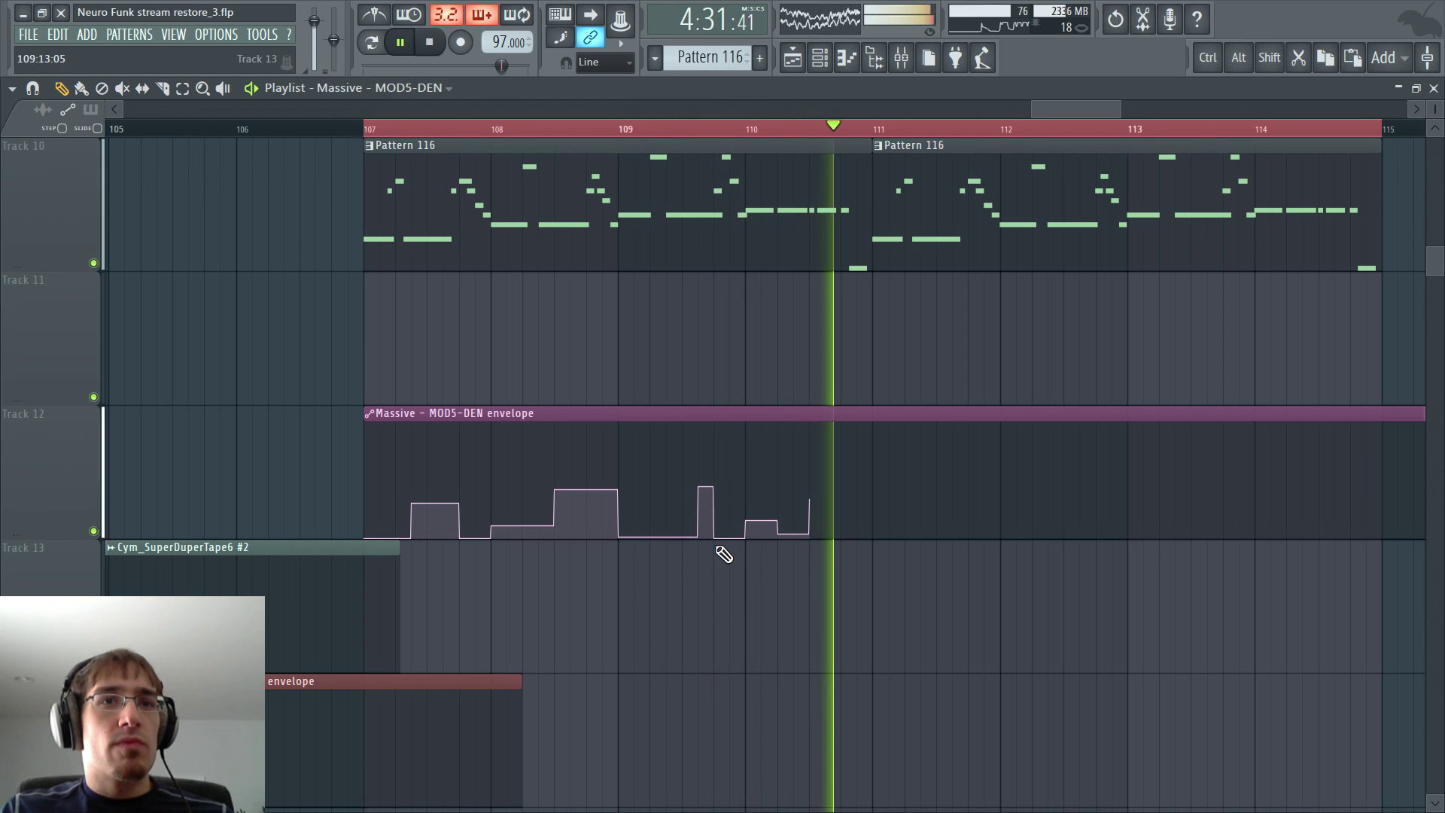
pyautogui.click(754, 128)
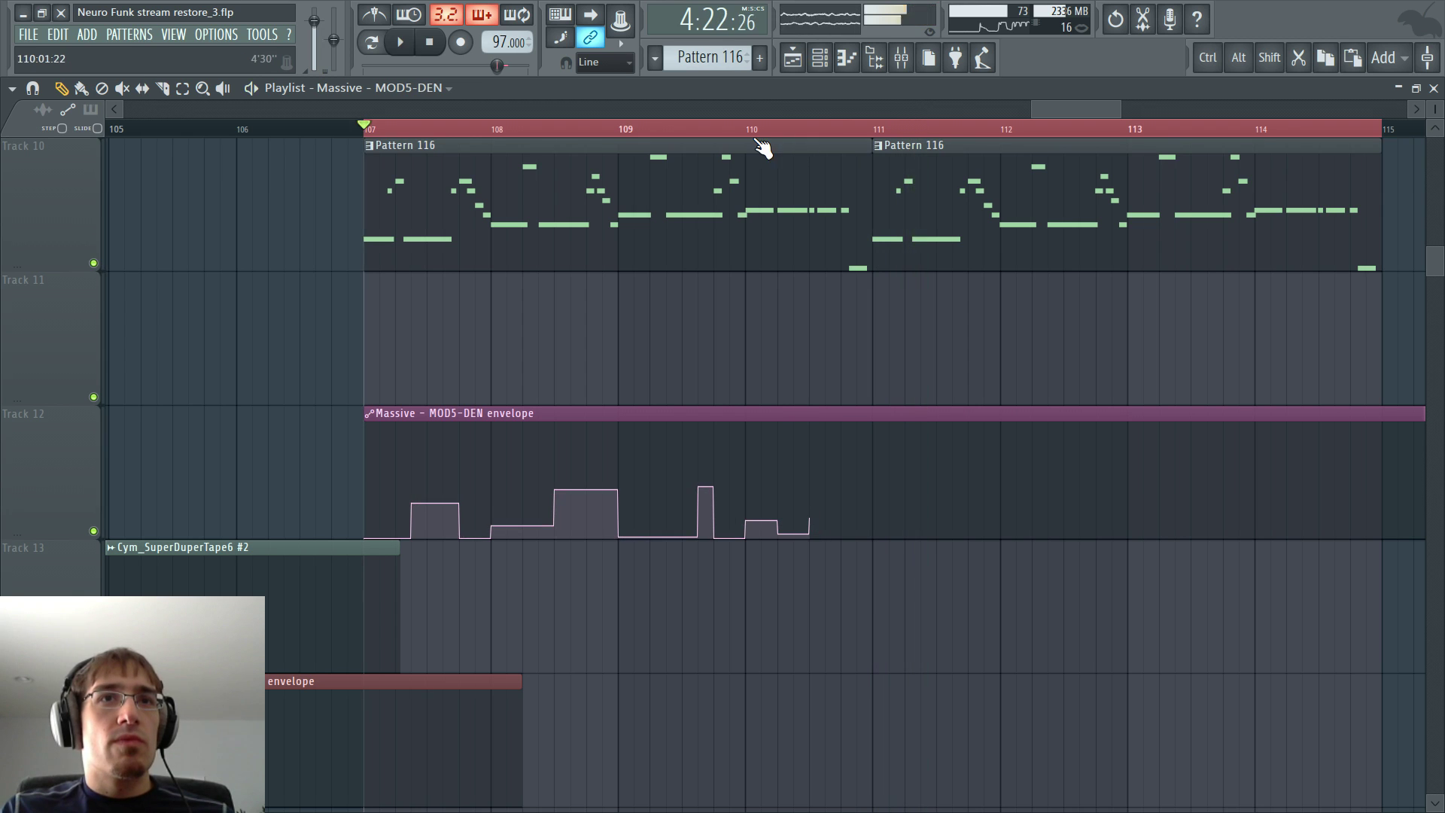
pyautogui.keyDown('ctrl'); pyautogui.scroll(3, 764, 193); pyautogui.keyUp('ctrl')
pyautogui.rightClick(934, 535)
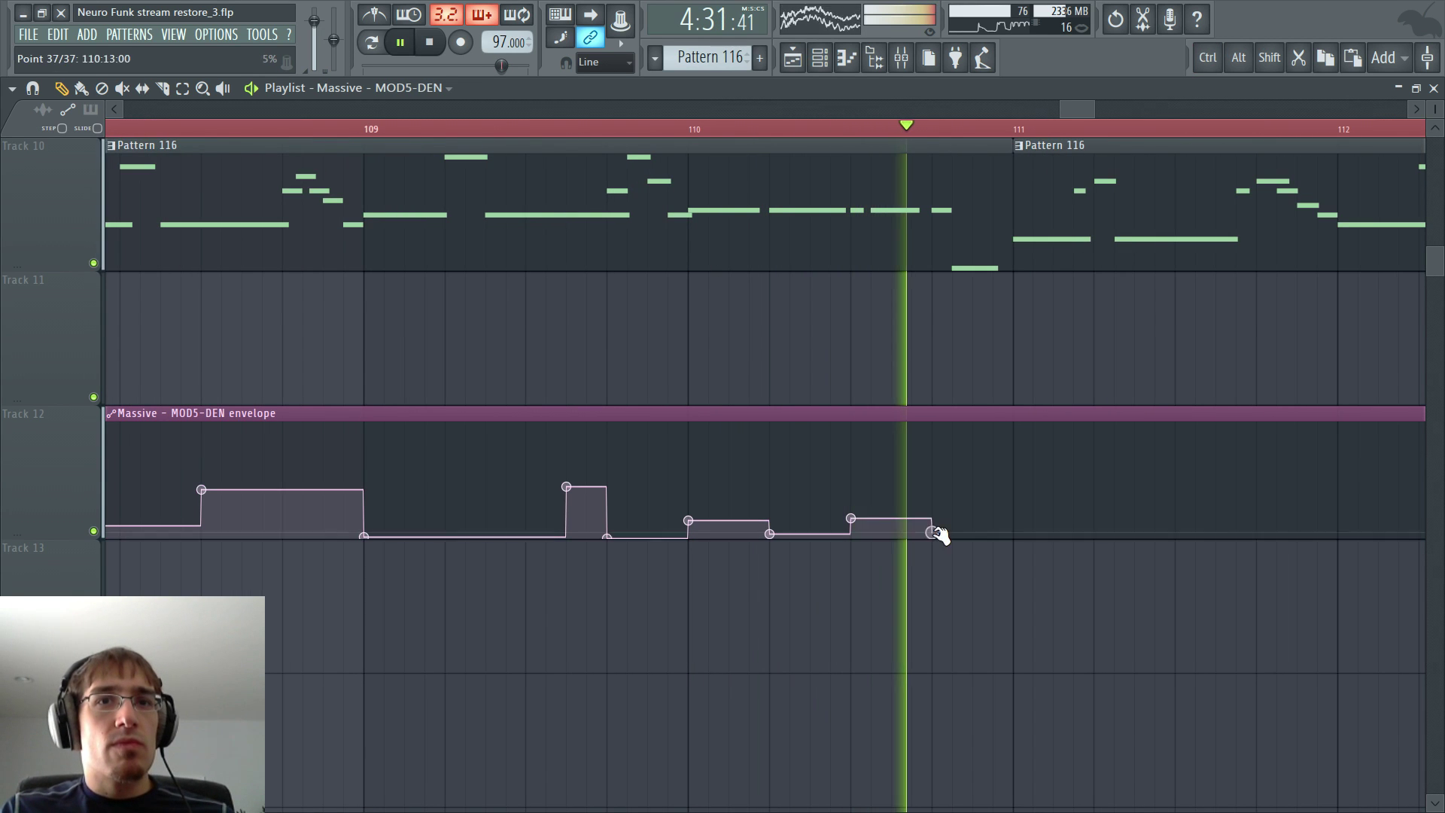
pyautogui.press('space')
# - Shorten the Massive - MOD5-DEN envelope clip on Track 12 so it ends at bar 111
pyautogui.keyDown('ctrl'); pyautogui.scroll(-8, 742, 355); pyautogui.keyUp('ctrl')
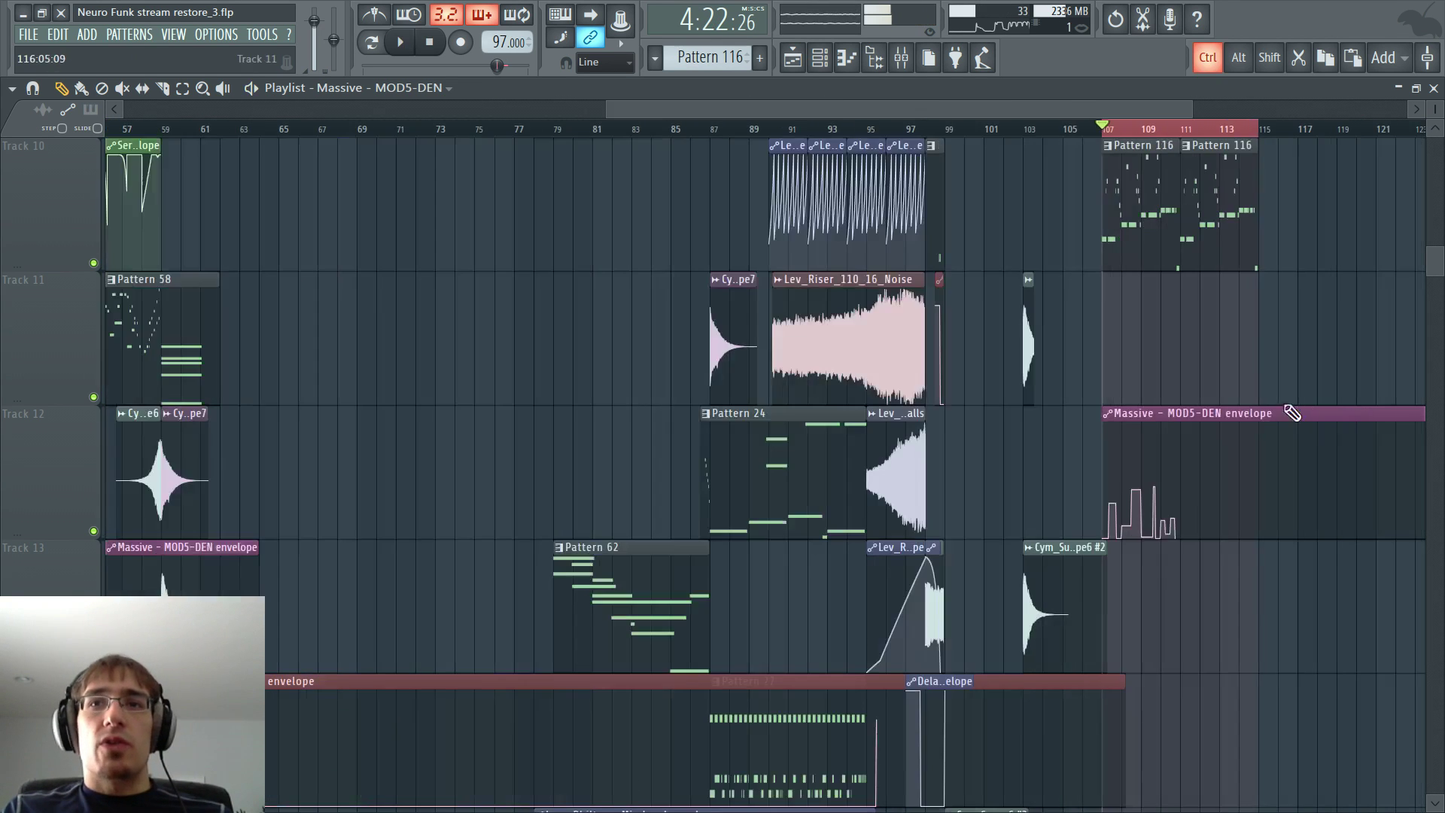
pyautogui.keyDown('ctrl'); pyautogui.scroll(-3, 1292, 413); pyautogui.keyUp('ctrl')
pyautogui.moveTo(1173, 104); pyautogui.dragTo(991, 427)
pyautogui.keyDown('ctrl'); pyautogui.scroll(10, 1114, 415); pyautogui.keyUp('ctrl')
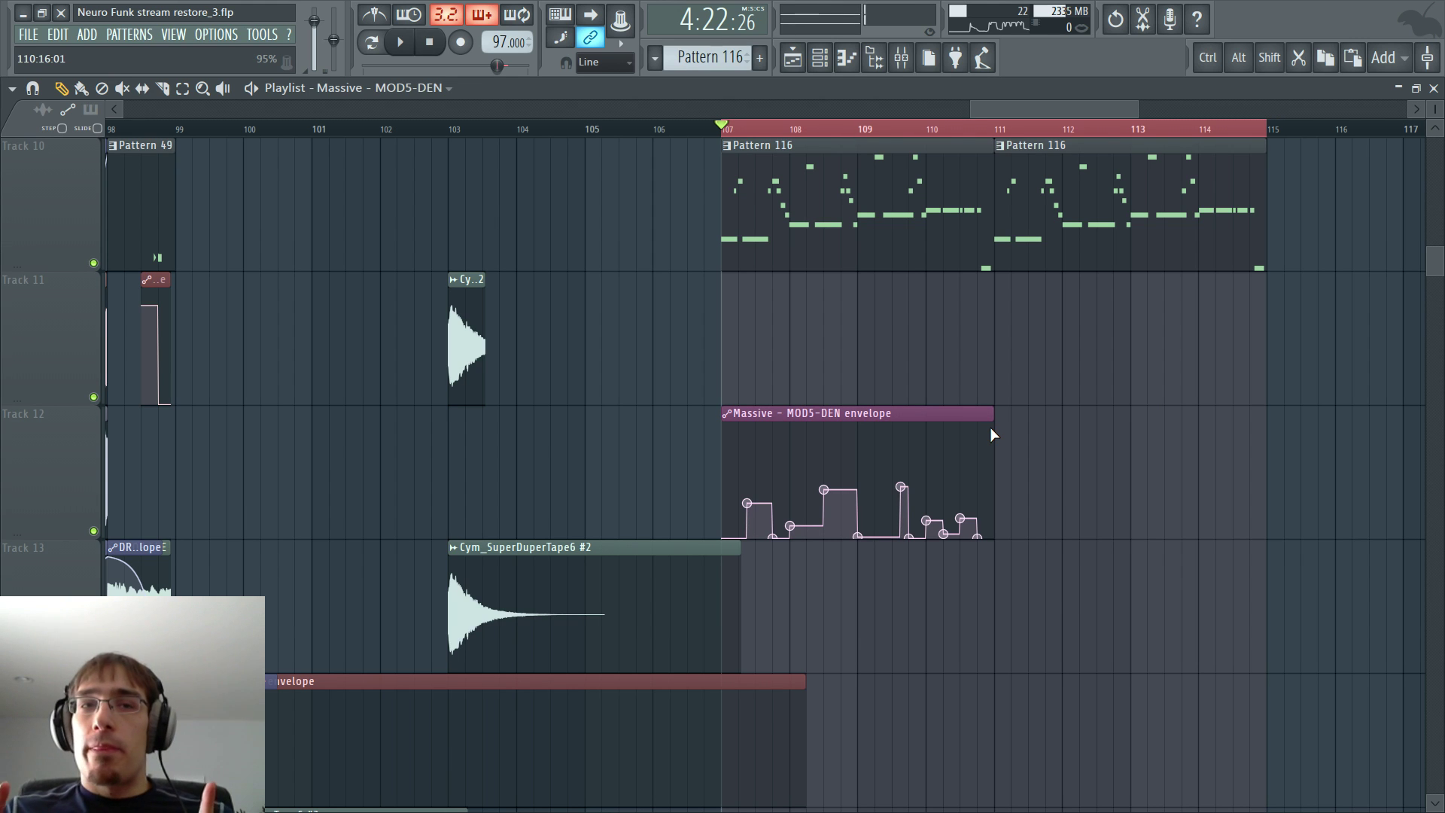
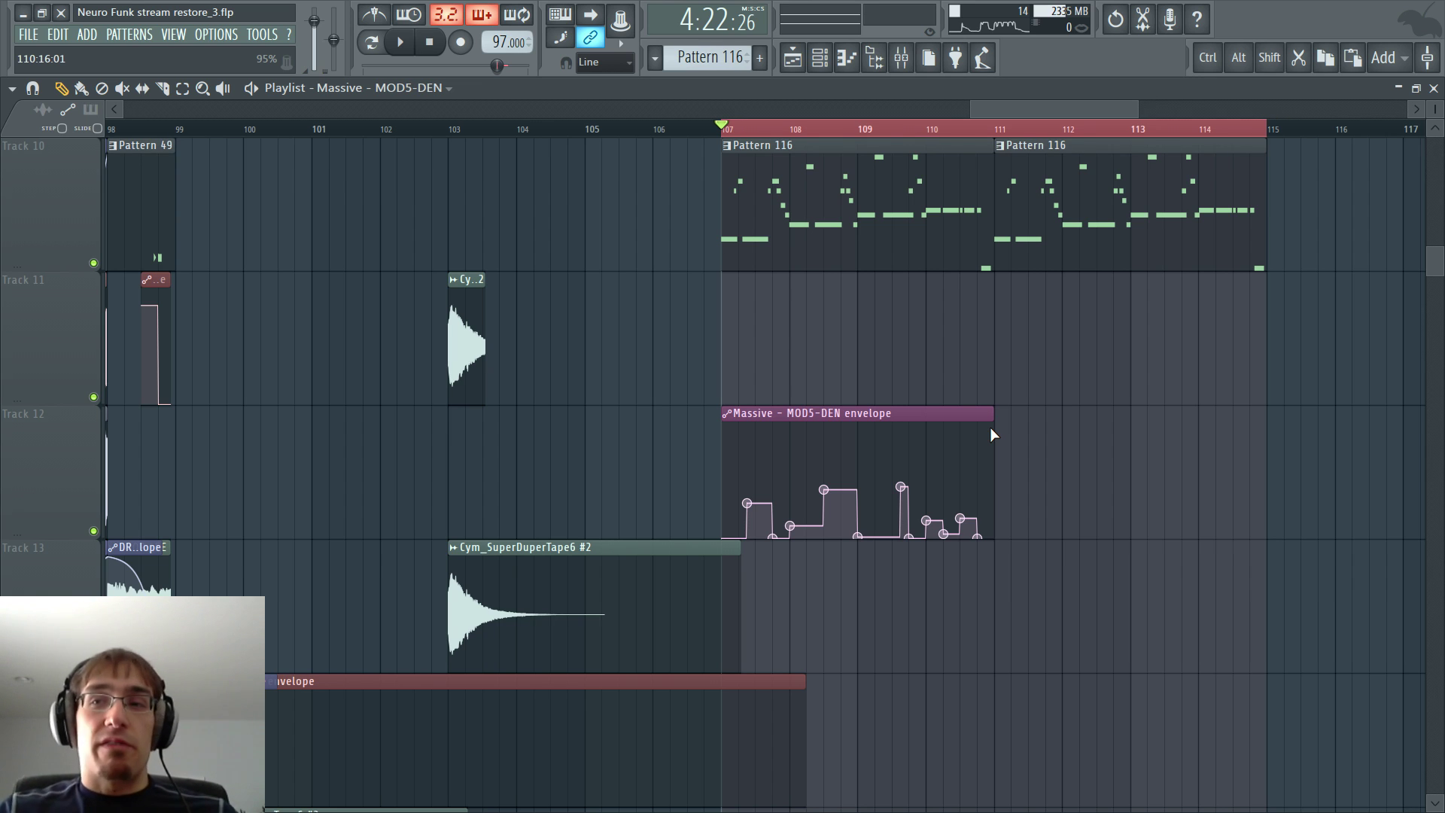
pyautogui.click(27, 36)
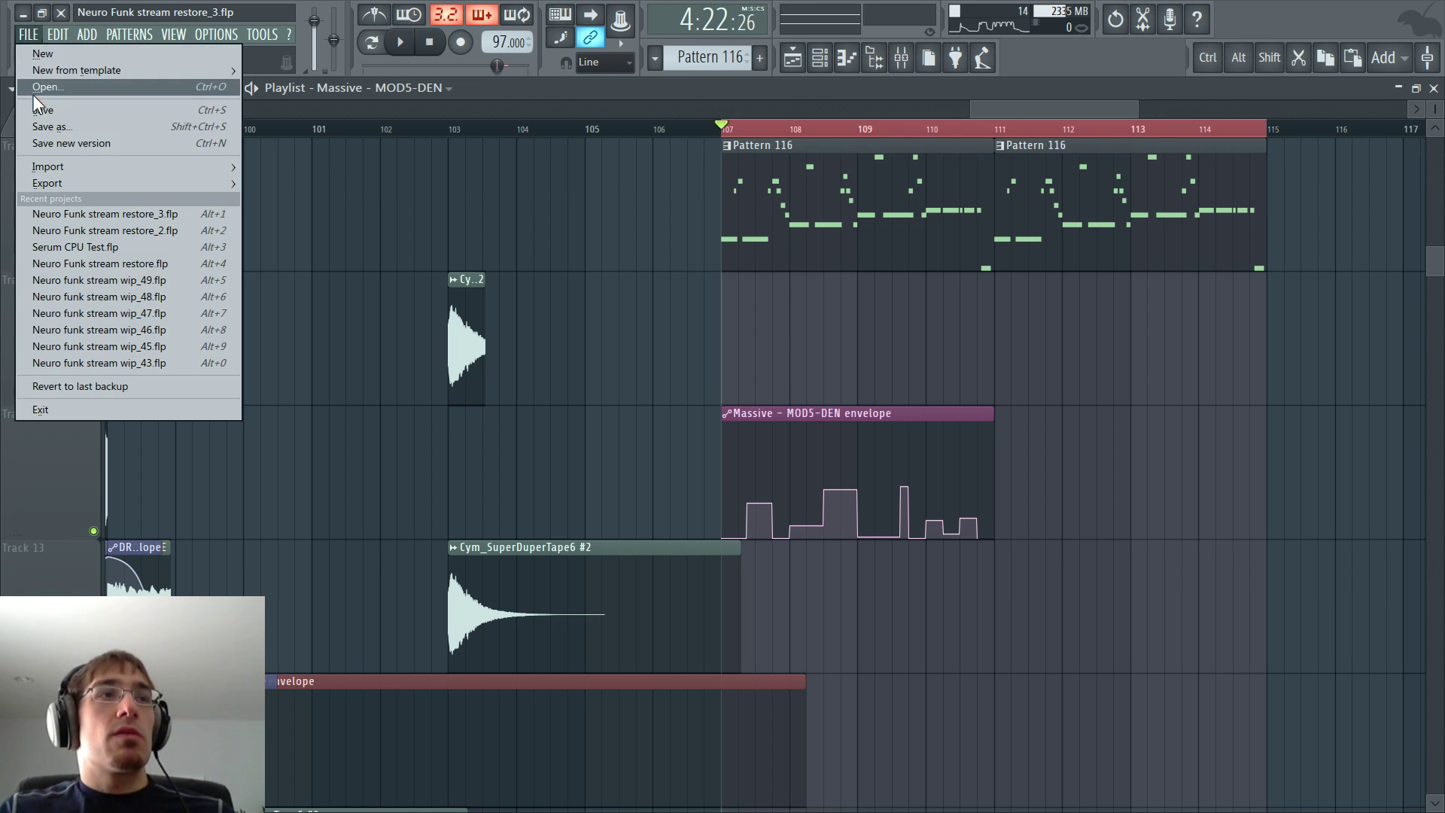
pyautogui.click(905, 404)
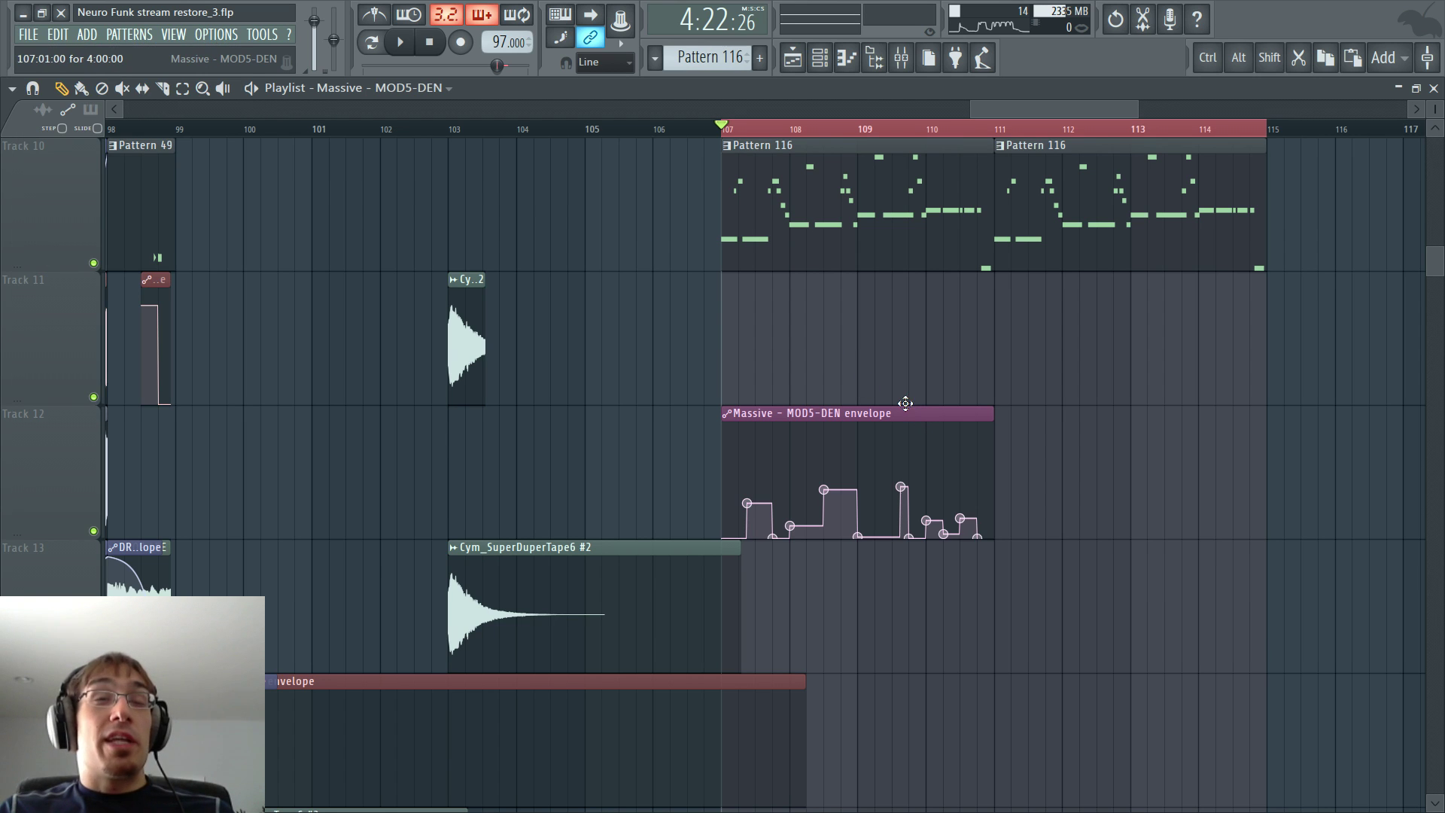
pyautogui.press('F6')
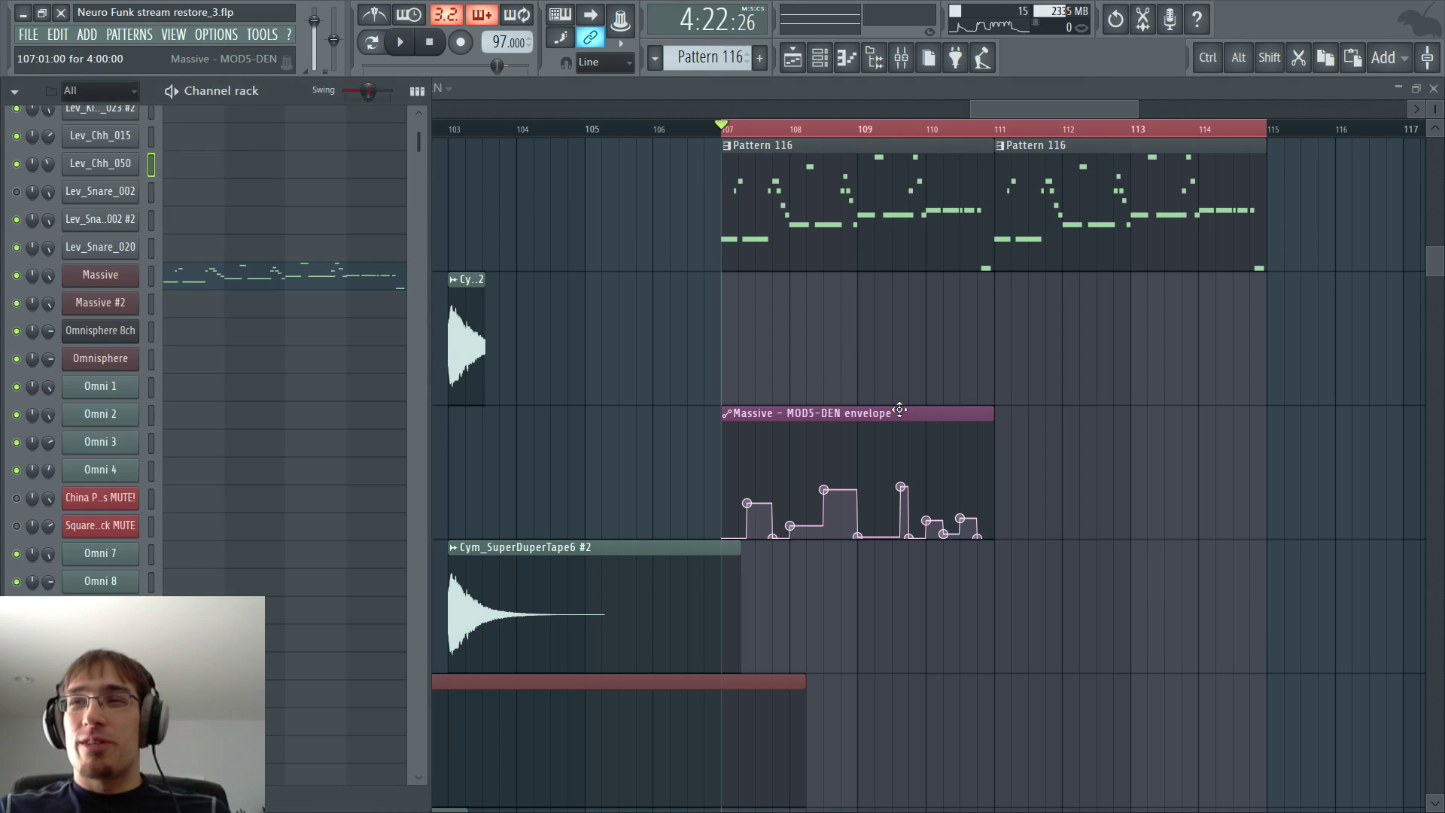
pyautogui.press('F6')
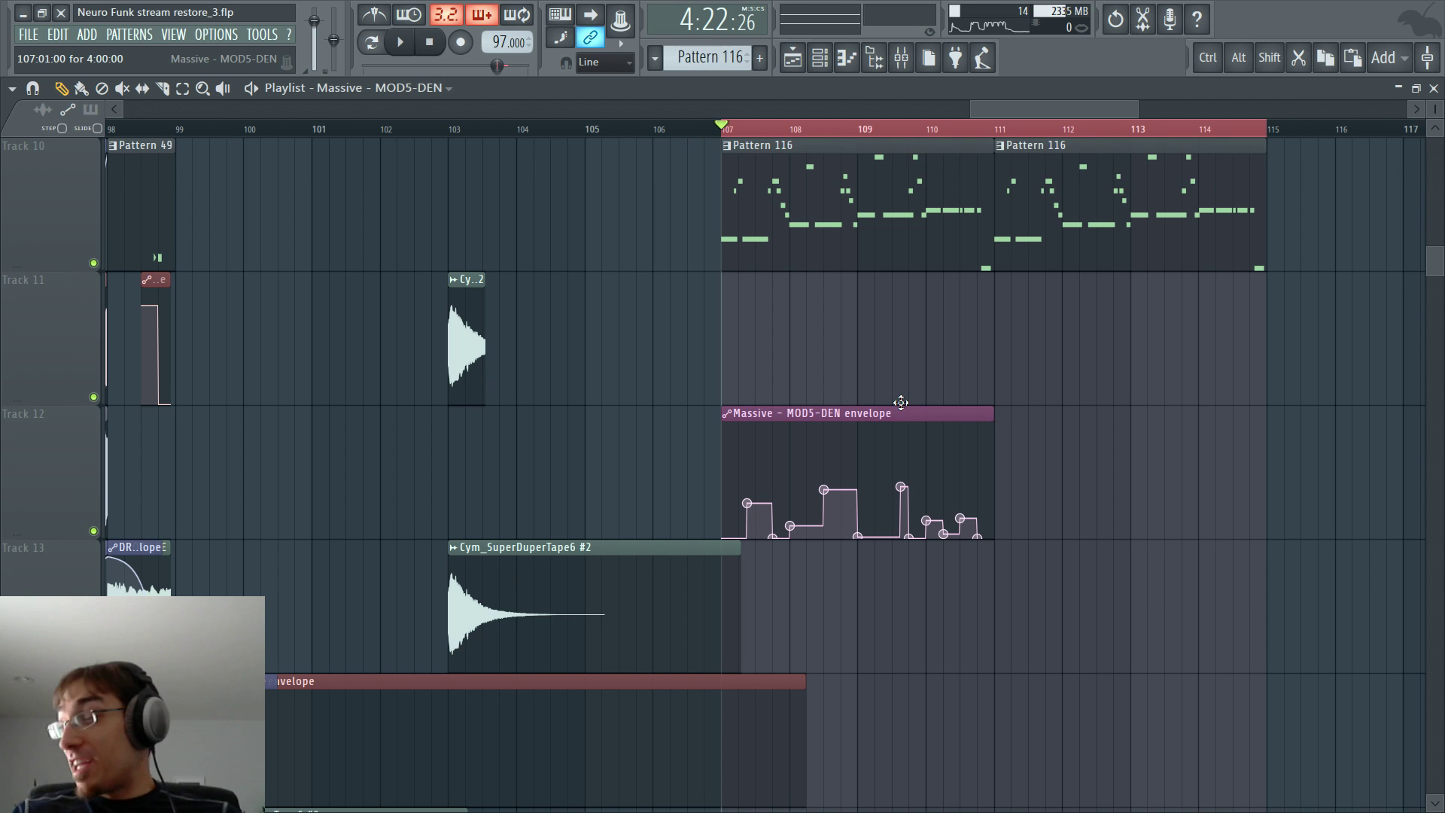
pyautogui.press('F6')
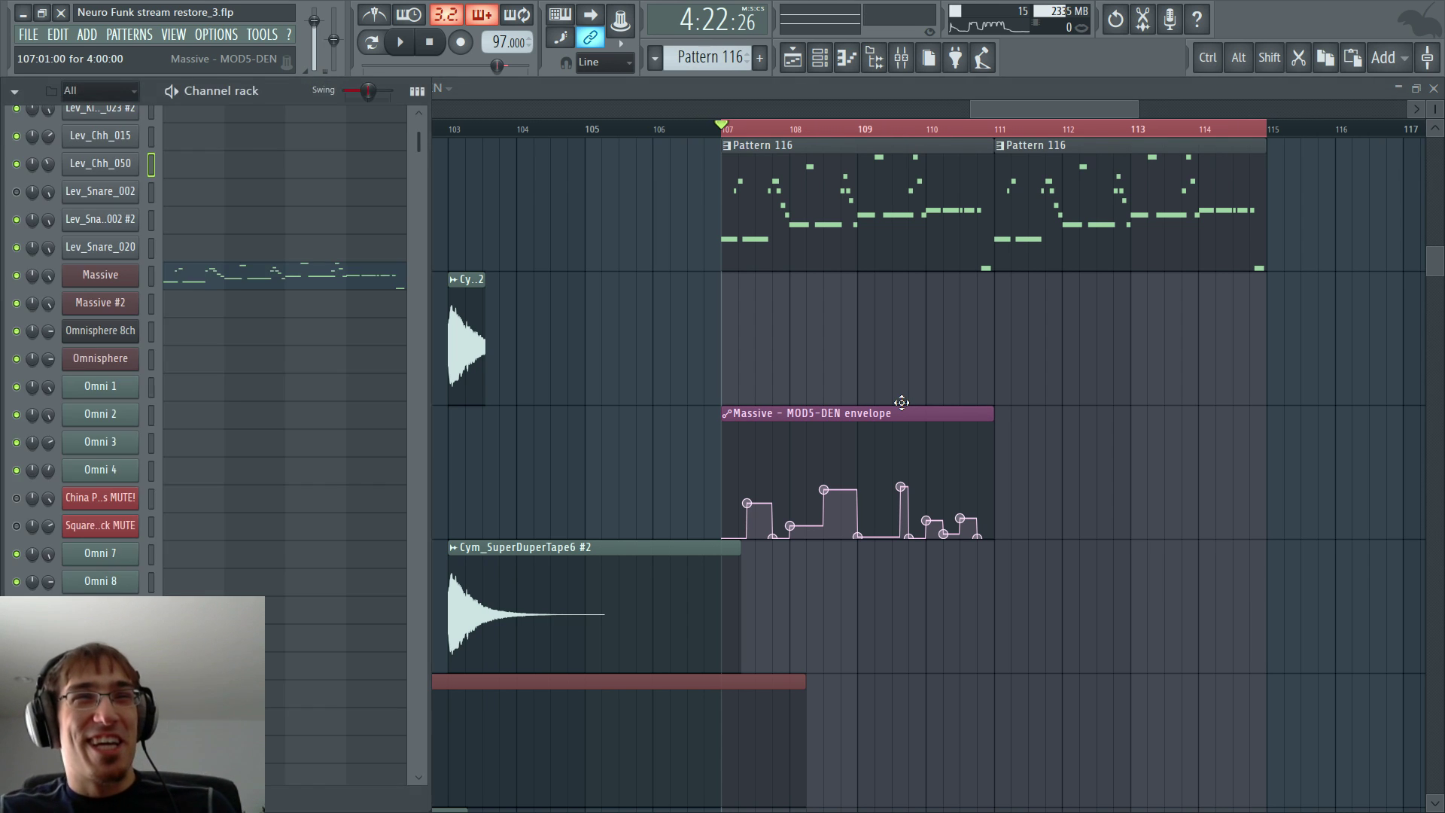
pyautogui.press('F6')
# - Open Pattern 116, audition the Serum channels in the channel rack, and open the piano roll of Serum_x64 #8
pyautogui.doubleClick(774, 232)
pyautogui.press('F6')
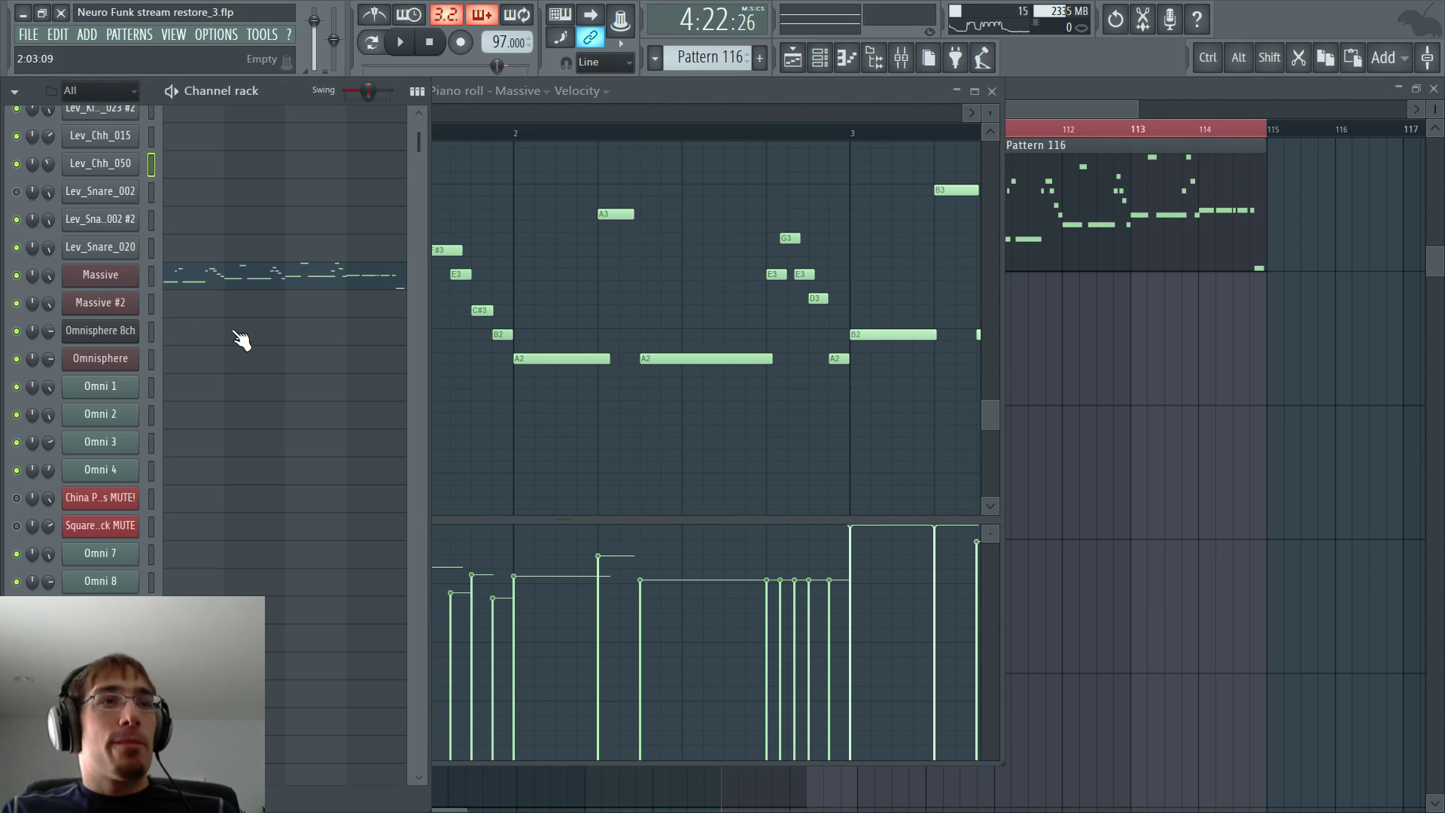
pyautogui.scroll(-4, 190, 393)
pyautogui.scroll(-6, 185, 391)
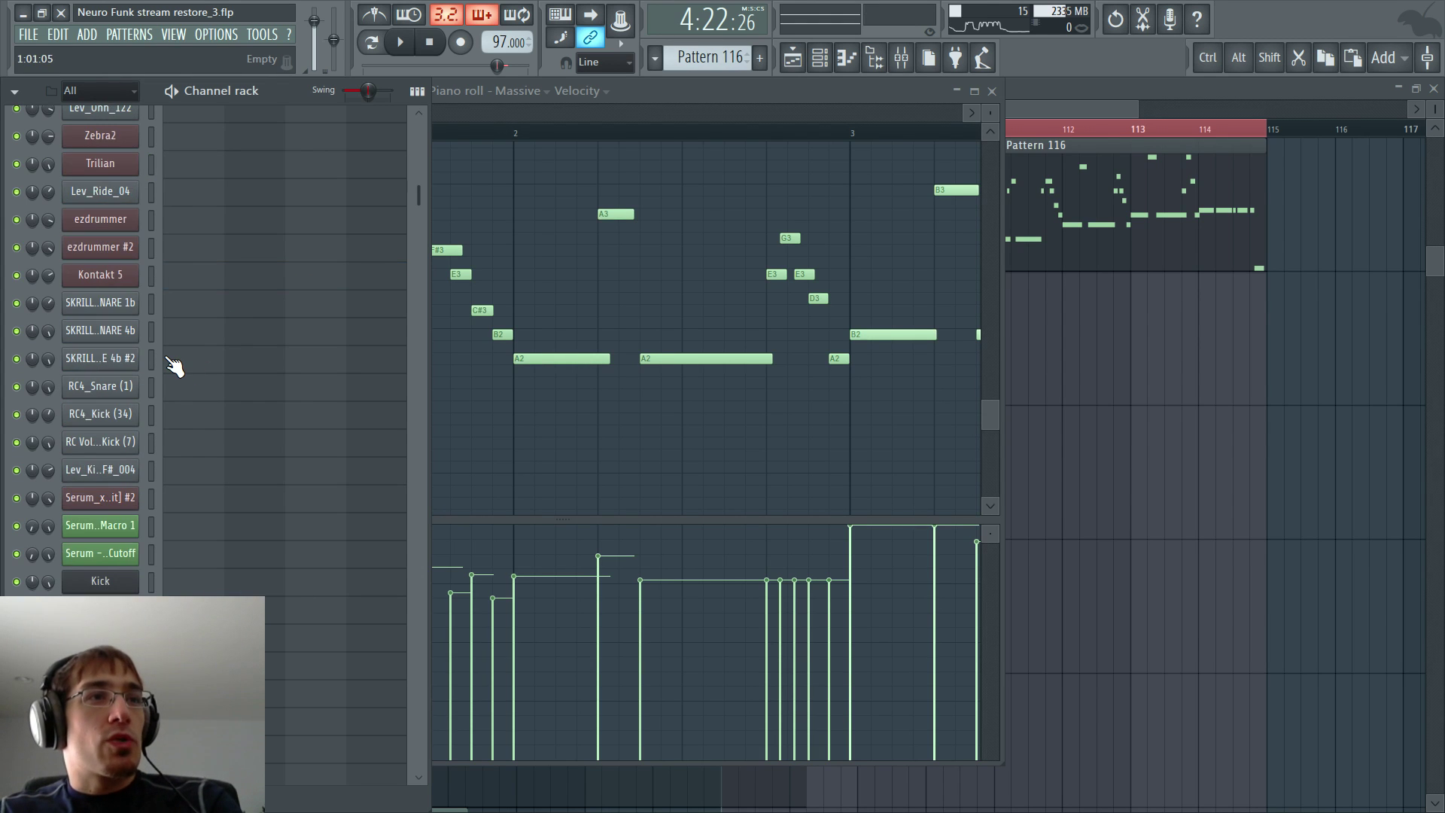
pyautogui.click(151, 342)
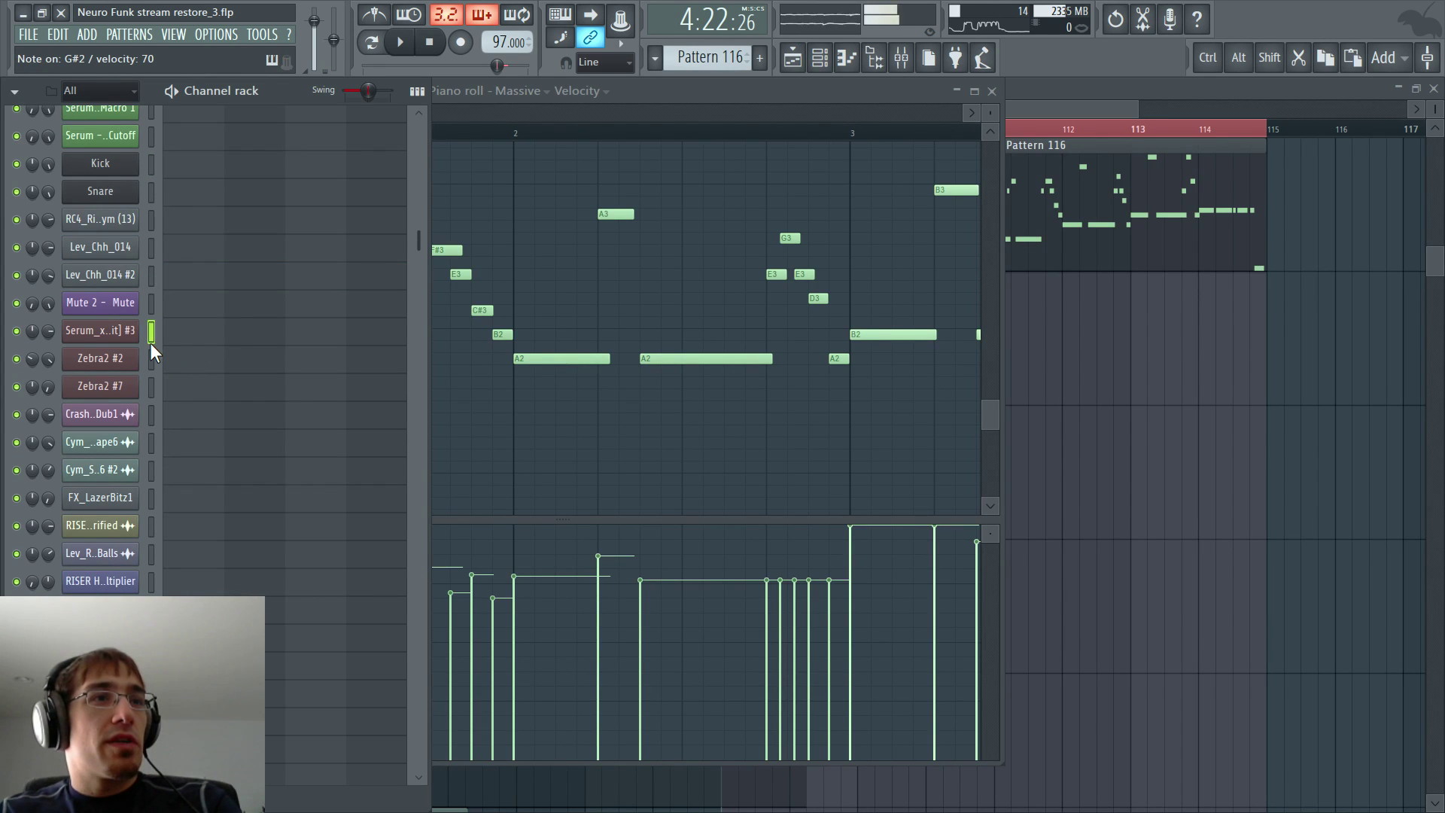
pyautogui.scroll(-3, 151, 342)
pyautogui.scroll(-8, 159, 355)
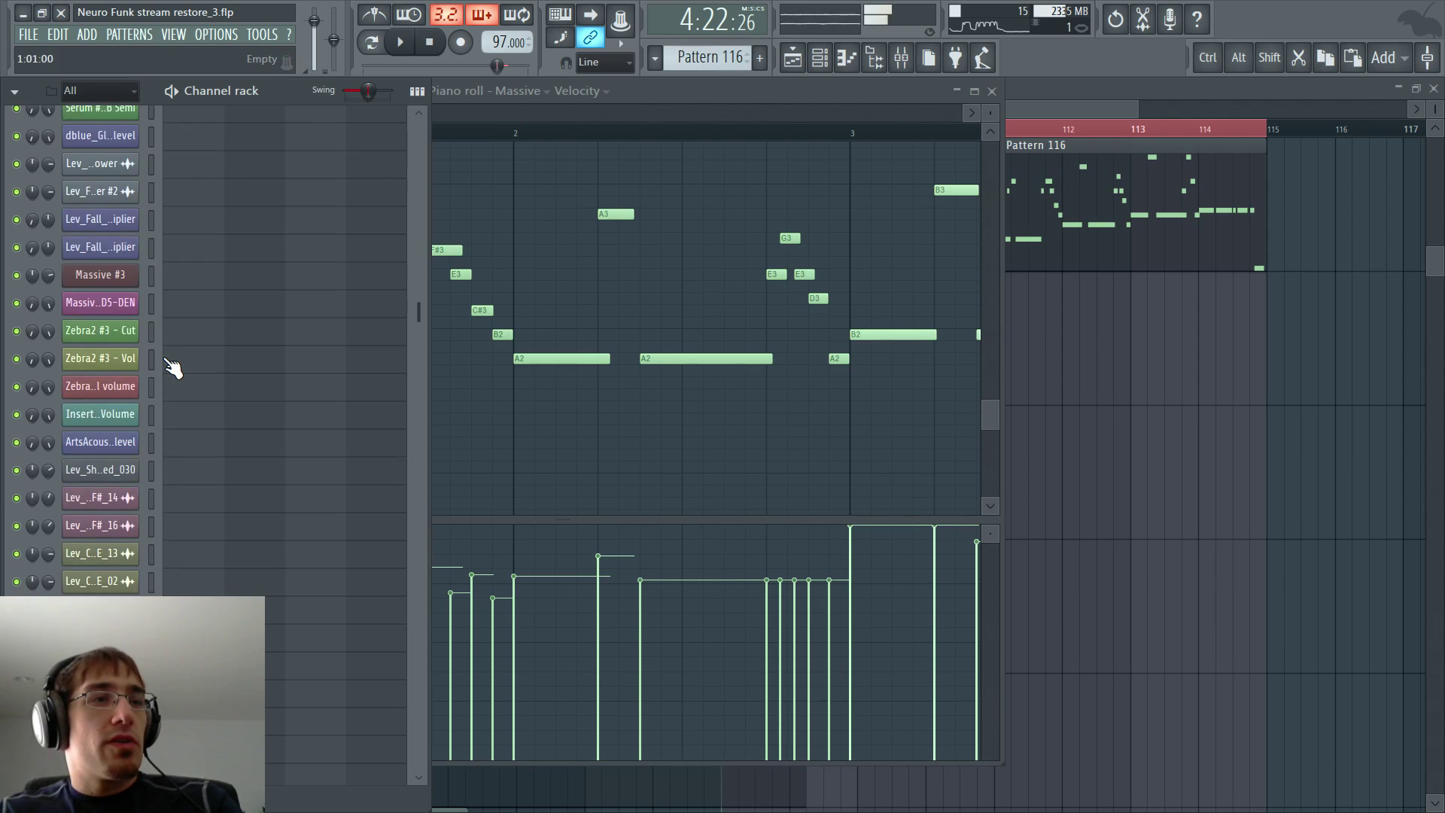
pyautogui.scroll(-5, 153, 354)
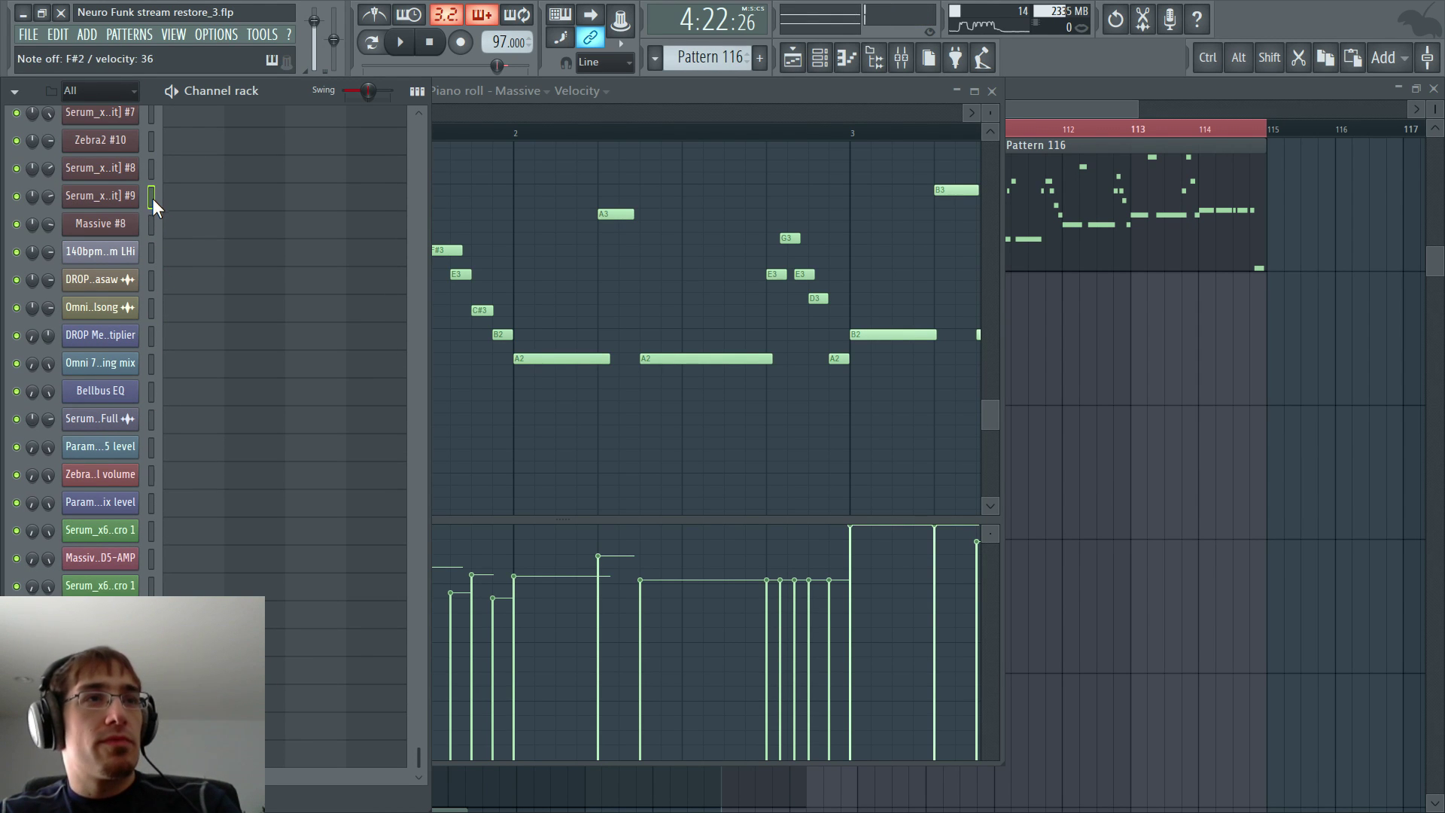
pyautogui.scroll(3, 166, 249)
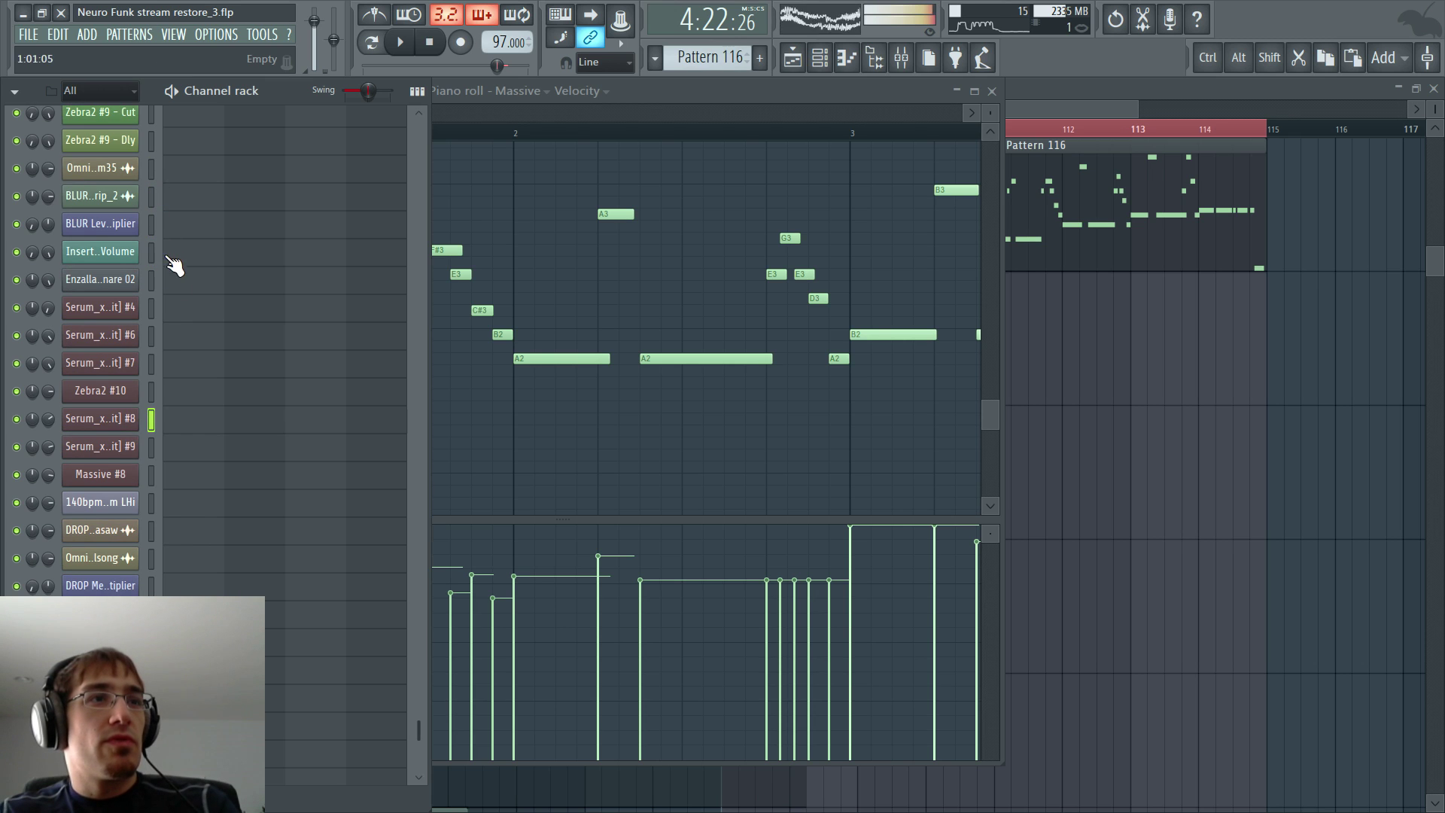
pyautogui.rightClick(150, 423)
pyautogui.scroll(-6, 313, 376)
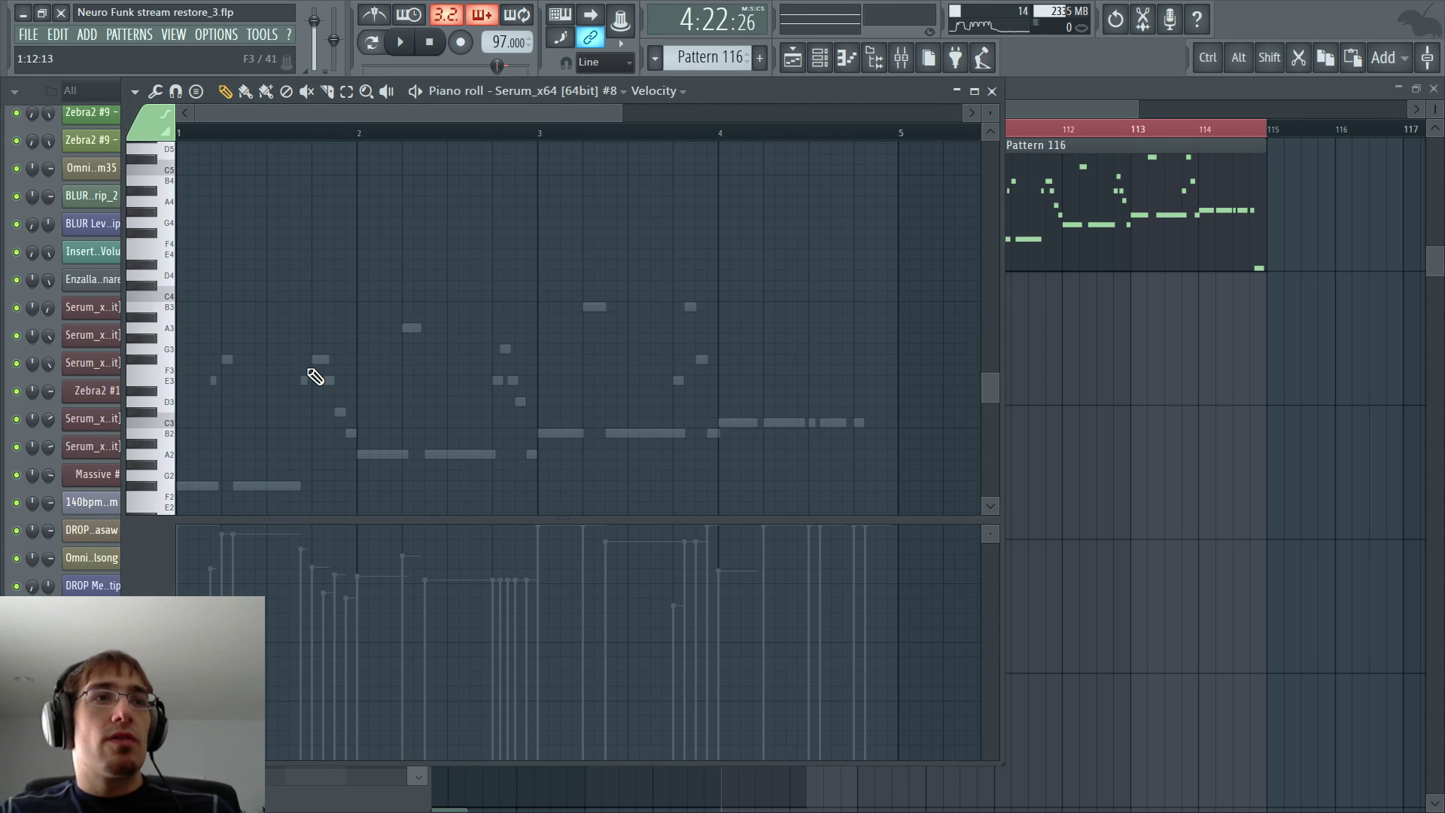
# - In the Serum_x64 #8 piano roll, add a five-step A2 note at 2:01:00 and a six-step B2 note at 3:07:00
pyautogui.press('space')
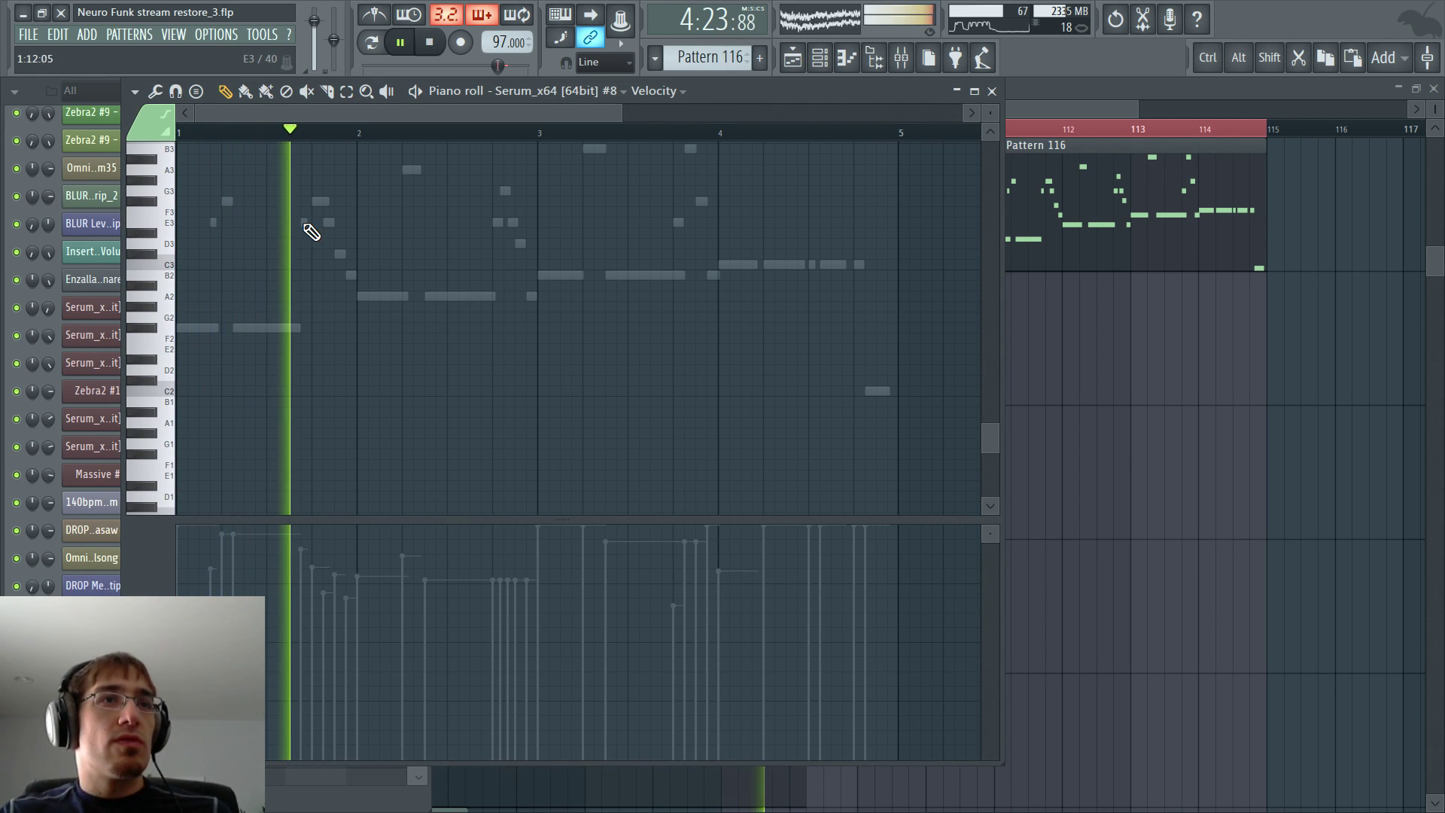
pyautogui.click(362, 295)
pyautogui.press('space')
pyautogui.moveTo(362, 293); pyautogui.dragTo(401, 296)
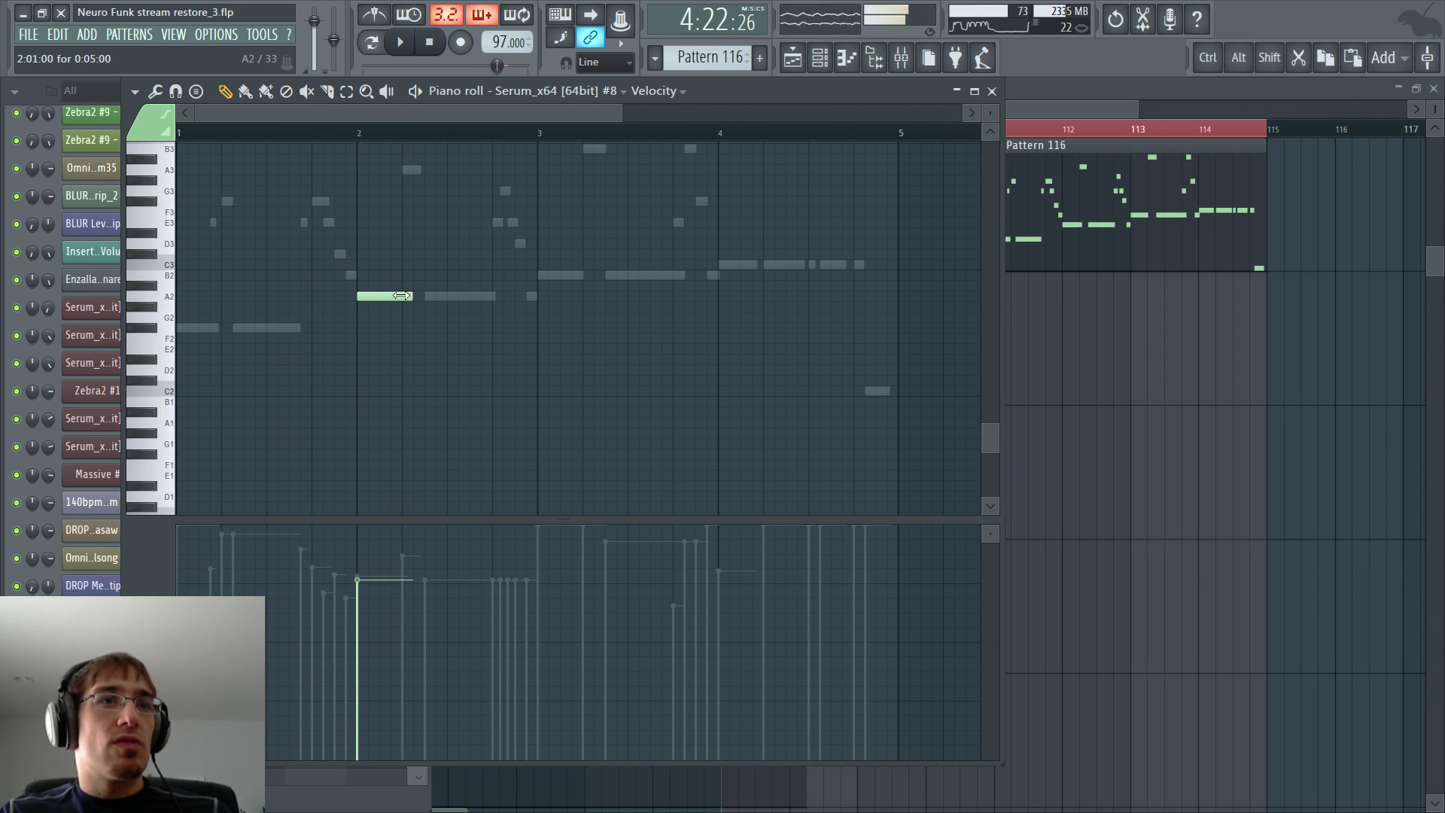
pyautogui.scroll(4, 402, 294)
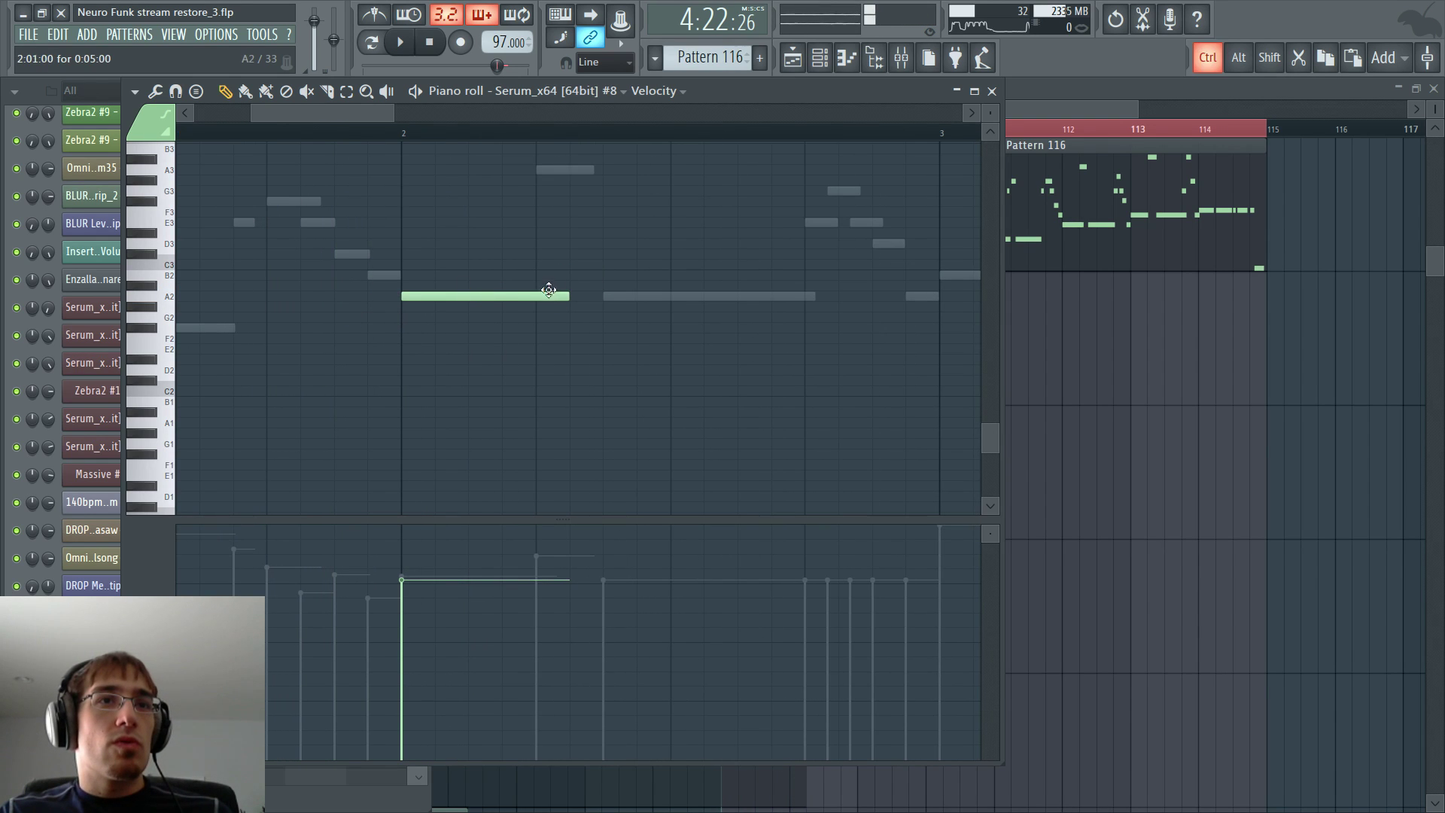
pyautogui.scroll(-4, 549, 312)
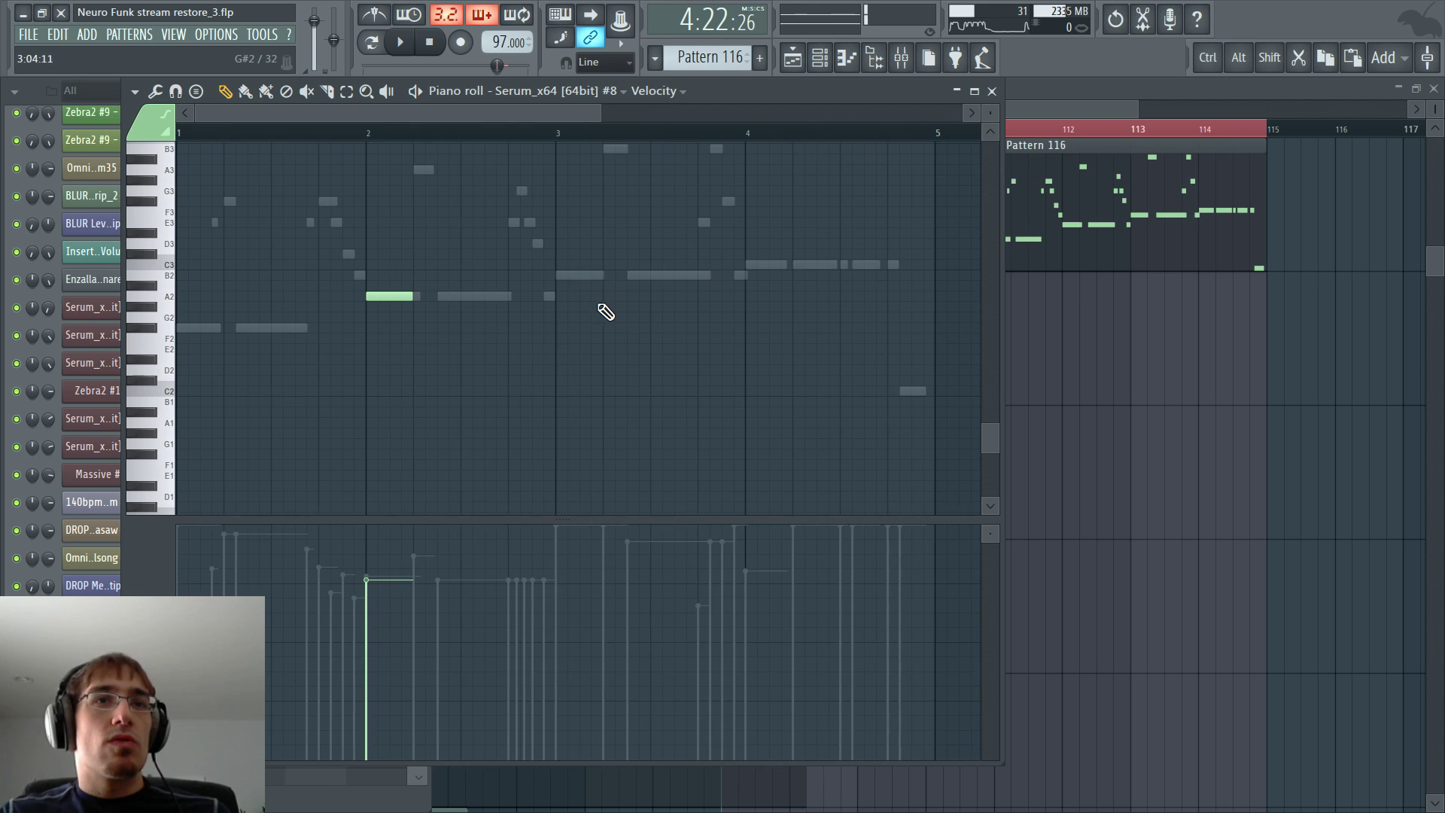
pyautogui.click(629, 275)
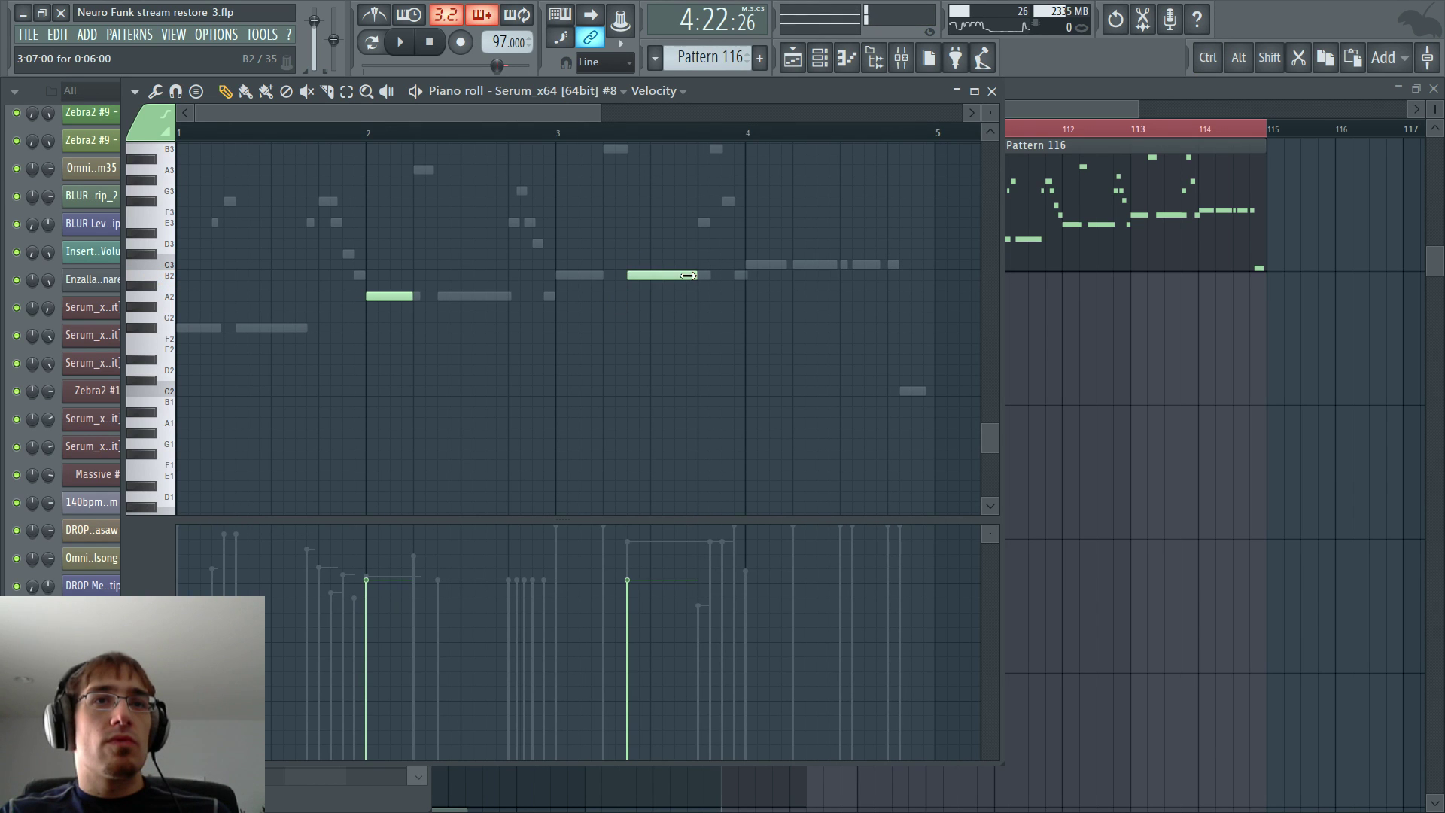
# - Switch to Massive's piano roll and delete its A2 note at the start of bar 2
pyautogui.press('F6')
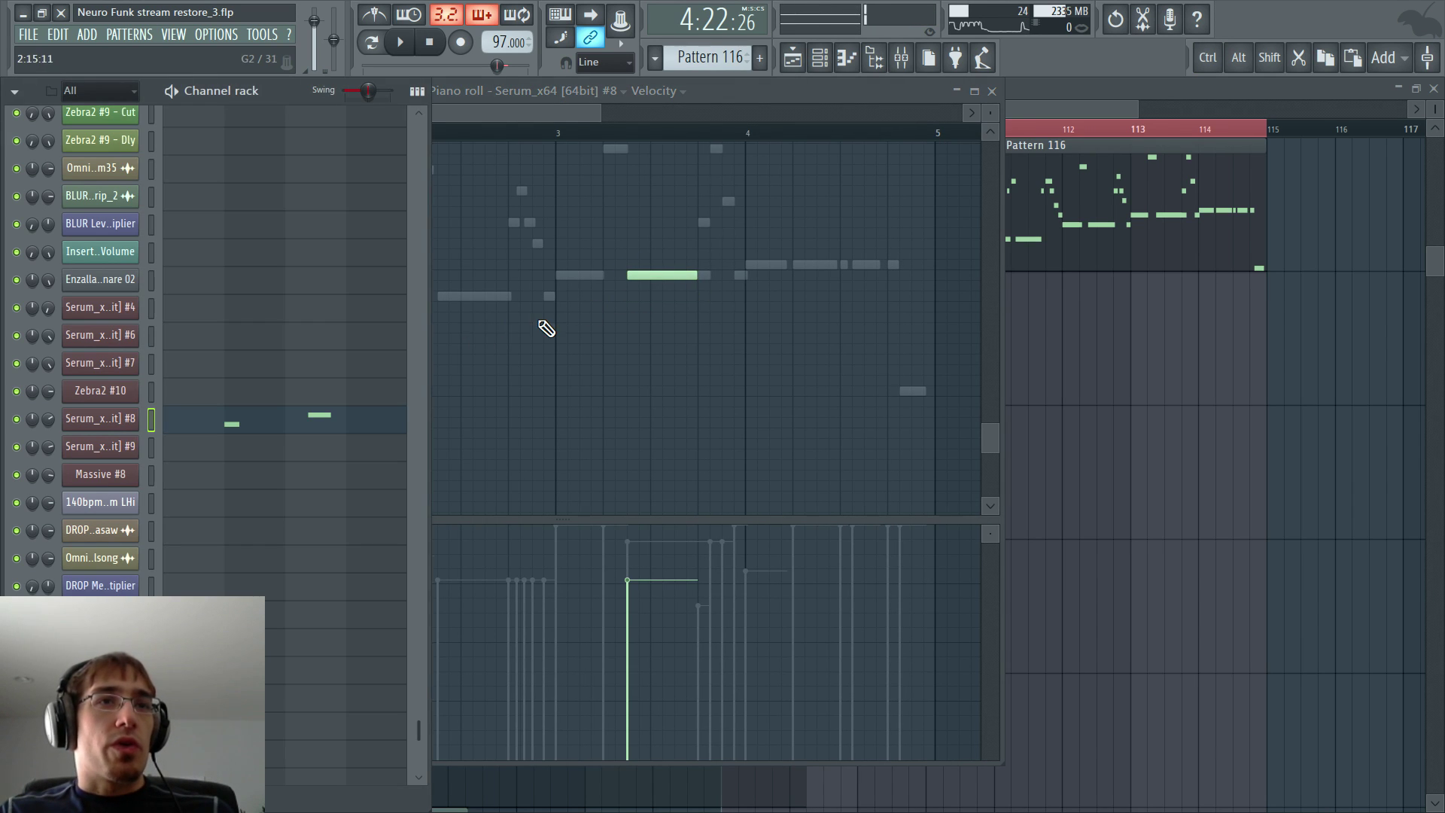
pyautogui.scroll(3, 546, 329)
pyautogui.doubleClick(591, 339)
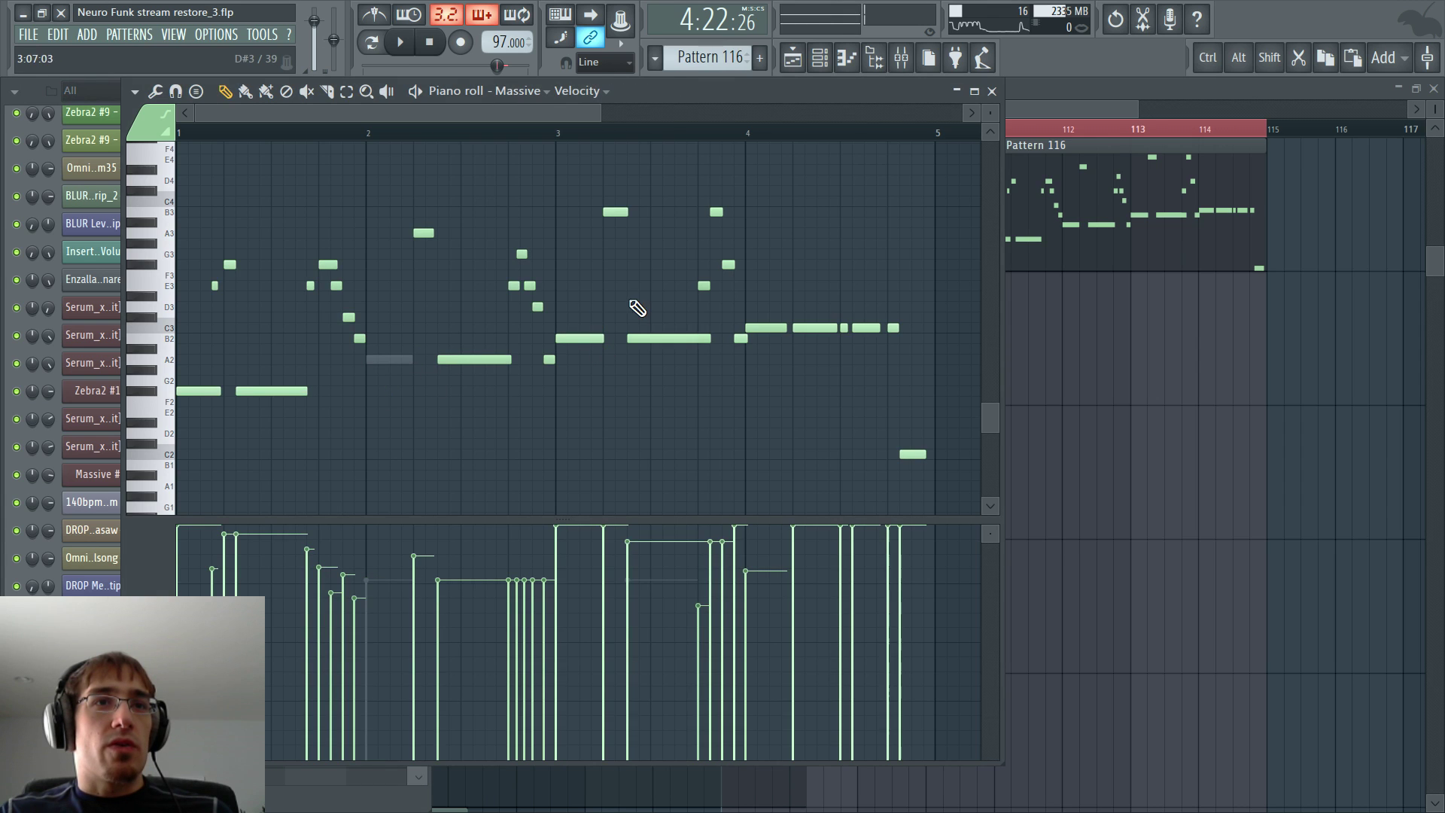
# - Delete Massive's long second B2 note in bar 3 of Pattern 116 and return to the playlist
pyautogui.rightClick(632, 338)
pyautogui.press('F6')
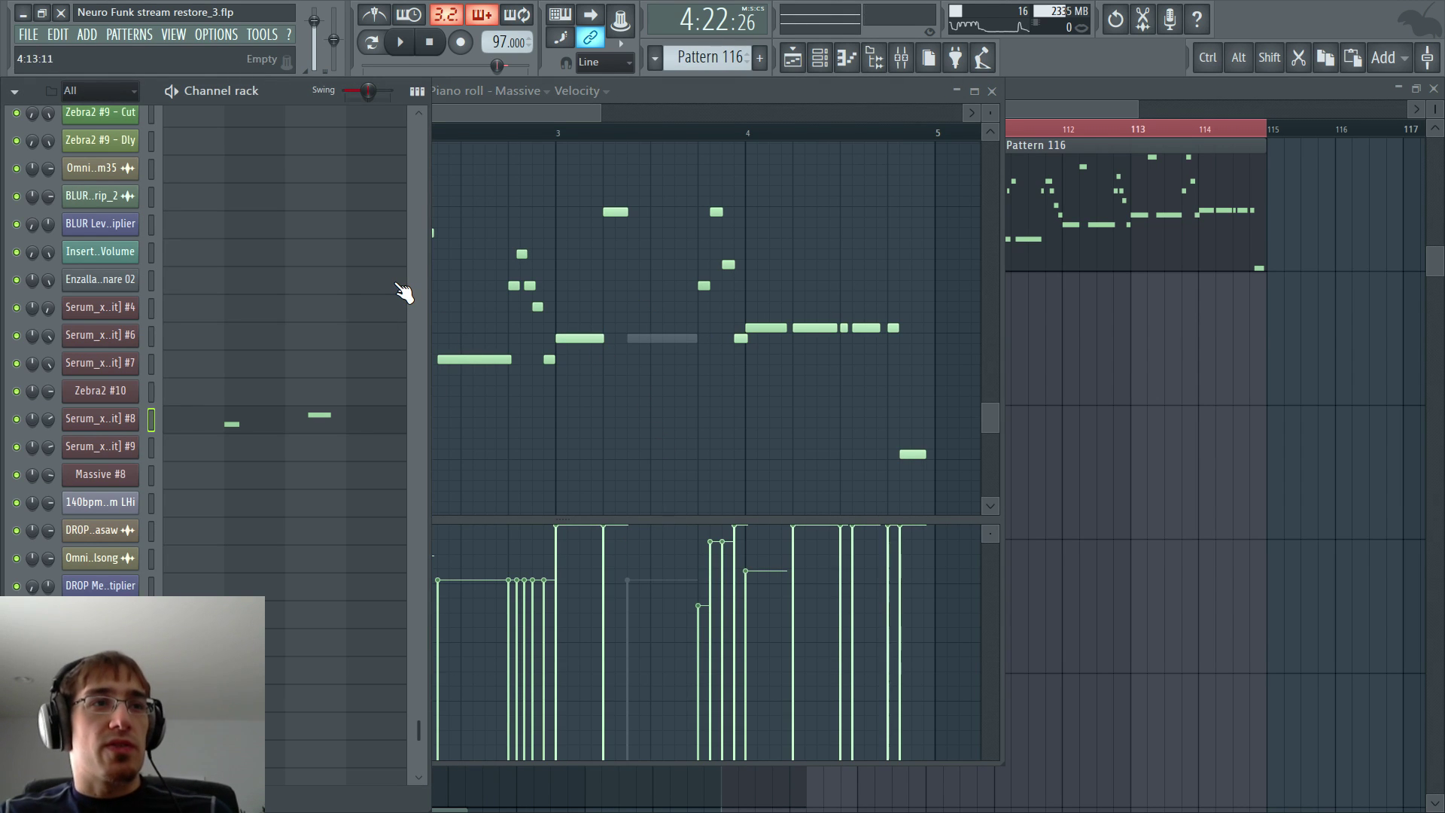
pyautogui.press('F5')
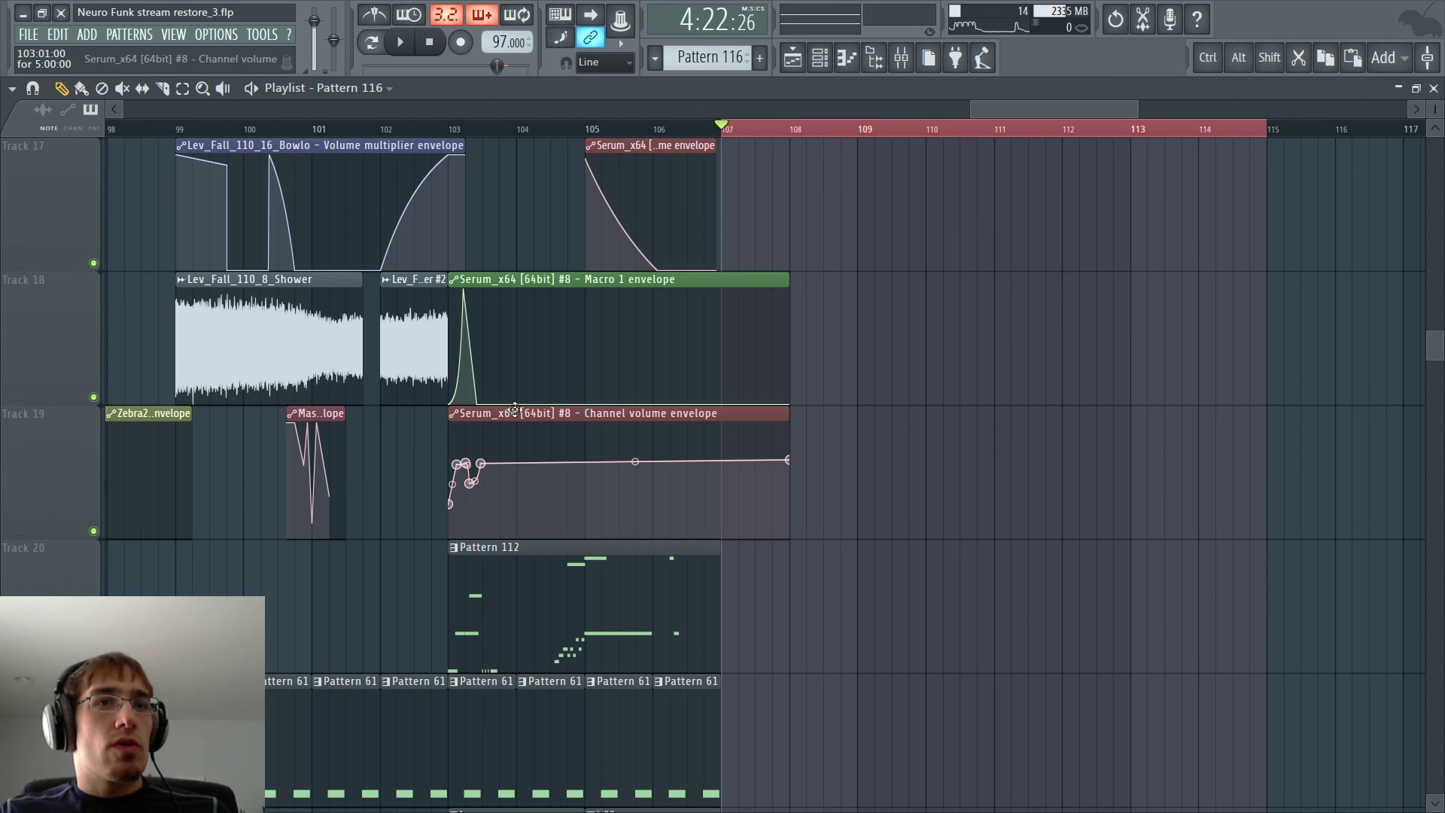
# - Extend the Serum_x64 #8 channel volume envelope clip on Track 19 to about 109:13 and move its last point to bar 107
pyautogui.moveTo(800, 407); pyautogui.dragTo(898, 431)
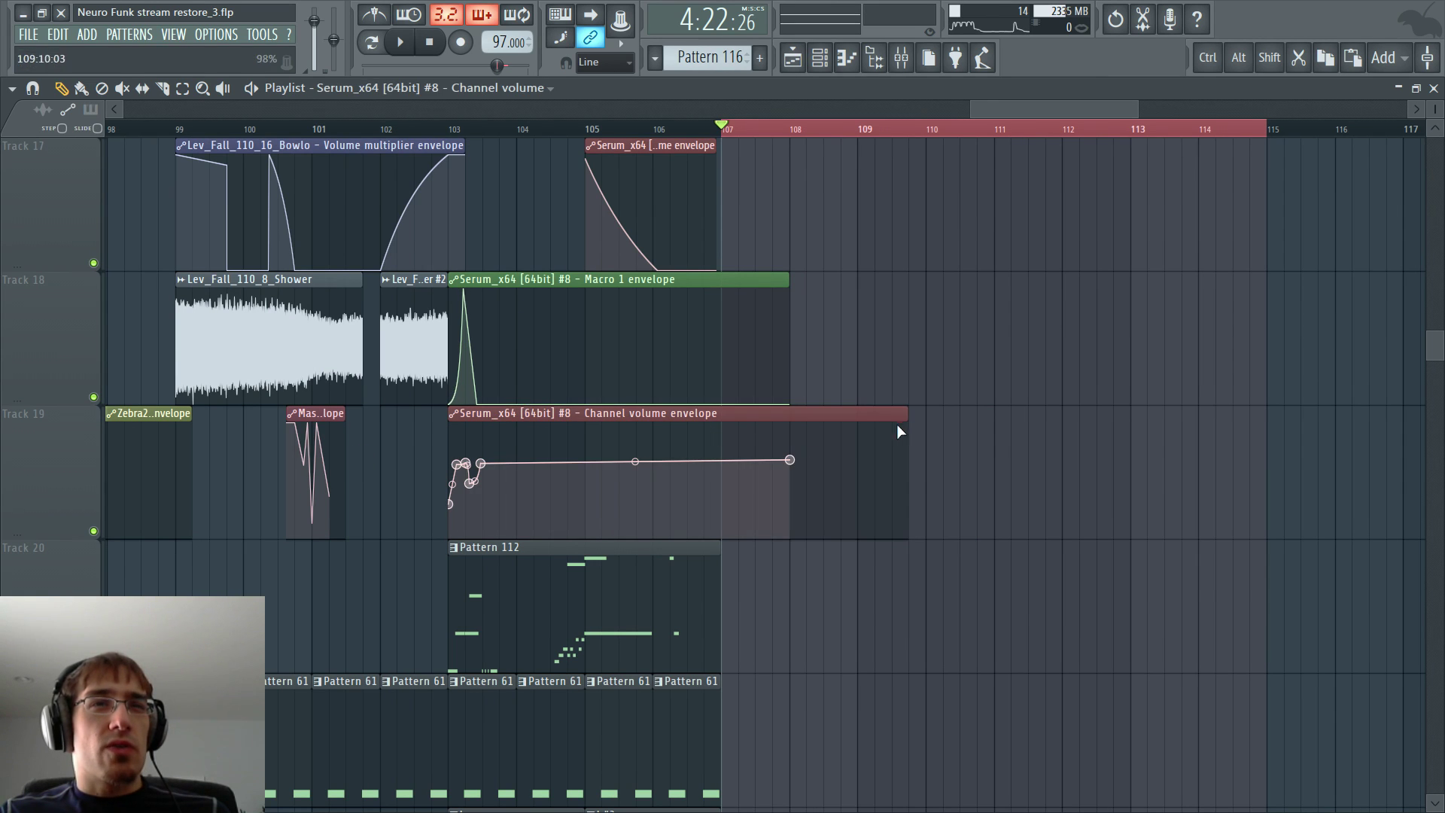
pyautogui.moveTo(790, 460); pyautogui.dragTo(724, 468)
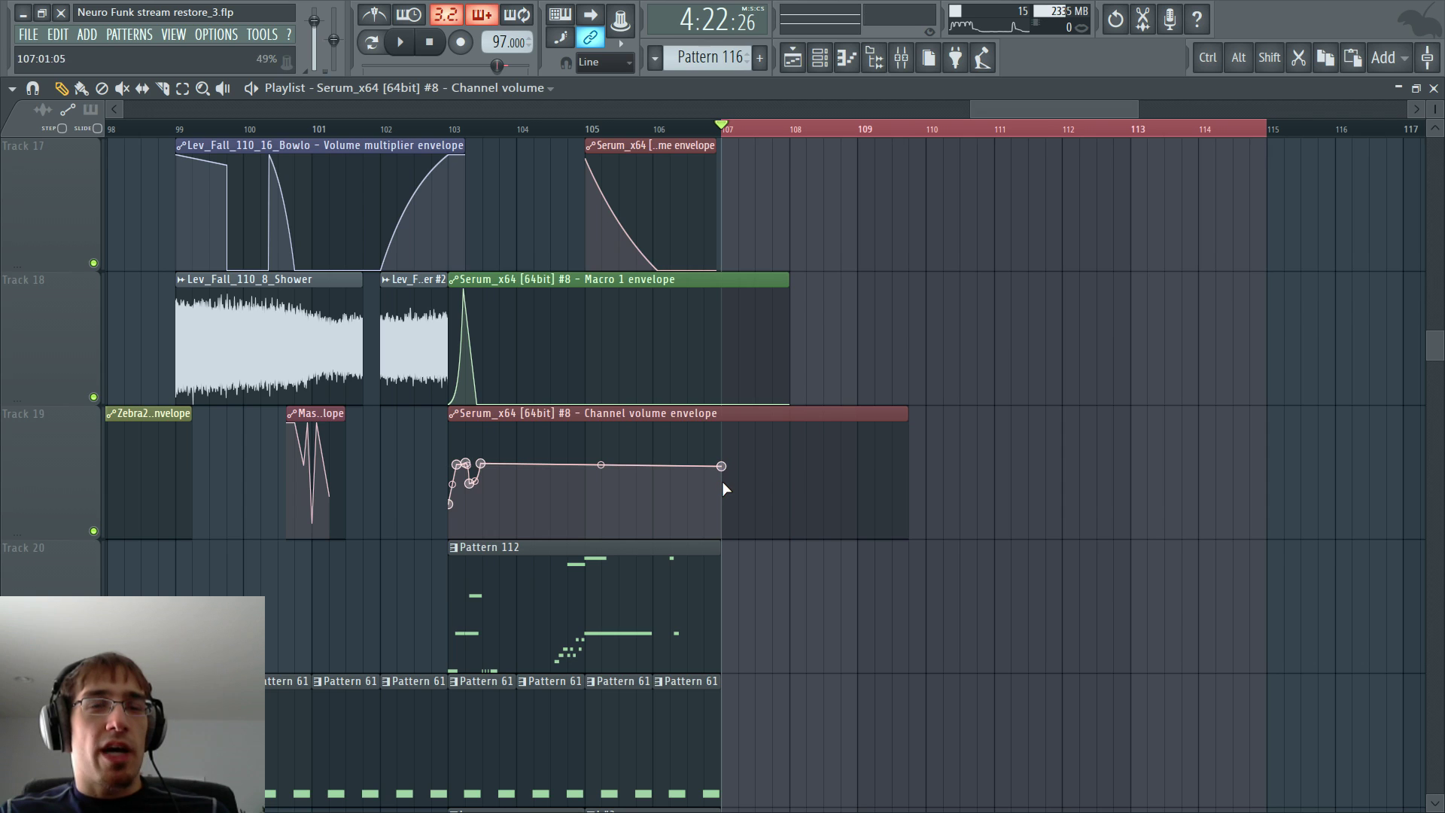
# - Shape a dip in the Serum #8 channel volume envelope from about 107:15 to 108:03, lowest at bar 108, with a curved rise
pyautogui.scroll(5, 724, 490)
pyautogui.rightClick(756, 491)
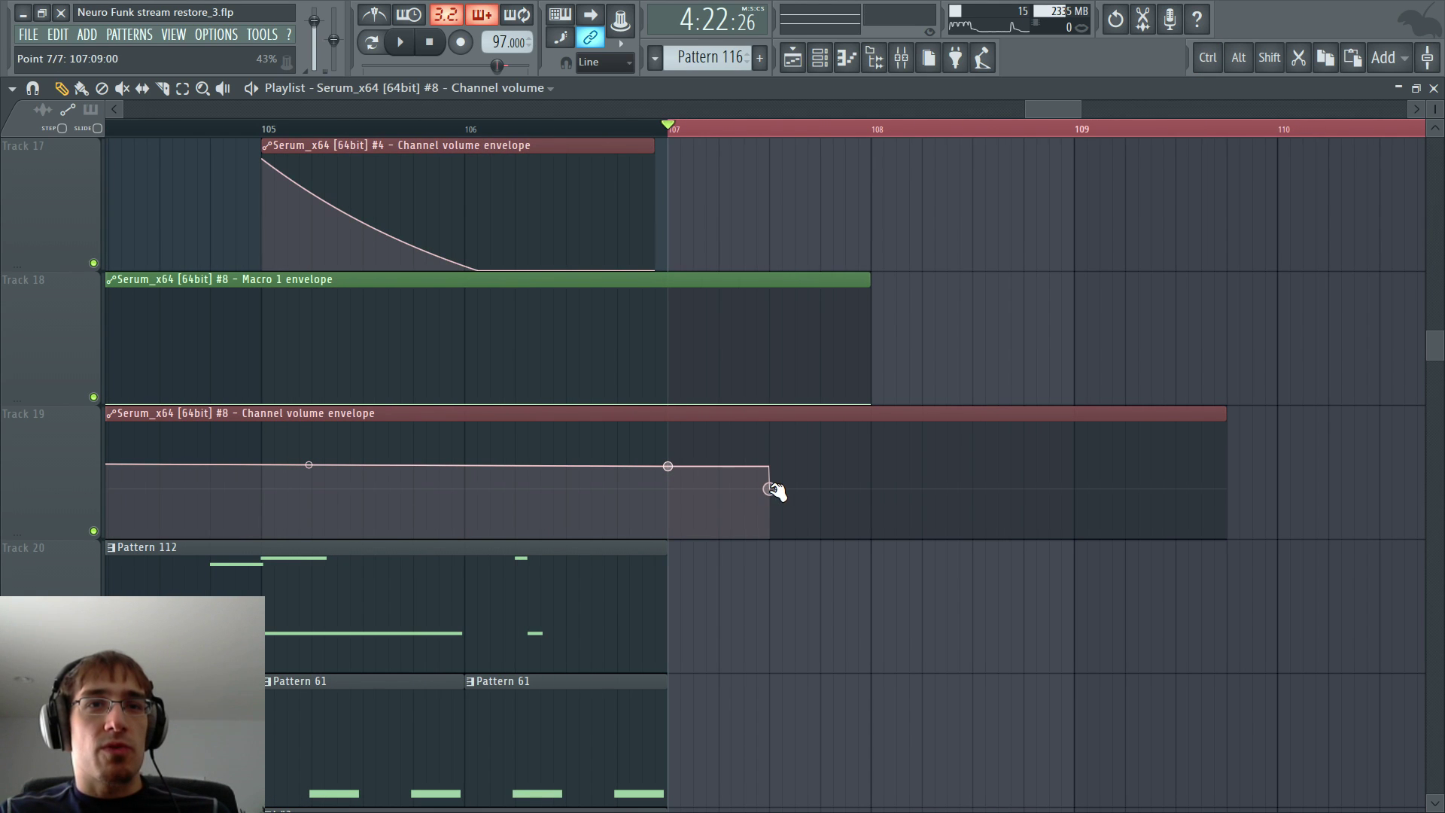
pyautogui.rightClick(822, 468)
pyautogui.rightClick(822, 468)
pyautogui.click(863, 554)
pyautogui.press('space')
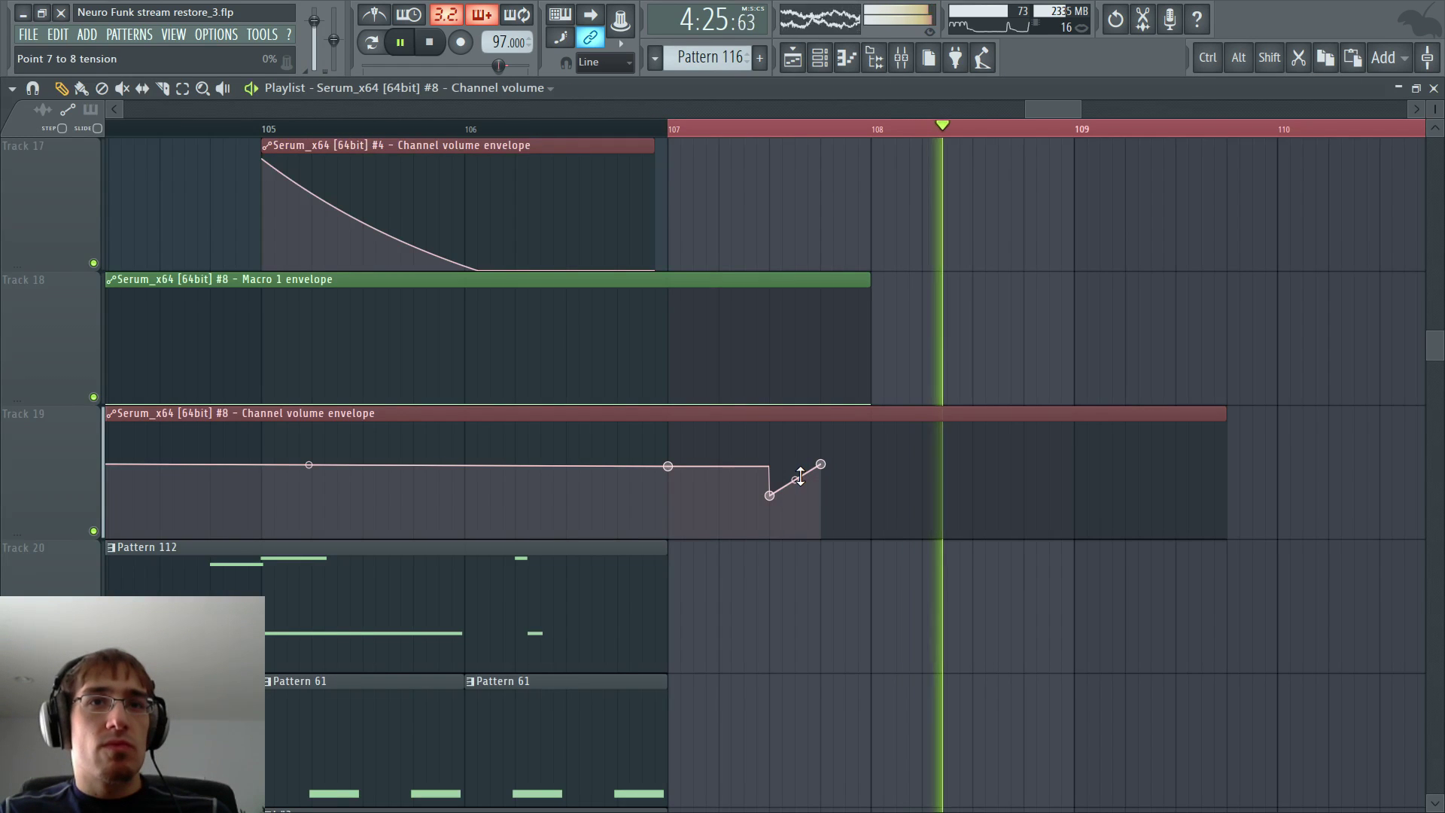
pyautogui.press('space')
pyautogui.moveTo(821, 464)
pyautogui.mouseDown()
pyautogui.moveTo(846, 479)
pyautogui.moveTo(847, 466)
pyautogui.mouseUp()
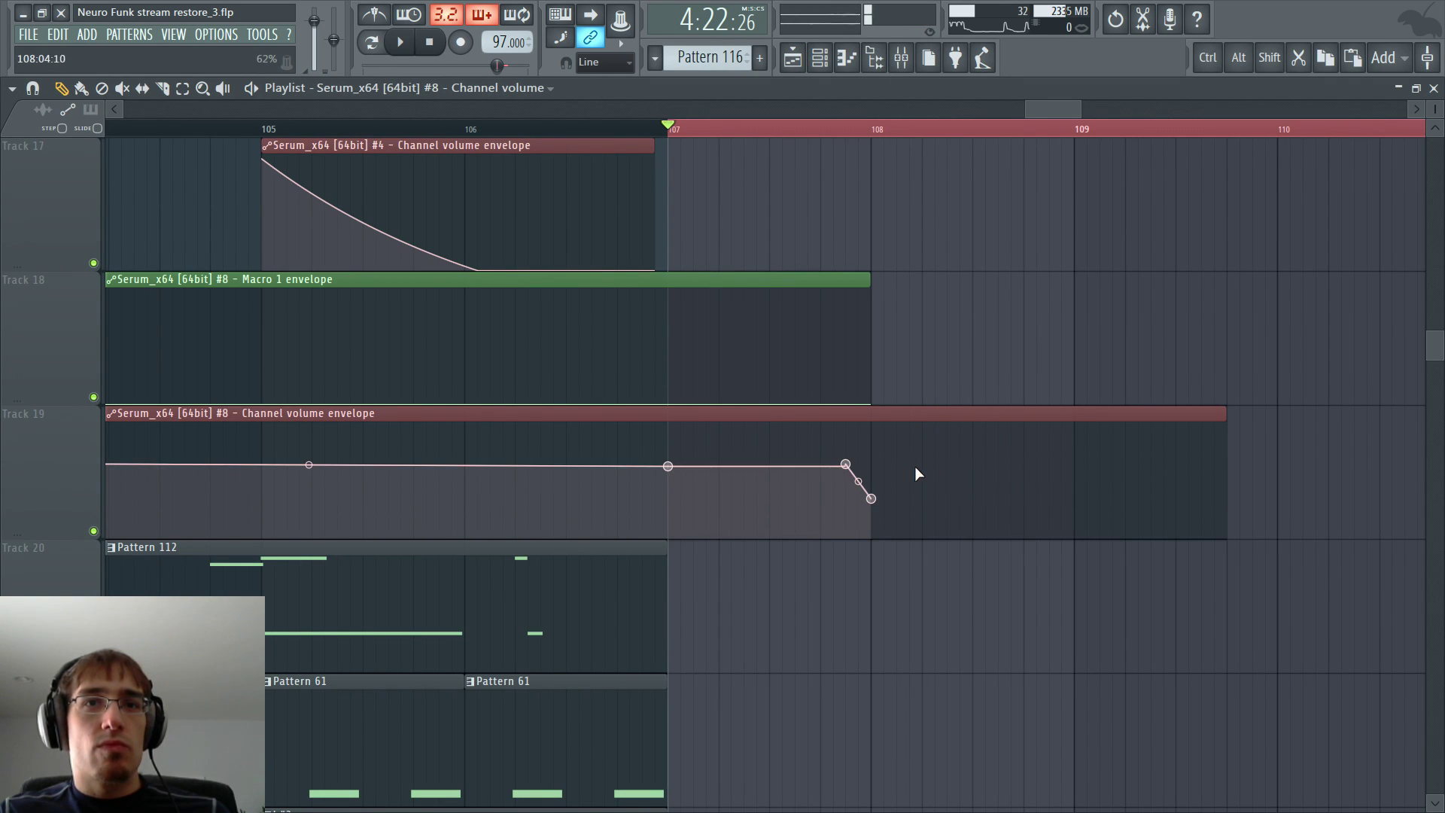
pyautogui.press('space')
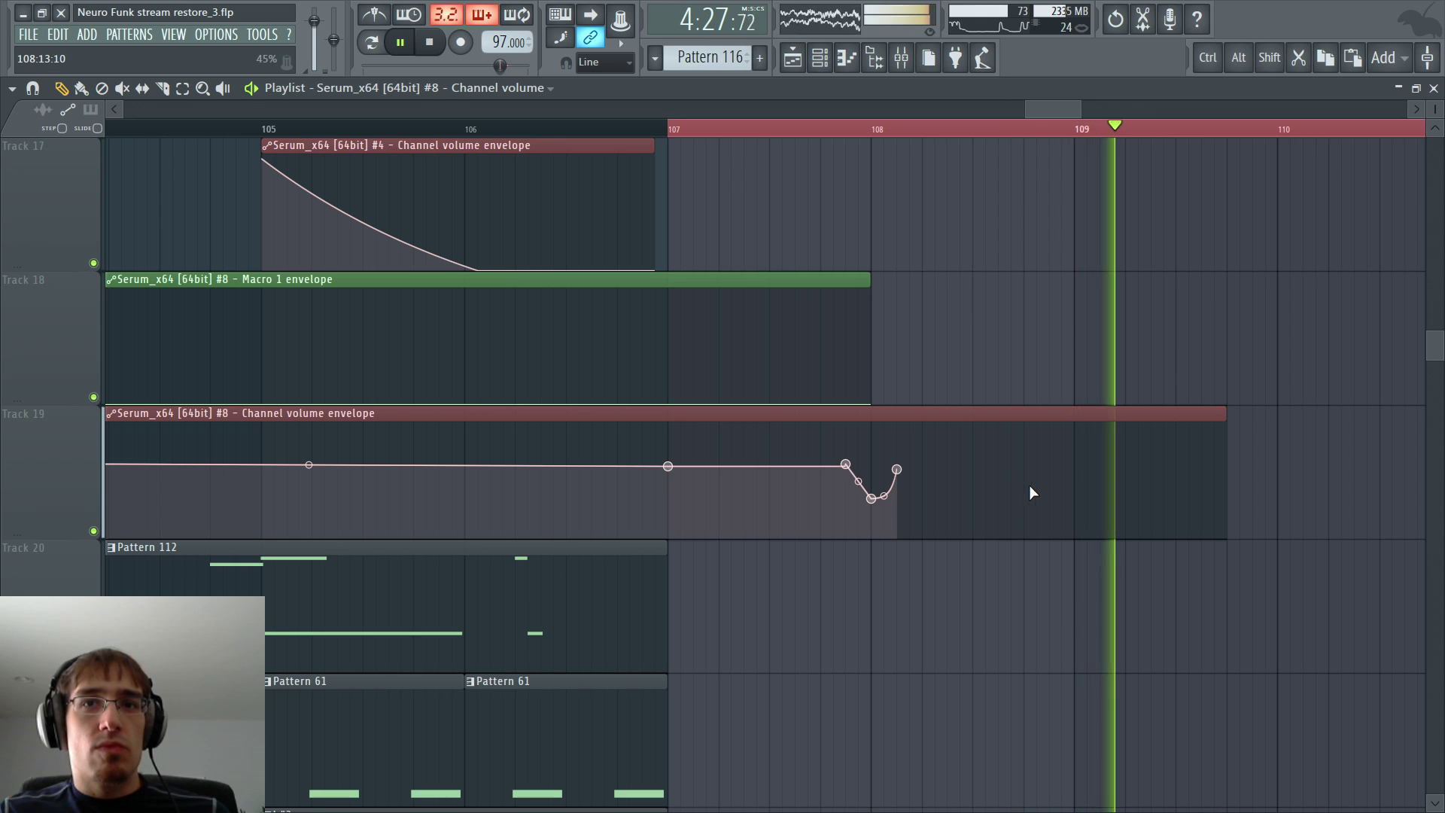
pyautogui.press('space')
# - Add a second volume dip with a curved rise from about 109:07 to 109:11, and audition it from bar 108
pyautogui.rightClick(1151, 467)
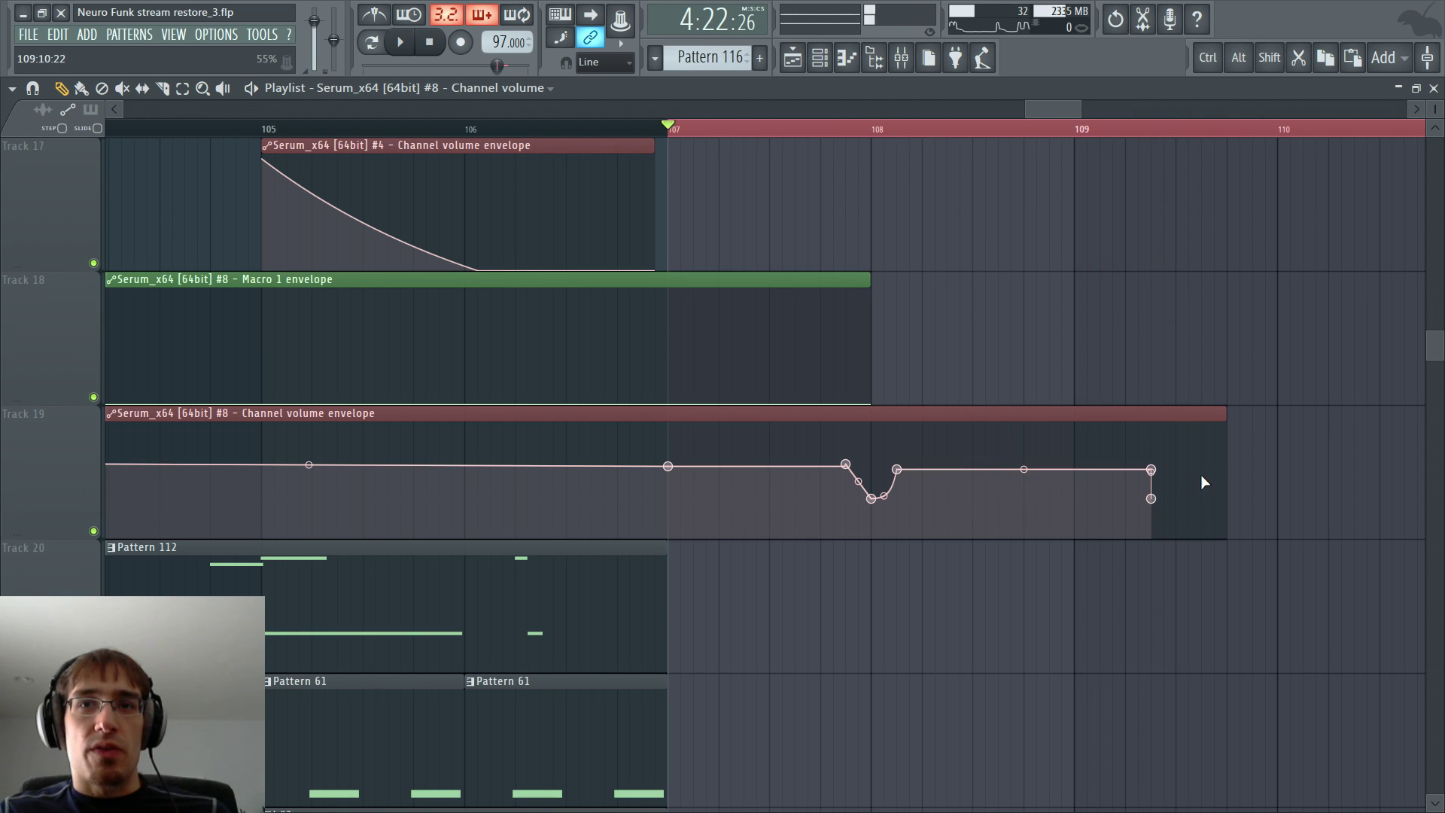
pyautogui.click(986, 132)
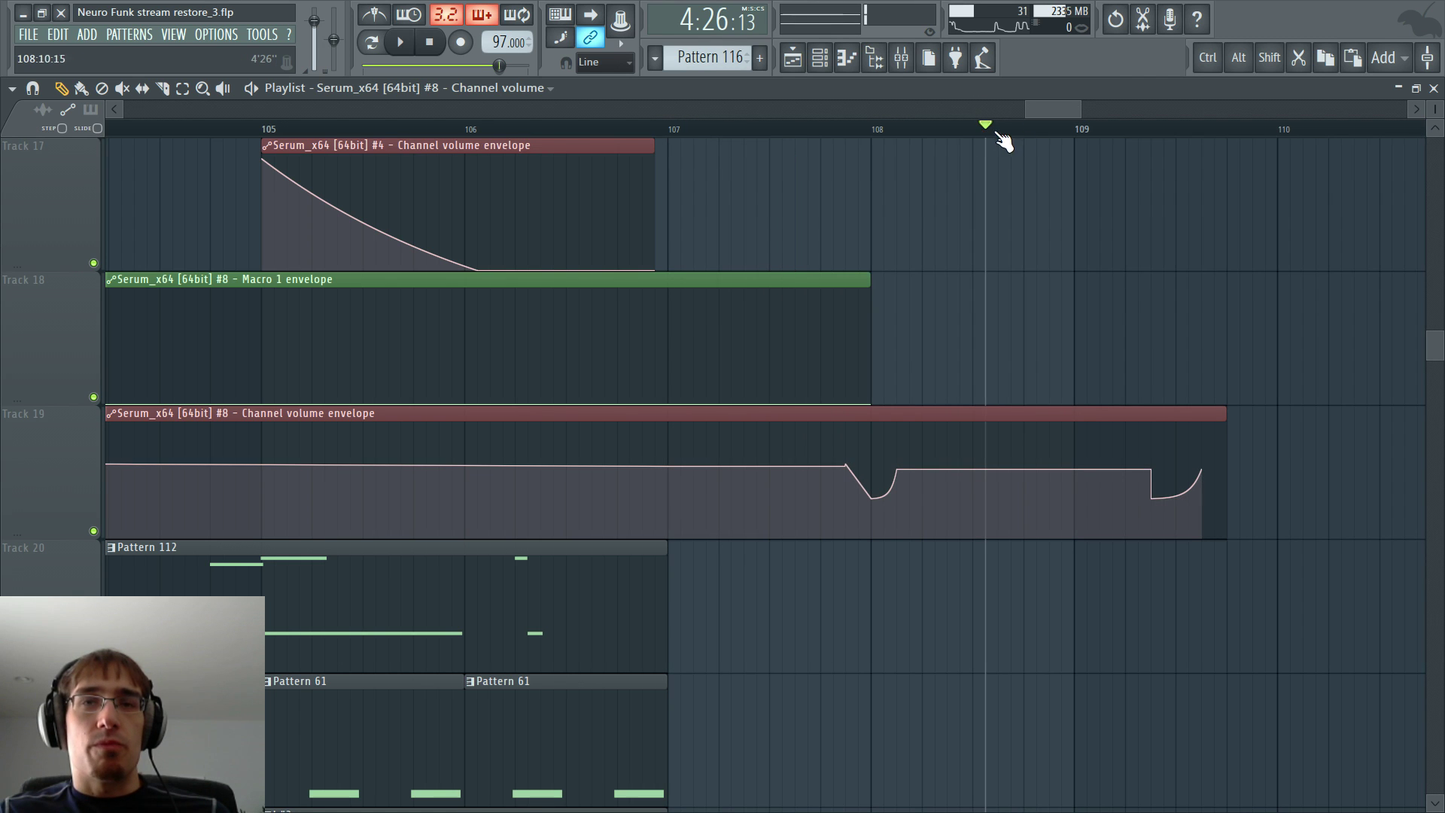
pyautogui.moveTo(1039, 111); pyautogui.dragTo(1051, 111)
pyautogui.press('space')
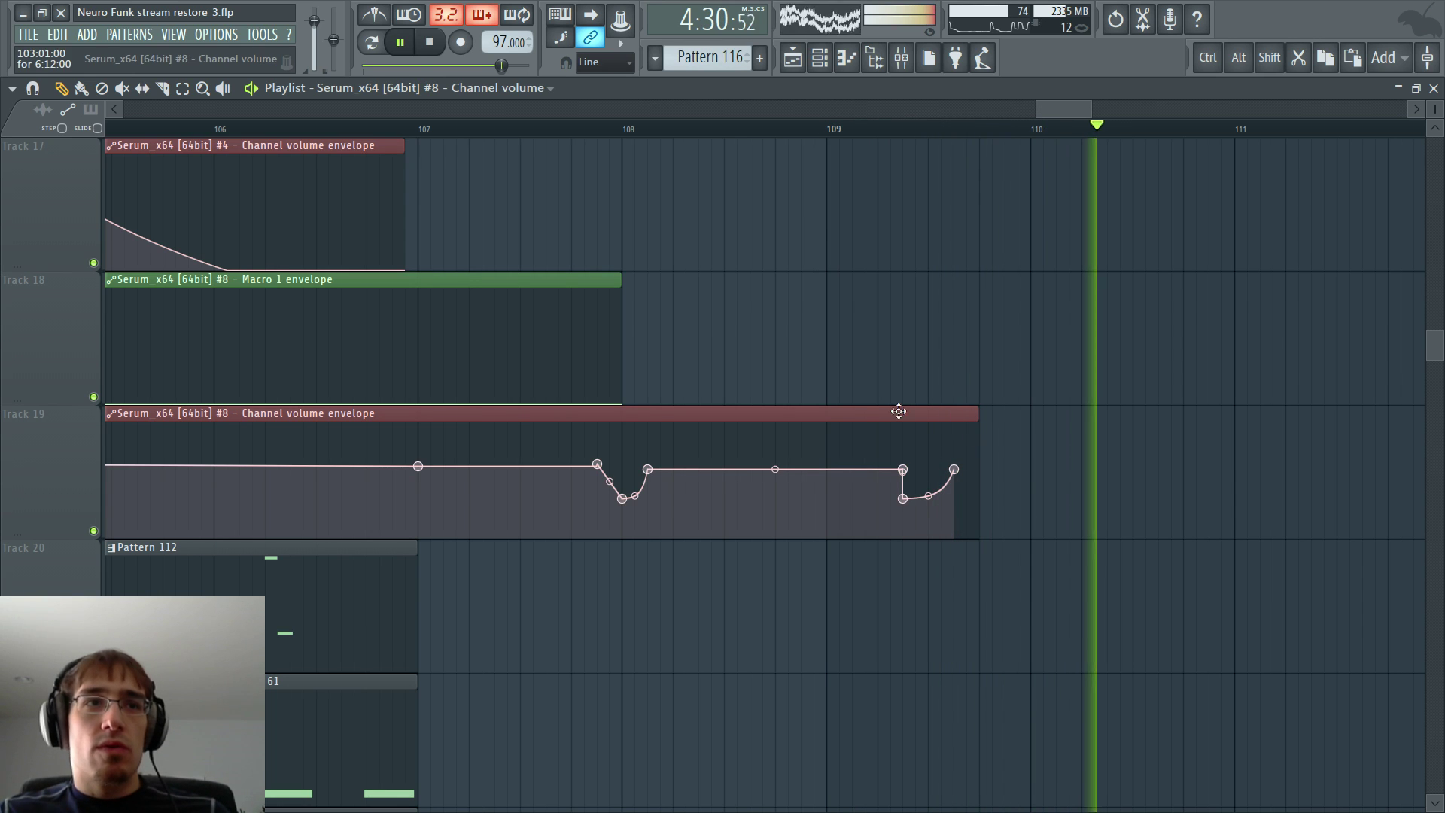
pyautogui.press('space')
# - Extend the Serum #8 Macro 1 envelope on Track 18 to about 110:07 and add spikes peaking at bar 108 and about 109:09
pyautogui.scroll(-2, 557, 313)
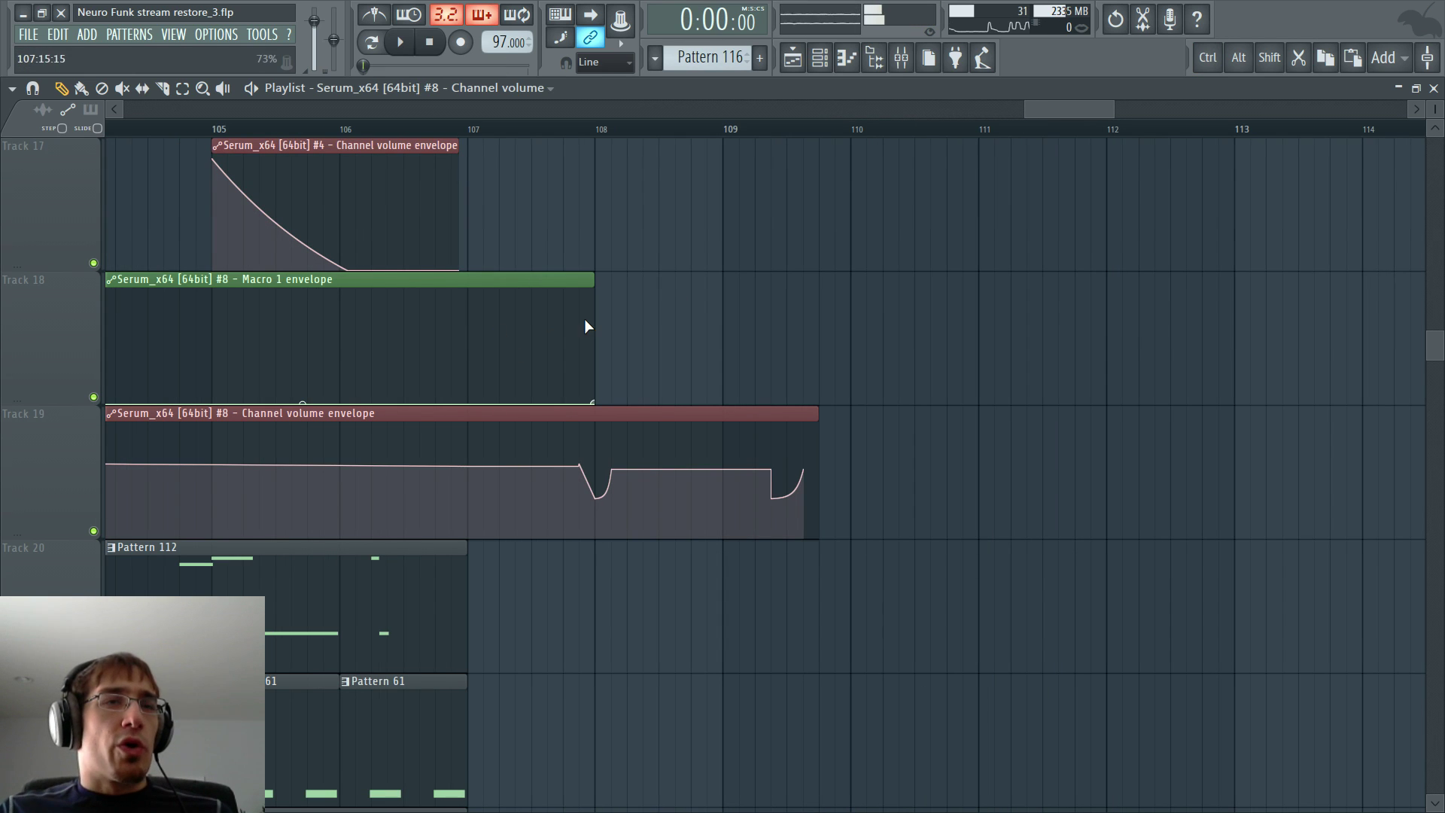
pyautogui.moveTo(588, 280); pyautogui.dragTo(636, 280)
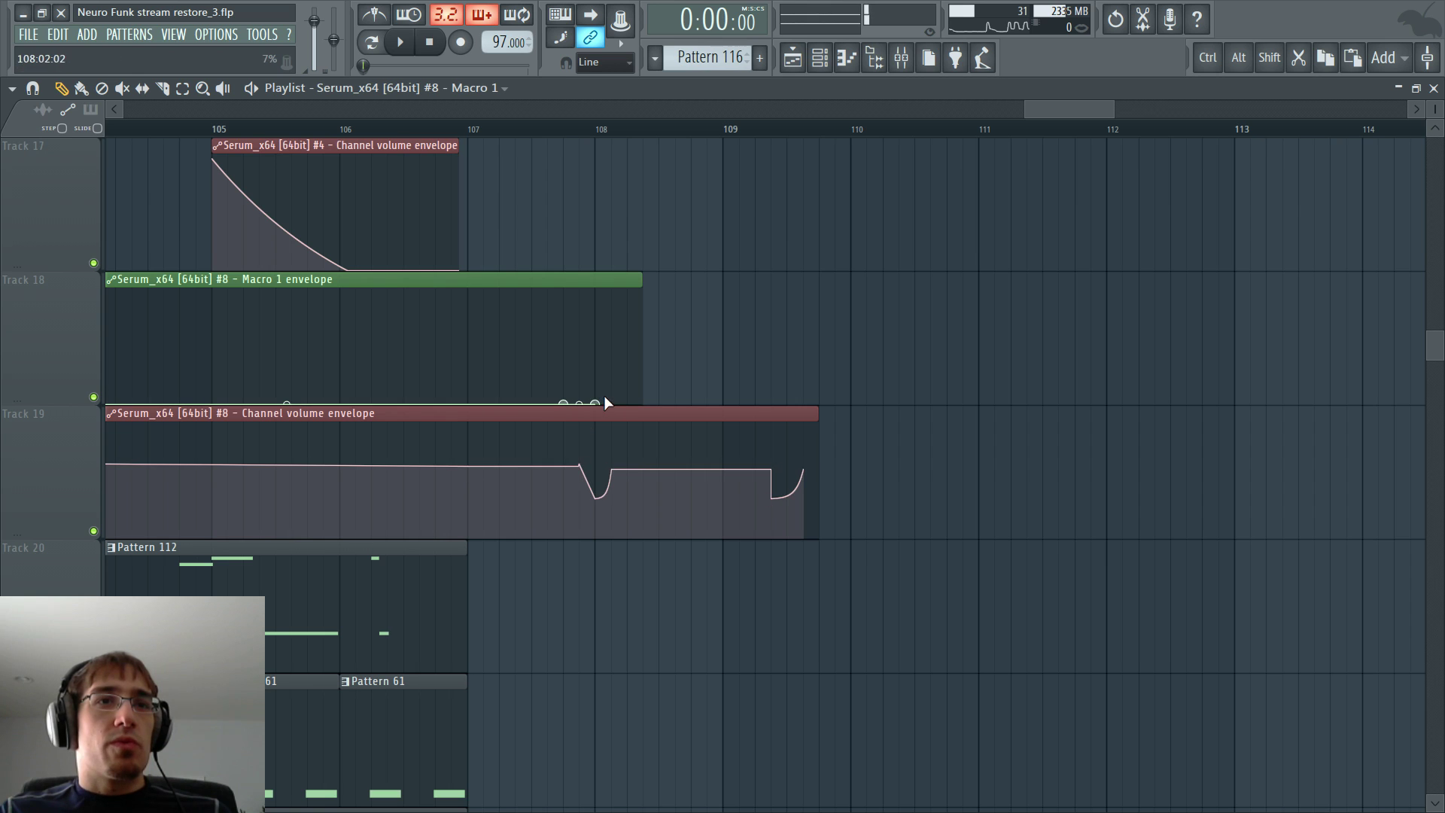
pyautogui.click(628, 404)
pyautogui.moveTo(595, 329); pyautogui.dragTo(898, 283)
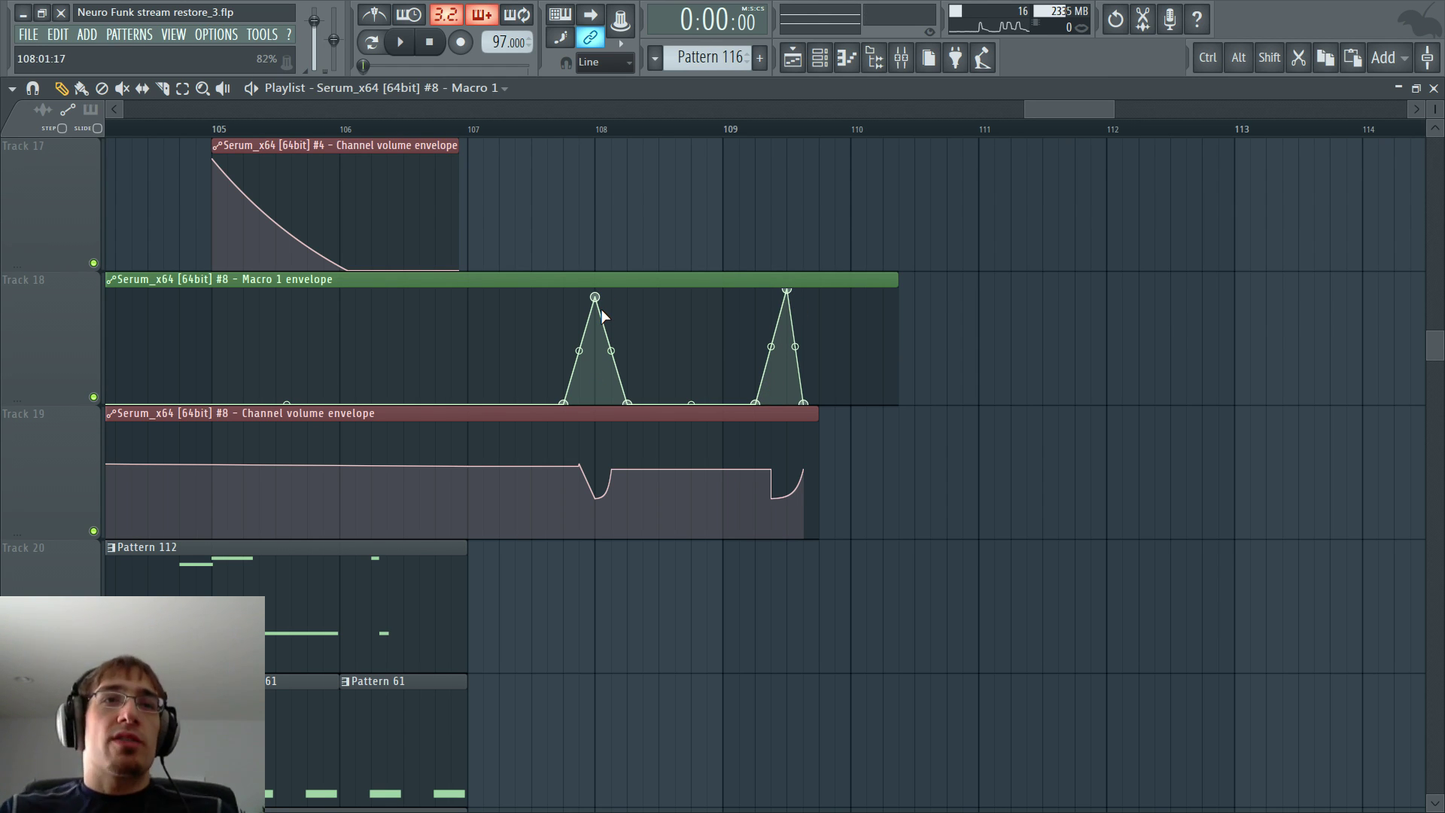
# - Open Pattern 112 and look through the channel rack for the channels it uses
pyautogui.scroll(-1, 557, 320)
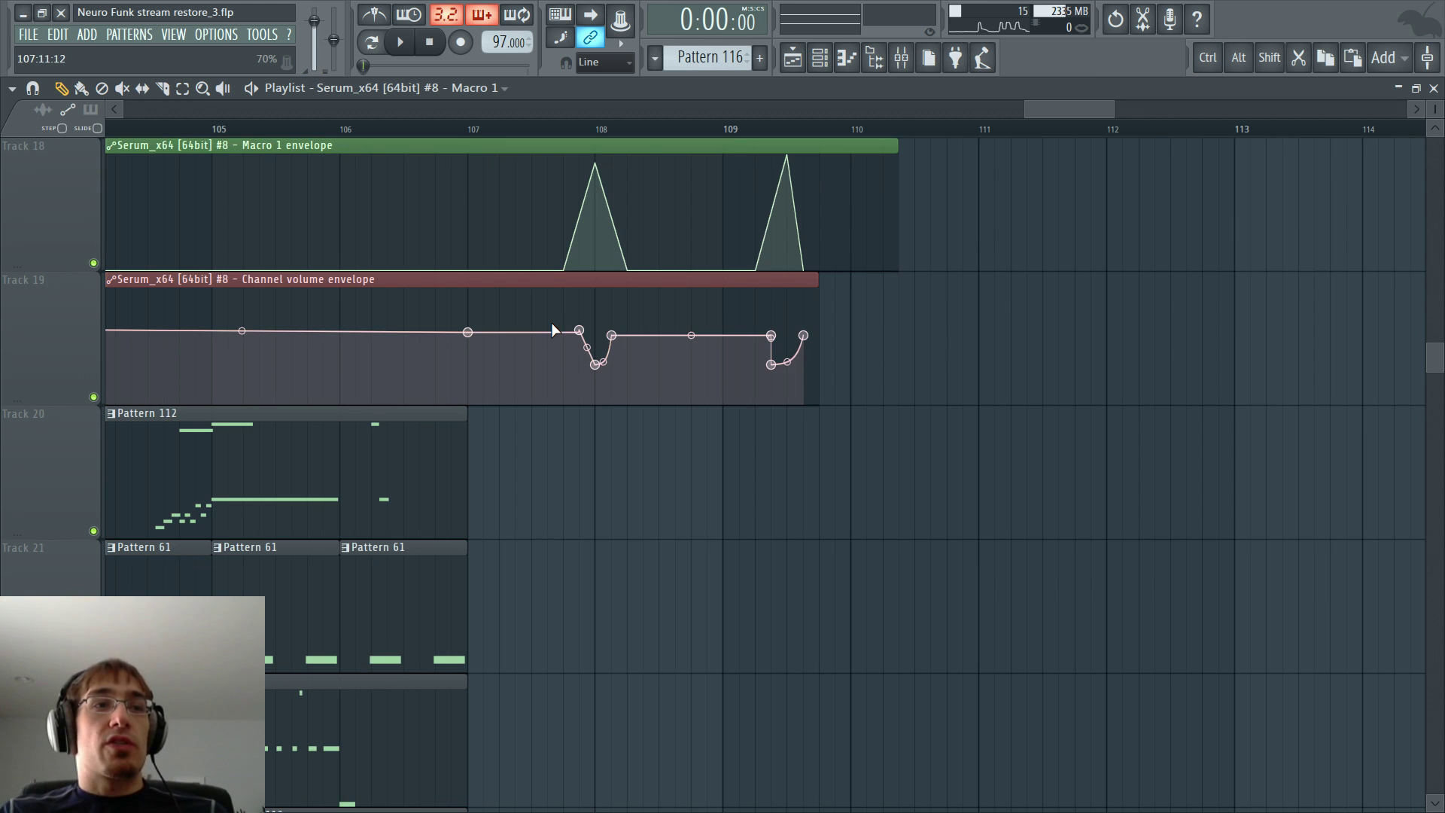
pyautogui.doubleClick(425, 412)
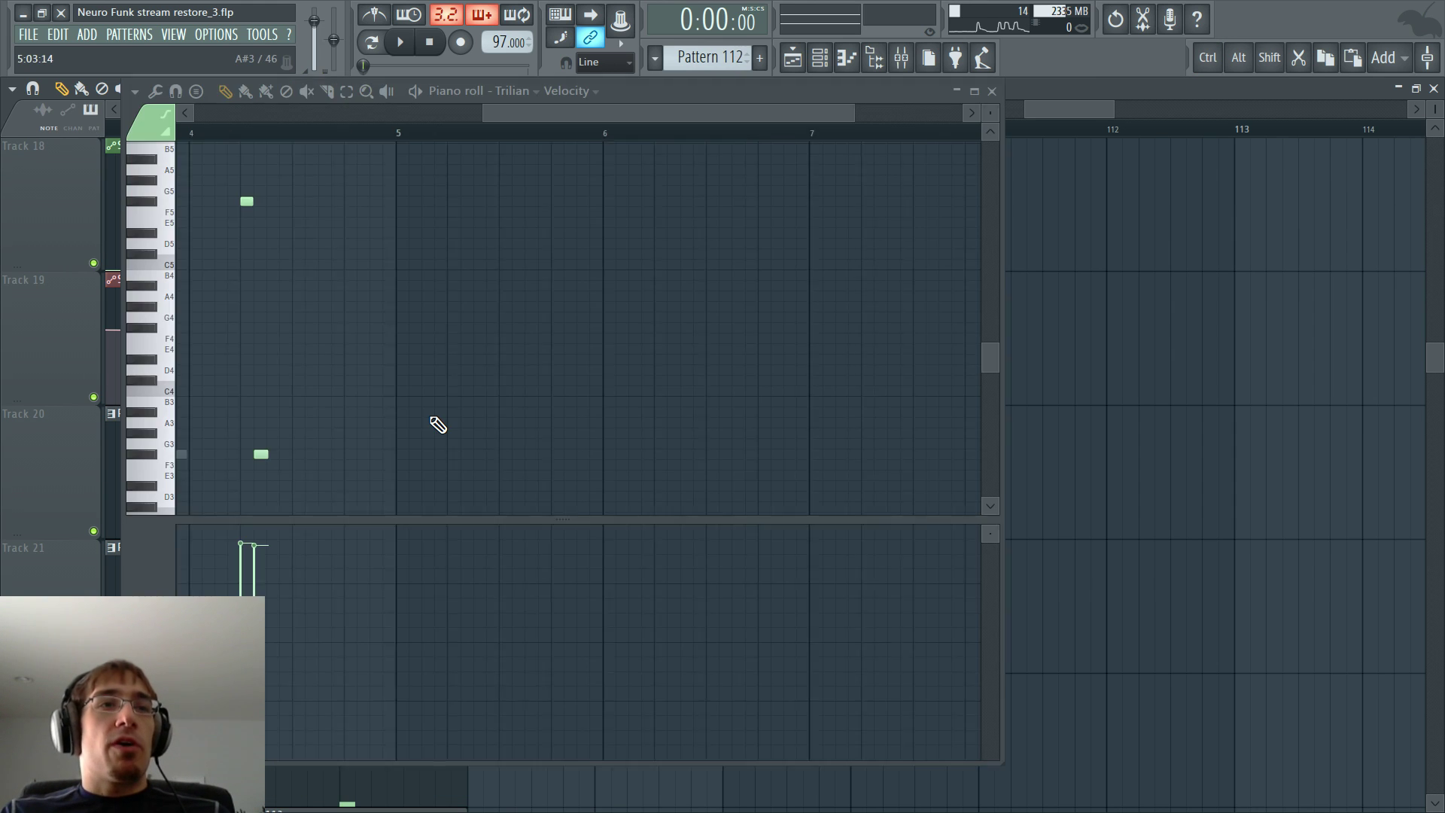
pyautogui.press('F6')
pyautogui.scroll(10, 338, 319)
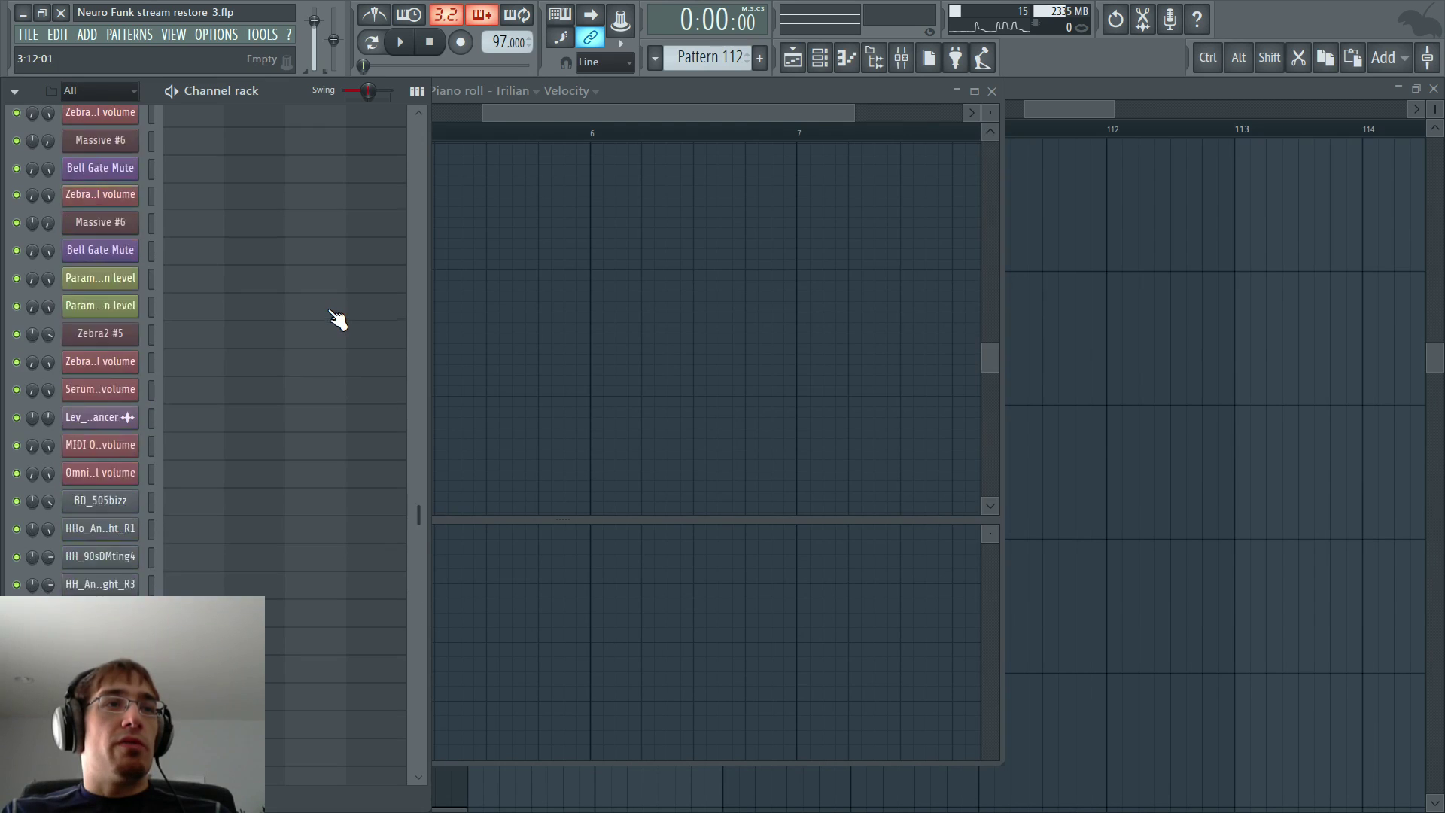
pyautogui.scroll(-4, 338, 319)
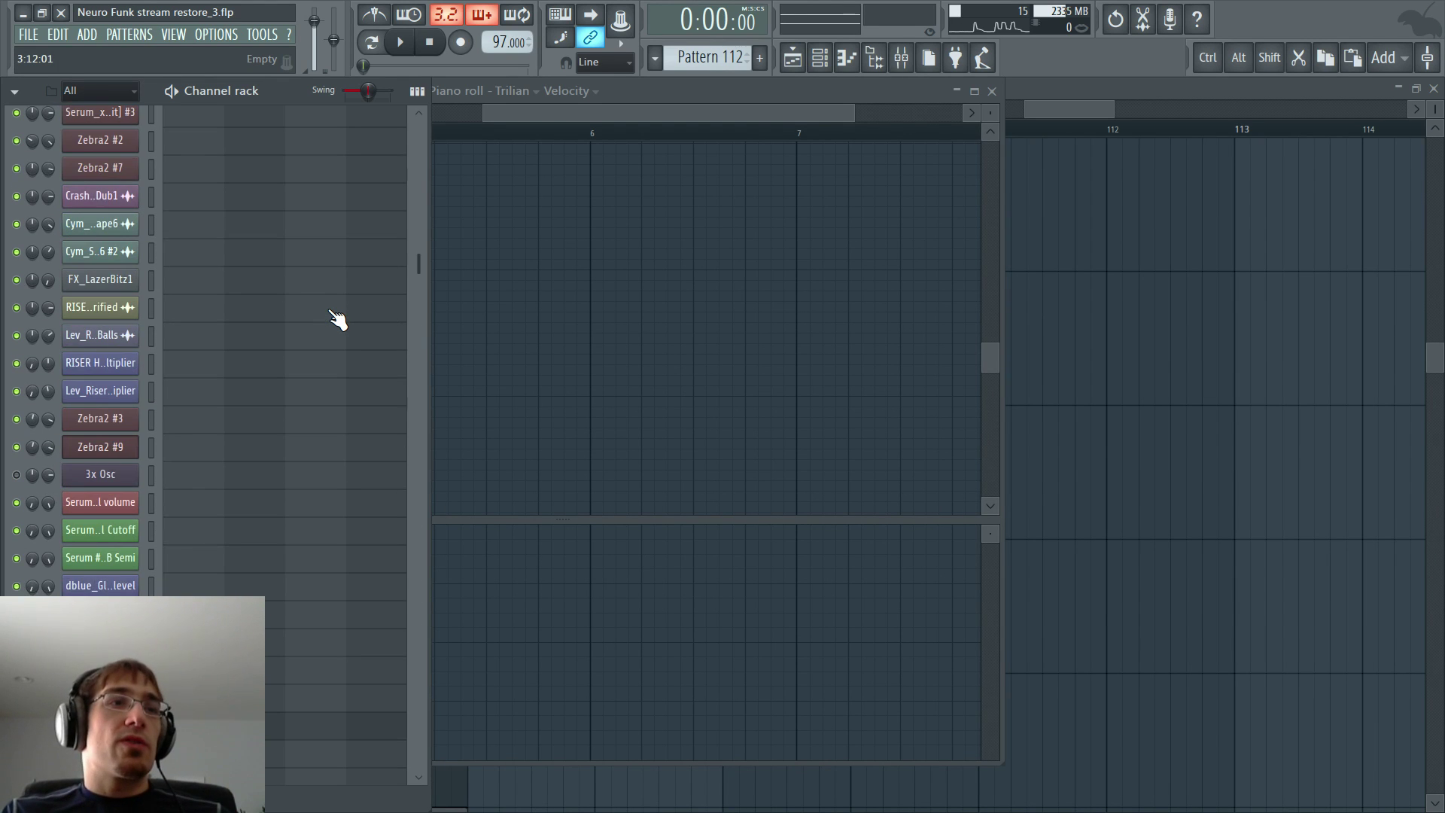
pyautogui.scroll(-12, 174, 276)
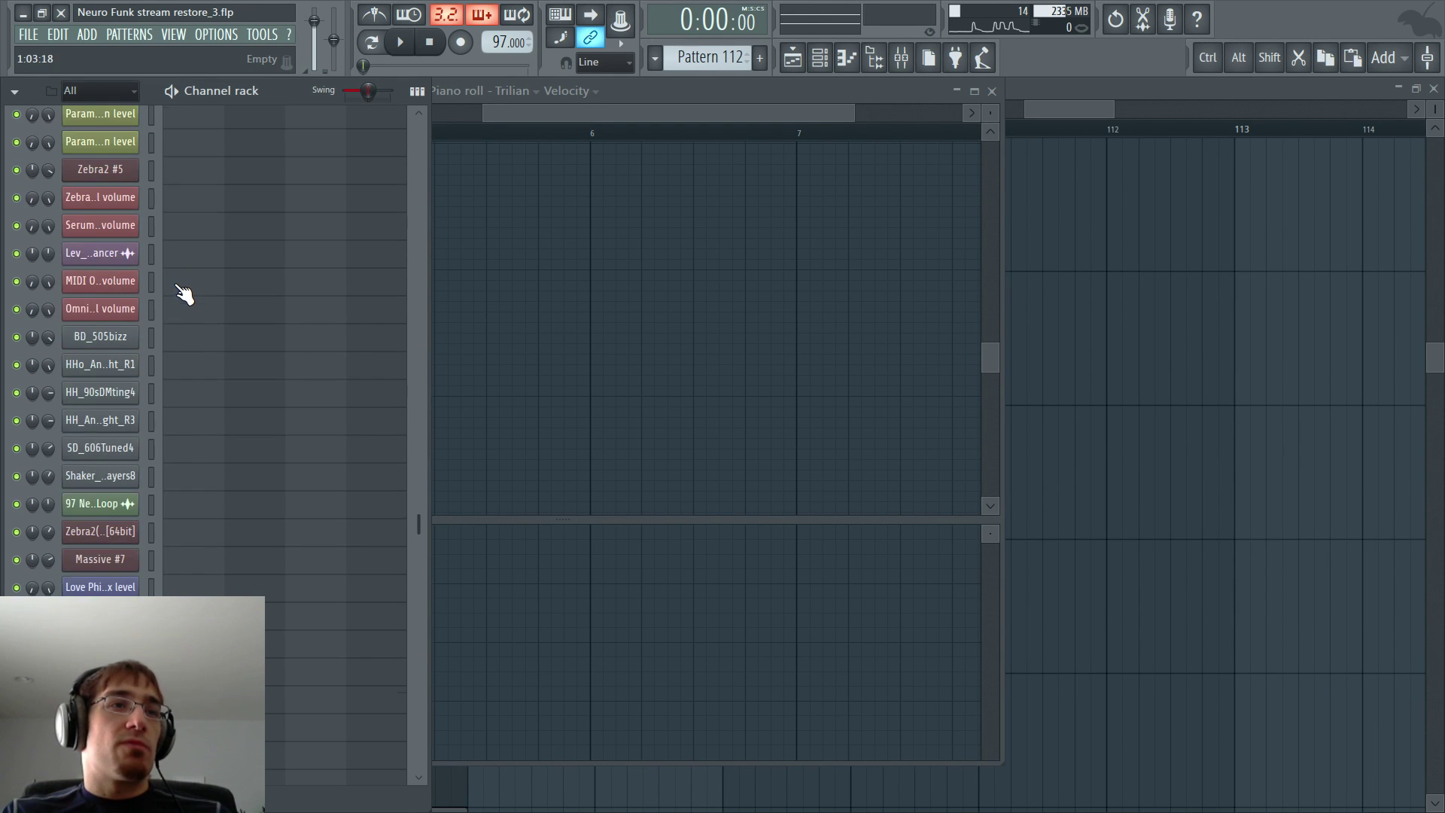
pyautogui.scroll(13, 174, 273)
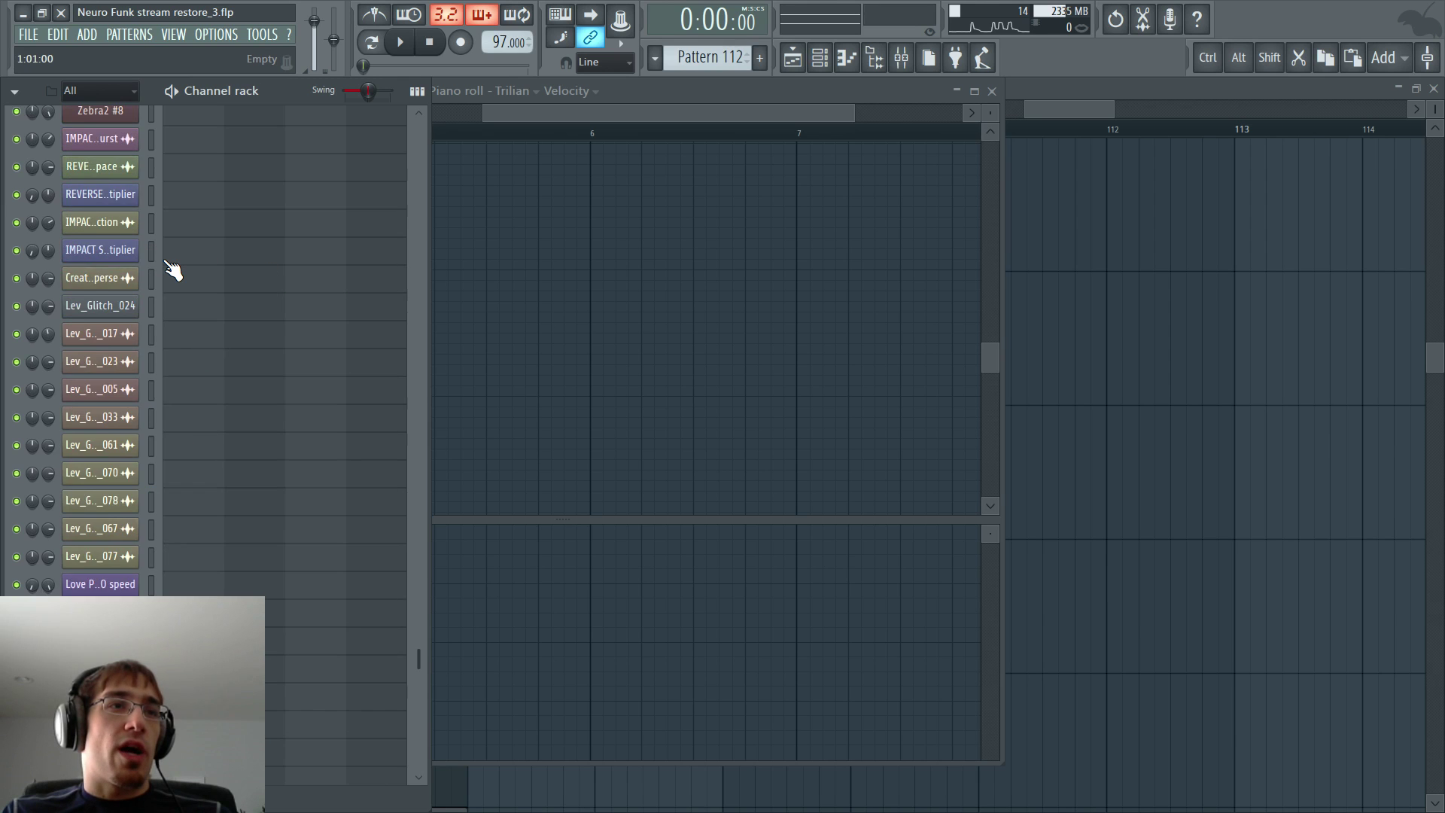
pyautogui.scroll(7, 174, 271)
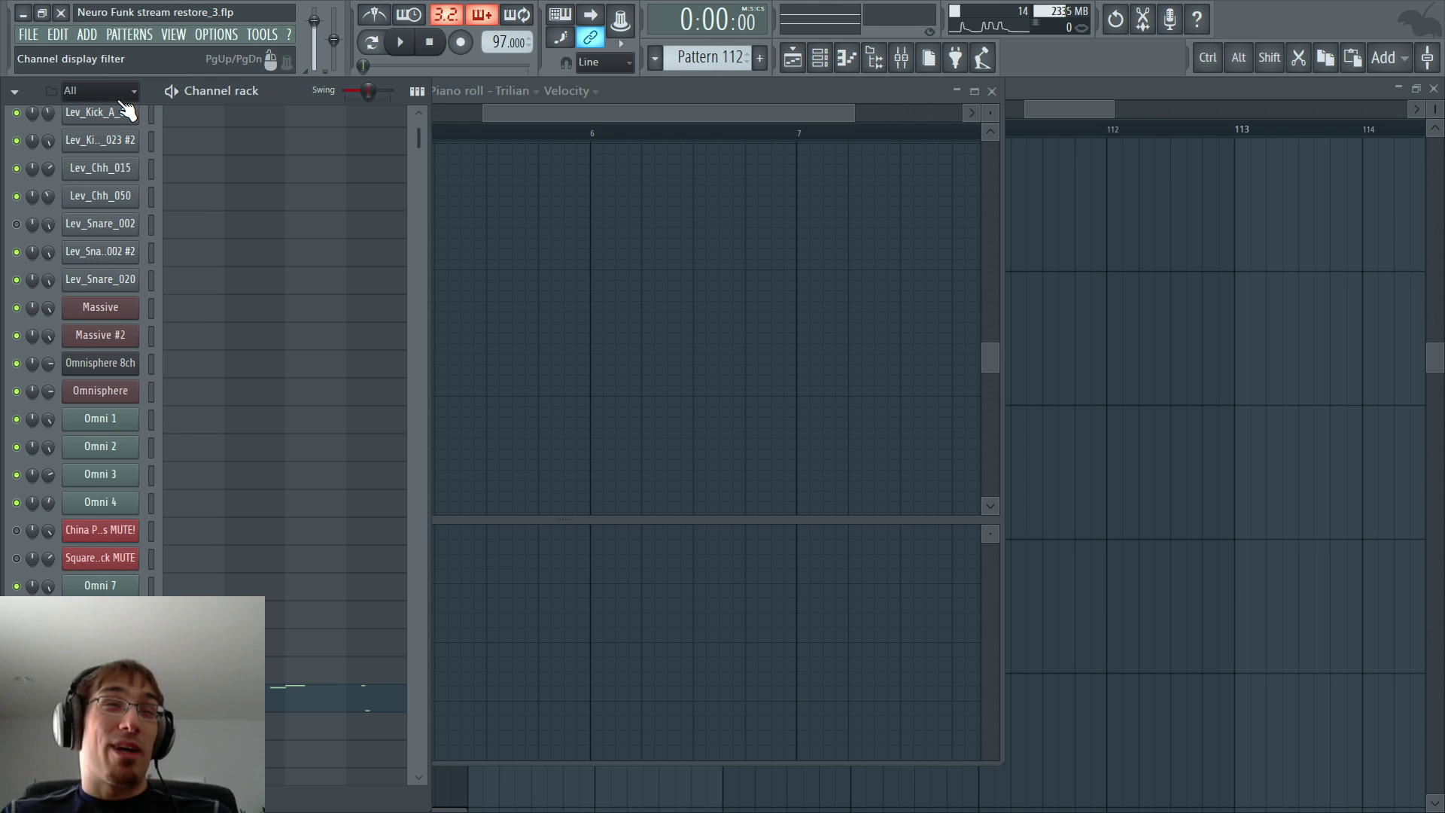
pyautogui.click(1057, 101)
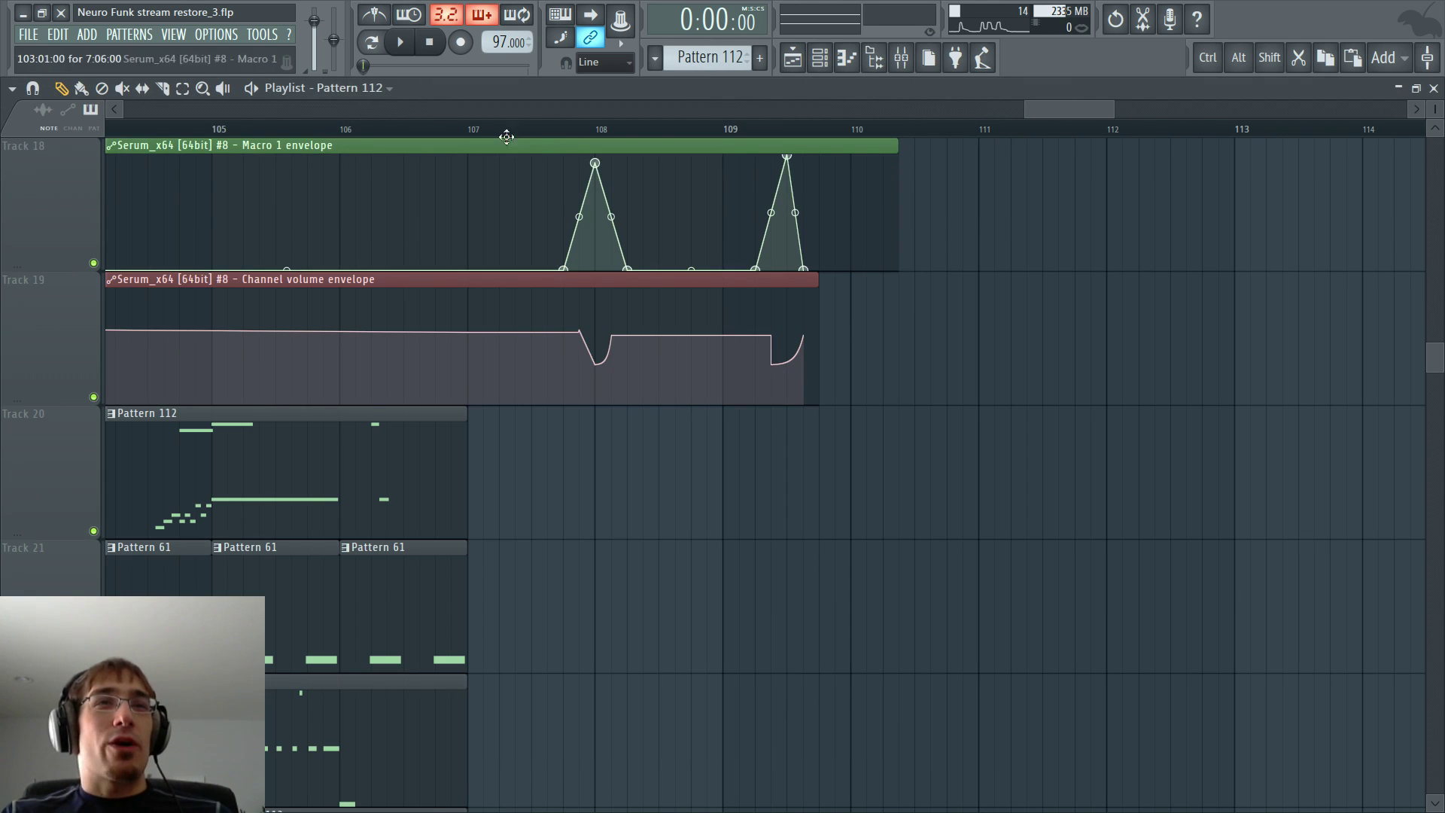
# - Play from bar 107, lower the Macro 1 peak at bar 108, and curve its falling slope inward
pyautogui.click(479, 130)
pyautogui.press('space')
pyautogui.scroll(3, 580, 196)
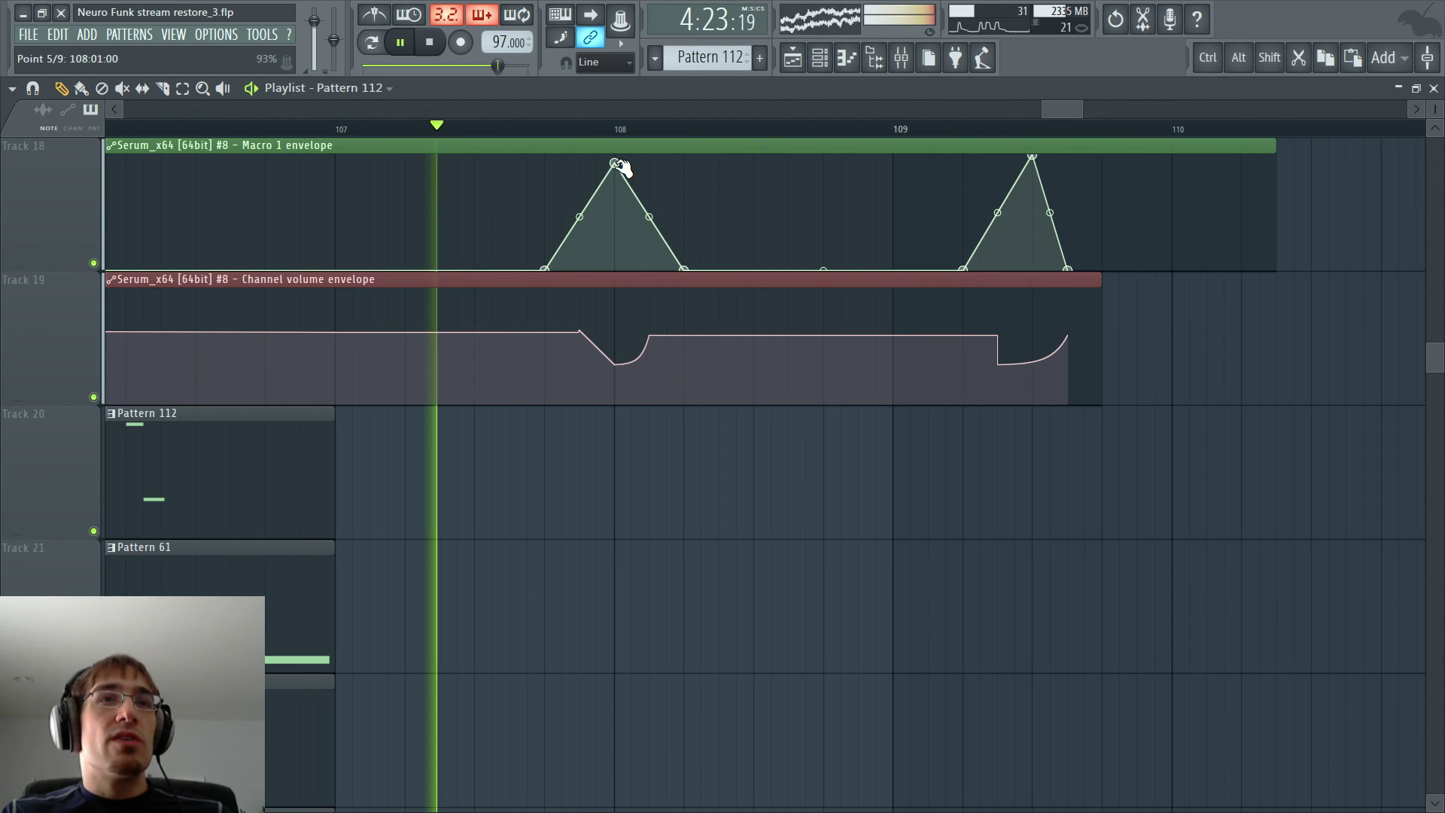
pyautogui.moveTo(616, 164); pyautogui.dragTo(616, 202)
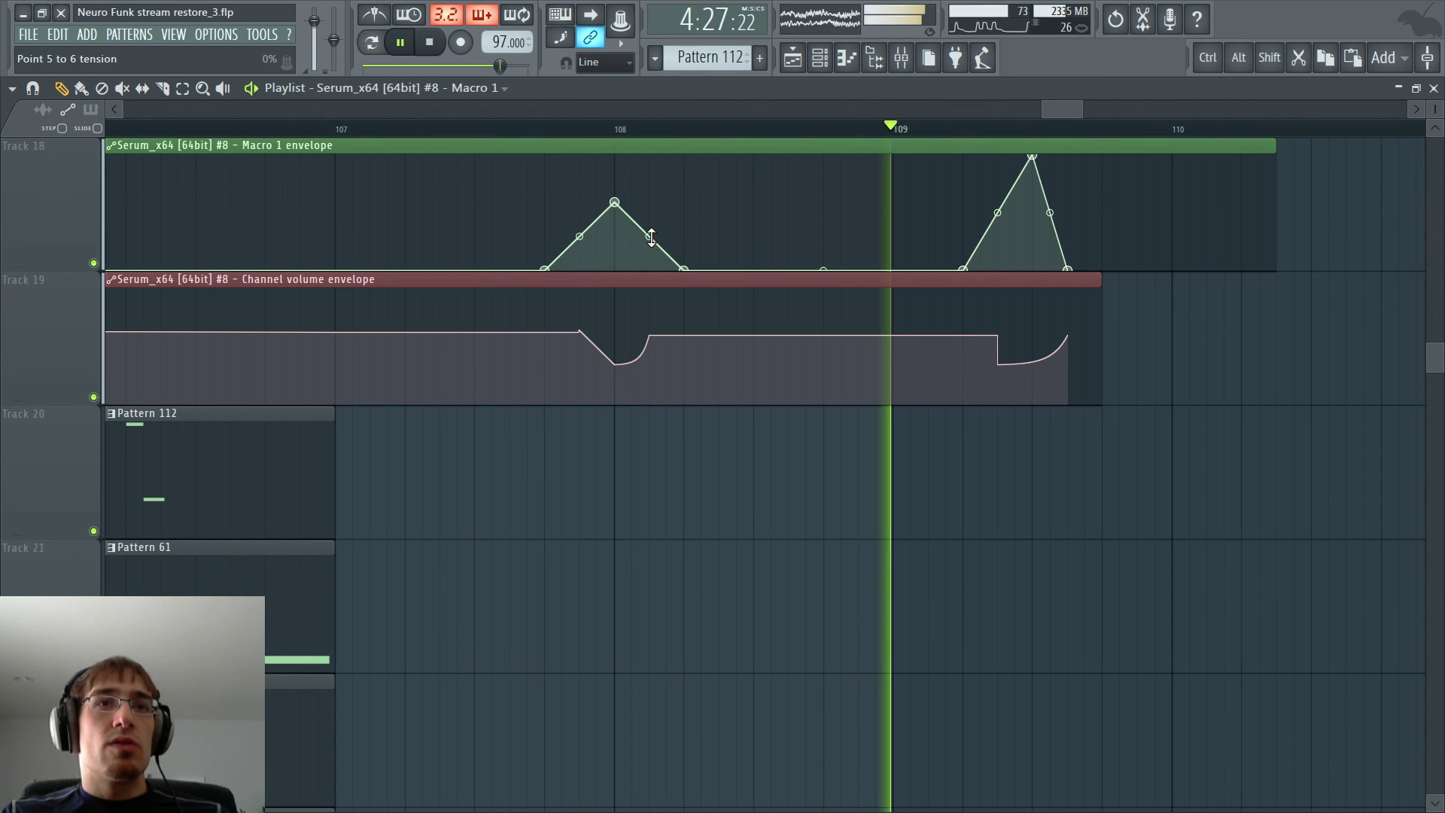
pyautogui.moveTo(652, 237); pyautogui.dragTo(651, 249)
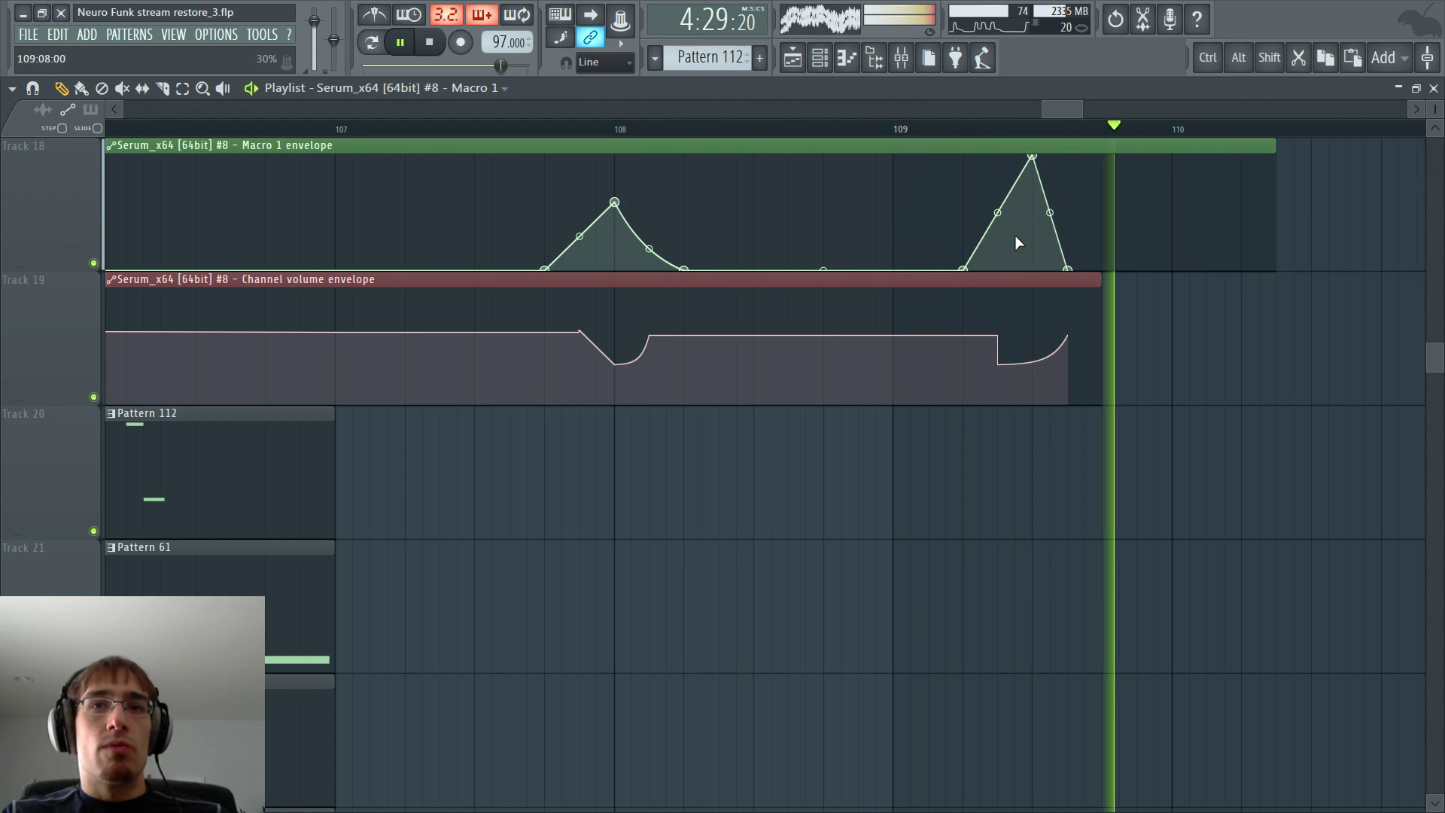
# - Stop playback and select the playlist range from about 107:11 to 109:13 for looping
pyautogui.press('space')
pyautogui.moveTo(509, 129); pyautogui.dragTo(1101, 135)
pyautogui.press('F9')
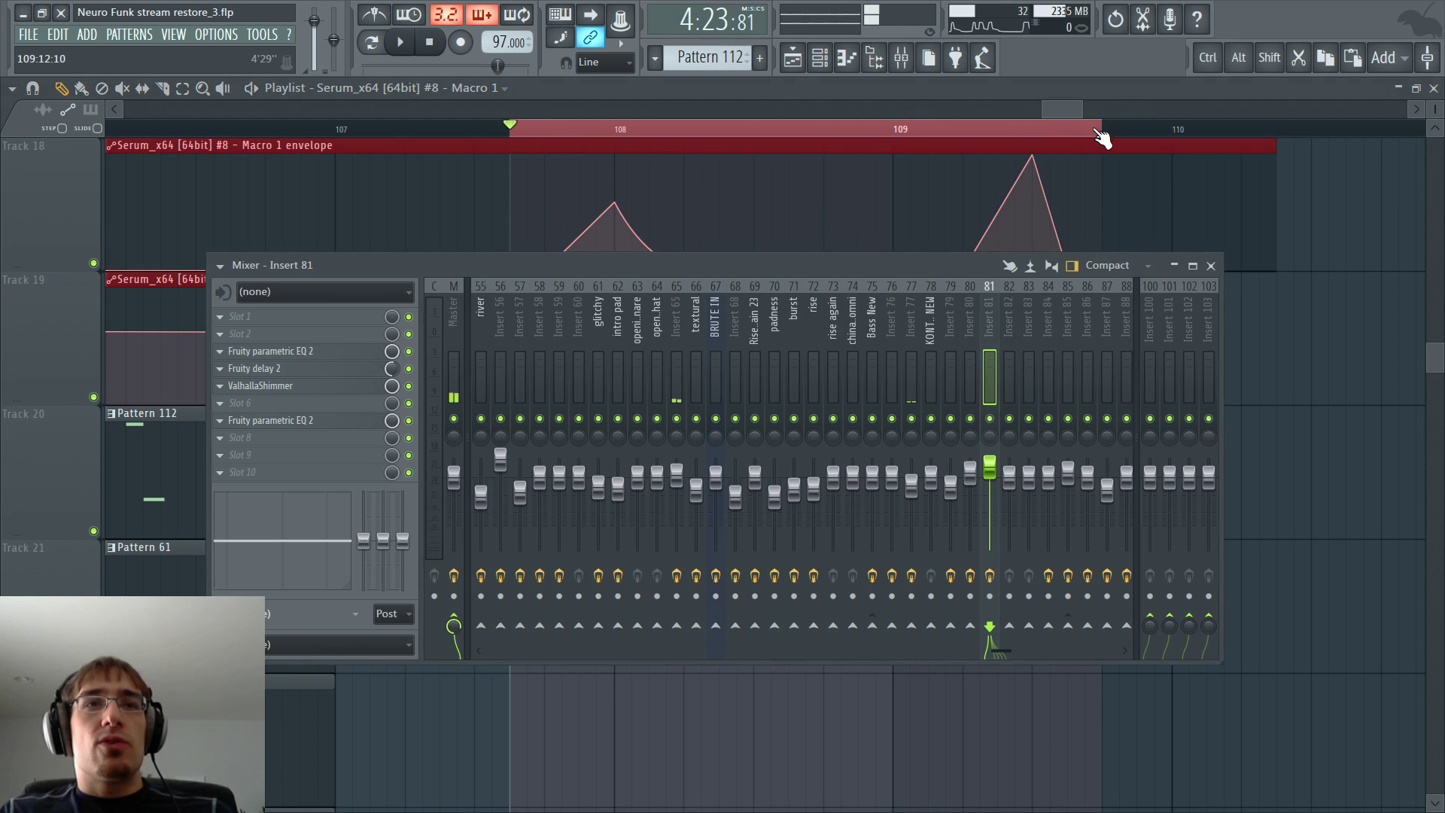
pyautogui.press('F9')
pyautogui.press('F6')
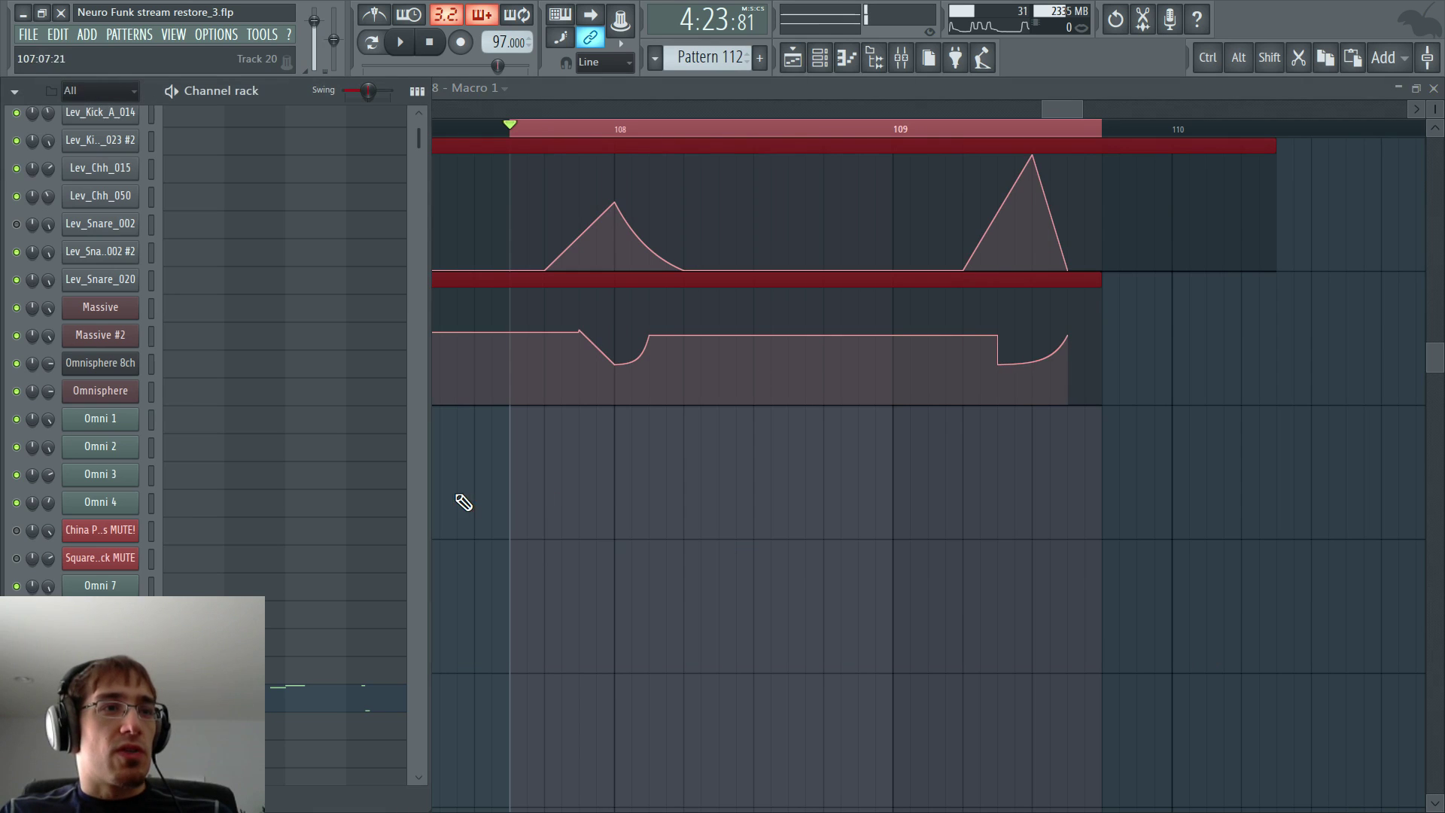
pyautogui.scroll(-3, 242, 542)
pyautogui.press('F6')
# - Open Pattern 116, bring up its Serum_x64 #8 channel, and solo that channel's mixer track, Insert 84
pyautogui.scroll(-5, 559, 373)
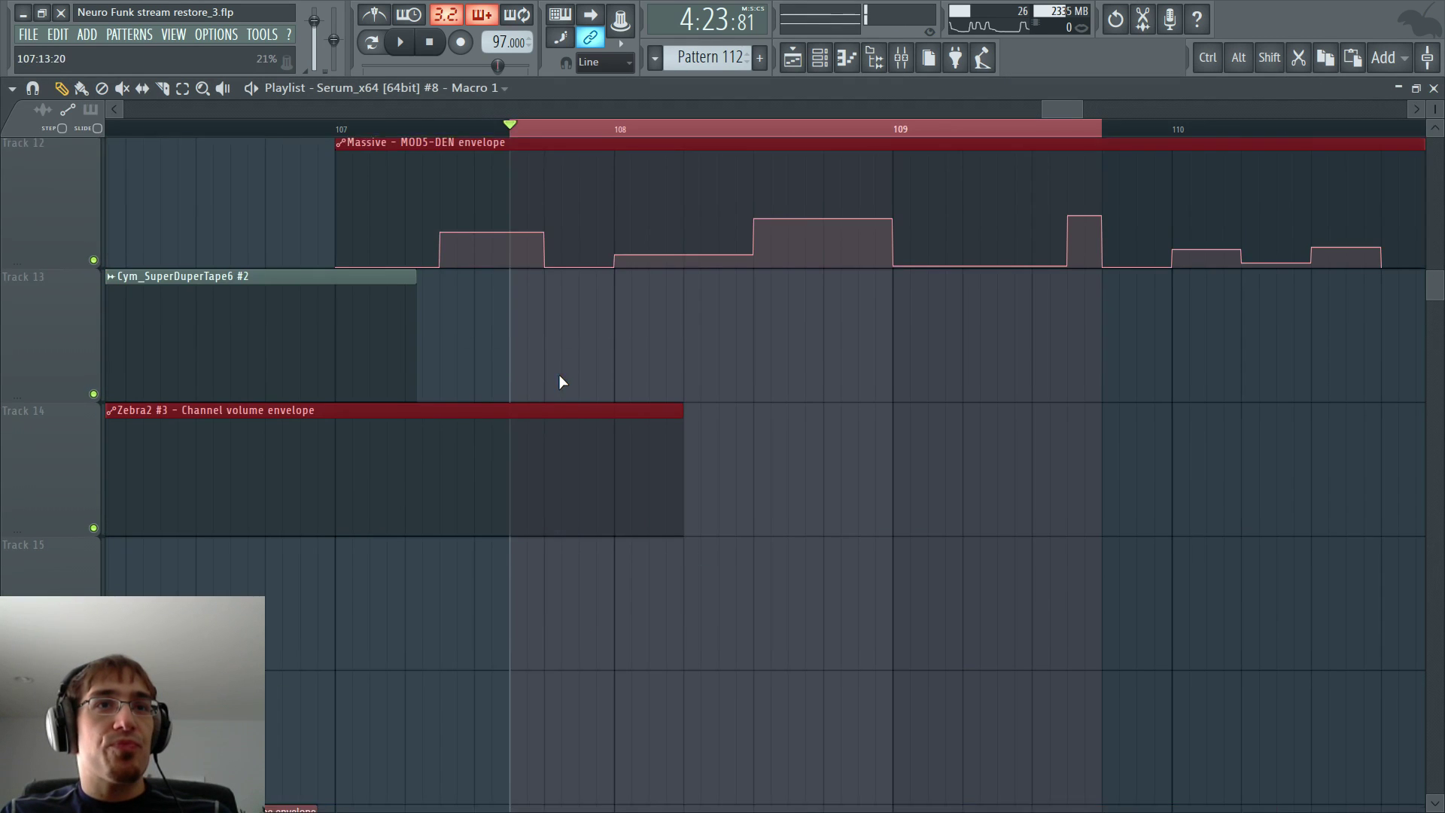
pyautogui.scroll(3, 559, 373)
pyautogui.doubleClick(606, 347)
pyautogui.scroll(5, 305, 486)
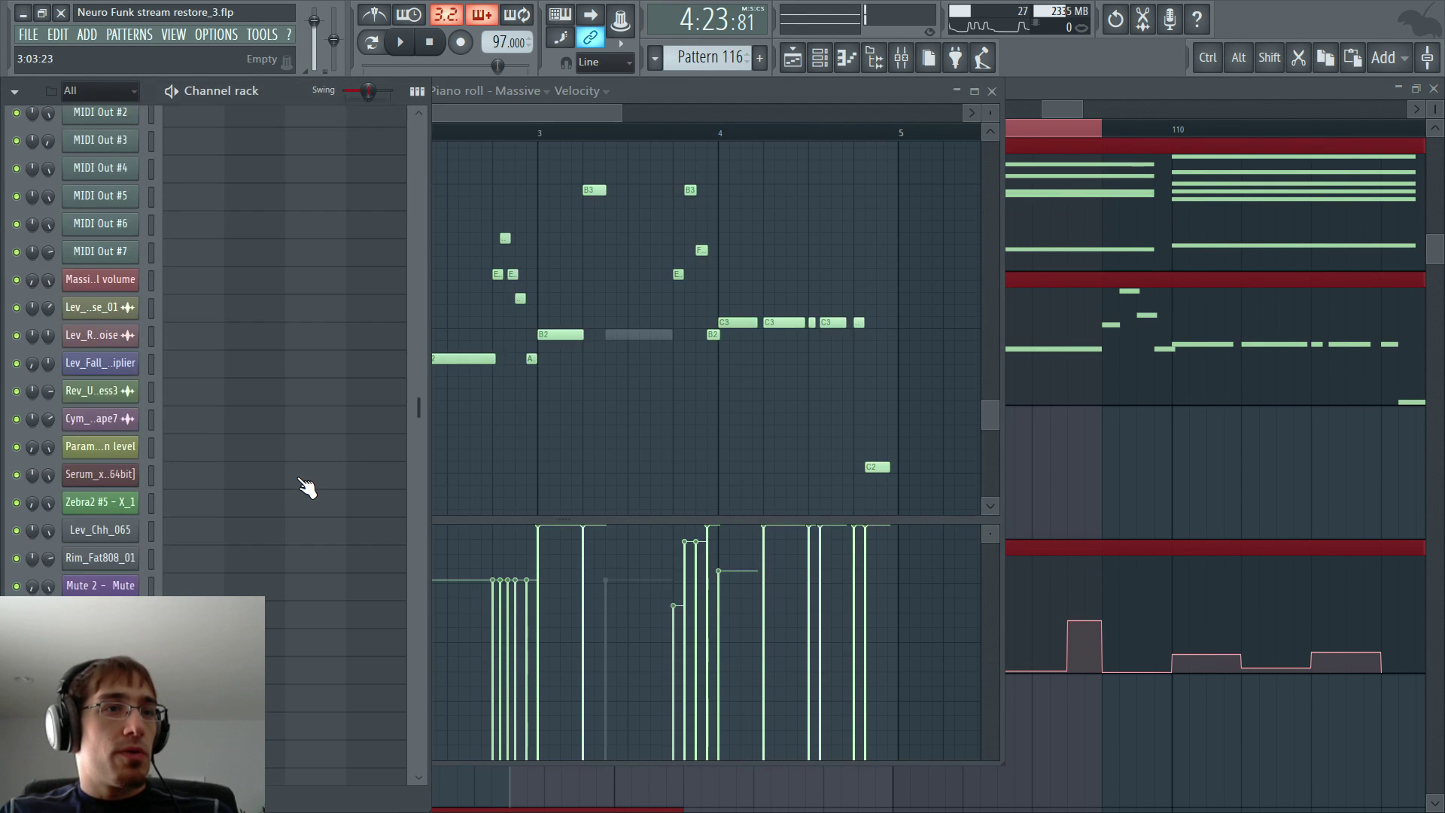
pyautogui.scroll(4, 286, 569)
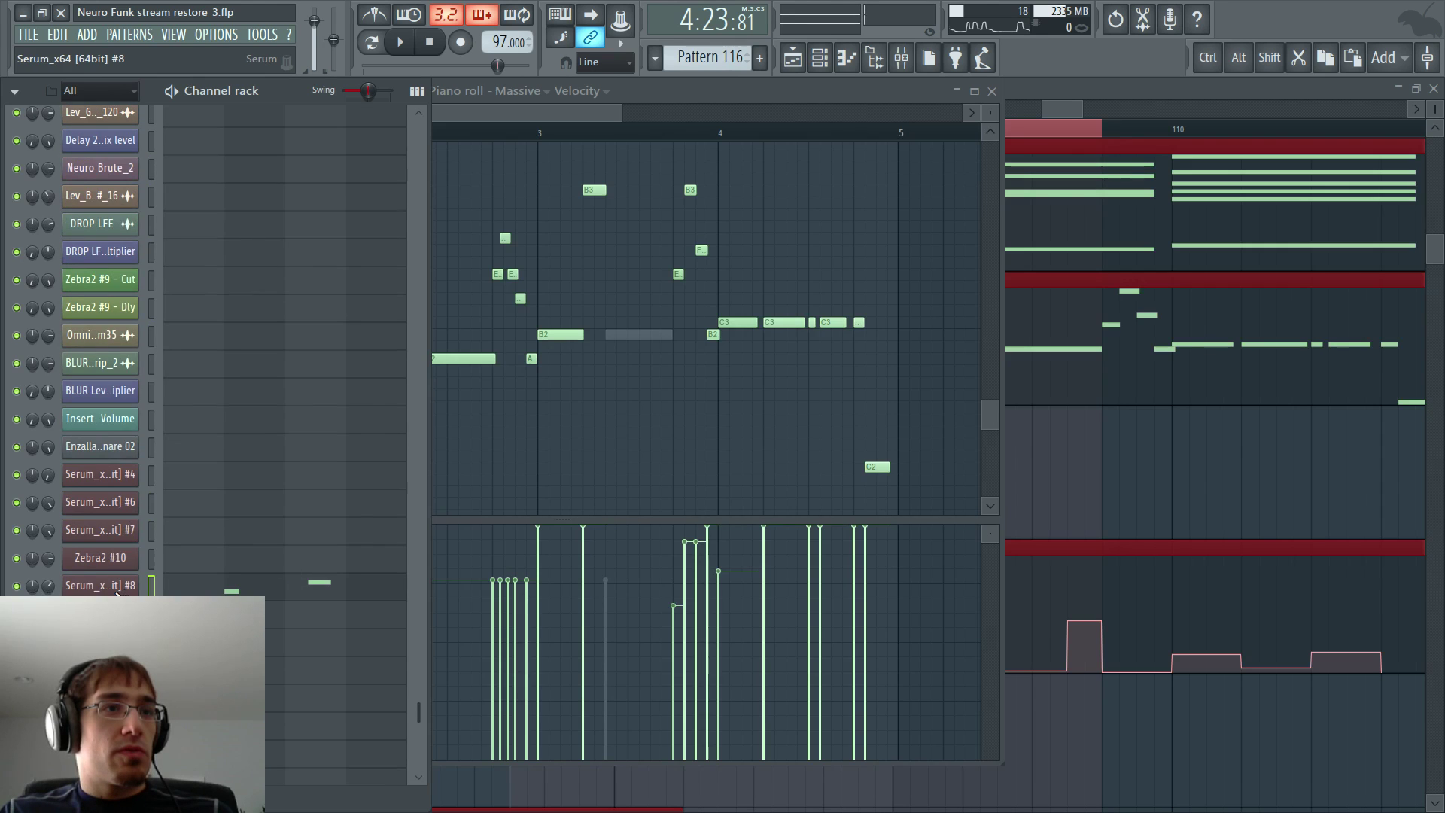
pyautogui.click(113, 588)
pyautogui.press('F9')
pyautogui.click(1047, 318)
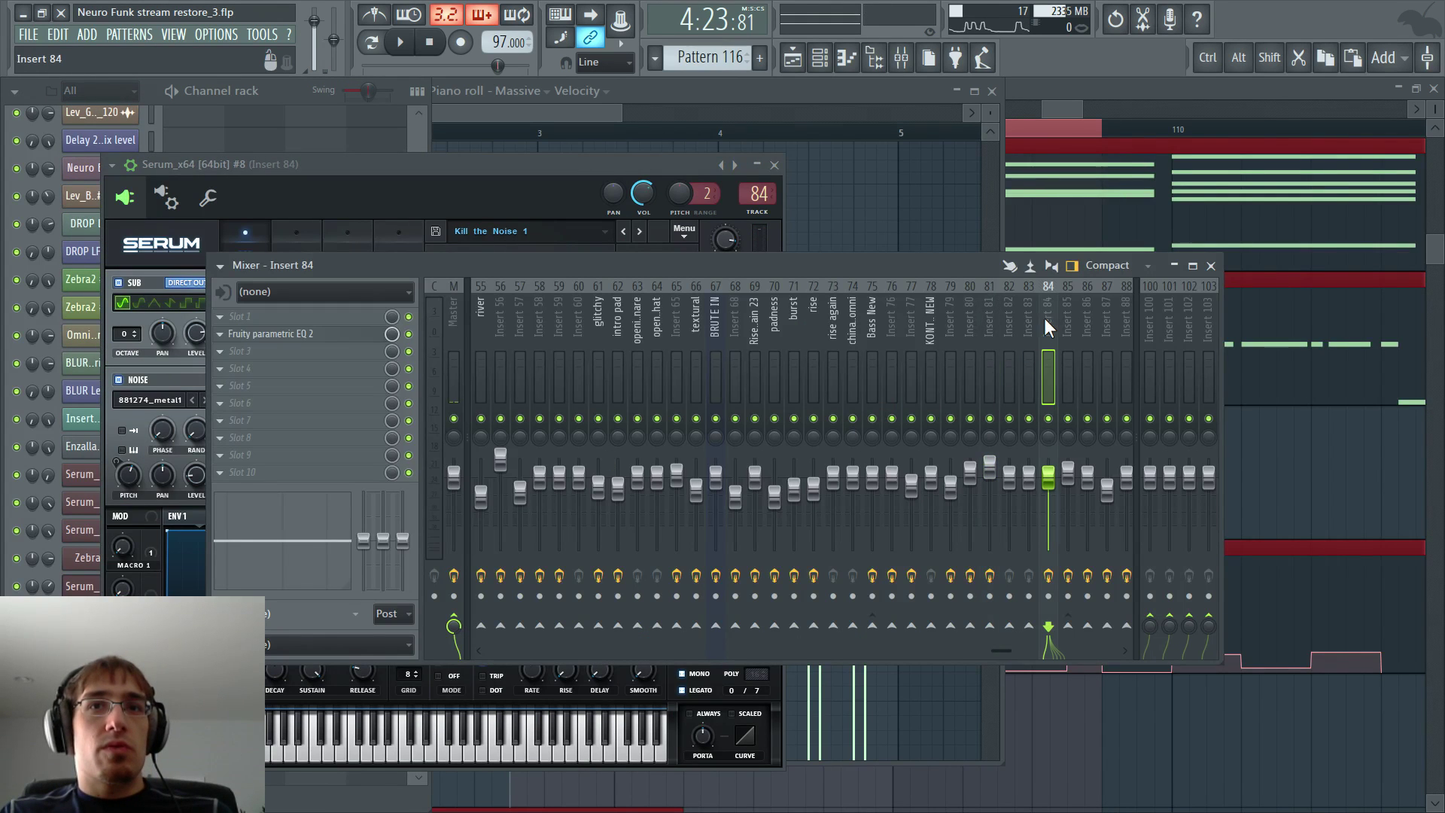
pyautogui.rightClick(1049, 420)
pyautogui.press('F12')
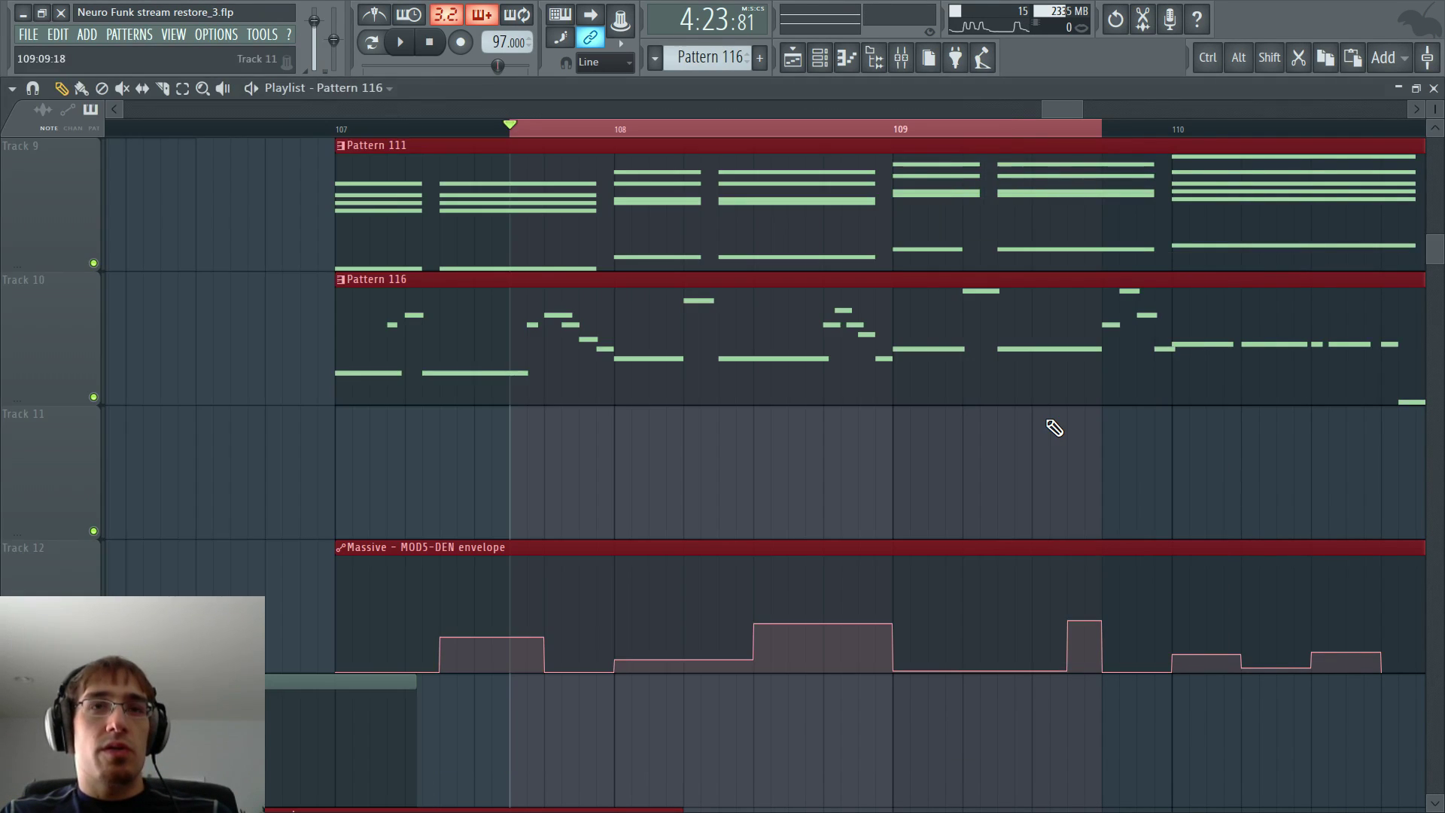
# - Play the selected range and raise the Macro 1 envelope peak at bar 108 to about 88%
pyautogui.press('space')
pyautogui.scroll(-4, 797, 467)
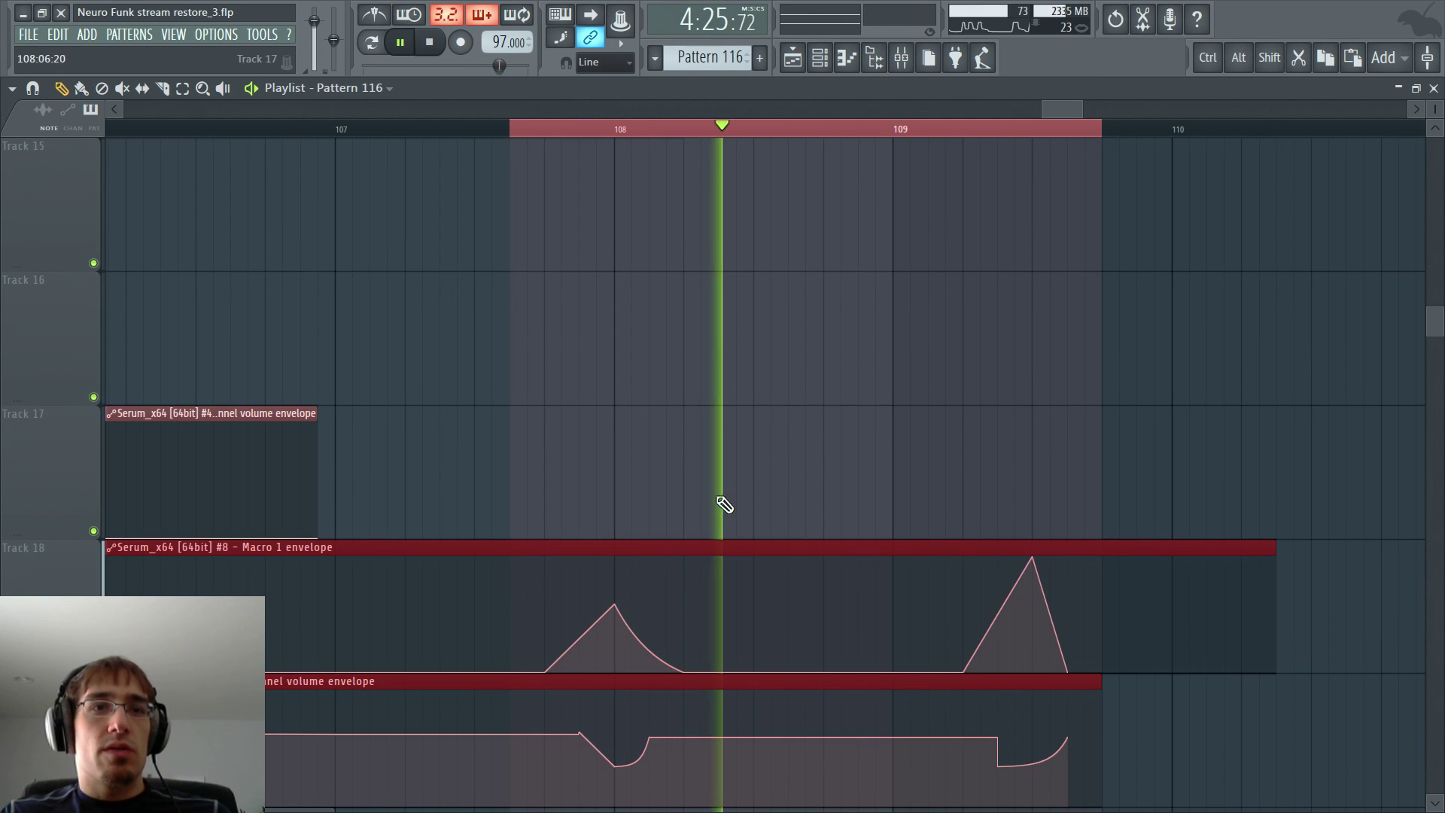
pyautogui.moveTo(614, 604); pyautogui.dragTo(618, 571)
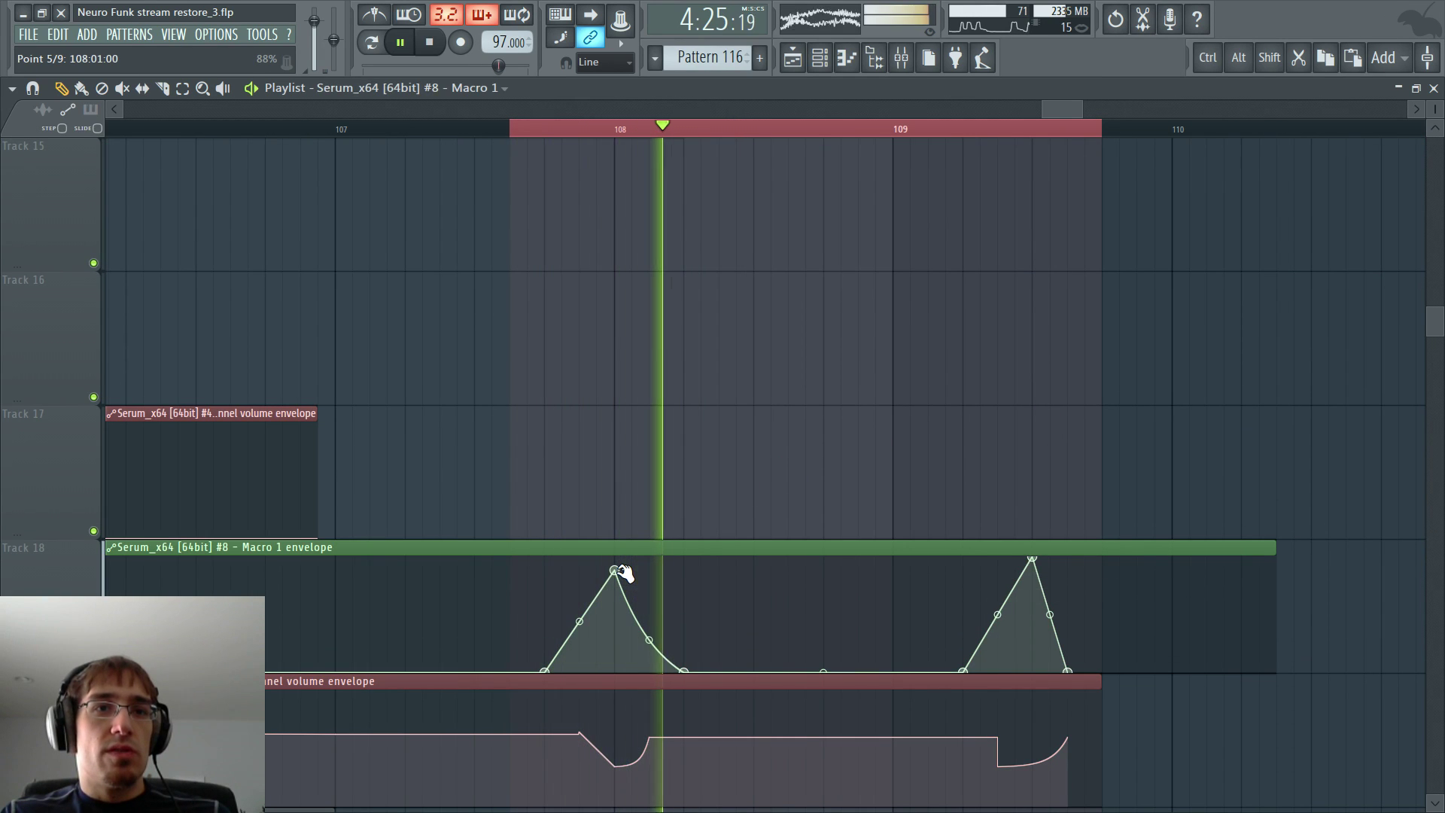
# - In Serum #8, route Macro 1 to OSC B's wavetable position at 38, OSC B's bend, and OSC A's bend at -21
pyautogui.press('F6')
pyautogui.press('F9')
pyautogui.press('space')
pyautogui.click(84, 584)
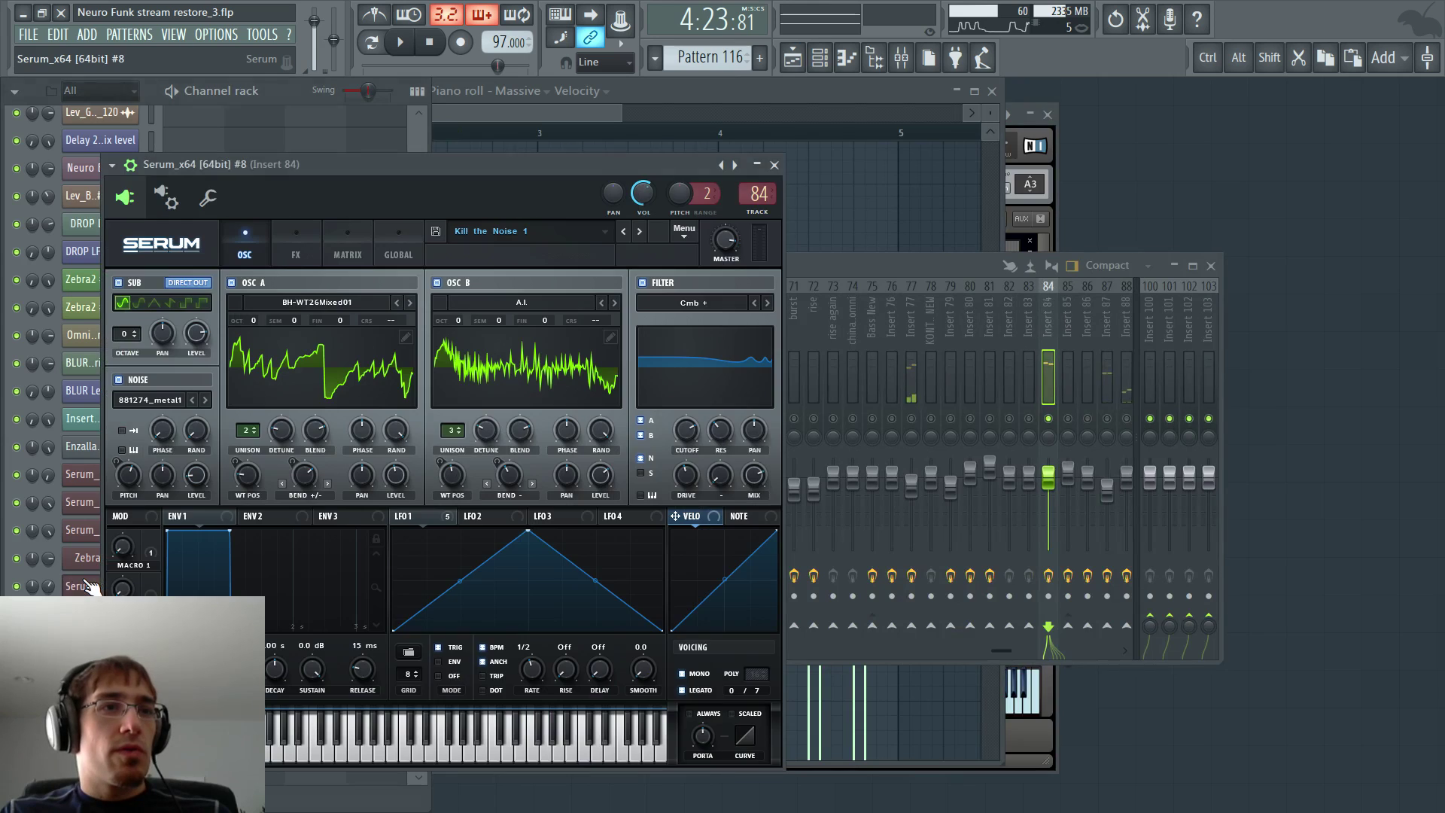
pyautogui.moveTo(125, 557); pyautogui.dragTo(125, 561)
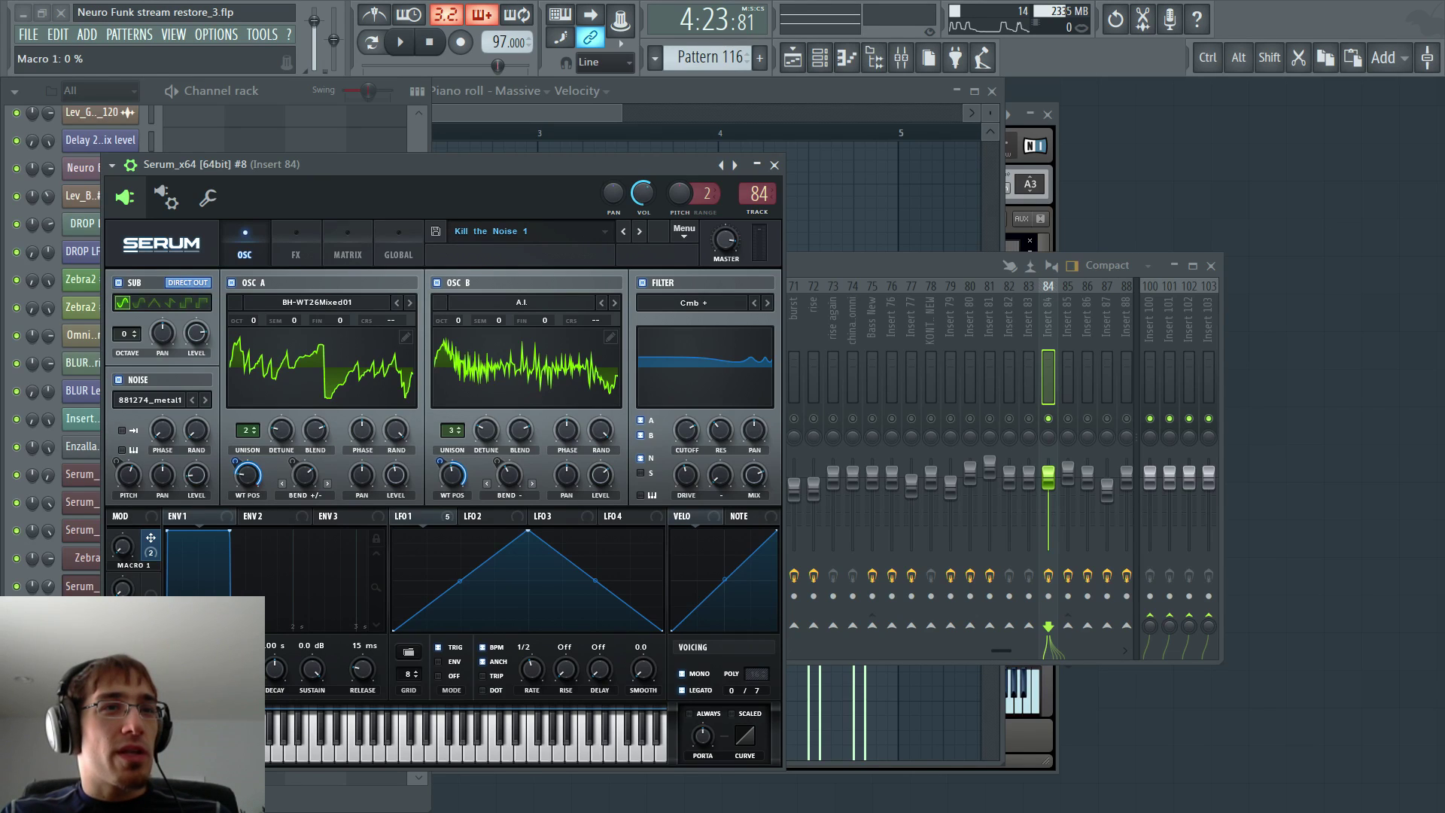
pyautogui.moveTo(440, 461); pyautogui.dragTo(441, 470)
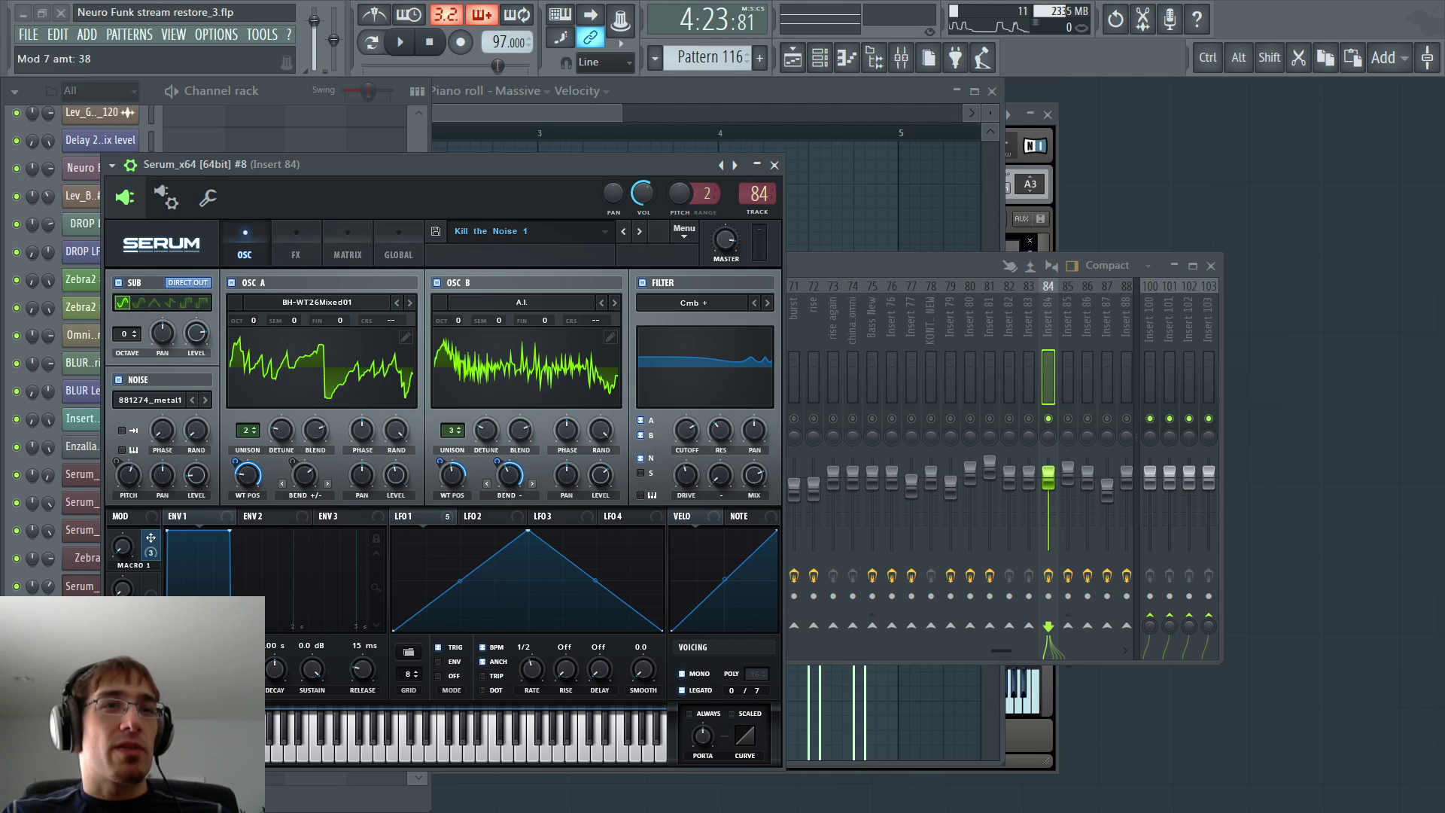
pyautogui.moveTo(497, 461); pyautogui.dragTo(497, 470)
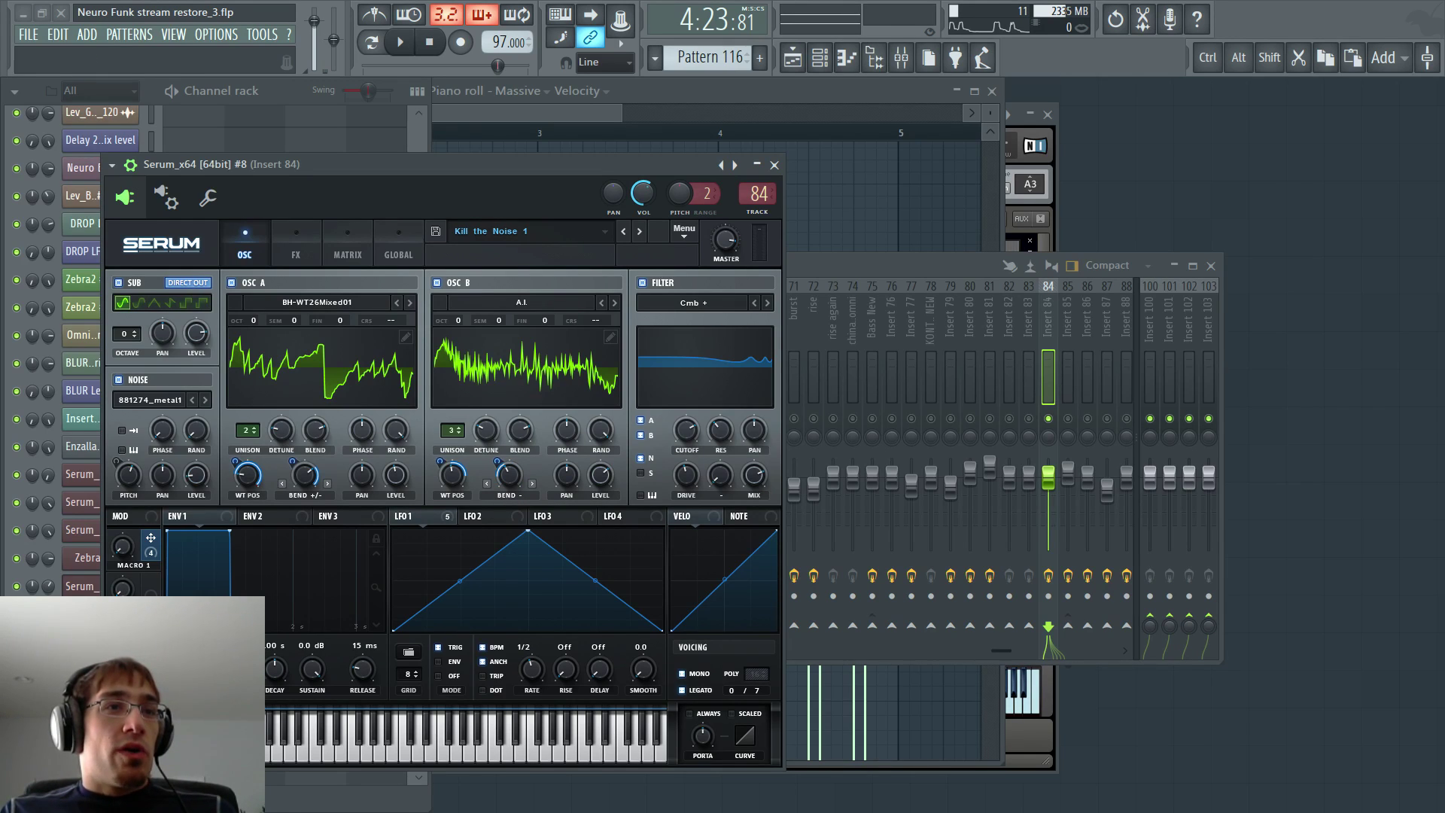
pyautogui.moveTo(293, 461); pyautogui.dragTo(293, 450)
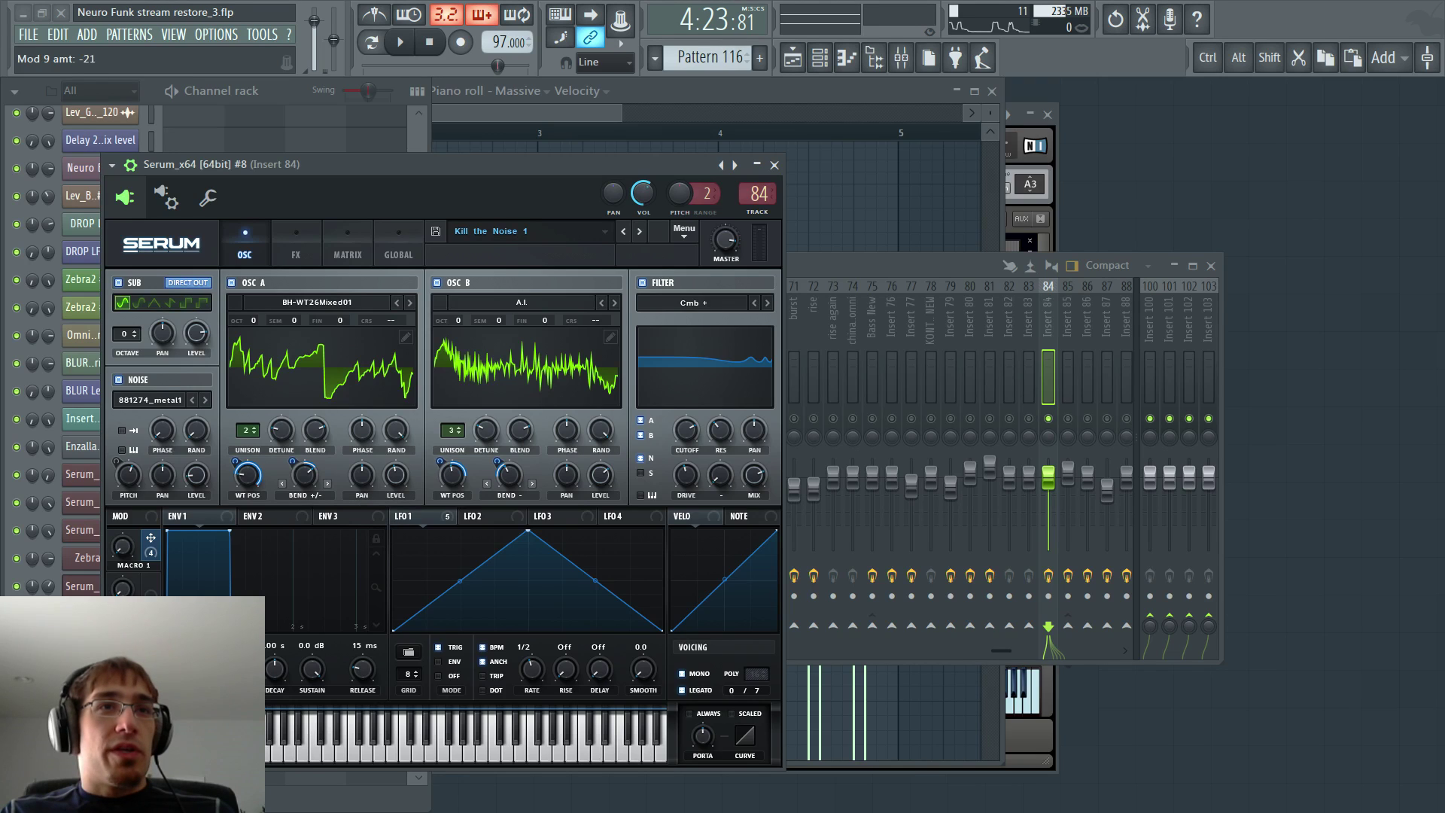
# - Play the loop, curve the rising slope of the Macro 1 envelope's second peak inward, and lower that peak to 88%
pyautogui.press('F5')
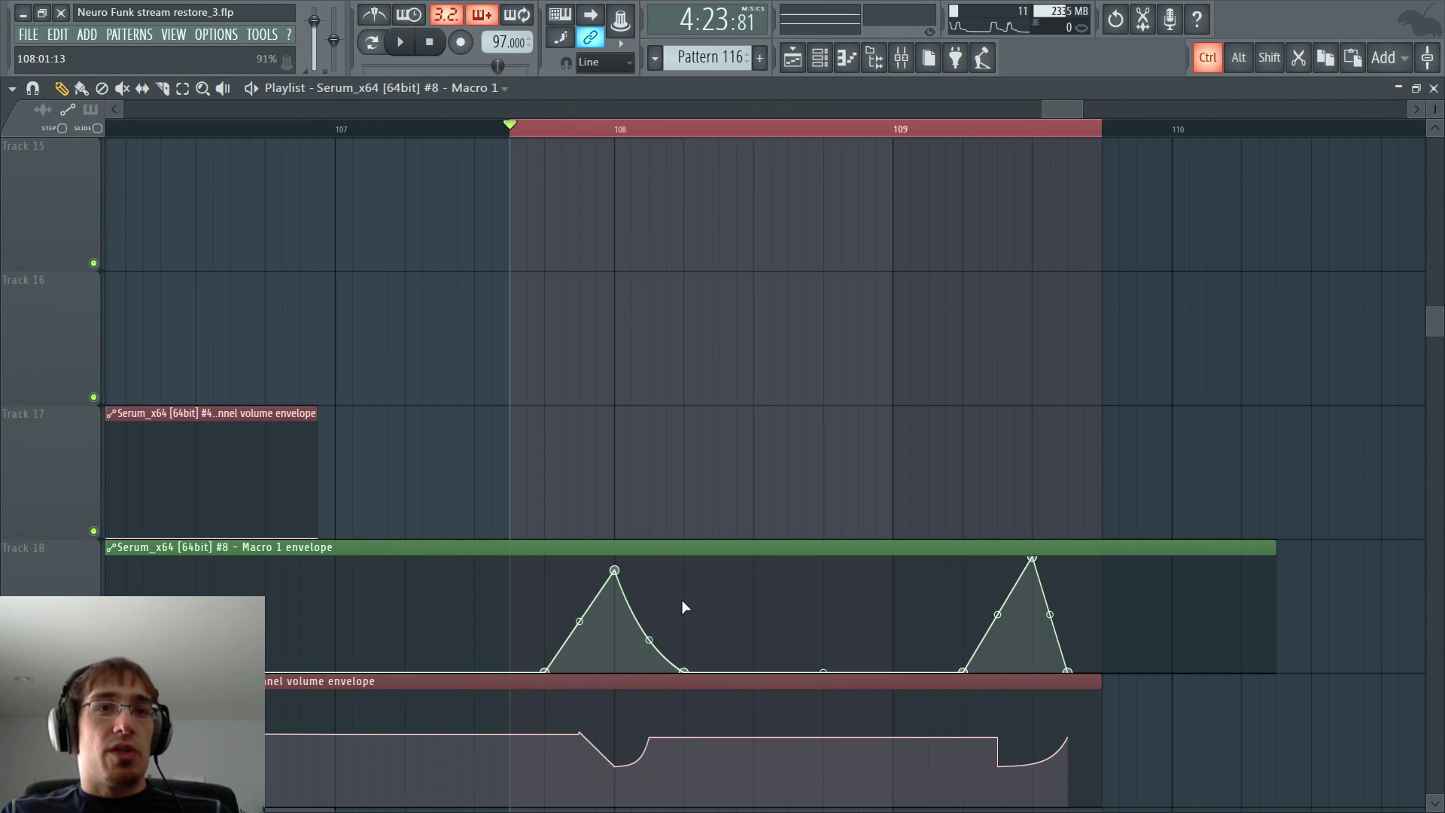
pyautogui.press('space')
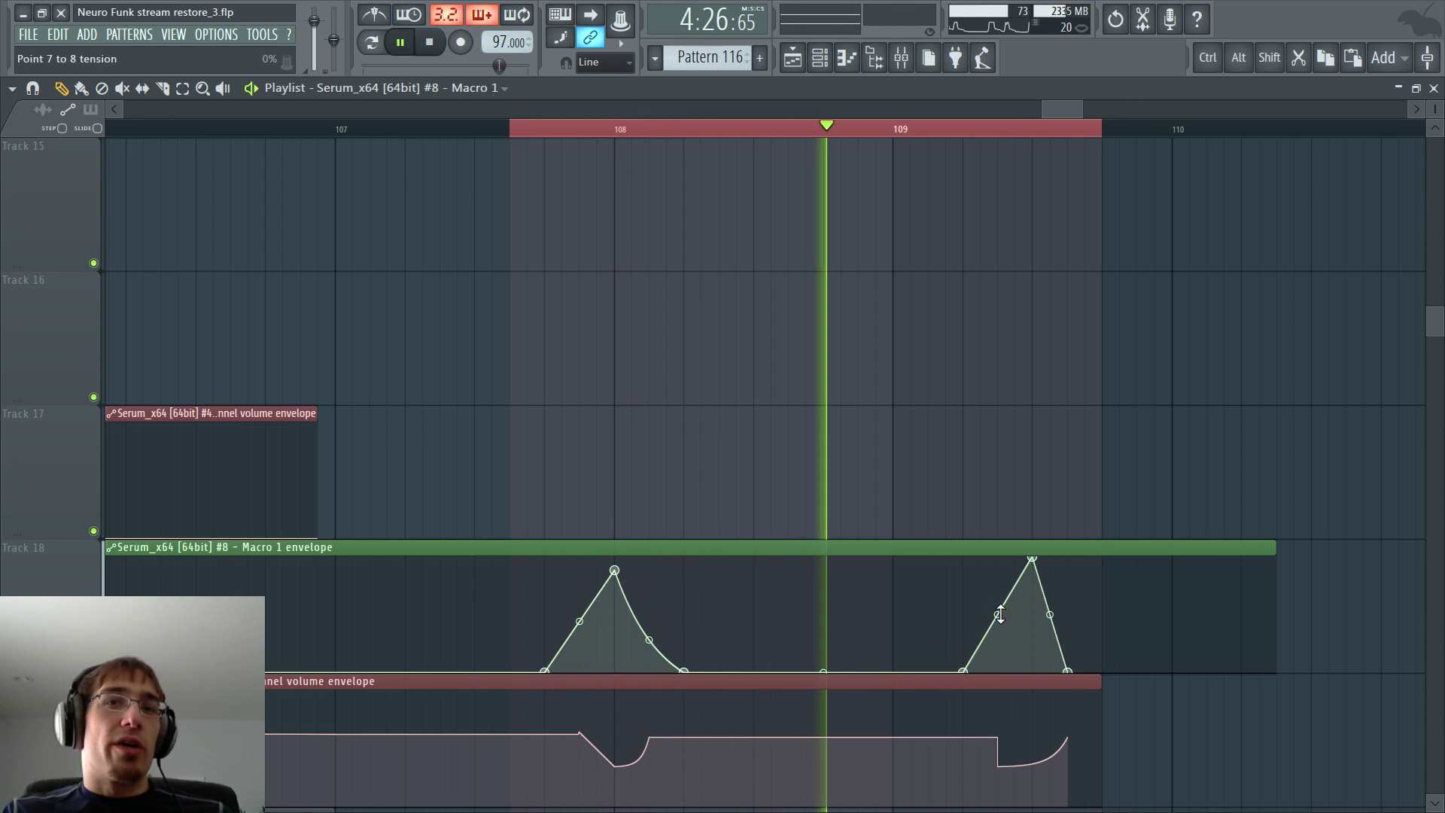
pyautogui.moveTo(997, 615); pyautogui.dragTo(997, 640)
pyautogui.moveTo(1032, 560); pyautogui.dragTo(1032, 571)
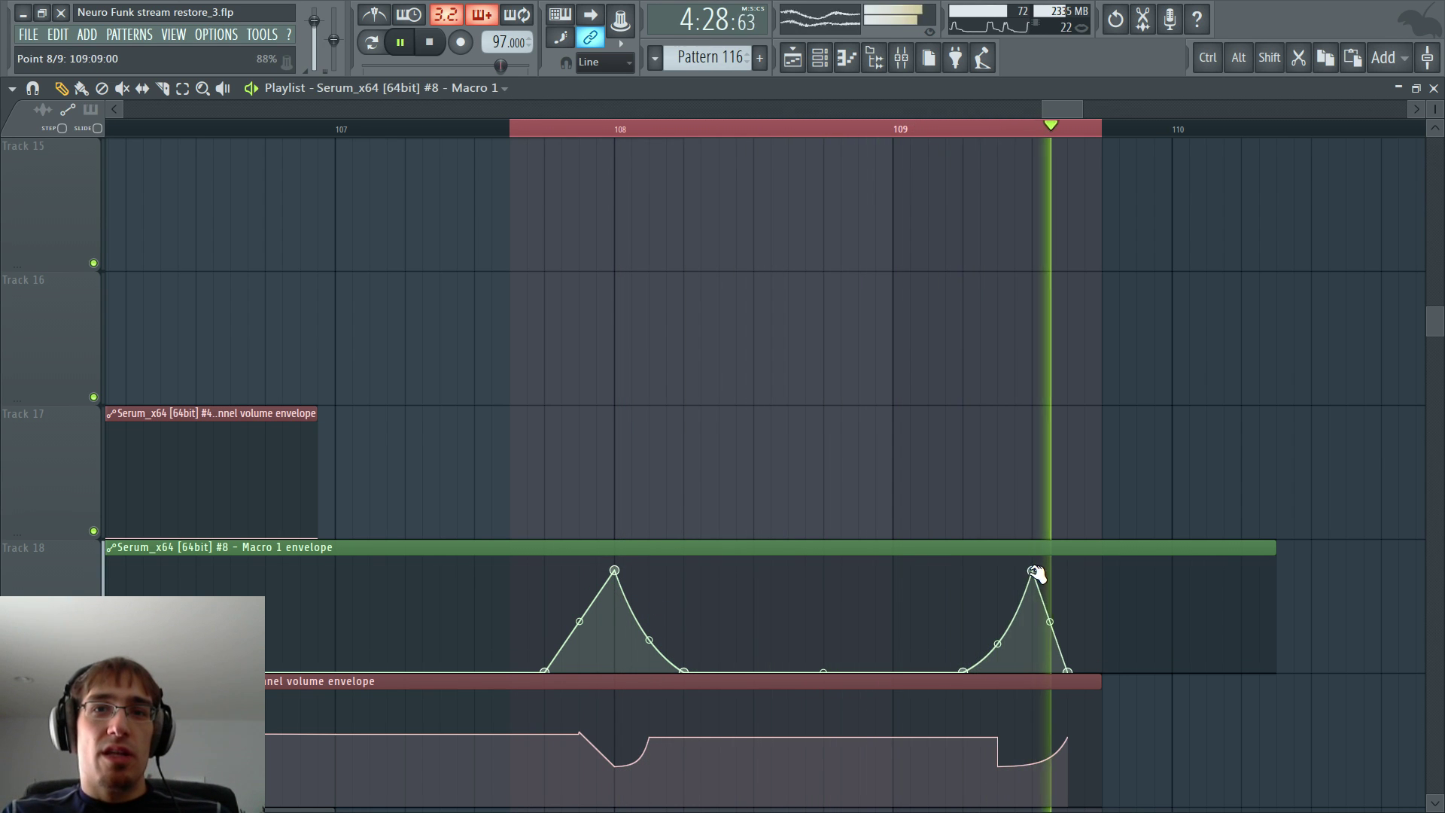
# - Restart playback and lengthen the Macro 1 envelope's two falling slopes to end at 108:07 and 109:13
pyautogui.press('space')
pyautogui.press('space')
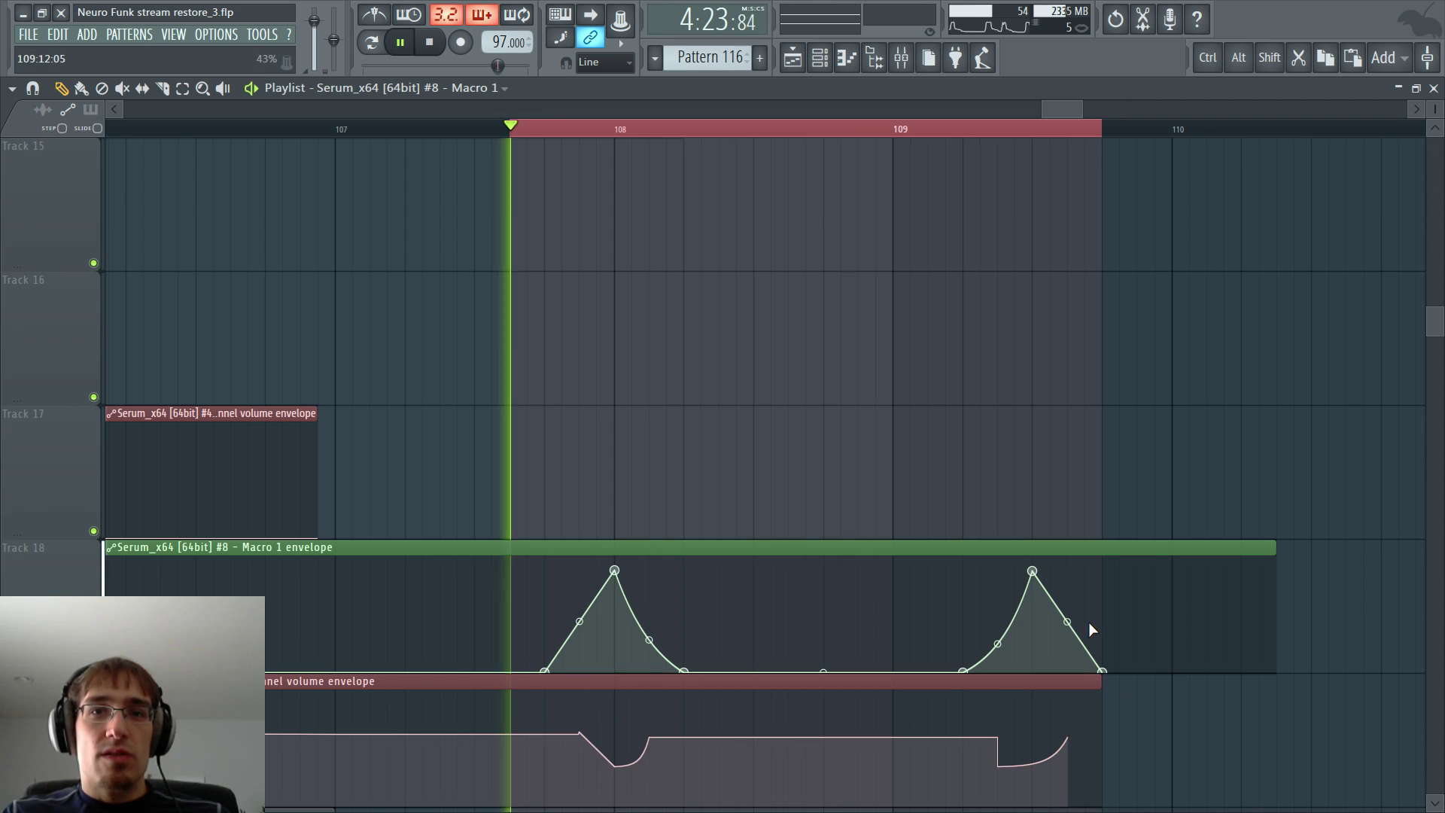
pyautogui.moveTo(687, 673); pyautogui.dragTo(719, 672)
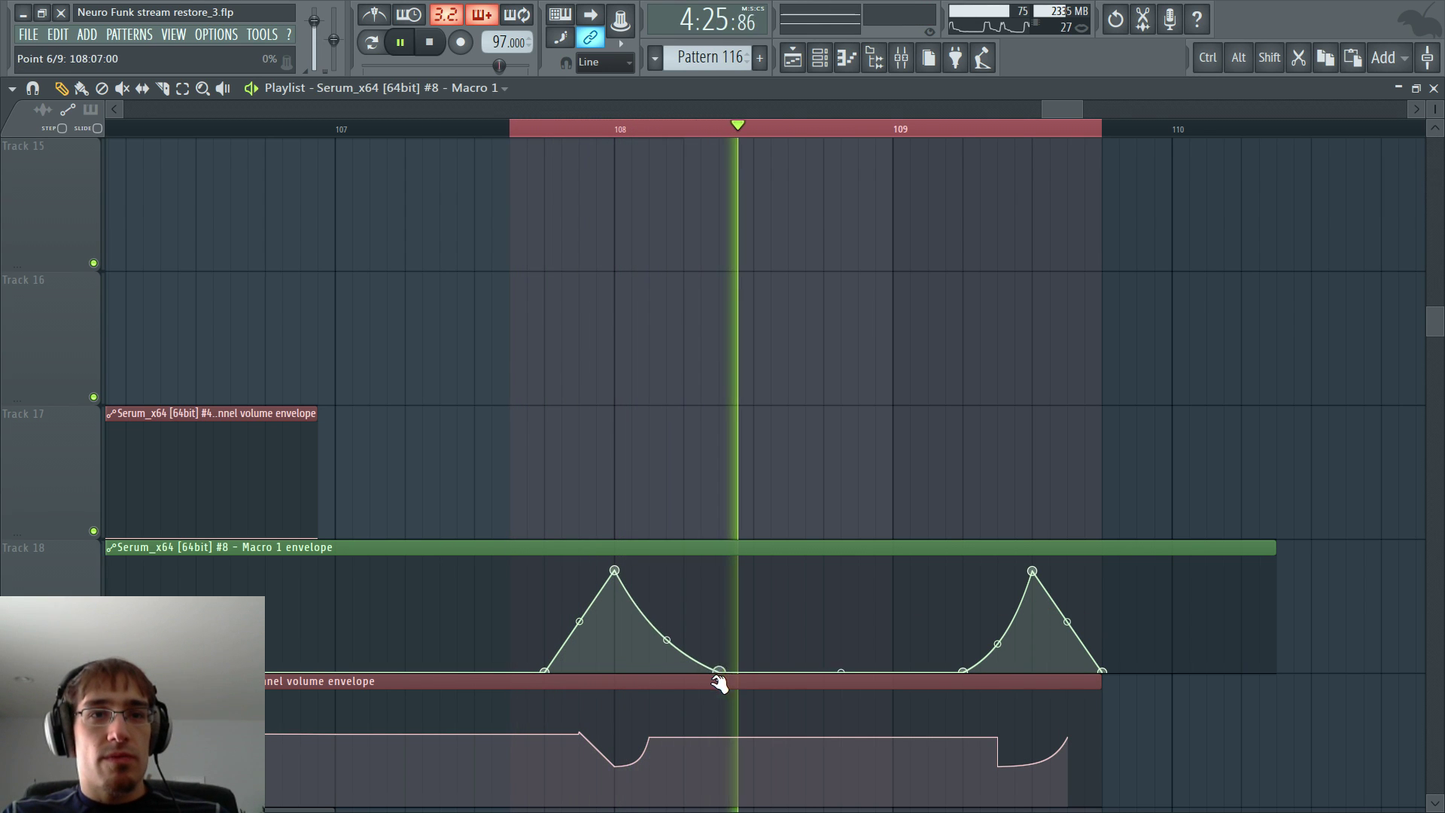
# - Reshape the second Macro 1 rise to peak at 109:07, fall through 45% at 109:08, and reach zero at 109:09
pyautogui.rightClick(995, 585)
pyautogui.rightClick(1032, 670)
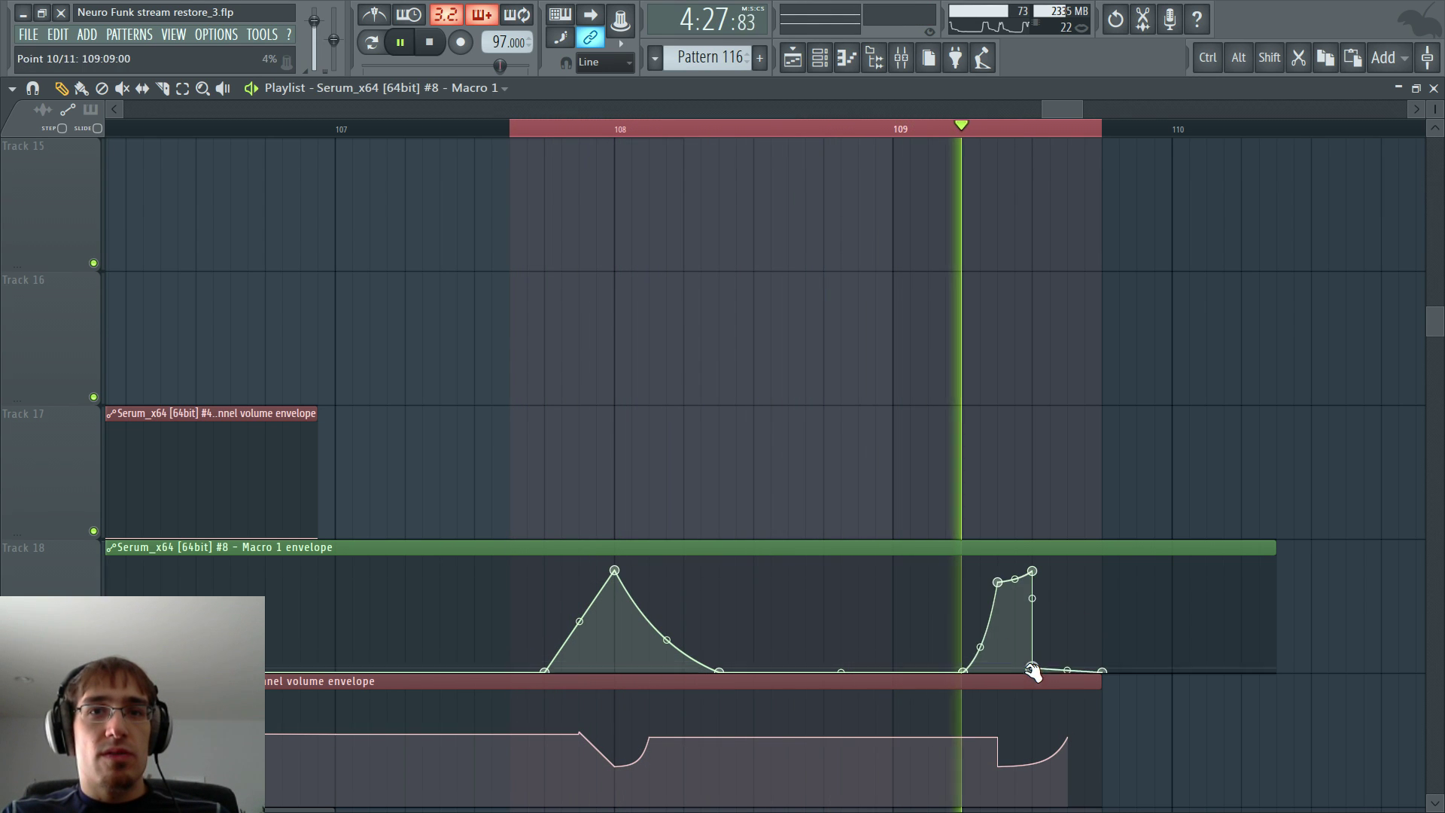
pyautogui.press('space')
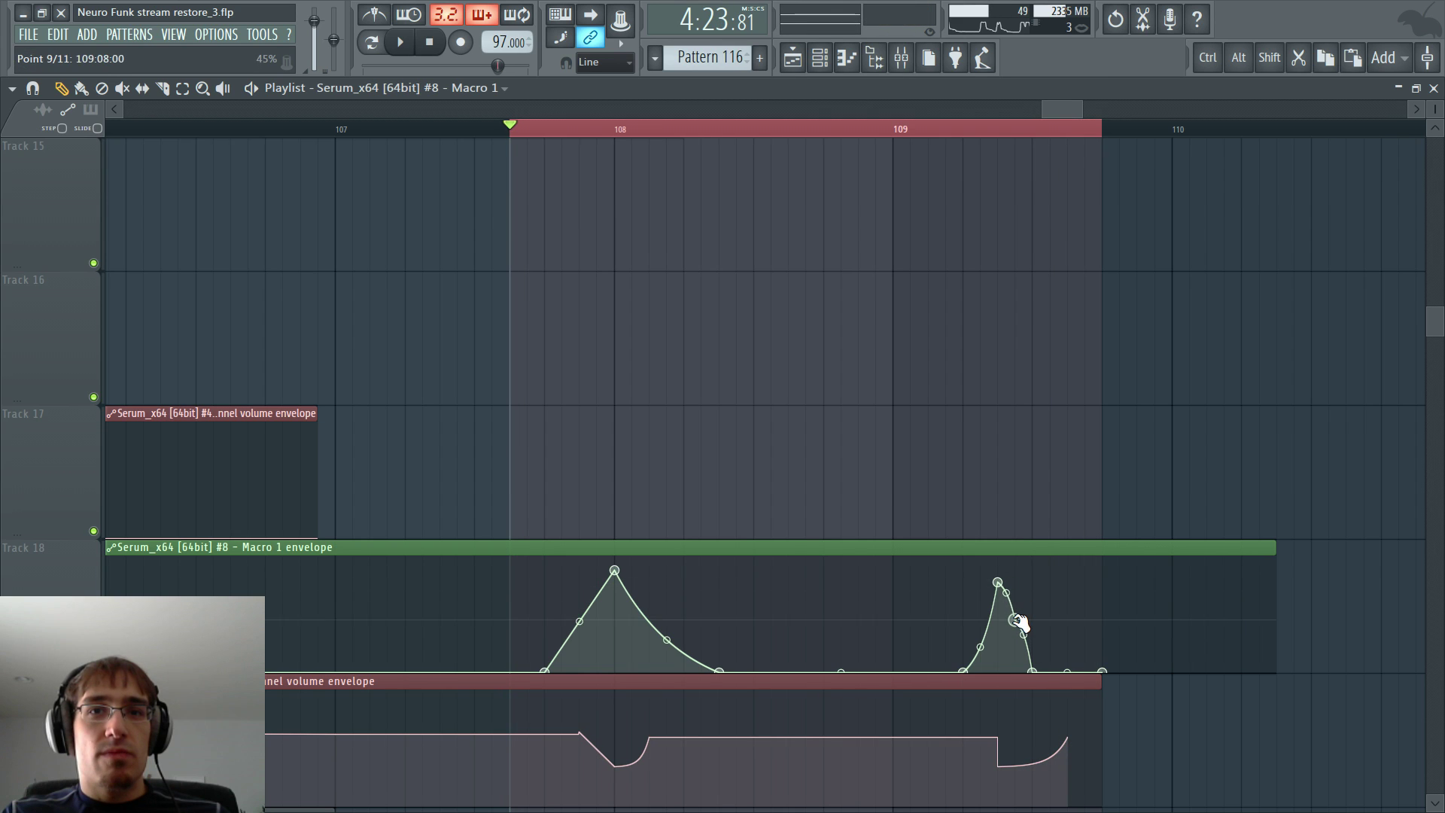
# - Add another Macro 1 peak after 109:09 and place it at 109:11 at full height while the range plays
pyautogui.rightClick(1039, 586)
pyautogui.press('space')
pyautogui.click(965, 131)
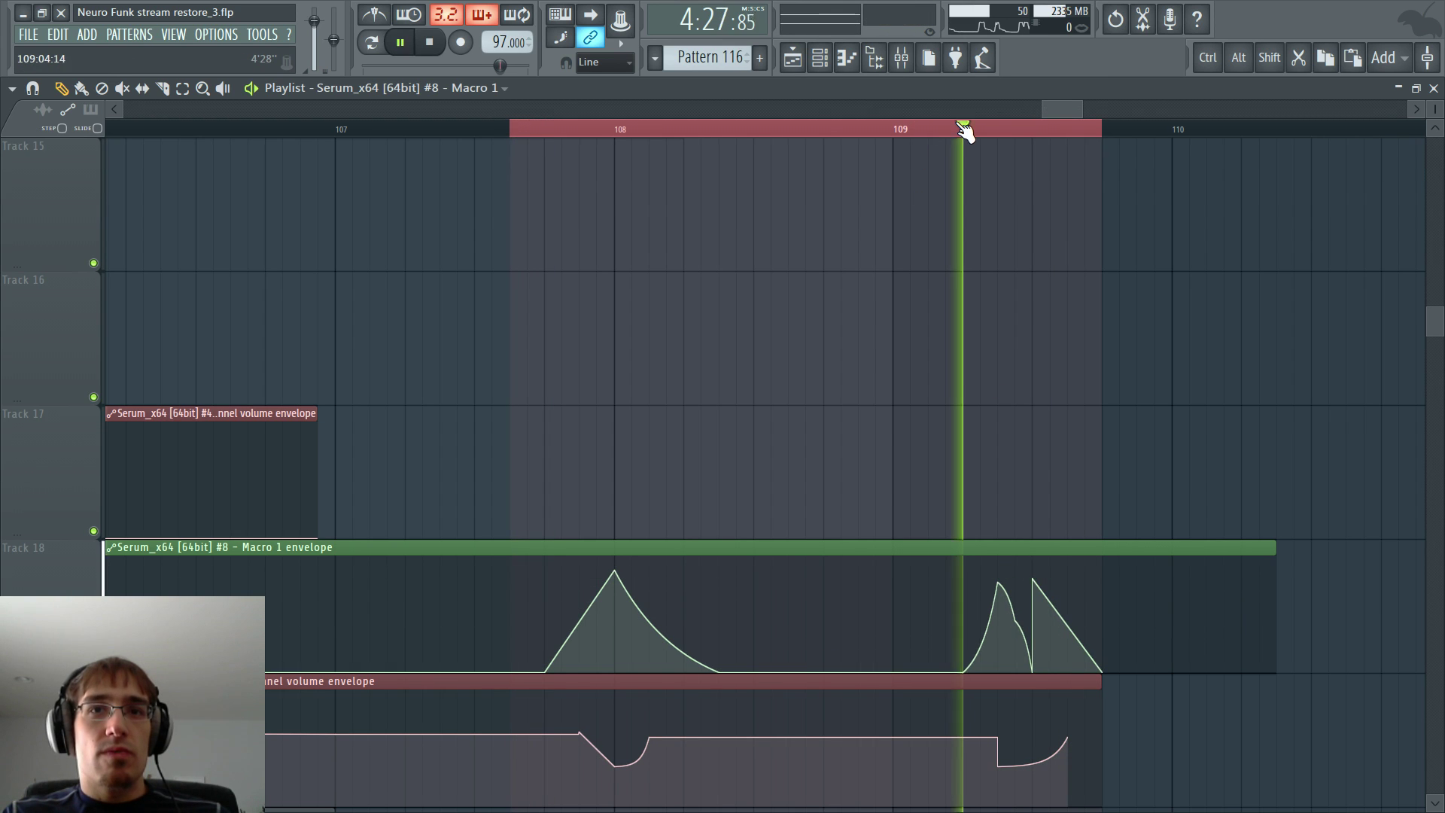
pyautogui.moveTo(1032, 580); pyautogui.dragTo(1068, 558)
# - Shorten the channel volume dips to end at 108:02 and 109:10, and lower the Macro 1 peak at 109:11
pyautogui.moveTo(1068, 737); pyautogui.dragTo(1051, 738)
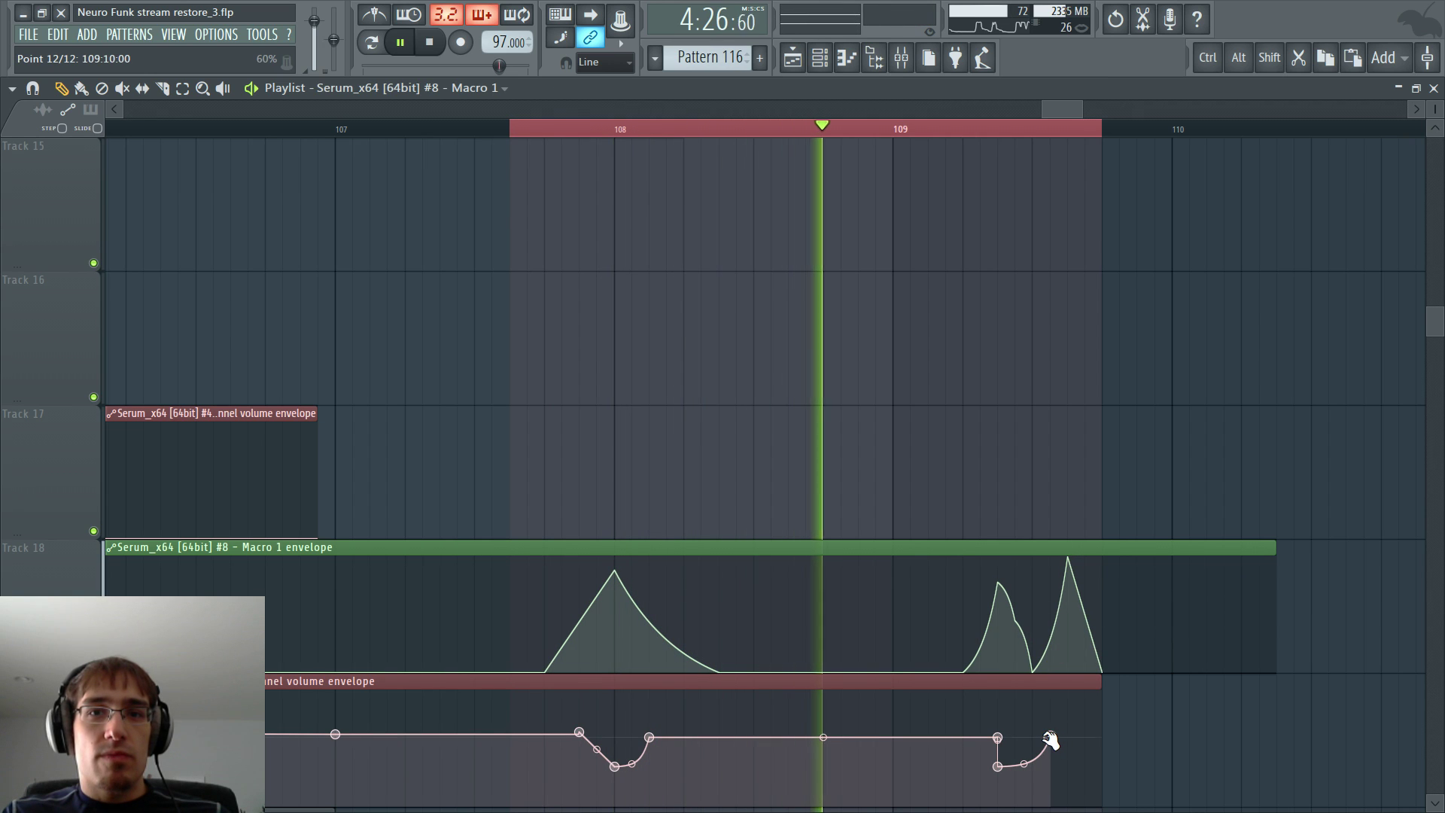
pyautogui.moveTo(649, 737); pyautogui.dragTo(632, 738)
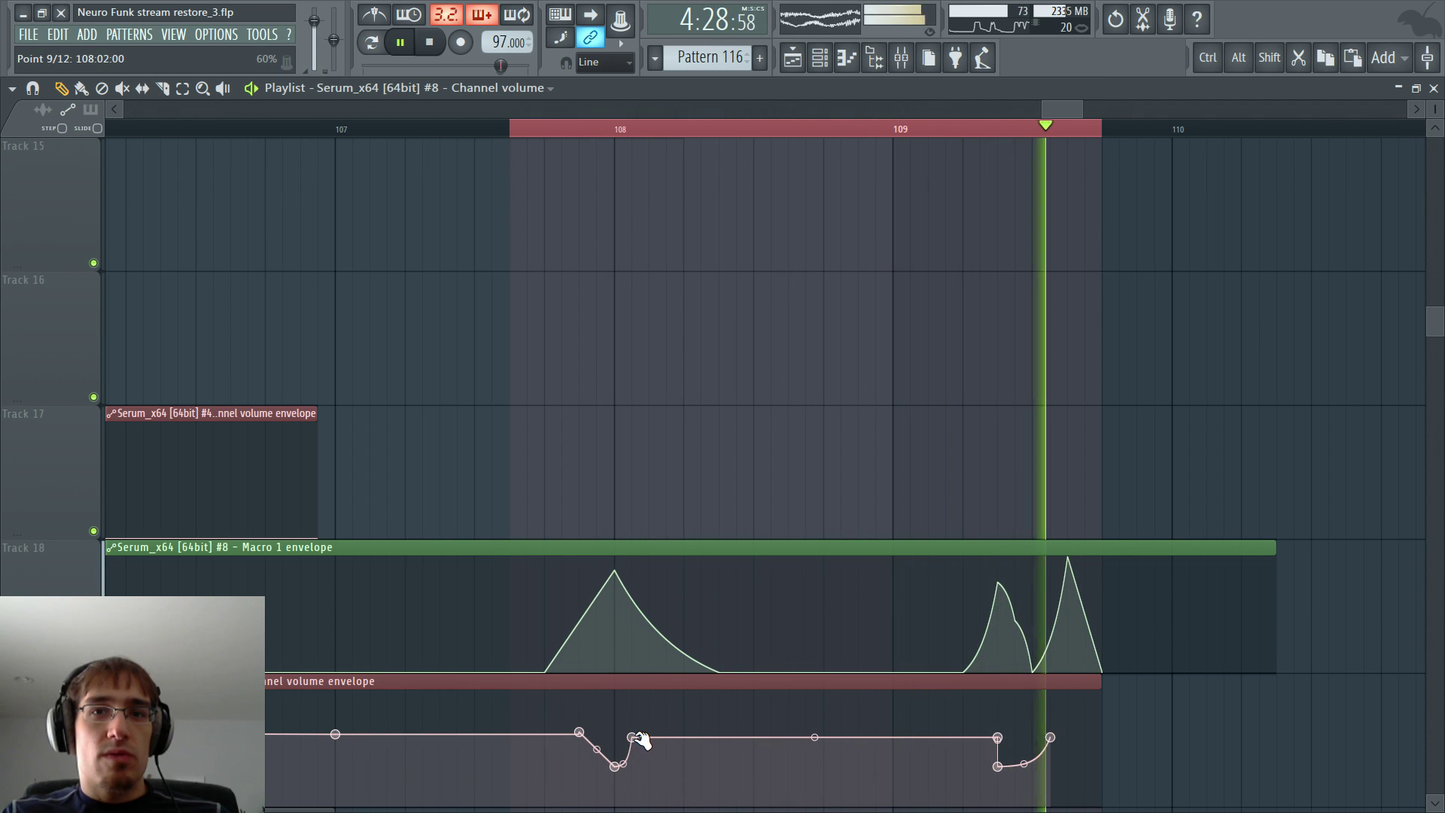
pyautogui.moveTo(1068, 560)
pyautogui.mouseDown()
pyautogui.moveTo(1069, 674)
pyautogui.moveTo(1054, 646)
pyautogui.moveTo(1060, 583)
pyautogui.moveTo(1077, 577)
pyautogui.mouseUp()
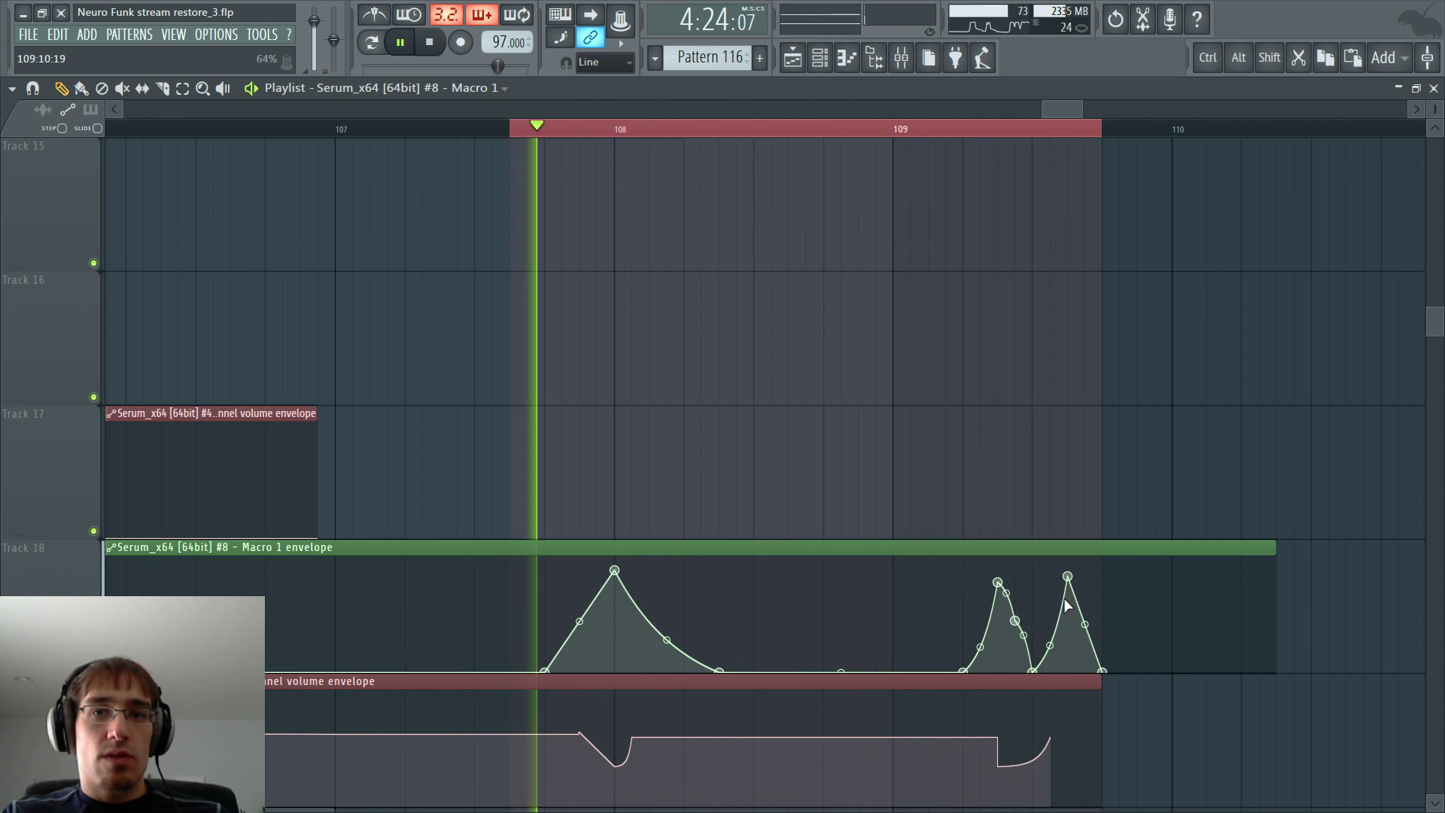
# - Stop playback, audition Macro 1 in Serum #8, and set its OSC B wavetable position modulation to 44
pyautogui.press('F6')
pyautogui.click(81, 587)
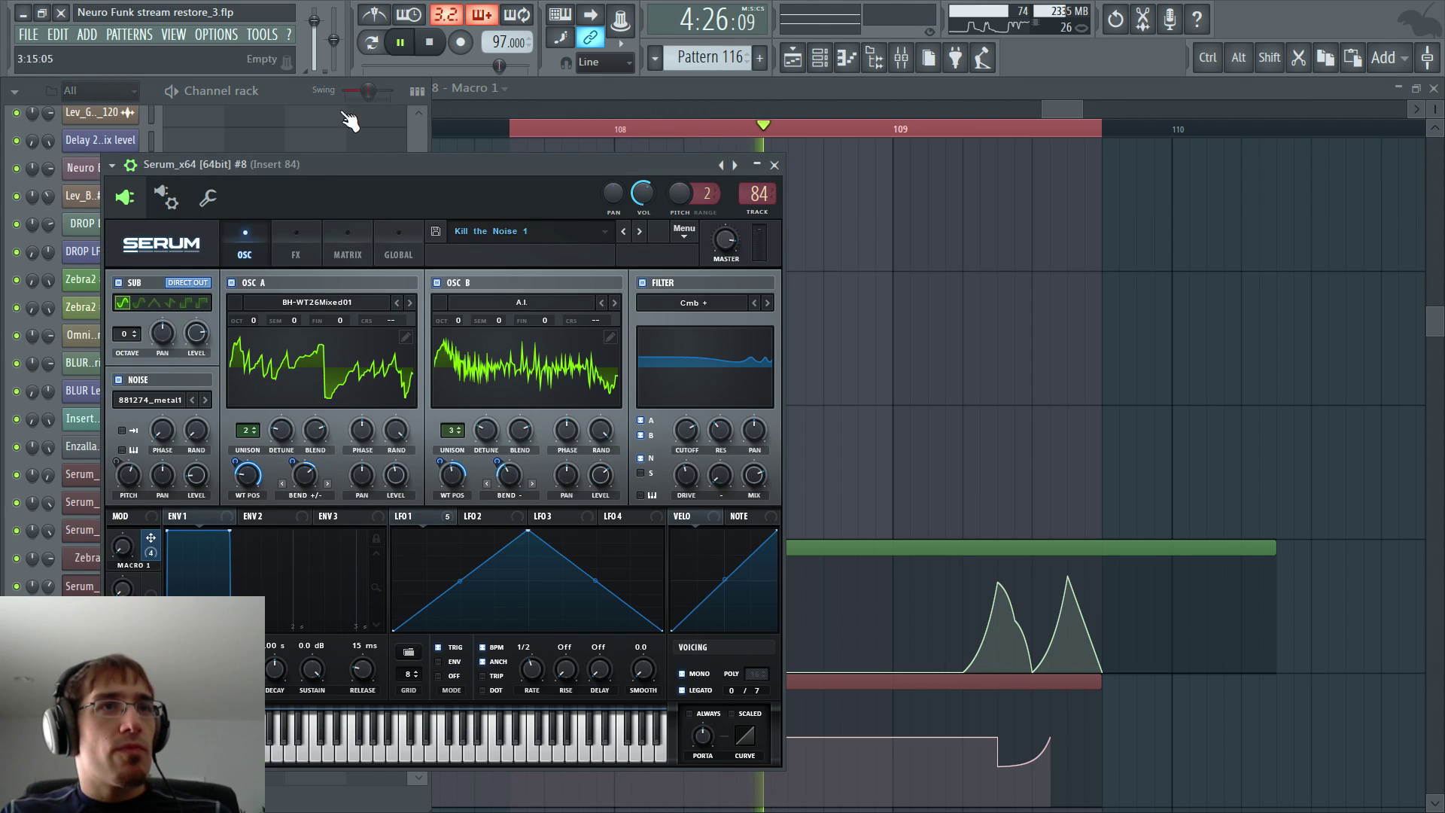
pyautogui.click(429, 45)
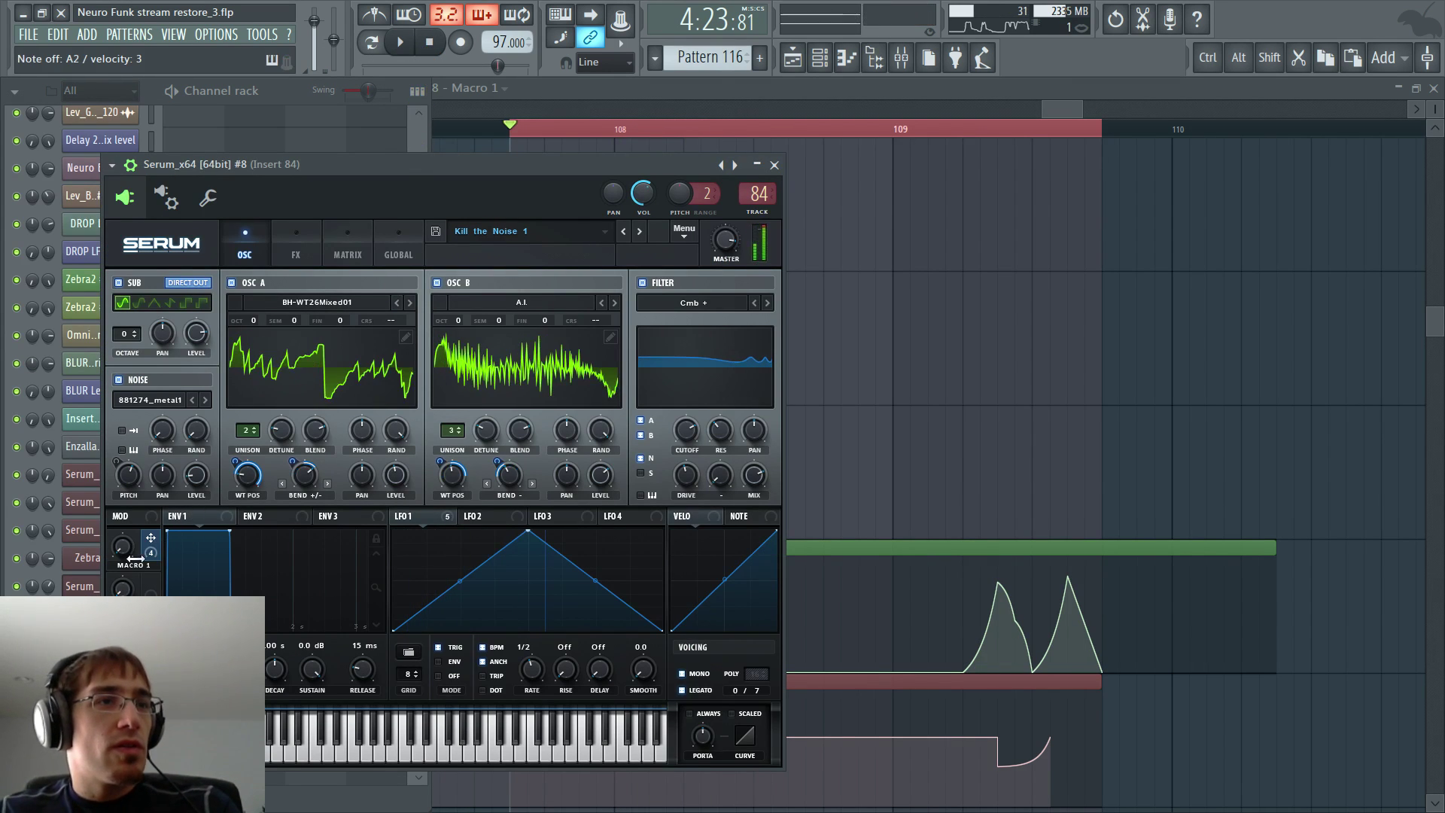
pyautogui.moveTo(123, 545); pyautogui.dragTo(122, 610)
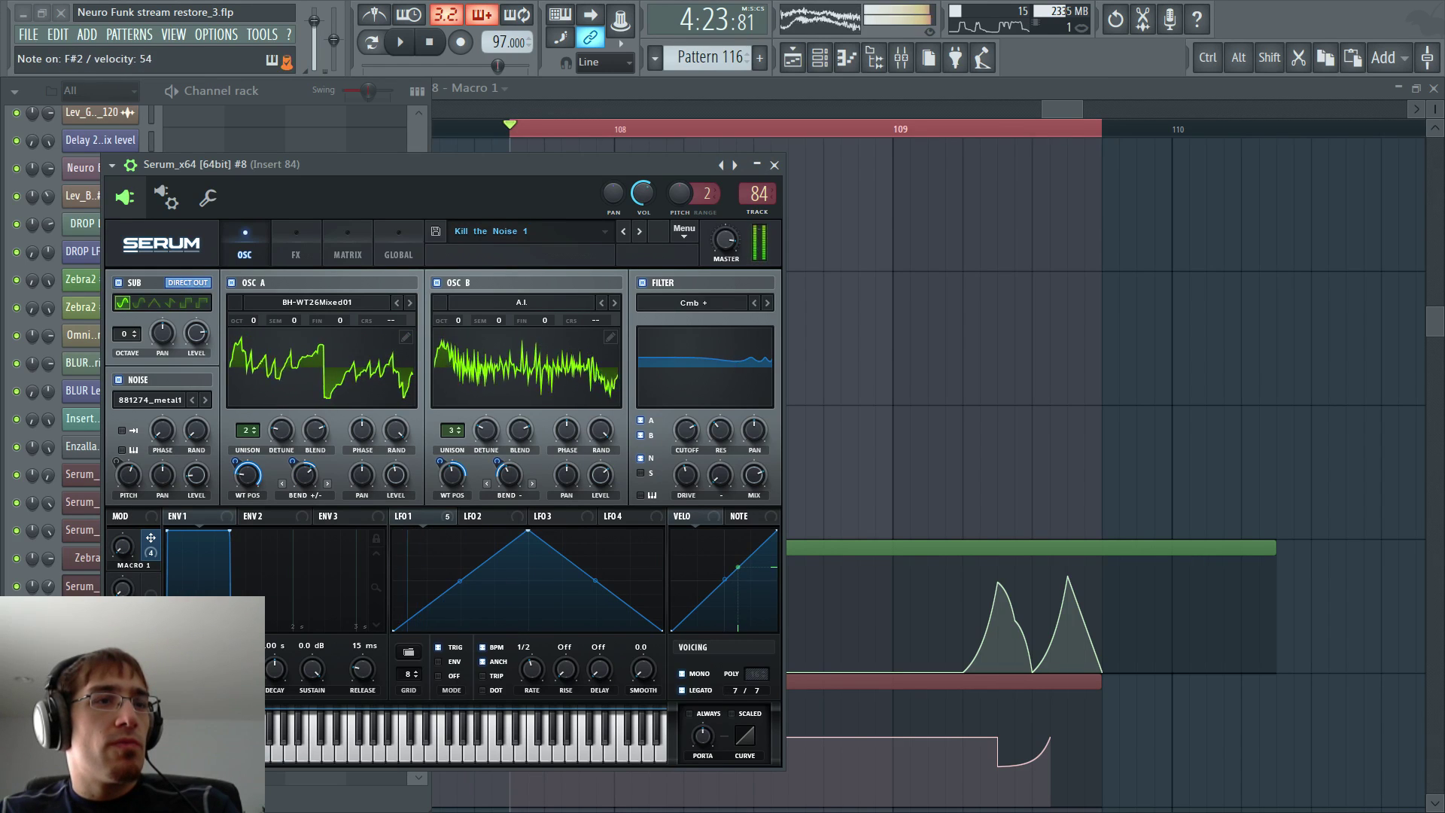
pyautogui.click(440, 461)
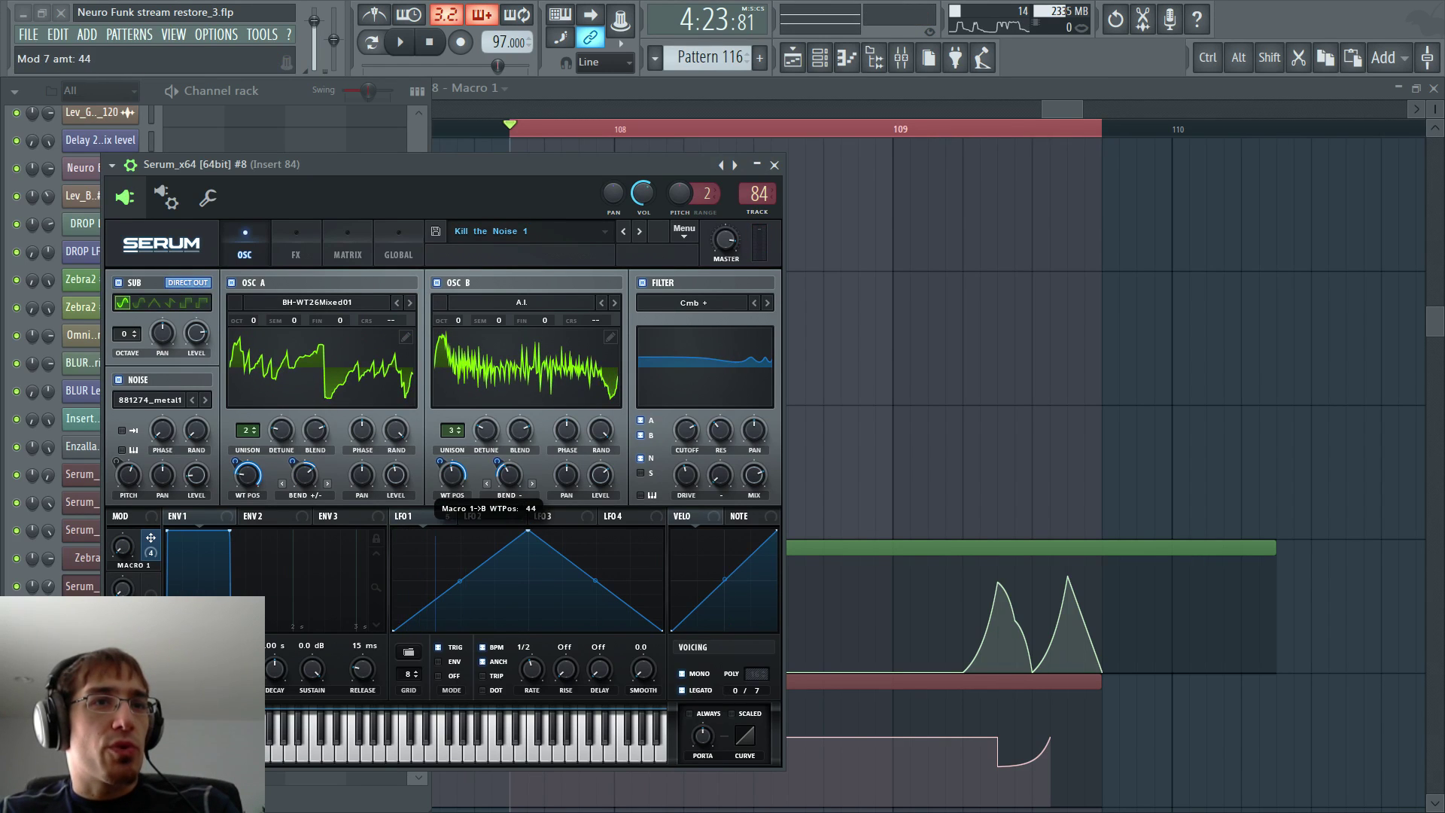
# - Set Macro 1's modulation of OSC B's bend to -37 and assign Macro 1 to the filter cutoff at 24, auditioning the sweep
pyautogui.moveTo(509, 473)
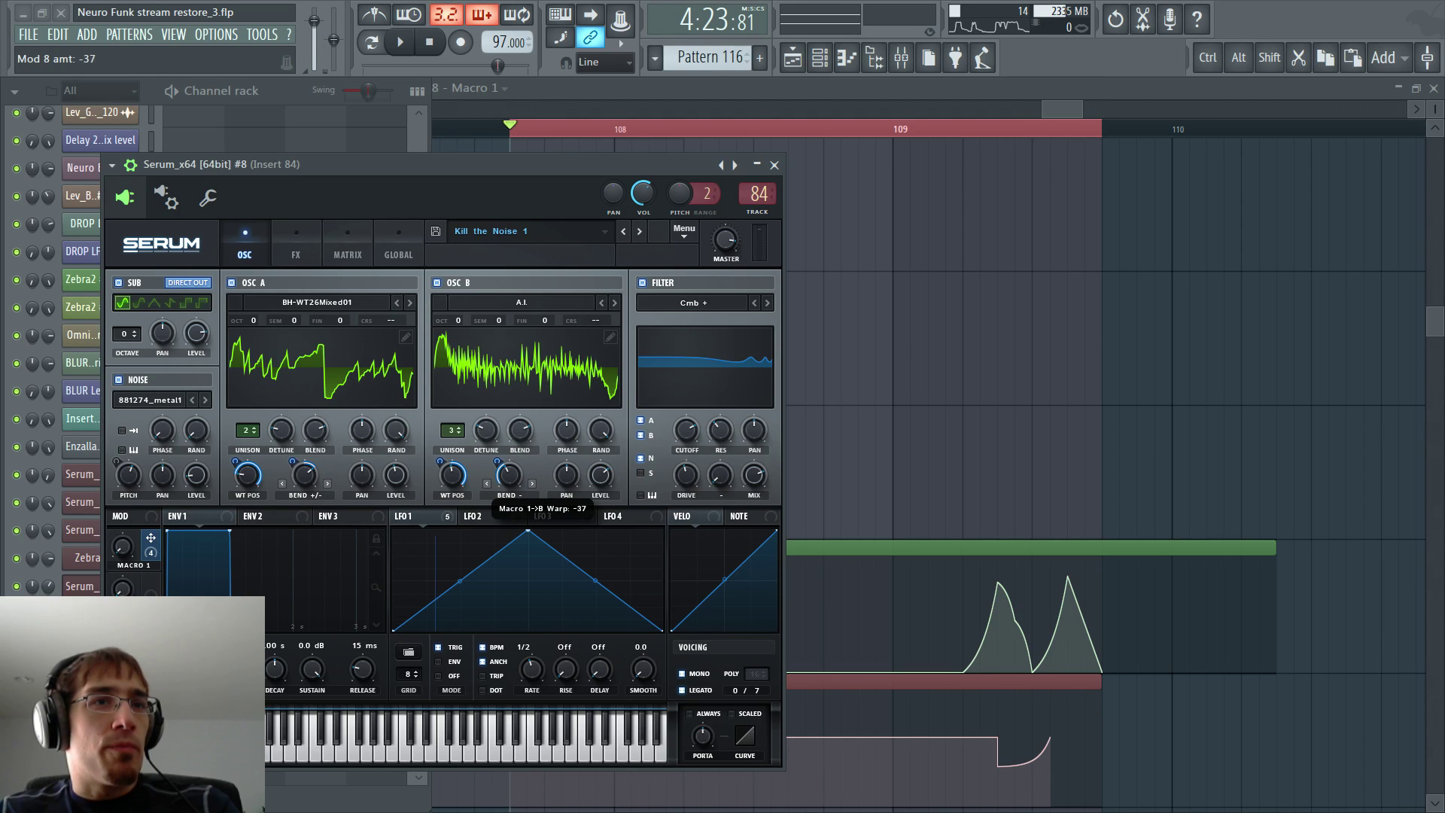
pyautogui.moveTo(123, 547)
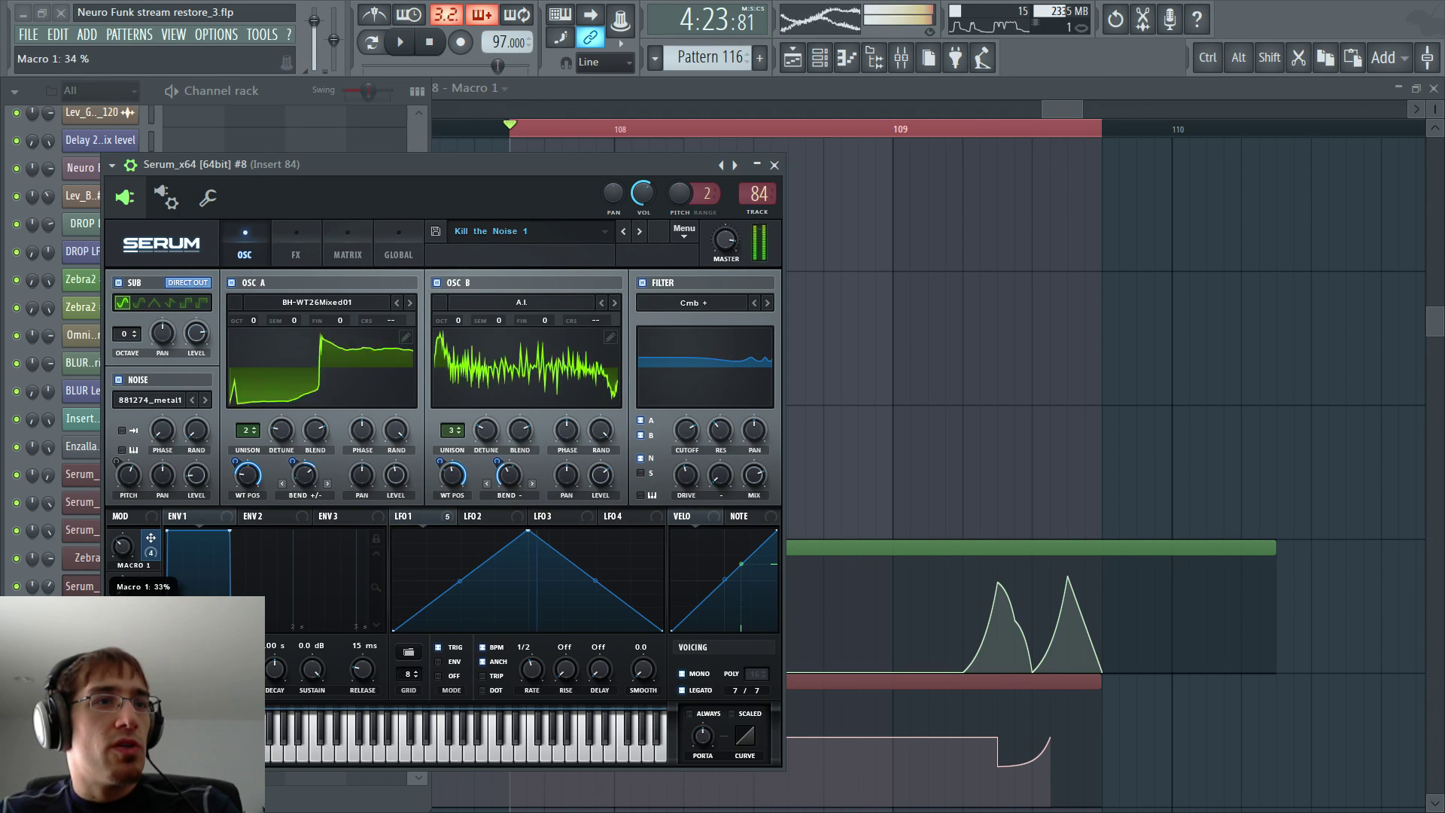
pyautogui.moveTo(122, 547); pyautogui.dragTo(122, 595)
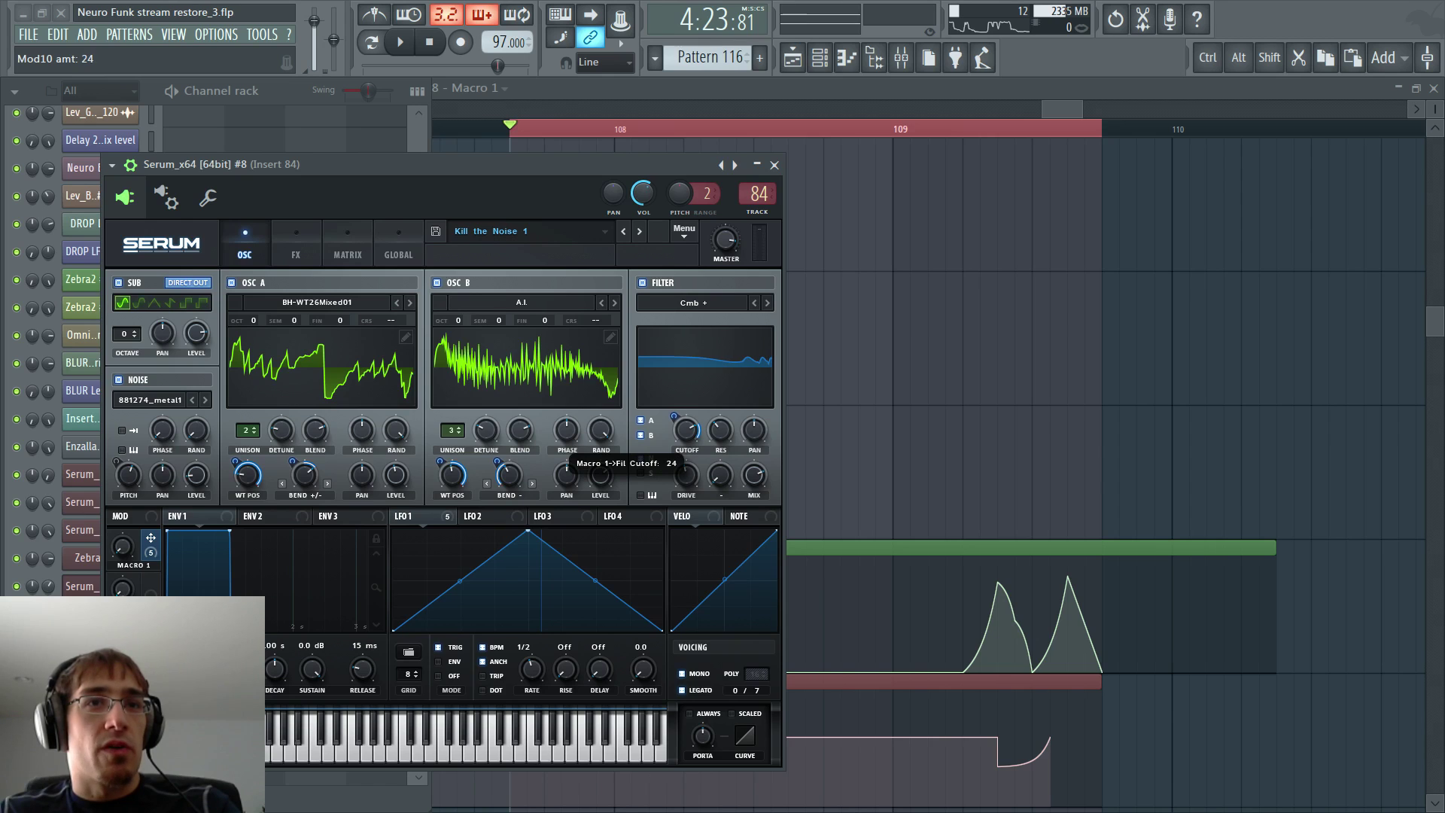
pyautogui.moveTo(123, 546)
pyautogui.mouseDown()
pyautogui.moveTo(122, 411)
pyautogui.moveTo(123, 557)
pyautogui.mouseUp()
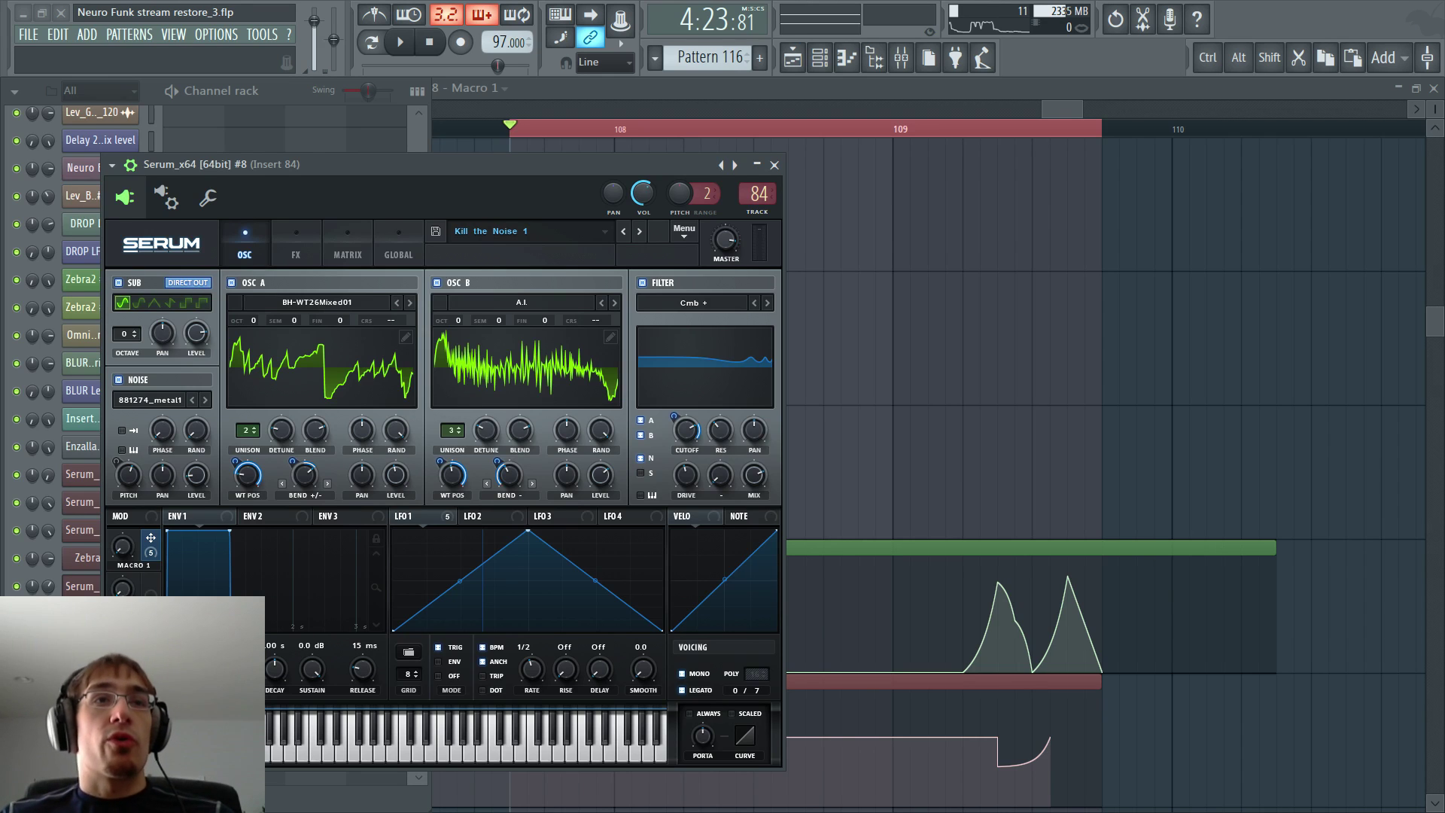
pyautogui.click(451, 304)
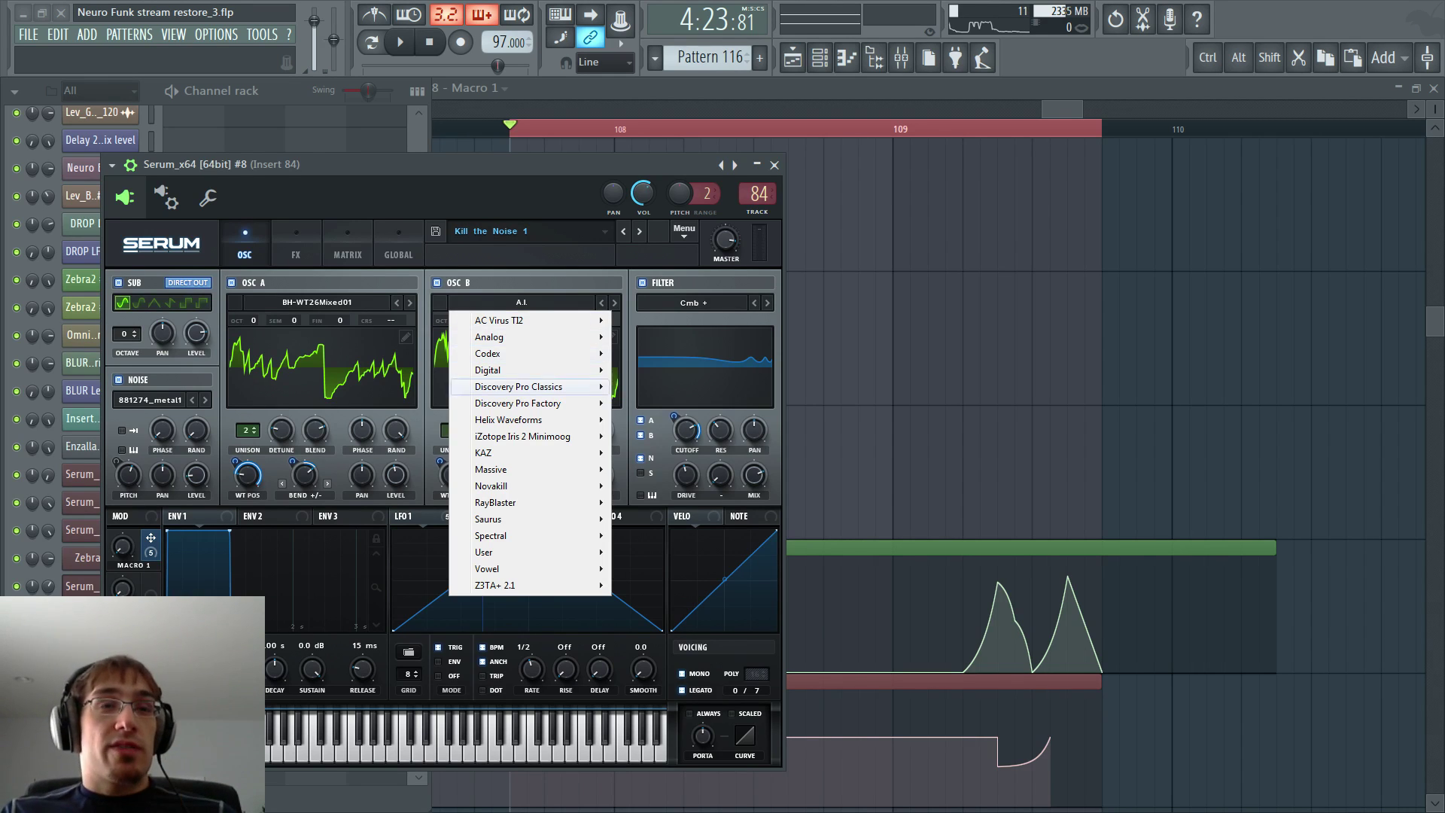
pyautogui.moveTo(526, 469)
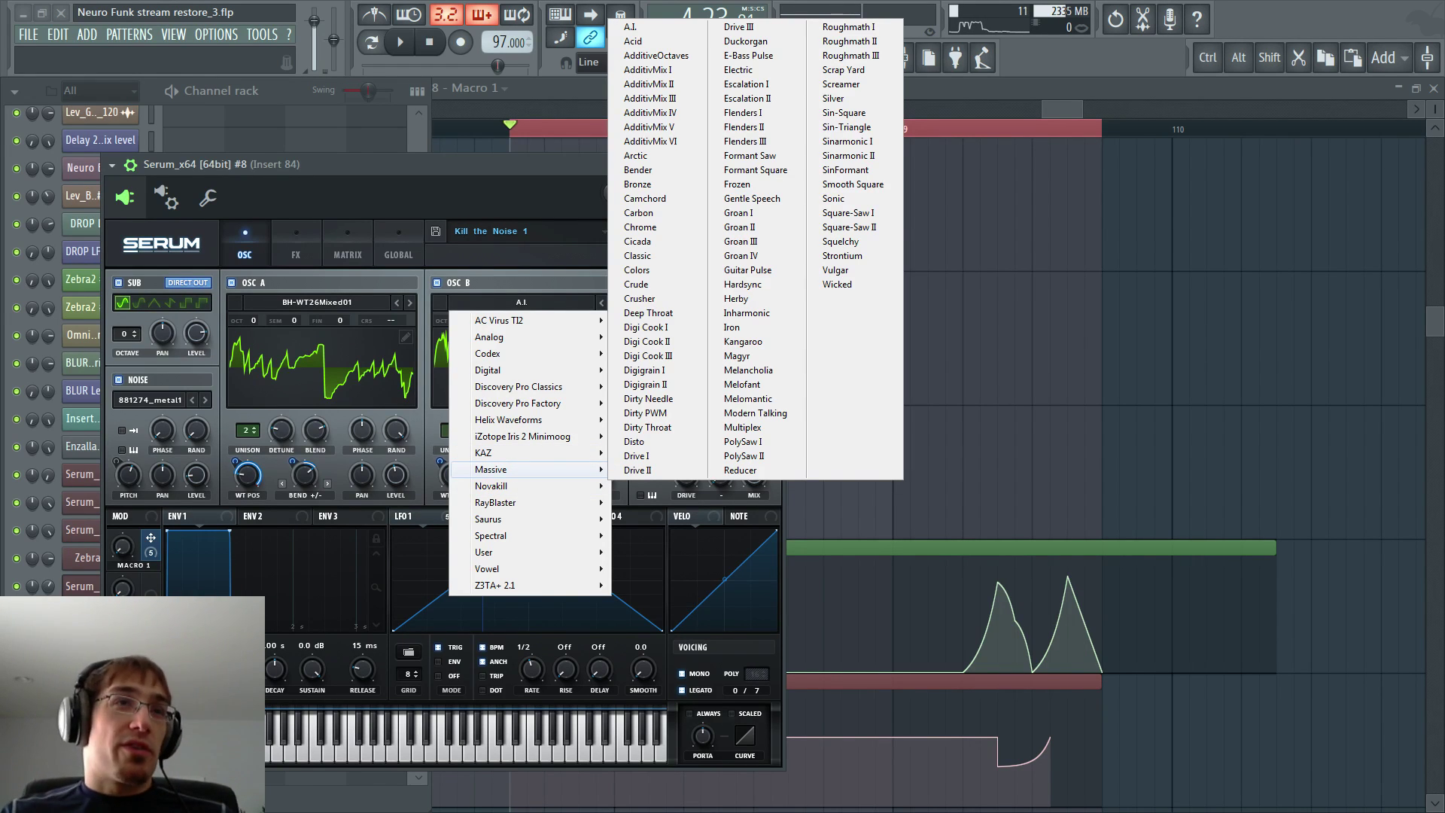
pyautogui.click(471, 171)
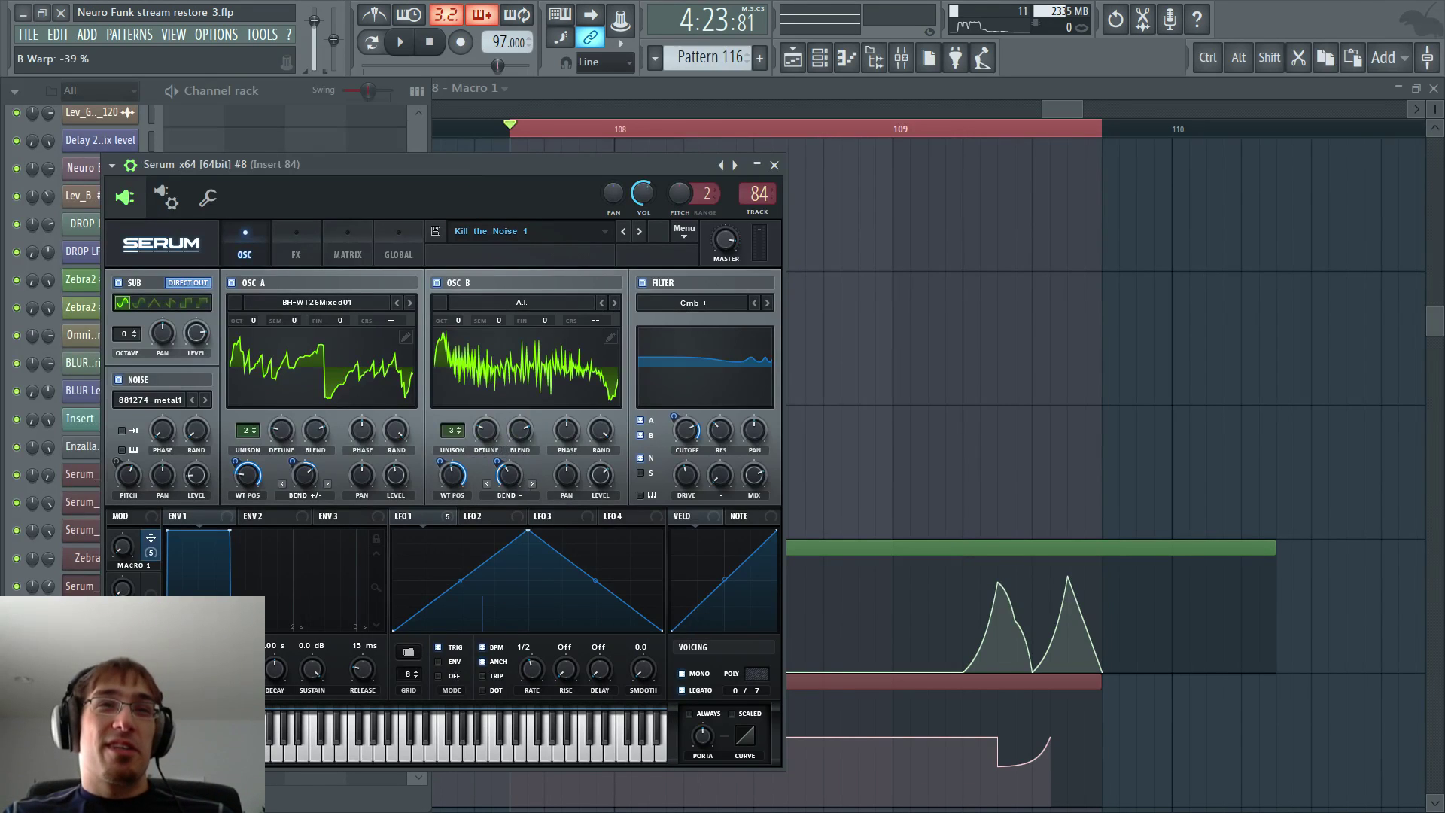
# - Set OSC B's bend to -48% and fine-tune Macro 1's modulation of OSC A's wavetable position and bend
pyautogui.moveTo(509, 474); pyautogui.dragTo(509, 486)
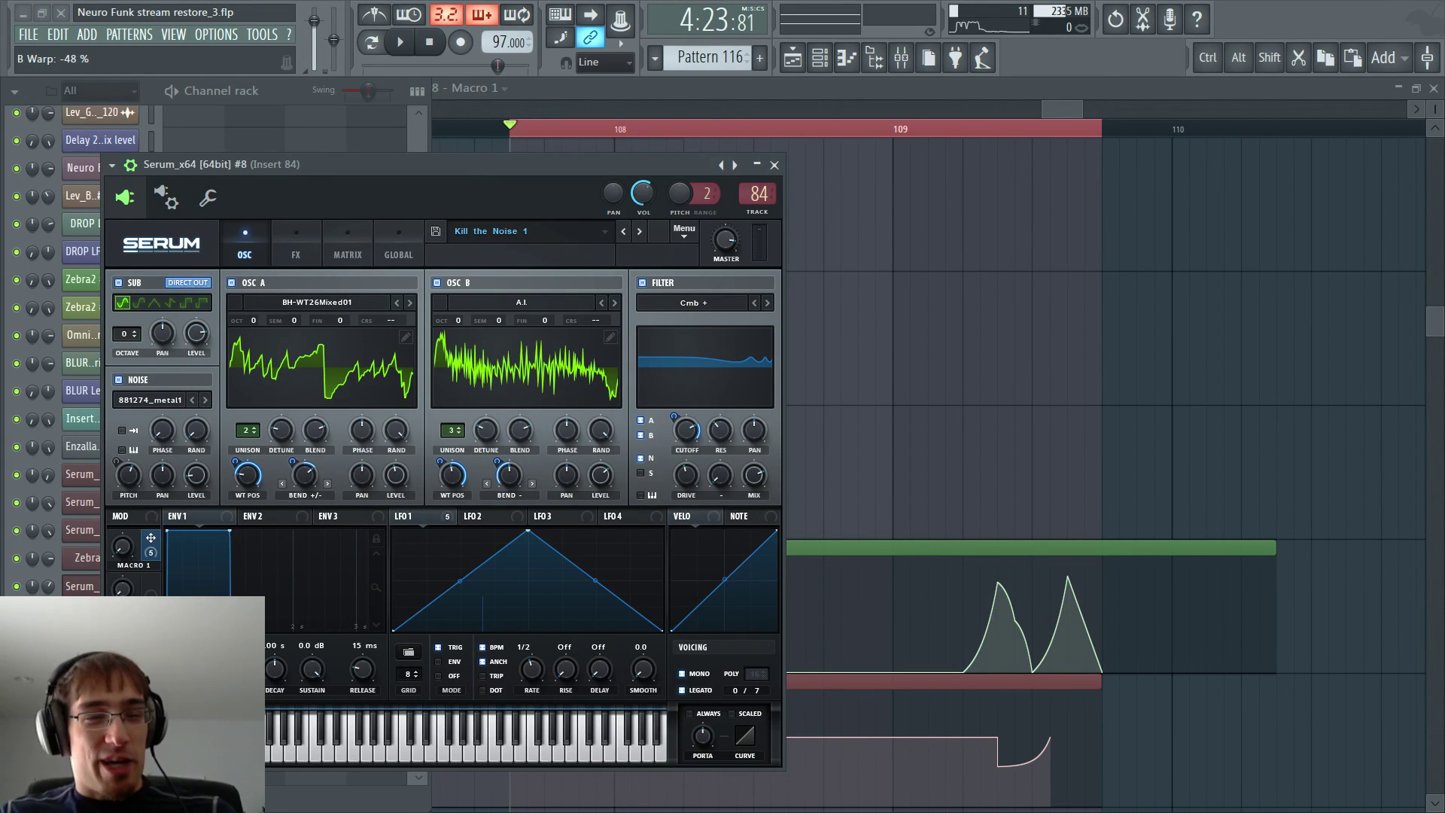
pyautogui.moveTo(123, 547)
pyautogui.mouseDown()
pyautogui.moveTo(122, 434)
pyautogui.moveTo(123, 548)
pyautogui.mouseUp()
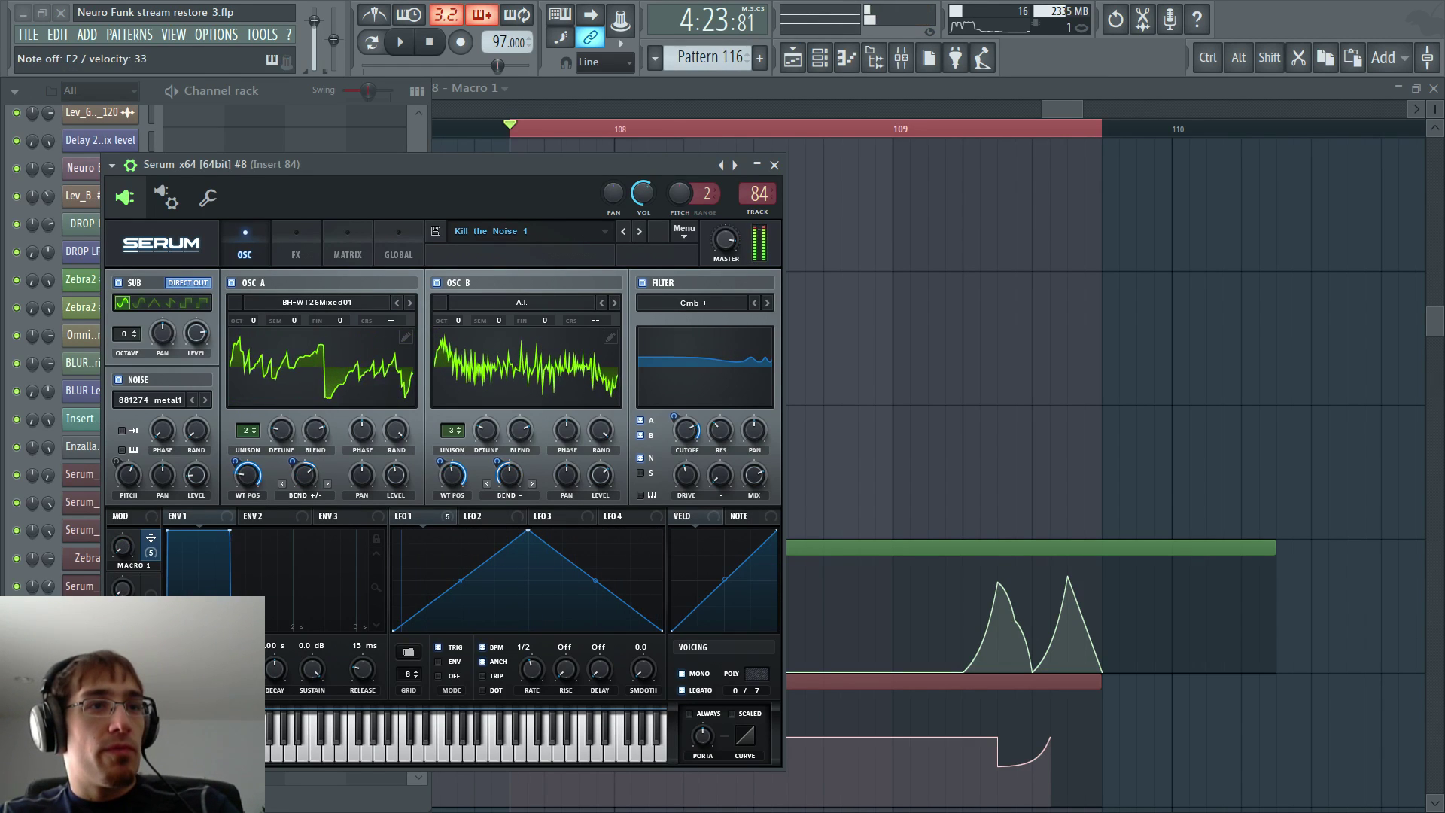
pyautogui.moveTo(234, 461); pyautogui.dragTo(235, 463)
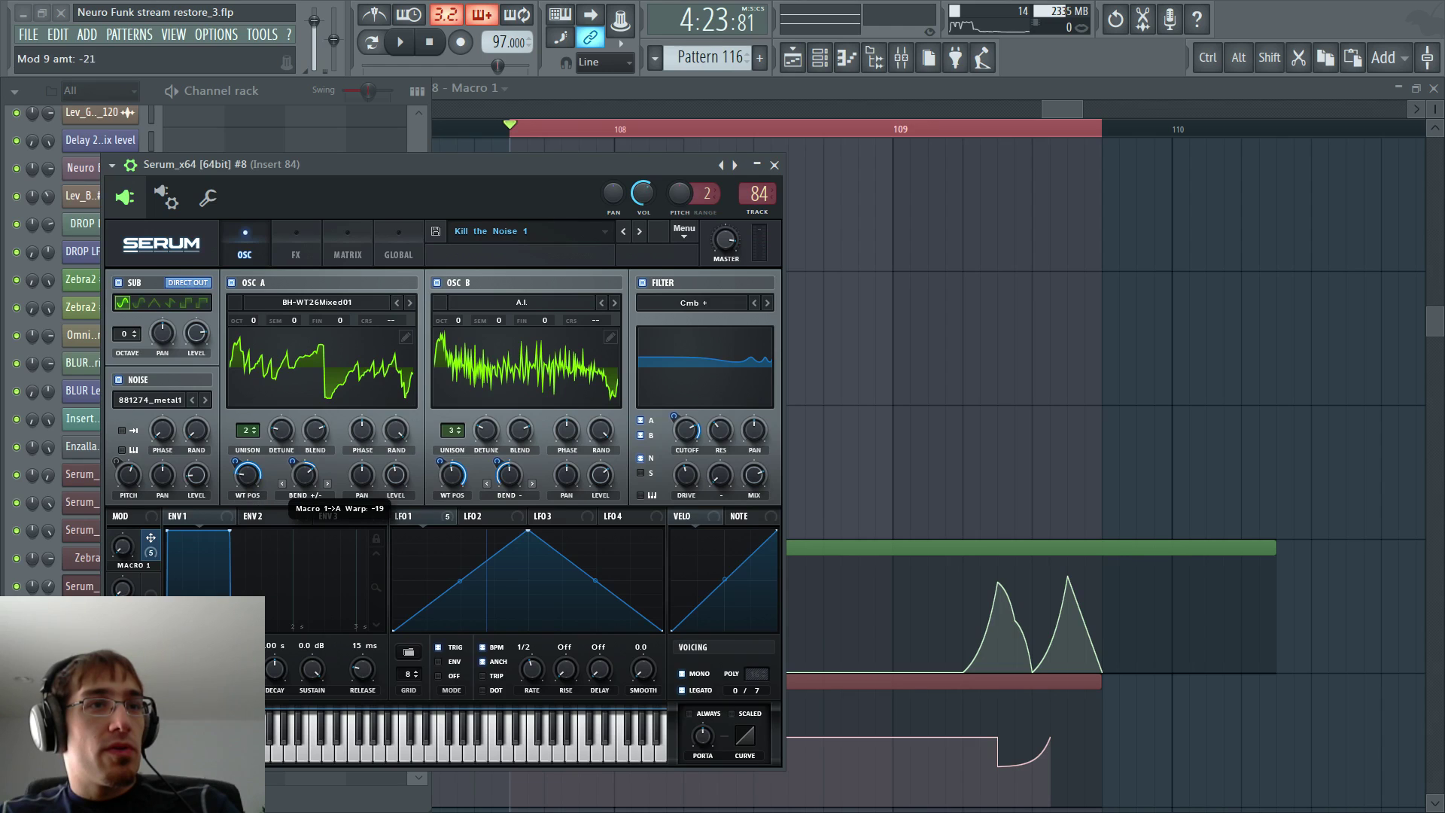
pyautogui.moveTo(122, 547); pyautogui.dragTo(122, 474)
pyautogui.moveTo(234, 461); pyautogui.dragTo(235, 500)
pyautogui.moveTo(123, 547); pyautogui.dragTo(122, 625)
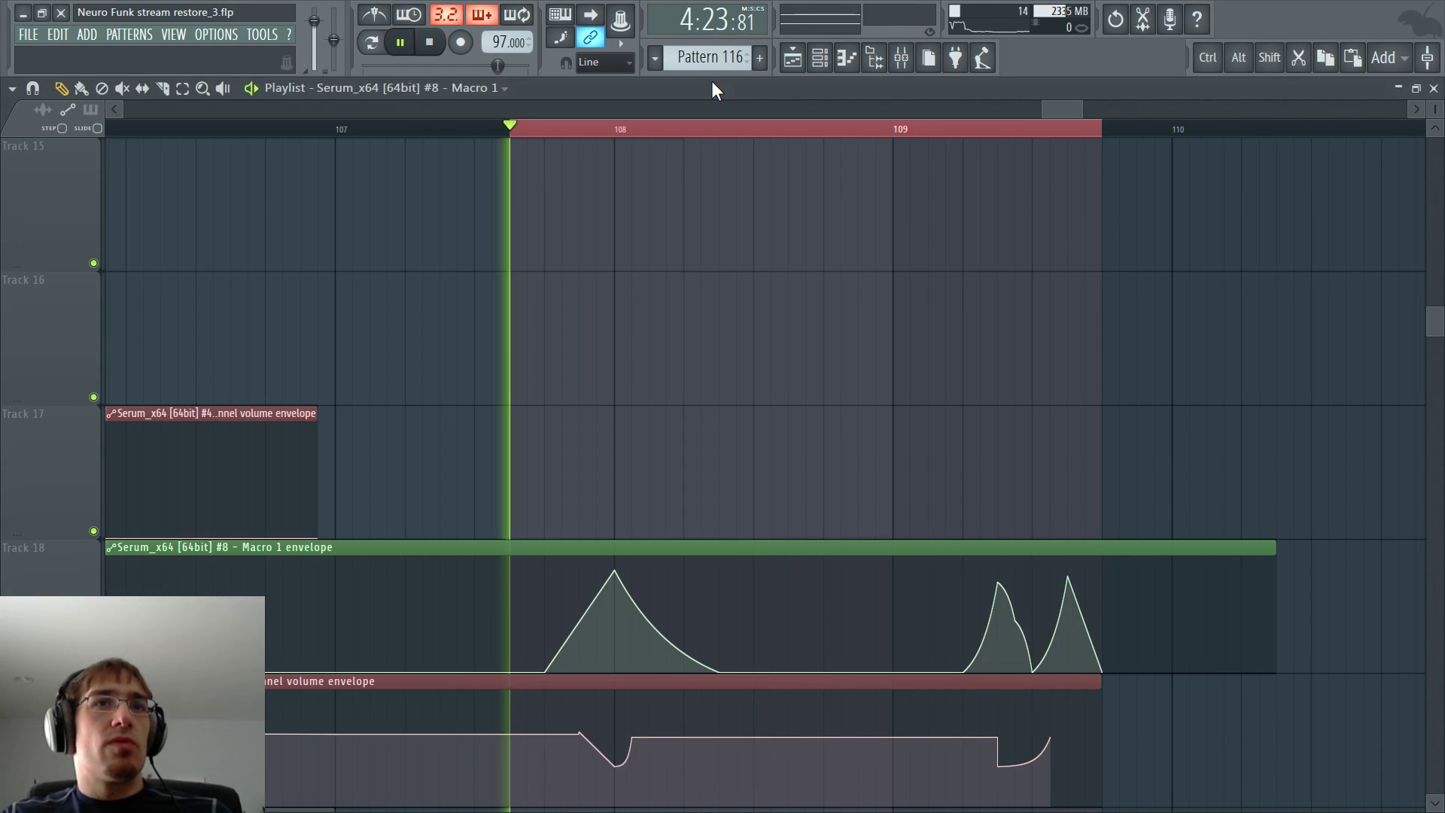
# - Play the range and edit the Macro 1 envelope: start the second rise at 109:04, raise the 109:11 peak, and lift the 109:13 point to maximum
pyautogui.click(712, 81)
pyautogui.press('space')
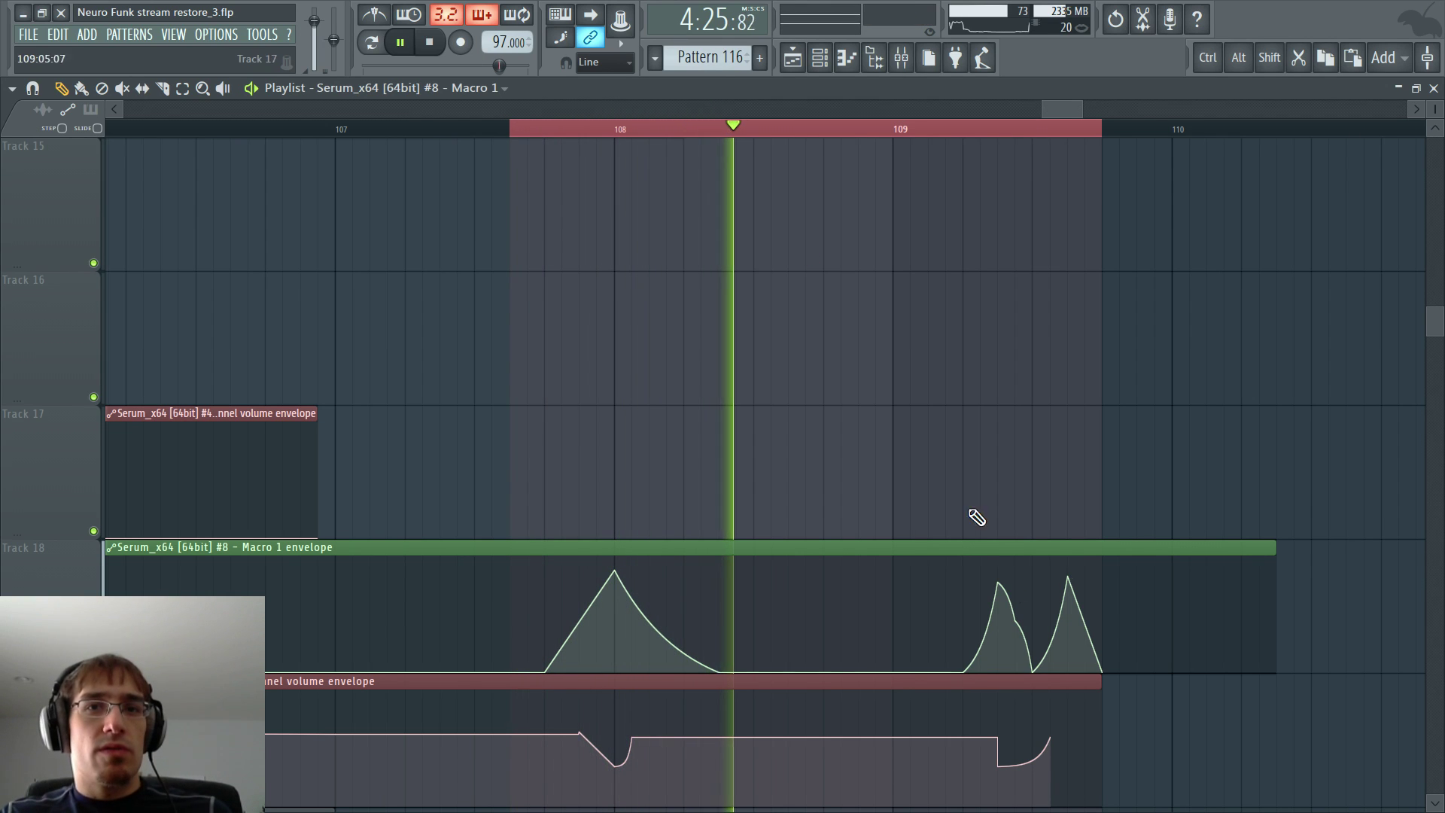
pyautogui.moveTo(962, 671)
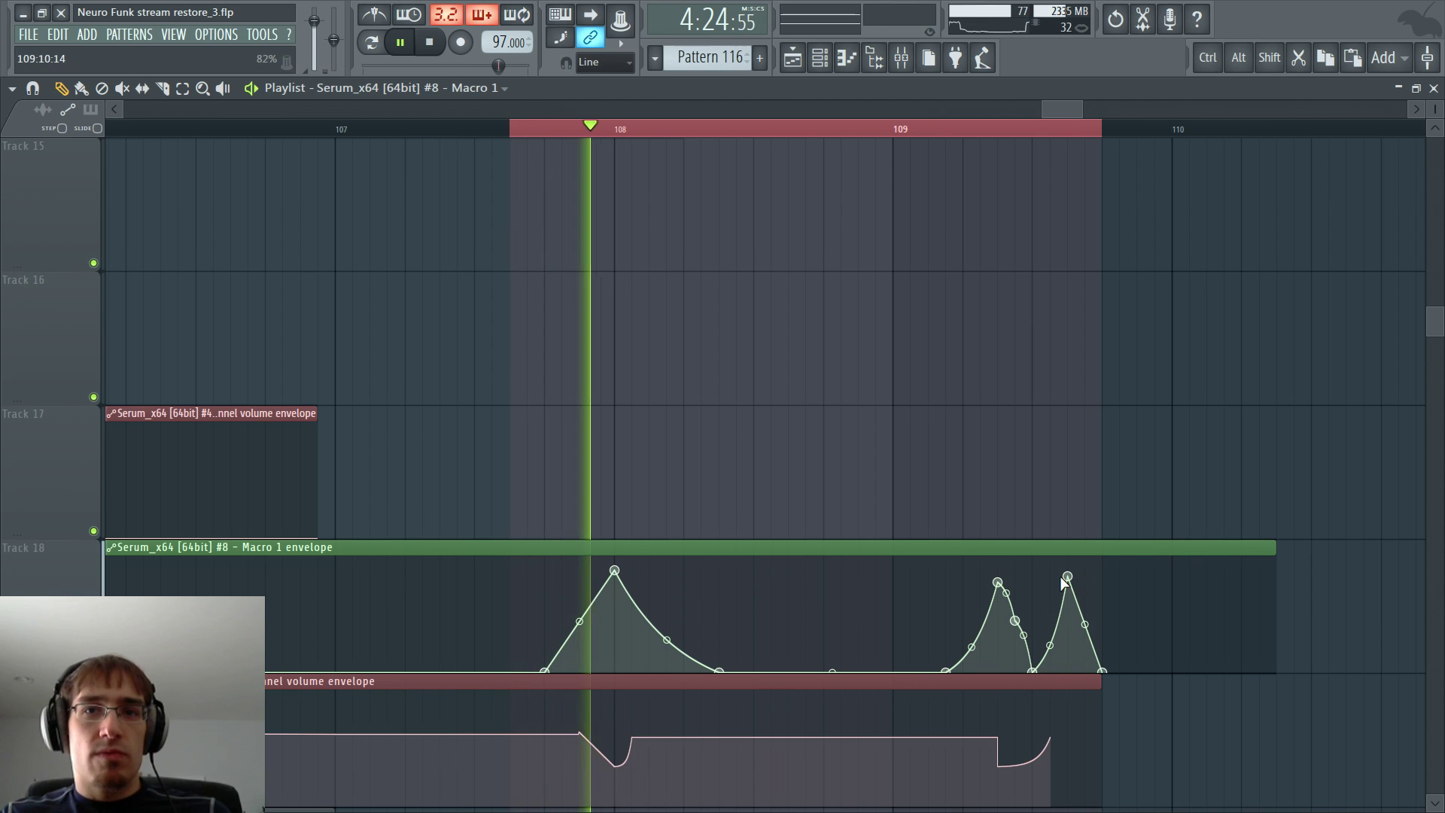
pyautogui.moveTo(1069, 578)
pyautogui.mouseDown()
pyautogui.moveTo(1042, 567)
pyautogui.moveTo(1067, 568)
pyautogui.mouseUp()
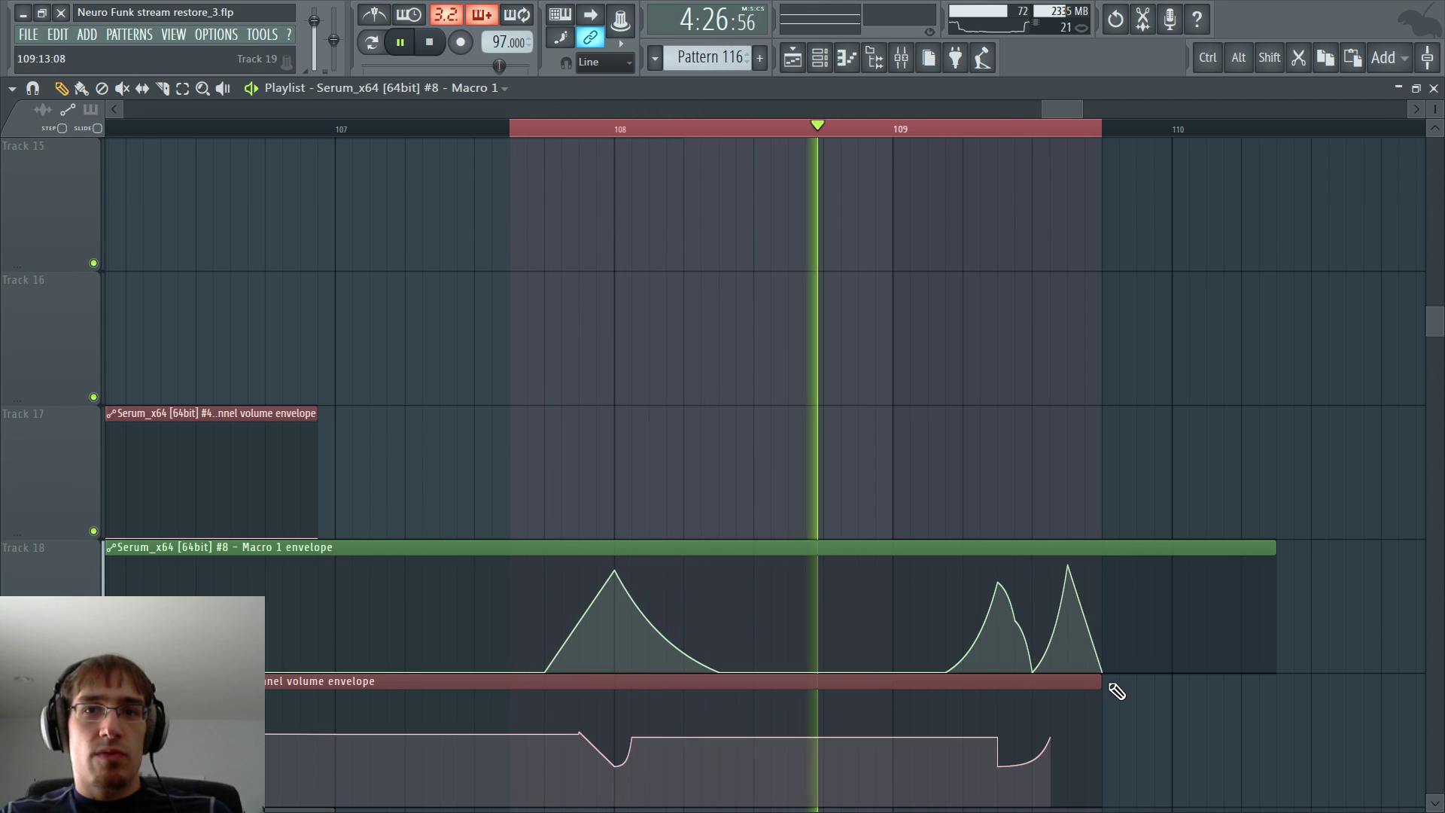
pyautogui.moveTo(1106, 675); pyautogui.dragTo(1106, 507)
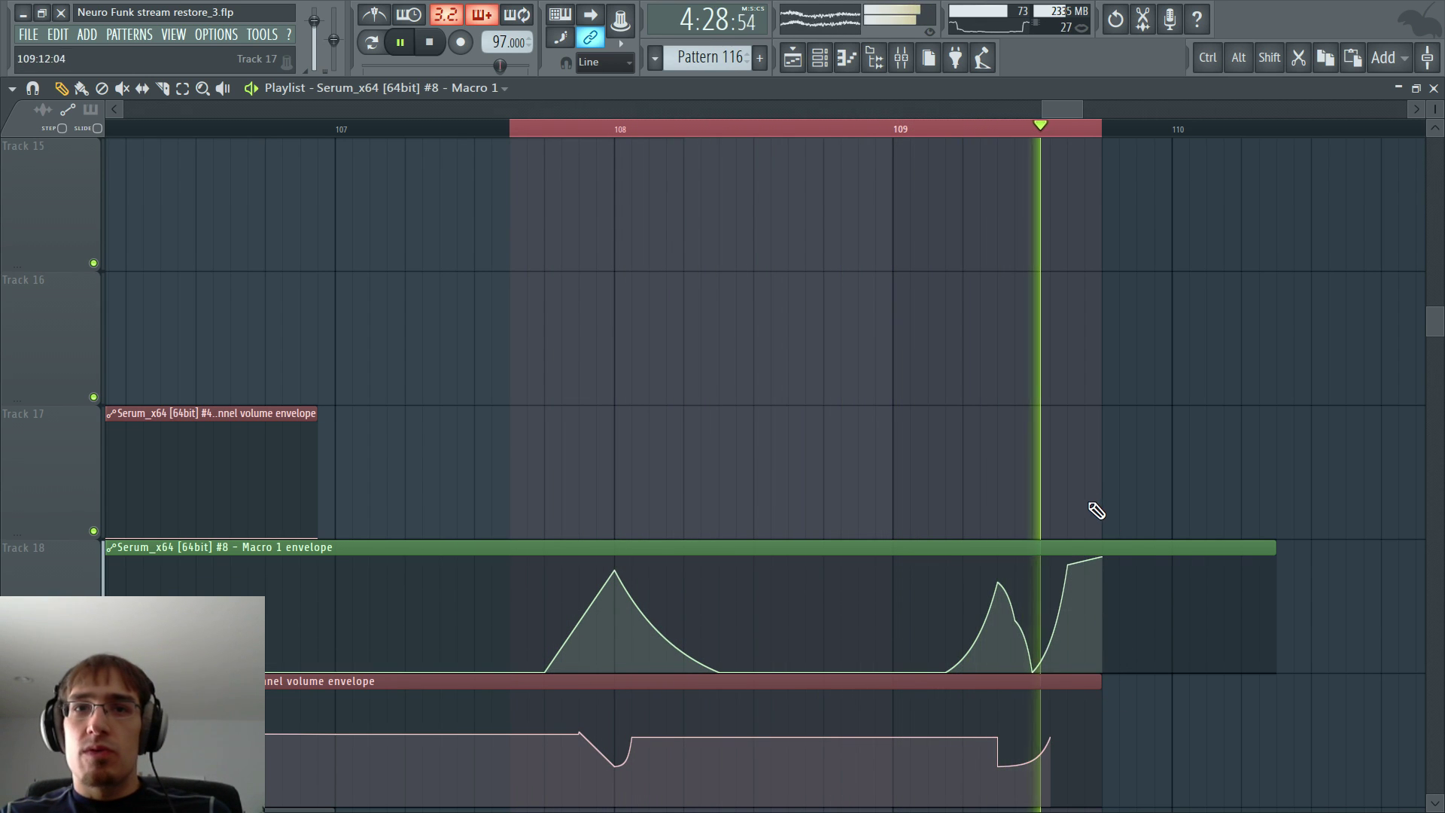
# - Set Serum #8's OSC B unison detune to 0.11, fine-tune OSC A's unison detune, and stop playback
pyautogui.press('F5')
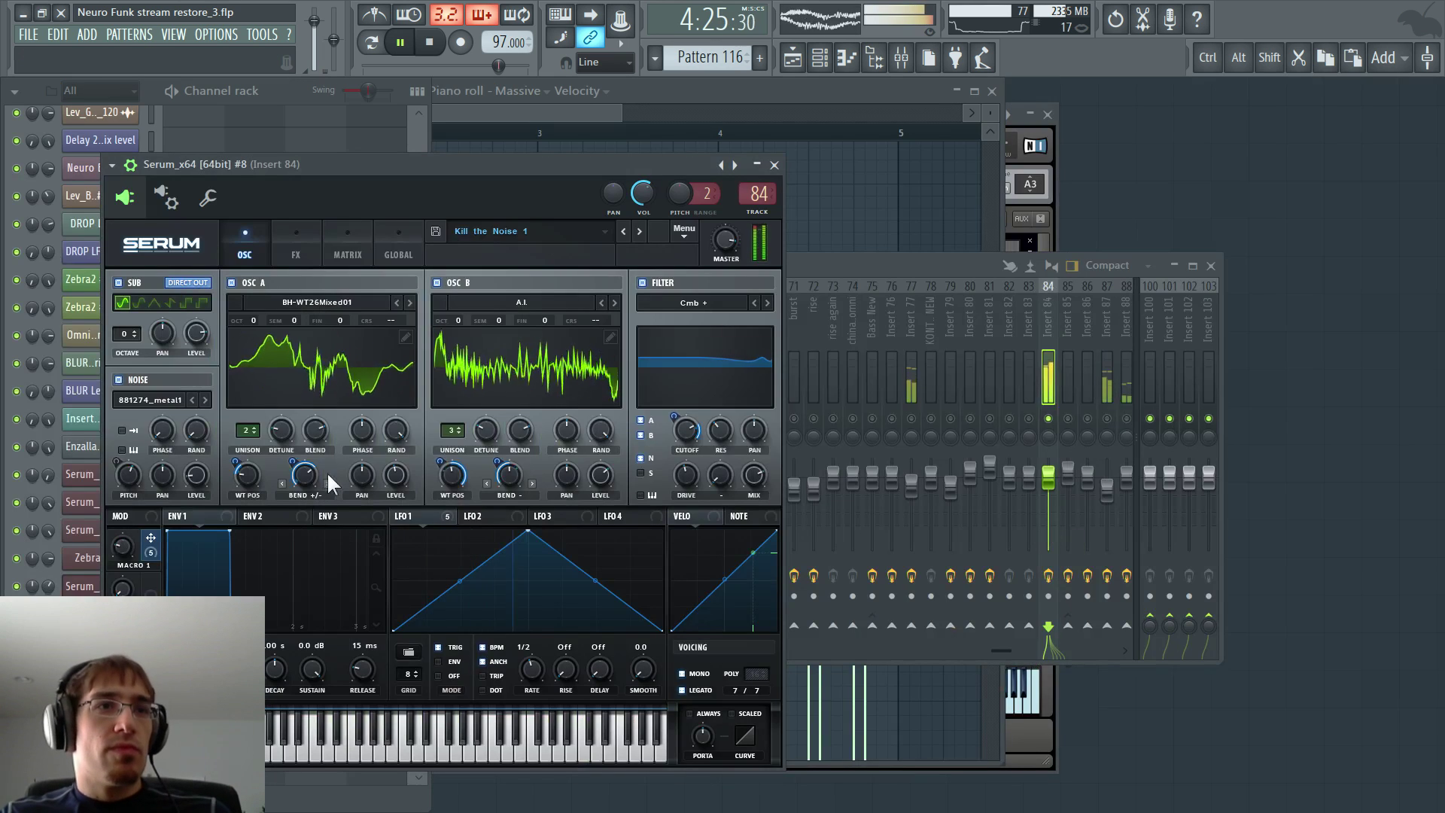
pyautogui.moveTo(482, 431); pyautogui.dragTo(482, 418)
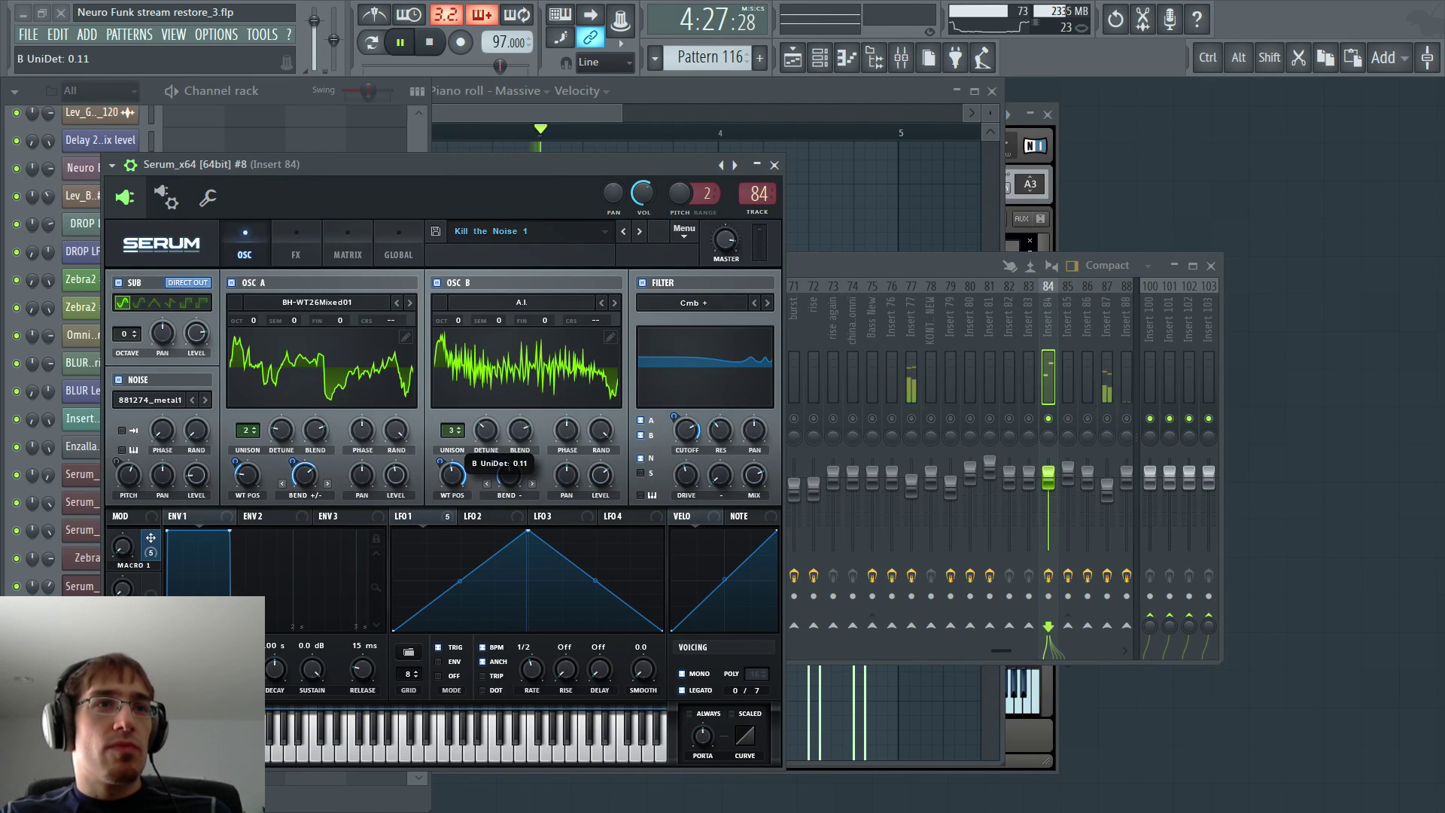
pyautogui.moveTo(280, 430); pyautogui.dragTo(280, 424)
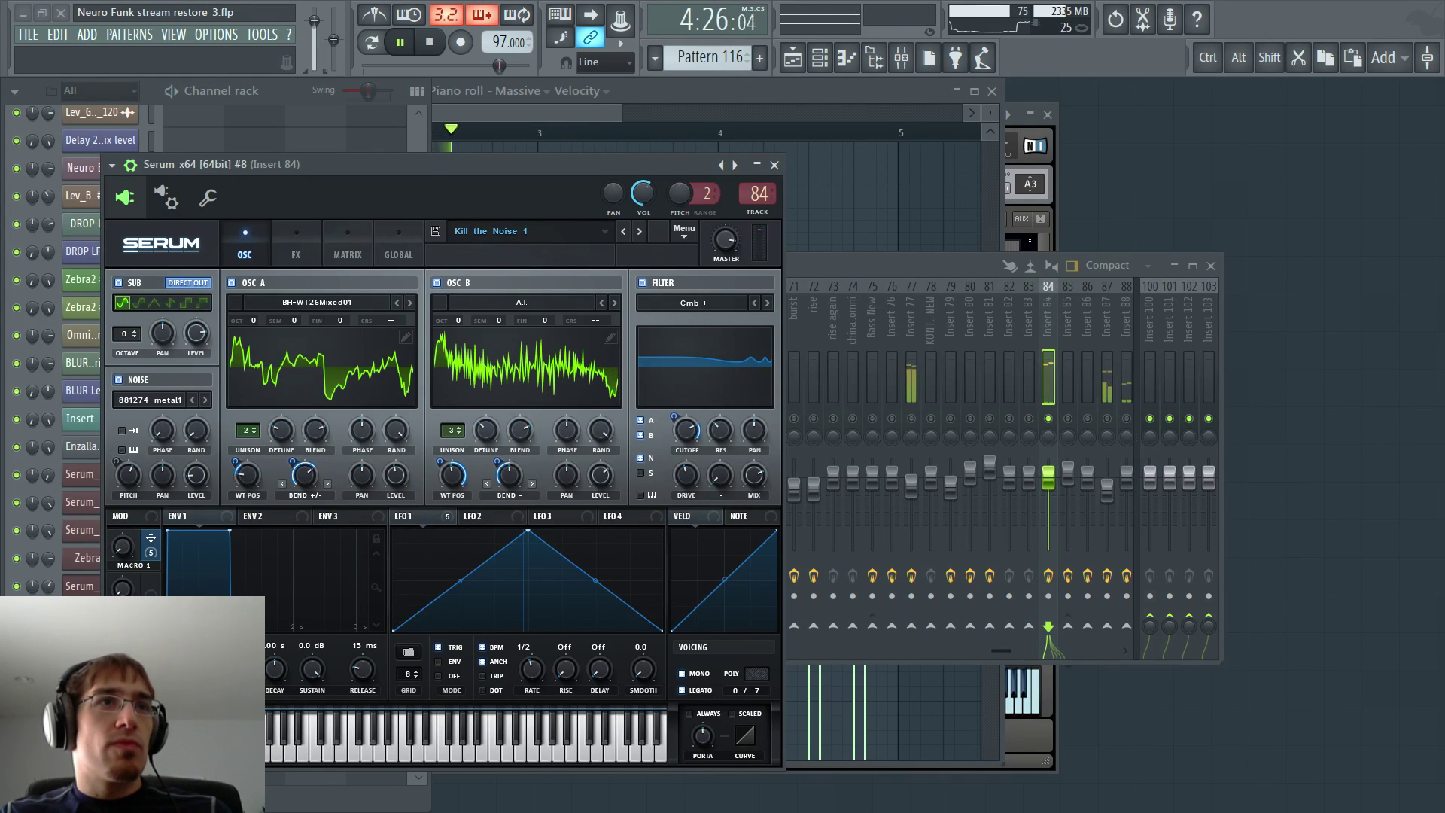
pyautogui.click(256, 92)
pyautogui.press('space')
# - Check Serum #8's global settings, including the oscillator quality, and return to the oscillator view
pyautogui.click(29, 35)
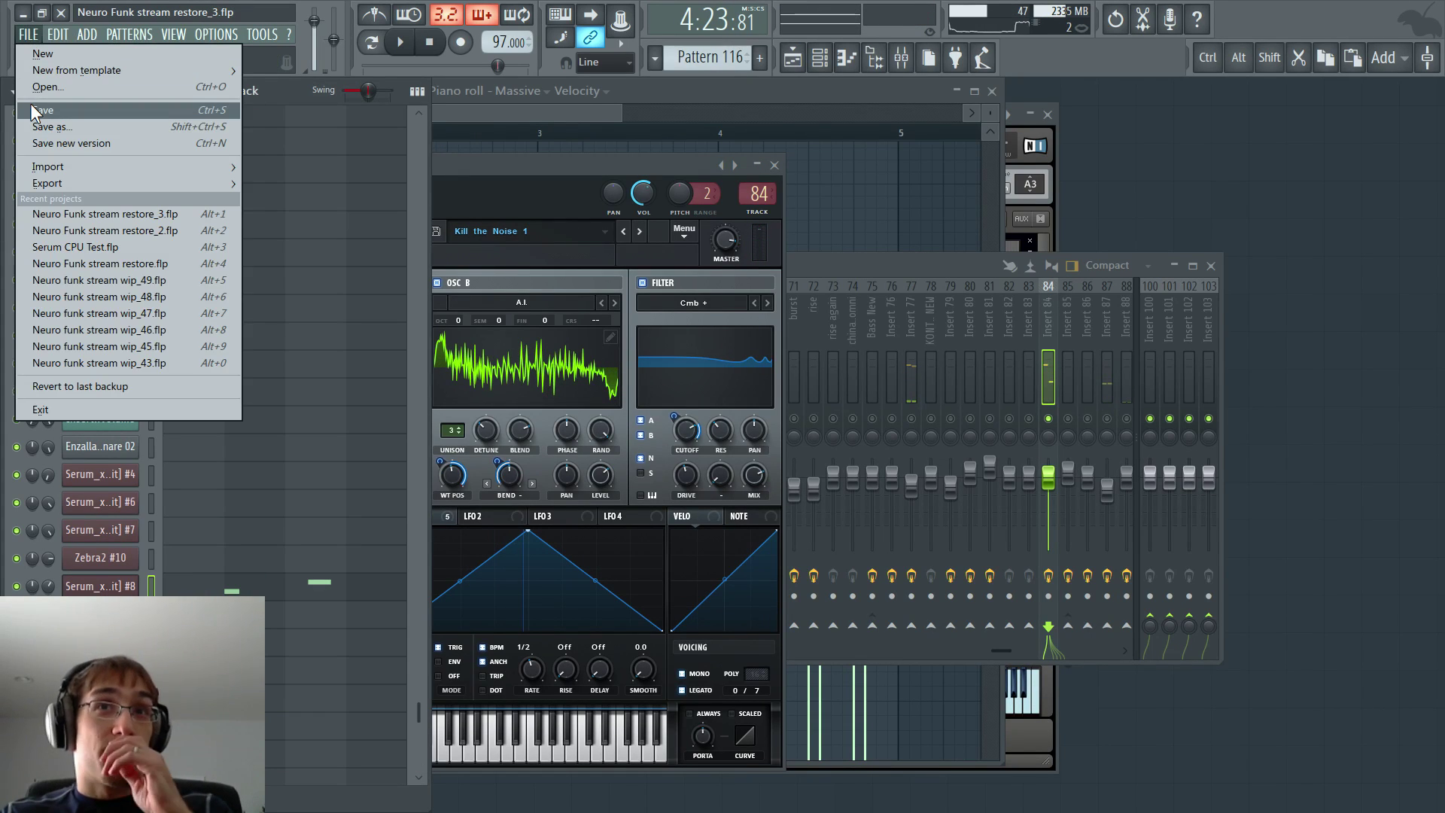
pyautogui.click(521, 170)
pyautogui.click(398, 245)
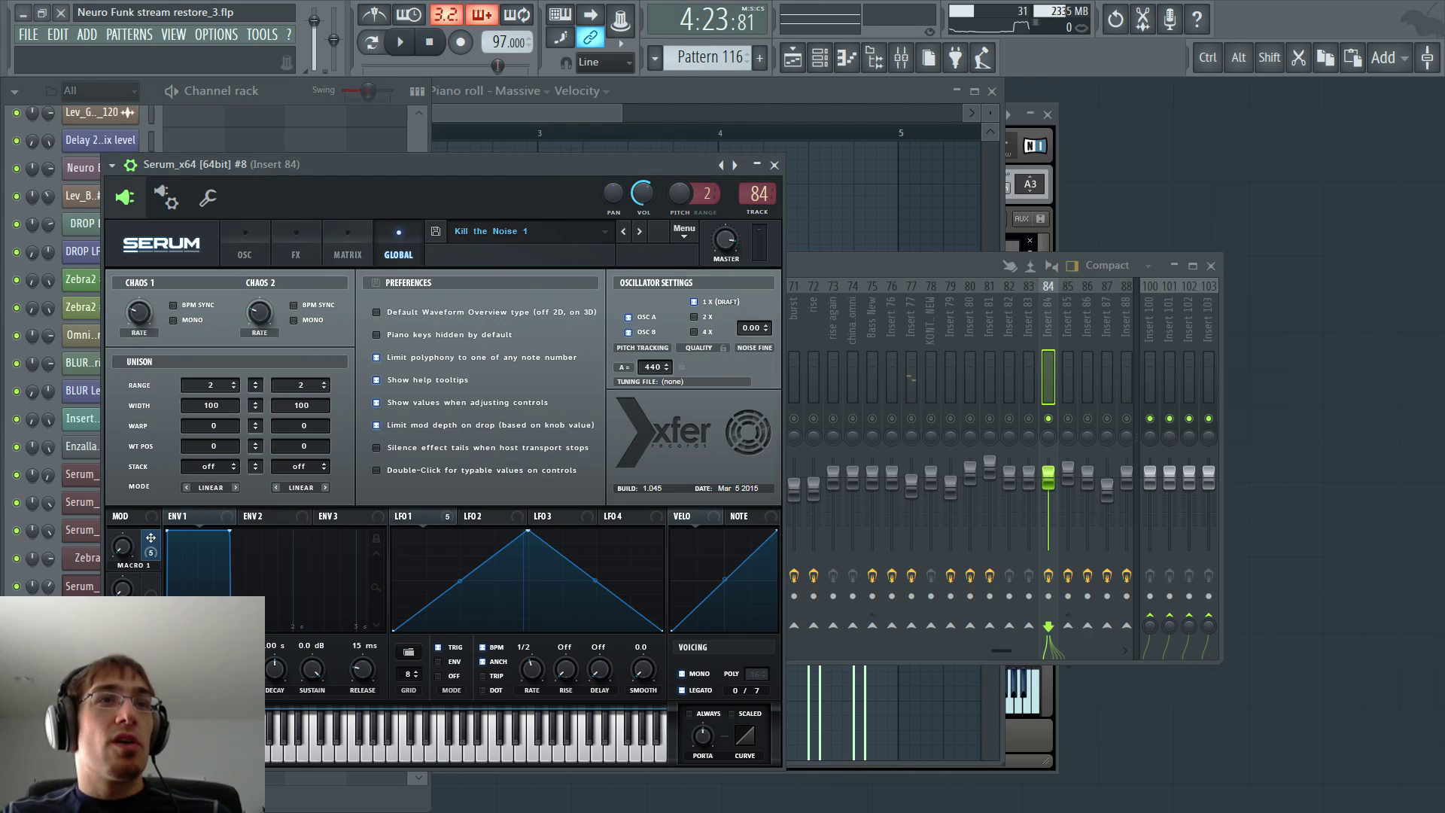
pyautogui.click(245, 246)
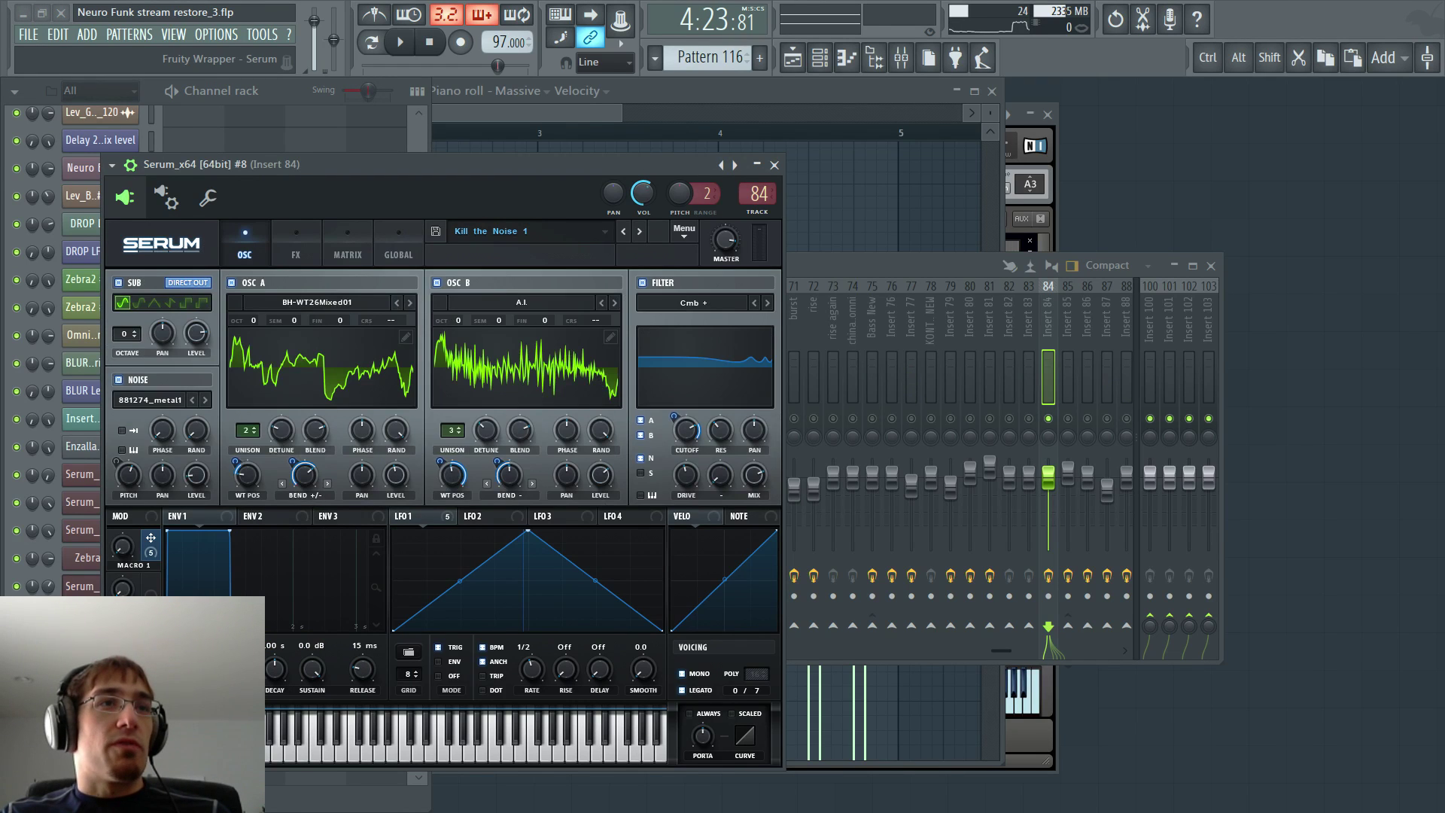
# - Assign Macro 1 to the FX filter's cutoff at 13 and its resonance at 35, auditioning the sweep with the macro
pyautogui.moveTo(323, 165); pyautogui.dragTo(379, 164)
pyautogui.click(350, 249)
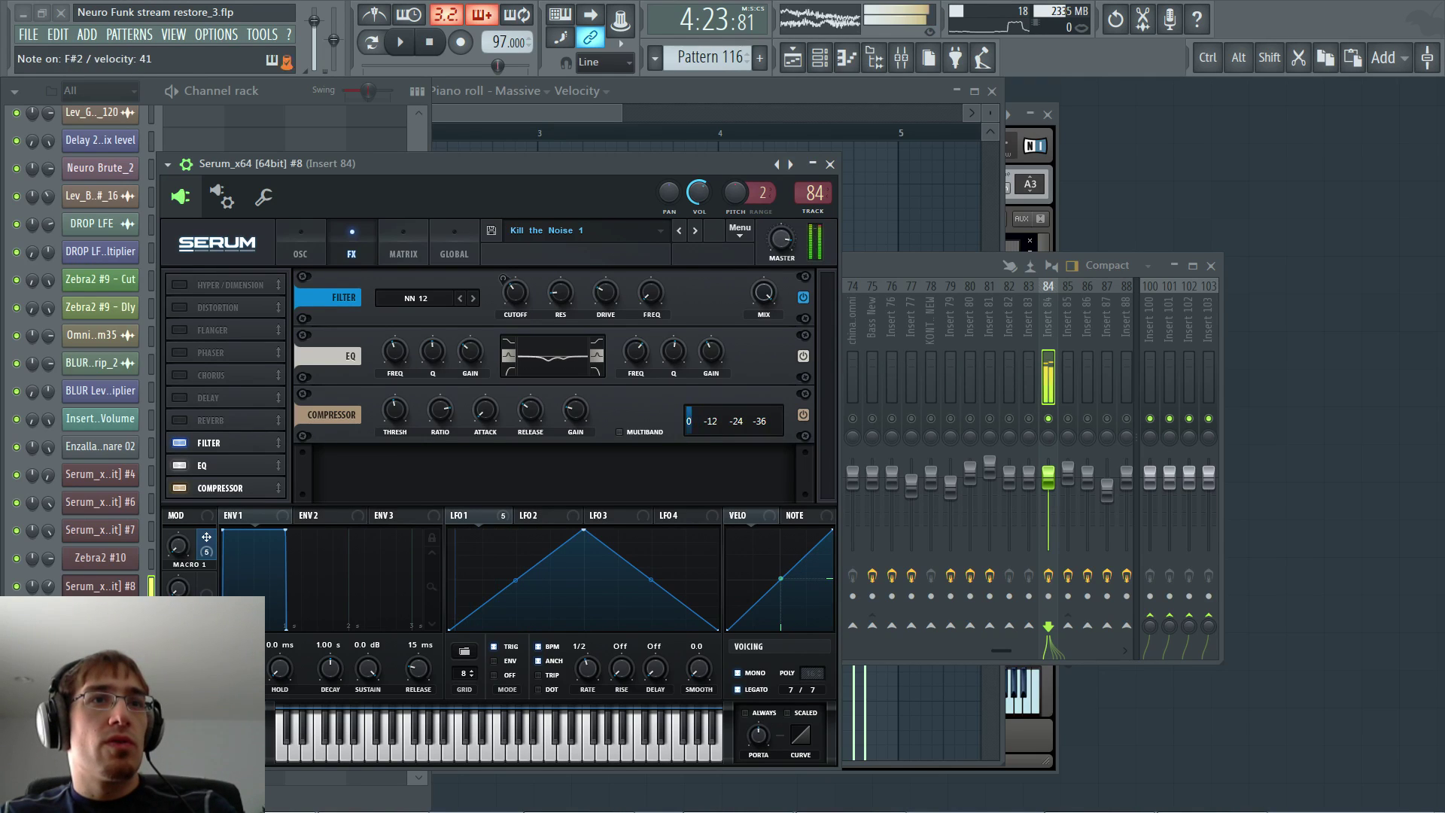
pyautogui.moveTo(503, 278); pyautogui.dragTo(503, 282)
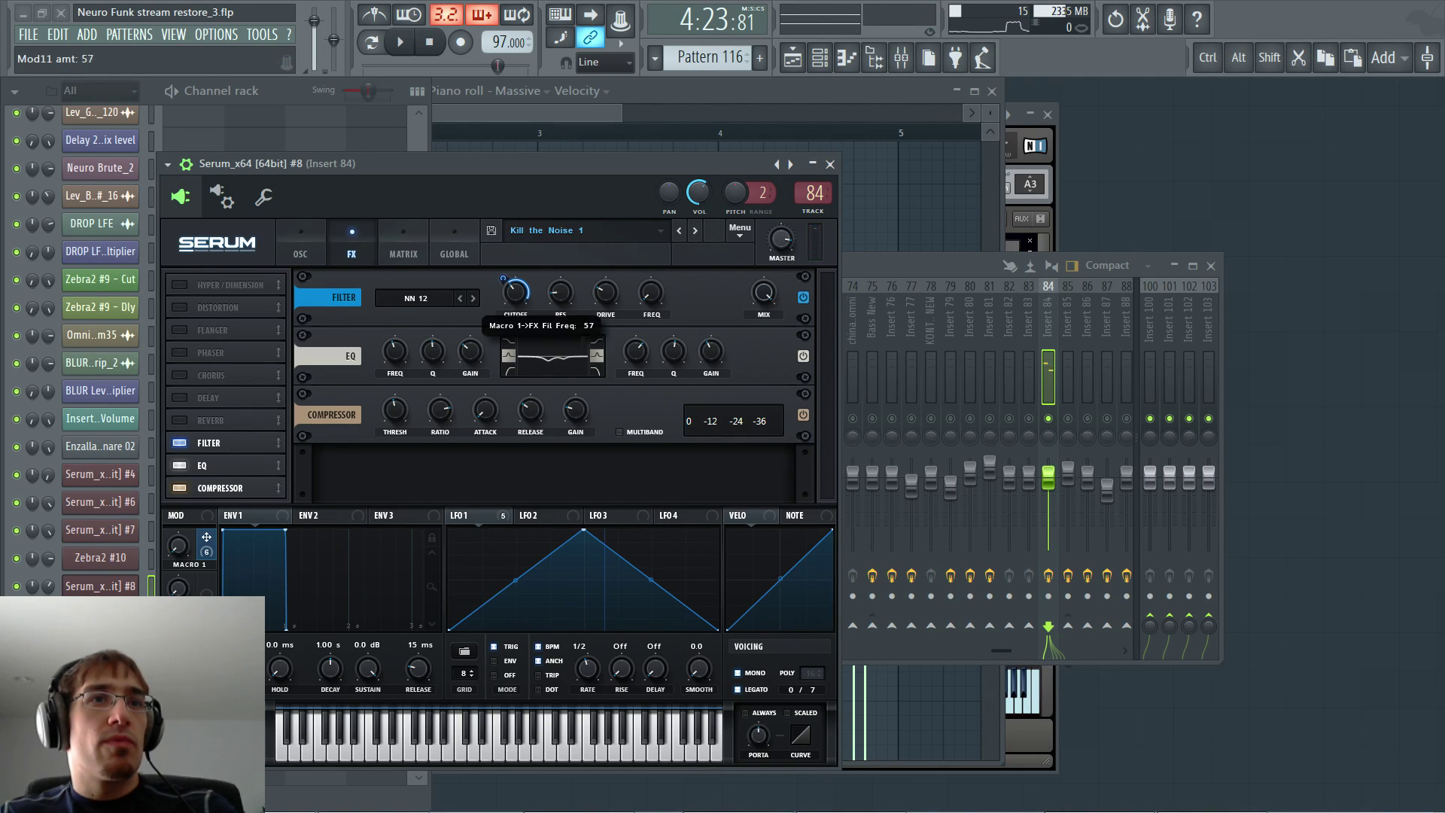
pyautogui.moveTo(179, 547); pyautogui.dragTo(178, 536)
pyautogui.moveTo(502, 278); pyautogui.dragTo(503, 285)
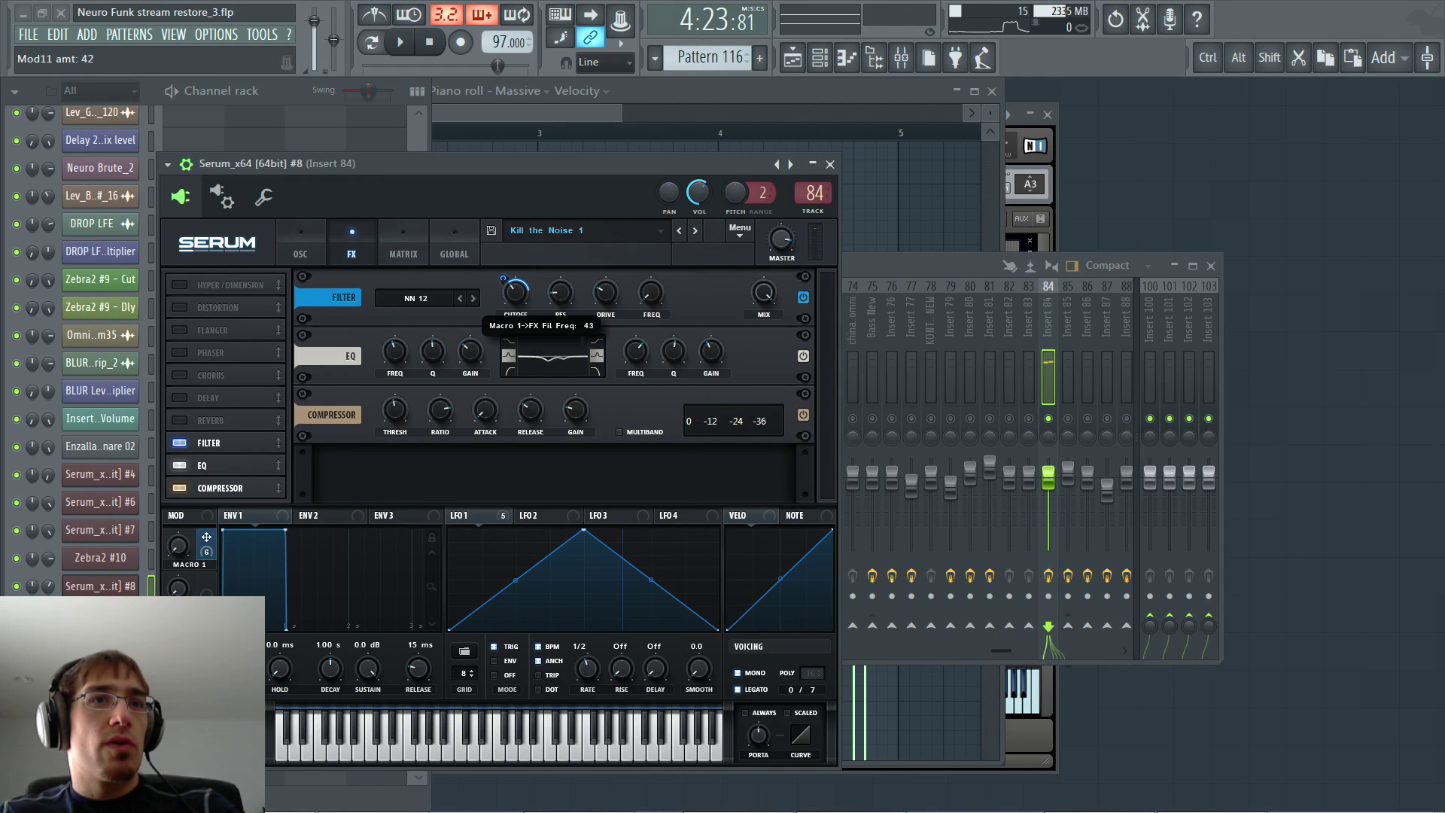
pyautogui.moveTo(178, 548); pyautogui.dragTo(179, 559)
pyautogui.moveTo(503, 278); pyautogui.dragTo(503, 291)
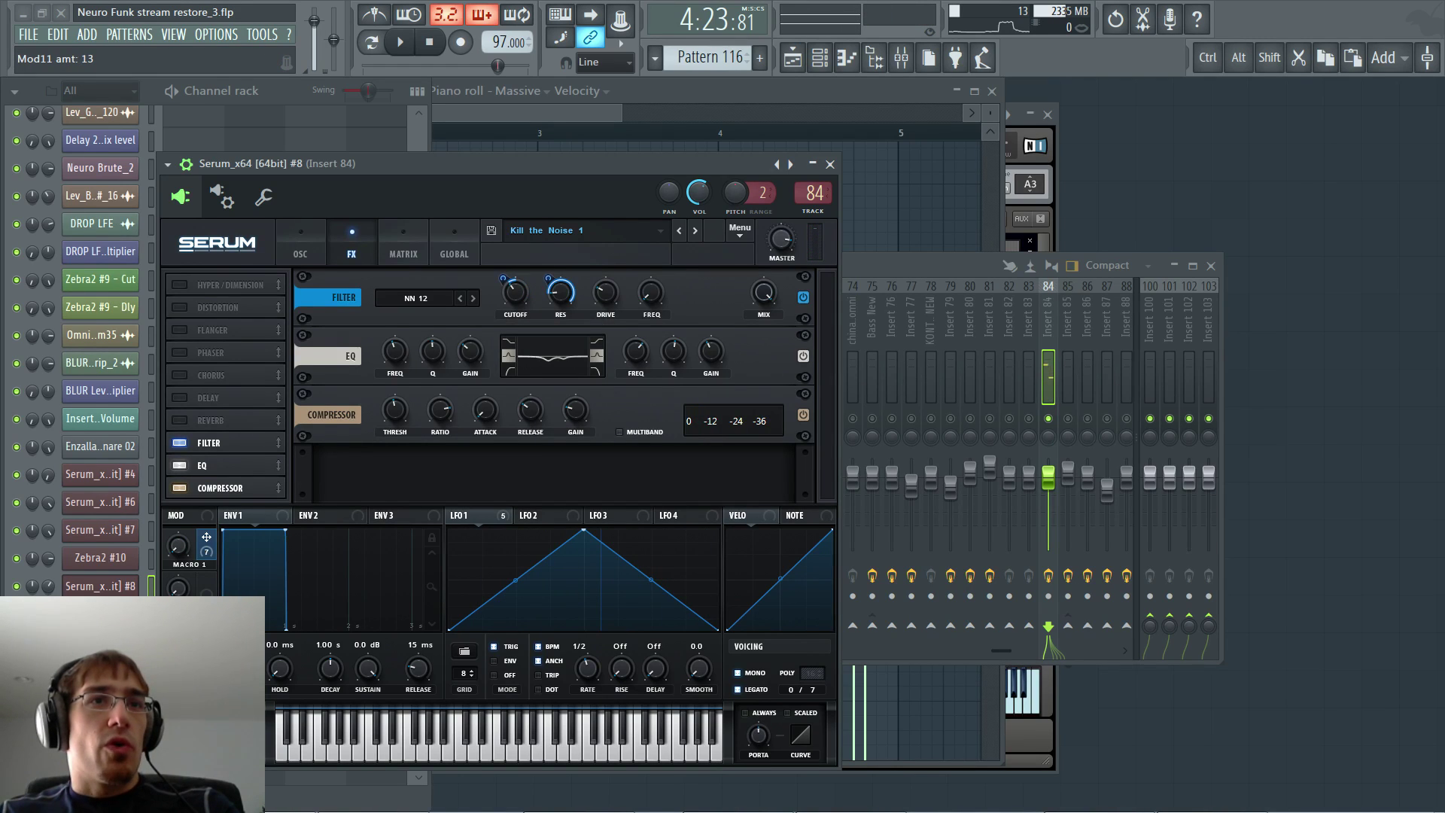
pyautogui.moveTo(548, 279); pyautogui.dragTo(548, 293)
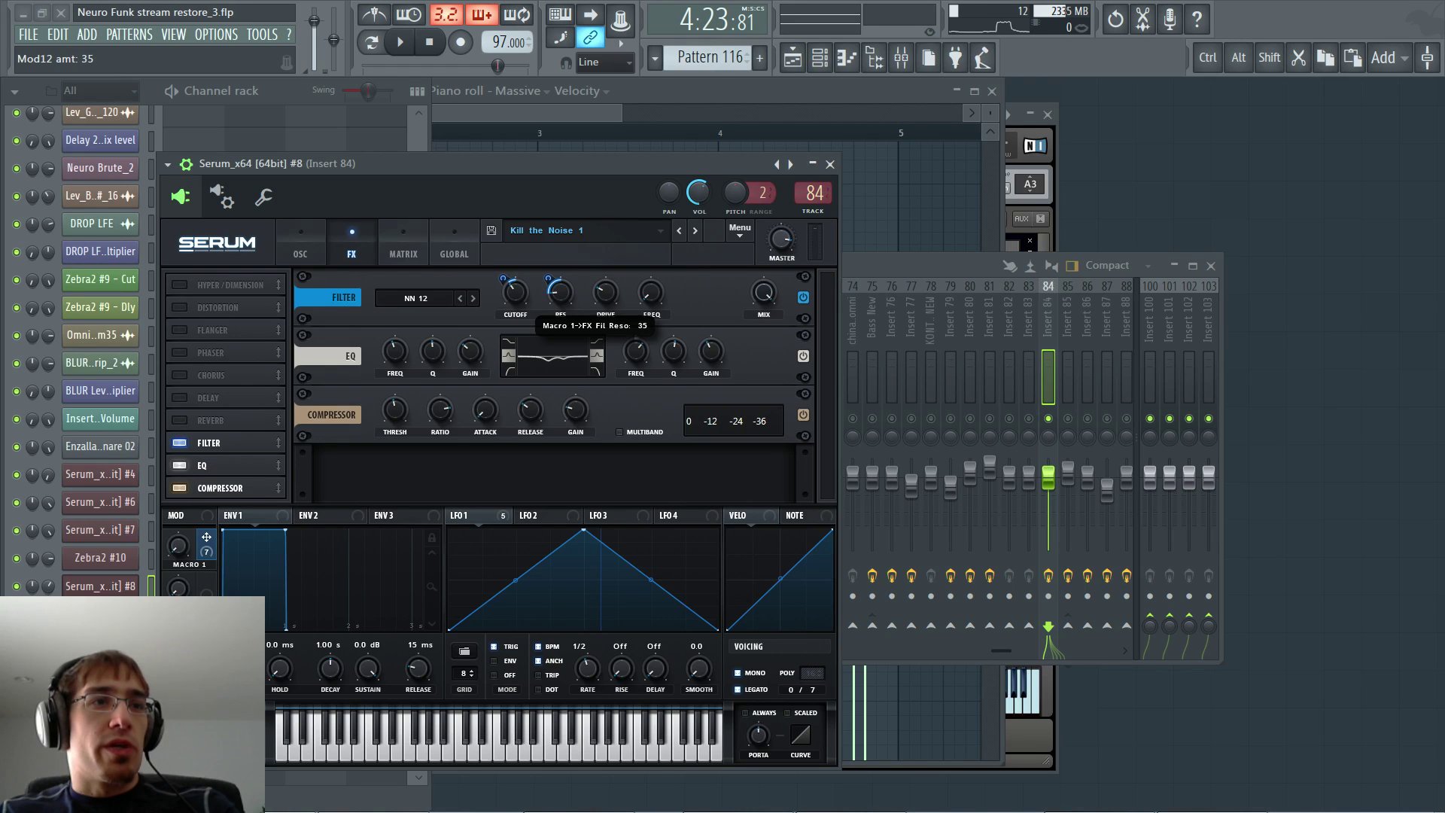
pyautogui.moveTo(178, 546); pyautogui.dragTo(178, 538)
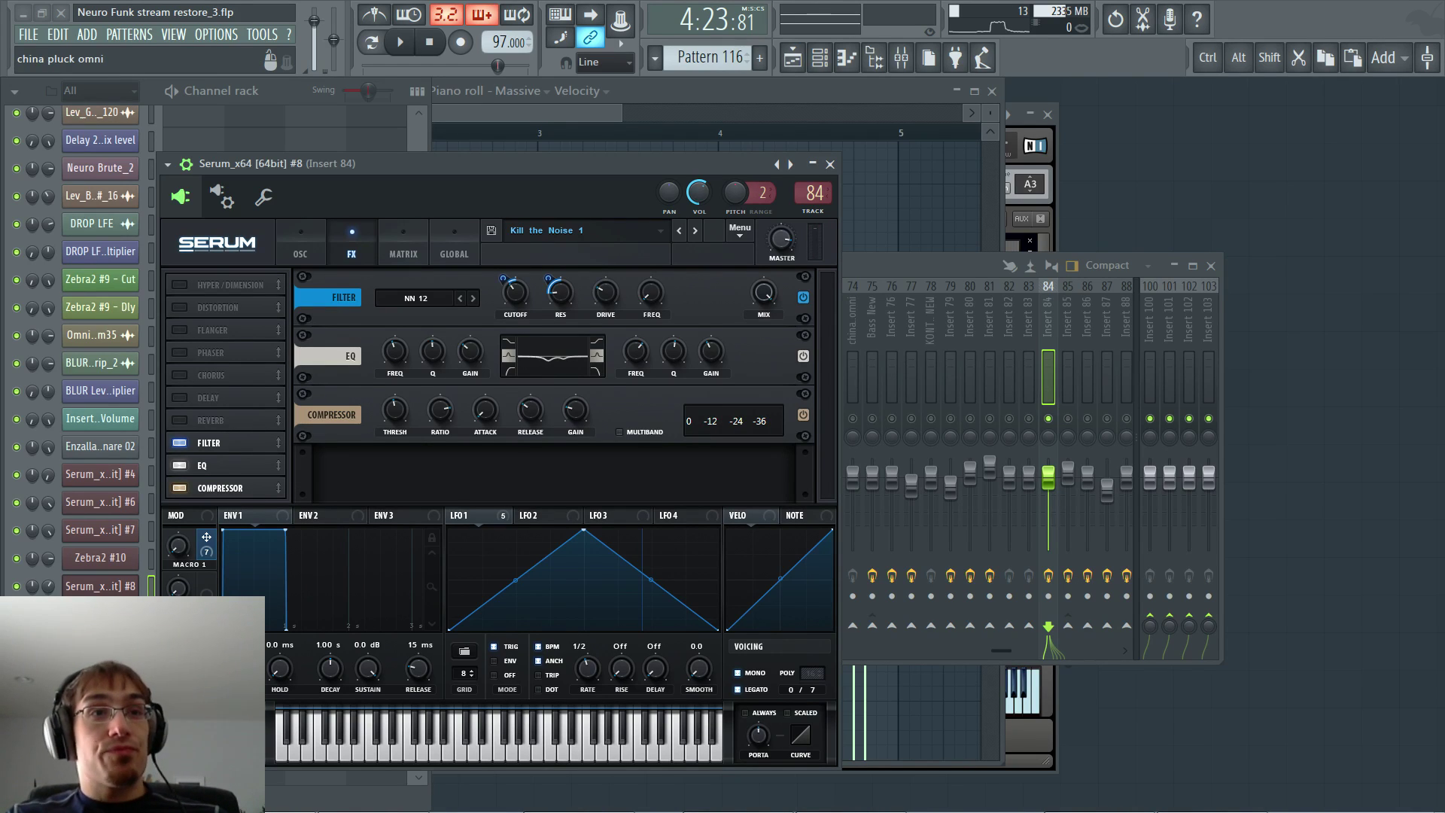
# - Review the Serum #8 Macro 1 envelope around bars 108 and 109 in the playlist
pyautogui.click(567, 114)
pyautogui.press('F5')
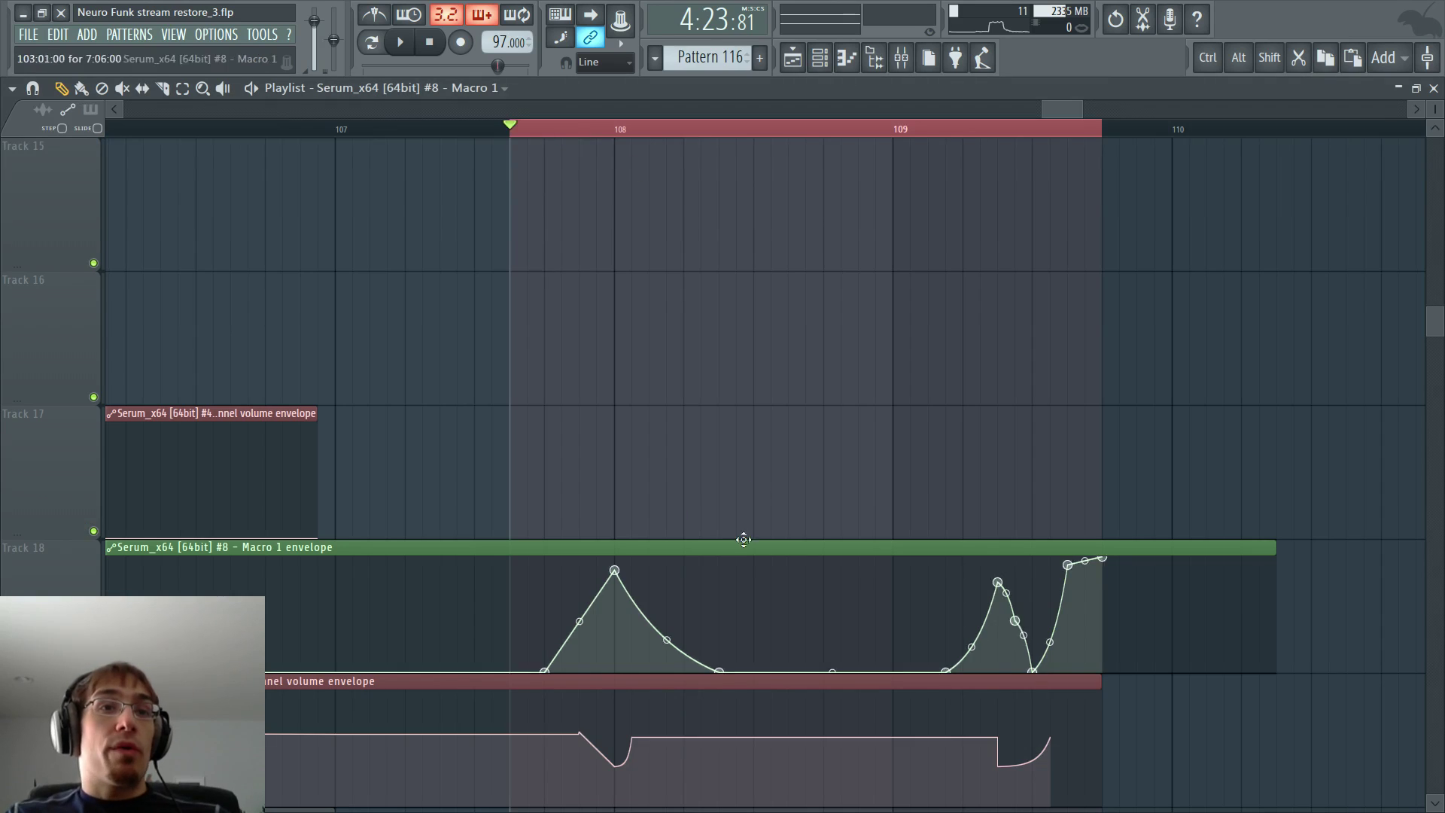
pyautogui.moveTo(621, 642)
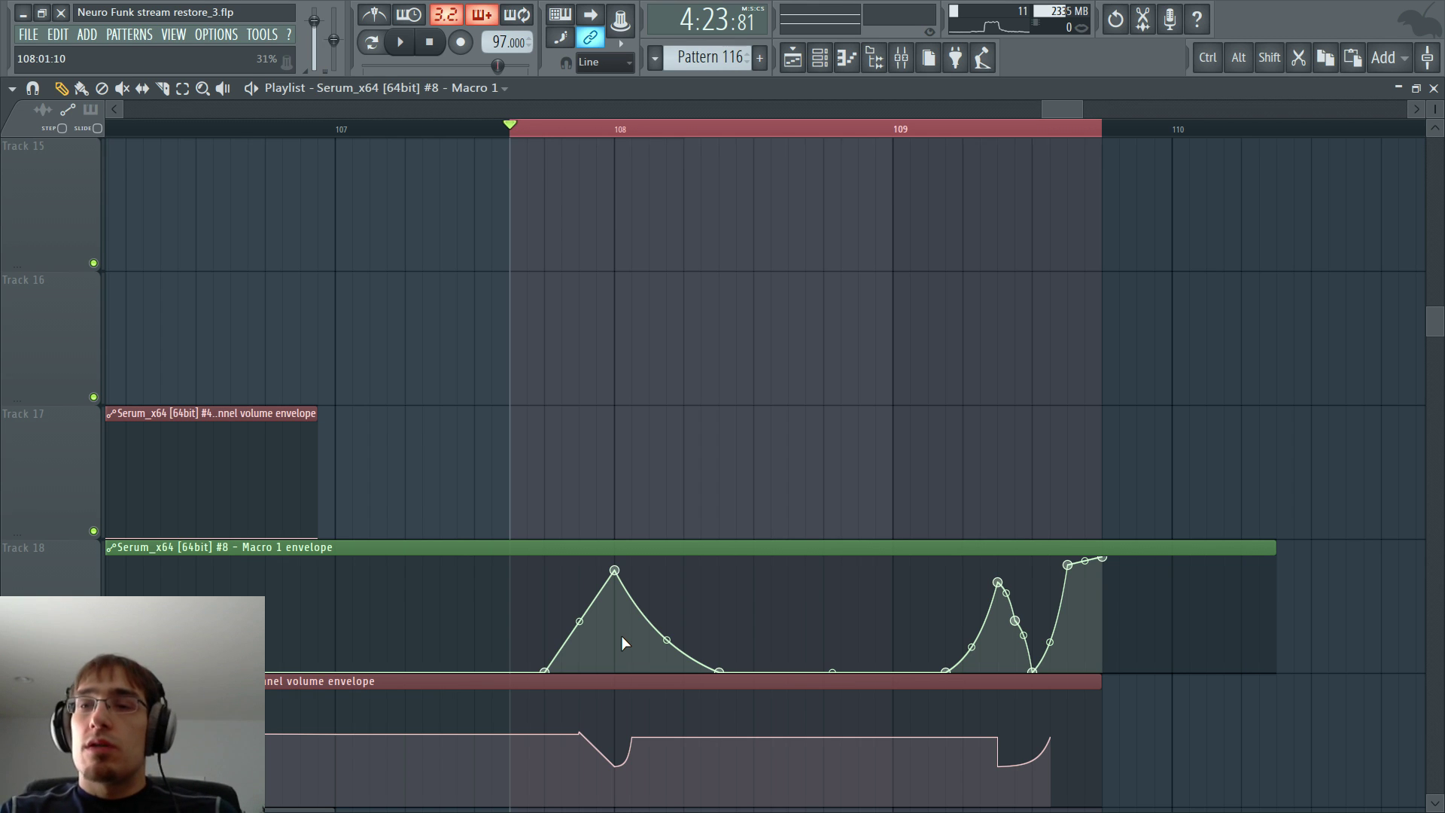
pyautogui.press('ctrl')
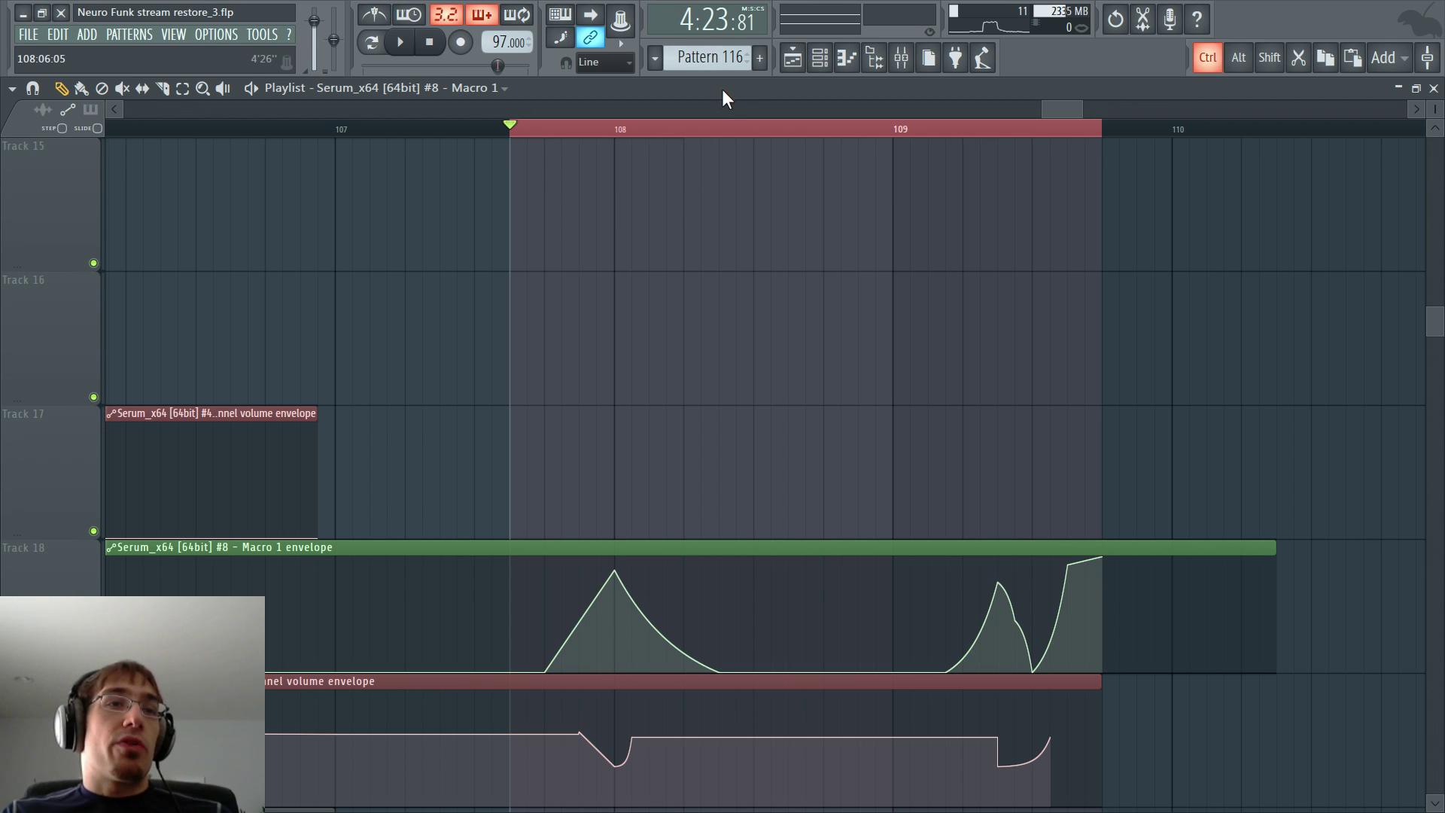
pyautogui.press('F5')
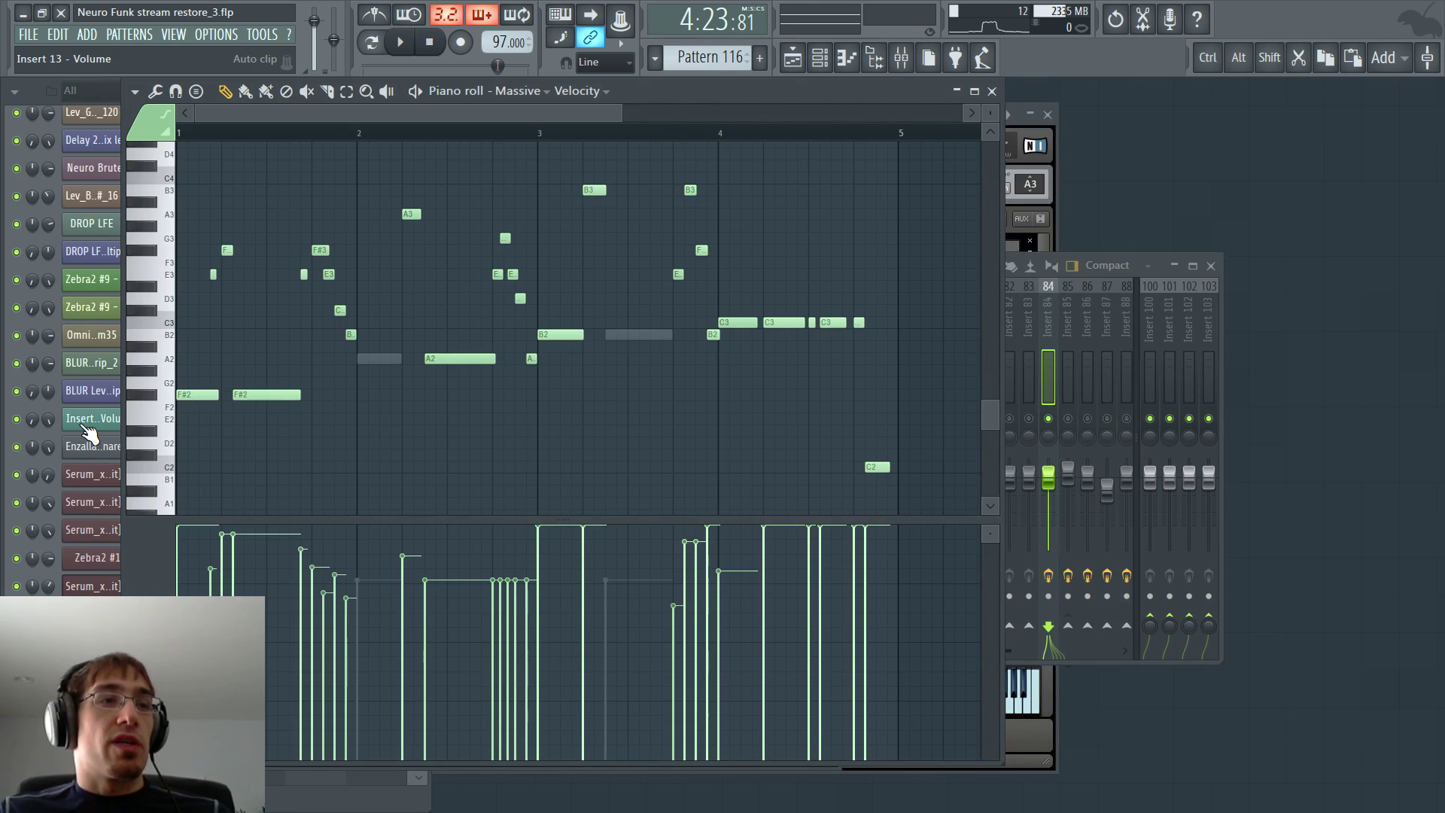
# - Browse Serum #8's preset categories and OSC A's wavetable folders without loading anything, and return to the playlist
pyautogui.click(100, 585)
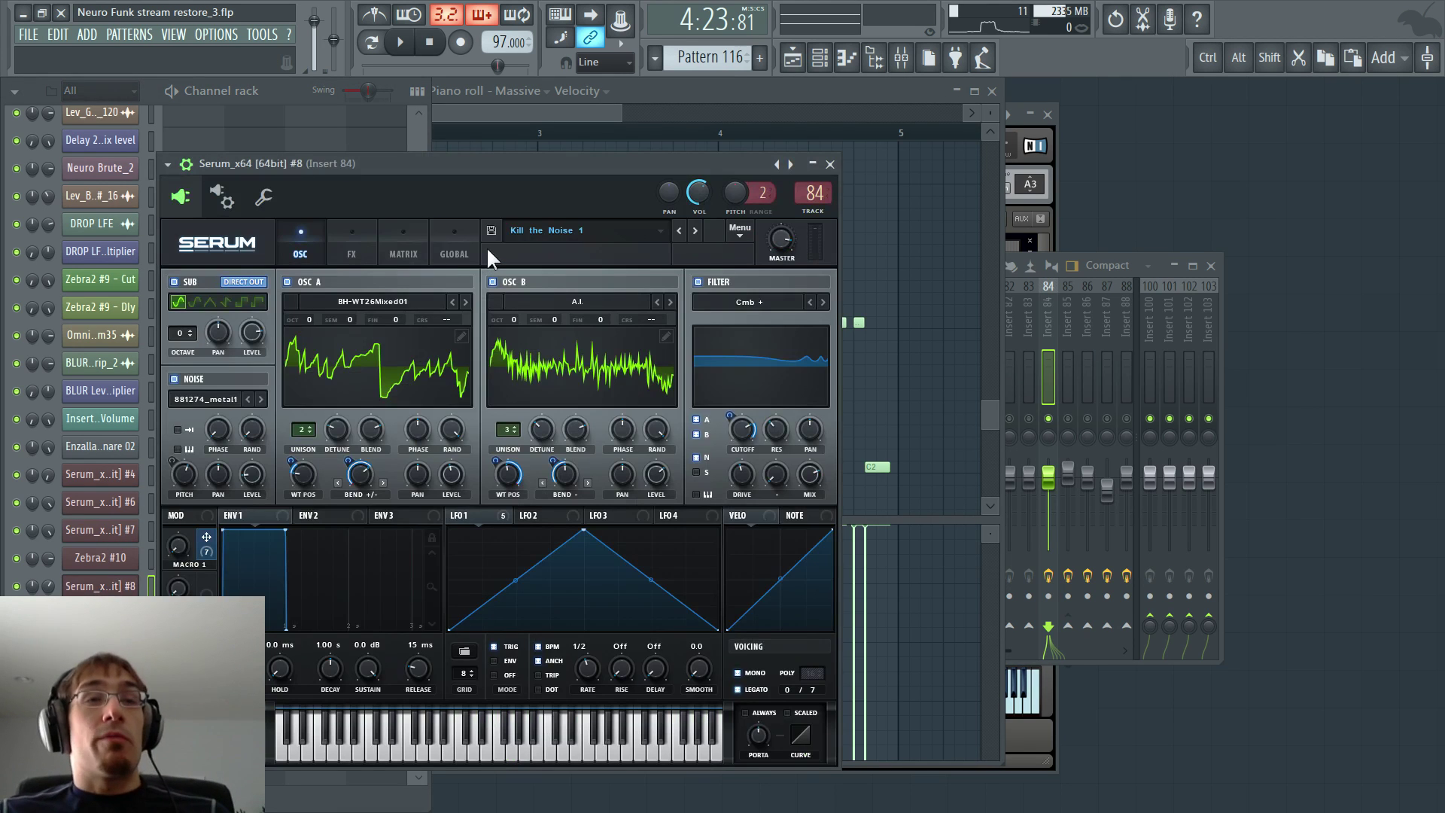
pyautogui.click(561, 233)
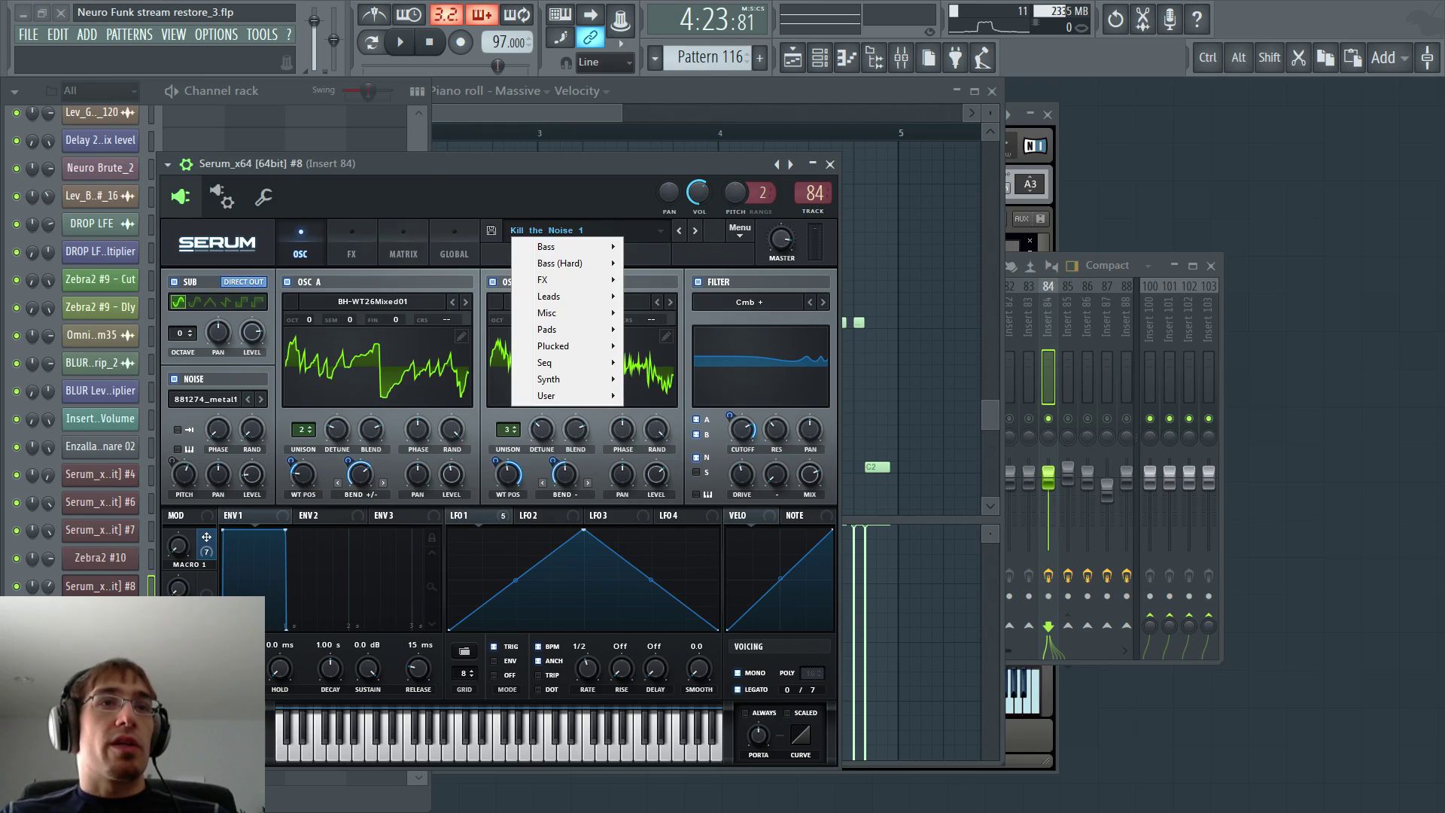
pyautogui.click(400, 346)
pyautogui.click(373, 301)
pyautogui.moveTo(377, 319)
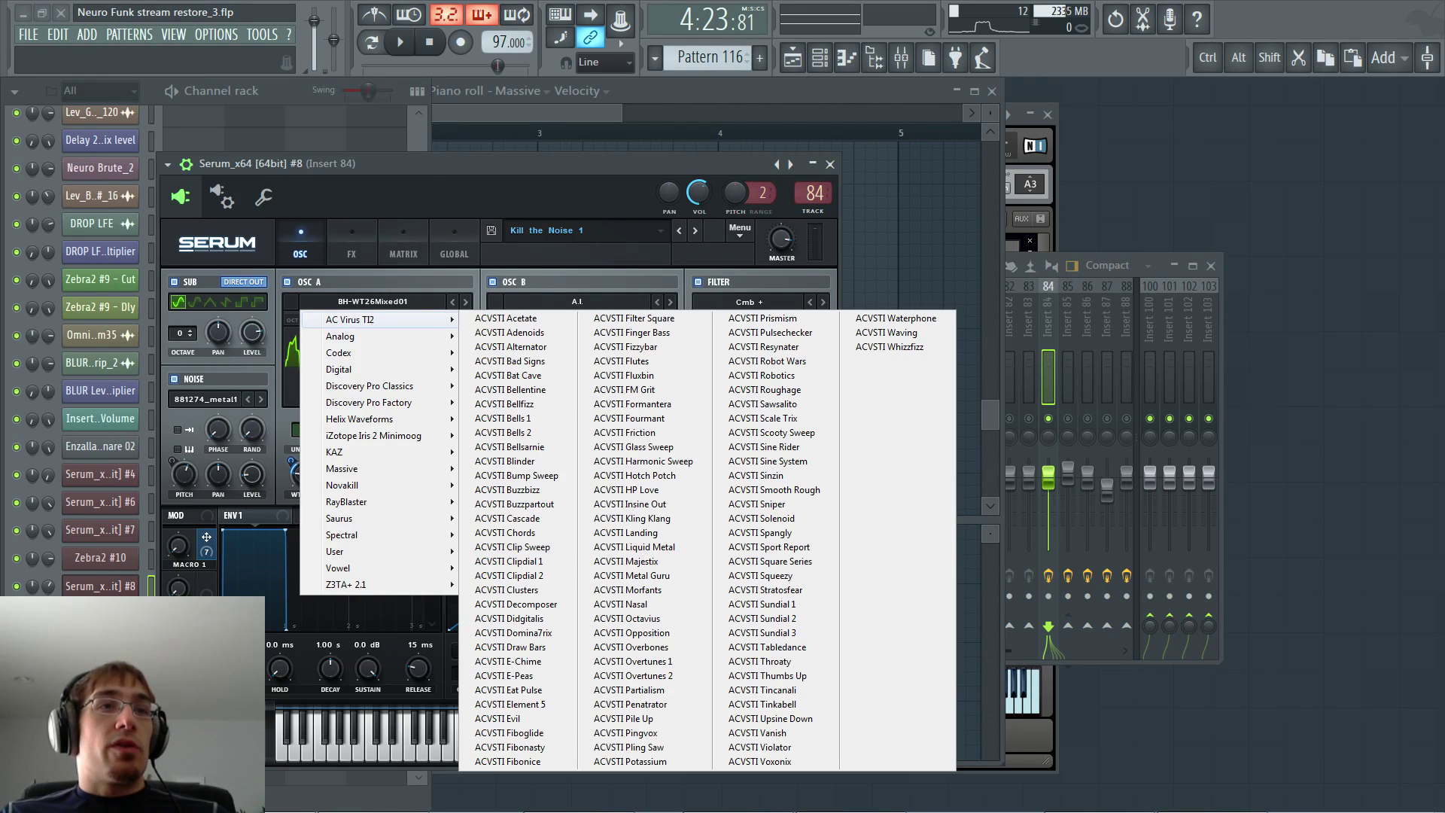
pyautogui.moveTo(376, 352)
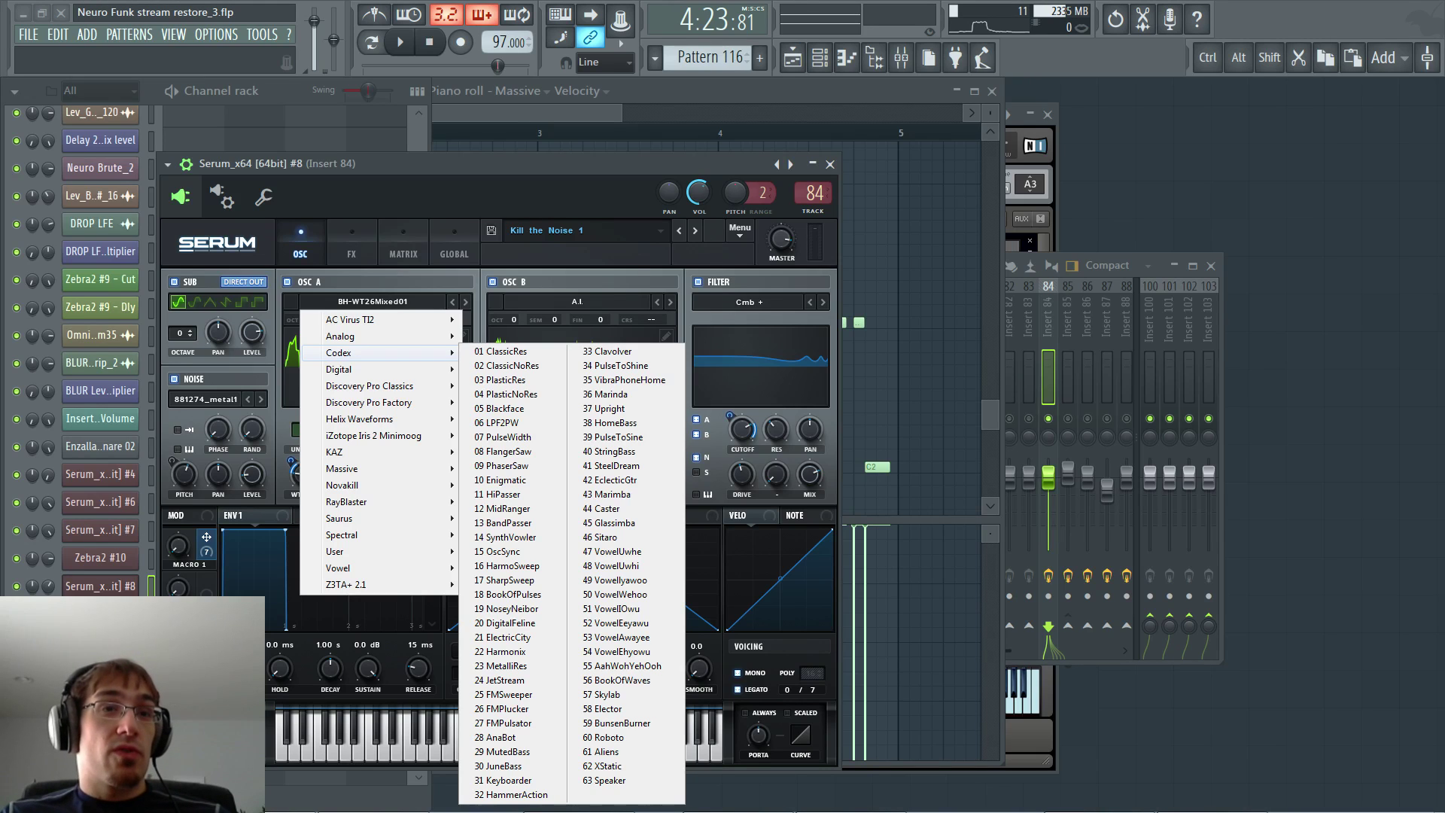
pyautogui.moveTo(376, 386)
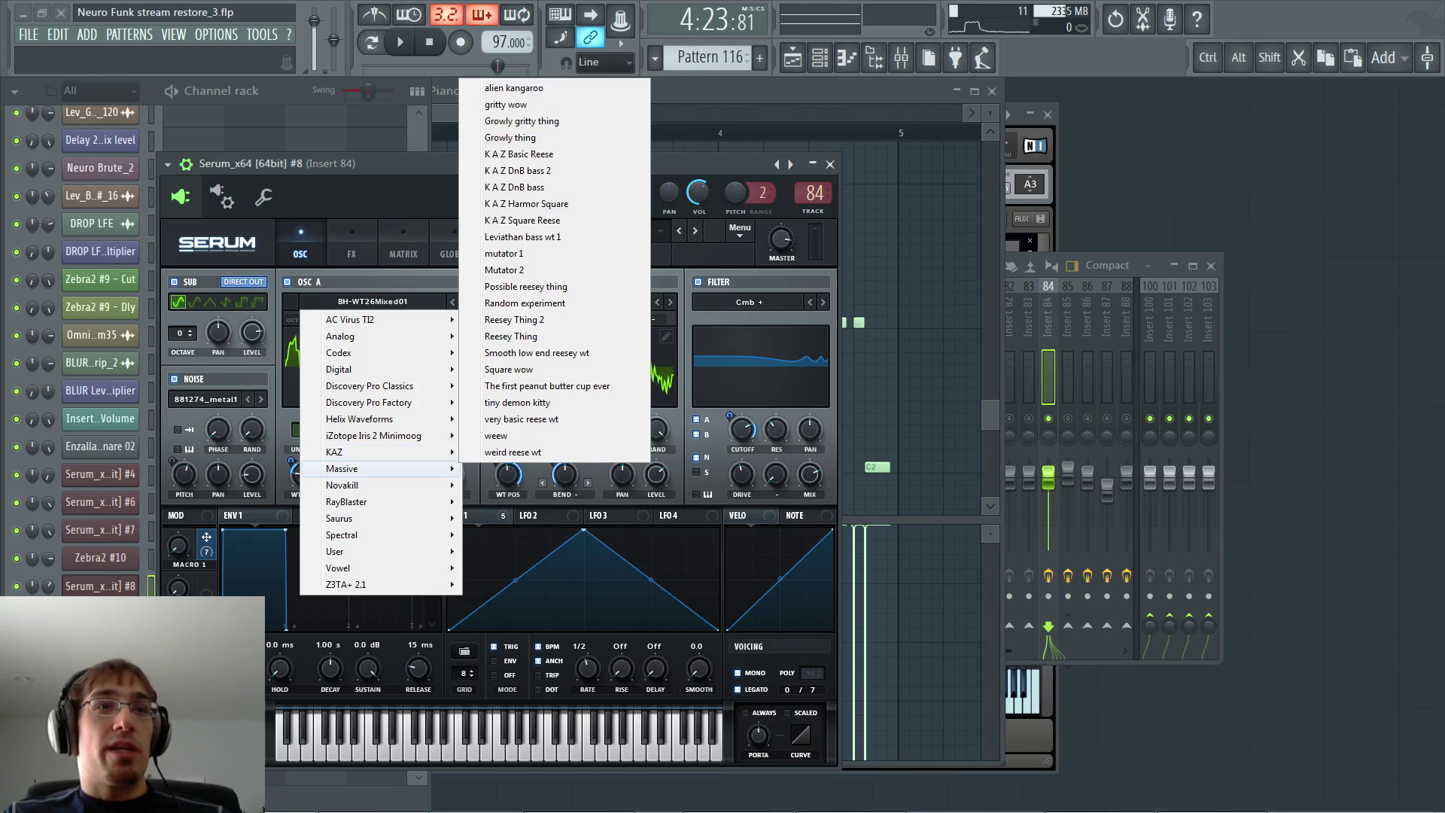
pyautogui.moveTo(376, 502)
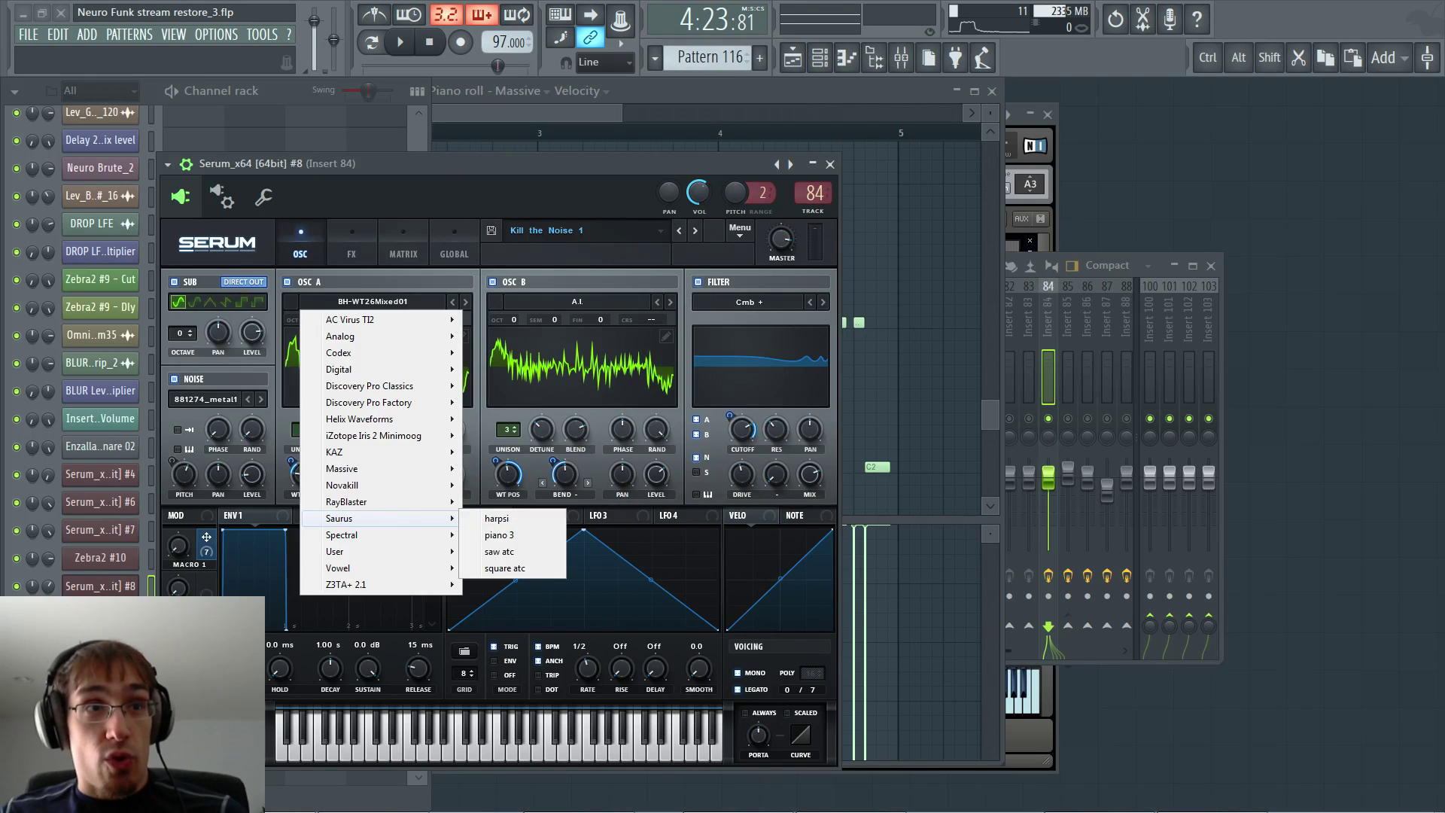
pyautogui.moveTo(376, 584)
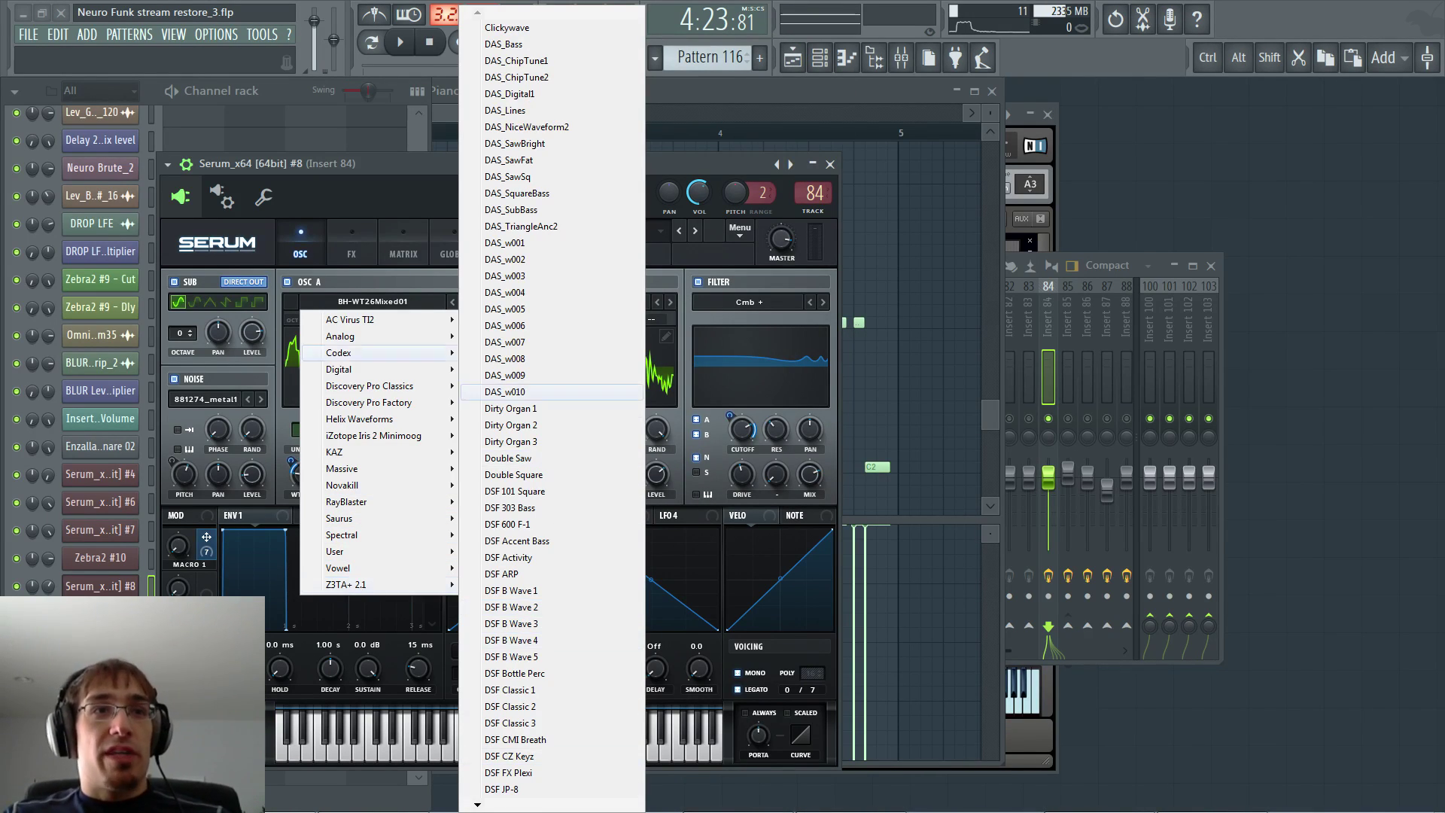
pyautogui.click(369, 164)
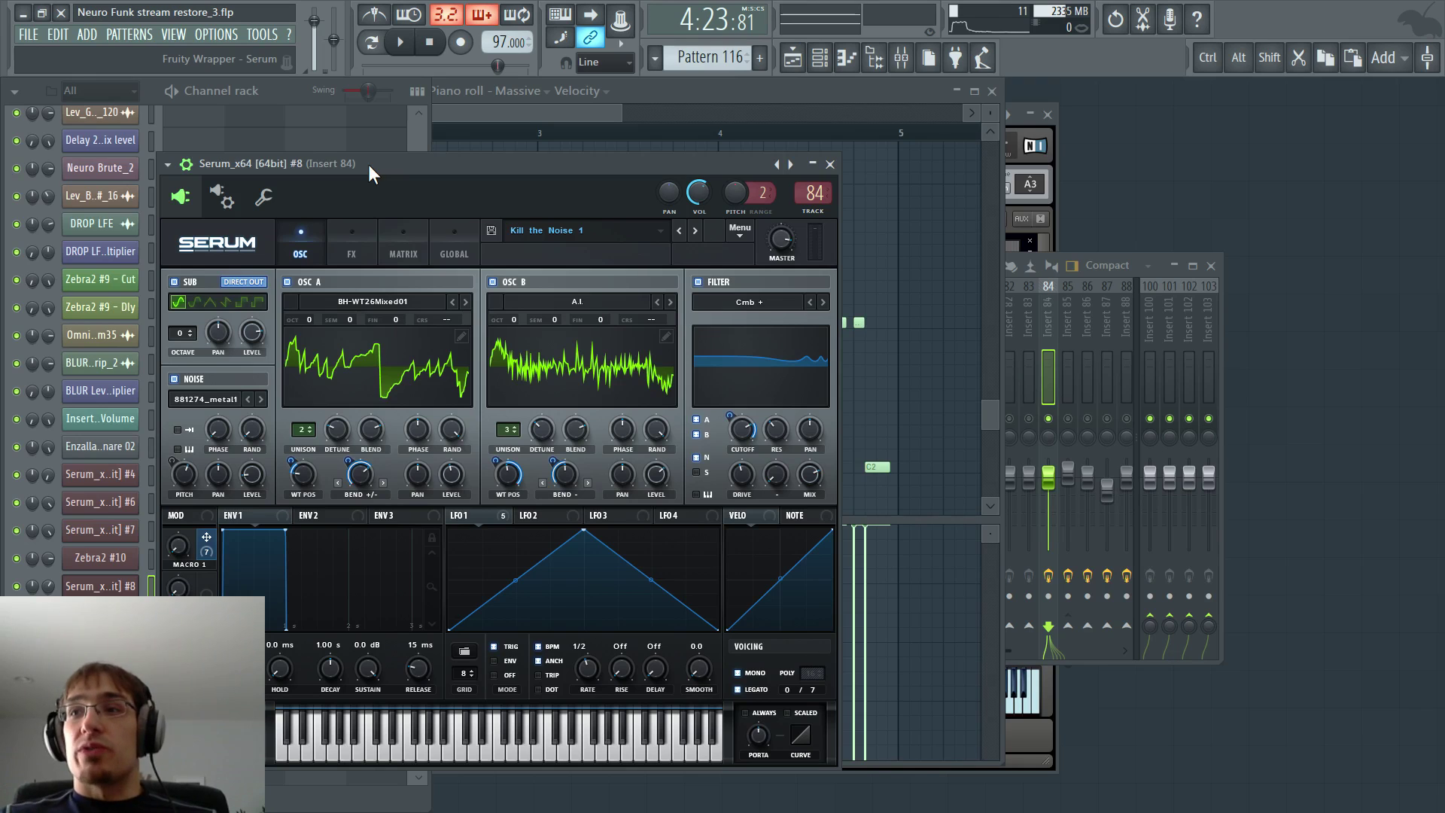
pyautogui.press('Escape')
pyautogui.click(518, 115)
pyautogui.press('F5')
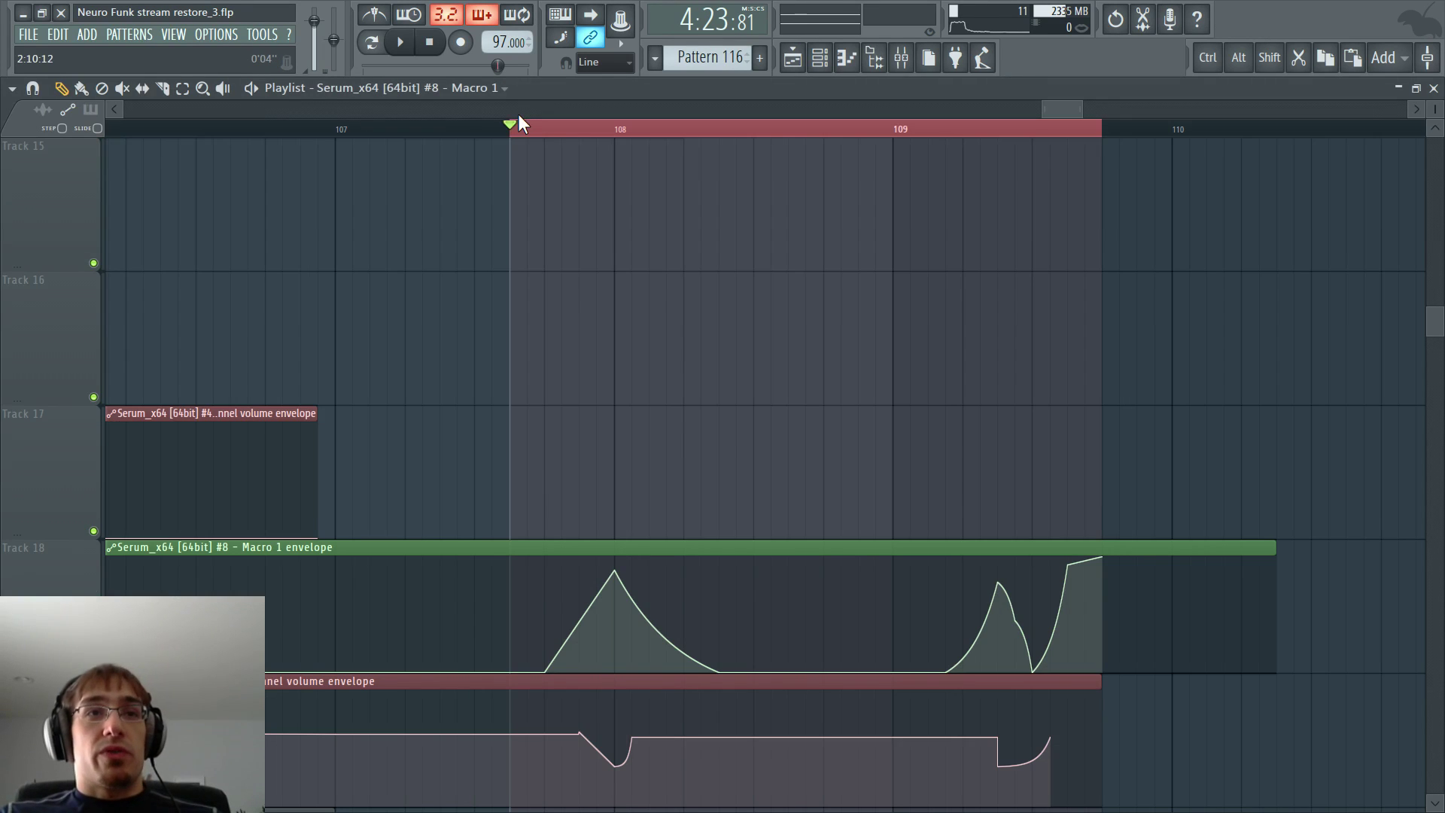
# - Select the playlist time range from bar 107 to bar 111, starting where the first Pattern 116 clip begins
pyautogui.click(354, 129)
pyautogui.press('F9')
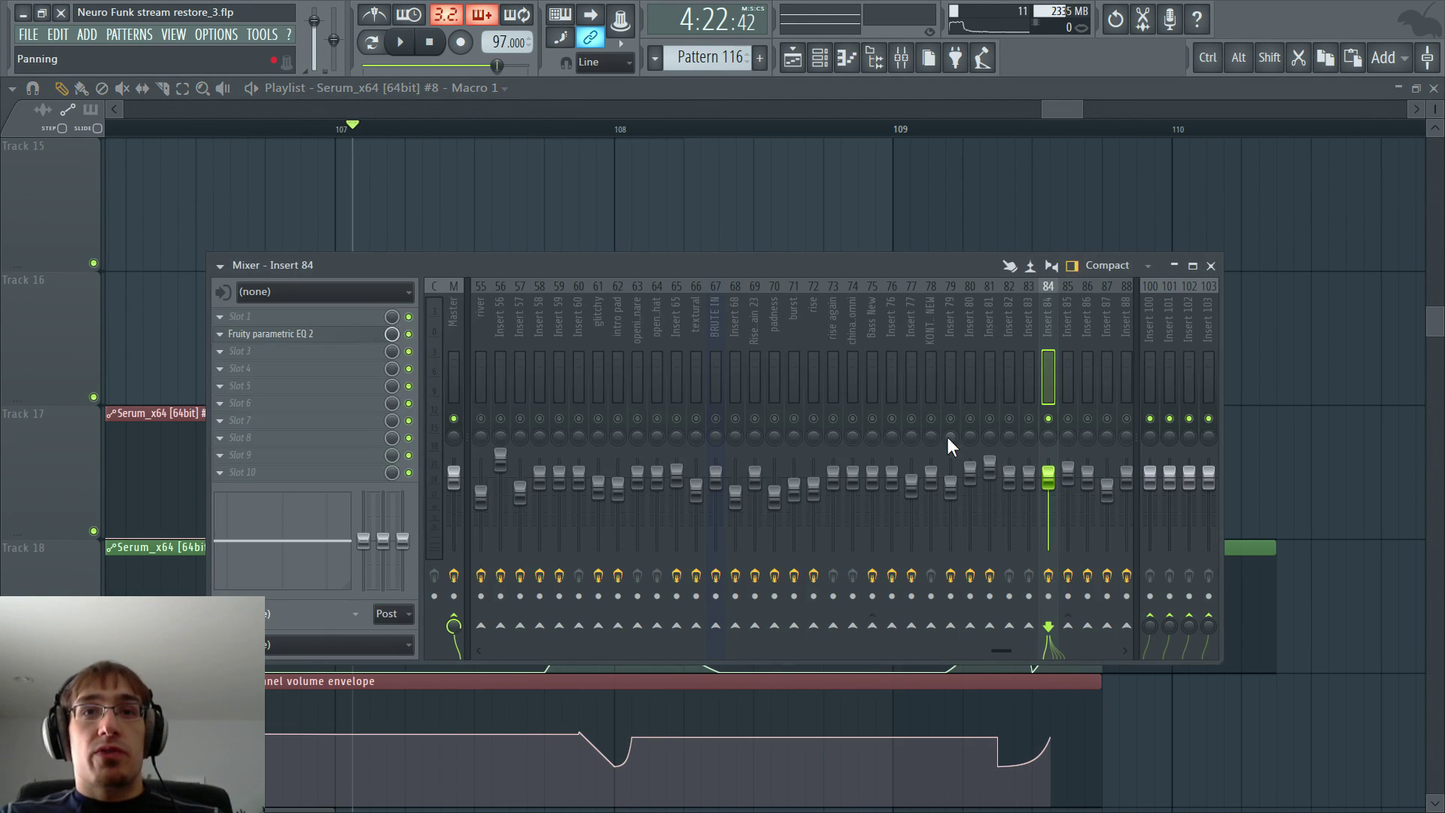
pyautogui.press('F9')
pyautogui.scroll(8, 710, 345)
pyautogui.scroll(-3, 710, 344)
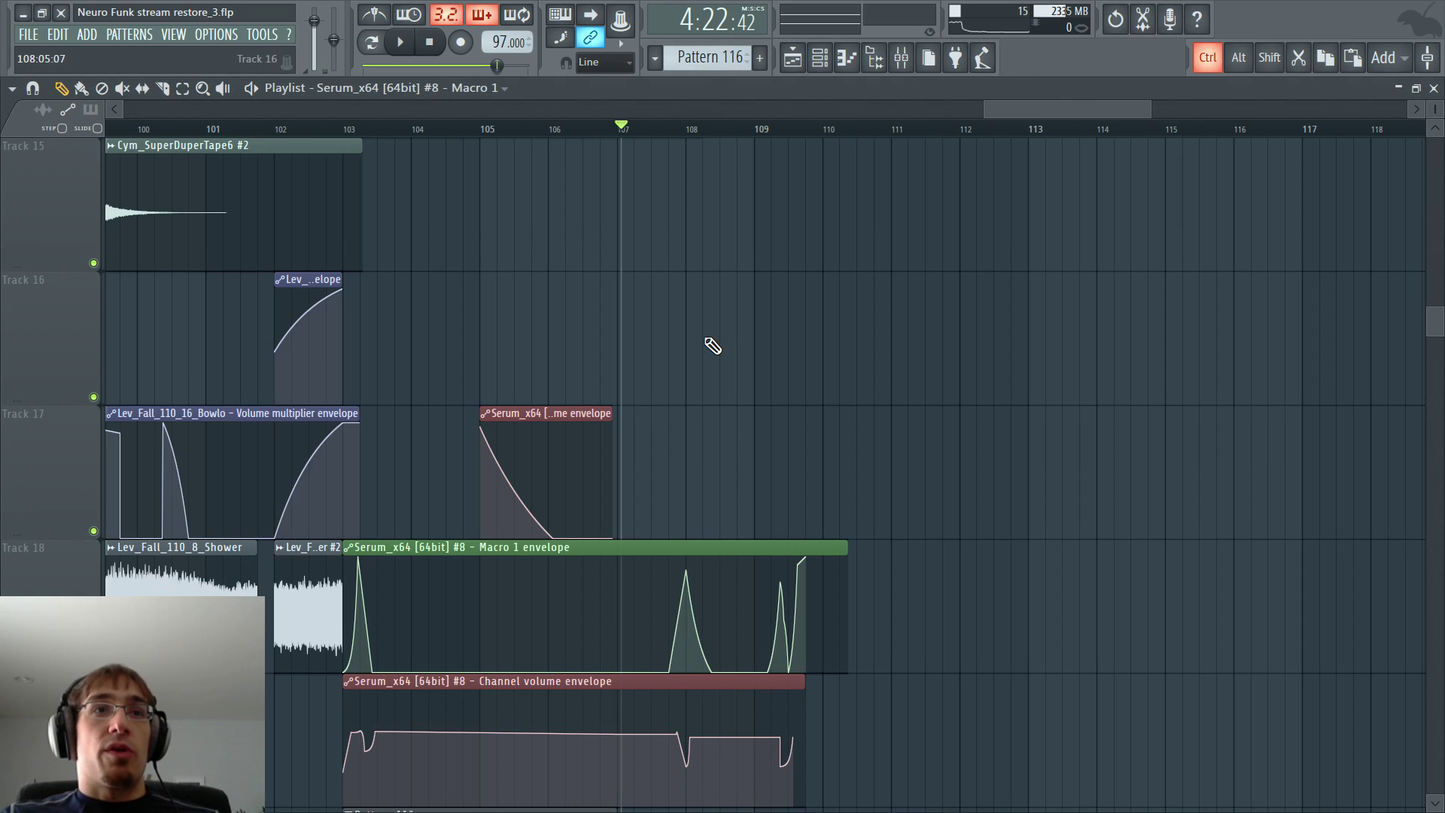
pyautogui.scroll(-2, 715, 346)
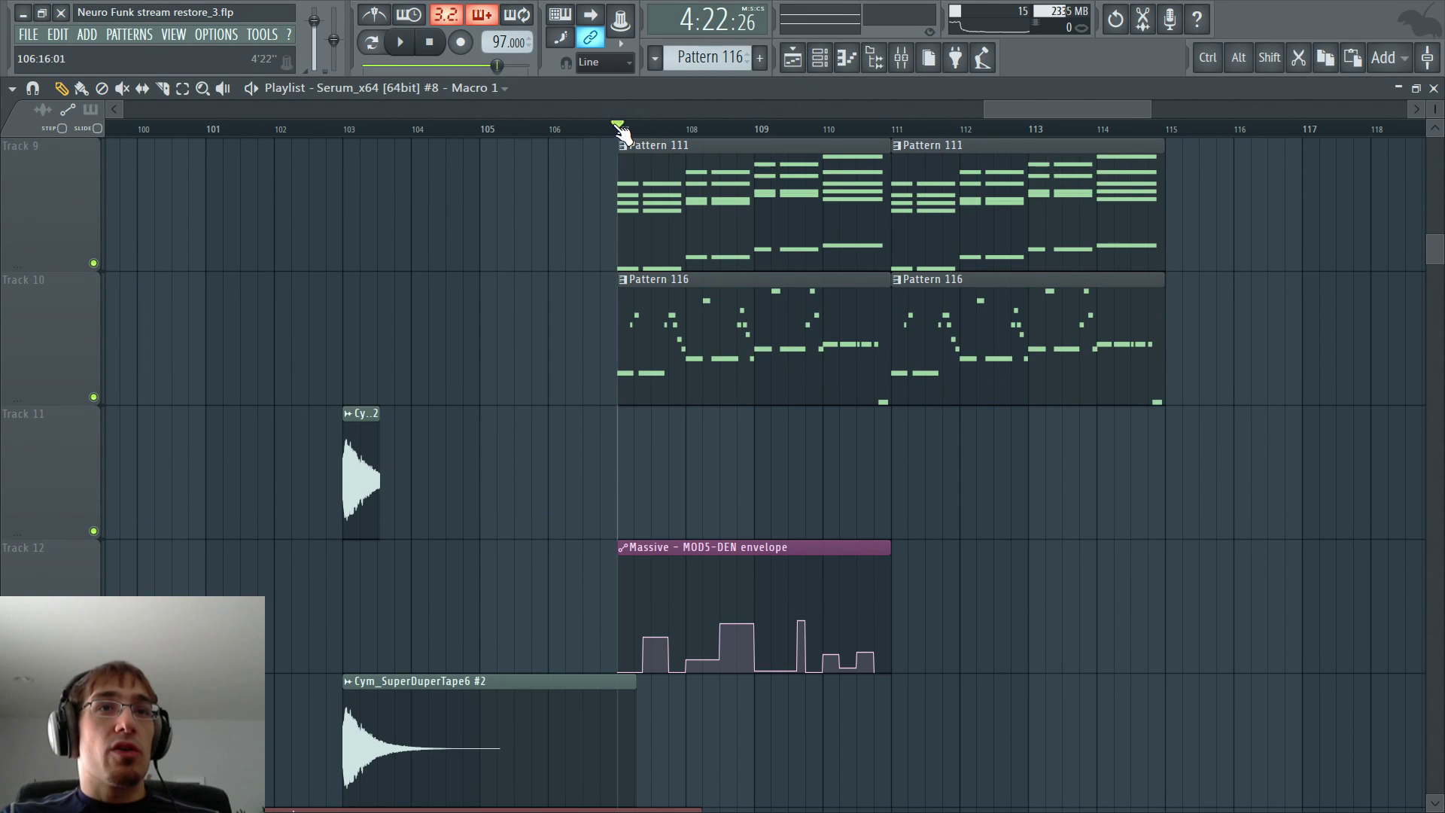
pyautogui.moveTo(622, 129); pyautogui.dragTo(889, 150)
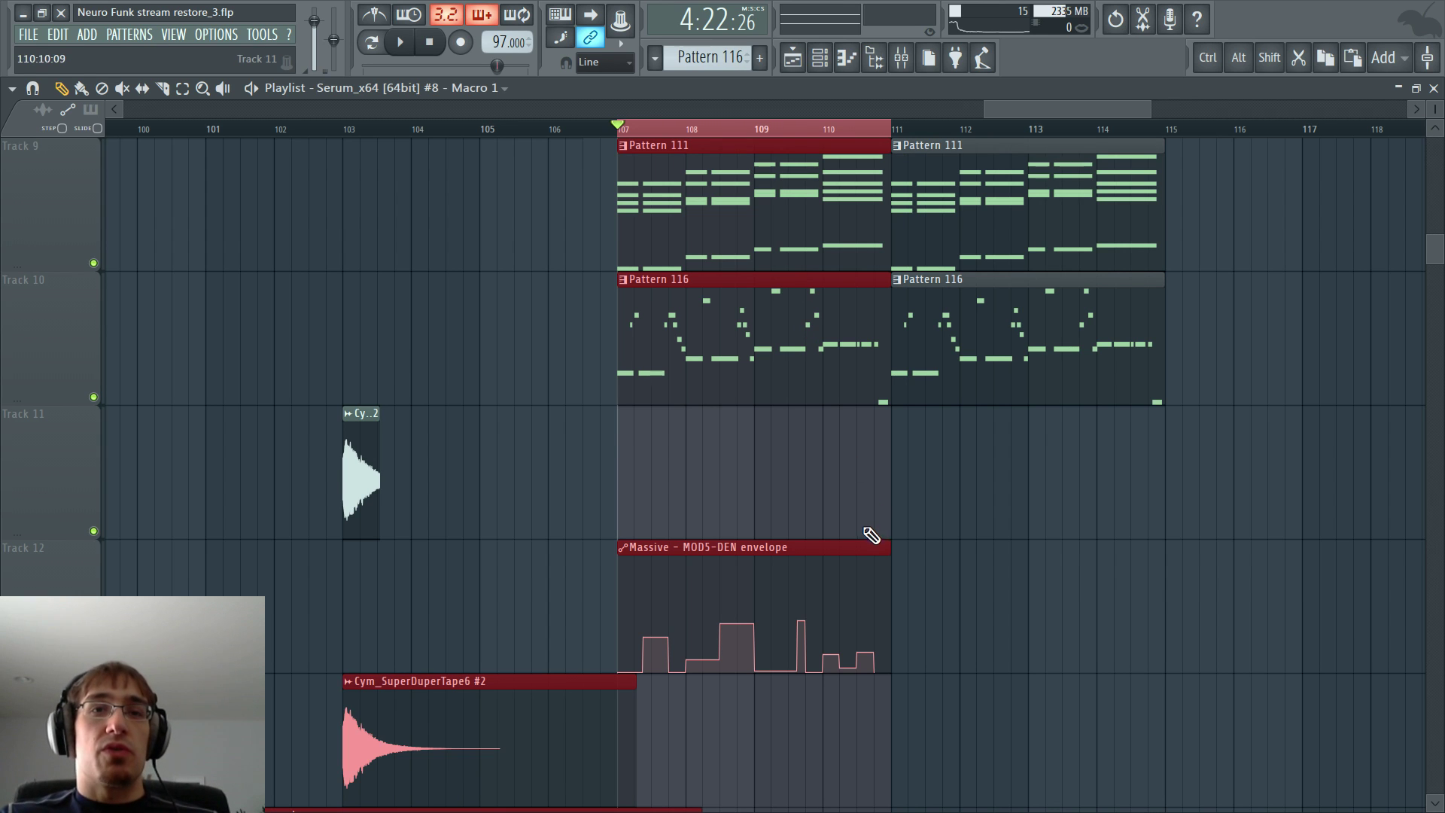
# - Duplicate the Massive - MOD5-DEN envelope clip so the copy starts at bar 111, and play the selected range
pyautogui.click(852, 547)
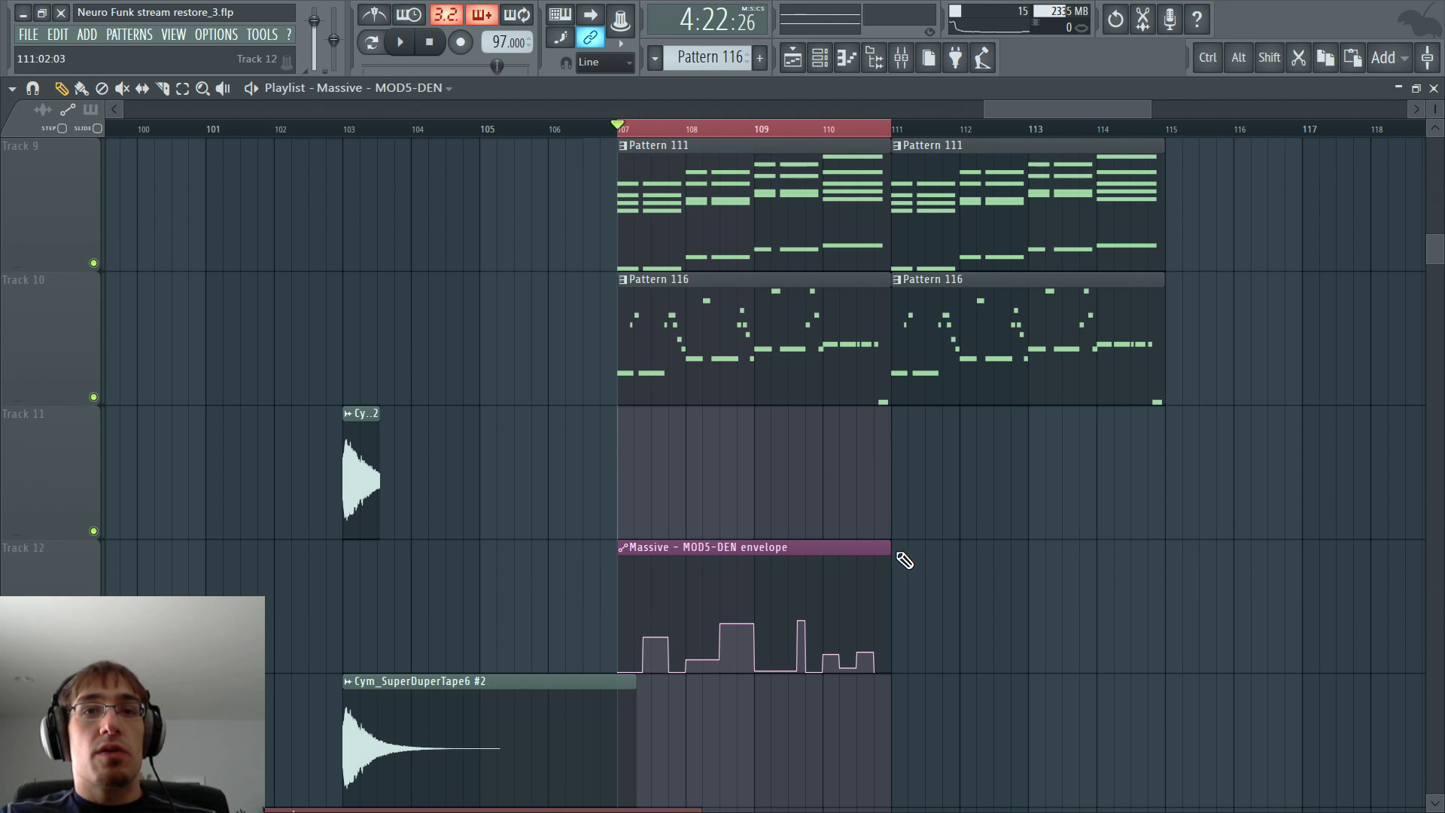
pyautogui.hotkey('ctrl', 'b')
pyautogui.press('space')
# - Move the first drop-off point of the Massive - MOD5-DEN envelope back to 107:12:00, then replay the section
pyautogui.scroll(-8, 781, 510)
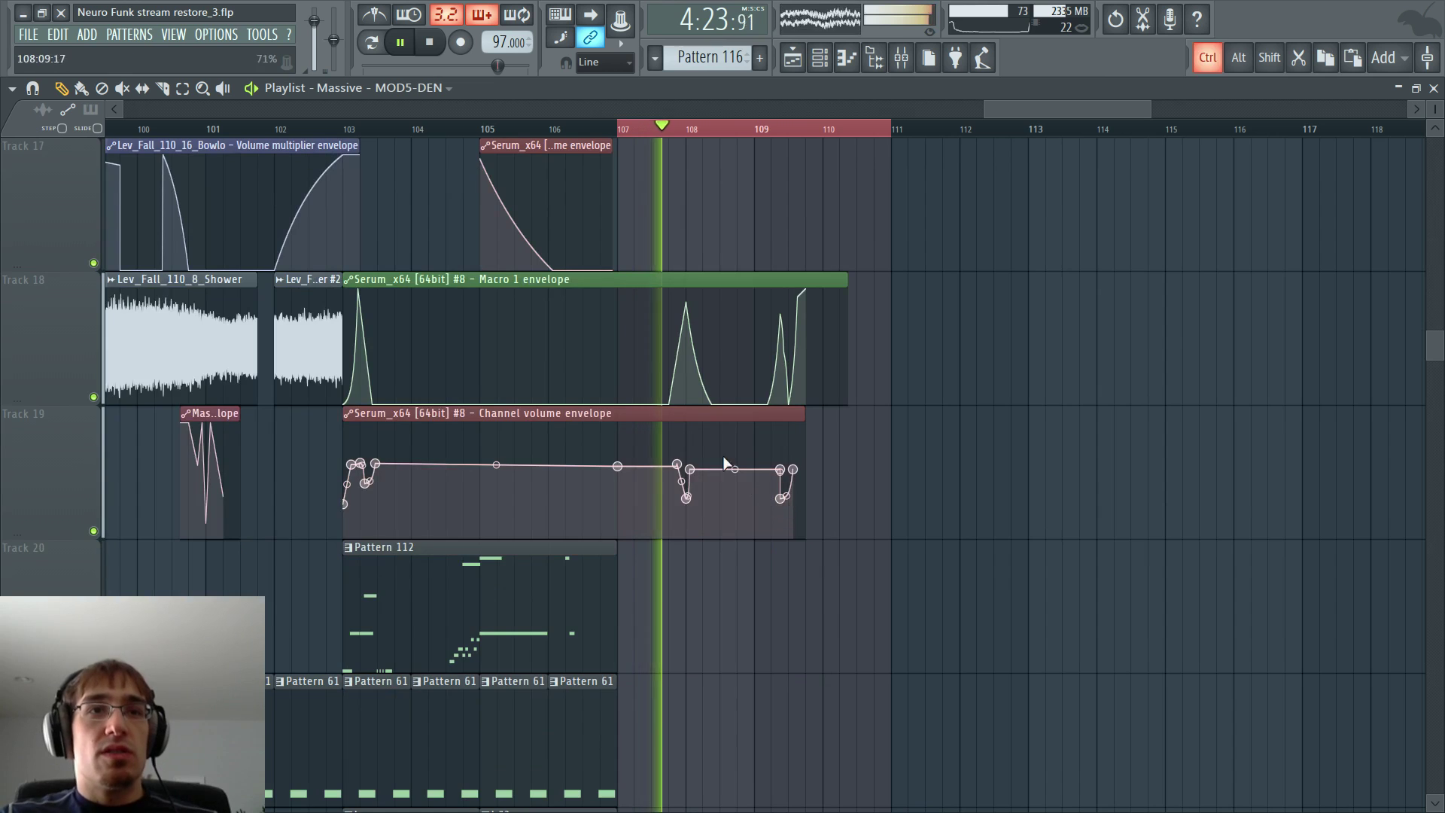
pyautogui.scroll(3, 685, 444)
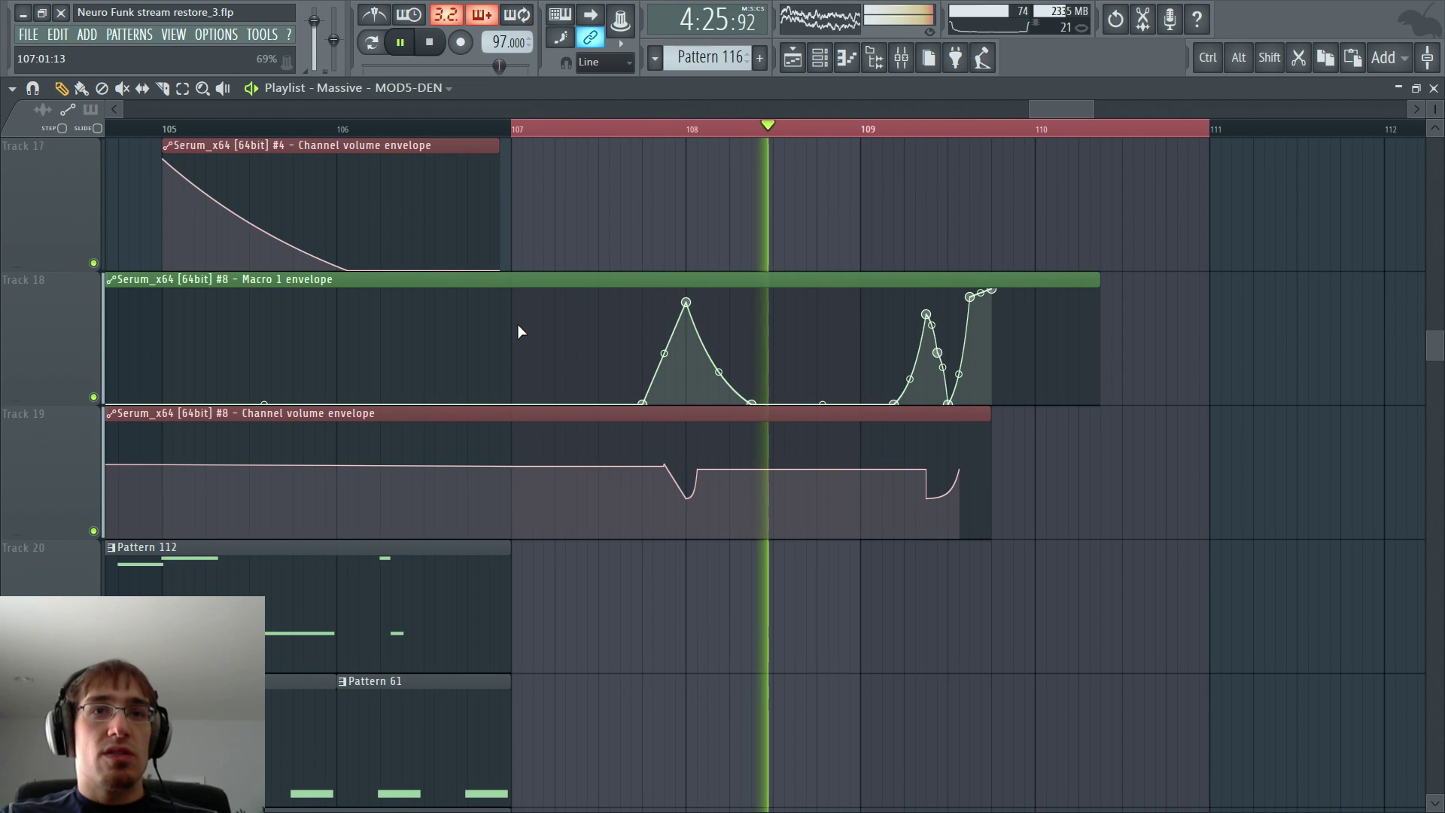
pyautogui.scroll(2, 517, 323)
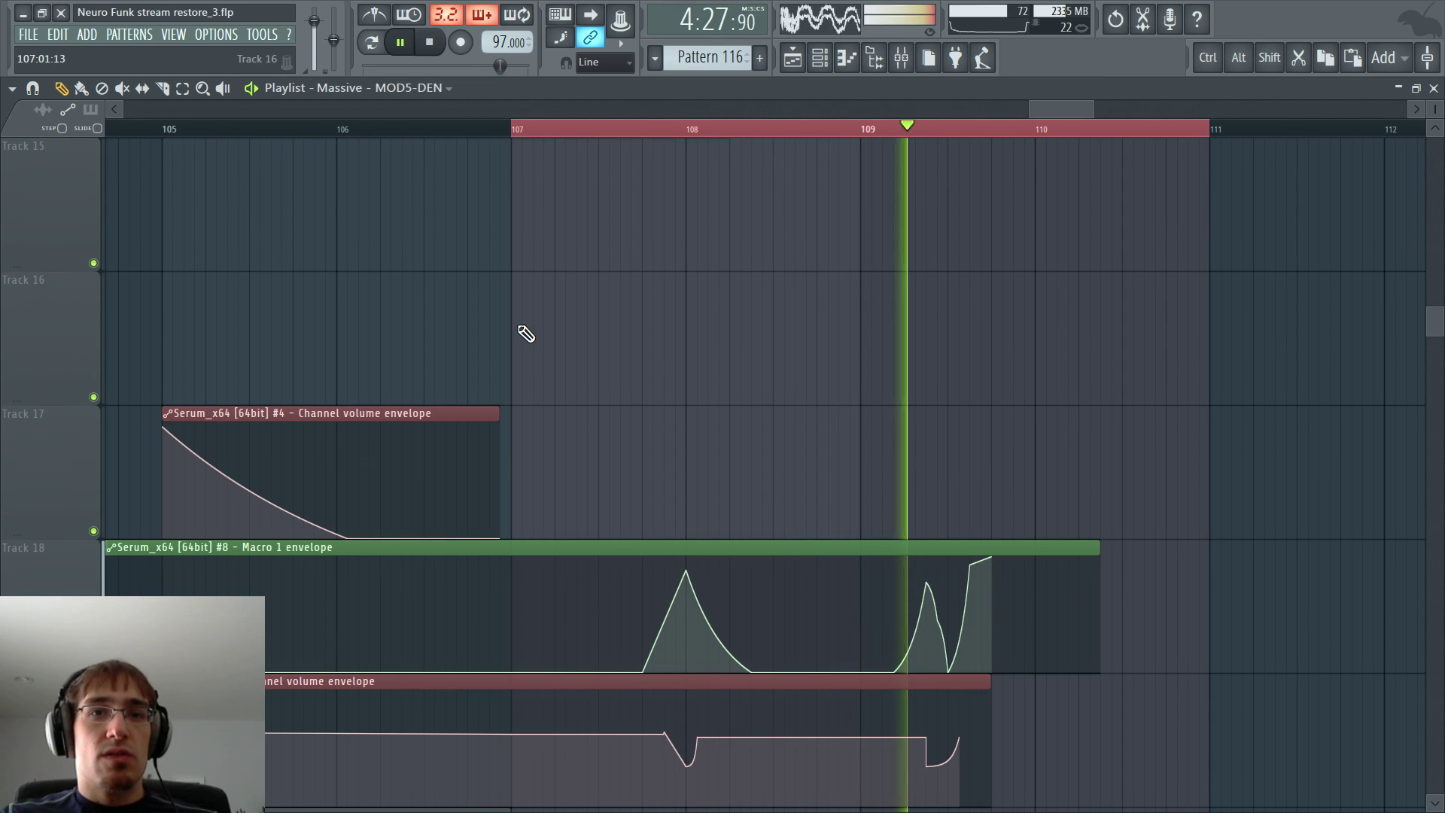
pyautogui.scroll(3, 526, 333)
pyautogui.scroll(3, 526, 333)
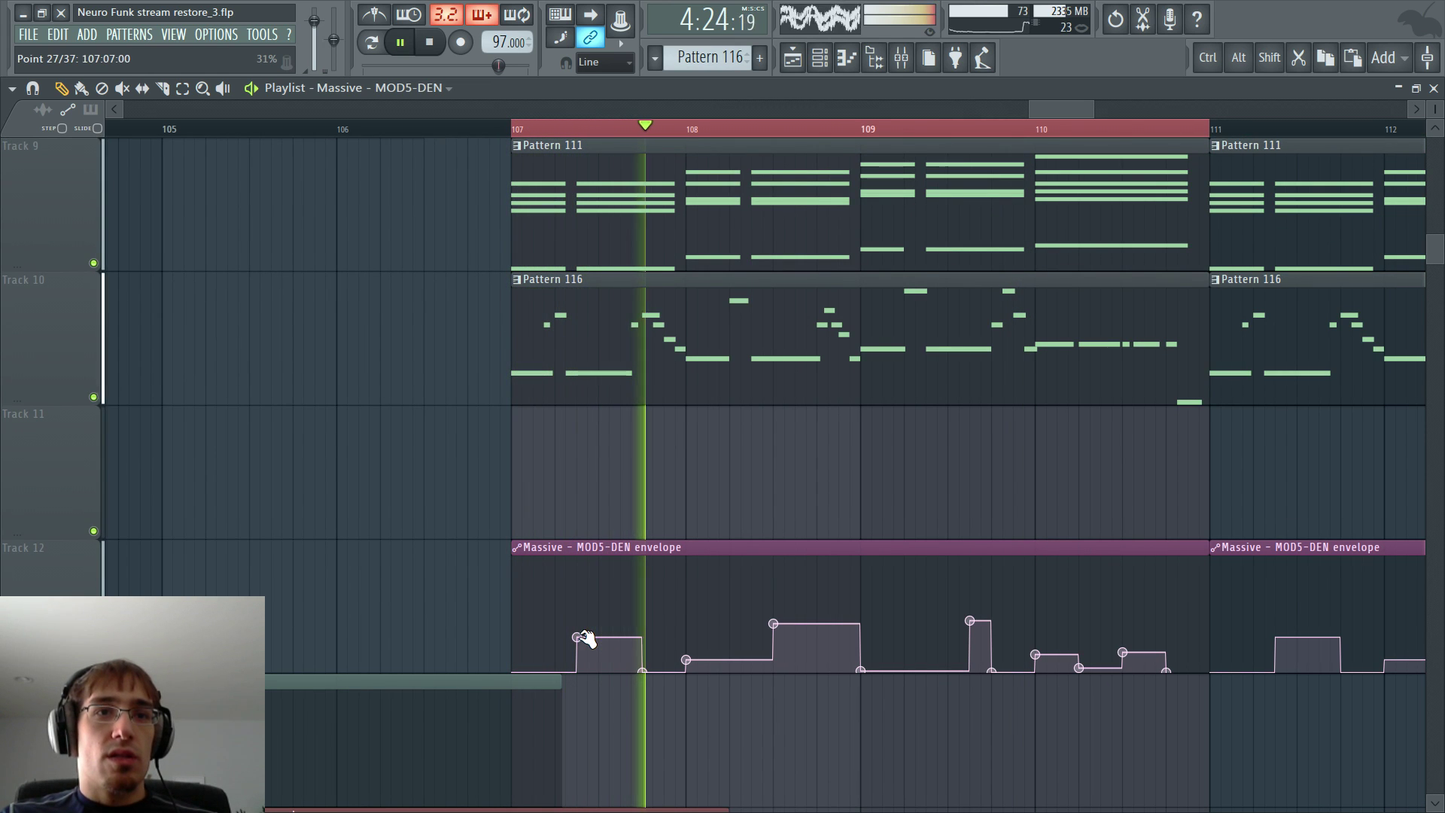
pyautogui.press('space')
pyautogui.moveTo(642, 670); pyautogui.dragTo(631, 672)
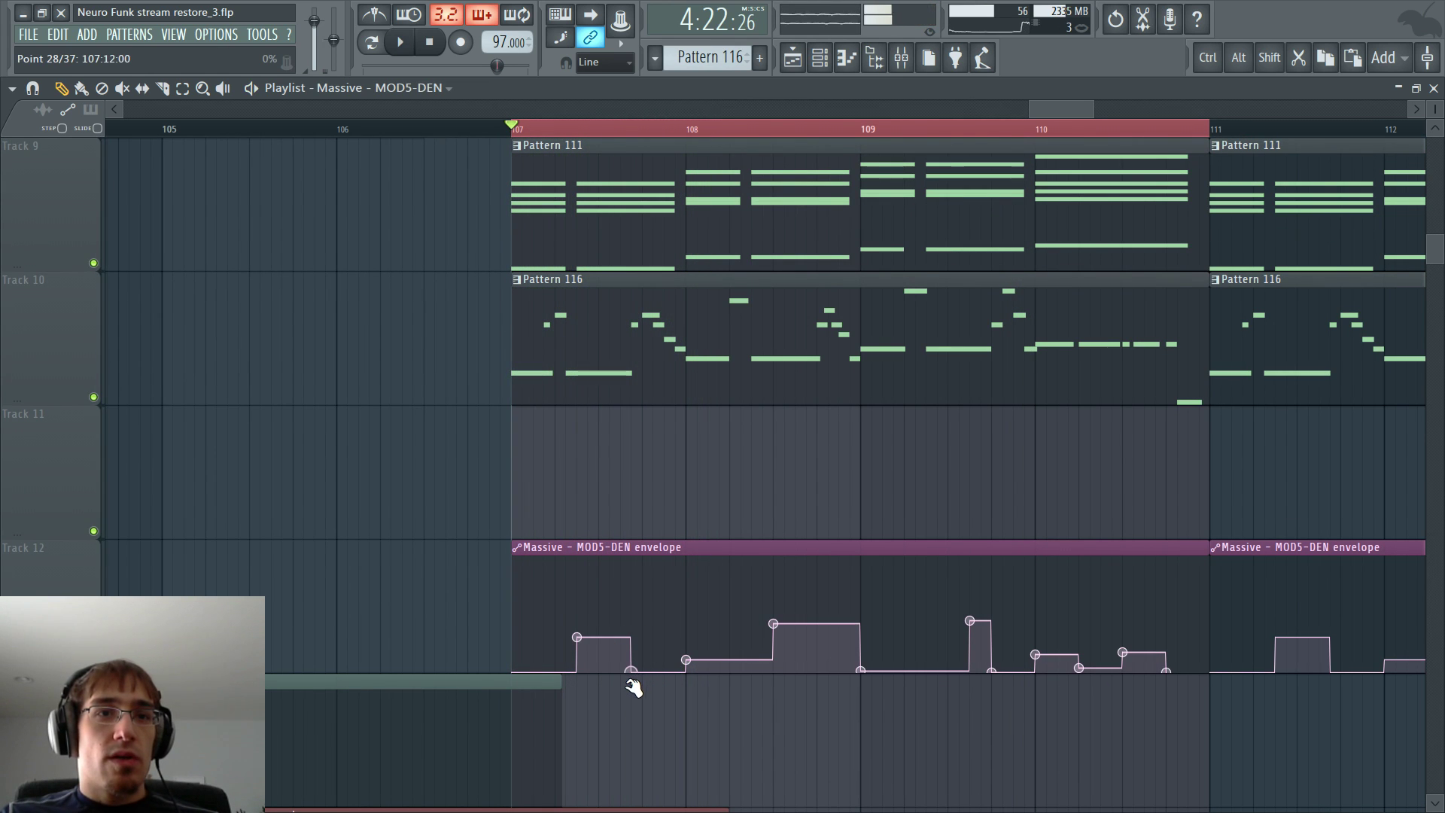
pyautogui.press('space')
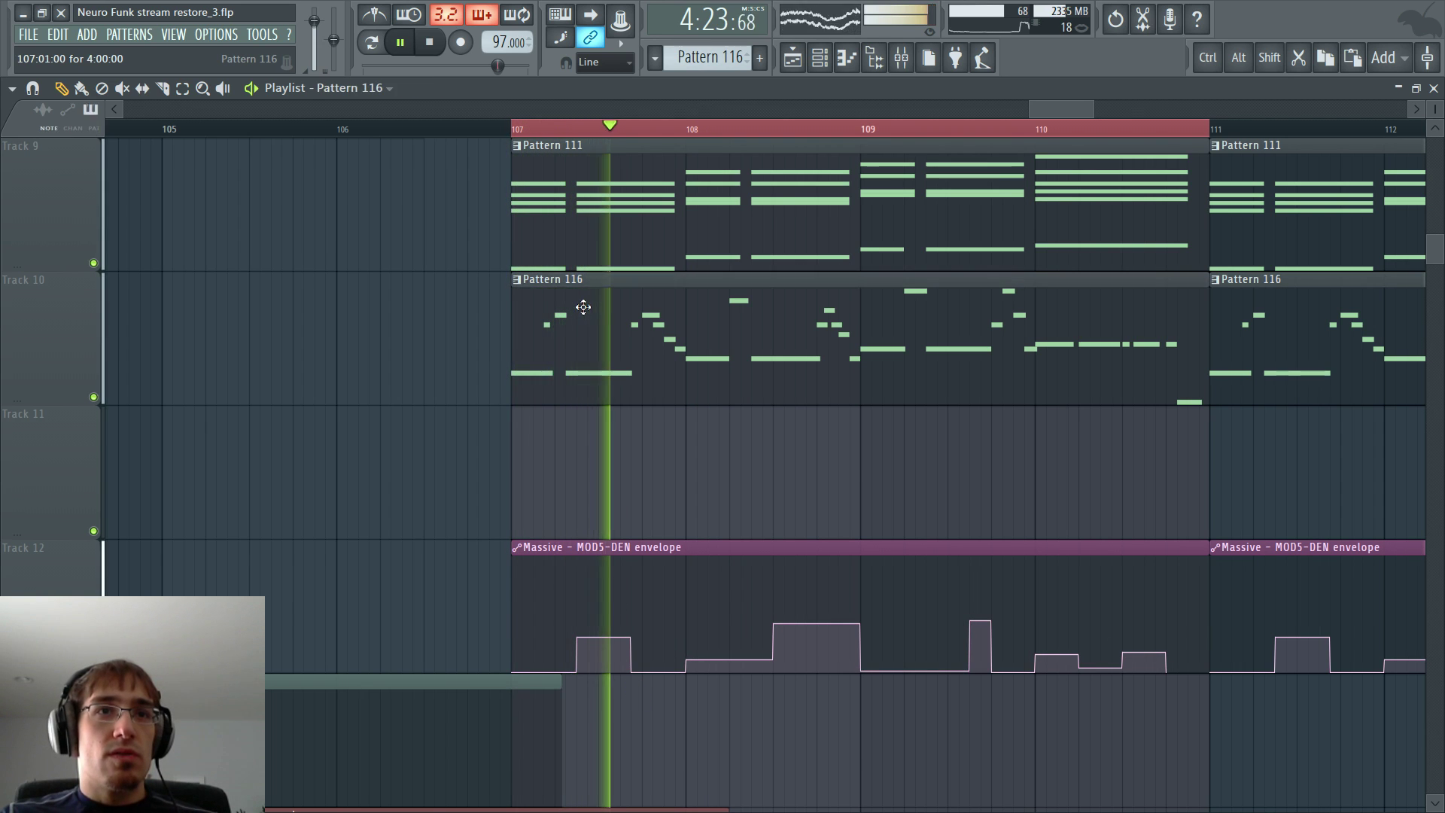
# - Open the Massive notes of Pattern 116 and select the five-note run from E3 to B2 at the end of bar 1
pyautogui.press('space')
pyautogui.doubleClick(521, 284)
pyautogui.moveTo(295, 235); pyautogui.dragTo(366, 365)
pyautogui.scroll(2, 247, 235)
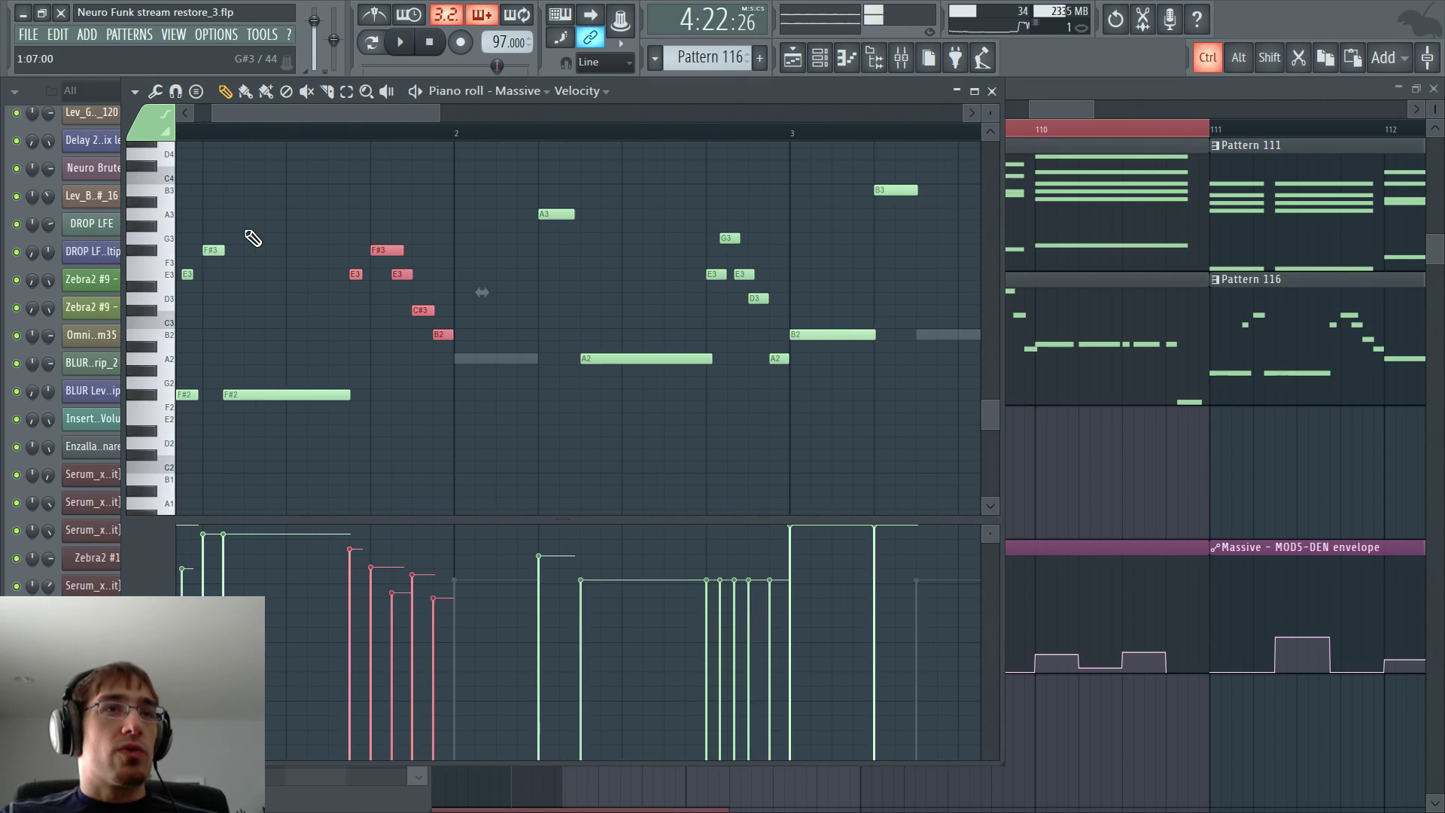
pyautogui.moveTo(343, 110); pyautogui.dragTo(305, 115)
# - Browse the instrument channels, checking Serum #9 and Massive #8, for a sound to play the selected run
pyautogui.press('F6')
pyautogui.scroll(-3, 153, 446)
pyautogui.scroll(-3, 154, 447)
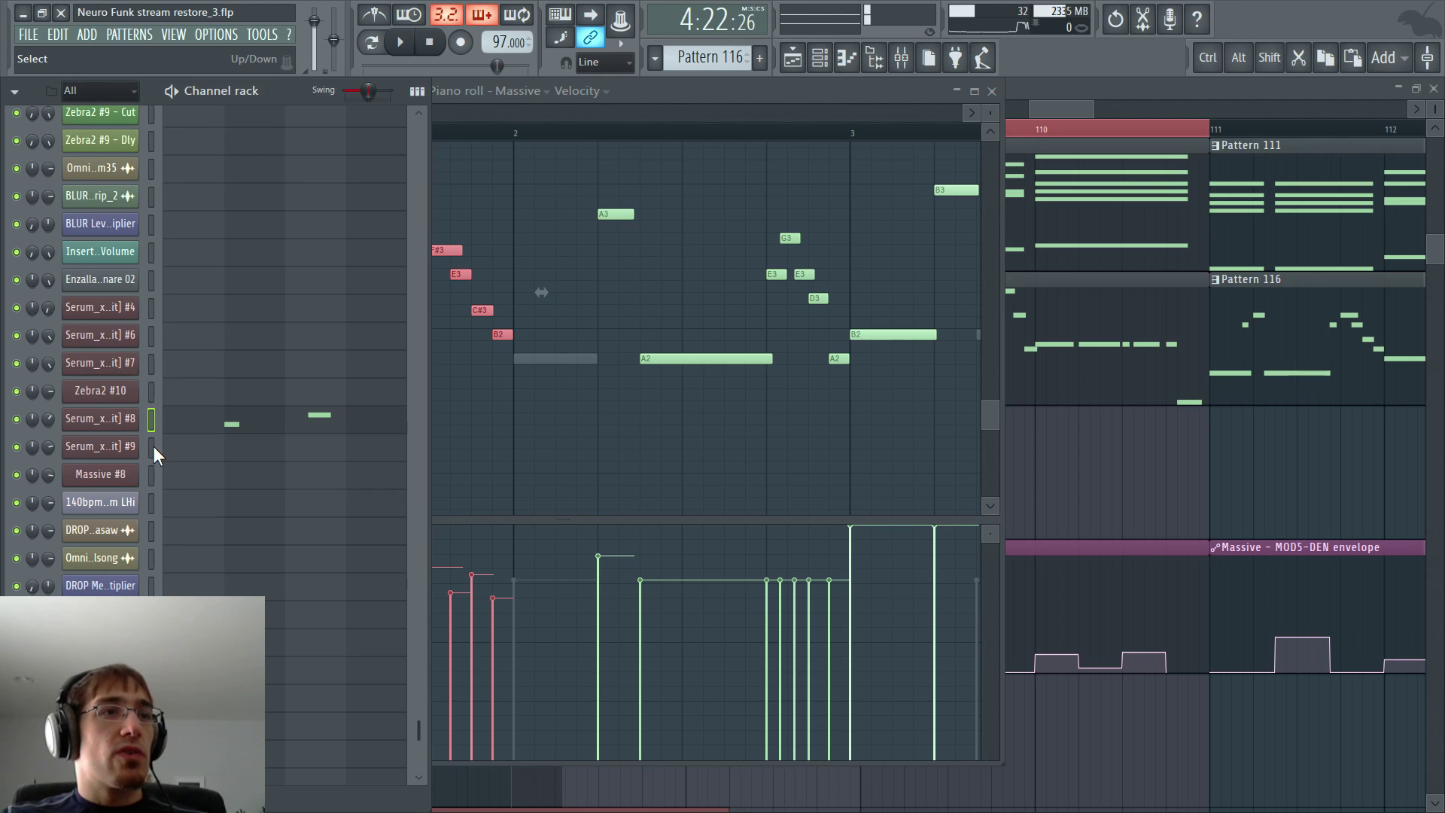
pyautogui.click(155, 448)
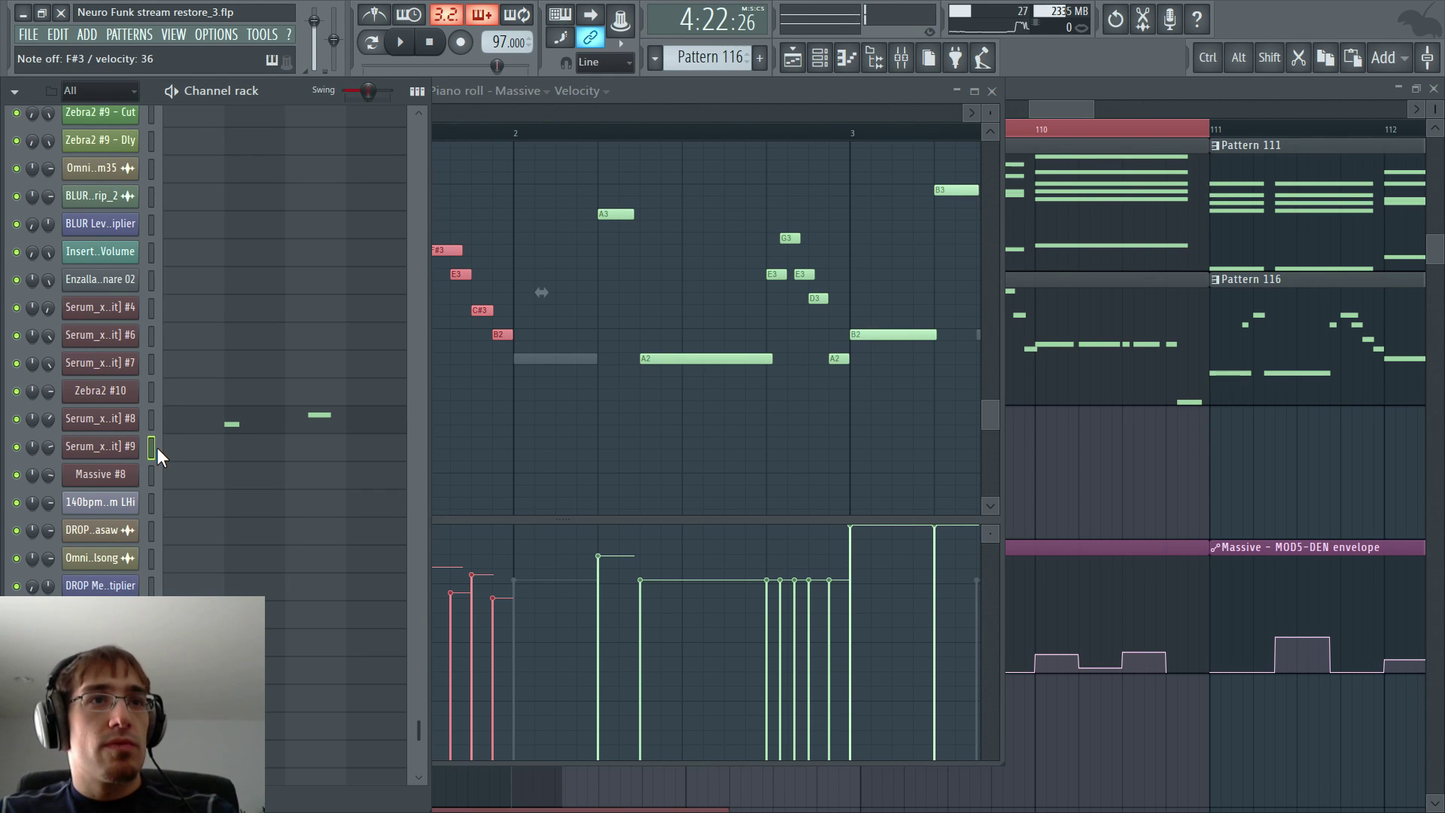
pyautogui.click(151, 479)
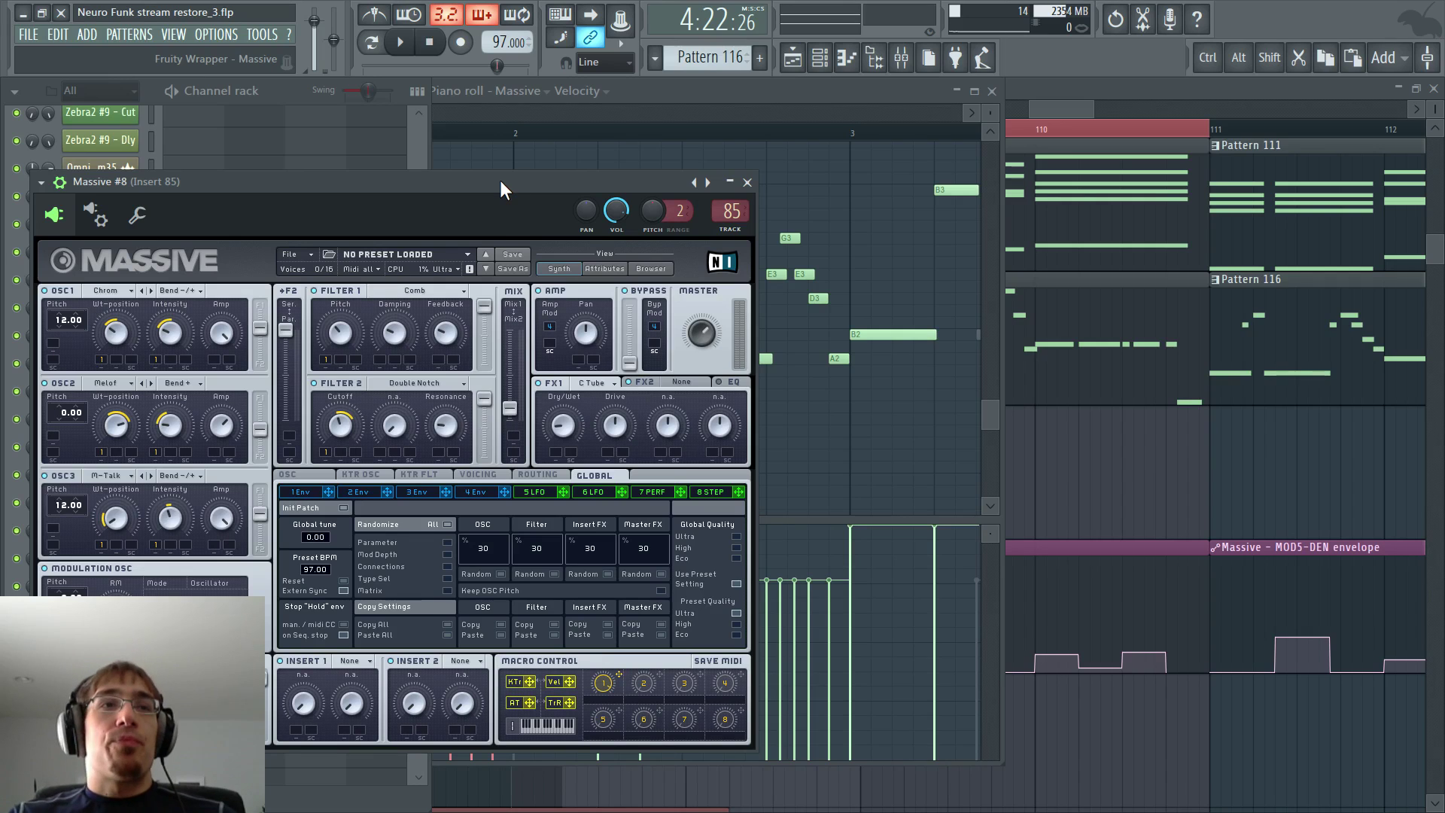
pyautogui.press('Escape')
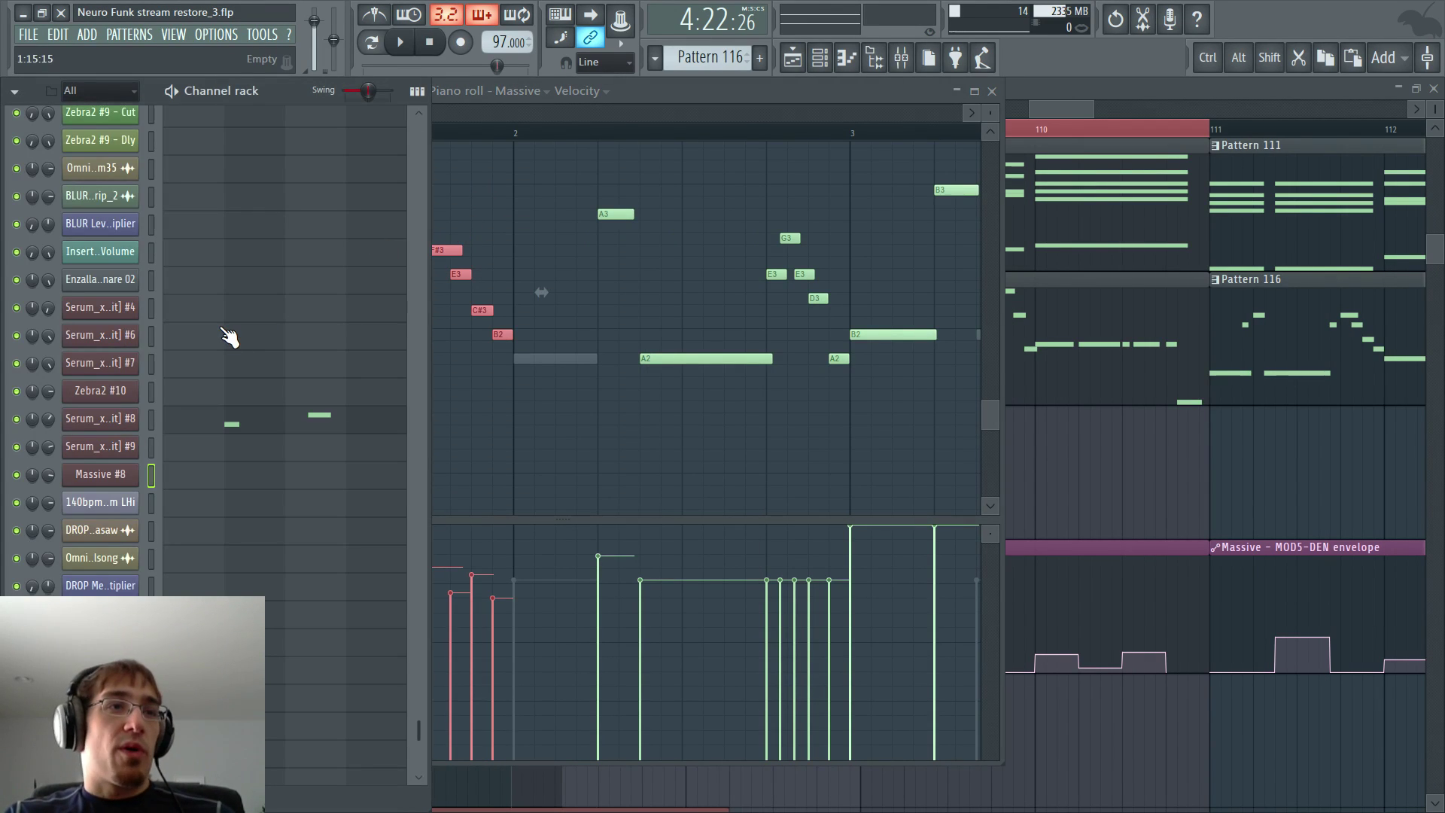
pyautogui.scroll(3, 236, 324)
pyautogui.scroll(15, 221, 251)
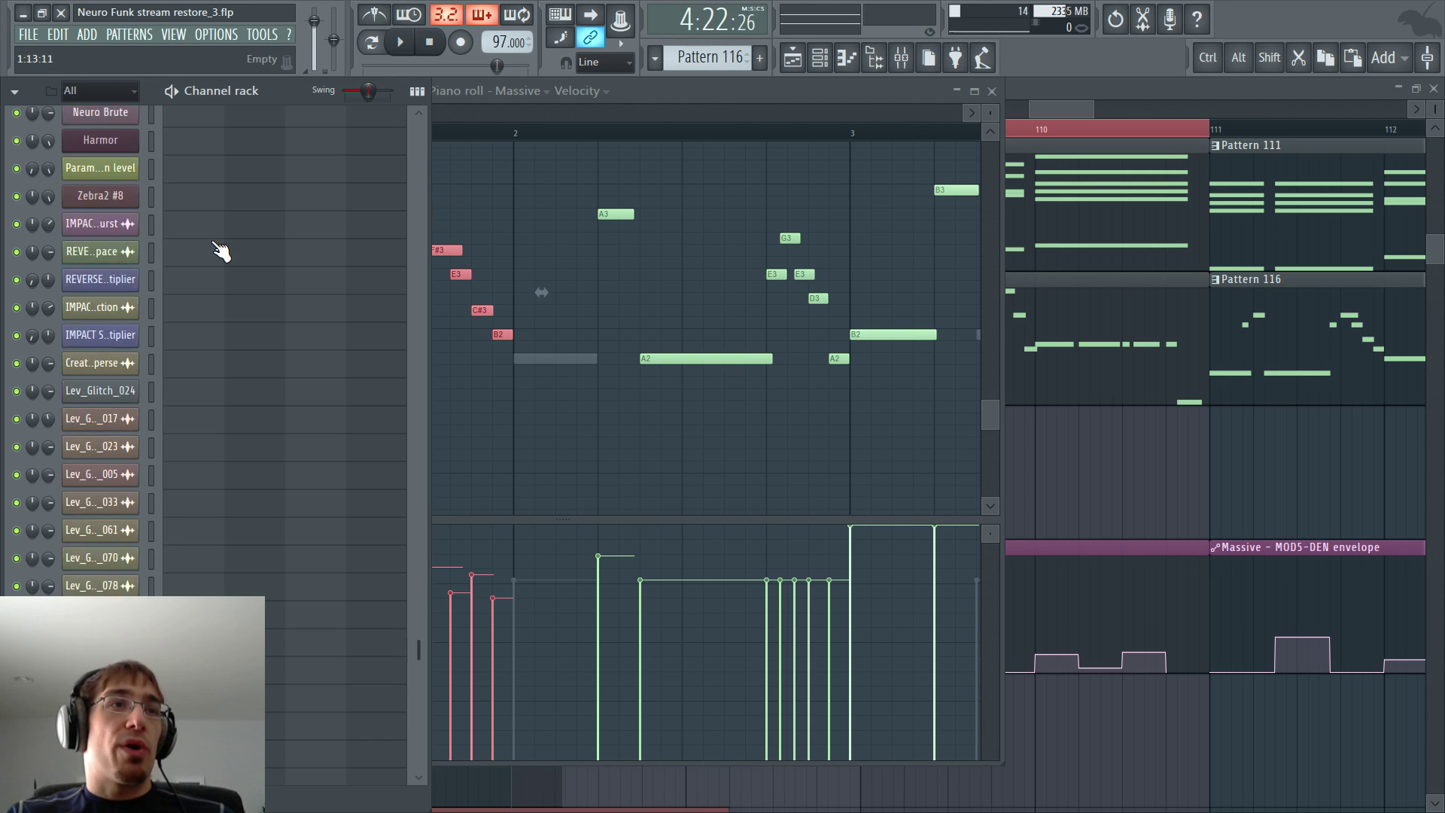
pyautogui.scroll(15, 102, 364)
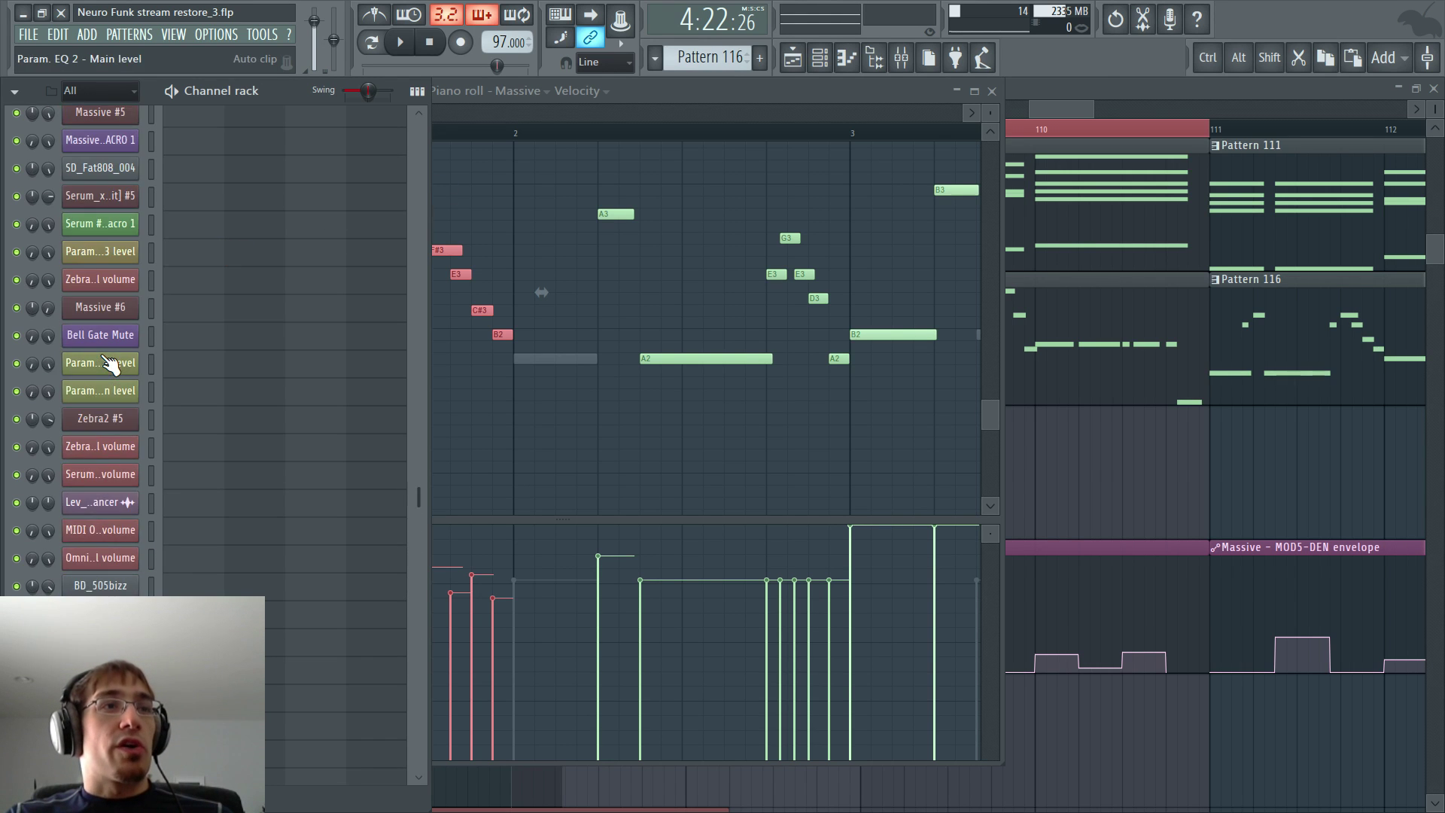
# - Move the five selected notes from the Massive channel to the Trilian channel, keeping their place at the end of bar 1
pyautogui.click(659, 97)
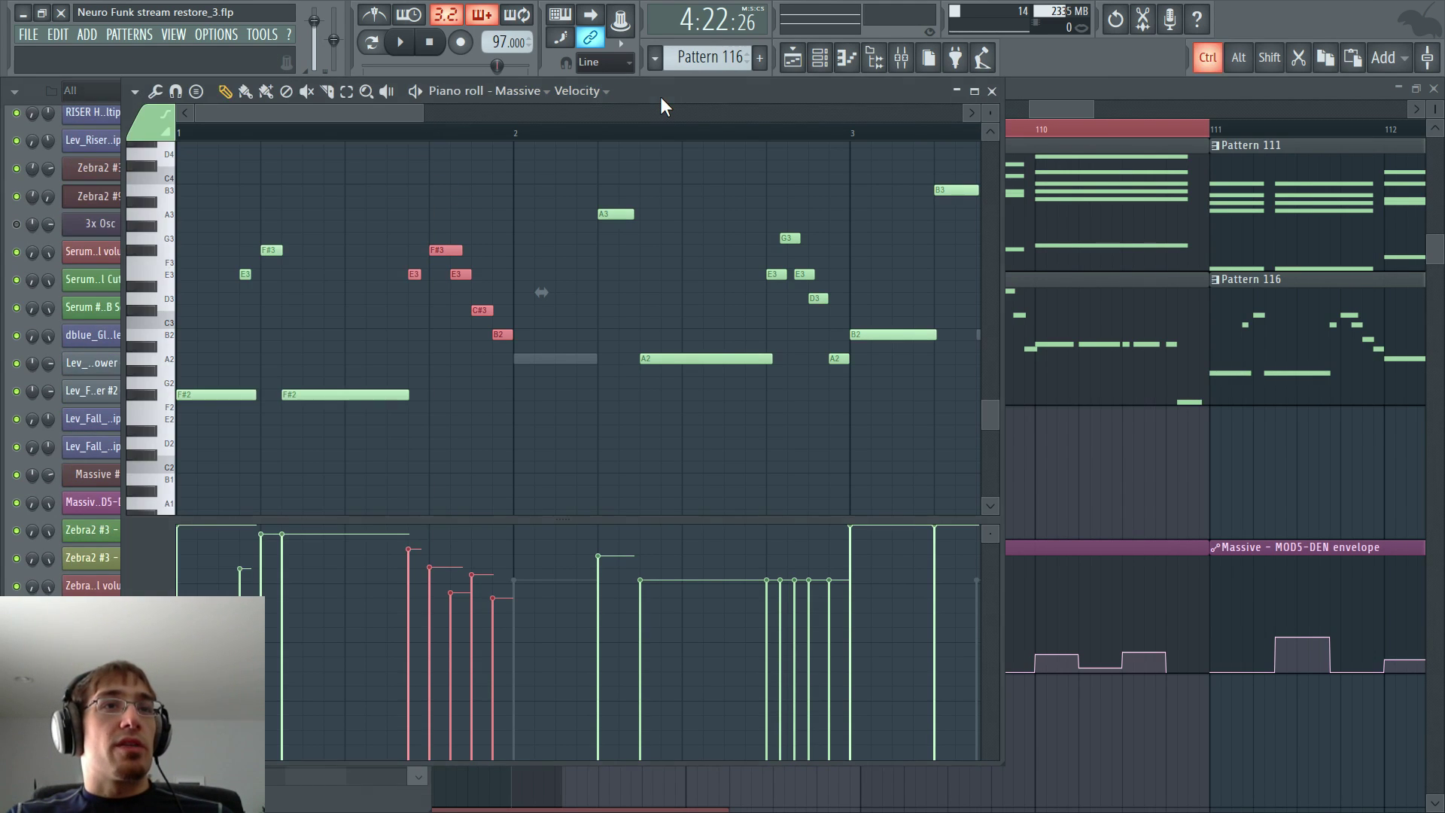
pyautogui.hotkey('ctrl', 'x')
pyautogui.press('F6')
pyautogui.scroll(15, 249, 226)
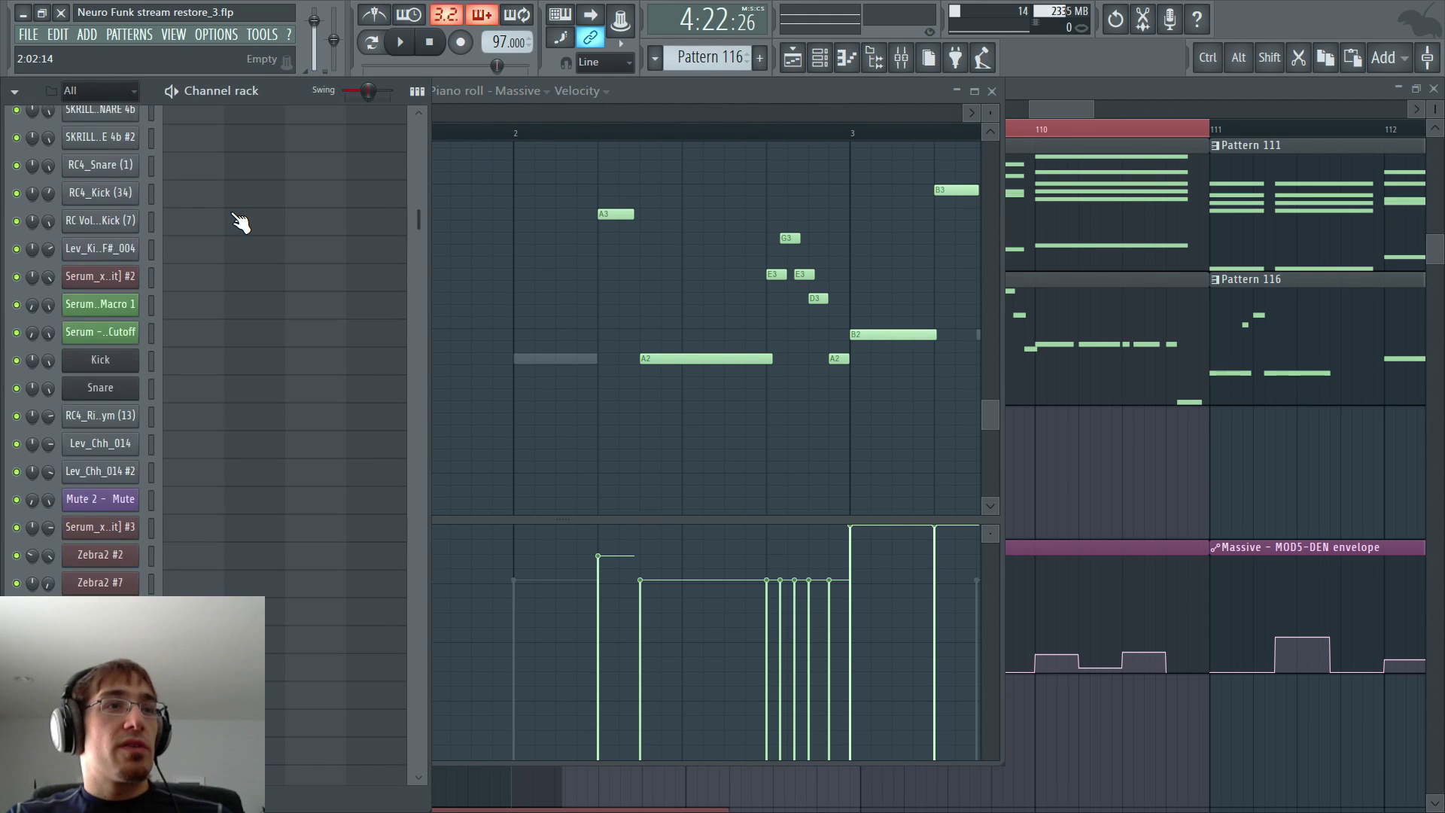
pyautogui.scroll(-6, 193, 574)
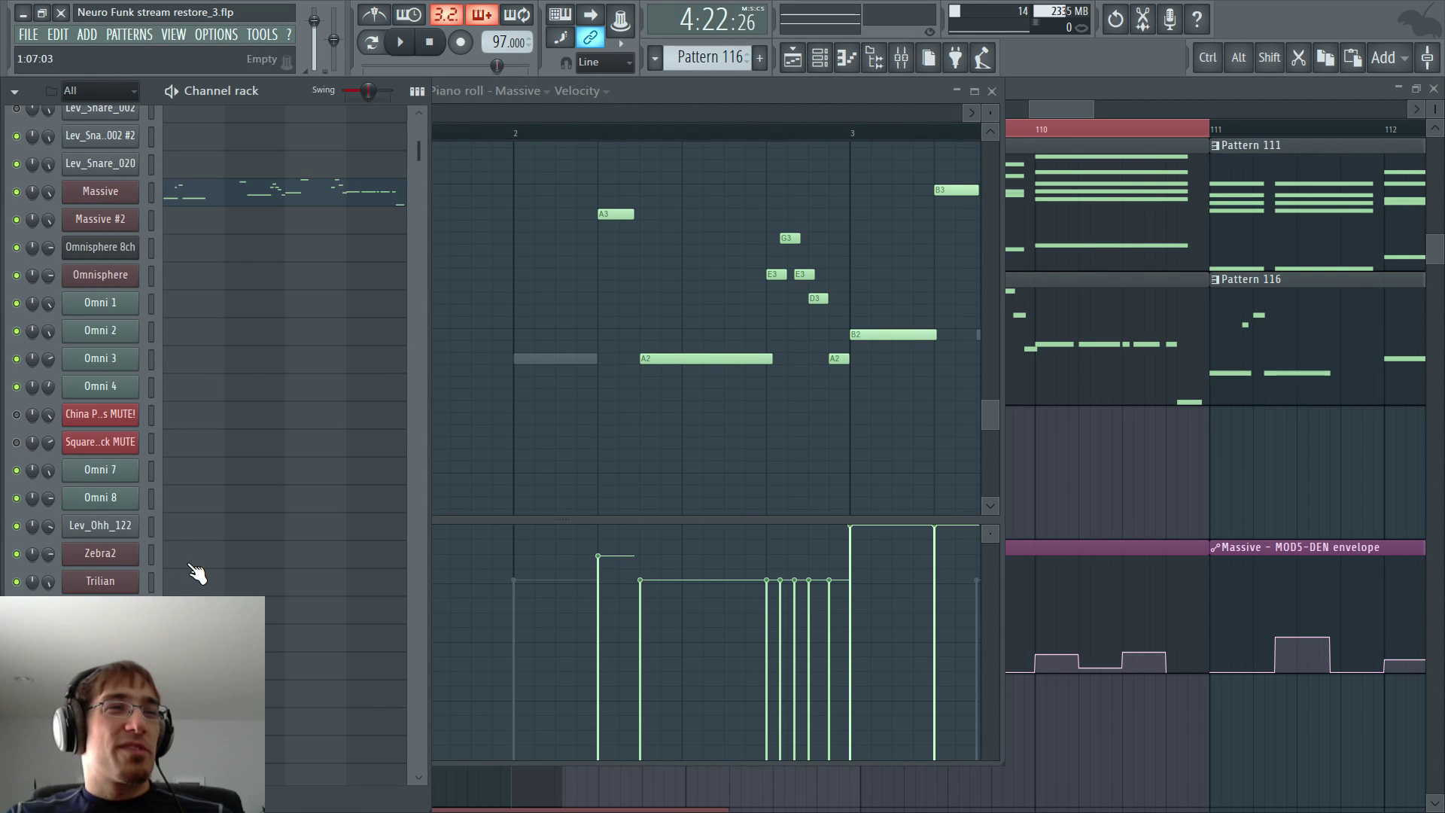
pyautogui.rightClick(180, 581)
pyautogui.click(180, 581)
pyautogui.hotkey('ctrl', 'v')
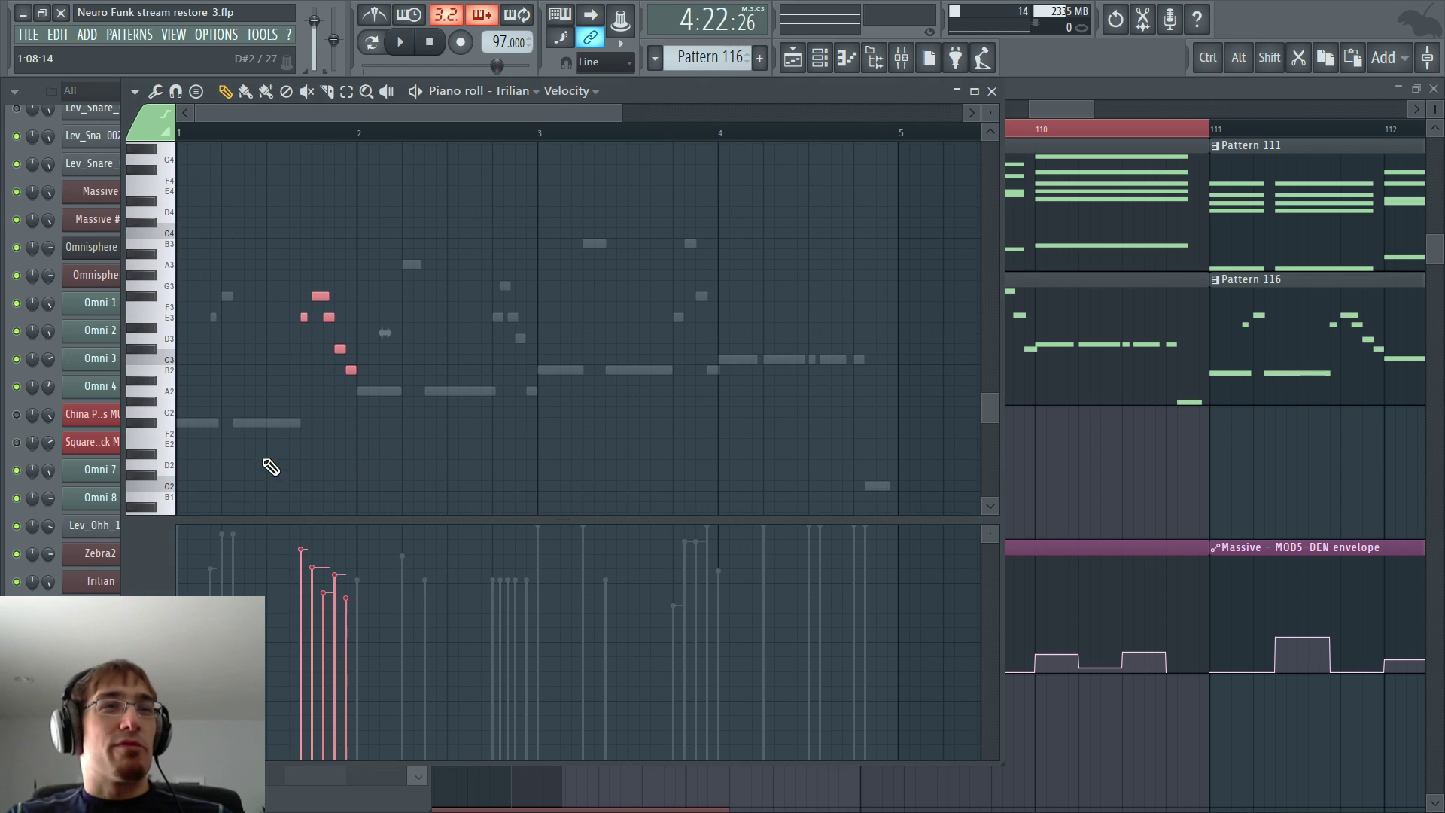
# - Raise the five Trilian notes by one octave during playback and level their velocities at about 82%
pyautogui.press('space')
pyautogui.scroll(3, 252, 275)
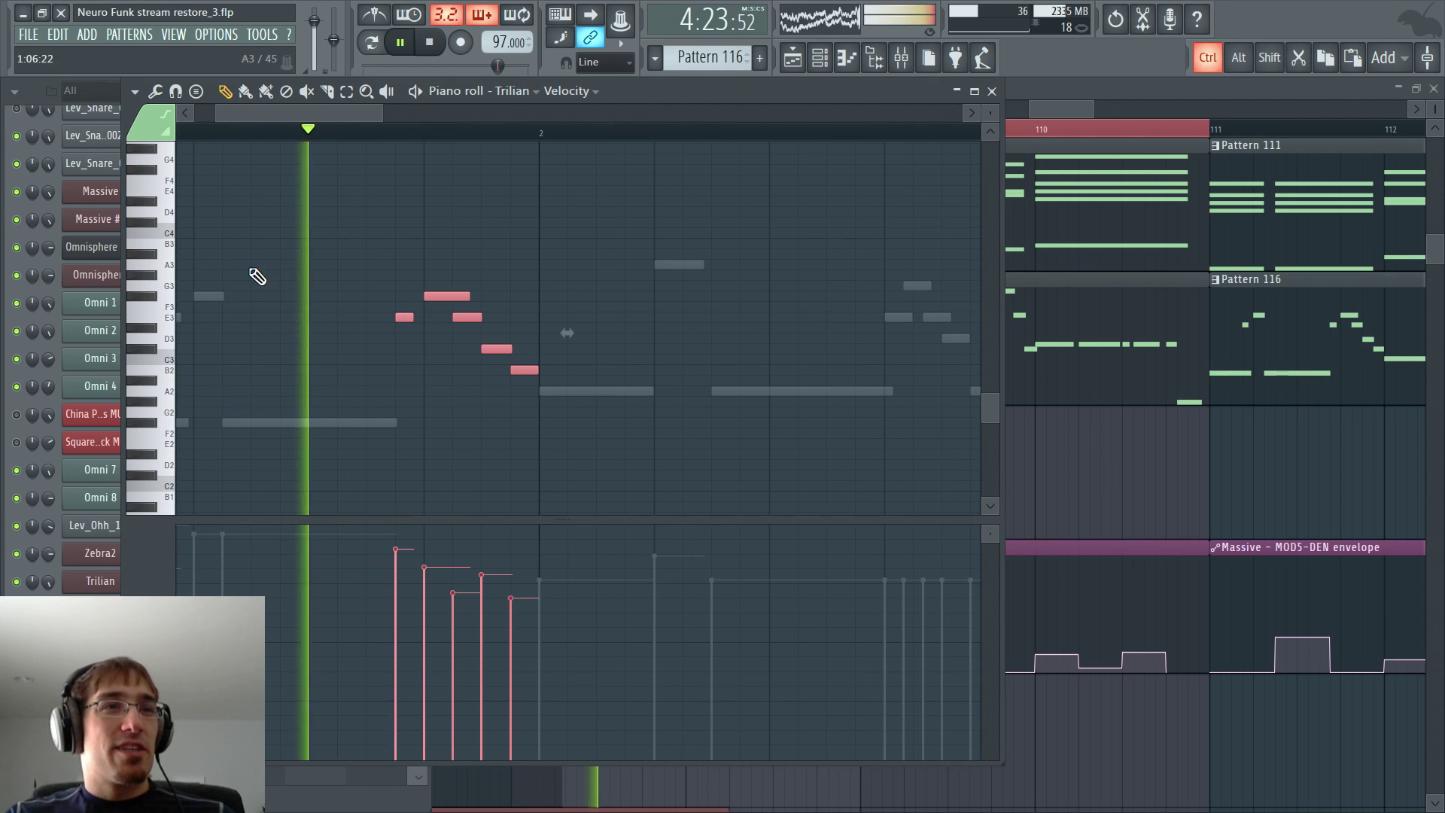
pyautogui.scroll(3, 426, 352)
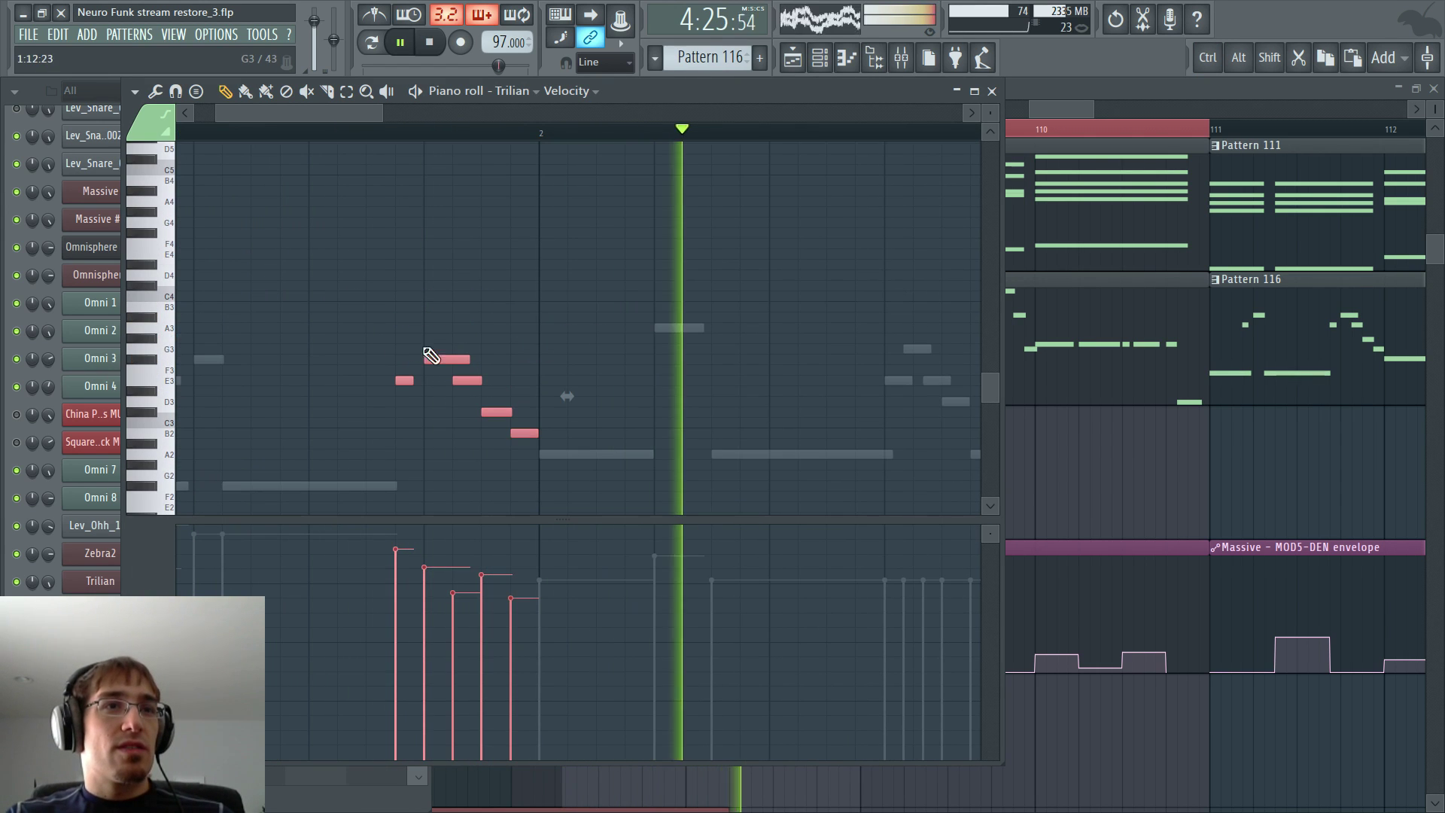
pyautogui.moveTo(430, 351); pyautogui.dragTo(426, 225)
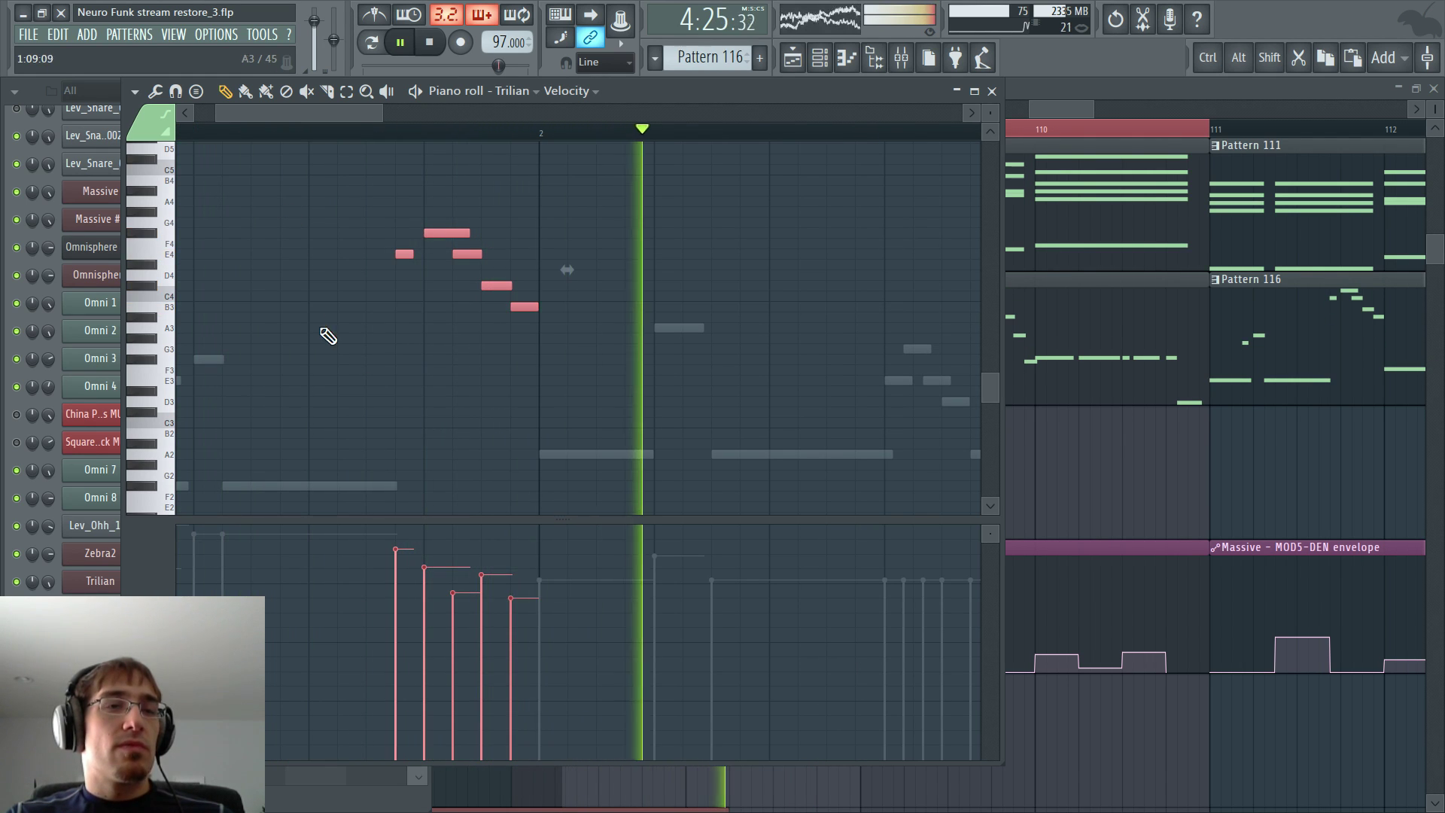
pyautogui.moveTo(396, 571); pyautogui.dragTo(515, 571)
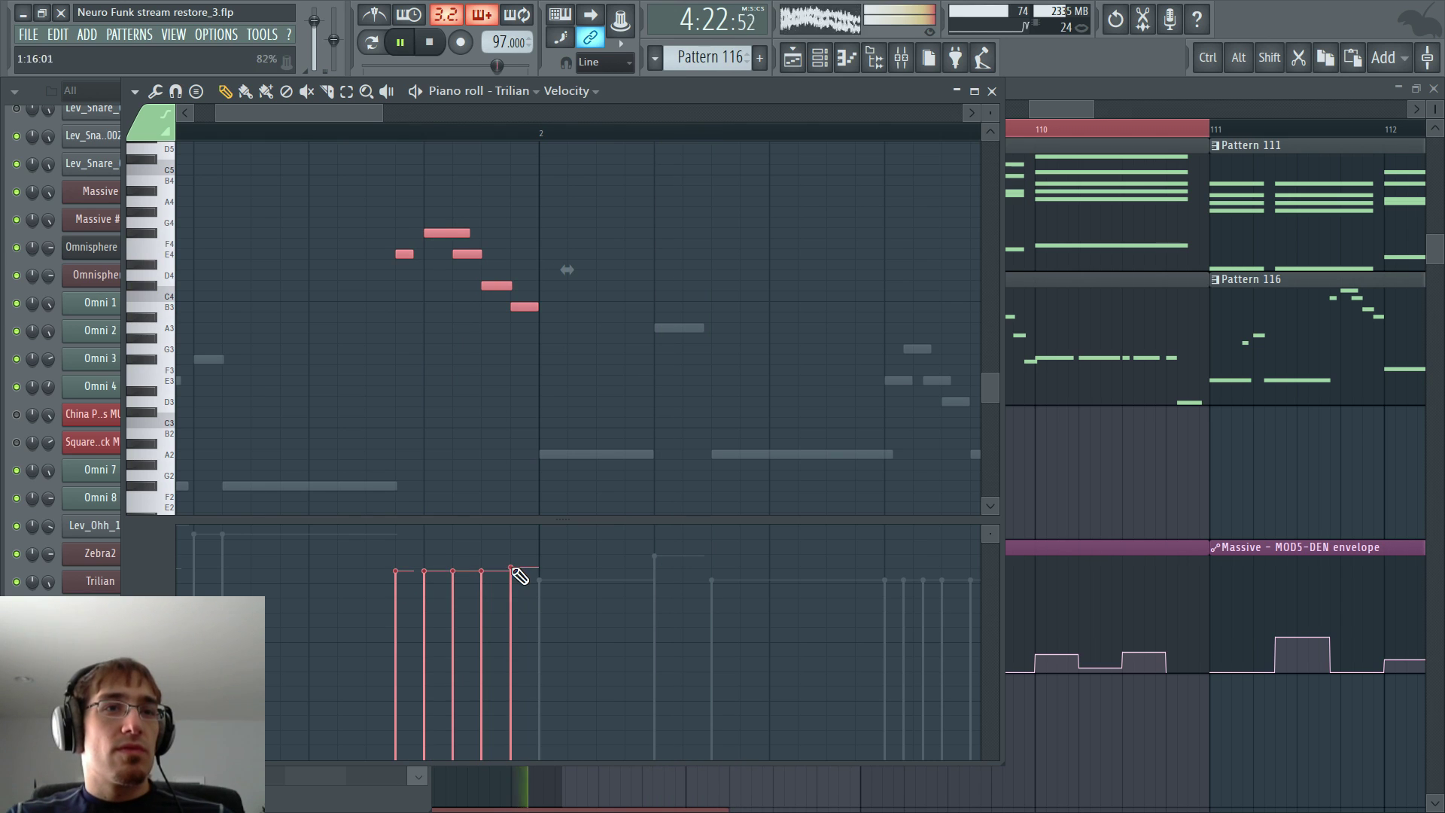
# - Add an A3 note to the Trilian part at the start of bar 2 and end it where the Massive A3 note begins
pyautogui.click(539, 328)
pyautogui.moveTo(710, 327); pyautogui.dragTo(652, 328)
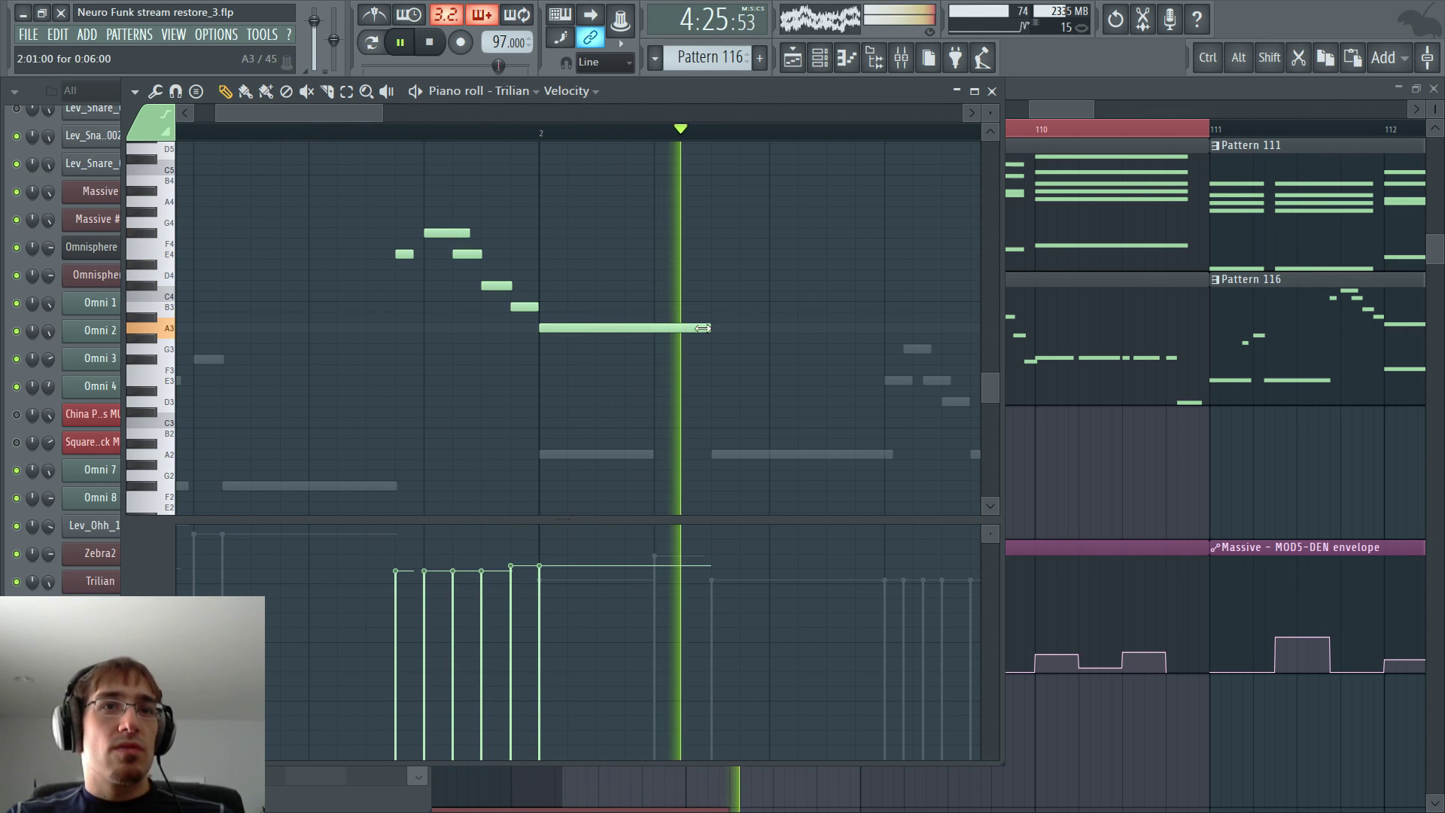
pyautogui.press('space')
# - Check the Serum #8 notes in Pattern 116 and play the section
pyautogui.doubleClick(612, 451)
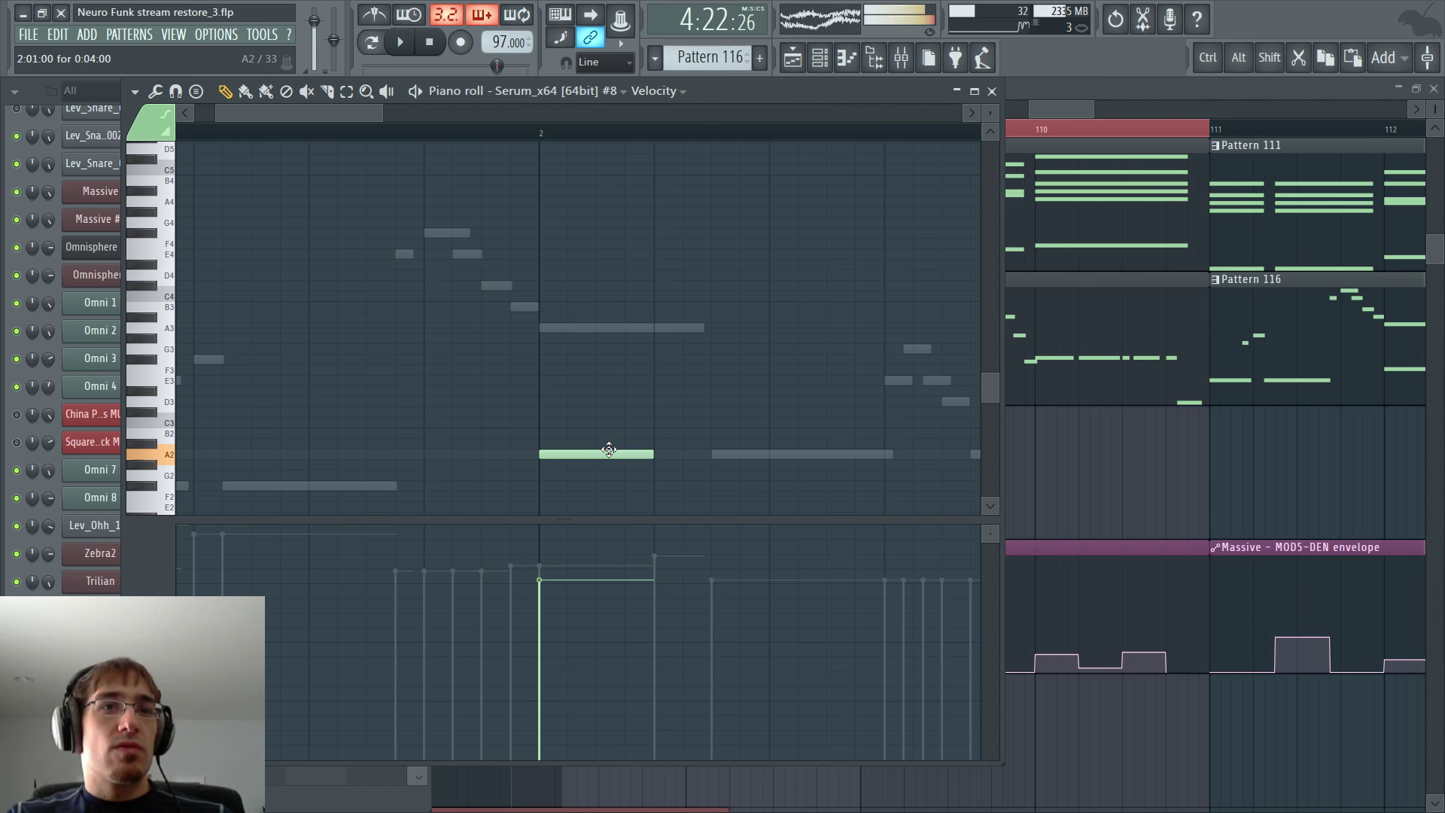
pyautogui.scroll(-2, 538, 446)
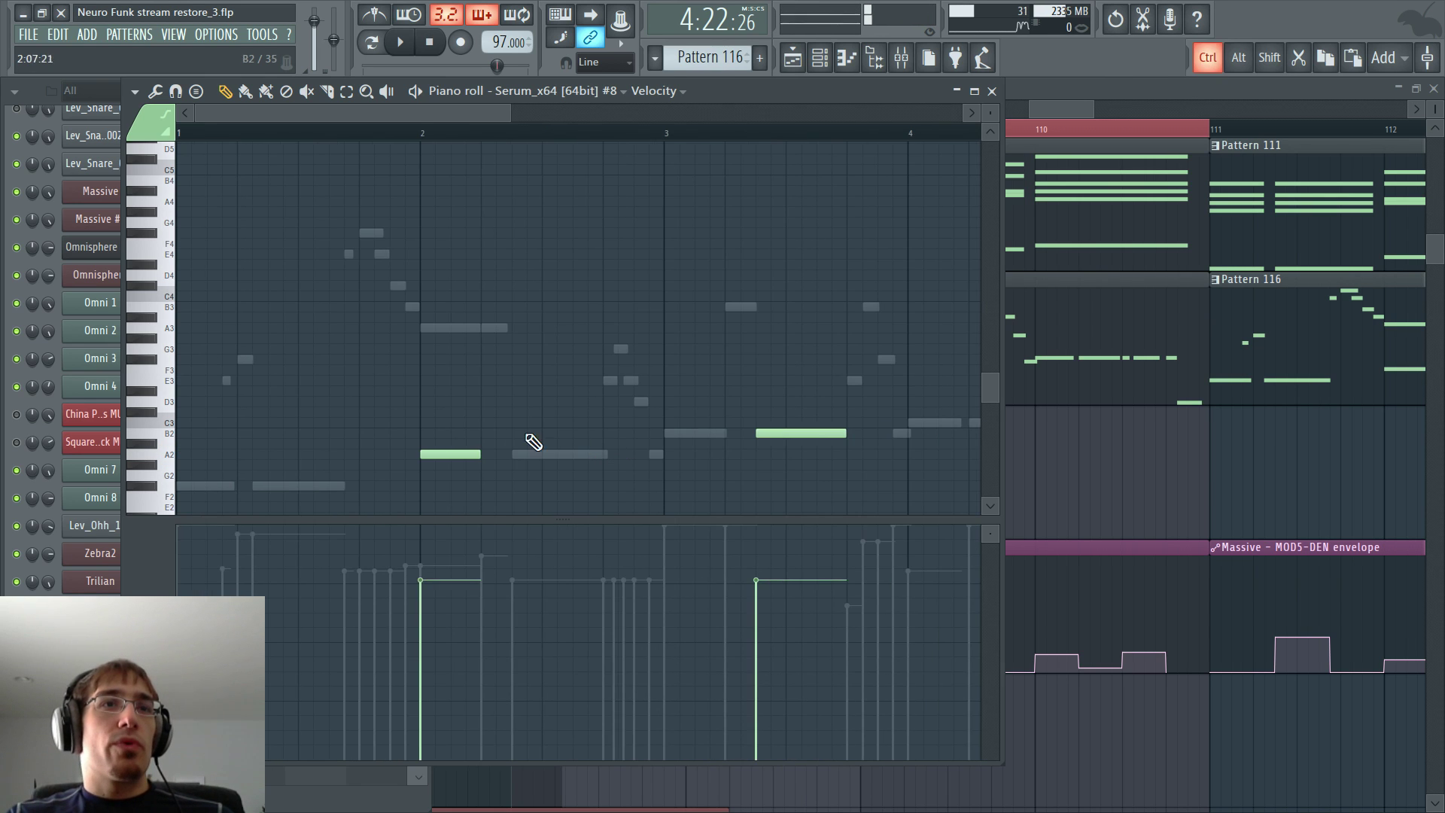
pyautogui.press('space')
# - Cut the A3 note and the long A2 note in bar 2 from the Massive part
pyautogui.doubleClick(491, 329)
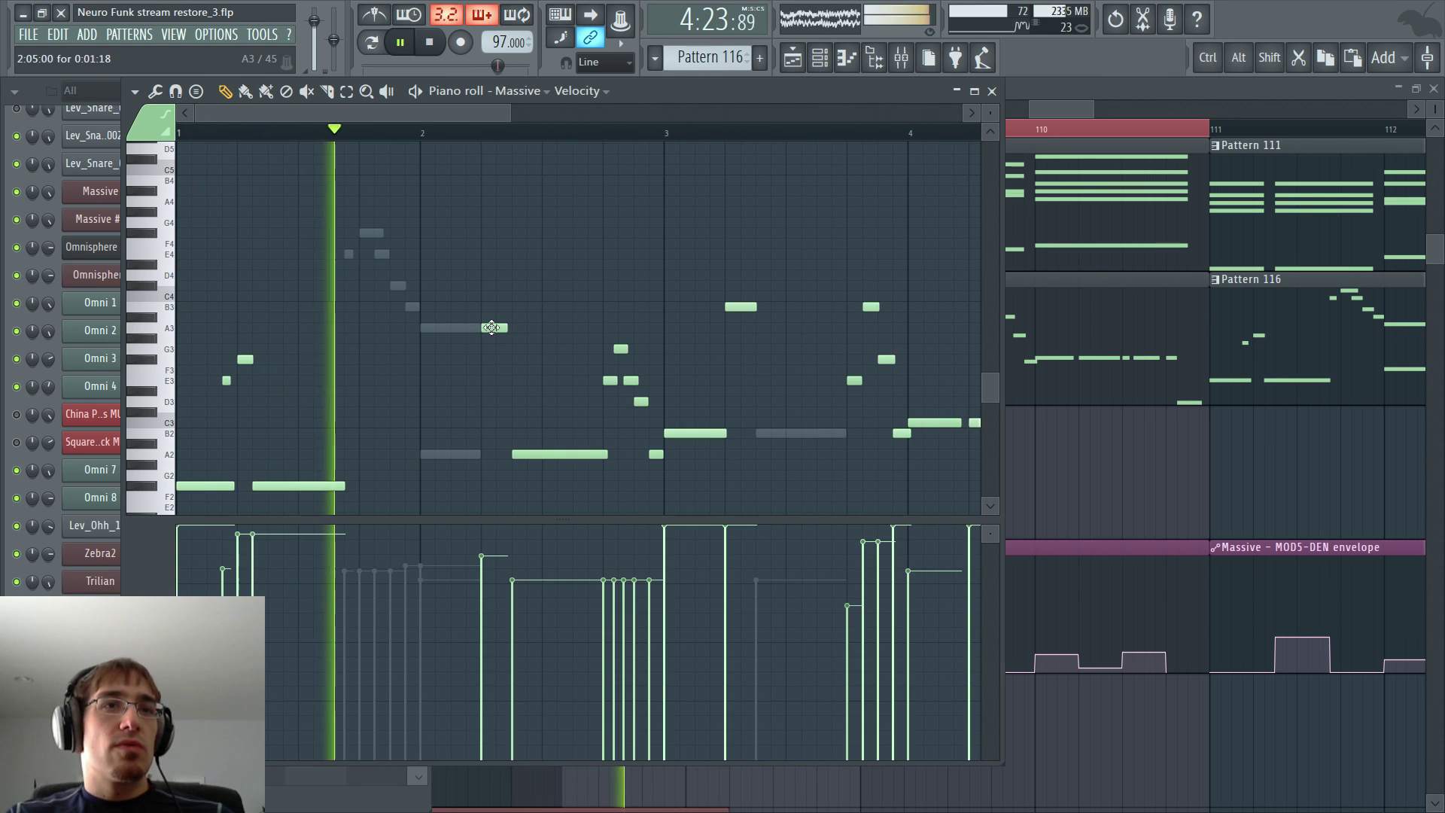
pyautogui.press('F6')
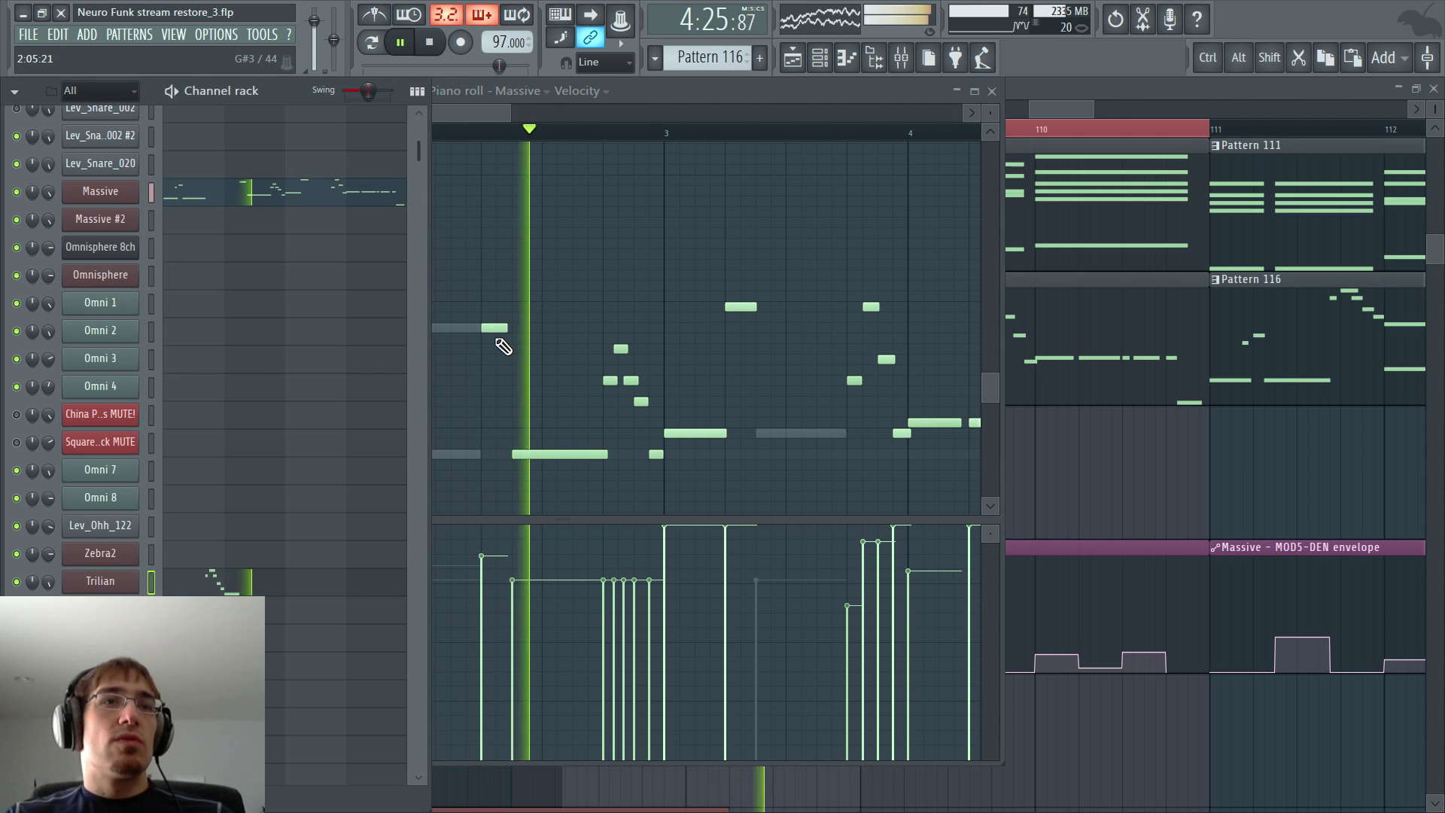
pyautogui.press('space')
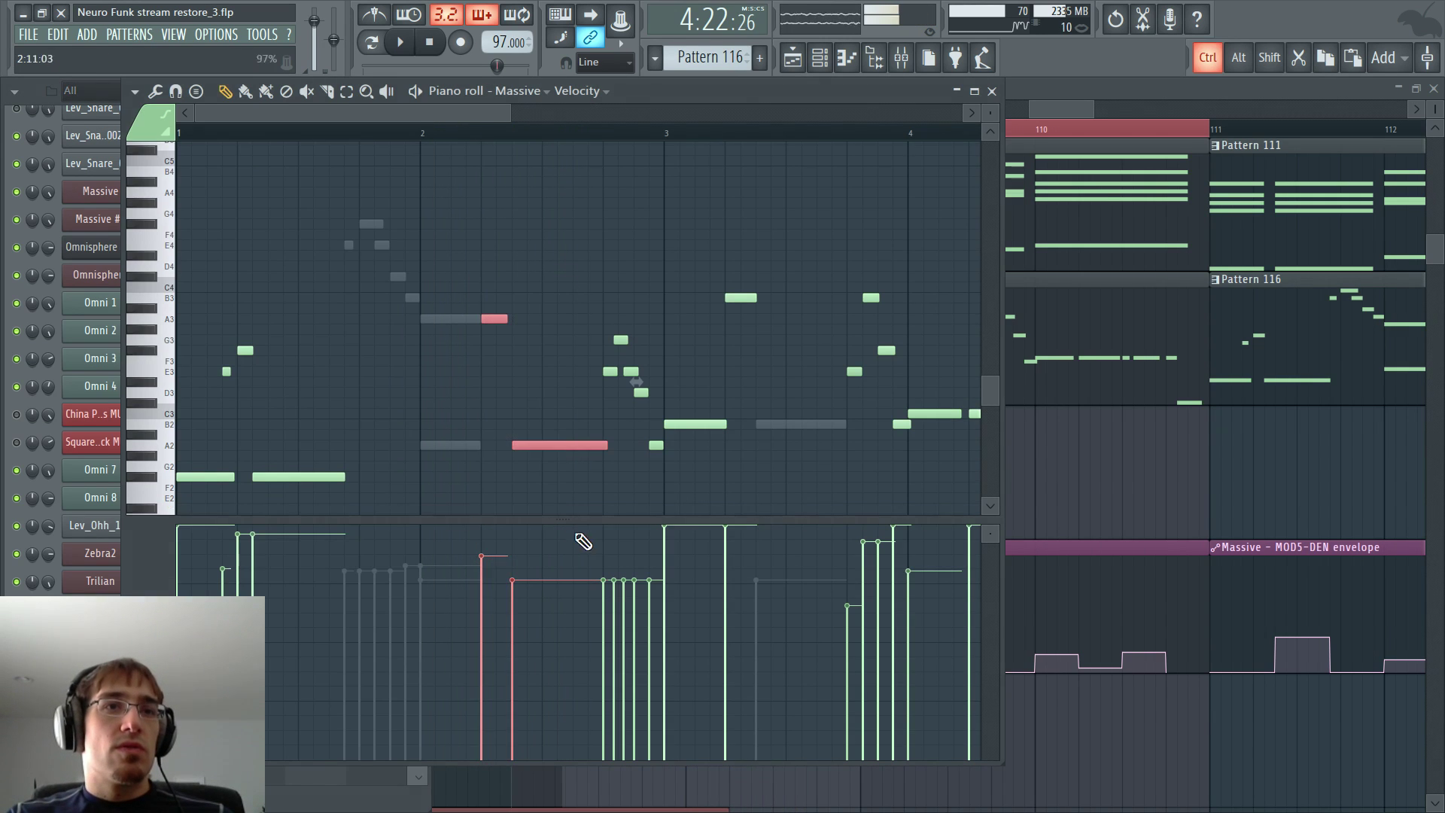
pyautogui.press('Delete')
# - Paste the two cut notes into the Serum #6 channel of Pattern 116
pyautogui.press('F6')
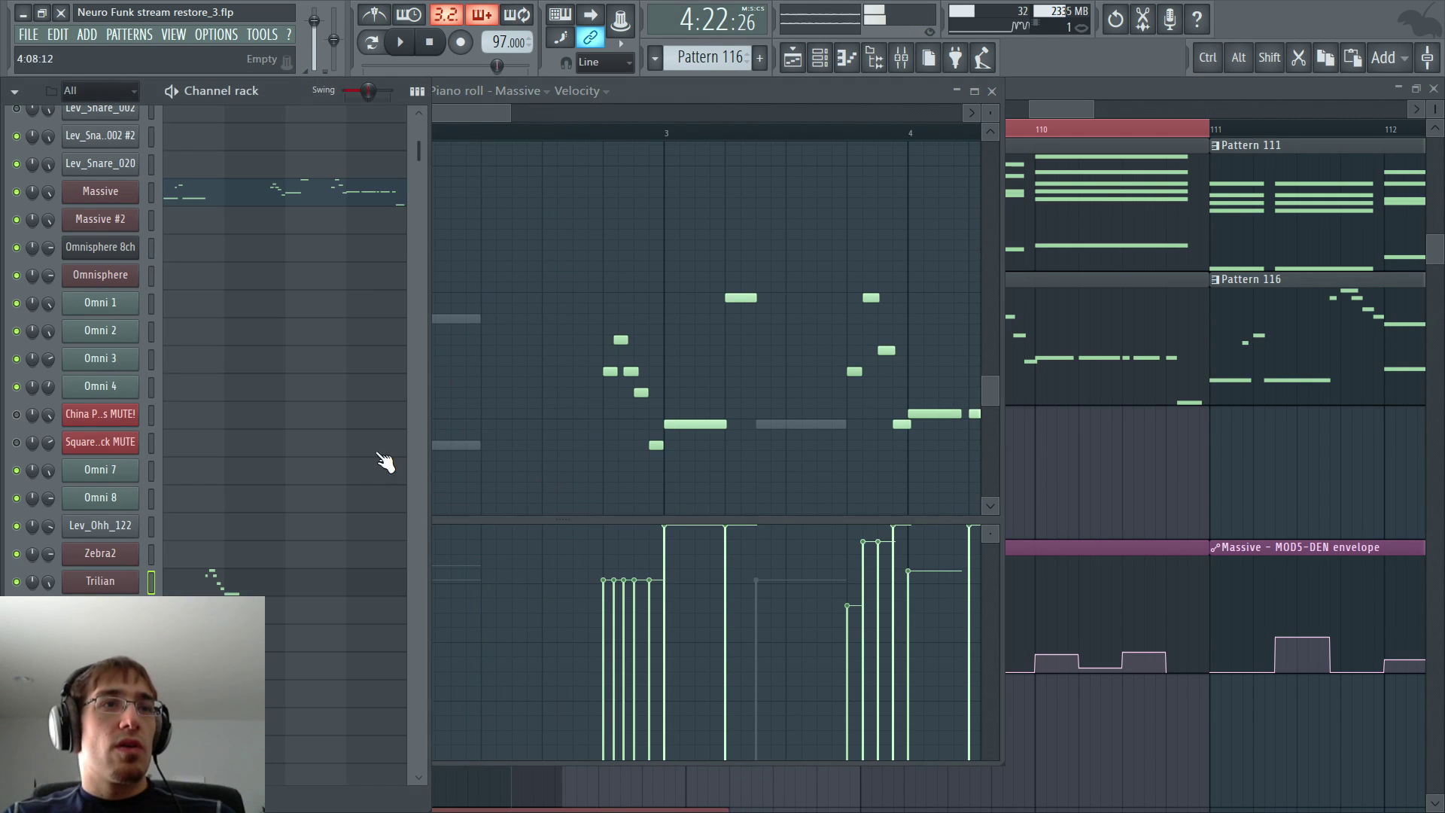
pyautogui.scroll(-8, 220, 516)
pyautogui.scroll(-10, 218, 542)
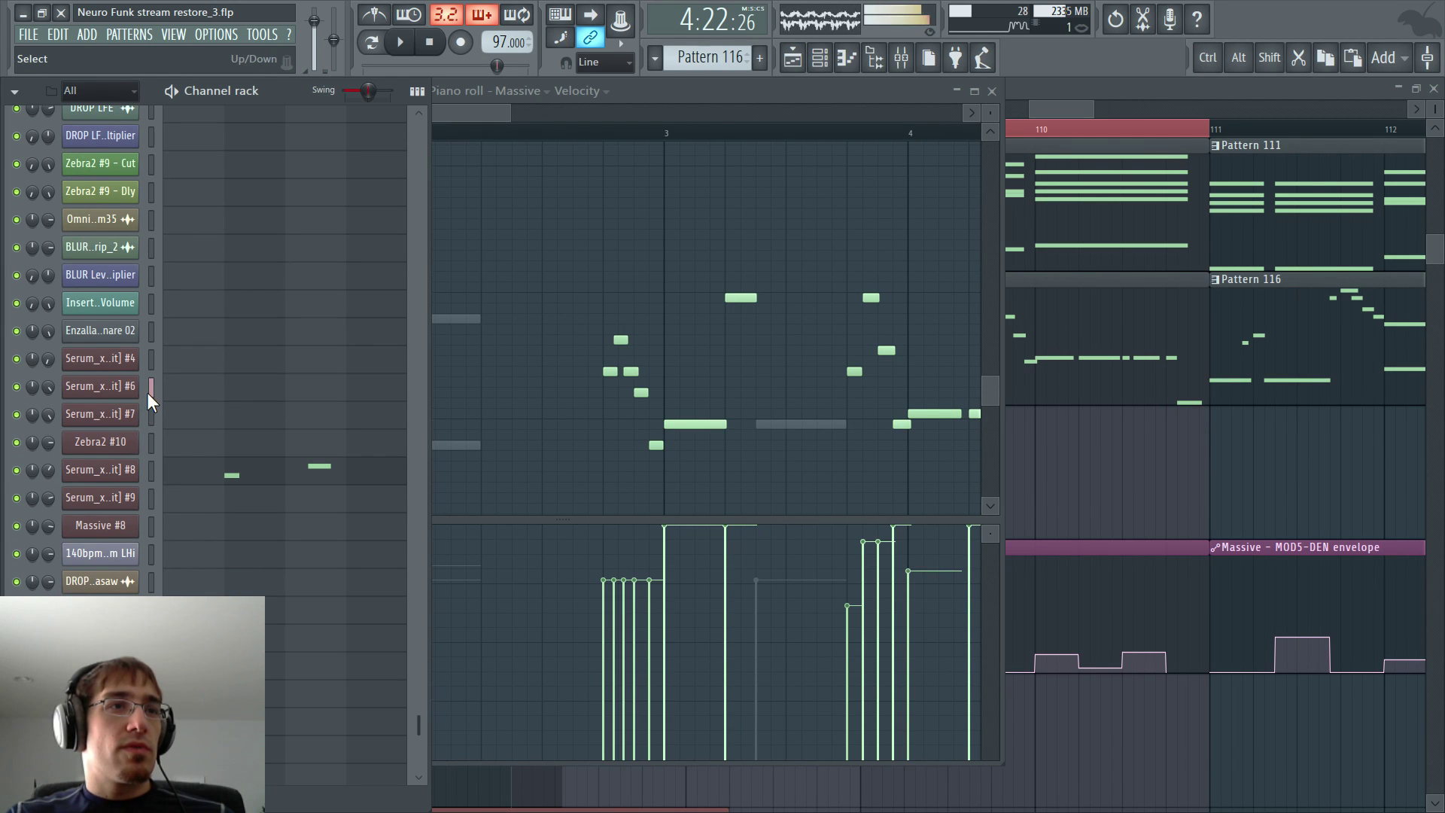
pyautogui.rightClick(137, 387)
pyautogui.click(180, 384)
pyautogui.hotkey('ctrl', 'v')
pyautogui.scroll(-7, 233, 433)
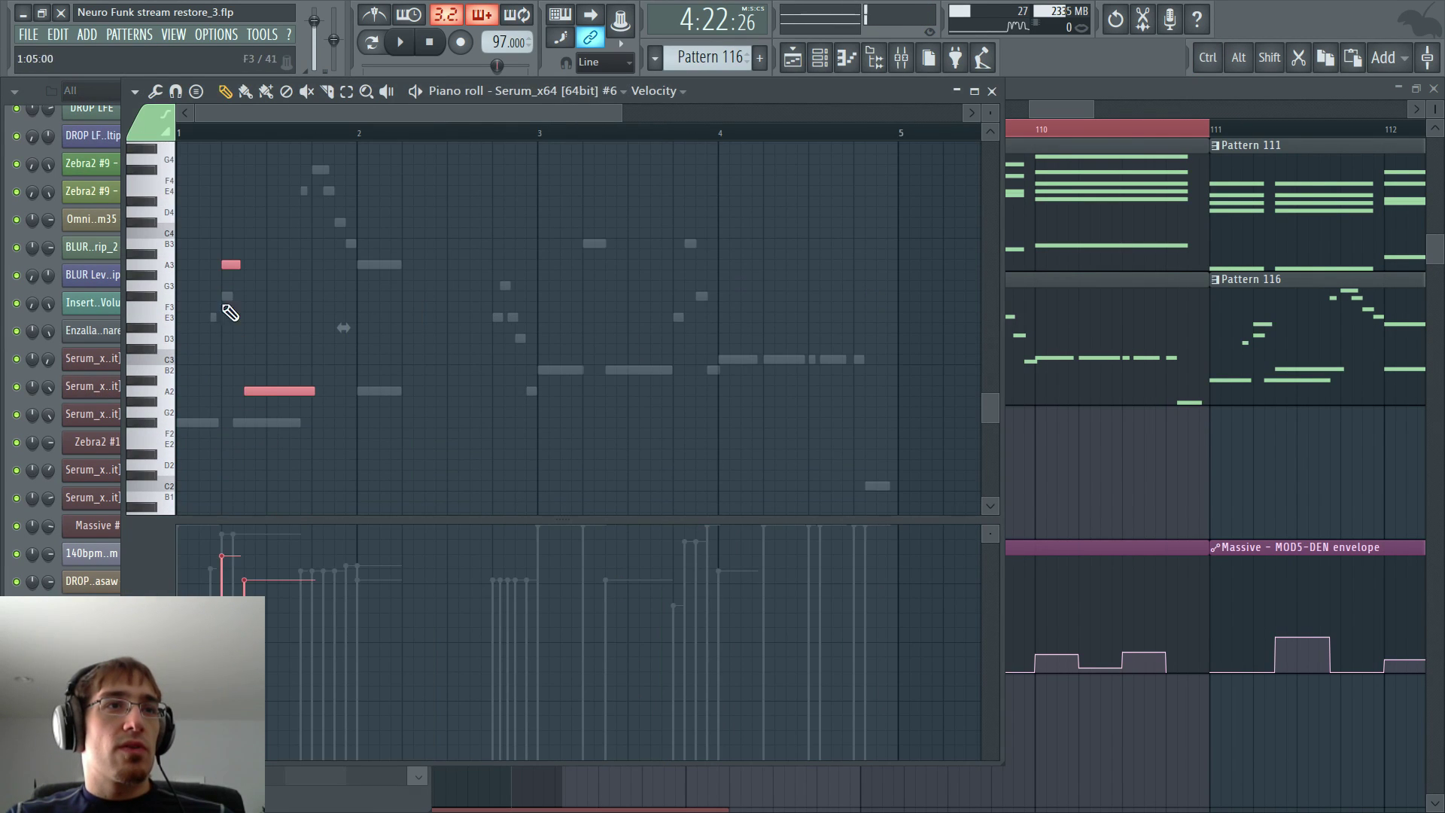
# - Move the two pasted Serum #6 notes one bar later, into bar 2, and play the section
pyautogui.moveTo(223, 261); pyautogui.dragTo(401, 258)
pyautogui.press('space')
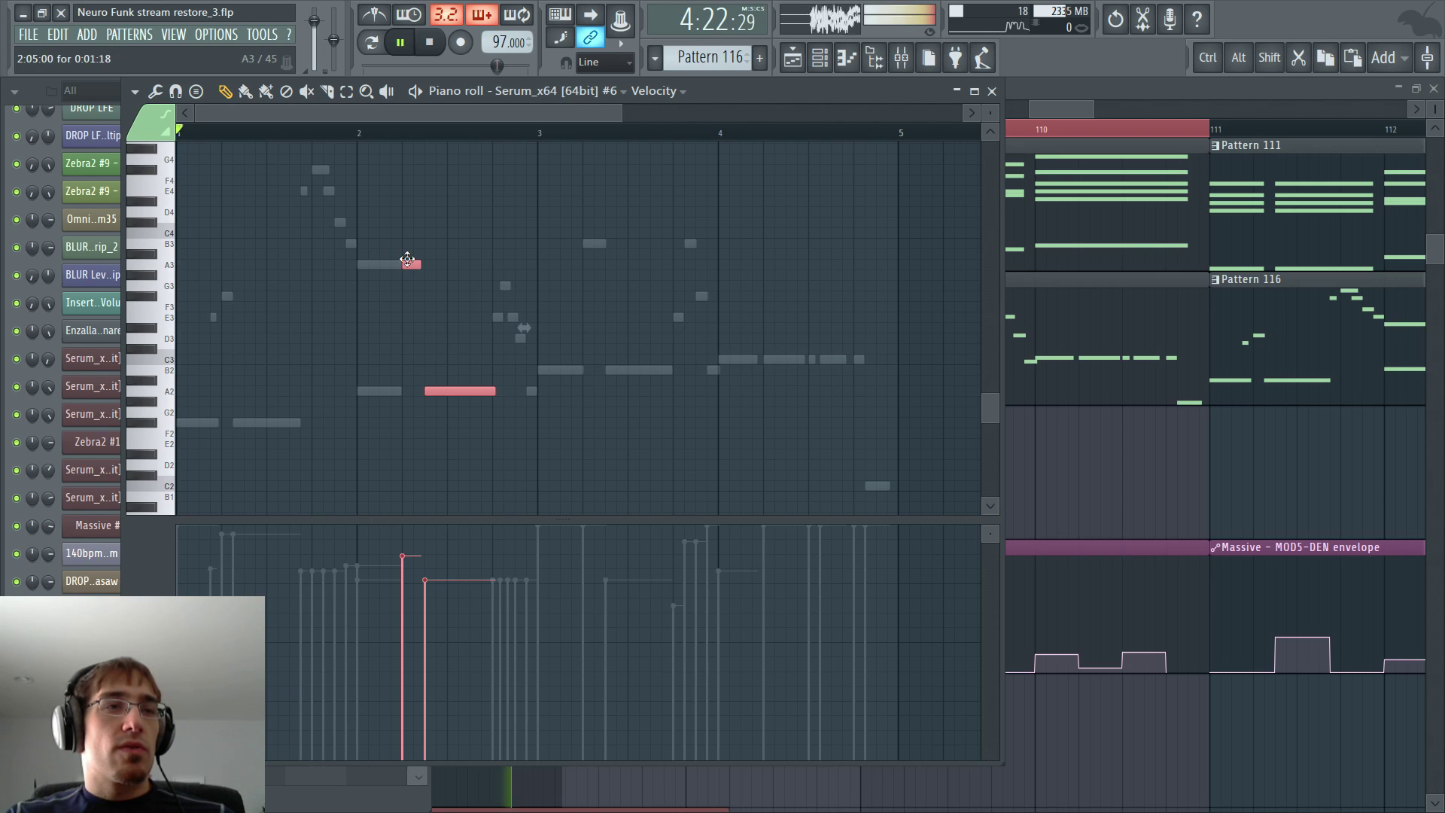
pyautogui.press('F5')
pyautogui.press('space')
# - Save the project as a new version
pyautogui.scroll(-3, 484, 365)
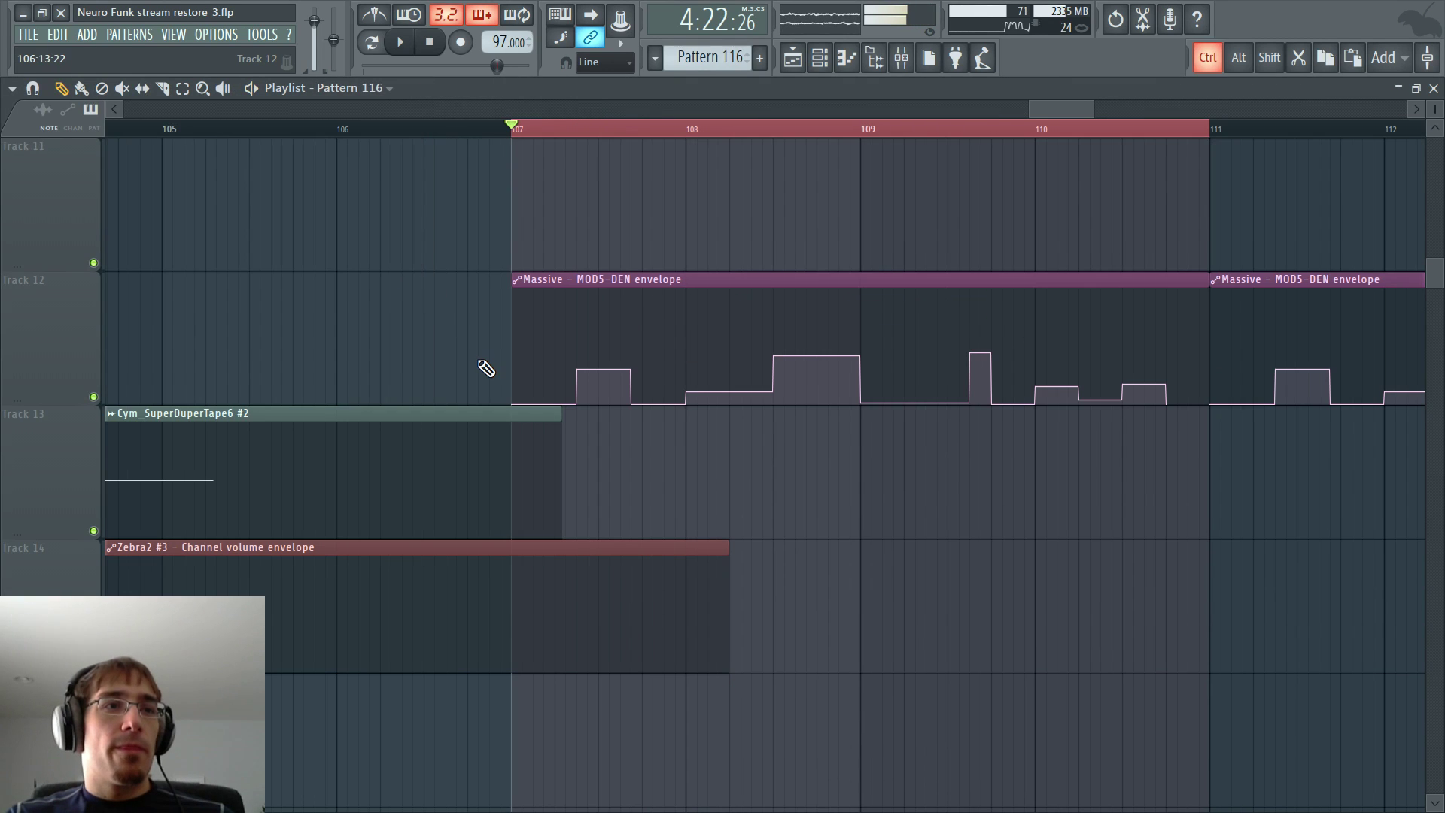
pyautogui.scroll(-3, 493, 380)
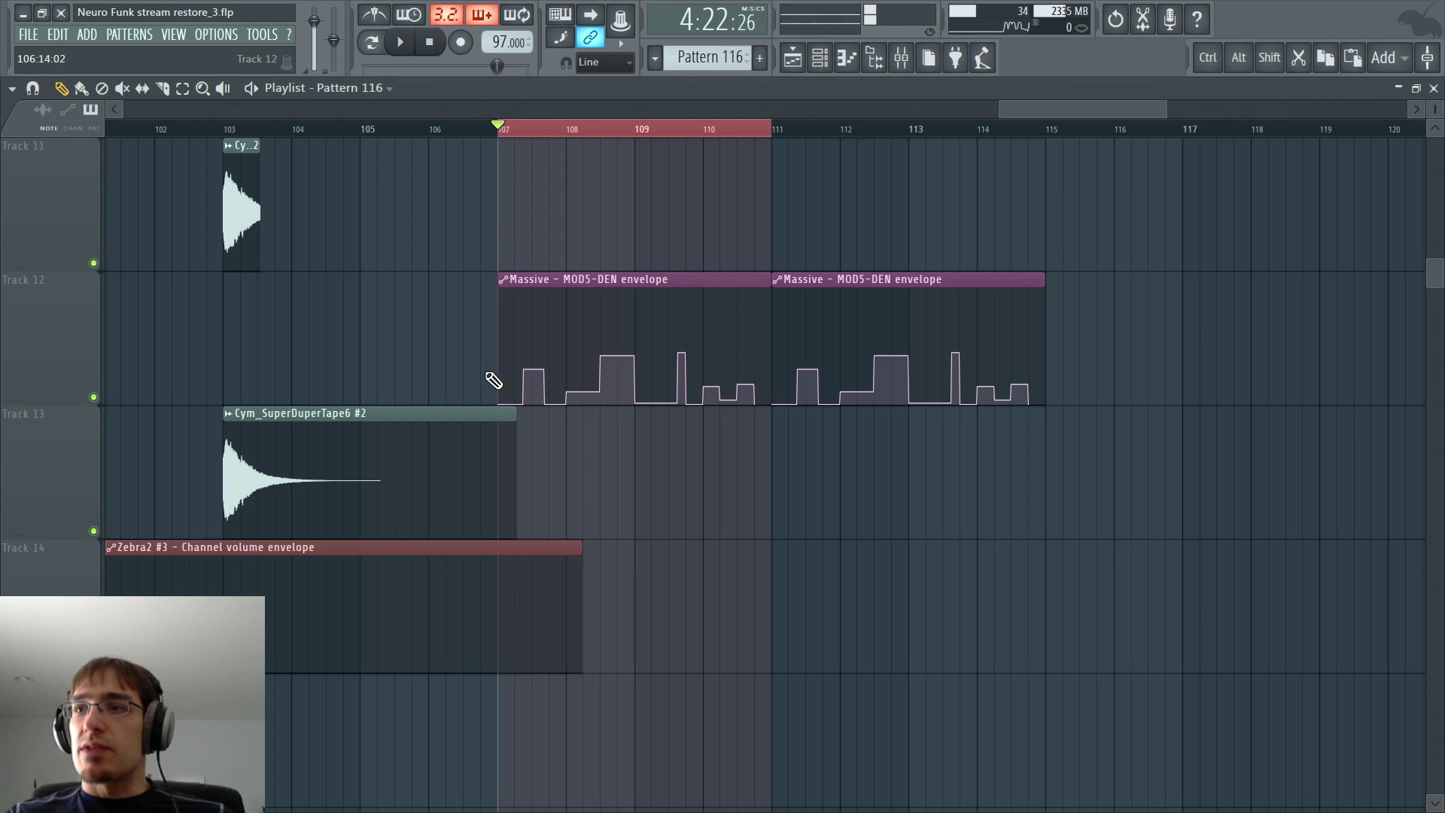
pyautogui.scroll(2, 497, 379)
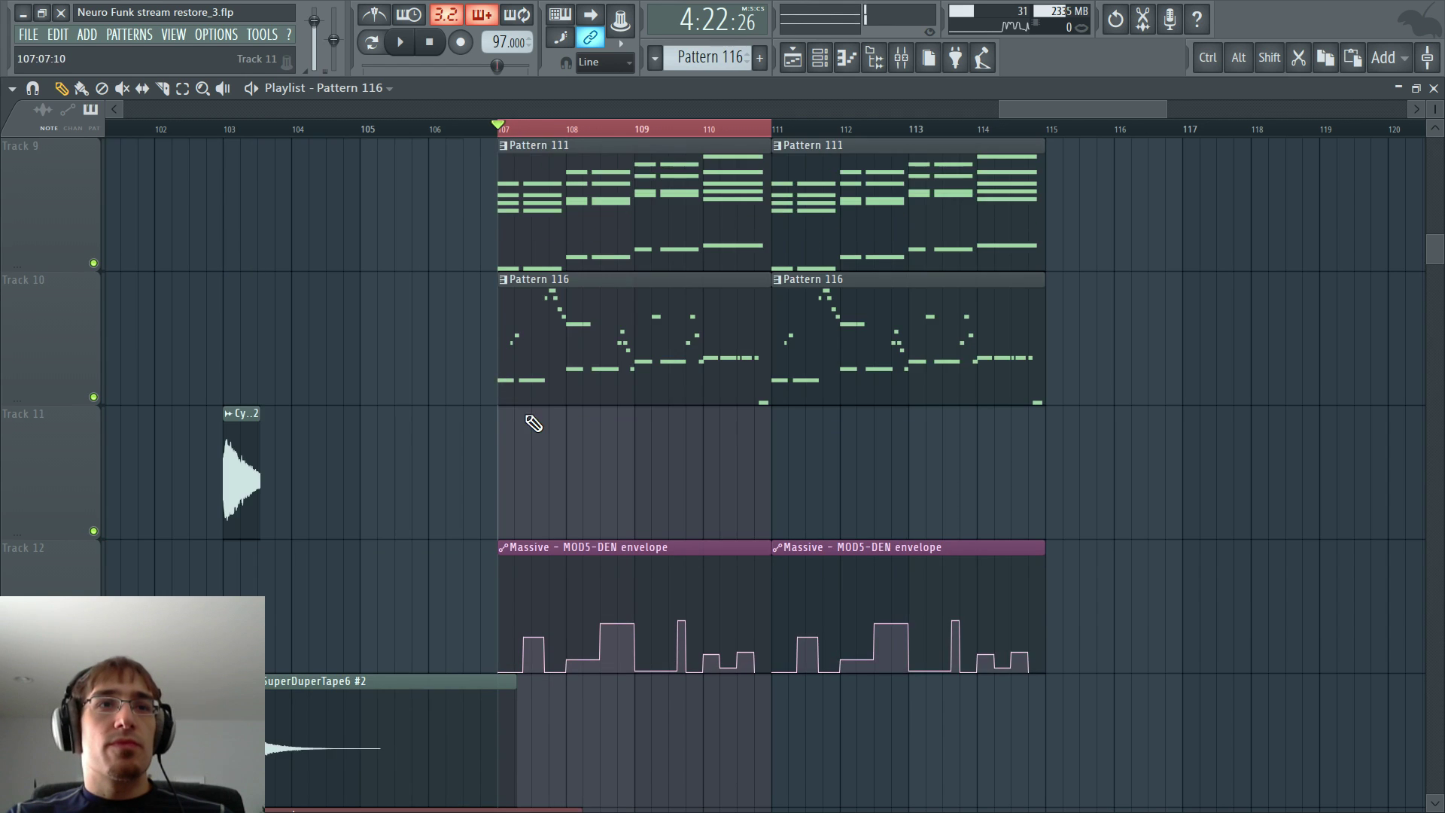
pyautogui.scroll(-3, 527, 414)
pyautogui.scroll(-2, 520, 411)
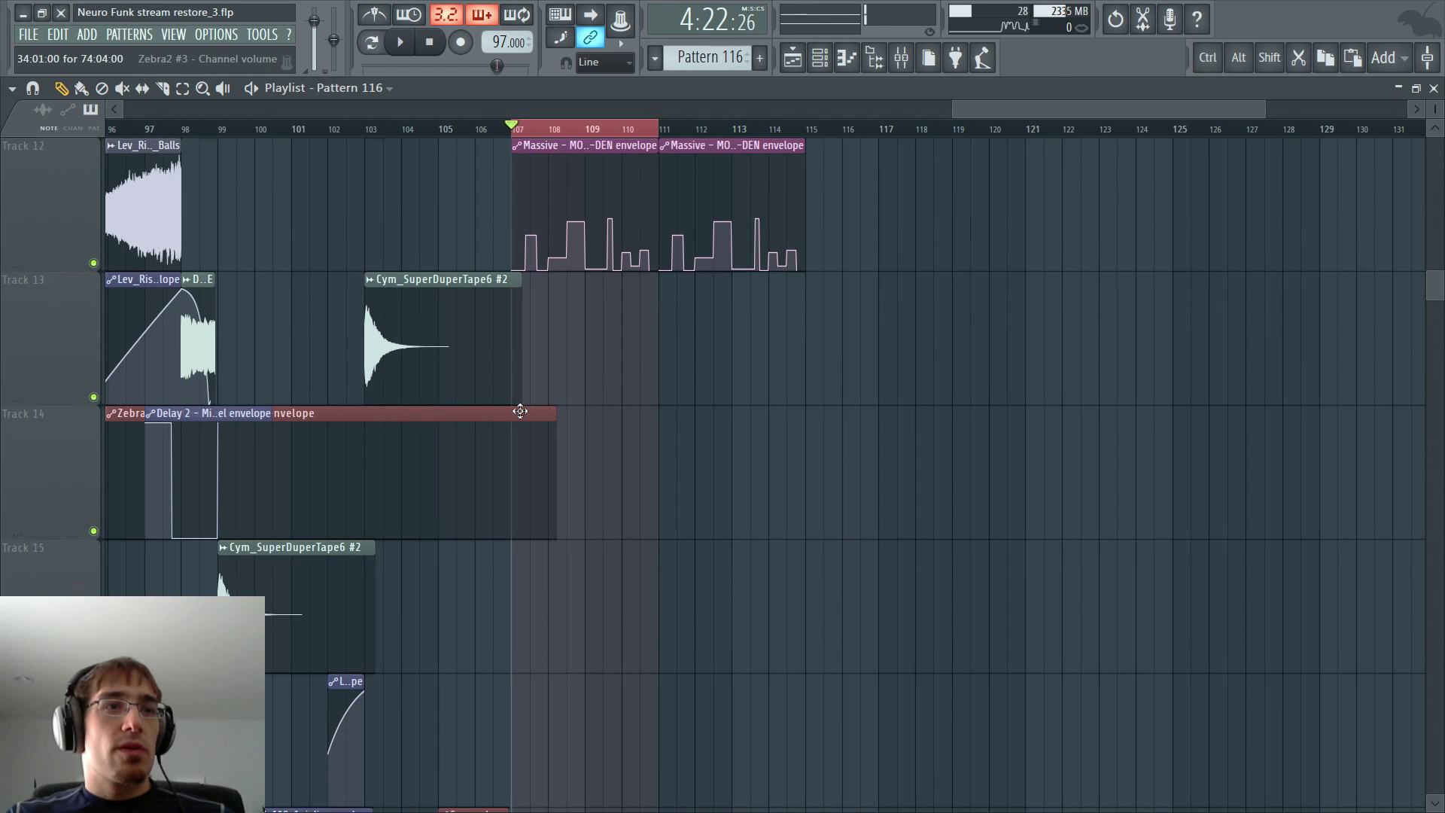
pyautogui.click(28, 34)
pyautogui.click(119, 146)
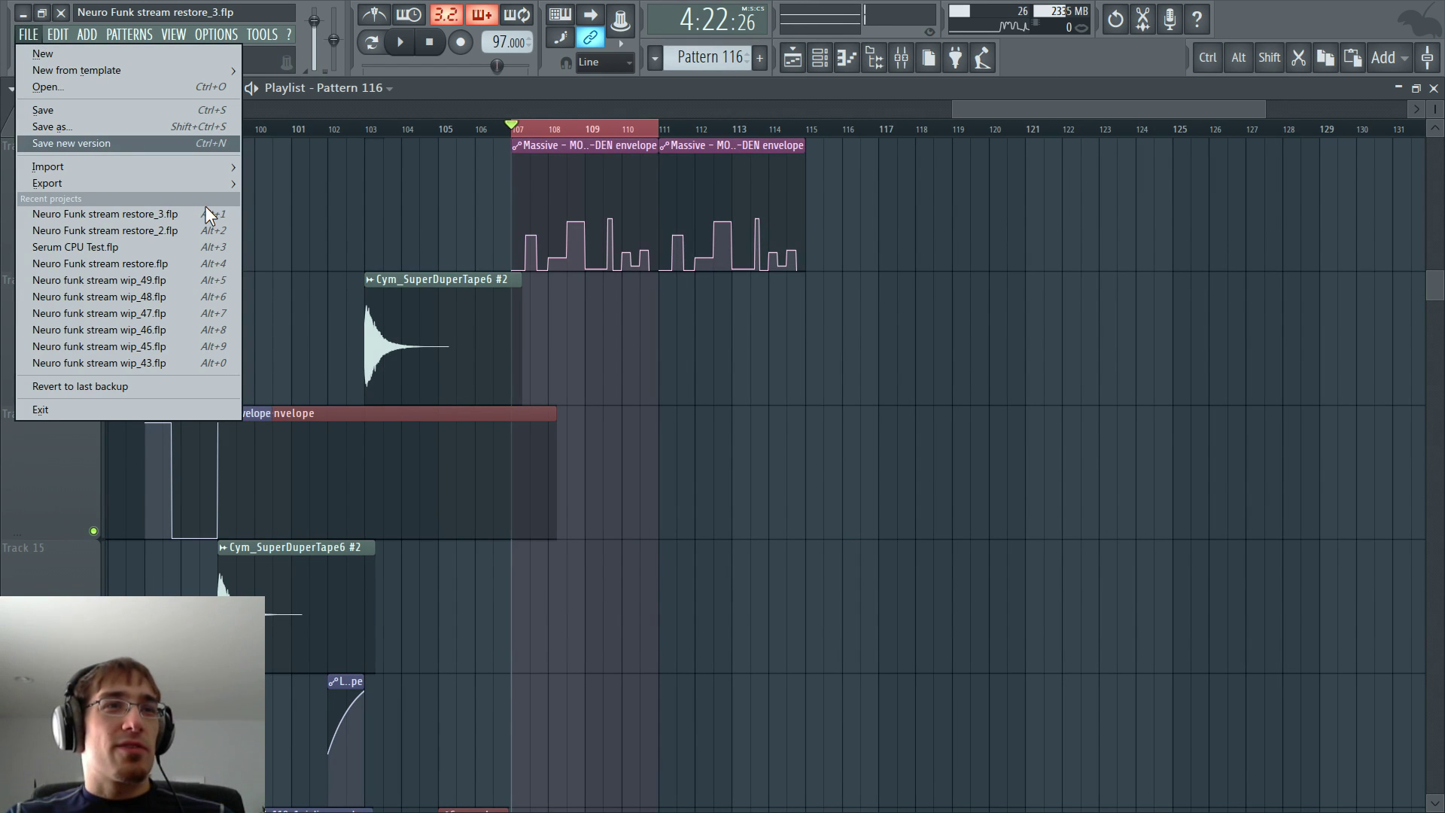
# - Look through the playlist tracks around bars 99 to 107 for automation clips and compare them with the Serum channels in the channel rack
pyautogui.scroll(-5, 247, 286)
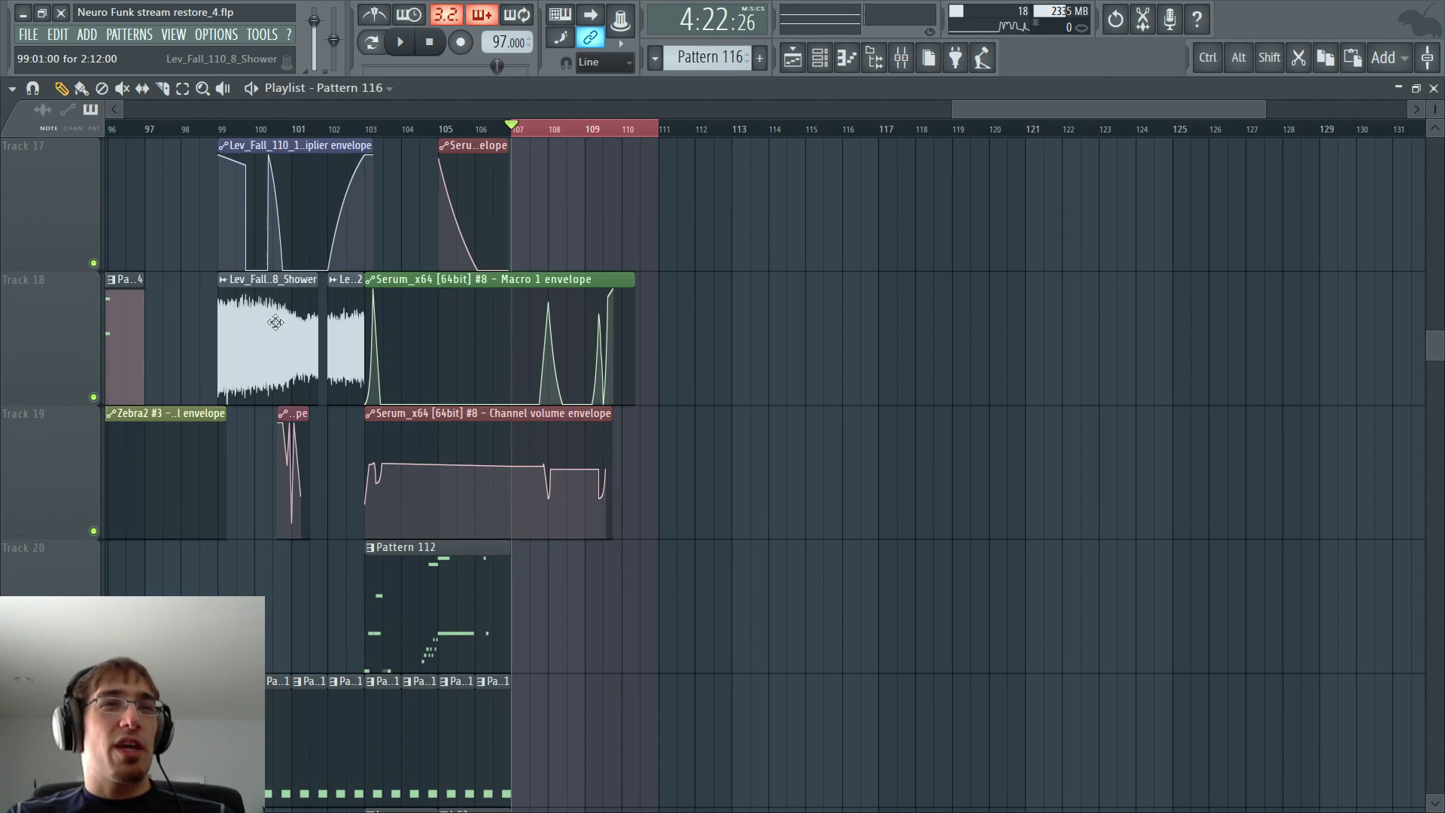
pyautogui.scroll(2, 279, 325)
pyautogui.scroll(1, 433, 426)
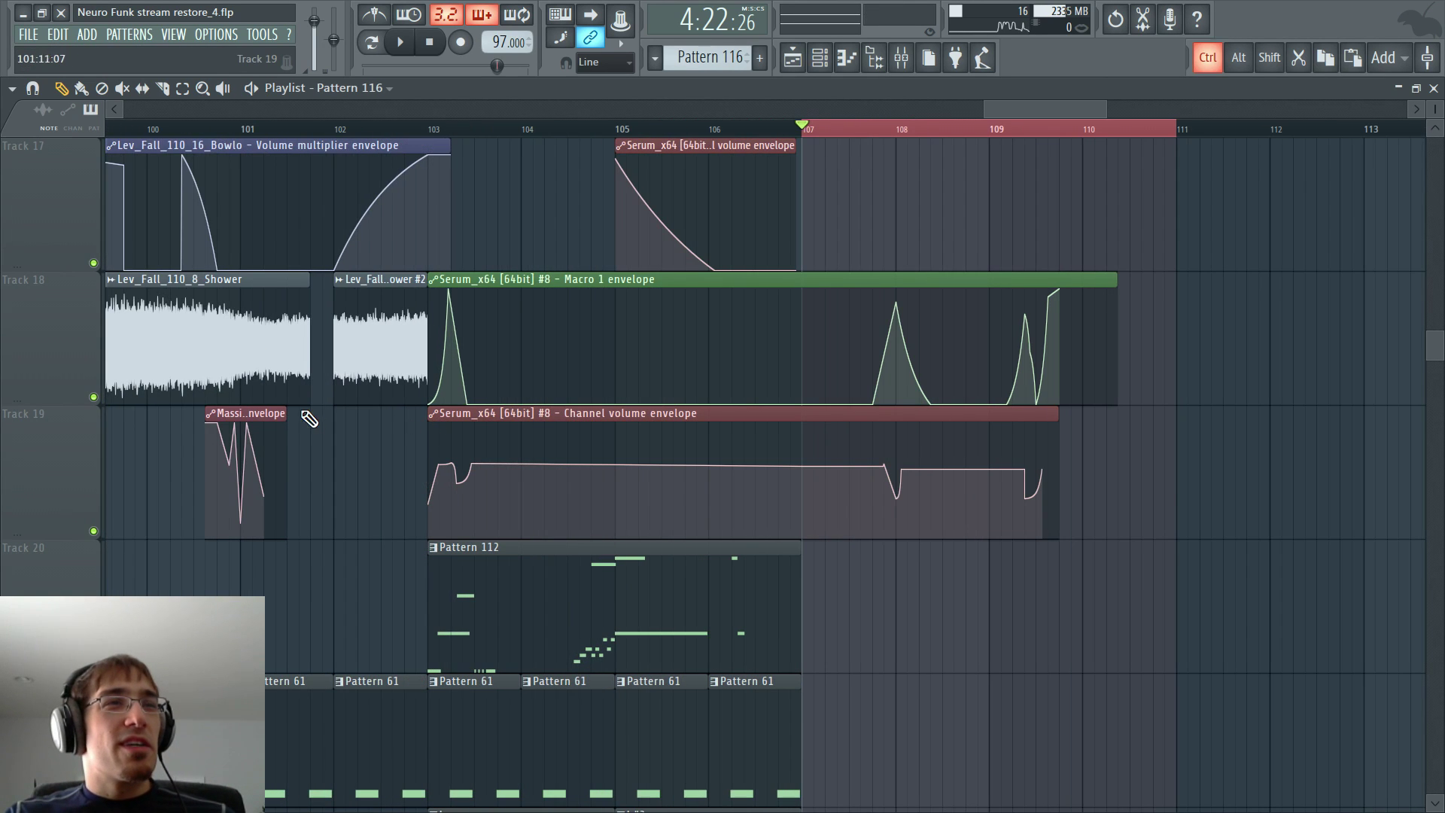
pyautogui.press('F6')
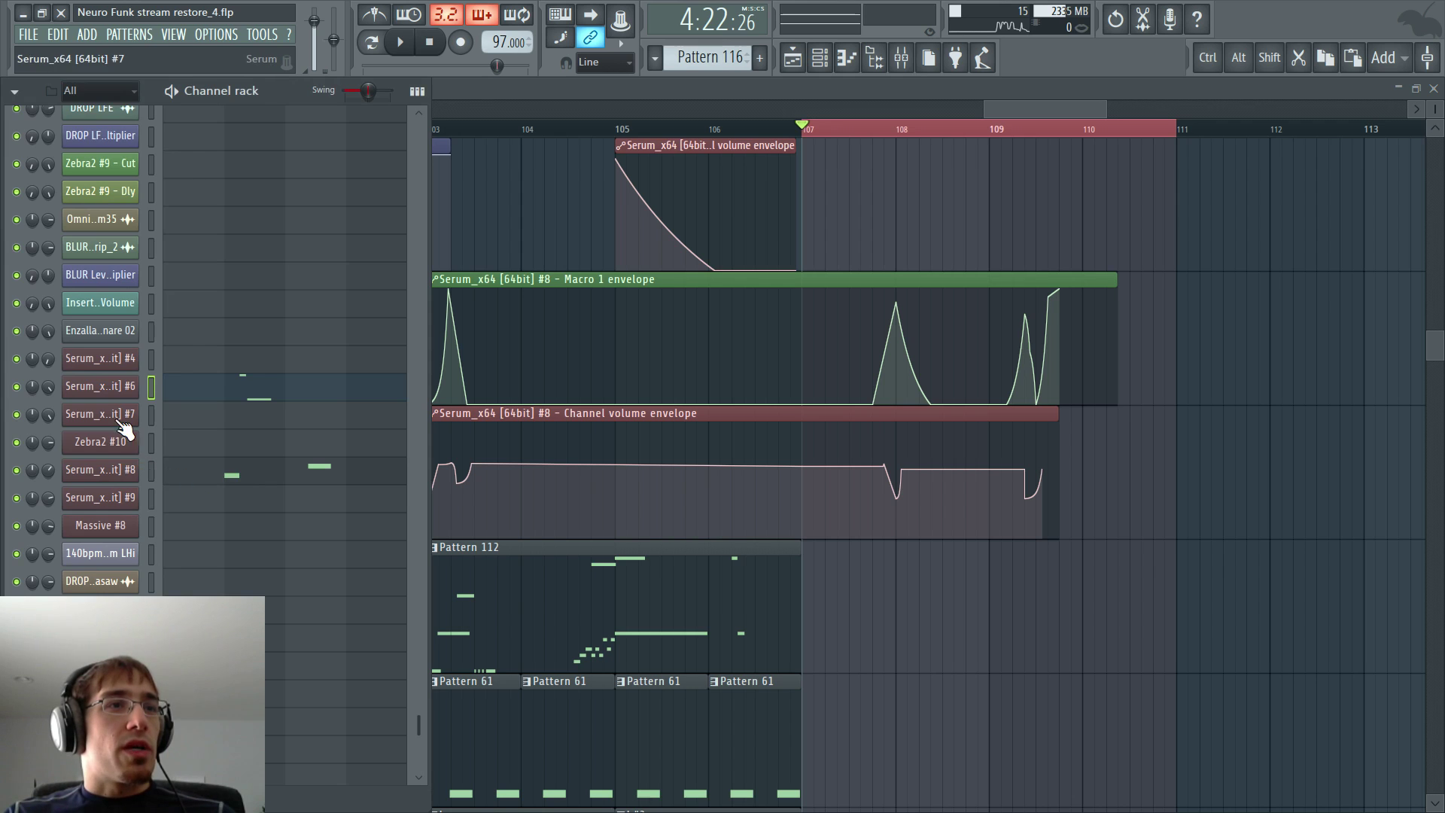
pyautogui.press('F6')
pyautogui.scroll(-3, 336, 320)
pyautogui.scroll(-2, 335, 320)
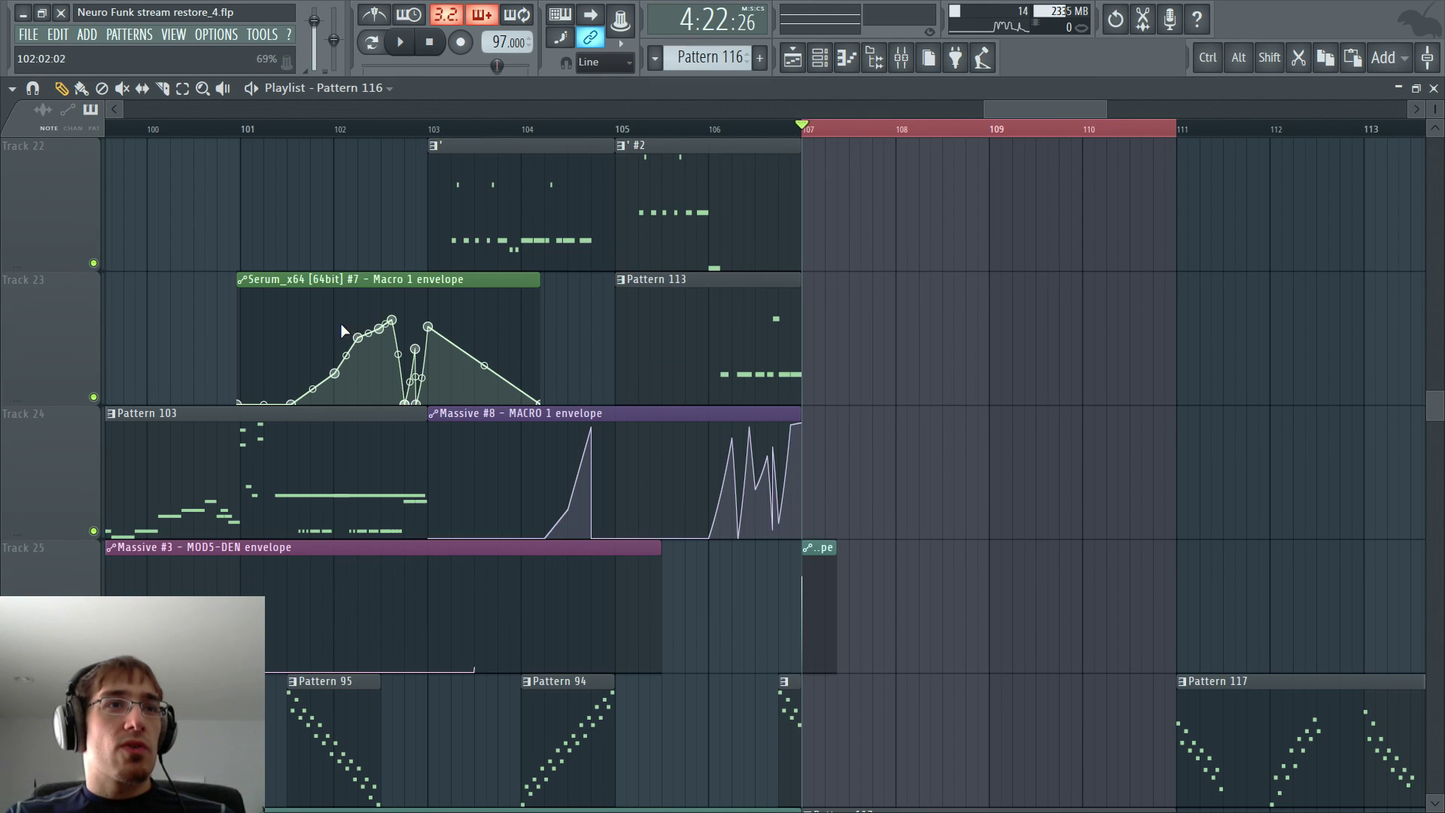
pyautogui.scroll(-1, 381, 317)
pyautogui.scroll(-1, 381, 310)
pyautogui.scroll(-4, 544, 301)
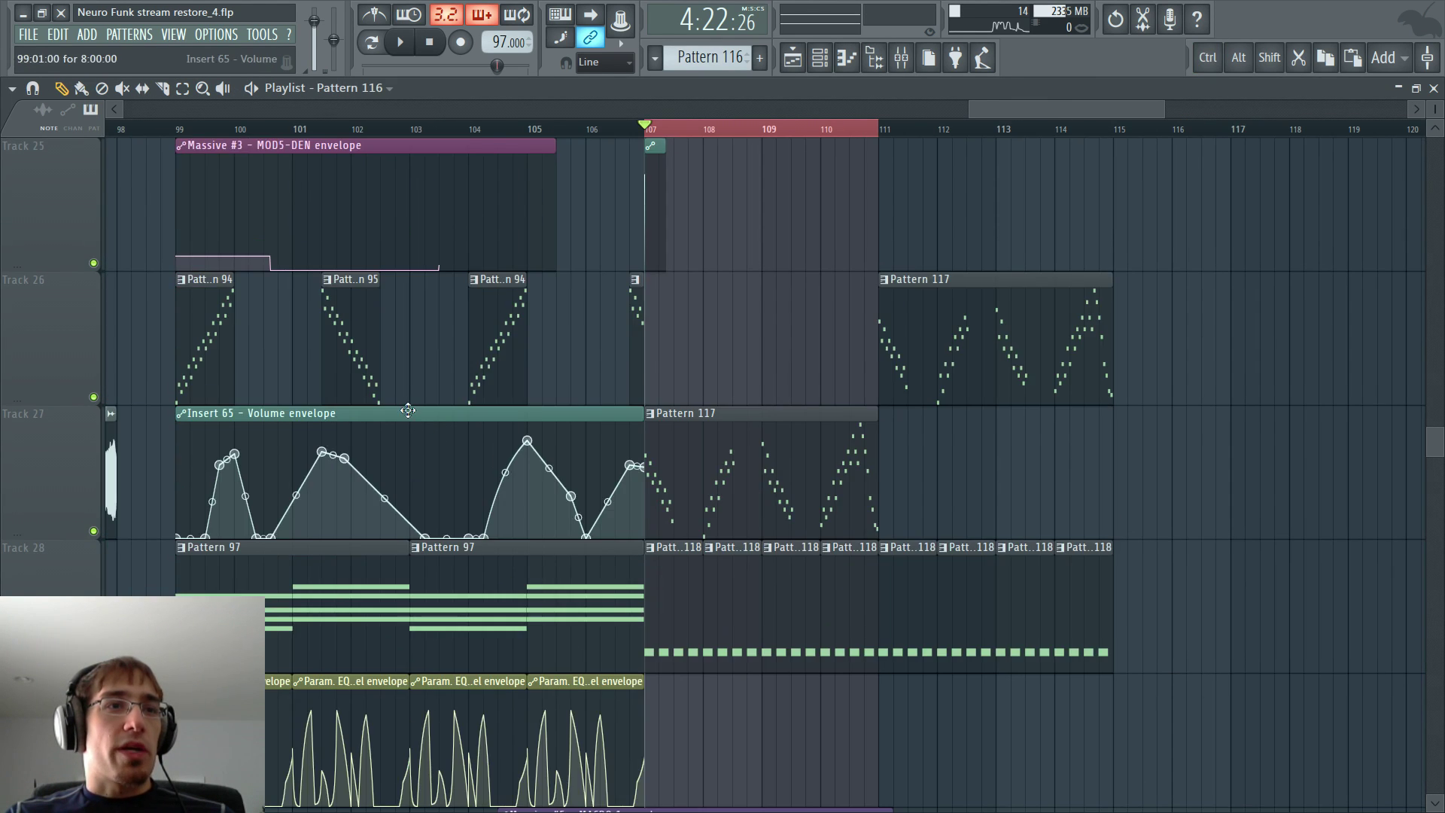
pyautogui.scroll(-2, 544, 302)
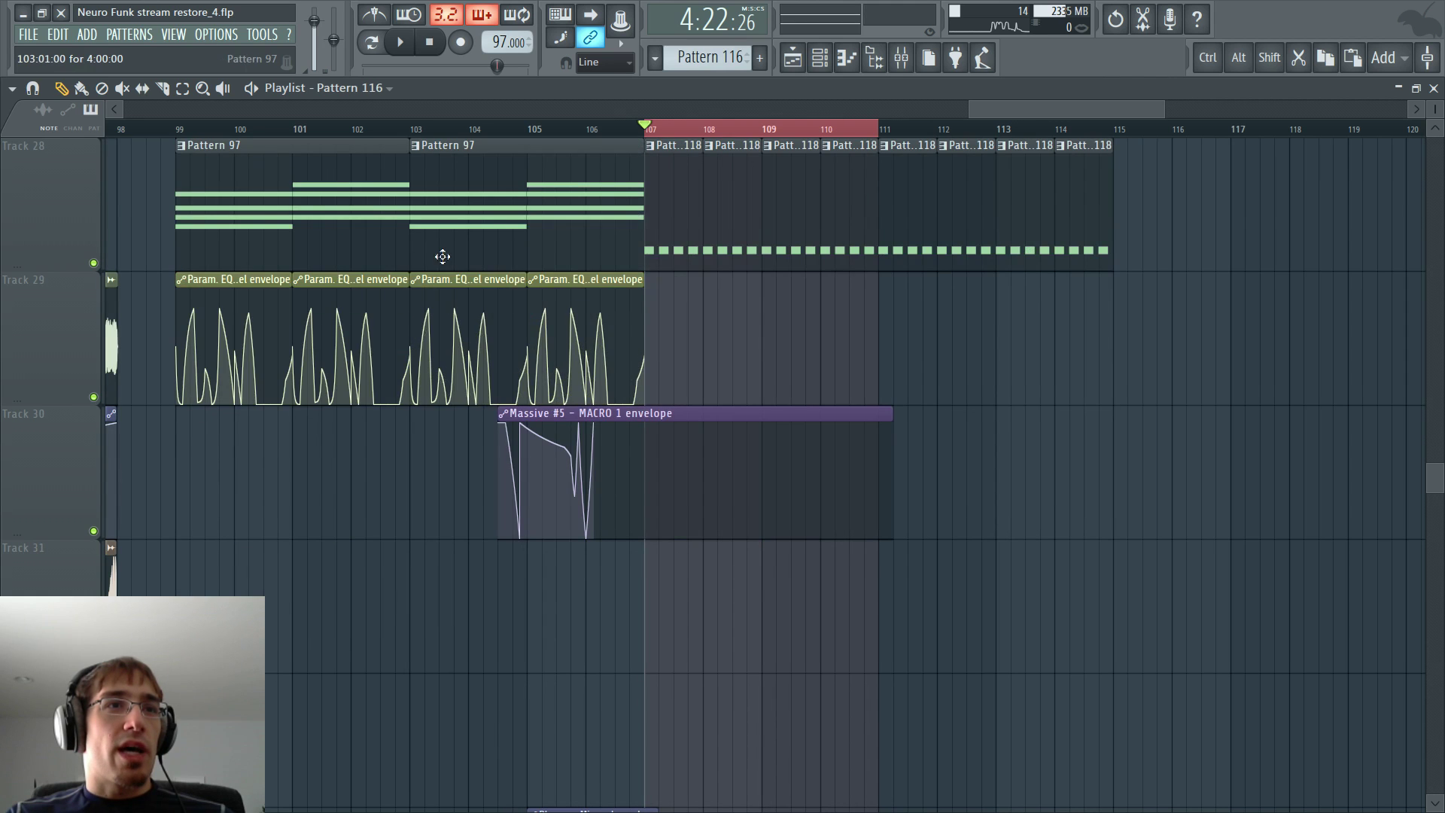
pyautogui.scroll(-2, 560, 430)
pyautogui.scroll(-5, 559, 429)
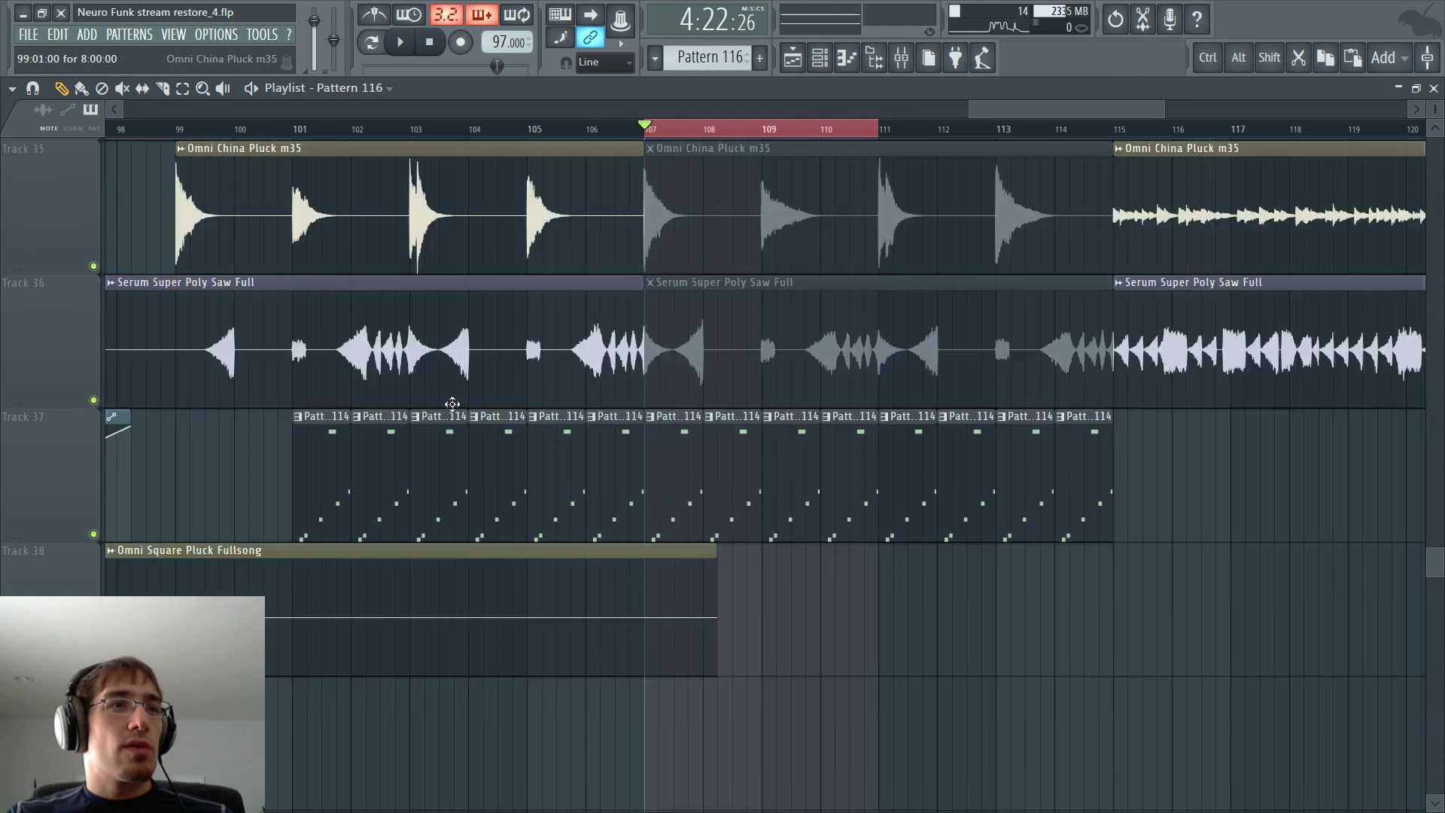
pyautogui.scroll(11, 445, 397)
pyautogui.scroll(4, 448, 400)
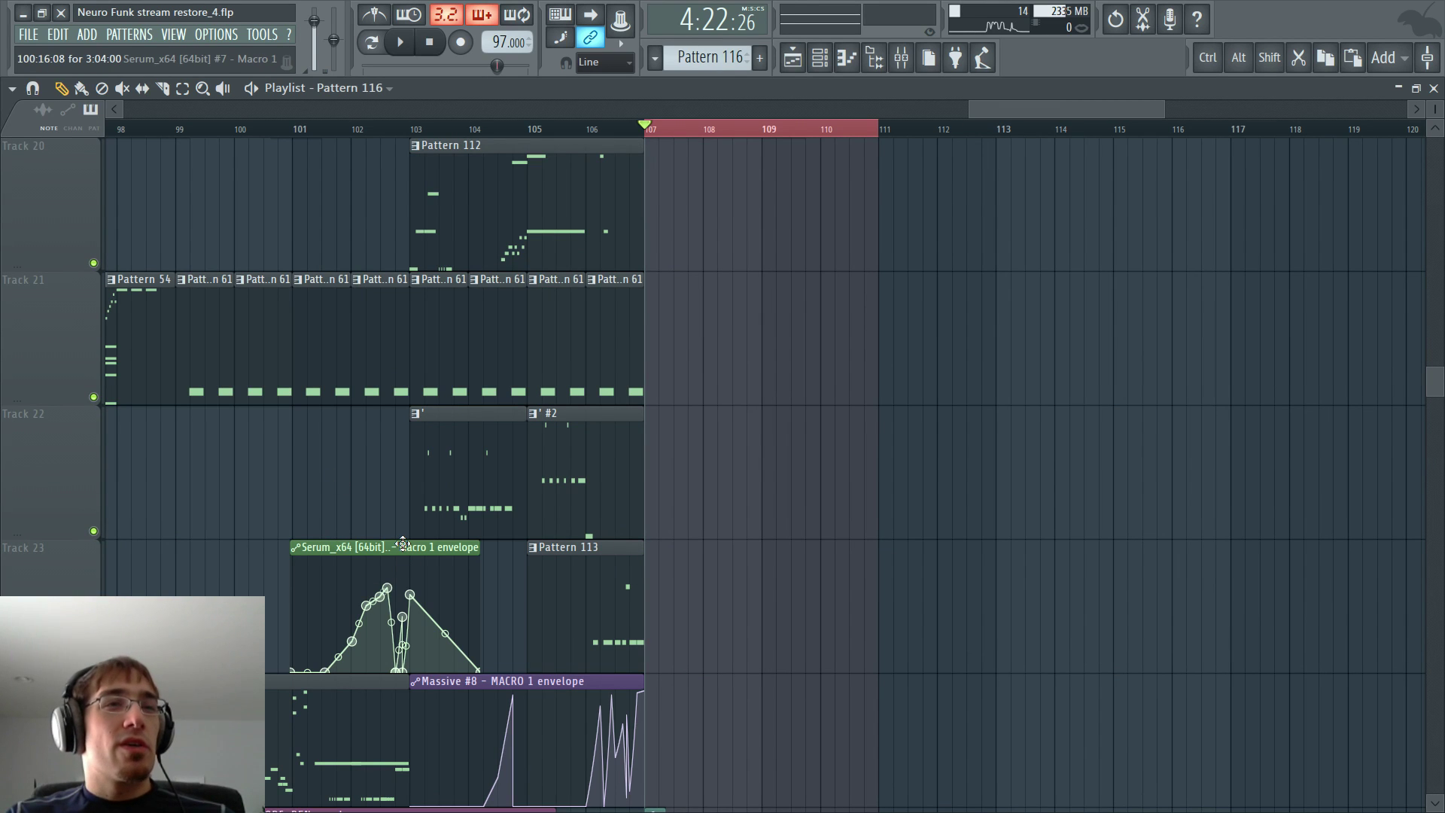
pyautogui.press('F6')
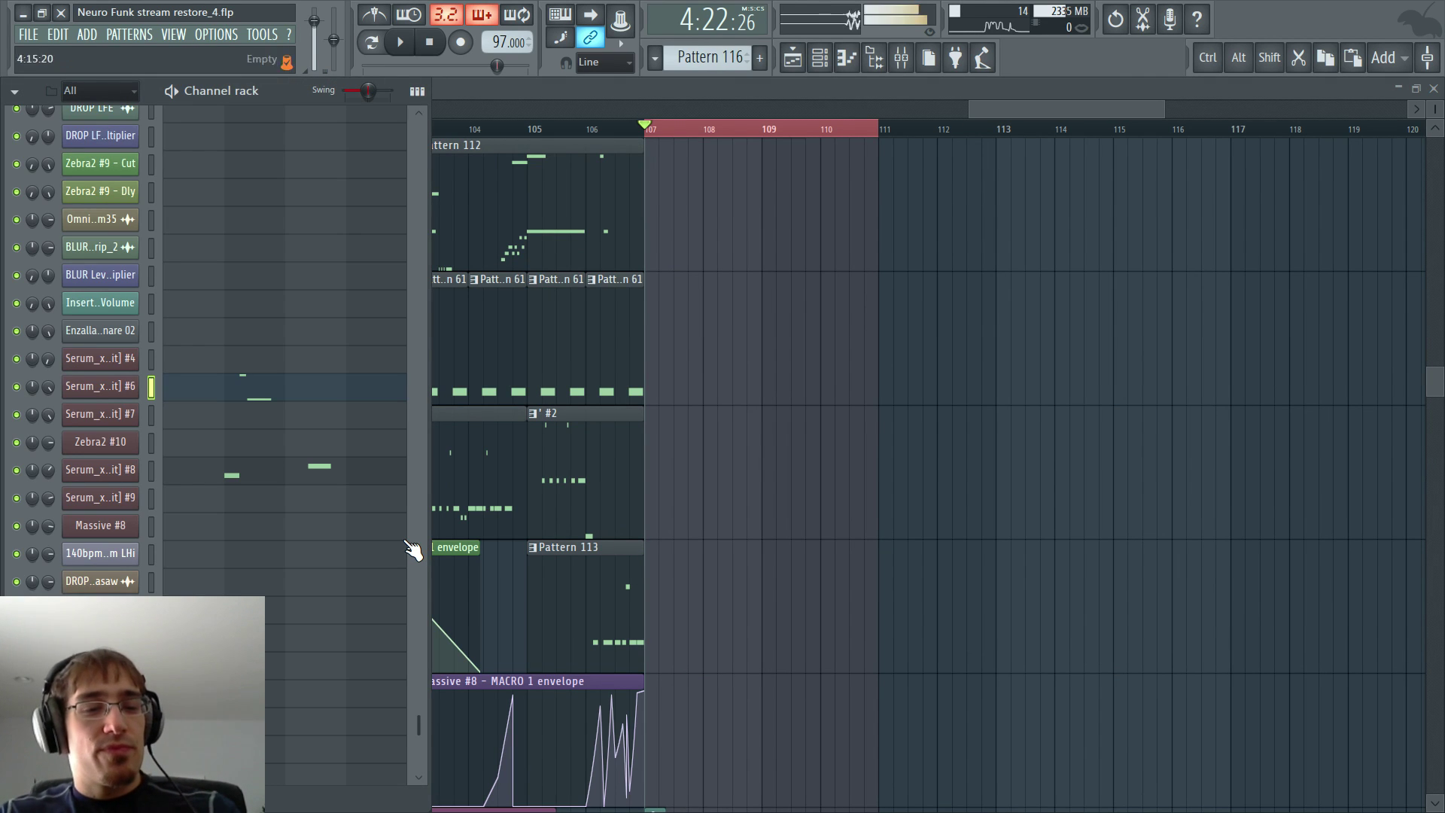
pyautogui.click(725, 83)
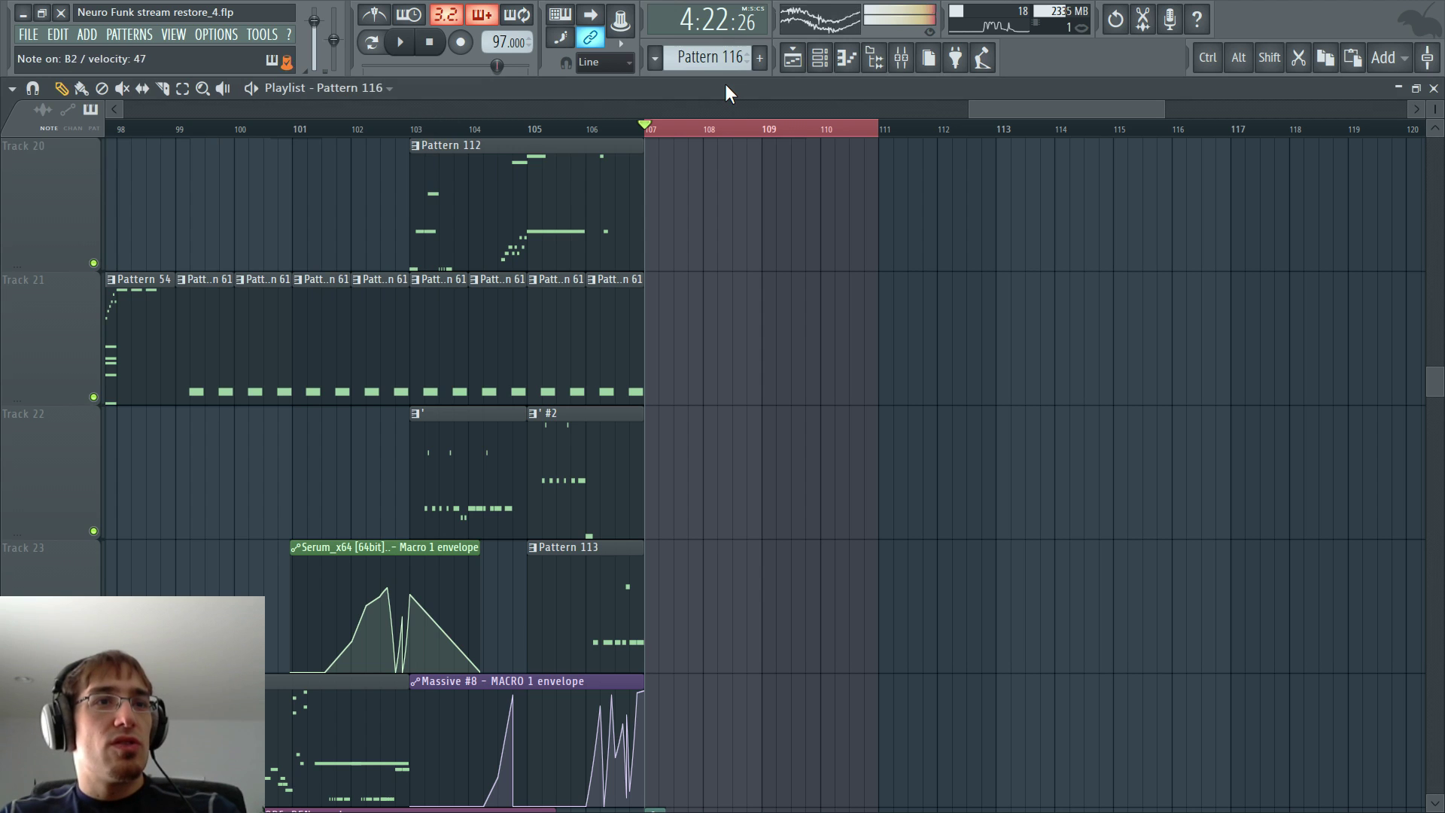
pyautogui.scroll(5, 401, 249)
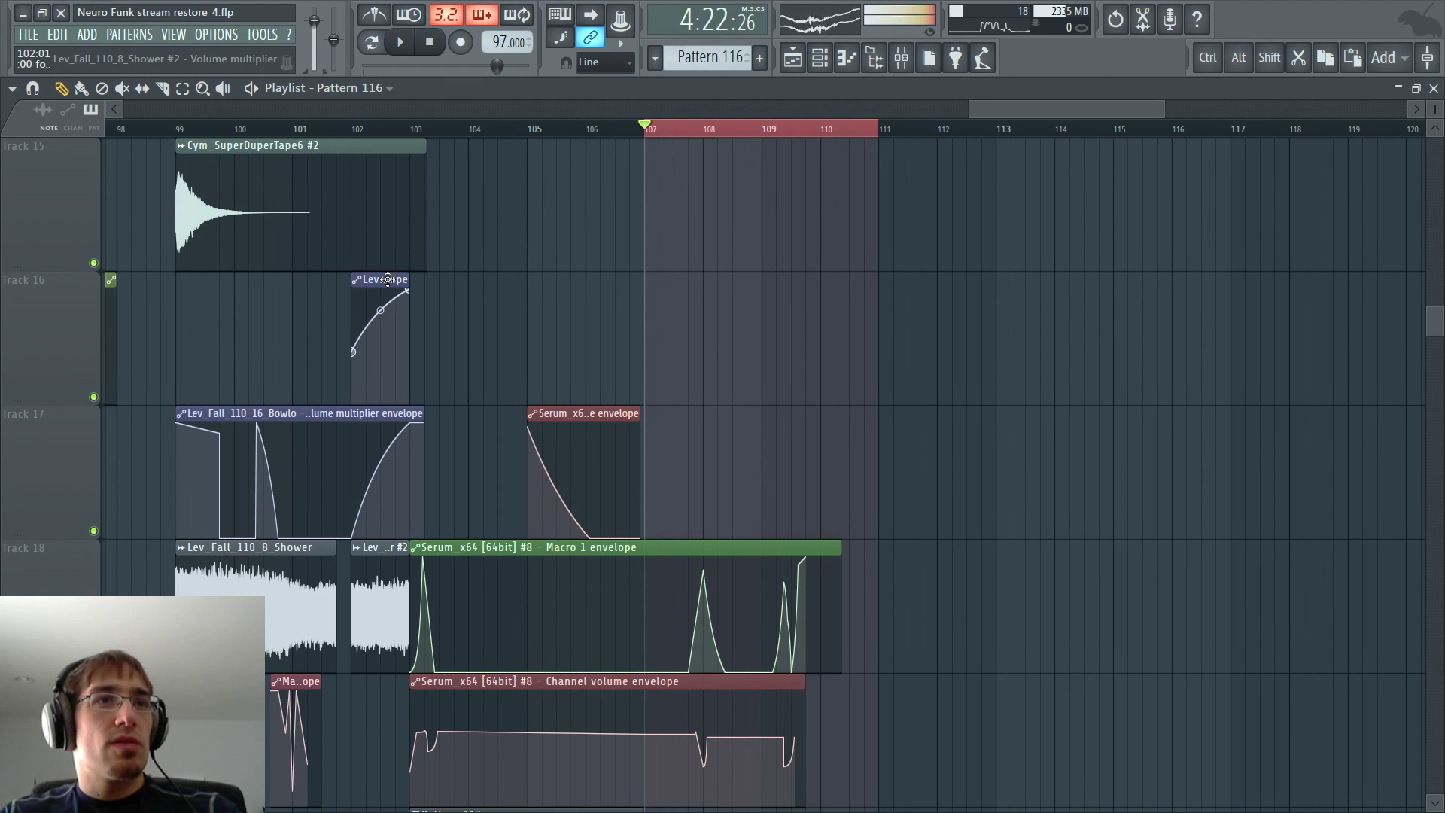
pyautogui.scroll(4, 387, 279)
pyautogui.scroll(4, 388, 279)
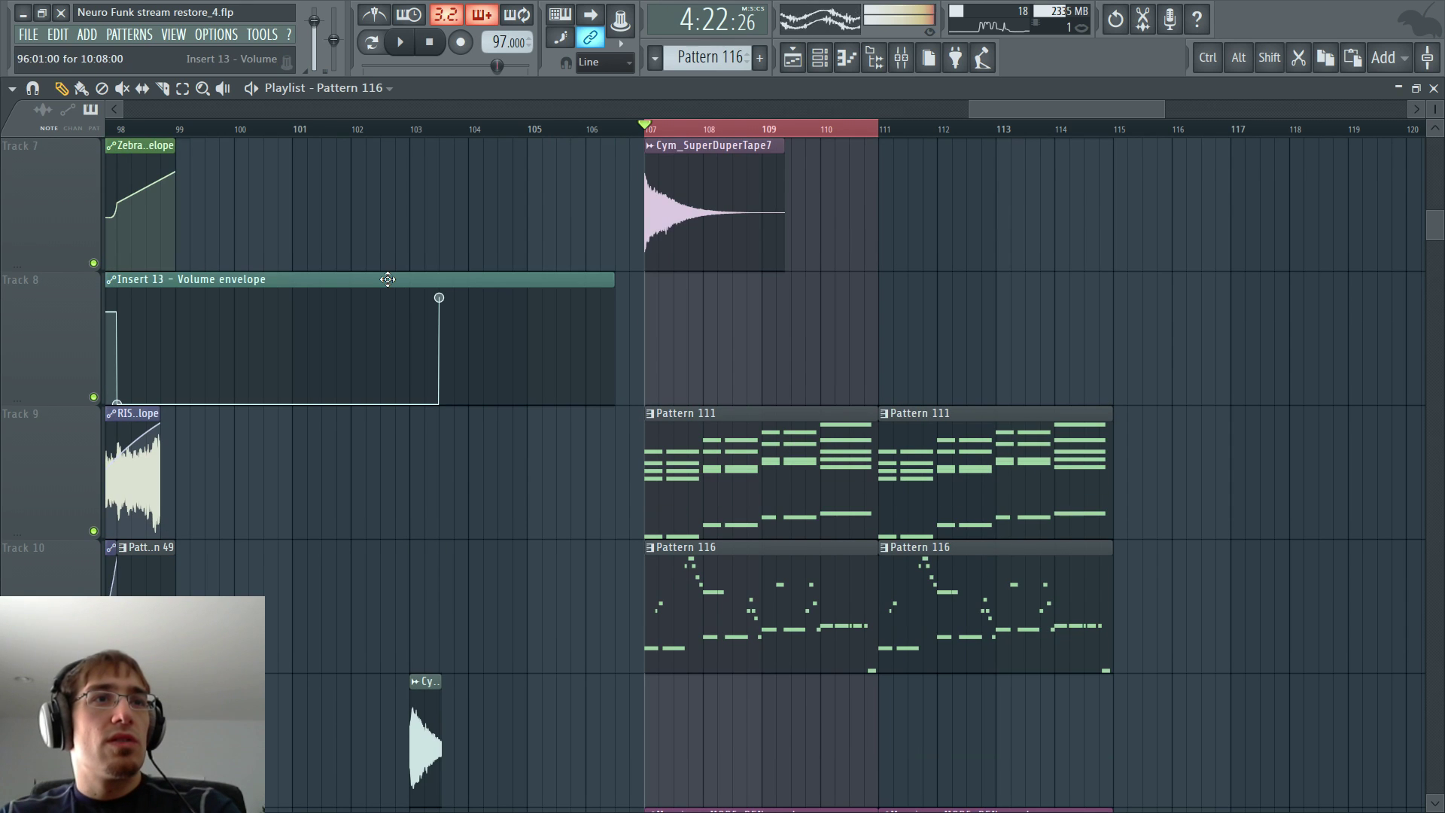
# - Open the Serum #6 synth, try an LFO 1 rate of 4 bar, and return the rate to 1/4
pyautogui.press('F5')
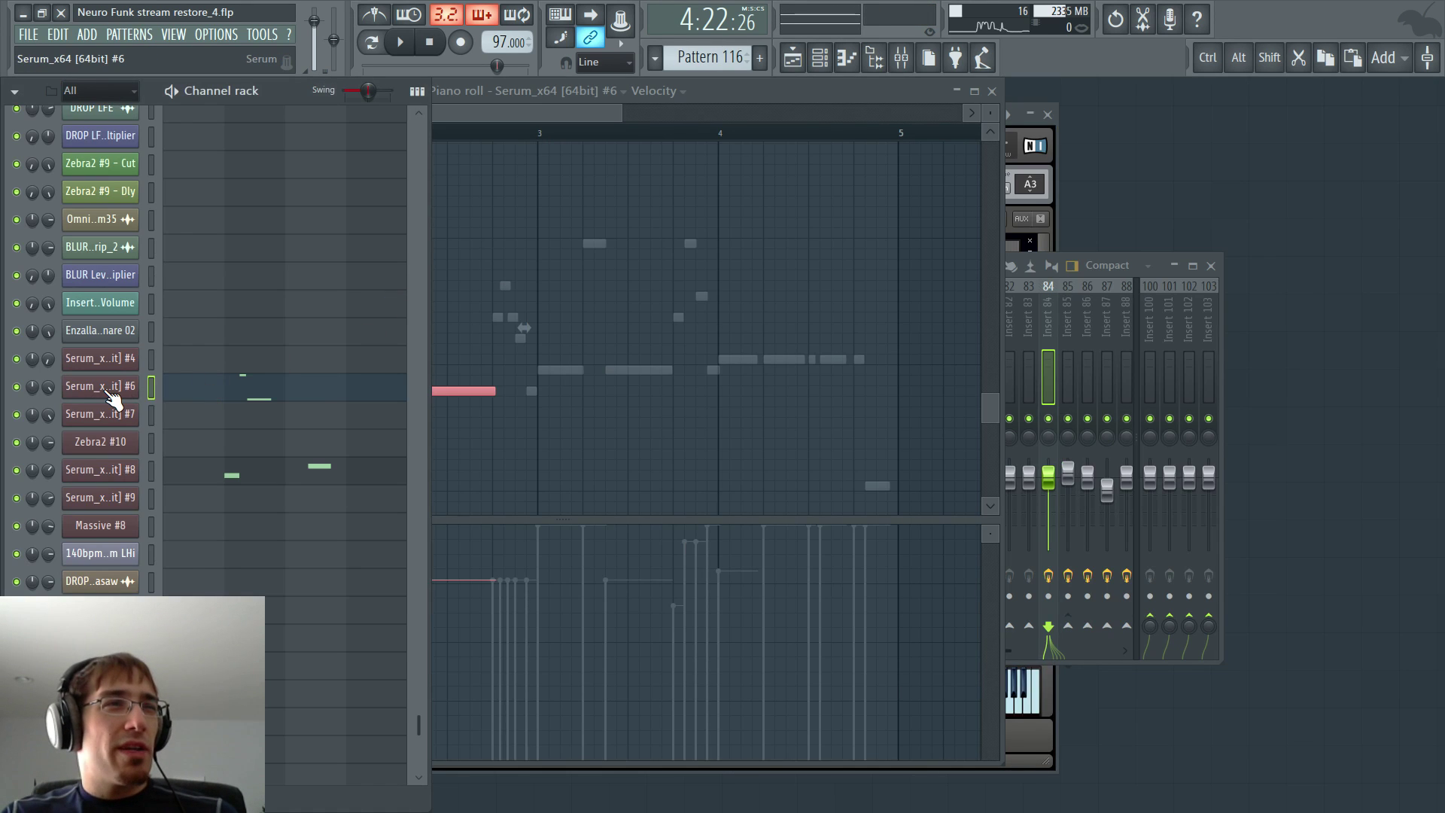
pyautogui.click(113, 391)
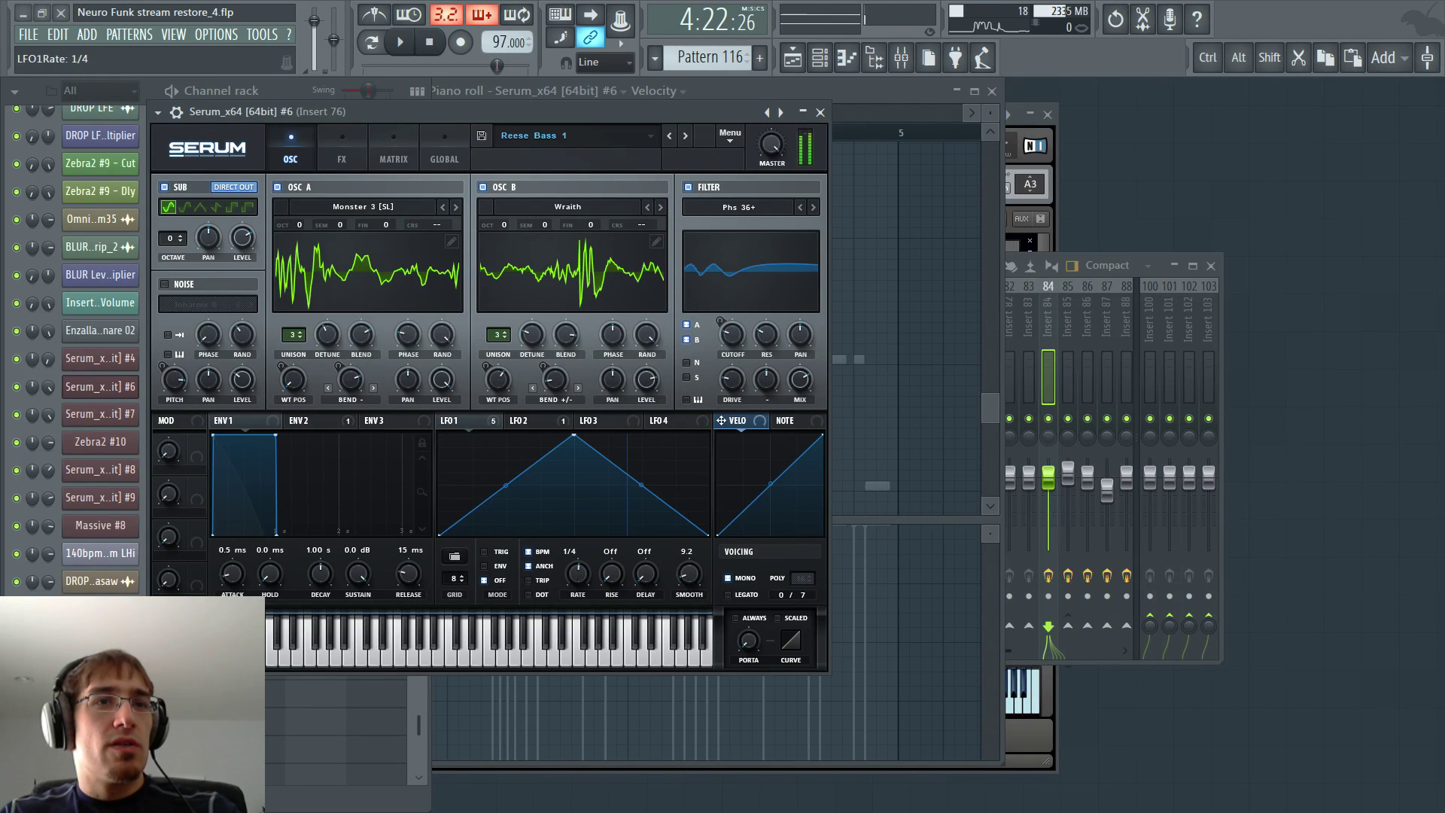
pyautogui.moveTo(578, 574); pyautogui.dragTo(578, 602)
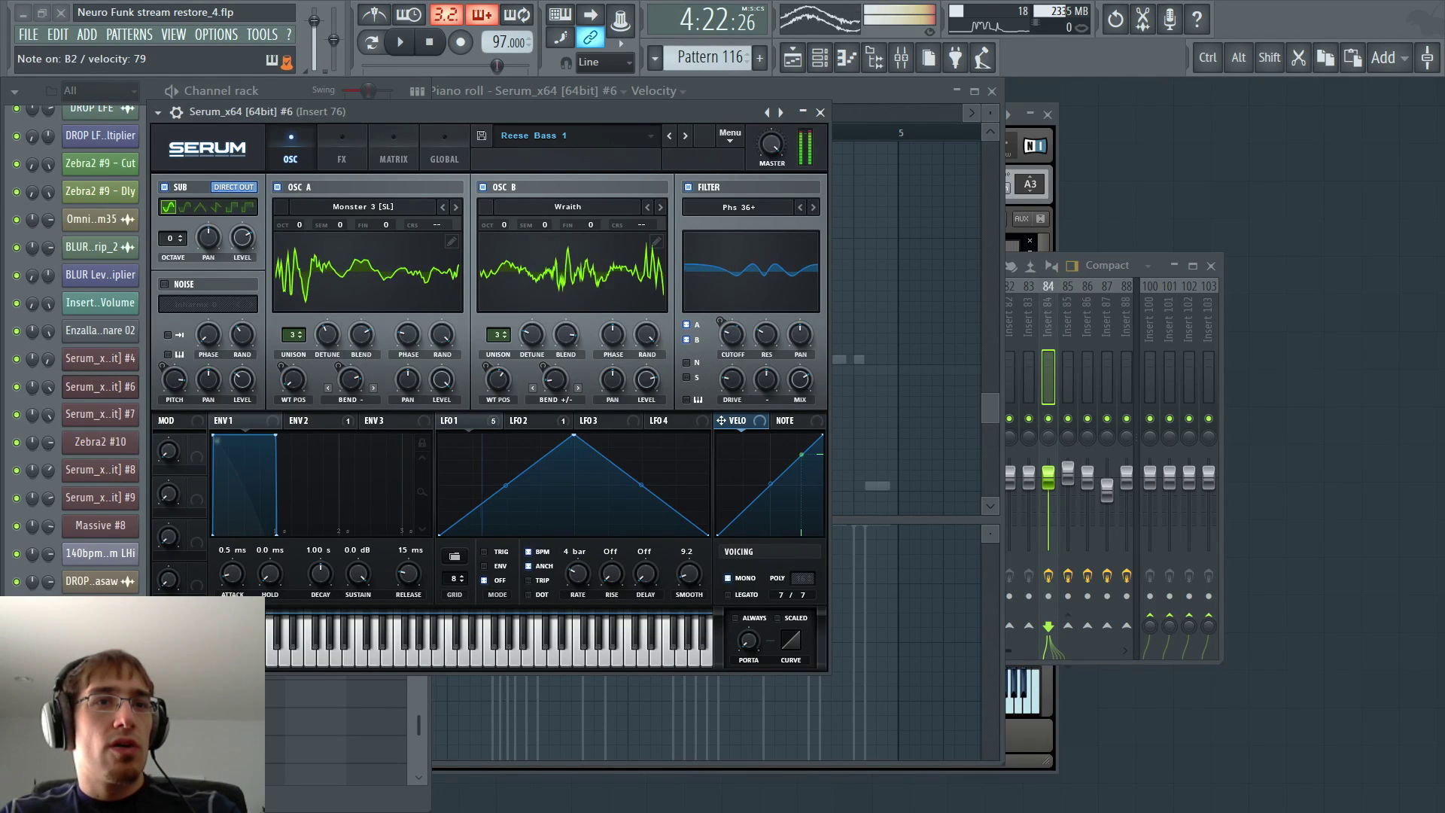
pyautogui.moveTo(578, 573); pyautogui.dragTo(578, 555)
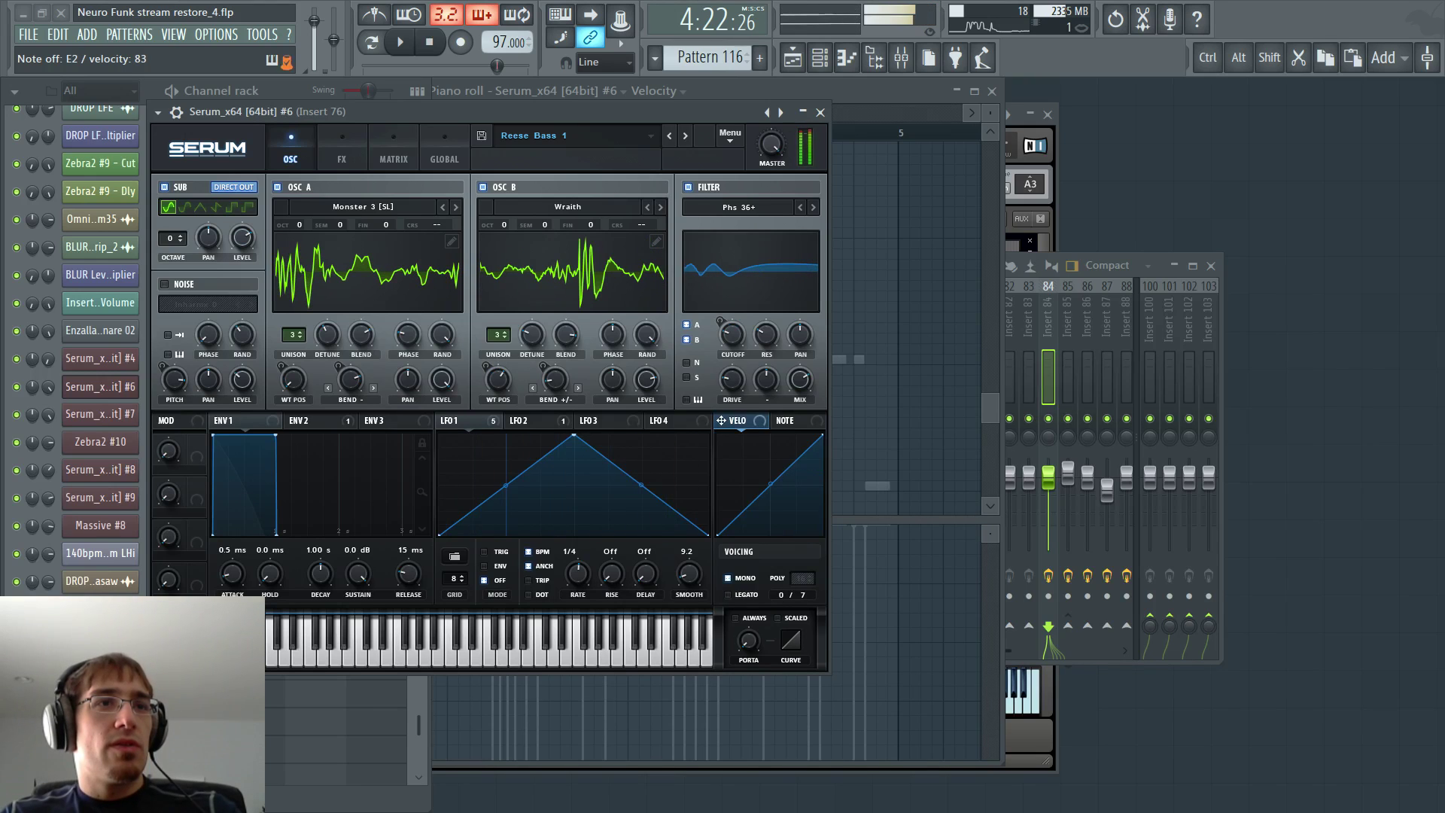
pyautogui.click(124, 83)
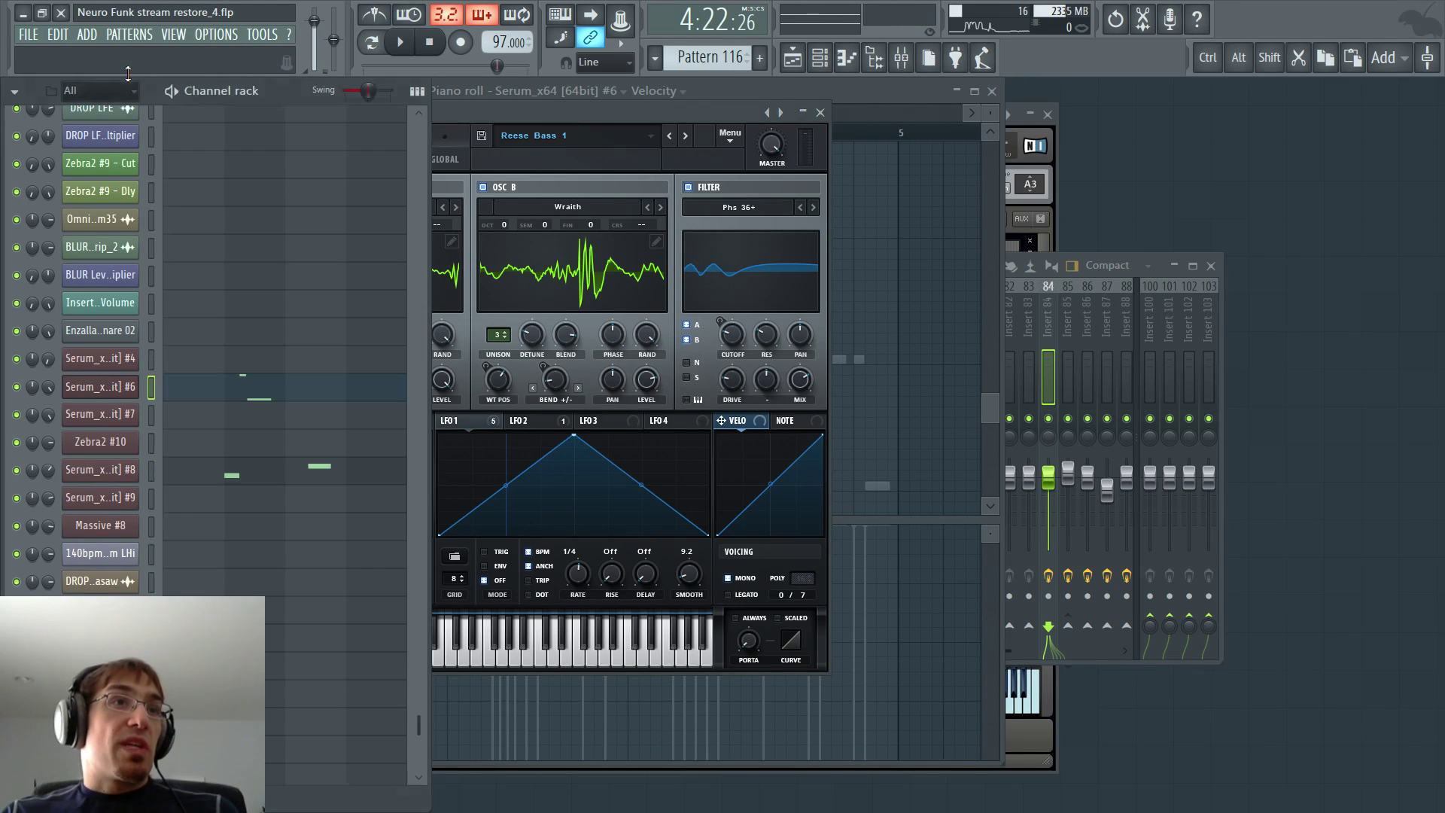
# - Create an automation clip in the playlist for the last tweaked parameter, the LFO 1 rate of Serum #6
pyautogui.press('F5')
pyautogui.press('F5')
pyautogui.press('F5')
pyautogui.click(260, 34)
pyautogui.moveTo(362, 206)
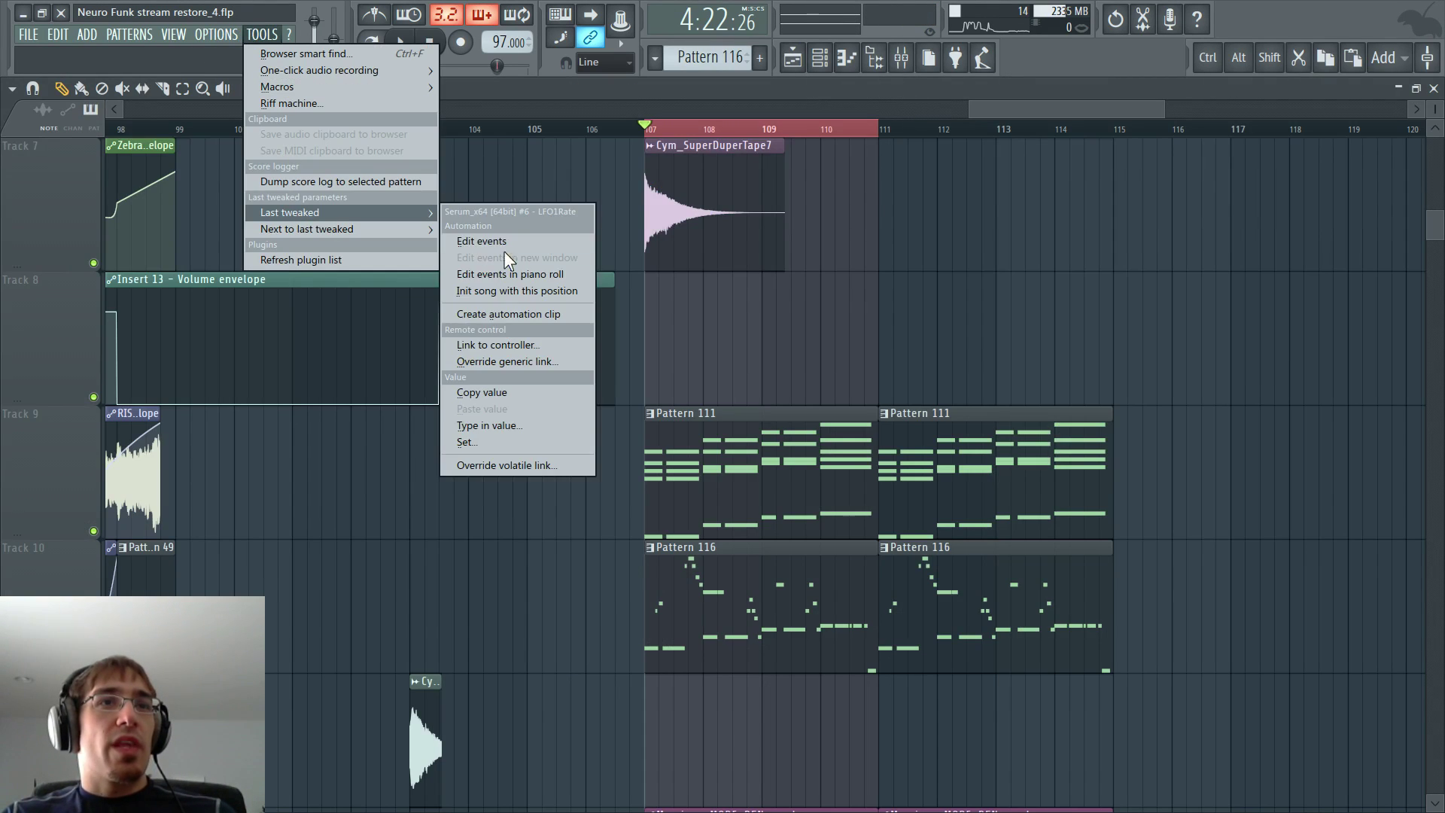
pyautogui.click(527, 314)
pyautogui.scroll(2, 539, 313)
# - Play the section and add a point at 108:07 and about 33% to the LFO1Rate envelope, with a stepped transition into it
pyautogui.press('space')
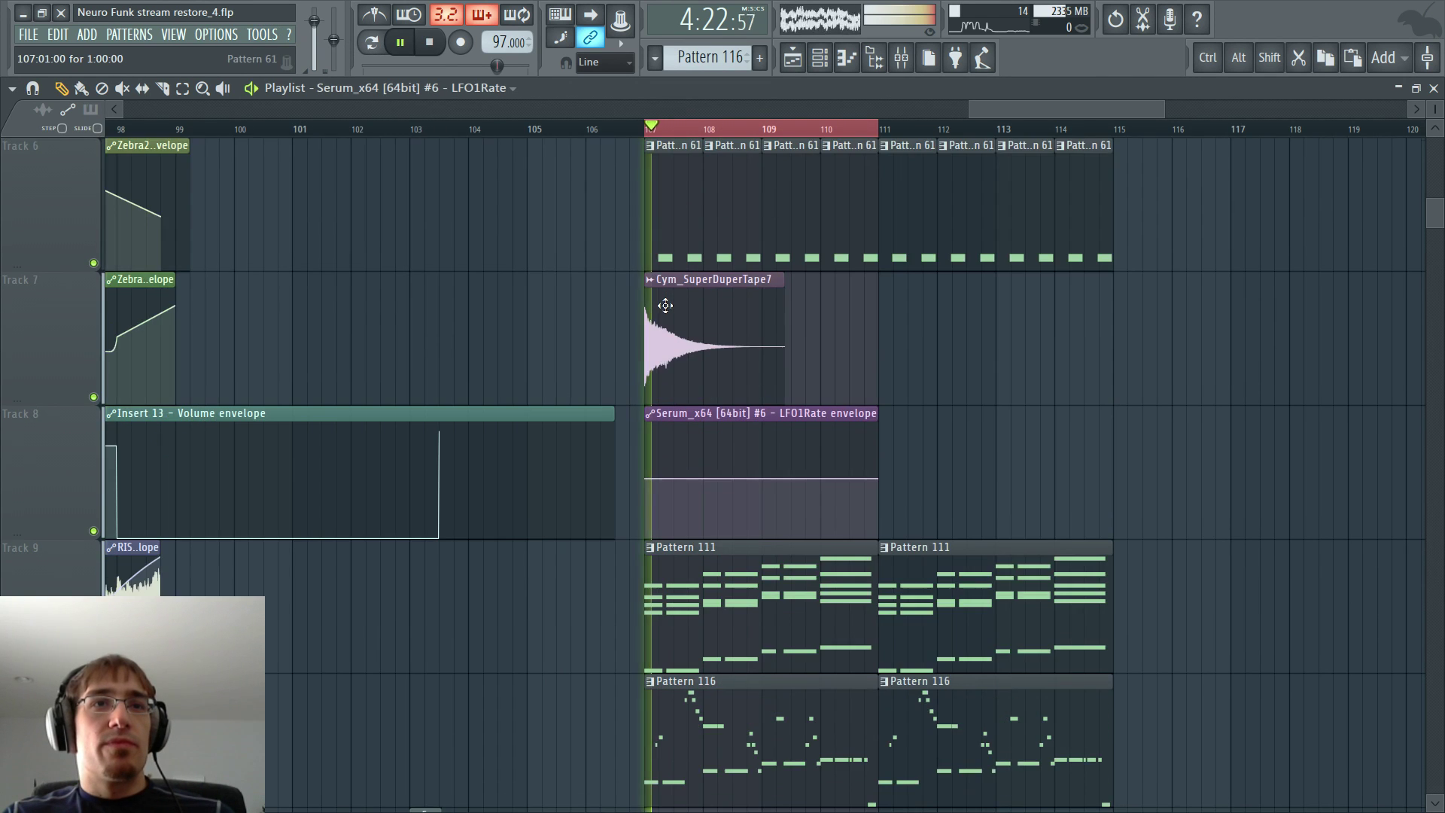
pyautogui.keyDown('ctrl'); pyautogui.scroll(3, 732, 395); pyautogui.keyUp('ctrl')
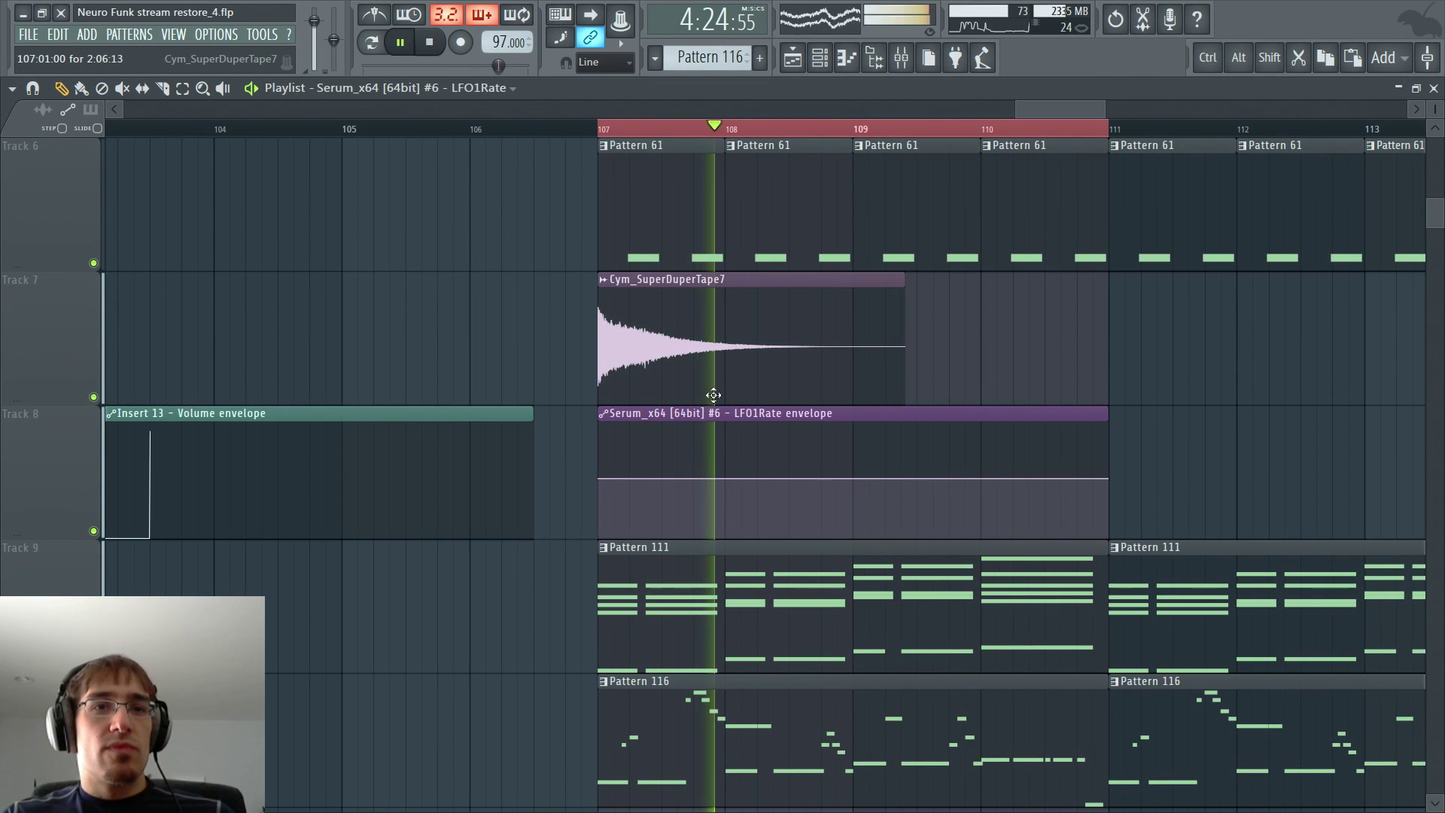
pyautogui.moveTo(722, 401)
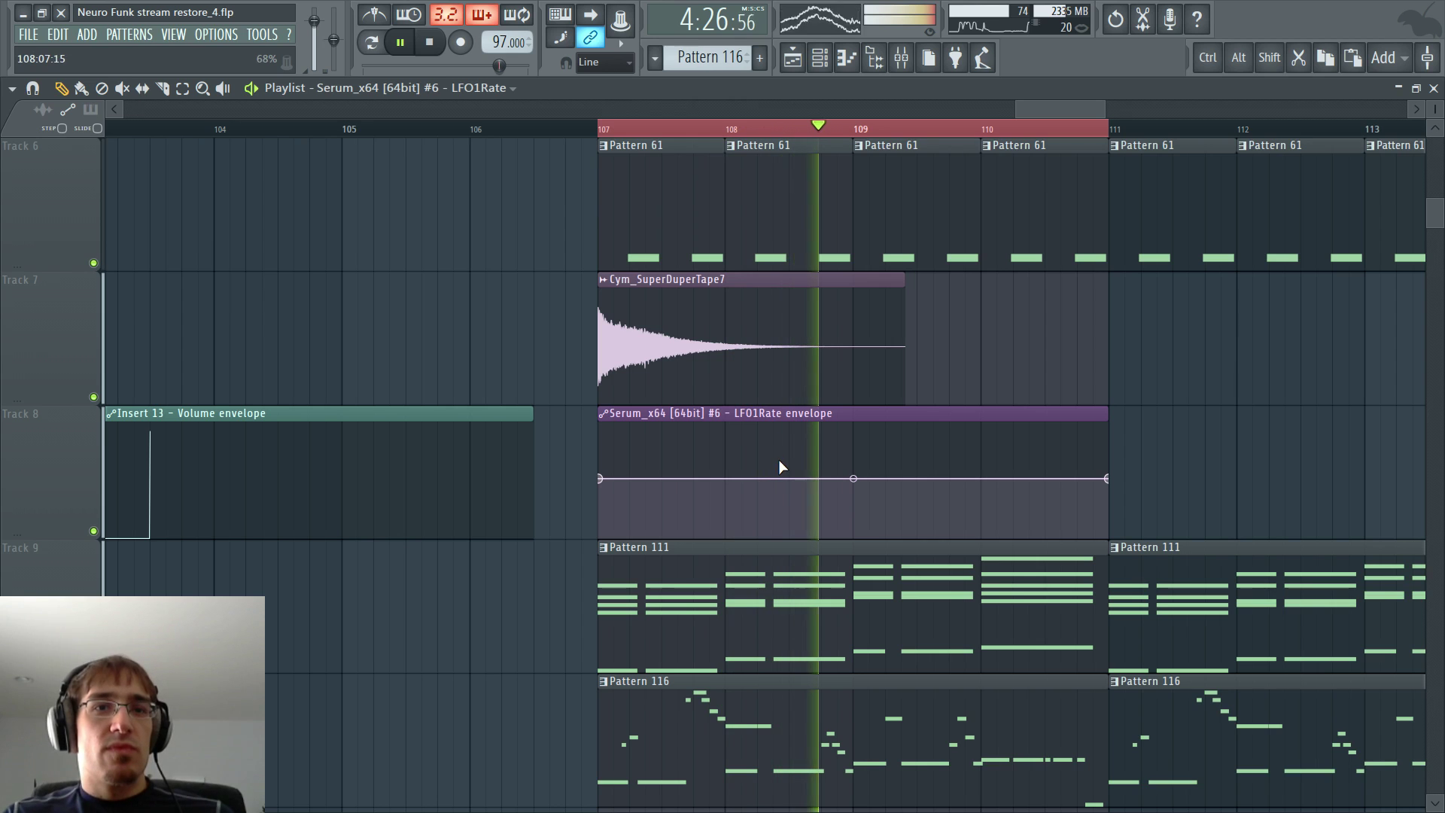
pyautogui.press('space')
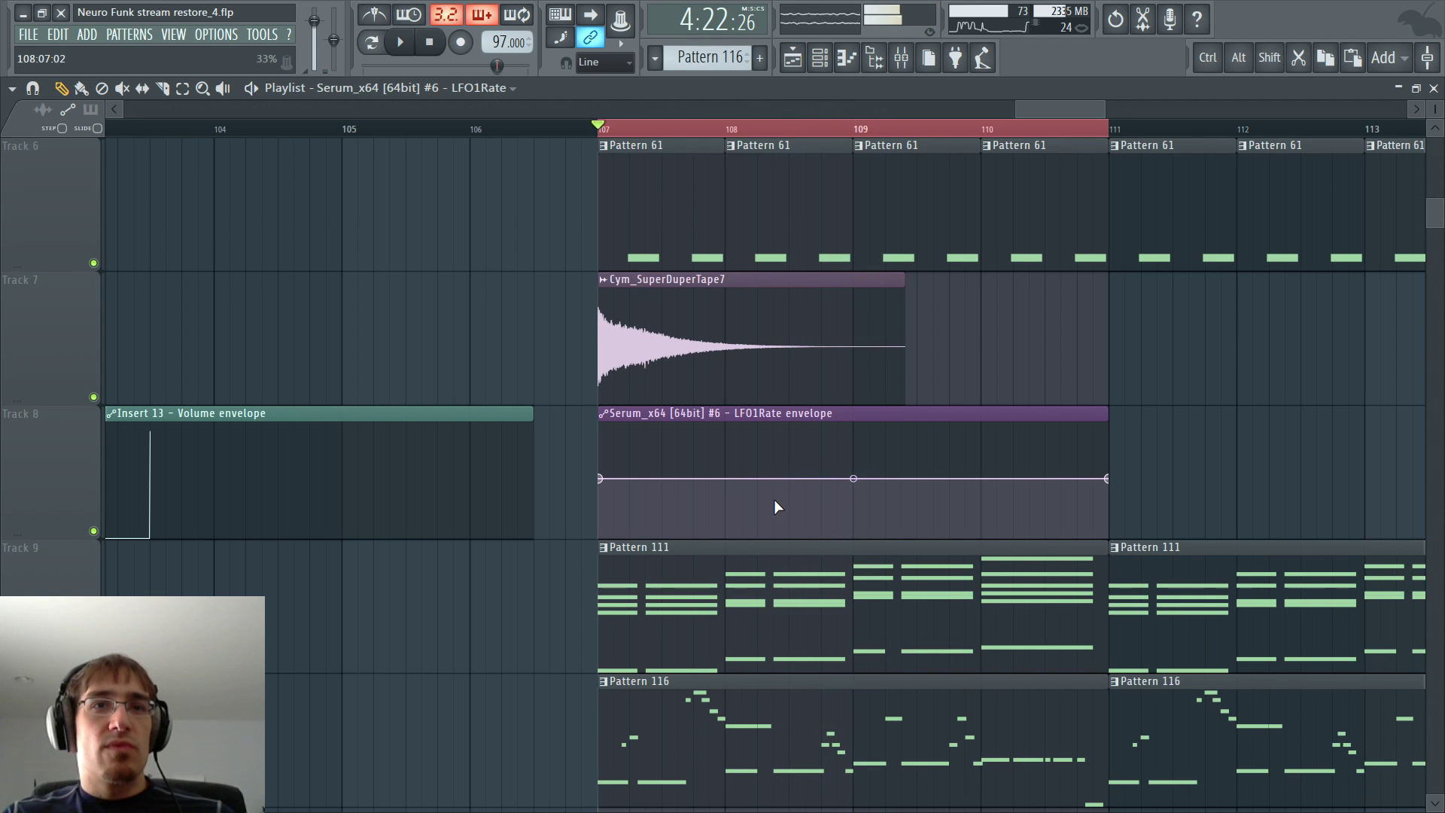
pyautogui.click(776, 499)
pyautogui.rightClick(776, 499)
pyautogui.click(800, 567)
pyautogui.press('space')
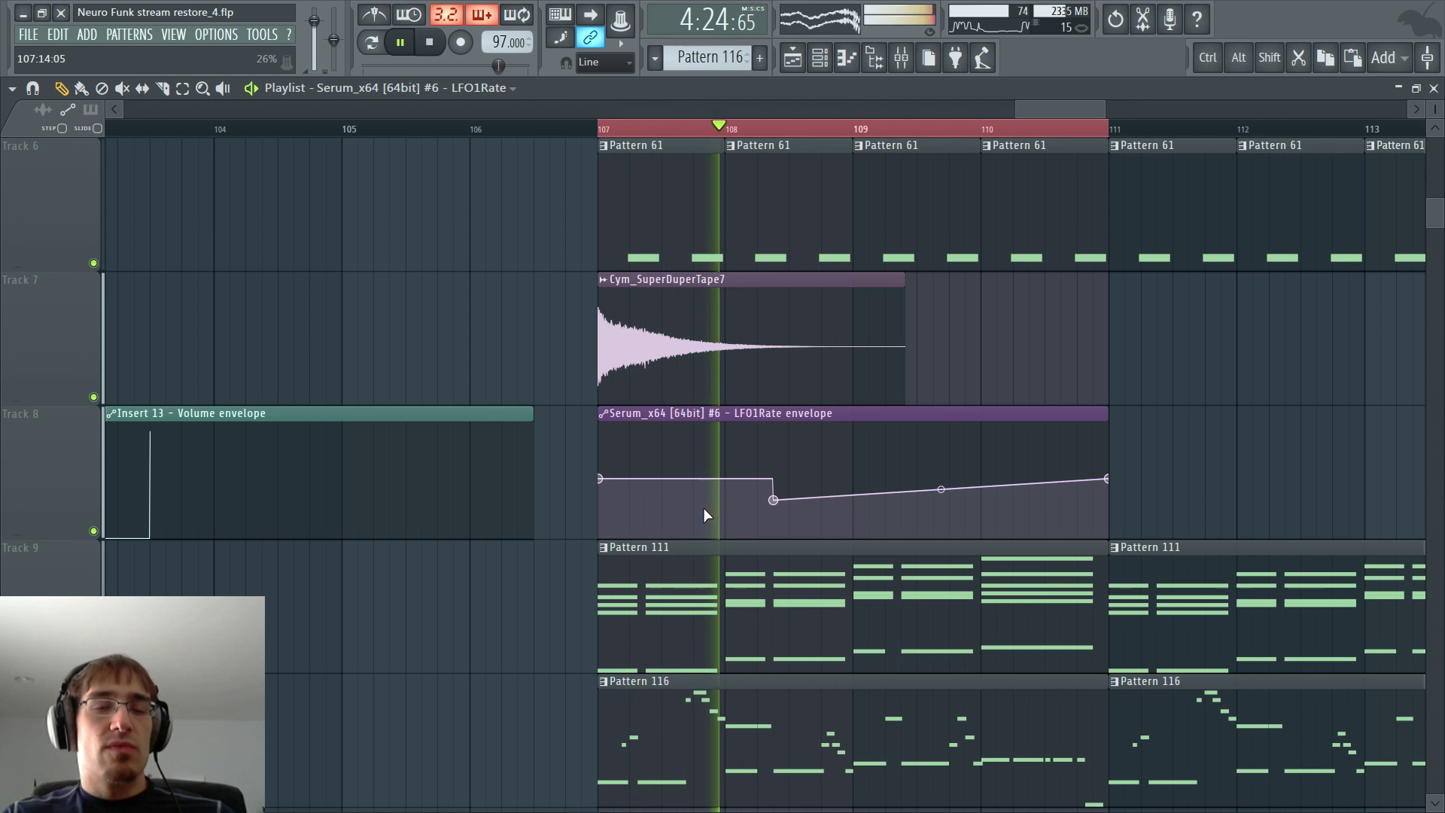
# - Add a higher point after the dip in the LFO1Rate envelope and place it at about 108:09, slightly above the starting level
pyautogui.rightClick(820, 447)
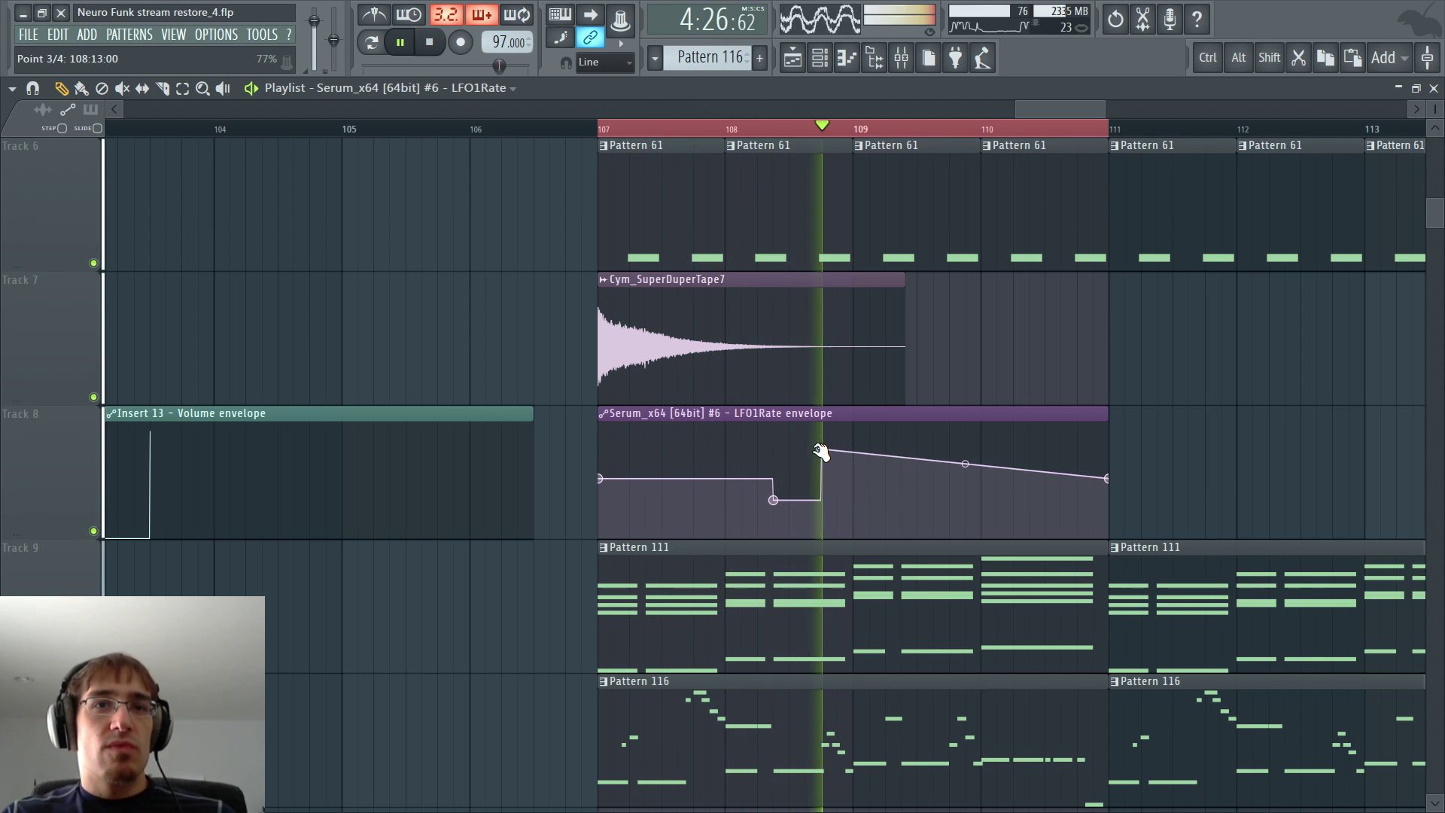
pyautogui.press('space')
pyautogui.moveTo(820, 447); pyautogui.dragTo(790, 471)
pyautogui.press('space')
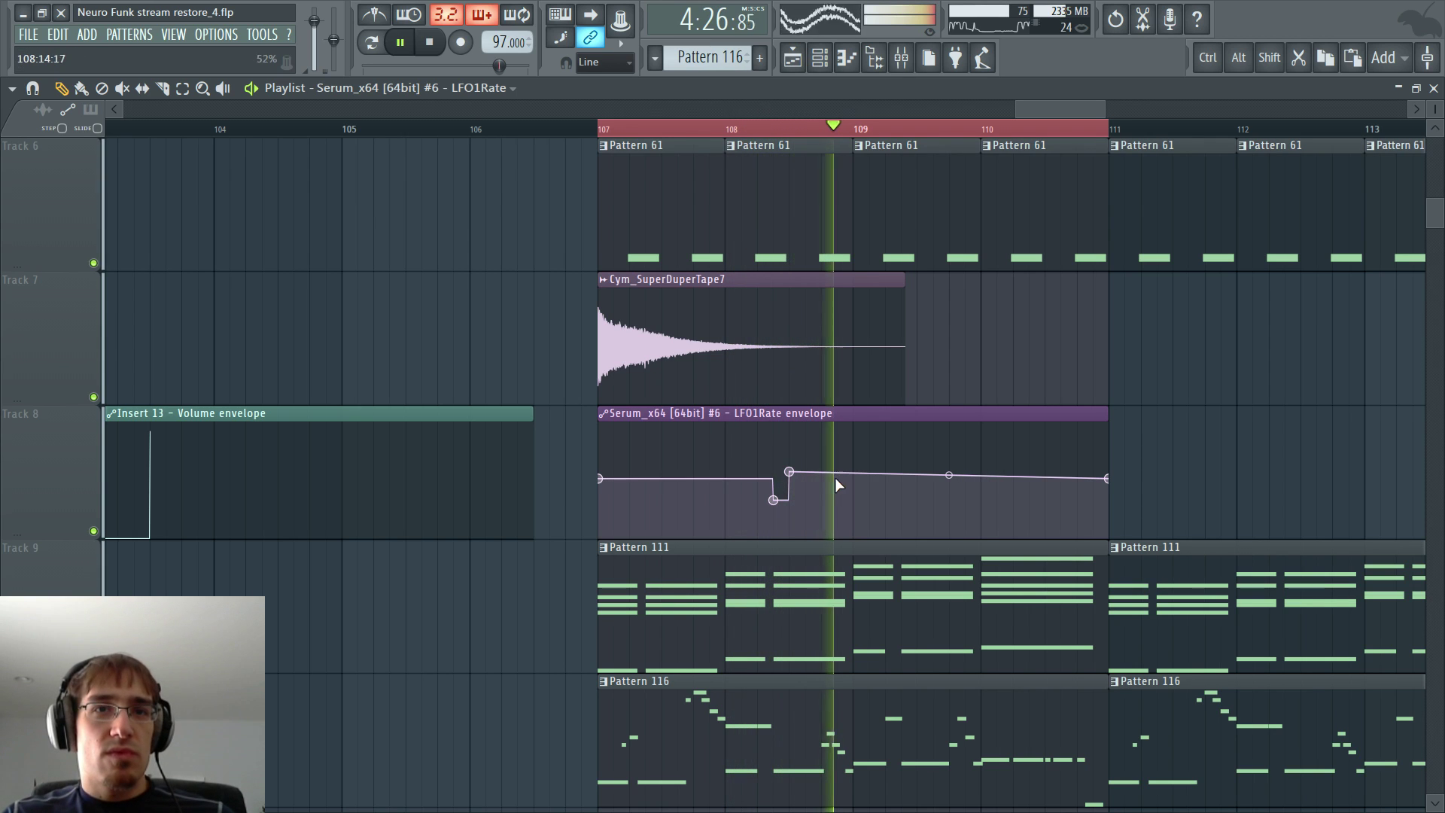
# - Add a 32% point at 108:13 in the LFO1Rate envelope, lower the clip's end point to match, and audition from just before bar 108
pyautogui.press('space')
pyautogui.rightClick(821, 500)
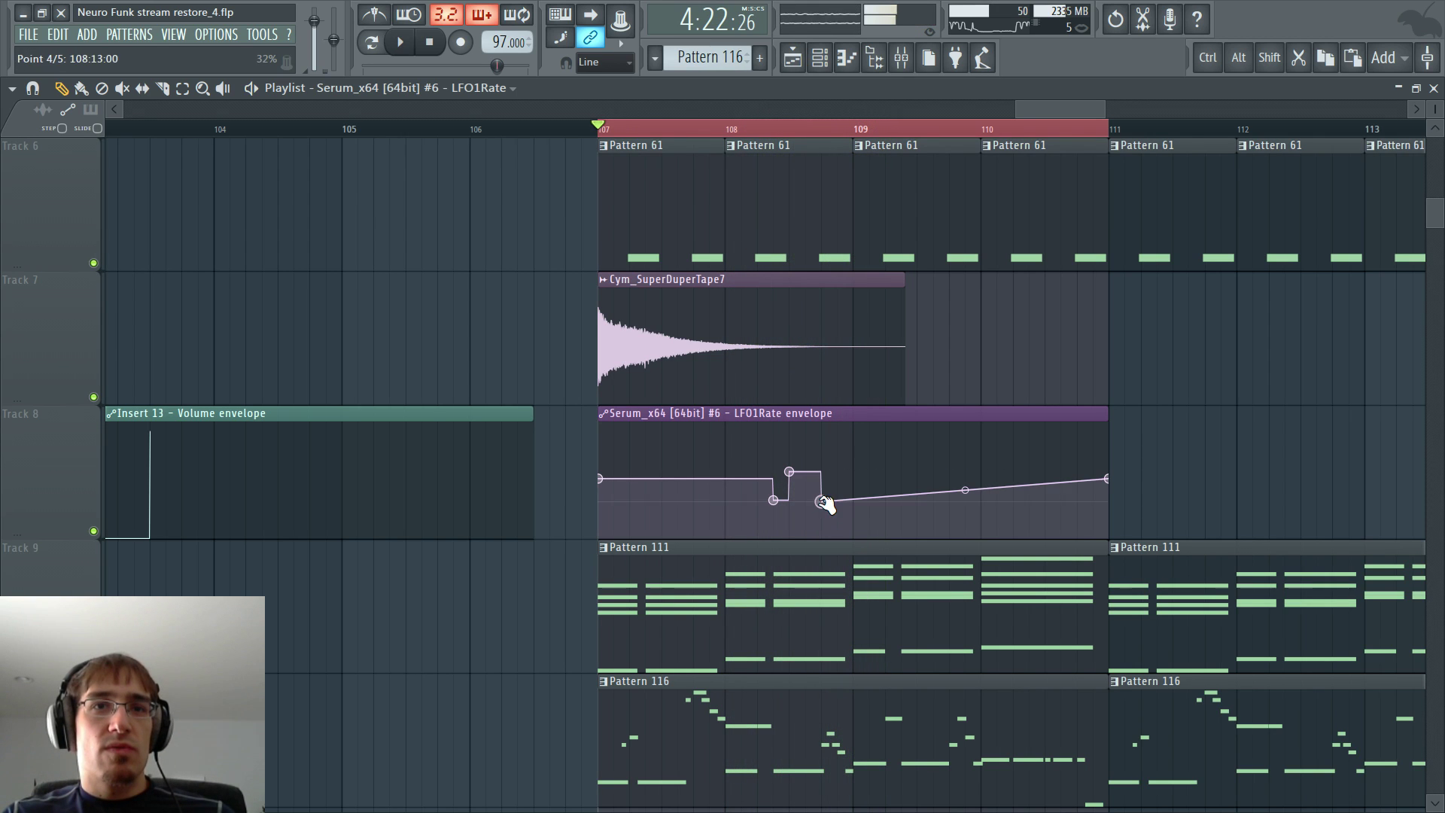
pyautogui.rightClick(1108, 478)
pyautogui.click(1130, 552)
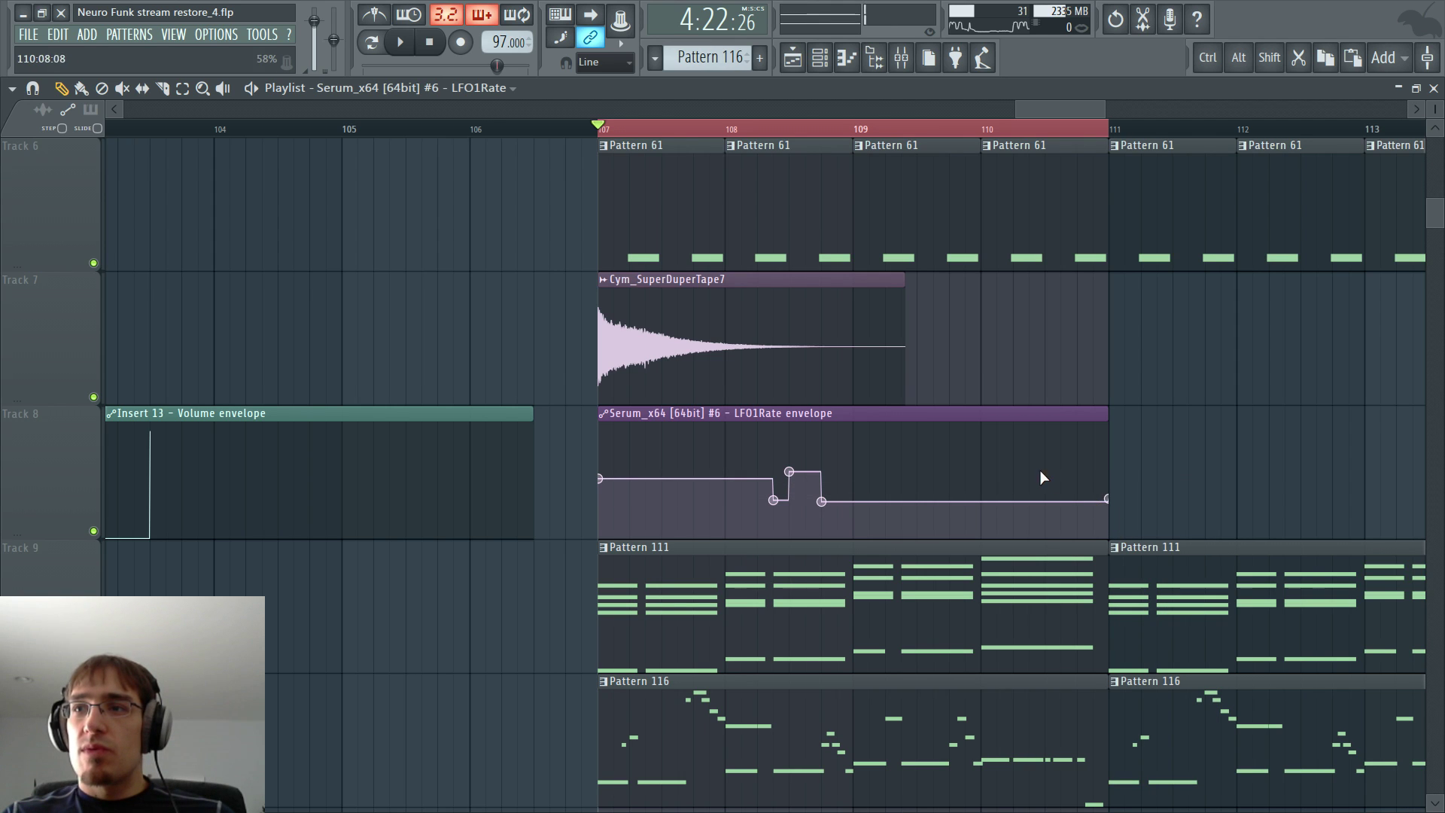
pyautogui.click(709, 135)
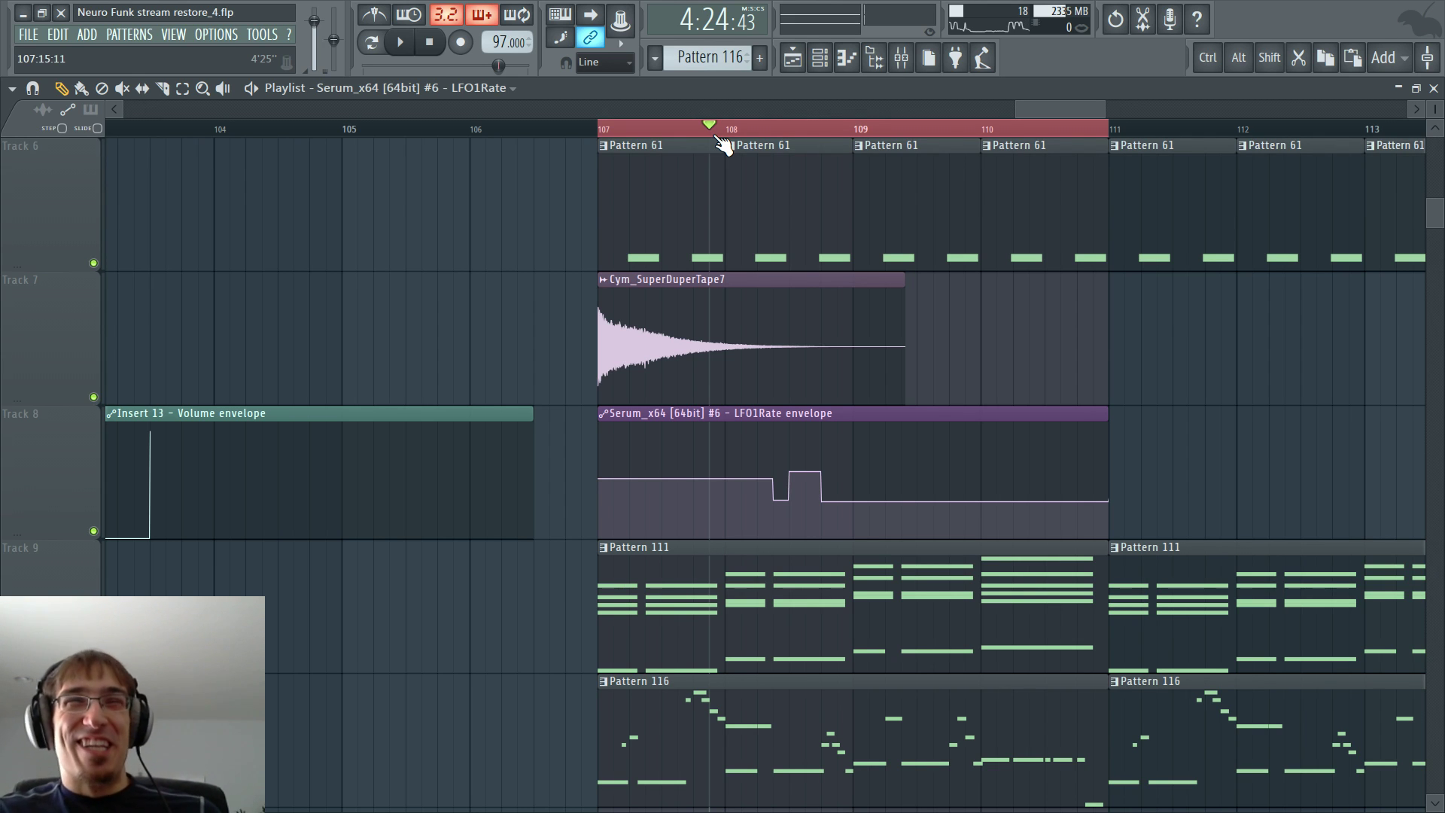
pyautogui.press('space')
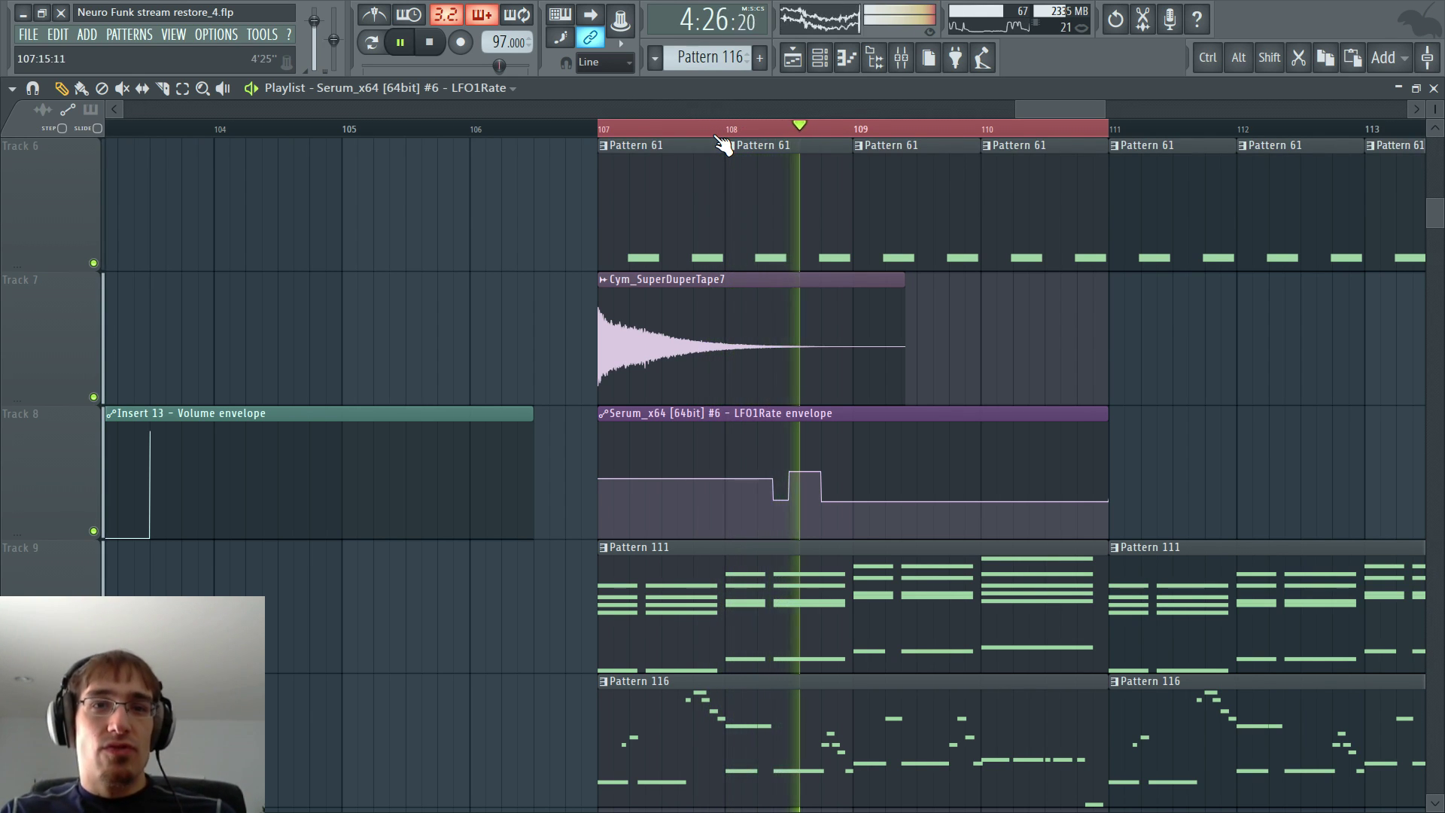
# - Open the Massive notes of Pattern 116, set the snap to 1/6 beat, and audition the section
pyautogui.doubleClick(816, 716)
pyautogui.press('space')
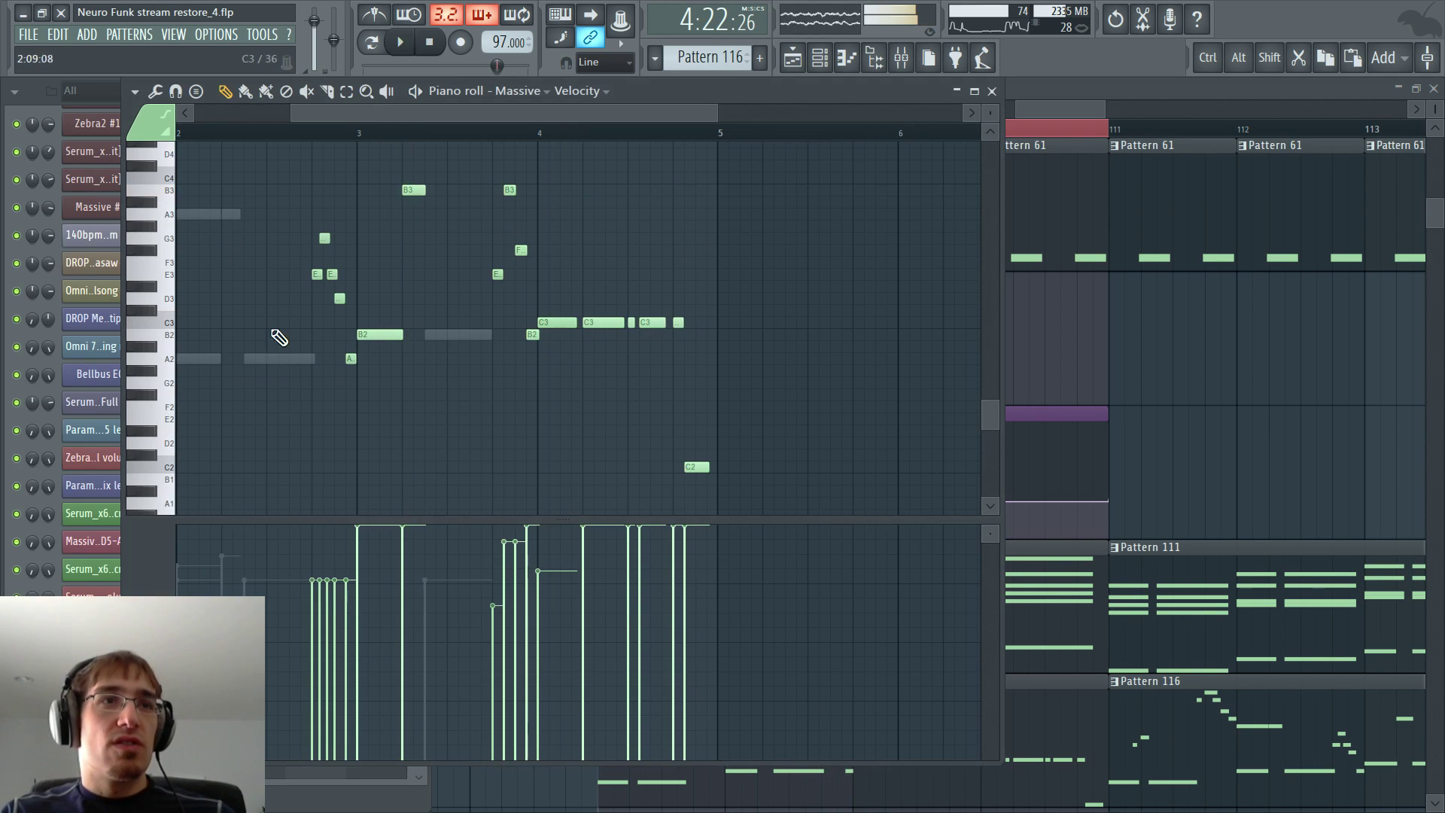
pyautogui.scroll(5, 248, 274)
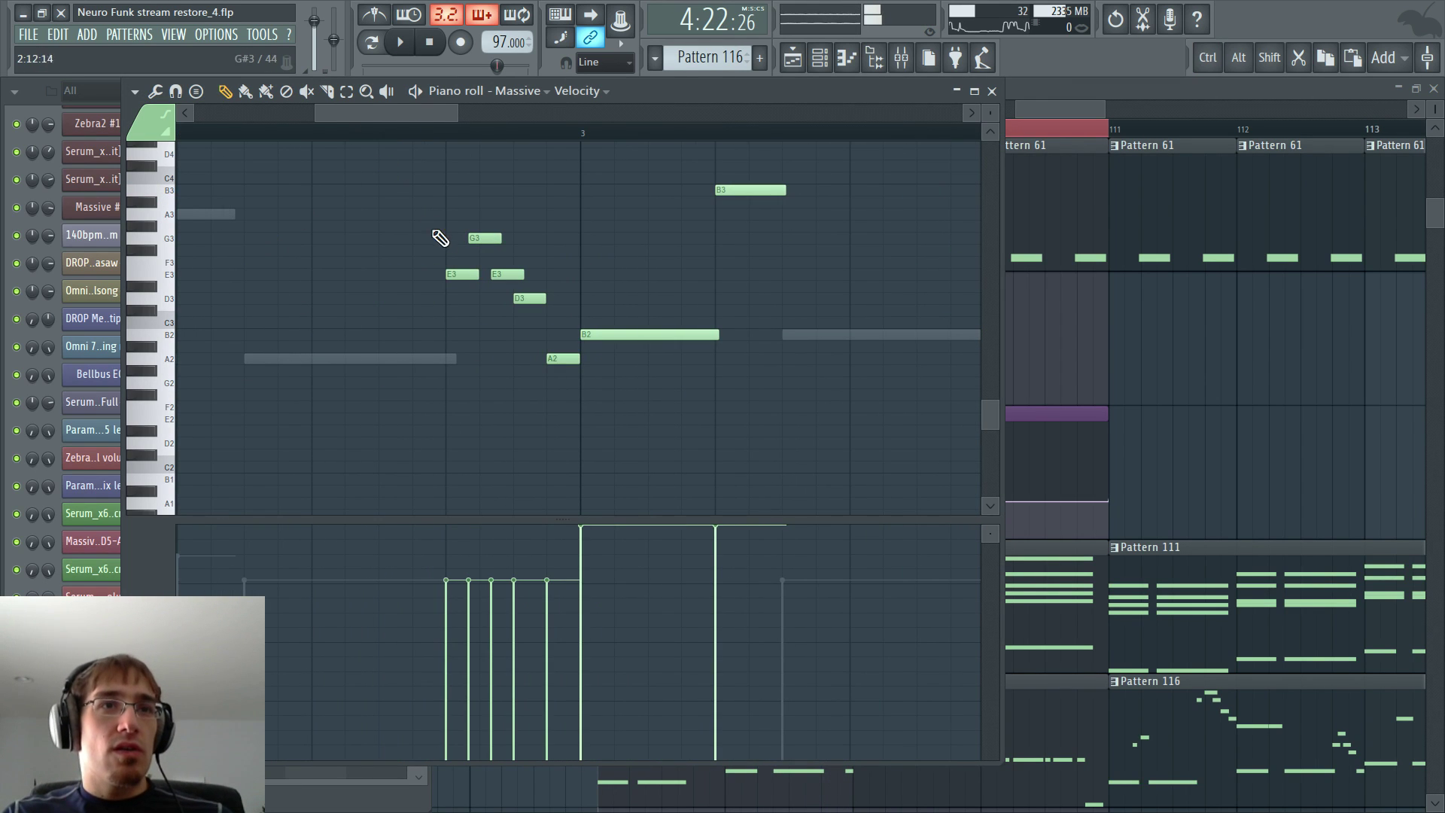
pyautogui.click(594, 68)
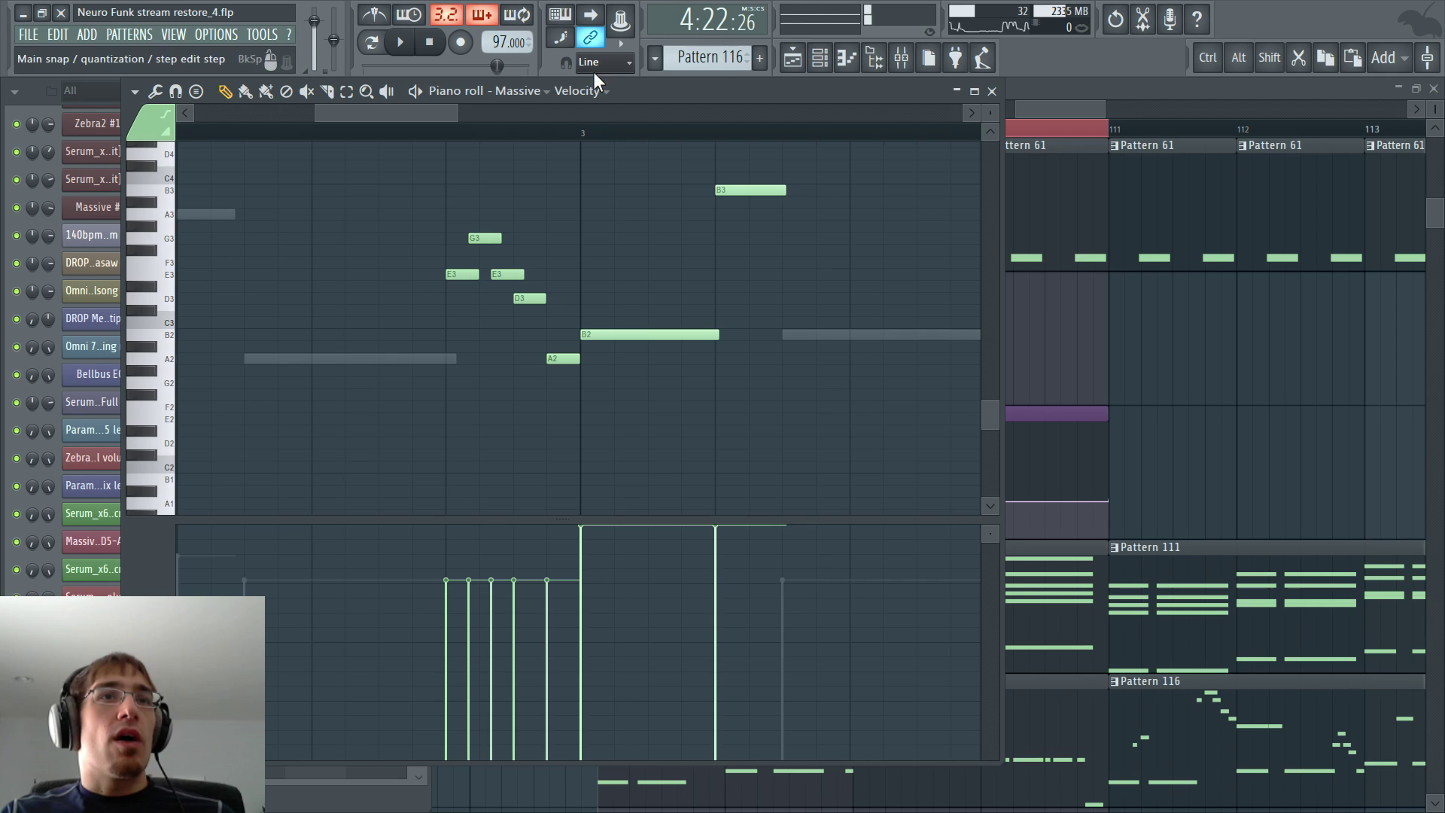
pyautogui.click(629, 229)
pyautogui.click(459, 274)
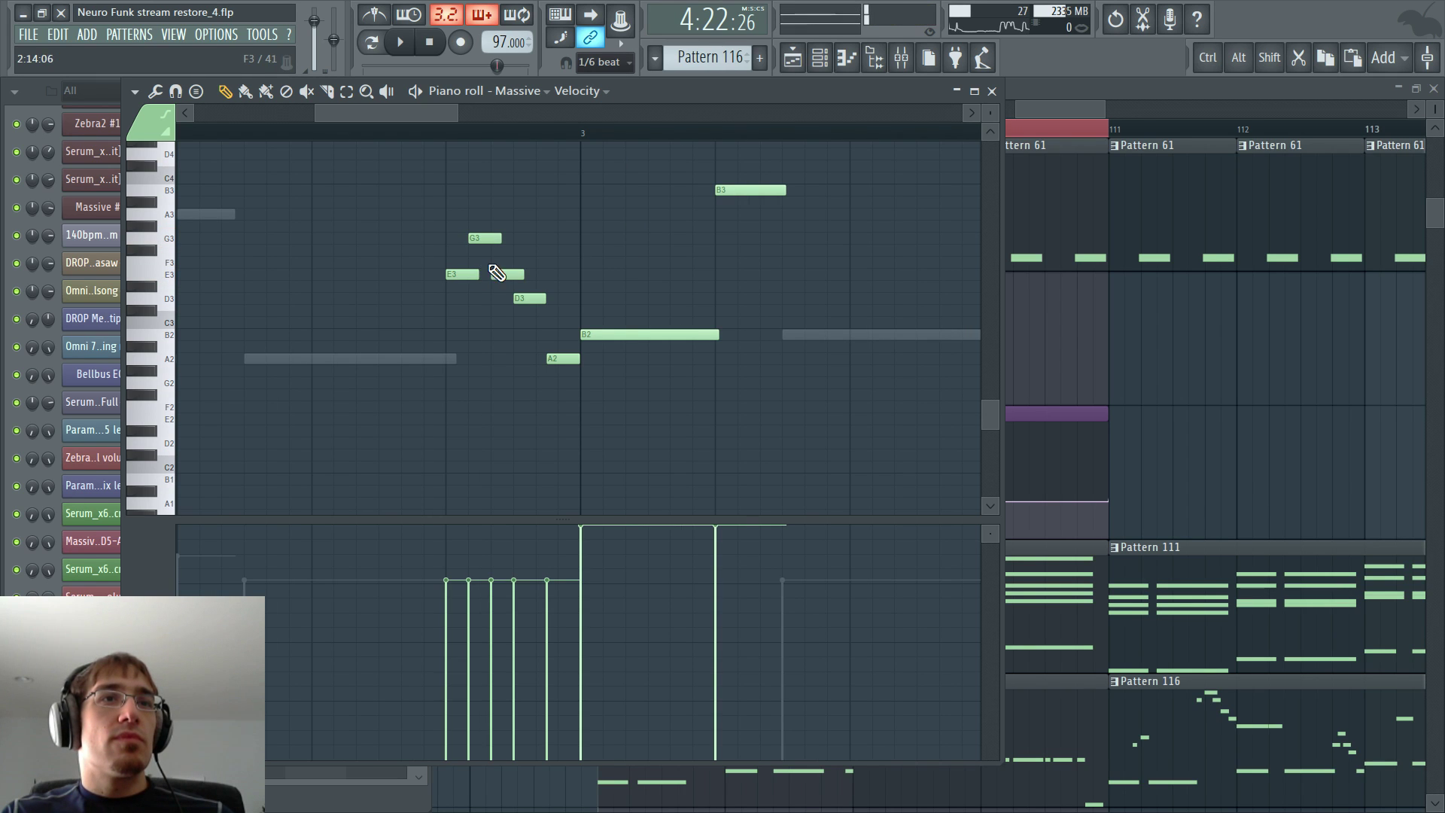
pyautogui.press('space')
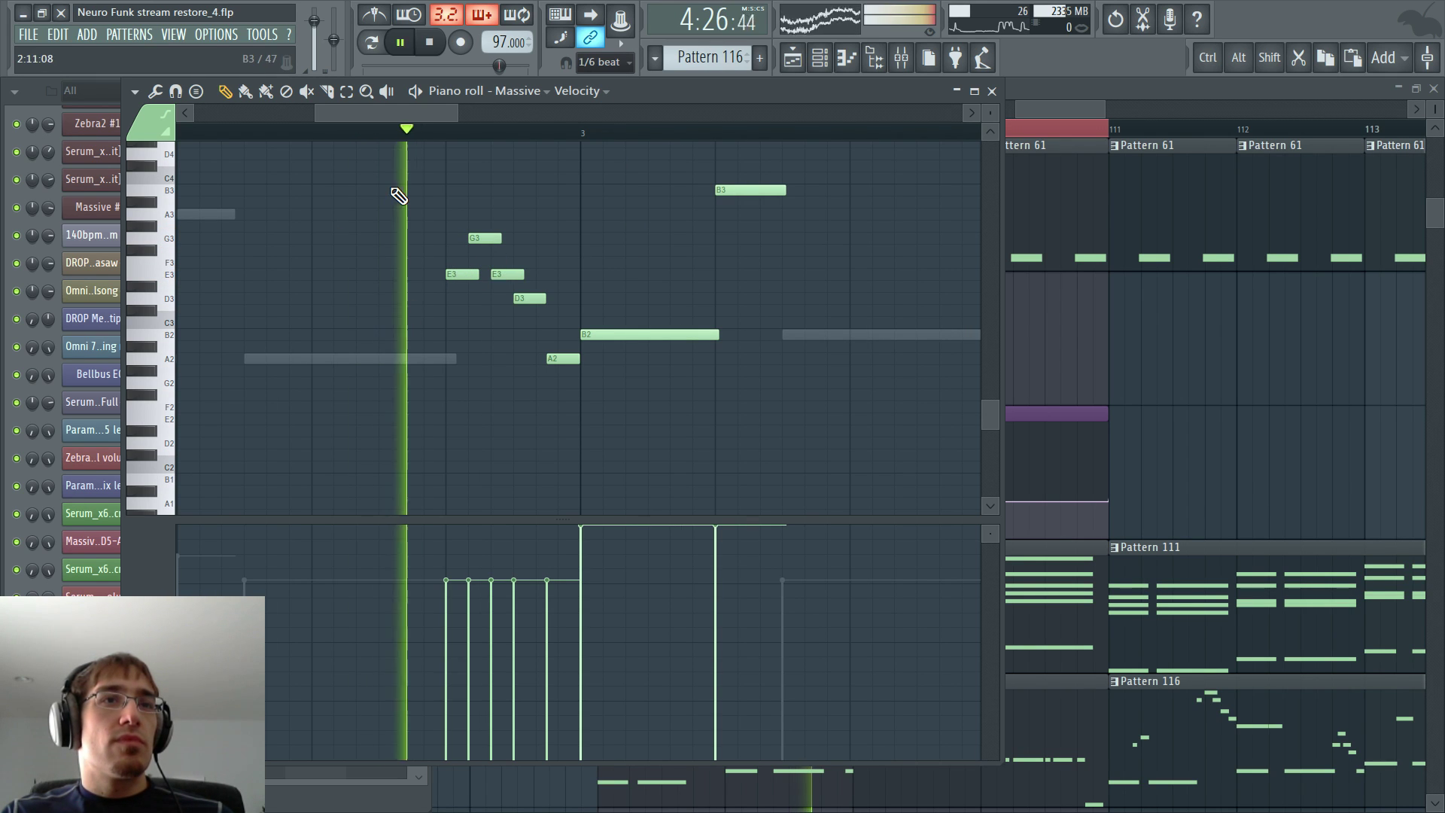
pyautogui.press('space')
pyautogui.click(431, 198)
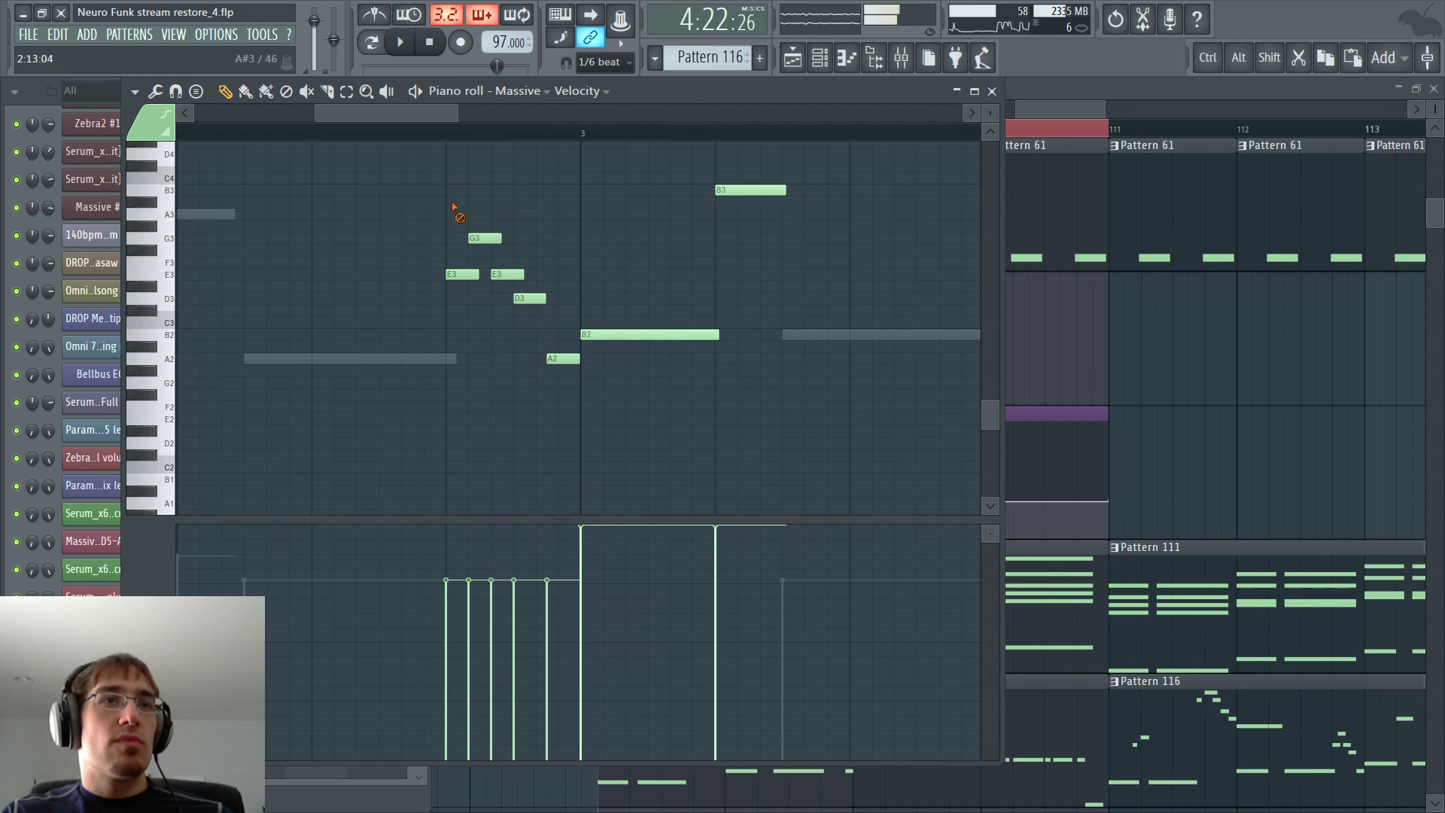
pyautogui.moveTo(429, 172); pyautogui.dragTo(545, 369)
pyautogui.press('Delete')
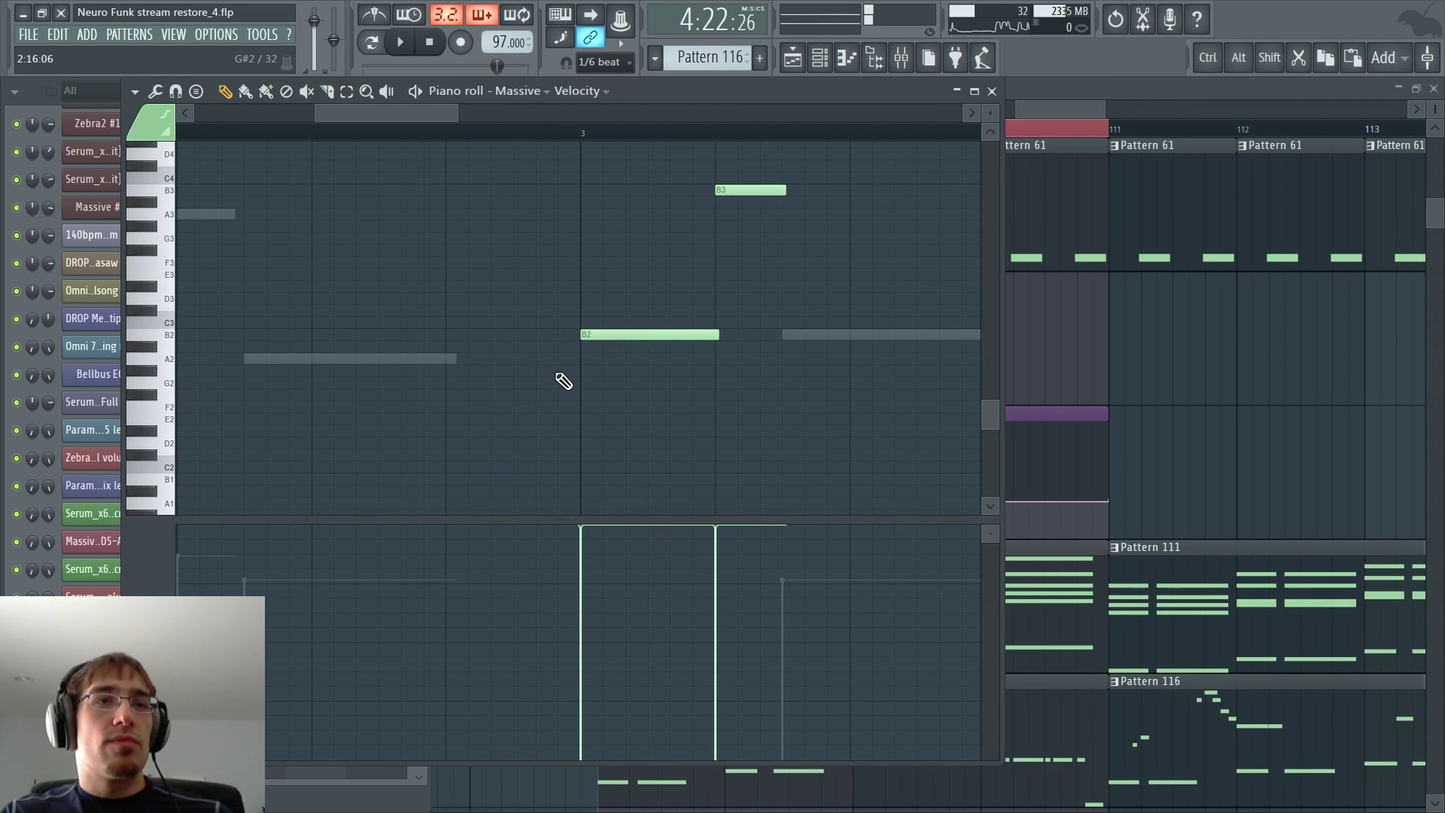
pyautogui.hotkey('ctrl', 'z')
# - Move the five-note run before bar 3 and the B2 note at bar 3 from Massive to Serum #4, keeping their timing
pyautogui.moveTo(432, 213); pyautogui.dragTo(619, 420)
pyautogui.press('Delete')
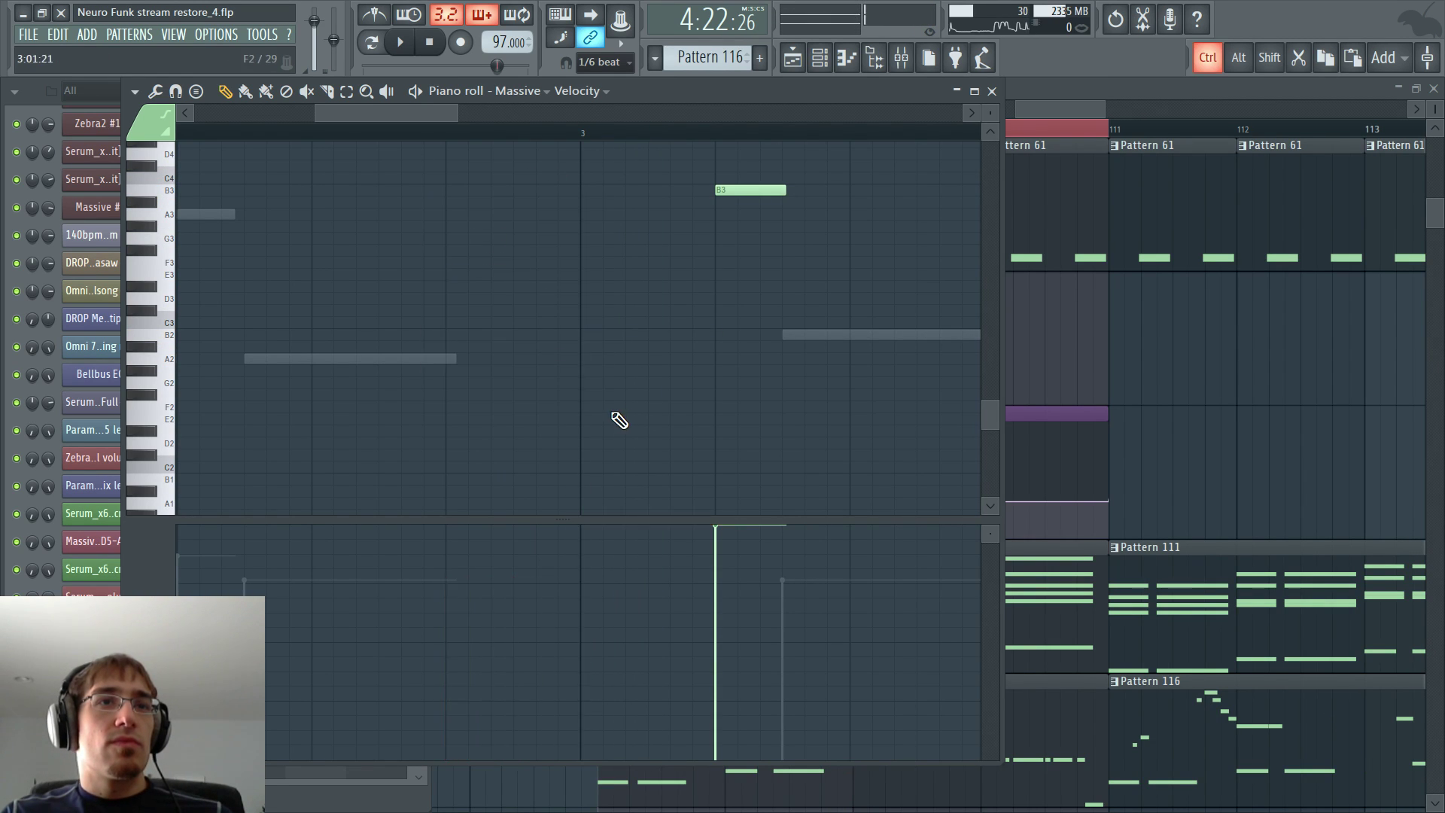
pyautogui.press('F7')
pyautogui.press('F6')
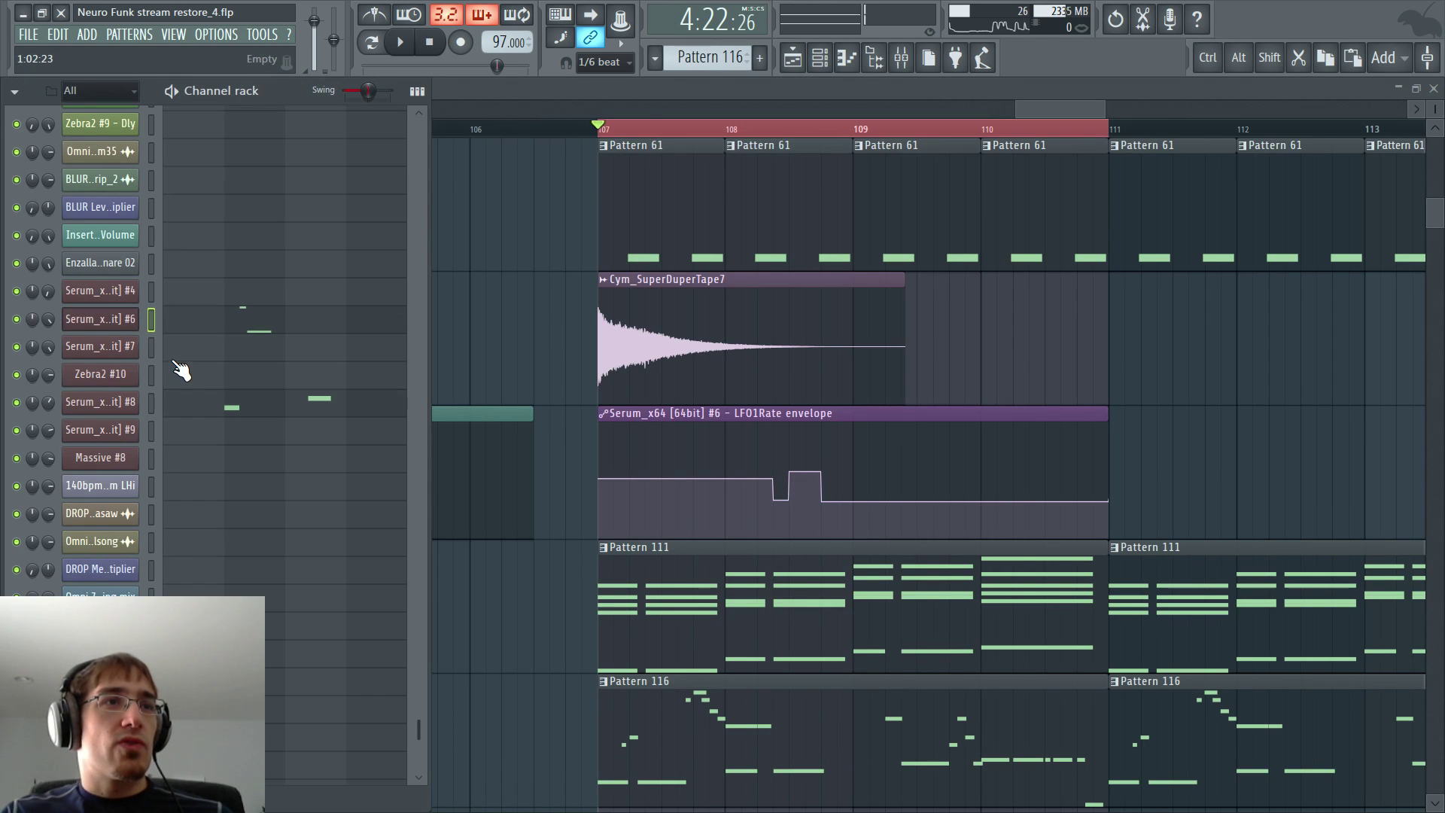
pyautogui.rightClick(130, 297)
pyautogui.click(178, 292)
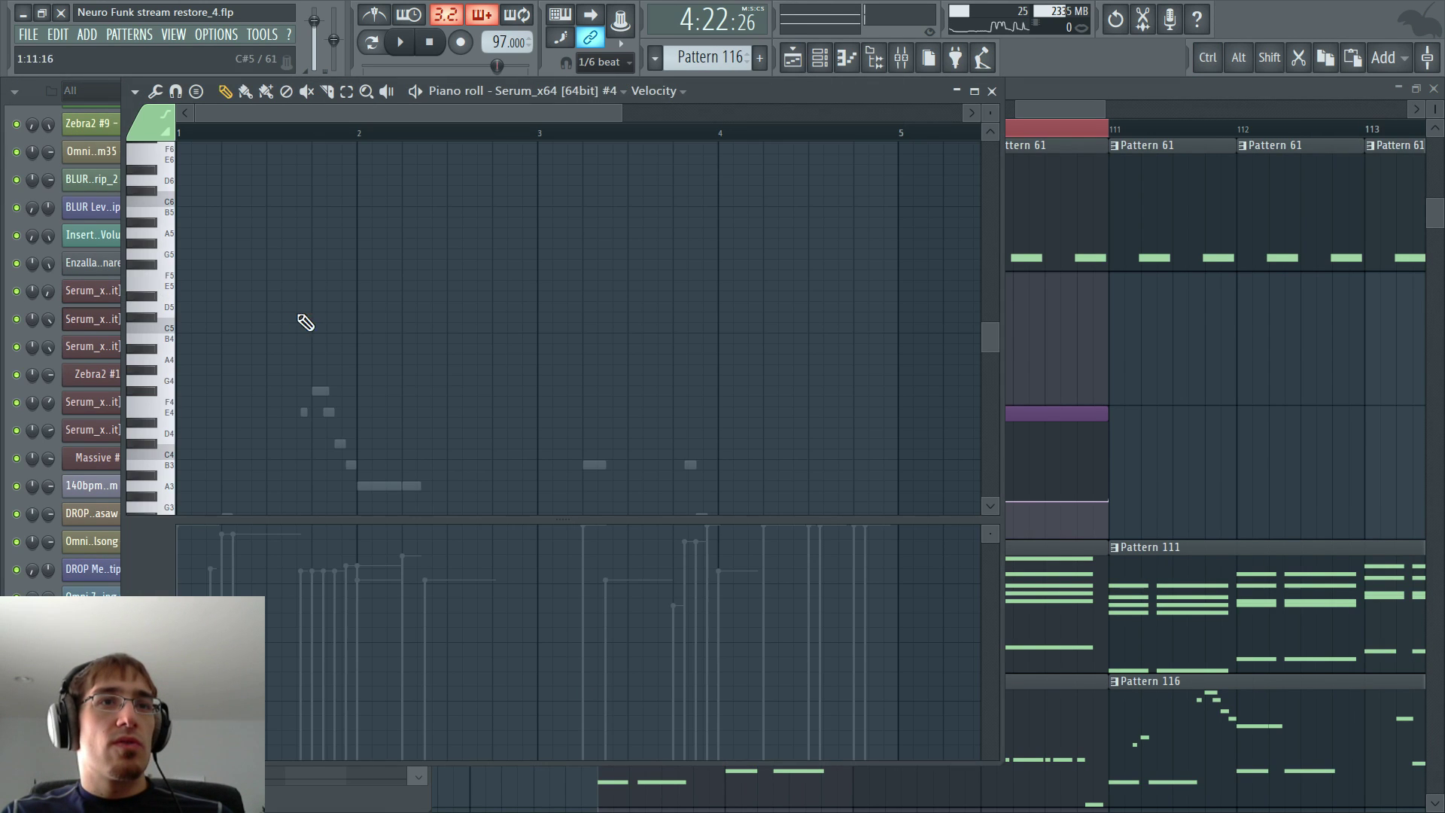
pyautogui.hotkey('ctrl', 'z')
pyautogui.scroll(-3, 339, 339)
pyautogui.moveTo(375, 394); pyautogui.dragTo(556, 397)
# - Extend the Serum #4 channel volume envelope clip on Track 17 past its rise at bar 108, and play the section
pyautogui.press('F7')
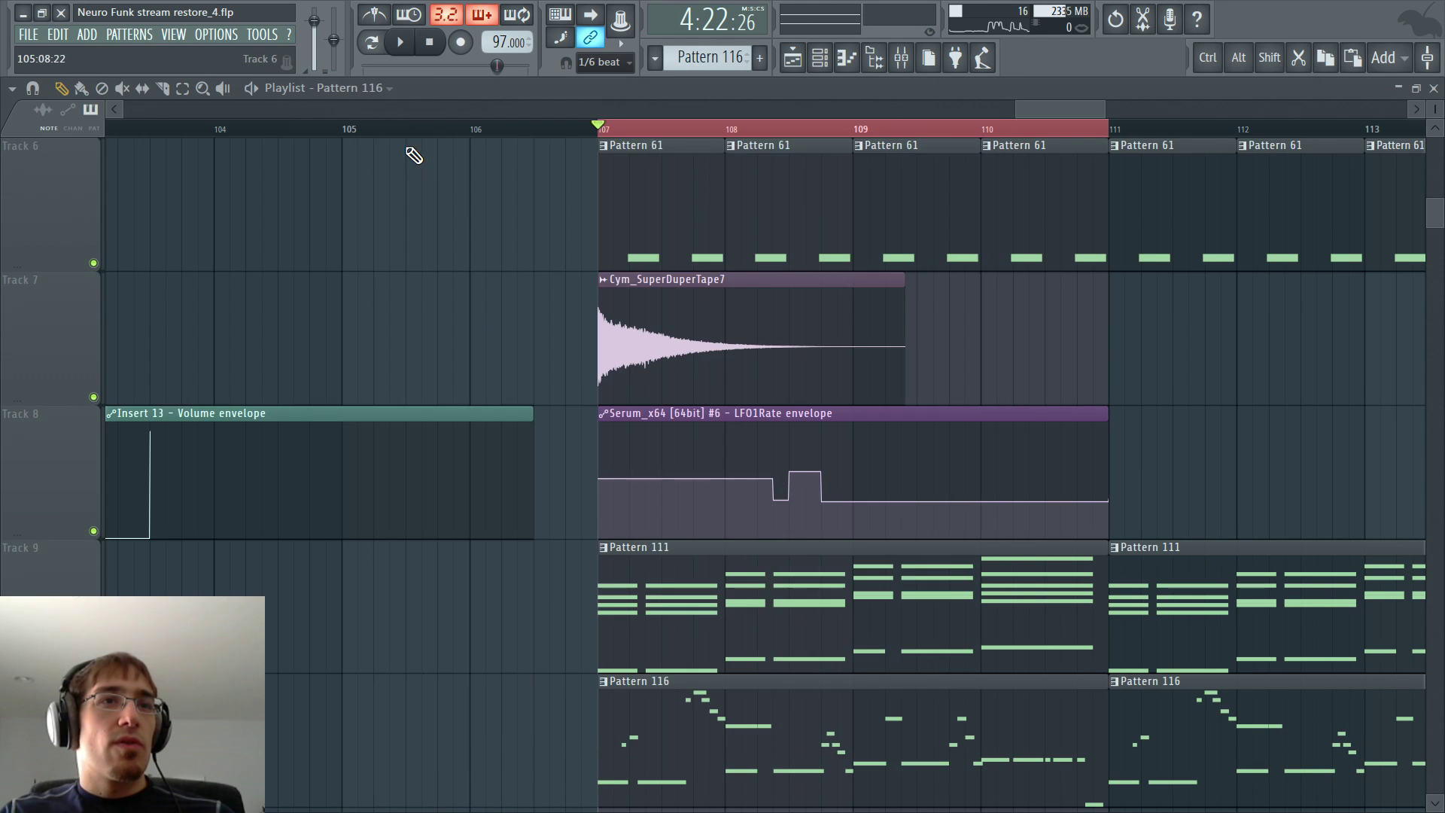
pyautogui.scroll(-6, 369, 248)
pyautogui.keyDown('ctrl'); pyautogui.scroll(-2, 363, 289); pyautogui.keyUp('ctrl')
pyautogui.keyDown('ctrl'); pyautogui.scroll(-2, 364, 289); pyautogui.keyUp('ctrl')
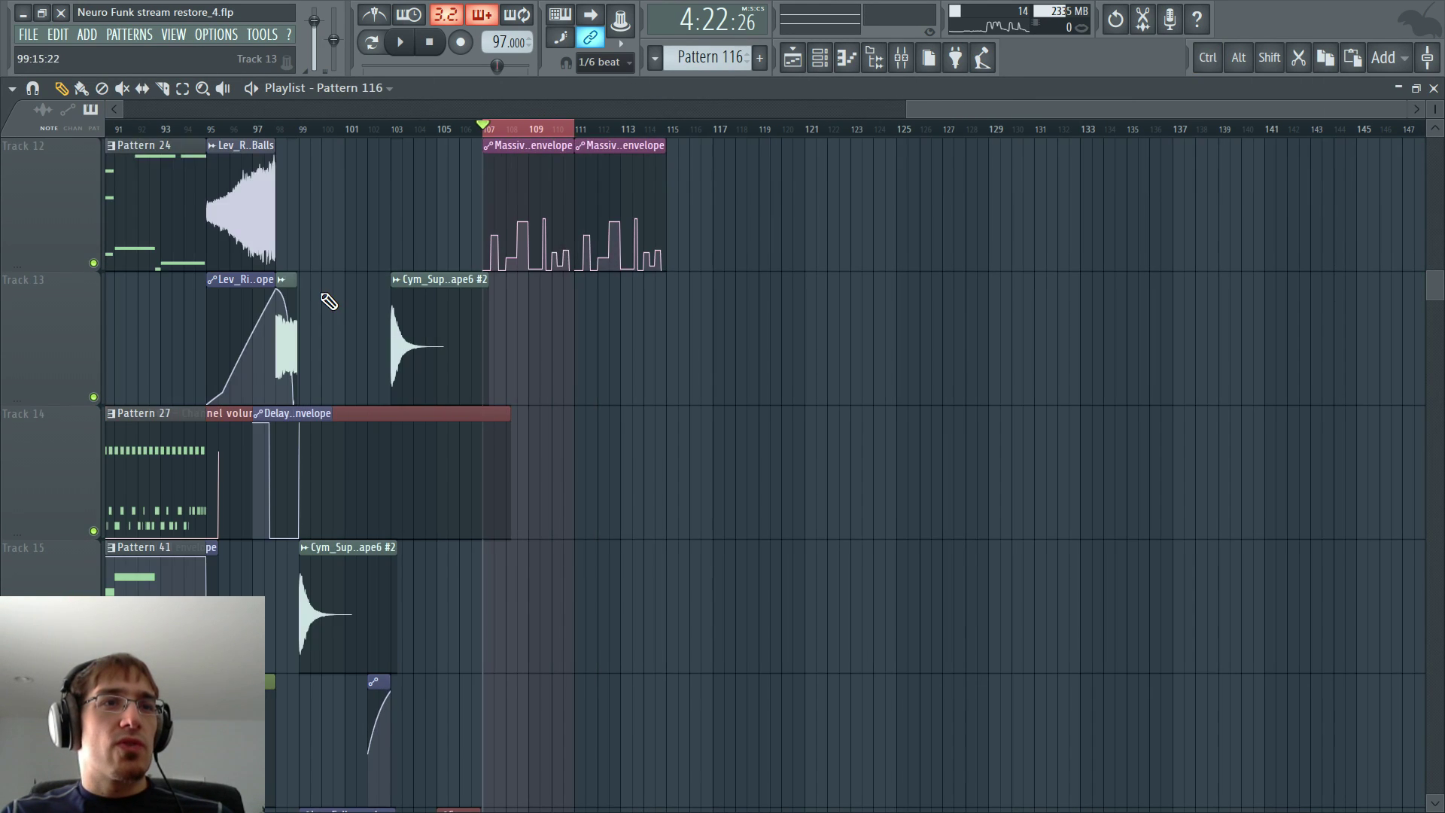
pyautogui.scroll(-6, 330, 301)
pyautogui.scroll(1, 363, 292)
pyautogui.keyDown('ctrl'); pyautogui.scroll(4, 431, 309); pyautogui.keyUp('ctrl')
pyautogui.scroll(2, 433, 319)
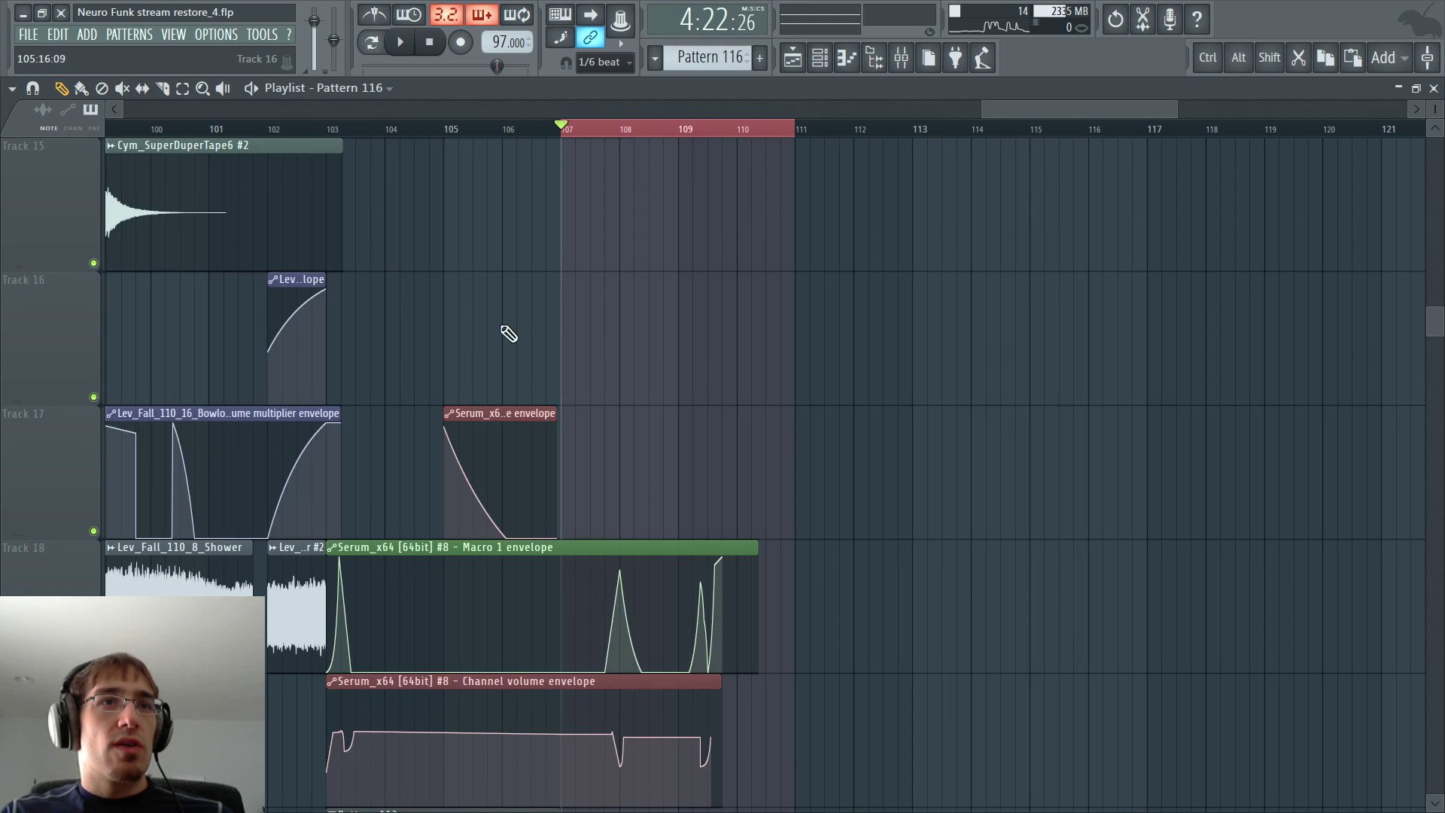
pyautogui.moveTo(558, 413); pyautogui.dragTo(659, 420)
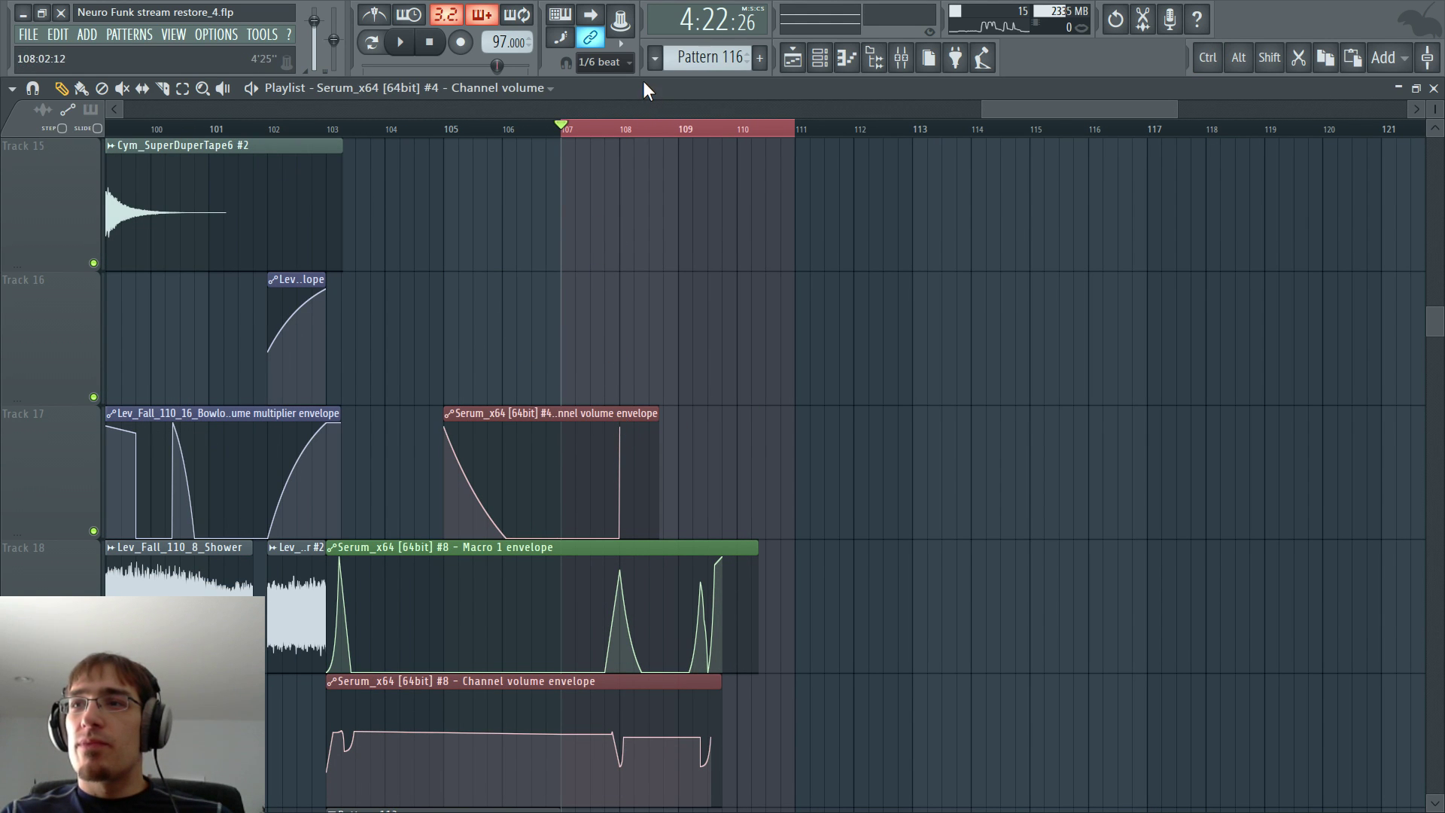
pyautogui.press('space')
pyautogui.keyDown('ctrl'); pyautogui.scroll(2, 627, 190); pyautogui.keyUp('ctrl')
pyautogui.keyDown('ctrl'); pyautogui.scroll(3, 624, 191); pyautogui.keyUp('ctrl')
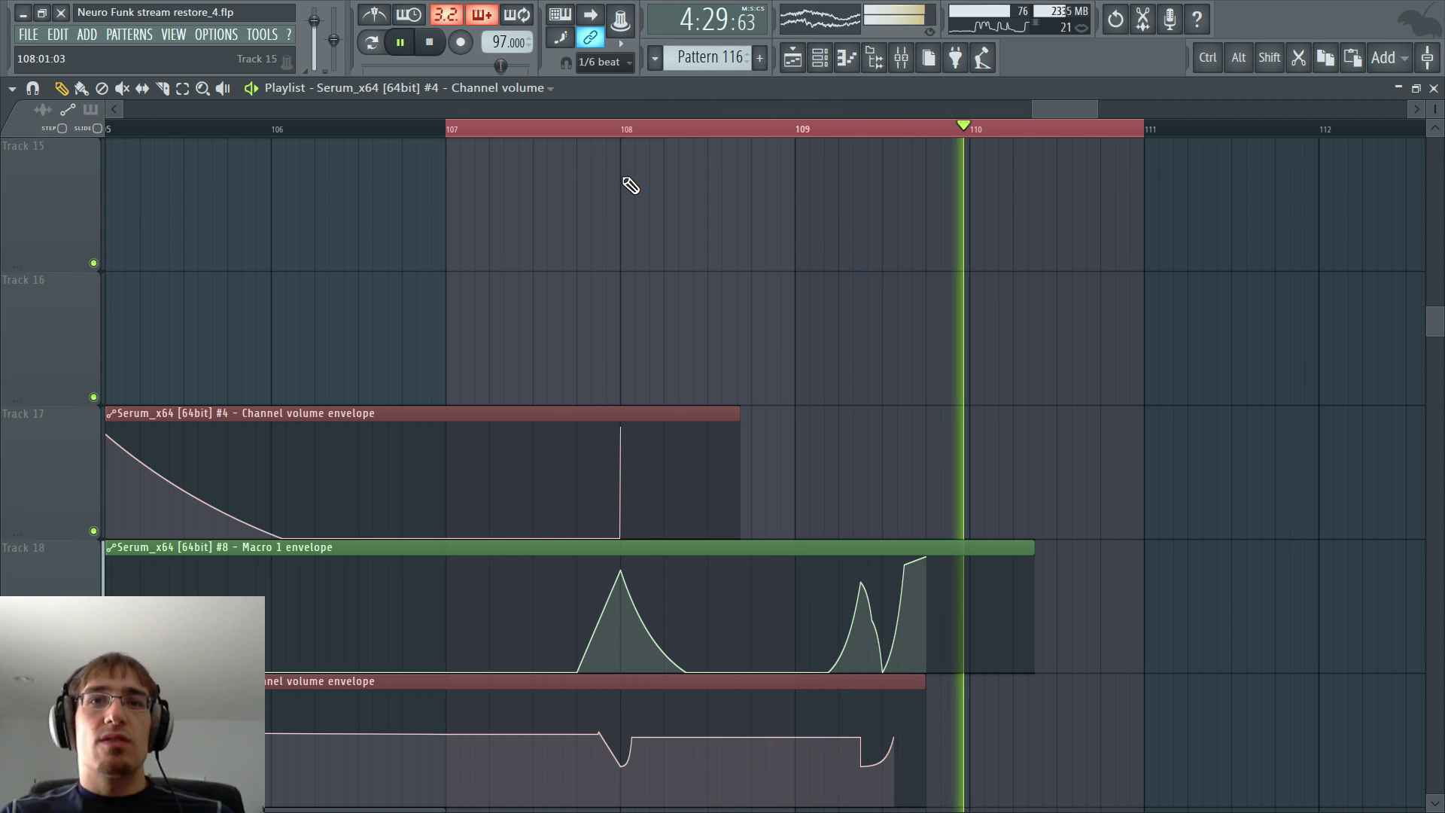
pyautogui.scroll(3, 629, 187)
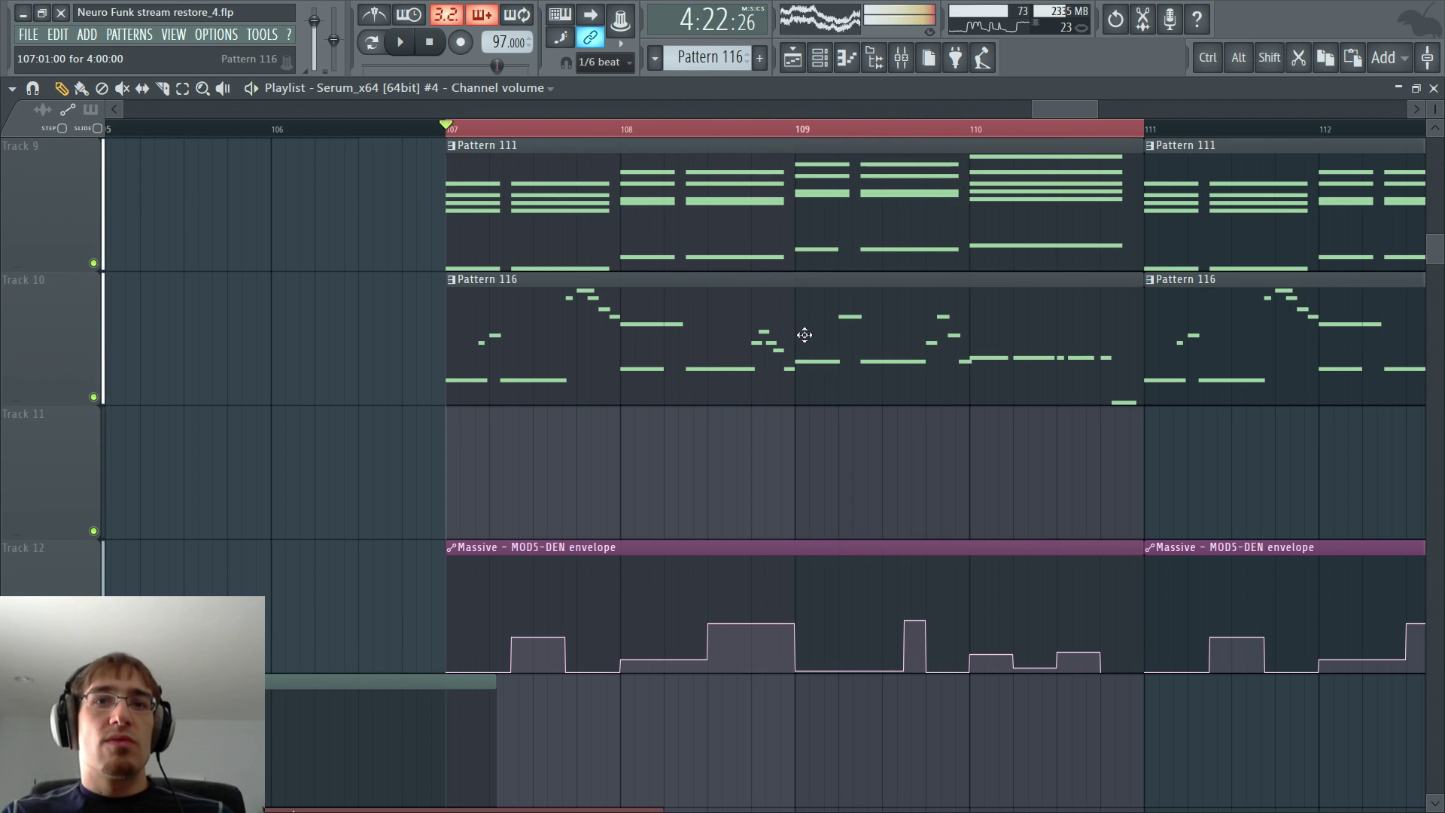
# - Raise the 109:07 peak of Serum #8's Macro 1 envelope to the maximum and merge its descent into one outward curve, removing the intermediate point
pyautogui.click(801, 133)
pyautogui.scroll(-4, 847, 366)
pyautogui.scroll(-1, 847, 366)
pyautogui.scroll(3, 847, 367)
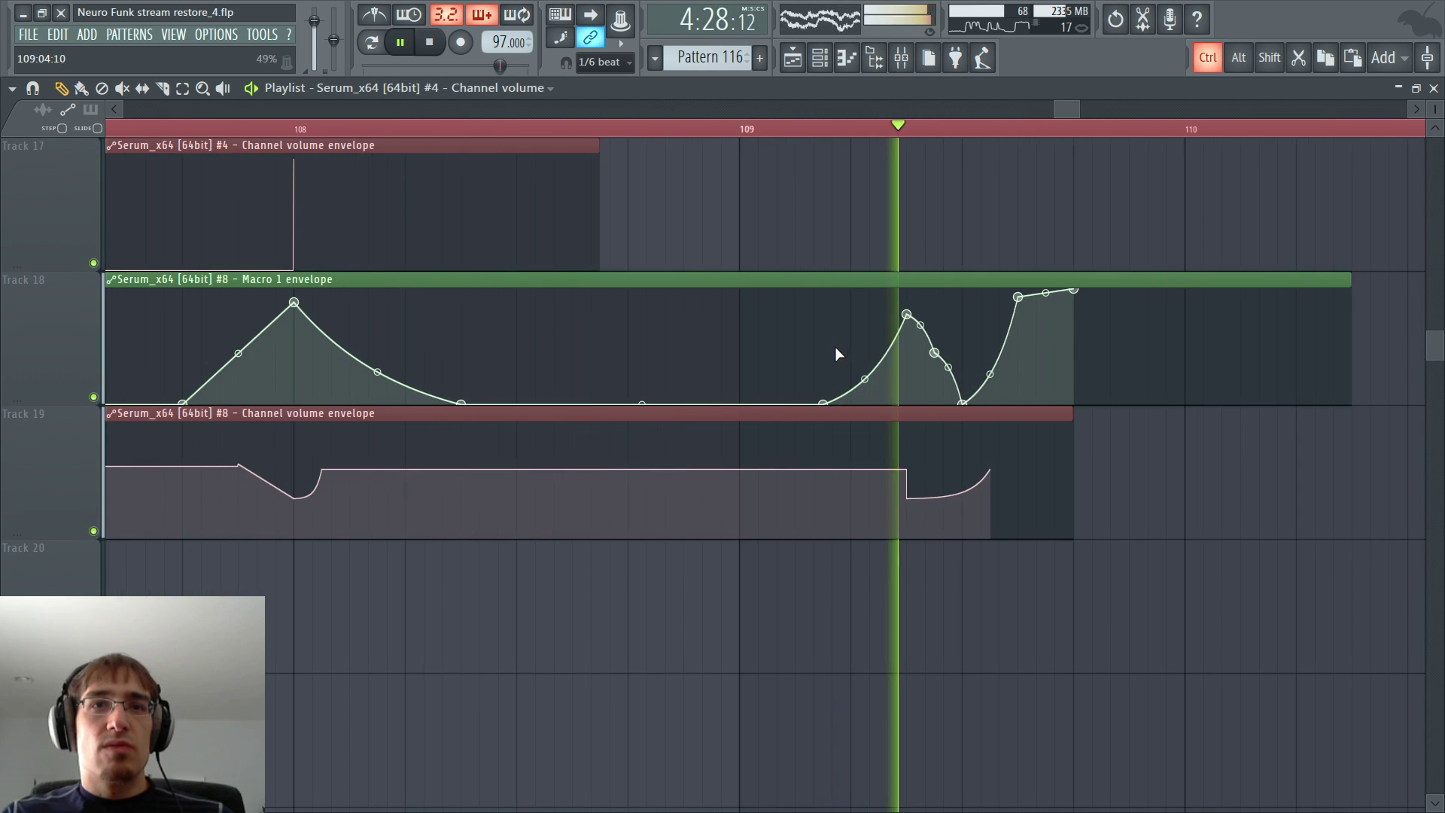
pyautogui.press('space')
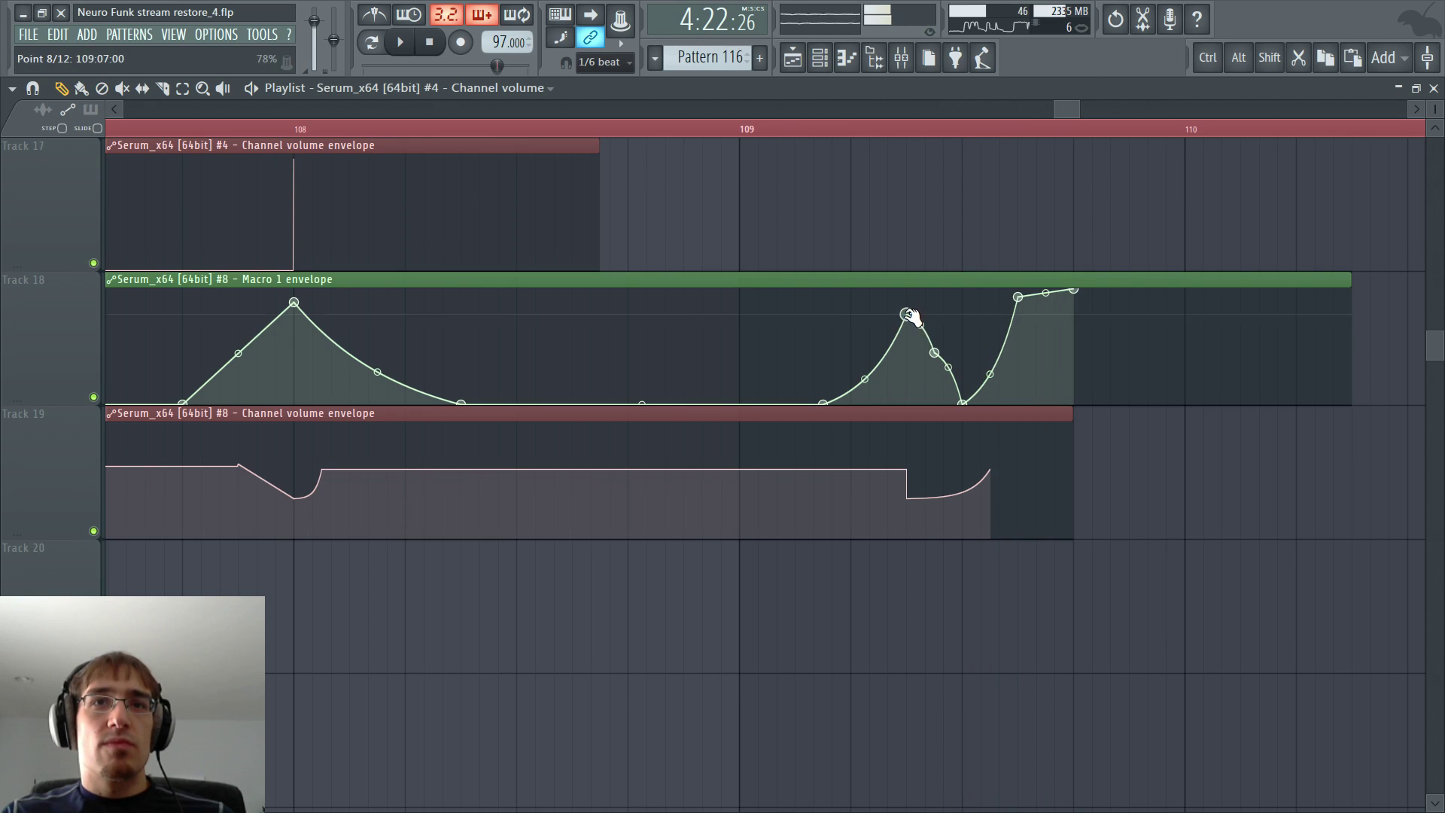
pyautogui.moveTo(907, 313); pyautogui.dragTo(908, 286)
pyautogui.rightClick(930, 359)
pyautogui.rightClick(928, 362)
pyautogui.click(942, 384)
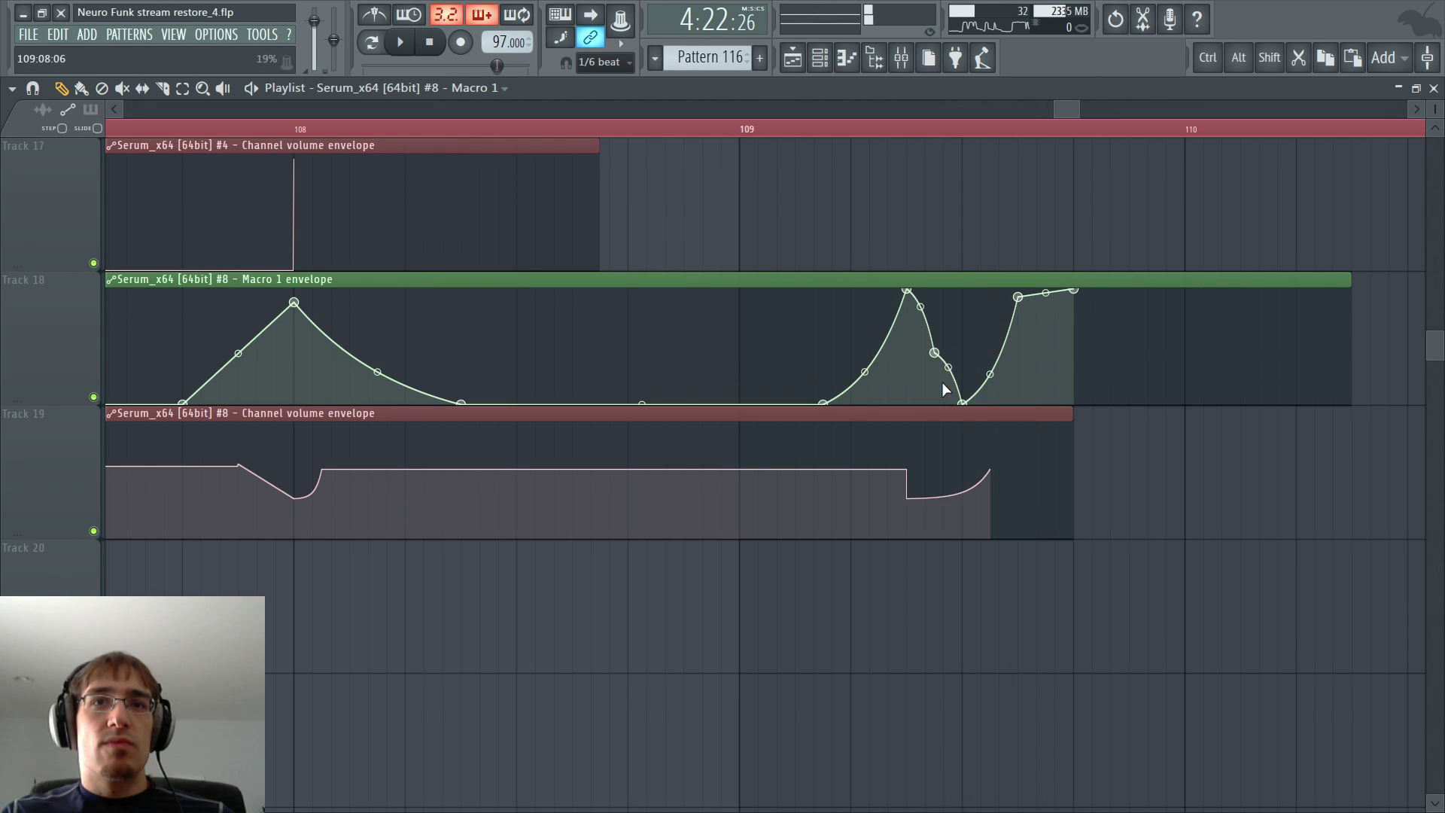
pyautogui.rightClick(937, 355)
pyautogui.click(967, 378)
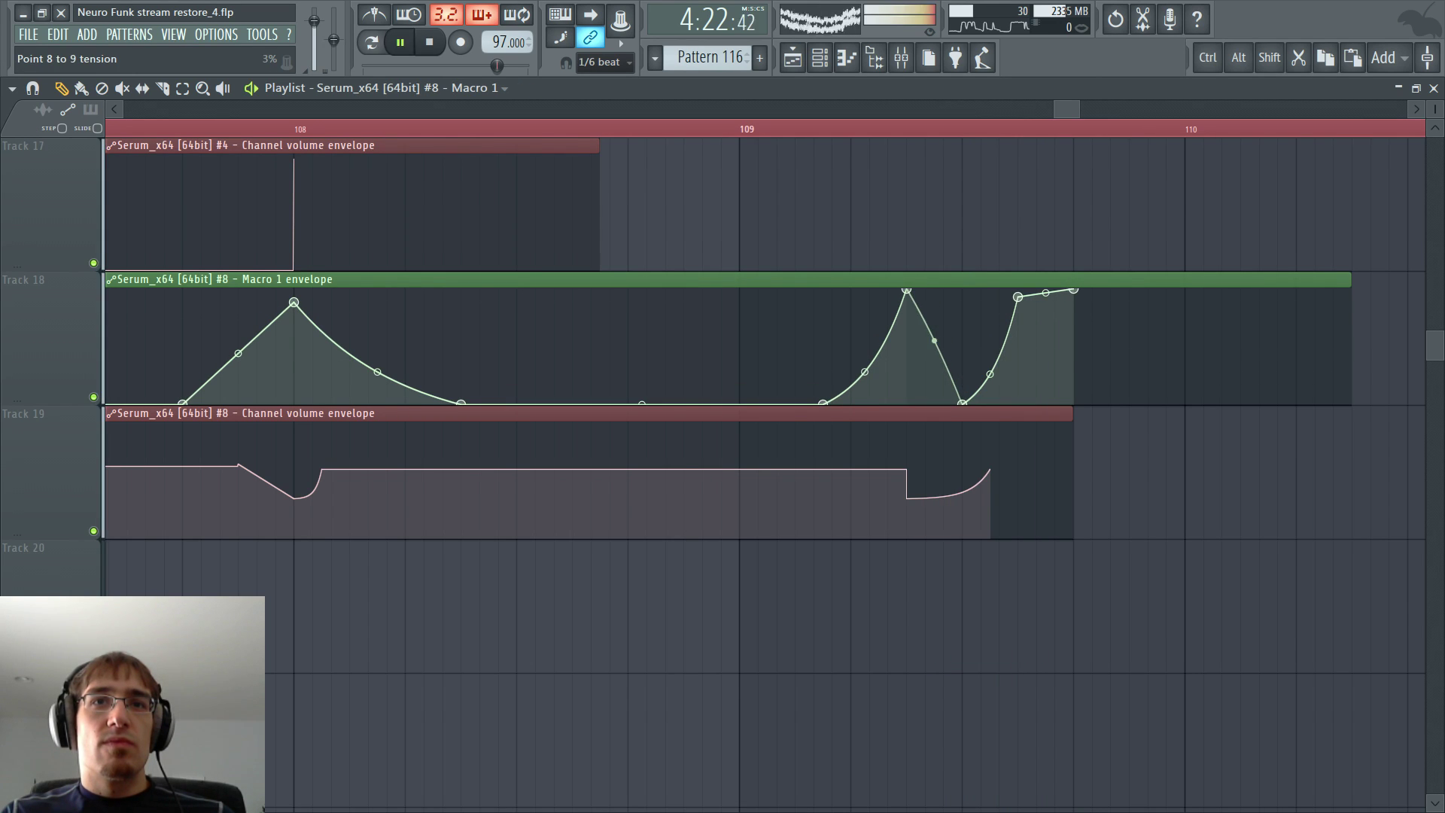
pyautogui.press('space')
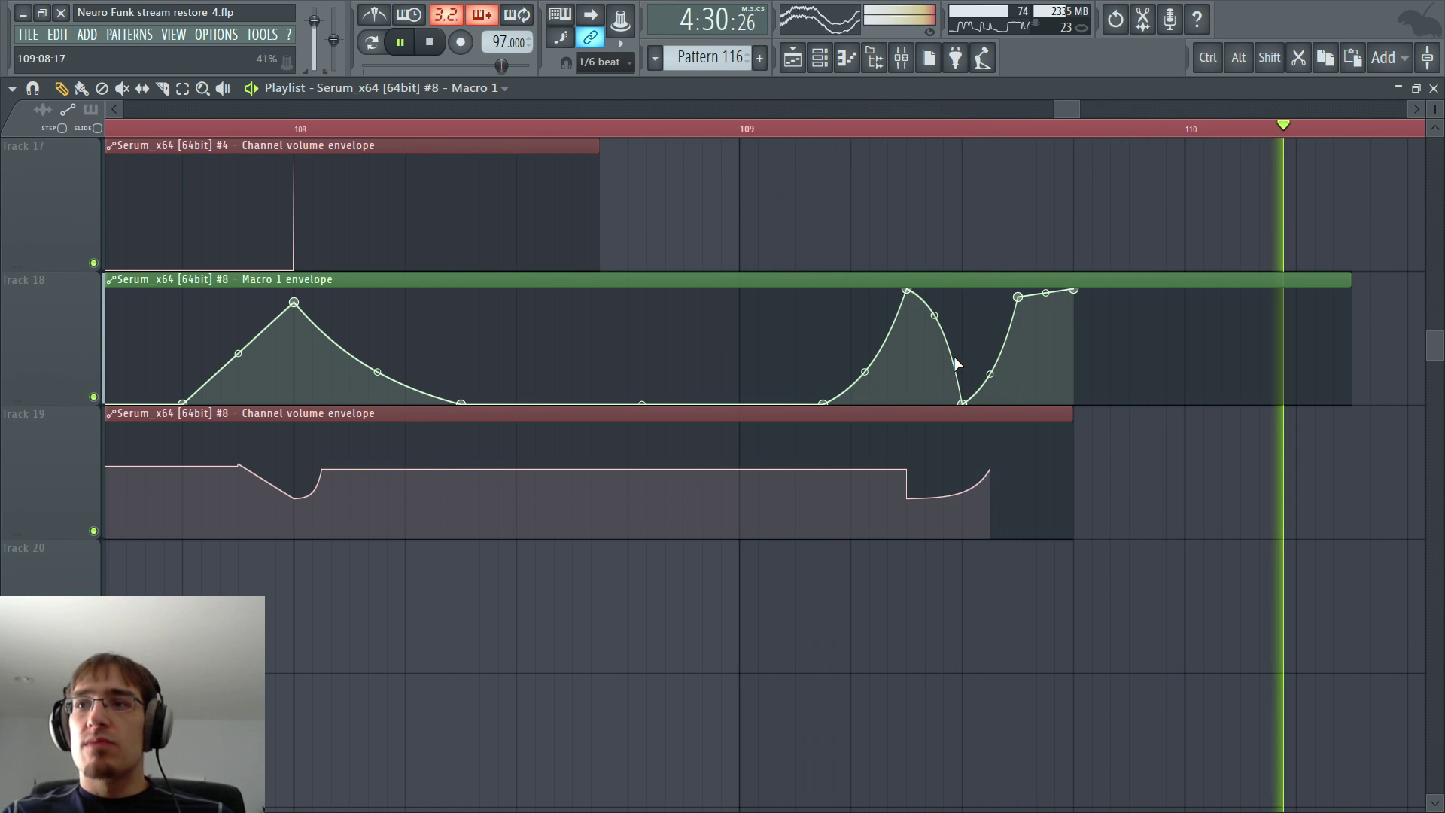
# - Cut the first two C3 notes of bar 4 from the Massive channel in Pattern 116
pyautogui.press('space')
pyautogui.scroll(5, 1126, 323)
pyautogui.scroll(-4, 1126, 322)
pyautogui.doubleClick(1264, 437)
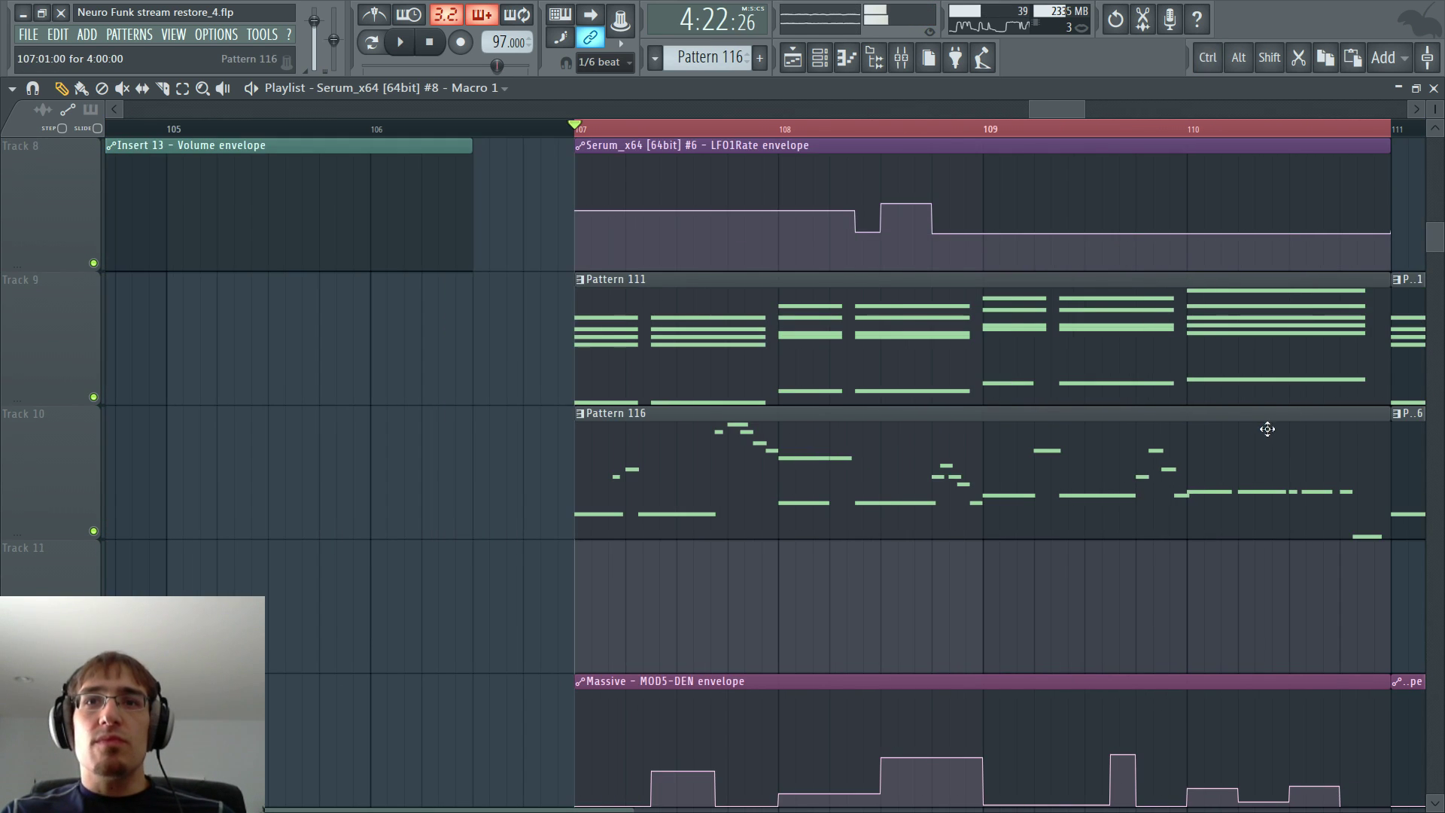
pyautogui.press('F6')
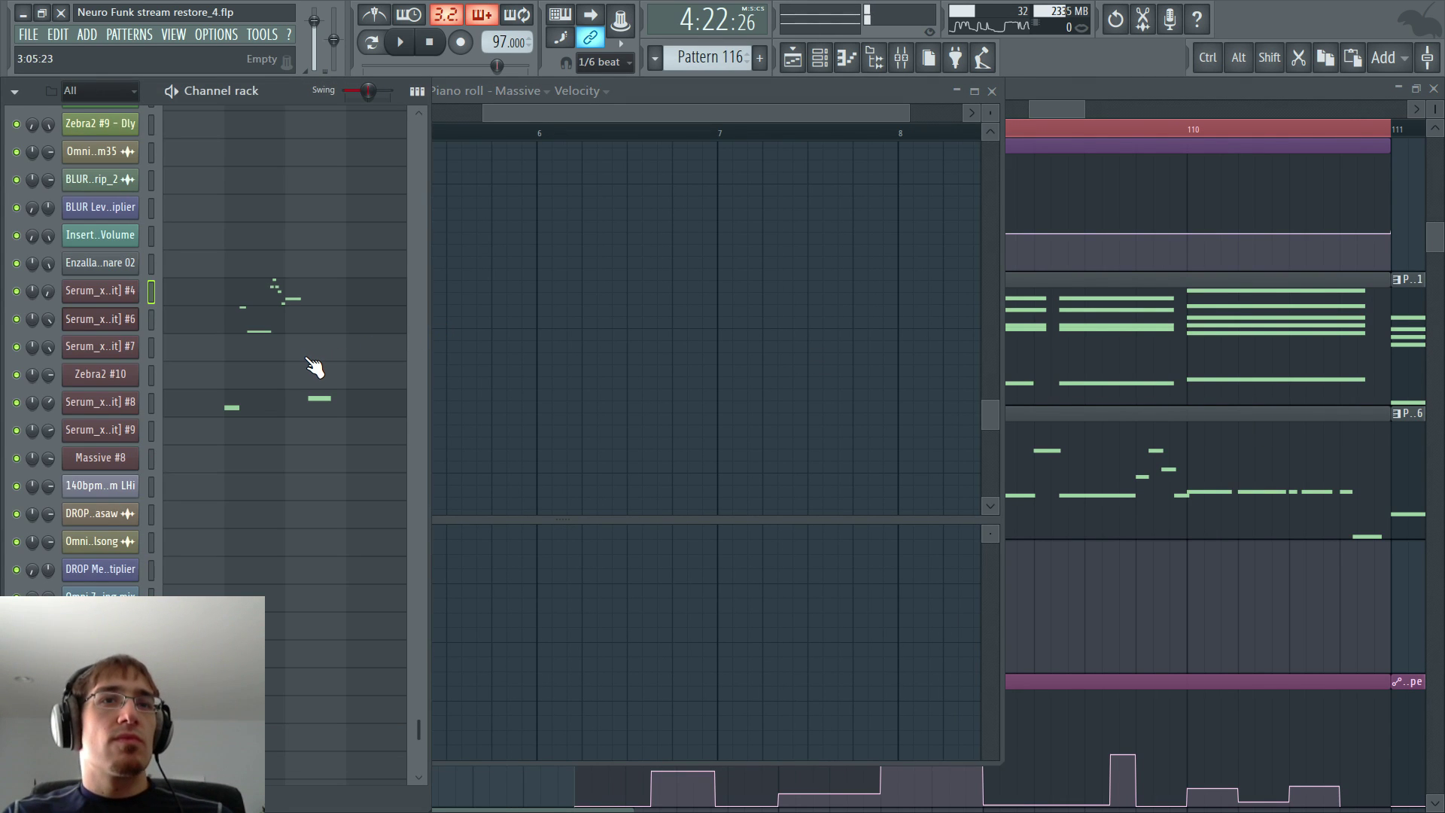
pyautogui.scroll(15, 312, 365)
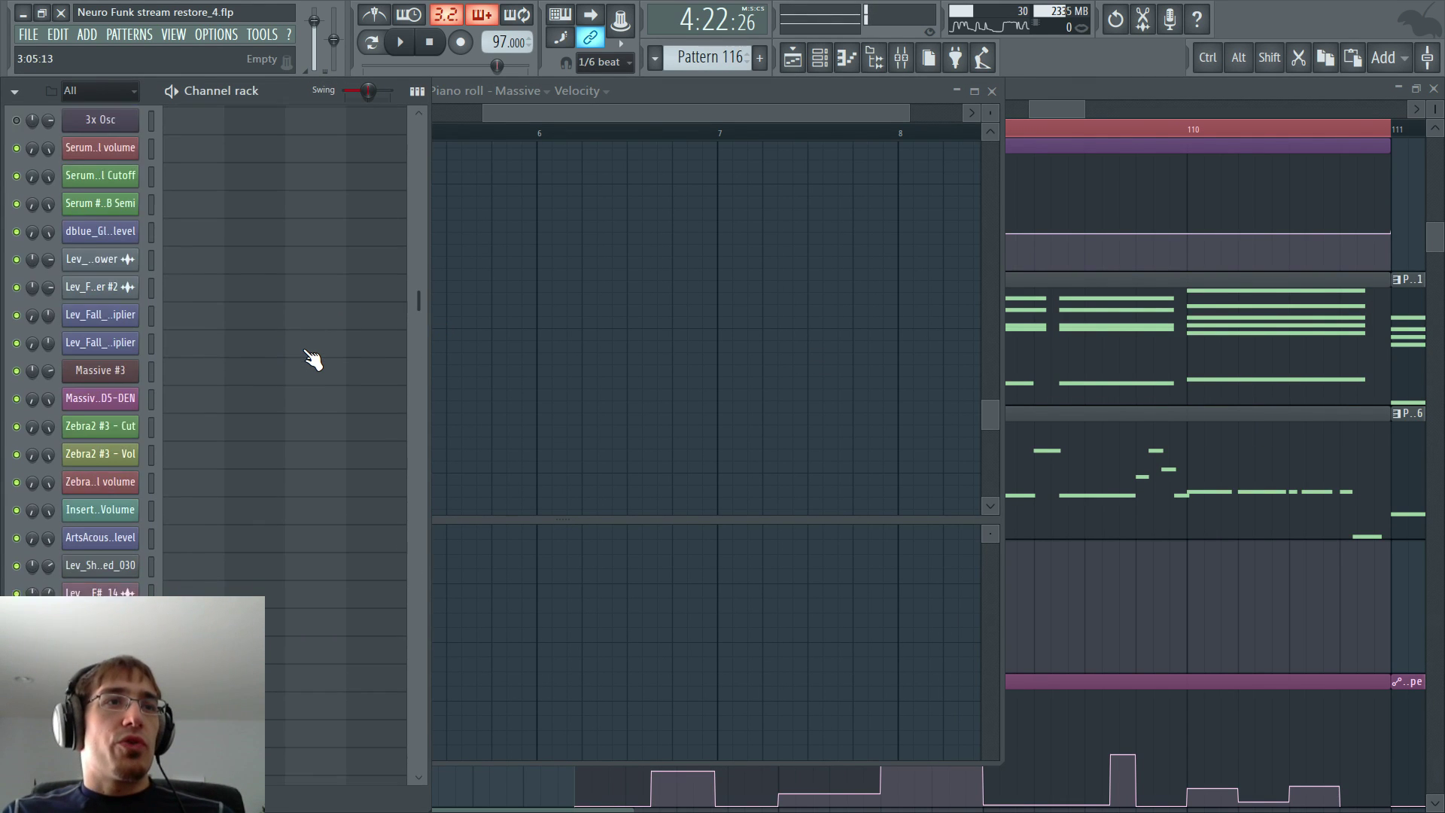
pyautogui.scroll(8, 312, 360)
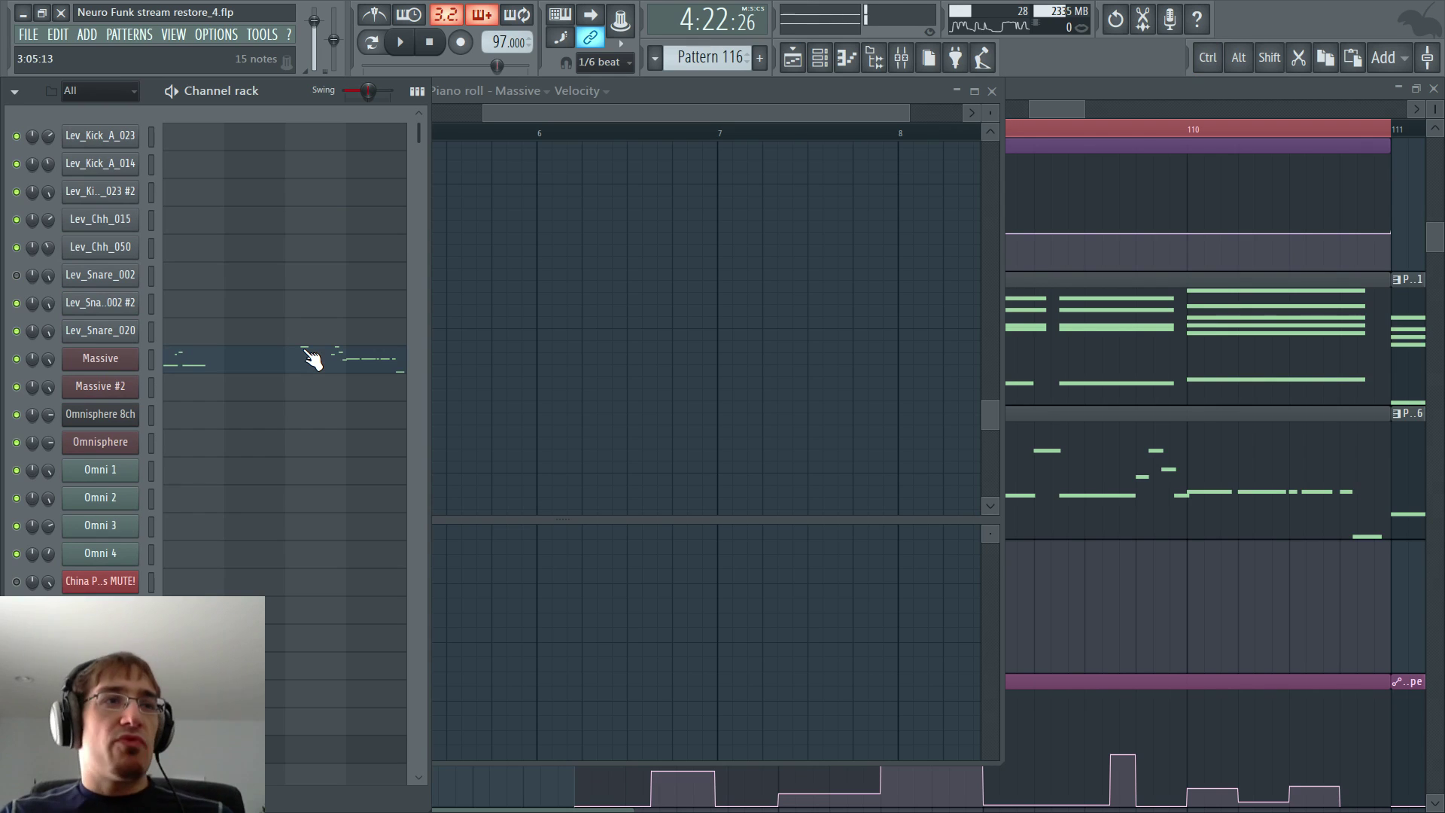
pyautogui.rightClick(119, 360)
pyautogui.click(179, 360)
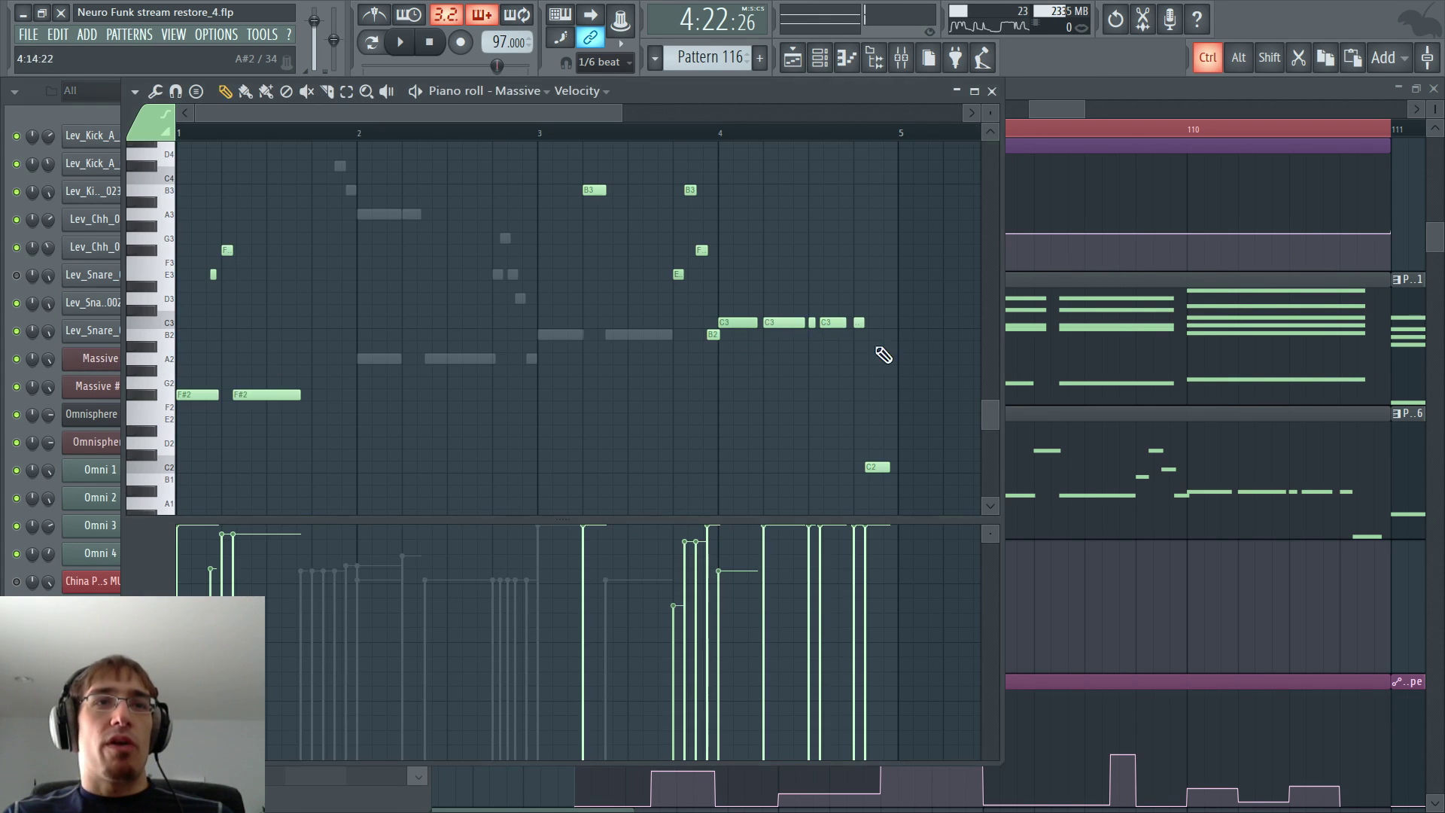
pyautogui.scroll(5, 911, 350)
pyautogui.moveTo(630, 301); pyautogui.dragTo(739, 345)
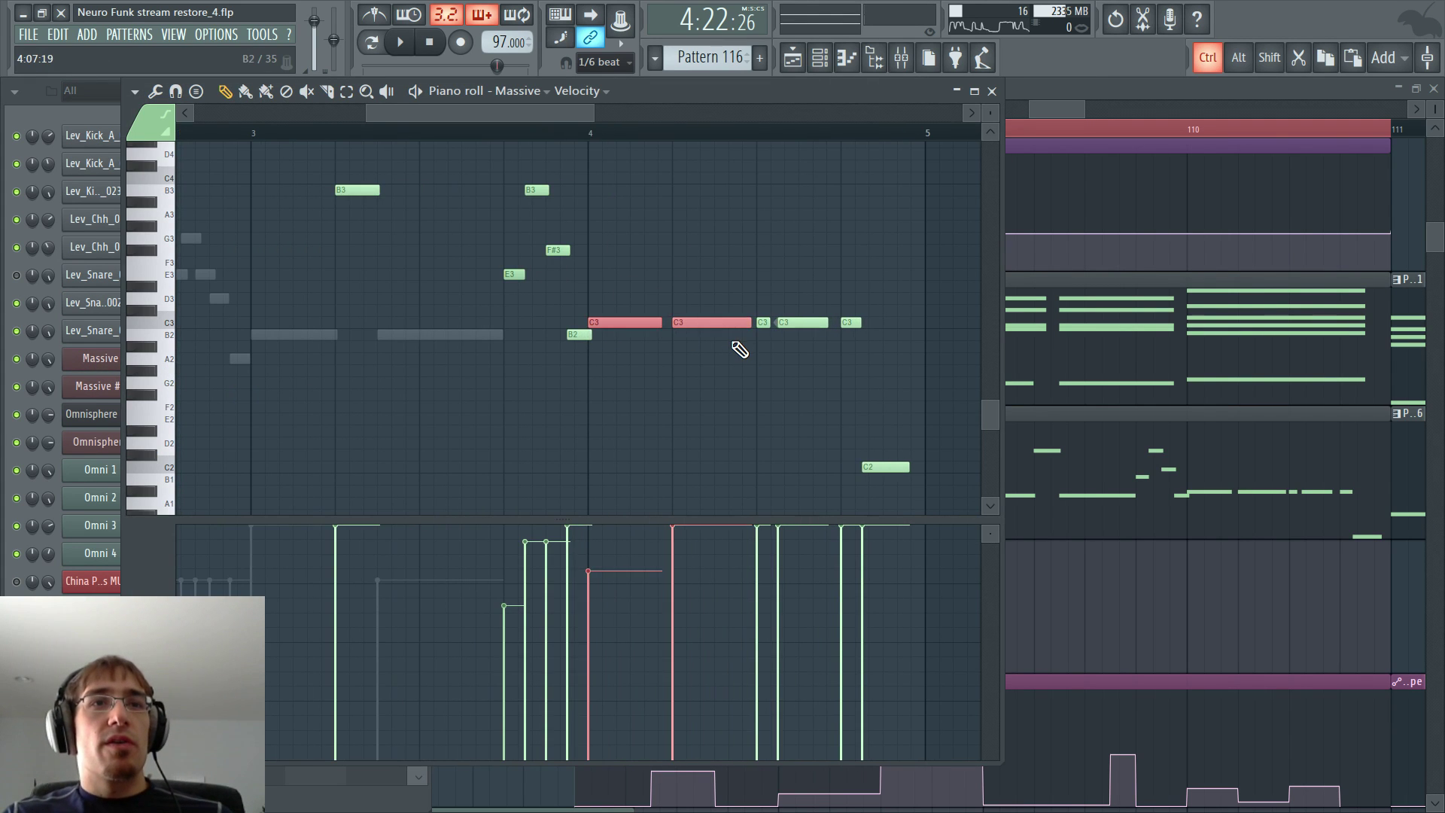
pyautogui.press('Delete')
# - Add a new Massive instrument channel to the project
pyautogui.press('F6')
pyautogui.click(95, 36)
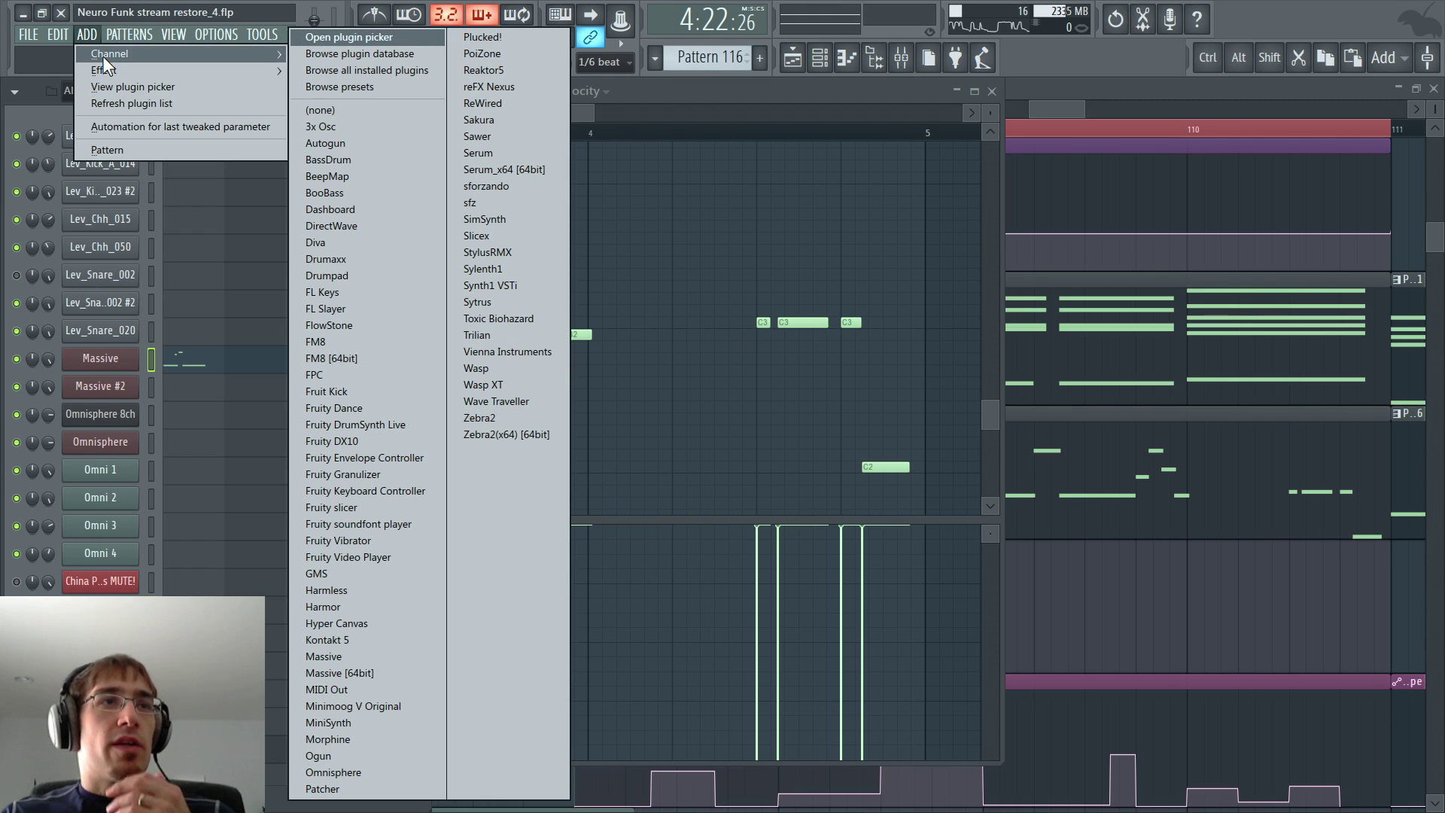
pyautogui.moveTo(131, 33)
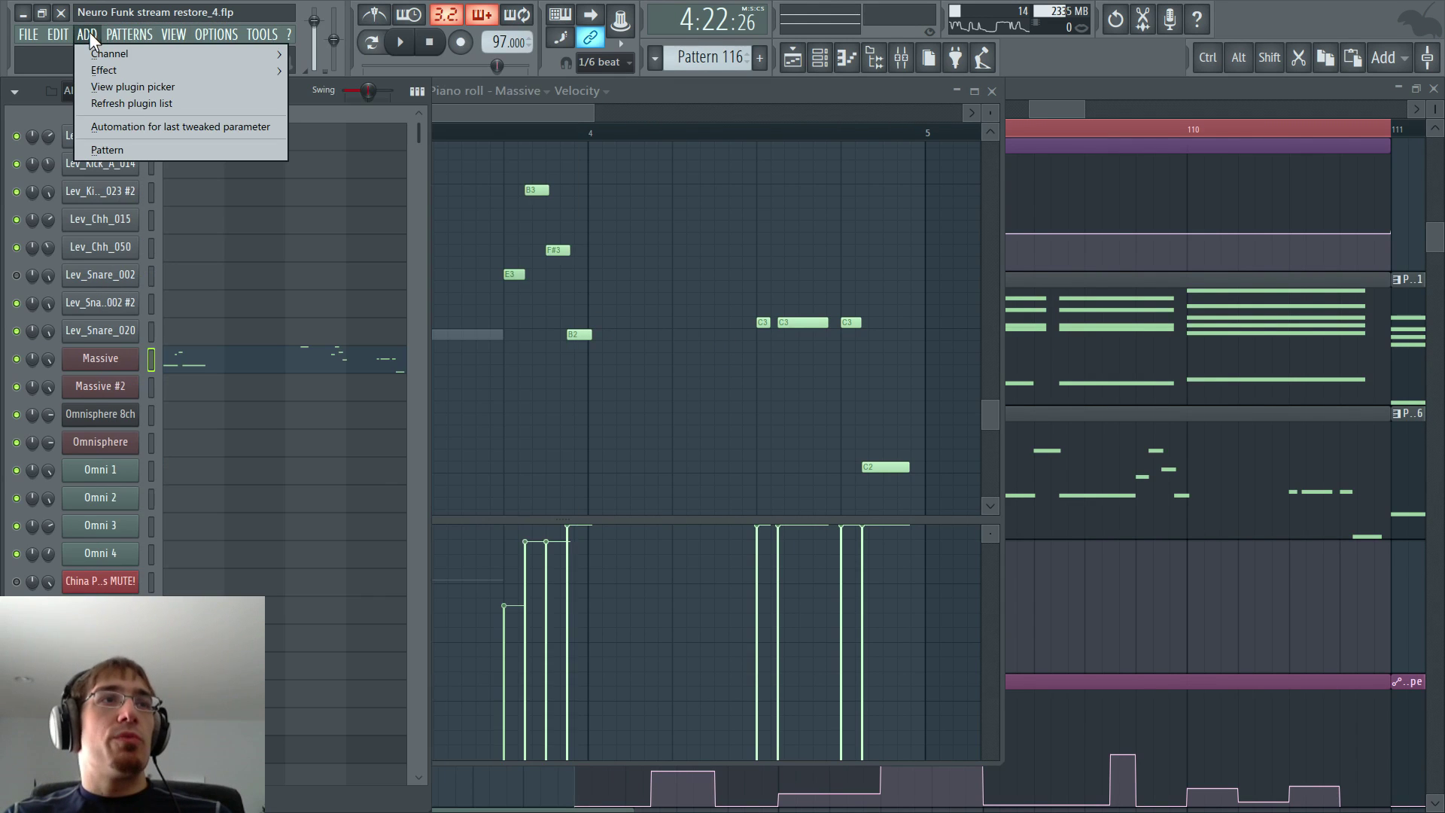
pyautogui.moveTo(181, 53)
pyautogui.click(406, 656)
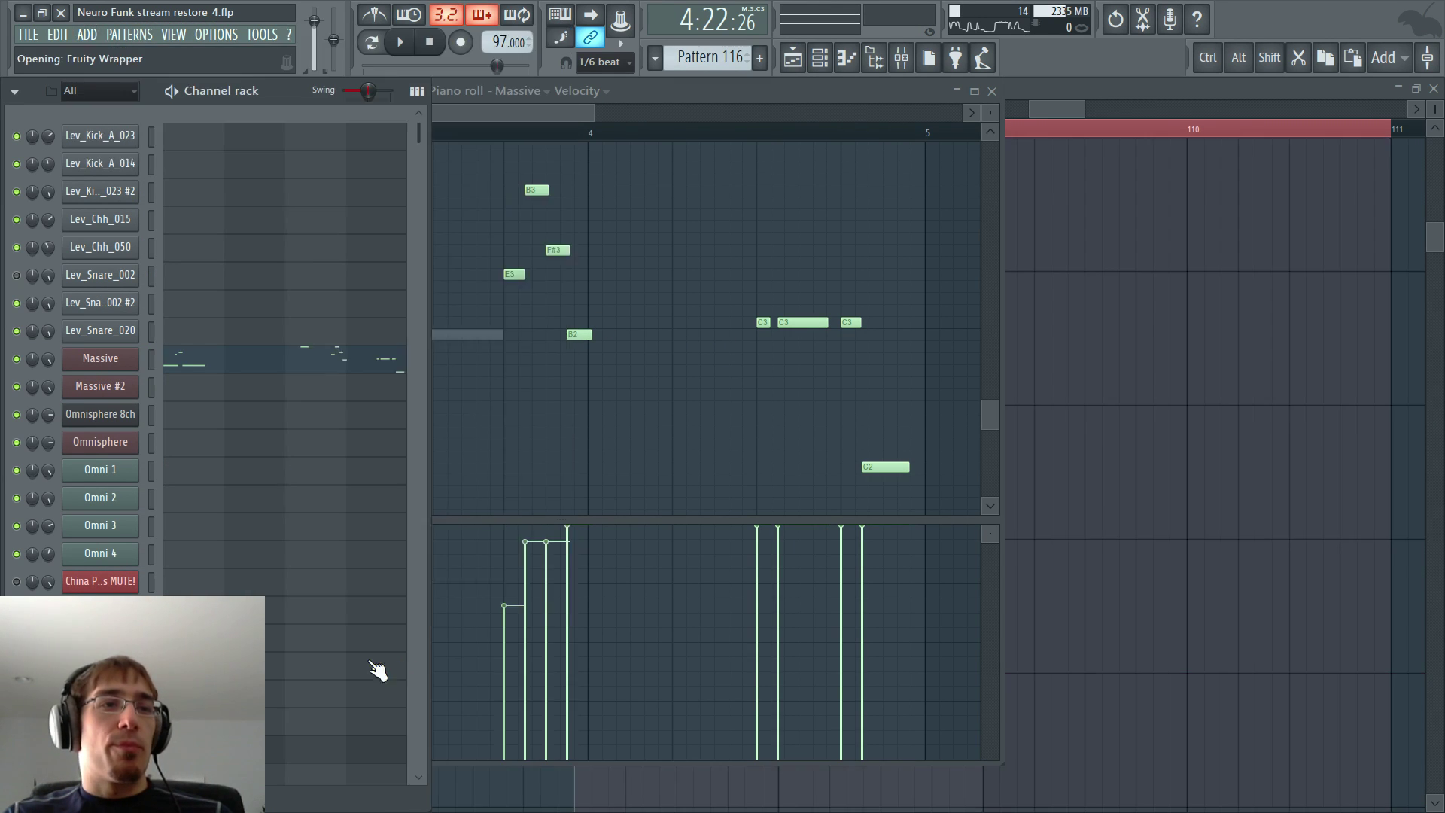
# - Paste the two cut C3 notes into the Massive #9 channel and move them to the start of bar 4
pyautogui.click(197, 93)
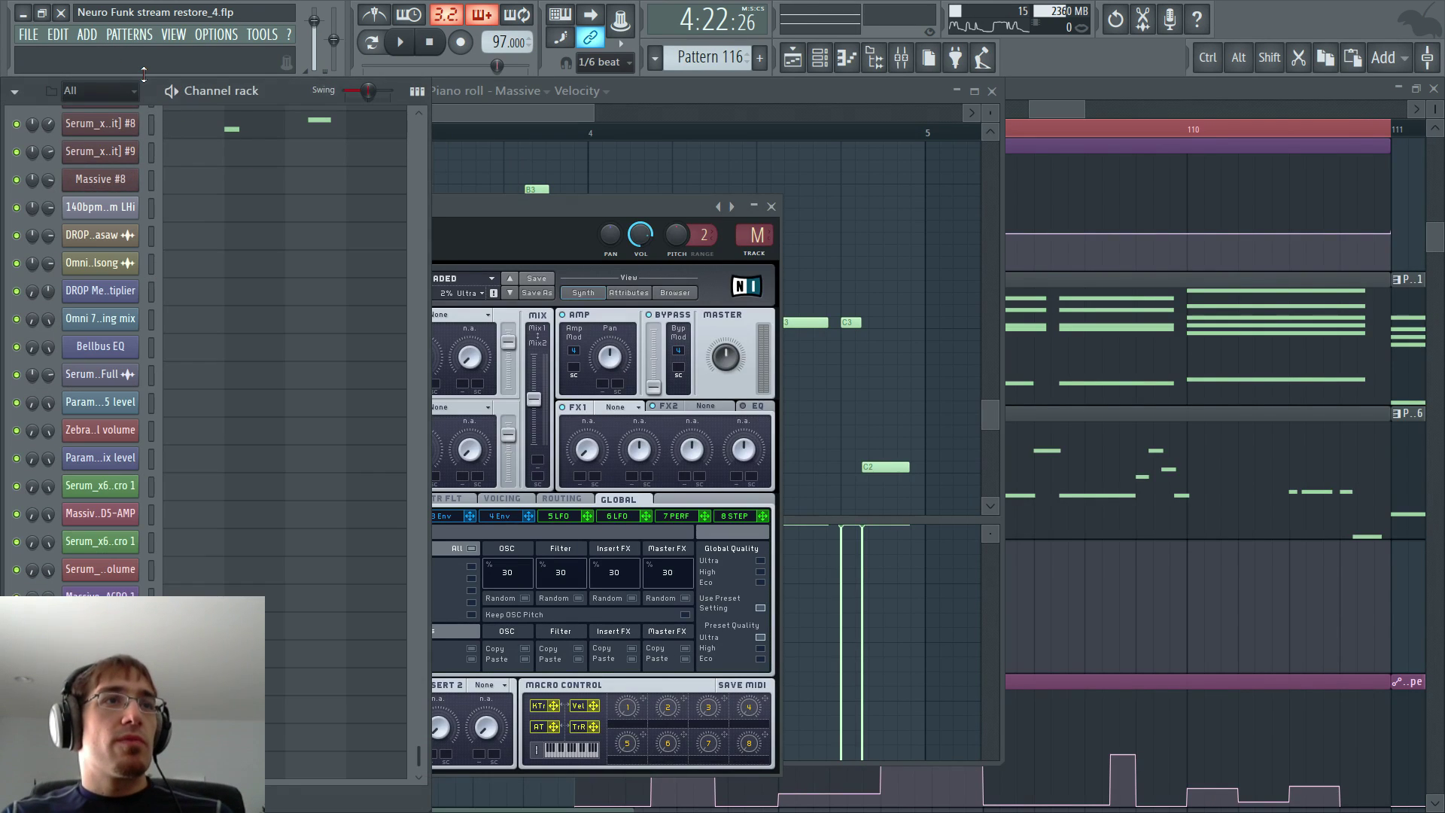
pyautogui.scroll(-2, 189, 417)
pyautogui.rightClick(103, 753)
pyautogui.click(189, 660)
pyautogui.scroll(-1, 810, 455)
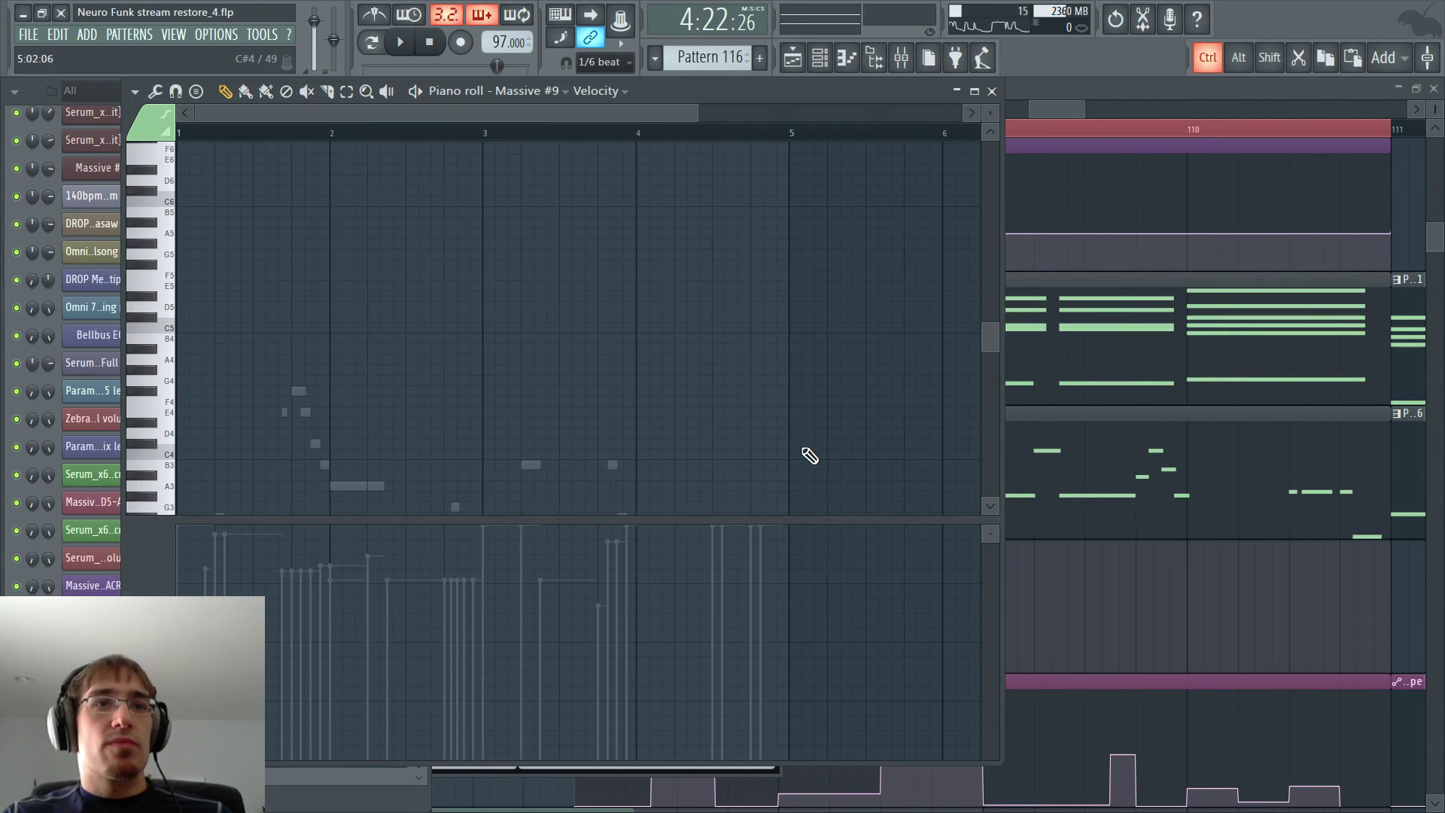
pyautogui.scroll(-7, 877, 447)
pyautogui.hotkey('ctrl', 'v')
pyautogui.moveTo(228, 354); pyautogui.dragTo(687, 358)
pyautogui.scroll(3, 723, 388)
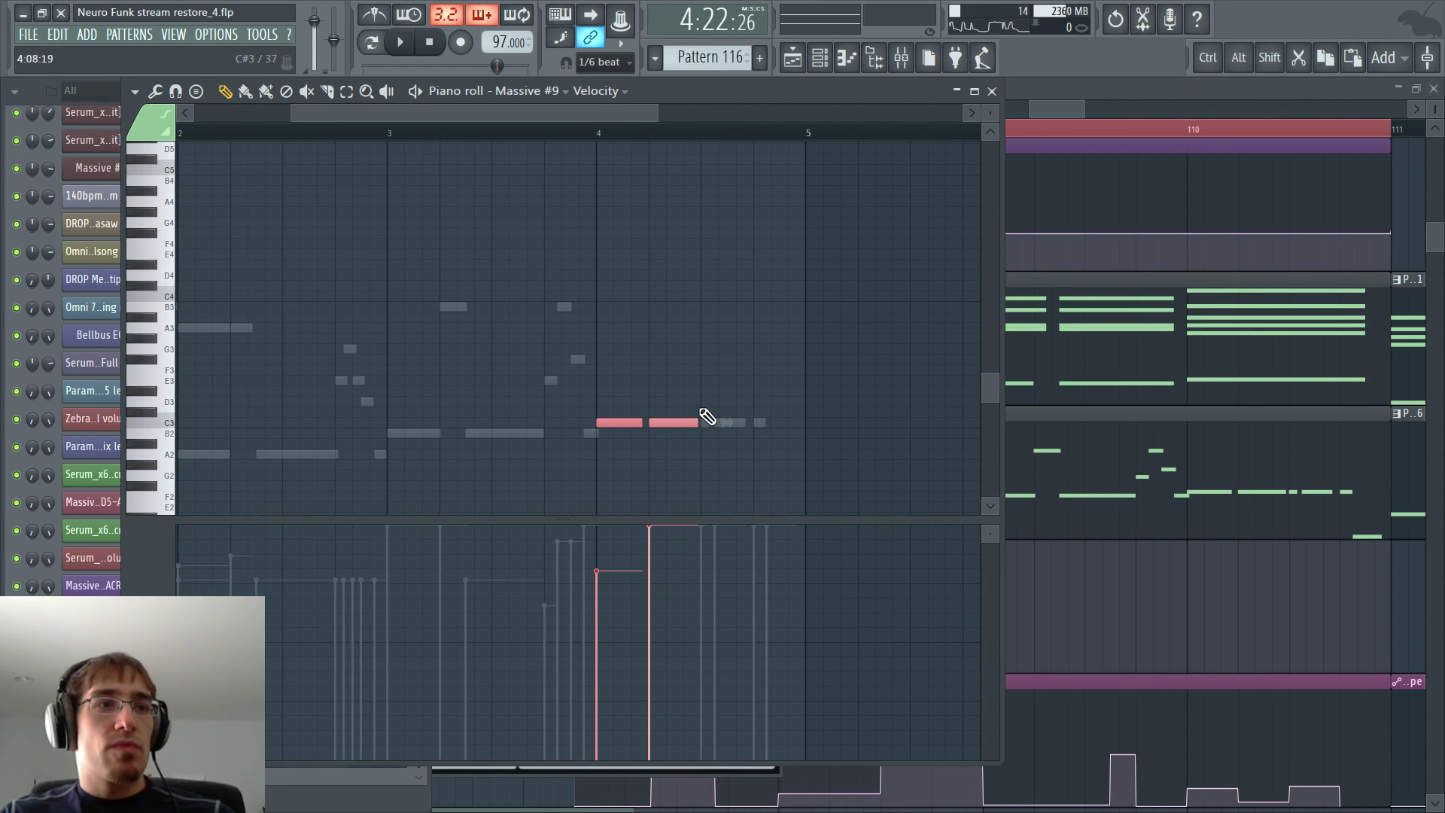
# - Check the mixer track assignment and detailed plugin settings of the original Massive channel
pyautogui.press('F6')
pyautogui.scroll(12, 272, 480)
pyautogui.scroll(15, 277, 487)
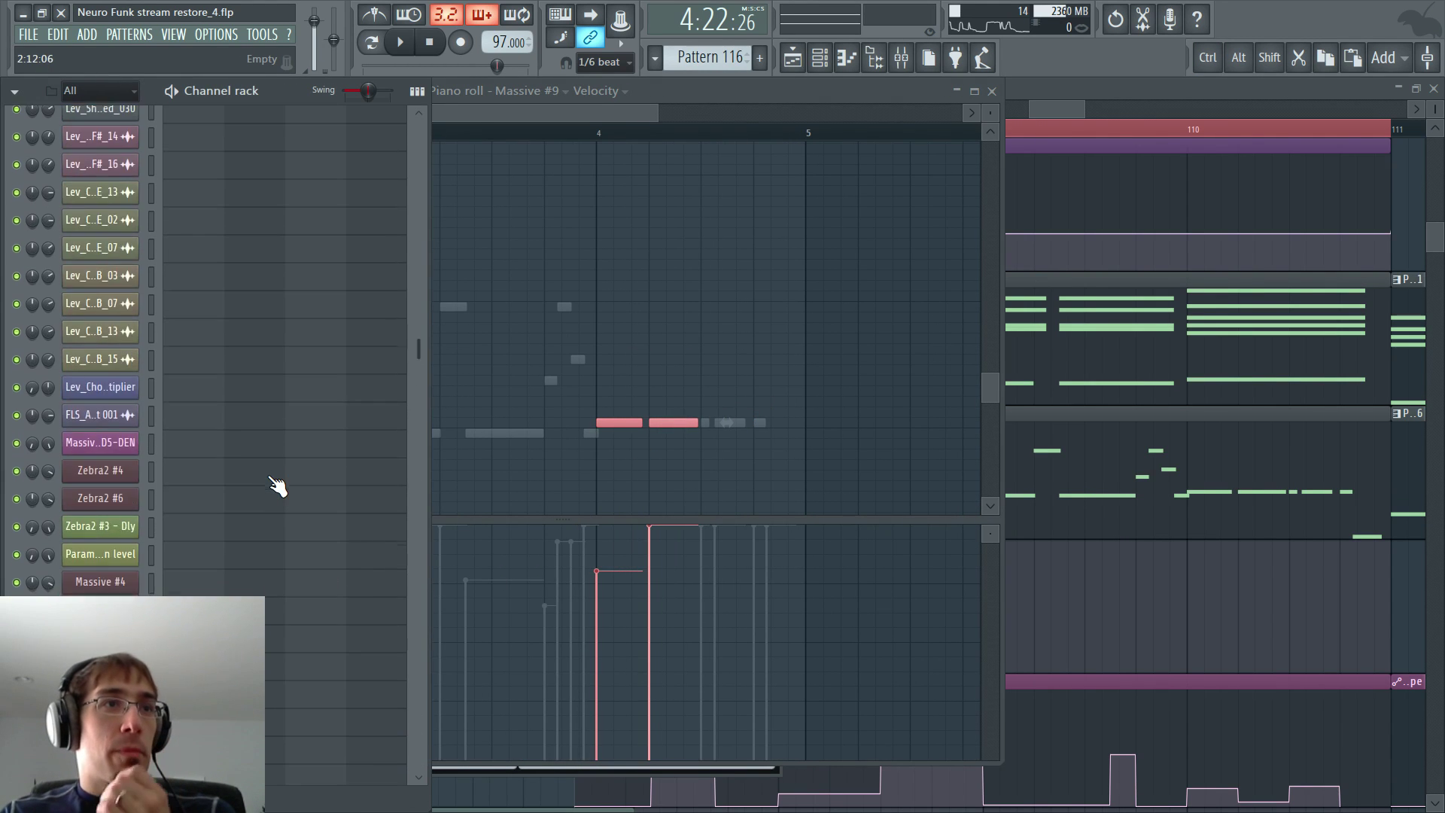
pyautogui.scroll(5, 151, 425)
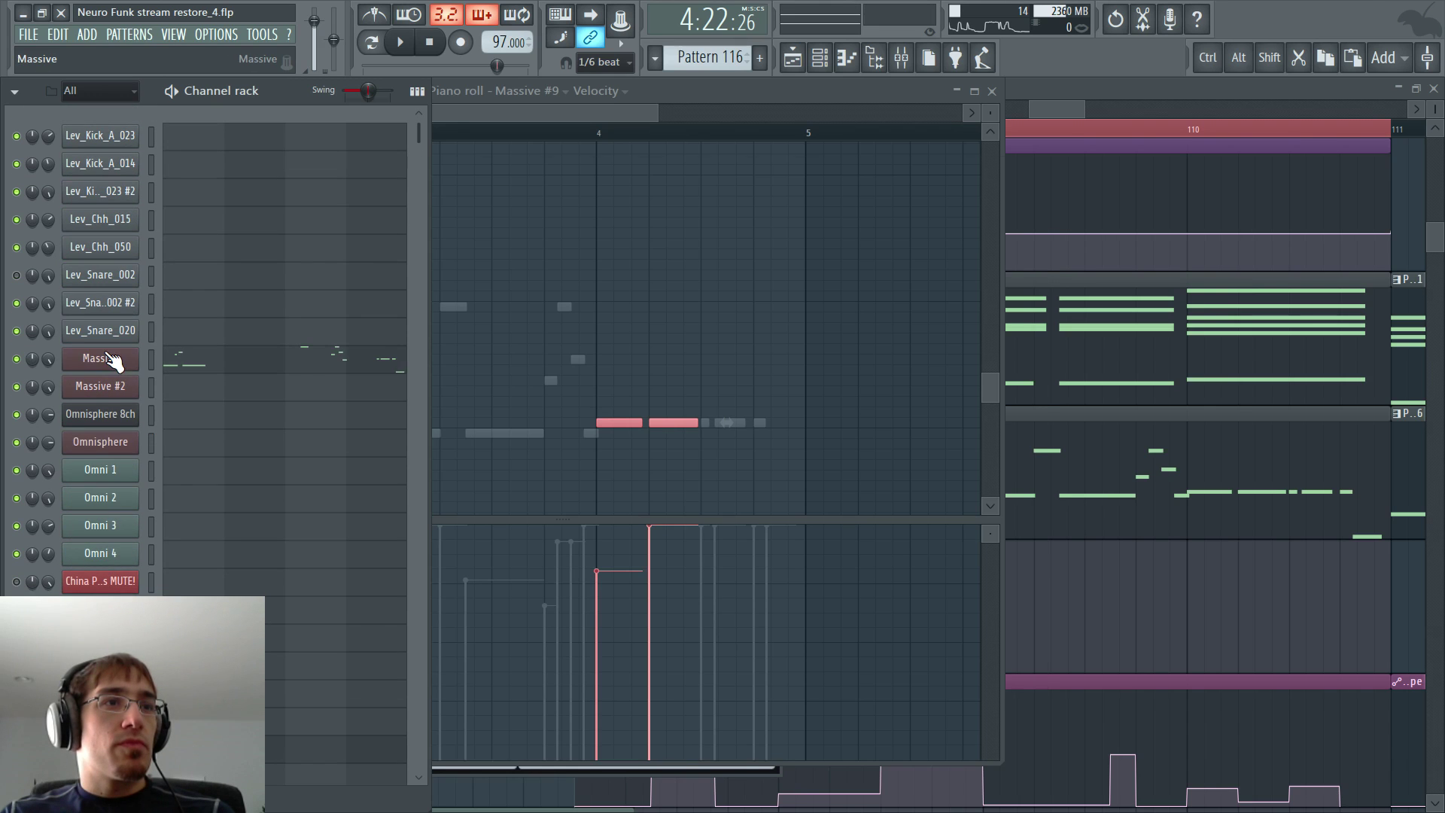
pyautogui.click(109, 360)
pyautogui.click(348, 169)
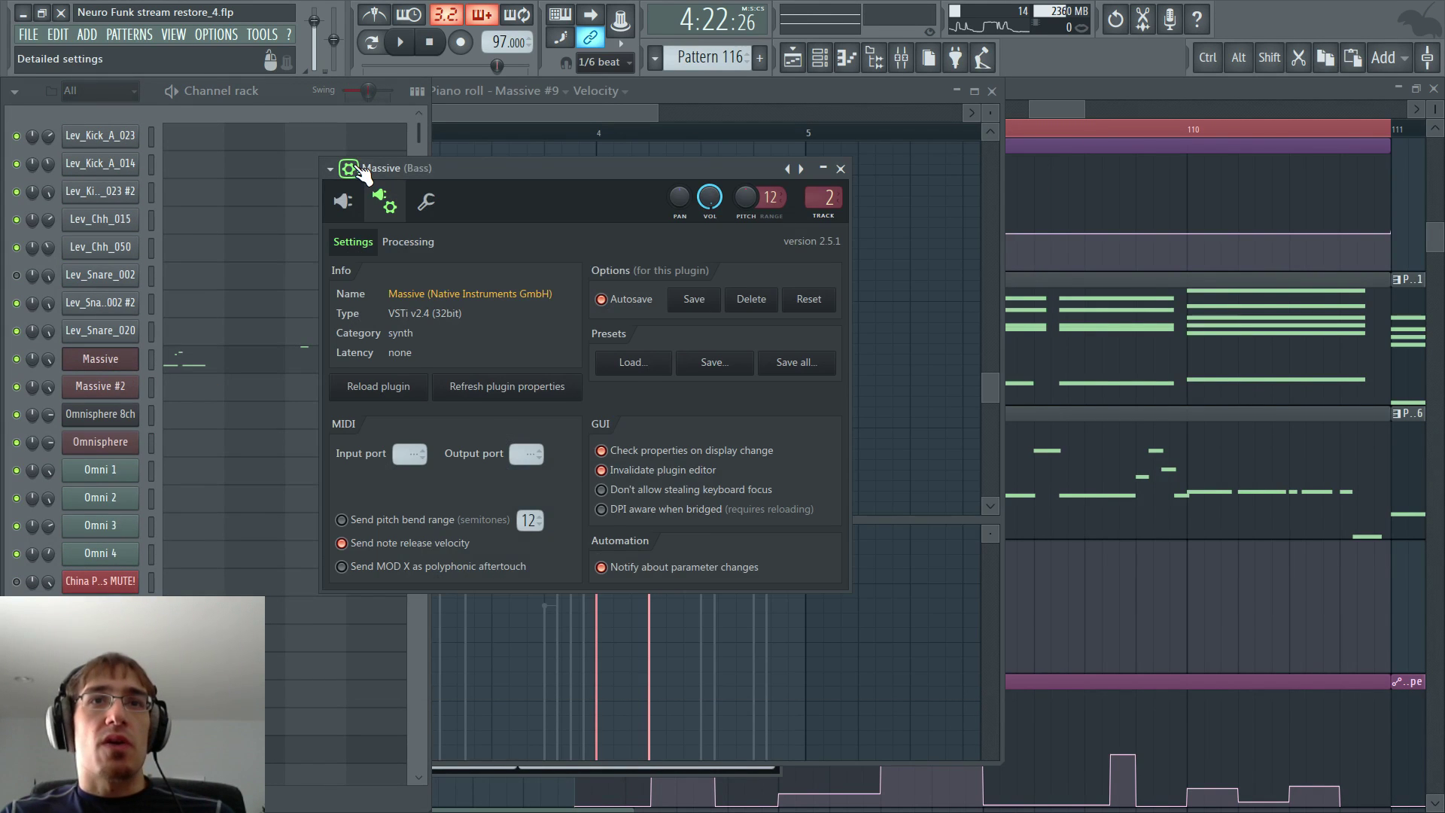
pyautogui.click(349, 168)
# - Open the Massive #9 instrument and route it to mixer track 2
pyautogui.click(295, 382)
pyautogui.moveTo(419, 134); pyautogui.dragTo(423, 760)
pyautogui.click(102, 754)
pyautogui.moveTo(760, 242); pyautogui.dragTo(761, 233)
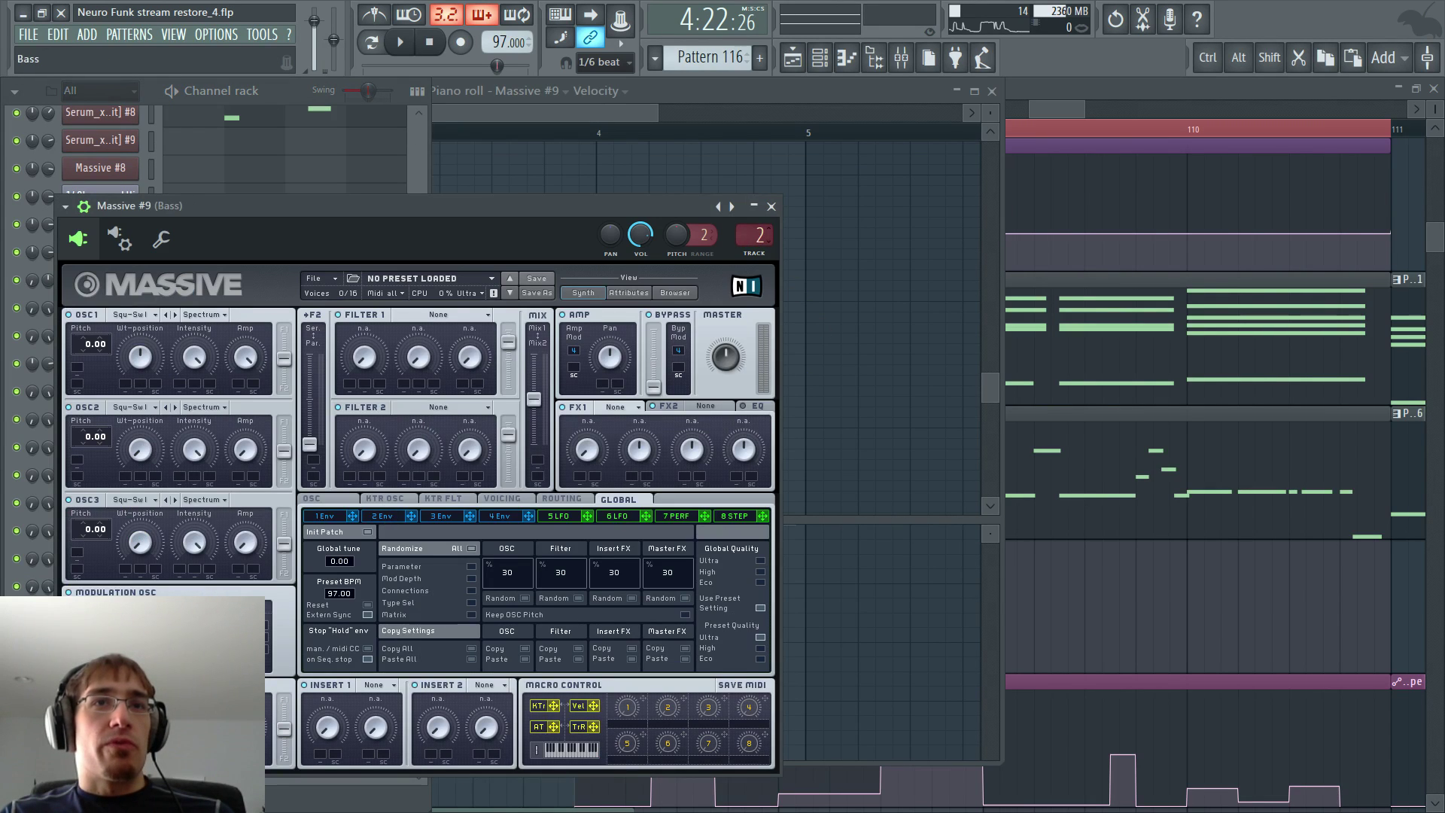
# - Examine the detailed plugin settings of Massive #9 and return to its synth editor
pyautogui.click(154, 76)
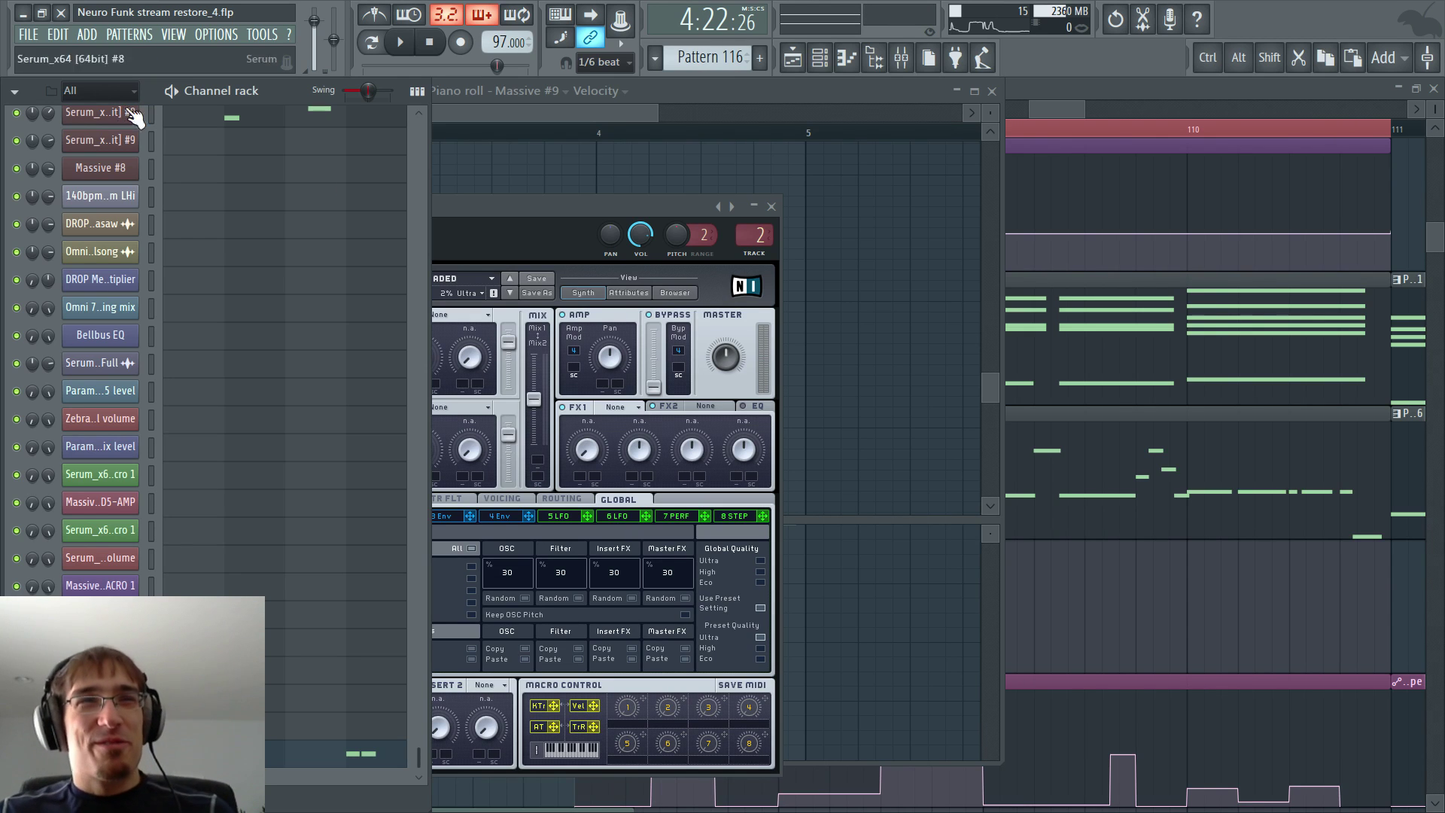
pyautogui.click(513, 215)
pyautogui.moveTo(518, 211); pyautogui.dragTo(717, 186)
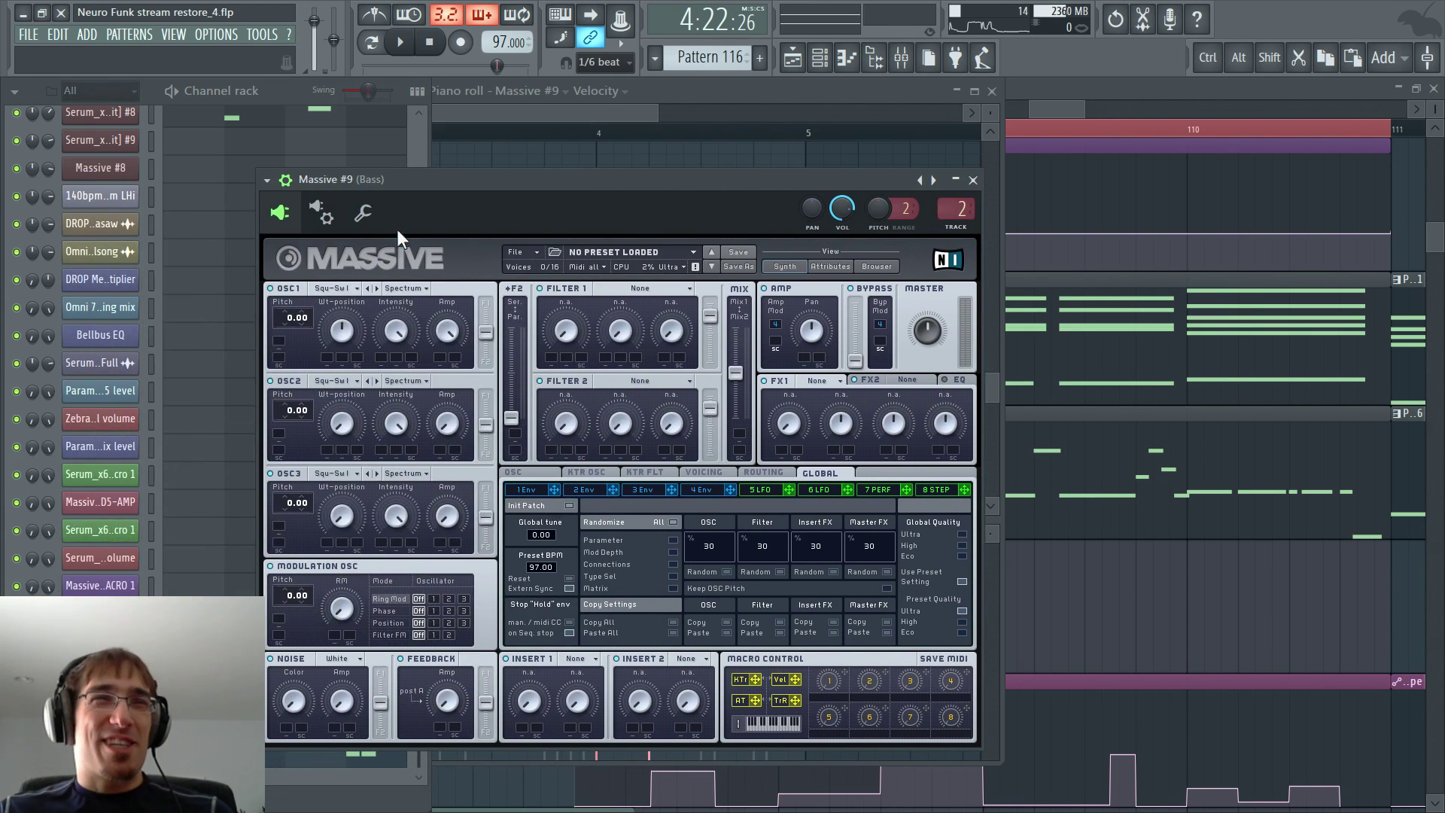
pyautogui.click(321, 208)
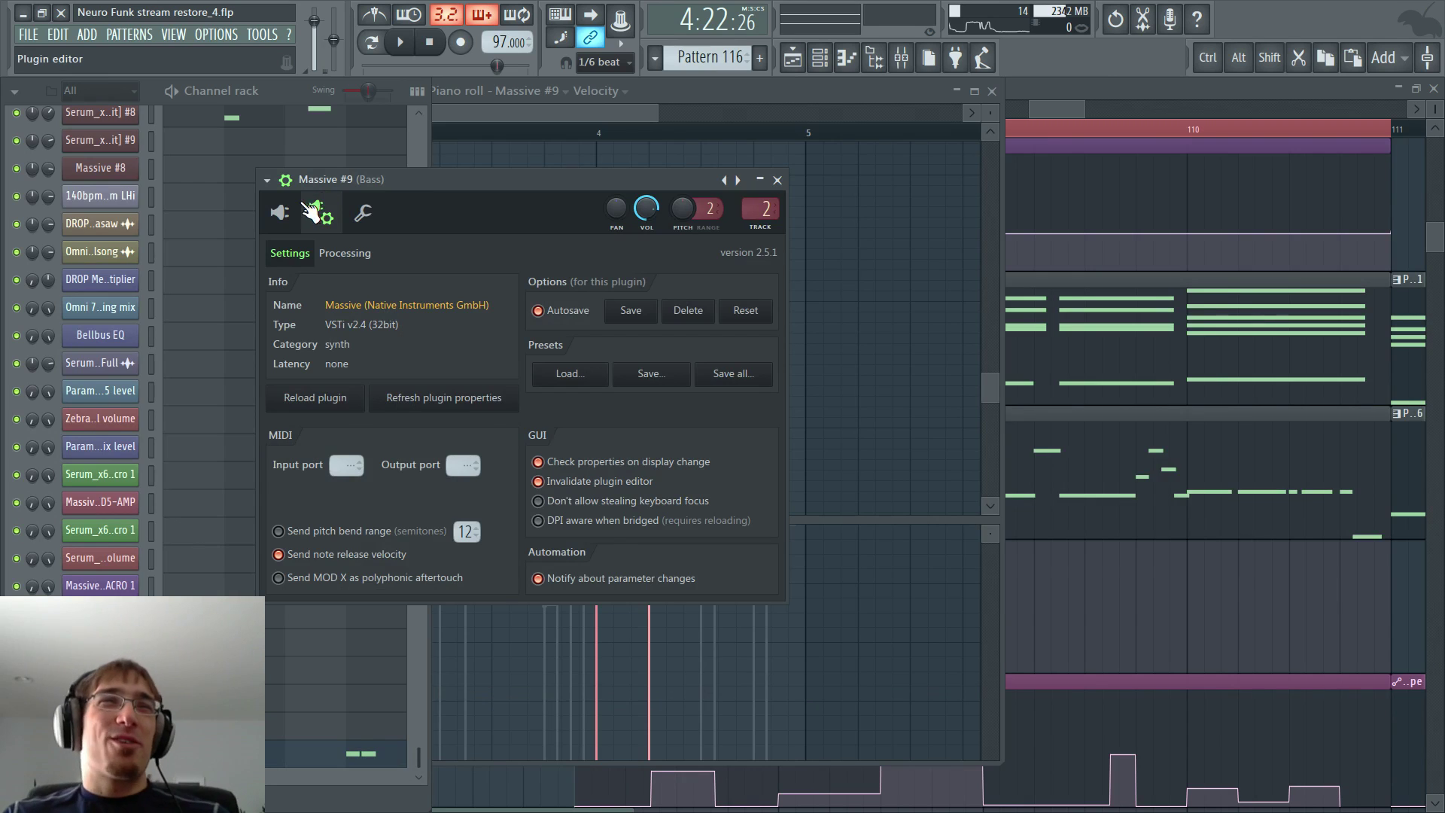
pyautogui.click(280, 213)
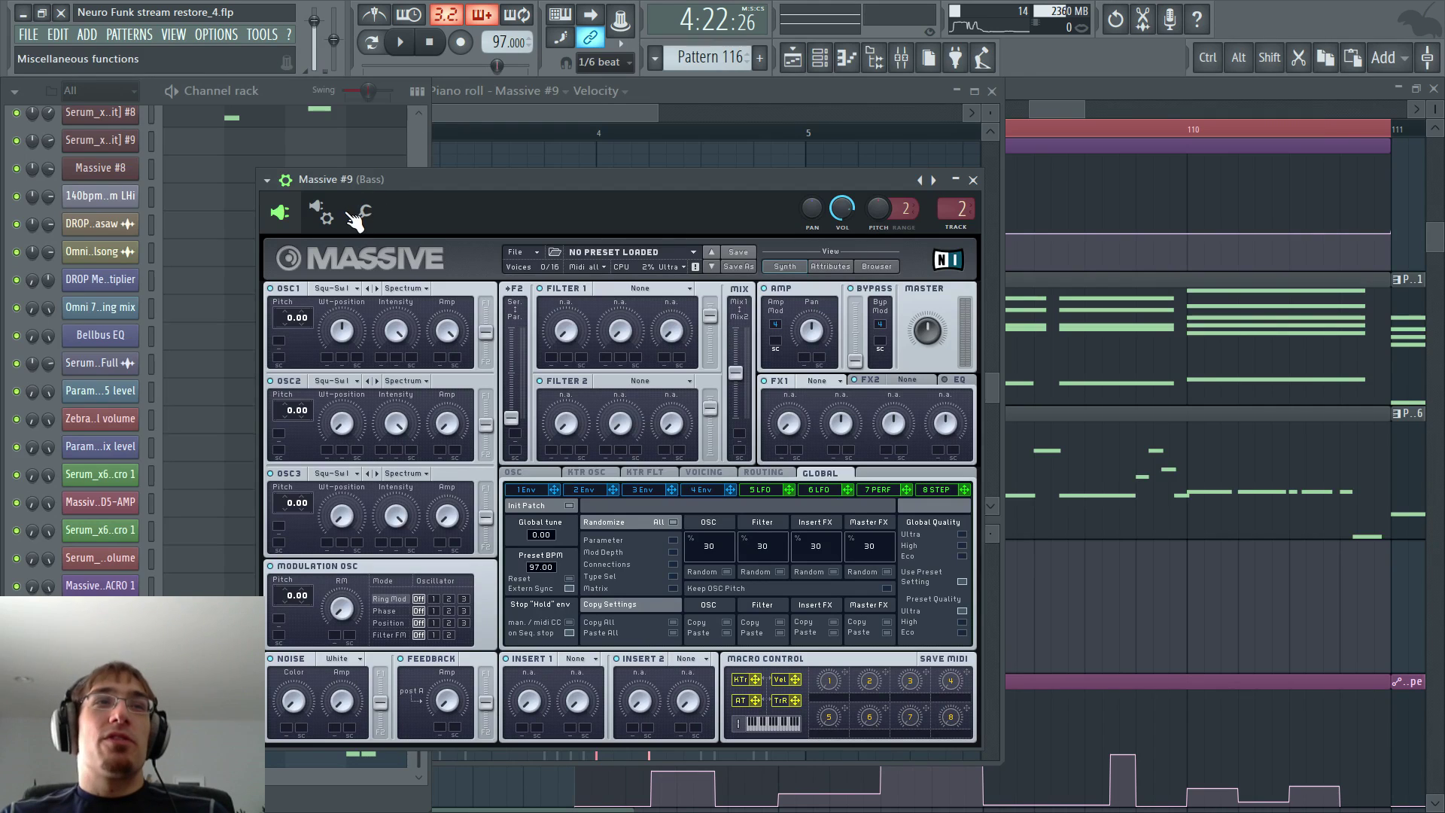
pyautogui.click(325, 218)
pyautogui.click(285, 218)
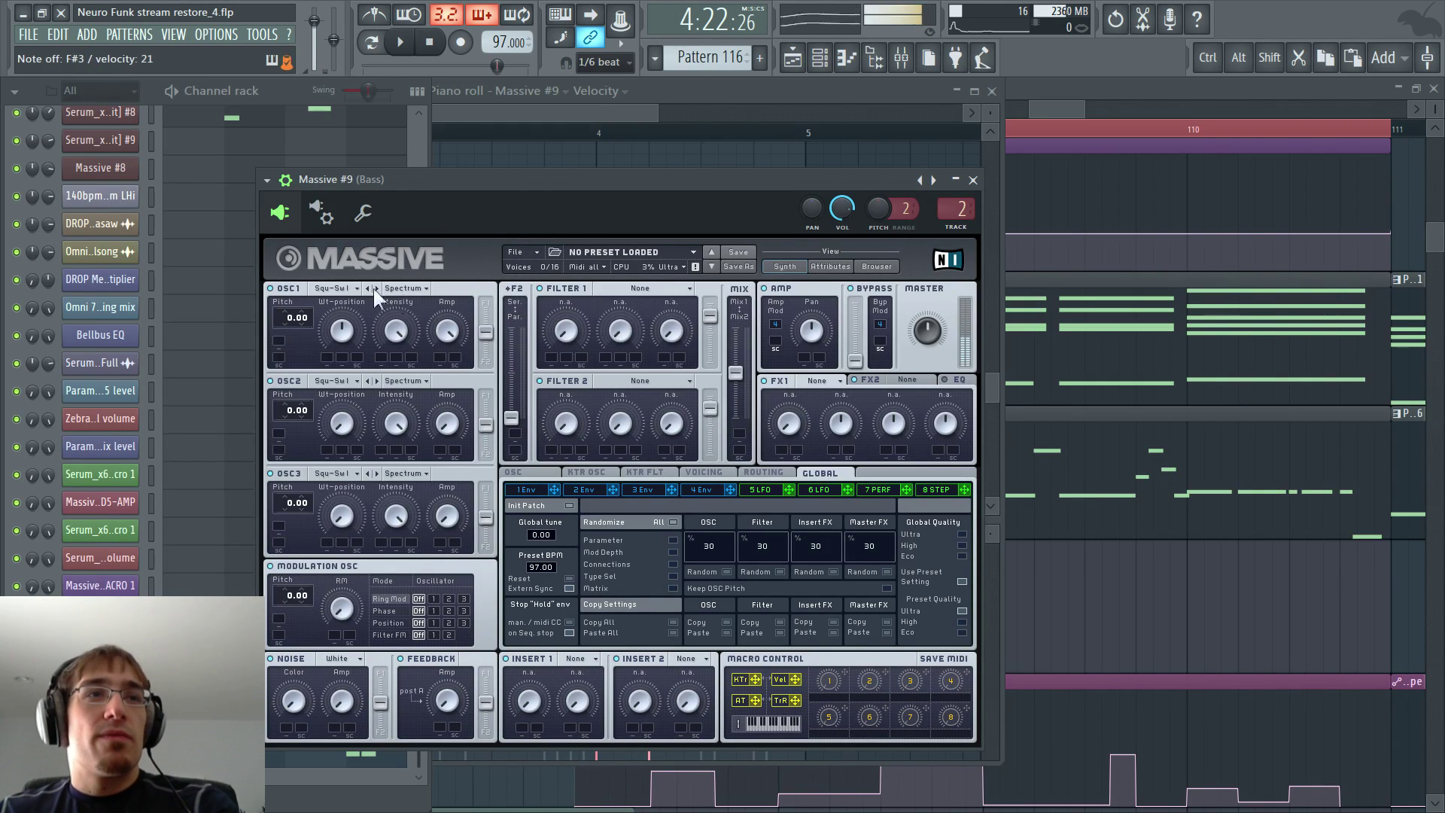
# - Set the OSC1 wavetable of Massive #9 to Groan II
pyautogui.click(336, 289)
pyautogui.click(455, 334)
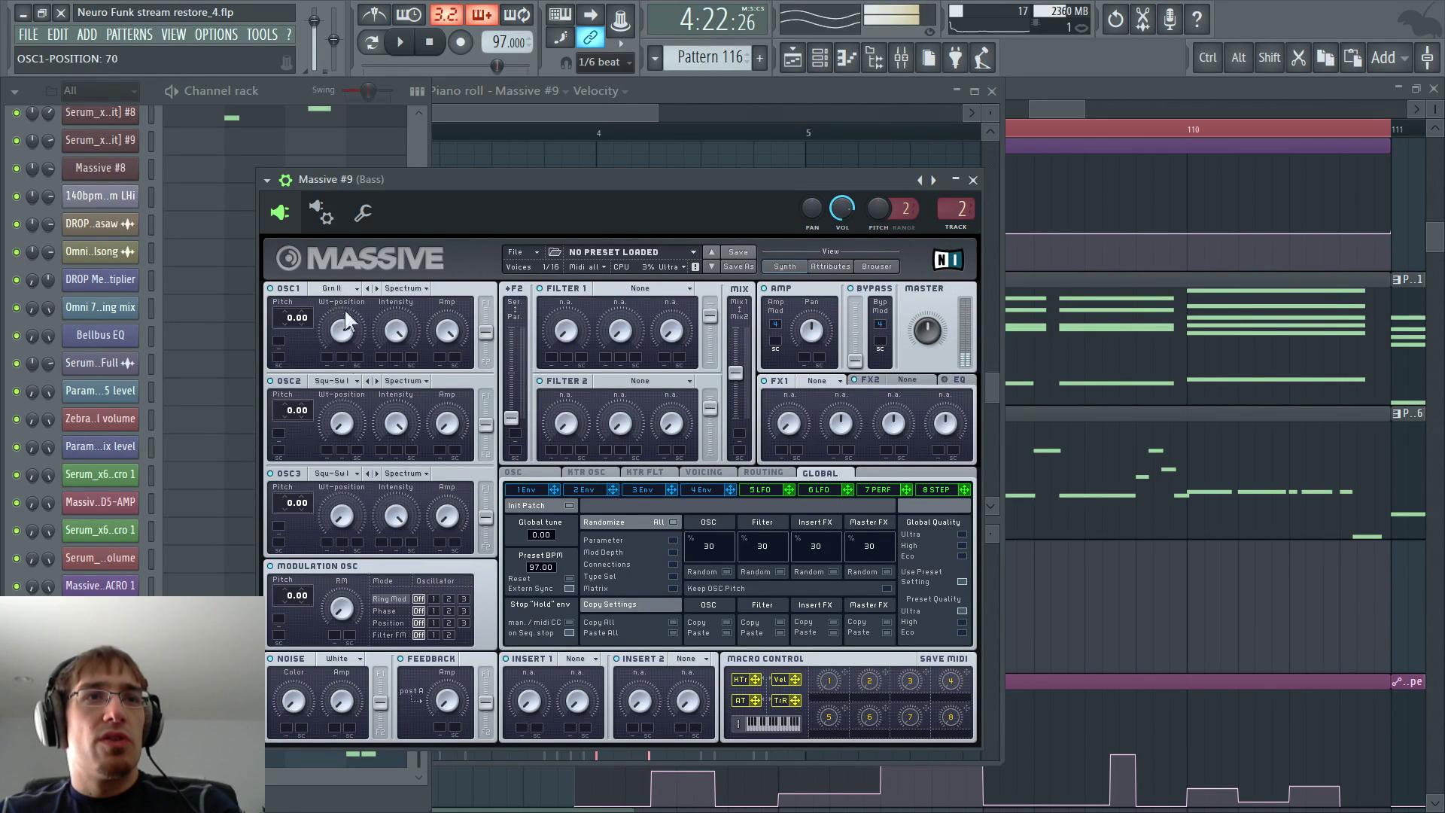
# - Load Classic Tube into FX1 and apply the Modulation OSC's Phase modulation to oscillator 1
pyautogui.click(818, 381)
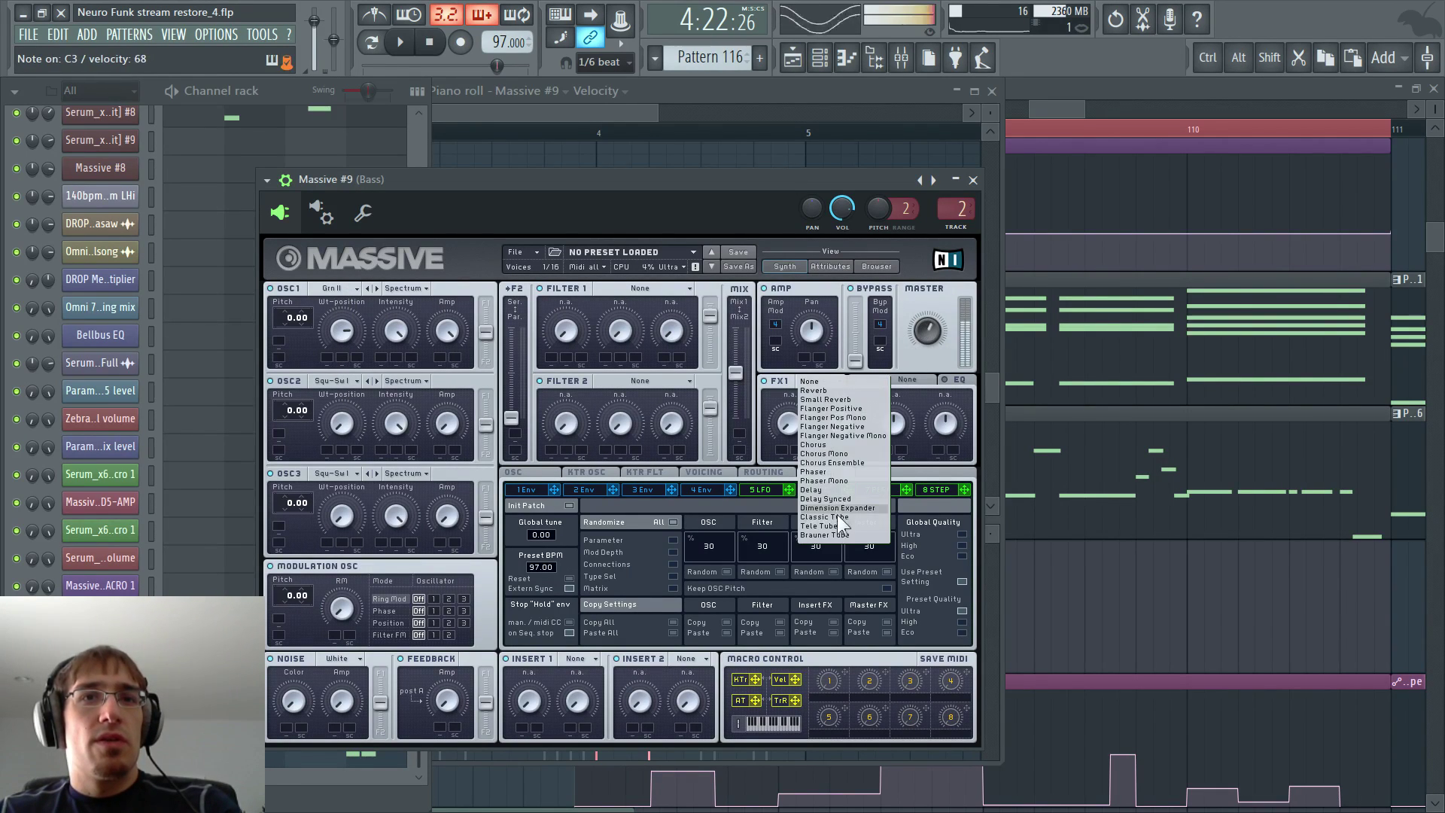
pyautogui.click(837, 516)
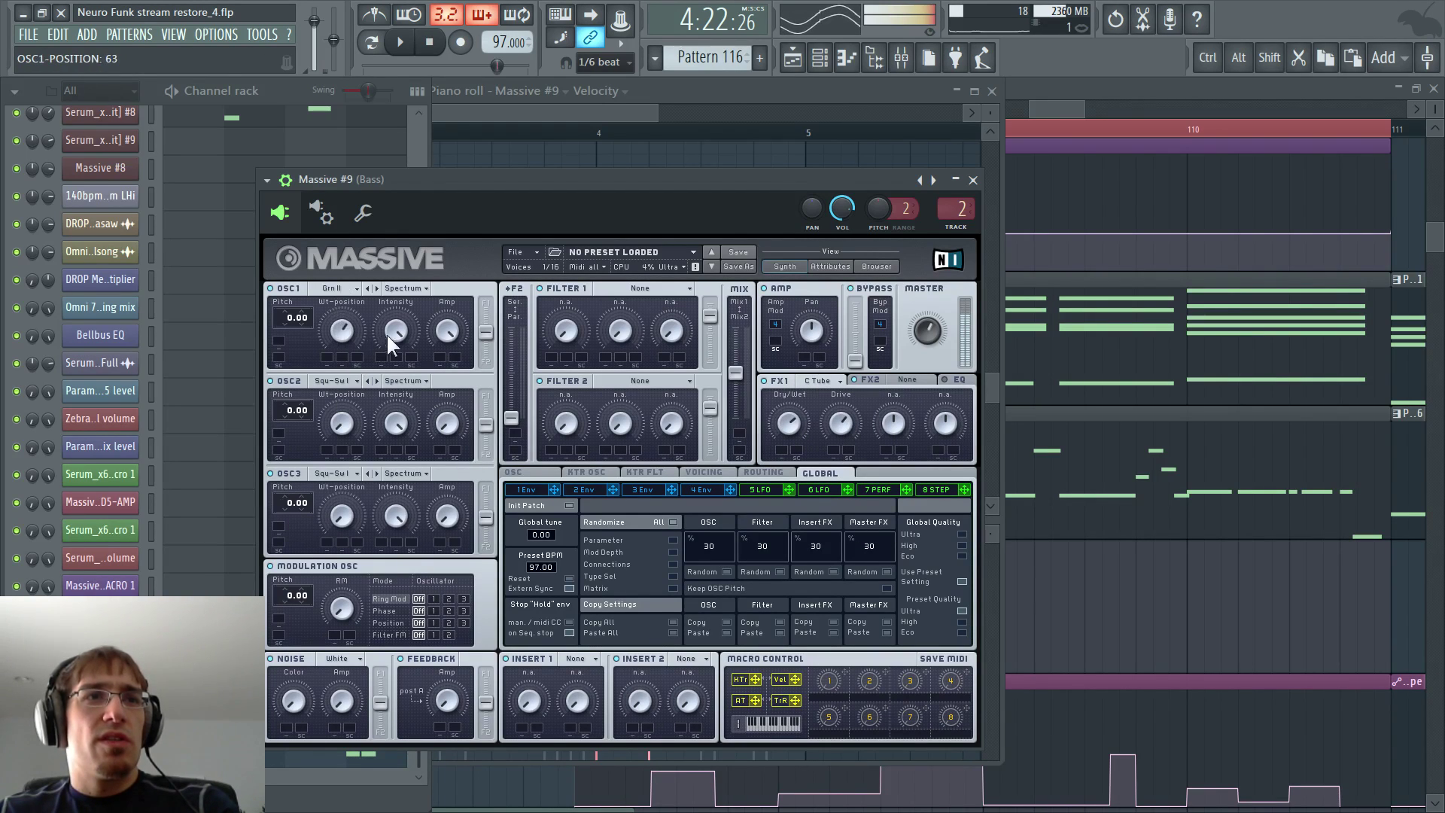
pyautogui.click(436, 610)
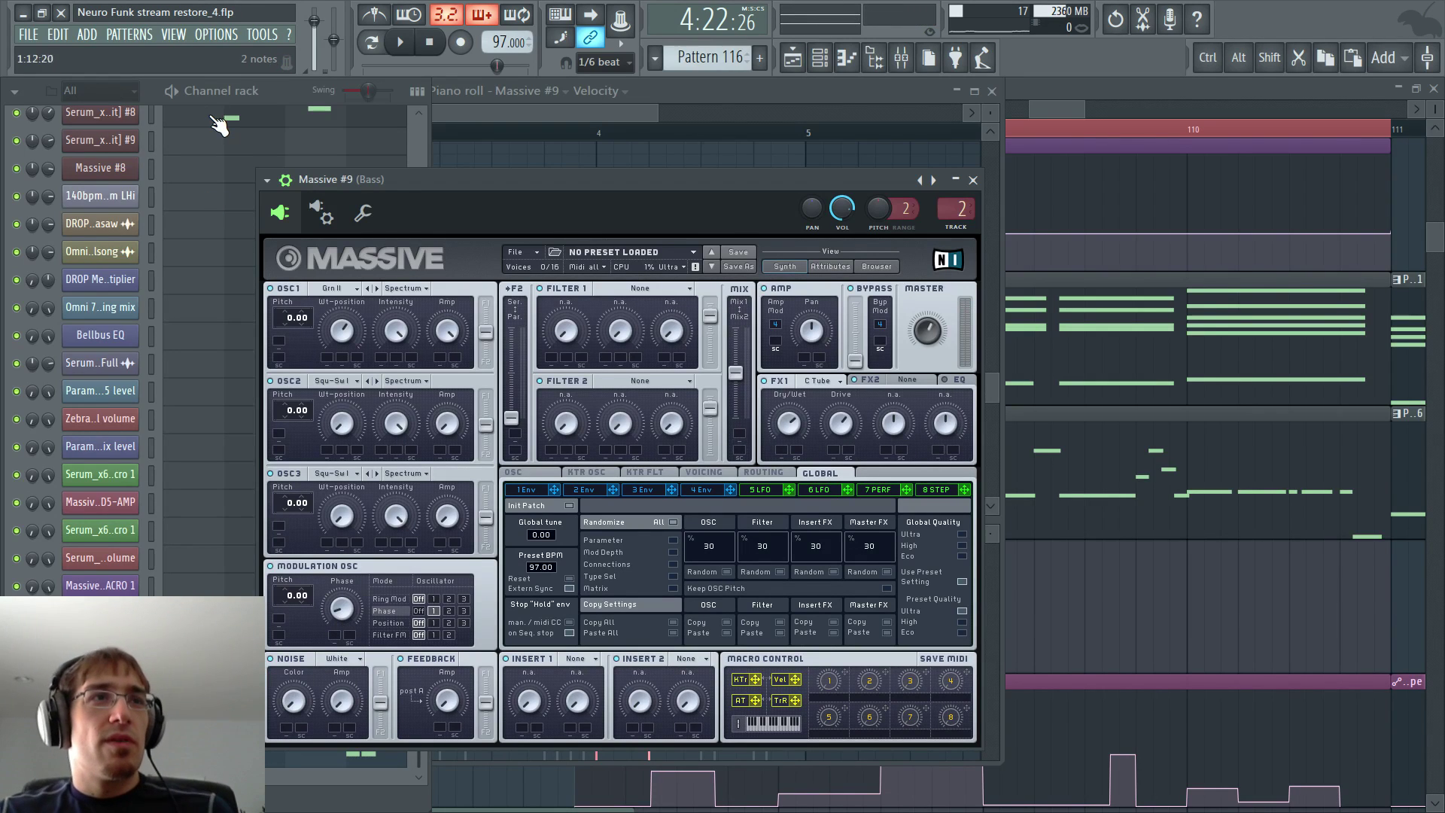
# - Play the song to hear the new Massive #9 bass sound in context, and stop playback
pyautogui.press('F5')
pyautogui.press('space')
pyautogui.press('F5')
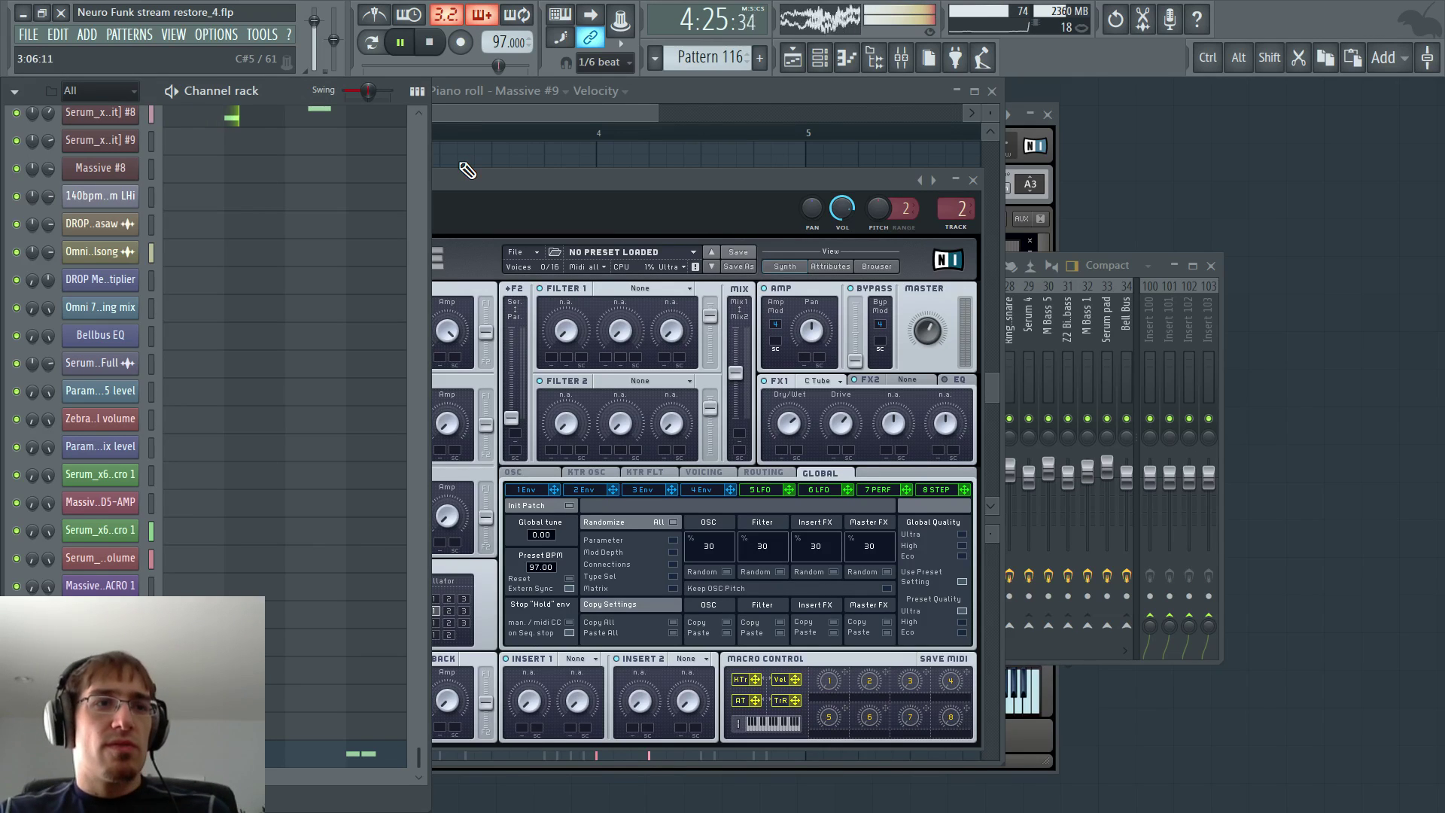
pyautogui.press('F5')
pyautogui.press('F5')
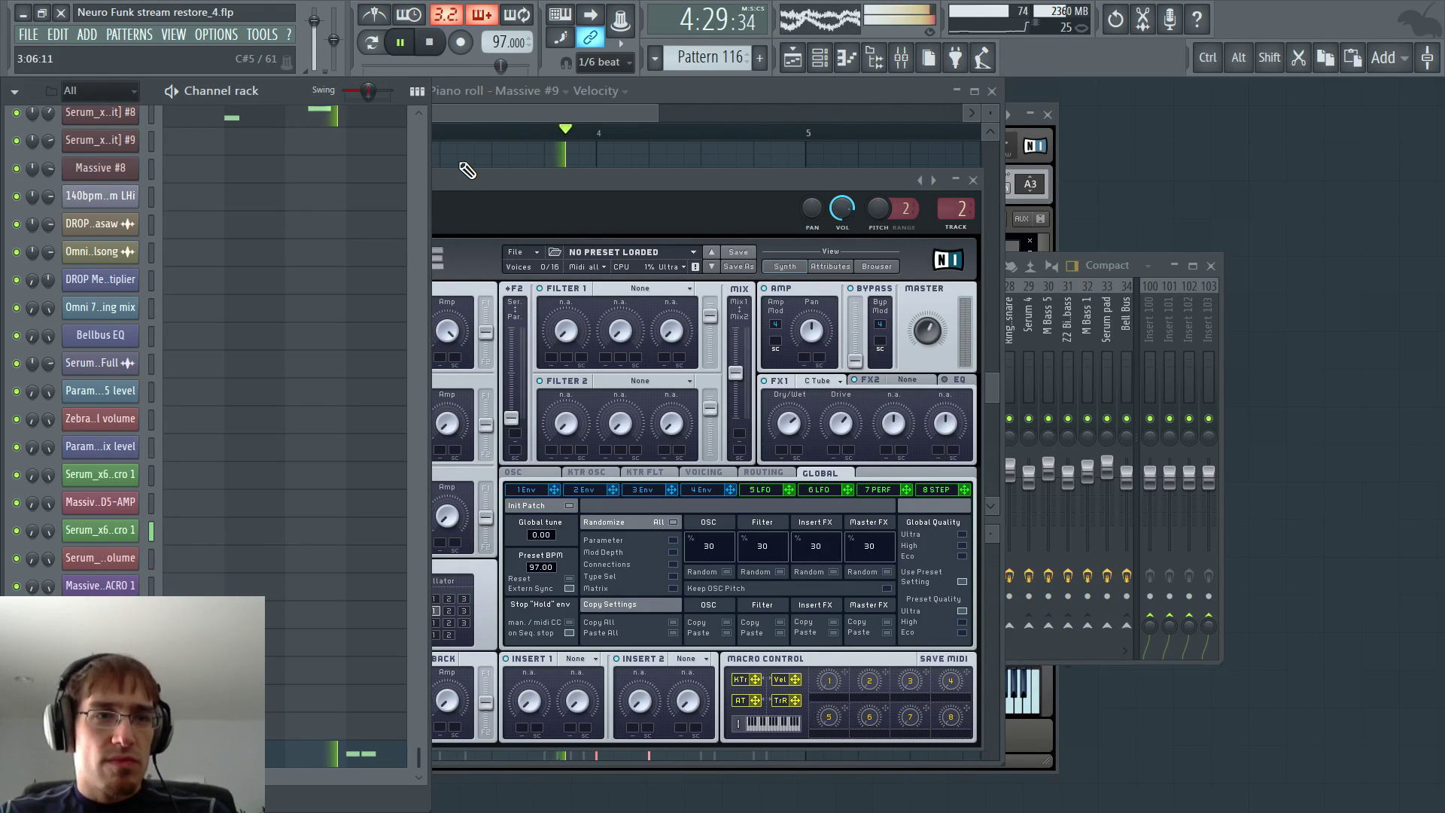
pyautogui.press('F5')
pyautogui.press('F5')
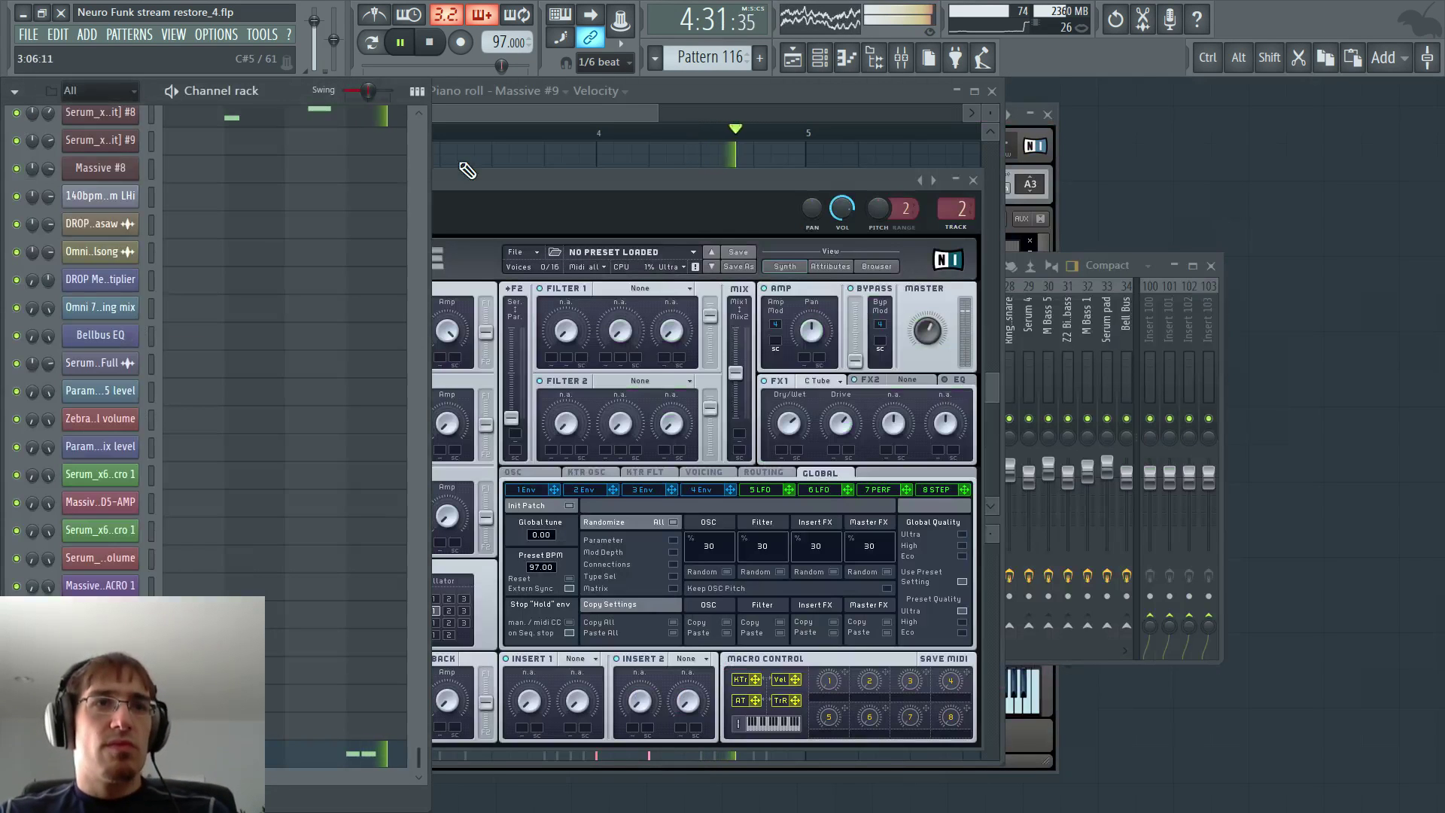
pyautogui.press('space')
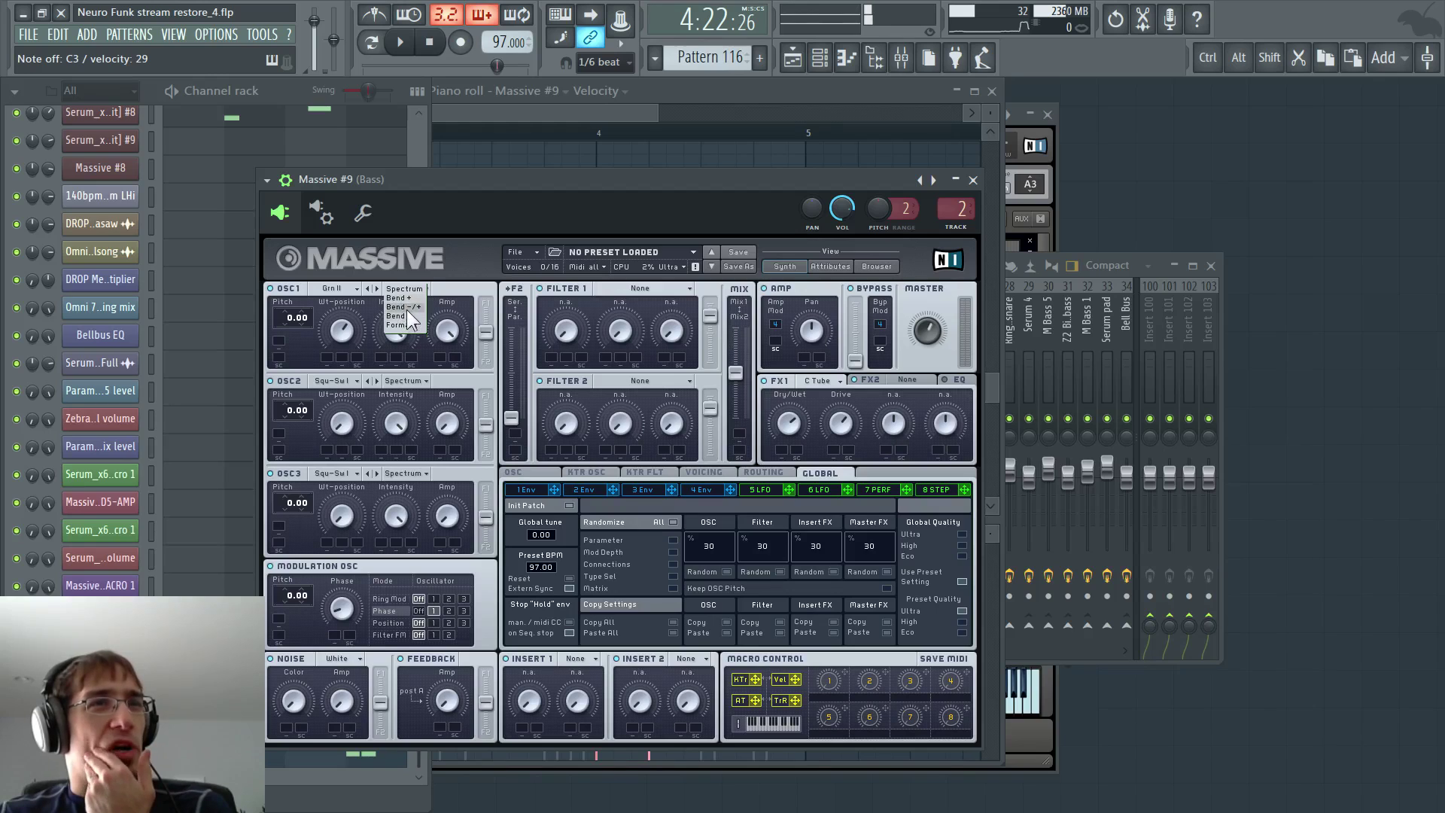
# - Switch OSC1 to the Bend− mode and adjust its Intensity and Wt-position
pyautogui.moveTo(392, 337); pyautogui.dragTo(373, 497)
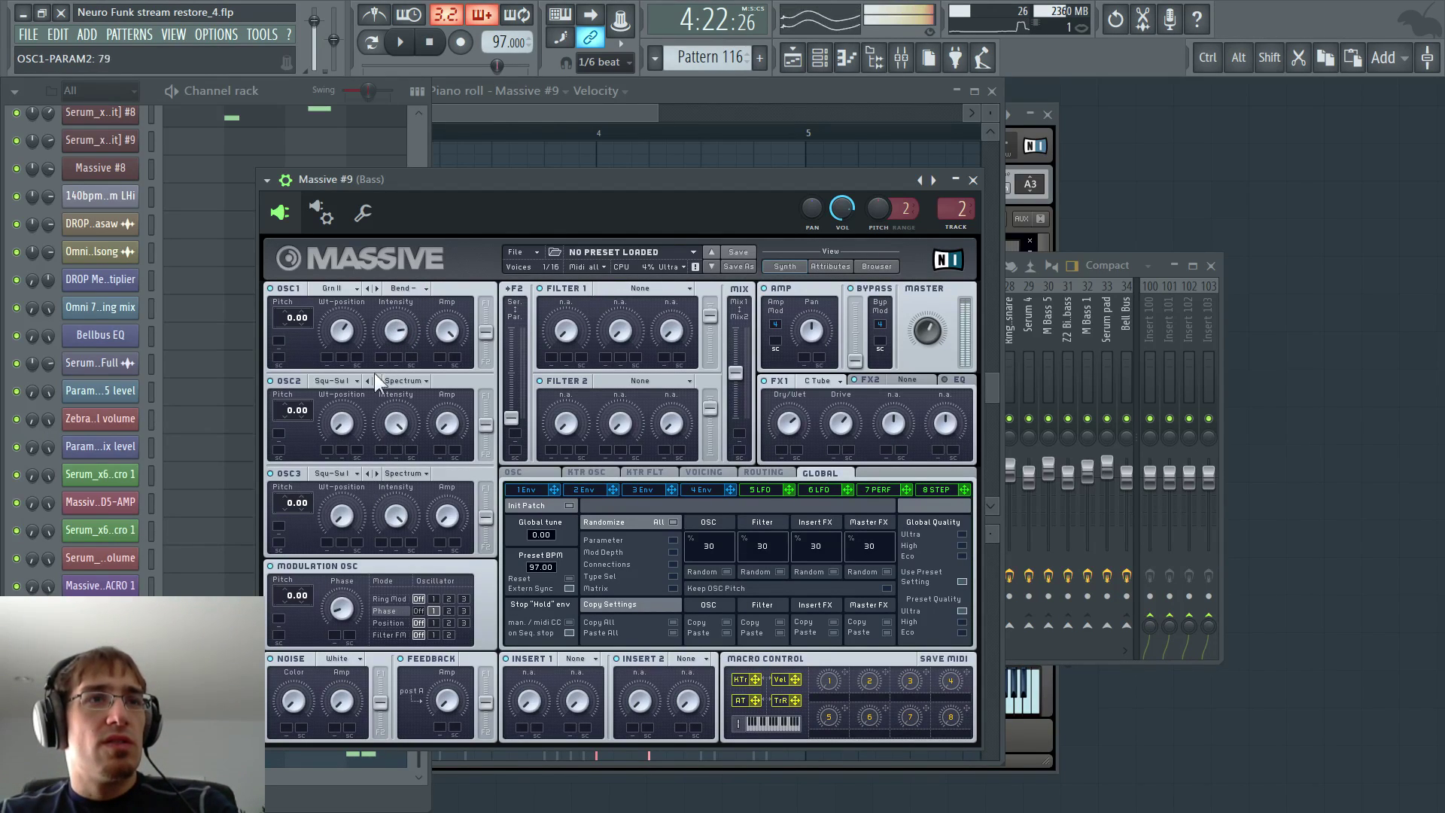
pyautogui.click(337, 331)
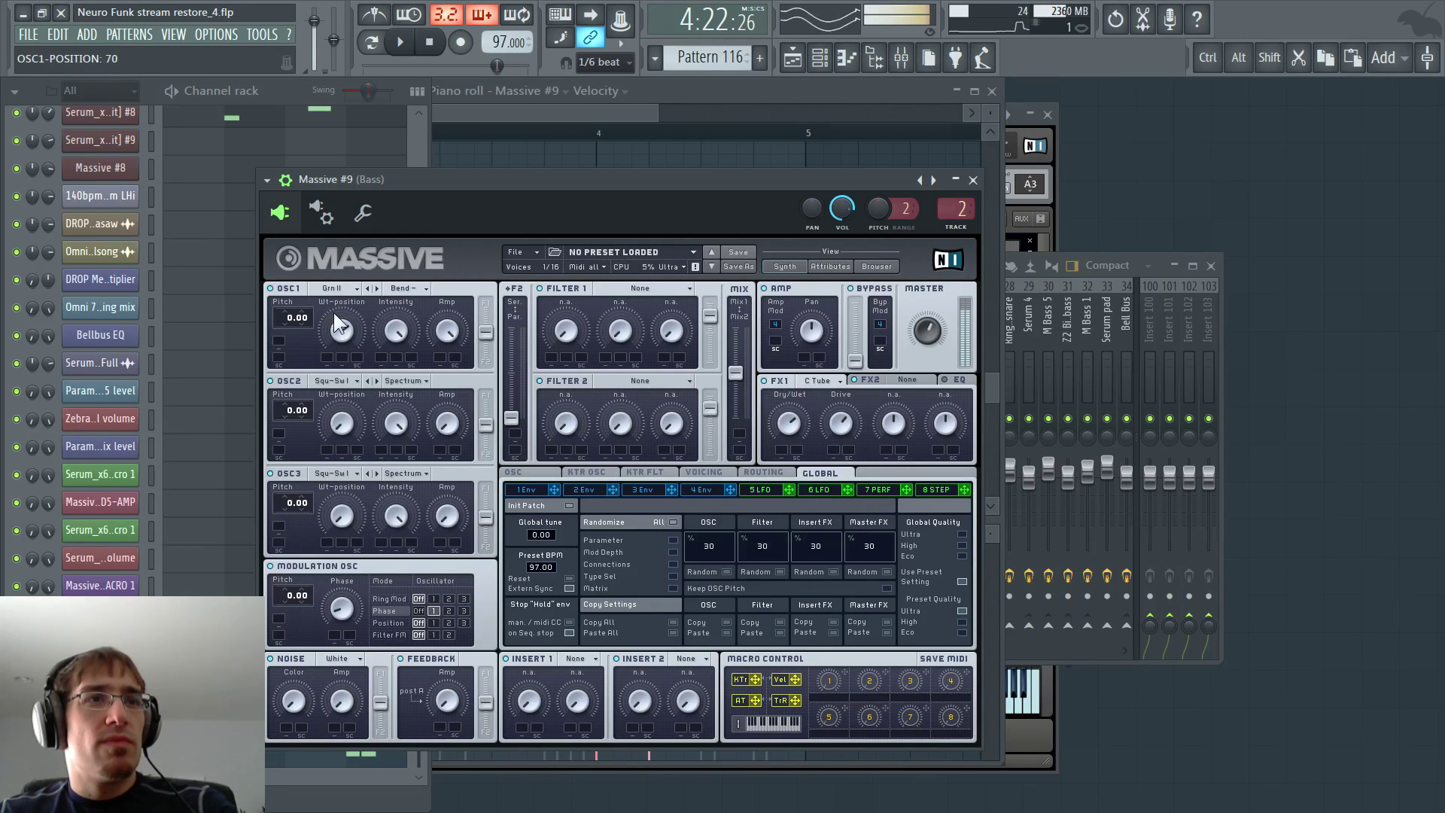
pyautogui.moveTo(333, 313); pyautogui.dragTo(334, 318)
pyautogui.moveTo(390, 318); pyautogui.dragTo(387, 343)
# - Modulate the Modulation OSC's Phase with LFO 5 and open that LFO's settings
pyautogui.moveTo(335, 589)
pyautogui.mouseDown()
pyautogui.moveTo(342, 518)
pyautogui.moveTo(328, 585)
pyautogui.mouseUp()
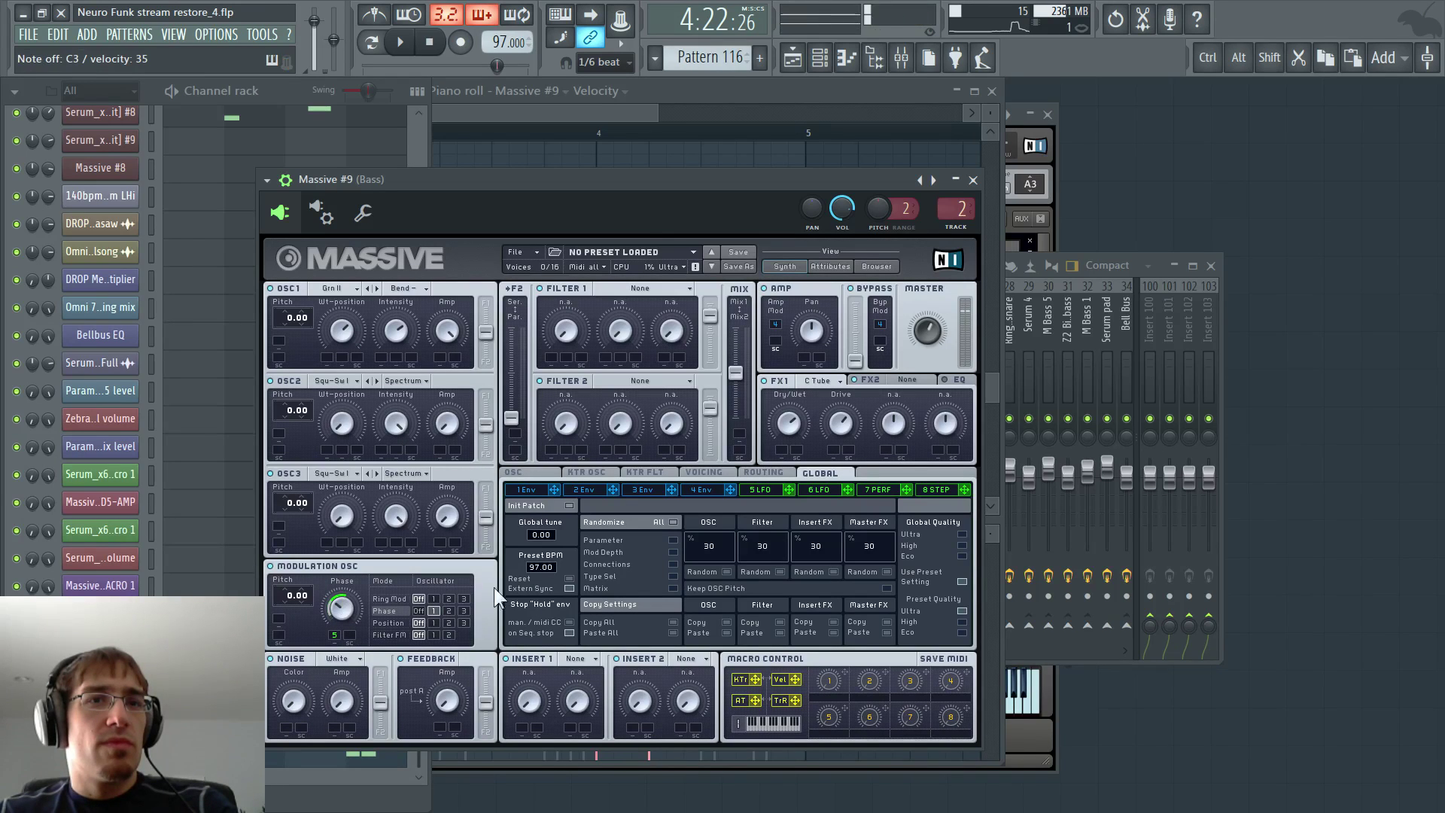
pyautogui.click(755, 490)
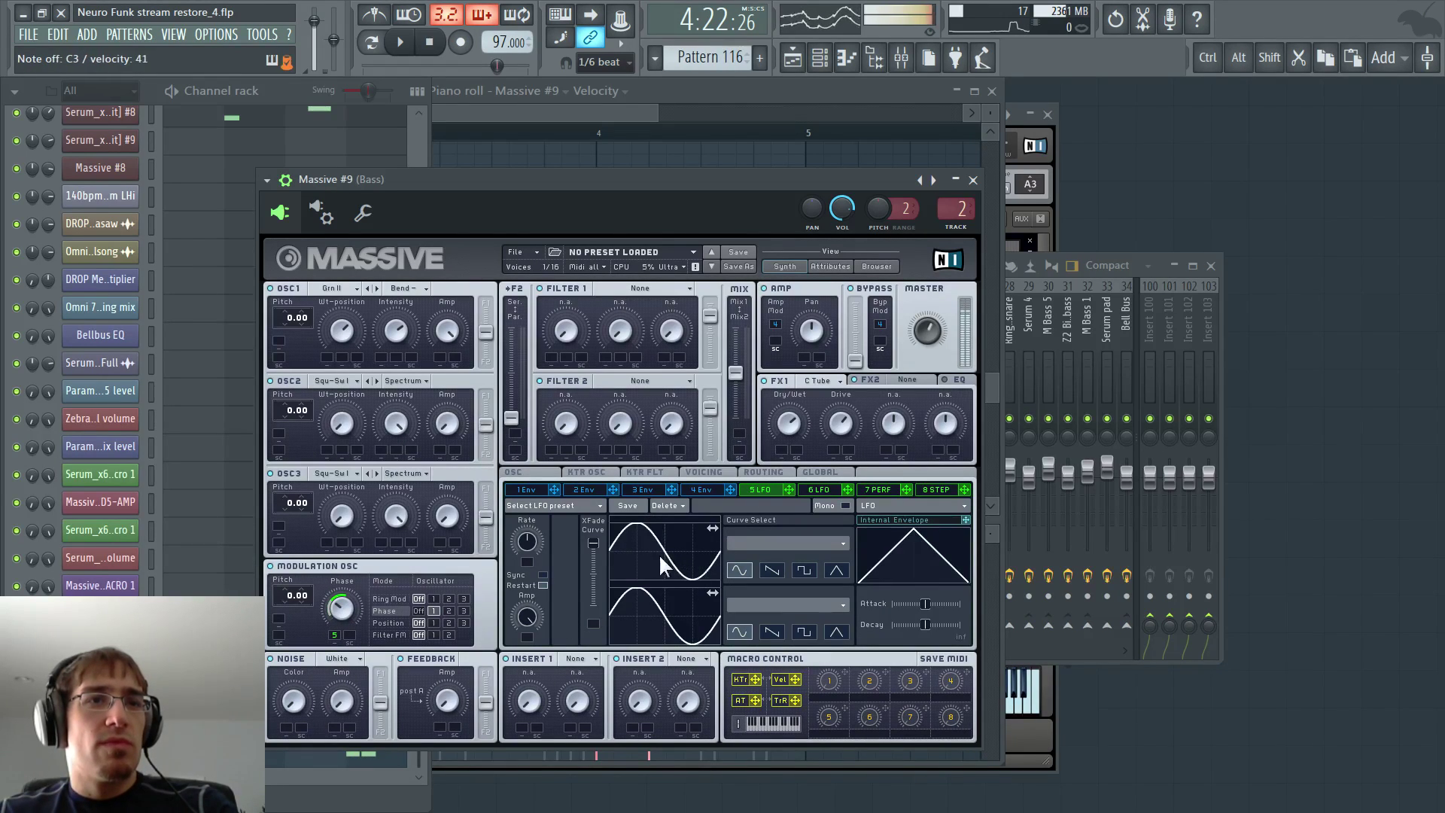
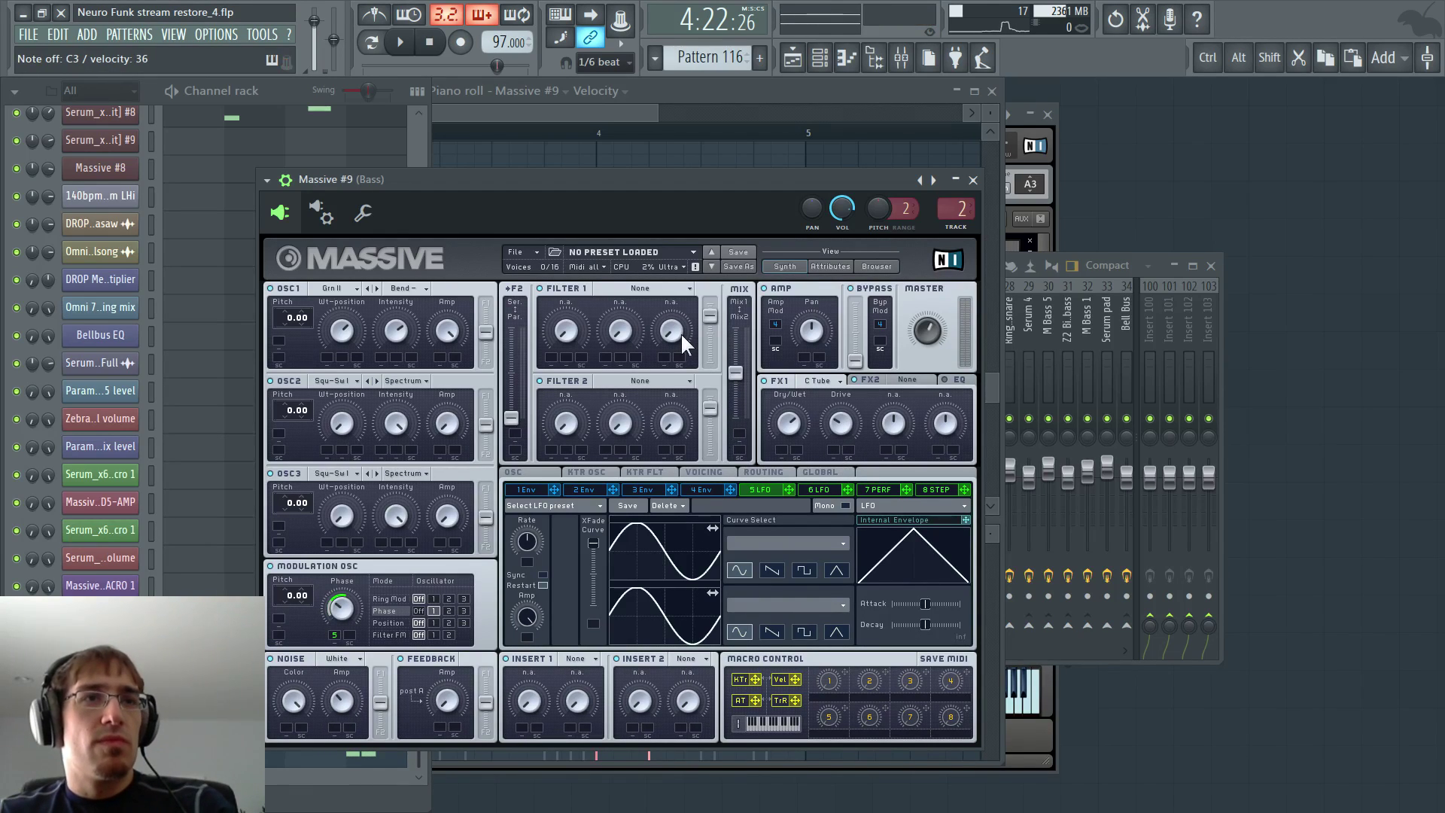
# - Set the unison to 3 voices with a slight Pitch Cutoff spread and a moderate Pan Position spread
pyautogui.click(699, 473)
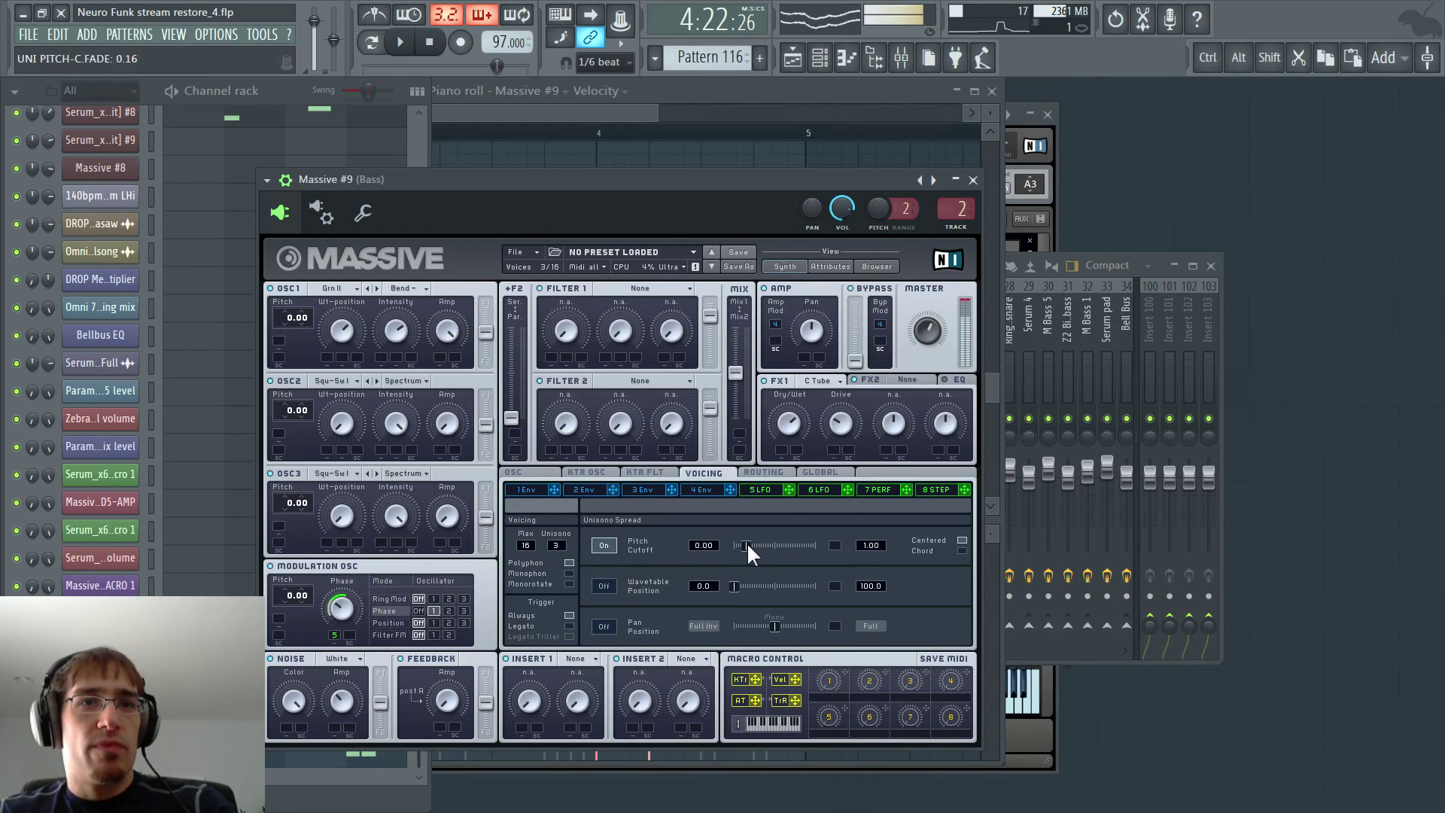
pyautogui.moveTo(338, 720); pyautogui.dragTo(338, 709)
pyautogui.click(603, 626)
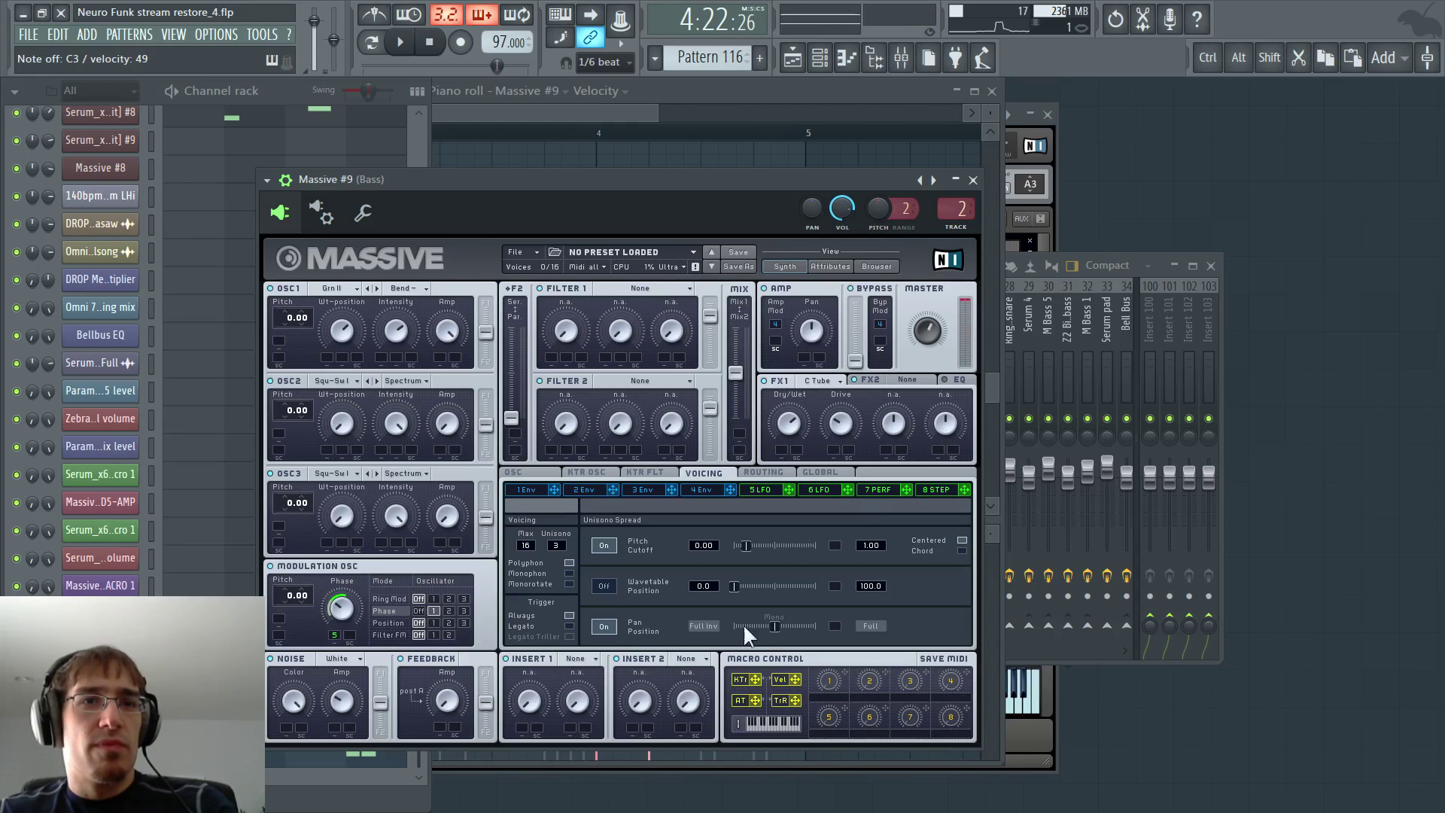
pyautogui.moveTo(775, 627); pyautogui.dragTo(791, 635)
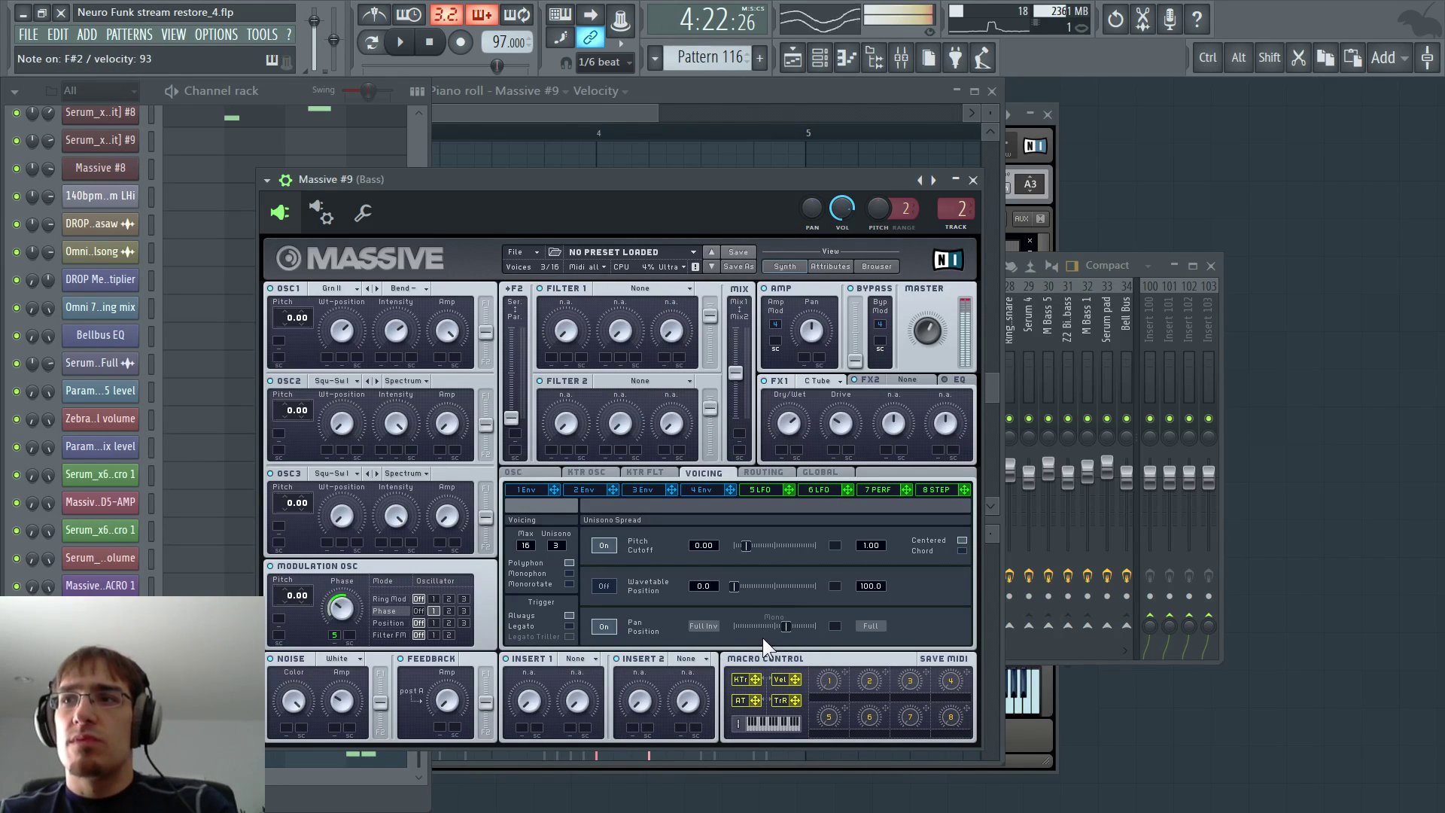
# - Look through the routing and oscillator settings, and set the voicing mode to Monophon
pyautogui.click(769, 472)
pyautogui.click(551, 475)
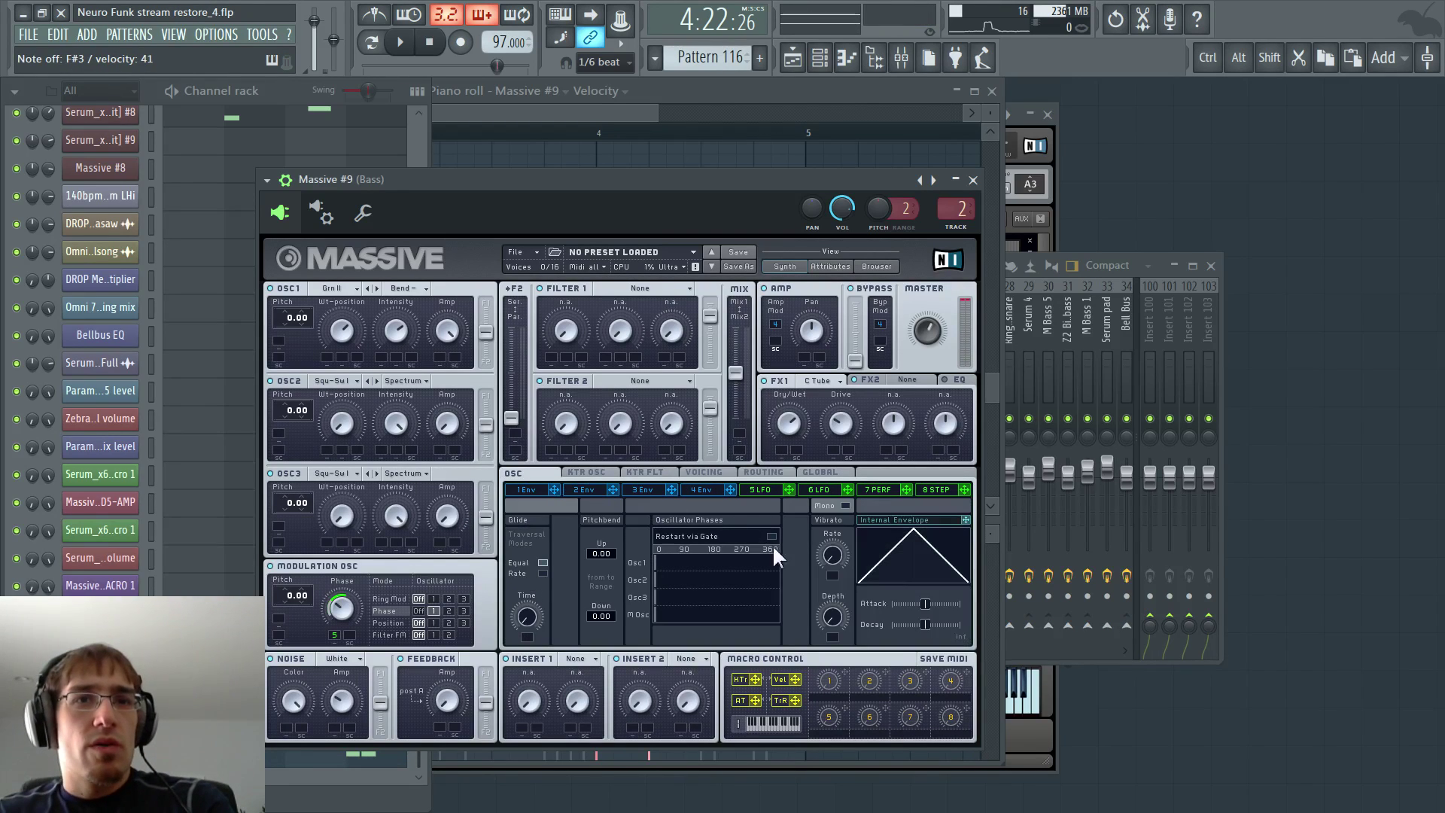
pyautogui.click(710, 472)
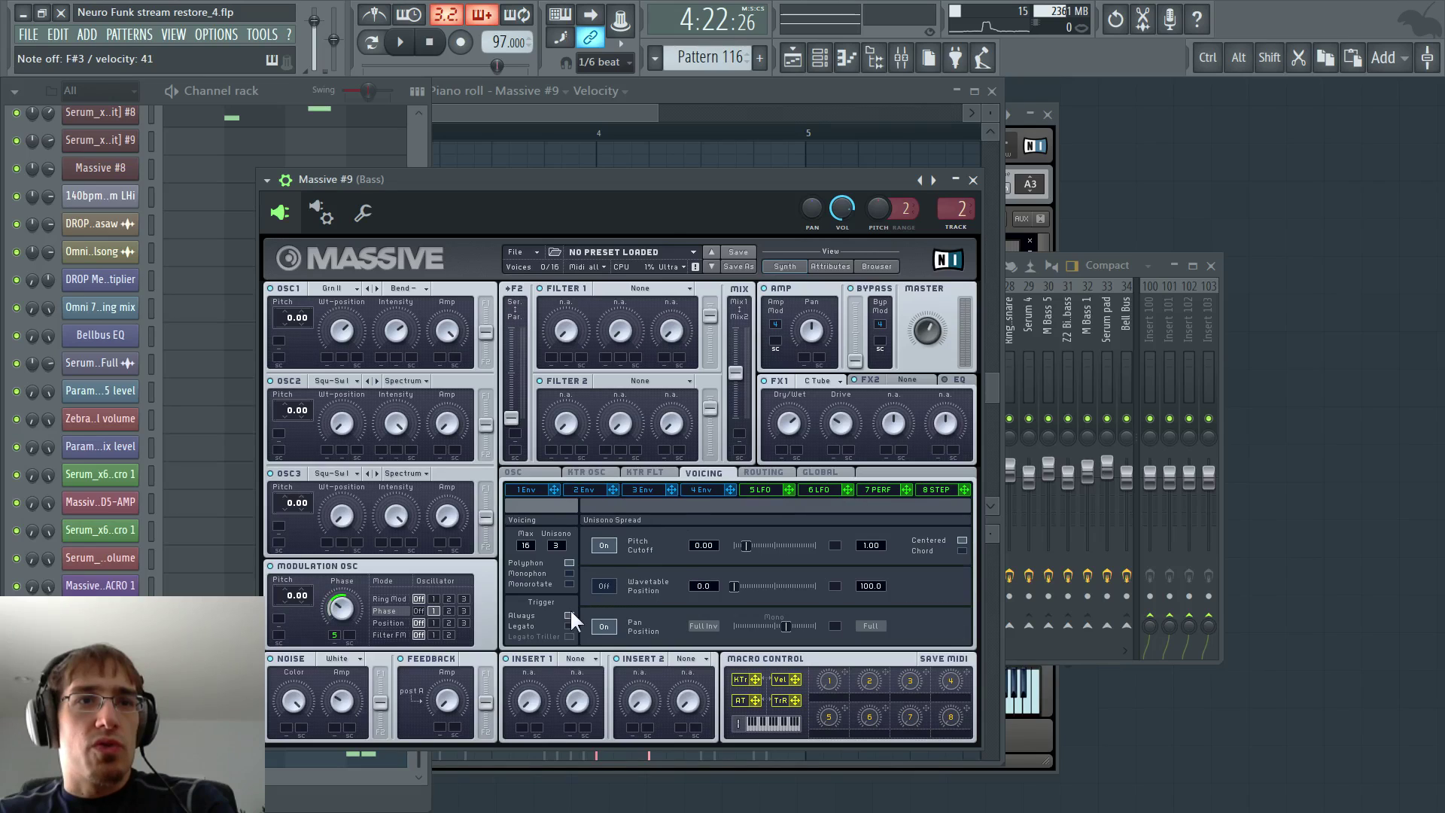
pyautogui.click(568, 572)
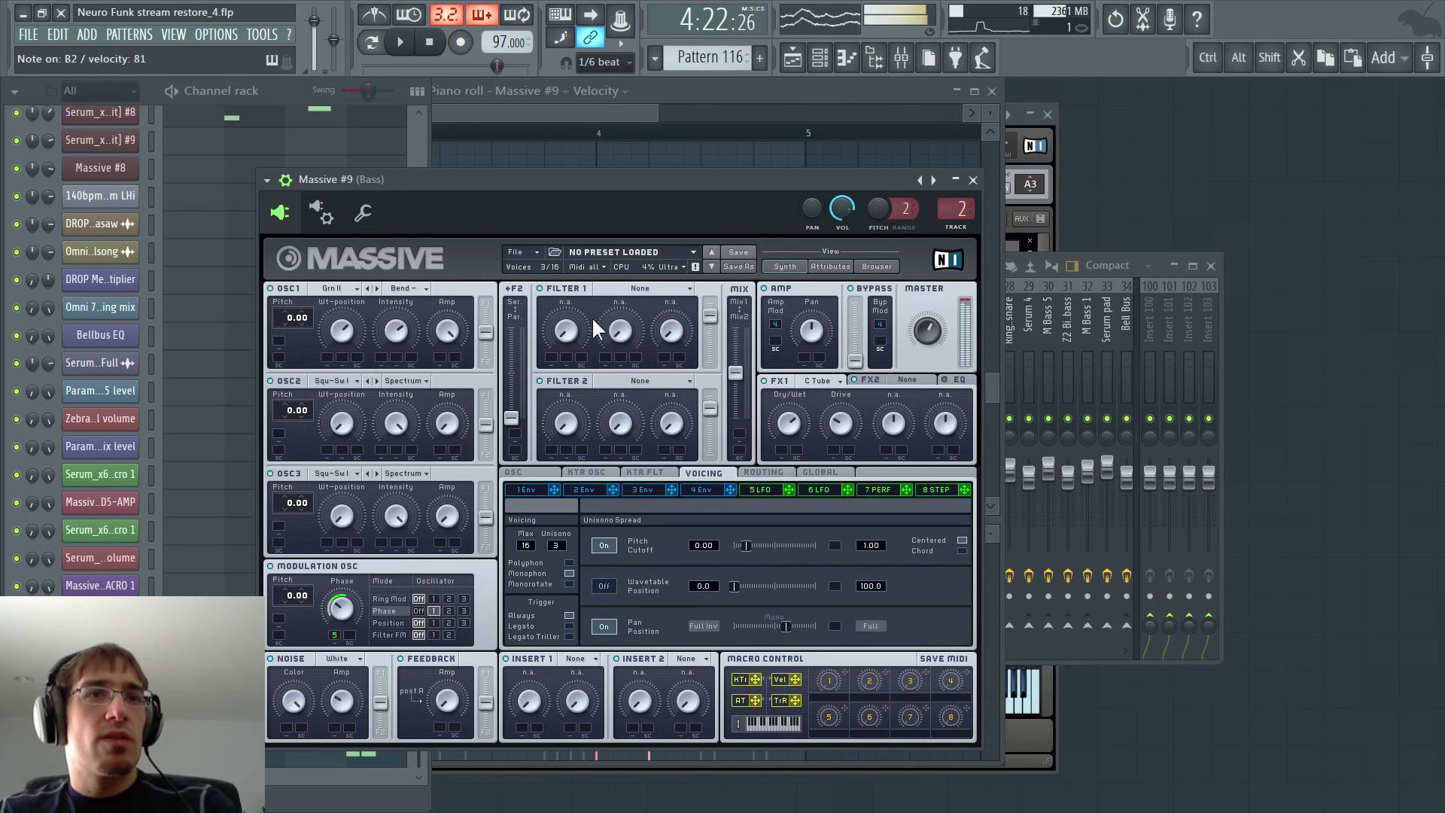
# - Shift OSC1's filter routing balance and fine-tune its Wt-position and Intensity
pyautogui.moveTo(489, 326); pyautogui.dragTo(486, 309)
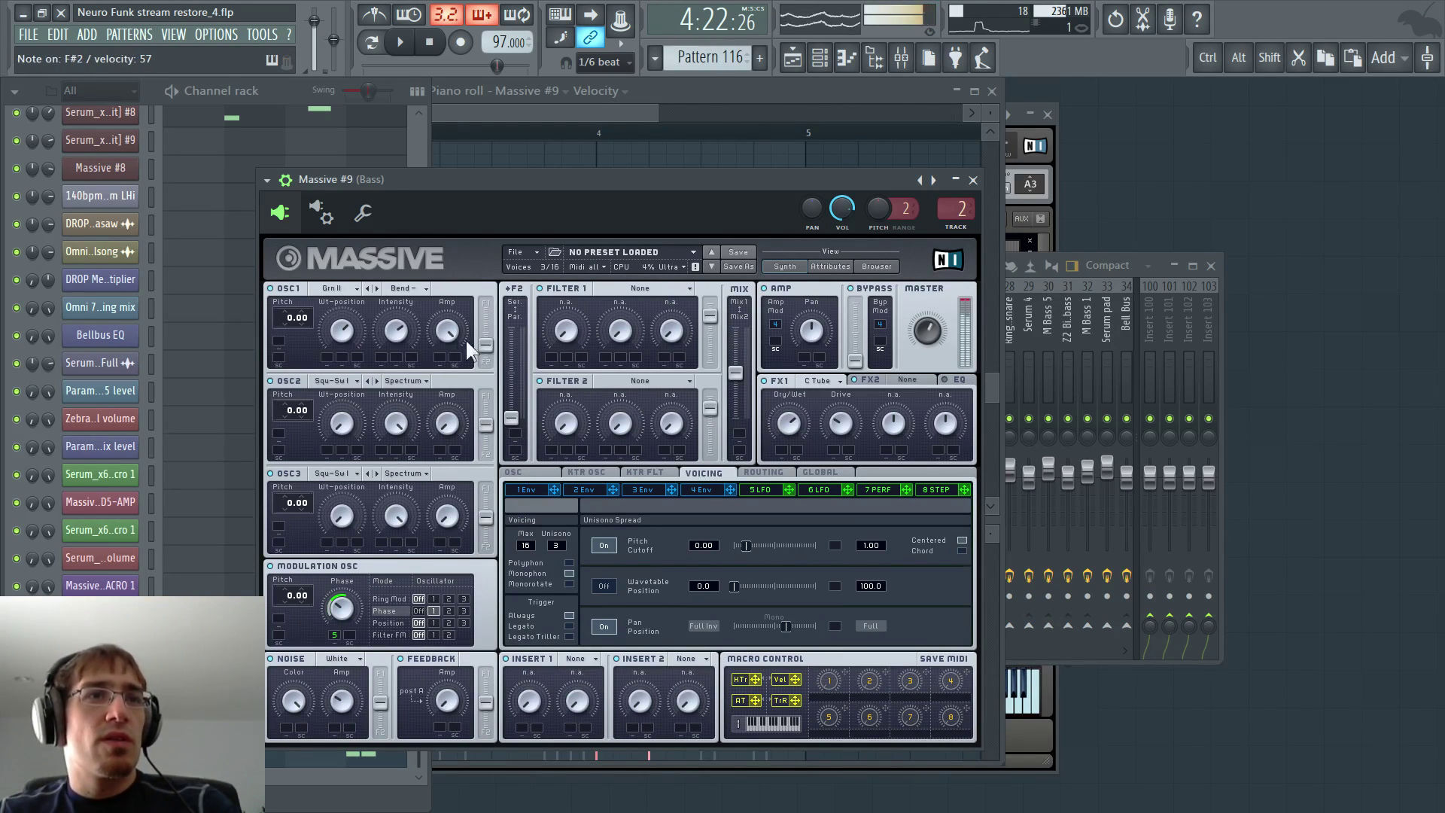
pyautogui.moveTo(342, 338); pyautogui.dragTo(338, 317)
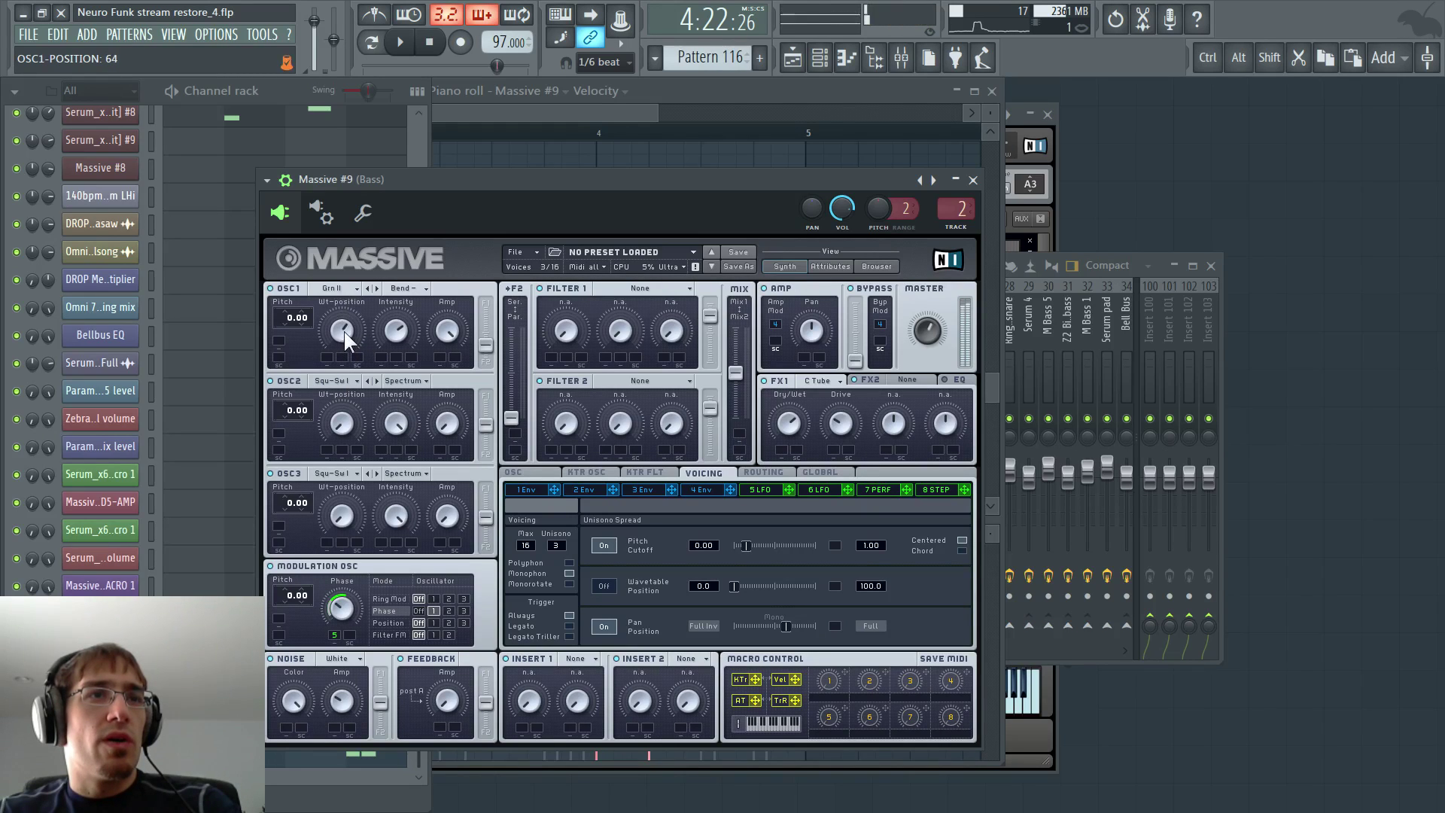
pyautogui.click(402, 323)
pyautogui.moveTo(397, 340); pyautogui.dragTo(396, 344)
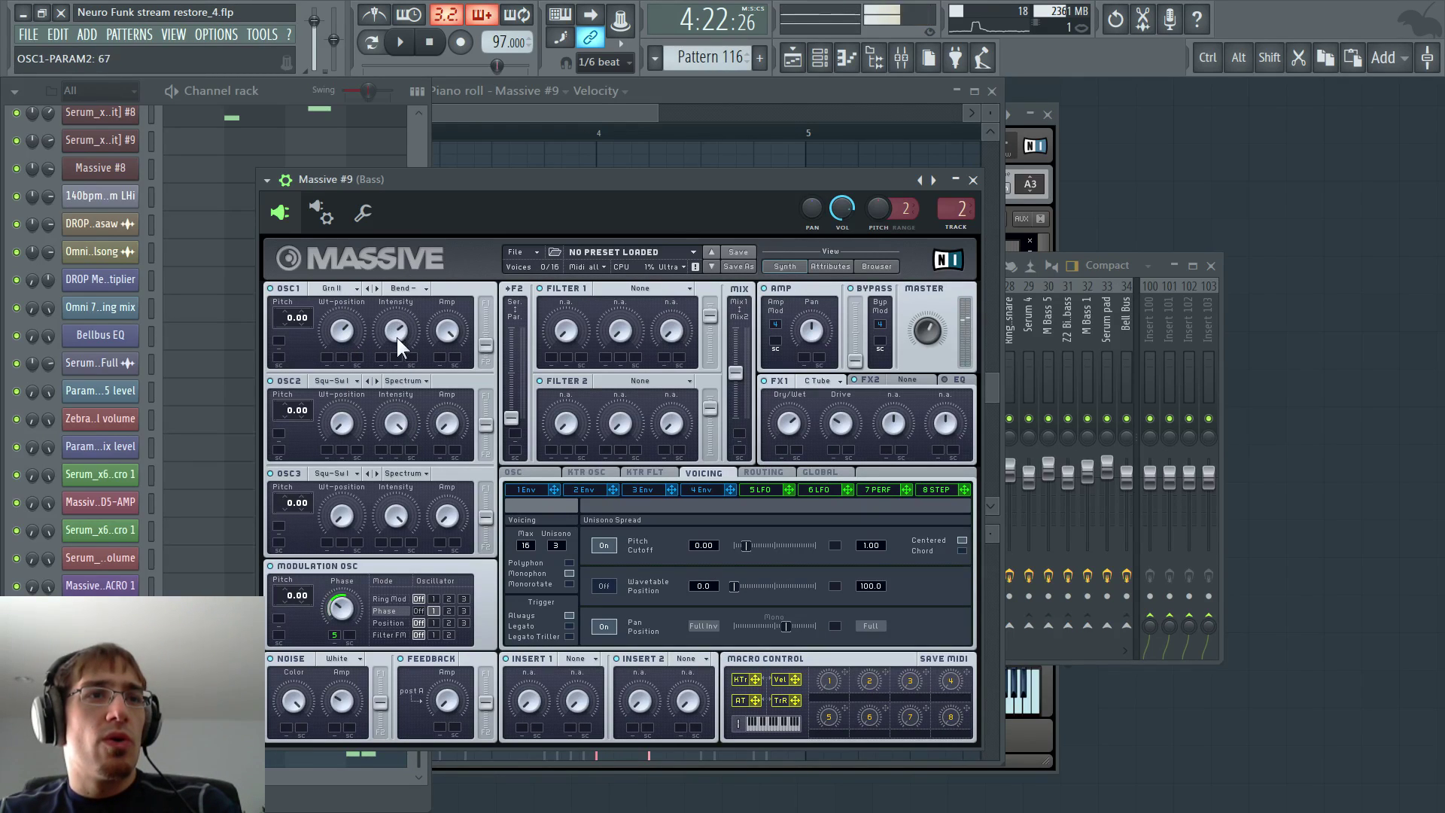
# - Try the Carbon wavetable in OSC2 and replace it with SinForm
pyautogui.click(403, 381)
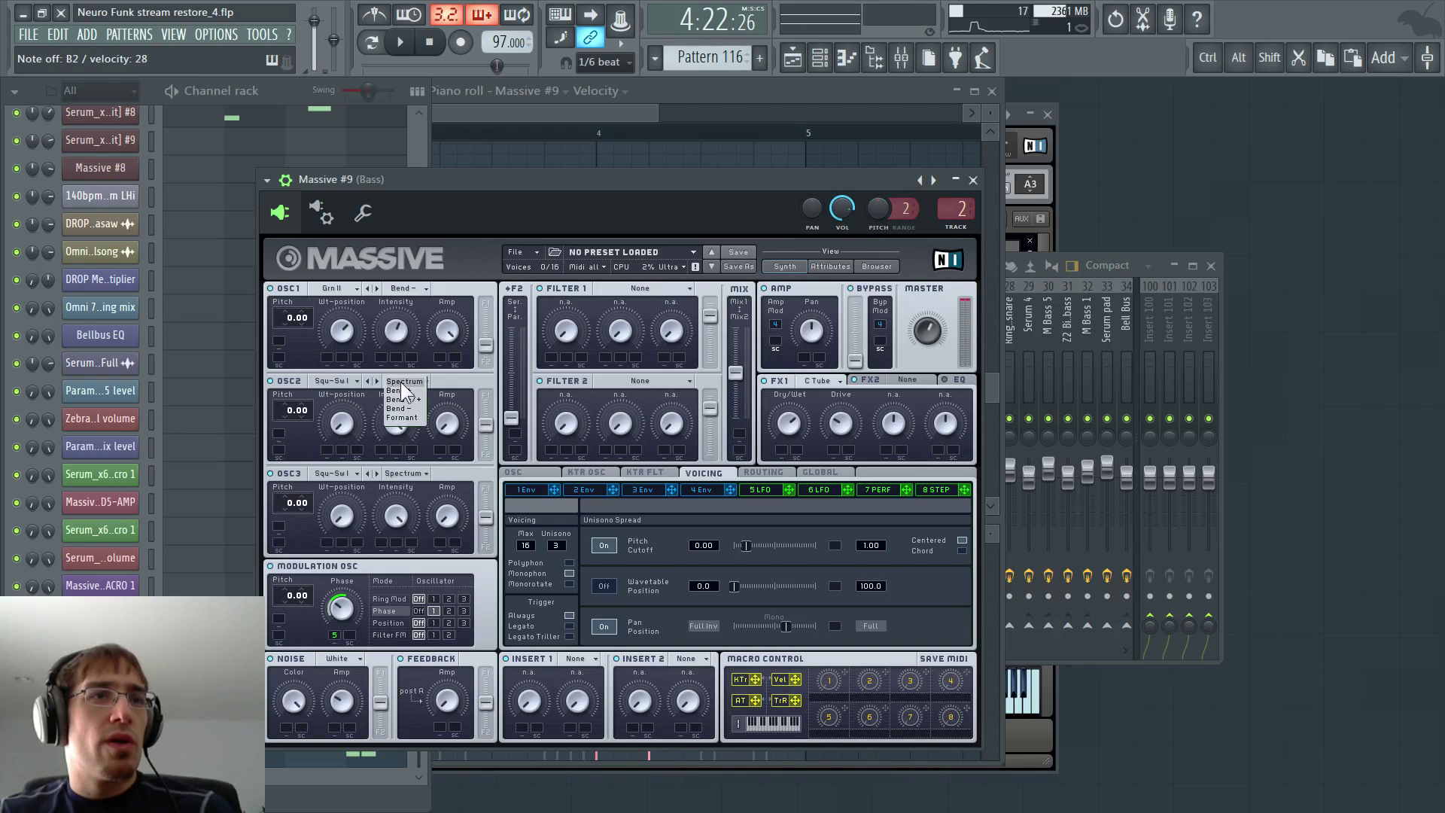
pyautogui.click(336, 382)
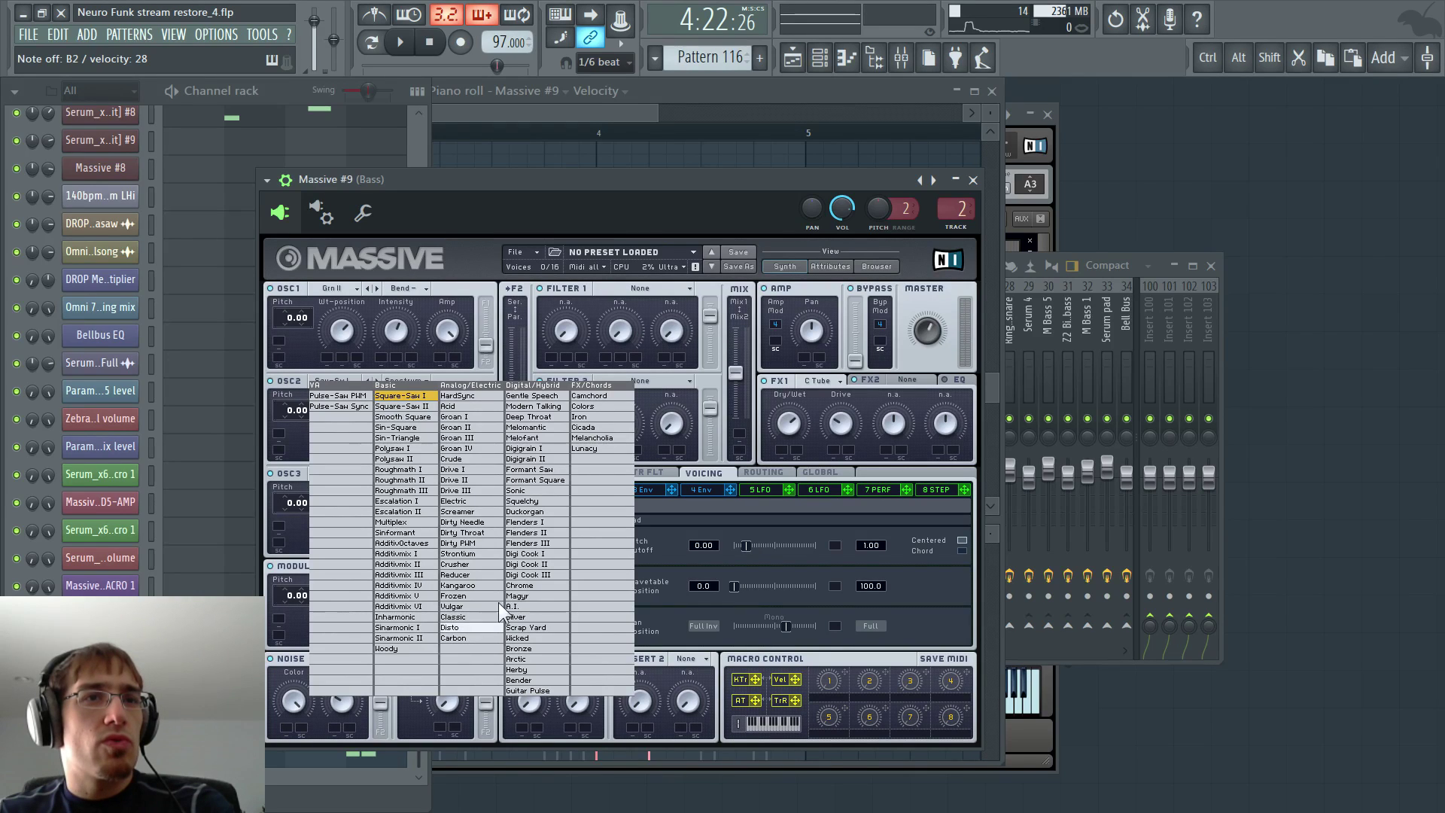
pyautogui.click(462, 639)
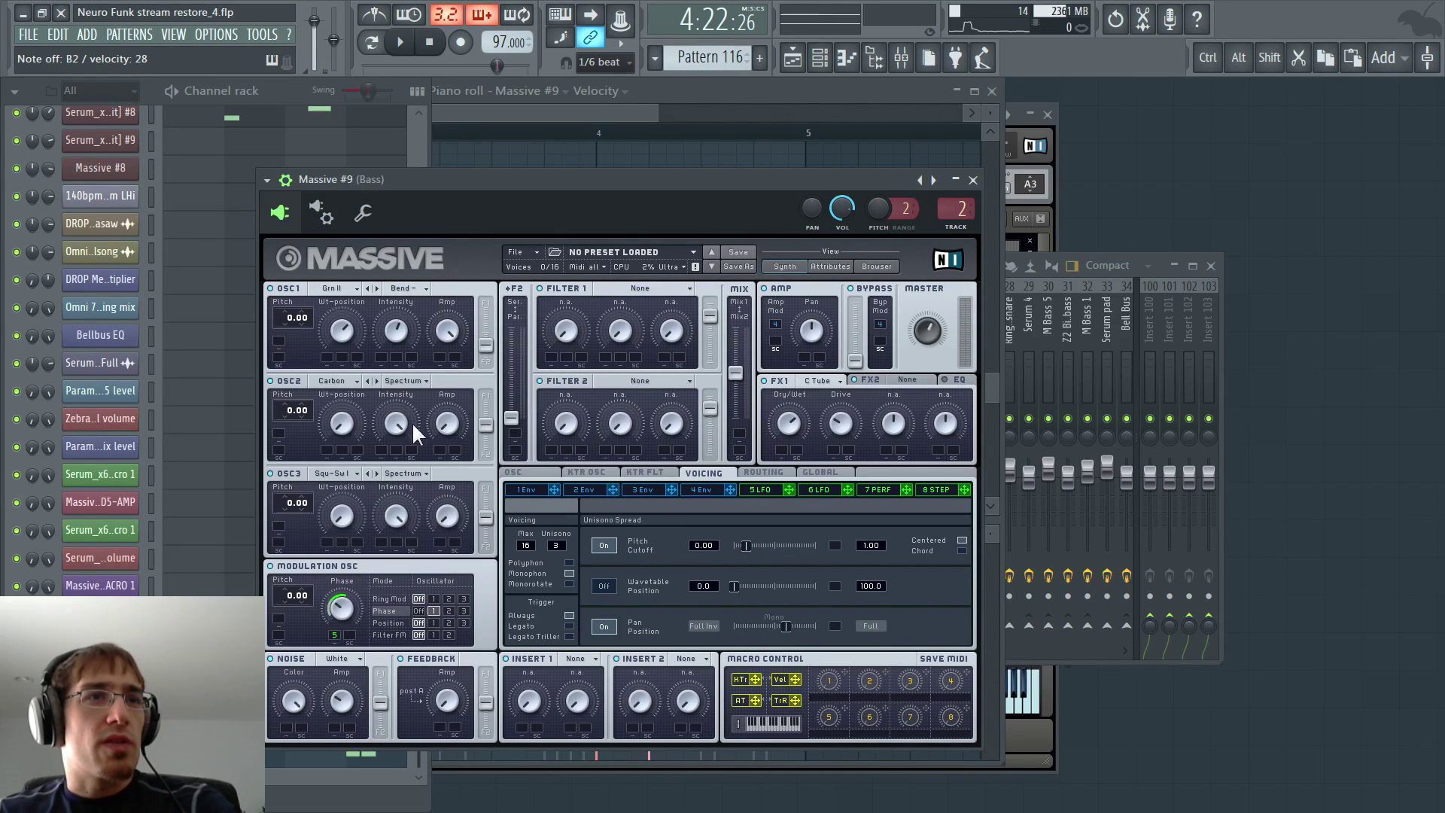
pyautogui.click(368, 381)
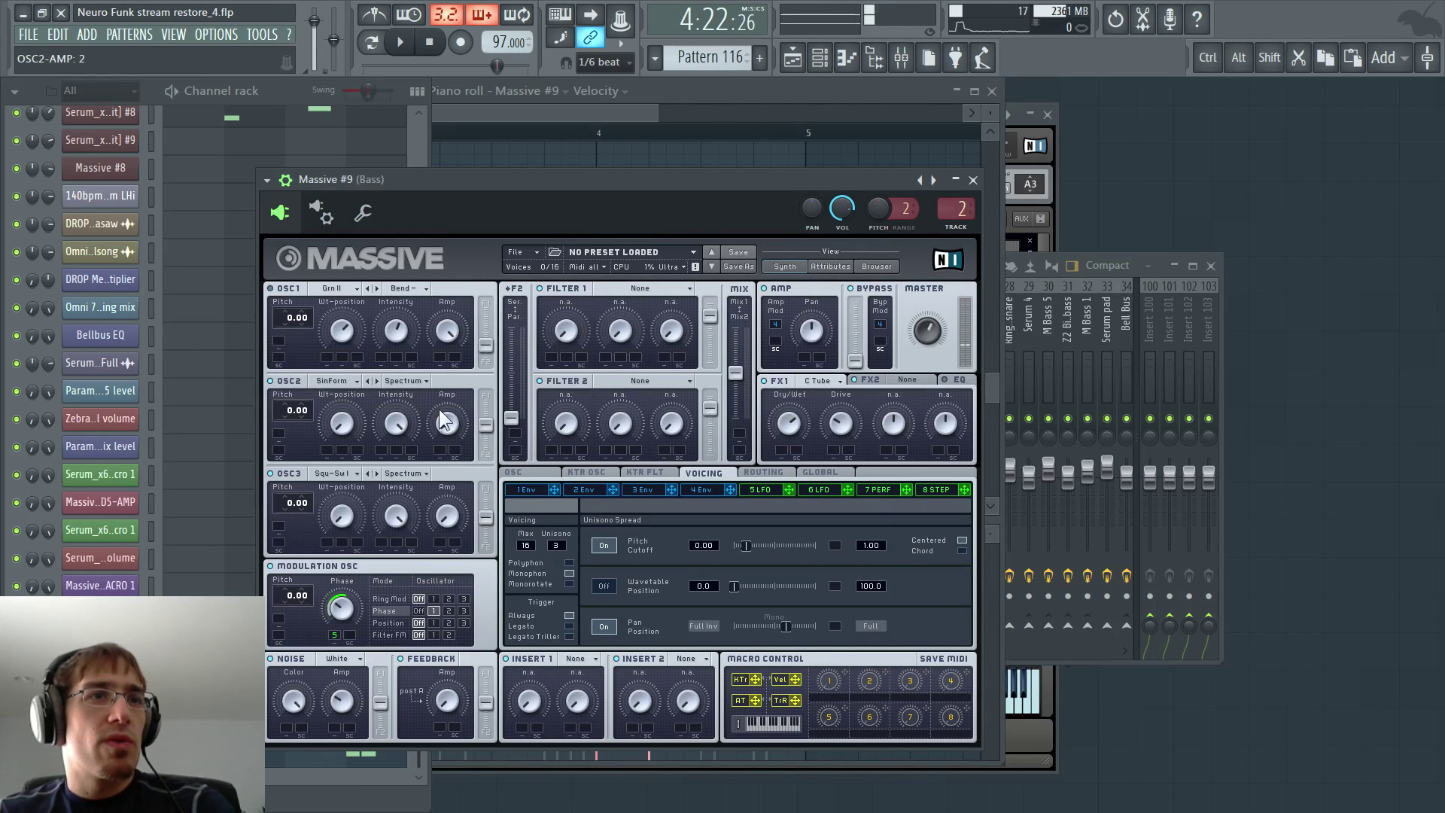
# - Raise OSC2's pitch to 12.00, adjust its Wt-position, and try wavetables from Melofant up to Magyr
pyautogui.scroll(-1, 285, 413)
pyautogui.moveTo(283, 412); pyautogui.dragTo(342, 407)
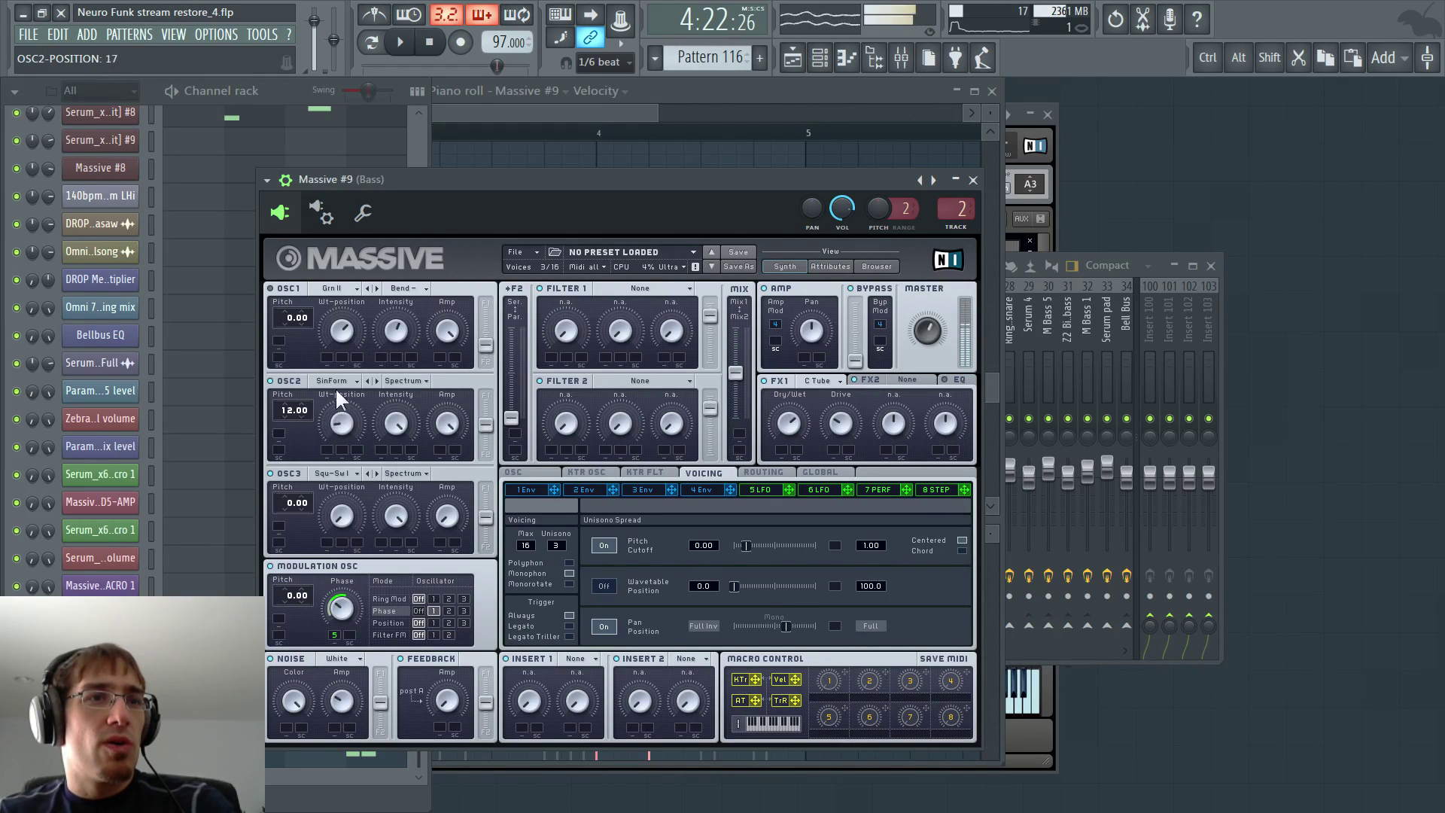
pyautogui.click(343, 384)
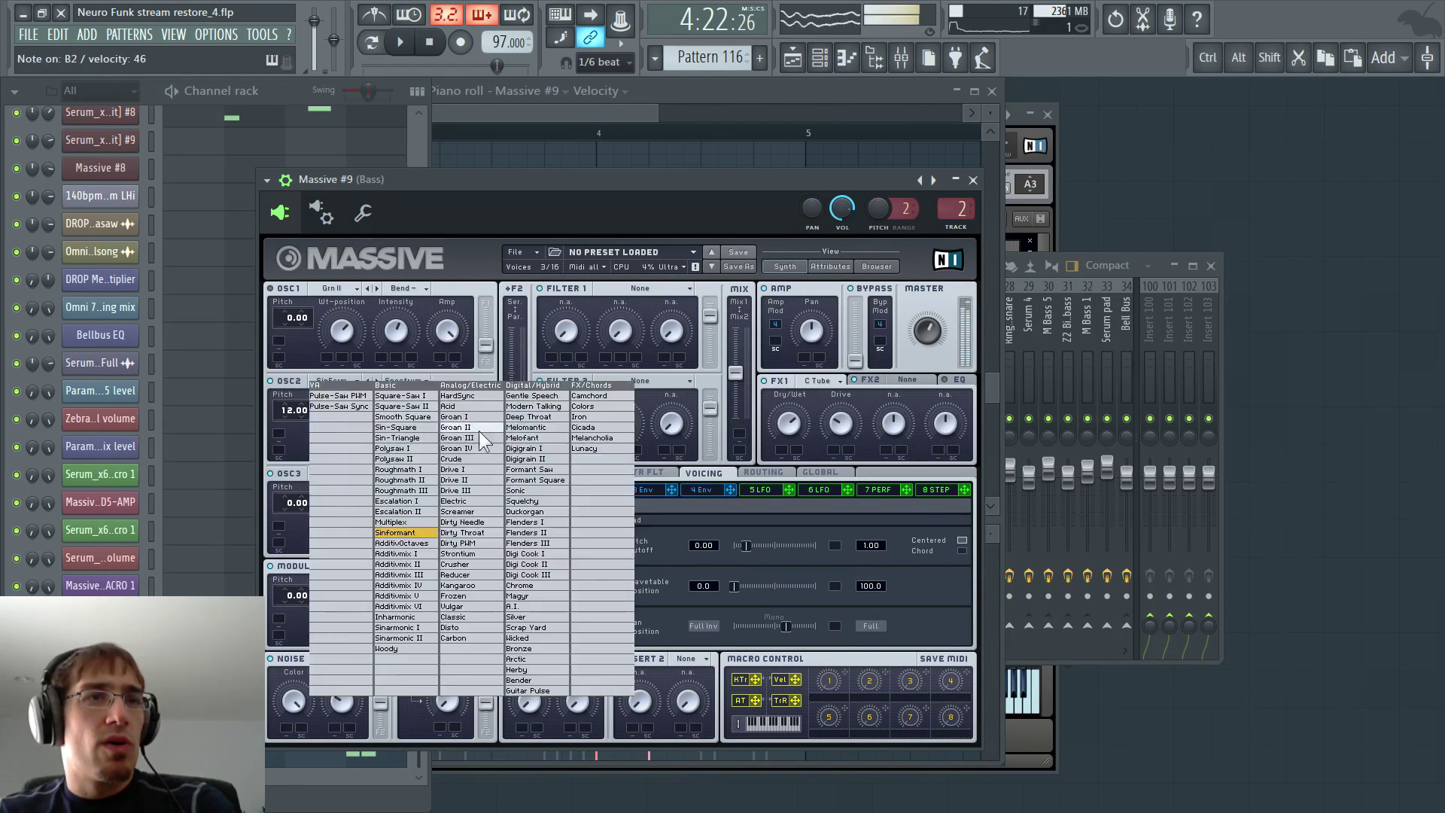
pyautogui.click(456, 416)
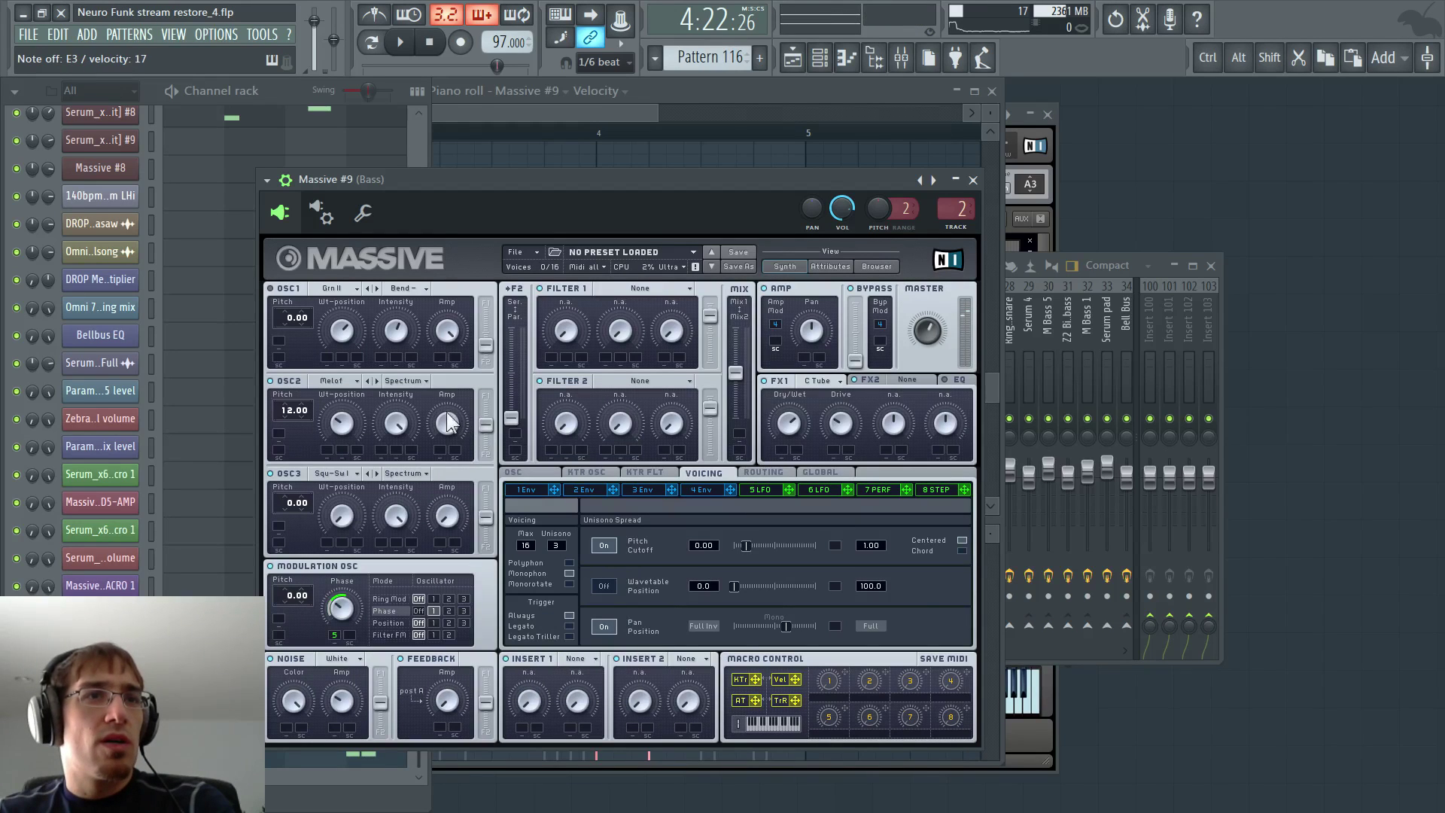
pyautogui.click(376, 380)
pyautogui.click(377, 380)
pyautogui.click(377, 380)
pyautogui.click(377, 380)
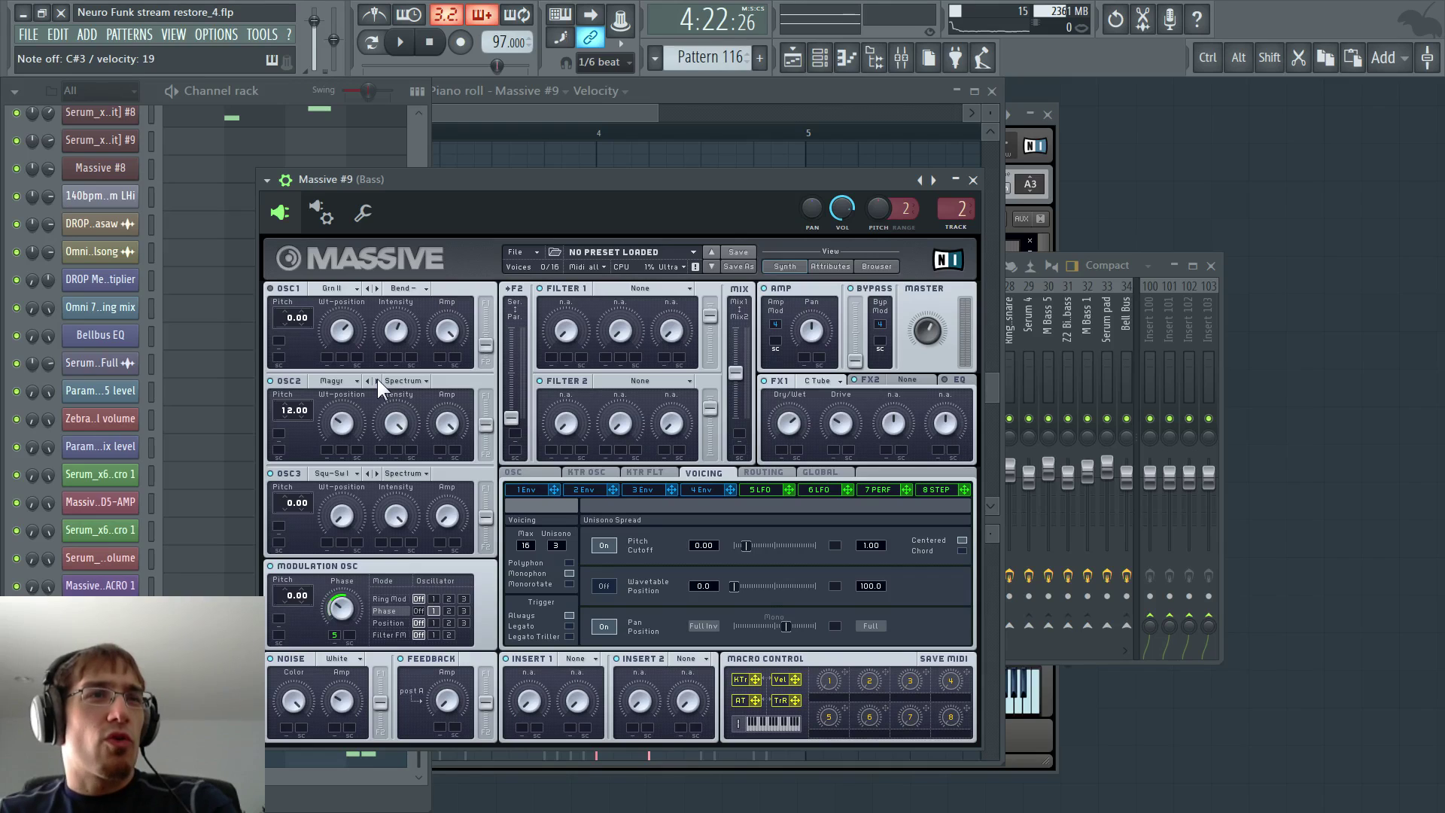
# - Switch OSC2 to Chrome in Bend -/+ mode, modulate its Wt-position with LFO 5, and compare pitch 0.00 with 12.00
pyautogui.moveTo(341, 415); pyautogui.dragTo(400, 392)
pyautogui.click(406, 399)
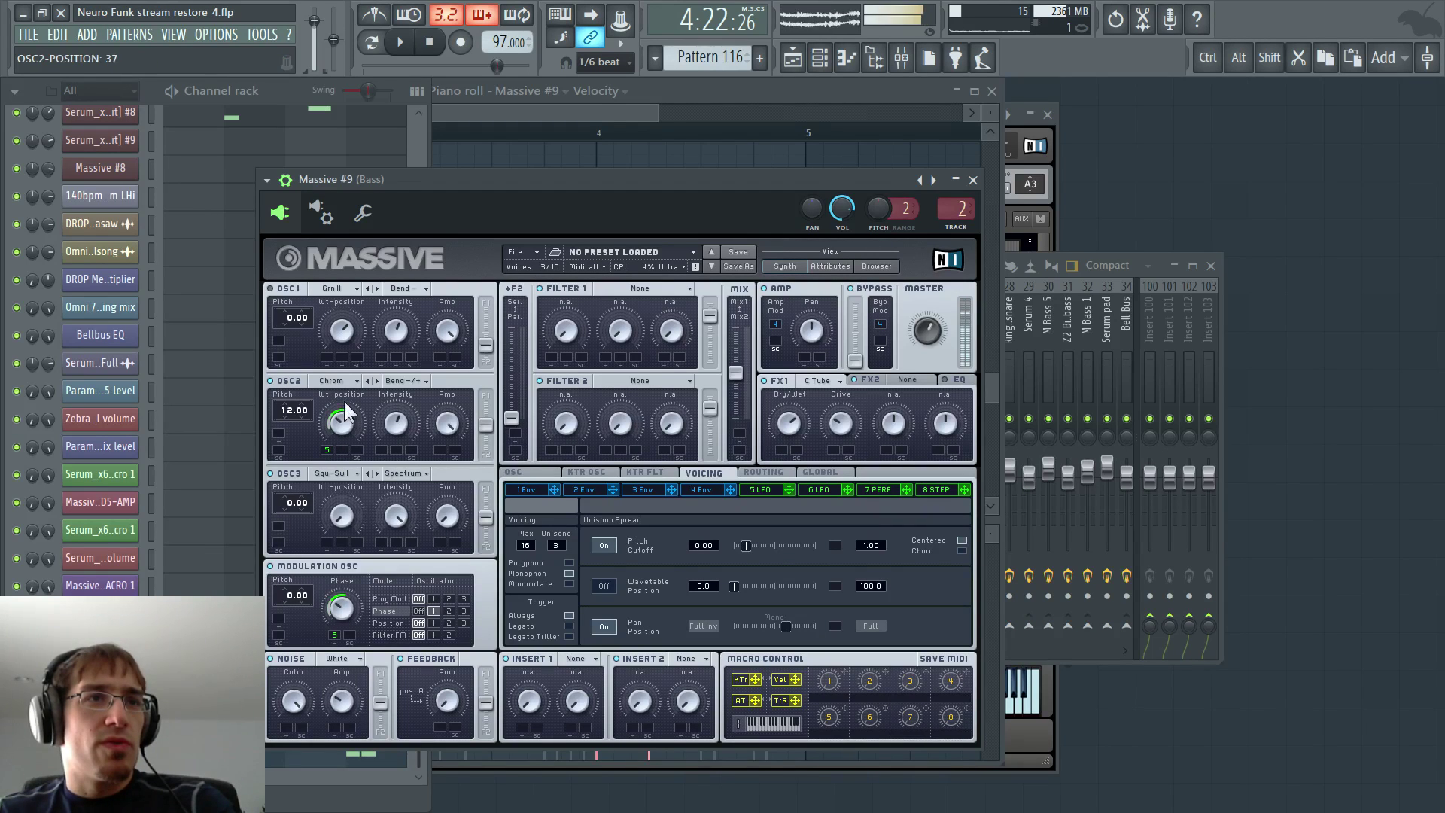
pyautogui.doubleClick(283, 408)
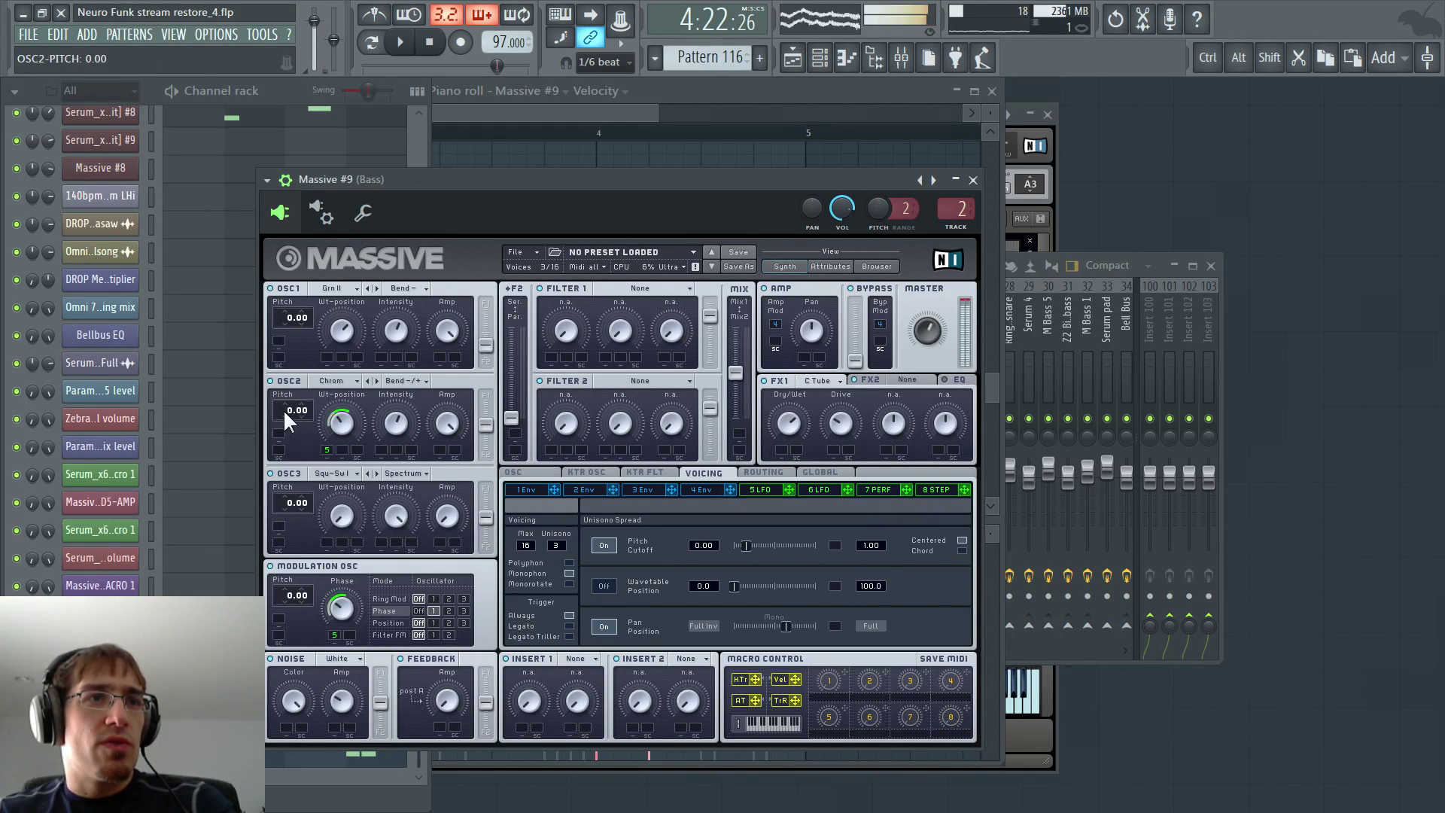
pyautogui.moveTo(286, 408); pyautogui.dragTo(300, 399)
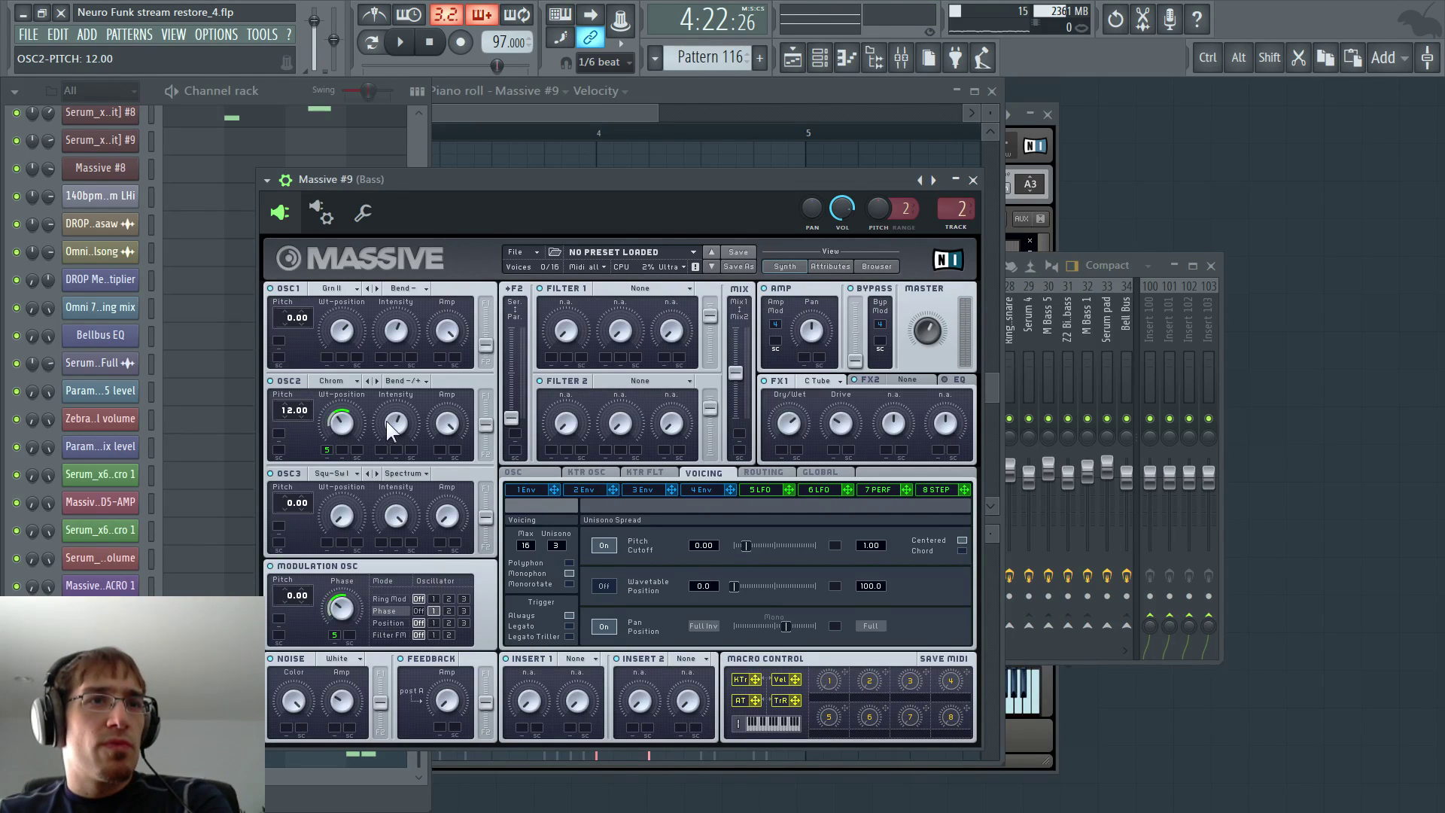
# - Load the Digi Cook III wavetable in OSC2, reset its pitch to 0.00, and lower its Intensity to about 16
pyautogui.moveTo(386, 422); pyautogui.dragTo(396, 469)
pyautogui.click(367, 380)
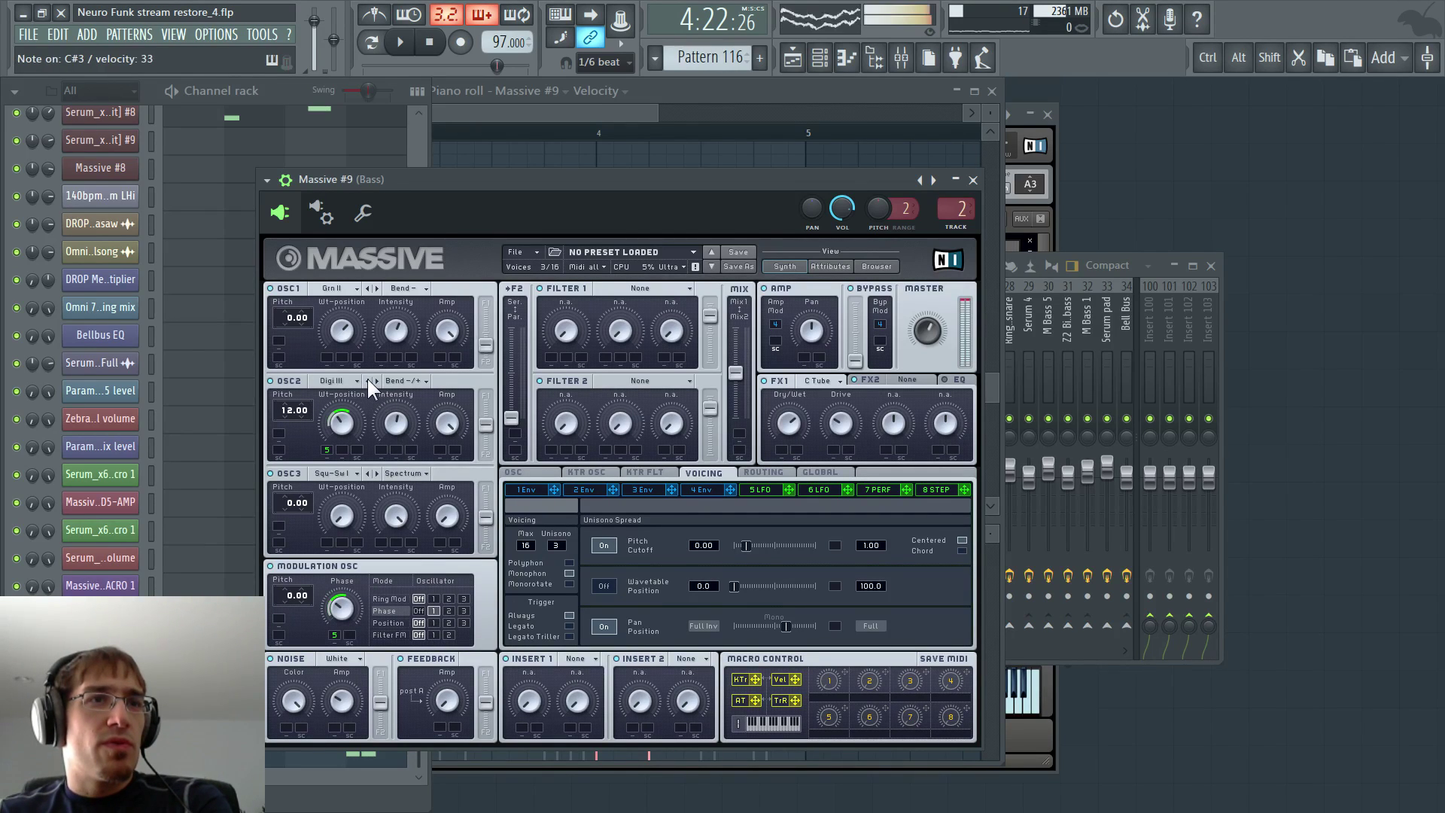
pyautogui.doubleClick(283, 408)
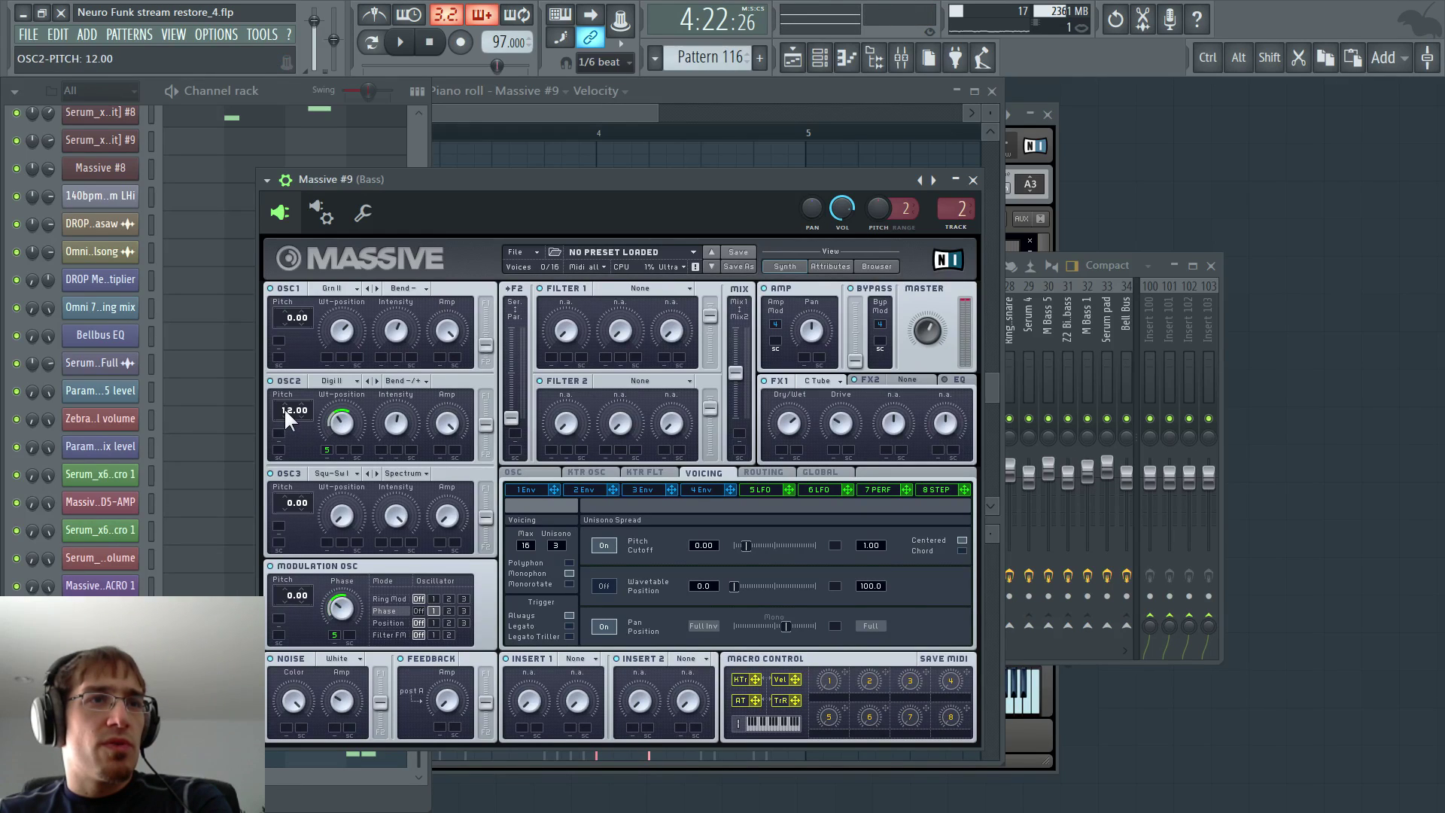
pyautogui.moveTo(396, 426); pyautogui.dragTo(399, 448)
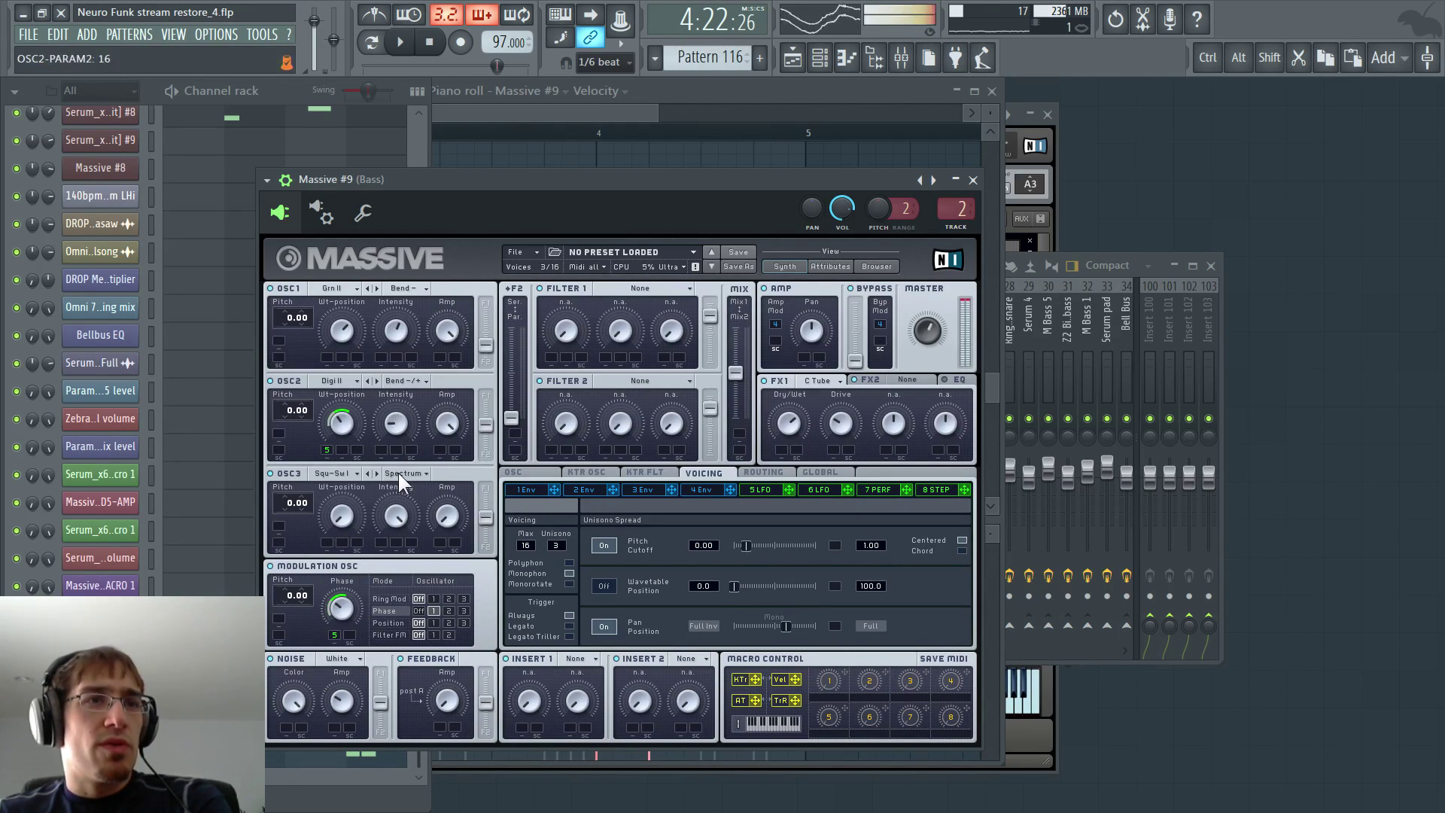
# - Audition the bass line in the playlist, reopen the Massive #9 instrument, and stop playback
pyautogui.press('F5')
pyautogui.press('space')
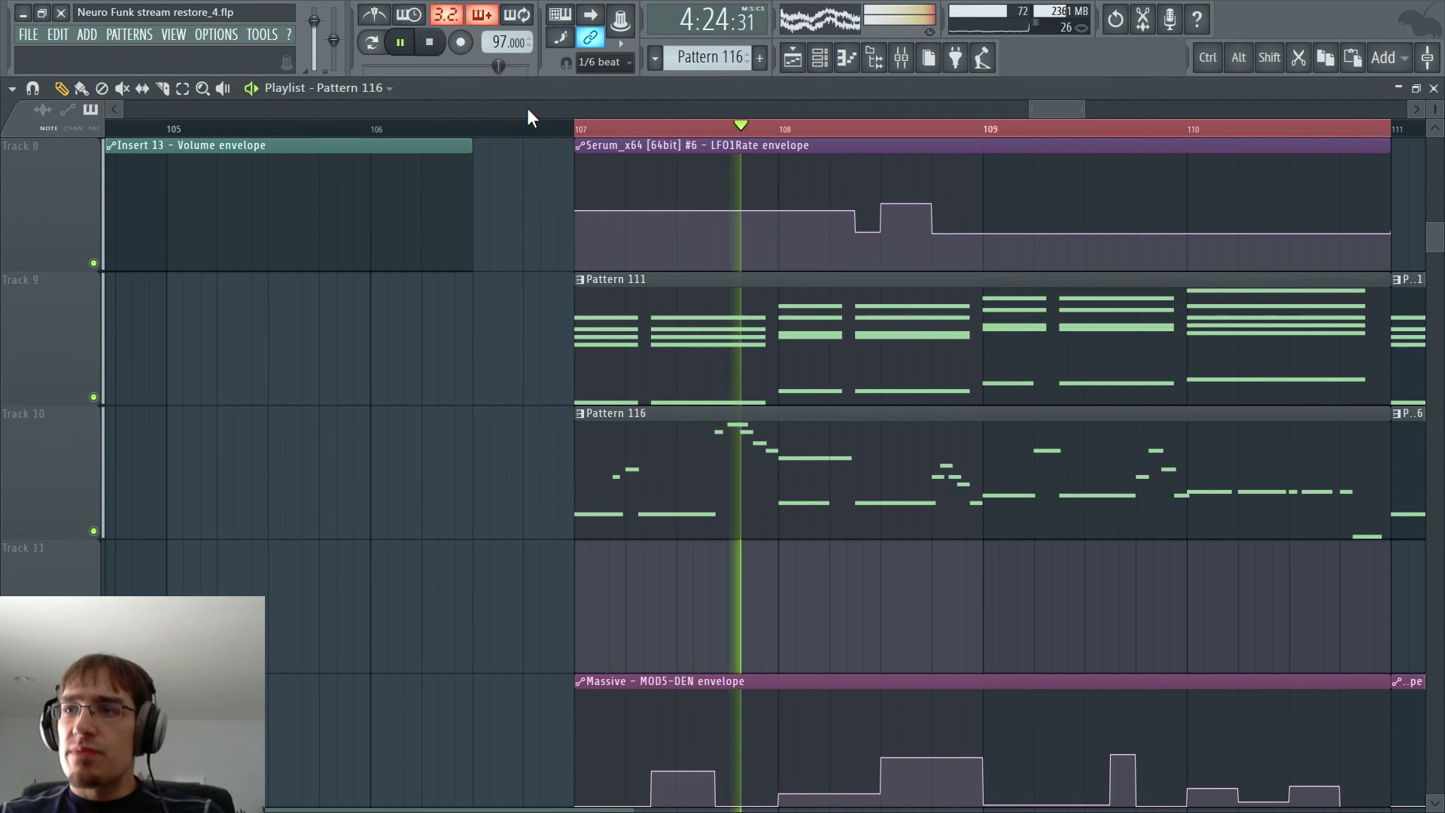
pyautogui.press('F5')
pyautogui.press('F5')
pyautogui.press('F5')
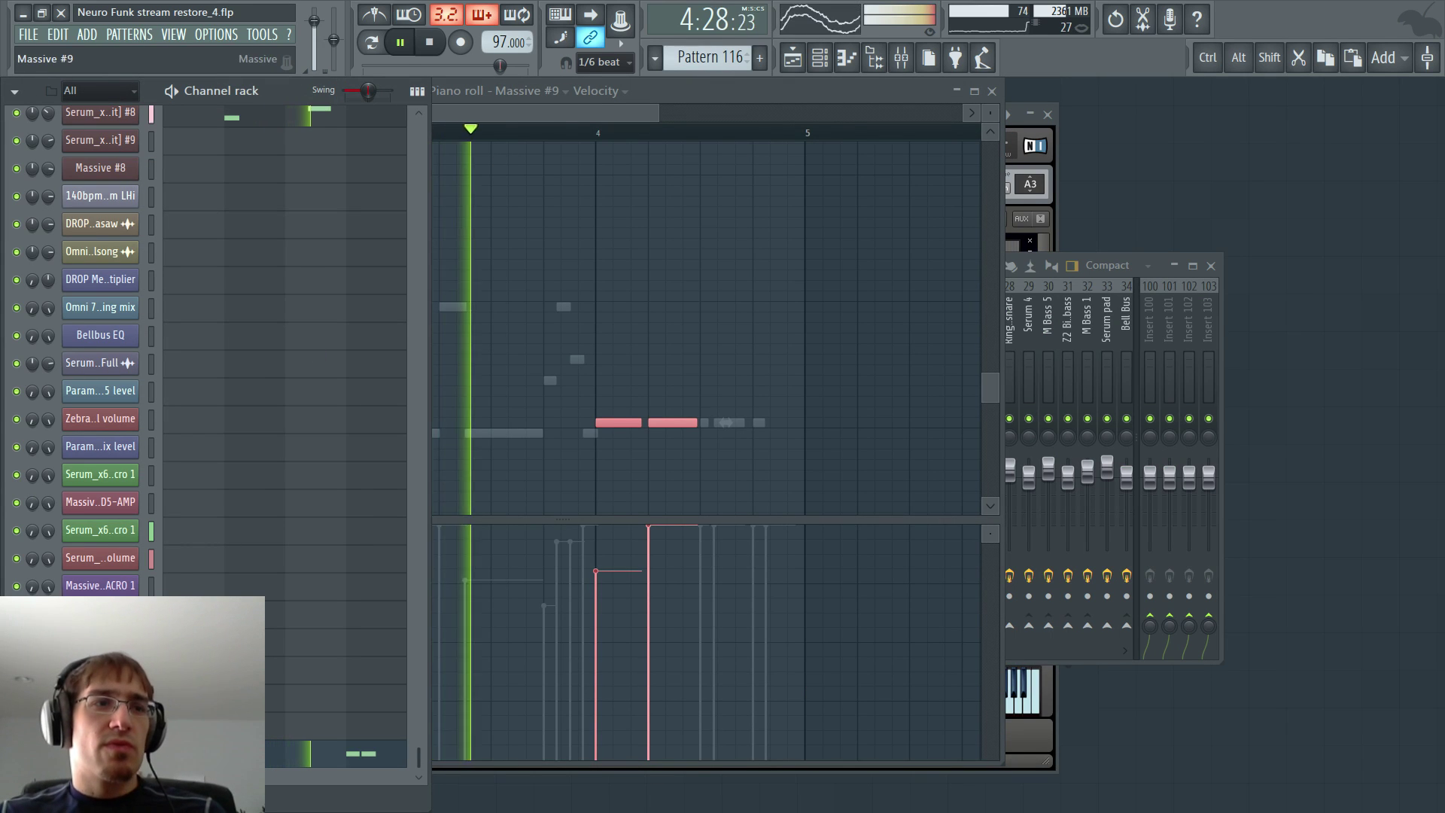
pyautogui.click(100, 754)
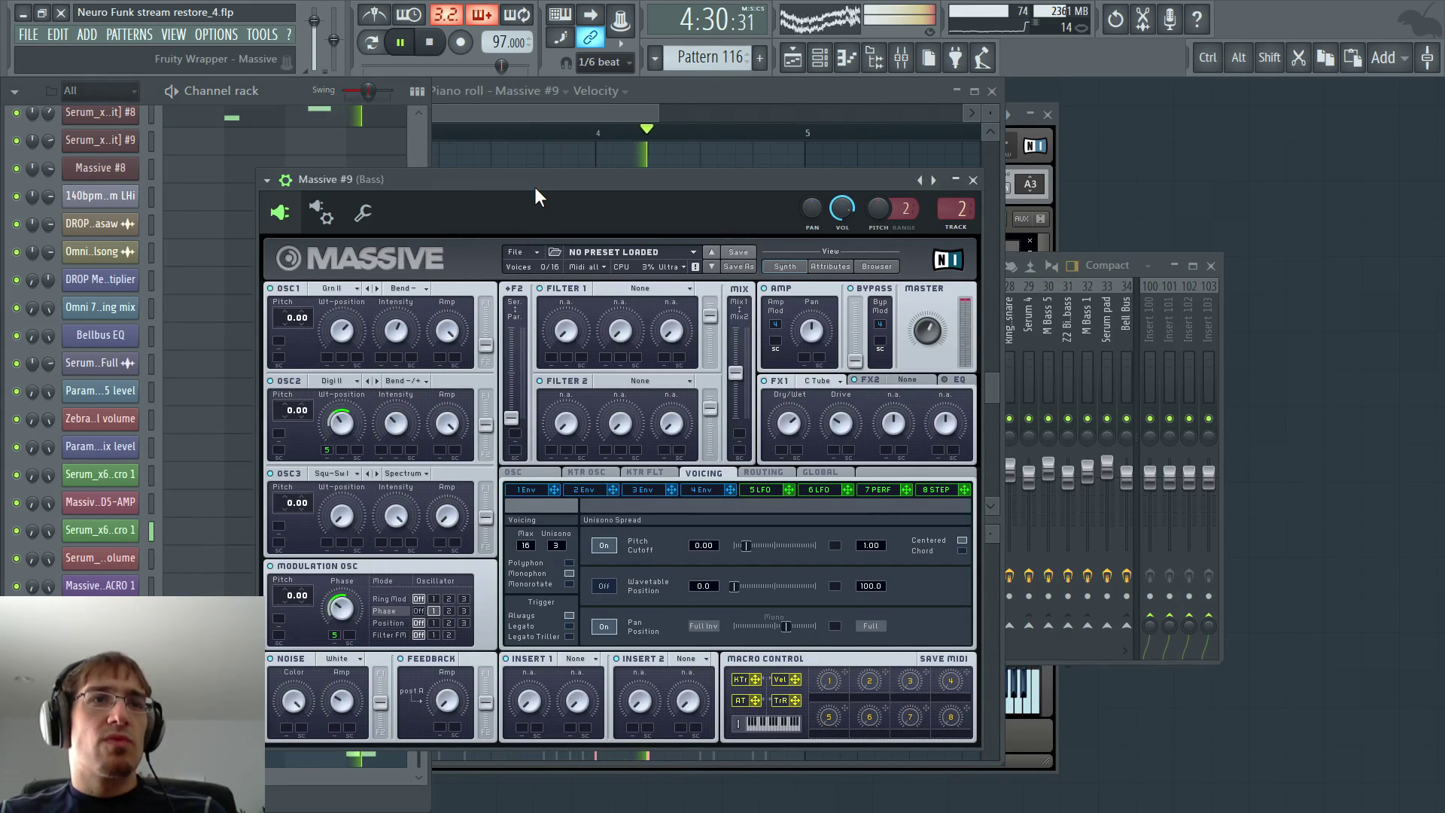
pyautogui.click(432, 43)
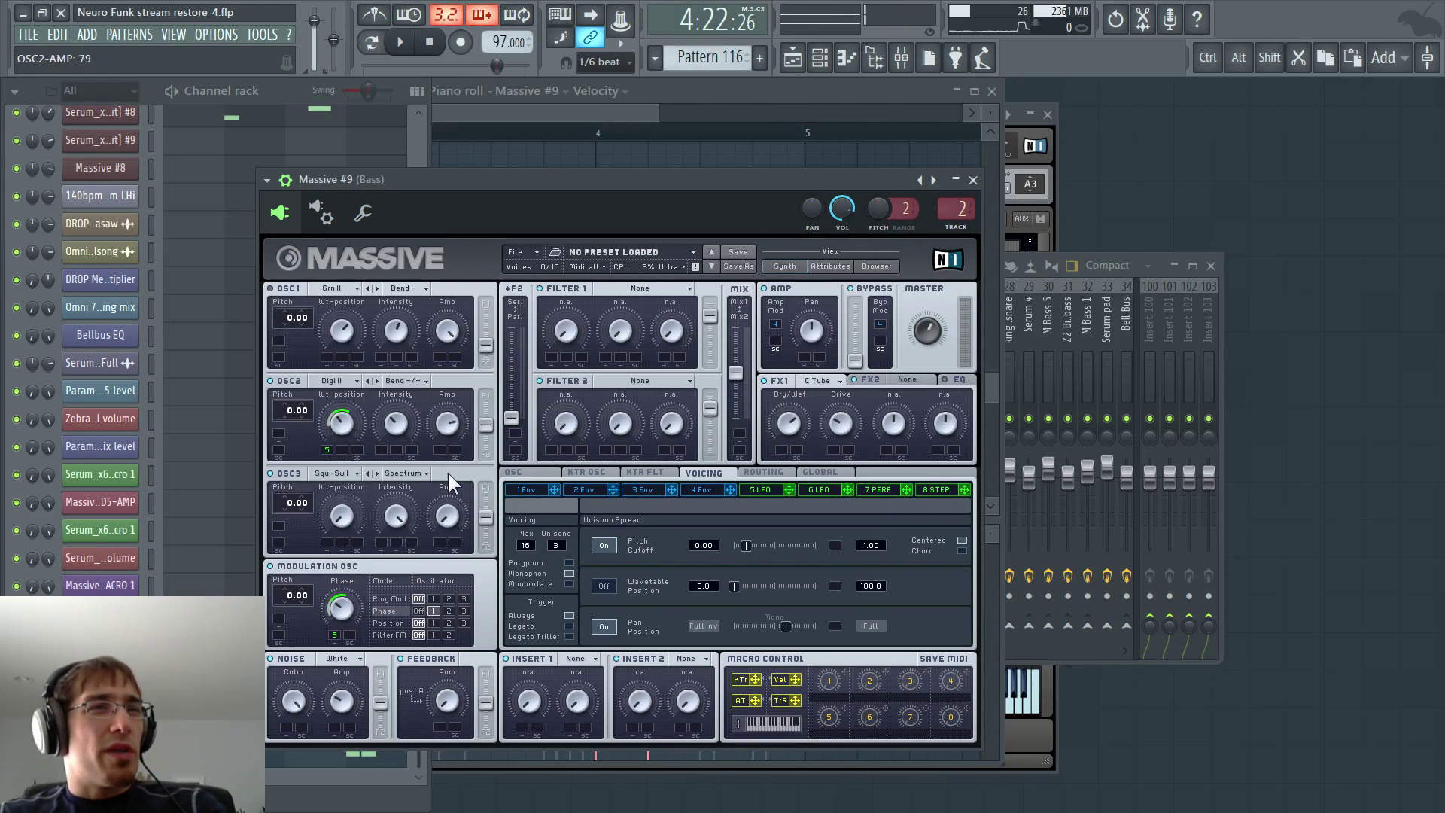
# - Shift OSC2's filter routing balance to about 26/74 and modulate its Intensity with LFO 5
pyautogui.moveTo(482, 421); pyautogui.dragTo(488, 404)
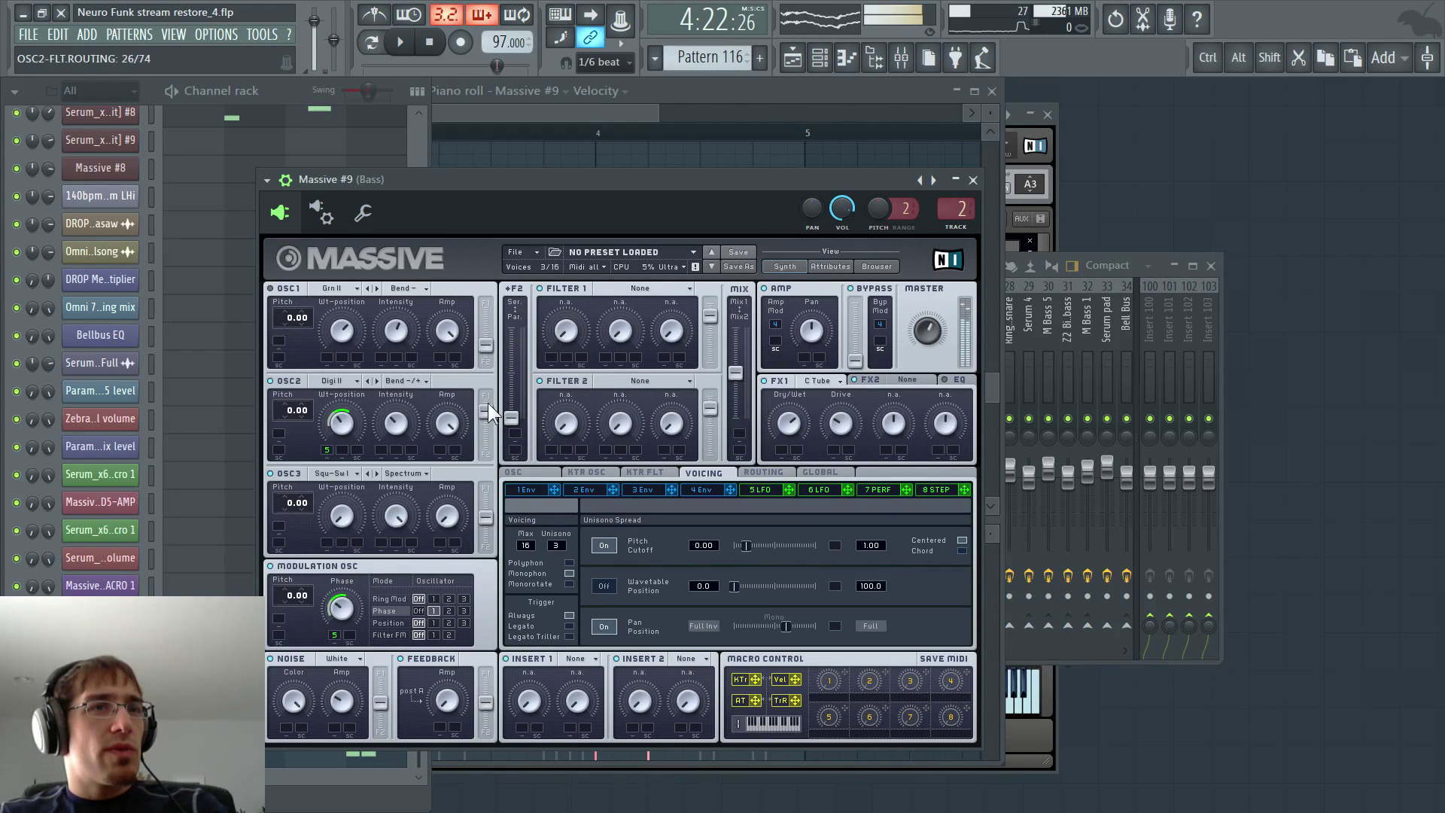
pyautogui.moveTo(396, 441)
pyautogui.mouseDown()
pyautogui.moveTo(409, 395)
pyautogui.moveTo(401, 458)
pyautogui.moveTo(404, 388)
pyautogui.moveTo(394, 450)
pyautogui.moveTo(396, 405)
pyautogui.moveTo(384, 428)
pyautogui.moveTo(405, 377)
pyautogui.moveTo(400, 418)
pyautogui.mouseUp()
pyautogui.click(393, 423)
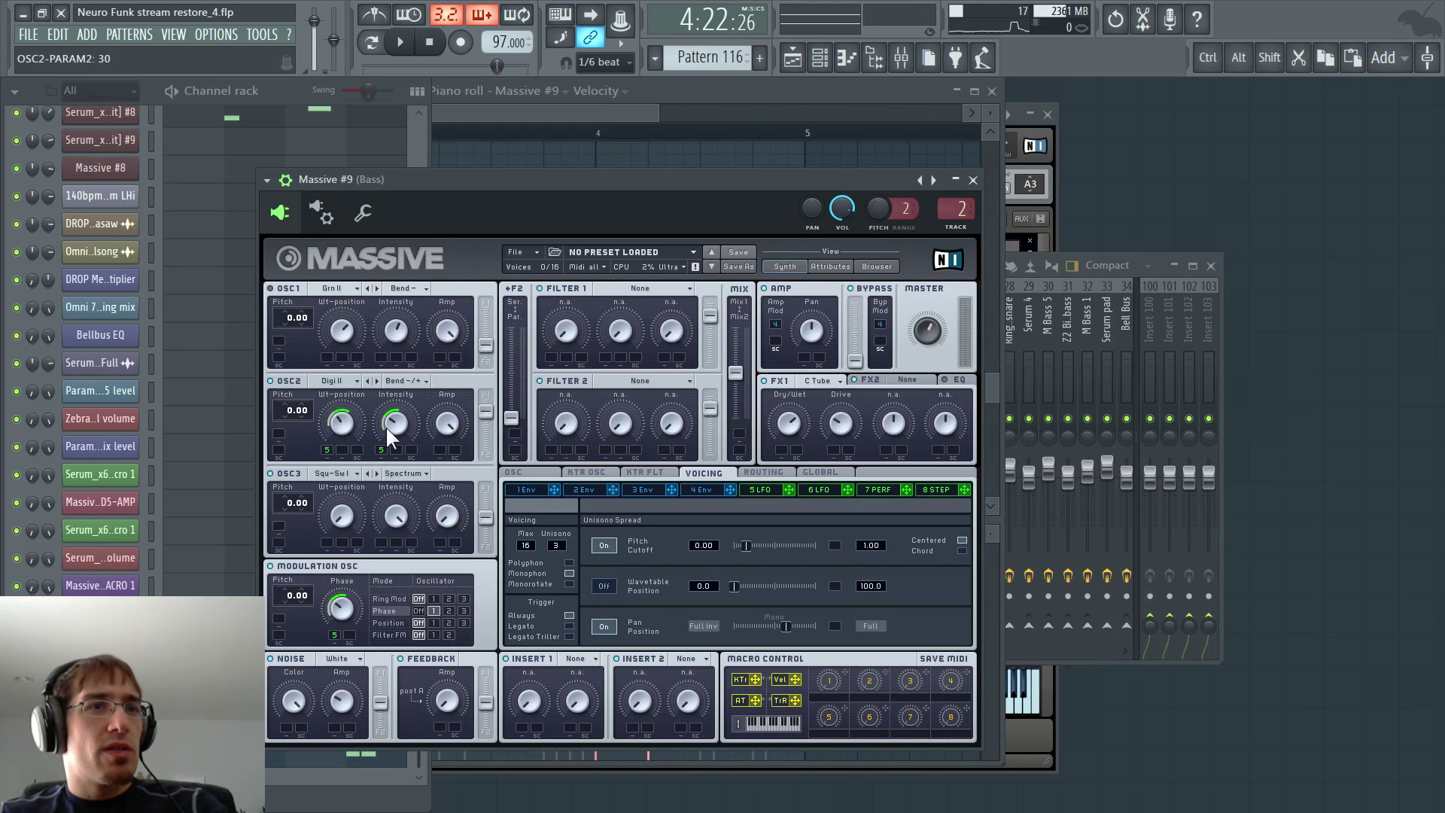
# - Set OSC2's Wt-position to about 38, step its wavetable through Chrome to Magyr, and raise its pitch to 12.00
pyautogui.click(408, 381)
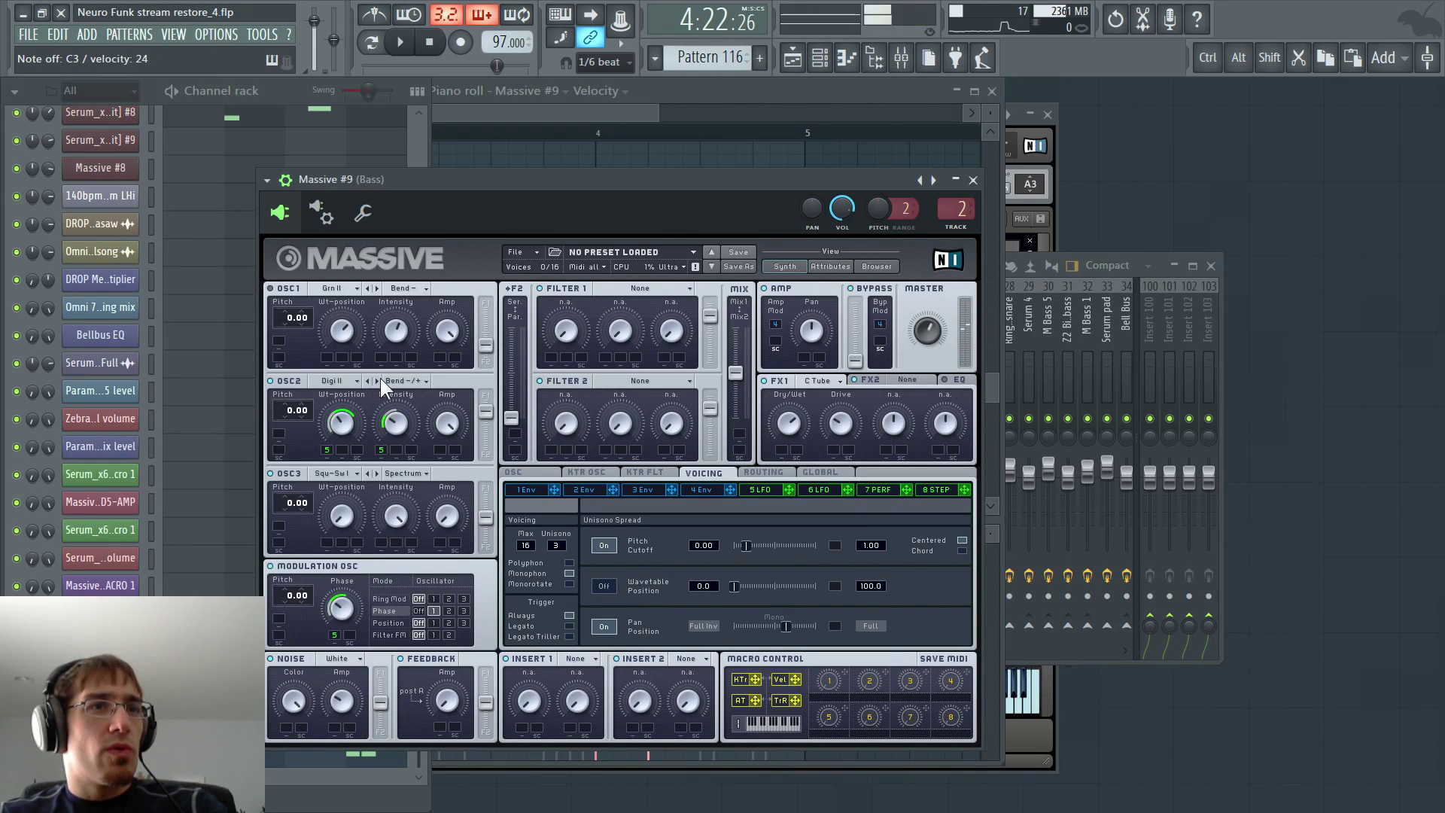
pyautogui.click(381, 379)
pyautogui.click(344, 418)
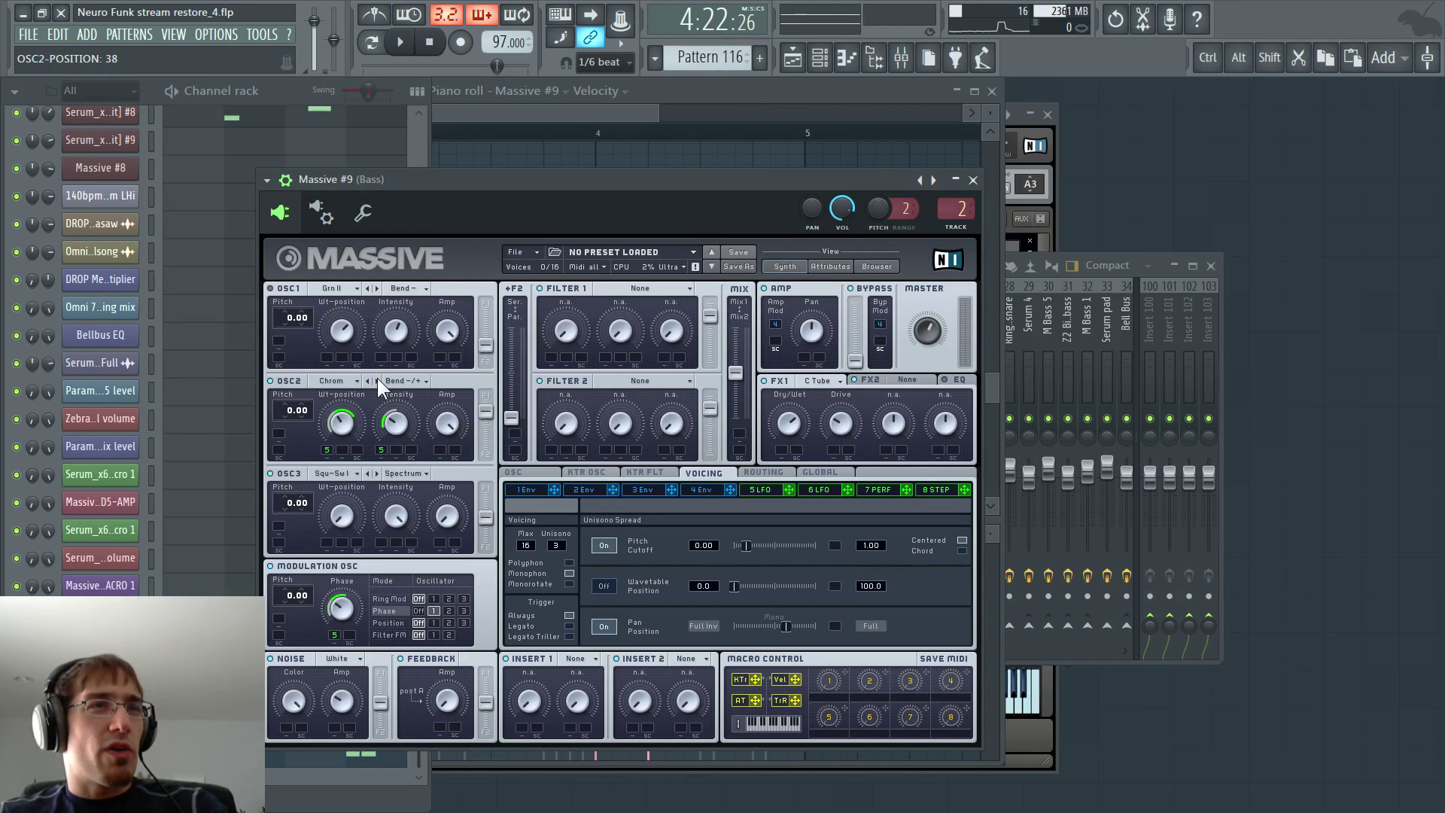
pyautogui.click(377, 378)
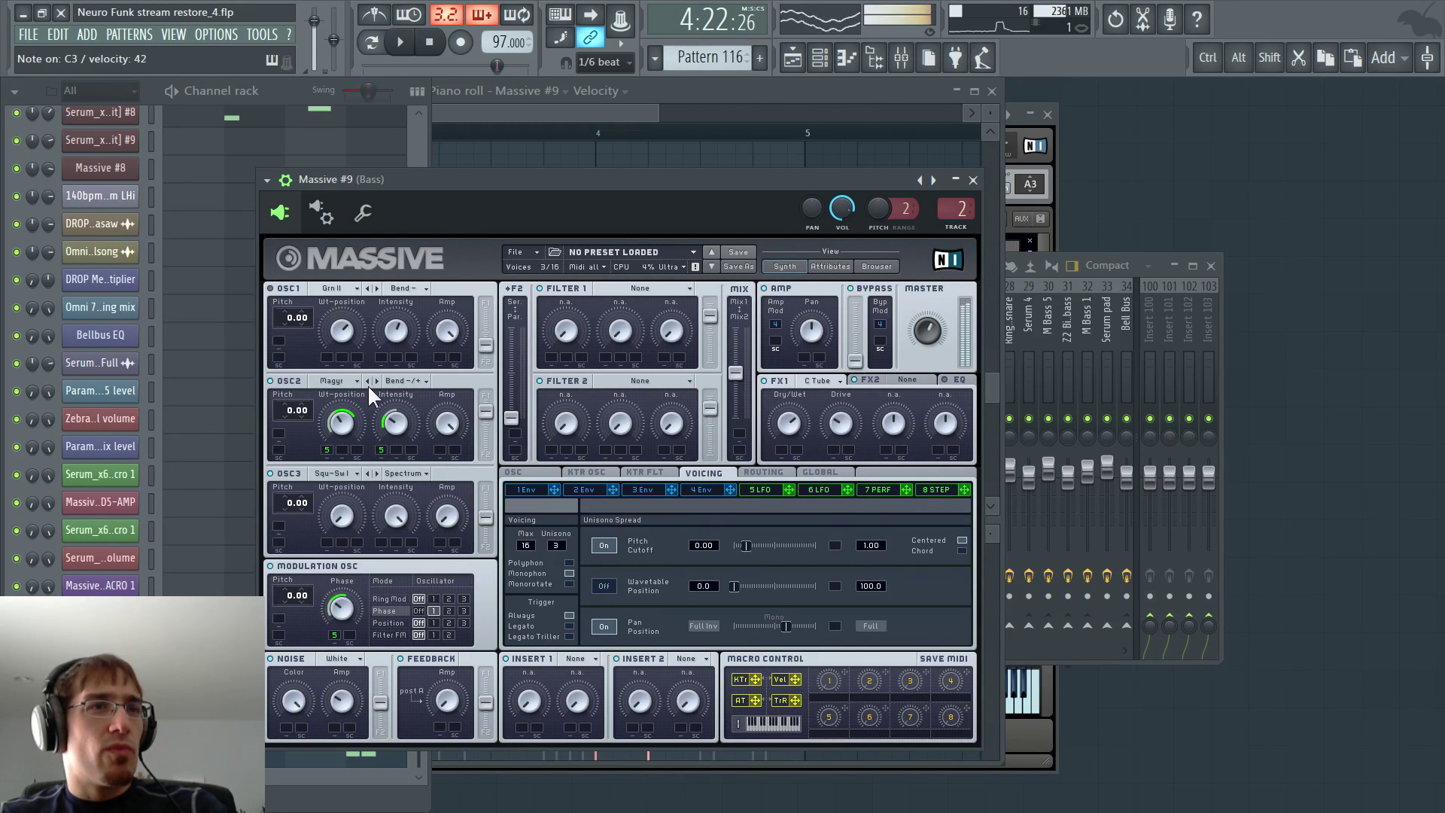
pyautogui.moveTo(283, 412); pyautogui.dragTo(292, 403)
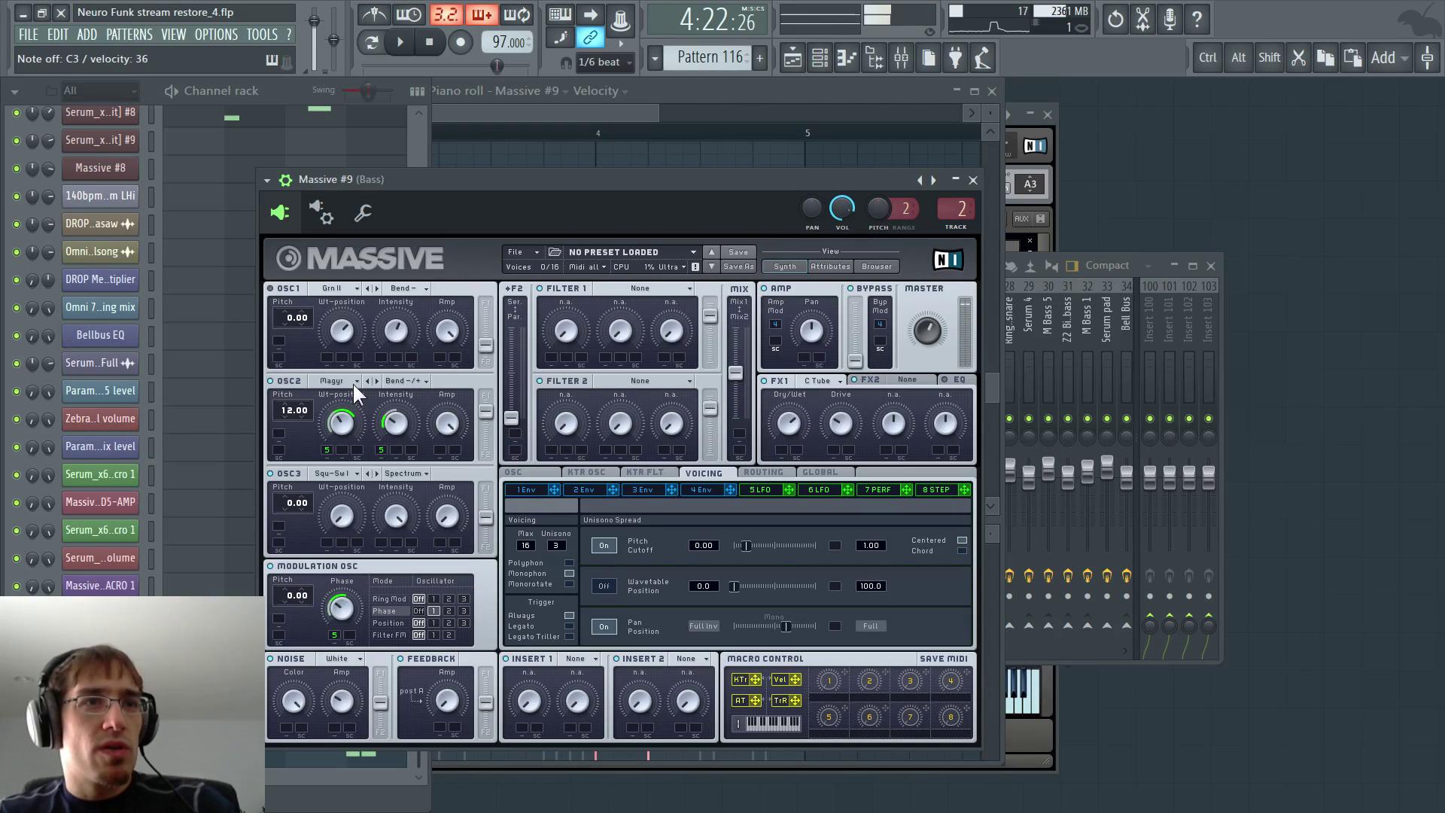
# - Try the Bright noise type in the noise section
pyautogui.click(345, 659)
pyautogui.click(350, 649)
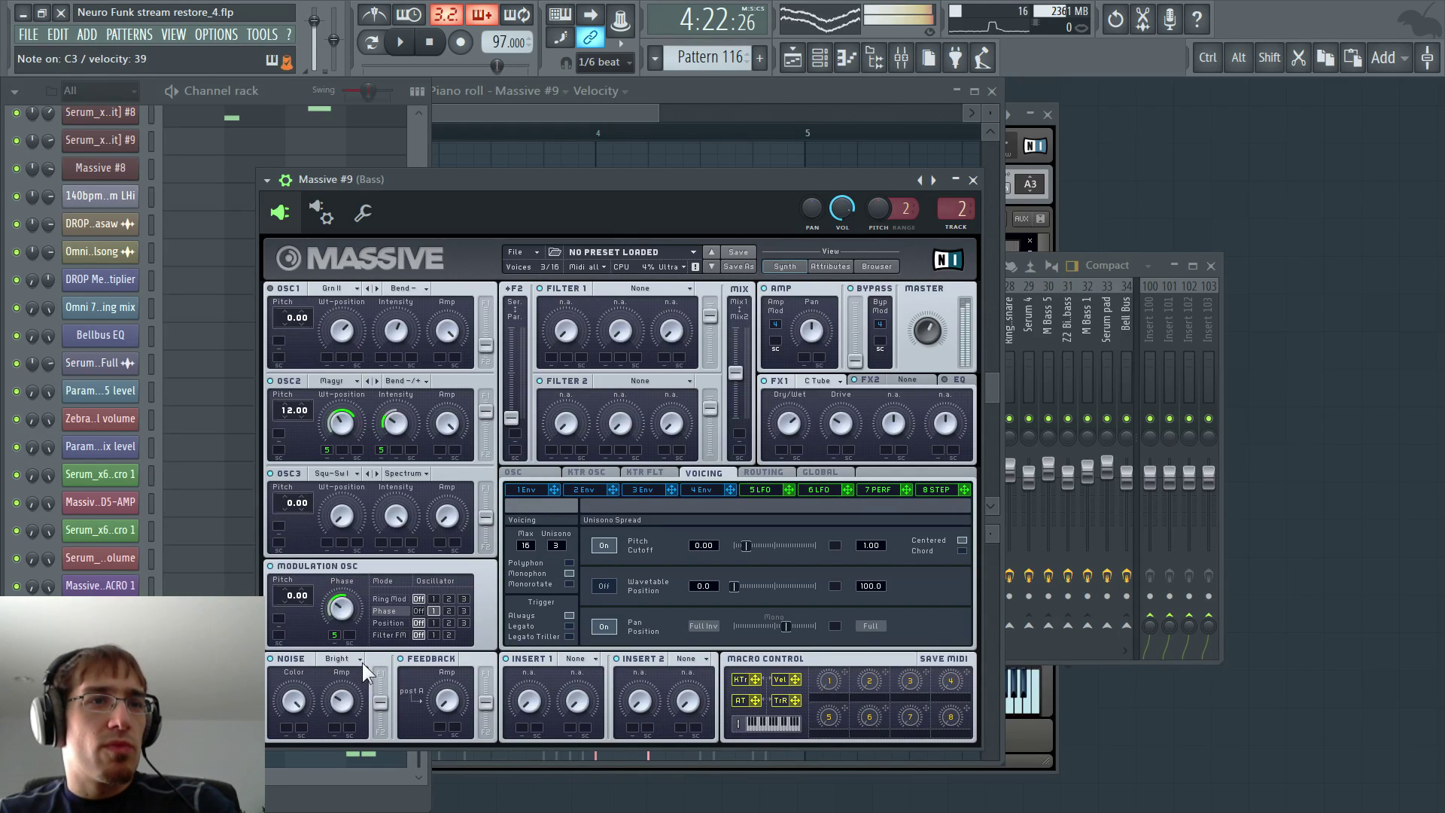
pyautogui.click(341, 659)
pyautogui.click(344, 636)
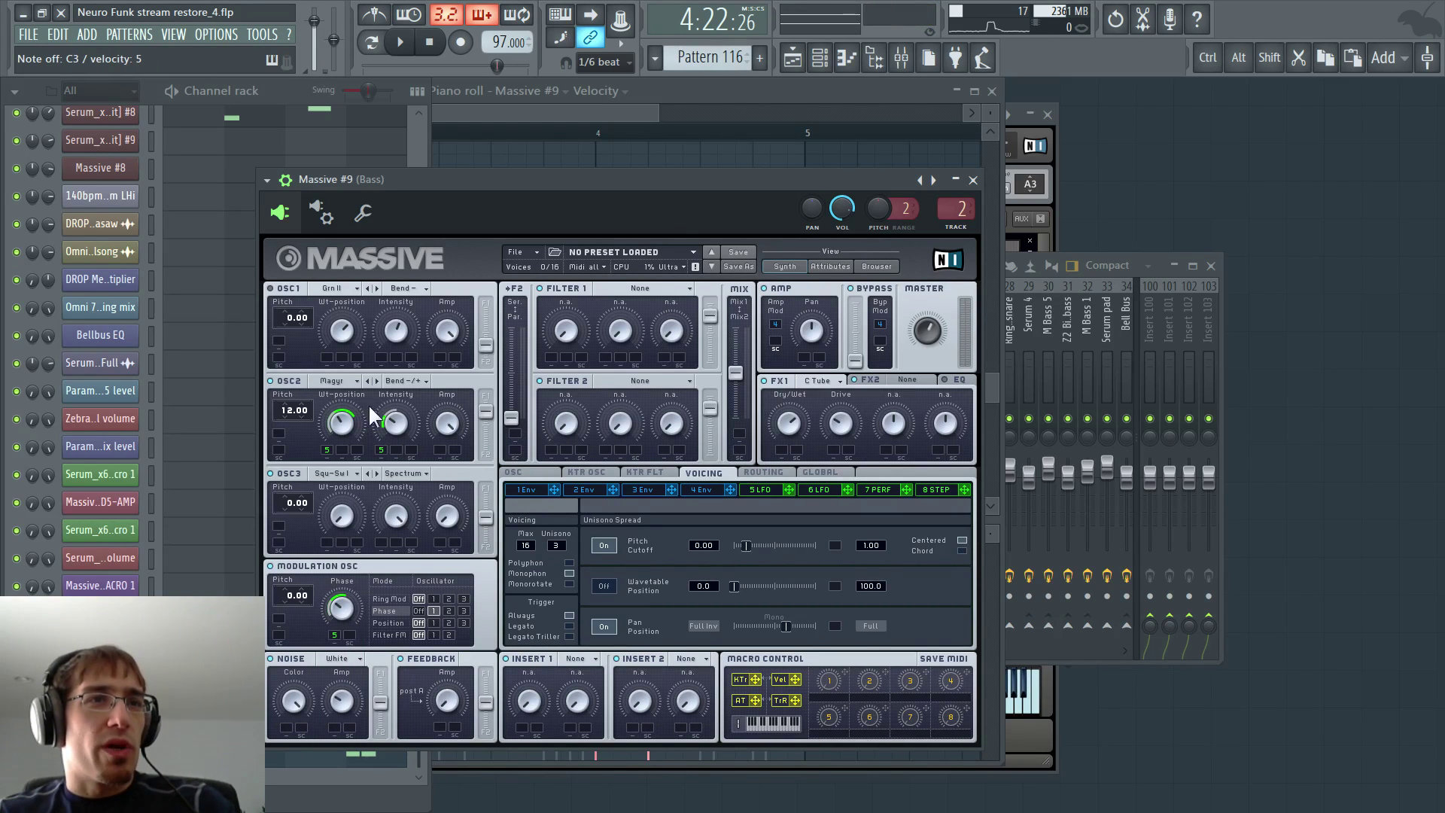
# - Set OSC2 to the A.I. wavetable at pitch 0.00, and give Filter 1 the Double Notch type with LFO 5 modulating its cutoff
pyautogui.click(377, 379)
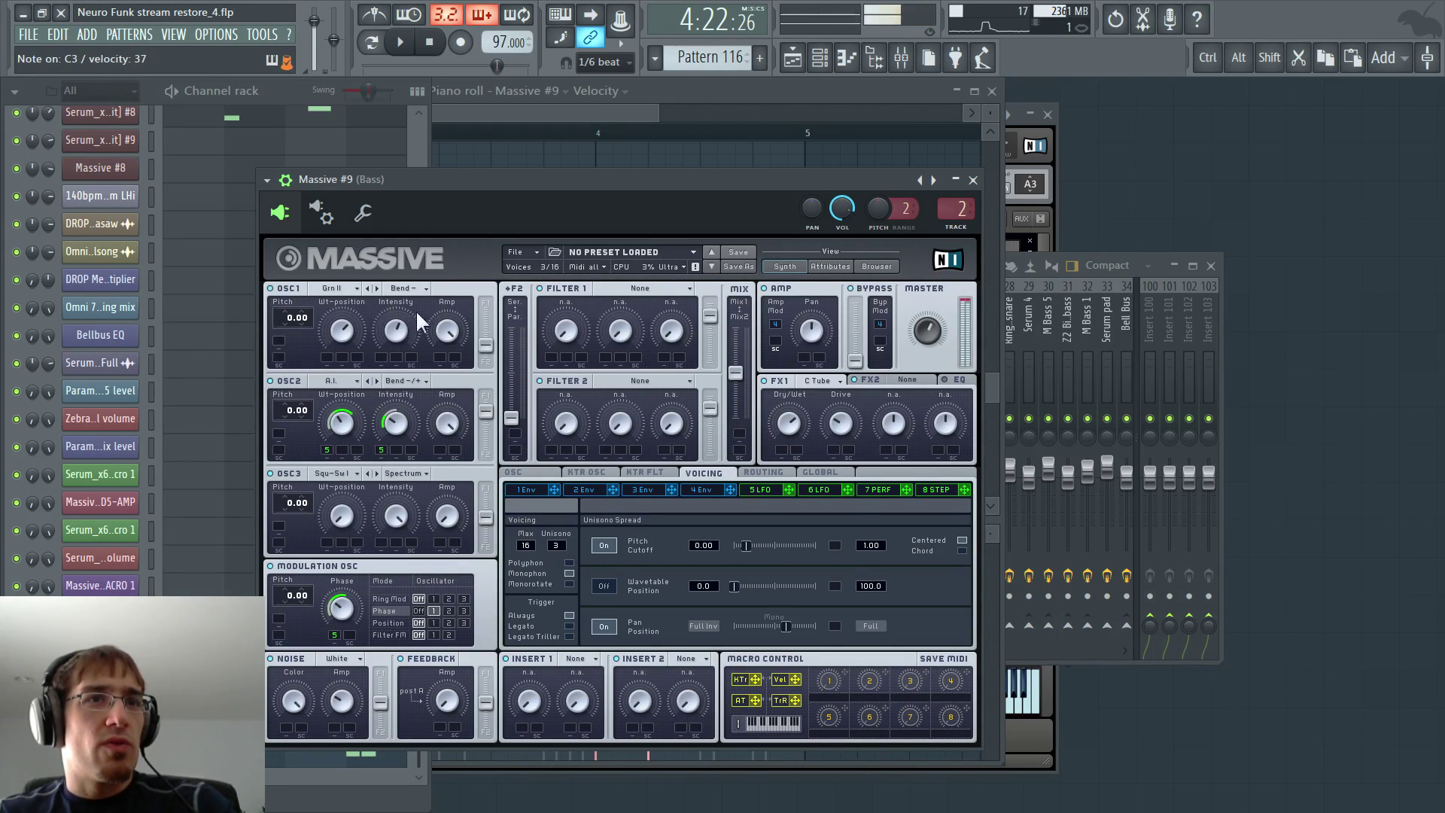
pyautogui.click(640, 288)
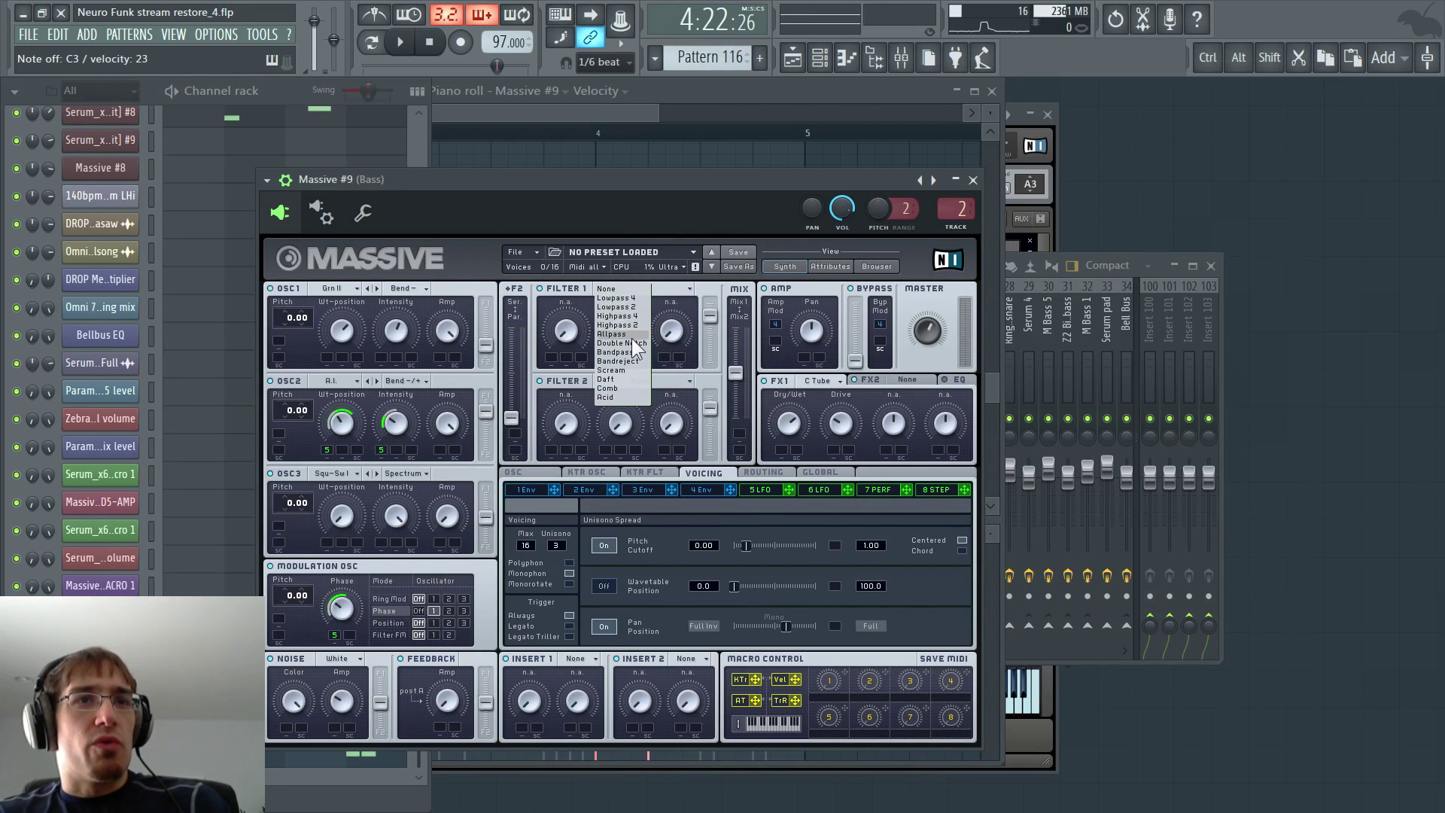
pyautogui.click(645, 289)
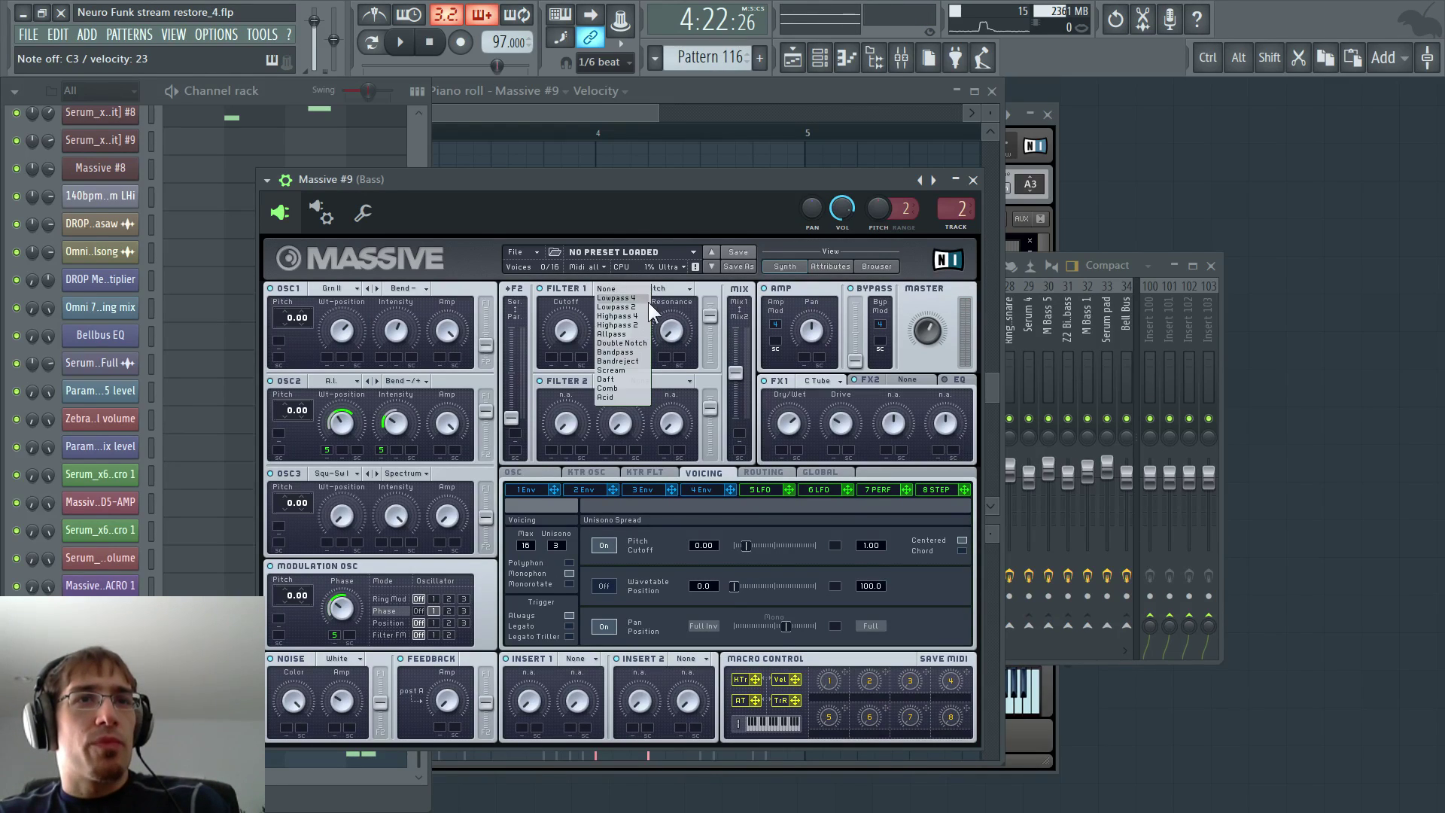
pyautogui.click(550, 345)
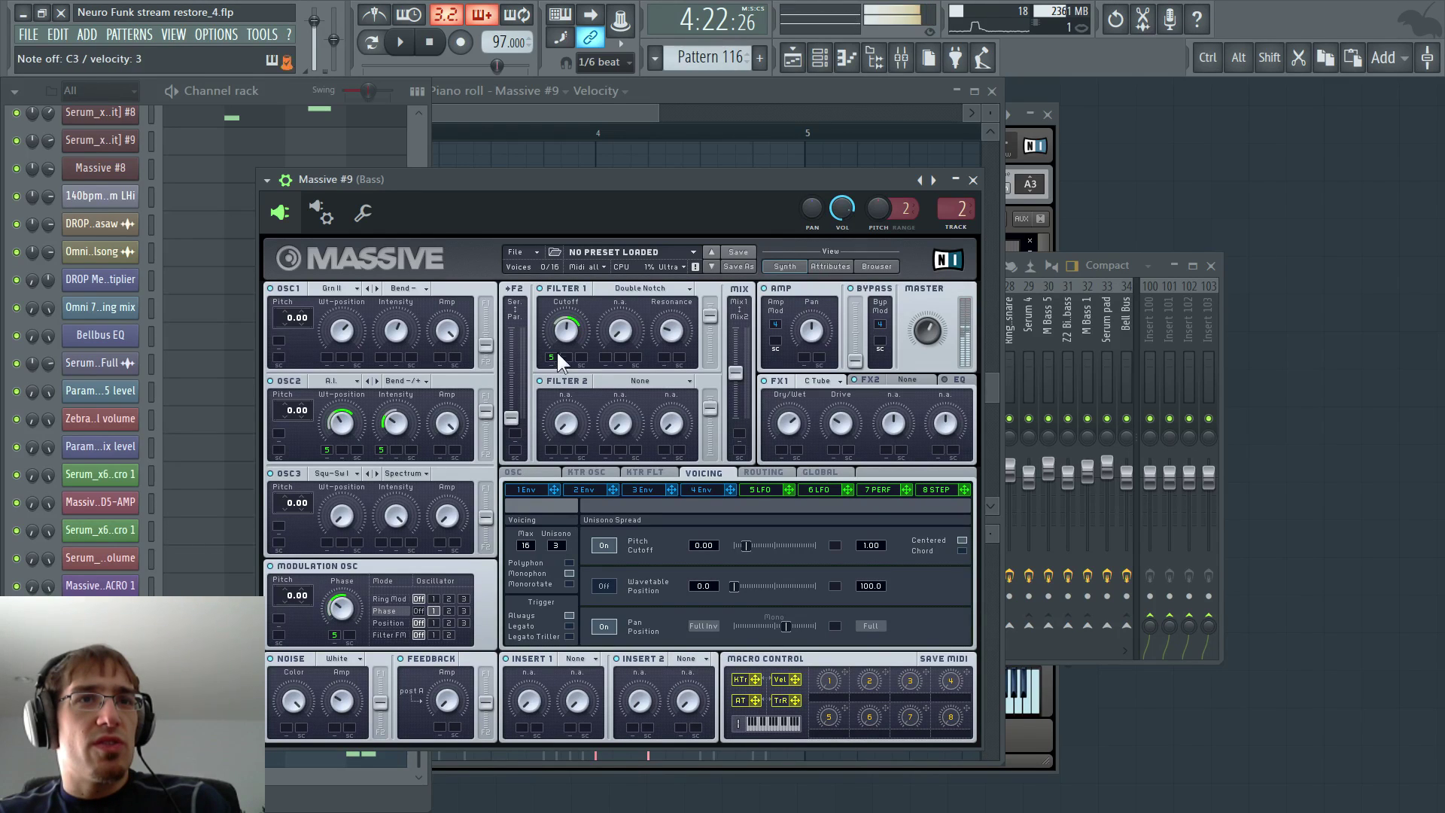
# - Play the arrangement from bar 107 to hear the revised Massive #9 sound in context
pyautogui.click(514, 112)
pyautogui.press('F5')
pyautogui.press('space')
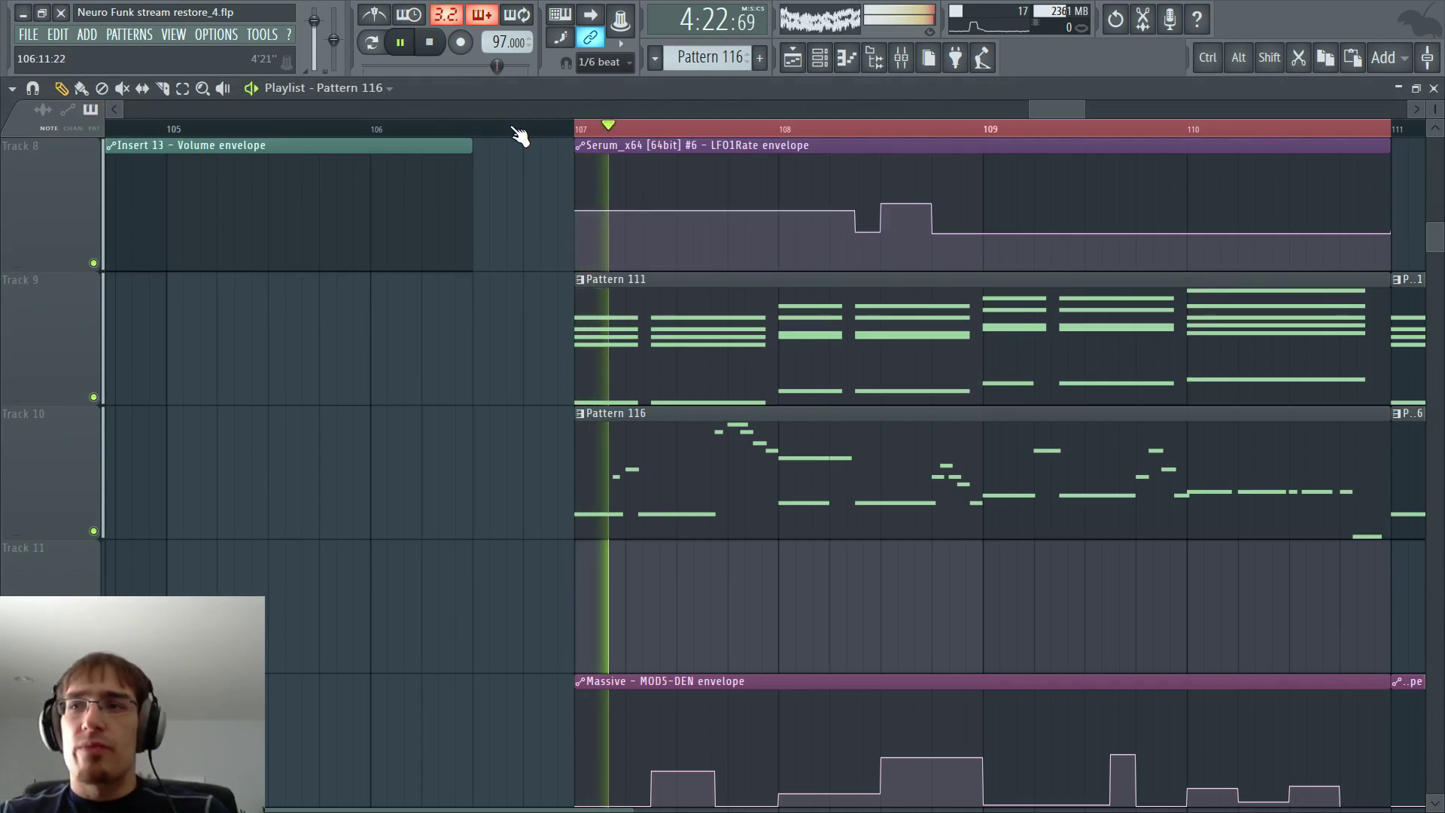
pyautogui.press('F5')
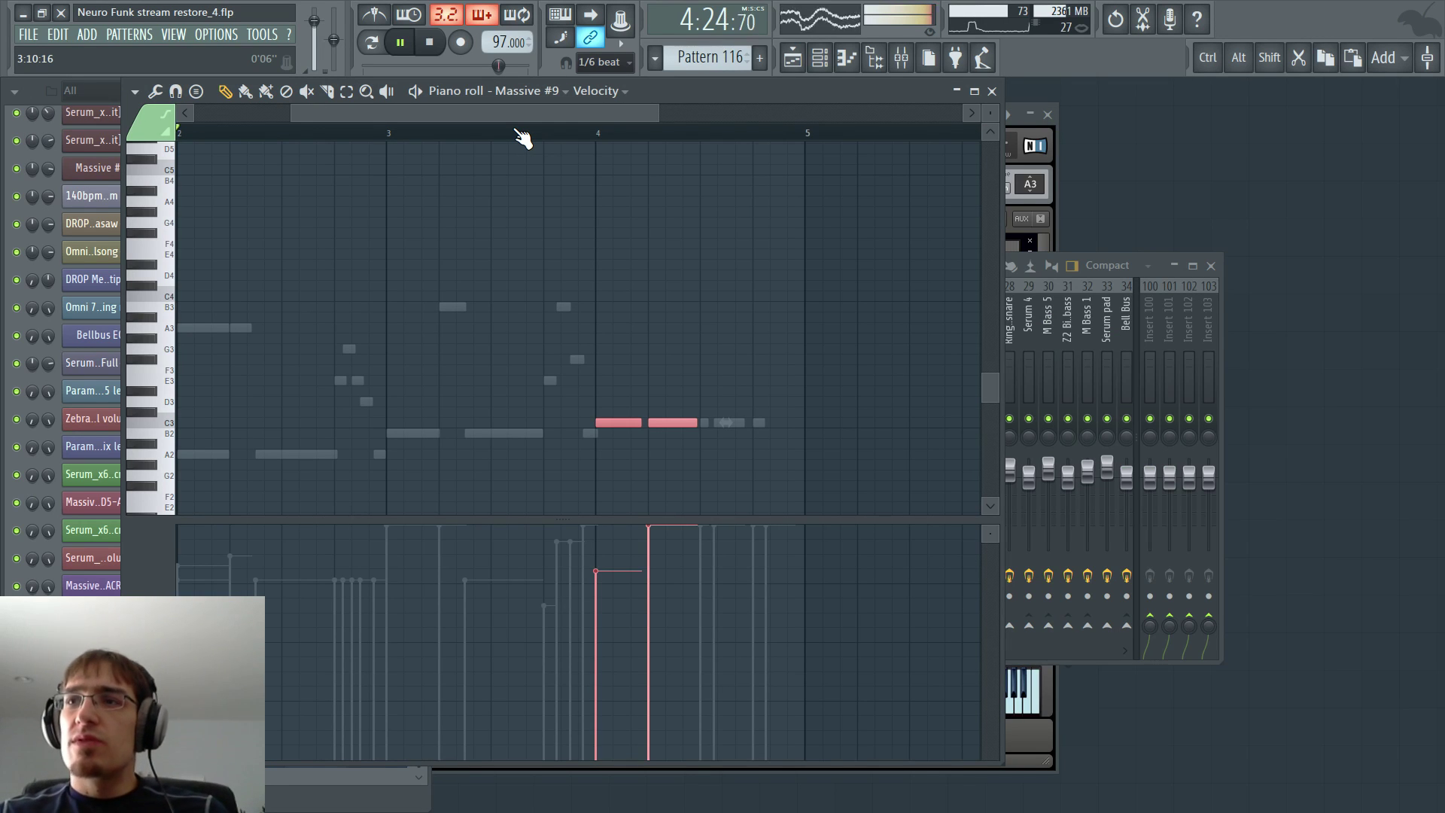
pyautogui.press('F5')
# - Shorten the first raised section of the Massive MOD5-DEN envelope with a 0% point at 107:09:16 and a stepped hold curve
pyautogui.scroll(3, 554, 232)
pyautogui.scroll(3, 595, 295)
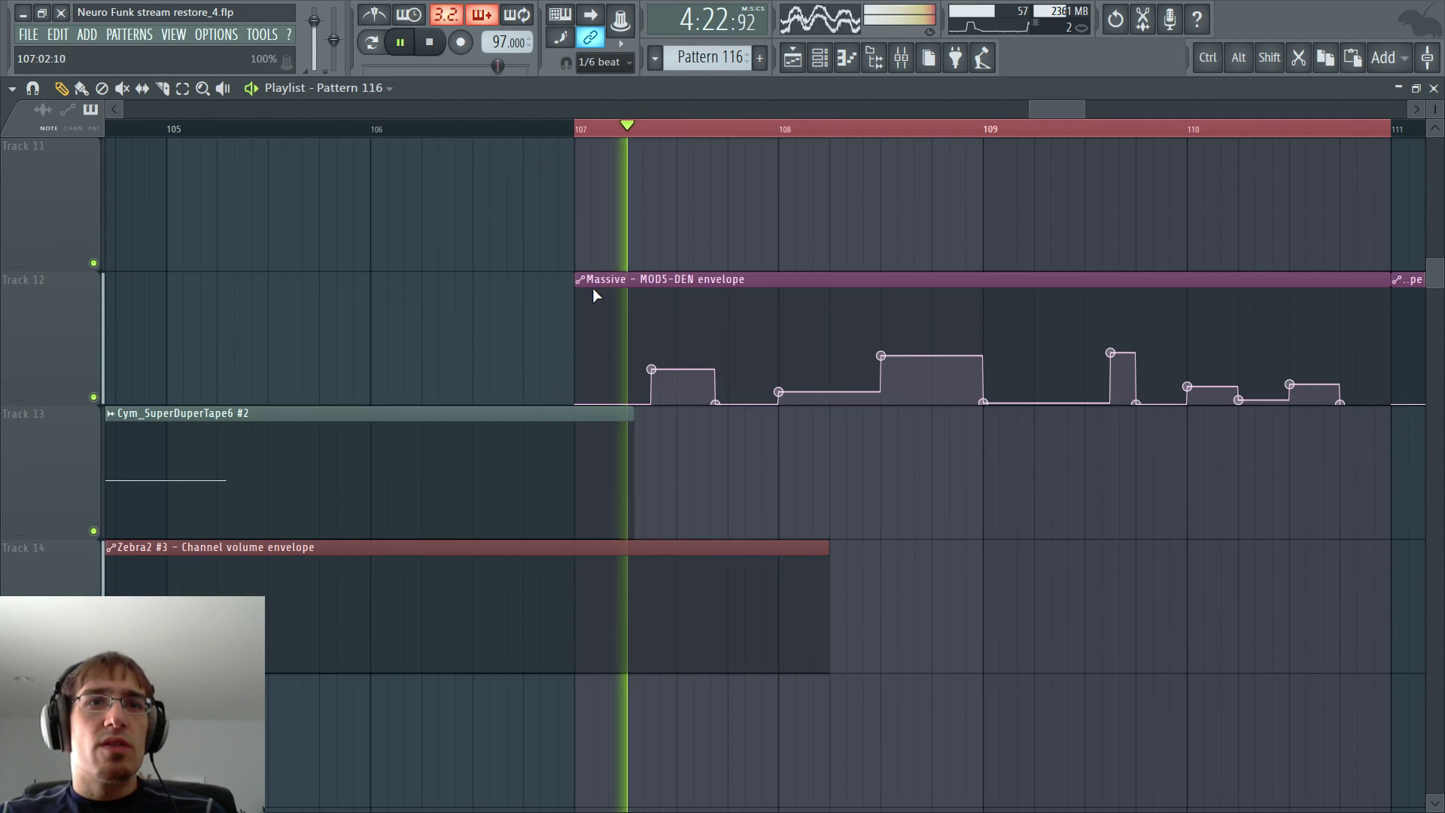
pyautogui.press('space')
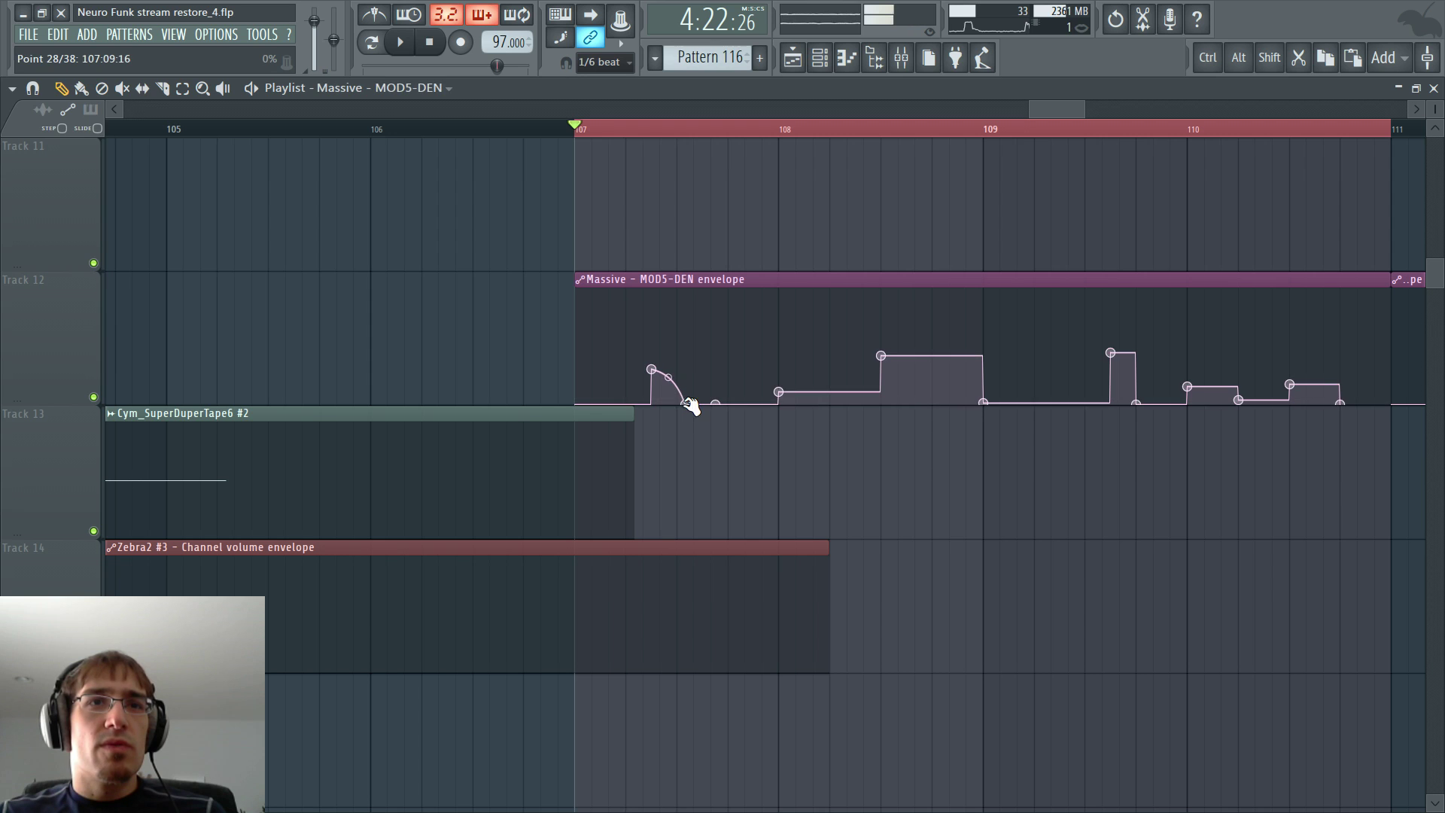
pyautogui.rightClick(691, 400)
pyautogui.click(716, 482)
pyautogui.press('space')
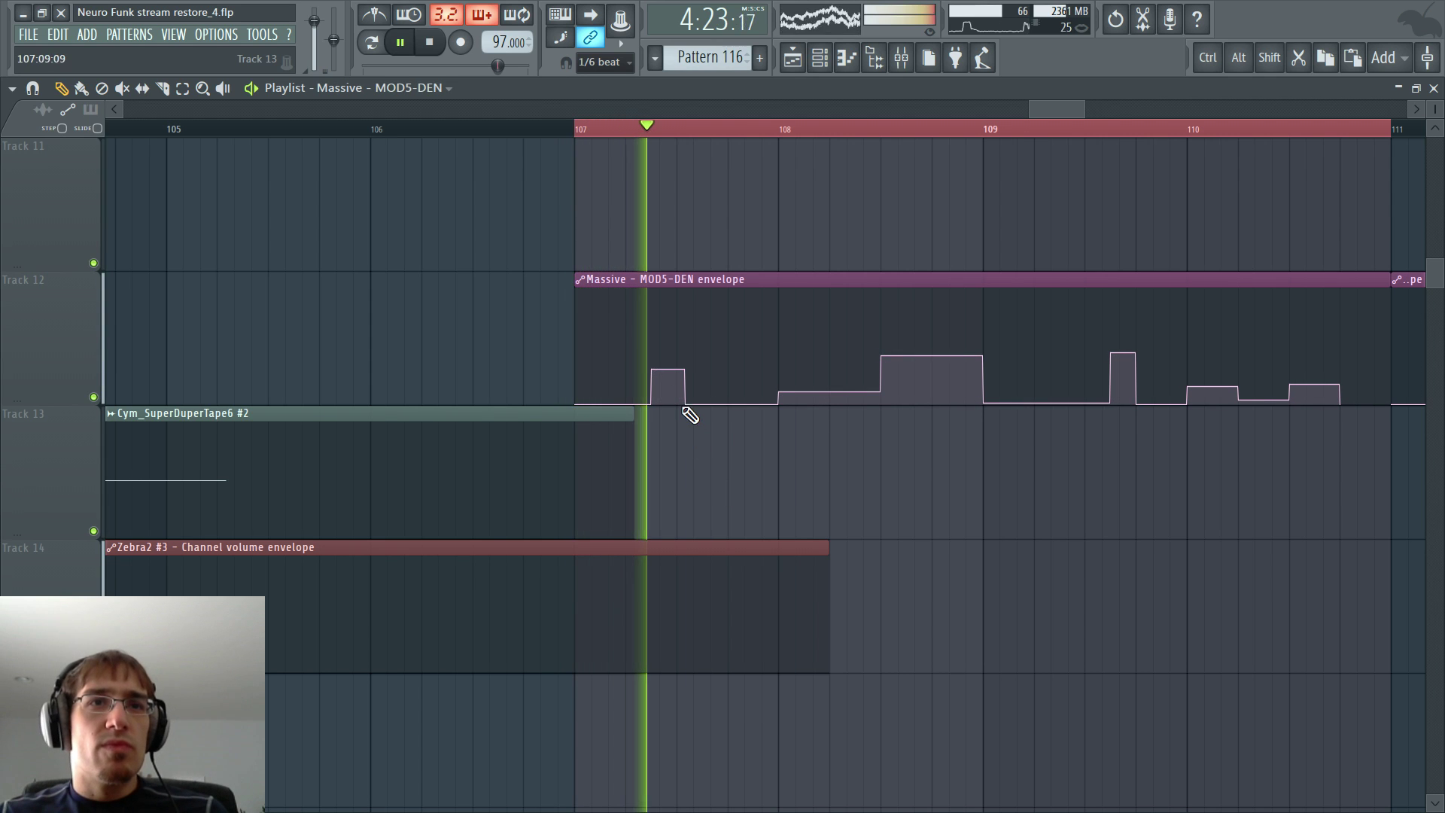
# - Listen to the edited envelope while looking over Patterns 111 and 116 in the playlist, and return to Pattern 116's channels
pyautogui.scroll(2, 685, 323)
pyautogui.scroll(2, 685, 324)
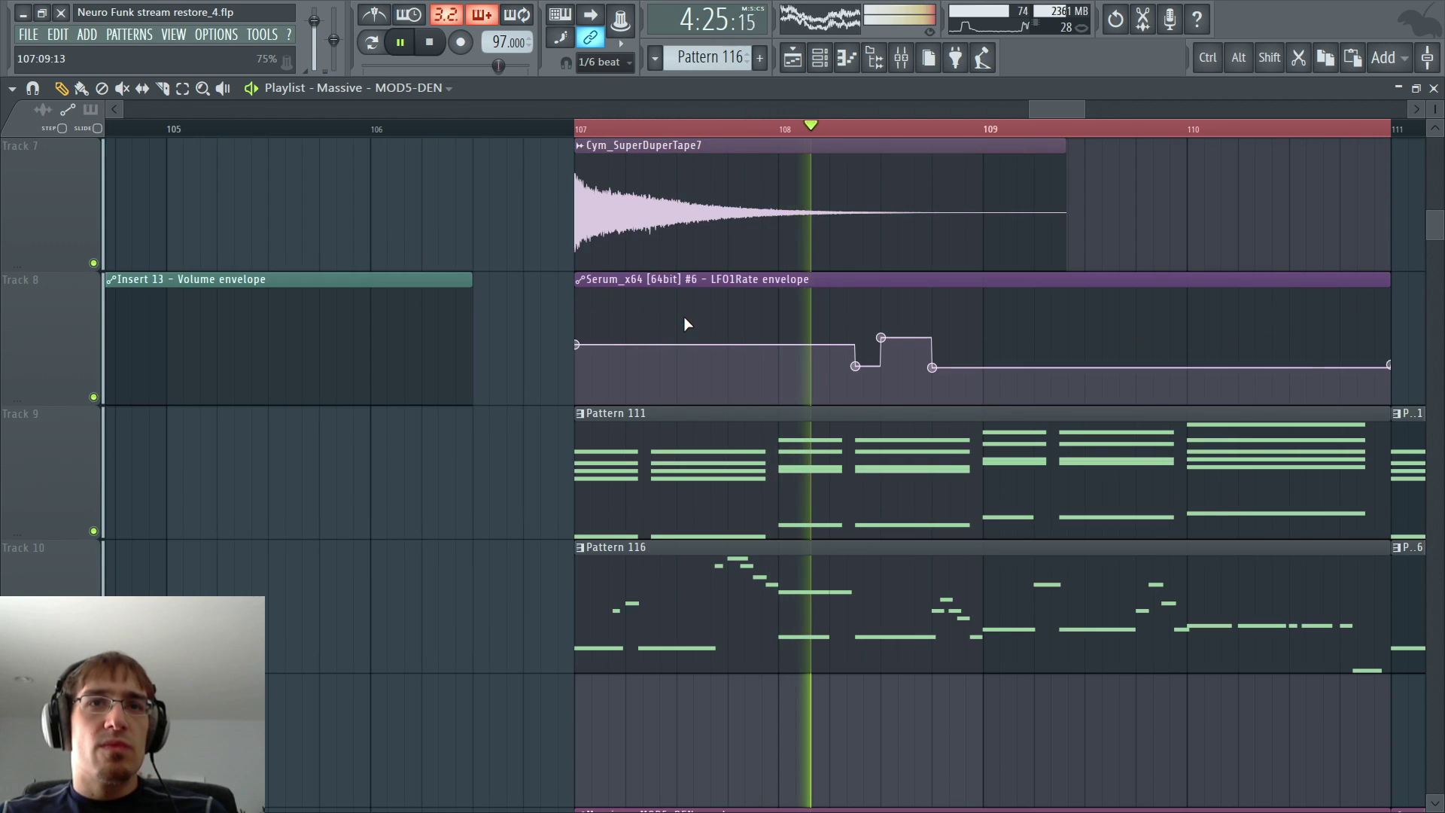
pyautogui.scroll(-3, 711, 336)
pyautogui.scroll(2, 813, 344)
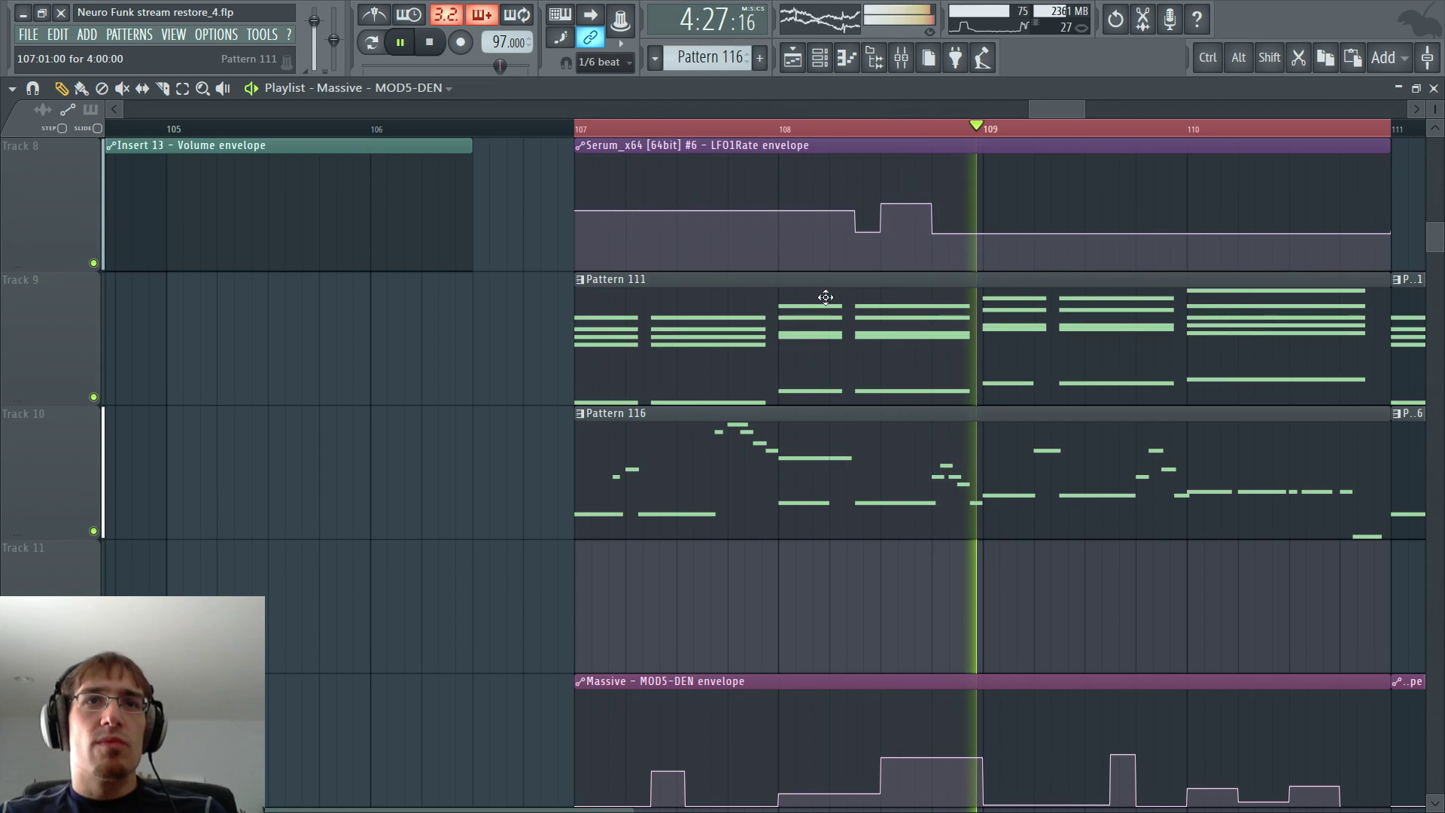
pyautogui.scroll(-1, 856, 334)
pyautogui.hscroll(3, 1063, 107)
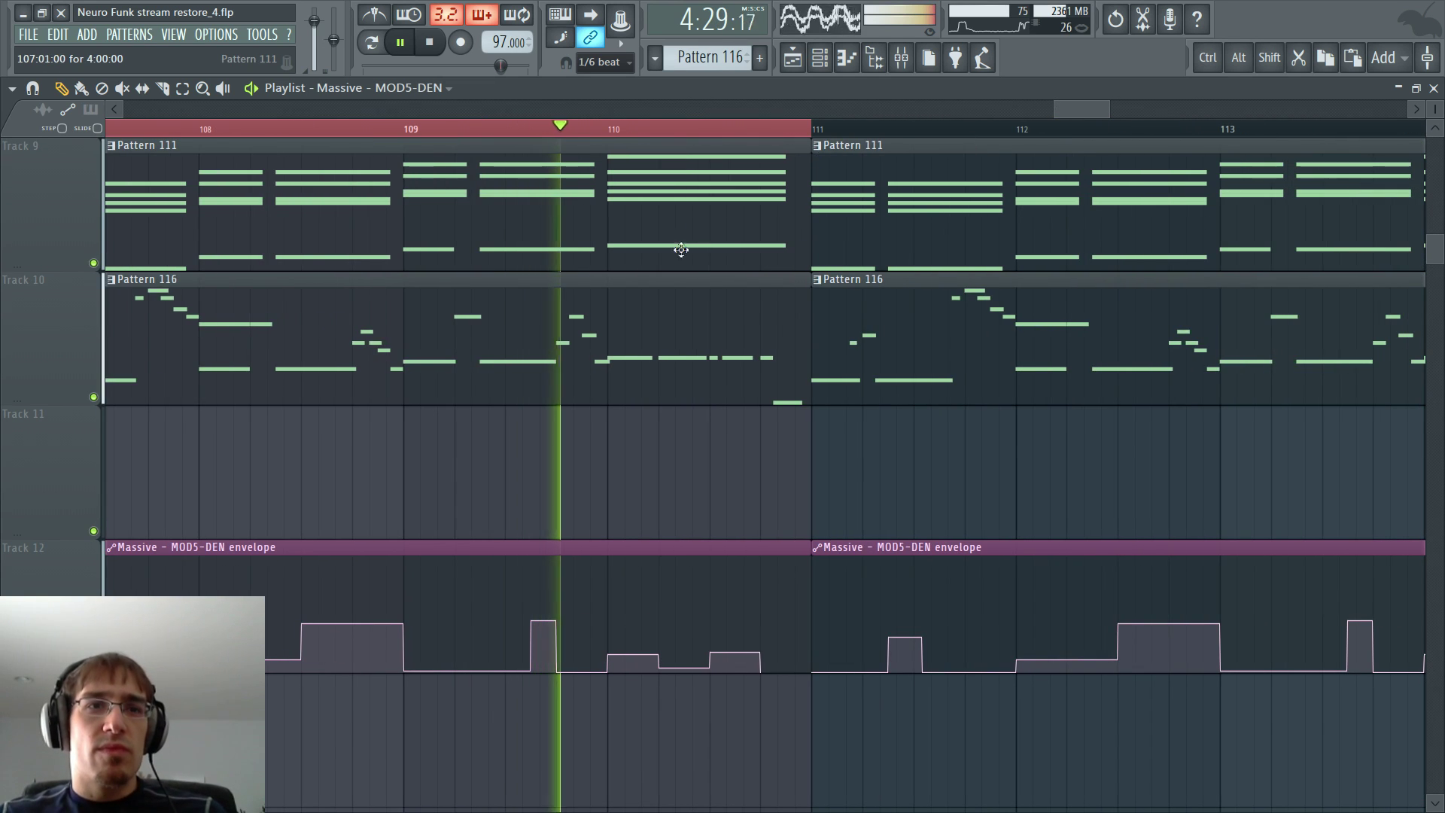
pyautogui.doubleClick(636, 290)
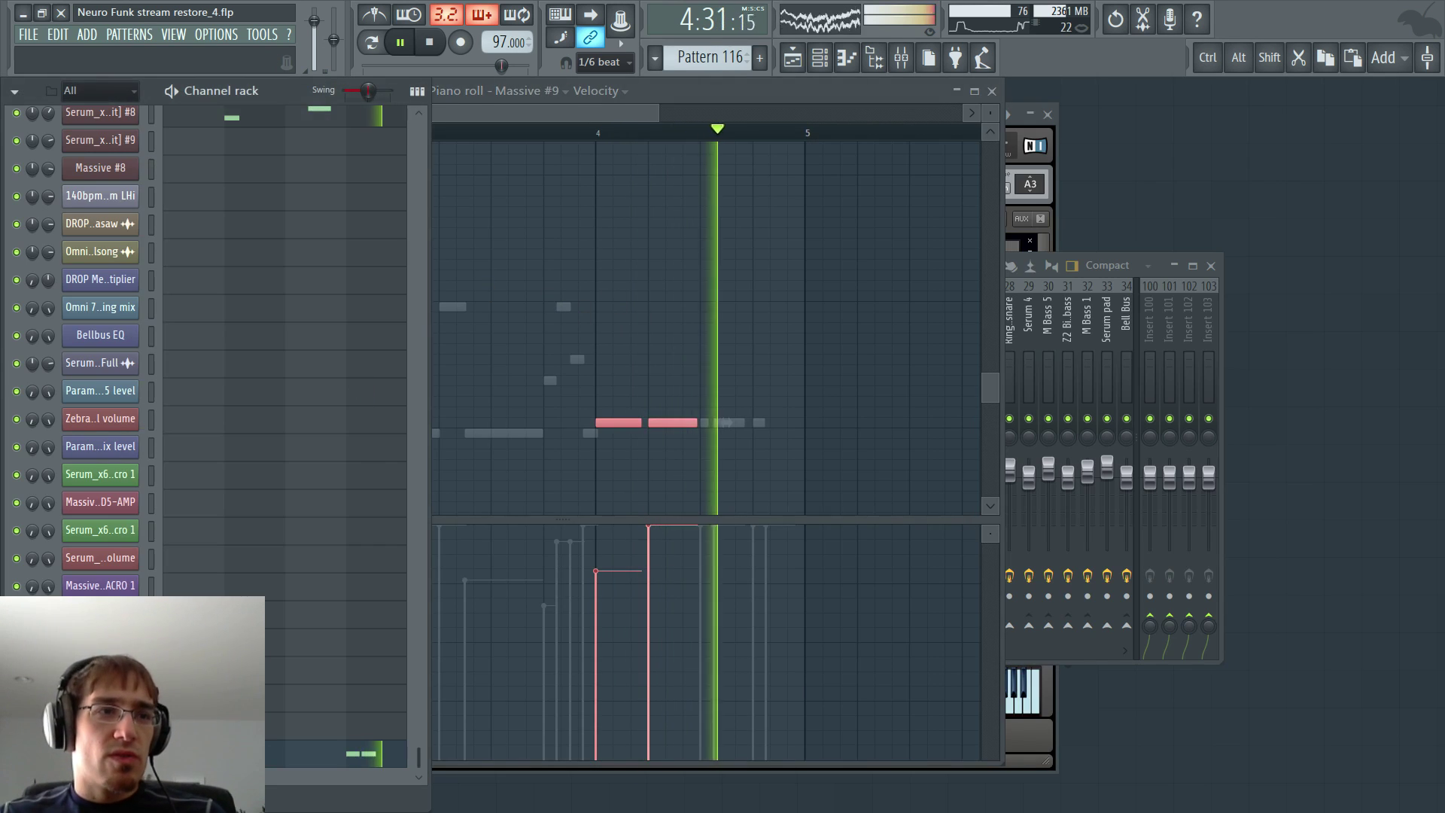
# - Open the Massive channel's notes in Pattern 116 and lower the two notes at 4:09 and 4:10 to C2
pyautogui.press('F5')
pyautogui.scroll(8, 503, 424)
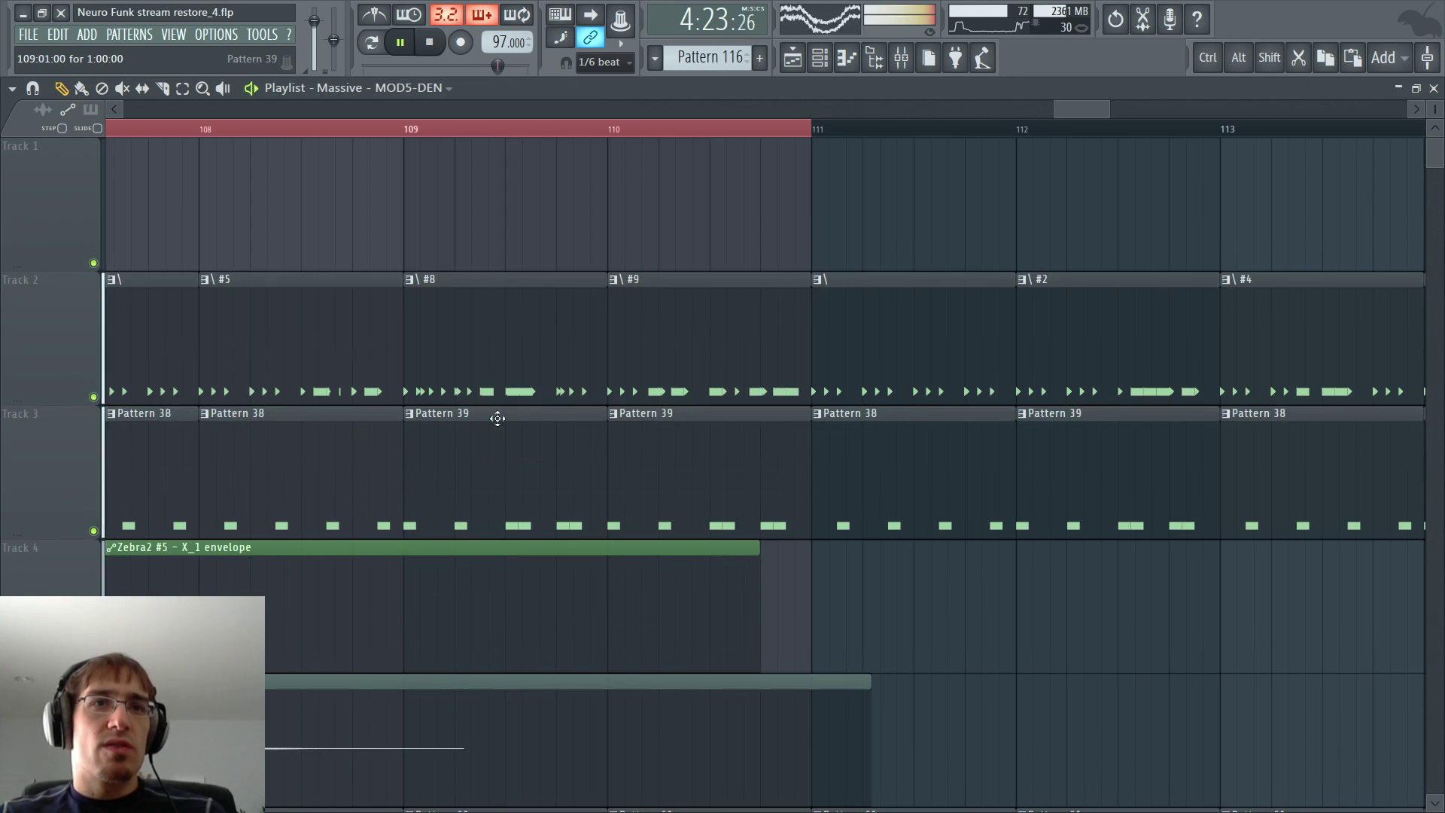
pyautogui.scroll(-5, 503, 430)
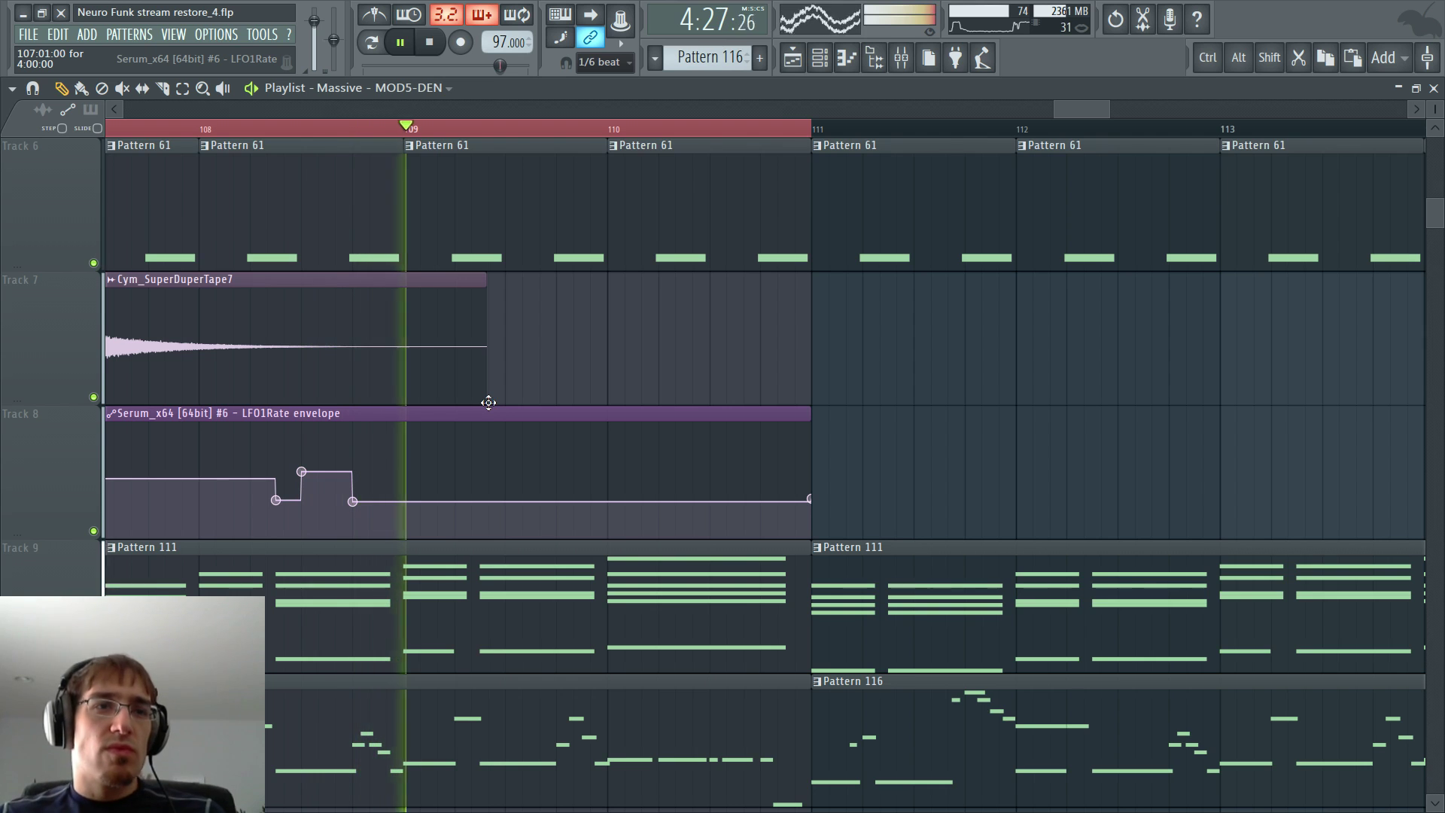
pyautogui.press('F5')
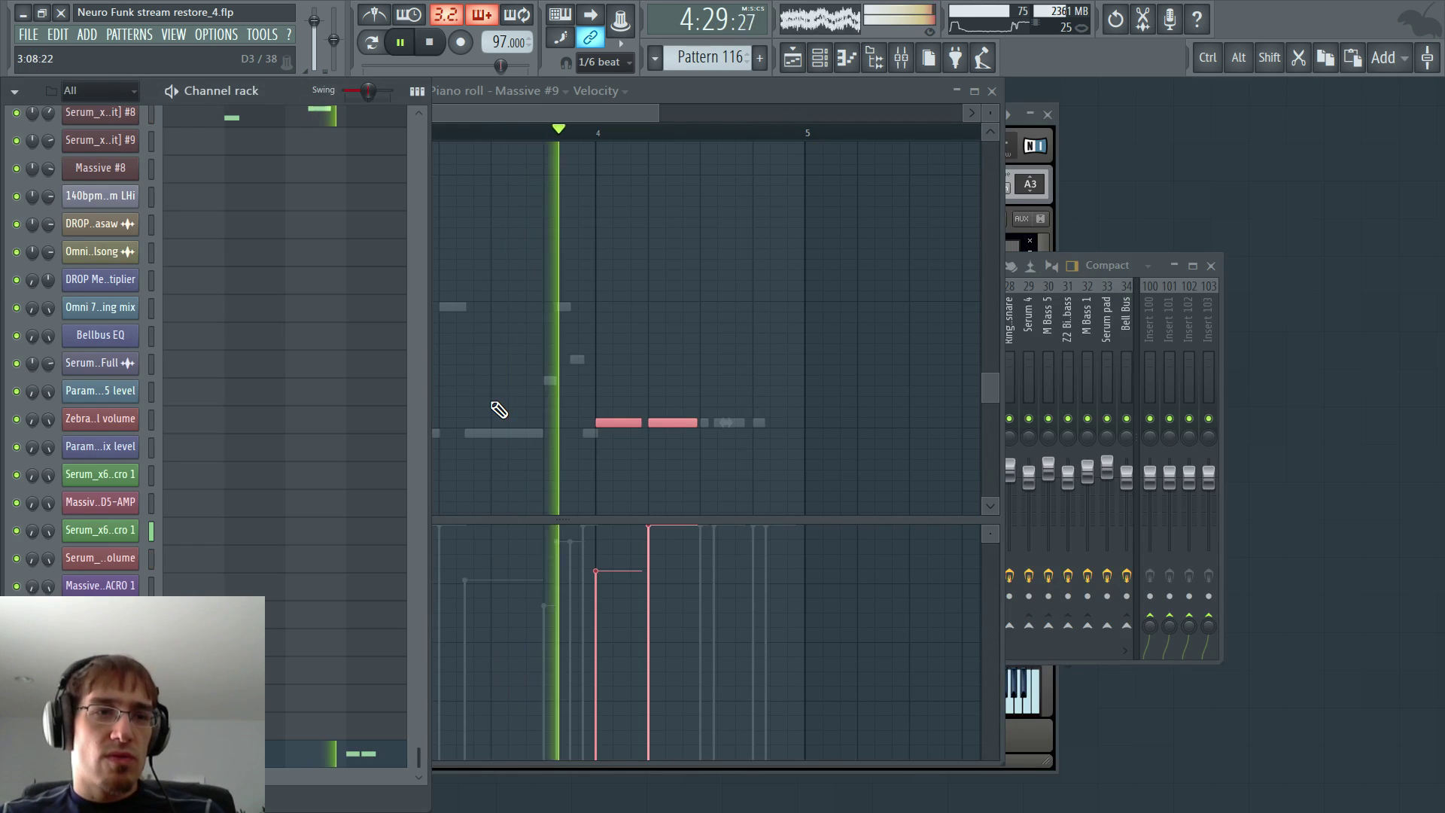
pyautogui.scroll(-3, 491, 404)
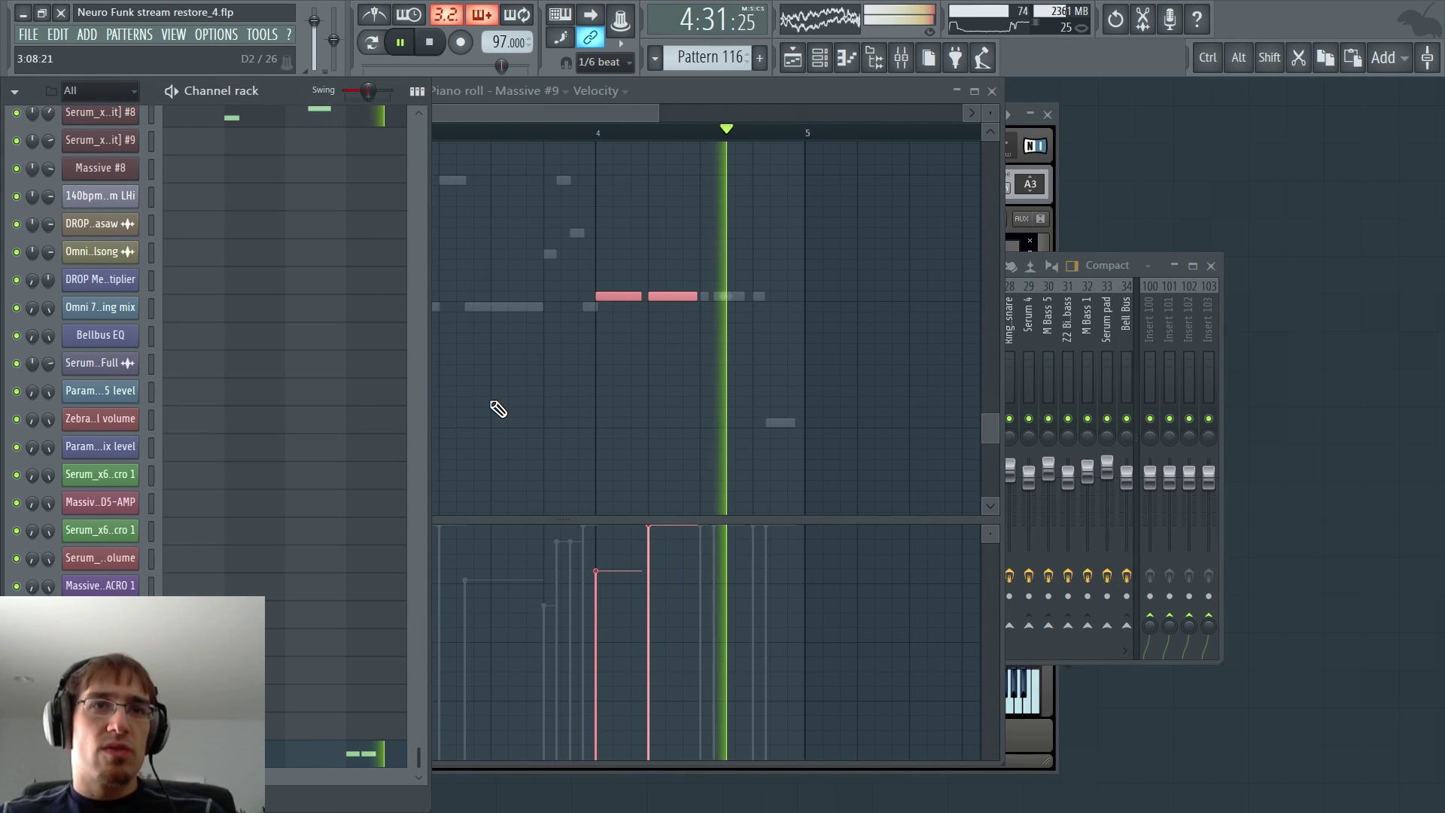
pyautogui.rightClick(708, 299)
pyautogui.rightClick(707, 300)
pyautogui.press('space')
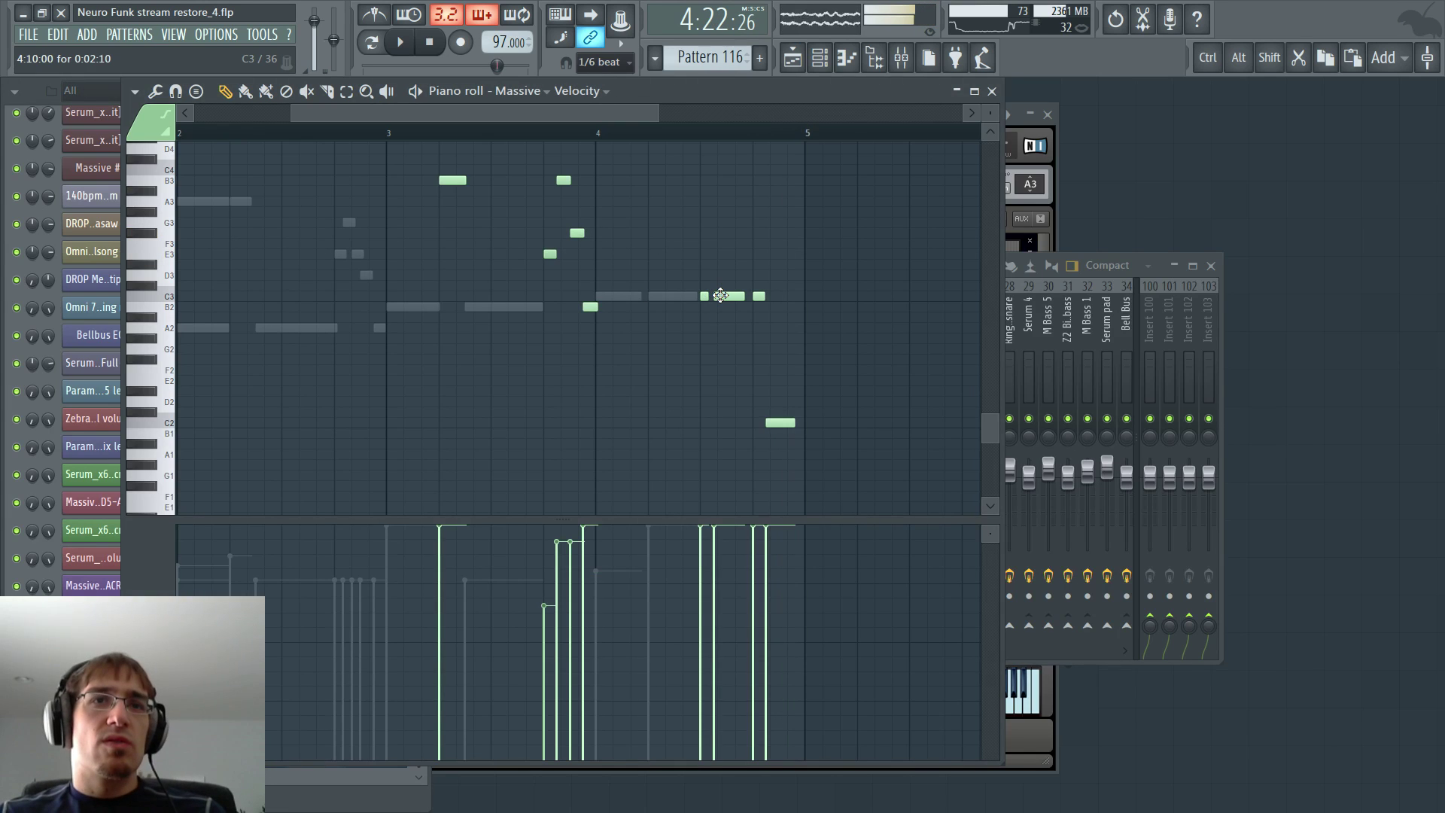
pyautogui.moveTo(716, 296); pyautogui.dragTo(718, 423)
pyautogui.moveTo(699, 296); pyautogui.dragTo(693, 420)
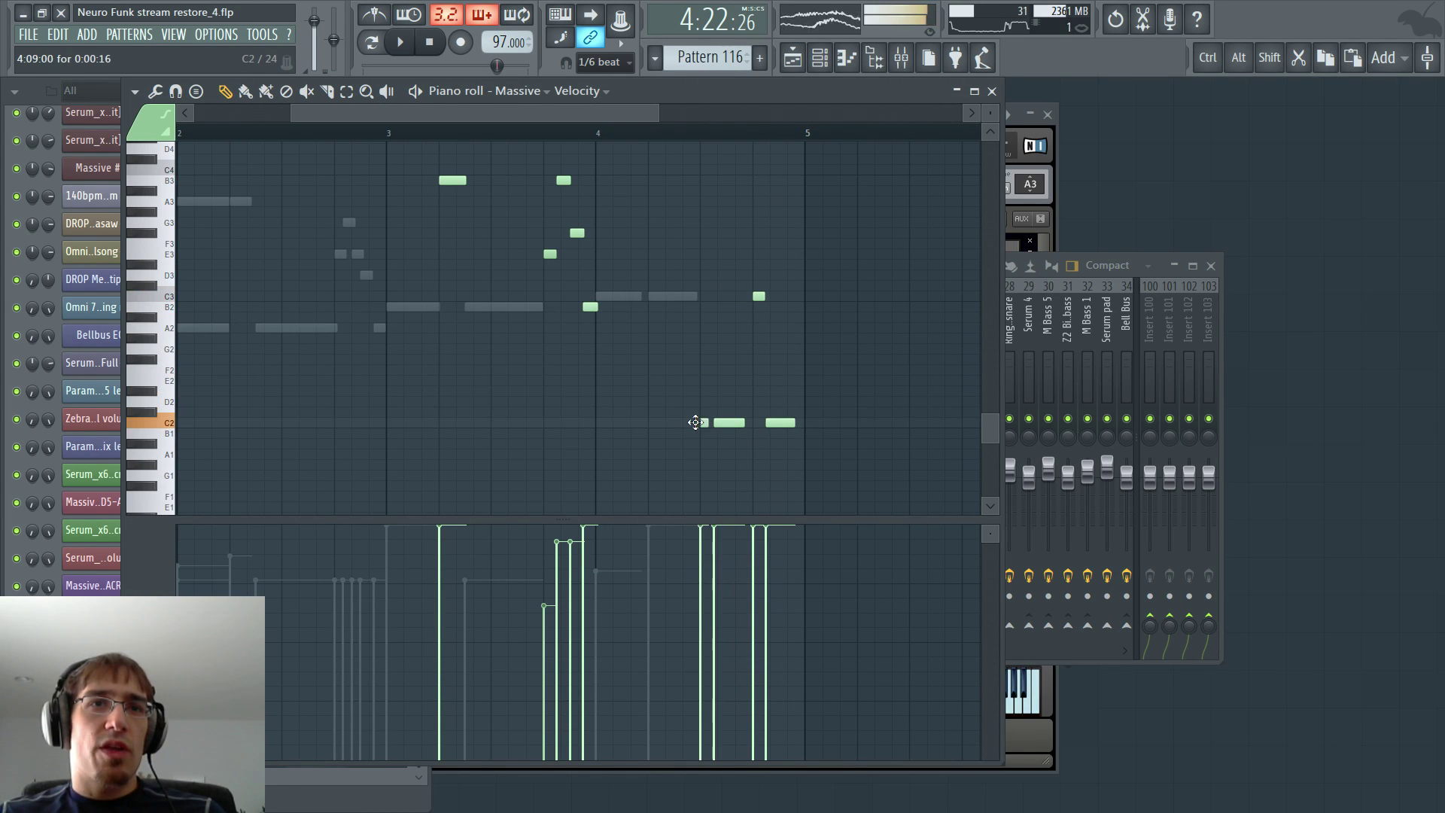
# - Play Pattern 116 from just before bar 3 to hear the lowered Massive notes
pyautogui.click(375, 137)
pyautogui.press('space')
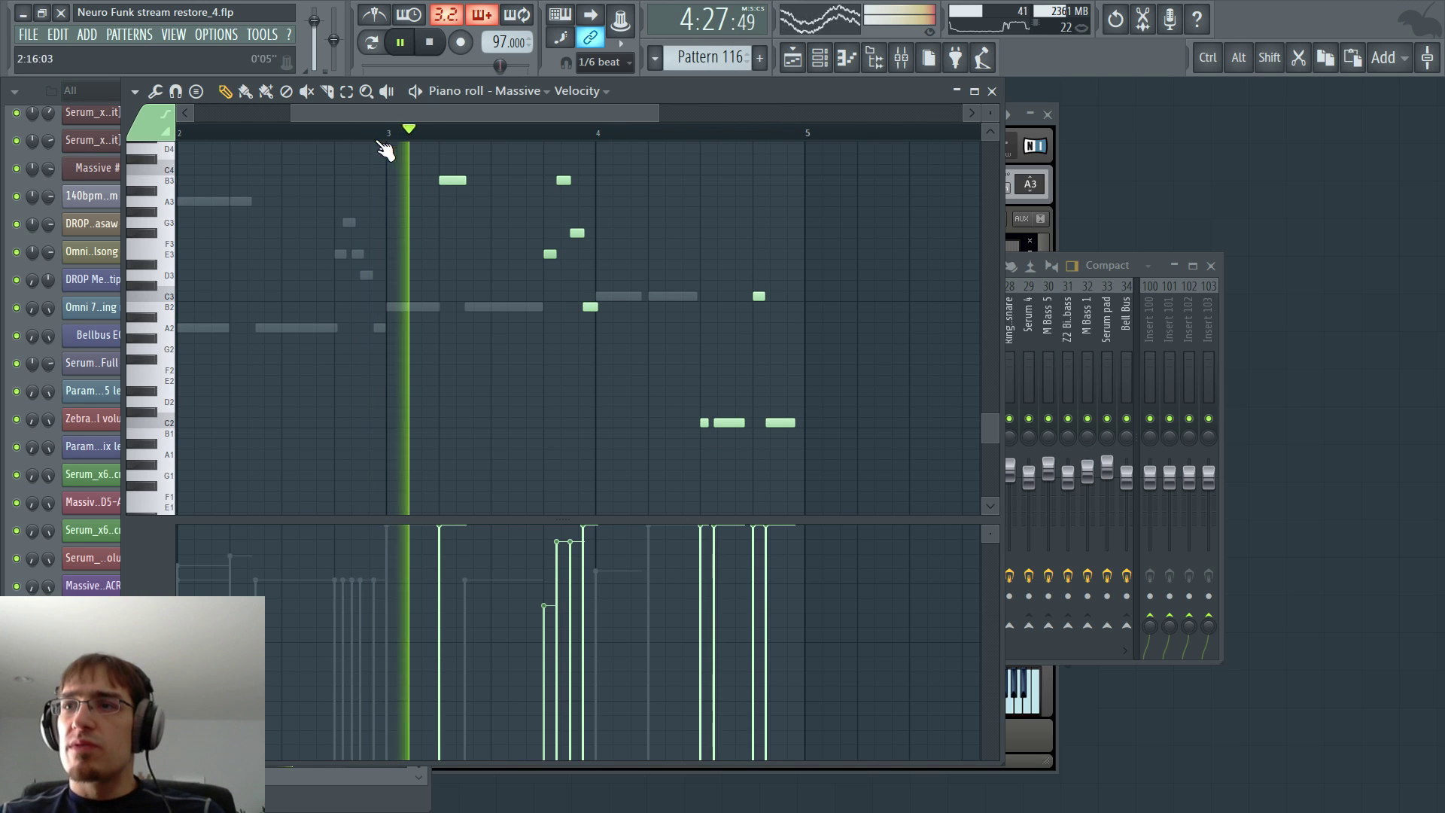
pyautogui.scroll(3, 477, 341)
pyautogui.keyDown('ctrl'); pyautogui.scroll(2, 484, 347); pyautogui.keyUp('ctrl')
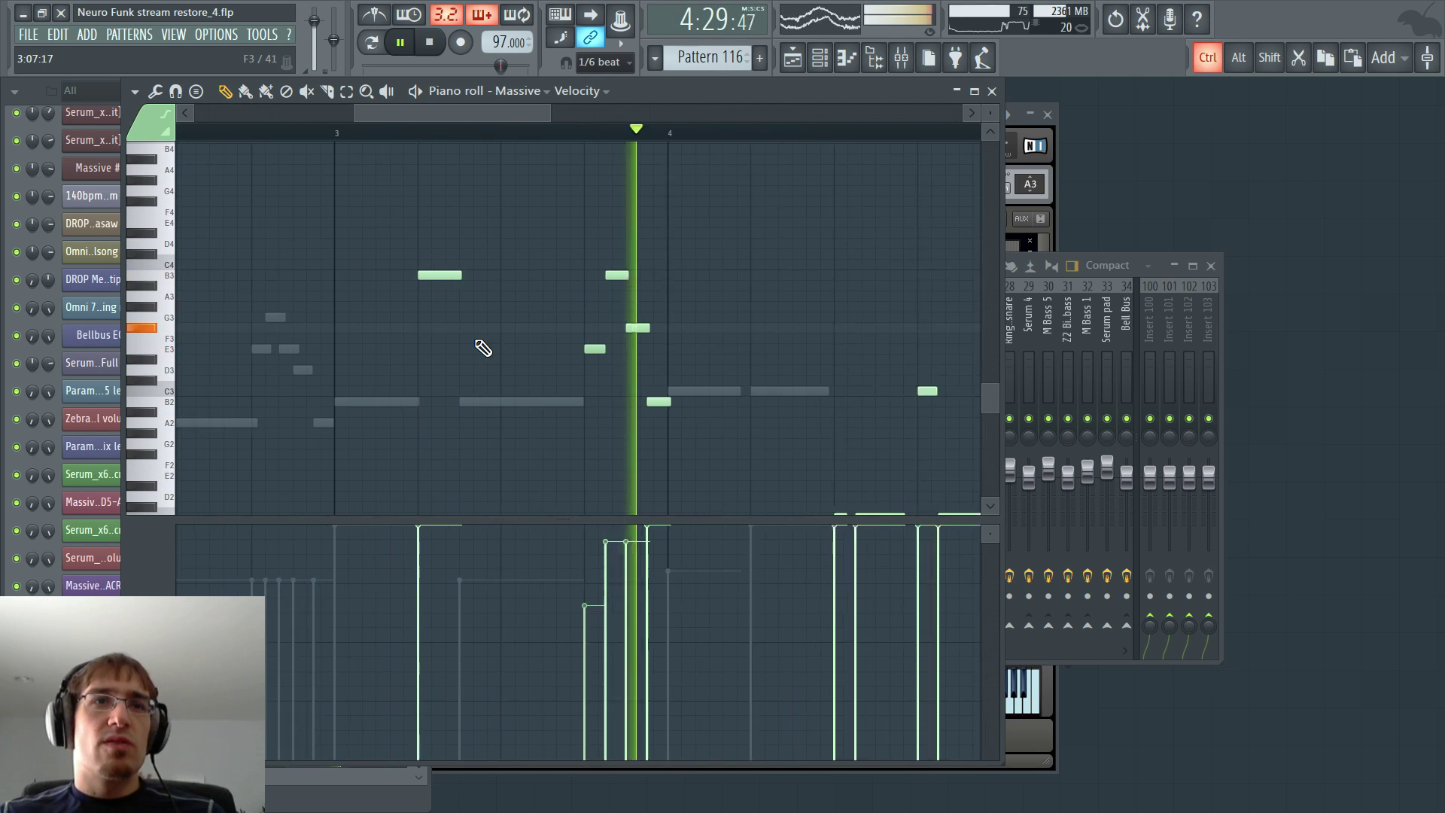
pyautogui.press('space')
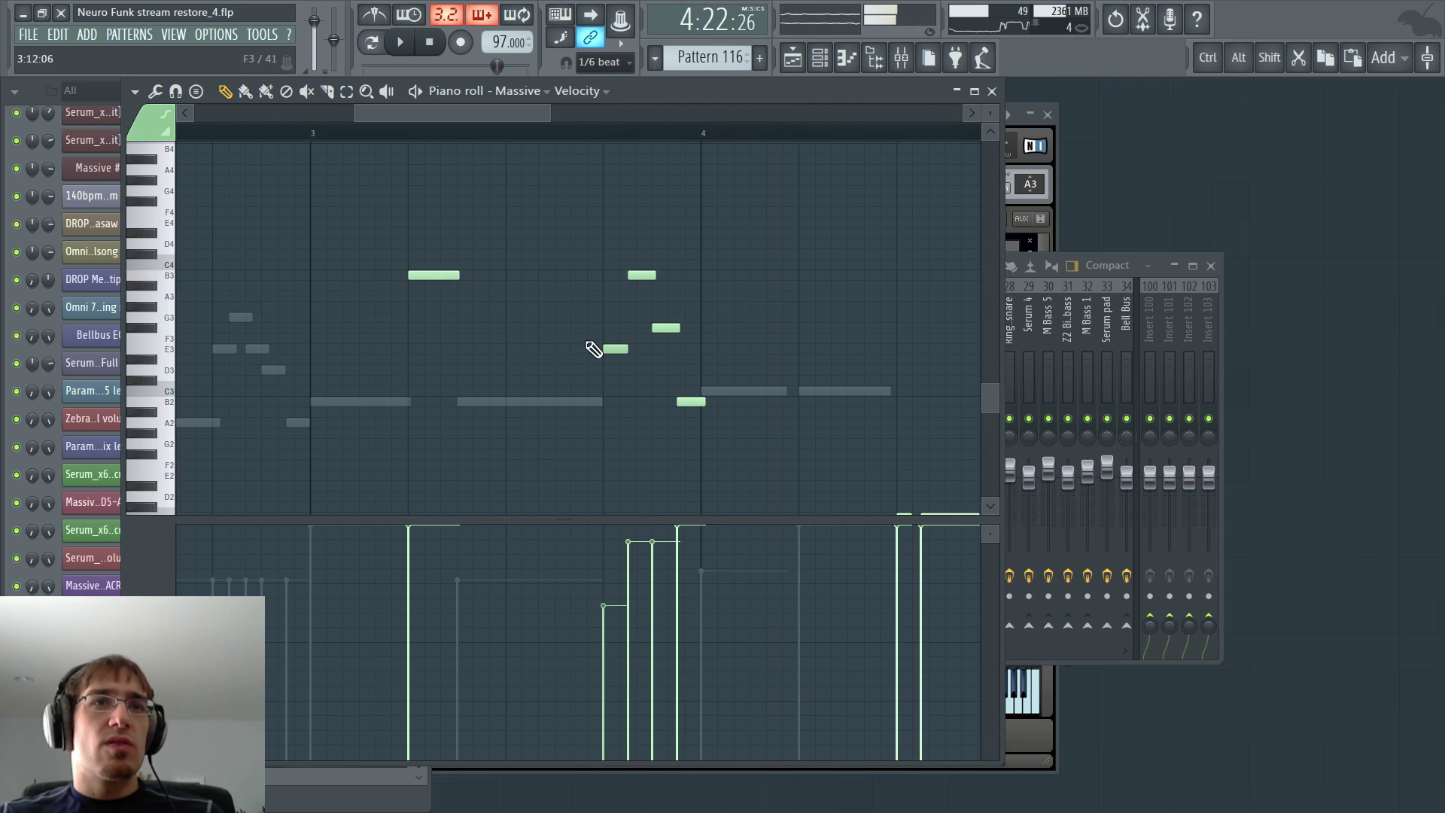
# - Move the four short notes at the end of bar 3 from the Massive channel to Serum_x64 [64bit] #5
pyautogui.moveTo(574, 239); pyautogui.dragTo(779, 500)
pyautogui.press('Delete')
pyautogui.press('F6')
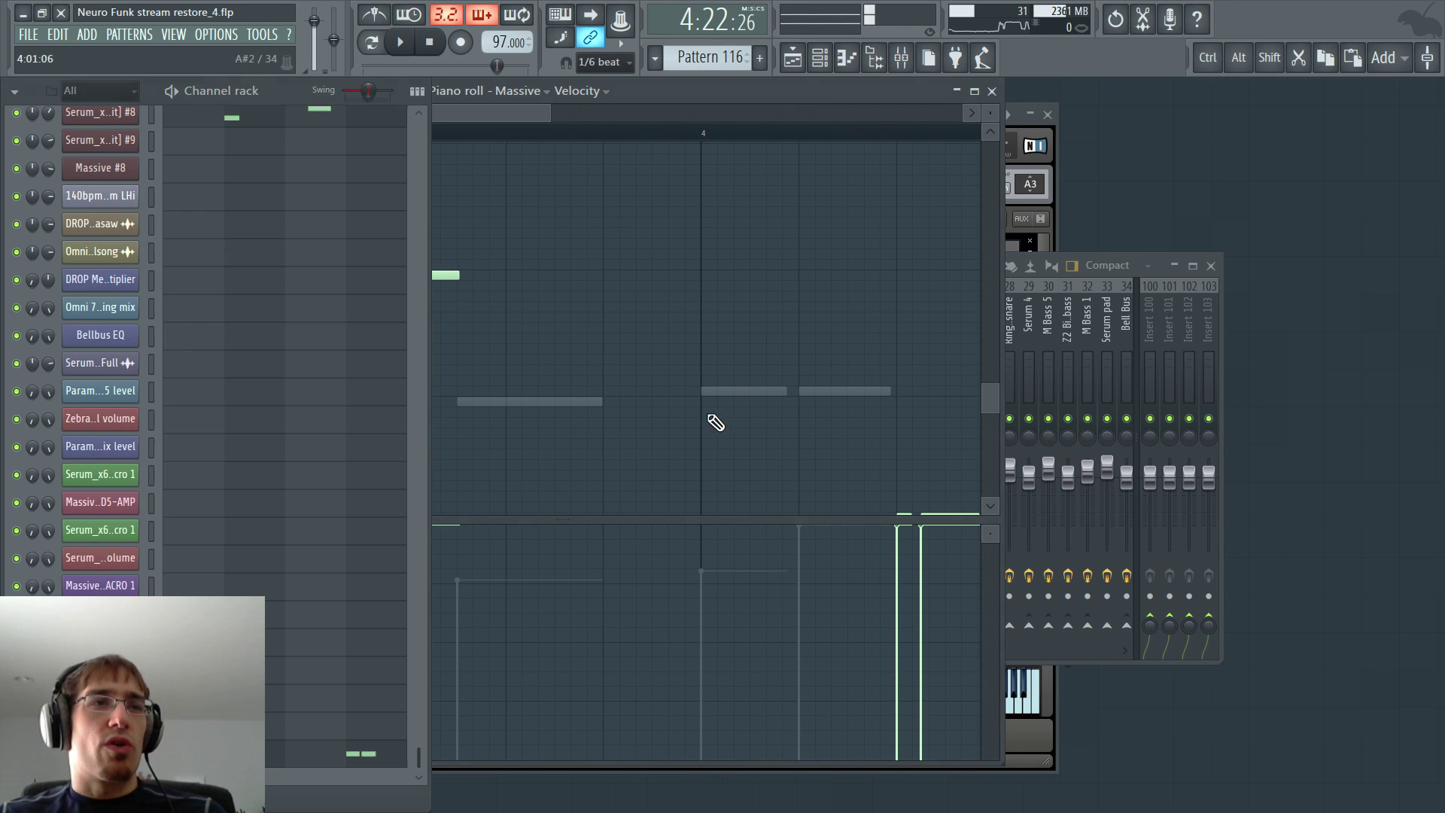
pyautogui.scroll(6, 334, 485)
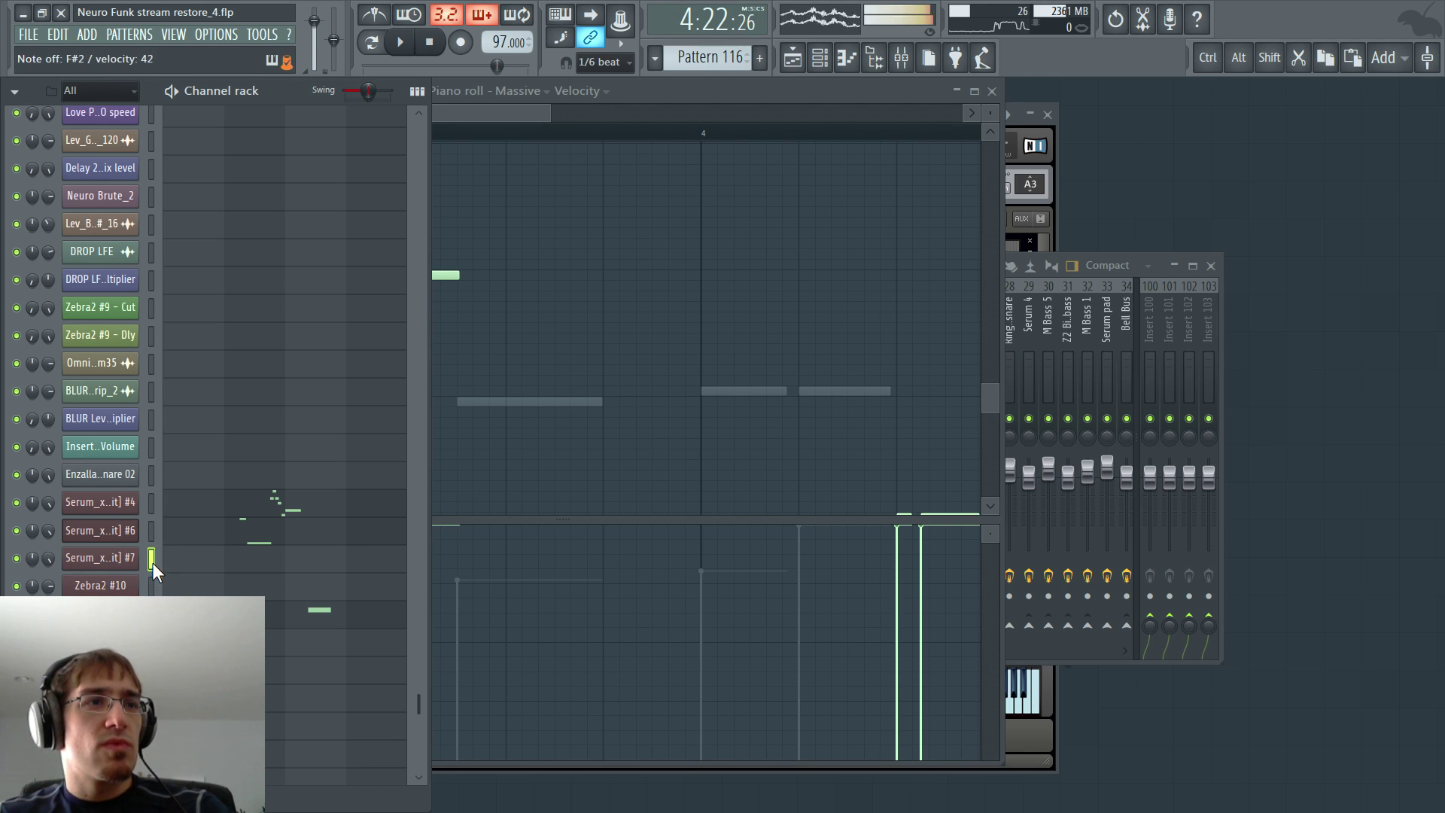
pyautogui.scroll(-6, 194, 514)
pyautogui.scroll(5, 194, 514)
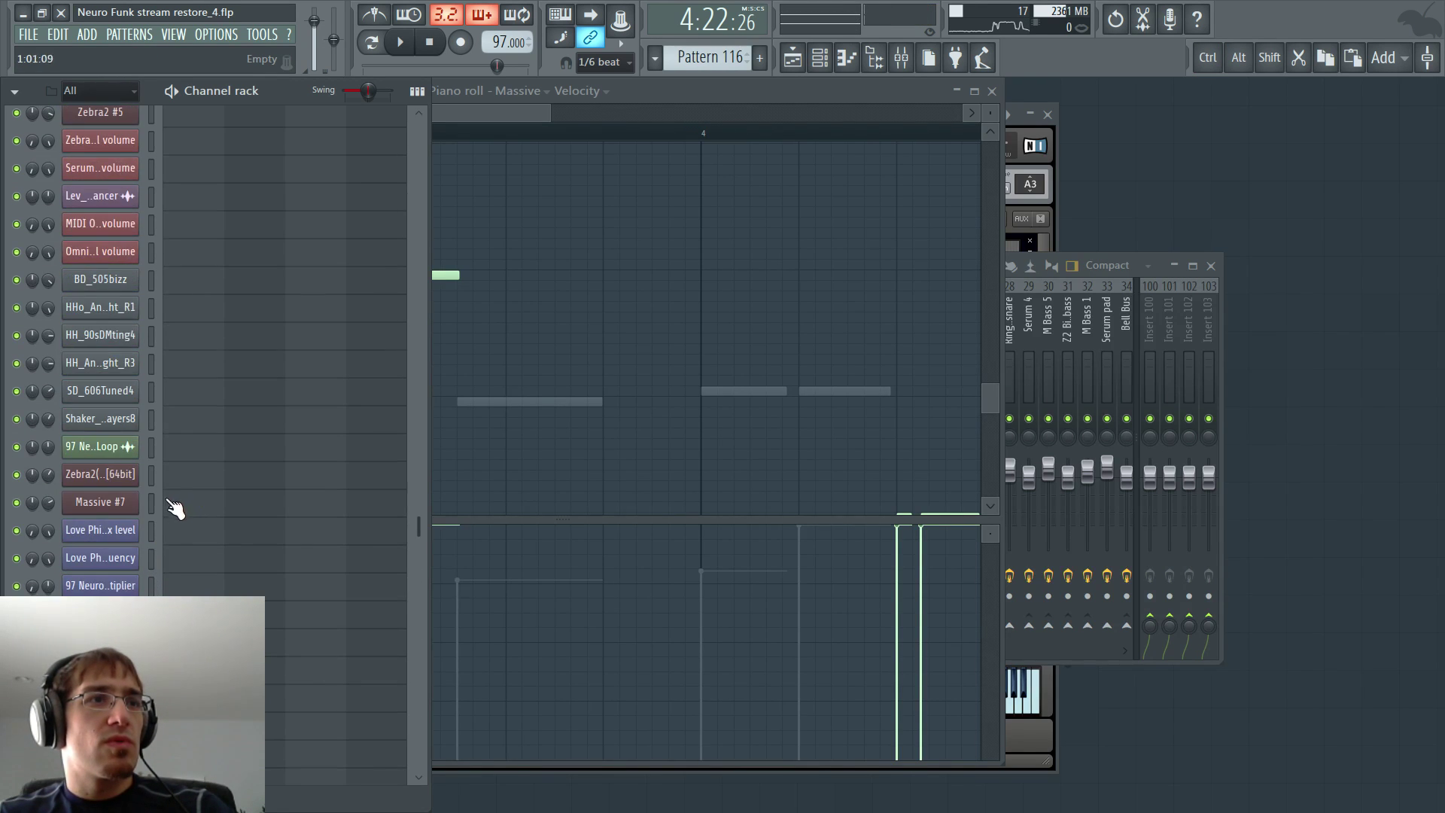
pyautogui.scroll(5, 149, 476)
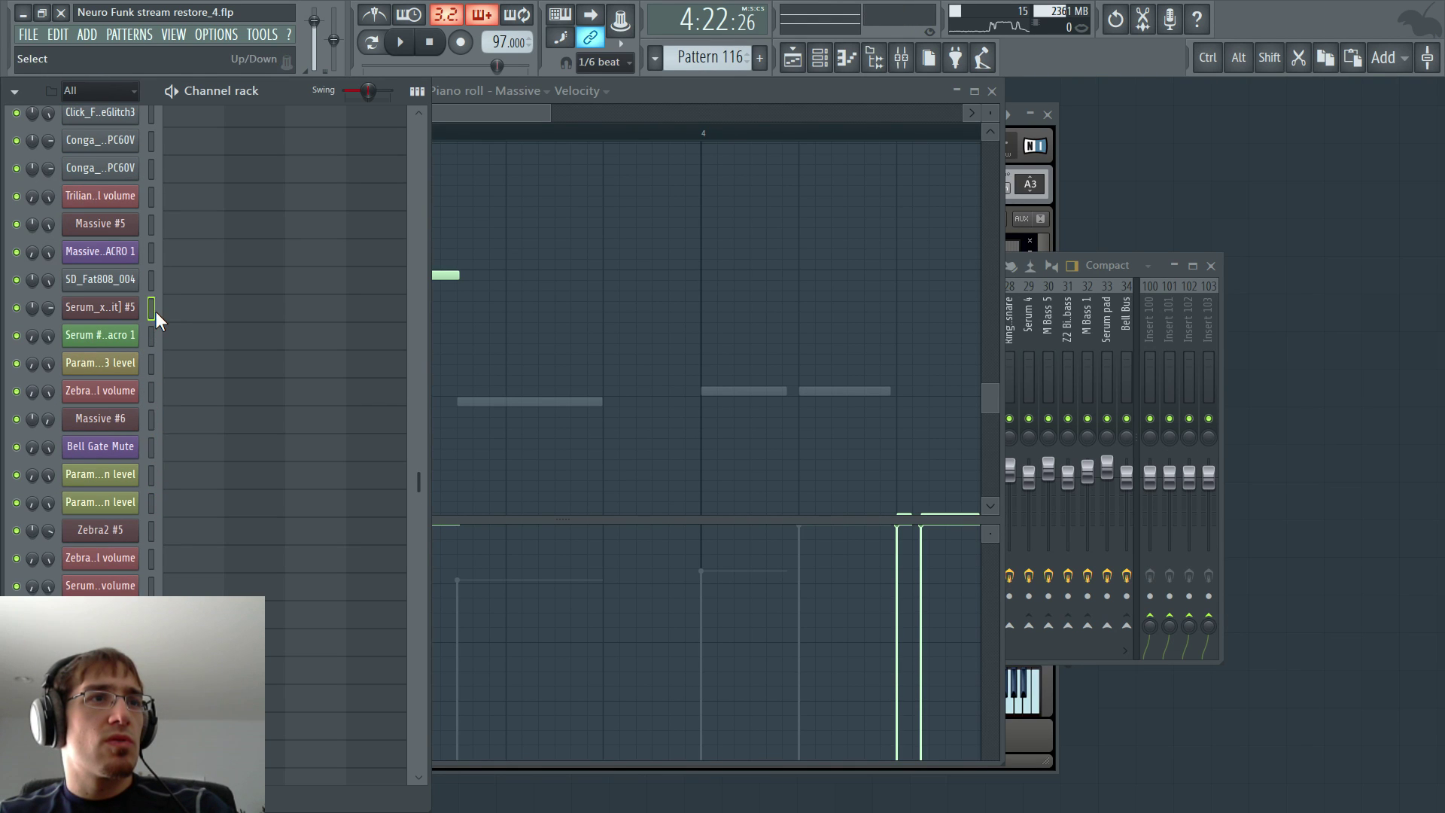
pyautogui.rightClick(156, 310)
pyautogui.click(176, 307)
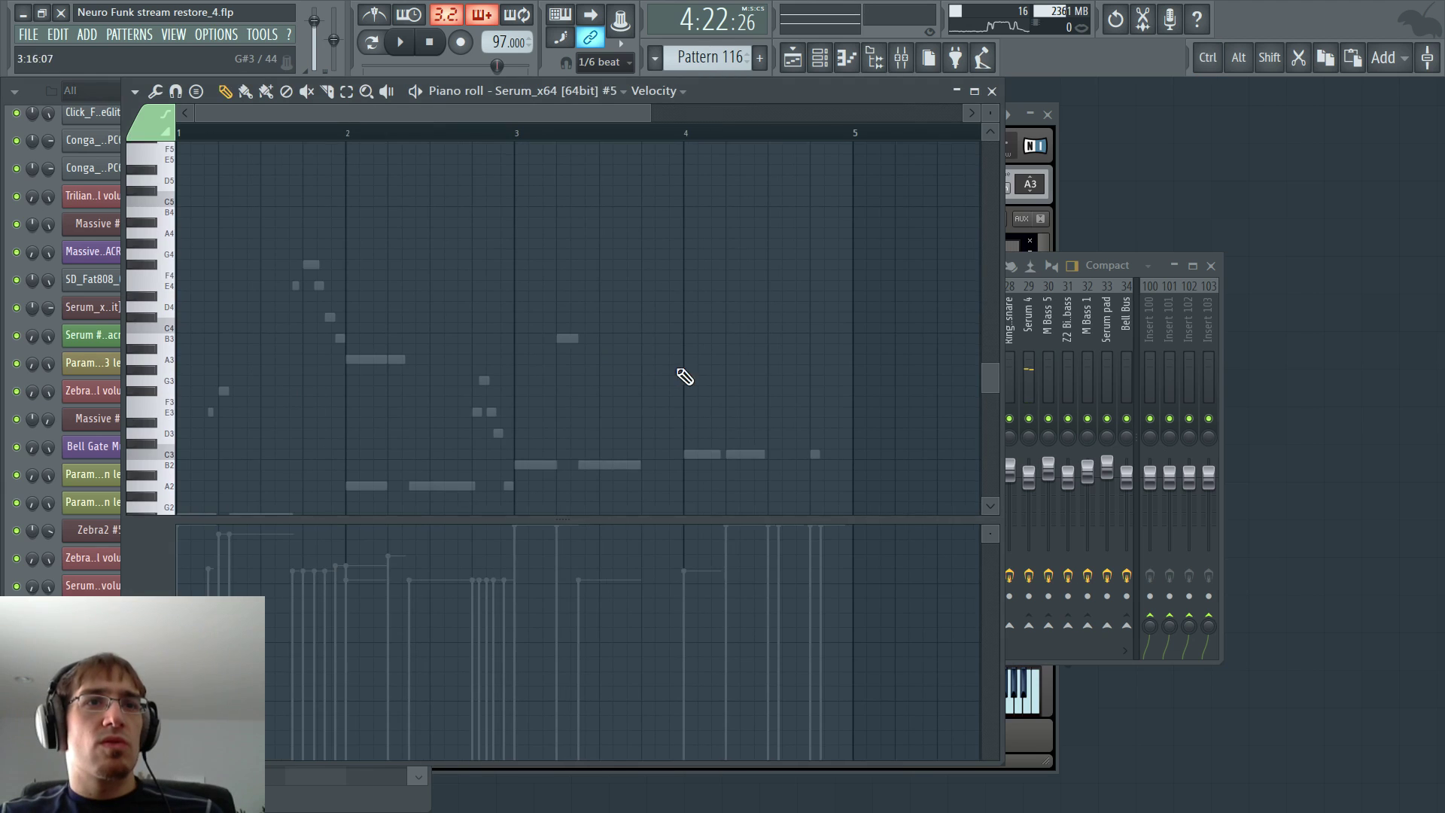
pyautogui.moveTo(316, 308); pyautogui.dragTo(649, 301)
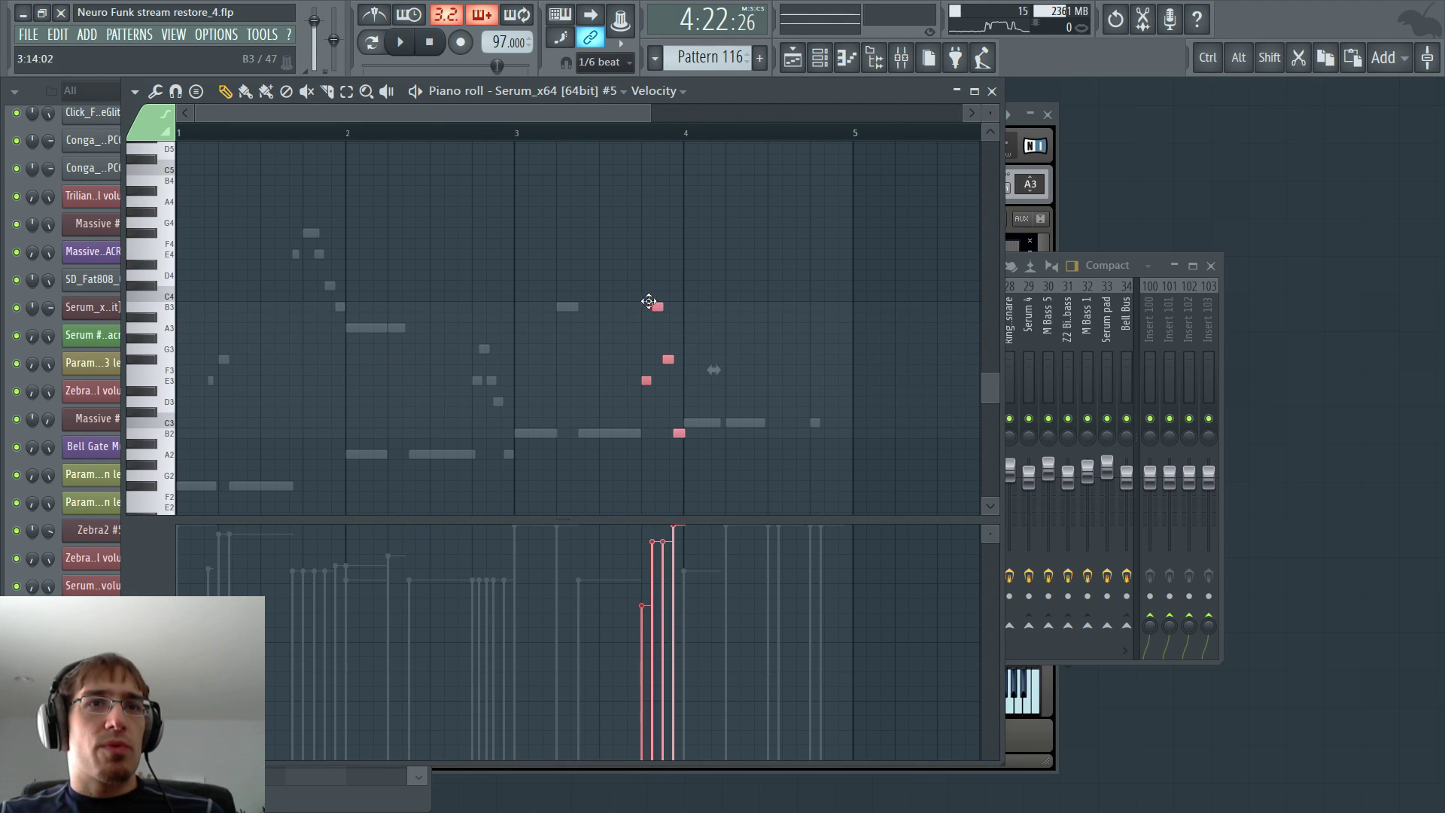
# - Play Pattern 116 from around bar 3 to hear the Serum #5 notes, and follow the loop in the playlist
pyautogui.click(525, 136)
pyautogui.press('space')
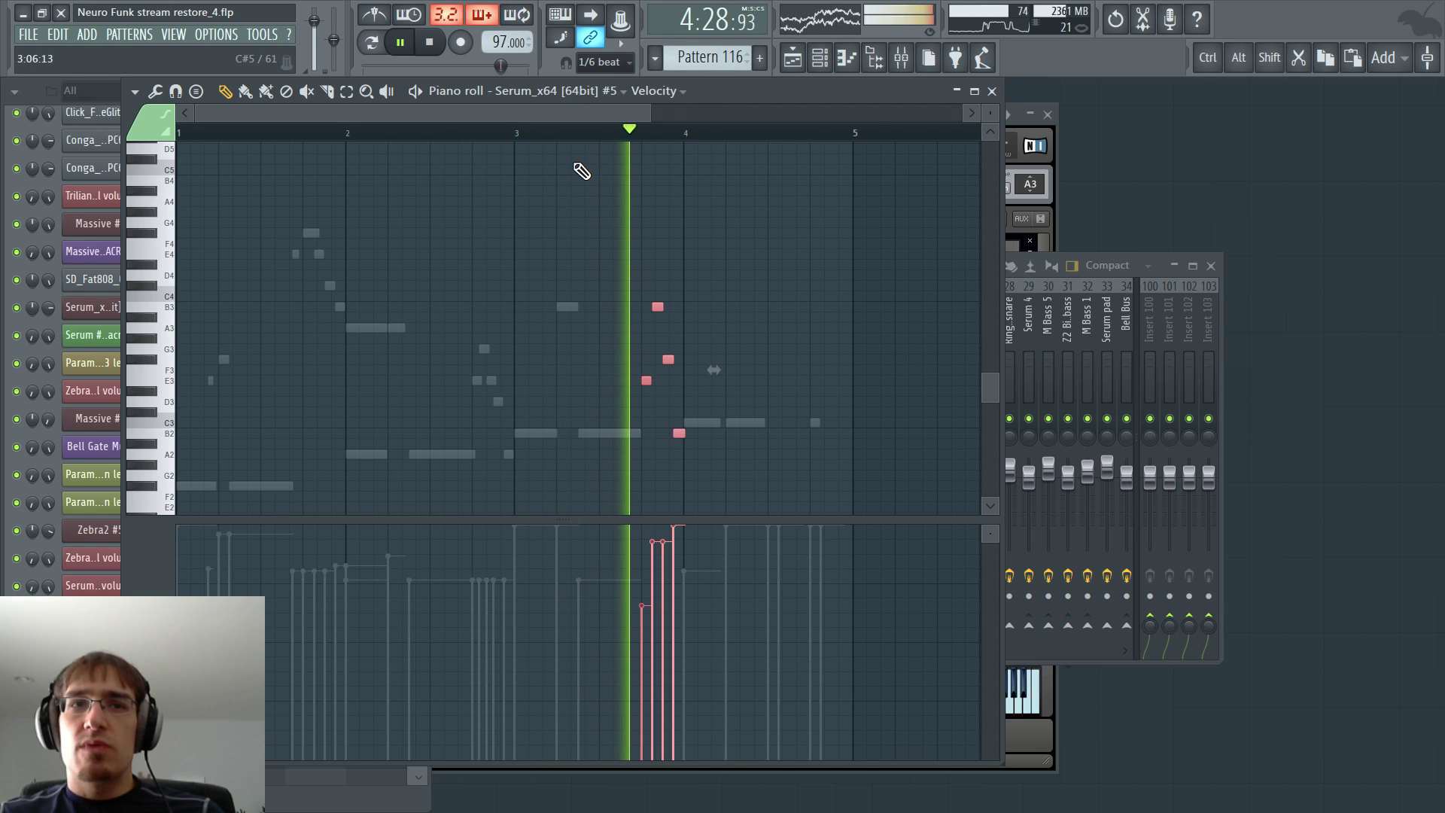
pyautogui.scroll(-2, 722, 255)
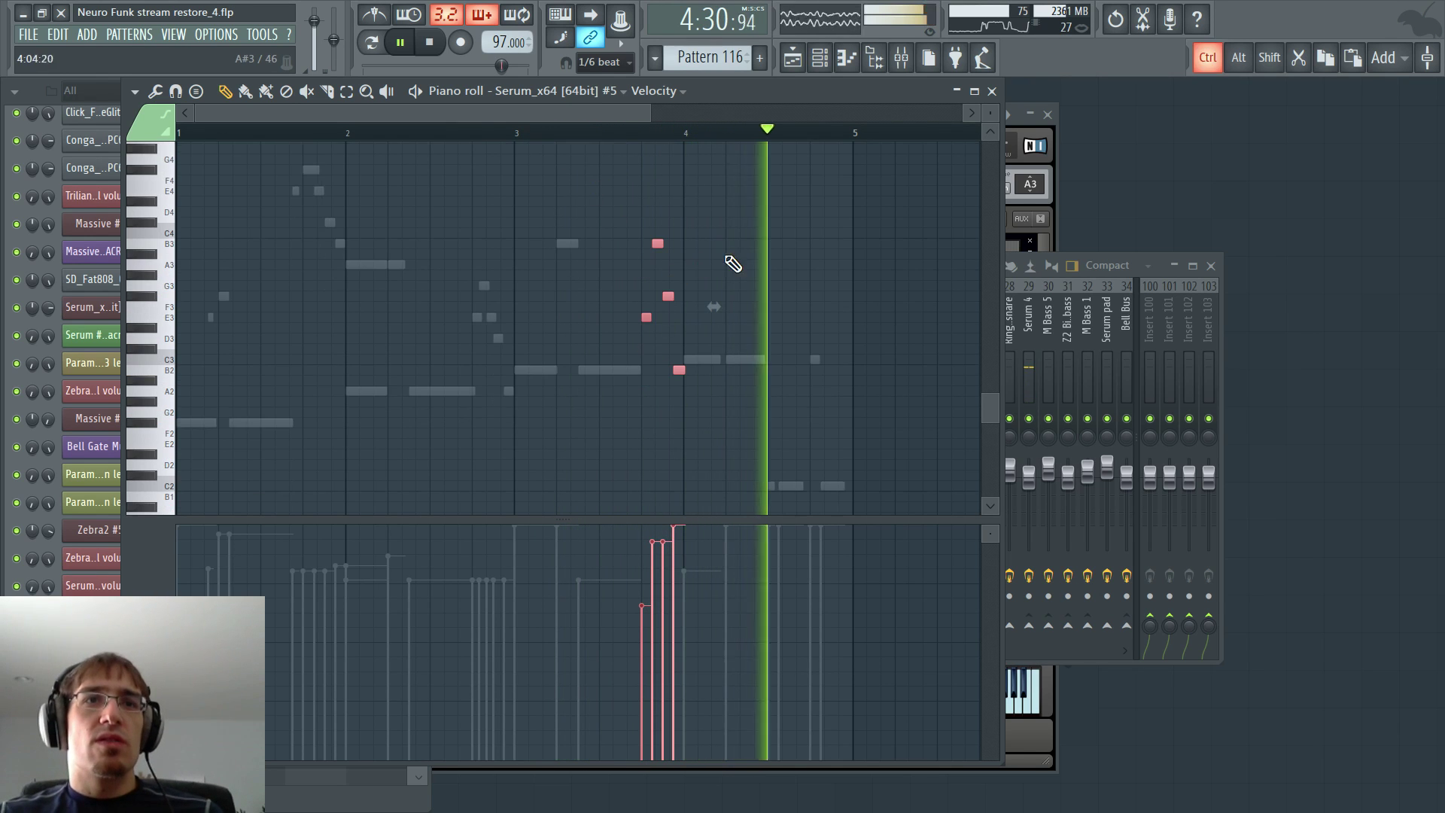
pyautogui.scroll(2, 733, 263)
pyautogui.click(436, 143)
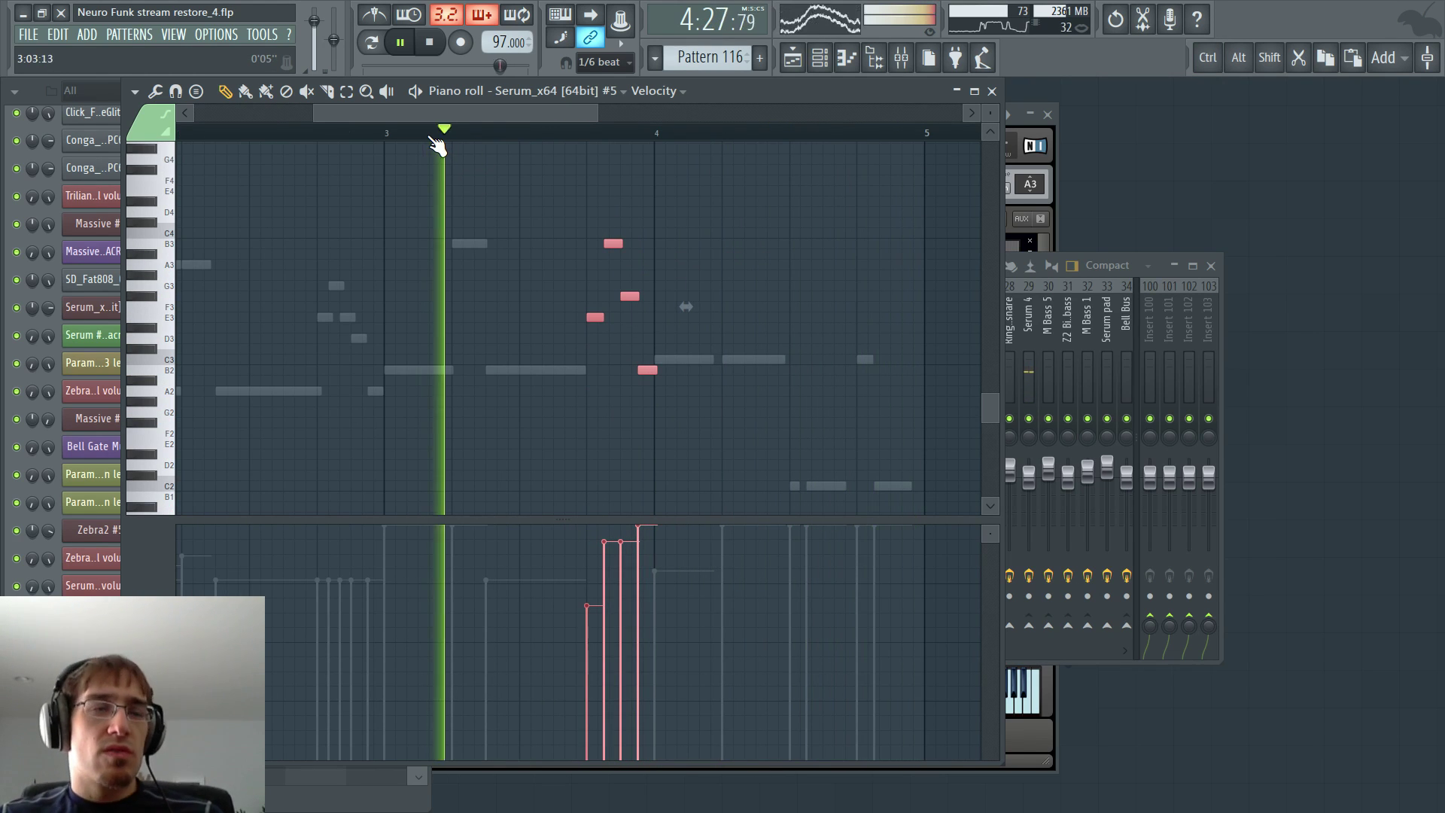
pyautogui.press('F5')
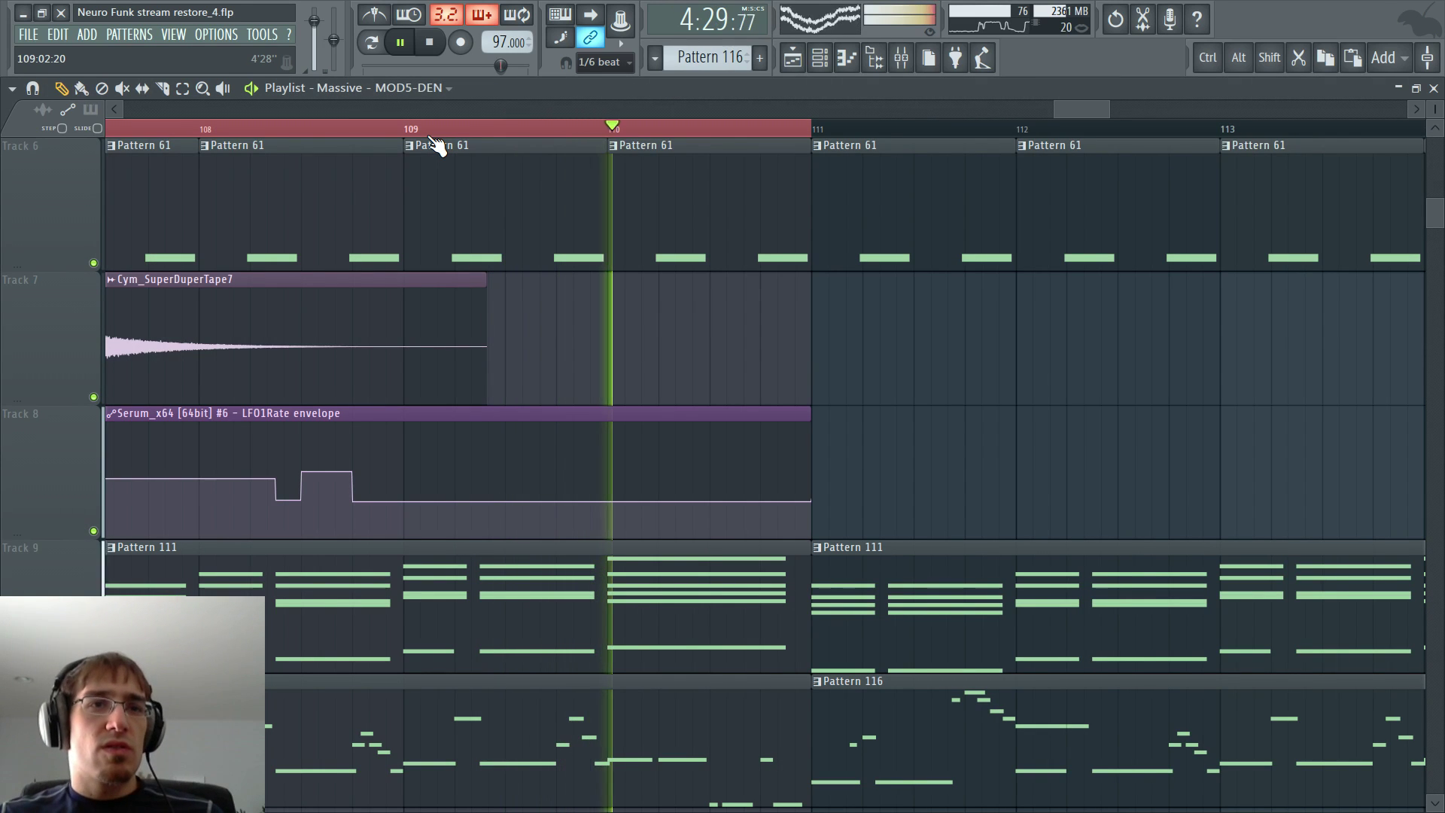
pyautogui.press('space')
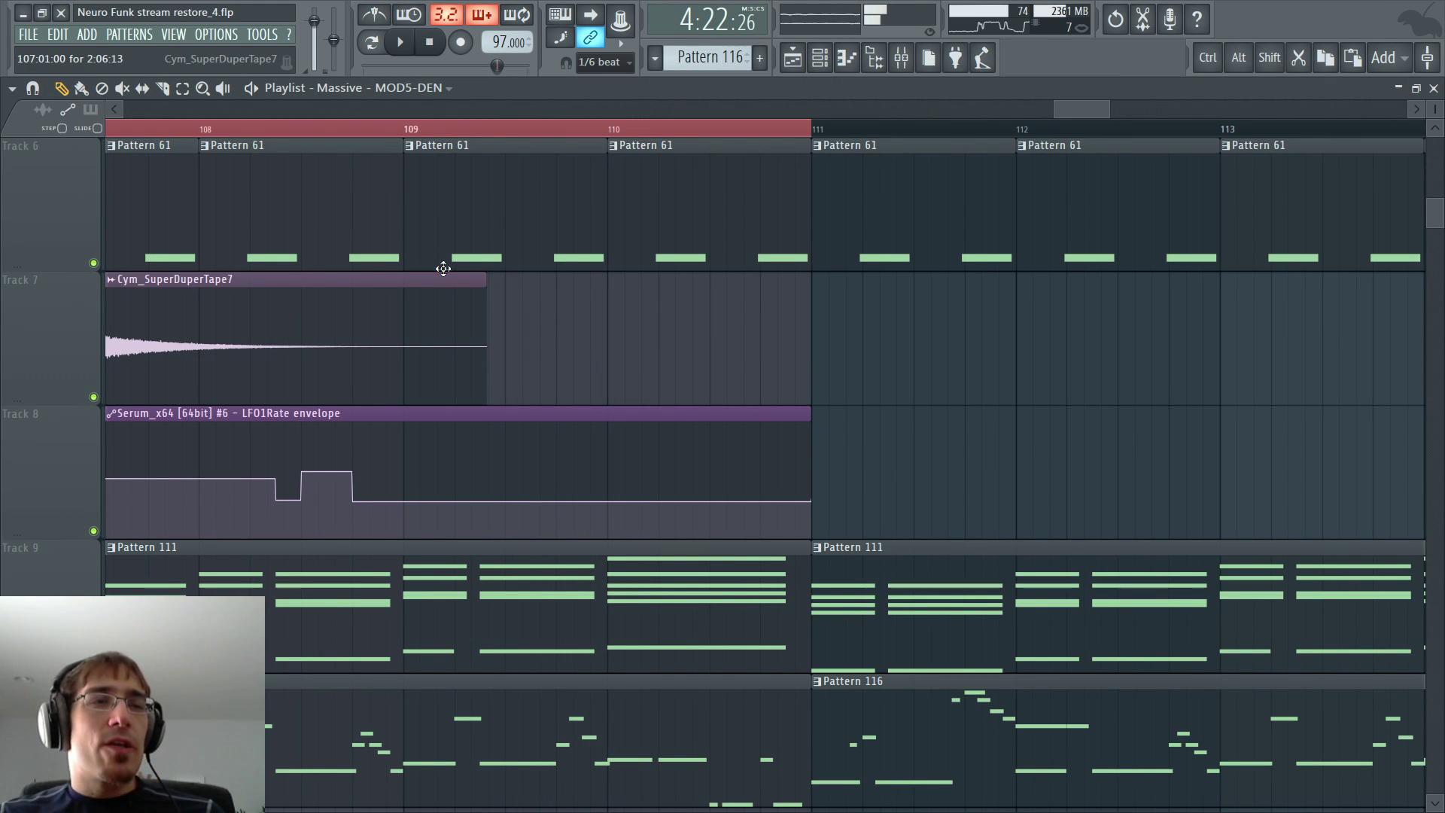
# - Look through the playlist tracks around bars 75 to 115 for automation belonging to the Serum #5 channel
pyautogui.scroll(-3, 398, 283)
pyautogui.press('F6')
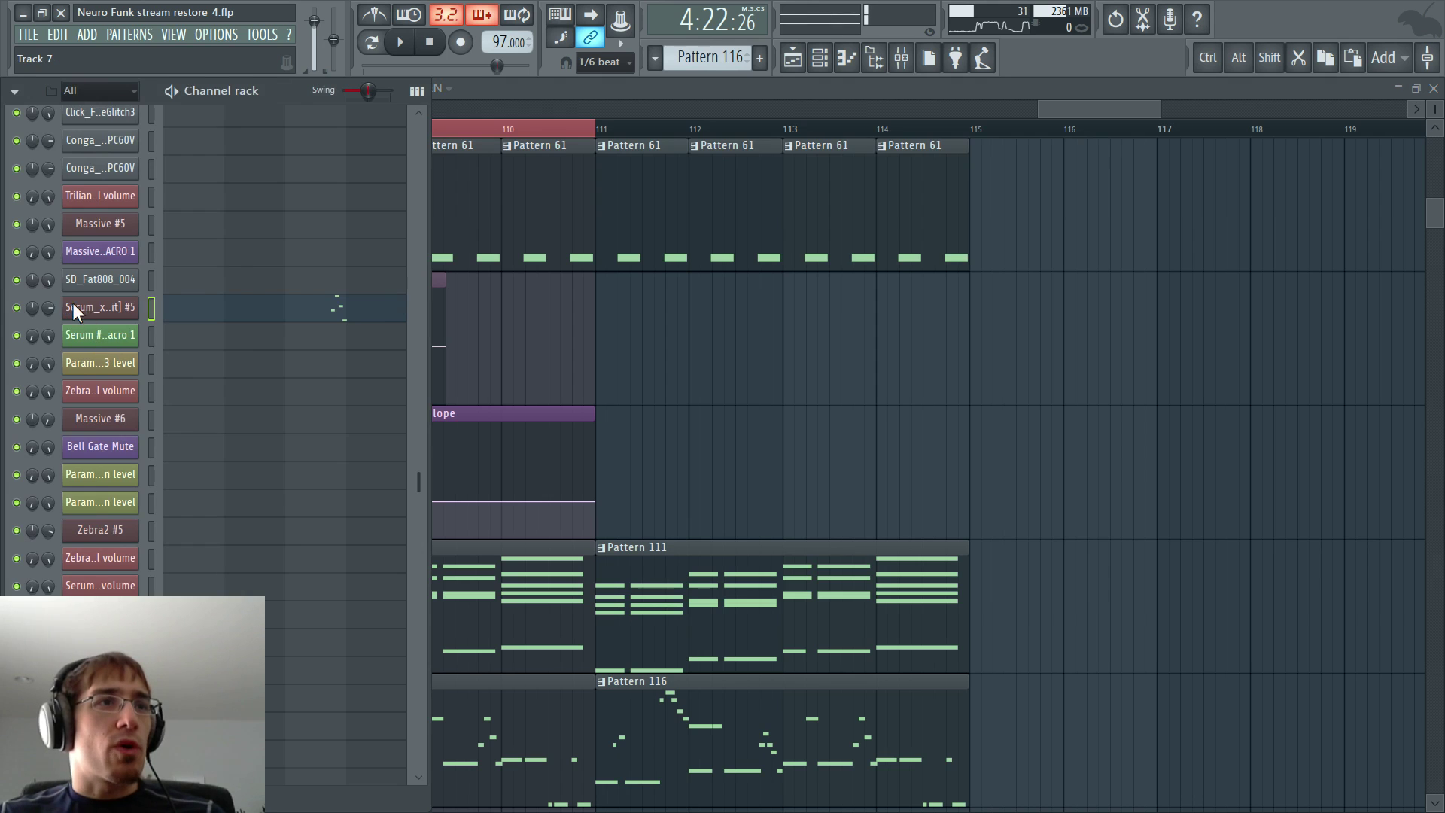
pyautogui.press('F6')
pyautogui.scroll(-5, 88, 310)
pyautogui.scroll(4, 200, 306)
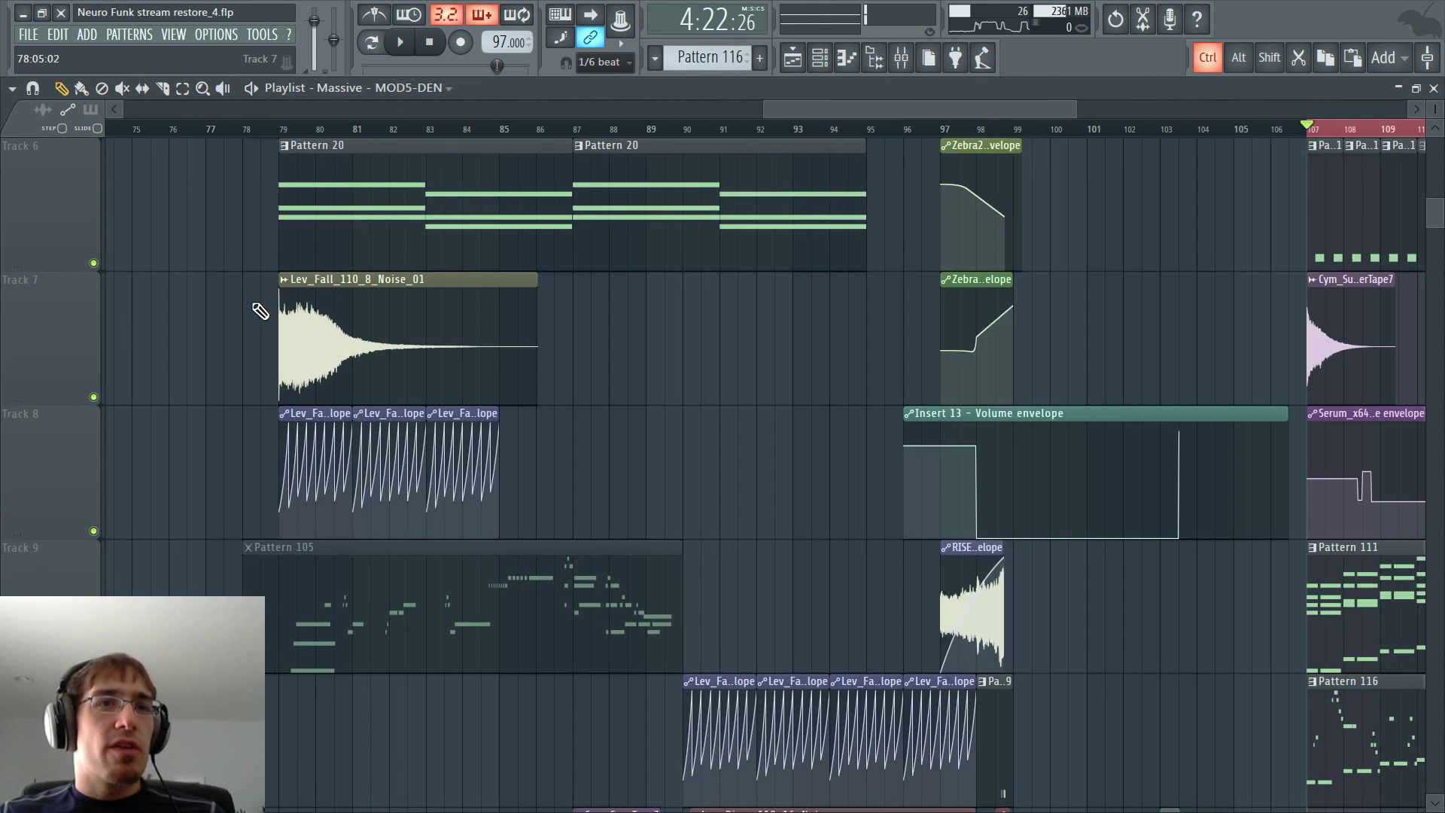
pyautogui.scroll(-6, 886, 338)
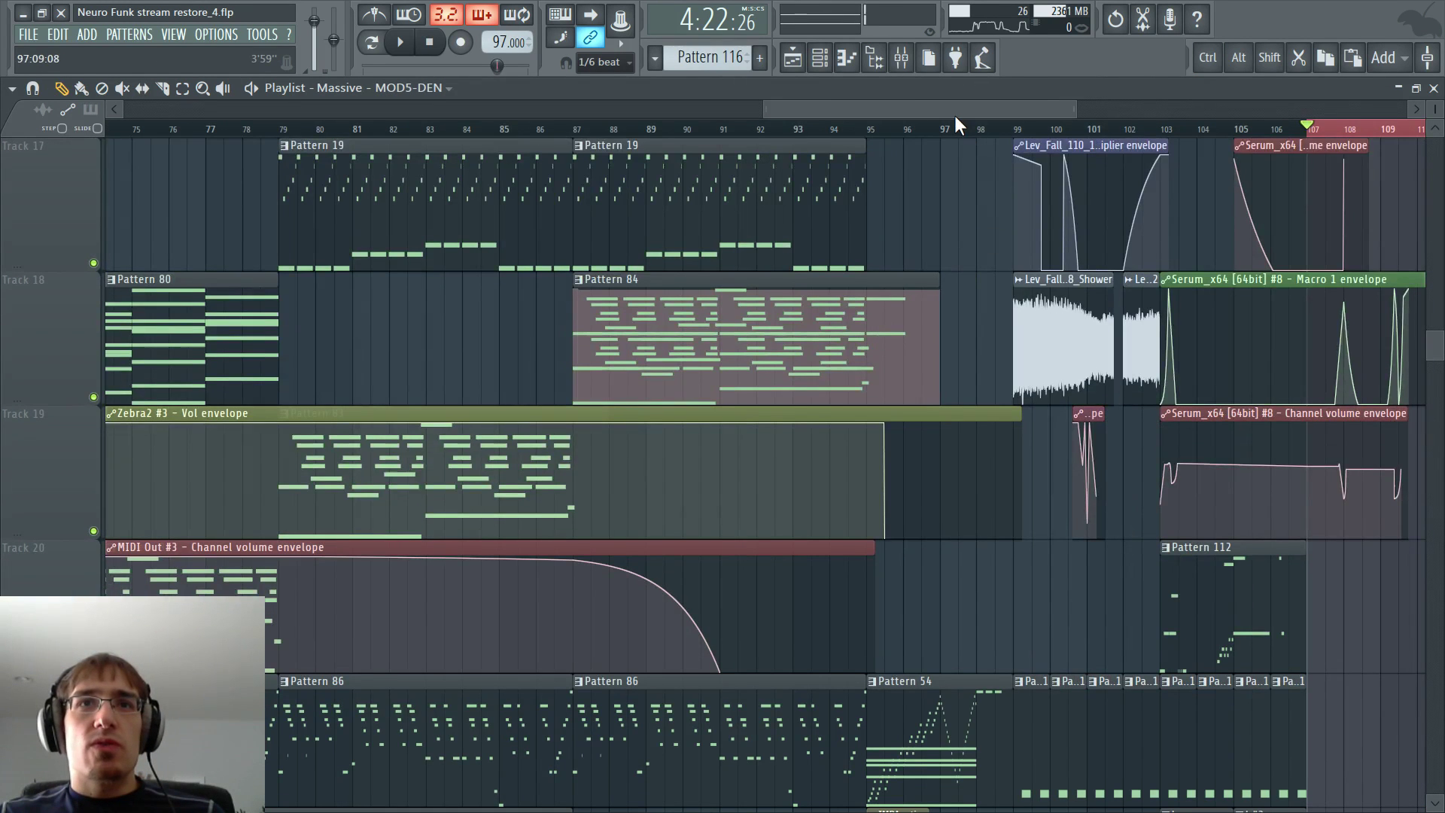
pyautogui.hscroll(3, 955, 115)
pyautogui.scroll(-3, 897, 411)
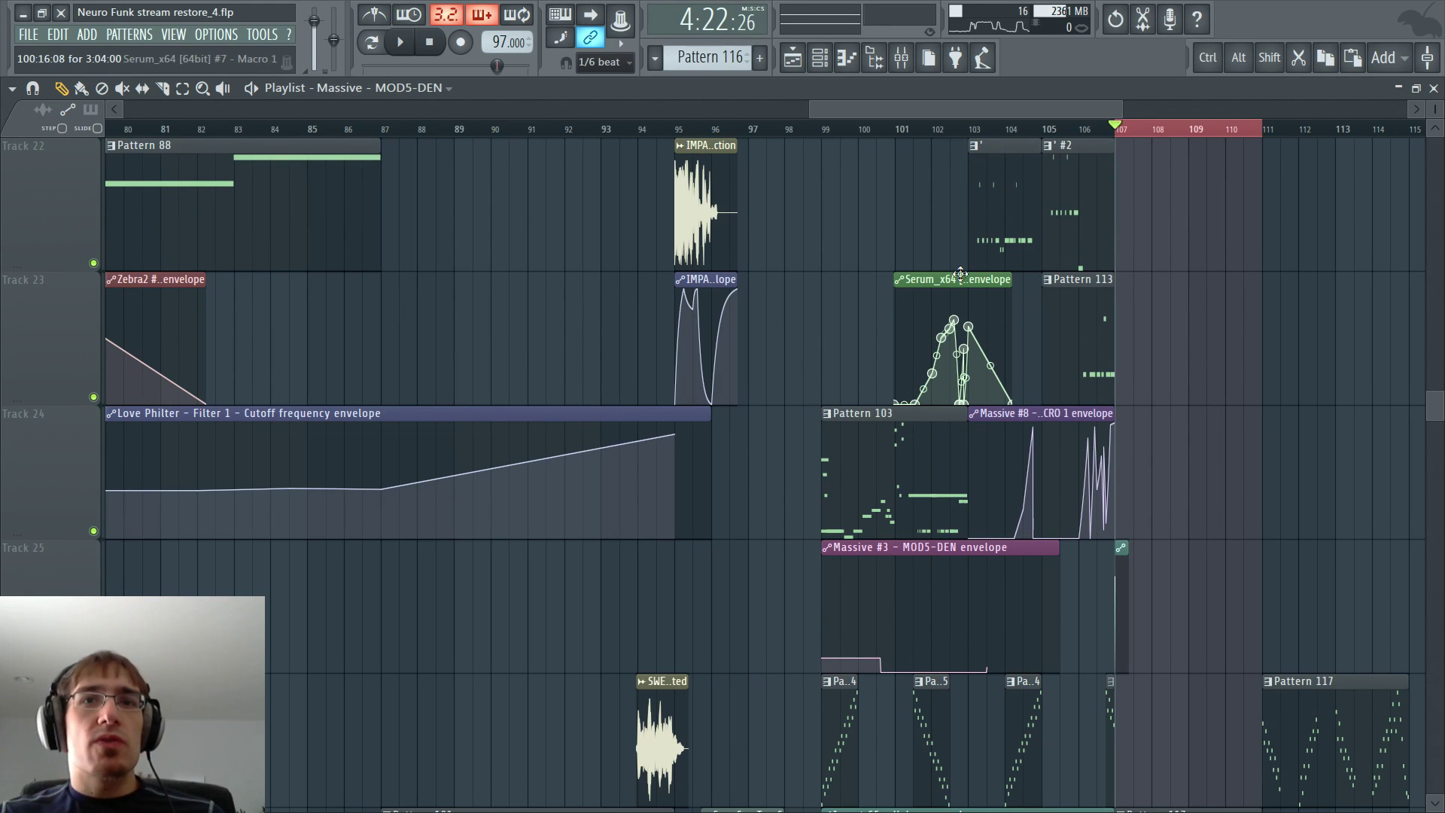
pyautogui.scroll(-3, 995, 409)
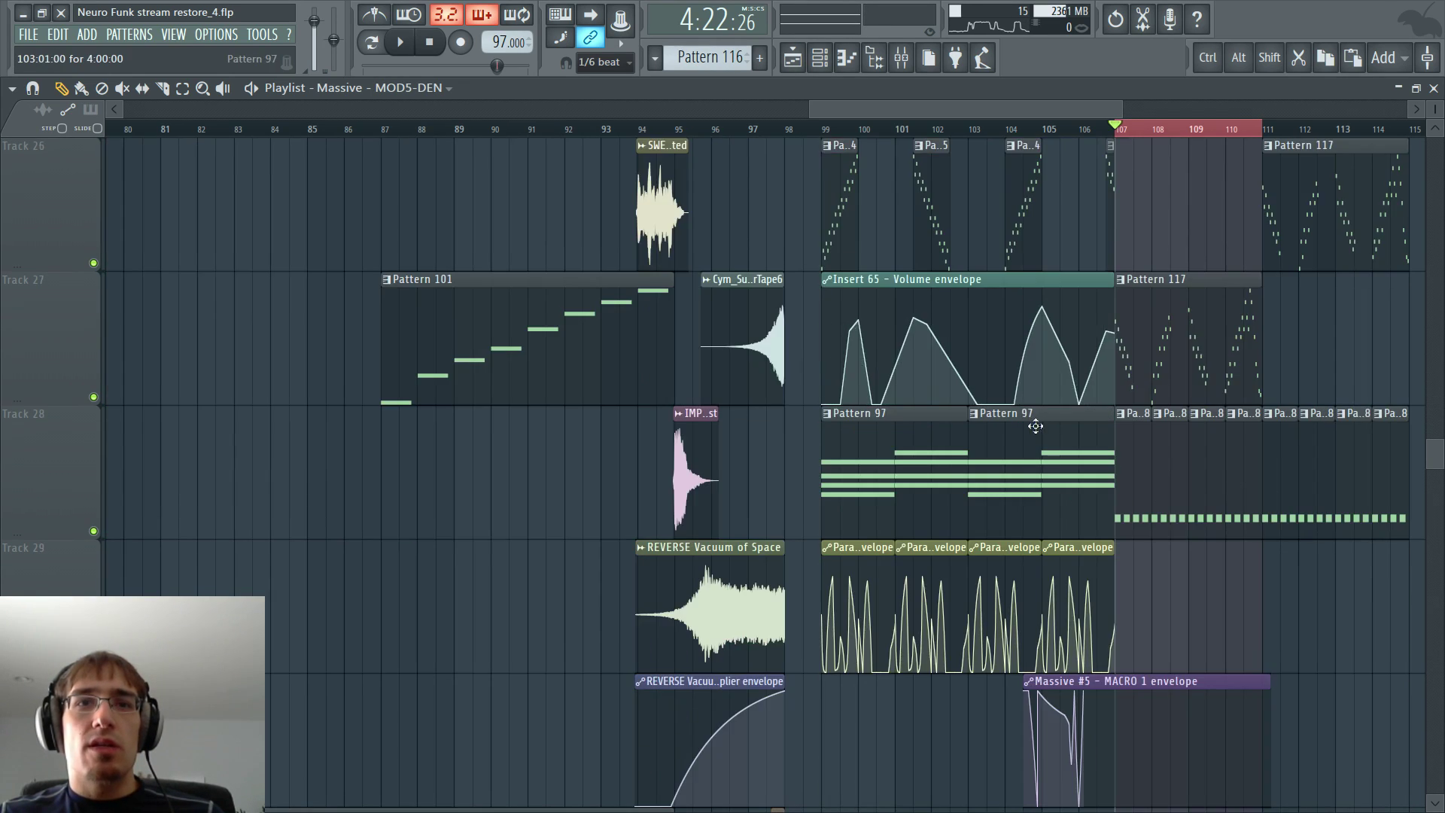
pyautogui.scroll(6, 1001, 399)
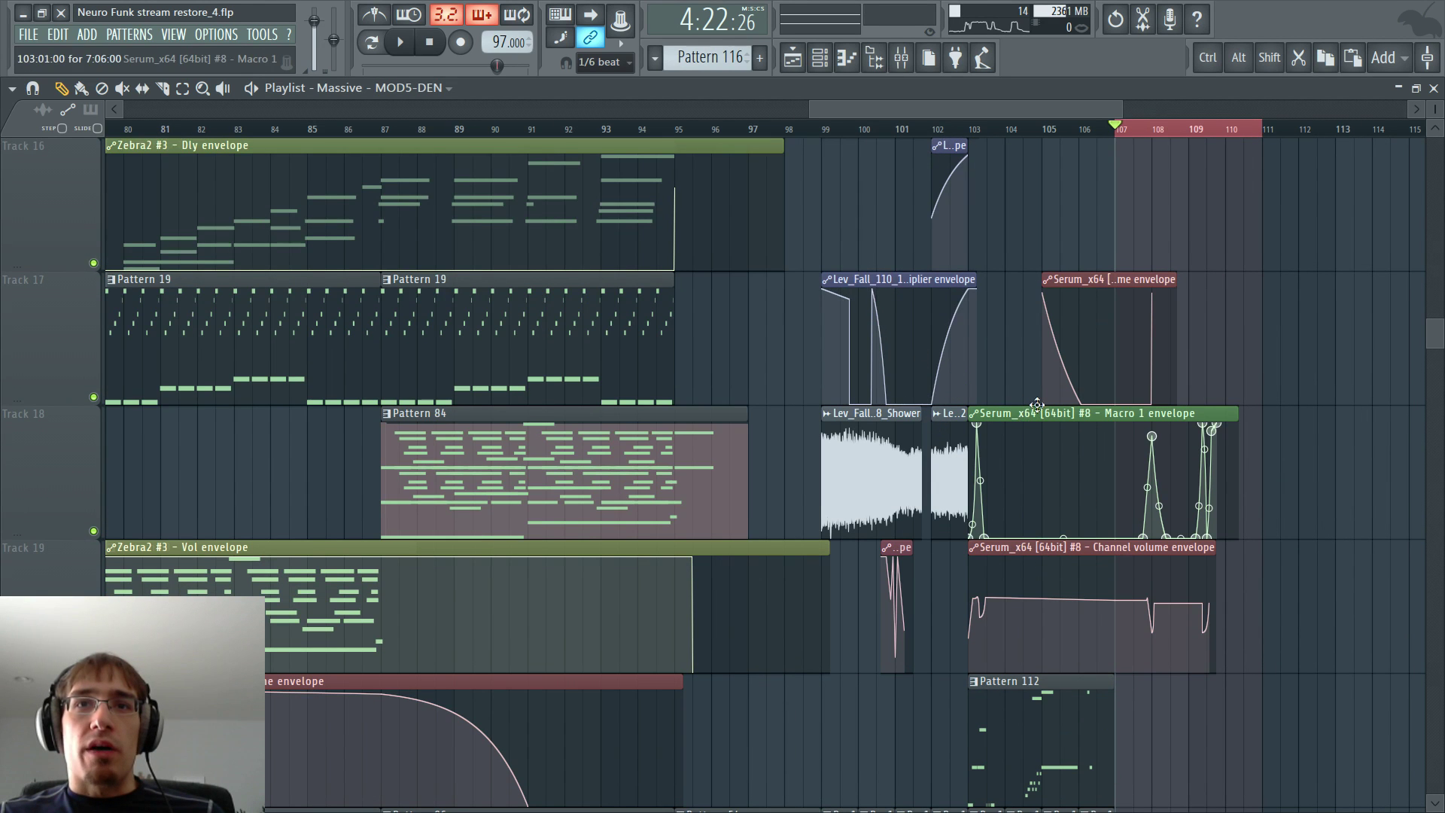
pyautogui.scroll(1, 1037, 405)
pyautogui.scroll(2, 1072, 415)
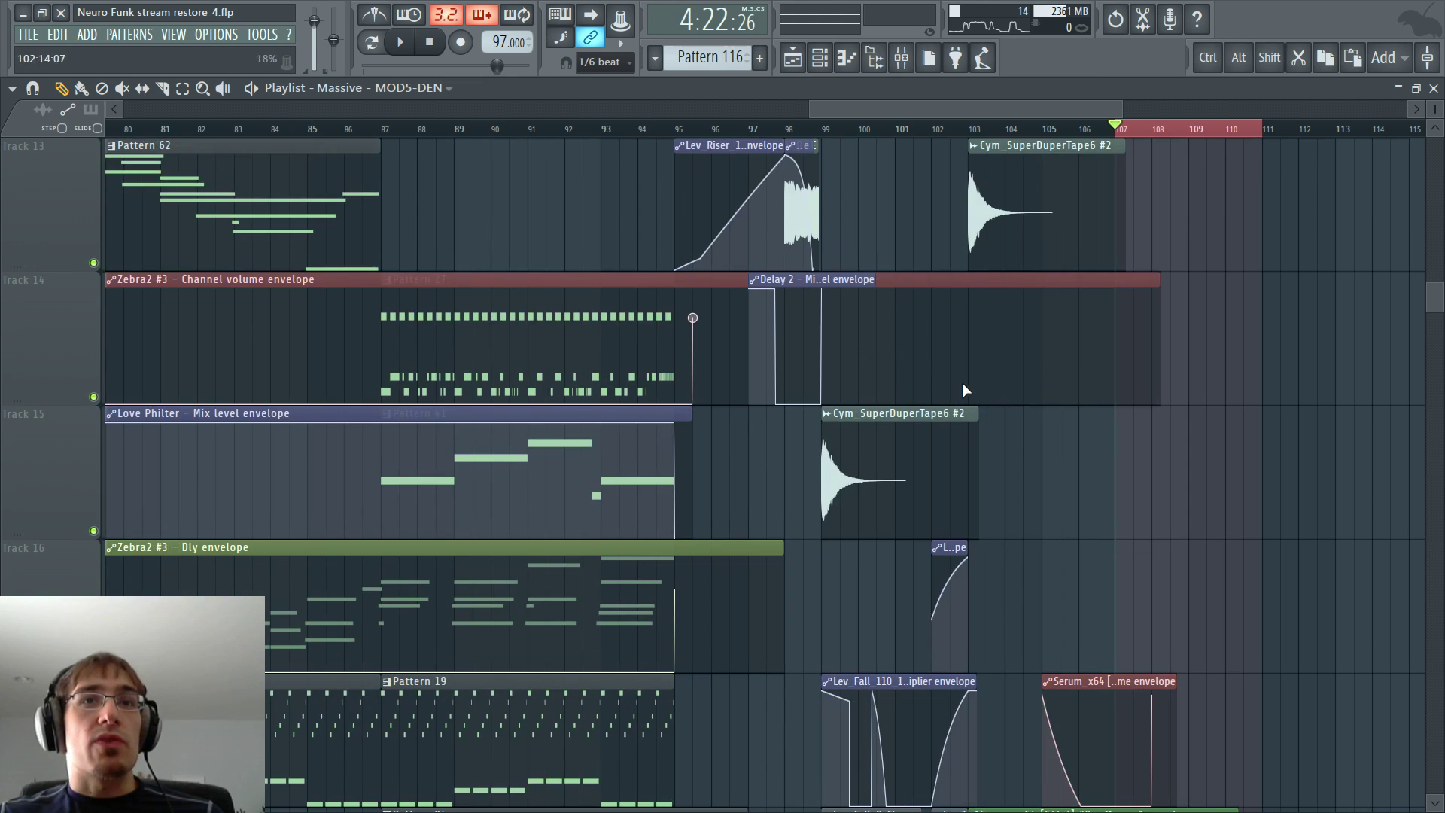
pyautogui.scroll(2, 874, 272)
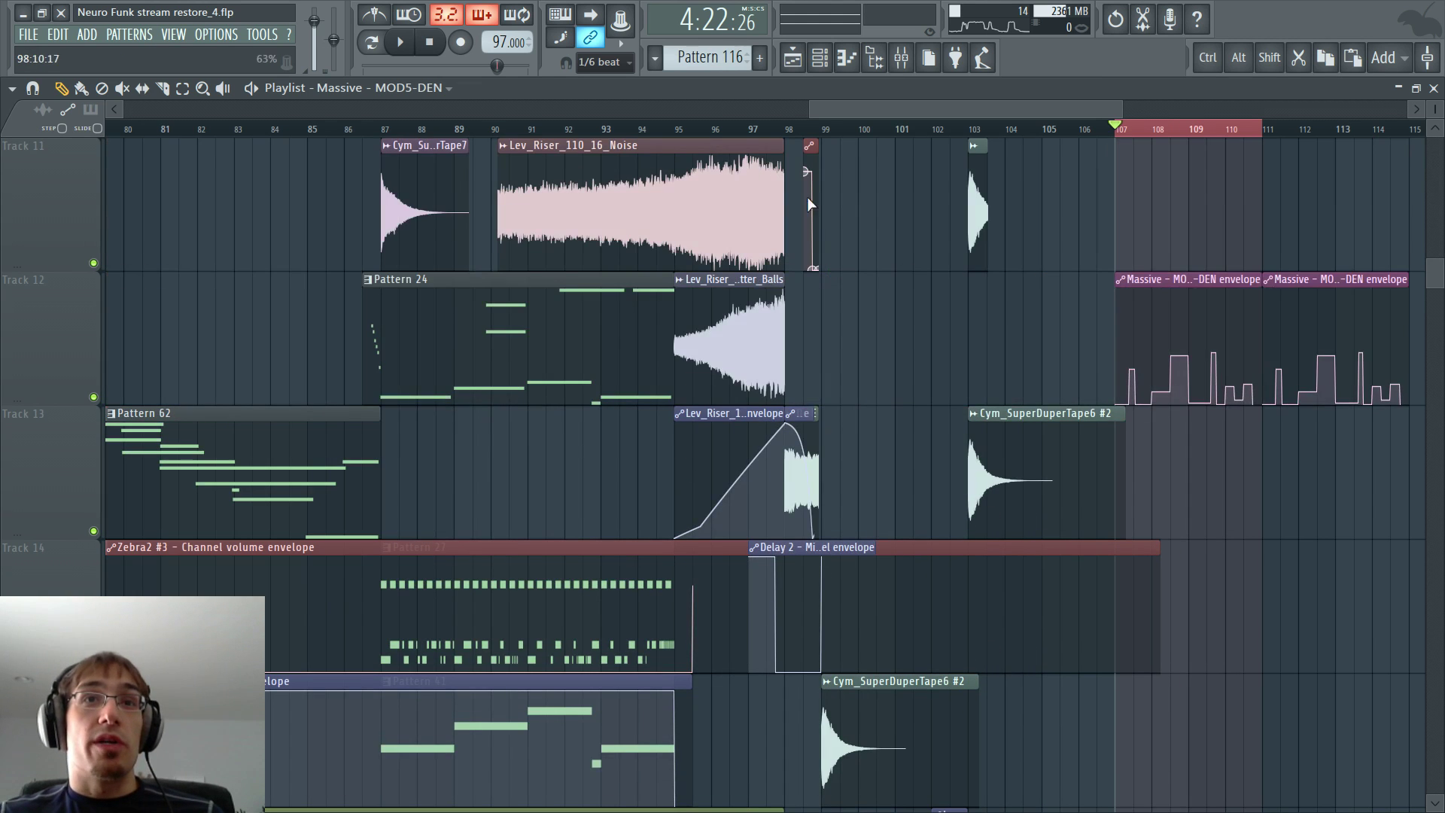
pyautogui.scroll(-2, 648, 212)
# - Find the Serum #5 Macro 1 envelope at bar 48 in the playlist and move it from Track 19 to Track 18
pyautogui.moveTo(900, 107); pyautogui.dragTo(591, 121)
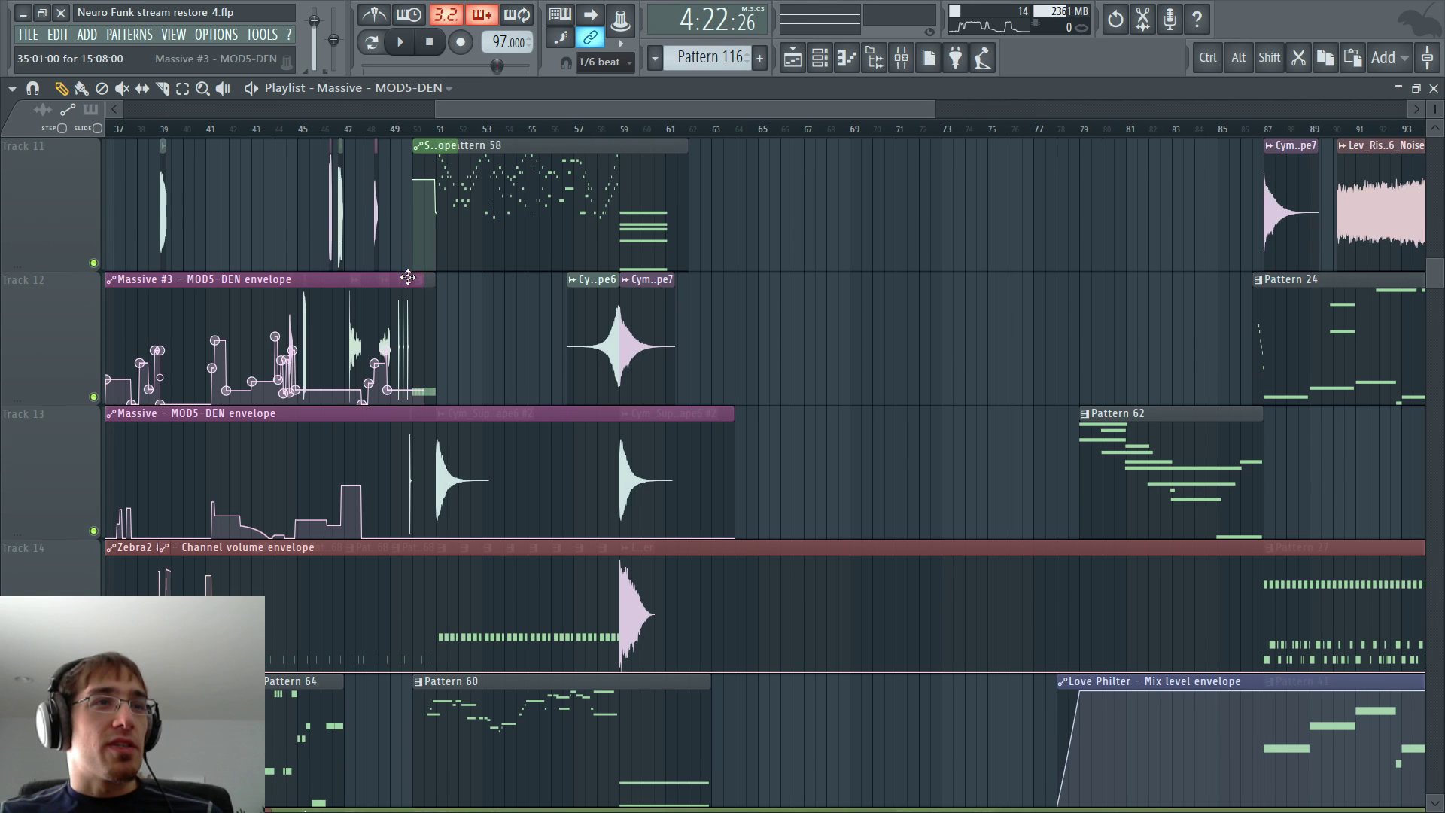
pyautogui.scroll(-5, 412, 286)
pyautogui.scroll(-1, 417, 305)
pyautogui.scroll(3, 532, 316)
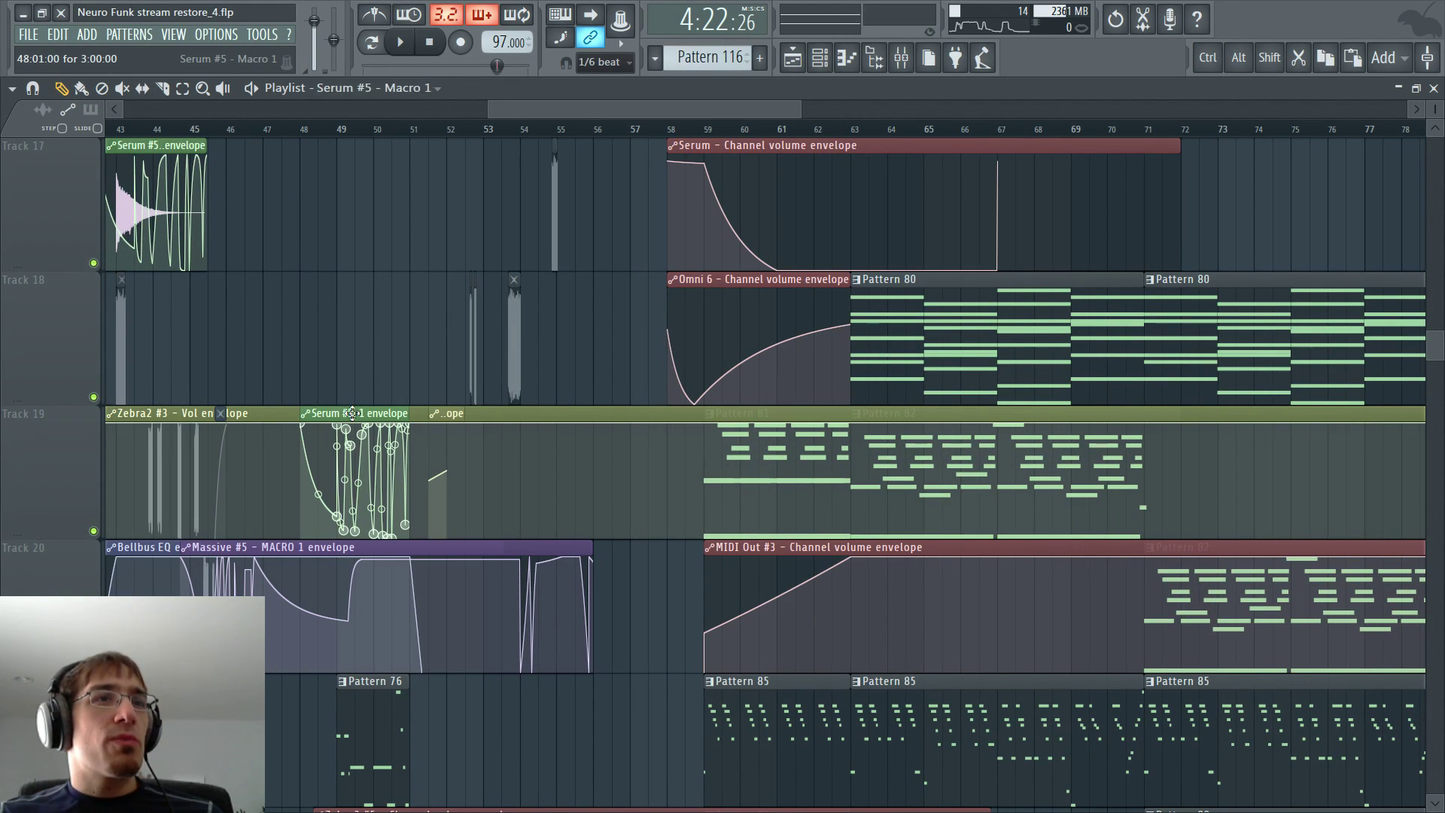
pyautogui.moveTo(353, 289); pyautogui.dragTo(354, 290)
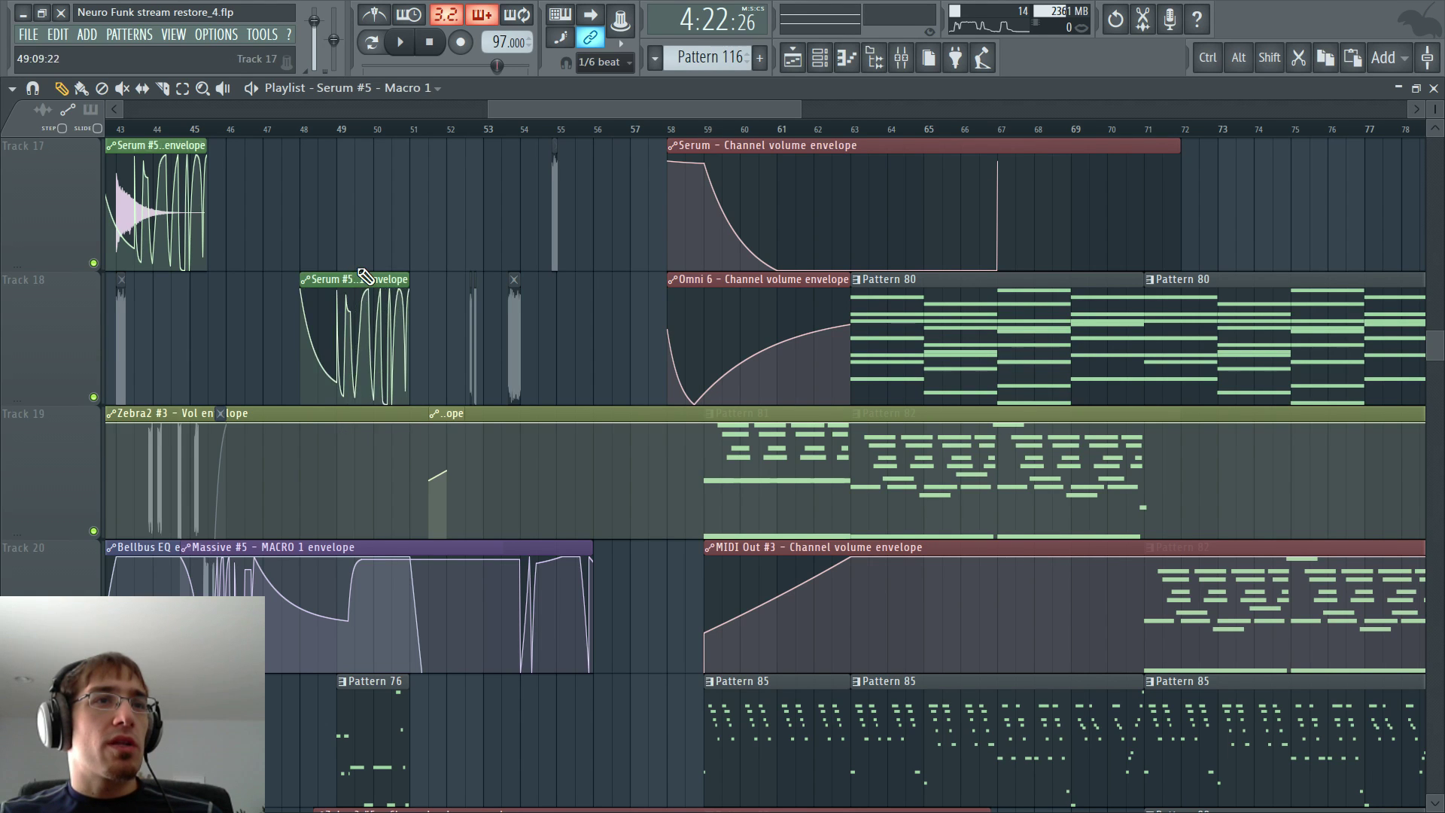
# - Extend the Serum #5 Macro 1 envelope on Track 18 and separate its empty end section beyond bar 118
pyautogui.scroll(-4, 612, 348)
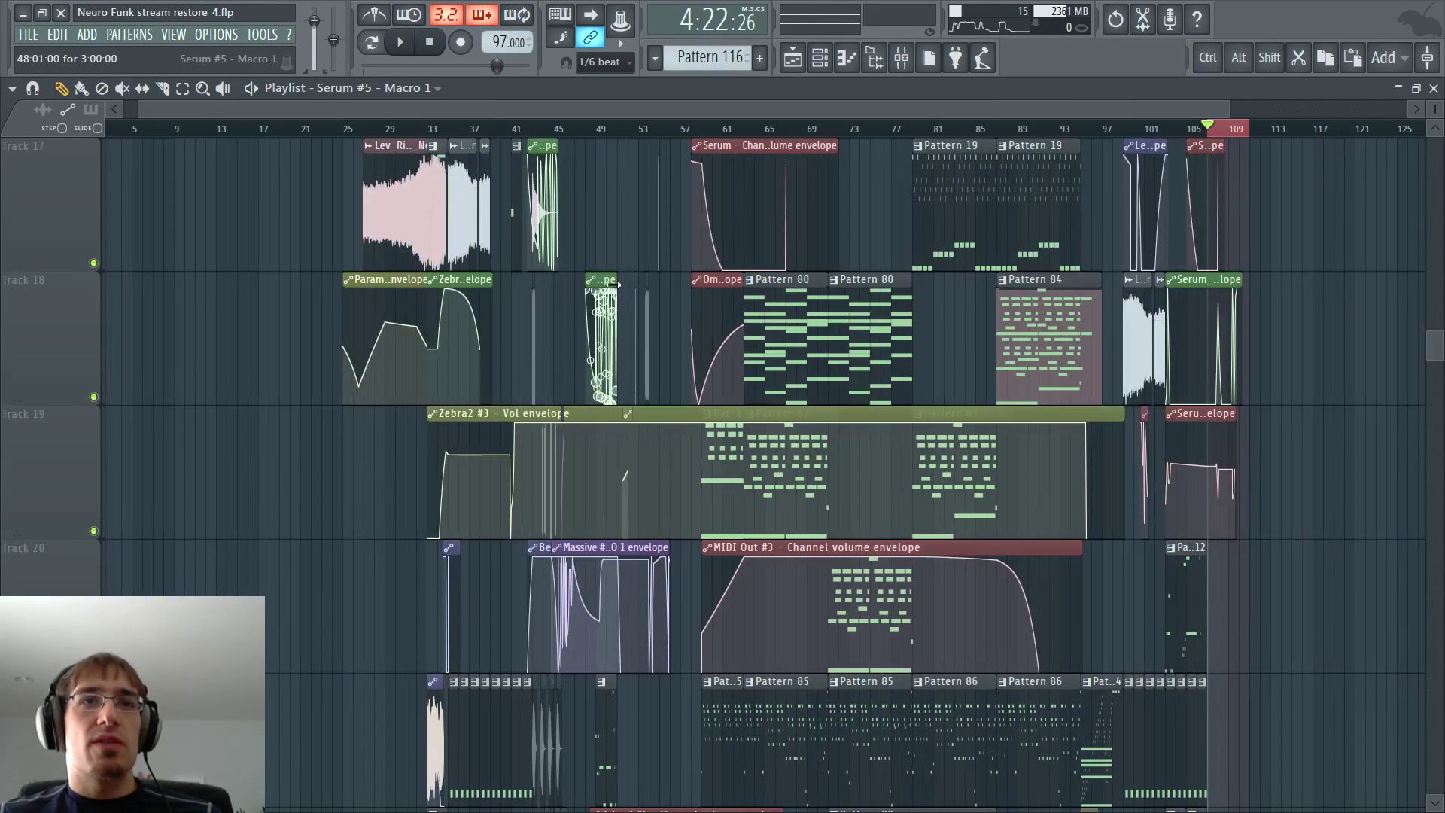
pyautogui.moveTo(612, 280); pyautogui.dragTo(1295, 306)
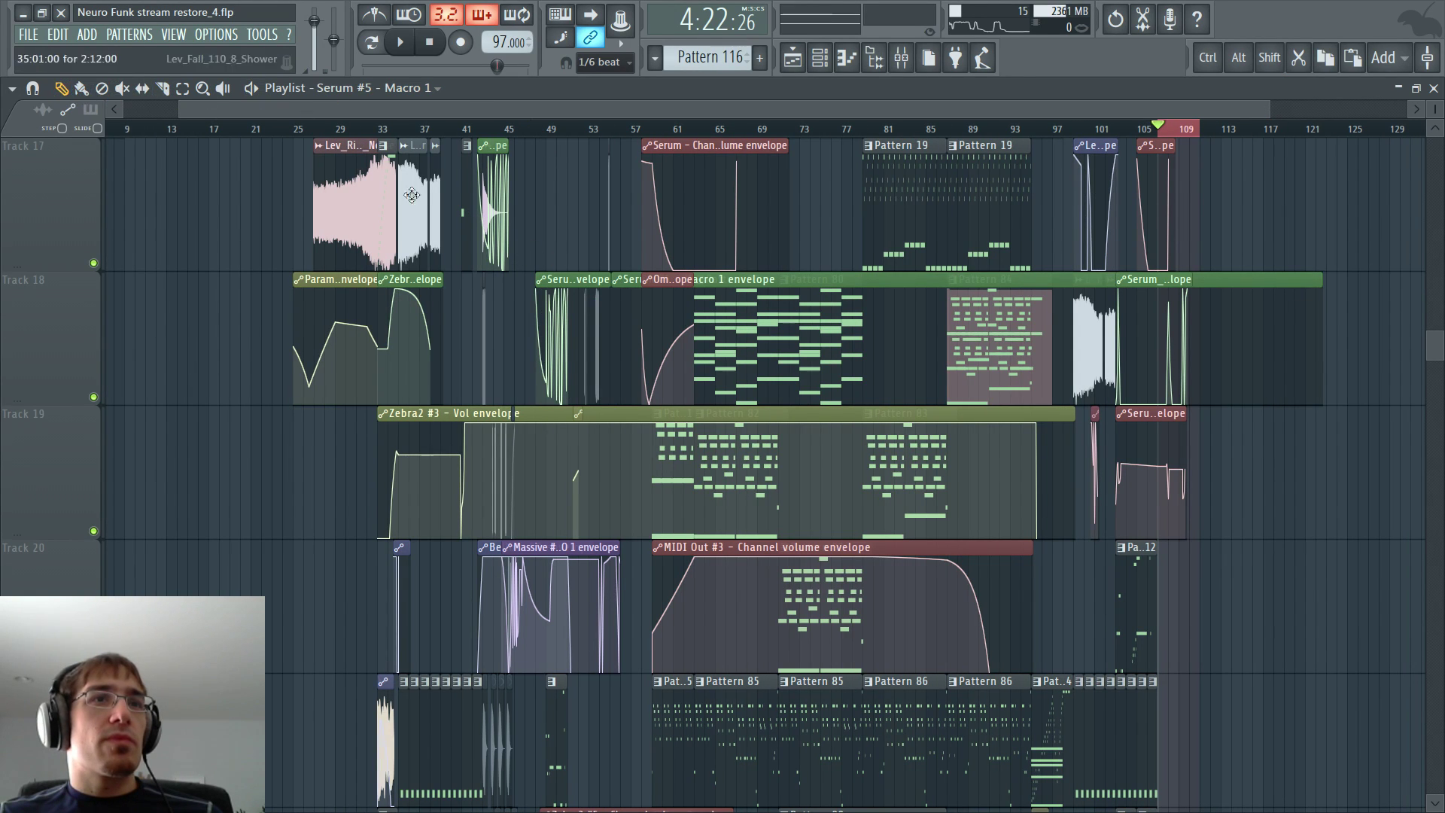
pyautogui.moveTo(612, 295); pyautogui.dragTo(1152, 323)
pyautogui.scroll(4, 1237, 368)
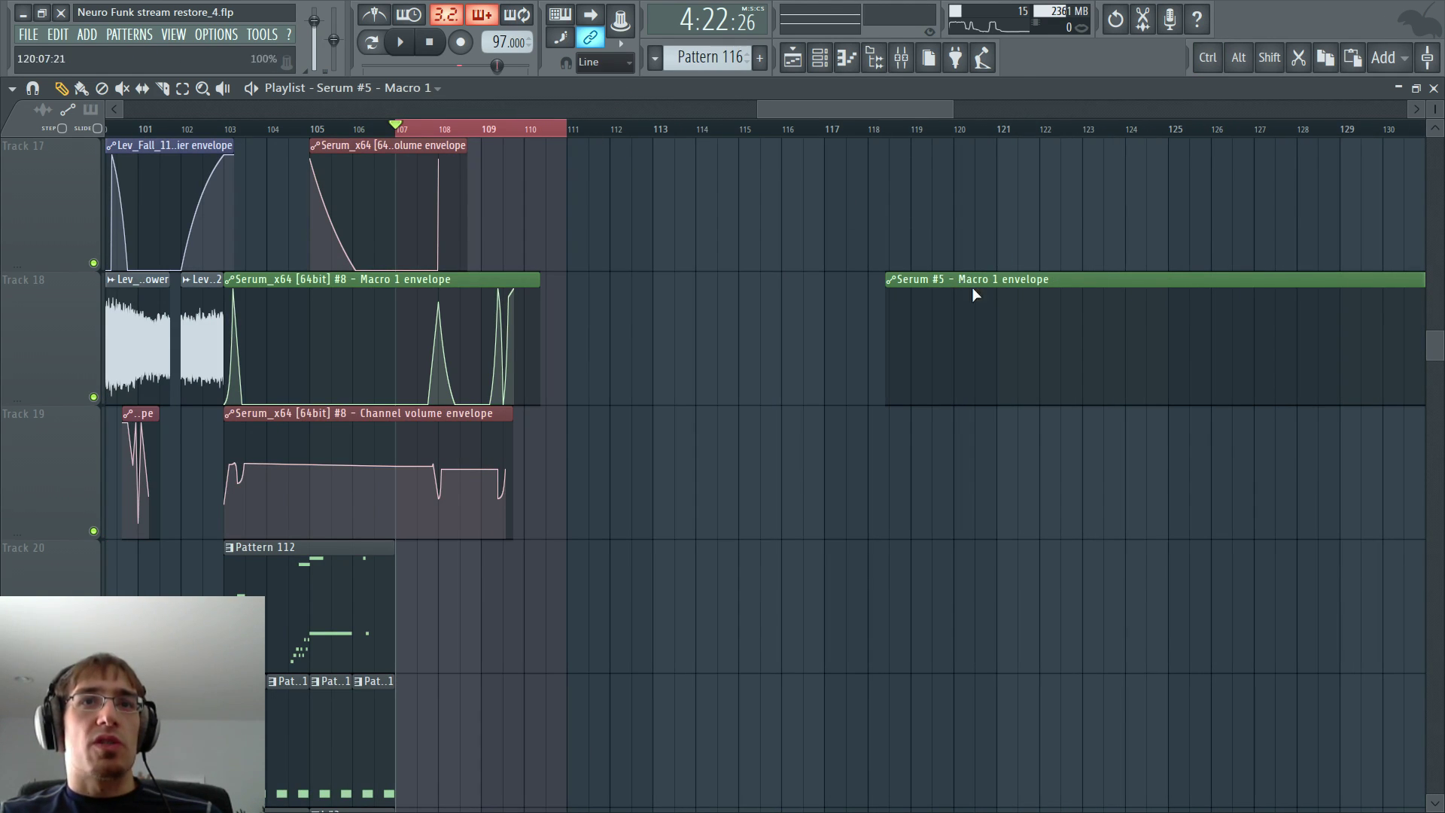
# - Remove the empty Serum #5 Macro 1 section from Track 18, place it on Track 31 at bar 107 and trim it to end at bar 117
pyautogui.rightClick(975, 295)
pyautogui.scroll(-5, 471, 421)
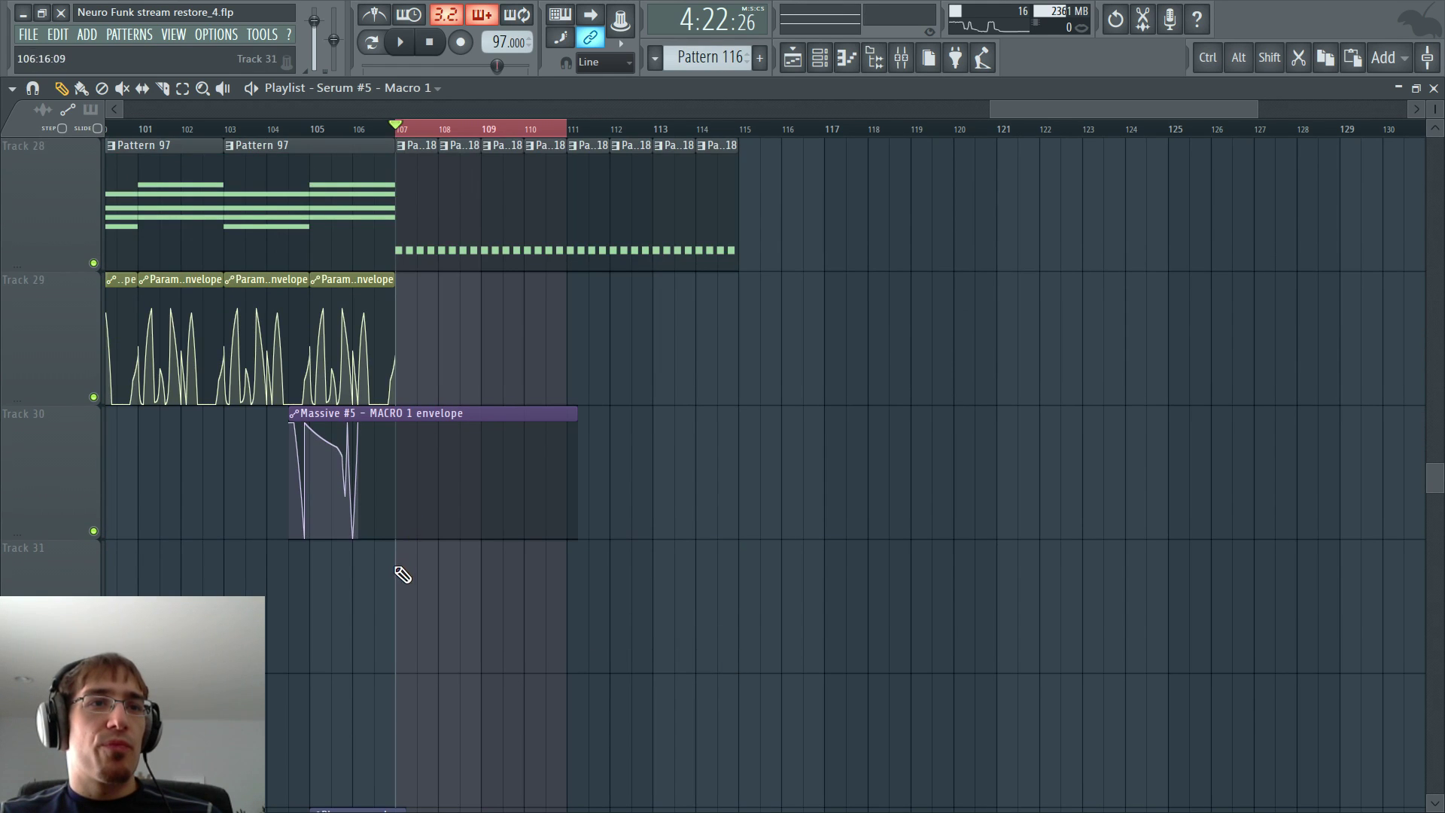
pyautogui.click(403, 575)
pyautogui.press('shift')
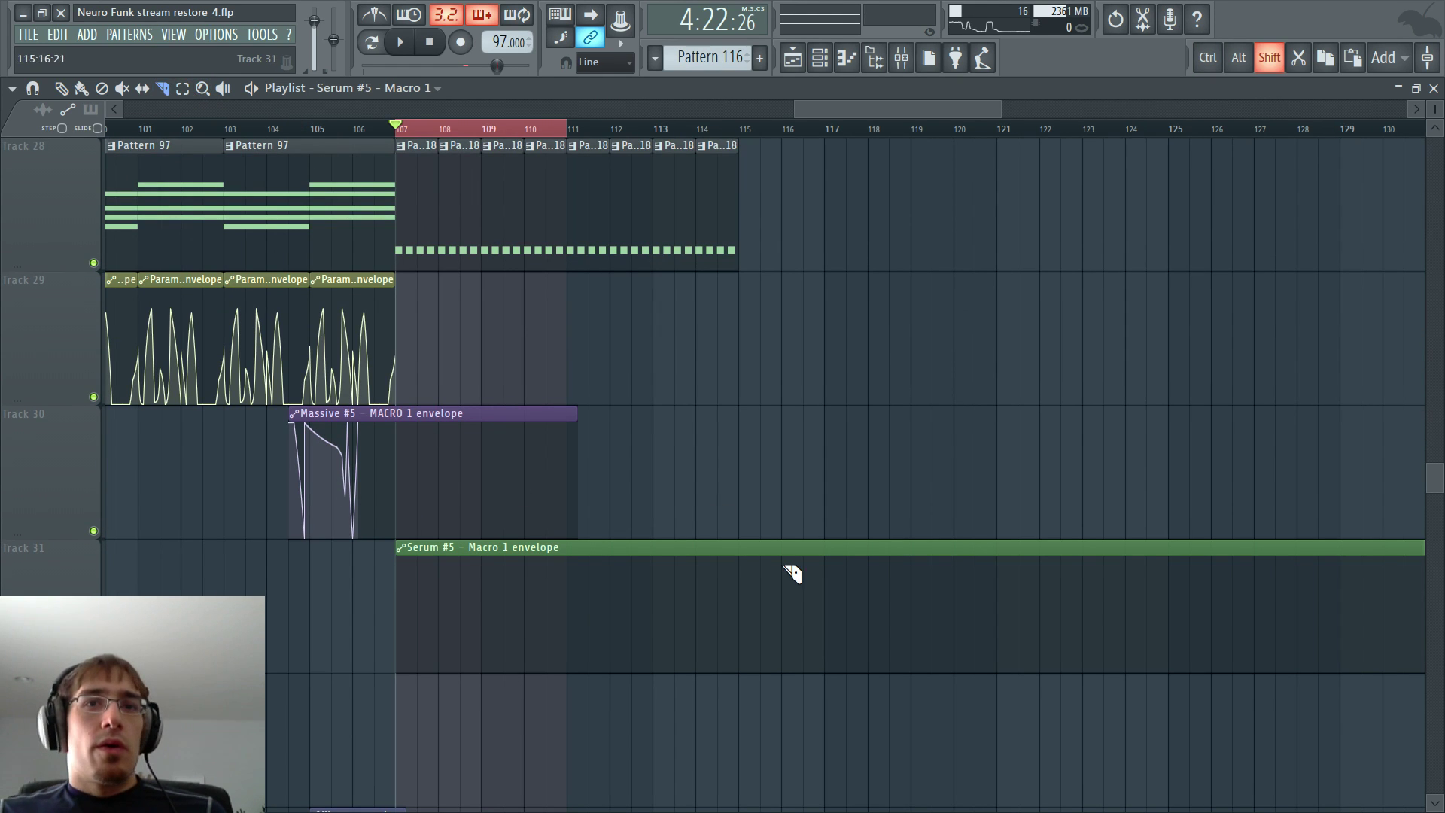
pyautogui.keyDown('shift'); pyautogui.click(825, 569); pyautogui.keyUp('shift')
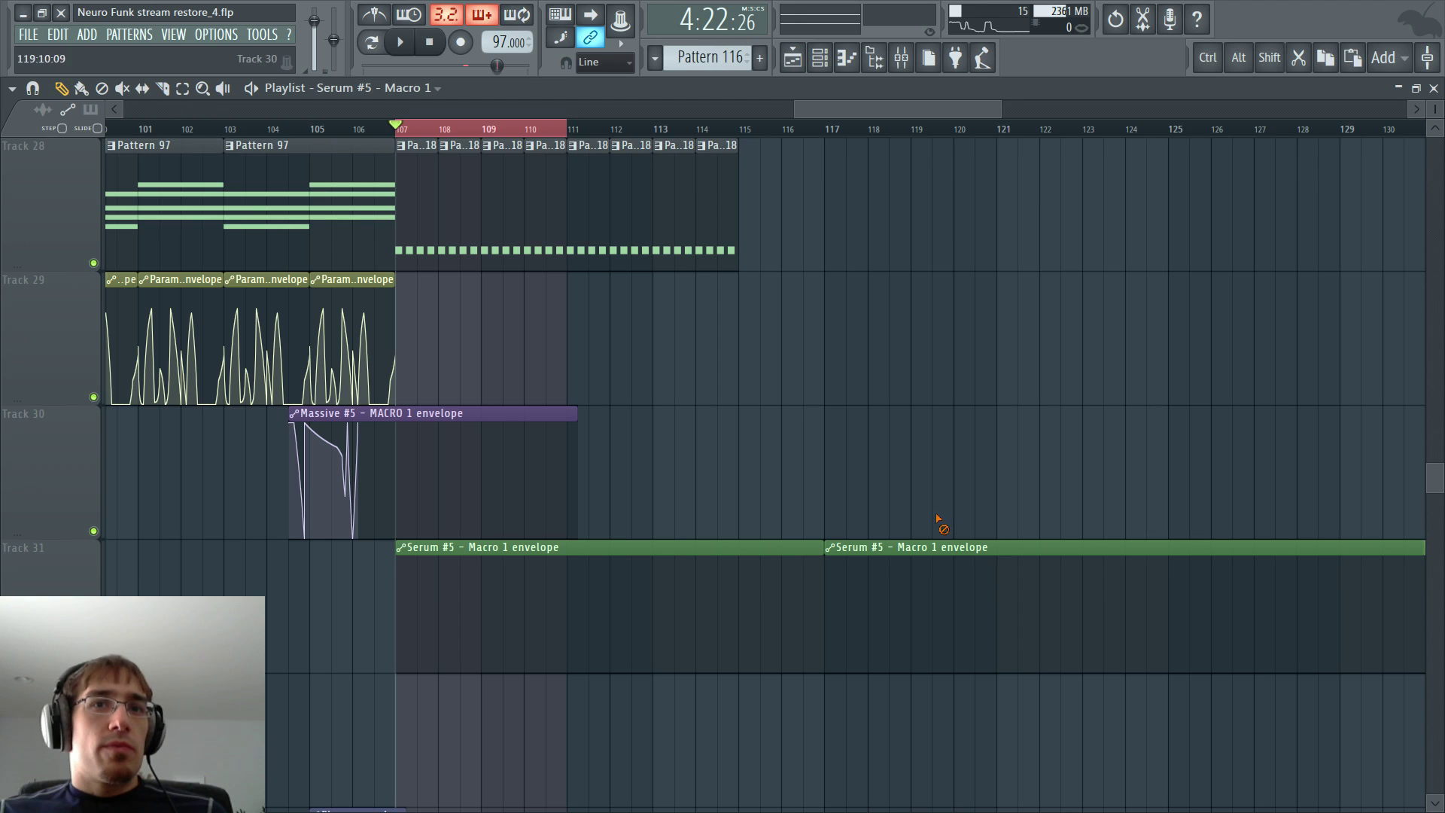
pyautogui.rightClick(935, 555)
# - Shape the Serum #5 Macro 1 envelope on Track 31 to dip to about half at 109:09, rise near 109:13 and fall to zero at bar 110
pyautogui.press('space')
pyautogui.scroll(5, 456, 422)
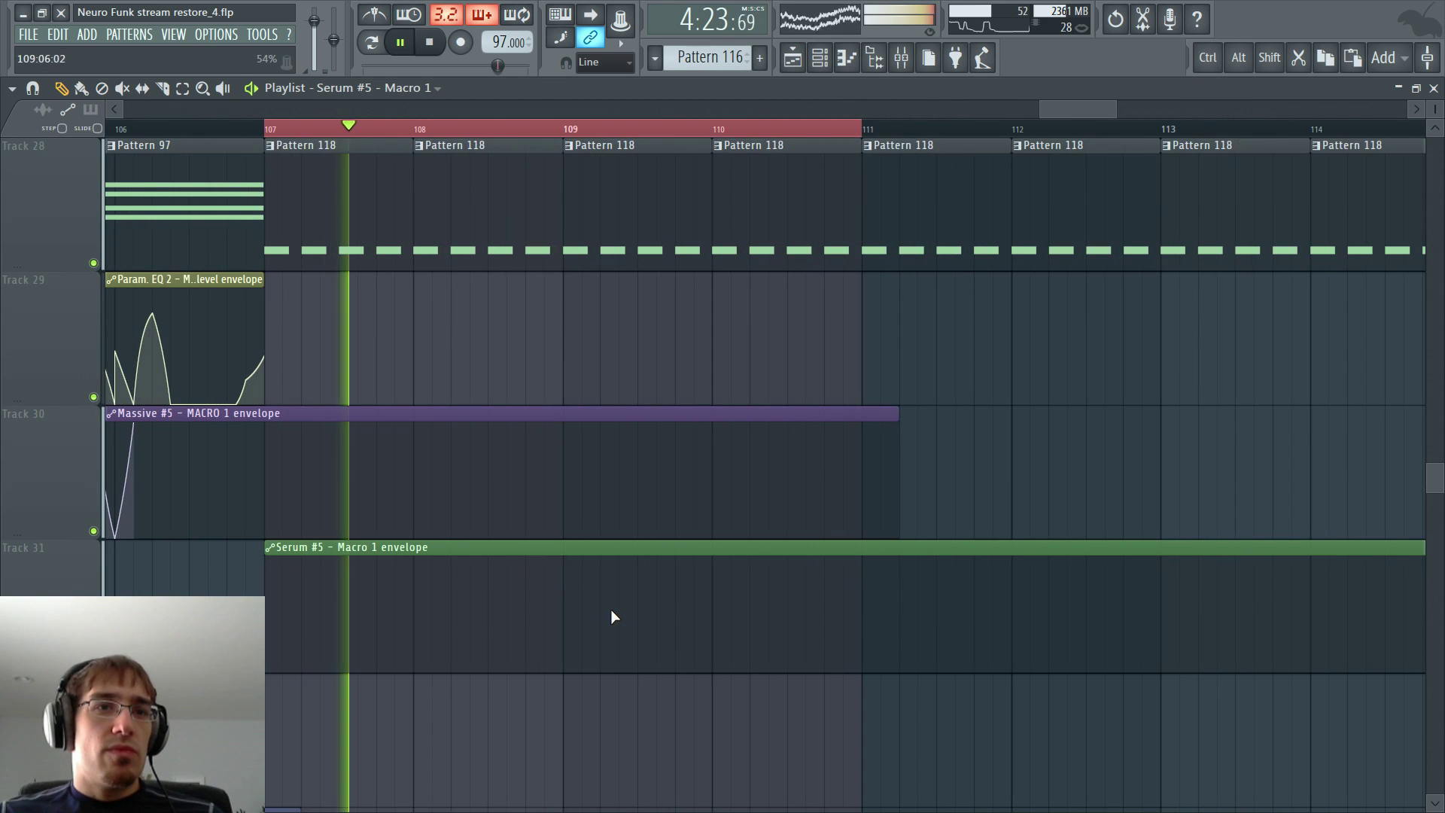
pyautogui.rightClick(614, 609)
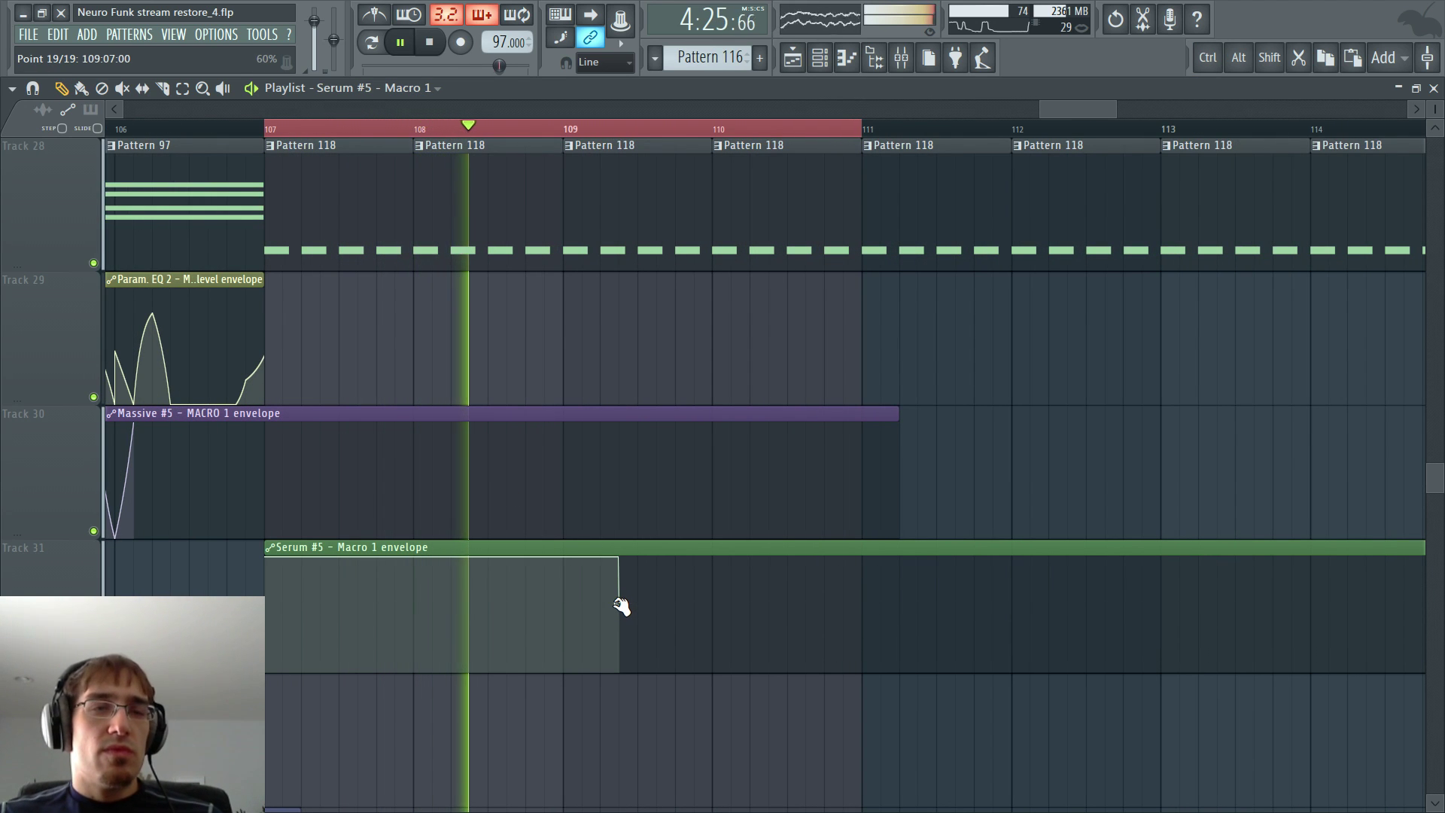
pyautogui.moveTo(622, 606); pyautogui.dragTo(638, 611)
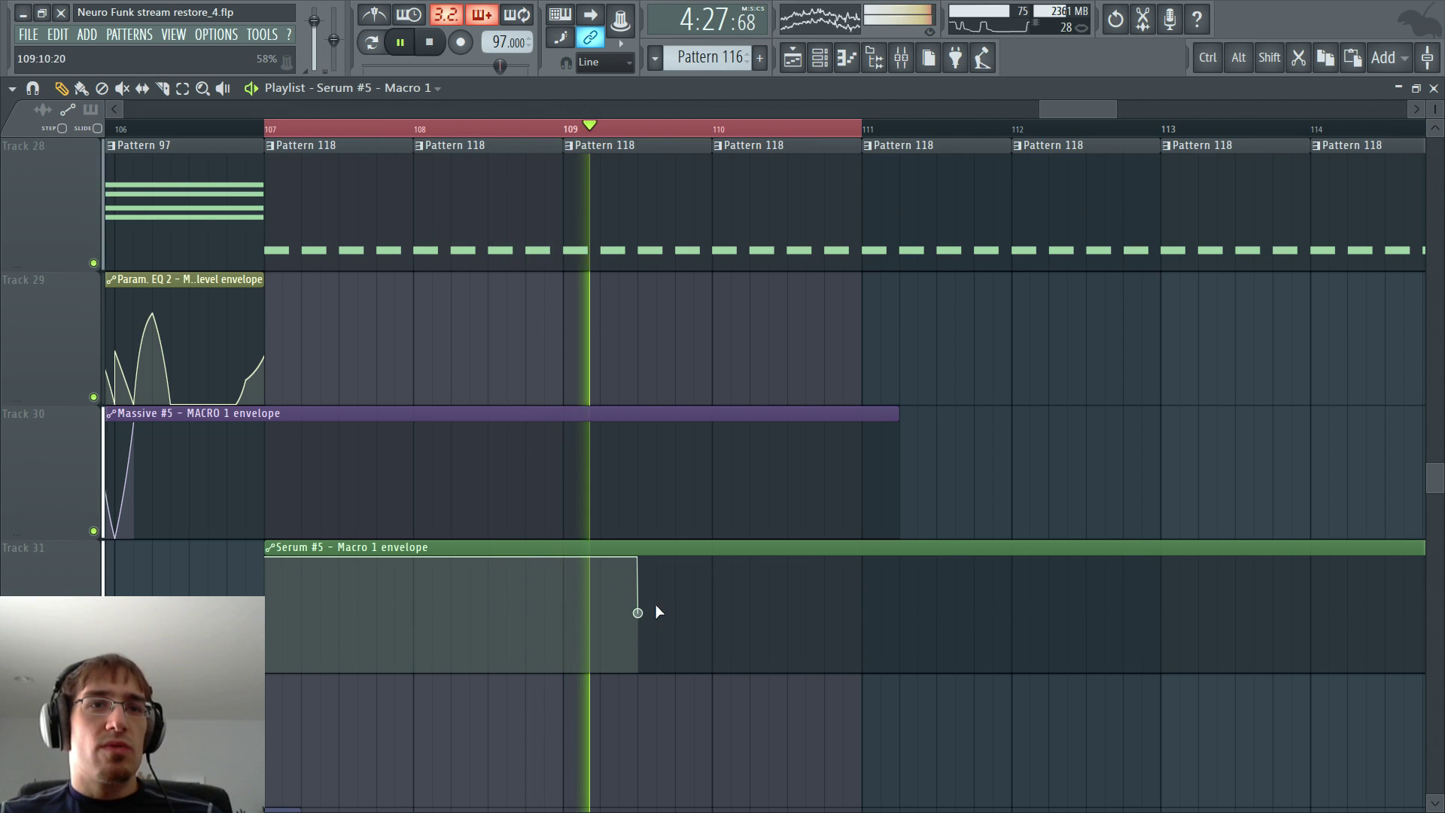
pyautogui.rightClick(676, 593)
pyautogui.click(718, 581)
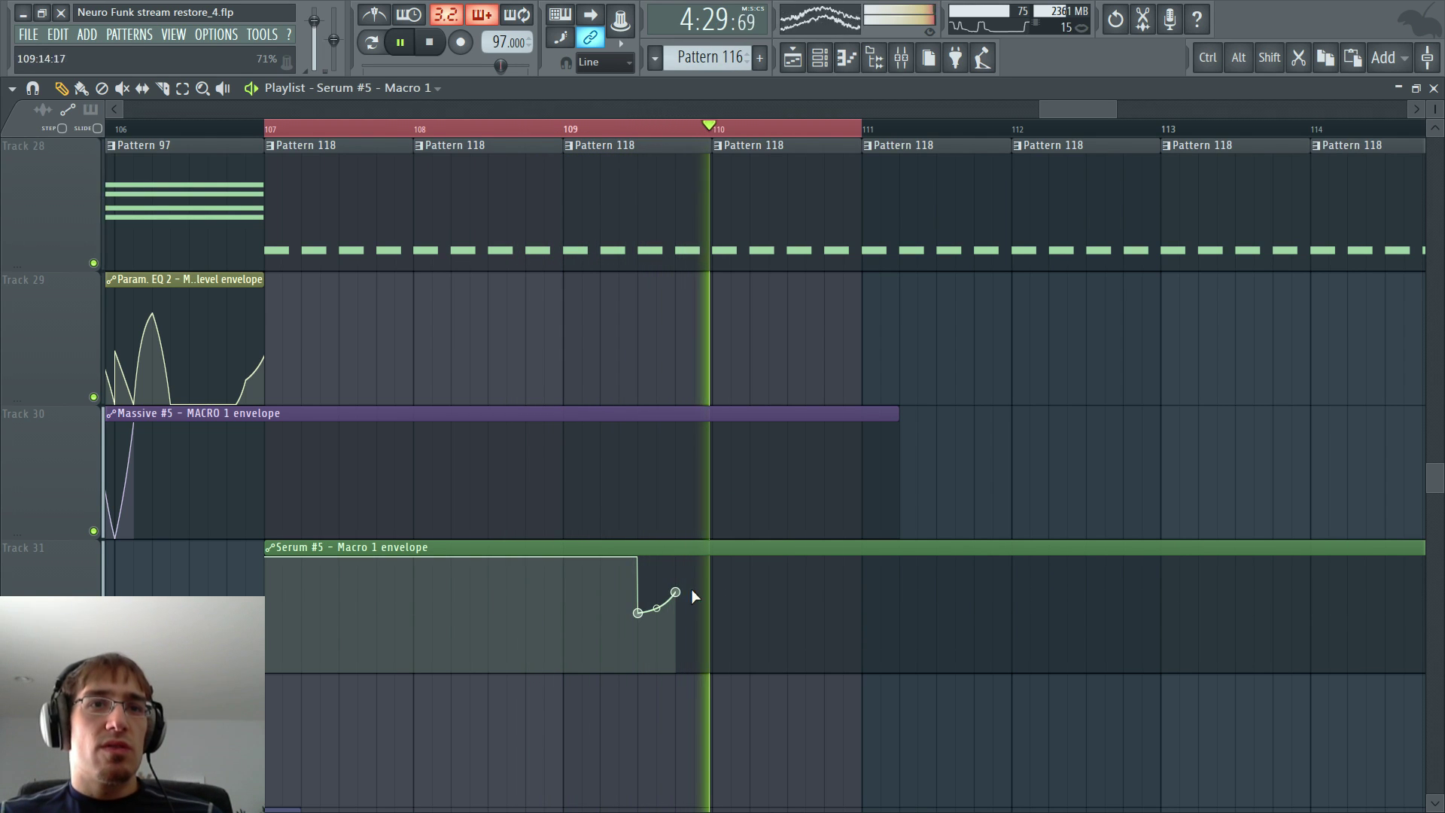
pyautogui.moveTo(675, 593); pyautogui.dragTo(676, 568)
pyautogui.press('space')
pyautogui.rightClick(712, 670)
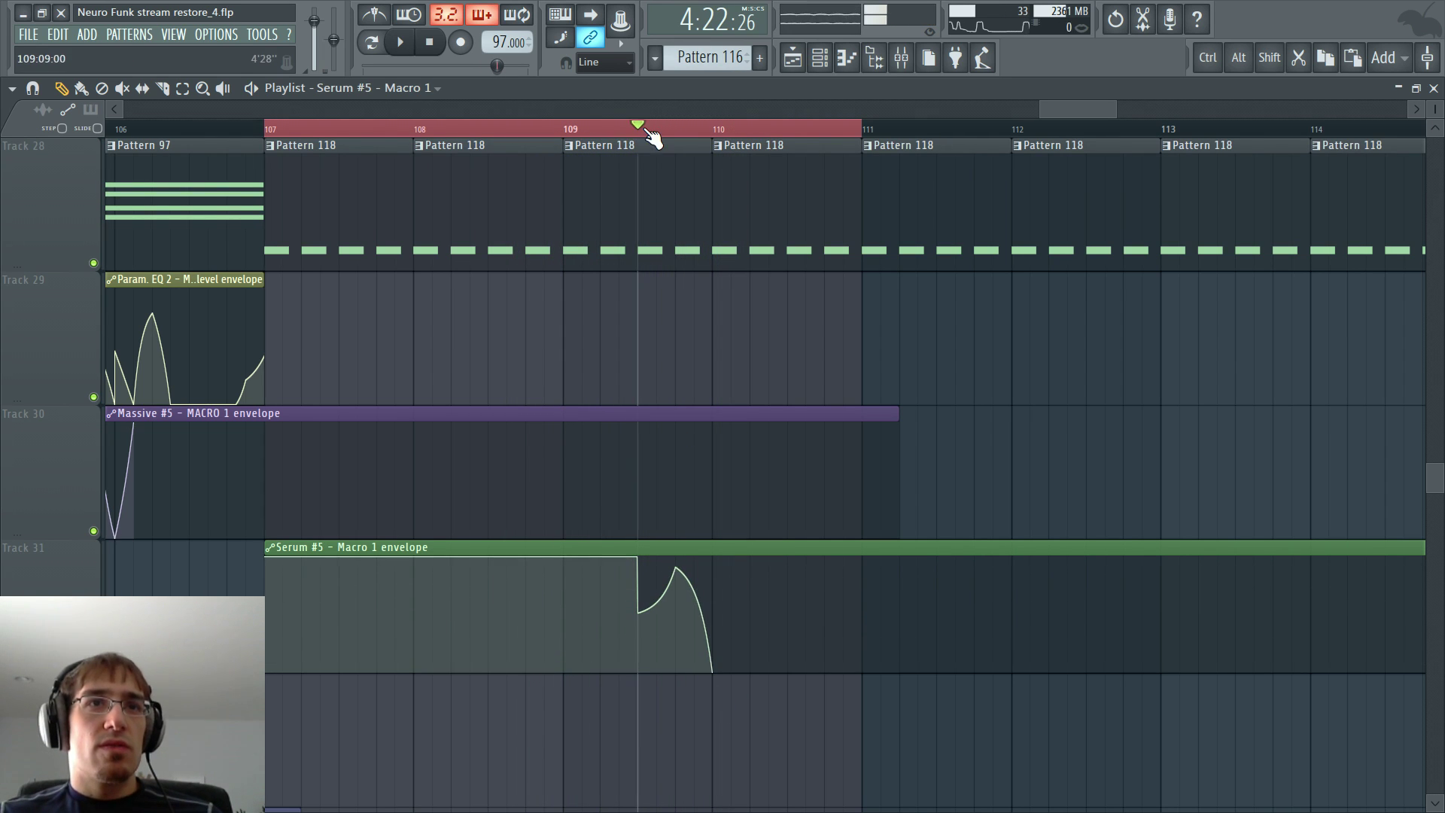
# - Play the new Serum #5 automation and set the playlist loop range from bar 109 to just past bar 110
pyautogui.press('space')
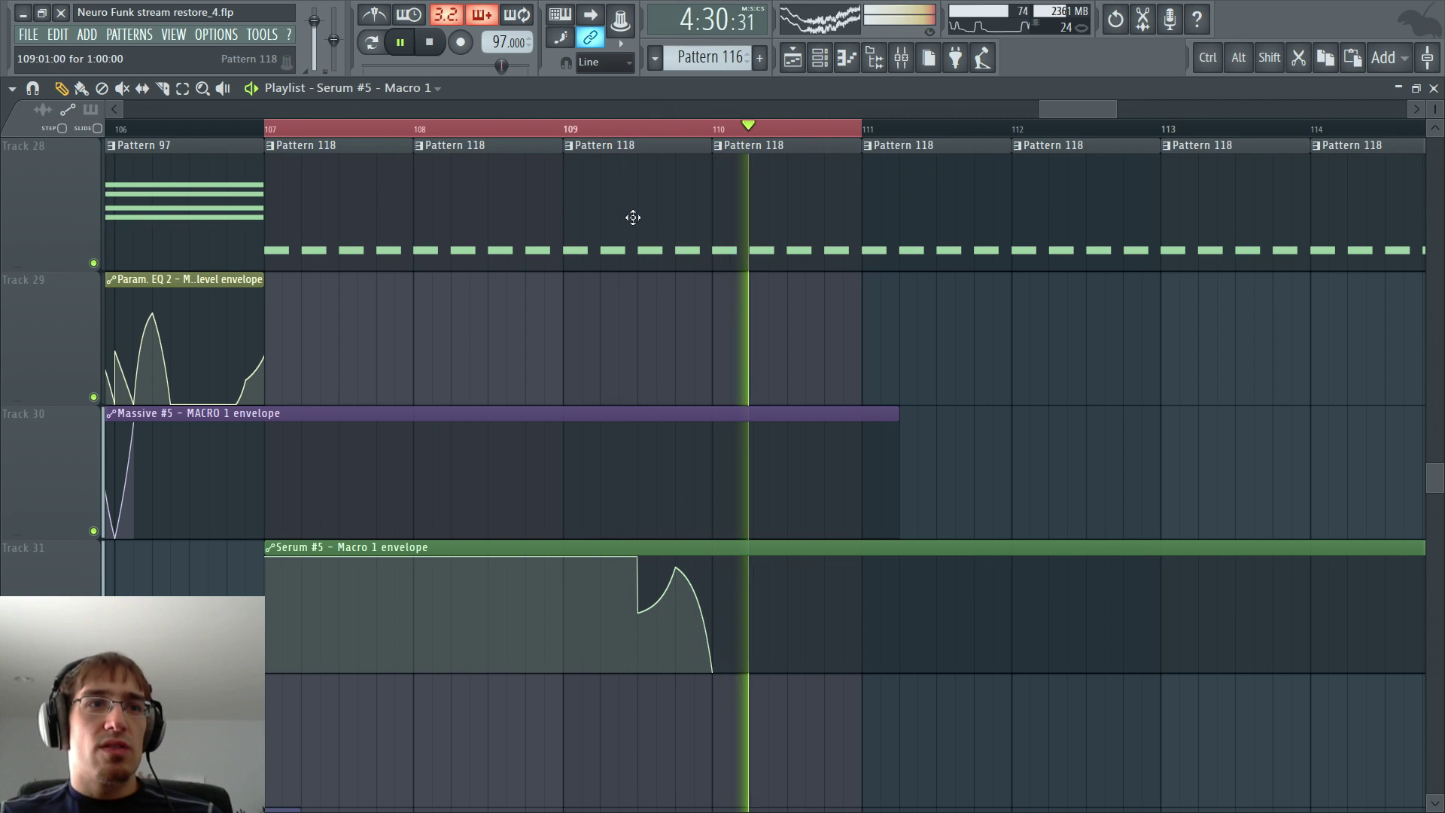
pyautogui.press('space')
pyautogui.click(565, 131)
pyautogui.moveTo(563, 131); pyautogui.dragTo(747, 152)
# - Play the bar 109 loop while watching the mixer levels and channel rack activity
pyautogui.press('F5')
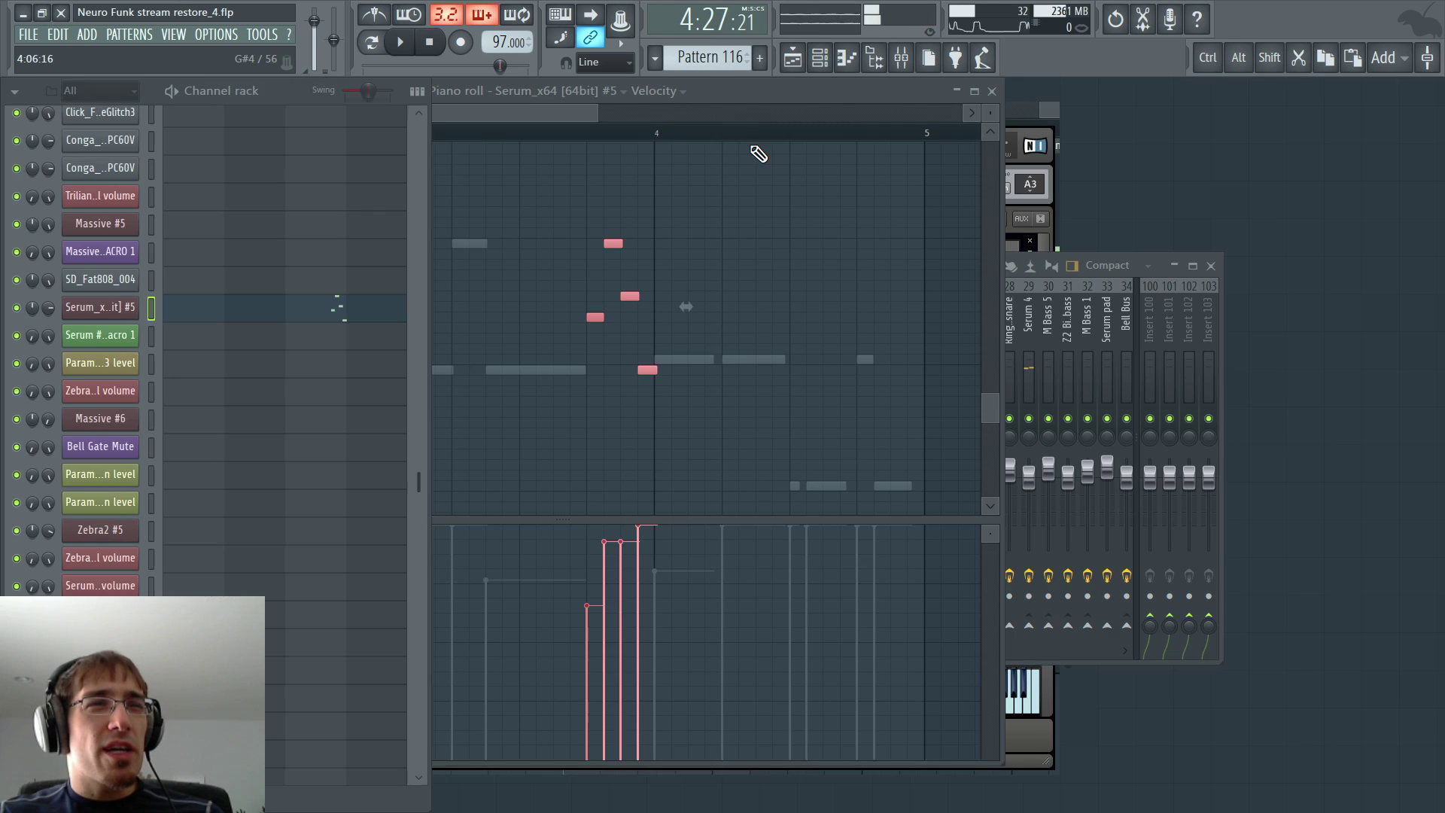
pyautogui.press('F6')
pyautogui.press('F5')
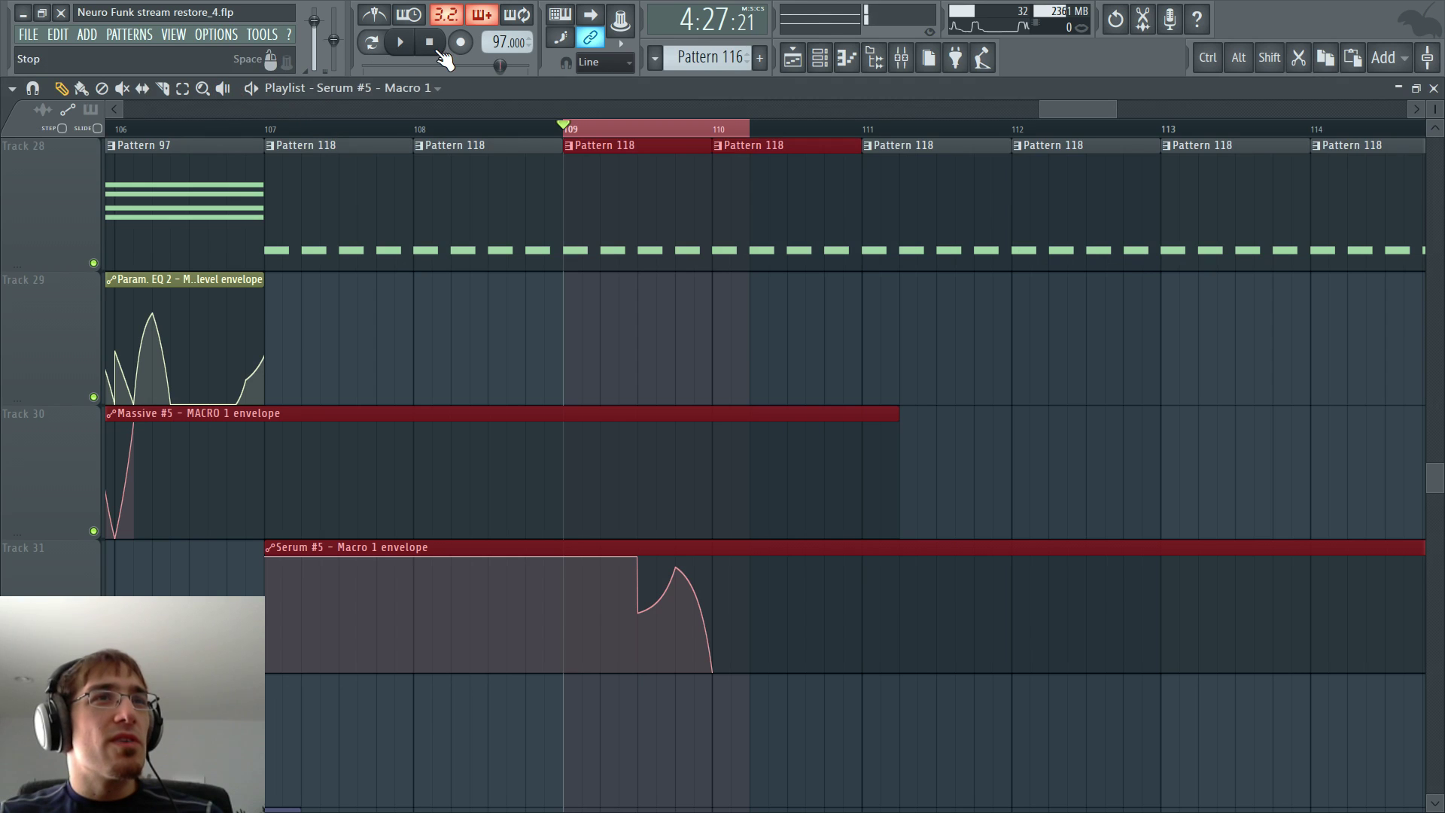
pyautogui.click(400, 43)
pyautogui.press('F9')
pyautogui.press('F6')
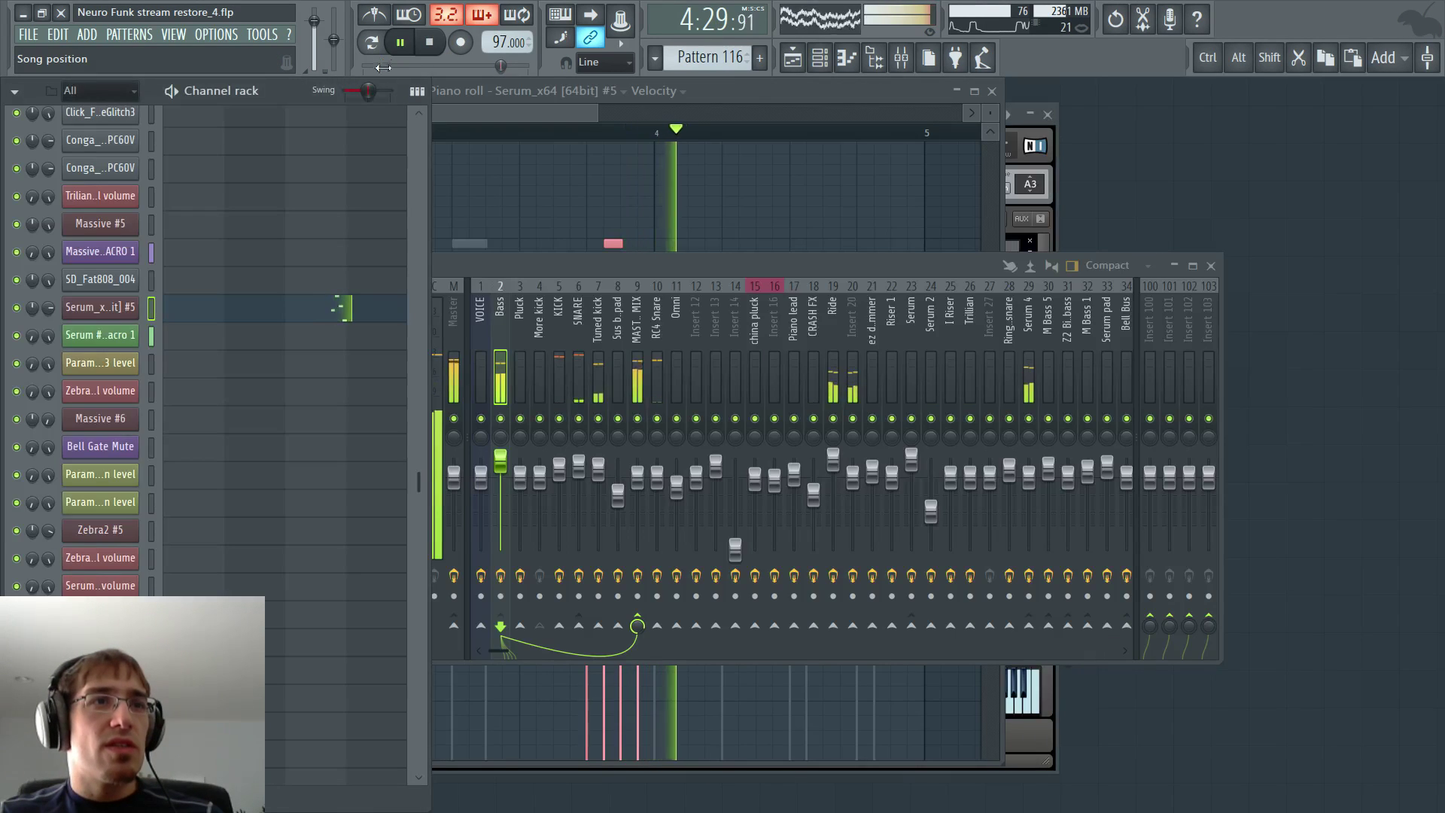
pyautogui.press('space')
# - Open the Serum_x64 [64bit] #5 instrument and play the loop to observe how its sound responds to the automation
pyautogui.click(105, 308)
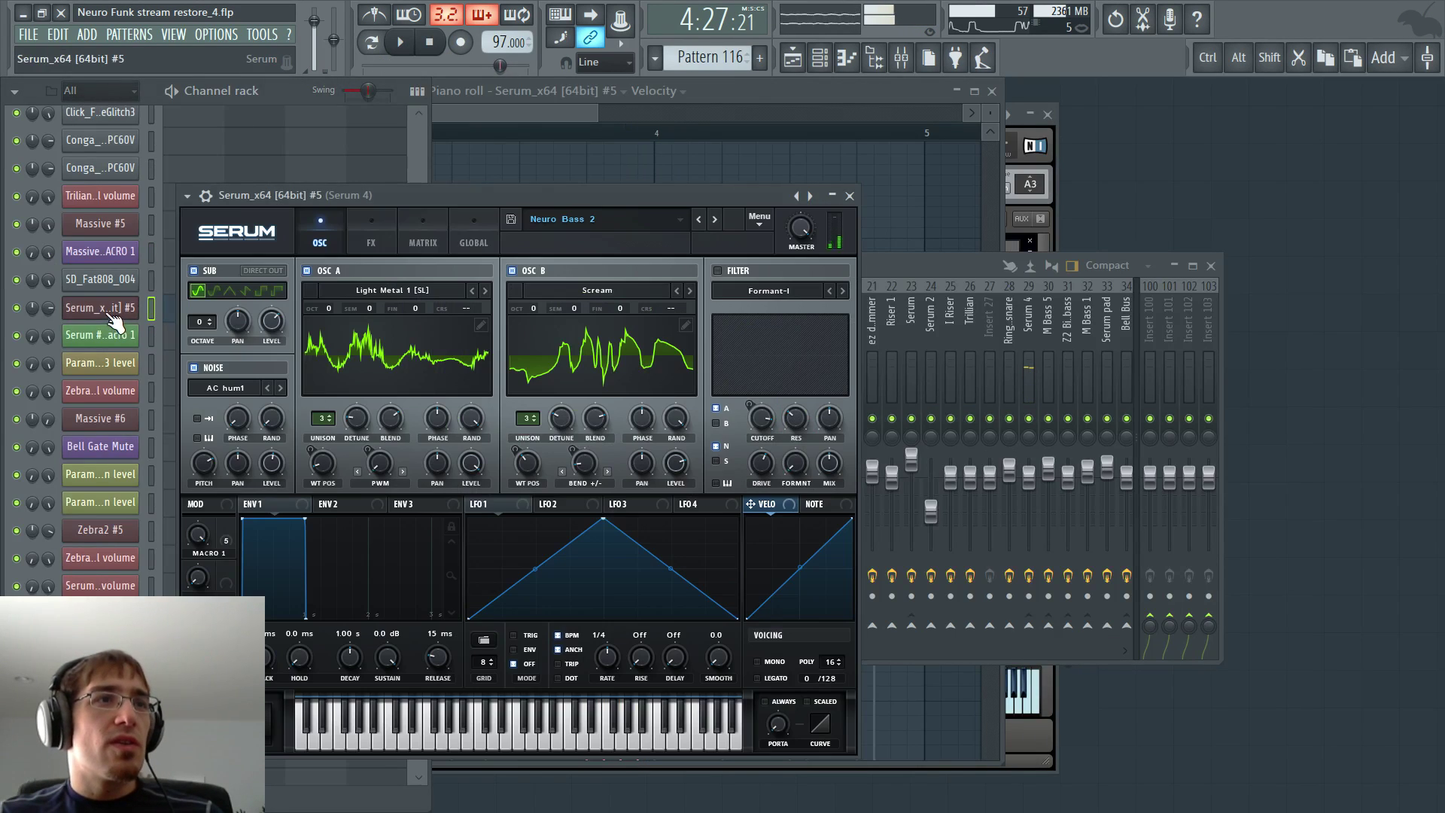
pyautogui.press('space')
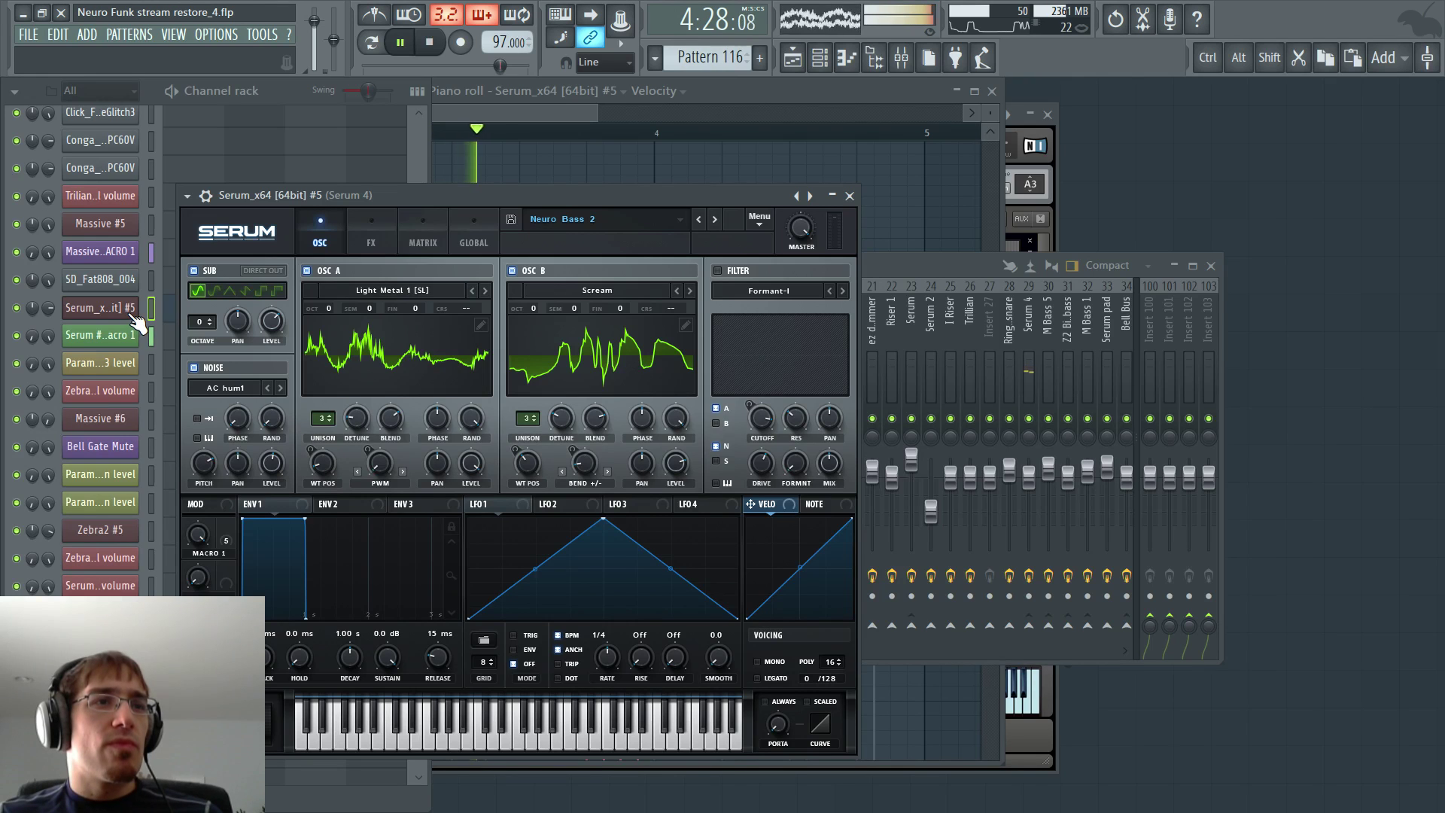
pyautogui.press('space')
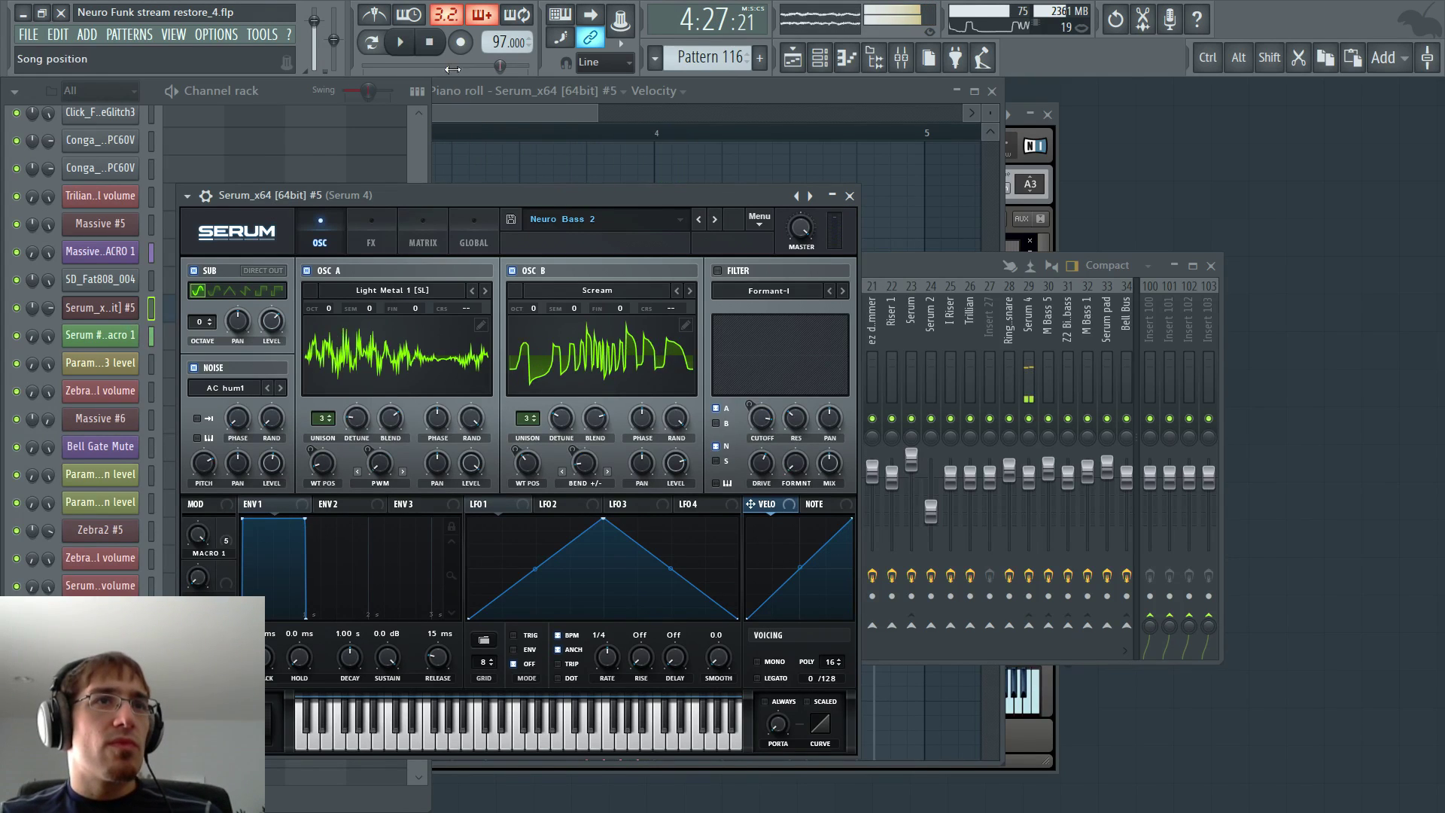
# - Find the Zebra2 #5 X_1 envelope on Track 4 and add an automation point at 109:13
pyautogui.press('F5')
pyautogui.scroll(-3, 442, 133)
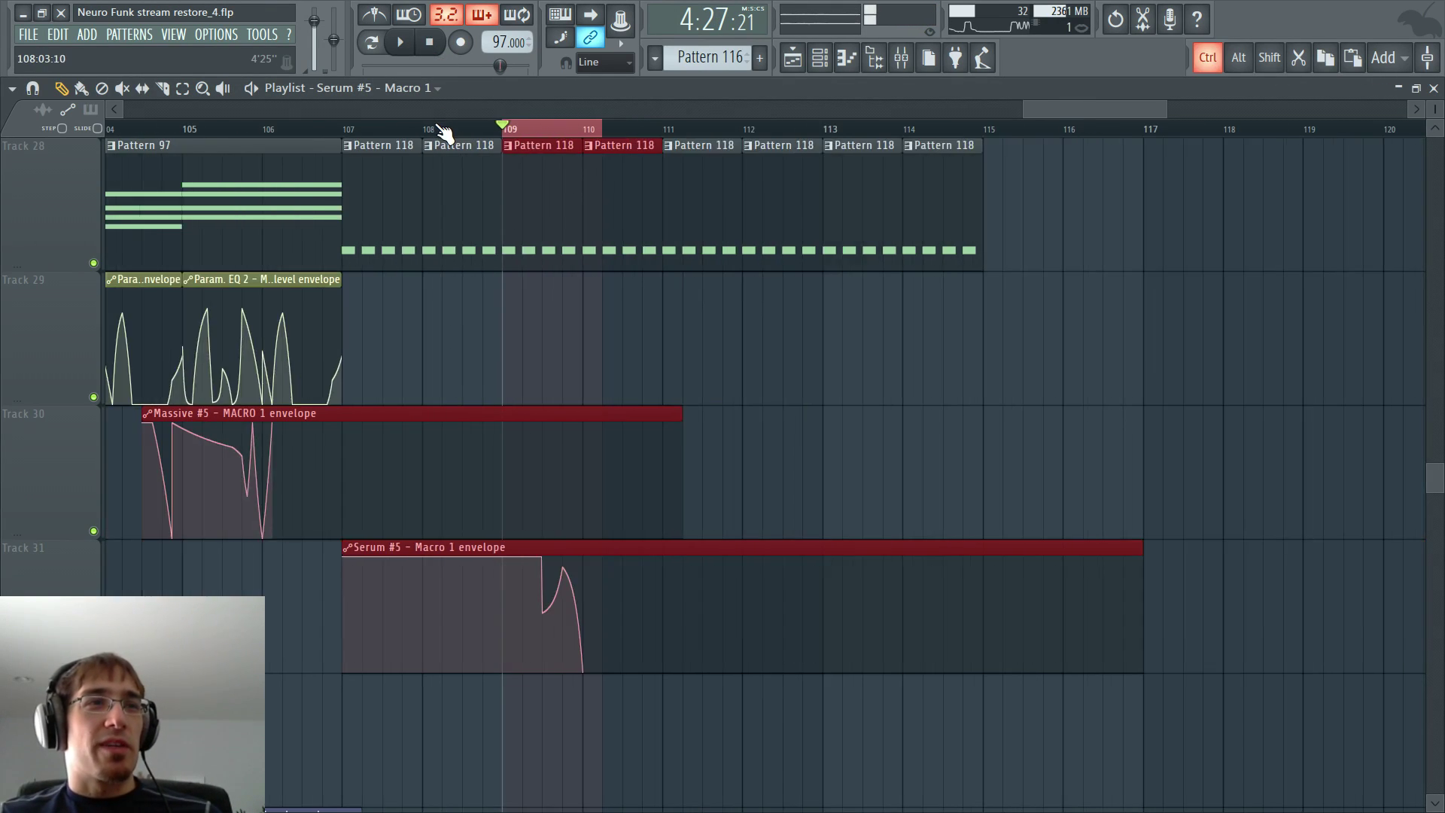
pyautogui.hscroll(-3, 421, 131)
pyautogui.scroll(7, 462, 233)
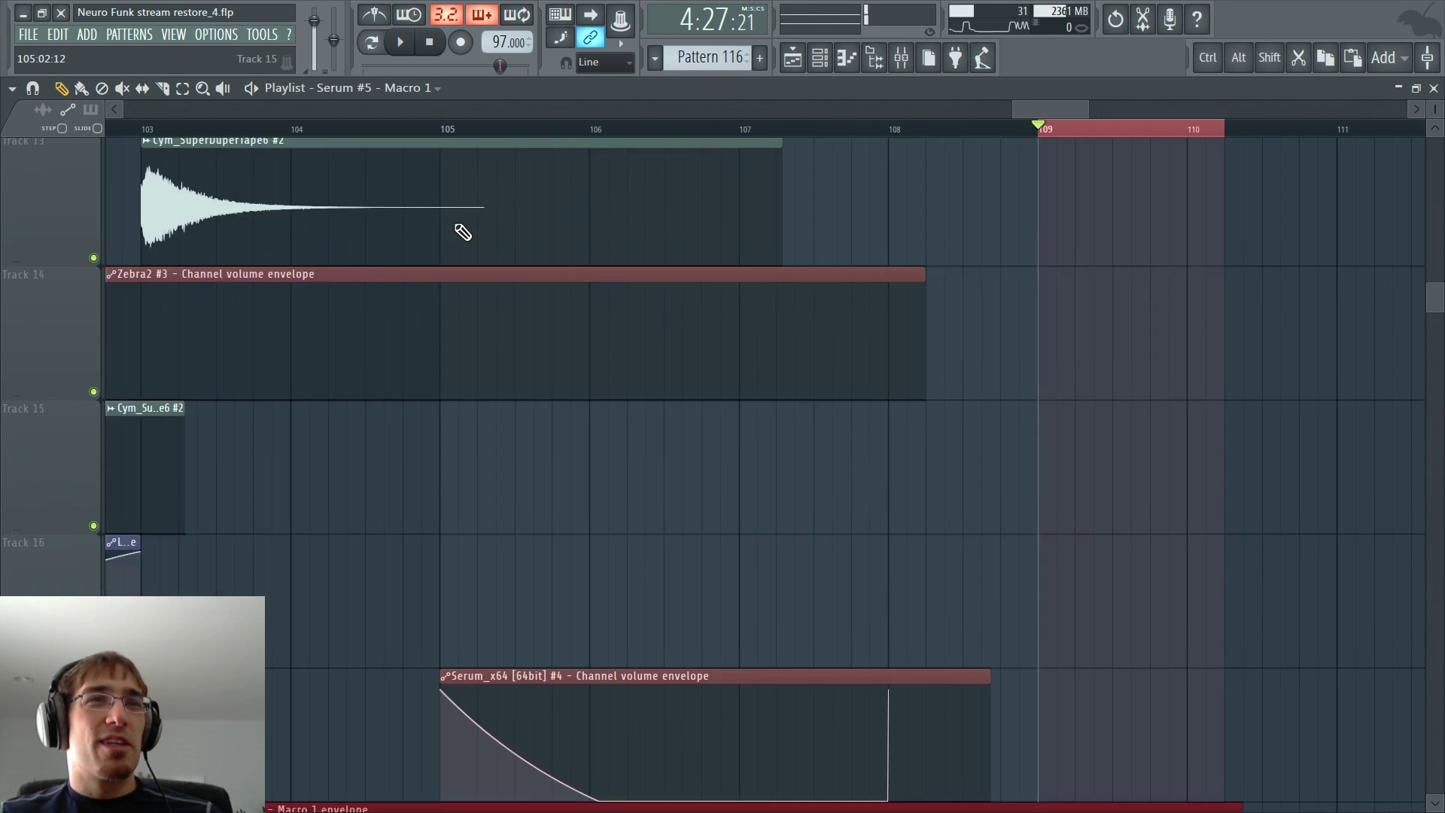
pyautogui.scroll(-3, 455, 255)
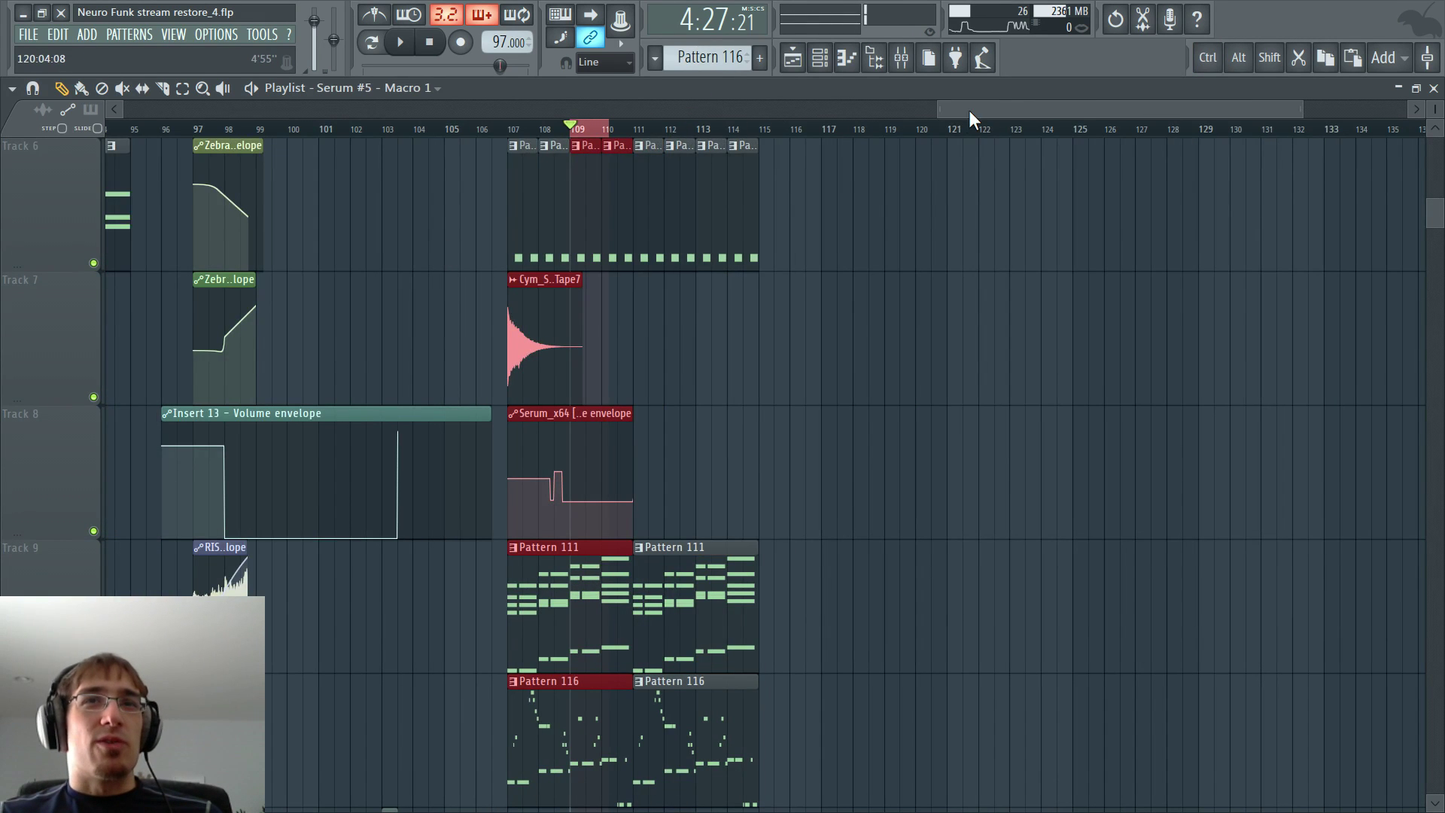
pyautogui.moveTo(969, 110); pyautogui.dragTo(788, 113)
pyautogui.scroll(2, 632, 203)
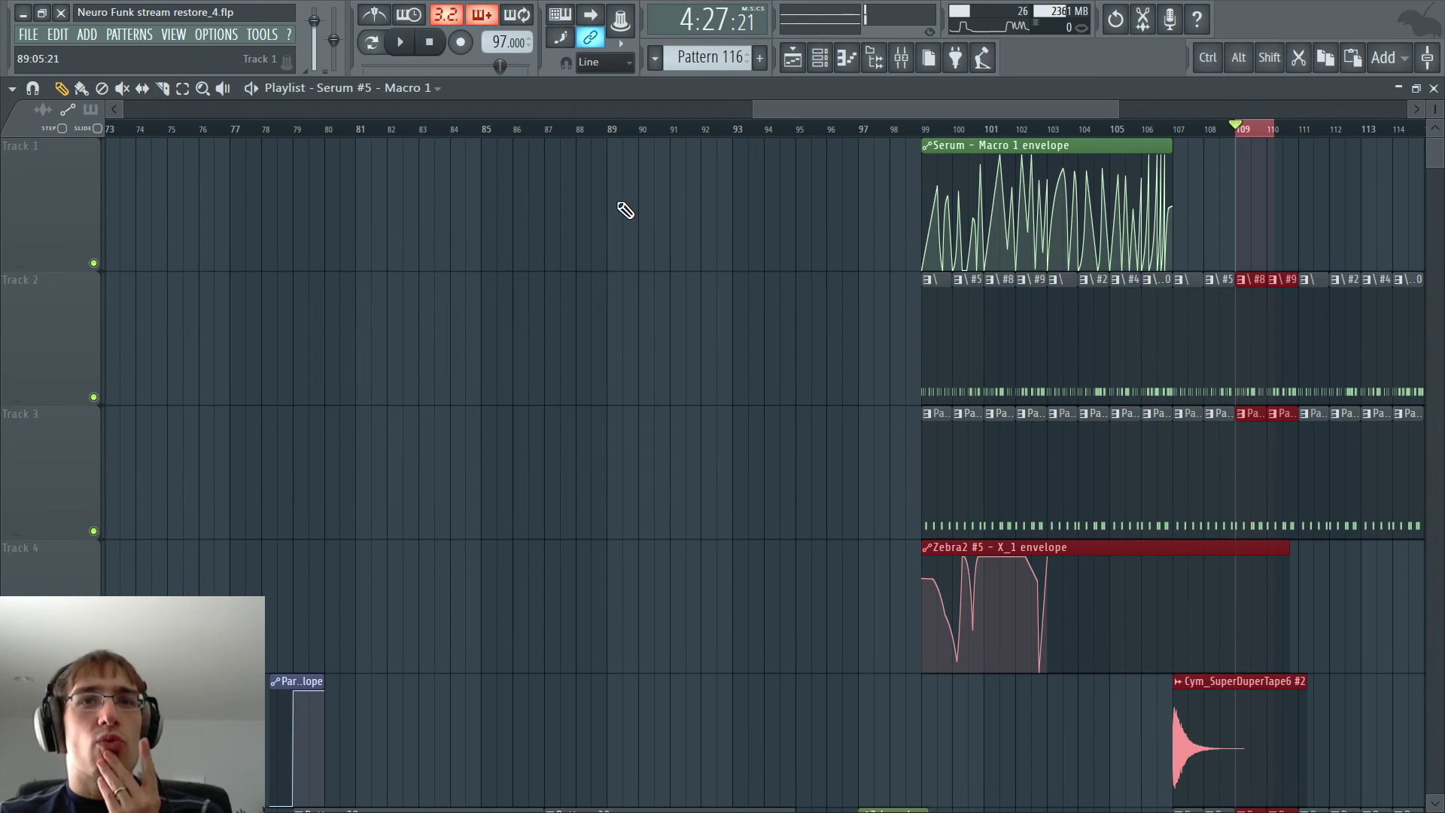
pyautogui.scroll(5, 1138, 368)
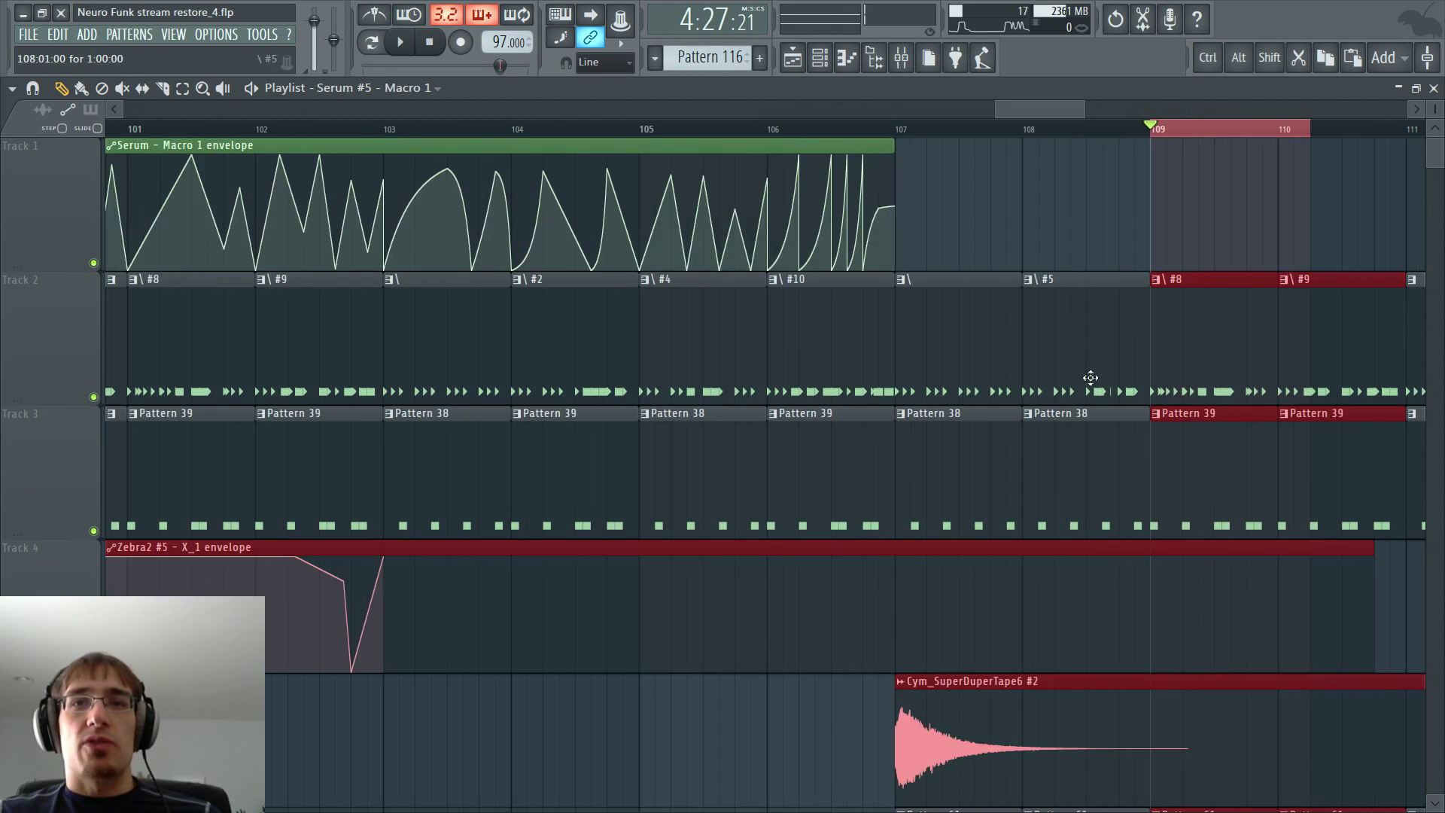
pyautogui.moveTo(1014, 112); pyautogui.dragTo(1040, 111)
pyautogui.rightClick(863, 575)
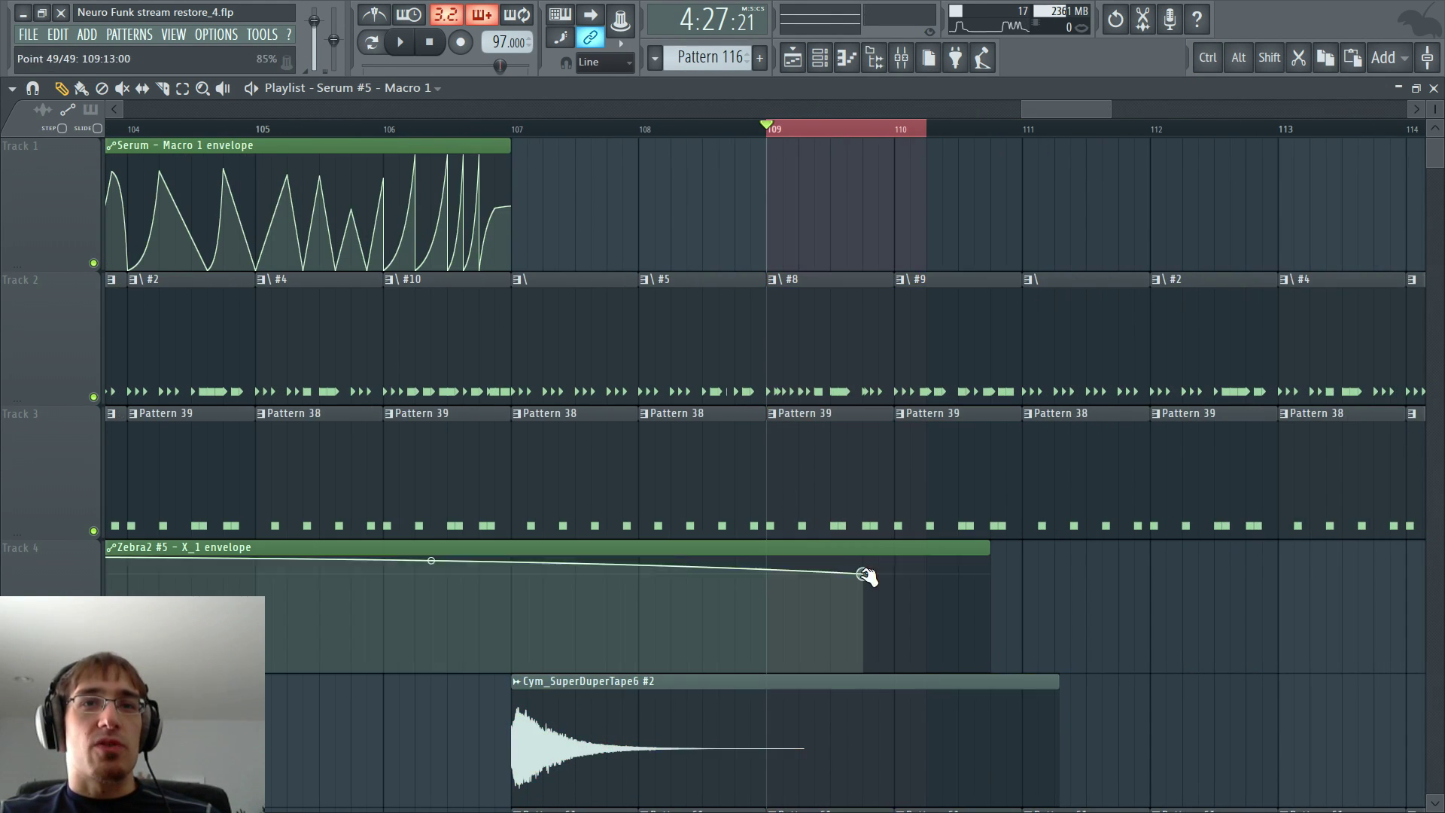
# - Reshape the Zebra2 #5 X_1 envelope to hold full level until 109:13 and drop to 0% at bar 110
pyautogui.moveTo(863, 574); pyautogui.dragTo(782, 533)
pyautogui.press('space')
pyautogui.rightClick(830, 610)
pyautogui.moveTo(830, 610); pyautogui.dragTo(894, 684)
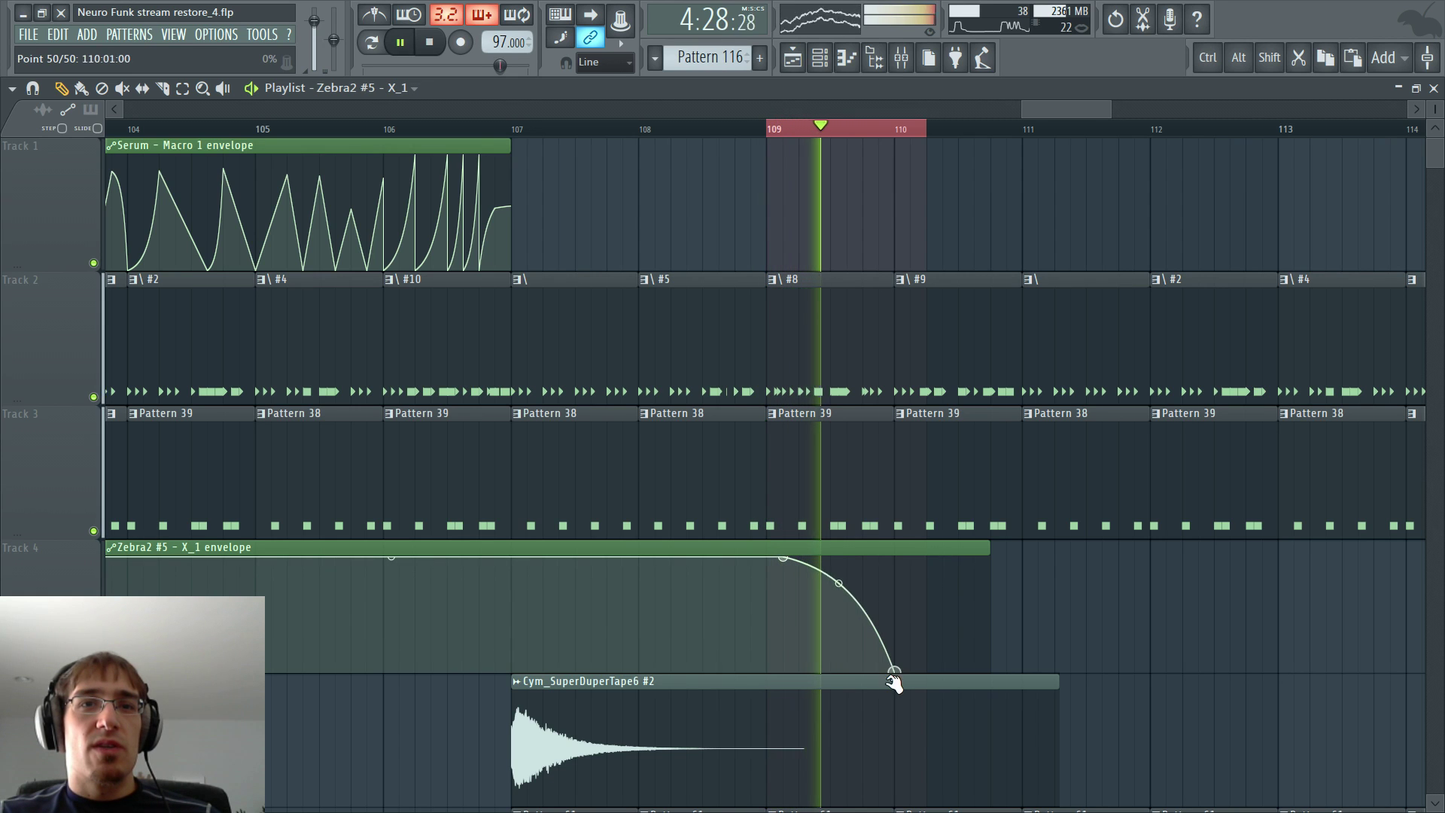
pyautogui.press('space')
pyautogui.rightClick(846, 606)
pyautogui.moveTo(847, 608); pyautogui.dragTo(863, 557)
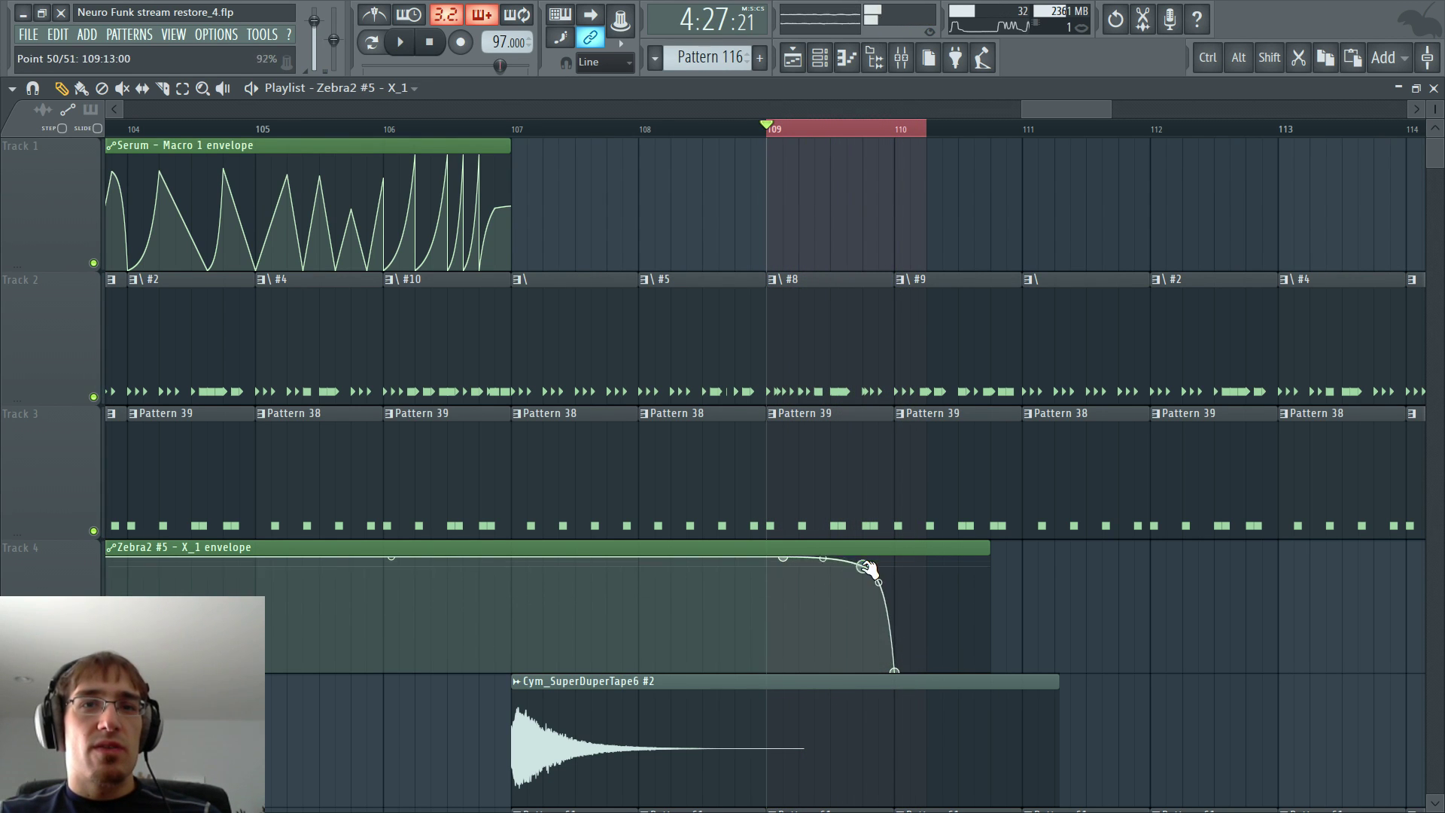
# - Play the loop from bar 109 to hear the revised Zebra2 #5 X_1 automation
pyautogui.press('space')
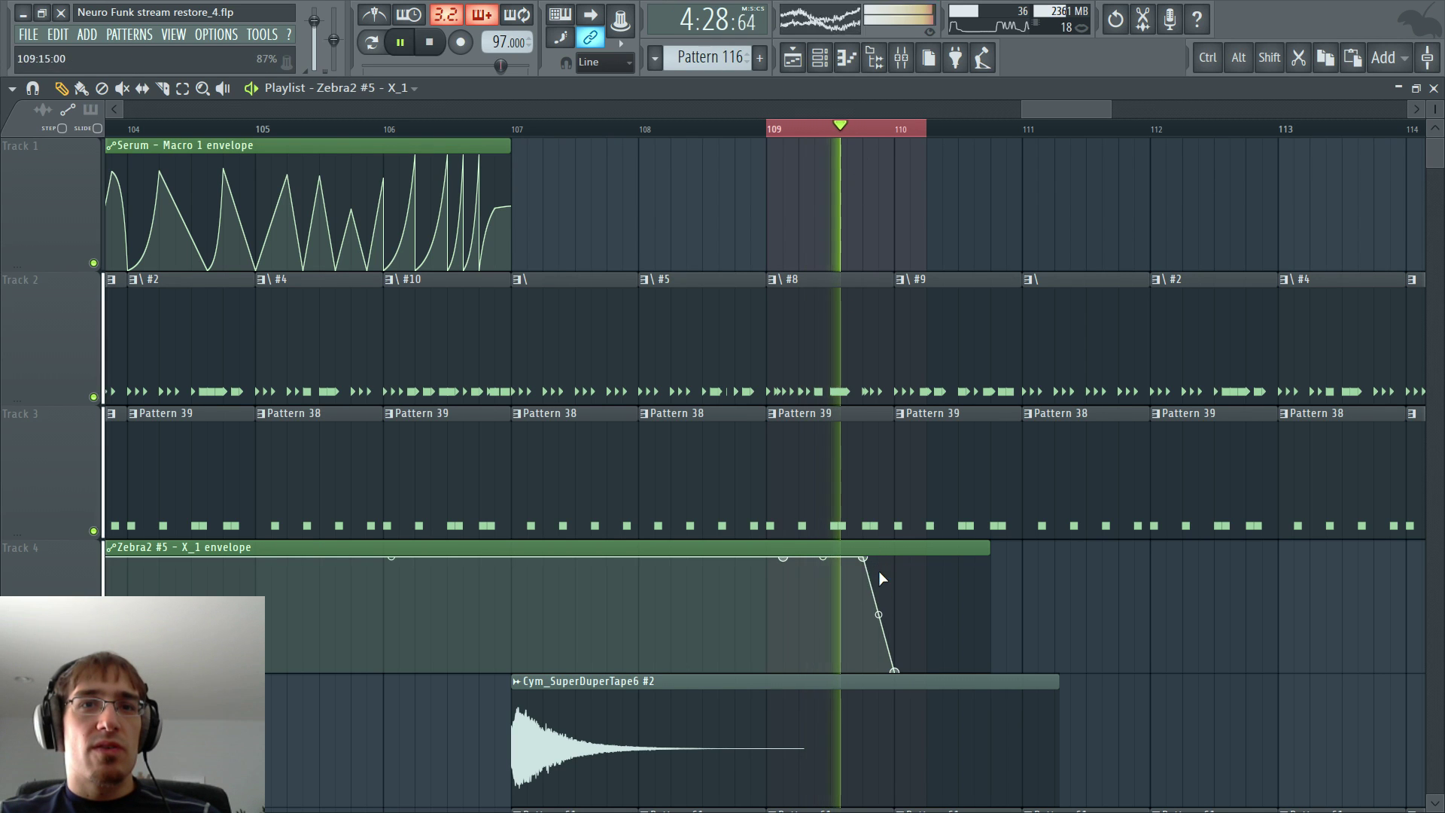
pyautogui.rightClick(879, 571)
pyautogui.click(902, 526)
pyautogui.press('space')
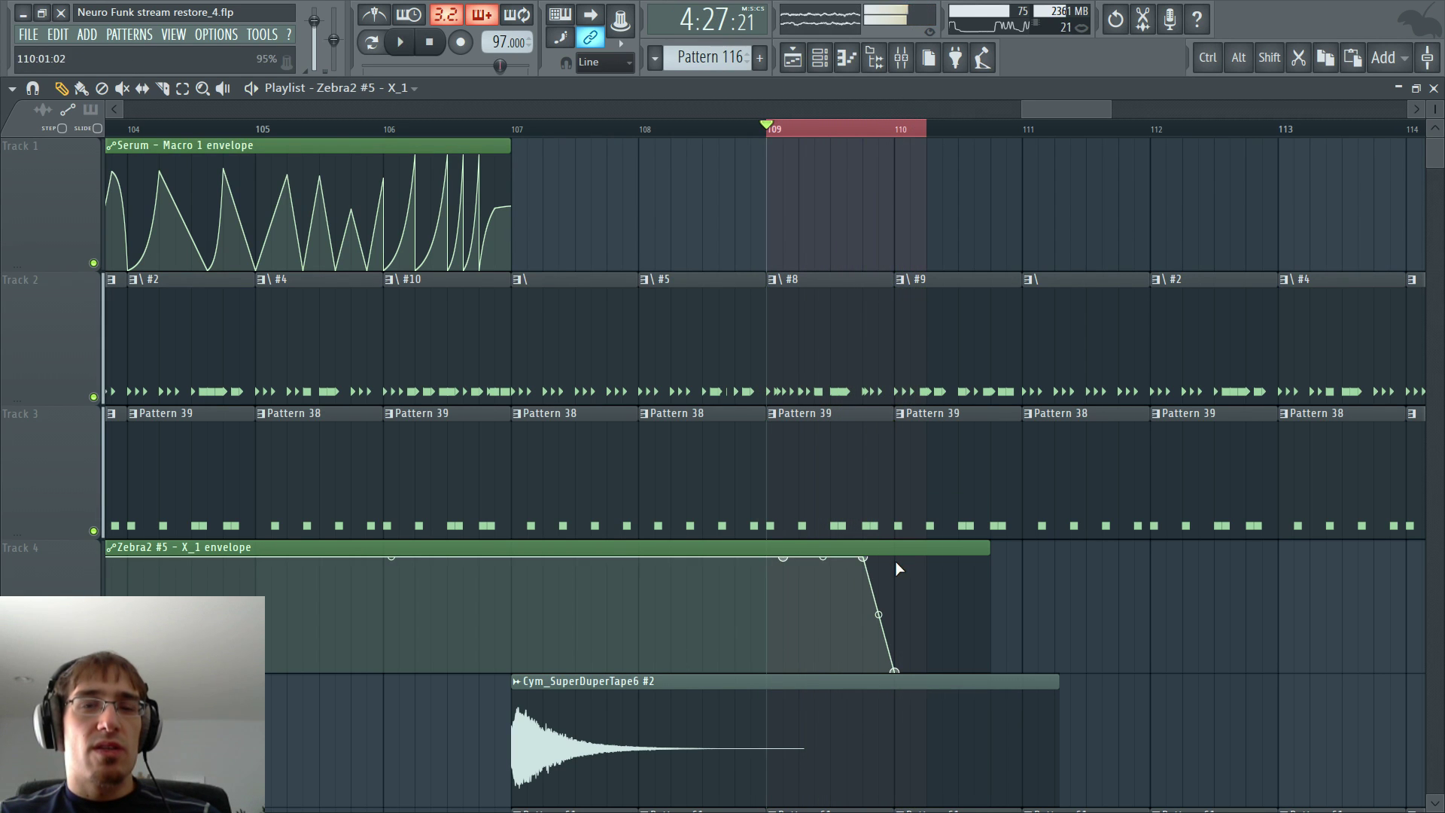
pyautogui.press('space')
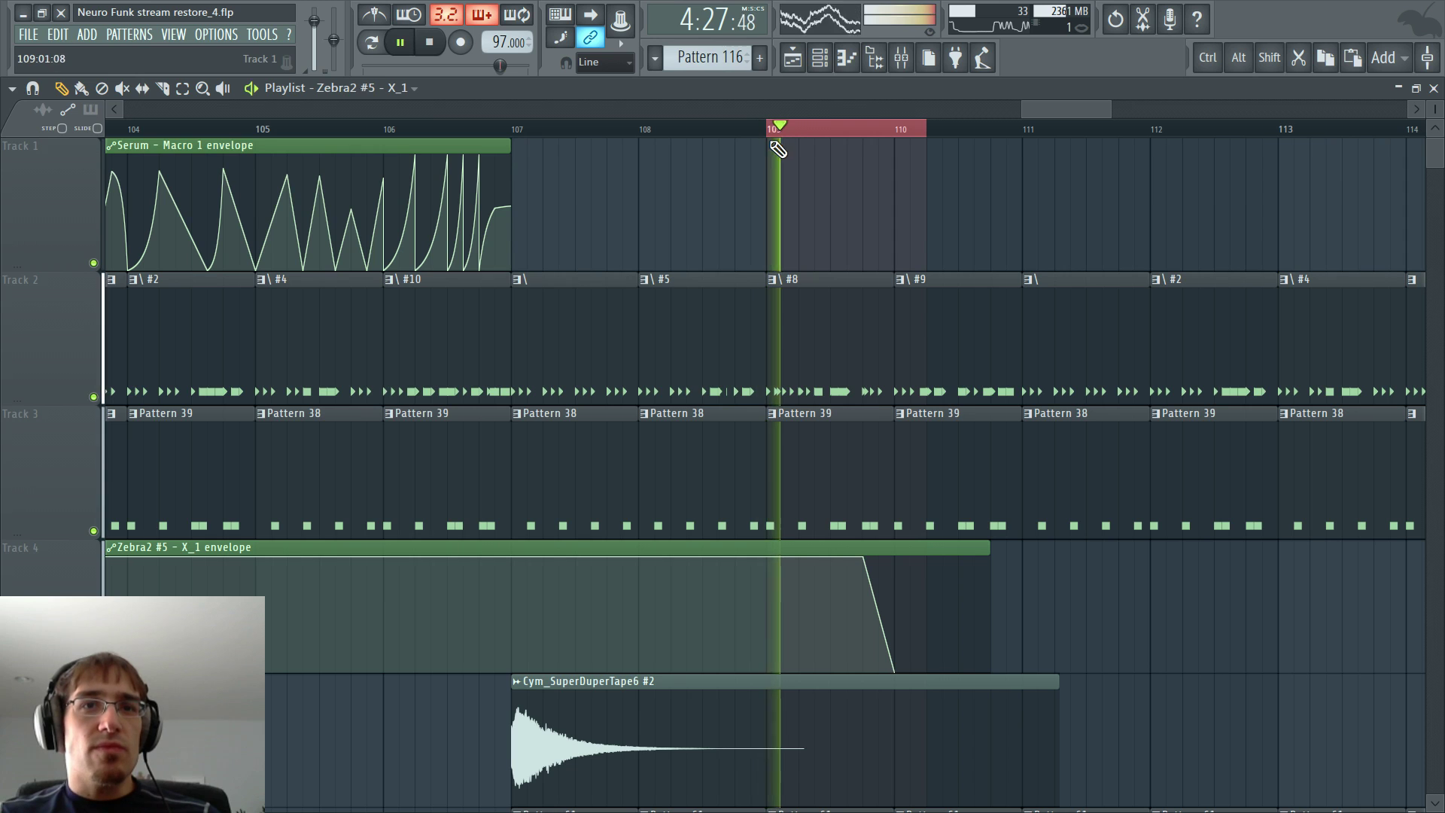
# - Add a short C3 note at the start of bar 4 in the Serum_x64 [64bit] #5 piano roll
pyautogui.press('F6')
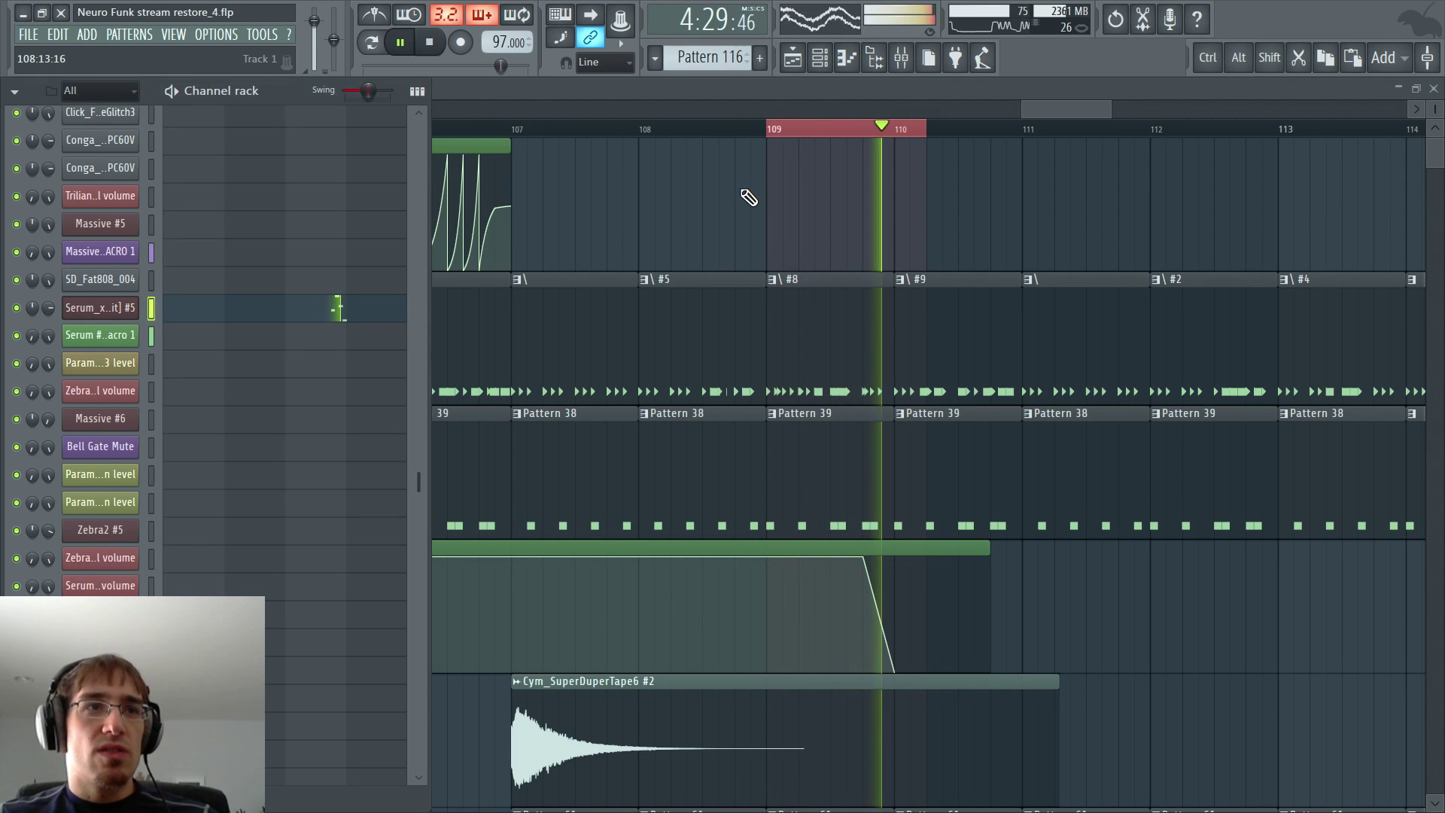
pyautogui.press('space')
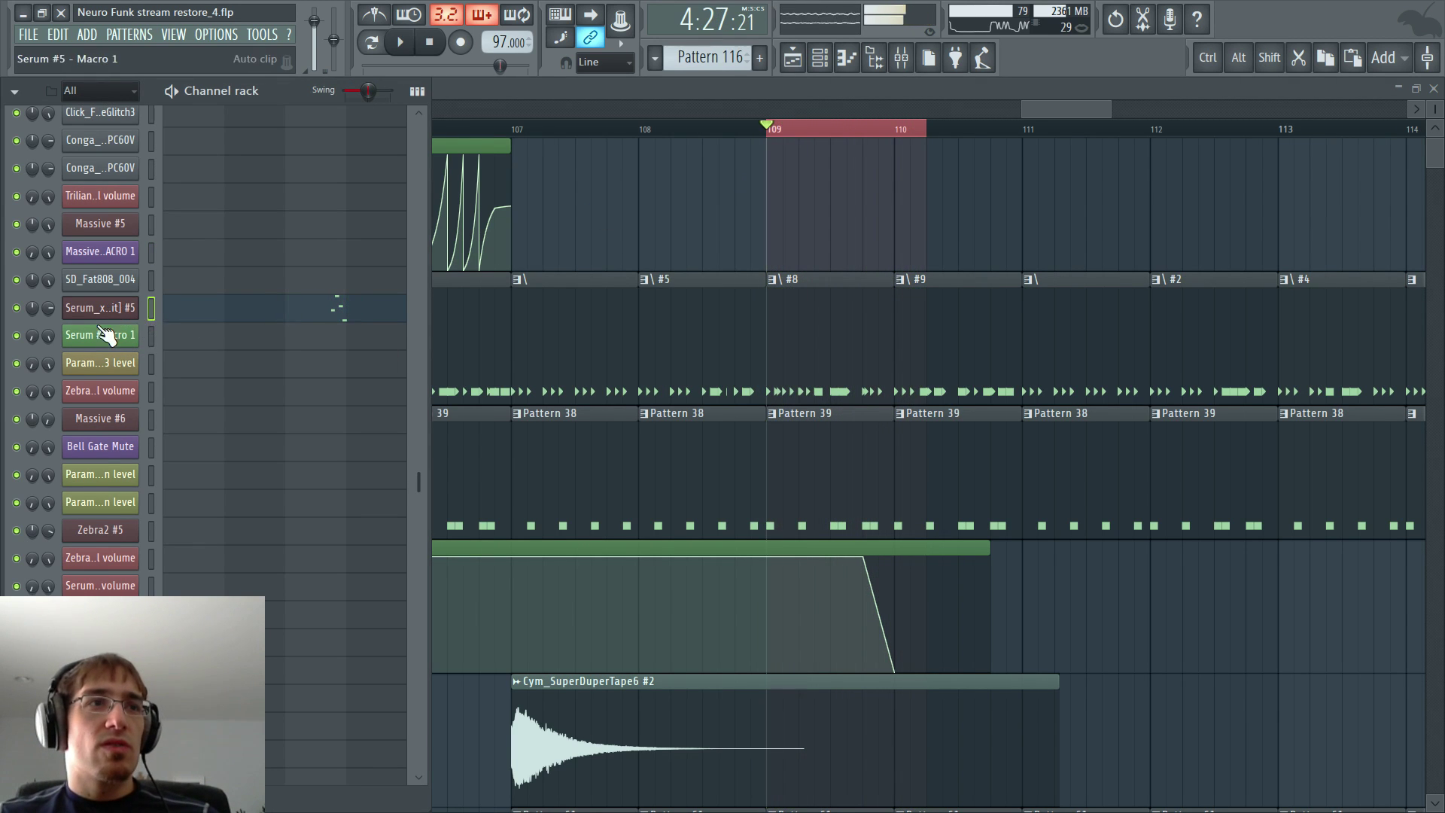
pyautogui.rightClick(129, 307)
pyautogui.click(177, 306)
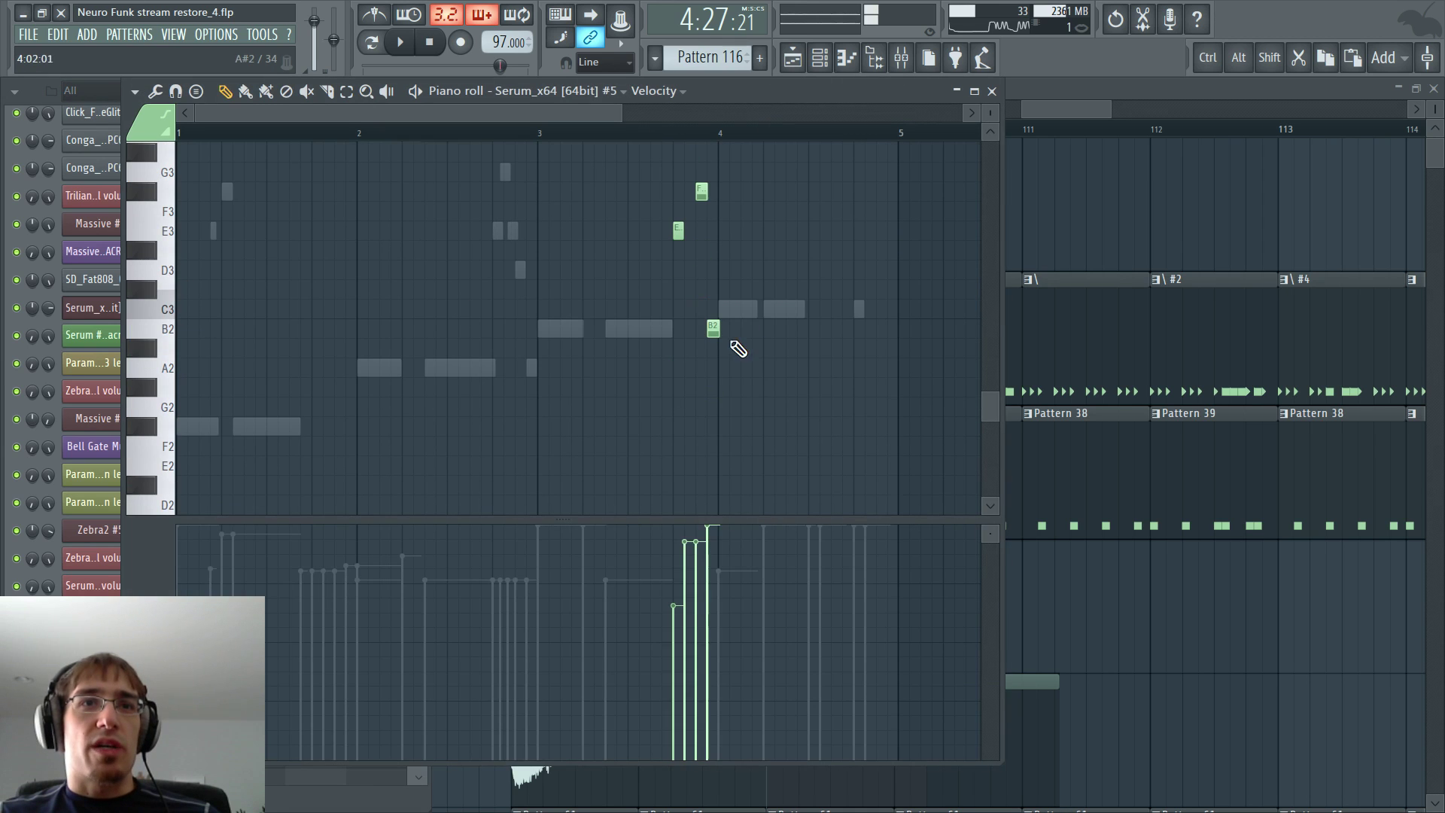
pyautogui.click(717, 308)
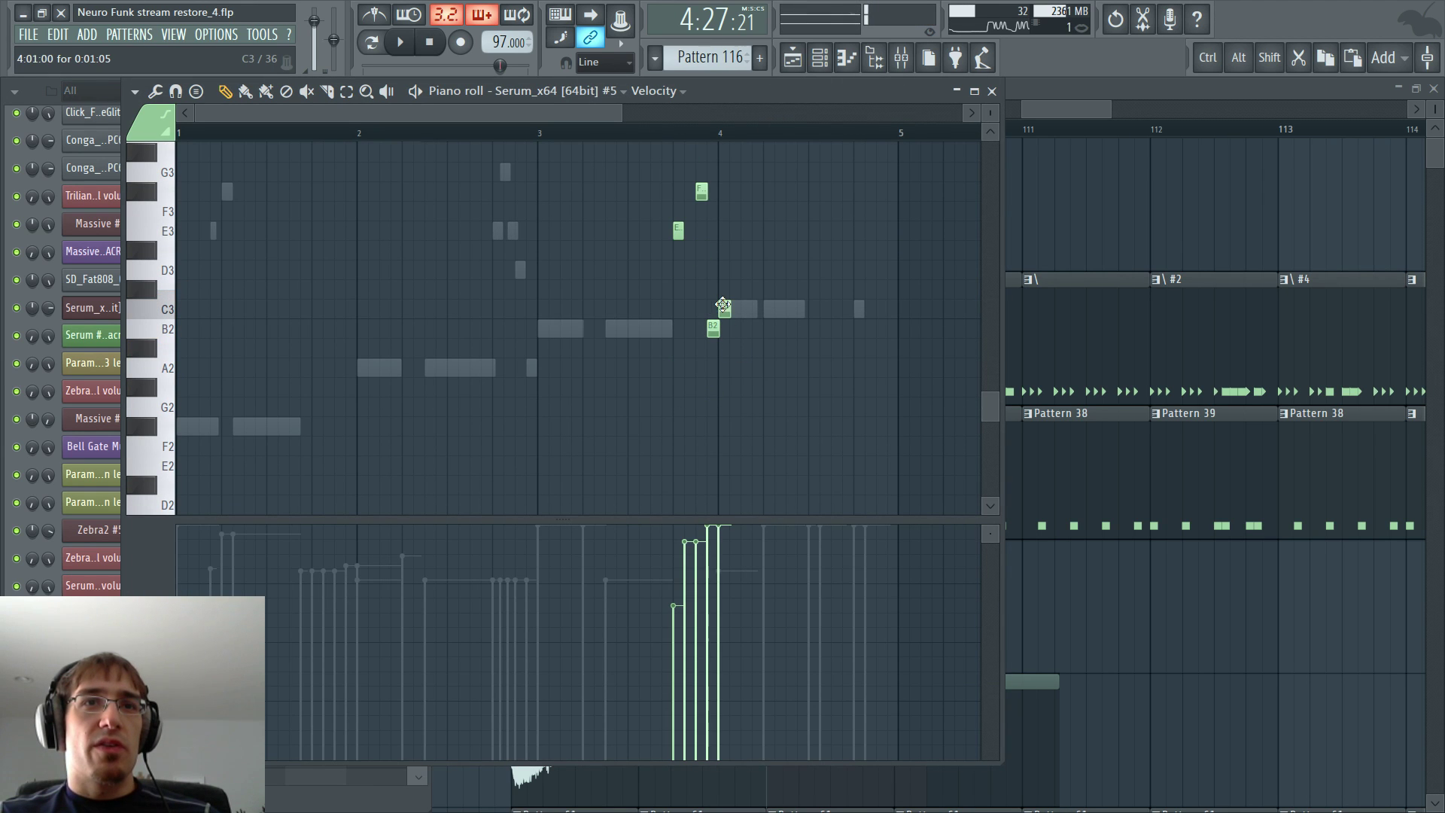
# - Delete the Massive #9 C3 note at the start of bar 4 and play the playlist loop around bar 109
pyautogui.doubleClick(780, 312)
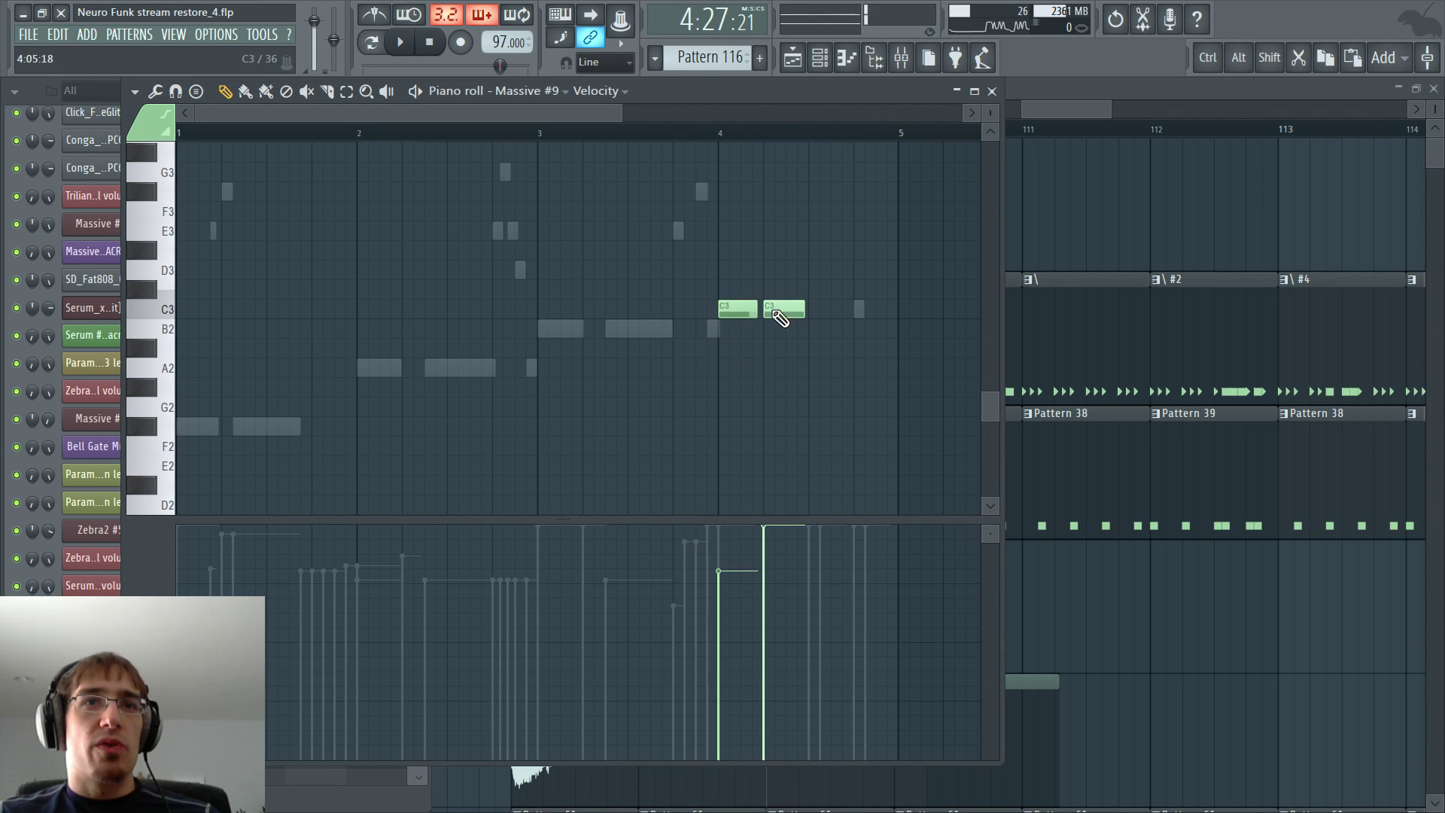
pyautogui.rightClick(737, 306)
pyautogui.click(649, 134)
pyautogui.press('space')
pyautogui.press('F5')
pyautogui.scroll(2, 993, 367)
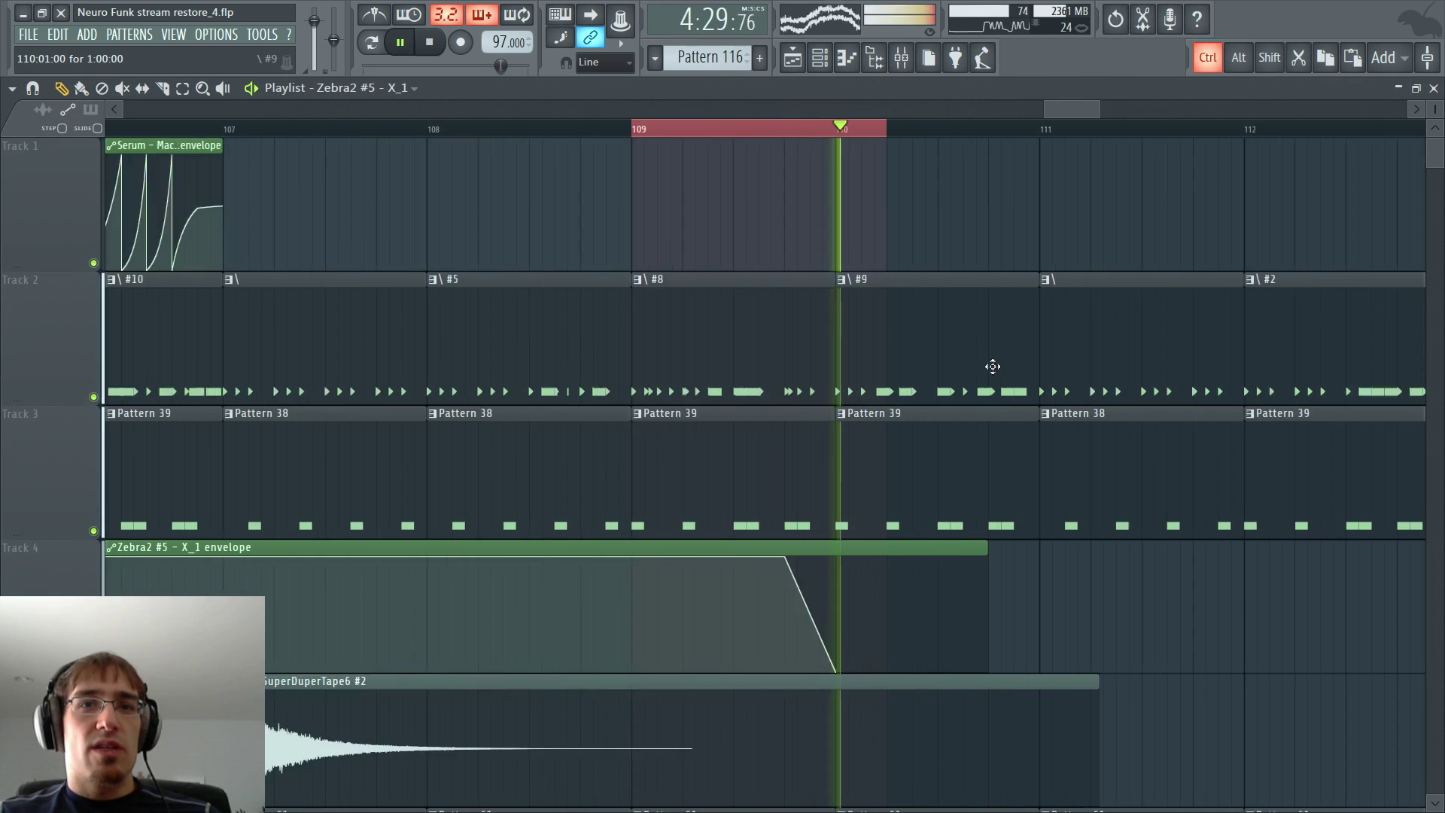
# - Add a full-level peak at 110:03 and a 0% point at 110:05 to the Zebra2 #5 X_1 envelope, clear the loop selection and play
pyautogui.scroll(2, 993, 366)
pyautogui.press('space')
pyautogui.rightClick(810, 631)
pyautogui.rightClick(845, 670)
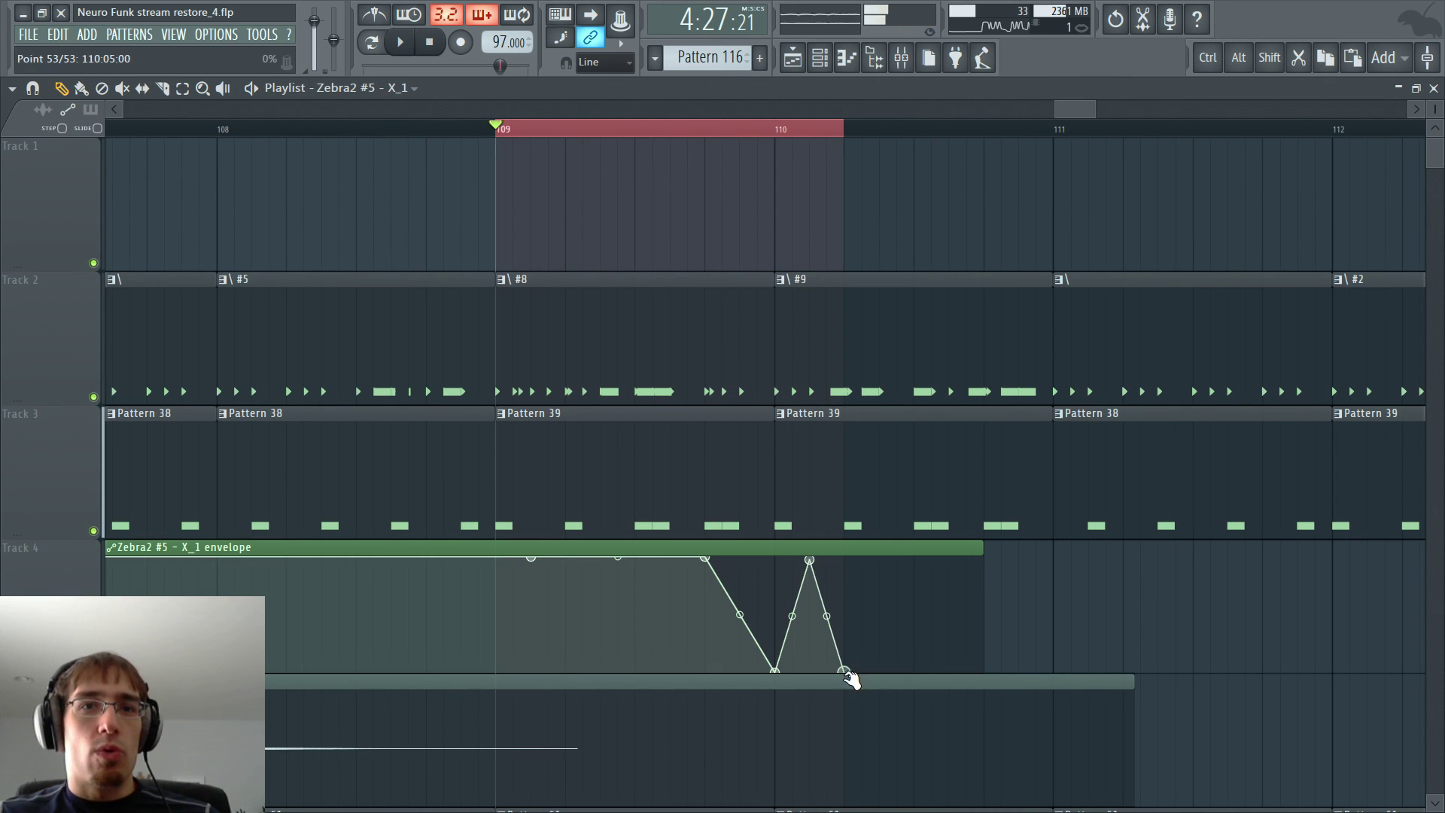
pyautogui.click(648, 136)
pyautogui.press('space')
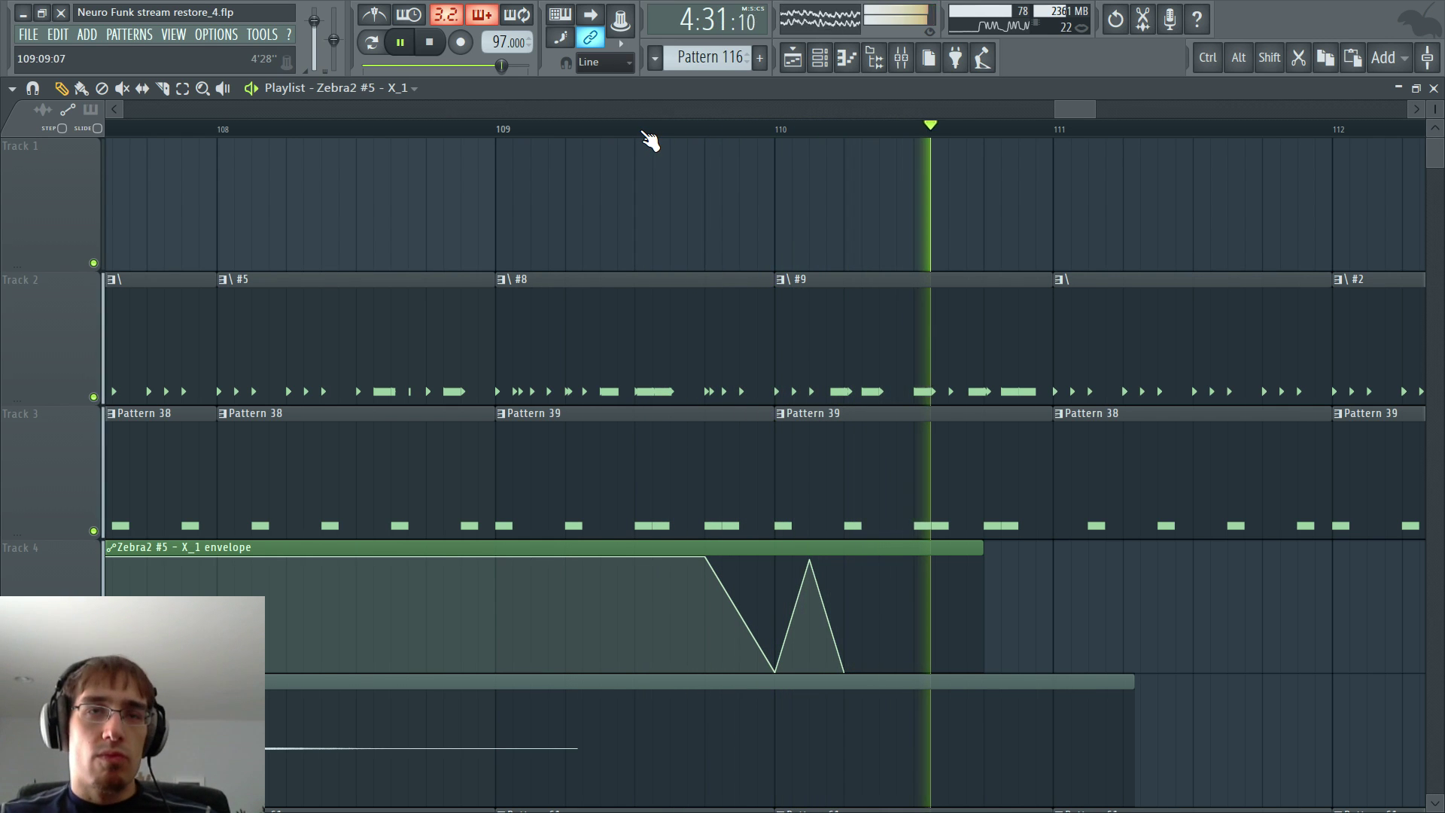
# - Stop playback, bring up the channel rack's last channels and save the project
pyautogui.scroll(-2, 775, 192)
pyautogui.press('F6')
pyautogui.press('space')
pyautogui.scroll(-6, 256, 459)
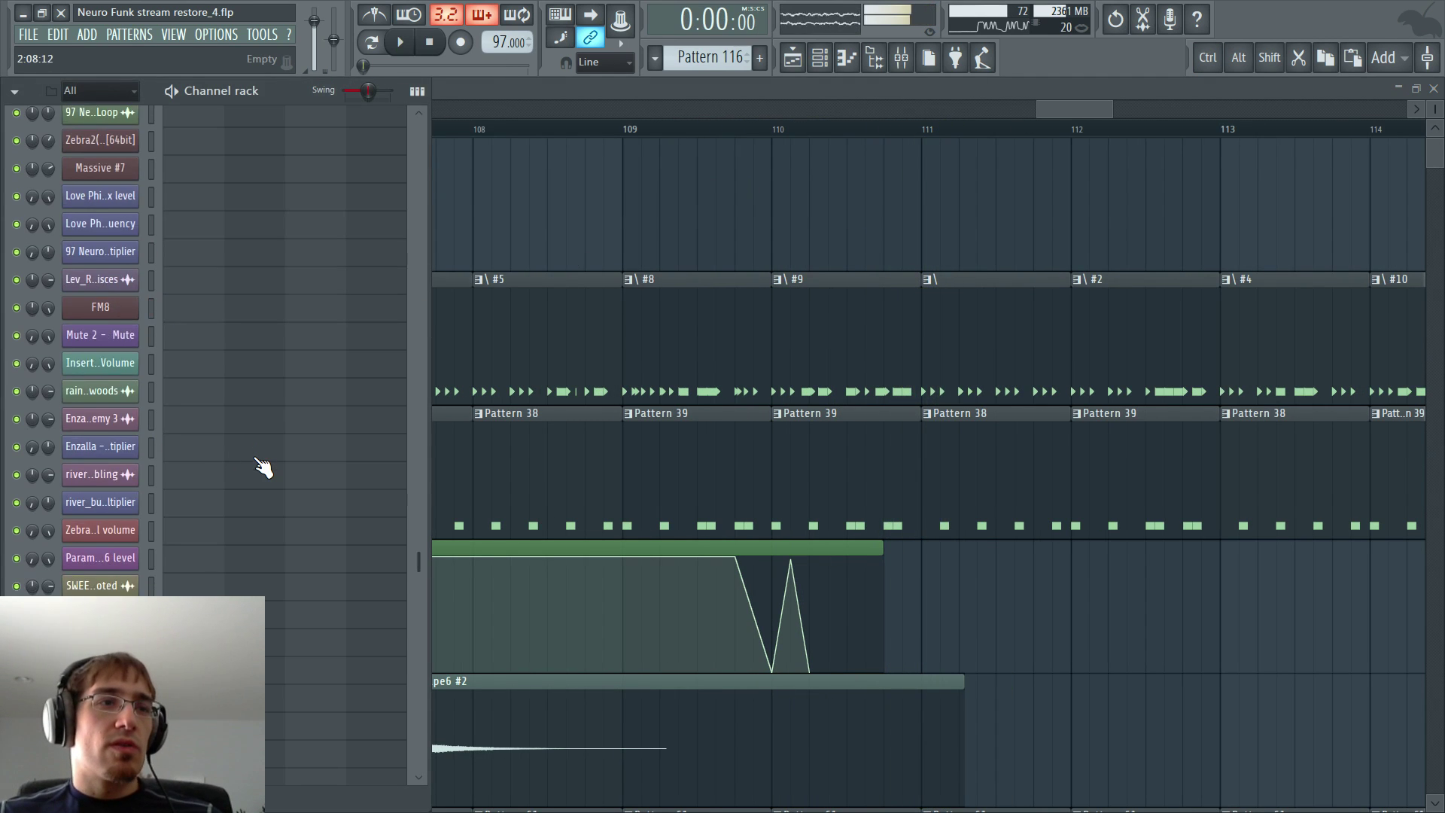
pyautogui.scroll(-8, 260, 463)
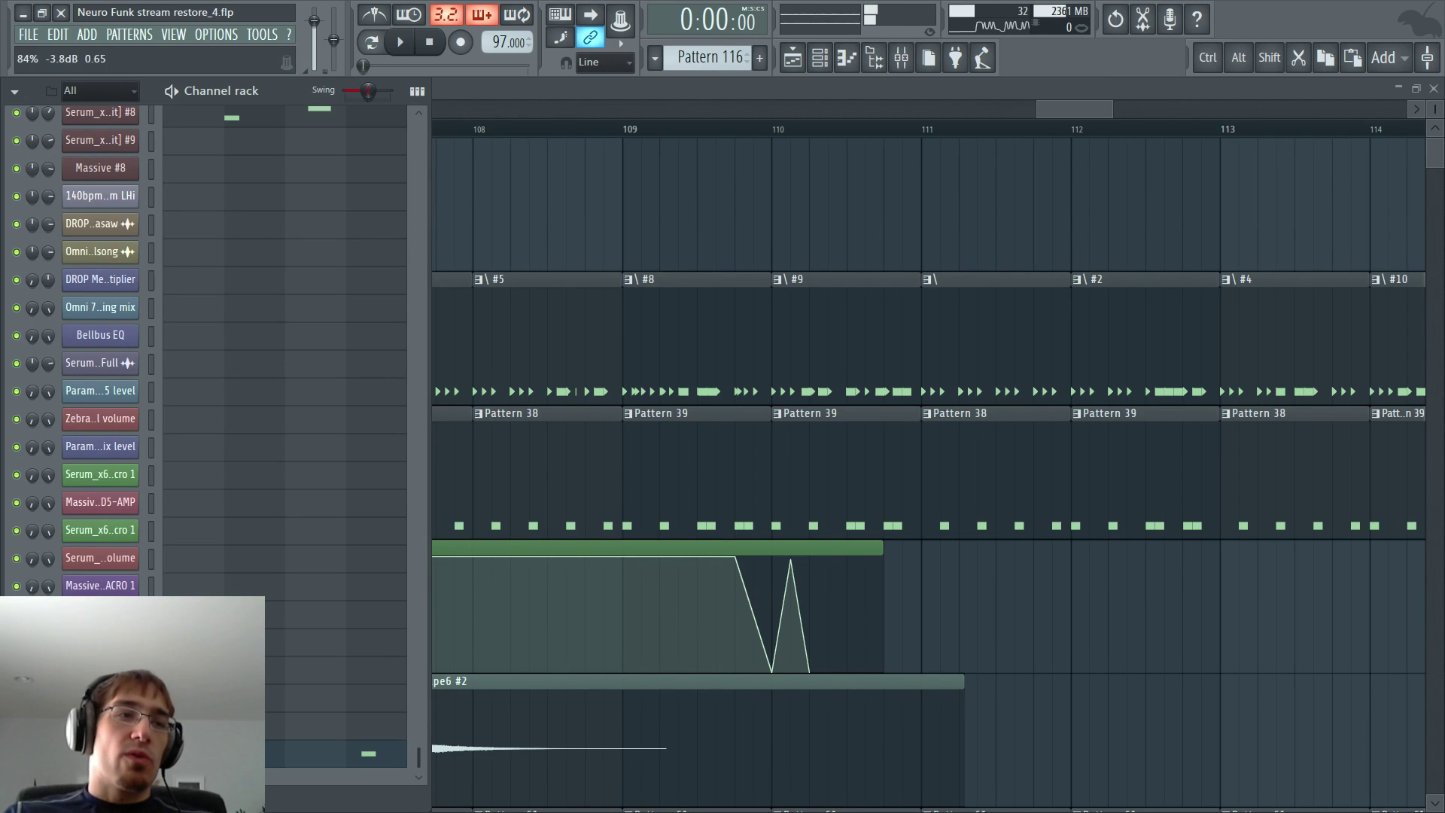
pyautogui.hotkey('ctrl', 's')
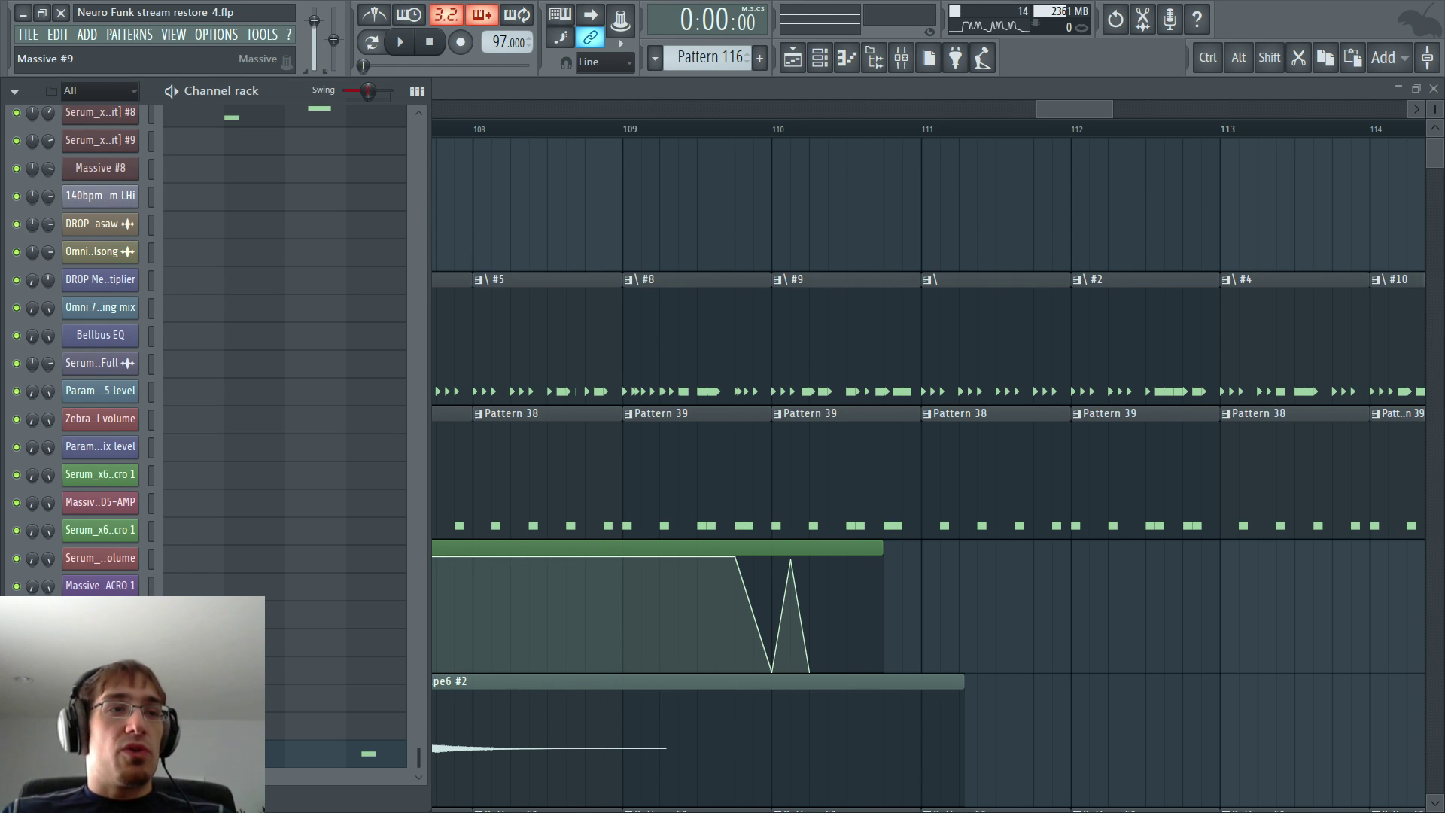
# - Open the Massive #9 synth to examine its settings, and close it again
pyautogui.click(100, 753)
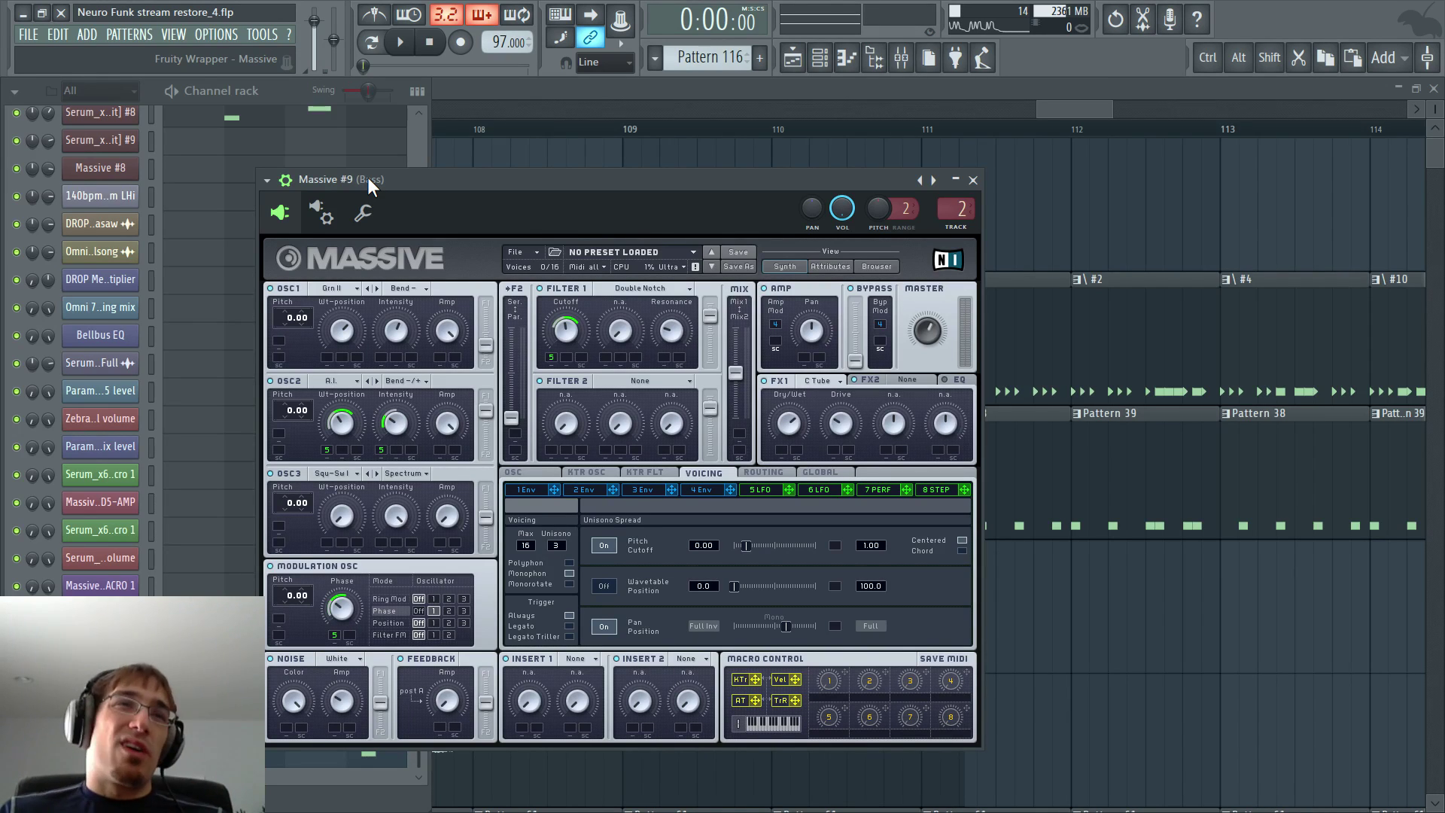
pyautogui.press('Escape')
pyautogui.press('Escape')
# - Play the song from bar 108 while checking which lower-track automation clips cover bars 107 to 111
pyautogui.click(497, 130)
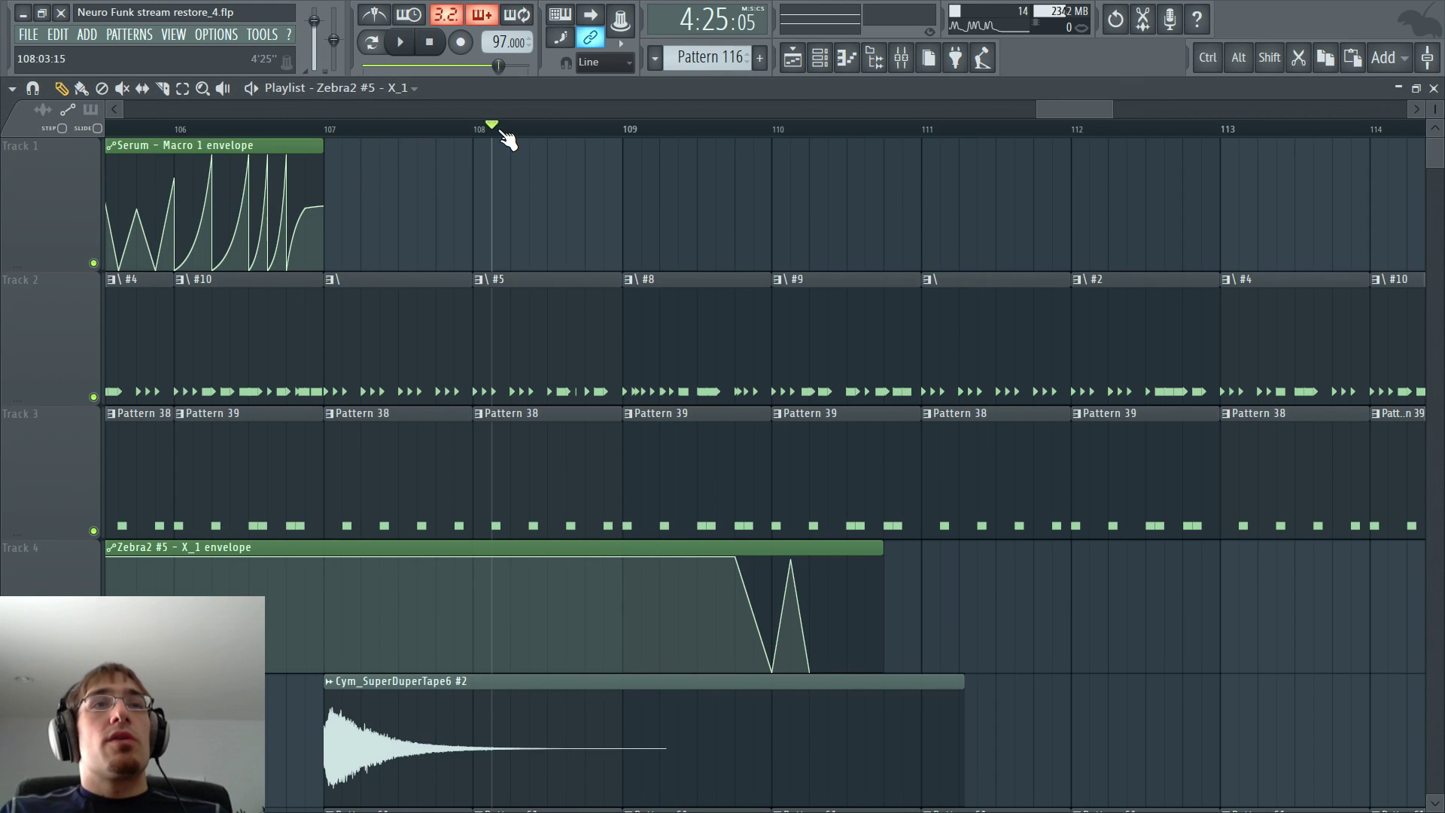
pyautogui.scroll(-5, 541, 331)
pyautogui.scroll(-3, 636, 323)
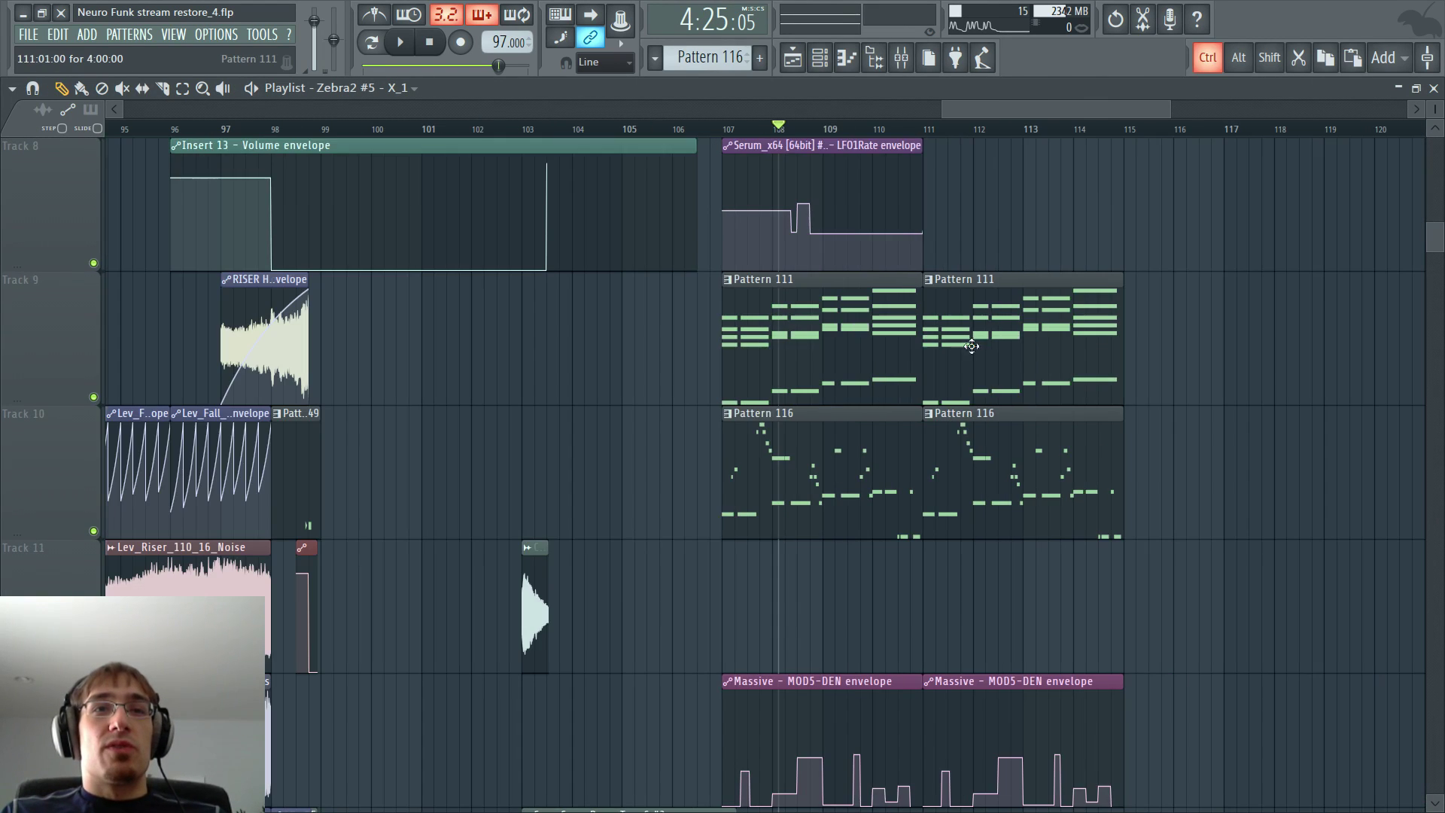
pyautogui.scroll(-1, 904, 377)
pyautogui.press('space')
pyautogui.scroll(-6, 1145, 429)
pyautogui.scroll(4, 949, 387)
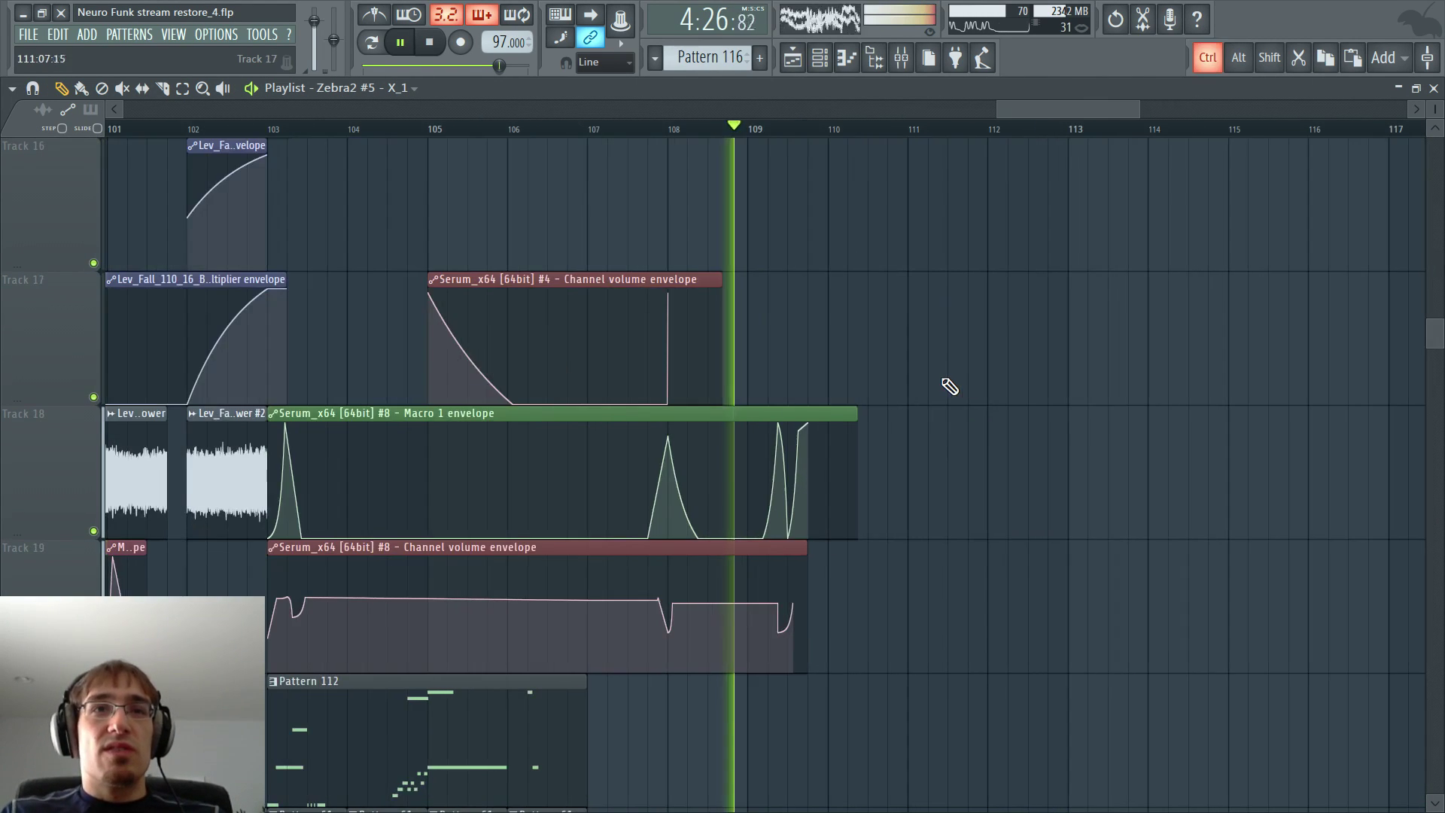
# - Slice the Serum_x64 [64bit] #8 Macro 1 envelope on track 18 at bar 107
pyautogui.click(162, 90)
pyautogui.scroll(4, 491, 298)
pyautogui.scroll(-4, 482, 338)
pyautogui.click(445, 436)
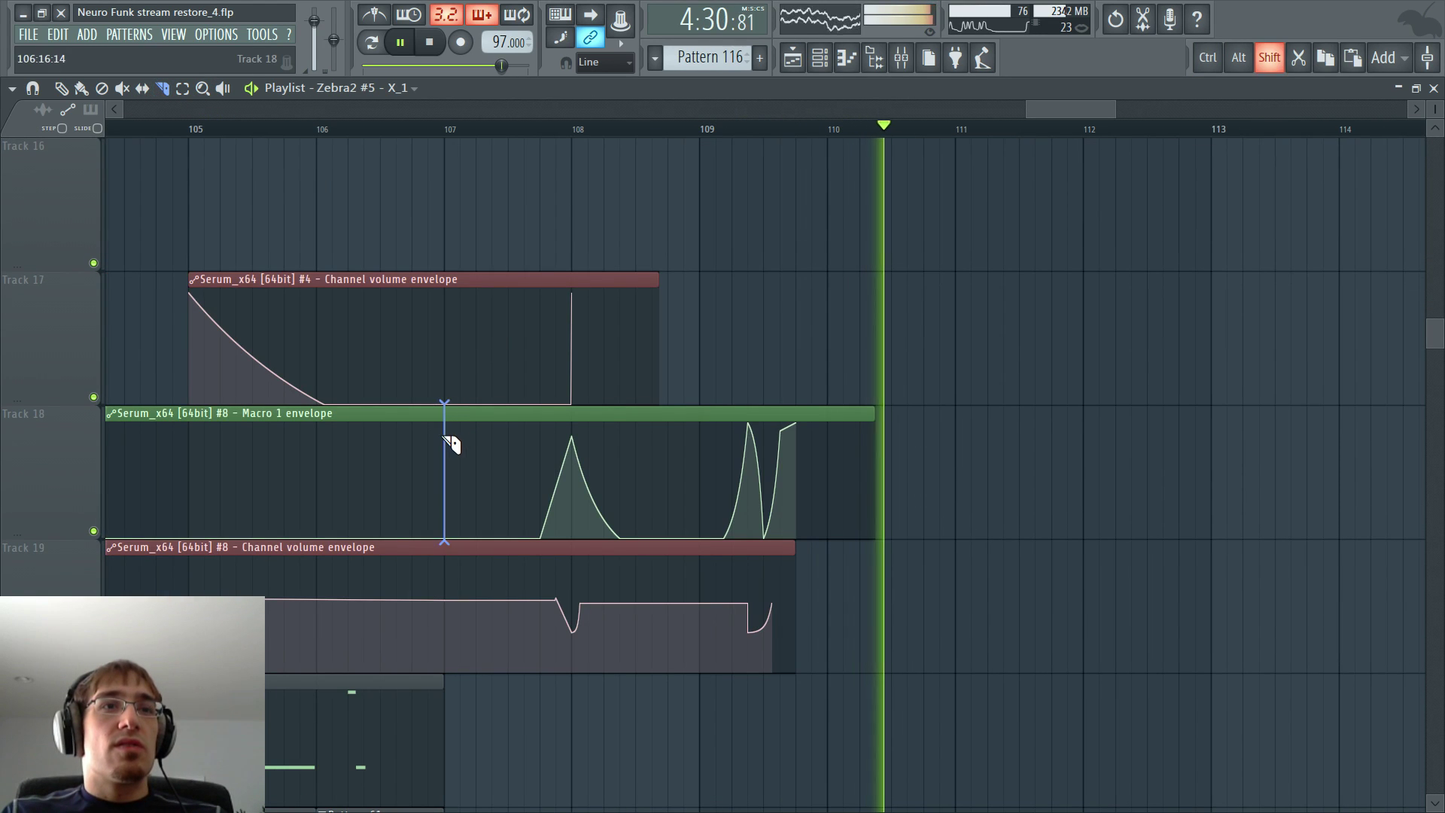
pyautogui.click(61, 88)
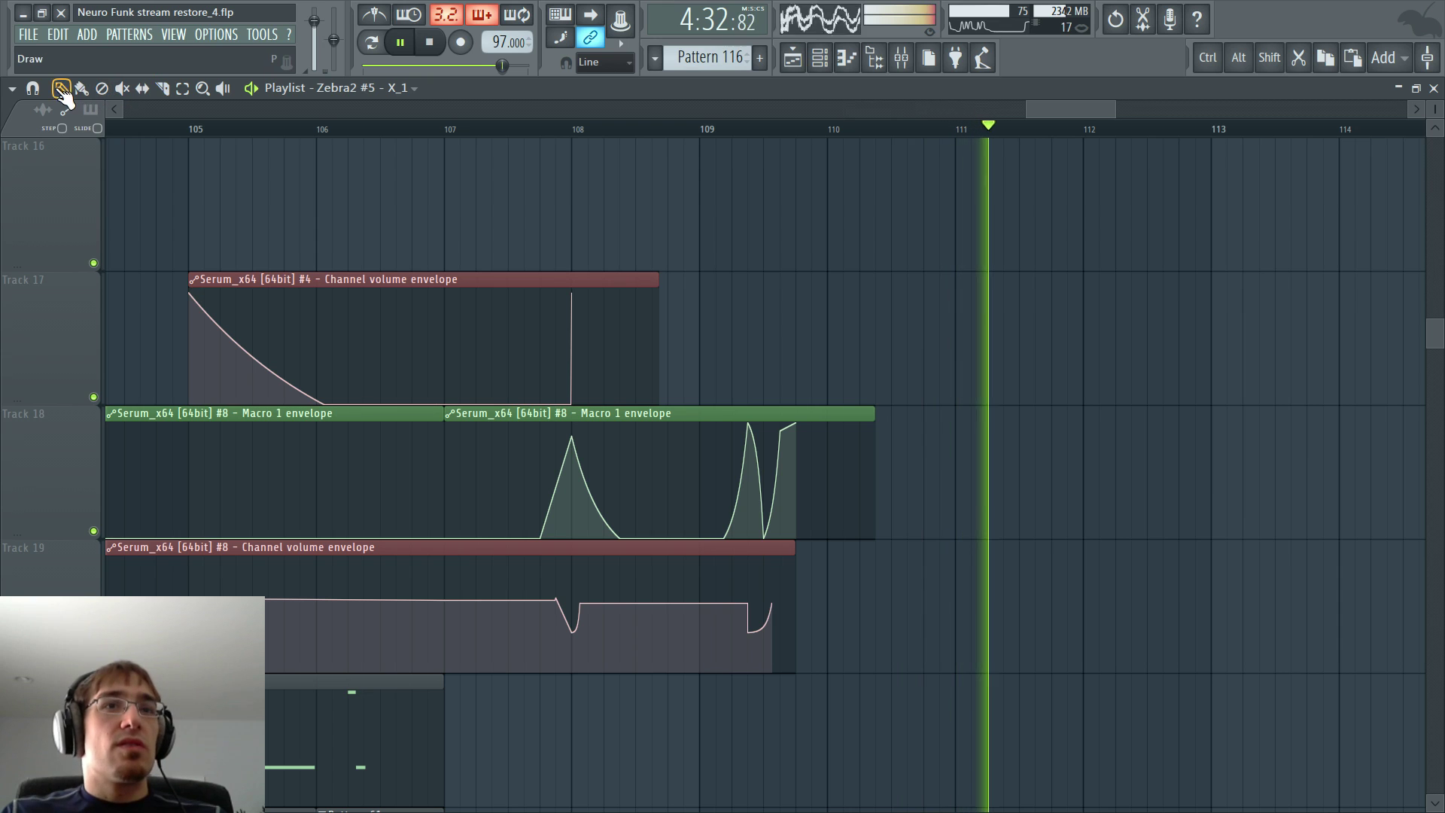
# - Place a copy of the sliced Serum #8 Macro 1 clip at bar 110 on track 17 and trim the original's end to bar 110
pyautogui.click(737, 414)
pyautogui.click(836, 339)
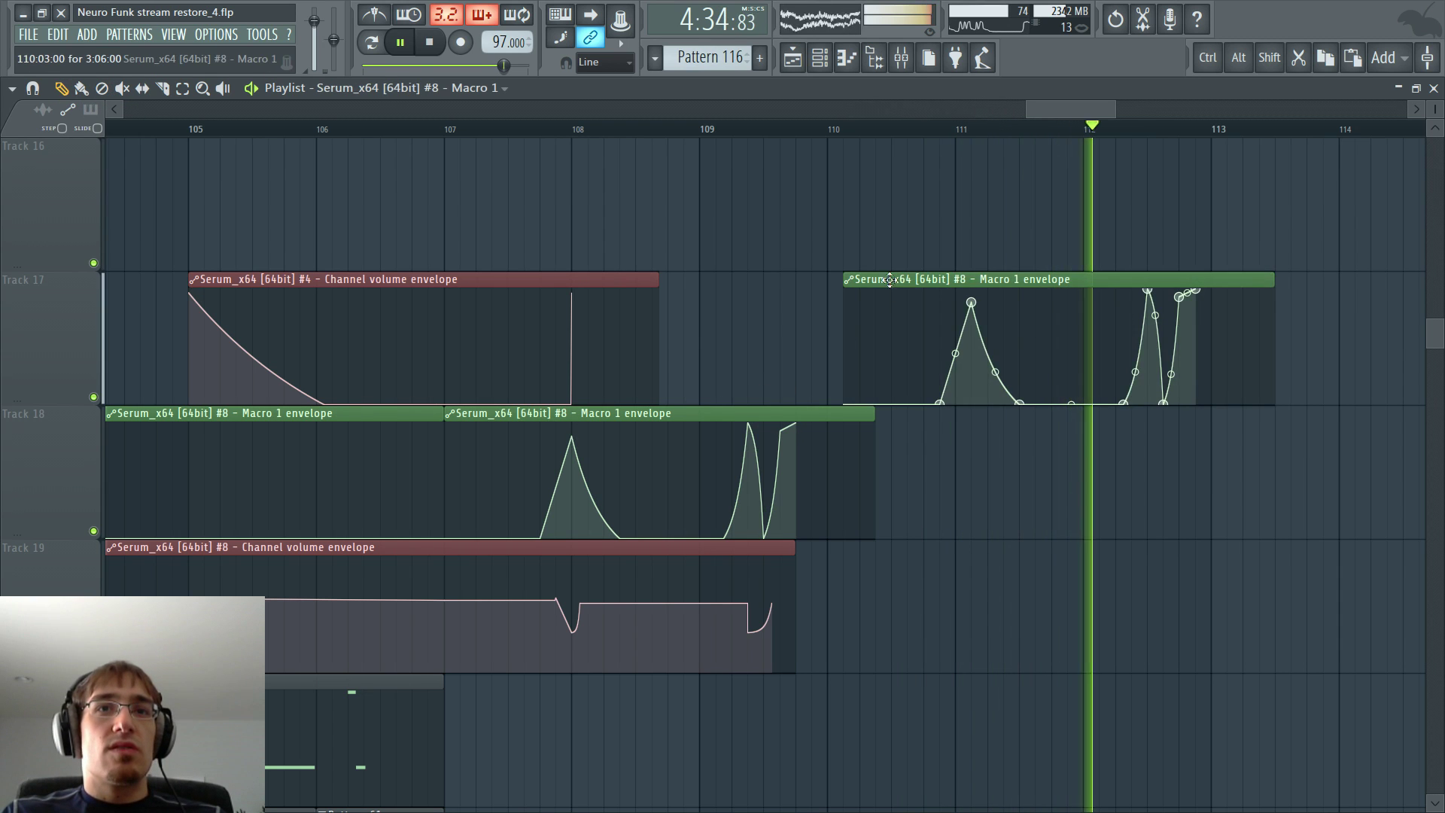
pyautogui.moveTo(877, 428); pyautogui.dragTo(826, 427)
pyautogui.press('space')
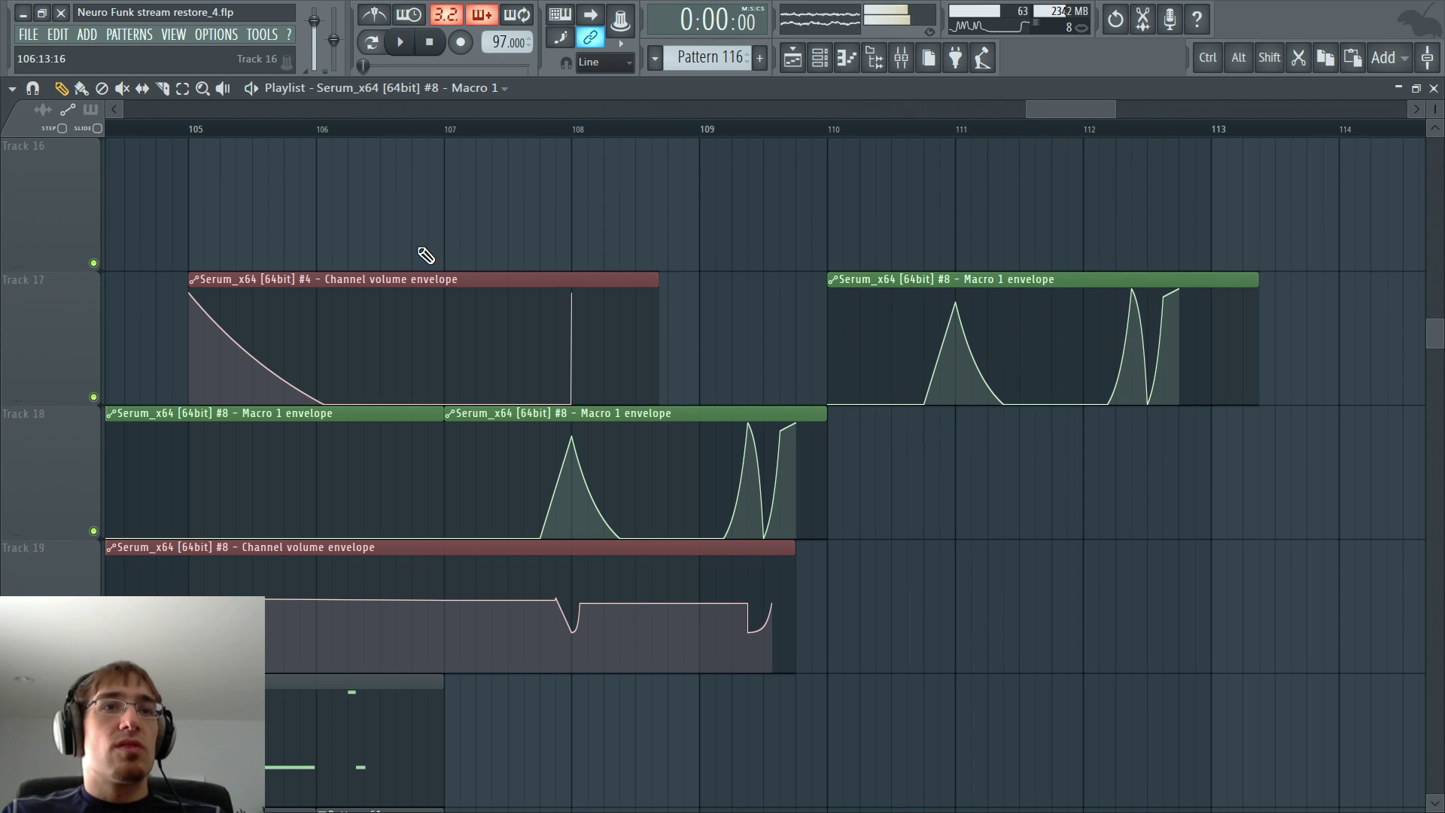
# - Slice the Serum #8 channel volume envelope at bar 107 and place a copy of its second part just before bar 110 on track 19
pyautogui.press('shift')
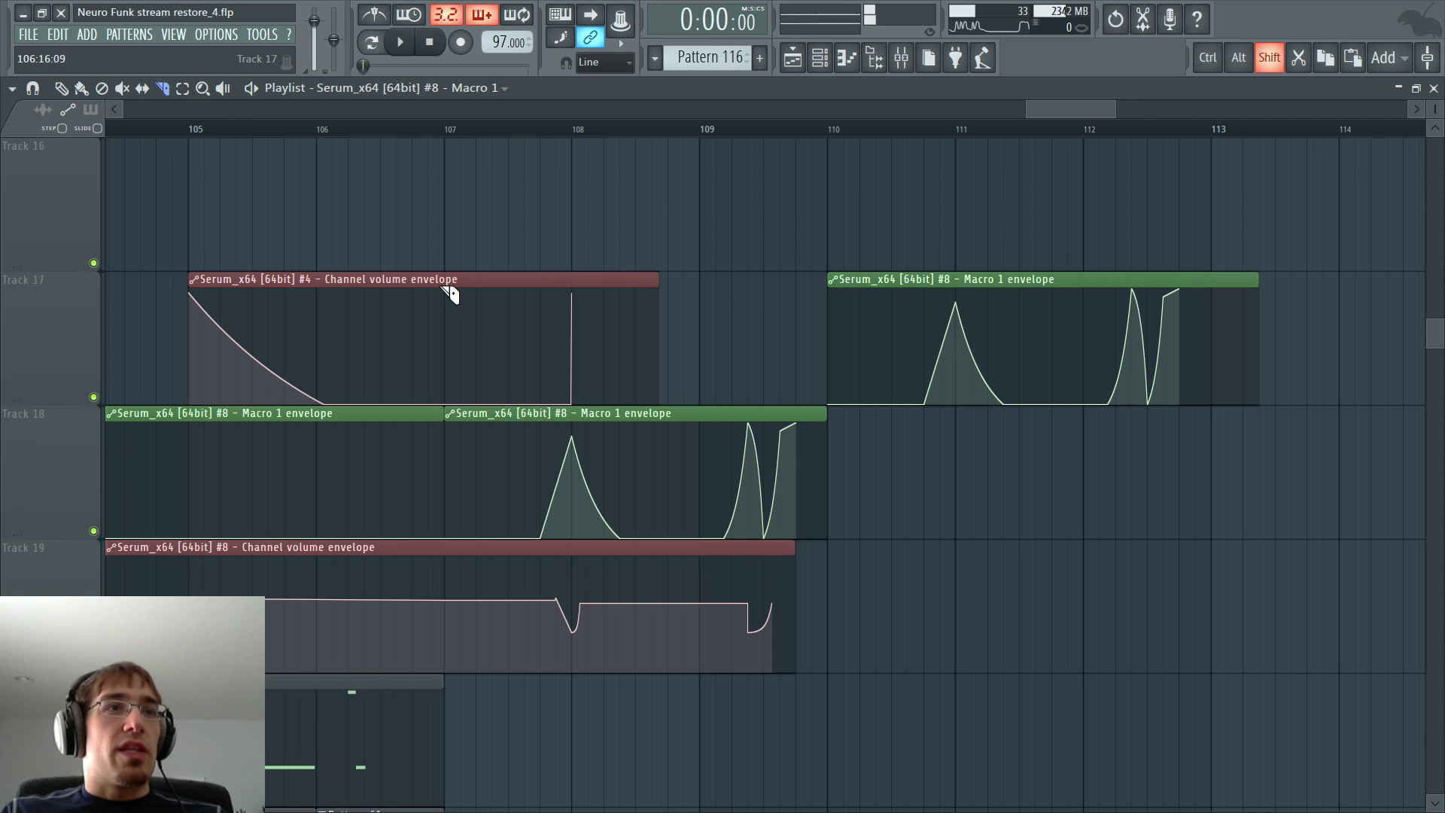
pyautogui.moveTo(449, 549); pyautogui.dragTo(445, 625)
pyautogui.click(61, 88)
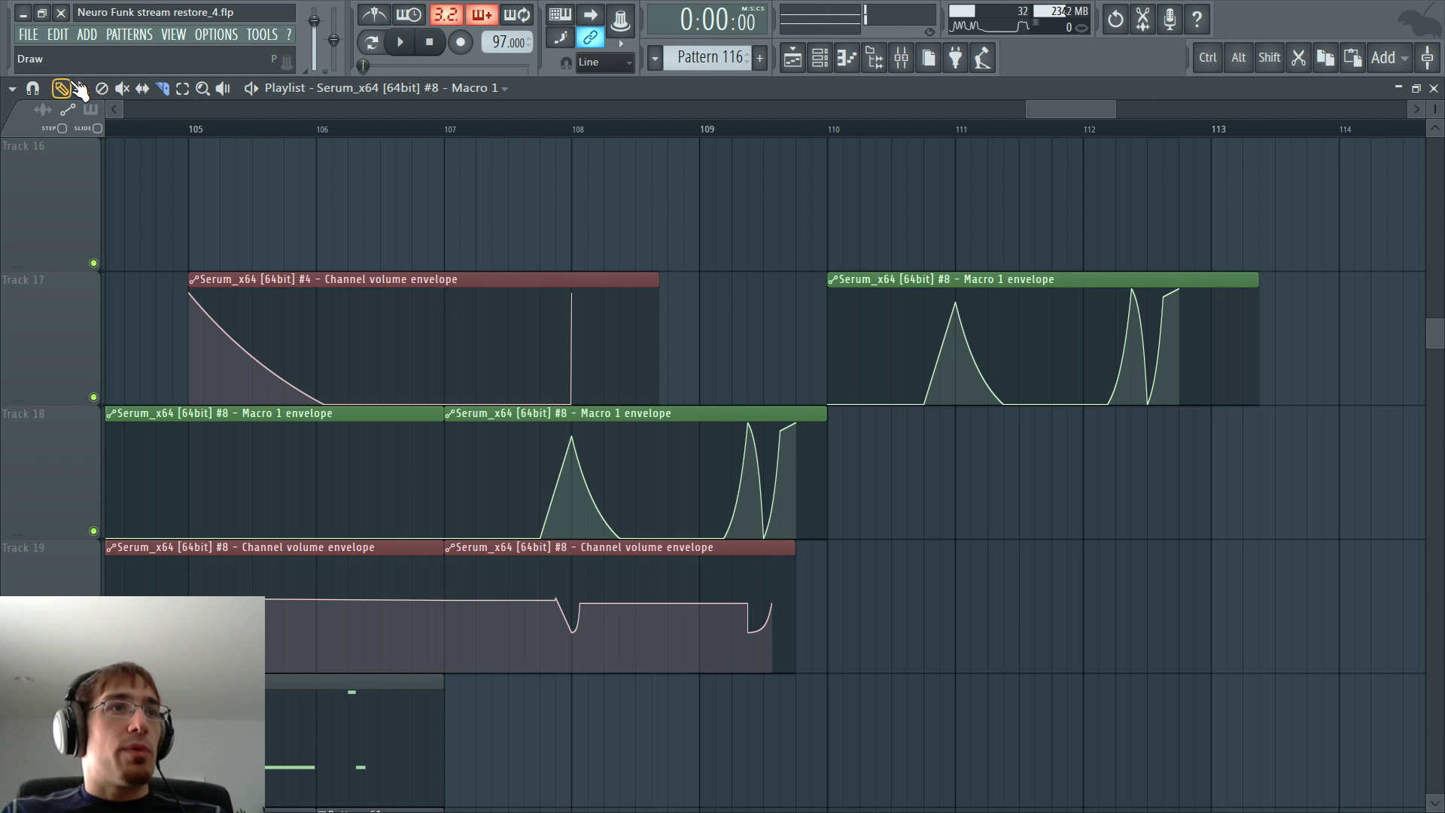
pyautogui.click(565, 547)
pyautogui.click(820, 571)
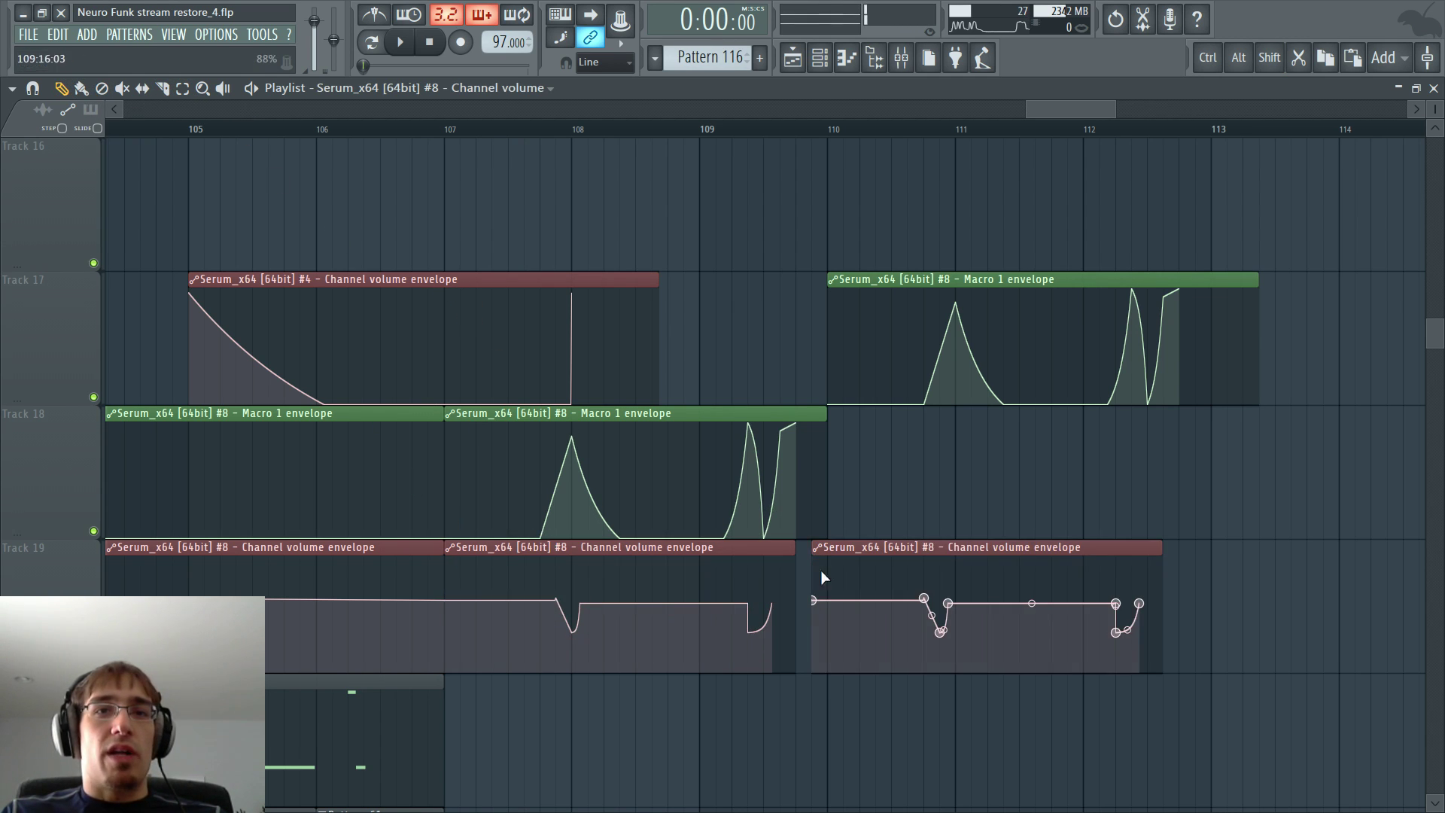
# - Copy the Serum_x64 [64bit] #6 LFO1Rate envelope to bar 111 on track 7 and the Cym_SuperDuperTape7 clip to bar 111 on track 8
pyautogui.scroll(6, 648, 283)
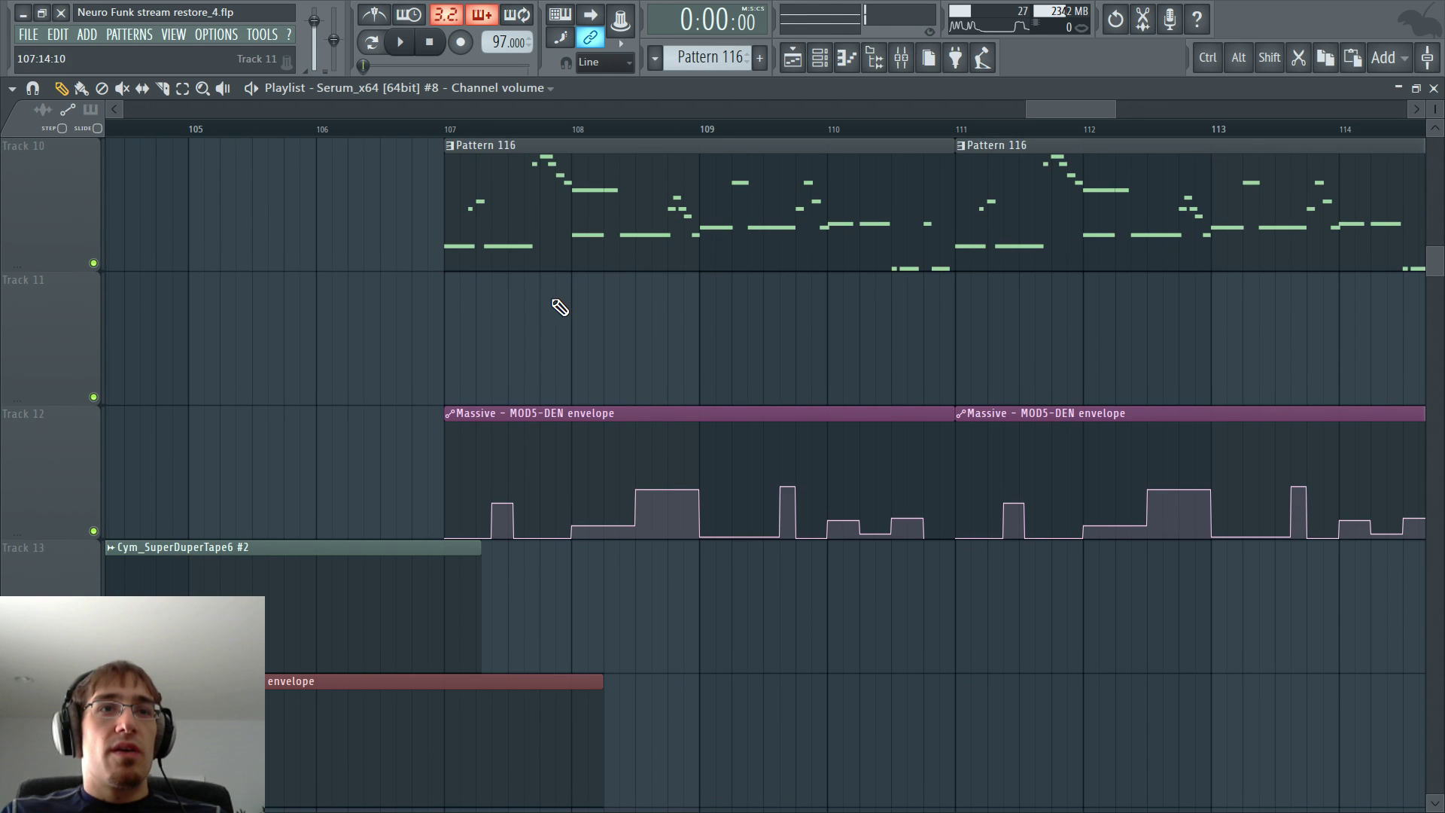
pyautogui.scroll(4, 662, 312)
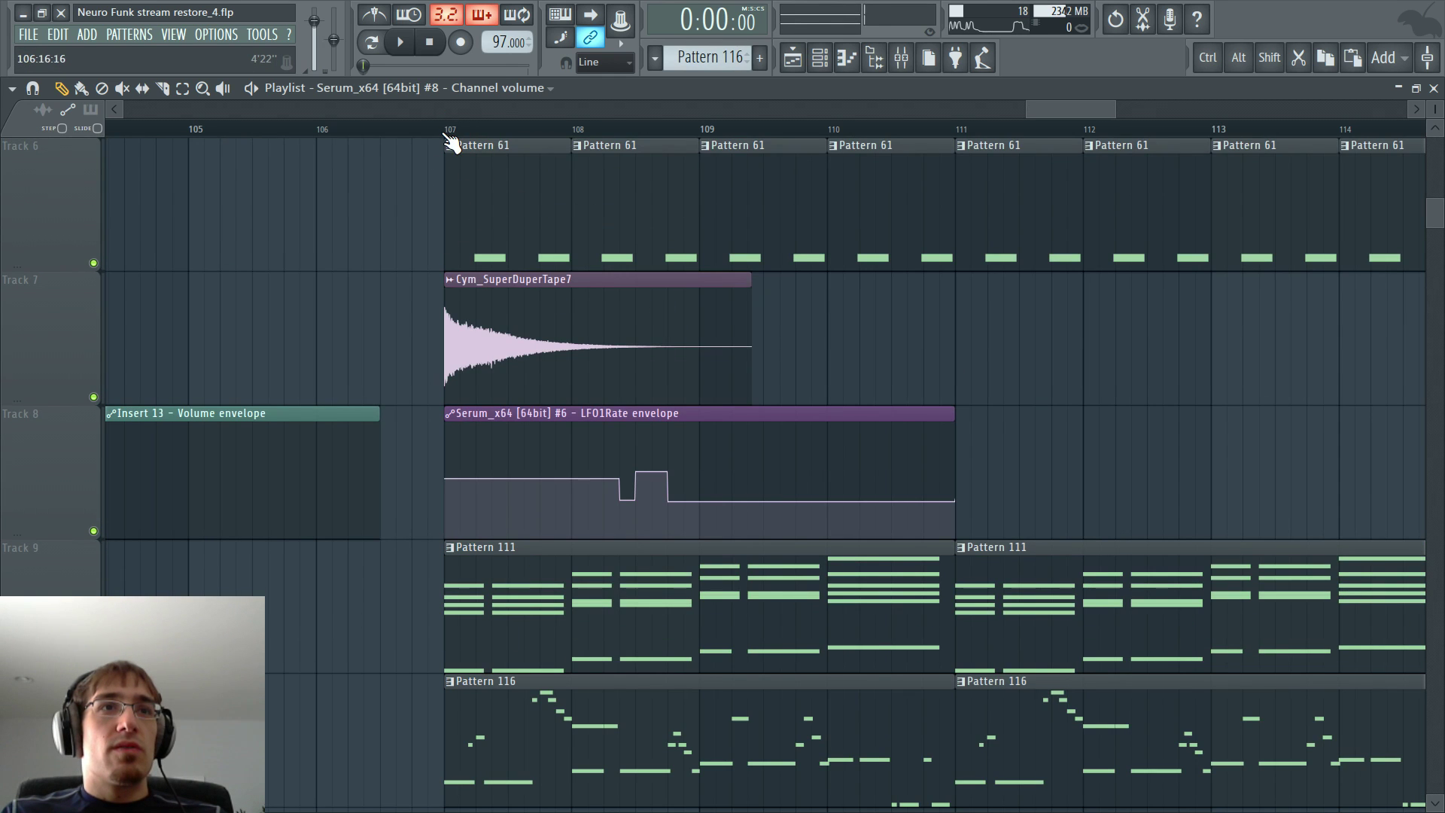
pyautogui.press('space')
pyautogui.click(635, 414)
pyautogui.click(958, 347)
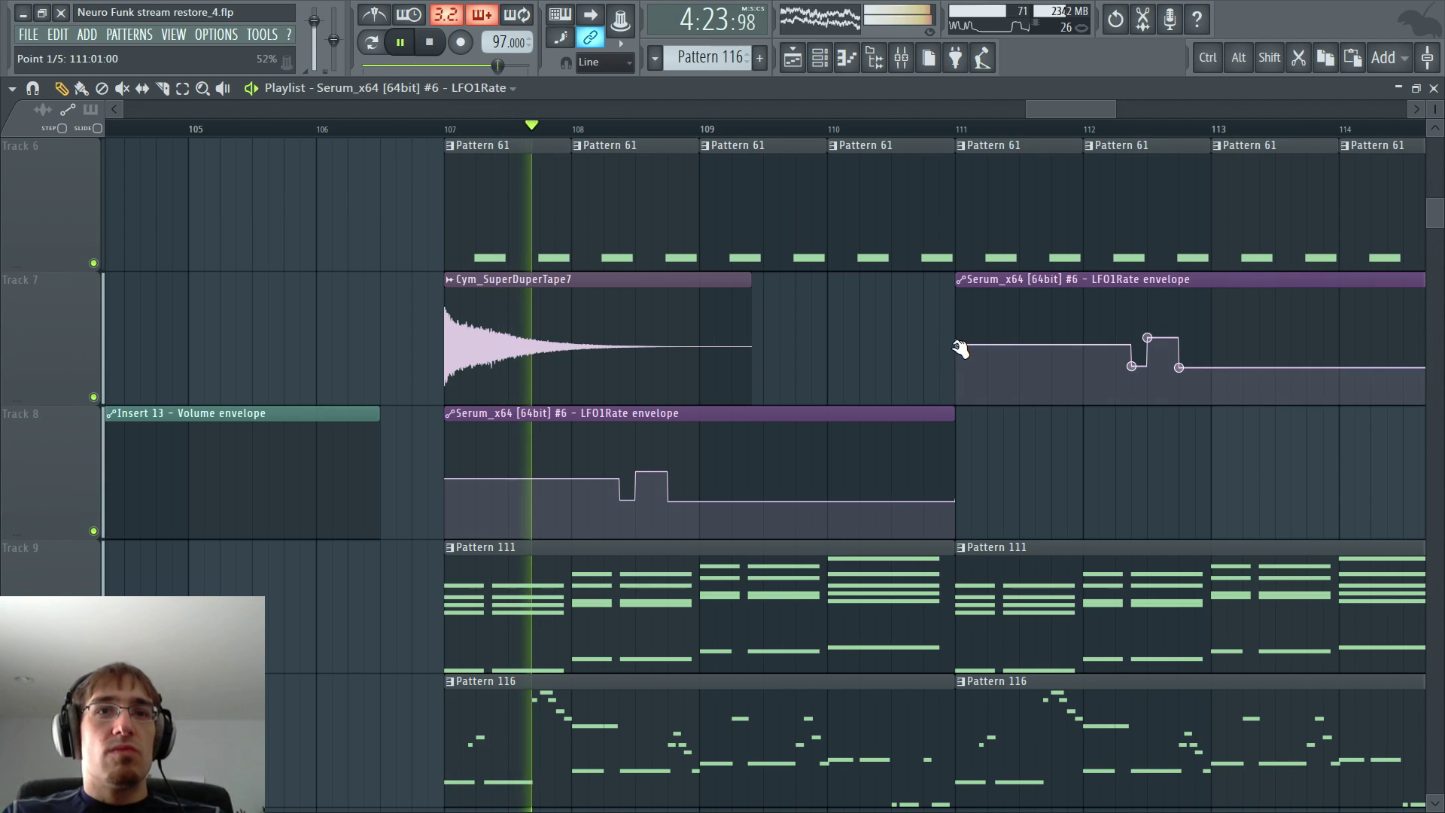
pyautogui.click(612, 316)
pyautogui.click(980, 465)
# - Slice the Serum #5 Macro 1 envelope on track 31 at bar 111
pyautogui.scroll(-8, 969, 486)
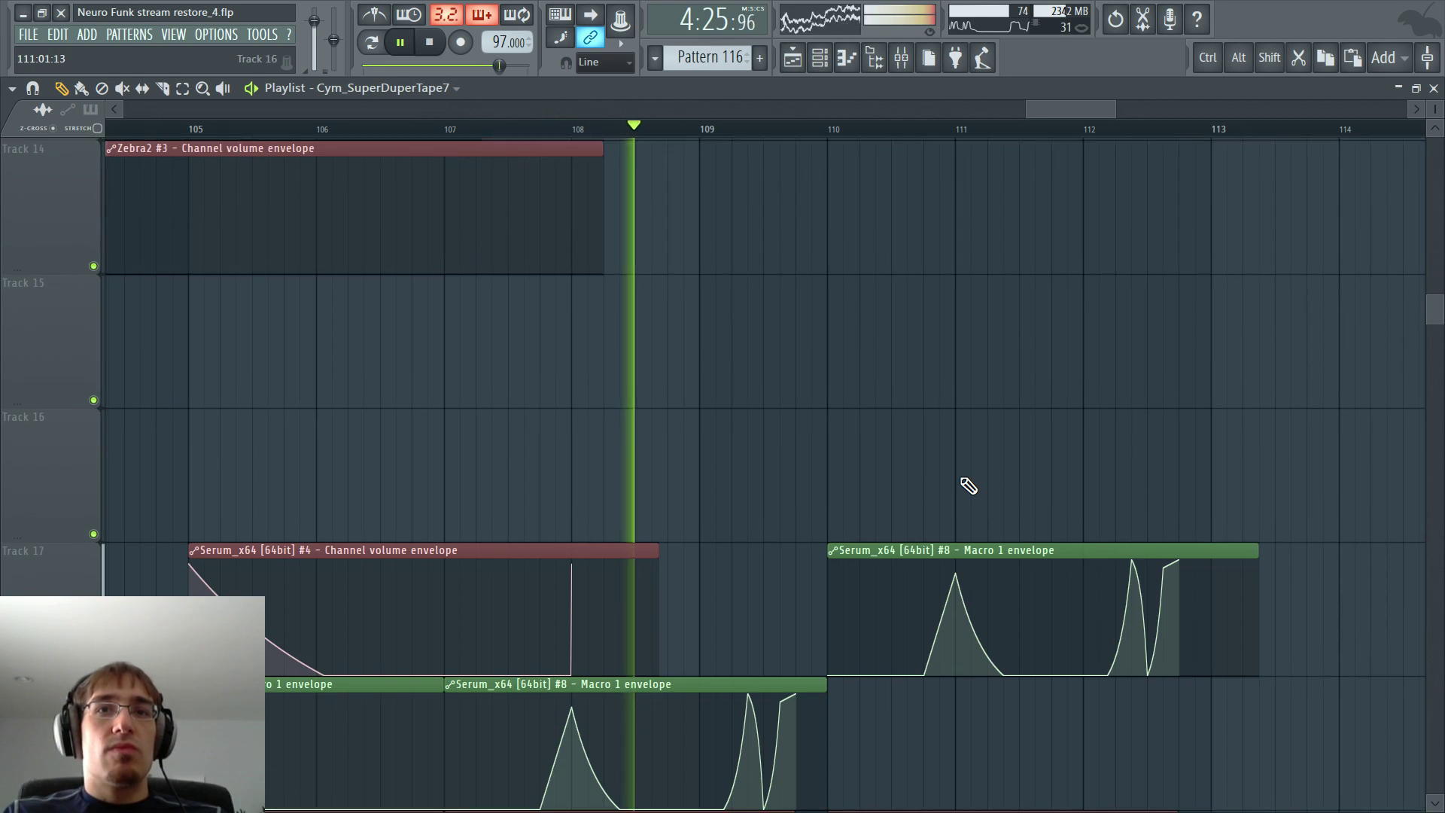
pyautogui.scroll(-14, 968, 486)
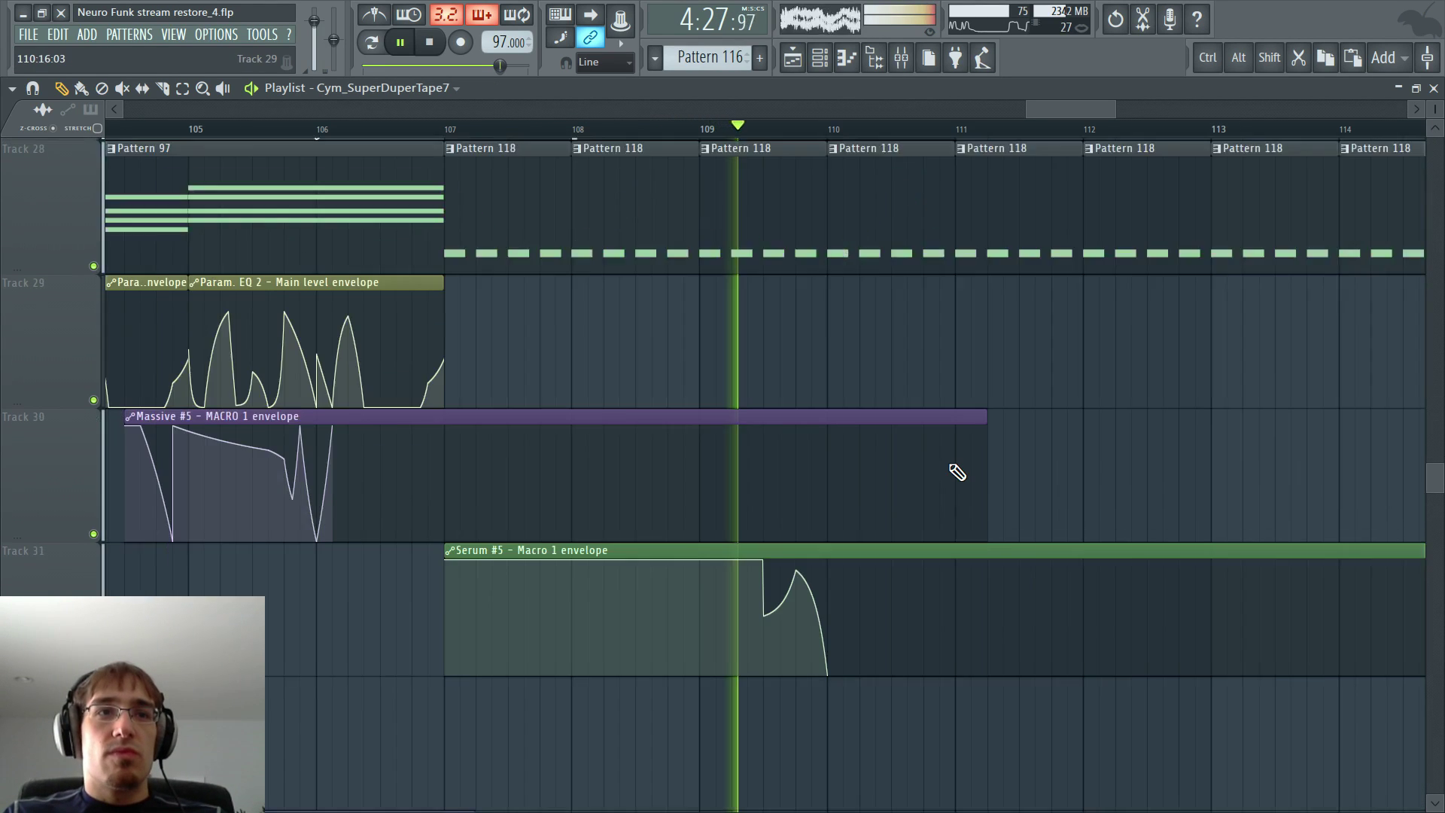
pyautogui.scroll(-2, 952, 459)
pyautogui.keyDown('ctrl'); pyautogui.scroll(1, 956, 445); pyautogui.keyUp('ctrl')
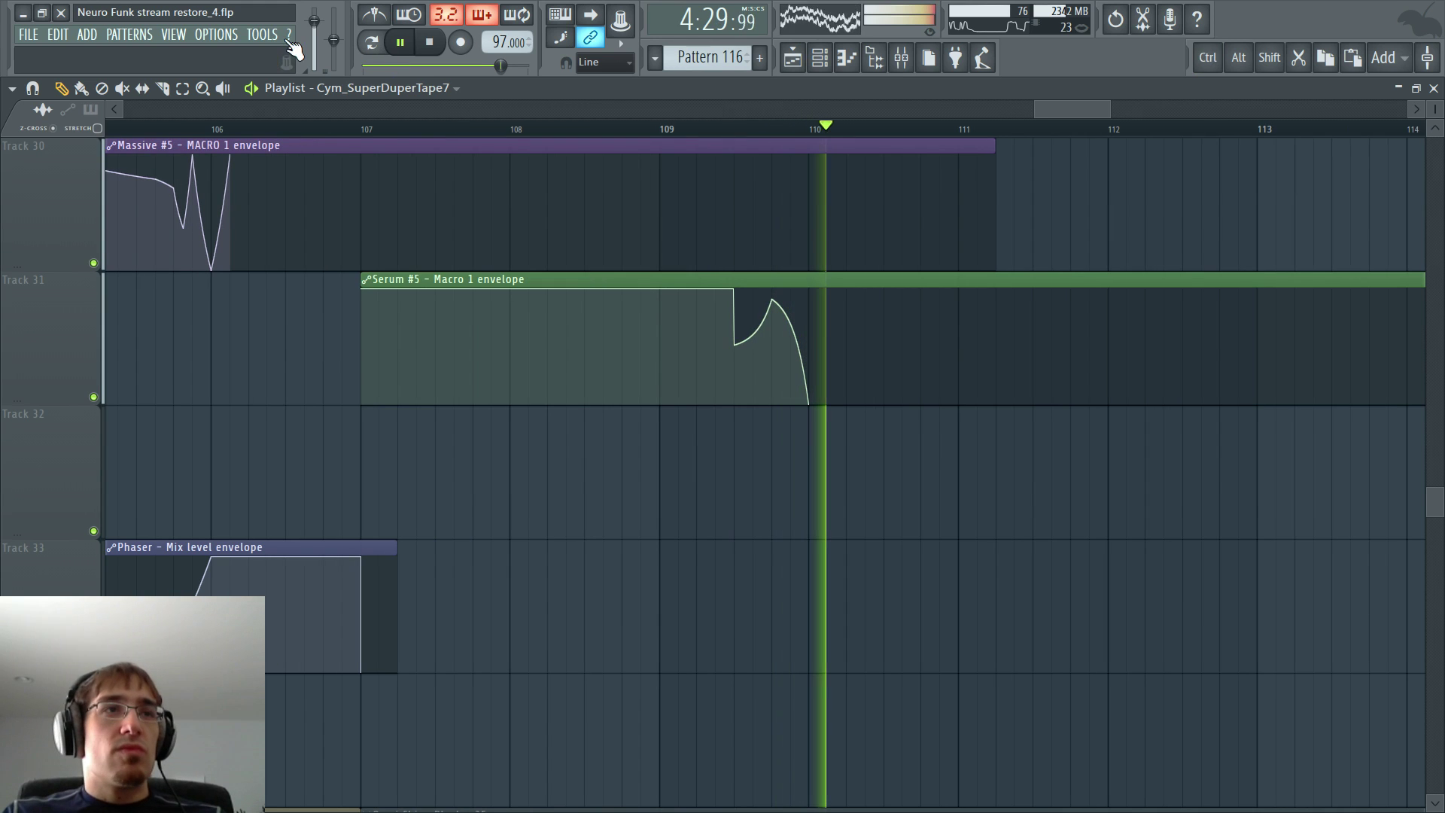
pyautogui.click(162, 89)
pyautogui.click(962, 309)
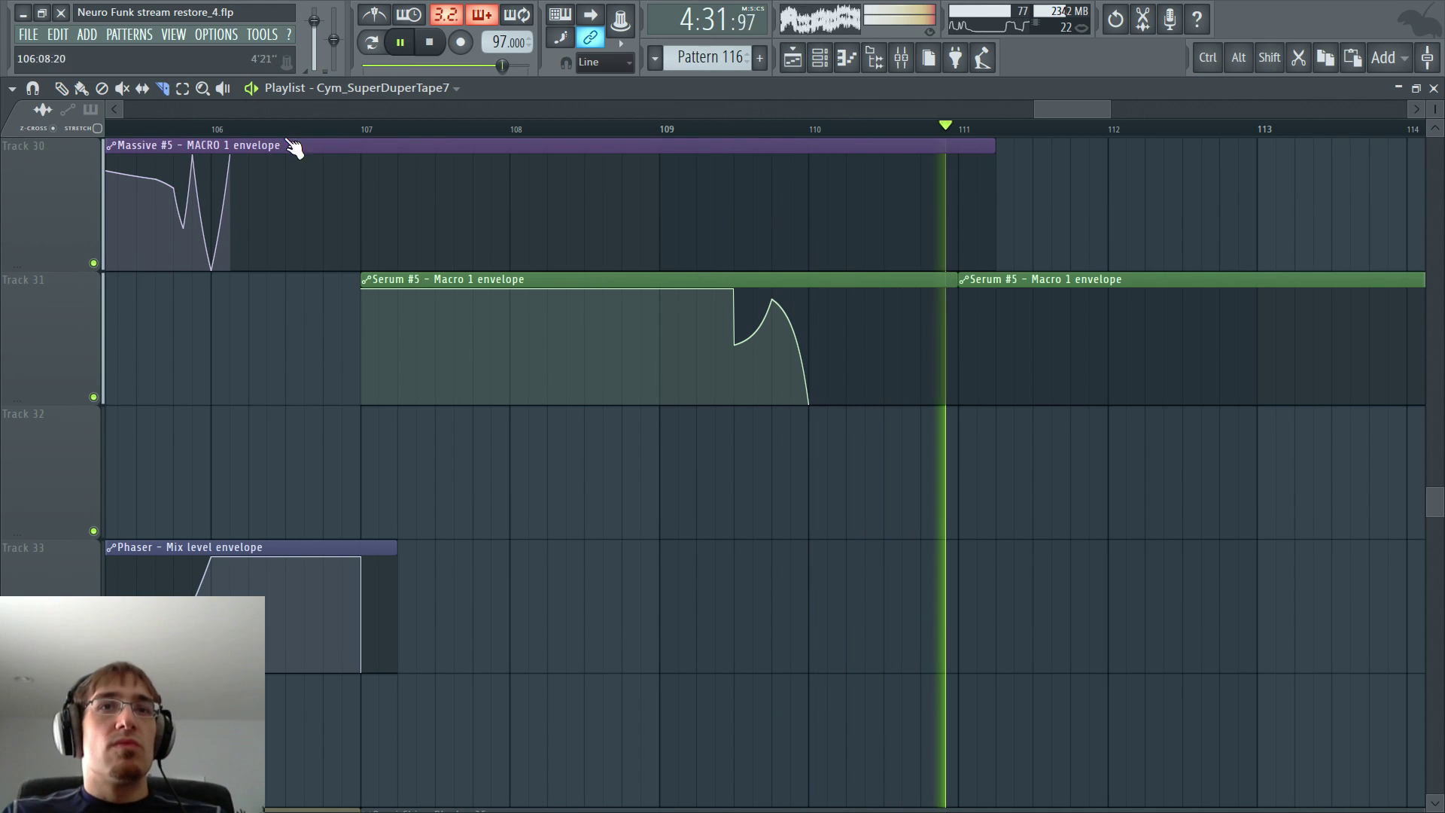
pyautogui.click(62, 89)
# - Remove the stray point and the sliced remainder after bar 111, and place a copy of the four-bar Serum #5 Macro 1 clip at bar 111
pyautogui.click(1034, 315)
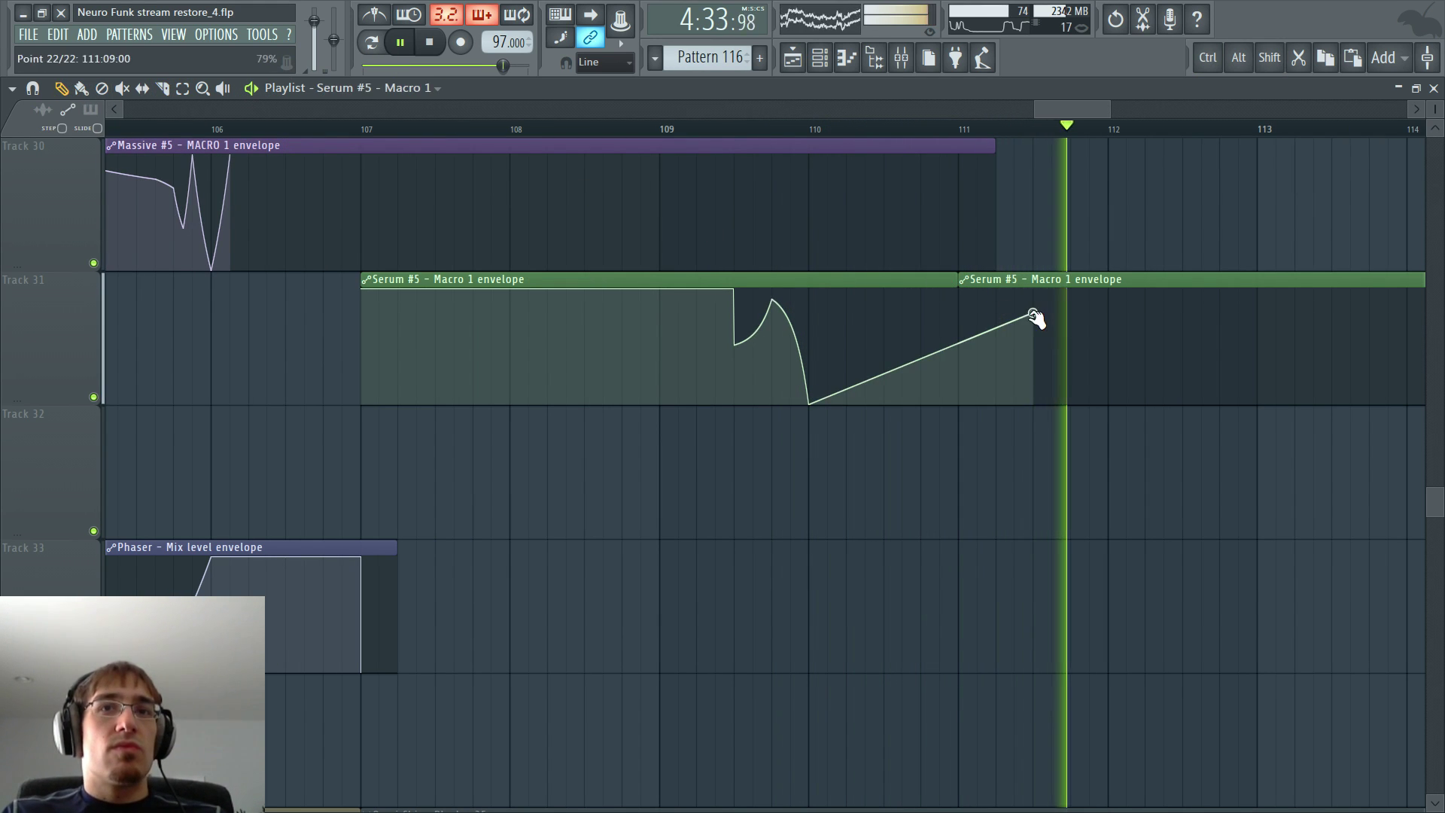
pyautogui.rightClick(1036, 314)
pyautogui.click(1057, 339)
pyautogui.rightClick(1039, 294)
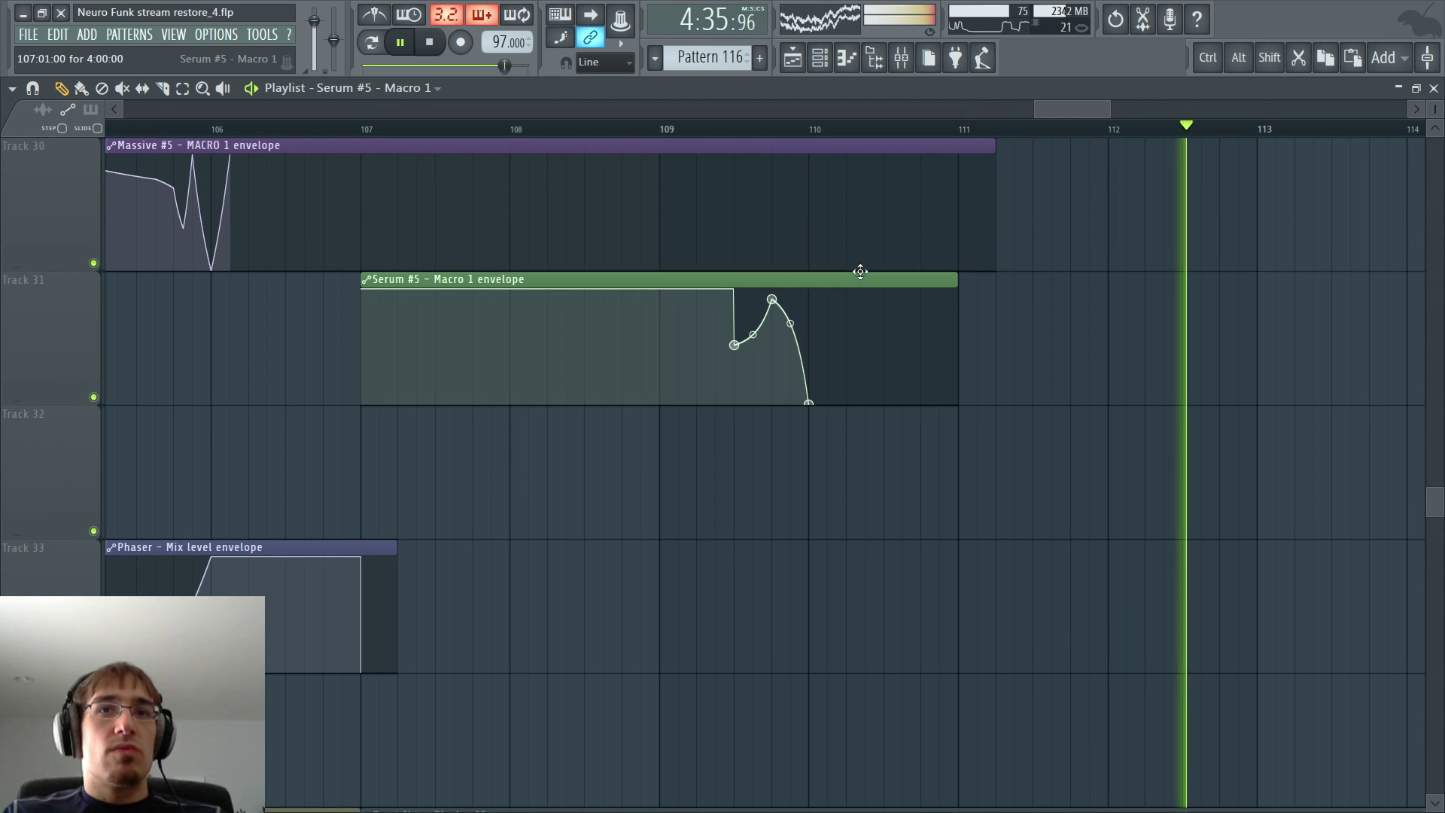
pyautogui.click(962, 300)
pyautogui.scroll(-3, 1258, 335)
pyautogui.scroll(2, 1380, 383)
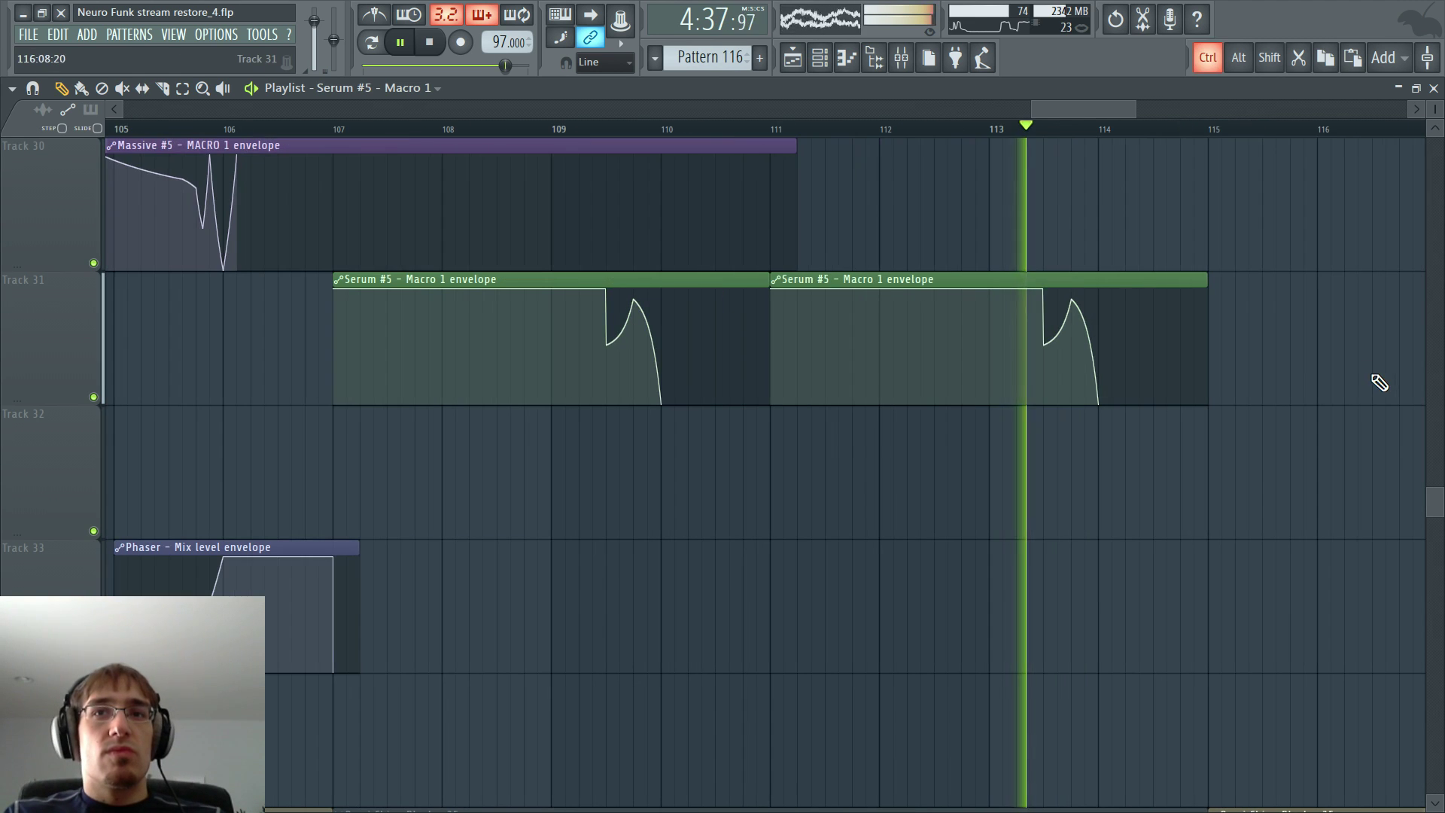
# - Check the clips on tracks 24 to 37 for bars 107 to 115, stopping playback and returning the playhead to the start of bar 107
pyautogui.scroll(-2, 828, 385)
pyautogui.scroll(-4, 862, 372)
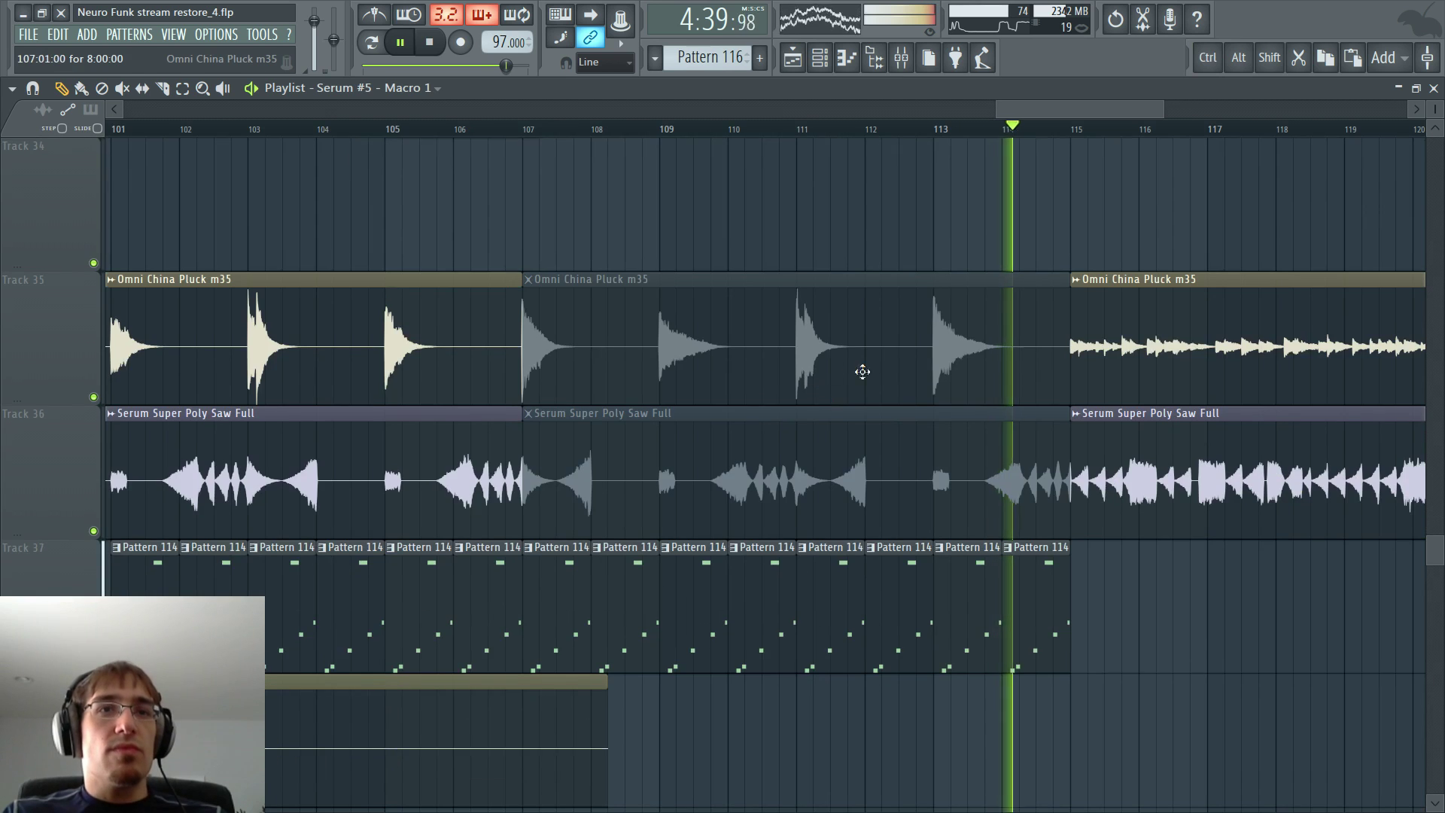
pyautogui.scroll(2, 979, 393)
pyautogui.scroll(3, 967, 390)
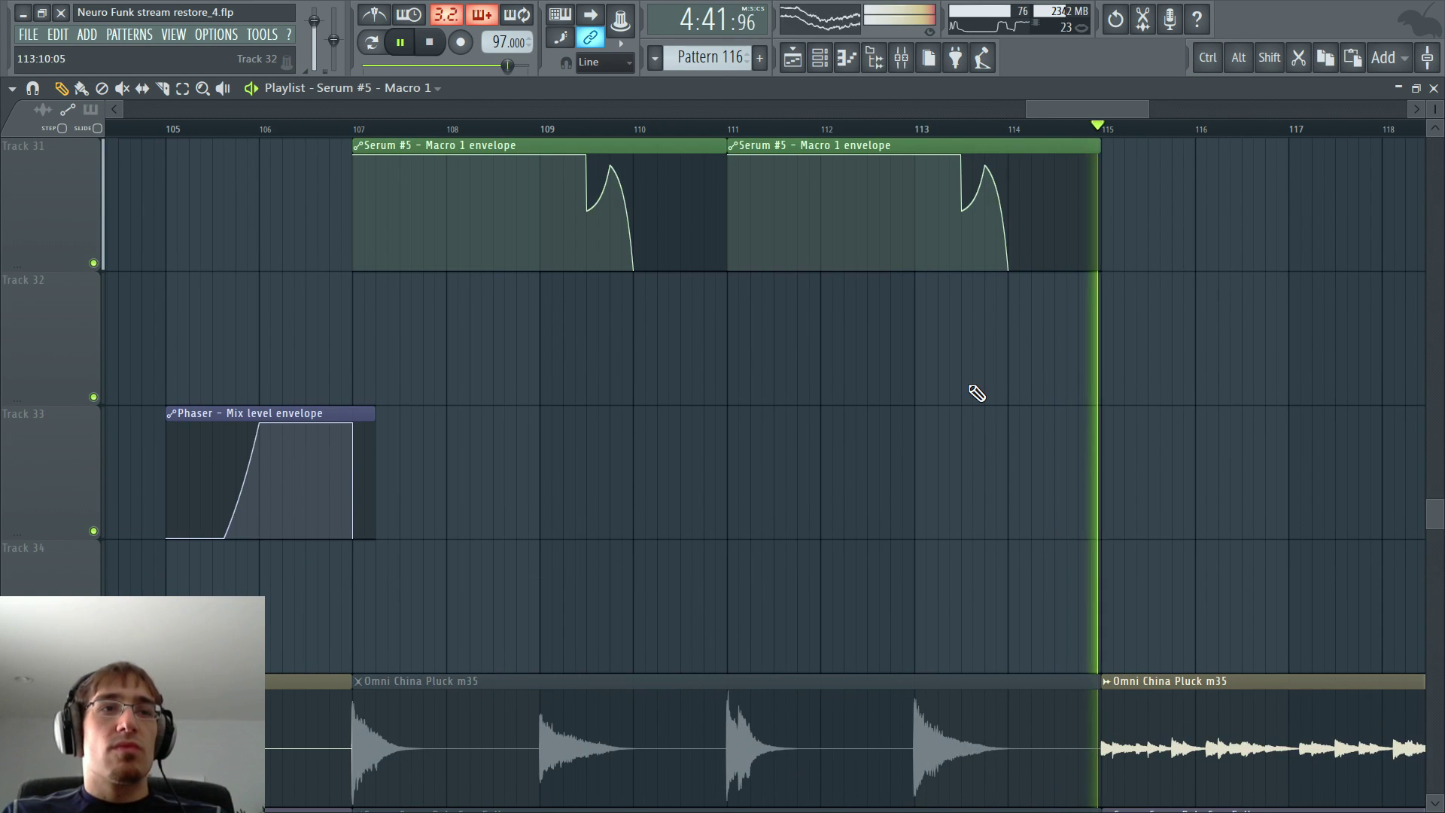
pyautogui.press('space')
pyautogui.click(364, 131)
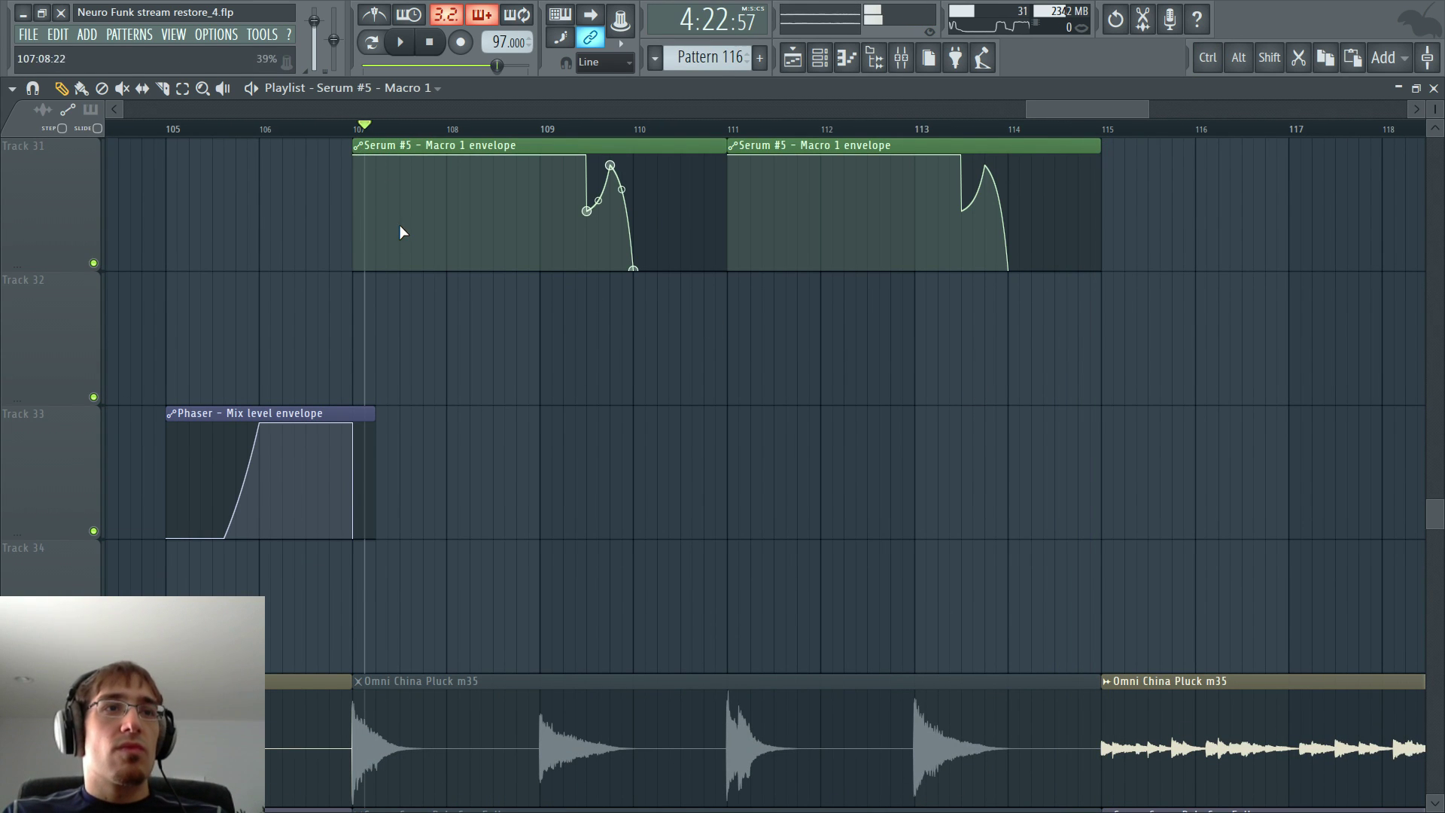
pyautogui.scroll(5, 393, 256)
pyautogui.scroll(-3, 394, 256)
pyautogui.scroll(2, 388, 251)
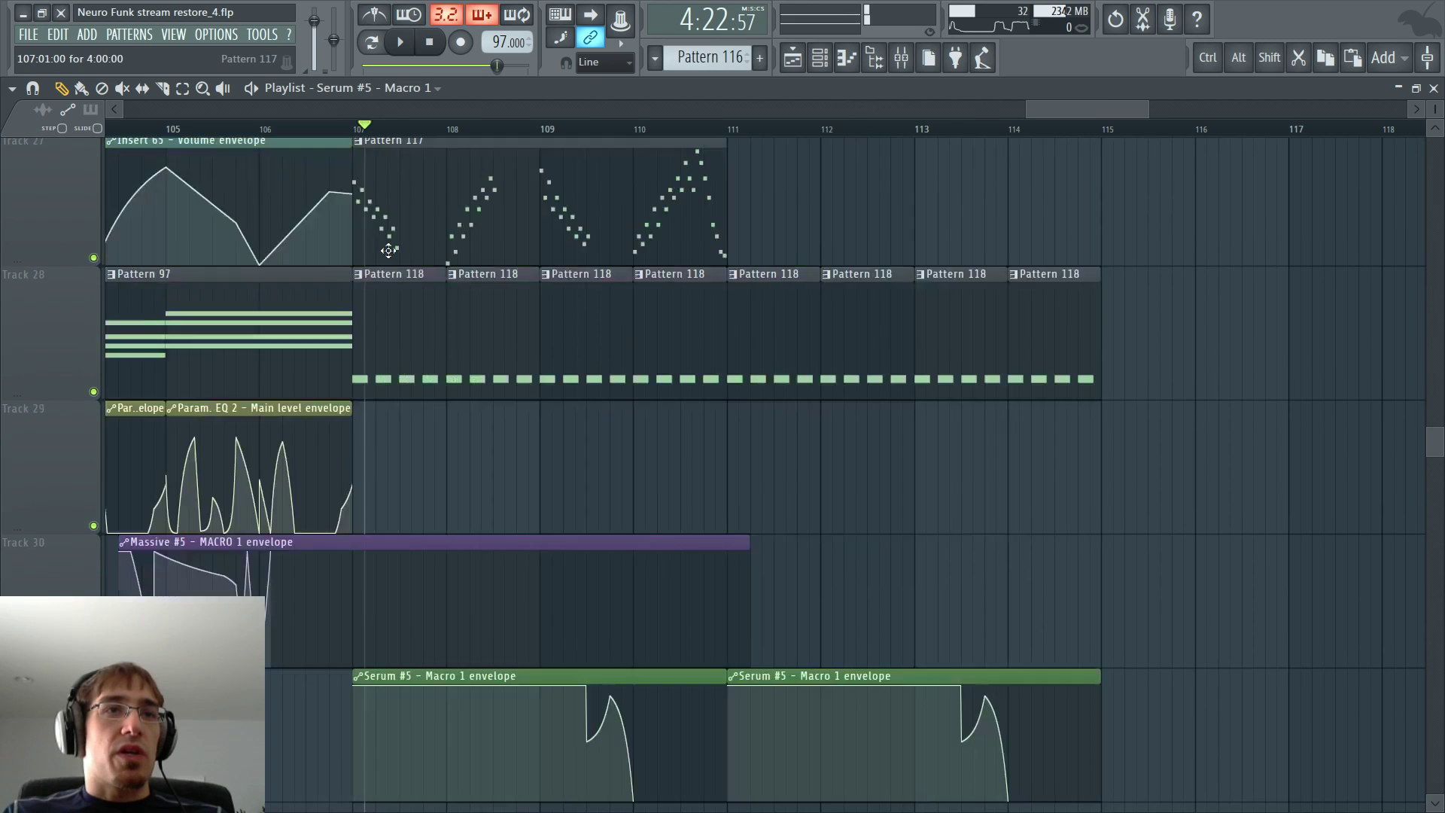
pyautogui.scroll(3, 388, 251)
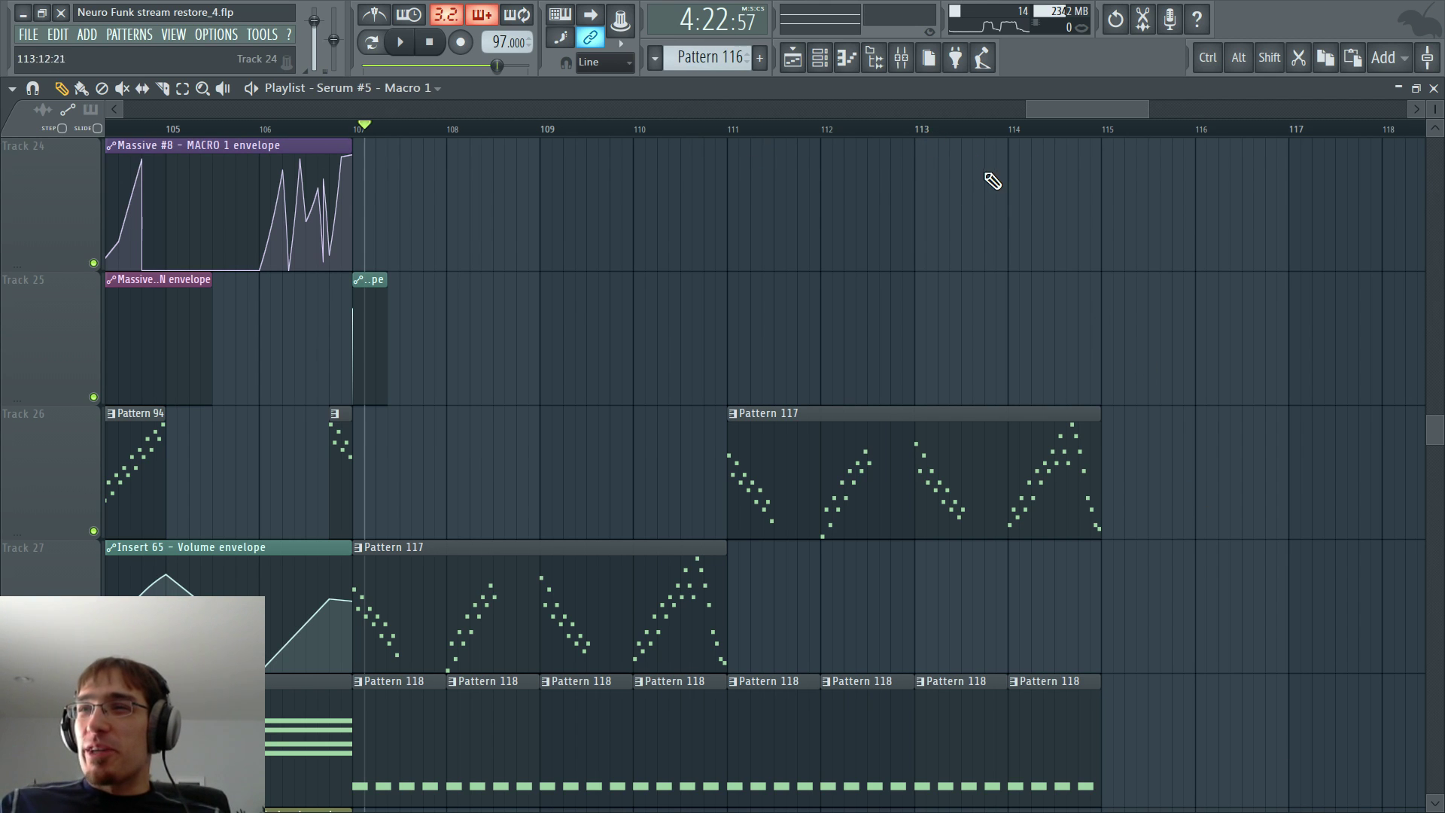
# - Switch to the Windows Task Manager, sort the processes by image name, end the Skype.exe process and close the manager
pyautogui.press('ctrl')
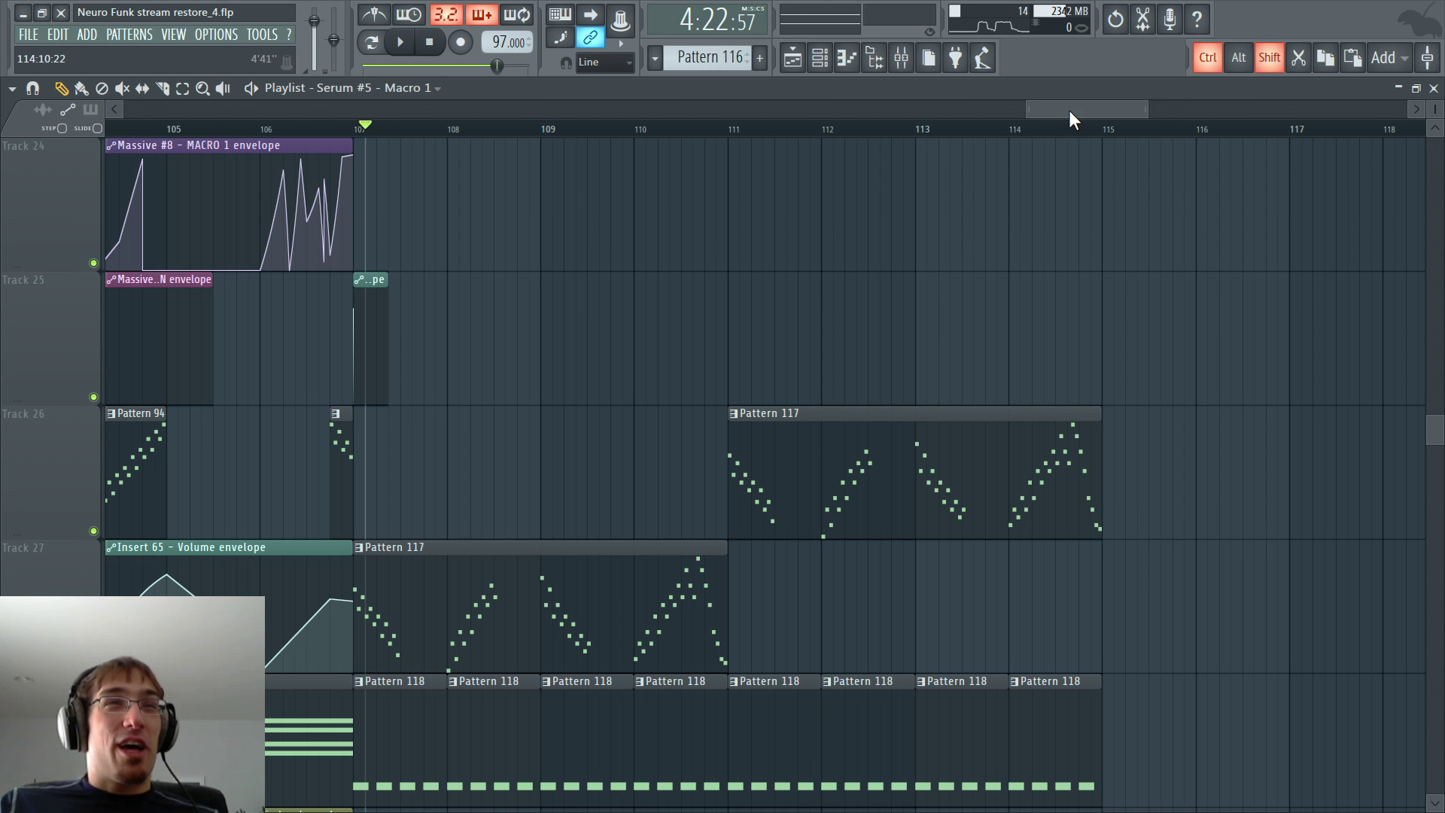
pyautogui.hotkey('ctrl', 'shift', 'Escape')
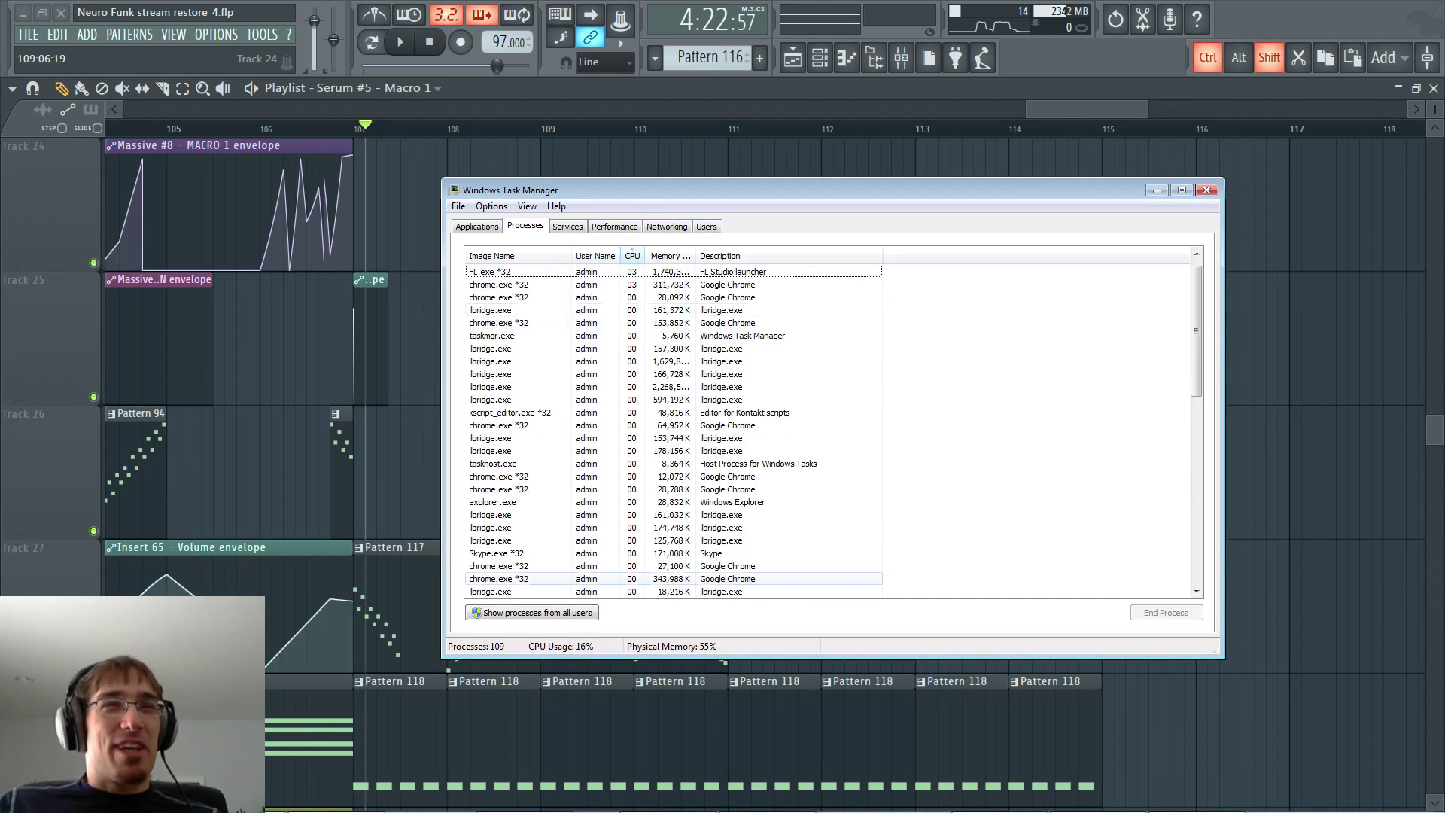
pyautogui.click(492, 256)
pyautogui.scroll(-8, 829, 422)
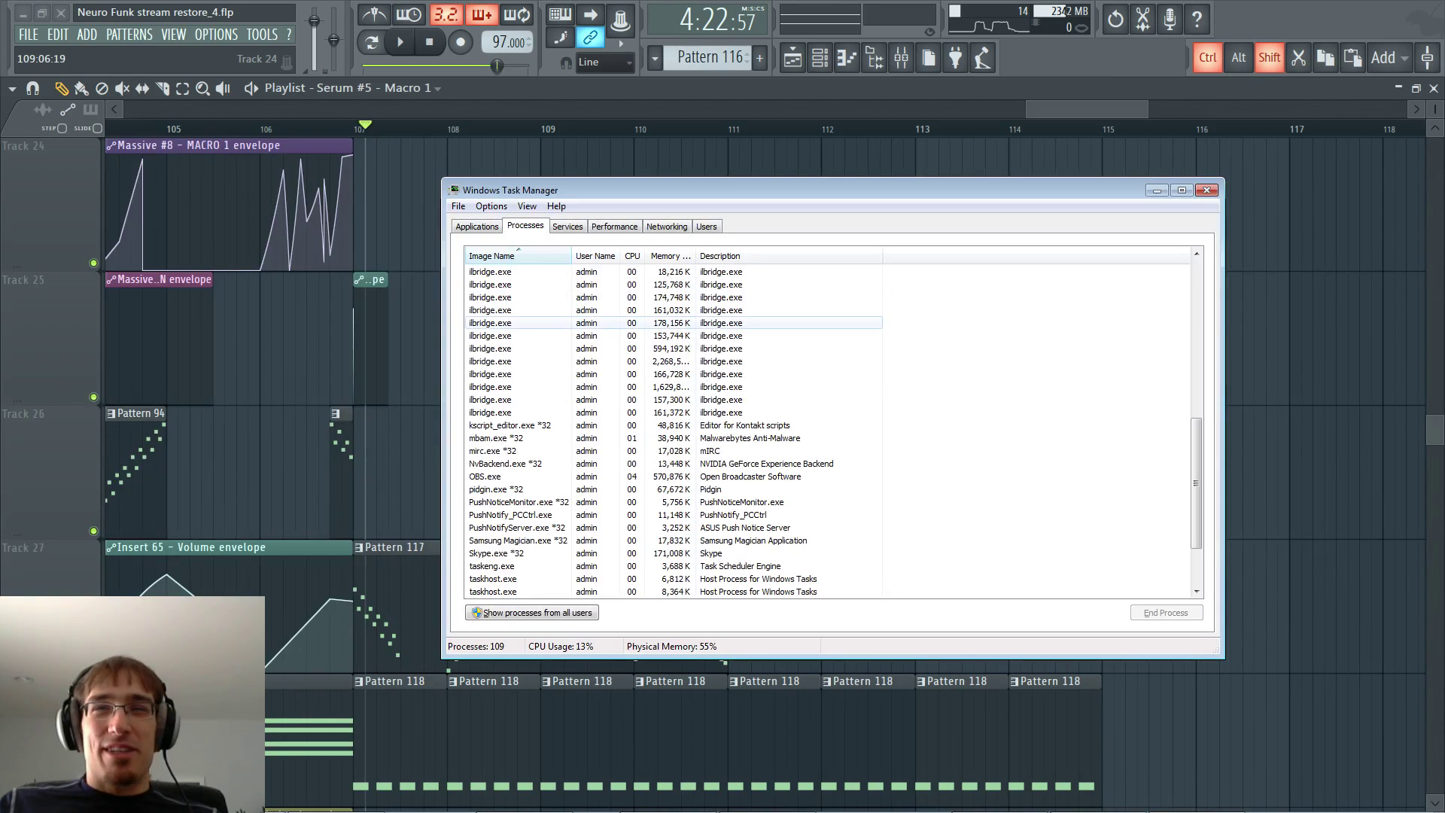
pyautogui.scroll(-2, 527, 336)
pyautogui.click(519, 477)
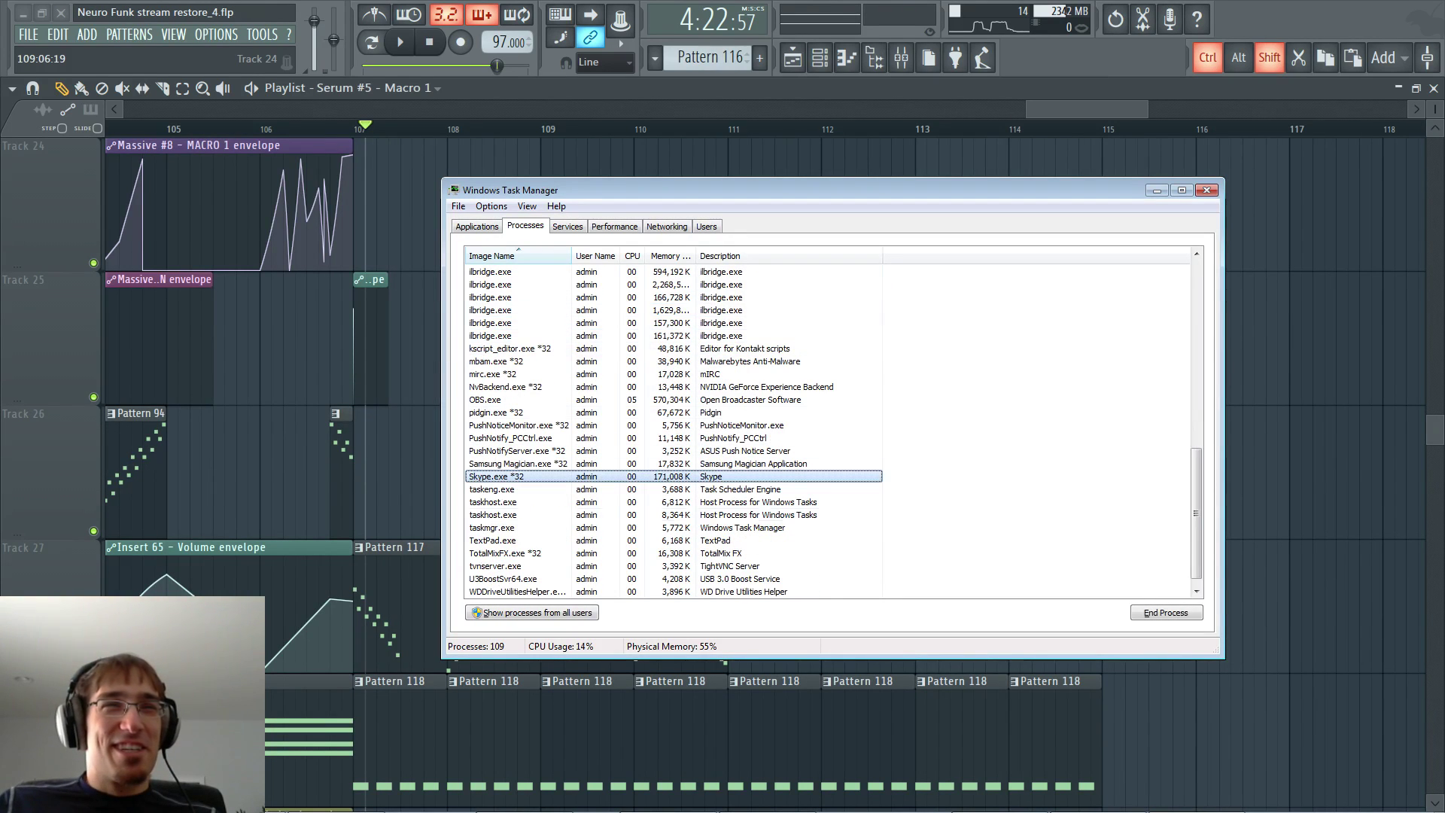
pyautogui.press('Delete')
pyautogui.press('Return')
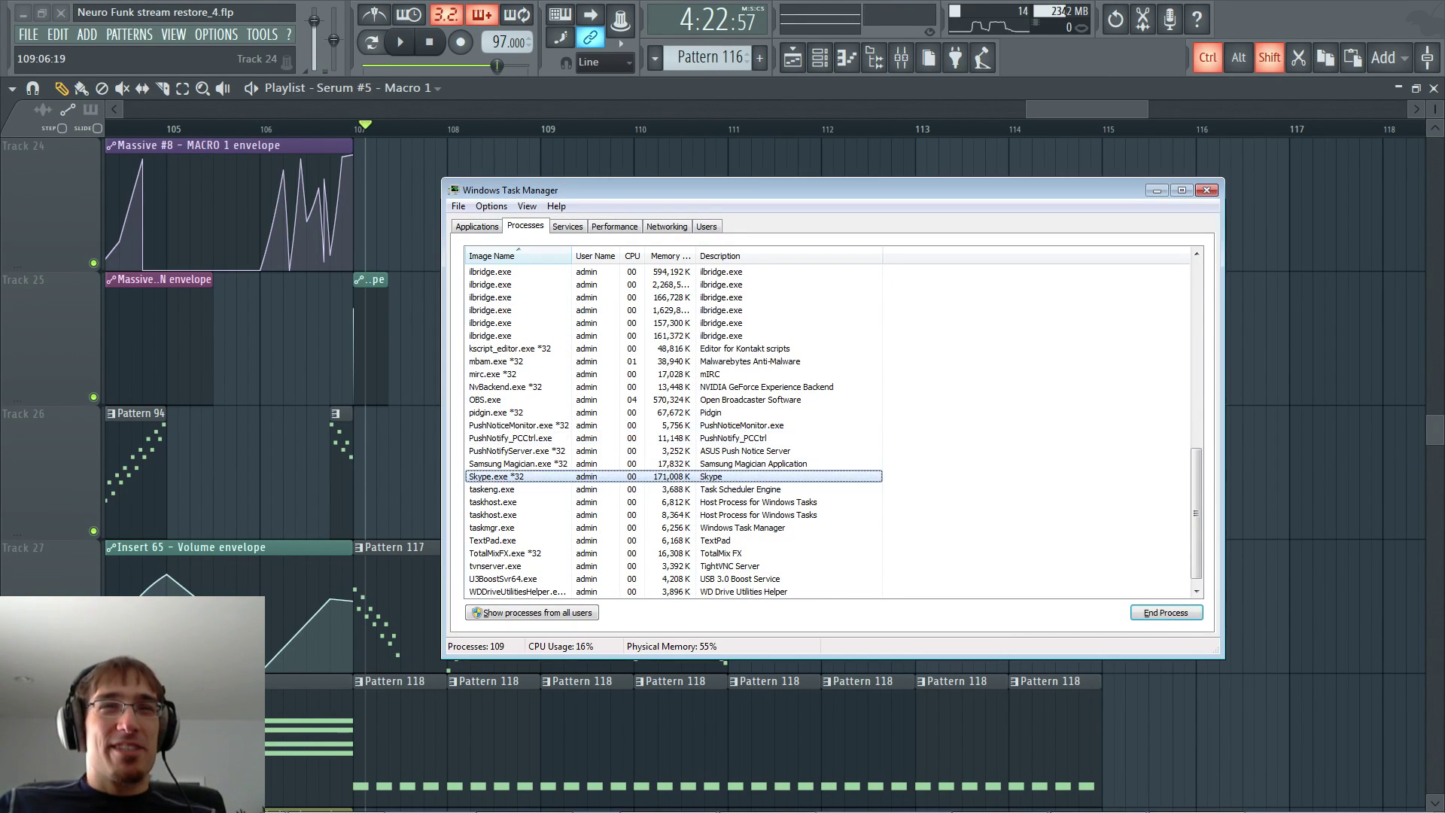
pyautogui.hotkey('alt', 'F4')
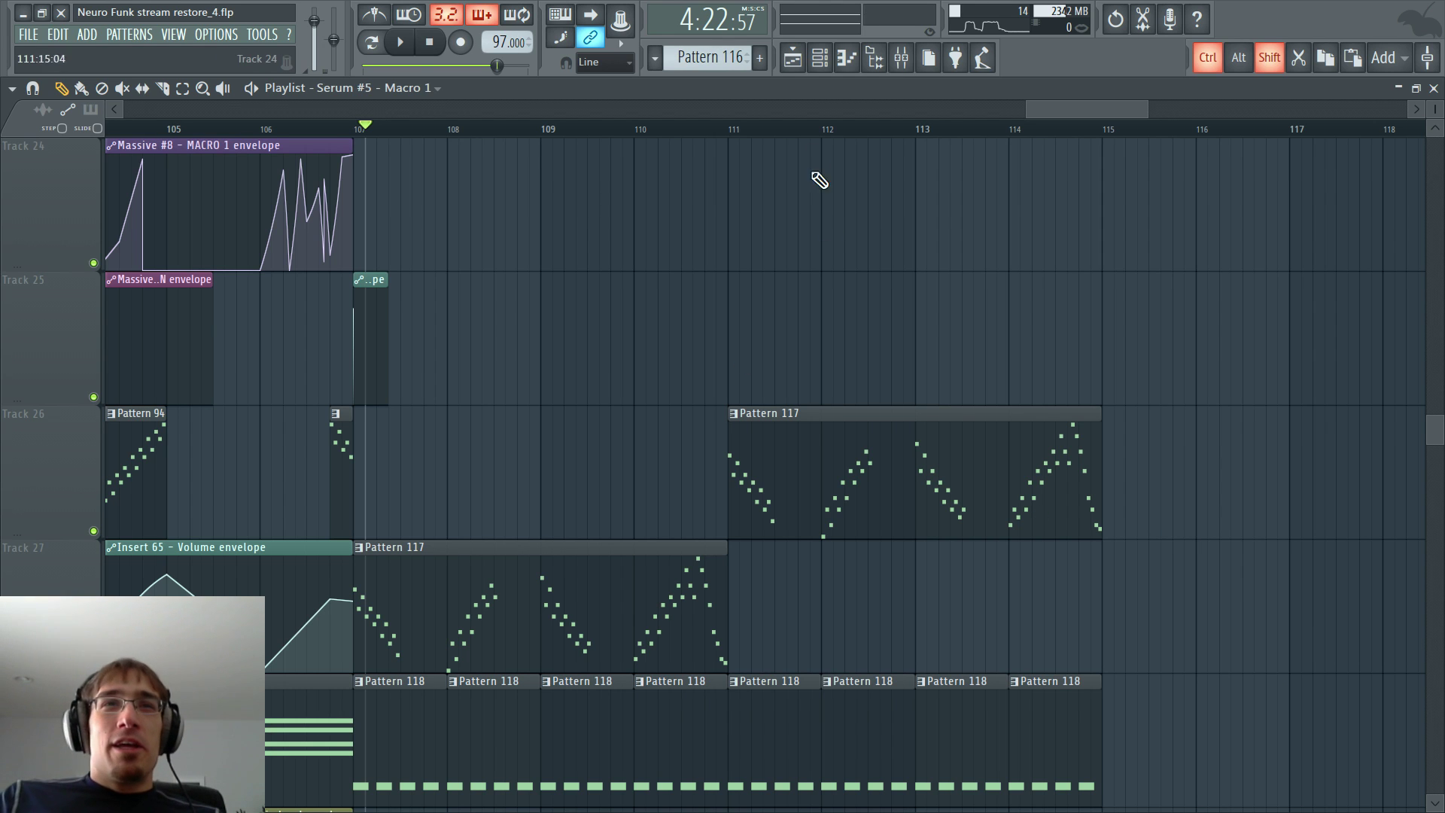
# - Play briefly from bar 111, create a new empty pattern and place its clip at bar 111 on track 24
pyautogui.click(734, 130)
pyautogui.press('space')
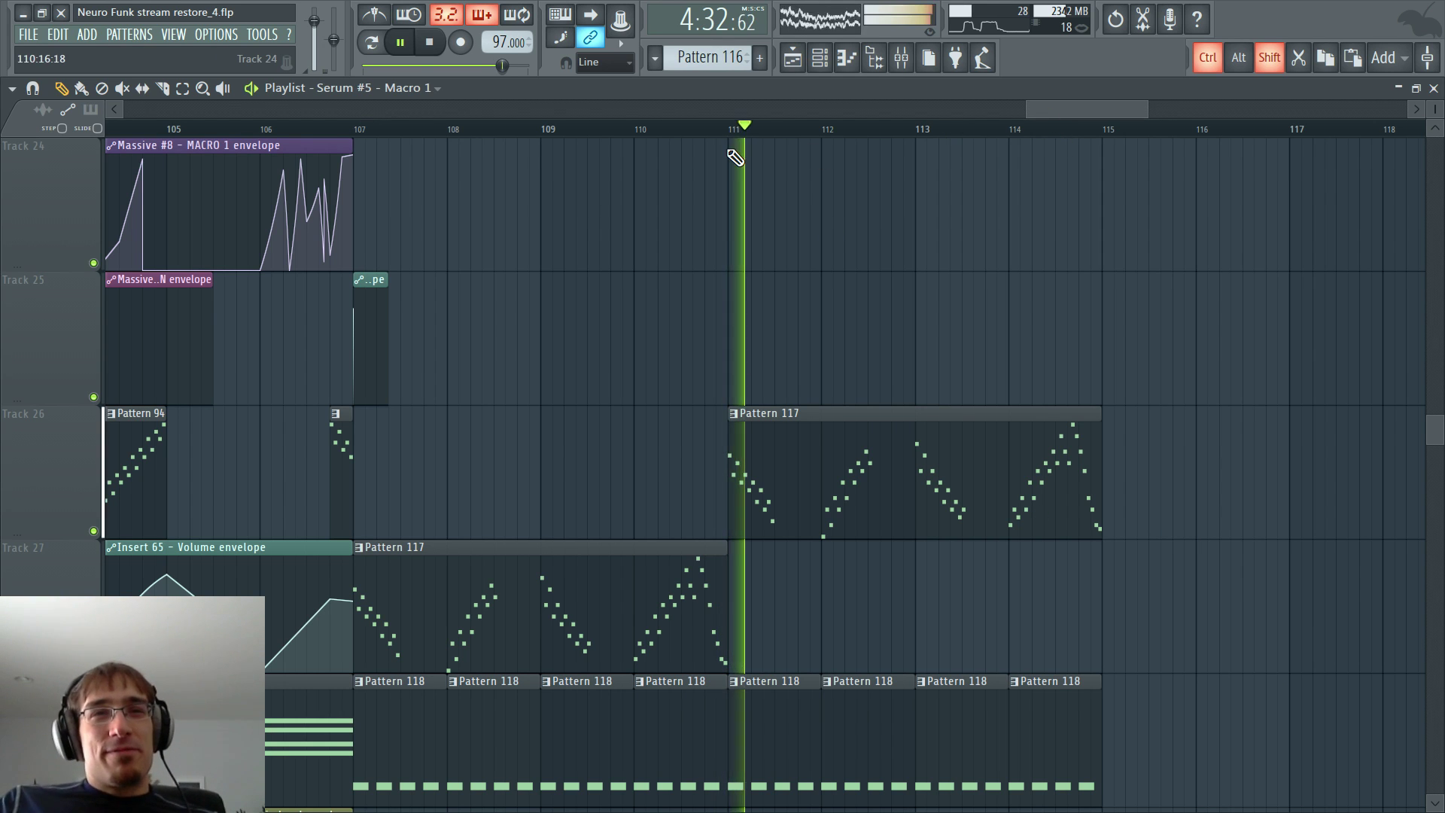
pyautogui.press('F6')
pyautogui.press('space')
pyautogui.press('F4')
pyautogui.press('Return')
pyautogui.press('F6')
pyautogui.click(725, 220)
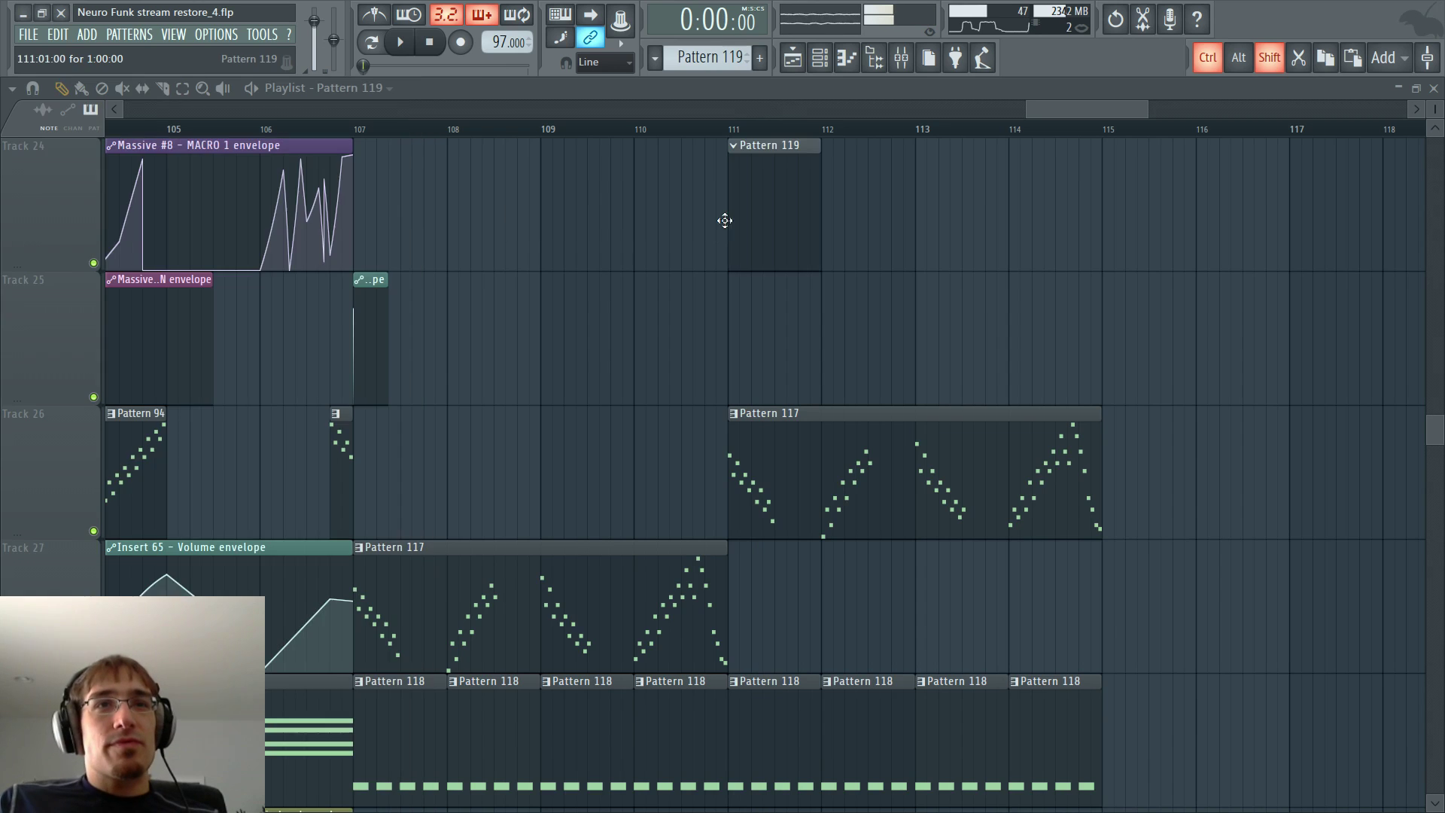
# - Set the playhead to bar 111, find the Massive #7 channel and open its plugin
pyautogui.scroll(2, 738, 263)
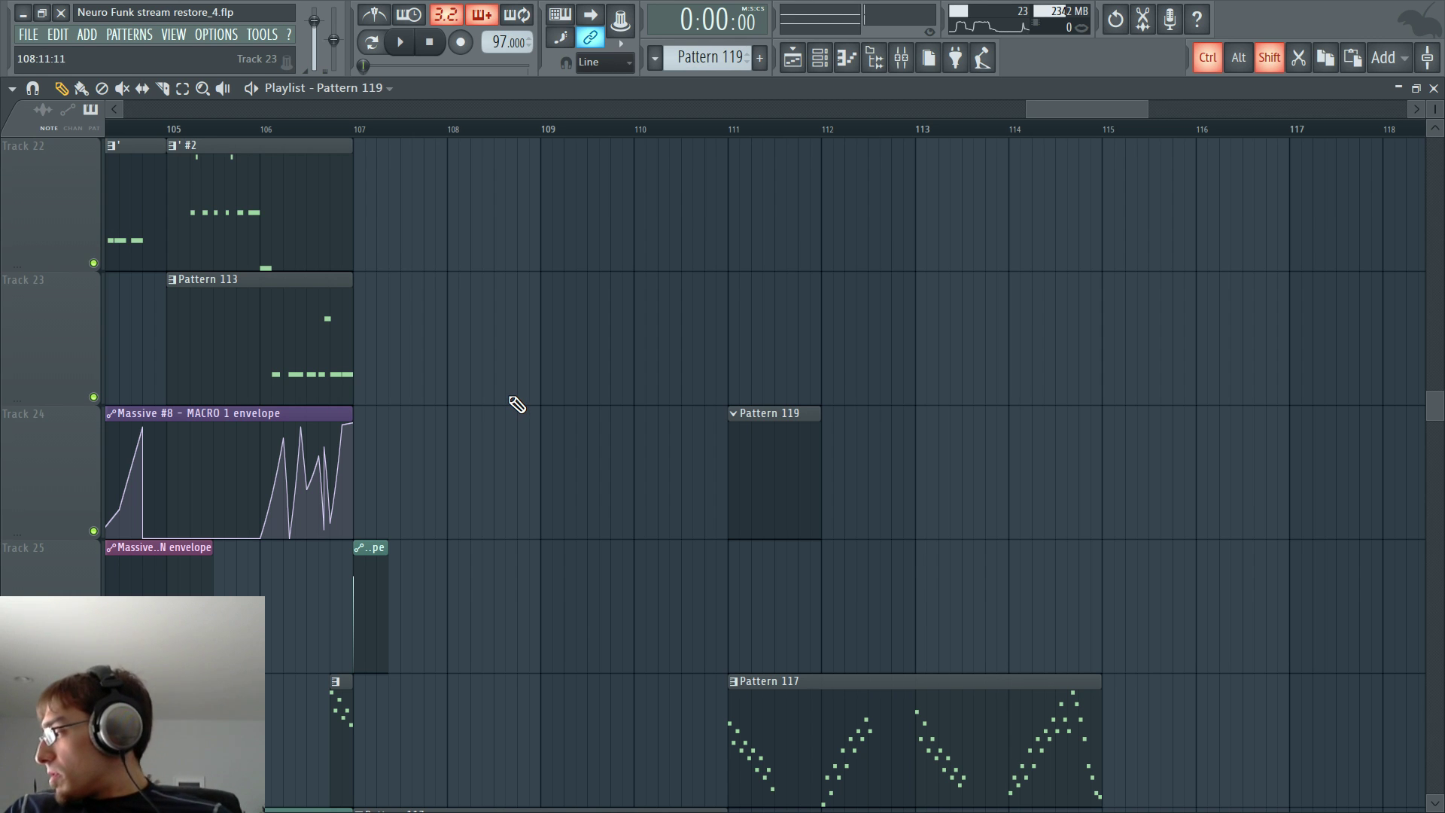
pyautogui.click(736, 131)
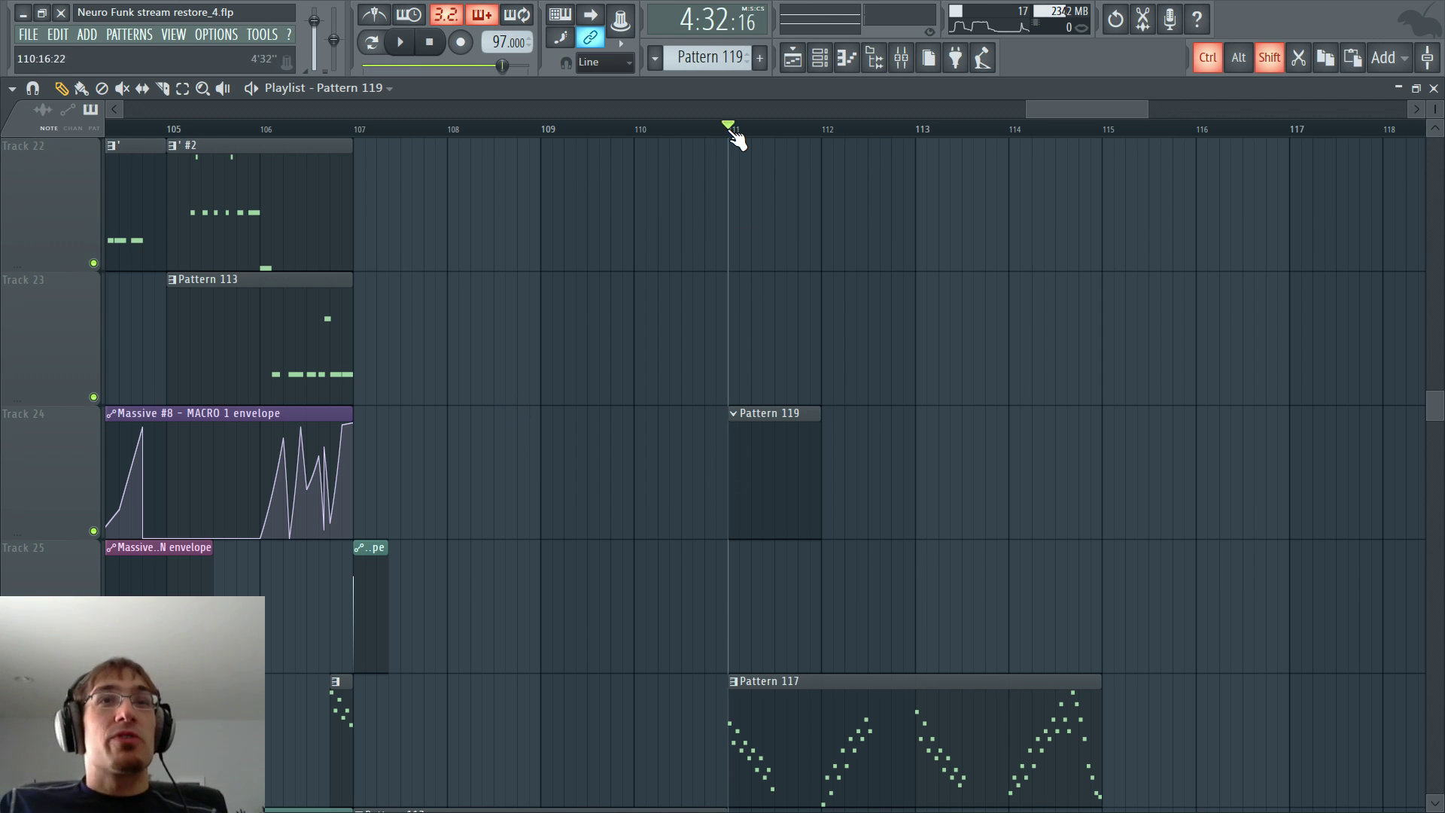
pyautogui.press('F6')
pyautogui.scroll(-5, 188, 542)
pyautogui.scroll(5, 188, 536)
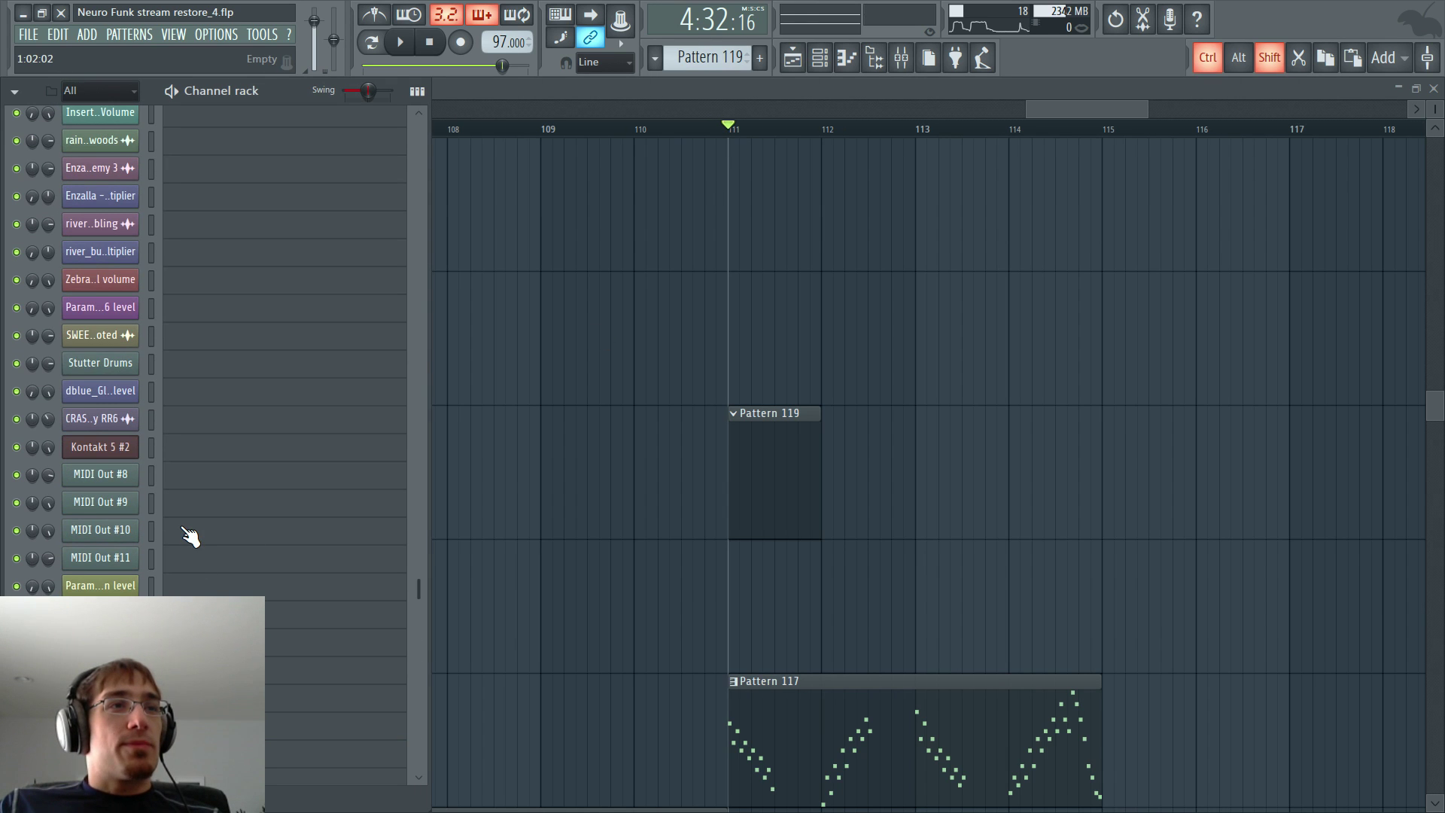
pyautogui.scroll(4, 160, 494)
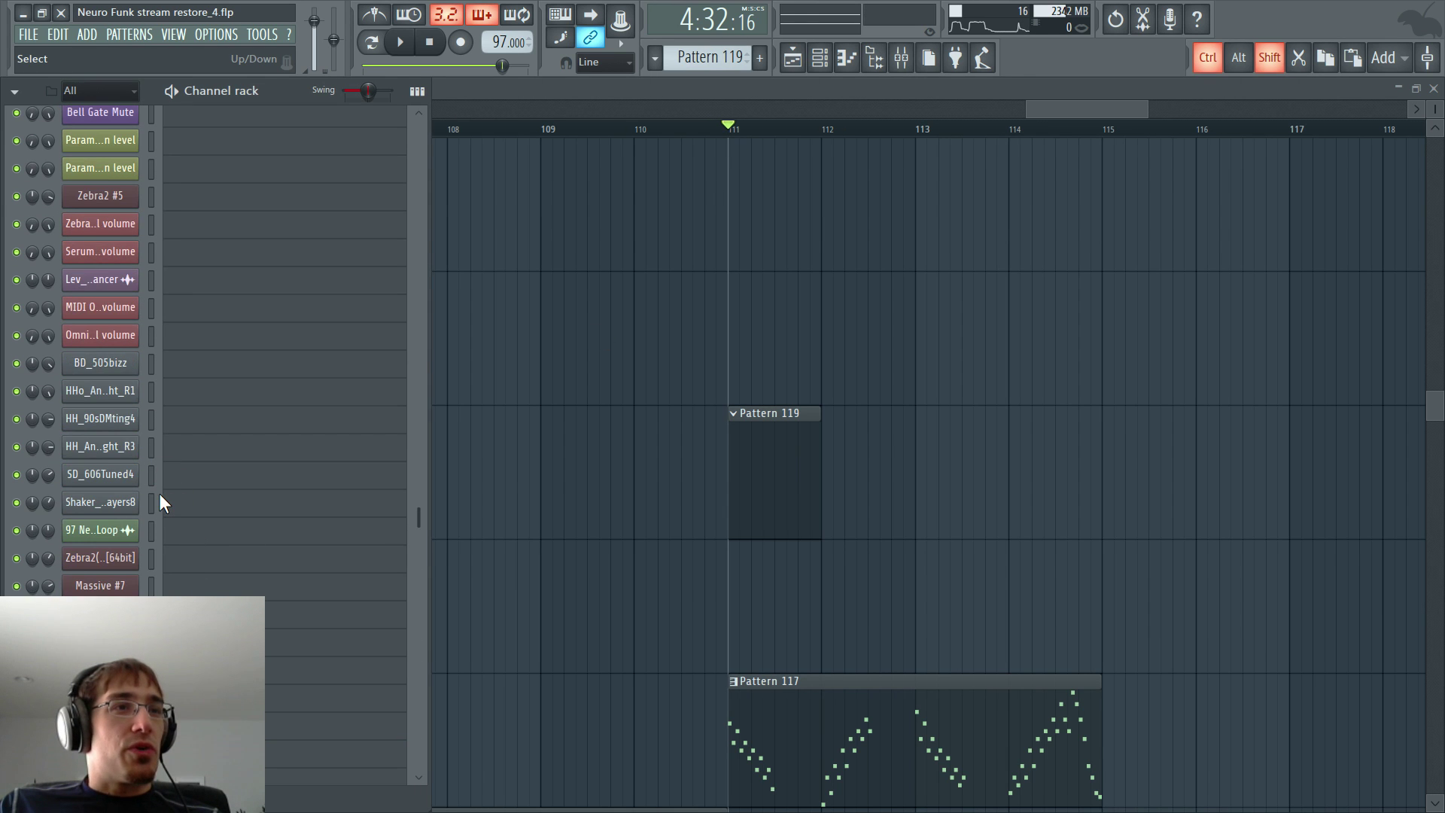
pyautogui.click(152, 558)
pyautogui.click(152, 585)
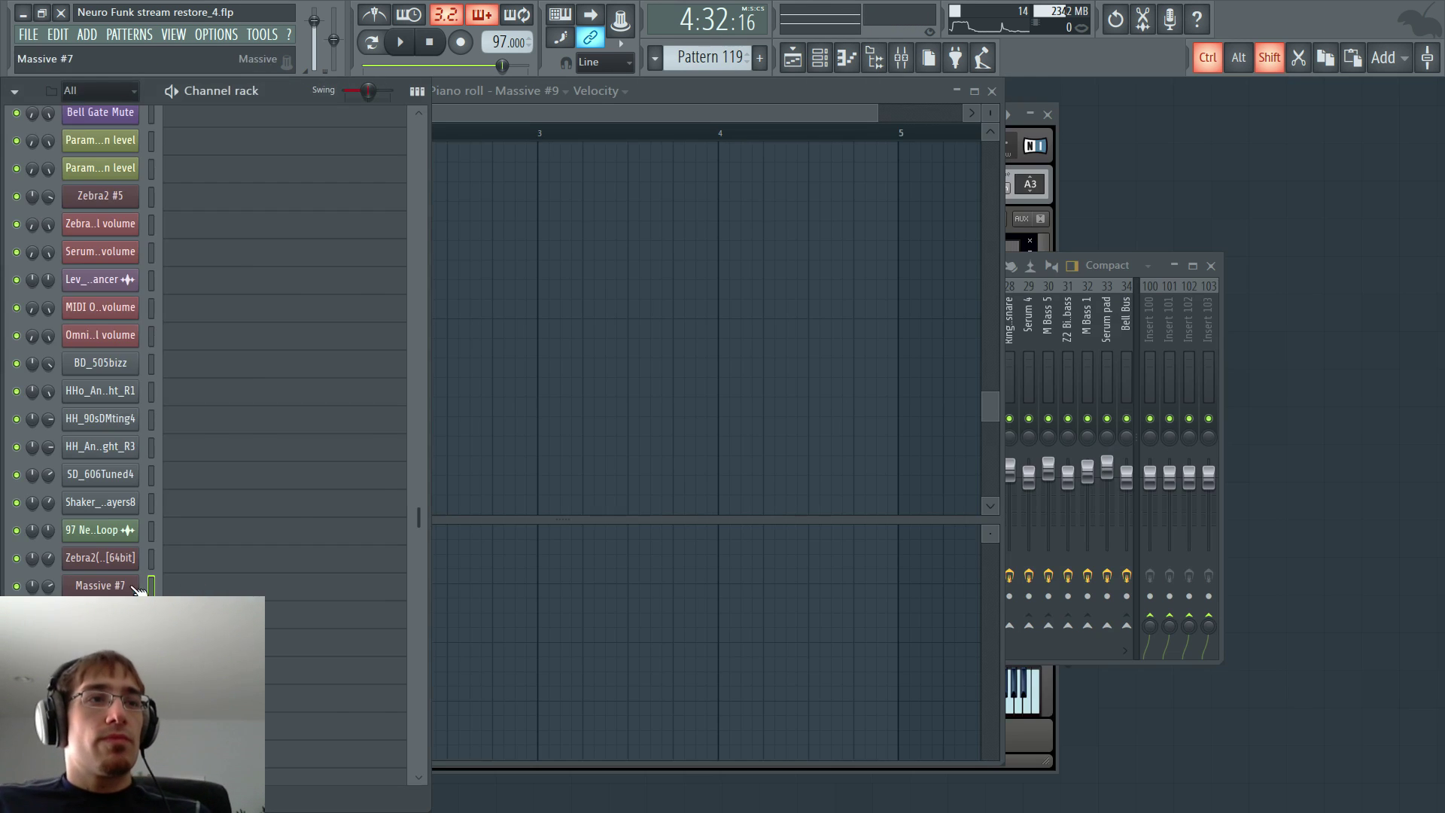
pyautogui.click(134, 585)
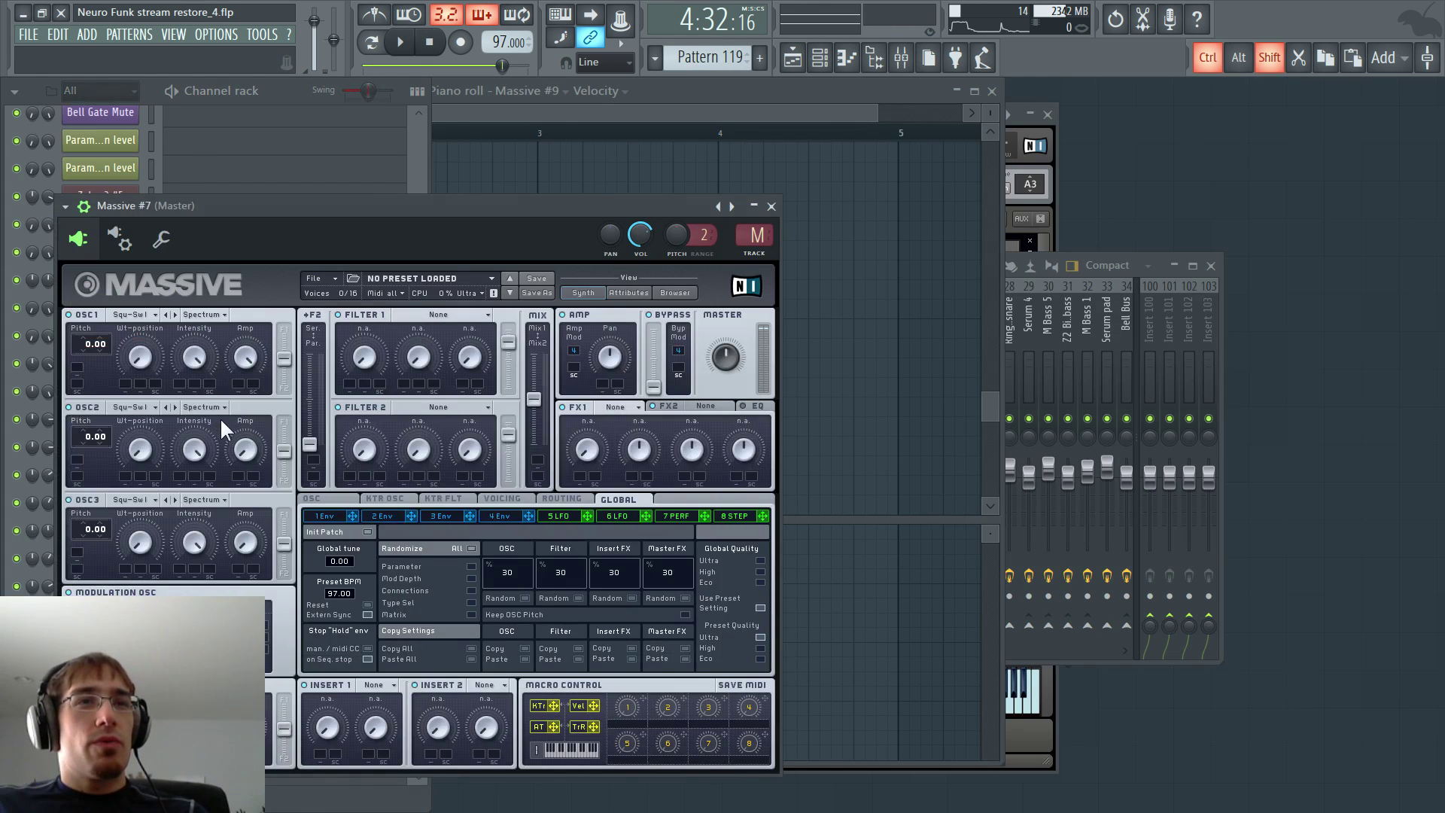
# - Audition the playlist from bar 111 and set a looping time selection over bars 111 to 115
pyautogui.press('F5')
pyautogui.press('space')
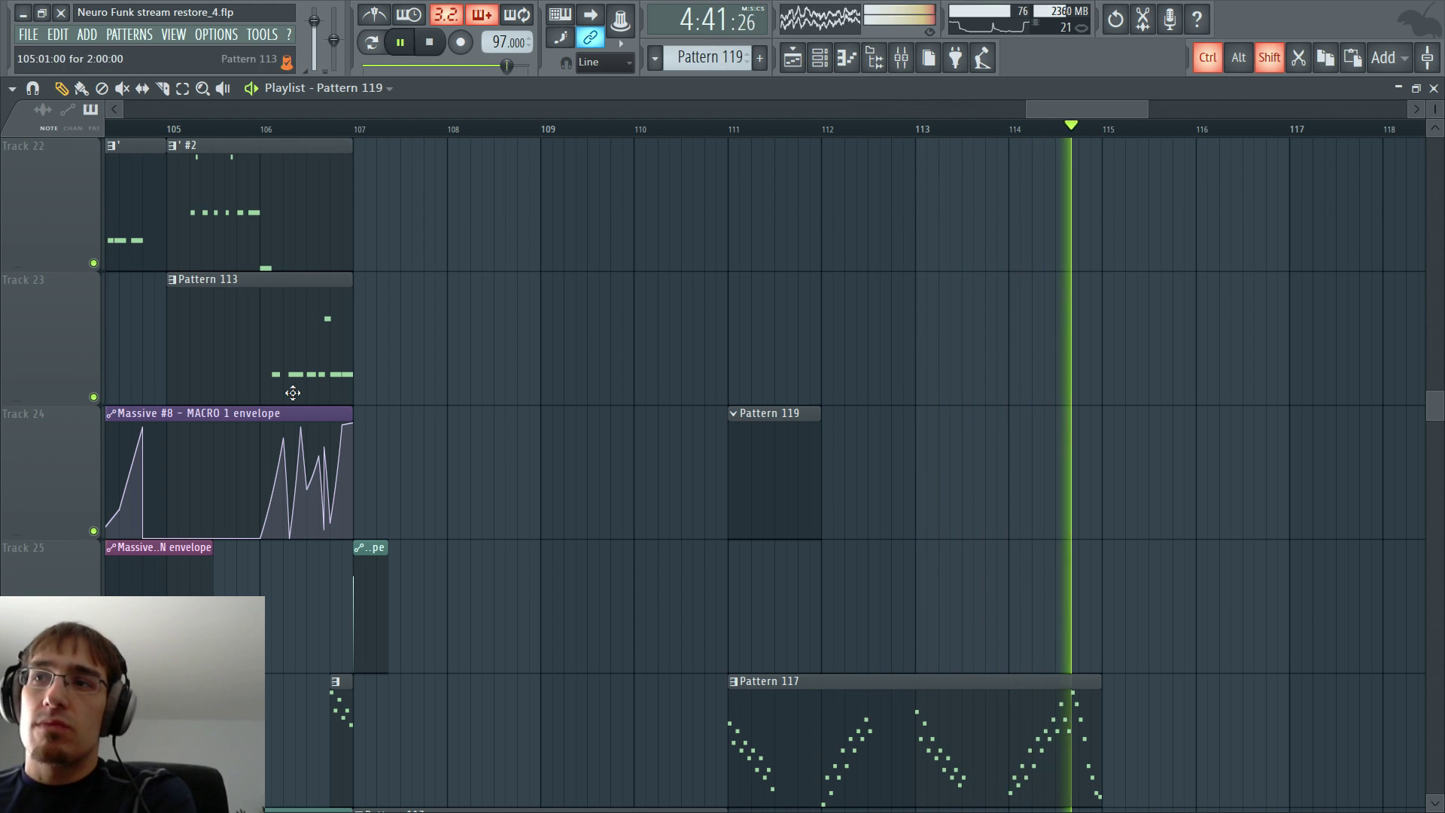
pyautogui.press('space')
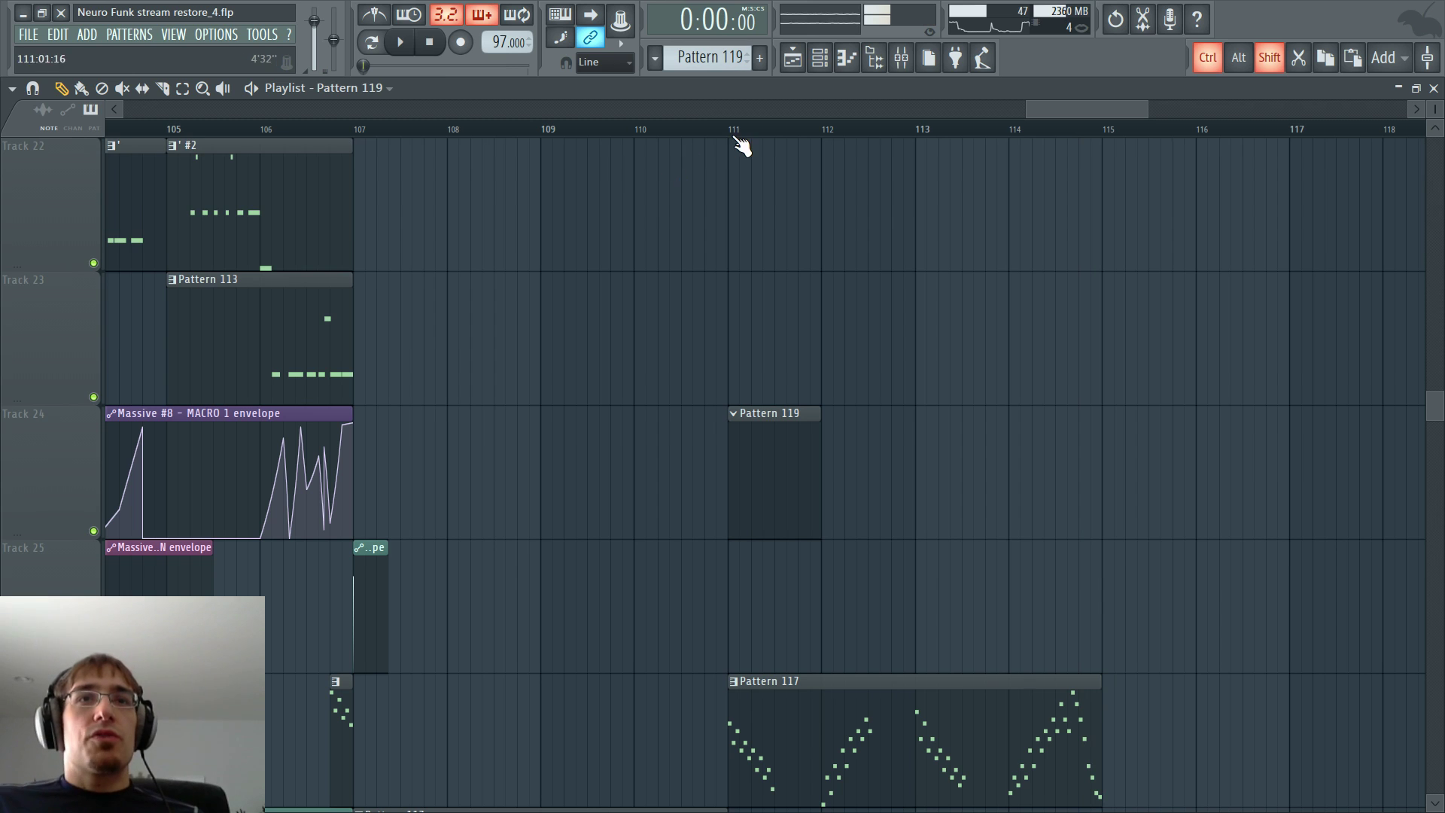
pyautogui.moveTo(734, 126); pyautogui.dragTo(1098, 163)
pyautogui.press('space')
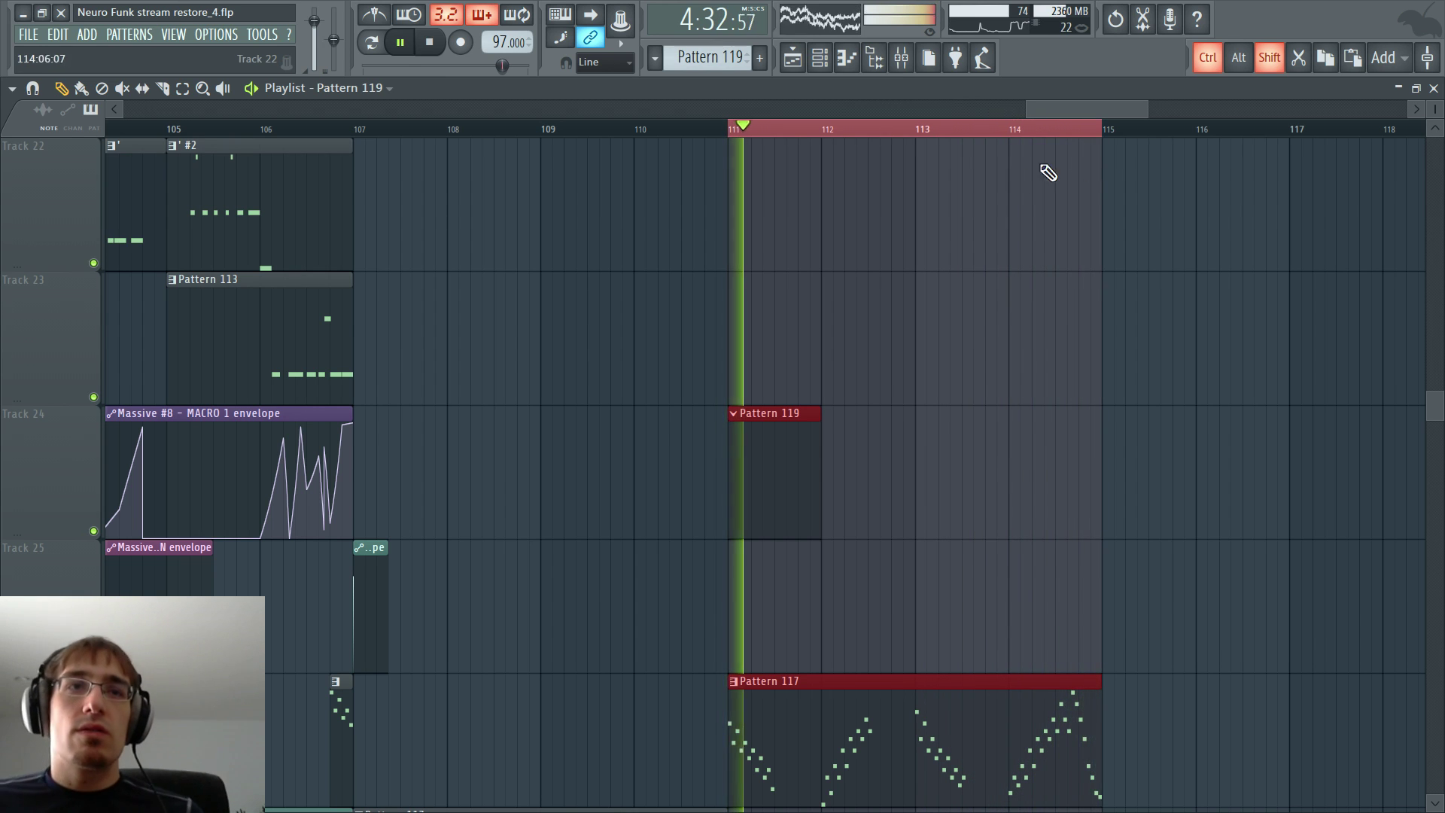
# - Select the Omni 3 channel and audition its sound against the looped bars 111 to 115
pyautogui.press('F5')
pyautogui.press('space')
pyautogui.click(406, 179)
pyautogui.scroll(6, 304, 234)
pyautogui.scroll(15, 308, 242)
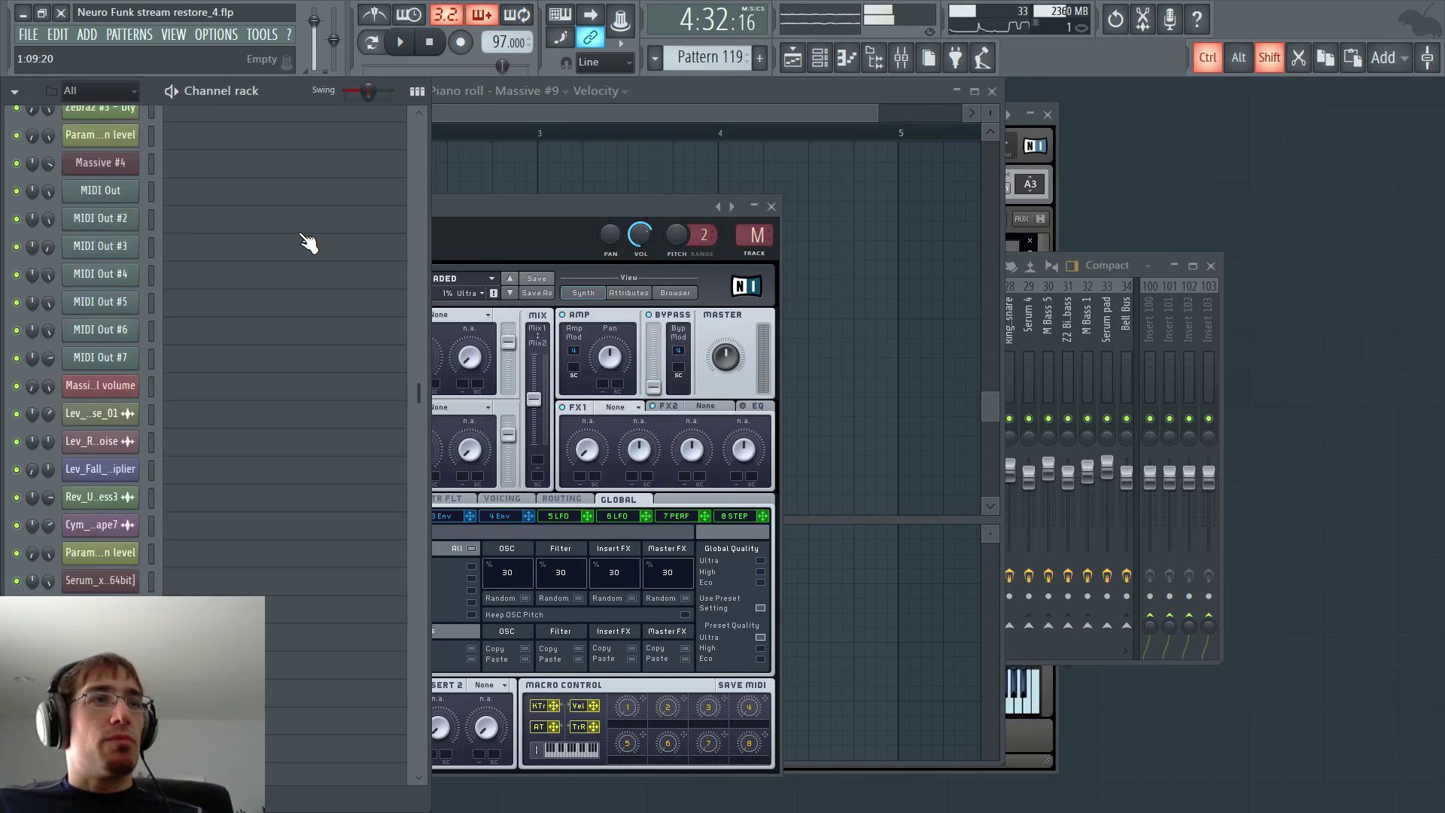
pyautogui.scroll(16, 305, 245)
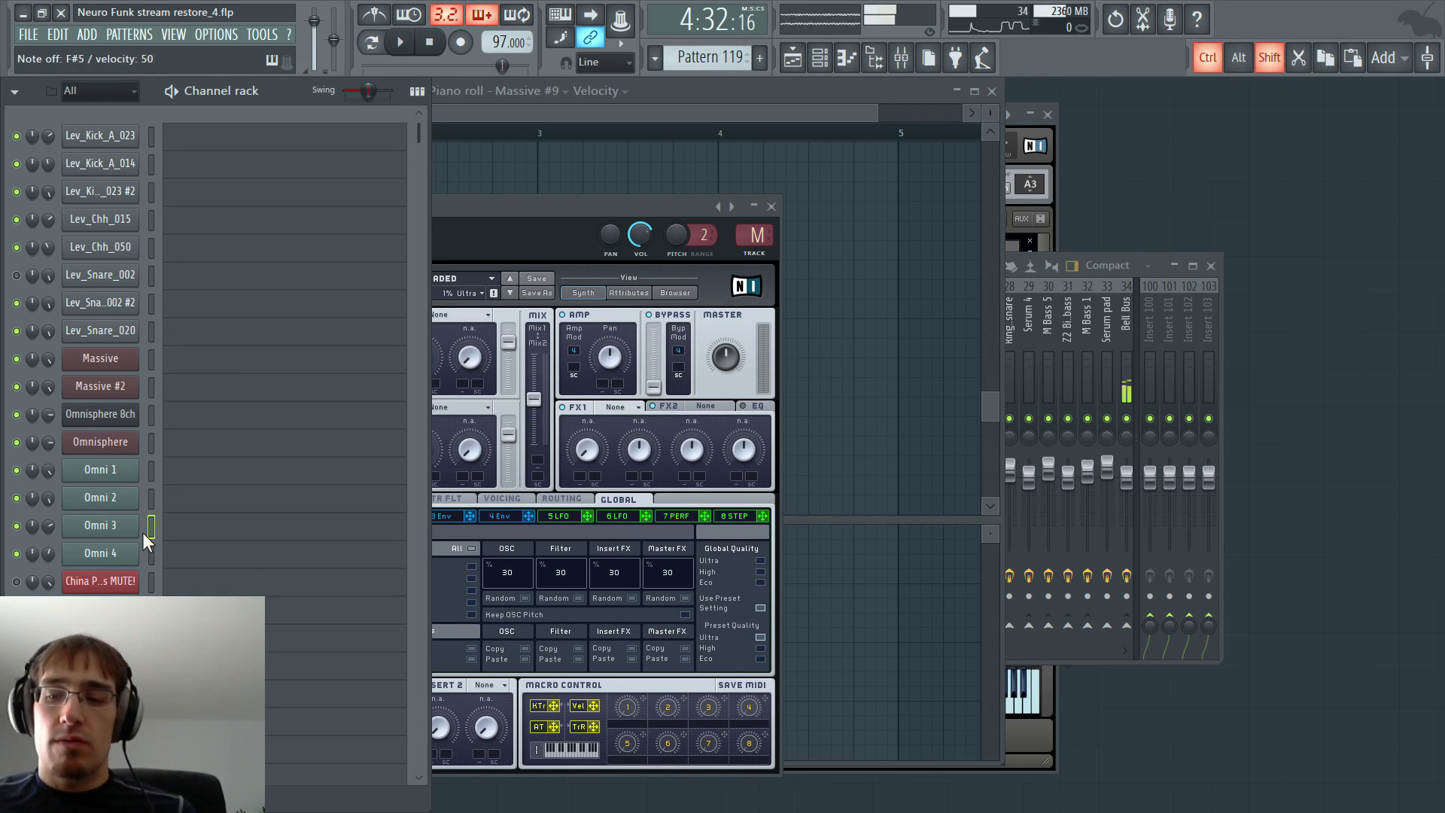
pyautogui.press('space')
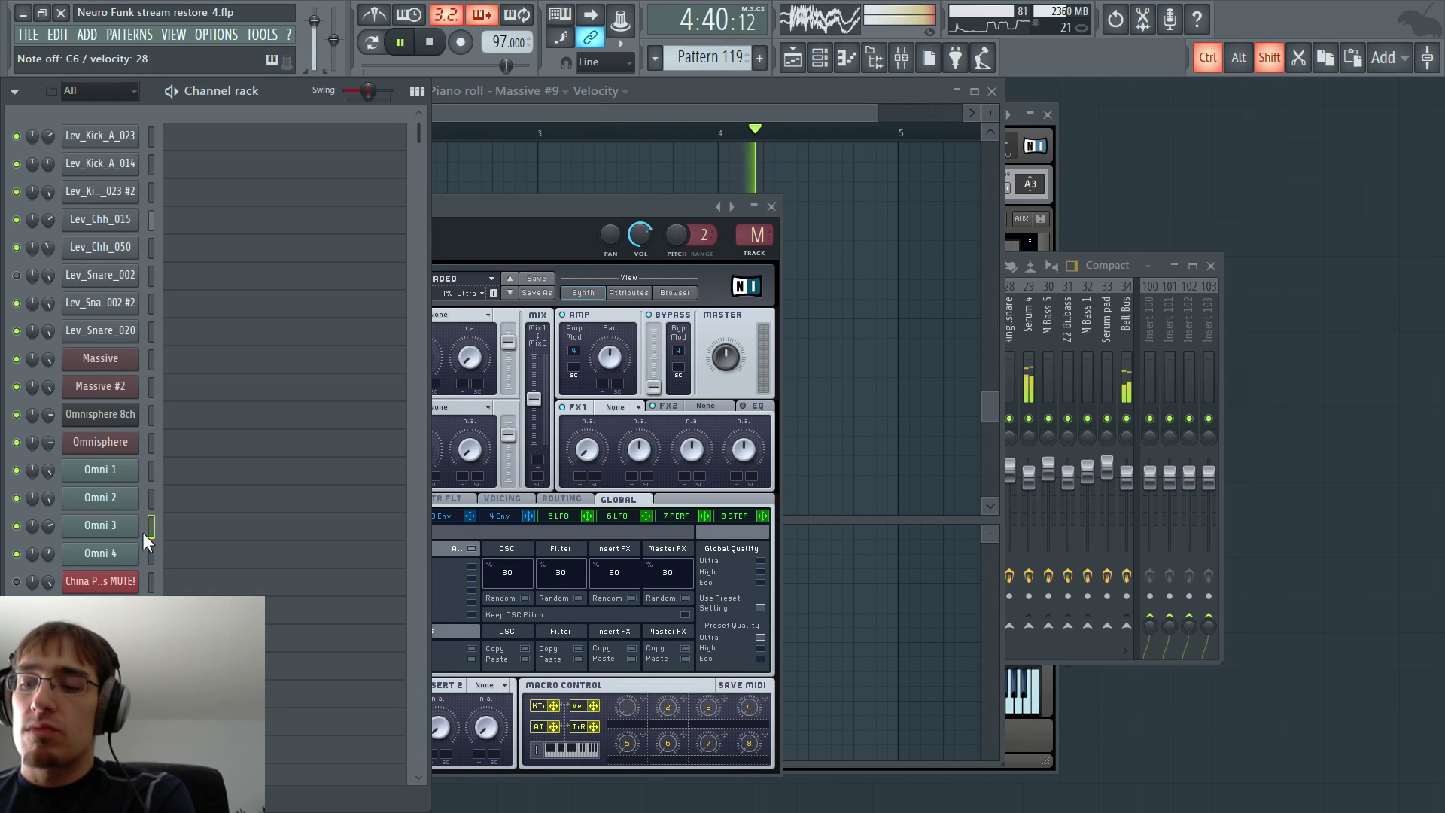
pyautogui.press('space')
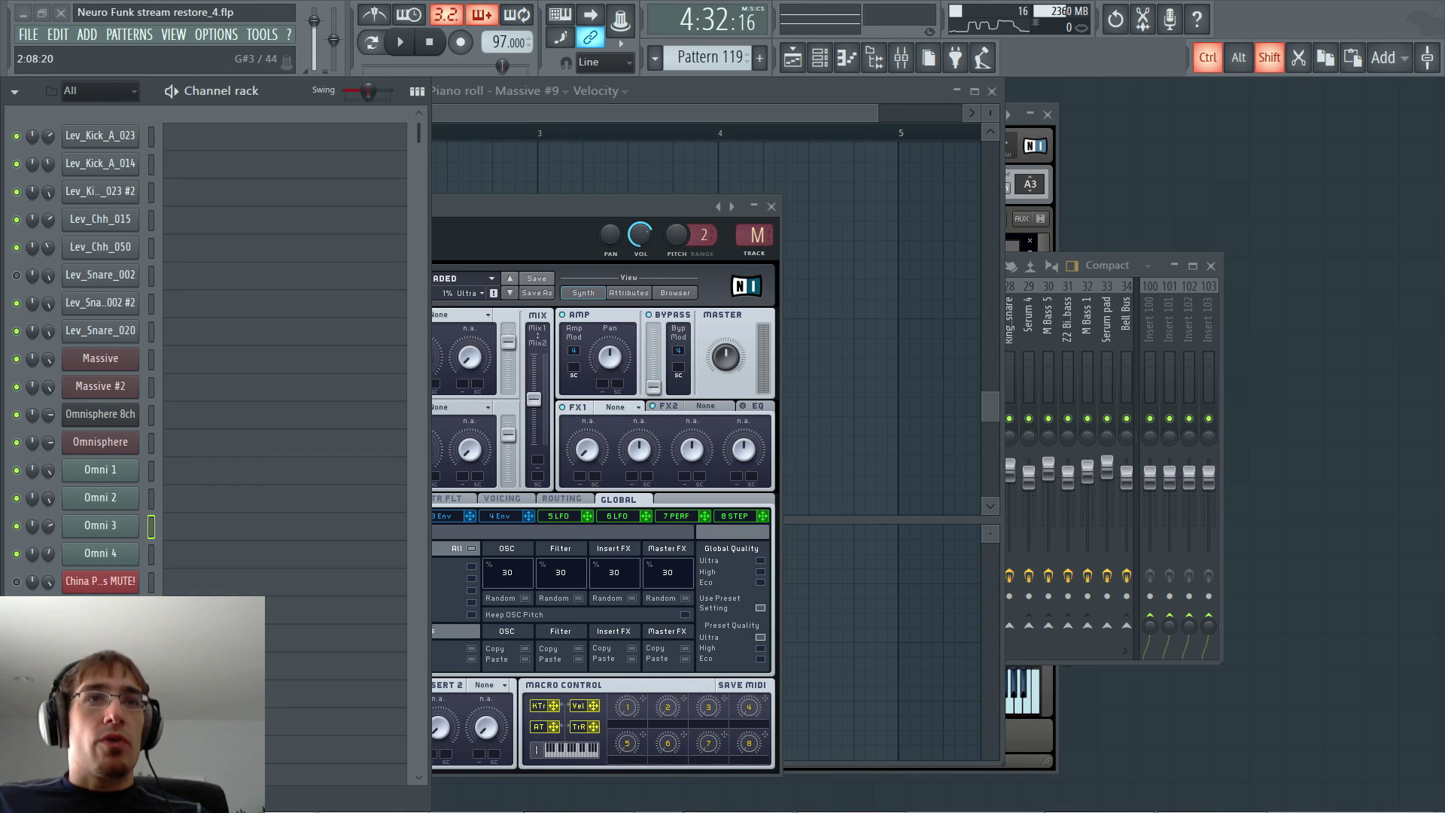
# - Compare the Omni 4 and Omni 3 channels, and open the piano roll of Omni 3
pyautogui.click(482, 111)
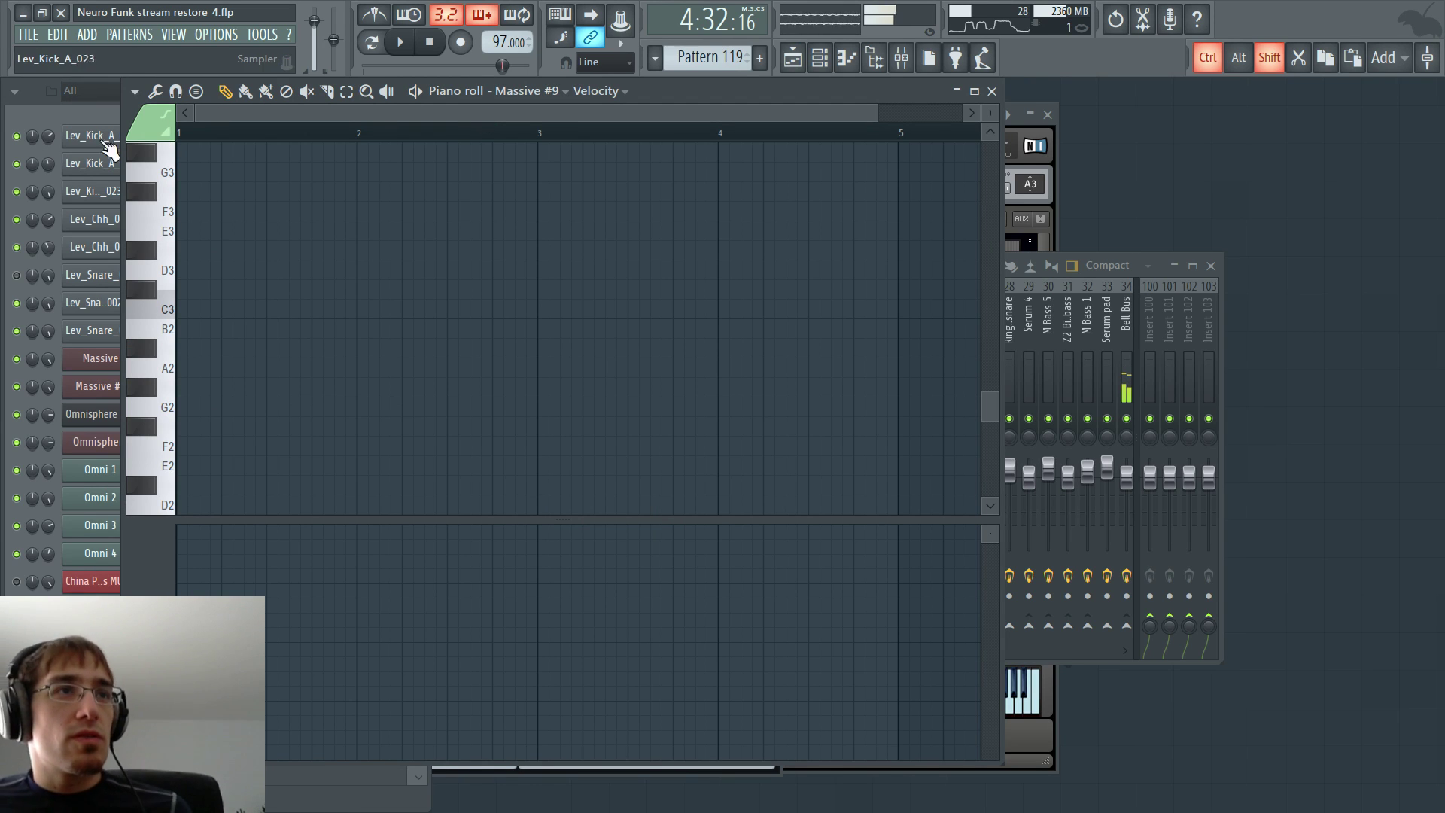
pyautogui.click(78, 118)
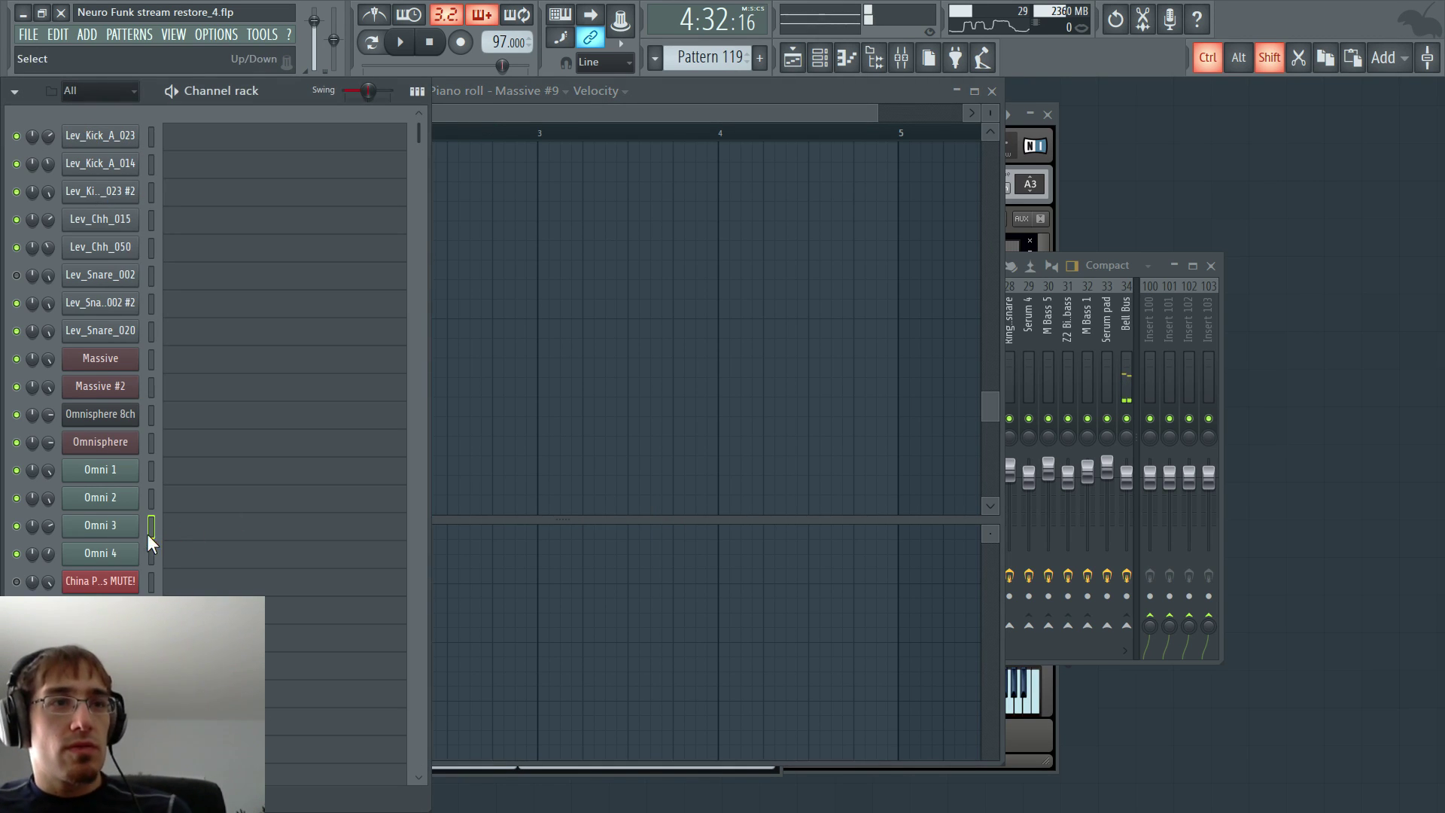
pyautogui.click(152, 557)
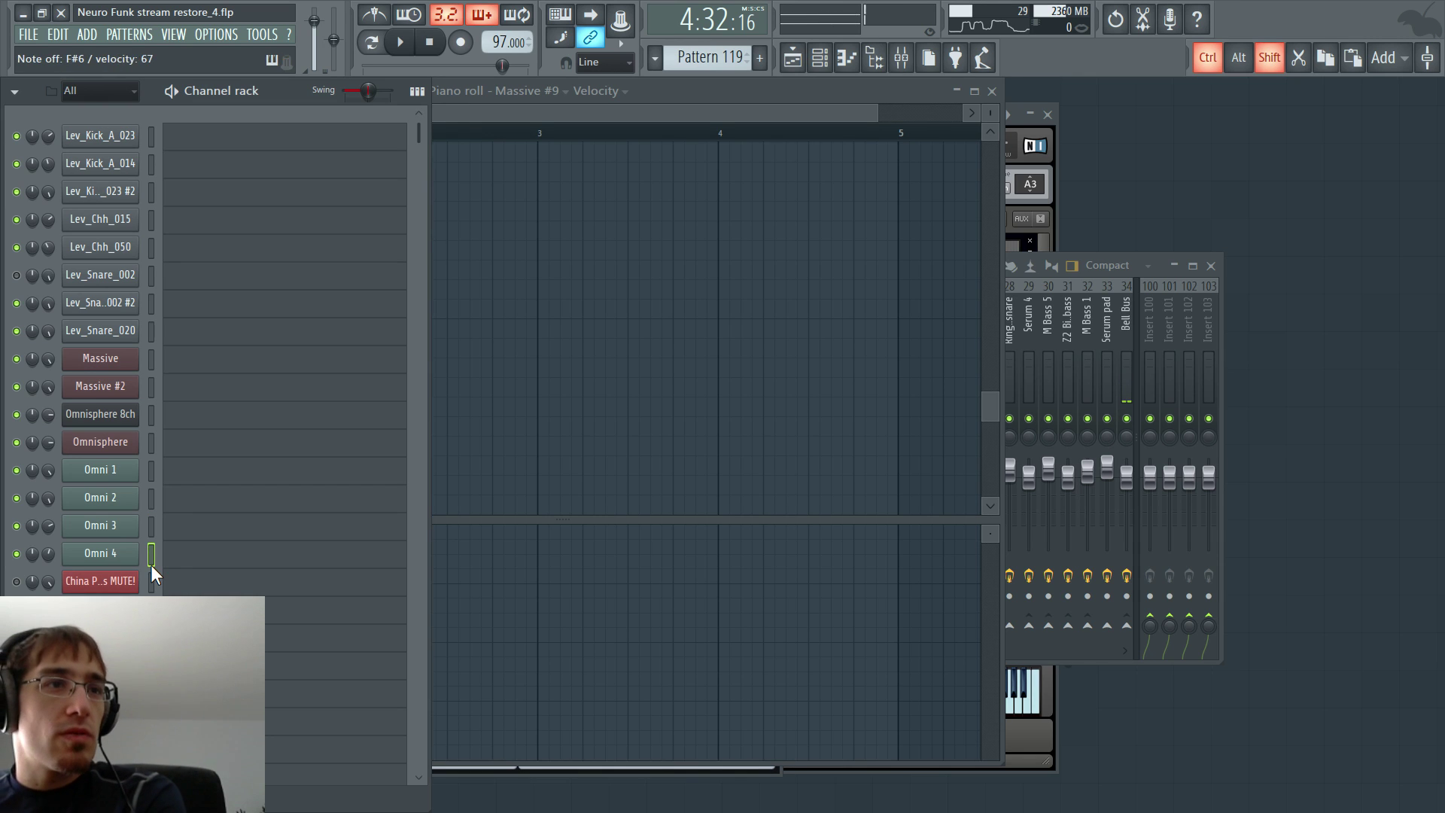
pyautogui.click(151, 528)
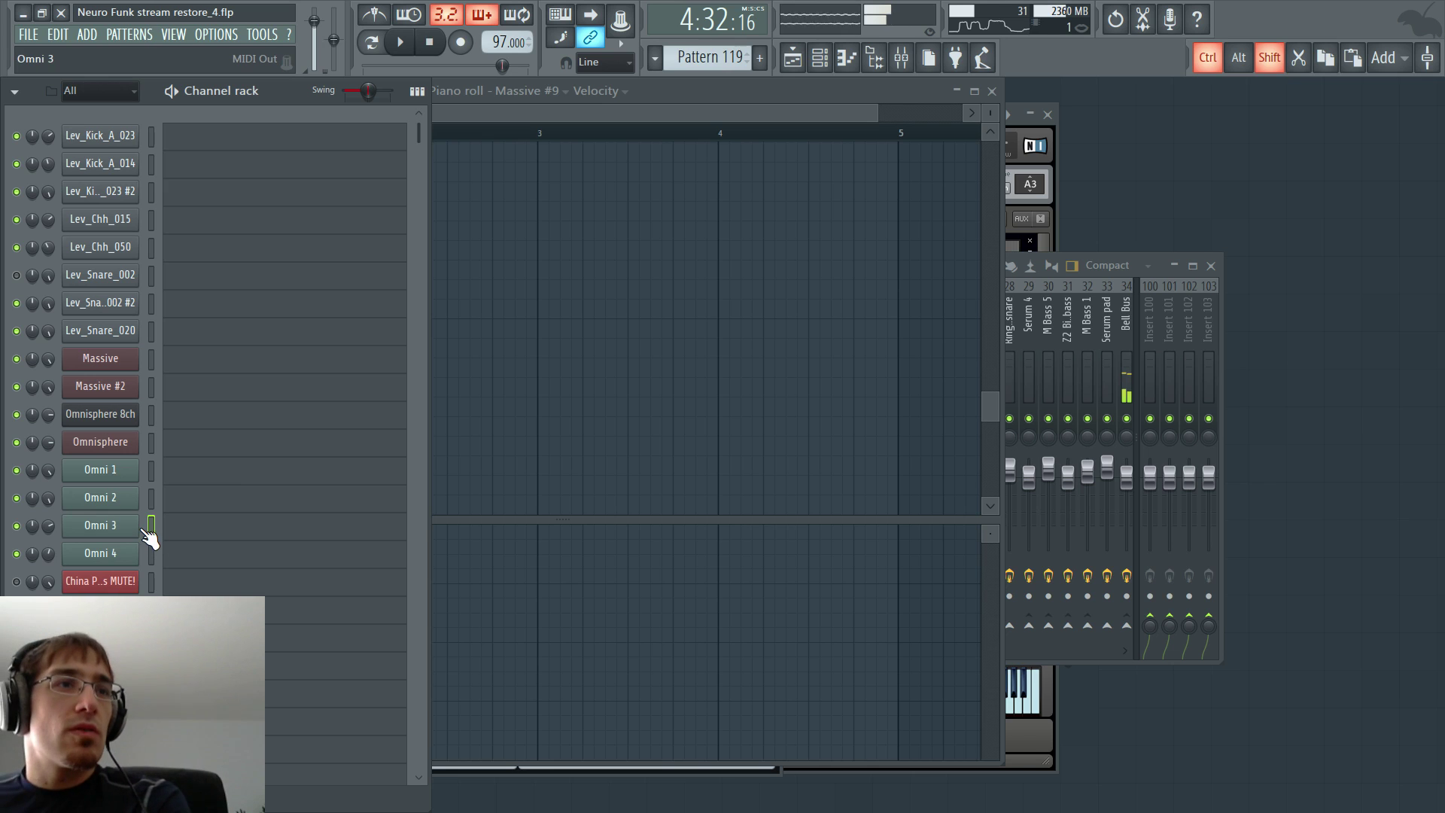
pyautogui.rightClick(150, 531)
pyautogui.click(162, 528)
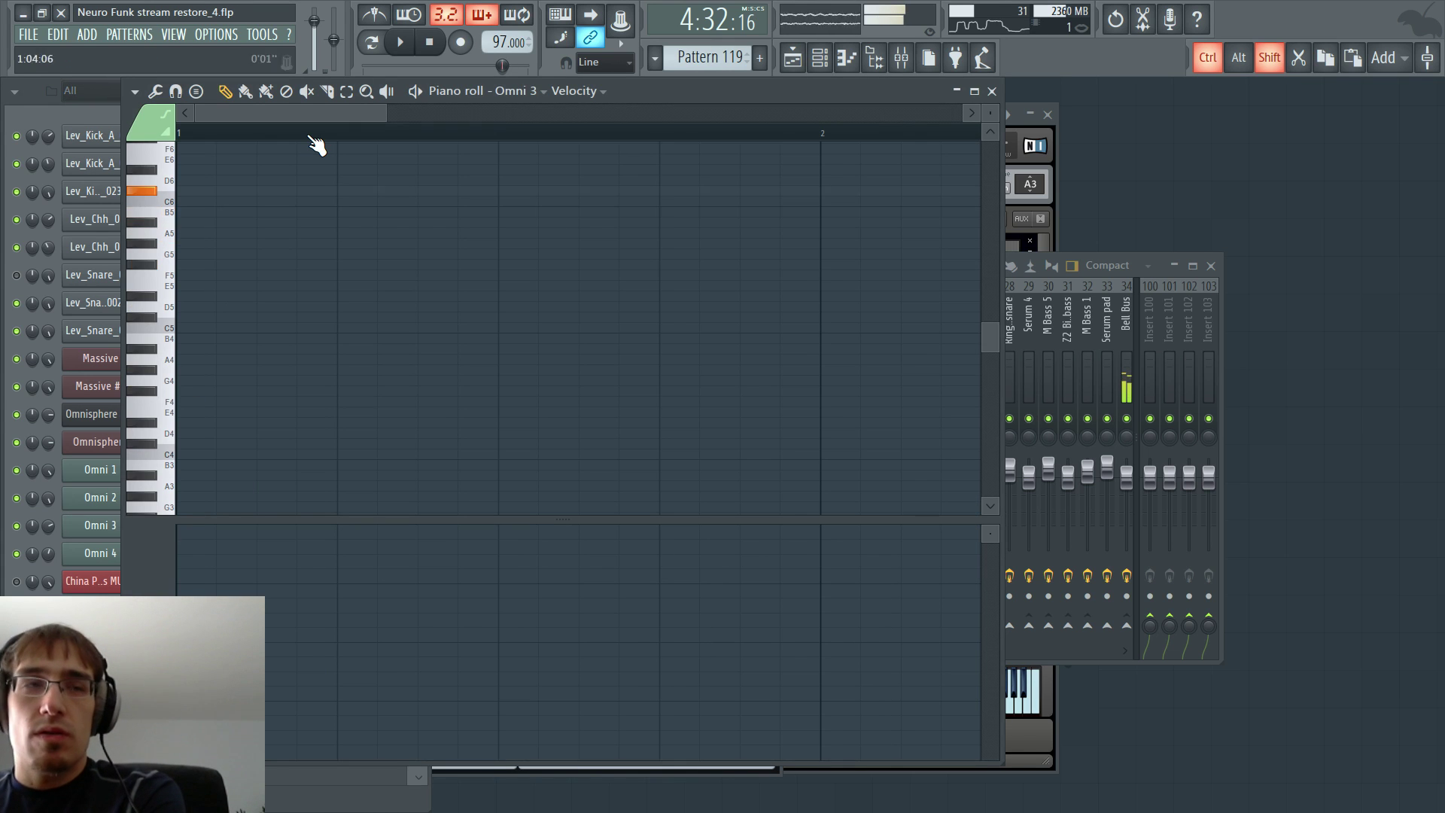
# - Set the snap to 1/6 beat and enter a run of short notes from bar 1: F#5, A5, B5, E6, C#6, E6 and F#6
pyautogui.scroll(5, 407, 226)
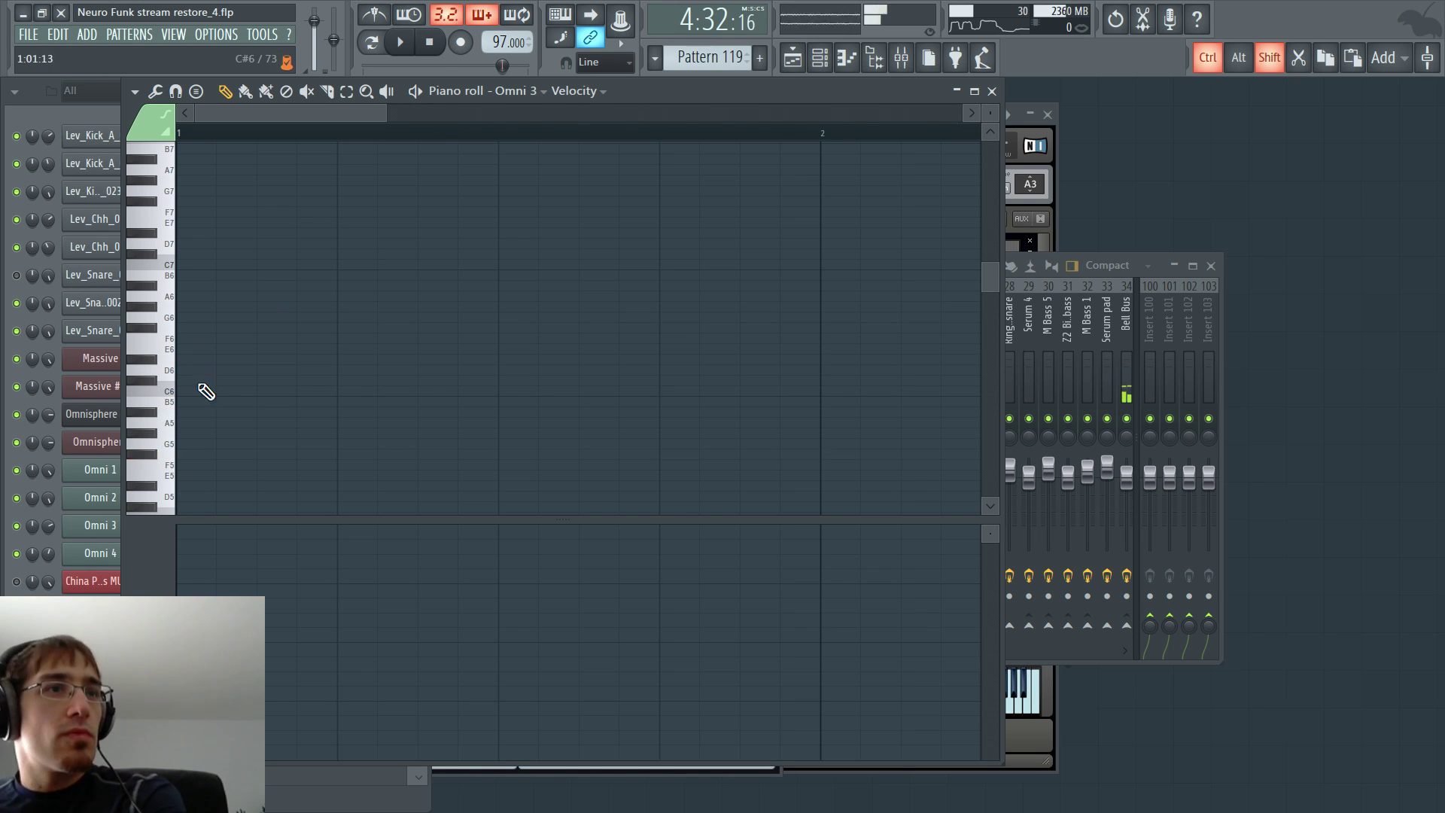
pyautogui.click(188, 454)
pyautogui.click(602, 72)
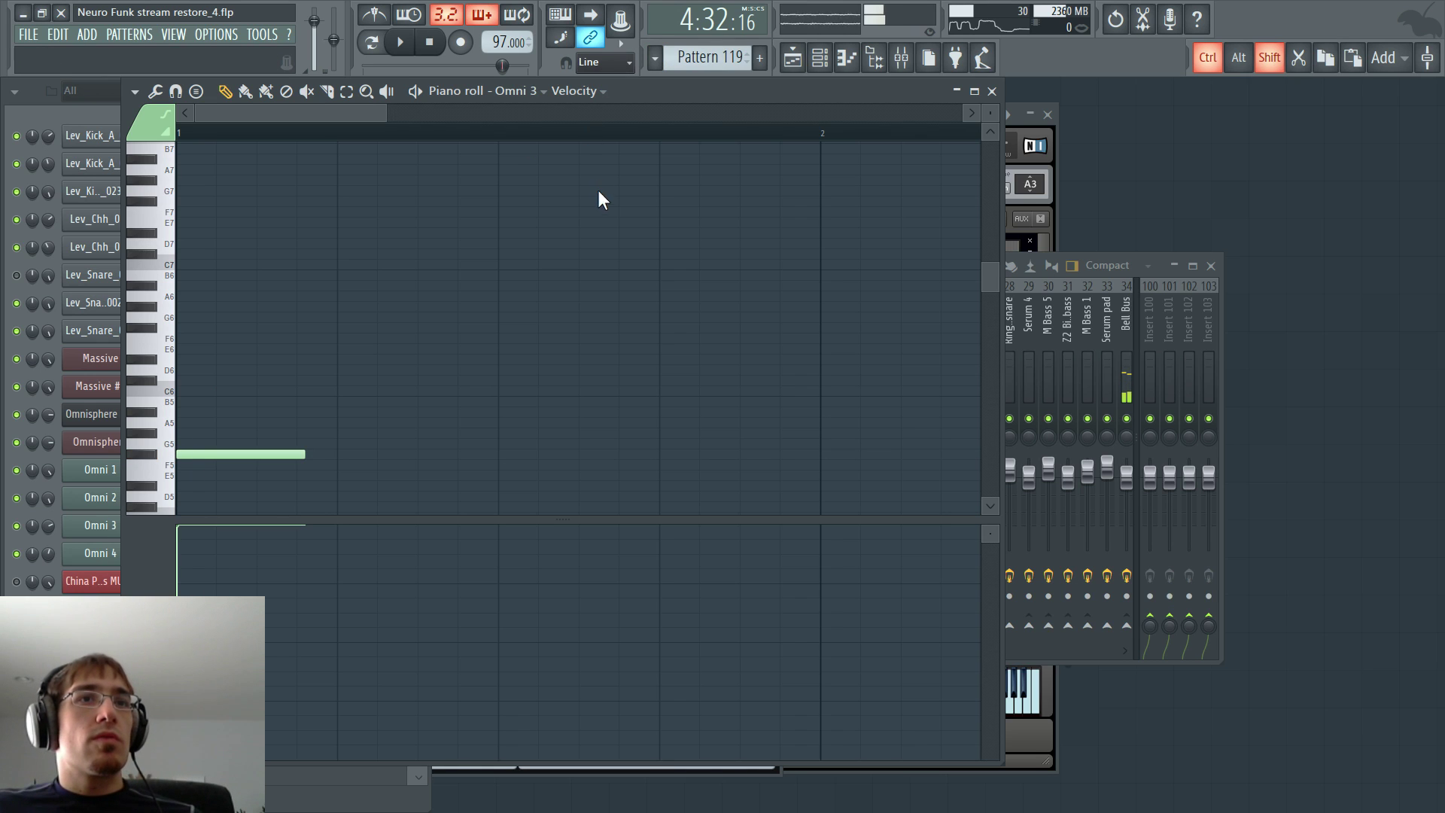
pyautogui.click(601, 228)
pyautogui.moveTo(301, 451); pyautogui.dragTo(173, 450)
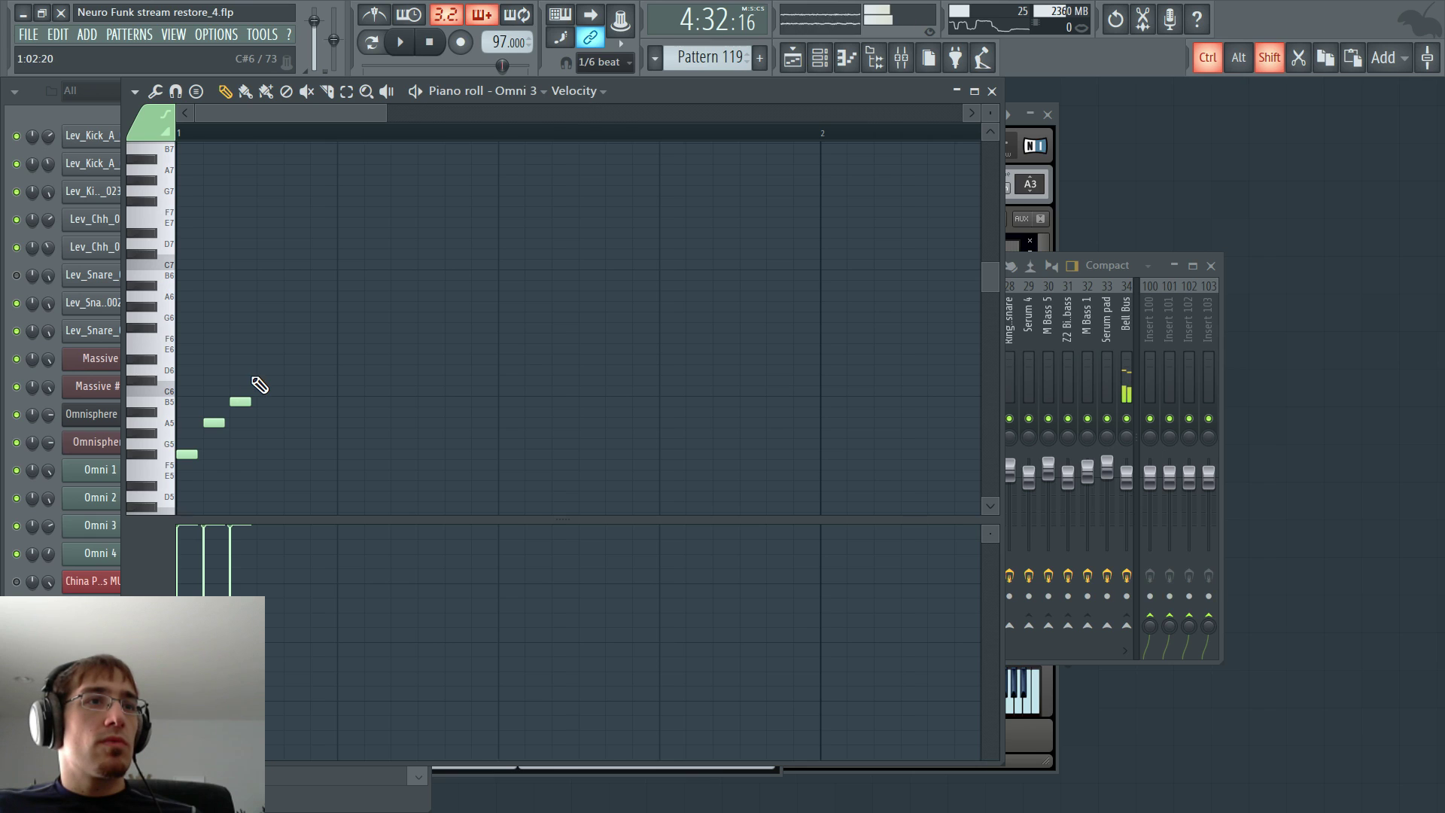
pyautogui.click(261, 349)
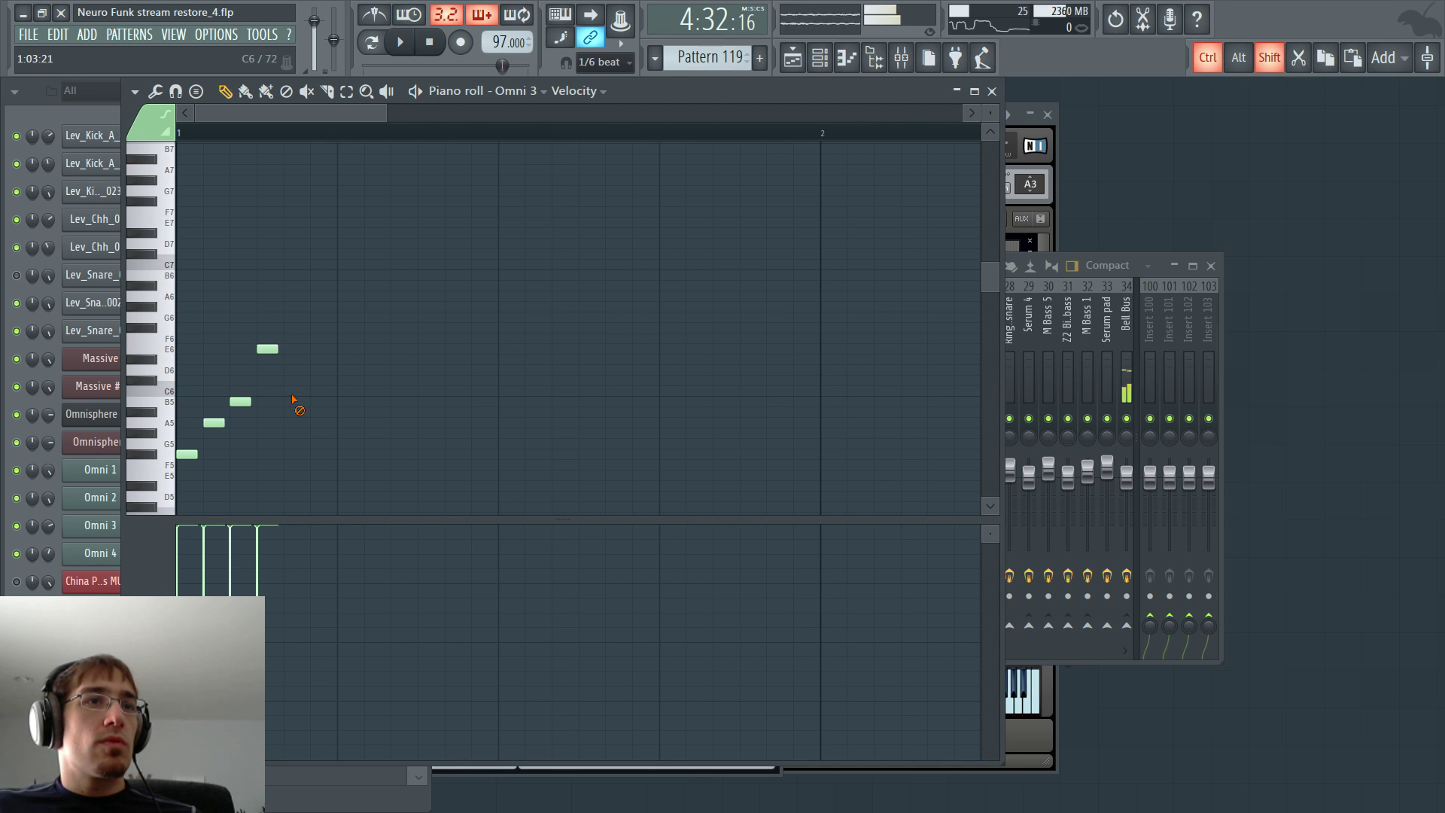
pyautogui.click(286, 381)
pyautogui.click(316, 349)
pyautogui.moveTo(342, 315)
pyautogui.mouseDown()
pyautogui.moveTo(348, 338)
pyautogui.moveTo(332, 316)
pyautogui.mouseUp()
# - Draw a velocity curve over the seven notes that dips and rises towards the last one, and switch playback to pattern mode
pyautogui.moveTo(179, 576)
pyautogui.mouseDown()
pyautogui.moveTo(253, 603)
pyautogui.moveTo(337, 566)
pyautogui.mouseUp()
pyautogui.click(371, 42)
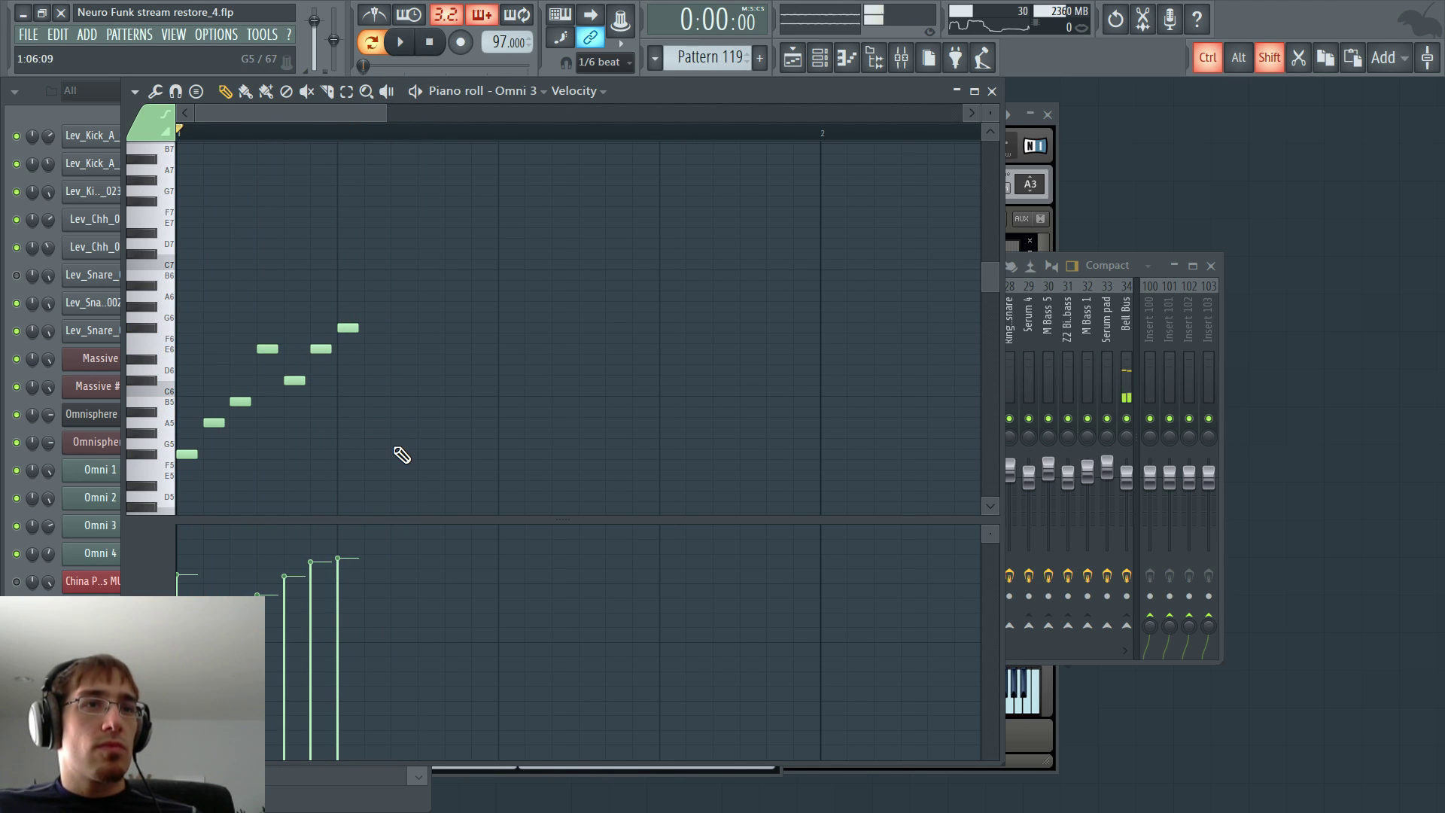
pyautogui.click(399, 423)
pyautogui.click(426, 399)
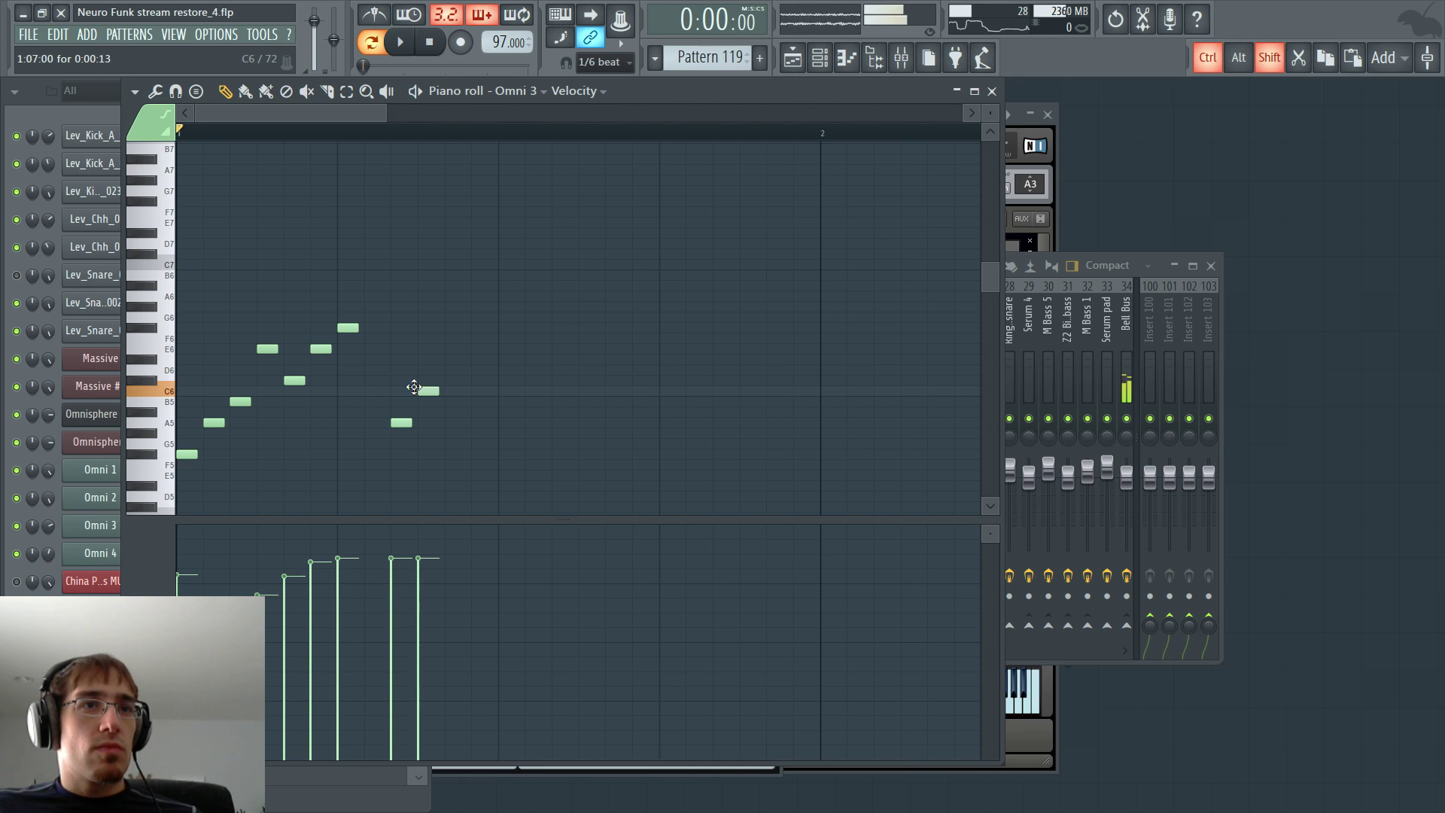
pyautogui.rightClick(423, 397)
pyautogui.rightClick(406, 422)
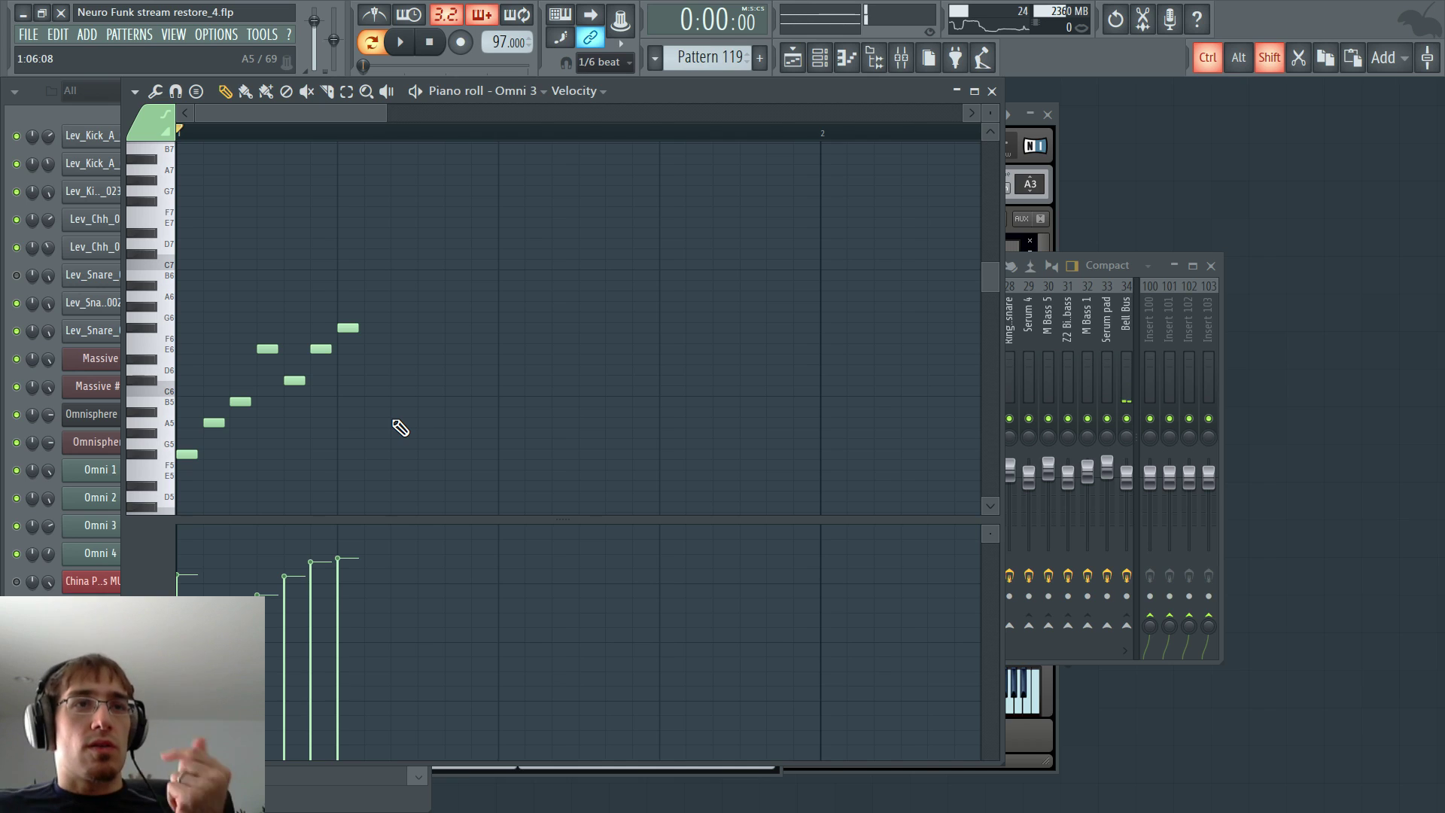
# - Enter a second seven-note run halfway through beat 2 of bar 1: A5, B5, C#6, E6, C#6, E6 and F#6
pyautogui.click(405, 422)
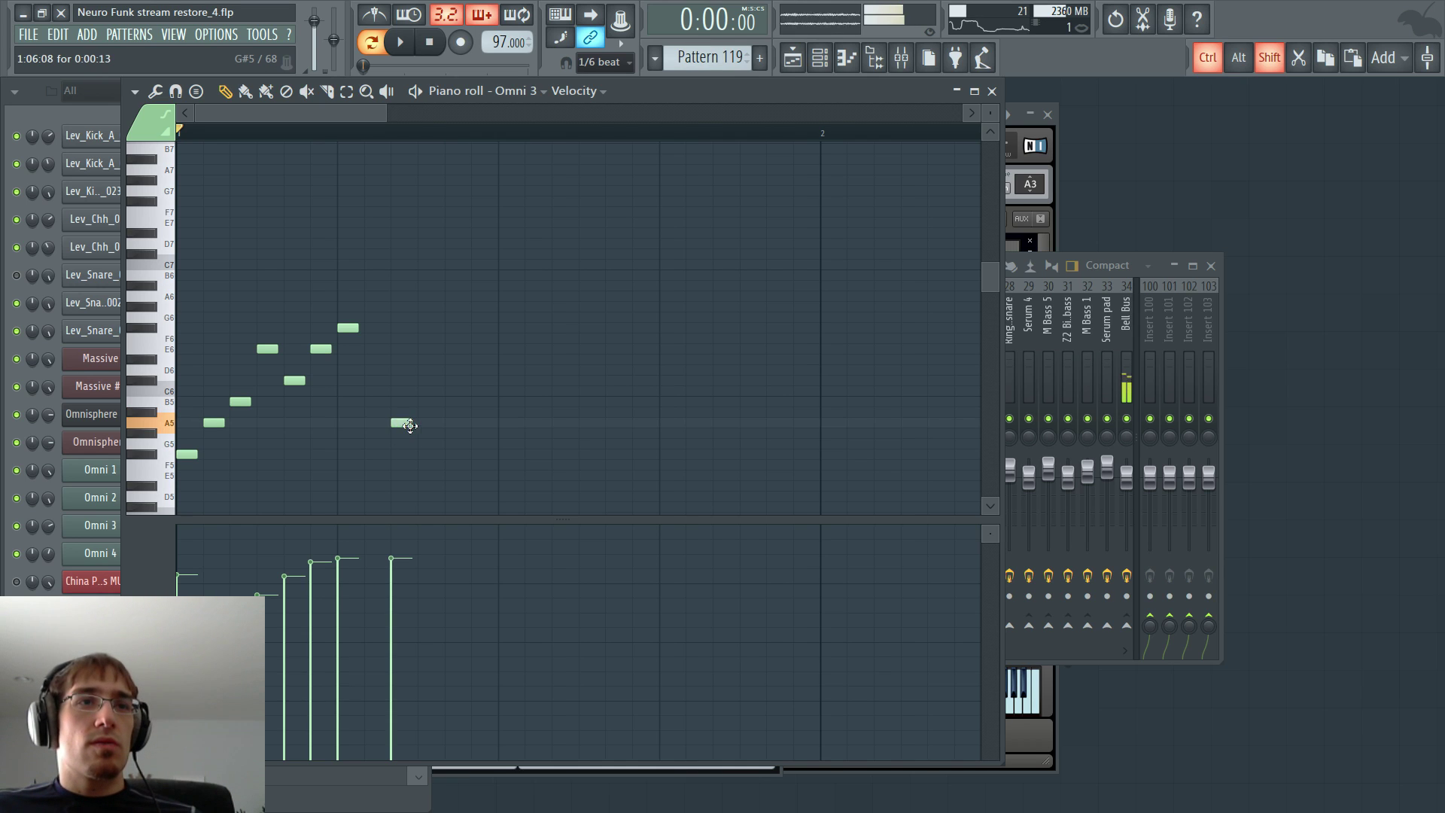
pyautogui.moveTo(410, 425); pyautogui.dragTo(478, 377)
pyautogui.click(450, 402)
pyautogui.click(505, 348)
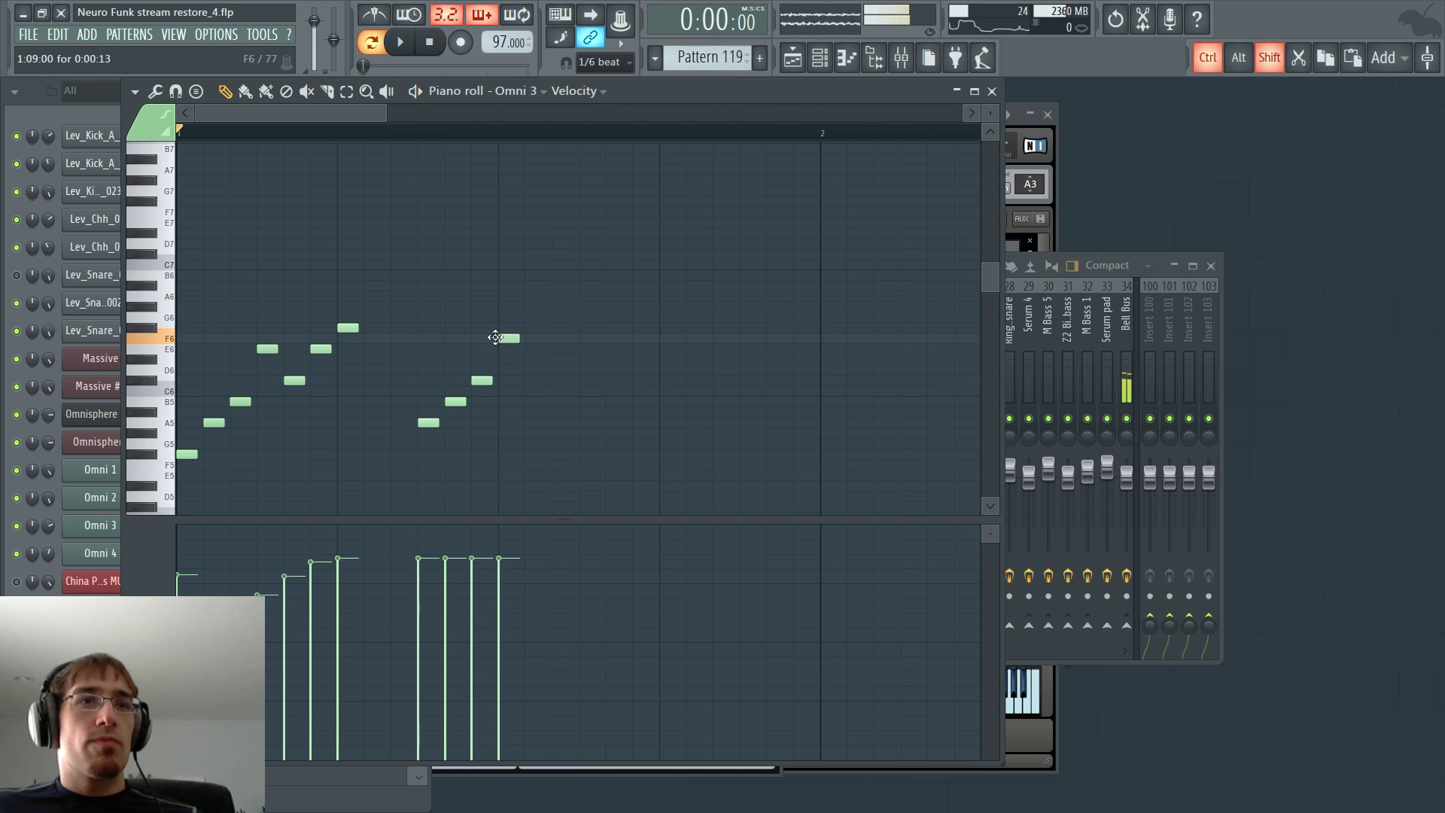
pyautogui.click(524, 380)
pyautogui.click(559, 349)
pyautogui.click(579, 327)
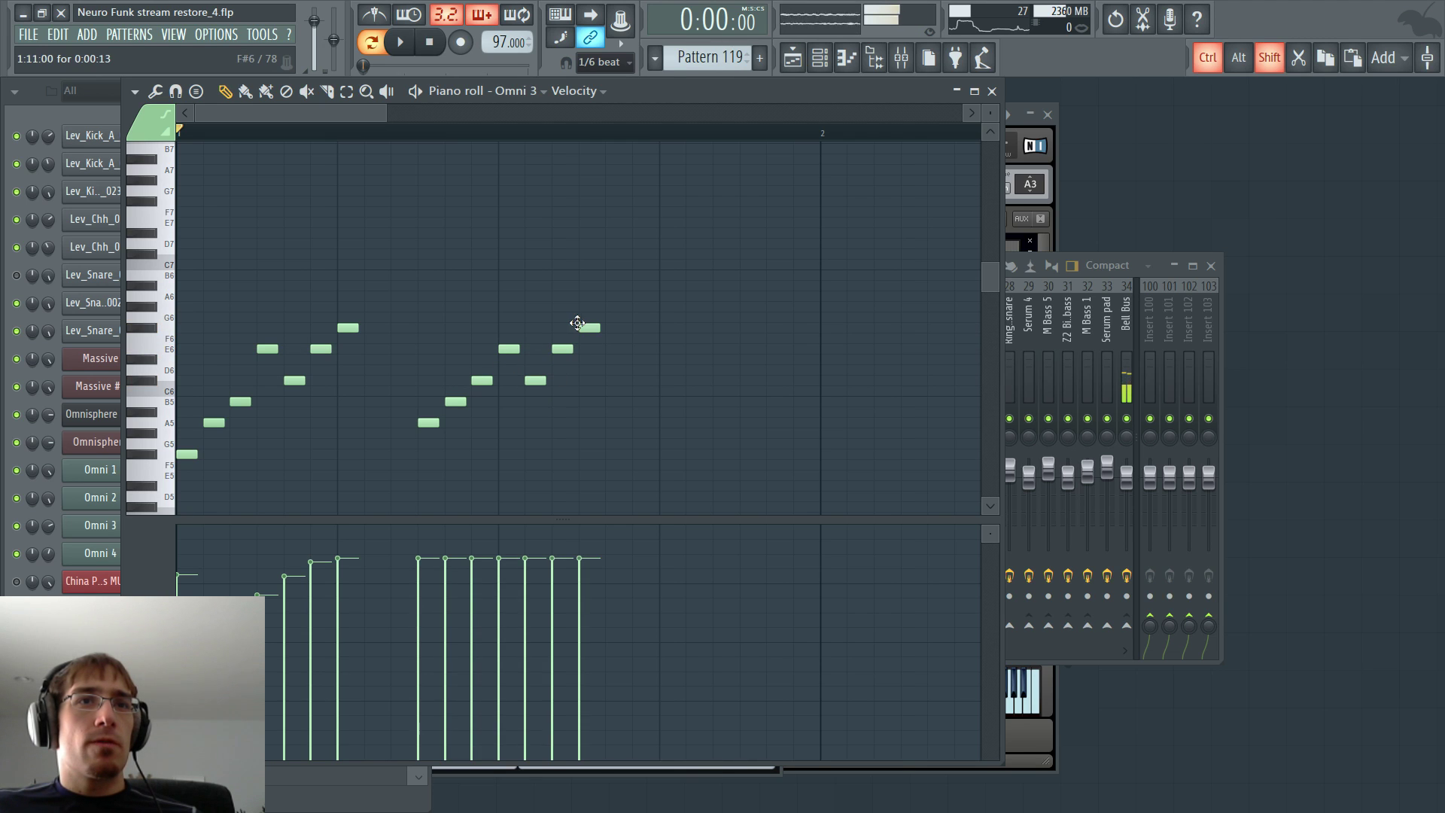
# - Place three descending notes, A6, G#6 and E6, in the last half beat of bar 1
pyautogui.click(664, 294)
pyautogui.click(686, 305)
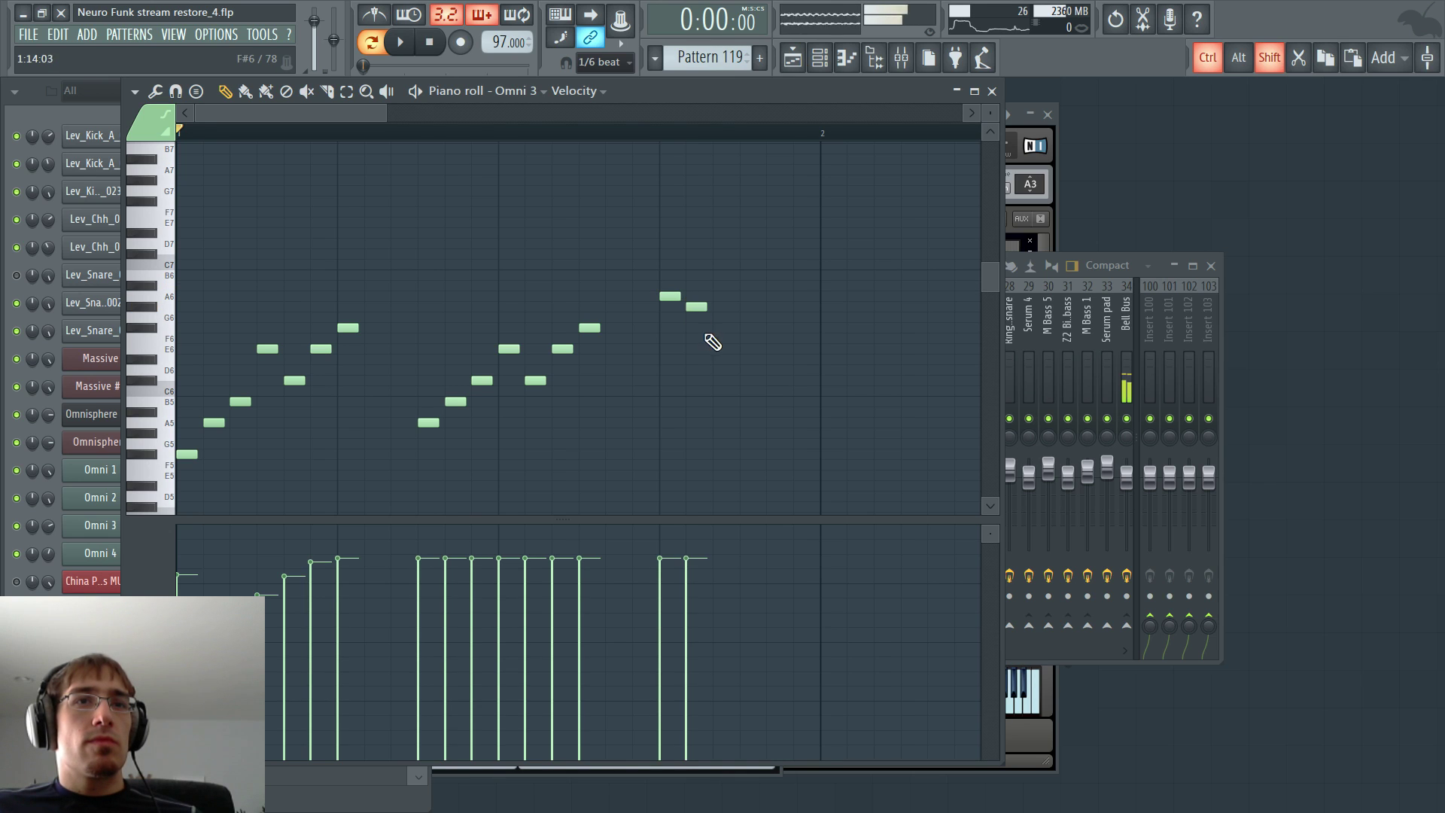
pyautogui.rightClick(695, 306)
pyautogui.rightClick(673, 297)
pyautogui.click(744, 296)
pyautogui.click(766, 305)
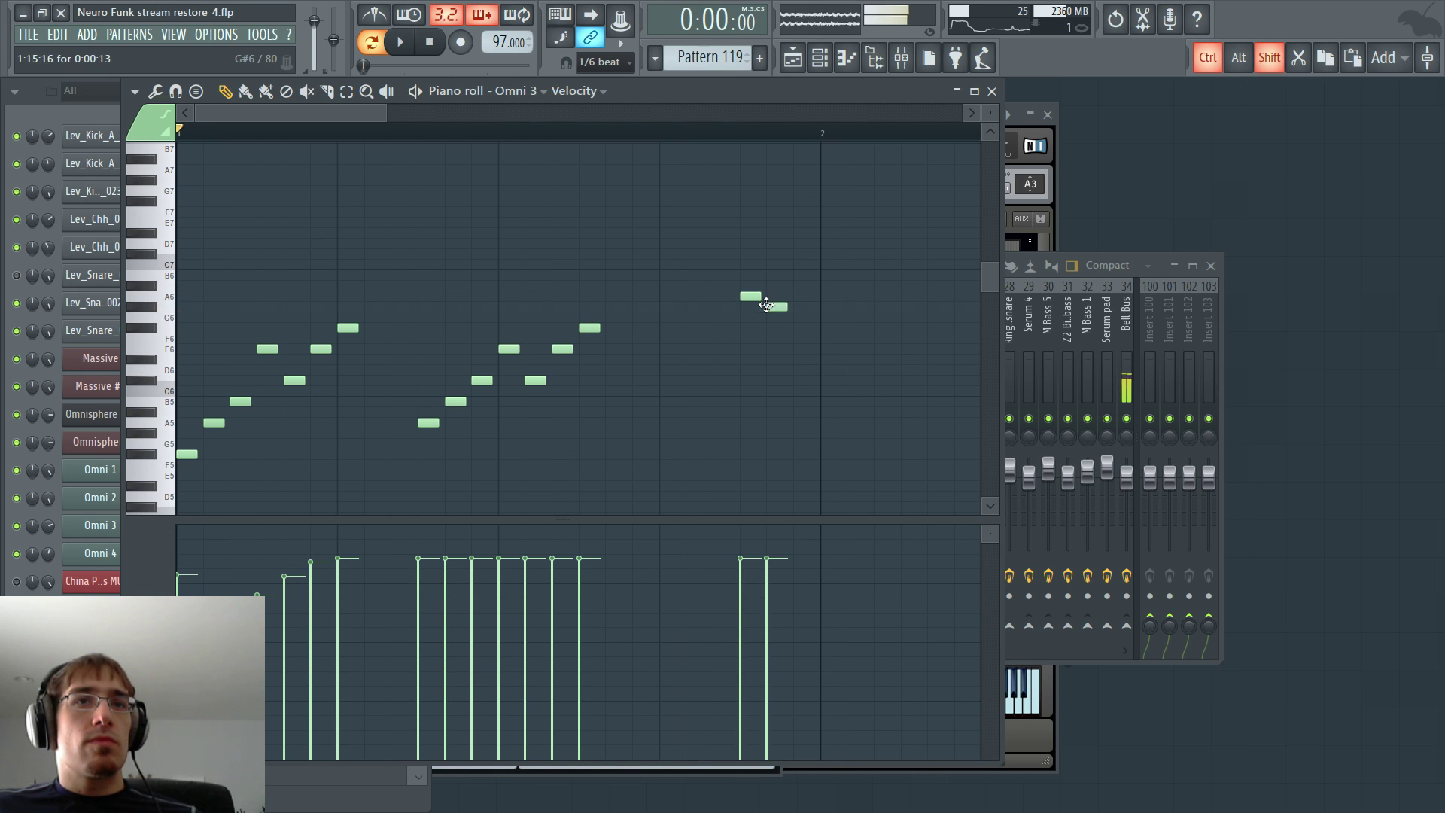
pyautogui.moveTo(793, 341); pyautogui.dragTo(797, 350)
# - Play the pattern and redraw the velocities of bar 1's newer notes, rising over the final three
pyautogui.press('space')
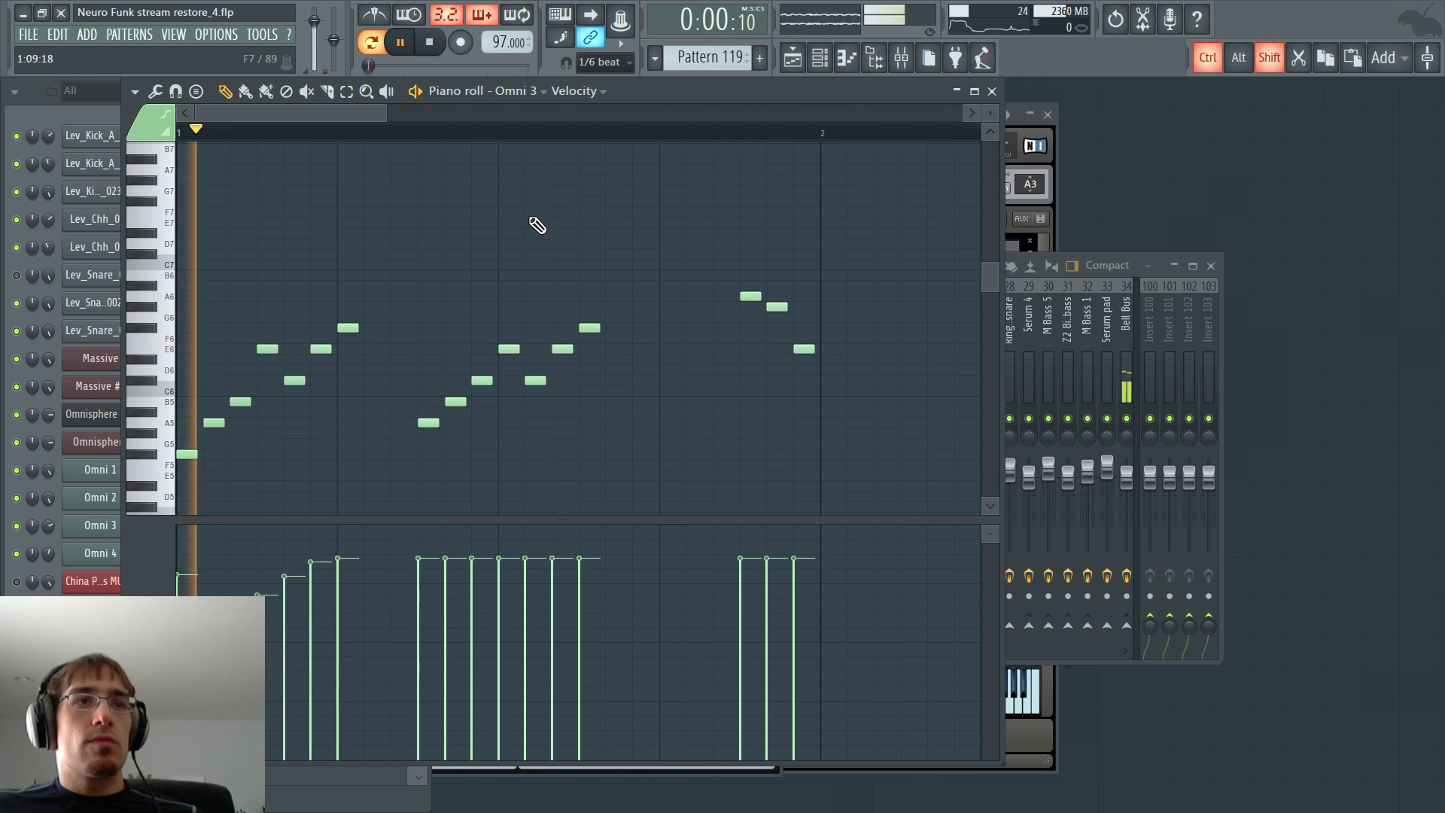
pyautogui.moveTo(445, 578)
pyautogui.mouseDown()
pyautogui.moveTo(784, 603)
pyautogui.moveTo(794, 562)
pyautogui.mouseUp()
pyautogui.press('space')
# - Enter a seven-note phrase from the start of bar 2: A5, C6, G6, E6, B5, C6 and B6
pyautogui.moveTo(316, 114); pyautogui.dragTo(397, 117)
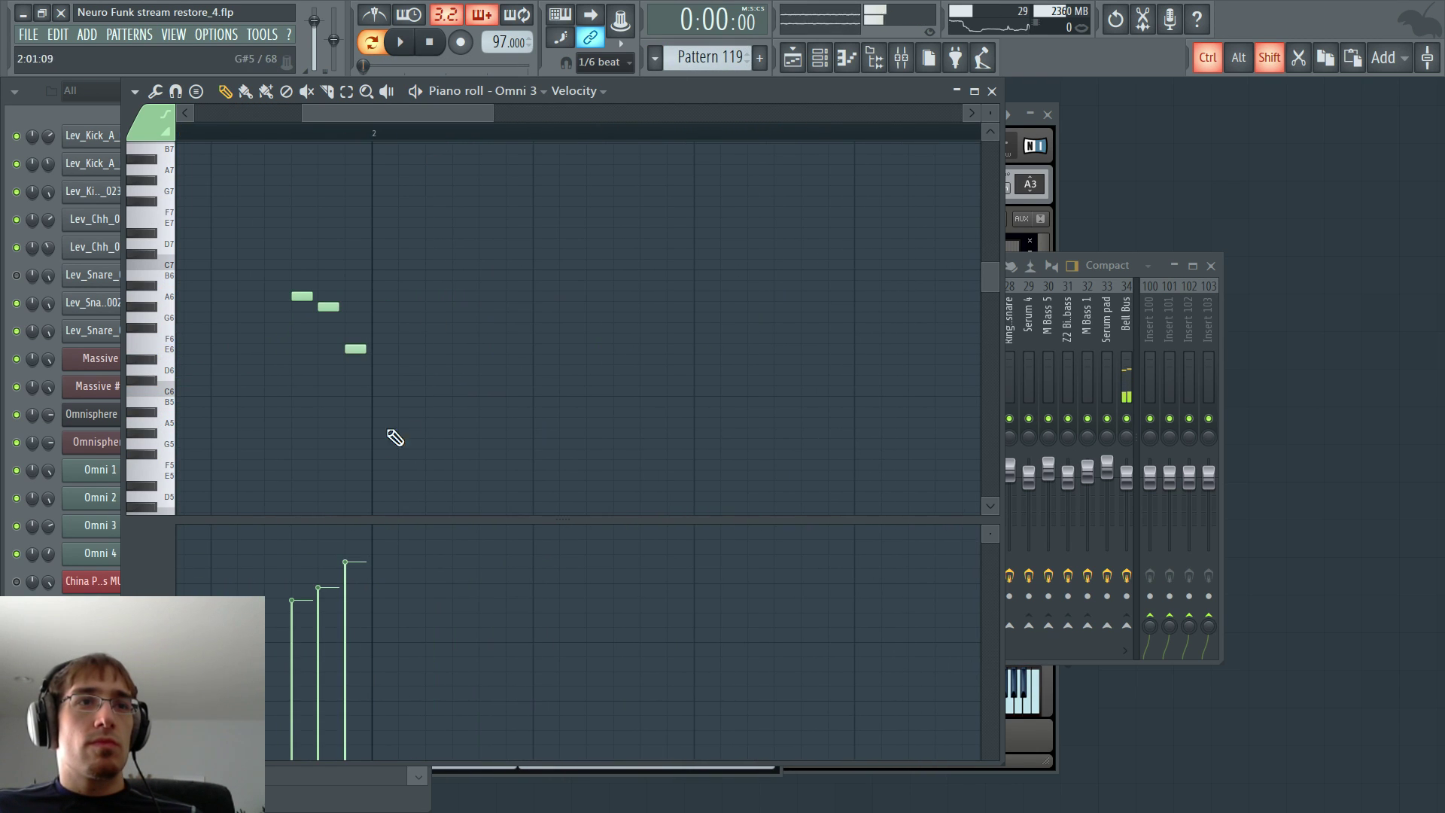
pyautogui.moveTo(372, 422); pyautogui.dragTo(371, 419)
pyautogui.click(405, 390)
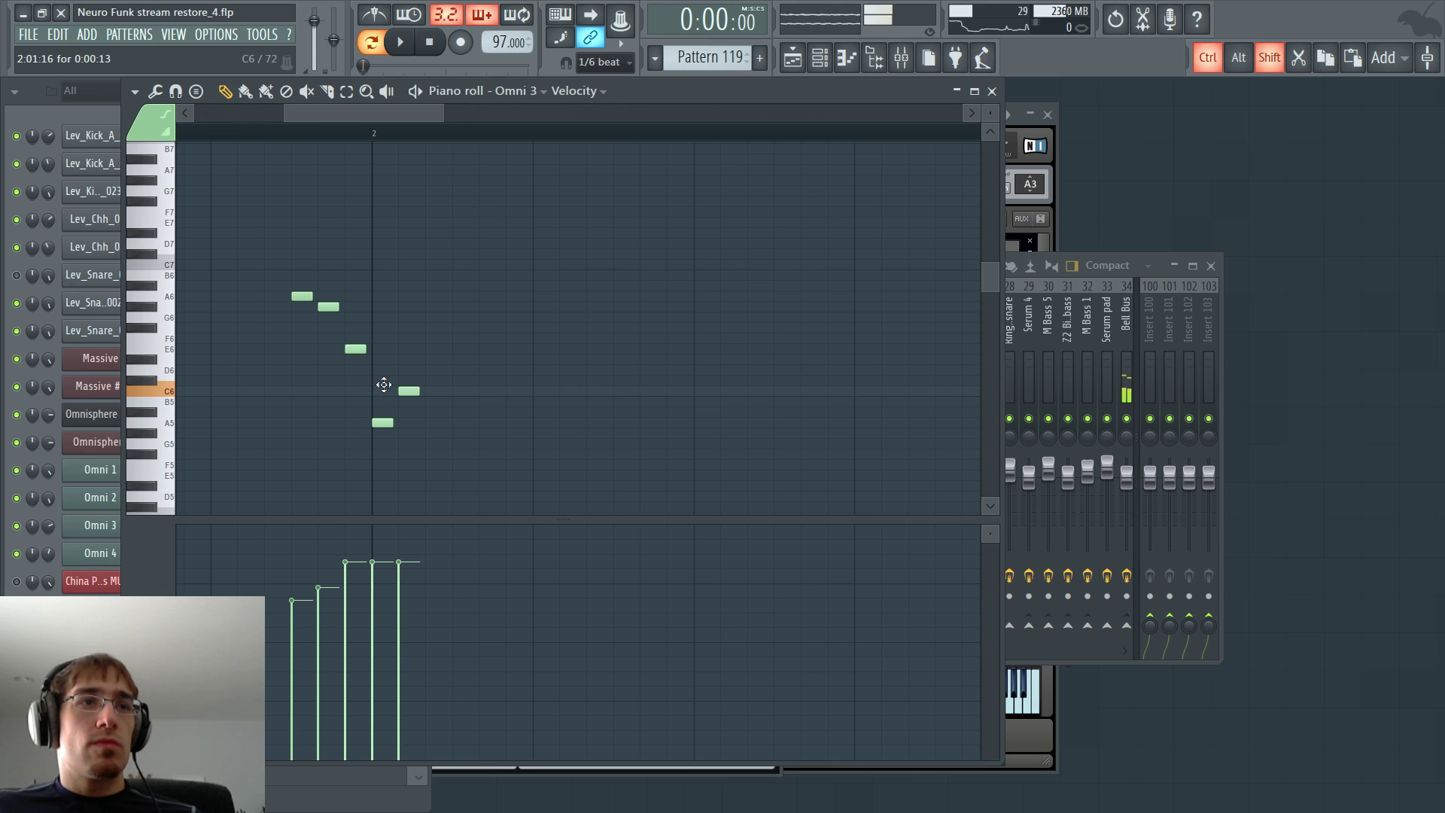
pyautogui.click(426, 317)
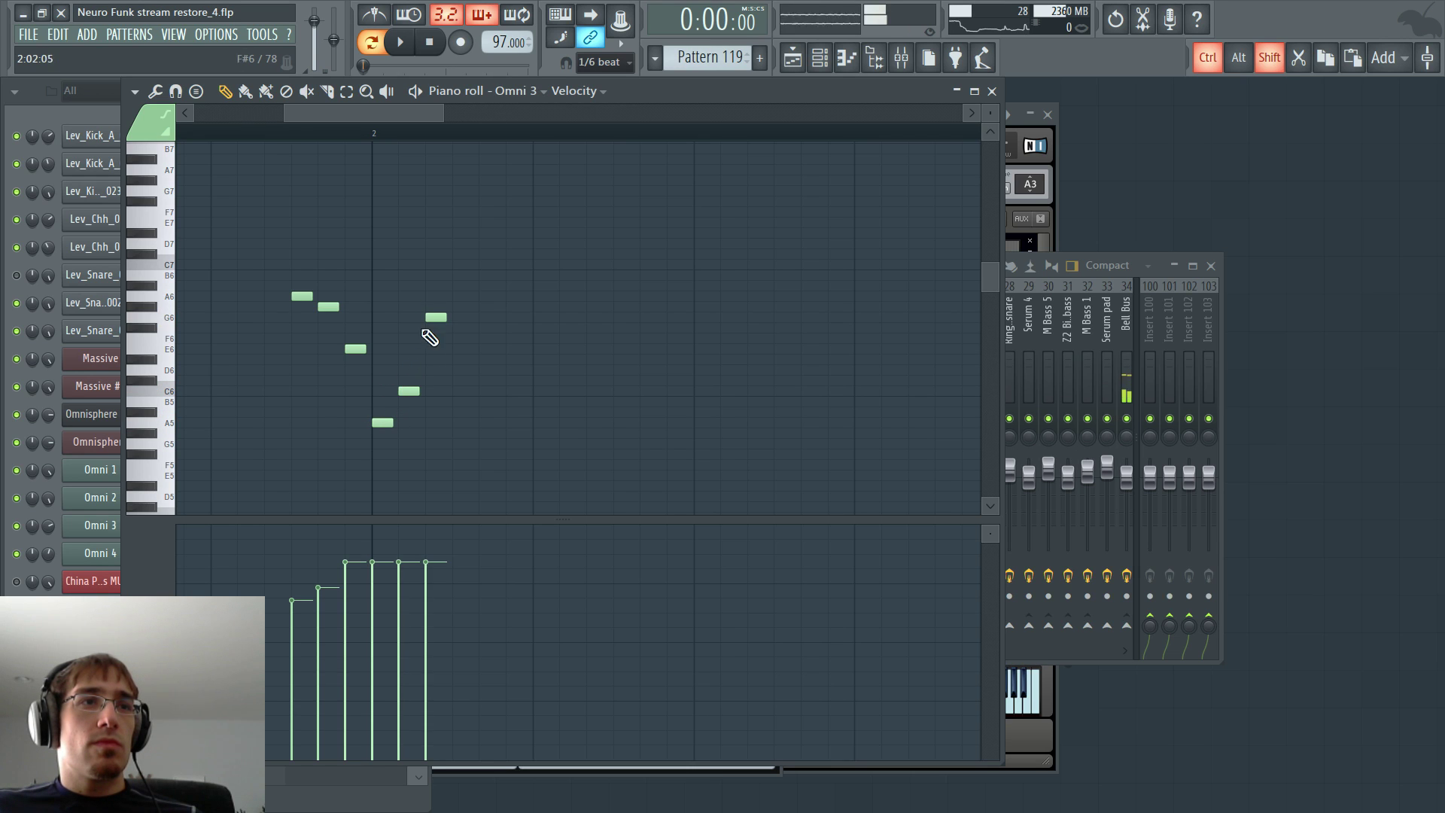
pyautogui.moveTo(427, 349); pyautogui.dragTo(456, 349)
pyautogui.click(483, 401)
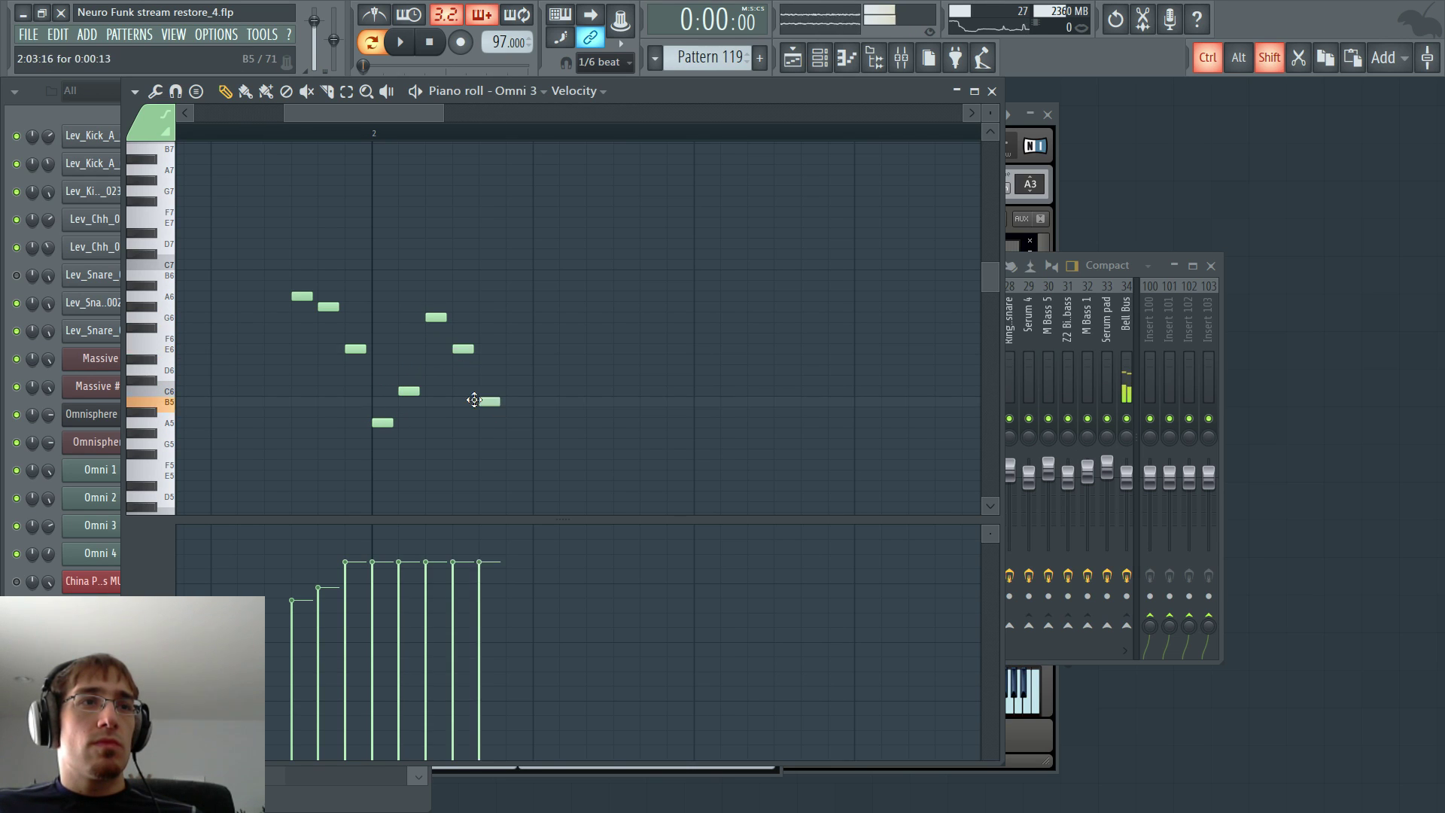
pyautogui.click(515, 391)
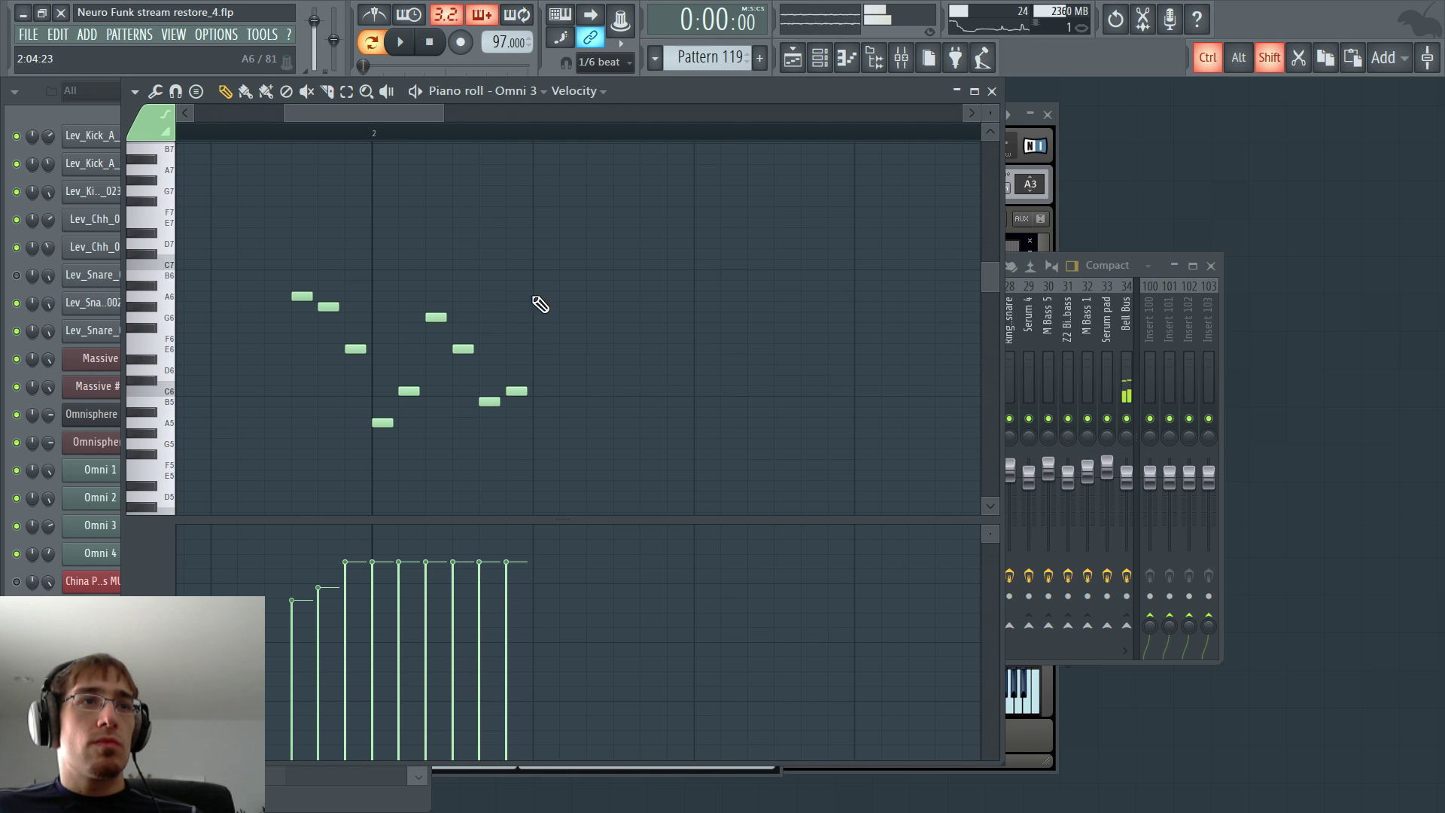
pyautogui.click(539, 276)
# - Play from bar 2 and draw a velocity curve over its opening phrase that dips in the middle and rises again
pyautogui.click(372, 133)
pyautogui.press('space')
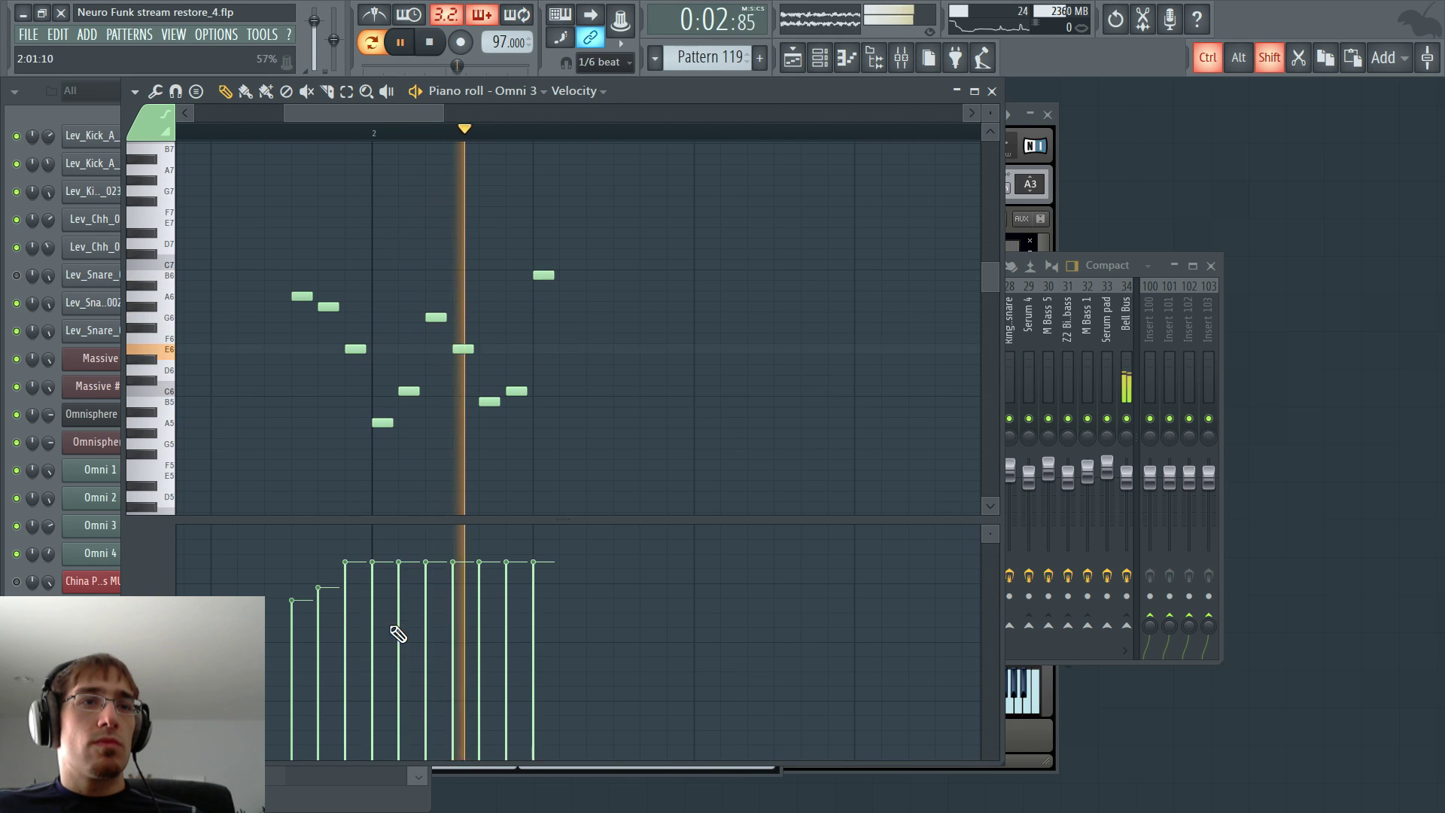
pyautogui.click(406, 601)
pyautogui.moveTo(413, 609); pyautogui.dragTo(532, 587)
pyautogui.press('space')
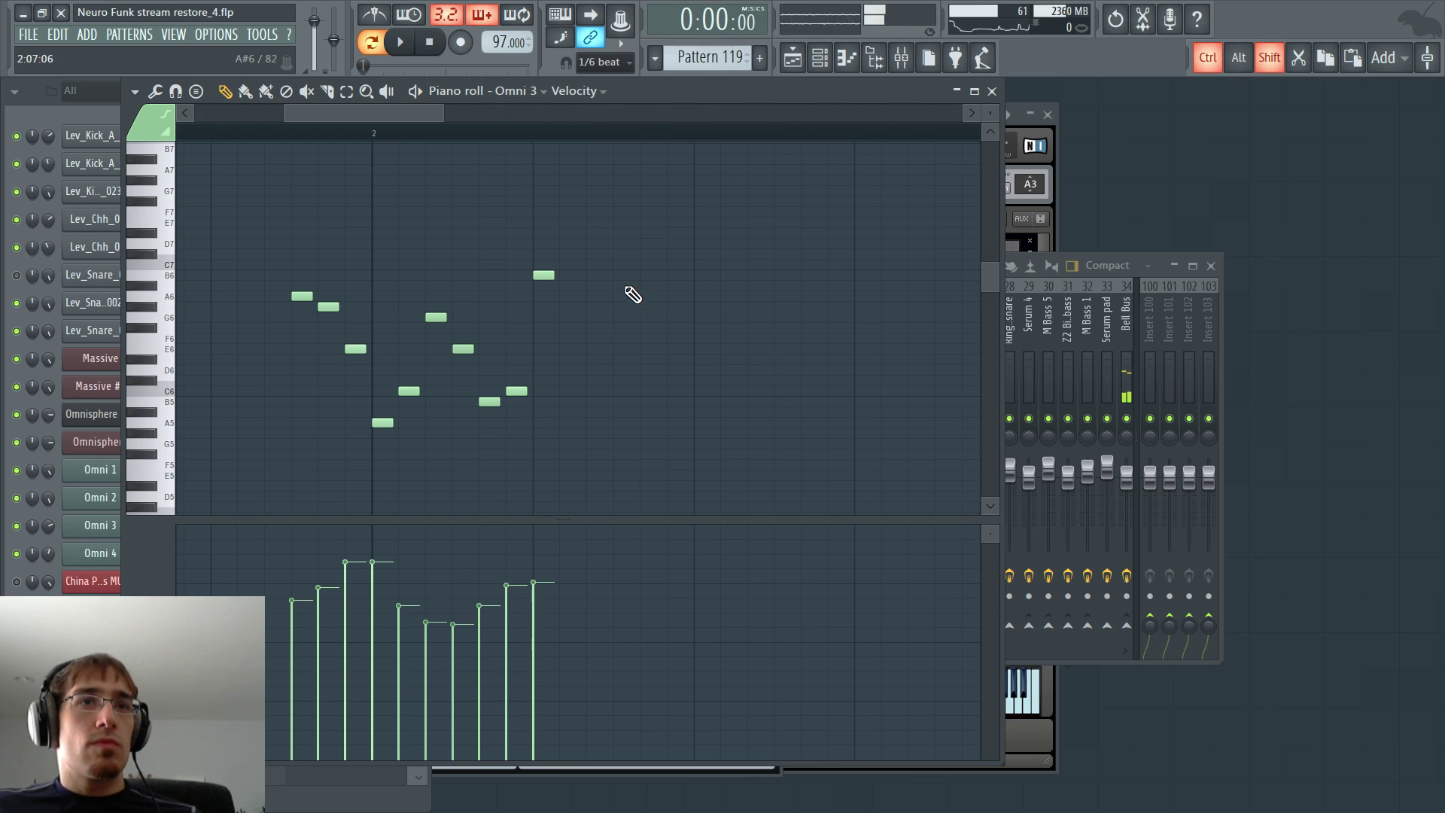
# - Enter B6, G6, E6, B5, C6, E6 and B6 from halfway through beat 2 of bar 2, with velocities dipping in the middle
pyautogui.click(624, 275)
pyautogui.click(651, 317)
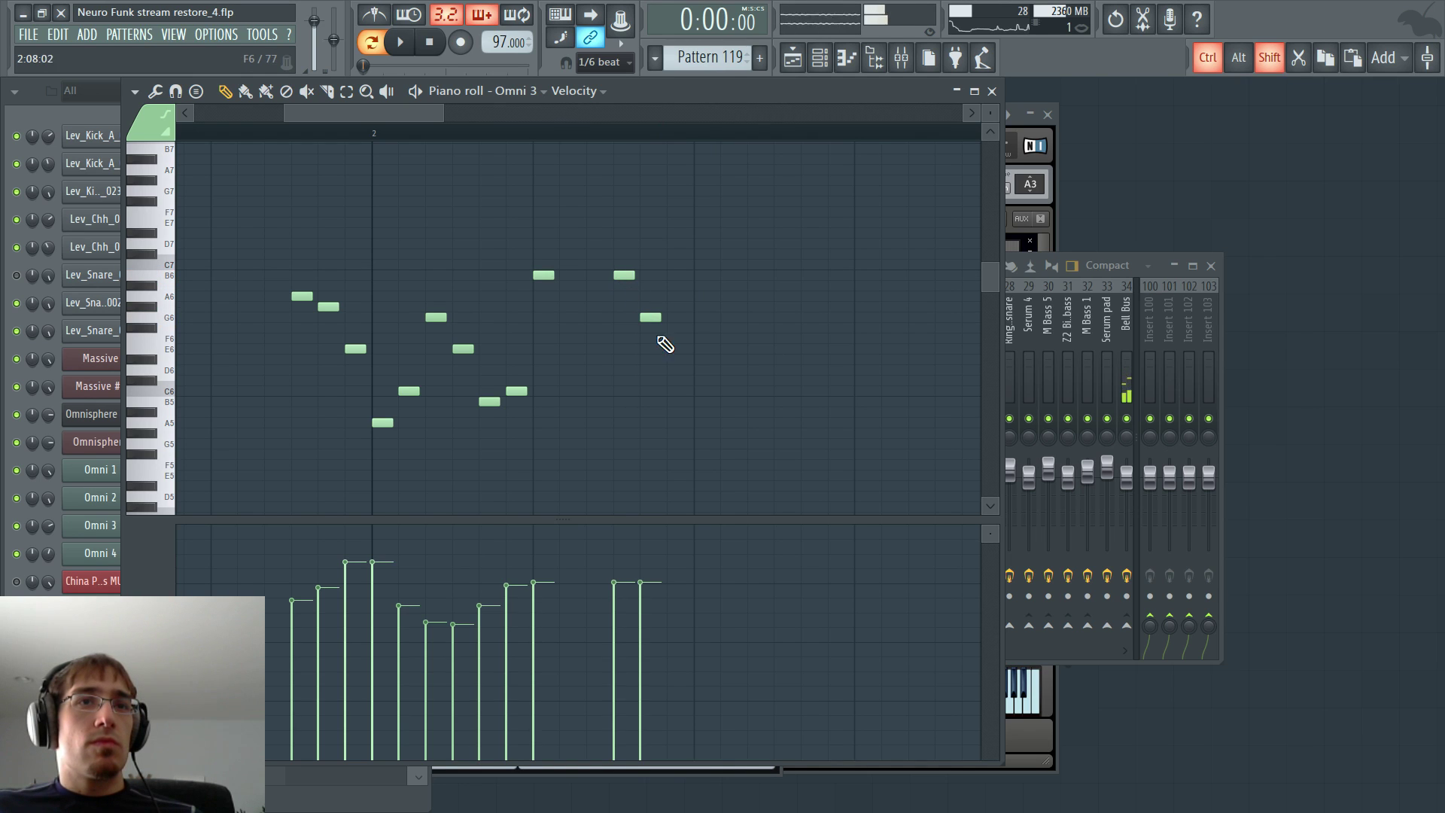
pyautogui.click(670, 359)
pyautogui.moveTo(663, 354); pyautogui.dragTo(663, 343)
pyautogui.rightClick(652, 318)
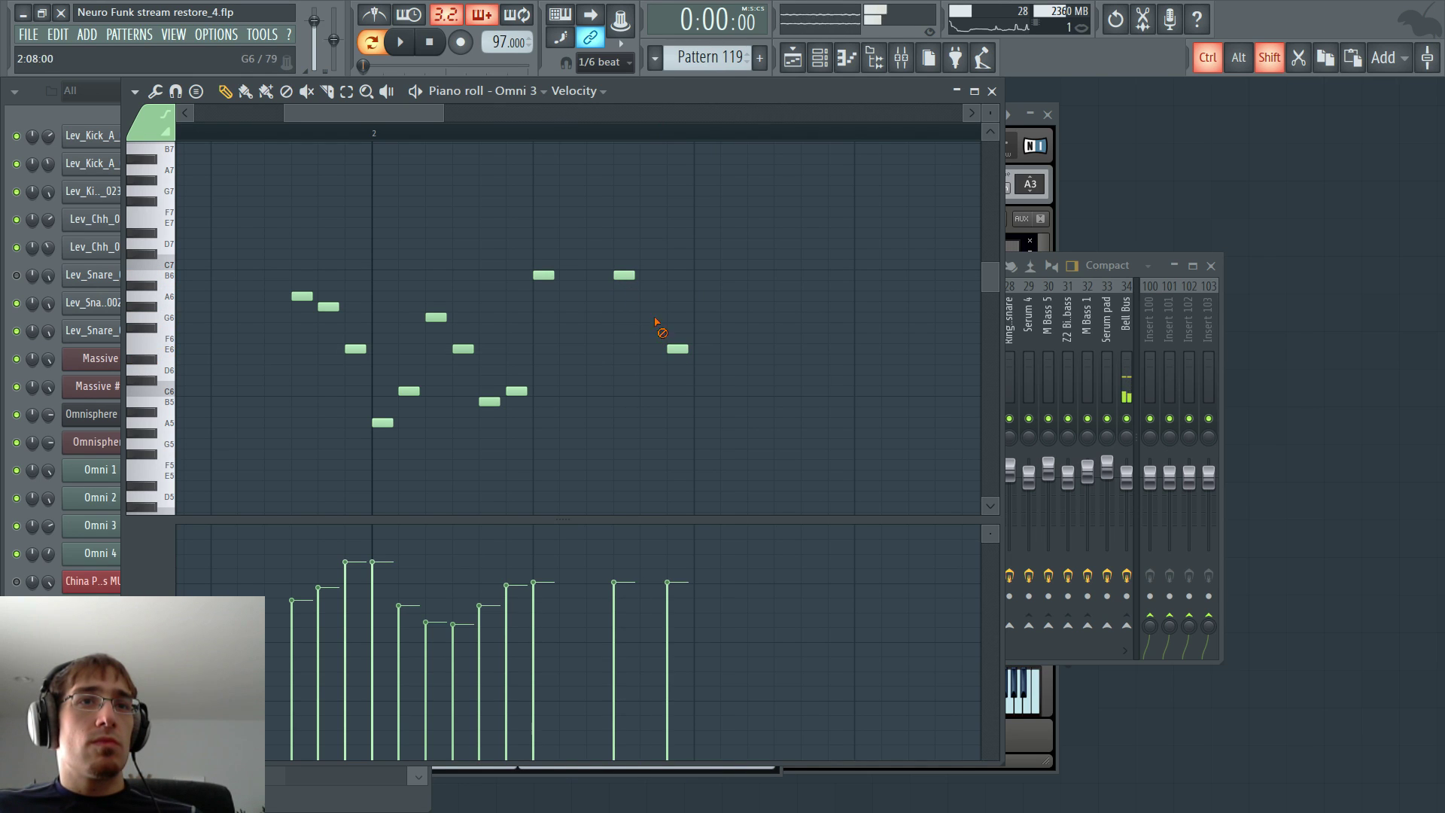
pyautogui.click(624, 276)
pyautogui.click(652, 317)
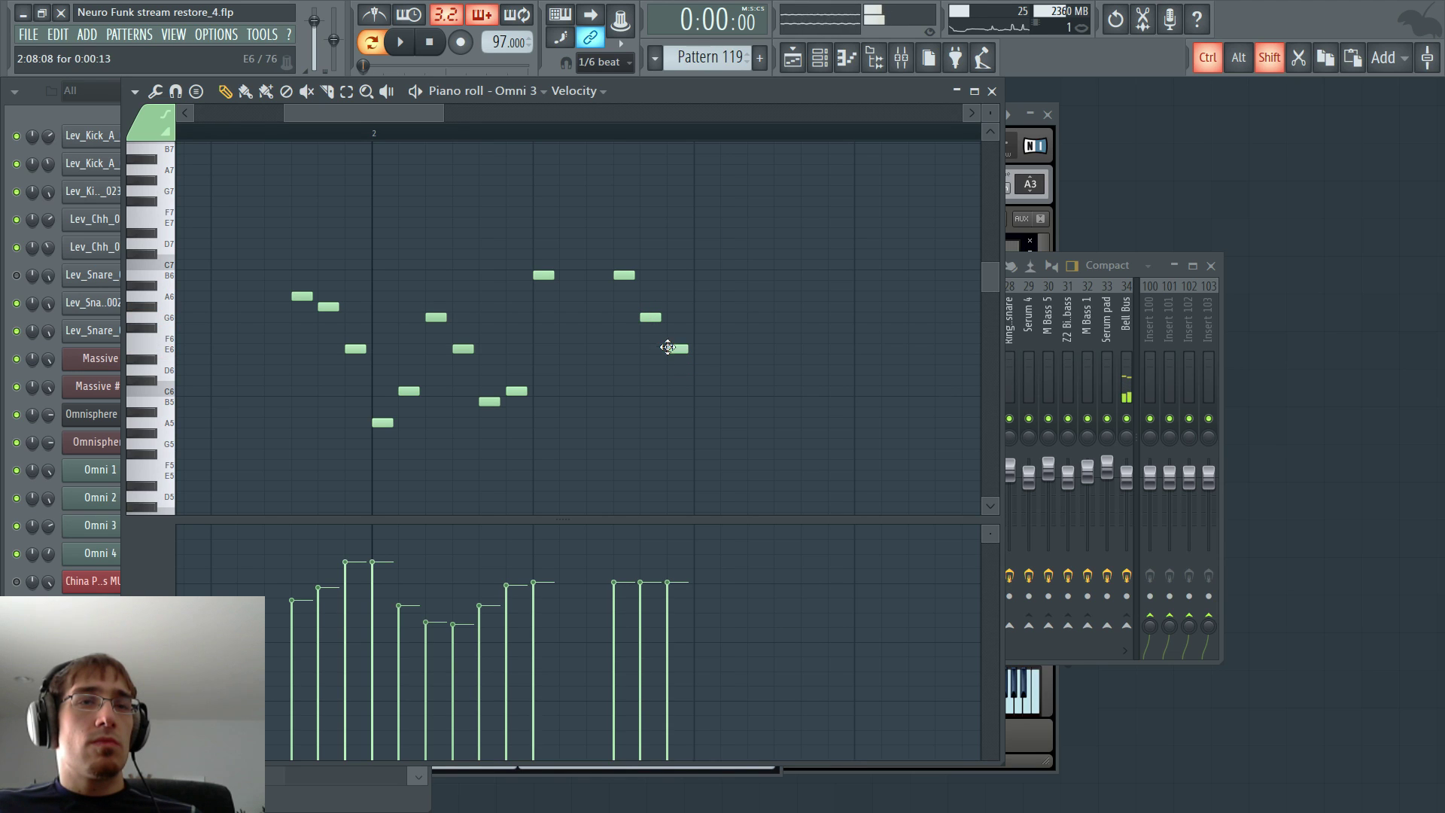
pyautogui.click(703, 401)
pyautogui.click(728, 391)
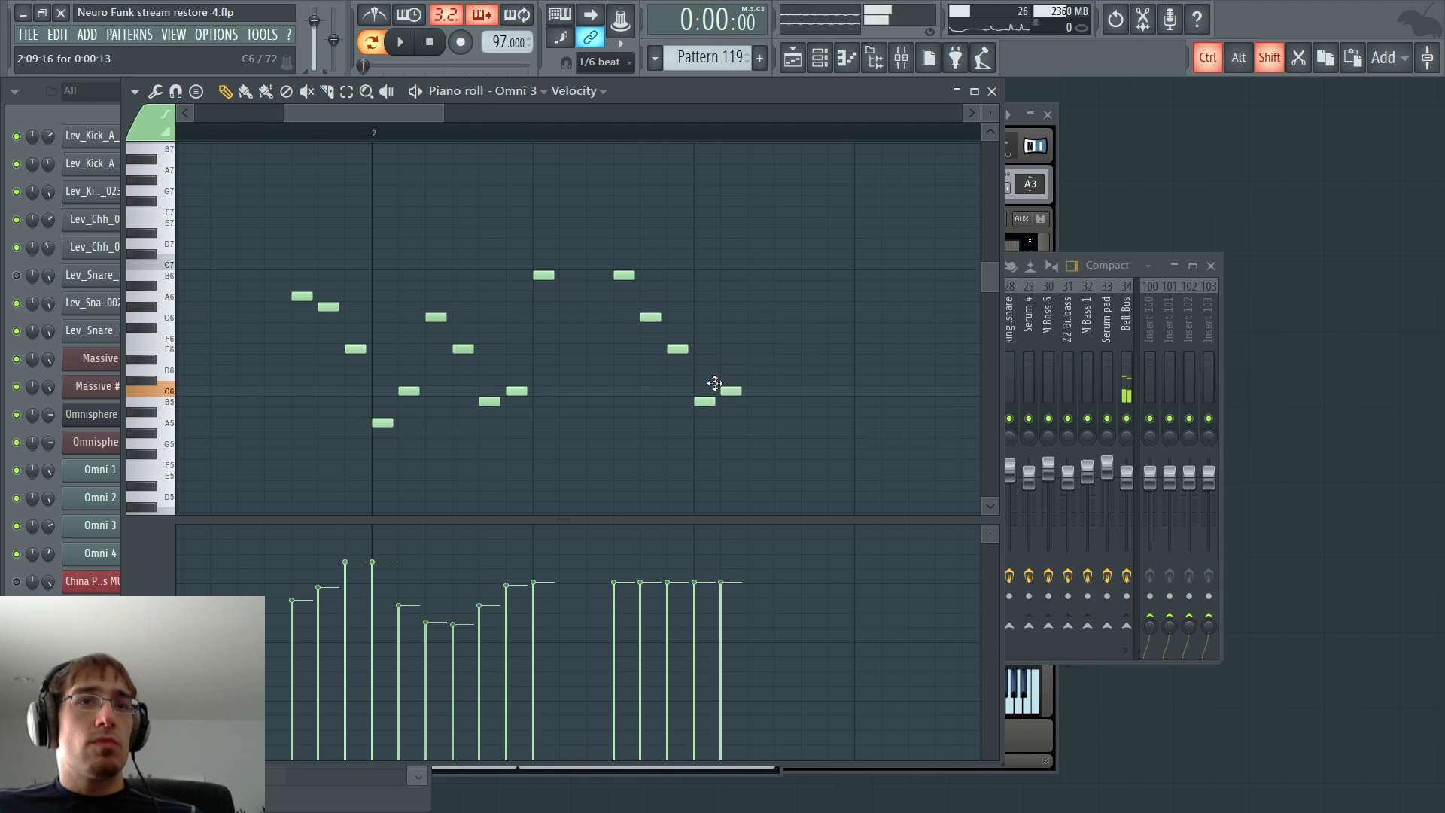
pyautogui.click(751, 349)
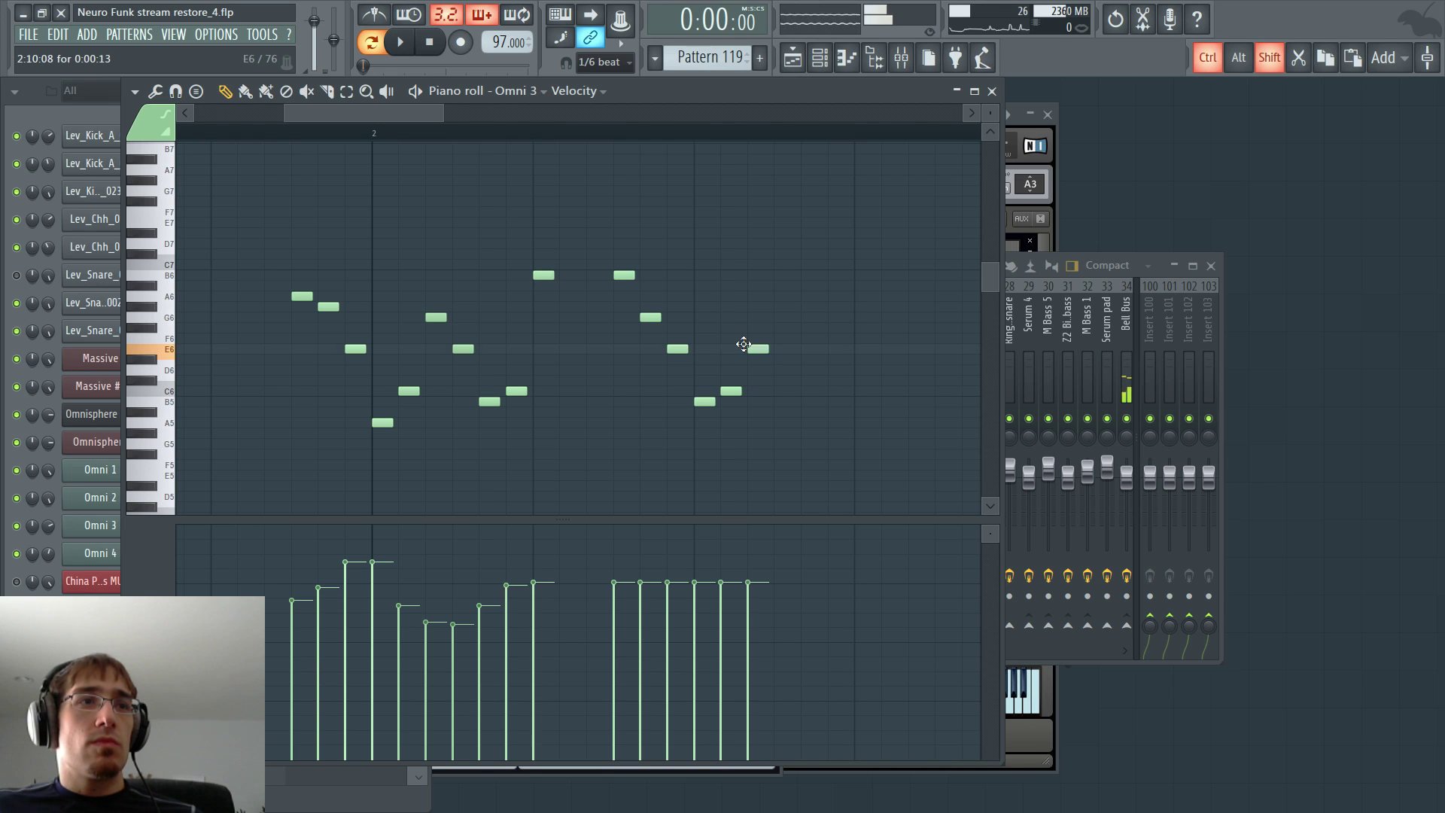
pyautogui.click(780, 275)
pyautogui.moveTo(640, 608)
pyautogui.mouseDown()
pyautogui.moveTo(768, 619)
pyautogui.moveTo(762, 584)
pyautogui.moveTo(626, 580)
pyautogui.moveTo(704, 632)
pyautogui.moveTo(745, 619)
pyautogui.moveTo(775, 584)
pyautogui.mouseUp()
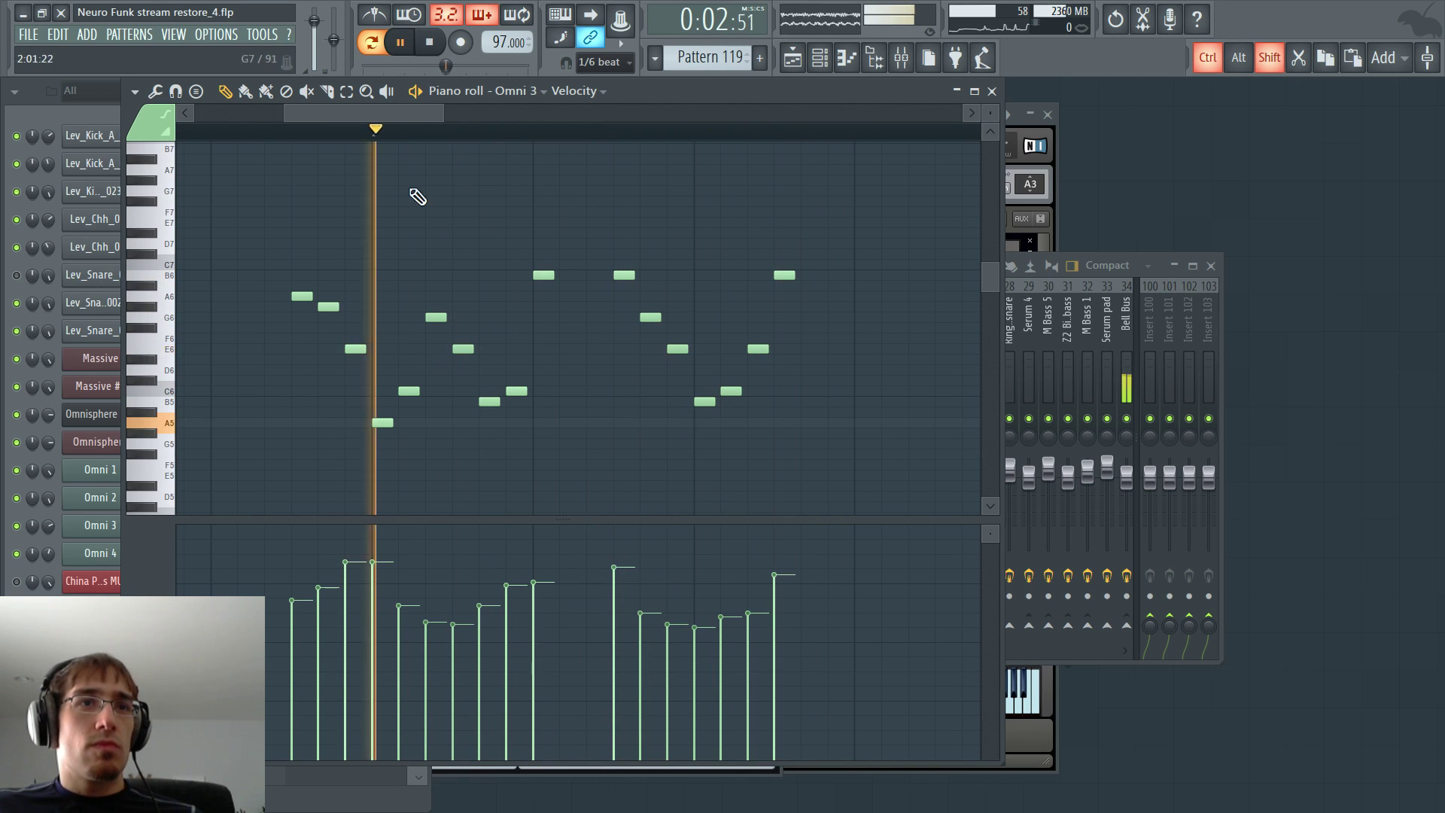
# - Lower the first two notes of bar 2's second phrase to G6 and F#6
pyautogui.moveTo(622, 277); pyautogui.dragTo(640, 320)
pyautogui.press('space')
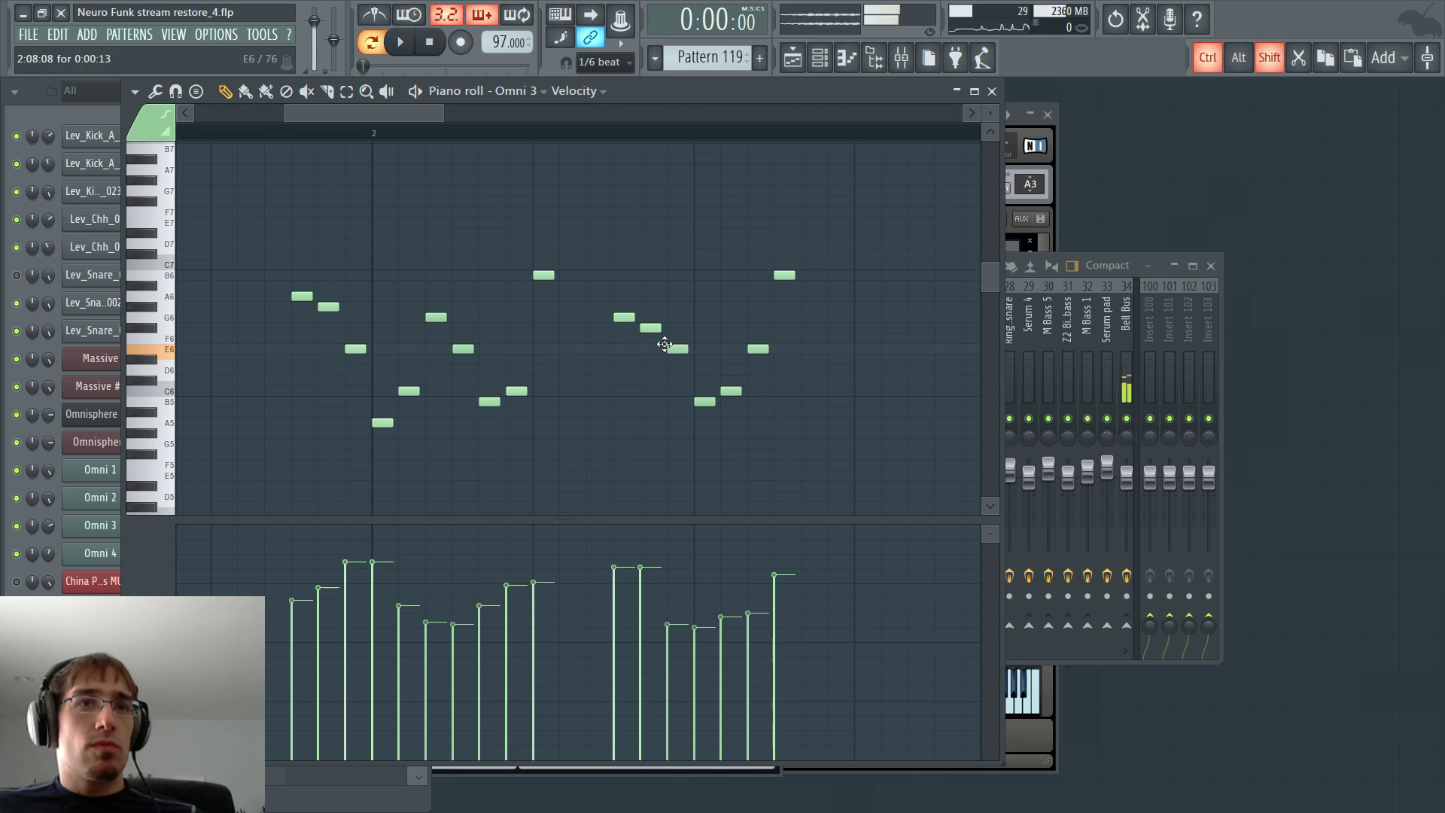
pyautogui.click(726, 389)
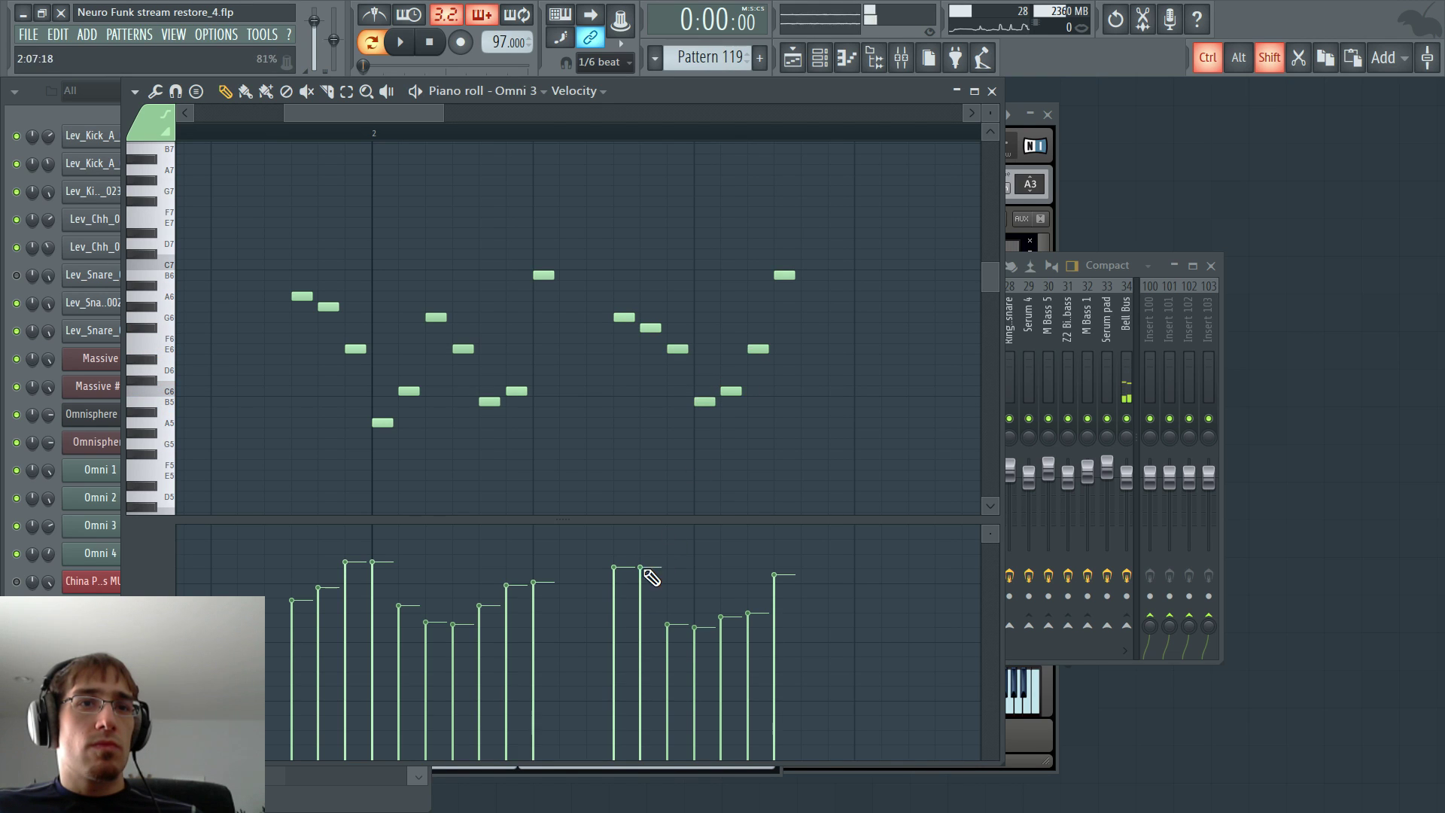
# - Redraw the velocities of both bar 2 phrases with shallower dips, and play back from the end of bar 1
pyautogui.moveTo(648, 574)
pyautogui.mouseDown()
pyautogui.moveTo(743, 613)
pyautogui.moveTo(510, 584)
pyautogui.mouseUp()
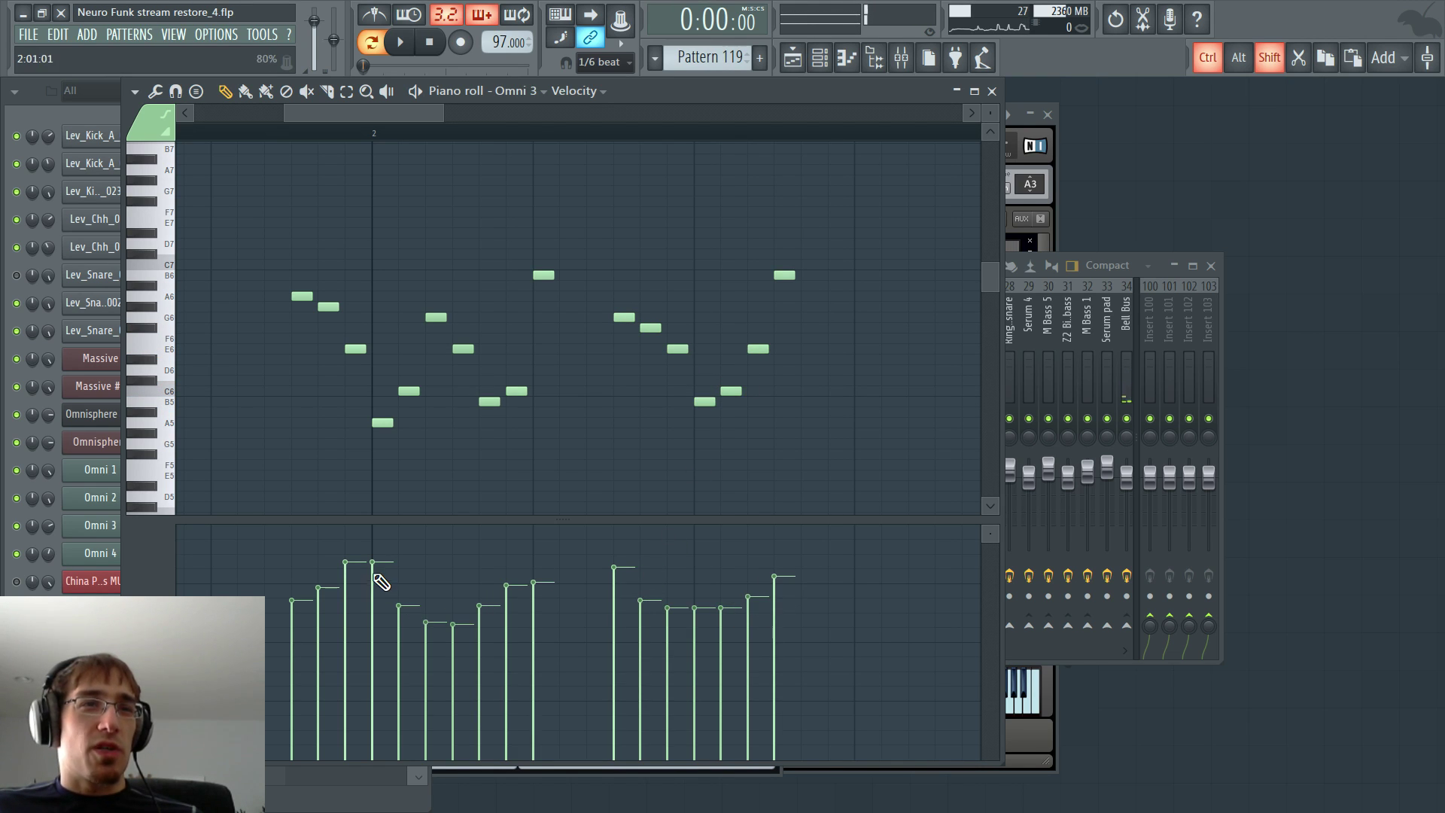
pyautogui.moveTo(380, 580); pyautogui.dragTo(545, 571)
pyautogui.click(282, 134)
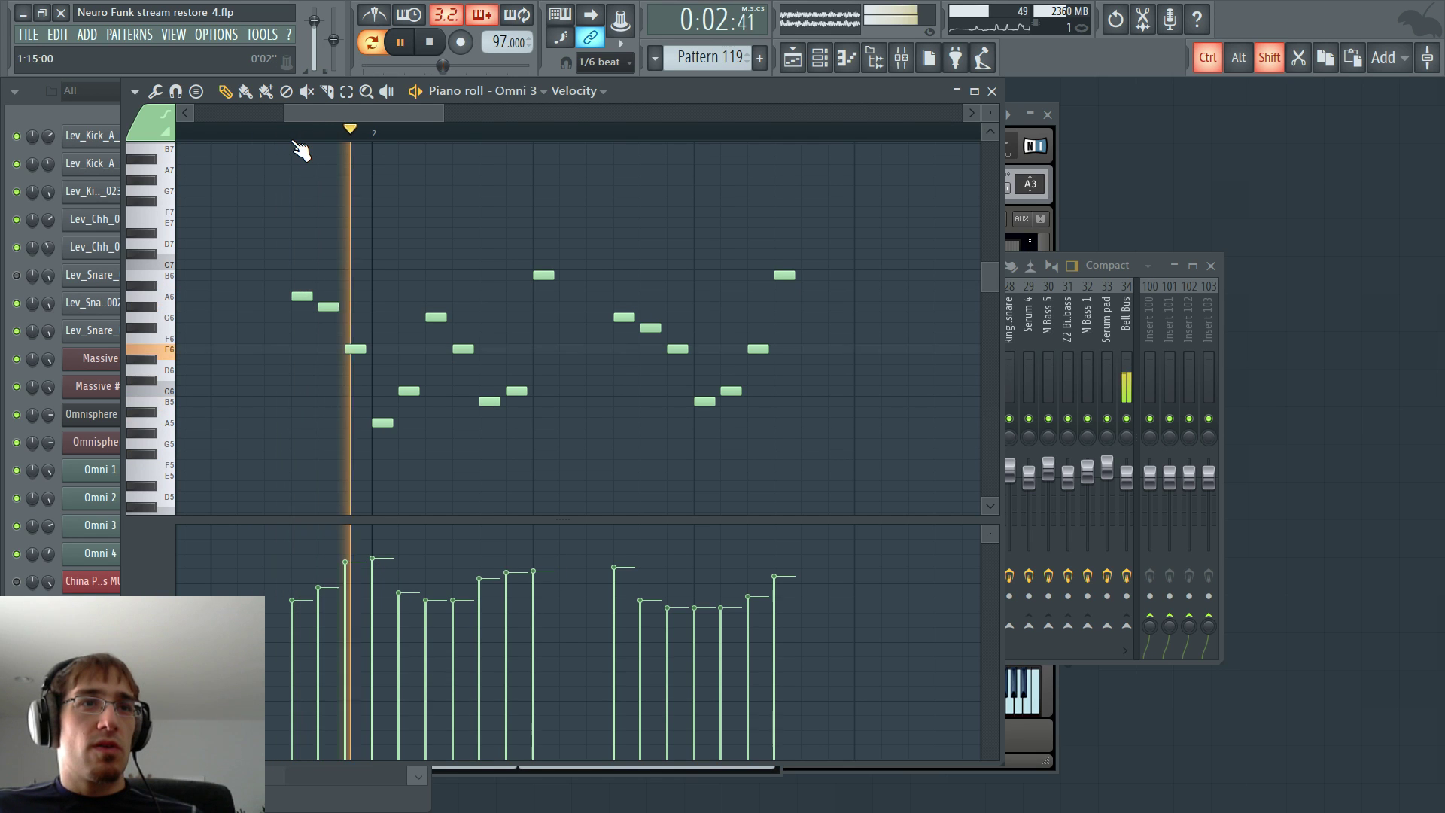
pyautogui.press('space')
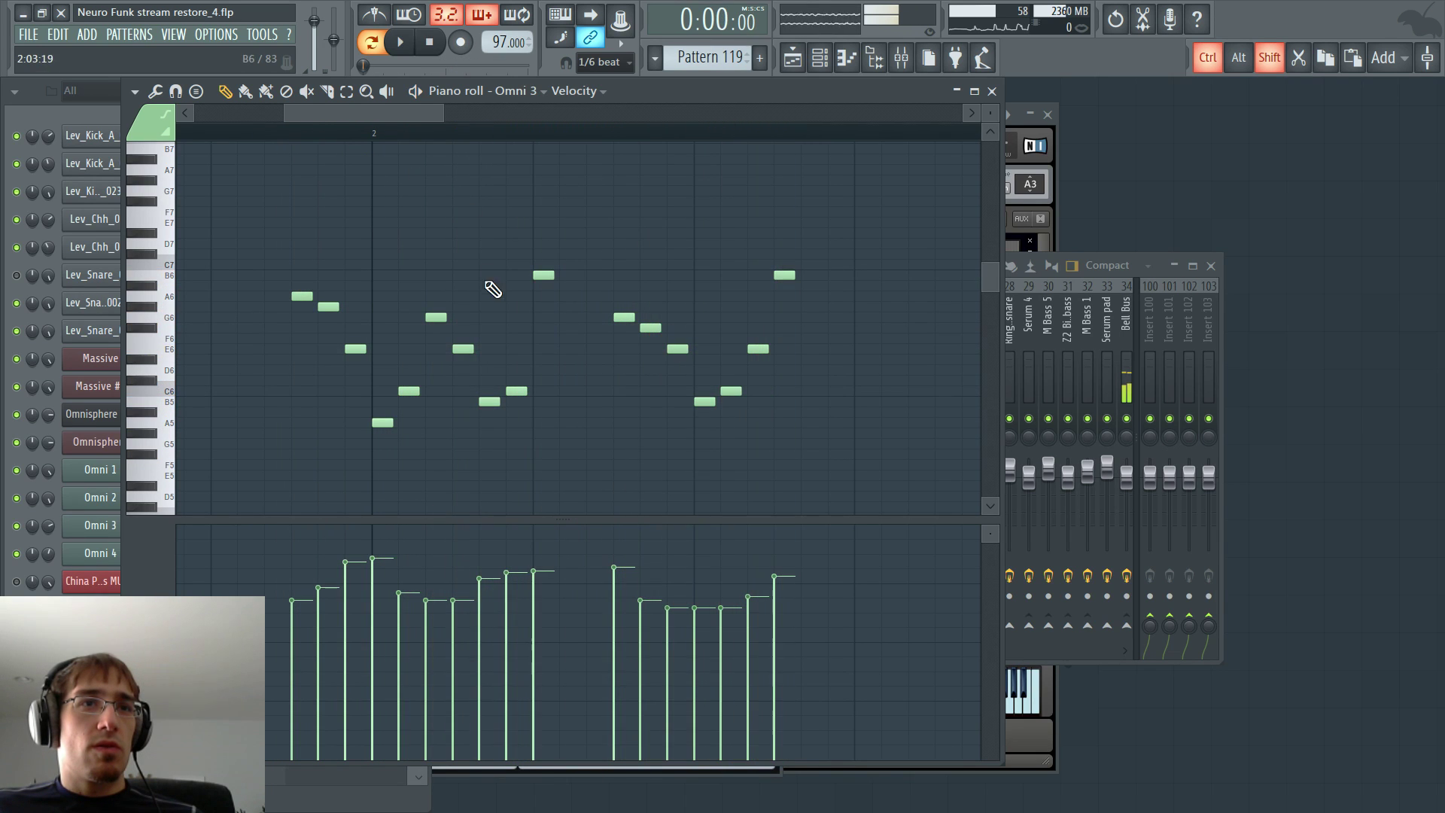
# - Add a rising pickup of C6, E6 and G6 at the end of bar 2 with increasing velocities
pyautogui.moveTo(416, 113); pyautogui.dragTo(489, 110)
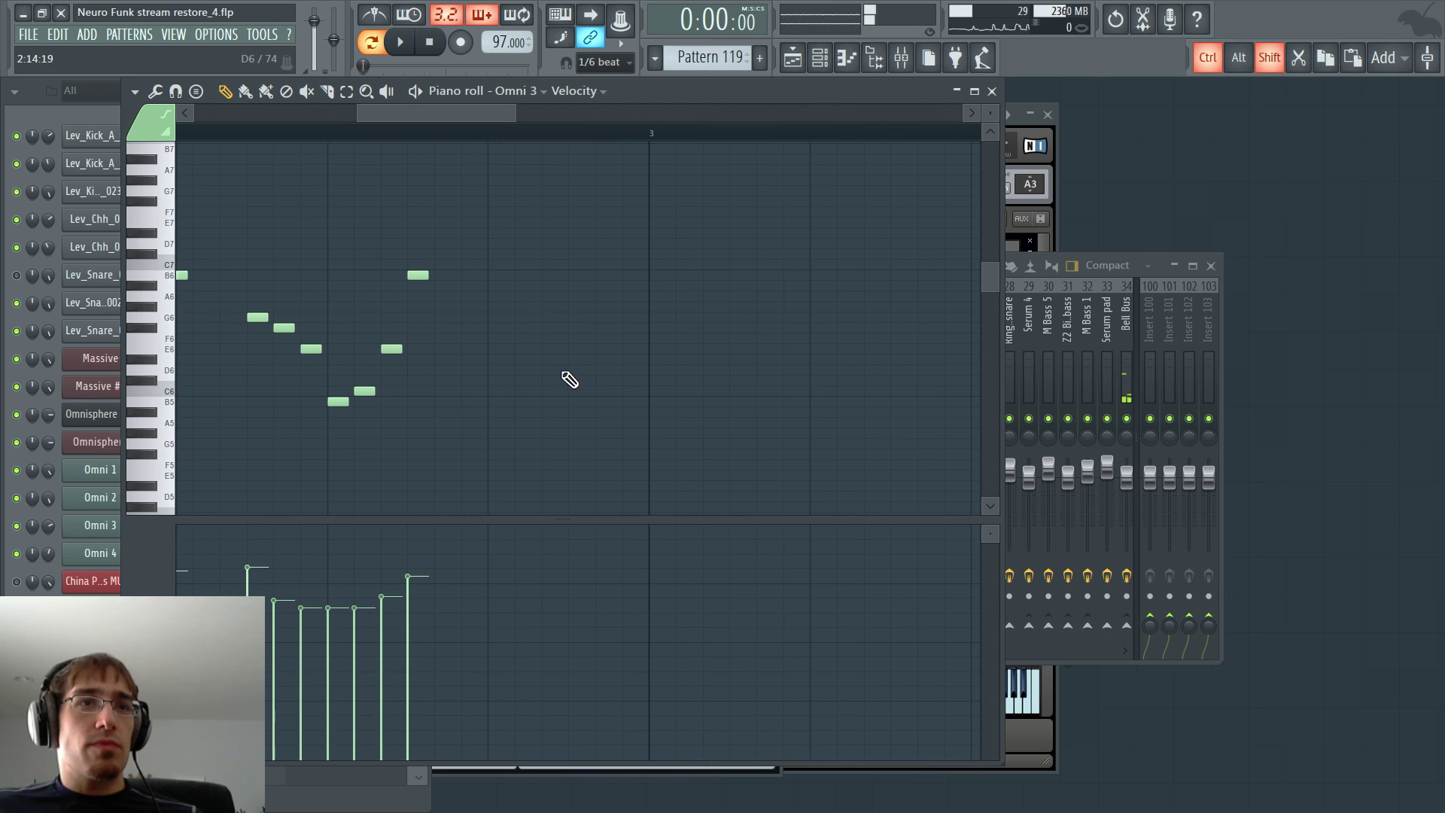
pyautogui.click(570, 391)
pyautogui.click(597, 348)
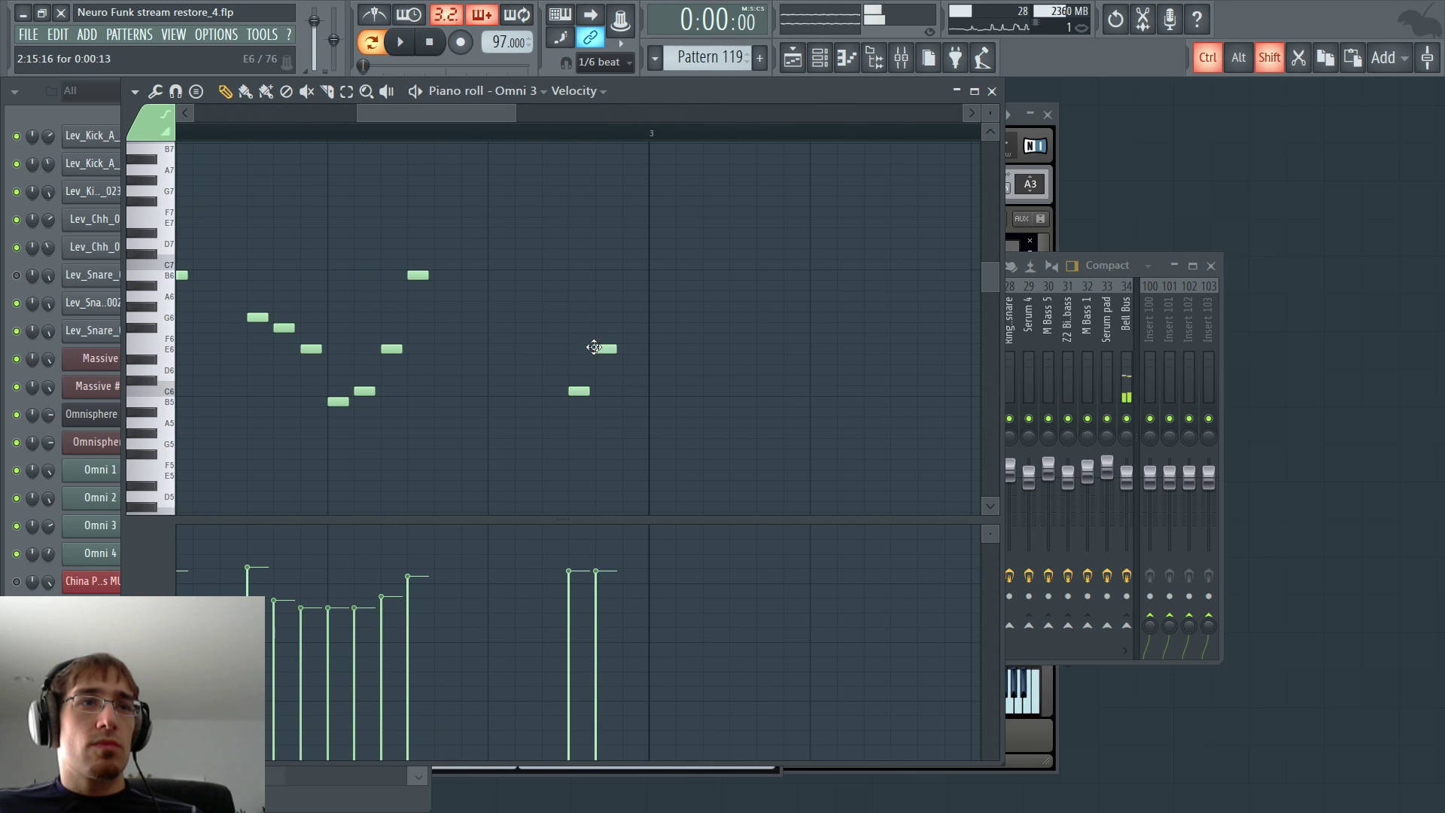
pyautogui.click(620, 315)
pyautogui.moveTo(564, 624); pyautogui.dragTo(658, 543)
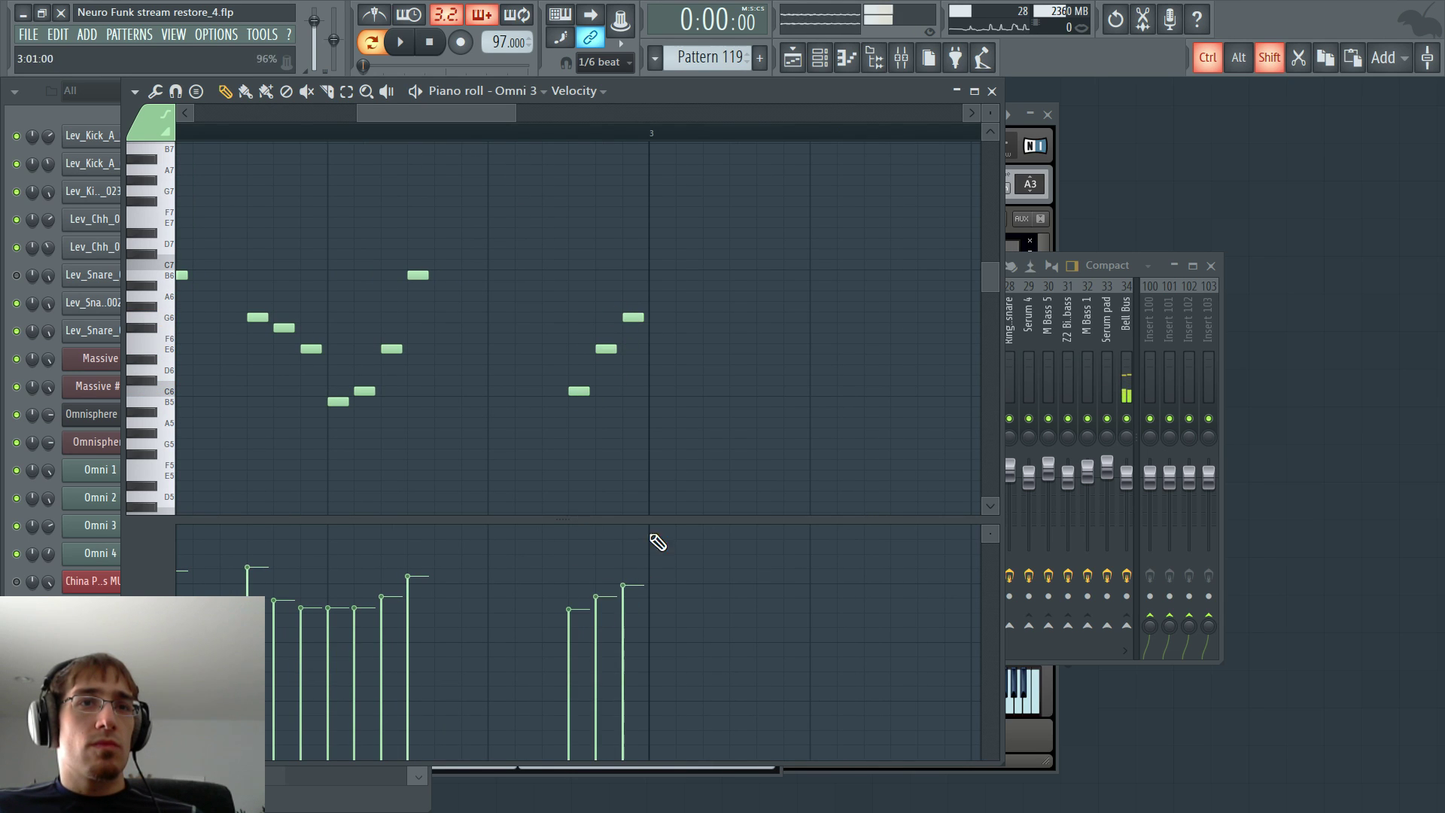
# - Enter a seven-note phrase from the start of bar 3: B5, C#6, D6, F#6, A6, F#6 and C#7
pyautogui.moveTo(651, 409); pyautogui.dragTo(647, 382)
pyautogui.rightClick(653, 390)
pyautogui.click(649, 409)
pyautogui.moveTo(649, 396); pyautogui.dragTo(652, 396)
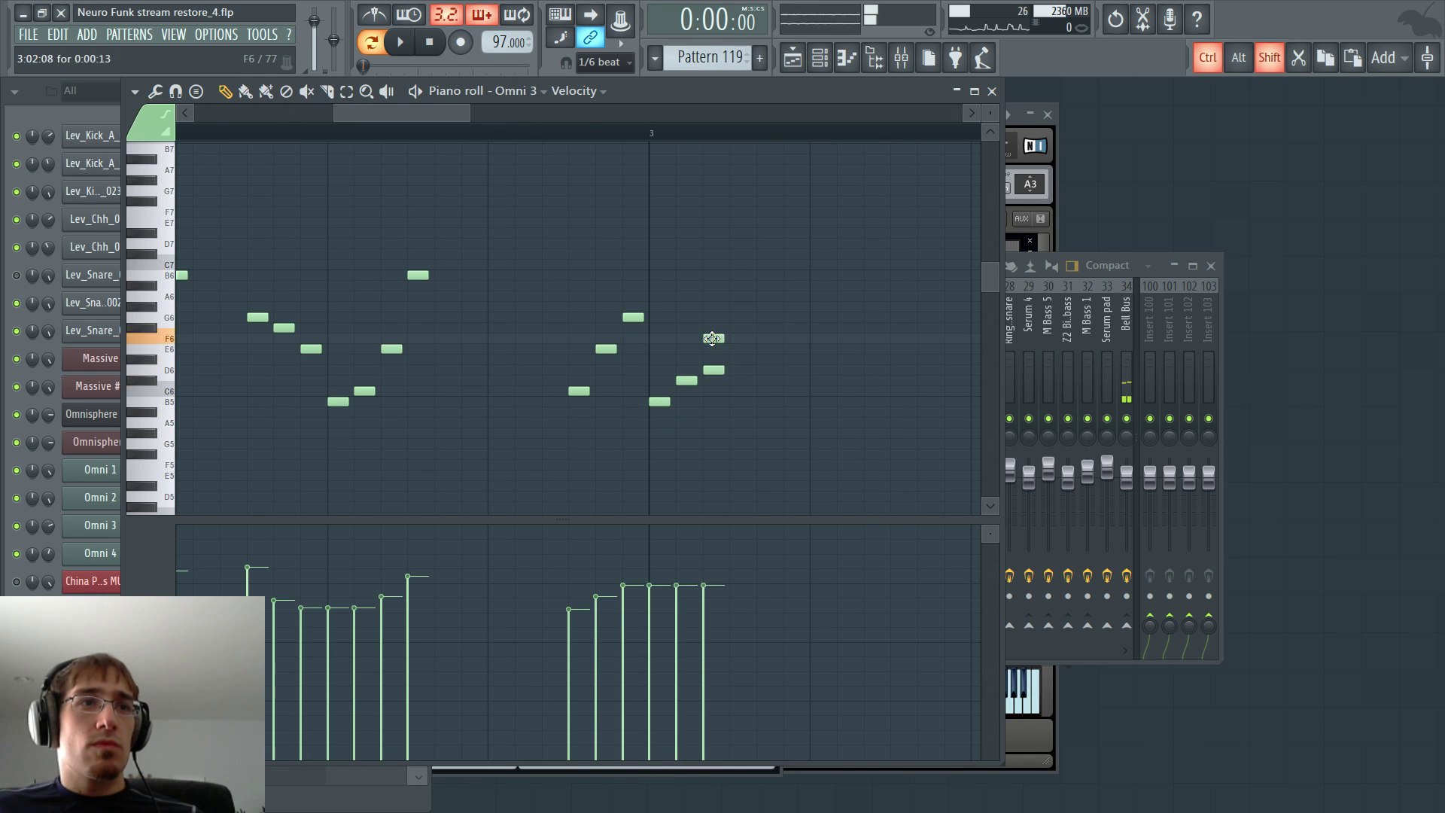
pyautogui.click(786, 298)
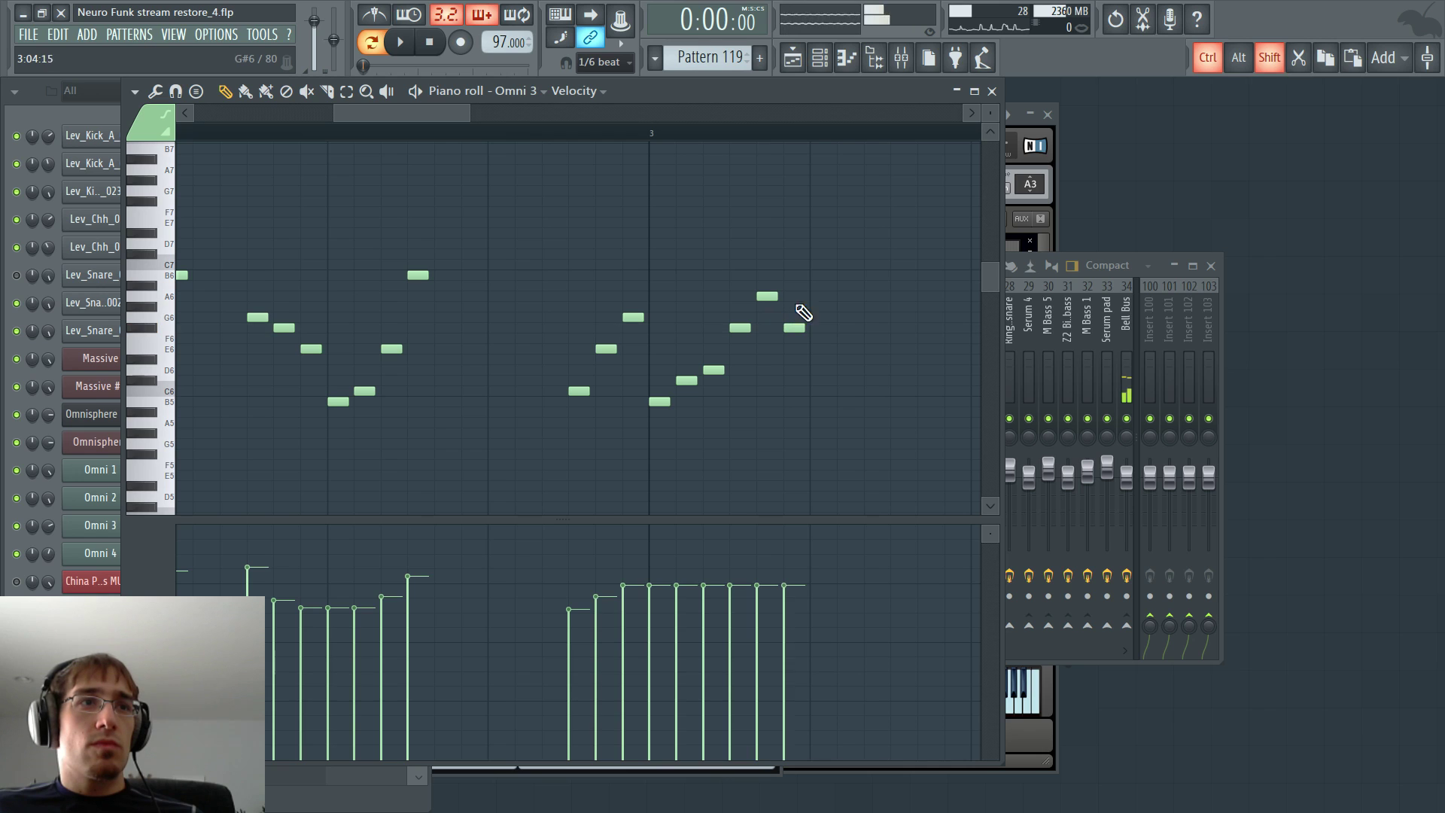
pyautogui.moveTo(806, 264); pyautogui.dragTo(804, 239)
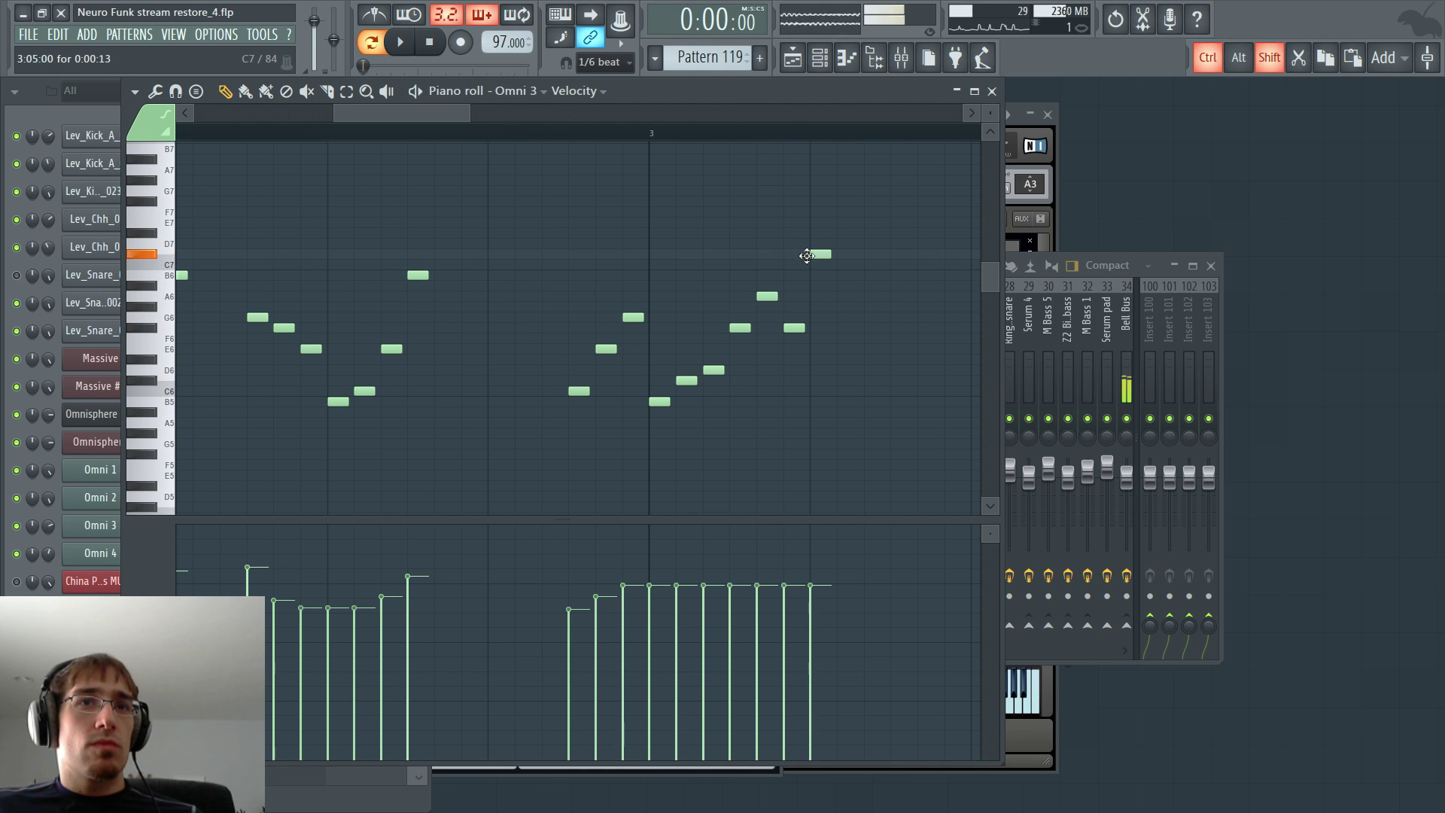
# - Play bar 3's opening phrase and draw its velocities to dip in the middle and rise towards the last note
pyautogui.press('space')
pyautogui.moveTo(676, 601); pyautogui.dragTo(815, 575)
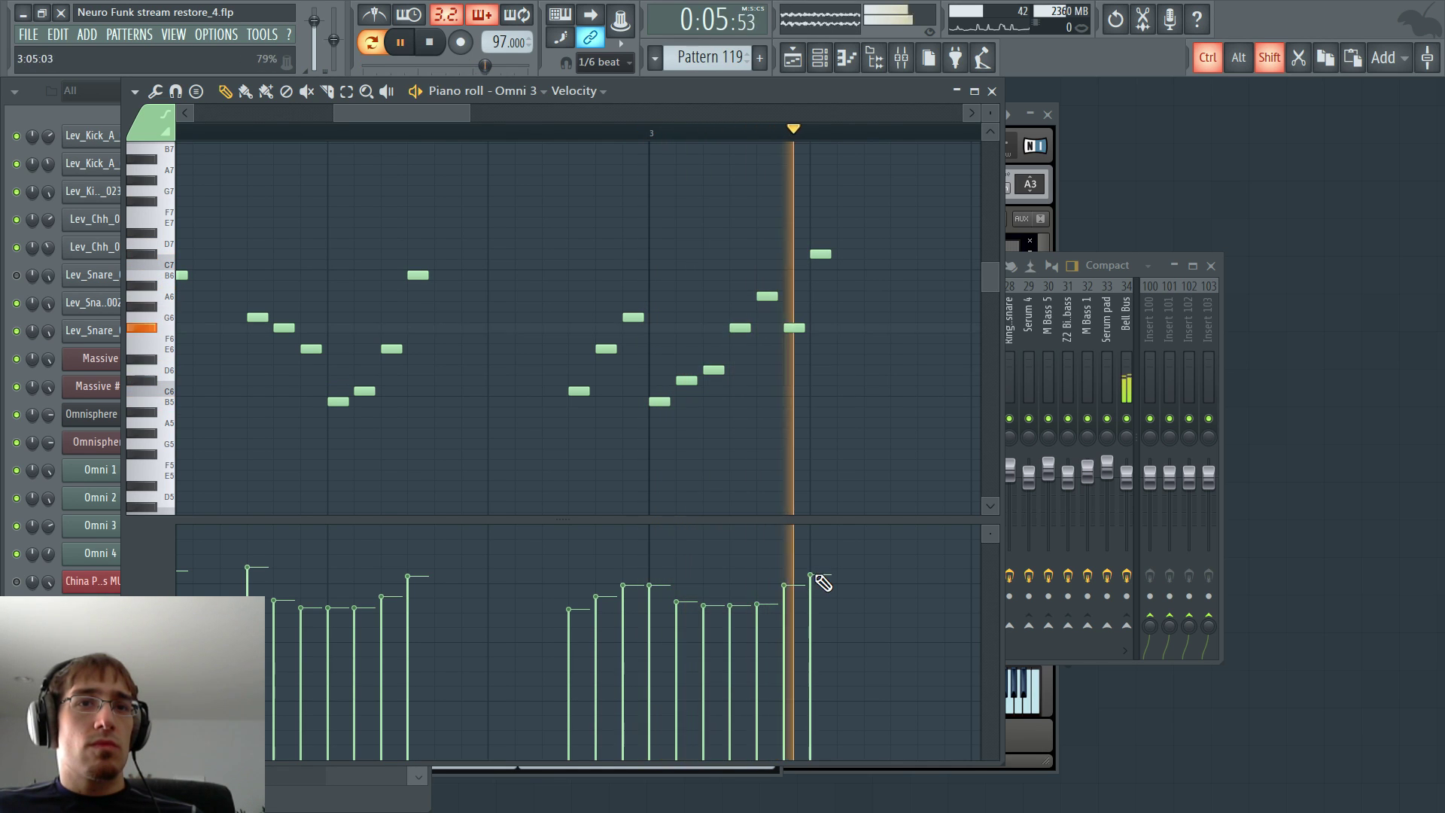
pyautogui.press('space')
# - Add D7, C#7, A6, D6, C#6, F#6 and B6 from halfway through beat 2 of bar 3, and adjust the last four velocities
pyautogui.moveTo(461, 113); pyautogui.dragTo(519, 115)
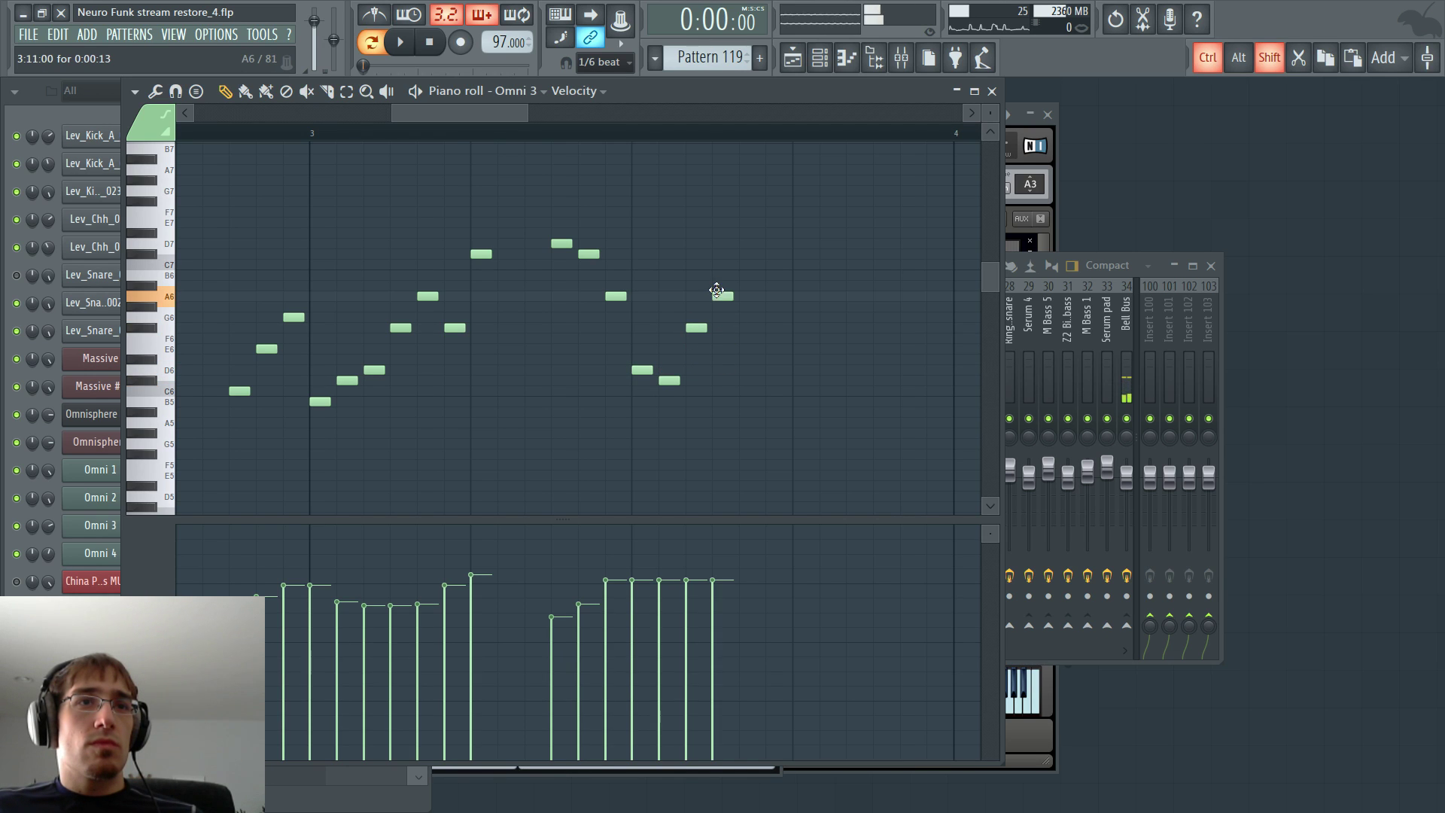
pyautogui.click(338, 129)
pyautogui.press('space')
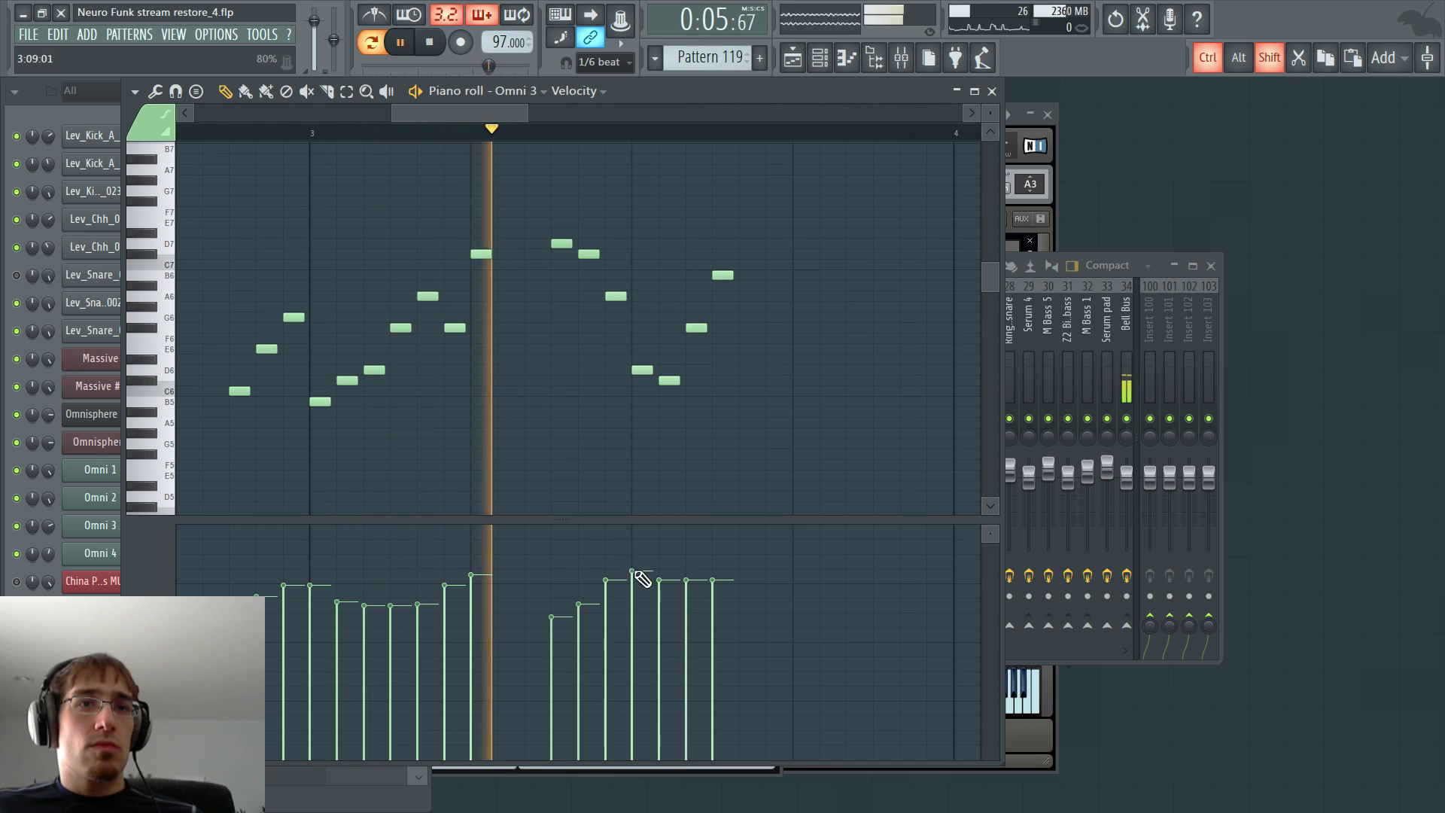
pyautogui.moveTo(632, 566)
pyautogui.mouseDown()
pyautogui.moveTo(705, 594)
pyautogui.moveTo(715, 582)
pyautogui.mouseUp()
pyautogui.press('space')
# - Add a rising pickup of C#6, D6 and F#6 at the end of bar 3 with increasing velocities, and play it back
pyautogui.moveTo(493, 114); pyautogui.dragTo(551, 113)
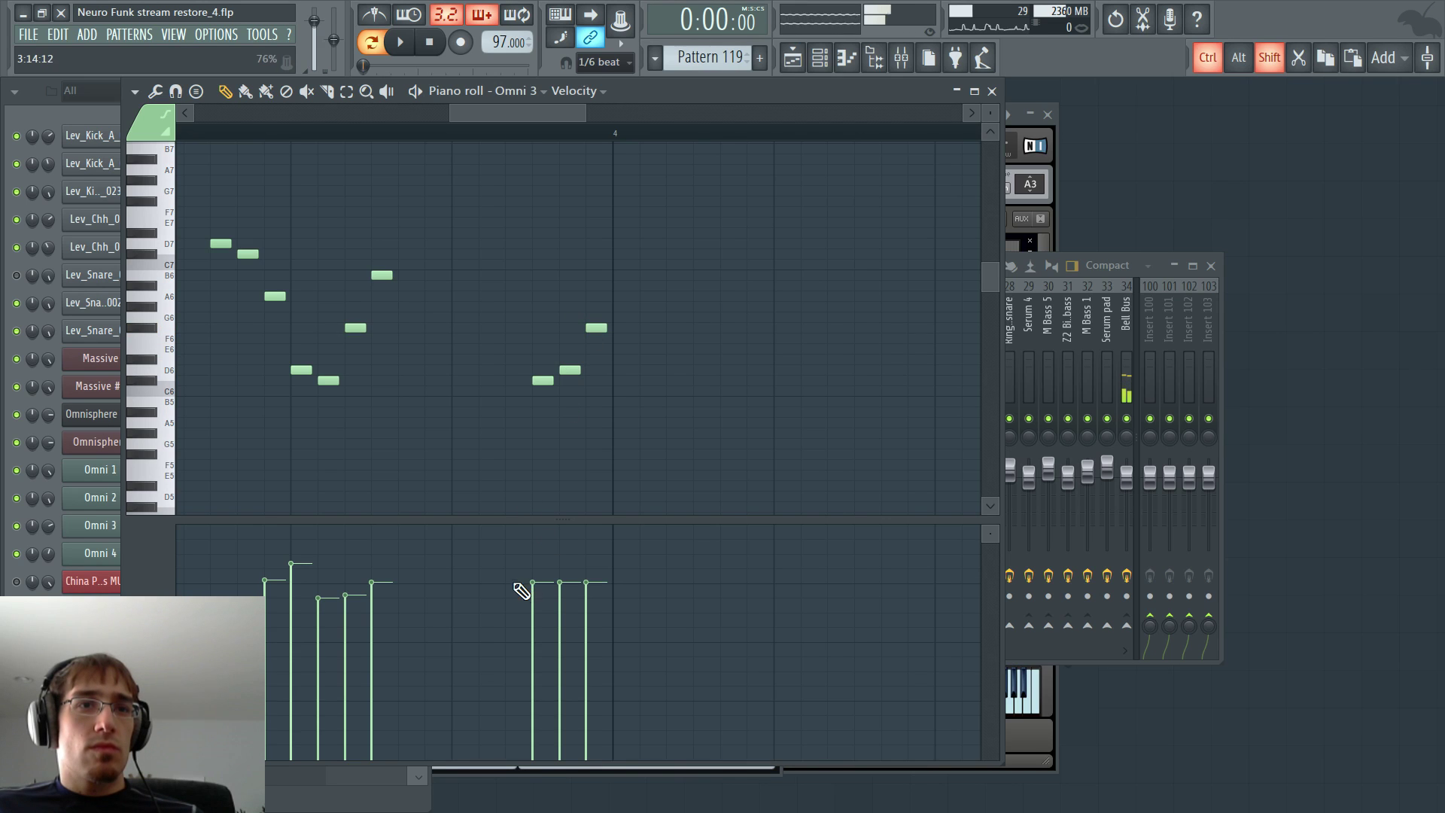
pyautogui.click(589, 348)
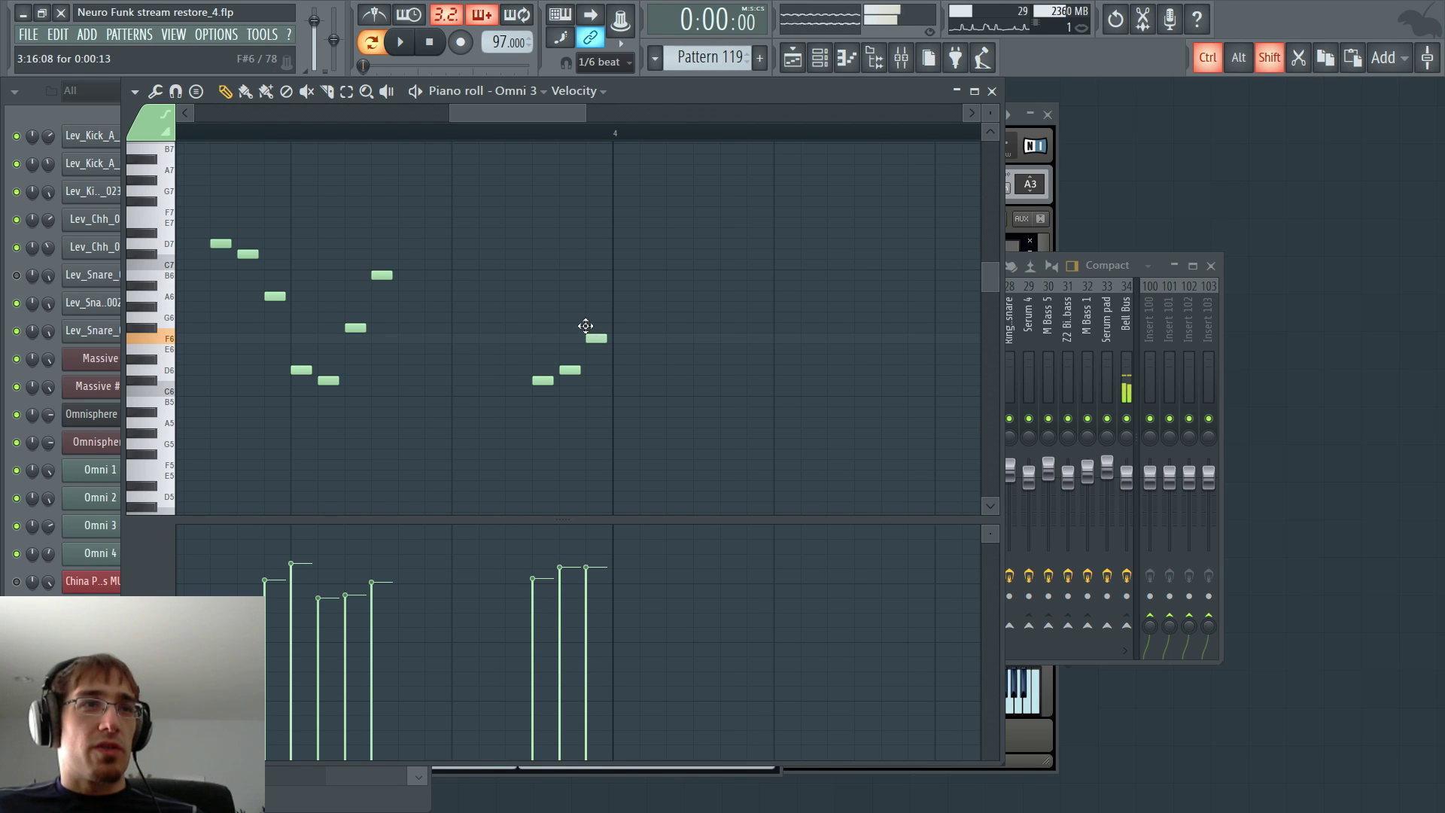
pyautogui.moveTo(586, 326); pyautogui.dragTo(581, 314)
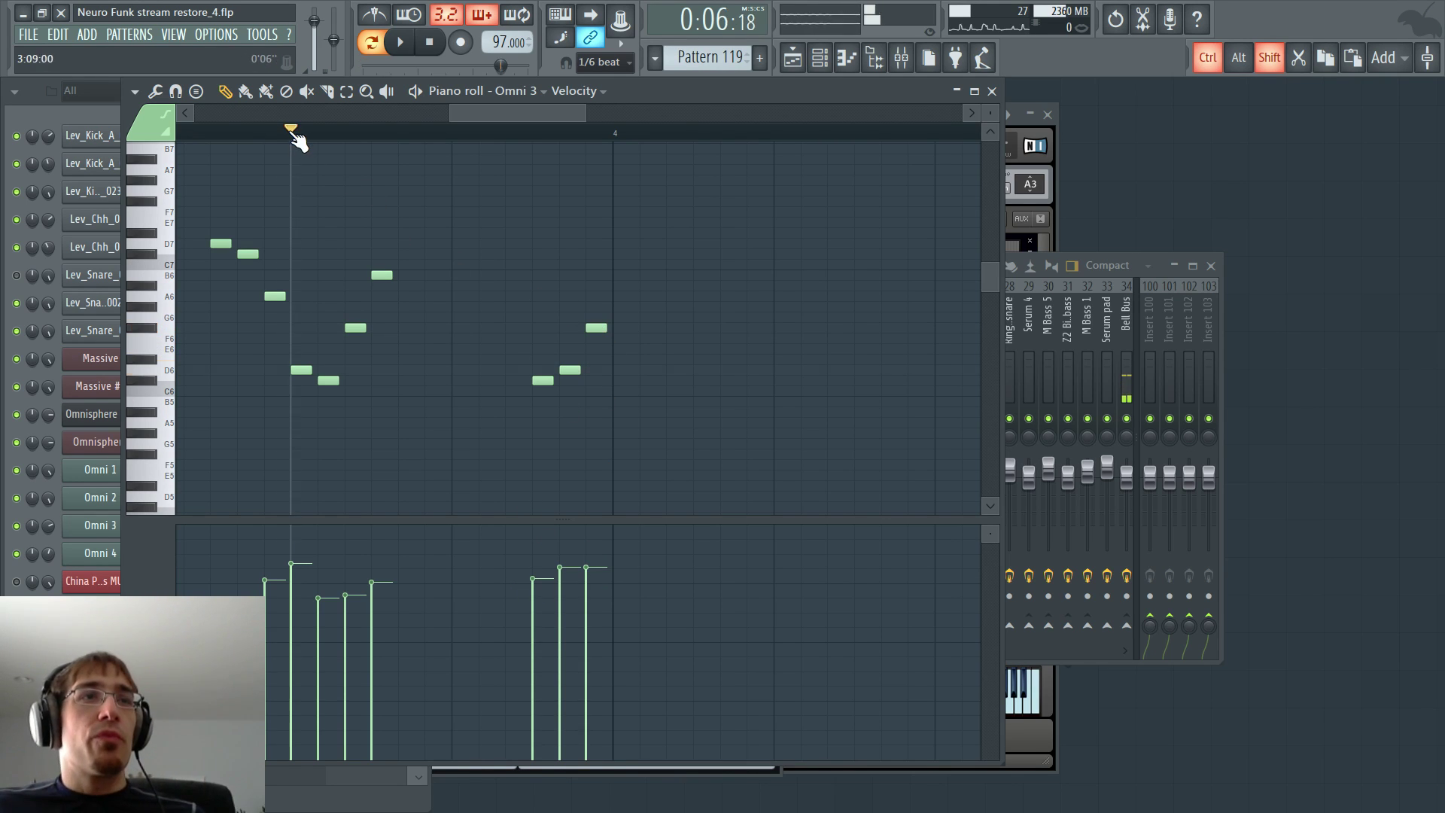
pyautogui.press('space')
pyautogui.moveTo(532, 599); pyautogui.dragTo(603, 574)
pyautogui.press('space')
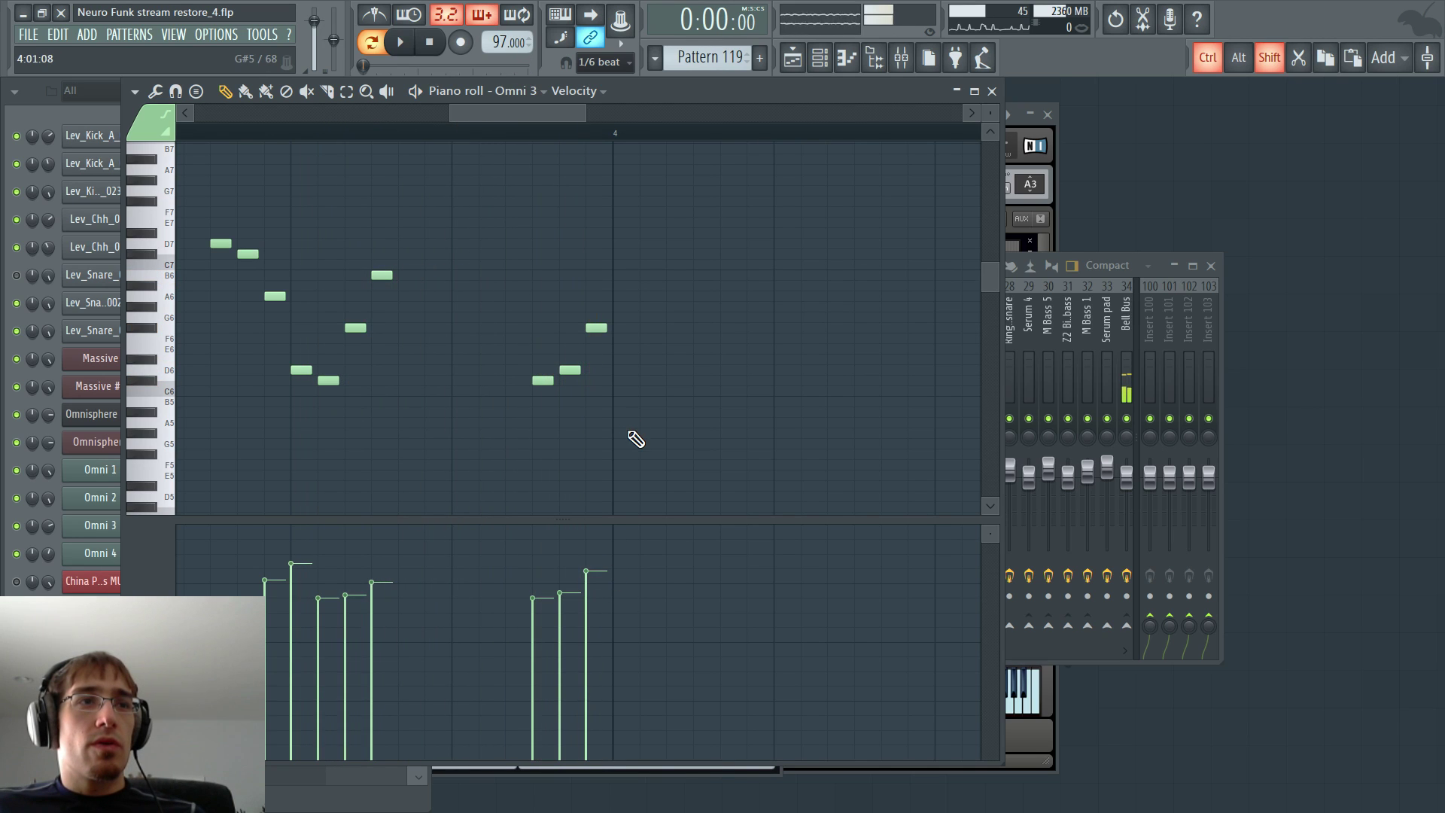
# - Draw an arpeggio in the first half of bar 4 that rises from C6 to D7 and falls back to B5
pyautogui.rightClick(622, 390)
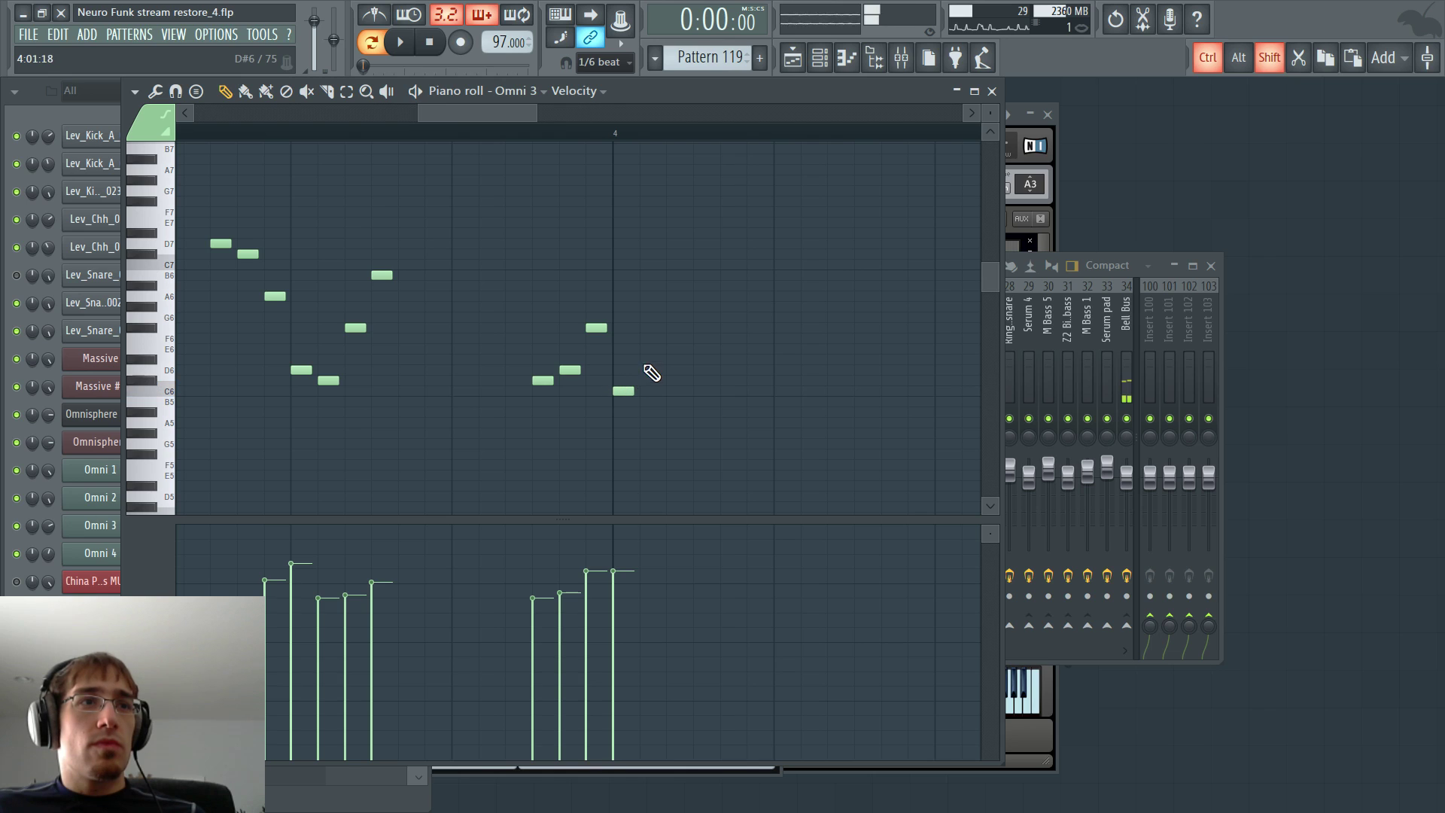
pyautogui.click(664, 314)
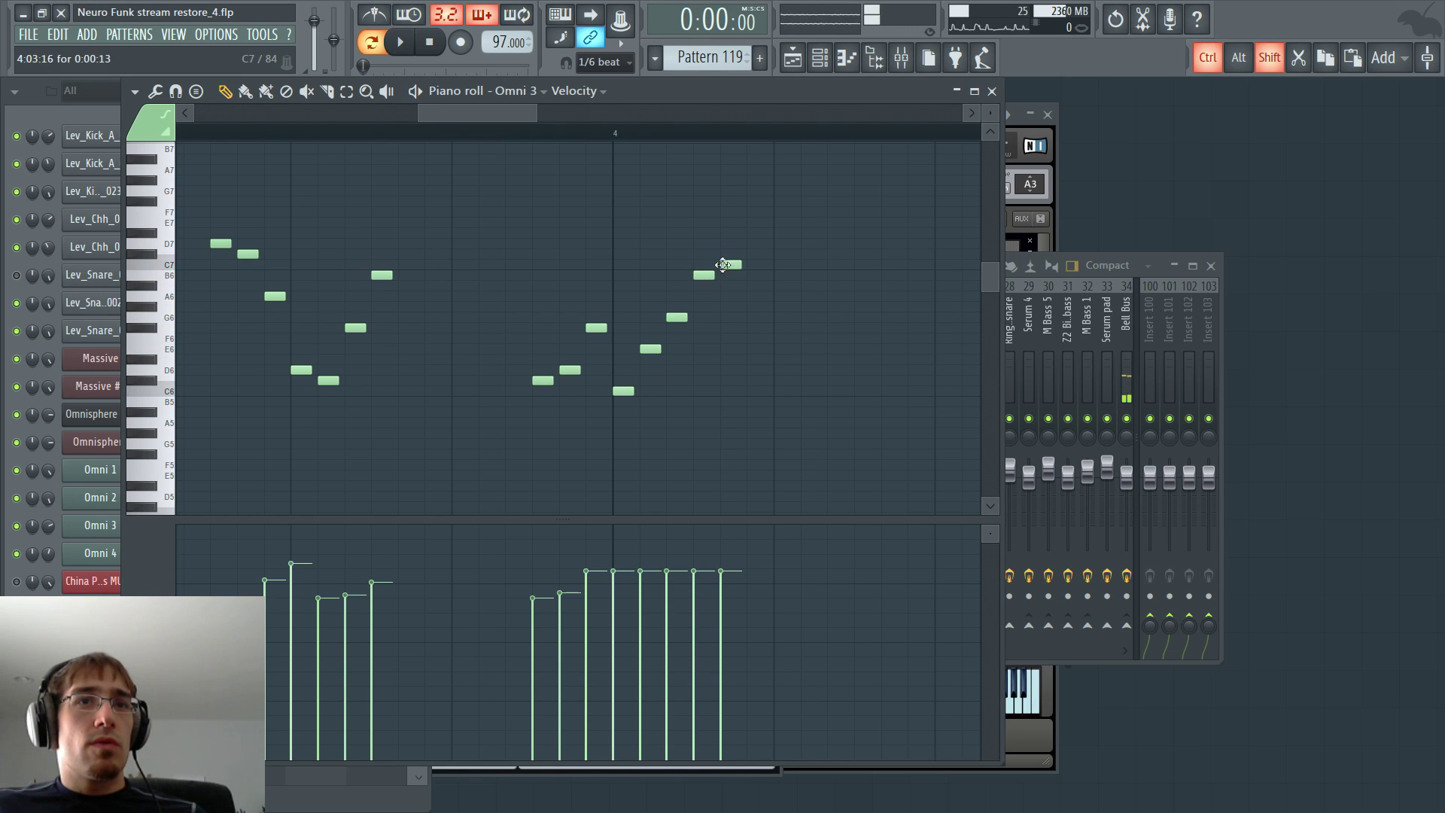
pyautogui.click(746, 221)
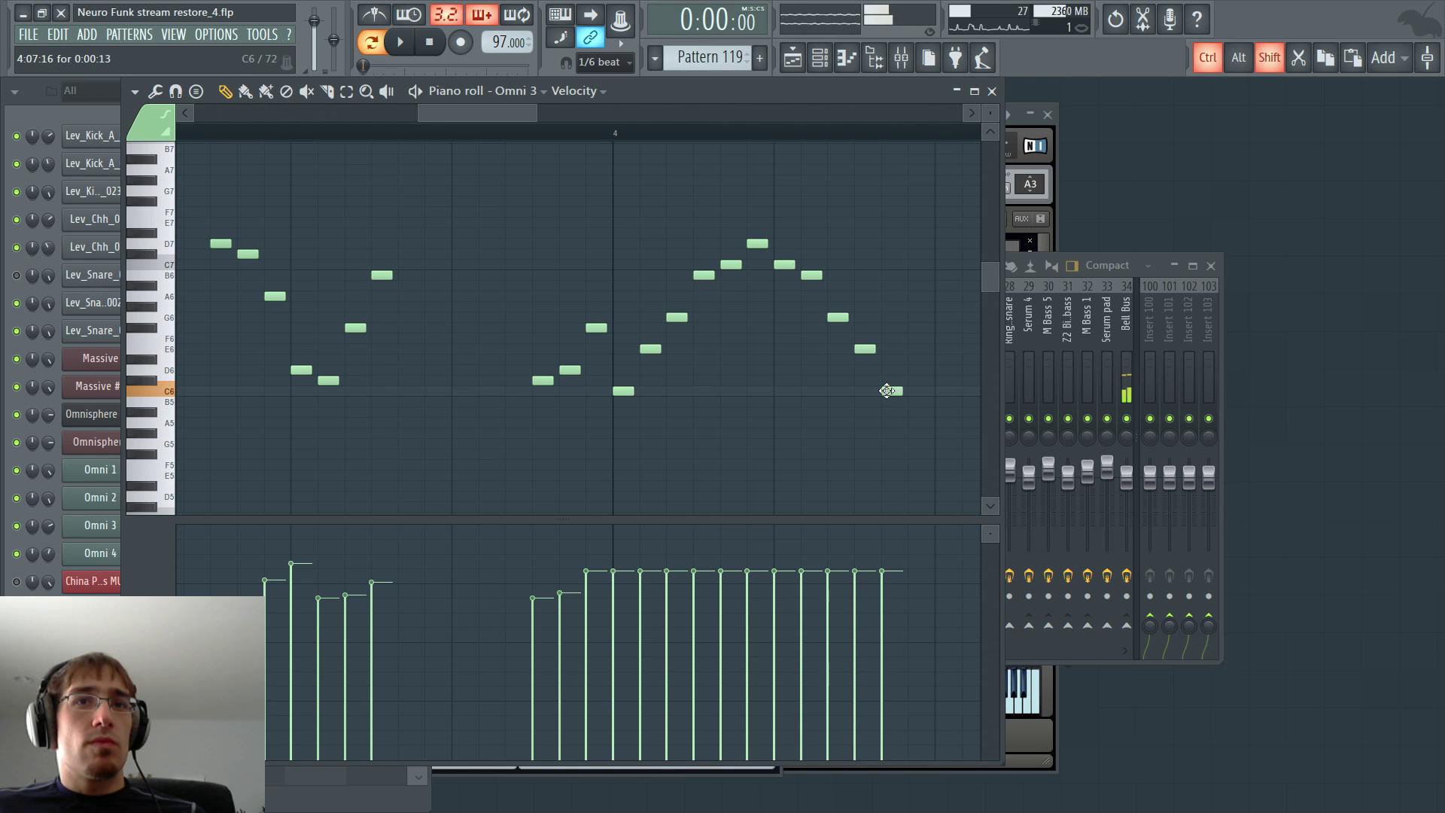
pyautogui.scroll(-2, 828, 437)
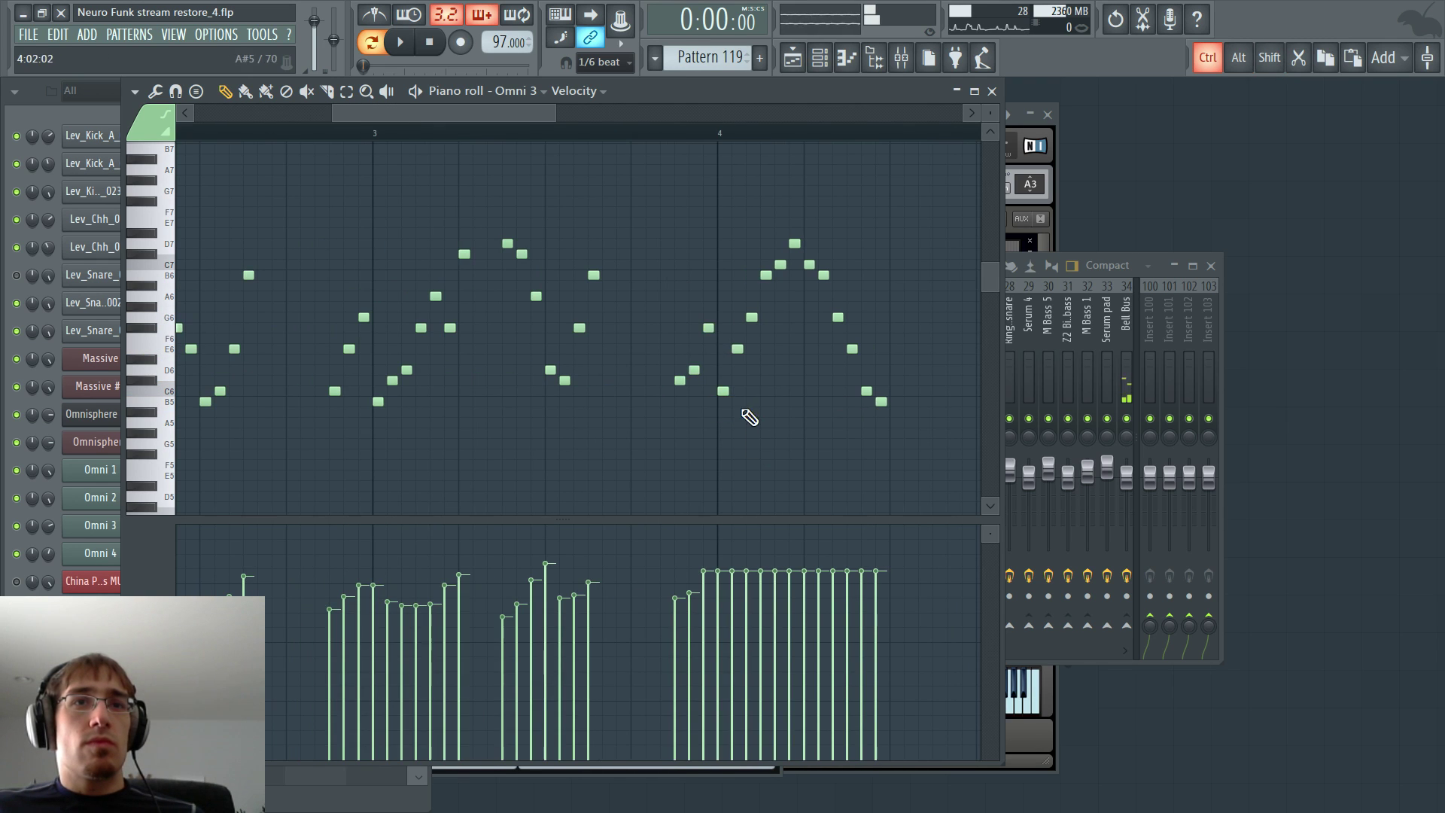
# - Duplicate the arpeggio from the first half of bar 4 into the second half of the bar
pyautogui.moveTo(725, 435); pyautogui.dragTo(919, 213)
pyautogui.scroll(2, 964, 277)
pyautogui.moveTo(479, 114); pyautogui.dragTo(564, 127)
pyautogui.hotkey('ctrl', 'b')
pyautogui.moveTo(617, 388); pyautogui.dragTo(340, 388)
pyautogui.scroll(-3, 190, 332)
pyautogui.click(591, 103)
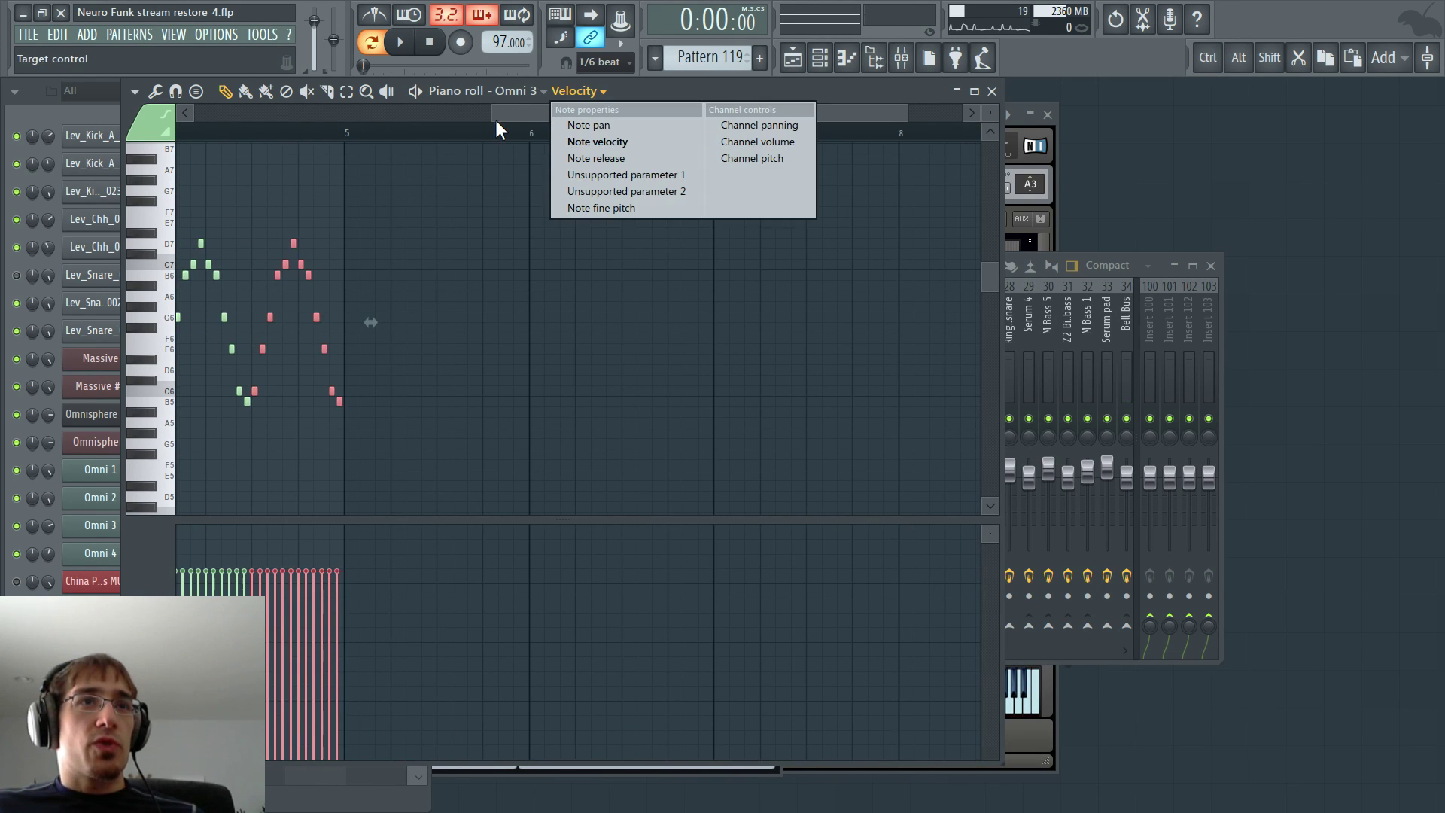
pyautogui.moveTo(504, 118); pyautogui.dragTo(355, 137)
pyautogui.click(361, 133)
pyautogui.hotkey('ctrl', 'd')
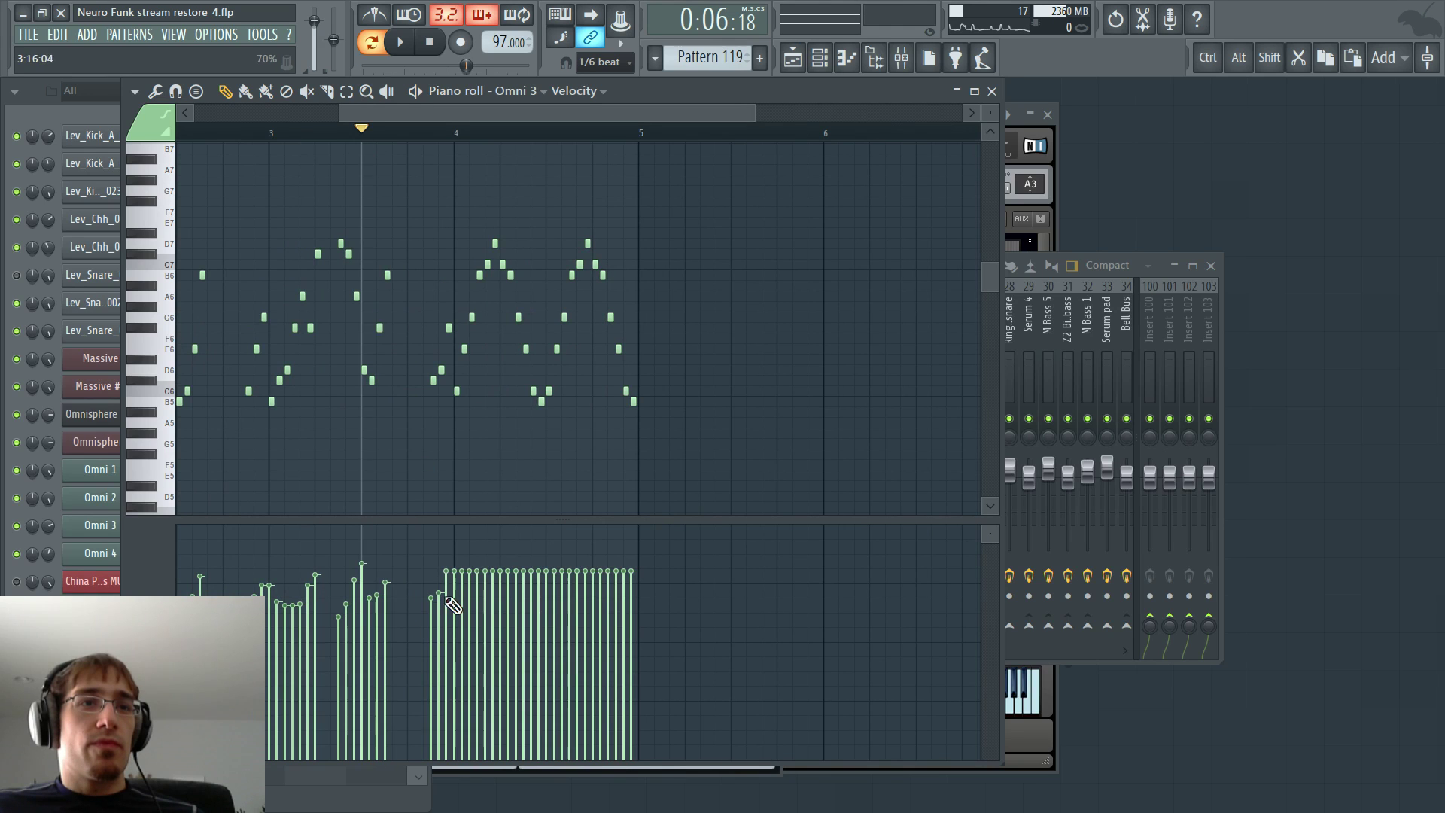
# - Reshape the velocities of the bar 4 notes into a gentle wave, with dips between the accents, during playback
pyautogui.press('space')
pyautogui.moveTo(452, 606); pyautogui.dragTo(636, 584)
pyautogui.press('F6')
pyautogui.press('space')
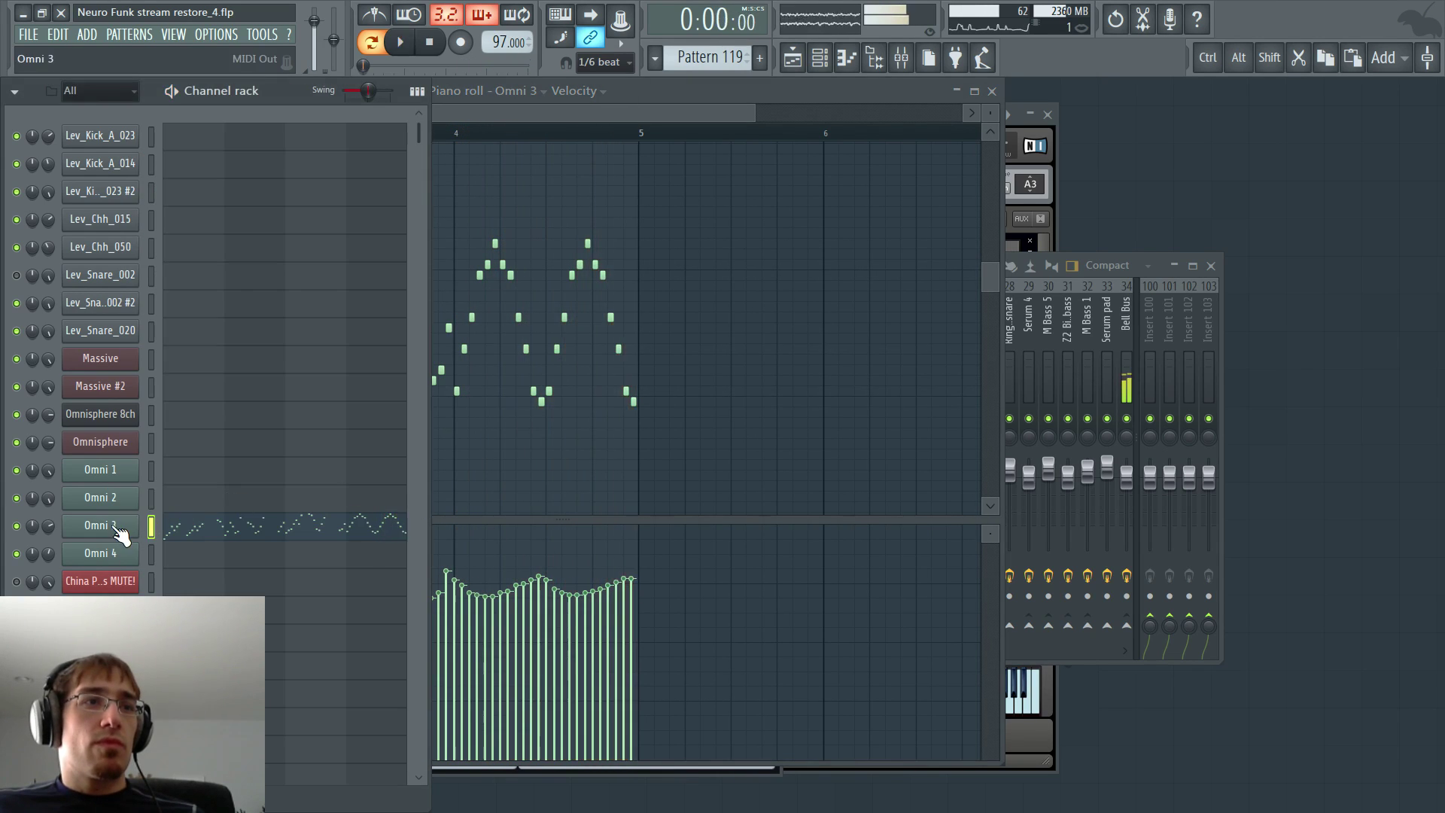
# - Open the miscellaneous functions of the Omni 3 channel
pyautogui.click(113, 526)
pyautogui.click(167, 287)
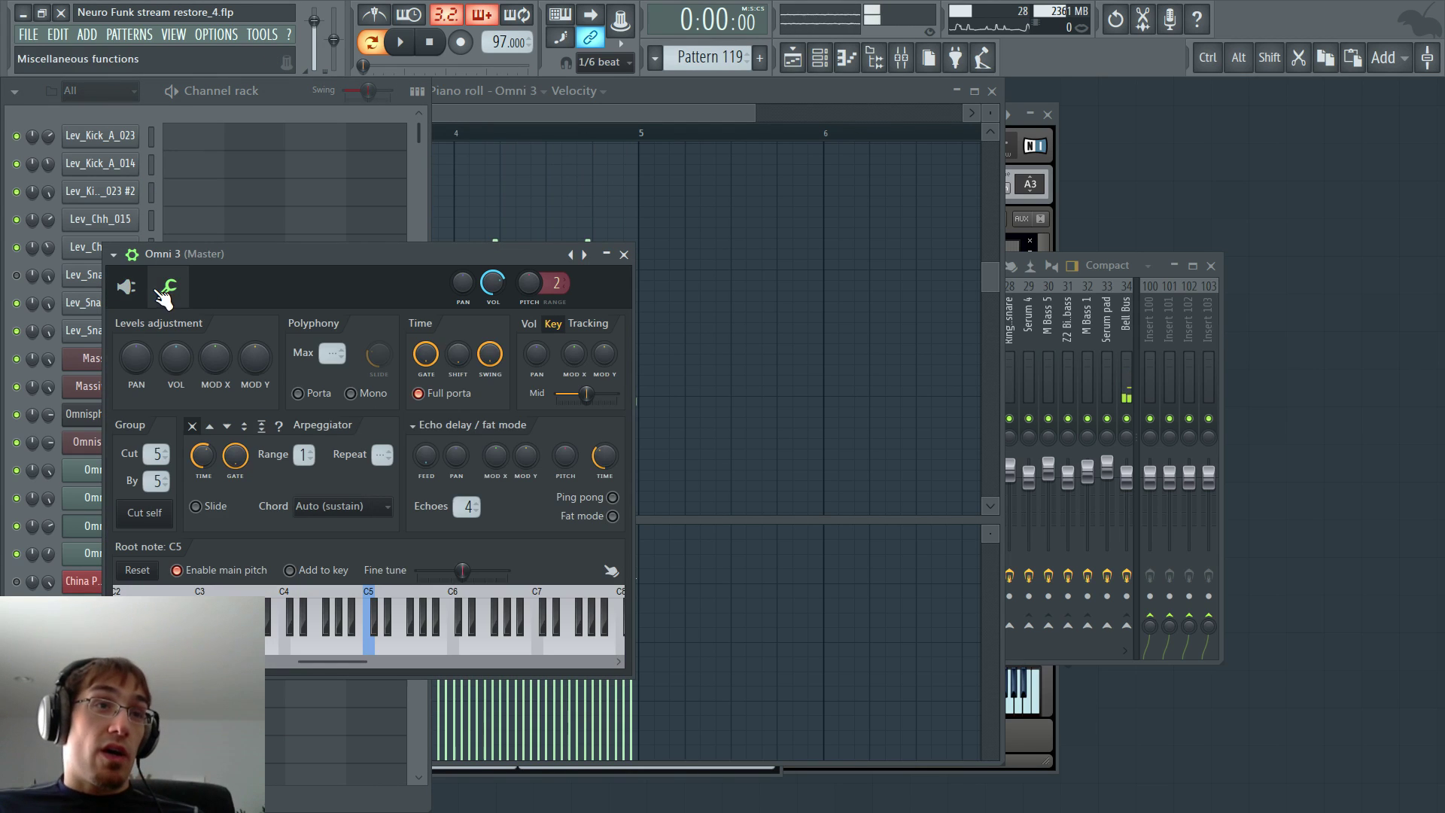
pyautogui.rightClick(488, 359)
pyautogui.click(491, 299)
# - Mark a playlist range from 110:10 into bar 111 and create an automation clip for Omni 3's Swing mix
pyautogui.press('F5')
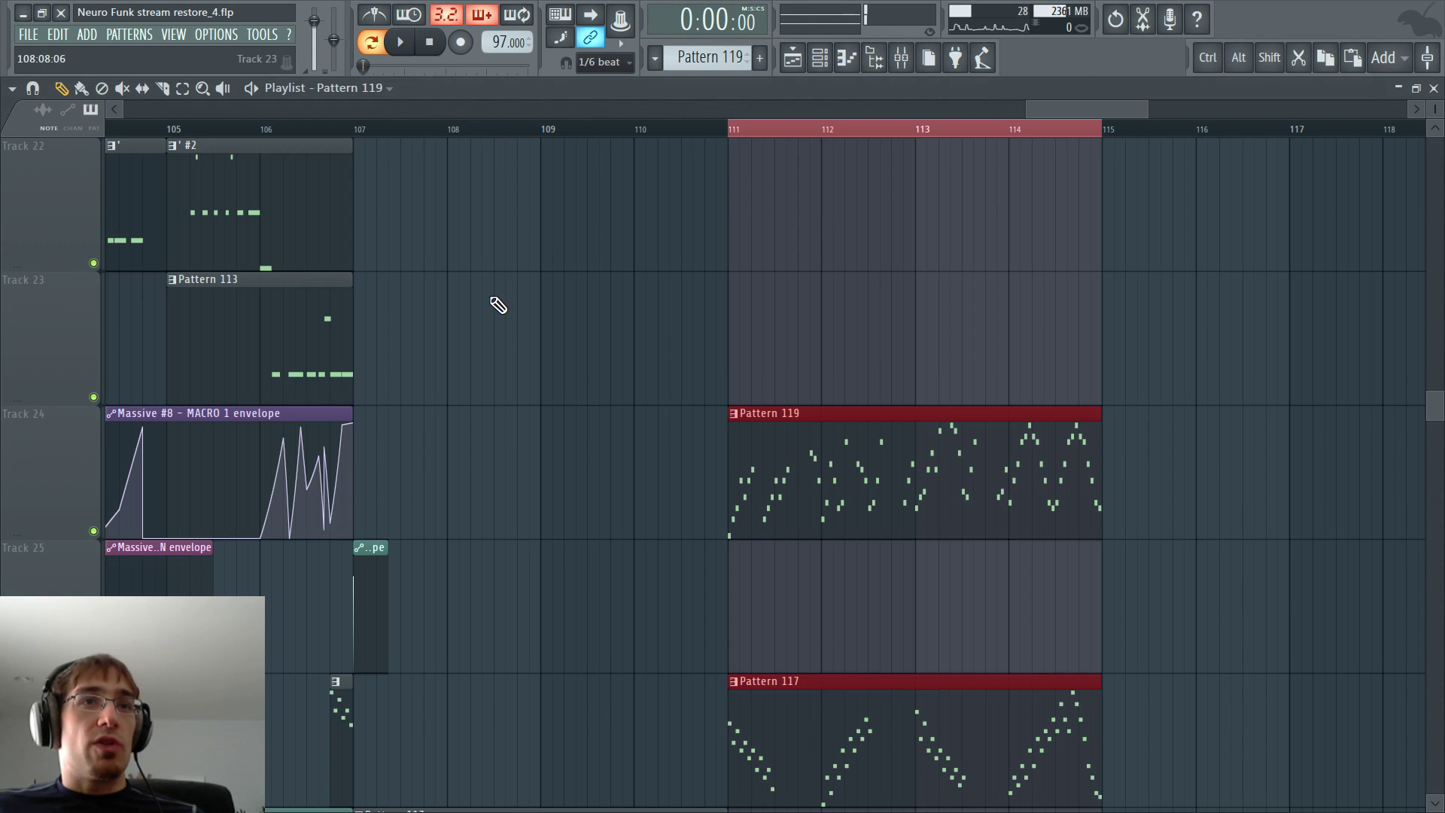
pyautogui.click(691, 126)
pyautogui.click(742, 132)
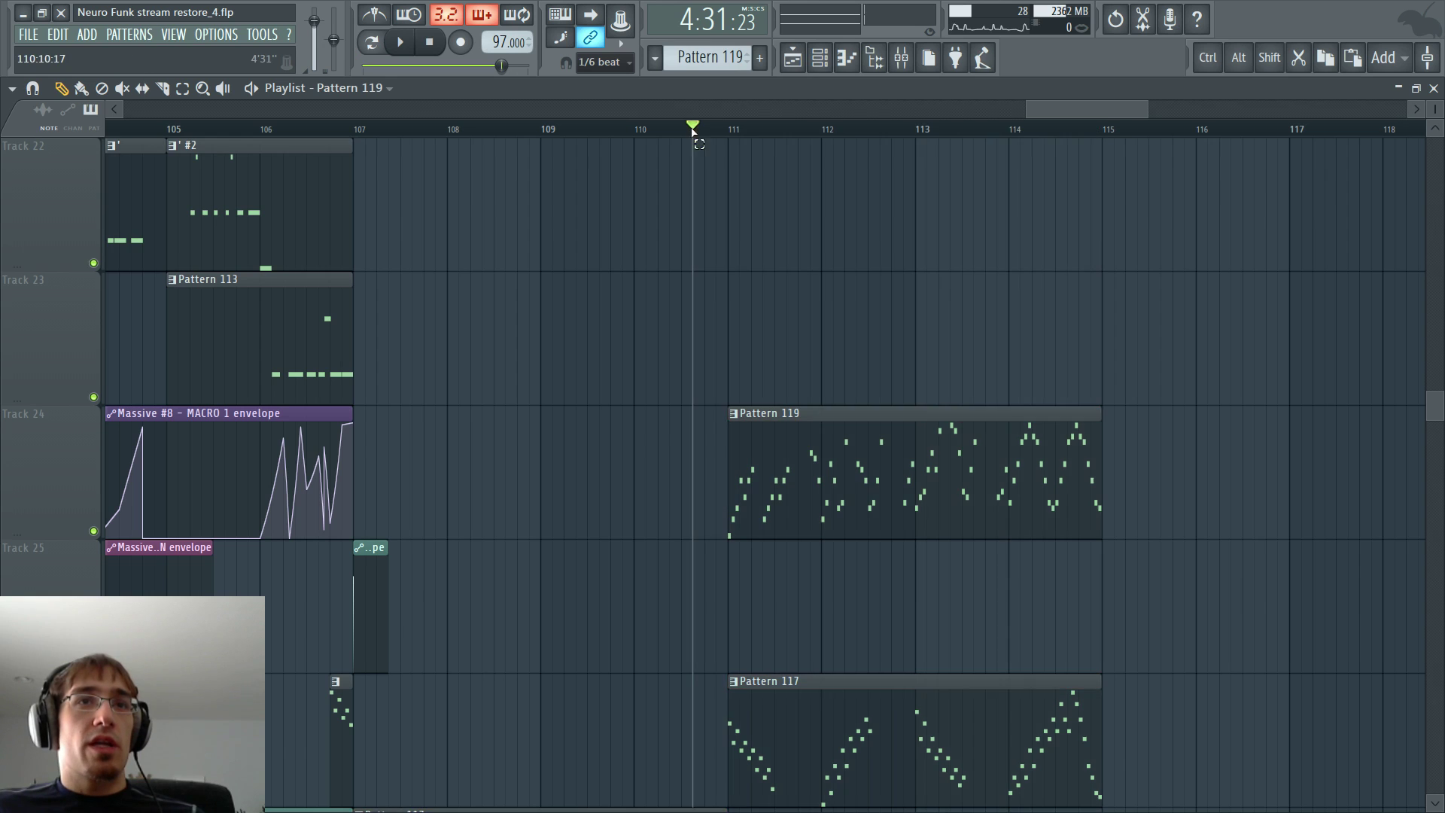
pyautogui.moveTo(694, 130); pyautogui.dragTo(758, 129)
pyautogui.press('F5')
pyautogui.rightClick(490, 353)
pyautogui.click(527, 469)
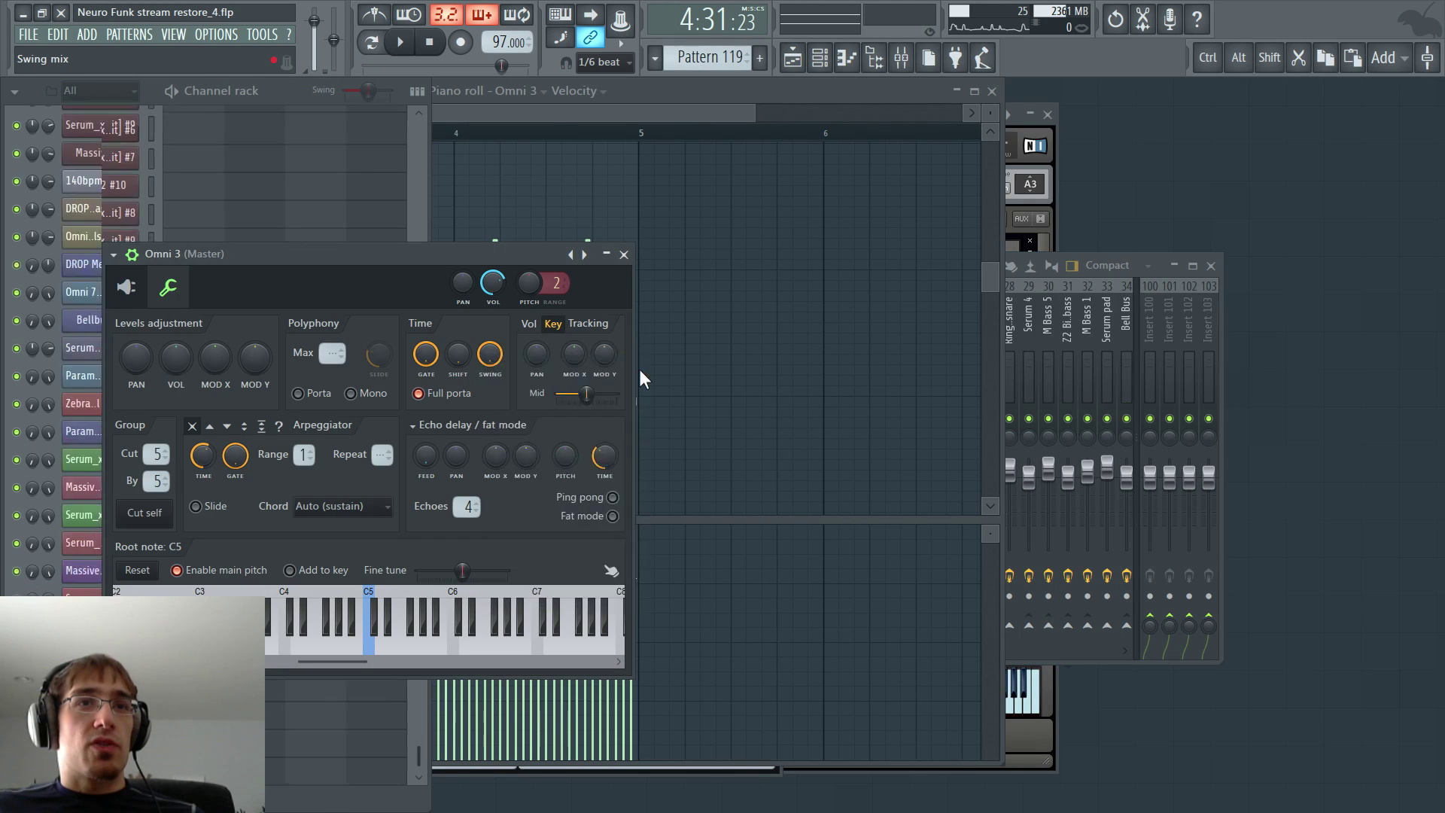
# - Shape the Swing mix envelope as a straight fall from maximum to zero ending at bar 111, and play it back briefly
pyautogui.press('F5')
pyautogui.moveTo(755, 160); pyautogui.dragTo(734, 241)
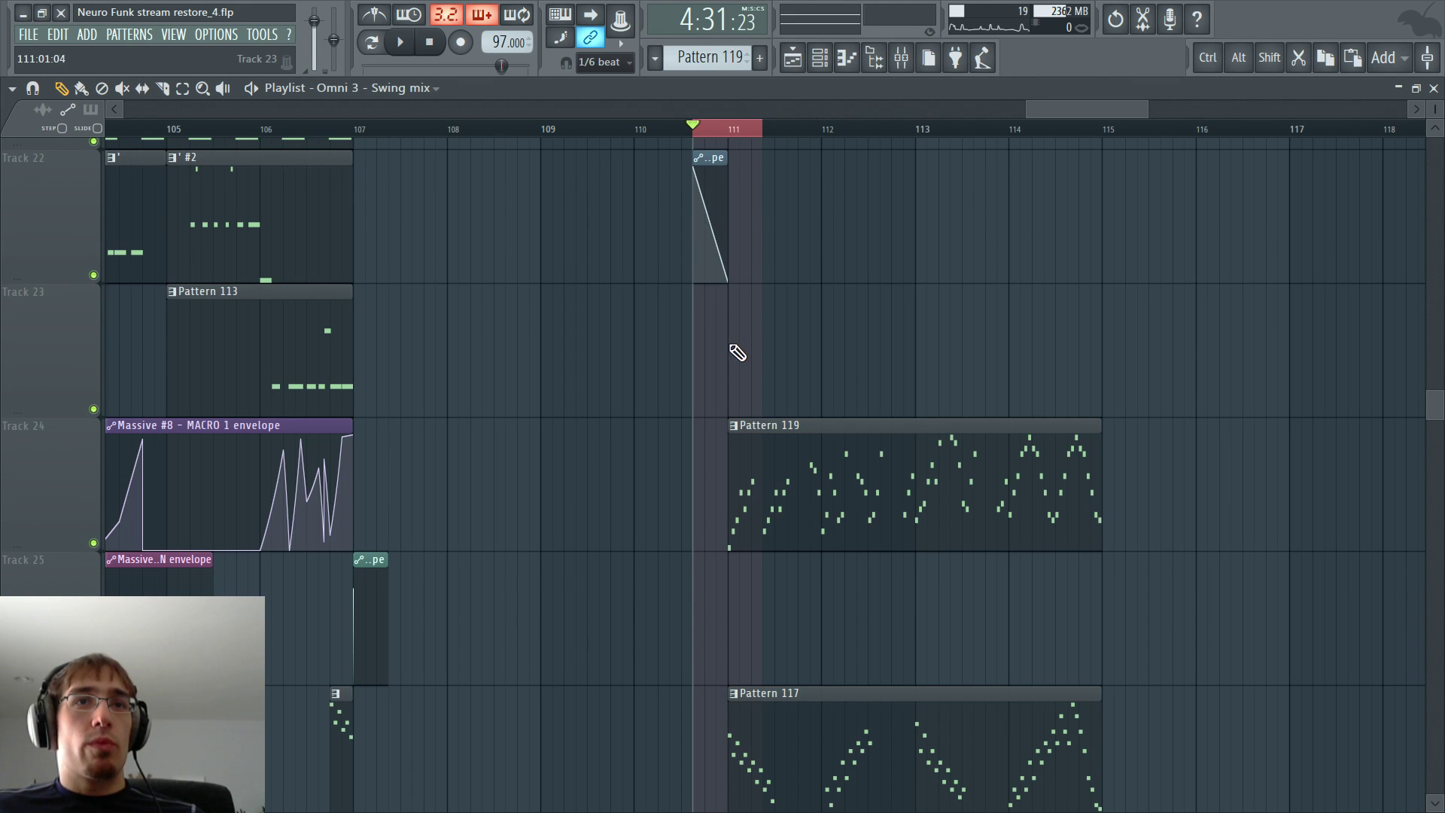
pyautogui.doubleClick(659, 131)
pyautogui.press('space')
pyautogui.press('F5')
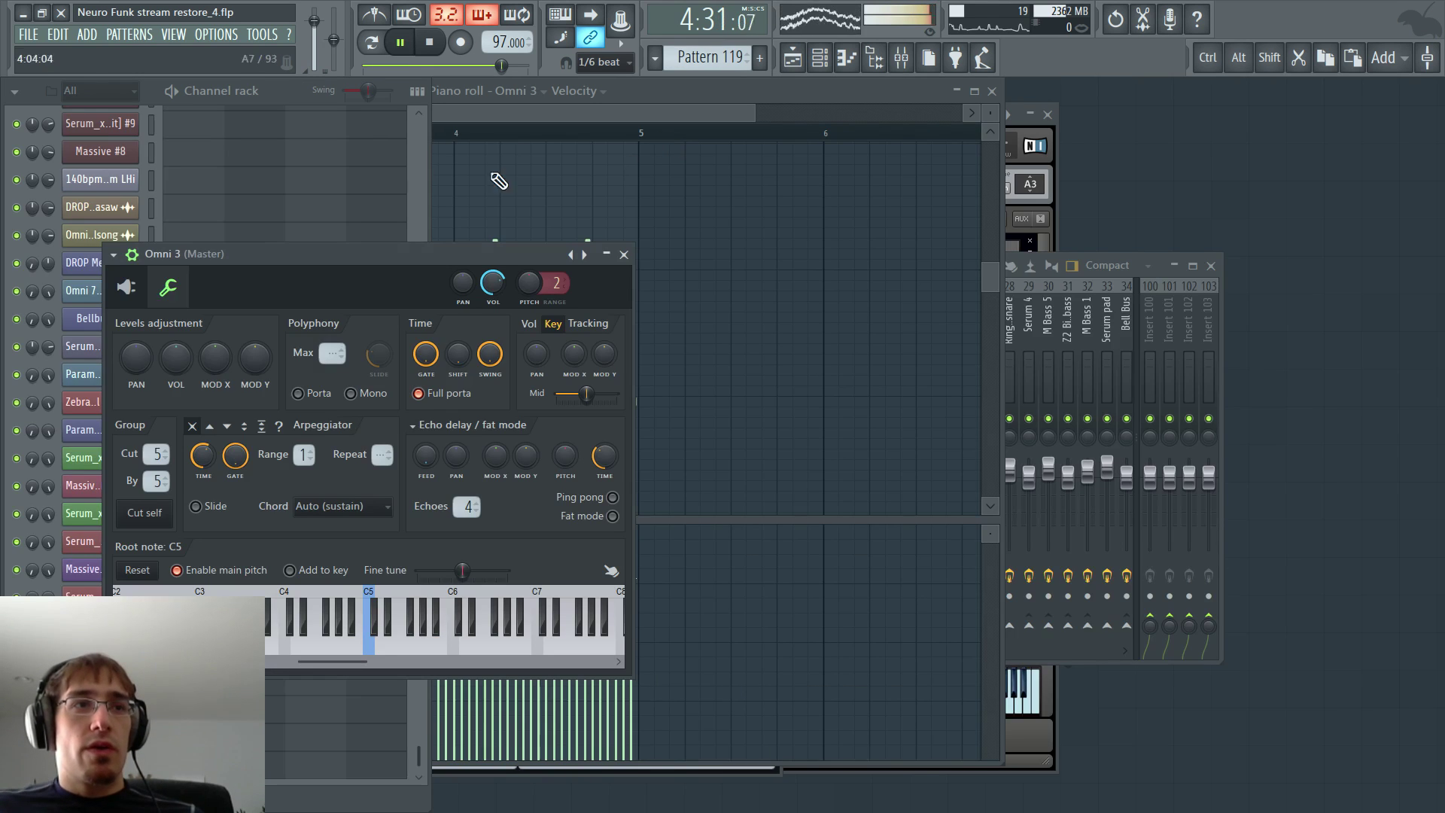
pyautogui.press('space')
# - Save the project
pyautogui.click(34, 36)
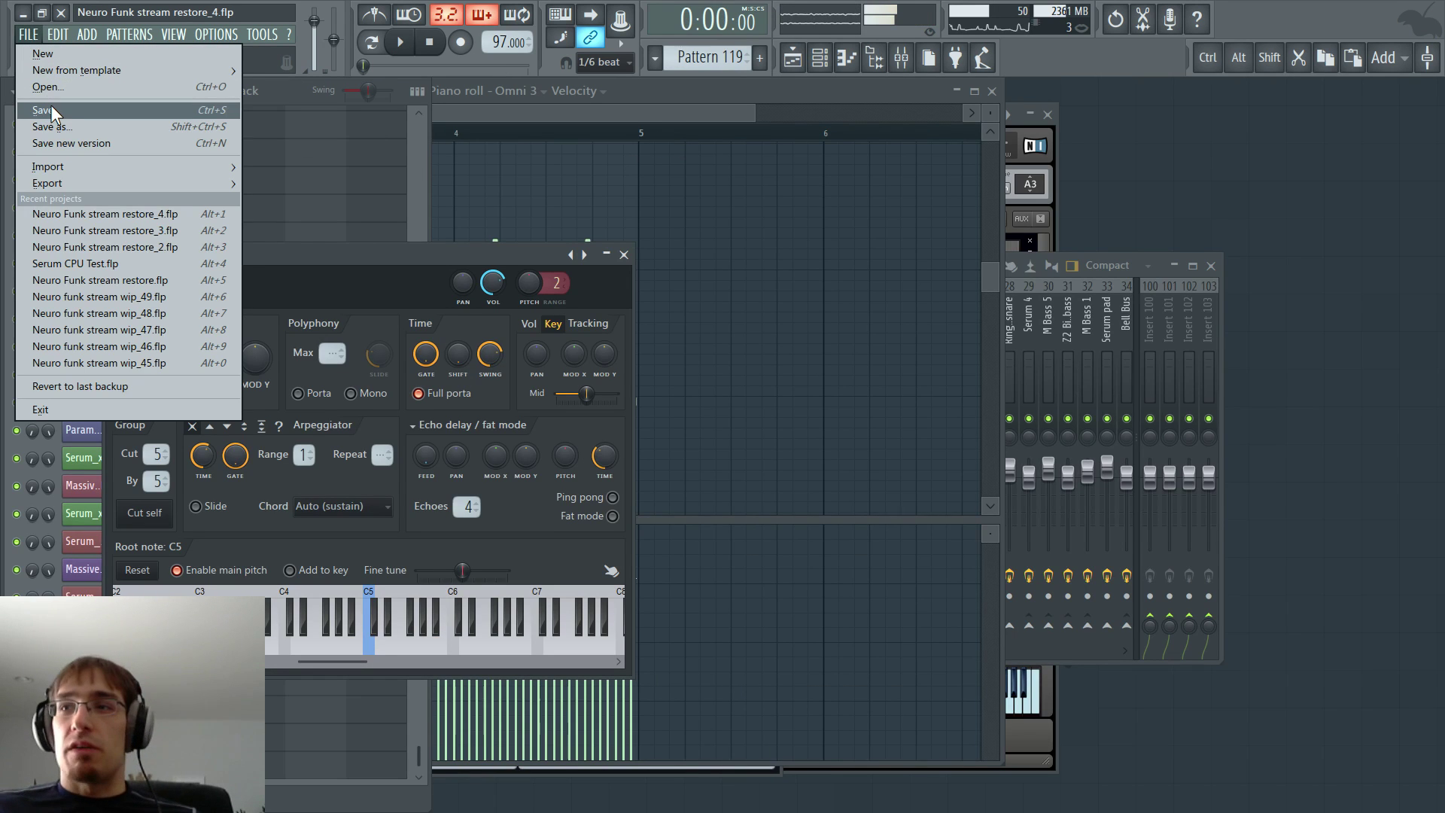
pyautogui.click(51, 105)
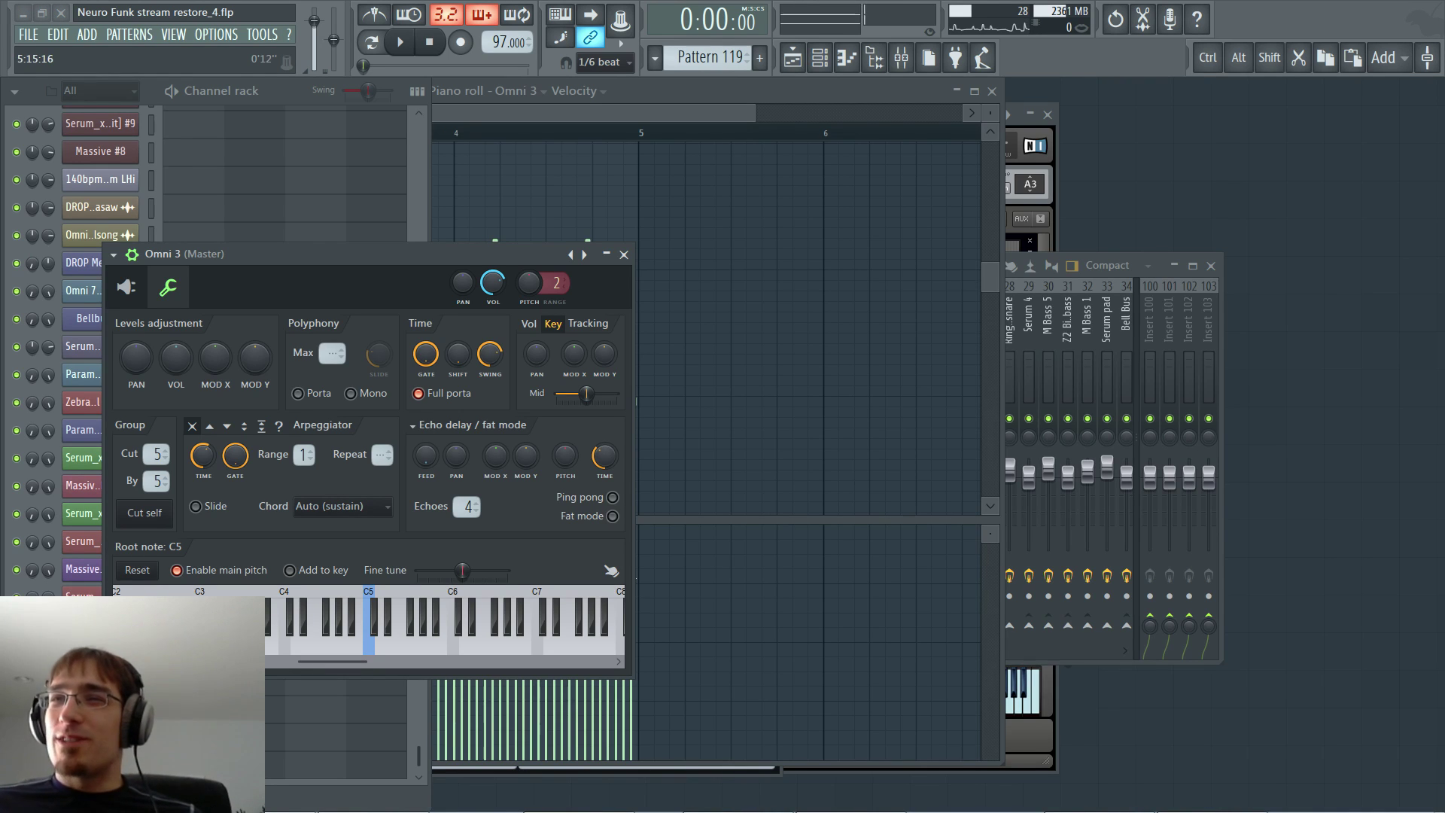
pyautogui.click(681, 110)
# - Play the arrangement from about 110:10 and follow the Omni 3 notes through bar 4 of the pattern
pyautogui.press('F5')
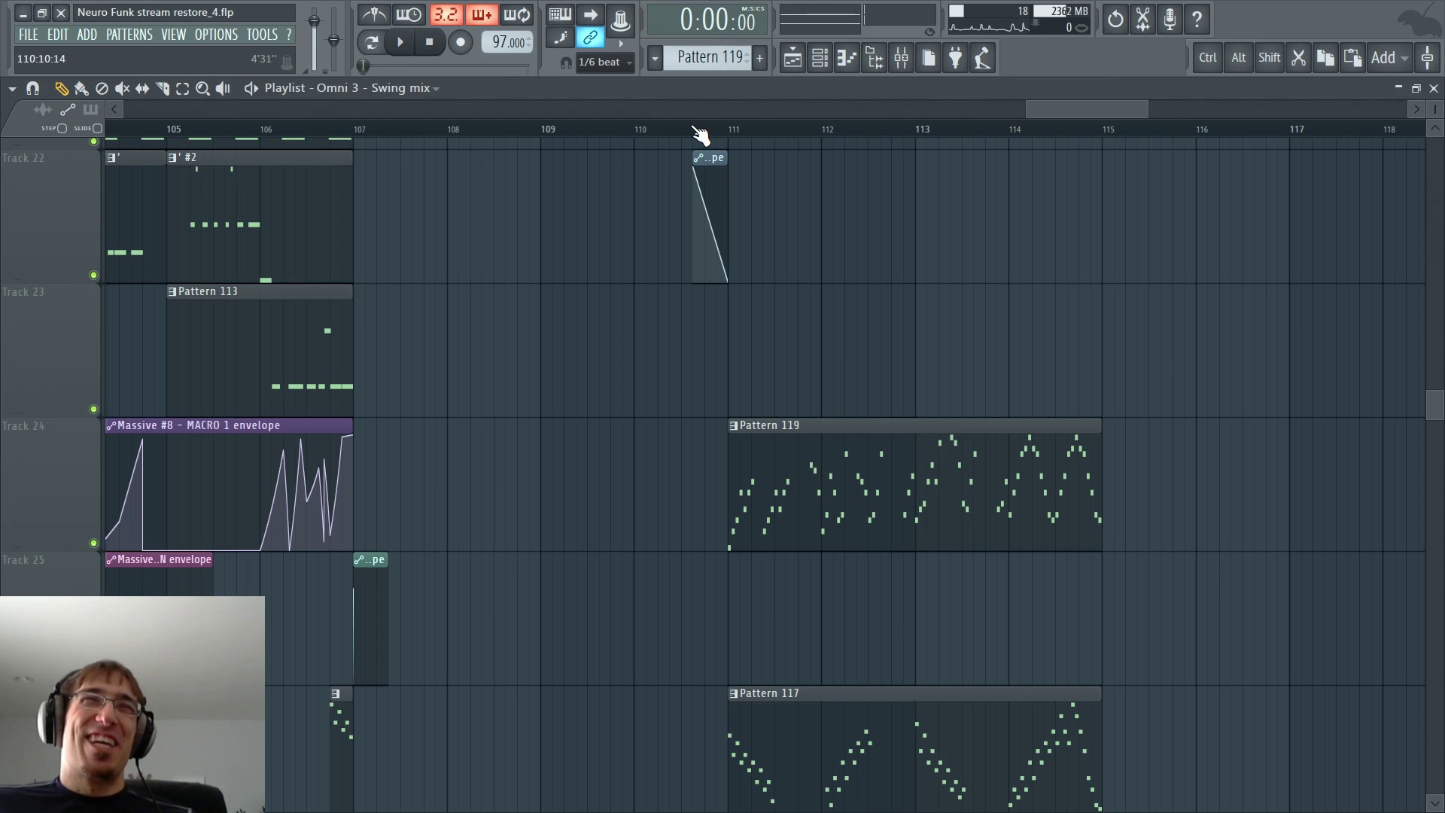
pyautogui.click(691, 126)
pyautogui.press('space')
pyautogui.press('F5')
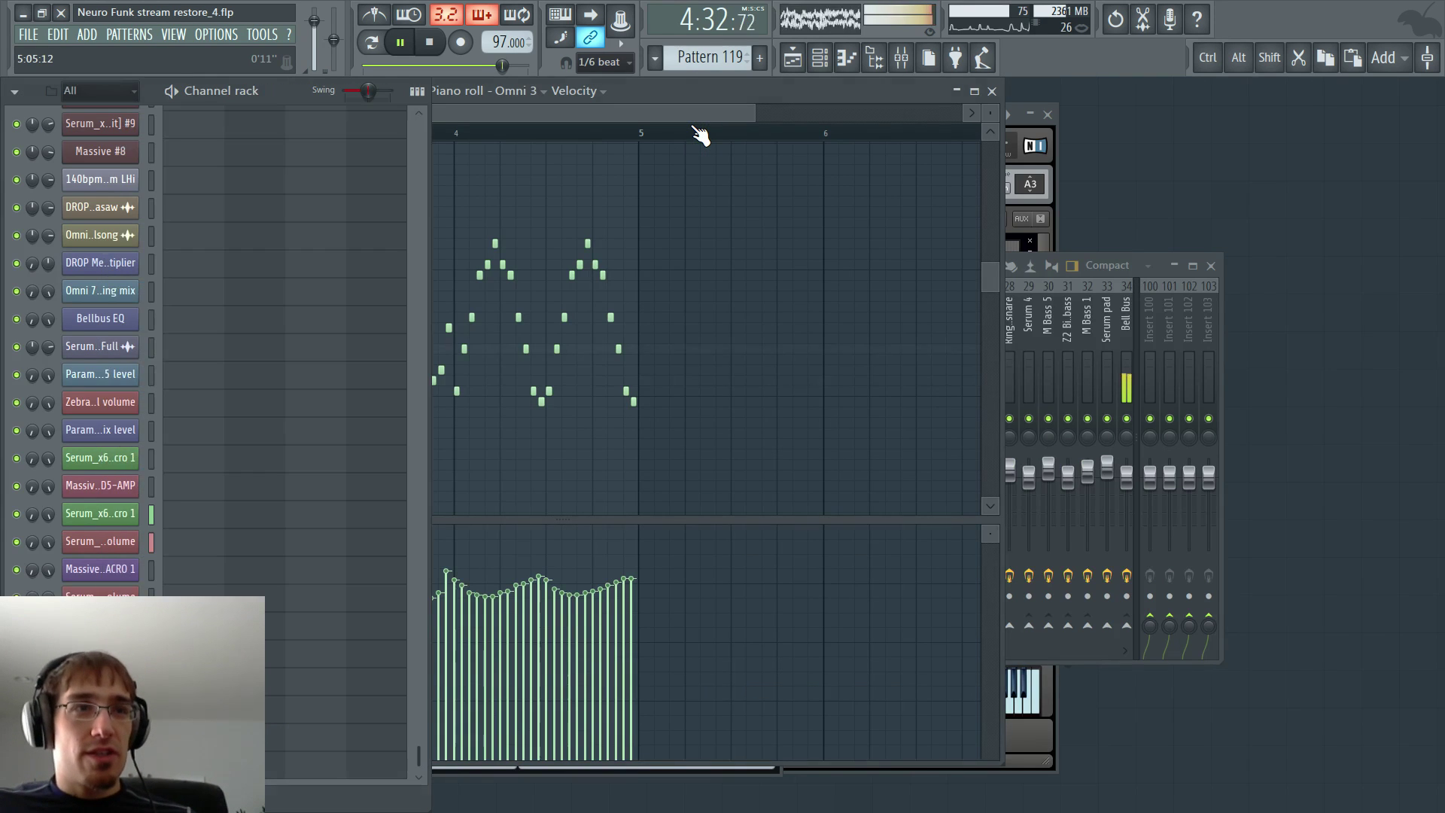
pyautogui.click(575, 119)
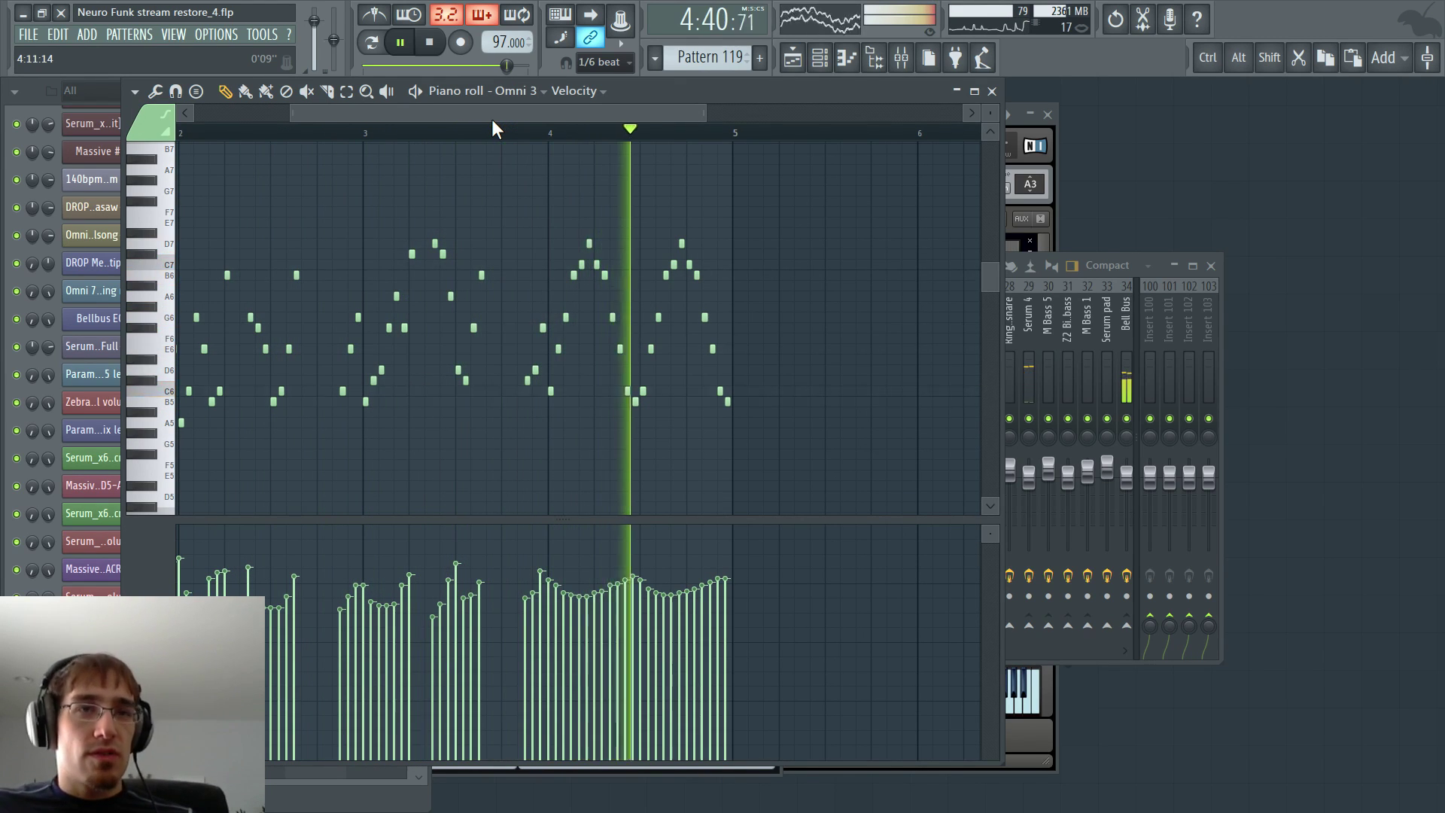
pyautogui.press('space')
# - Play from bar 111 and raise the velocities of the accent notes in bar 3 of the Omni 3 part
pyautogui.press('F5')
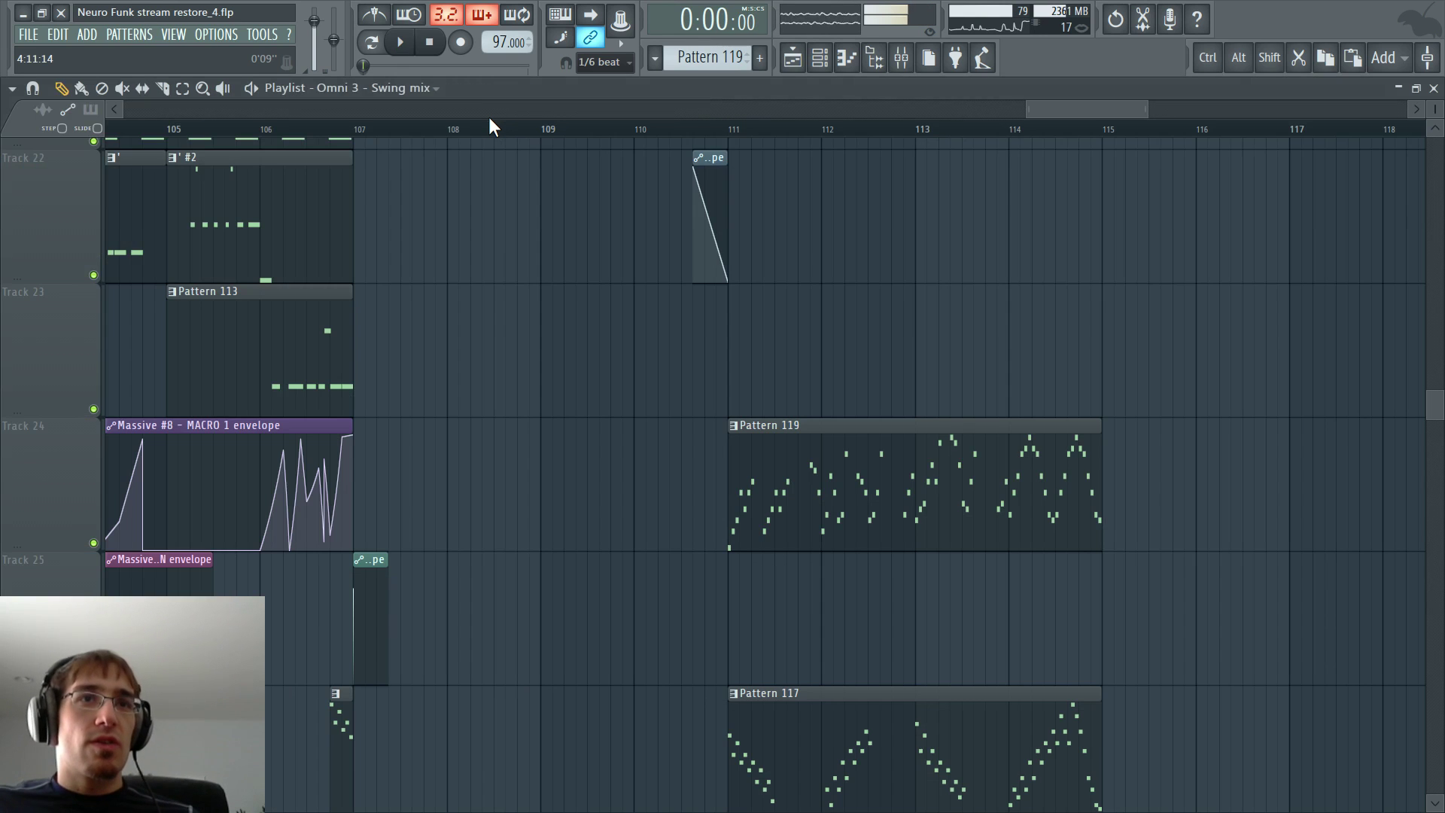
pyautogui.click(738, 130)
pyautogui.press('space')
pyautogui.press('F7')
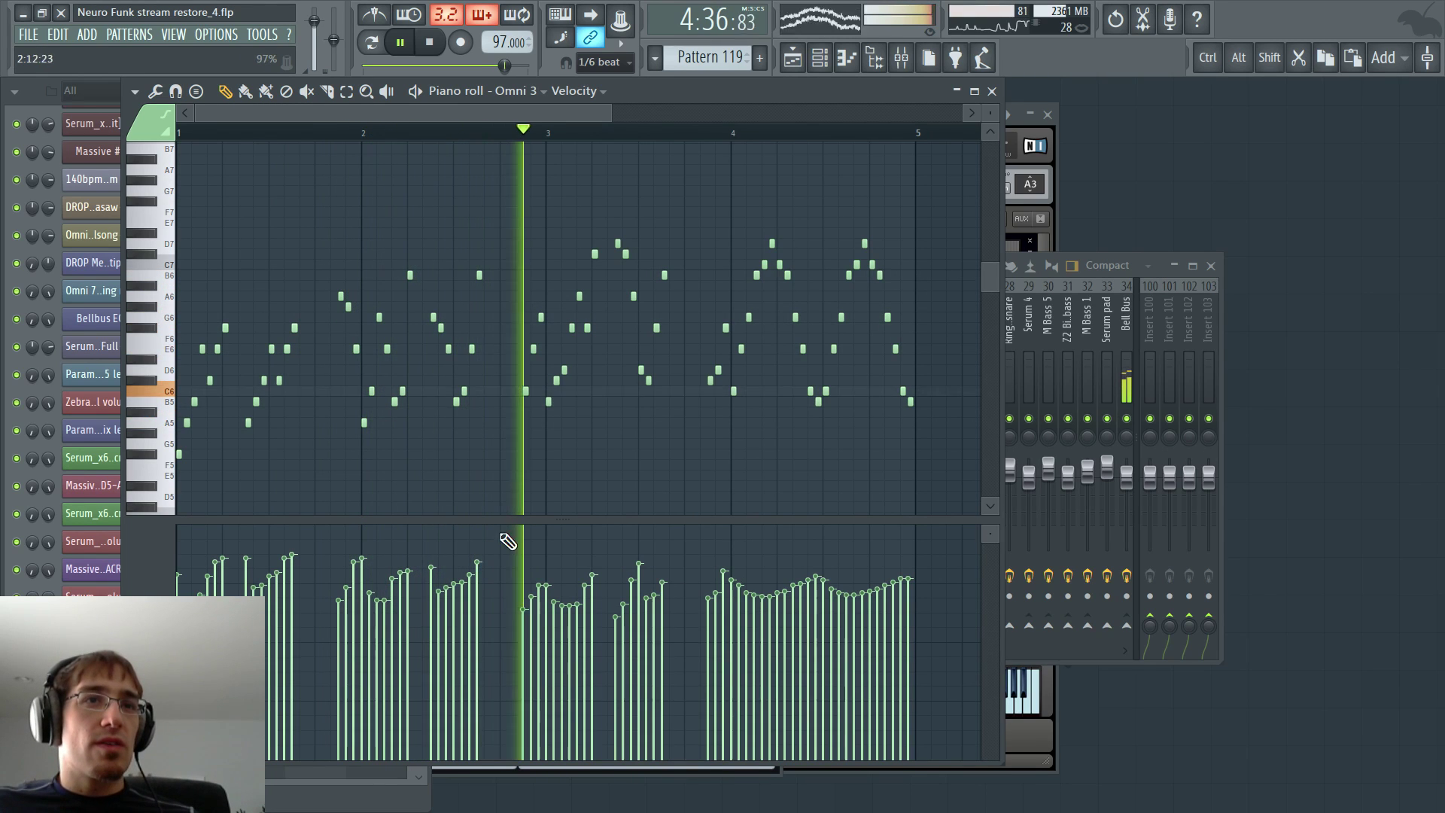
pyautogui.moveTo(574, 588)
pyautogui.mouseDown()
pyautogui.moveTo(594, 575)
pyautogui.moveTo(658, 590)
pyautogui.moveTo(677, 572)
pyautogui.mouseUp()
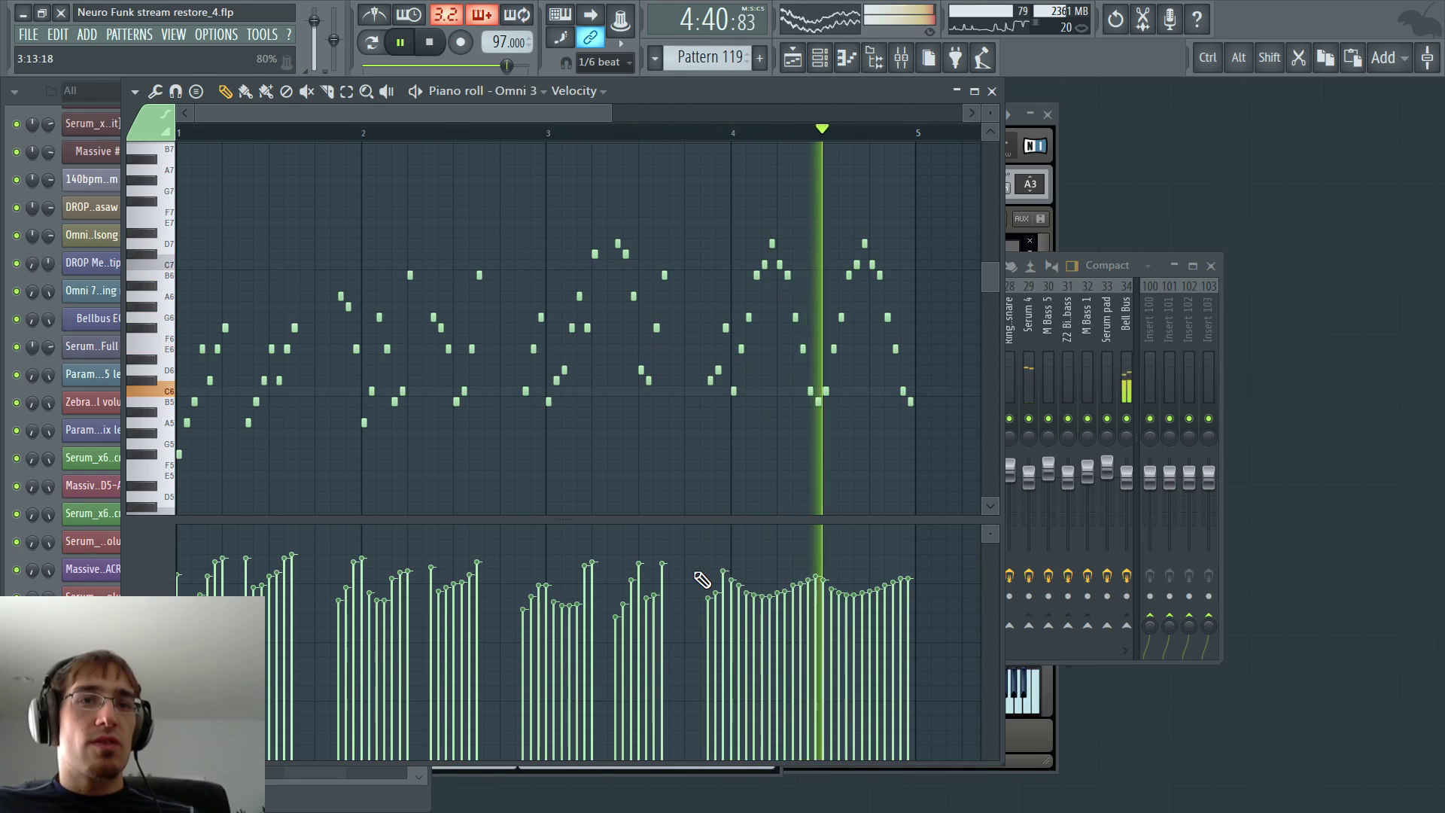
pyautogui.press('F5')
pyautogui.press('F6')
pyautogui.press('F6')
pyautogui.press('space')
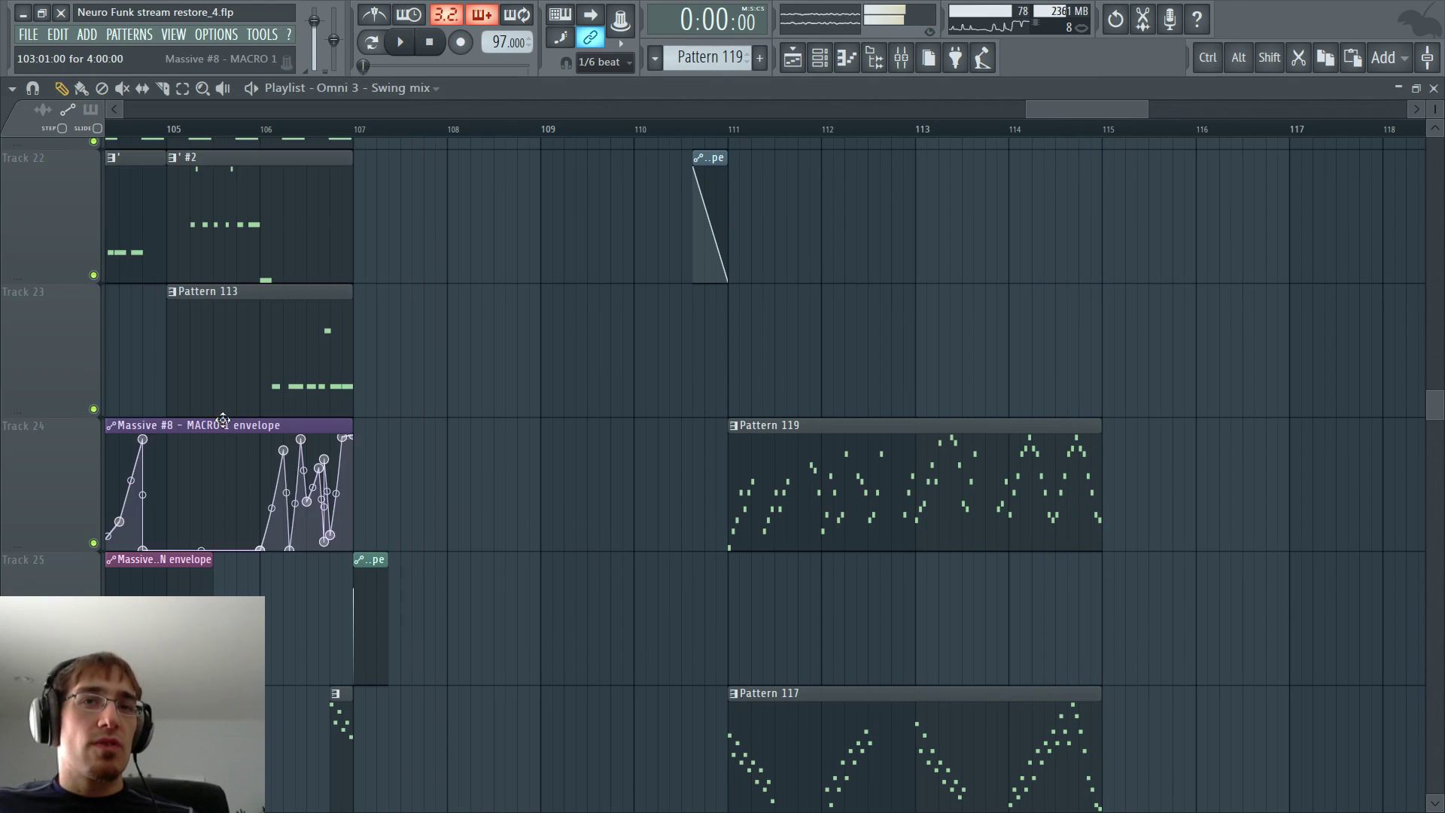
# - Place a copy of Pattern 119 at bar 107 on Track 24 and play from about bar 106
pyautogui.click(302, 134)
pyautogui.press('space')
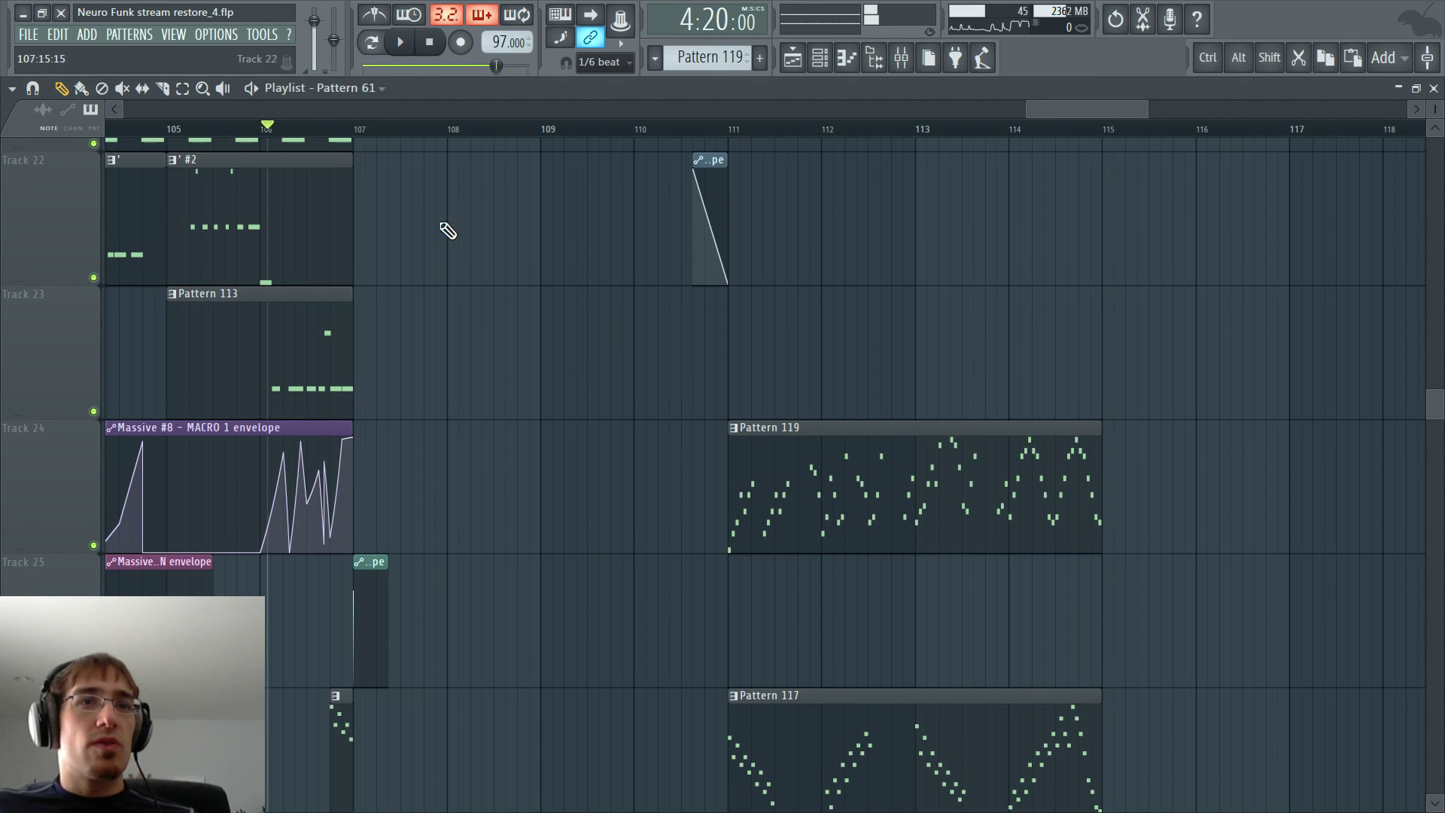
pyautogui.click(369, 441)
pyautogui.moveTo(369, 441); pyautogui.dragTo(349, 441)
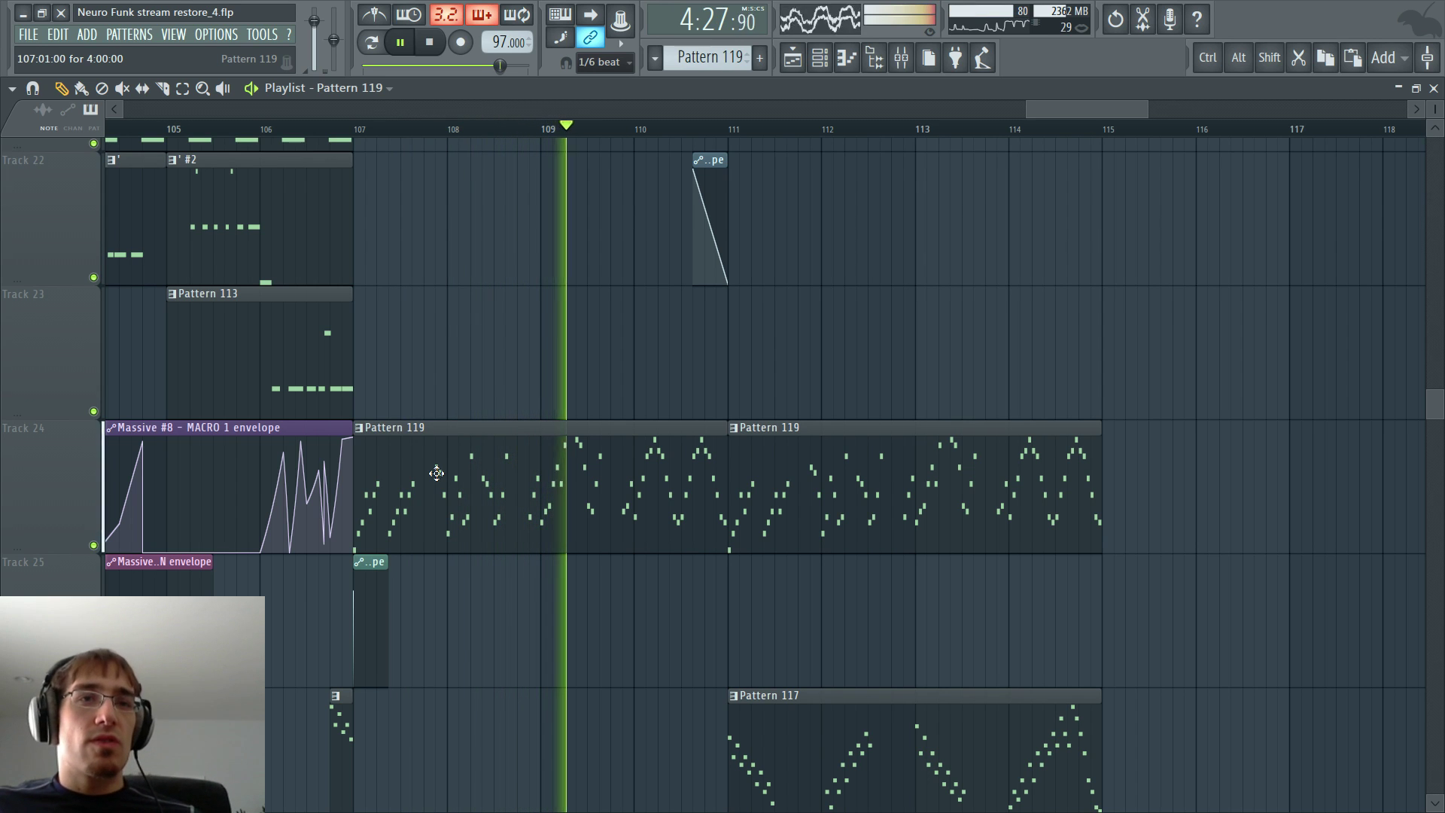
# - Make the second Pattern 116 clip on Track 10, at bar 111, a unique pattern
pyautogui.press('F6')
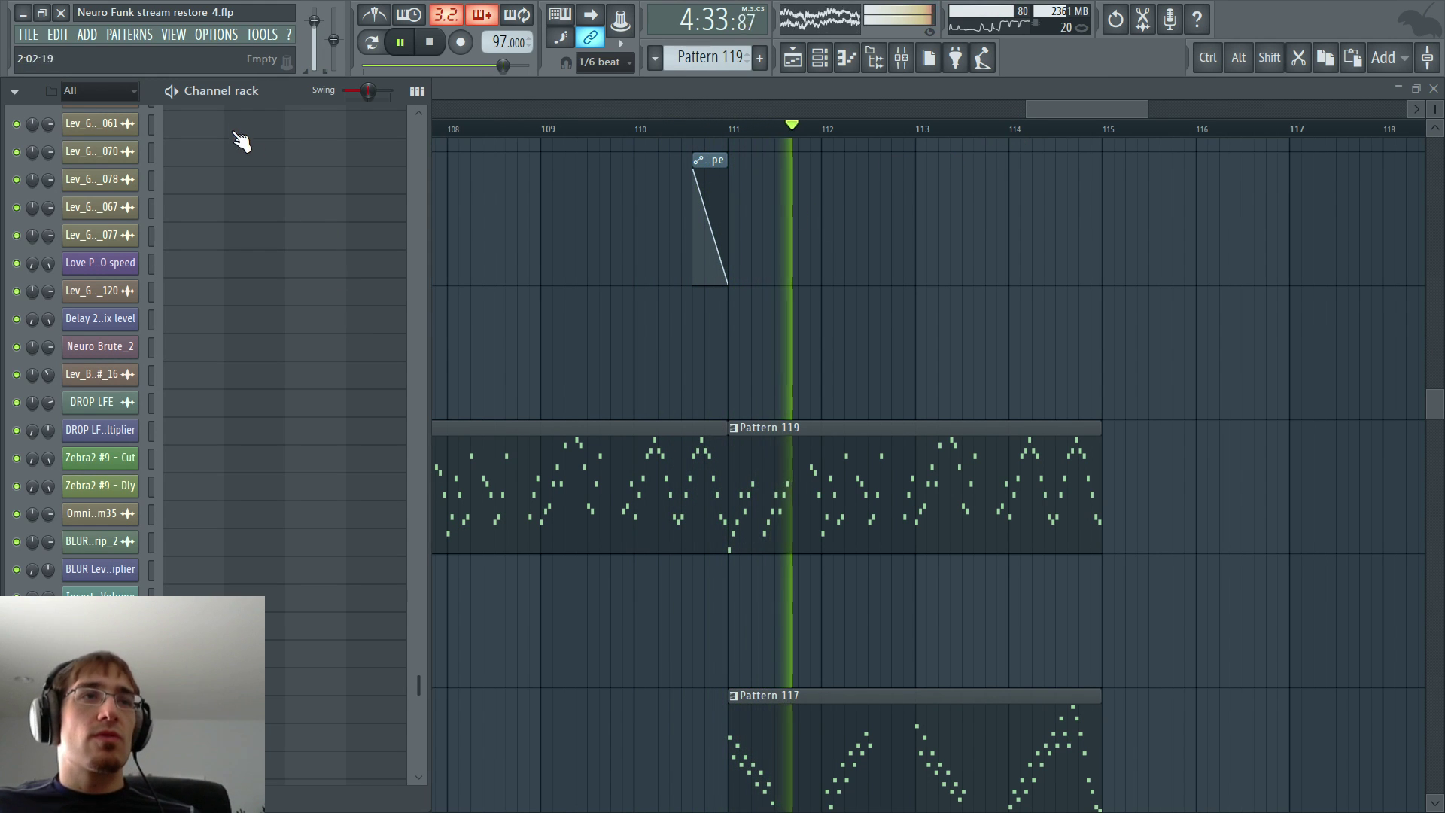
pyautogui.scroll(5, 226, 286)
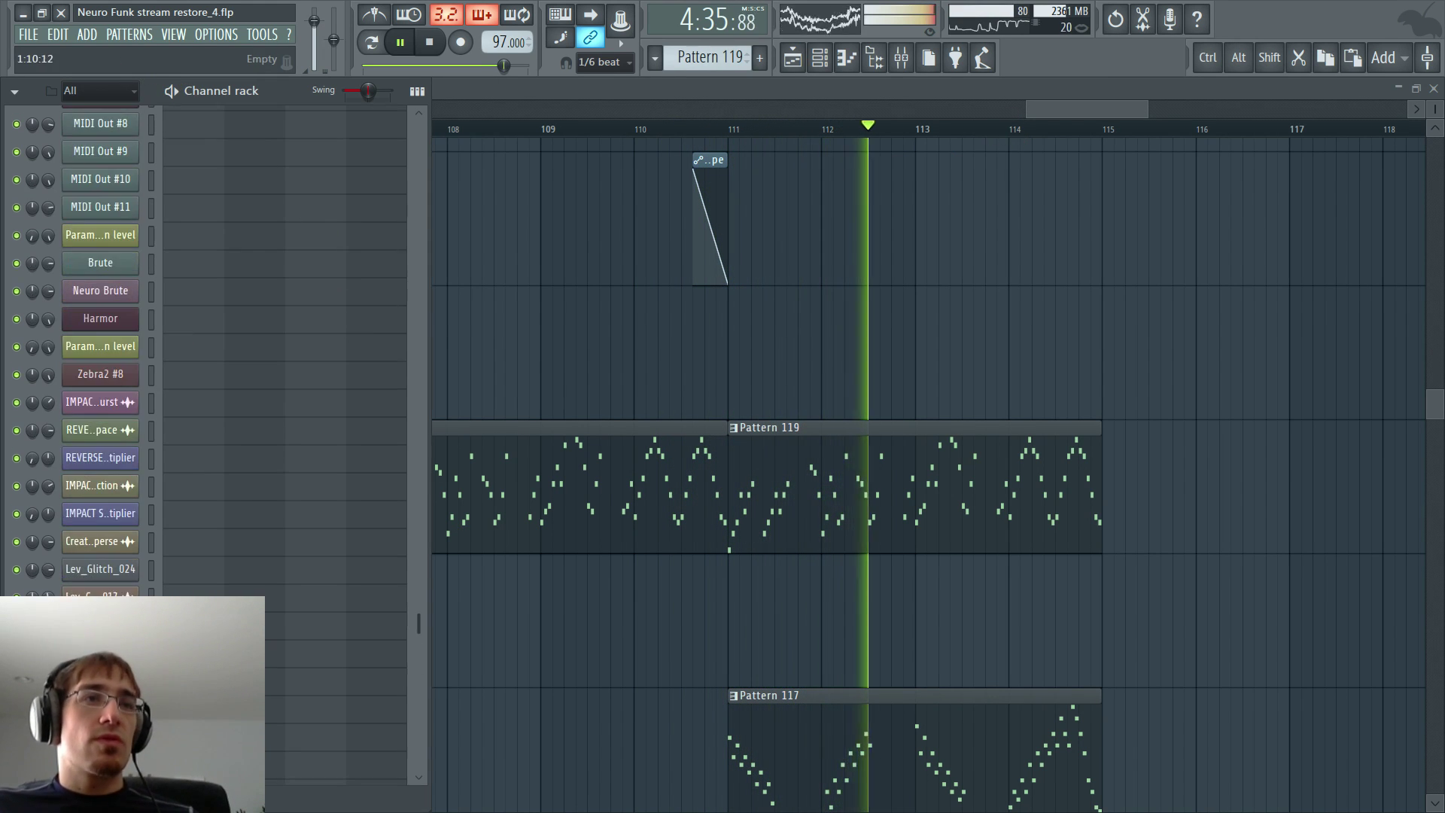
pyautogui.press('F6')
pyautogui.scroll(6, 419, 550)
pyautogui.scroll(8, 443, 551)
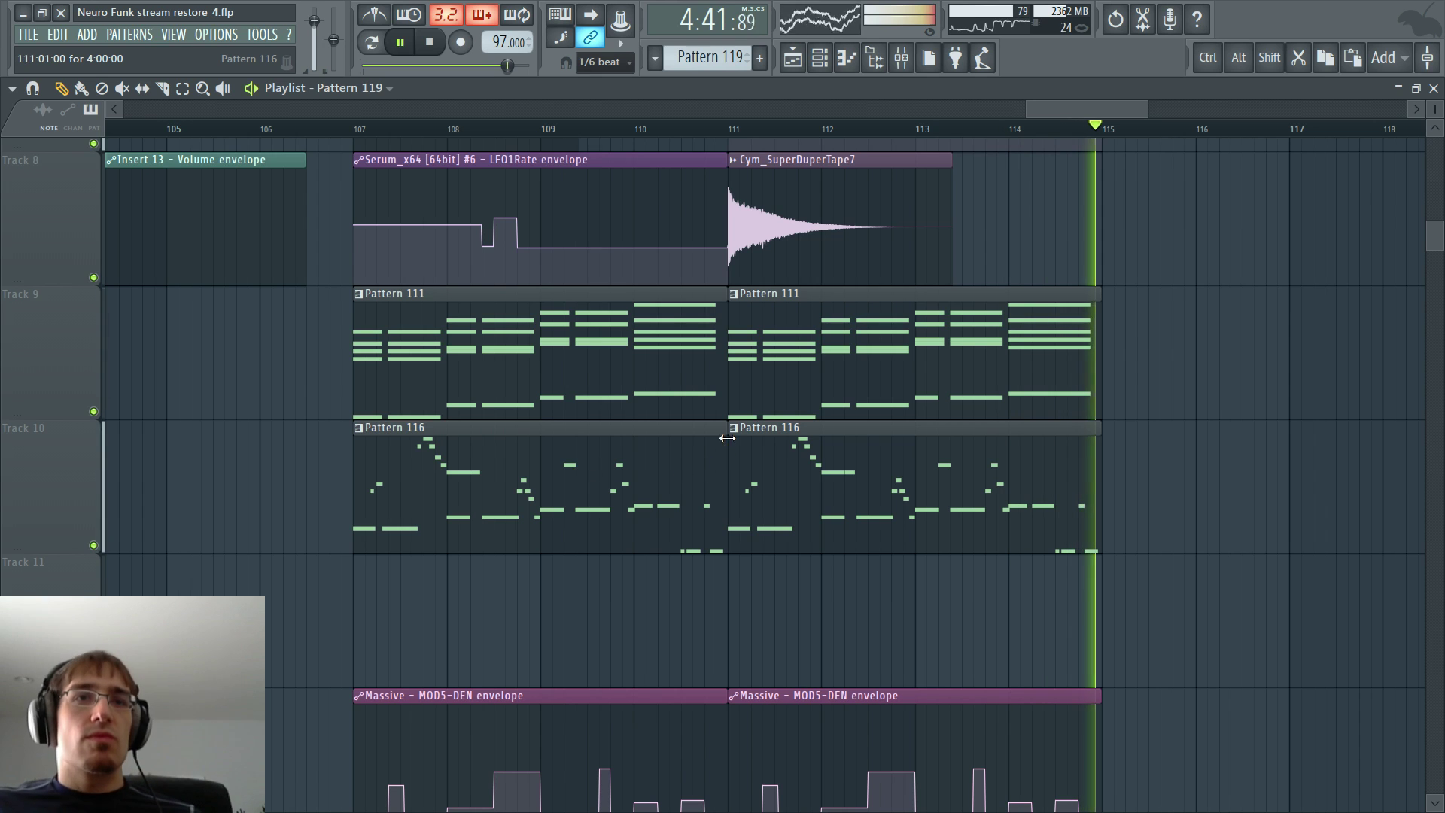
pyautogui.press('space')
pyautogui.click(734, 428)
pyautogui.click(766, 528)
# - Mark a range from 106:11 into bar 107 and create an automation clip for Fruity delay 2's mix level on mixer Insert 12
pyautogui.click(321, 131)
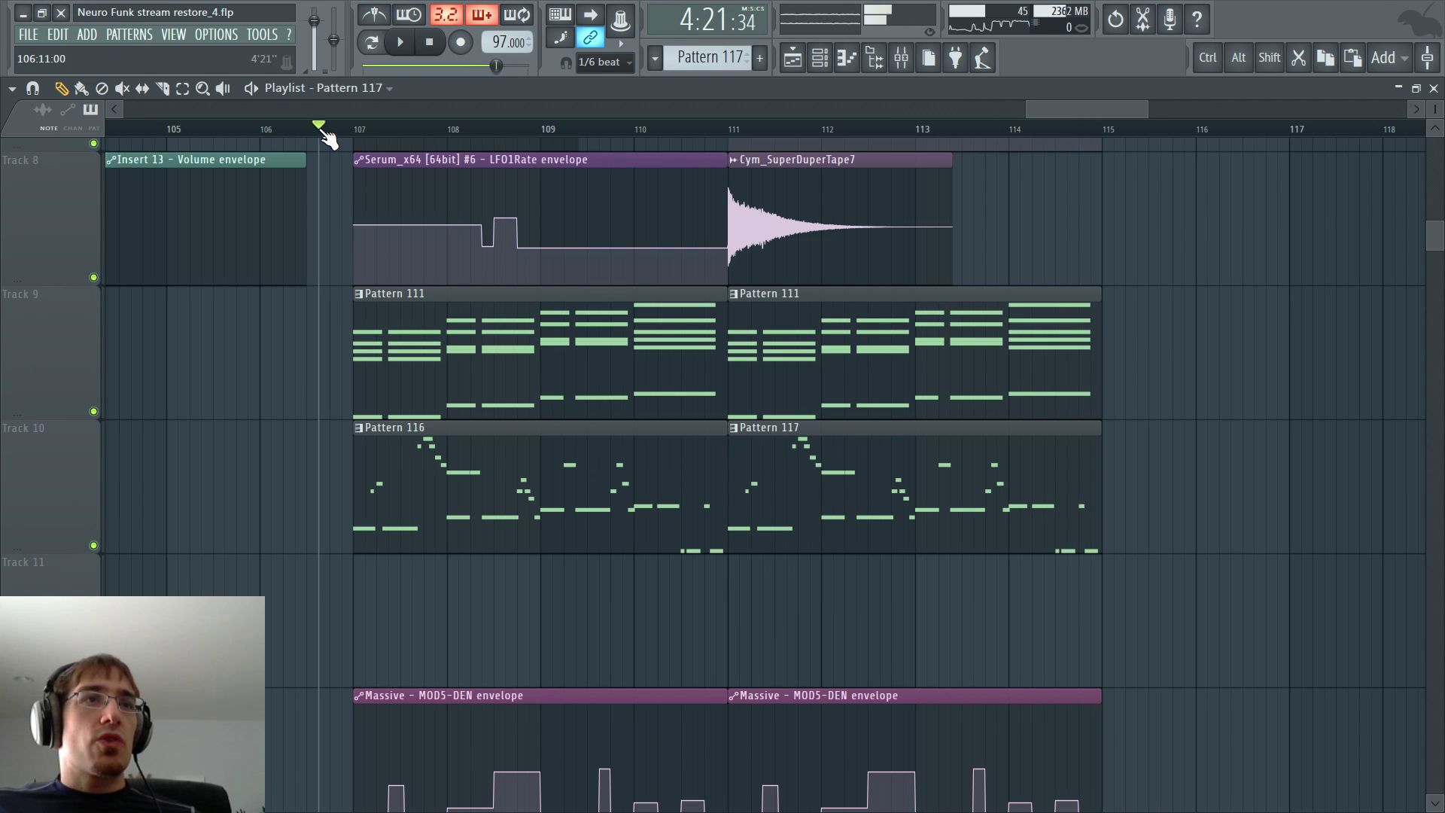
pyautogui.moveTo(322, 131); pyautogui.dragTo(416, 138)
pyautogui.press('F5')
pyautogui.scroll(20, 347, 377)
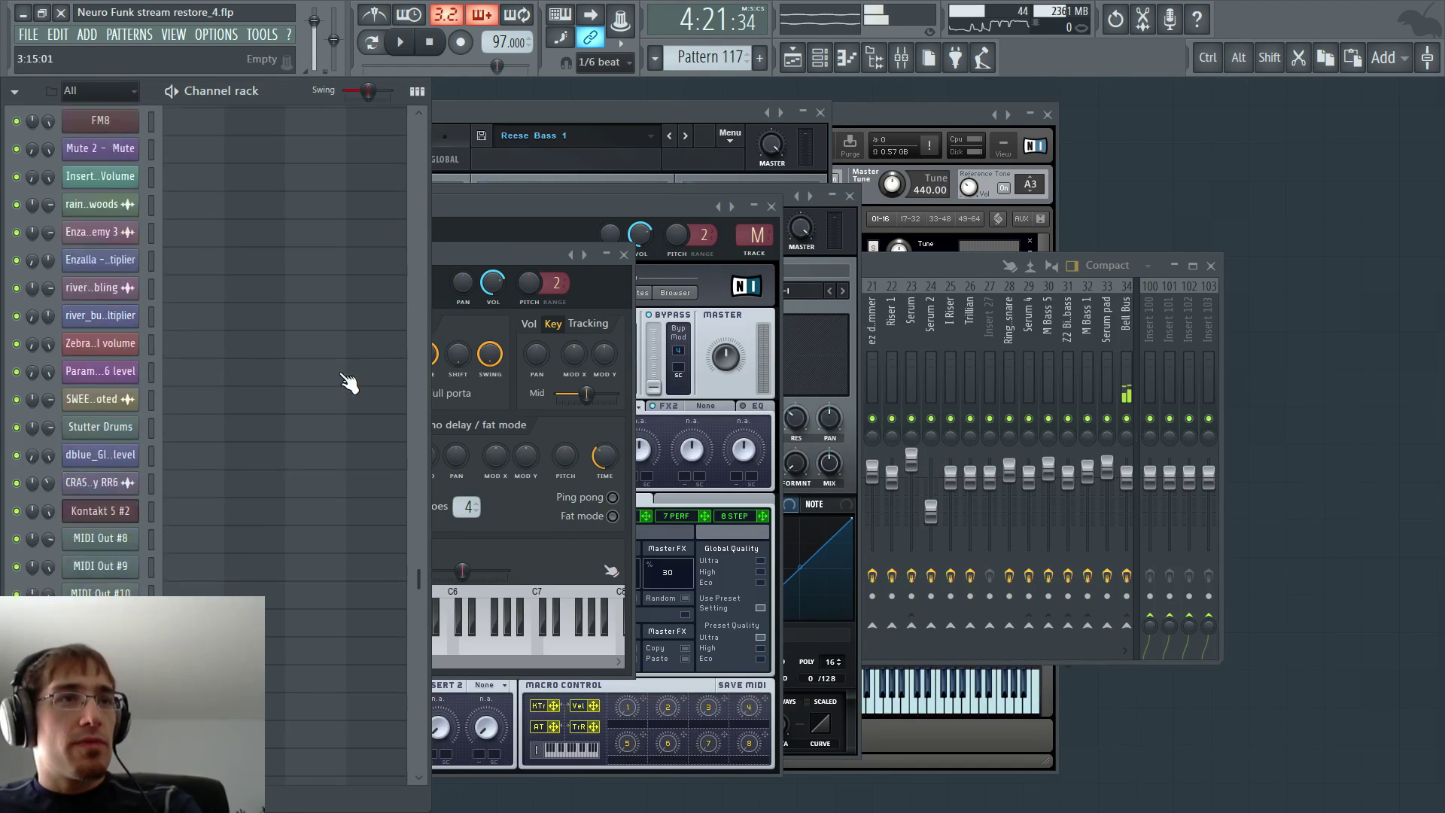
pyautogui.scroll(20, 334, 380)
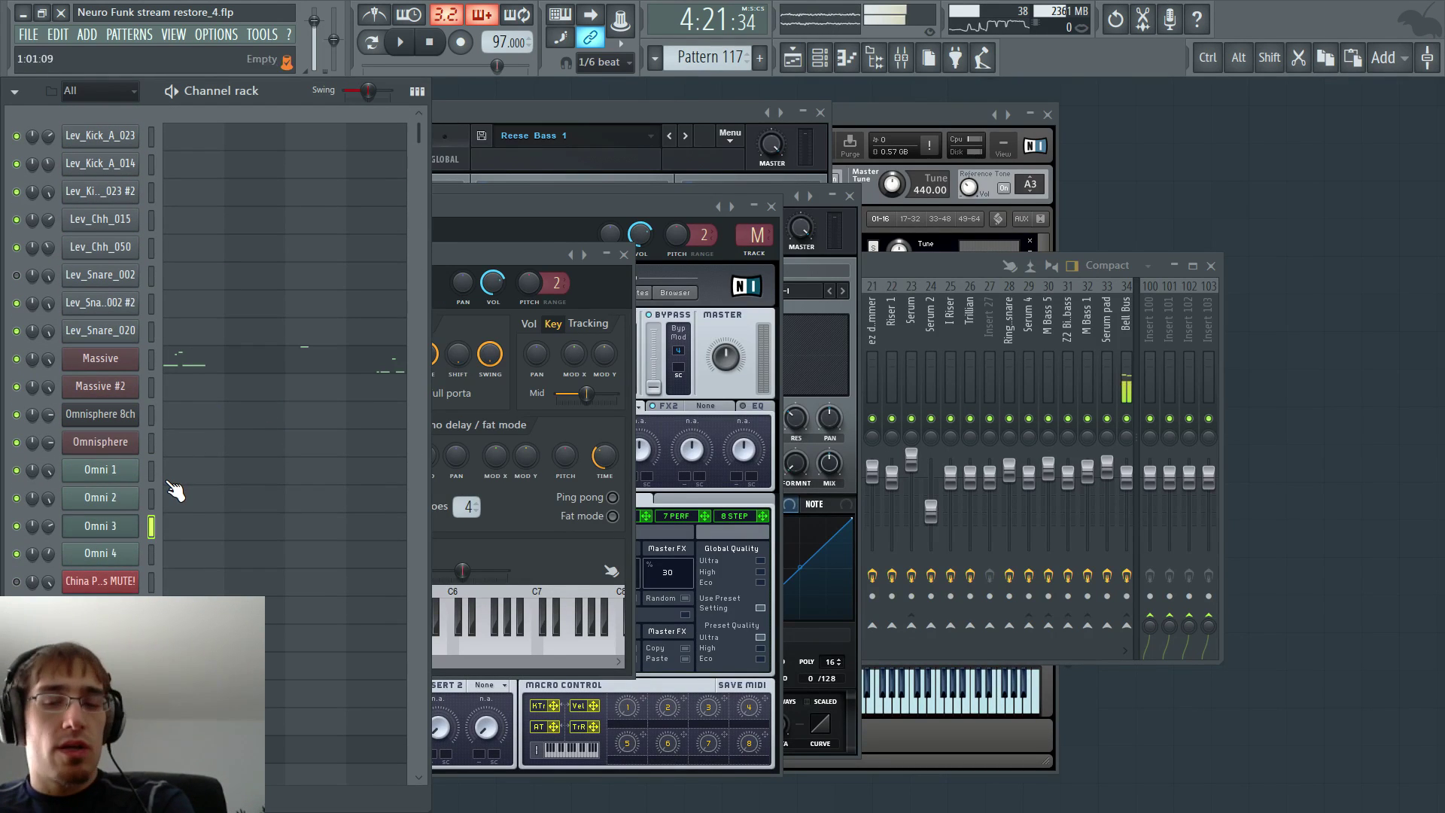
pyautogui.press('F9')
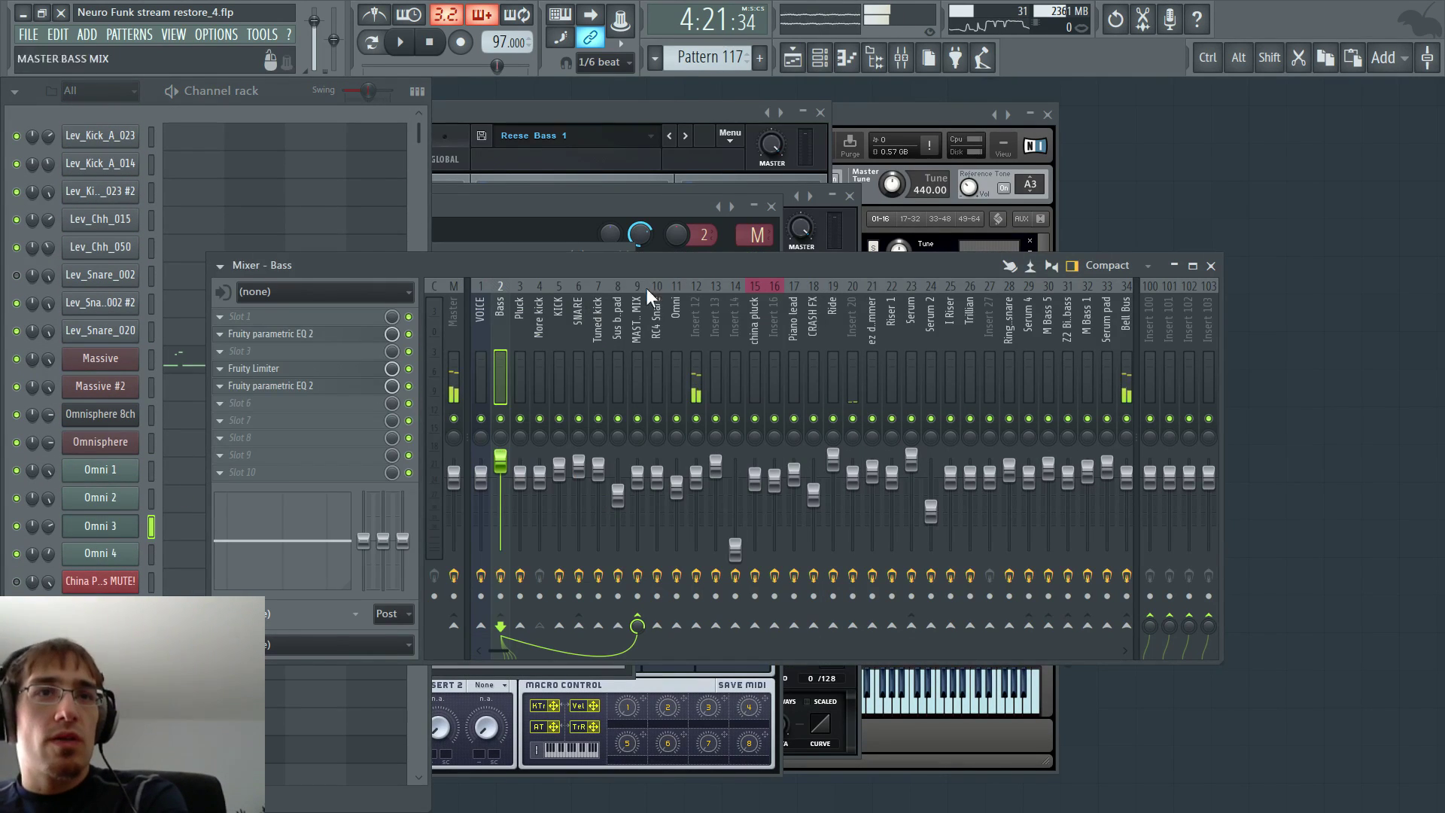
pyautogui.click(706, 316)
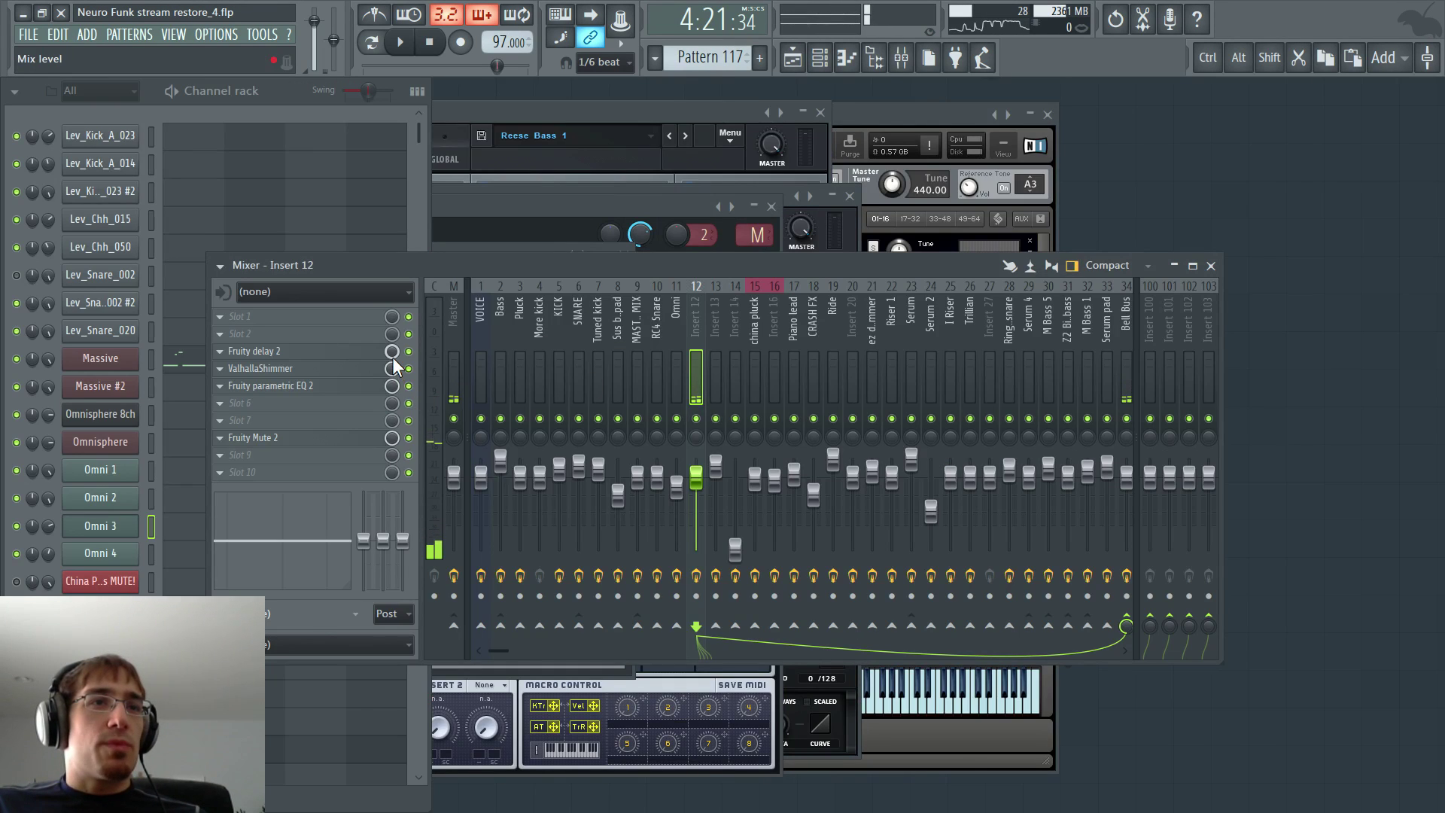
pyautogui.rightClick(393, 359)
pyautogui.click(431, 453)
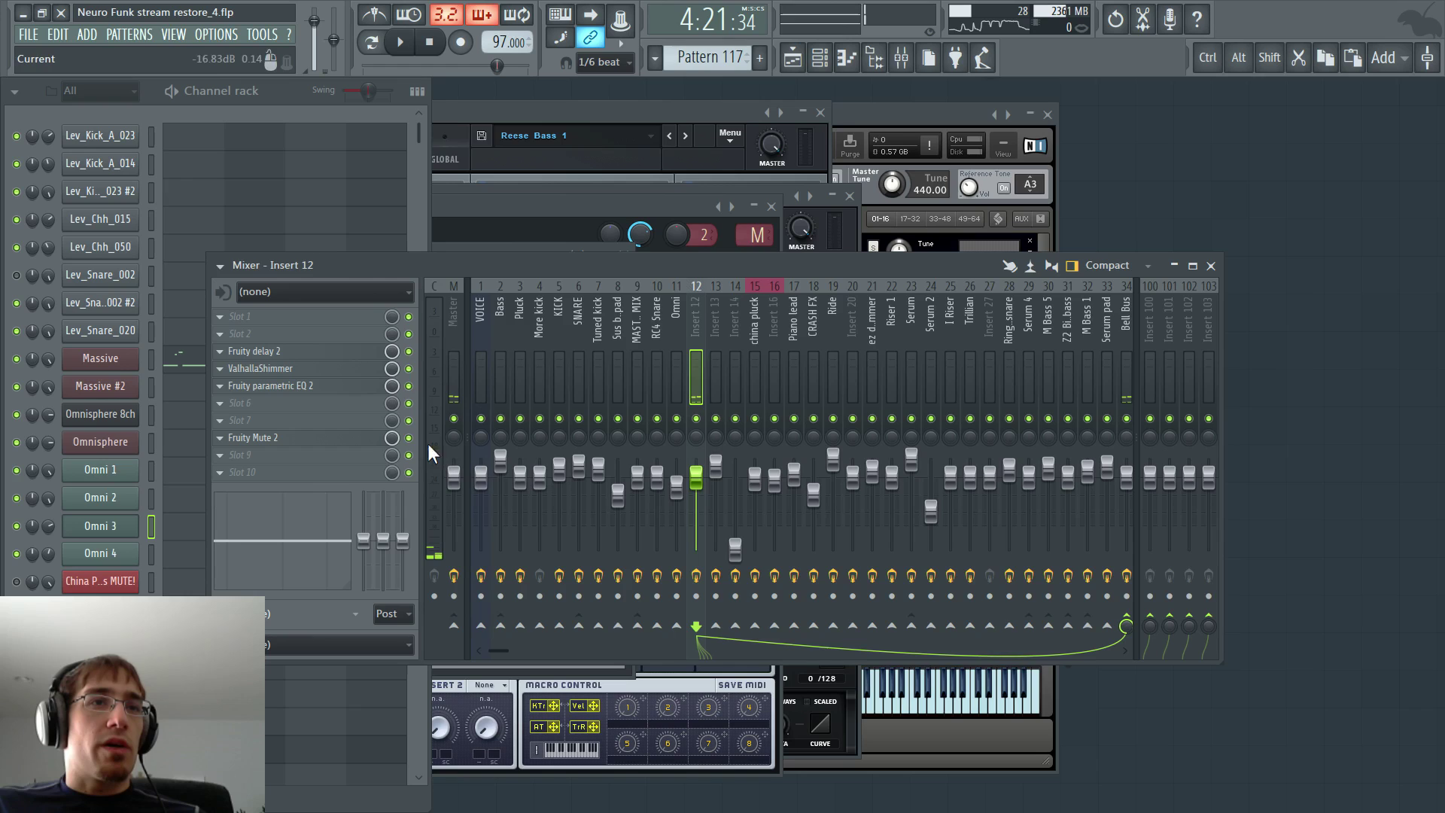
pyautogui.rightClick(392, 358)
pyautogui.click(430, 454)
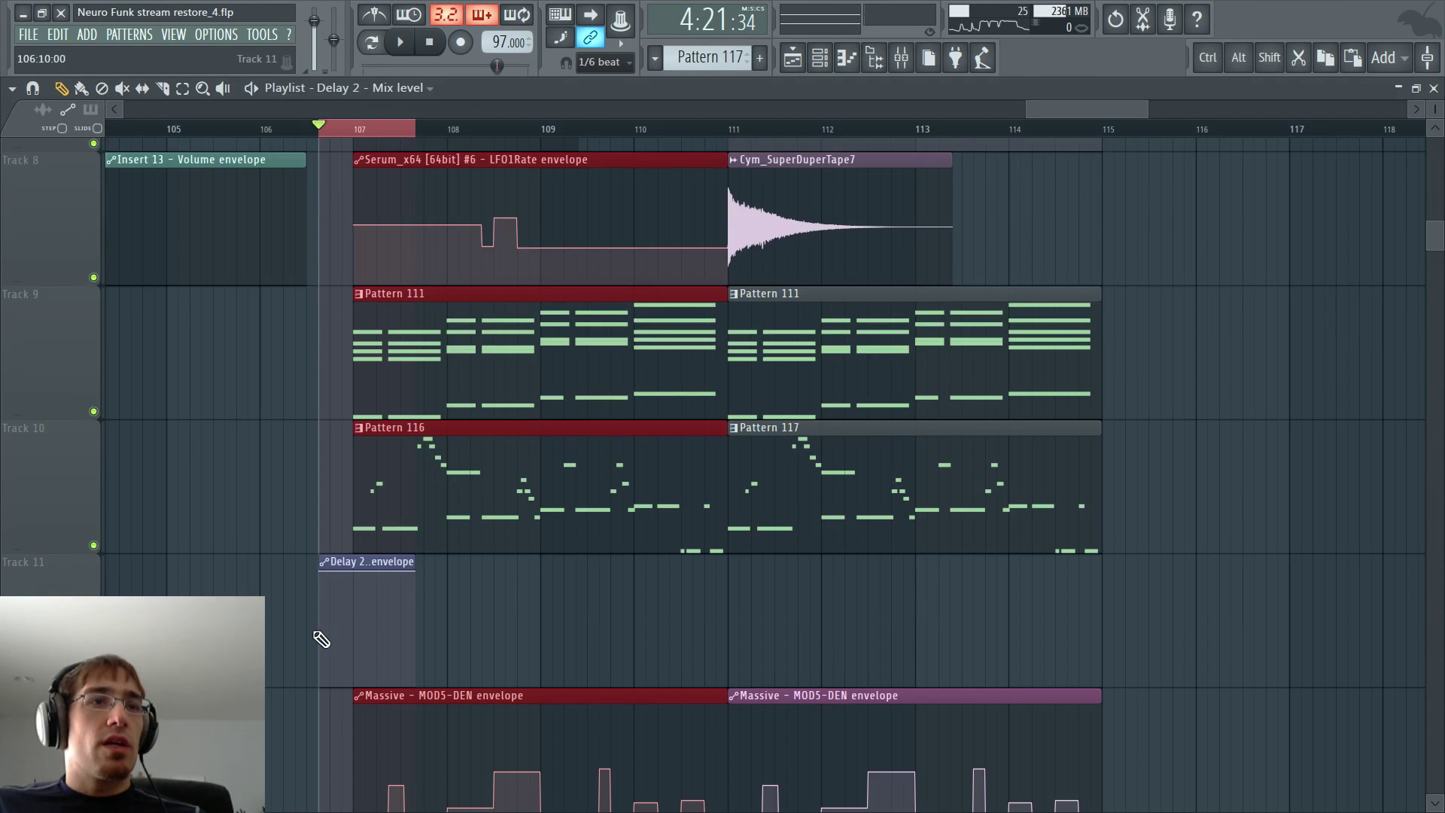
# - Shape the Delay 2 mix level envelope to drop steeply until bar 107 and then level off, and play it back
pyautogui.moveTo(358, 623); pyautogui.dragTo(412, 642)
pyautogui.click(344, 134)
pyautogui.press('space')
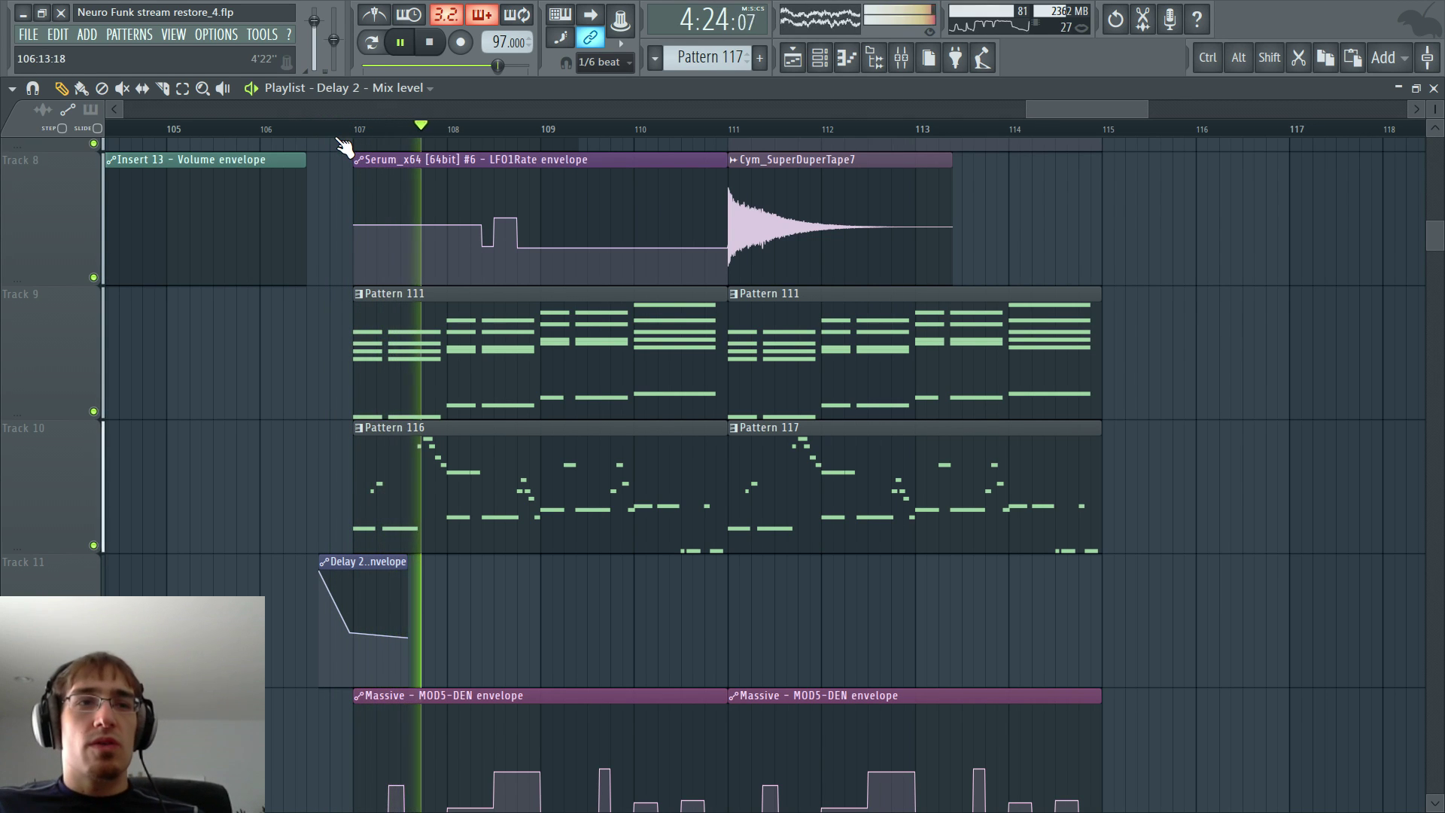
# - Move the Omni 3 swing mix envelope clip from Track 22 to Track 15, from about 106:11 to bar 107, and play it back
pyautogui.press('F5')
pyautogui.press('F5')
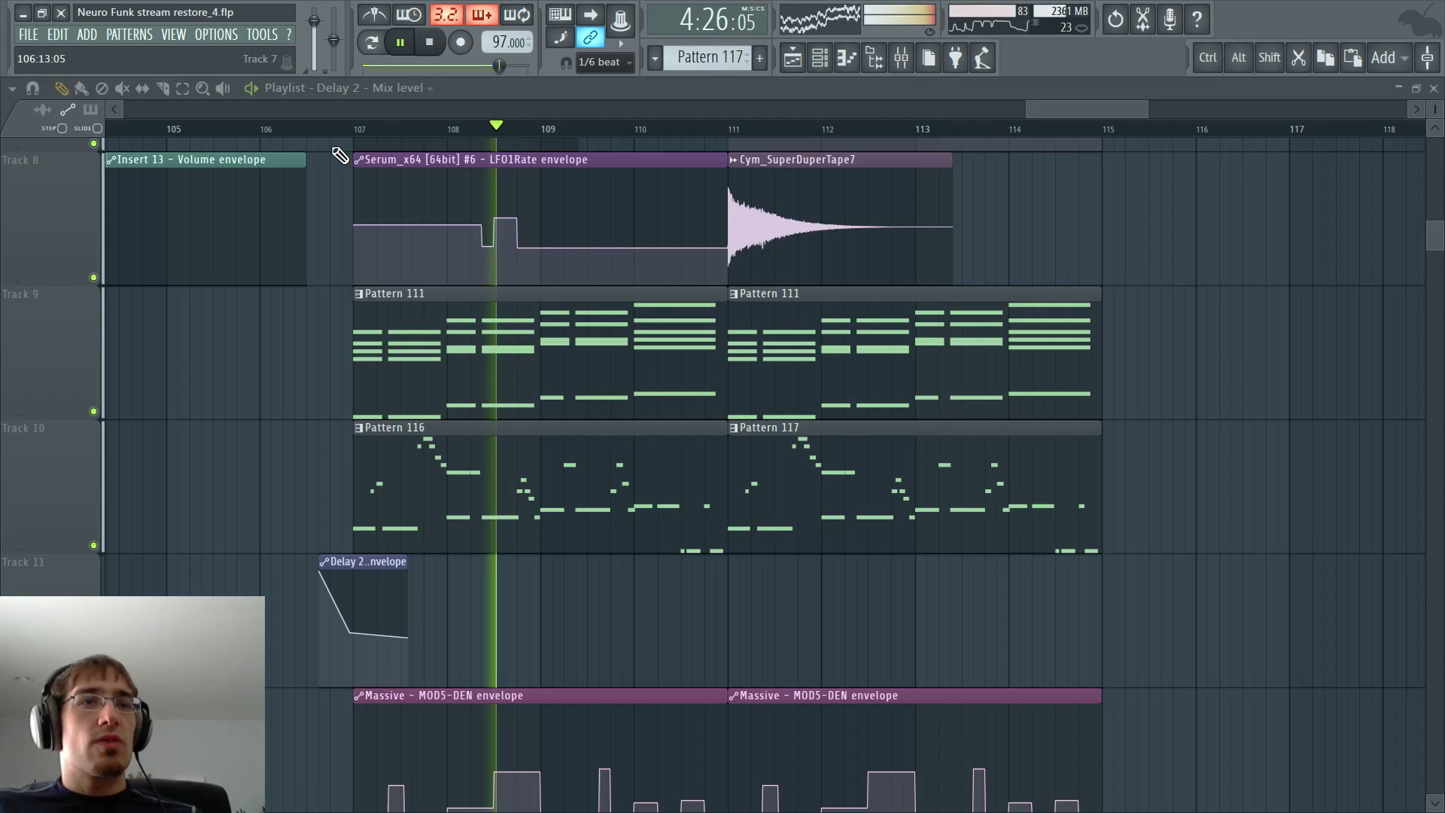
pyautogui.scroll(-10, 467, 325)
pyautogui.press('space')
pyautogui.scroll(10, 501, 350)
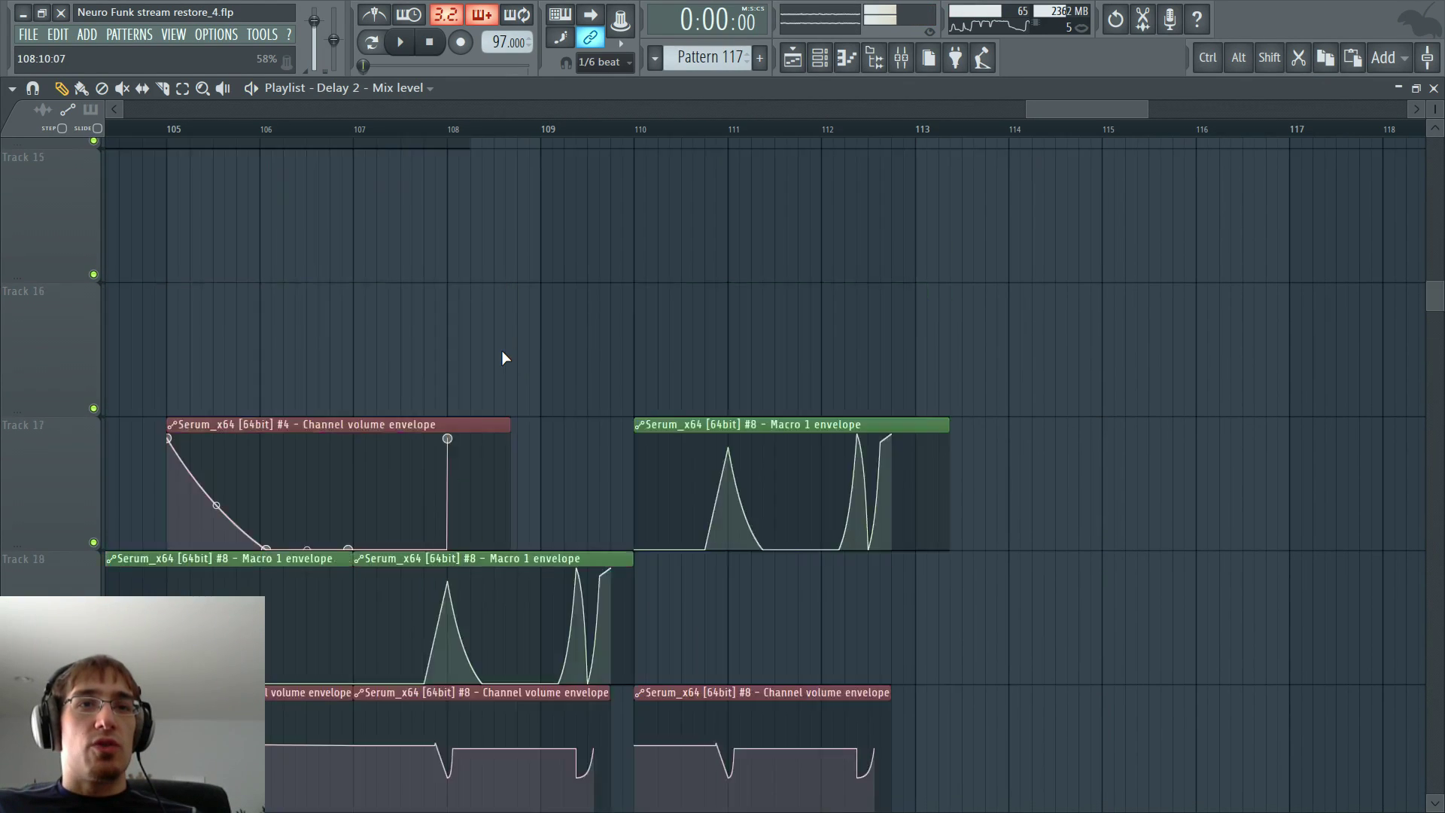
pyautogui.scroll(-13, 498, 347)
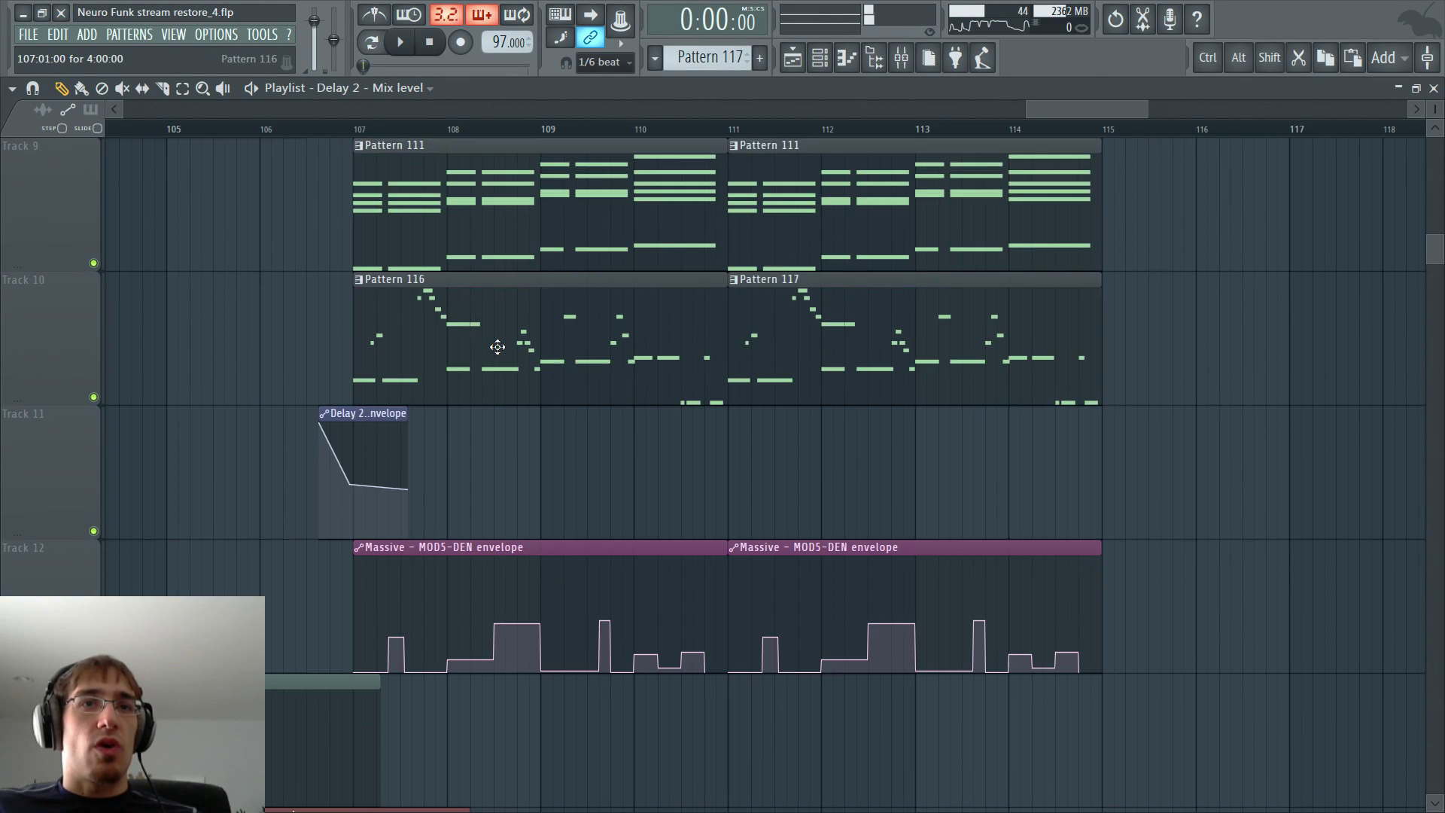
pyautogui.scroll(-3, 502, 356)
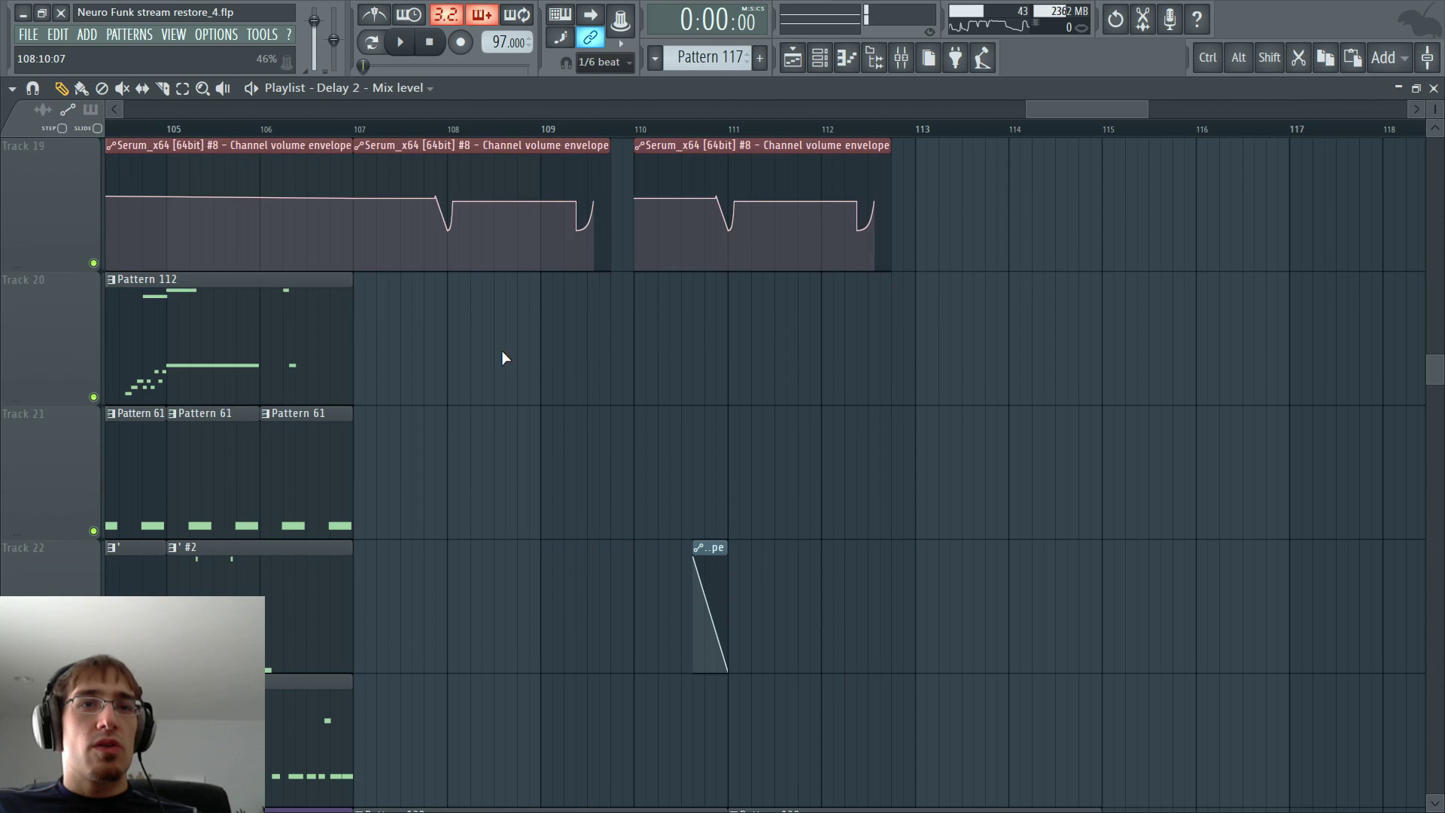
pyautogui.click(713, 546)
pyautogui.rightClick(715, 550)
pyautogui.scroll(5, 459, 408)
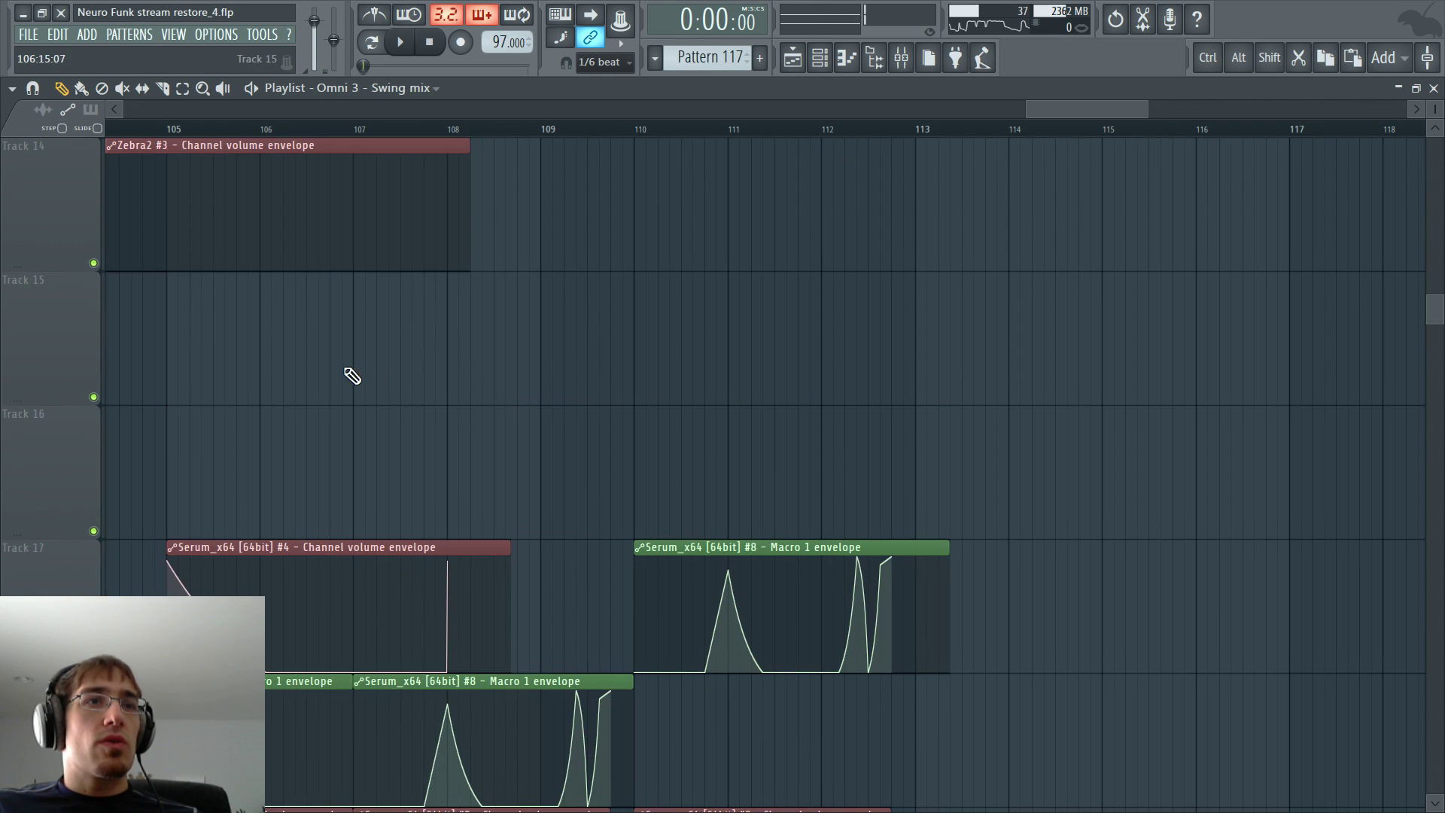
pyautogui.click(312, 395)
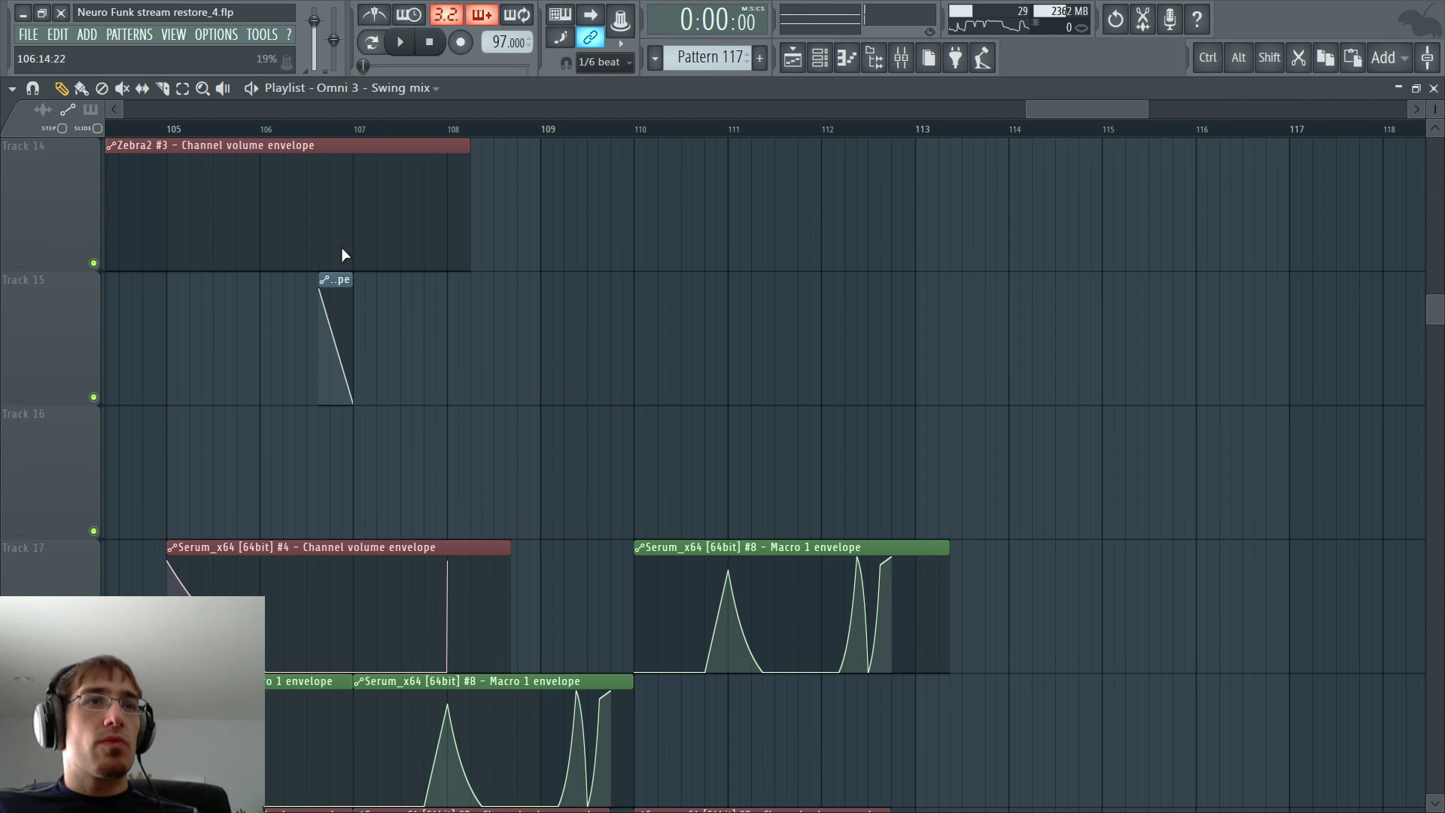
pyautogui.click(345, 136)
# - Listen from about bar 107 while looking through the playlist tracks and the channel list
pyautogui.scroll(8, 592, 65)
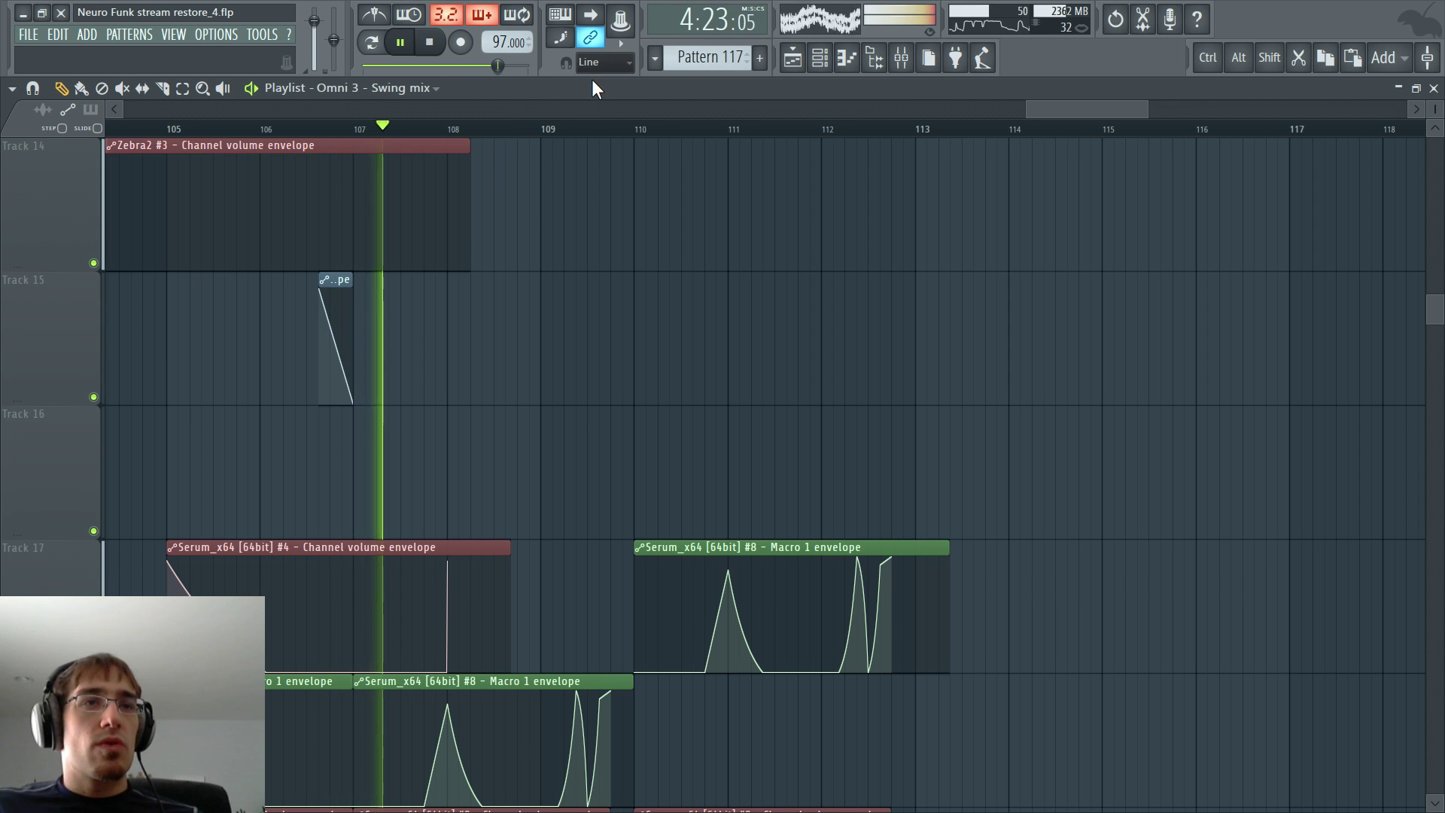
pyautogui.scroll(-2, 476, 336)
pyautogui.scroll(-1, 467, 325)
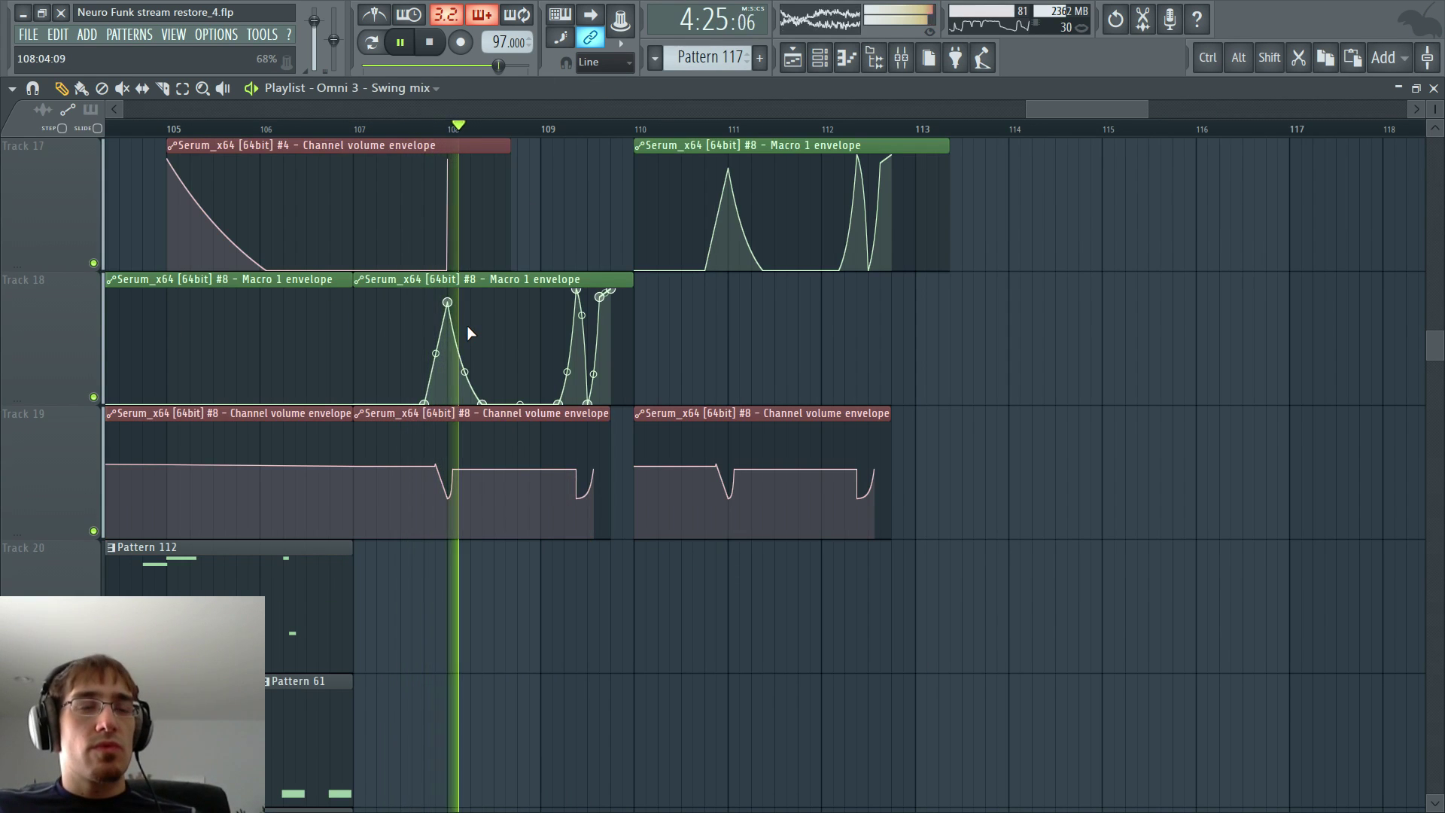
pyautogui.press('F6')
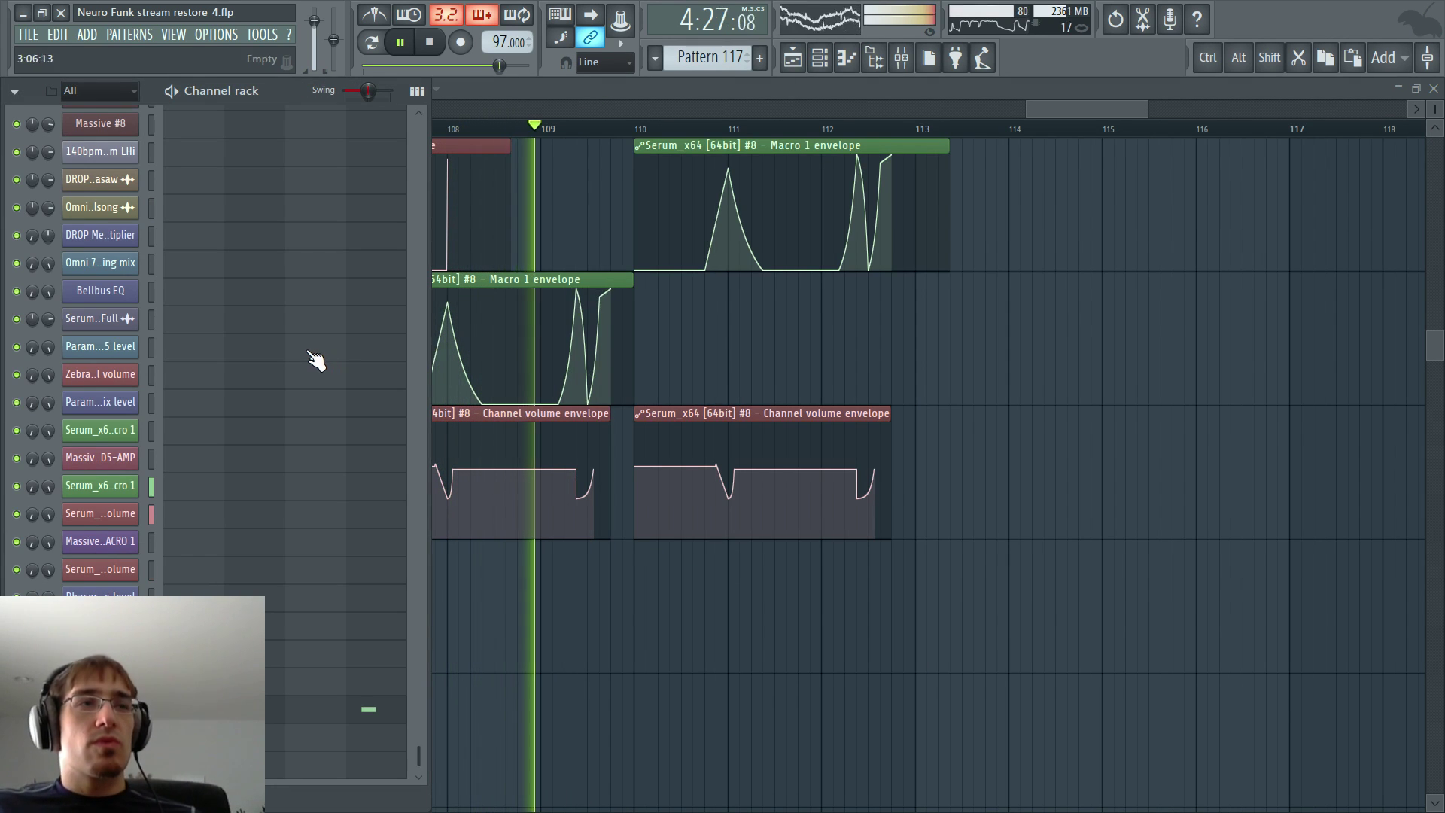
pyautogui.scroll(5, 314, 360)
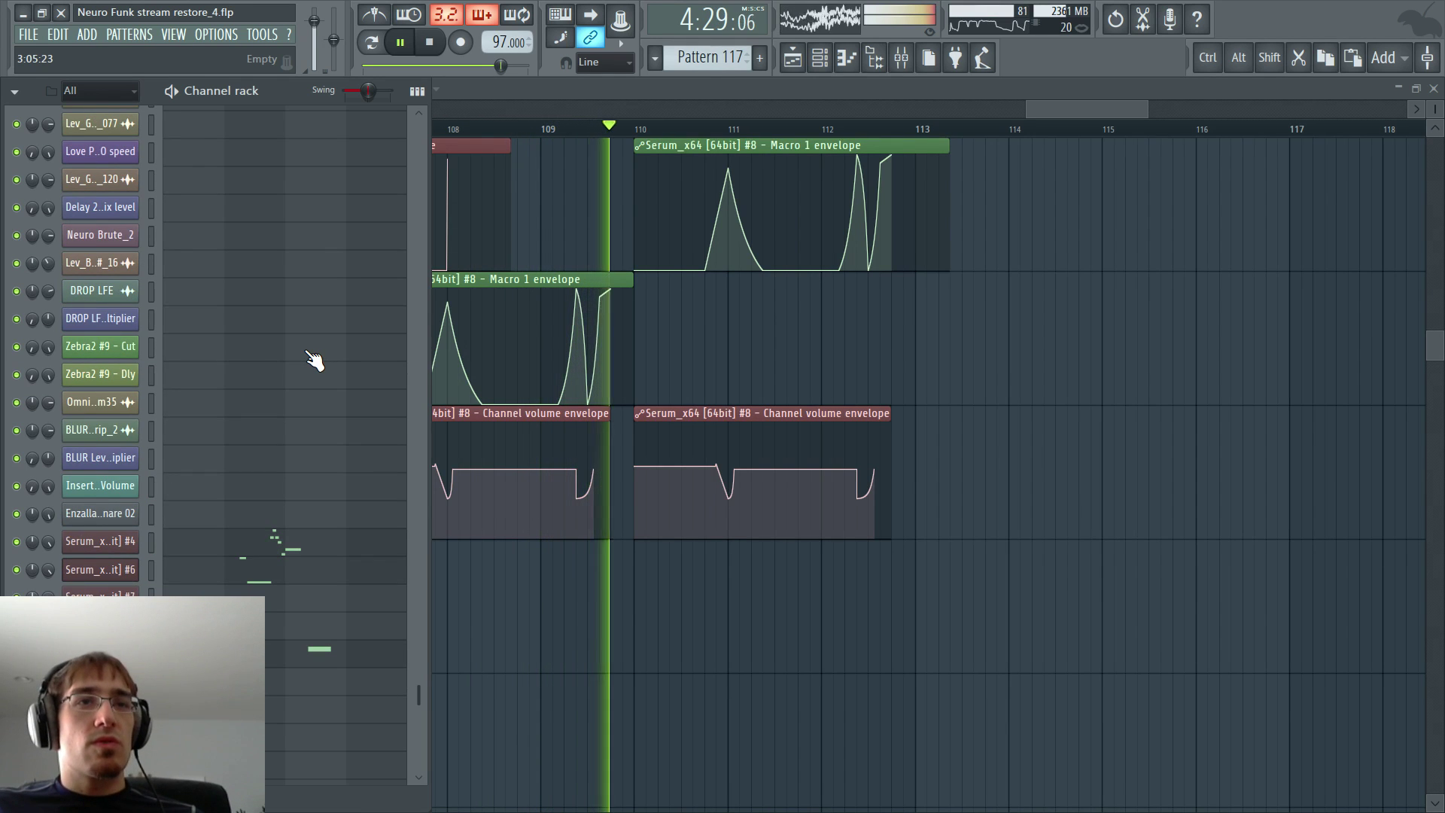
pyautogui.press('F6')
pyautogui.scroll(9, 413, 323)
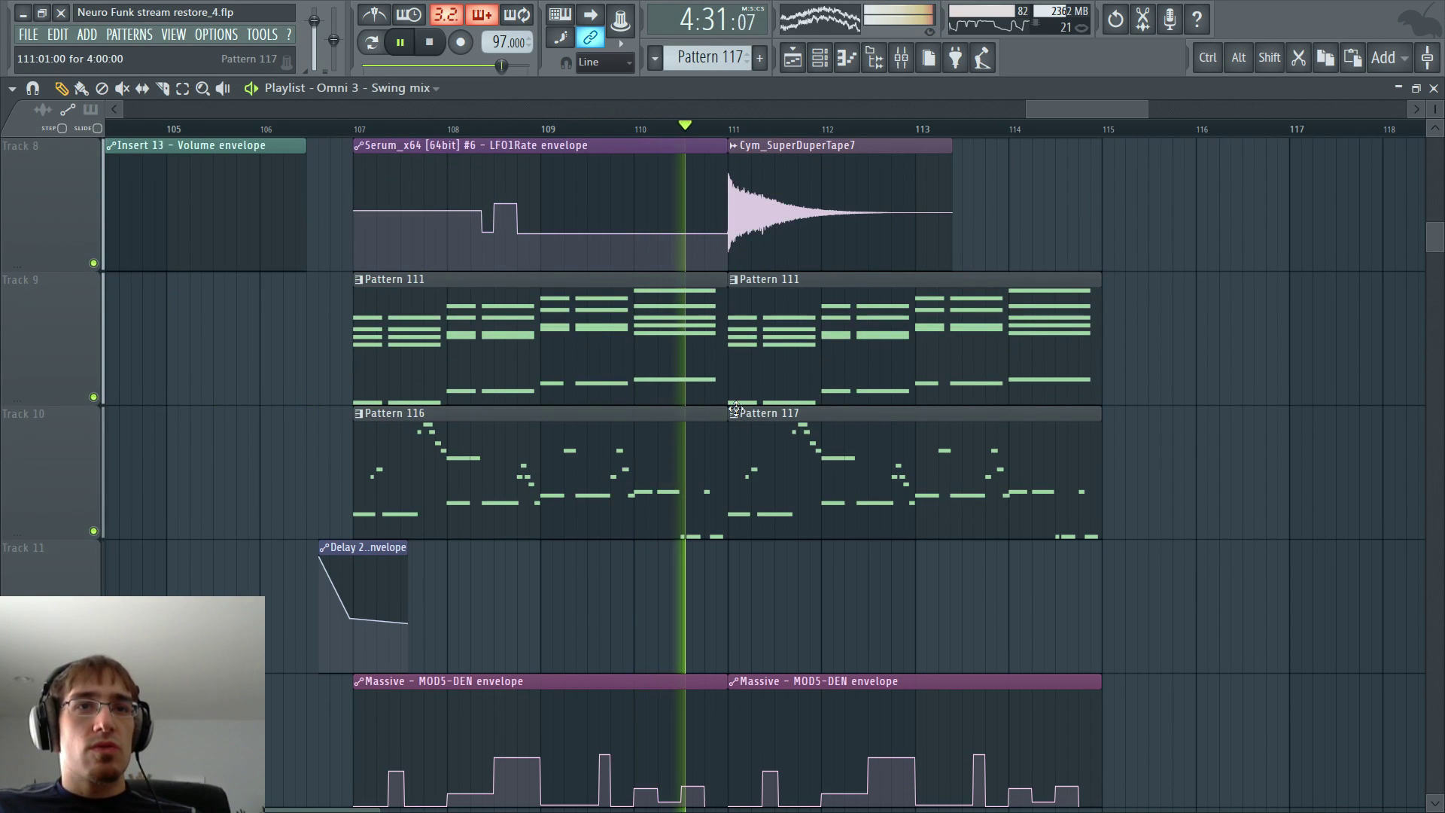
# - Switch the Track 10 clip at bar 111 to Pattern 26 and stop playback
pyautogui.click(741, 422)
pyautogui.moveTo(870, 458)
pyautogui.click(926, 438)
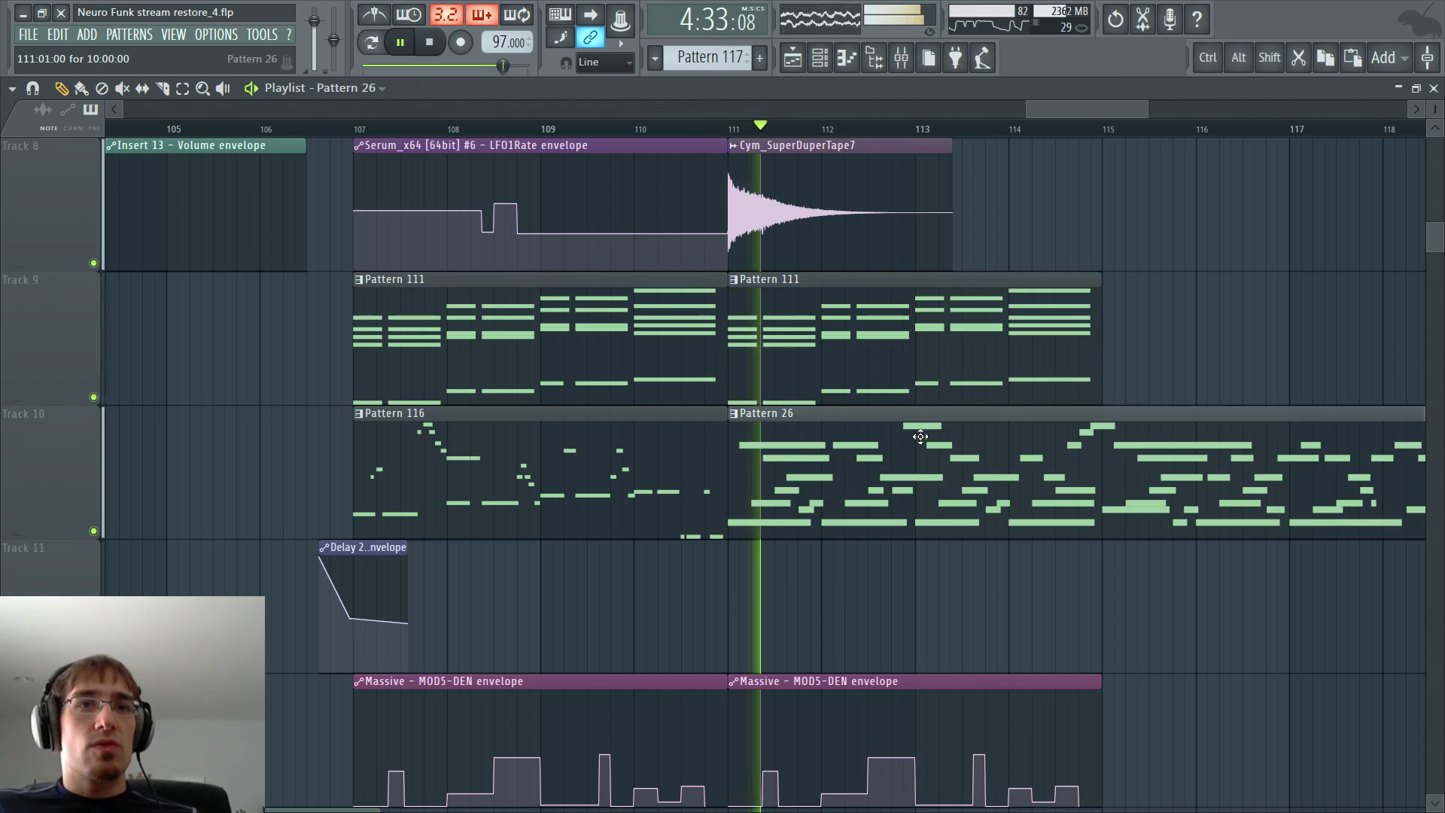
pyautogui.press('space')
# - Replace the Pattern 26 clip at bar 111 on Track 10 with Pattern 117
pyautogui.rightClick(768, 433)
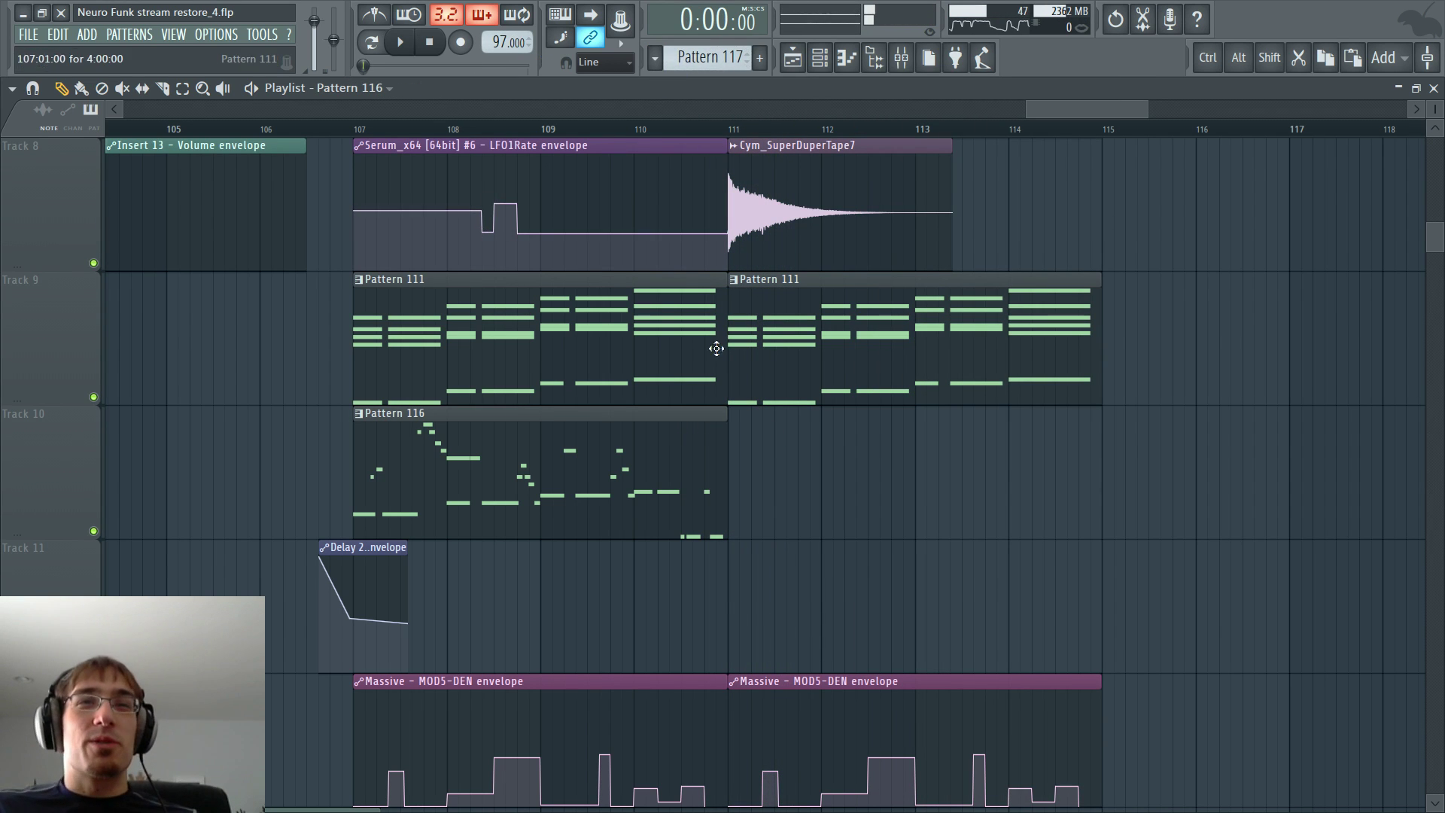
pyautogui.click(742, 429)
pyautogui.doubleClick(786, 427)
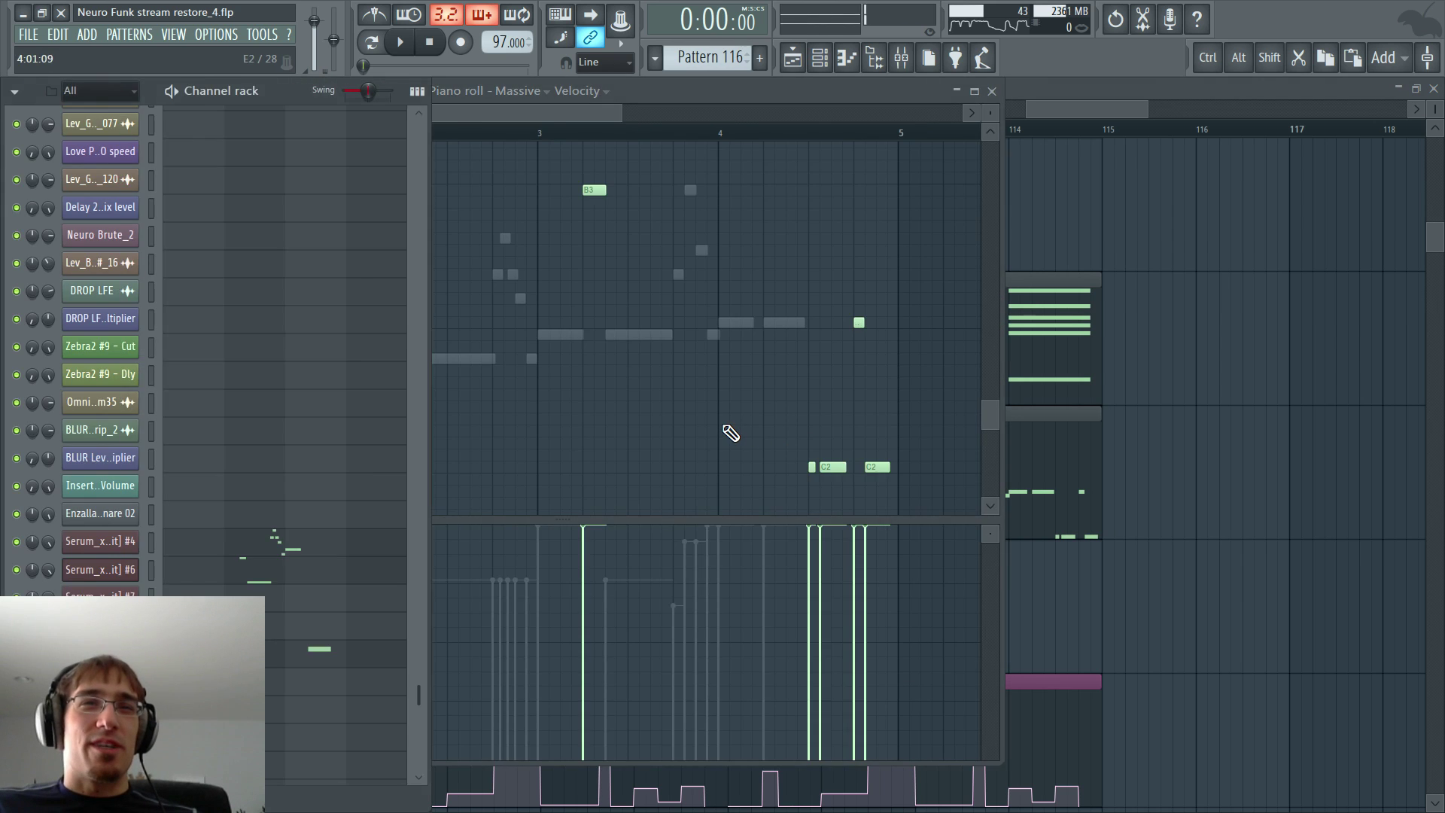
pyautogui.press('F5')
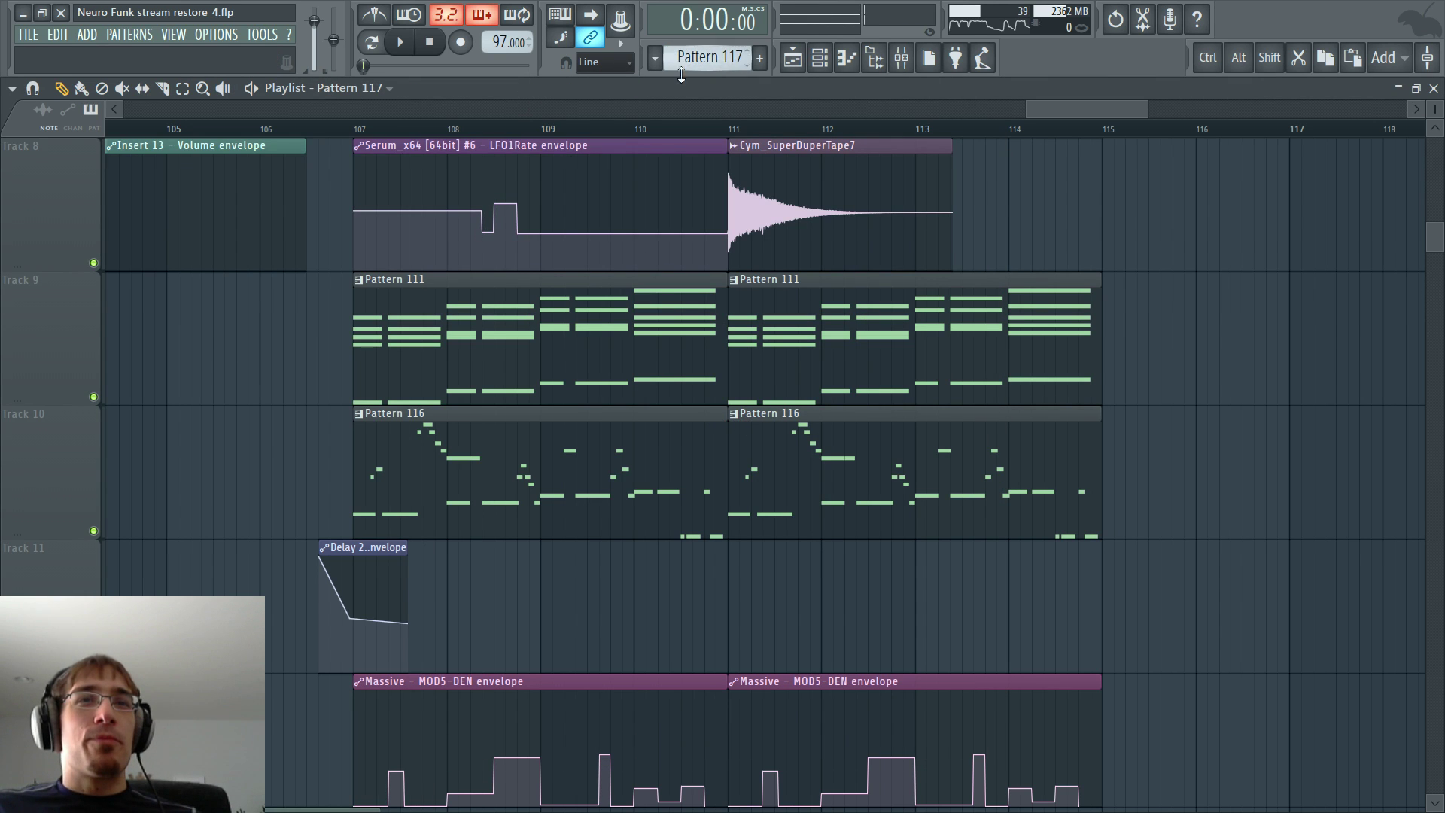
pyautogui.click(783, 602)
pyautogui.rightClick(783, 467)
pyautogui.moveTo(790, 591); pyautogui.dragTo(787, 486)
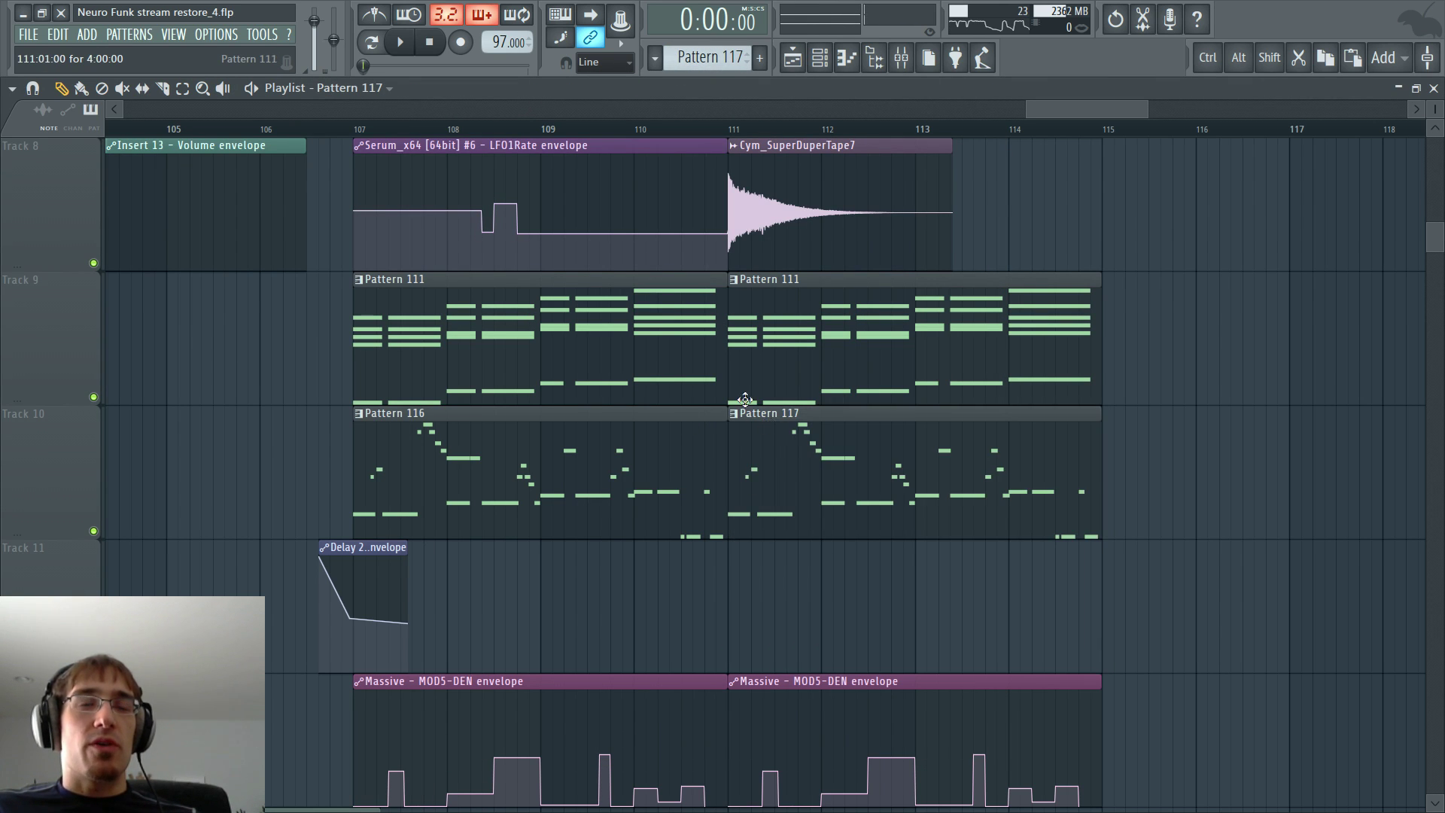
# - Switch playback to pattern mode and open the Massive channel's notes of Pattern 117 in the piano roll
pyautogui.doubleClick(741, 436)
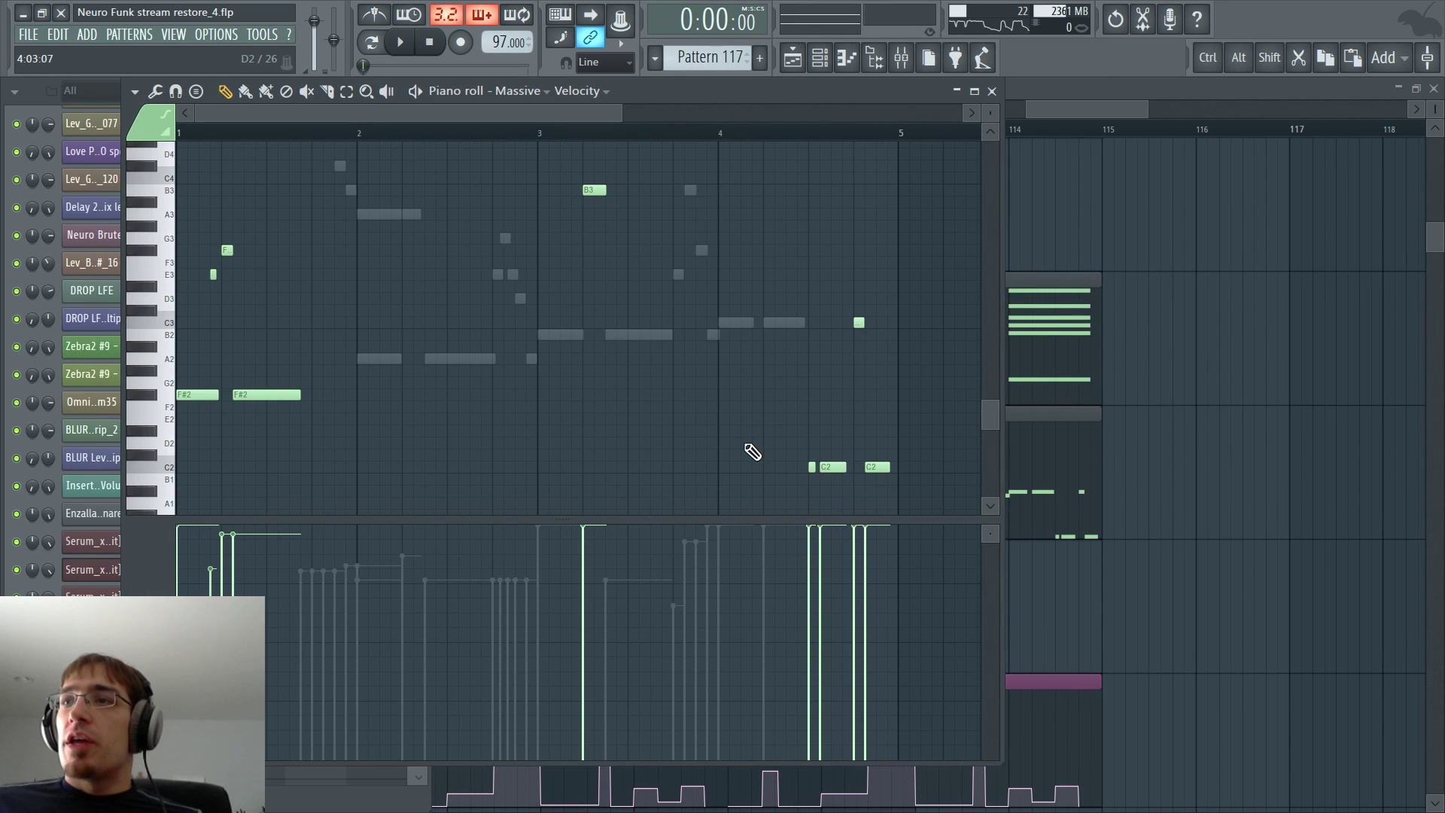
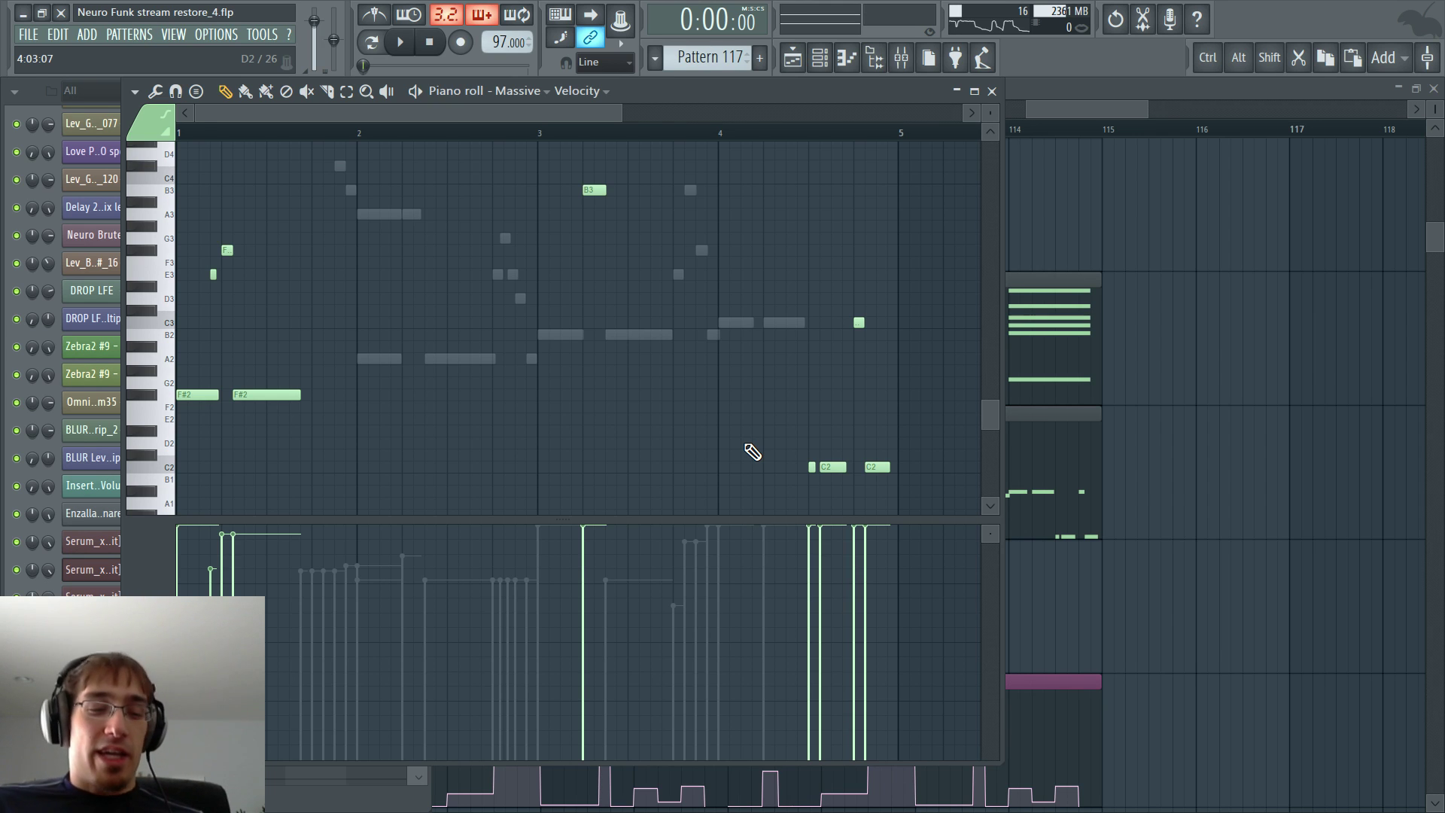
pyautogui.press('F7')
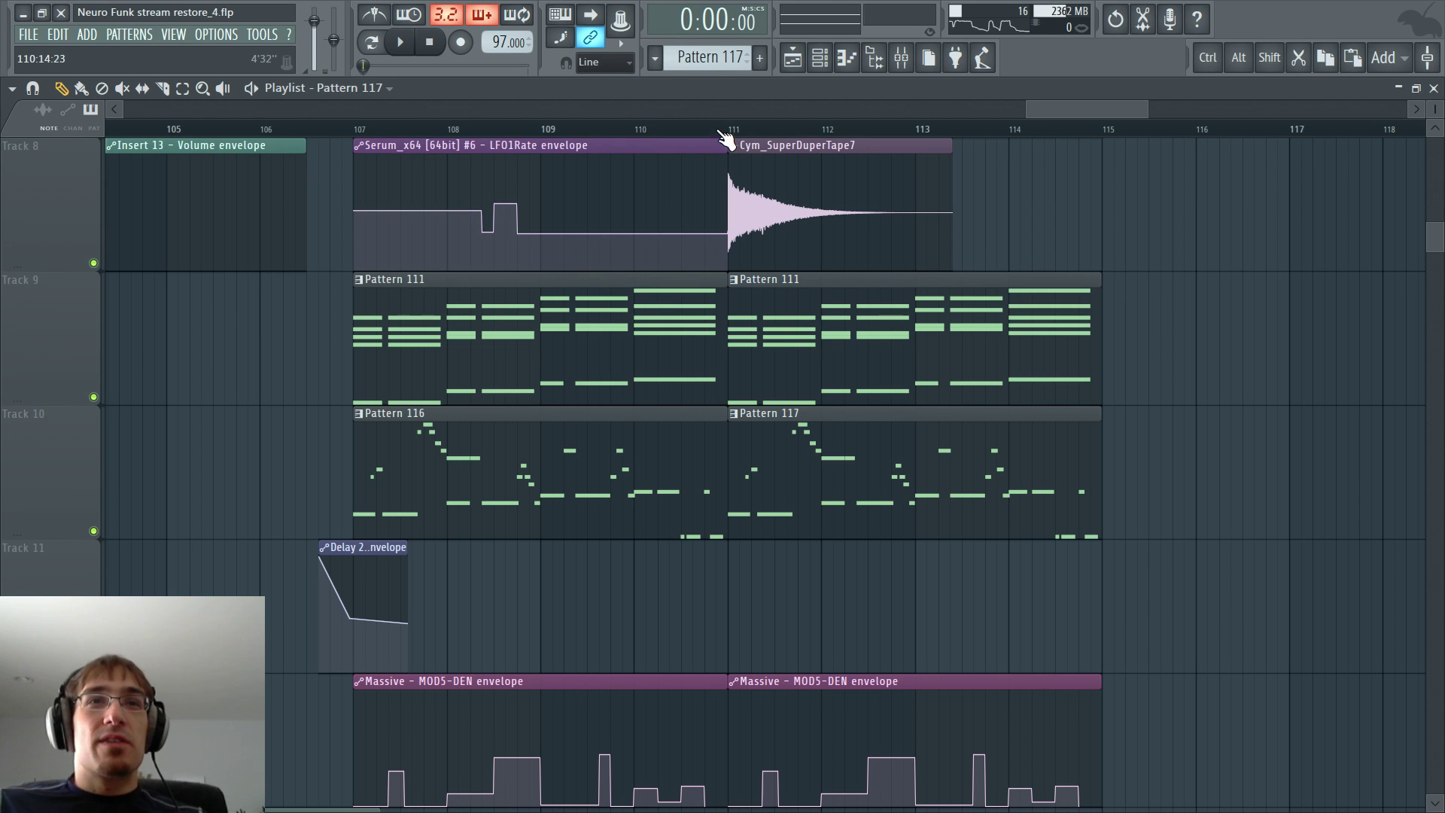
pyautogui.doubleClick(758, 458)
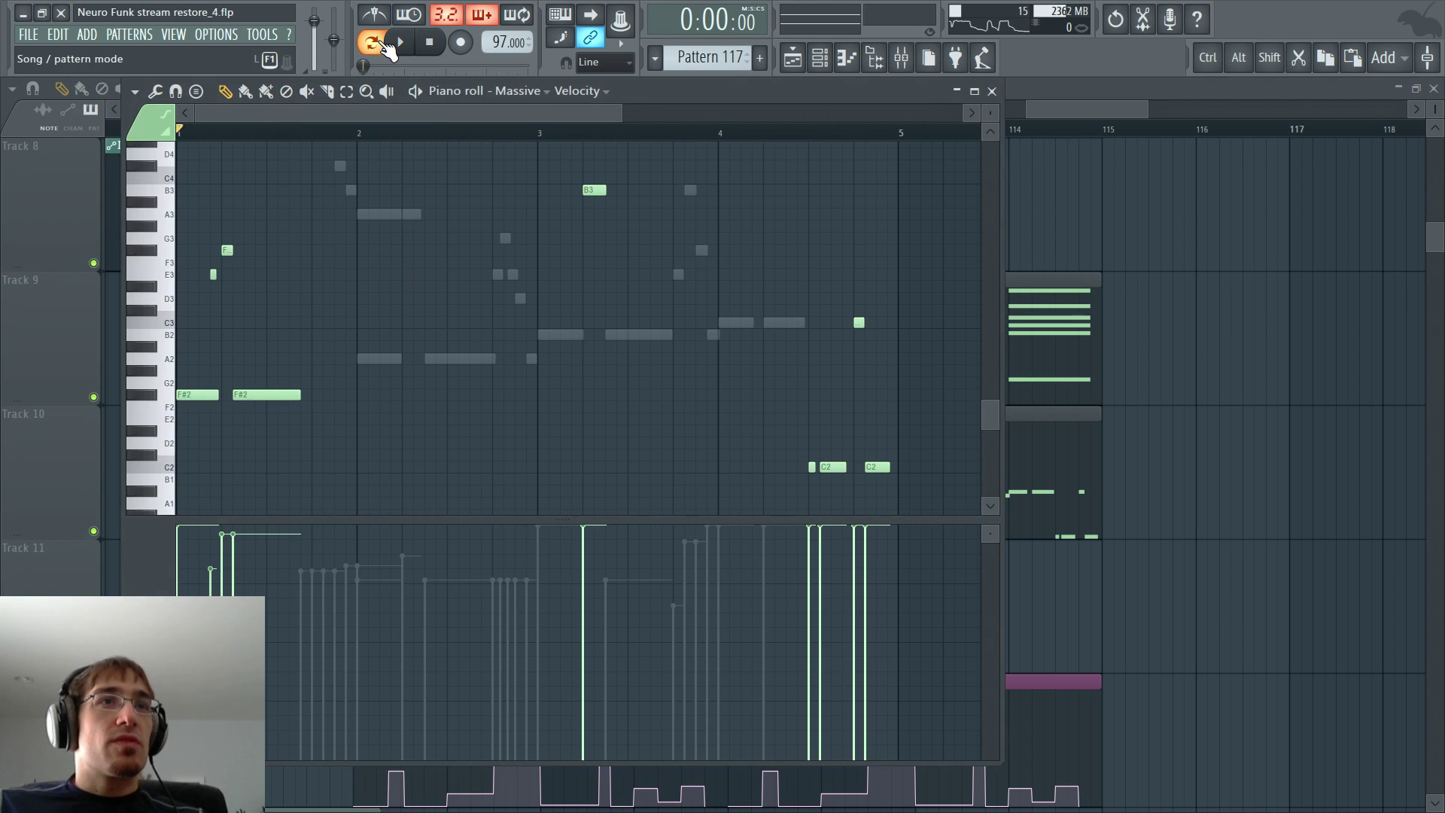
pyautogui.press('F6')
pyautogui.press('space')
pyautogui.press('space')
pyautogui.scroll(-6, 301, 355)
pyautogui.scroll(14, 295, 350)
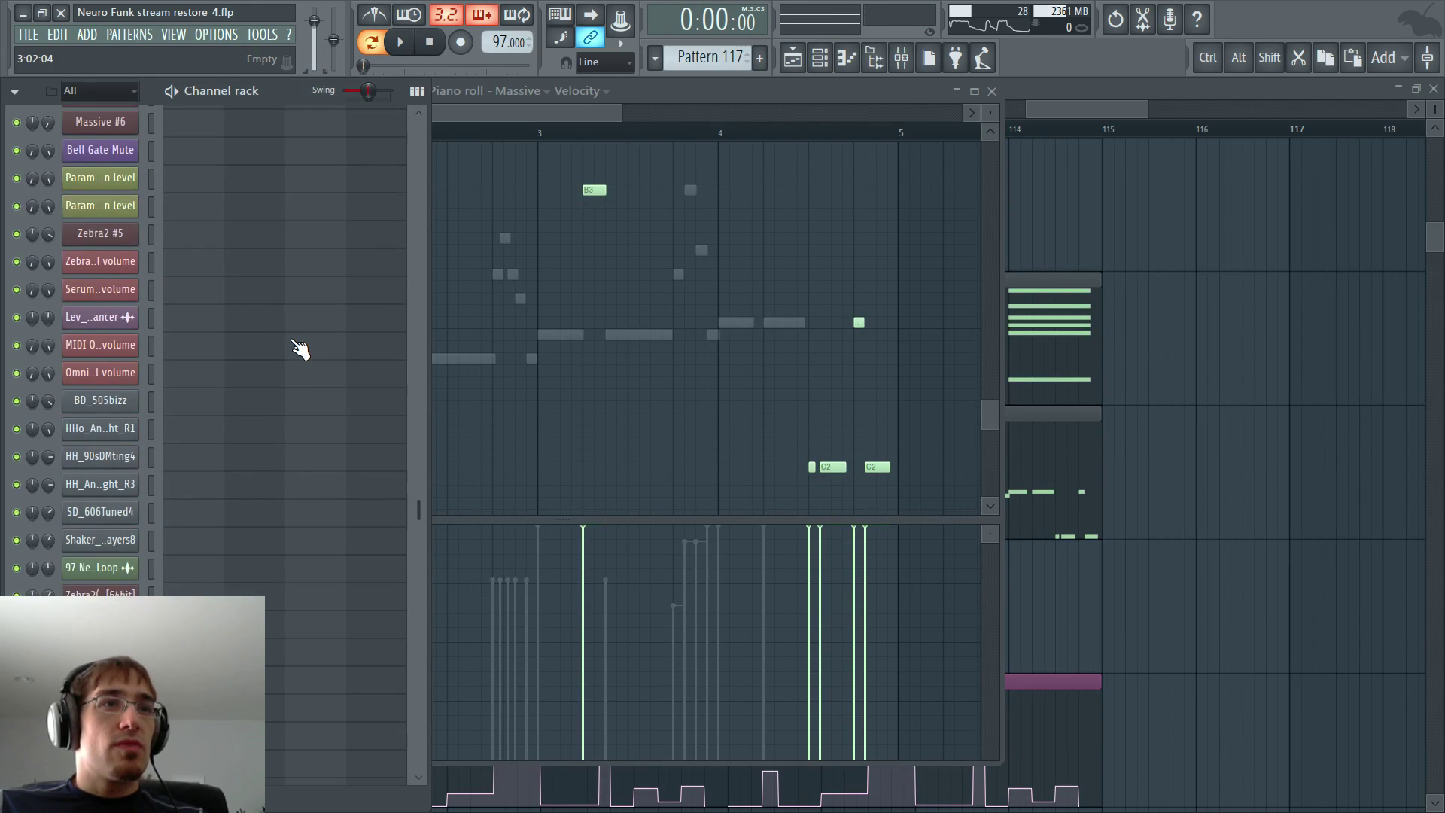
pyautogui.scroll(10, 300, 350)
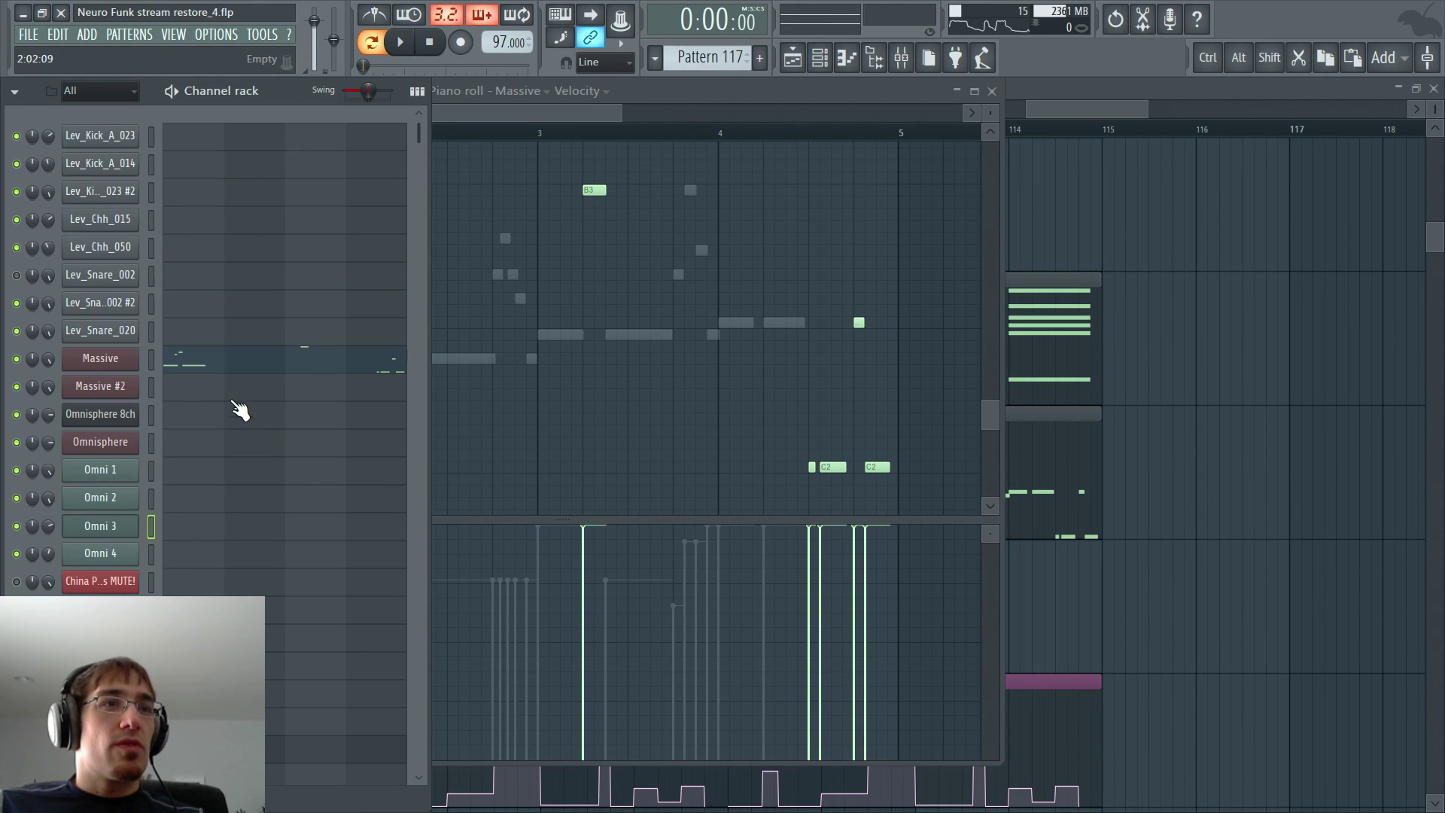
pyautogui.rightClick(137, 359)
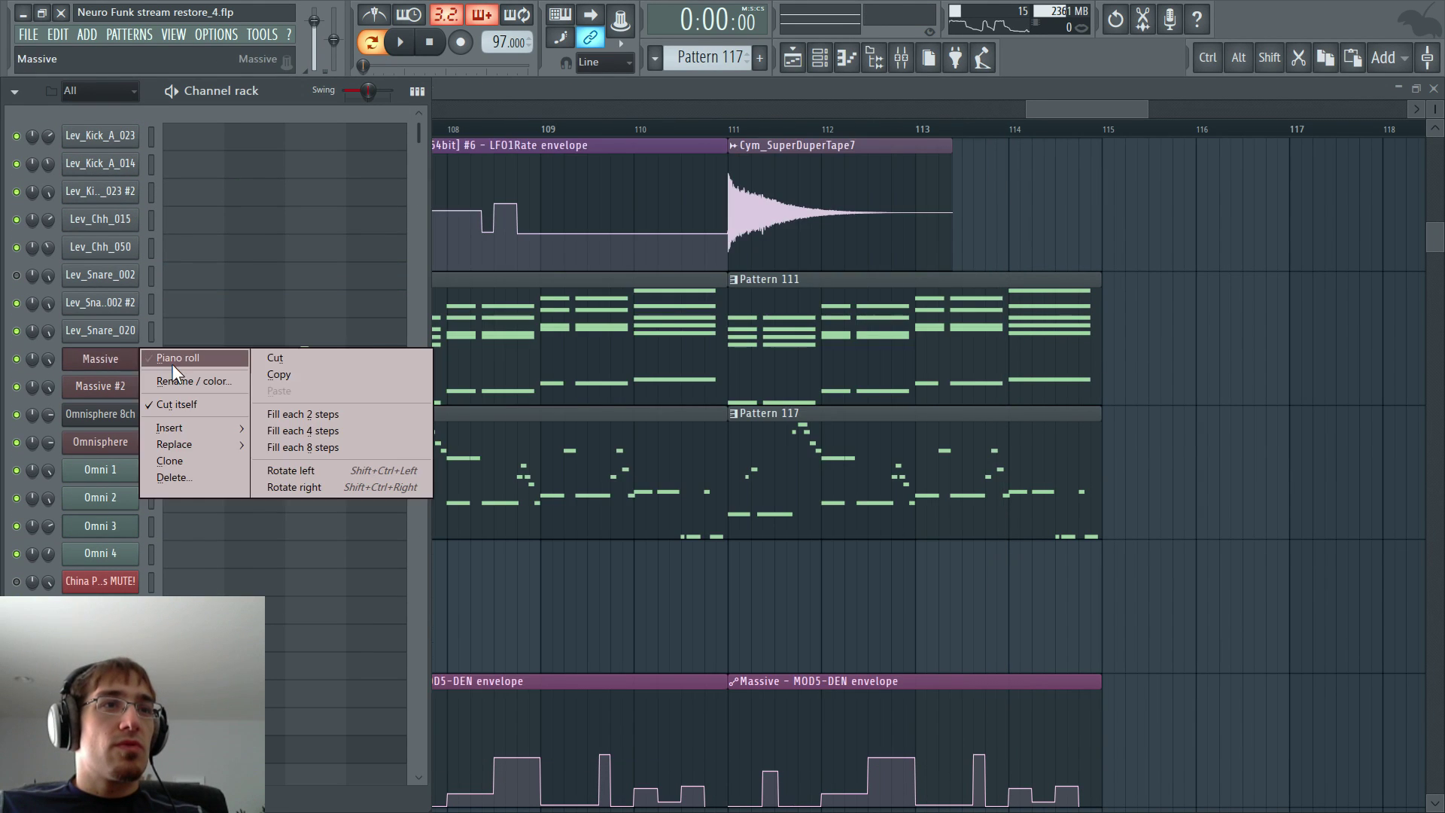
pyautogui.click(171, 360)
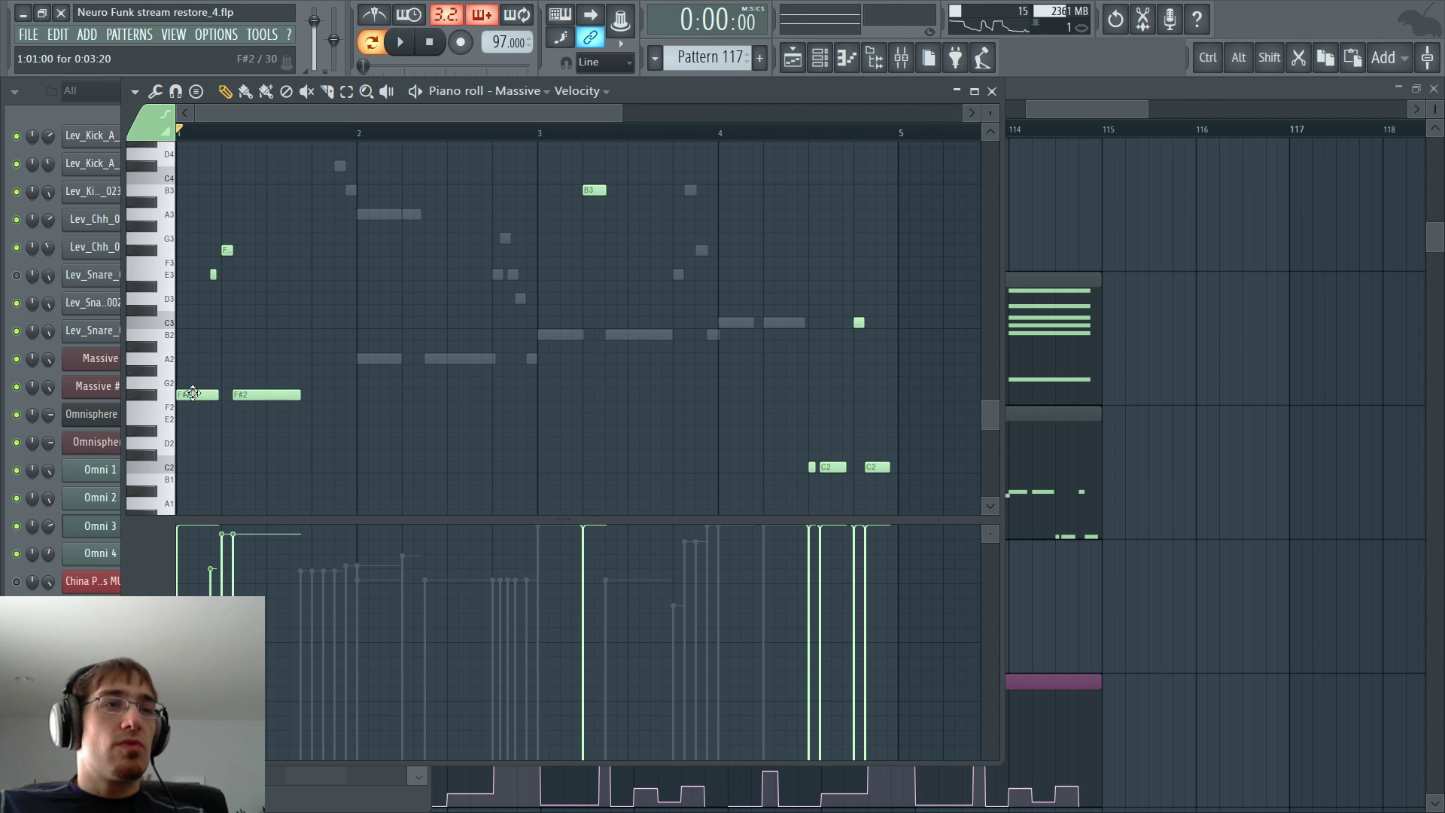
# - Try test notes in the Massive #2 piano roll and settle on an F#2 note at the start of bar 1
pyautogui.press('F6')
pyautogui.rightClick(110, 387)
pyautogui.click(177, 385)
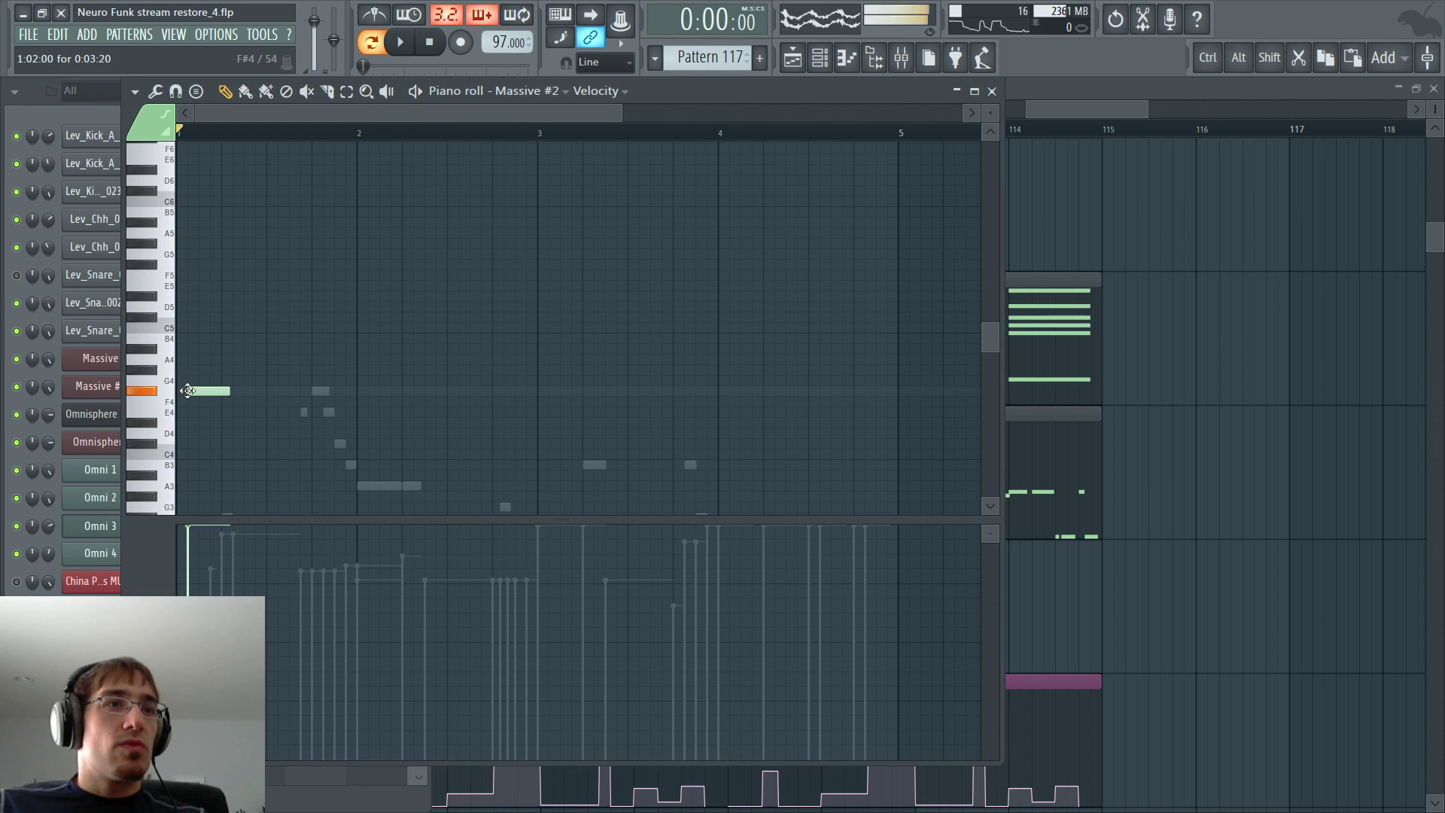
pyautogui.click(201, 421)
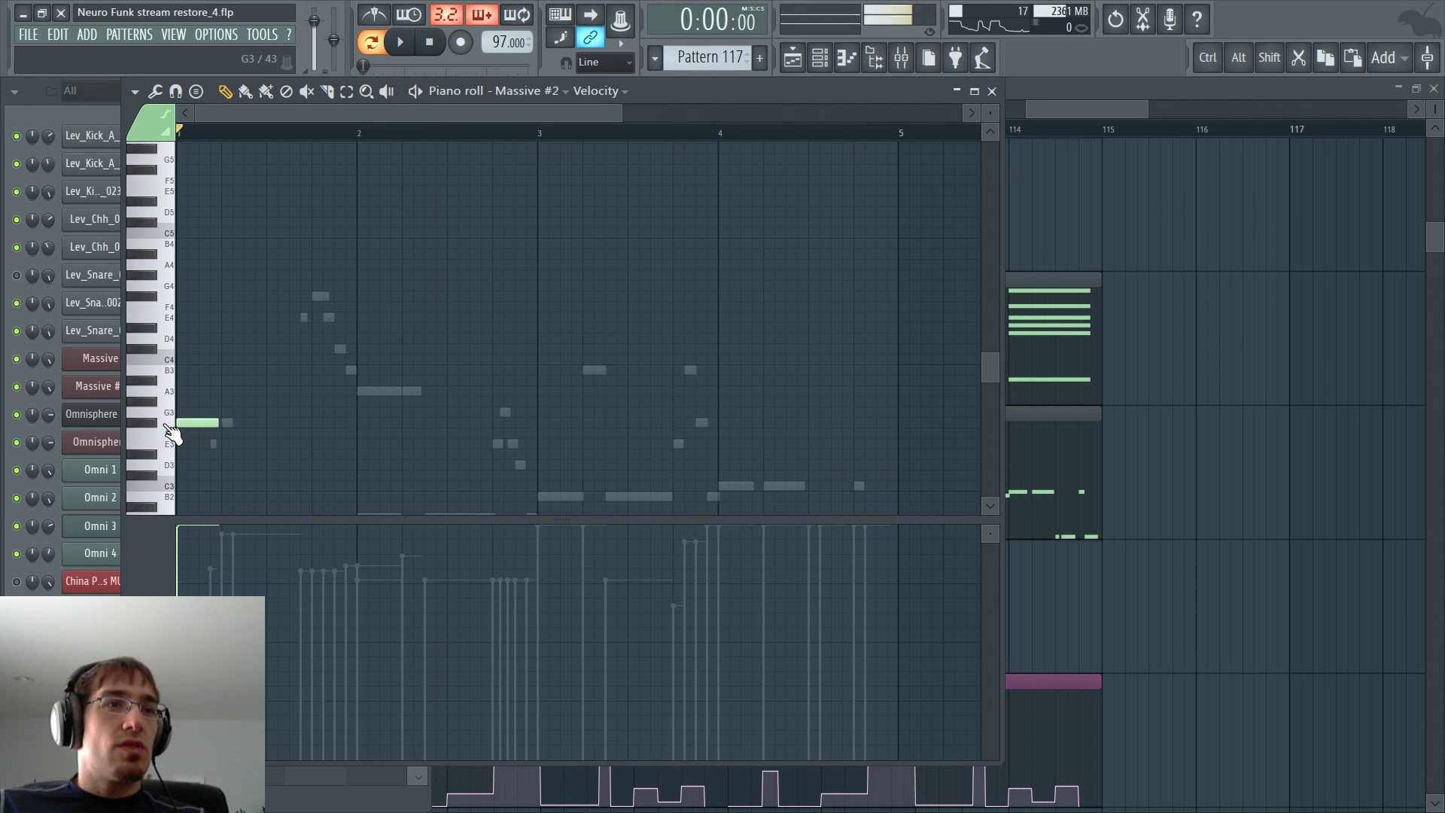
pyautogui.rightClick(200, 421)
pyautogui.click(203, 423)
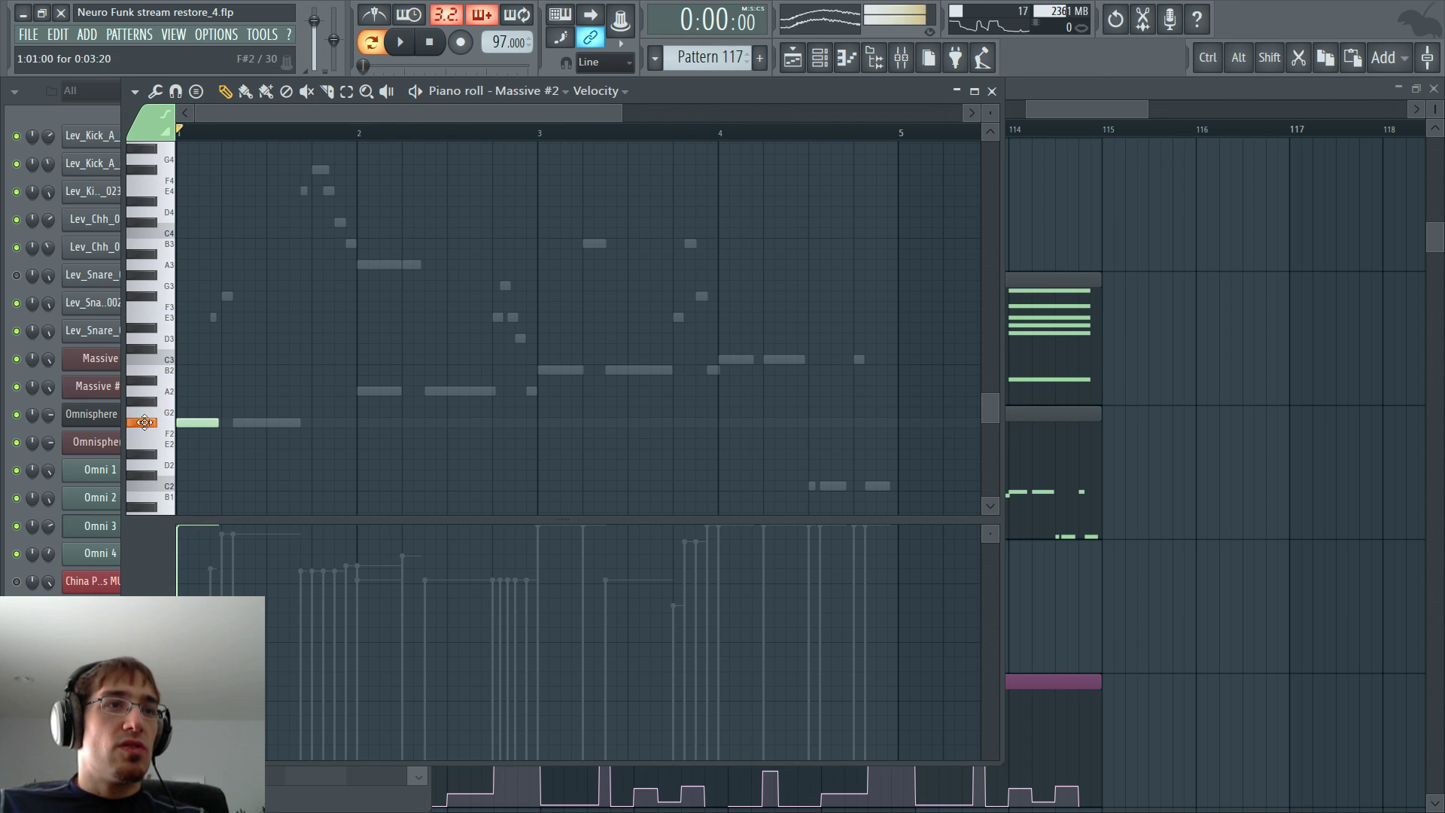
# - Review the Massive notes and add an F#2 note in the second half of bar 1's first two beats for Serum_x64 #2
pyautogui.press('F5')
pyautogui.press('F6')
pyautogui.rightClick(128, 364)
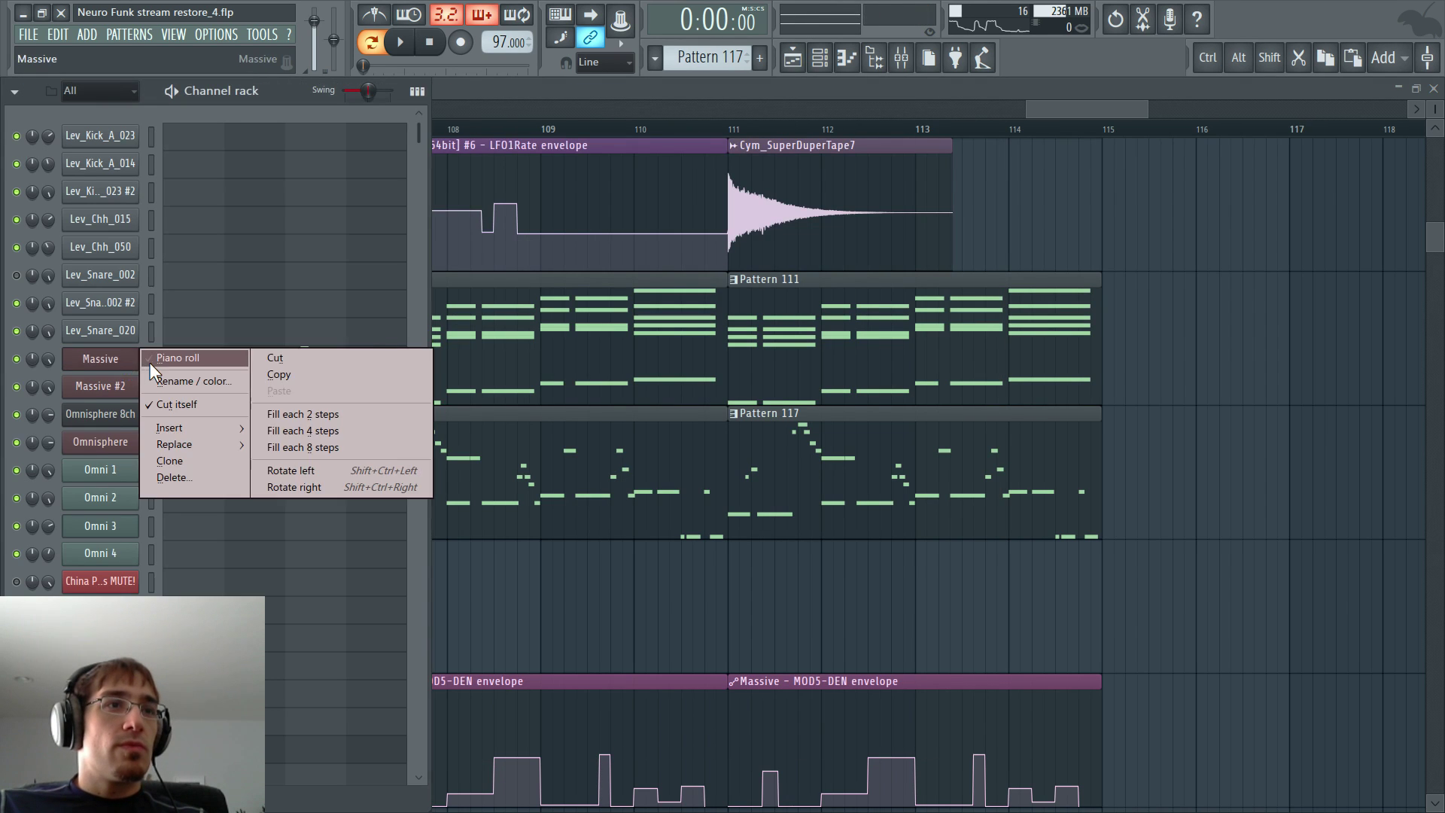
pyautogui.click(158, 355)
pyautogui.press('F6')
pyautogui.scroll(-5, 226, 399)
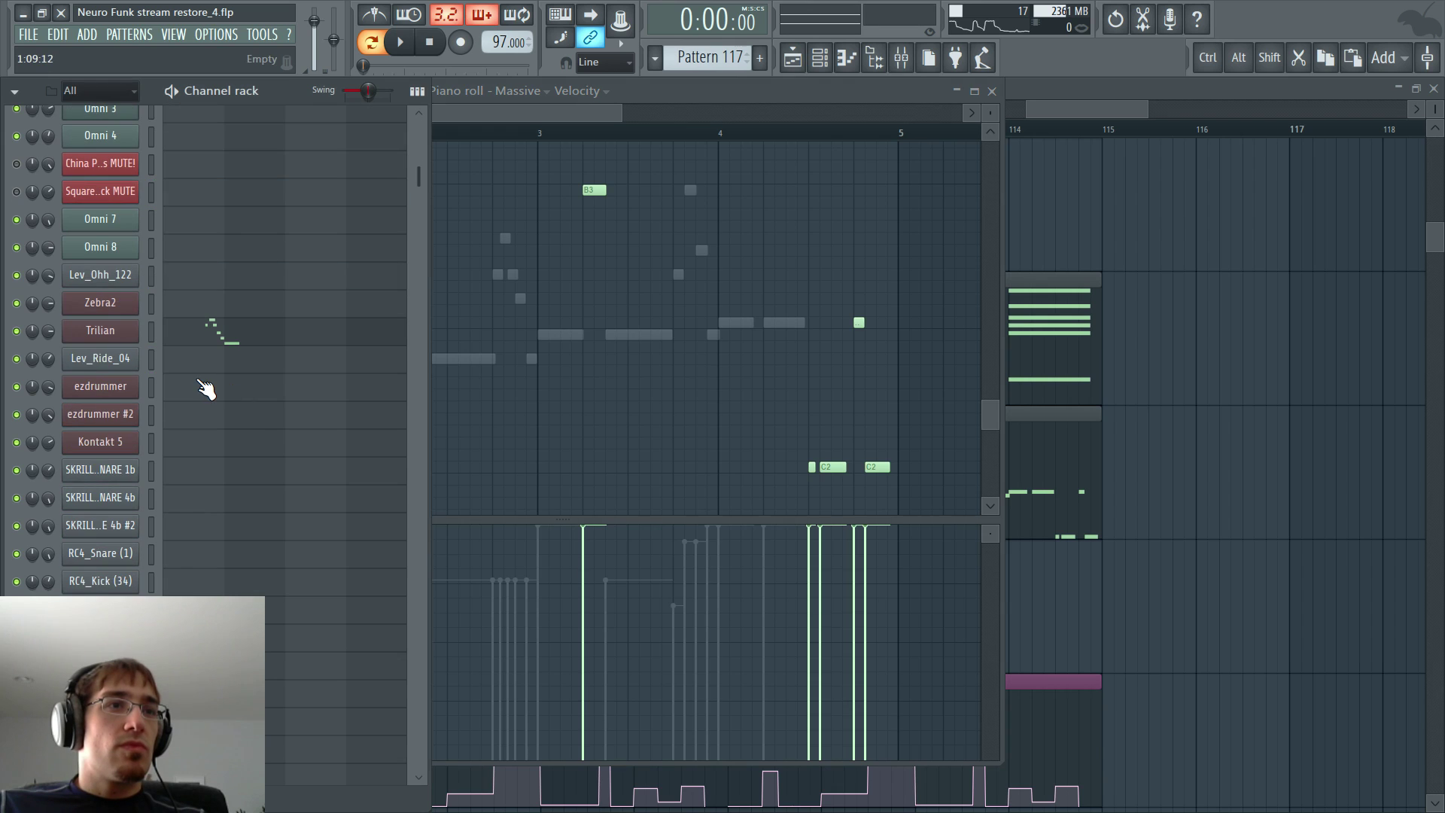
pyautogui.scroll(-3, 136, 391)
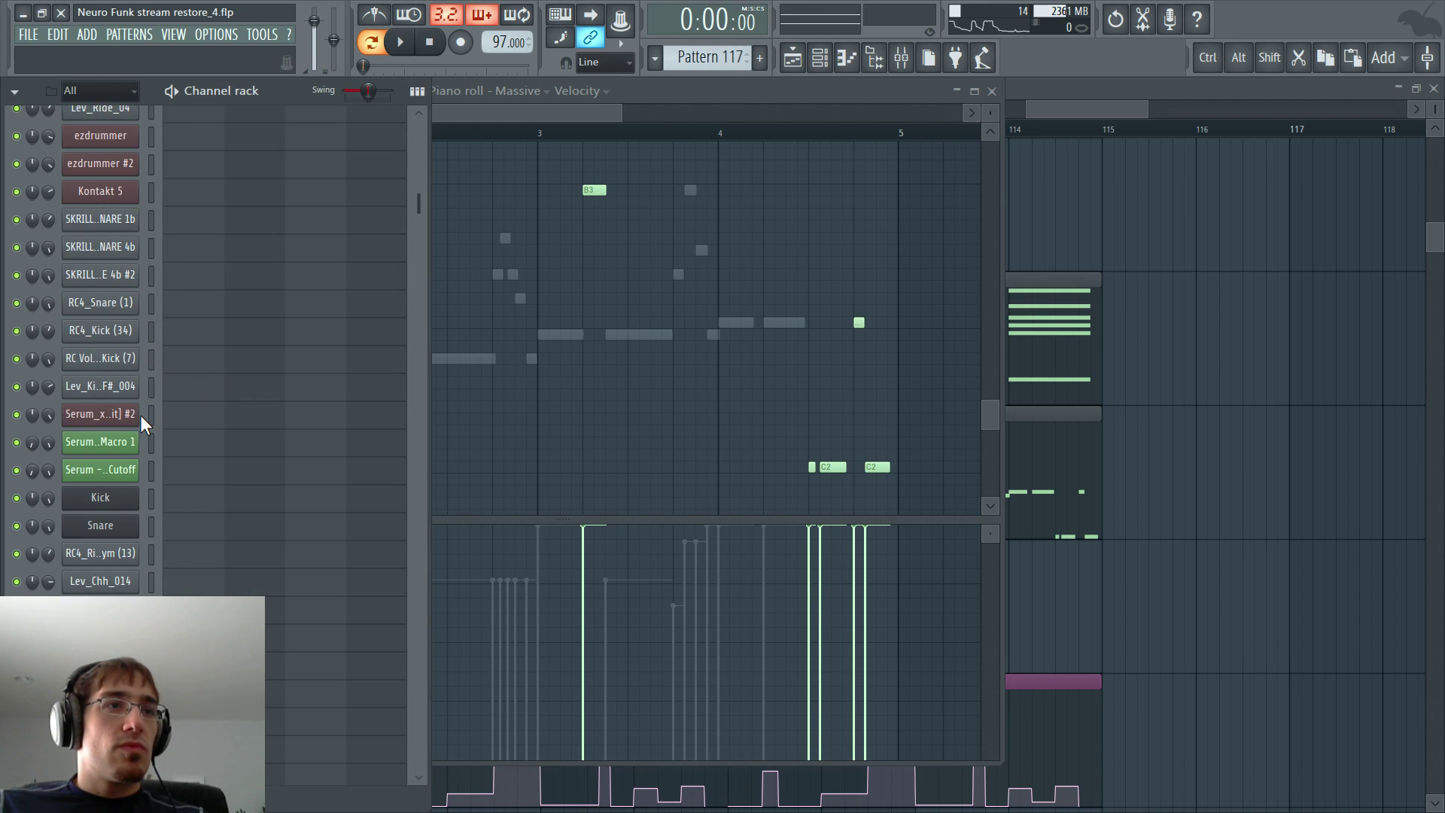
pyautogui.rightClick(141, 417)
pyautogui.click(178, 416)
pyautogui.scroll(-6, 233, 455)
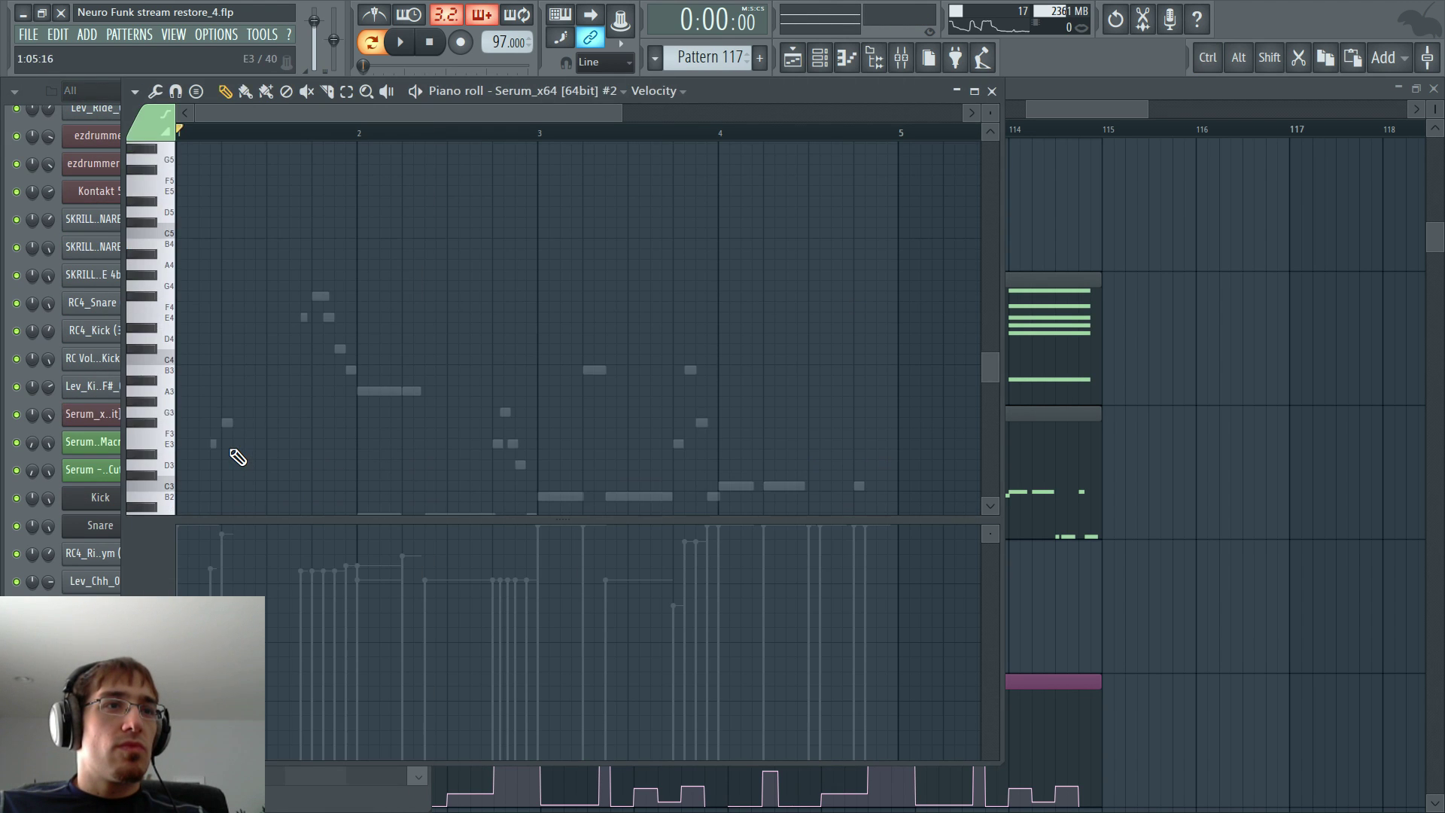
pyautogui.click(234, 454)
# - Play Pattern 117 from the start, turn on the metronome and play the pattern again
pyautogui.press('space')
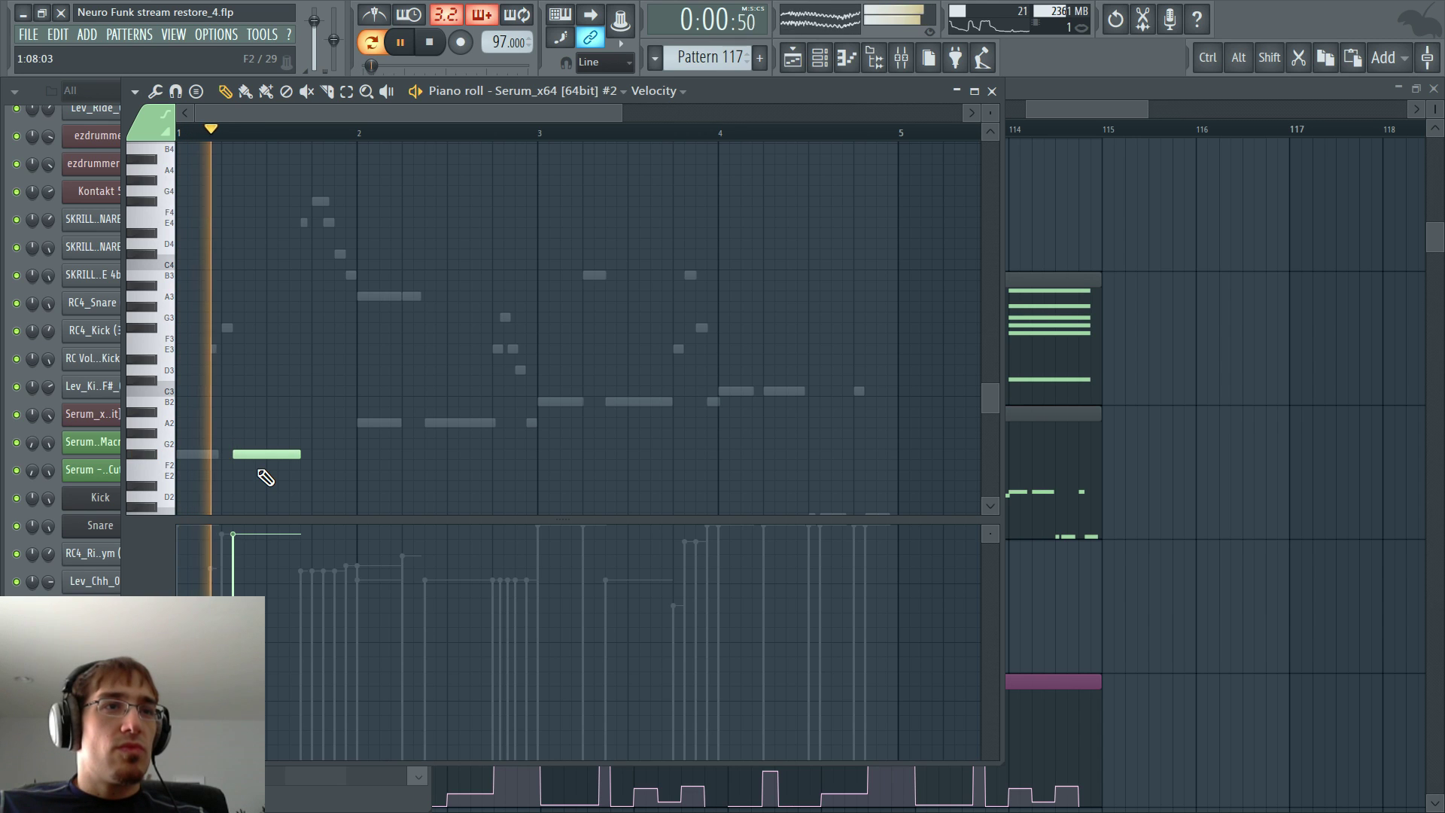
pyautogui.press('space')
pyautogui.scroll(3, 200, 344)
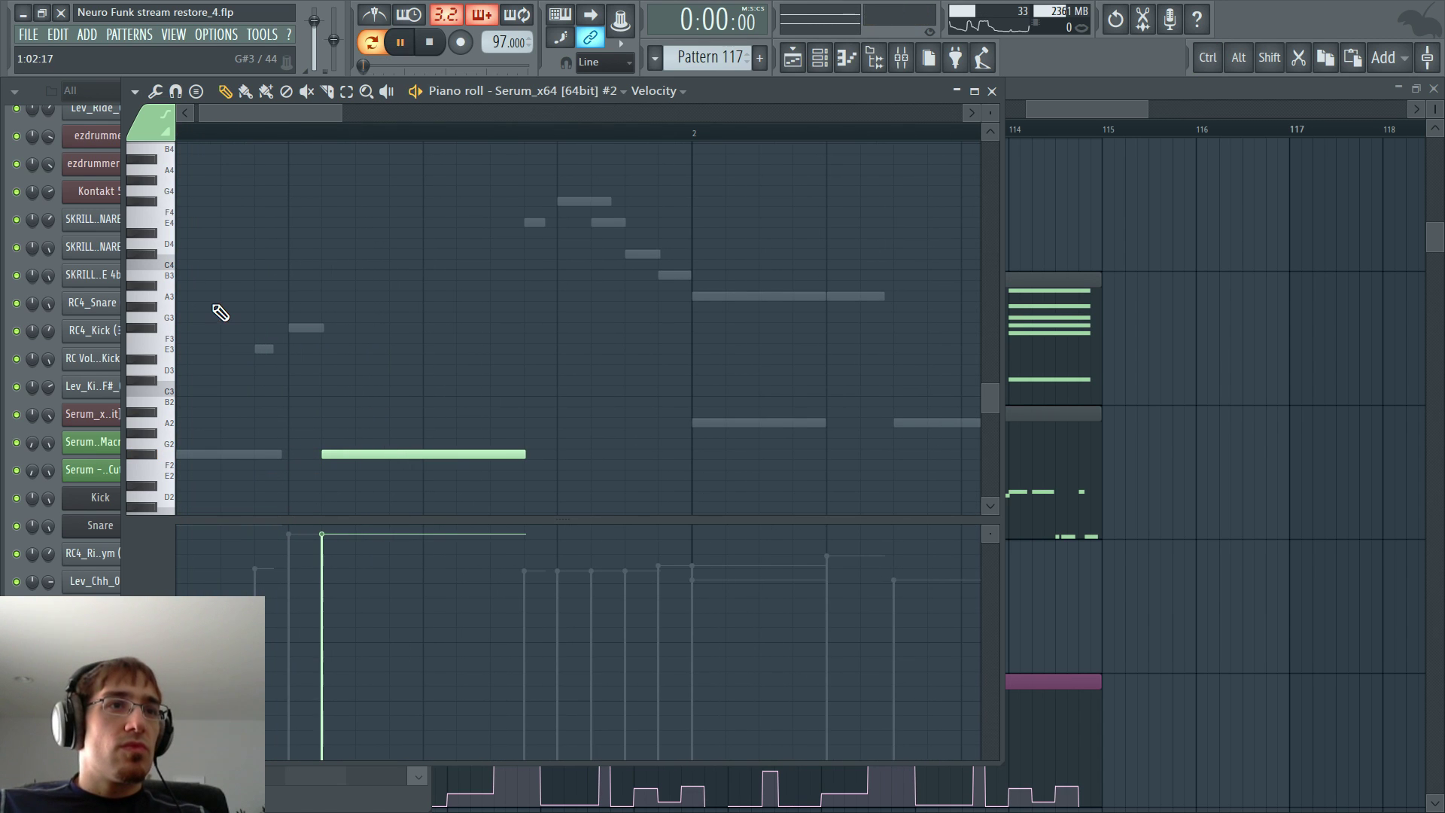
pyautogui.press('space')
pyautogui.click(374, 15)
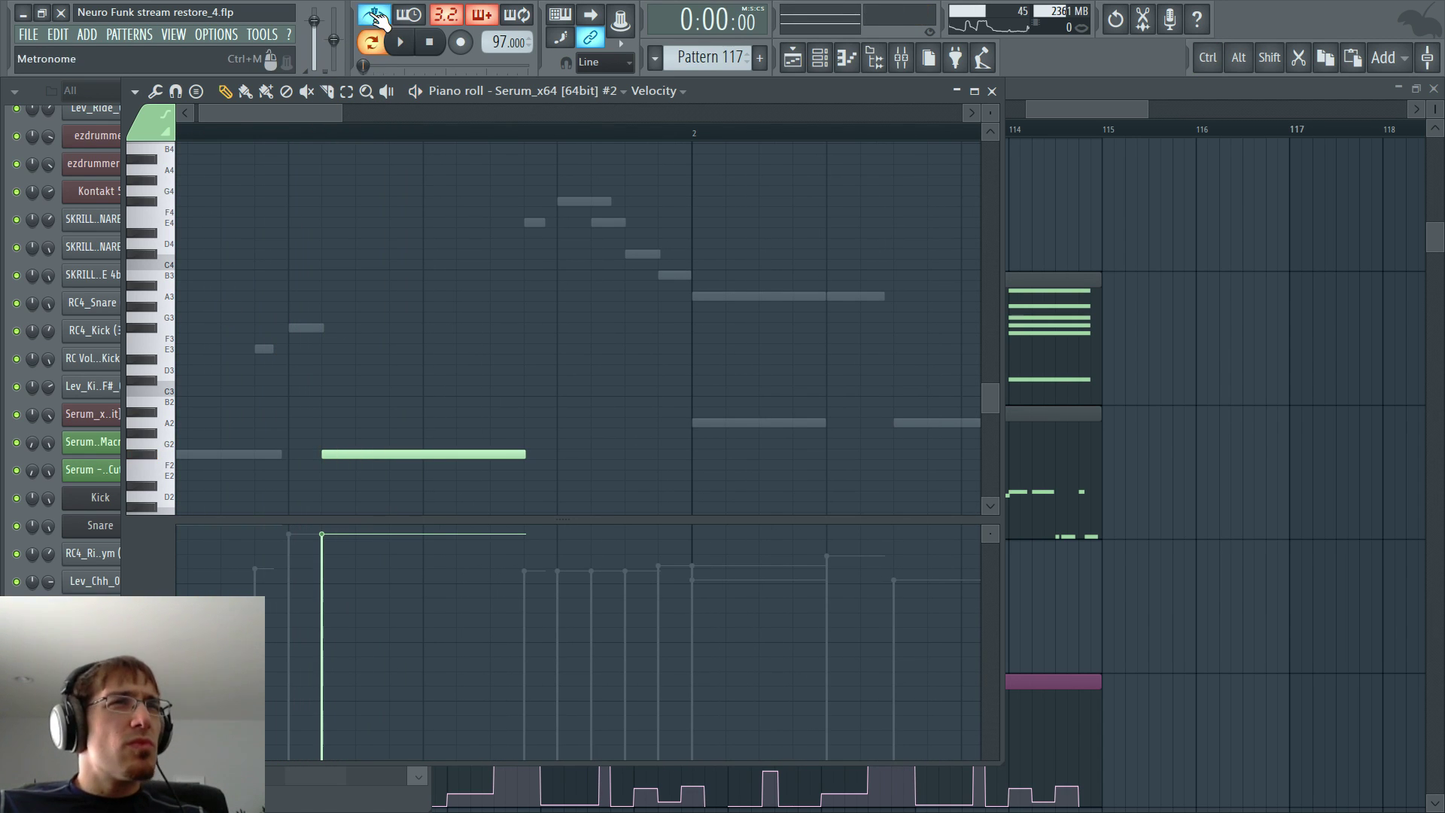
pyautogui.press('space')
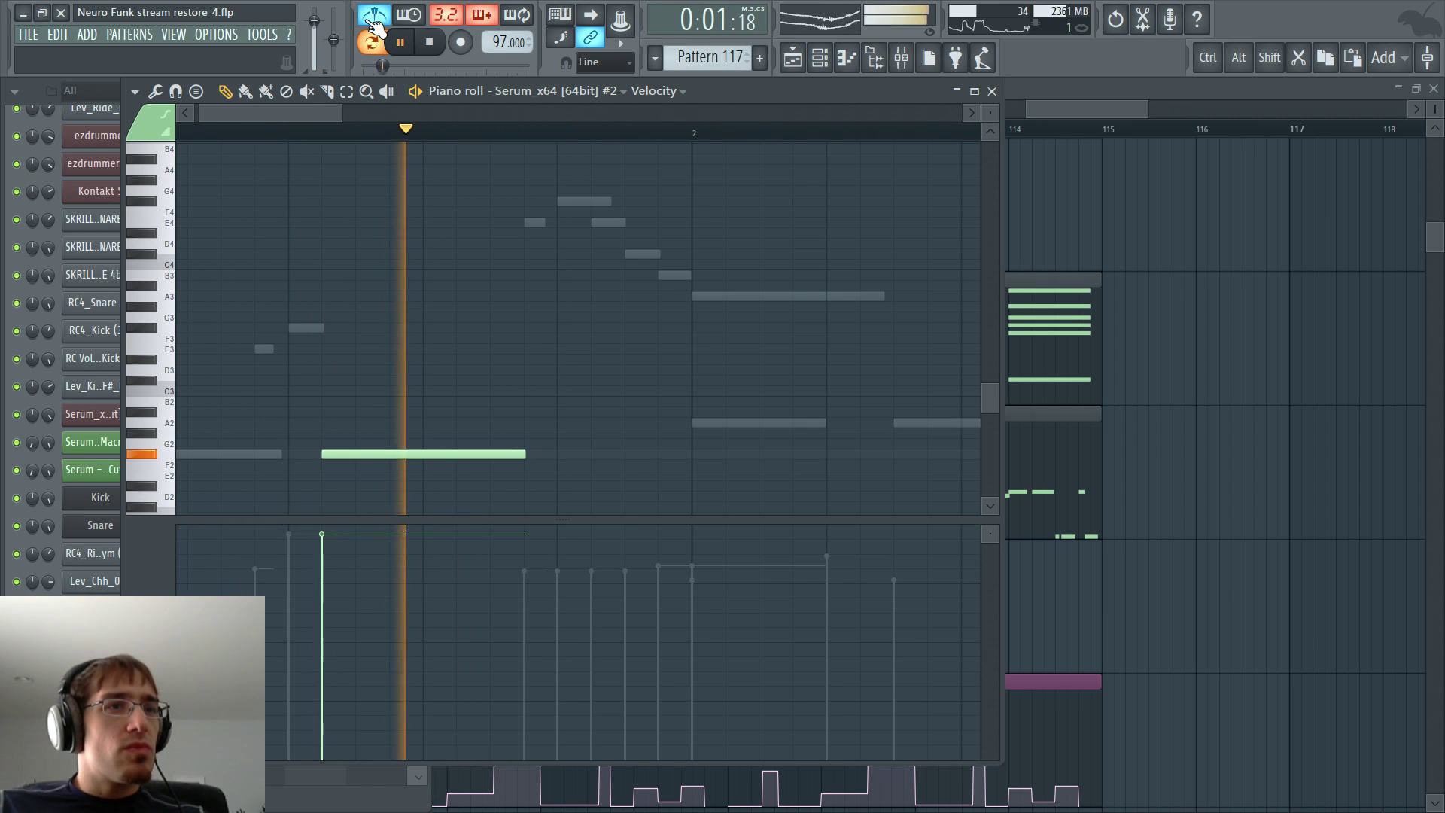
# - Stop Pattern 117, play the song from about bar 110, turn the metronome off and stop playback
pyautogui.press('F6')
pyautogui.press('F5')
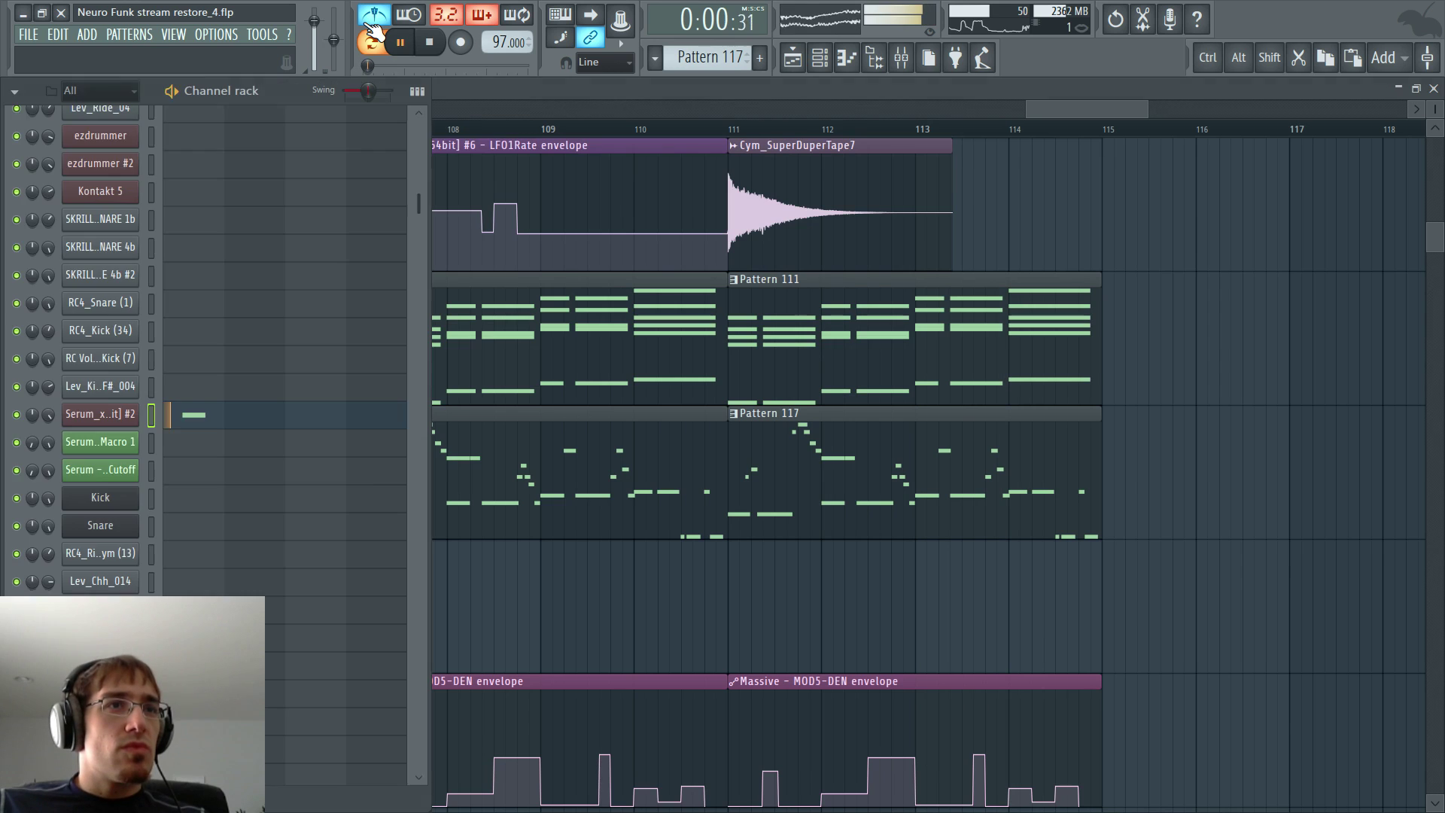
pyautogui.press('F6')
pyautogui.press('F6')
pyautogui.press('space')
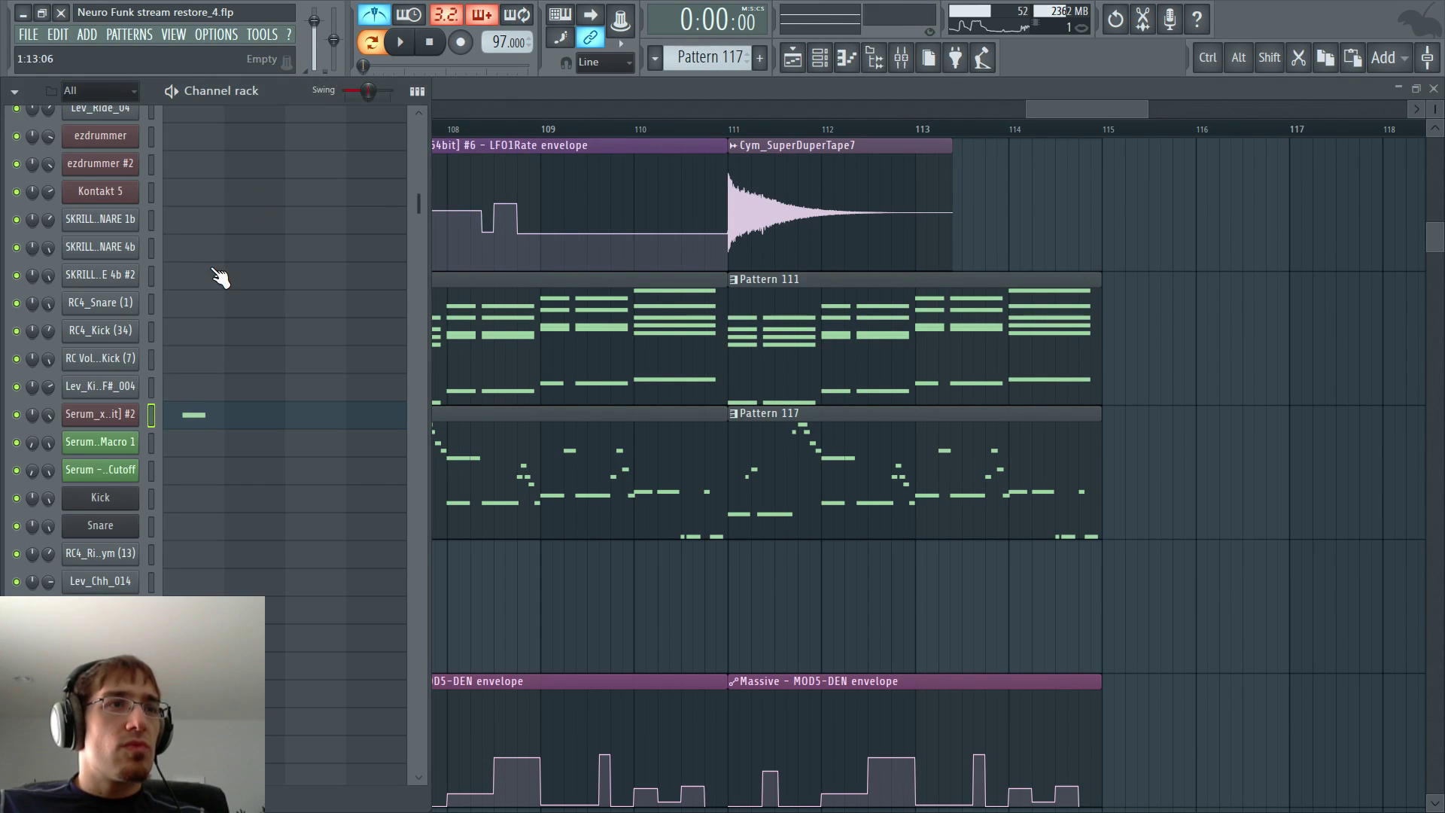
pyautogui.press('F6')
pyautogui.press('space')
pyautogui.click(629, 130)
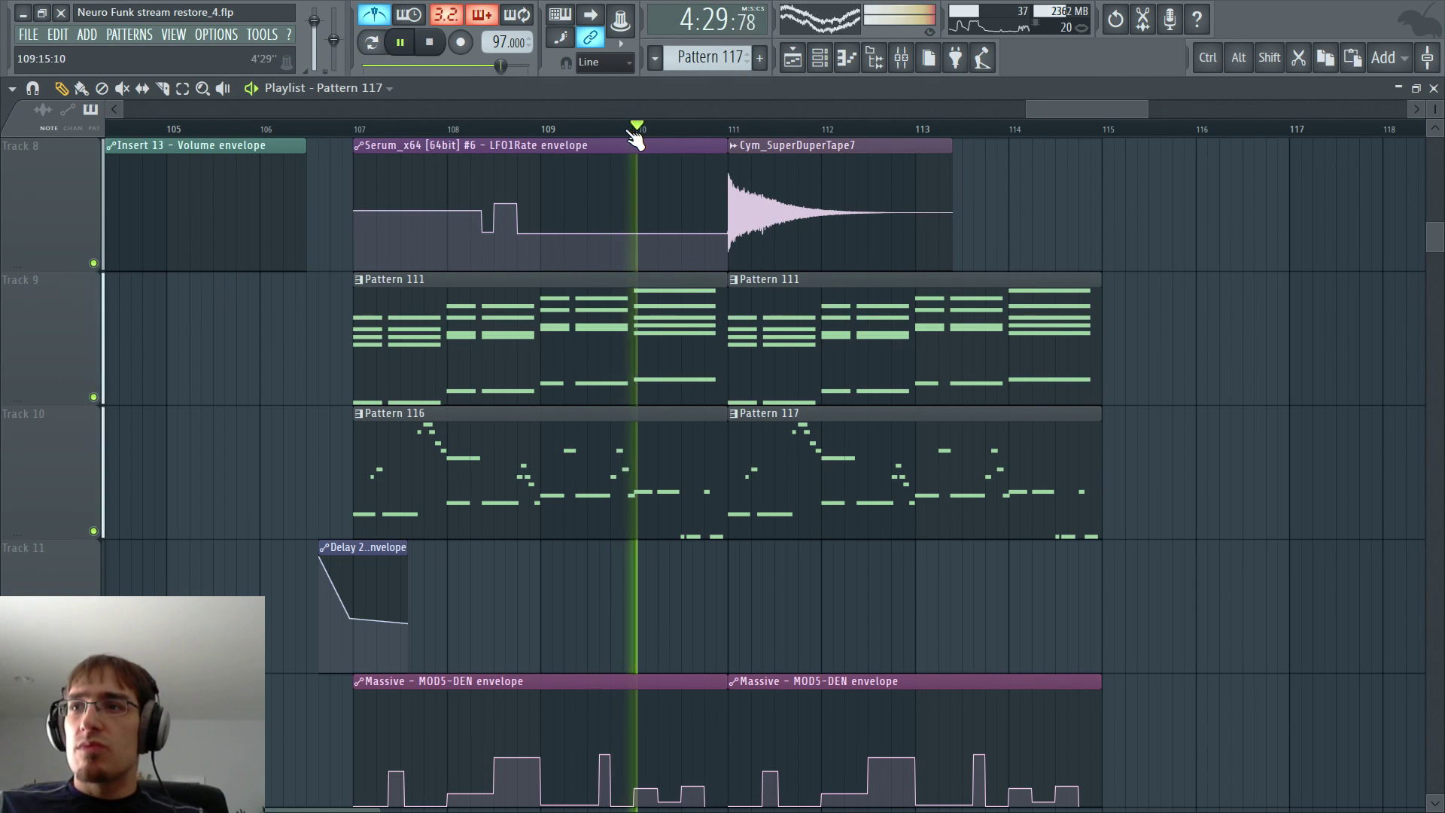
pyautogui.click(375, 18)
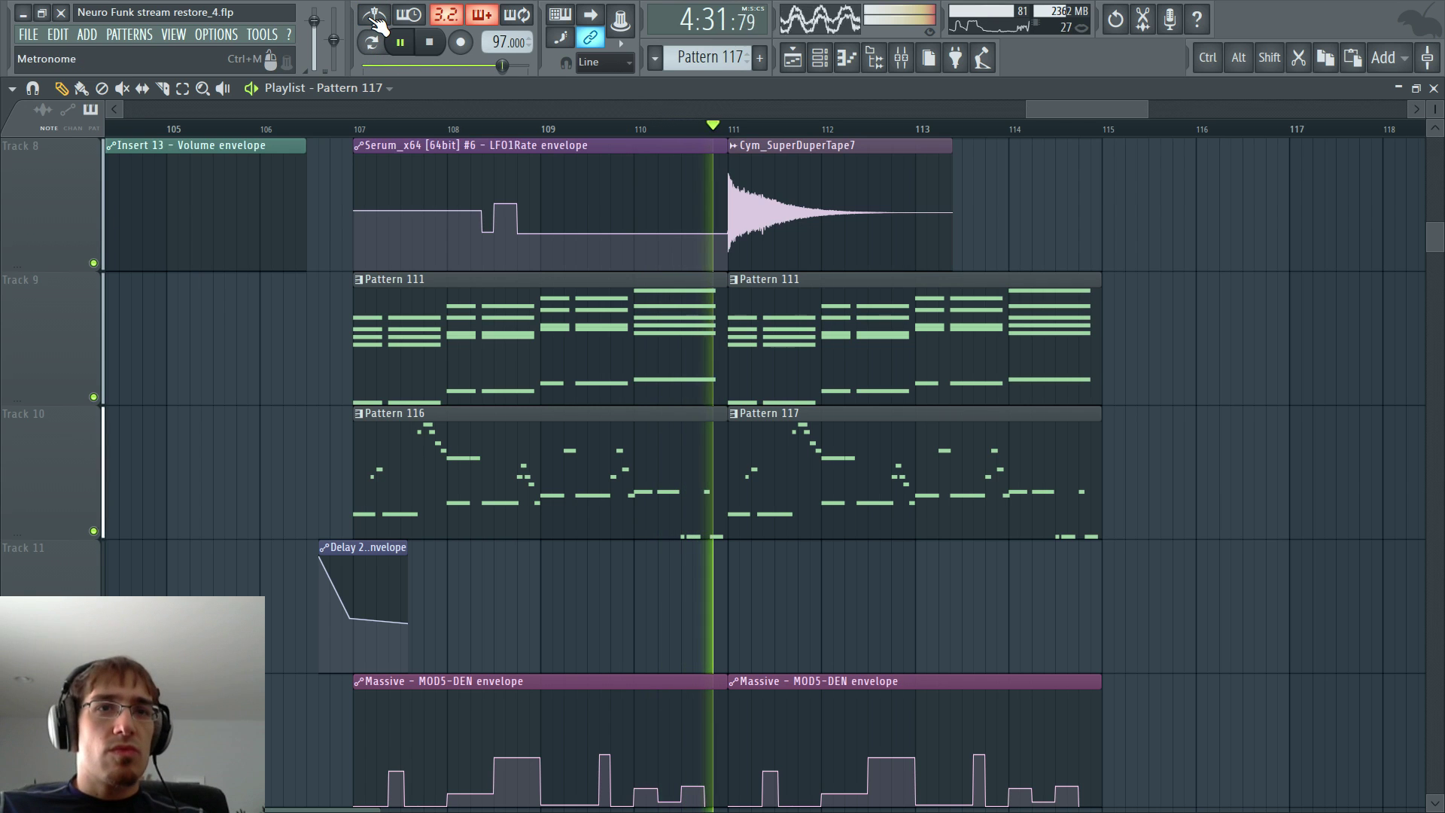
pyautogui.press('F6')
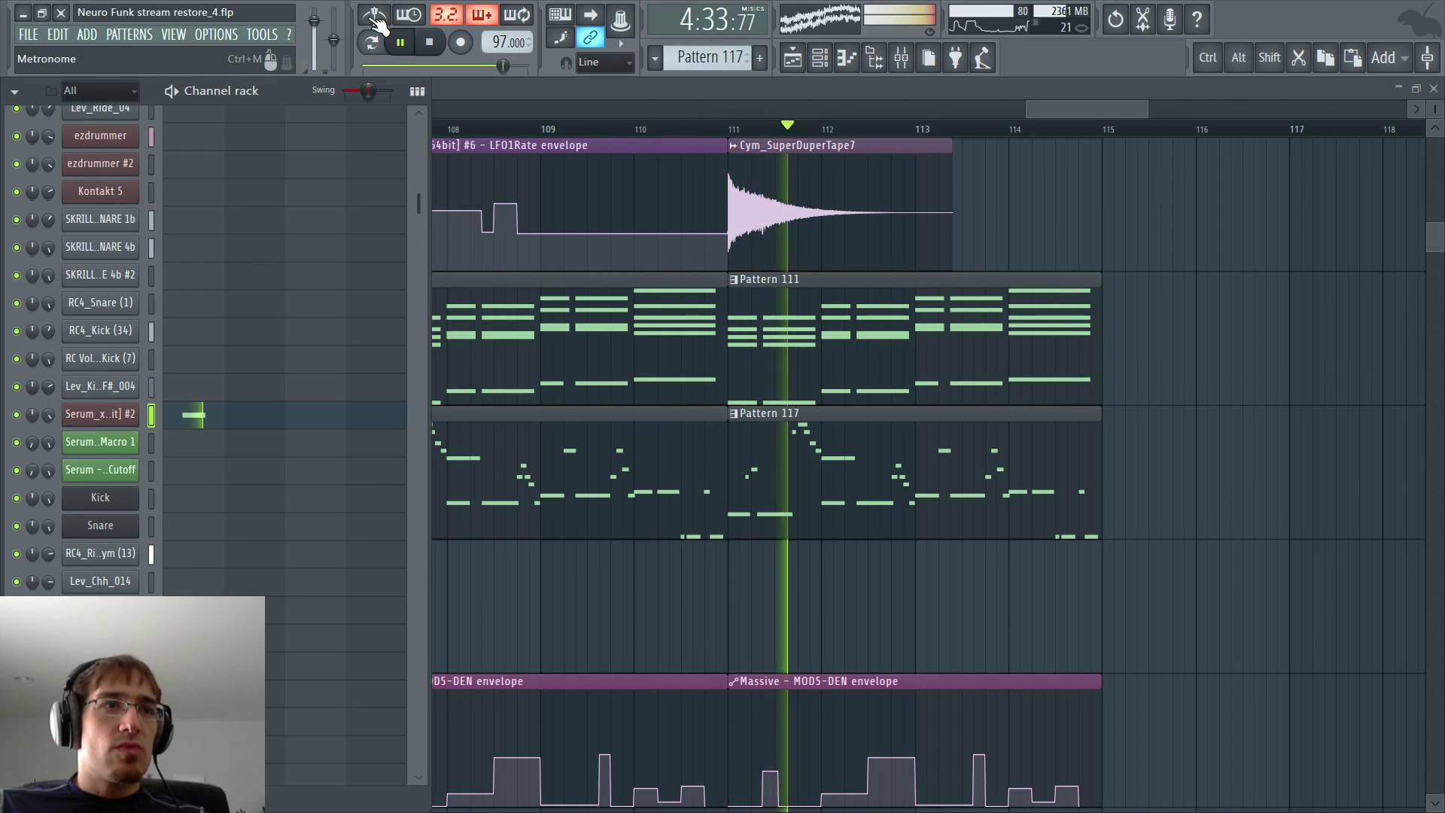
pyautogui.press('space')
pyautogui.press('F6')
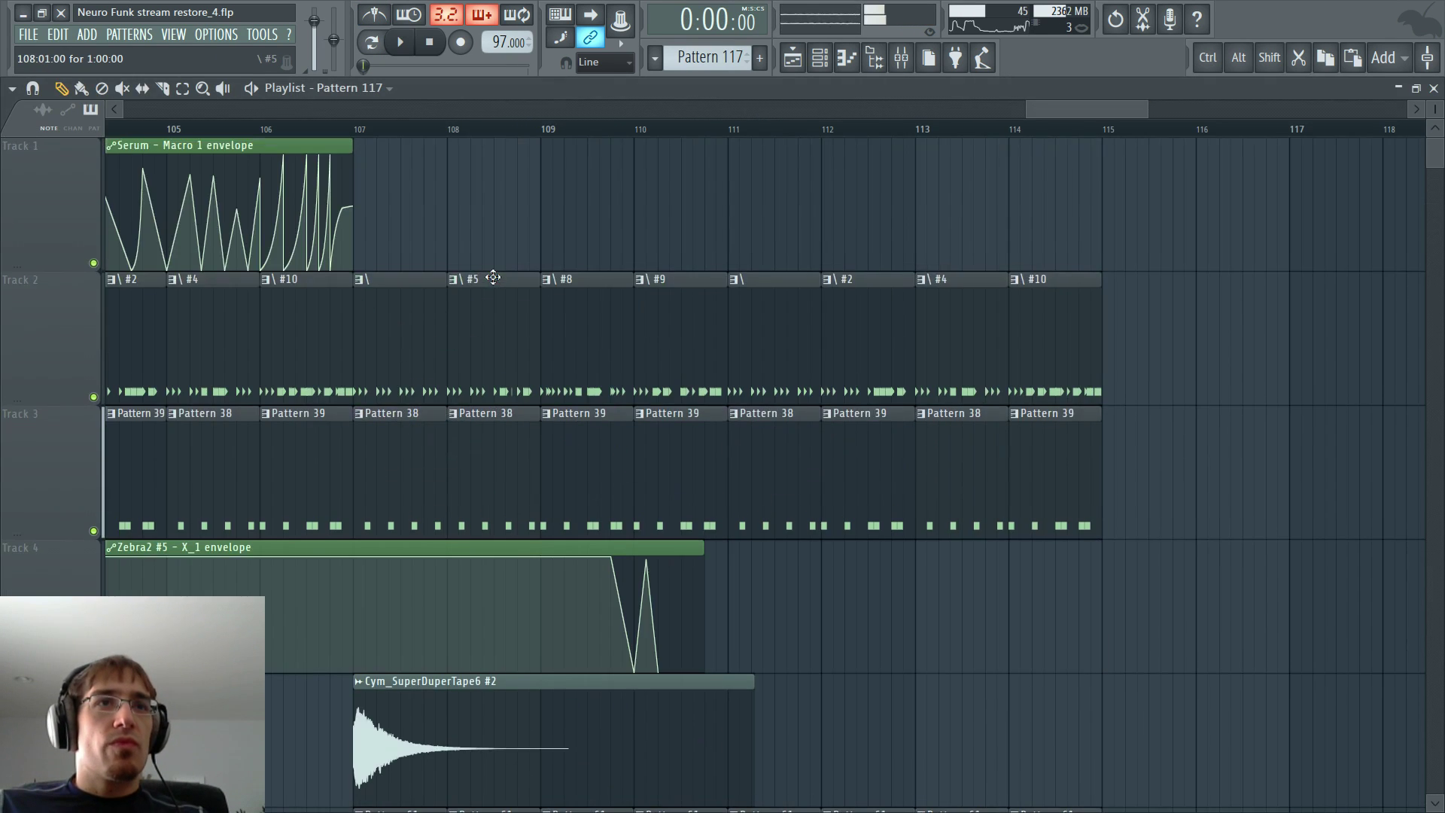
# - Place a copy of the Serum - Macro 1 envelope clip on Track 1 at bar 111 and play the arrangement with it
pyautogui.click(301, 145)
pyautogui.click(715, 173)
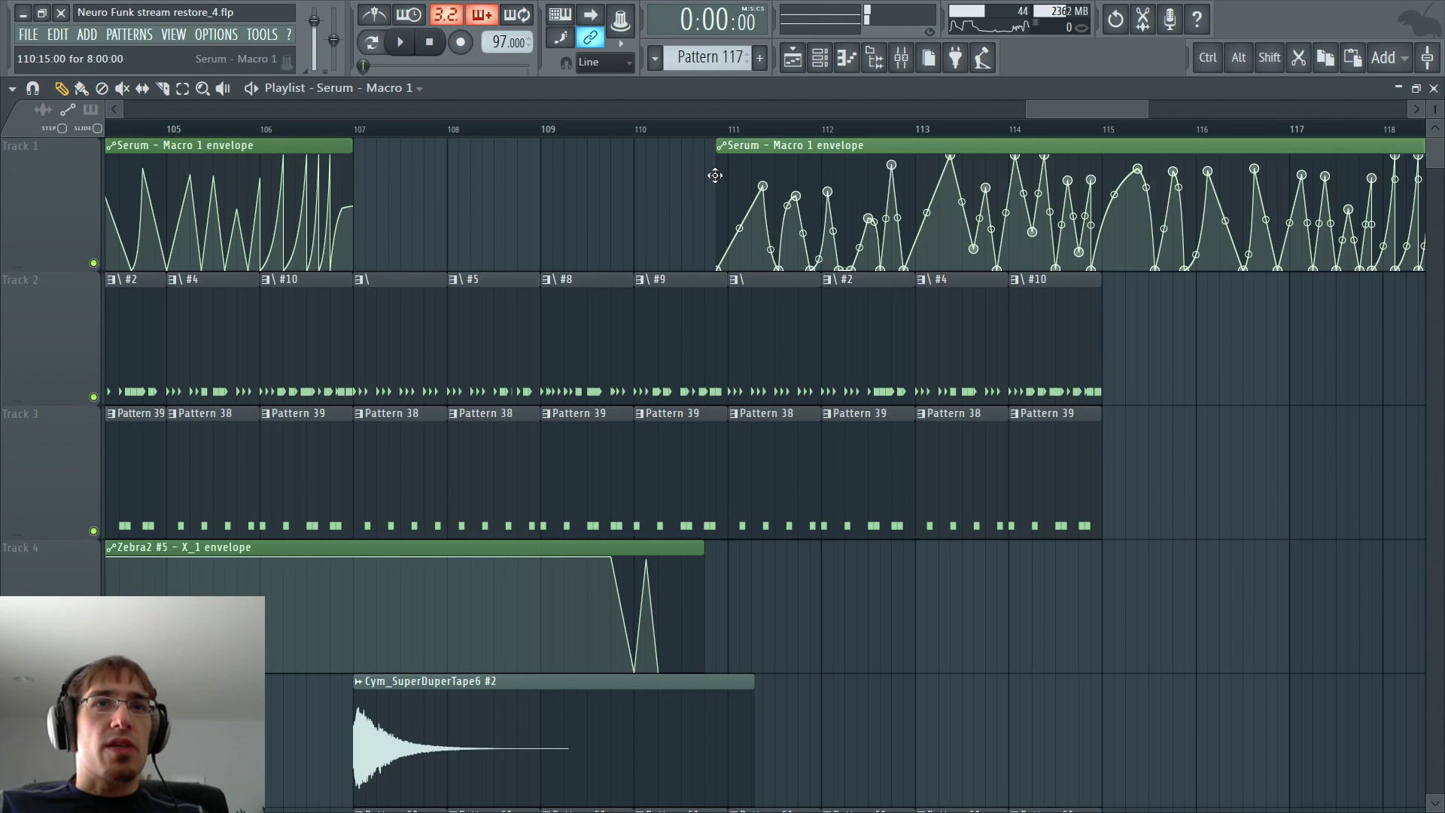
pyautogui.press('space')
pyautogui.press('F6')
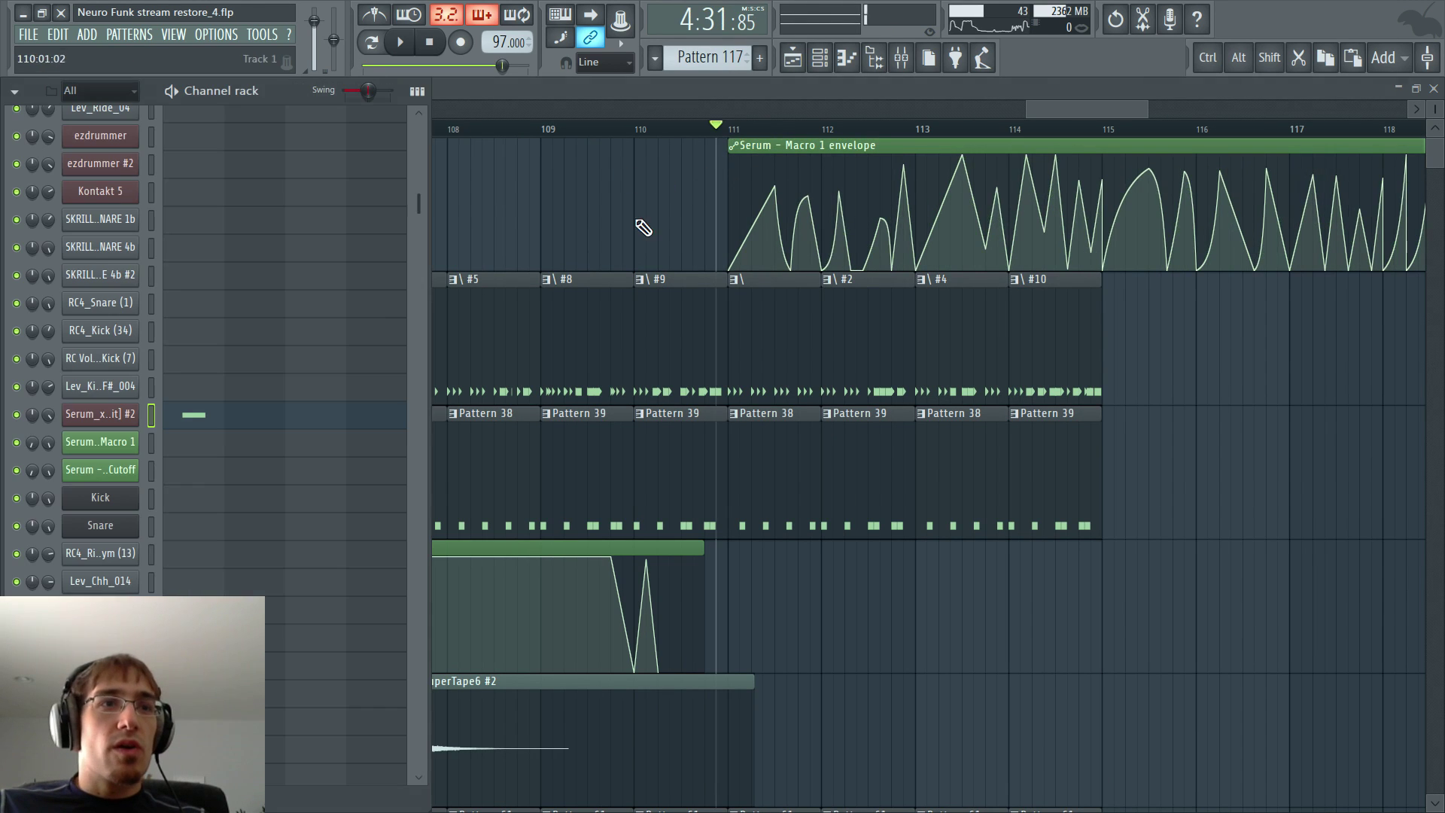
pyautogui.click(112, 415)
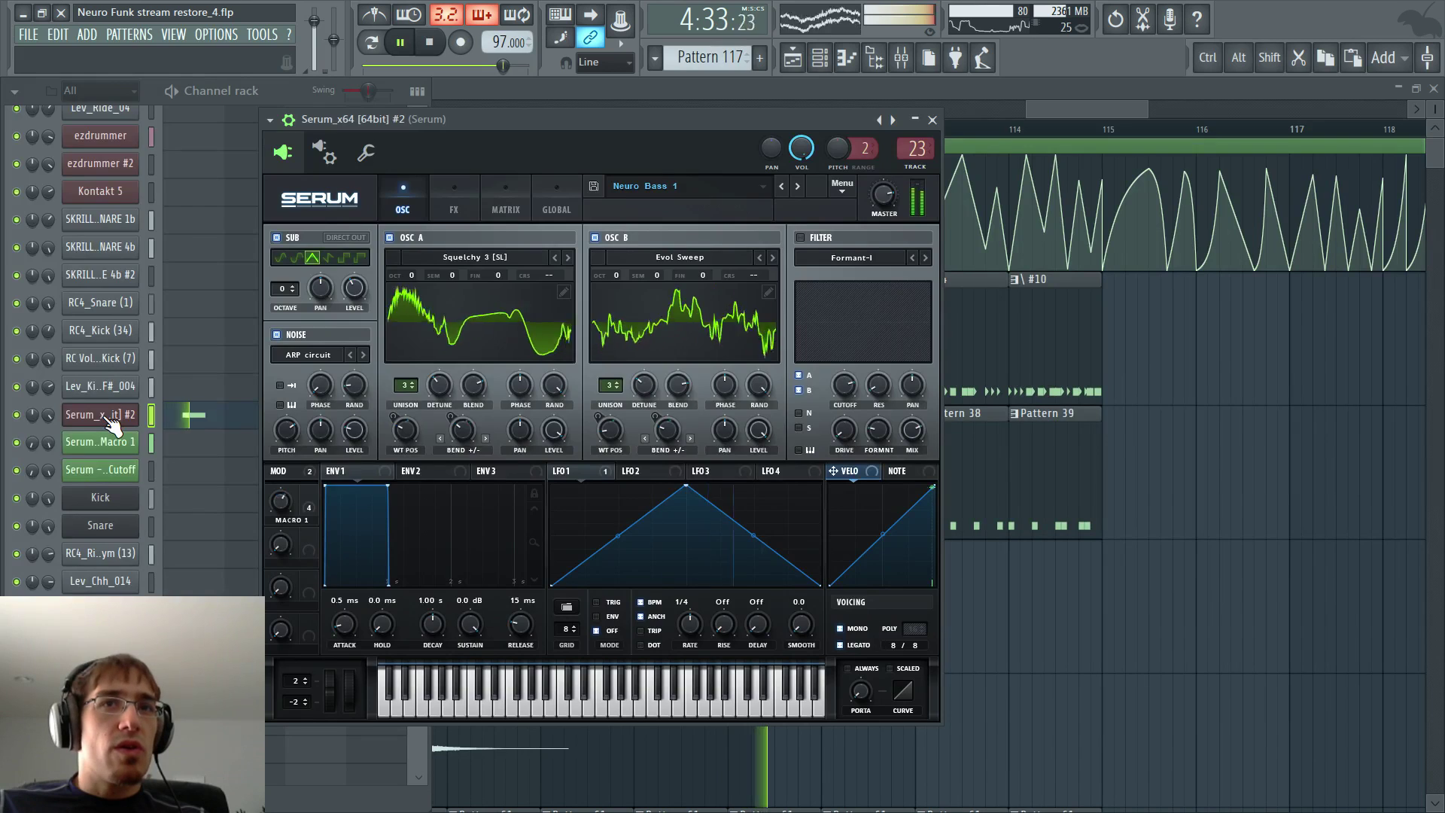
pyautogui.press('F5')
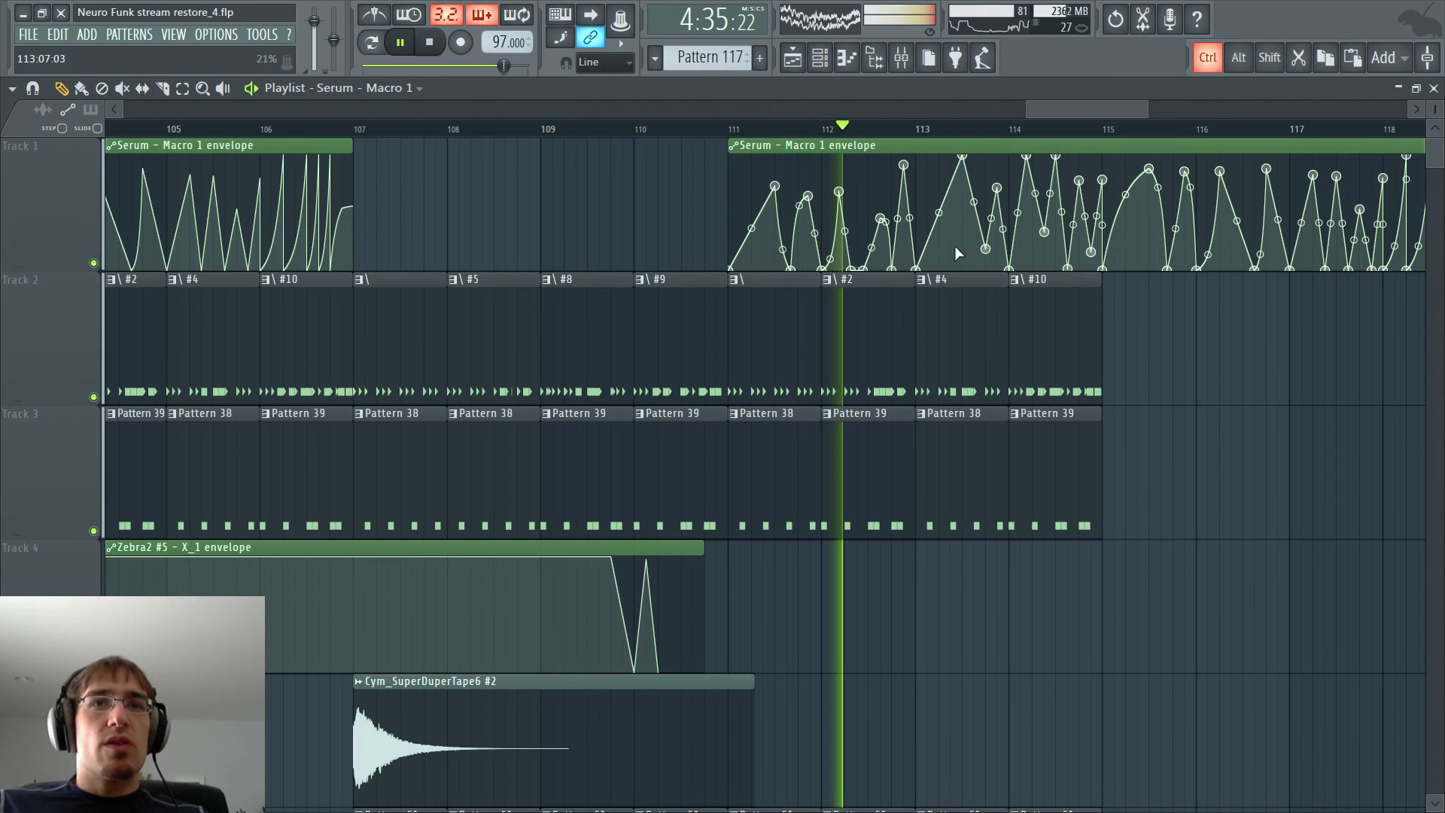
pyautogui.moveTo(1092, 108); pyautogui.dragTo(787, 177)
pyautogui.scroll(-6, 784, 184)
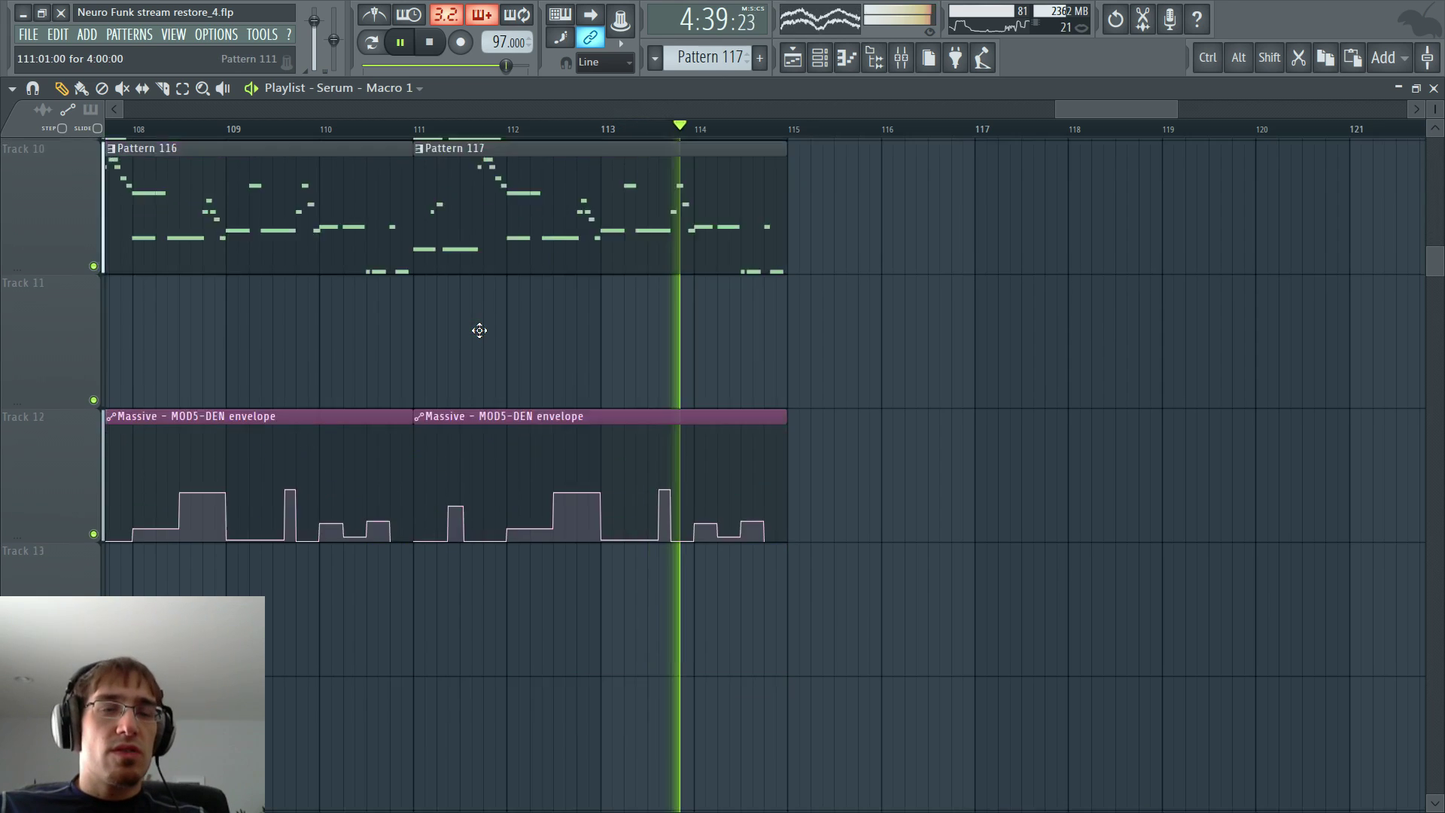
pyautogui.scroll(-5, 479, 330)
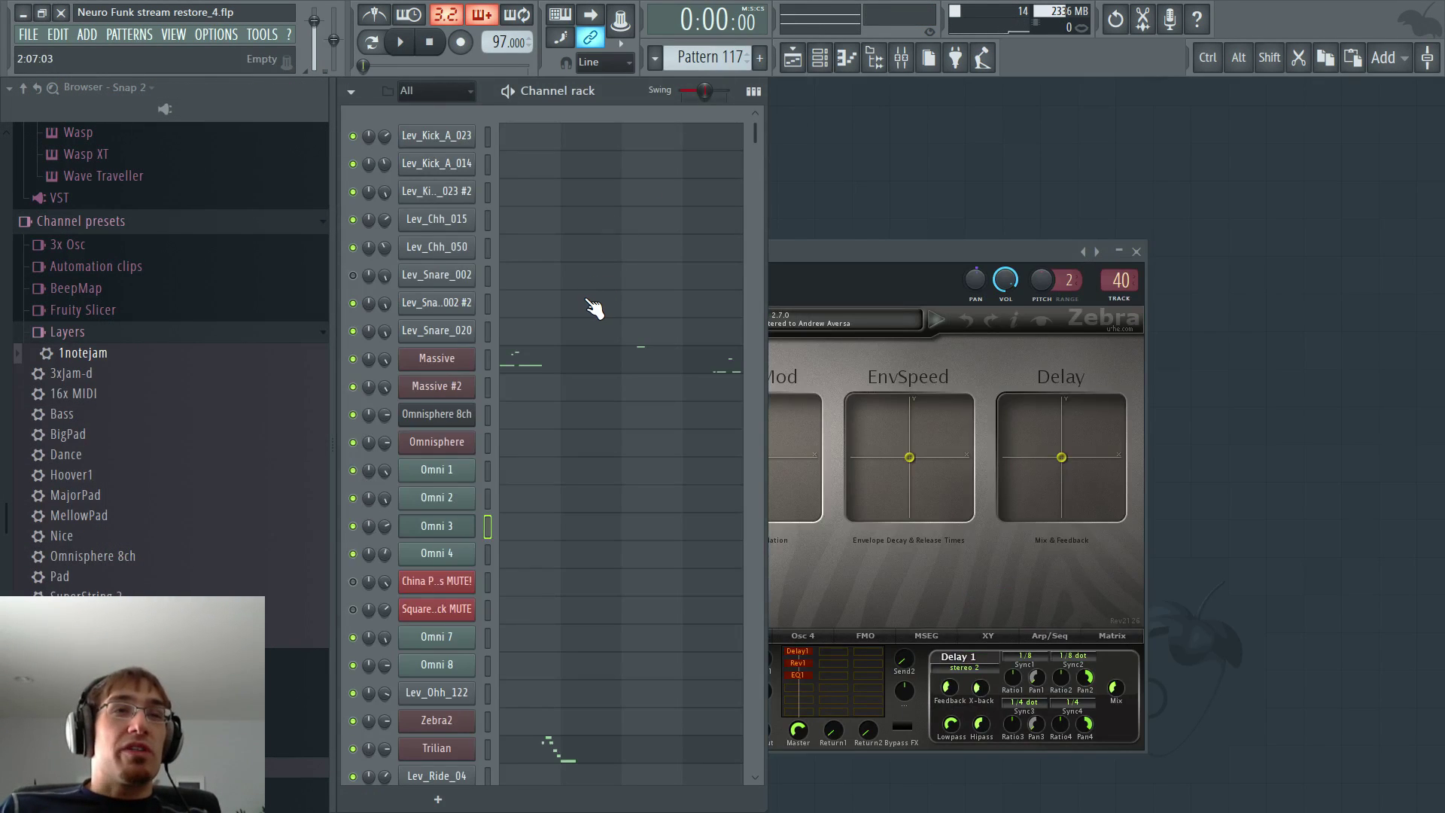
# - Look through the full channel rack to see which instruments and automation channels the project uses in Pattern 117
pyautogui.scroll(-3, 585, 303)
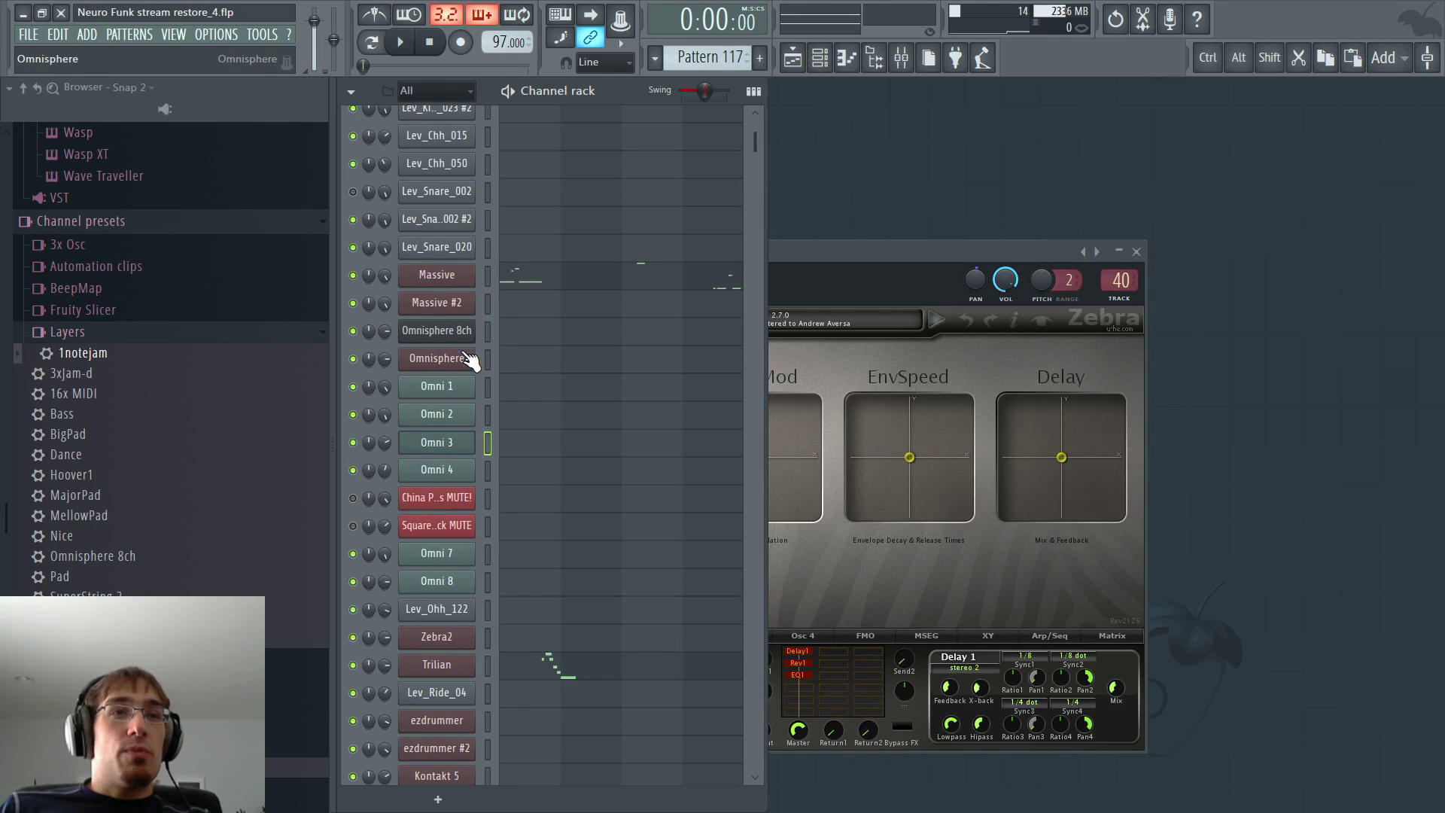
pyautogui.scroll(-2, 587, 412)
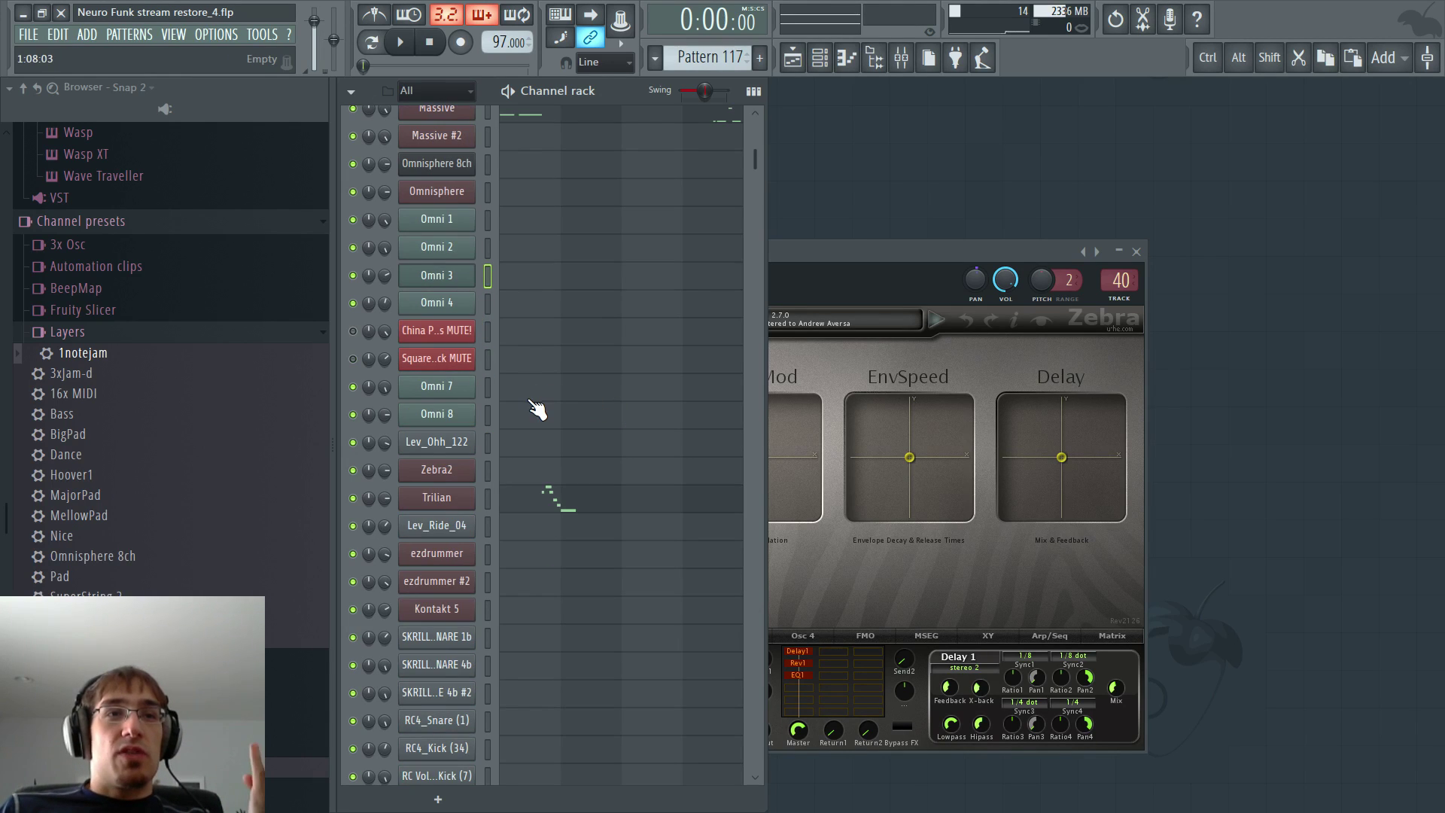
pyautogui.scroll(-1, 542, 427)
pyautogui.scroll(-3, 536, 444)
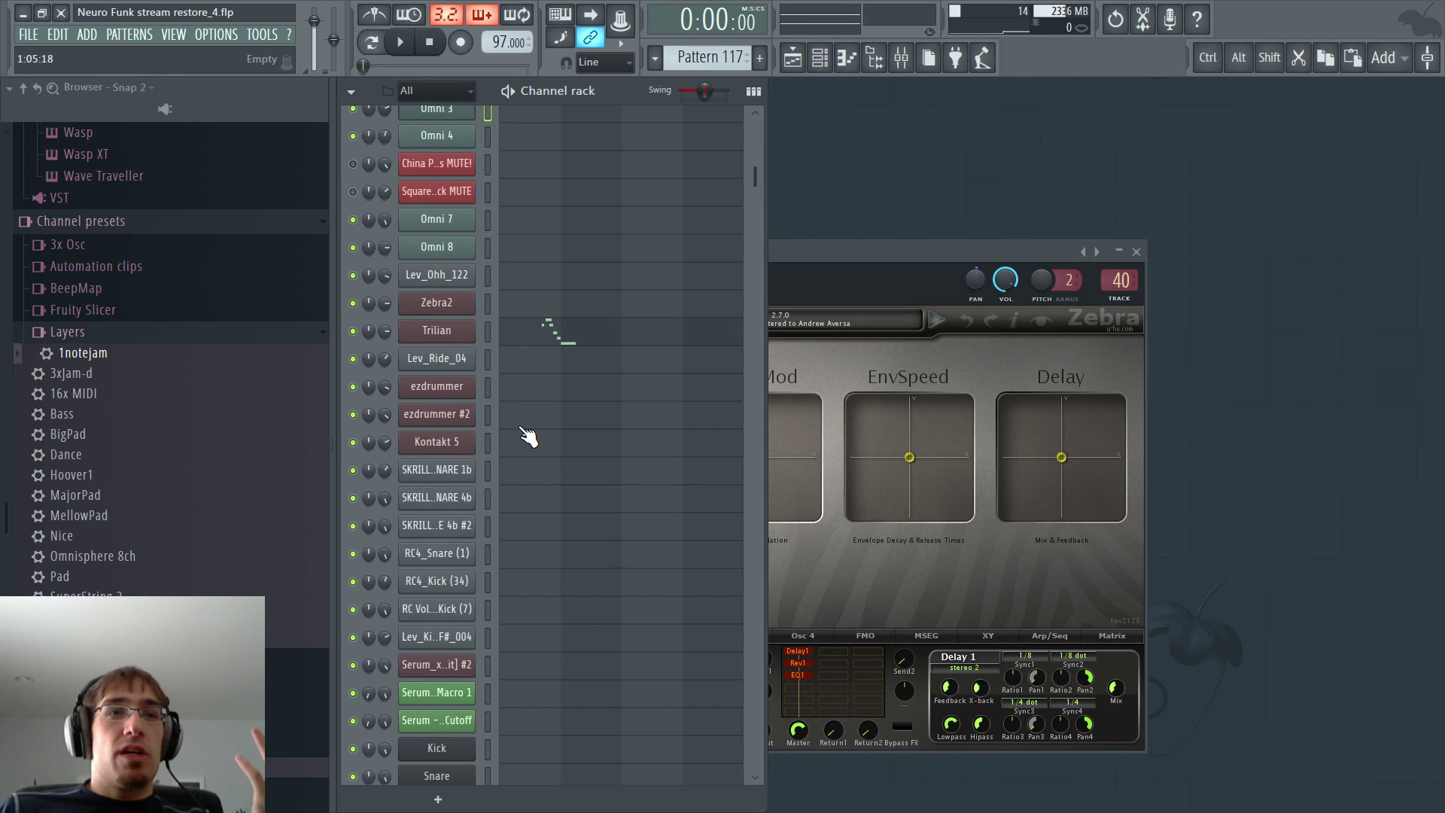
pyautogui.scroll(-3, 527, 435)
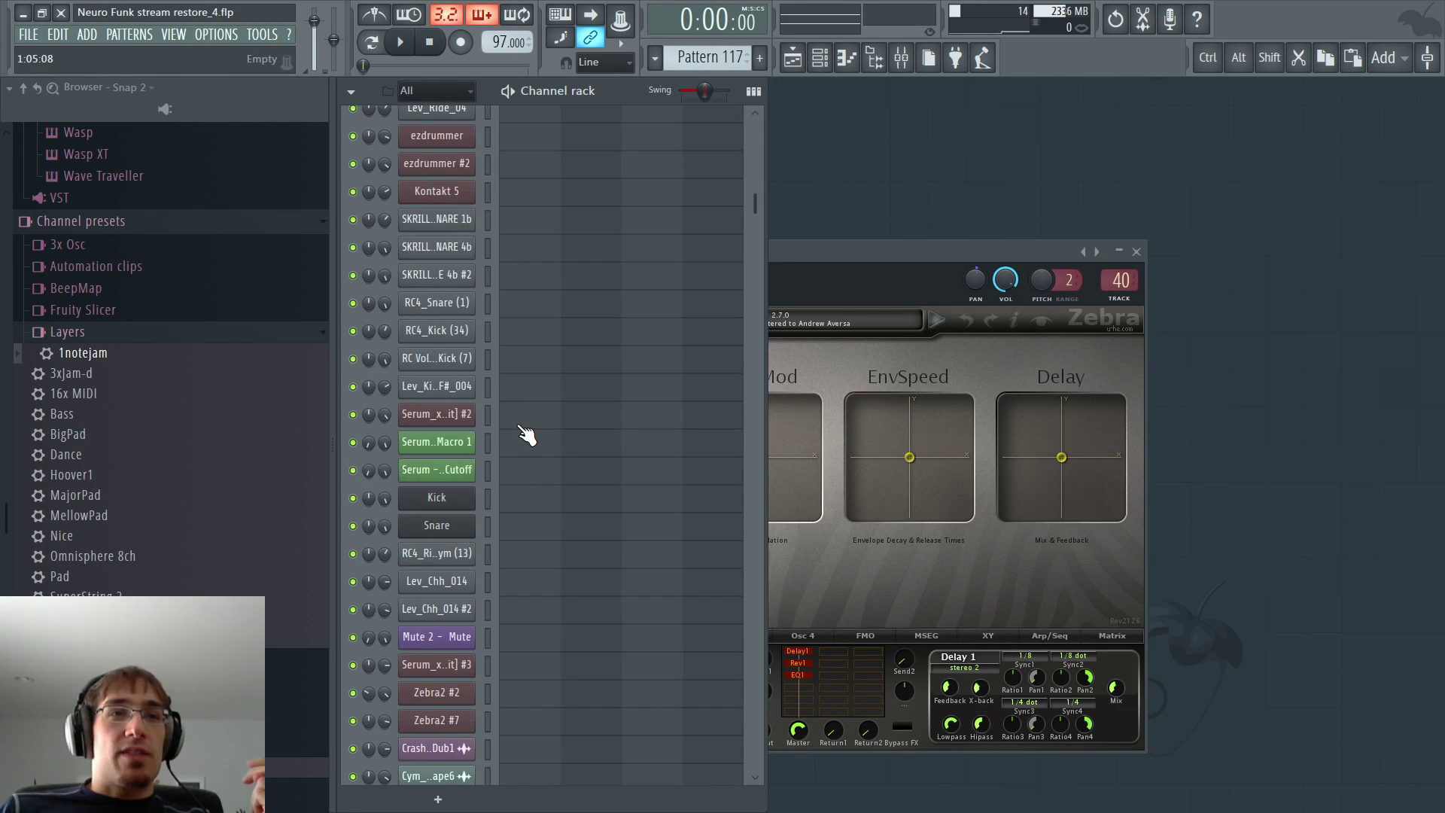
pyautogui.scroll(-3, 518, 432)
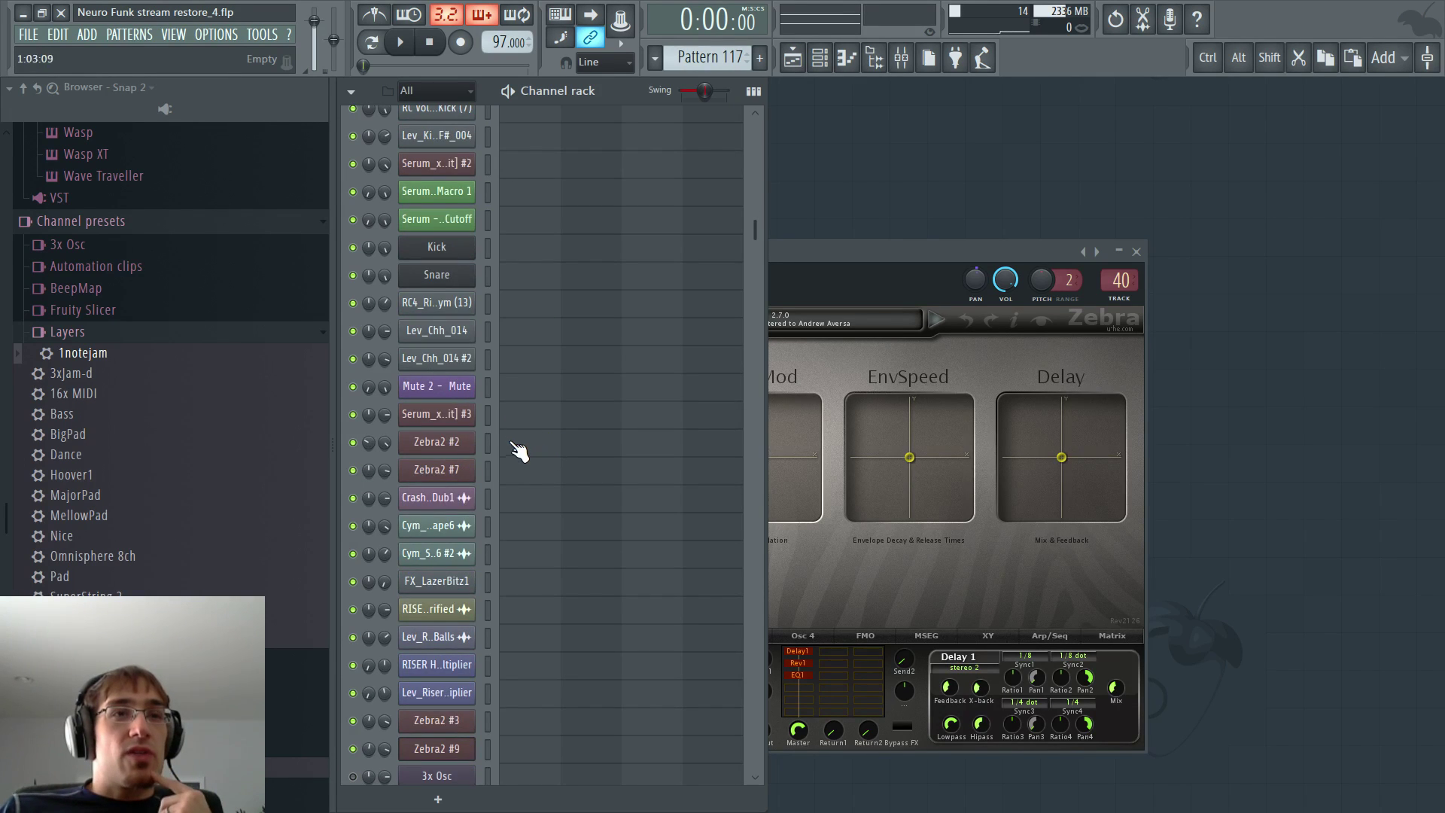
pyautogui.scroll(-3, 519, 478)
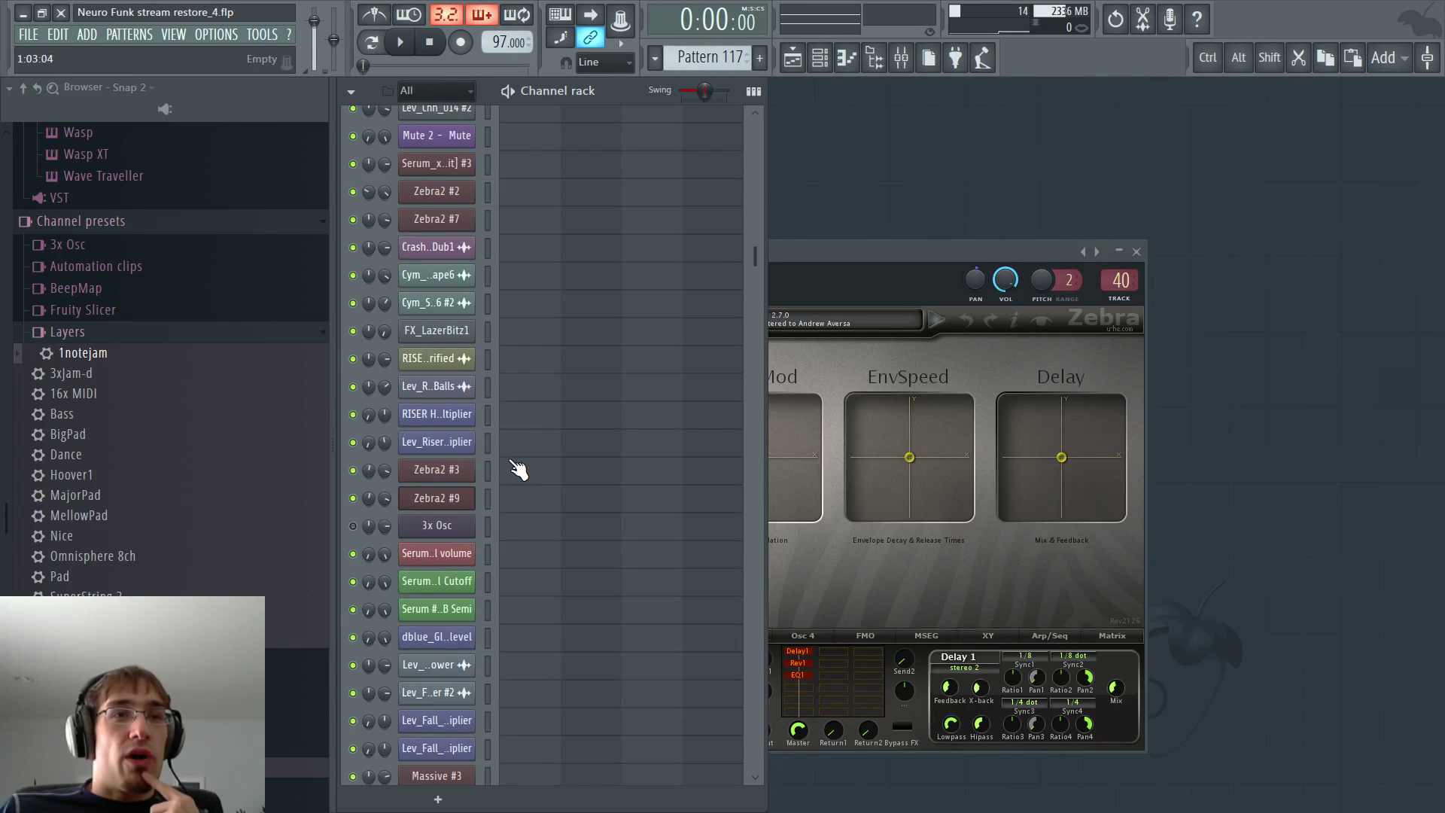
pyautogui.scroll(-6, 504, 463)
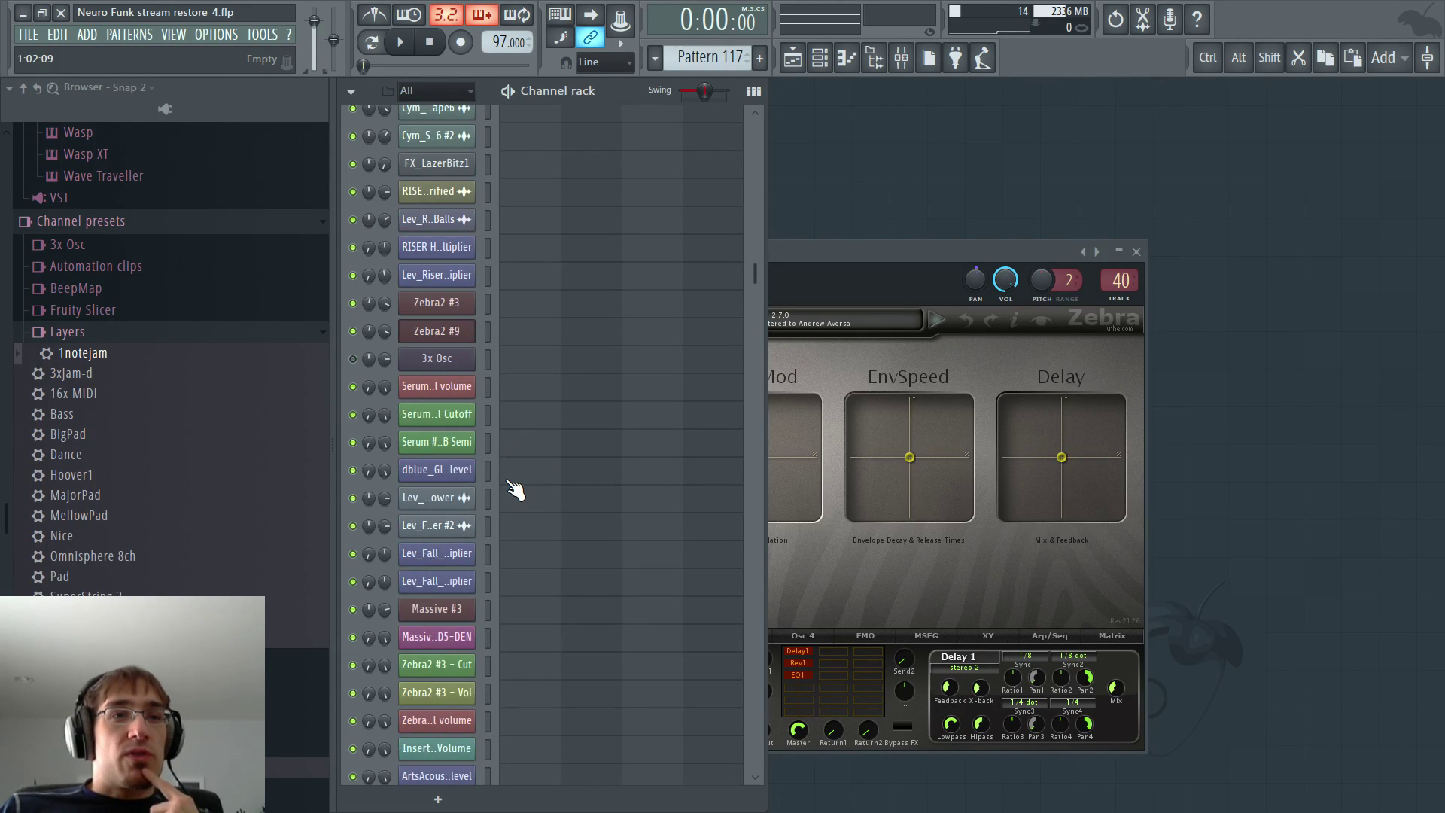
pyautogui.scroll(-5, 485, 440)
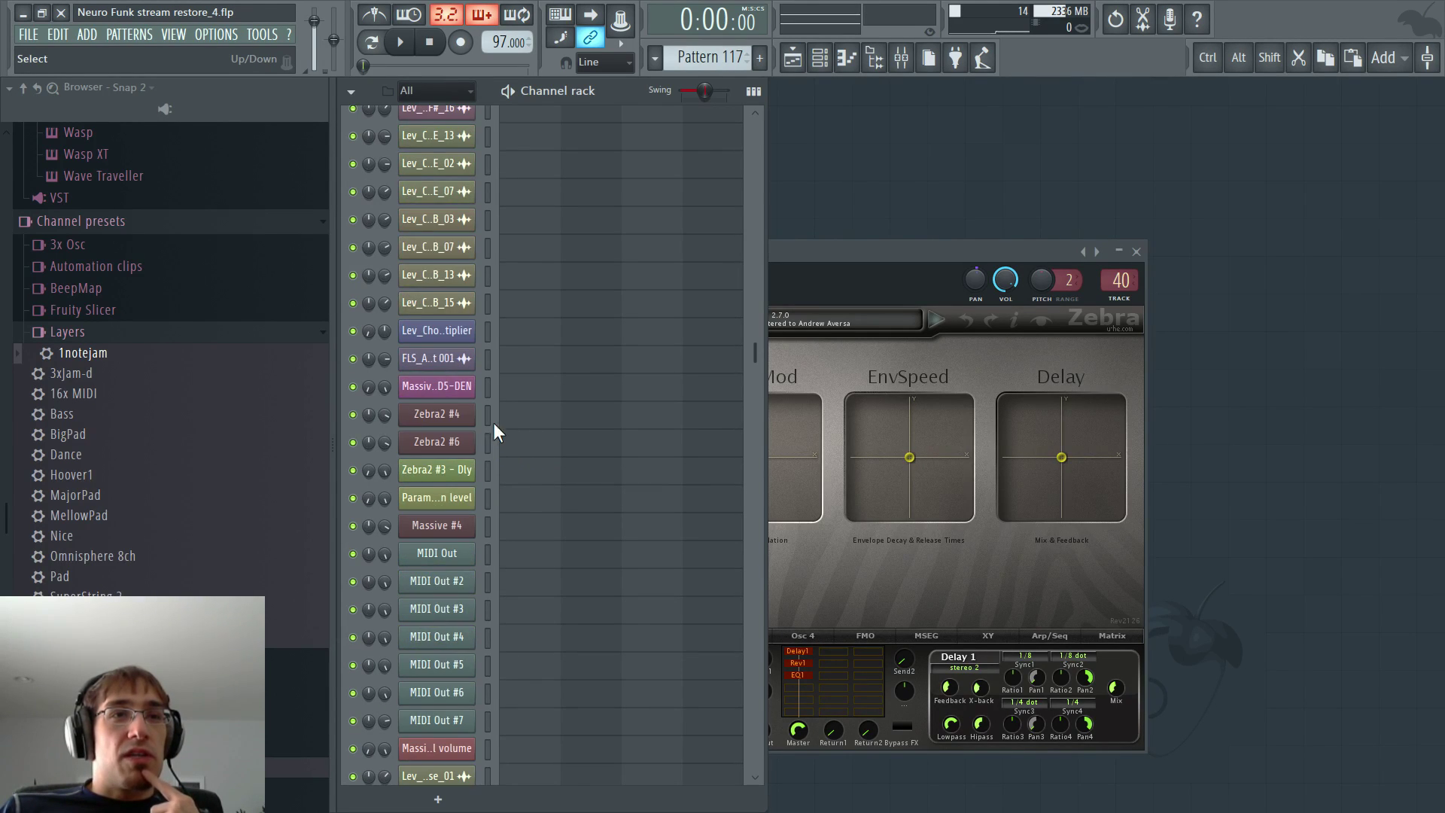
pyautogui.scroll(-7, 492, 458)
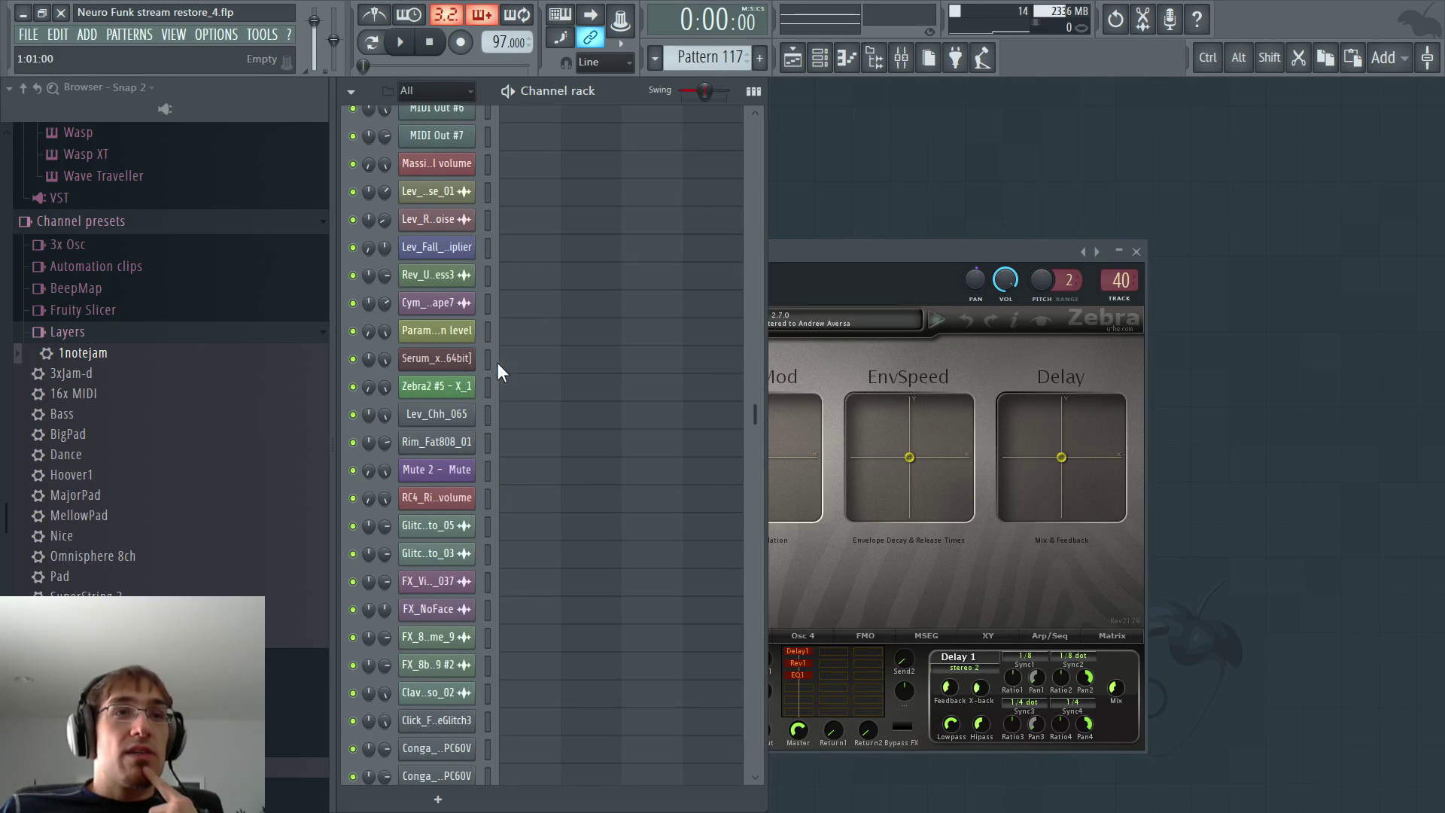
pyautogui.scroll(-7, 493, 377)
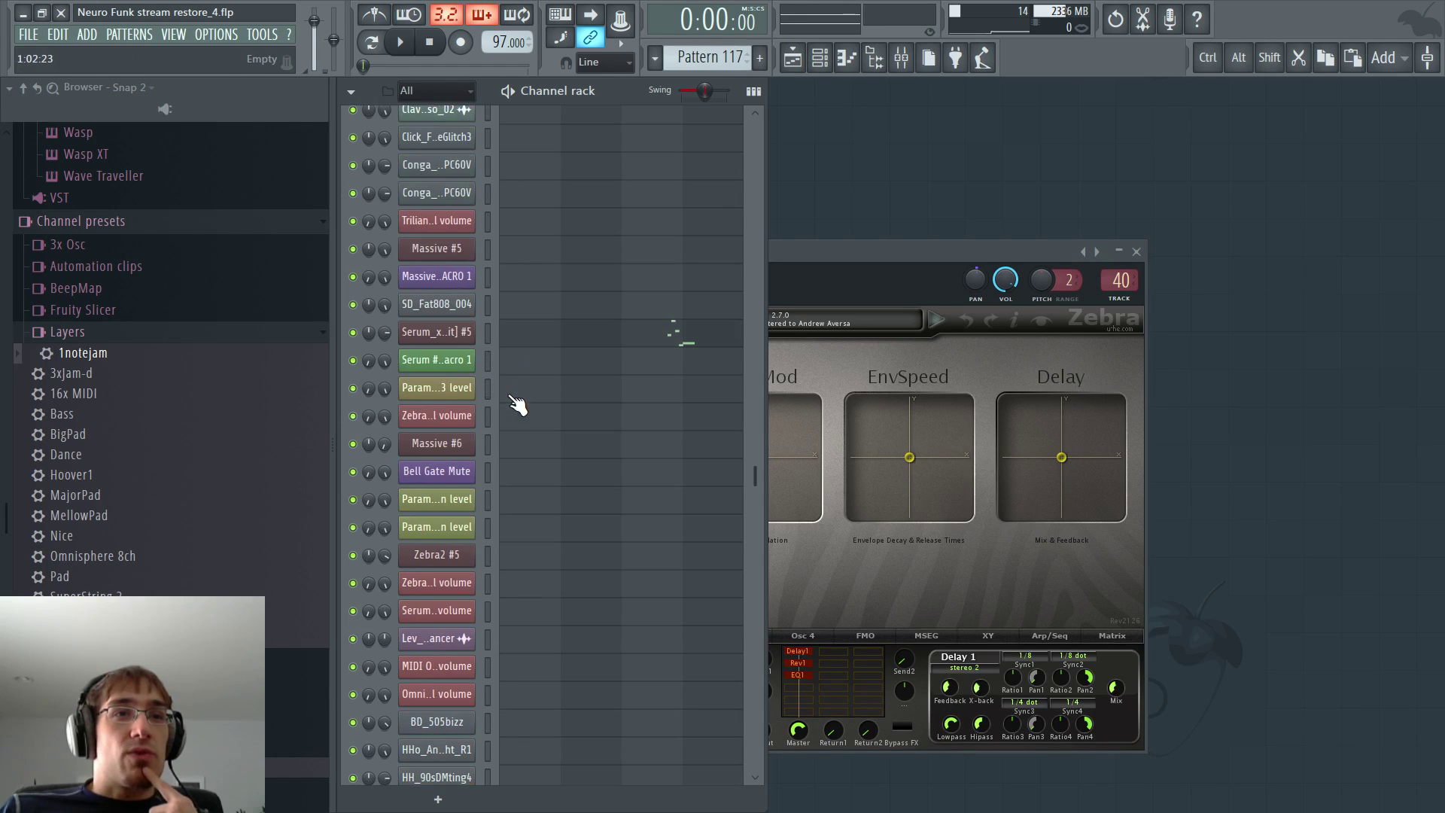
pyautogui.scroll(-6, 514, 600)
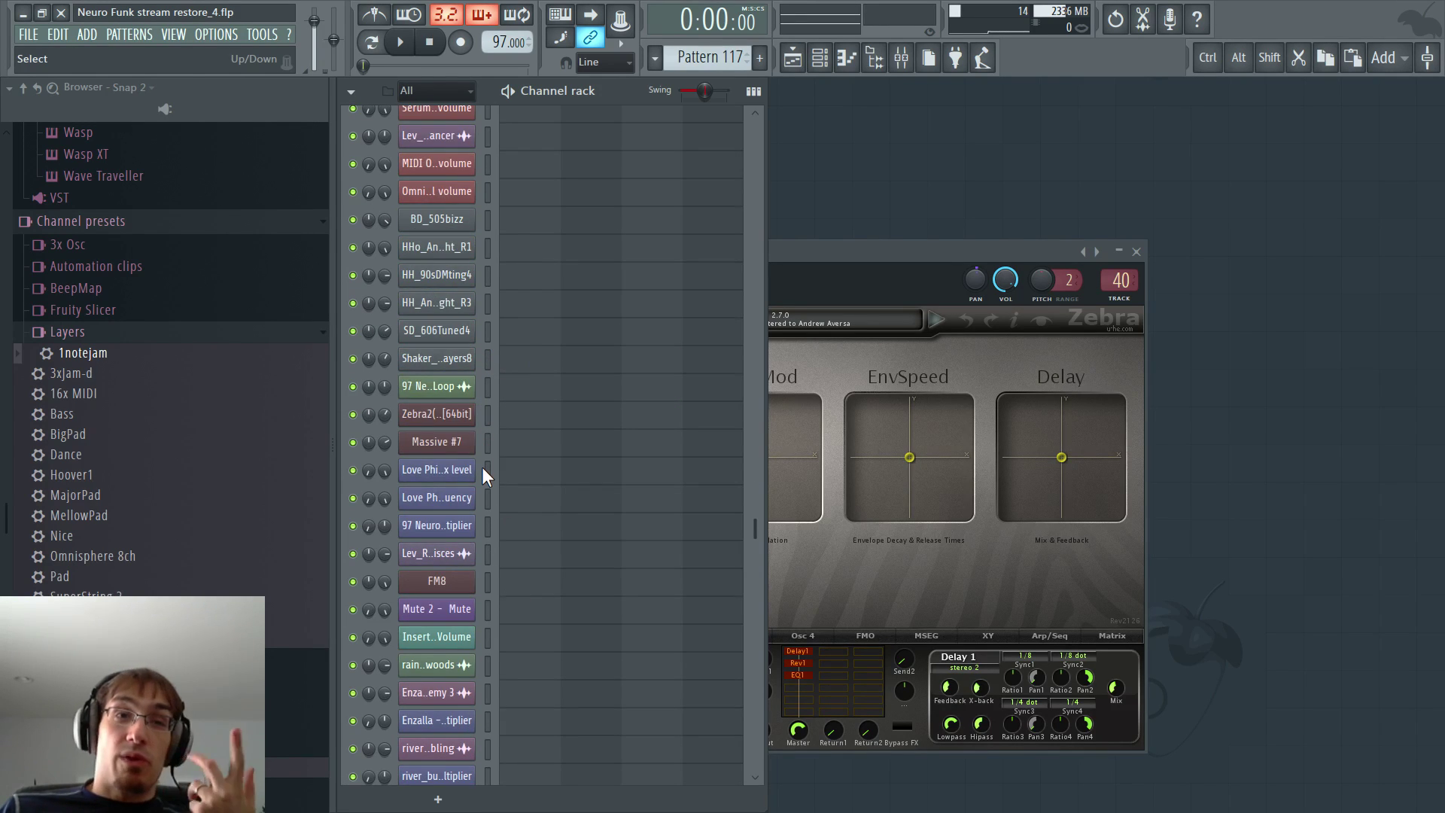
pyautogui.scroll(-6, 482, 467)
pyautogui.scroll(-2, 481, 377)
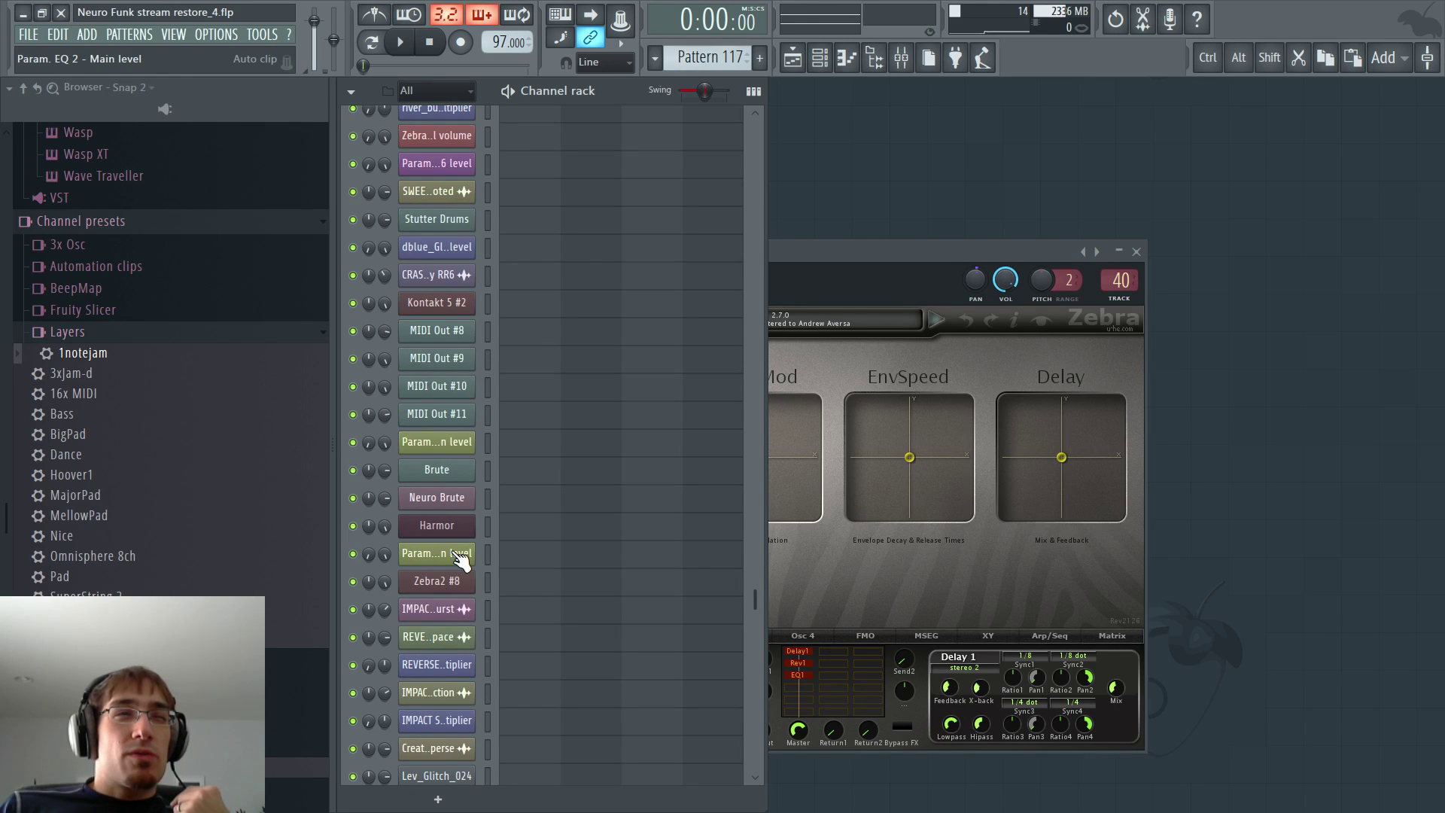
pyautogui.scroll(-10, 495, 527)
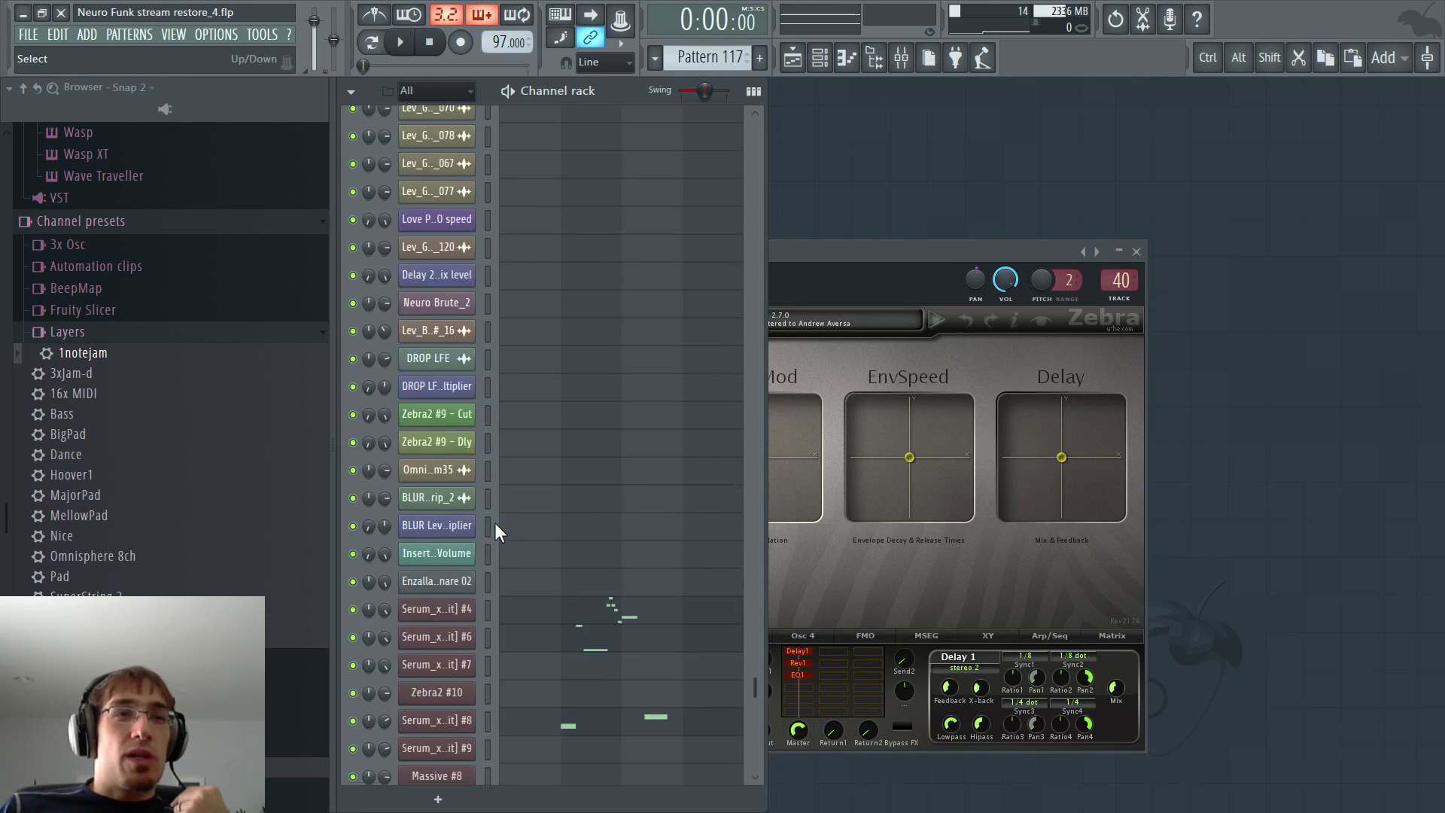
pyautogui.scroll(-2, 496, 531)
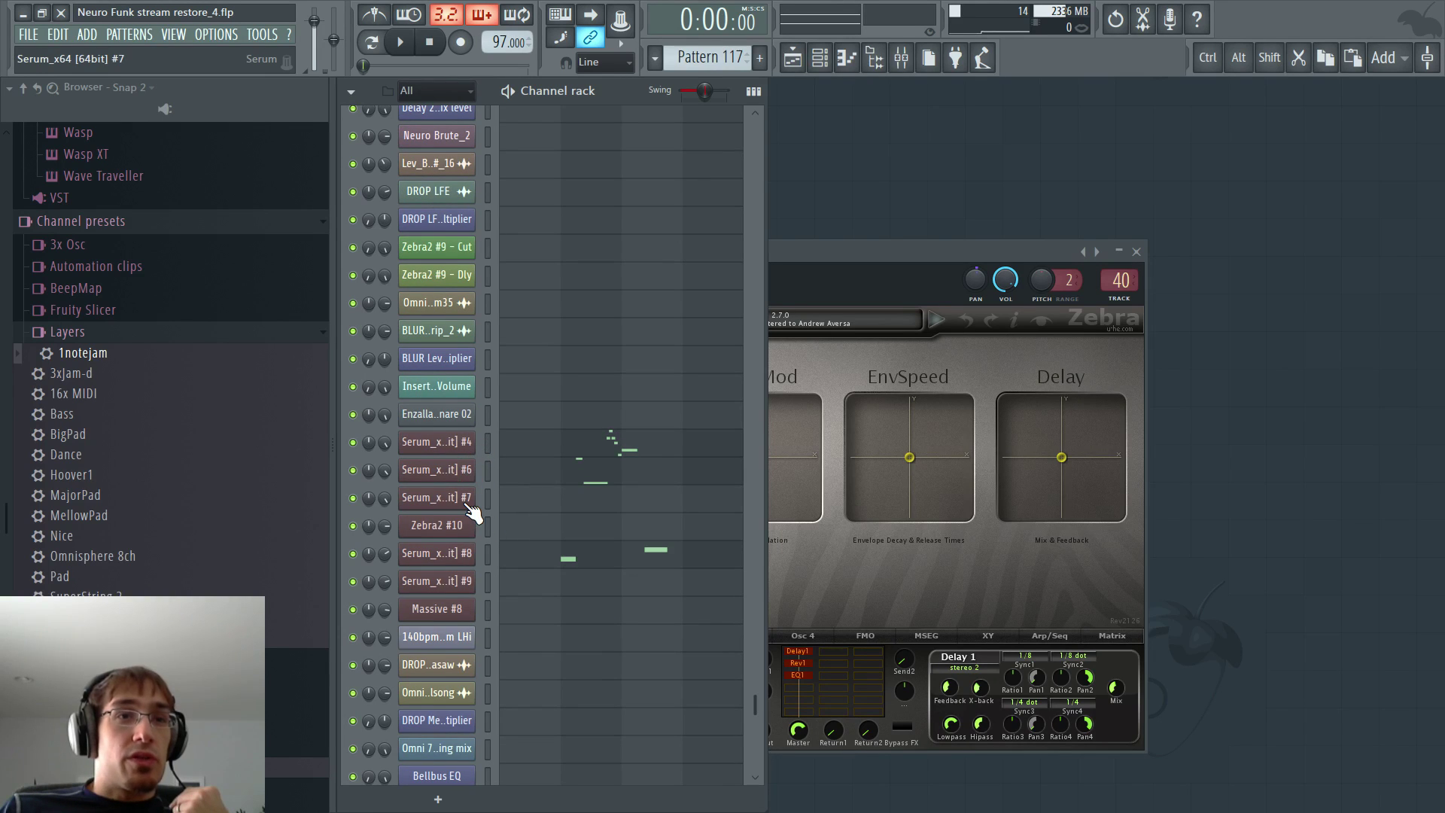
pyautogui.scroll(-6, 467, 587)
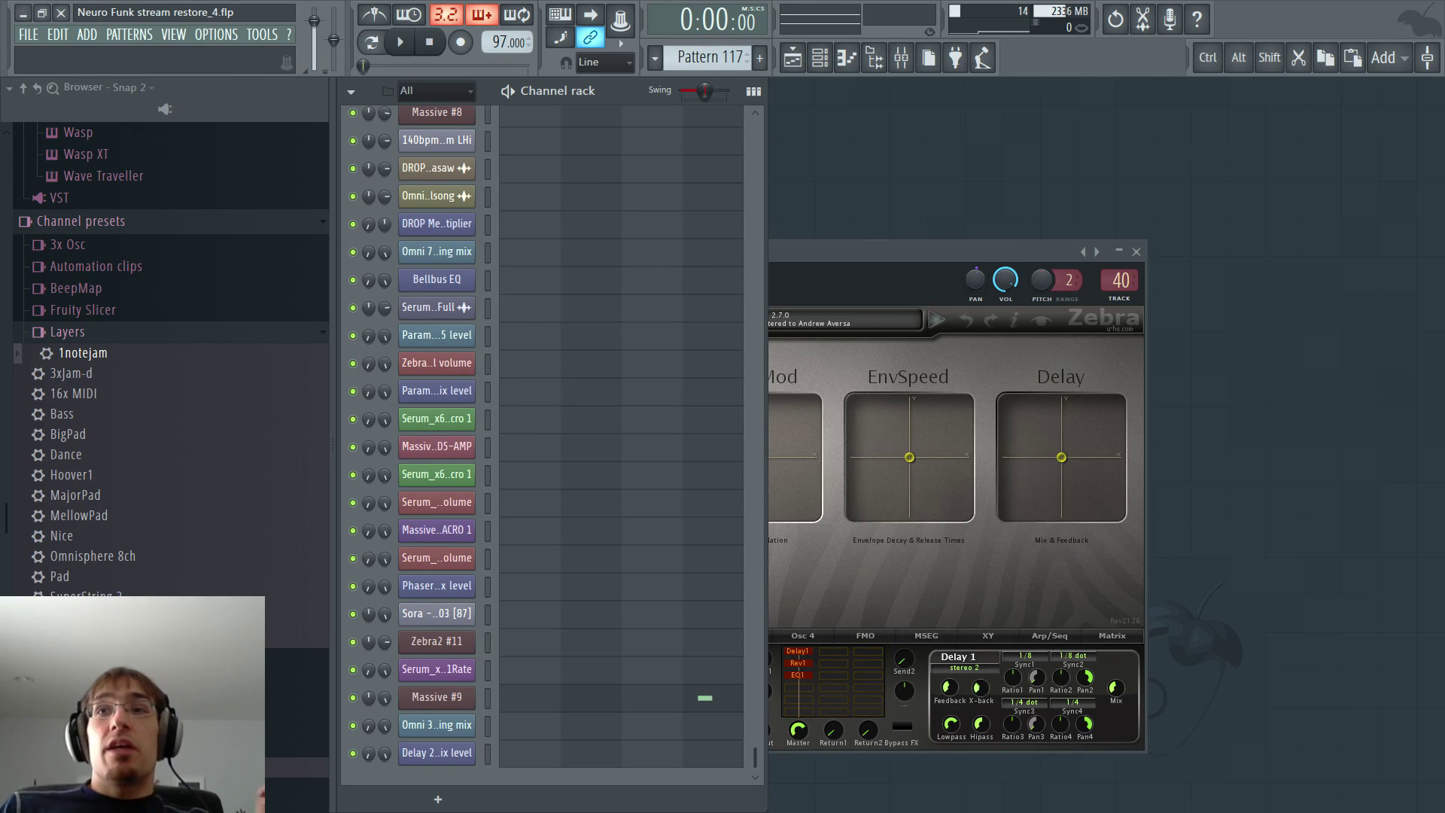
# - Open the mixer and examine the effect chains track by track, from VOICE through Insert 57
pyautogui.press('F9')
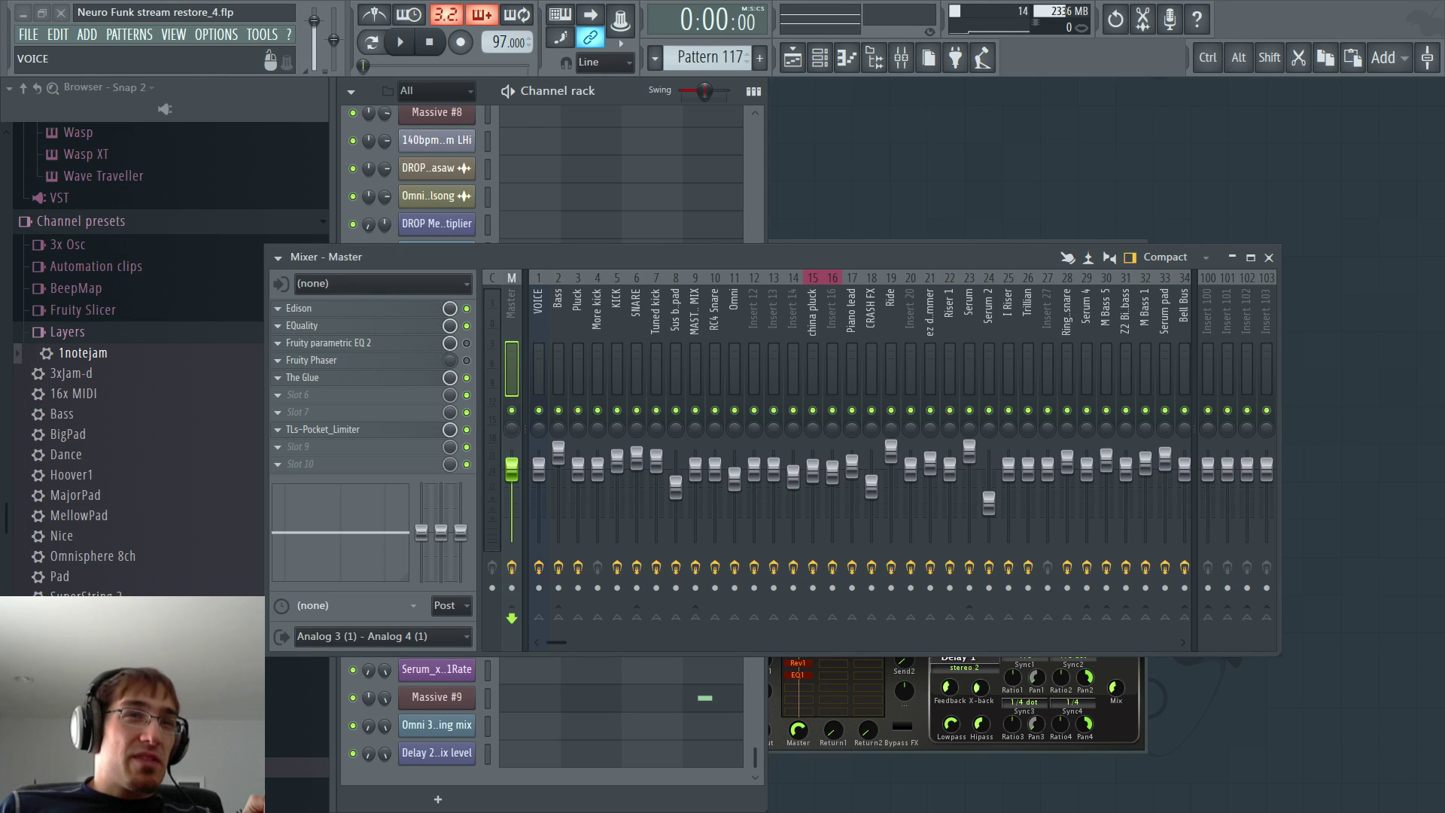
pyautogui.click(539, 361)
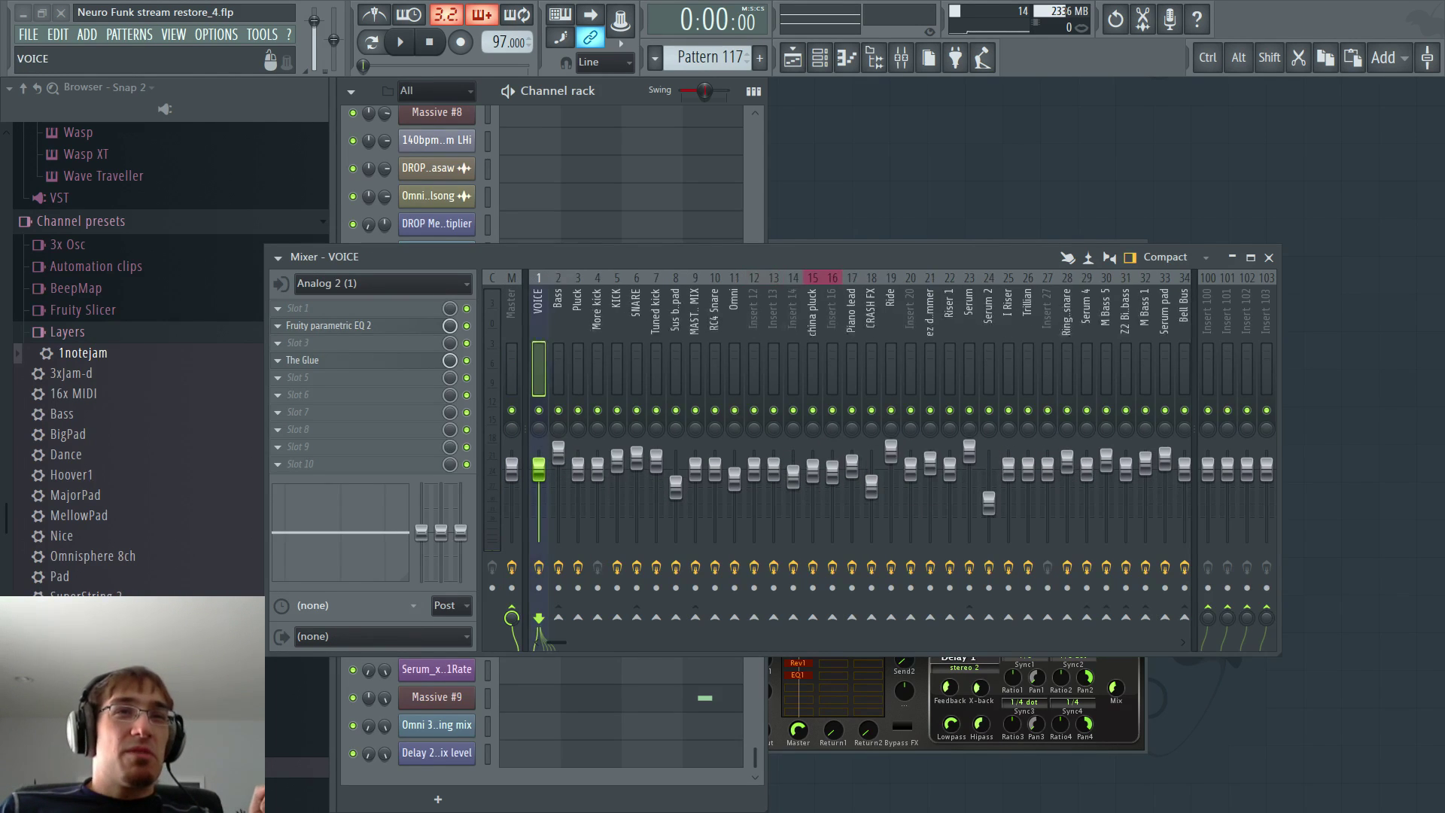
pyautogui.press('Right')
pyautogui.press('Right')
pyautogui.press('Right')
pyautogui.press('Right')
pyautogui.press('Right')
pyautogui.press('Right')
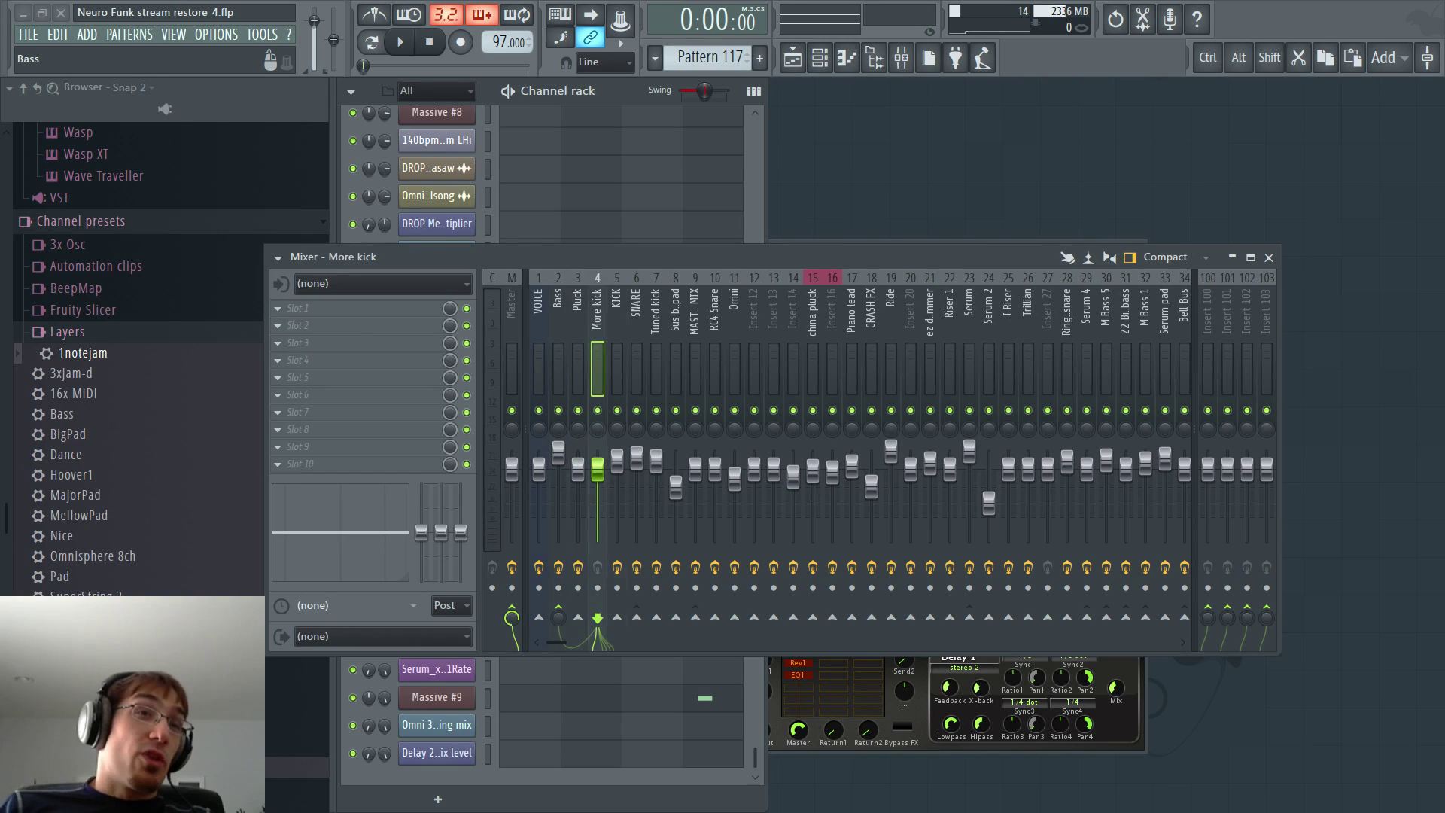
pyautogui.press('Left')
pyautogui.press('Left')
pyautogui.press('Right')
pyautogui.press('Right')
pyautogui.press('Right')
pyautogui.press('Right')
pyautogui.press('Right')
pyautogui.press('Right')
pyautogui.press('Right')
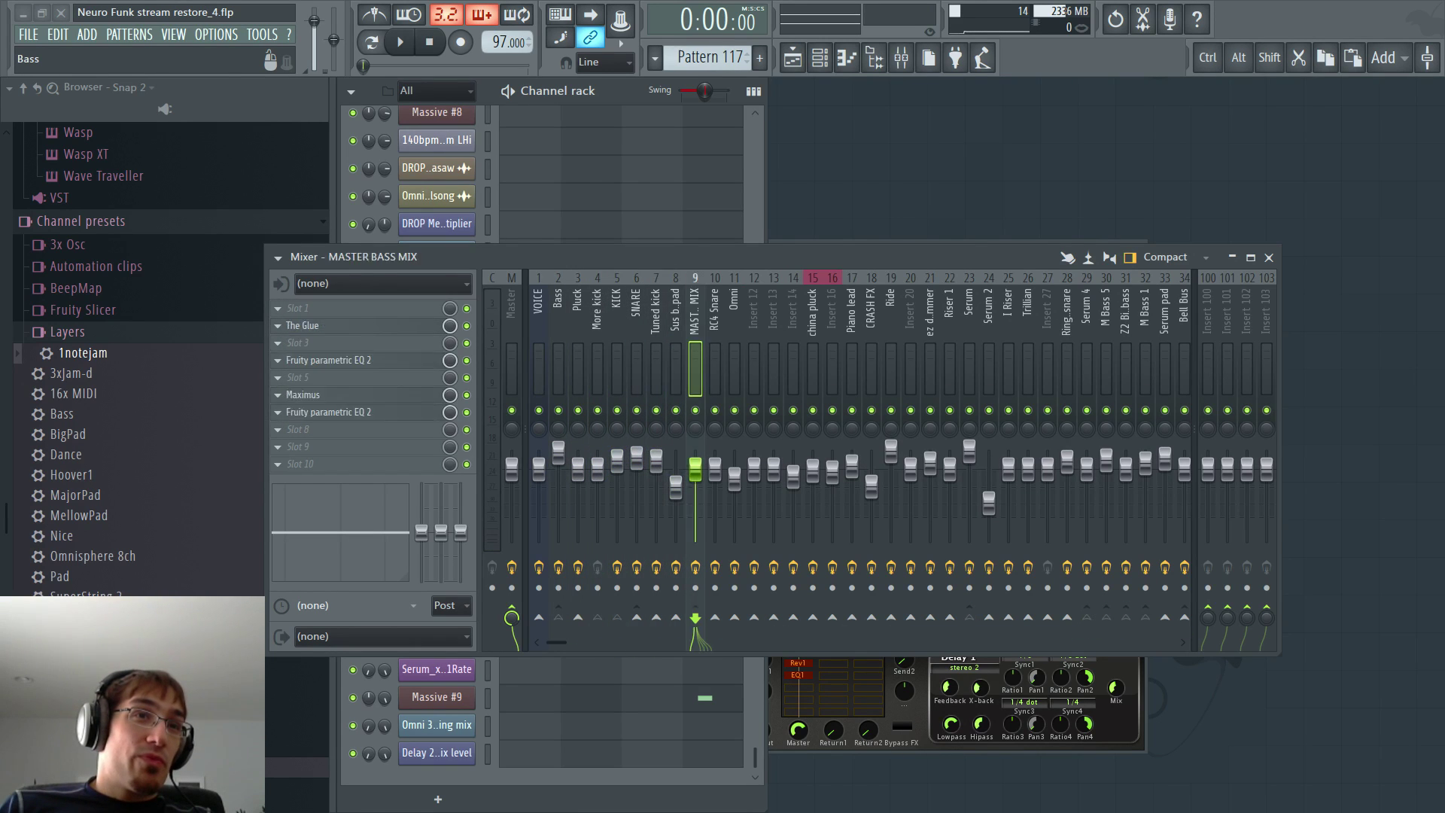
pyautogui.press('Right')
pyautogui.press('Right')
pyautogui.press('Right')
pyautogui.press('Right')
pyautogui.press('Right')
pyautogui.press('Right')
pyautogui.press('Right')
pyautogui.press('Right')
pyautogui.press('Right')
pyautogui.press('Right')
pyautogui.press('Right')
pyautogui.press('Right')
pyautogui.press('Right')
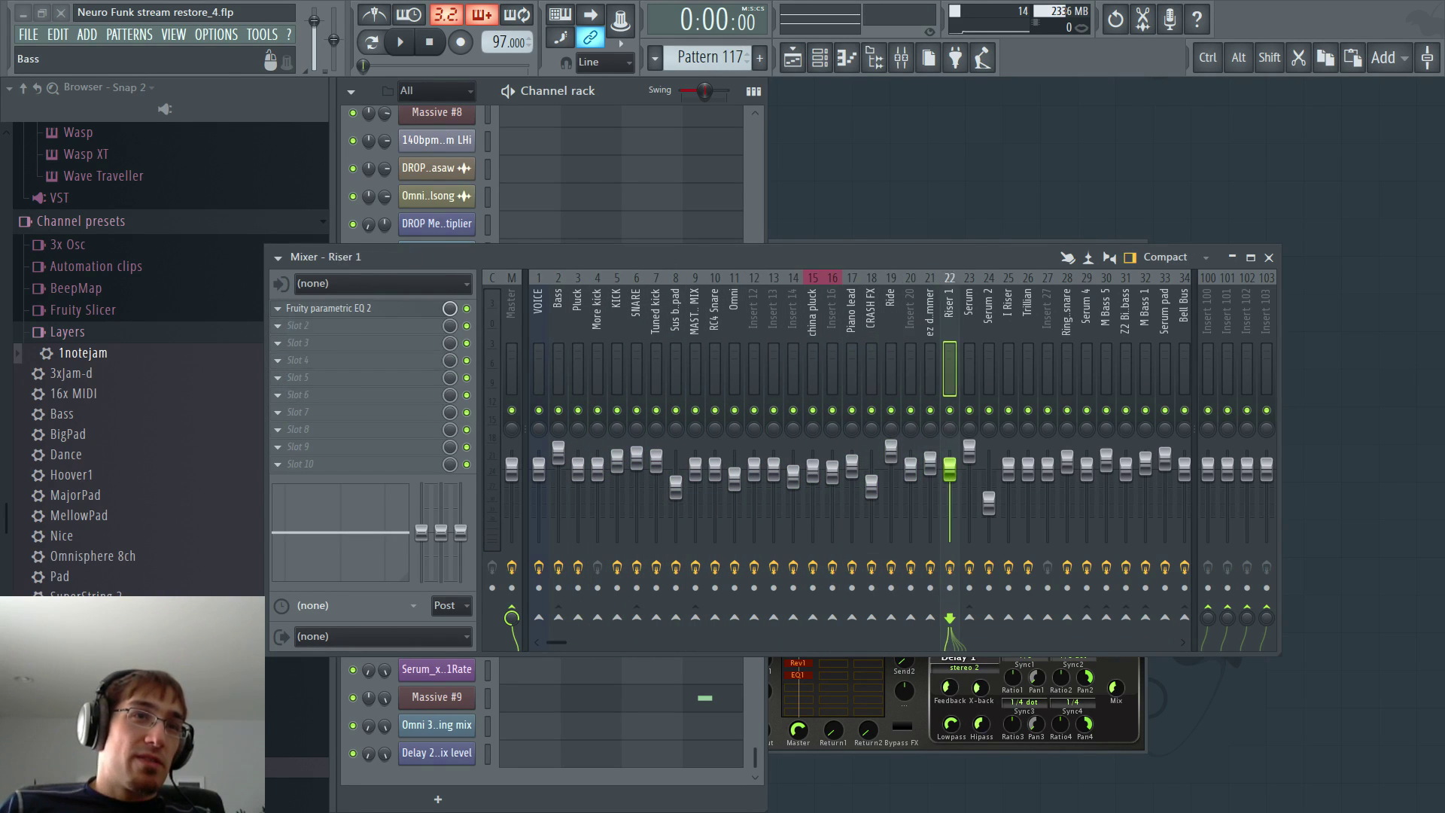
pyautogui.press('Right')
pyautogui.press('Right')
pyautogui.press('Right')
pyautogui.press('Right')
pyautogui.press('Right')
pyautogui.press('Right')
pyautogui.press('Right')
pyautogui.press('Right')
pyautogui.press('Right')
pyautogui.press('Right')
pyautogui.press('Right')
pyautogui.press('Right')
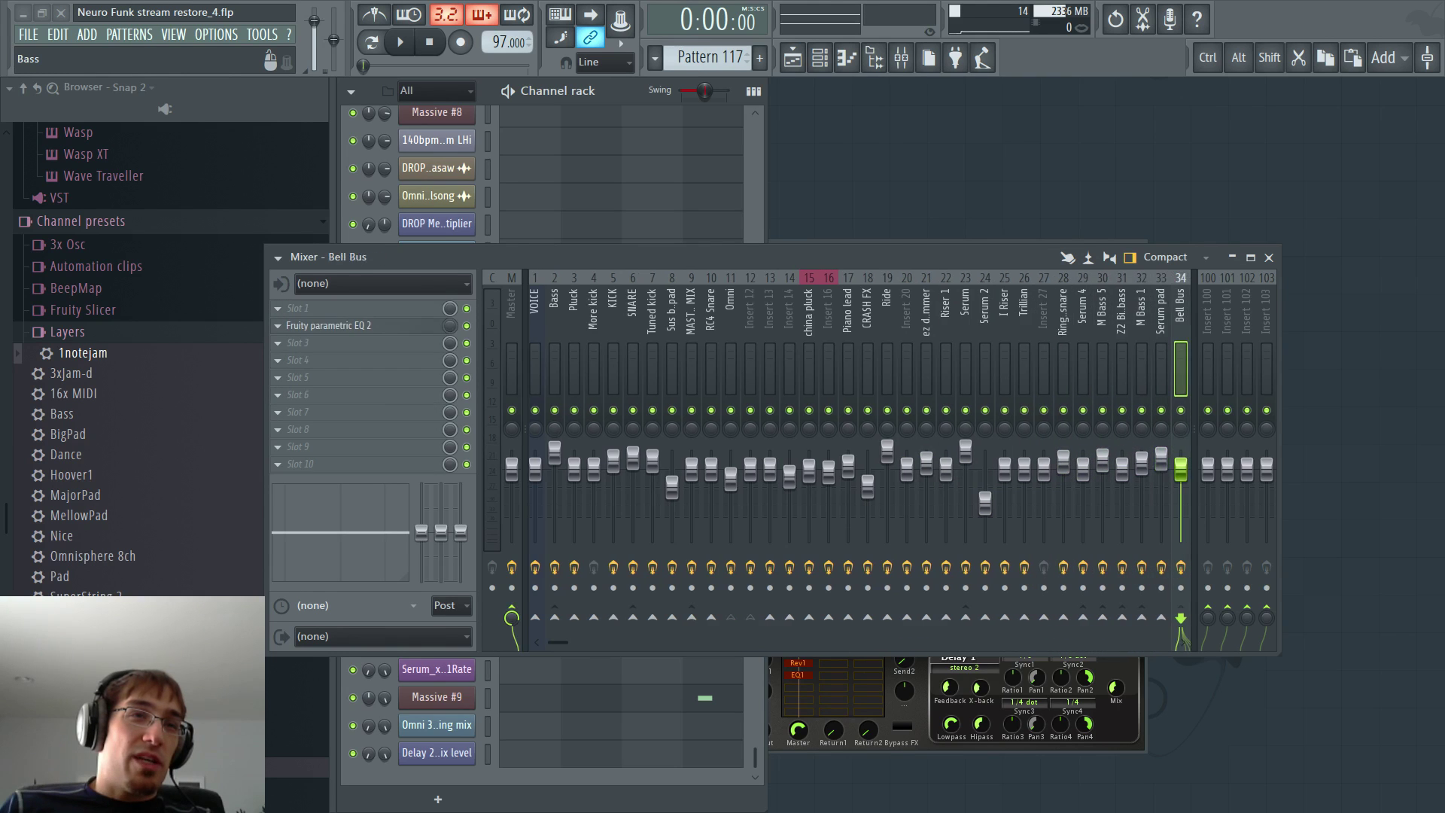
pyautogui.press('Right')
pyautogui.press('Right')
pyautogui.press('Right')
pyautogui.press('Right')
pyautogui.press('Right')
pyautogui.press('Right')
pyautogui.press('Right')
pyautogui.press('Right')
pyautogui.press('Right')
pyautogui.press('Right')
pyautogui.press('Right')
pyautogui.press('Right')
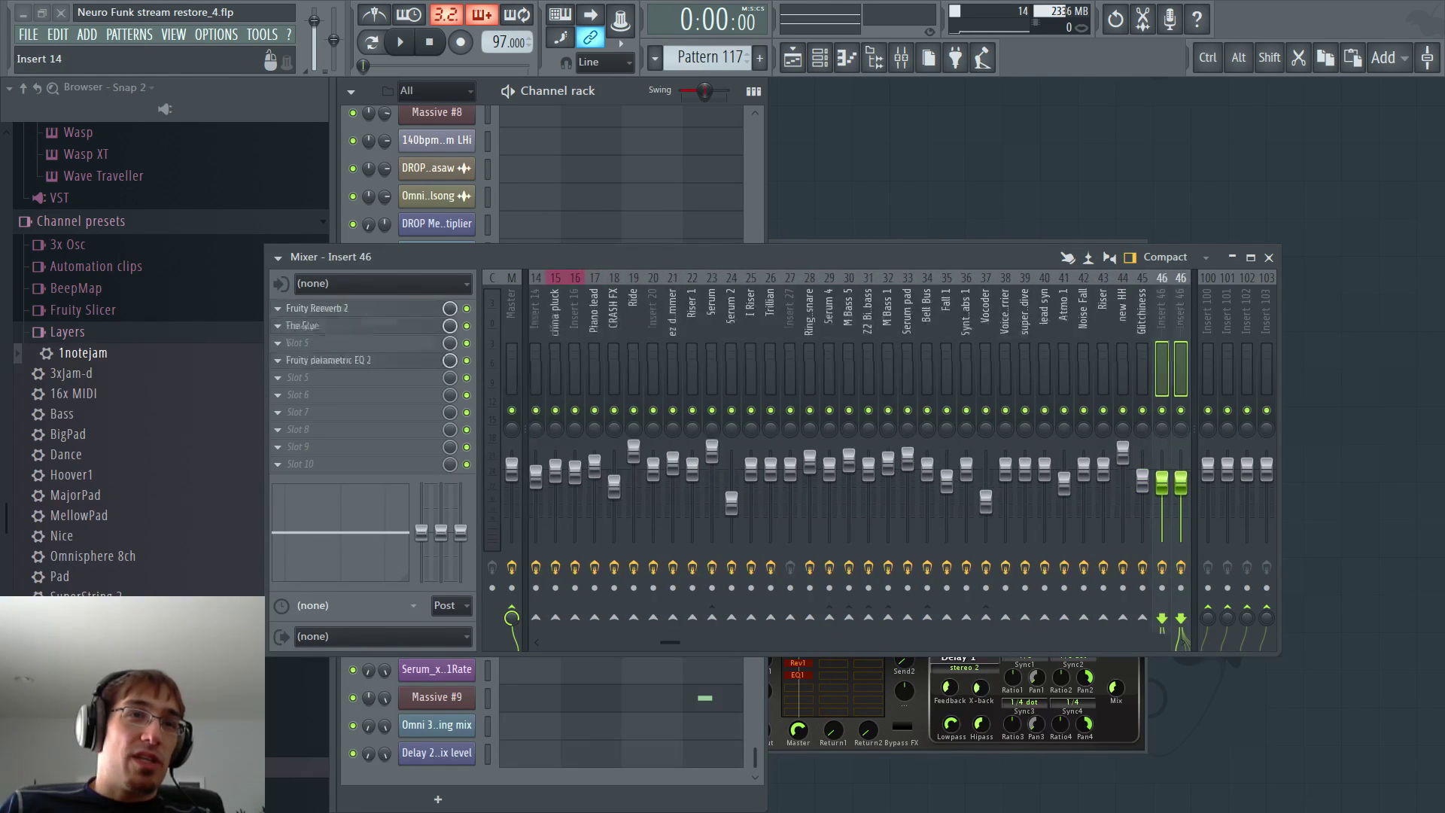
pyautogui.press('Right')
pyautogui.press('Right')
pyautogui.press('Right')
pyautogui.press('Right')
pyautogui.press('Right')
pyautogui.press('Right')
pyautogui.press('Right')
pyautogui.press('Right')
pyautogui.press('Right')
pyautogui.press('Right')
pyautogui.press('Right')
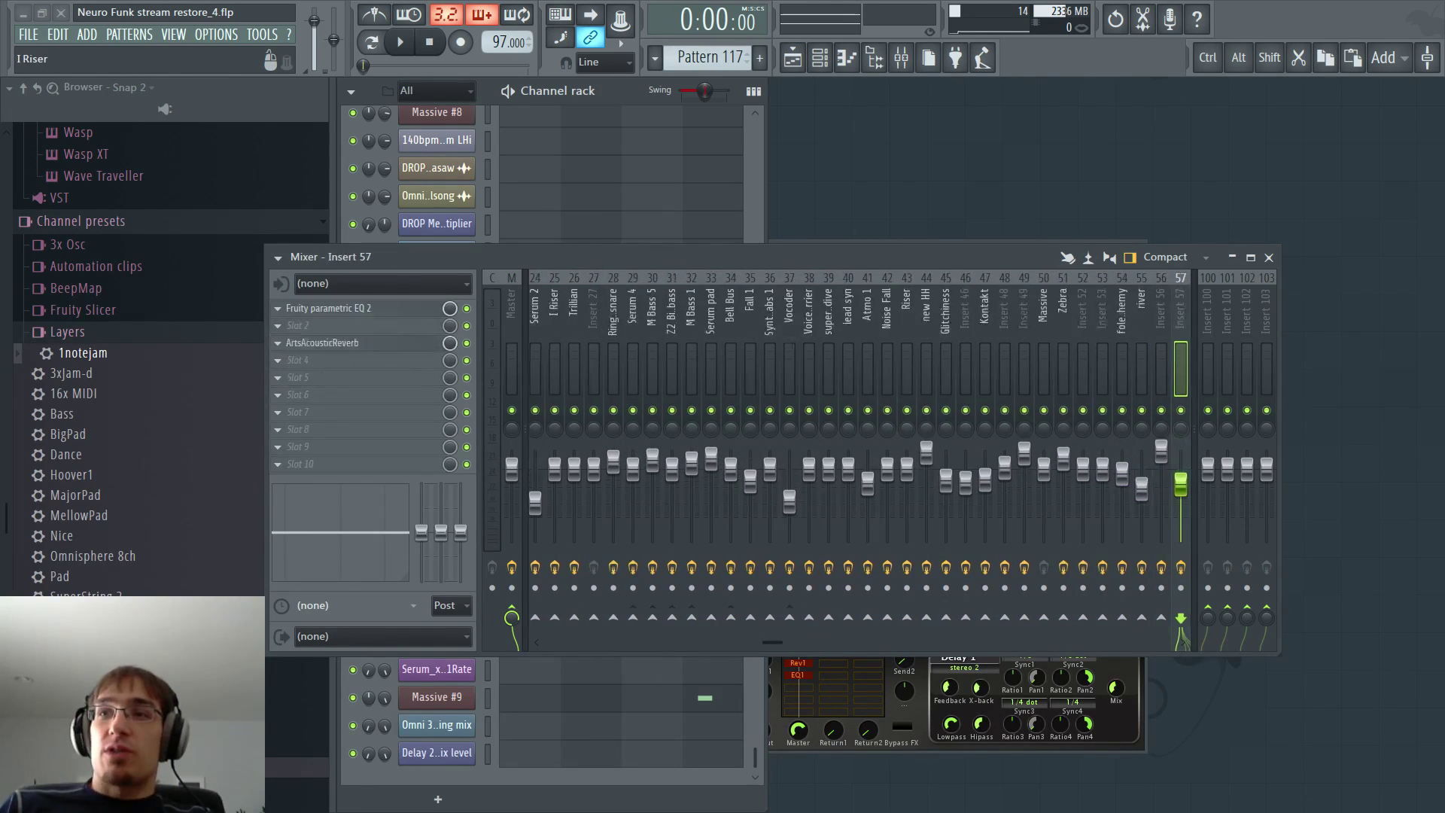
# - Examine the mixer's effect chains track by track, from Insert 57 through Insert 94
pyautogui.press('Right')
pyautogui.press('Right')
pyautogui.press('Right')
pyautogui.press('Right')
pyautogui.press('Right')
pyautogui.press('Right')
pyautogui.press('Right')
pyautogui.press('Right')
pyautogui.press('Right')
pyautogui.press('Right')
pyautogui.press('Right')
pyautogui.press('Right')
pyautogui.press('Right')
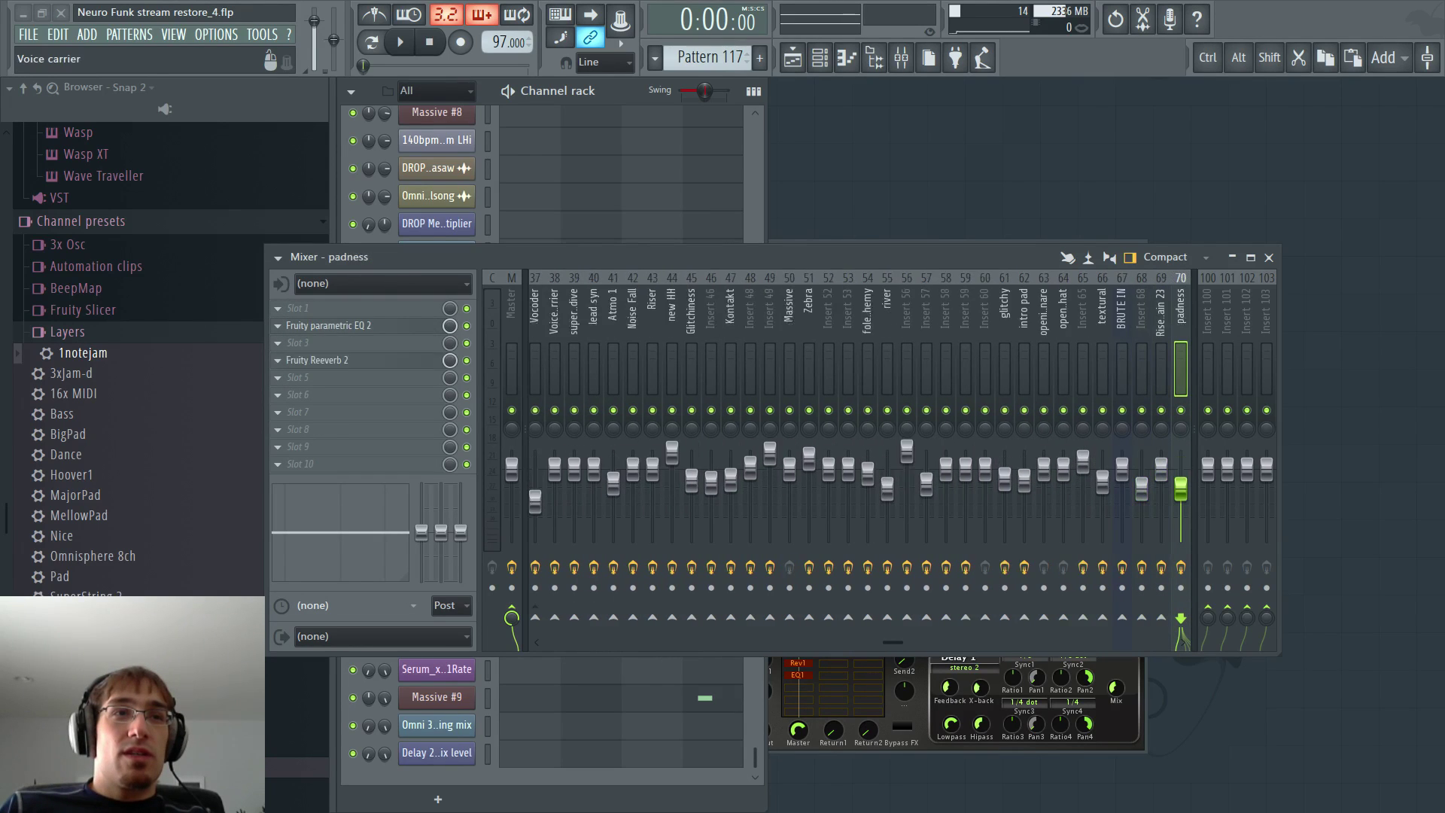
pyautogui.press('Right')
pyautogui.press('Right')
pyautogui.press('Right')
pyautogui.press('Right')
pyautogui.press('Right')
pyautogui.press('Right')
pyautogui.press('Right')
pyautogui.press('Right')
pyautogui.press('Right')
pyautogui.press('Right')
pyautogui.press('Right')
pyautogui.press('Right')
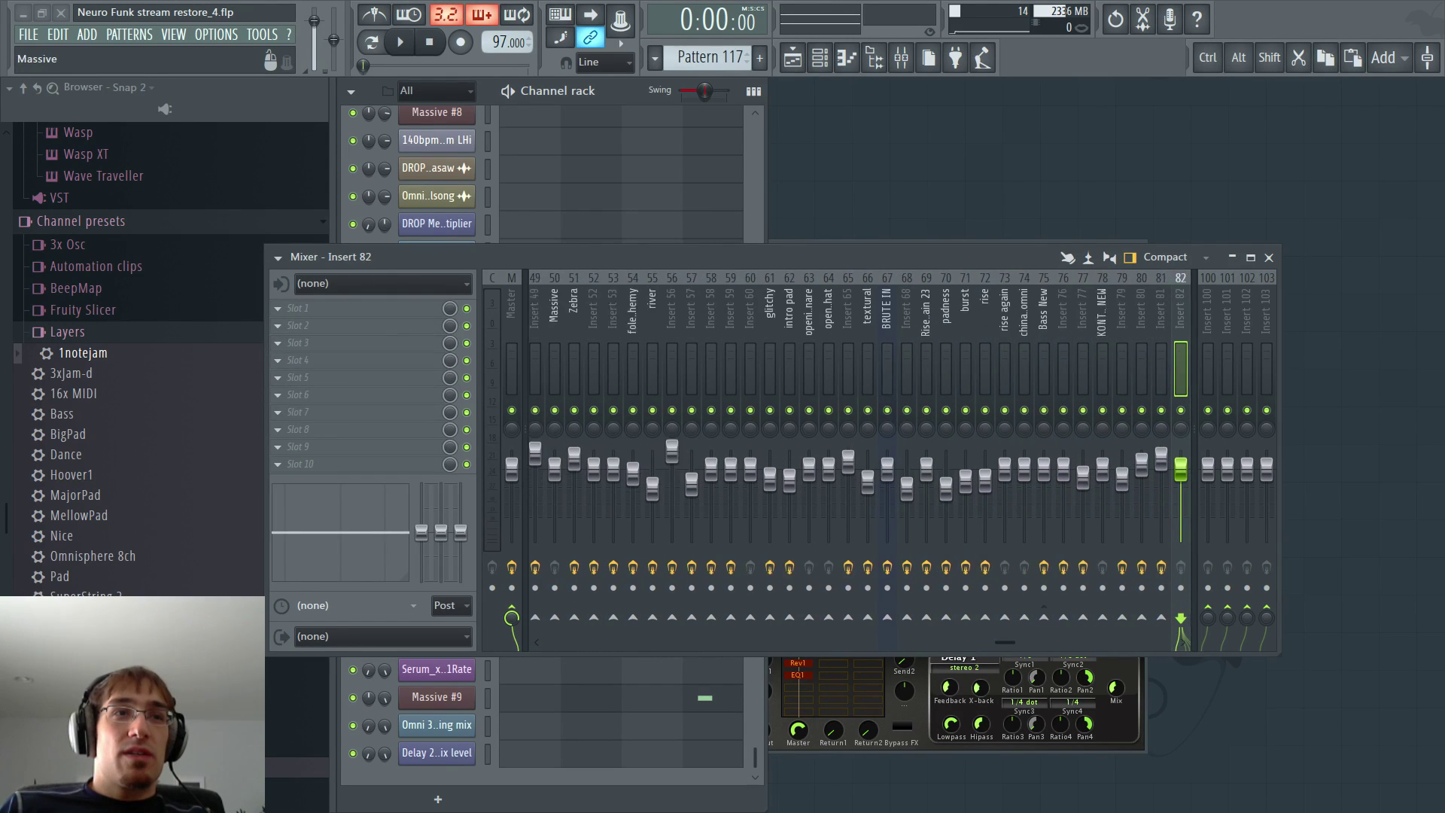
pyautogui.press('Right')
pyautogui.press('Right')
pyautogui.press('Right')
pyautogui.press('Right')
pyautogui.press('Right')
pyautogui.press('Right')
pyautogui.press('Right')
pyautogui.press('Right')
pyautogui.press('Right')
pyautogui.press('Right')
pyautogui.press('Right')
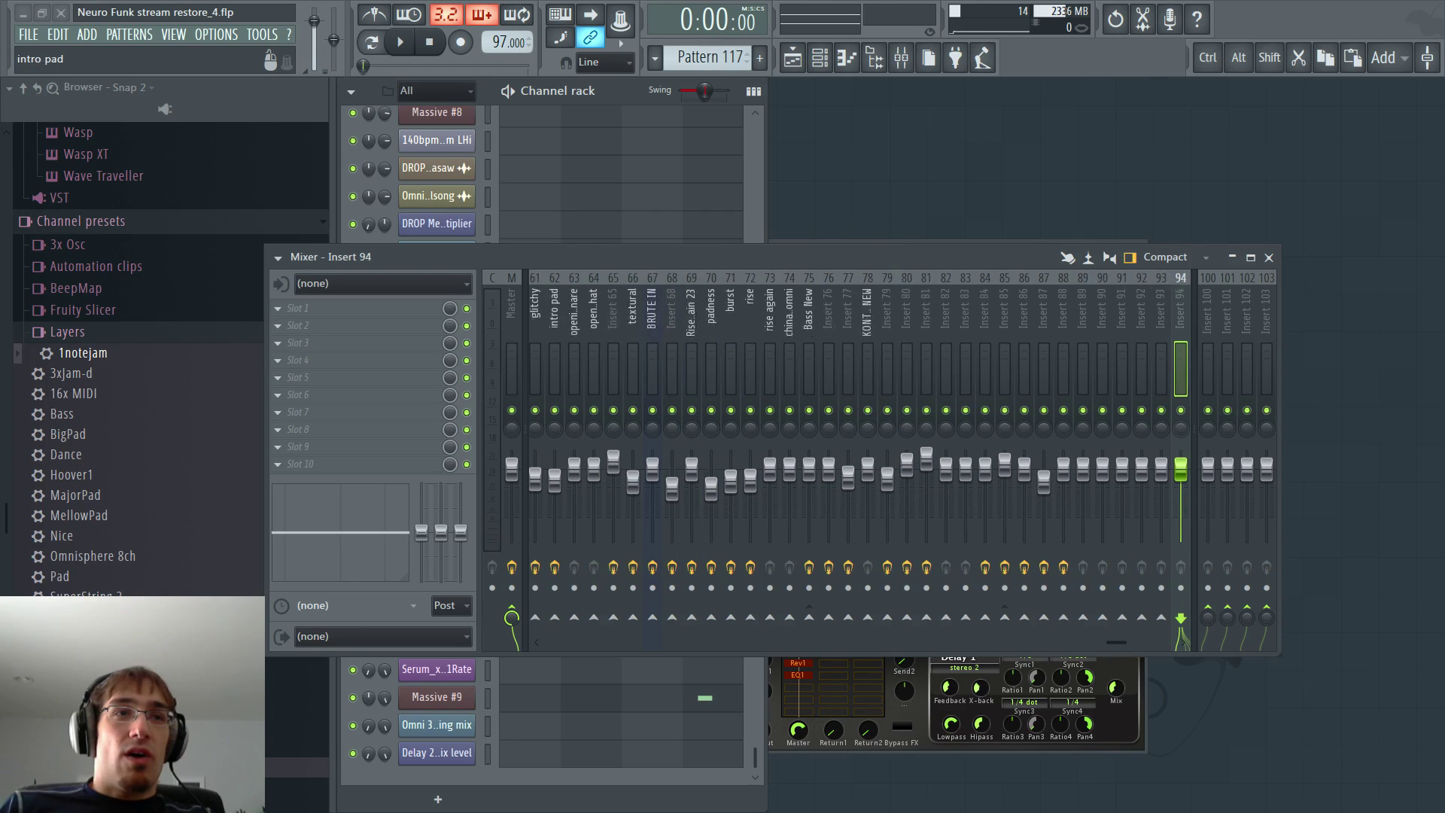
# - Go back through the mixer tracks from Insert 94 to Bass New, checking their effects, and close the mixer
pyautogui.press('Left')
pyautogui.press('Left')
pyautogui.press('Left')
pyautogui.press('Left')
pyautogui.press('Left')
pyautogui.press('Left')
pyautogui.press('Left')
pyautogui.press('Left')
pyautogui.press('Left')
pyautogui.press('Left')
pyautogui.press('Left')
pyautogui.press('Left')
pyautogui.press('Left')
pyautogui.press('Left')
pyautogui.press('Left')
pyautogui.press('Left')
pyautogui.press('Left')
pyautogui.press('Left')
pyautogui.press('Left')
pyautogui.press('Left')
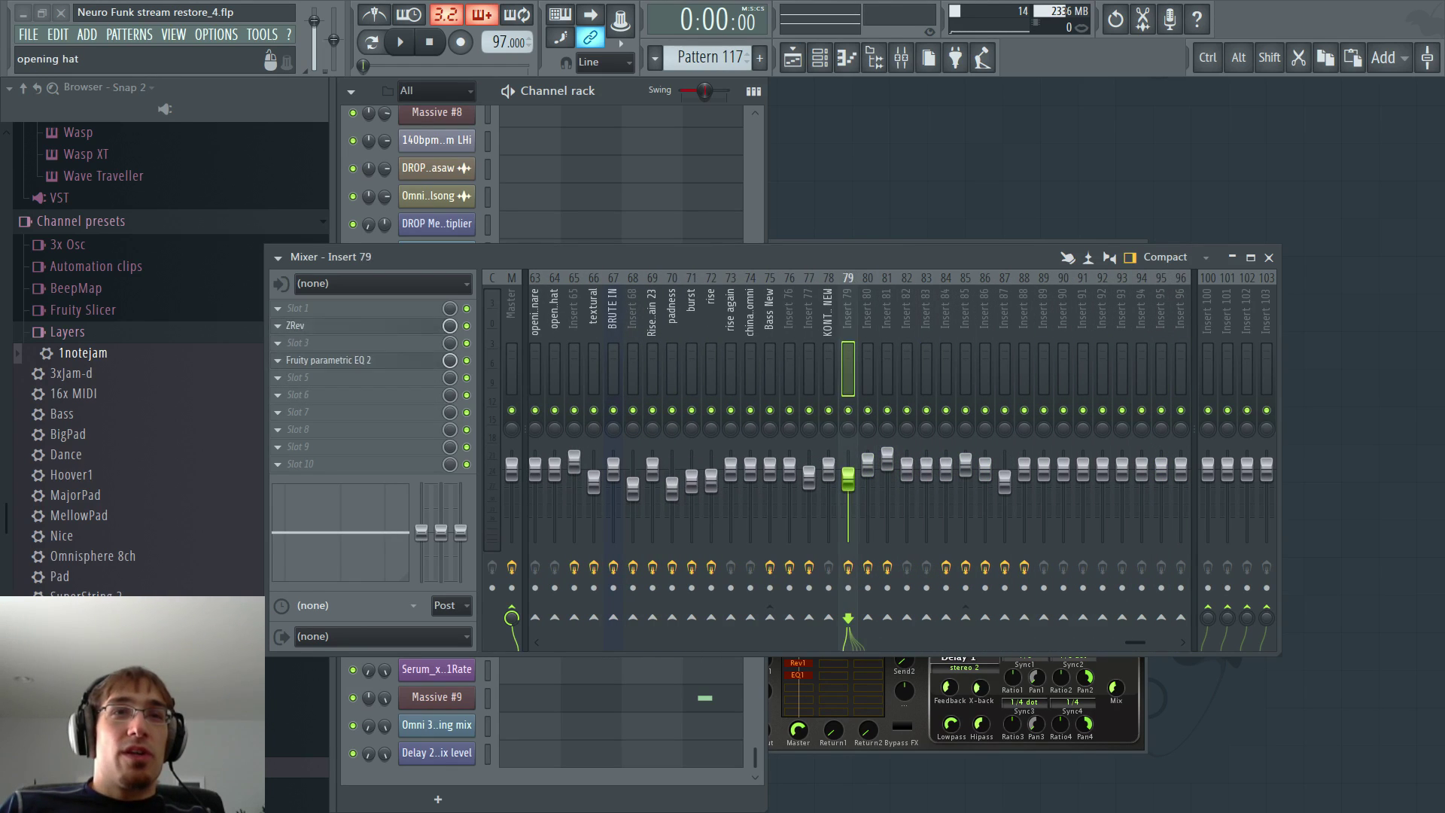
pyautogui.press('Left')
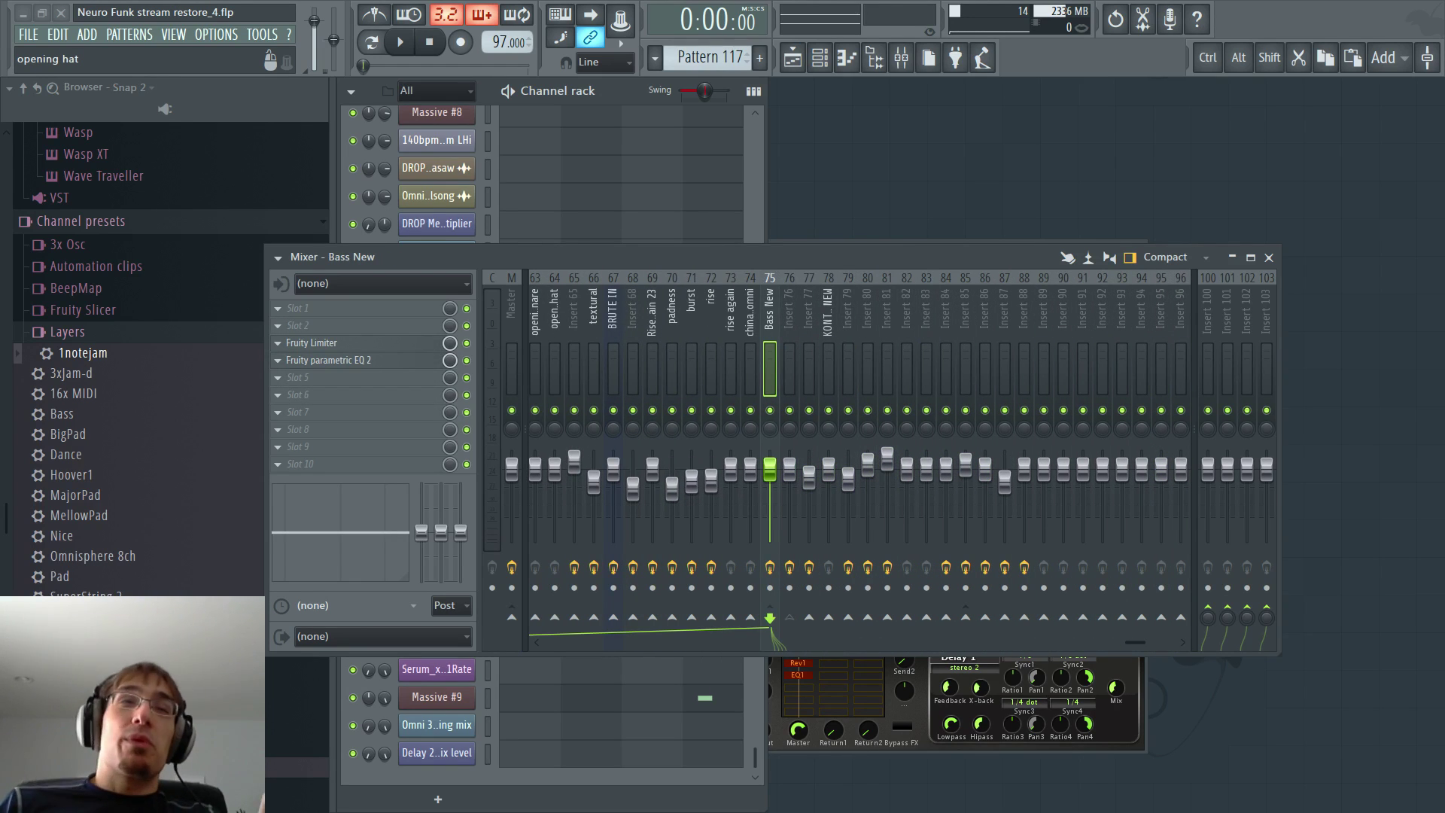
pyautogui.press('F9')
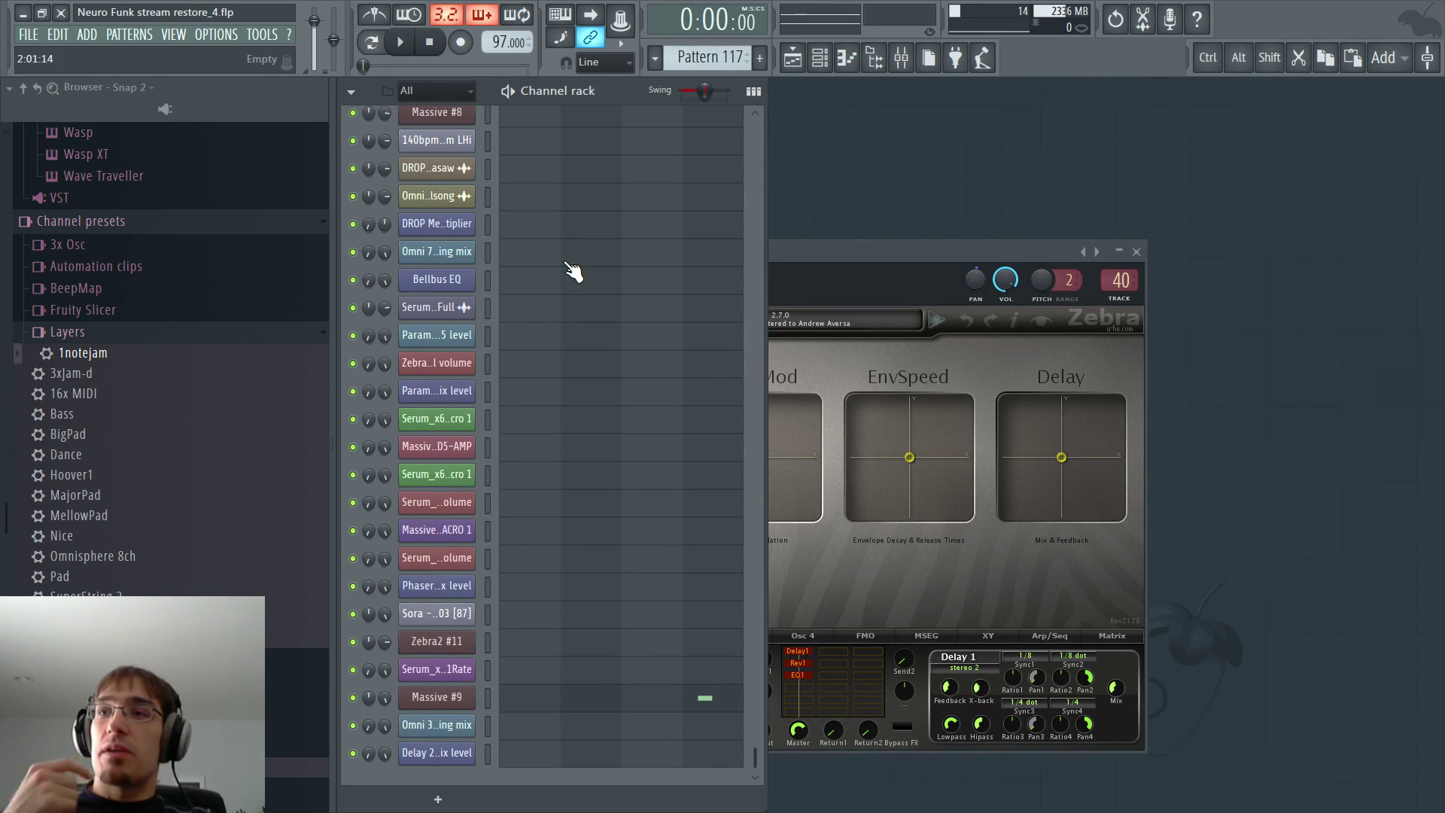
# - Play the song from about bar 110 while looking through the playlist tracks, and stop playback
pyautogui.press('F5')
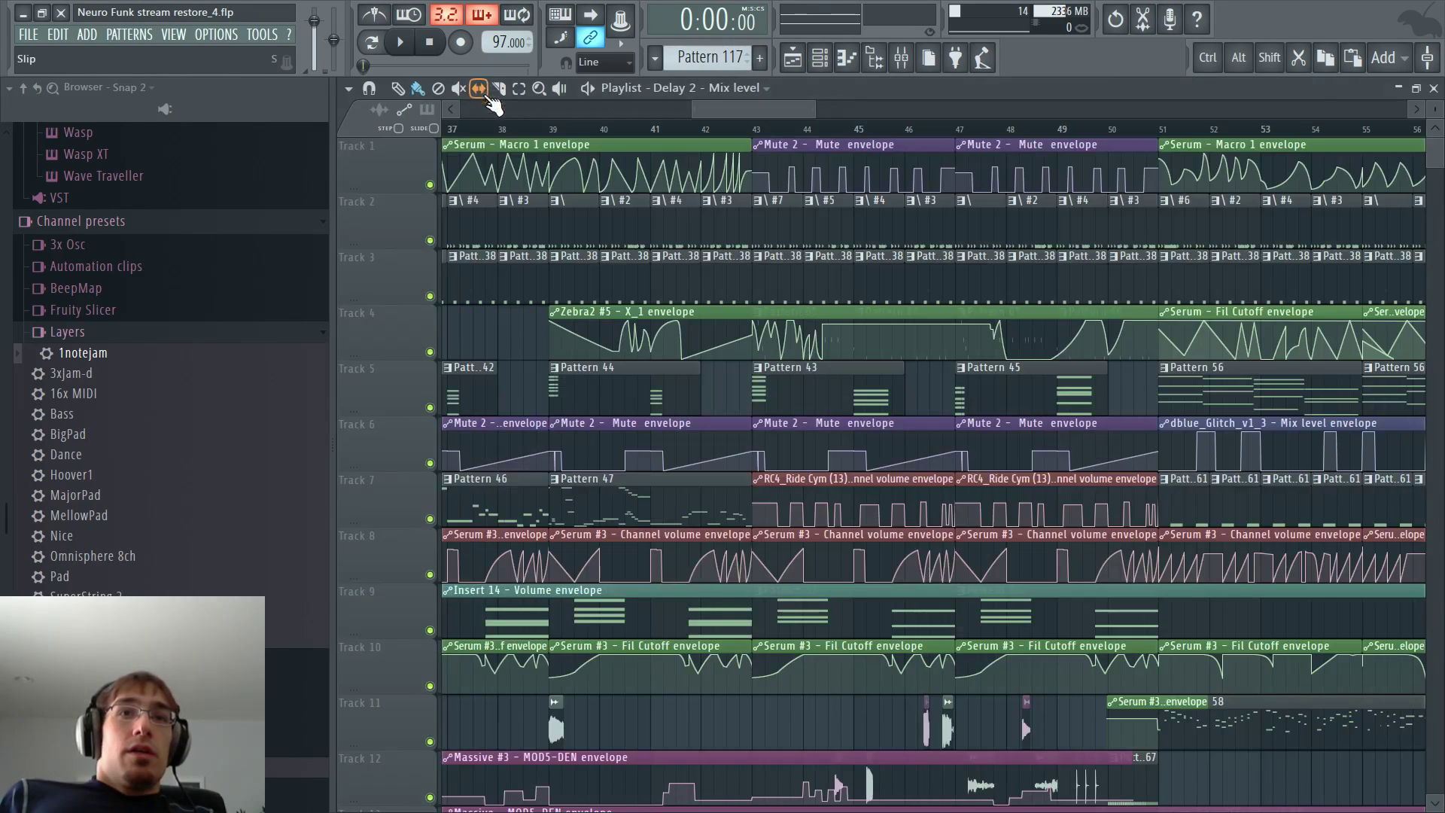
pyautogui.moveTo(702, 126); pyautogui.dragTo(1136, 124)
pyautogui.click(974, 130)
pyautogui.scroll(-8, 948, 241)
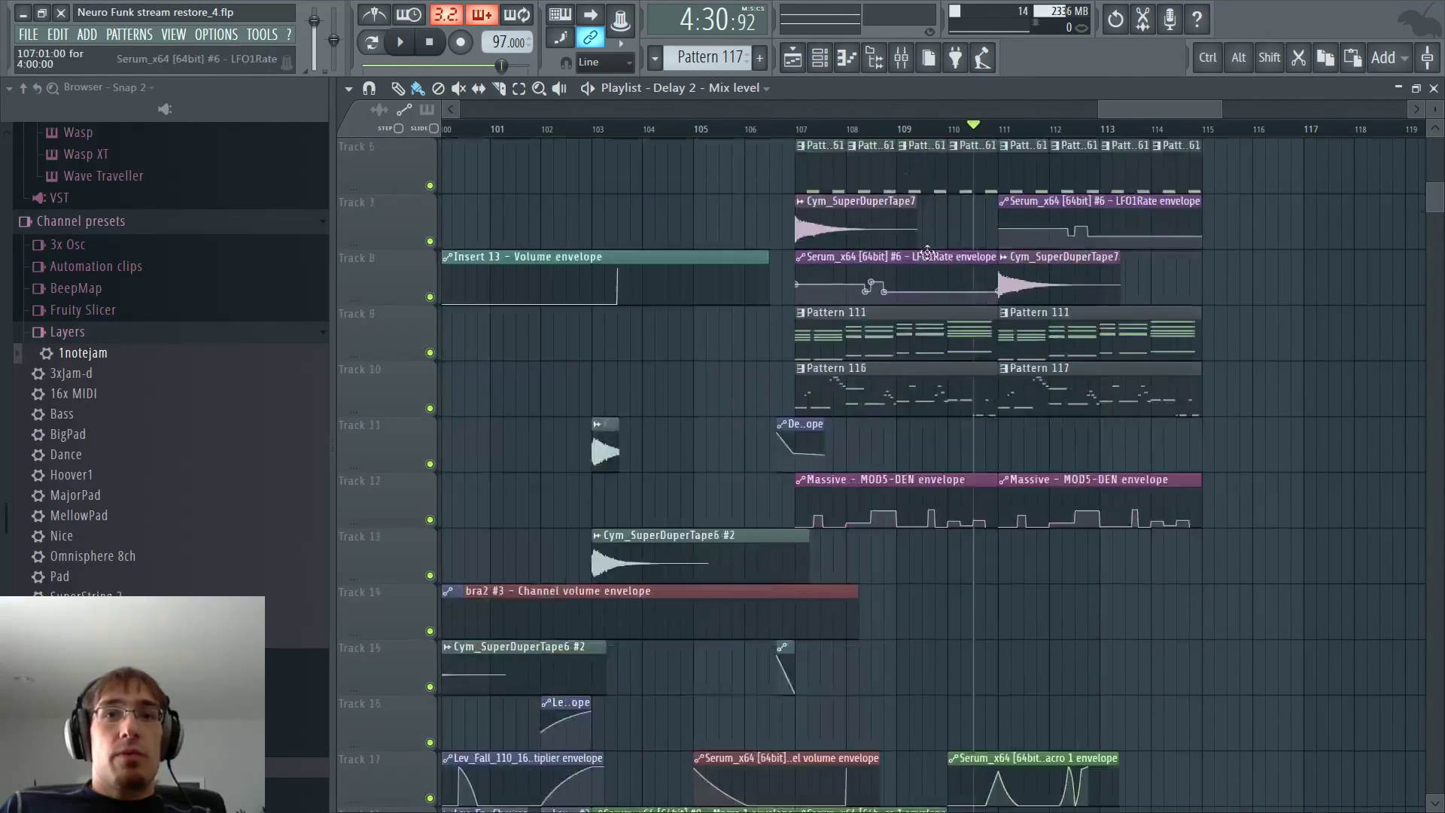
pyautogui.scroll(3, 948, 260)
pyautogui.press('space')
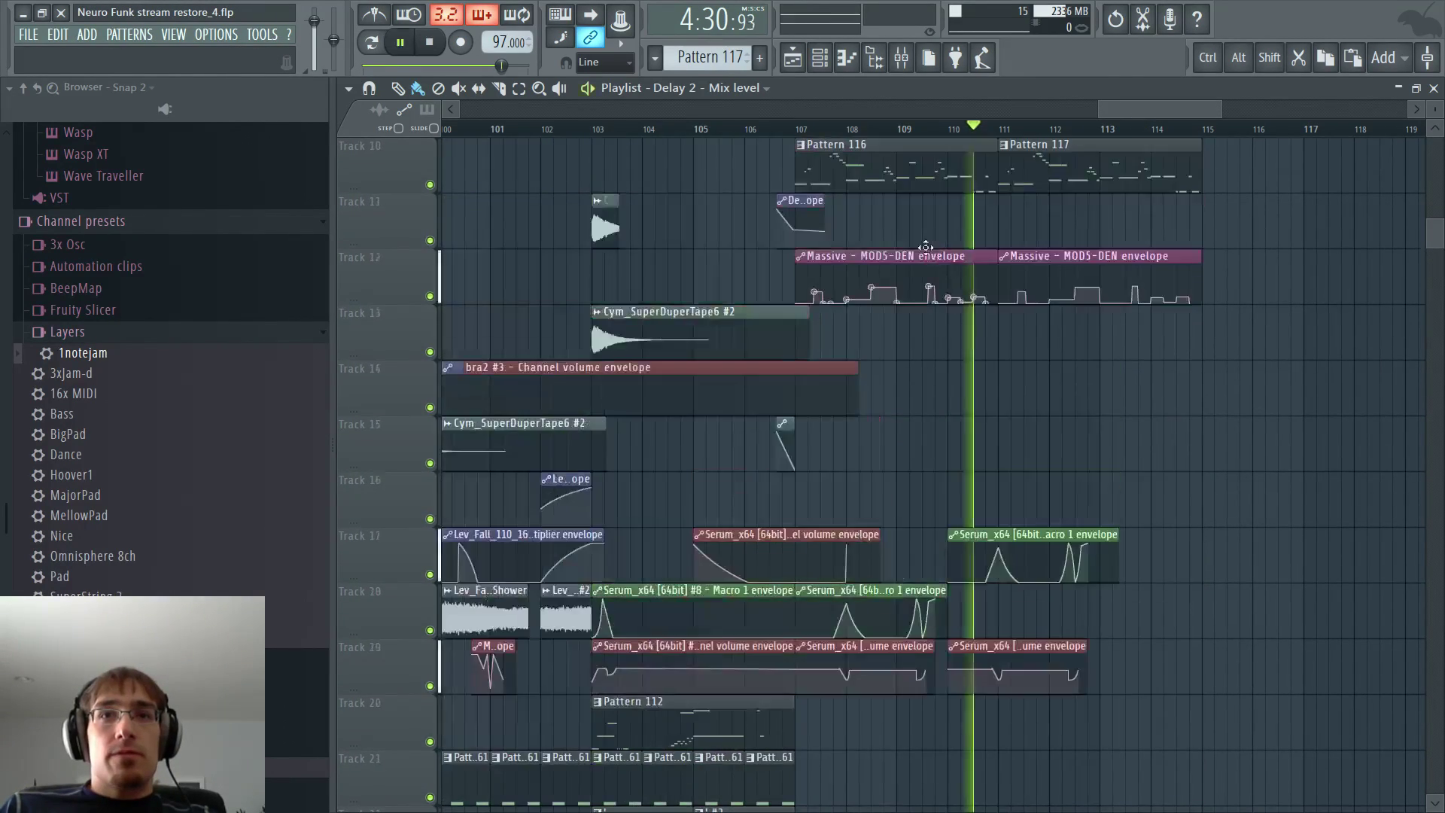
pyautogui.scroll(-3, 920, 268)
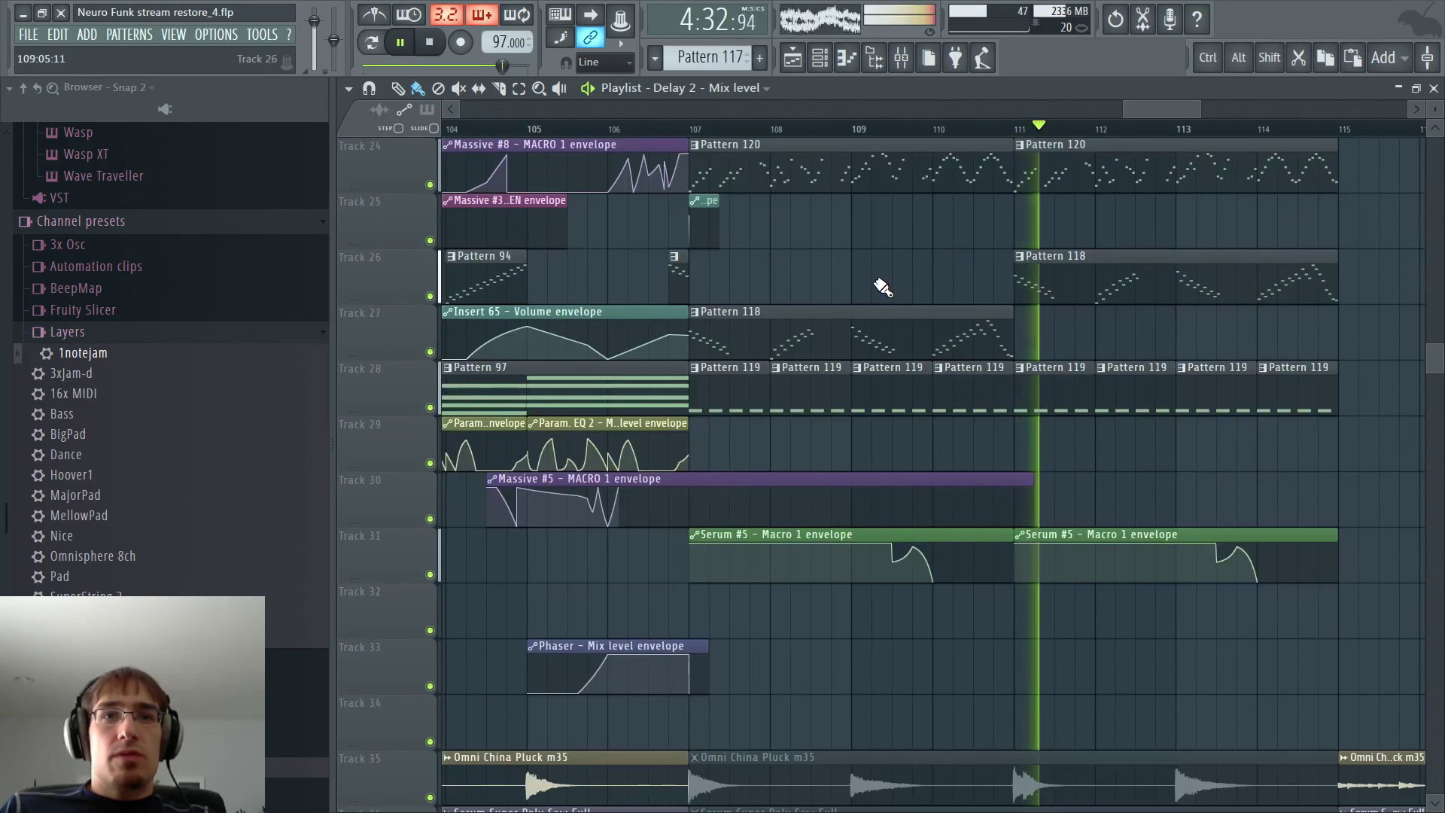
pyautogui.scroll(9, 879, 283)
pyautogui.scroll(5, 873, 284)
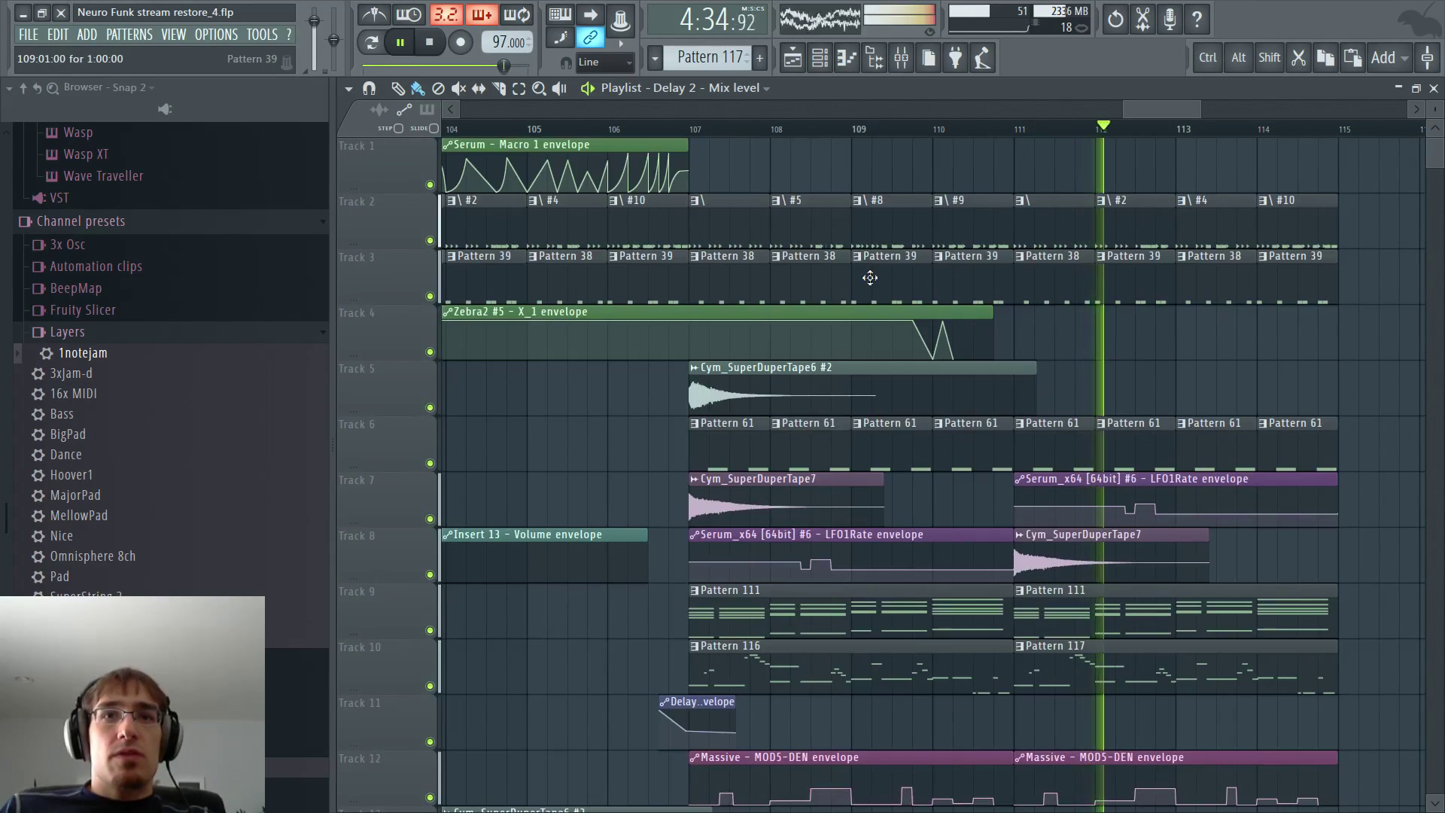
pyautogui.press('space')
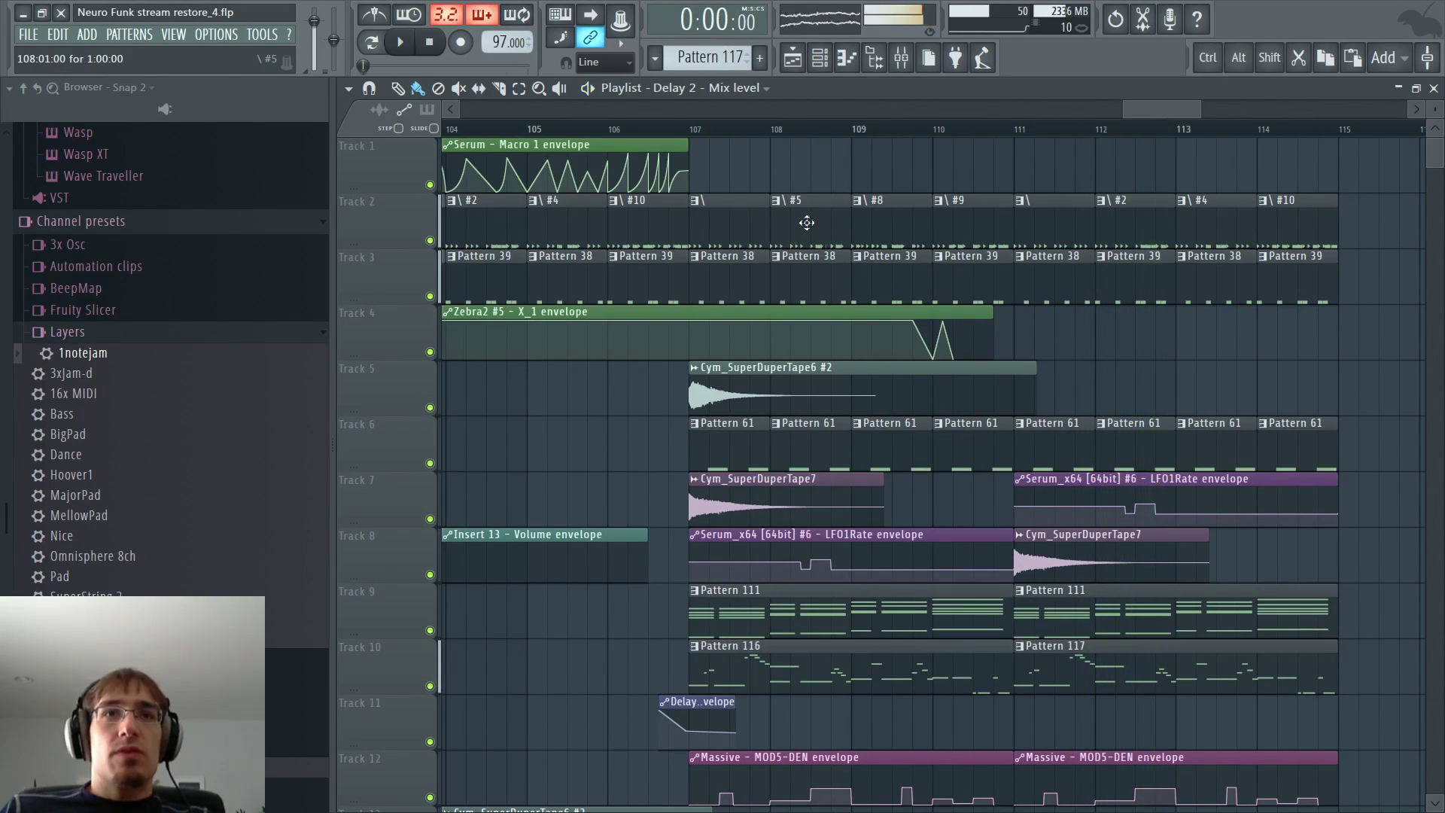
# - Open the #5 drum pattern at bar 108 on Track 2 and play it in pattern mode with the metronome on
pyautogui.doubleClick(806, 223)
pyautogui.click(373, 43)
pyautogui.scroll(10, 533, 284)
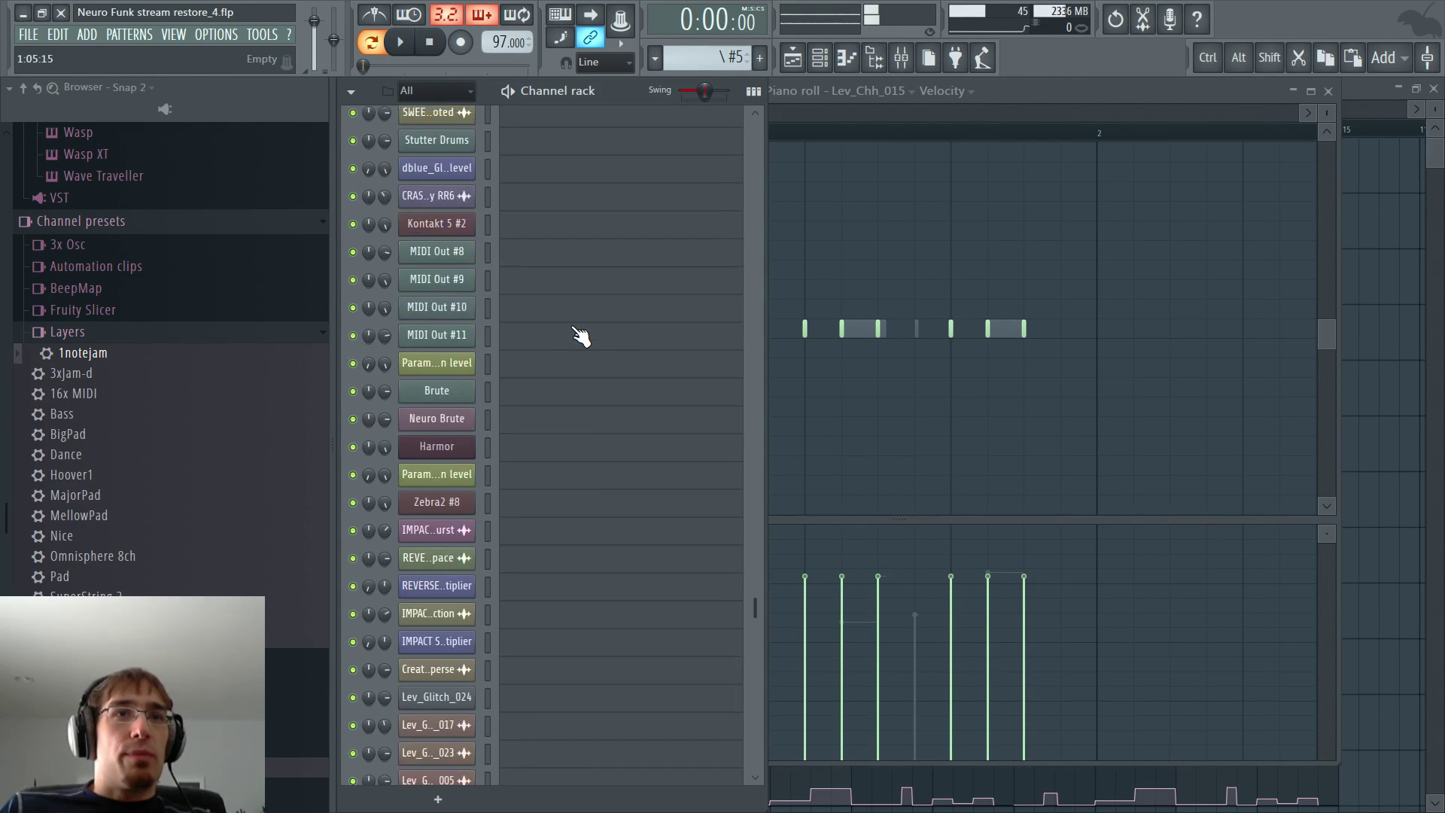
pyautogui.press('F6')
pyautogui.press('F7')
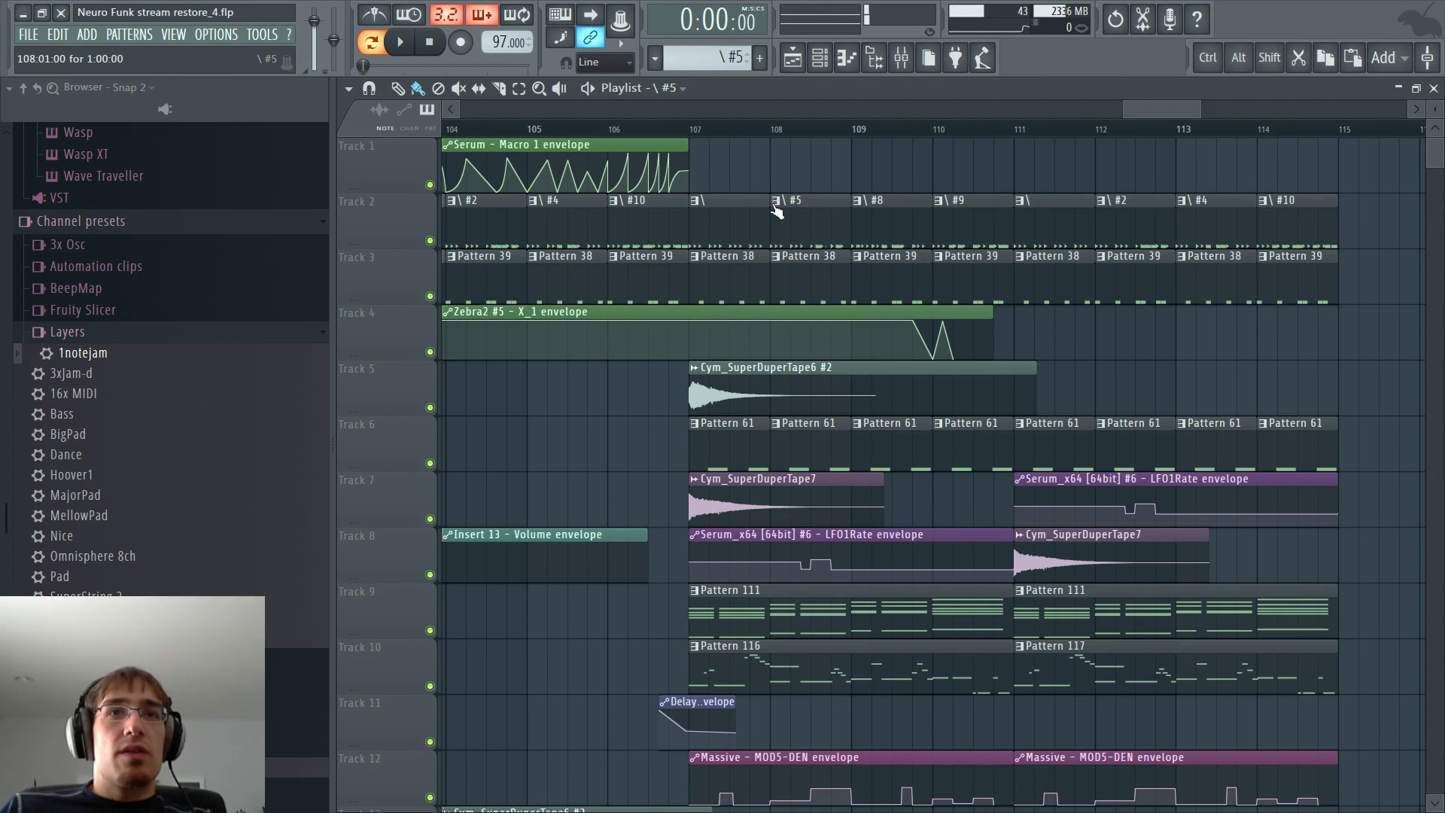
pyautogui.press('space')
pyautogui.press('F6')
pyautogui.click(378, 16)
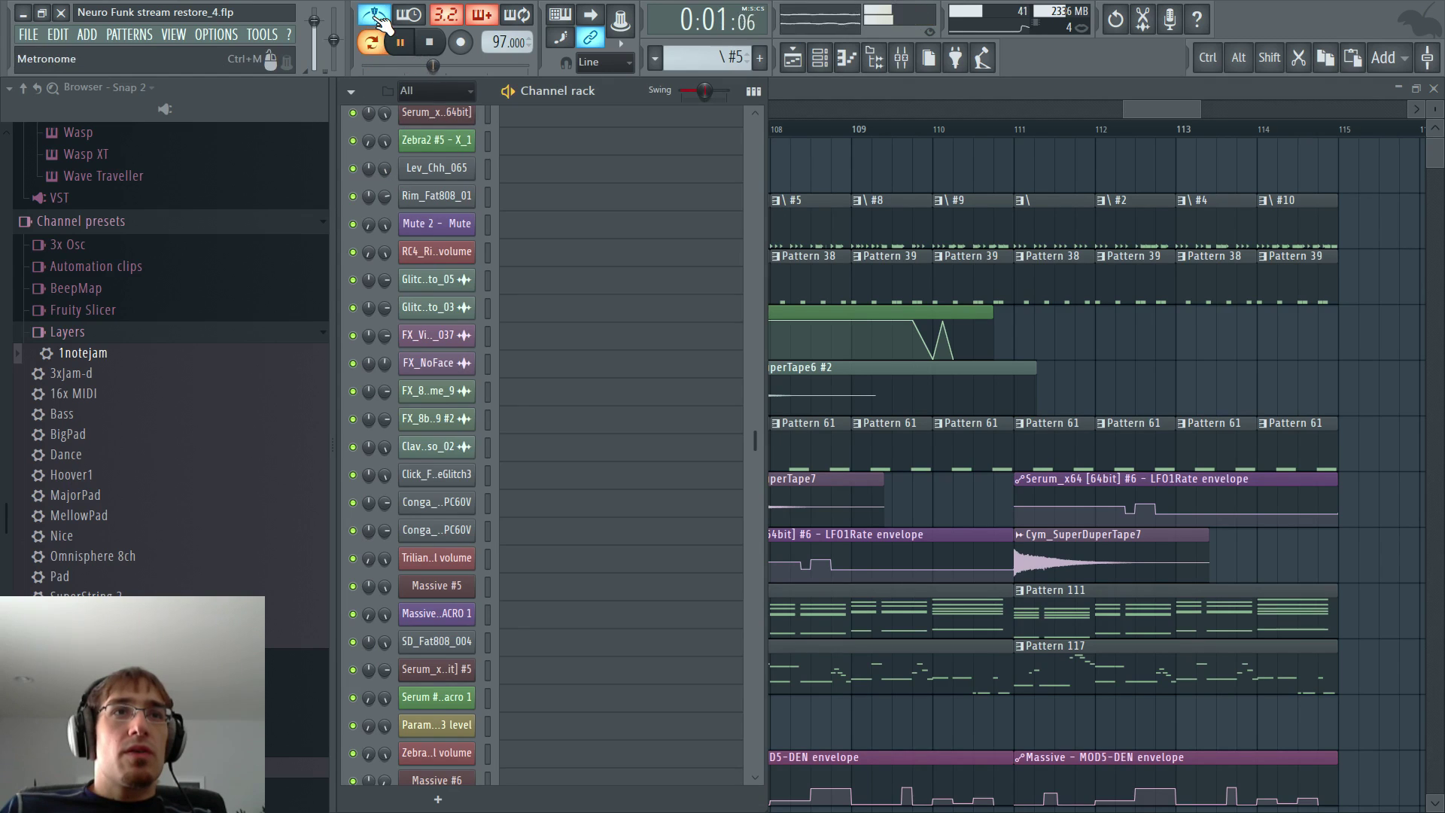
pyautogui.press('F6')
# - Open the #8 drum pattern at bar 109 on Track 2, play it on its own and return to the playlist
pyautogui.doubleClick(865, 211)
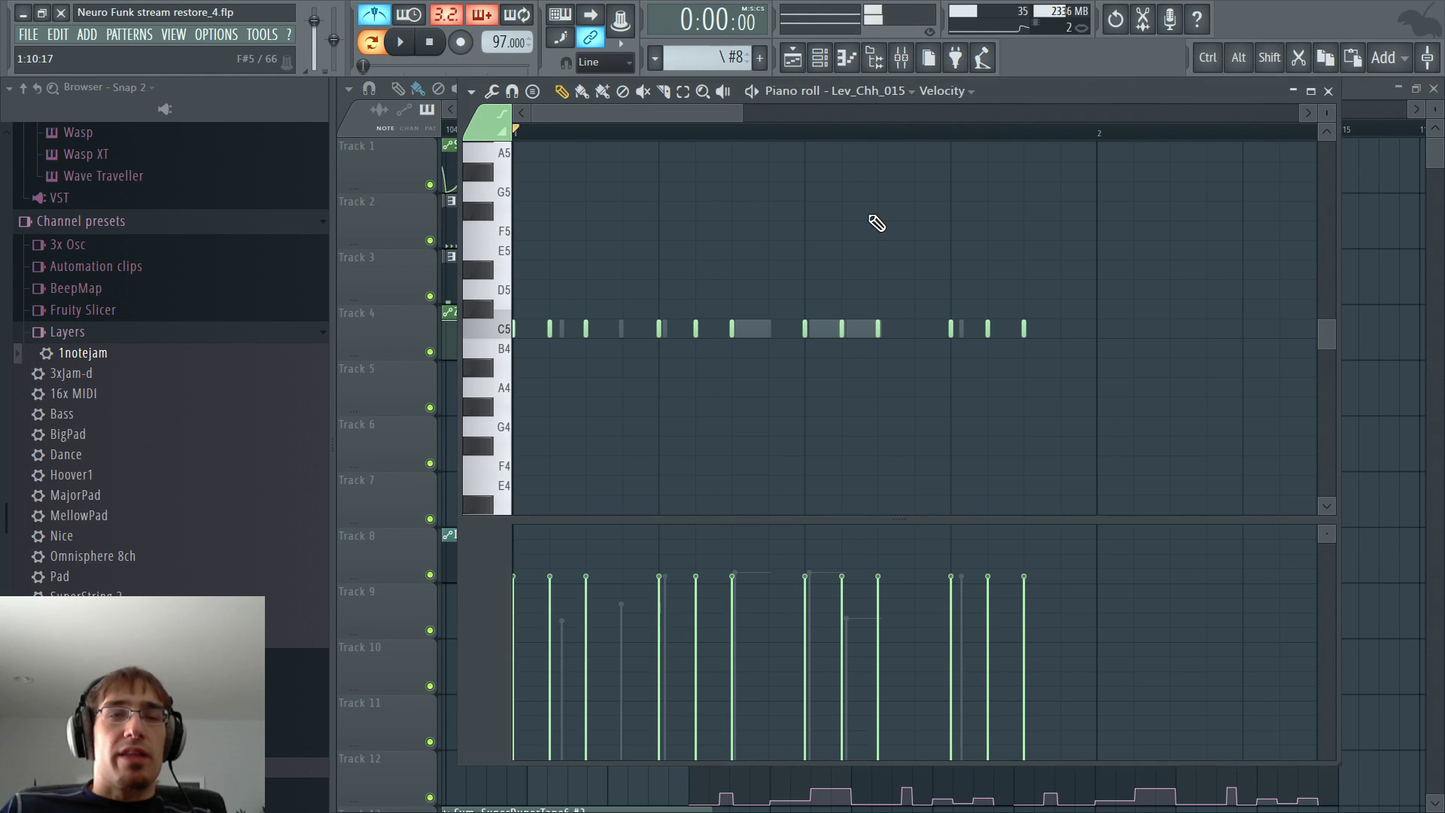
pyautogui.press('space')
pyautogui.press('F6')
pyautogui.press('F6')
pyautogui.press('F7')
# - Make the #8 drum clip at bar 109 a unique pattern, open it in the piano roll and stop playback
pyautogui.click(864, 209)
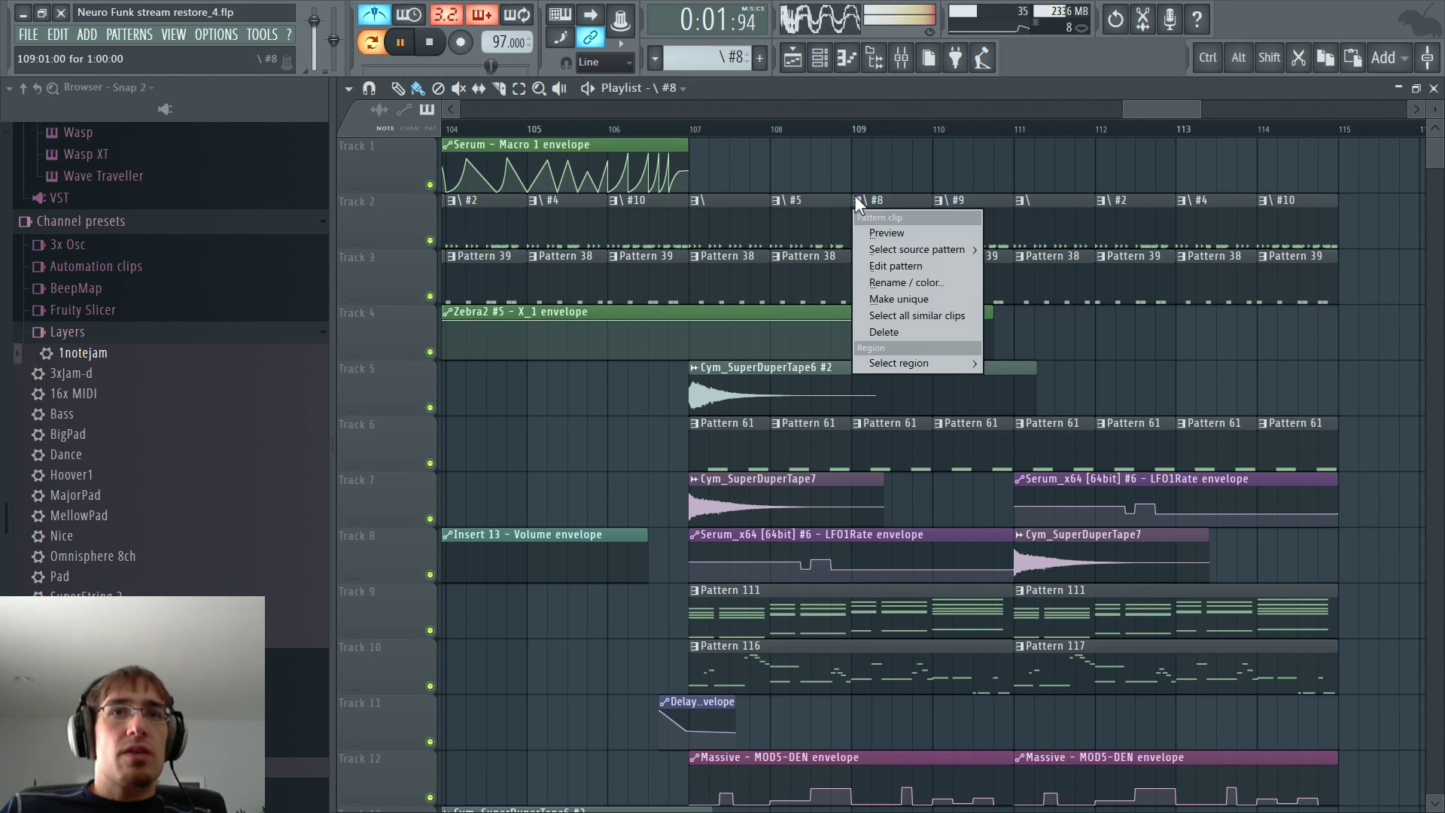
pyautogui.click(884, 300)
pyautogui.doubleClick(887, 229)
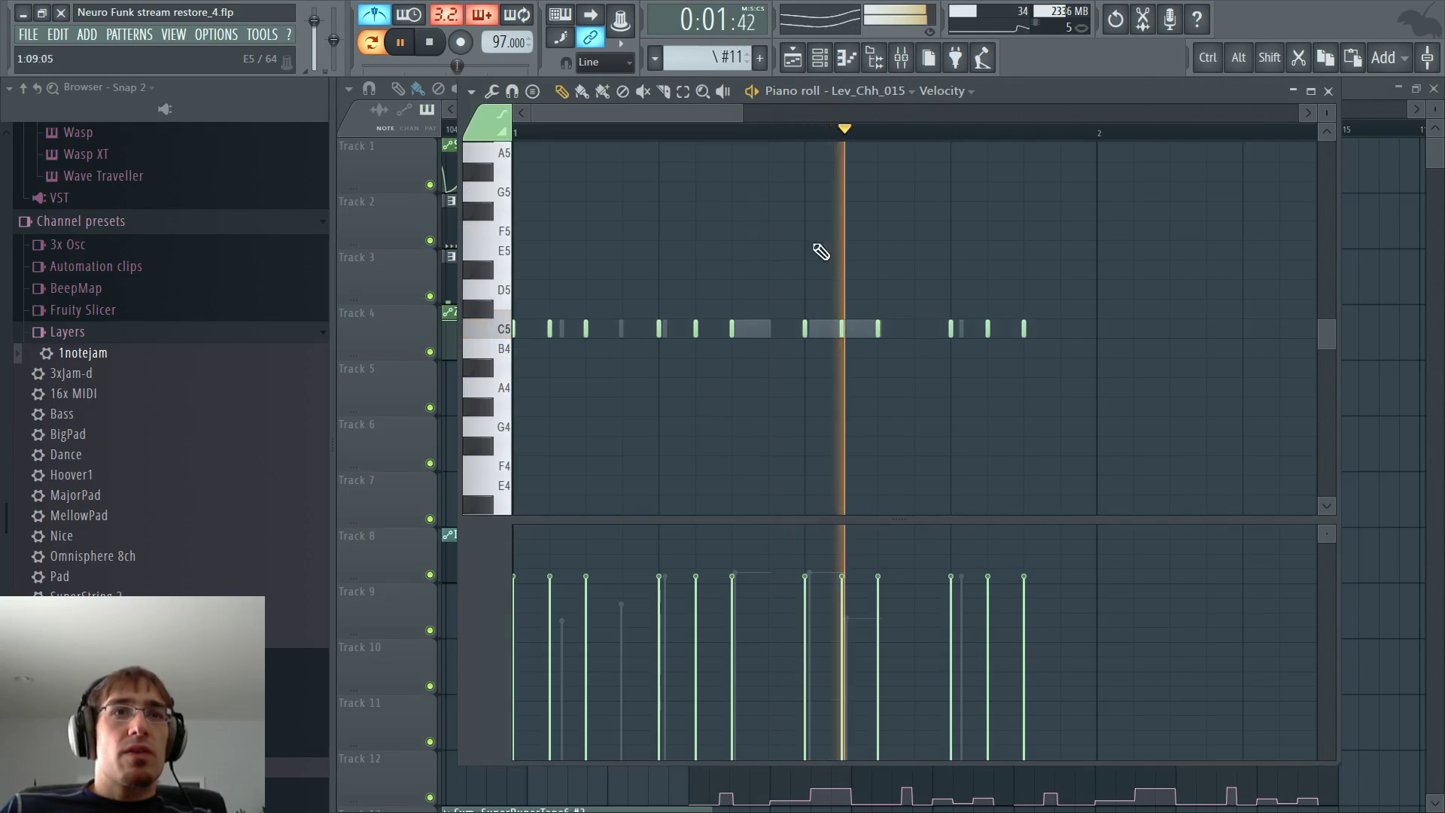
pyautogui.press('space')
# - Quantize the Kick notes of the unique drum pattern with the Step template and Leave duration, and play the pattern
pyautogui.doubleClick(840, 329)
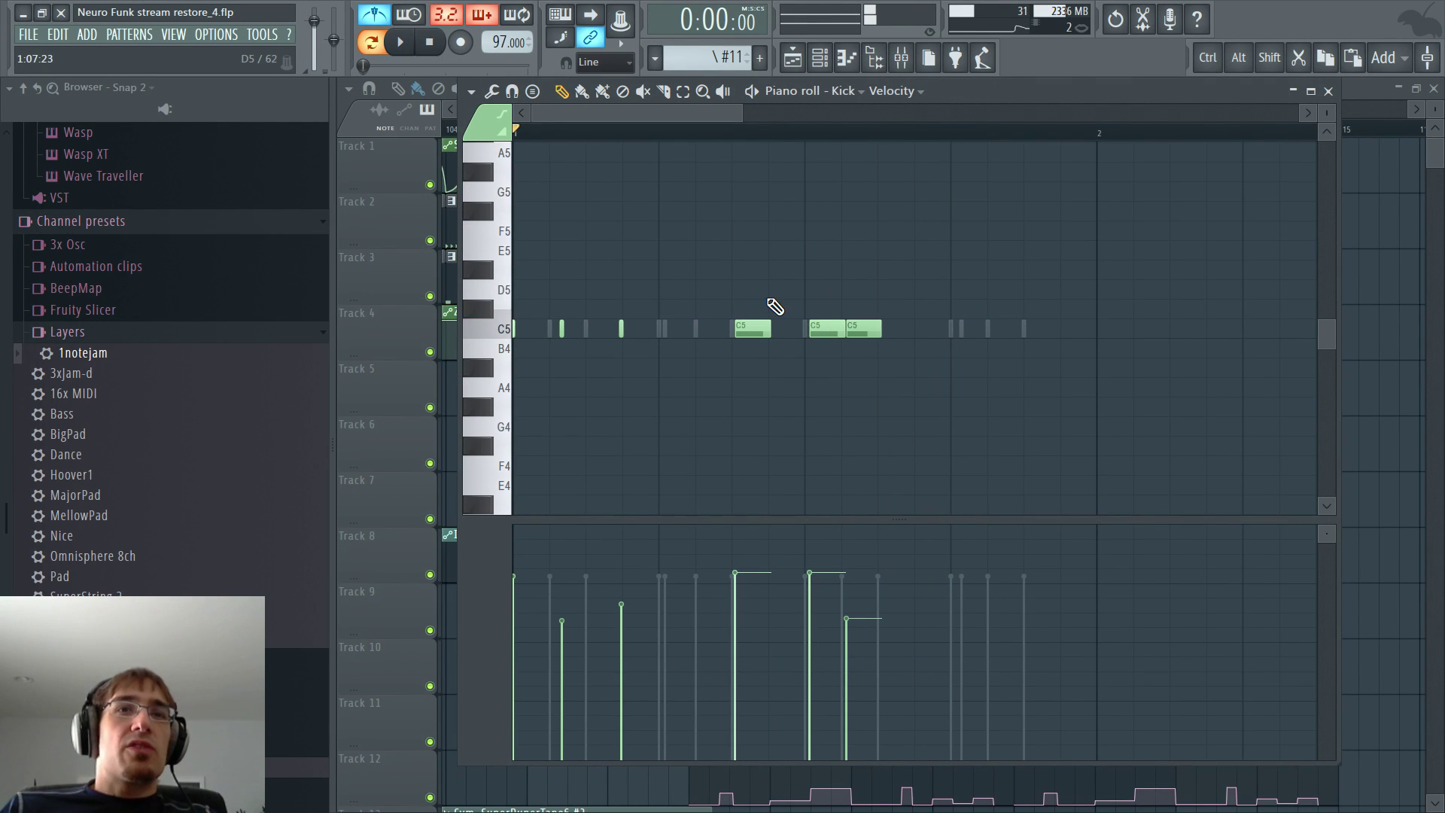
pyautogui.hotkey('alt', 'q')
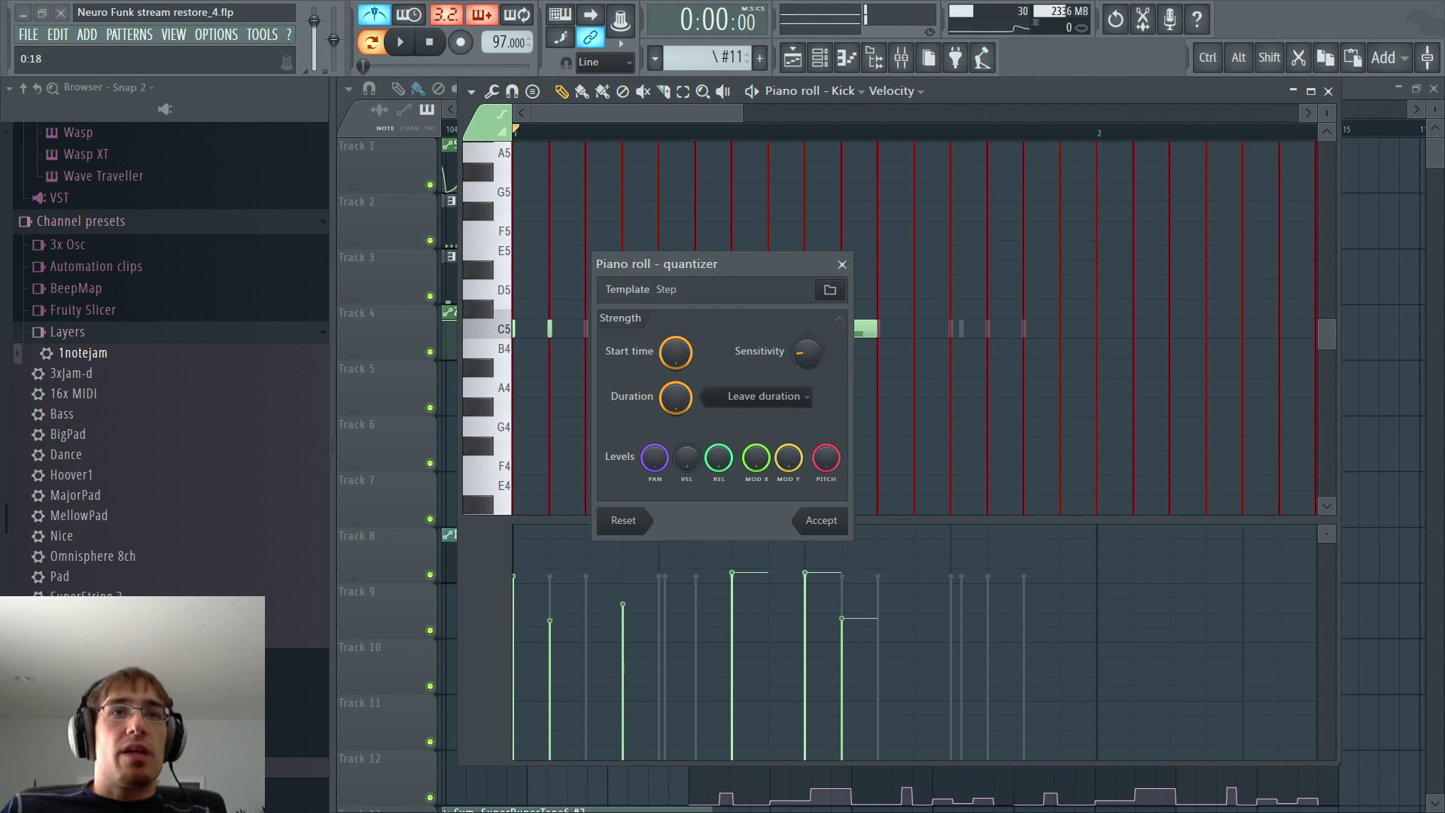
pyautogui.click(821, 520)
pyautogui.press('space')
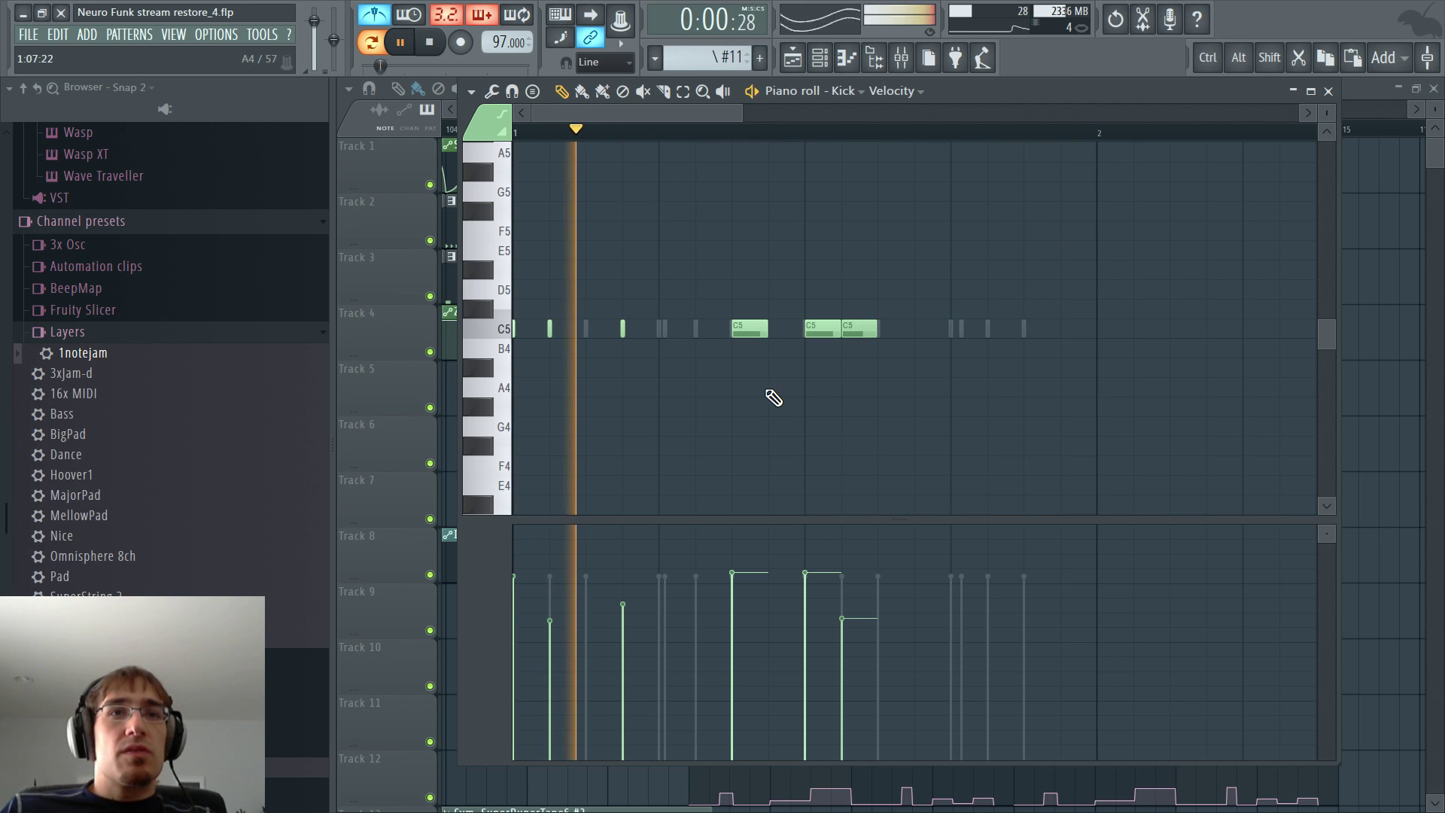
pyautogui.press('space')
# - Quantize the Snare notes of the same drum pattern with the Step template and Leave duration, and play it back
pyautogui.doubleClick(663, 331)
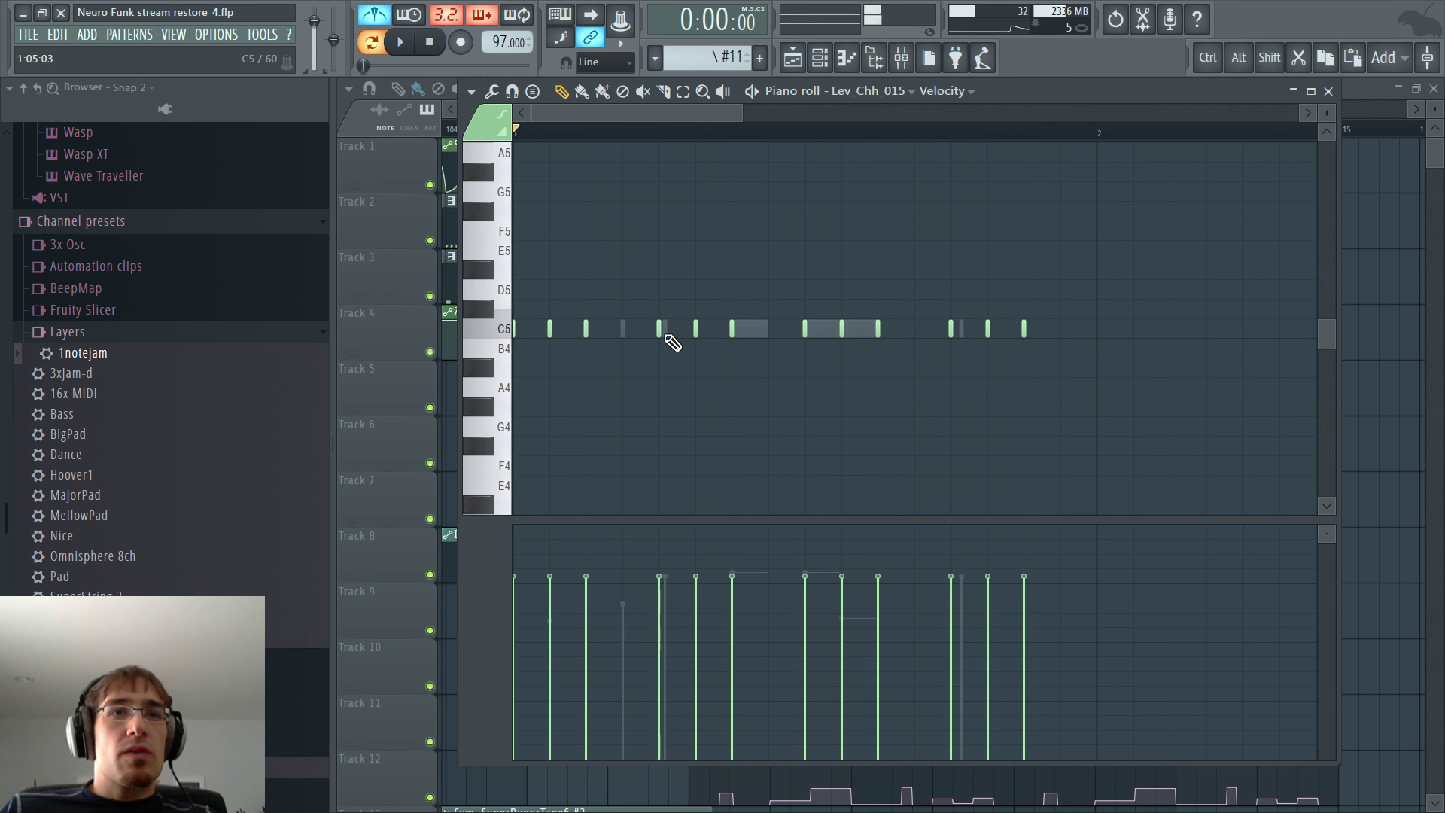
pyautogui.doubleClick(666, 331)
pyautogui.hotkey('ctrl', 'q')
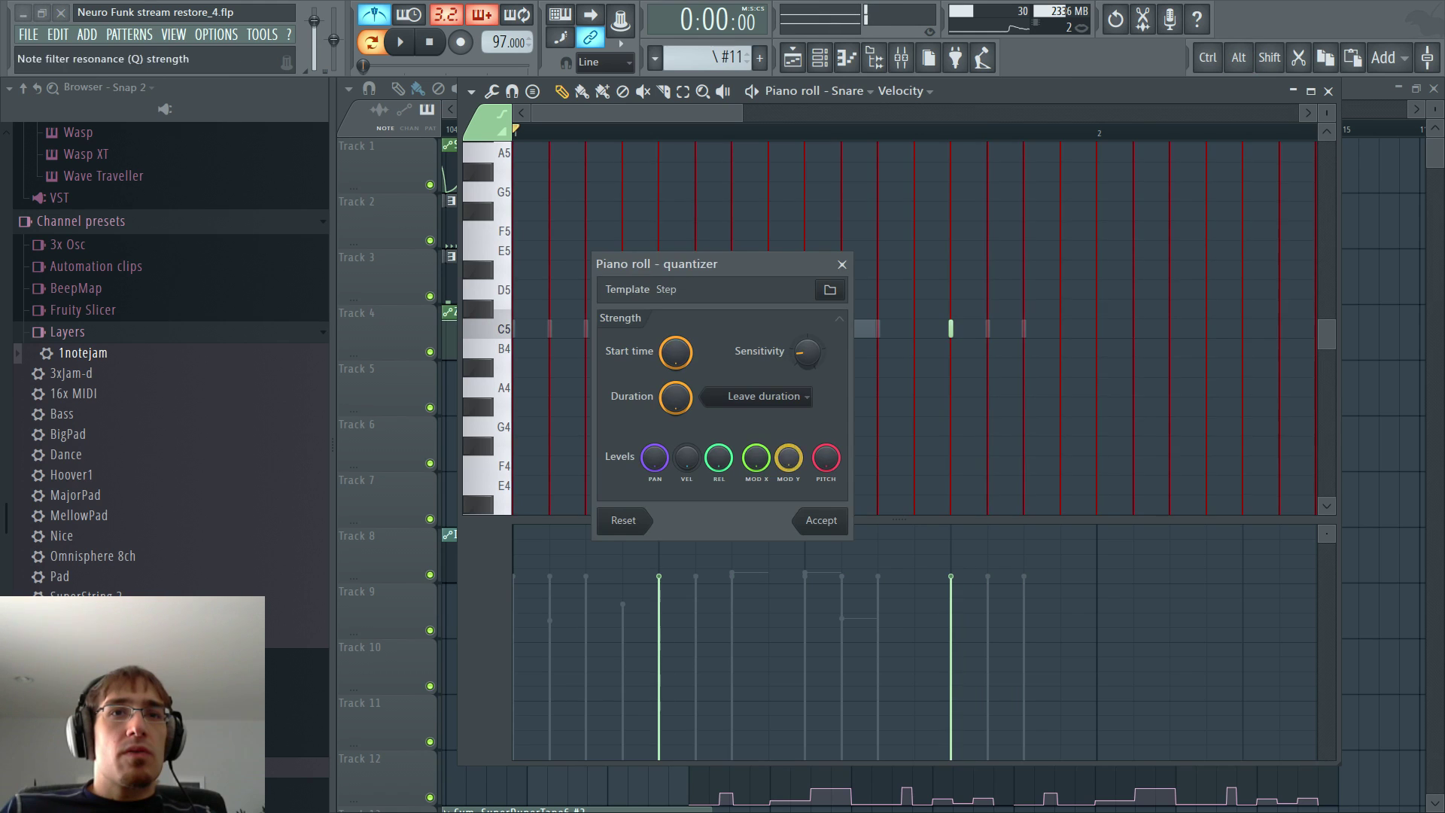
pyautogui.click(822, 519)
pyautogui.press('space')
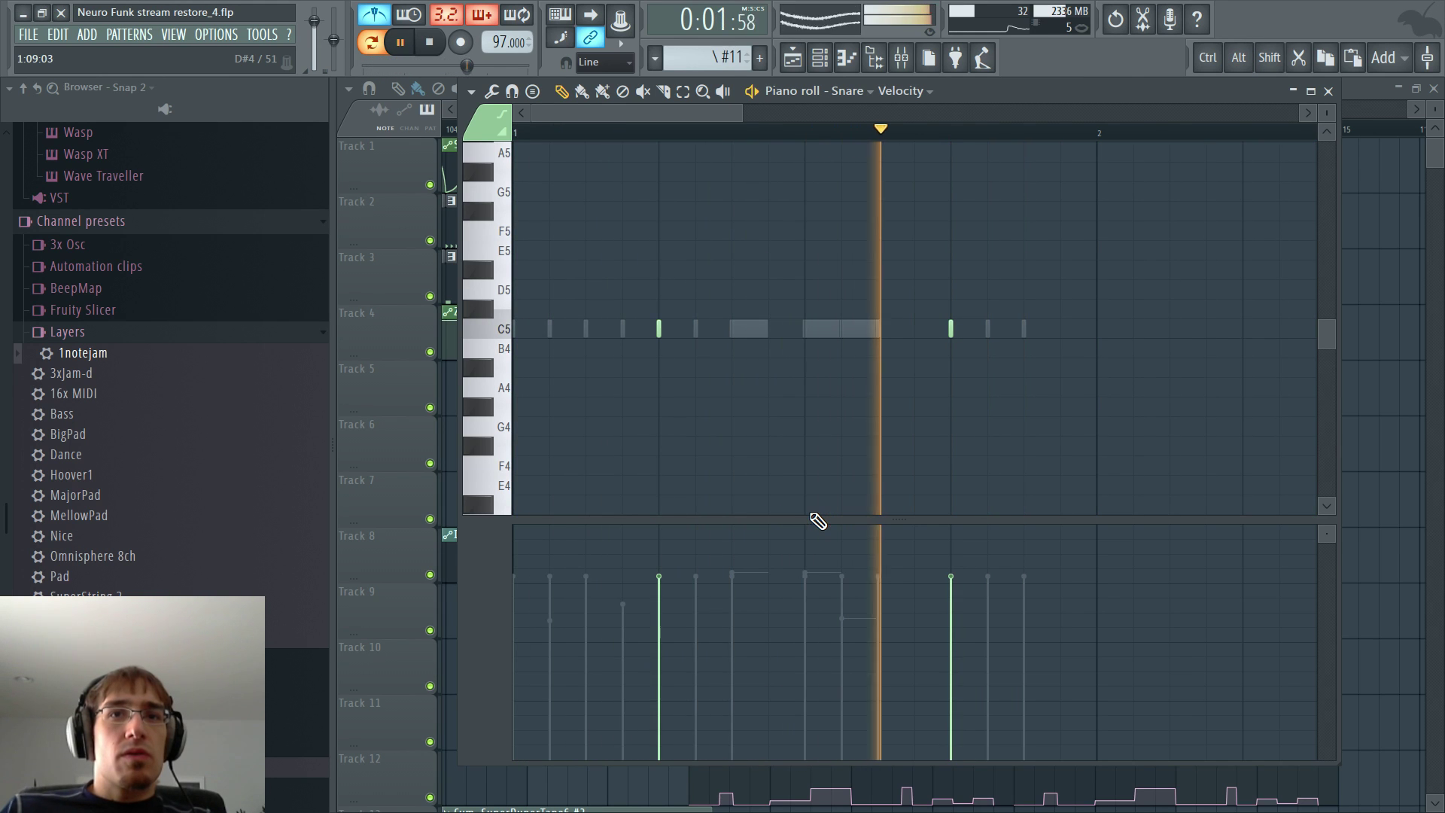
# - Return to the playlist and move the song position to bar 111
pyautogui.press('F6')
pyautogui.press('F5')
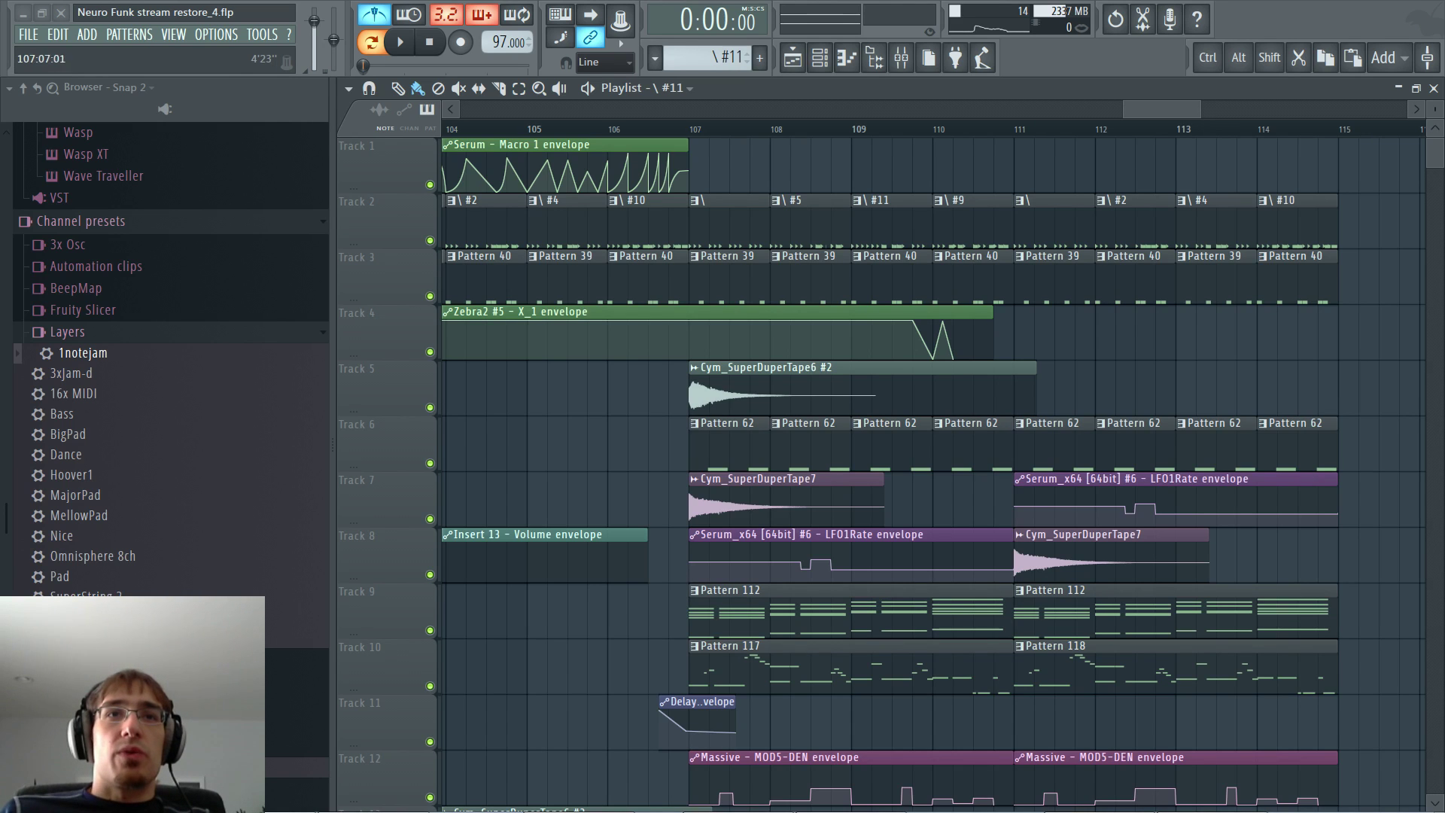
pyautogui.click(1013, 130)
pyautogui.moveTo(1173, 108); pyautogui.dragTo(1195, 108)
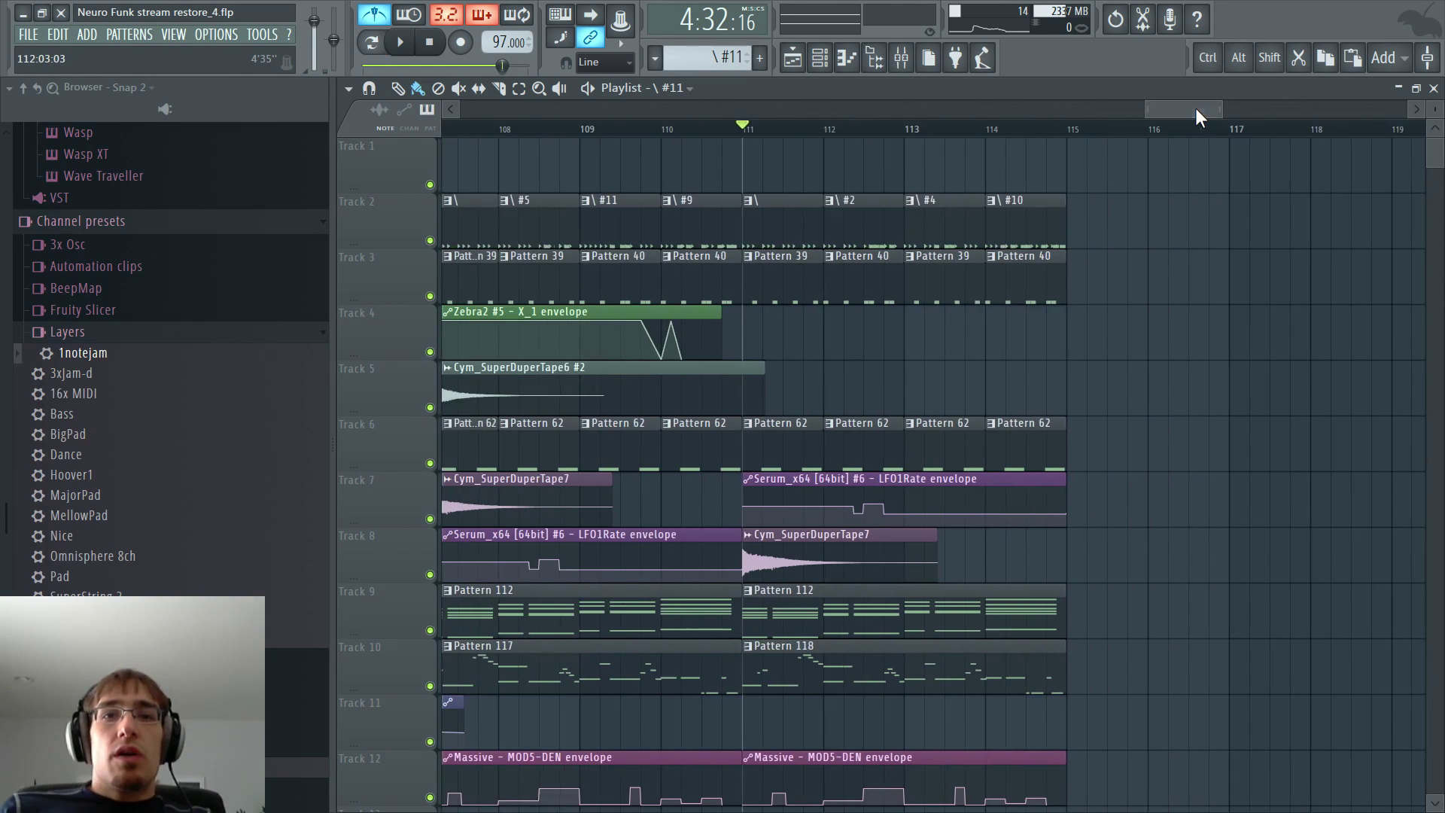
# - Open Pattern 118 from Track 10, play it briefly in pattern mode and find its instruments in the channel rack
pyautogui.scroll(-3, 891, 412)
pyautogui.doubleClick(861, 505)
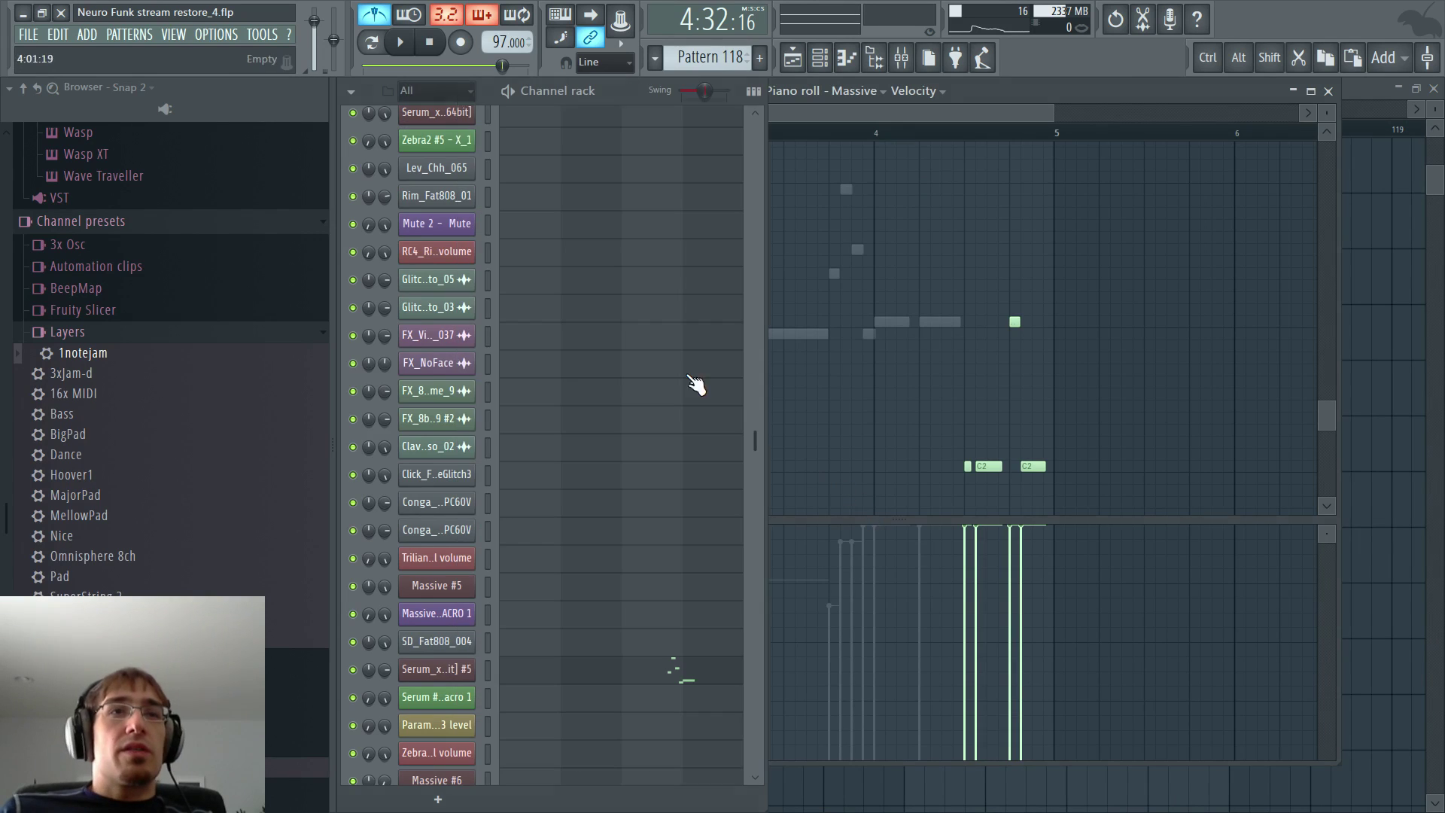
pyautogui.click(371, 42)
pyautogui.scroll(15, 622, 365)
pyautogui.press('space')
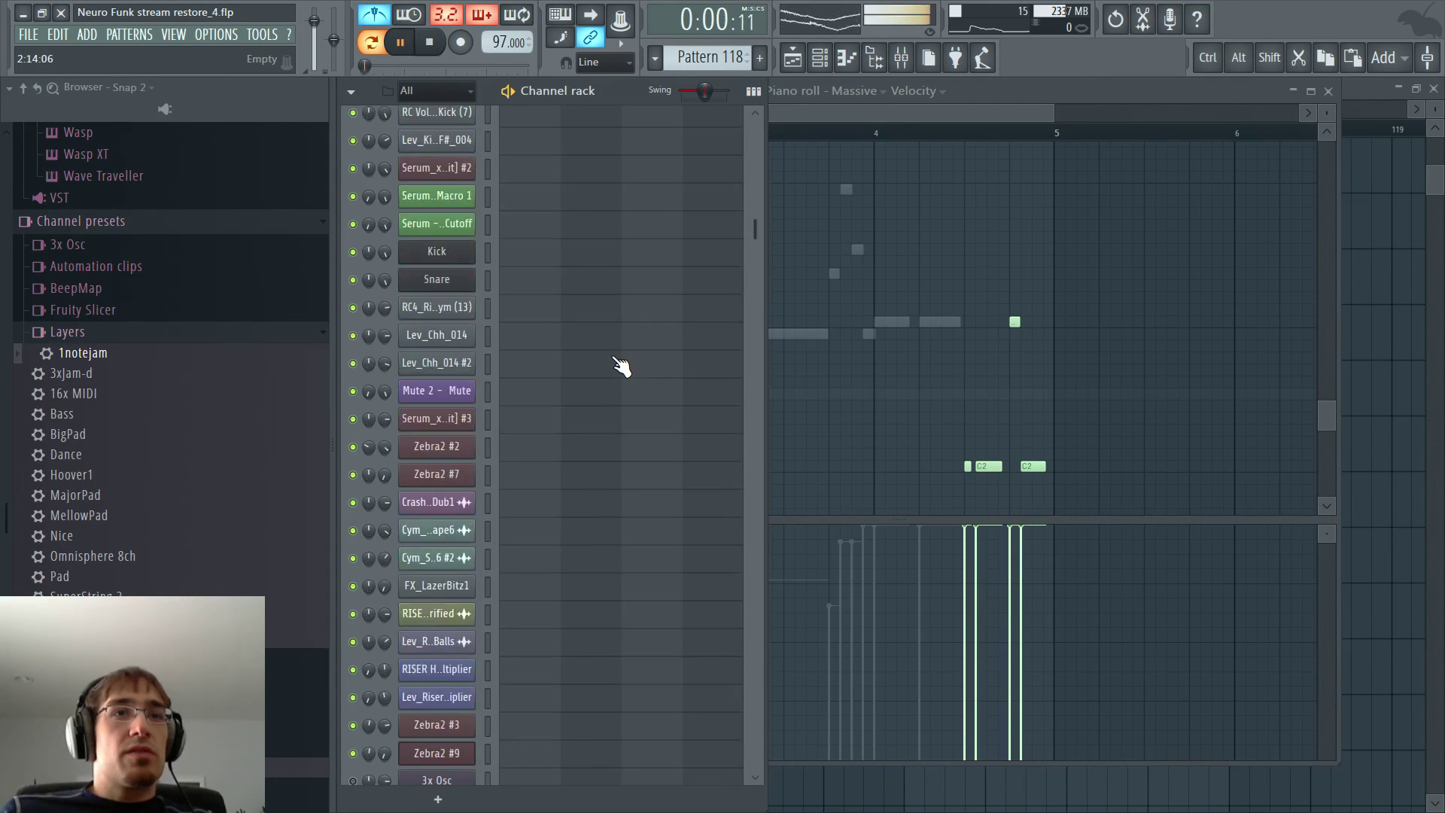
pyautogui.press('space')
# - Open the piano roll of the Massive channel in Pattern 118 to examine its notes
pyautogui.rightClick(445, 197)
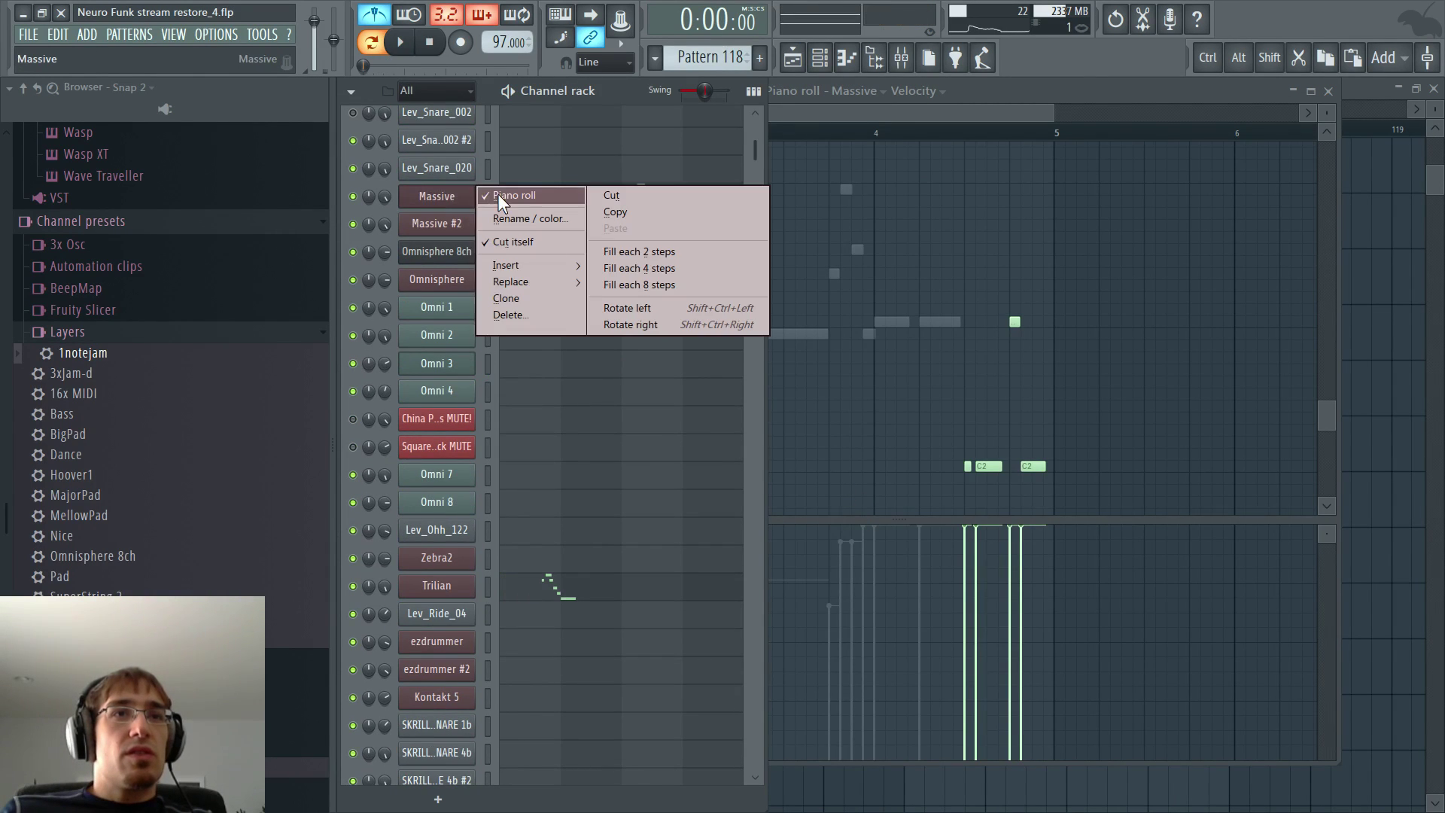
pyautogui.click(498, 193)
pyautogui.rightClick(441, 196)
pyautogui.click(513, 196)
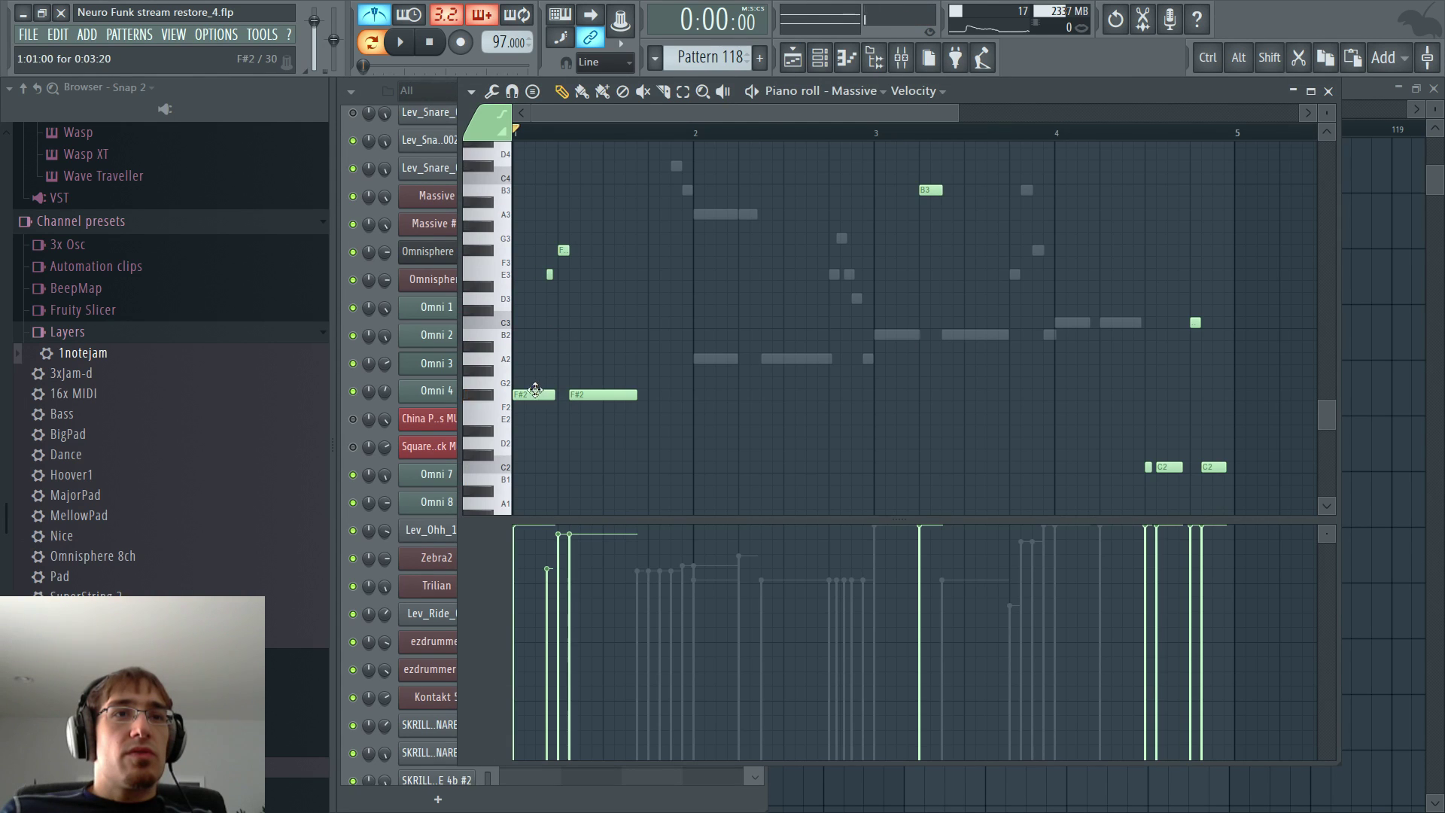
# - Check the Massive #2 channel's piano roll in Pattern 118 and go back to the channel rack
pyautogui.press('F6')
pyautogui.rightClick(449, 224)
pyautogui.click(514, 223)
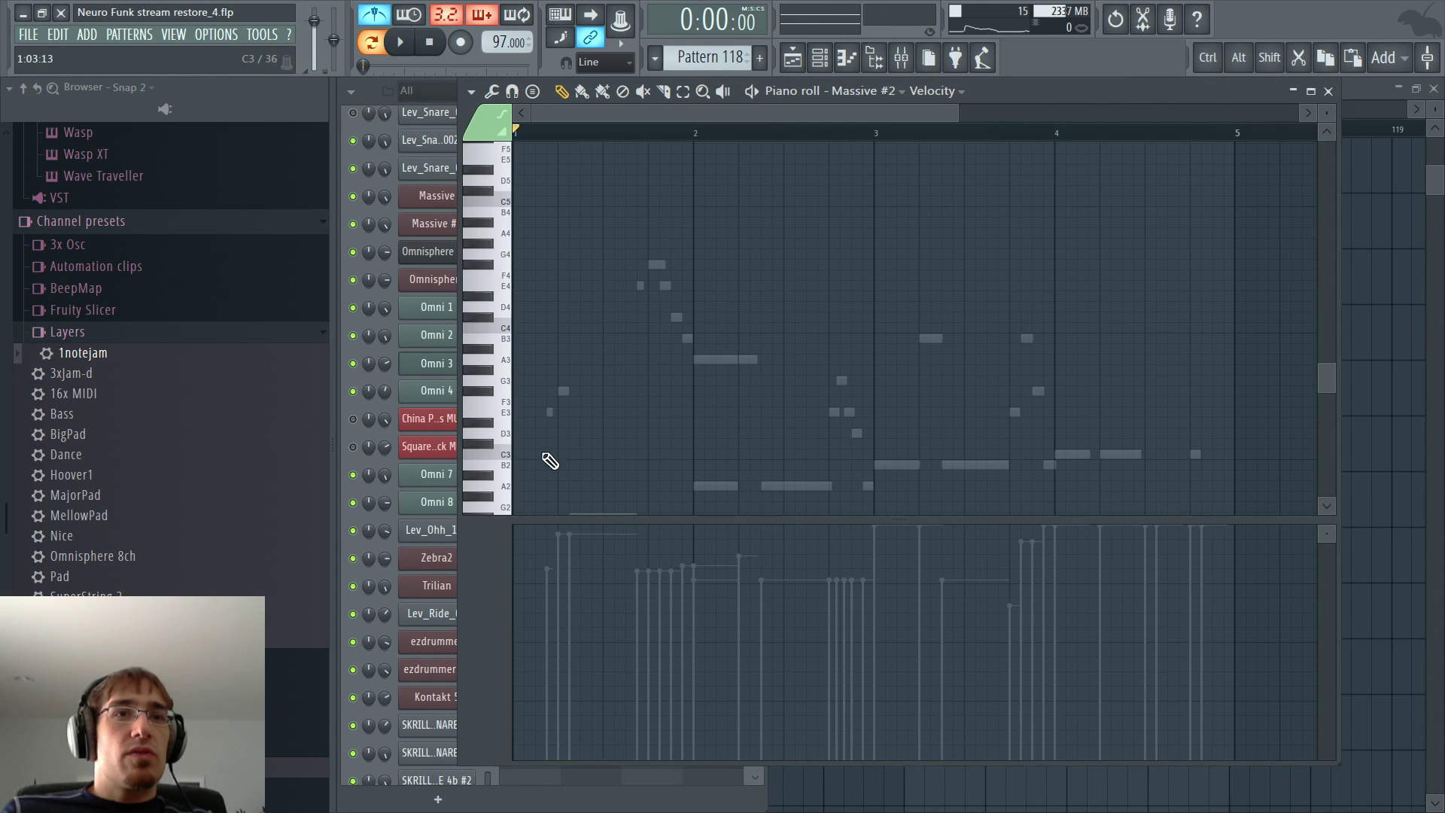
pyautogui.click(491, 421)
pyautogui.press('F6')
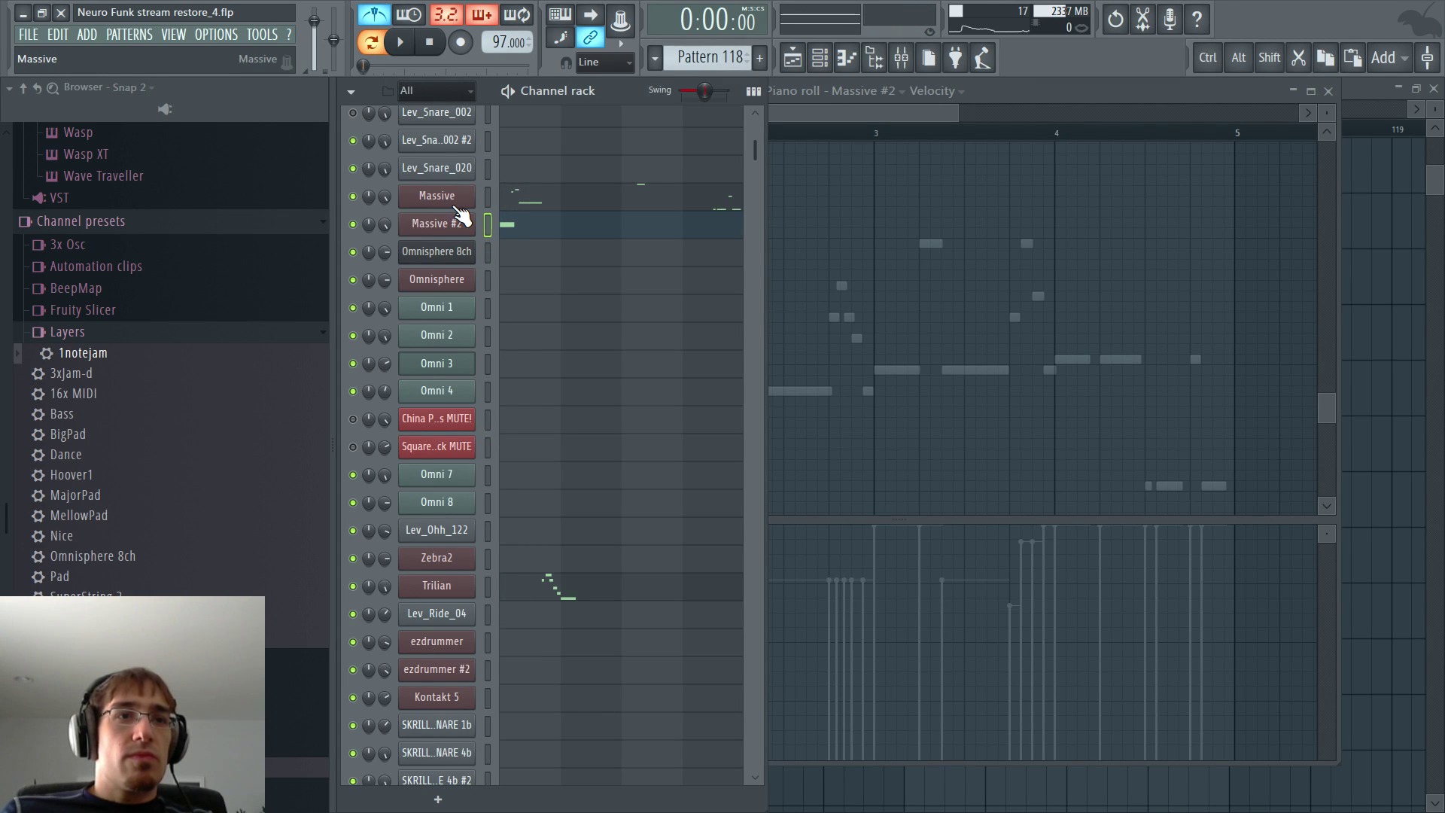
# - Open the piano roll of the Trilian channel in Pattern 118 and play the pattern
pyautogui.rightClick(447, 586)
pyautogui.press('Escape')
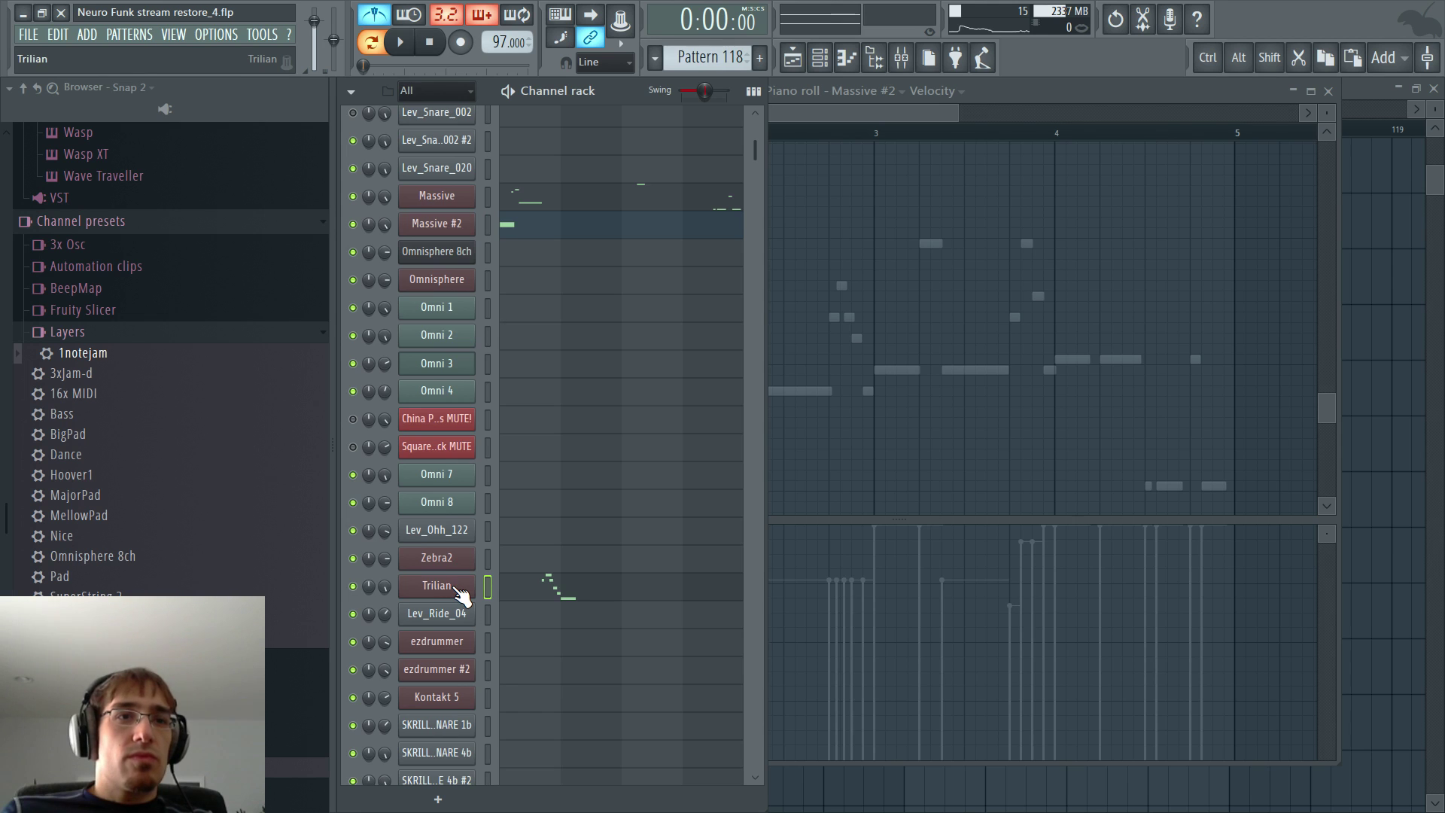
pyautogui.click(460, 588)
pyautogui.rightClick(460, 588)
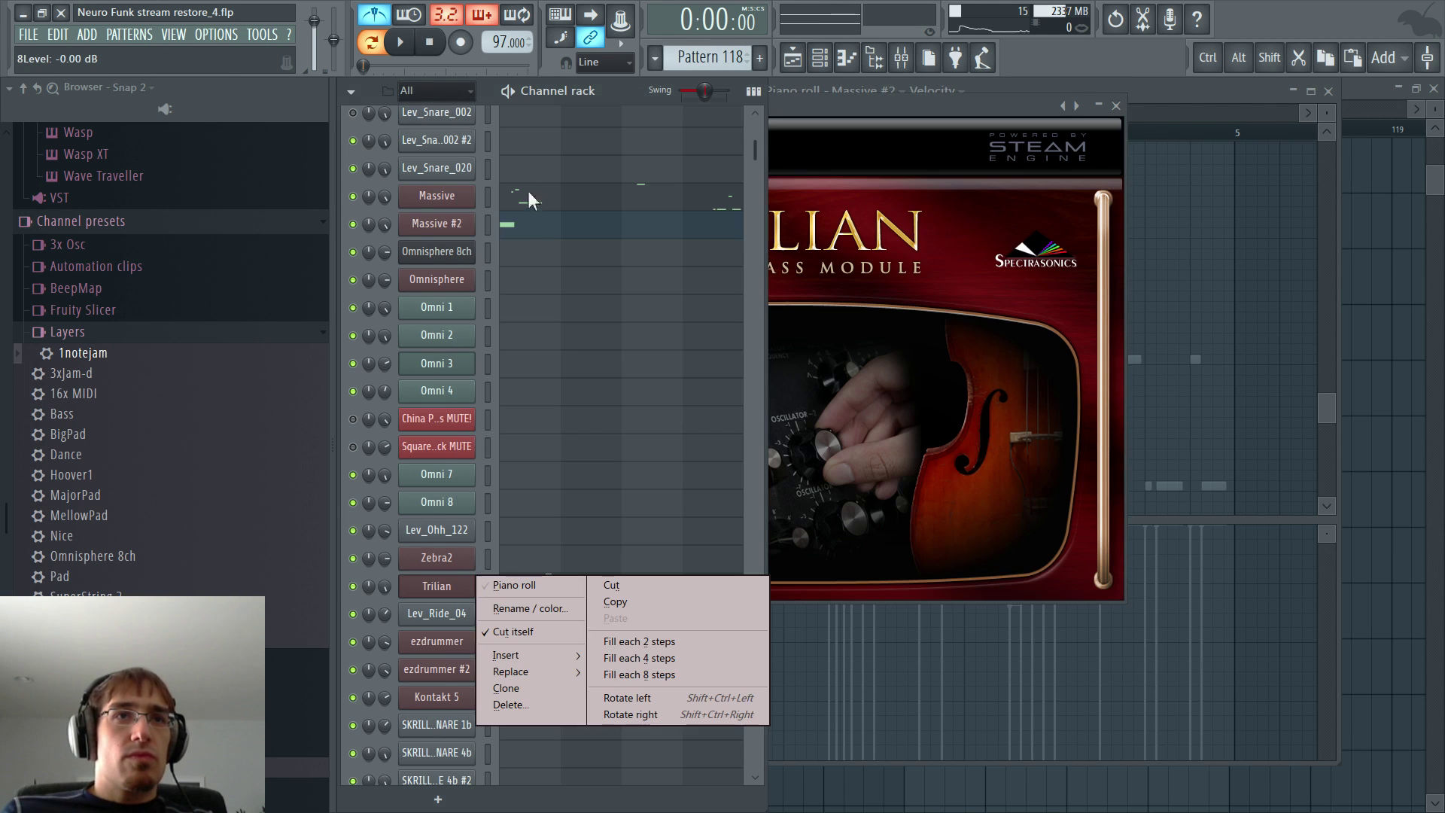
pyautogui.click(909, 118)
pyautogui.press('Escape')
pyautogui.rightClick(472, 578)
pyautogui.click(503, 584)
pyautogui.press('space')
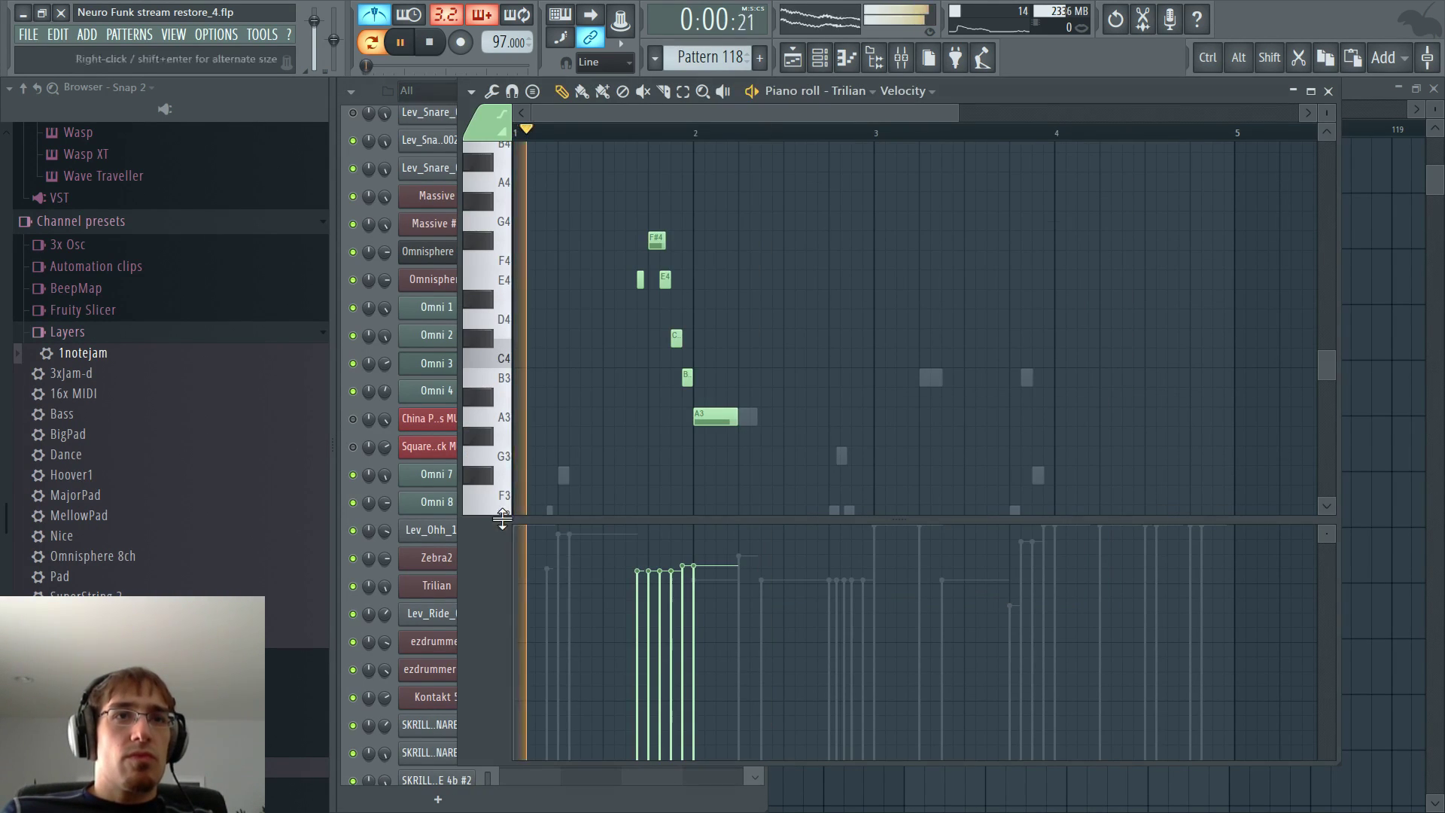
# - Replace the short E4 note at the start of Trilian's descending run with a B3 note that lasts until the F#4 note
pyautogui.press('space')
pyautogui.scroll(3, 627, 353)
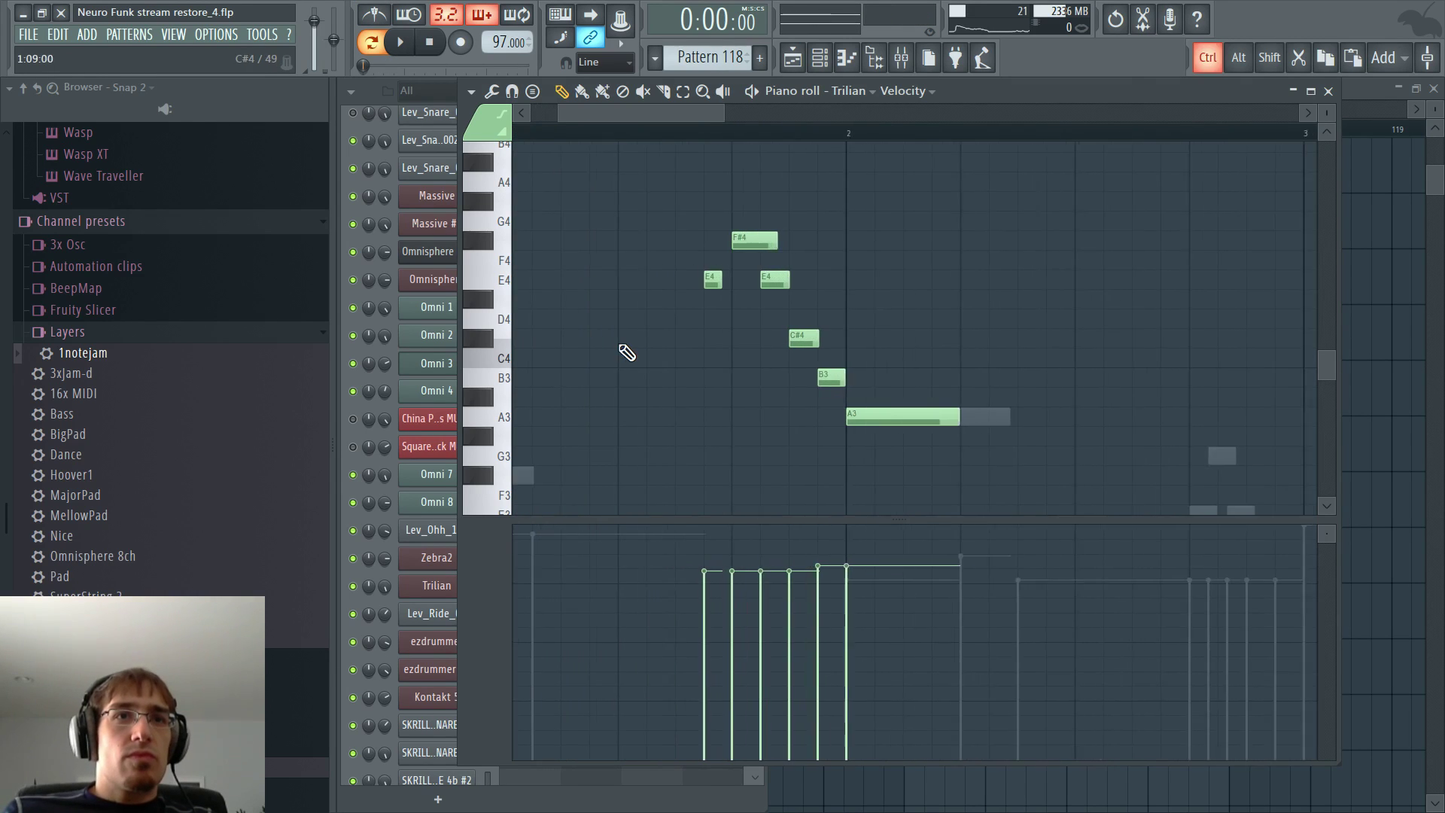
pyautogui.scroll(1, 626, 352)
pyautogui.rightClick(724, 280)
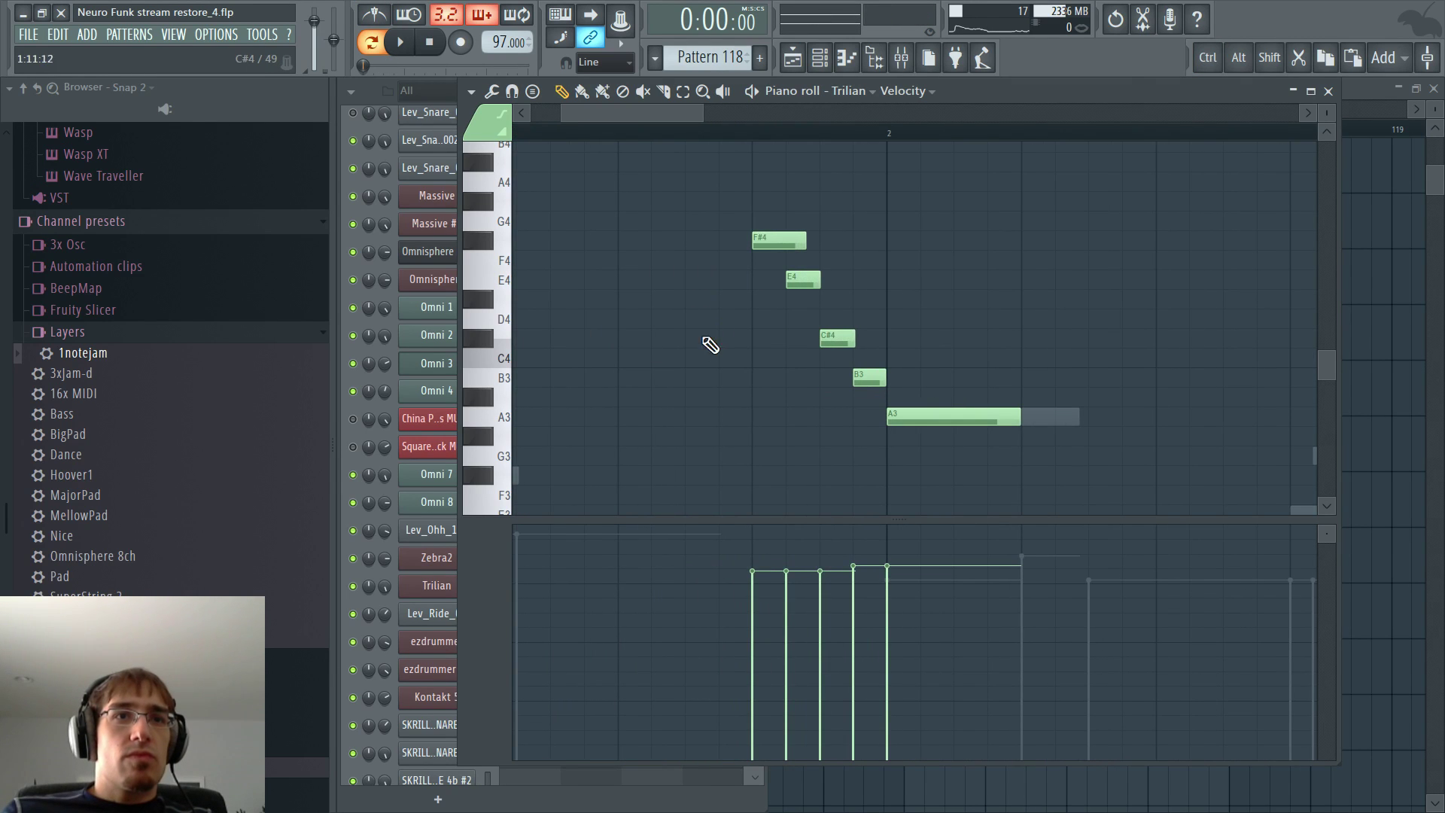
pyautogui.click(687, 377)
pyautogui.moveTo(813, 377); pyautogui.dragTo(716, 376)
pyautogui.hotkey('ctrl', 'l')
# - Adjust the velocity of the new B3 note, play the pattern to check it and raise the velocity slightly
pyautogui.click(685, 573)
pyautogui.press('space')
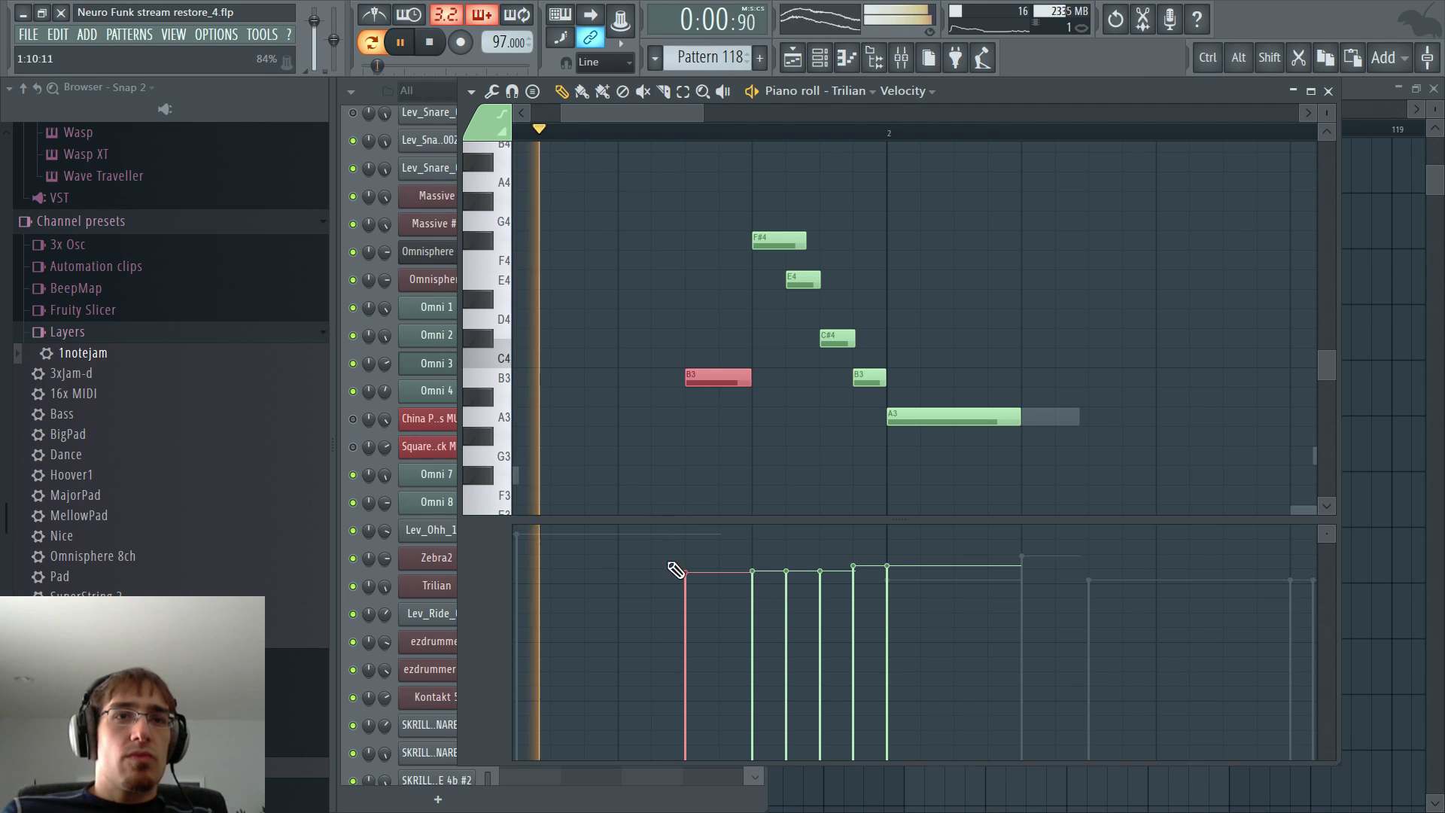
pyautogui.press('space')
pyautogui.click(707, 555)
# - Delete the descending F#4, E4, C#4 and B3 notes before bar 2 and add A3 and E4 notes after the first B3
pyautogui.rightClick(774, 246)
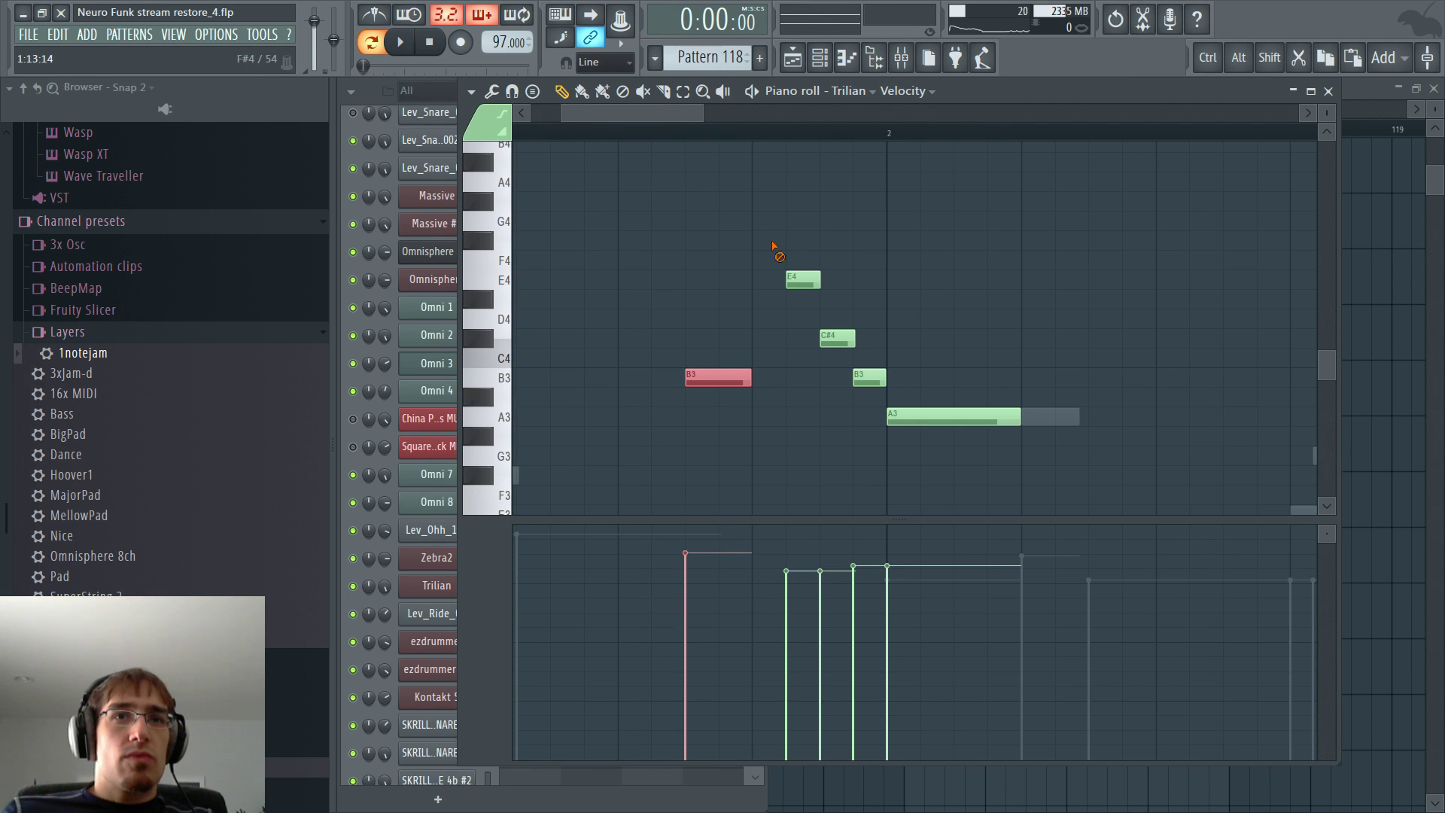
pyautogui.rightClick(794, 280)
pyautogui.rightClick(830, 338)
pyautogui.rightClick(866, 376)
pyautogui.click(756, 419)
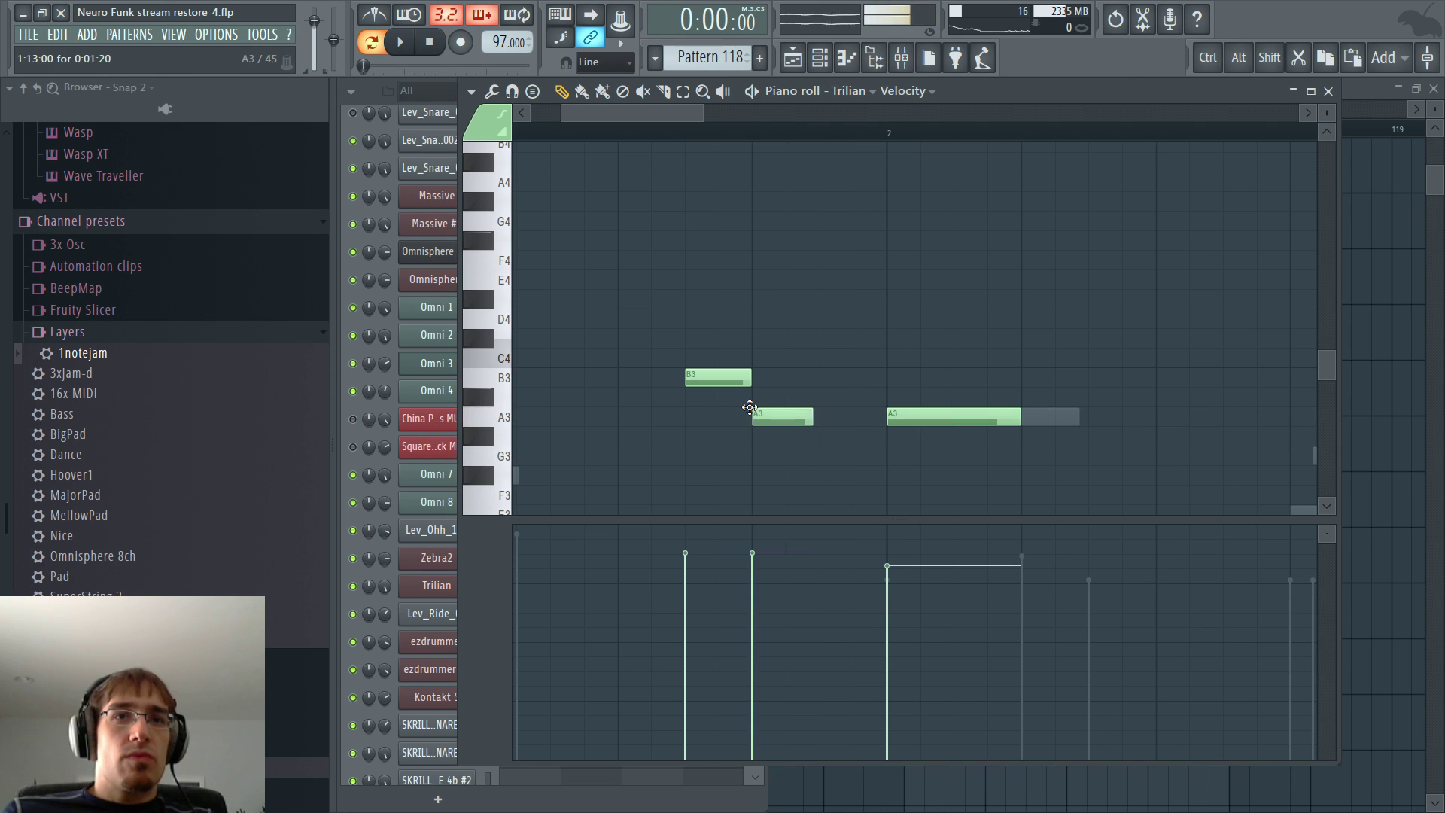
pyautogui.moveTo(802, 330); pyautogui.dragTo(794, 280)
# - Audition alternative pitches, move the A3 note after the B3 to C#4 and shorten it to end where the E4 begins
pyautogui.click(512, 418)
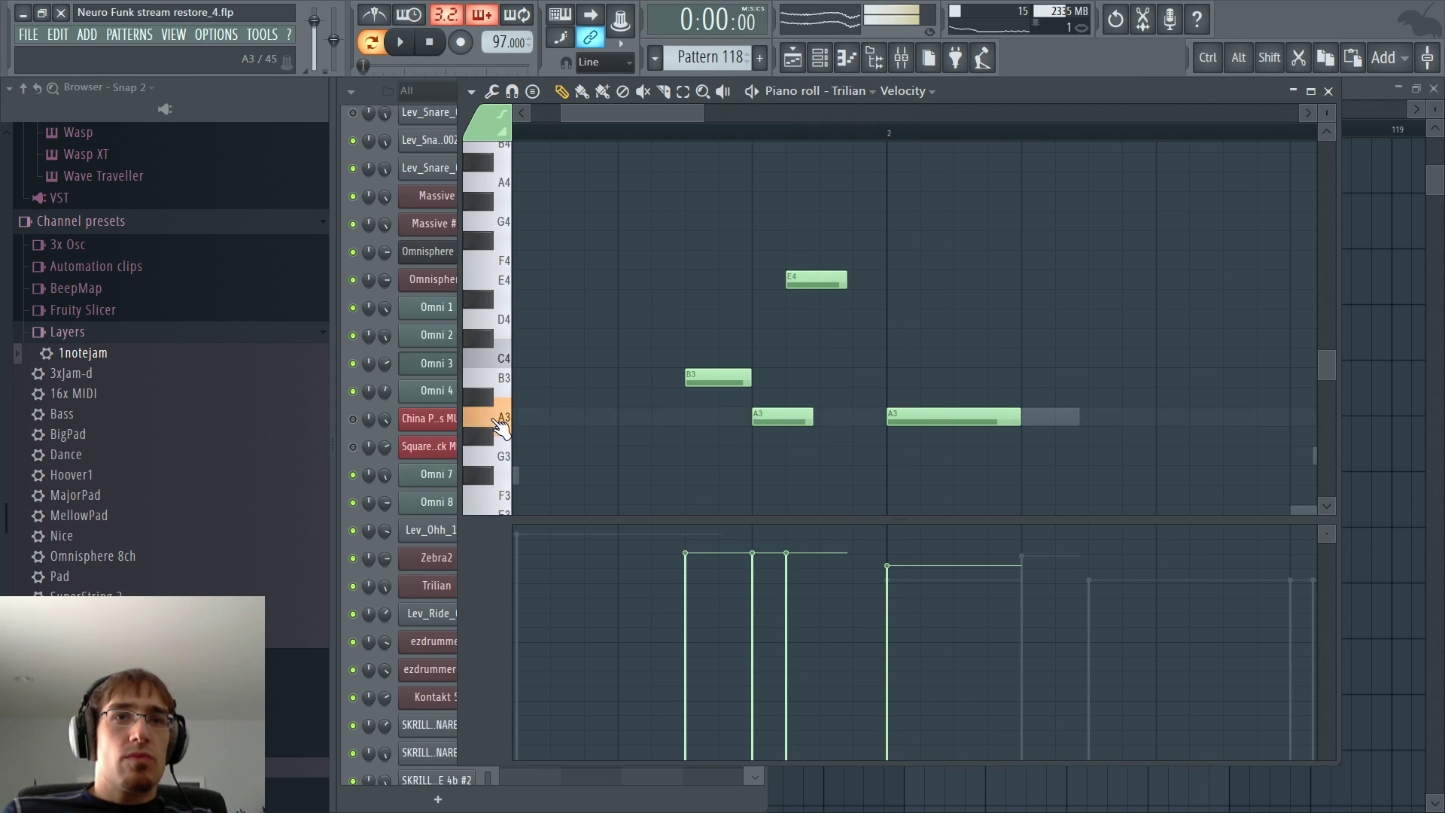
pyautogui.click(693, 377)
pyautogui.click(766, 424)
pyautogui.moveTo(766, 429); pyautogui.dragTo(766, 448)
pyautogui.click(479, 476)
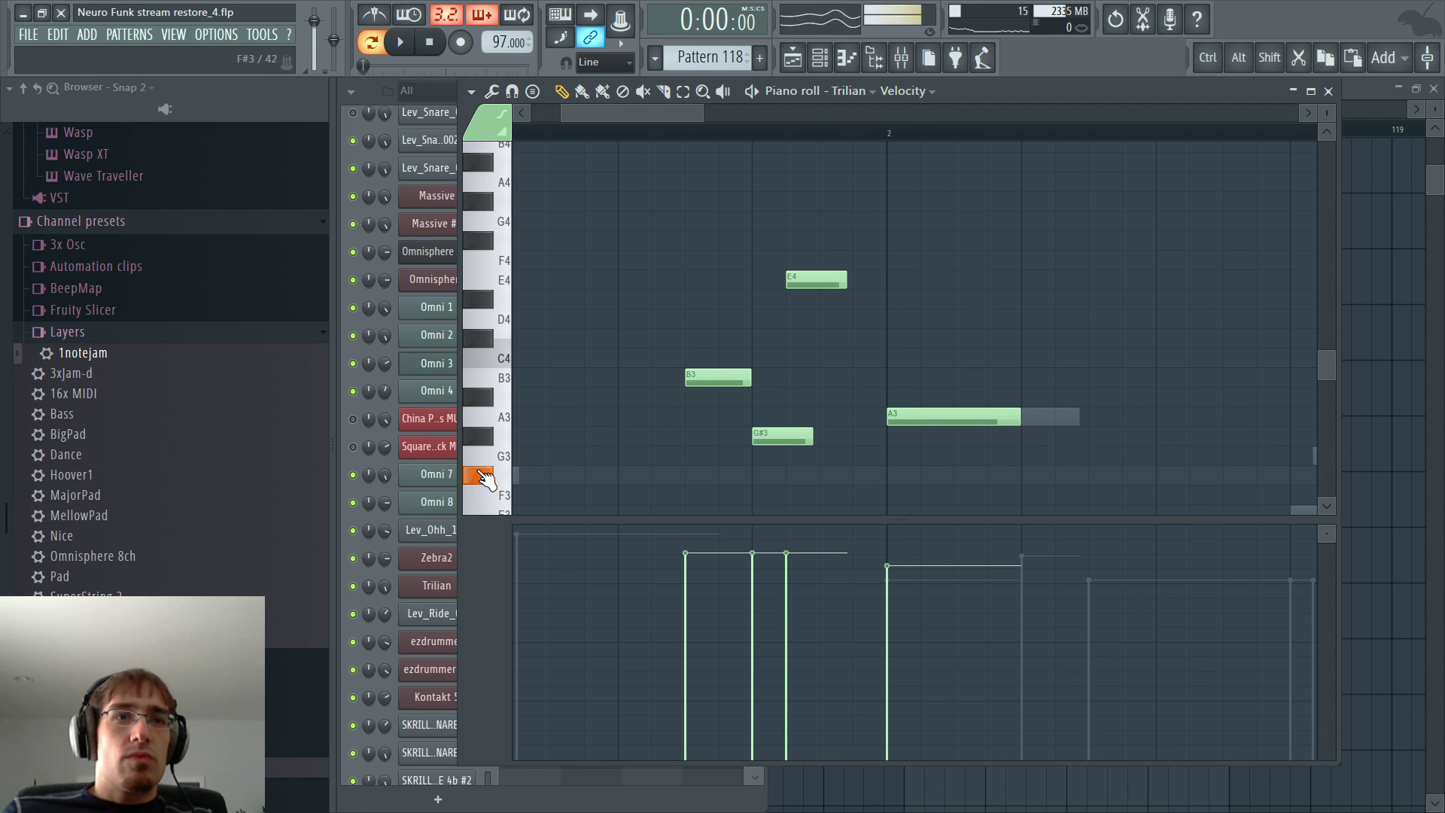
pyautogui.click(478, 476)
pyautogui.click(718, 376)
pyautogui.moveTo(762, 435); pyautogui.dragTo(785, 341)
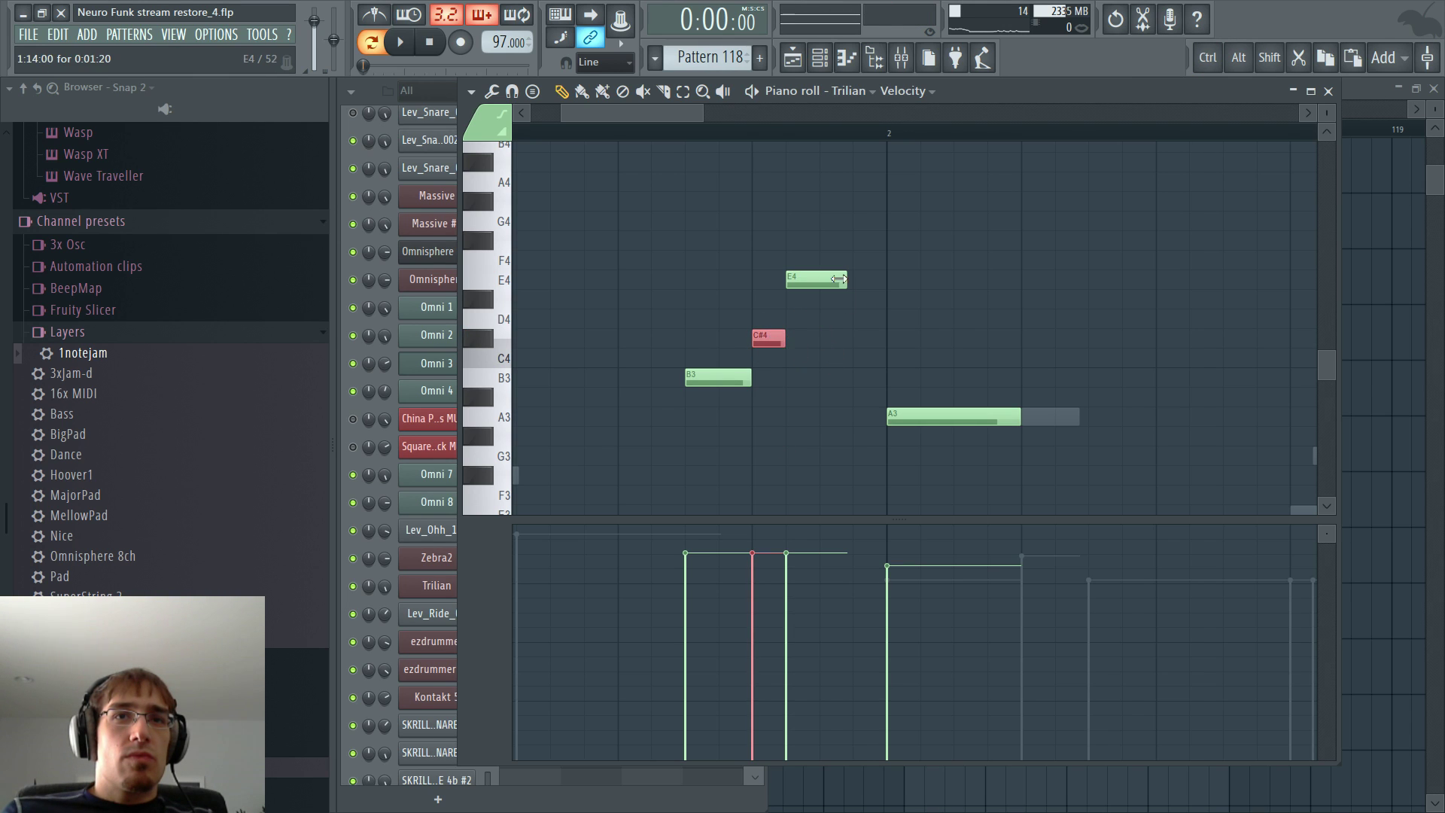
# - Lengthen the E4 note to almost reach bar 2 and delete the A3 note at bar 2
pyautogui.moveTo(846, 280); pyautogui.dragTo(881, 280)
pyautogui.scroll(-3, 914, 446)
pyautogui.rightClick(927, 304)
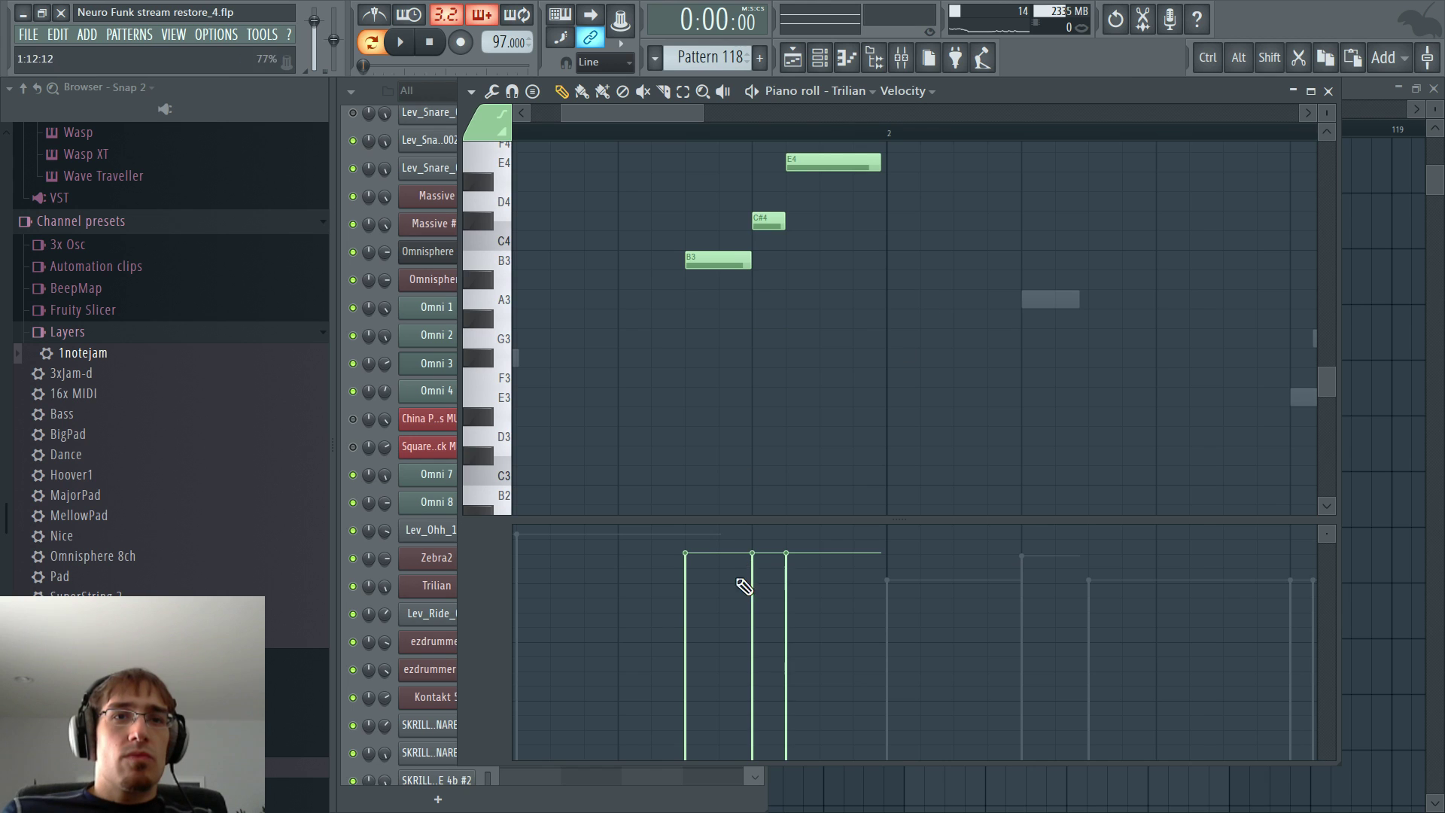
# - Lower the C#4 note's velocity below its neighbours and play the pattern
pyautogui.click(752, 604)
pyautogui.press('space')
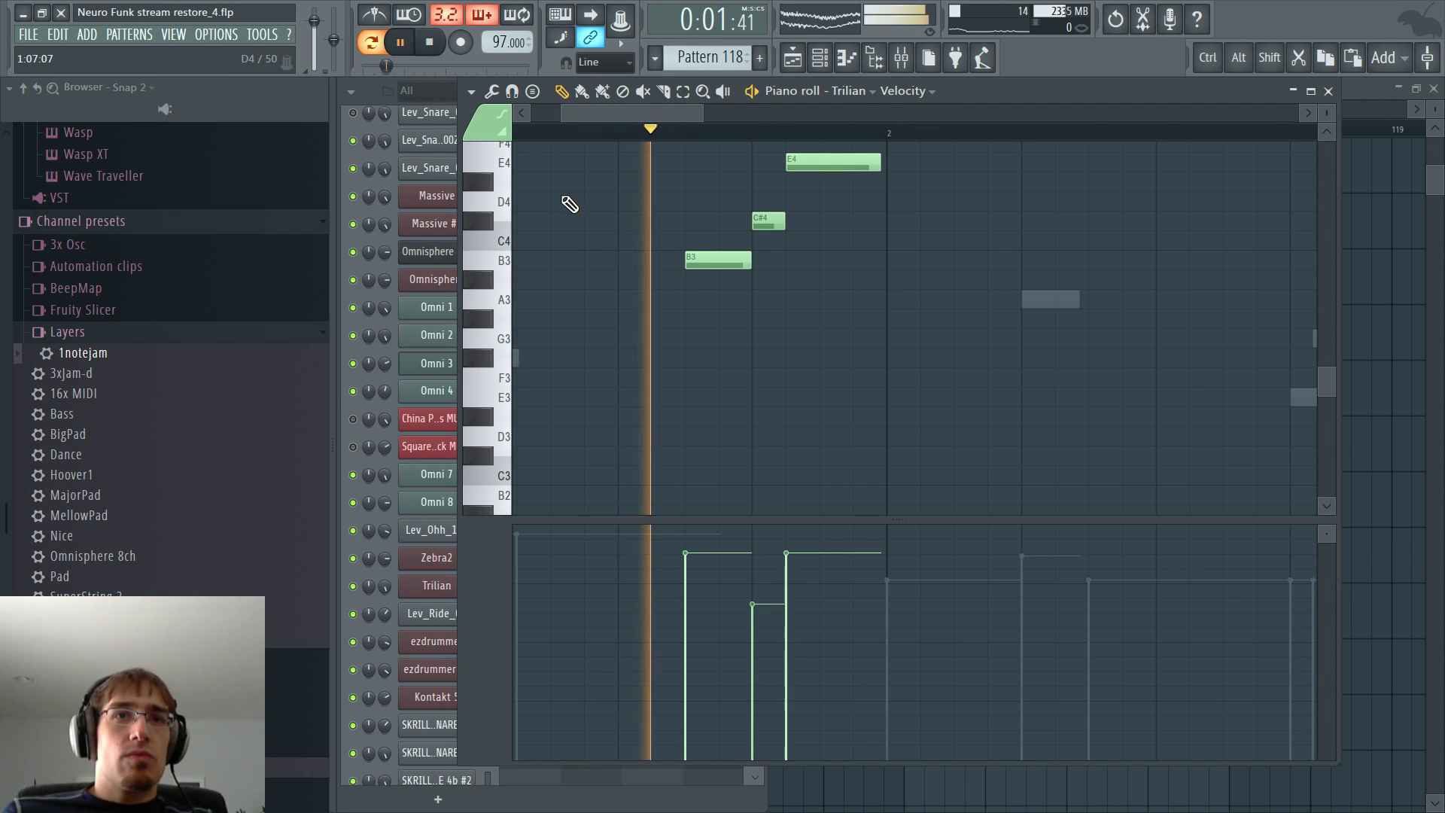
# - Switch to the Massive notes and shorten the F#2 note to end where Trilian's B3 note begins, checking it in playback
pyautogui.scroll(-4, 606, 267)
pyautogui.doubleClick(687, 358)
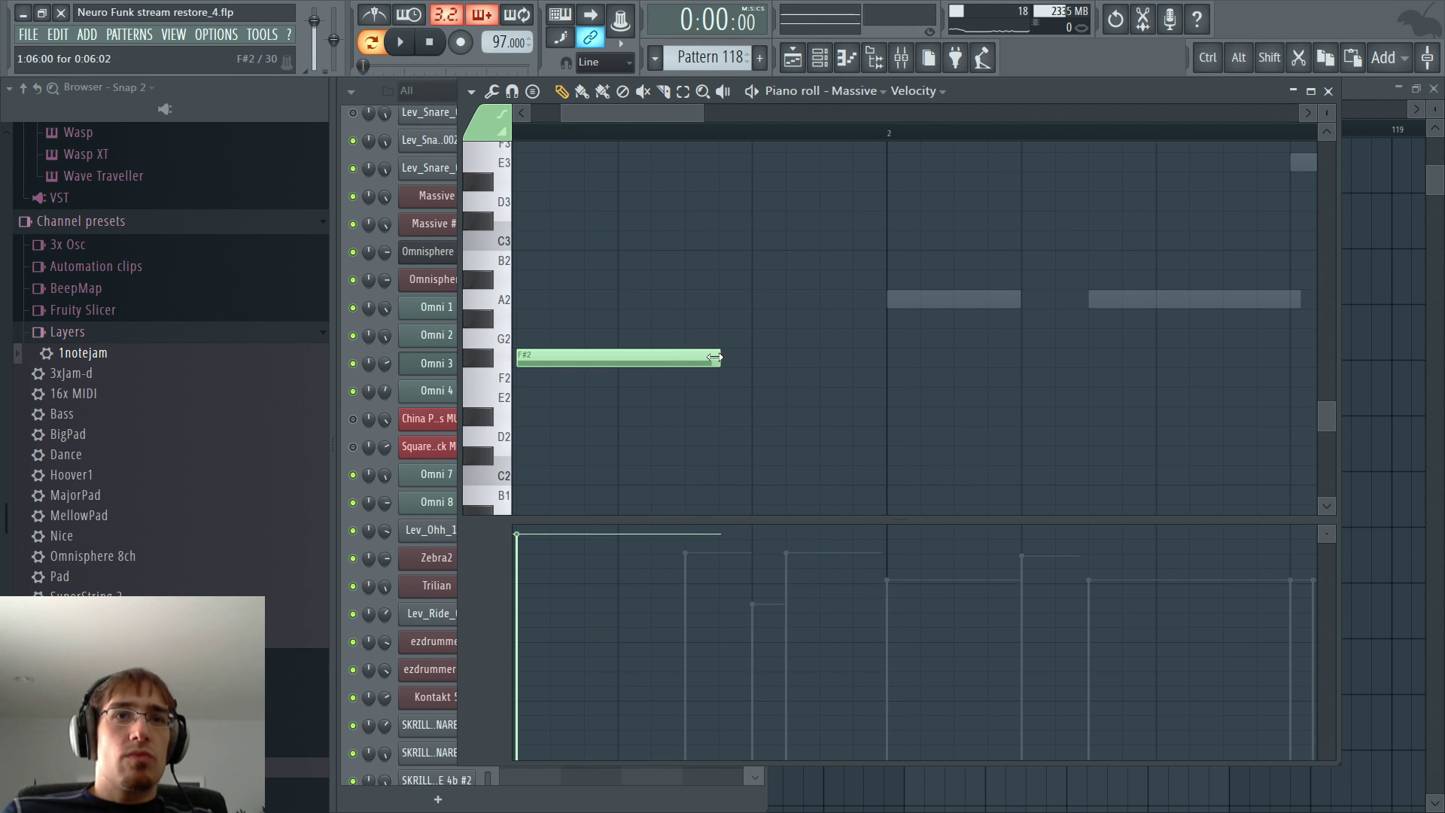
pyautogui.moveTo(718, 358); pyautogui.dragTo(661, 358)
pyautogui.scroll(6, 657, 353)
pyautogui.scroll(-4, 658, 354)
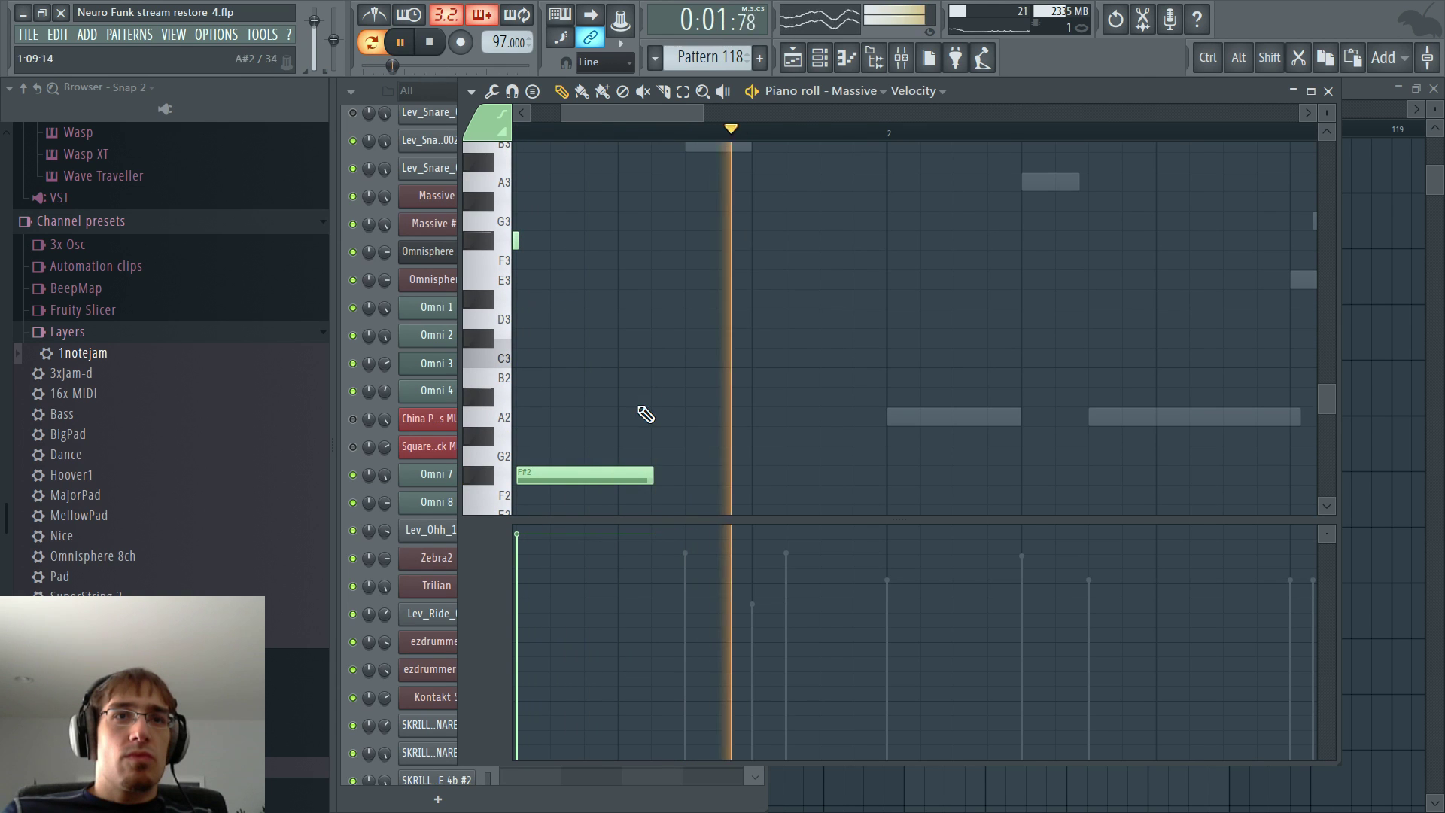
pyautogui.moveTo(655, 474); pyautogui.dragTo(687, 472)
pyautogui.scroll(4, 687, 445)
pyautogui.scroll(-4, 687, 445)
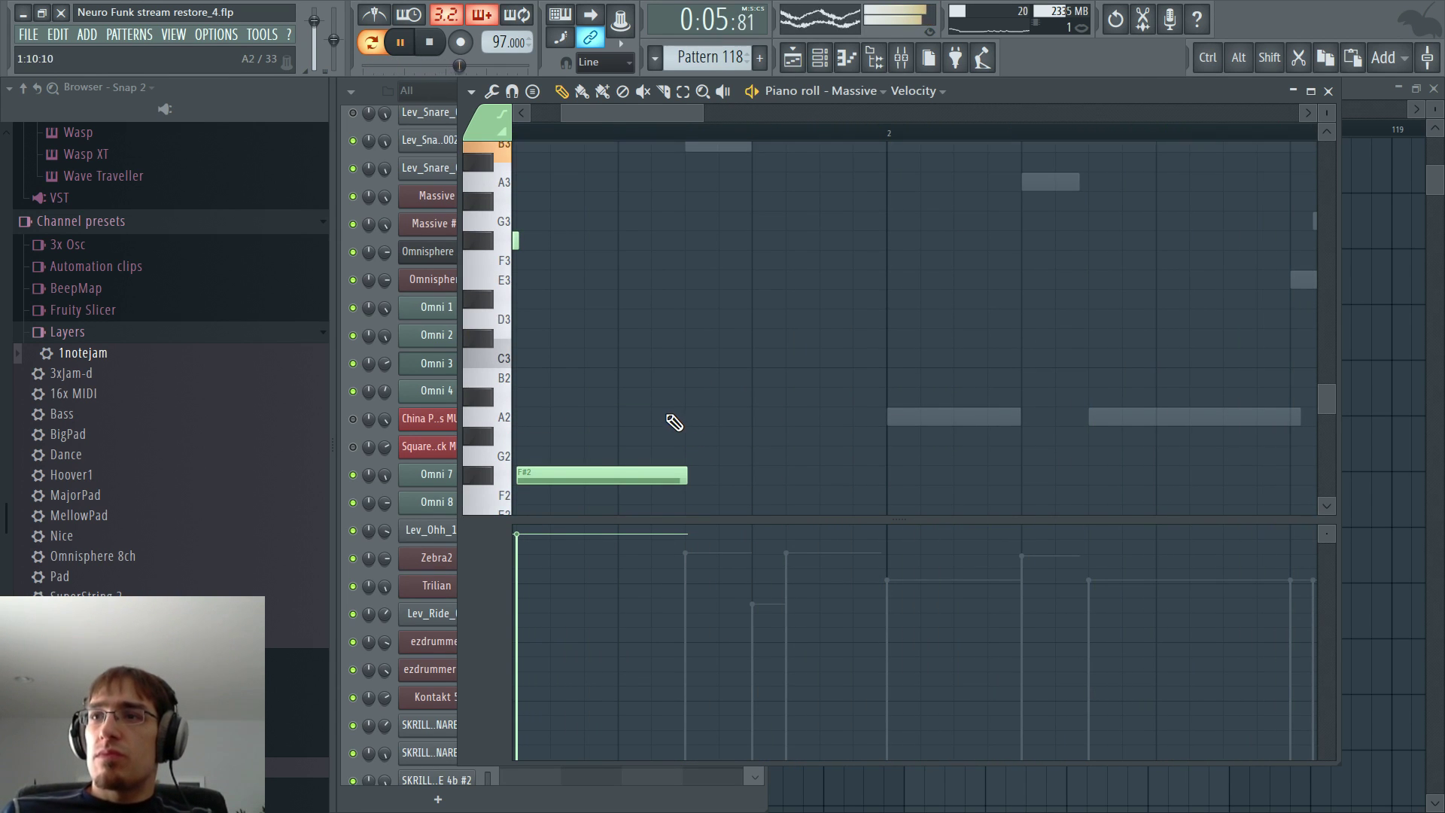
pyautogui.press('space')
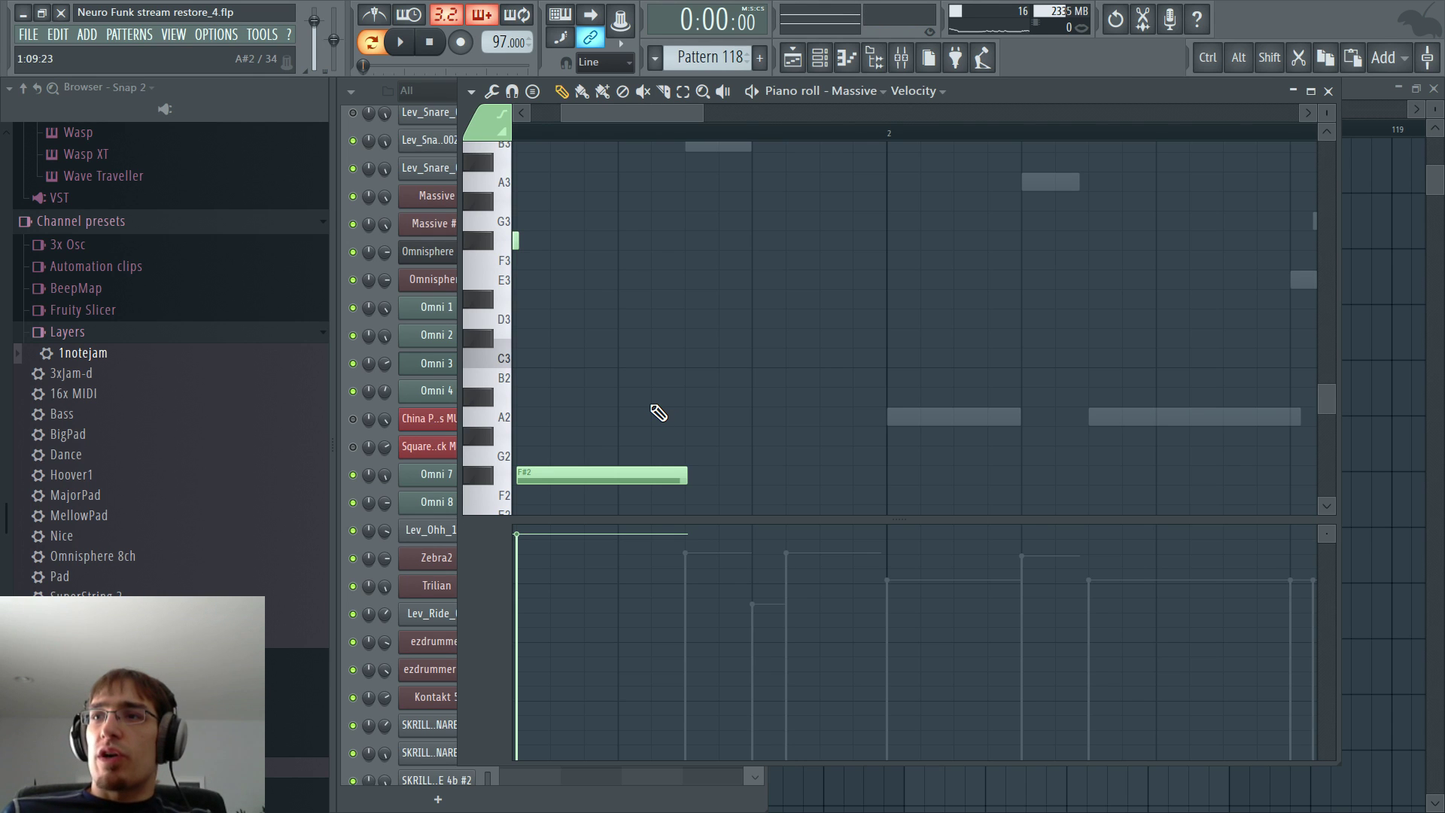
# - Save the project under its current file name
pyautogui.click(41, 38)
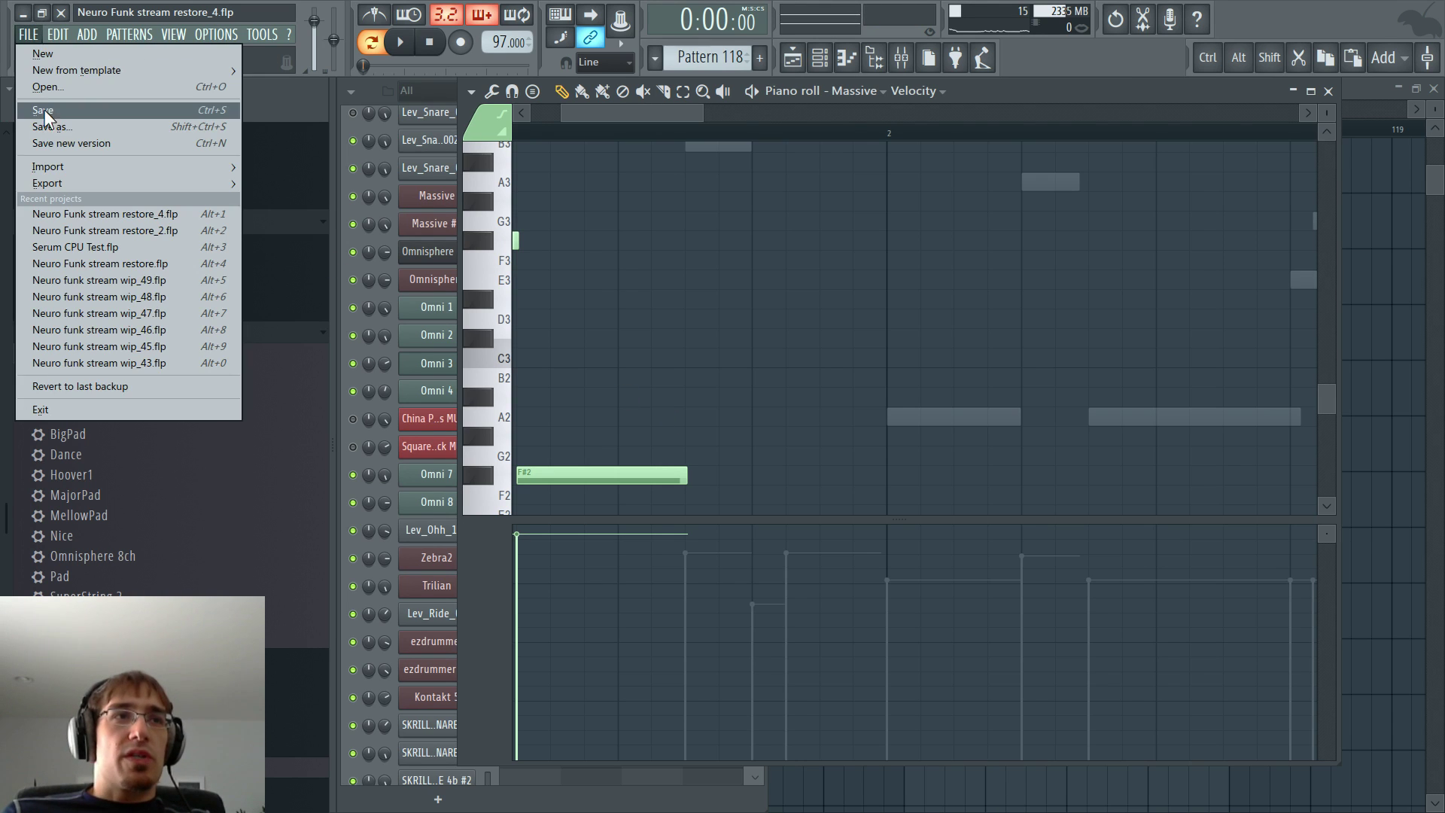
pyautogui.click(44, 110)
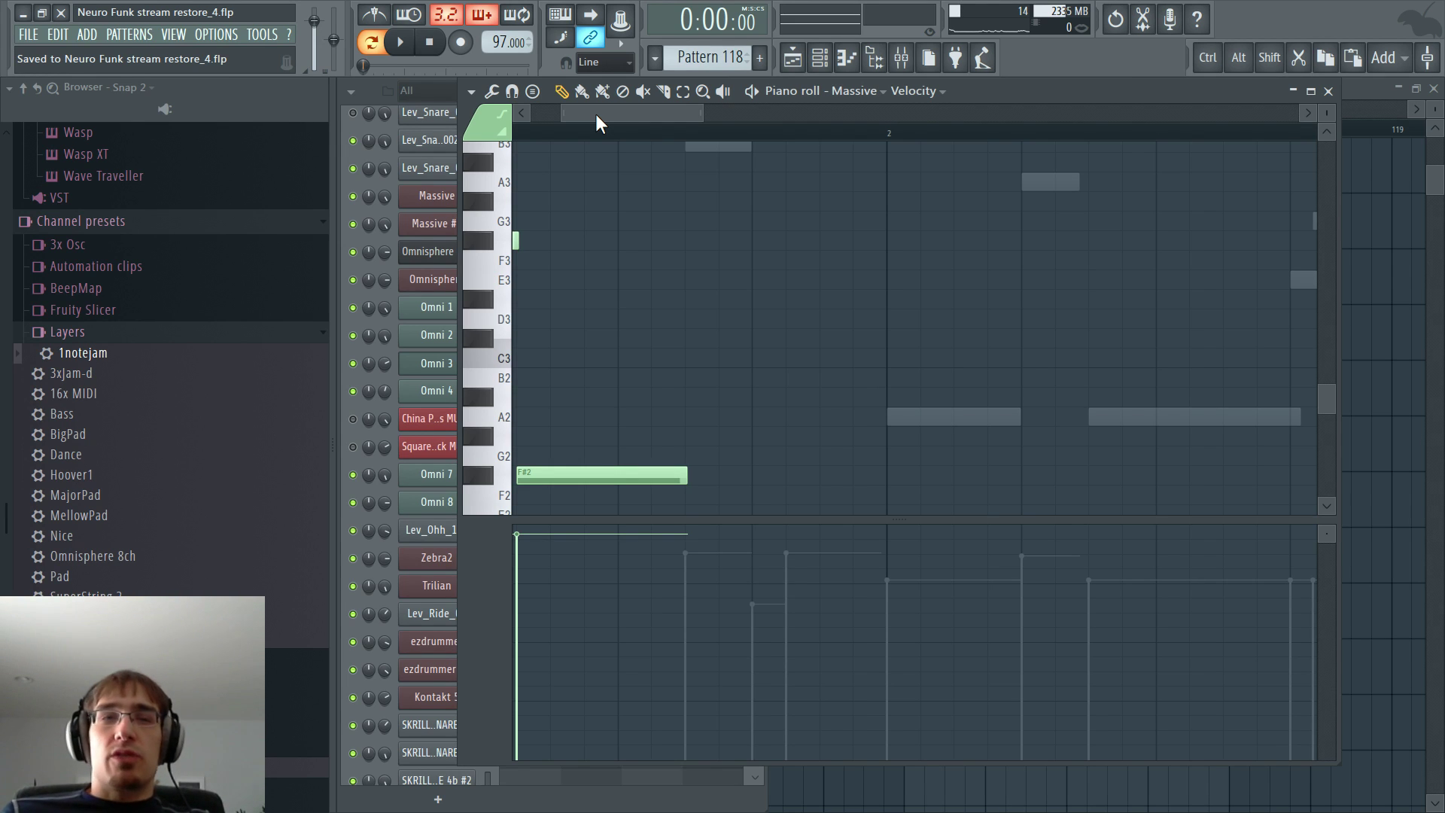
# - Open the Trilian instrument from the channel rack, check its patch and wrapper settings, and close it
pyautogui.press('F6')
pyautogui.scroll(-3, 549, 325)
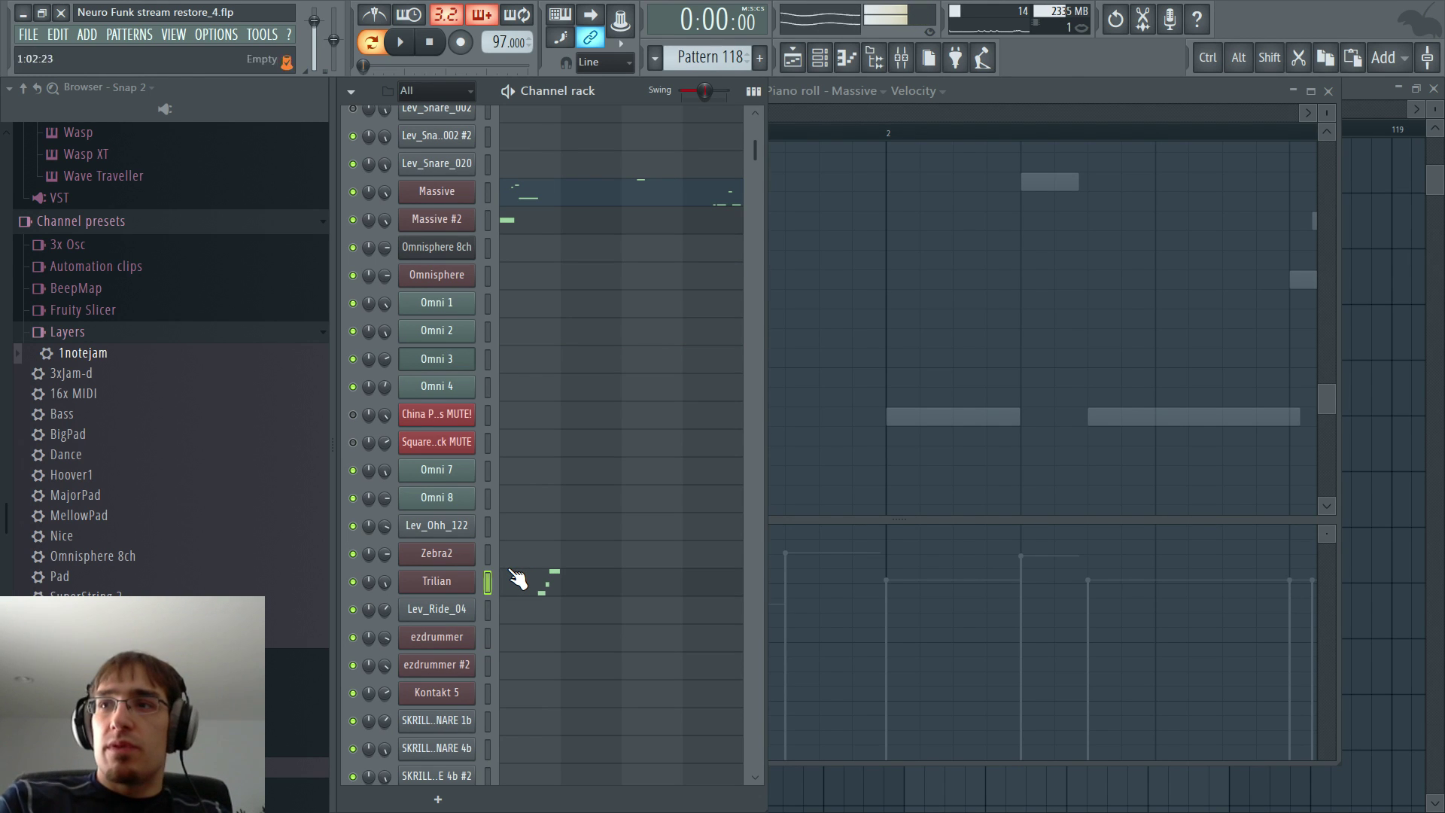
pyautogui.click(461, 580)
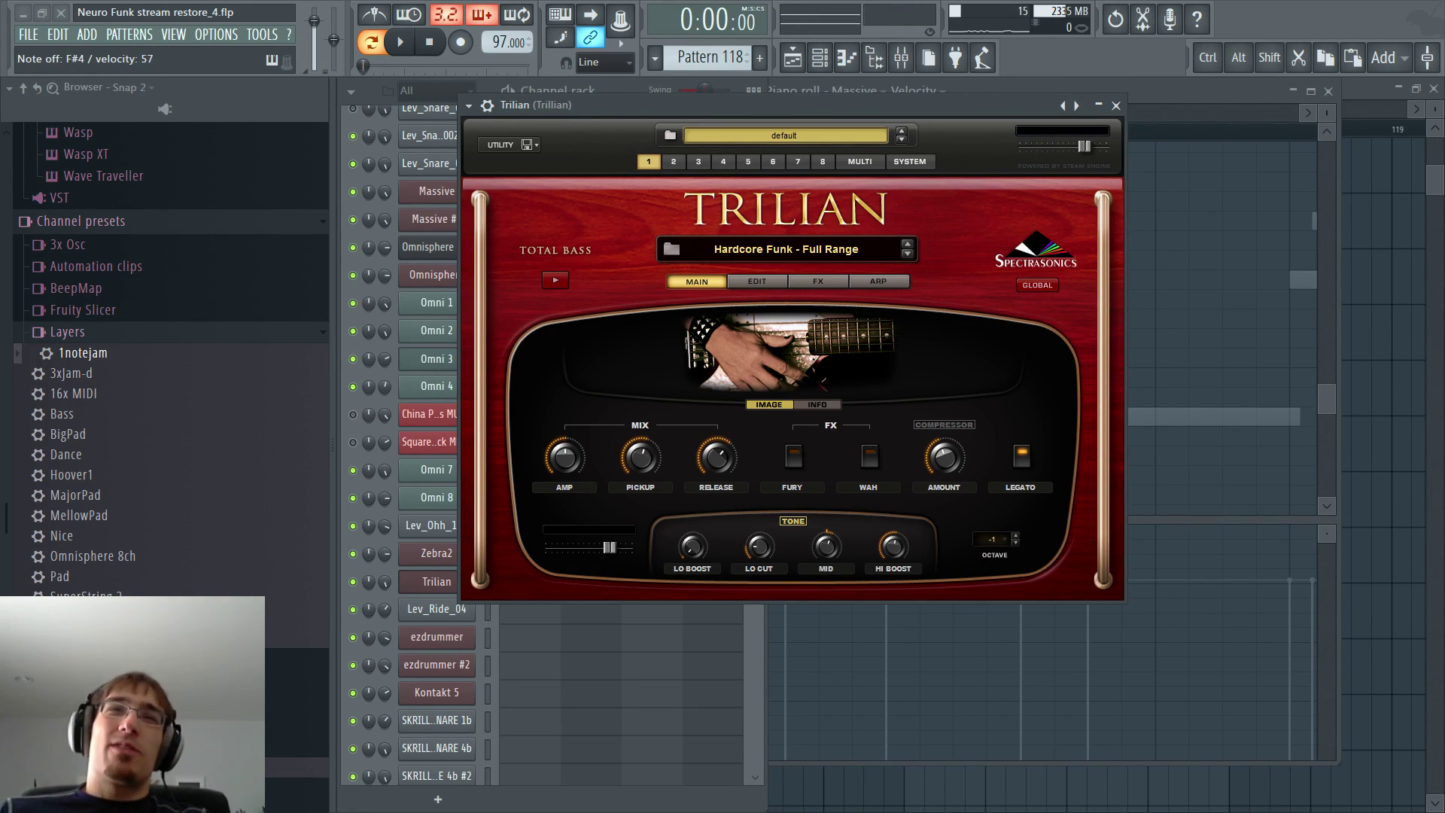
pyautogui.click(487, 106)
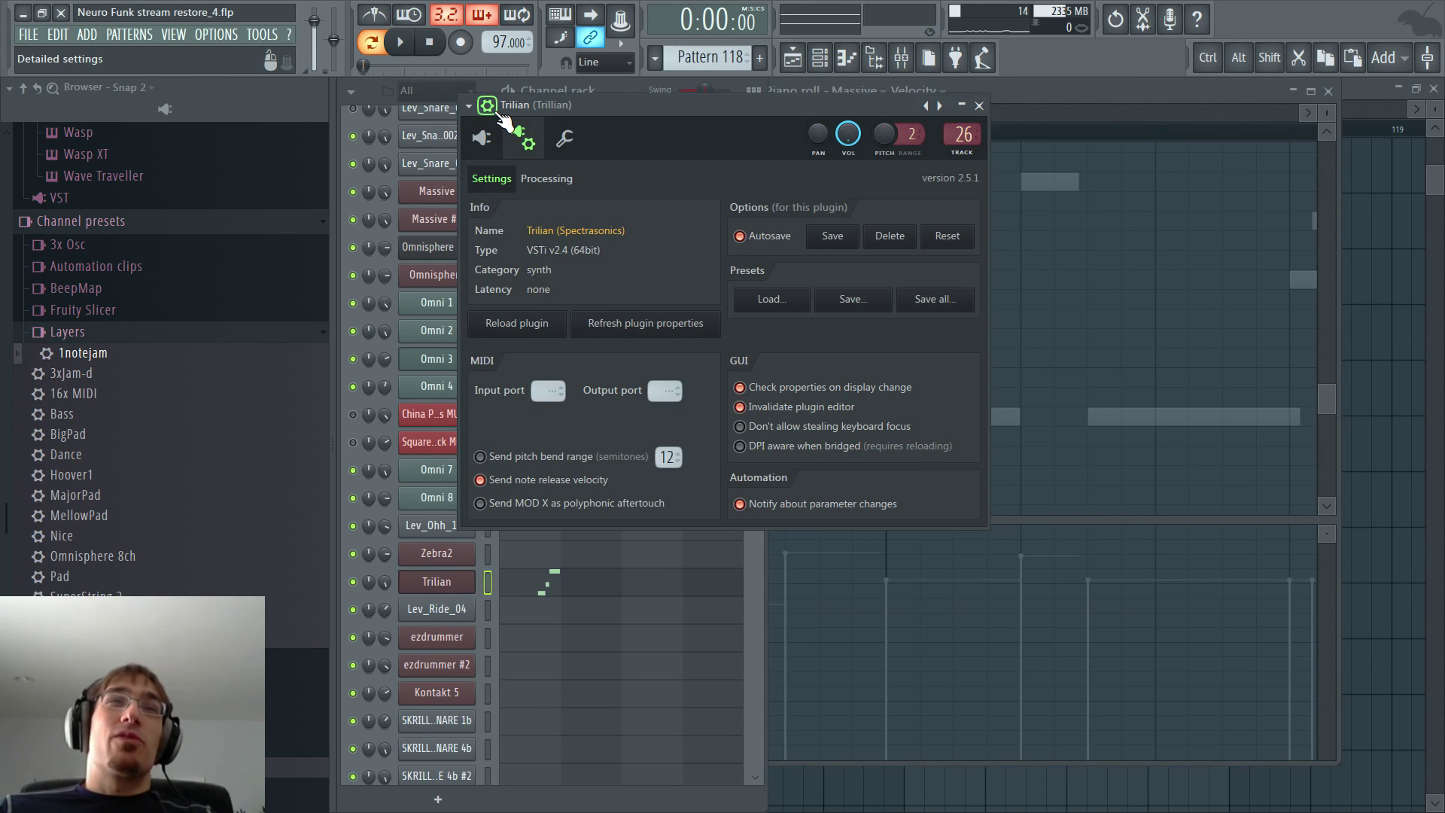
pyautogui.click(487, 105)
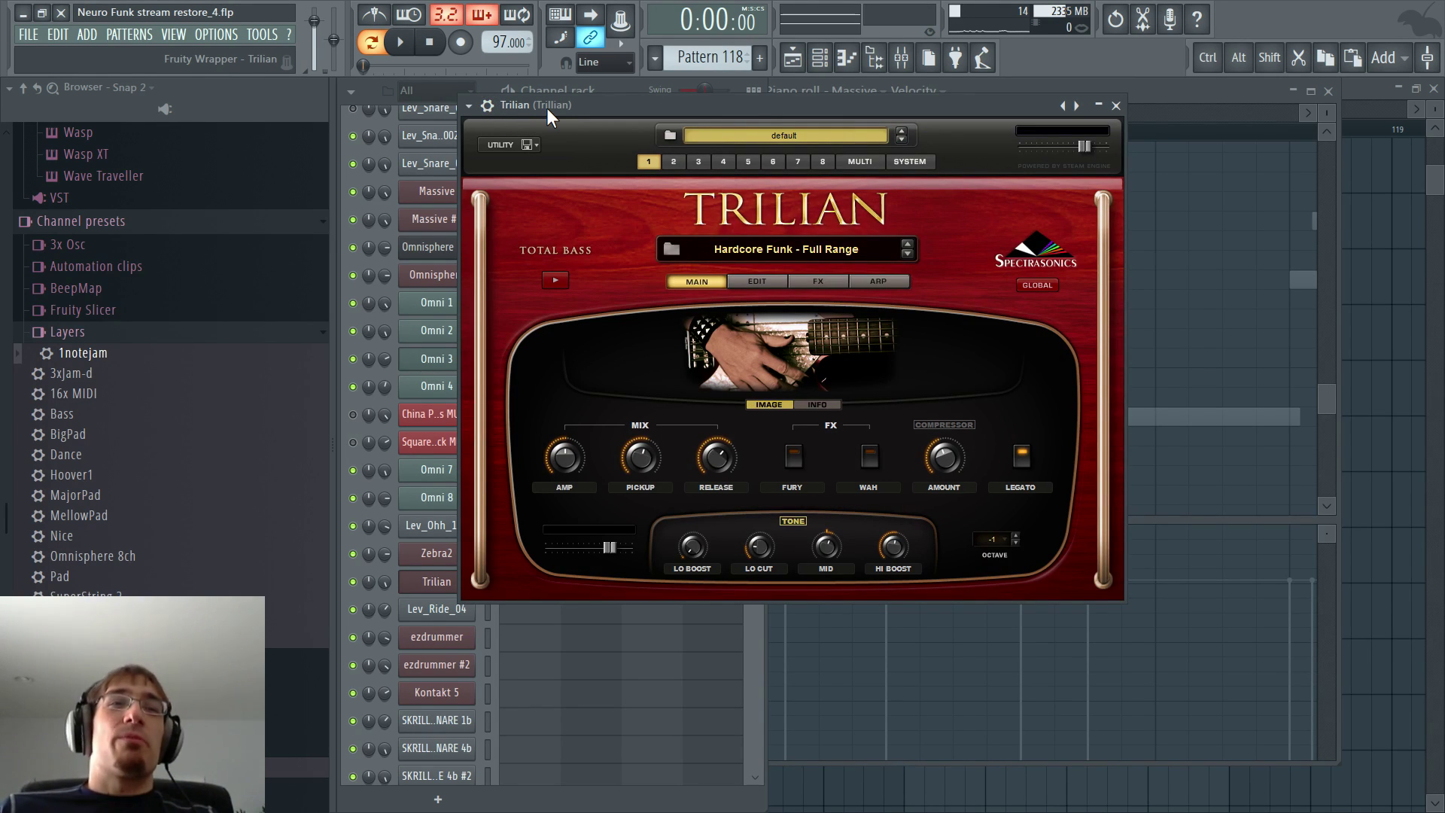
pyautogui.press('Escape')
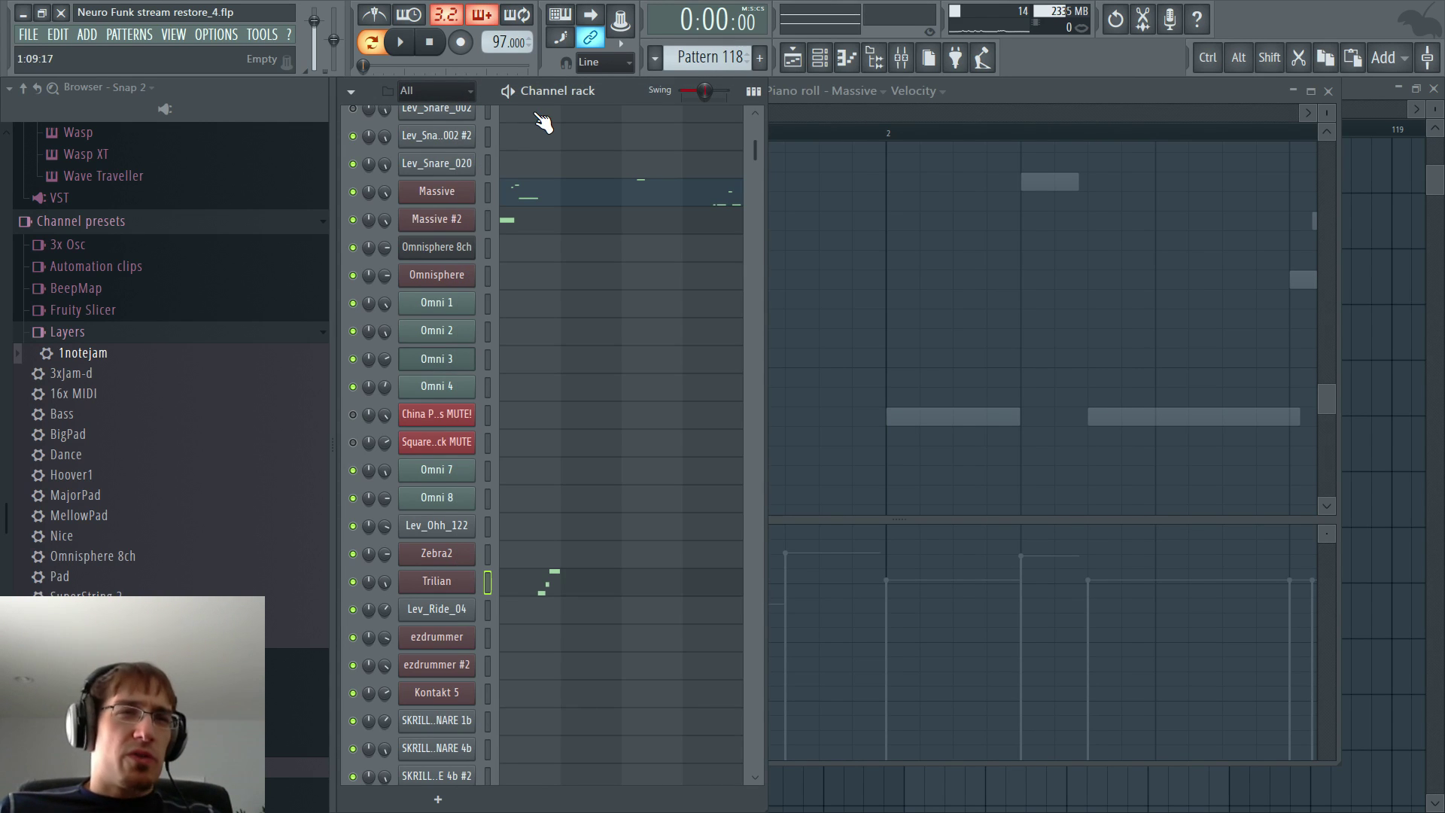
# - Look through the remaining channels, return to the playlist, switch to song mode and play briefly from bar 111
pyautogui.scroll(-10, 528, 198)
pyautogui.scroll(-15, 528, 199)
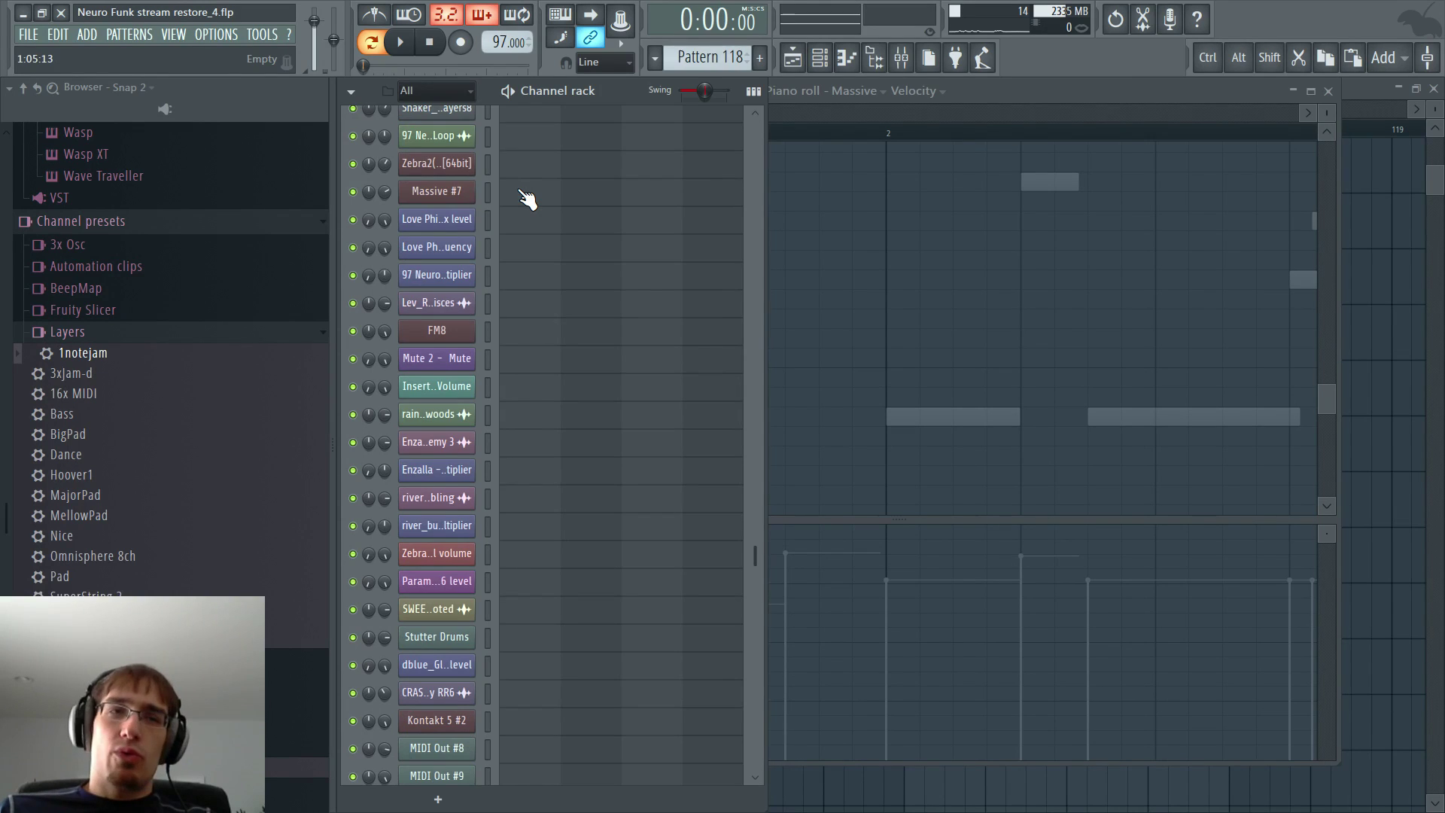
pyautogui.scroll(-10, 528, 199)
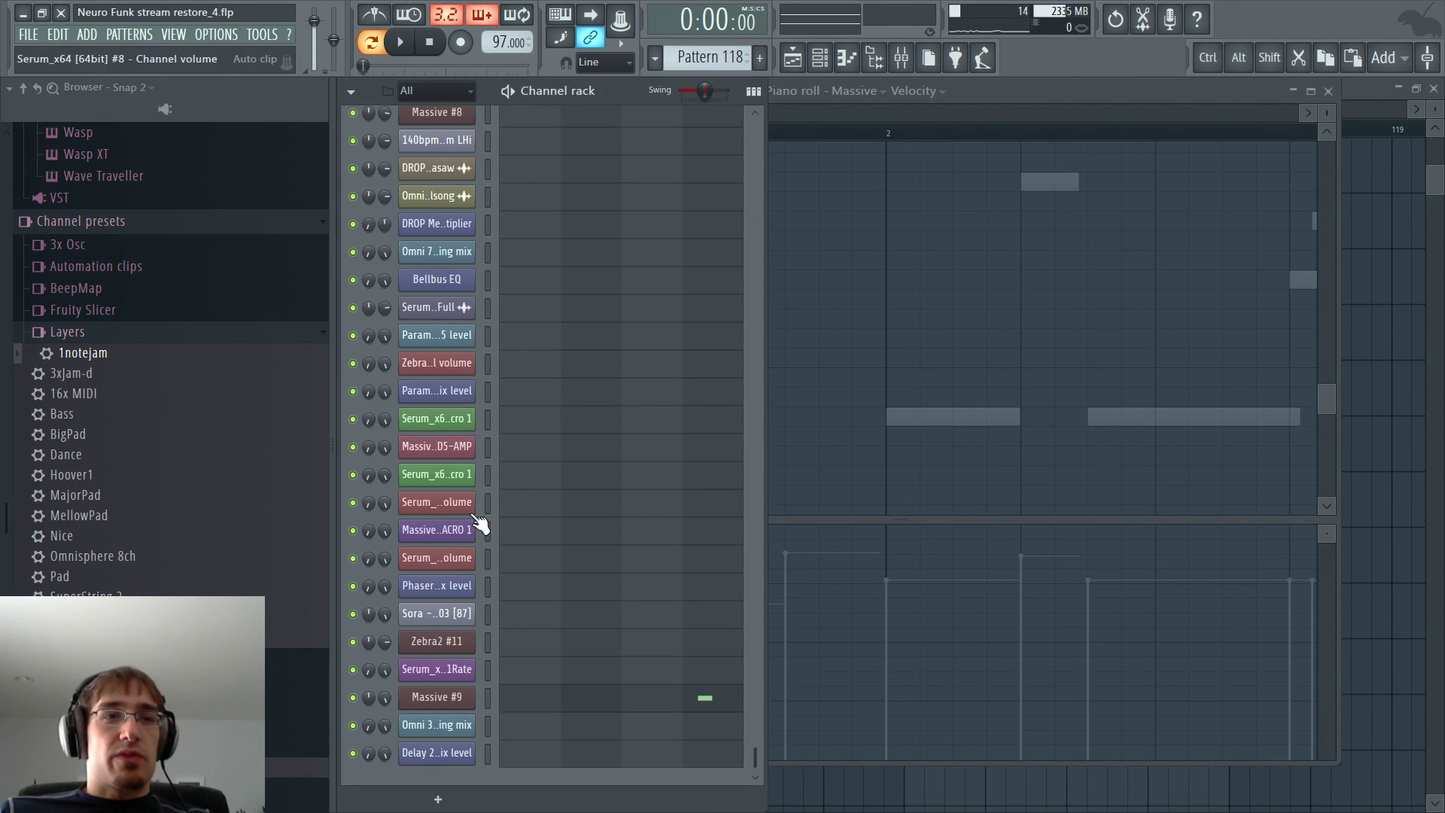
pyautogui.press('F5')
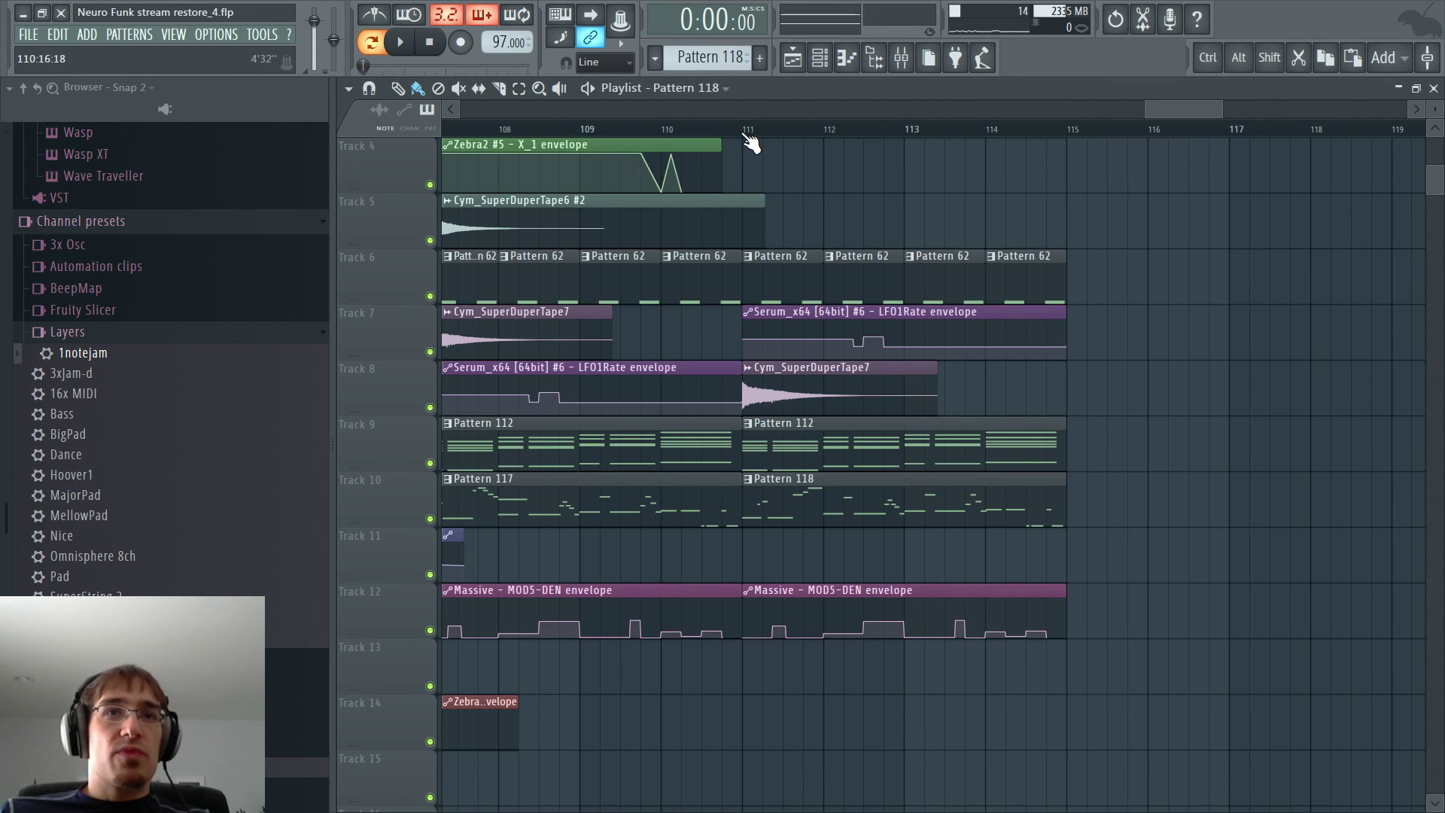
pyautogui.press('l')
pyautogui.click(744, 134)
pyautogui.press('space')
pyautogui.press('space')
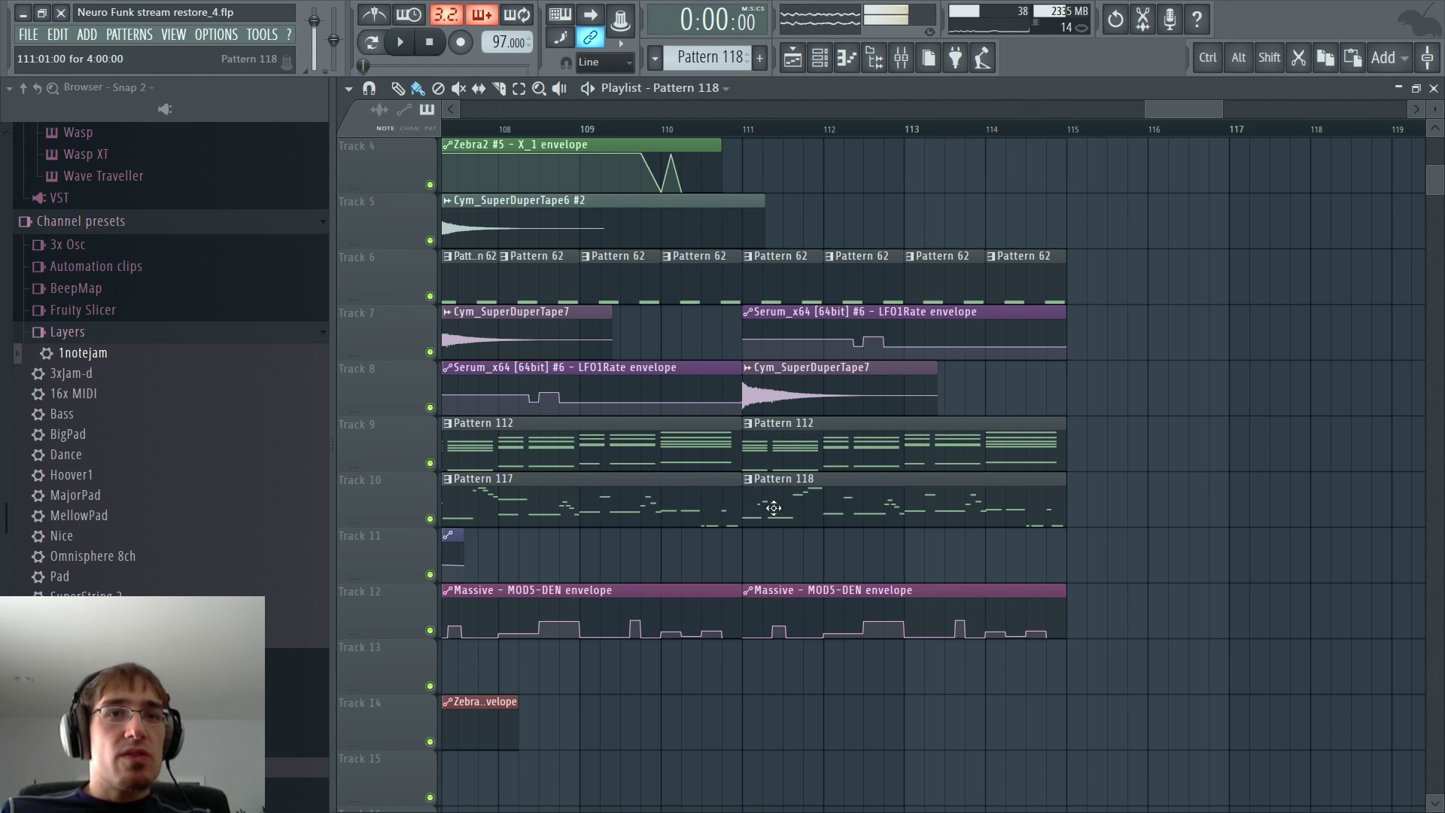
# - Open Pattern 118's Massive notes and delete the short E3 and F#3 notes in bar 1
pyautogui.doubleClick(774, 509)
pyautogui.scroll(2, 620, 390)
pyautogui.scroll(-3, 620, 377)
pyautogui.scroll(1, 619, 367)
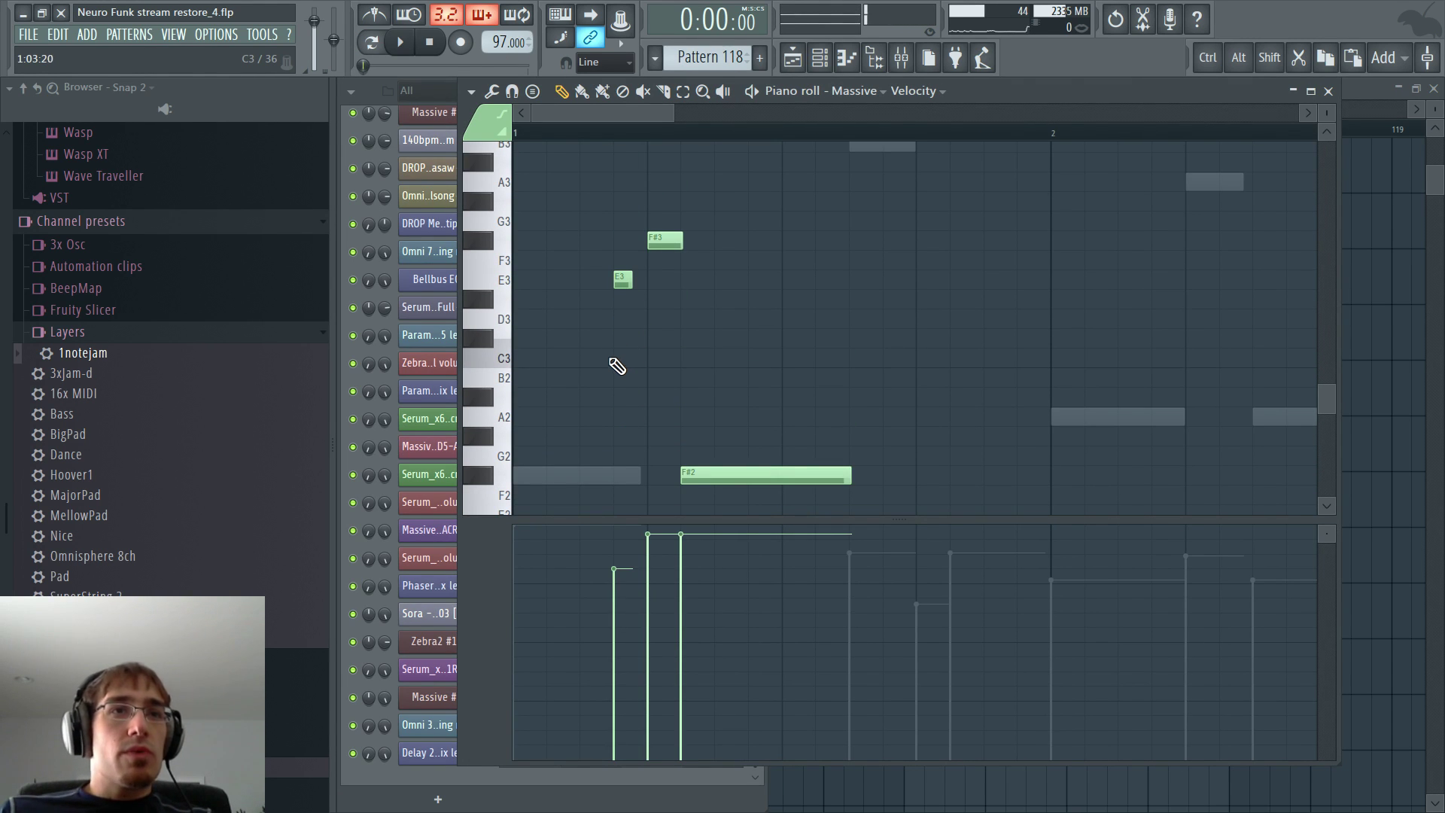
pyautogui.click(623, 280)
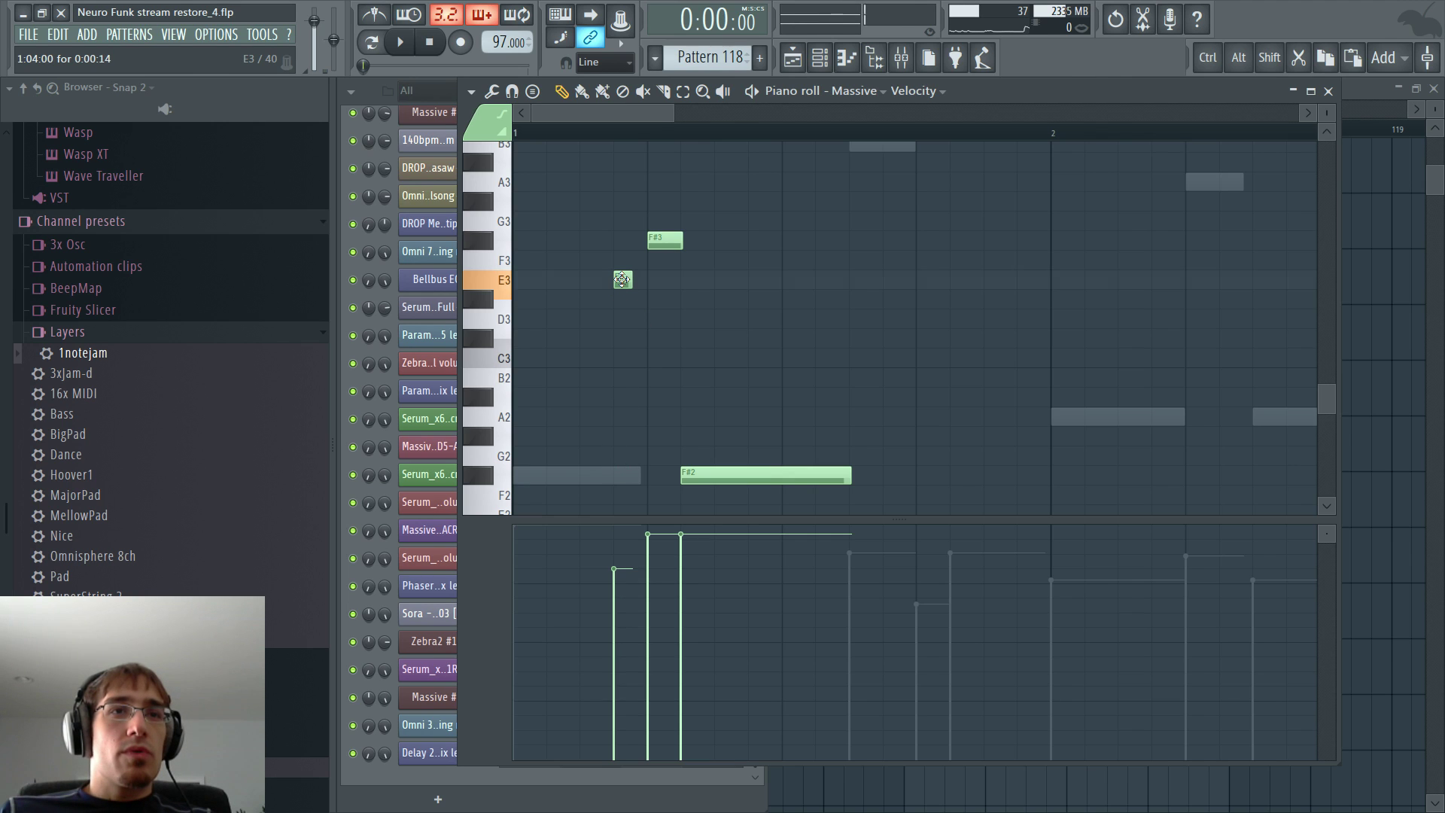
pyautogui.rightClick(622, 280)
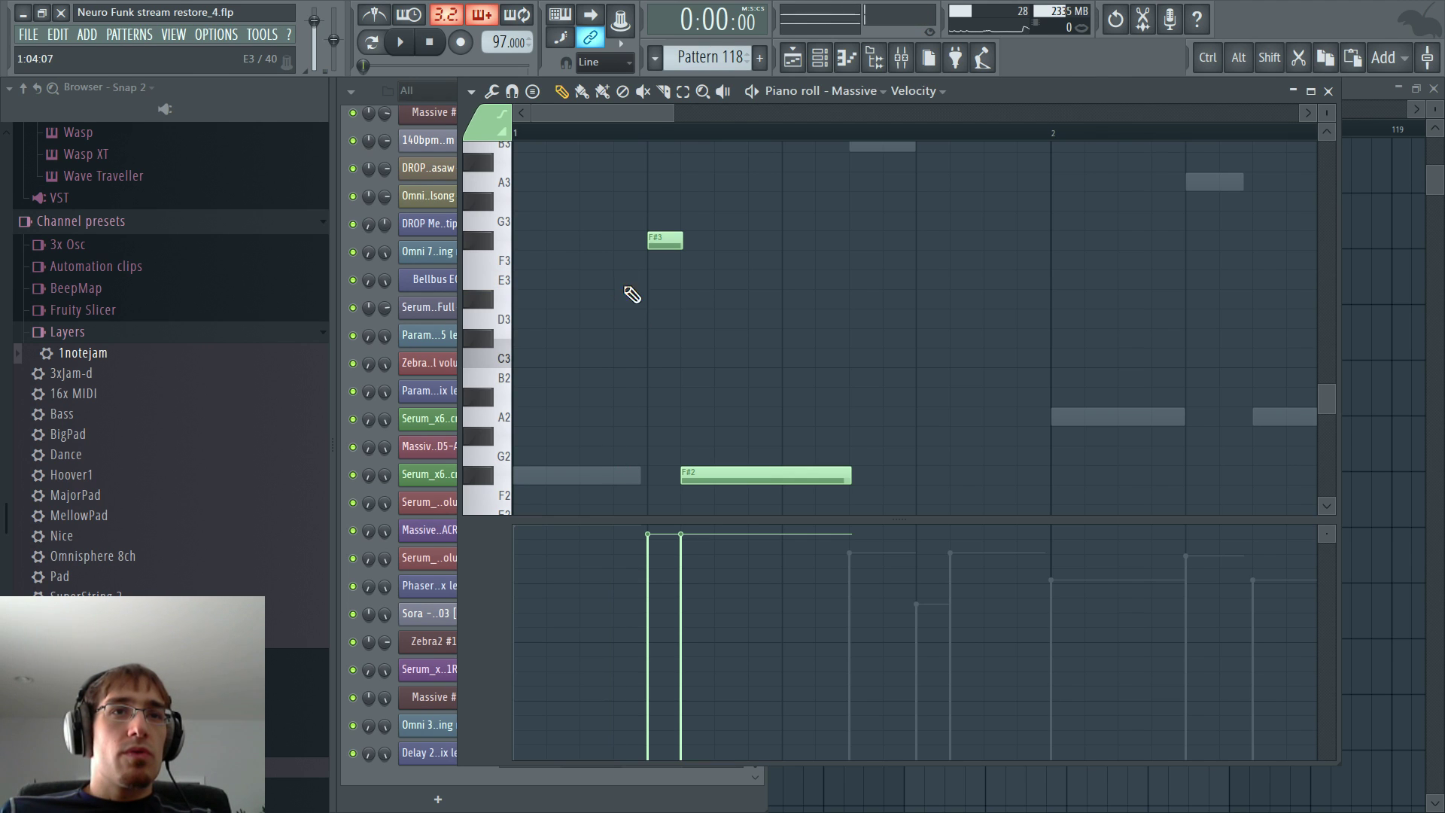
pyautogui.rightClick(665, 240)
# - Find the Serum_x64 #7 channel in the channel rack and open its piano roll in Pattern 118
pyautogui.press('F6')
pyautogui.scroll(4, 493, 572)
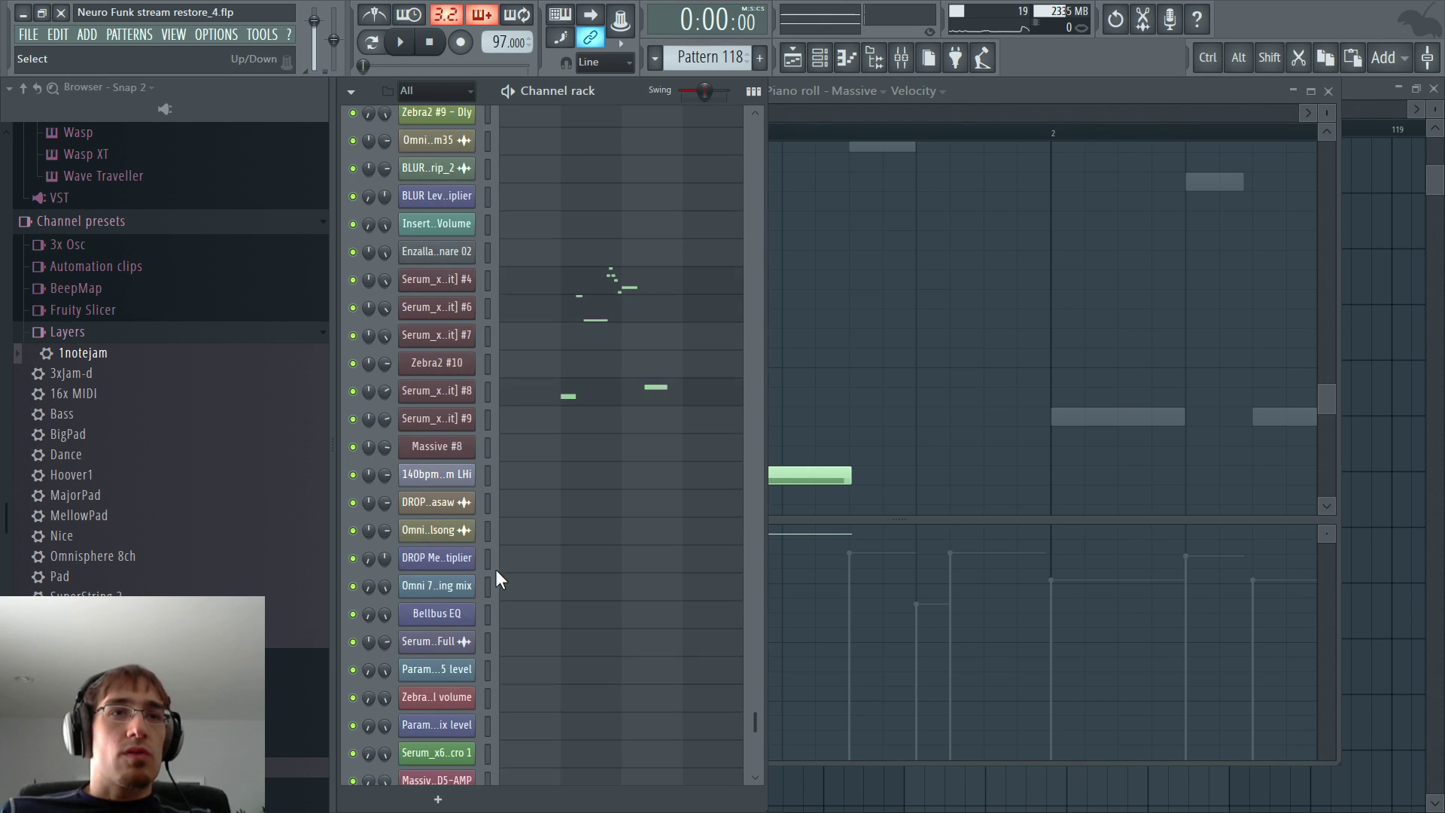
pyautogui.keyDown('ctrl'); pyautogui.click(471, 342); pyautogui.keyUp('ctrl')
pyautogui.rightClick(473, 340)
pyautogui.click(499, 333)
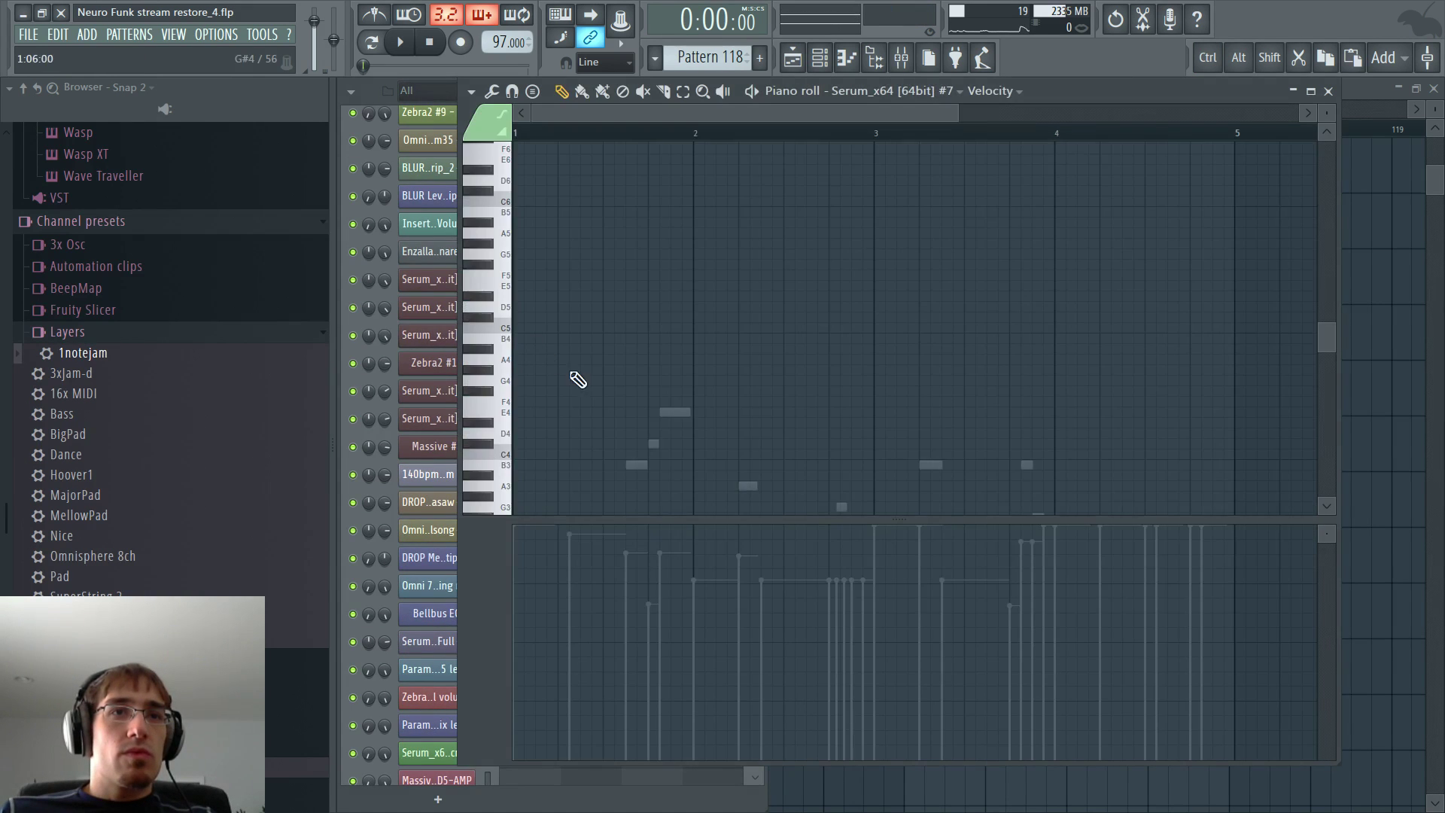
pyautogui.scroll(1, 580, 331)
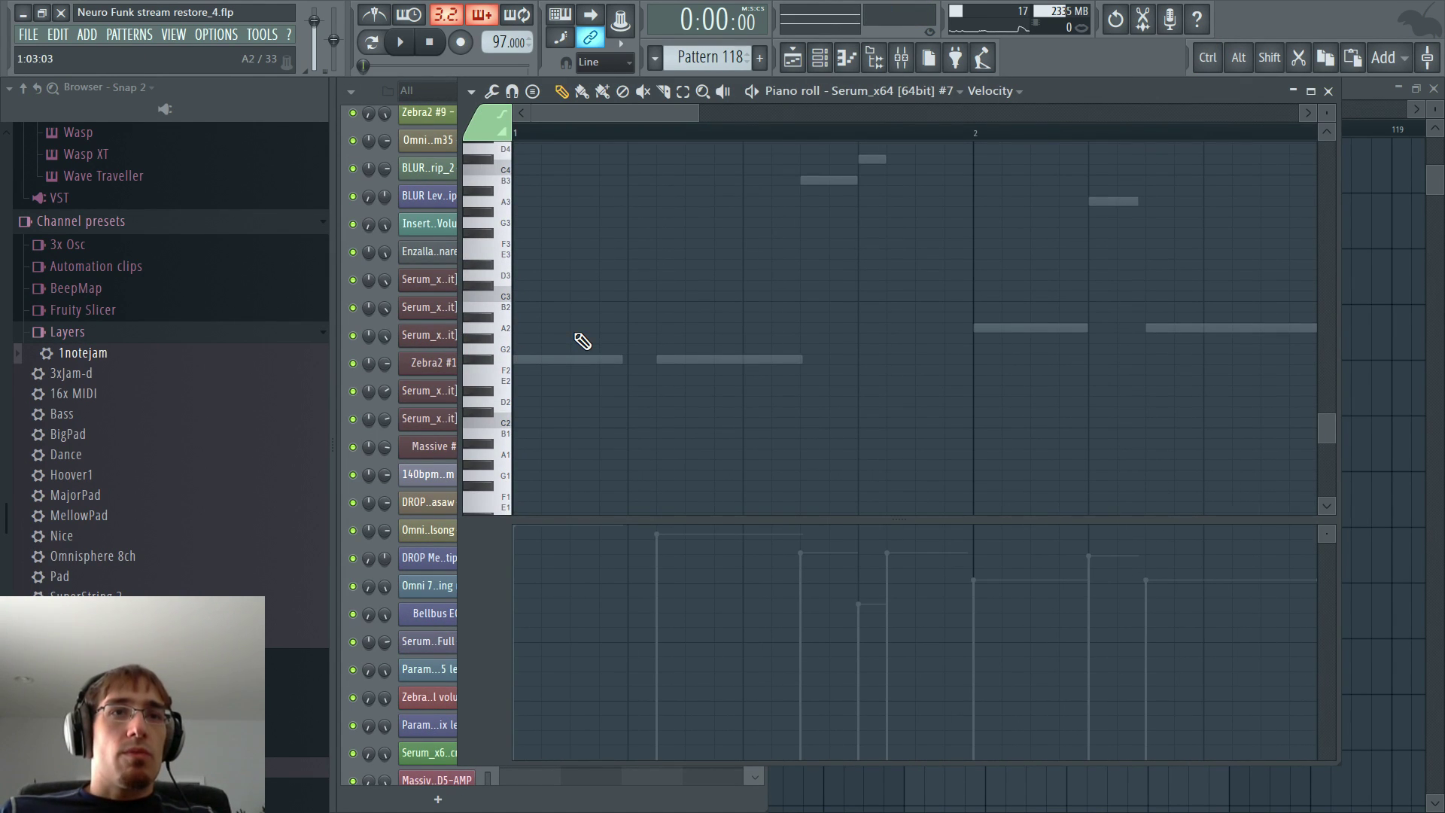
# - Add a one-step E3 note at 1:05:00 and an F#3 note at 1:06:00 in Serum #7, checking the part in playback
pyautogui.click(634, 223)
pyautogui.rightClick(633, 223)
pyautogui.moveTo(637, 268); pyautogui.dragTo(634, 256)
pyautogui.click(532, 135)
pyautogui.press('space')
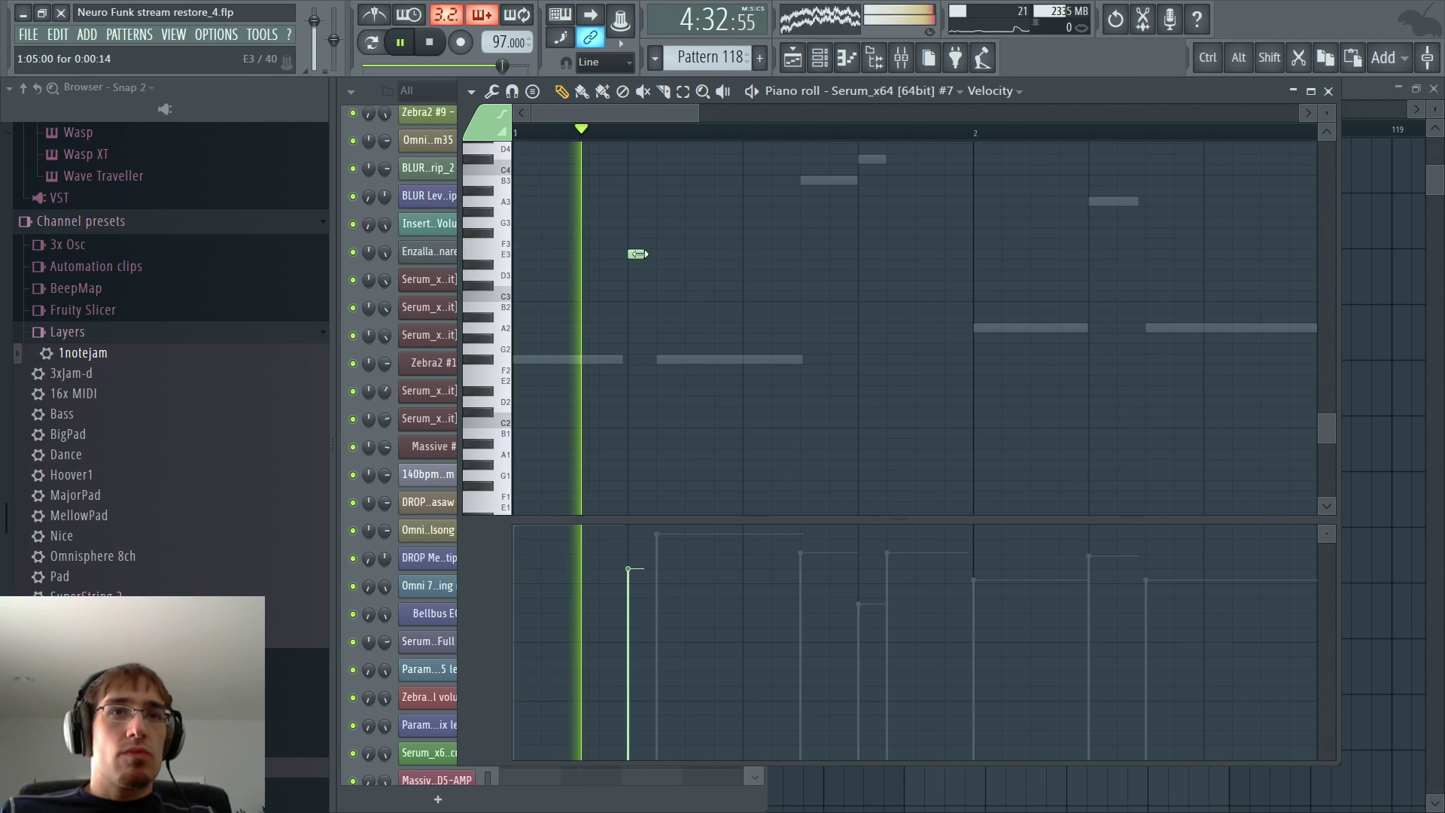
pyautogui.press('space')
pyautogui.click(631, 253)
pyautogui.moveTo(622, 229); pyautogui.dragTo(649, 268)
pyautogui.hotkey('ctrl', 'q')
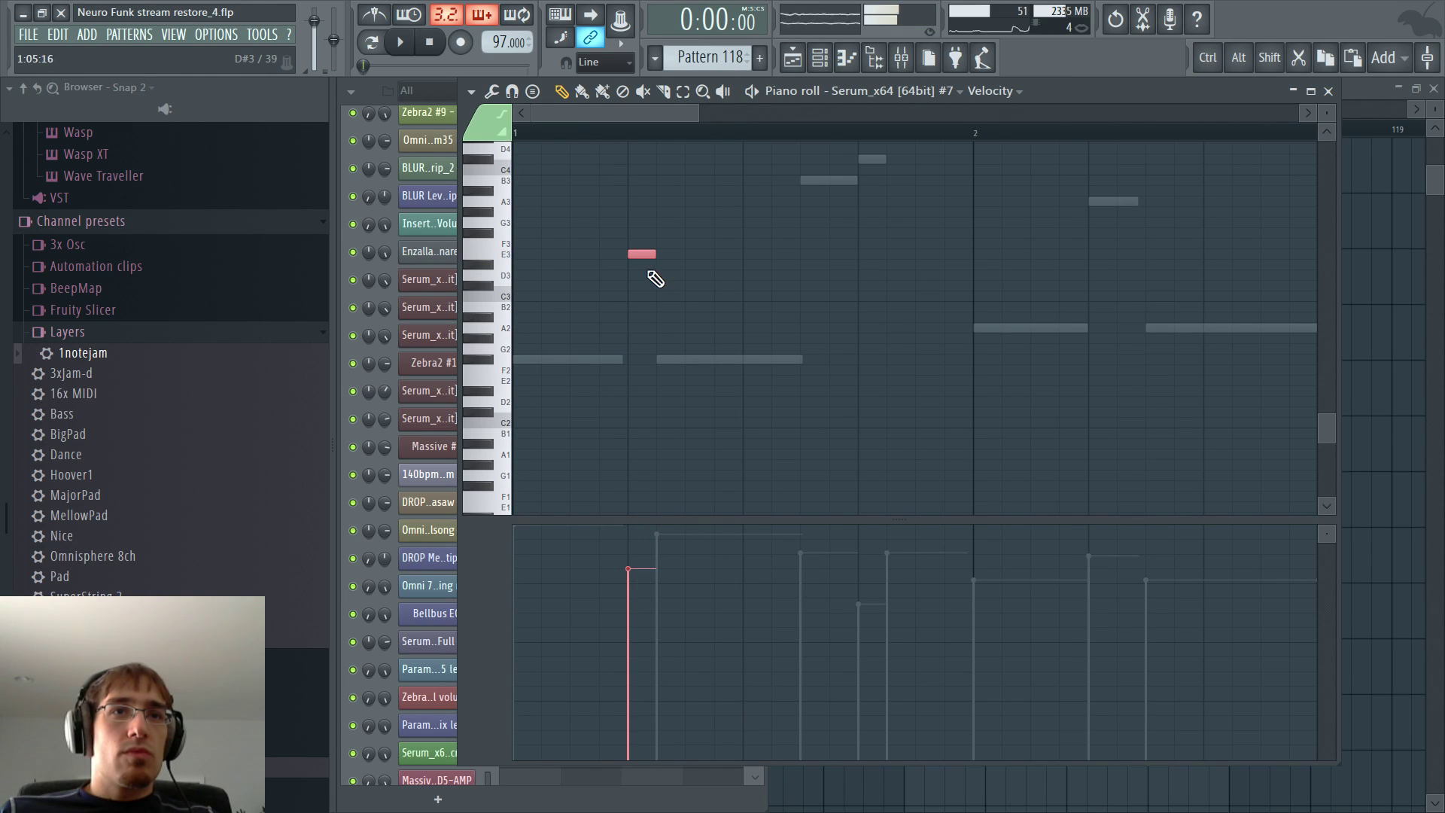
pyautogui.click(658, 231)
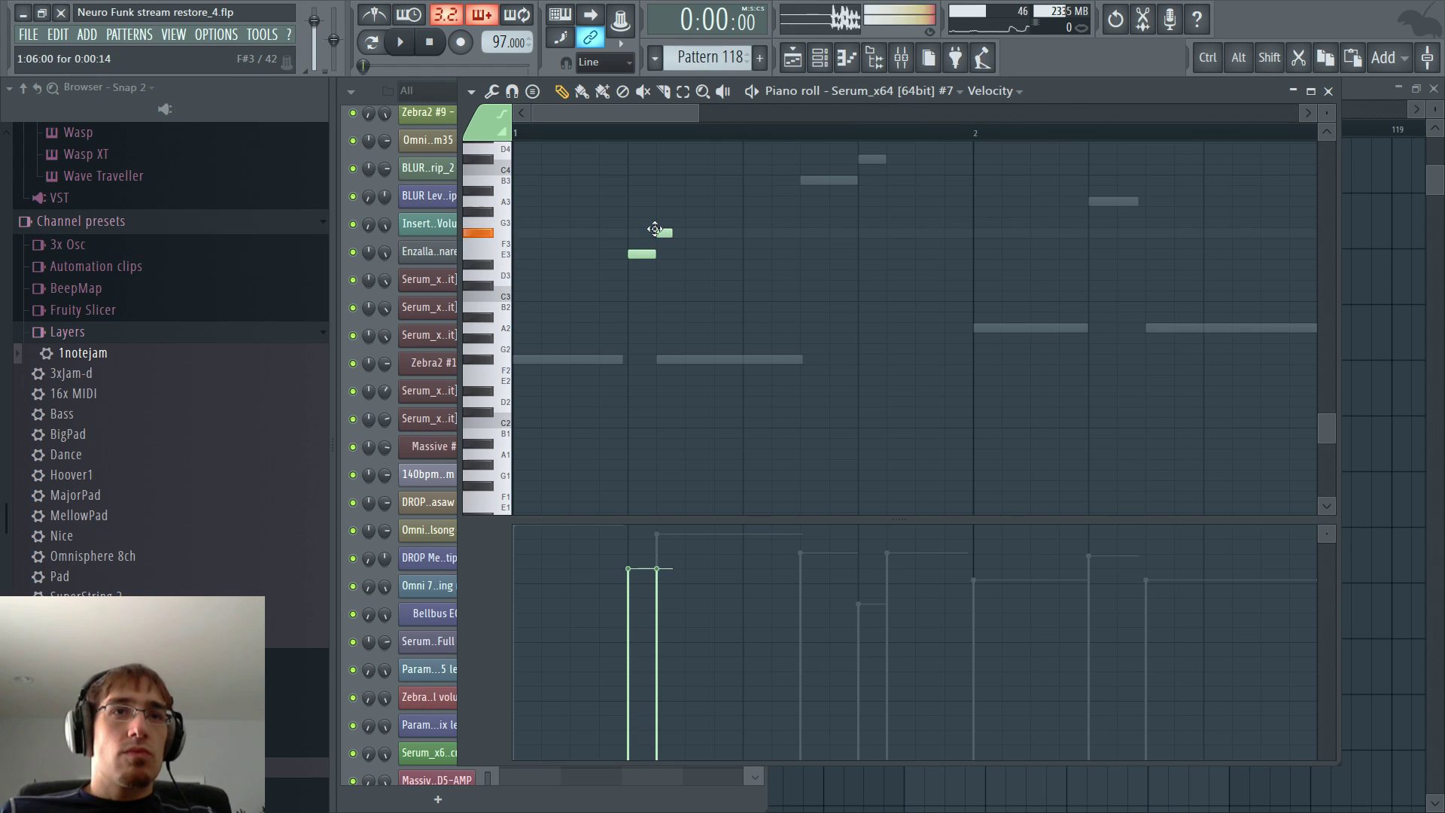
# - Switch to the Massive notes and move the long F#2 note one step later to start after the Serum F#3
pyautogui.rightClick(679, 361)
pyautogui.rightClick(679, 361)
pyautogui.moveTo(674, 359); pyautogui.dragTo(691, 359)
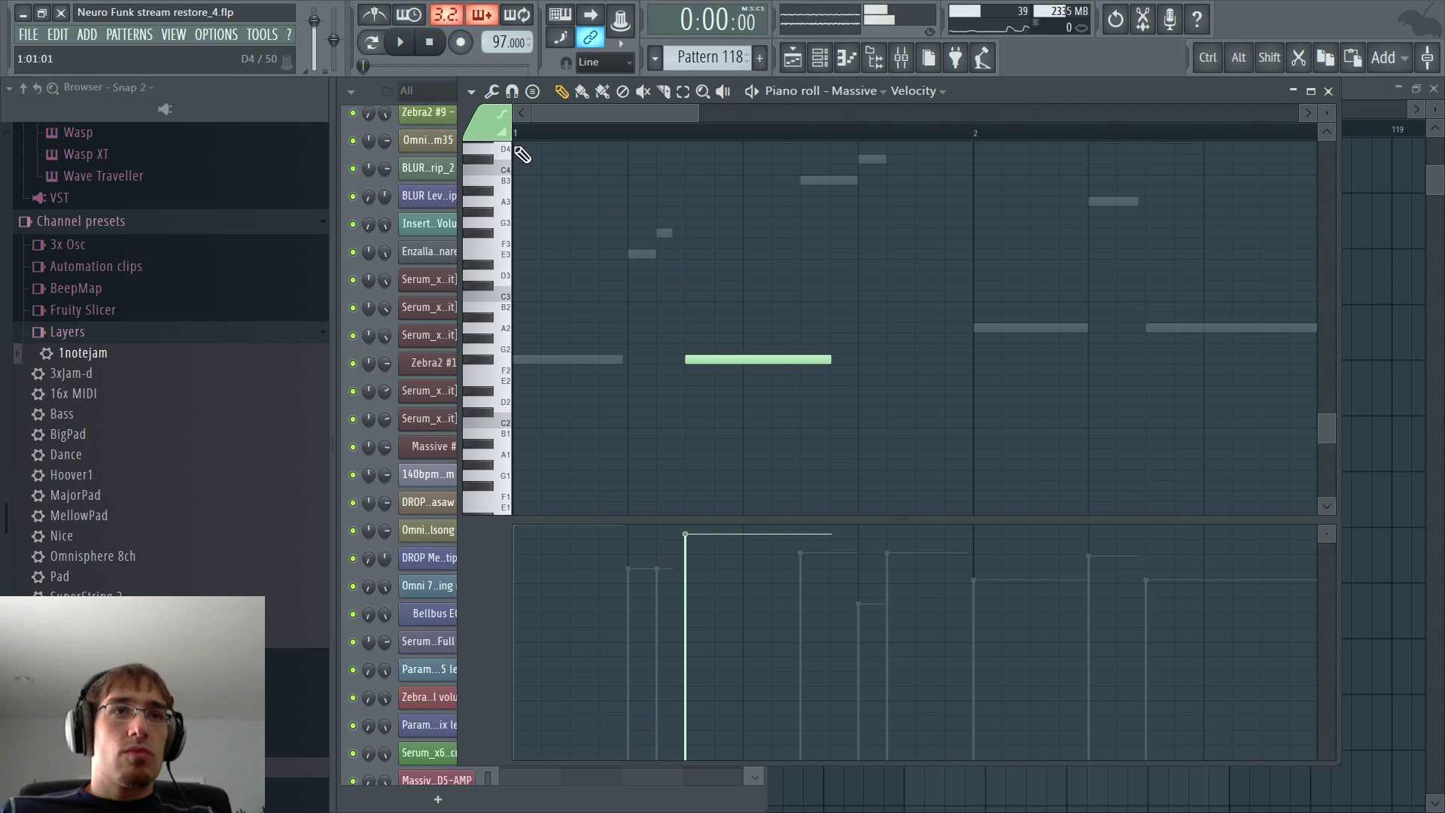
# - Play the pattern, bring up the Serum #7 notes, and delete its E3 and F#3 notes in bar 1
pyautogui.press('space')
pyautogui.doubleClick(664, 234)
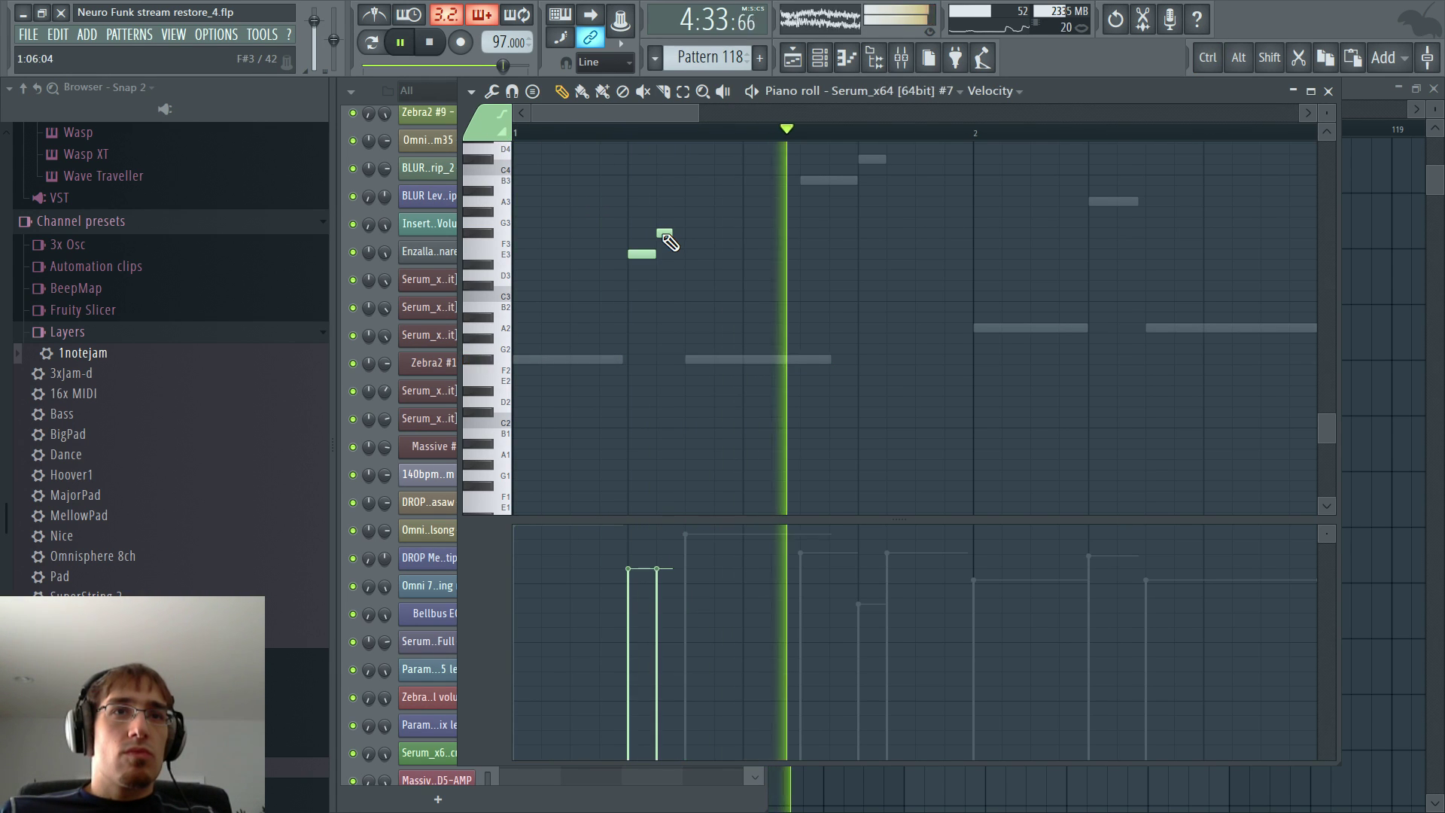
pyautogui.press('space')
pyautogui.rightClick(664, 231)
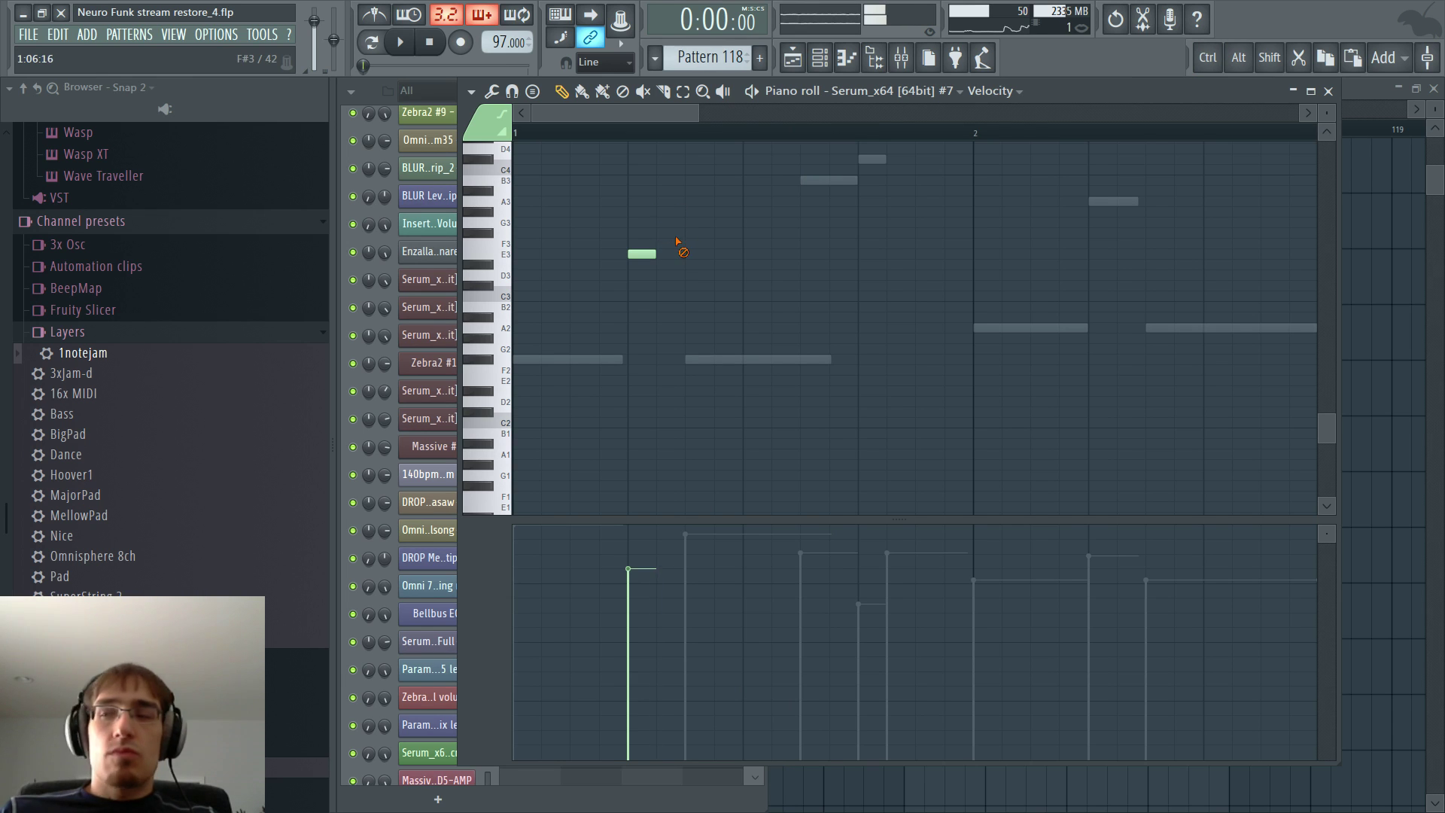
pyautogui.rightClick(641, 253)
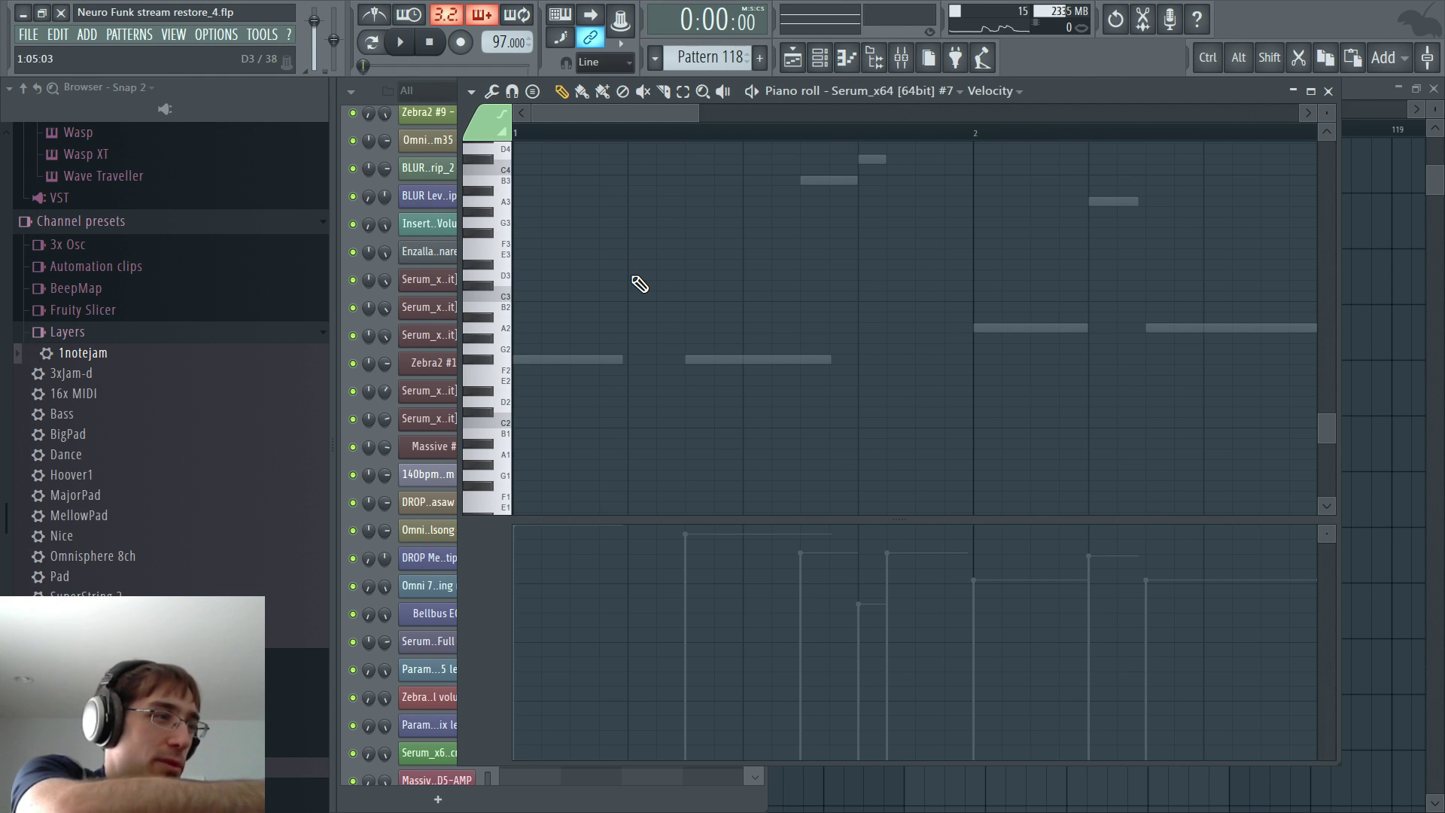
# - Find the Massive channel in the channel rack, open its piano roll, and delete the long F#2 note at 1:07:00
pyautogui.press('F6')
pyautogui.press('space')
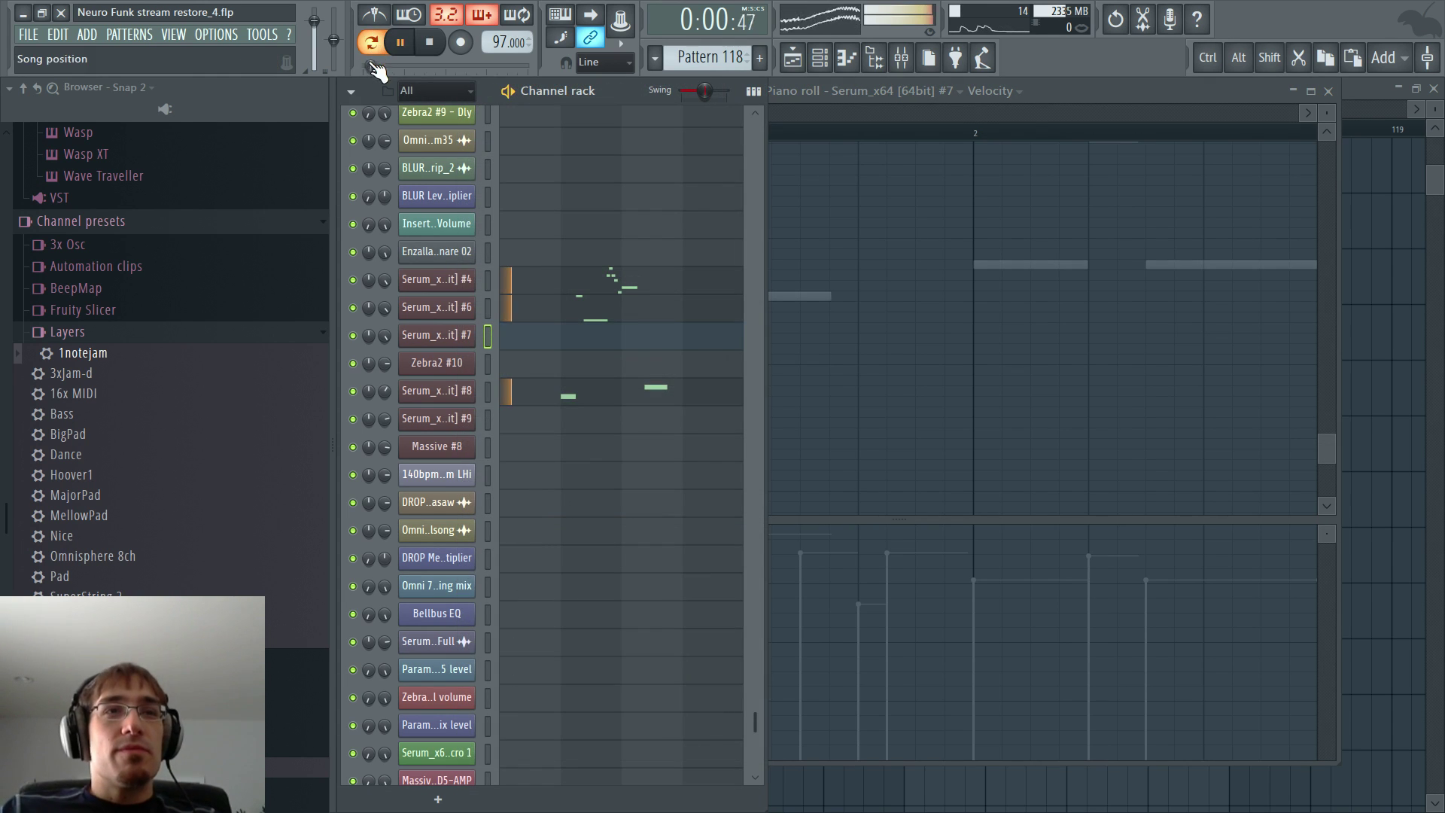
pyautogui.scroll(10, 471, 240)
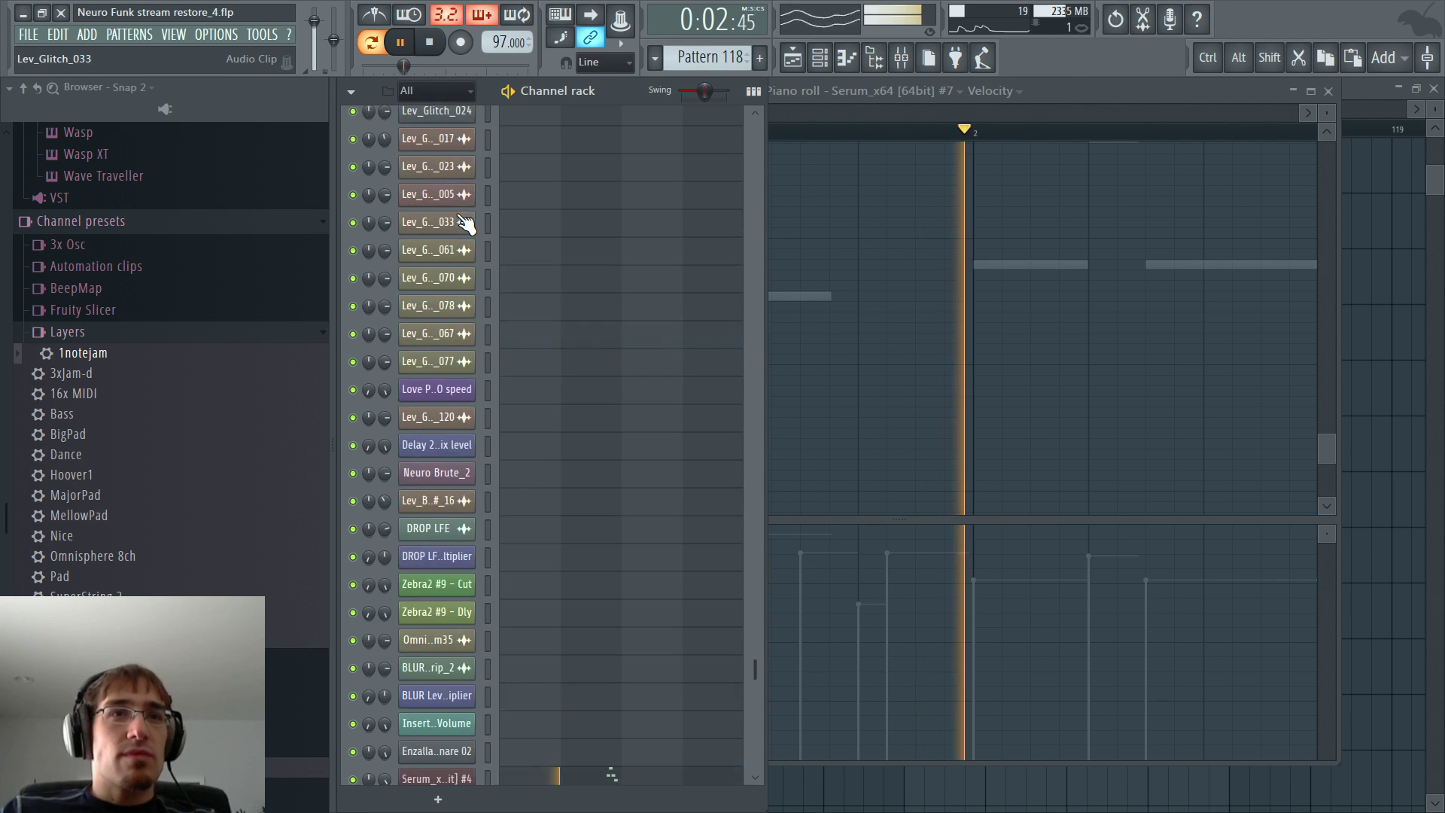
pyautogui.scroll(15, 474, 305)
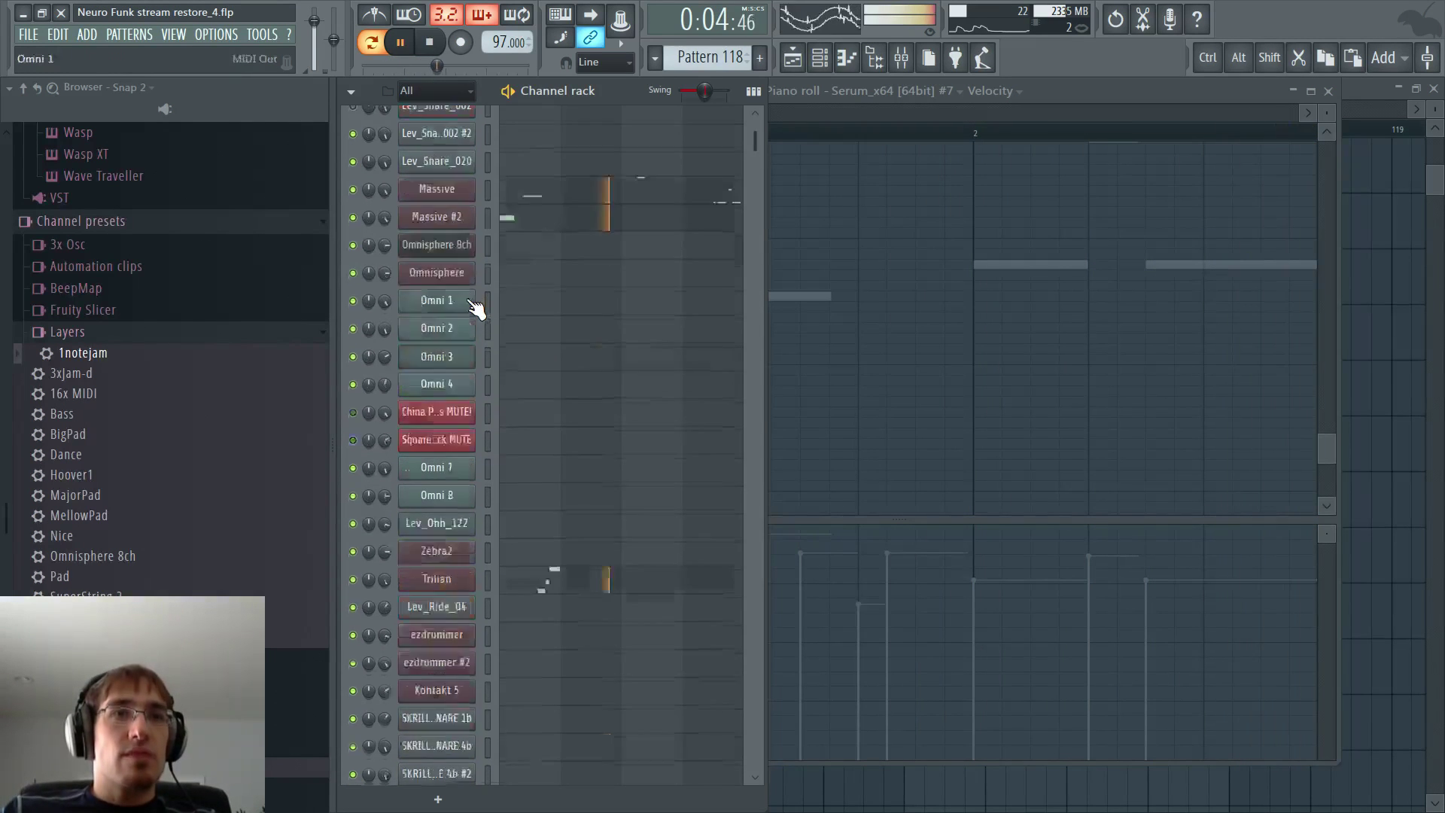
pyautogui.rightClick(455, 365)
pyautogui.click(500, 359)
pyautogui.press('space')
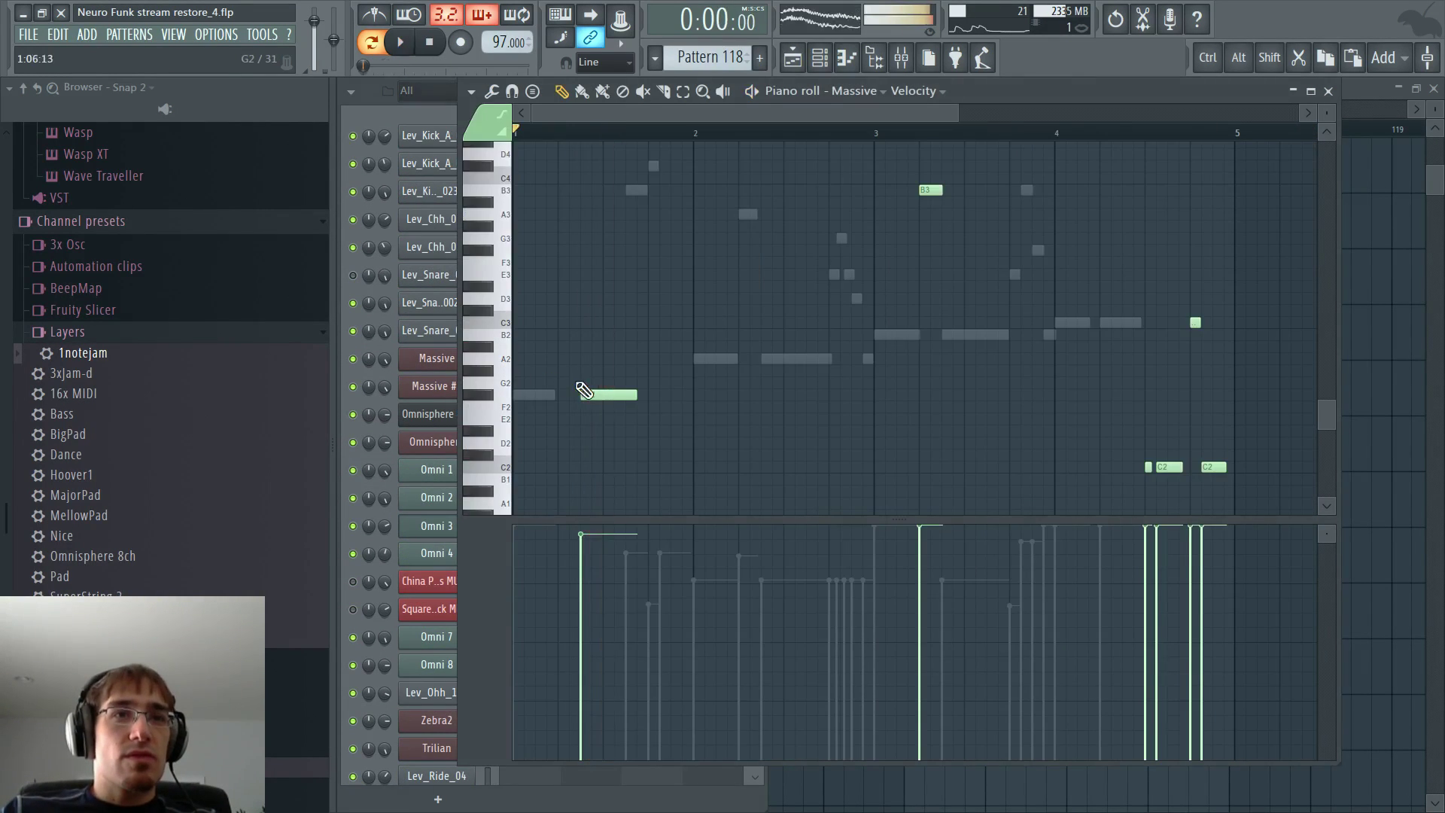
pyautogui.click(586, 394)
pyautogui.rightClick(587, 395)
# - Open the piano roll of Massive #3 and place an F#2 note at 1:07:00, shortened to about two steps
pyautogui.press('F6')
pyautogui.scroll(-15, 572, 391)
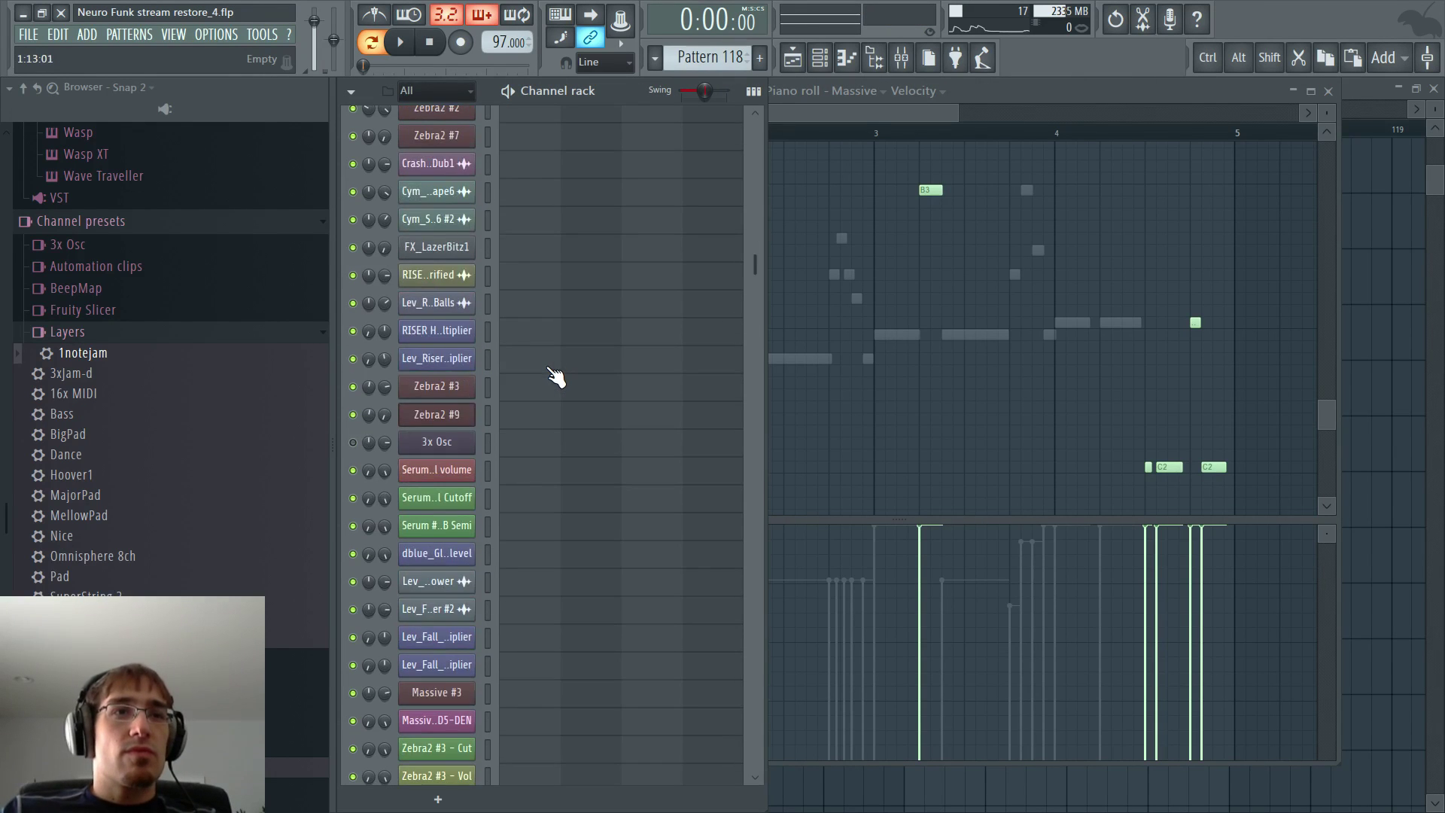
pyautogui.rightClick(453, 277)
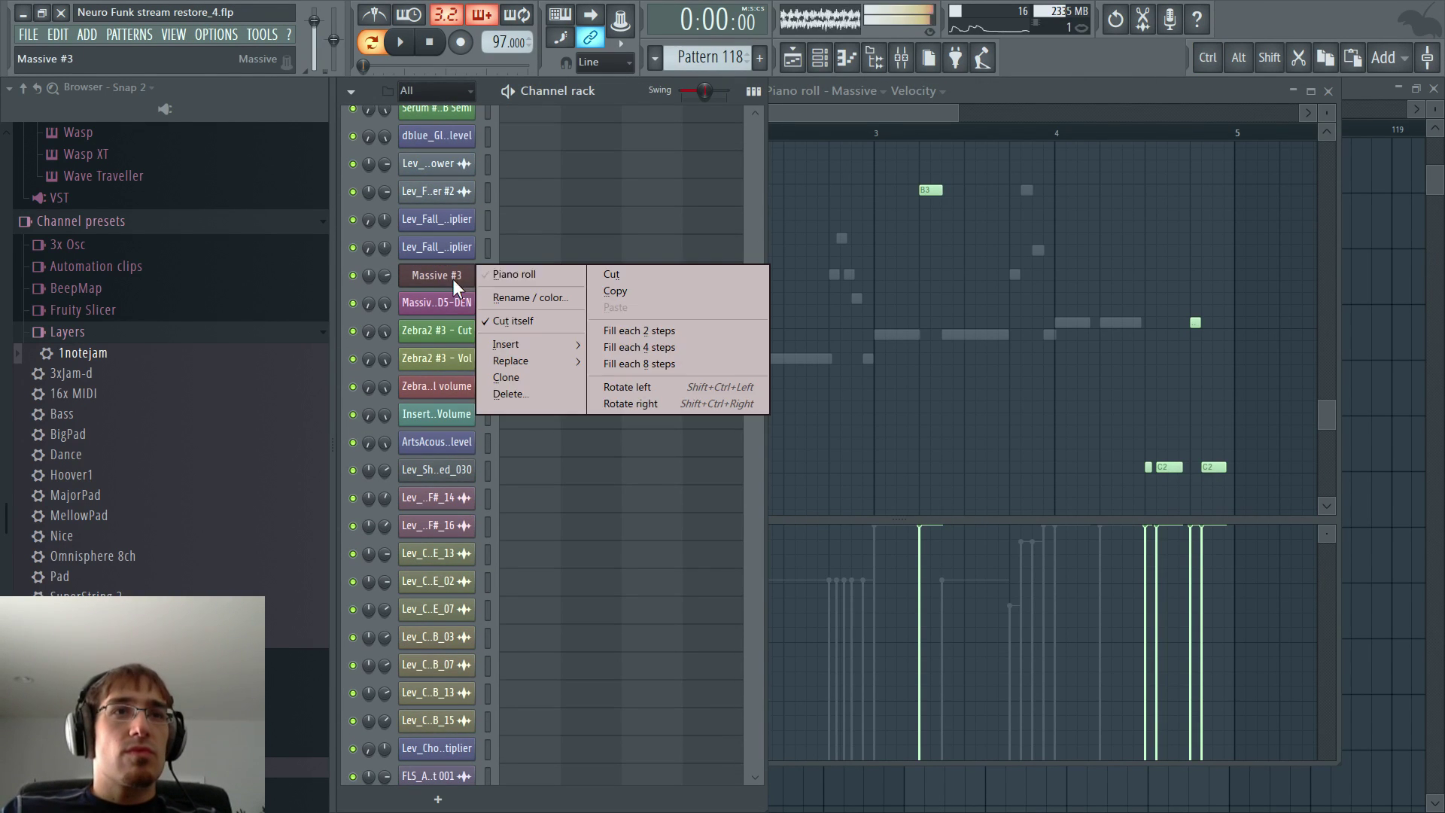
pyautogui.click(506, 286)
pyautogui.press('space')
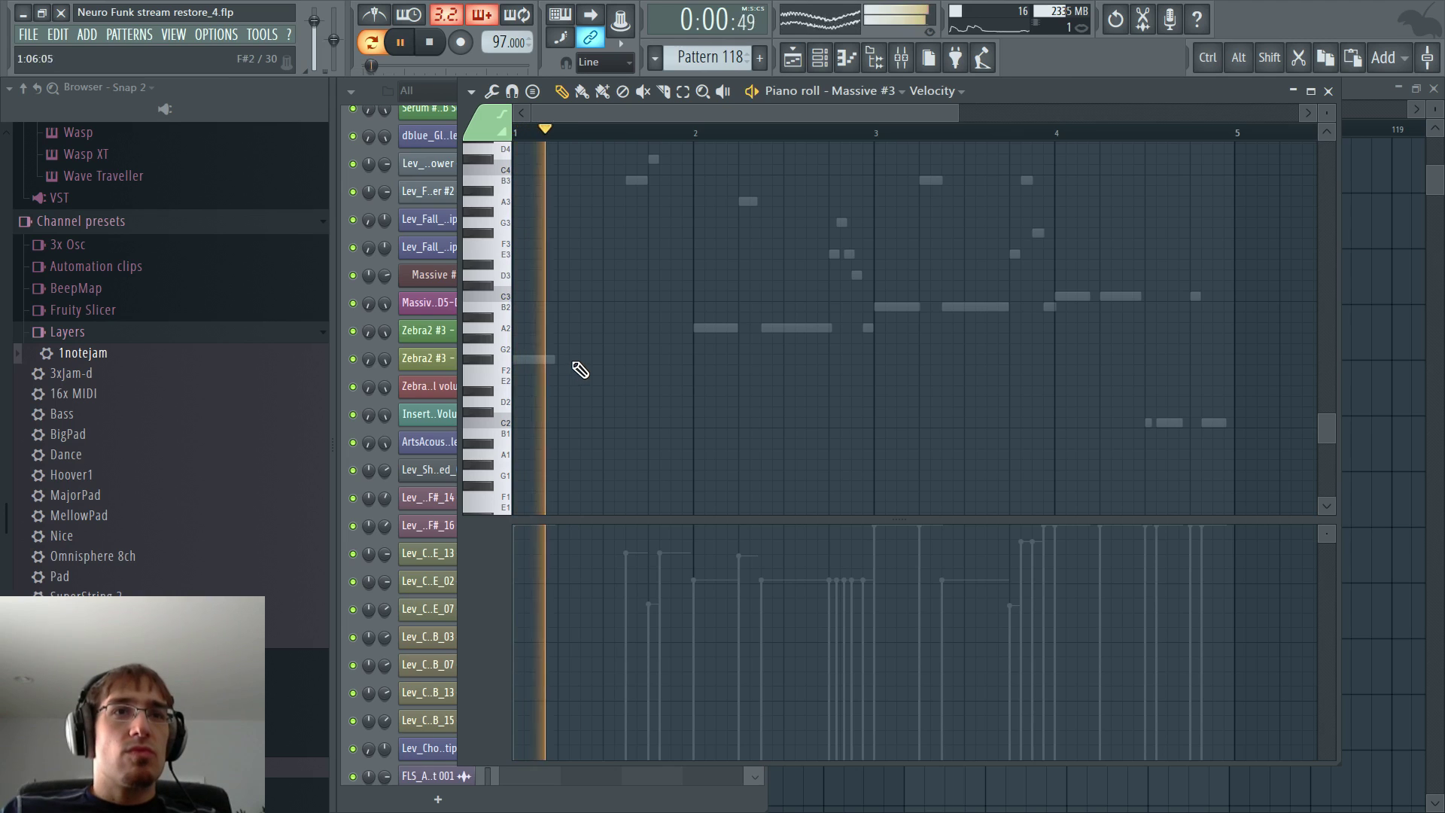
pyautogui.click(584, 360)
pyautogui.press('space')
pyautogui.moveTo(636, 359); pyautogui.dragTo(624, 361)
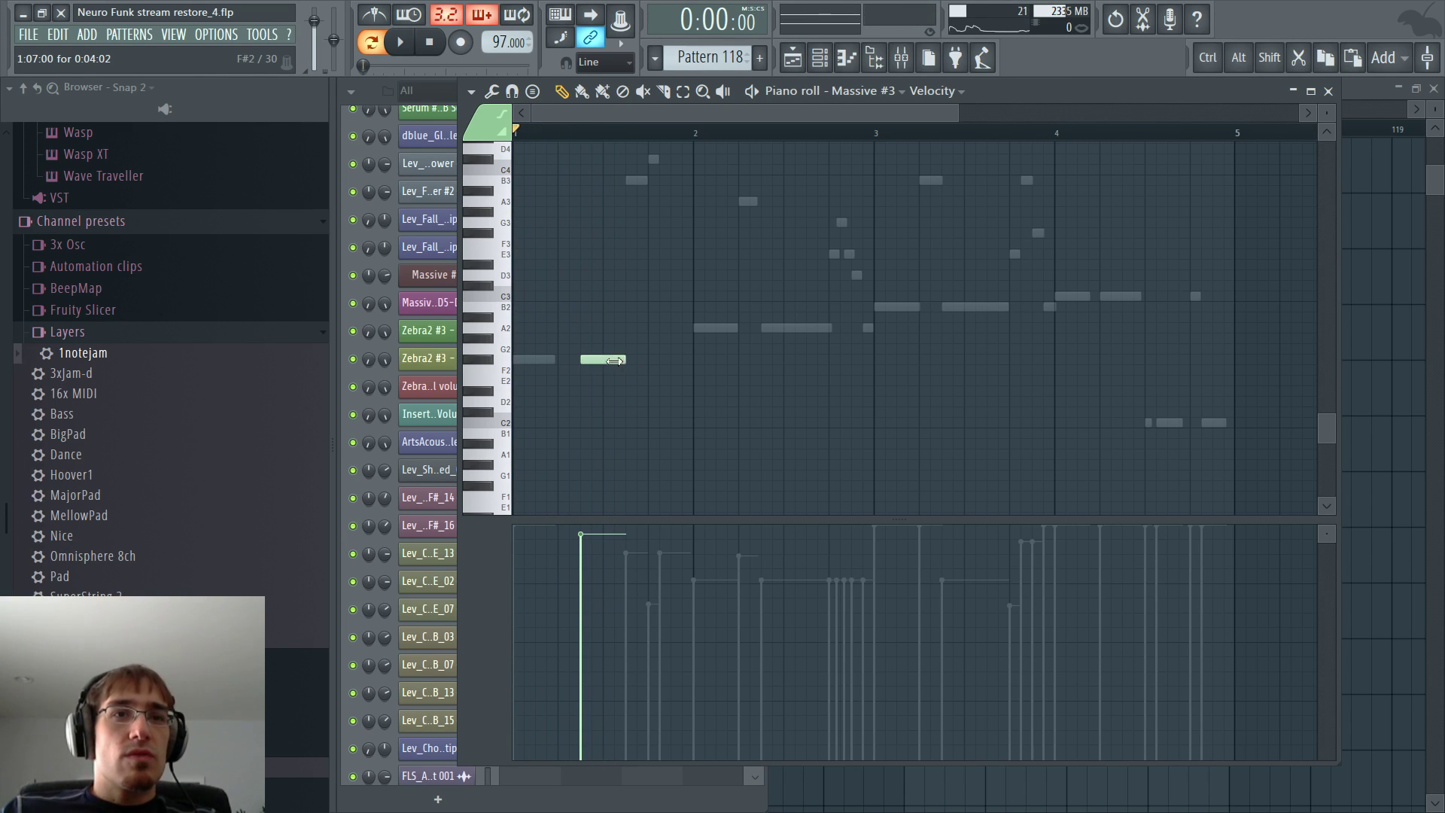
# - Fill the gap from 1:05:00 to 1:07:00 in Massive #3 with three equal short F#2 notes, snapping to 1/6 beat
pyautogui.scroll(4, 602, 357)
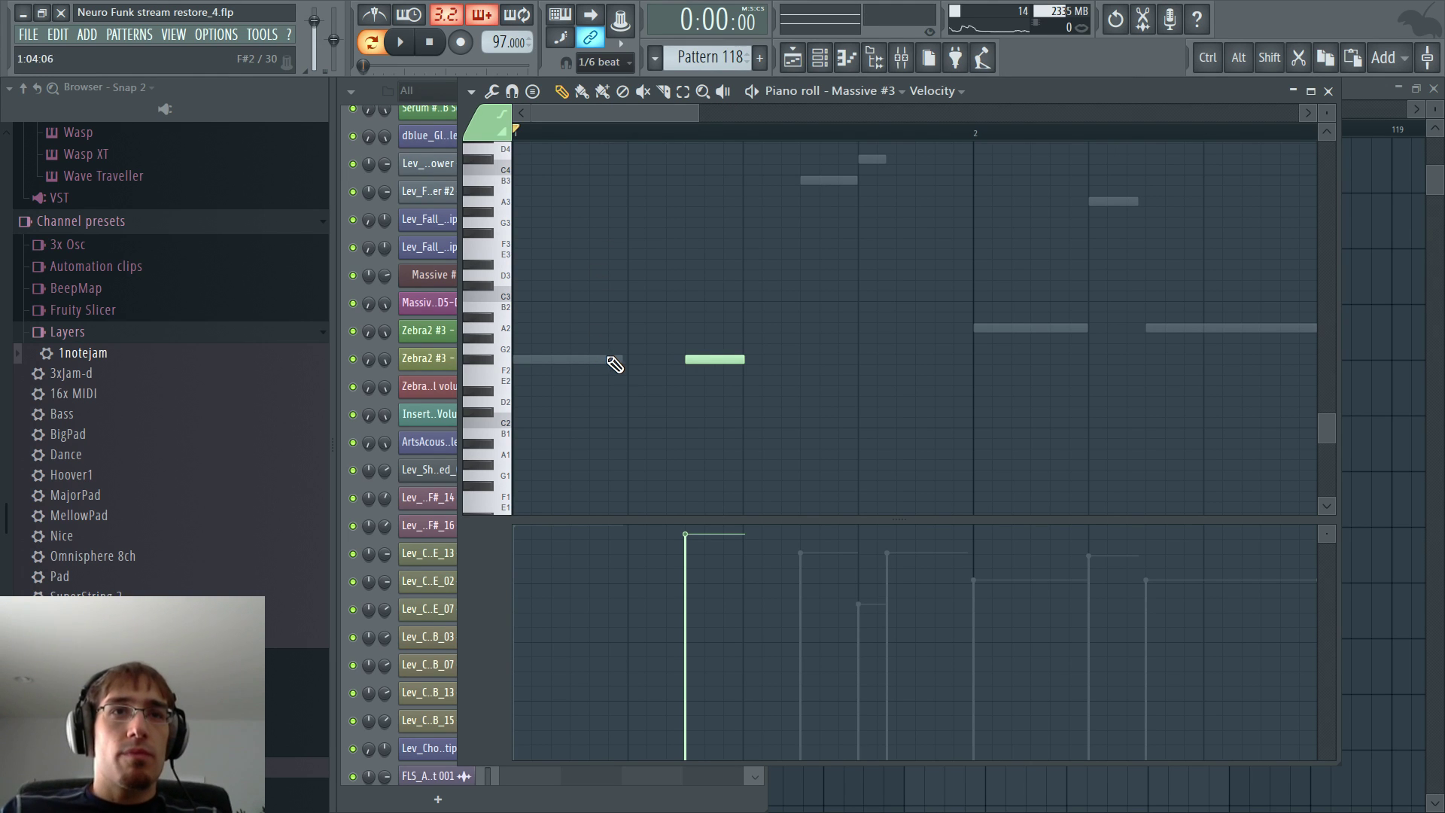
pyautogui.click(633, 363)
pyautogui.moveTo(664, 355)
pyautogui.mouseDown()
pyautogui.moveTo(678, 346)
pyautogui.moveTo(631, 348)
pyautogui.mouseUp()
pyautogui.rightClick(631, 349)
pyautogui.click(632, 361)
pyautogui.keyDown('ctrl'); pyautogui.click(635, 361); pyautogui.keyUp('ctrl')
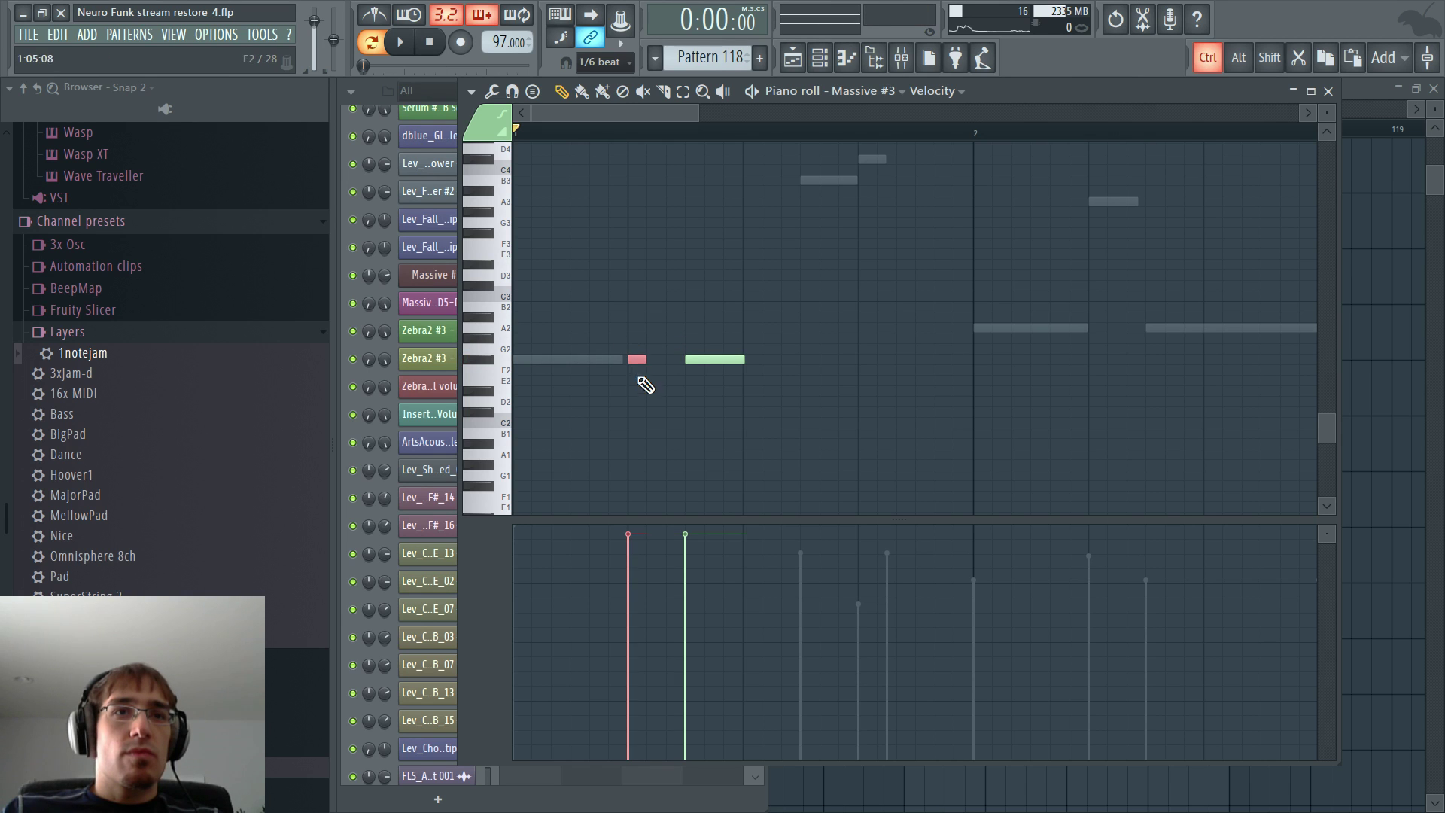
pyautogui.click(653, 359)
pyautogui.click(674, 360)
pyautogui.moveTo(627, 346); pyautogui.dragTo(672, 396)
# - Turn snapping off, shorten the three short F#2 notes to leave small gaps between them, and play the pattern
pyautogui.click(605, 68)
pyautogui.click(609, 134)
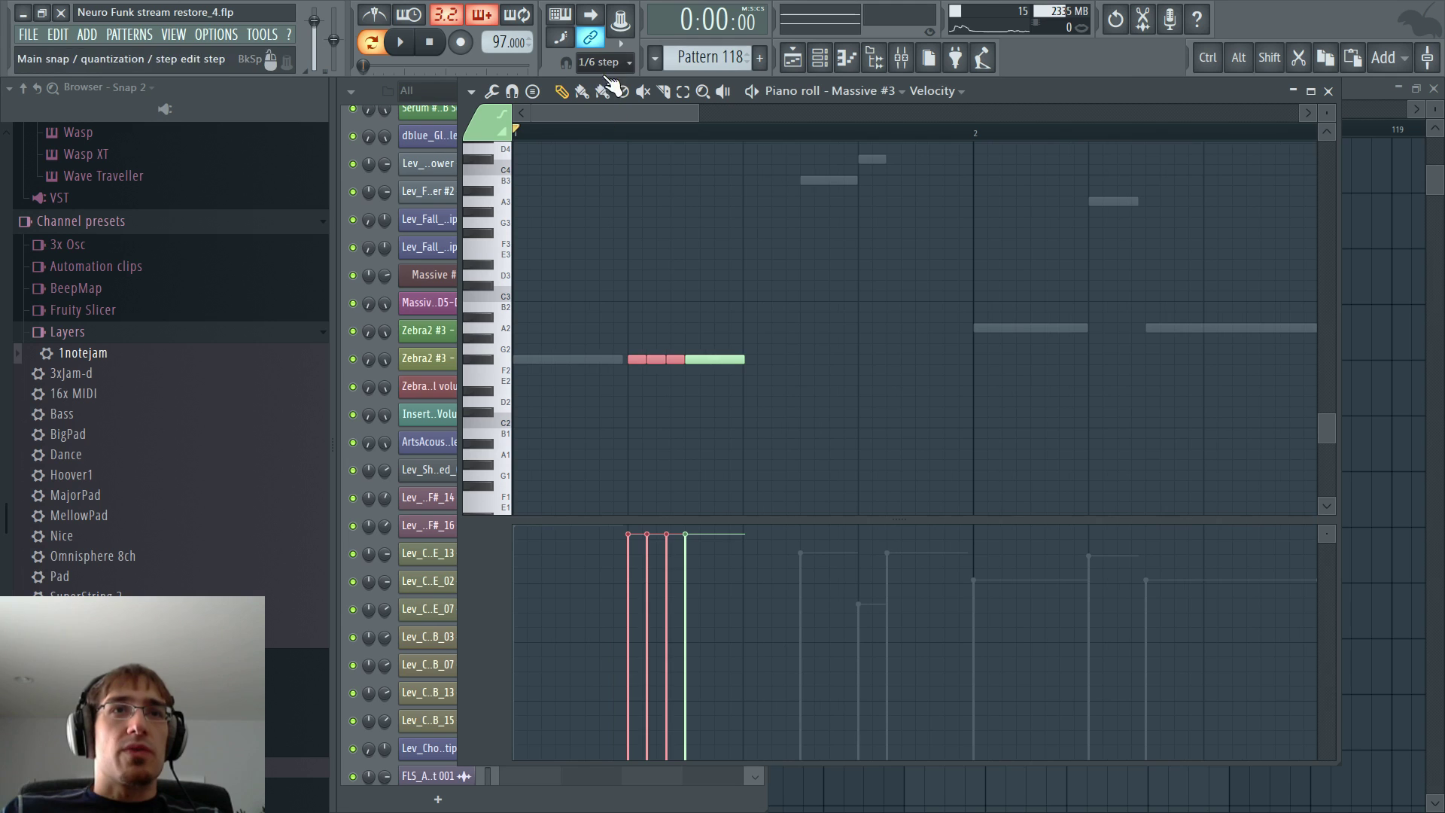
pyautogui.moveTo(684, 360); pyautogui.dragTo(669, 361)
pyautogui.press('space')
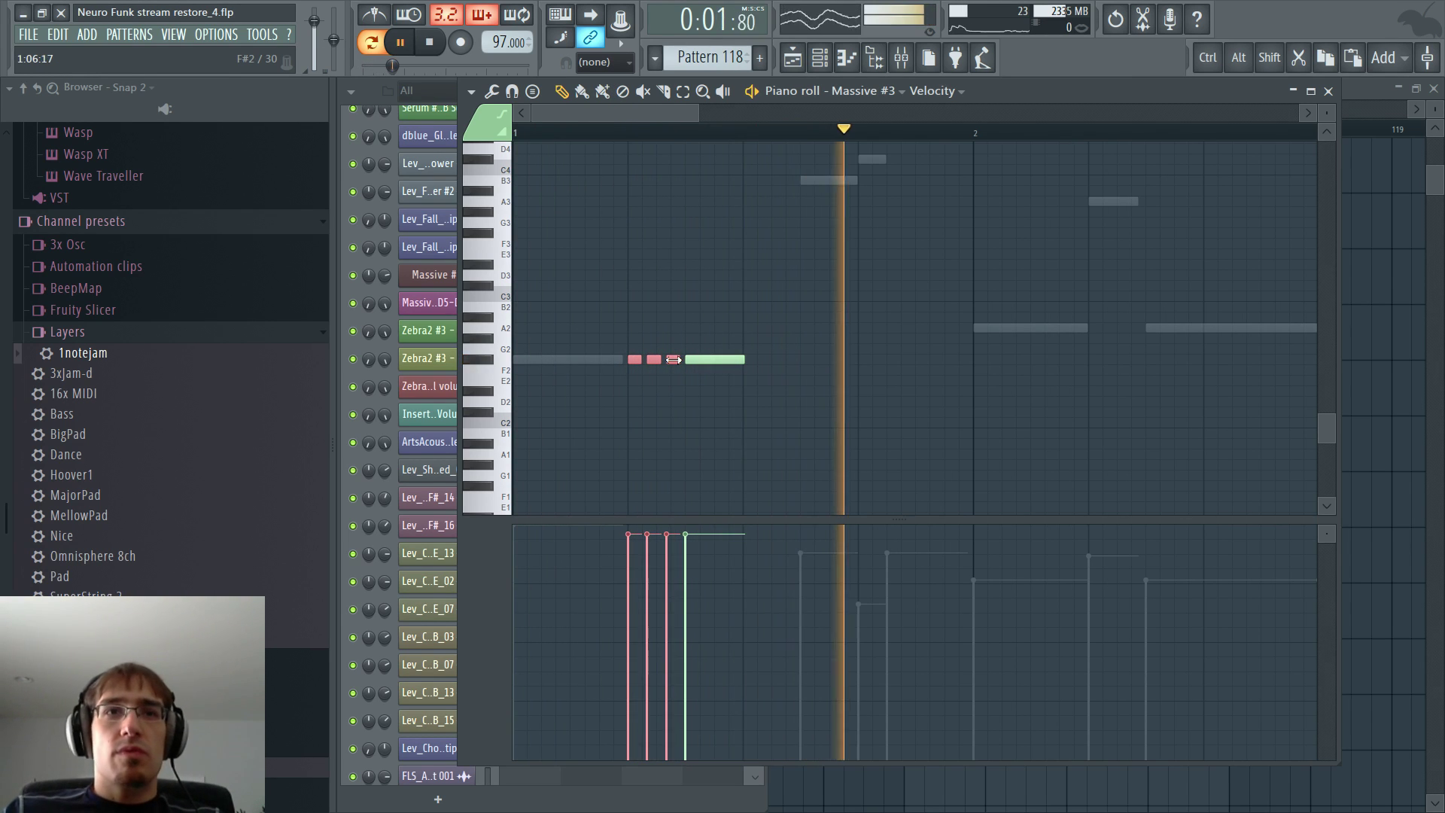
# - Bring the playlist forward, stop playback, and switch to song mode
pyautogui.press('Tab')
pyautogui.press('Tab')
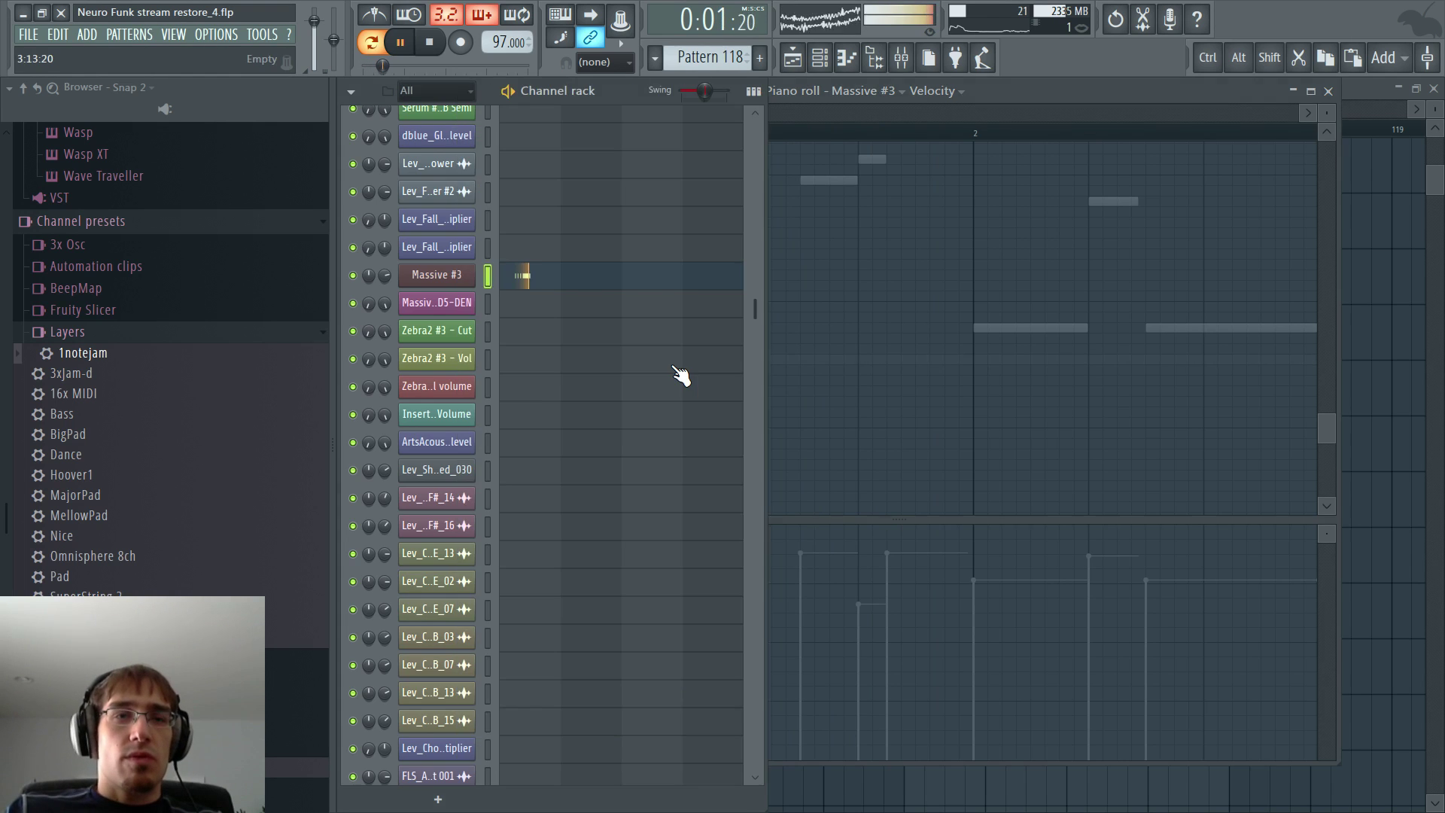
pyautogui.press('space')
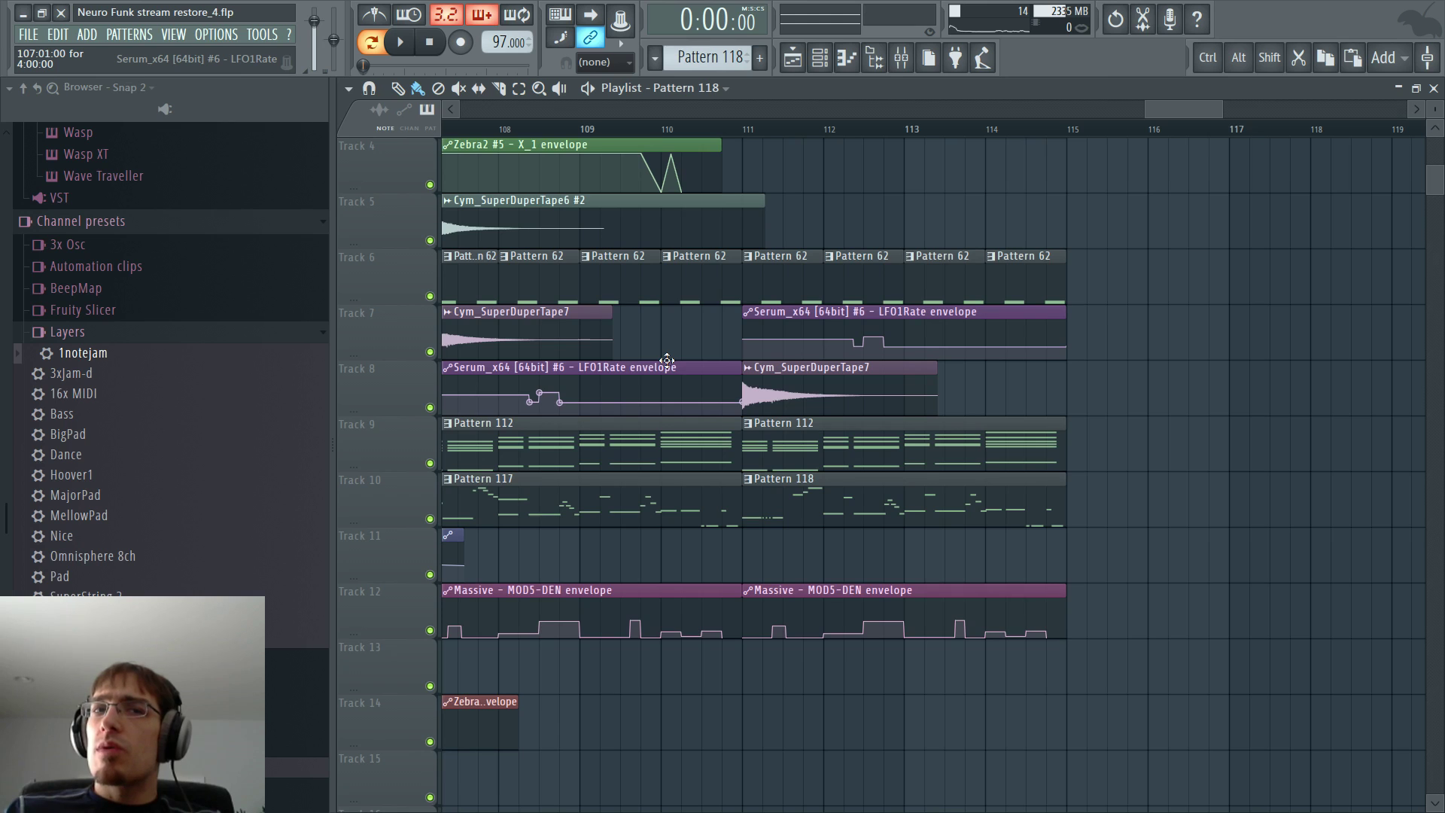
pyautogui.click(371, 43)
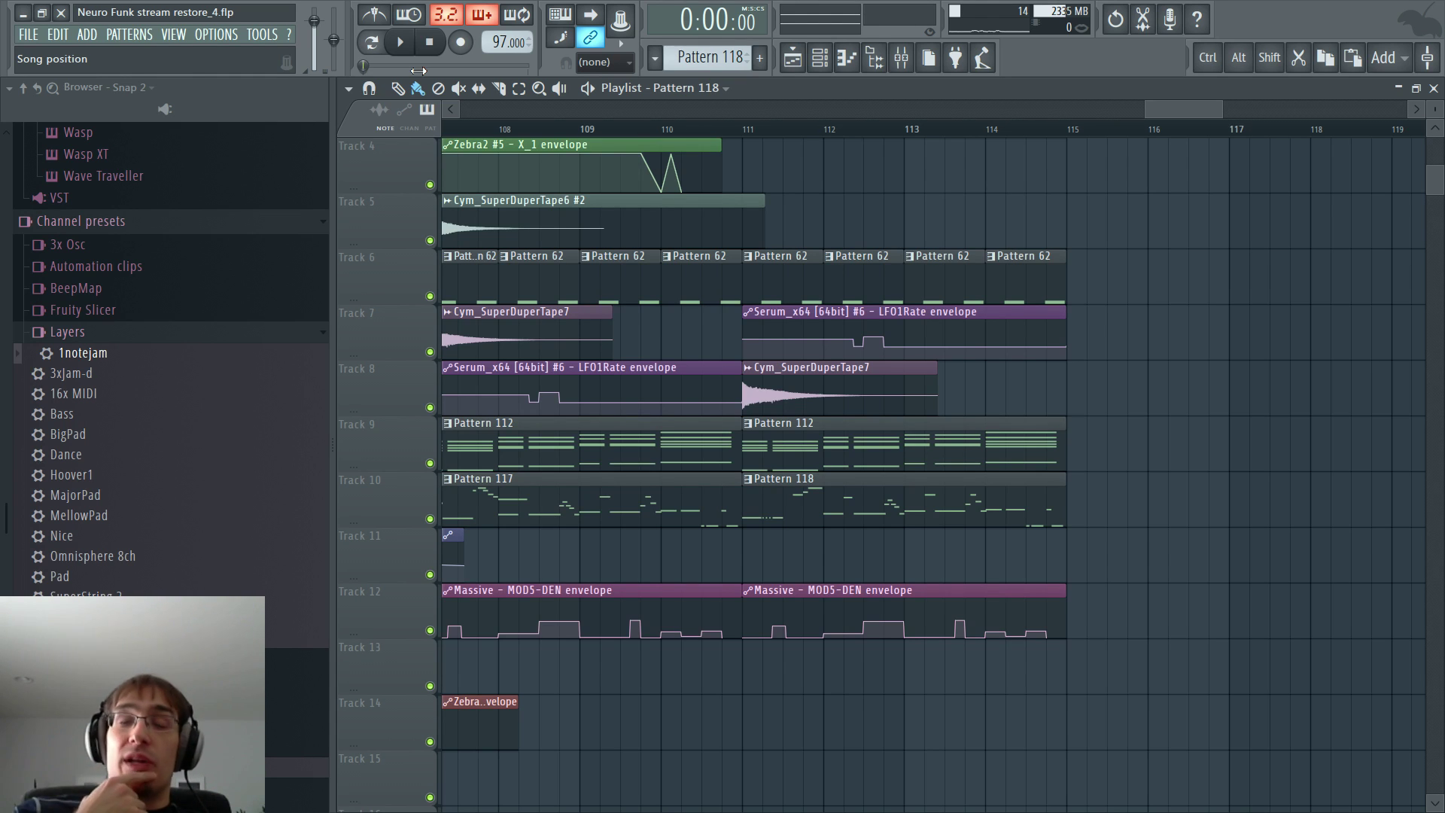
# - Find Massive #8 in the channel rack, open its piano roll in Pattern 118, and play the pattern briefly
pyautogui.press('F6')
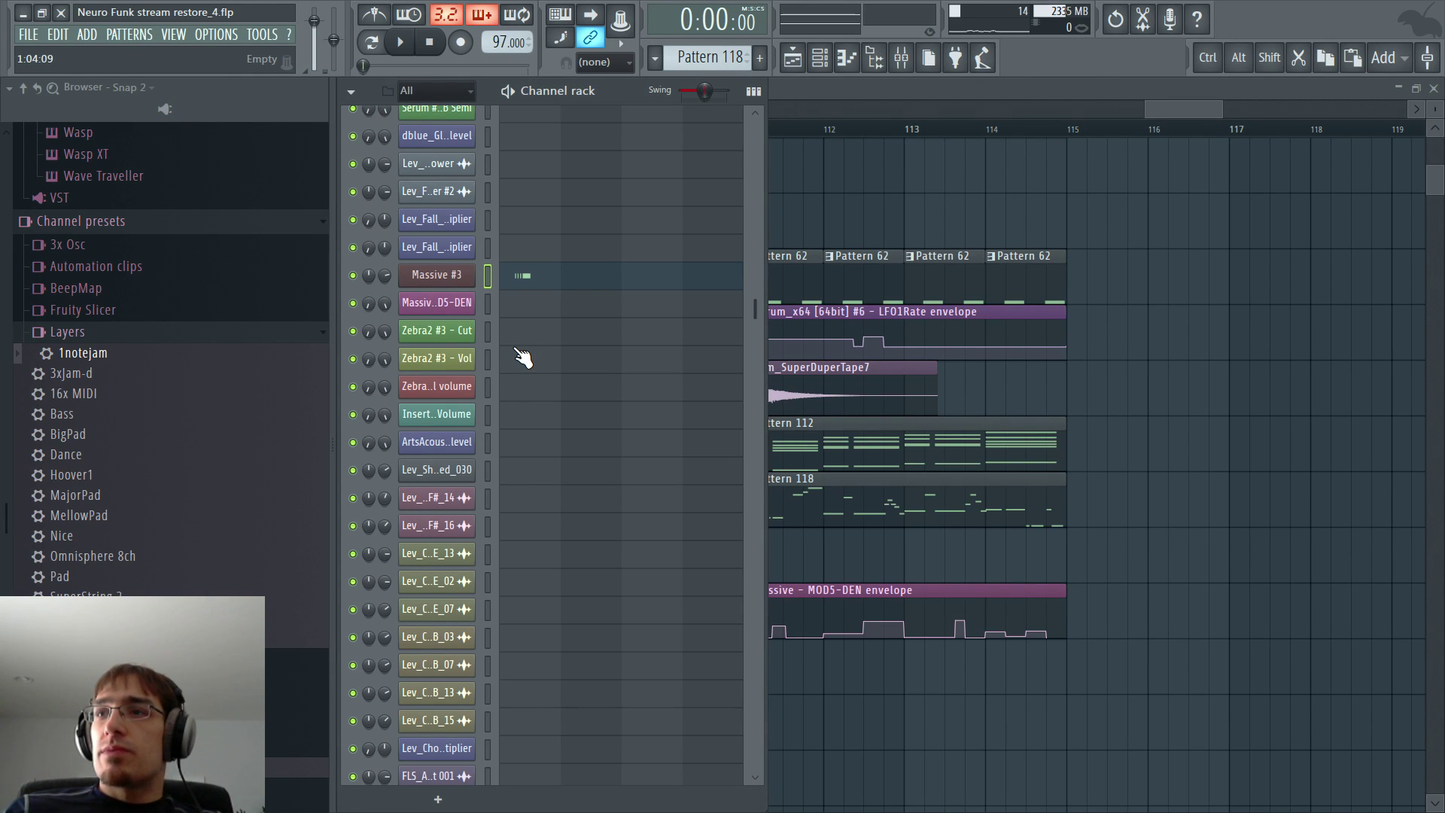
pyautogui.scroll(10, 523, 358)
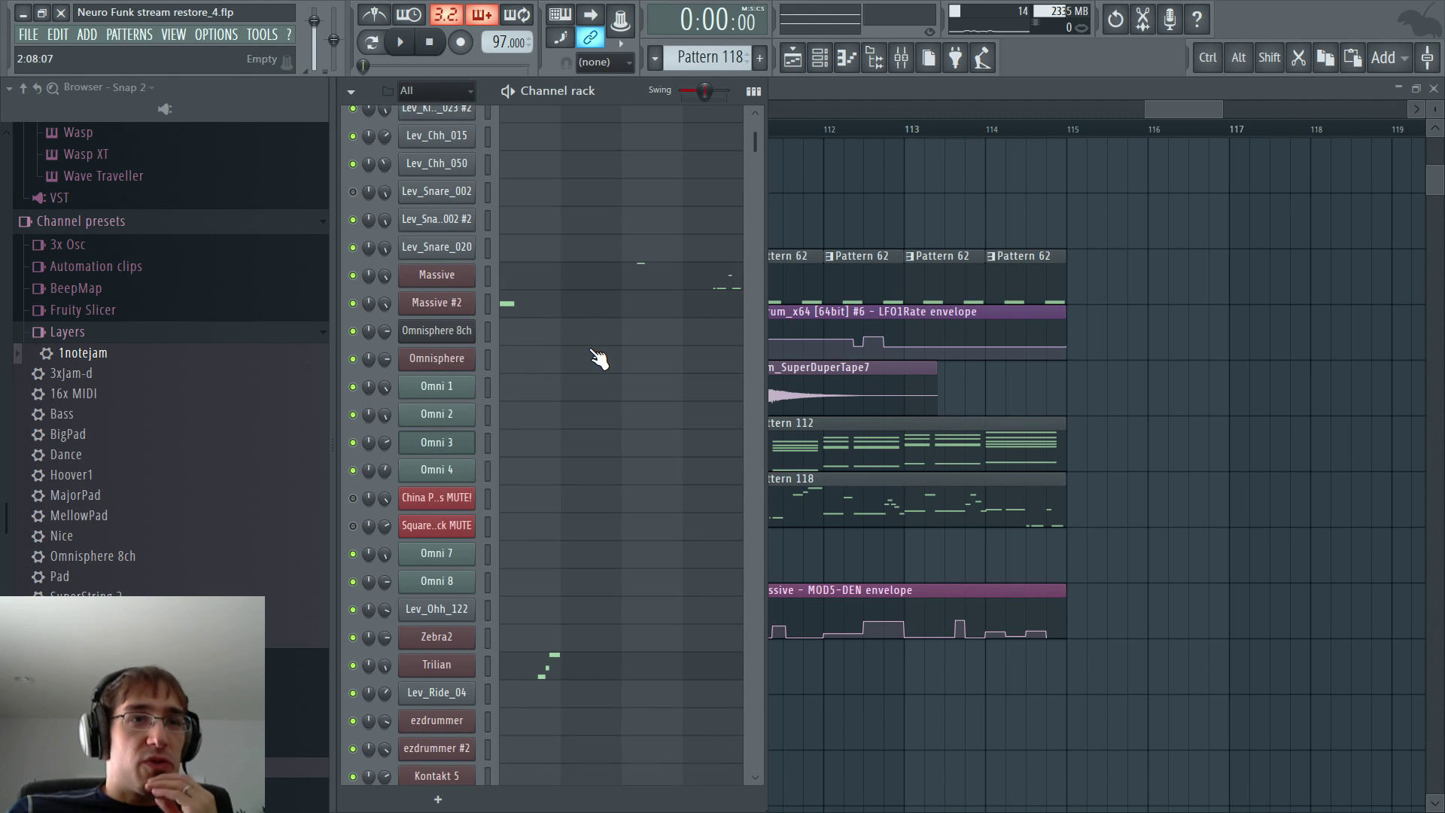
pyautogui.scroll(-6, 513, 523)
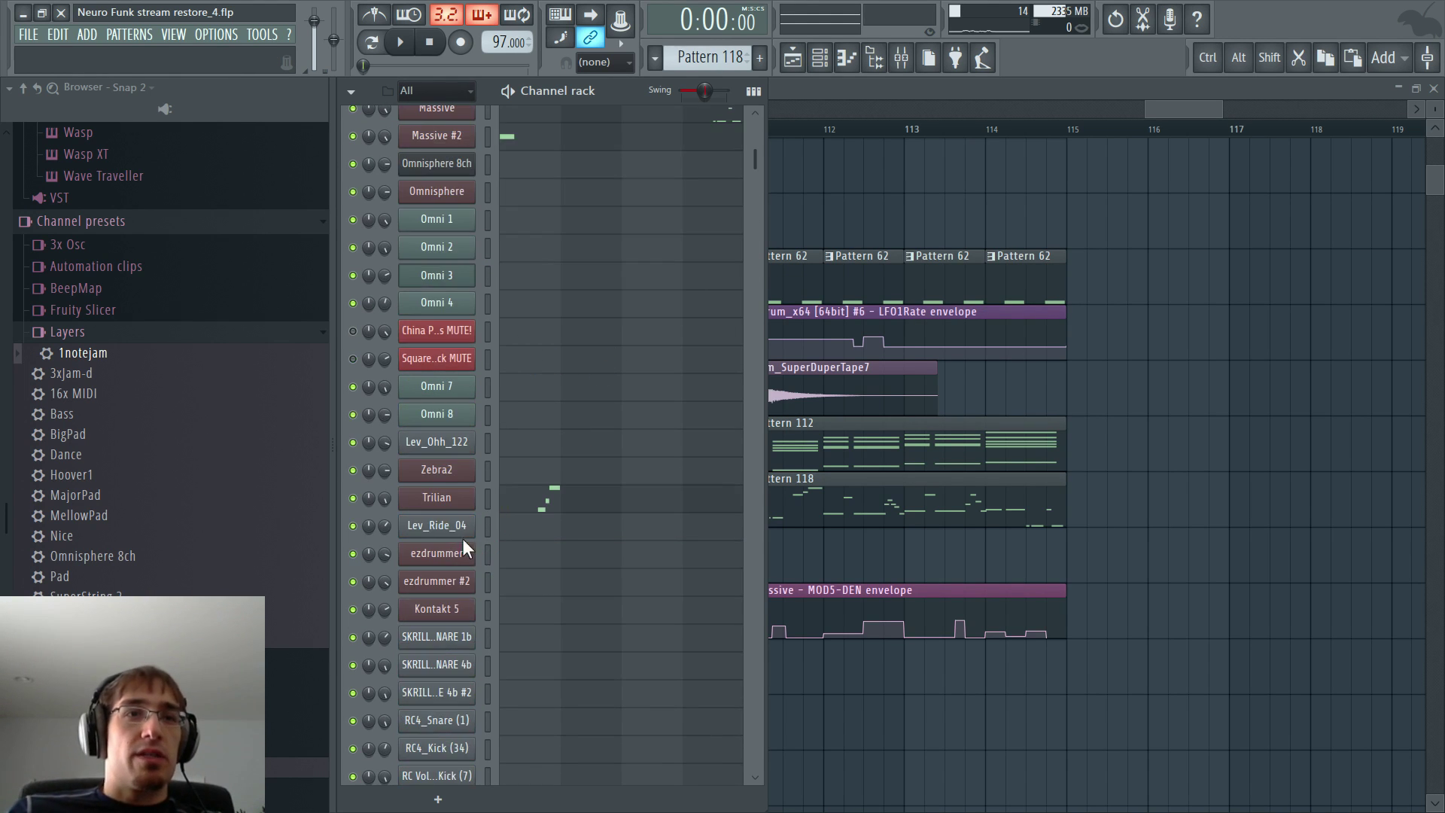
pyautogui.scroll(-15, 499, 500)
pyautogui.scroll(-20, 498, 497)
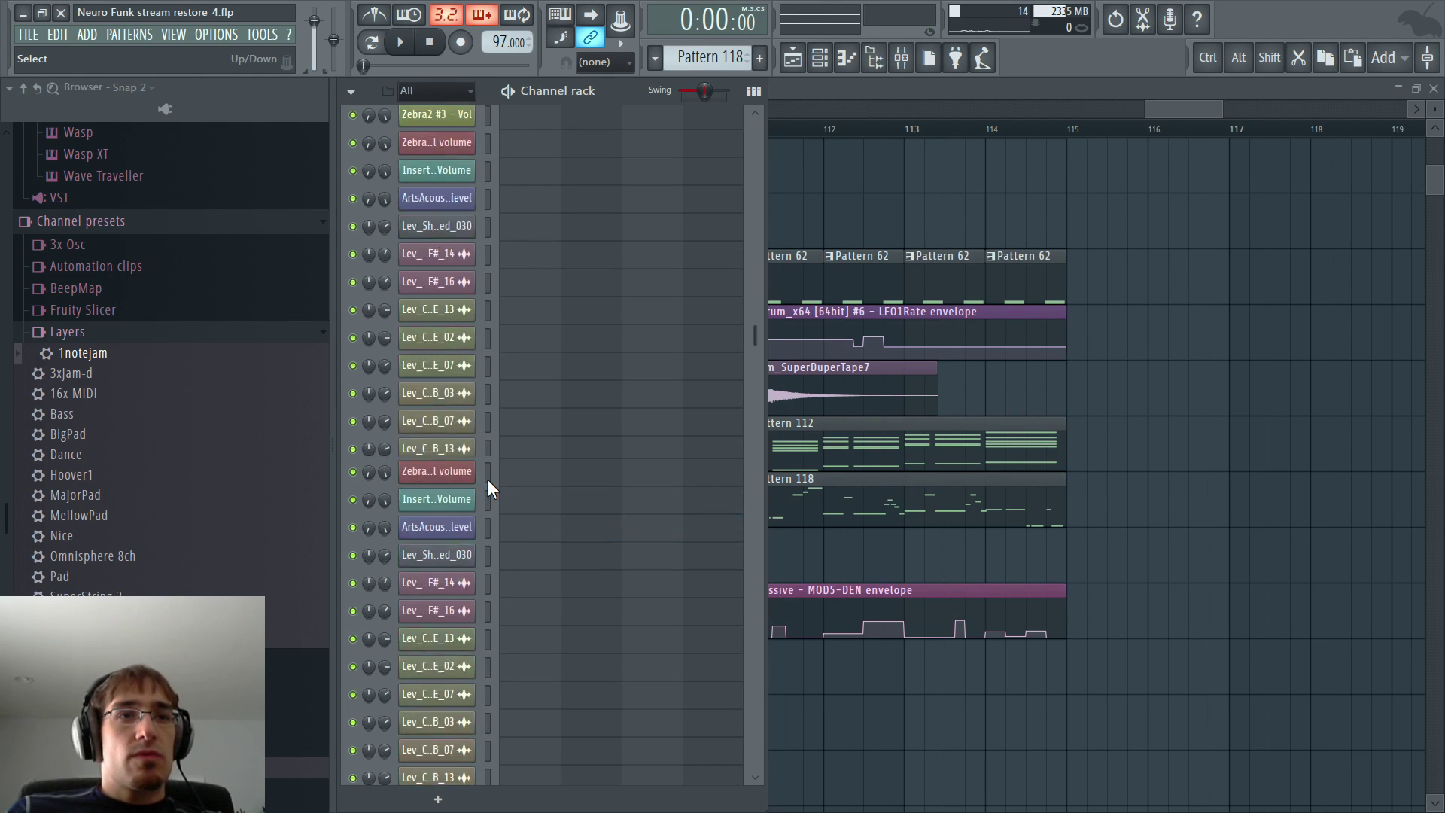
pyautogui.scroll(-10, 525, 405)
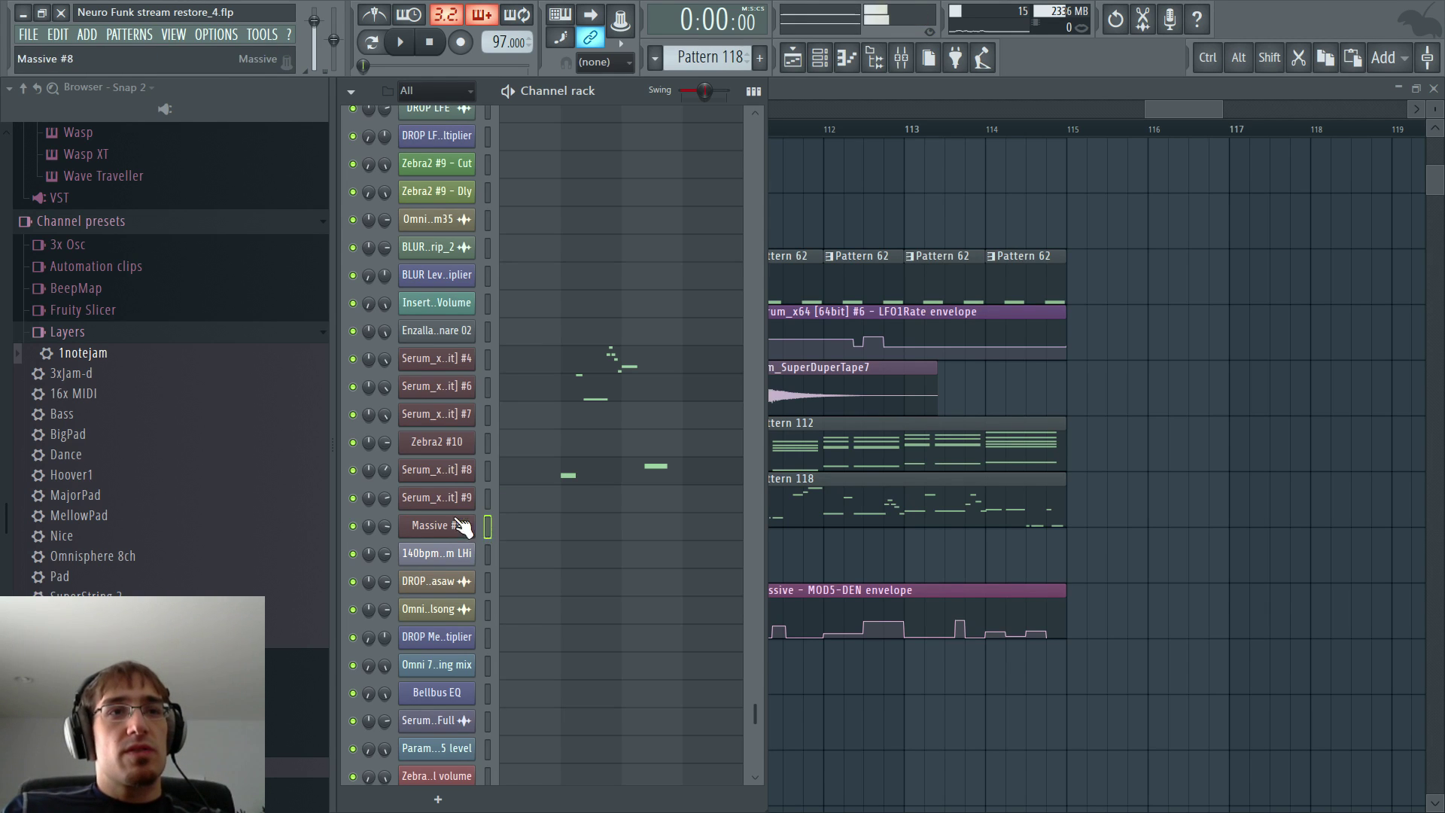
pyautogui.rightClick(485, 525)
pyautogui.click(523, 529)
pyautogui.scroll(-3, 575, 461)
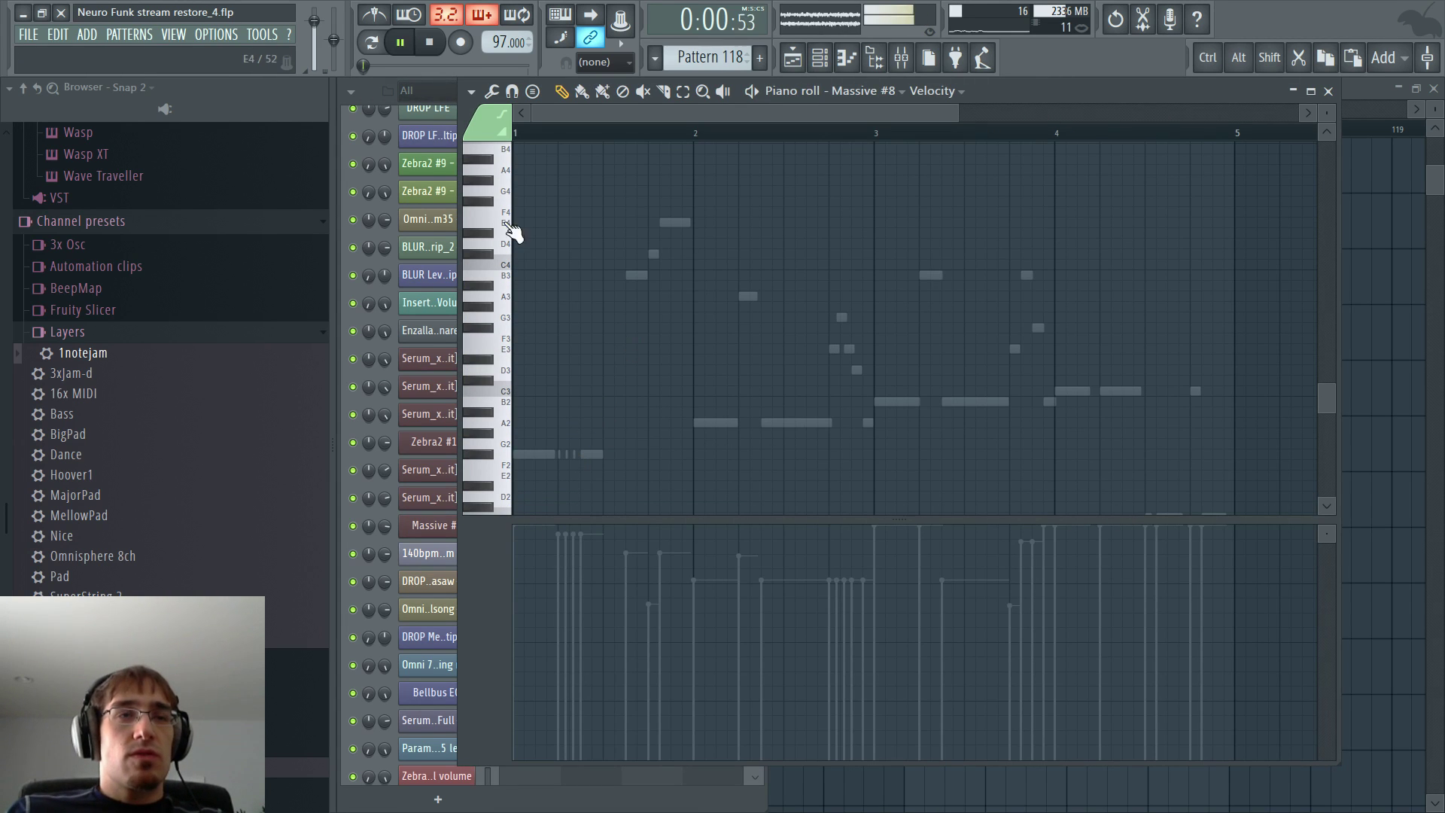
pyautogui.press('space')
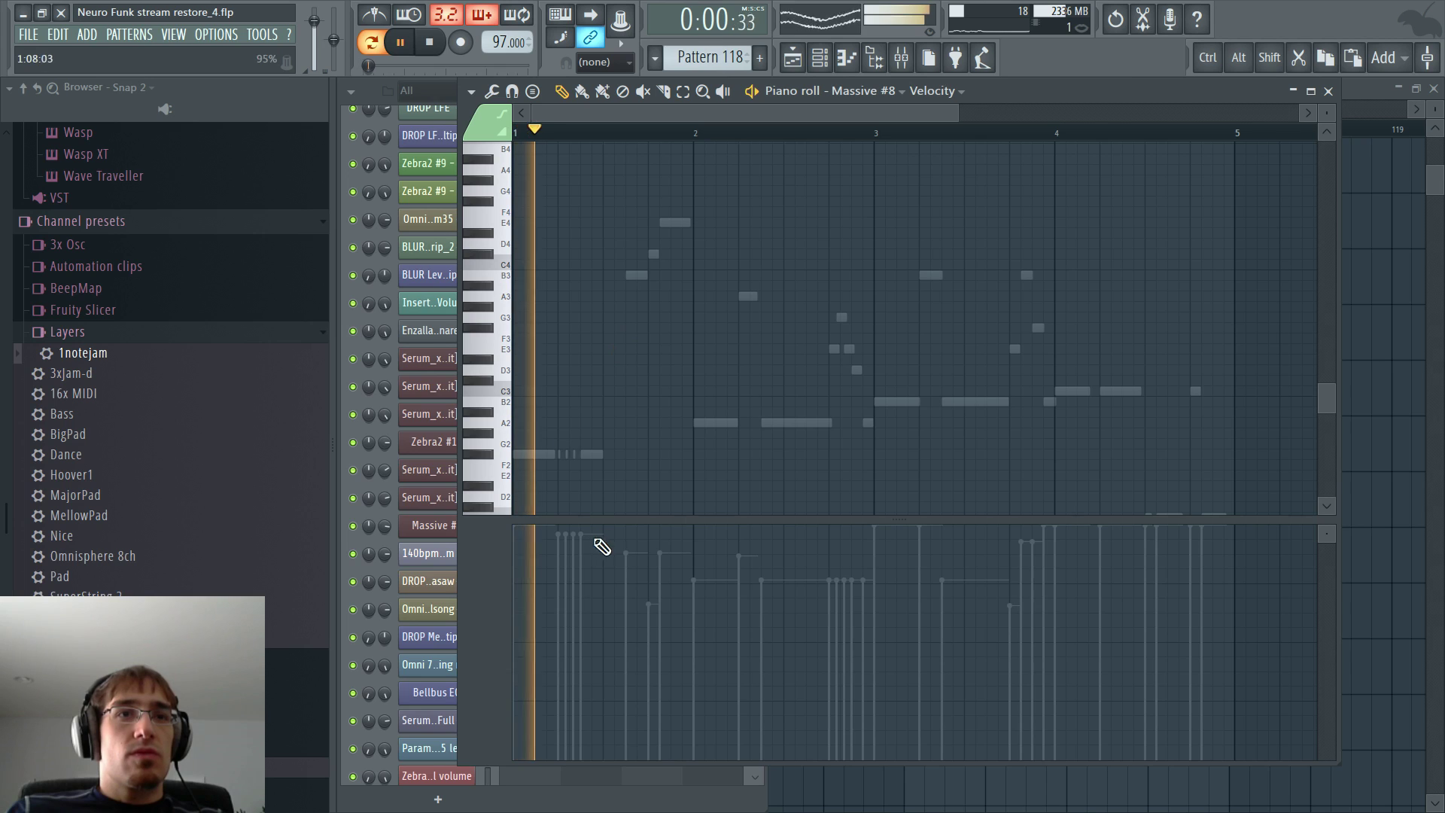
pyautogui.press('space')
# - Add an A2 note at 1:09:00 and an F#2 note at 1:11:00 in Massive #8, each just under two steps long
pyautogui.click(606, 454)
pyautogui.scroll(3, 597, 450)
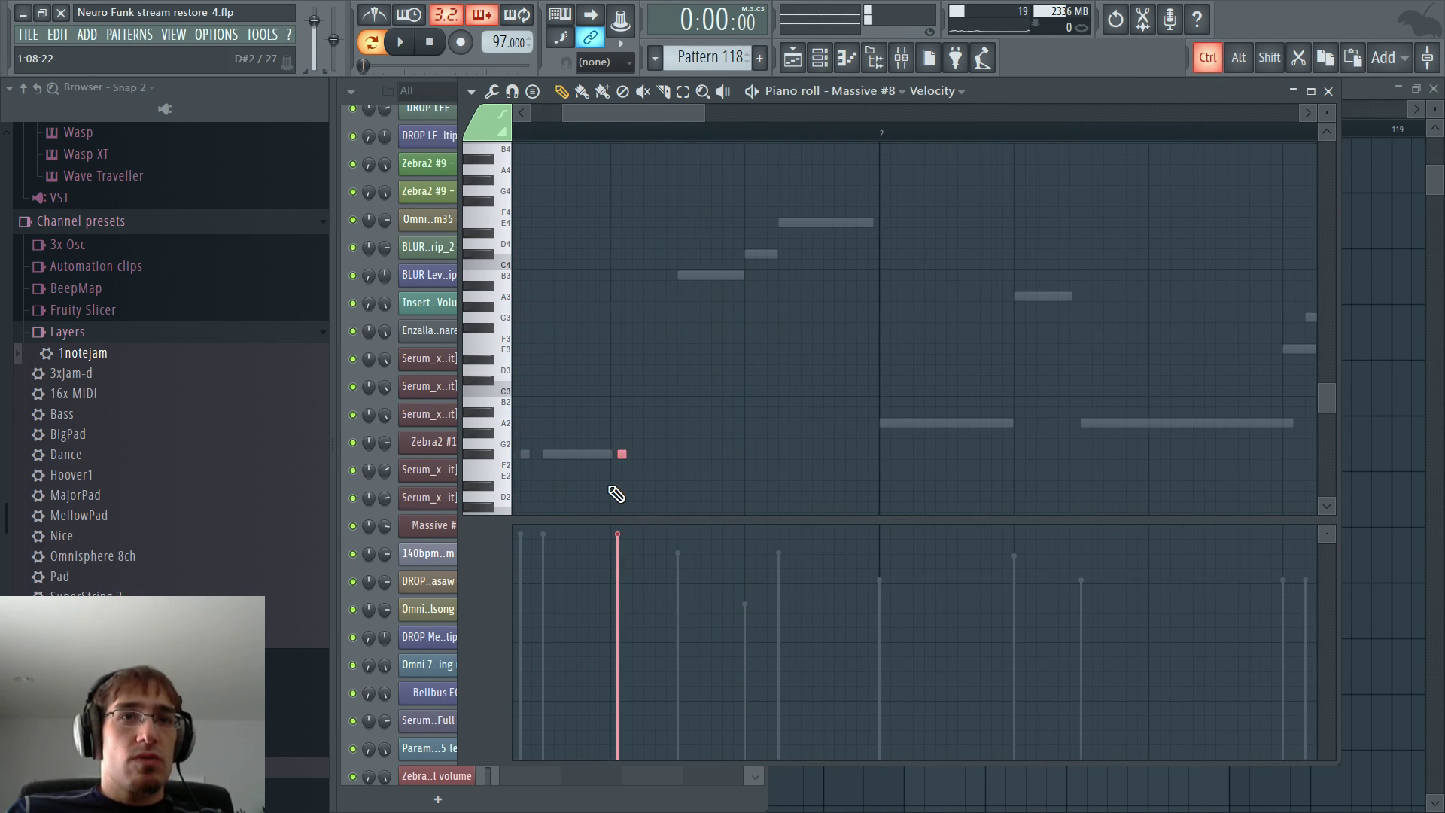
pyautogui.moveTo(618, 451); pyautogui.dragTo(649, 421)
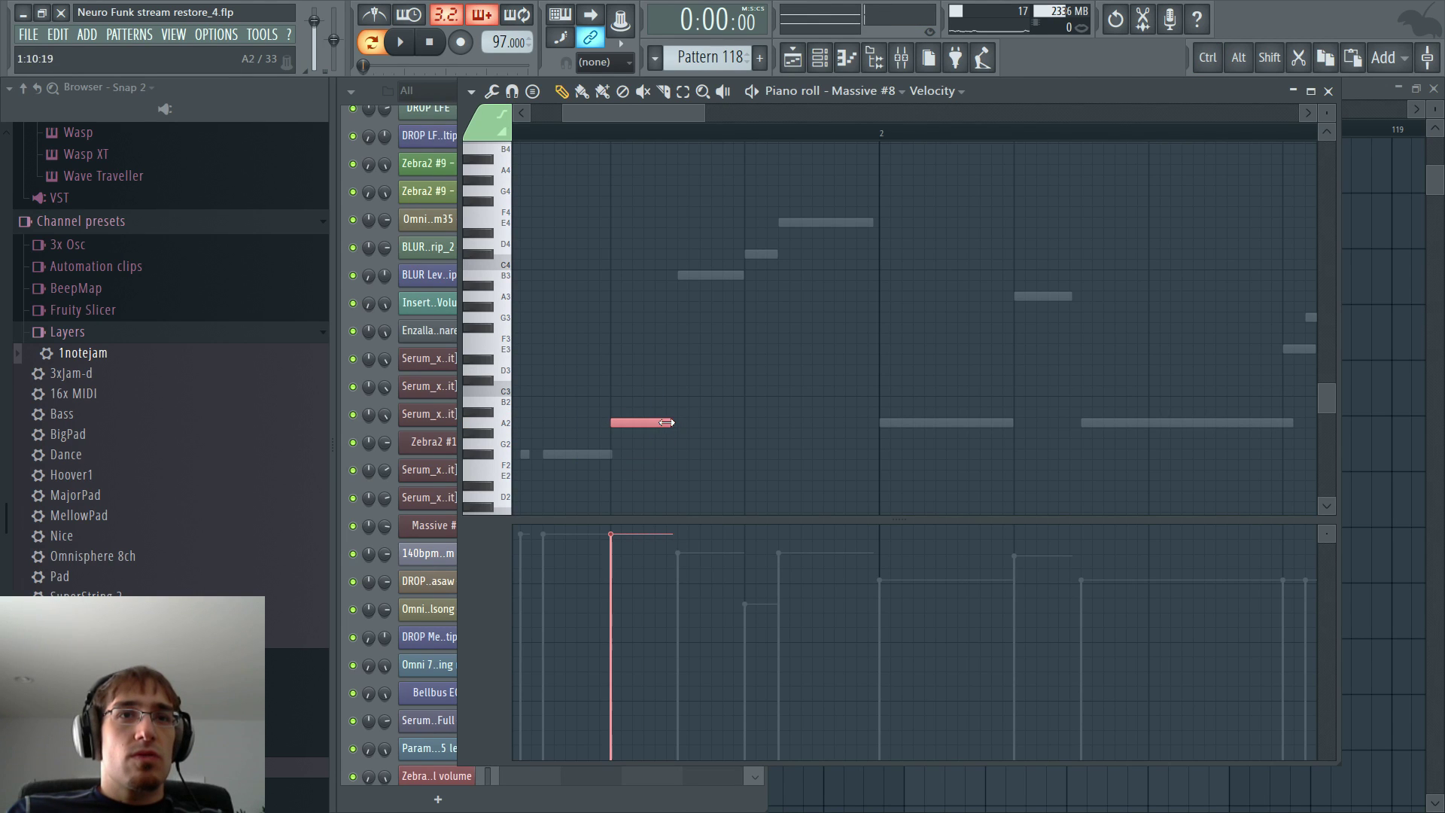
pyautogui.scroll(2, 599, 64)
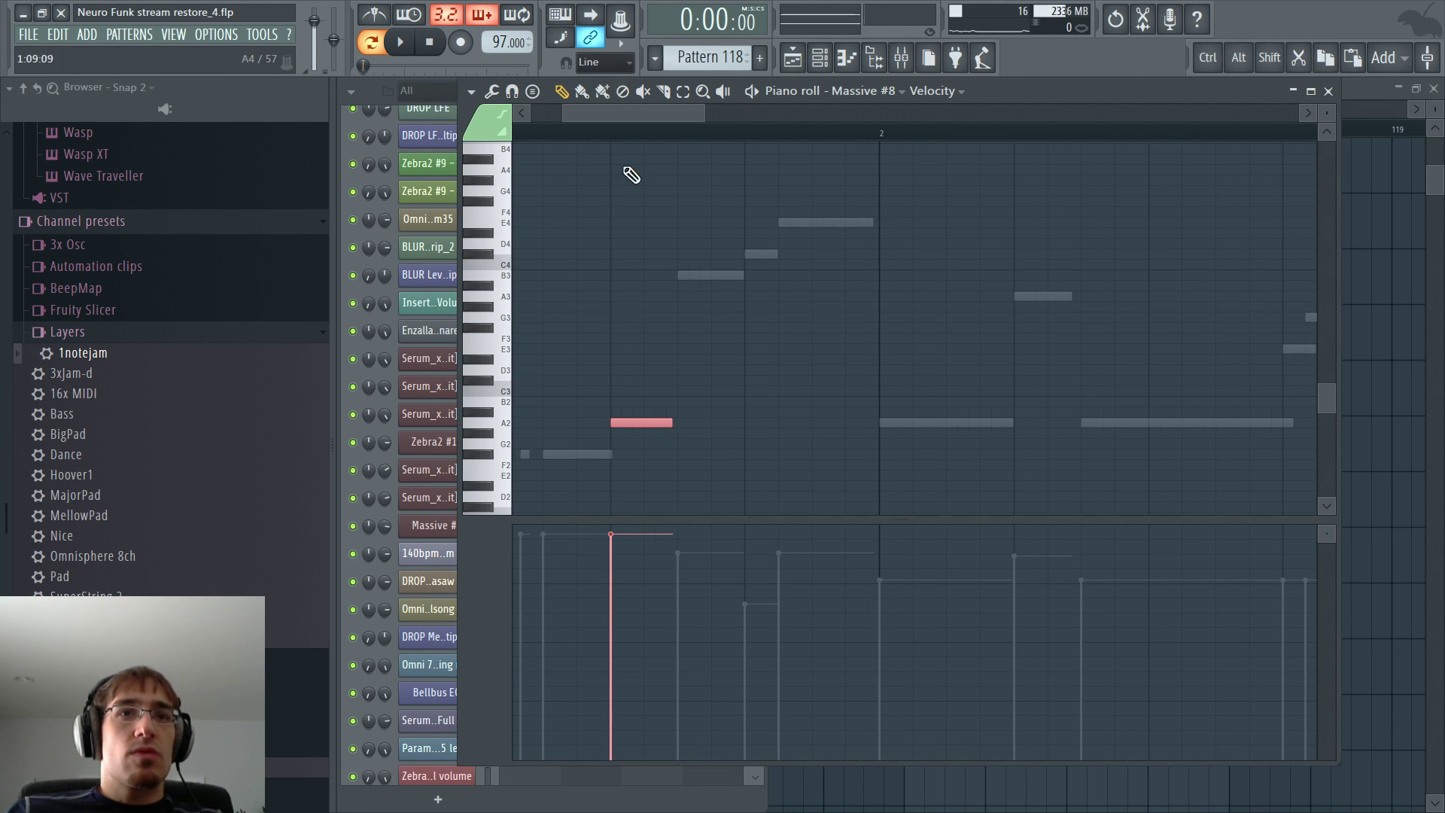
pyautogui.click(686, 455)
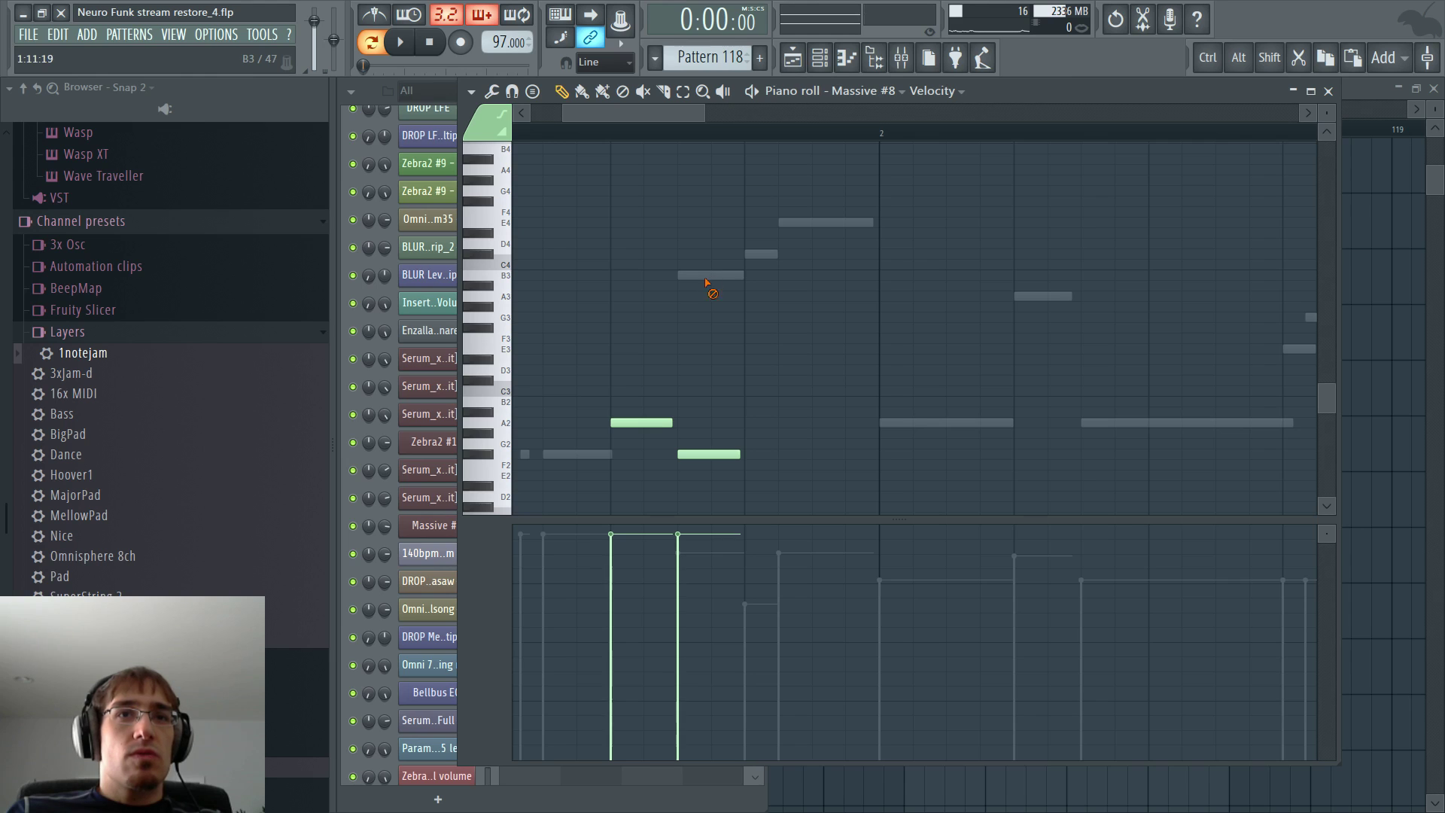
# - In the Trilian notes, delete the B3 at 1:11:00 and change the following two notes to E4 and a shortened F#4
pyautogui.doubleClick(707, 275)
pyautogui.rightClick(709, 277)
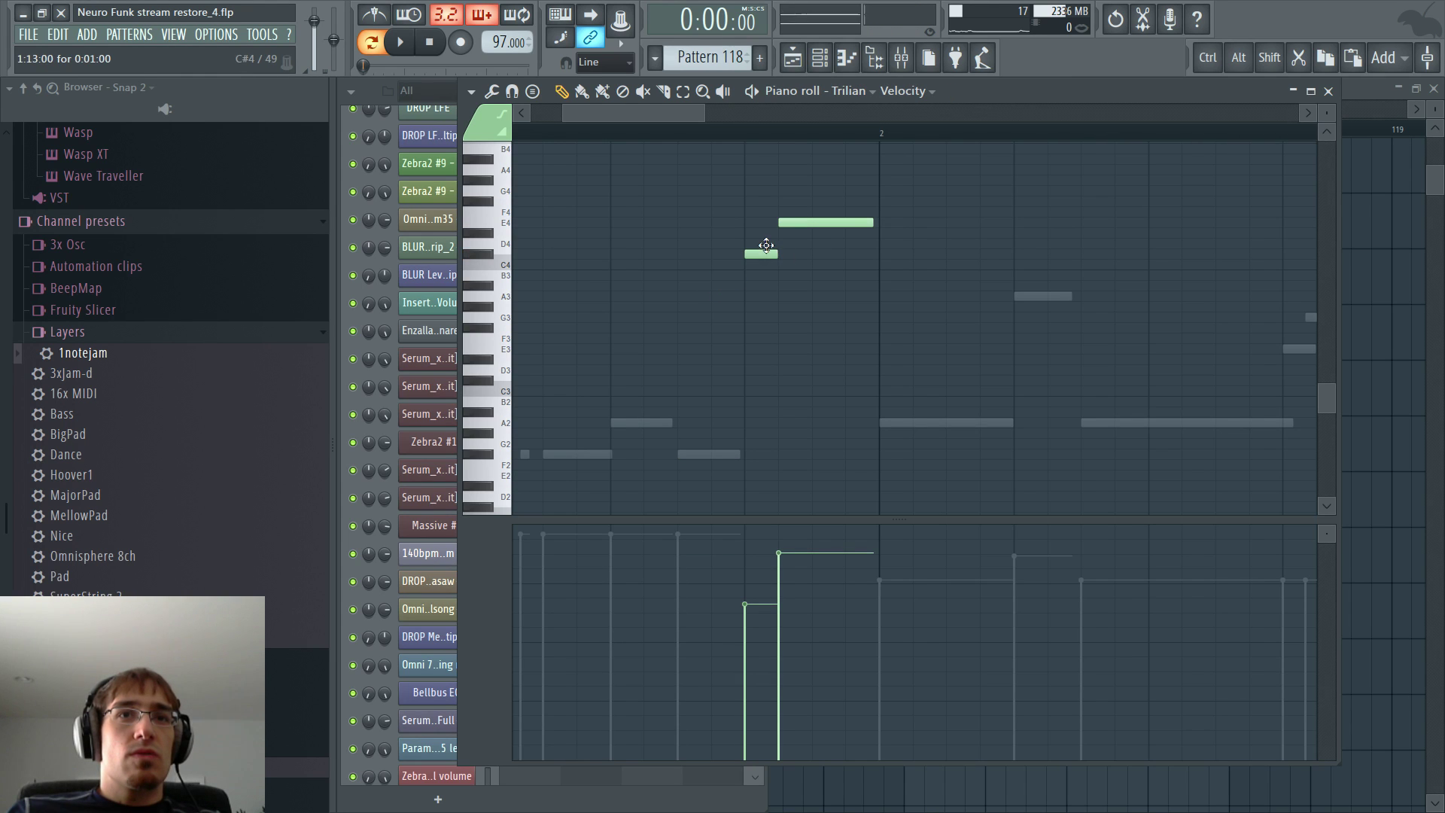
pyautogui.moveTo(753, 247); pyautogui.dragTo(796, 200)
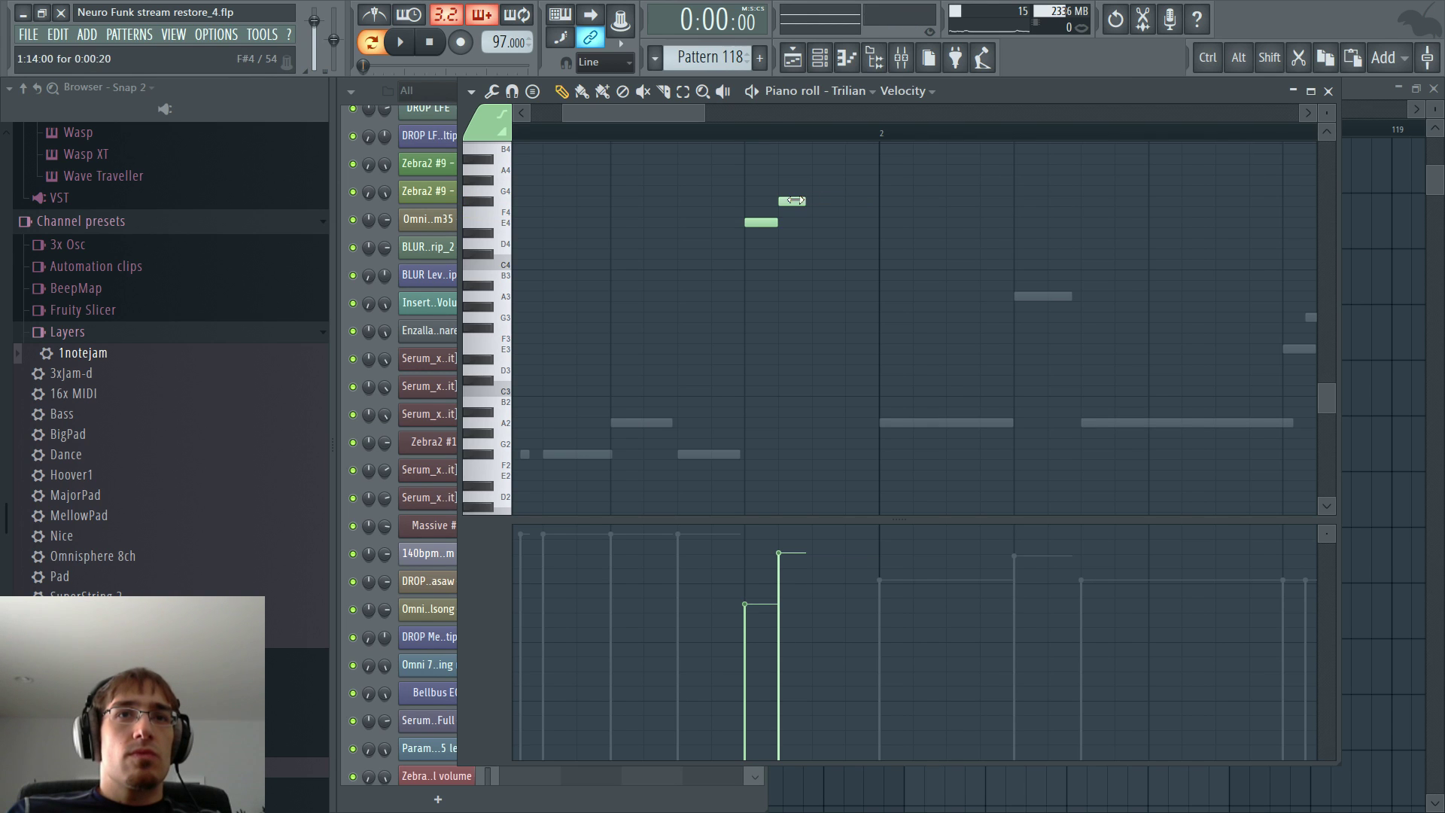
# - Add a two-step F#3 at 1:15:00 in Trilian, make the F#4 softer than its two neighbours, and play the pattern
pyautogui.click(807, 413)
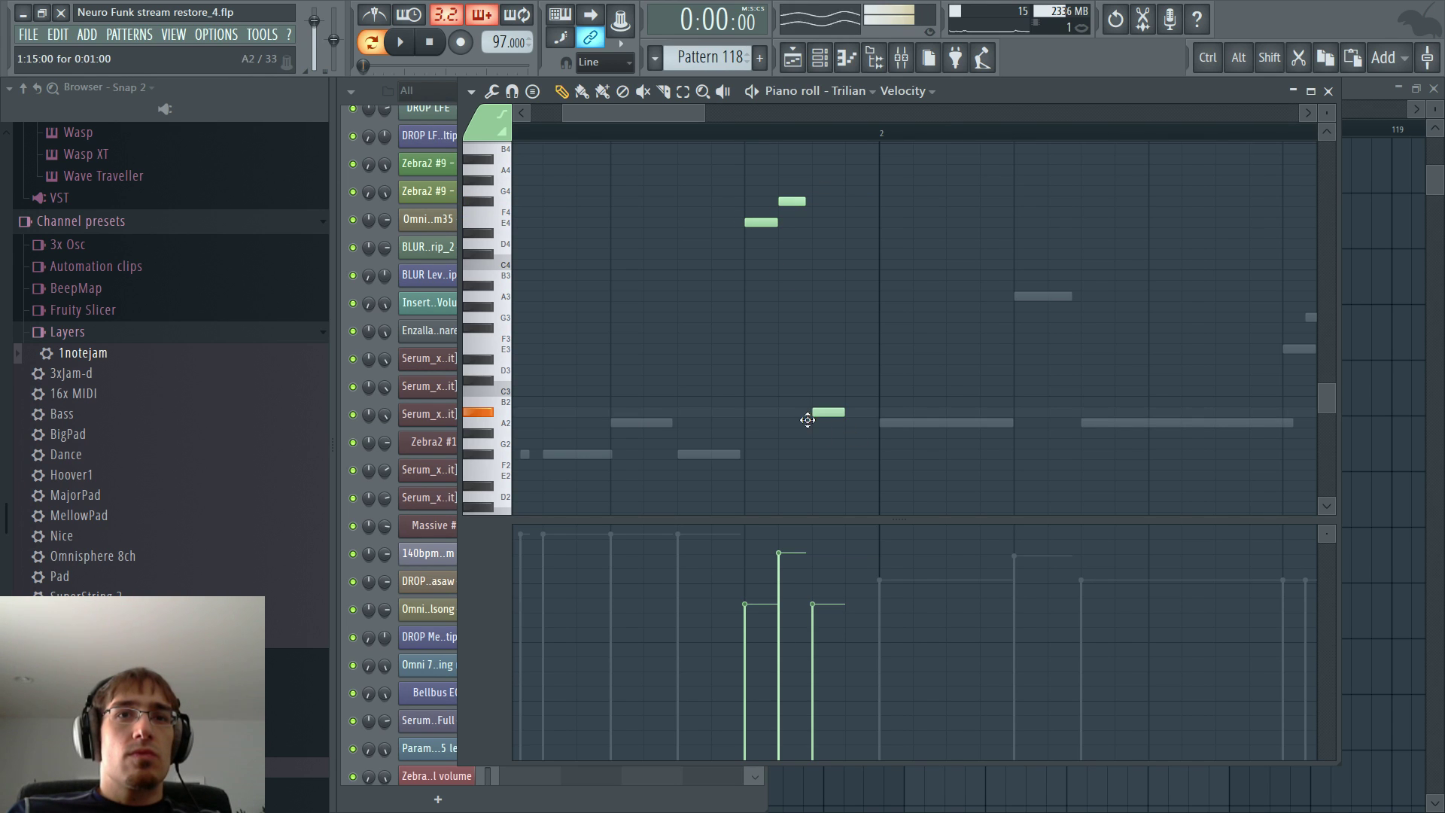
pyautogui.moveTo(807, 420); pyautogui.dragTo(865, 333)
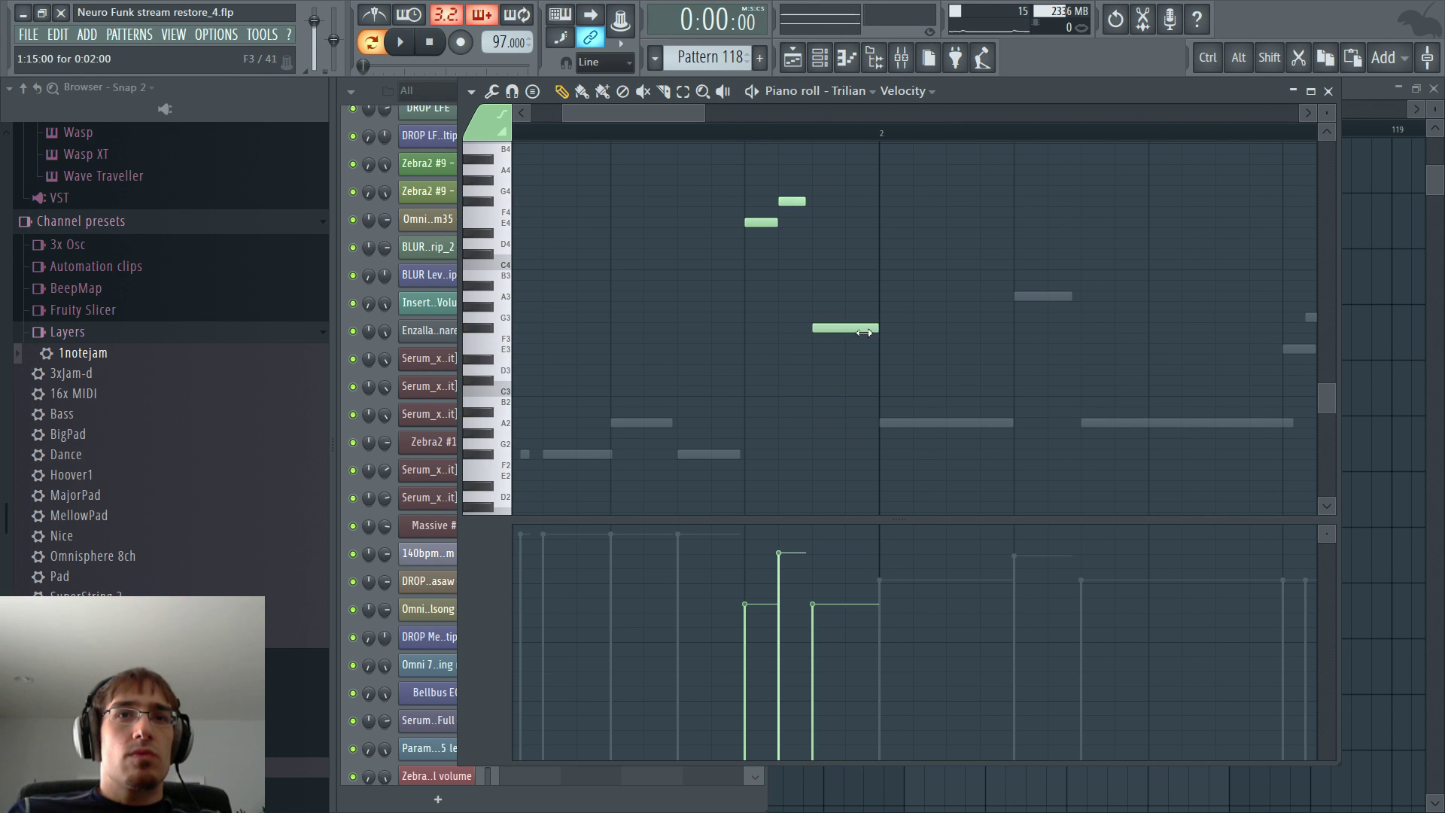
pyautogui.click(744, 555)
pyautogui.click(778, 598)
pyautogui.click(812, 554)
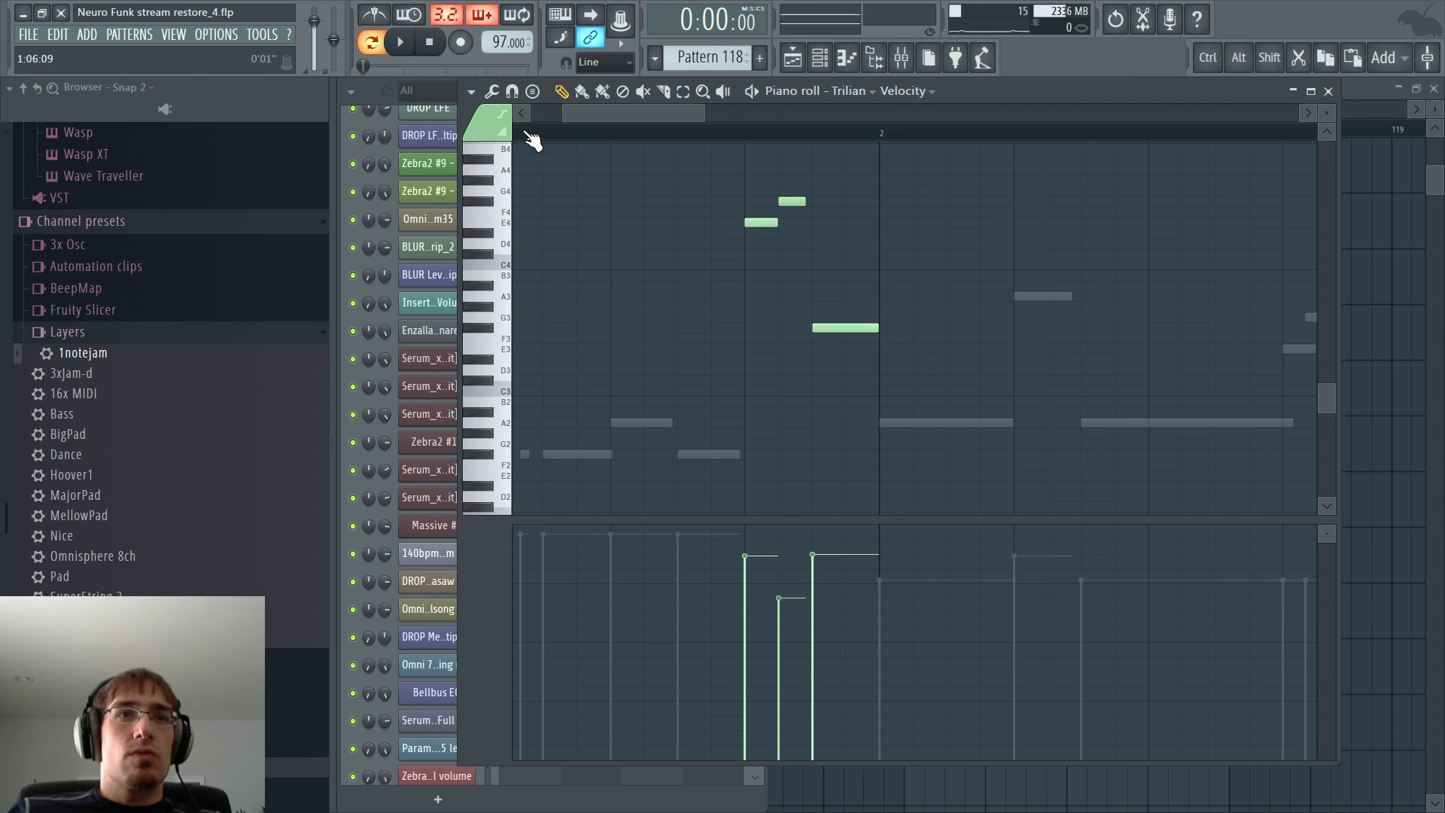
pyautogui.press('space')
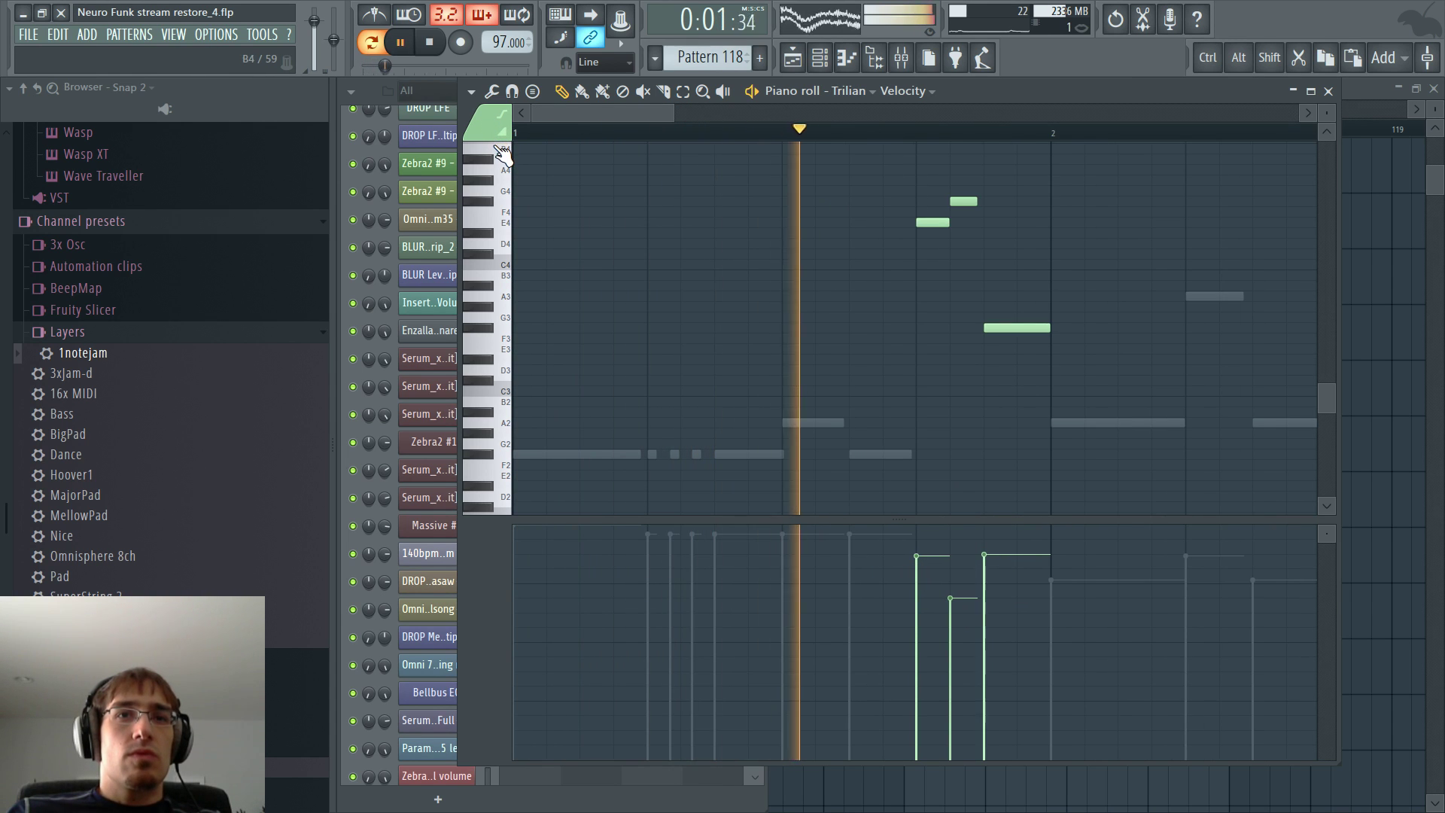
# - Play Pattern 118 briefly and look through the channel rack from its first channels down past Trilian
pyautogui.press('space')
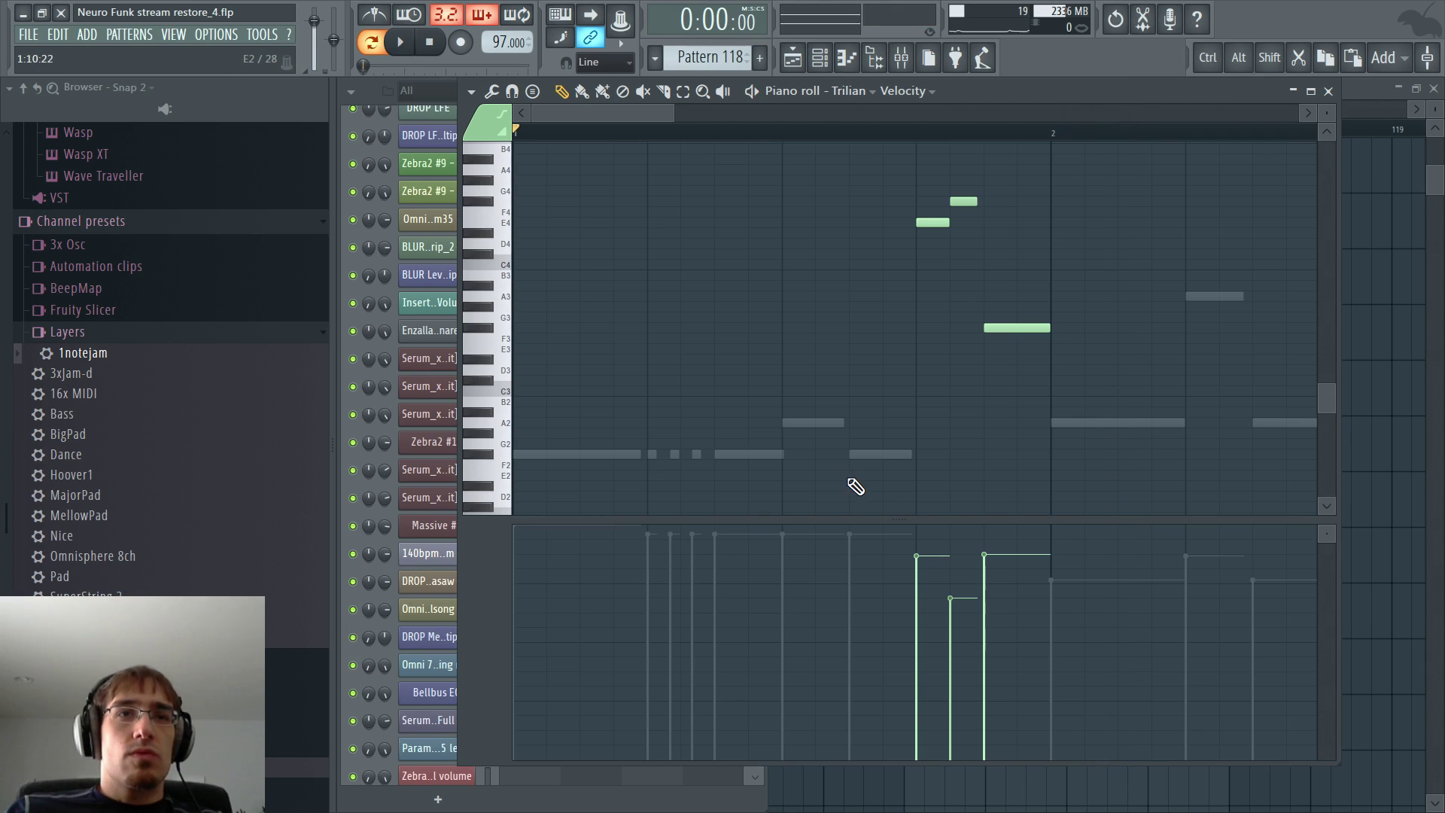
pyautogui.press('F6')
pyautogui.press('space')
pyautogui.scroll(7, 557, 450)
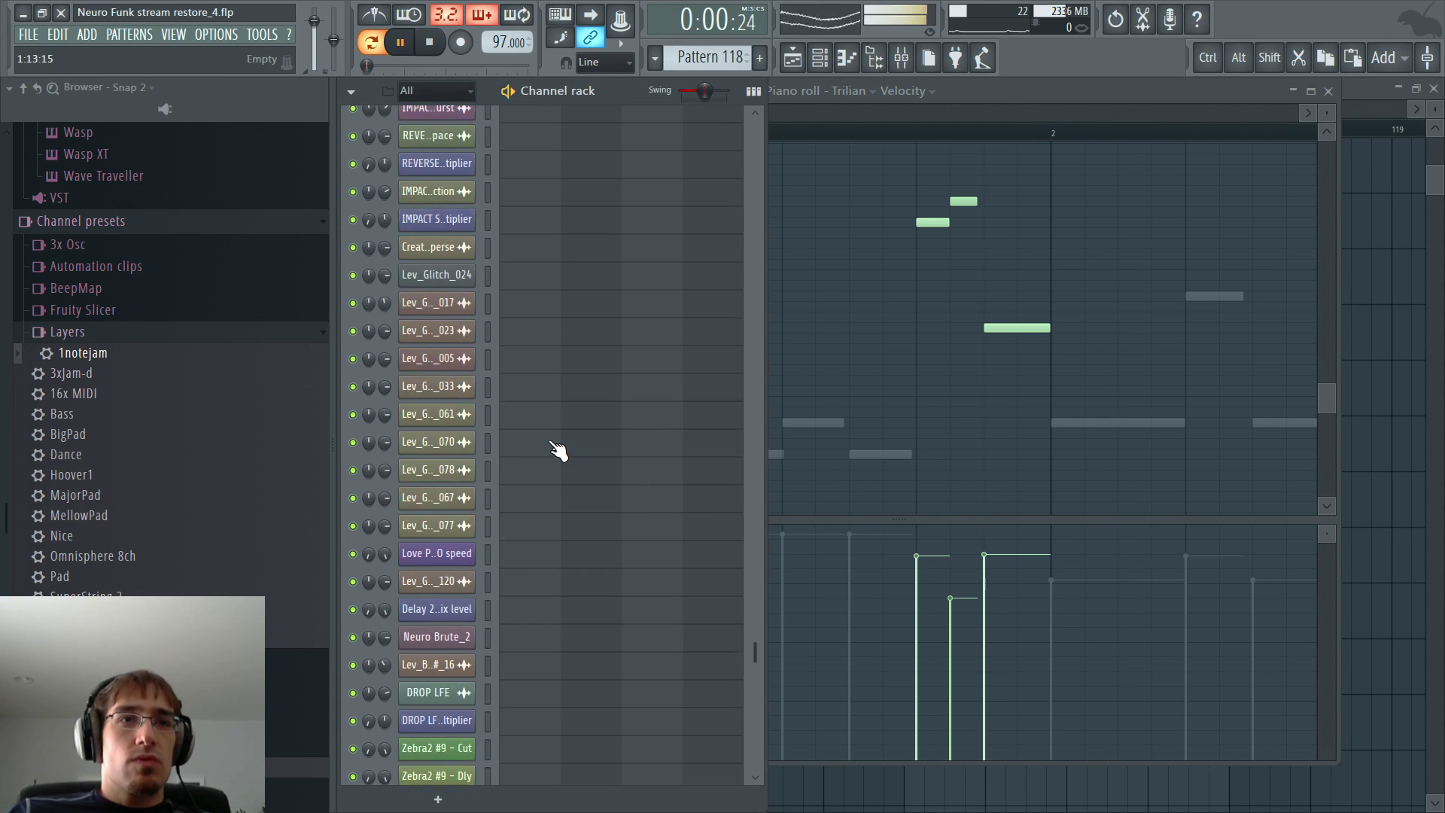
pyautogui.scroll(10, 557, 450)
pyautogui.press('space')
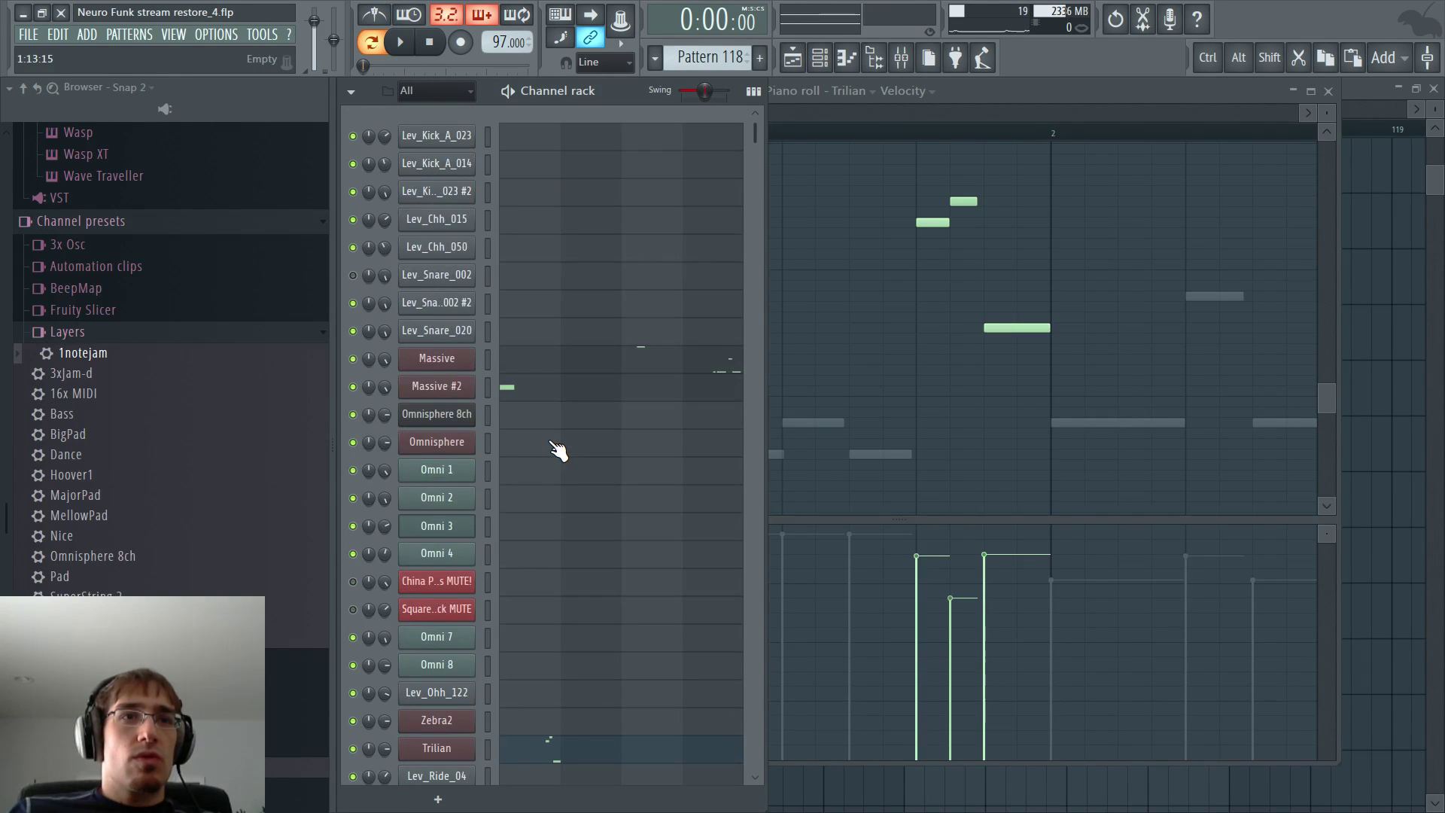
pyautogui.scroll(-5, 549, 422)
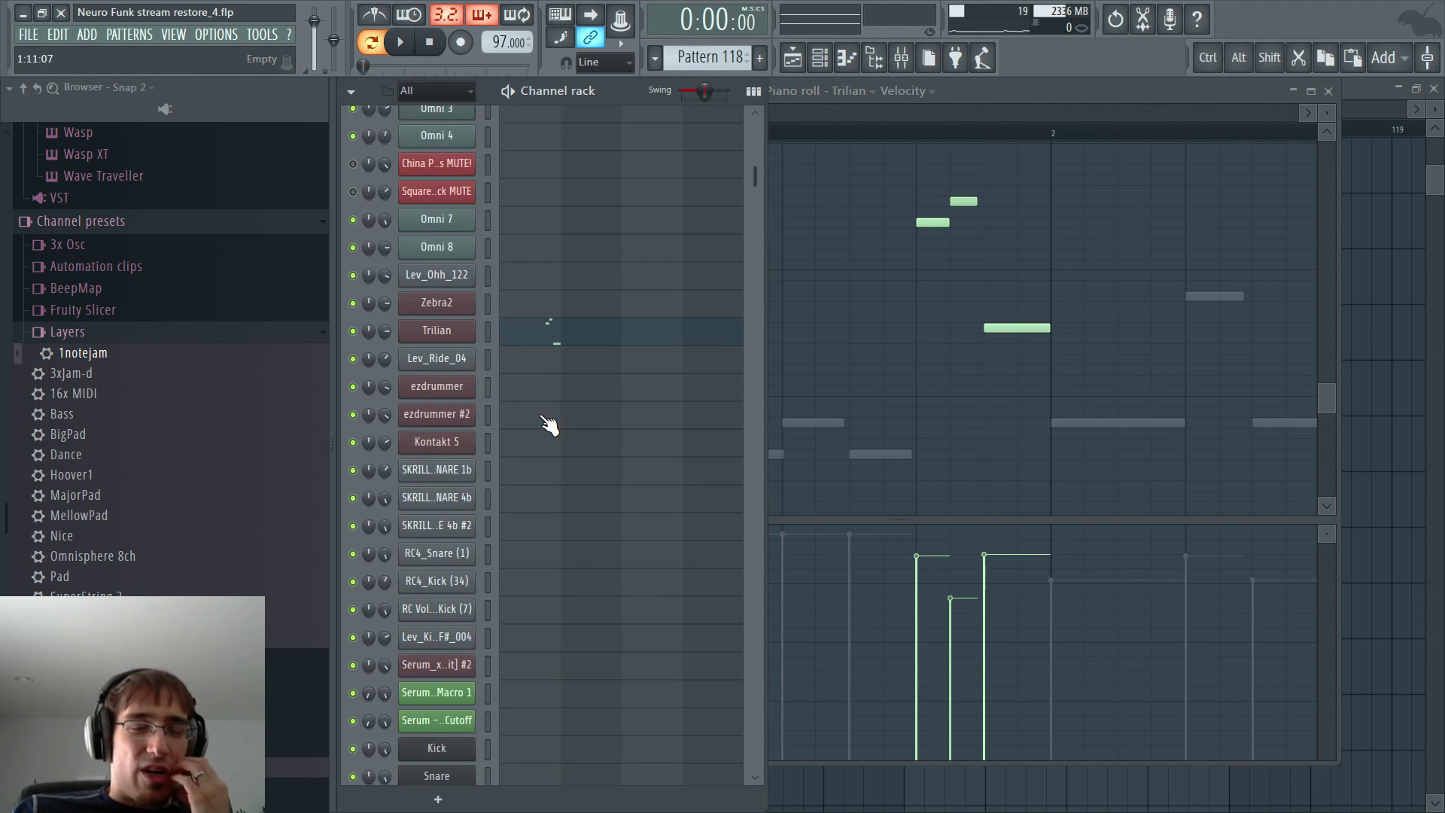
# - Open the second Fruity parametric EQ 2 on the mixer's Bass track and turn off the mixer's detached mode
pyautogui.press('F9')
pyautogui.click(594, 383)
pyautogui.scroll(8, 594, 406)
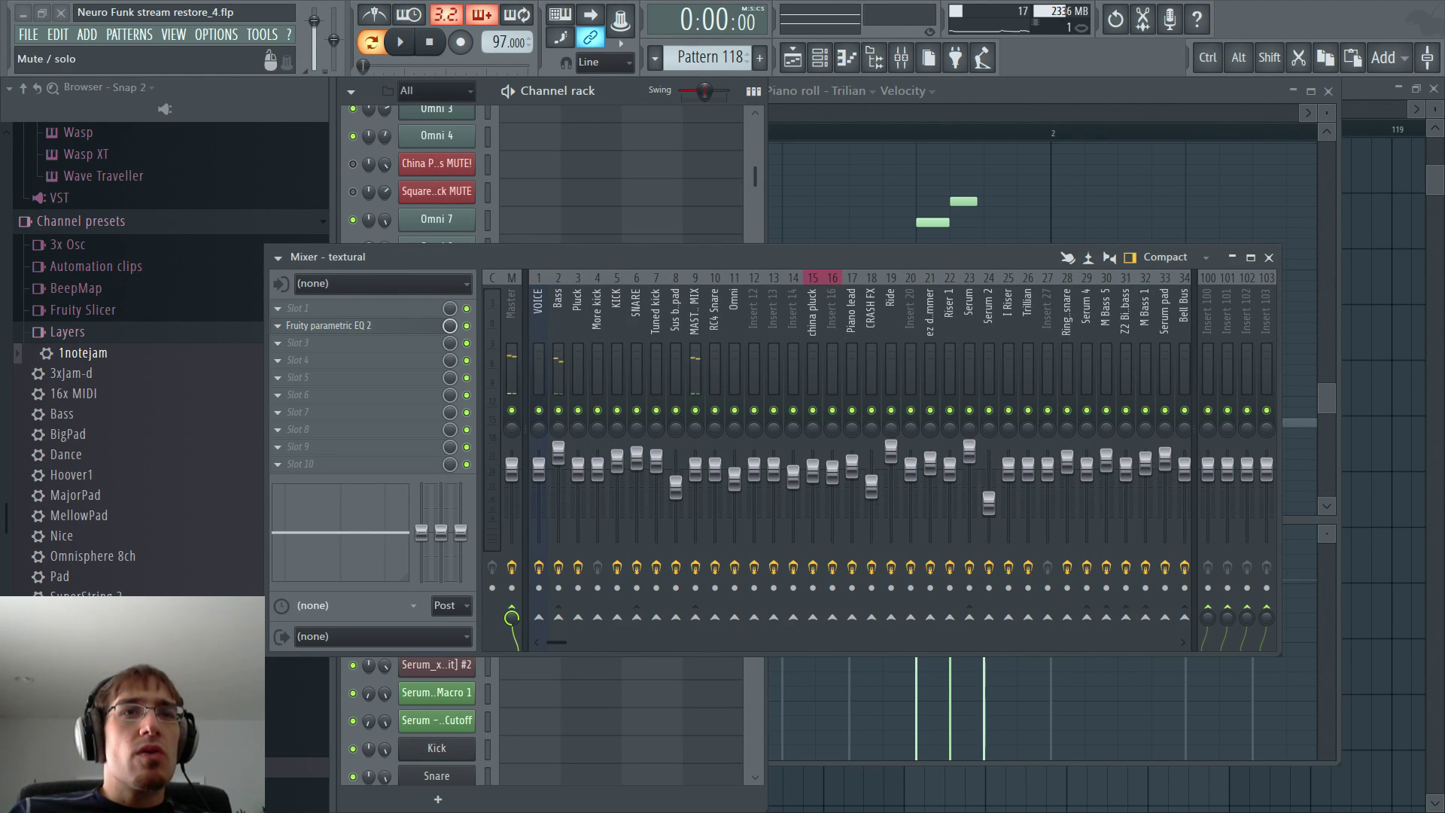
pyautogui.click(559, 377)
pyautogui.click(353, 377)
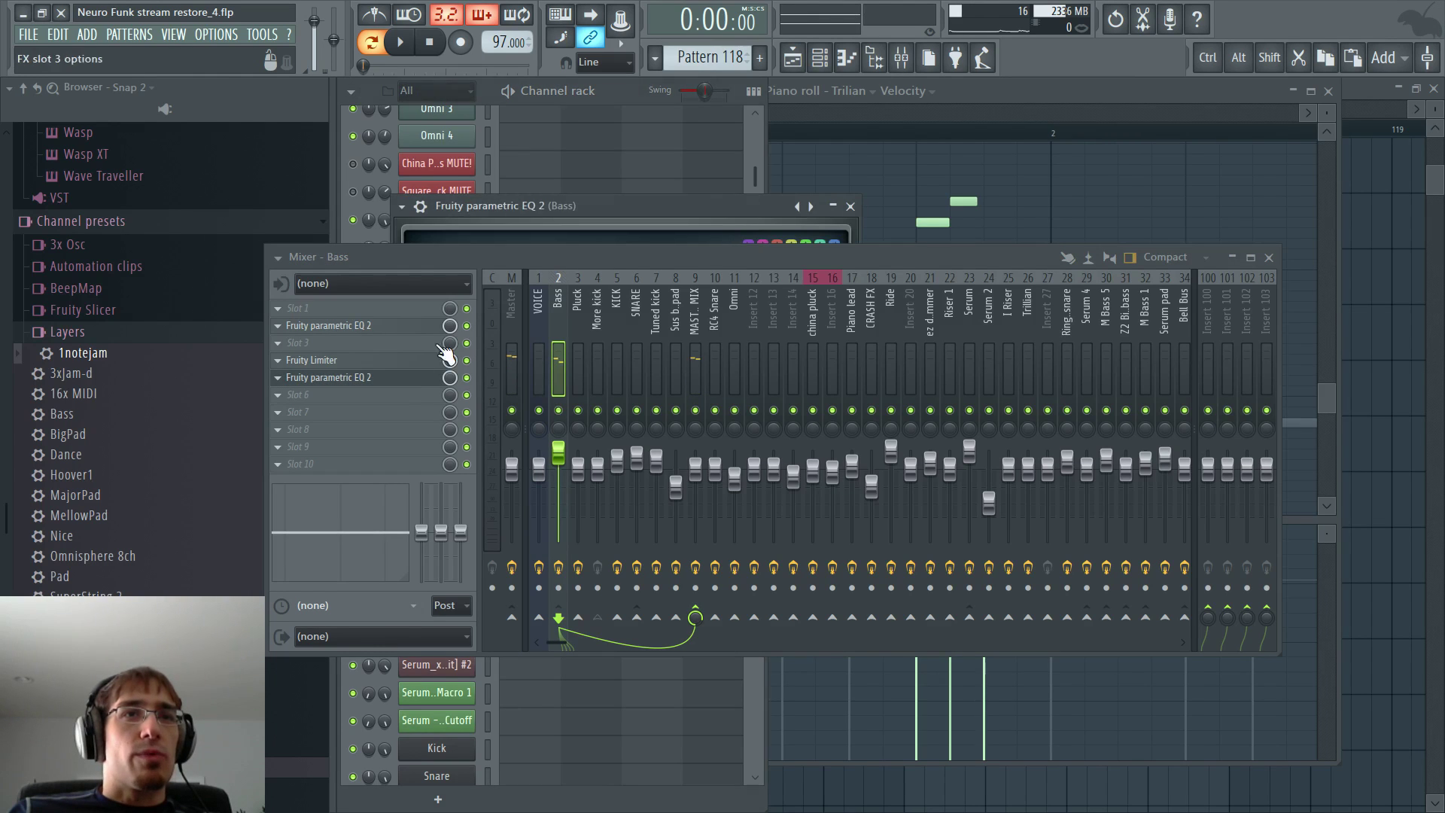
pyautogui.click(278, 258)
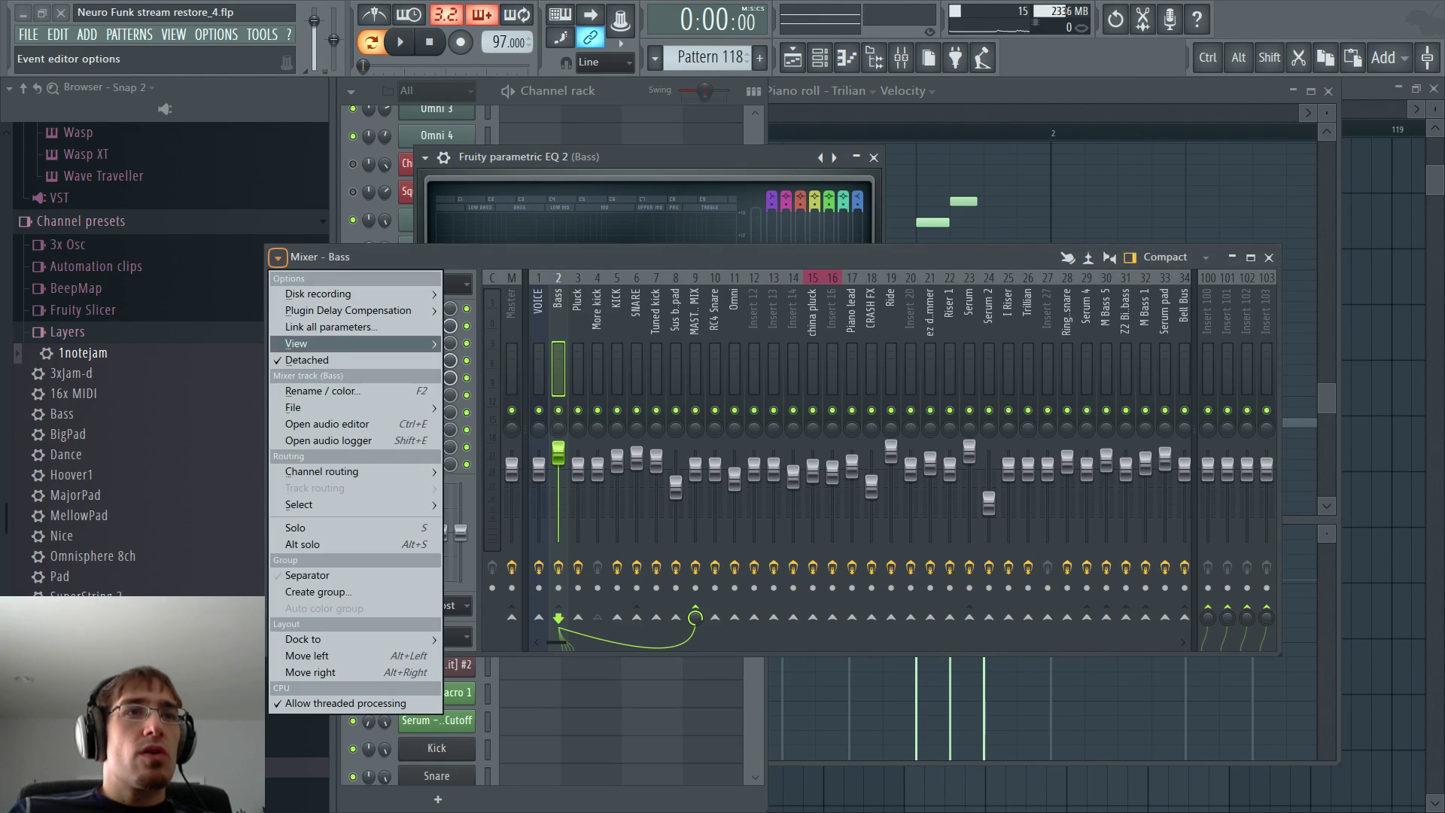
pyautogui.click(312, 361)
# - Raise the main level of the Bass track's parametric EQ to 3.3 dB while the pattern plays
pyautogui.click(598, 159)
pyautogui.press('space')
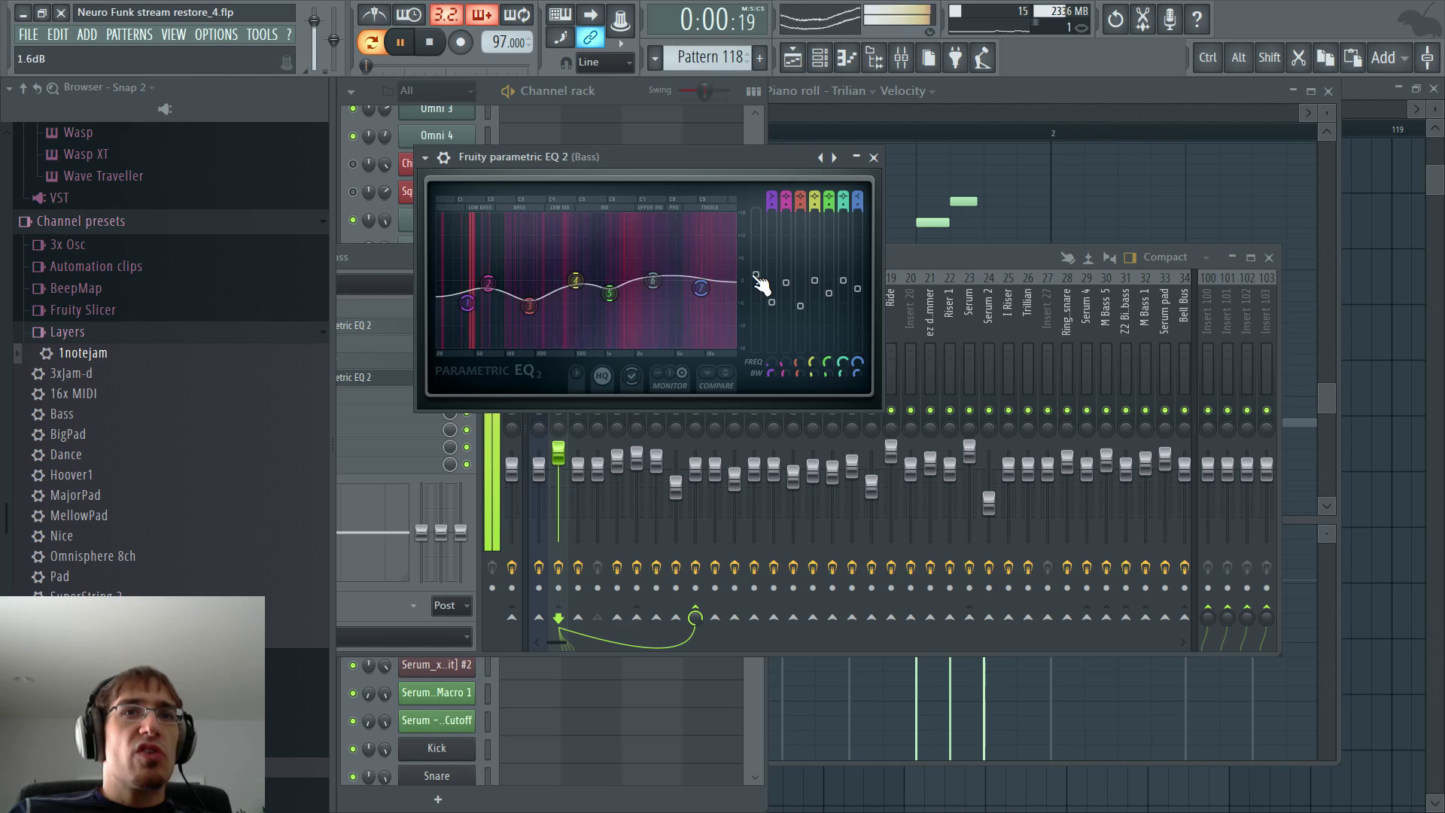
pyautogui.moveTo(760, 286); pyautogui.dragTo(756, 268)
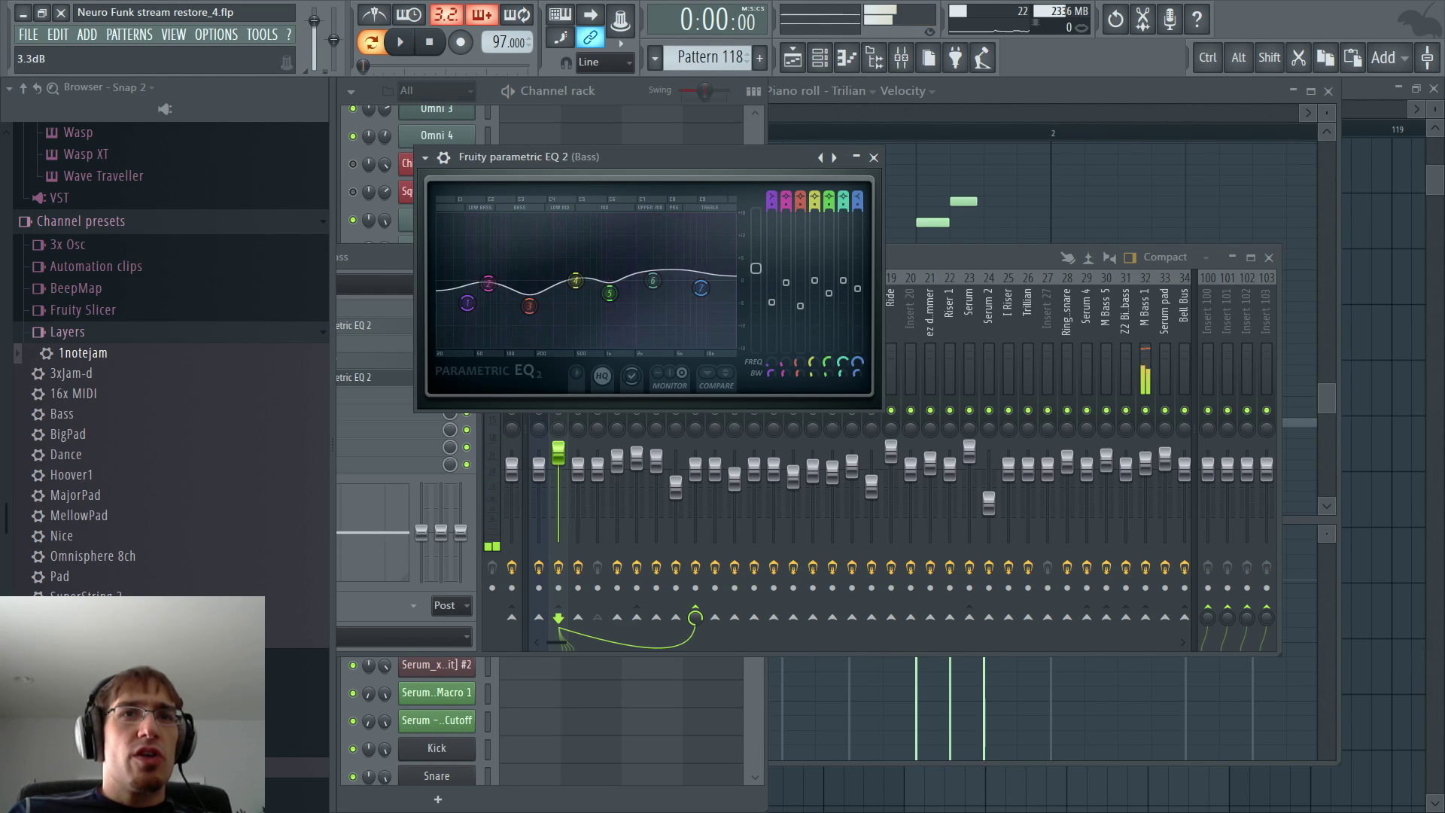
pyautogui.press('space')
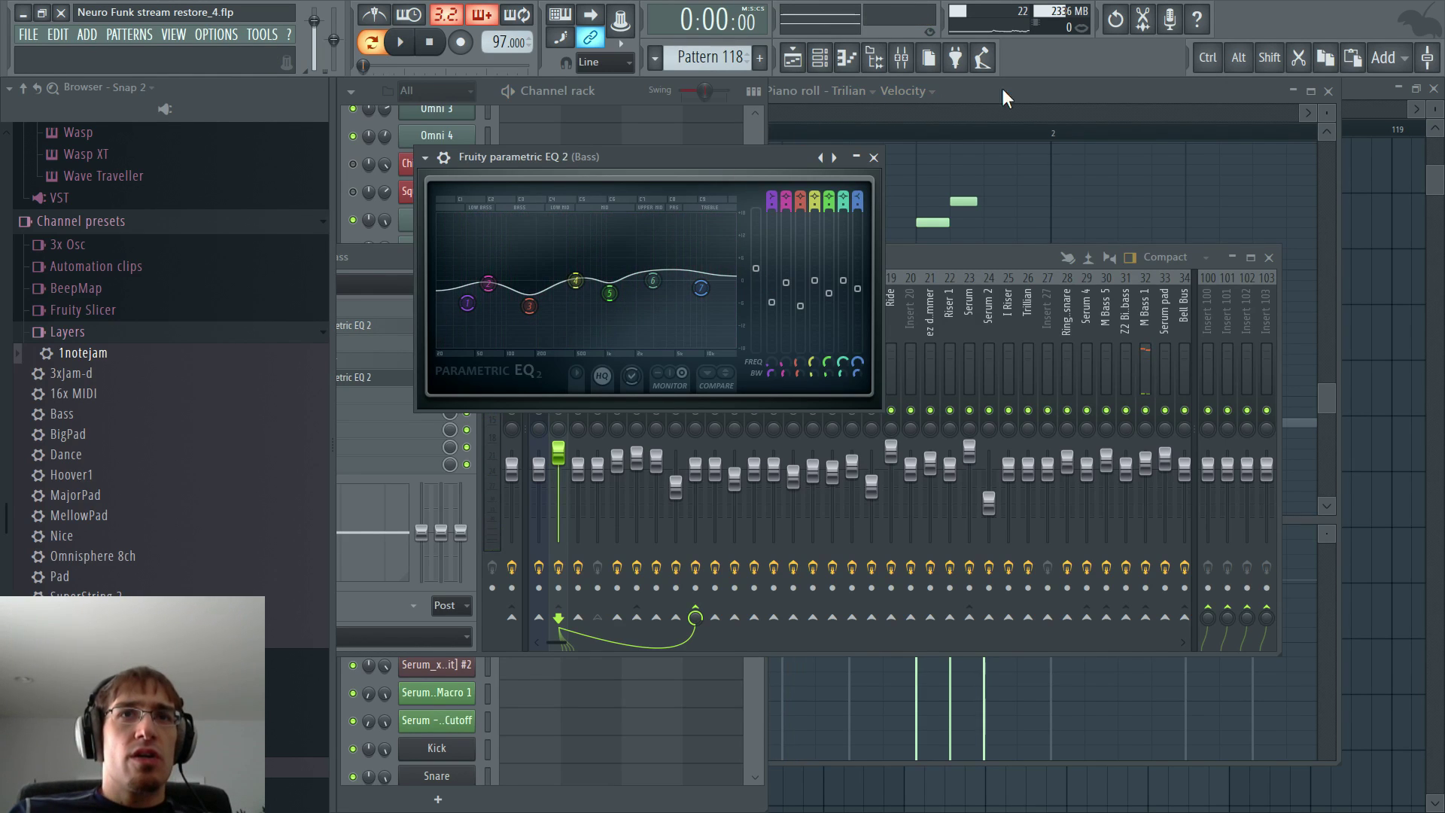
# - In the playlist, extend the Massive #8 - MACRO 1 envelope clip to about the middle of bar 114 and move it to Track 23
pyautogui.click(1001, 88)
pyautogui.press('F5')
pyautogui.scroll(-2, 726, 467)
pyautogui.scroll(-6, 736, 461)
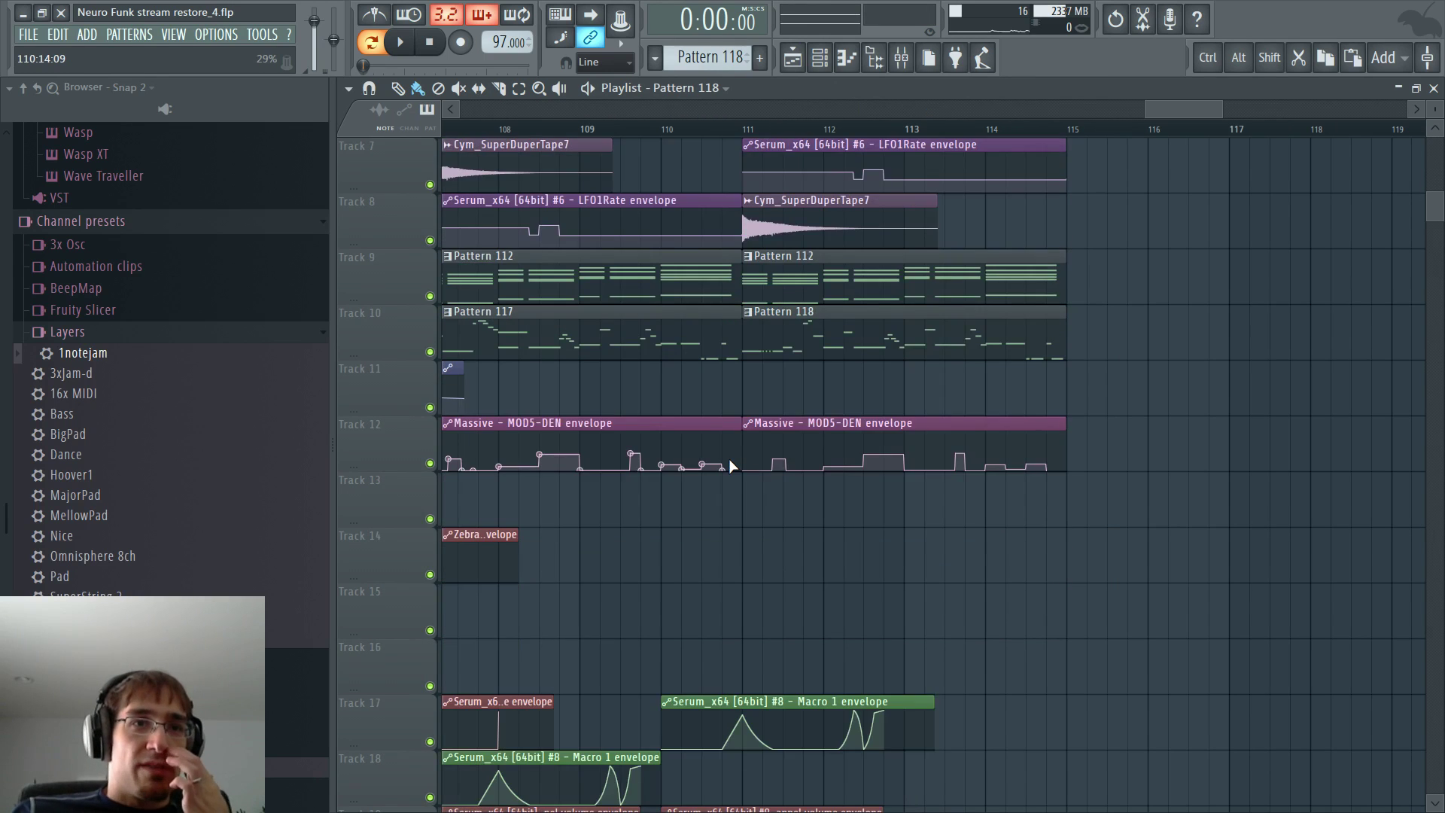
pyautogui.scroll(-2, 737, 462)
pyautogui.scroll(-4, 678, 448)
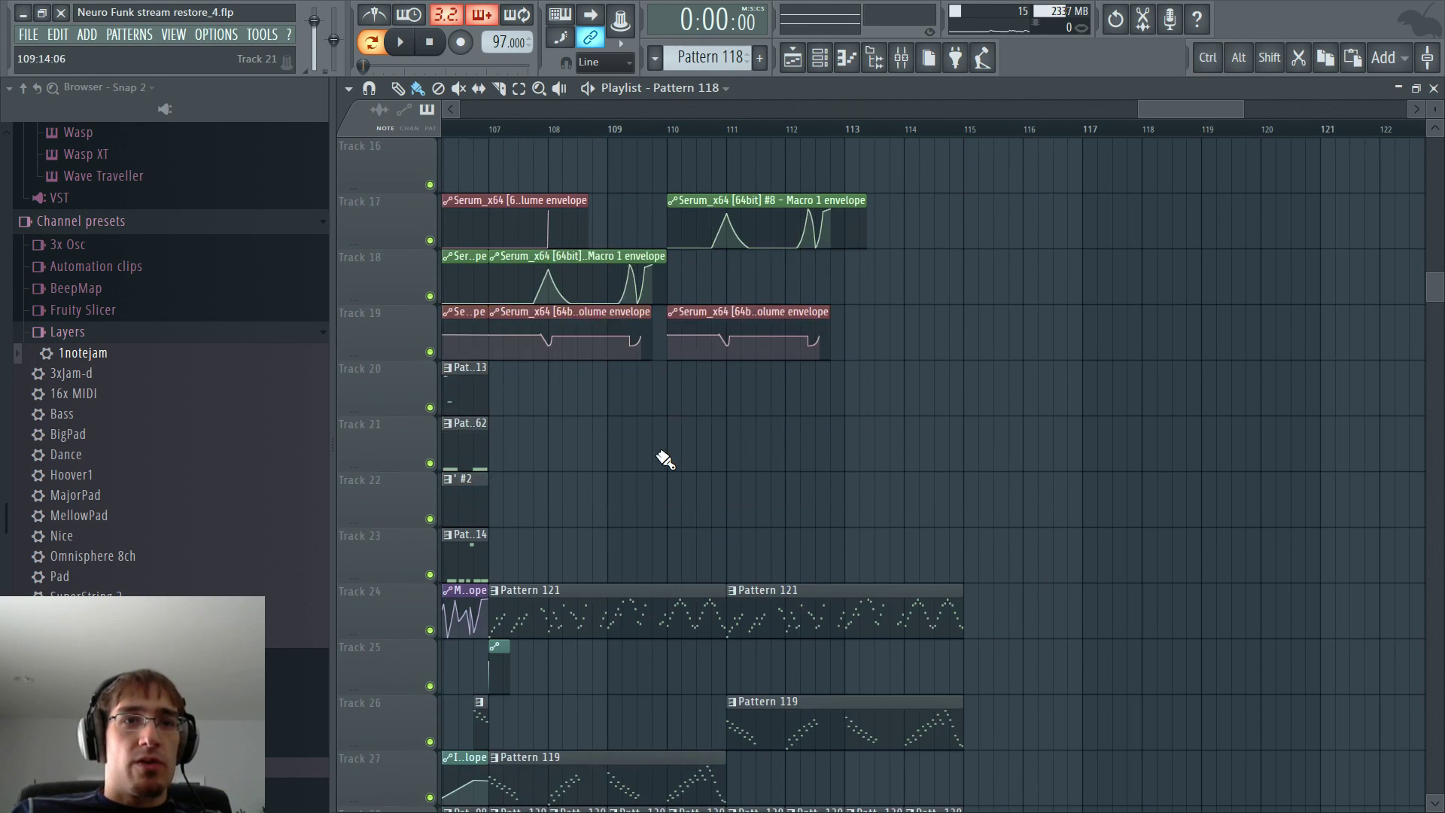
pyautogui.click(478, 590)
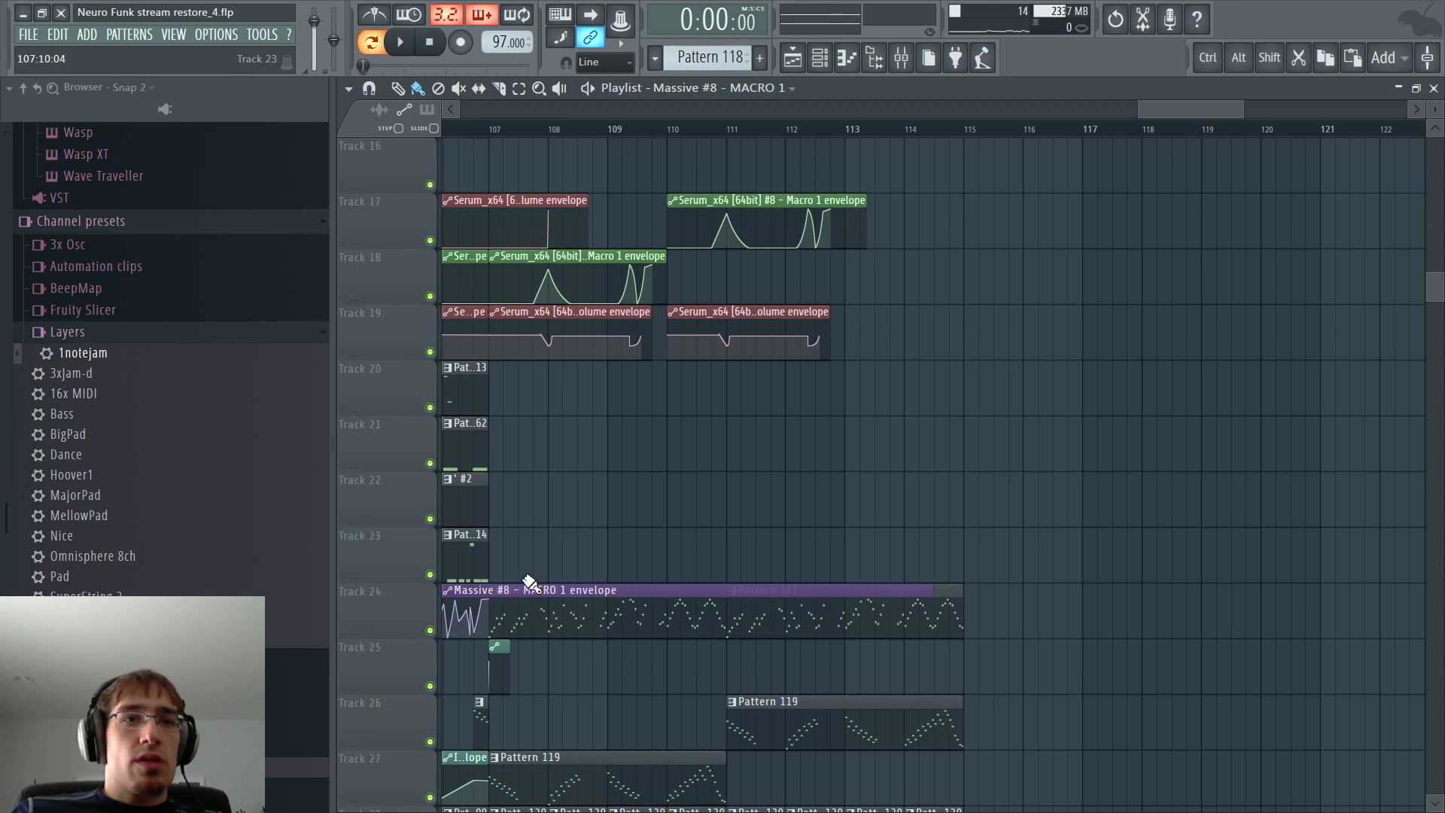
pyautogui.click(530, 589)
pyautogui.moveTo(534, 547); pyautogui.dragTo(534, 538)
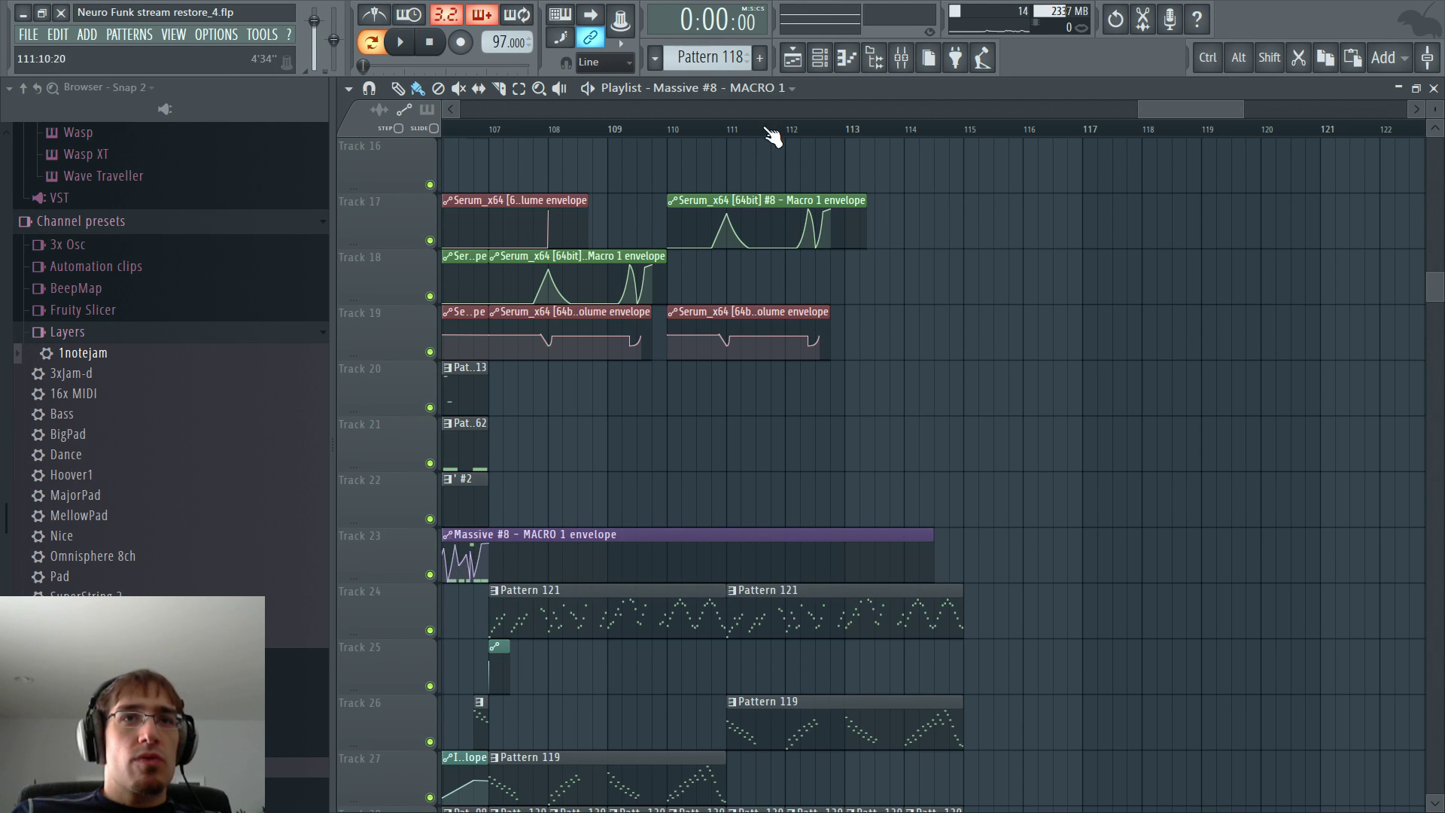
# - Select the time range from bar 111 to bar 113 in the playlist and play it briefly
pyautogui.moveTo(727, 126); pyautogui.dragTo(844, 128)
pyautogui.scroll(4, 806, 414)
pyautogui.press('space')
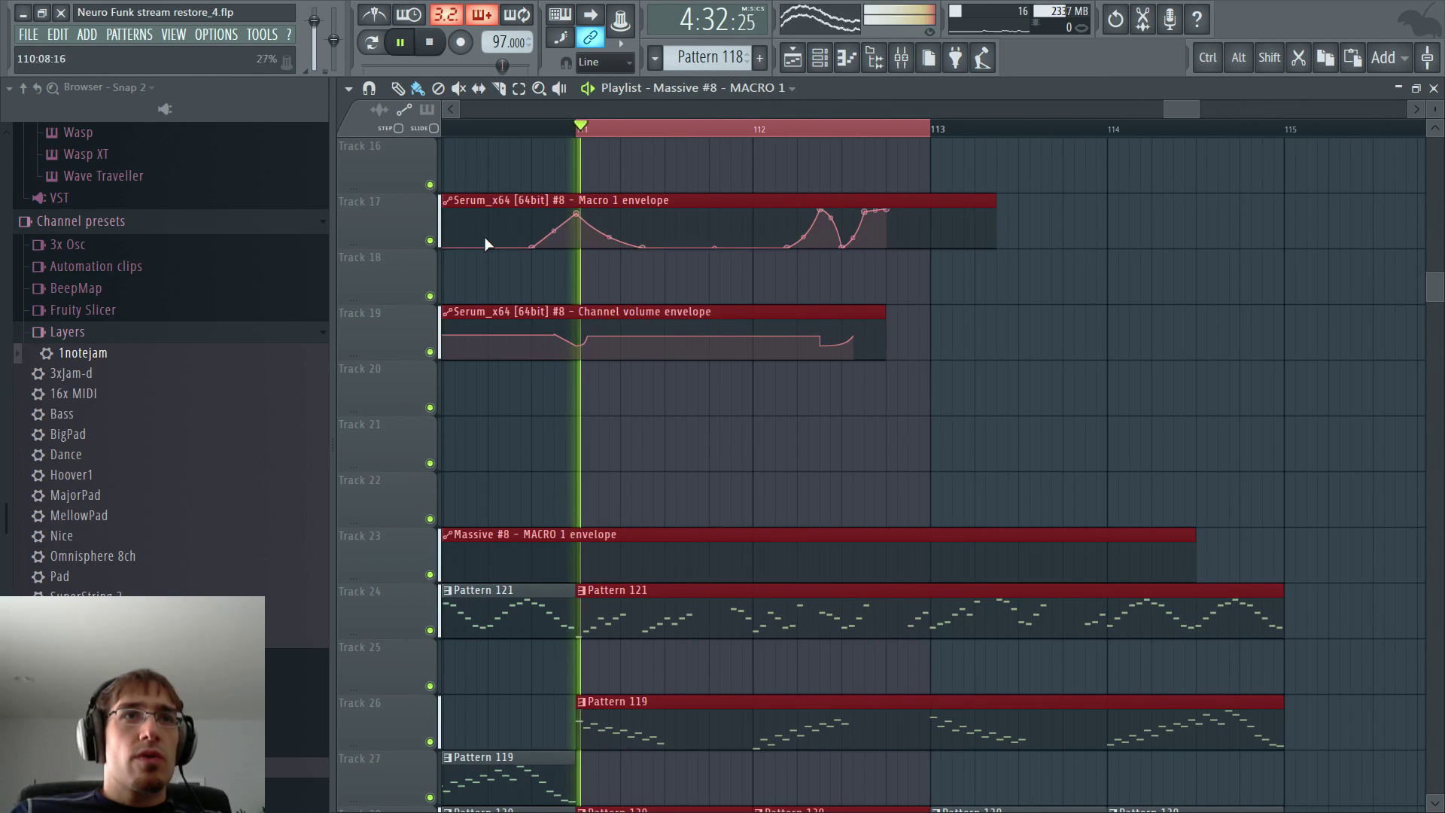
pyautogui.scroll(1, 552, 569)
pyautogui.press('space')
# - Drop the Massive #8 - MACRO 1 envelope to minimum at about 111:05, add a maximum point at about 111:09, and play the selection
pyautogui.rightClick(665, 576)
pyautogui.moveTo(666, 573); pyautogui.dragTo(658, 583)
pyautogui.rightClick(646, 581)
pyautogui.click(680, 569)
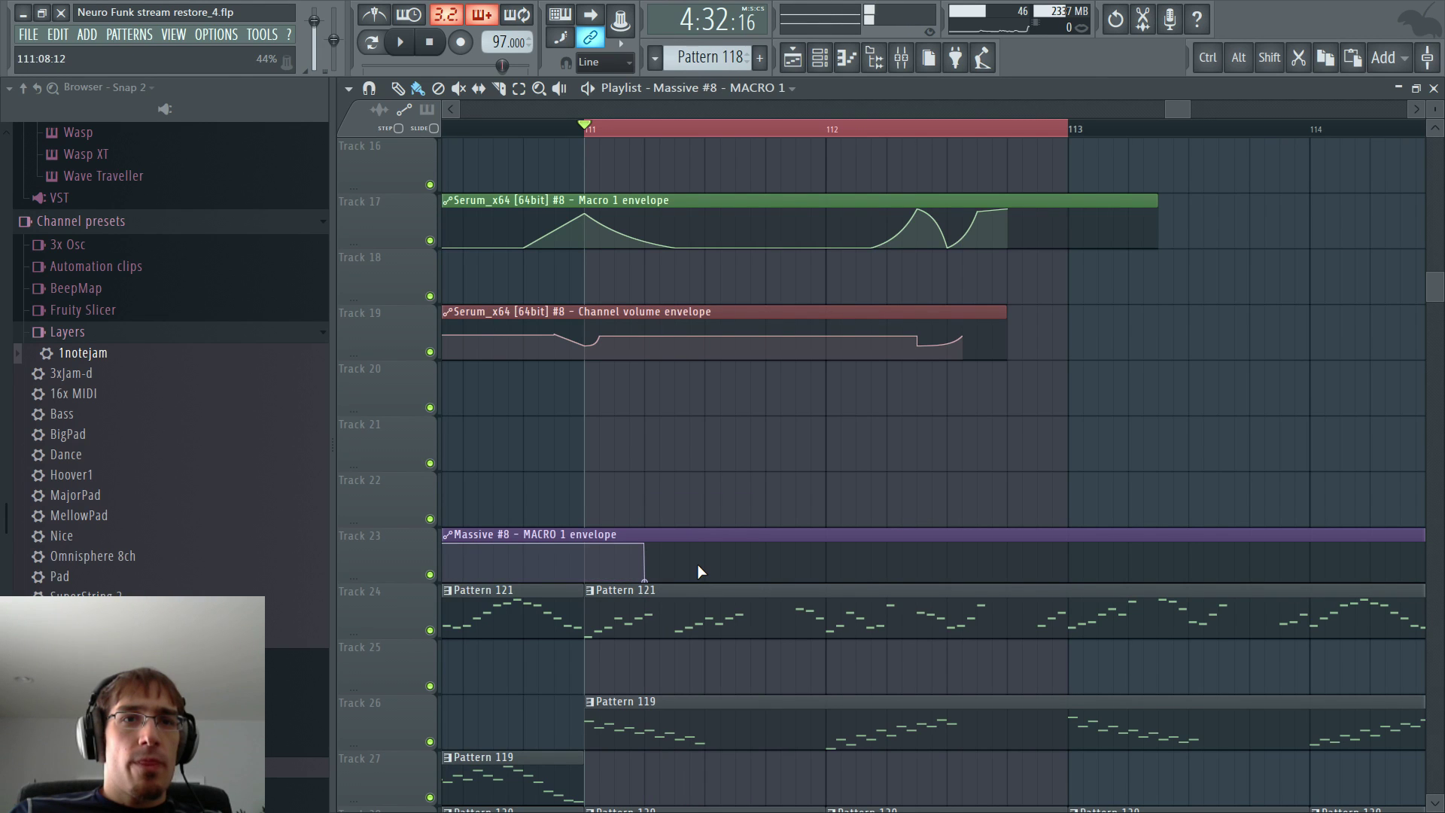
pyautogui.rightClick(706, 544)
pyautogui.rightClick(707, 545)
pyautogui.click(738, 566)
pyautogui.press('space')
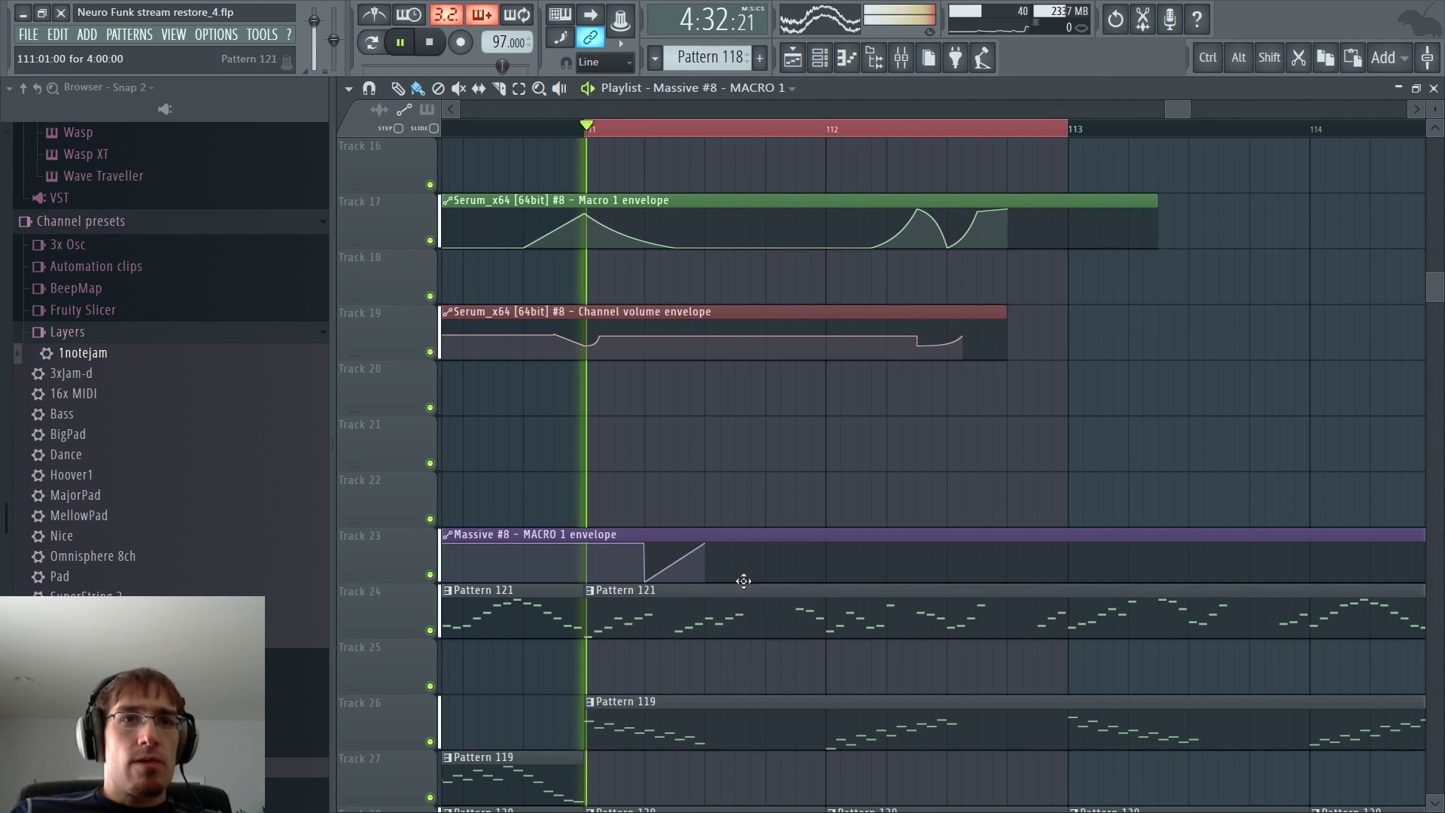
# - Move the envelope's peak to about 111:07 and add a point returning the curve to minimum at about 111:09
pyautogui.scroll(2, 644, 572)
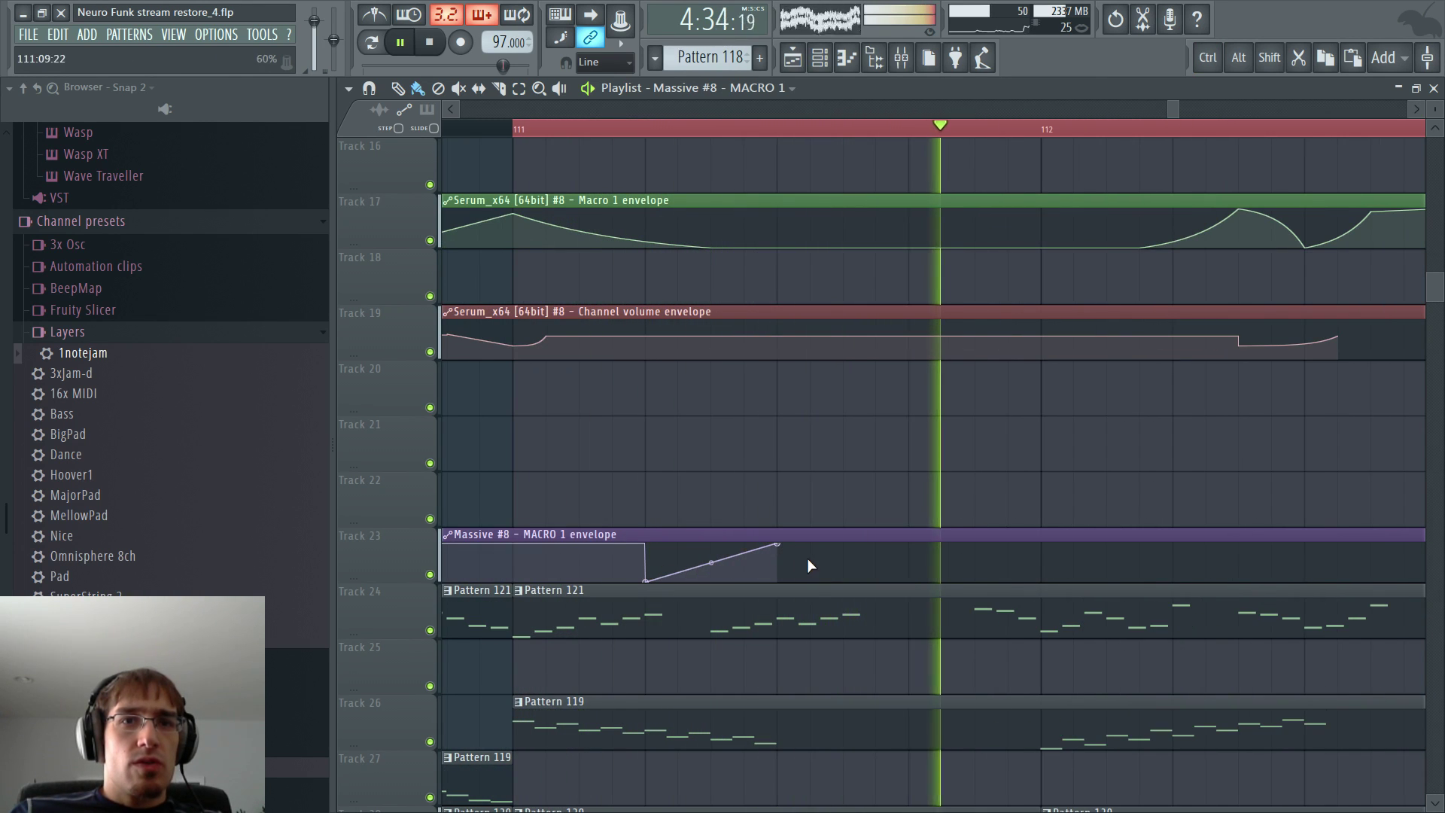
pyautogui.moveTo(780, 546); pyautogui.dragTo(712, 544)
pyautogui.click(778, 581)
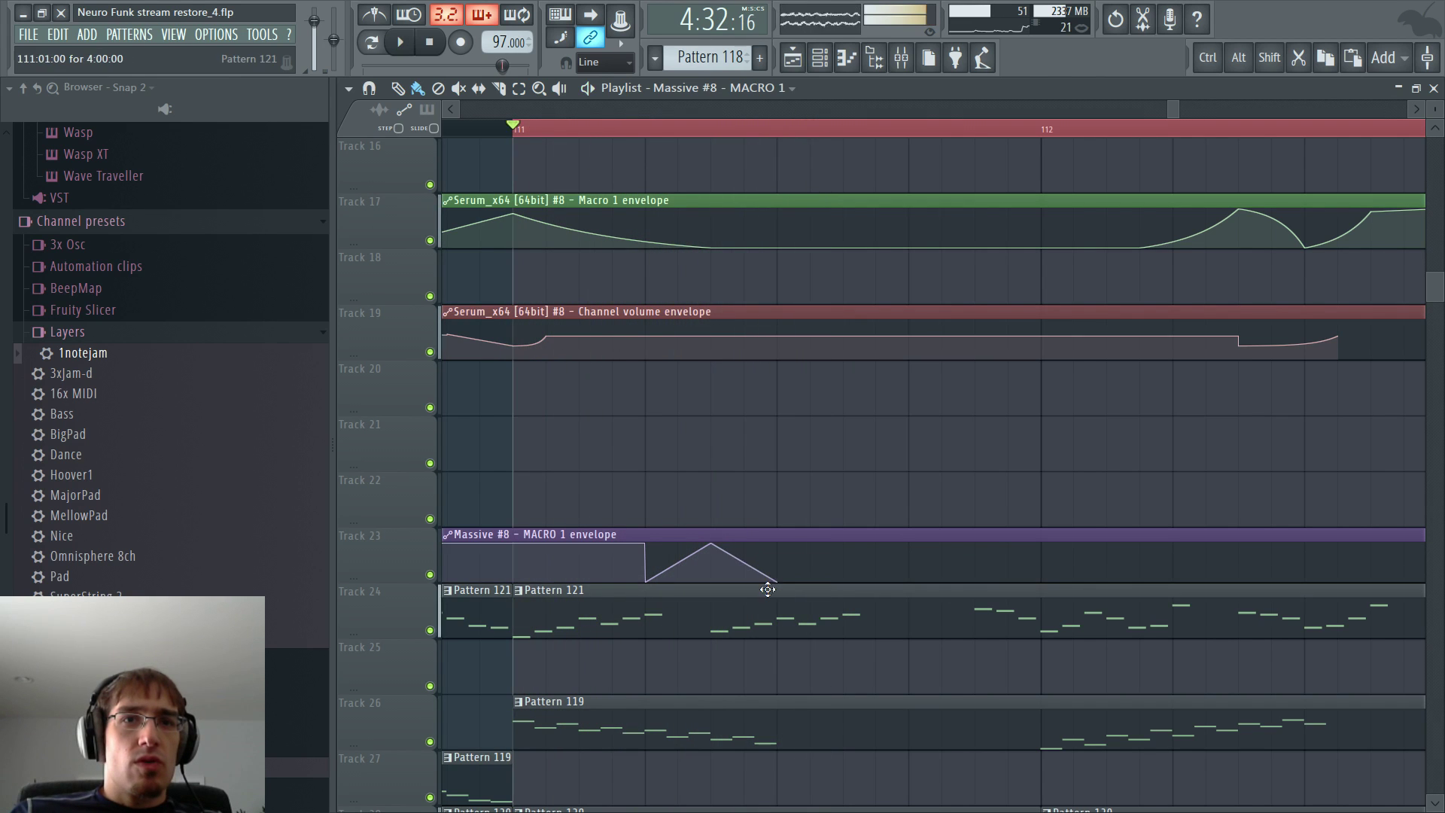
# - Find Massive #3 in the channel rack and open its plugin window
pyautogui.press('F5')
pyautogui.press('F6')
pyautogui.scroll(5, 526, 430)
pyautogui.scroll(-12, 526, 430)
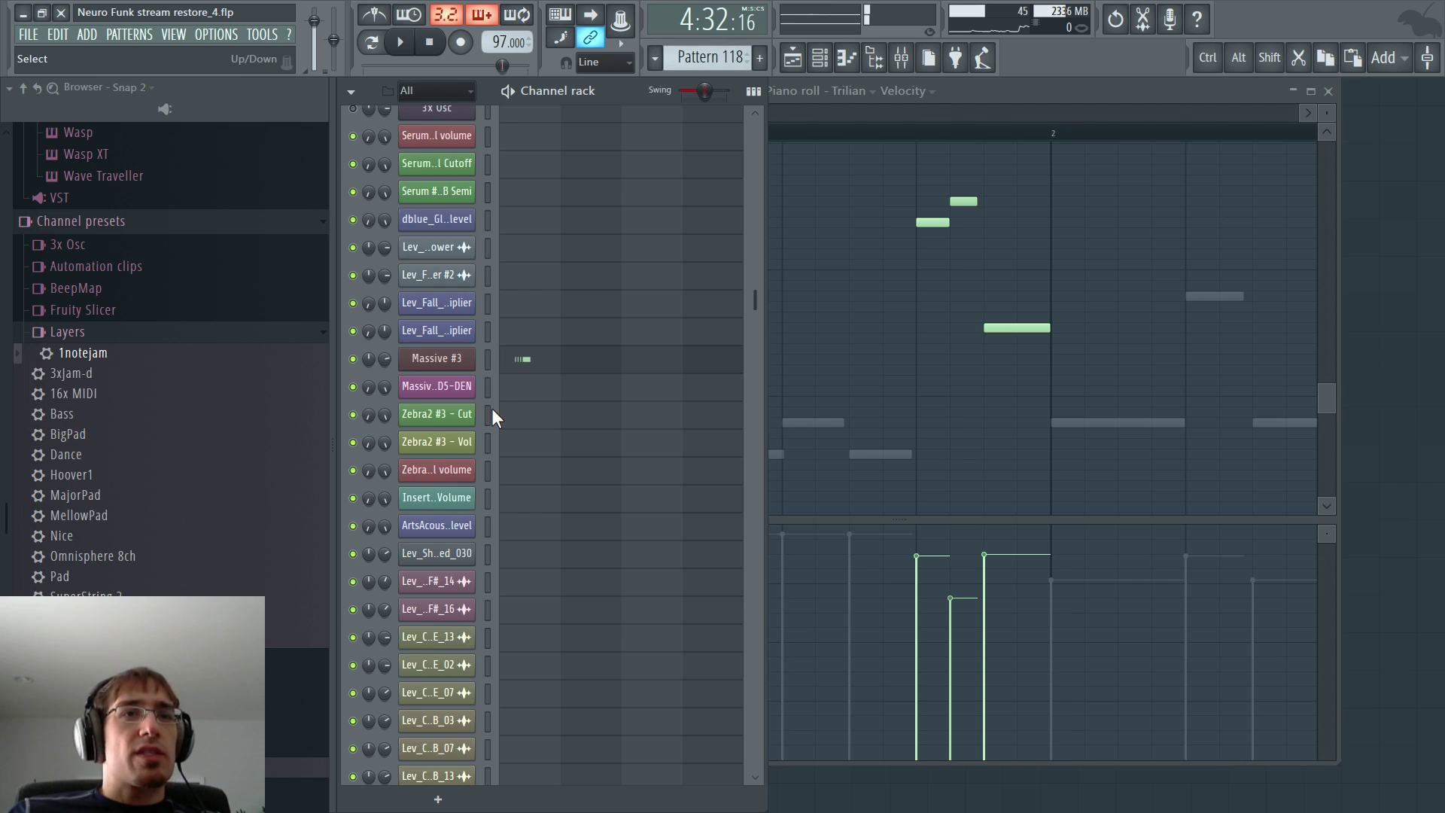
pyautogui.press('F5')
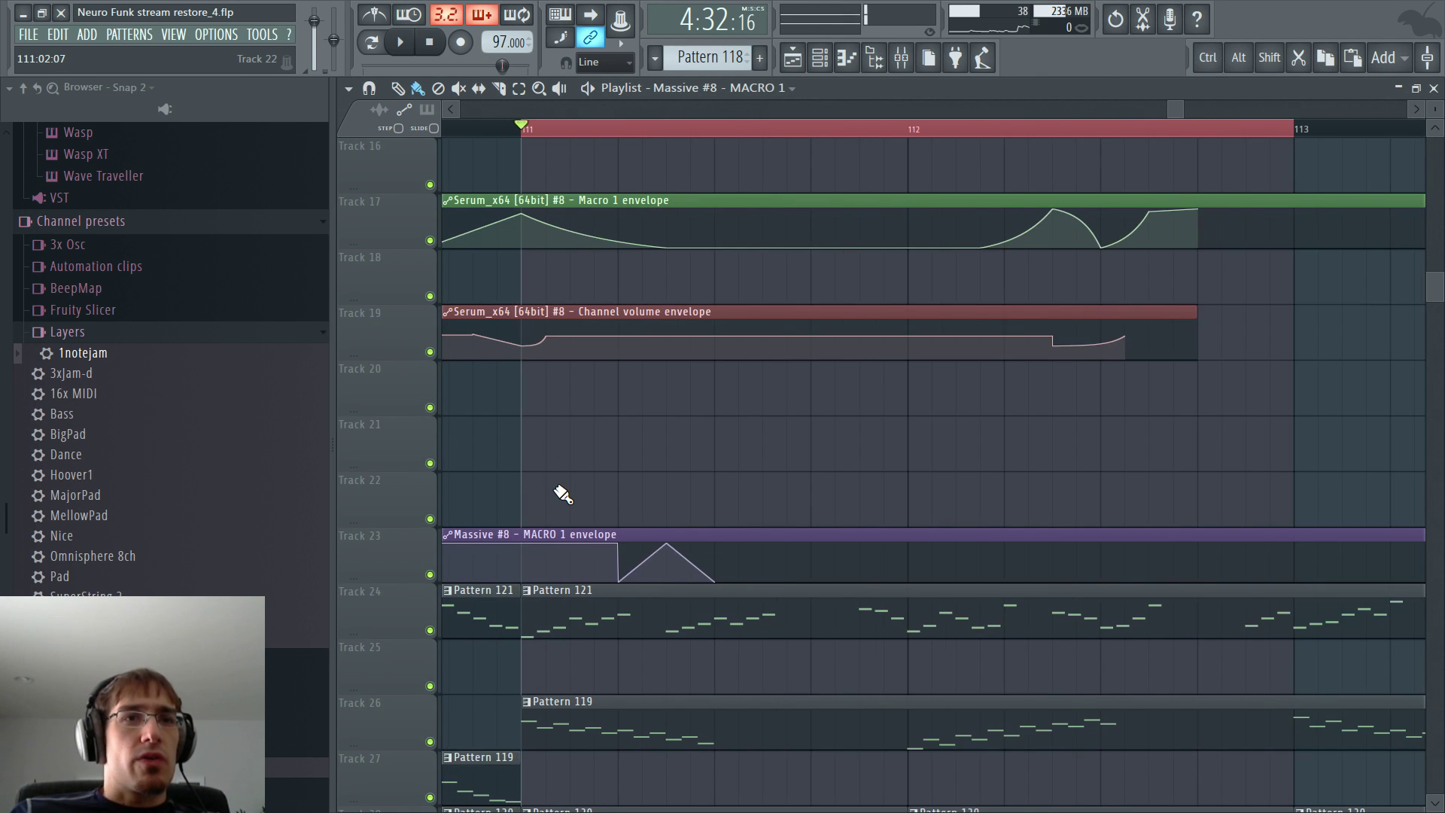
pyautogui.press('F5')
pyautogui.click(451, 358)
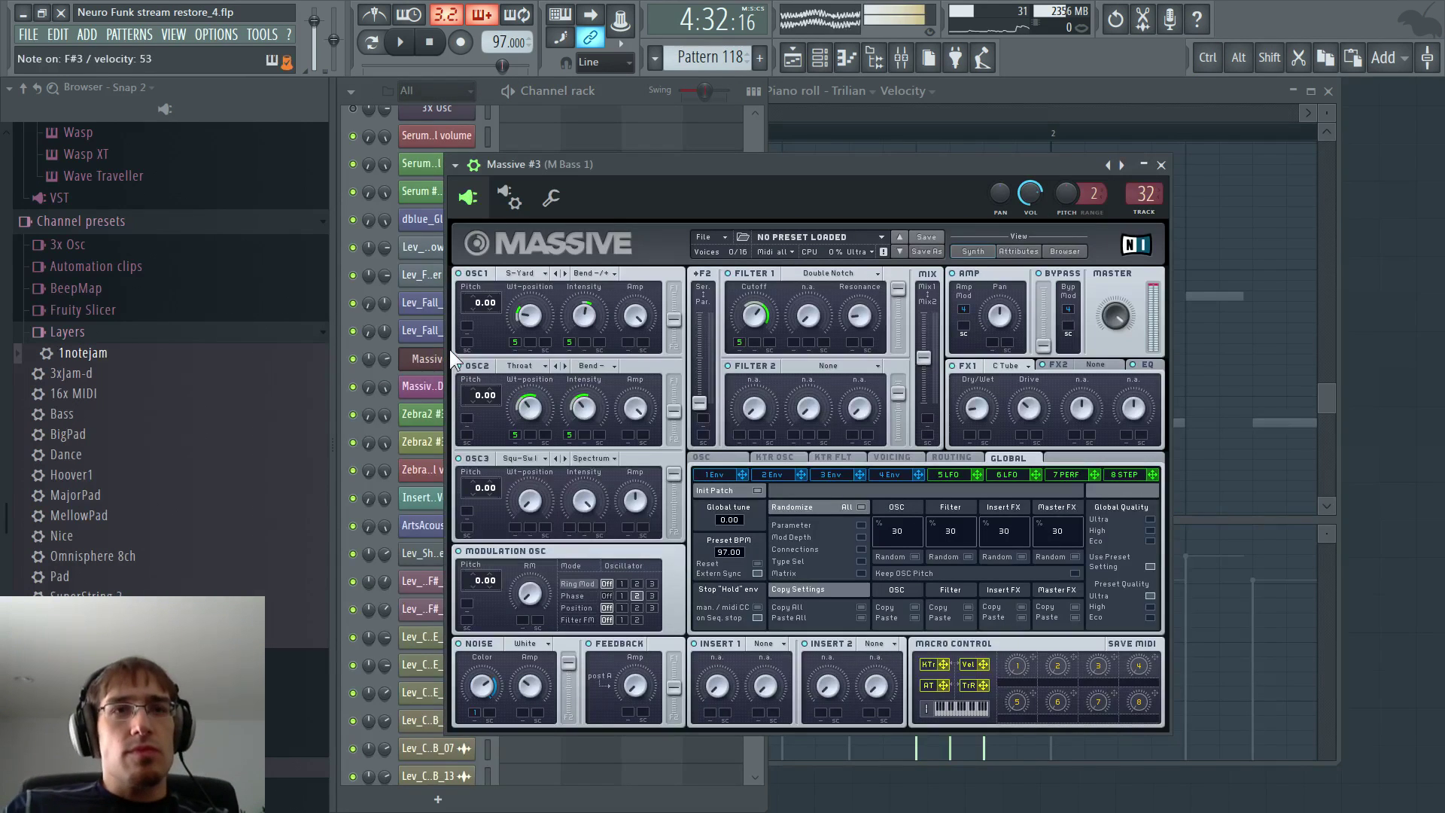
# - Show LFO 5 in Massive #3, try 2 as the lower value of its ratio, and select the Massive #3 channel
pyautogui.click(941, 469)
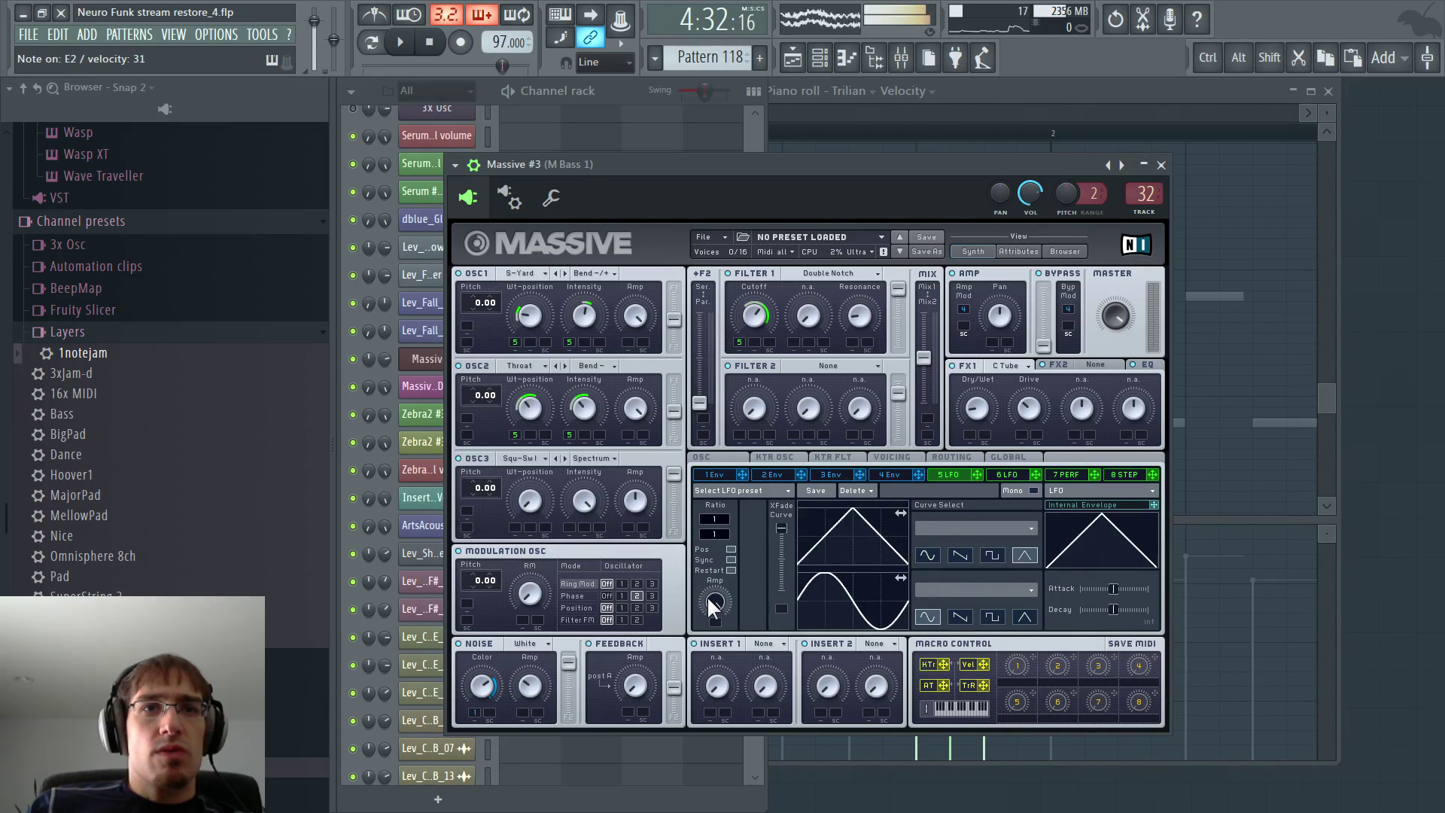
pyautogui.moveTo(716, 533); pyautogui.dragTo(723, 530)
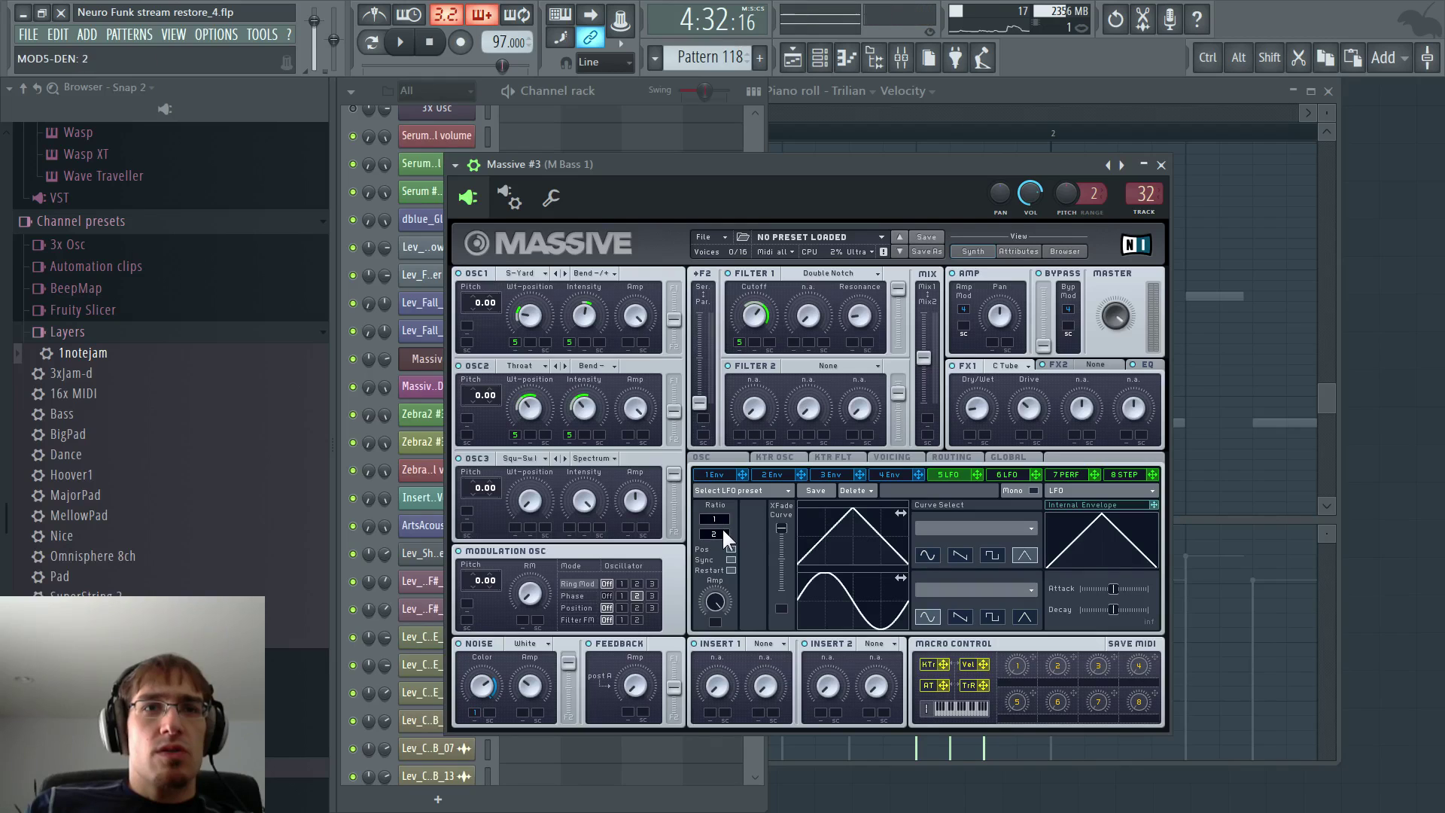
pyautogui.moveTo(503, 163); pyautogui.dragTo(653, 170)
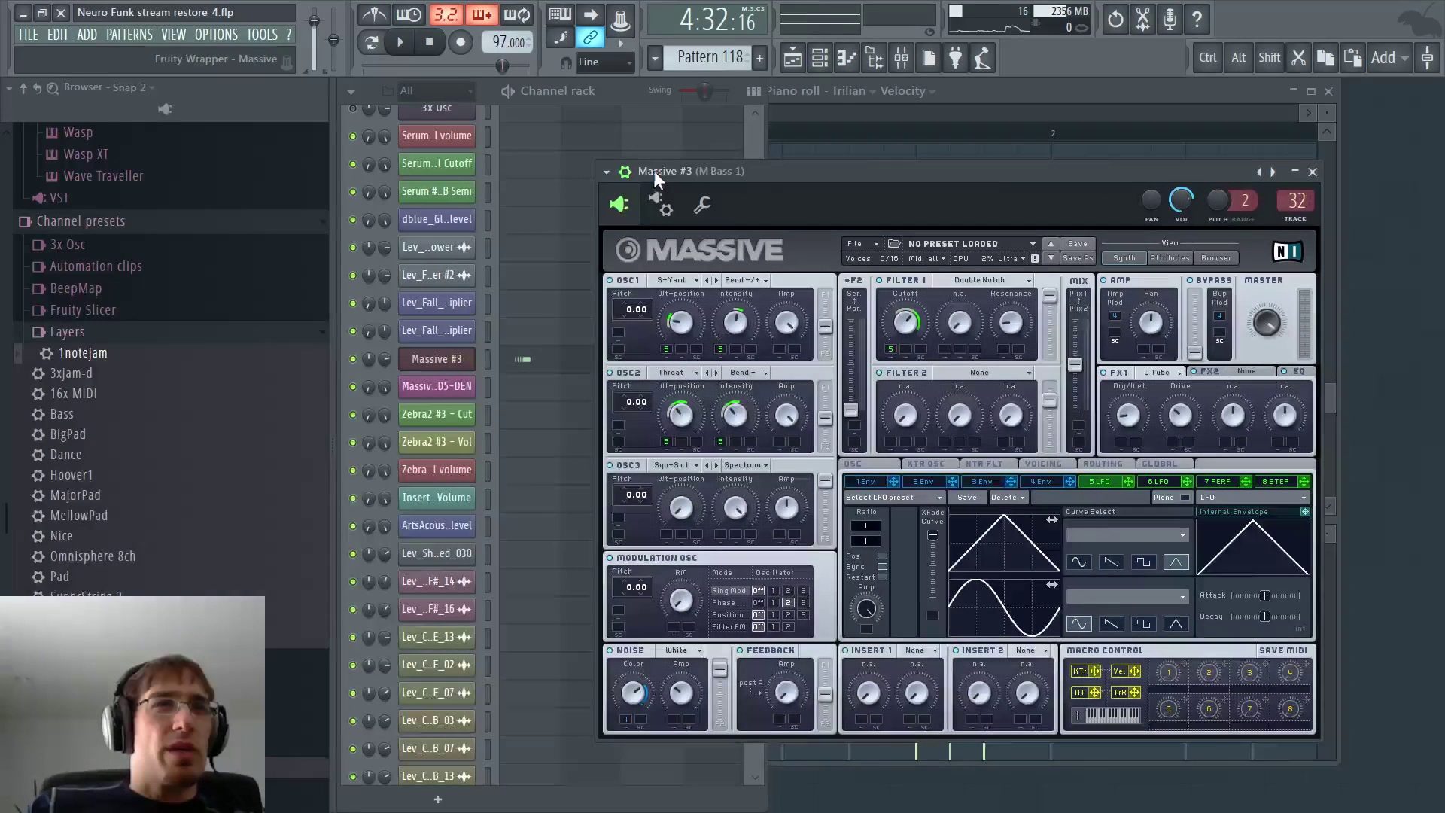
pyautogui.click(490, 359)
pyautogui.moveTo(833, 179); pyautogui.dragTo(745, 182)
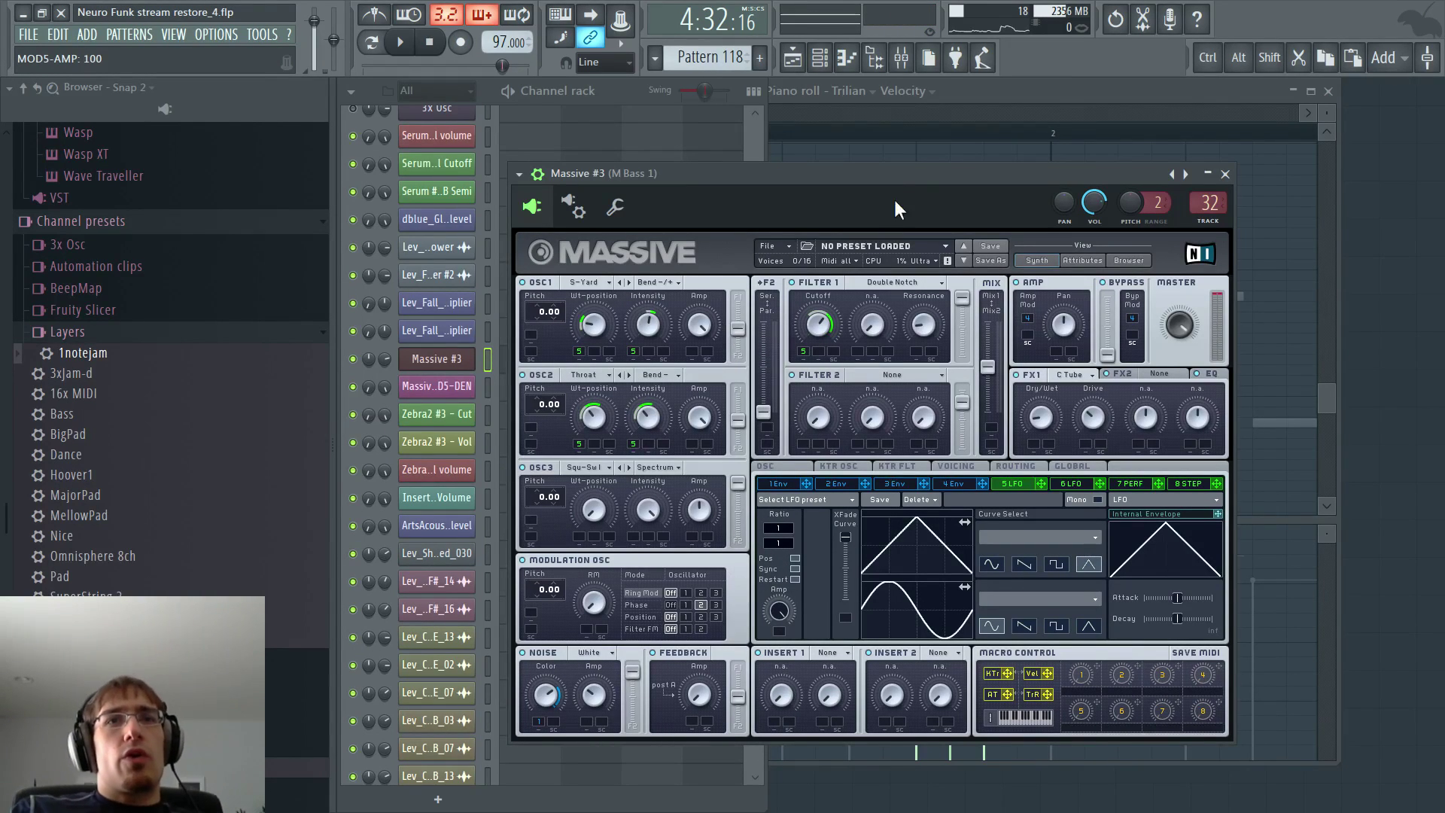
# - In the playlist, extend the Massive #3 - MOD5-DEN envelope clip on Track 25 to the start of bar 113
pyautogui.click(605, 85)
pyautogui.press('F5')
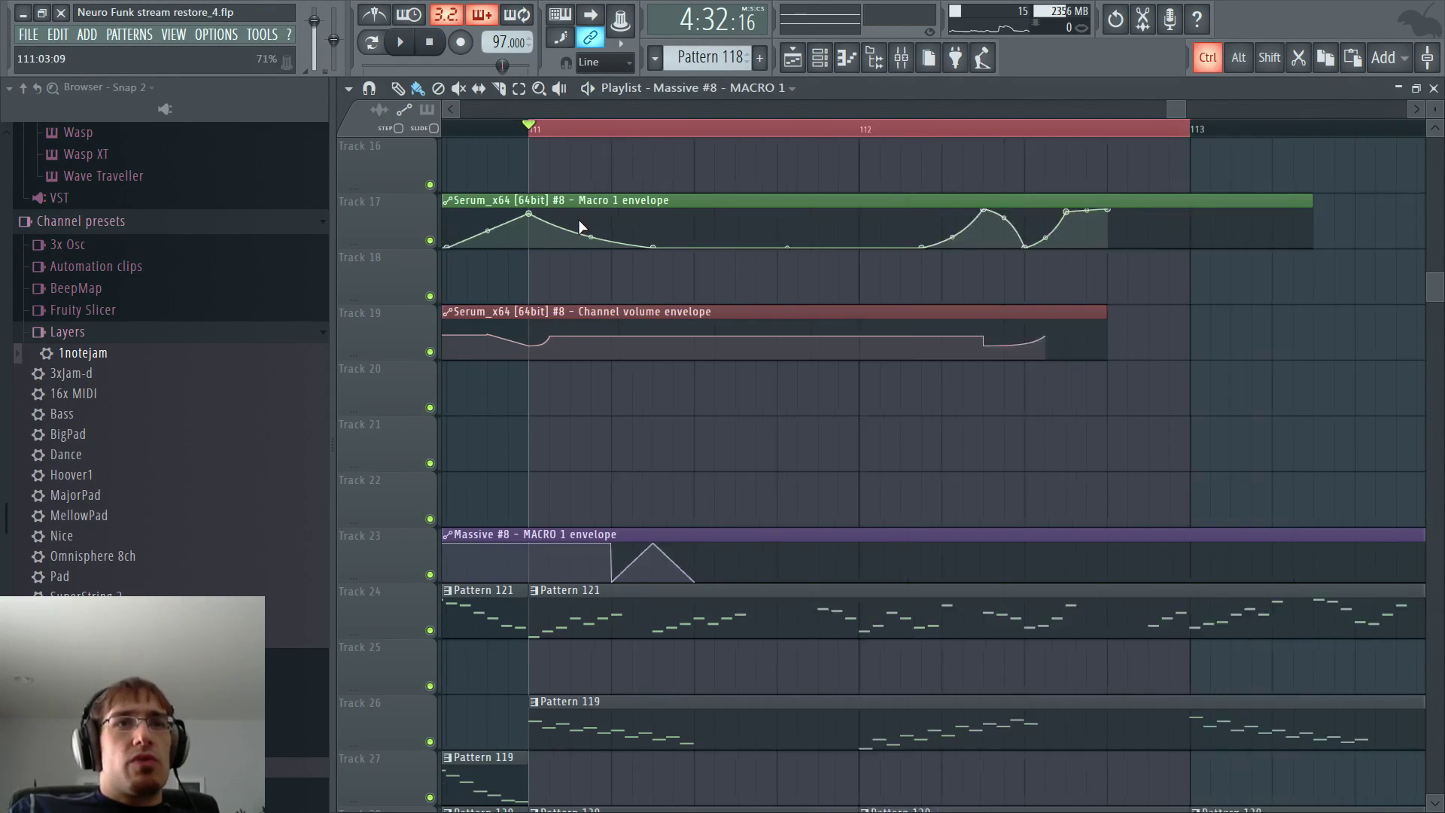
pyautogui.scroll(-6, 574, 229)
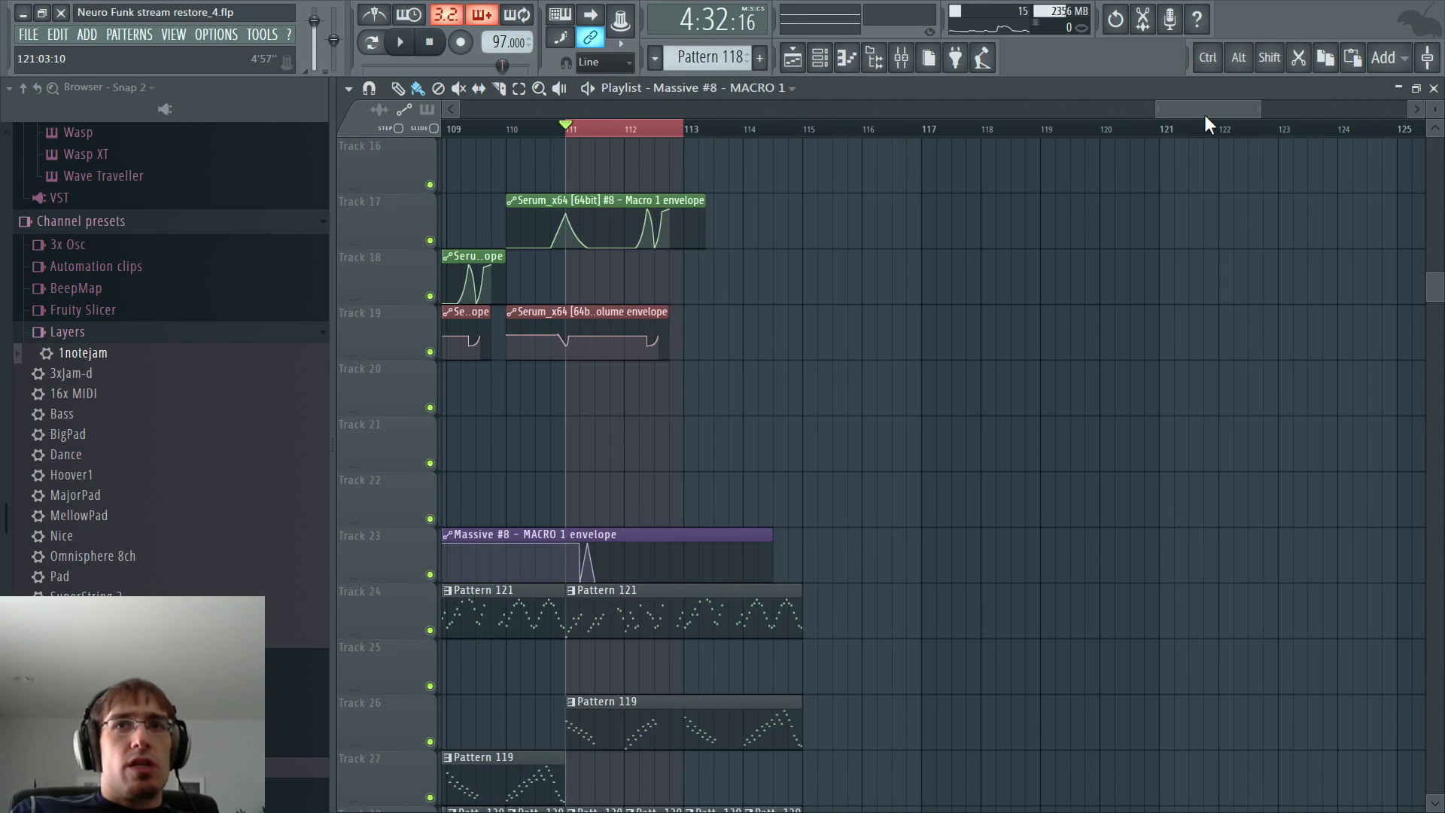
pyautogui.moveTo(1205, 114); pyautogui.dragTo(1125, 112)
pyautogui.scroll(-3, 798, 316)
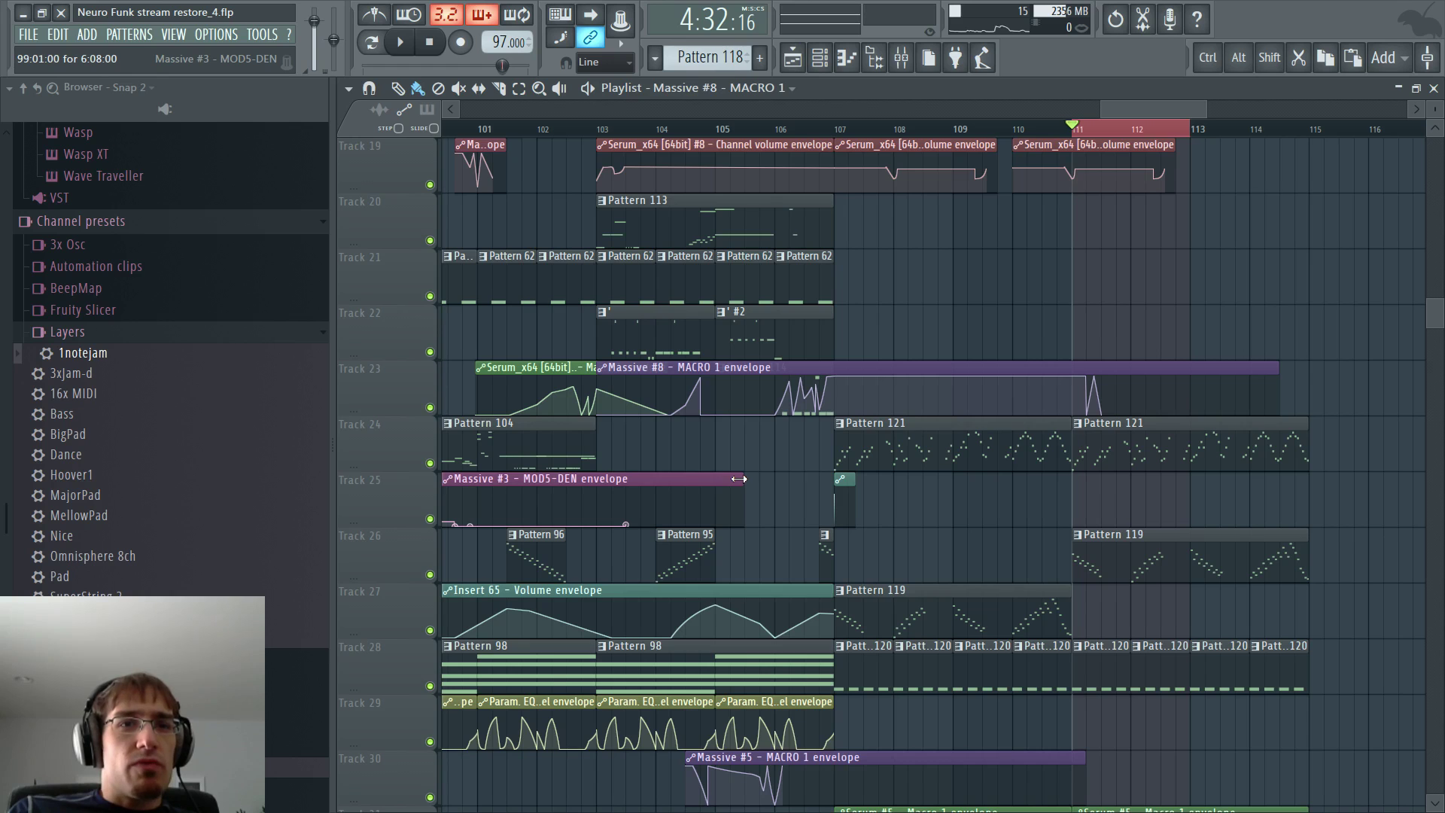
pyautogui.moveTo(739, 479); pyautogui.dragTo(1190, 480)
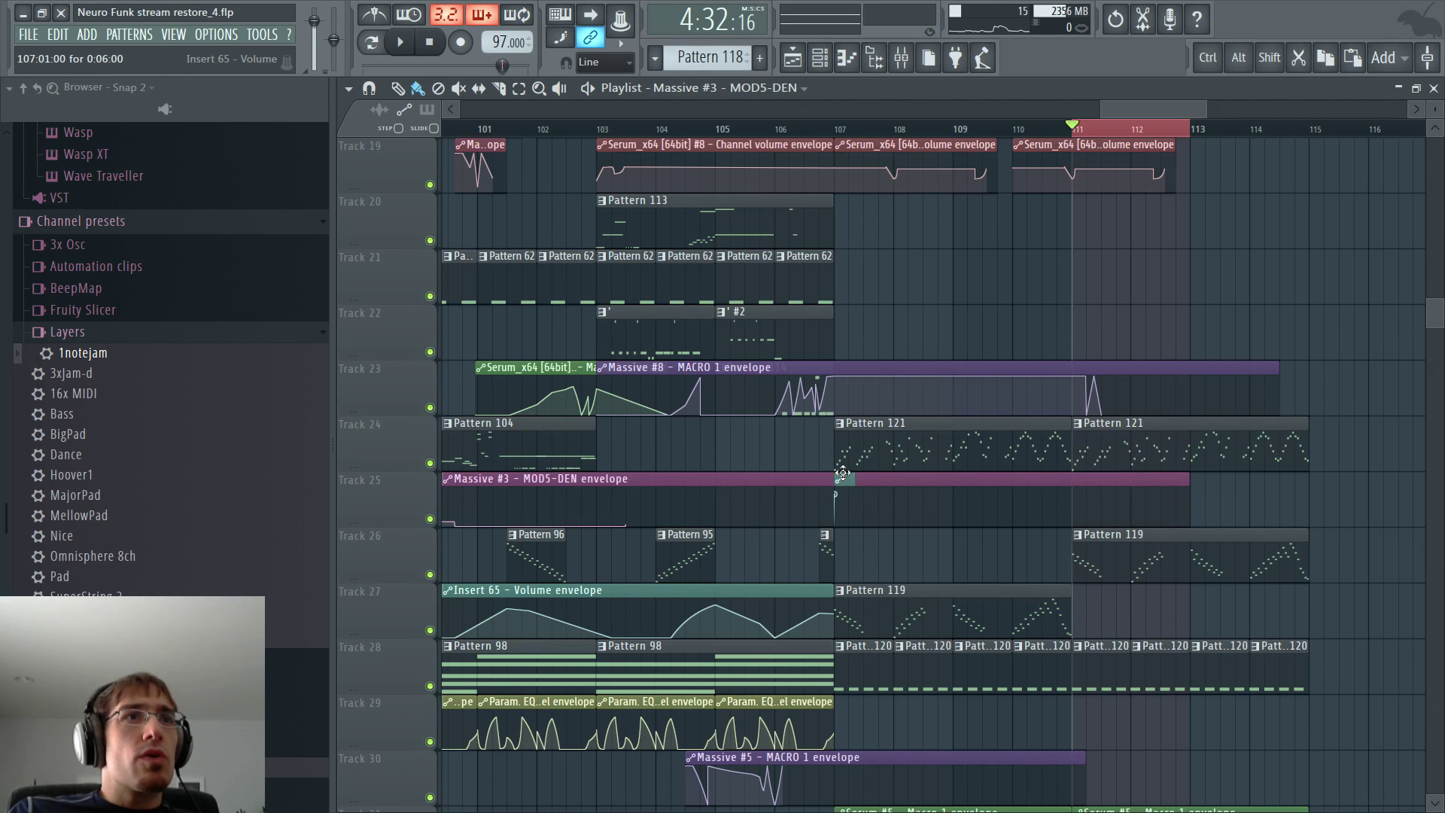
# - Look over the pattern and automation clips on the playlist tracks around bars 101 to 115
pyautogui.scroll(-4, 621, 388)
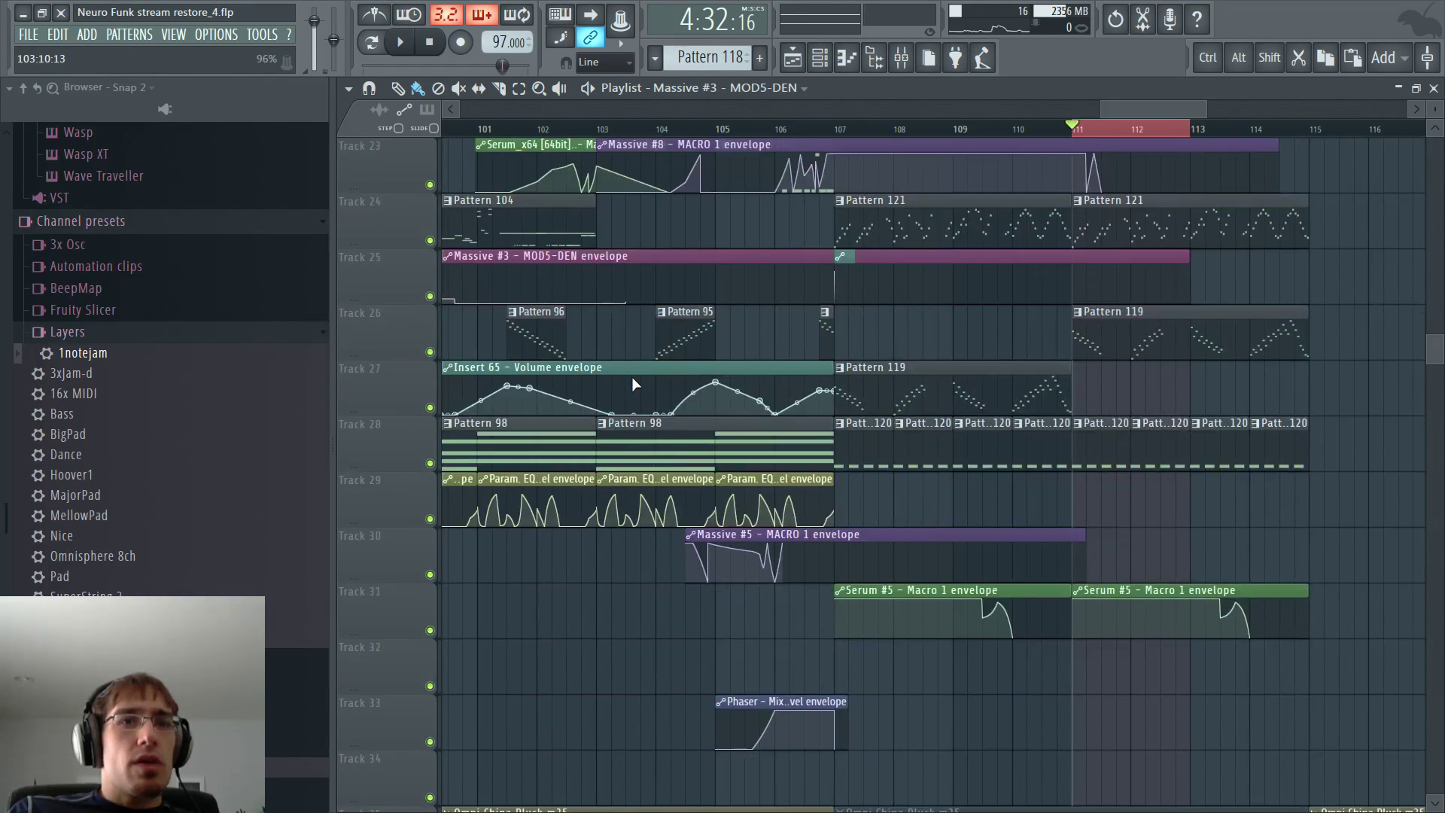
pyautogui.scroll(-7, 633, 380)
pyautogui.scroll(6, 632, 381)
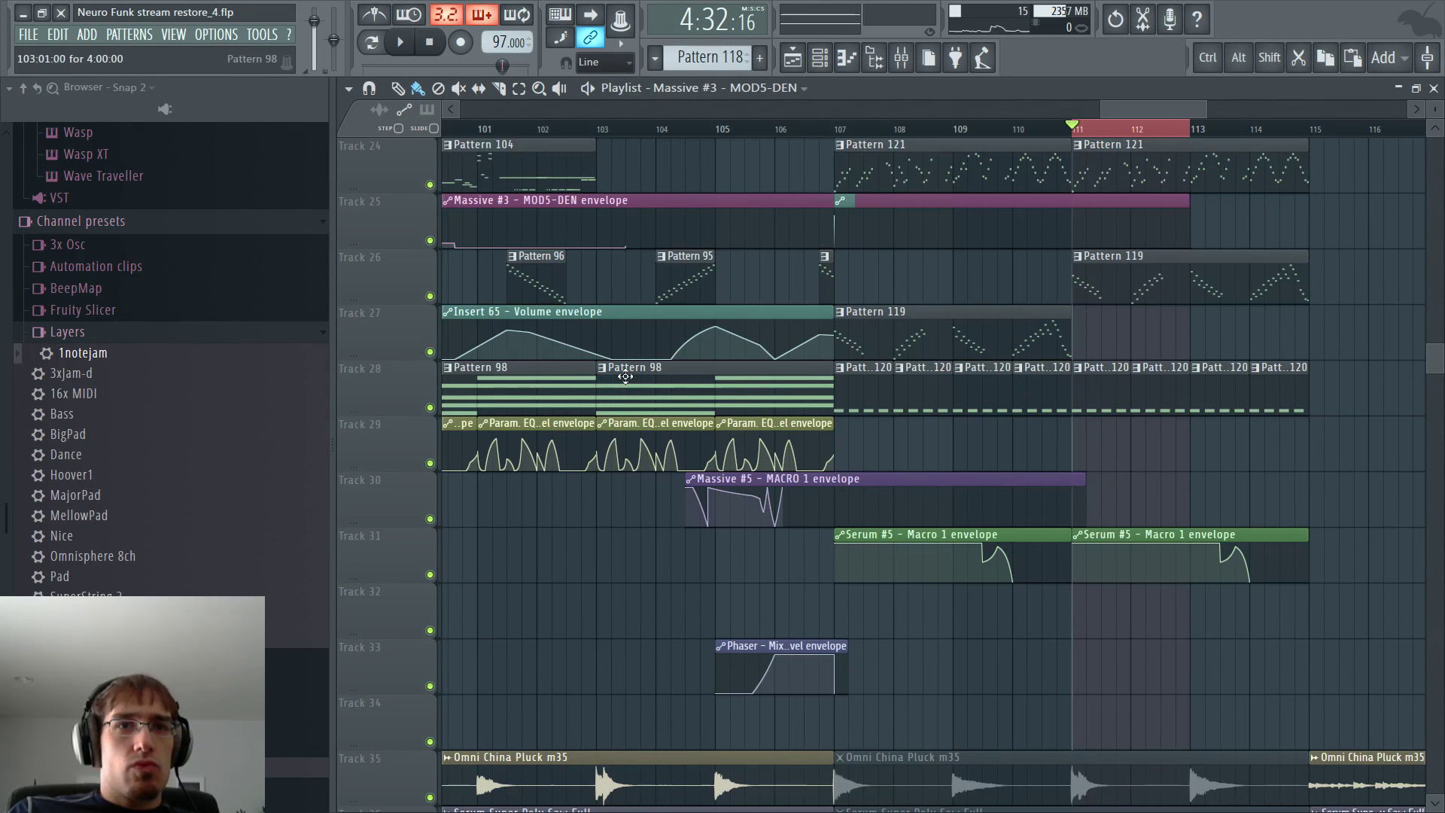
pyautogui.scroll(4, 629, 380)
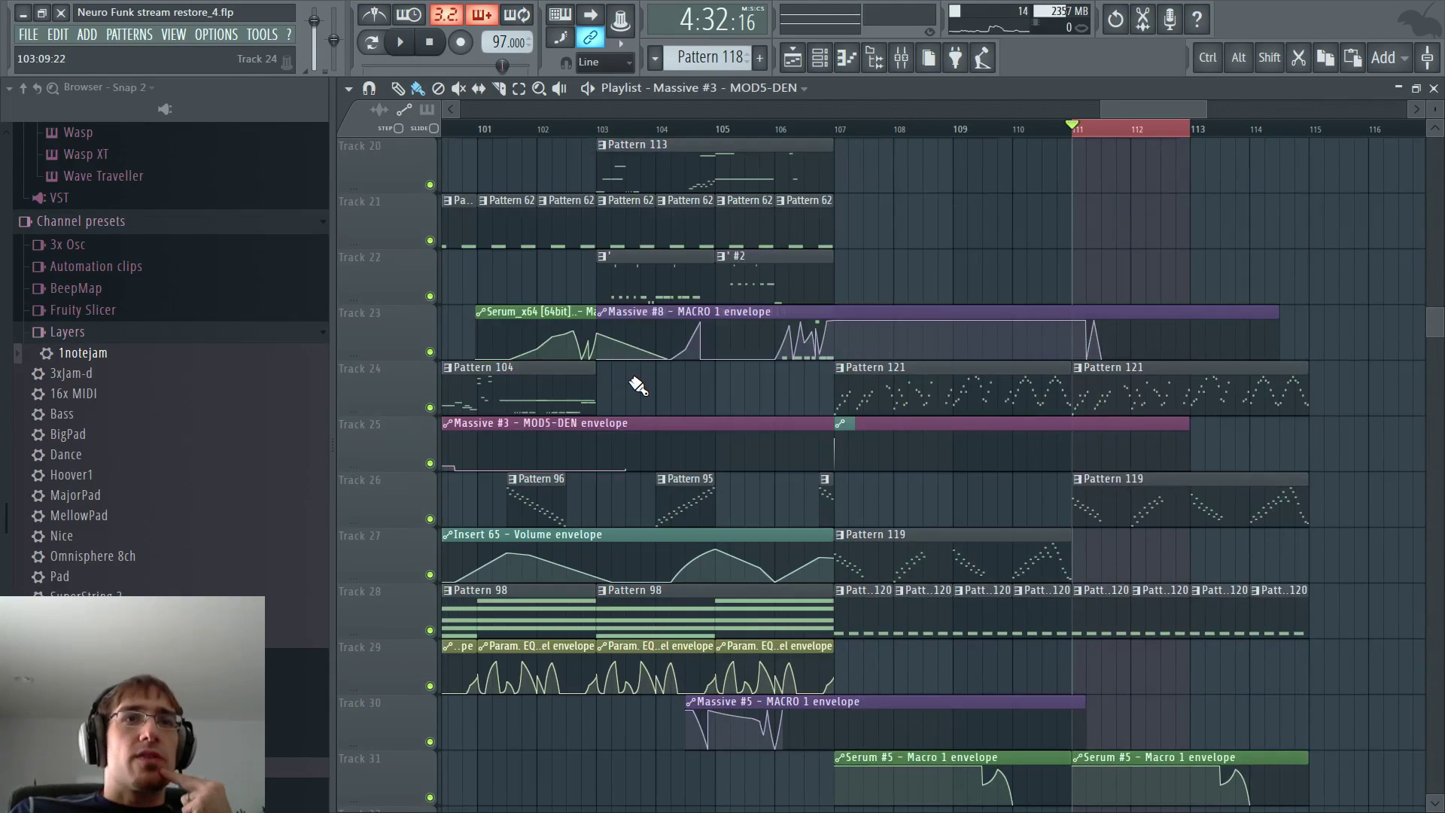
pyautogui.scroll(4, 633, 381)
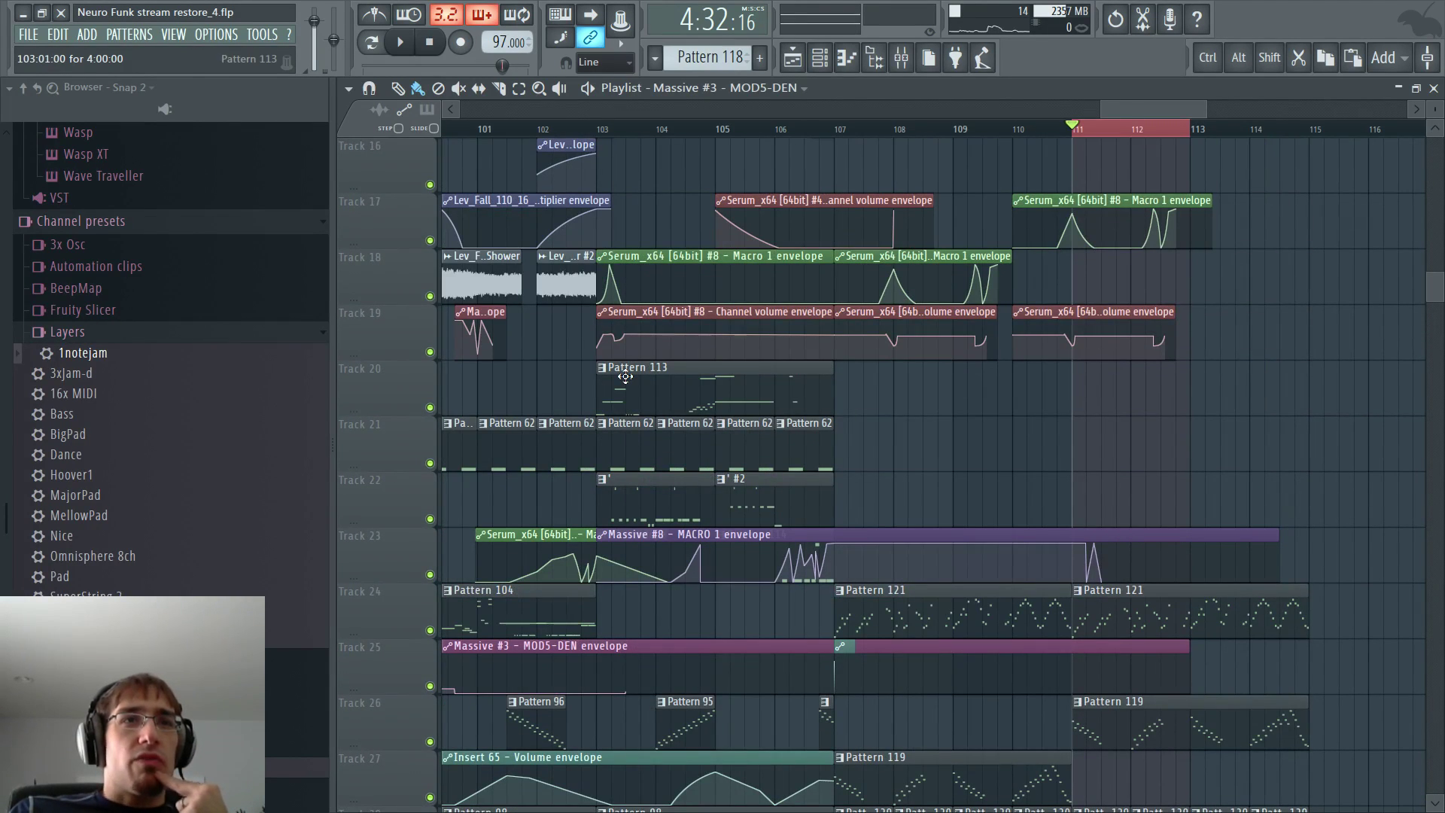
pyautogui.scroll(1, 632, 361)
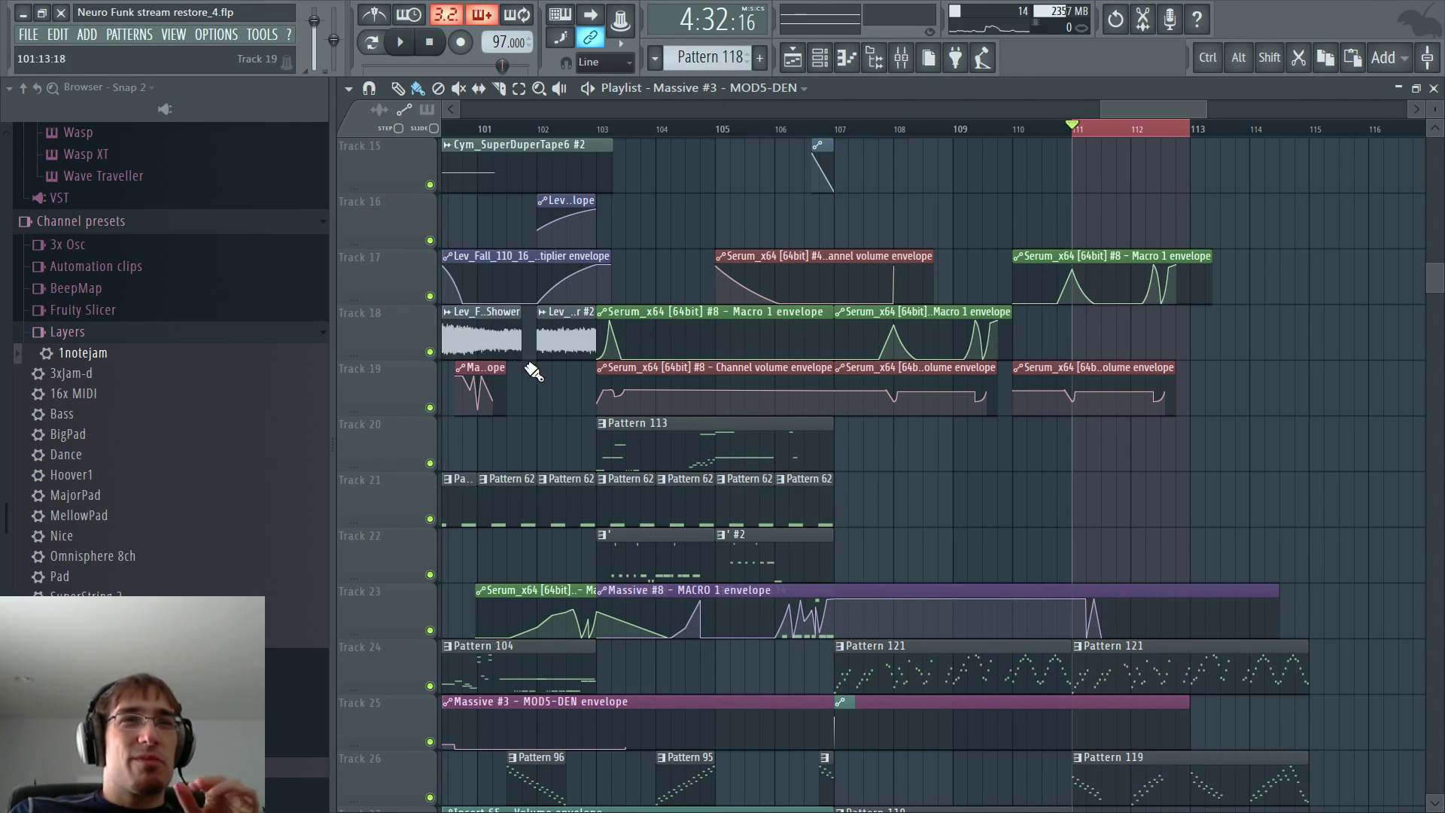
# - Move the Massive #3 - MOD5-AMP envelope clip to Track 20, extended past bar 113, with a held point at bar 111 around 38%
pyautogui.moveTo(489, 369); pyautogui.dragTo(1213, 440)
pyautogui.rightClick(1066, 440)
pyautogui.moveTo(1066, 440); pyautogui.dragTo(1044, 450)
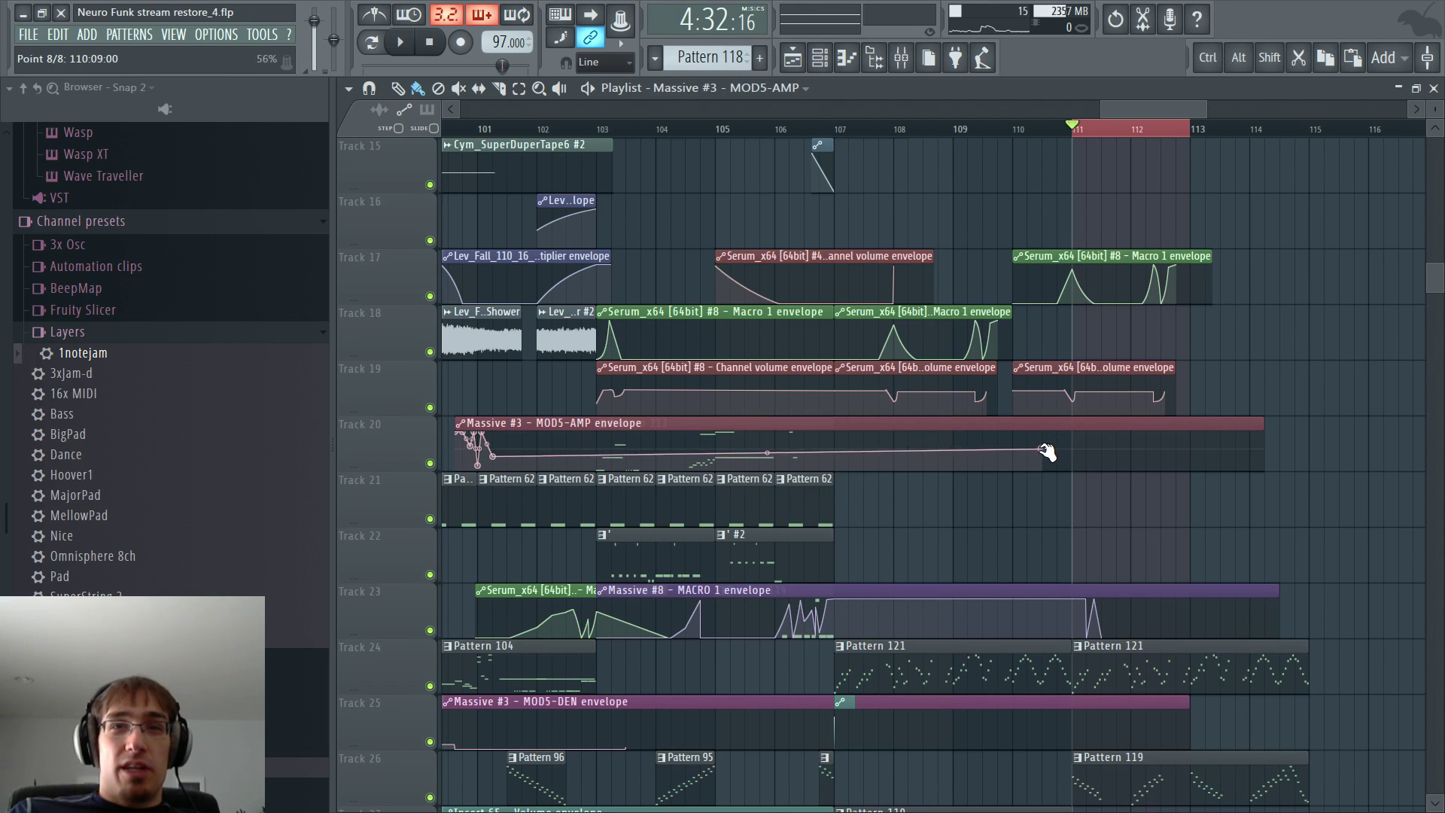
pyautogui.rightClick(1045, 450)
pyautogui.click(1087, 524)
pyautogui.scroll(5, 1173, 432)
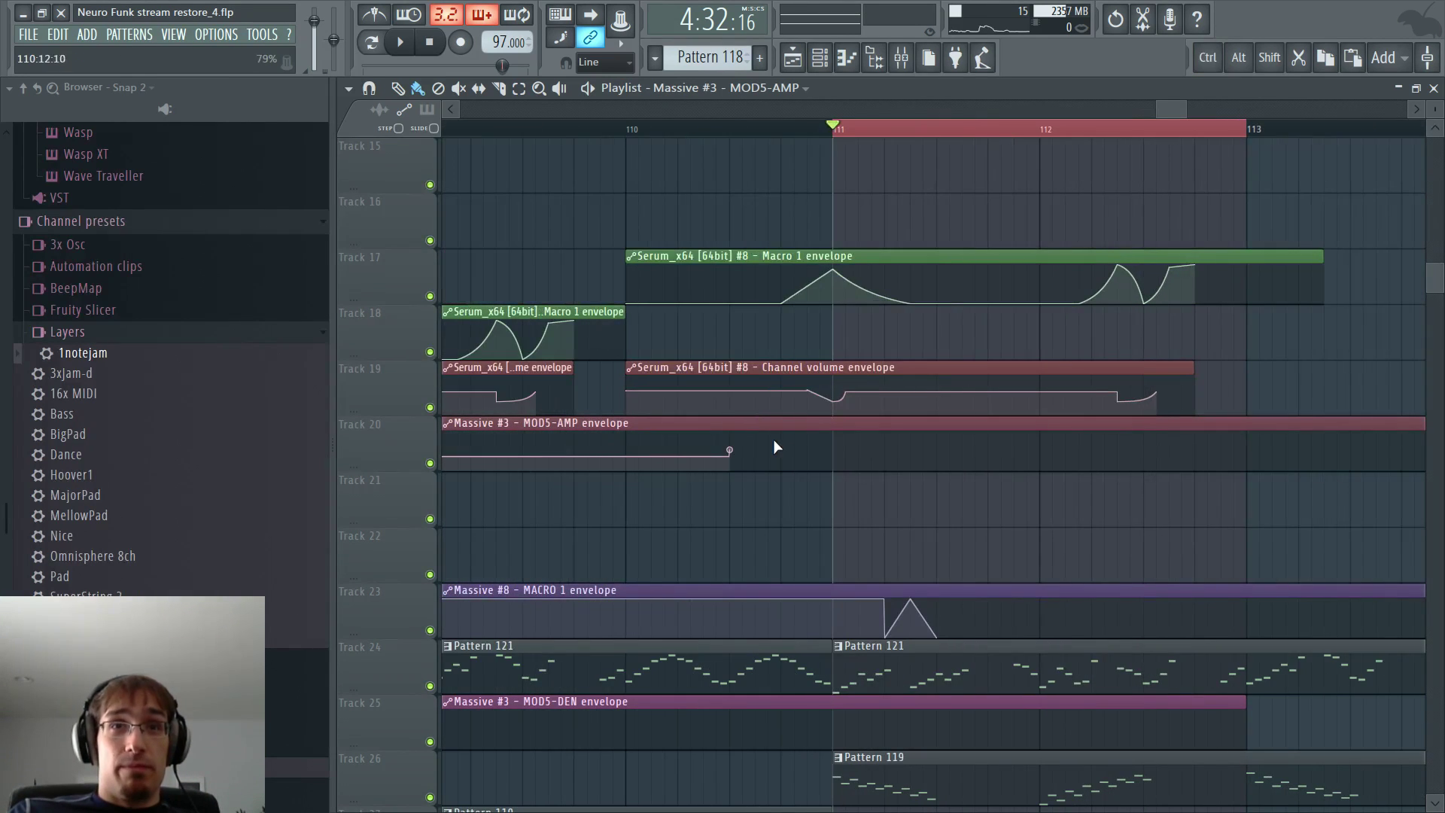
pyautogui.moveTo(734, 454); pyautogui.dragTo(837, 459)
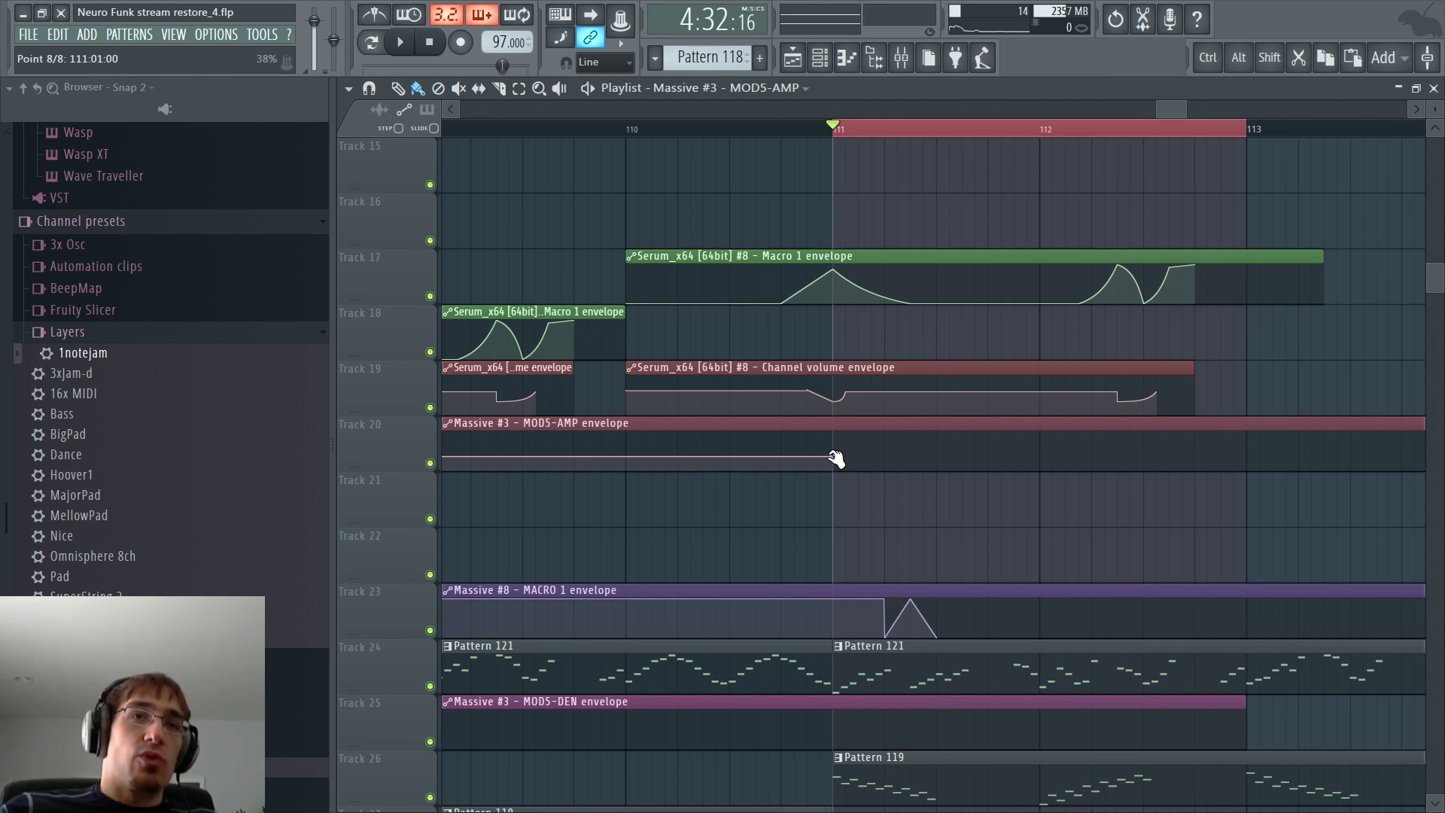
# - Add MOD5-AMP envelope points near full level at 111:05 and at 0% at 111:09, using Single curve for the drop
pyautogui.moveTo(808, 413)
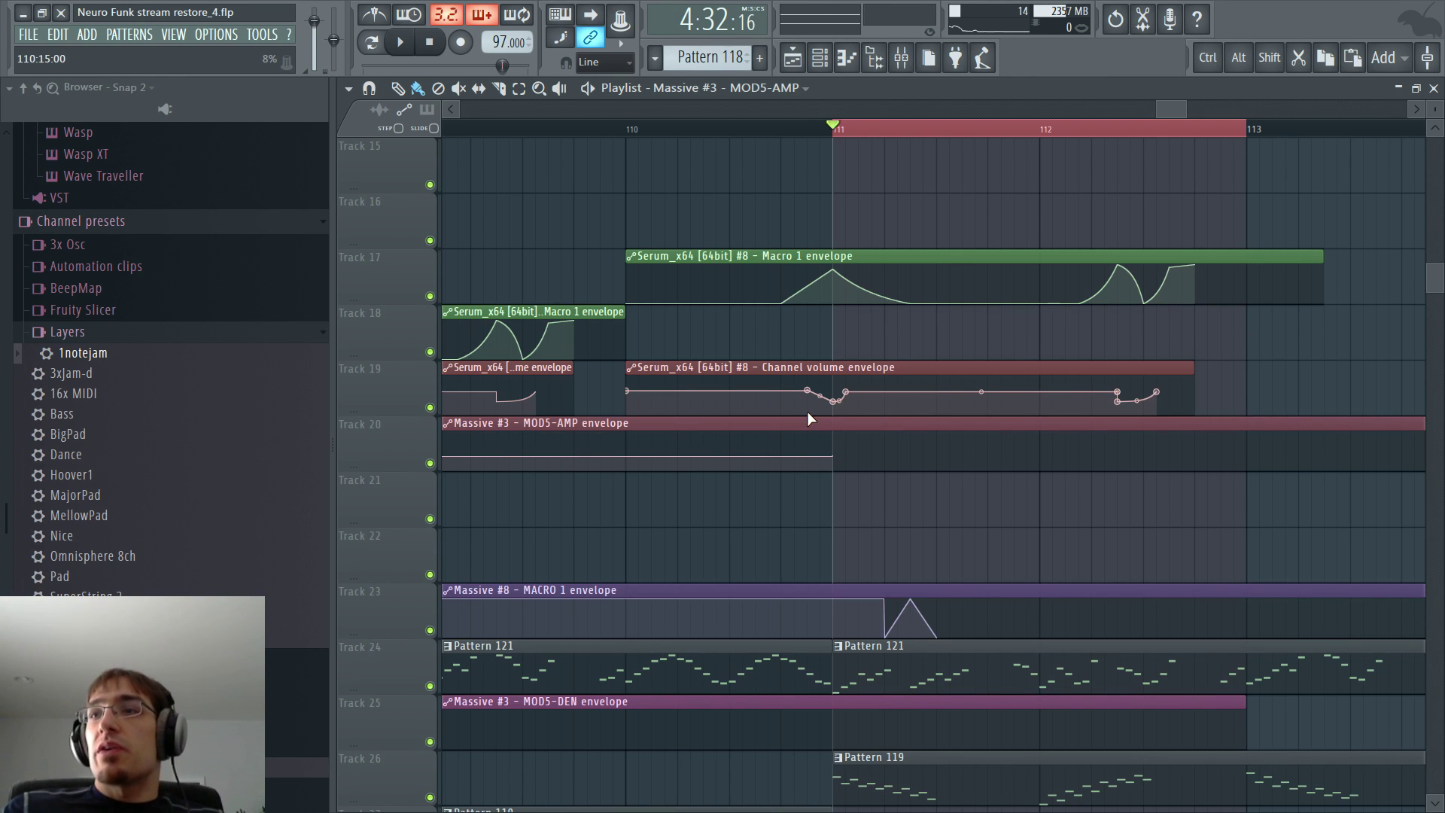
pyautogui.press('F5')
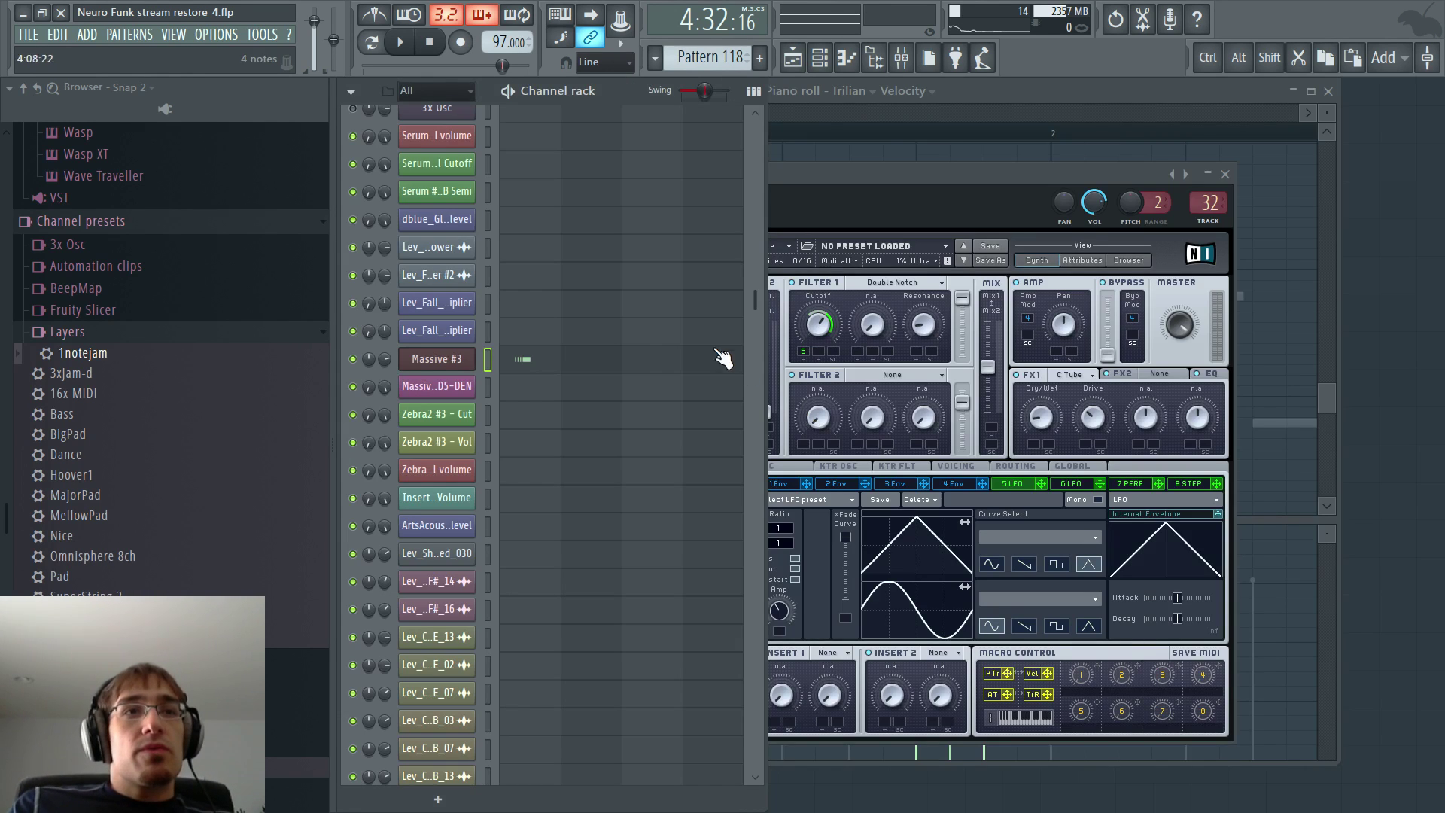
pyautogui.press('space')
pyautogui.press('F5')
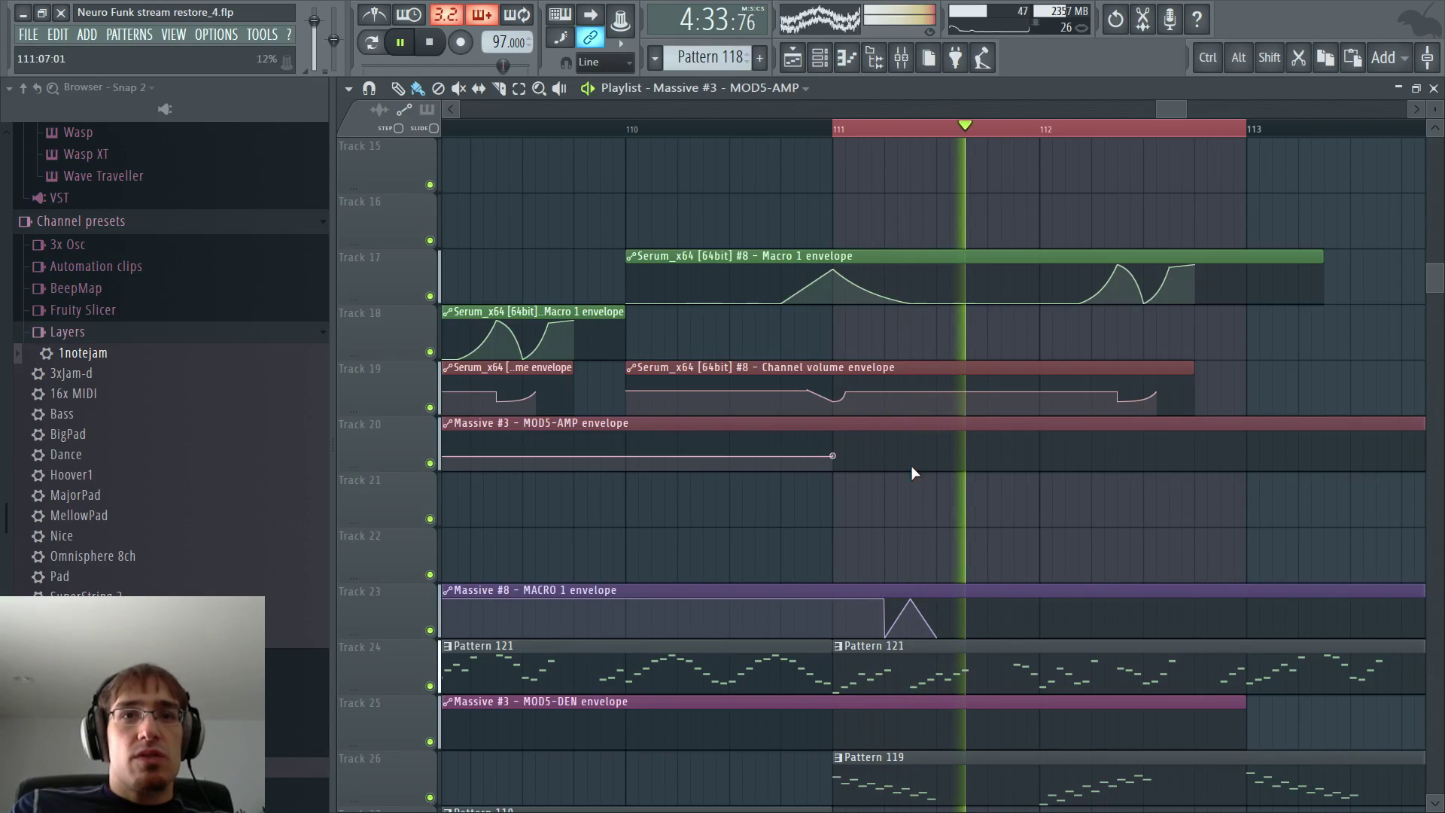
pyautogui.press('space')
pyautogui.press('space')
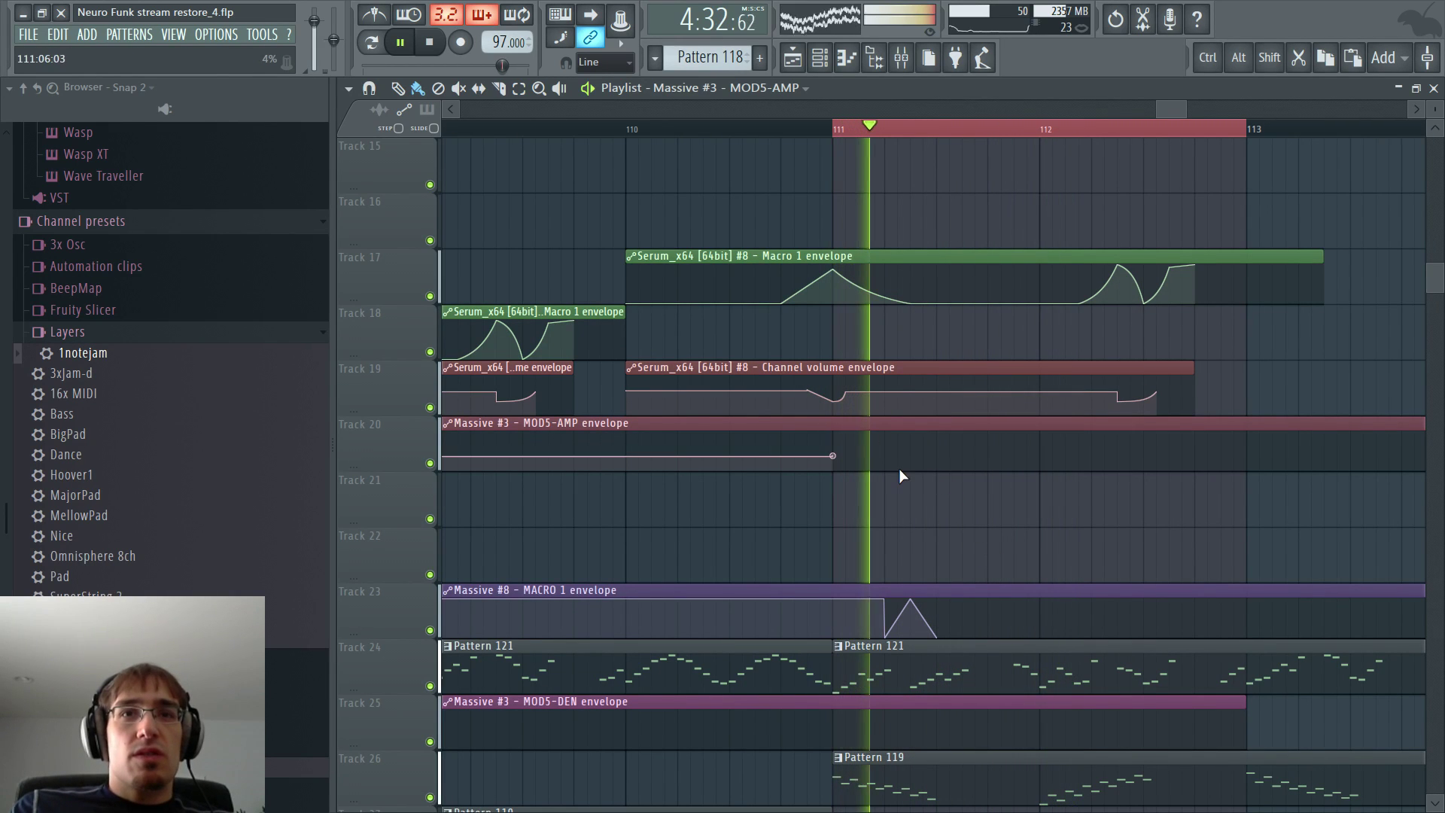
pyautogui.click(885, 434)
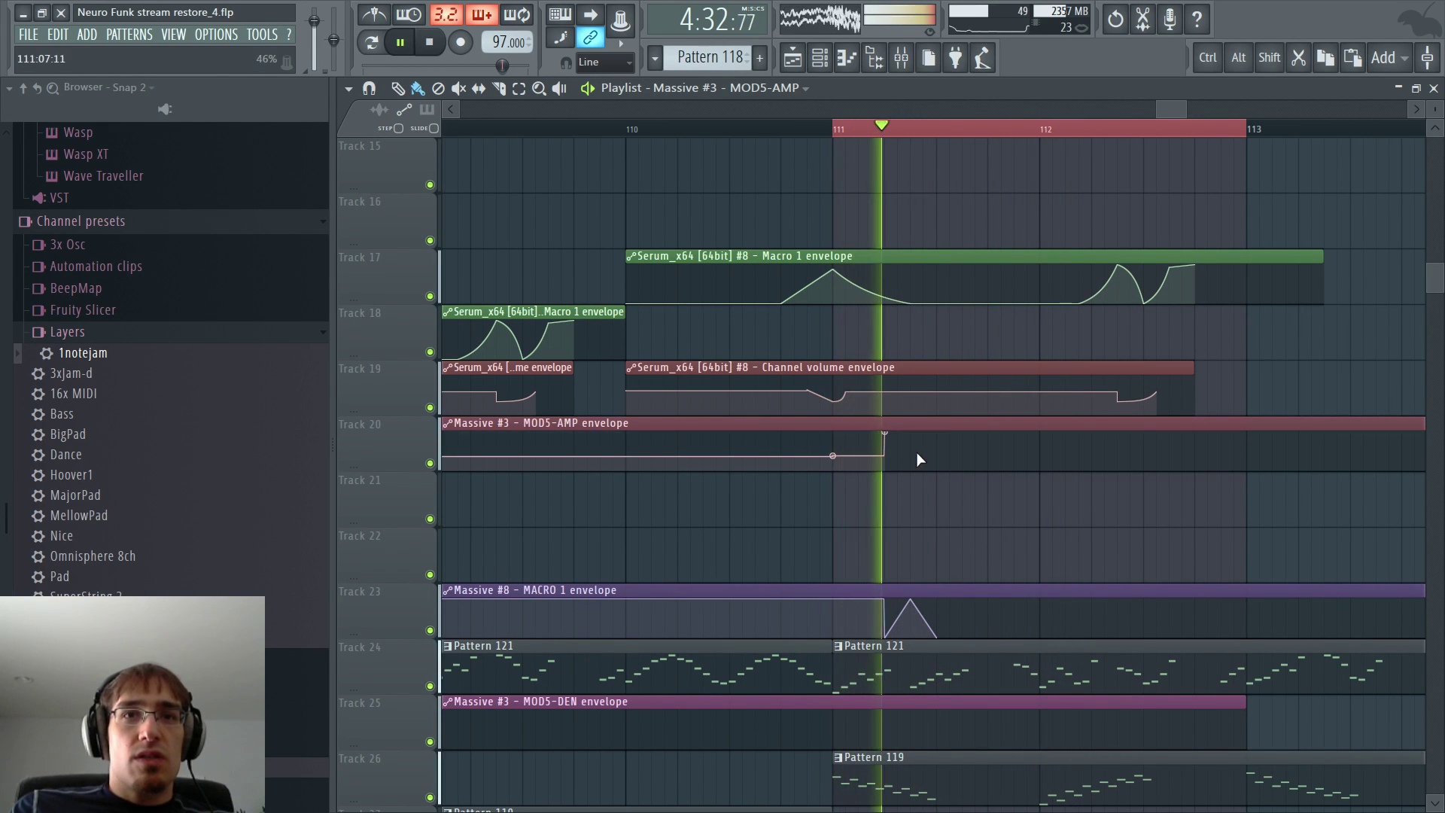
pyautogui.click(949, 472)
pyautogui.moveTo(950, 473); pyautogui.dragTo(939, 473)
pyautogui.rightClick(942, 477)
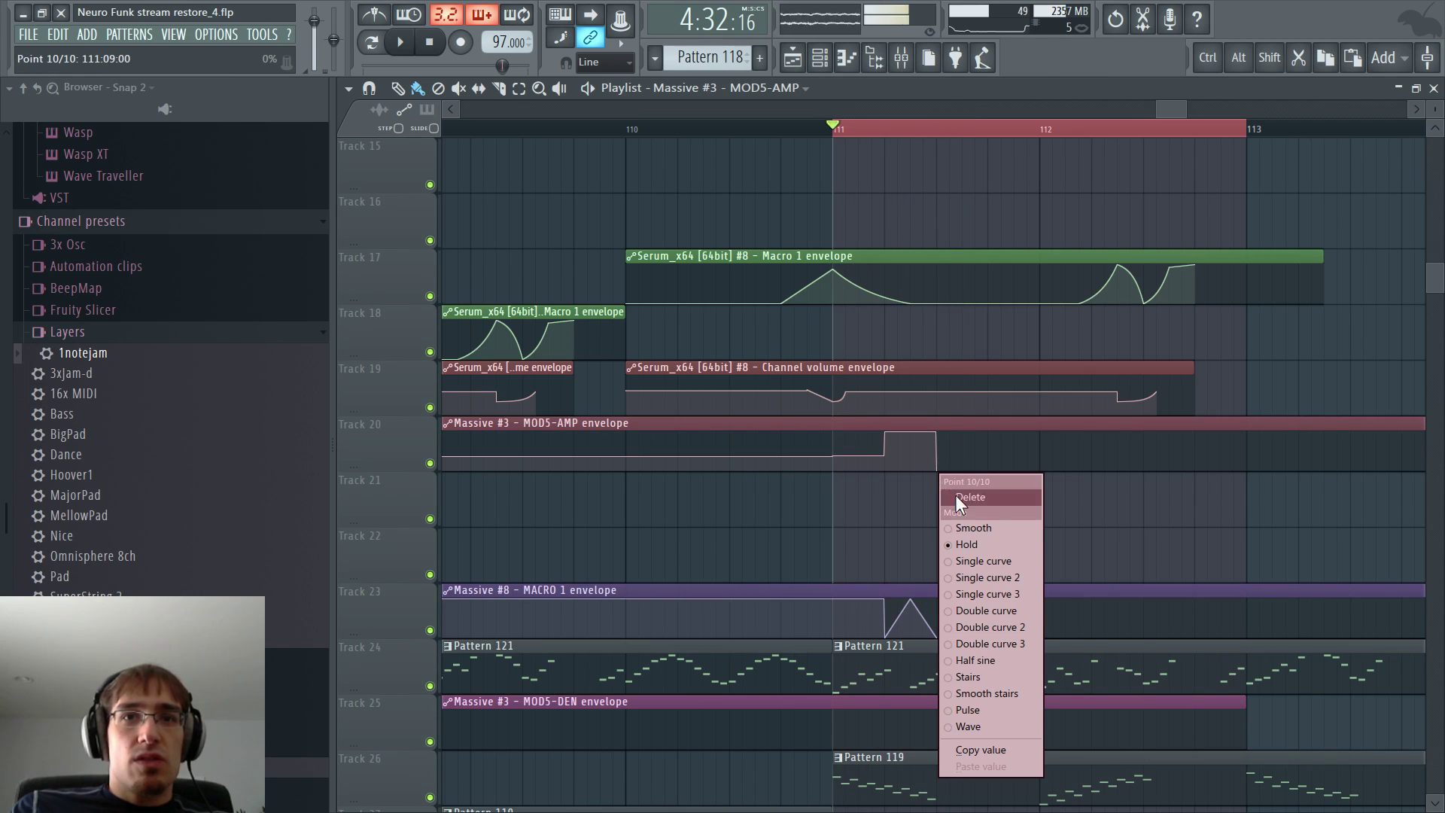
pyautogui.click(973, 566)
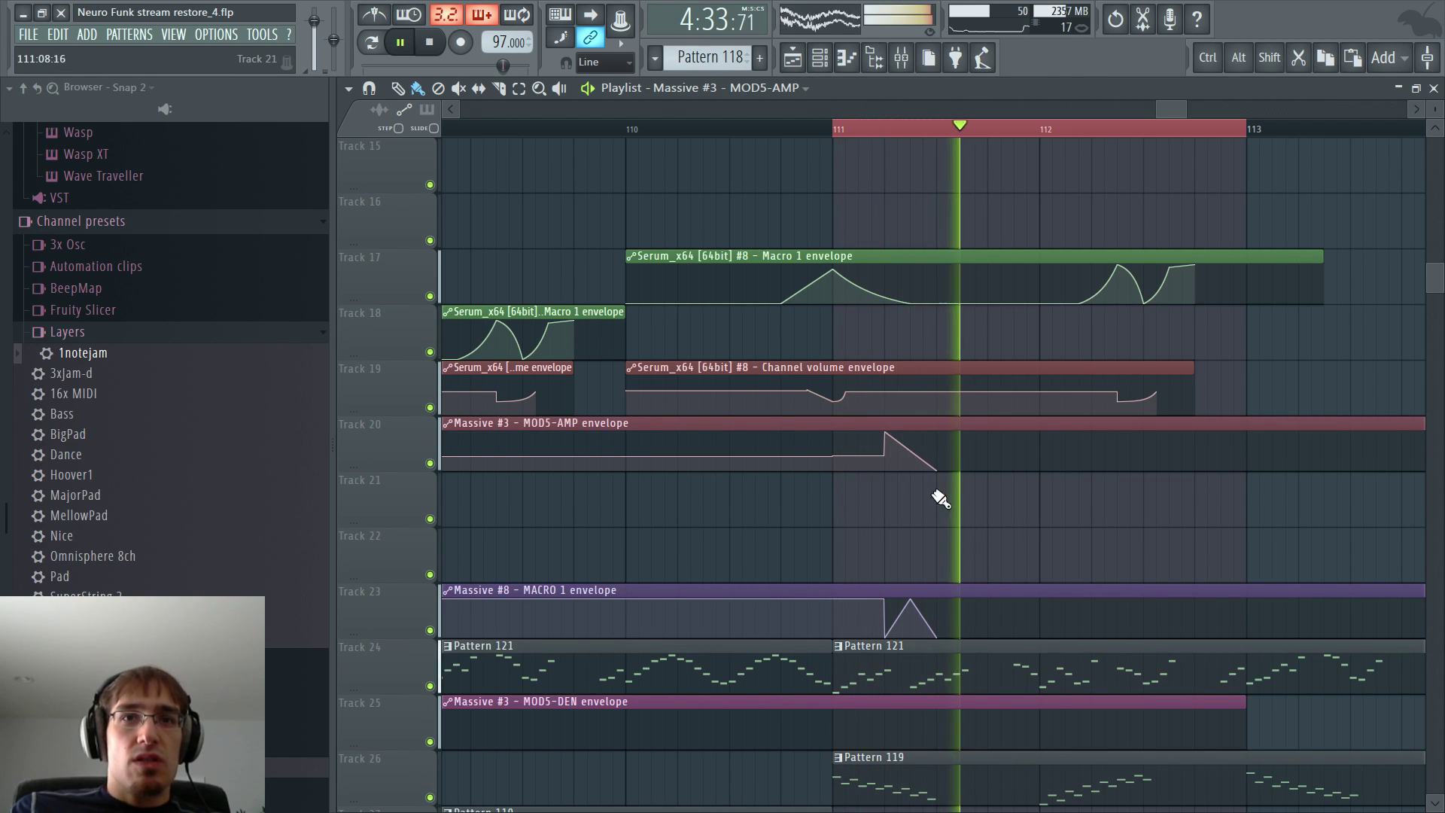
# - Bend the MOD5-AMP drop between 111:05 and 111:09 into a bulging curve and play the loop
pyautogui.press('space')
pyautogui.moveTo(910, 455); pyautogui.dragTo(910, 443)
pyautogui.press('space')
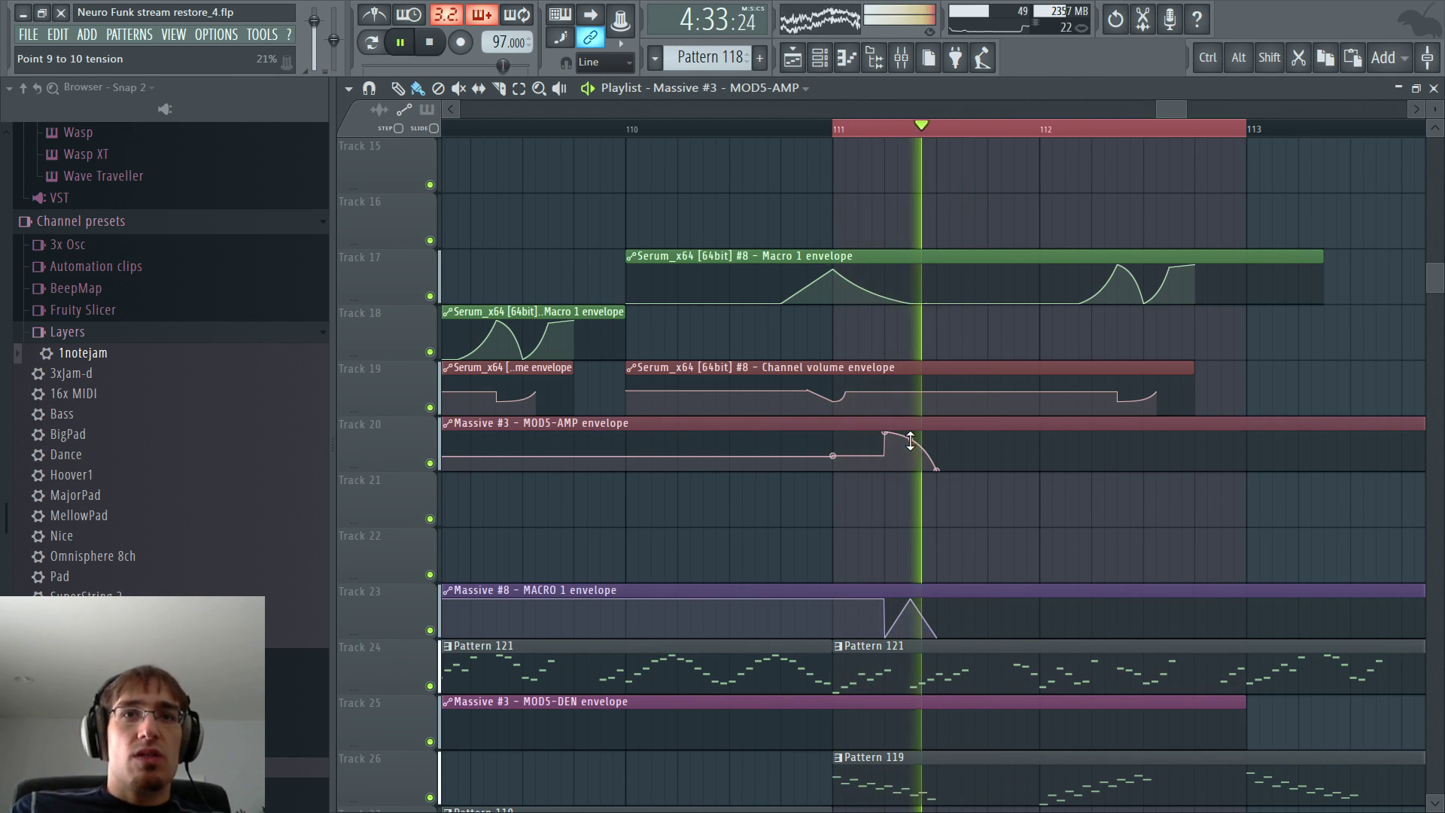
pyautogui.scroll(-6, 932, 496)
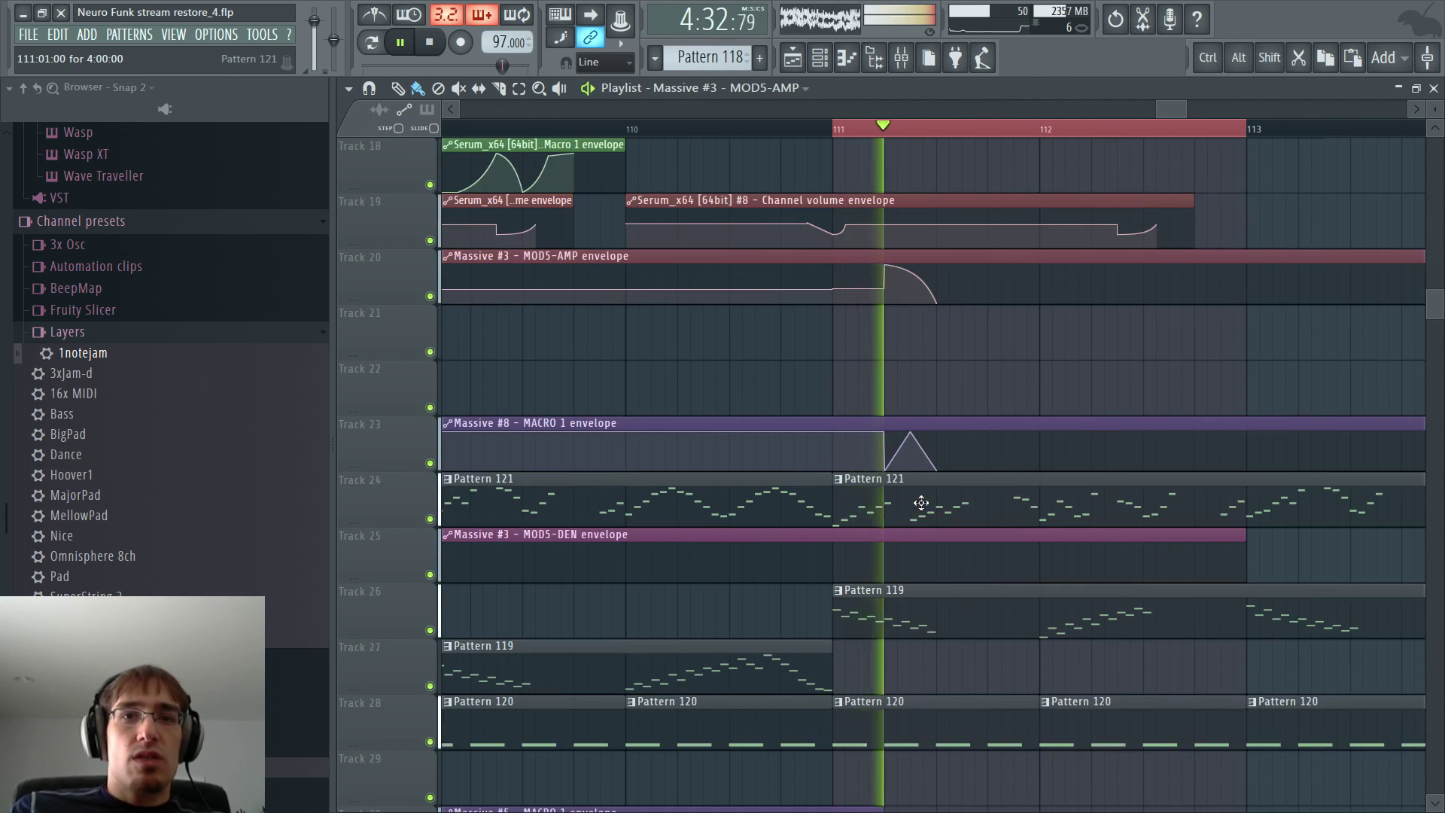
pyautogui.scroll(5, 927, 506)
pyautogui.press('space')
# - Open Pattern 118 in the piano roll and lengthen bar 1's F#2 bass note to meet the next F#2 note
pyautogui.scroll(9, 927, 506)
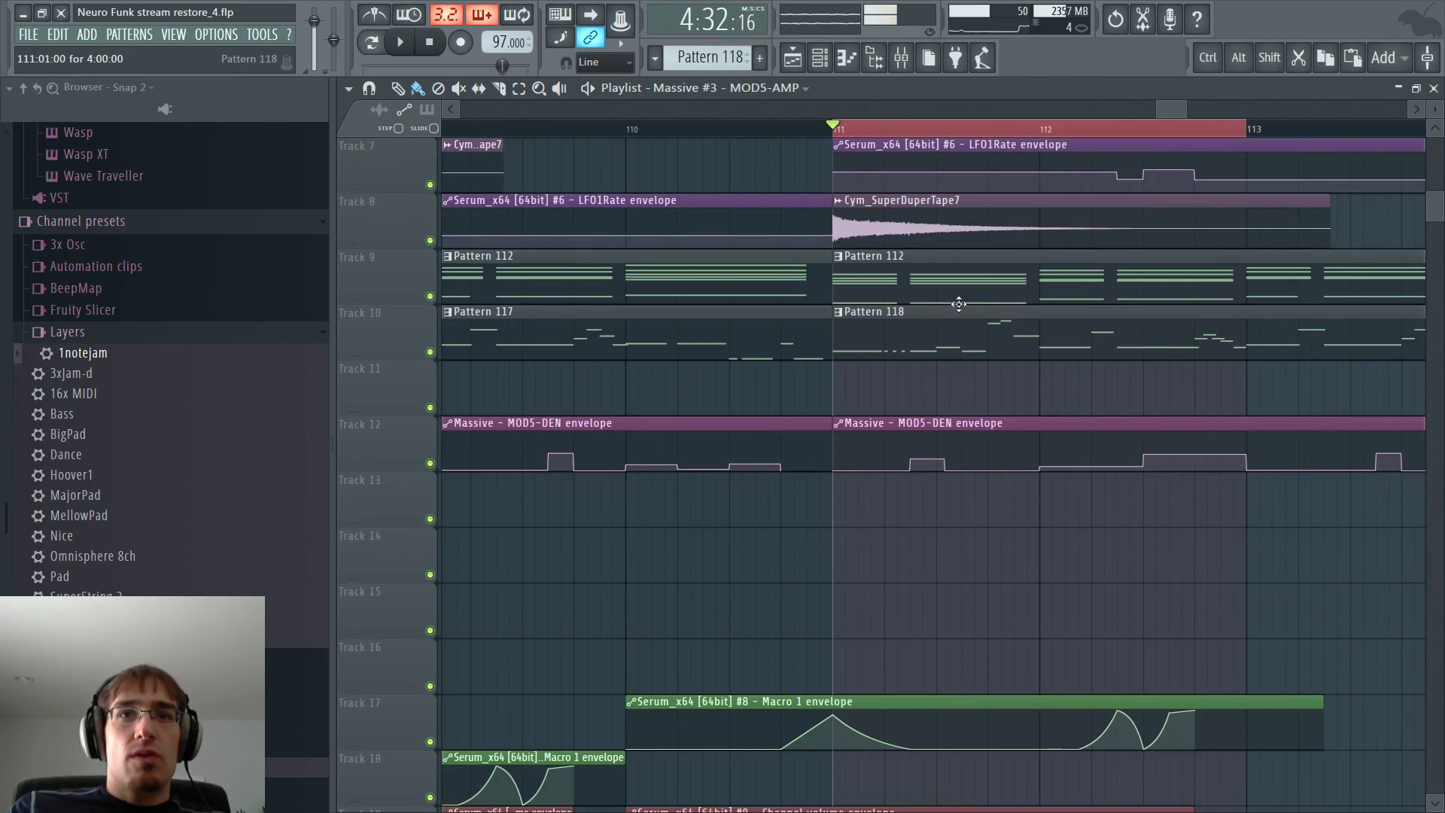
pyautogui.doubleClick(957, 340)
pyautogui.click(632, 393)
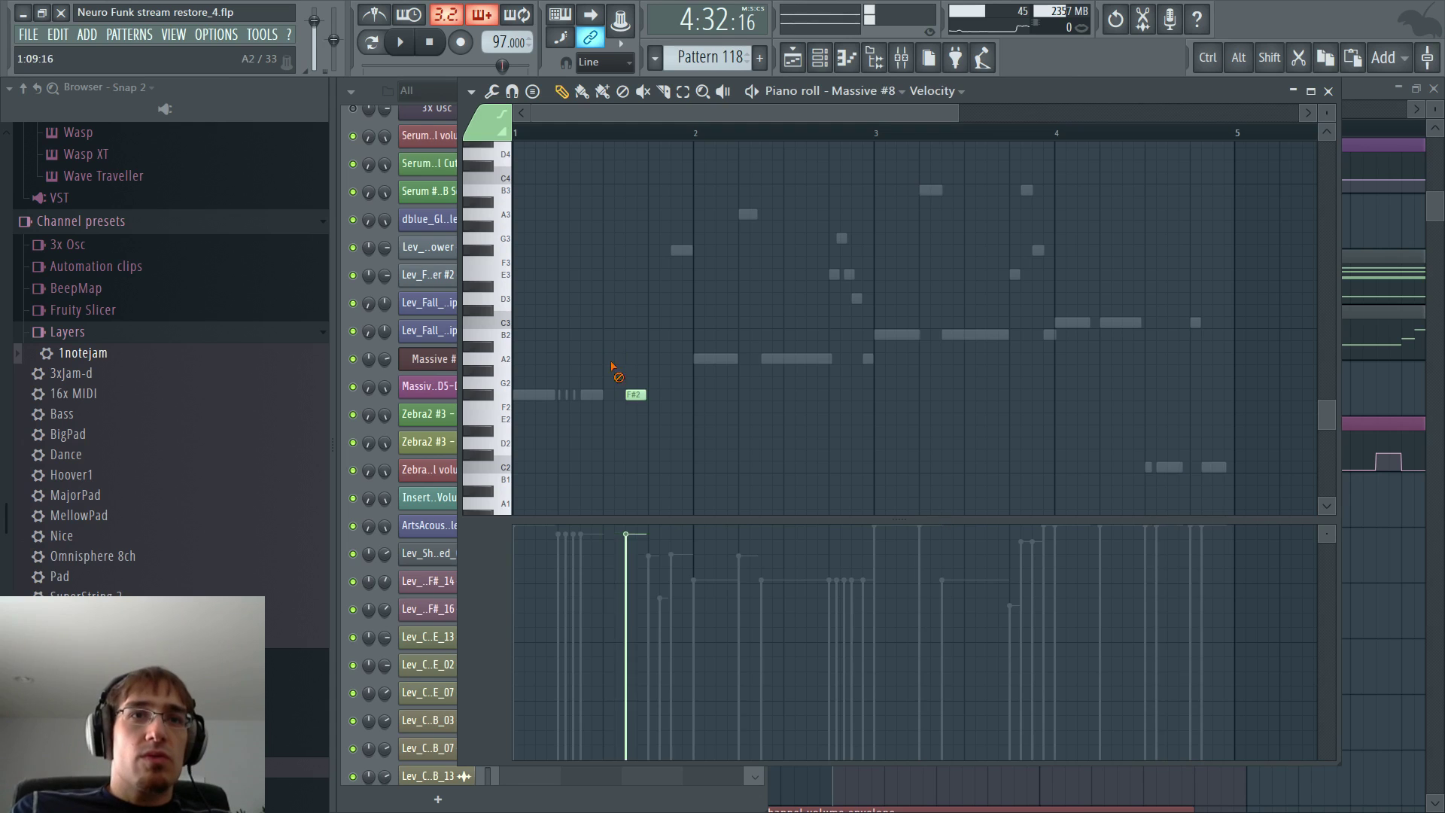
pyautogui.scroll(3, 639, 417)
pyautogui.moveTo(629, 395); pyautogui.dragTo(665, 399)
pyautogui.click(704, 396)
pyautogui.press('space')
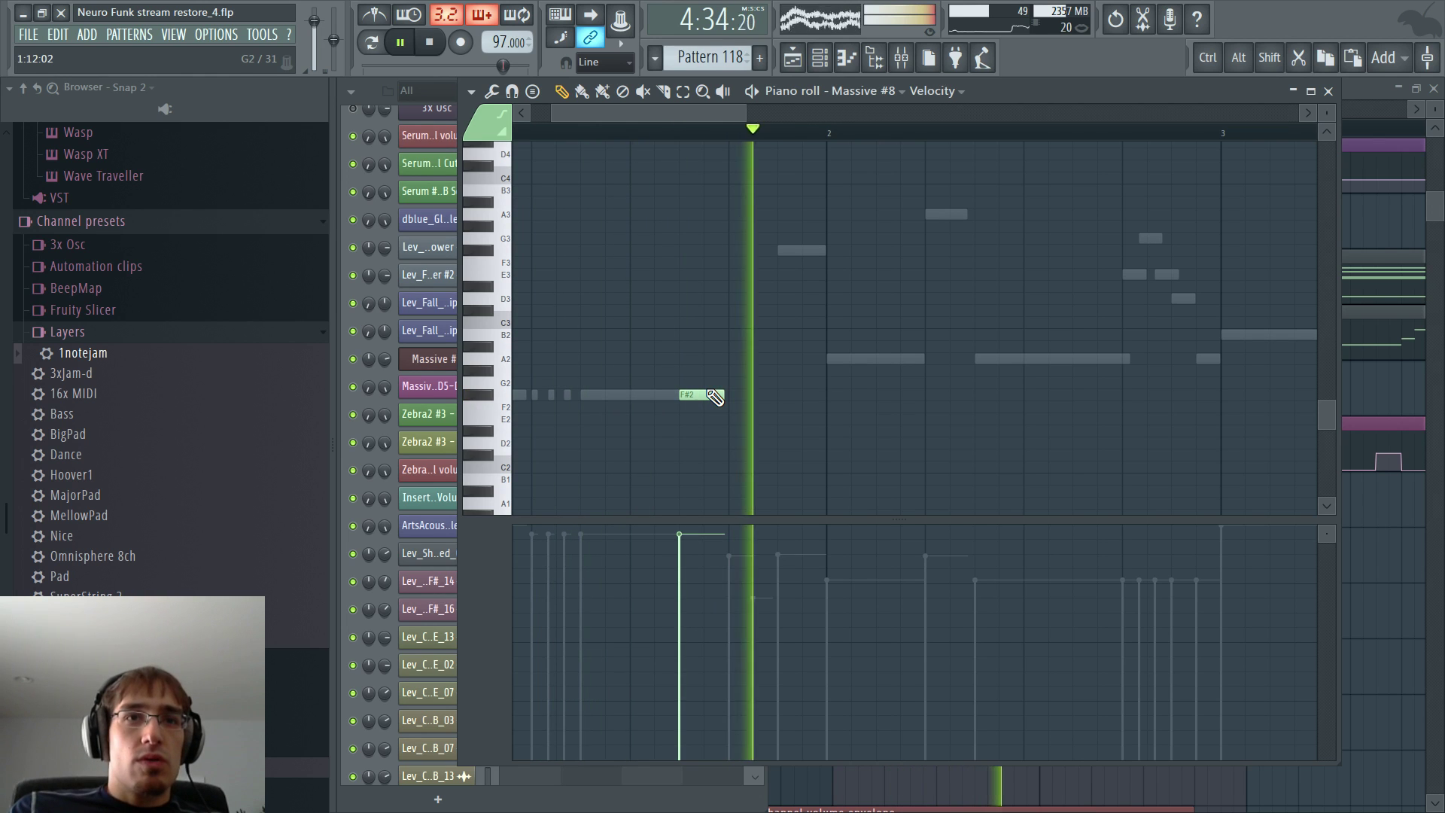
# - Raise the velocity of Trilian's F#4 and F#3 notes at the end of bar 1 to about 93% and play the pattern
pyautogui.doubleClick(790, 250)
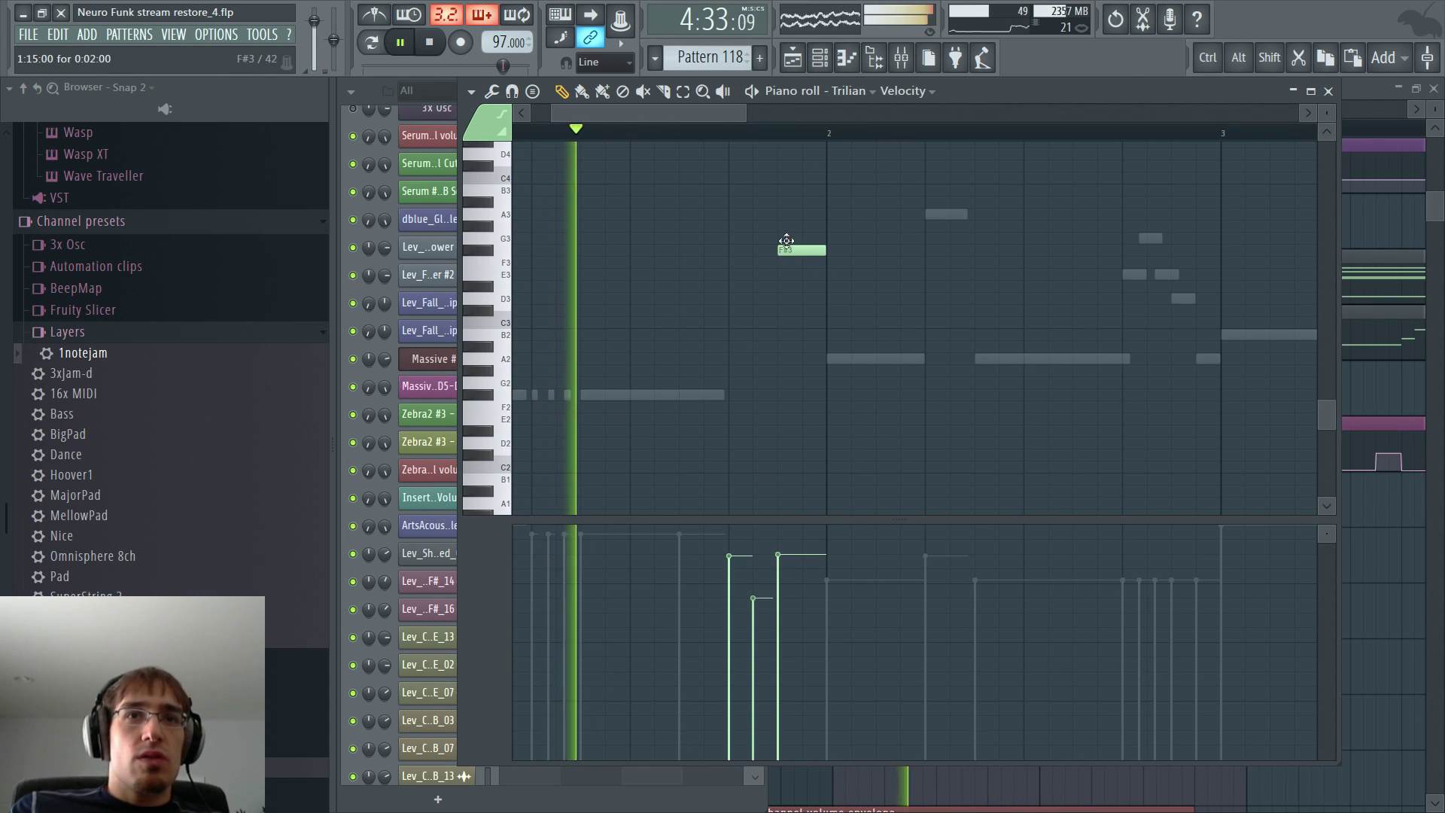
pyautogui.scroll(3, 774, 298)
pyautogui.scroll(3, 774, 297)
pyautogui.press('space')
pyautogui.click(764, 542)
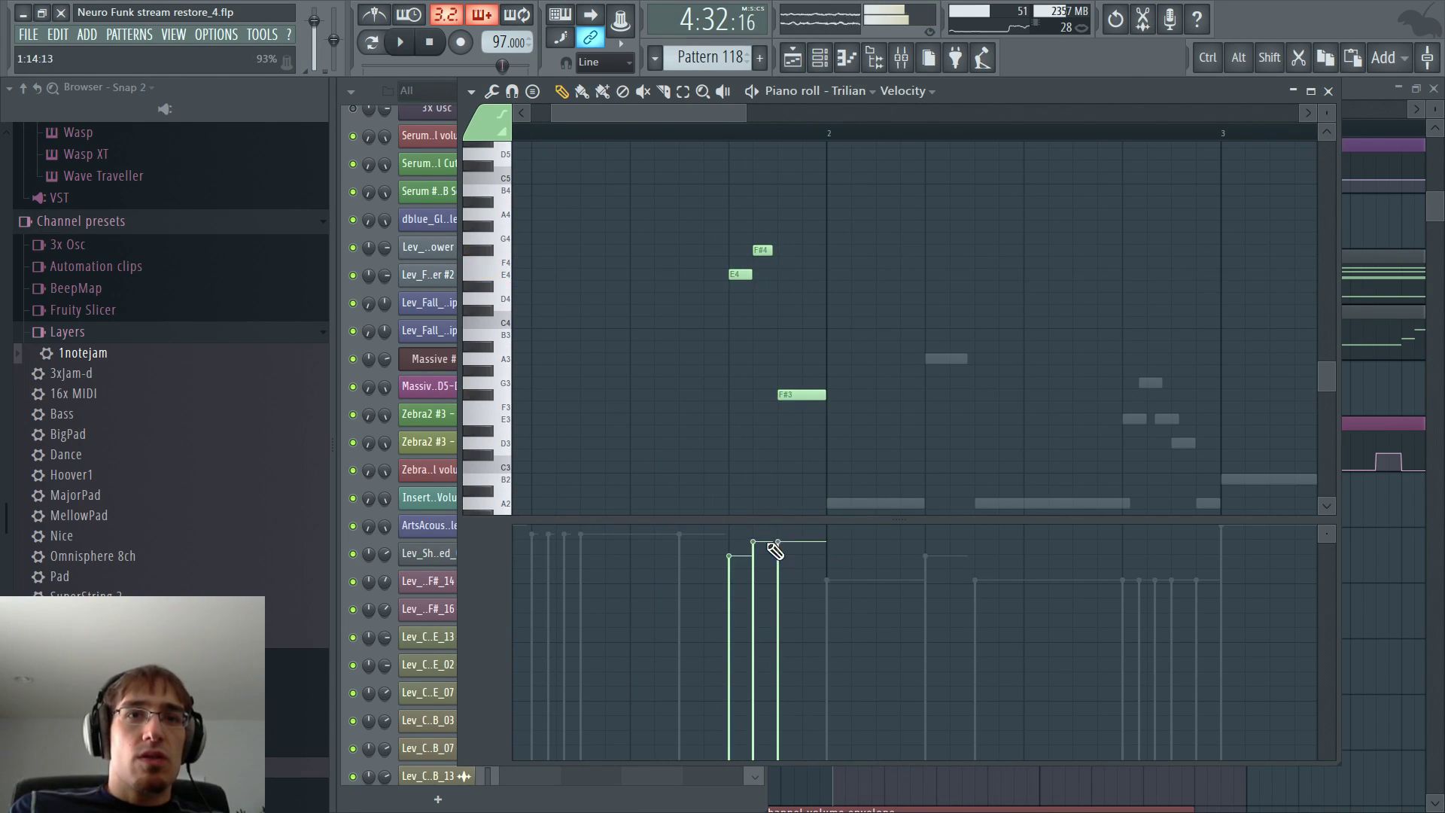
pyautogui.press('space')
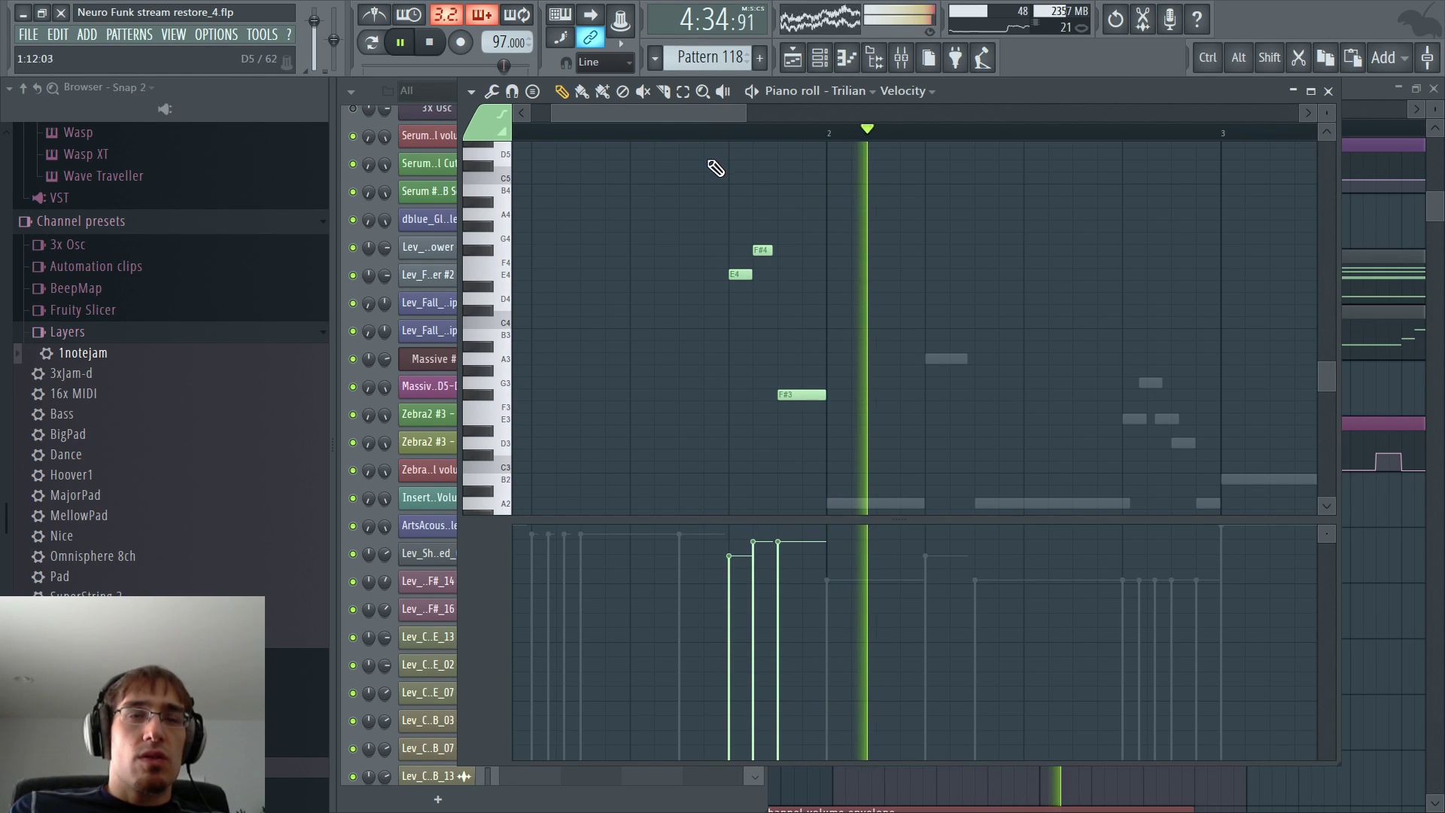
pyautogui.press('space')
pyautogui.moveTo(655, 116); pyautogui.dragTo(558, 117)
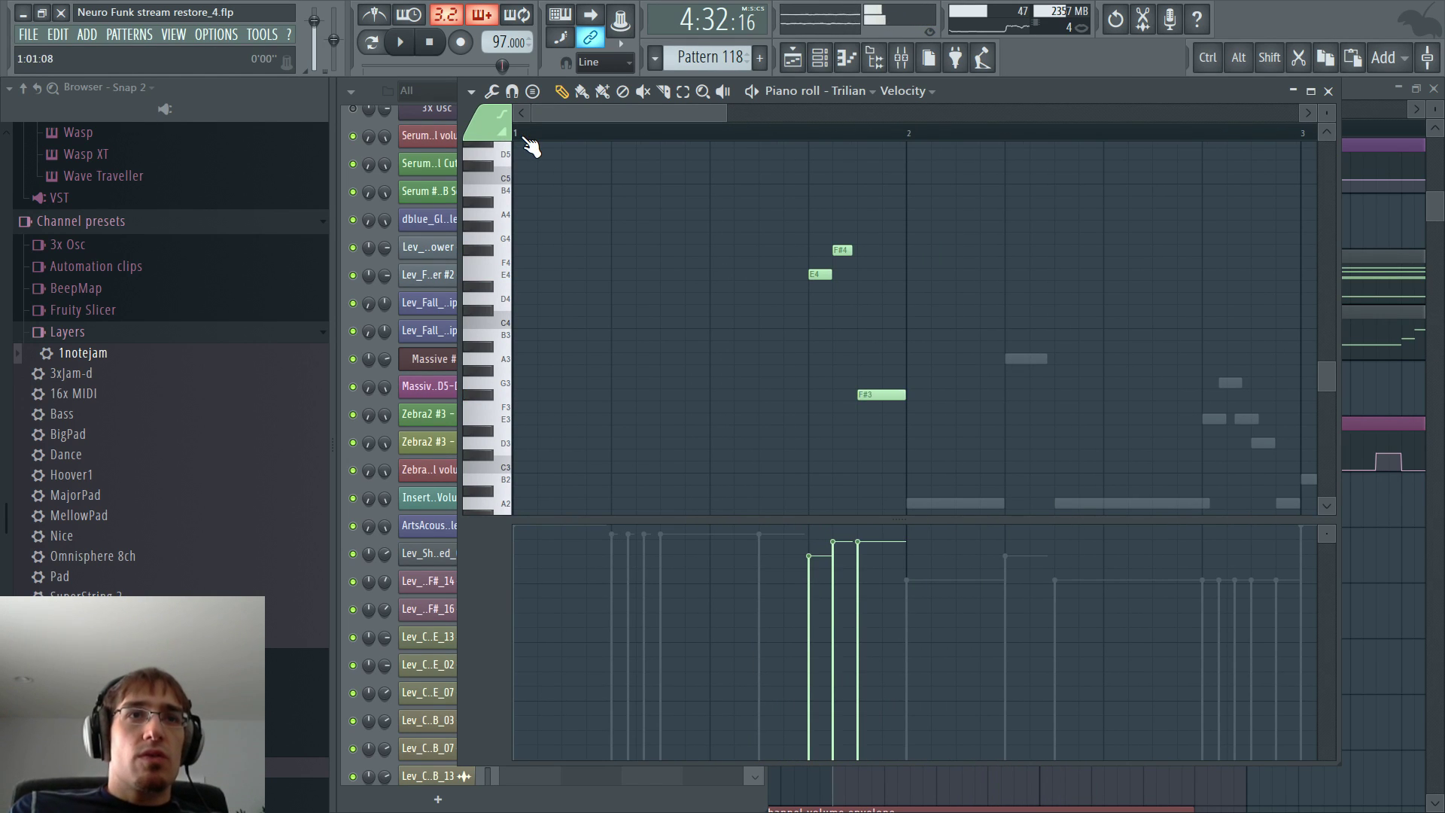
pyautogui.press('space')
pyautogui.scroll(-5, 619, 261)
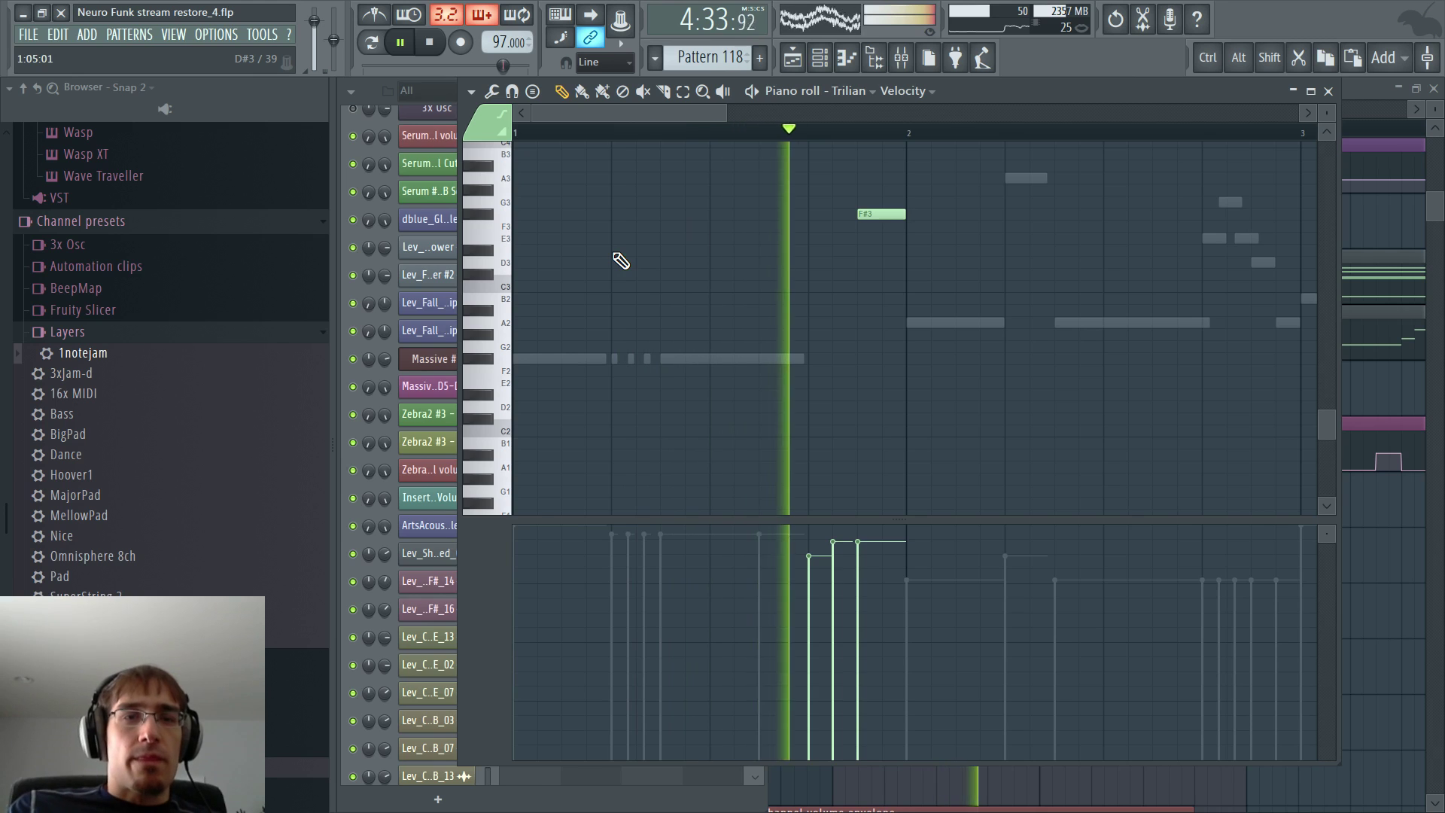
# - In the playlist, add a held point of about 44% at bar 111 to the Massive #3 - MOD5-DEN envelope on Track 25
pyautogui.press('F5')
pyautogui.press('space')
pyautogui.scroll(-4, 813, 329)
pyautogui.scroll(2, 900, 391)
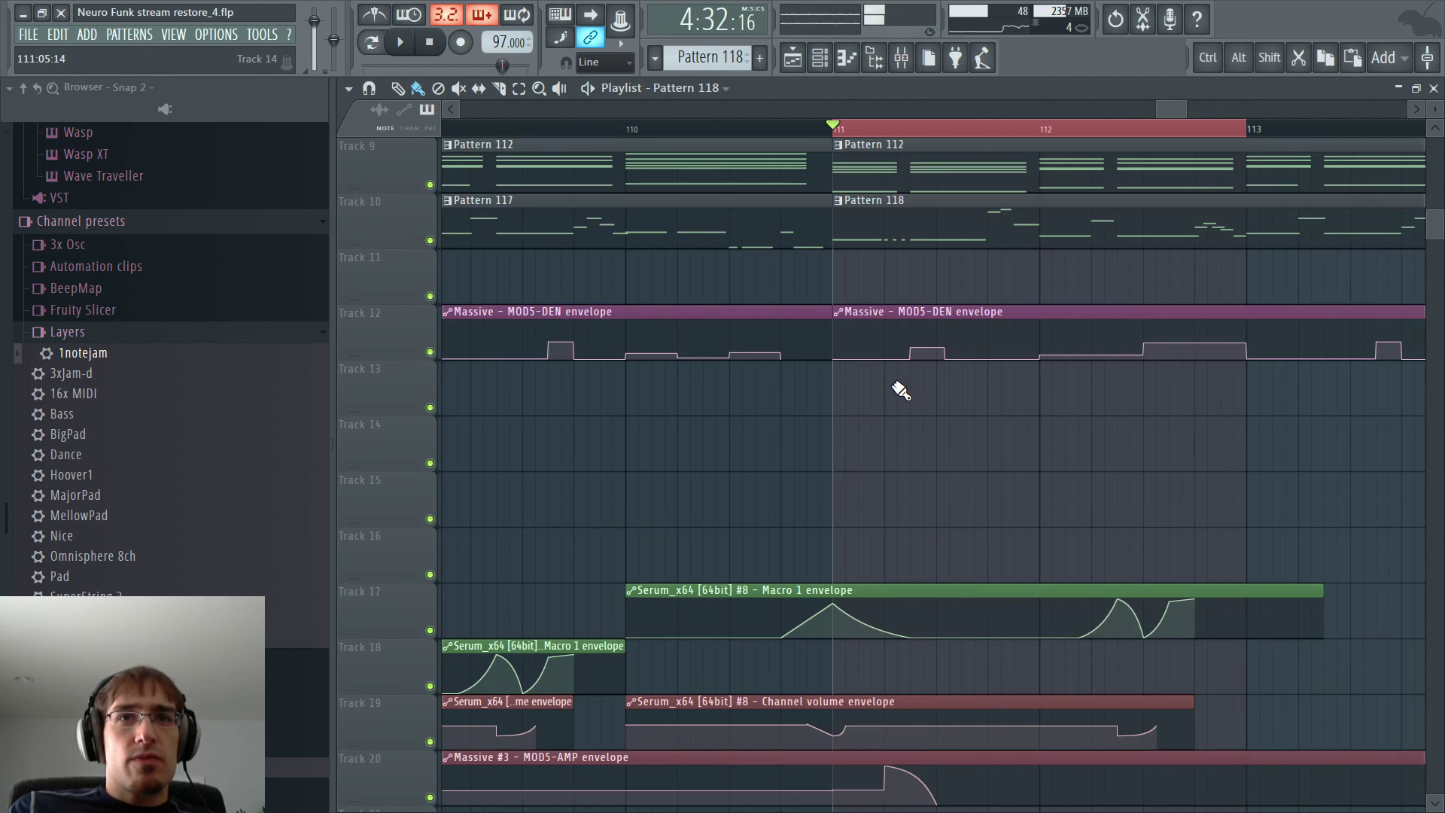
pyautogui.scroll(-5, 900, 391)
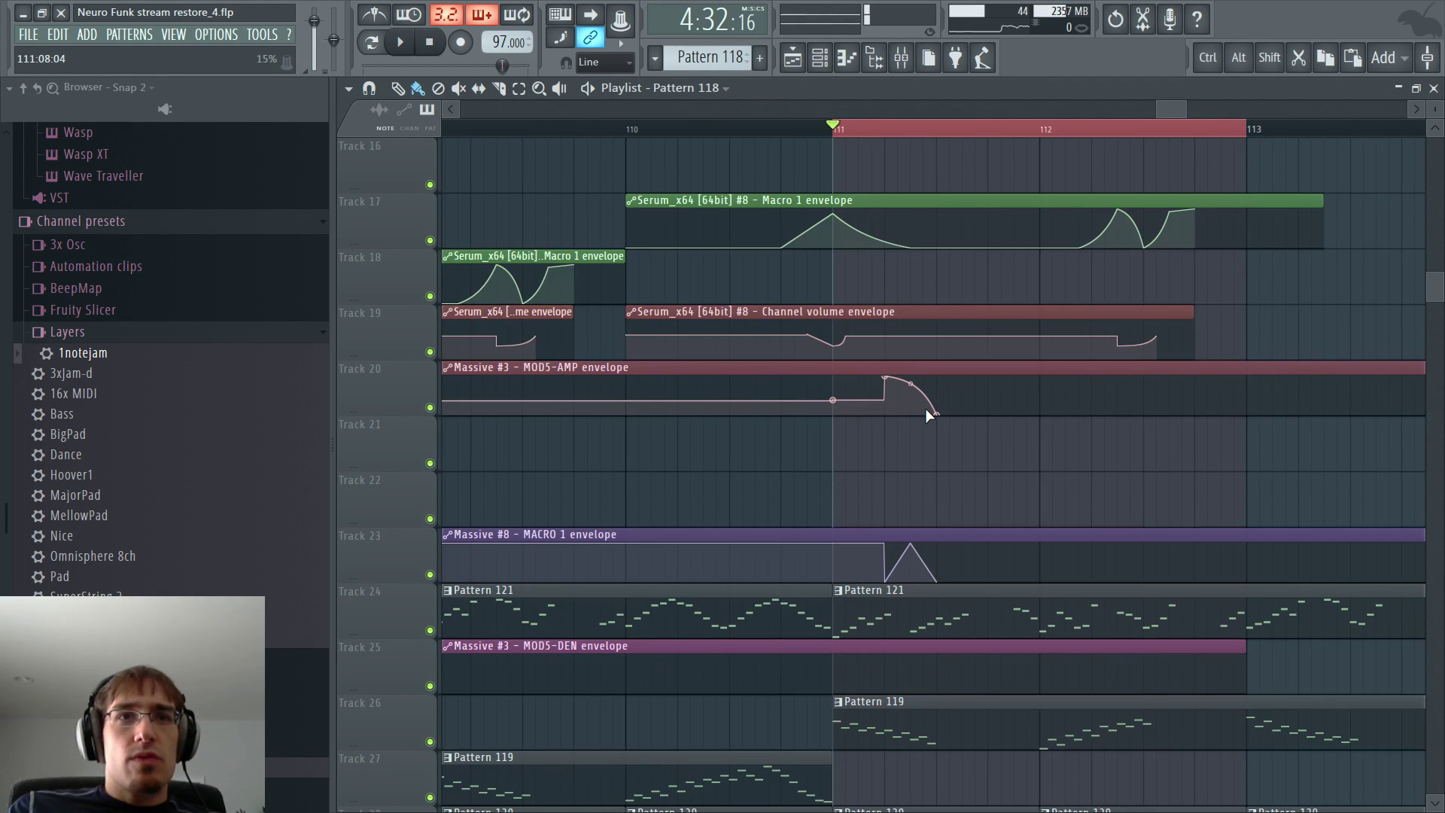
pyautogui.keyDown('ctrl'); pyautogui.scroll(2, 924, 408); pyautogui.keyUp('ctrl')
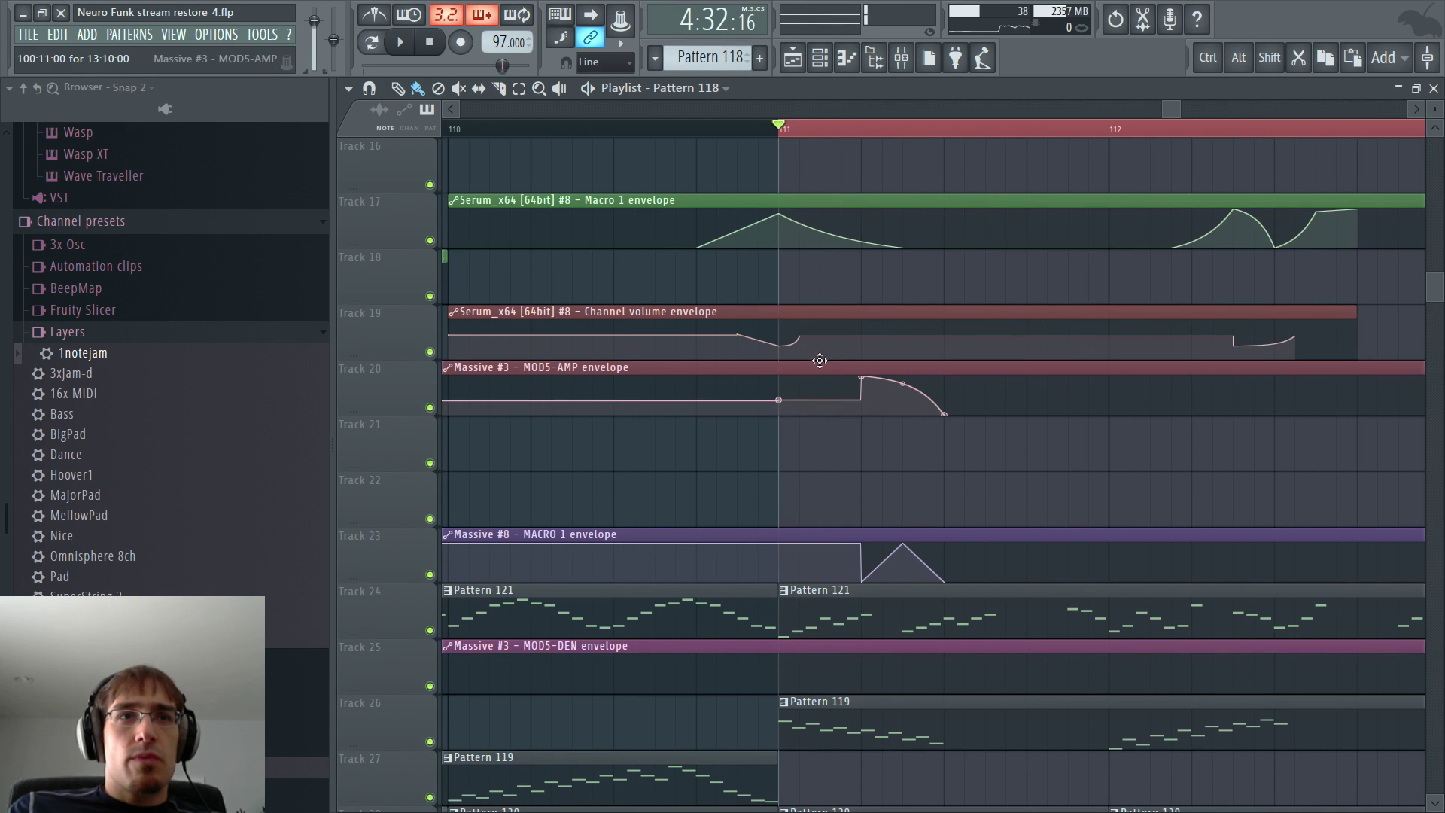
pyautogui.scroll(-2, 849, 390)
pyautogui.moveTo(783, 581); pyautogui.dragTo(783, 566)
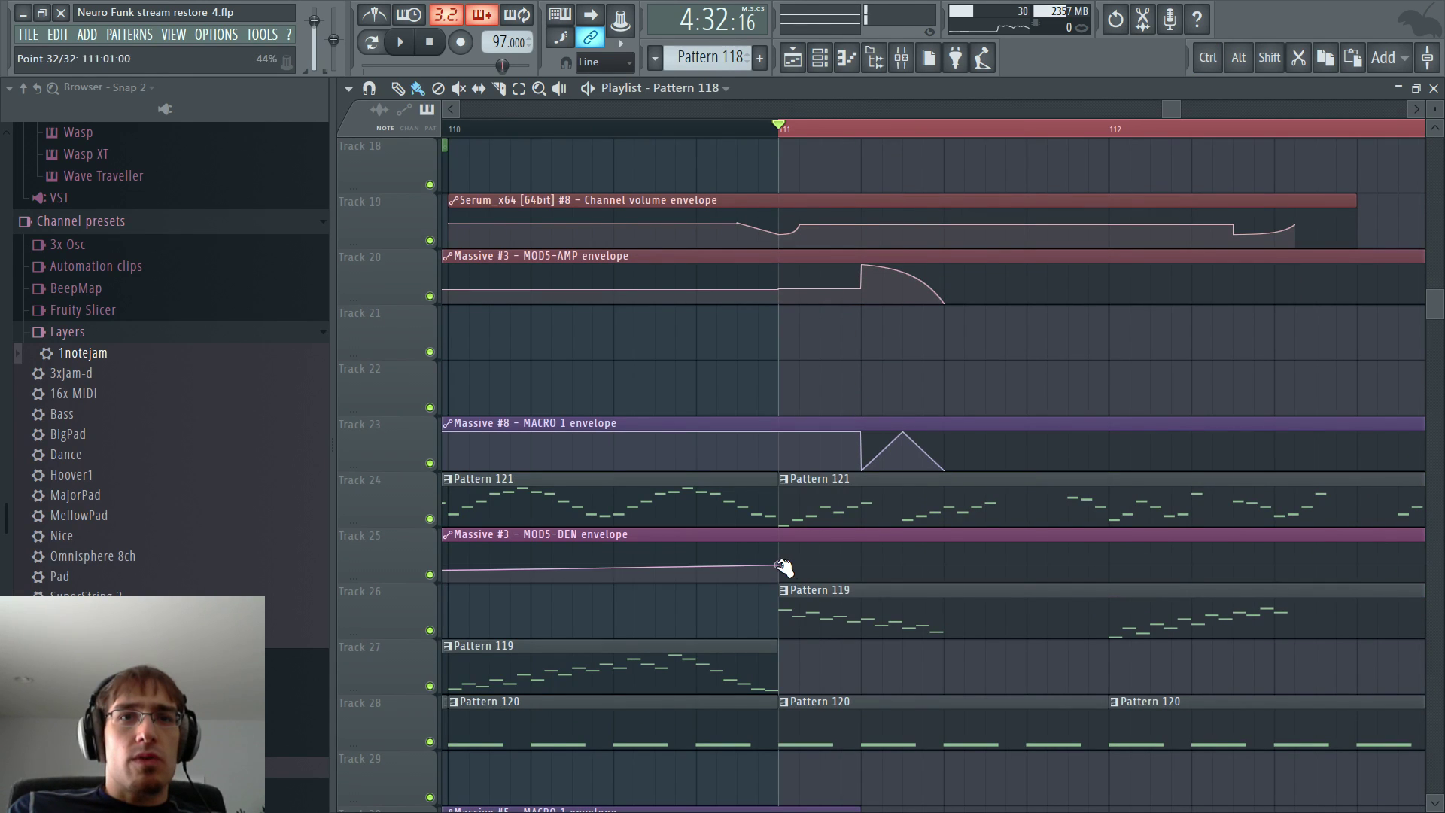
pyautogui.rightClick(783, 566)
pyautogui.click(816, 569)
pyautogui.press('space')
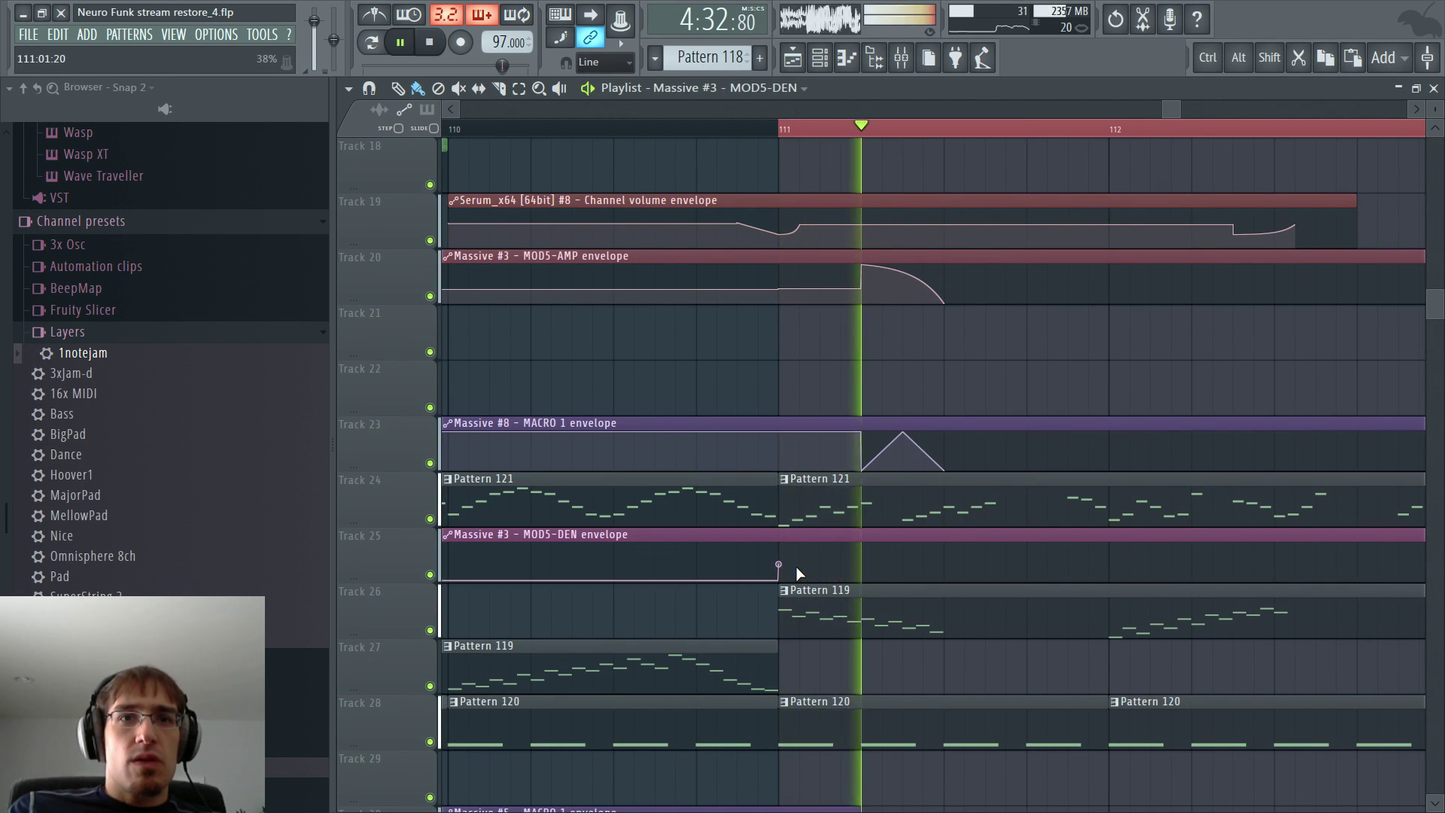
# - Add a 100% point at 111:07 to the Massive #3 - MOD5-AMP envelope so the level holds before the drop, and play it
pyautogui.press('space')
pyautogui.press('space')
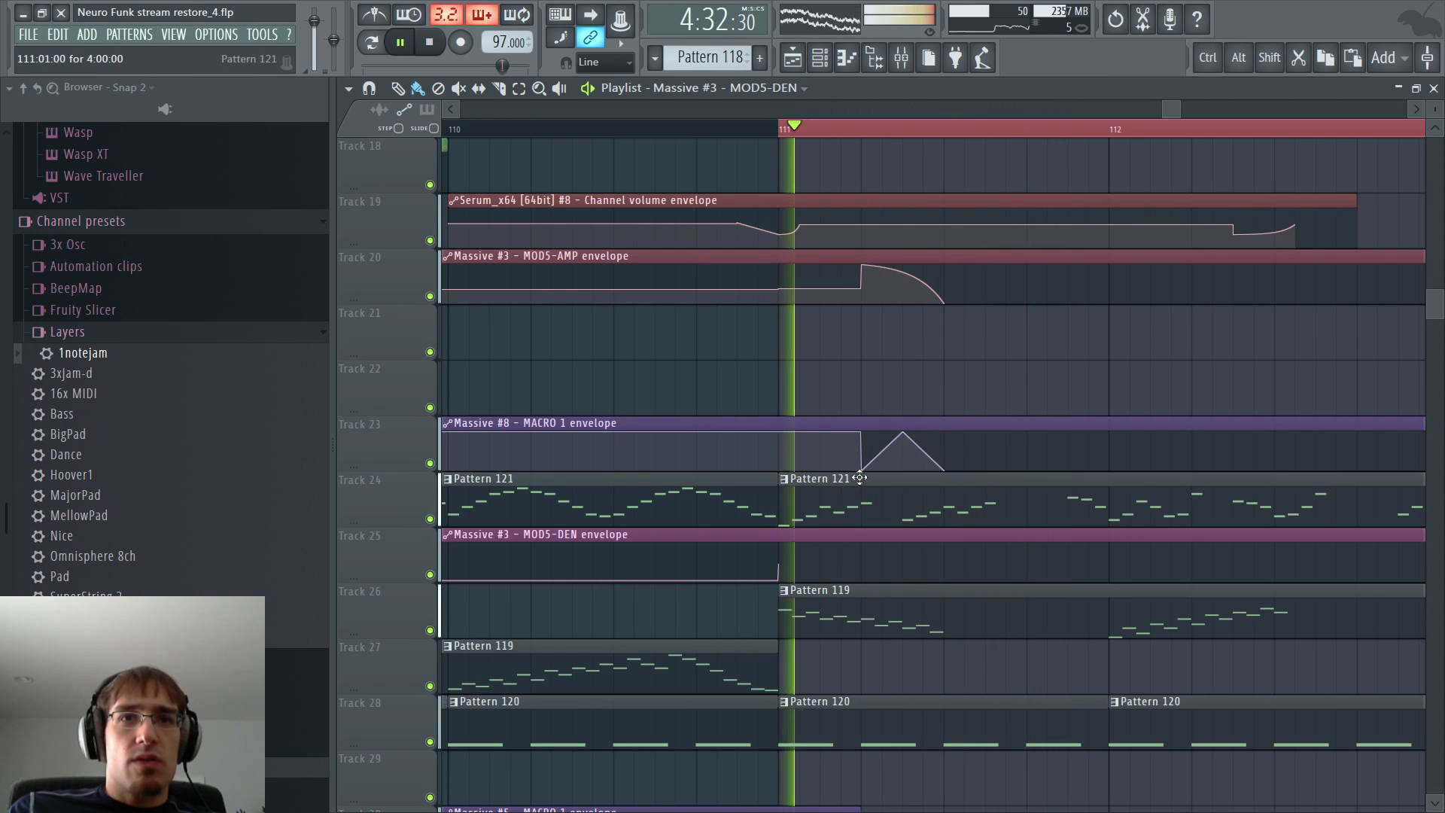
pyautogui.click(864, 450)
pyautogui.press('space')
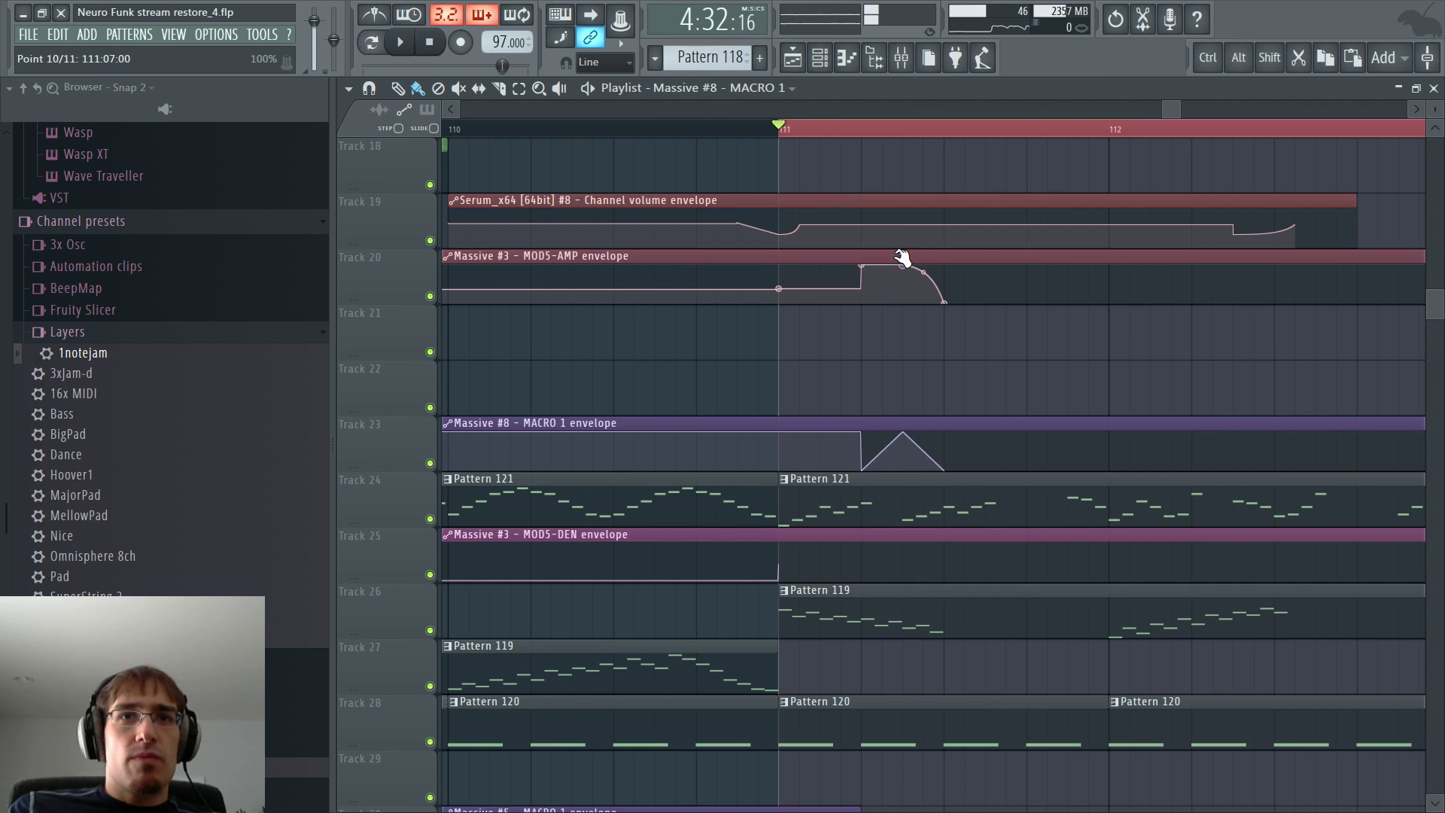
pyautogui.click(870, 268)
pyautogui.press('space')
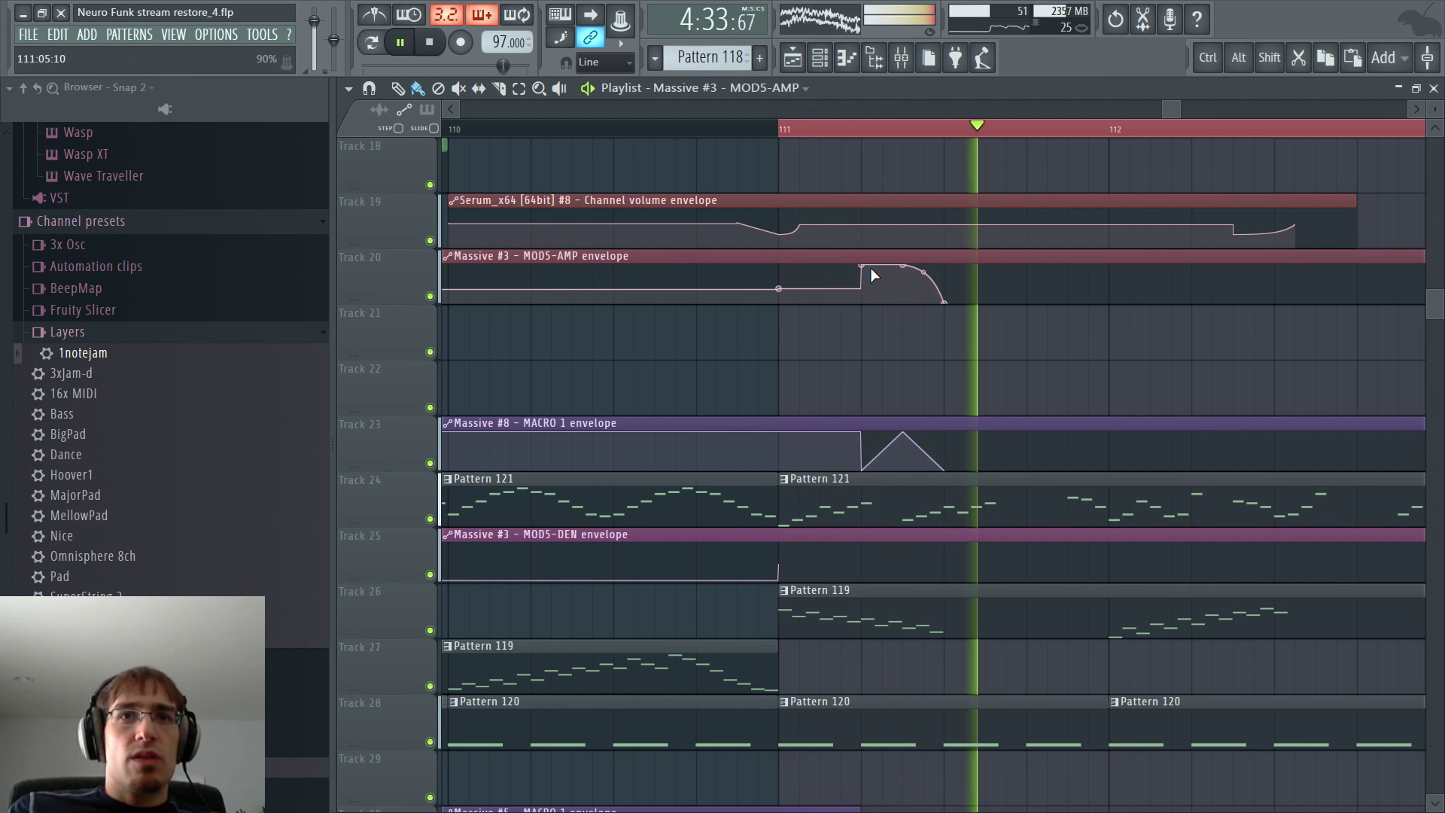
pyautogui.scroll(3, 904, 275)
pyautogui.press('space')
pyautogui.press('space')
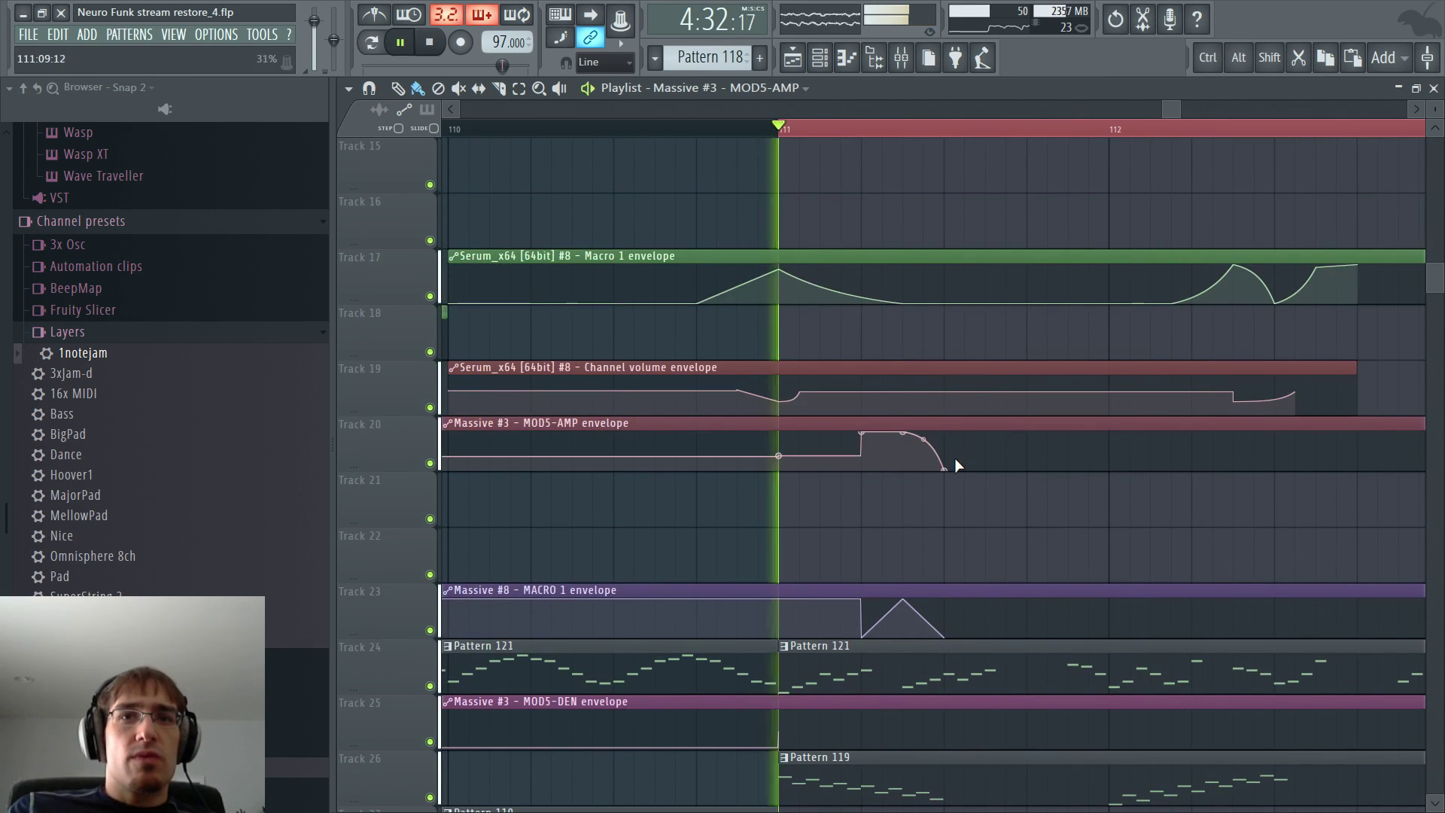
# - Add a point at 111:09 to the MOD5-AMP envelope that jumps straight back up to near full level
pyautogui.rightClick(955, 463)
pyautogui.moveTo(954, 463); pyautogui.dragTo(952, 413)
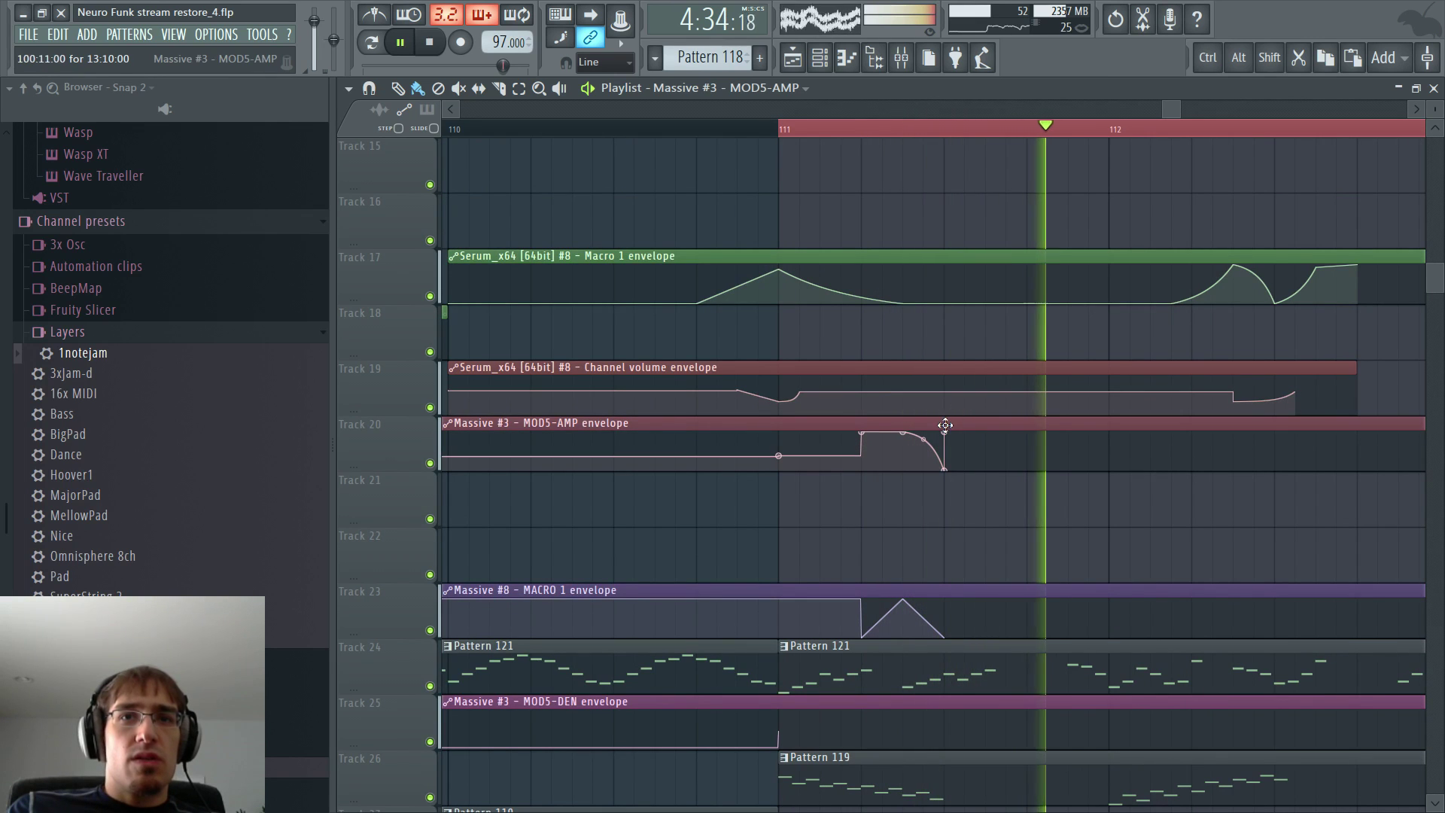
pyautogui.rightClick(946, 425)
pyautogui.click(790, 133)
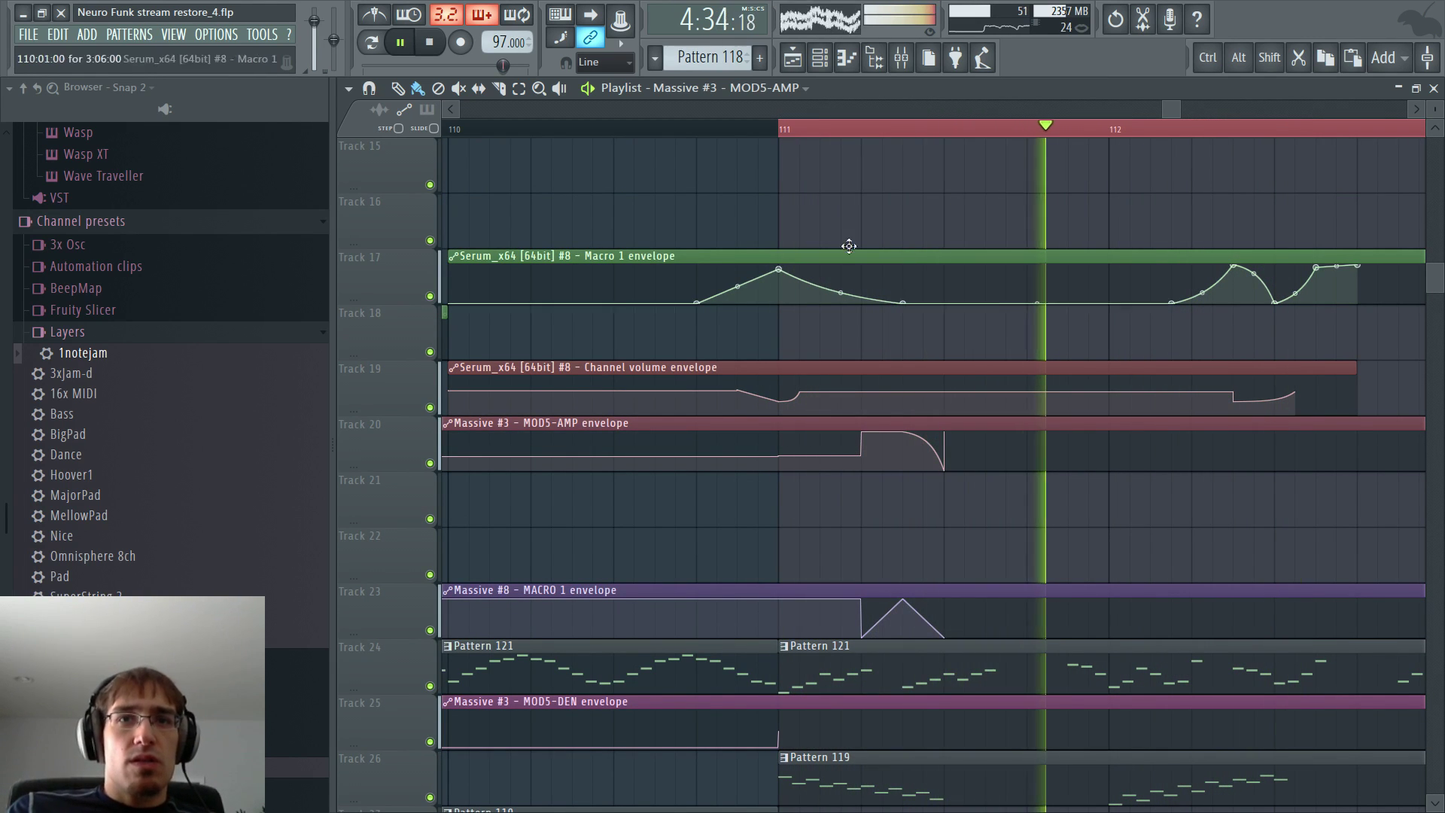
pyautogui.press('space')
# - Add a point at 111:09 that drops the Massive #3 - MOD5-DEN envelope back to its lowest level, and play the loop
pyautogui.scroll(-2, 877, 512)
pyautogui.rightClick(950, 627)
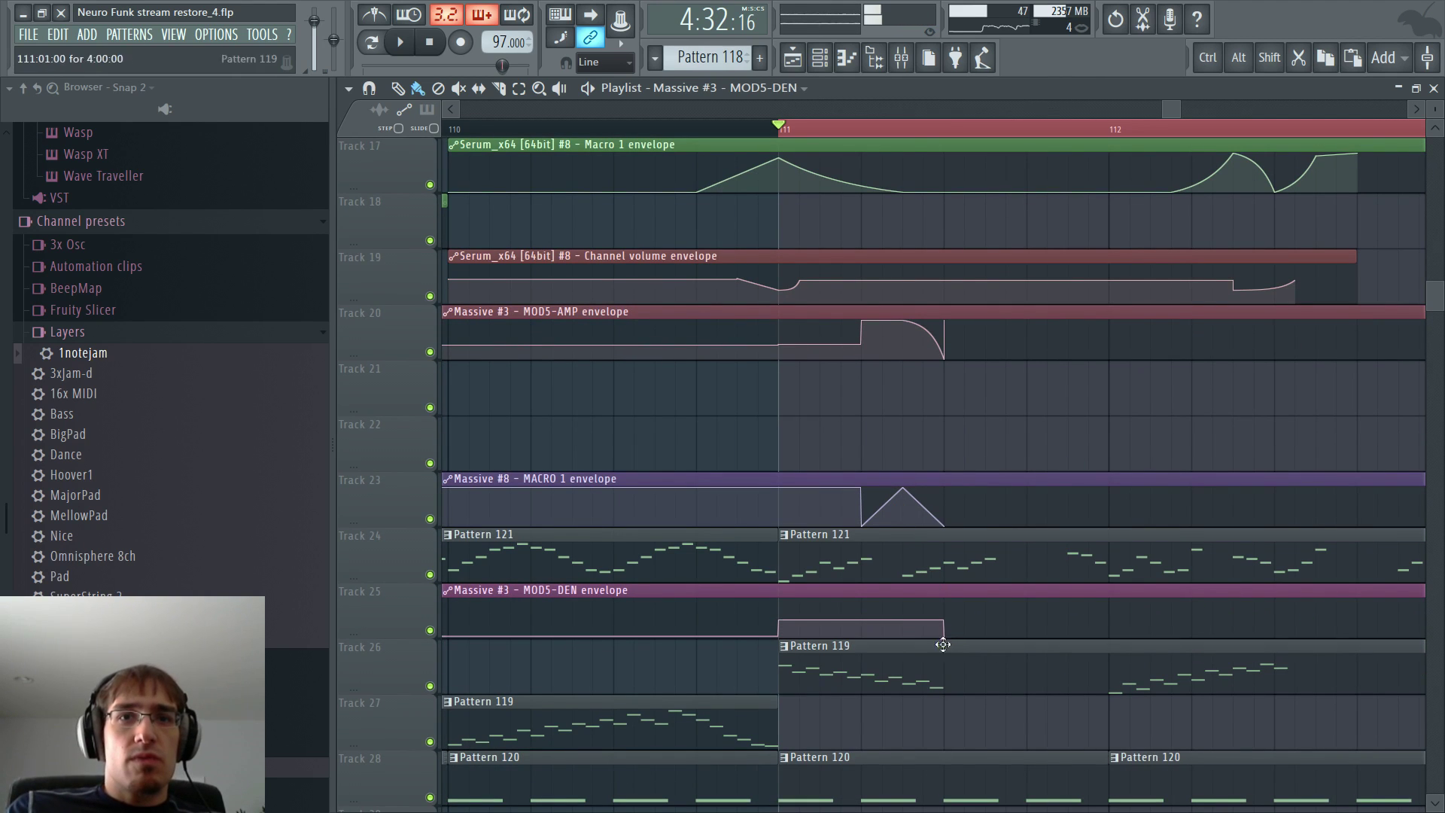
pyautogui.press('space')
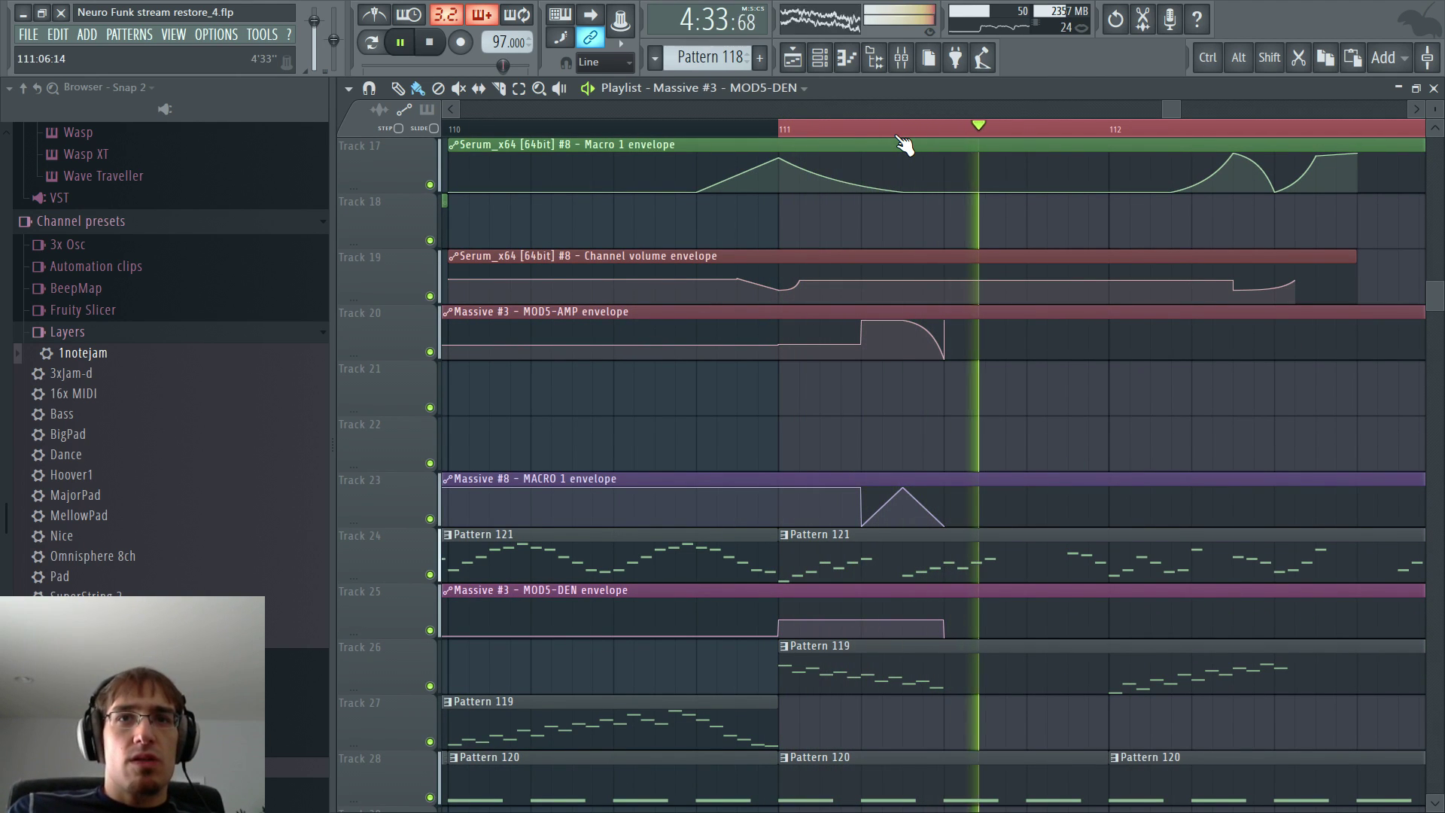
pyautogui.press('space')
pyautogui.scroll(10, 915, 279)
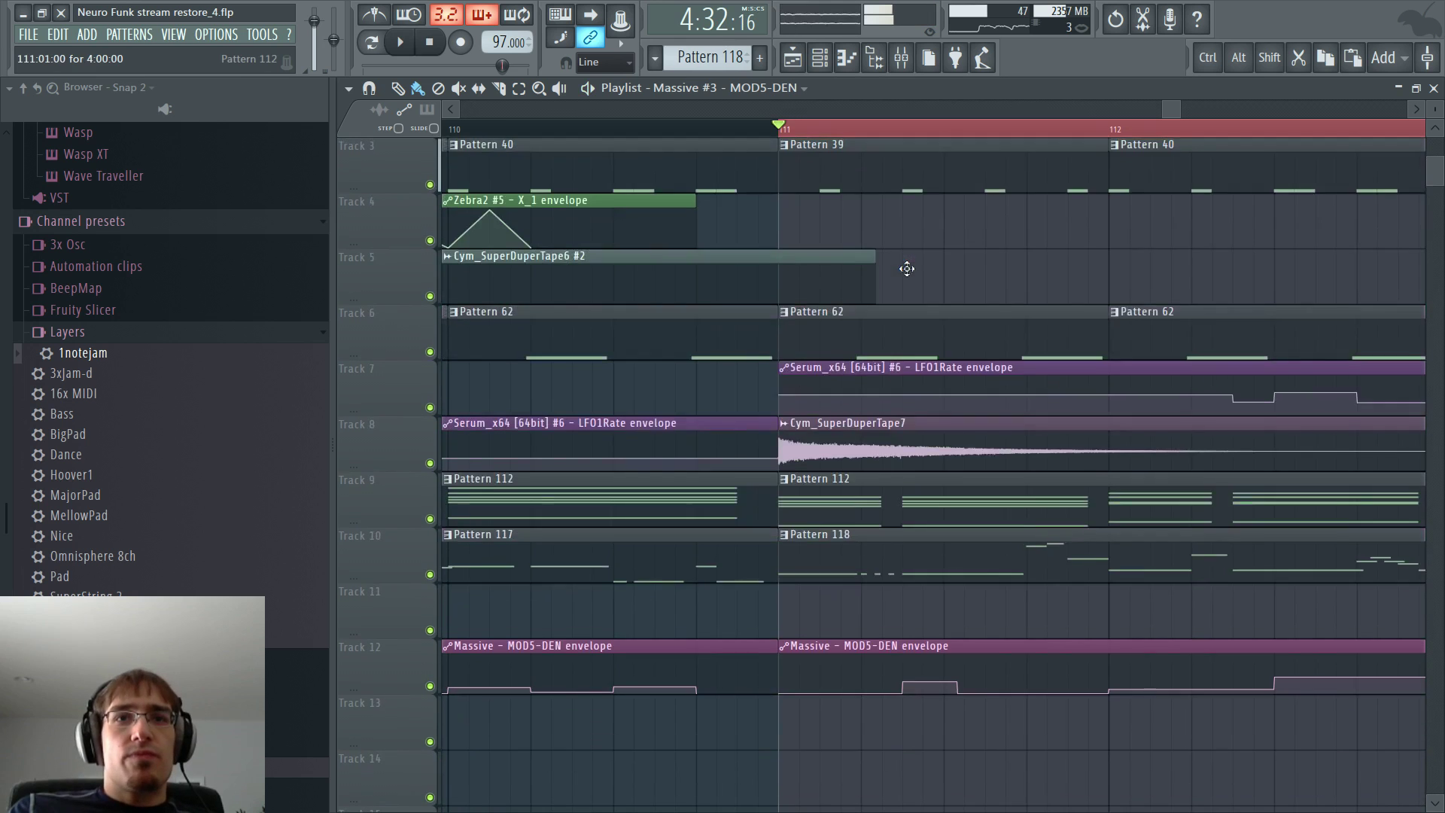
pyautogui.scroll(-1, 907, 268)
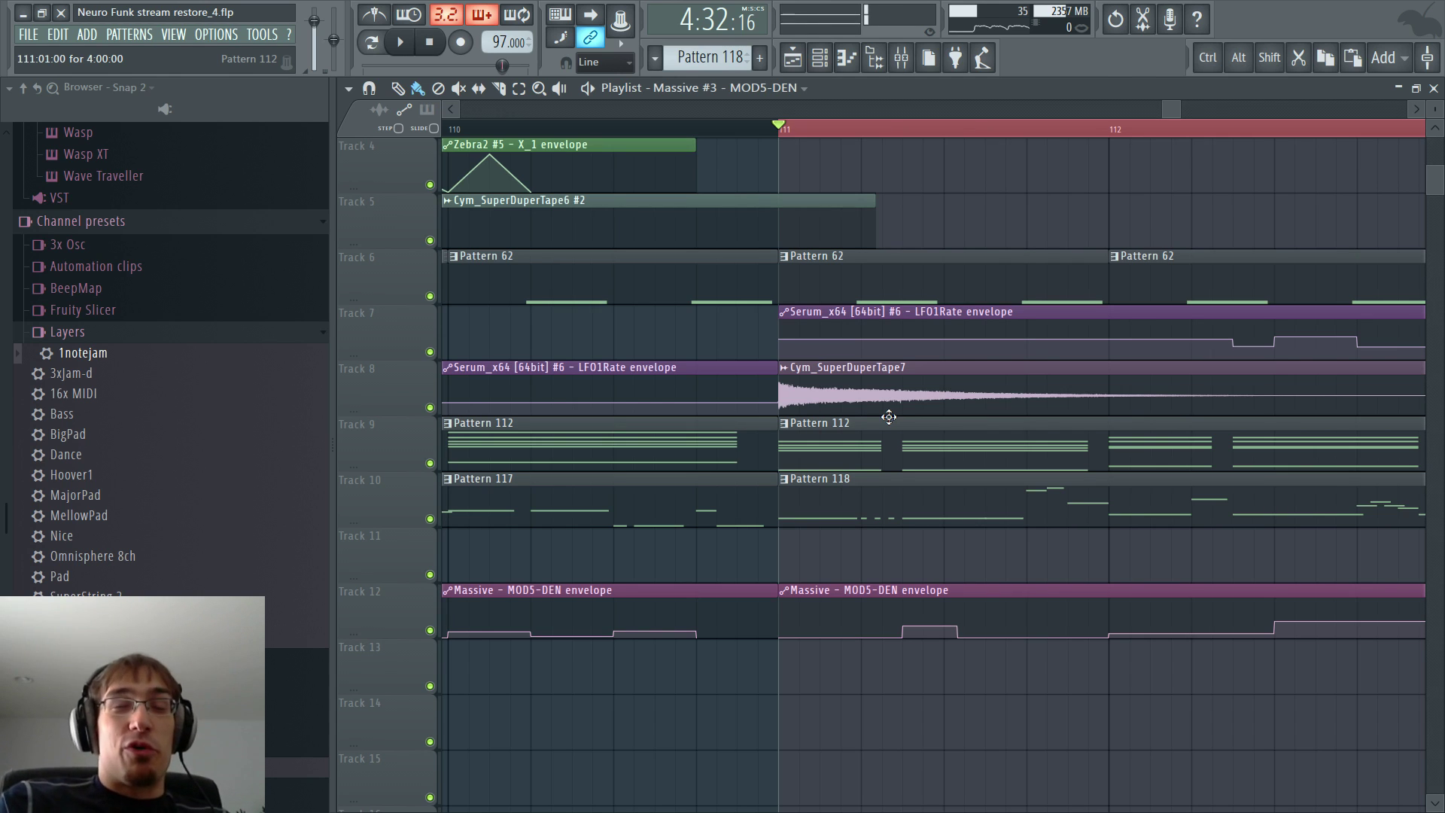
# - Set the playlist's loop selection to span bars 111 to 115
pyautogui.press('ctrl')
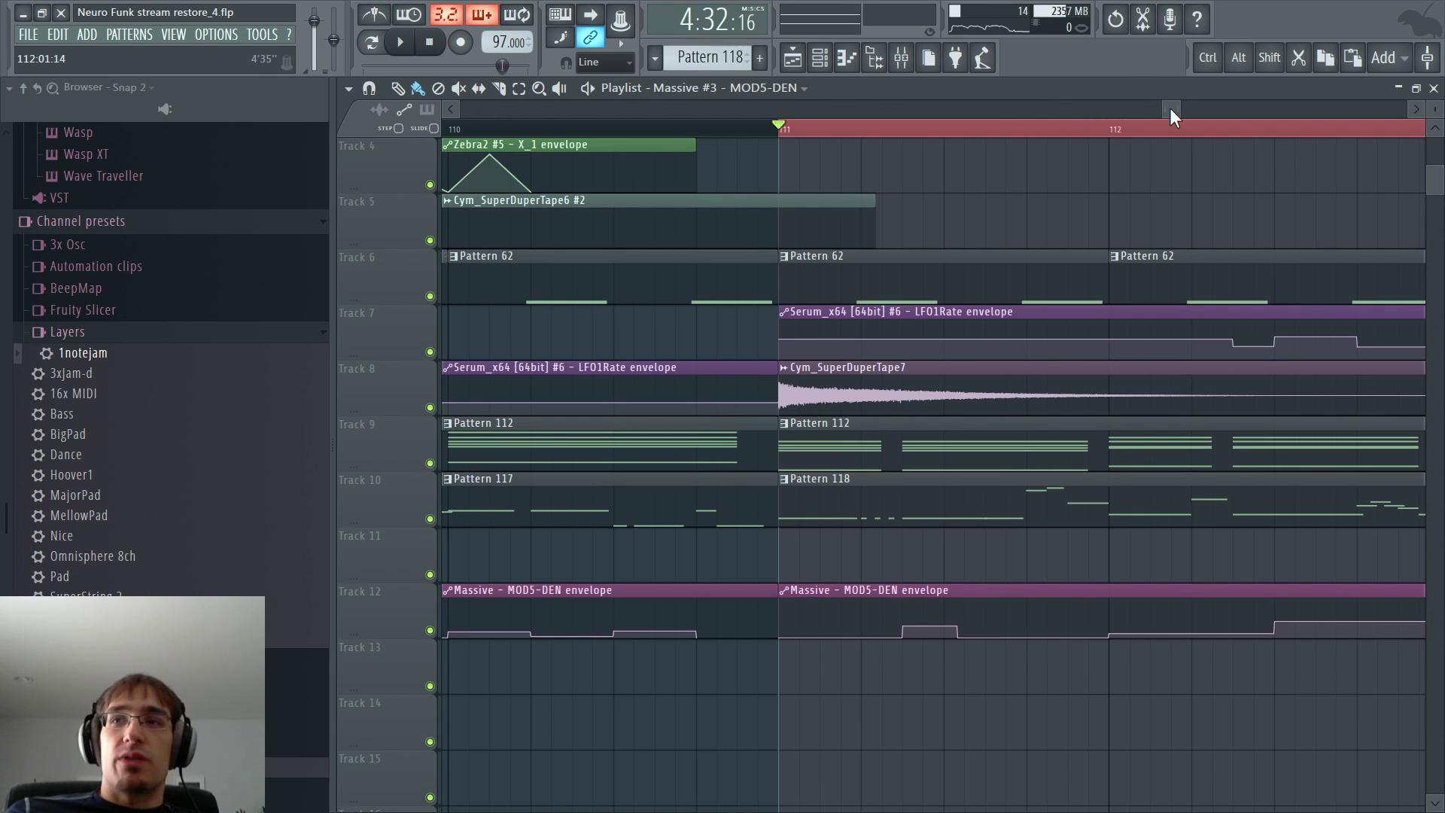
pyautogui.moveTo(1170, 107); pyautogui.dragTo(1174, 107)
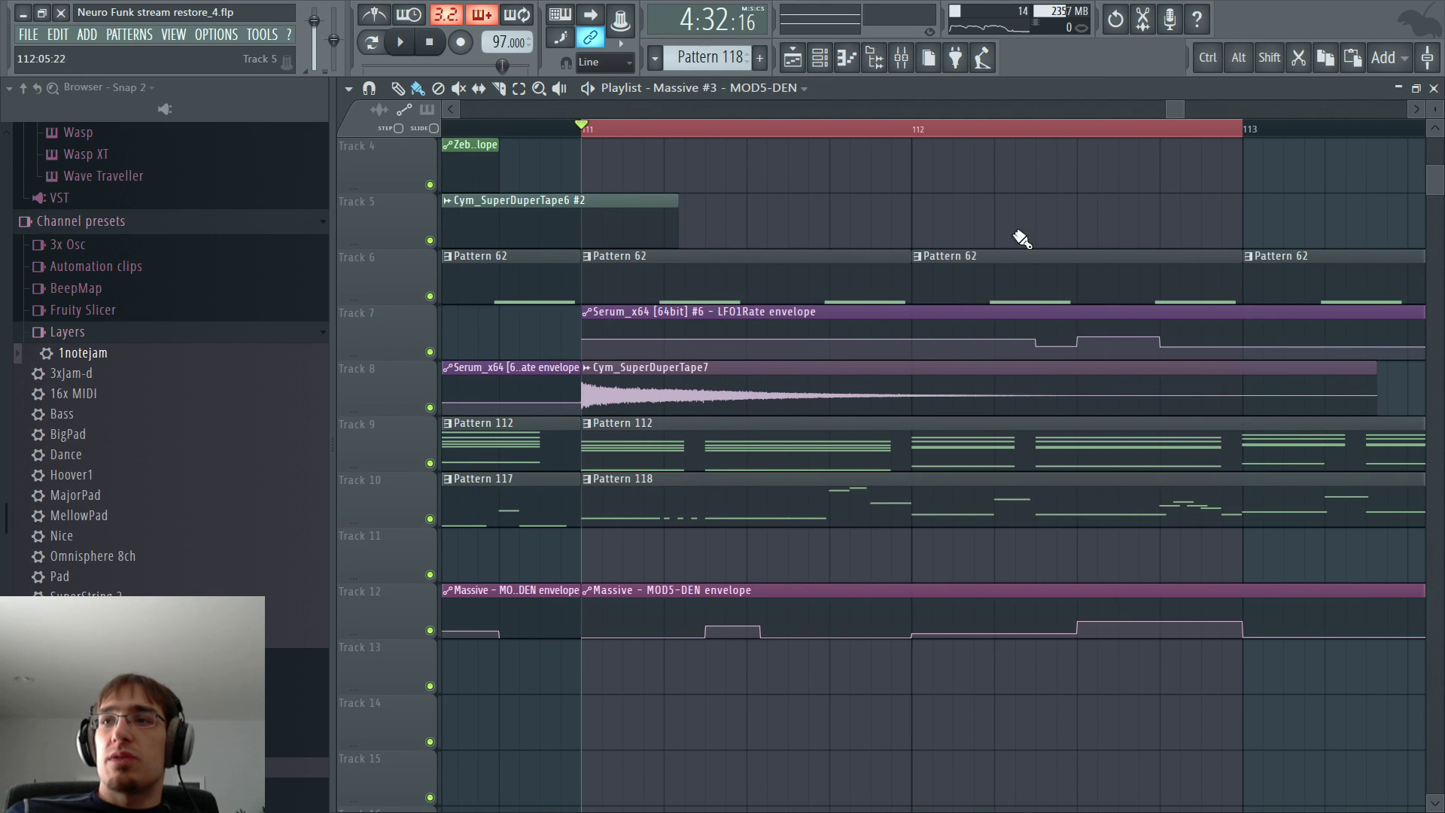
pyautogui.keyDown('ctrl'); pyautogui.scroll(-4, 1022, 240); pyautogui.keyUp('ctrl')
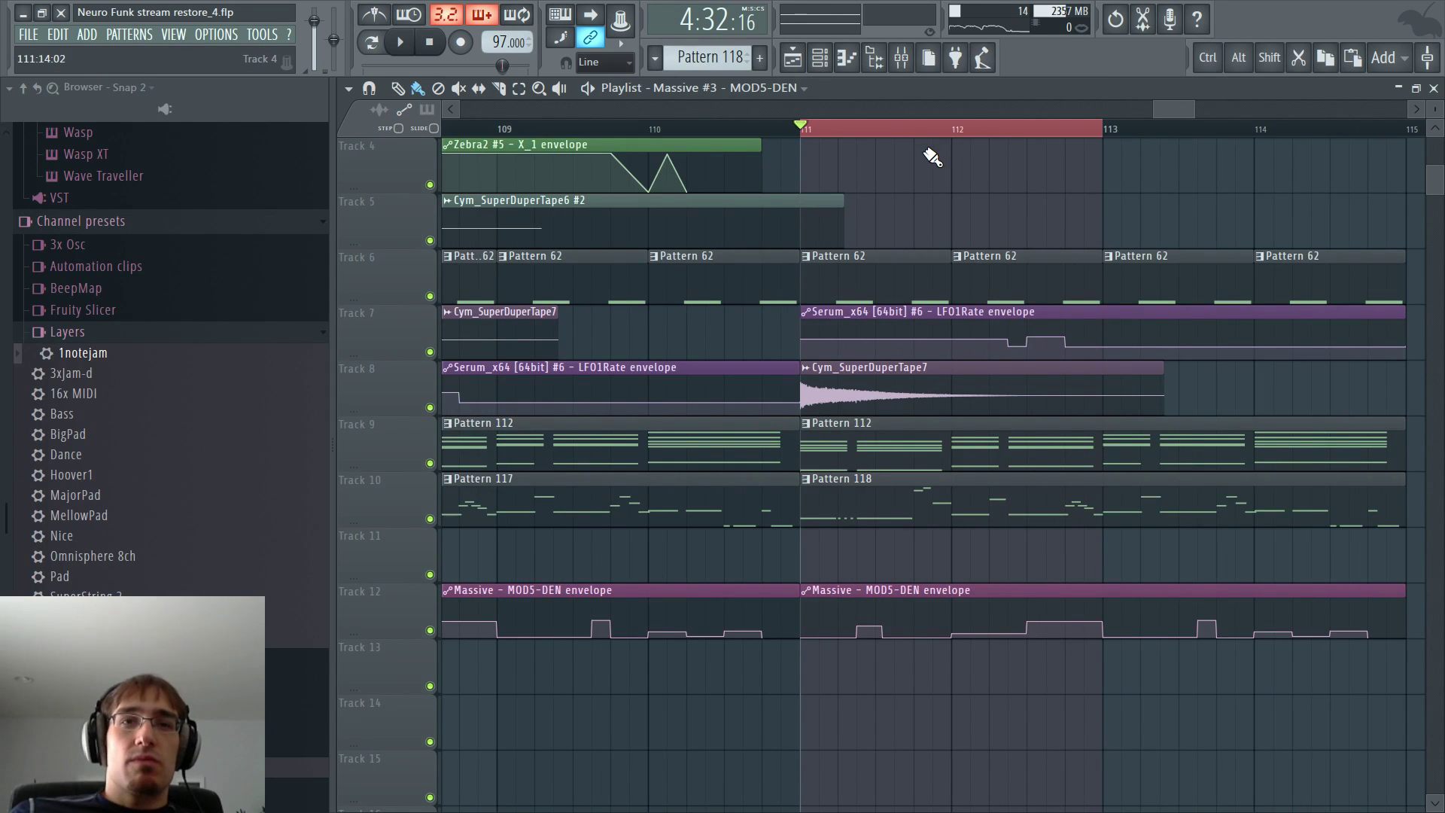
pyautogui.moveTo(1065, 129); pyautogui.dragTo(1226, 139)
pyautogui.click(846, 162)
pyautogui.rightClick(926, 162)
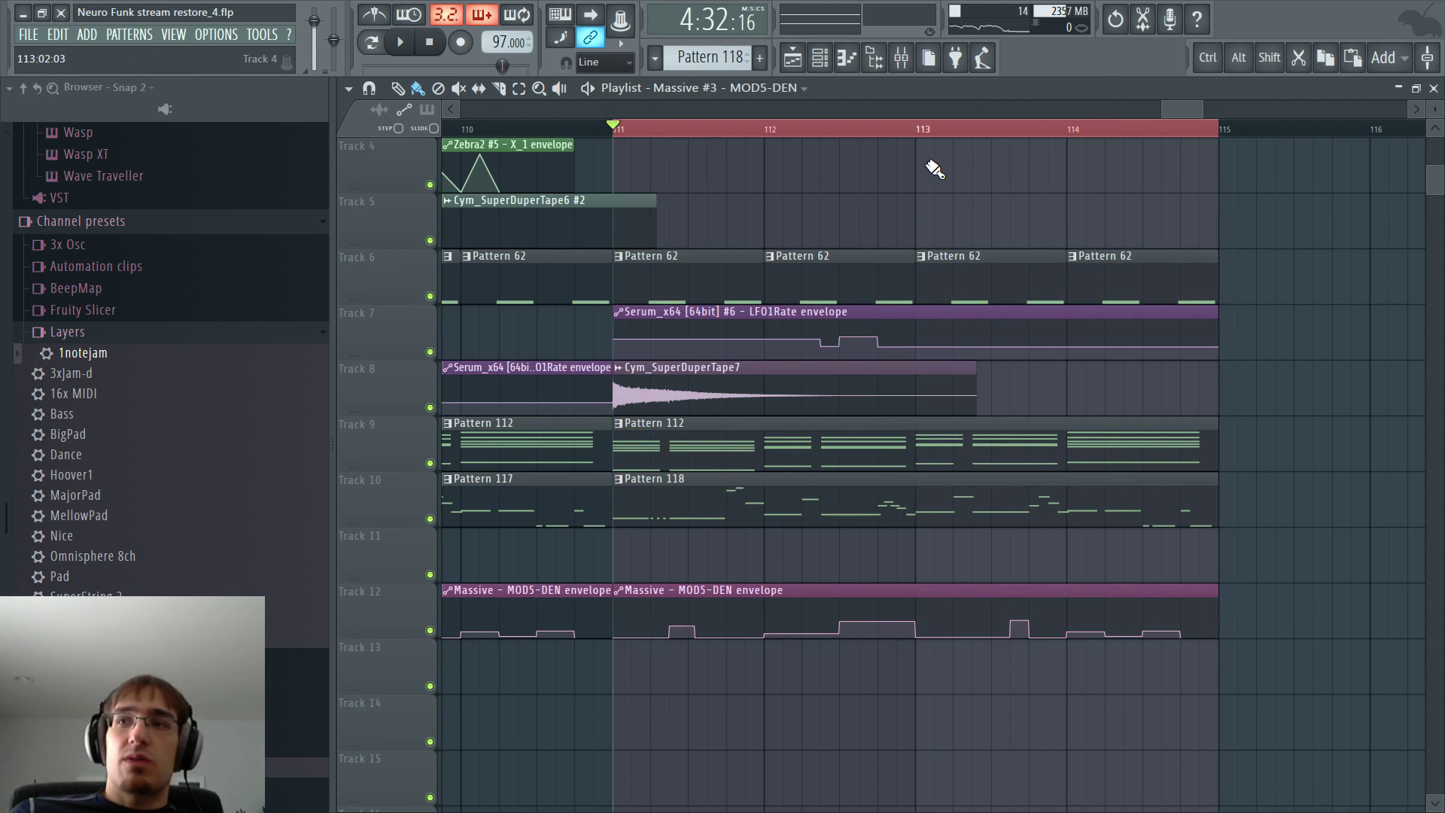
# - Look through the channel list for another bass sound and audition the Zebra2 #3 and Serum #3 channels
pyautogui.press('F6')
pyautogui.scroll(-5, 542, 354)
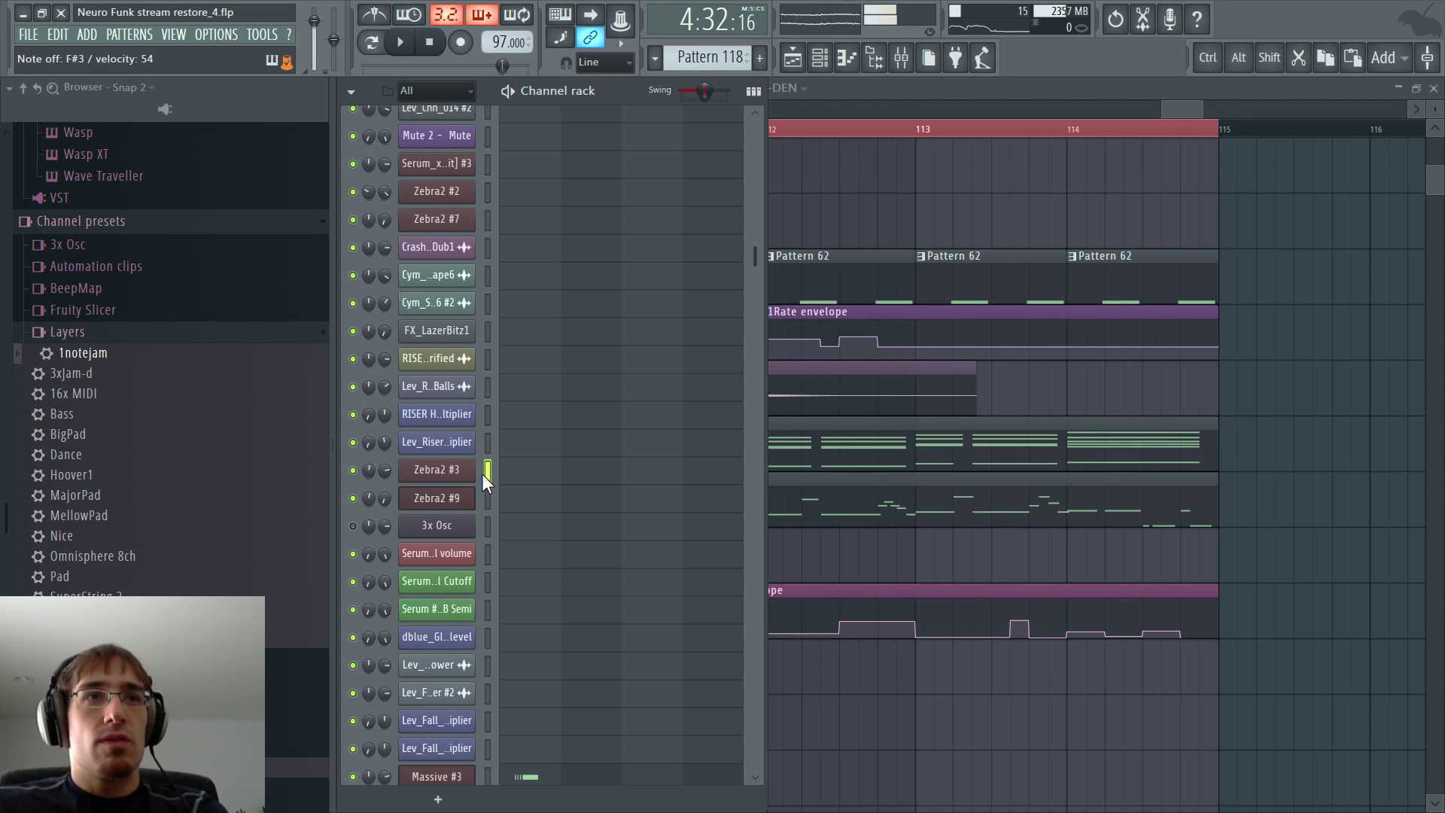
pyautogui.click(483, 165)
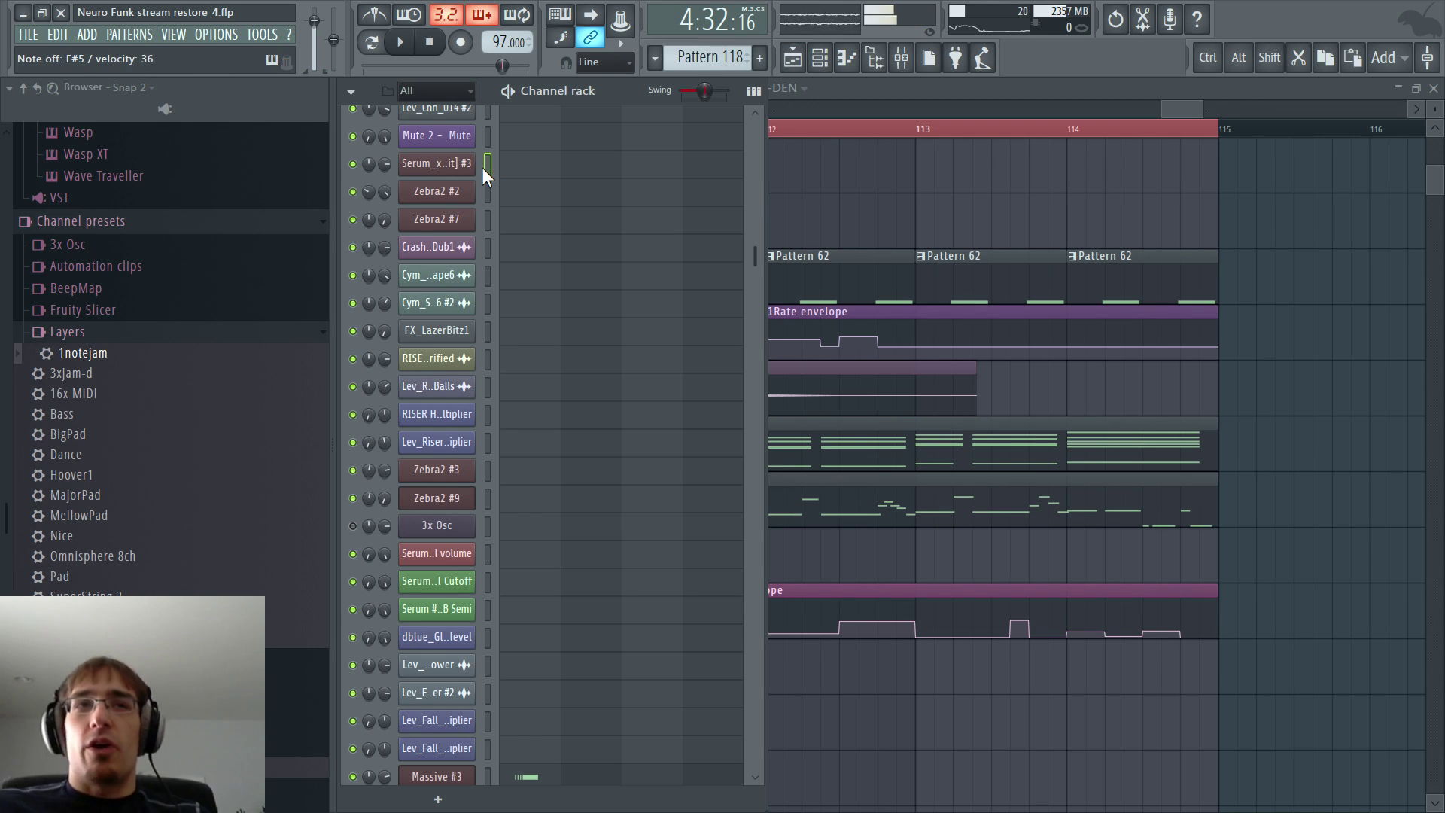
pyautogui.click(883, 90)
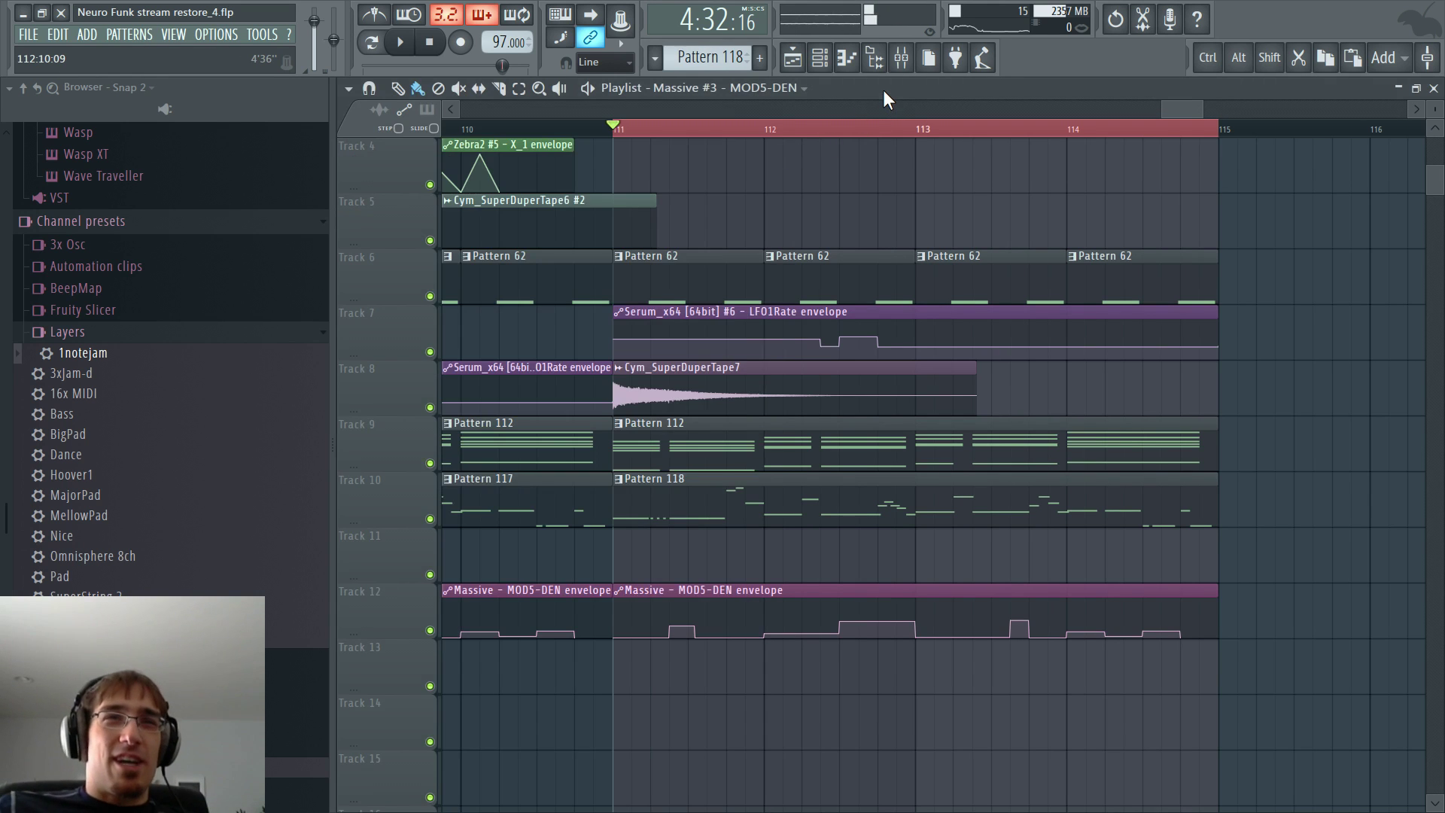
# - Audition the Massive #4 and Serum_x64 [64bit] channels and inspect the Serum instrument's settings
pyautogui.press('F5')
pyautogui.scroll(-8, 584, 397)
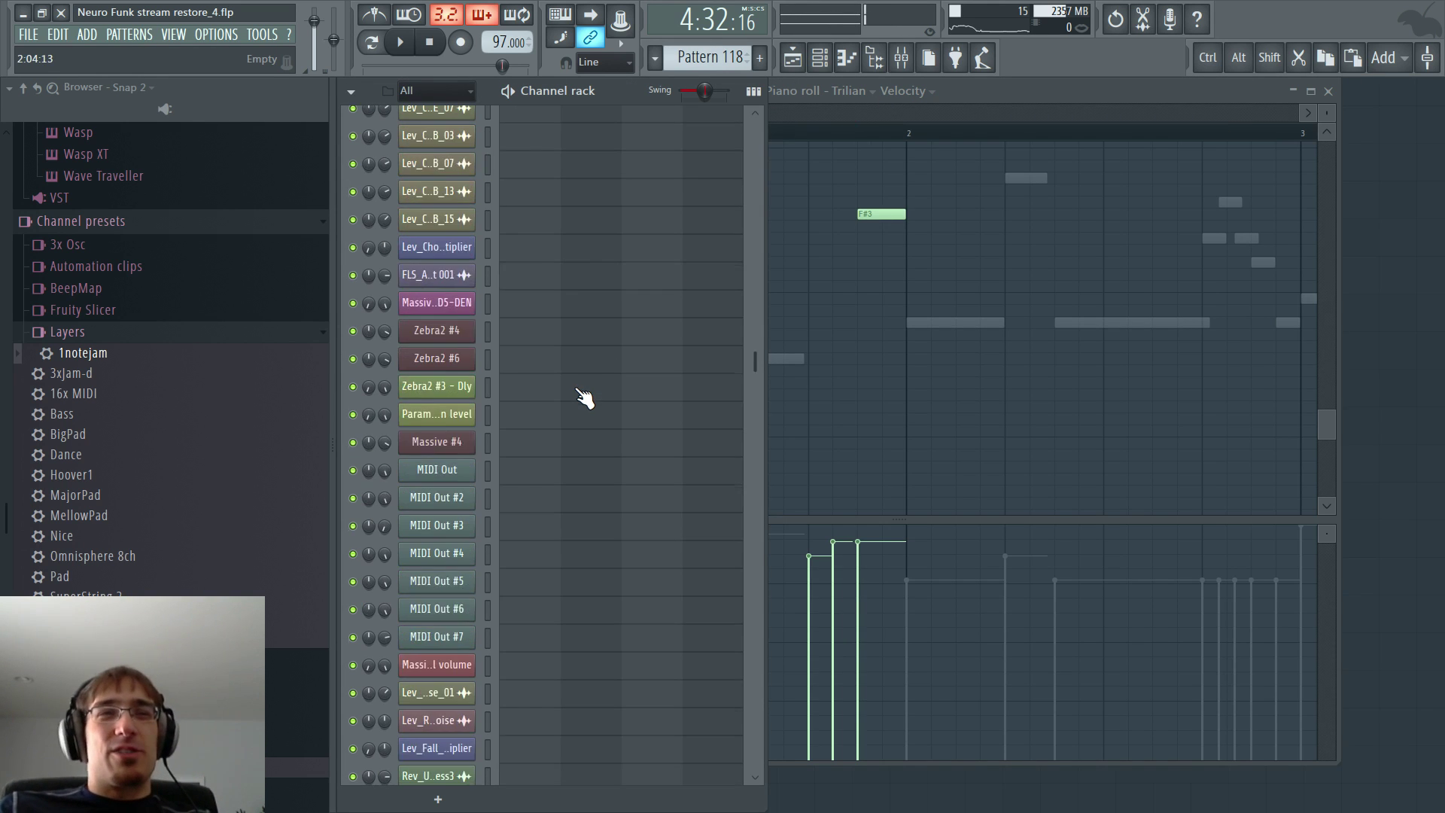
pyautogui.click(488, 360)
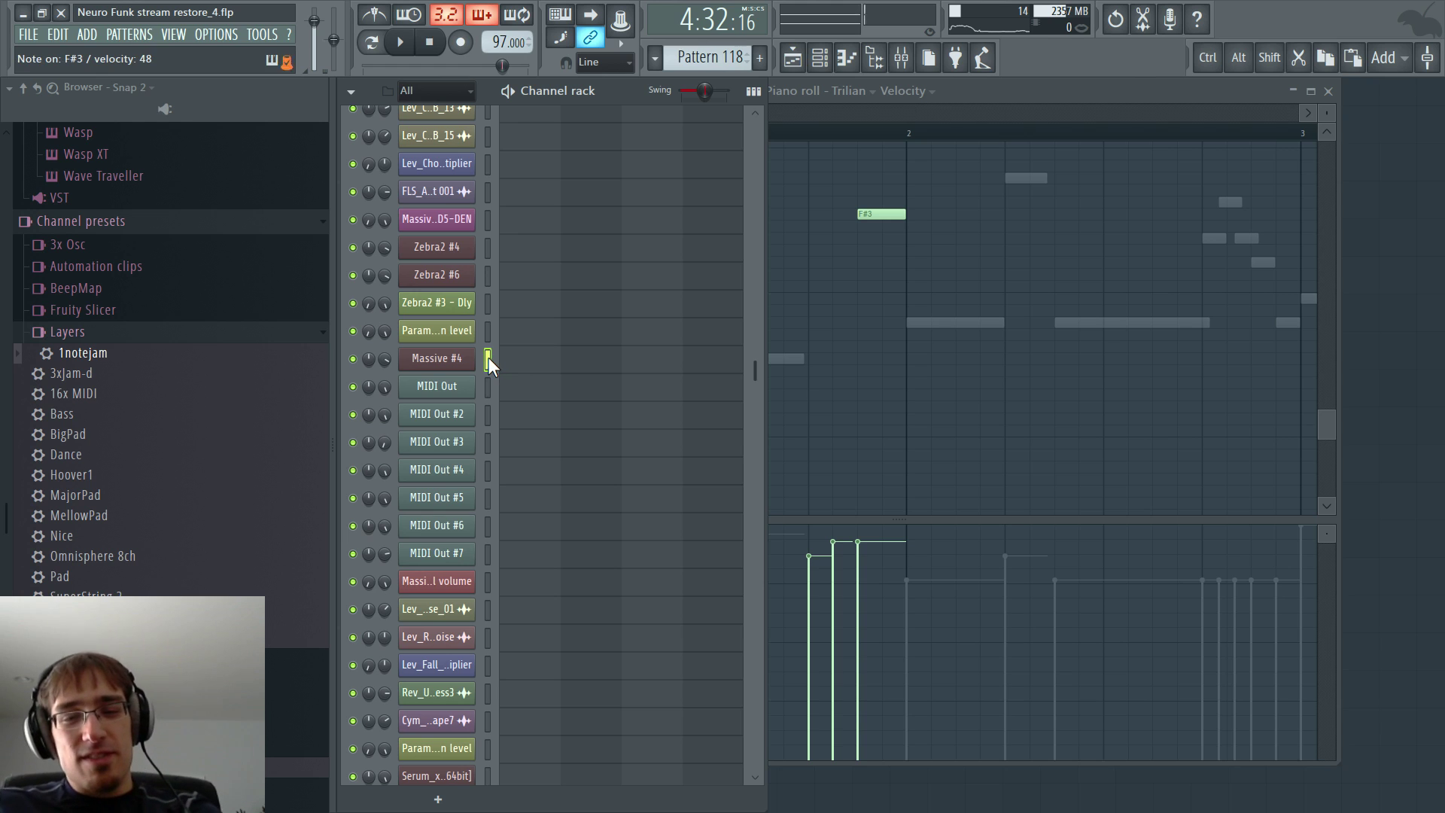
pyautogui.scroll(-7, 488, 351)
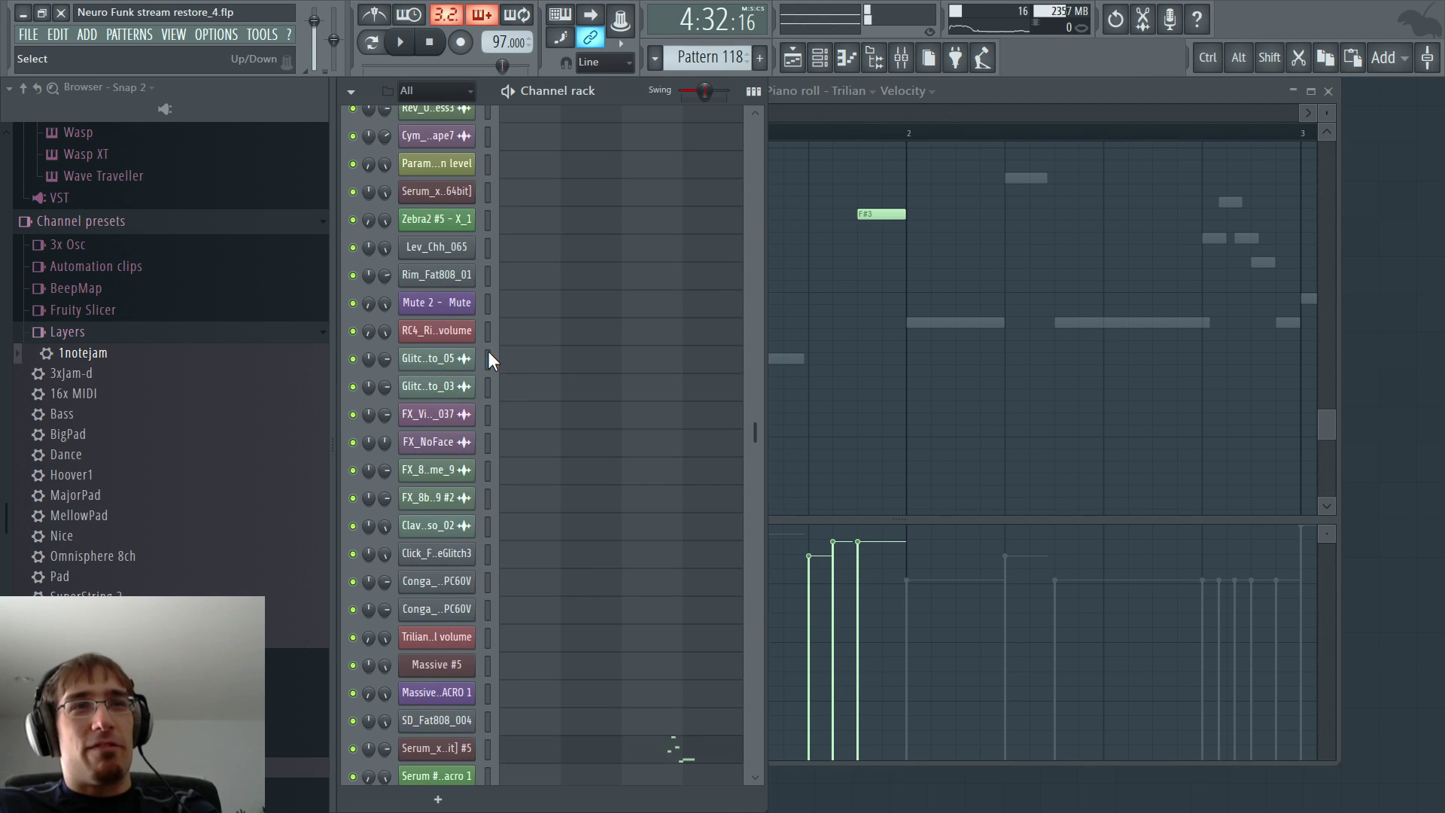
pyautogui.click(484, 195)
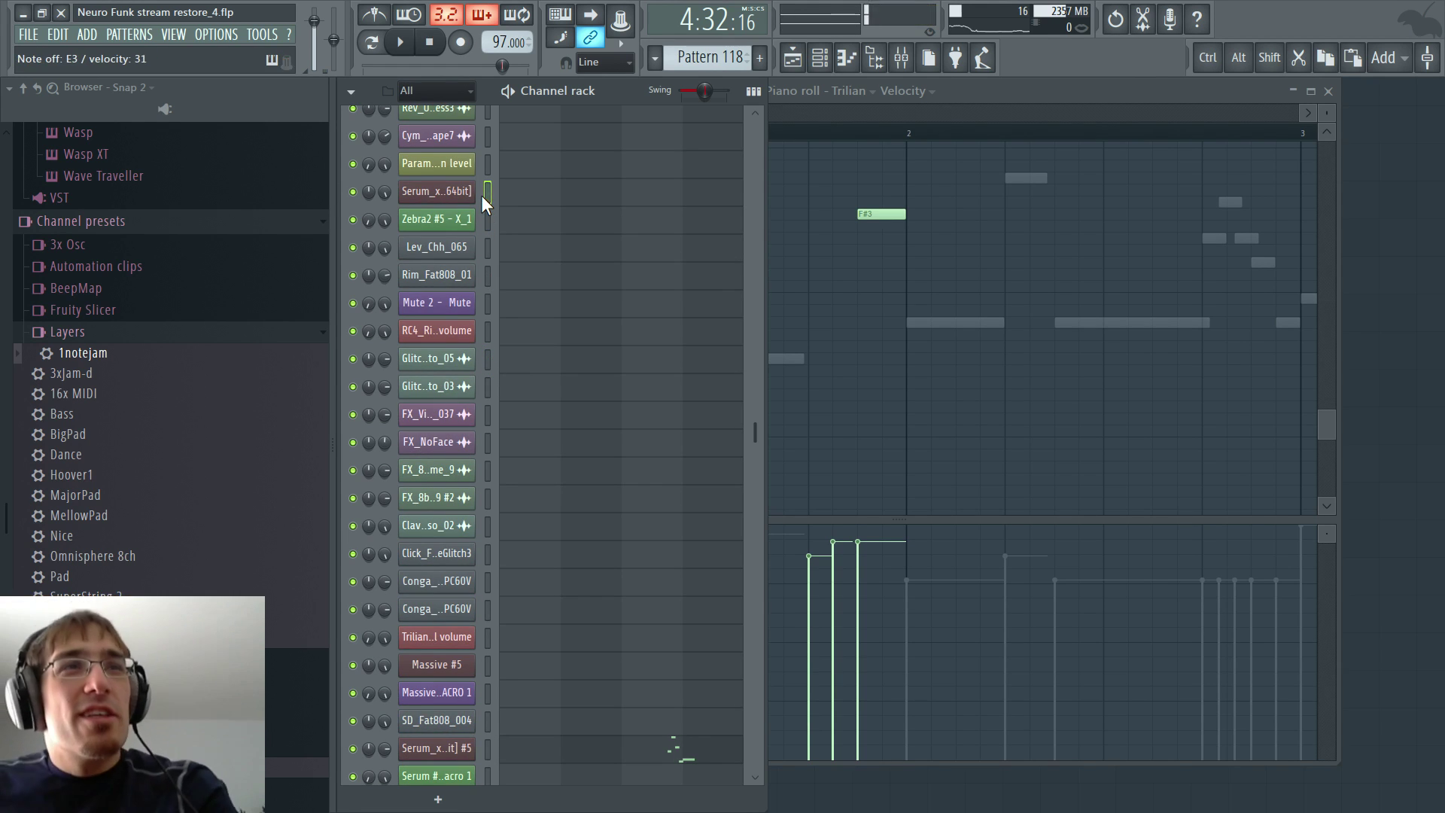
pyautogui.click(460, 193)
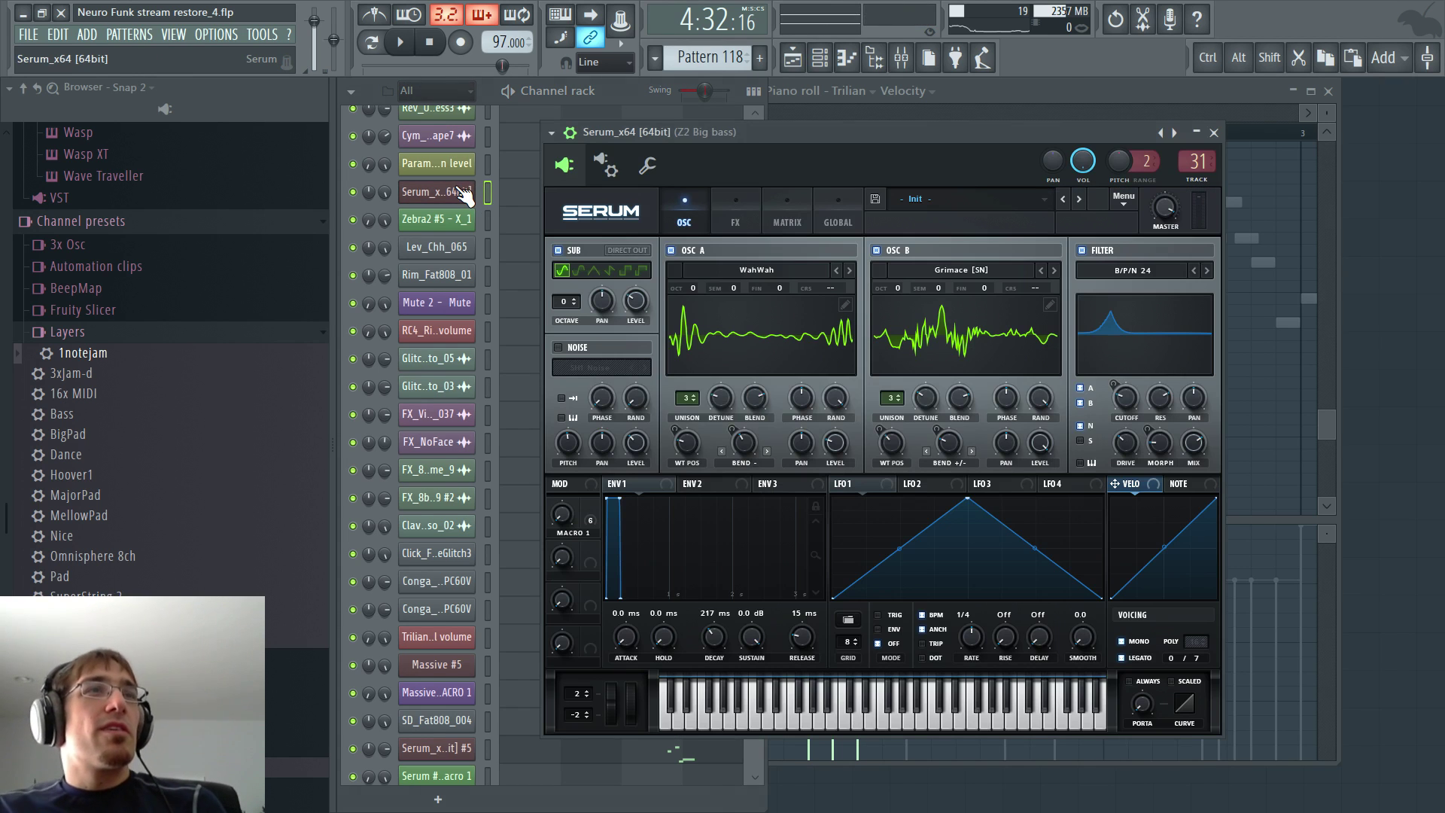
pyautogui.press('Escape')
# - Audition the Massive #5 and Massive #7 channels further down the channel list
pyautogui.scroll(-4, 496, 220)
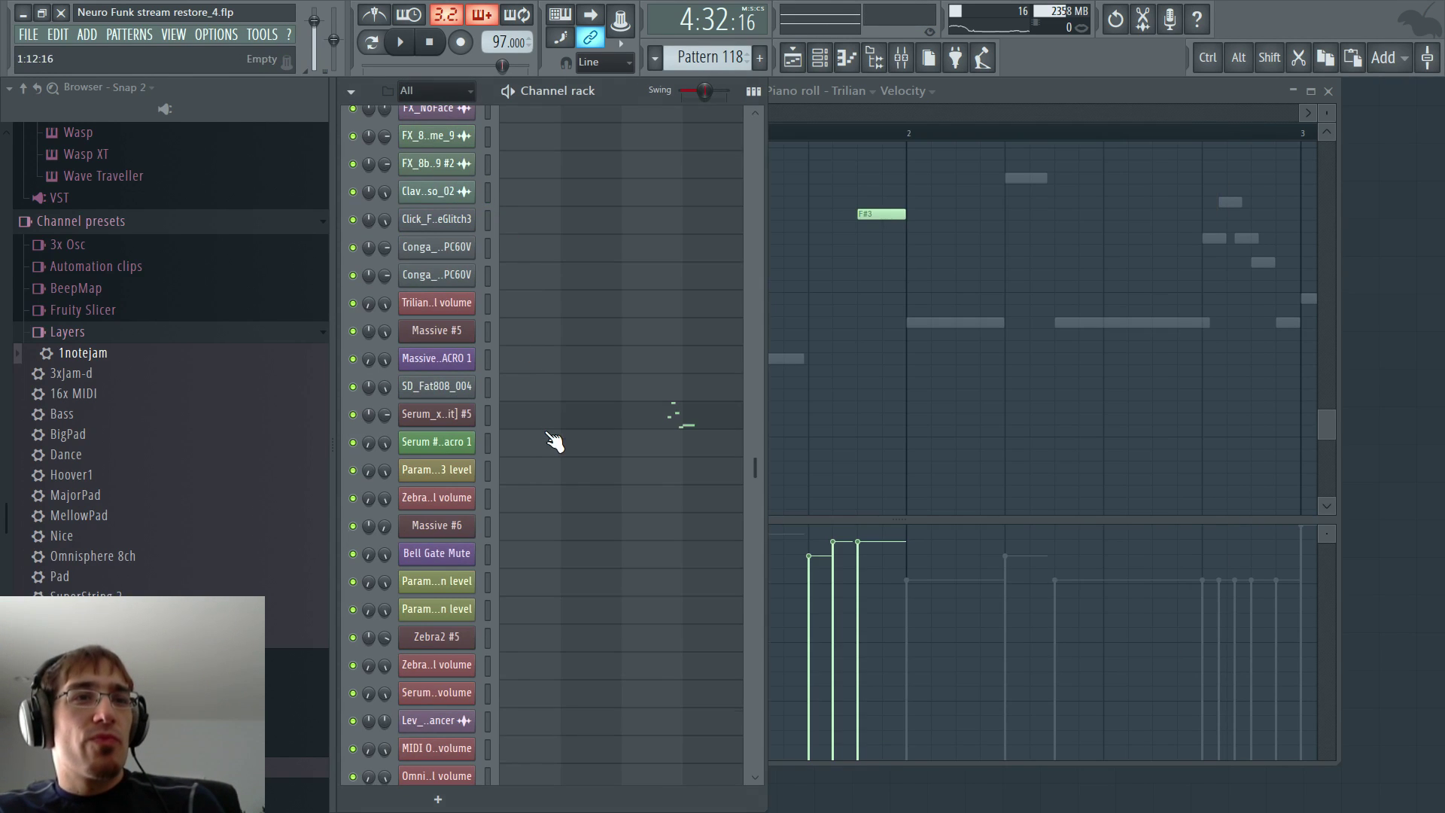
pyautogui.click(486, 333)
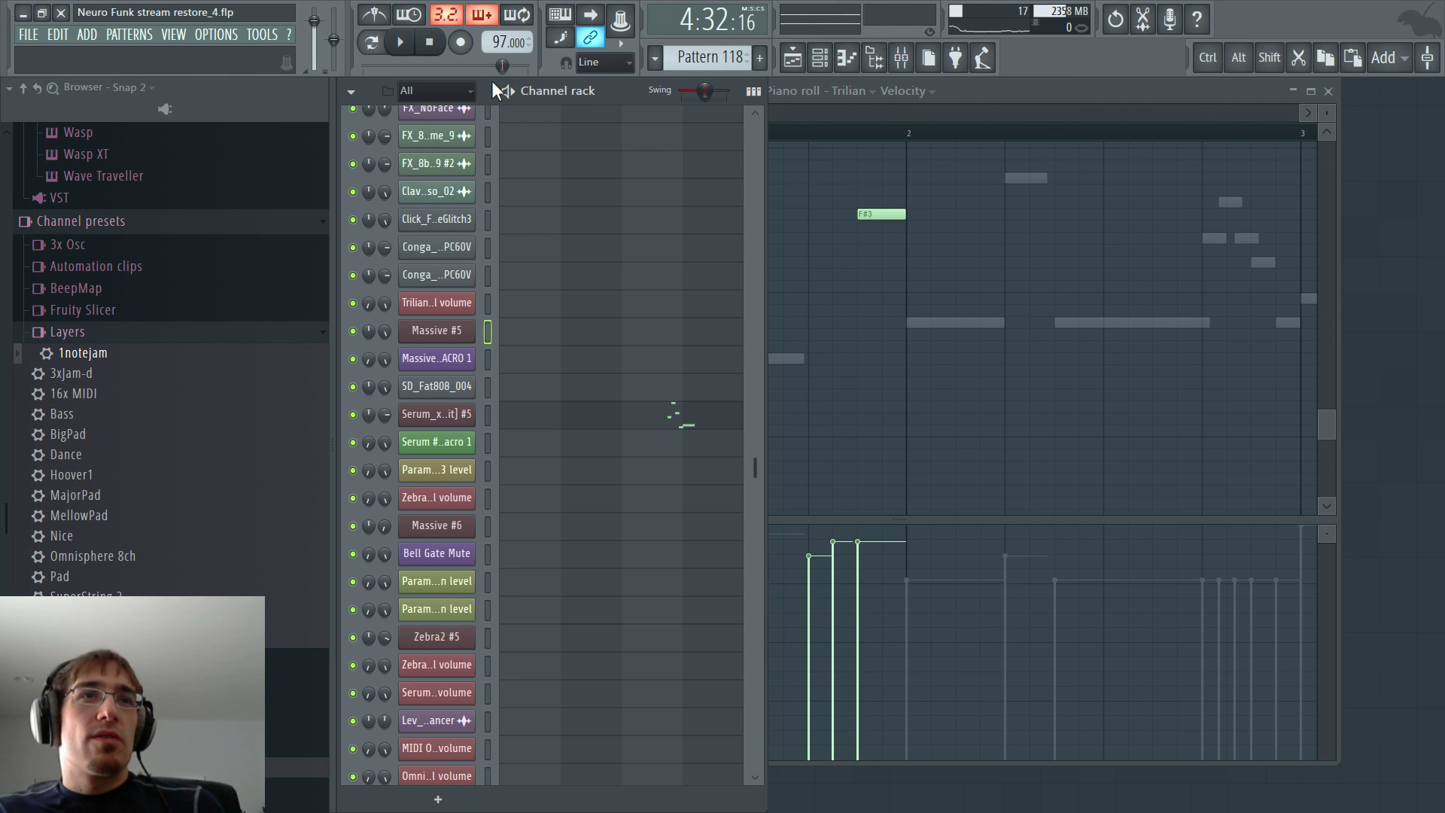
pyautogui.scroll(-10, 526, 342)
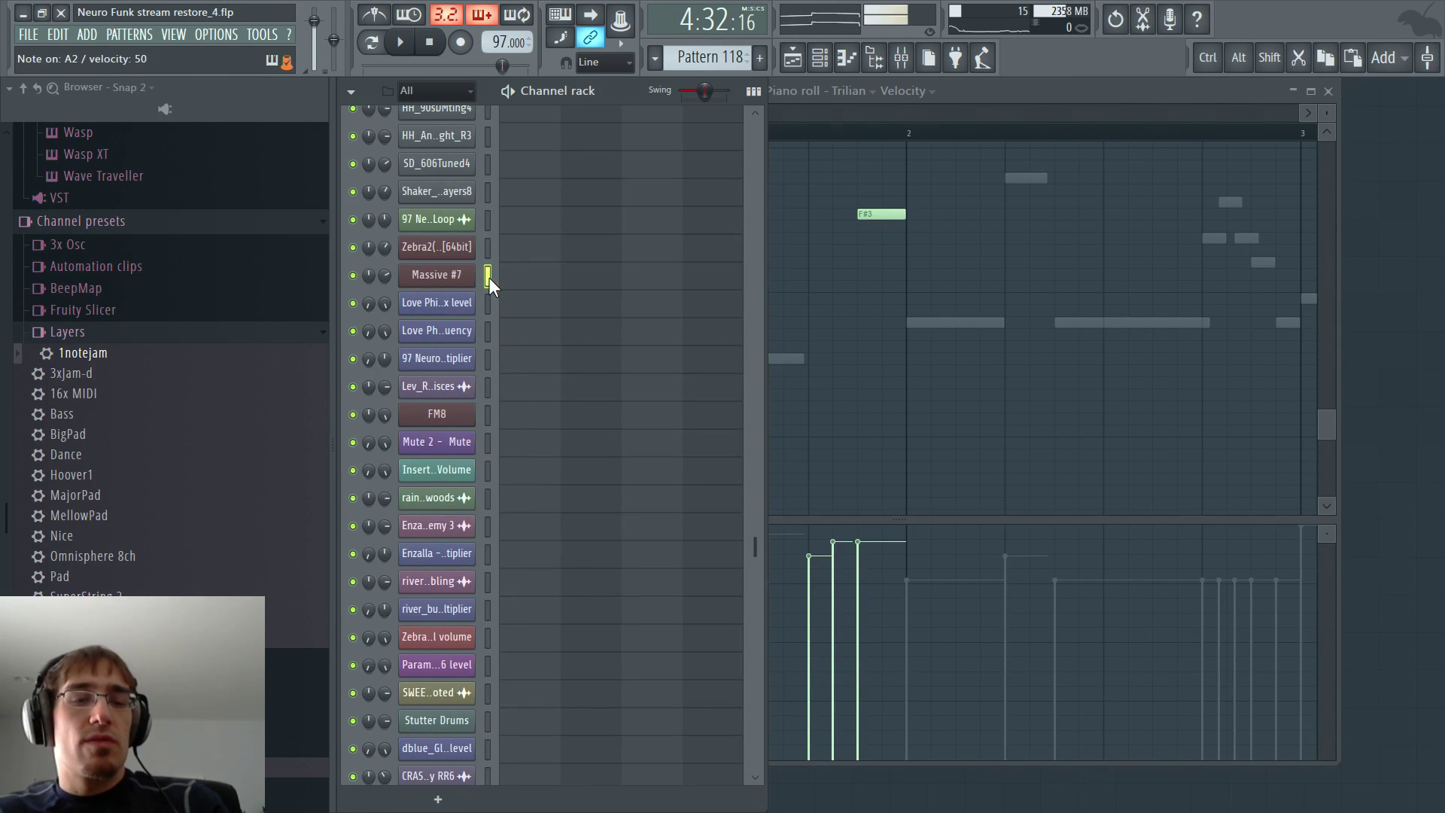
pyautogui.click(488, 277)
pyautogui.press('F5')
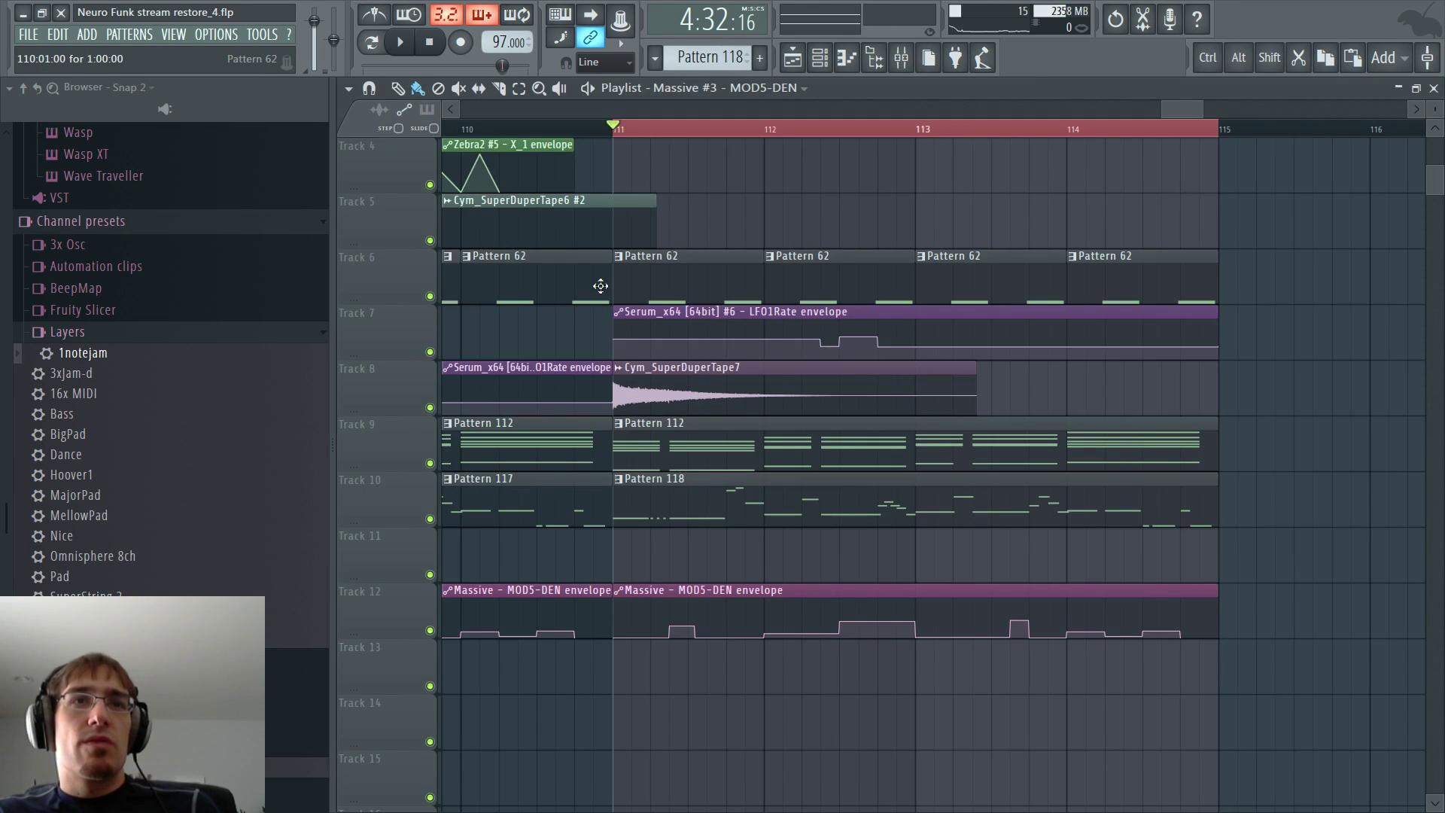
# - Play the looped bars 111 to 115 while looking through the remaining channels around Harmor and Zebra2 #8
pyautogui.press('space')
pyautogui.press('F5')
pyautogui.scroll(-5, 597, 327)
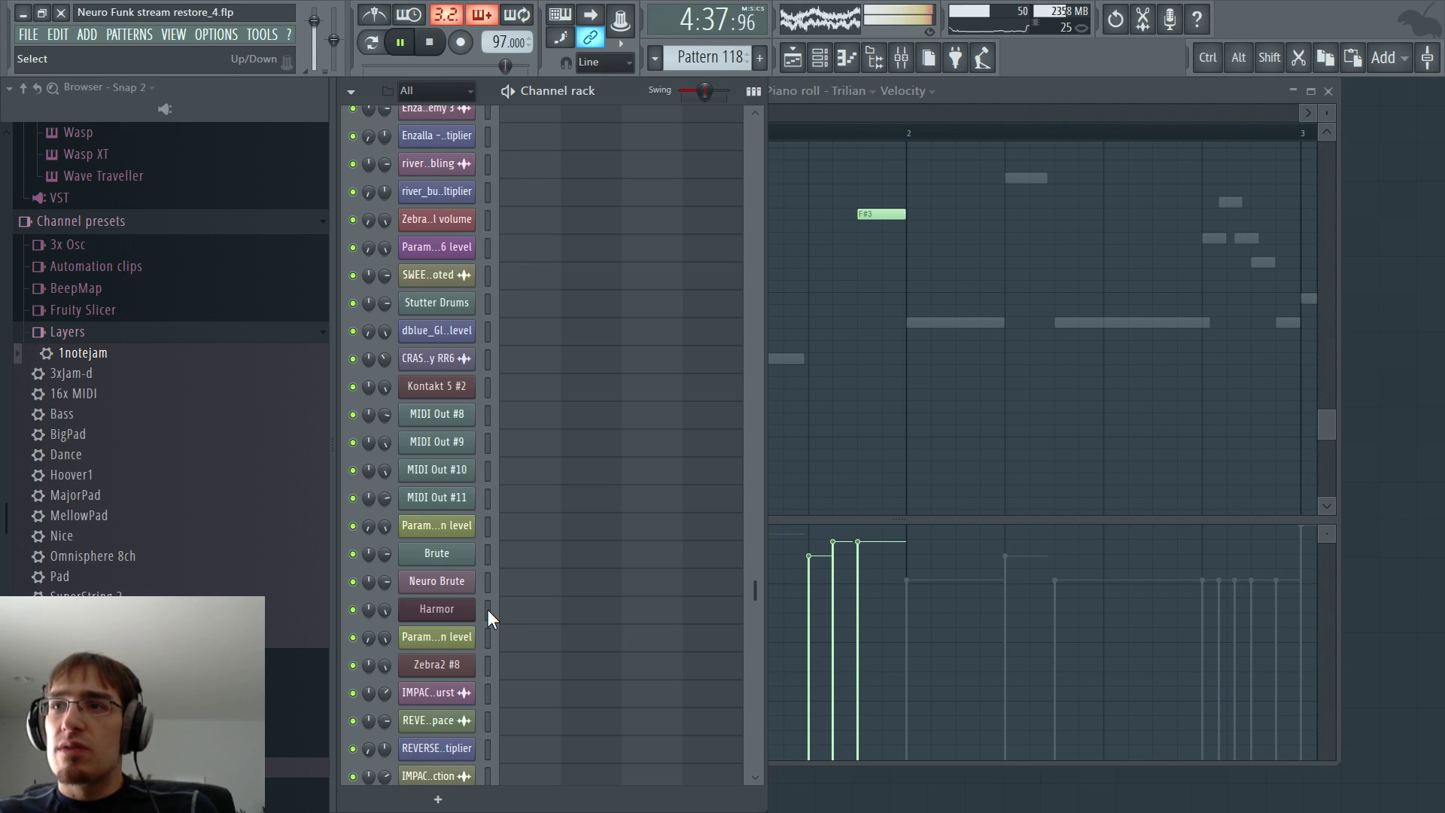
pyautogui.press('F5')
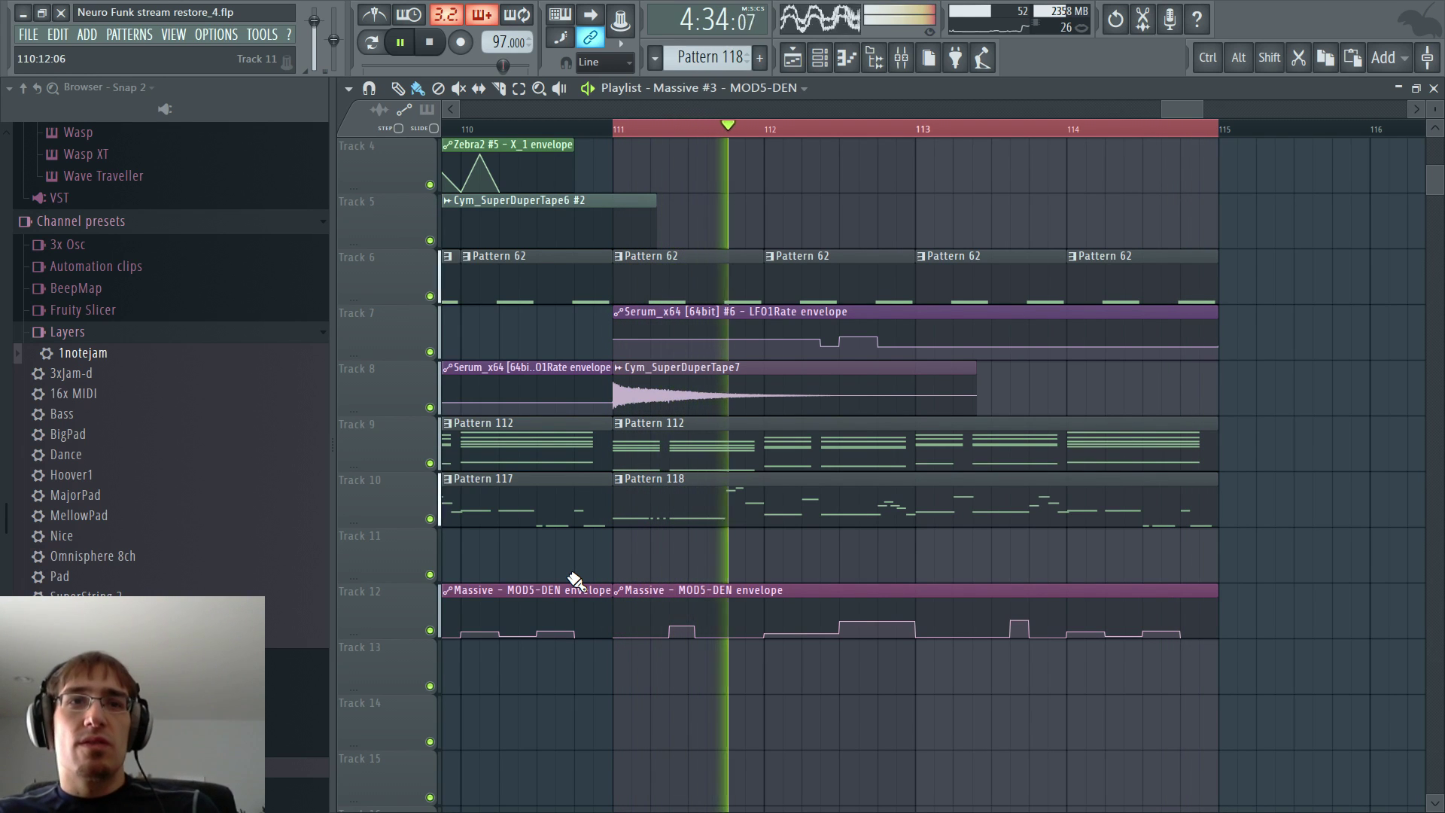
pyautogui.press('space')
# - In Pattern 118's note editor, lower the Serum #6 A3 note at 2:05 to A2
pyautogui.doubleClick(791, 506)
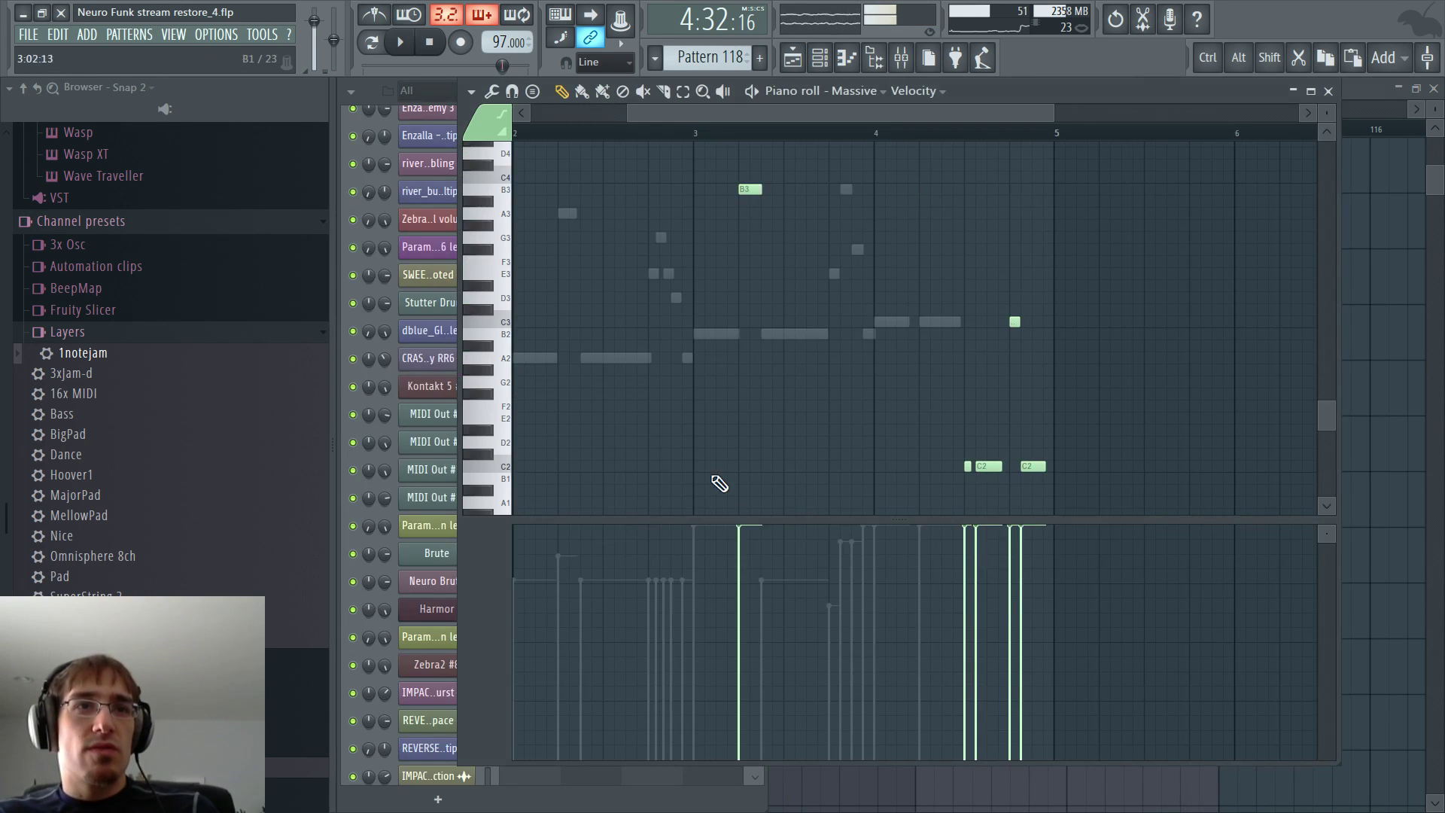
pyautogui.doubleClick(732, 336)
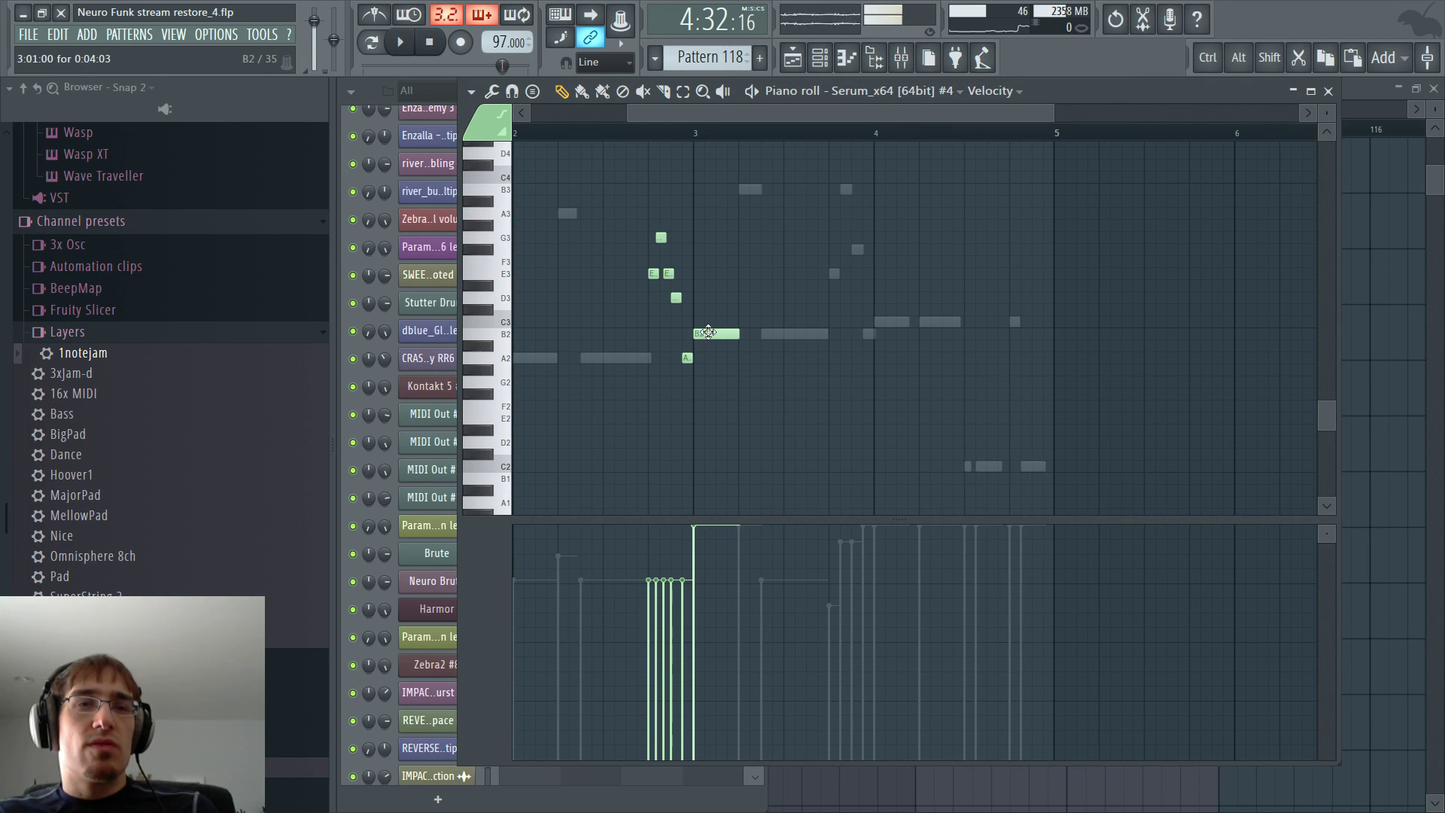
pyautogui.hscroll(-2, 654, 218)
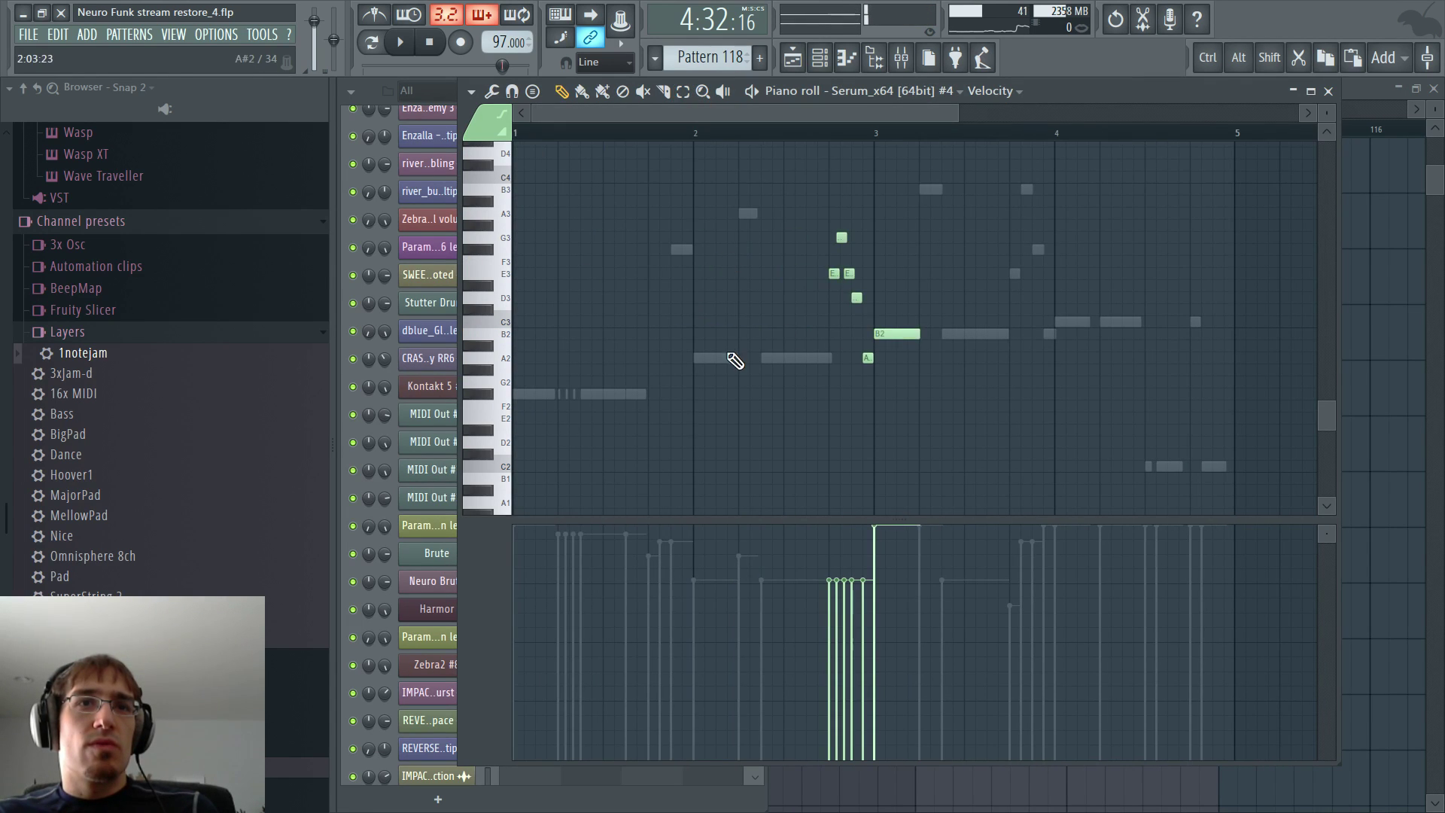
pyautogui.doubleClick(730, 357)
pyautogui.doubleClick(746, 214)
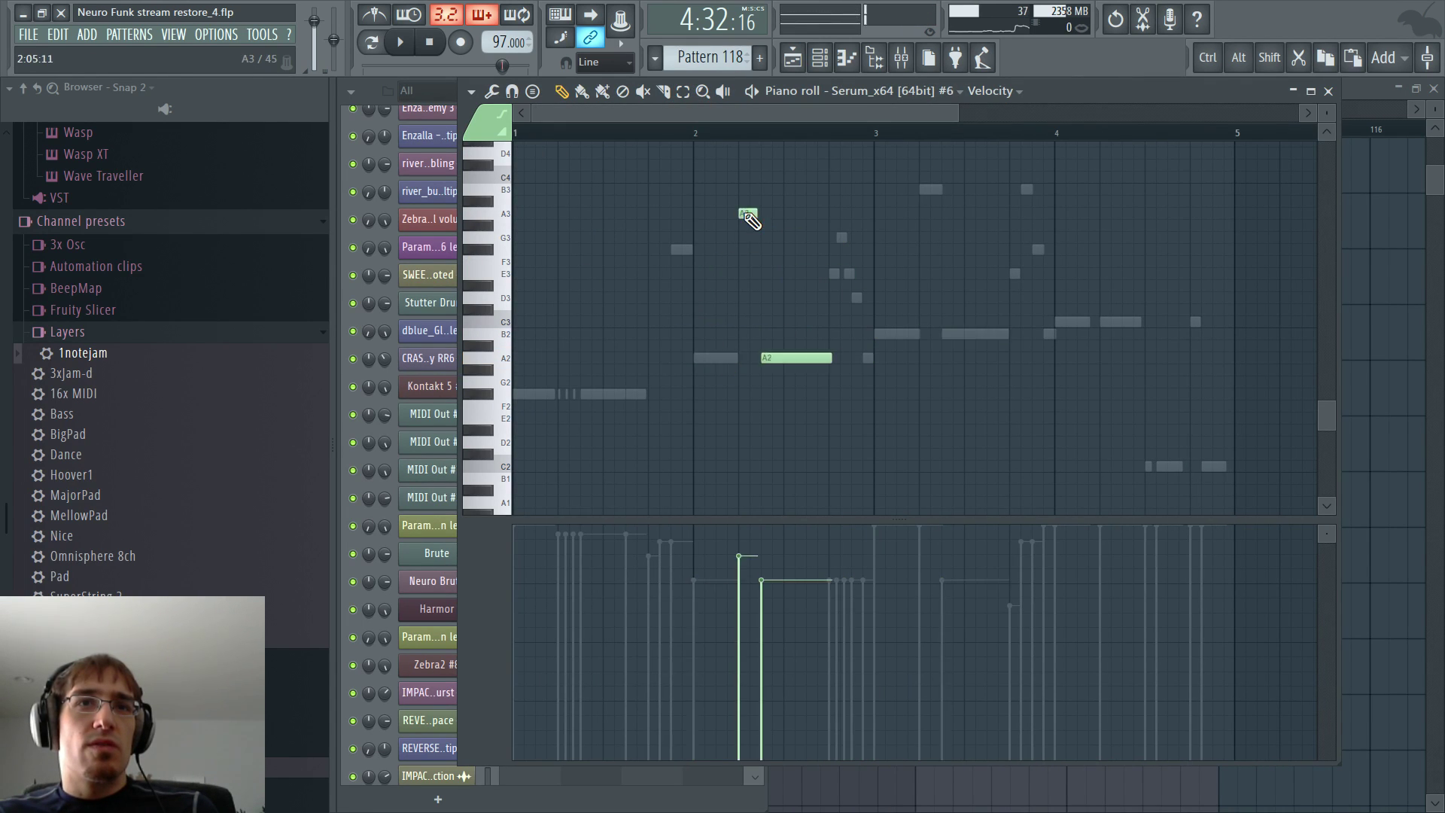
pyautogui.moveTo(747, 214); pyautogui.dragTo(744, 357)
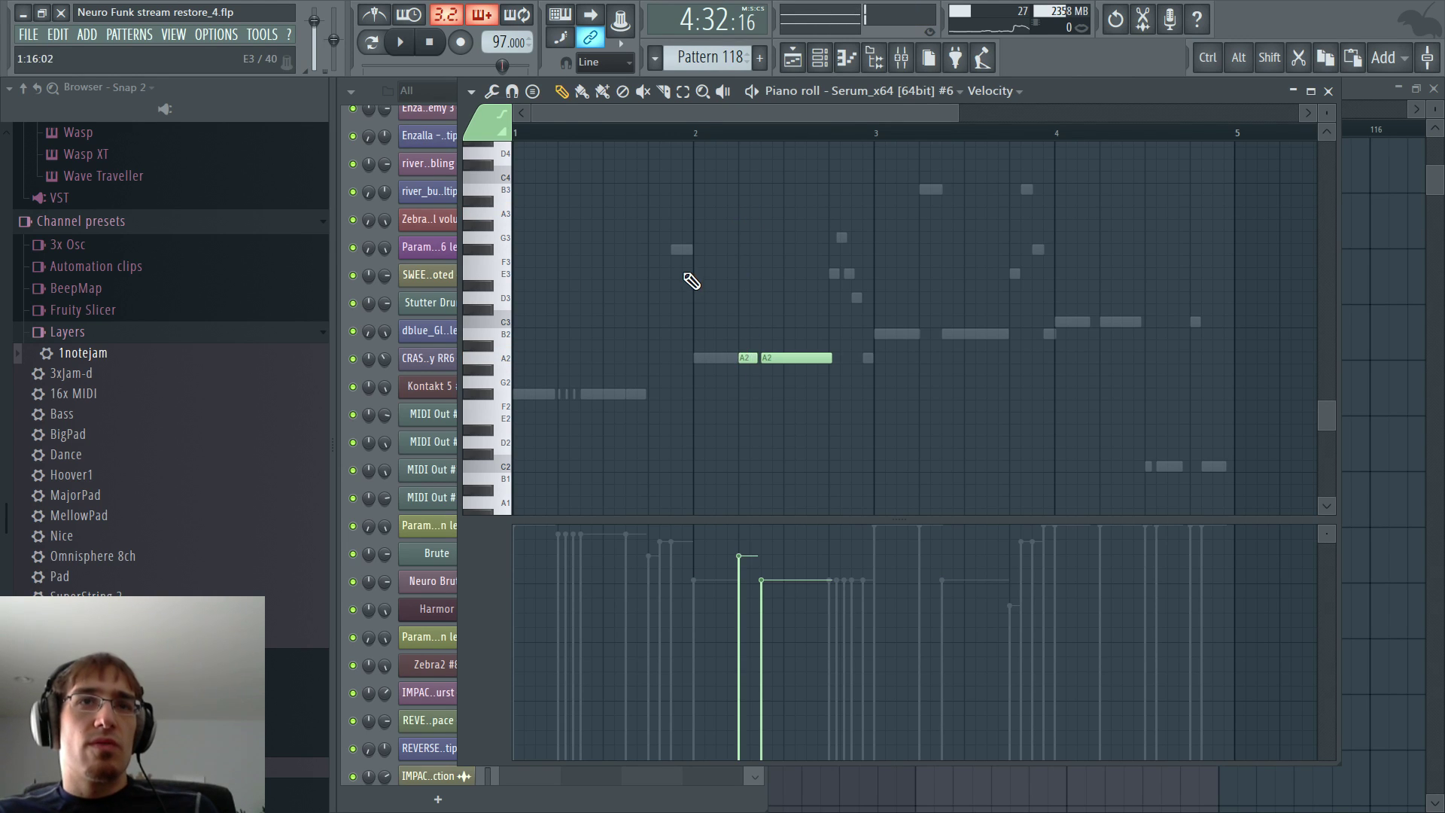
# - With 1/6 beat snapping, turn the A2 note at 2:05 into three short A2 notes and play the passage
pyautogui.keyDown('ctrl'); pyautogui.scroll(3, 691, 281); pyautogui.keyUp('ctrl')
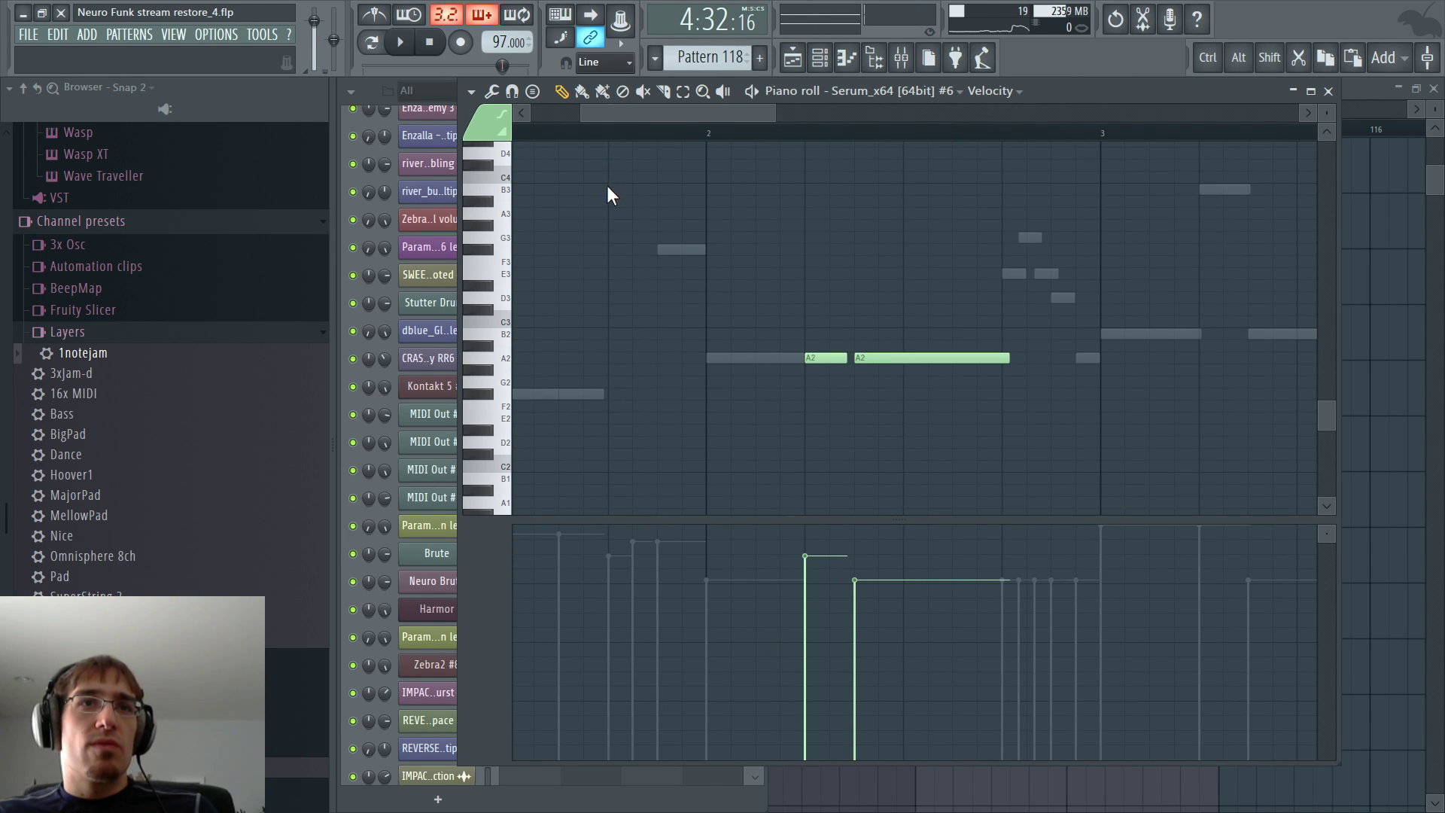
pyautogui.click(616, 219)
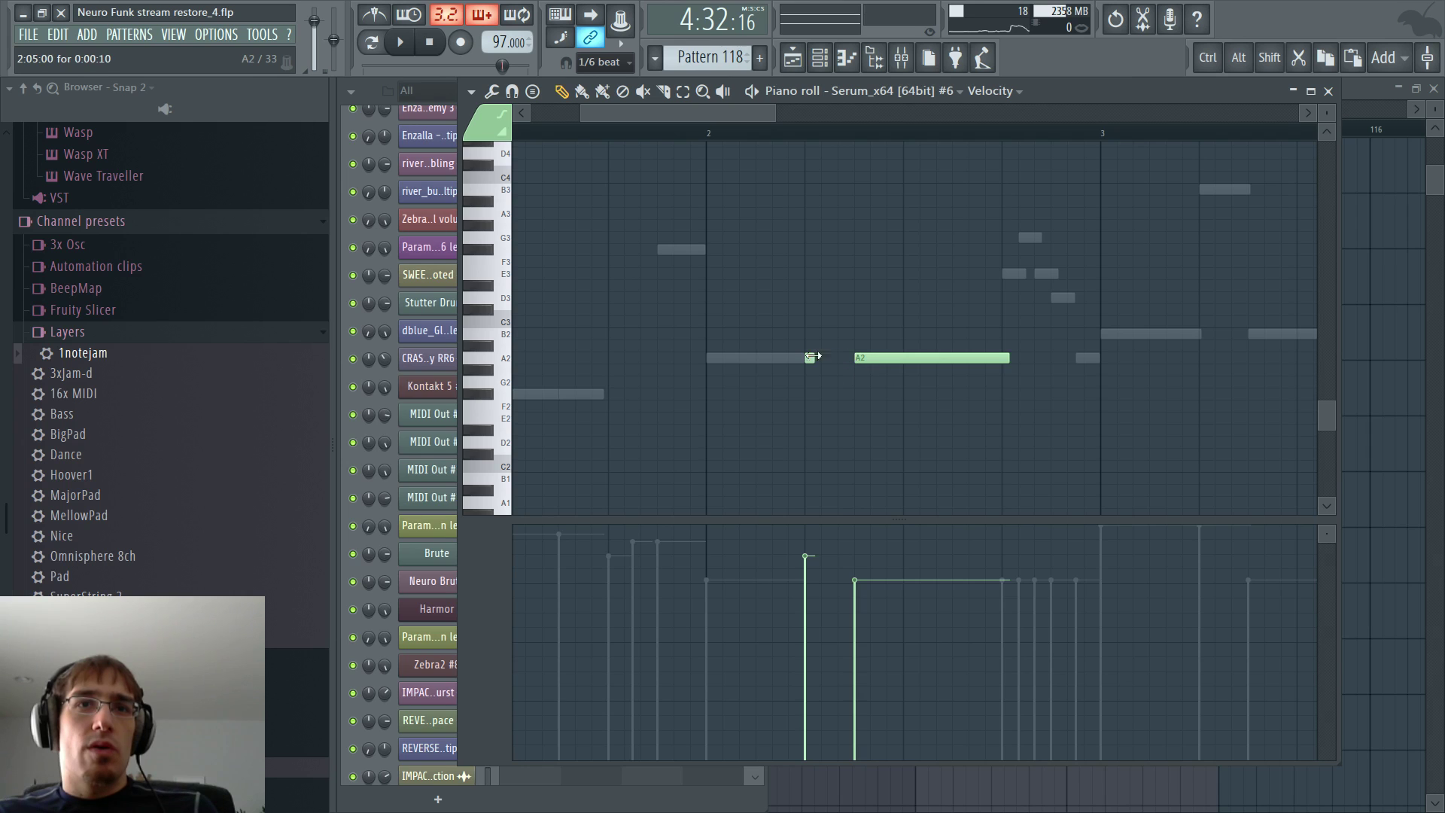
pyautogui.click(826, 358)
pyautogui.click(843, 358)
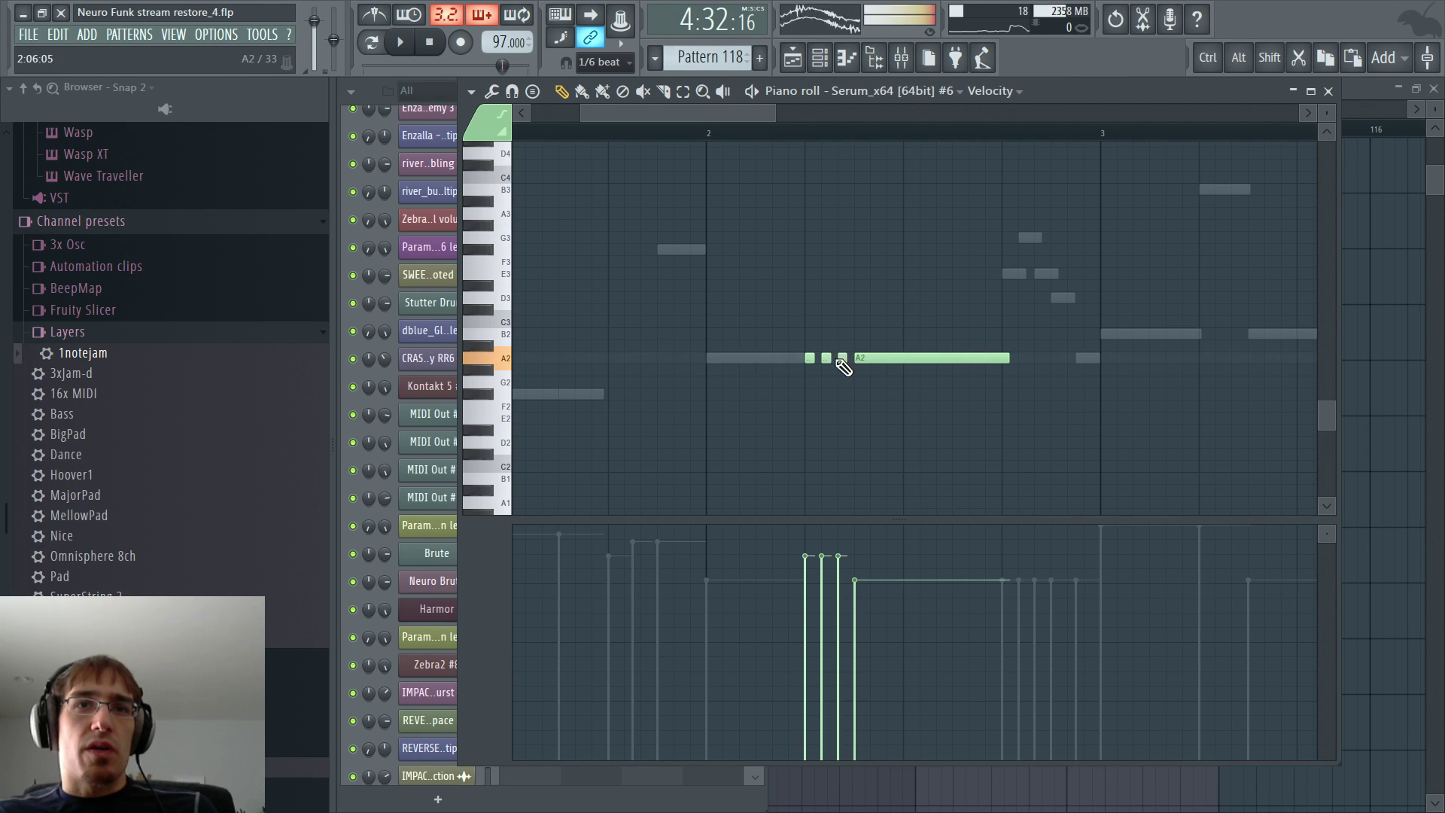
pyautogui.click(609, 134)
pyautogui.press('space')
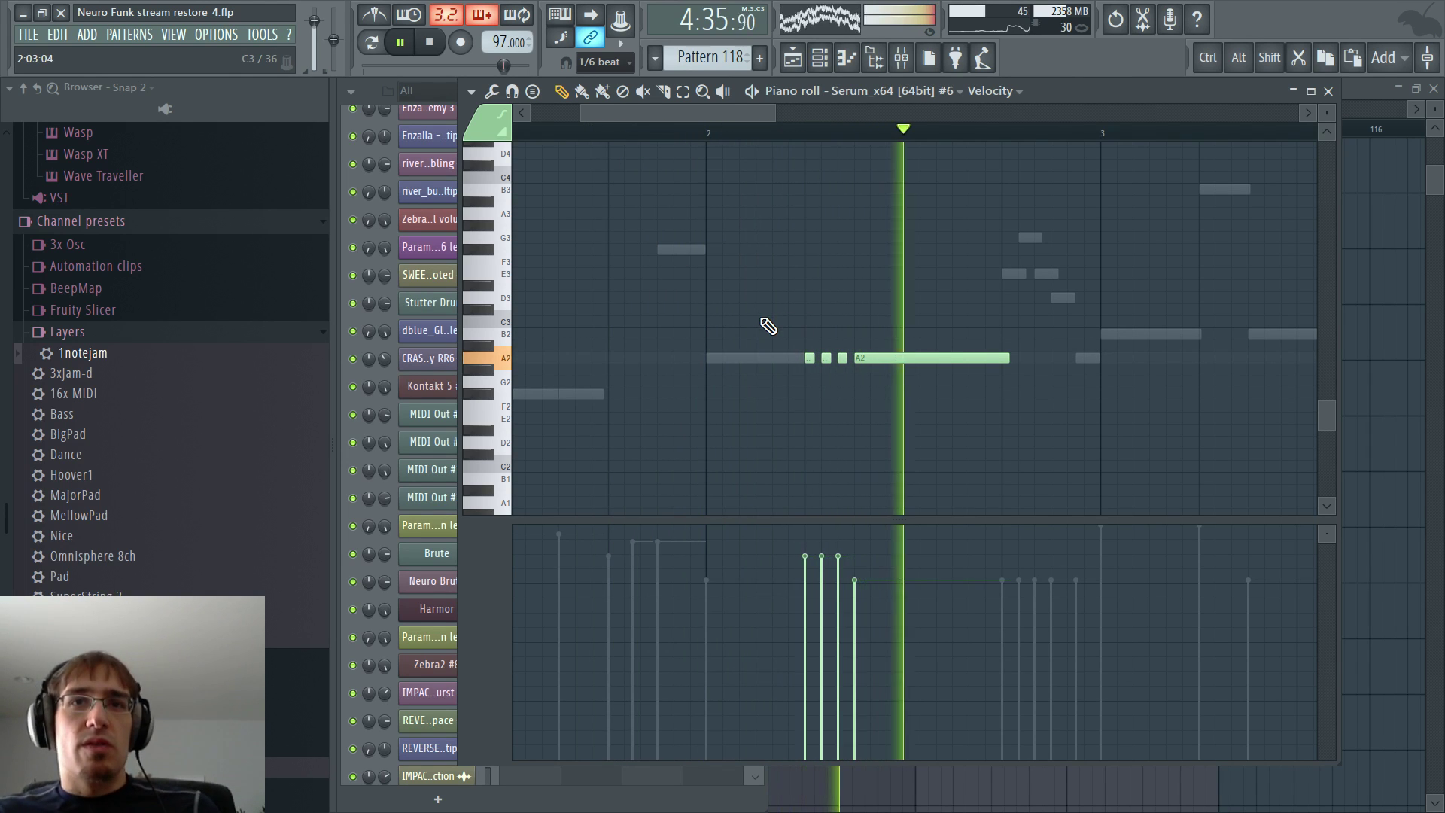
pyautogui.press('space')
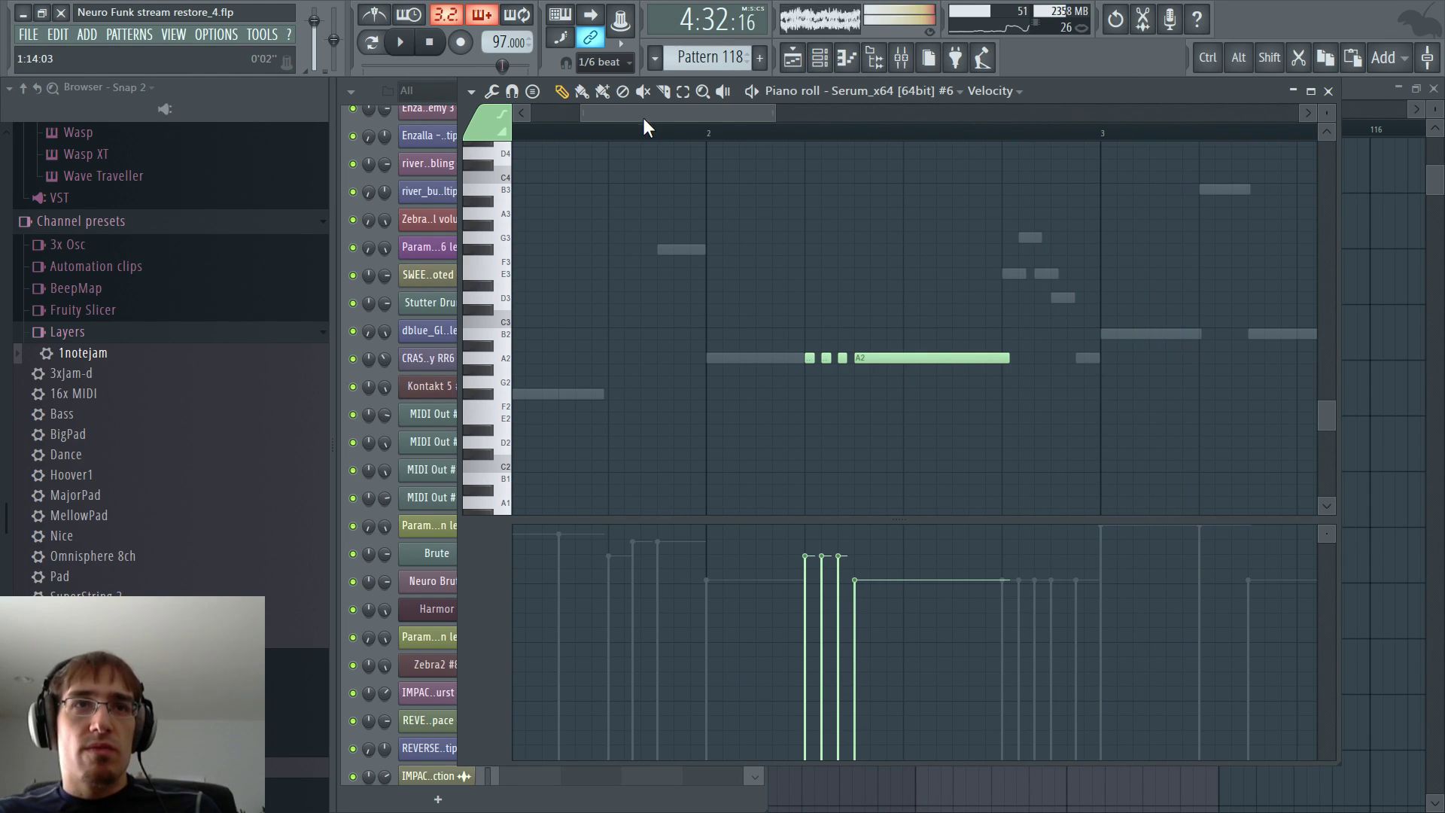
# - Try lowering the Massive B3 note at 3:05 to A2 and play the passage into bar 3
pyautogui.moveTo(643, 118); pyautogui.dragTo(733, 124)
pyautogui.doubleClick(825, 334)
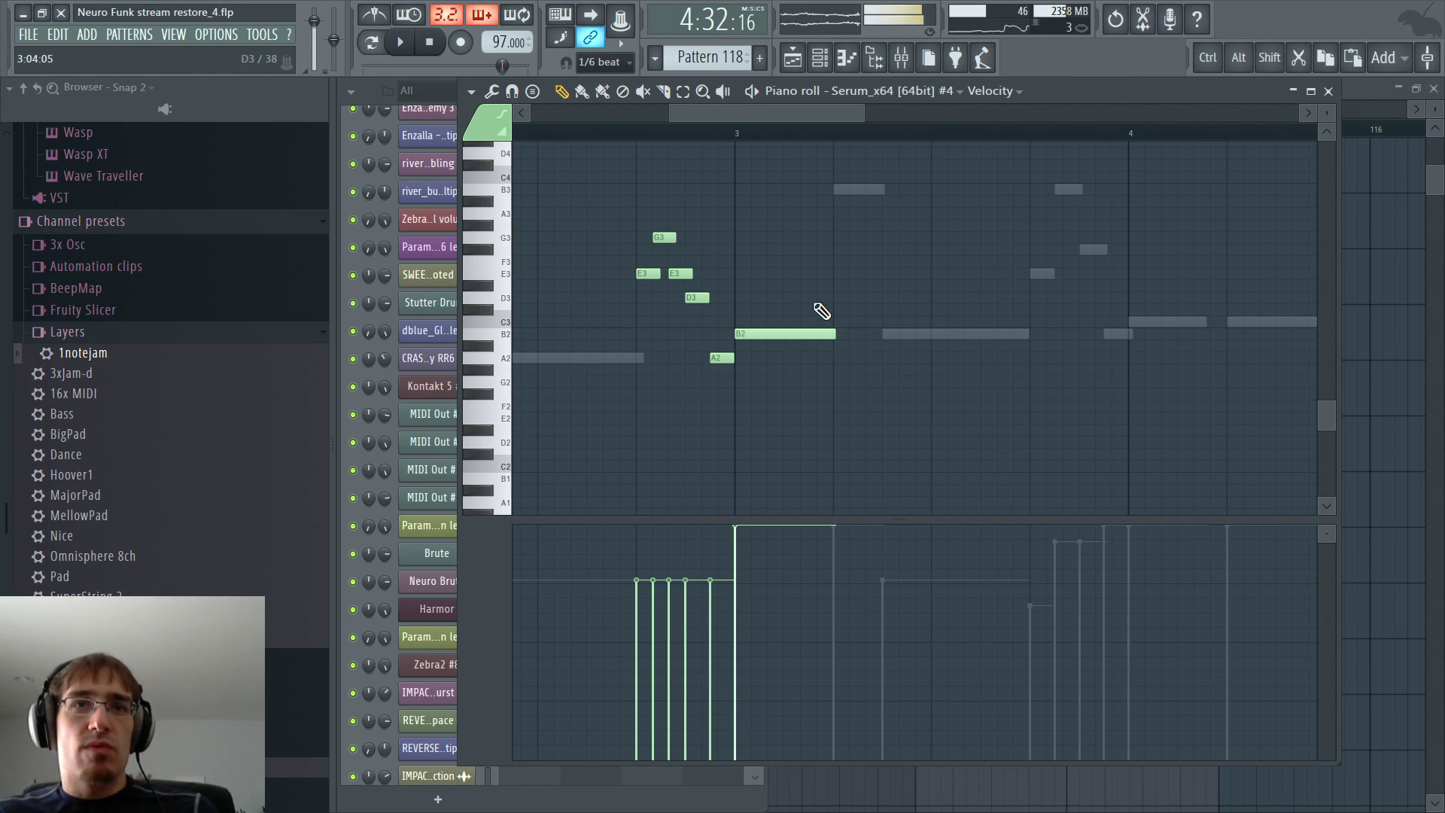
pyautogui.doubleClick(840, 193)
pyautogui.moveTo(842, 192); pyautogui.dragTo(849, 358)
pyautogui.doubleClick(903, 332)
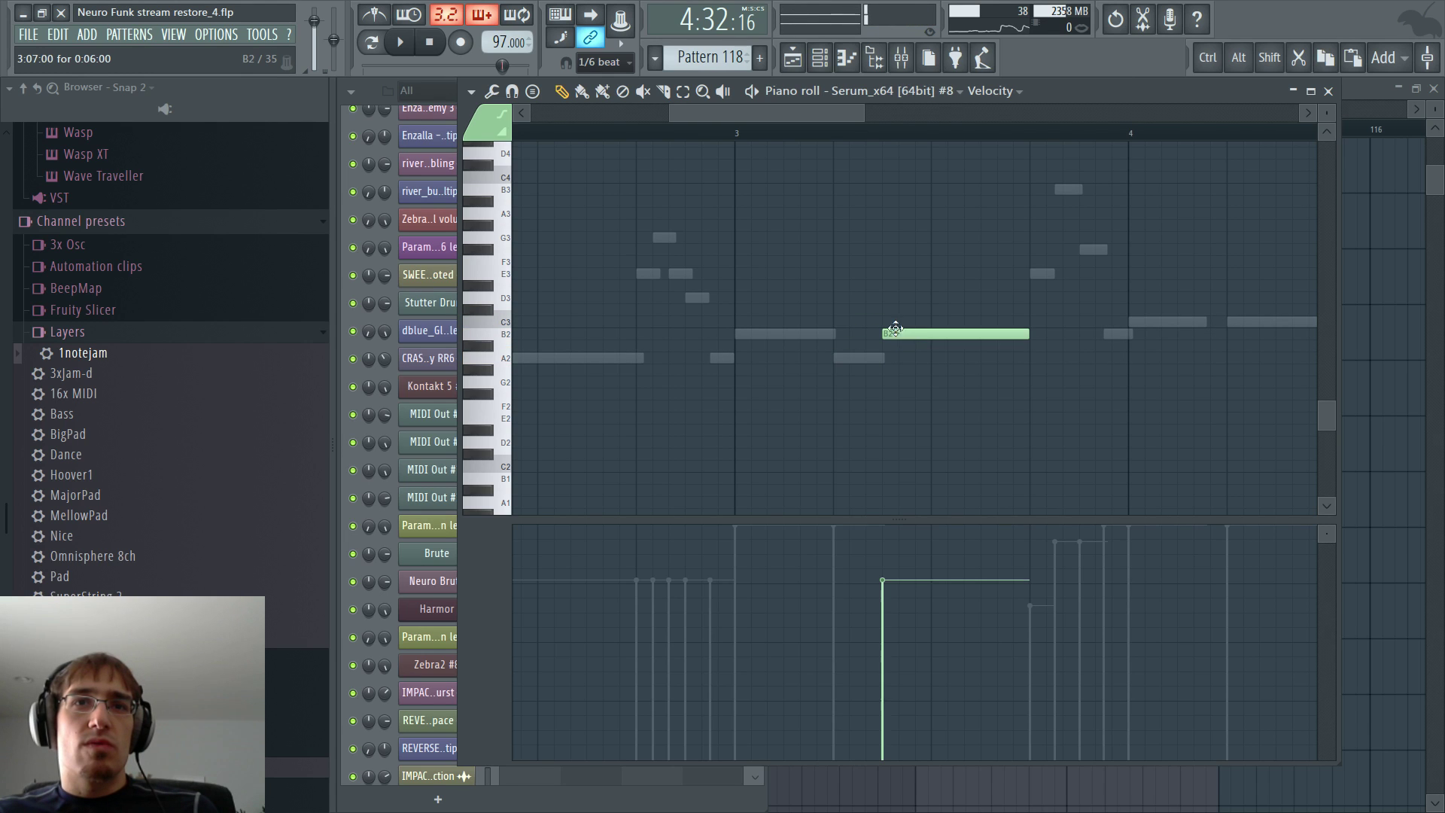
pyautogui.click(674, 134)
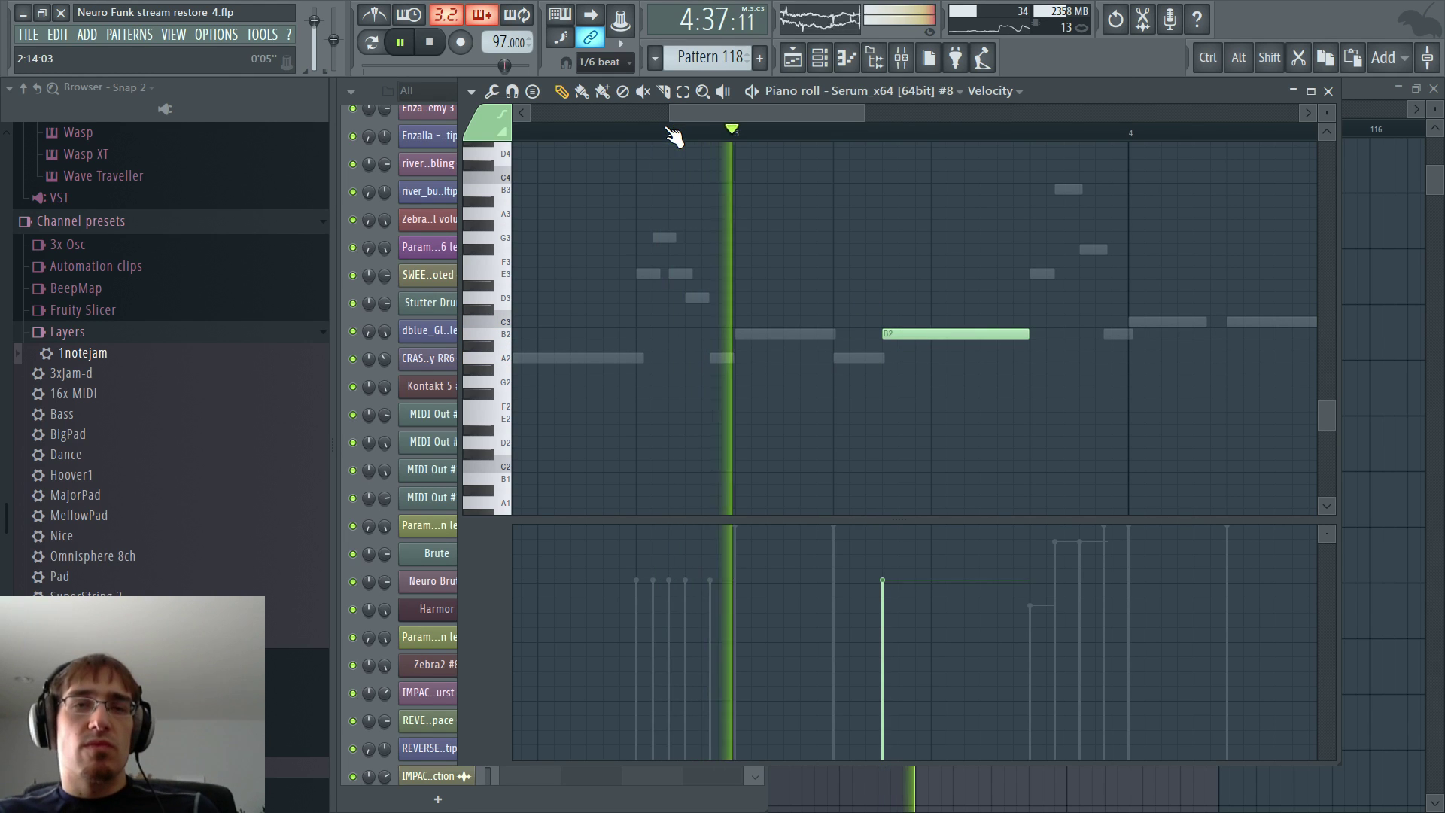
pyautogui.press('F5')
pyautogui.press('F7')
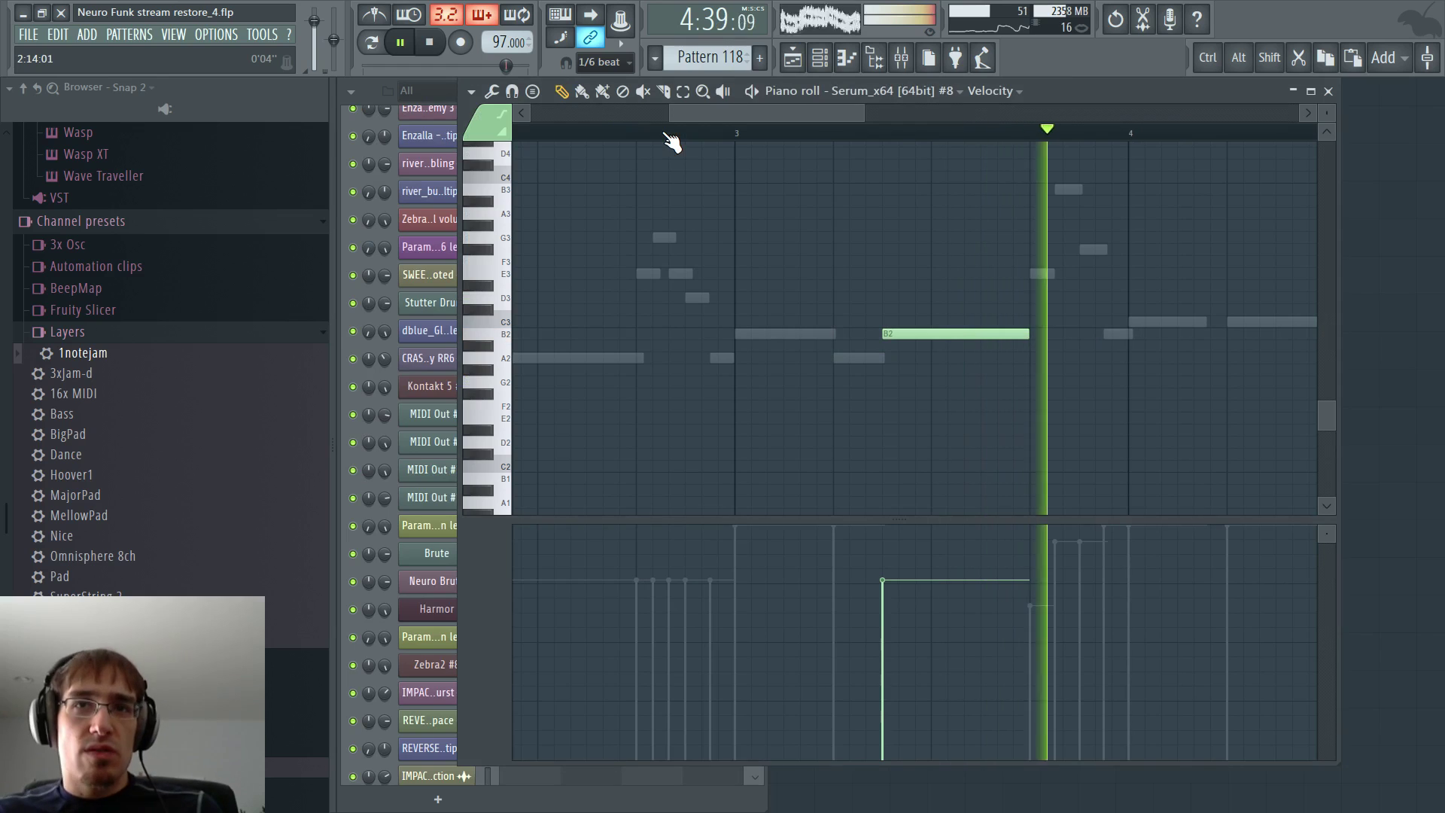
pyautogui.press('space')
# - Move the Massive note at 3:05 back up to B3 and play bar 3
pyautogui.doubleClick(874, 359)
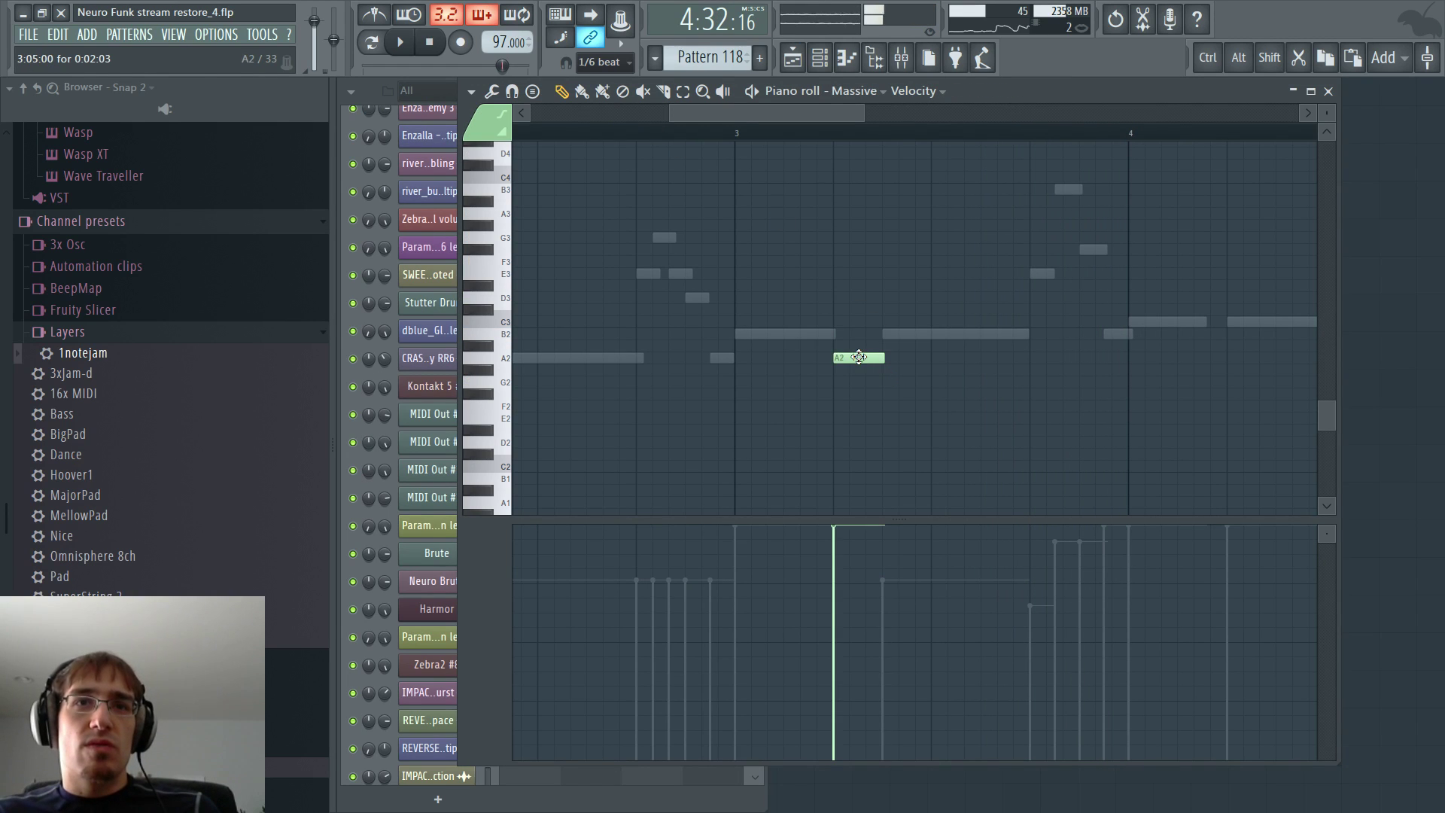
pyautogui.moveTo(862, 358); pyautogui.dragTo(857, 177)
pyautogui.click(735, 134)
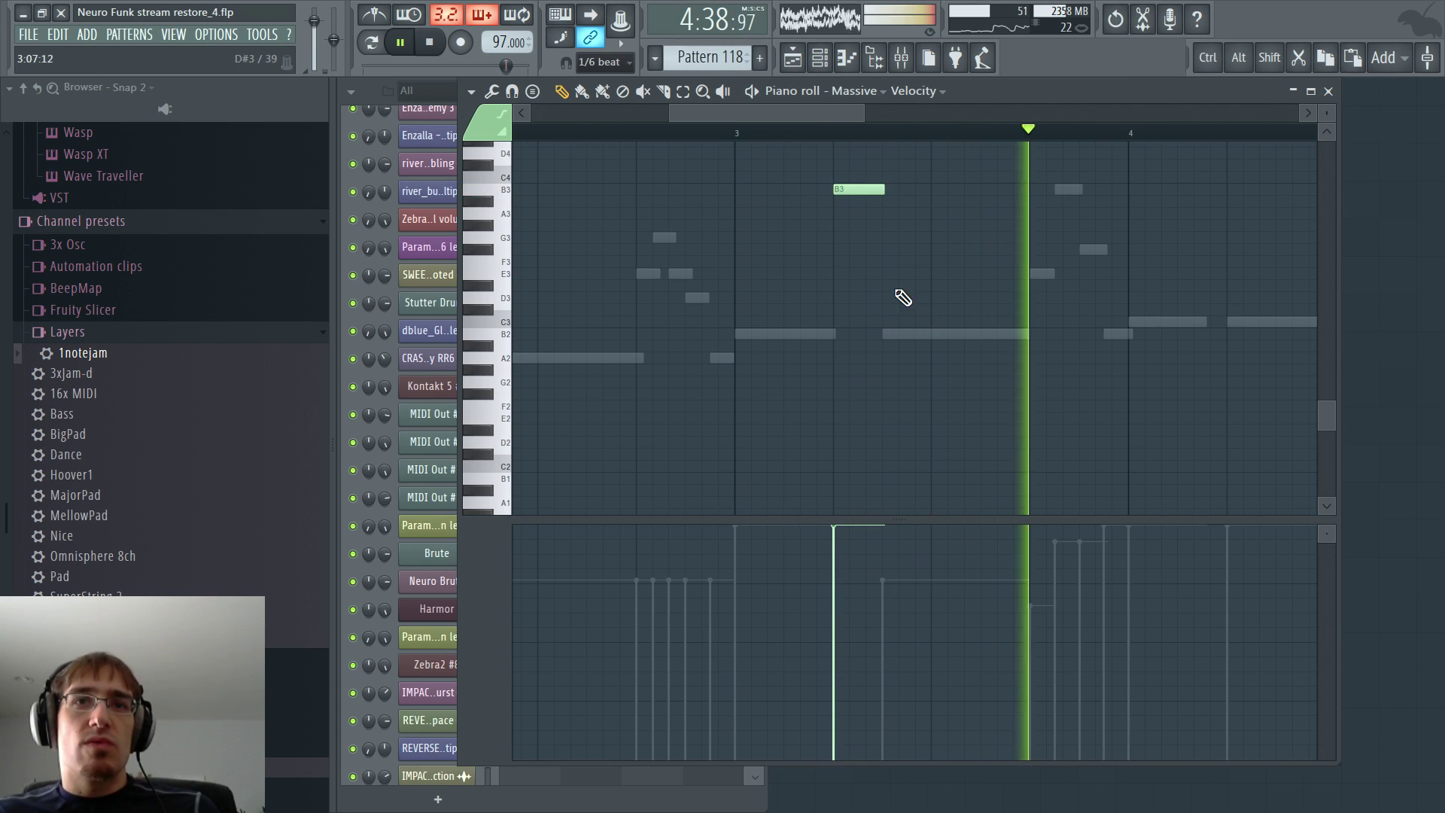
pyautogui.press('space')
# - Narrow the playlist's loop selection to bar 113 and play it
pyautogui.press('F5')
pyautogui.moveTo(917, 130); pyautogui.dragTo(1072, 146)
pyautogui.press('space')
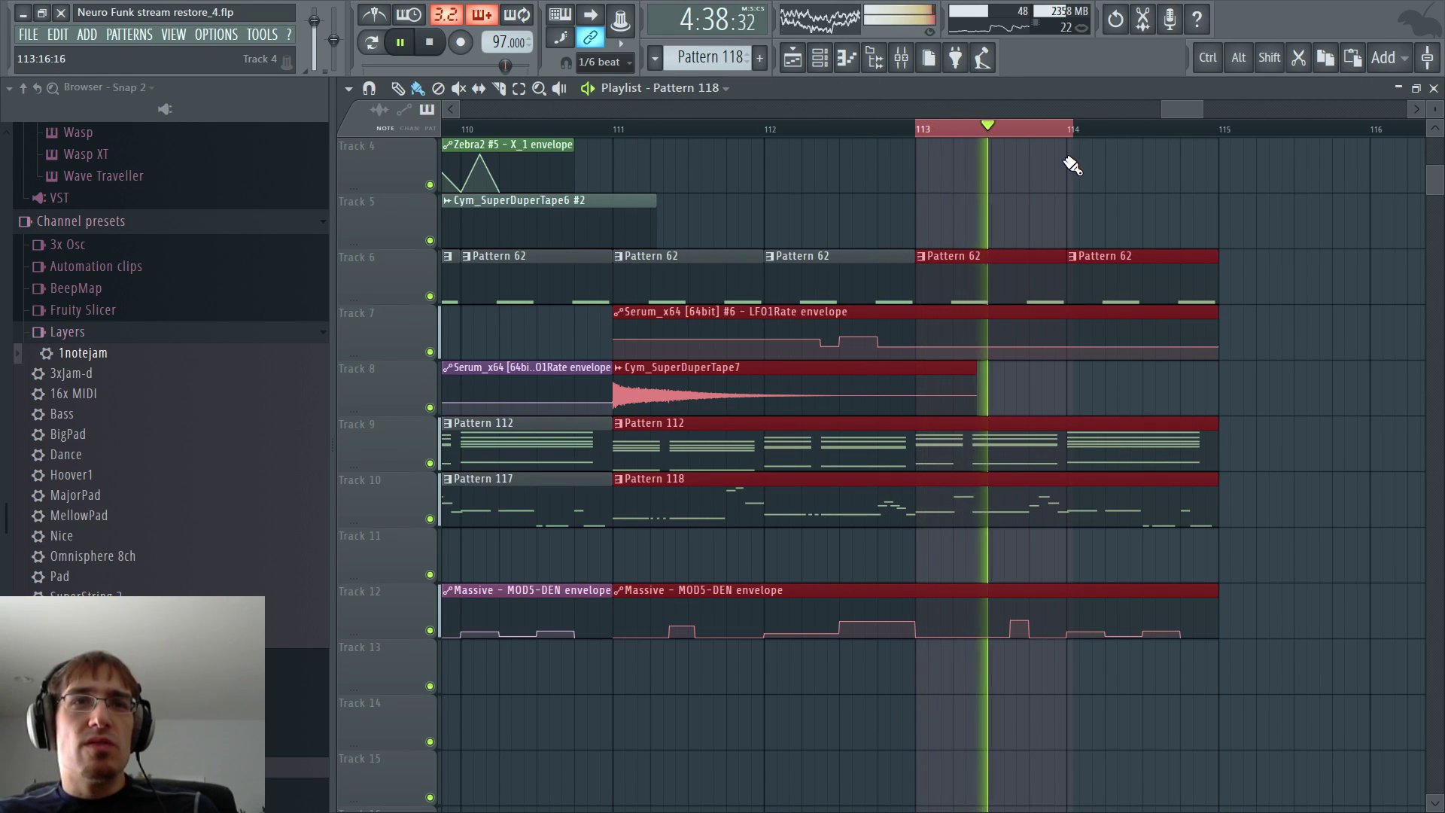
pyautogui.press('ctrl')
pyautogui.scroll(3, 1077, 285)
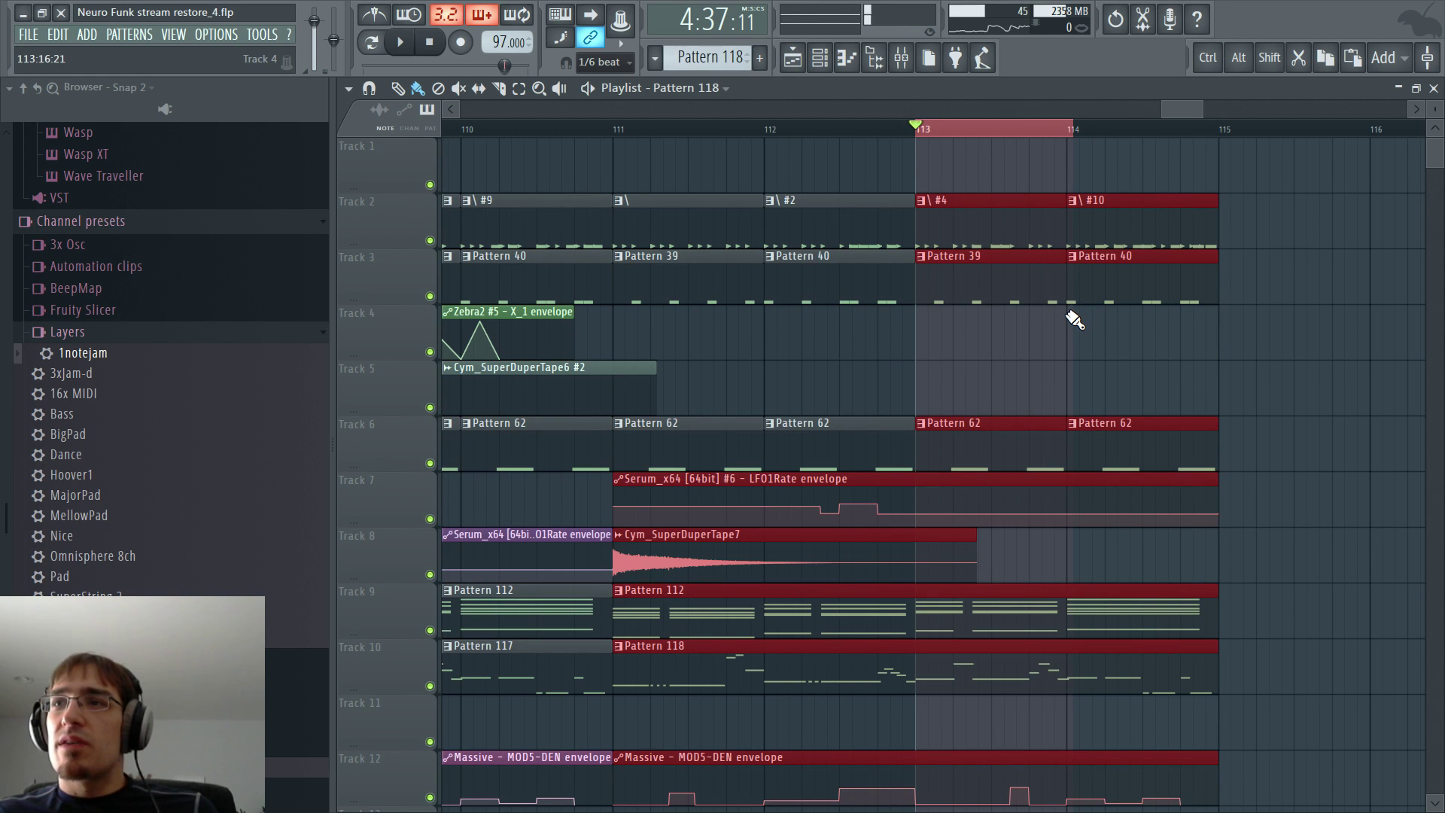
pyautogui.scroll(-1, 1075, 320)
pyautogui.scroll(2, 1073, 320)
pyautogui.scroll(-1, 1047, 333)
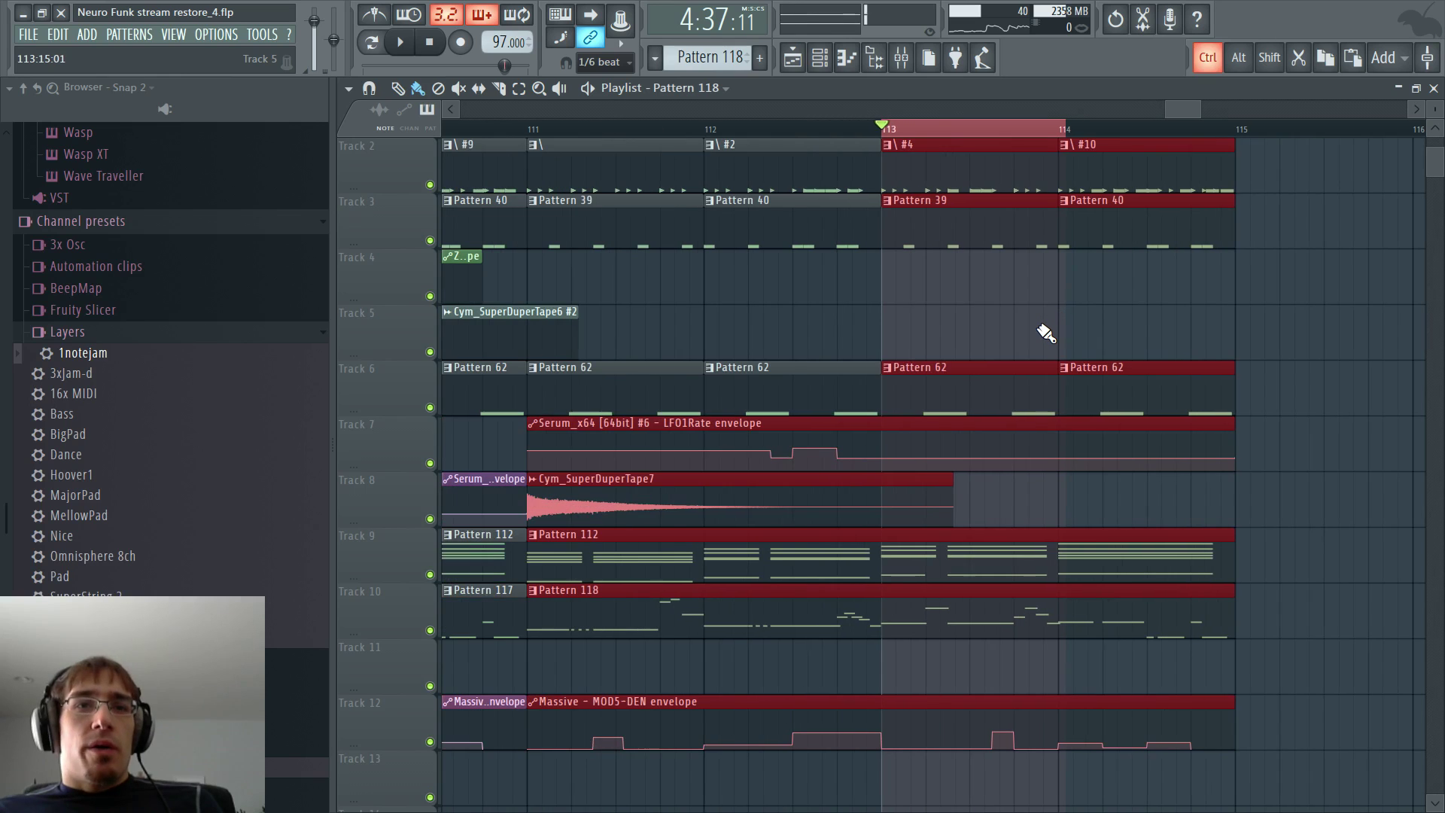
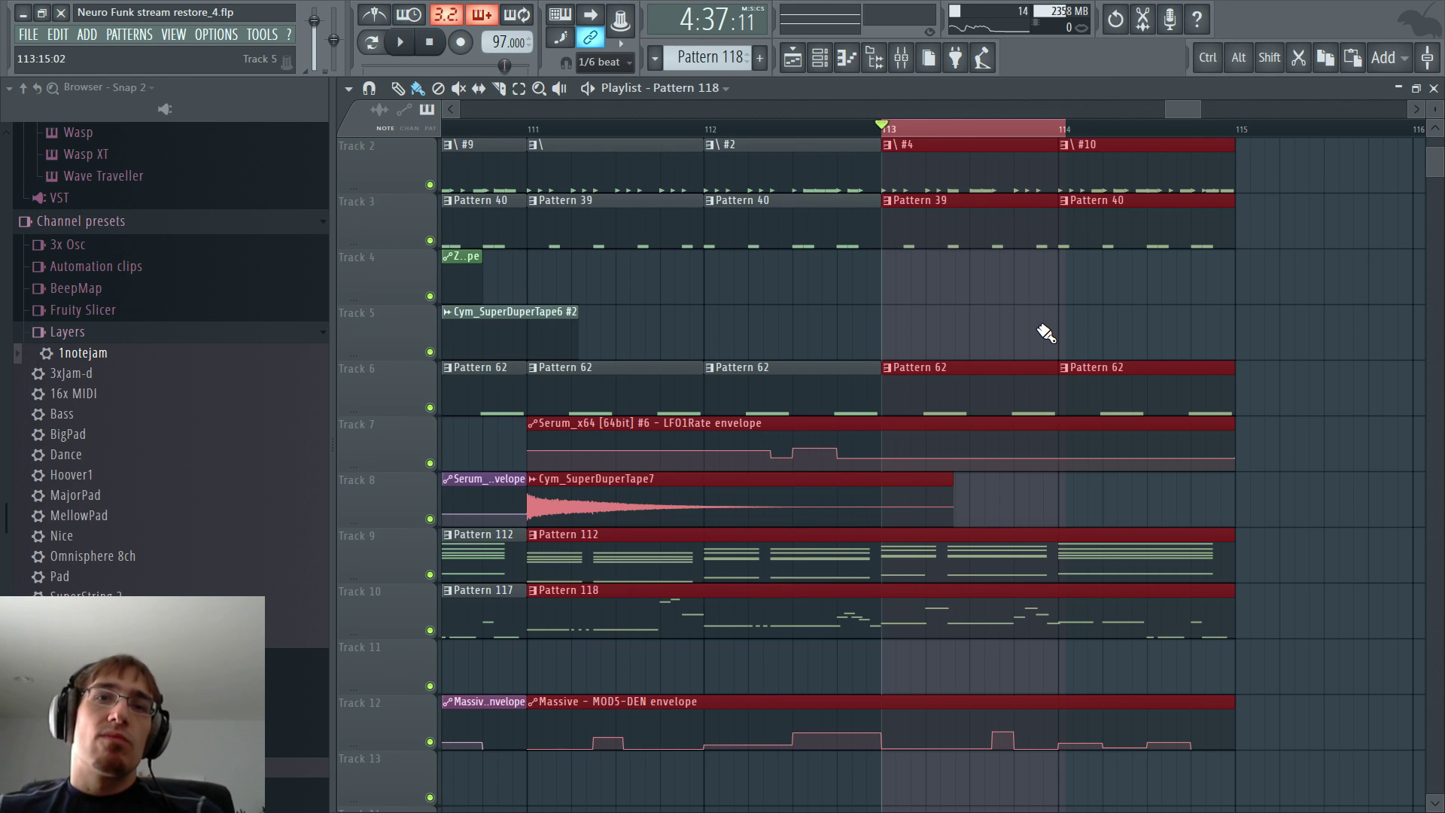
# - Extend the loop selection back to bar 111, open Pattern 118's Serum #6 notes in the piano roll and play the passage
pyautogui.keyDown('ctrl'); pyautogui.keyDown('shift'); pyautogui.click(530, 129); pyautogui.keyUp('shift'); pyautogui.keyUp('ctrl')
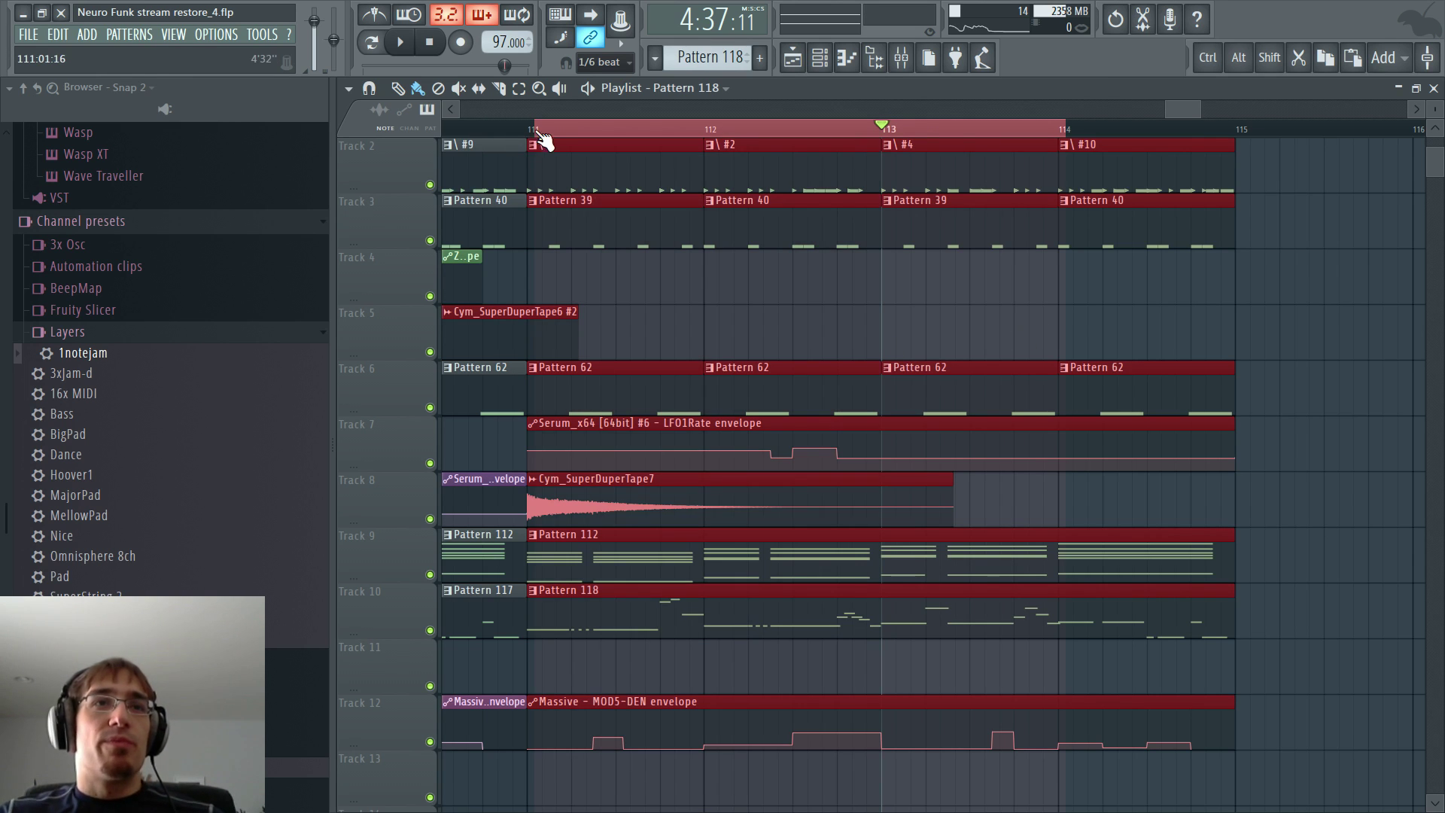
pyautogui.doubleClick(764, 606)
pyautogui.press('space')
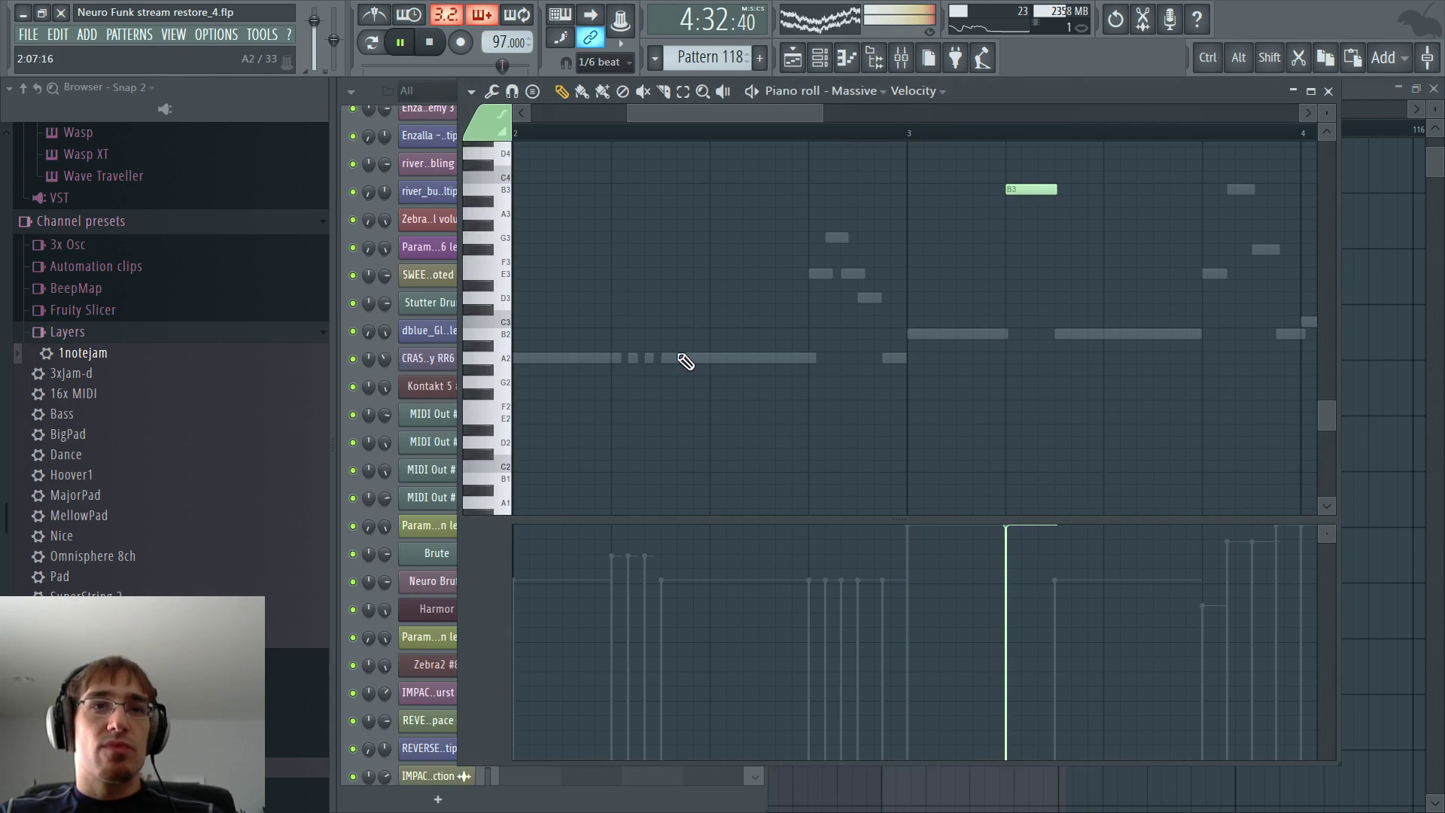
pyautogui.doubleClick(650, 360)
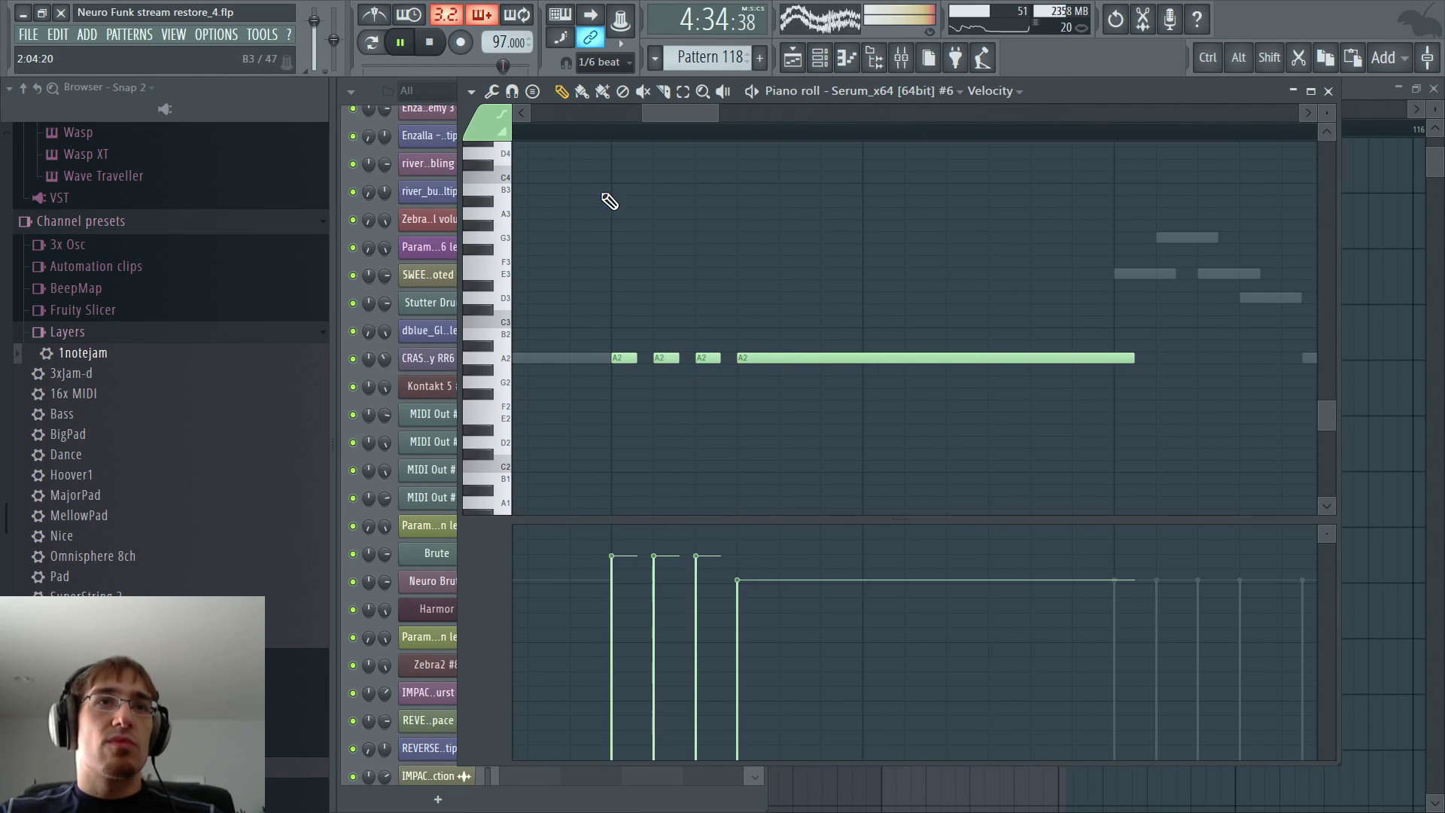
pyautogui.scroll(2, 602, 72)
pyautogui.press('space')
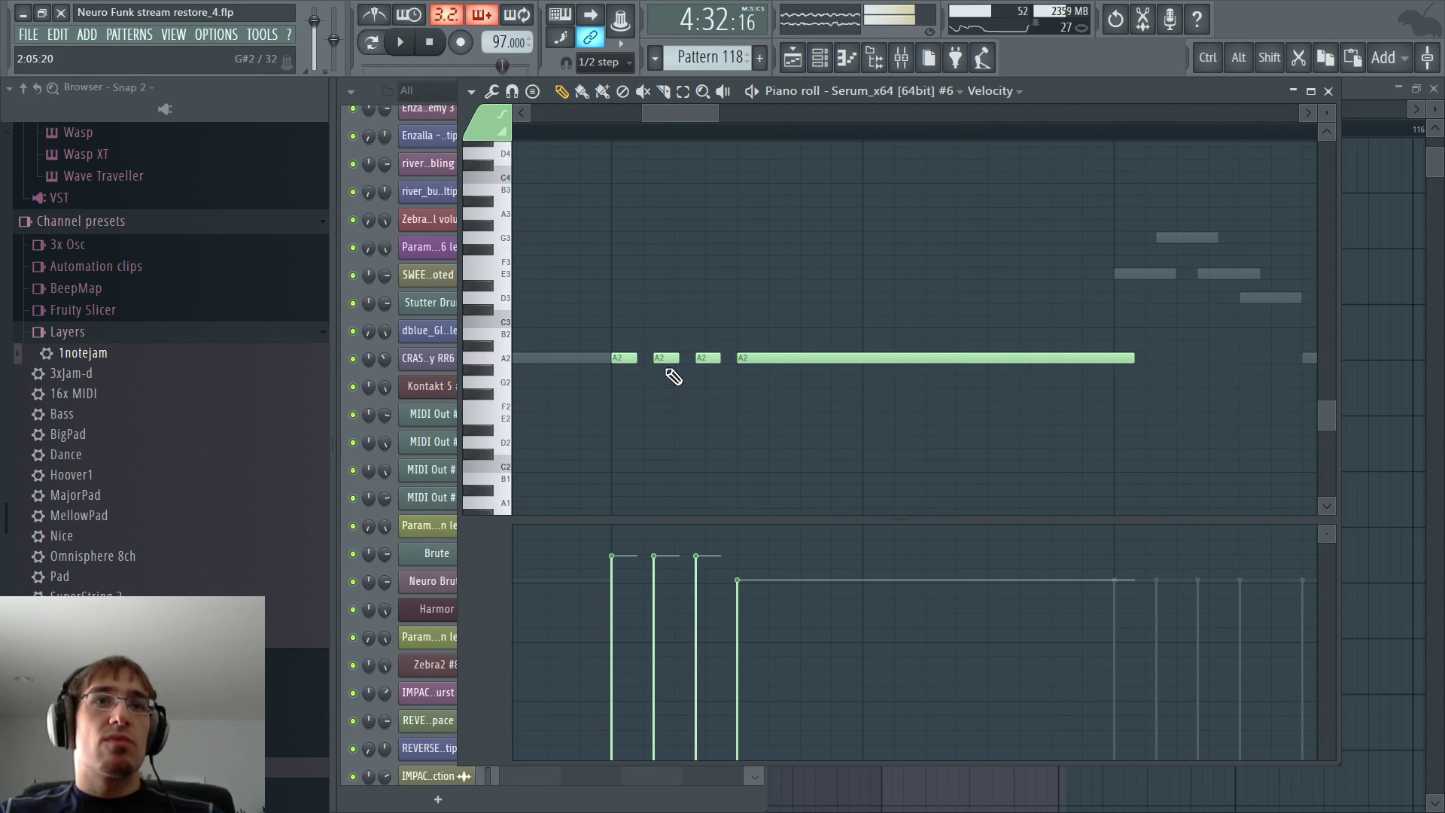
# - With Line snapping, replace the second and third short A2 notes with a single short A2 at 2:06 and play the passage
pyautogui.rightClick(708, 358)
pyautogui.rightClick(666, 359)
pyautogui.scroll(6, 602, 62)
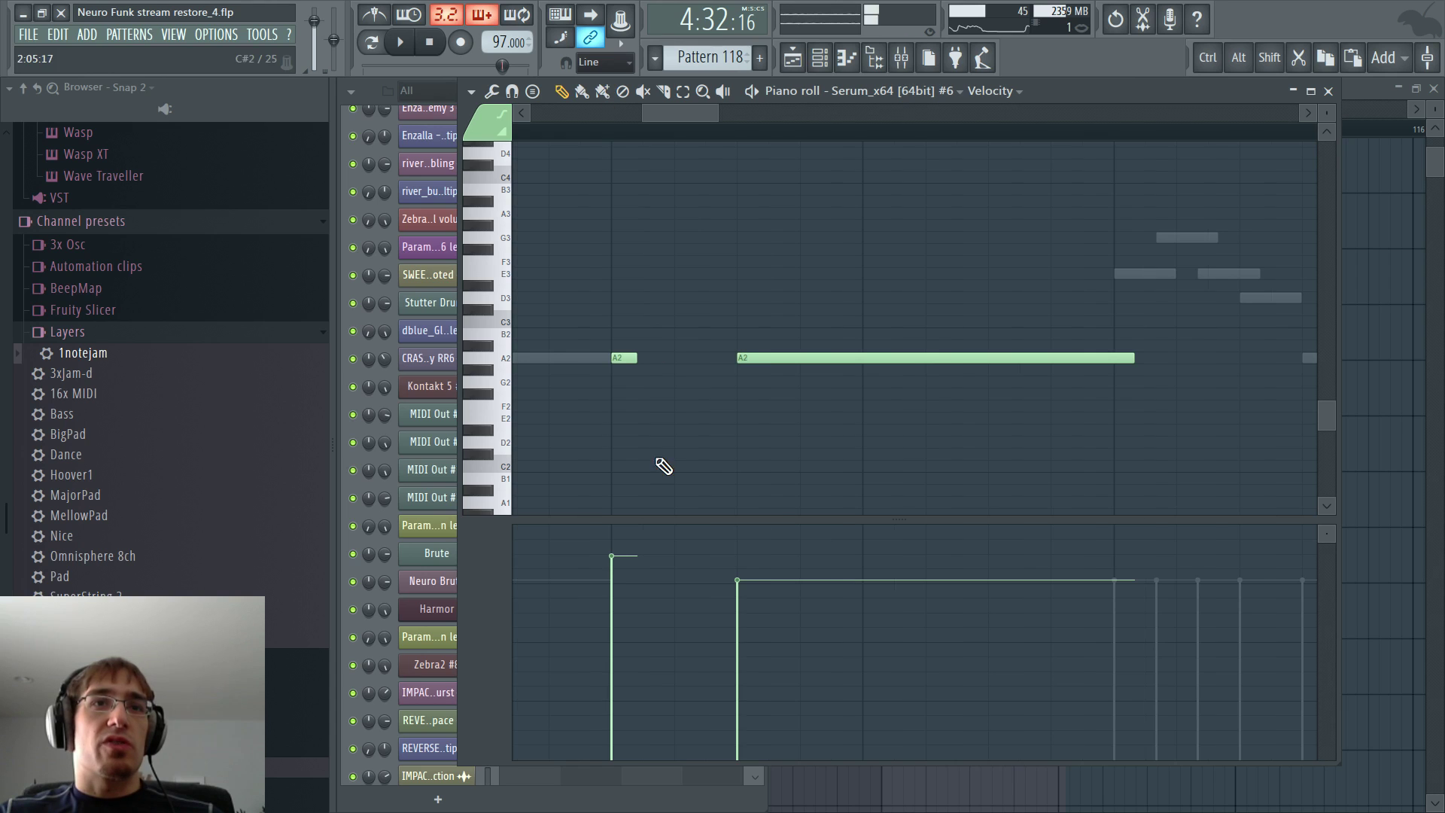
pyautogui.click(676, 358)
pyautogui.scroll(-3, 678, 369)
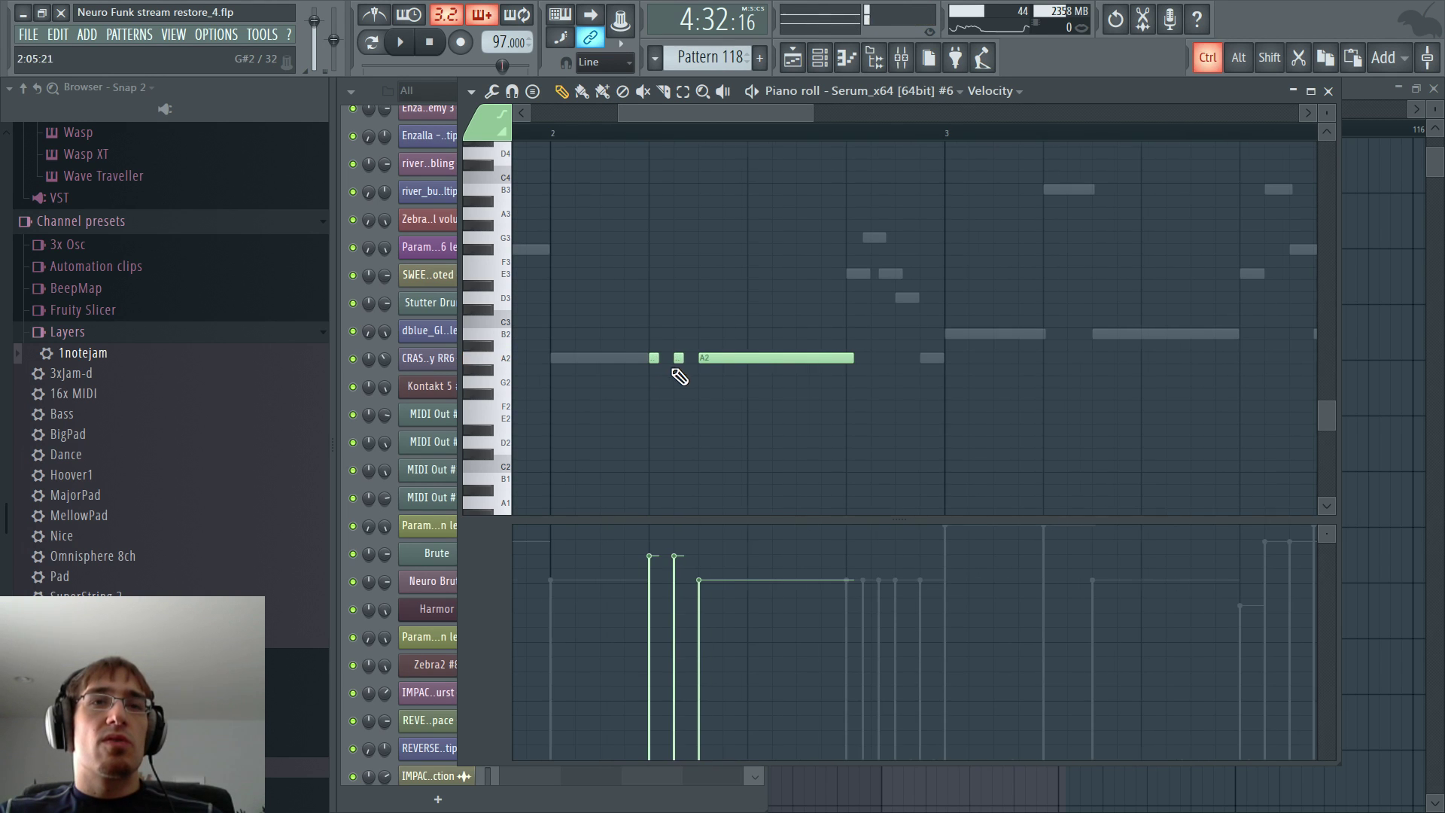
pyautogui.click(554, 136)
pyautogui.press('space')
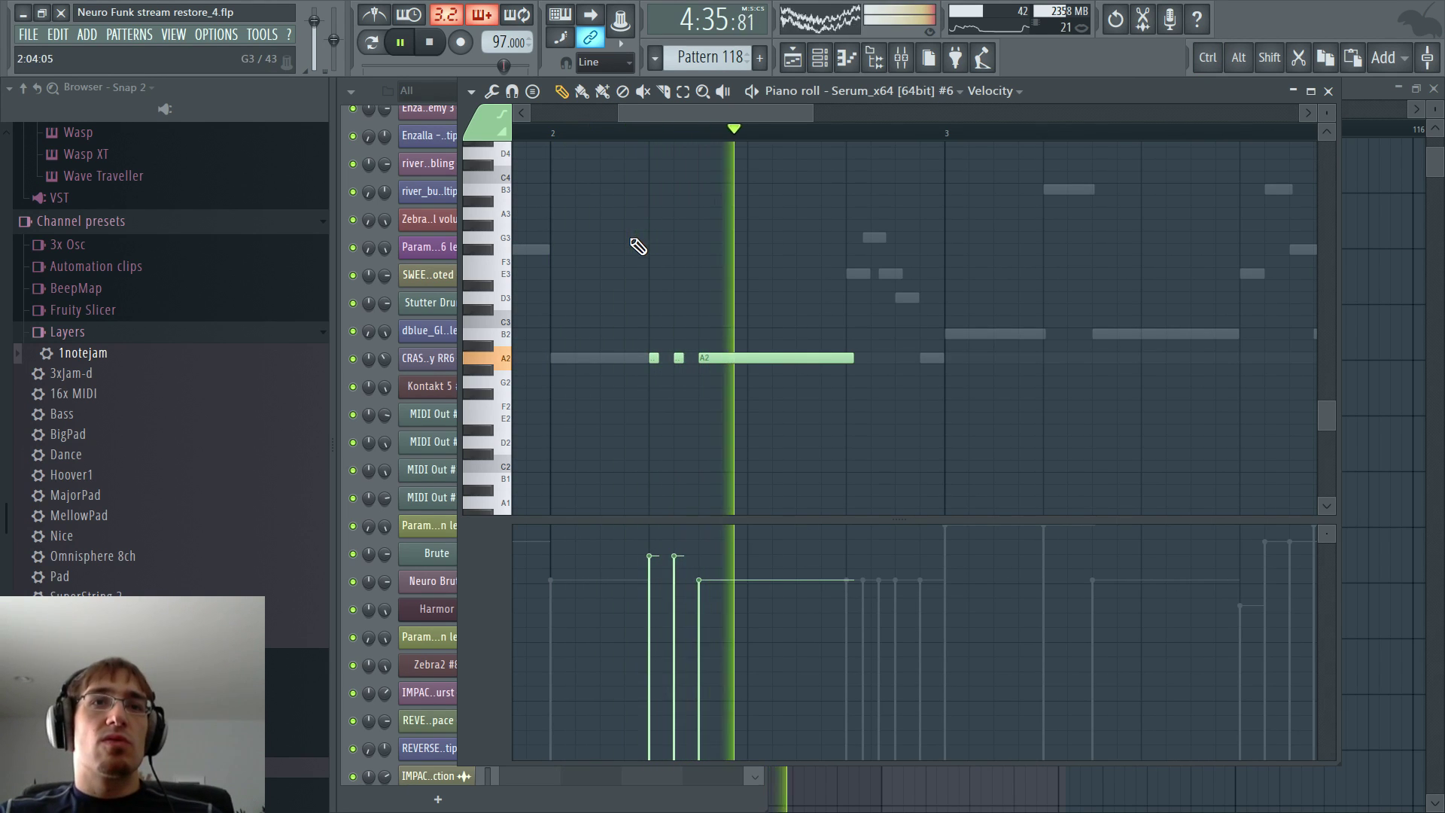
pyautogui.press('space')
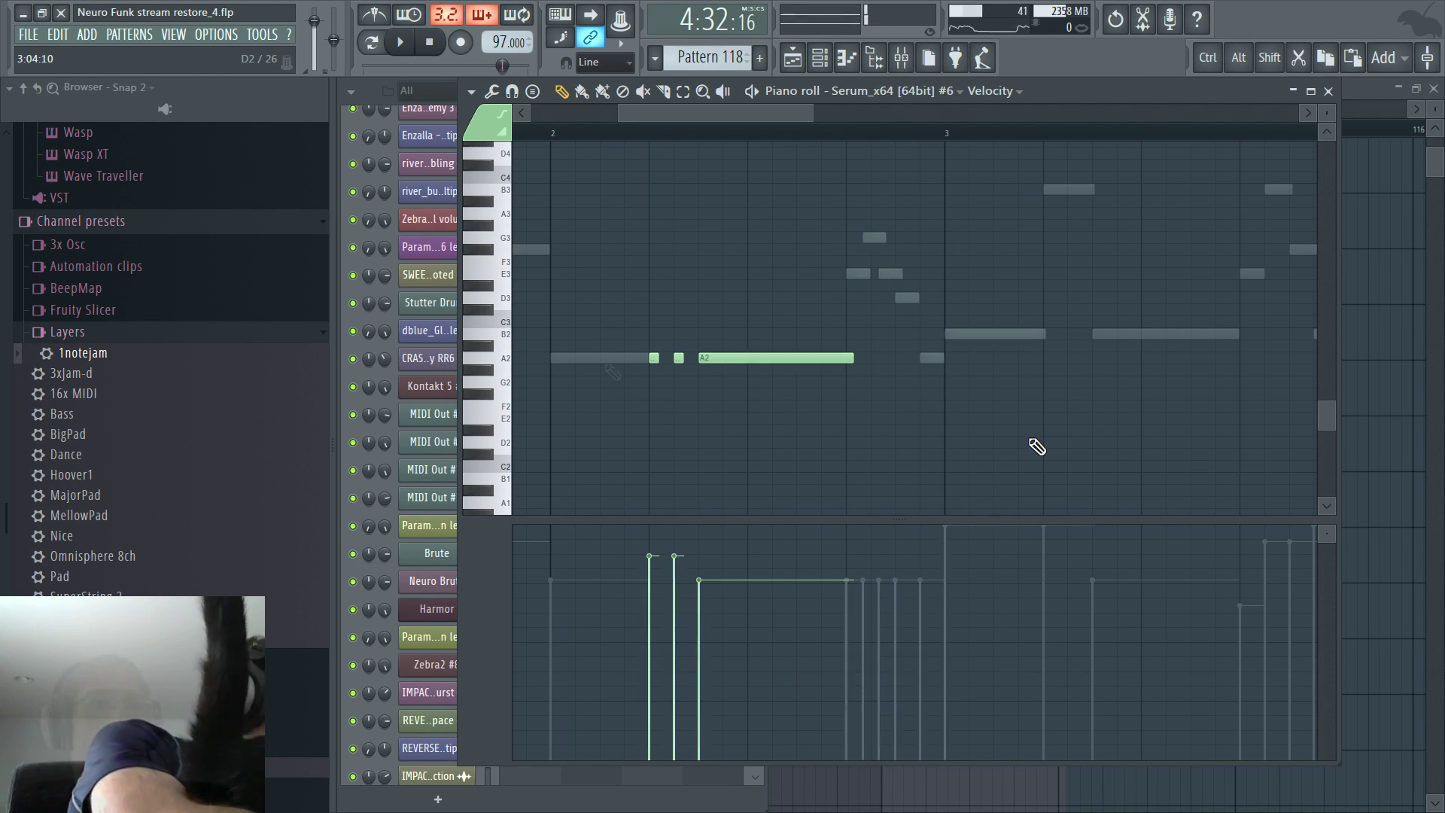
# - Audition the Serum #4 notes at the end of bar 2, lower the D3 at 2:15 to C3 and play into bar 3
pyautogui.click(505, 360)
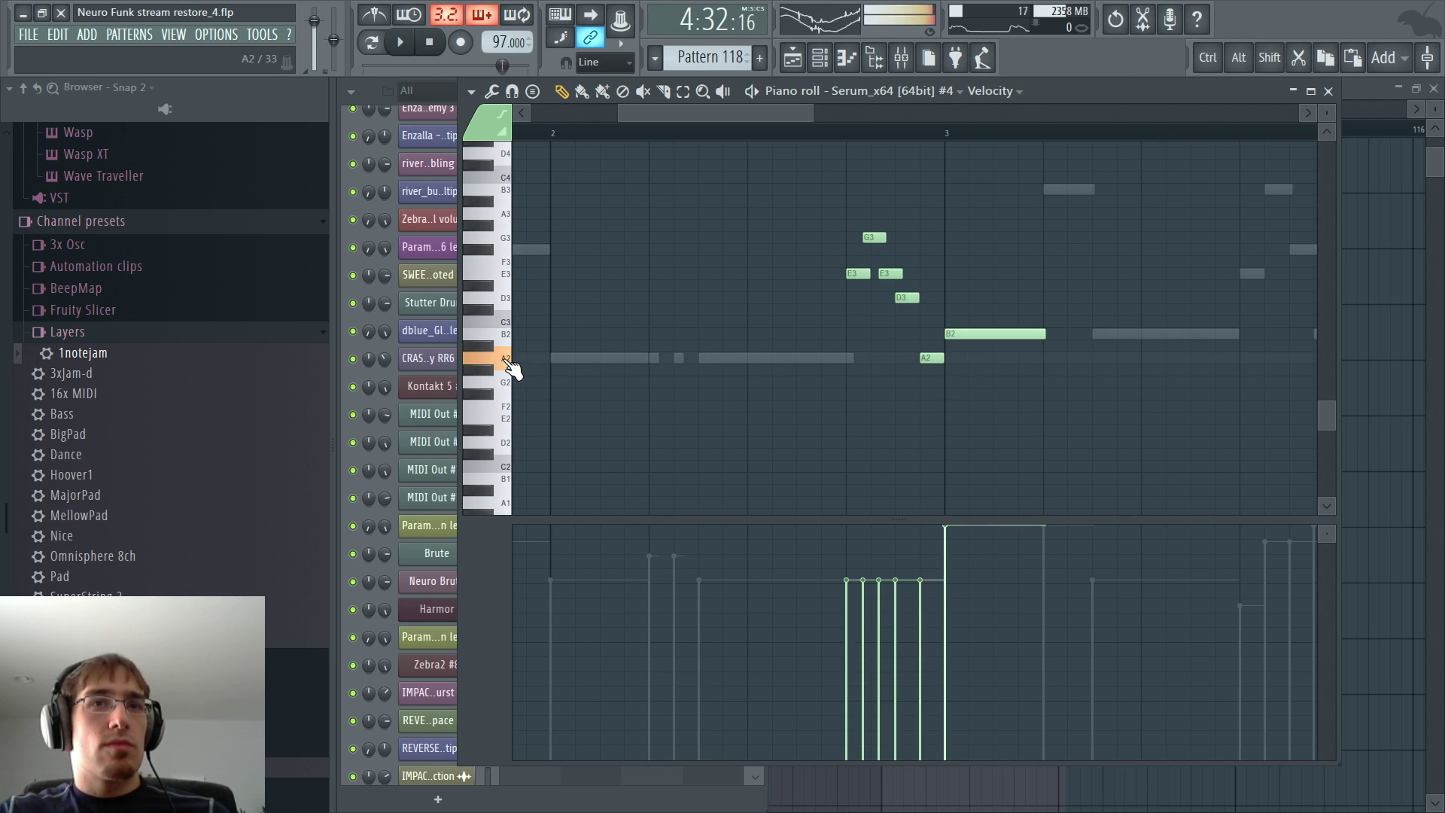
pyautogui.click(855, 274)
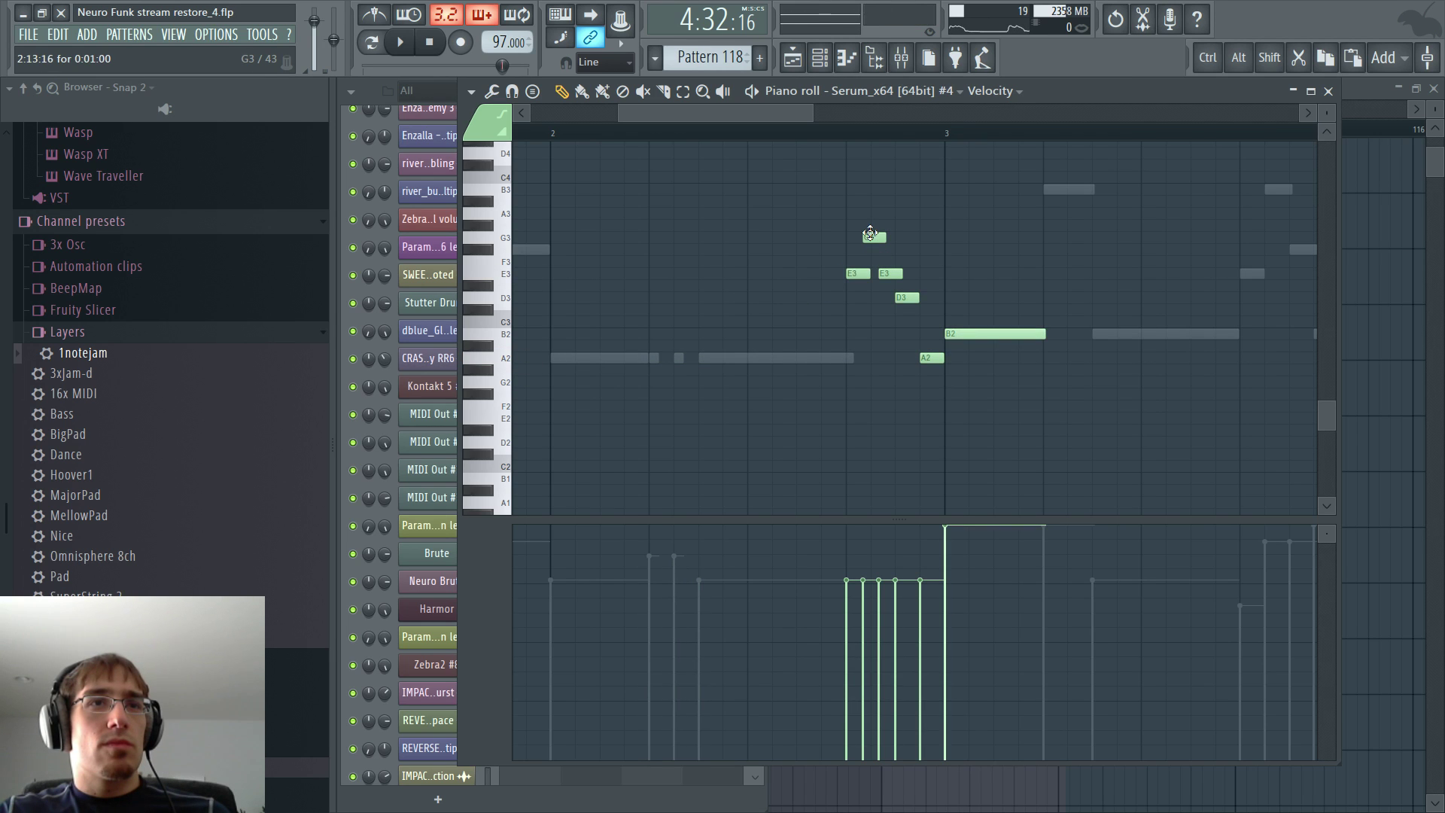
pyautogui.click(872, 238)
pyautogui.click(903, 298)
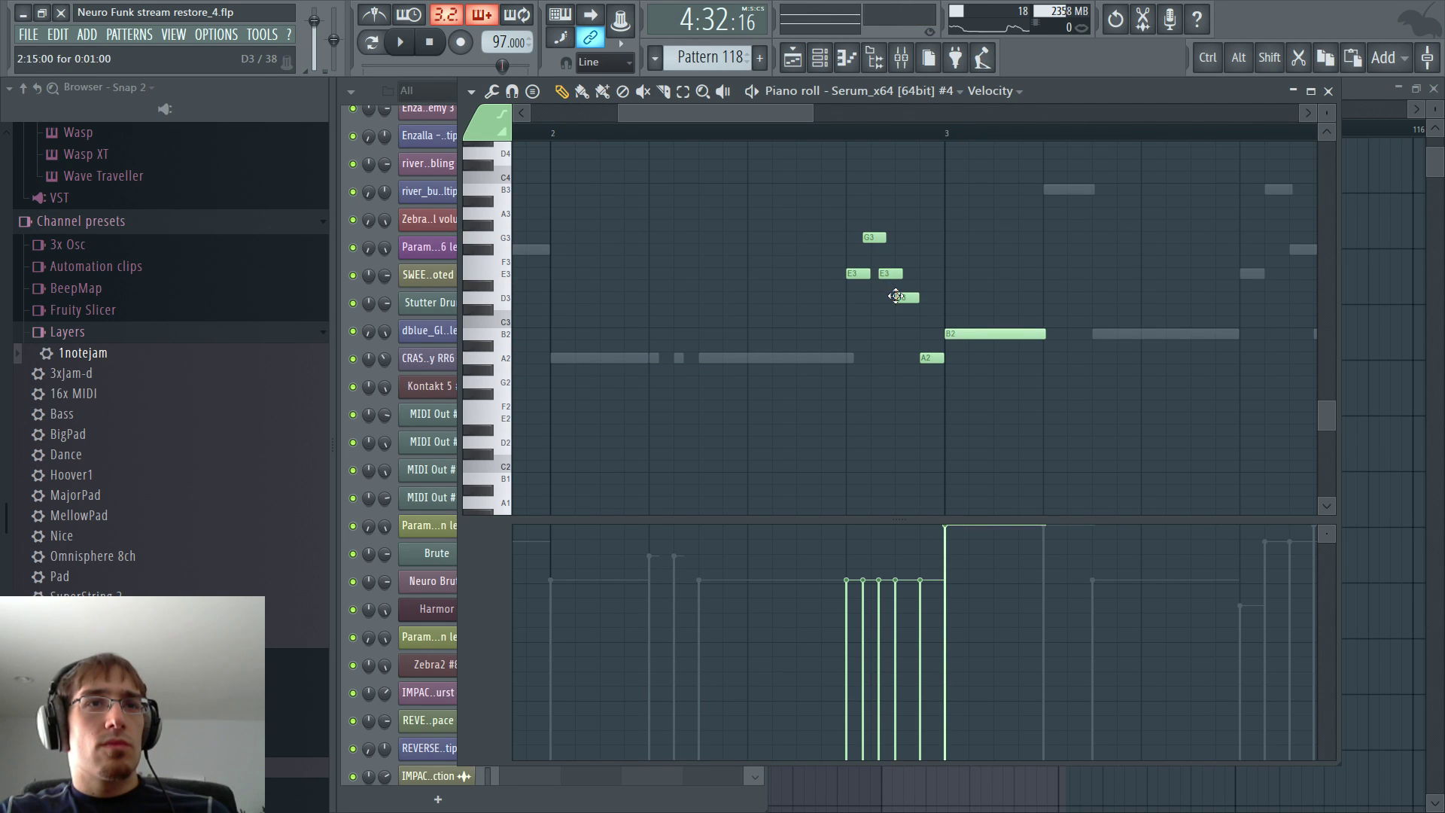
pyautogui.moveTo(897, 296); pyautogui.dragTo(896, 320)
pyautogui.click(927, 359)
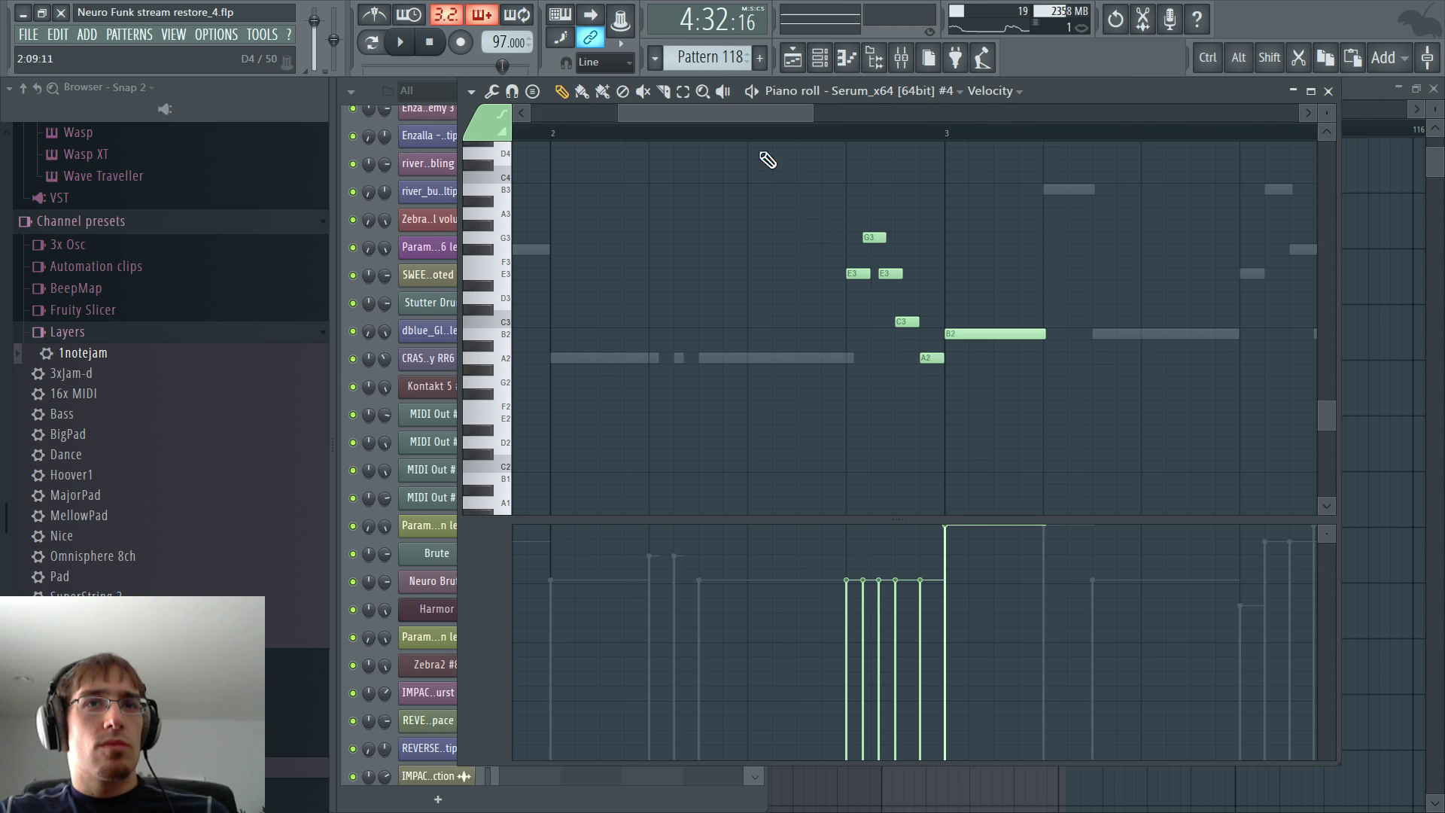
pyautogui.click(742, 134)
pyautogui.press('space')
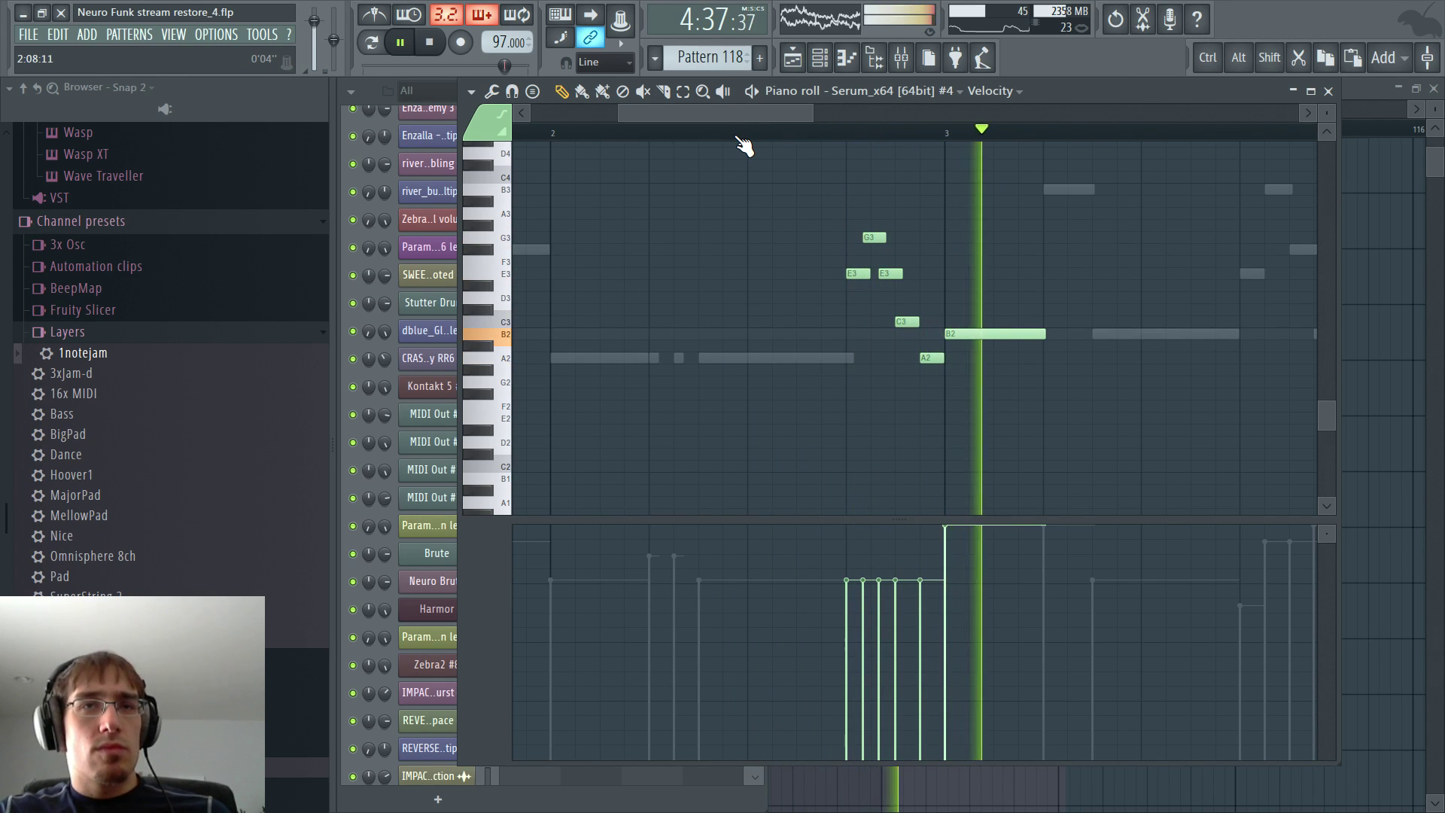
pyautogui.press('space')
# - Return to the playlist, play from bar 112, then set the loop selection to bar 113 and play it
pyautogui.press('F5')
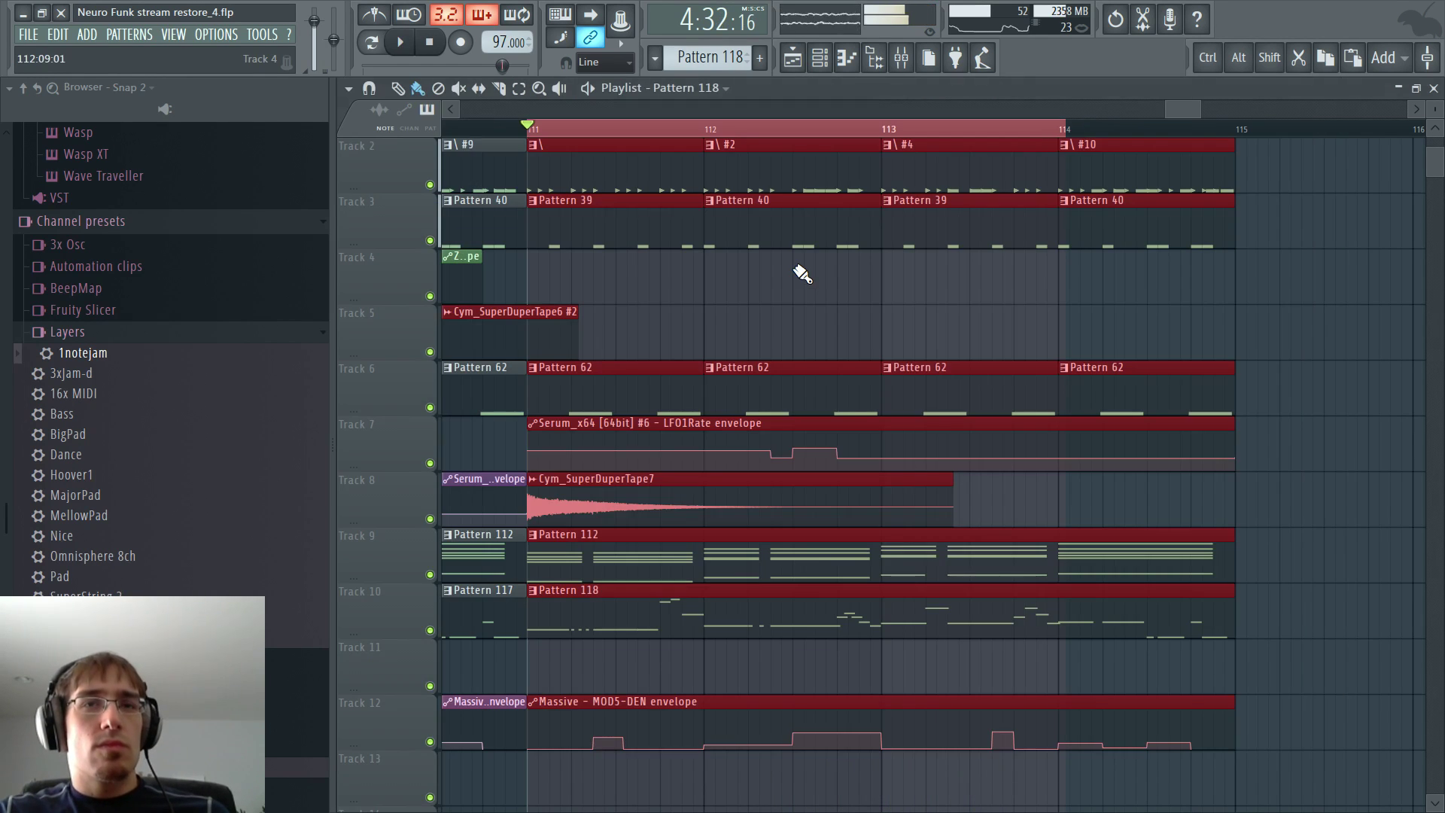
pyautogui.click(892, 140)
pyautogui.press('space')
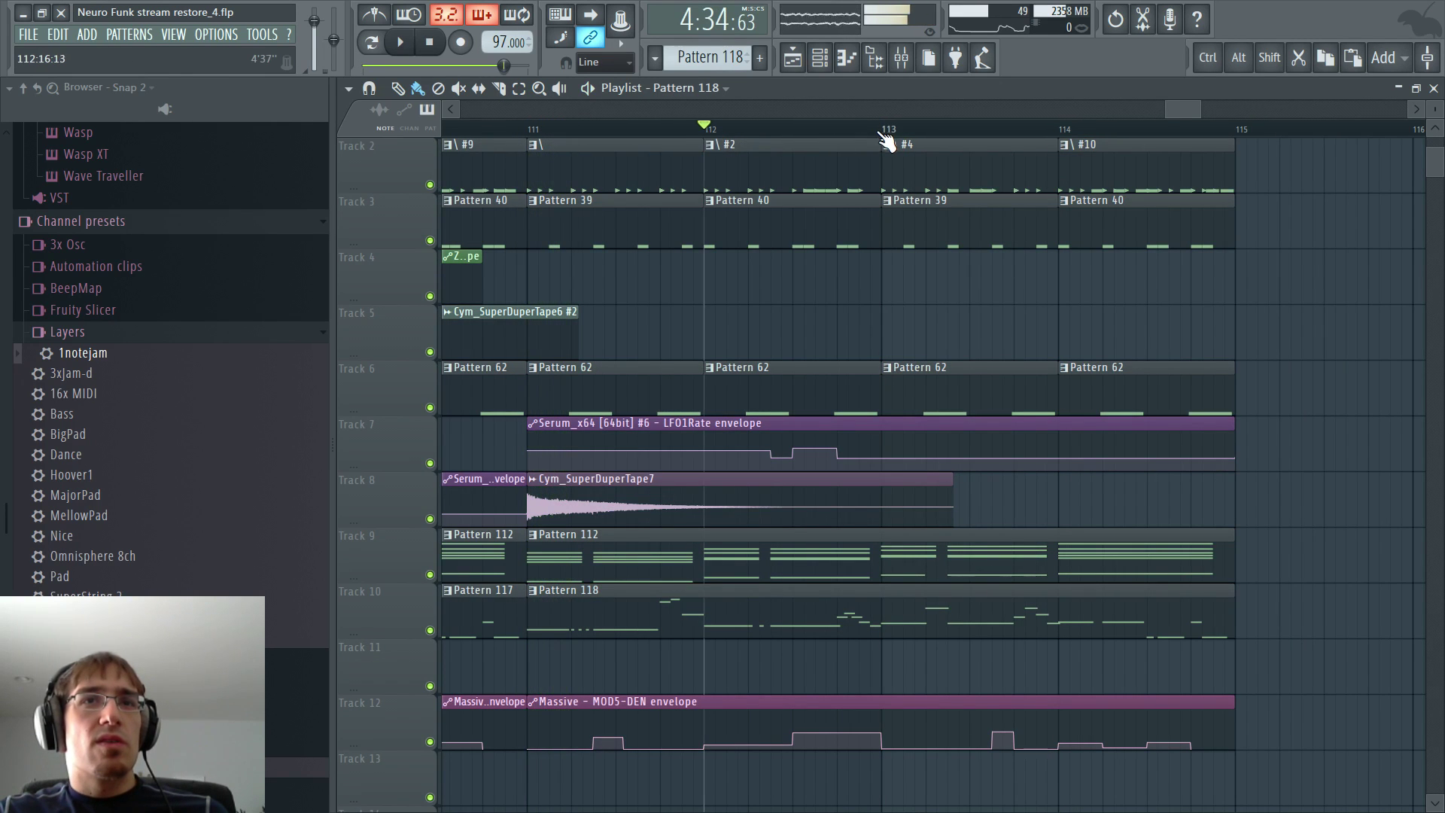
pyautogui.moveTo(888, 129); pyautogui.dragTo(1050, 139)
pyautogui.scroll(-3, 1024, 291)
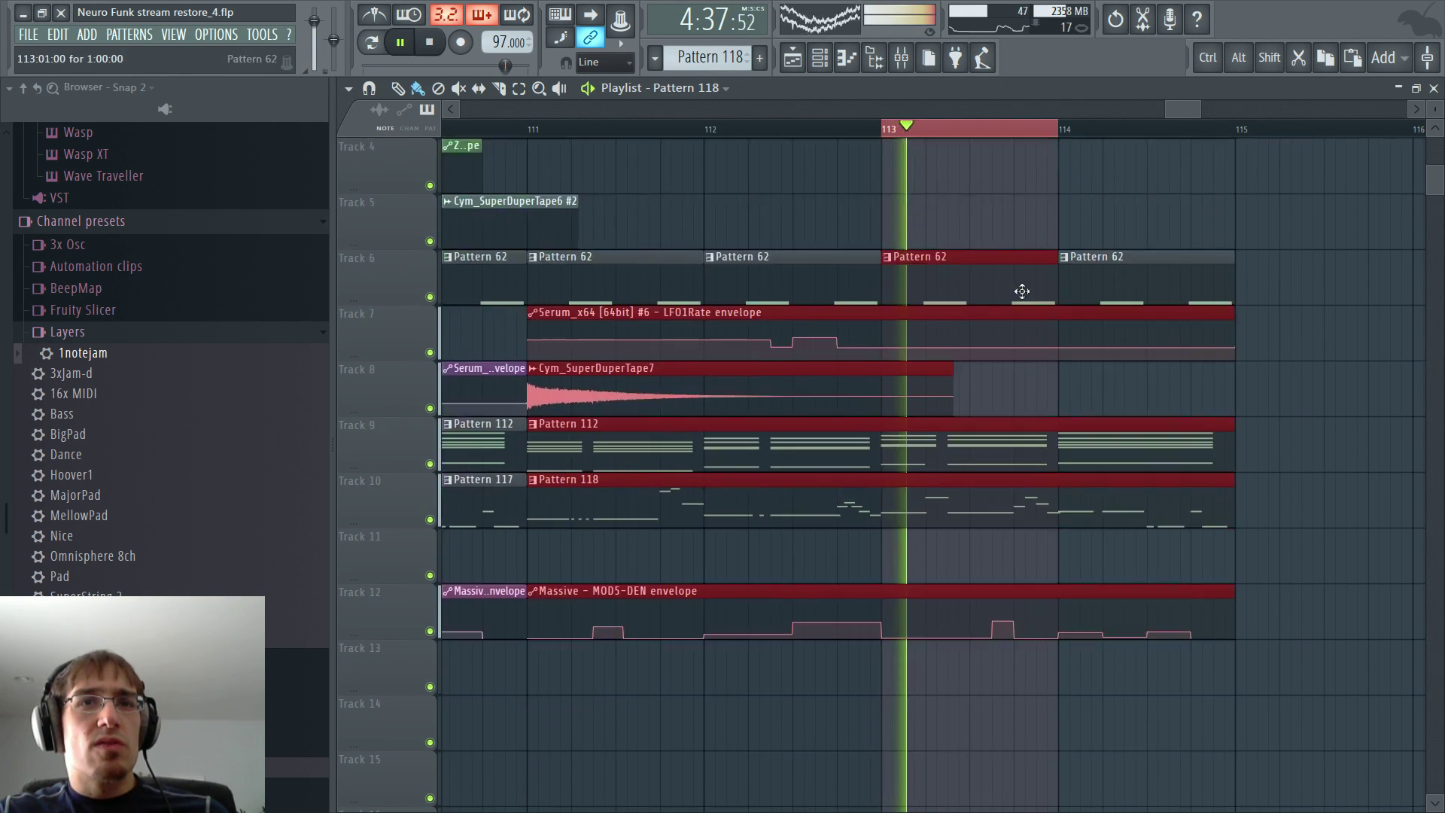
pyautogui.scroll(-1, 1023, 598)
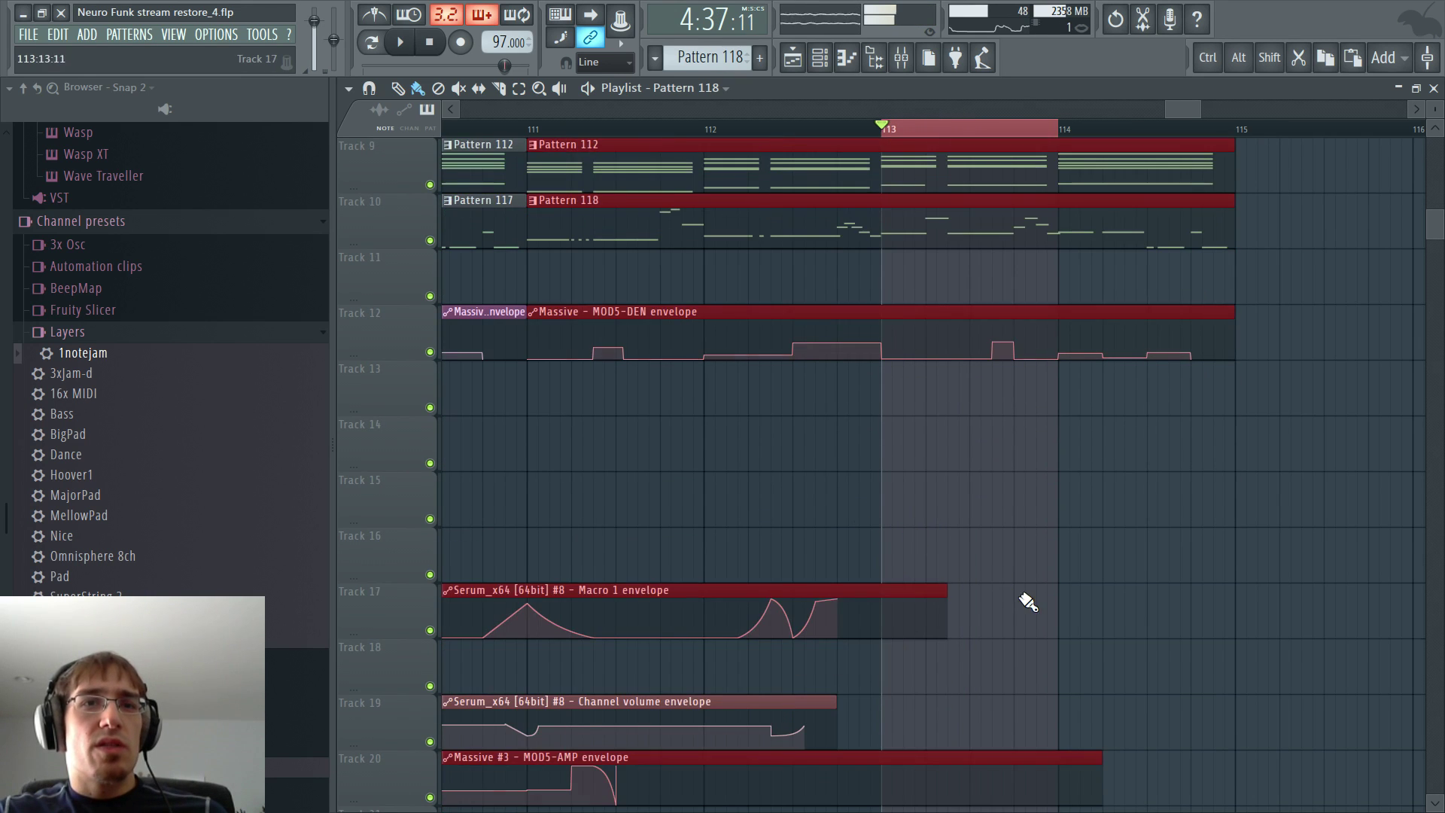
# - Extend the Serum #8 Macro 1 envelope clip to bar 115, drop its curve to a low value at 113:03 and play bar 113
pyautogui.click(1033, 600)
pyautogui.keyDown('ctrl'); pyautogui.scroll(-2, 1052, 584); pyautogui.keyUp('ctrl')
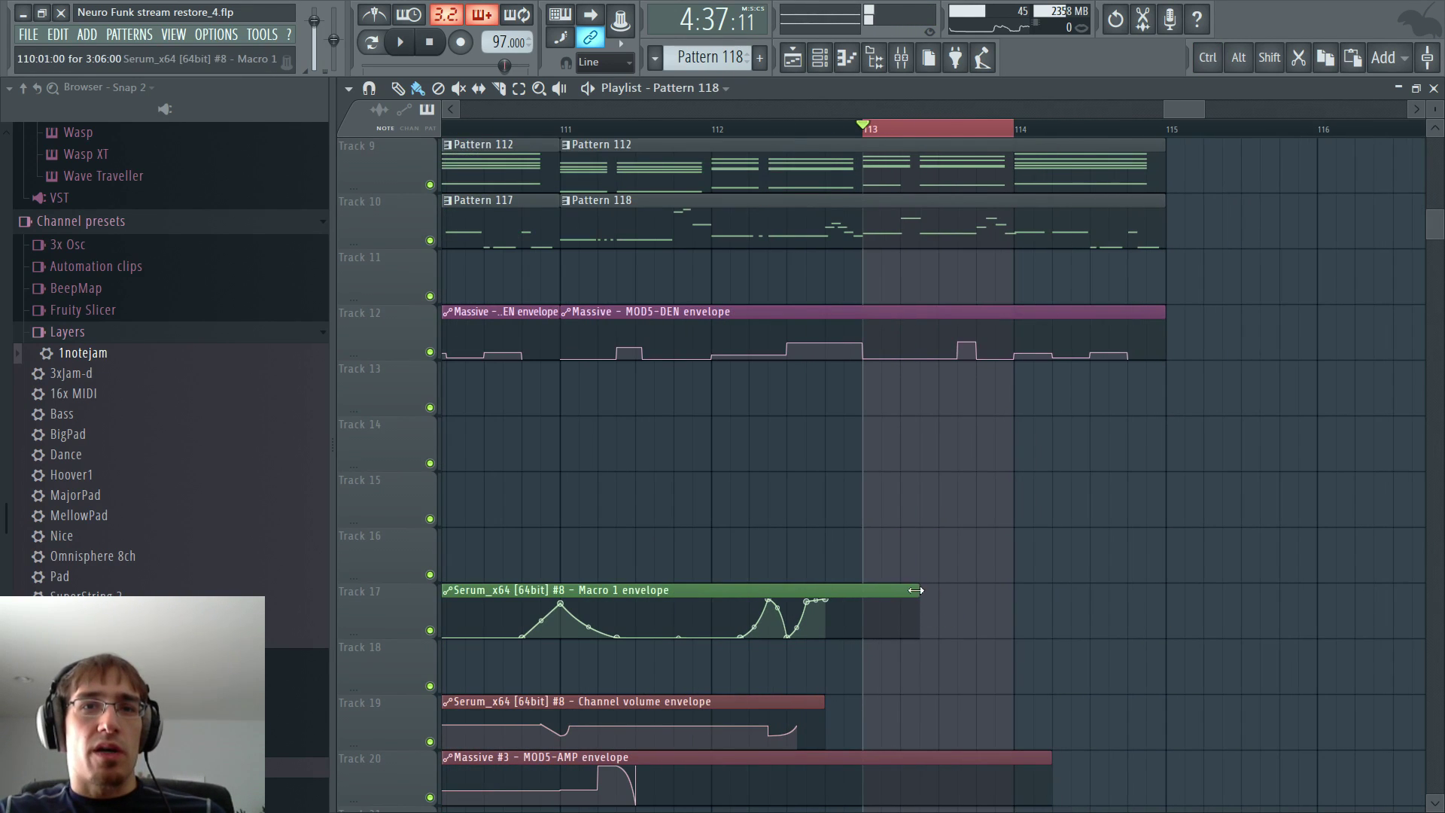
pyautogui.moveTo(917, 614); pyautogui.dragTo(1133, 602)
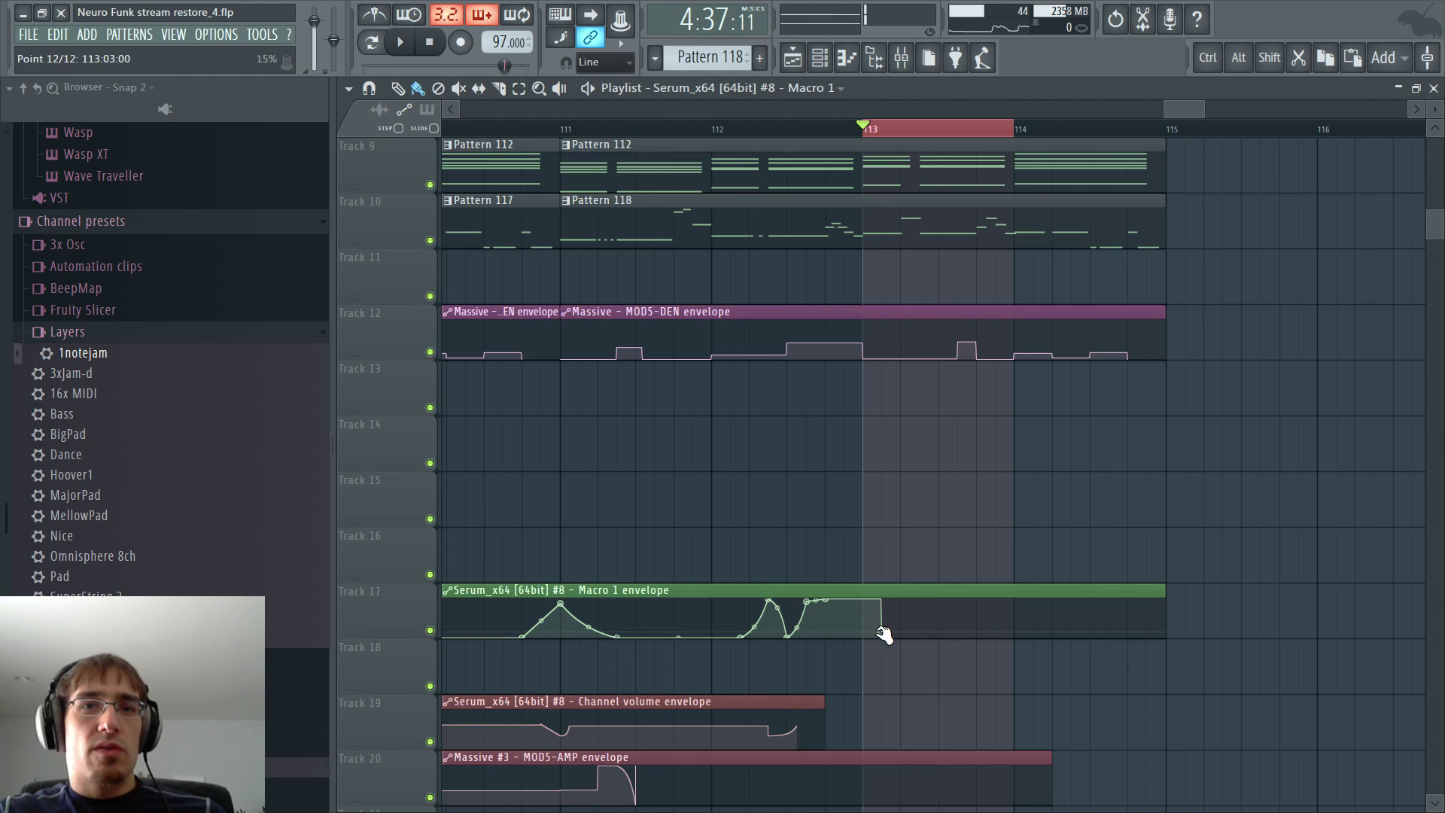
pyautogui.press('space')
pyautogui.press('space')
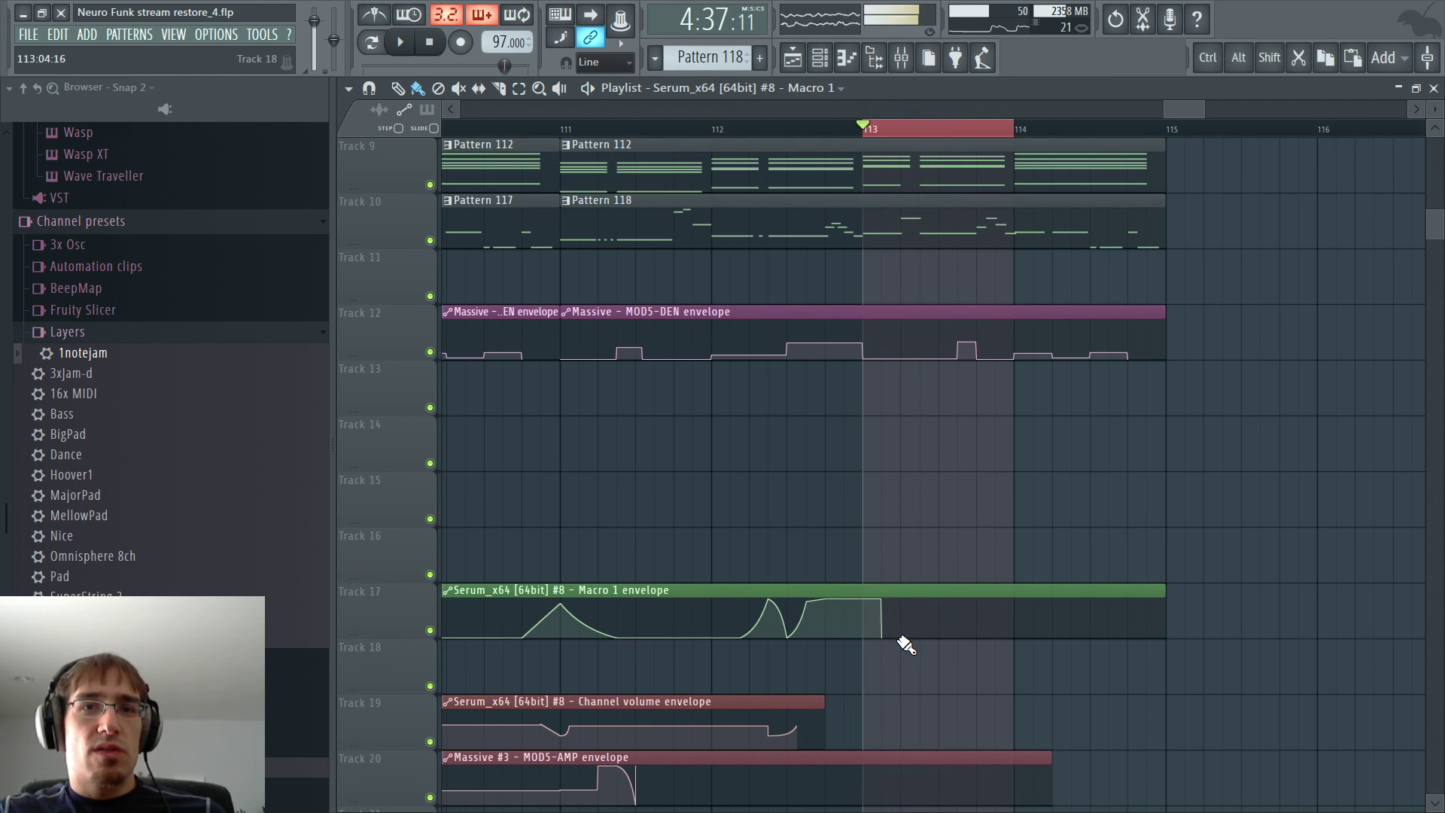
# - Add a point at 113:09 with a value of 92% to the Macro 1 envelope and open its curve mode options
pyautogui.click(940, 601)
pyautogui.rightClick(940, 600)
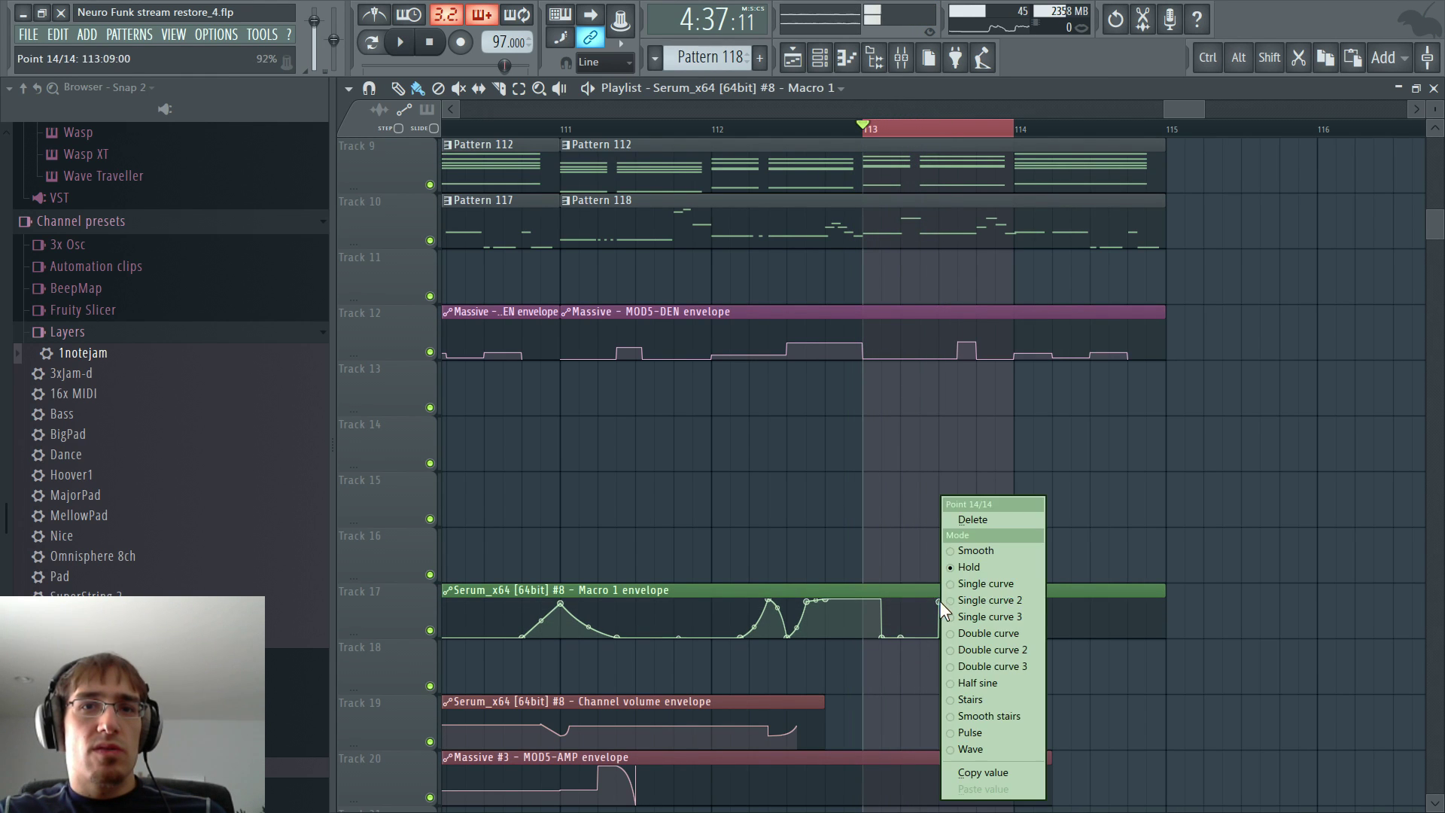
# - Set the last point of the Serum #8 Macro 1 envelope, at 113:09, to Single curve mode
pyautogui.click(974, 584)
# - Lower the long Serum #8 B2 note in bar 3 of Pattern 118 an octave to B1, and play the loop
pyautogui.press('F7')
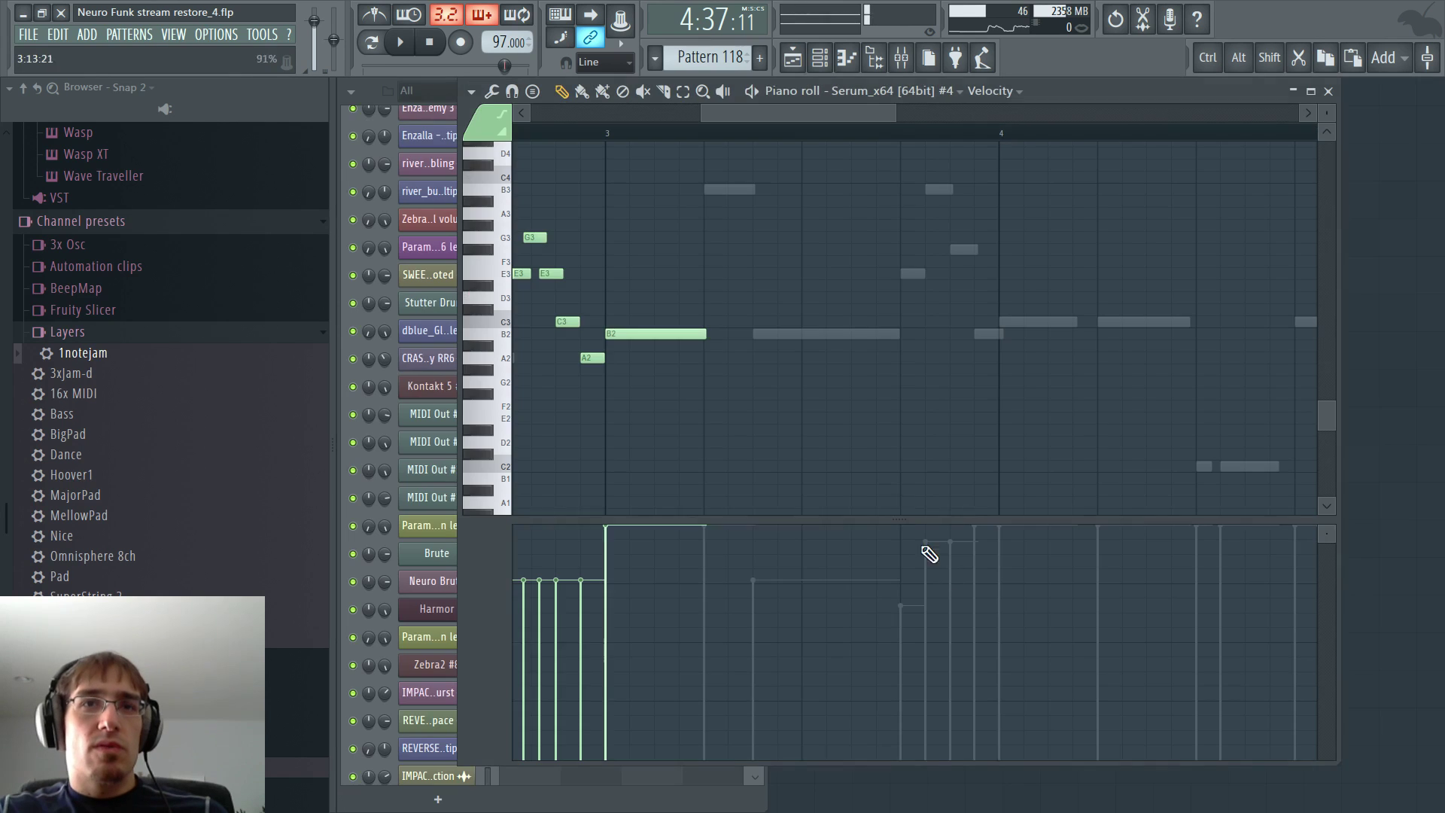
pyautogui.doubleClick(838, 335)
pyautogui.moveTo(839, 334); pyautogui.dragTo(836, 422)
pyautogui.press('F5')
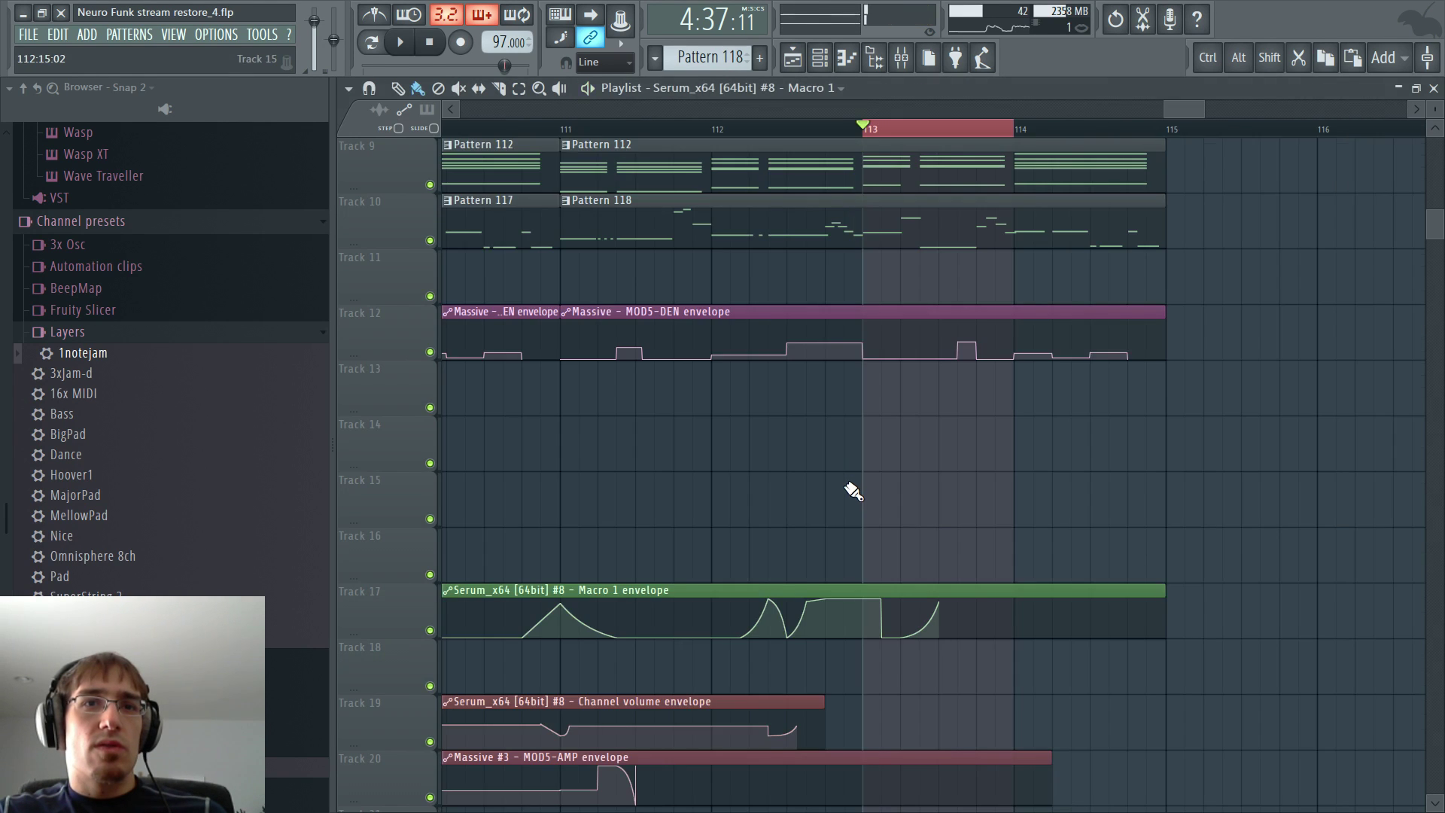
pyautogui.press('space')
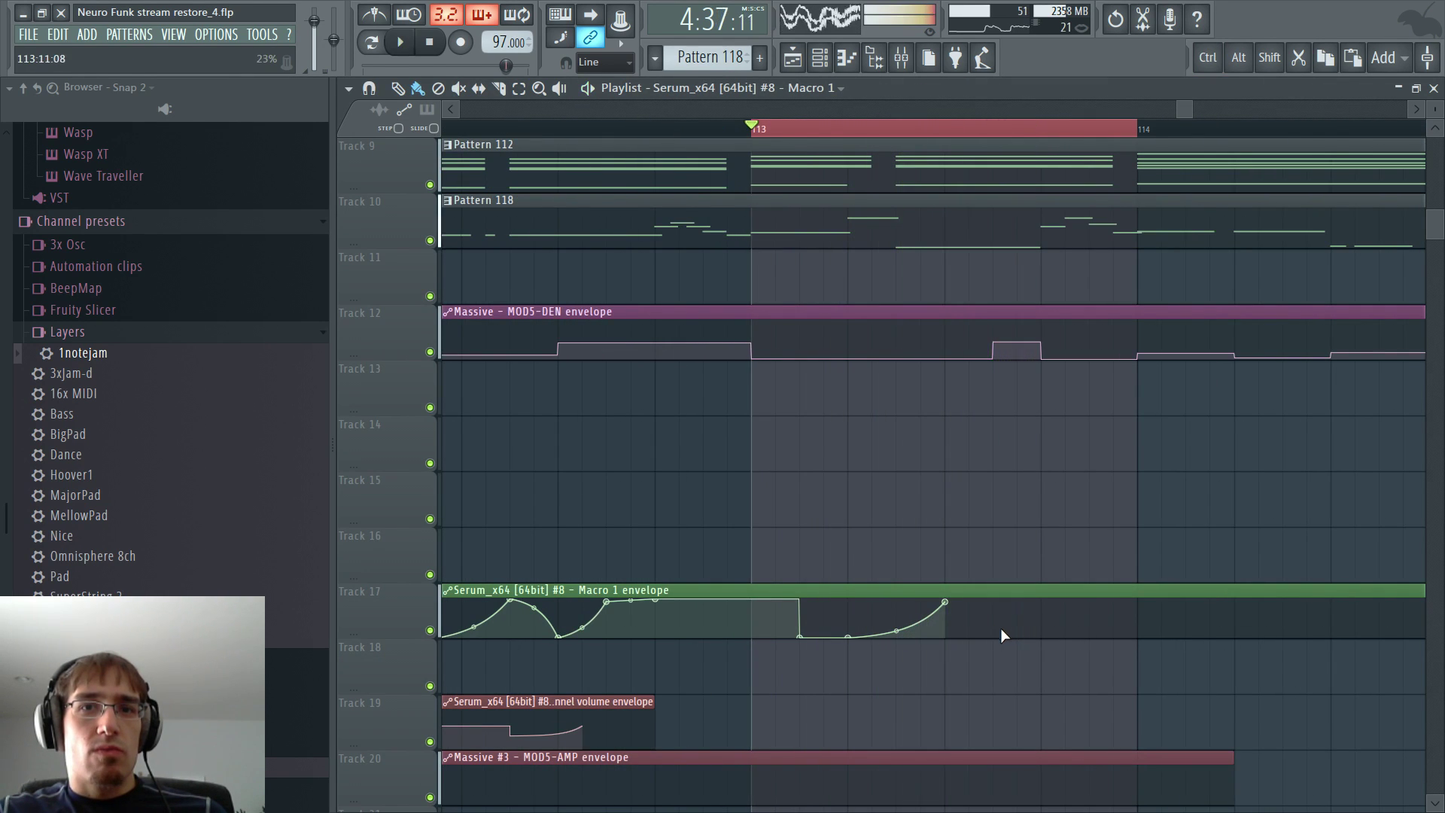
# - Add a zero-level point to the Macro 1 envelope at about 113:13 so the curve falls from its peak, and play it
pyautogui.rightClick(1040, 638)
pyautogui.moveTo(896, 631); pyautogui.dragTo(896, 630)
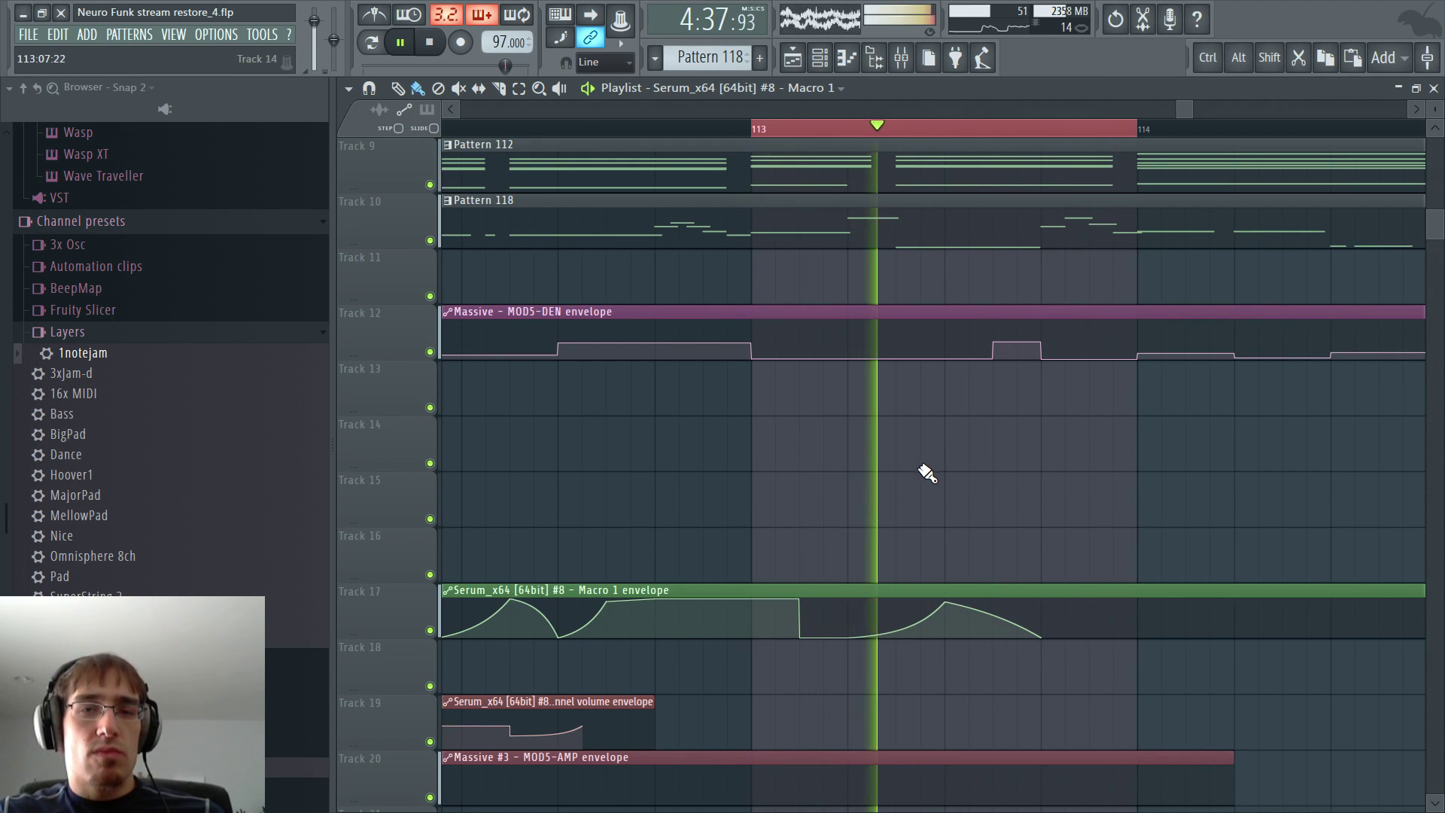
pyautogui.press('space')
pyautogui.press('space')
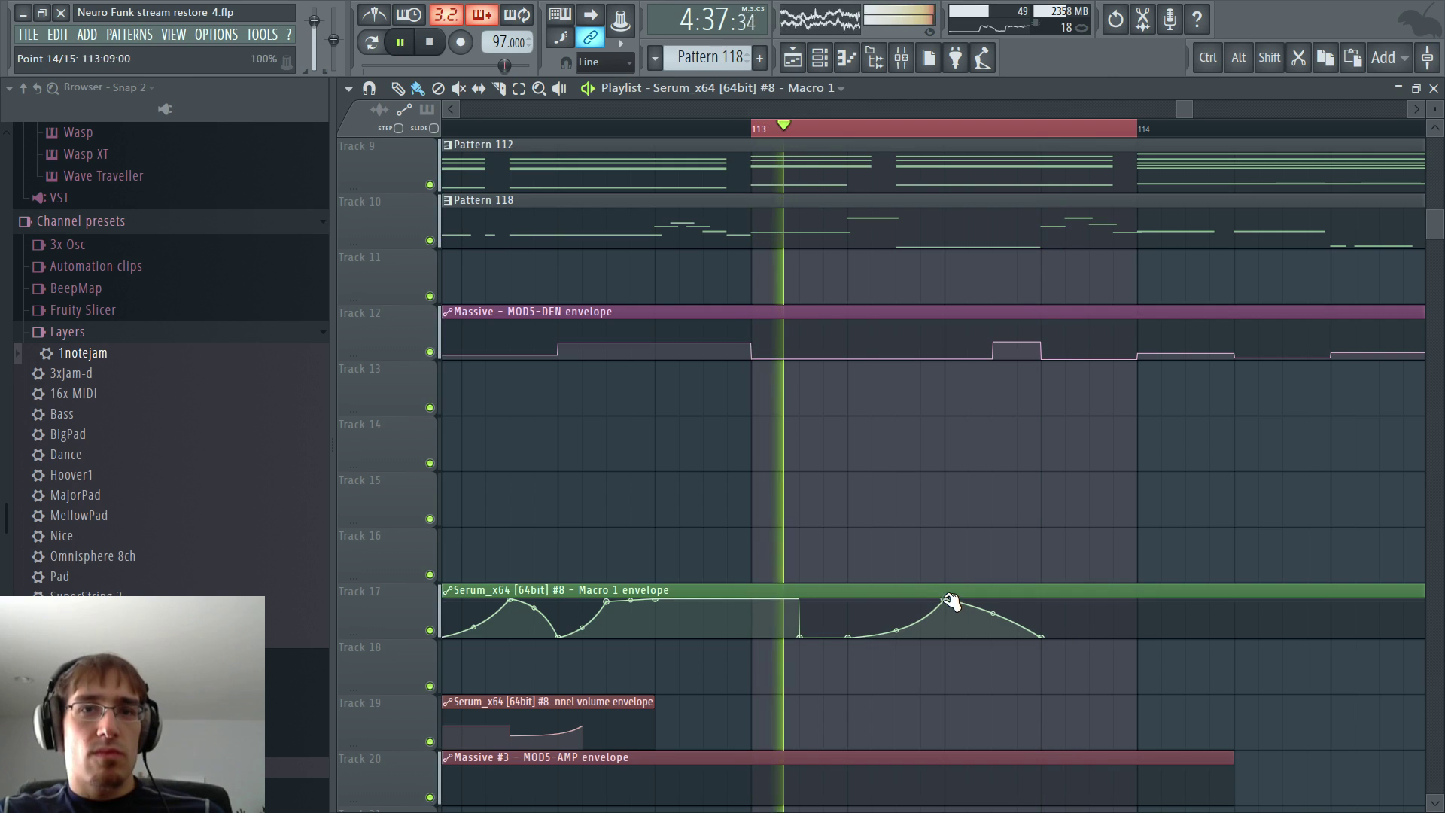
# - Move the long B1 note in bar 3 back up to B2 and audition bar 113
pyautogui.press('F5')
pyautogui.press('space')
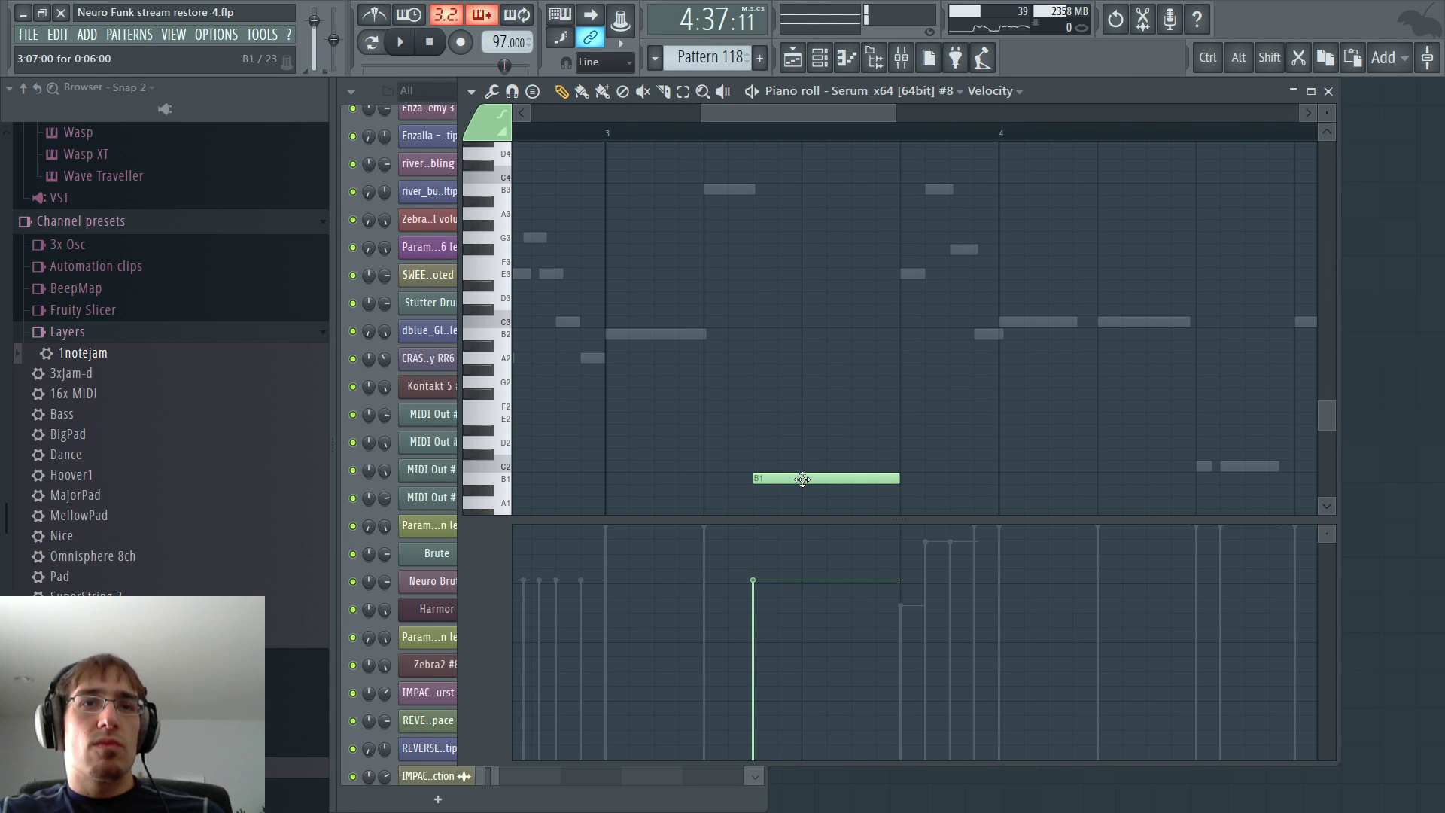
pyautogui.moveTo(871, 478); pyautogui.dragTo(866, 331)
pyautogui.press('F5')
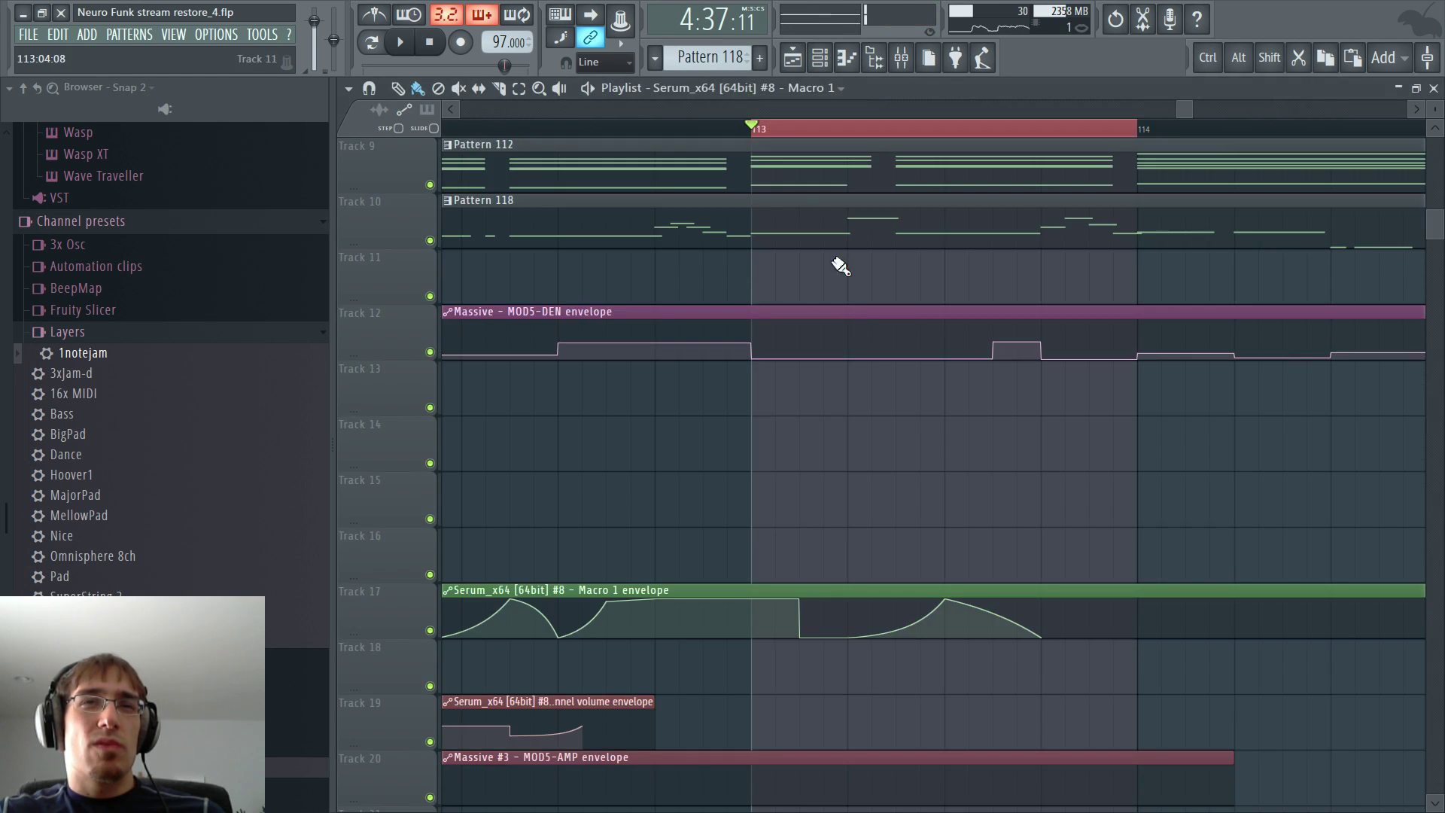
pyautogui.press('space')
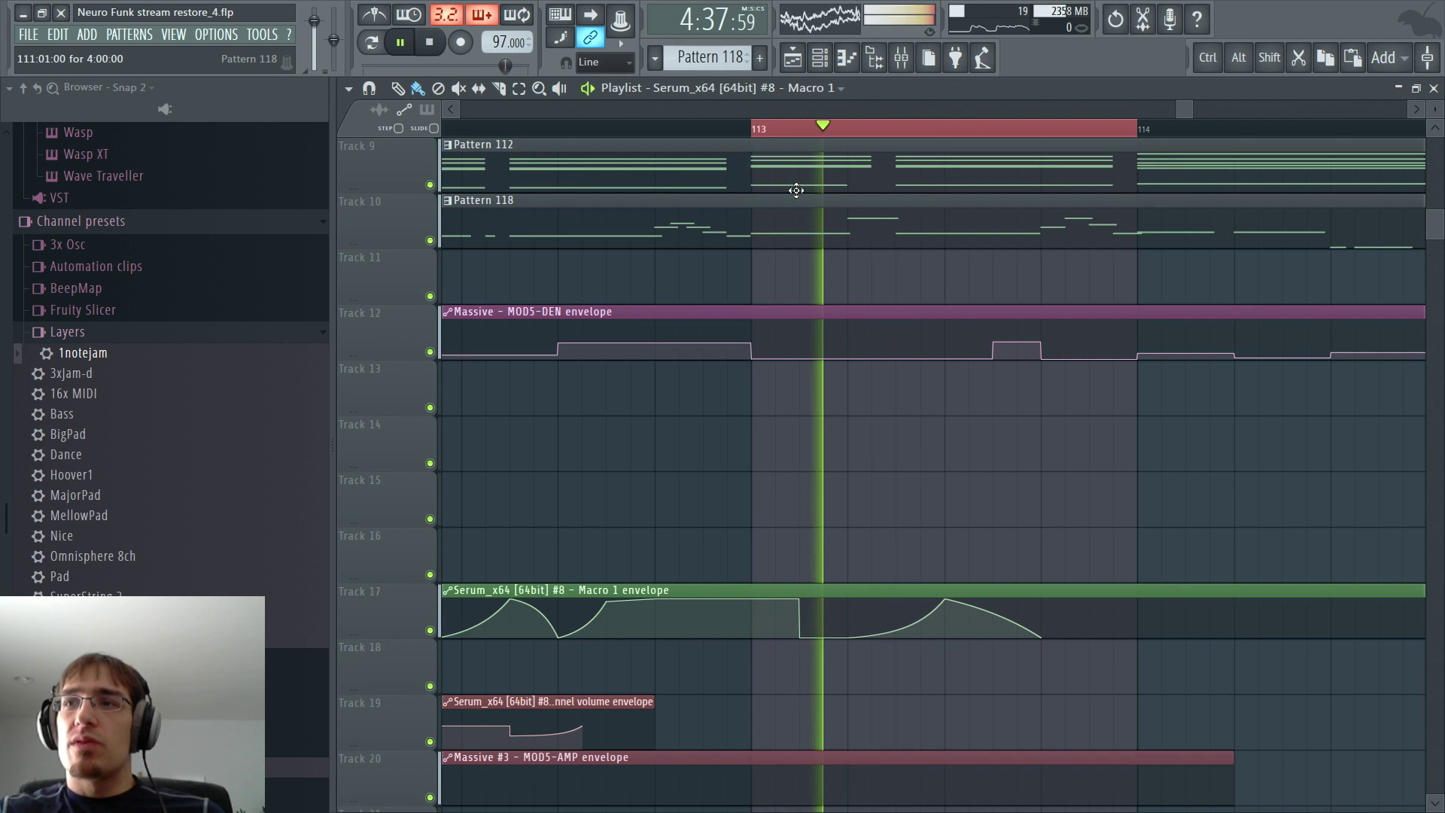
pyautogui.press('space')
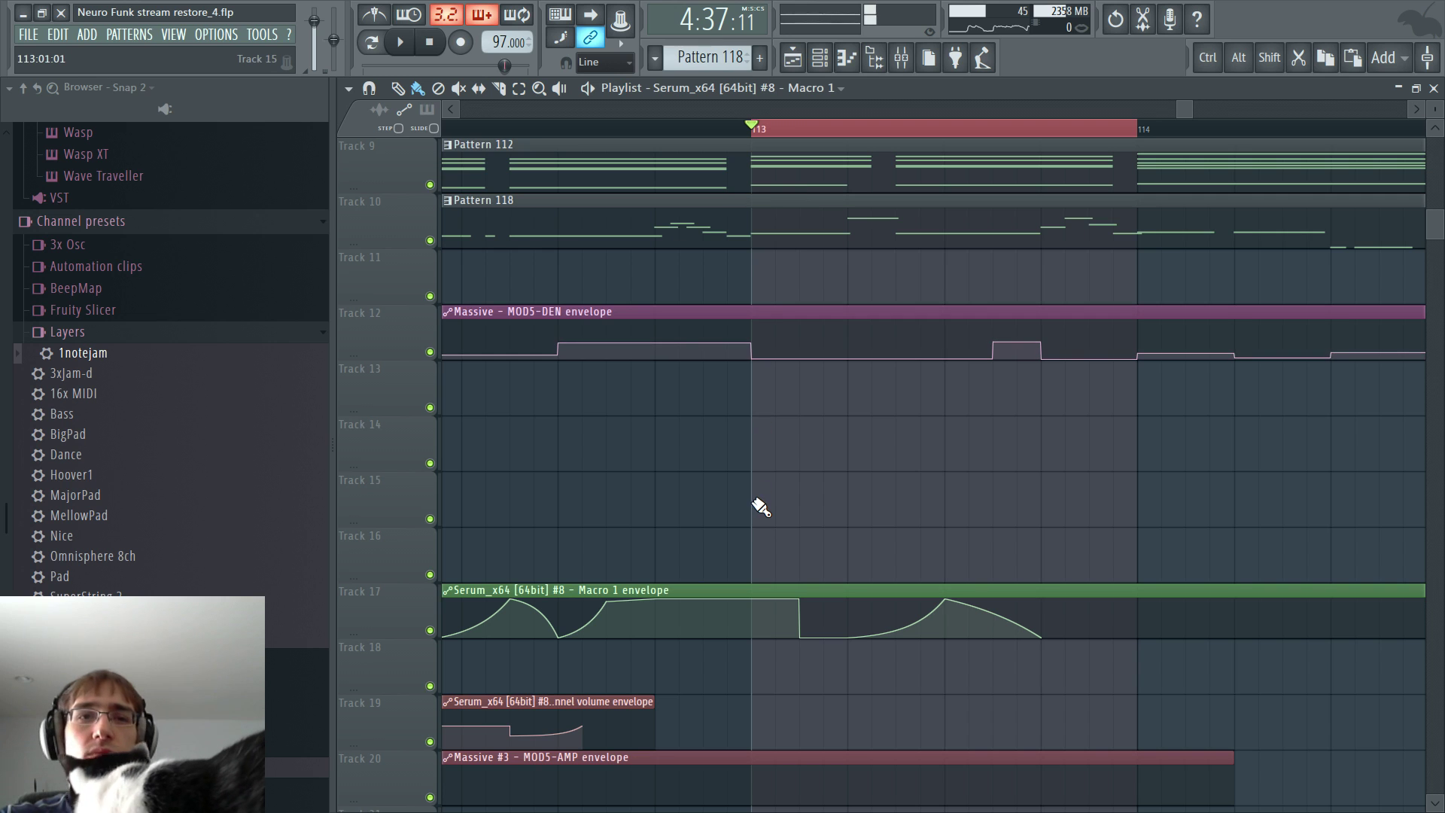
# - Listen to bar 113 again and examine the Serum channels of Pattern 118 in the channel rack
pyautogui.press('Escape')
pyautogui.press('Escape')
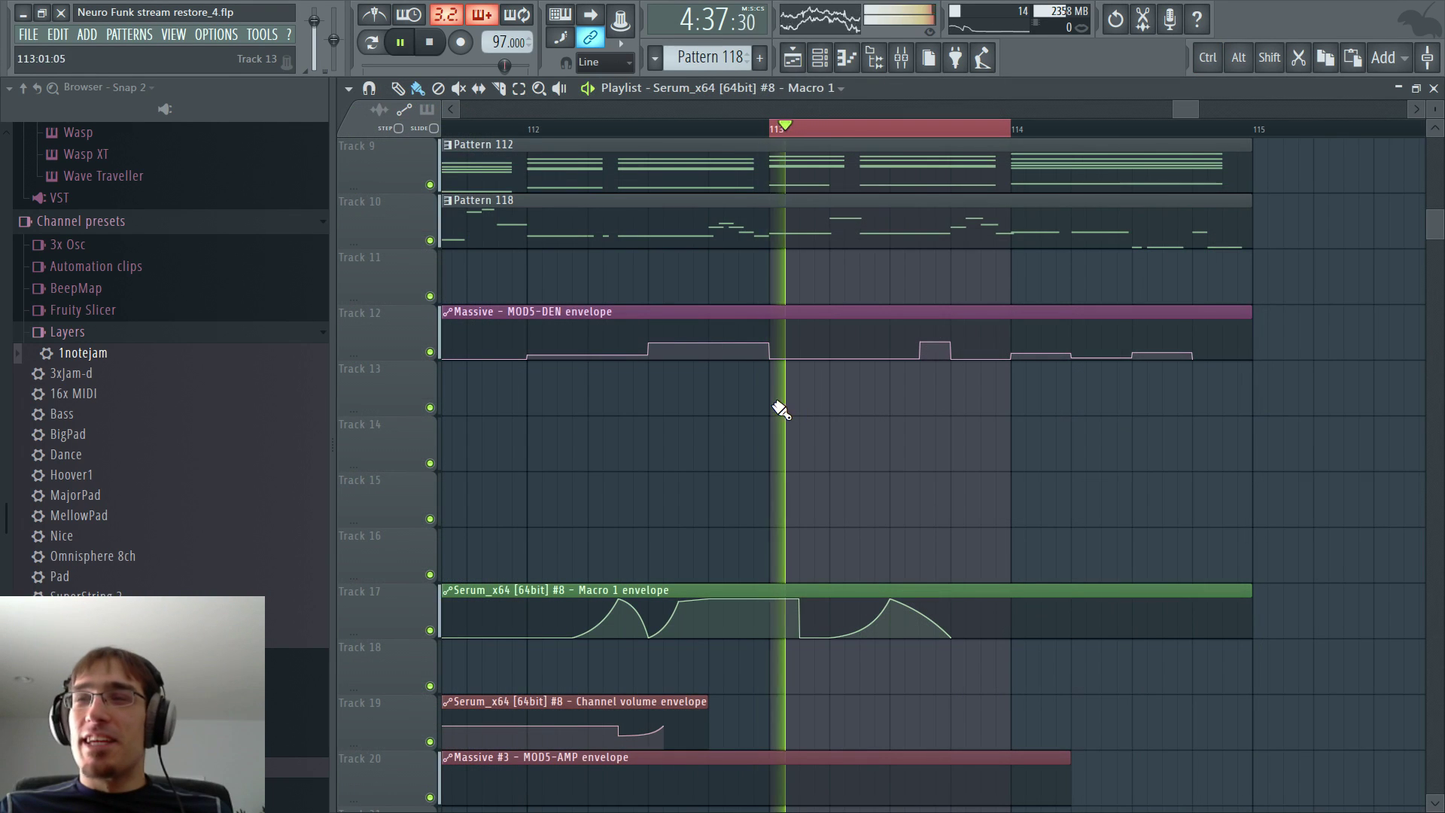
pyautogui.scroll(-3, 845, 401)
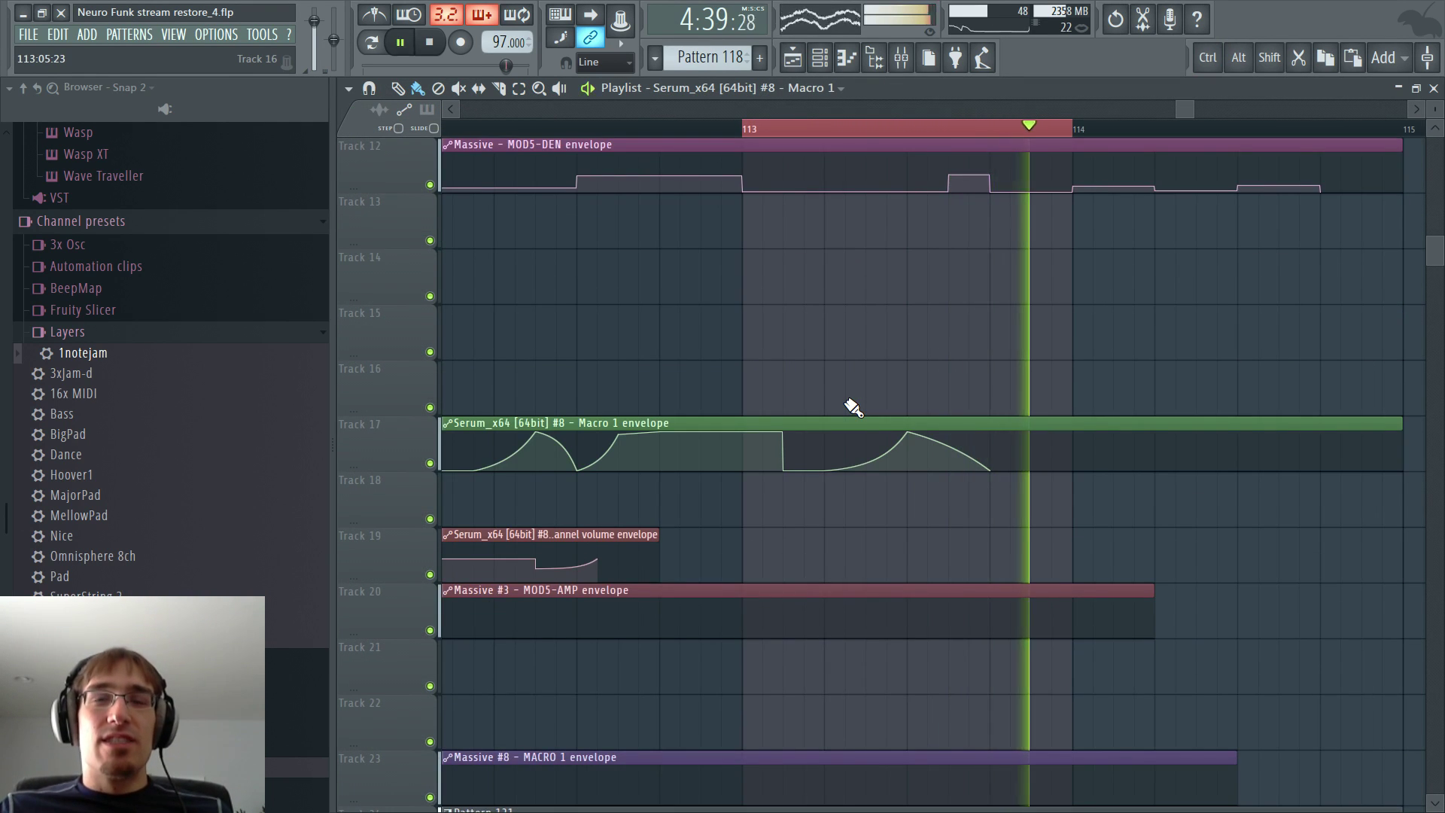
pyautogui.scroll(-4, 844, 401)
pyautogui.press('F5')
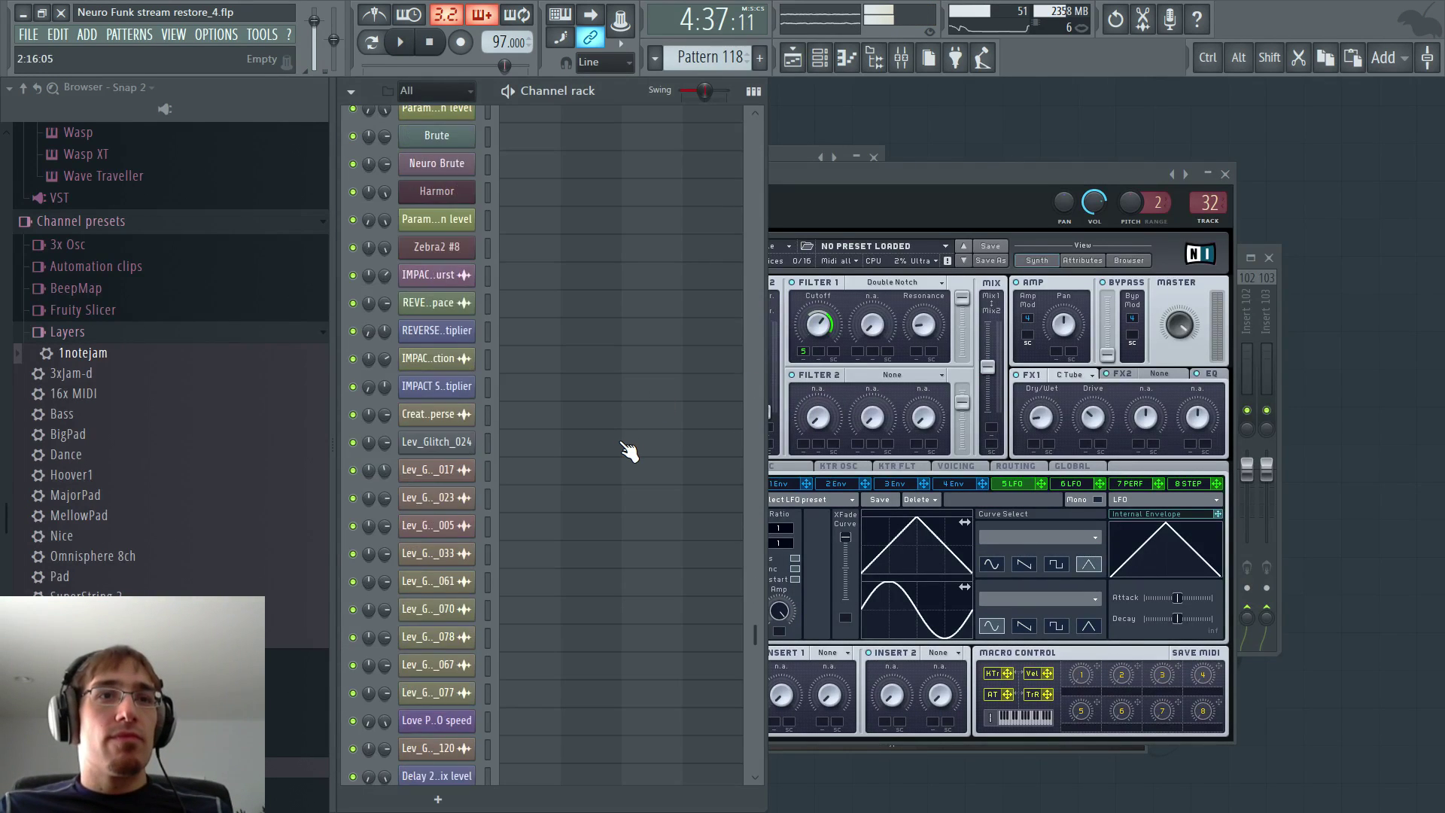
pyautogui.scroll(-5, 625, 422)
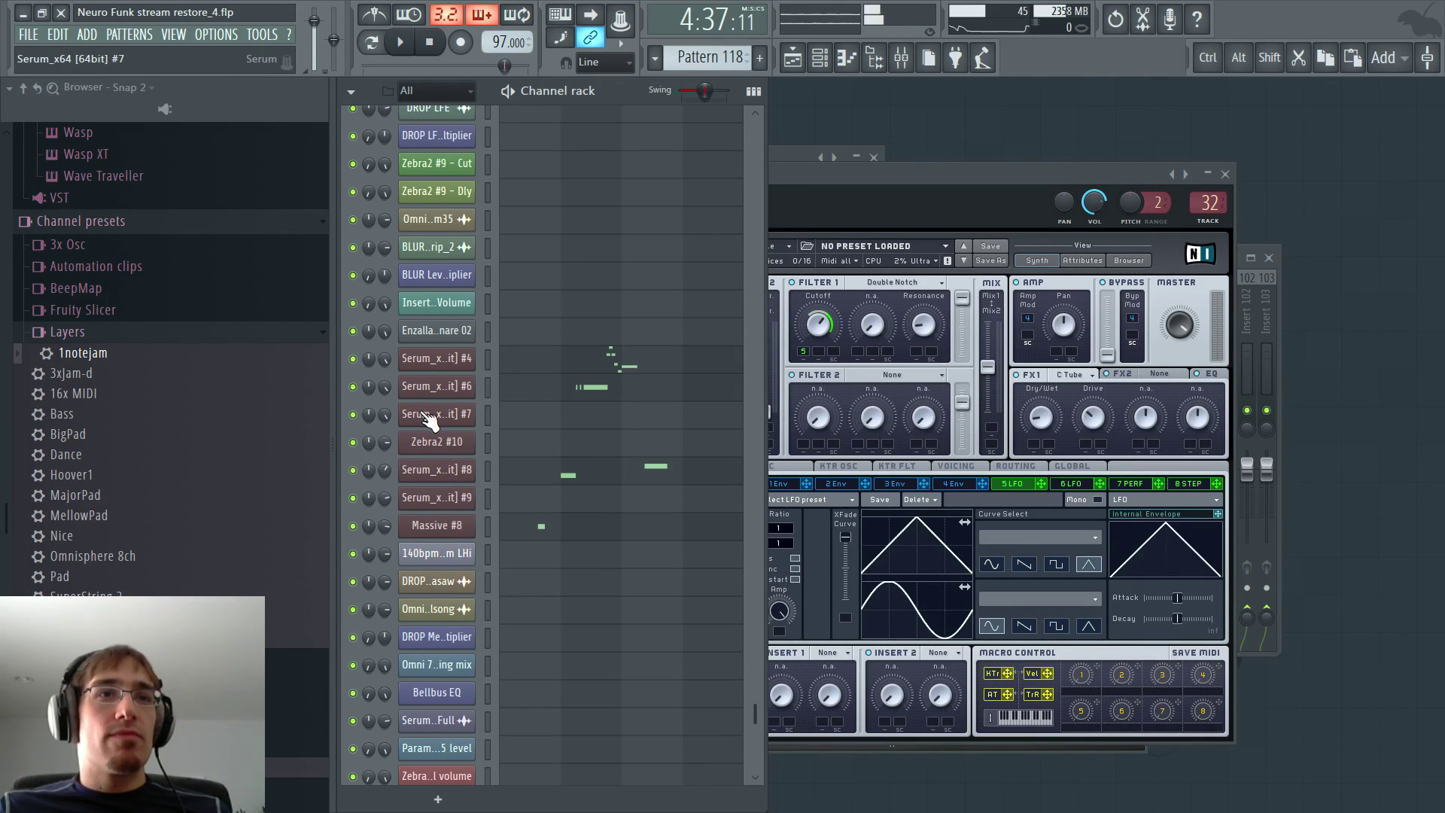
pyautogui.press('space')
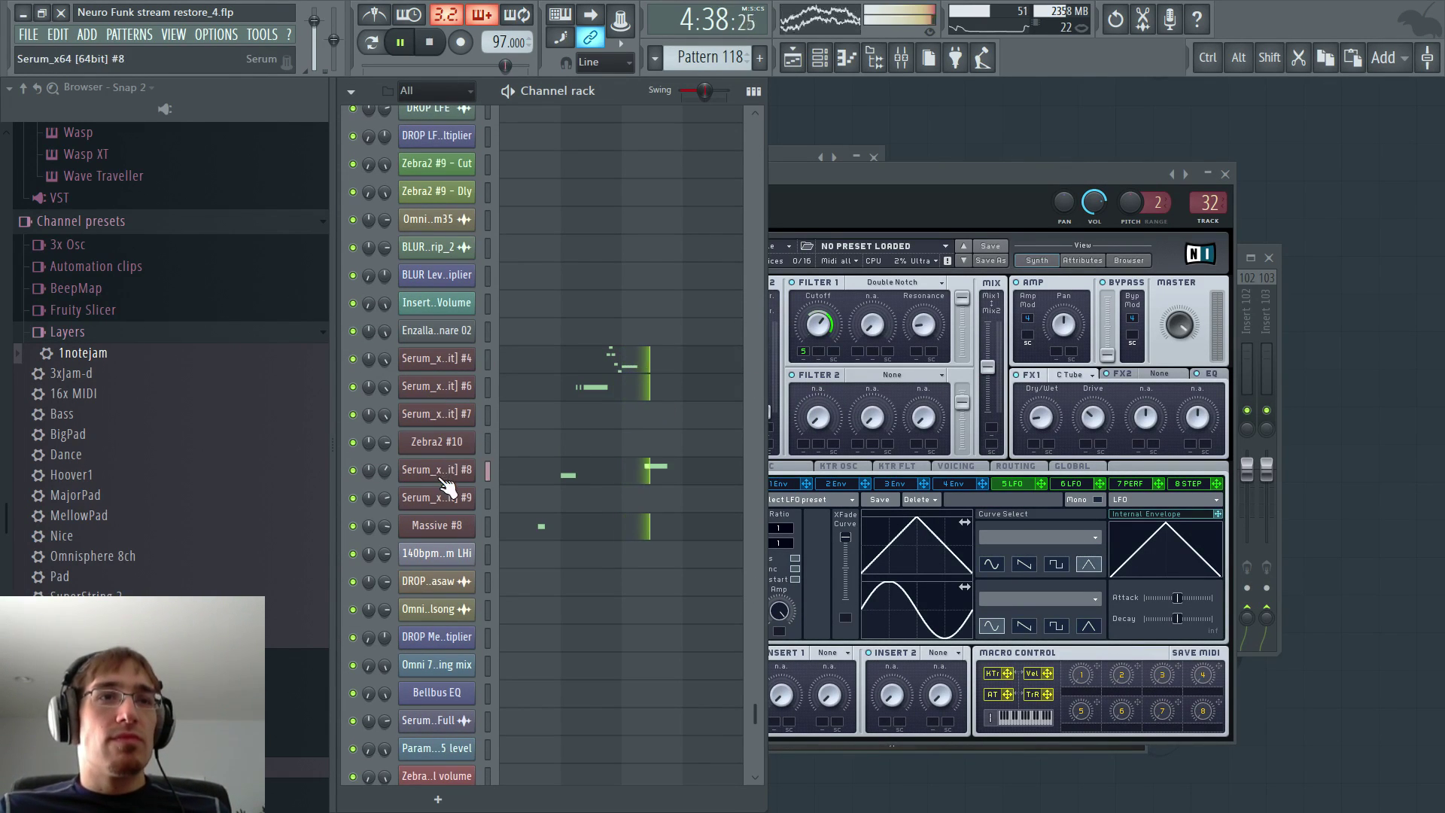
pyautogui.press('space')
# - In the Serum #9 piano roll, add a one-step B2 note at step 13 of bar 3 and a B1 note at step 14
pyautogui.click(503, 500)
pyautogui.scroll(-3, 936, 477)
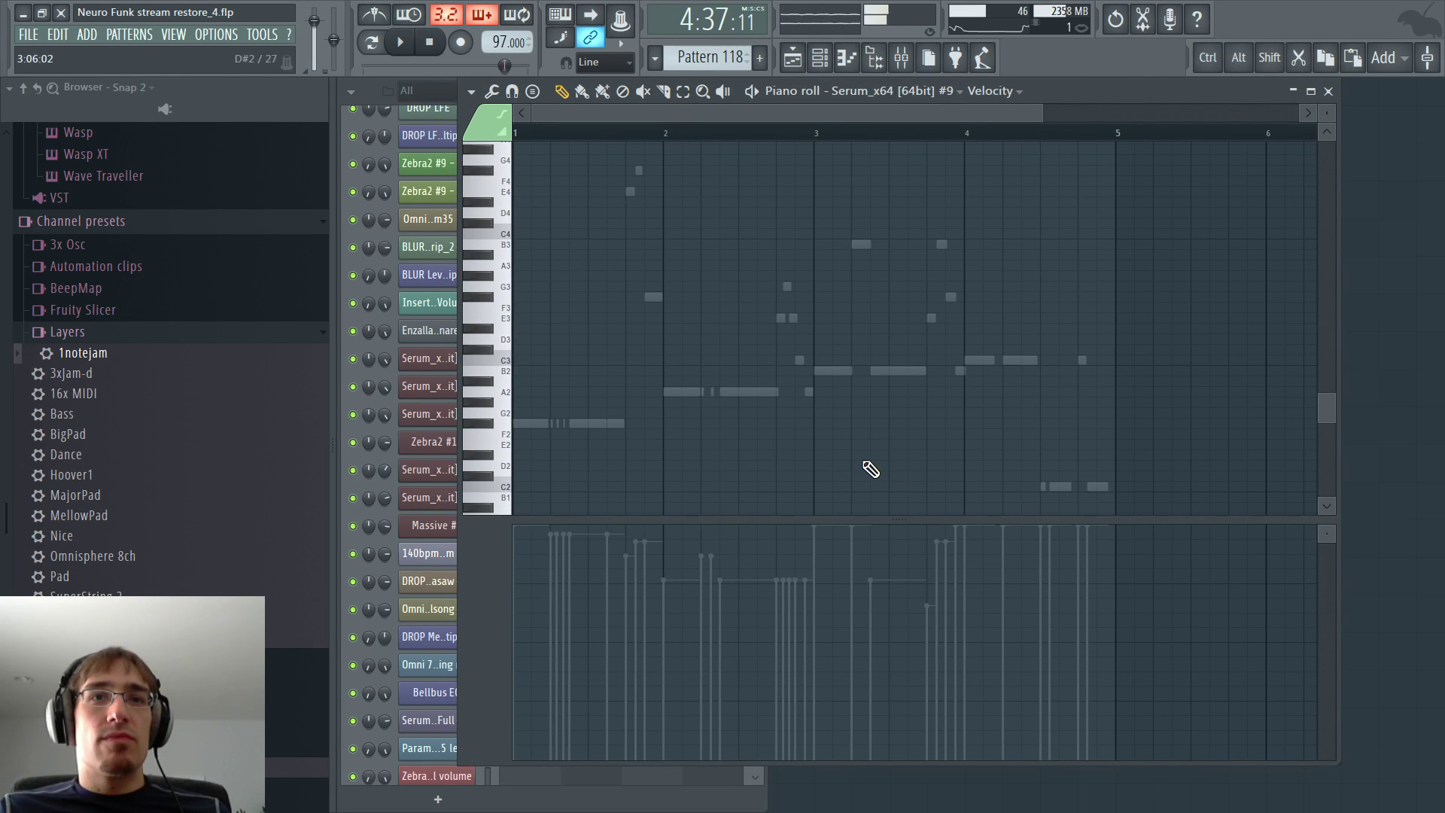
pyautogui.keyDown('ctrl'); pyautogui.scroll(3, 865, 471); pyautogui.keyUp('ctrl')
pyautogui.scroll(-2, 910, 449)
pyautogui.scroll(-3, 979, 432)
pyautogui.keyDown('ctrl'); pyautogui.scroll(2, 941, 436); pyautogui.keyUp('ctrl')
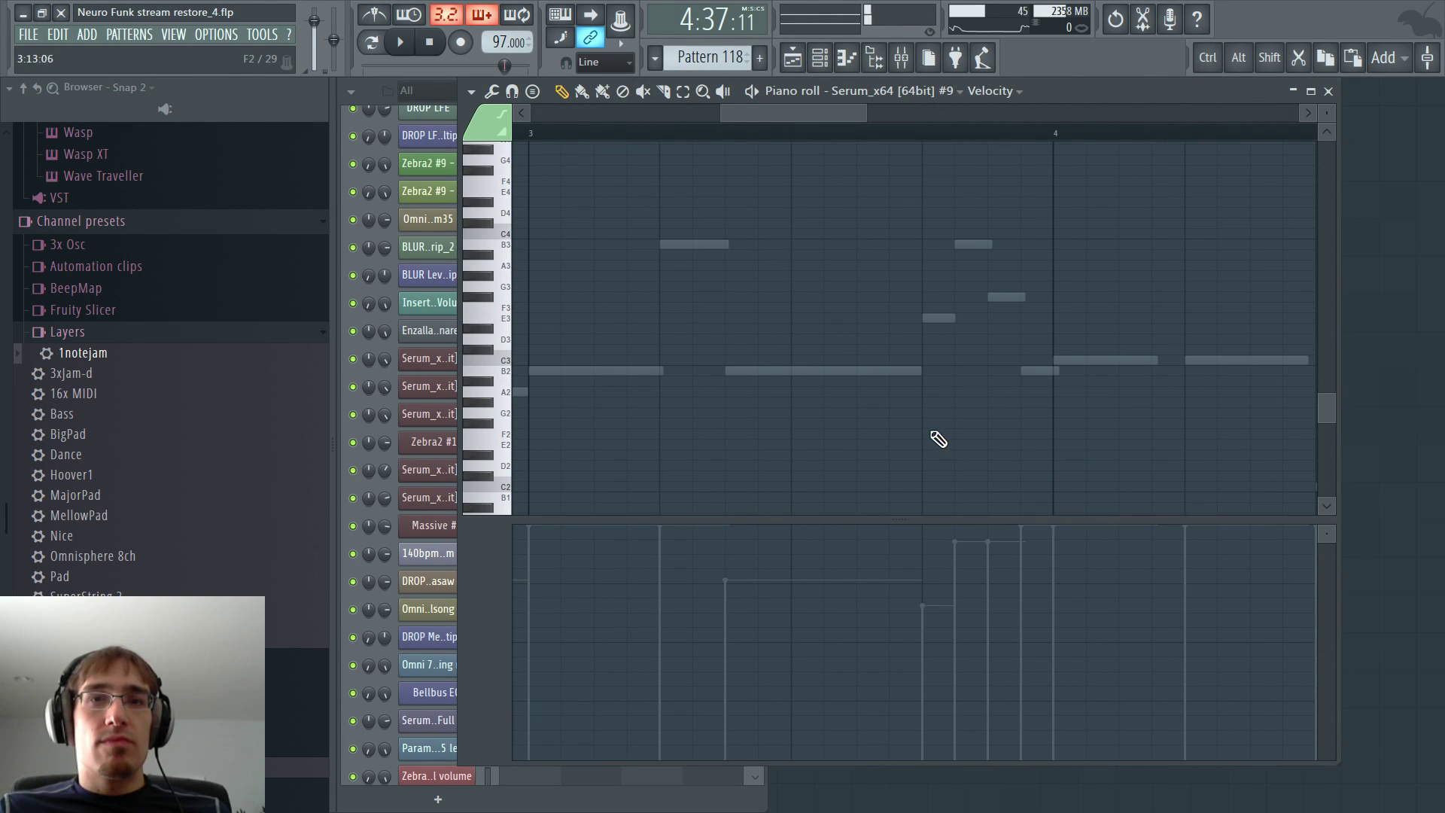
pyautogui.scroll(-1, 903, 392)
pyautogui.click(920, 343)
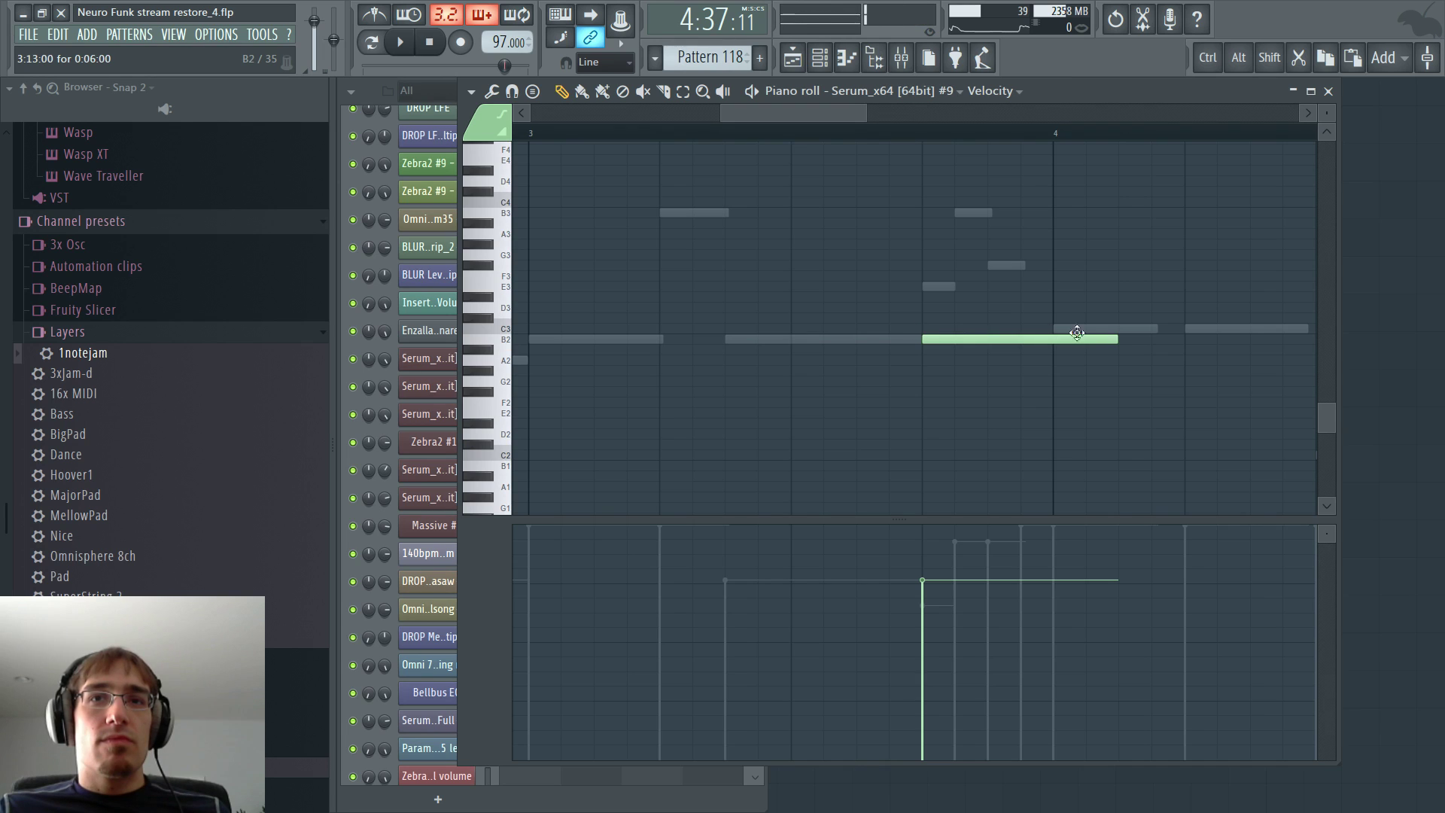
pyautogui.moveTo(1119, 343); pyautogui.dragTo(955, 347)
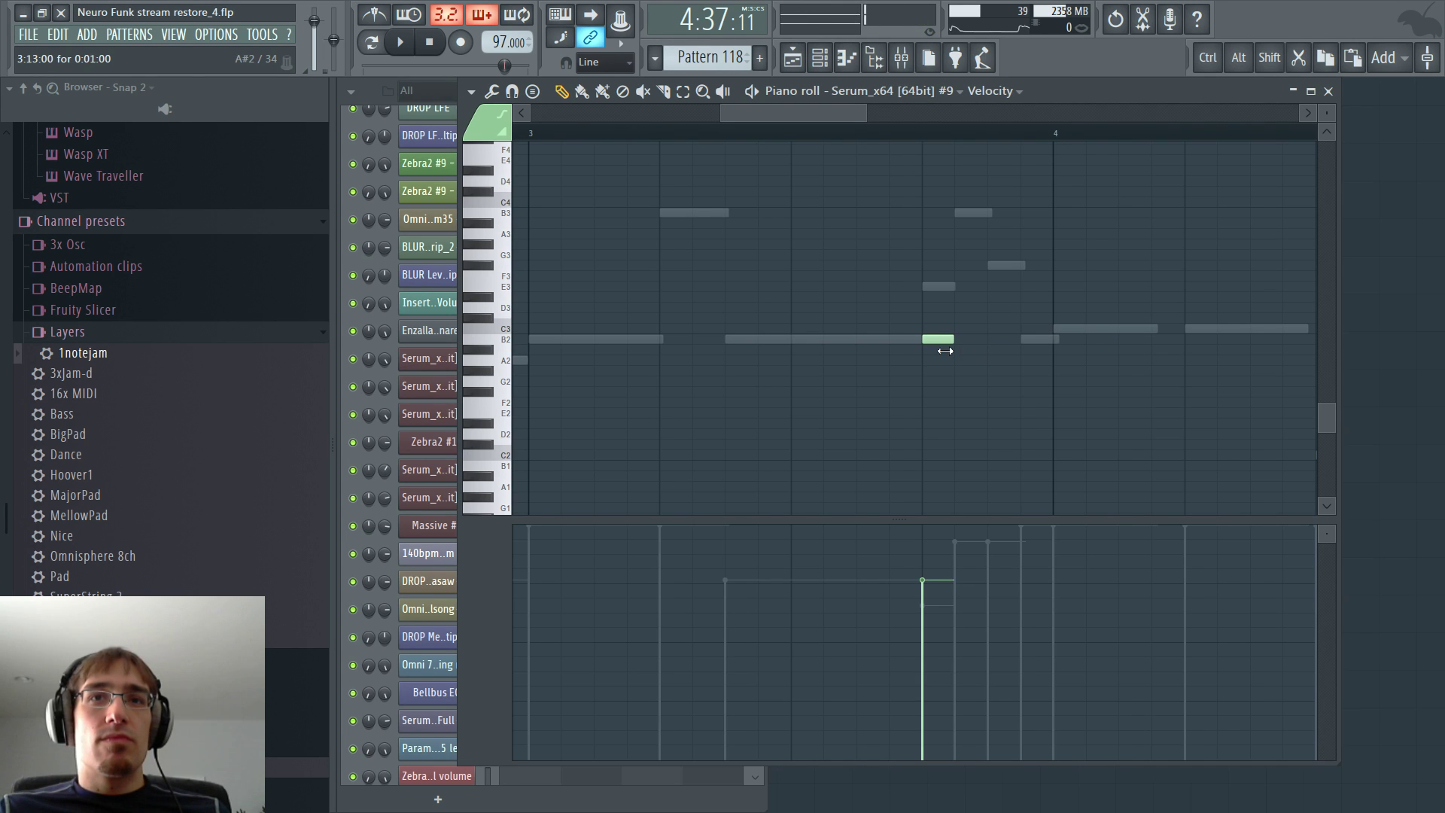
pyautogui.click(964, 465)
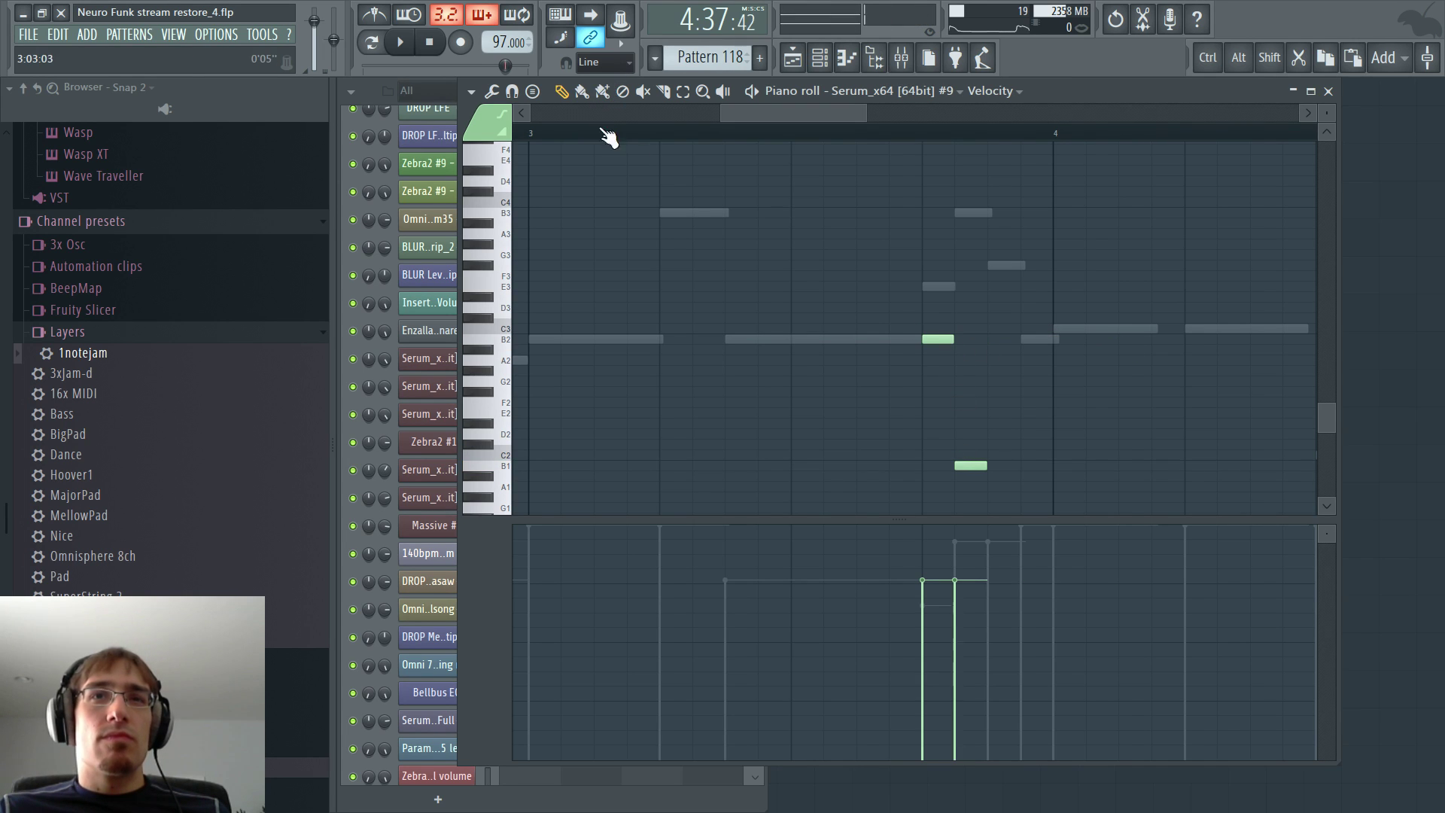
# - Delete the short E3 and B3 notes near the end of bar 3 and audition the passage
pyautogui.rightClick(939, 288)
pyautogui.rightClick(938, 288)
pyautogui.rightClick(973, 214)
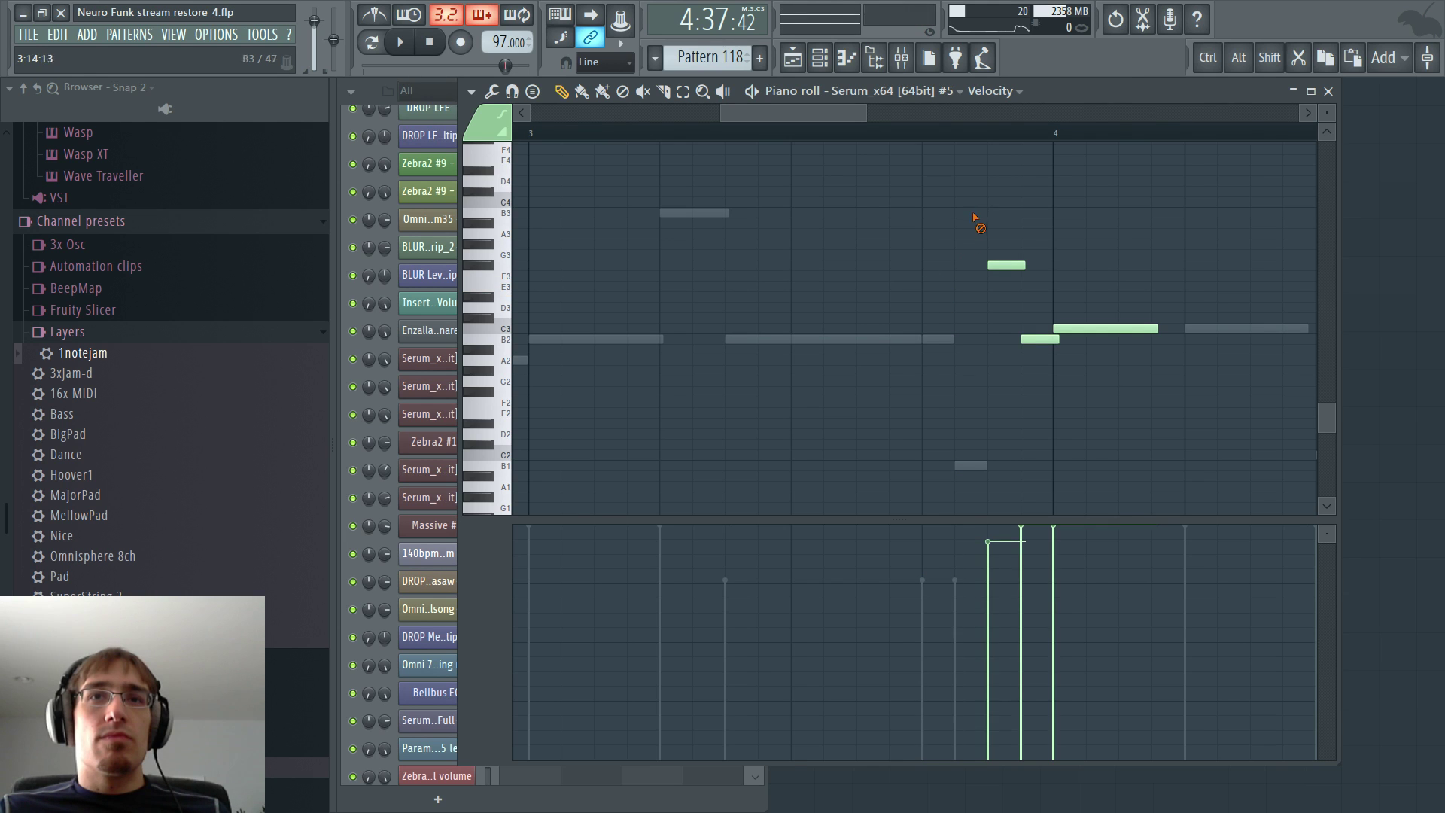
pyautogui.click(1002, 265)
pyautogui.press('space')
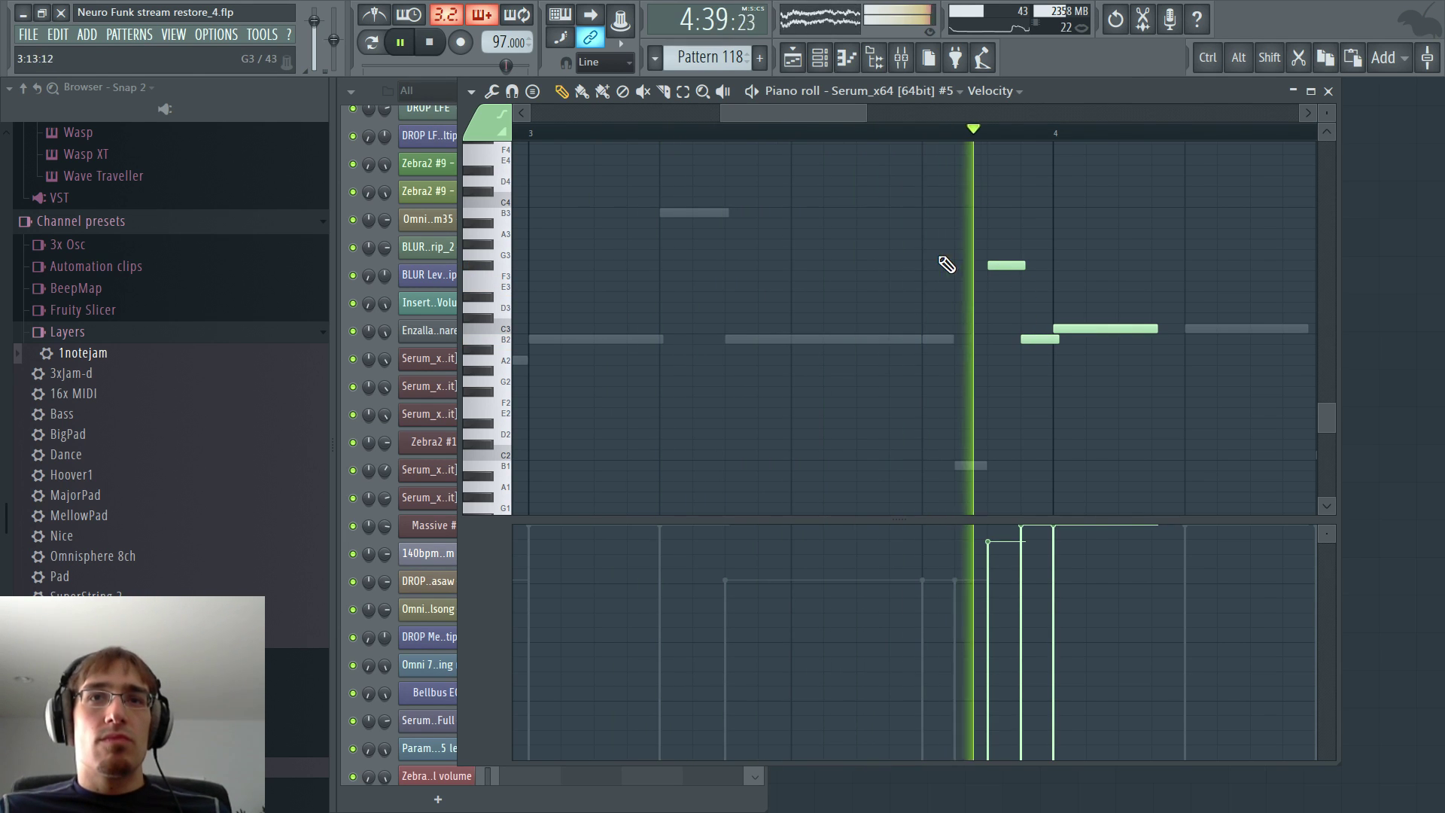
pyautogui.press('space')
# - Delete the added B1 and B2 notes and the step-16 B2 note, and move the Serum #5 F#3 note to B2 at step 13
pyautogui.rightClick(969, 466)
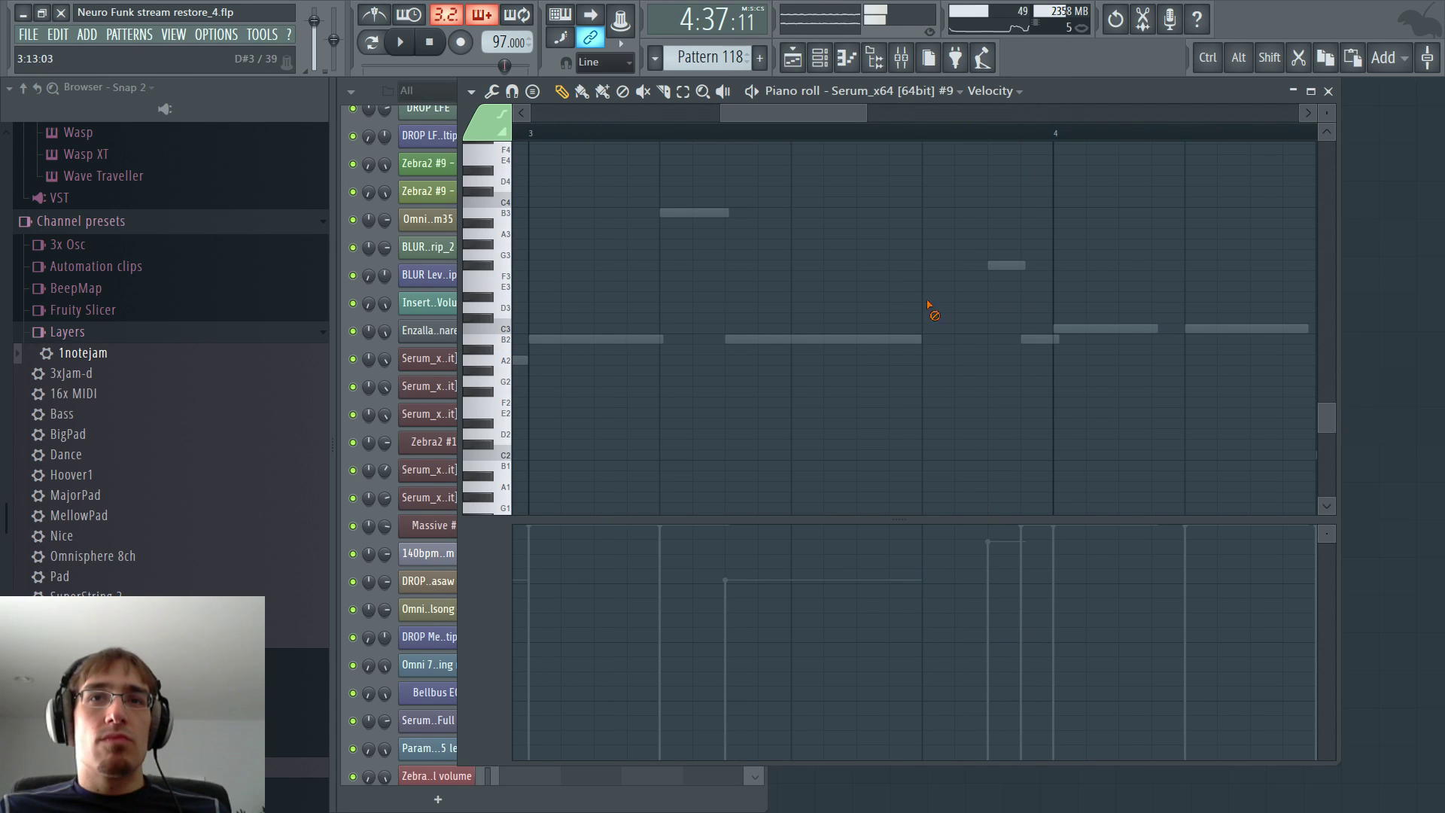
pyautogui.rightClick(939, 338)
pyautogui.moveTo(1003, 262); pyautogui.dragTo(939, 336)
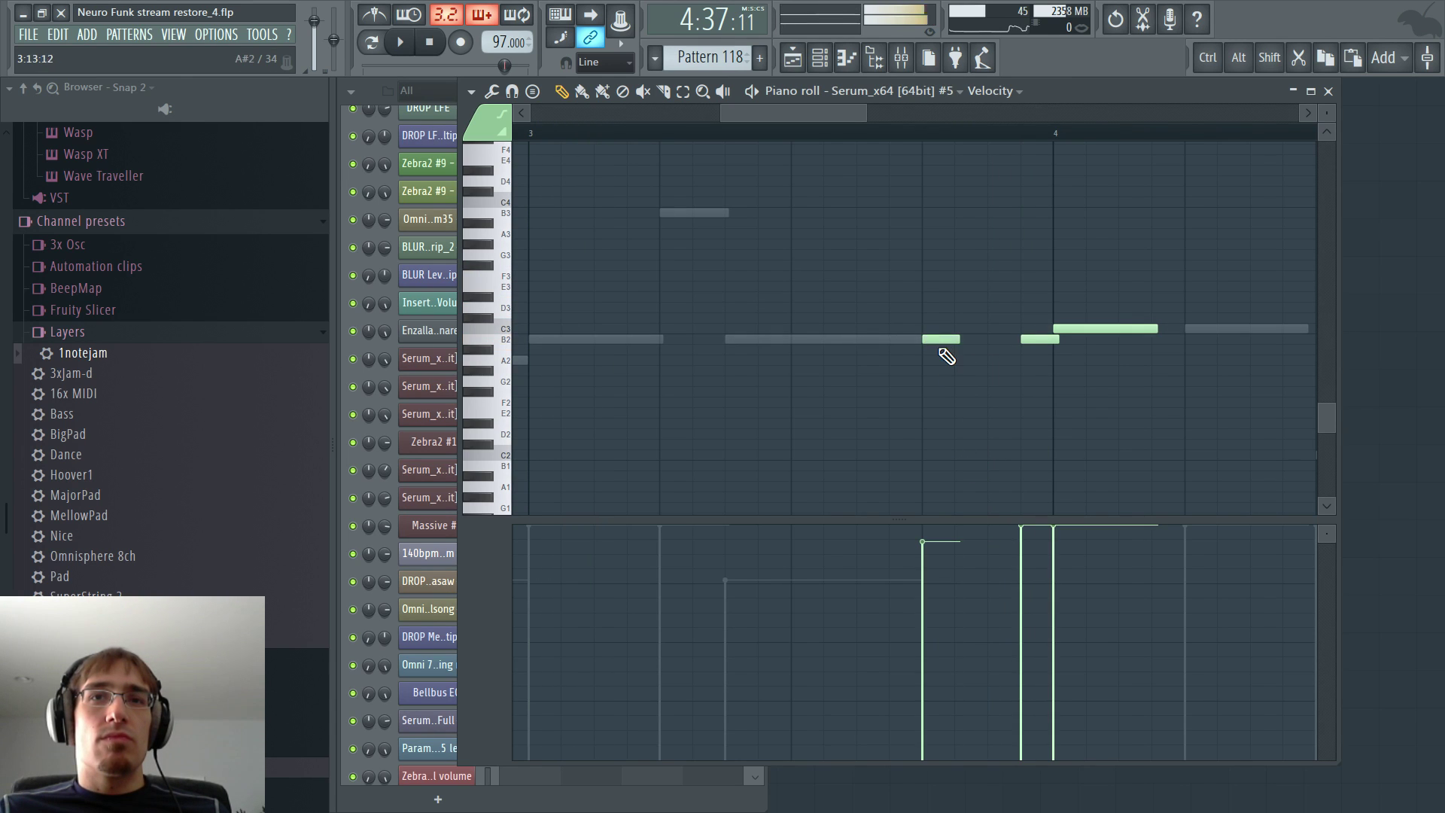
pyautogui.rightClick(1022, 336)
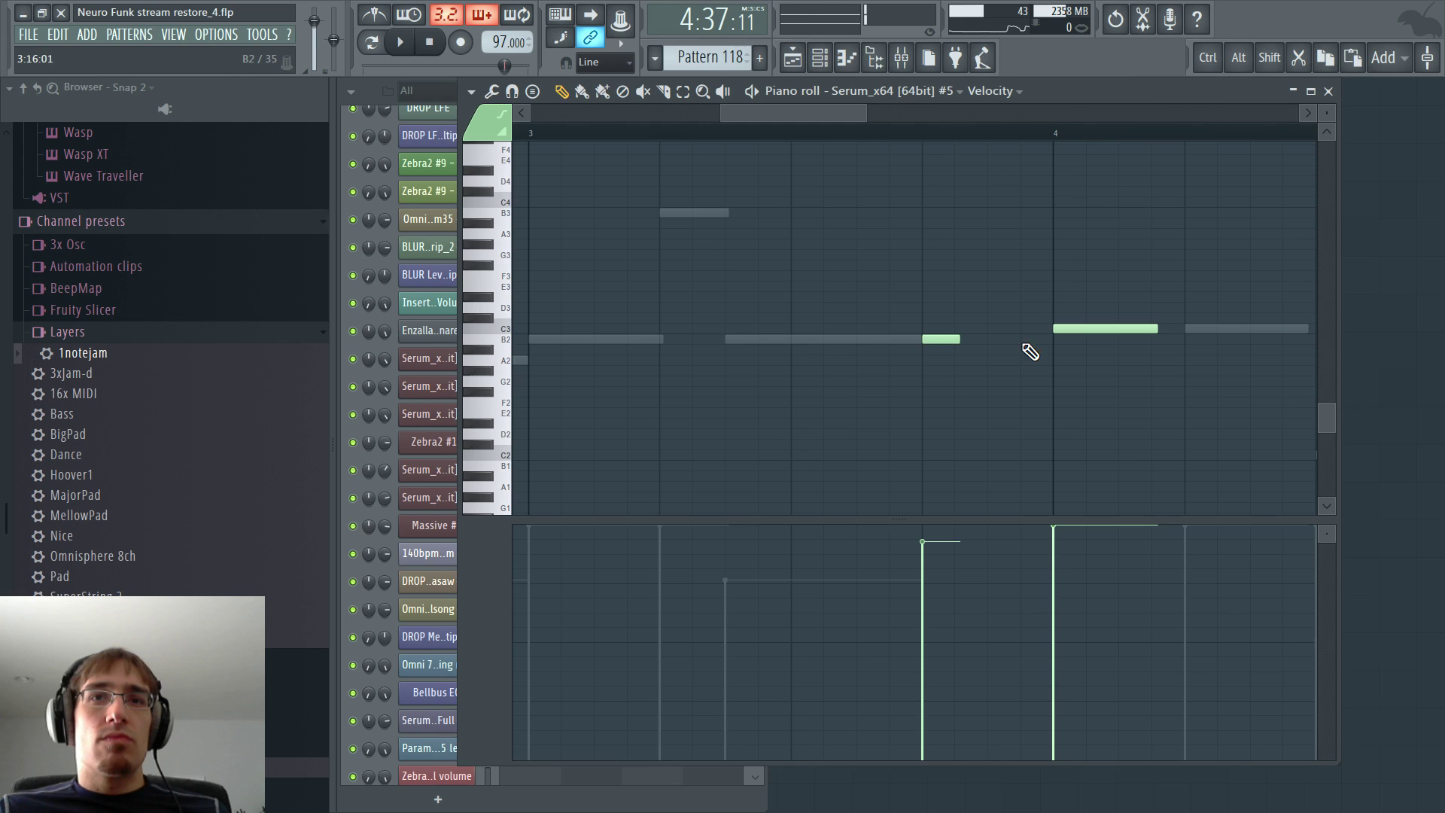
# - Add short Serum #5 notes A2, F#2 and A2 at steps 14, 15 and 16 of bar 3
pyautogui.click(960, 359)
pyautogui.click(992, 391)
pyautogui.click(1024, 360)
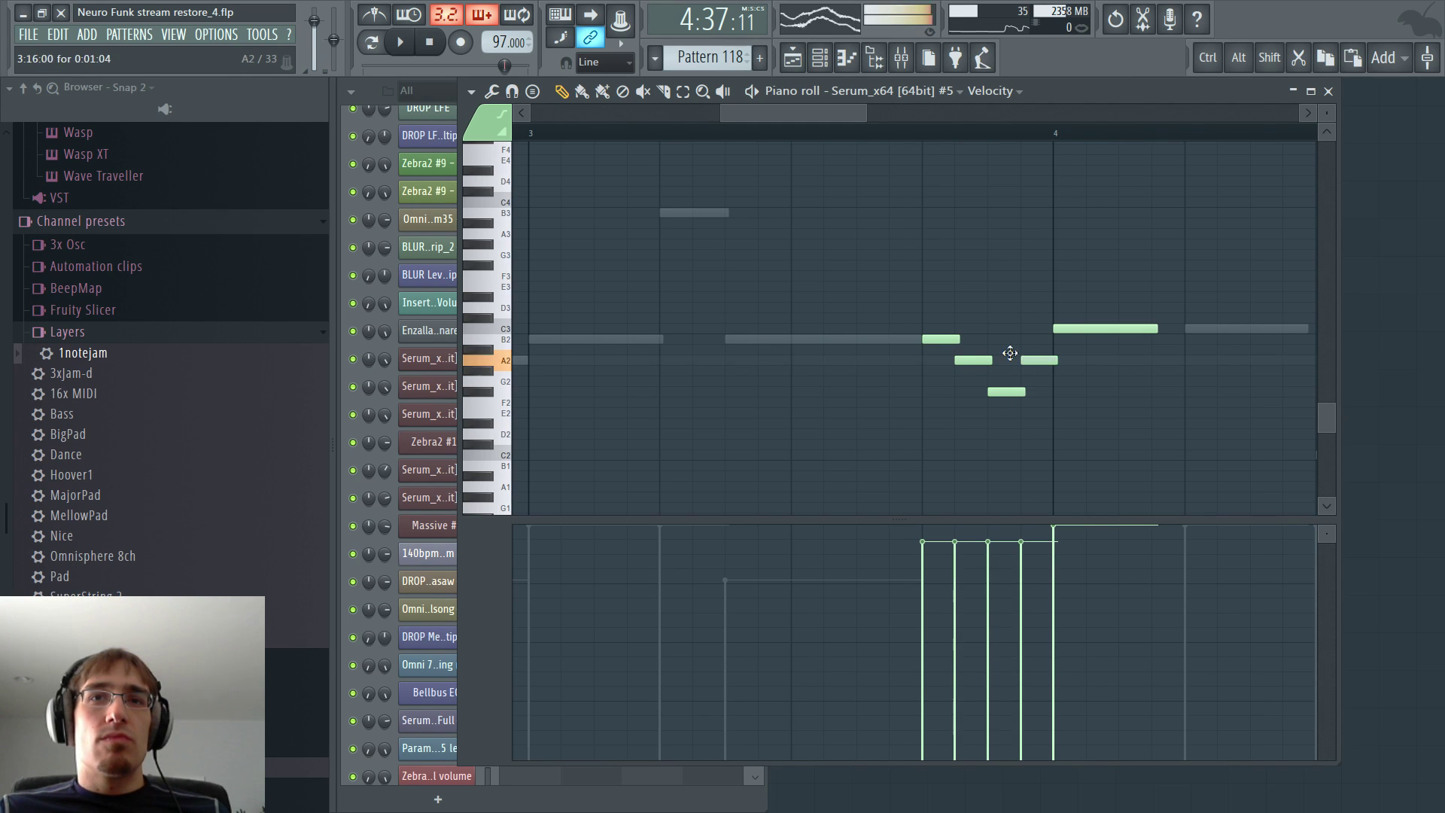
# - Audition the new note run, including with the playlist loop selection extended across bars 113 and 114
pyautogui.click(572, 134)
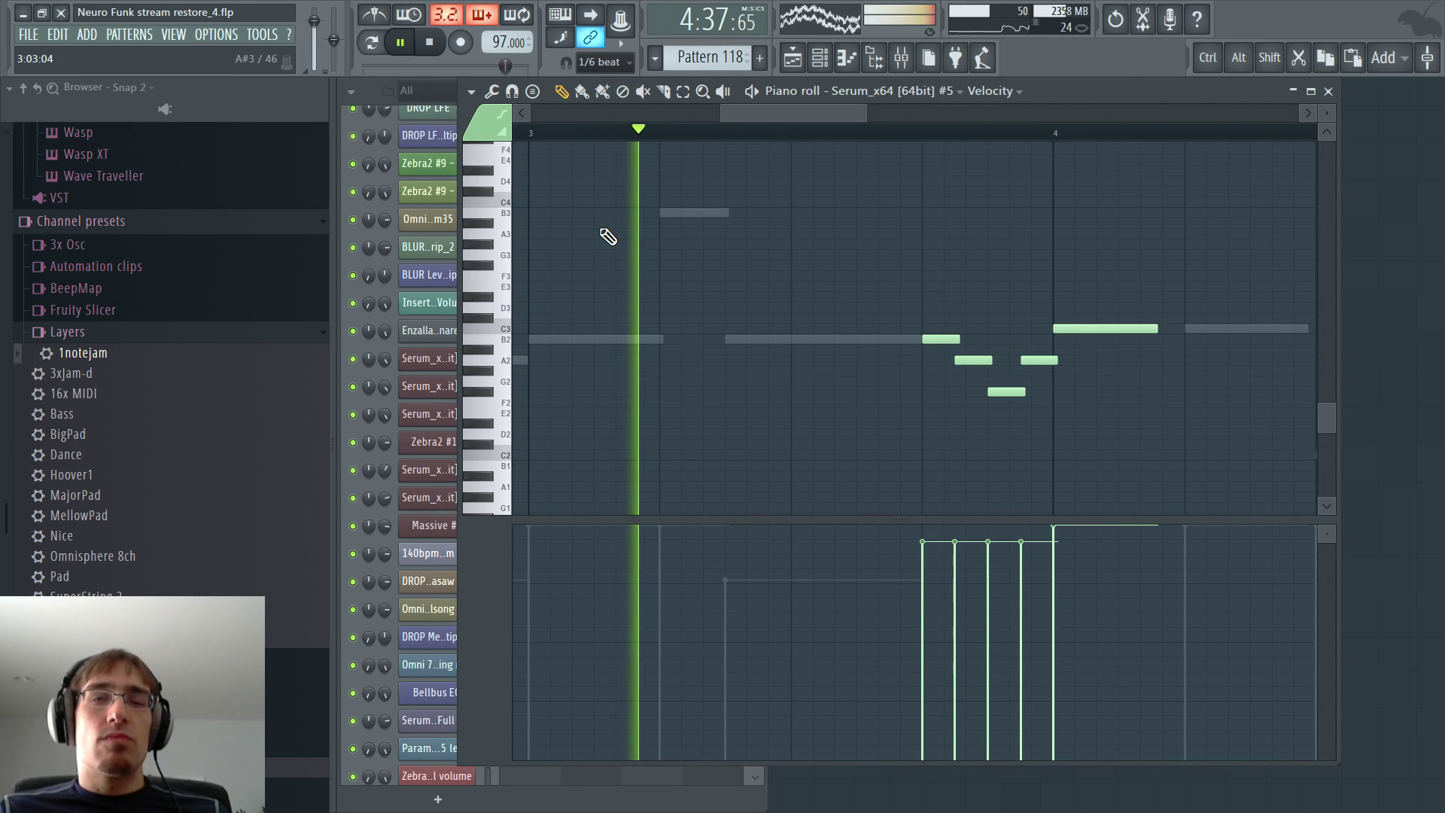
pyautogui.press('F5')
pyautogui.press('space')
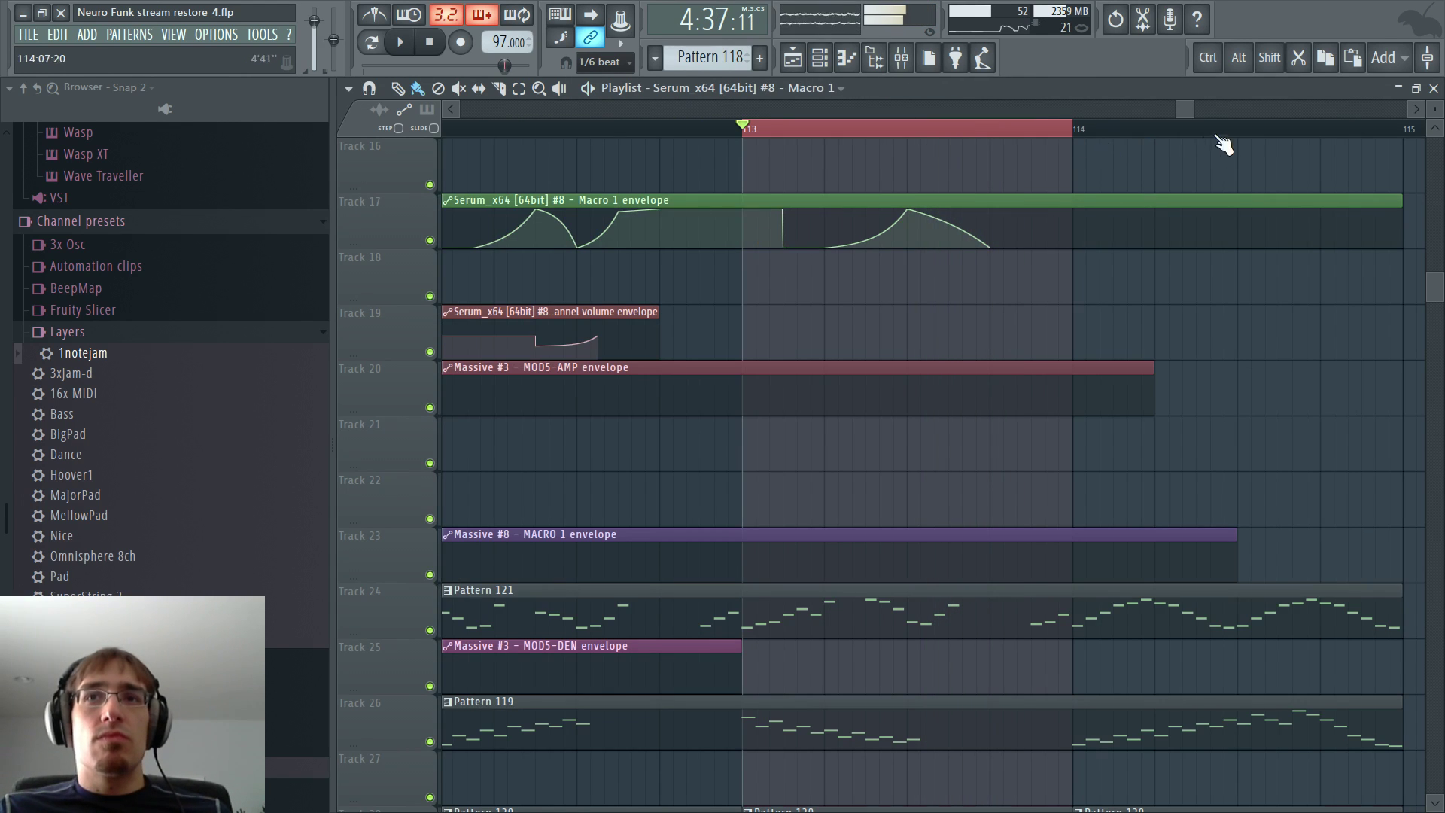
pyautogui.moveTo(1219, 134); pyautogui.dragTo(1325, 136)
pyautogui.press('space')
pyautogui.press('F7')
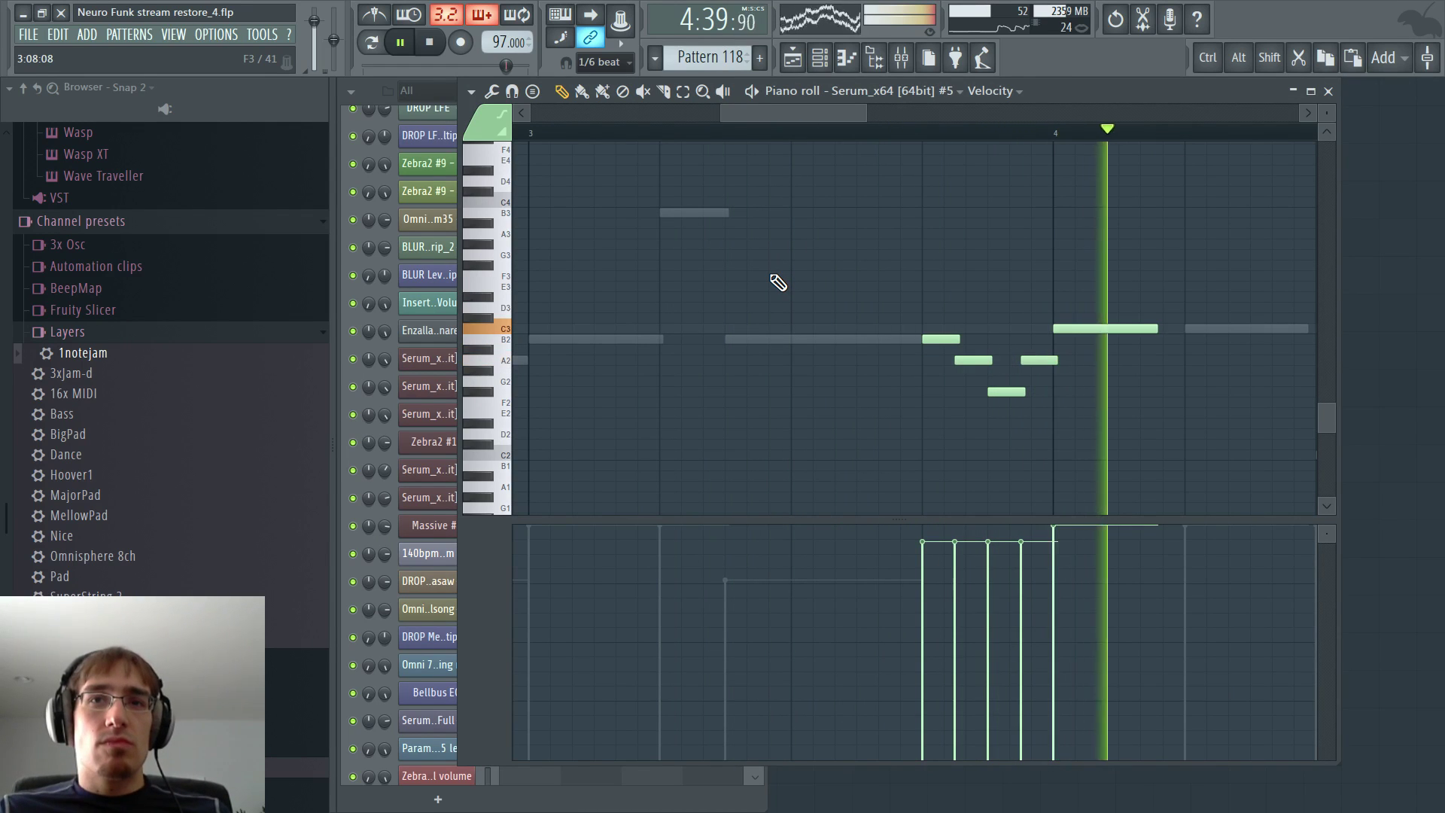
# - With snap set to Line, replace the four short notes ending bar 3 with one B2 note about four steps long from step 13
pyautogui.scroll(-3, 820, 290)
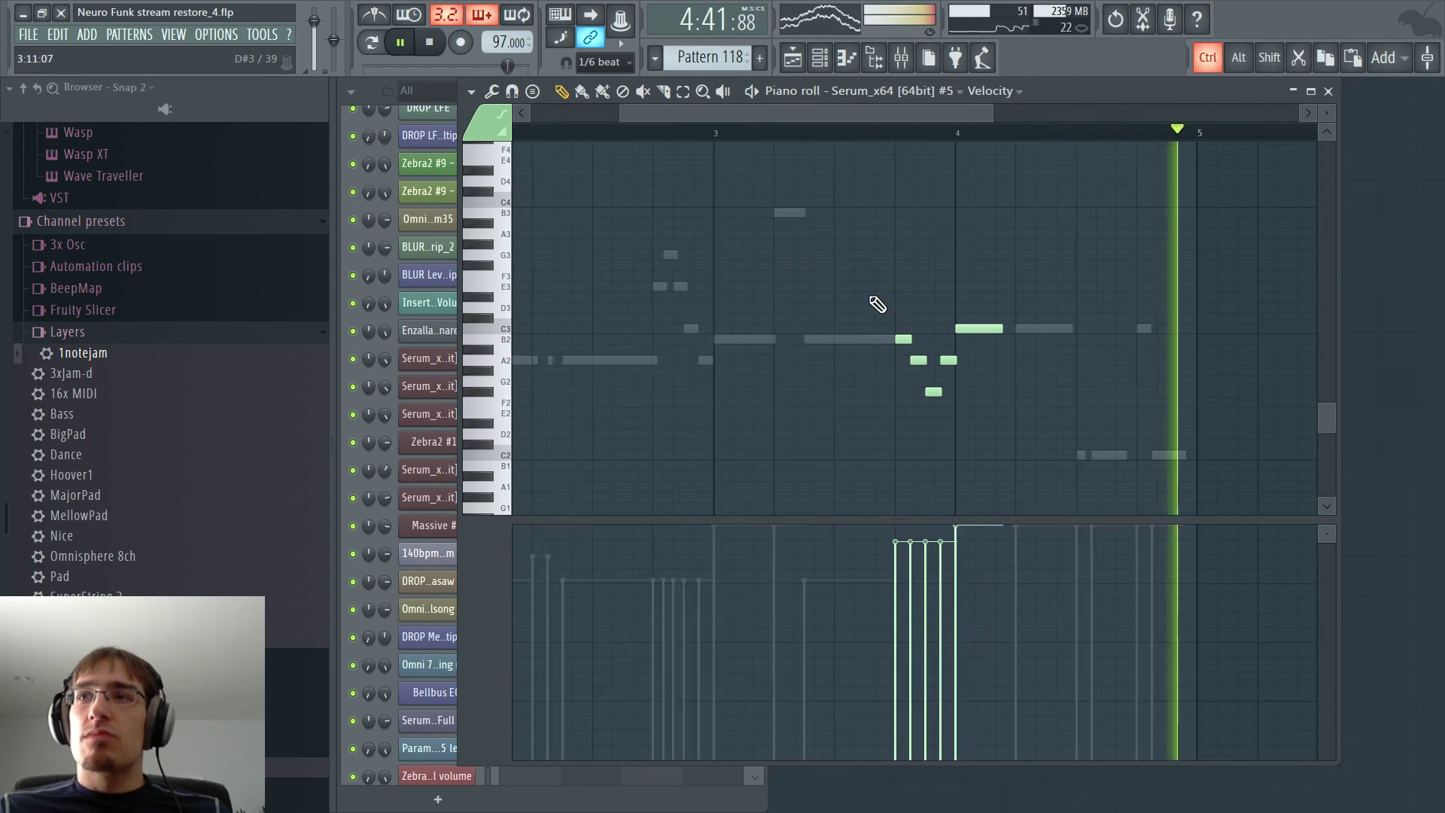
pyautogui.scroll(3, 885, 331)
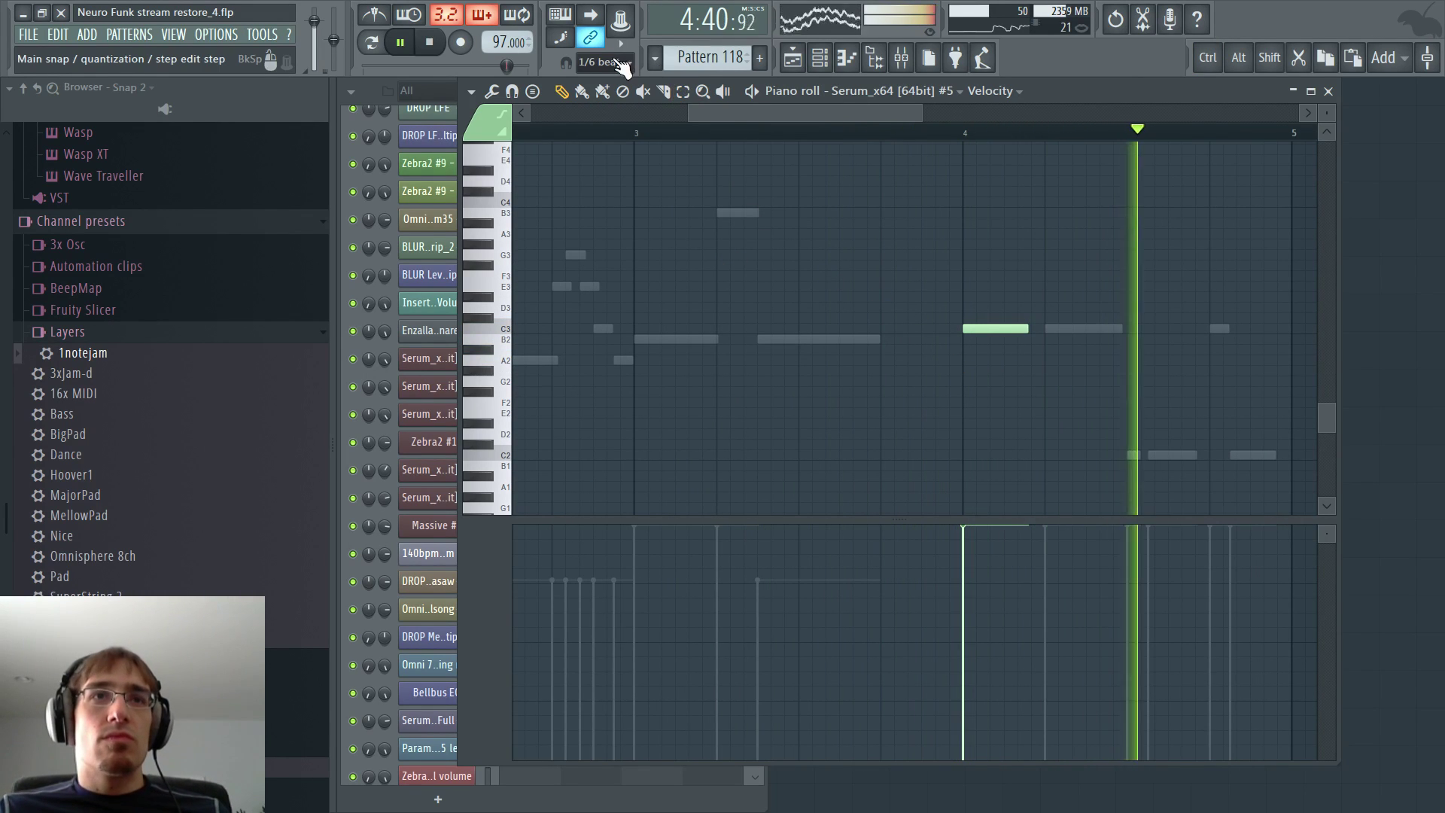
pyautogui.scroll(8, 603, 62)
pyautogui.press('space')
pyautogui.click(885, 339)
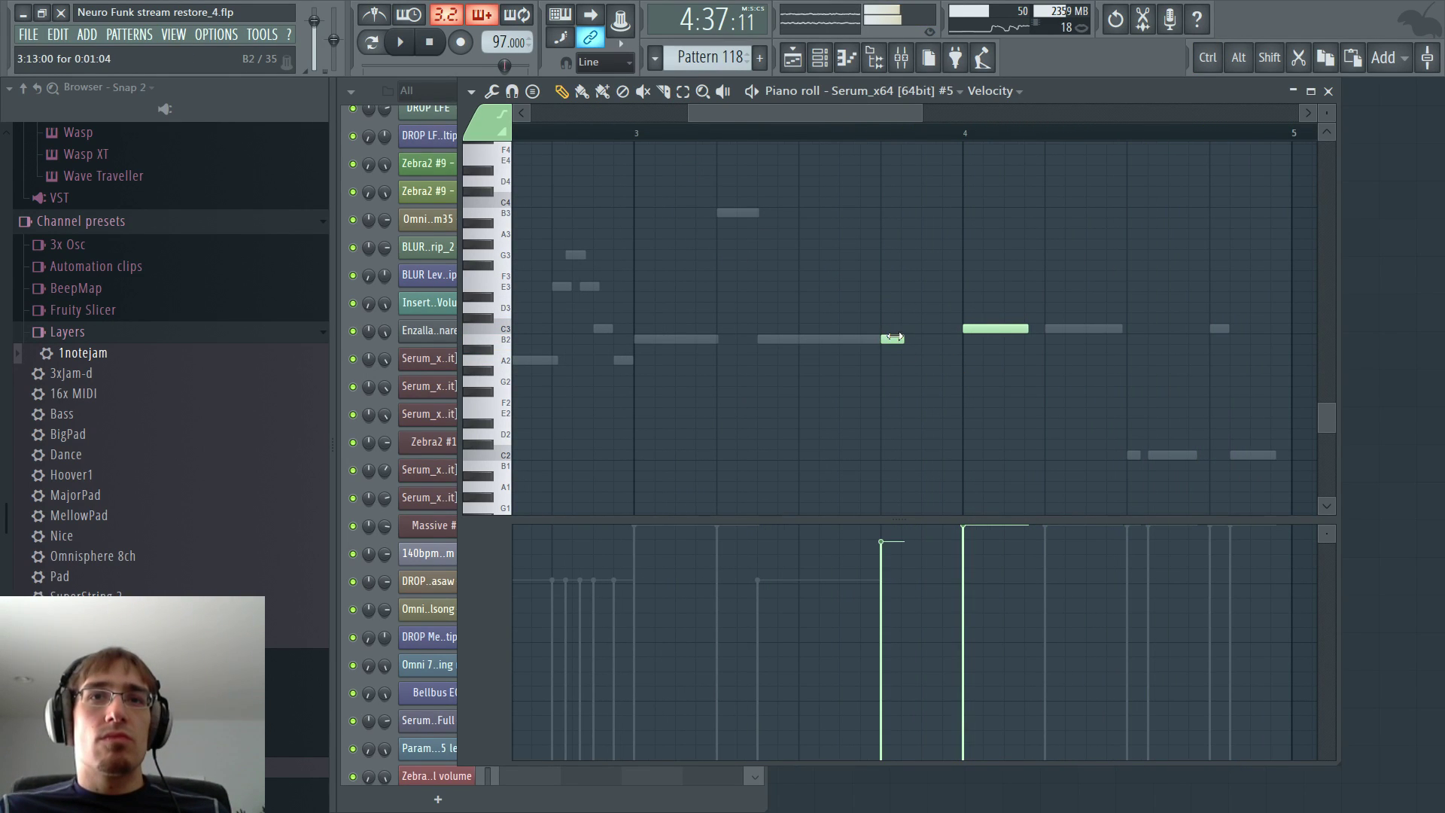
pyautogui.moveTo(903, 339); pyautogui.dragTo(952, 336)
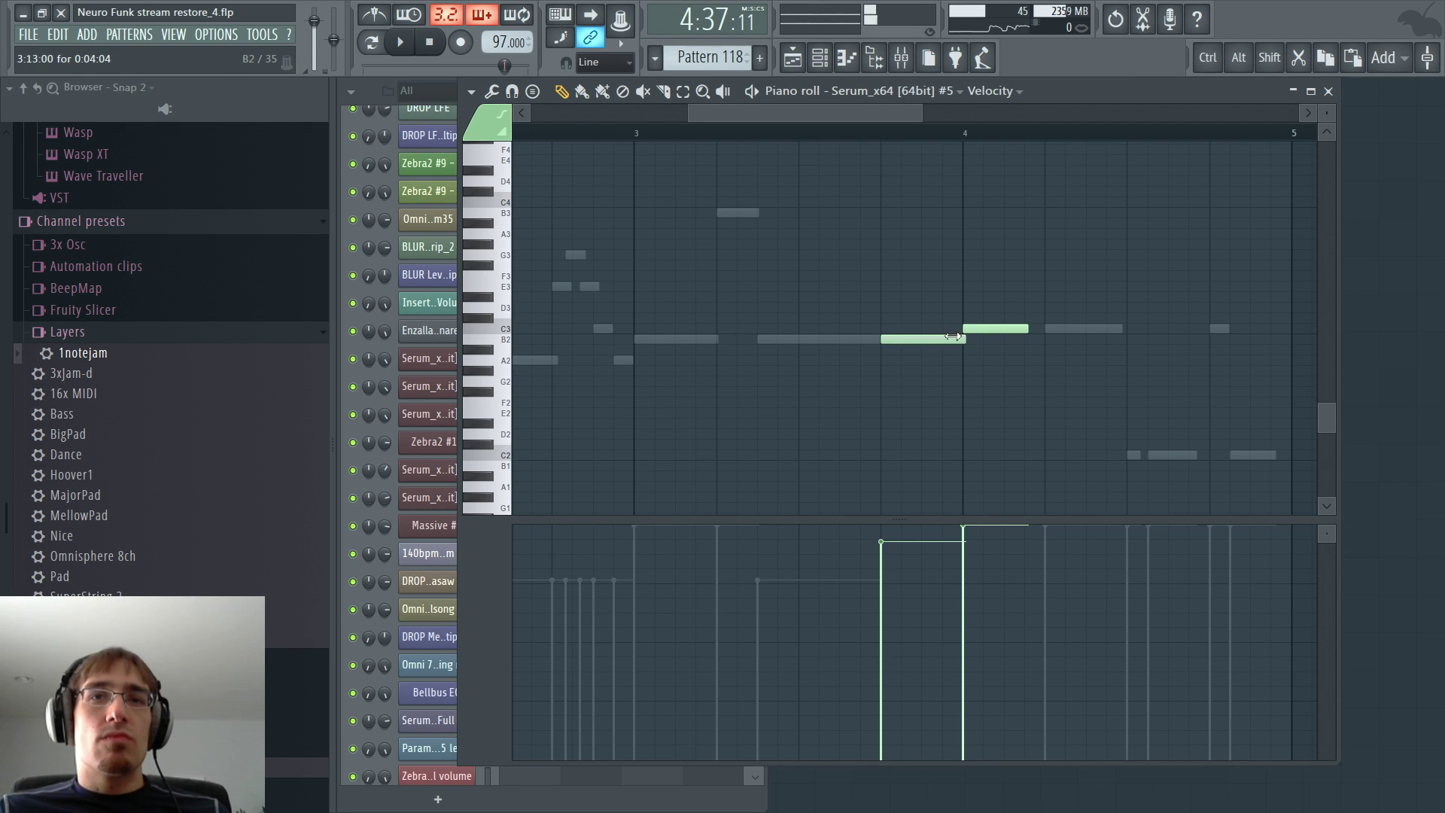
# - Play the passage with the long B2 note, and set the playlist loop selection to bar 114 only
pyautogui.click(639, 134)
pyautogui.press('space')
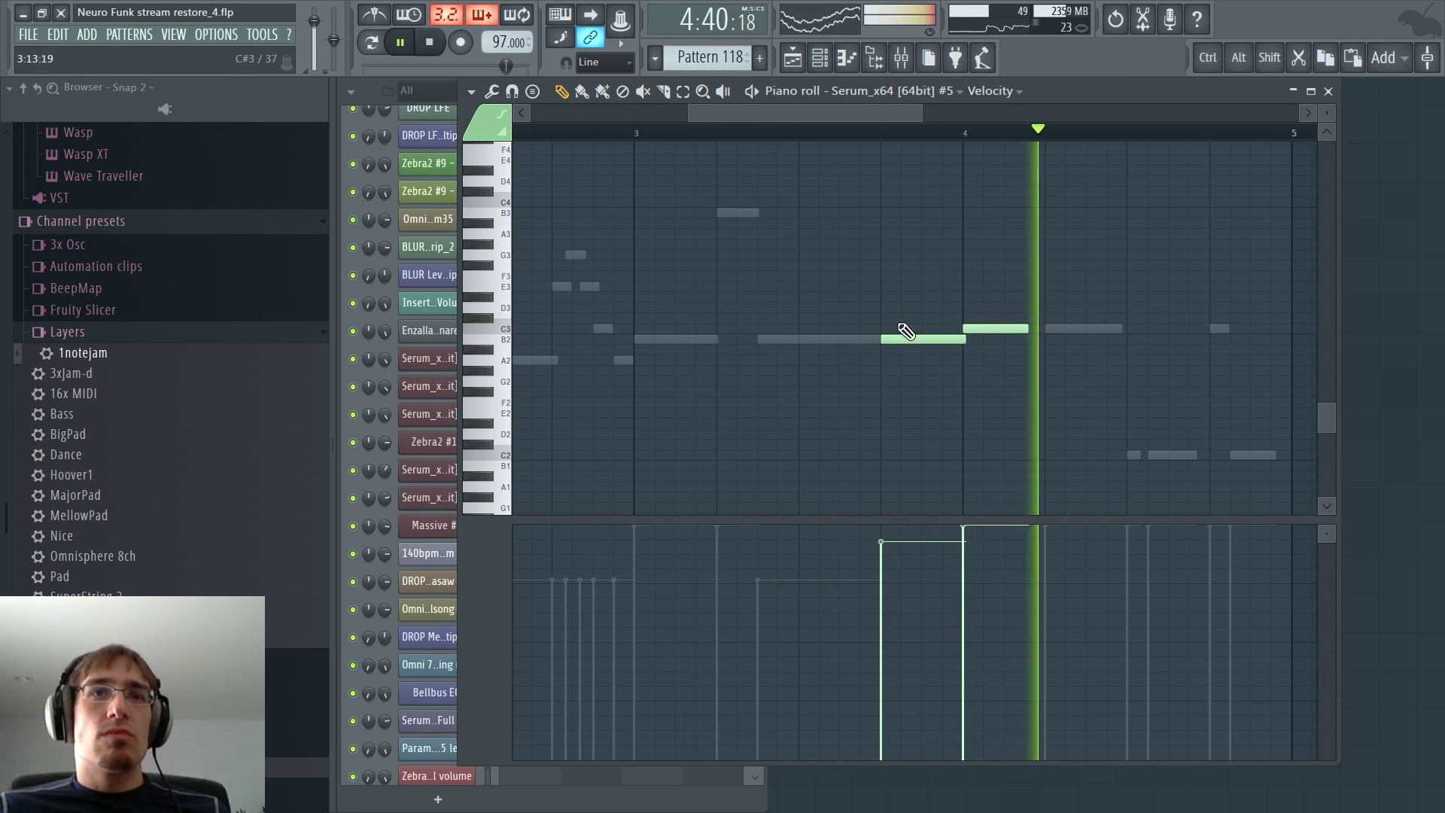
pyautogui.press('F5')
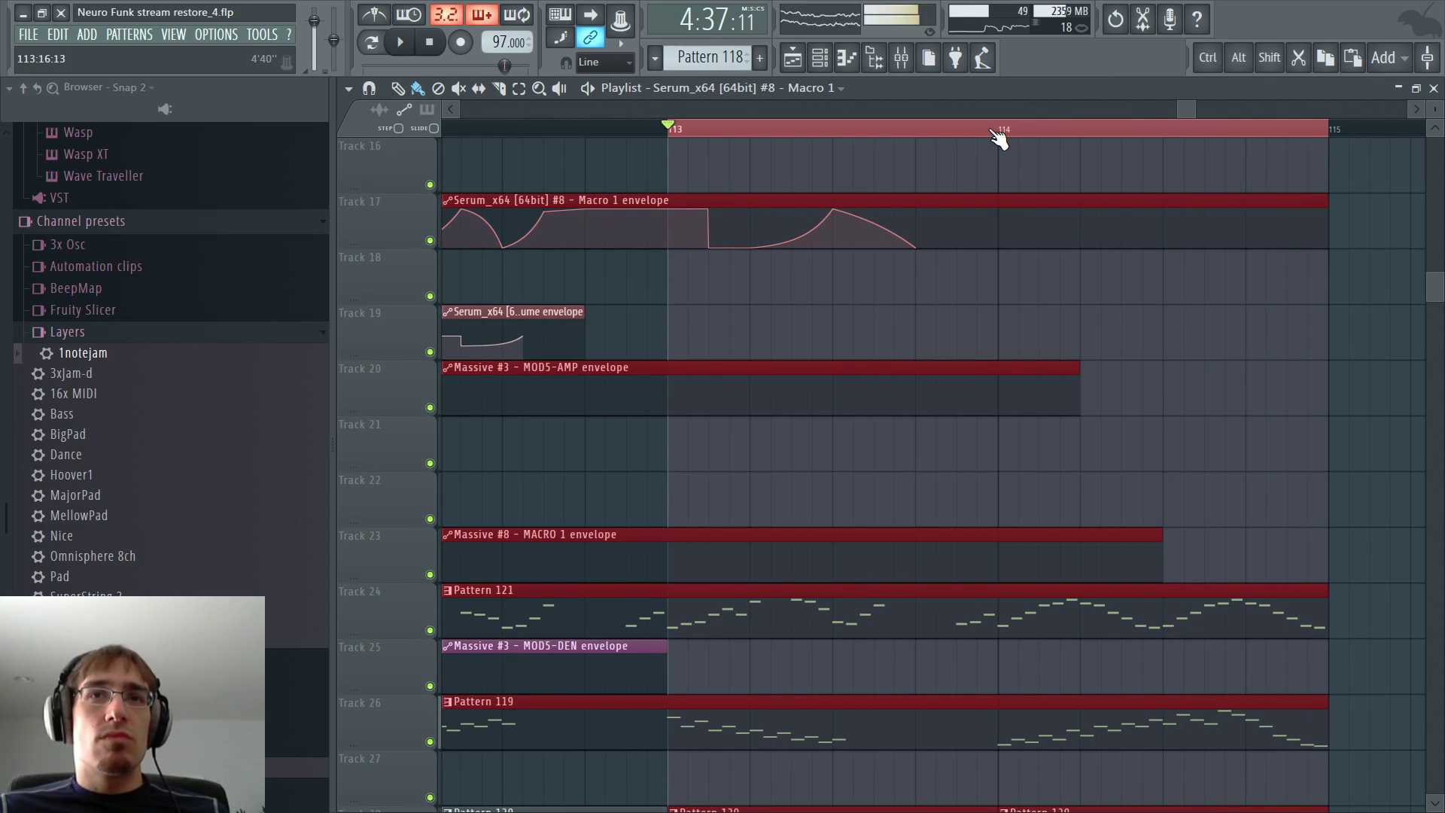
pyautogui.moveTo(1001, 131); pyautogui.dragTo(1330, 135)
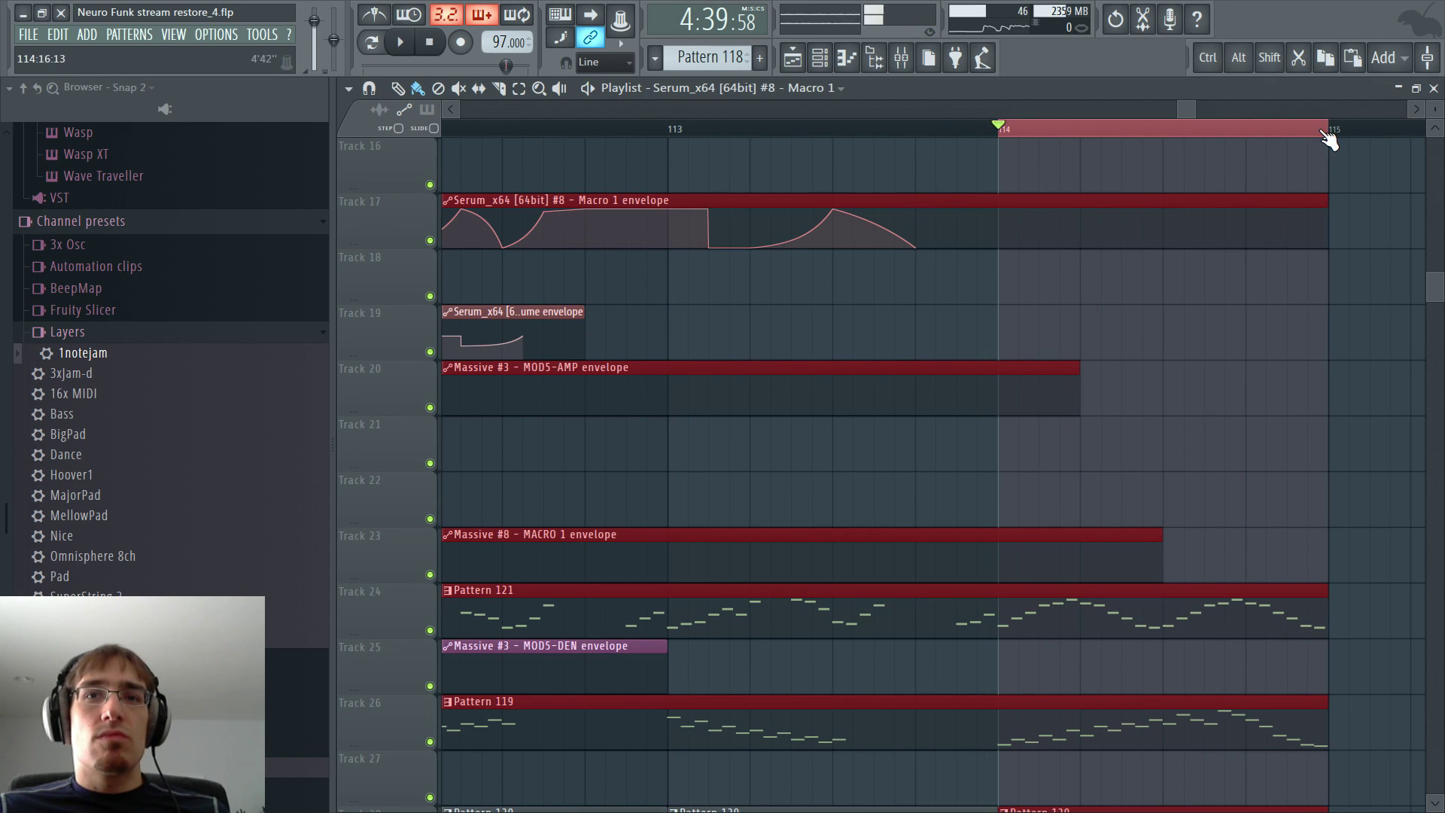
# - Play the selected bar 114 briefly and check the channel rack's Pattern 118 notes before returning to the playlist
pyautogui.press('space')
pyautogui.press('space')
pyautogui.press('F5')
pyautogui.press('F6')
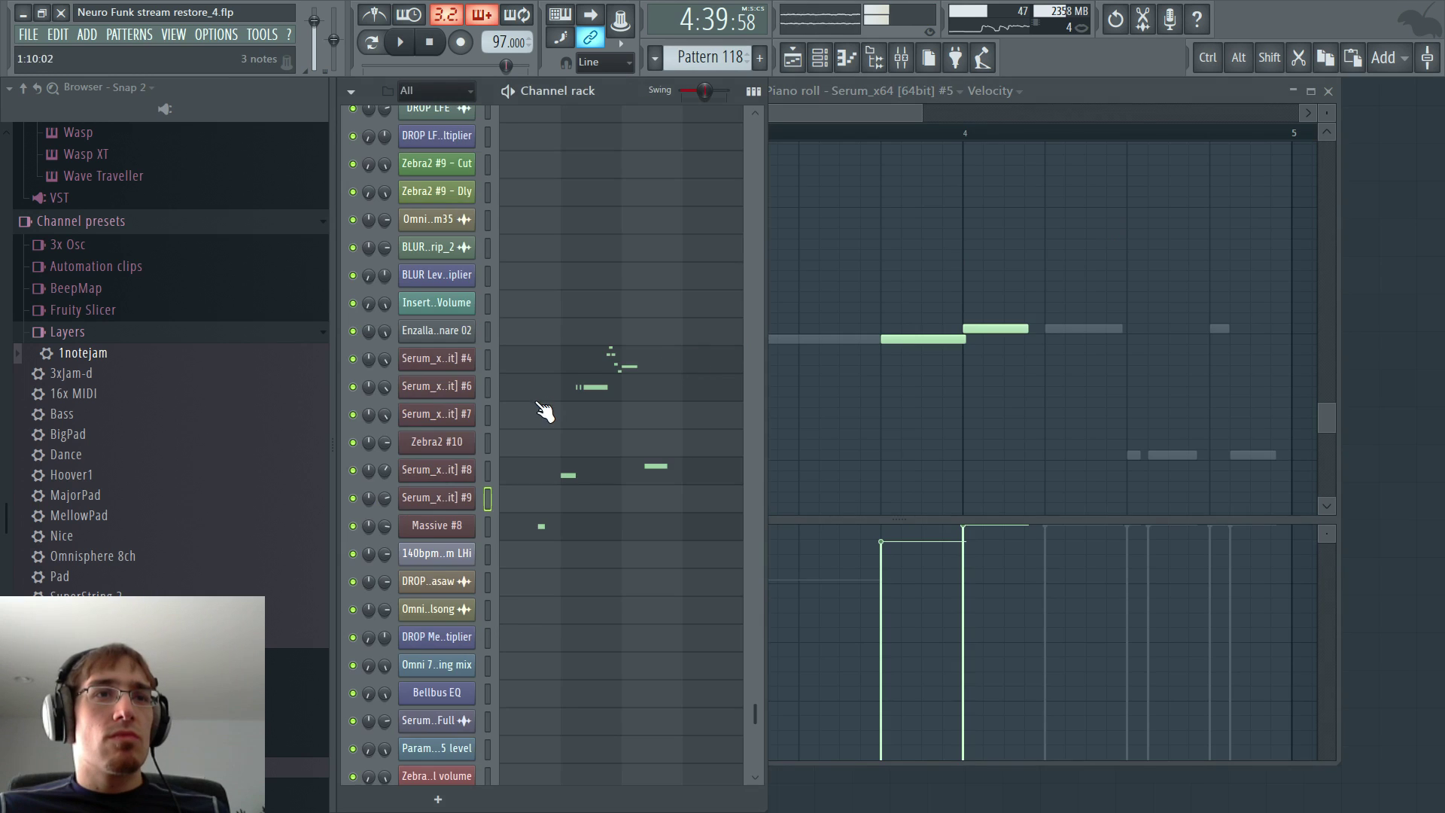
pyautogui.press('F5')
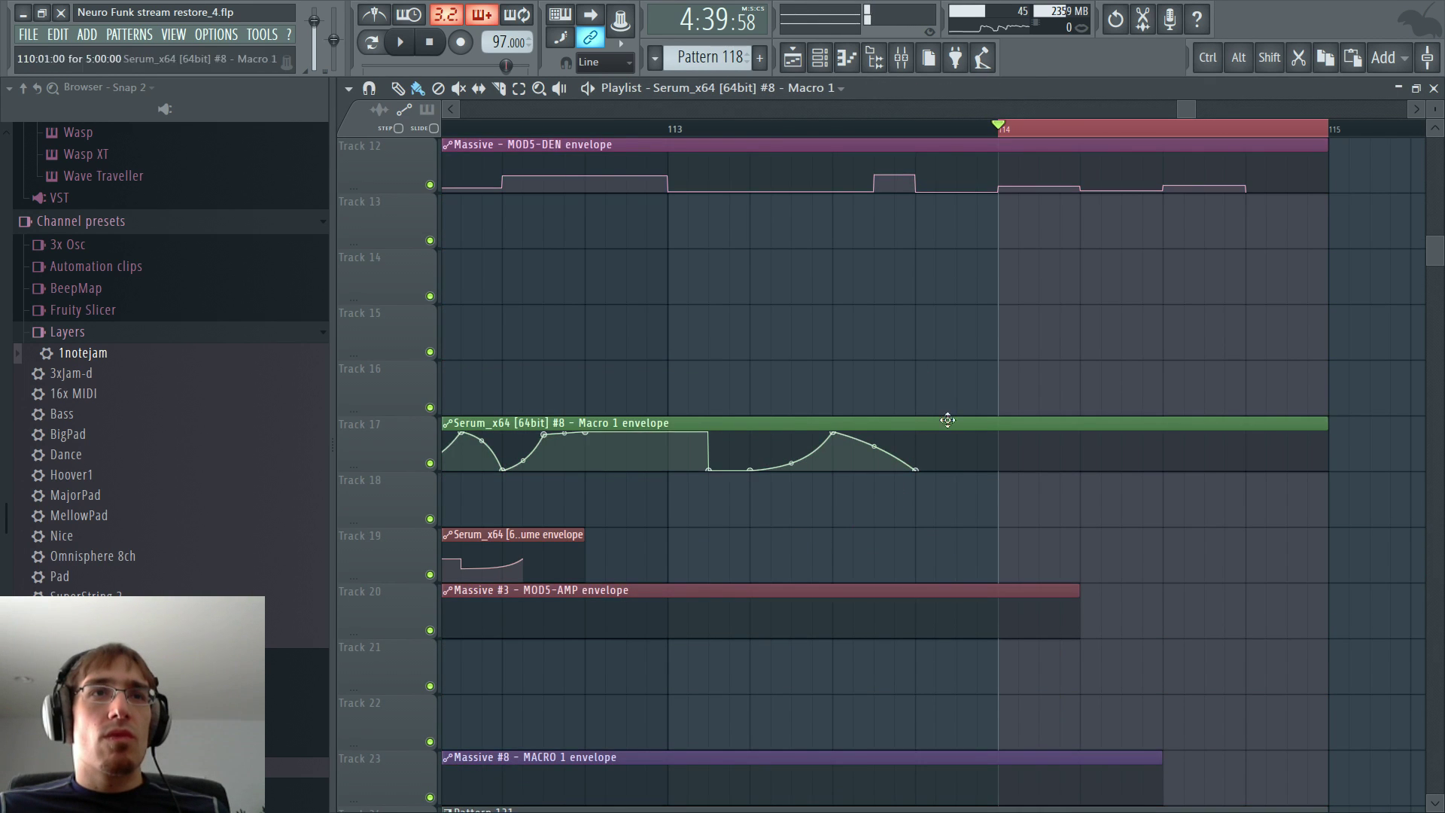
# - Extend the Zebra2 #5 X_1 envelope clip on Track 4 to the end of bar 114
pyautogui.scroll(3, 946, 419)
pyautogui.scroll(-3, 952, 399)
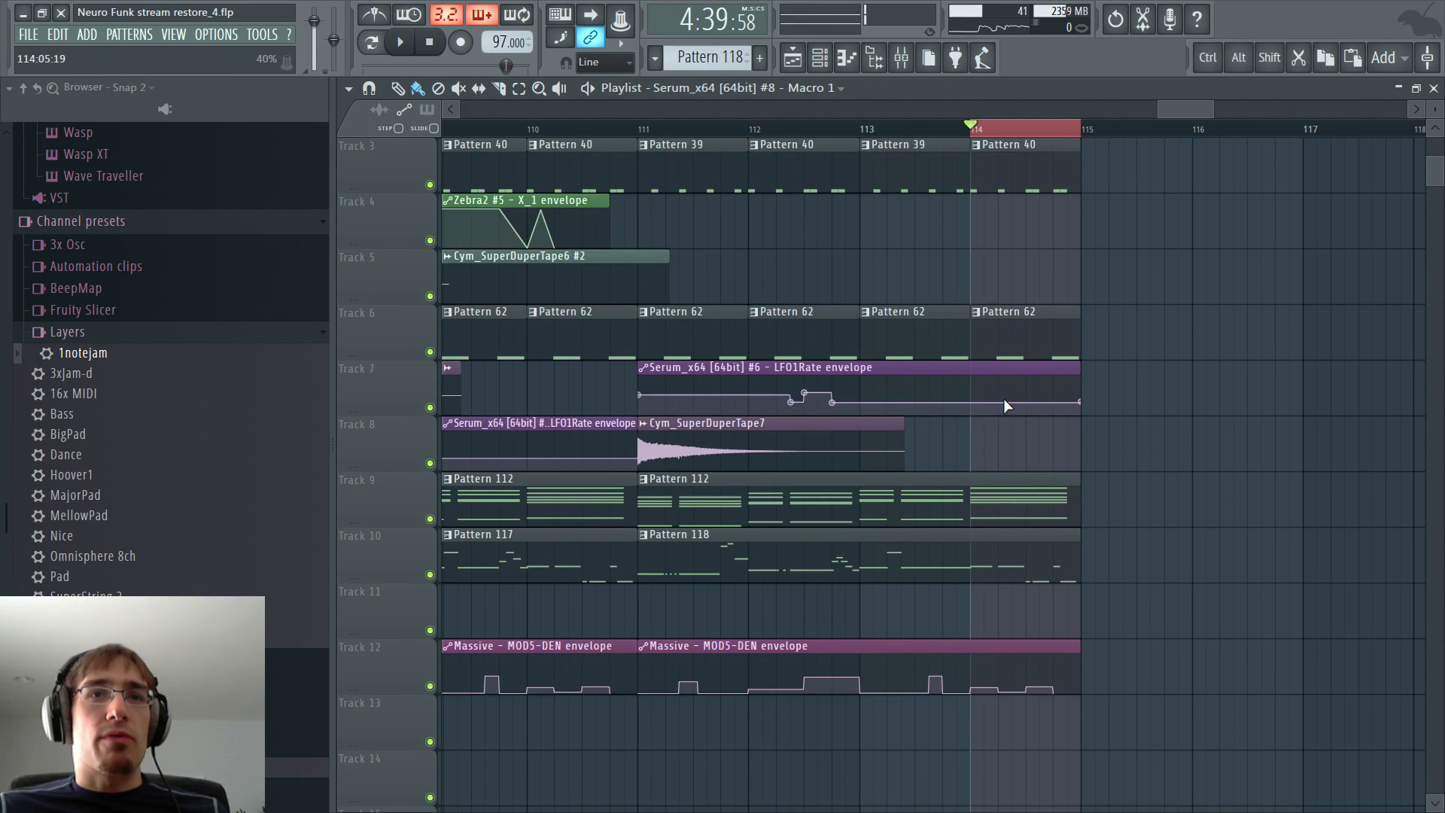
pyautogui.scroll(1, 1006, 407)
pyautogui.moveTo(610, 315); pyautogui.dragTo(1082, 324)
pyautogui.keyDown('ctrl'); pyautogui.scroll(2, 987, 380); pyautogui.keyUp('ctrl')
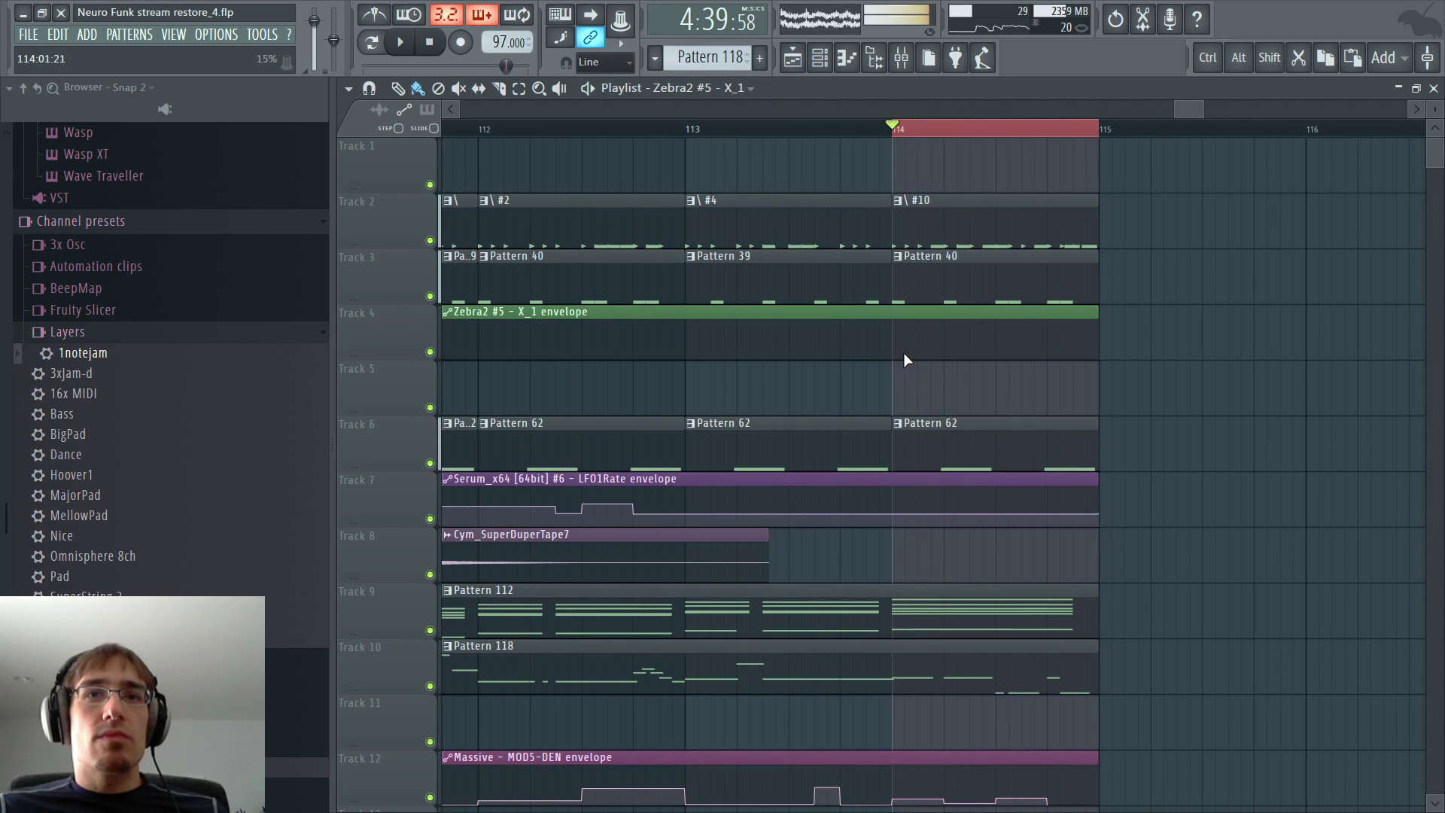
# - Add Zebra2 #5 X_1 points in bar 114: rise to a peak at step 3, fall by step 4, and repeat the fall from step 4 to 5
pyautogui.moveTo(903, 353); pyautogui.dragTo(946, 375)
pyautogui.keyDown('ctrl'); pyautogui.scroll(2, 938, 361); pyautogui.keyUp('ctrl')
pyautogui.press('space')
pyautogui.press('space')
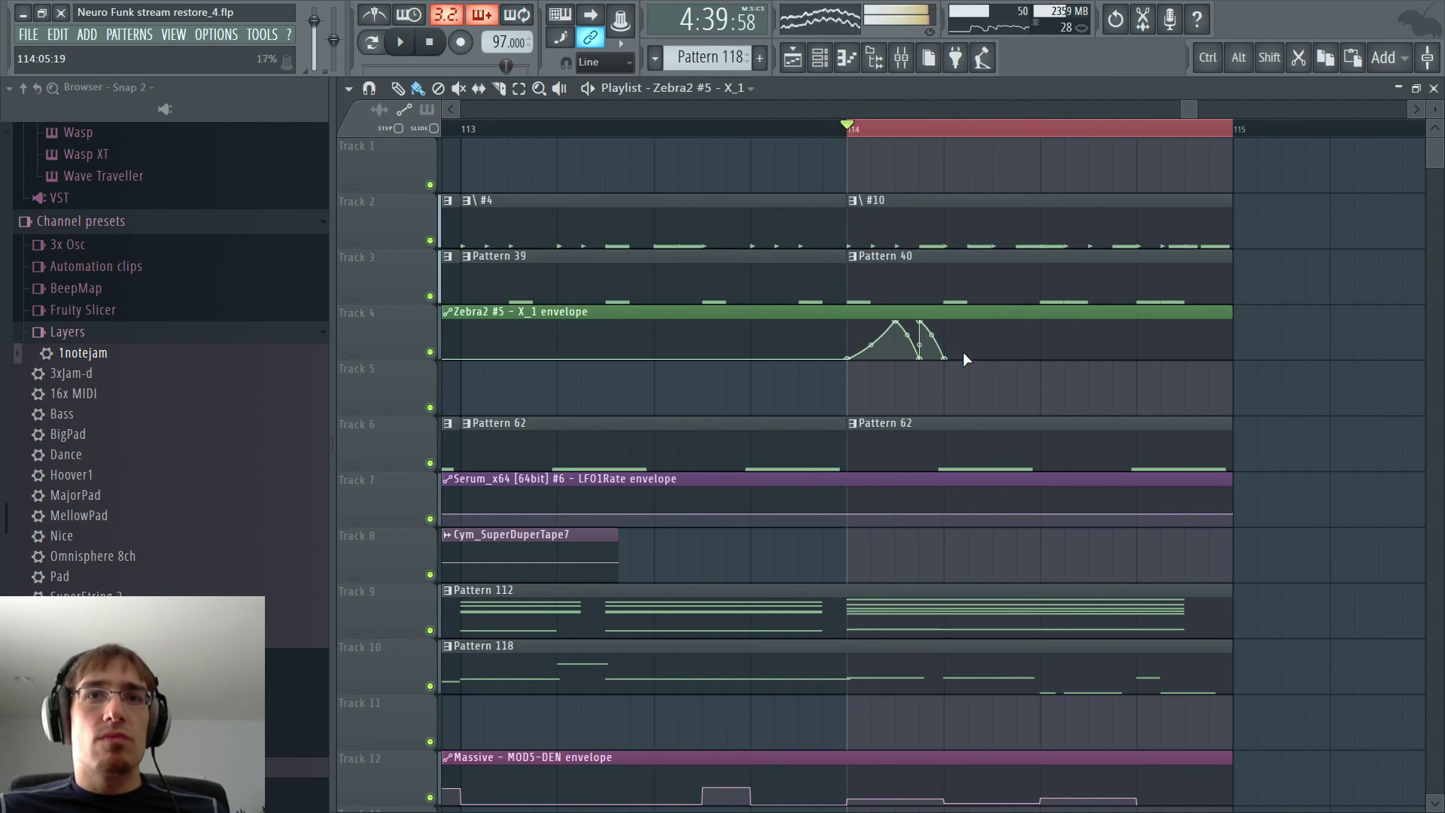
# - Continue the X_1 curve with a jump to 100% at step 5, a fall to 0% at step 7 and a rise to 100% at step 9
pyautogui.press('space')
pyautogui.rightClick(950, 319)
pyautogui.press('space')
pyautogui.rightClick(992, 357)
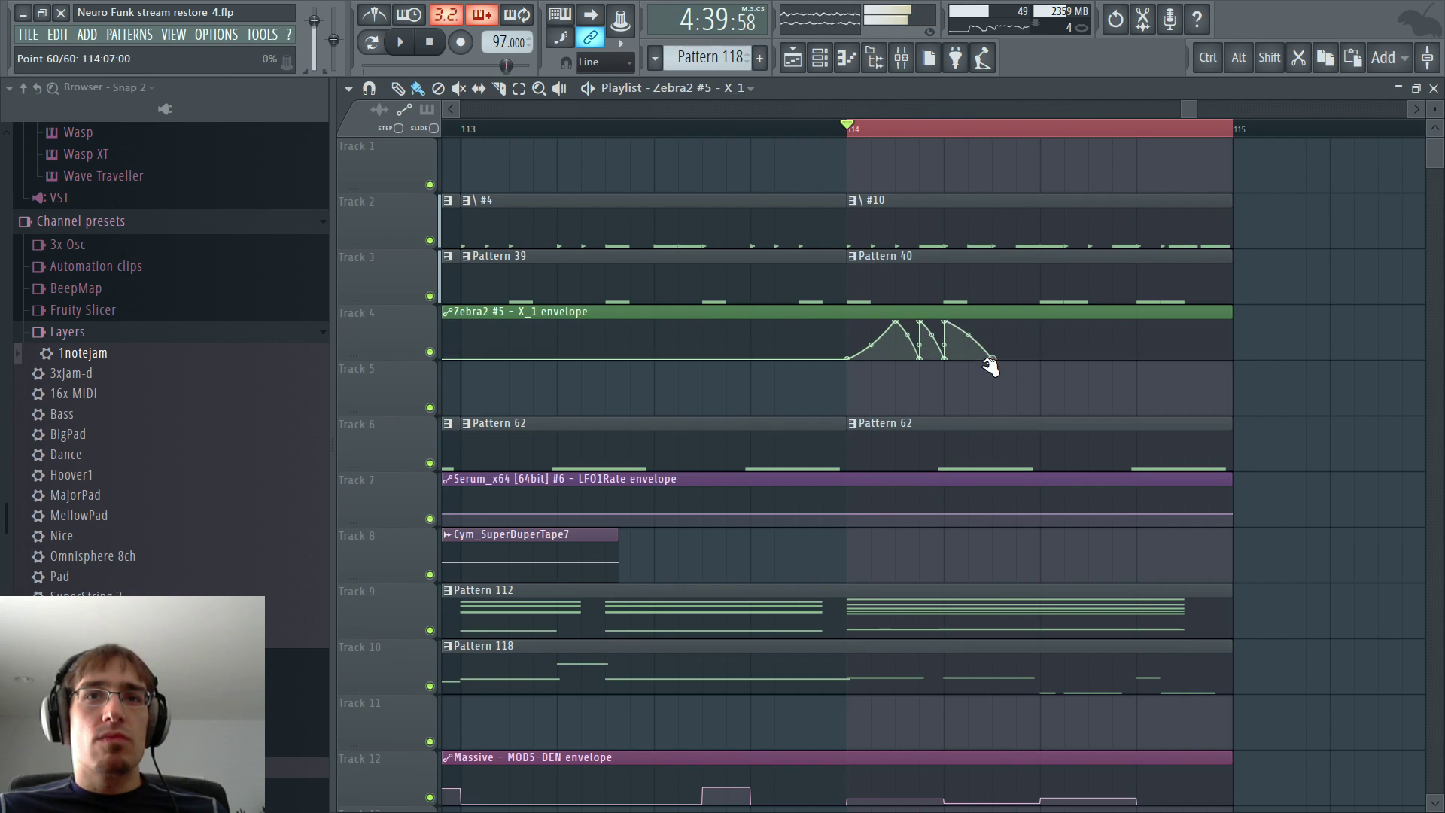
pyautogui.rightClick(1037, 324)
pyautogui.press('space')
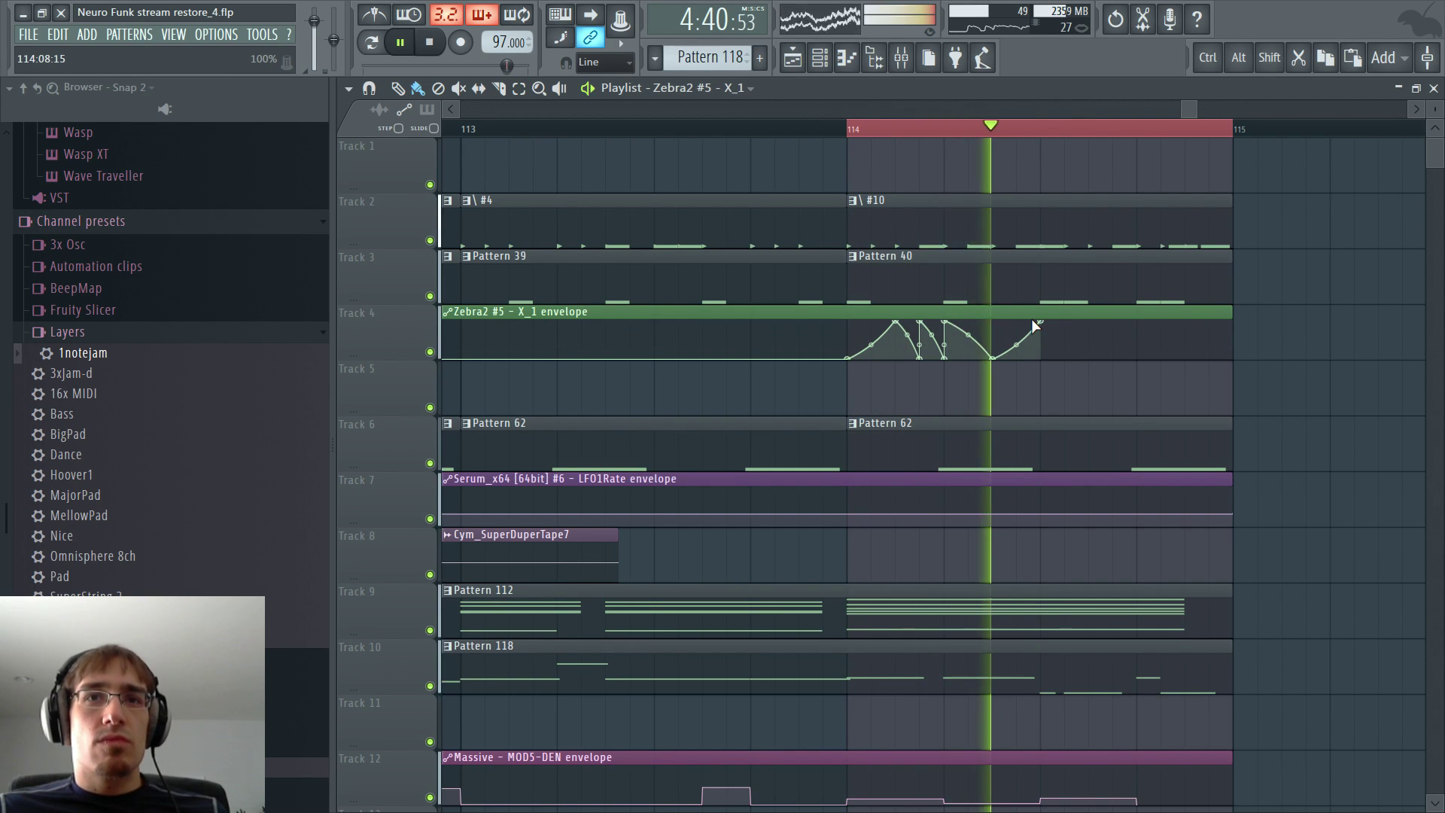
# - Stop the playback of the new X_1 automation and clear the playlist's bar 114 time selection
pyautogui.press('F5')
pyautogui.press('space')
pyautogui.press('F5')
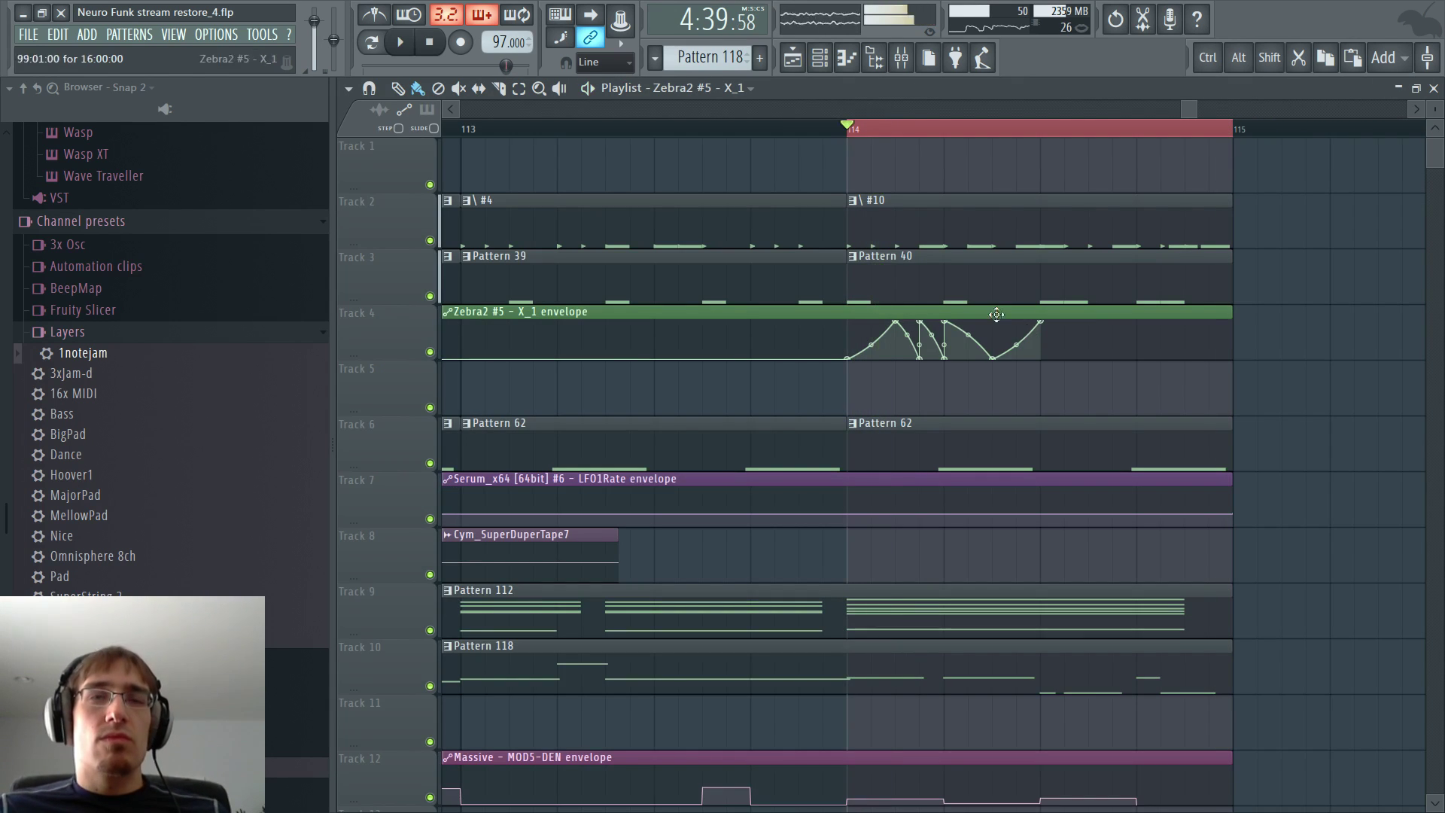
pyautogui.doubleClick(828, 146)
pyautogui.press('Escape')
pyautogui.rightClick(864, 146)
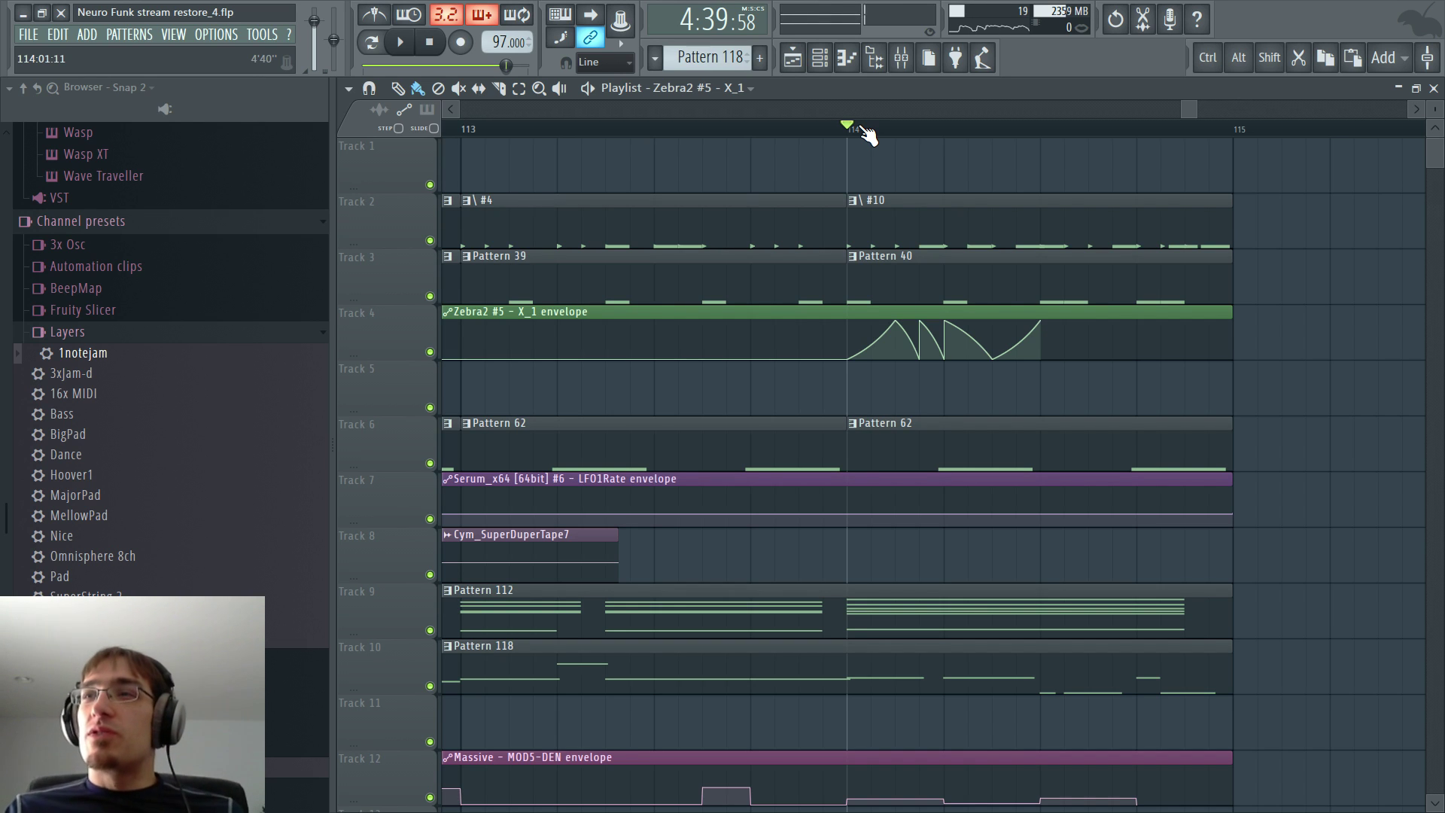
# - Show the upper part of the channel rack and select the Master track in the mixer
pyautogui.press('F5')
pyautogui.press('F6')
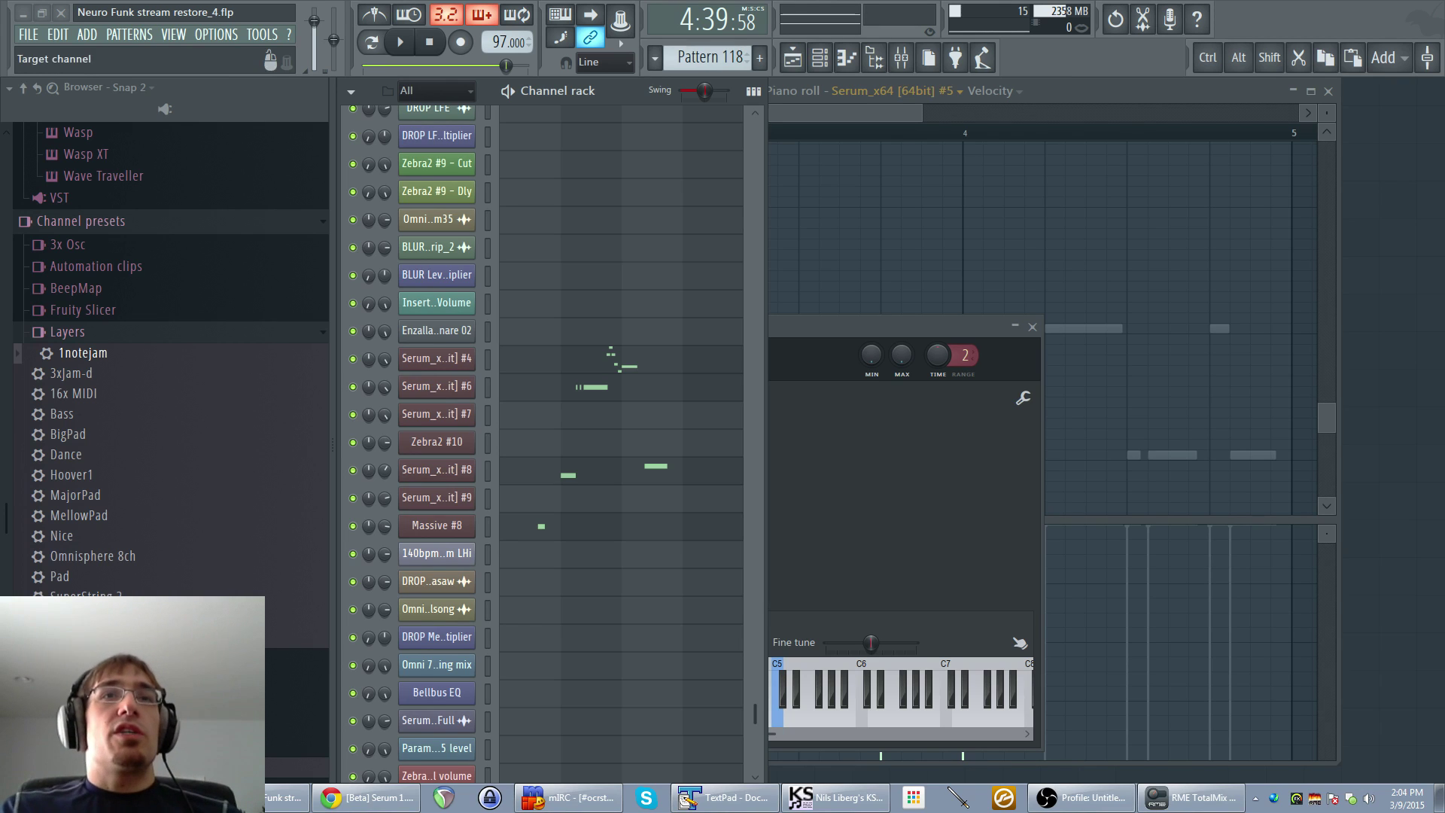
pyautogui.moveTo(755, 713); pyautogui.dragTo(755, 147)
pyautogui.press('F9')
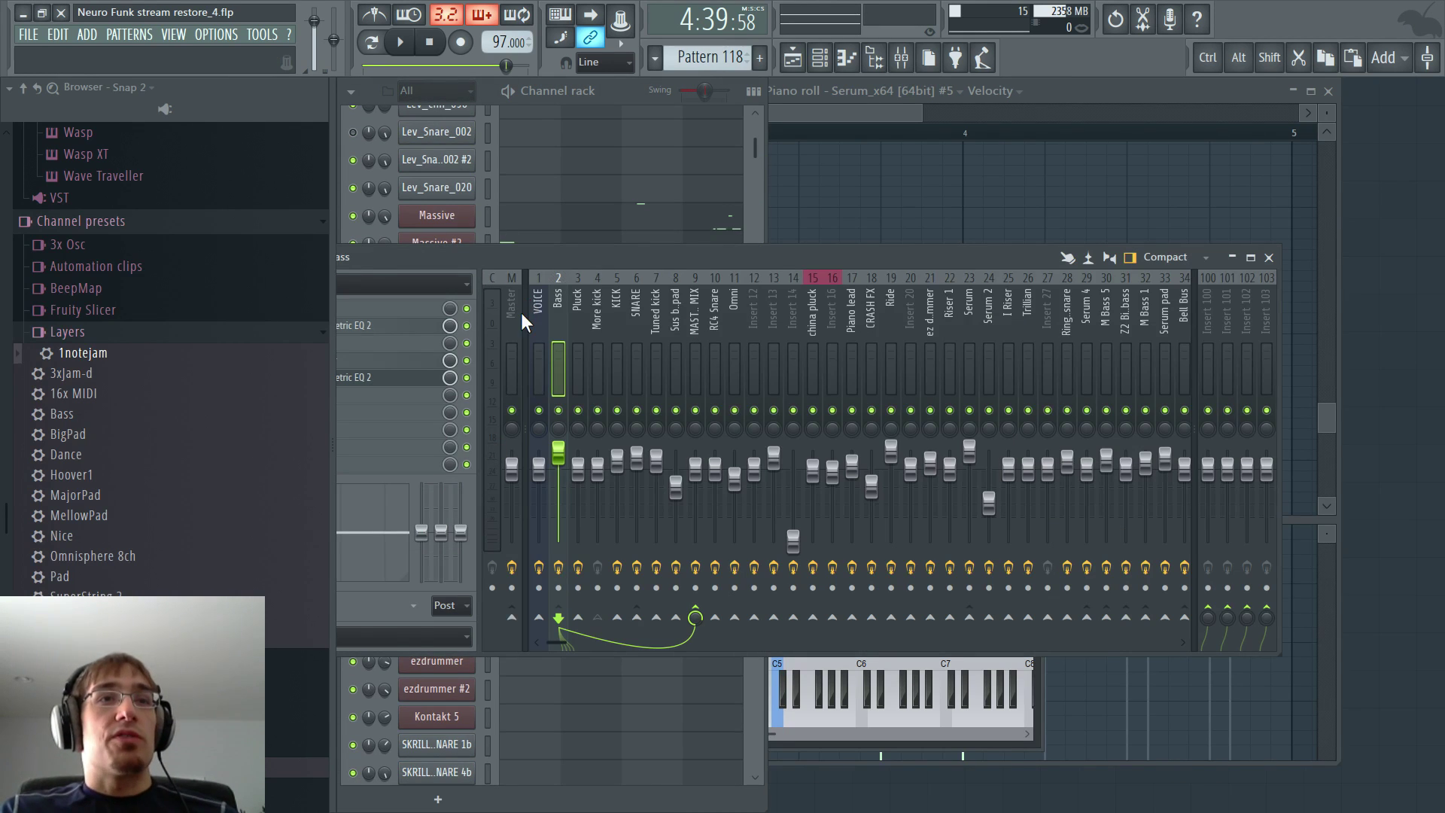
pyautogui.moveTo(491, 270); pyautogui.dragTo(566, 247)
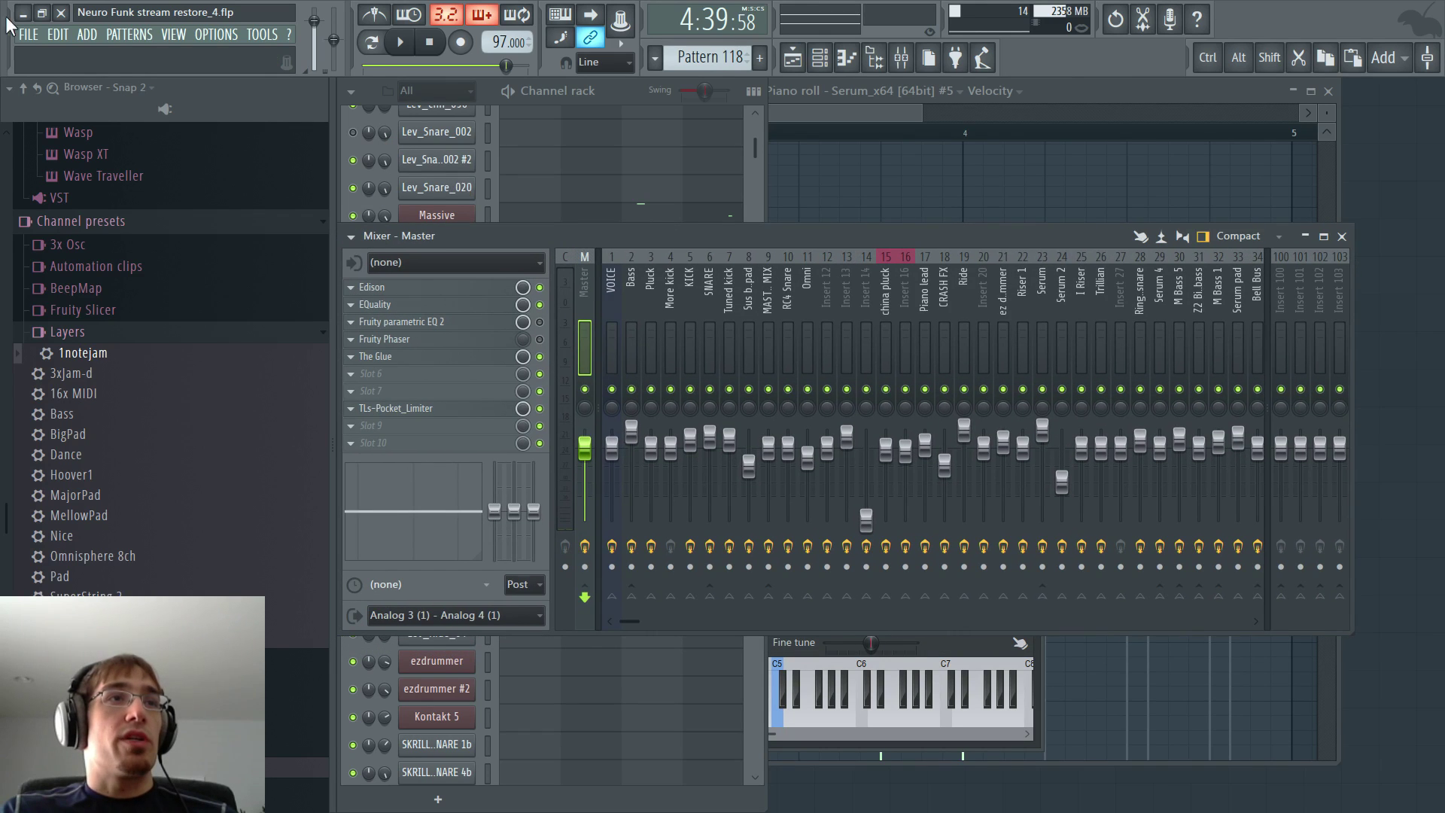
# - Hide the browser and reposition the mixer window in the widened workspace
pyautogui.click(174, 35)
pyautogui.click(201, 140)
pyautogui.click(173, 36)
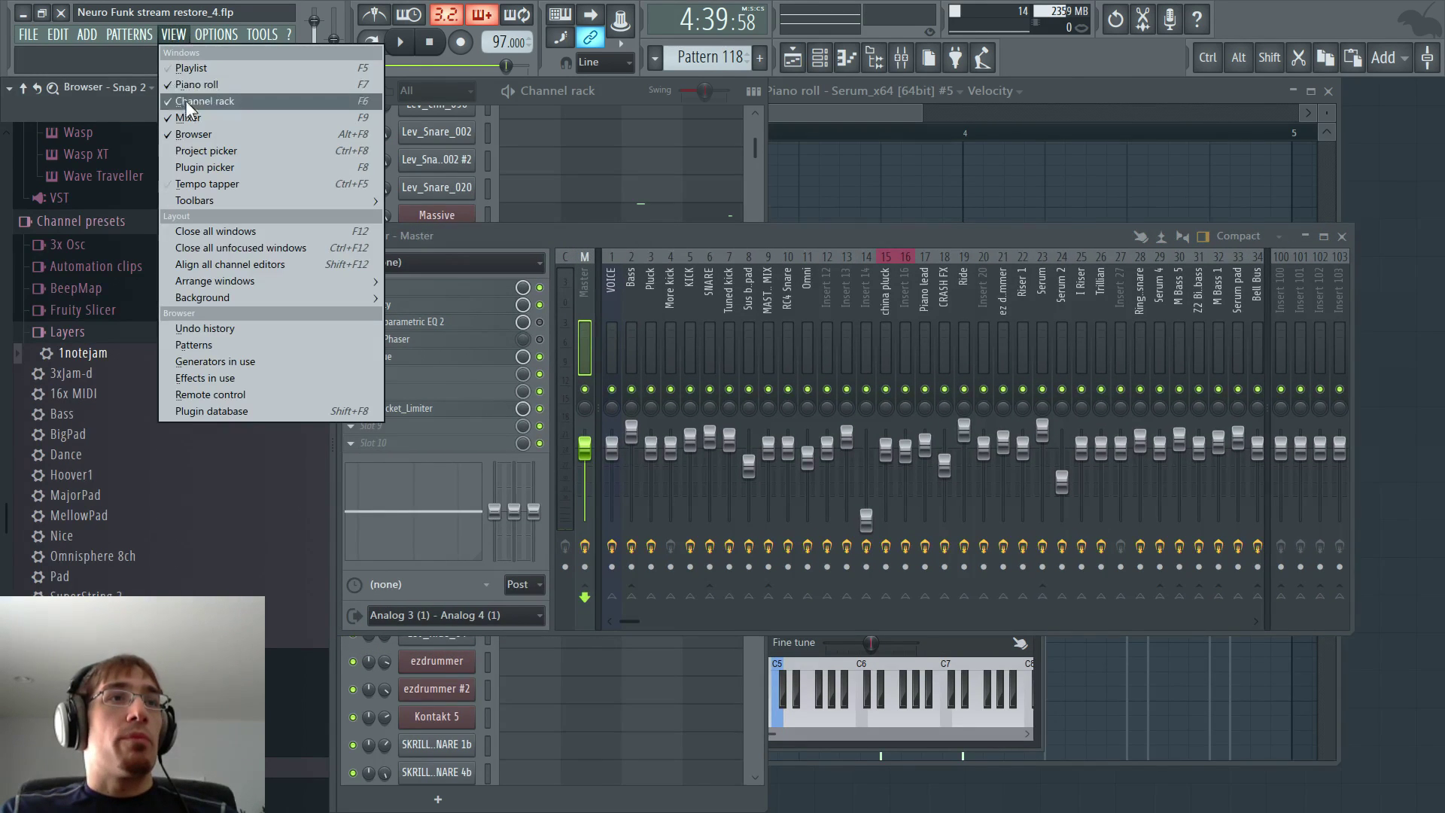
pyautogui.click(194, 137)
pyautogui.moveTo(191, 236); pyautogui.dragTo(232, 238)
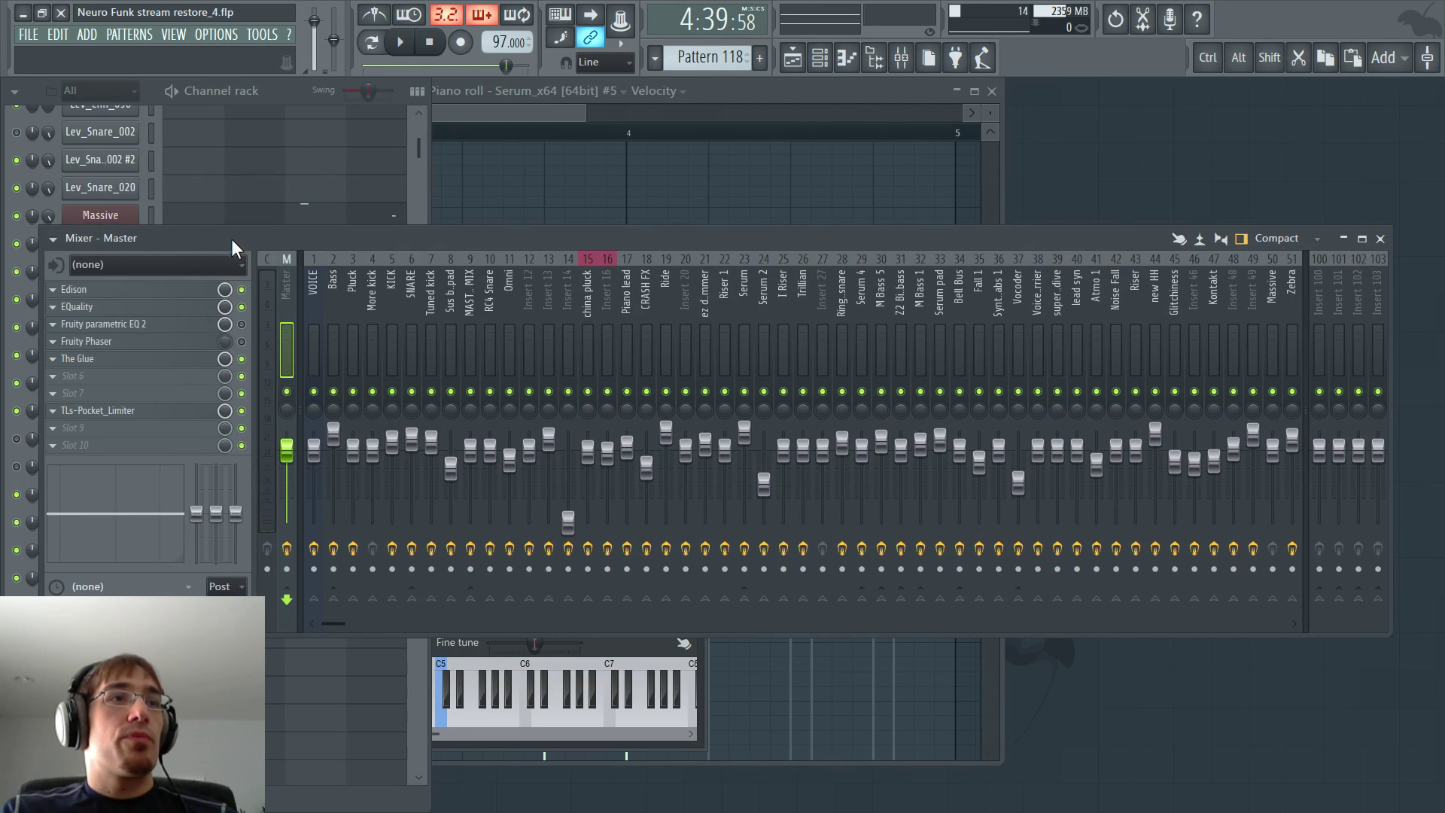
# - View the Master track's EQuality plugin, return to the playlist and save the project
pyautogui.click(155, 306)
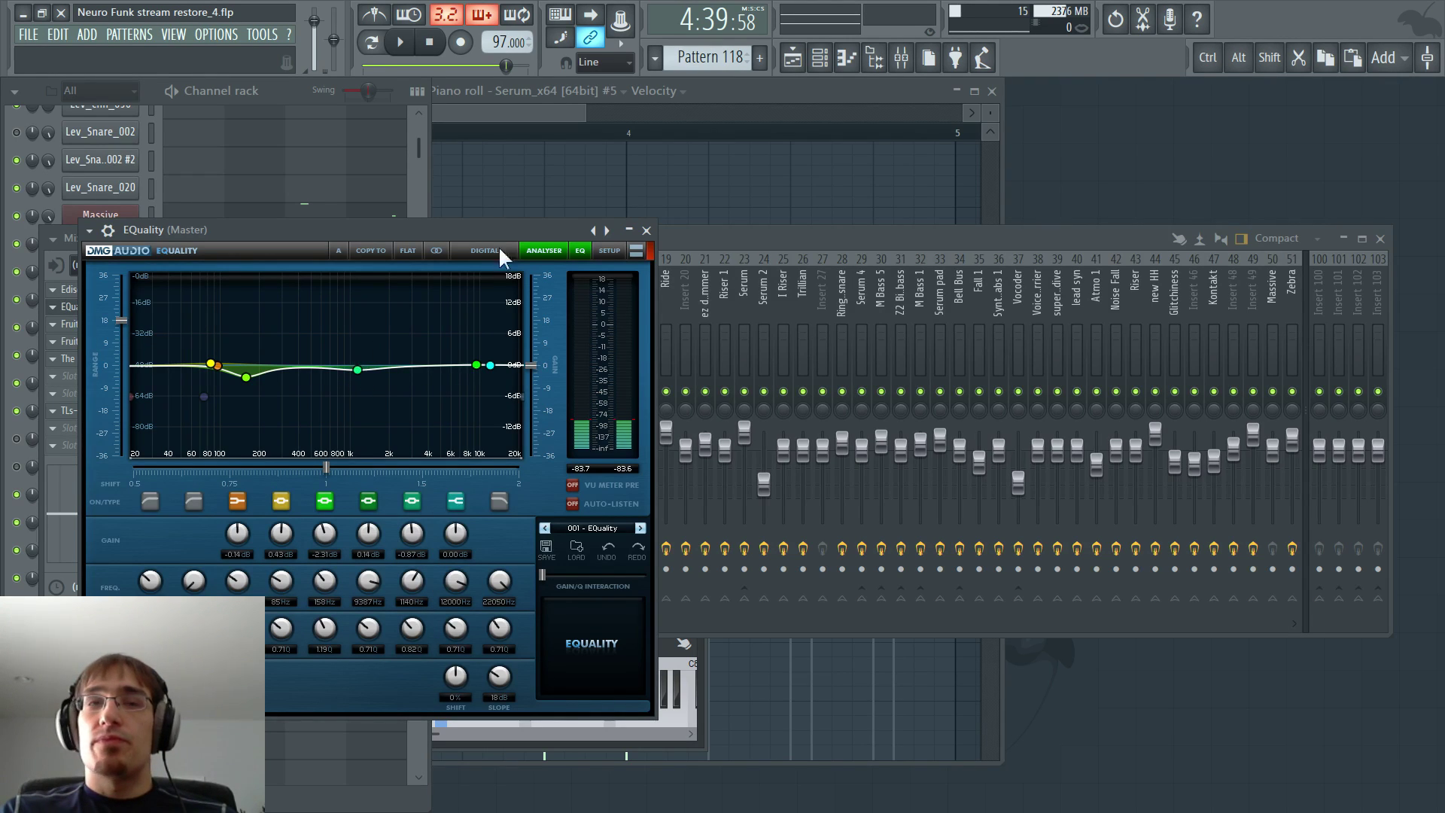
pyautogui.press('F5')
pyautogui.click(29, 35)
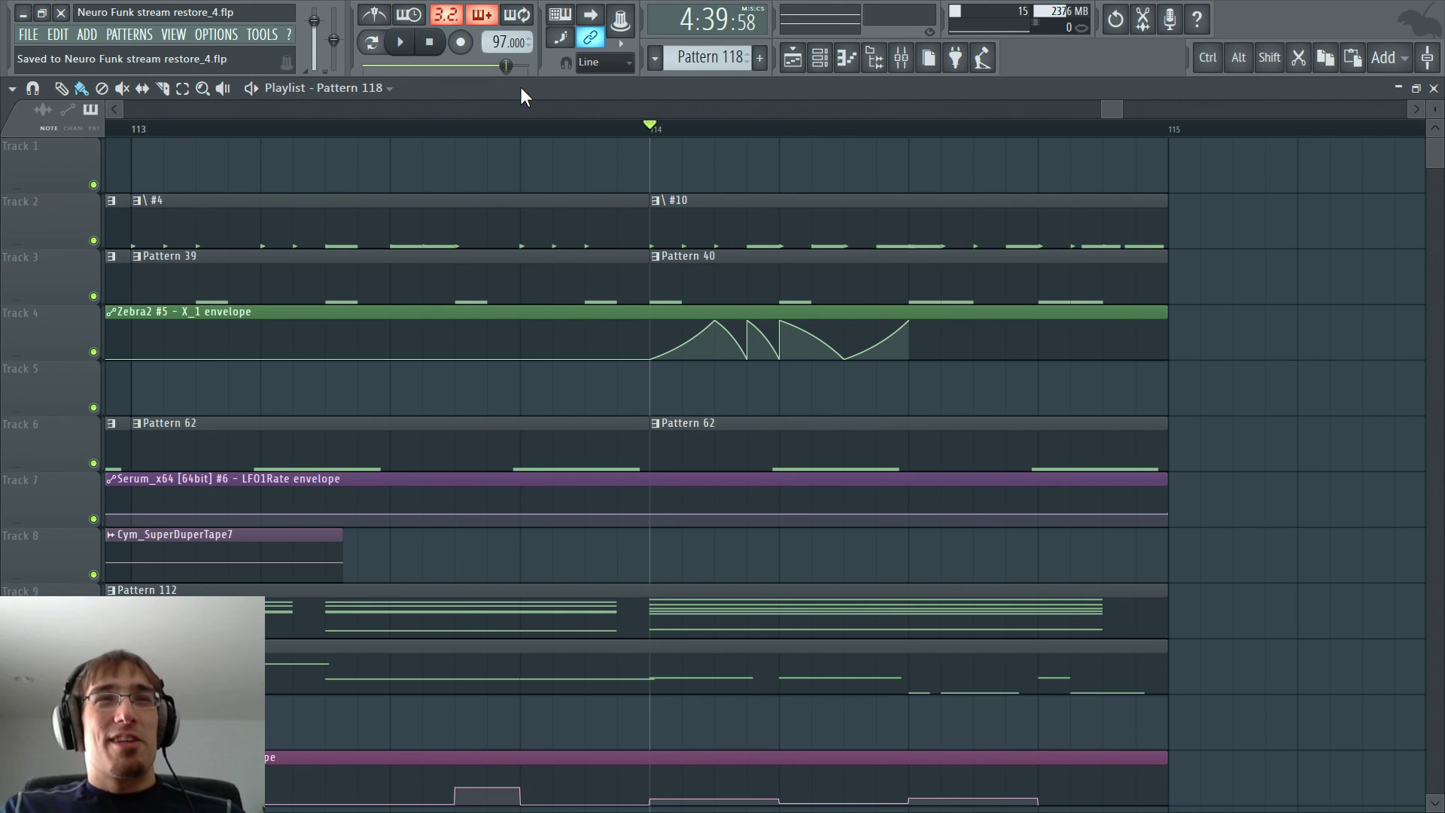
# - Place the playhead at the start of bar 111 and look over the playlist clips in bars 107 to 114
pyautogui.scroll(-5, 487, 144)
pyautogui.scroll(-3, 487, 147)
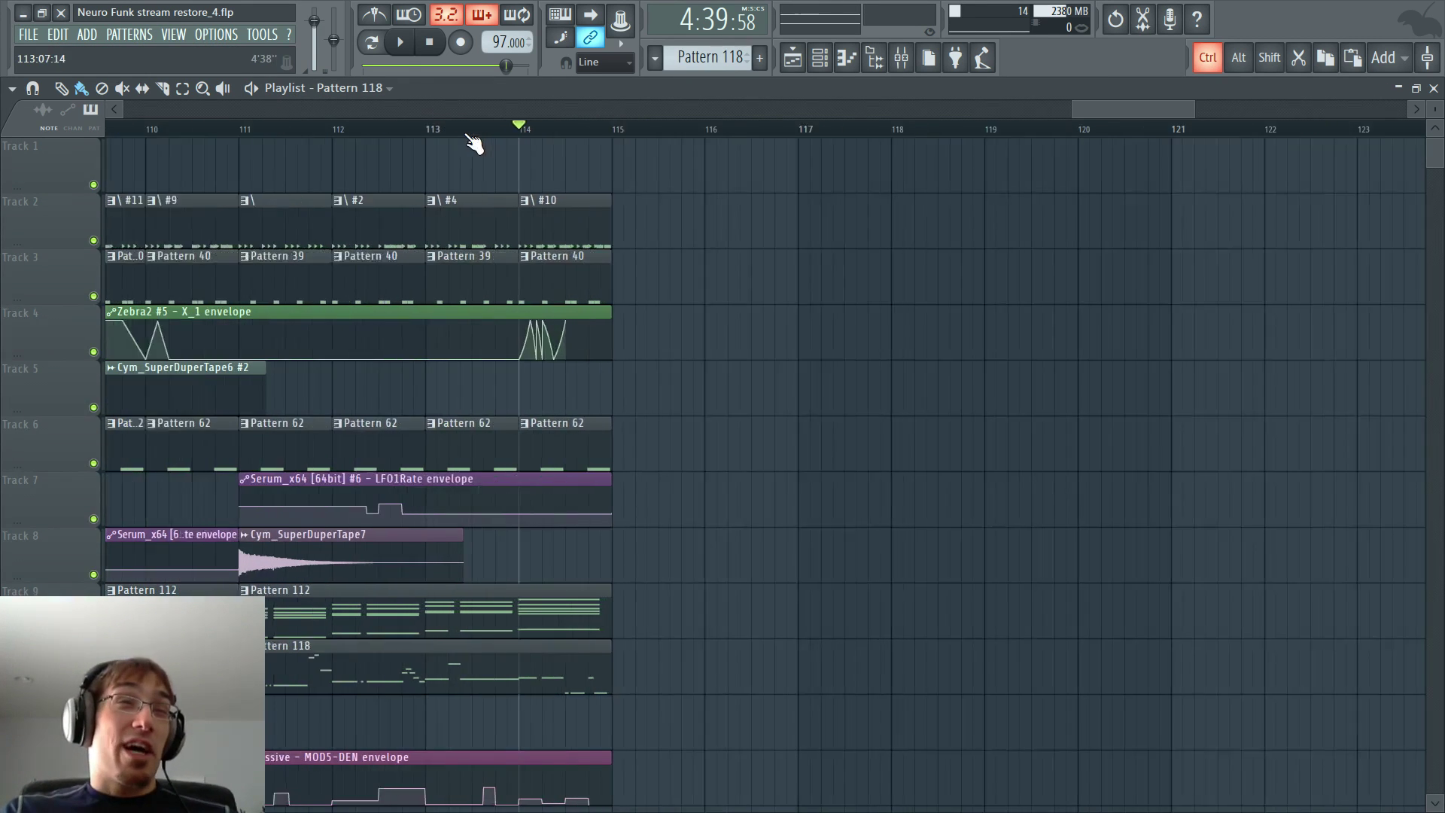
pyautogui.scroll(4, 1081, 109)
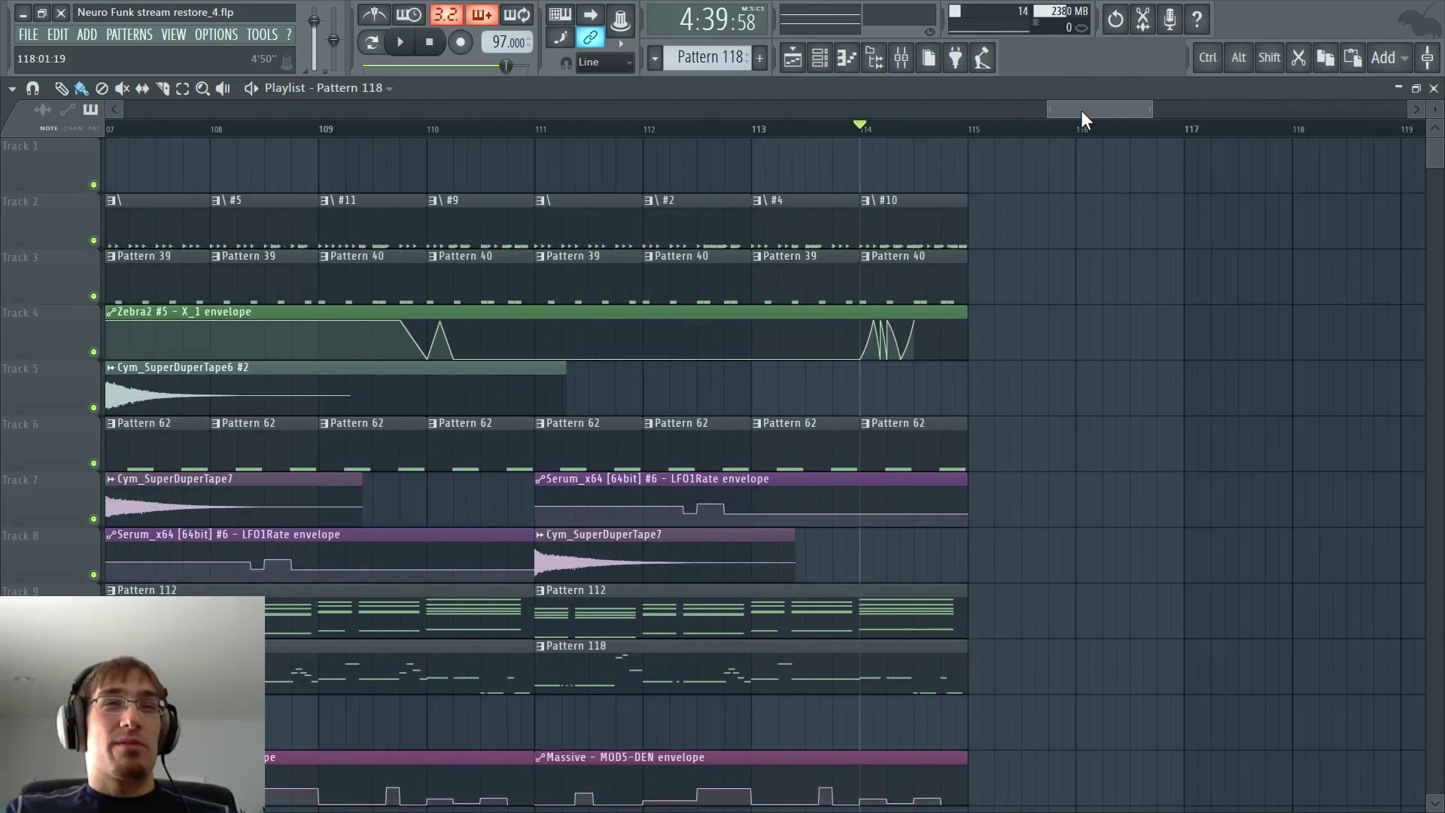
pyautogui.scroll(-1, 1054, 121)
pyautogui.scroll(-5, 752, 301)
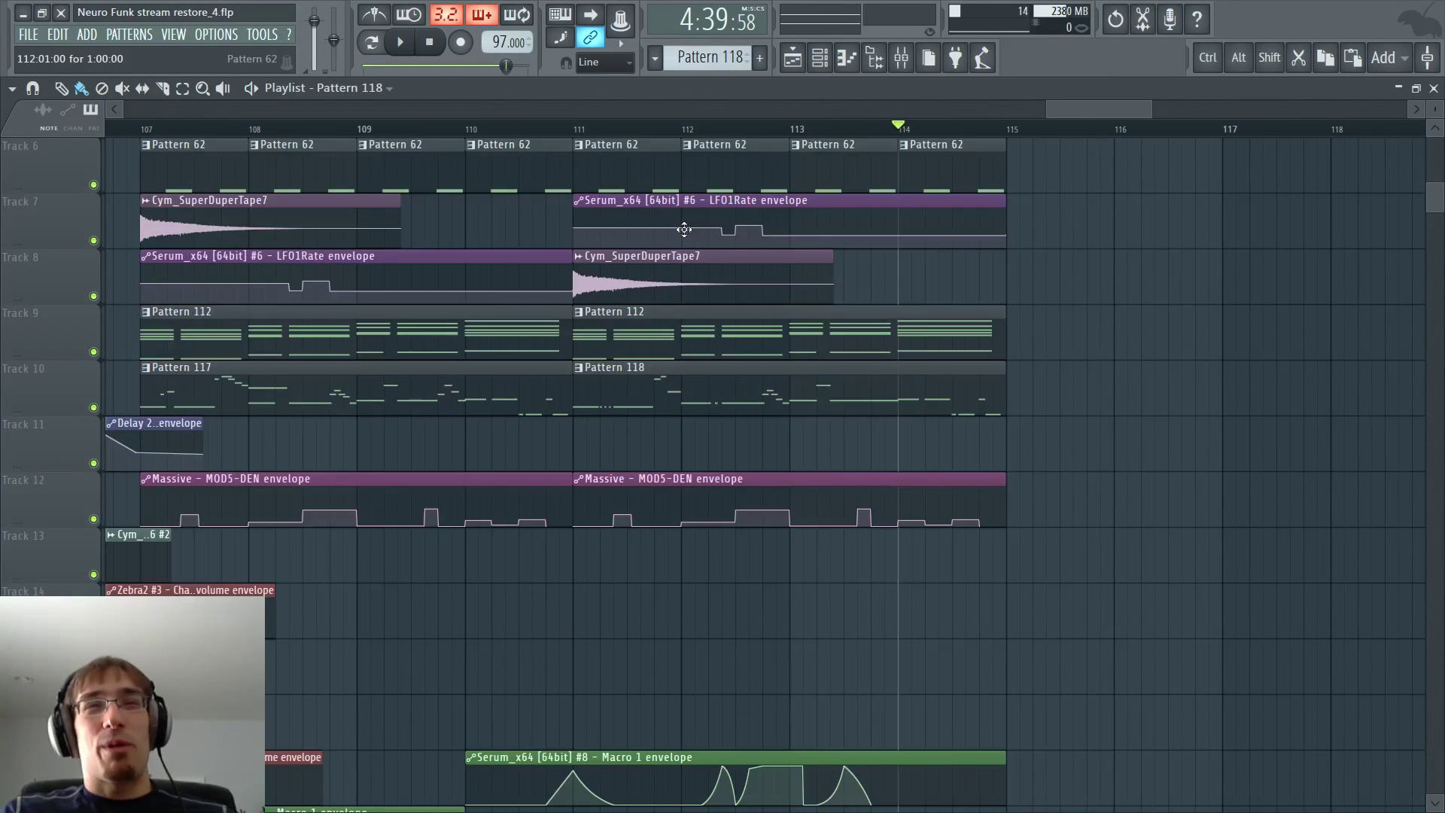
pyautogui.click(582, 136)
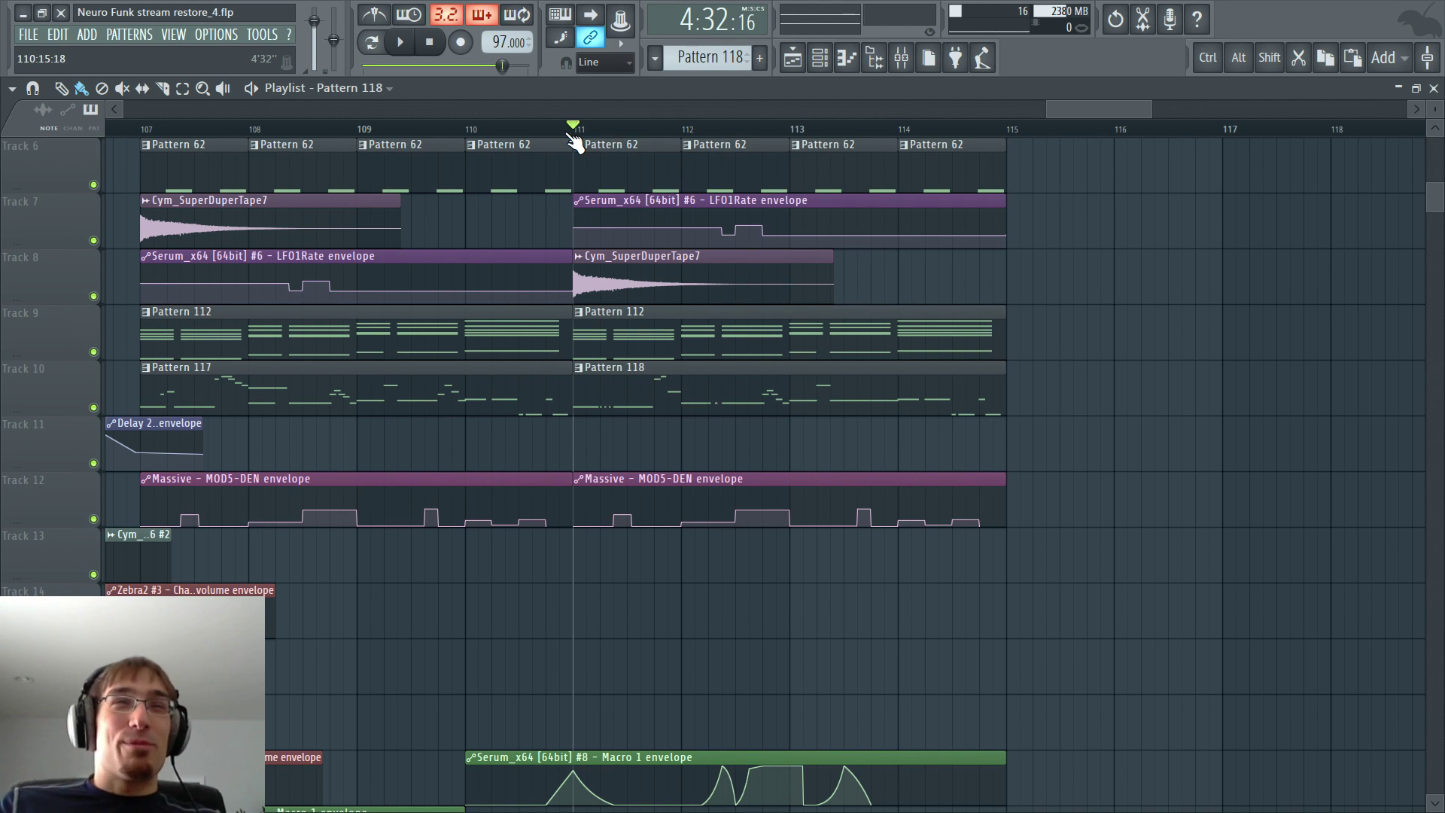
pyautogui.scroll(-3, 575, 144)
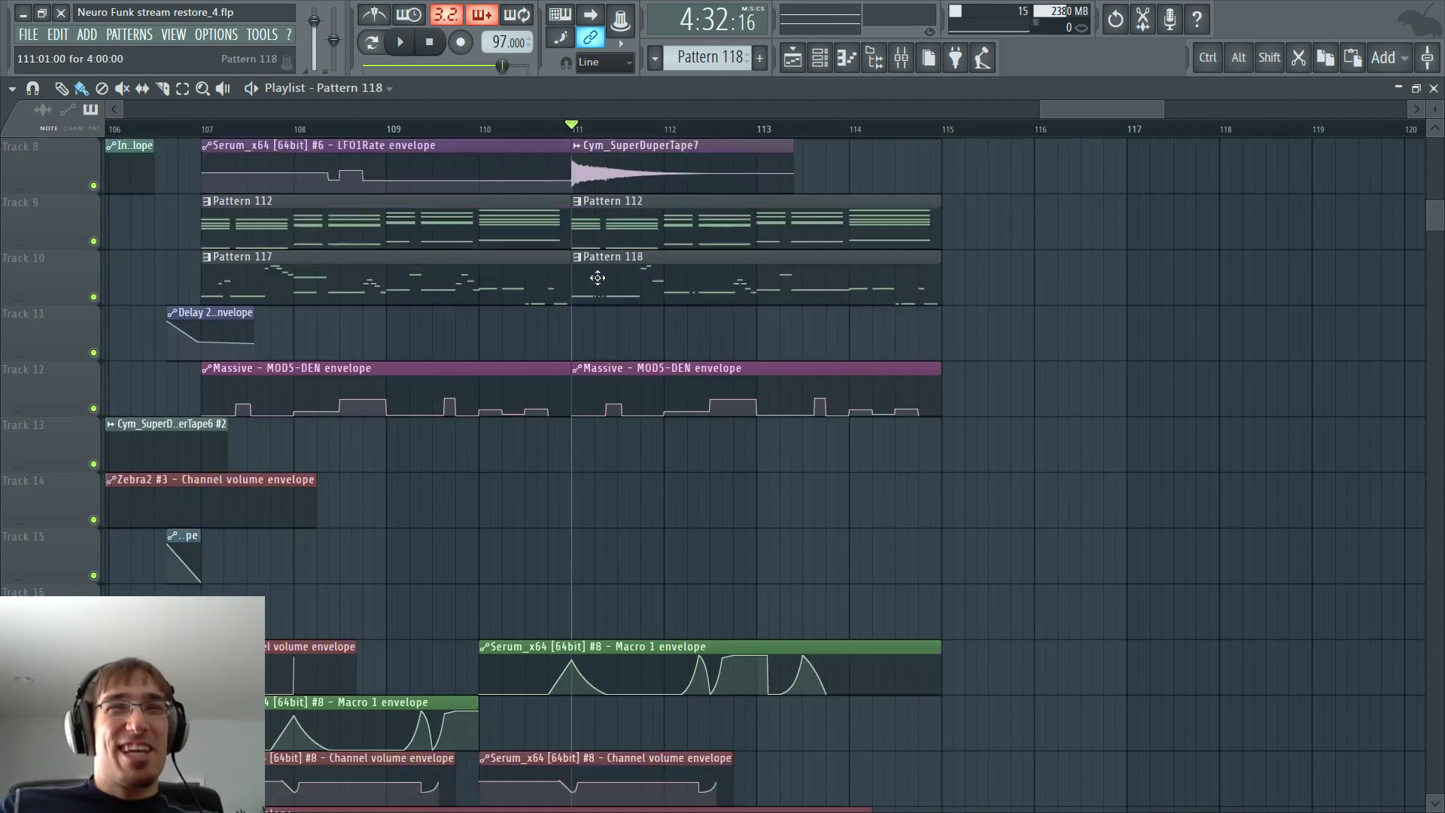
pyautogui.scroll(3, 607, 291)
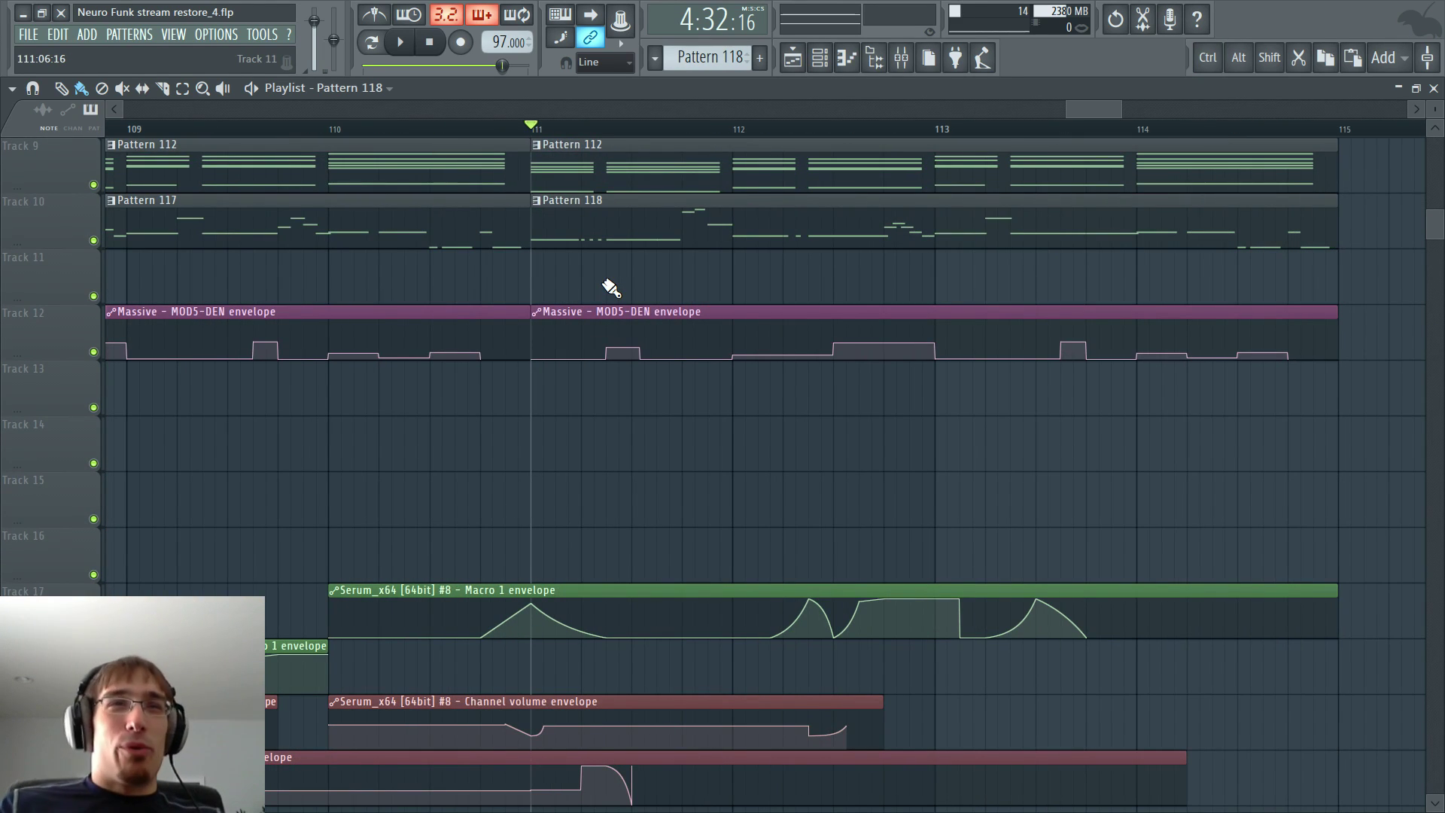
pyautogui.scroll(-3, 610, 287)
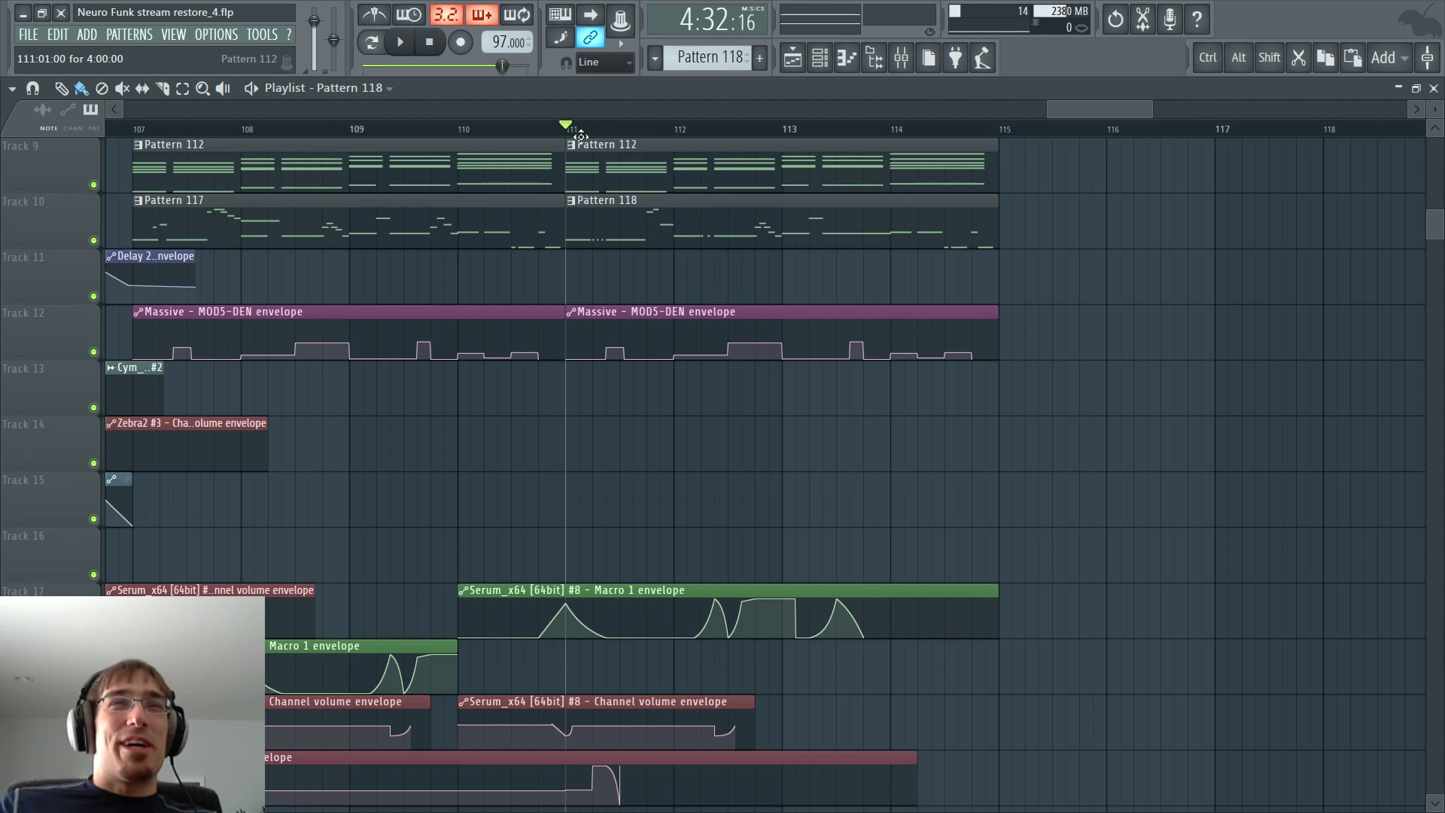
pyautogui.scroll(2, 581, 119)
pyautogui.scroll(8, 559, 318)
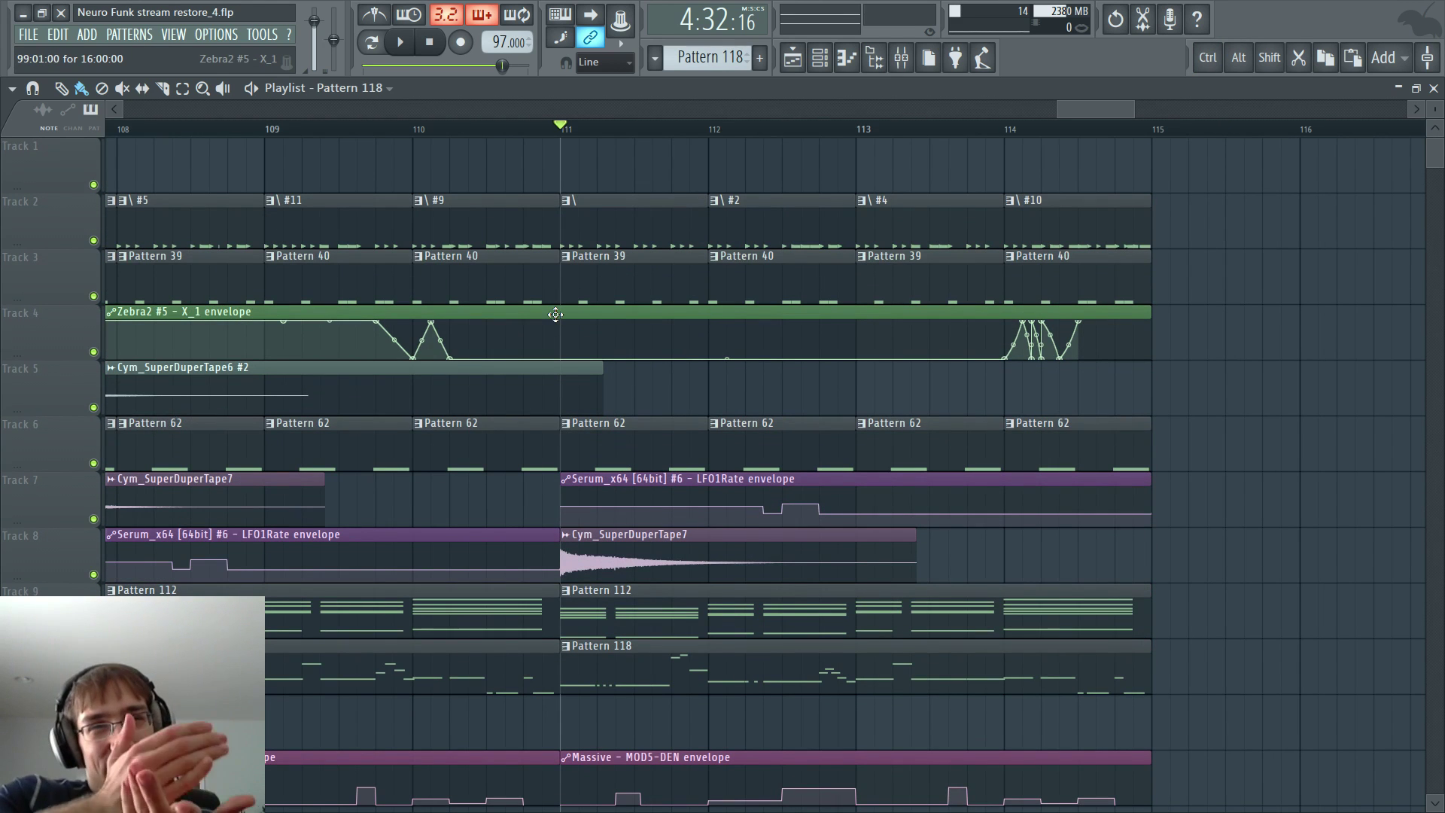
# - Play the song from bar 111 while examining the automation and pattern clips, restarting once from within bar 111
pyautogui.press('space')
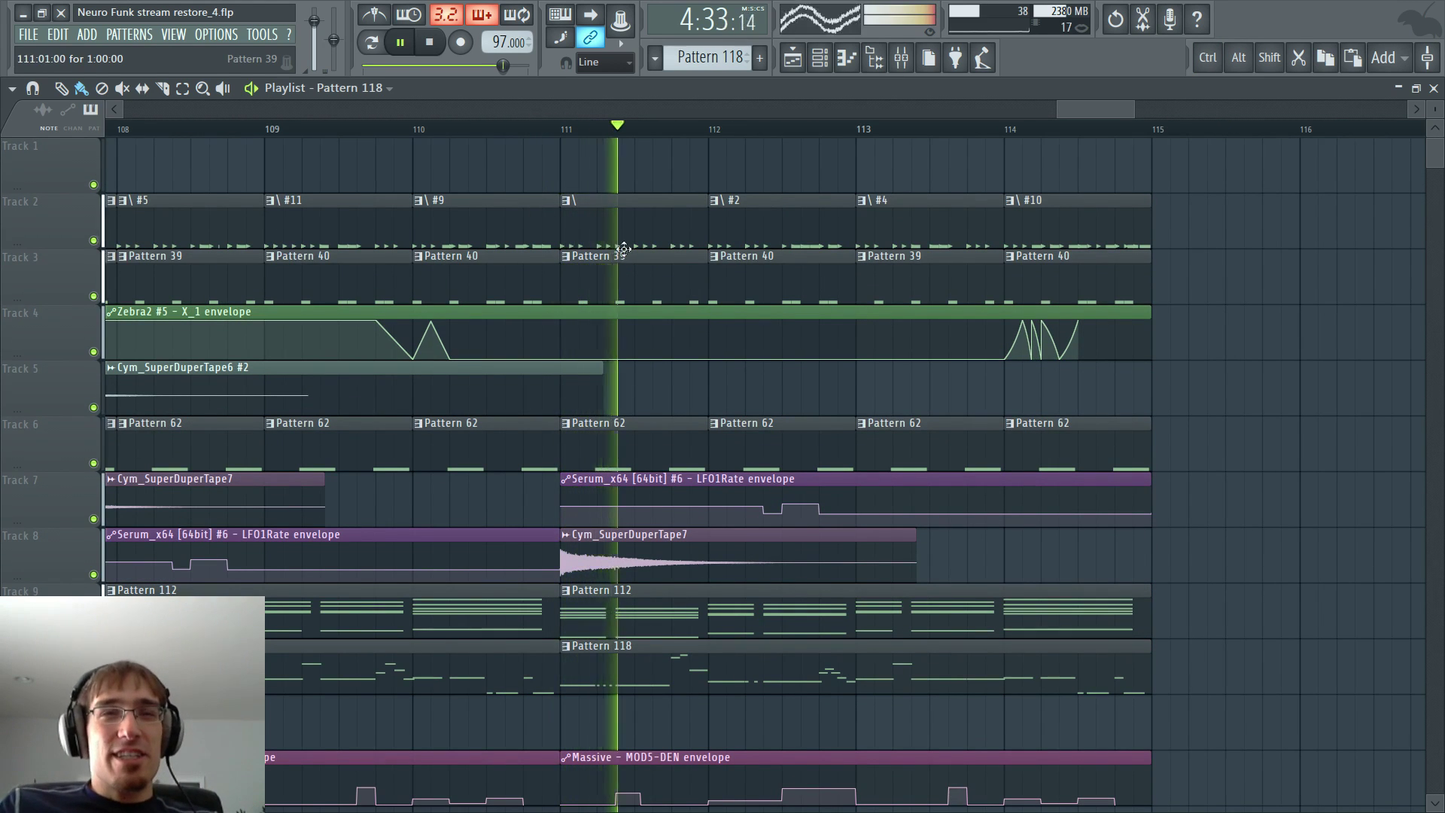
pyautogui.scroll(-2, 695, 243)
pyautogui.scroll(2, 695, 242)
pyautogui.scroll(-1, 788, 313)
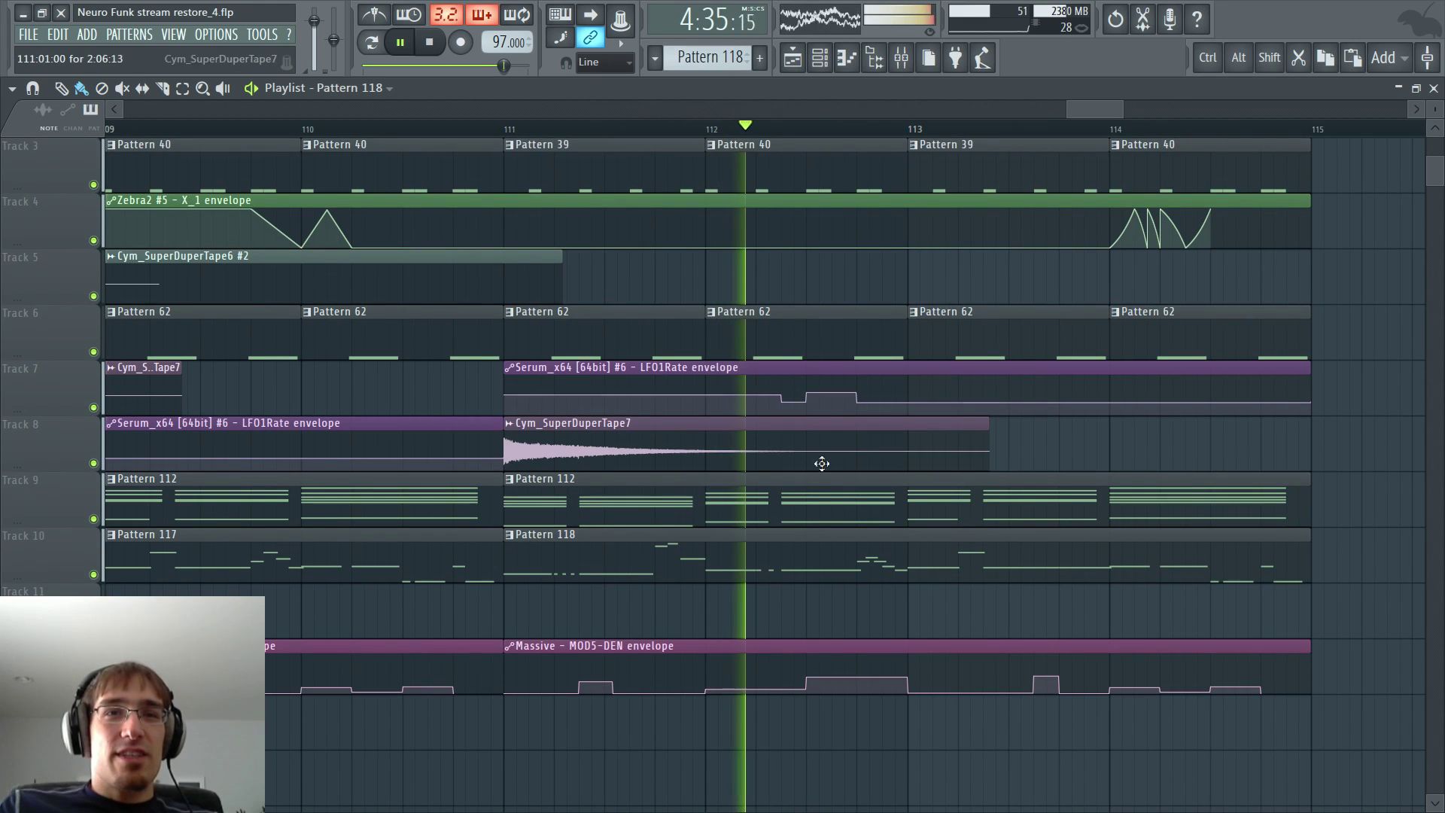
pyautogui.scroll(-4, 767, 569)
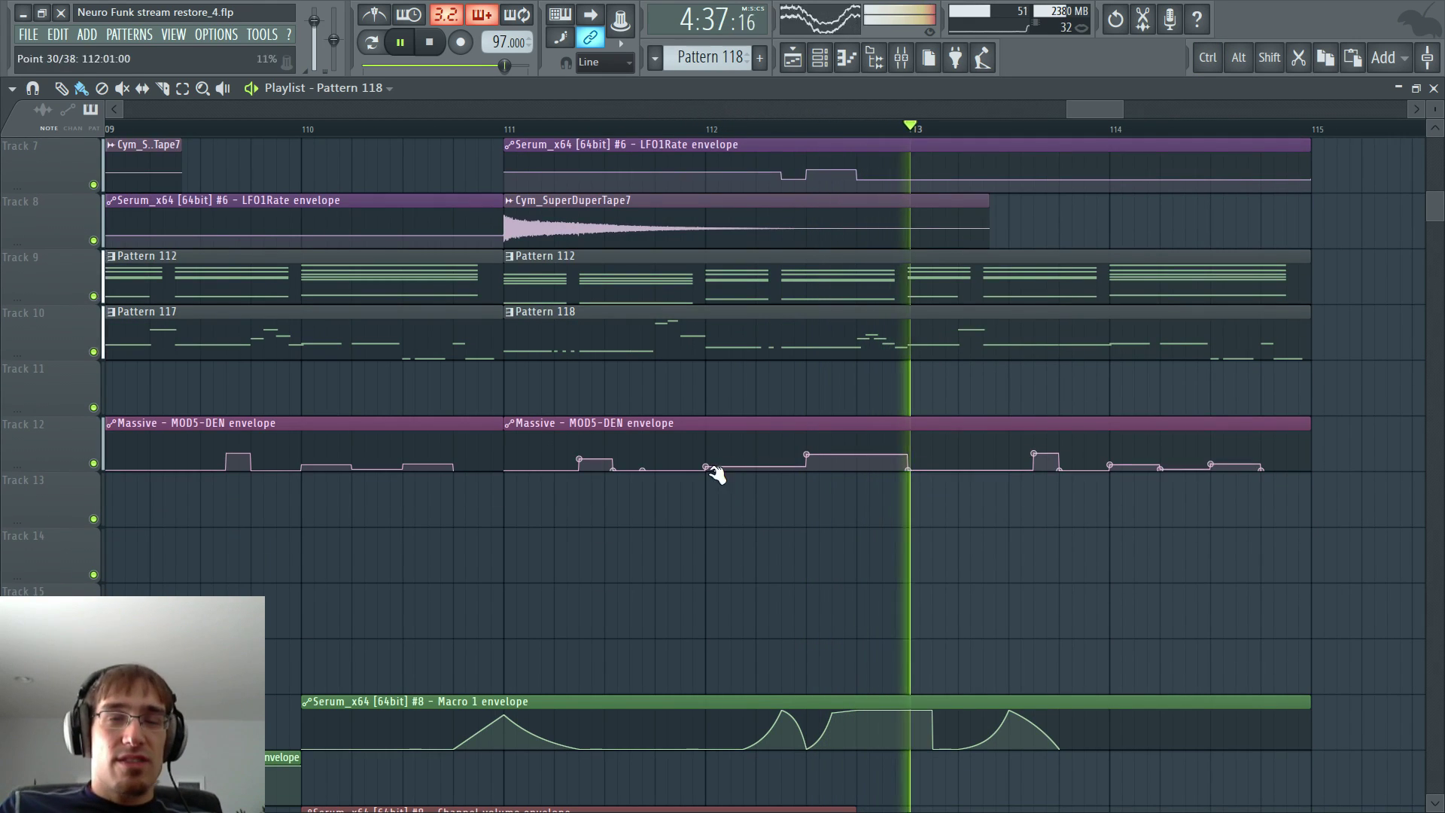
pyautogui.press('space')
pyautogui.click(549, 130)
pyautogui.press('space')
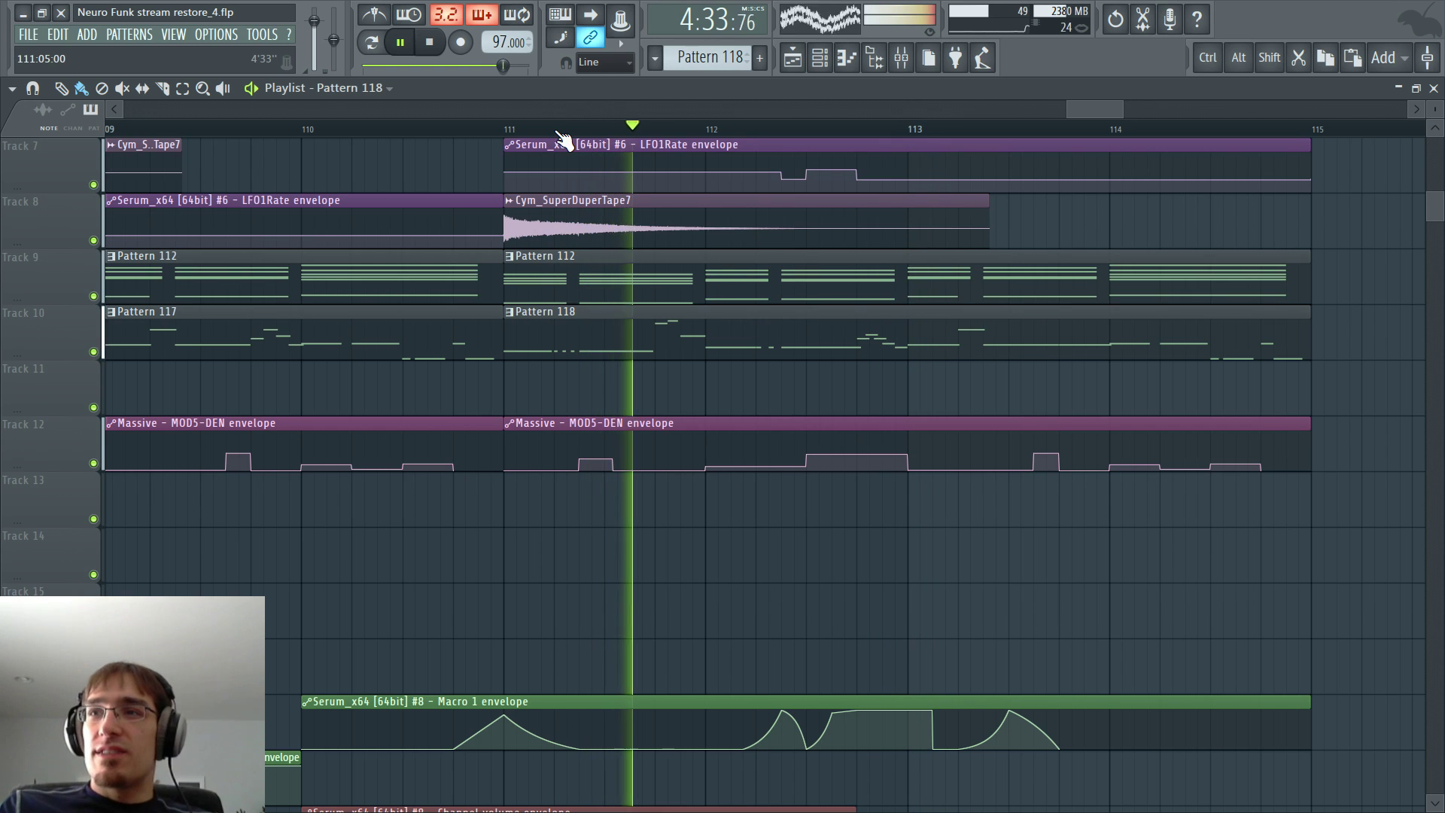
# - Open Pattern 118's Massive notes in the piano roll, play the passage with them in view and return to the playlist
pyautogui.press('space')
pyautogui.doubleClick(715, 350)
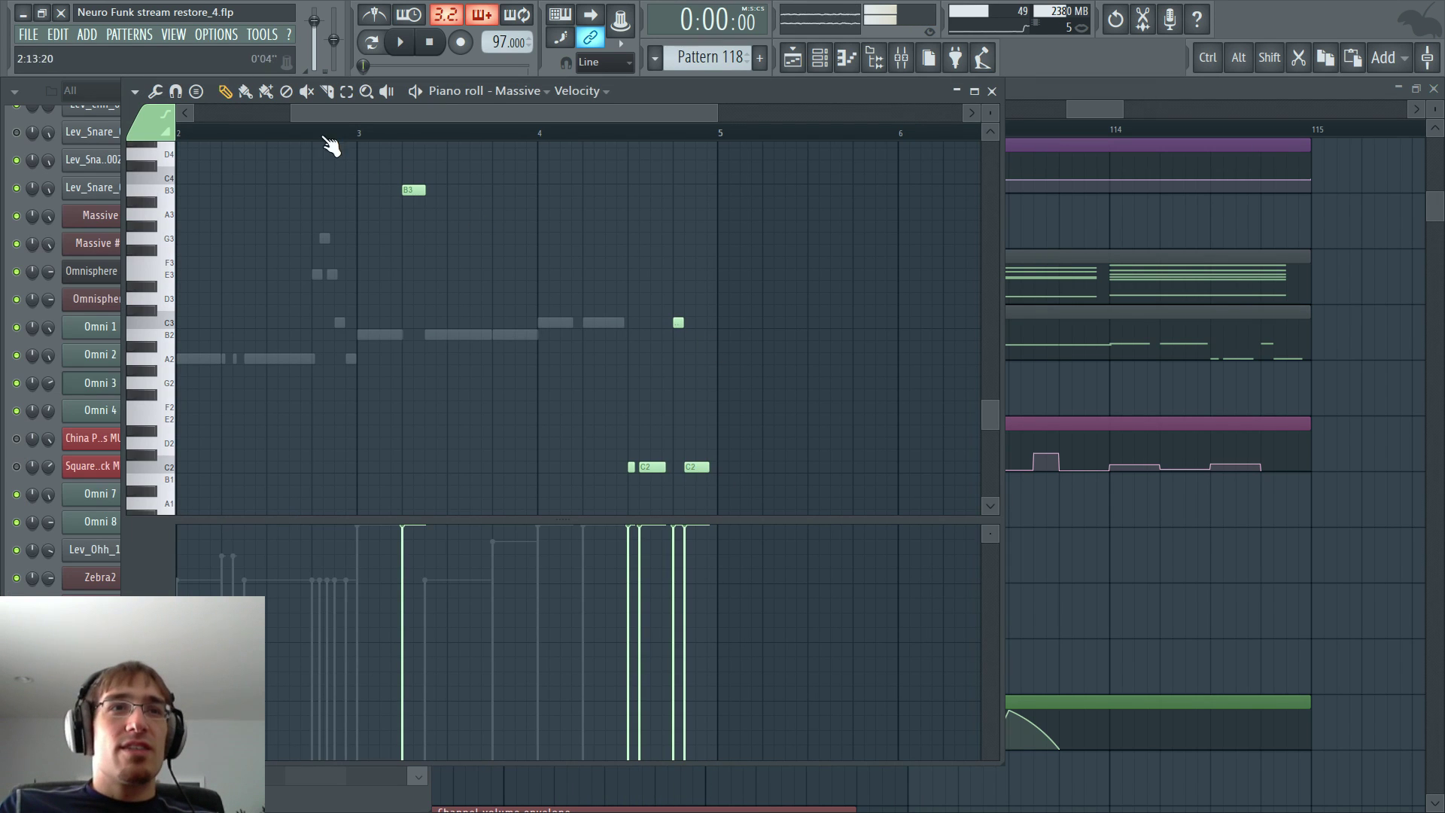
pyautogui.press('space')
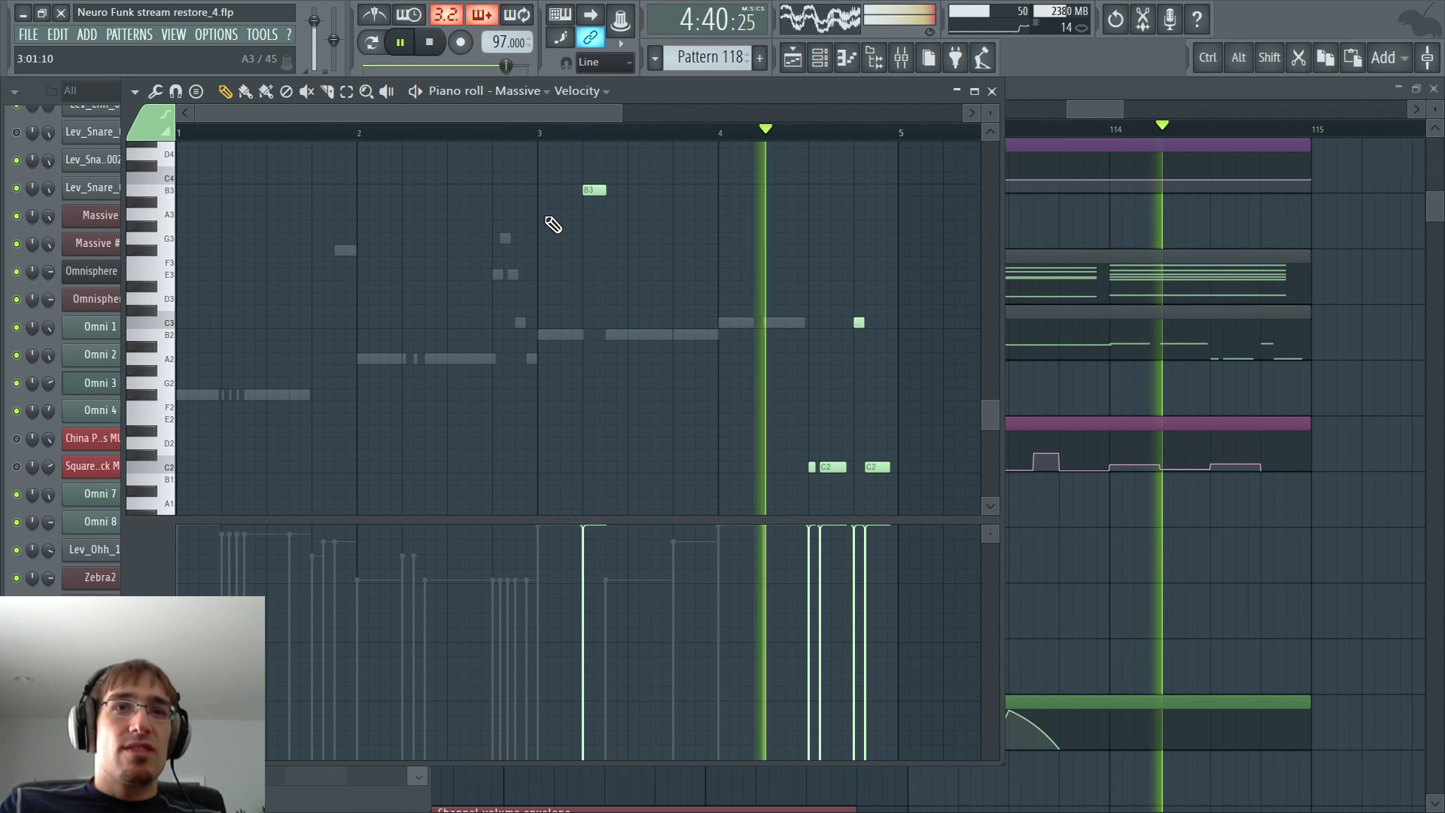
pyautogui.press('F5')
pyautogui.press('space')
# - Audition the late part of bar 113 and the start of bar 114 in short playbacks
pyautogui.click(1036, 132)
pyautogui.press('space')
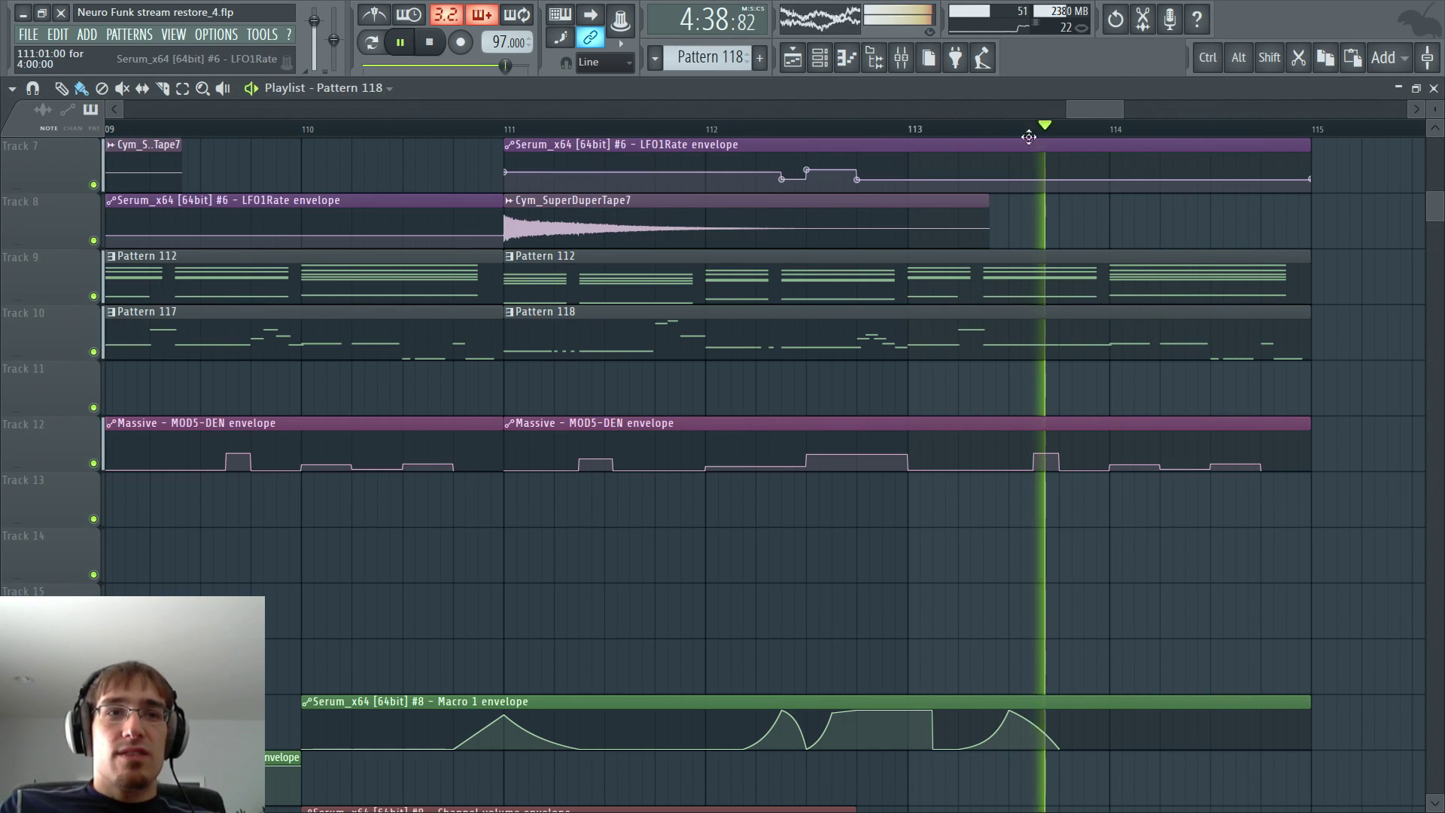
pyautogui.press('space')
pyautogui.scroll(5, 1268, 312)
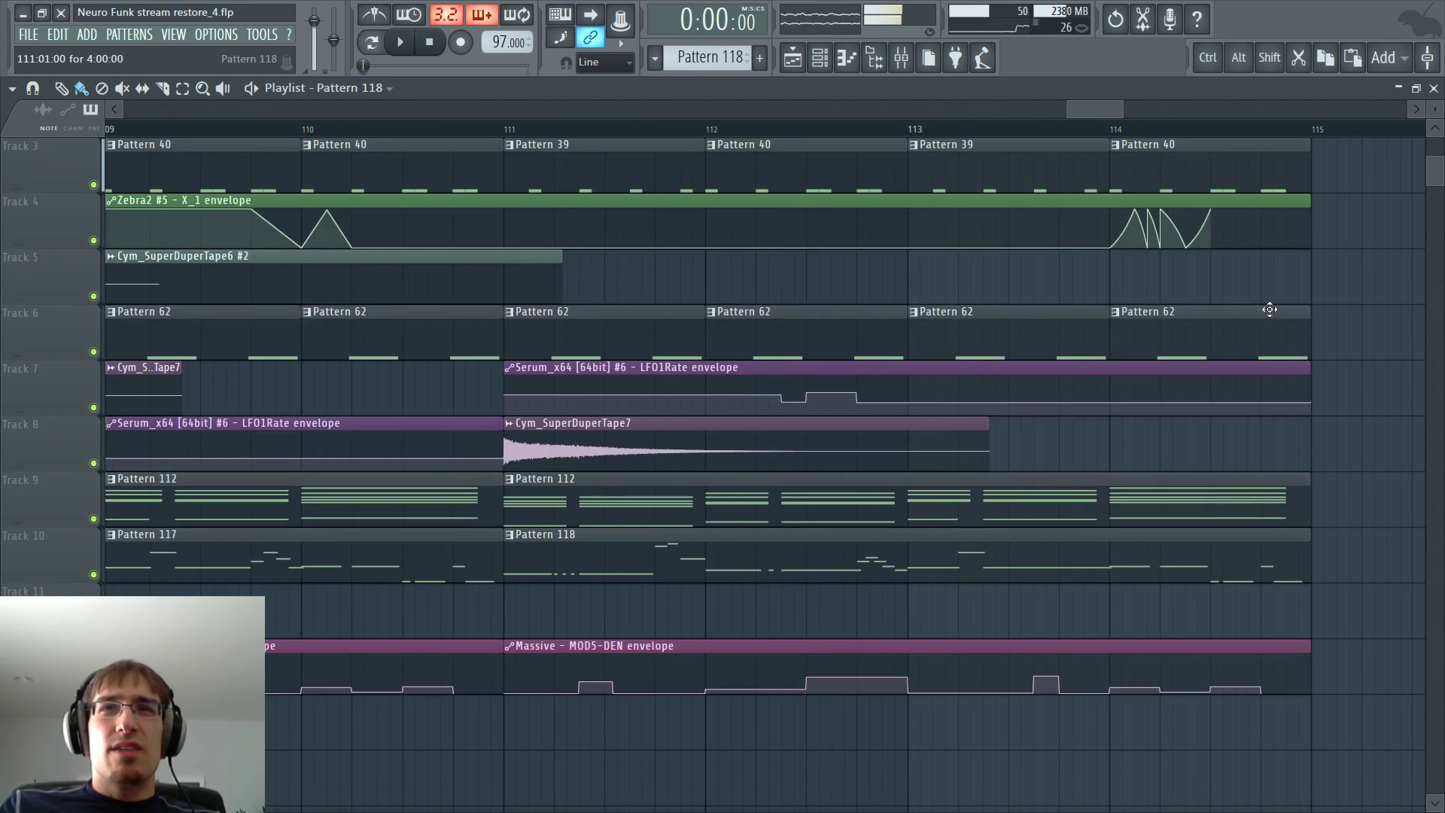
pyautogui.scroll(2, 1269, 310)
pyautogui.click(1018, 136)
pyautogui.press('space')
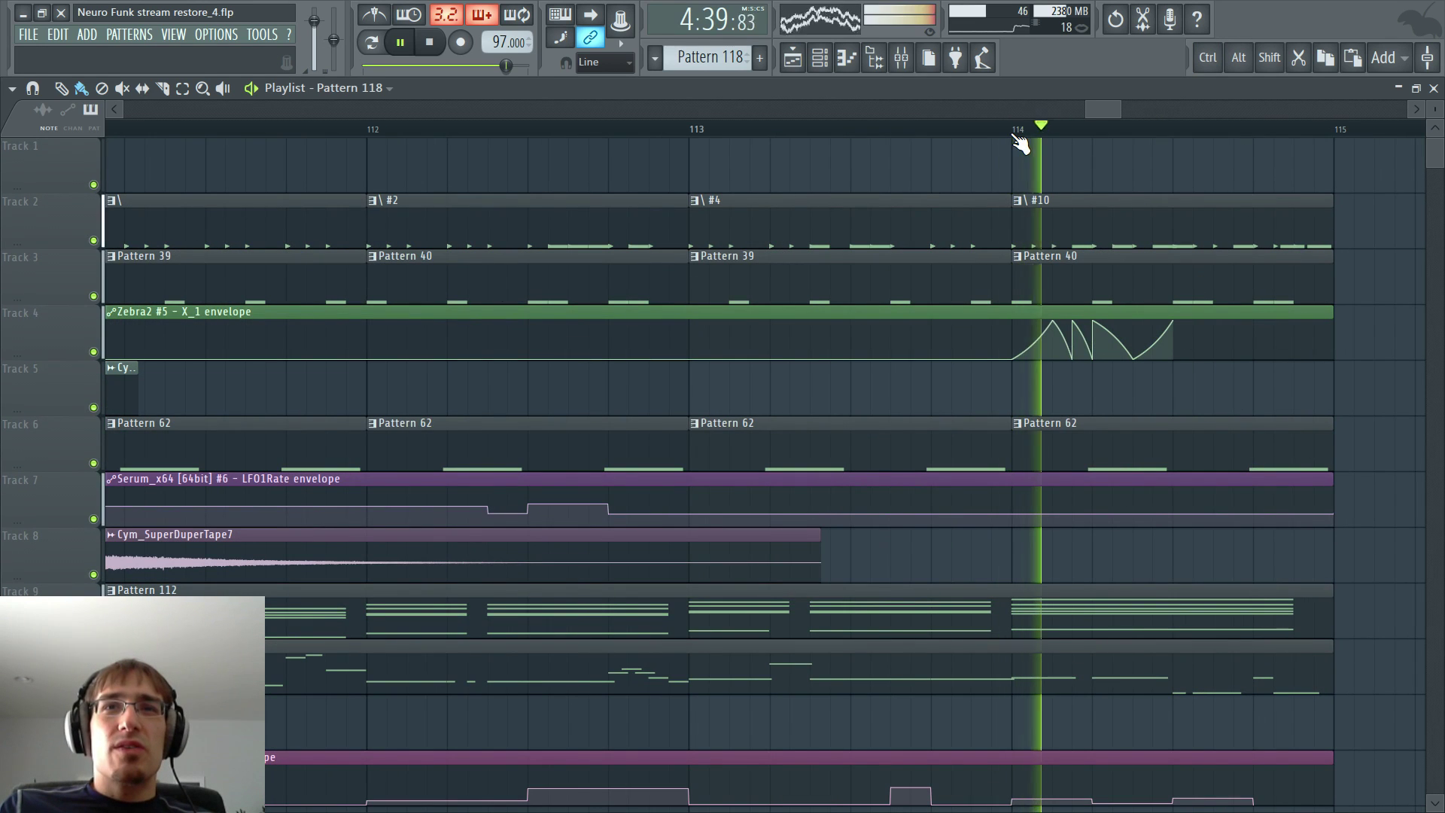
pyautogui.press('space')
pyautogui.click(915, 134)
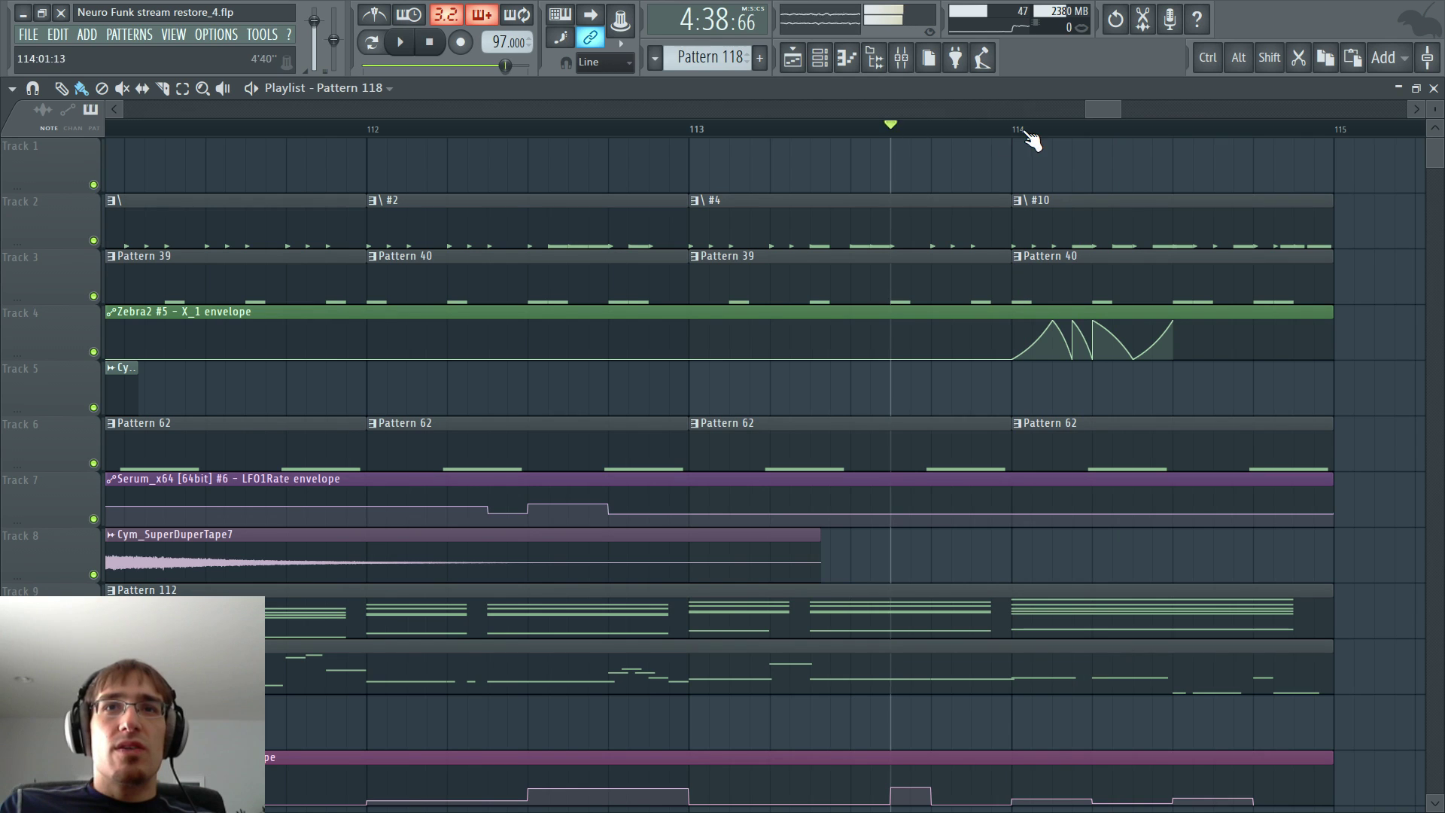
# - Select the first 11 steps of bar 114 as the playlist loop range and open the mixer
pyautogui.click(1009, 134)
pyautogui.moveTo(1012, 140); pyautogui.dragTo(1244, 135)
pyautogui.press('F9')
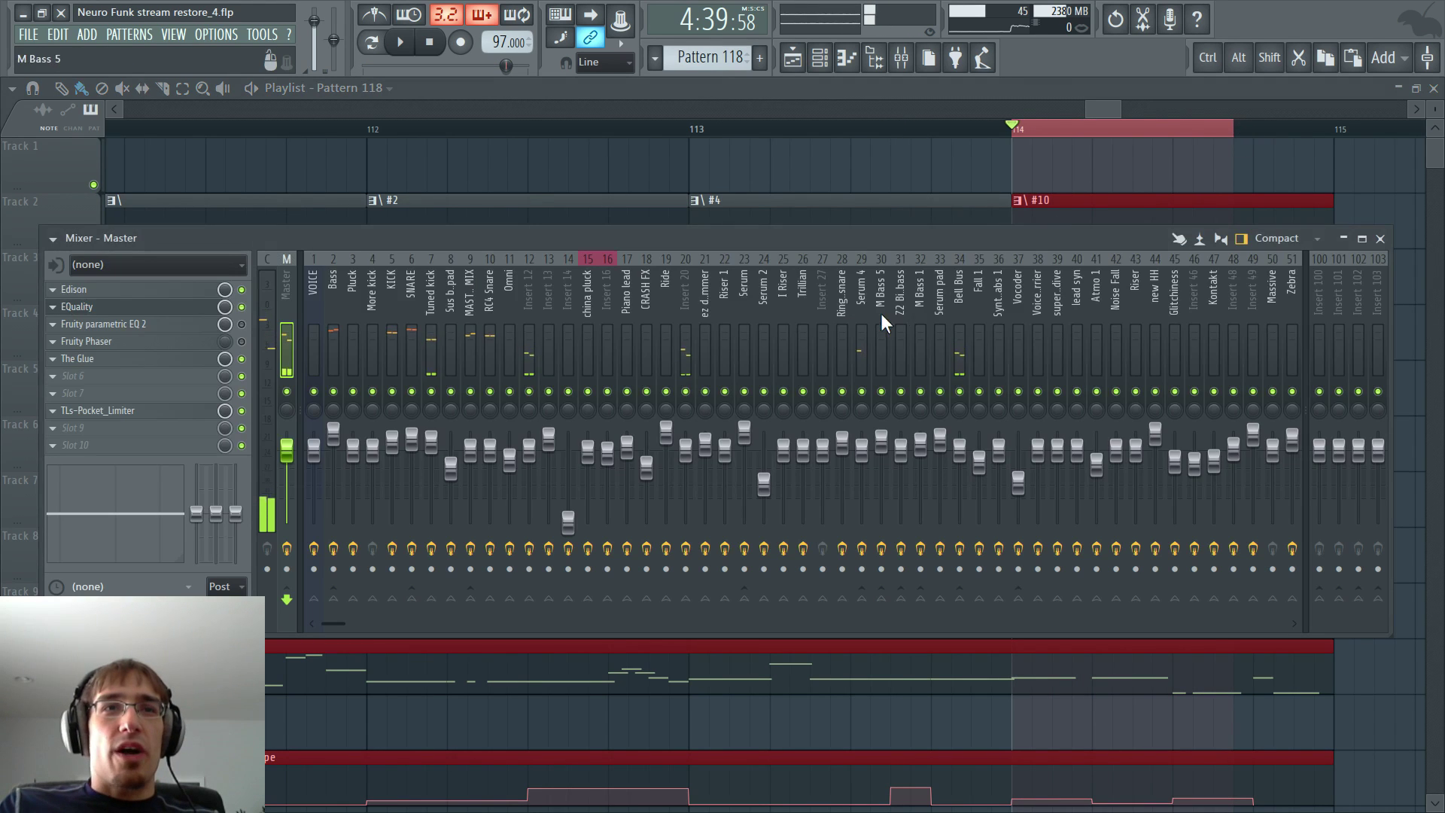
# - Solo Insert 65 and Serum 4 in turn in the mixer and listen to the start of bar 114
pyautogui.click(945, 300)
pyautogui.scroll(-8, 947, 294)
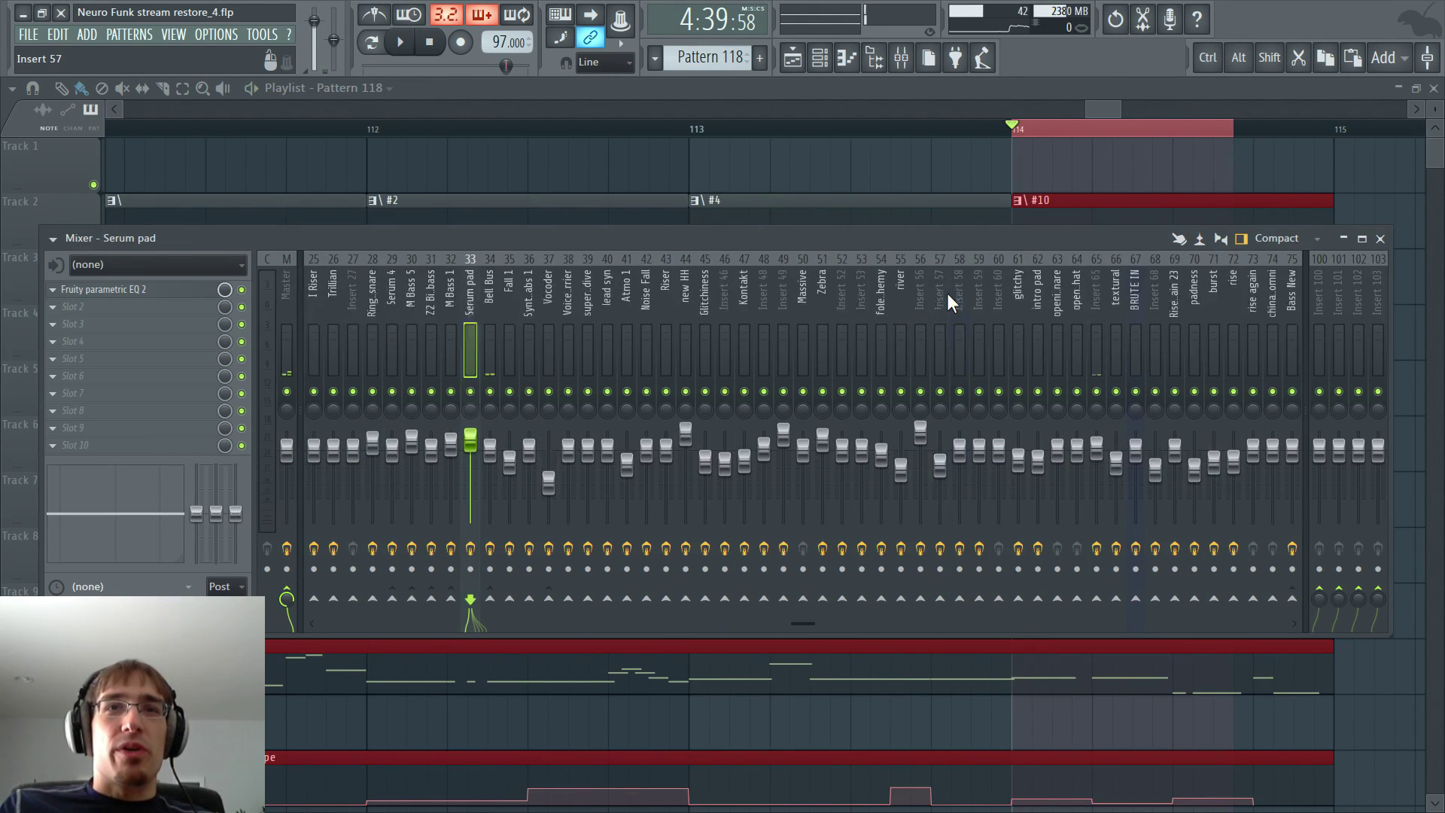
pyautogui.press('space')
pyautogui.rightClick(1097, 391)
pyautogui.press('space')
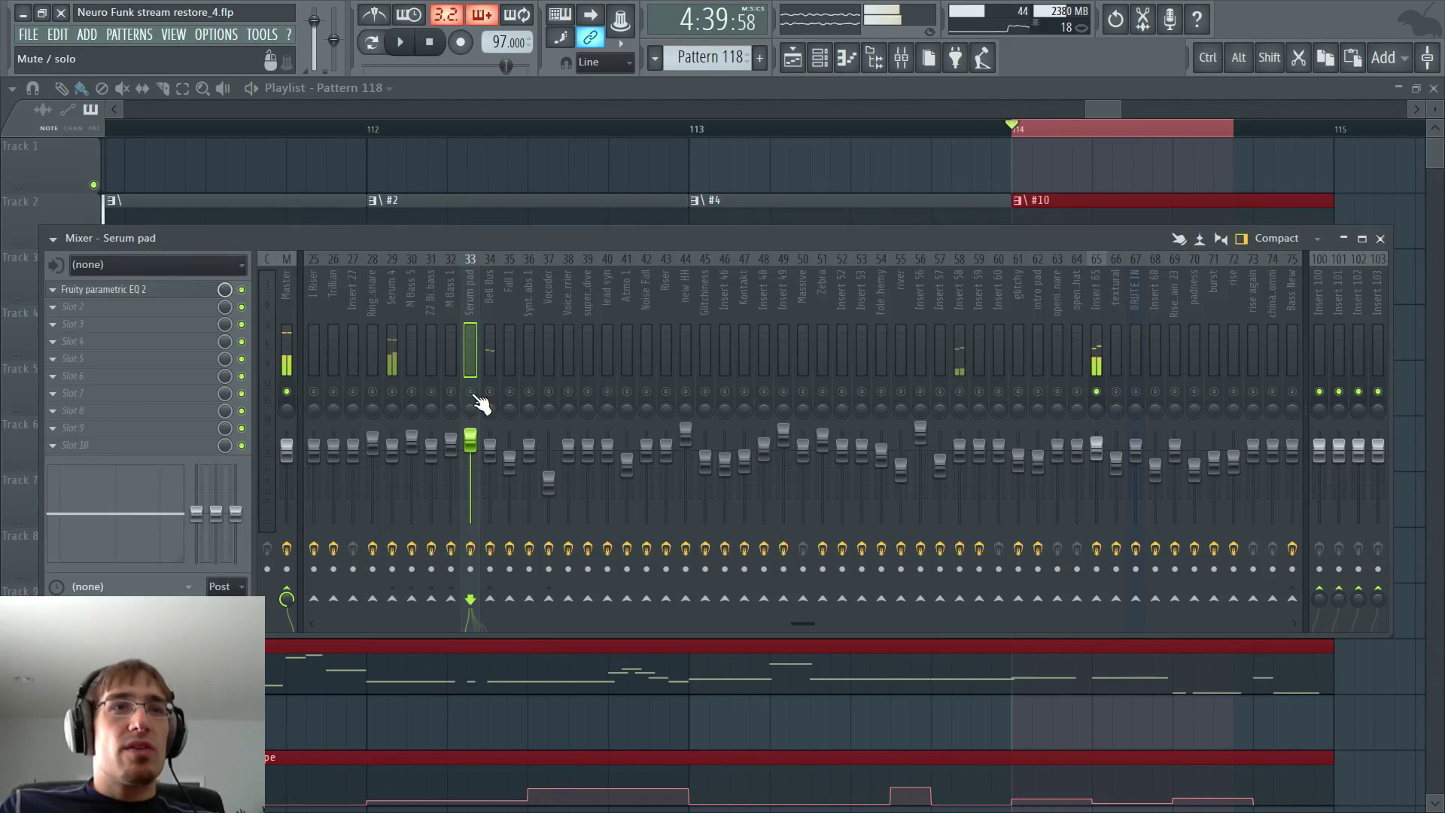
pyautogui.press('space')
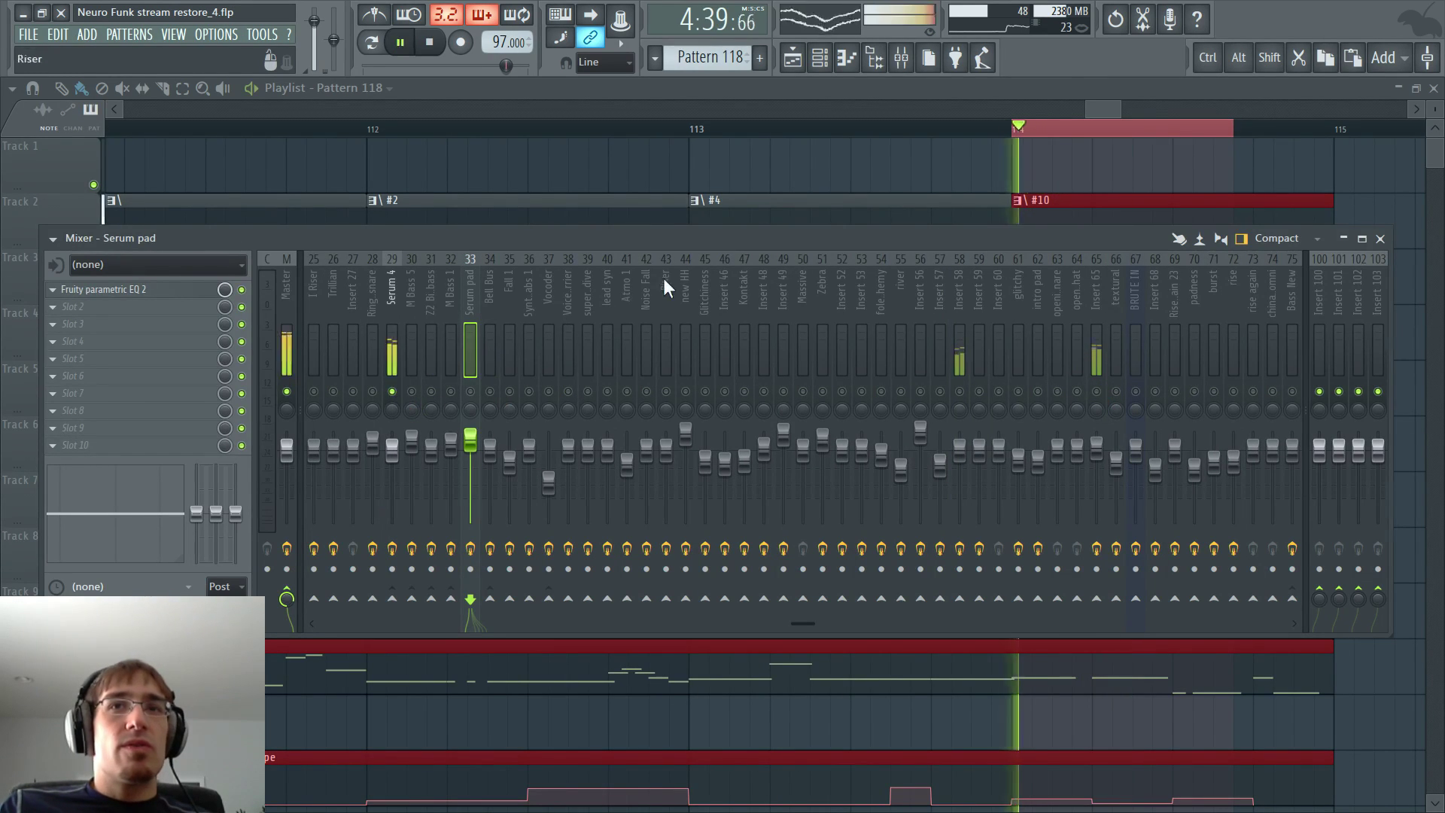
# - Try a lower first peak on the Zebra2 #5 X_1 envelope at the start of bar 114 while playing the loop
pyautogui.press('F9')
pyautogui.scroll(-6, 1035, 404)
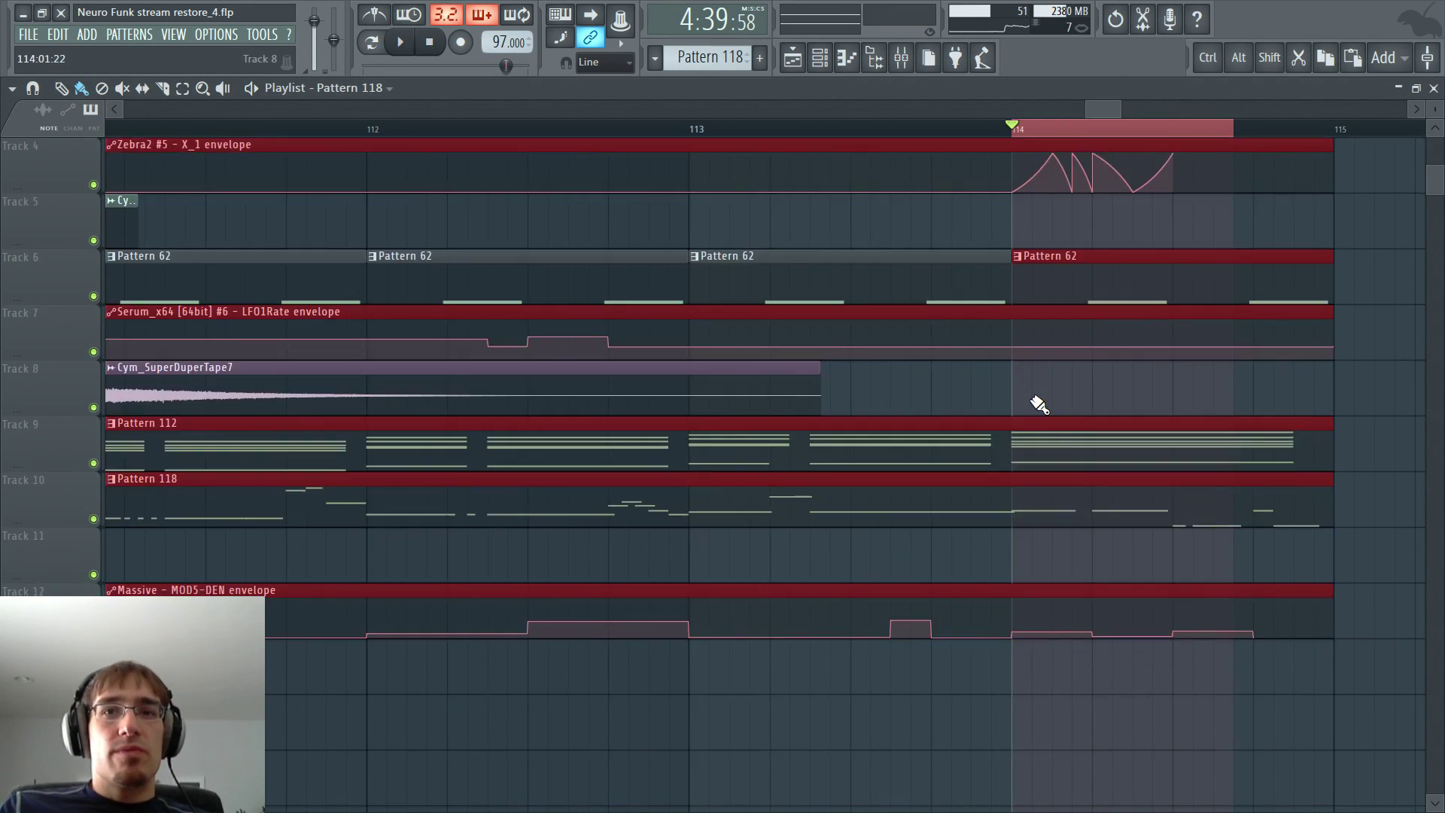
pyautogui.press('space')
pyautogui.scroll(5, 1001, 316)
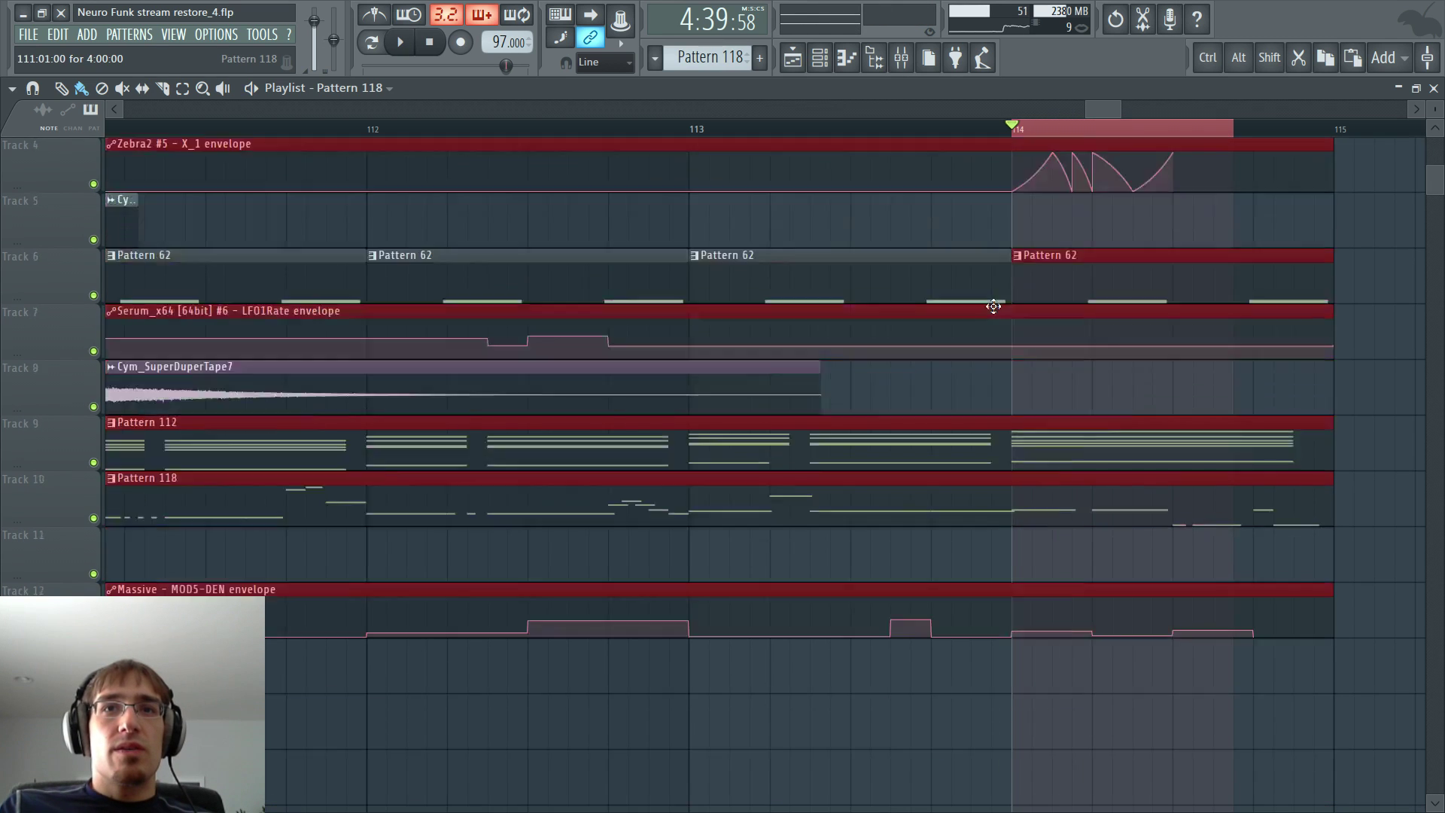
pyautogui.click(1047, 275)
pyautogui.press('space')
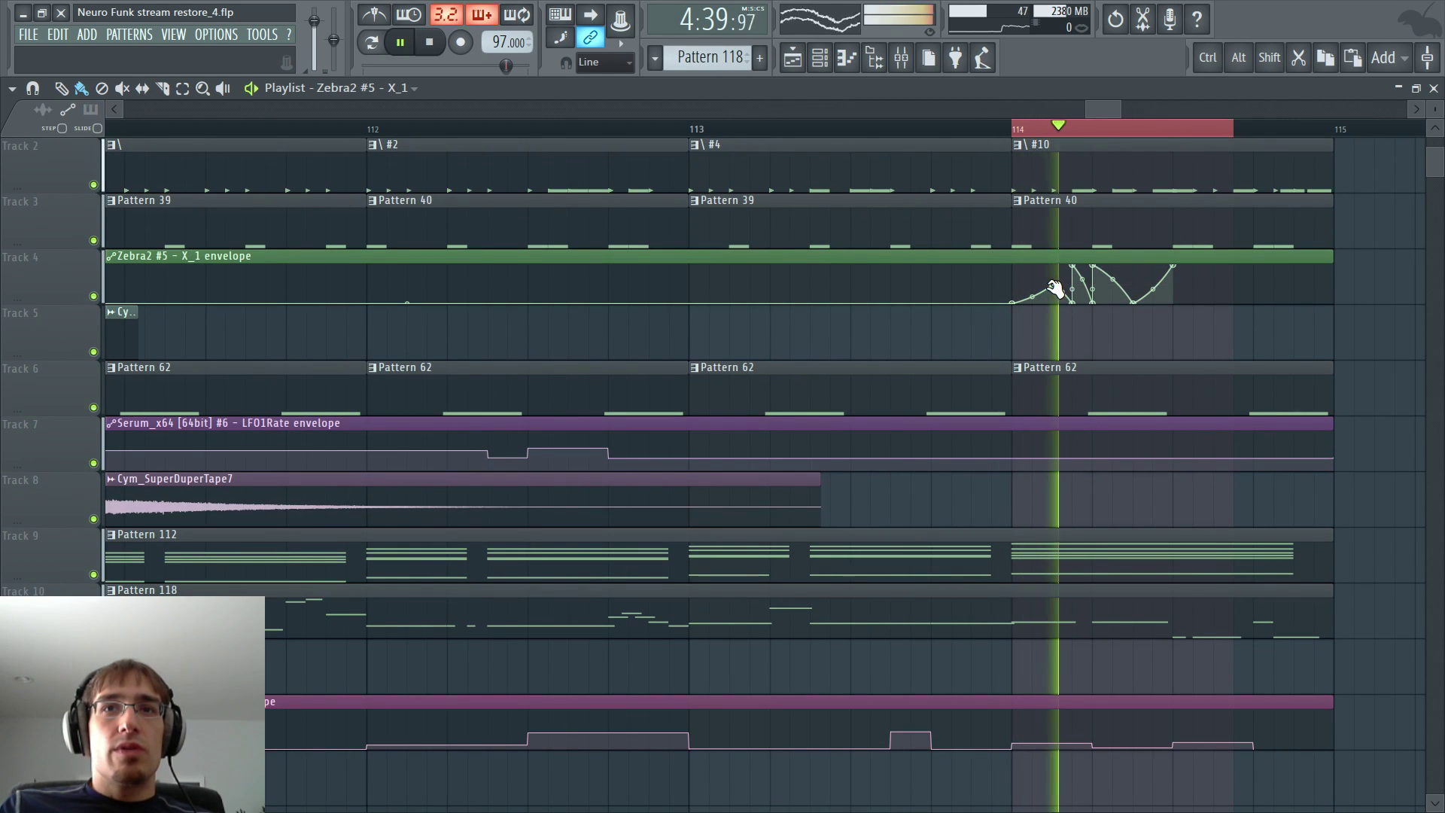
pyautogui.press('space')
pyautogui.press('space')
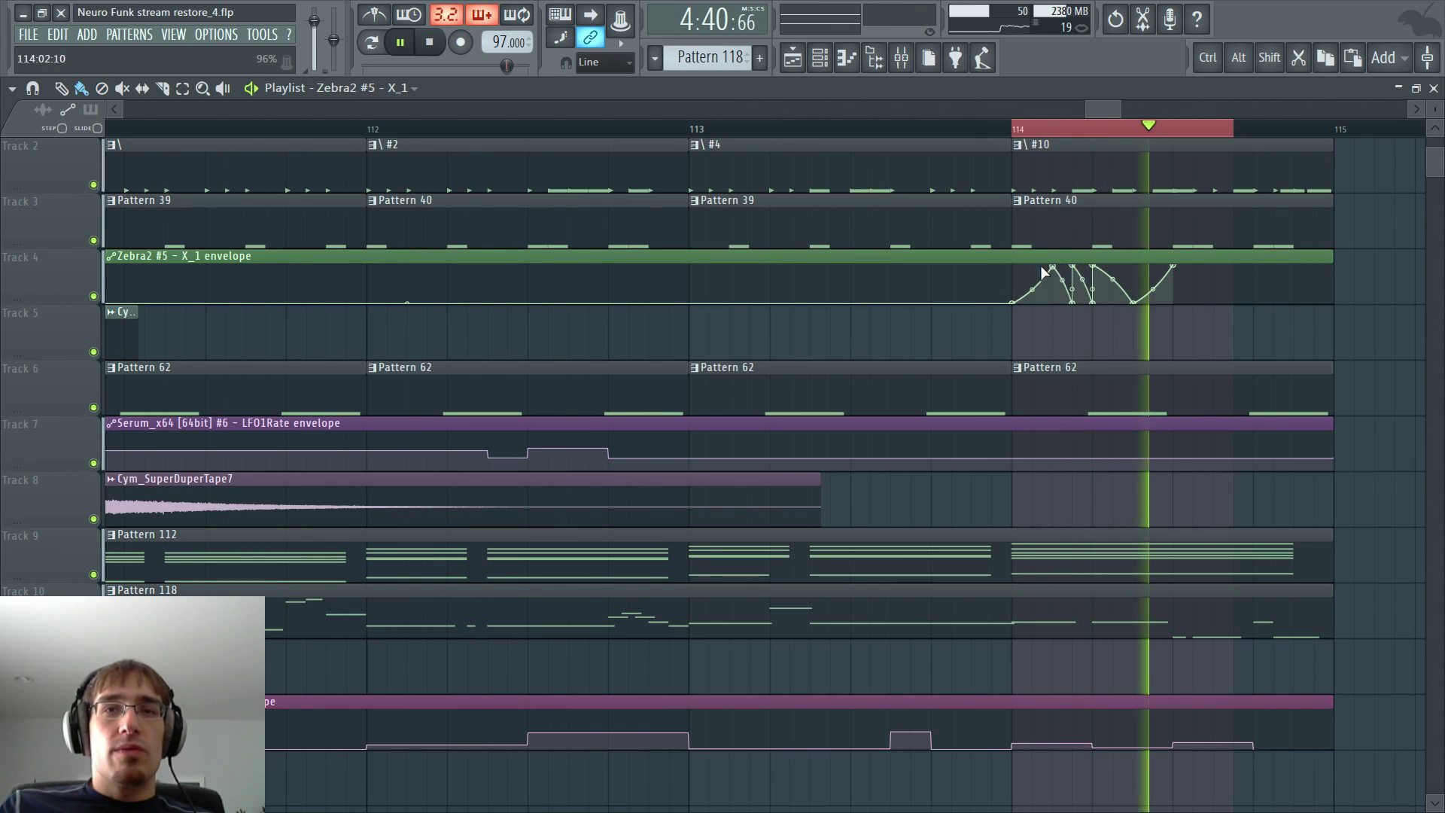
pyautogui.press('space')
pyautogui.press('space')
# - Extend the loop selection back to 113:10 and shape a rise-and-fall peak late in bar 113 on the Zebra2 #5 X_1 envelope
pyautogui.click(873, 134)
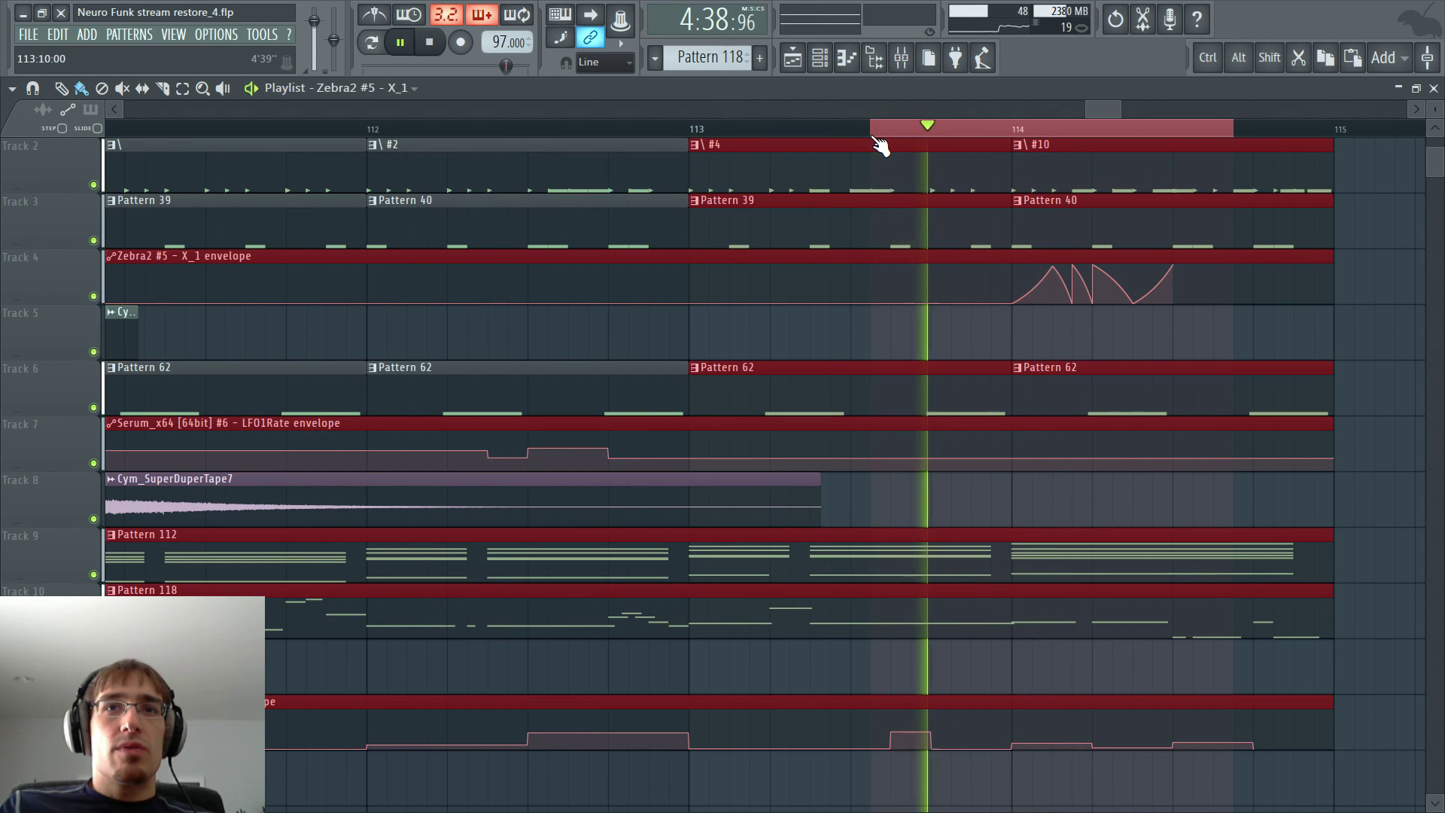
pyautogui.press('F5')
pyautogui.press('F5')
pyautogui.press('space')
pyautogui.click(936, 287)
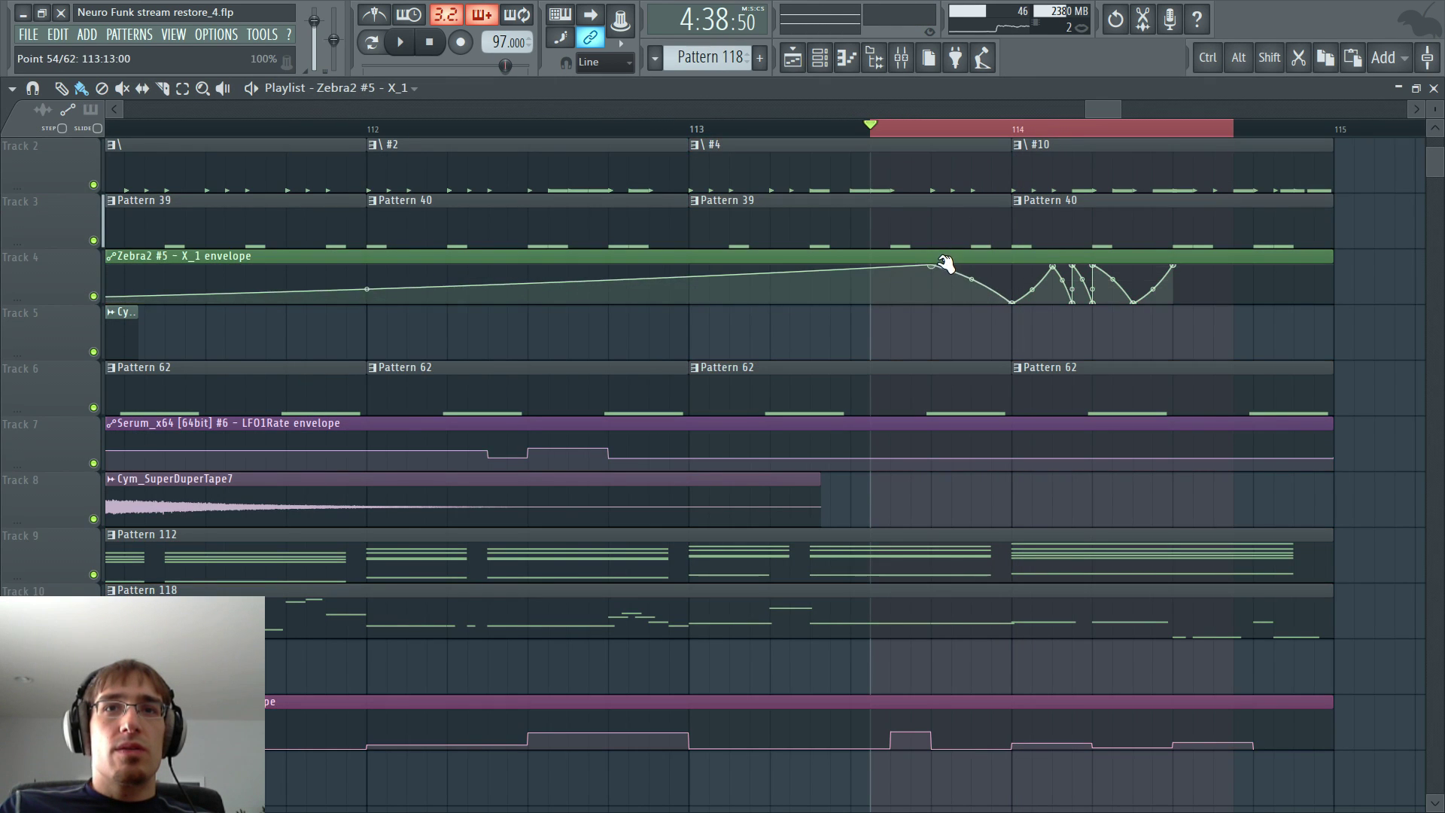
pyautogui.press('space')
pyautogui.moveTo(906, 298); pyautogui.dragTo(977, 269)
pyautogui.press('space')
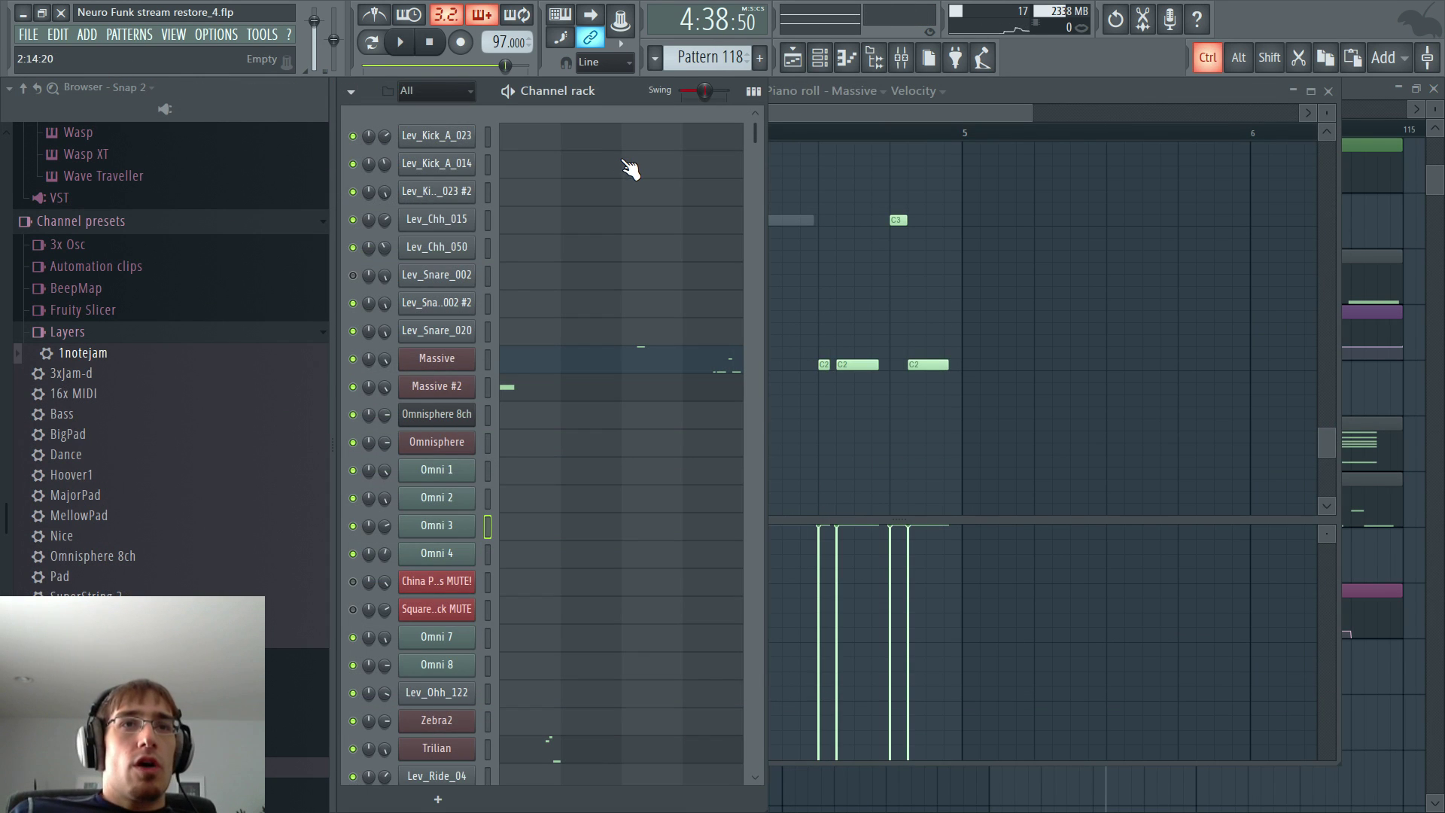
# - Start a WAV export of the song, saving it as Neuro Funk stream restore_4.wav in the Projects folder
pyautogui.press('F5')
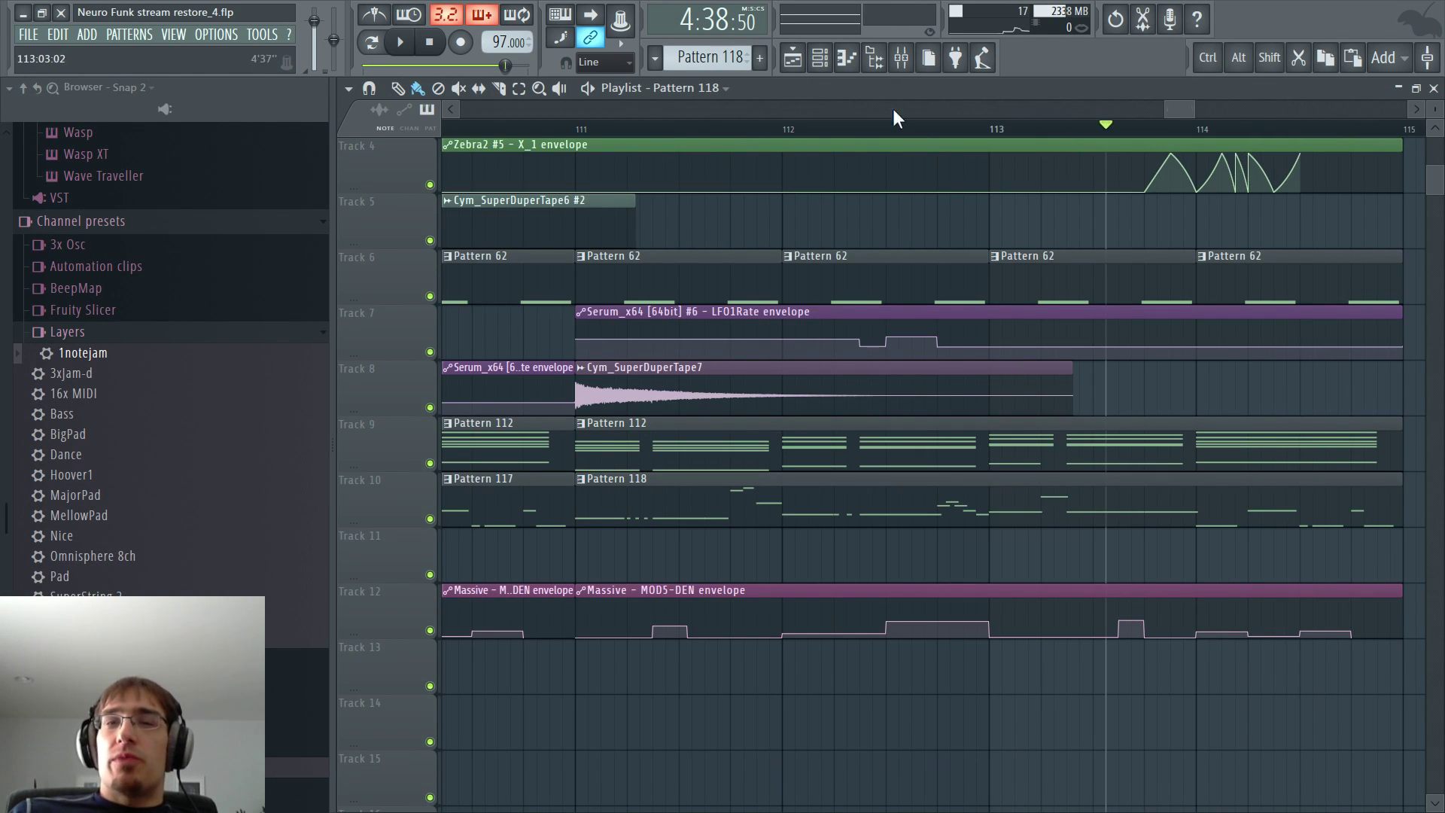
pyautogui.click(564, 125)
pyautogui.hotkey('ctrl', 'r')
pyautogui.click(1154, 709)
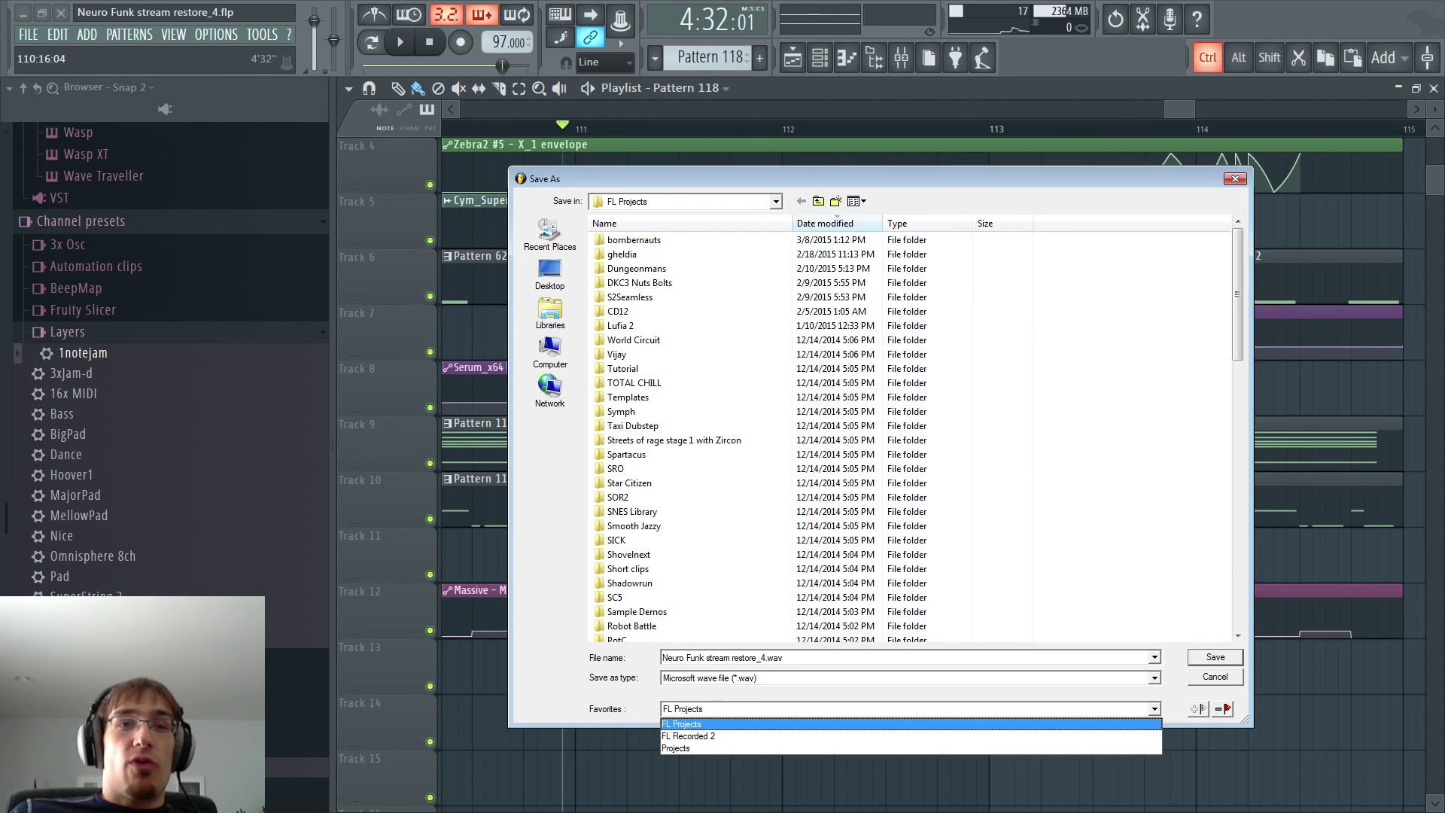
pyautogui.click(715, 736)
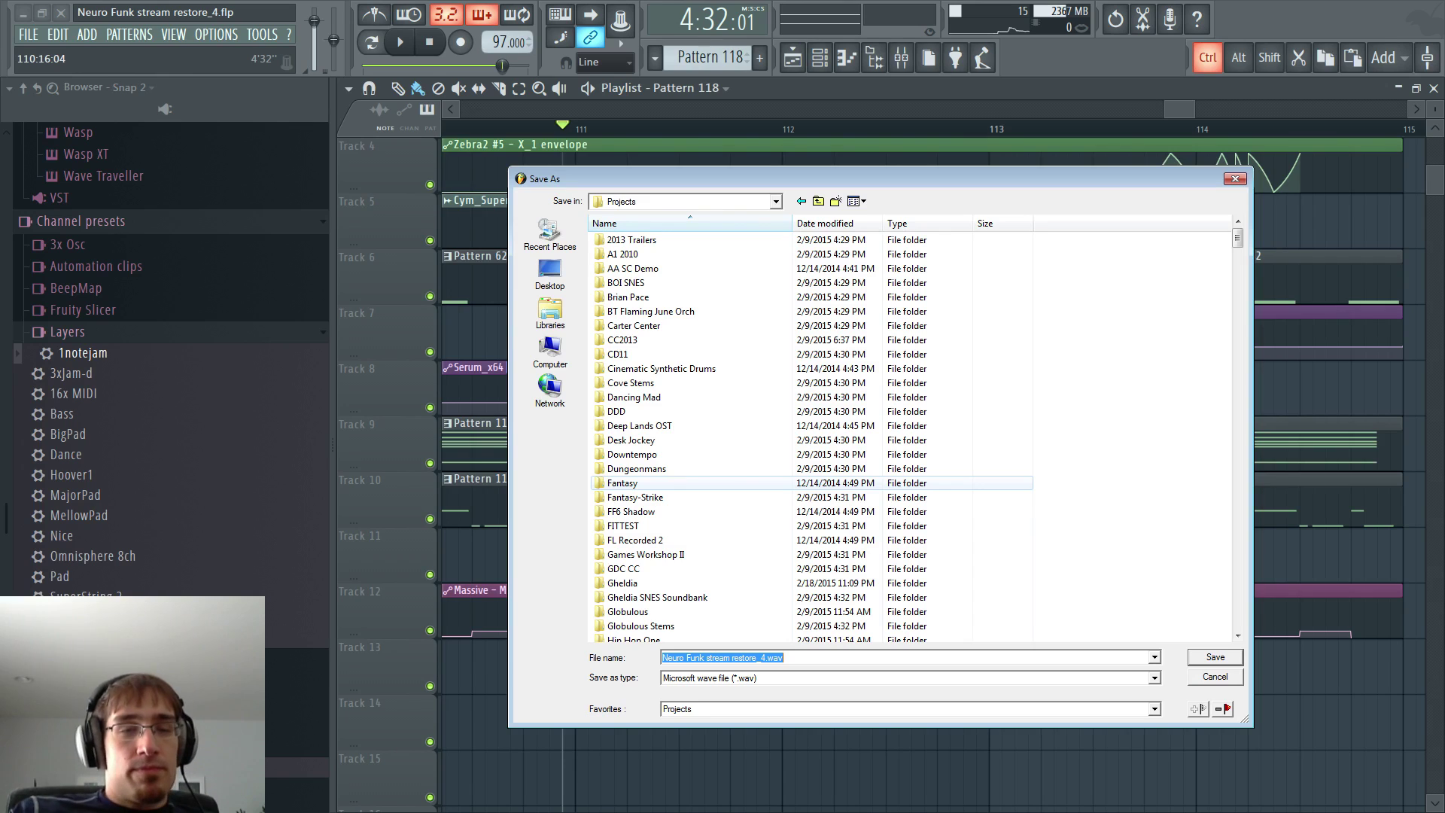
pyautogui.press('Return')
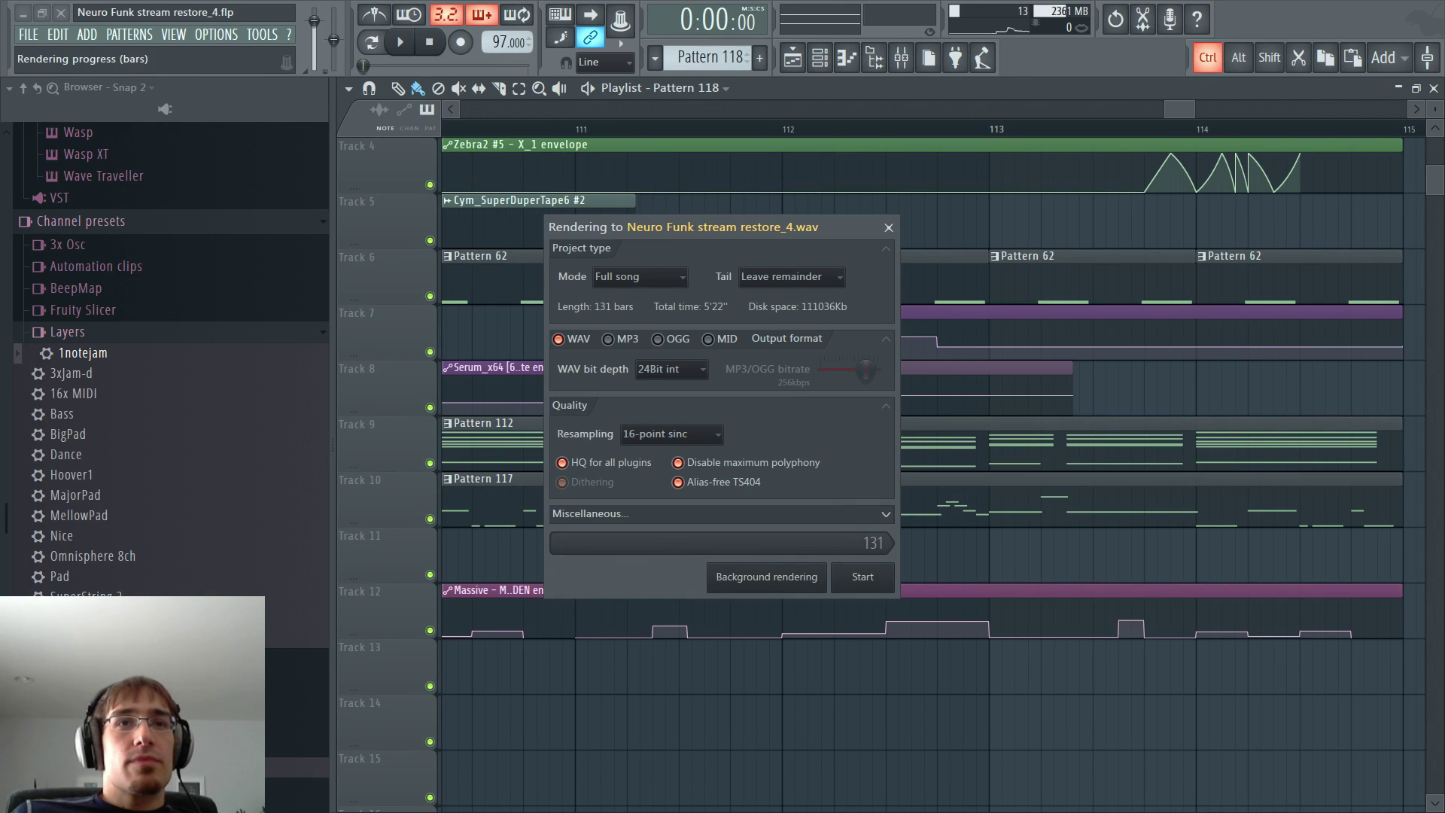
# - Set the WAV bit depth to 16Bit int and render the full song
pyautogui.click(671, 369)
pyautogui.click(666, 389)
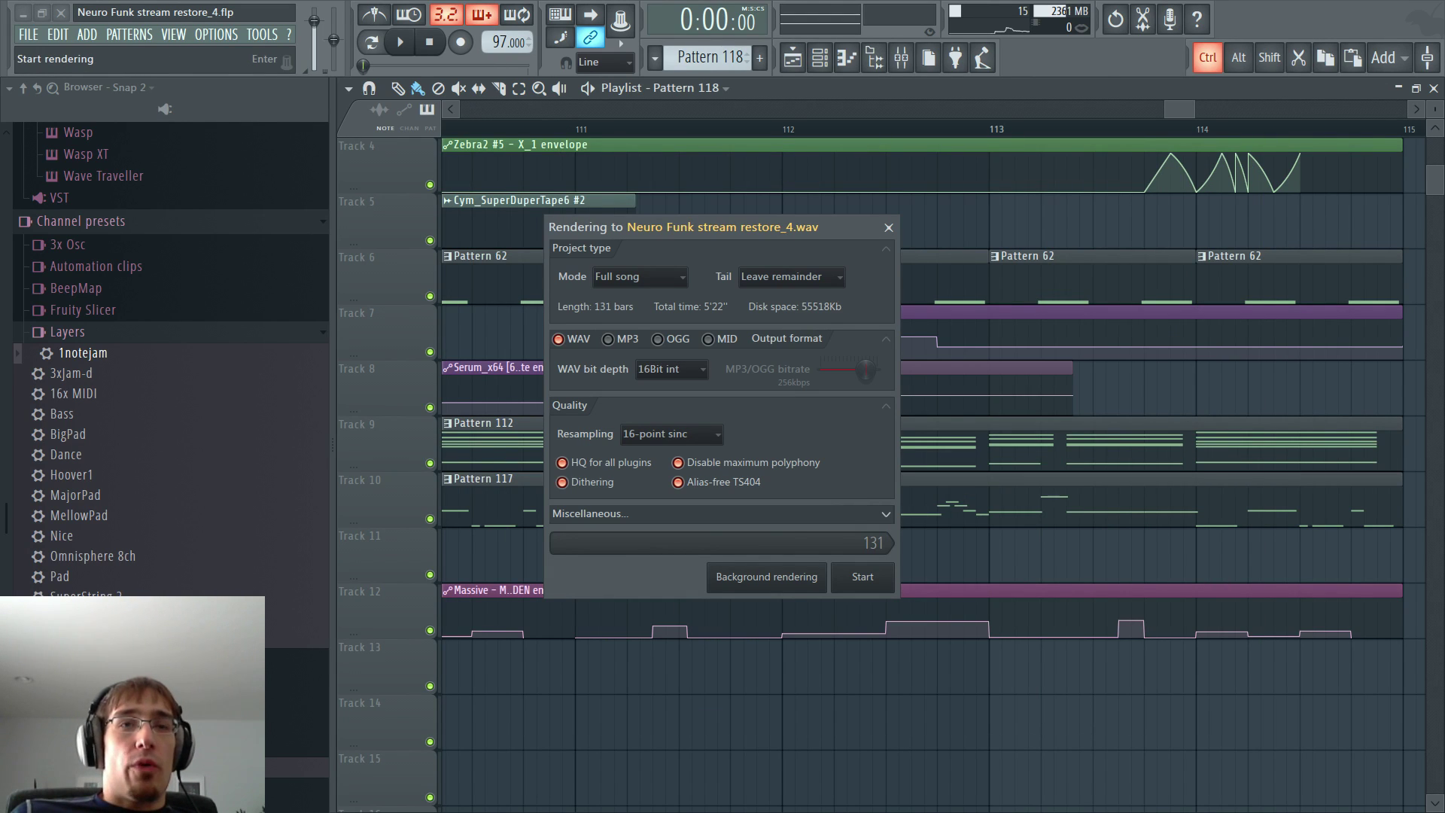
pyautogui.click(862, 578)
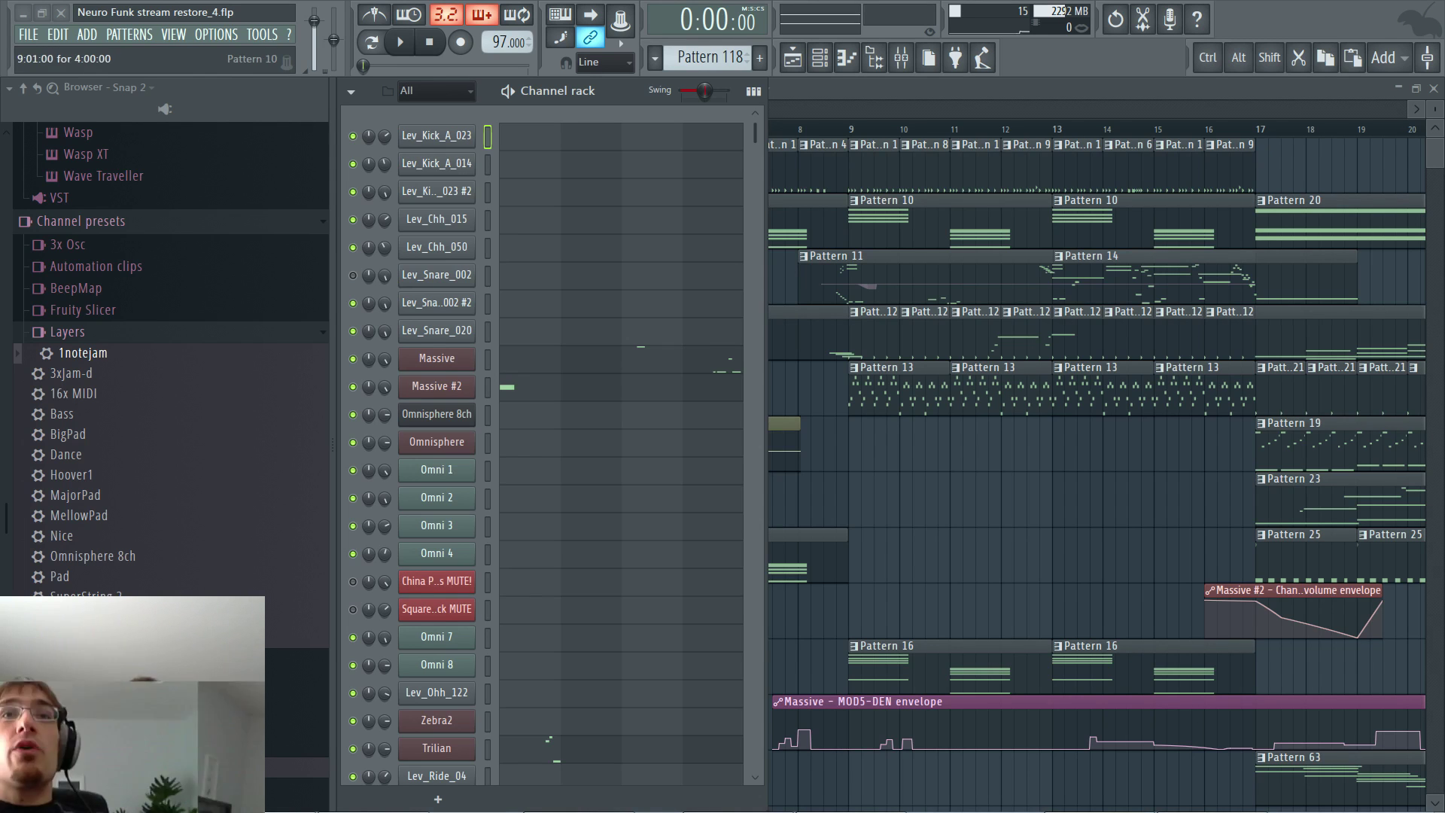
# - Examine the arrangement on the playlist's lower tracks from about bar 48 through bar 107
pyautogui.click(847, 57)
pyautogui.moveTo(563, 107); pyautogui.dragTo(862, 157)
pyautogui.scroll(-10, 863, 156)
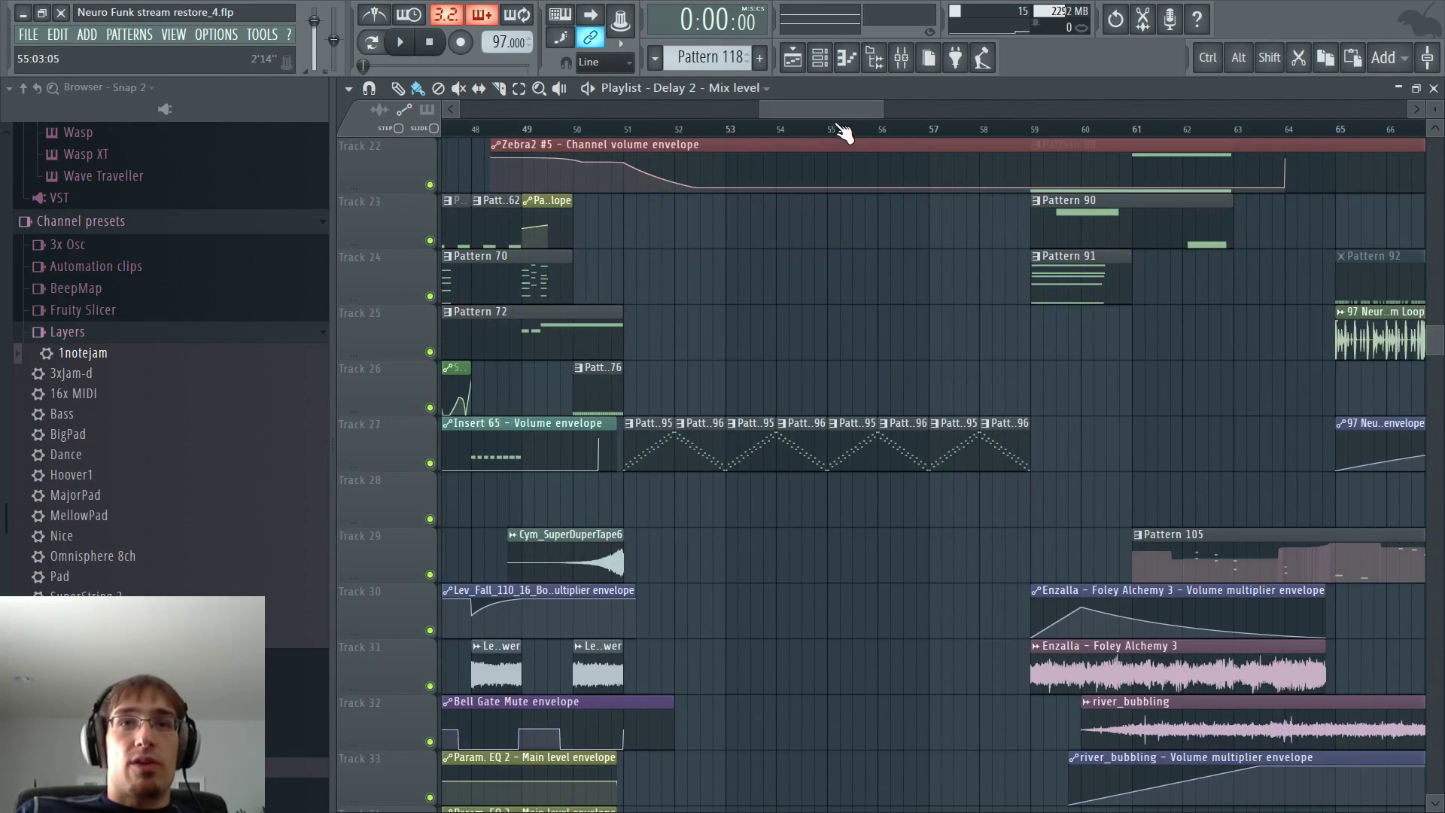
pyautogui.moveTo(866, 128); pyautogui.dragTo(1045, 145)
pyautogui.scroll(-5, 983, 271)
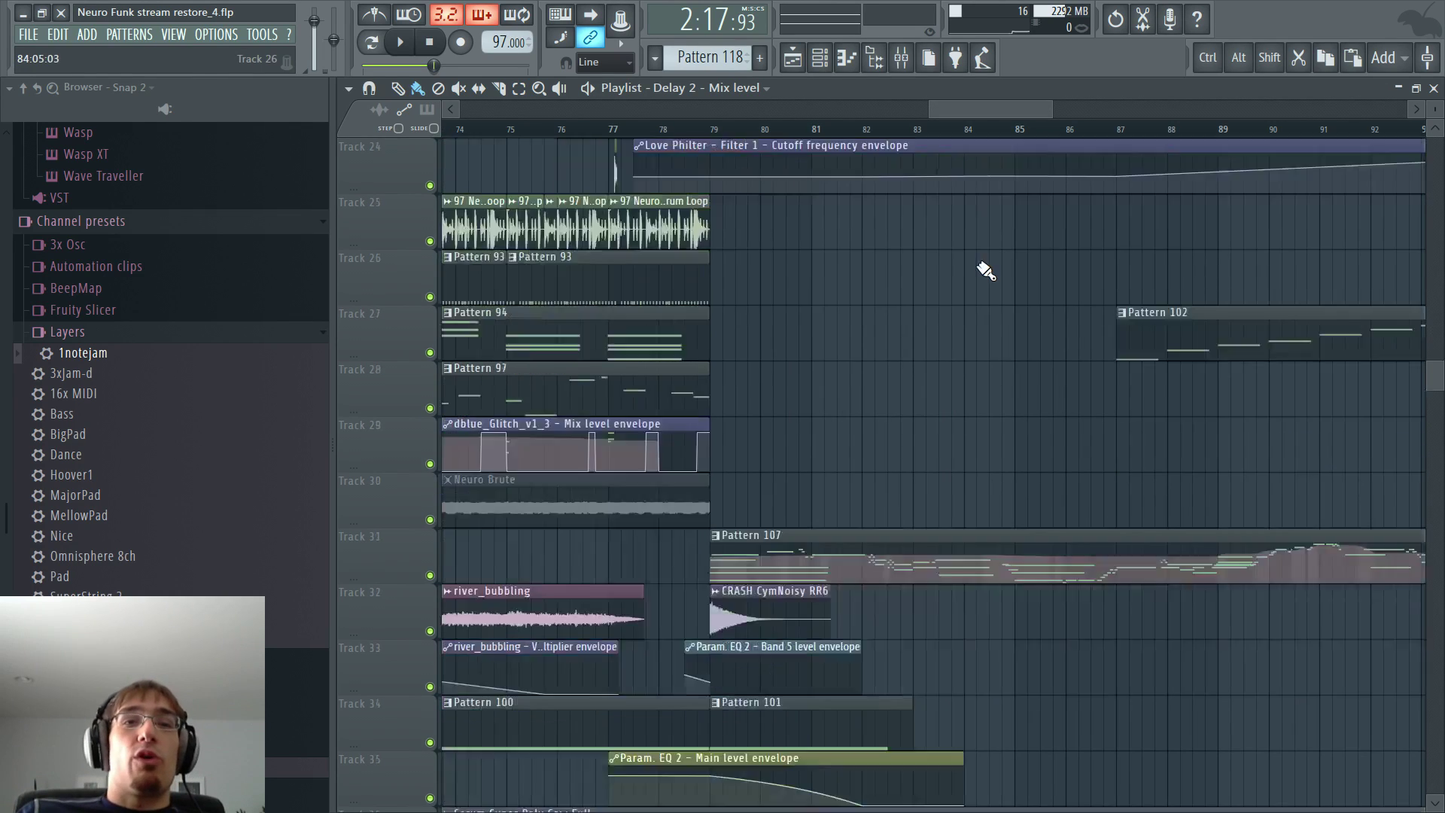
pyautogui.scroll(-5, 1100, 284)
pyautogui.scroll(4, 1342, 328)
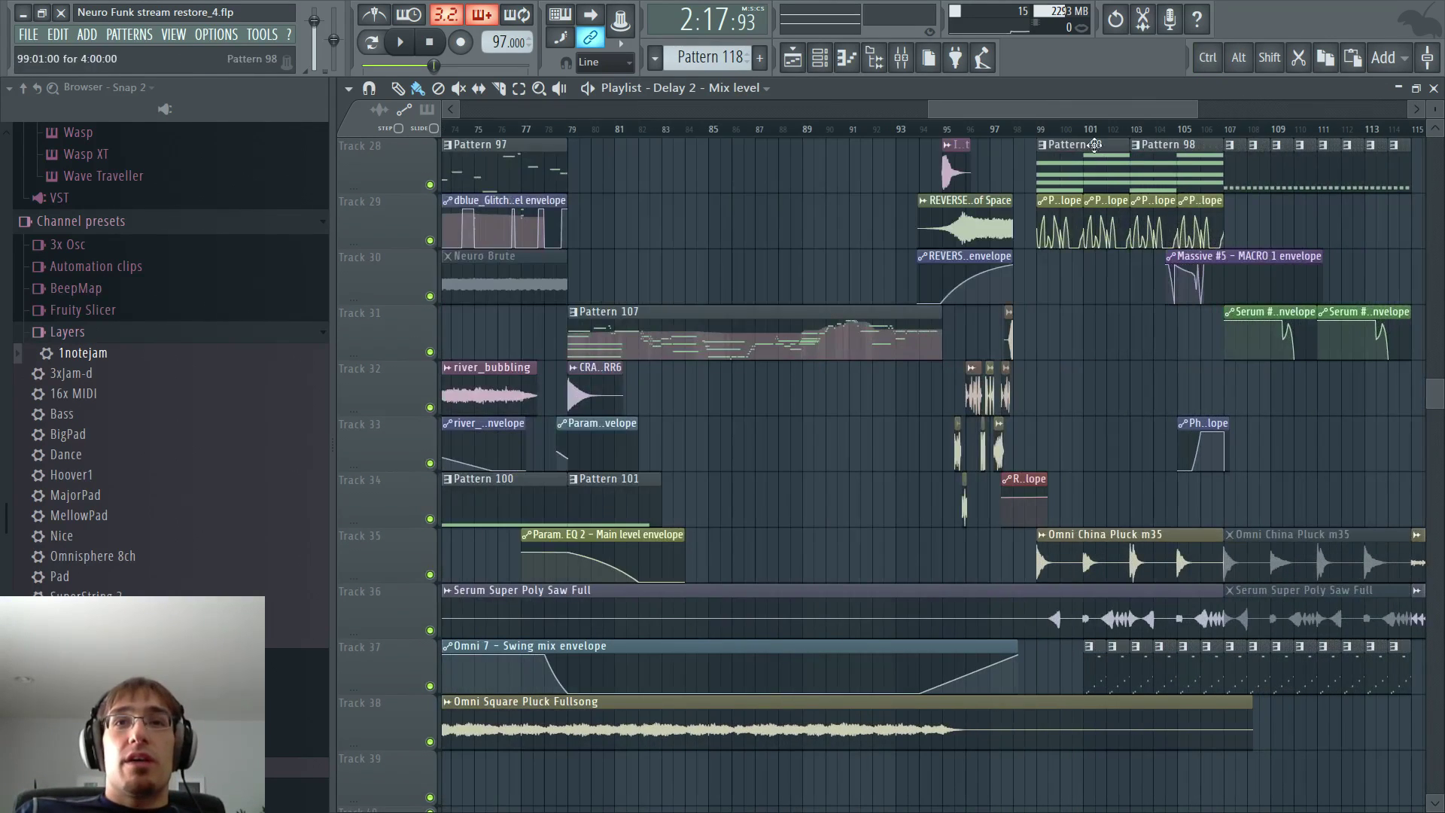
pyautogui.scroll(5, 1061, 336)
pyautogui.scroll(-4, 1061, 336)
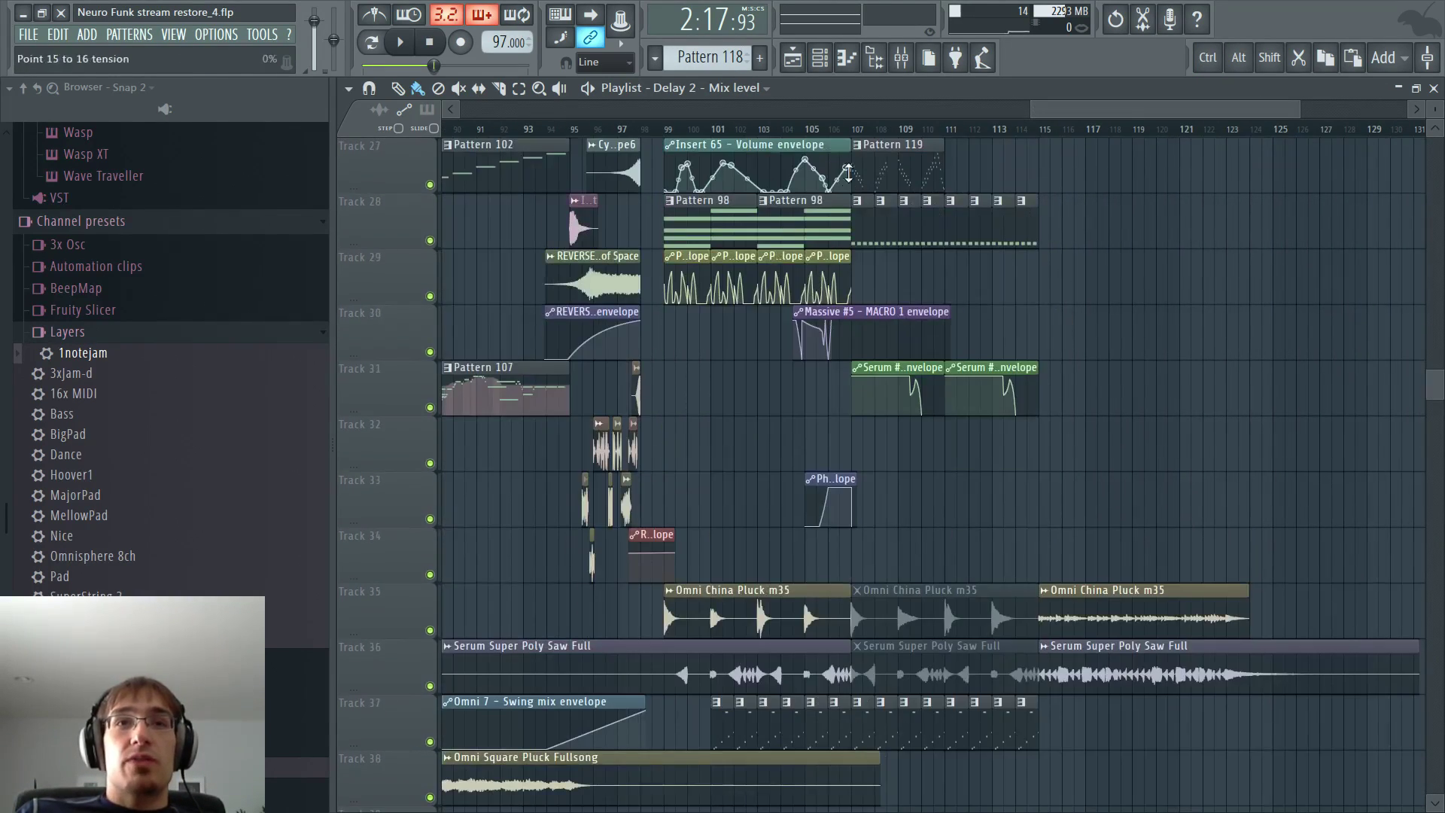
# - Play the song from bar 107 while examining the clips on tracks 23 to 34
pyautogui.click(856, 128)
pyautogui.press('space')
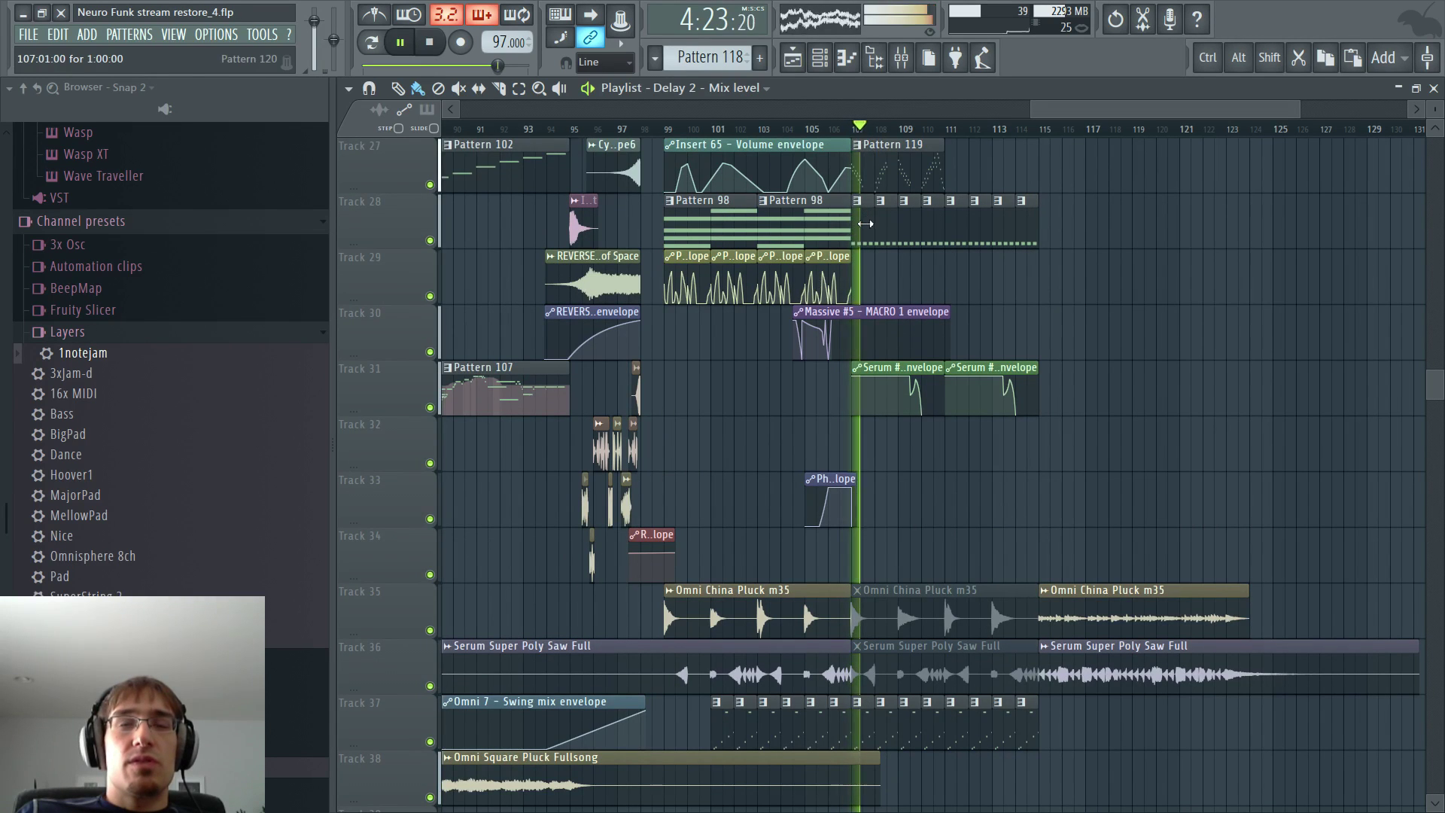
pyautogui.scroll(3, 913, 260)
pyautogui.scroll(4, 900, 312)
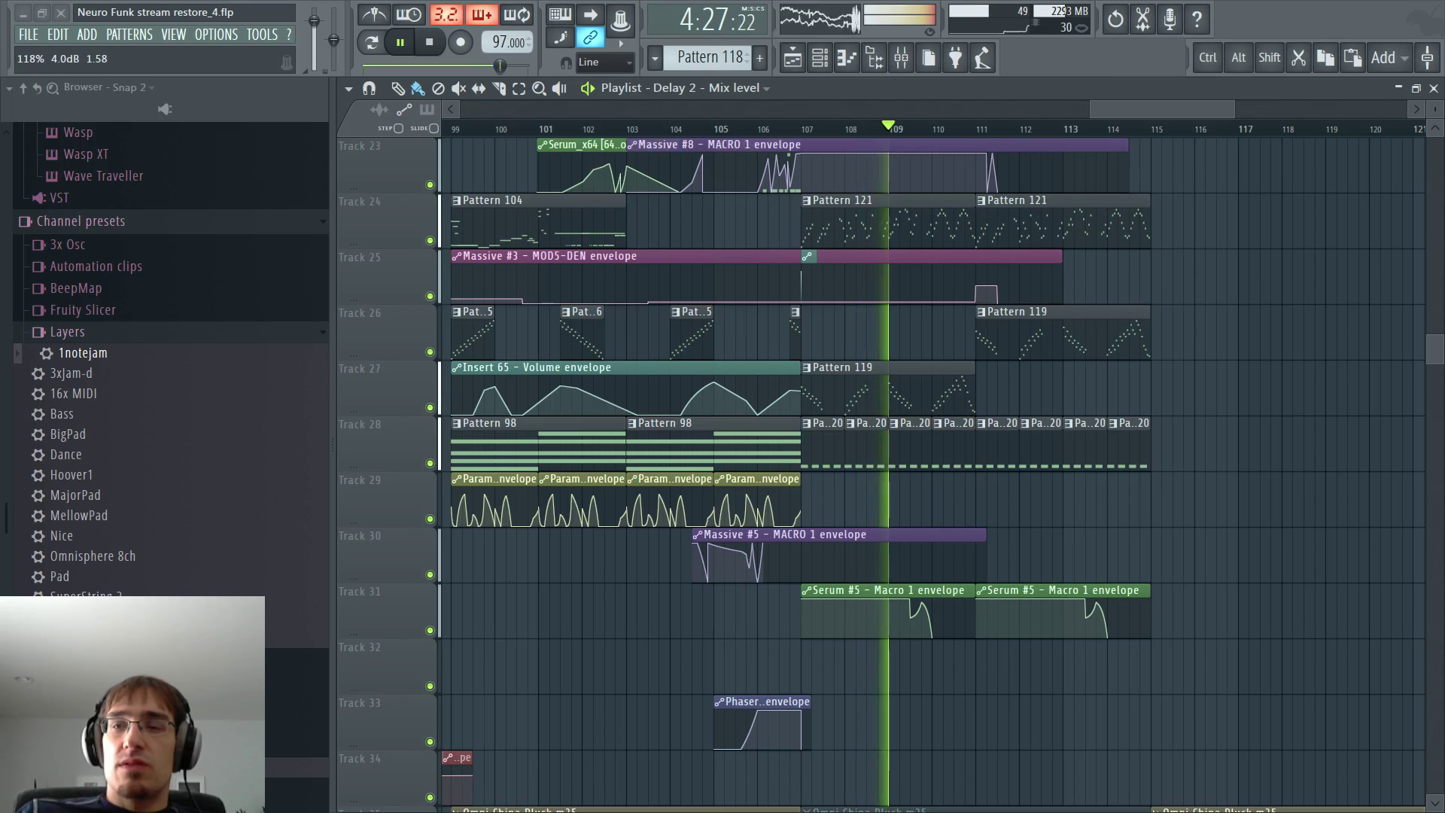
# - Audition the passage around bar 107 in short playbacks and open a Fruity parametric EQ 2 in slot 4 of Insert 84
pyautogui.press('space')
pyautogui.press('space')
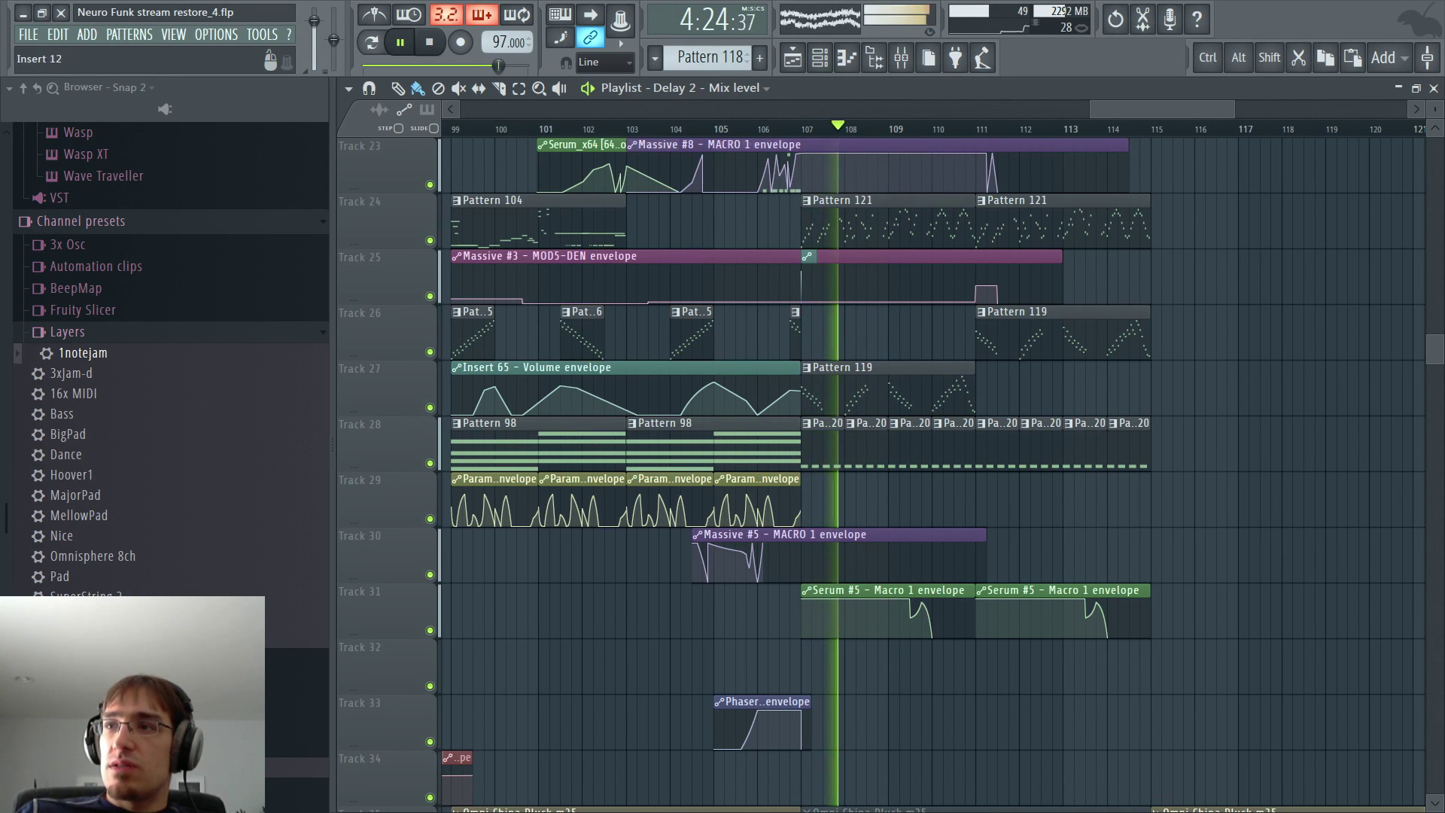
pyautogui.press('space')
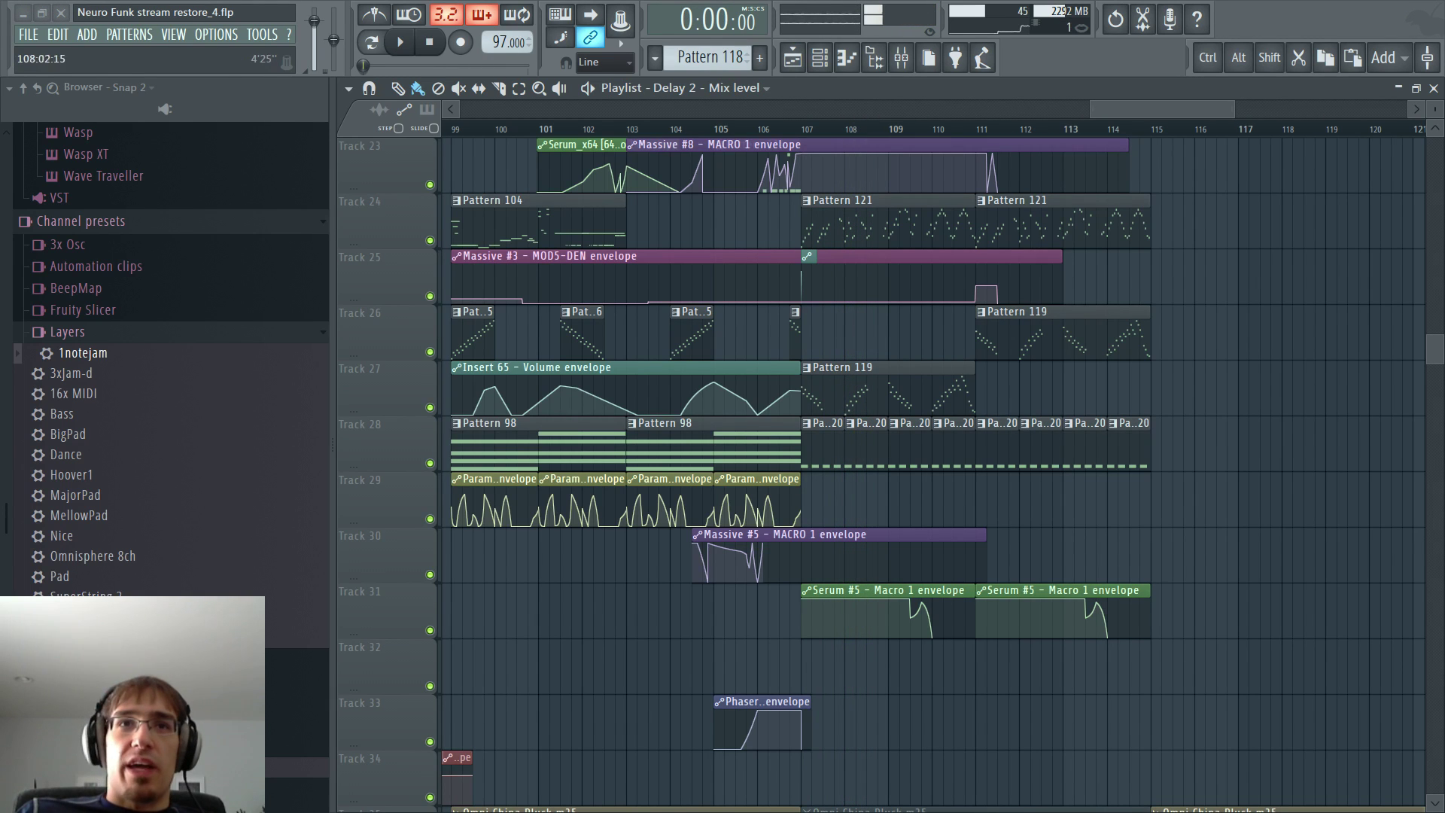
pyautogui.press('space')
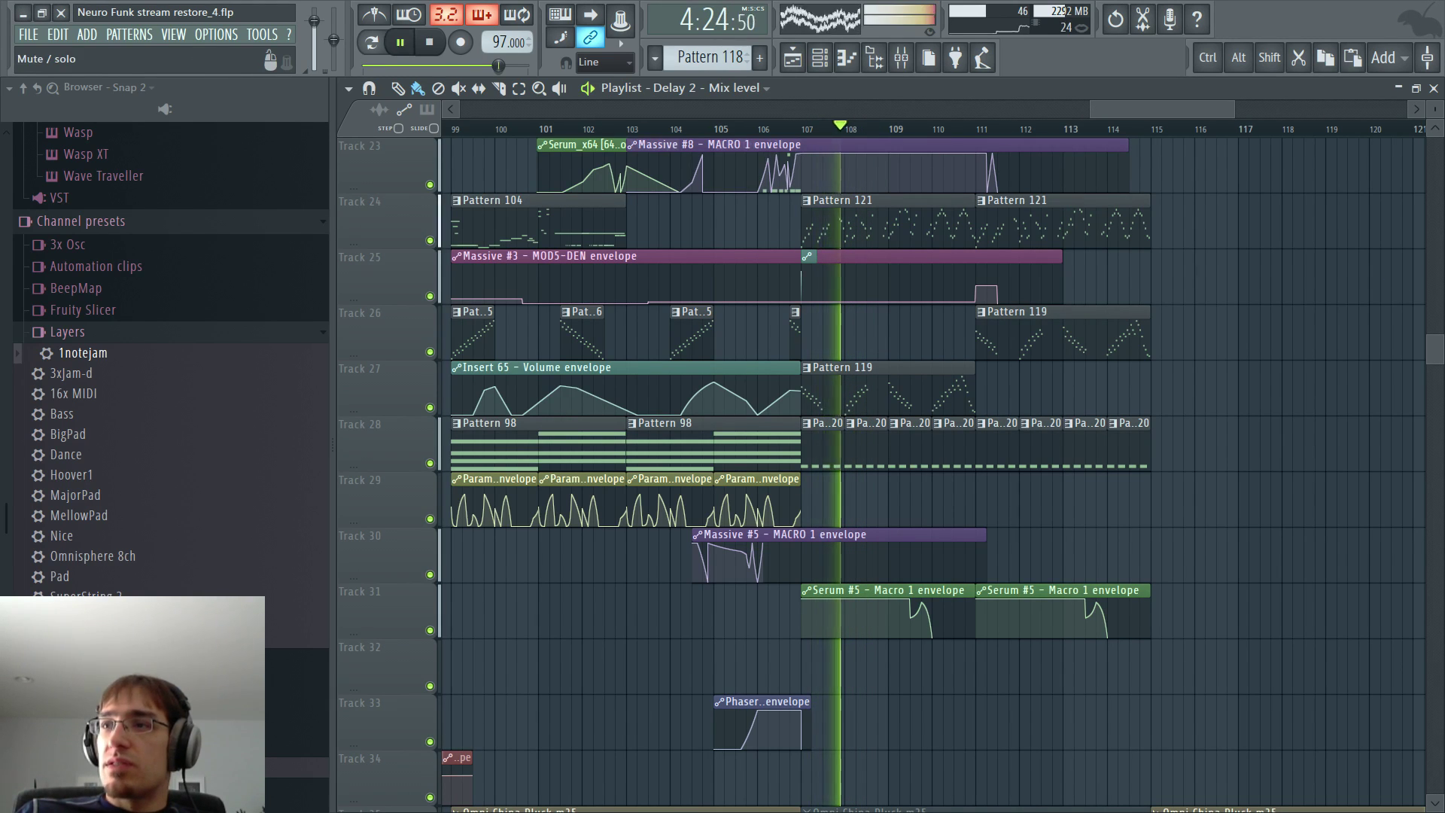
pyautogui.press('space')
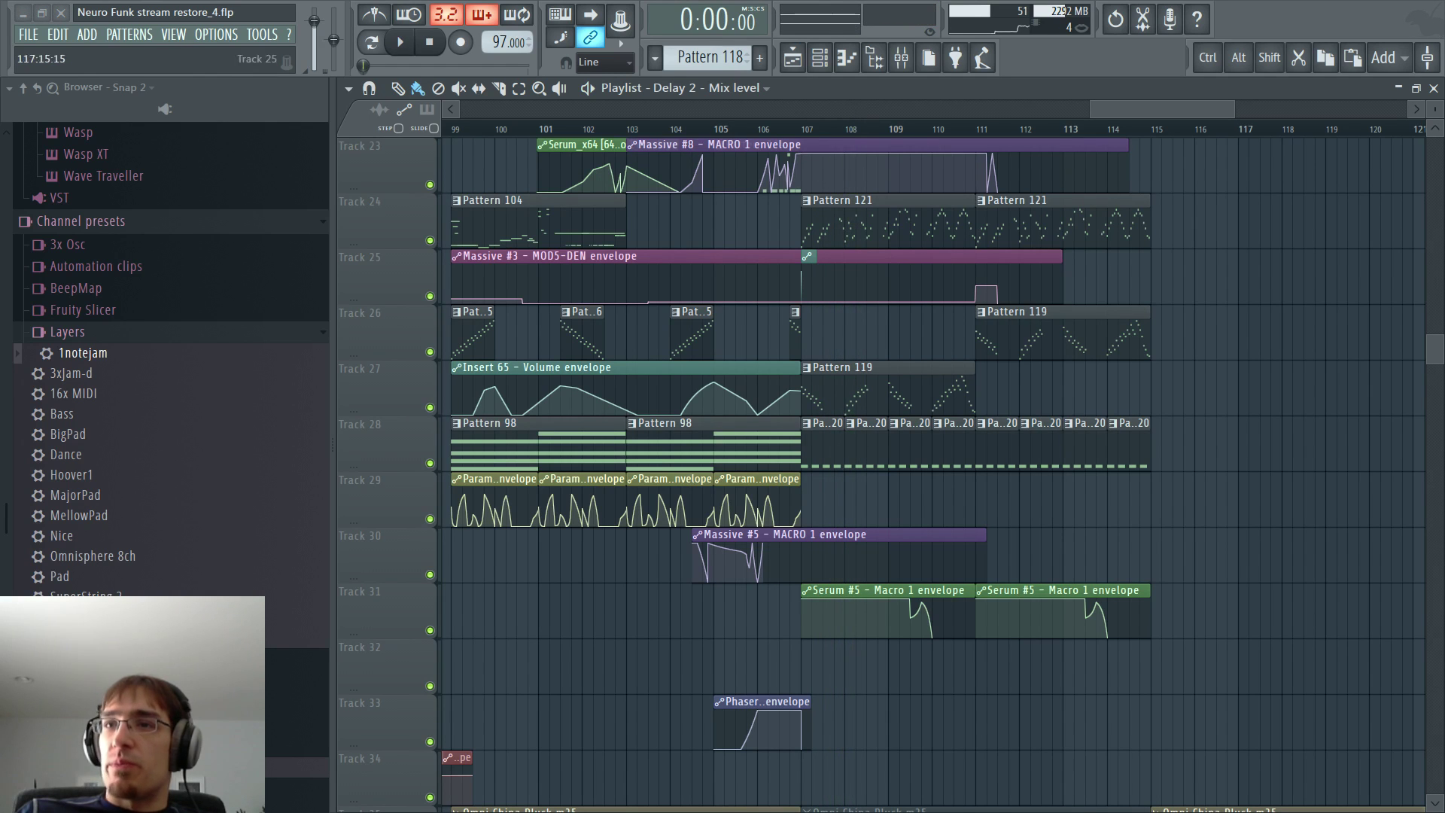
pyautogui.press('space')
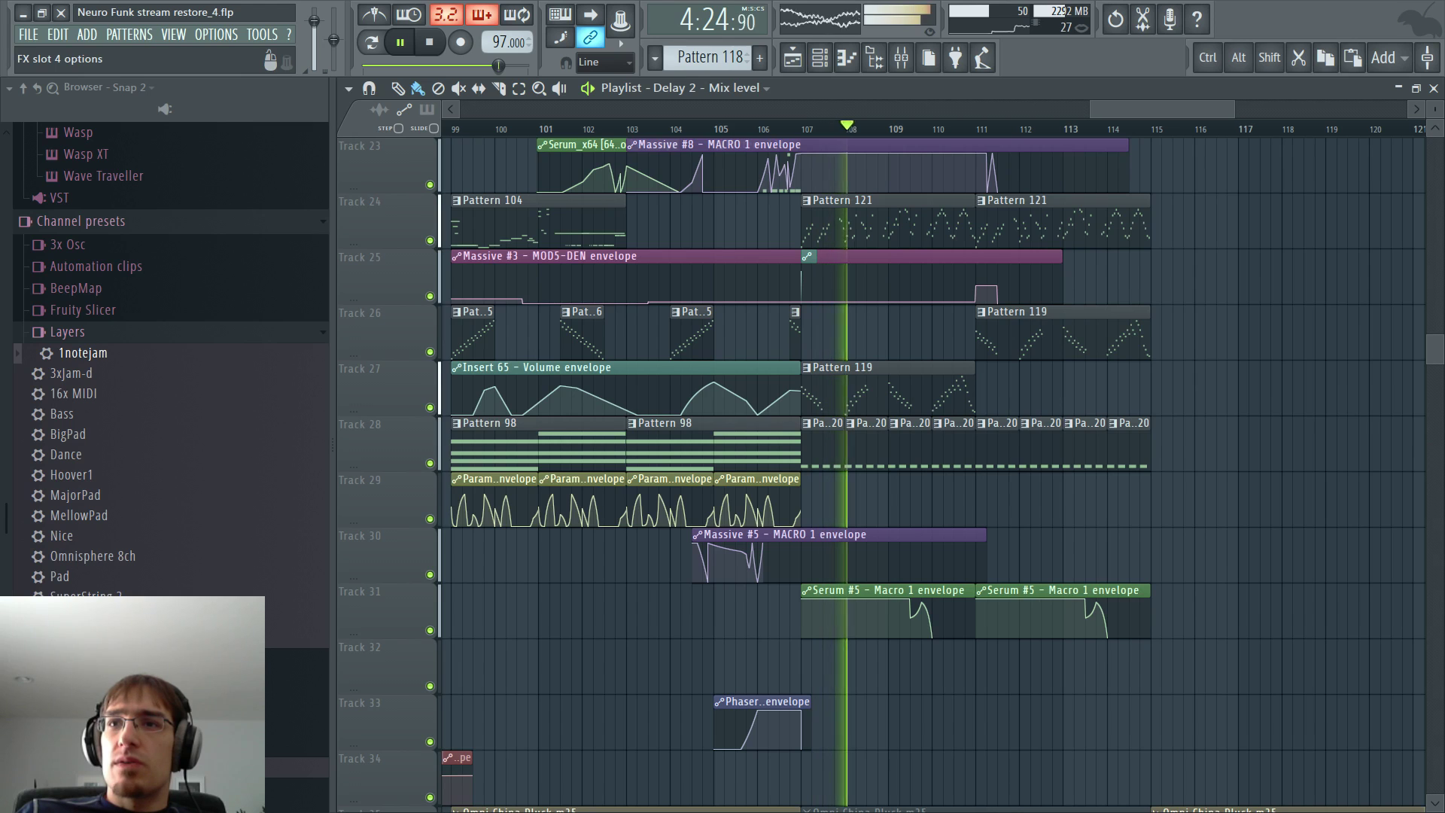
pyautogui.press('space')
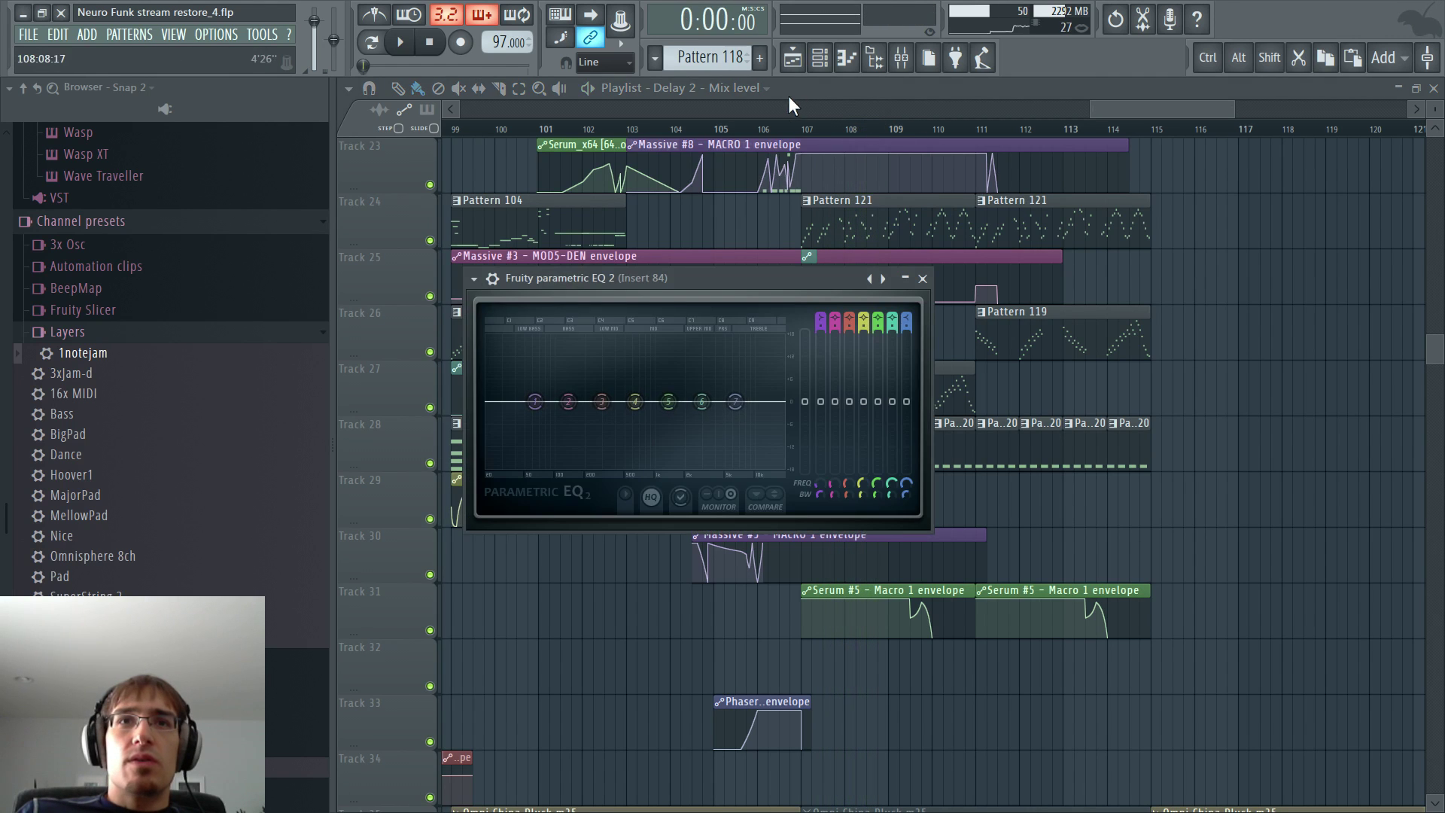
# - Loop from late bar 107 into bar 109, lower bands 3 and 4 of Insert 84's EQ and play the result with the EQ closed
pyautogui.click(803, 128)
pyautogui.press('space')
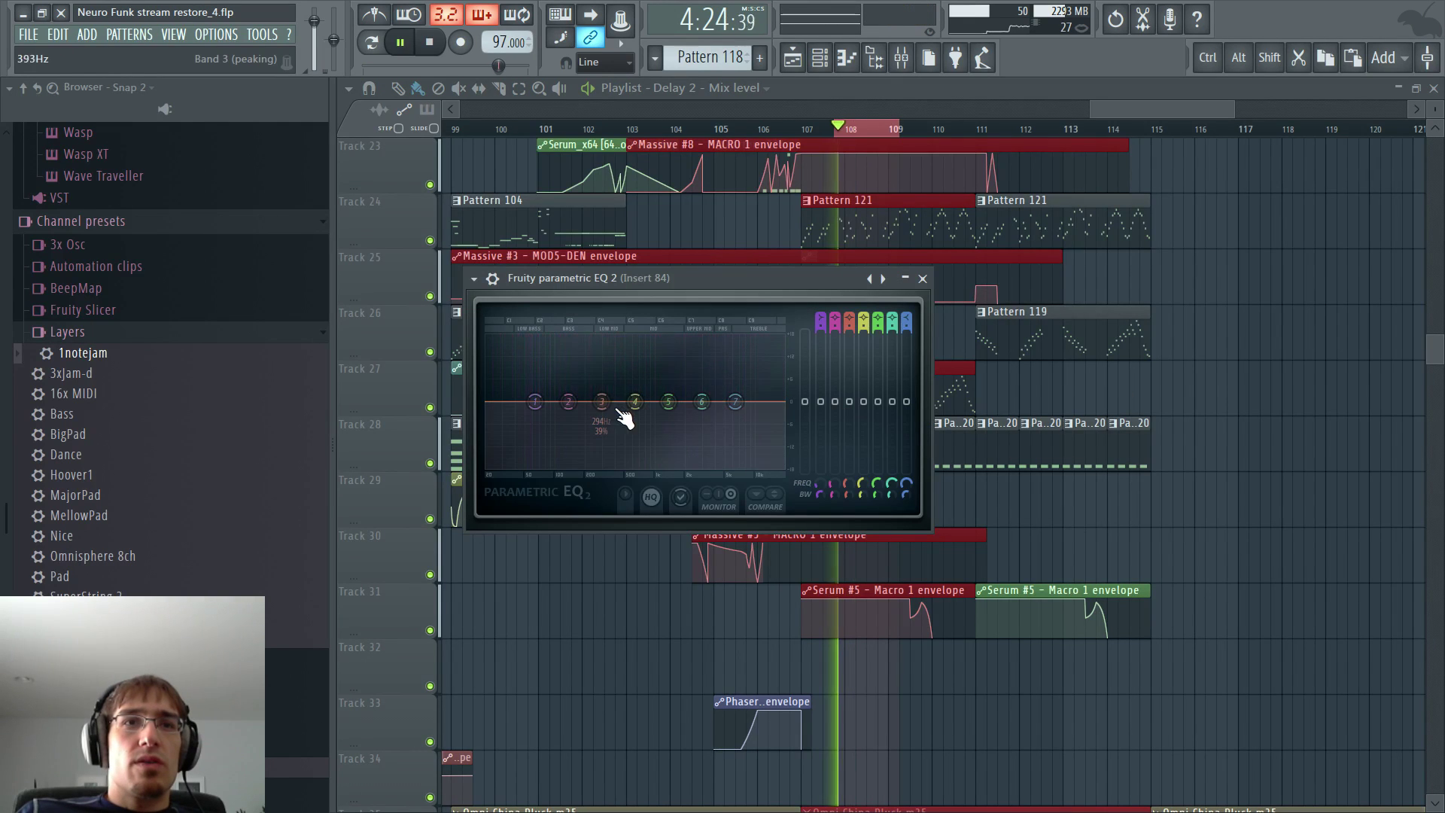
pyautogui.moveTo(603, 403); pyautogui.dragTo(538, 400)
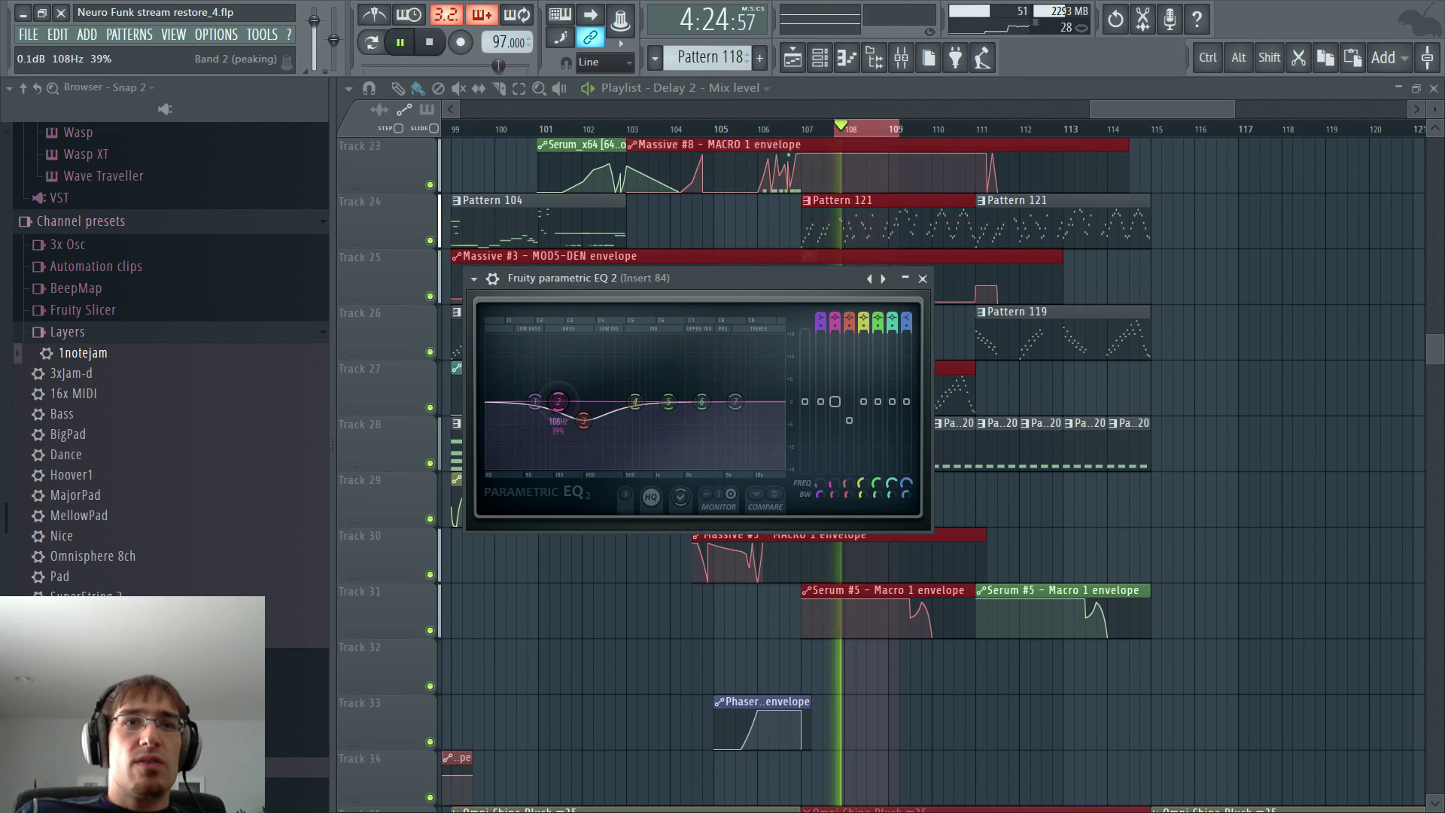
pyautogui.moveTo(636, 402); pyautogui.dragTo(631, 431)
pyautogui.press('space')
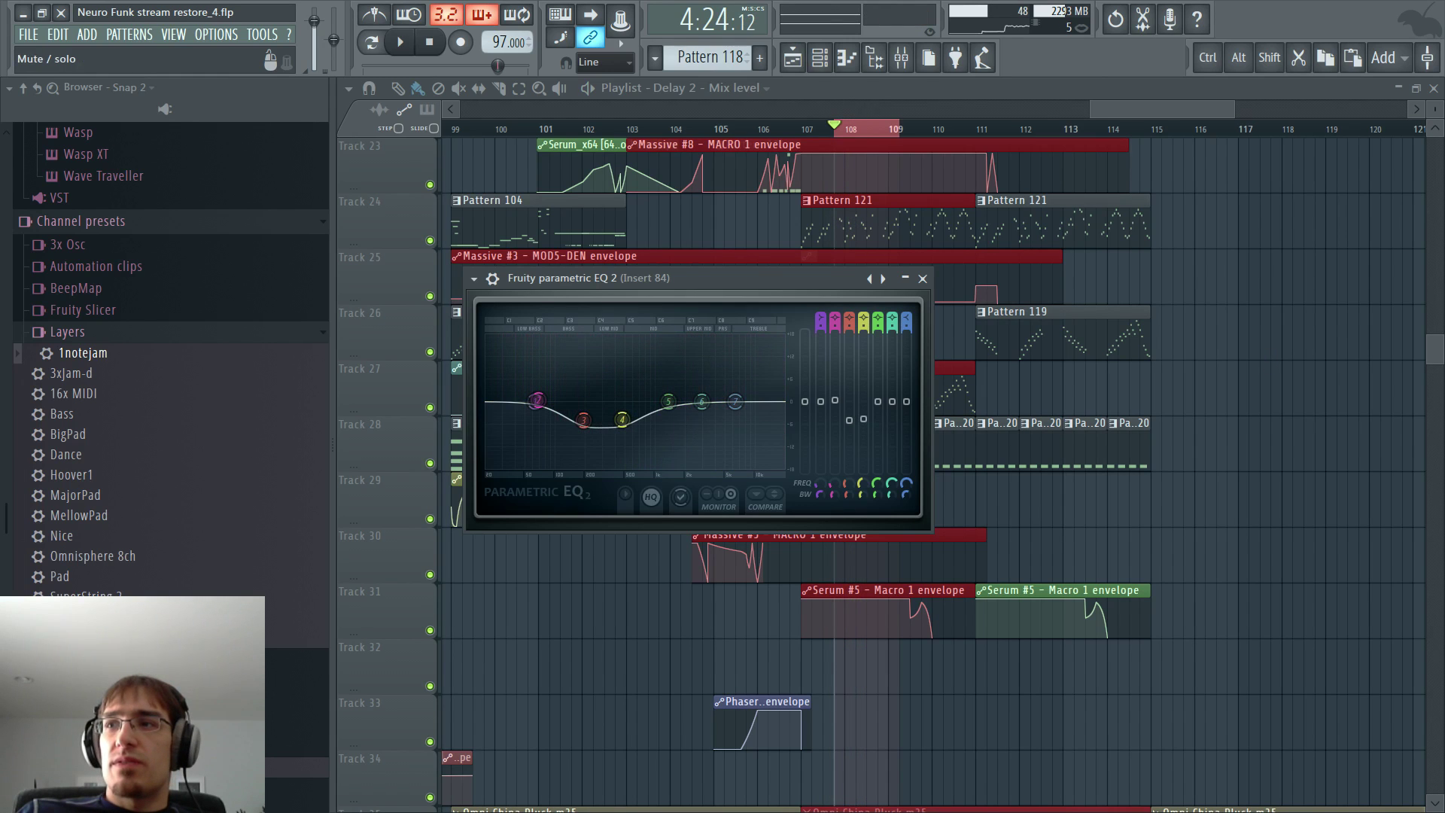
pyautogui.press('Escape')
pyautogui.press('space')
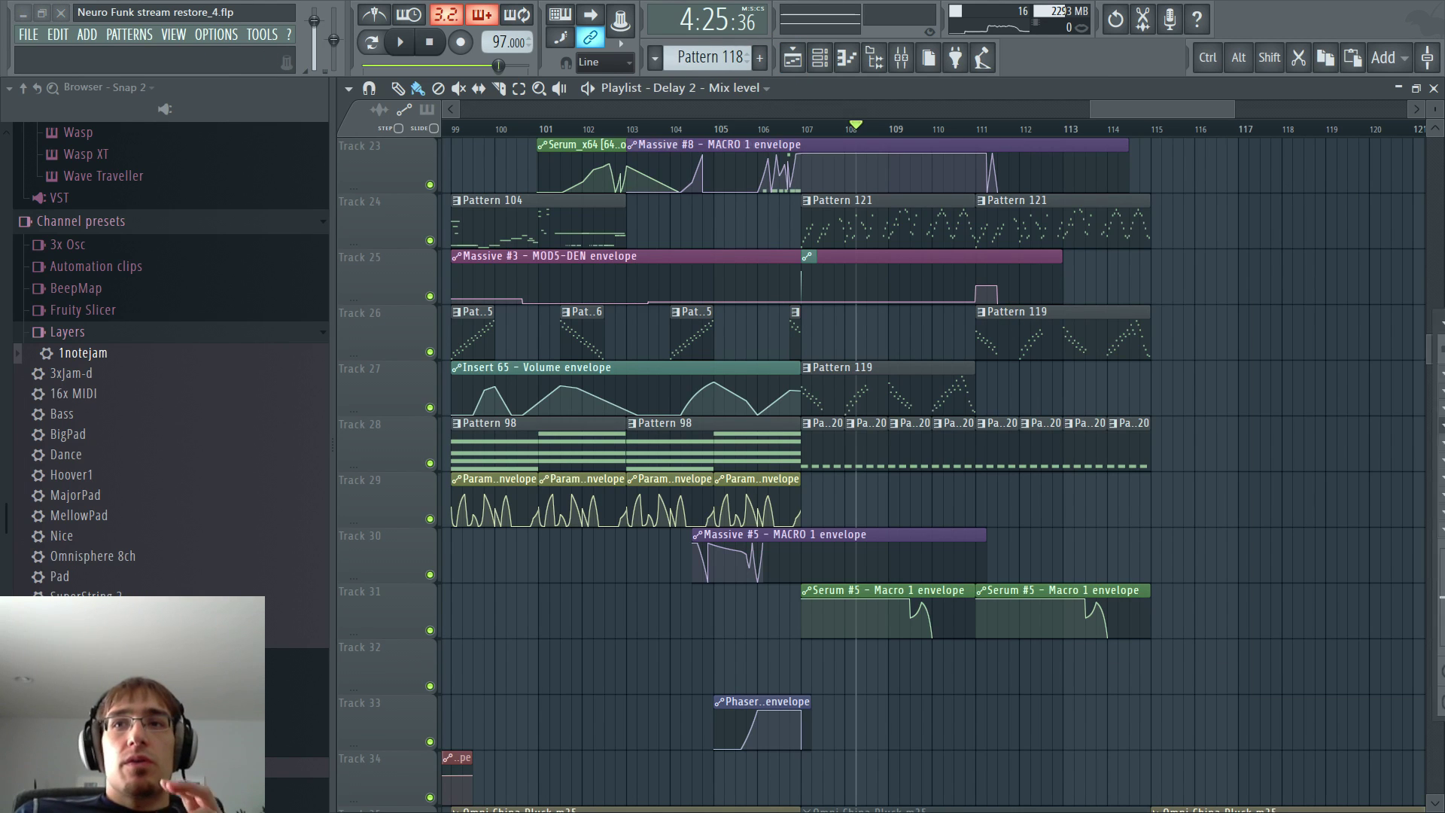
# - Show the Master track's effects in the mixer and save the project
pyautogui.press('F9')
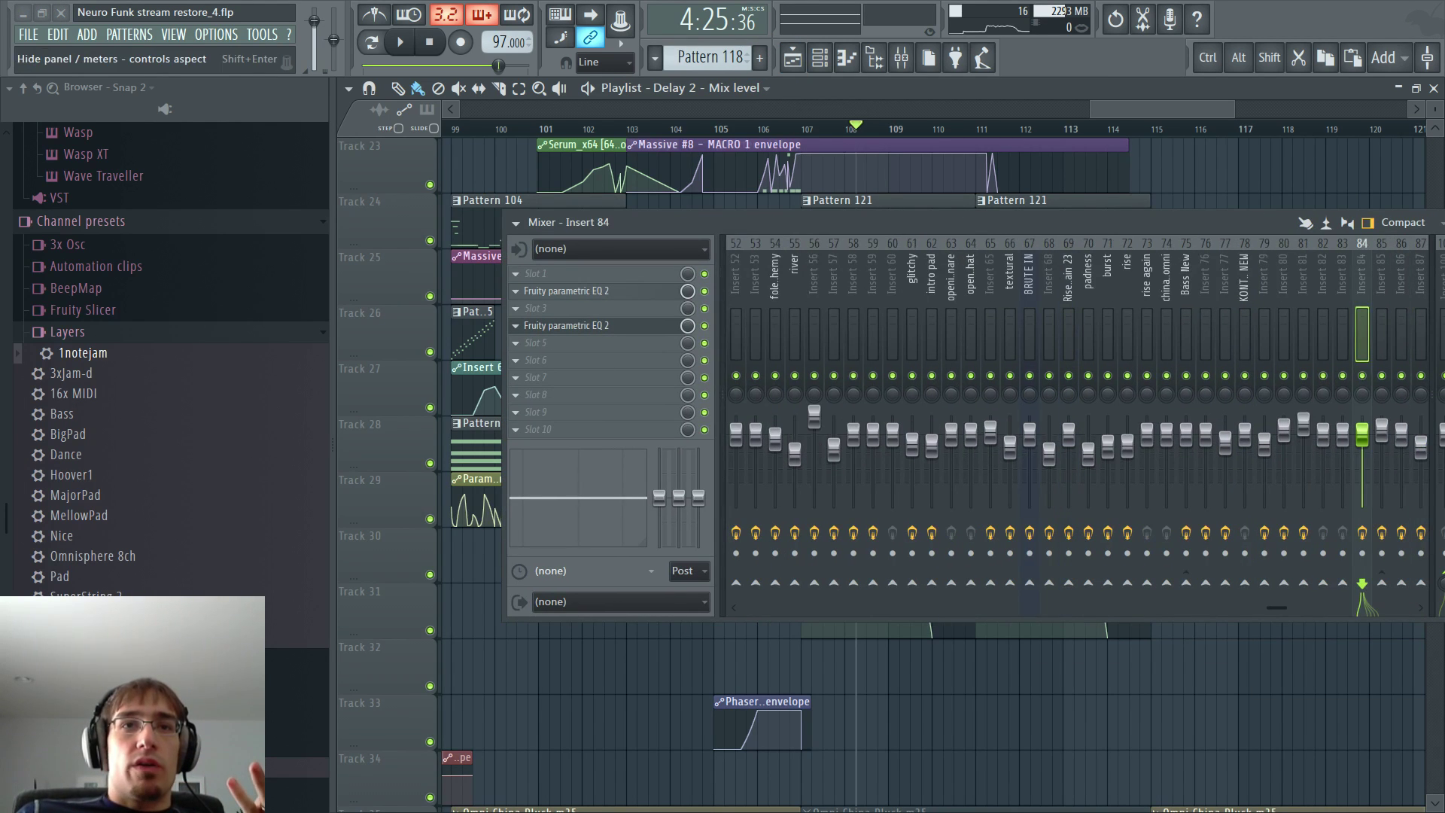
pyautogui.click(723, 339)
pyautogui.click(750, 331)
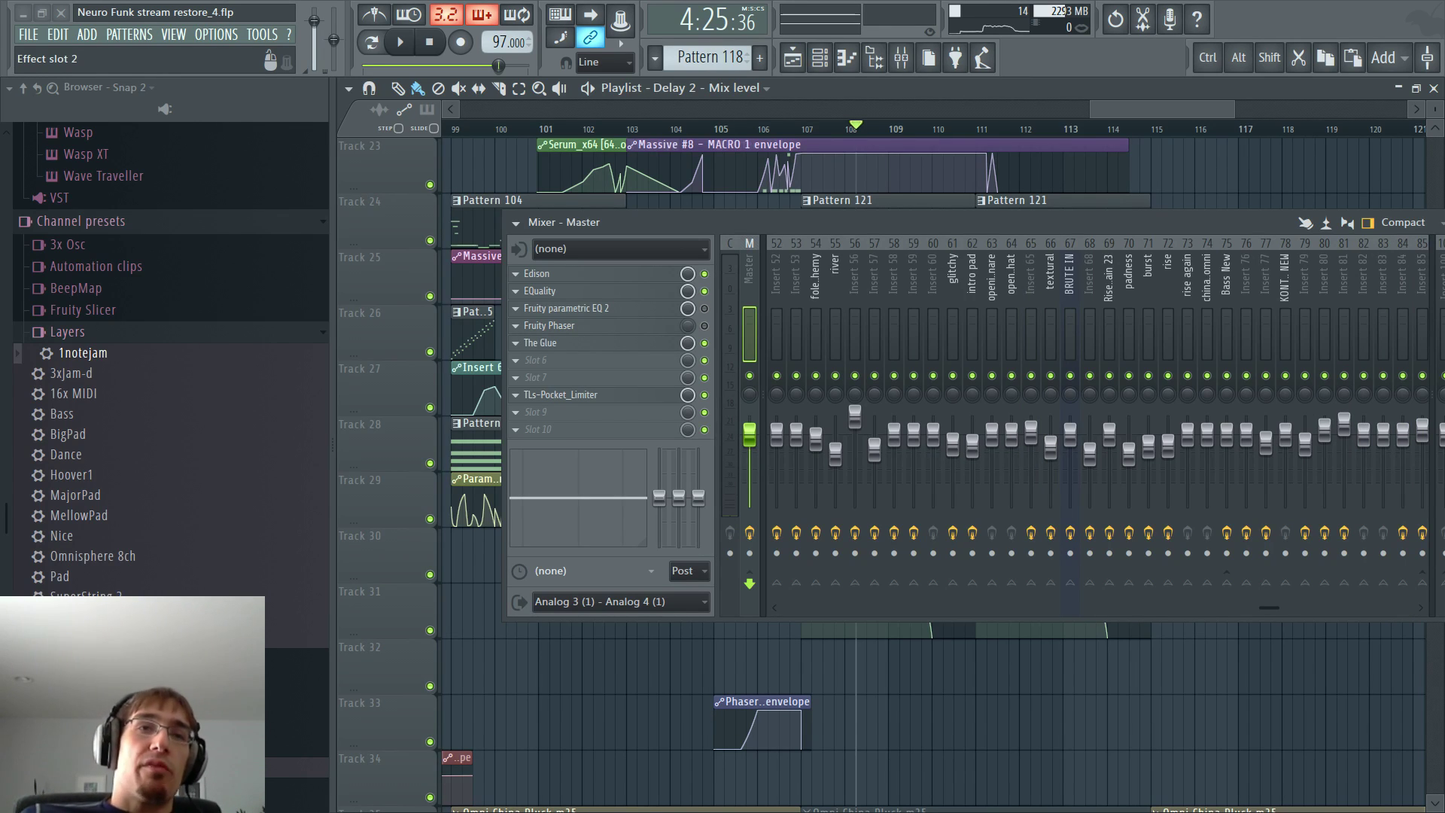
pyautogui.click(28, 35)
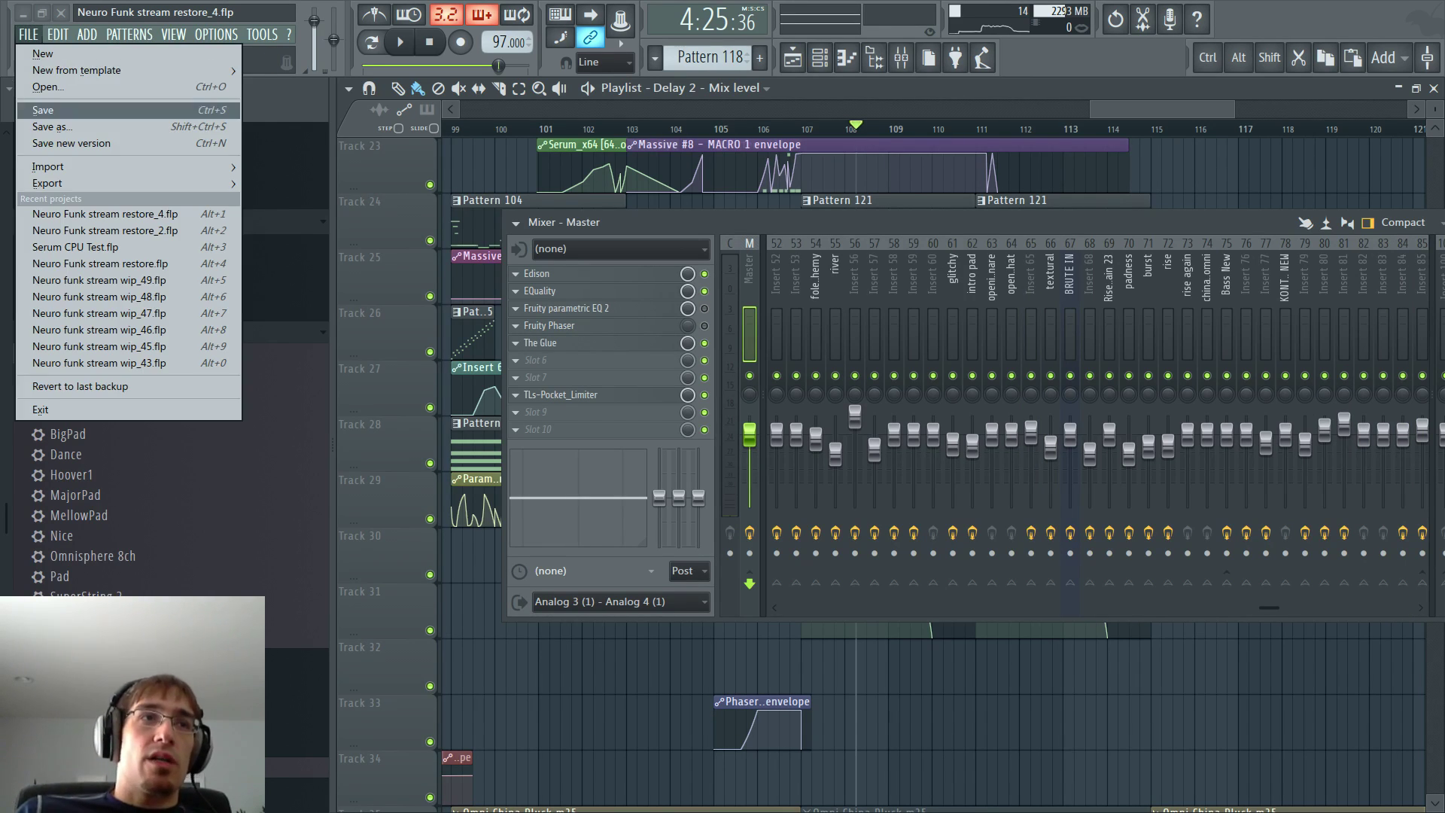
pyautogui.click(43, 110)
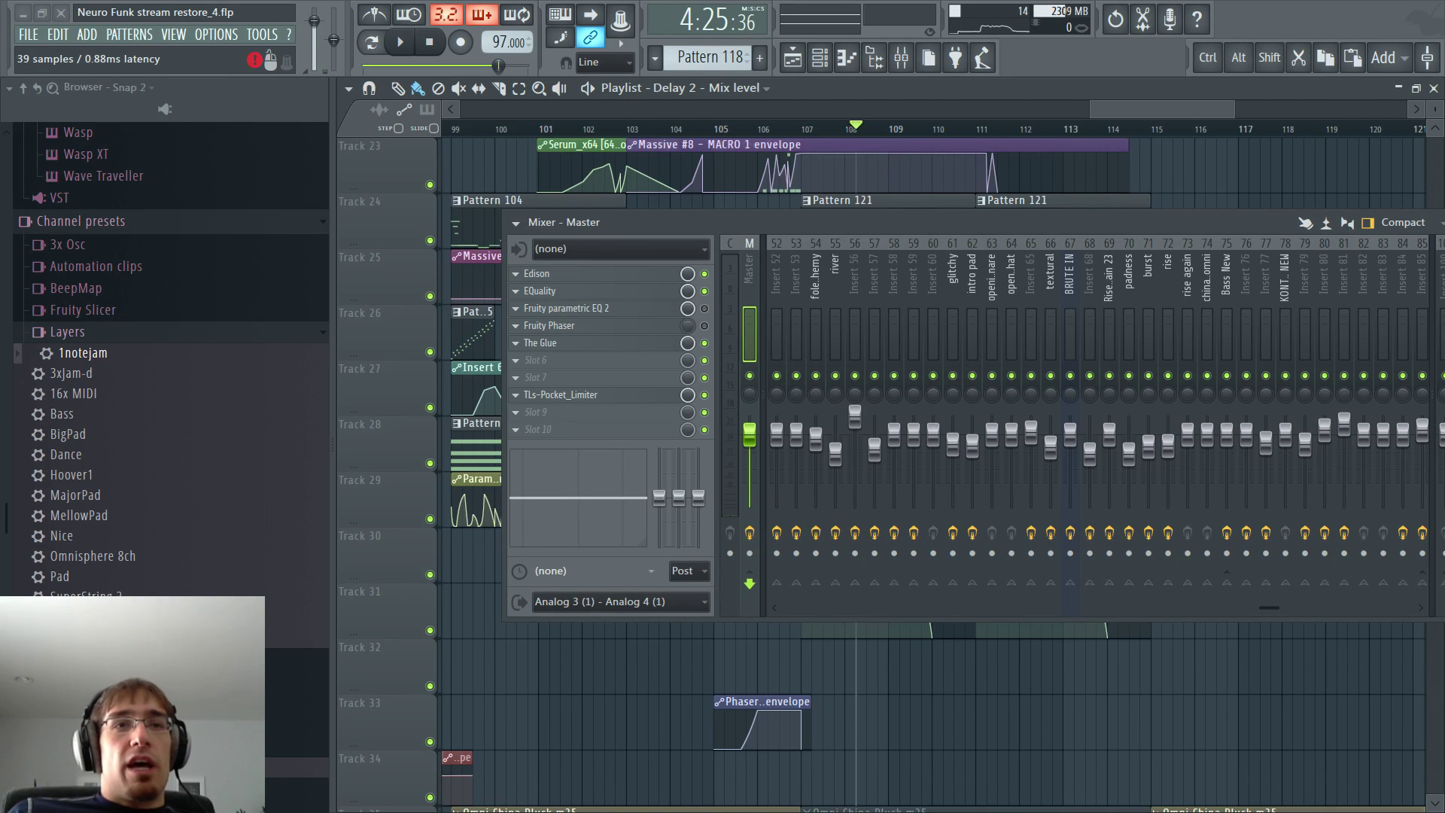
# - Examine the TLs-Pocket_Limiter on the Master track, moving the mixer aside, and close the limiter
pyautogui.click(602, 399)
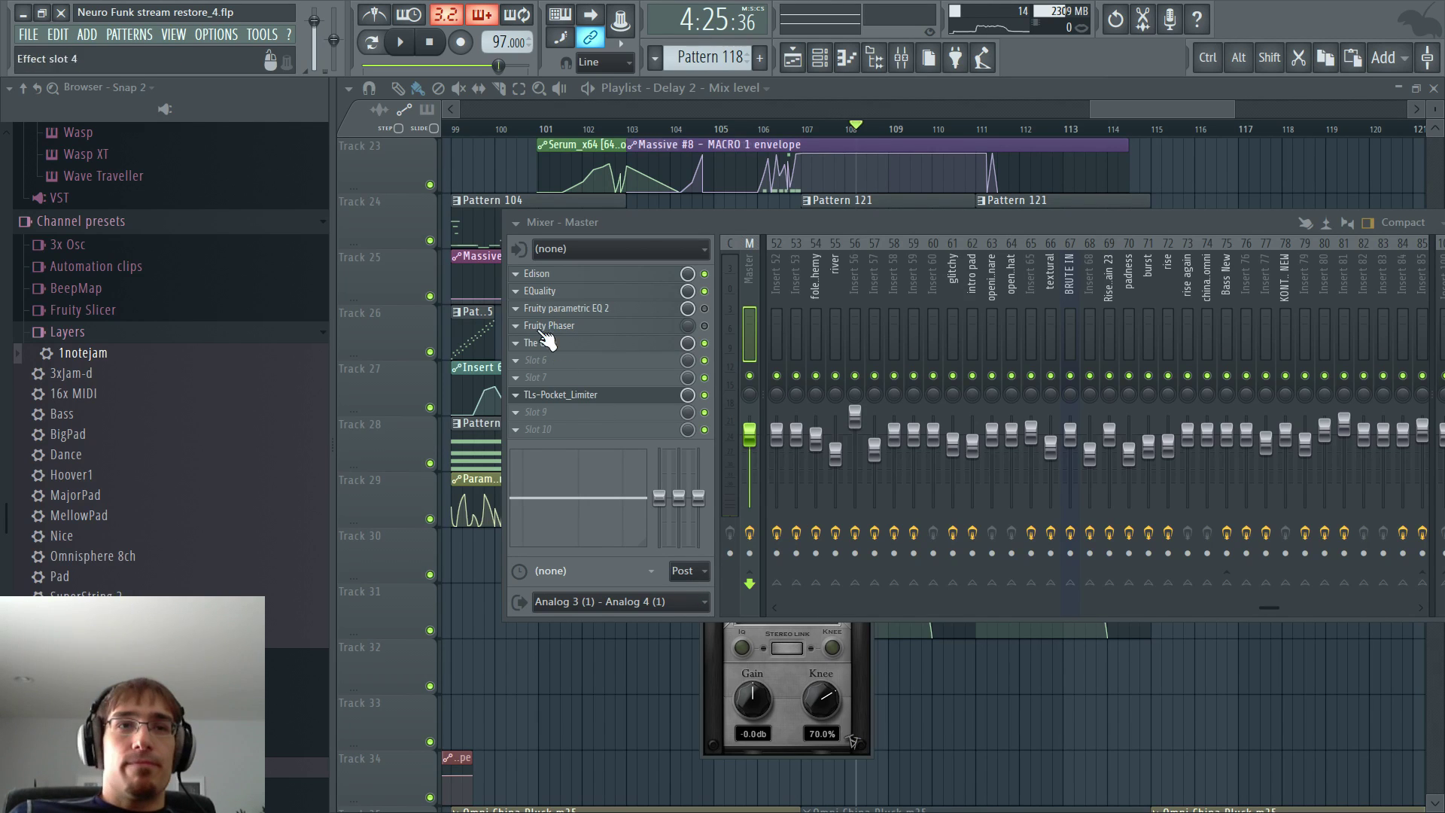
pyautogui.click(517, 223)
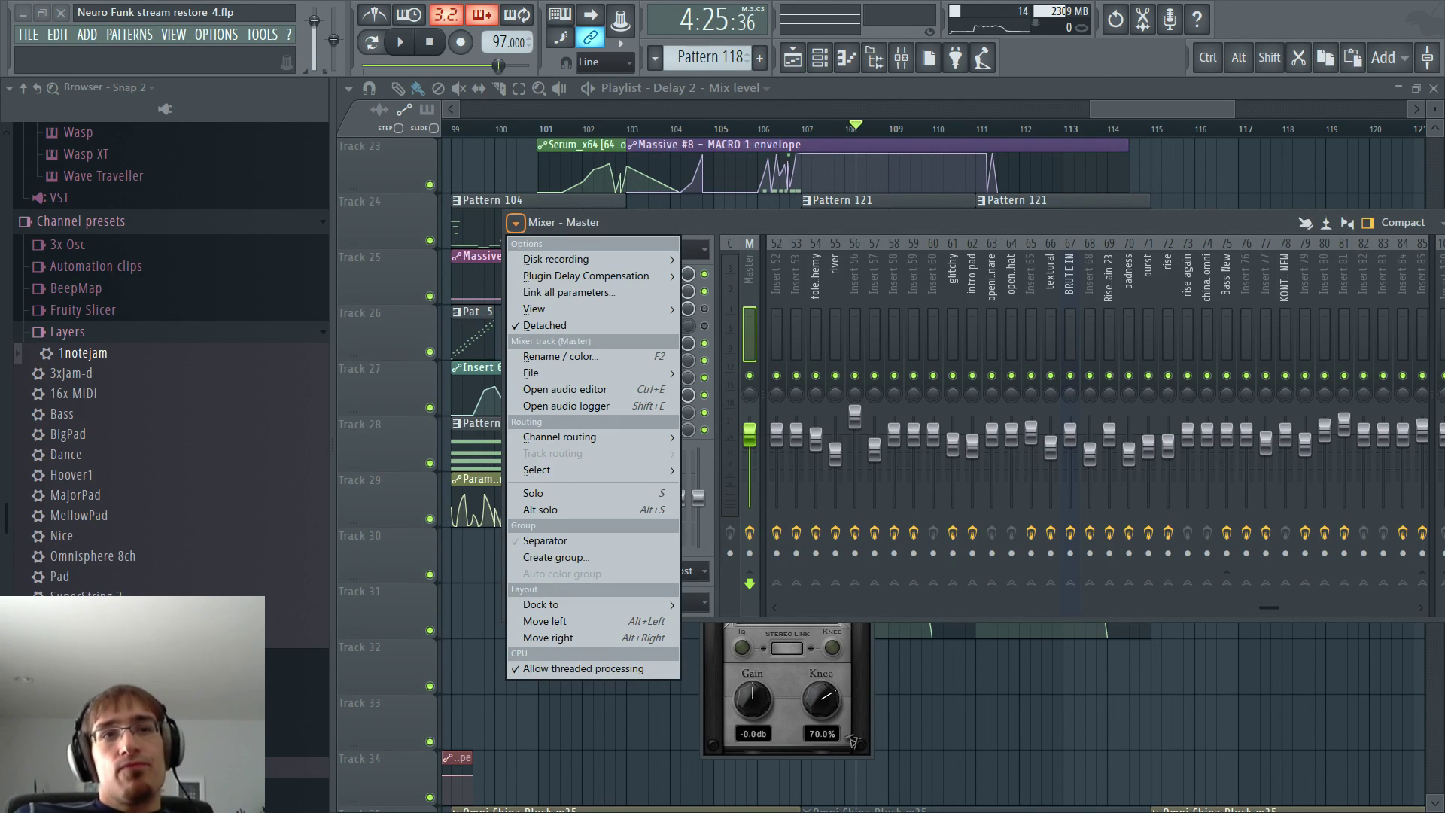
pyautogui.click(580, 332)
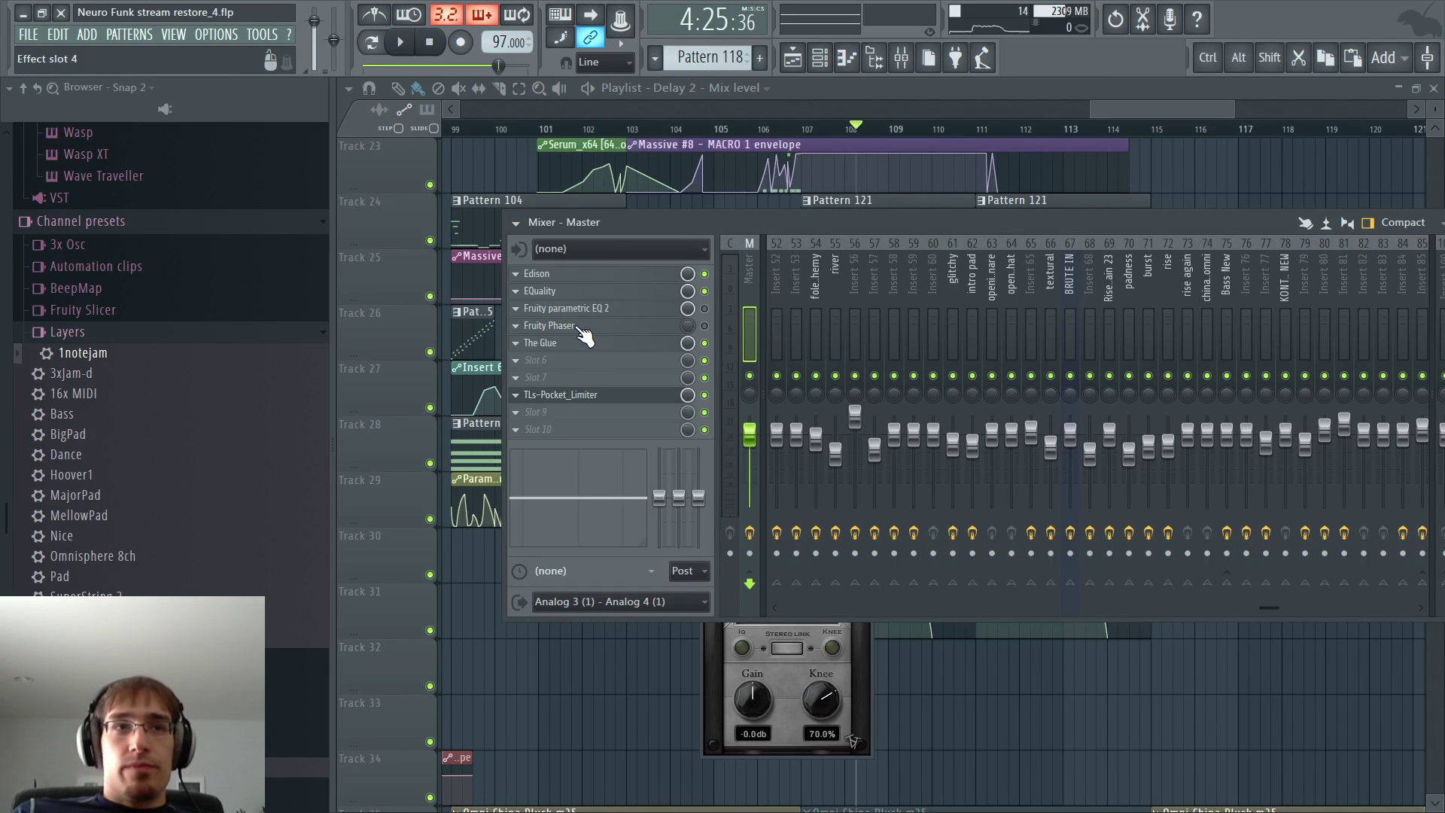
pyautogui.moveTo(628, 223); pyautogui.dragTo(562, 227)
pyautogui.click(713, 669)
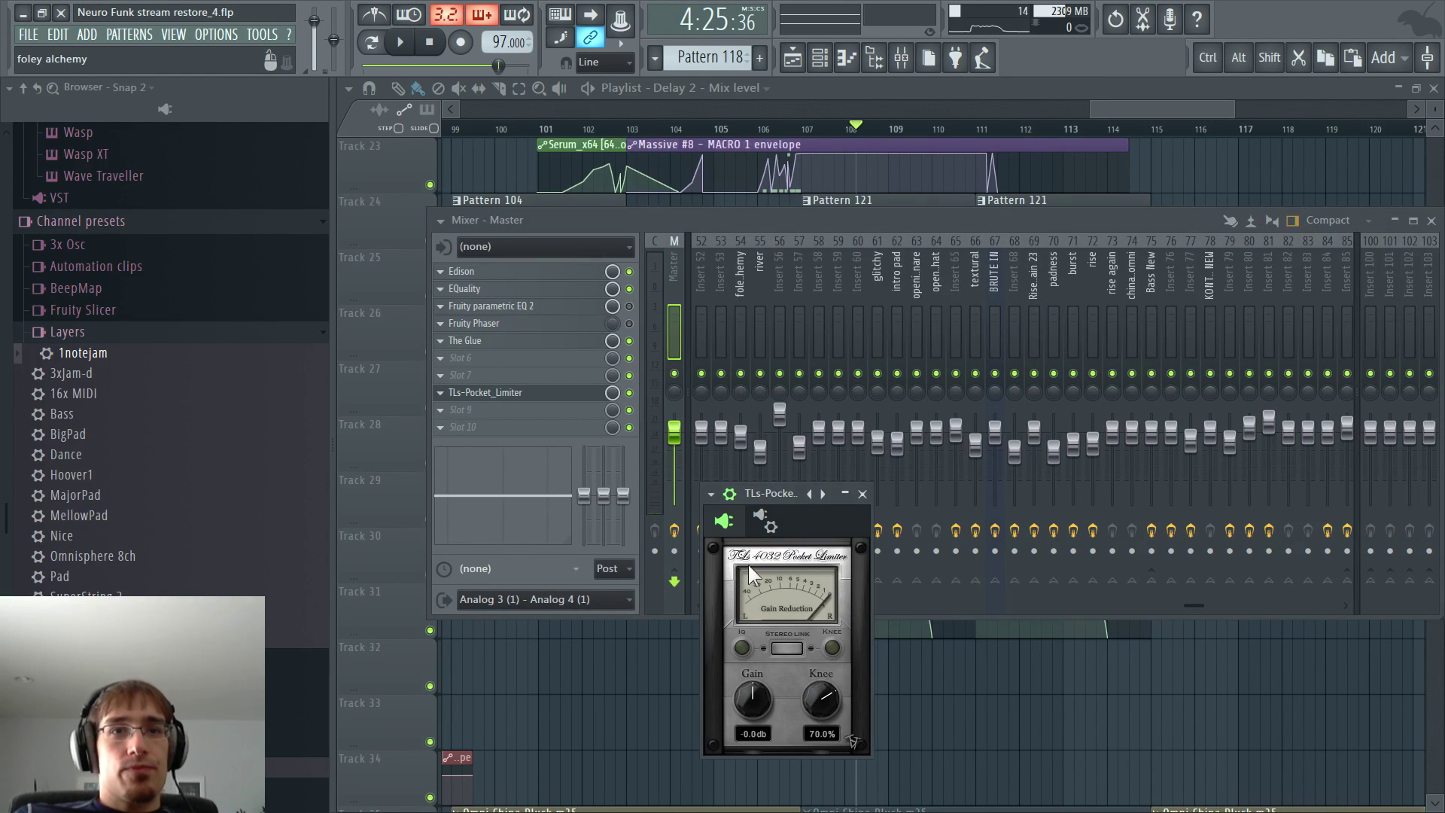
pyautogui.click(862, 494)
# - Pick Pattern 61 from track 15 near bar 51 and place a copy on track 13 at bar 114
pyautogui.moveTo(1154, 111); pyautogui.dragTo(771, 143)
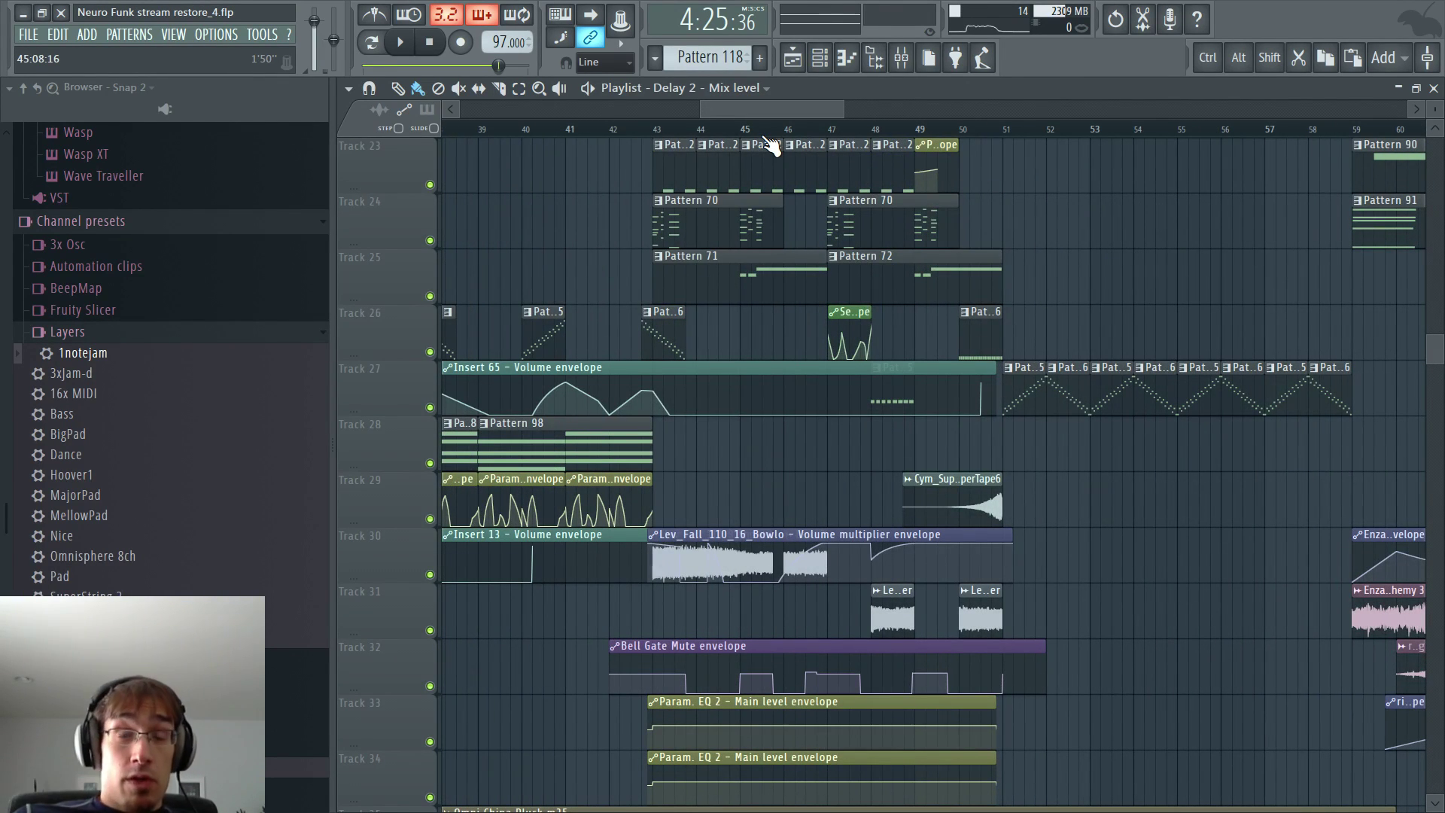
pyautogui.scroll(9, 772, 147)
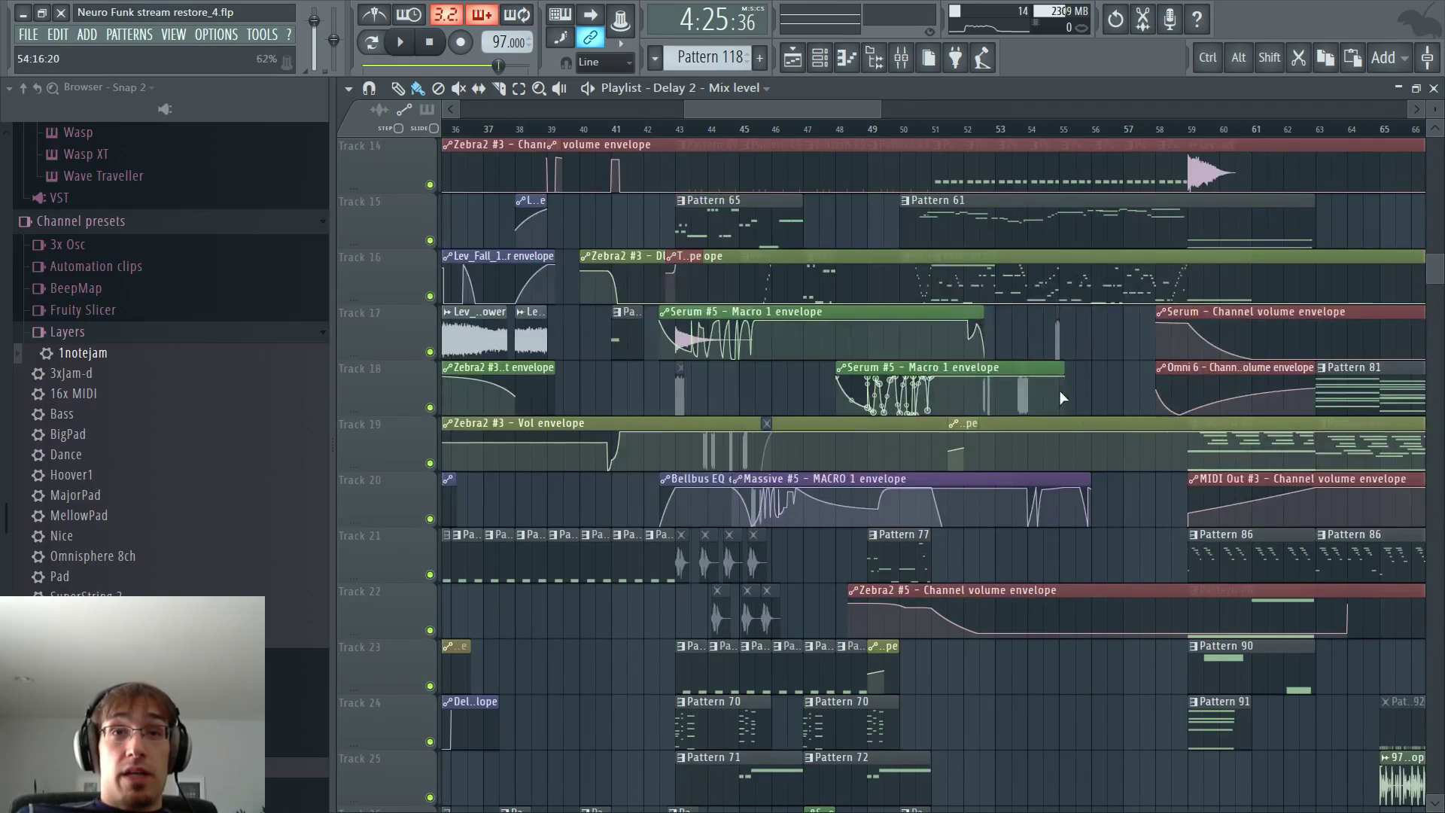
pyautogui.scroll(3, 1059, 390)
pyautogui.scroll(4, 842, 504)
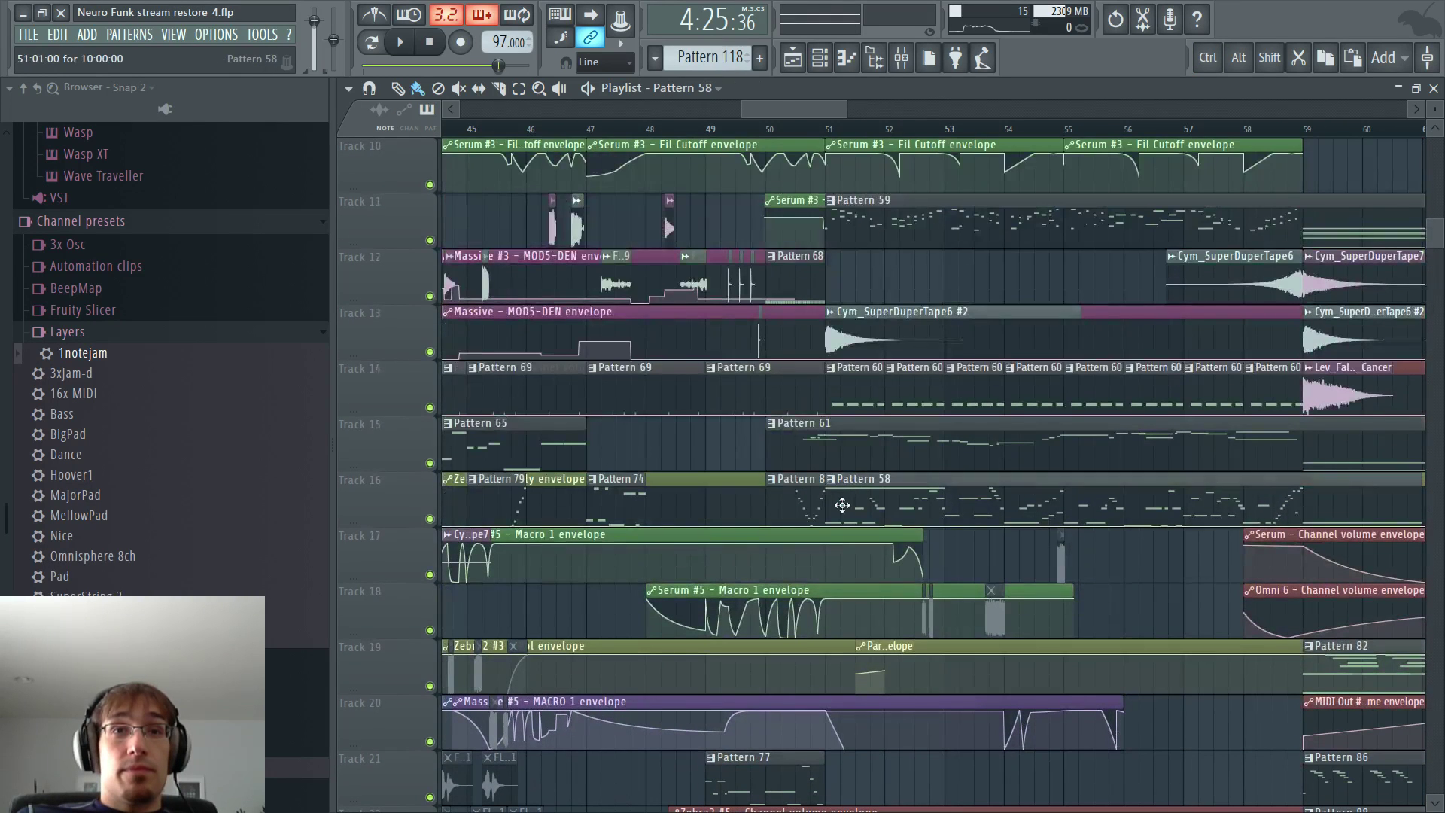
pyautogui.moveTo(799, 445); pyautogui.dragTo(902, 505)
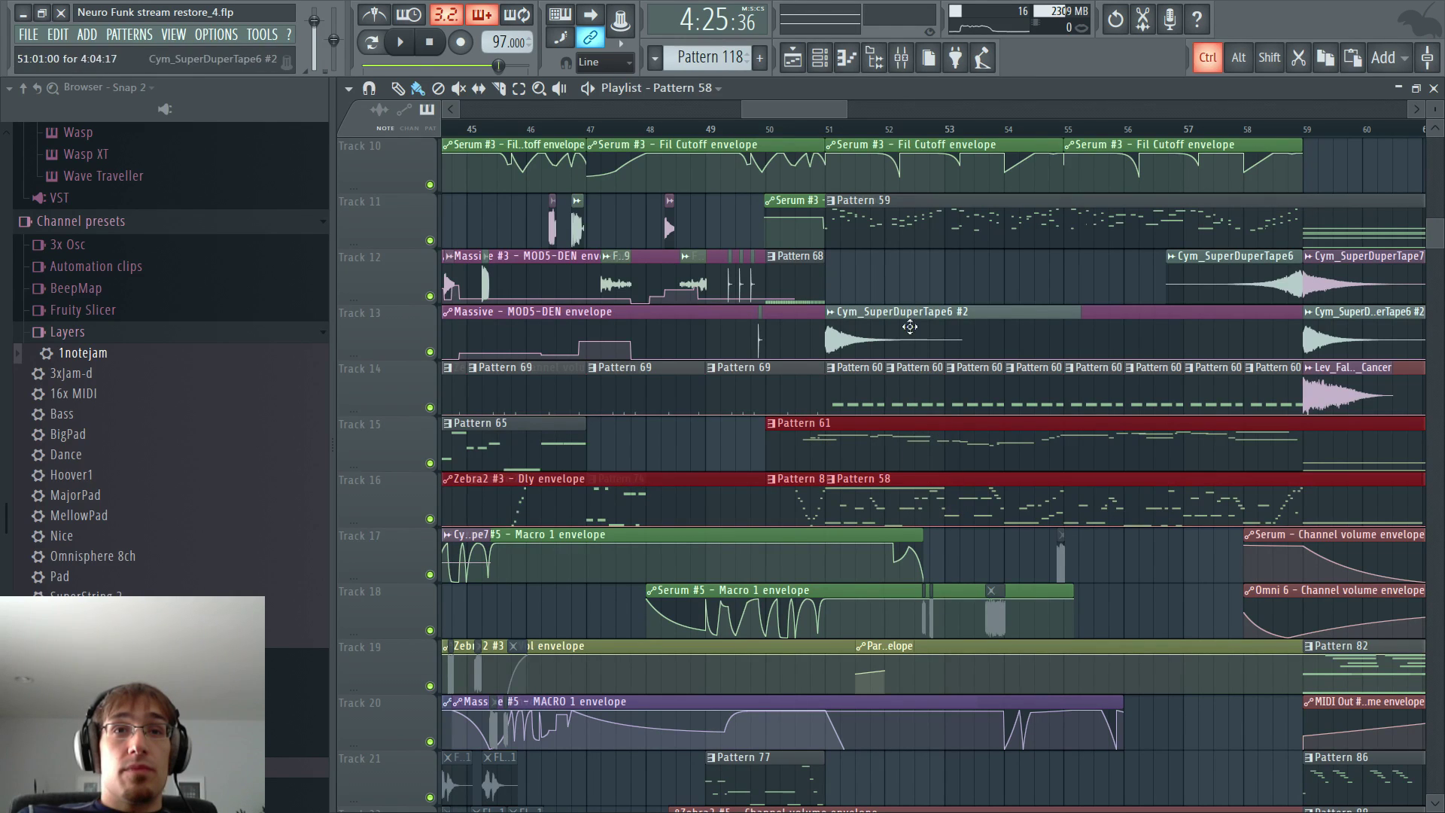
pyautogui.click(727, 450)
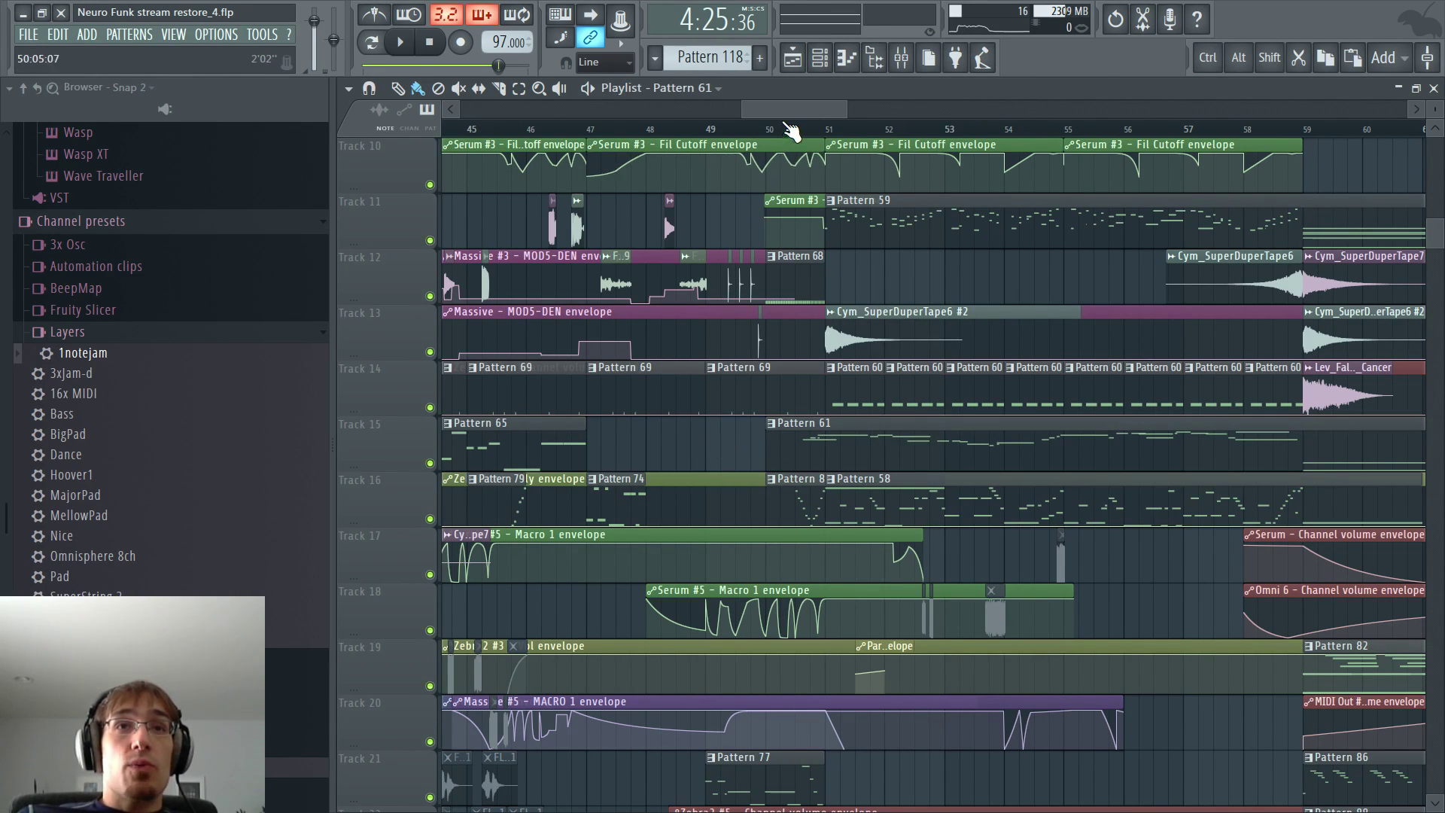
pyautogui.moveTo(790, 128); pyautogui.dragTo(1231, 130)
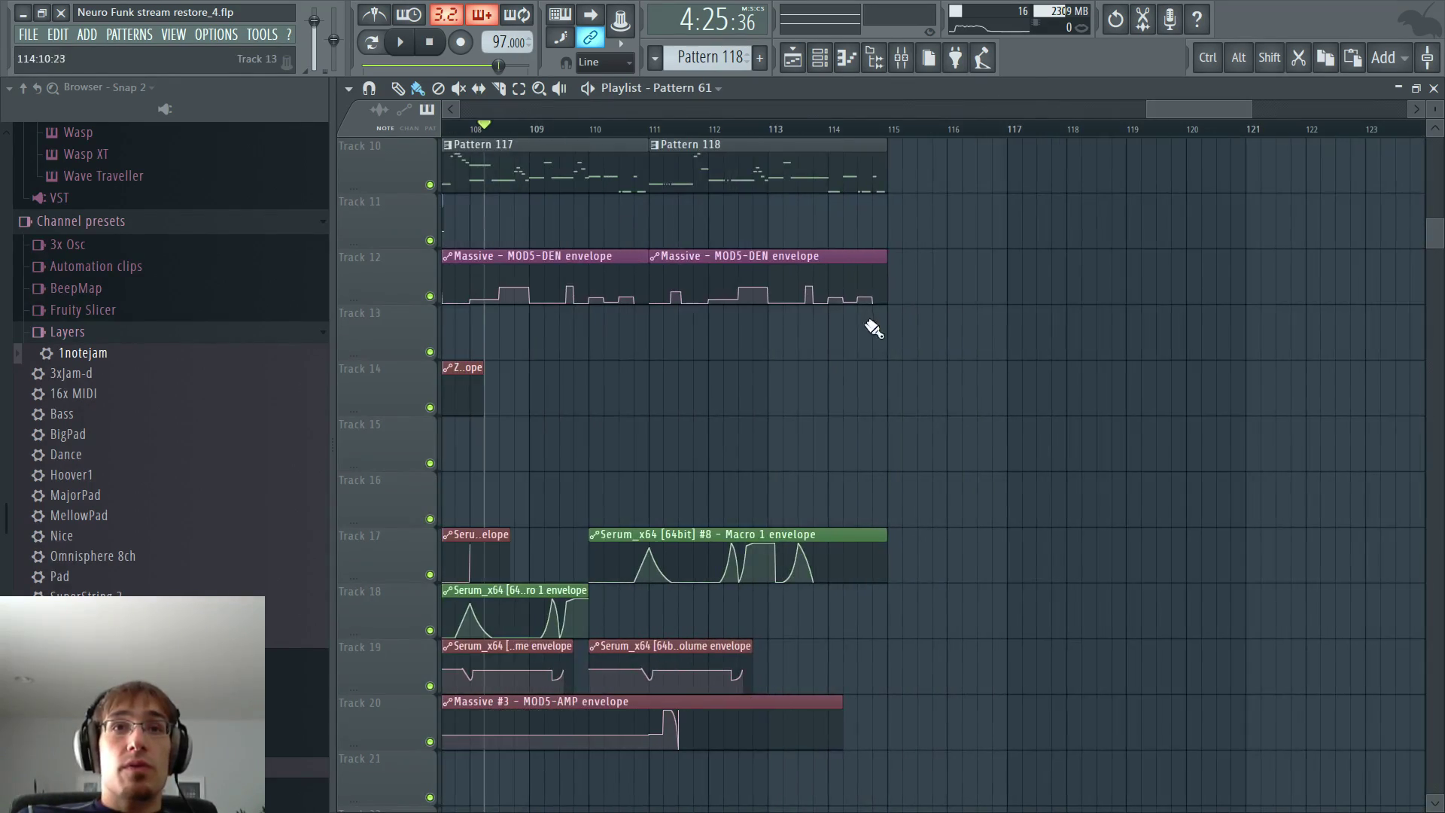
pyautogui.click(867, 324)
# - Pick Pattern 59 from bar 51, place it on track 11 at bar 114 and open its notes
pyautogui.scroll(-8, 522, 334)
pyautogui.scroll(3, 821, 346)
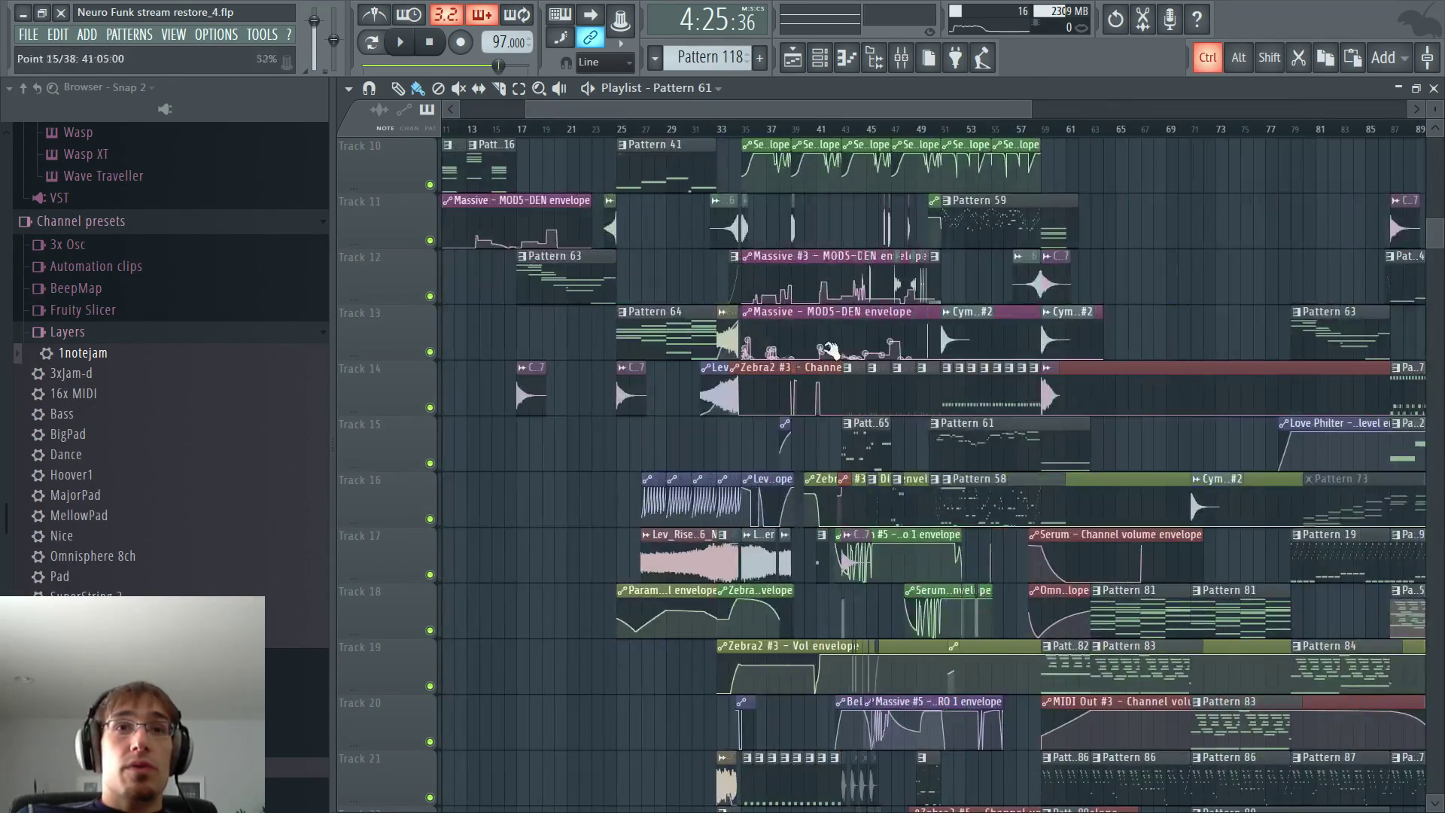
pyautogui.scroll(5, 831, 350)
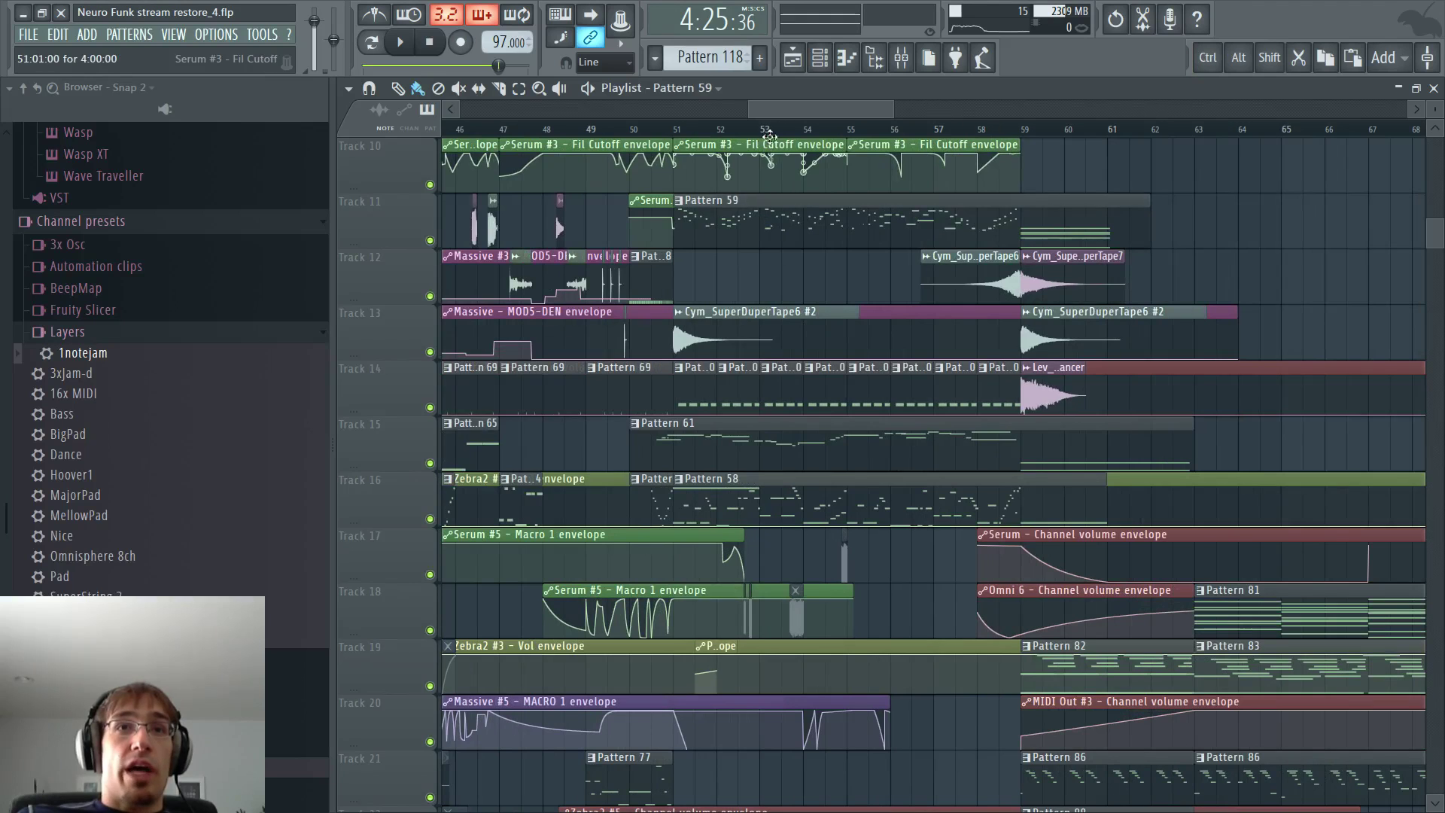
pyautogui.moveTo(793, 113); pyautogui.dragTo(1197, 143)
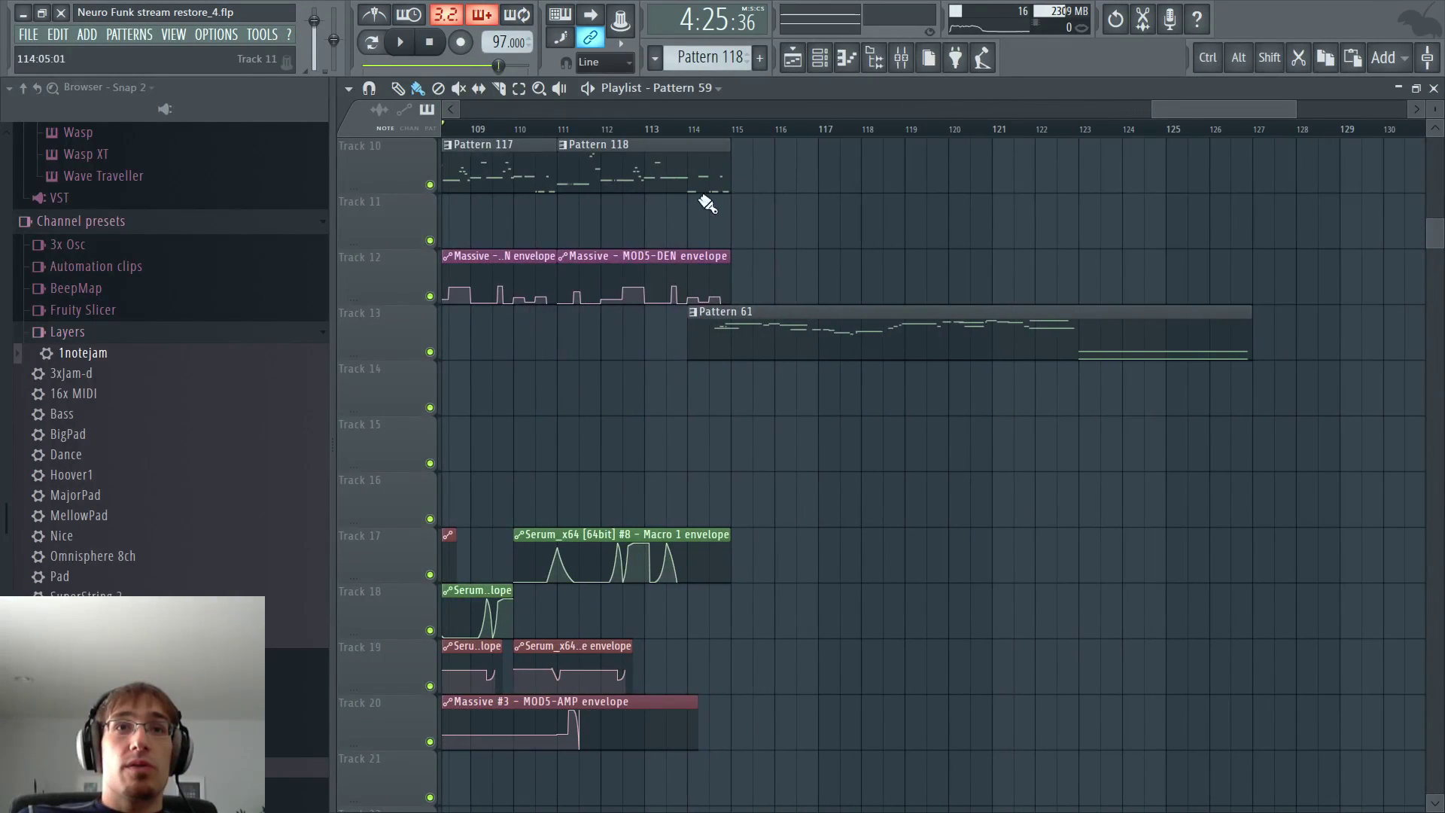
pyautogui.click(688, 212)
pyautogui.doubleClick(689, 212)
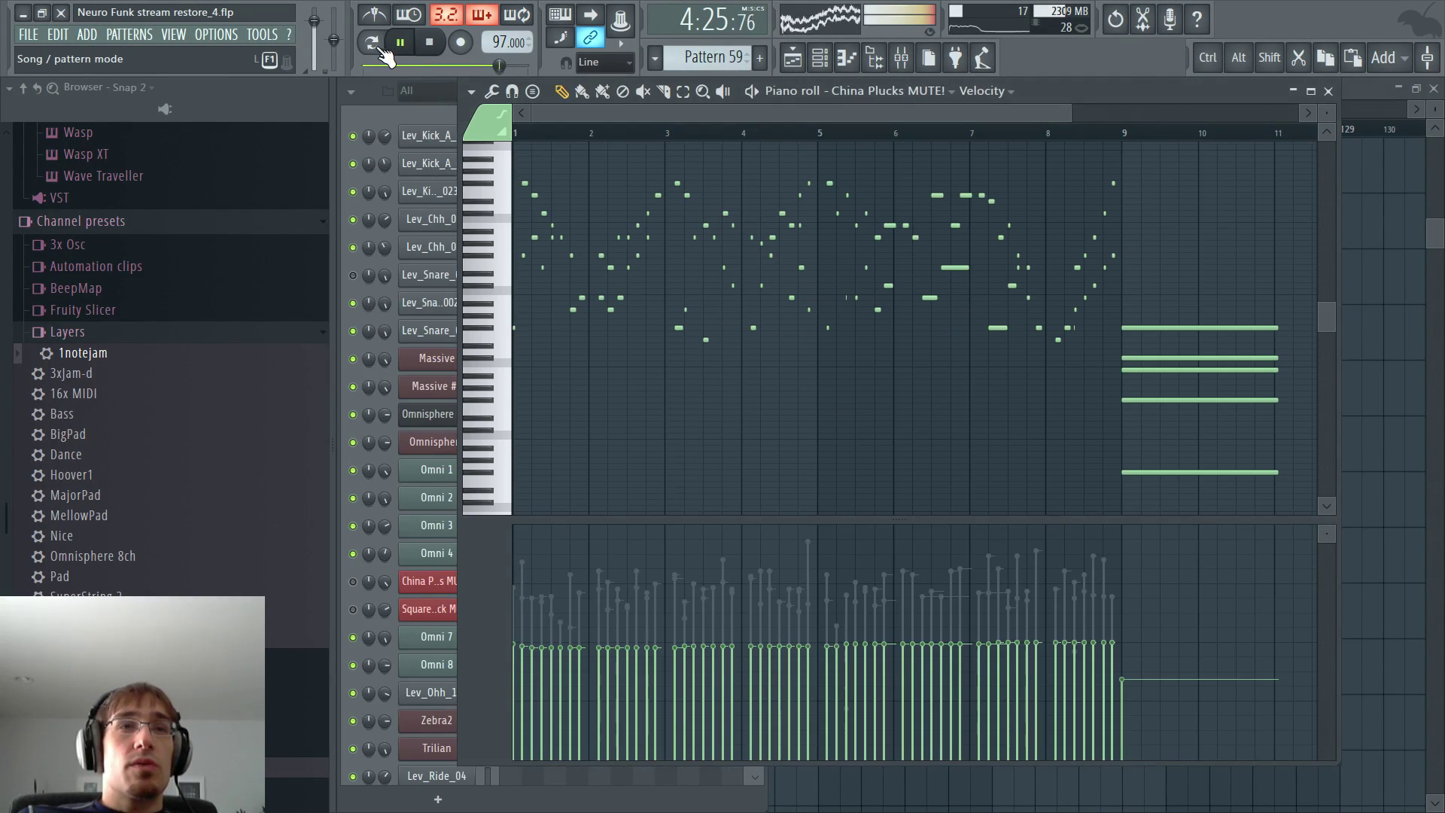
# - Play Pattern 59 on its own in pattern mode and delete its new clip from track 11
pyautogui.click(398, 46)
pyautogui.click(372, 45)
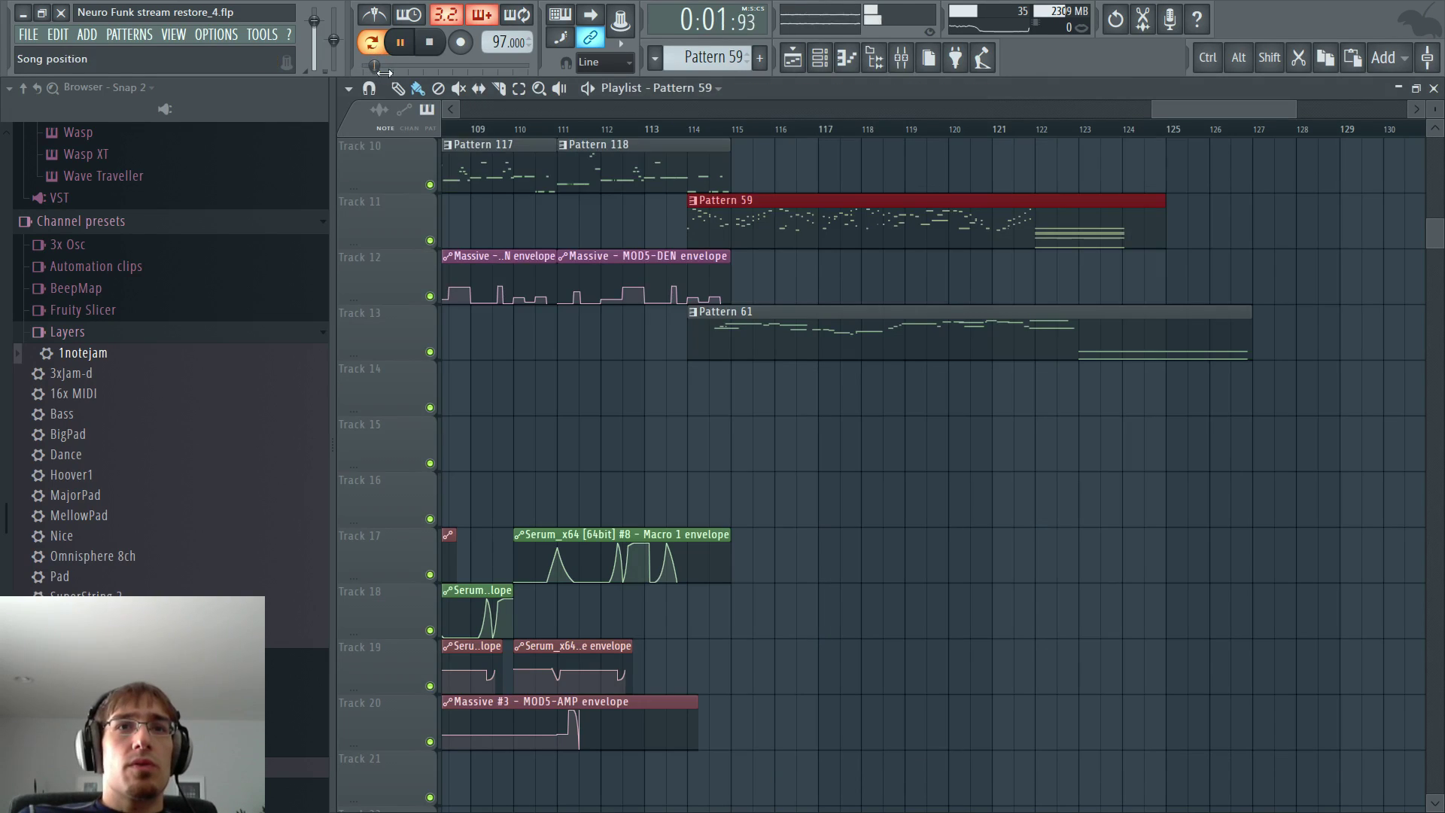
pyautogui.rightClick(758, 211)
# - Audition Pattern 58 from track 16 at bar 51 in the piano roll and close it
pyautogui.moveTo(1220, 115); pyautogui.dragTo(769, 139)
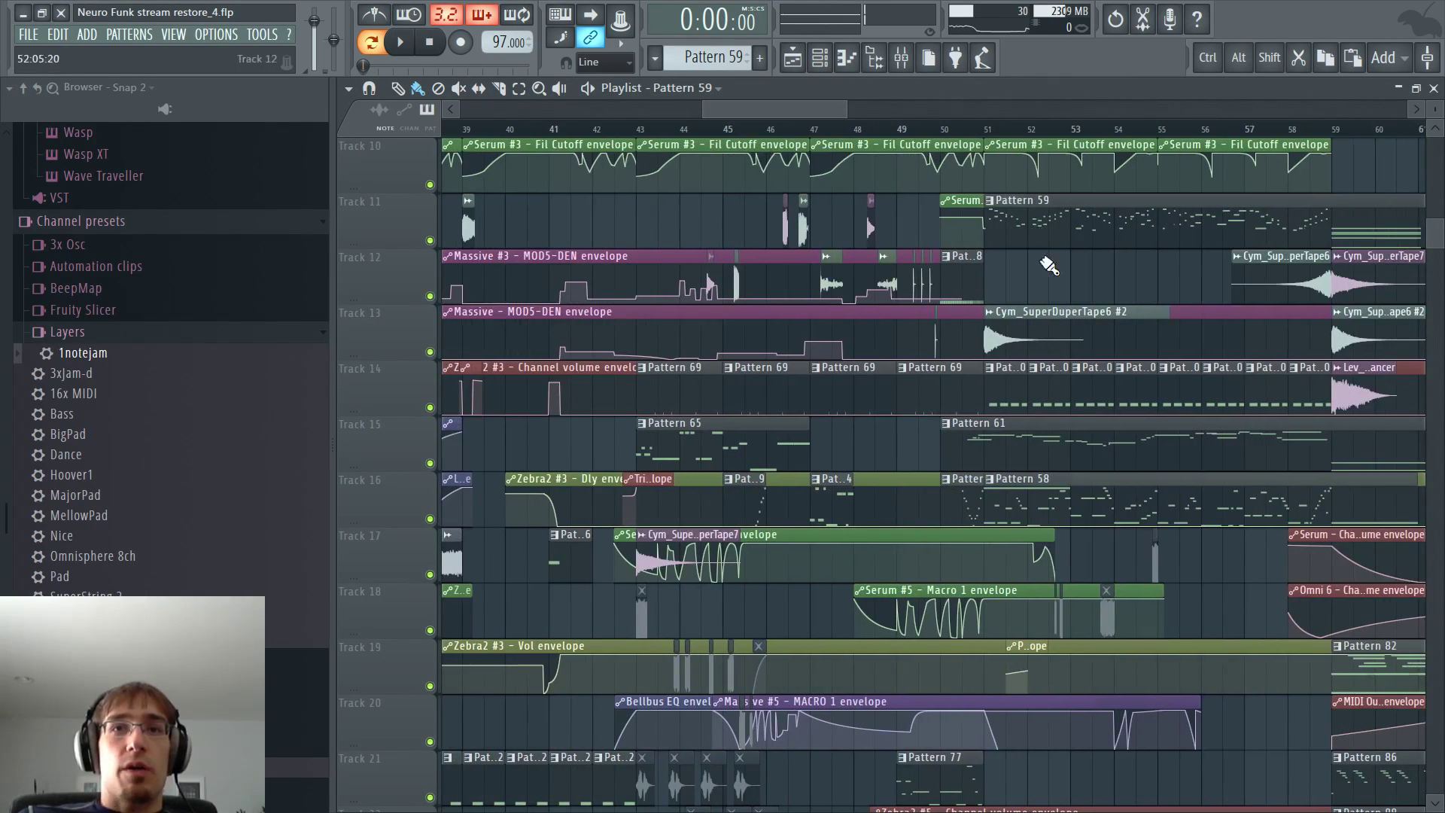
pyautogui.doubleClick(1043, 504)
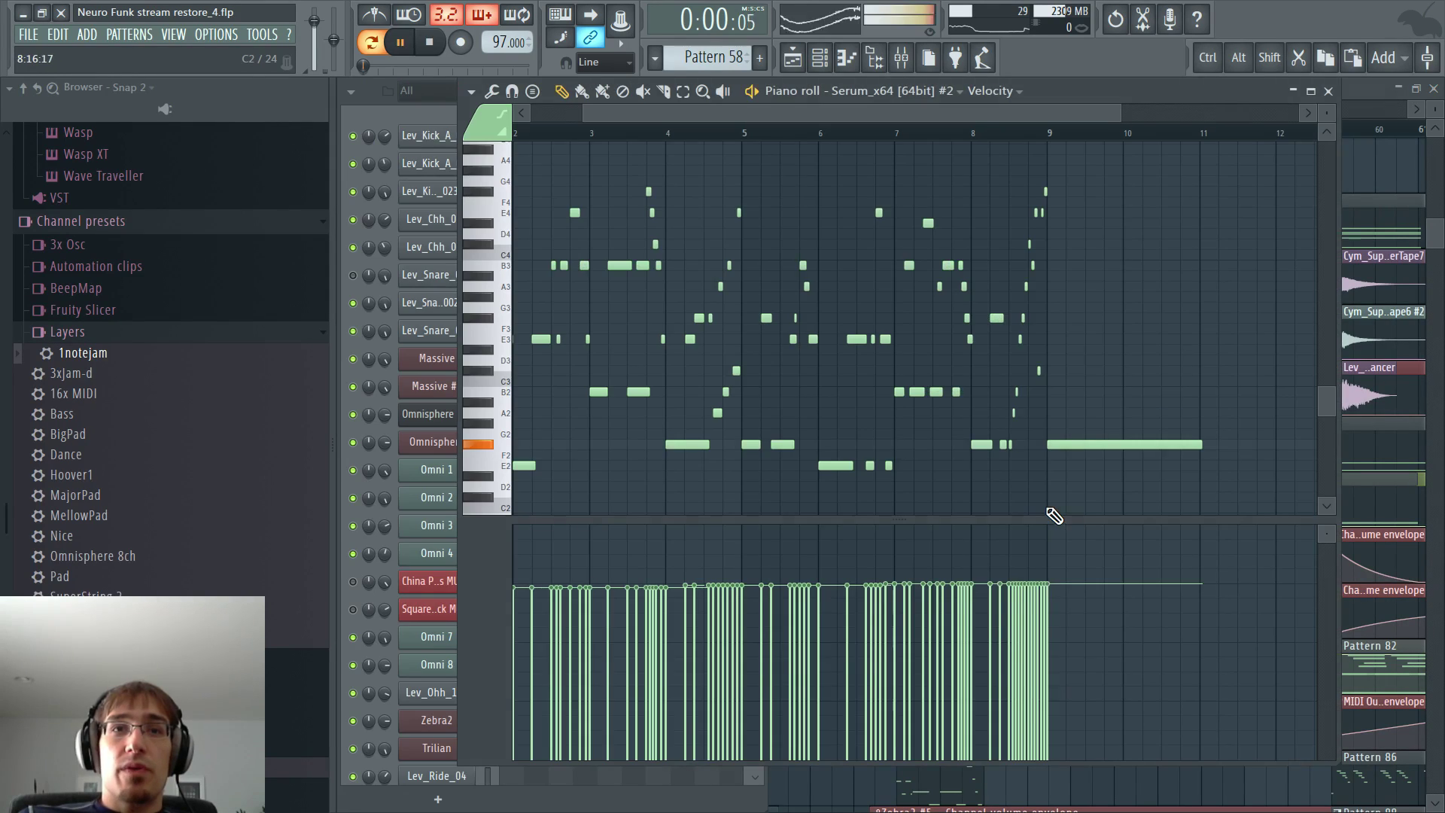
pyautogui.press('Escape')
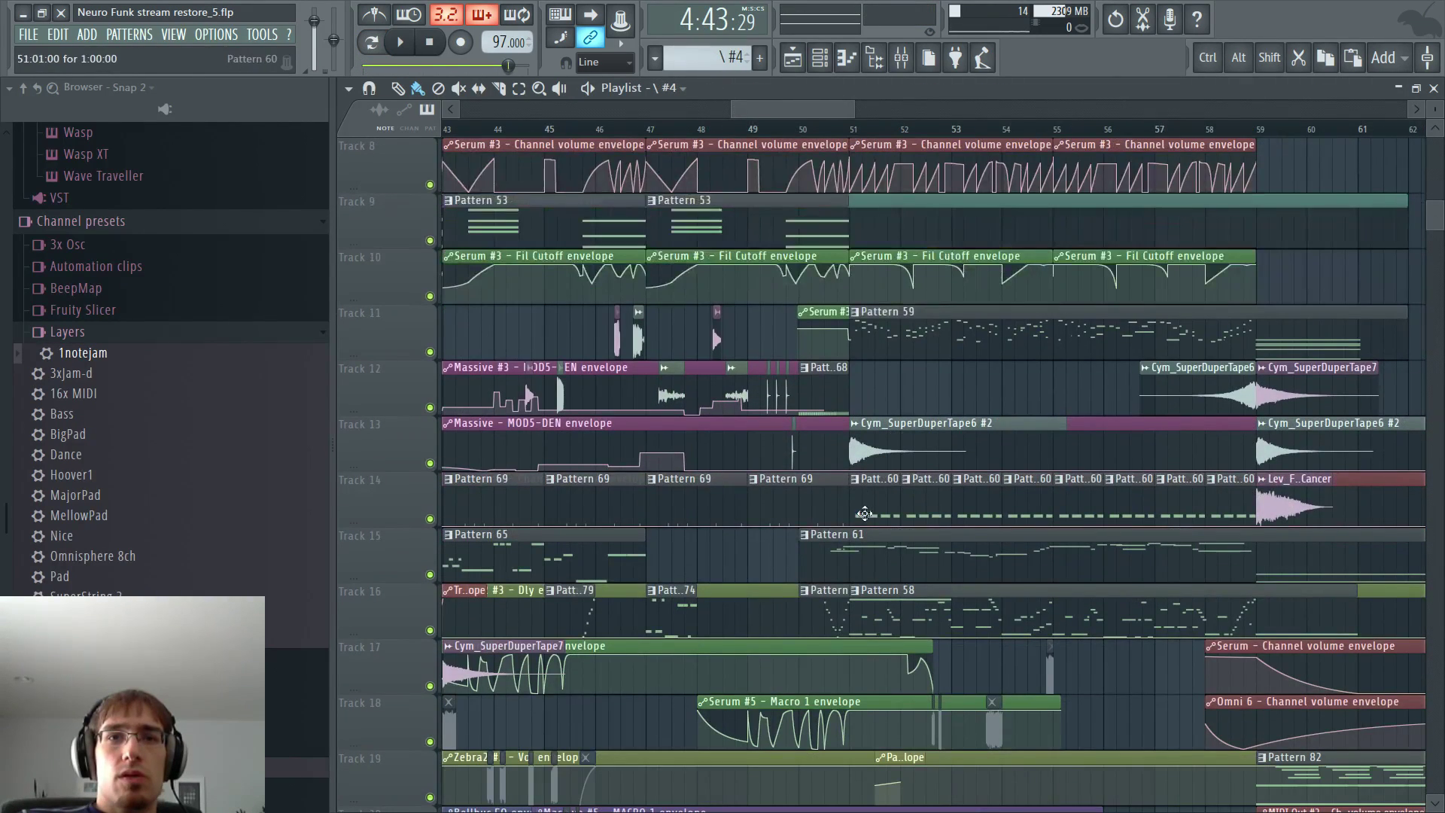
# - Pick Pattern 61 from track 15 and place it on track 11 at bar 114
pyautogui.click(870, 536)
pyautogui.moveTo(752, 110); pyautogui.dragTo(1167, 108)
pyautogui.click(783, 313)
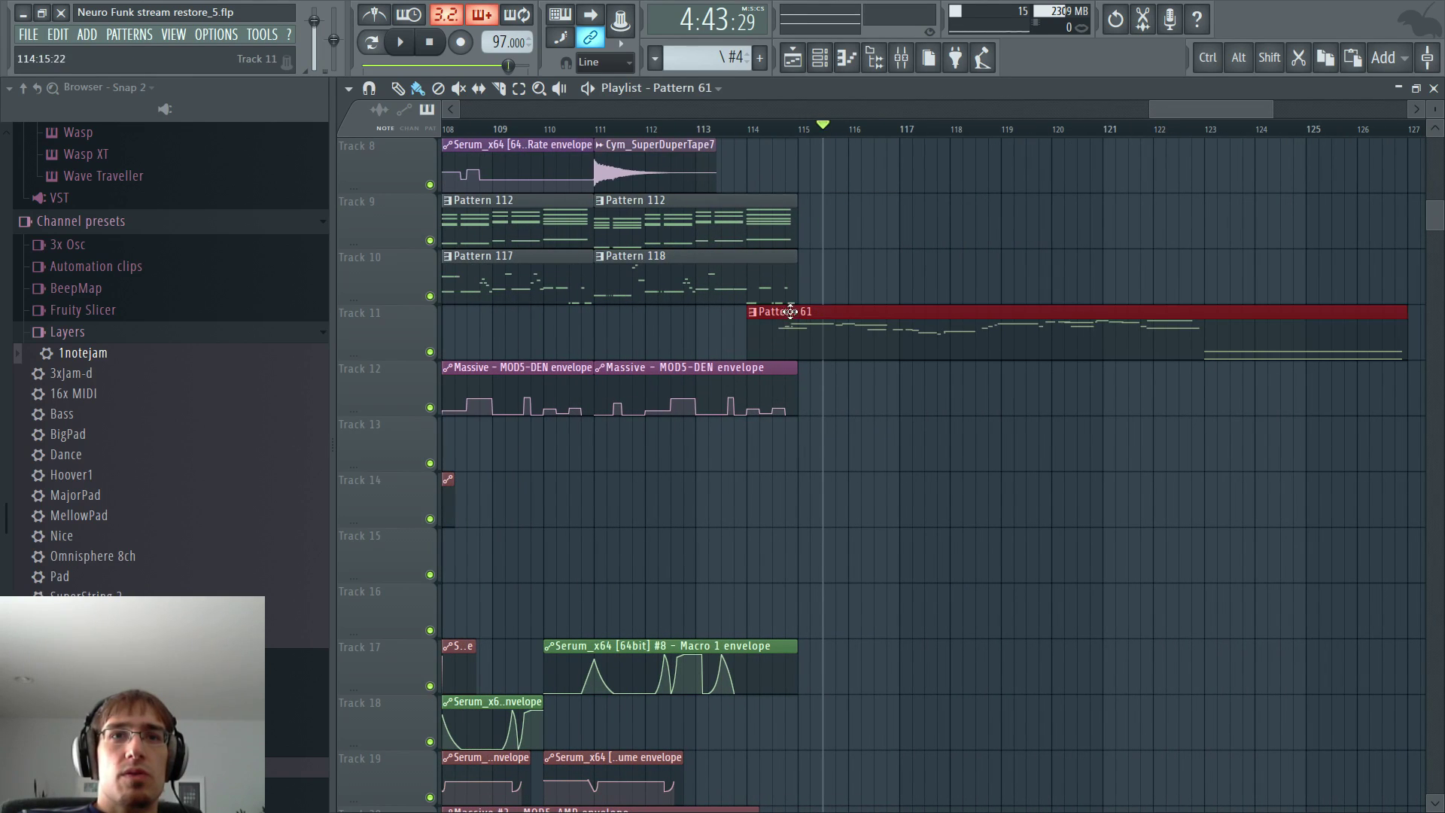
# - Play Pattern 61 alone in the piano roll and open the Fruity parametric EQ 2 in slot 7 of Piano lead
pyautogui.click(388, 53)
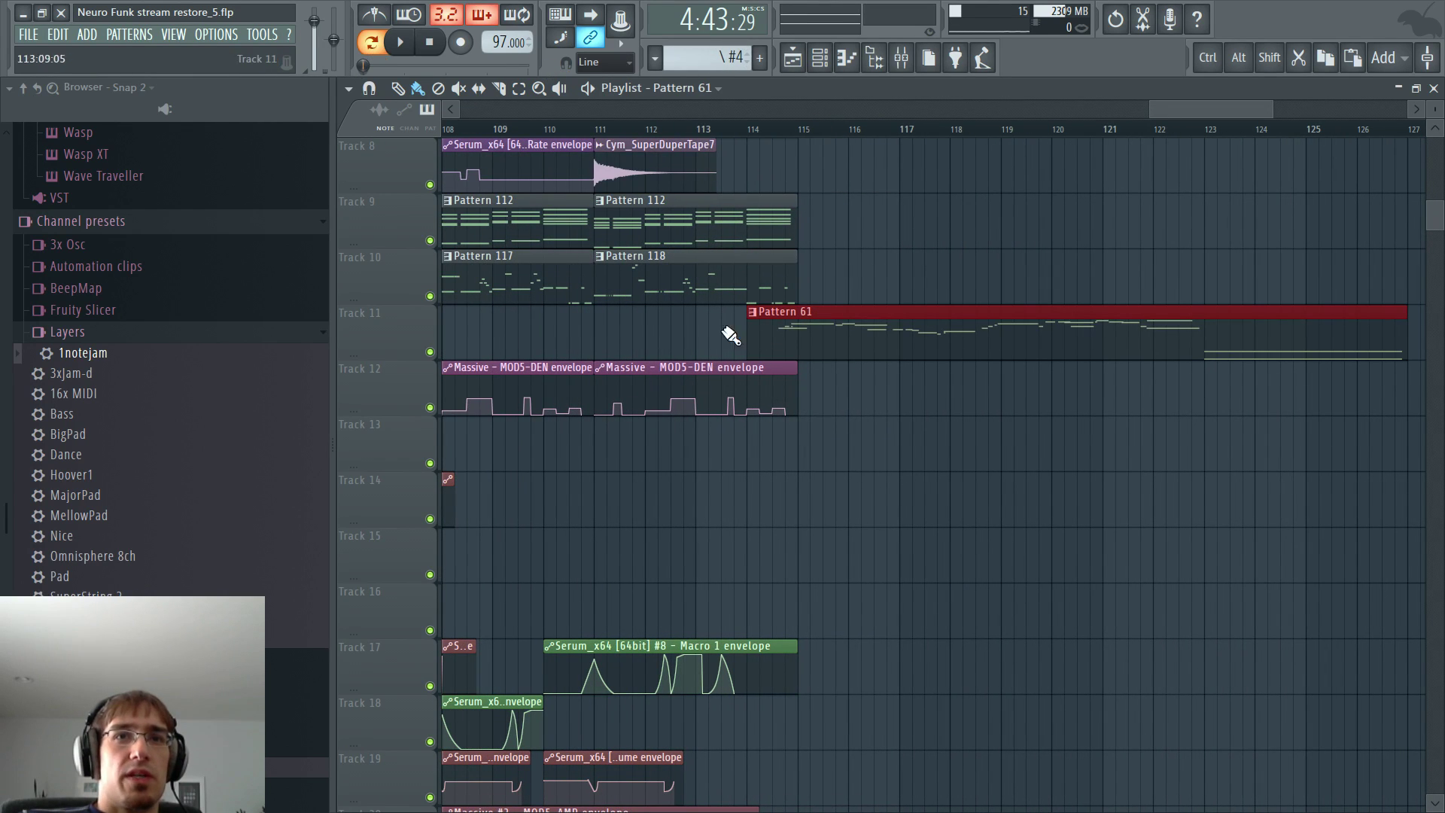
pyautogui.doubleClick(777, 328)
pyautogui.press('space')
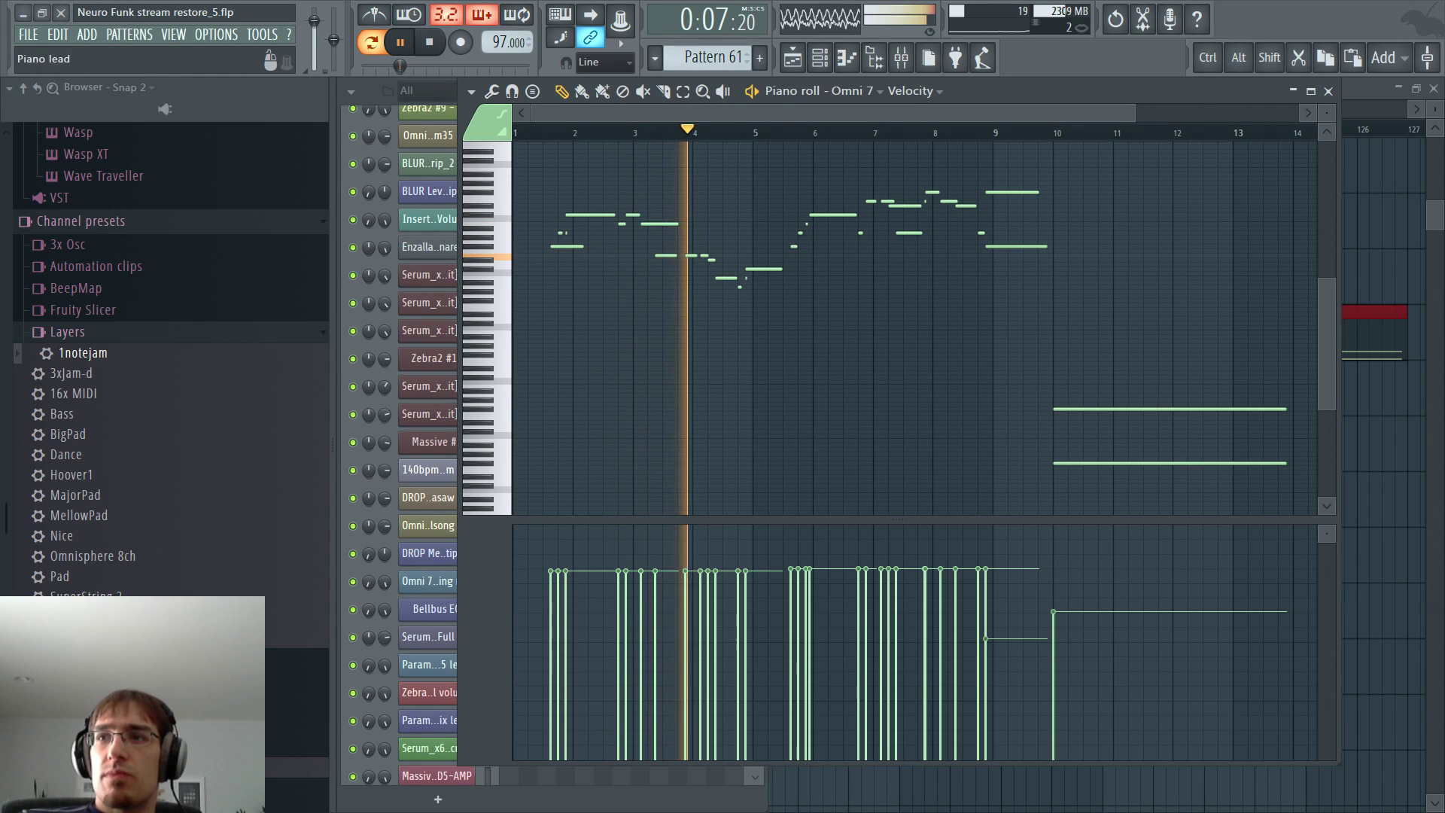
pyautogui.press('F9')
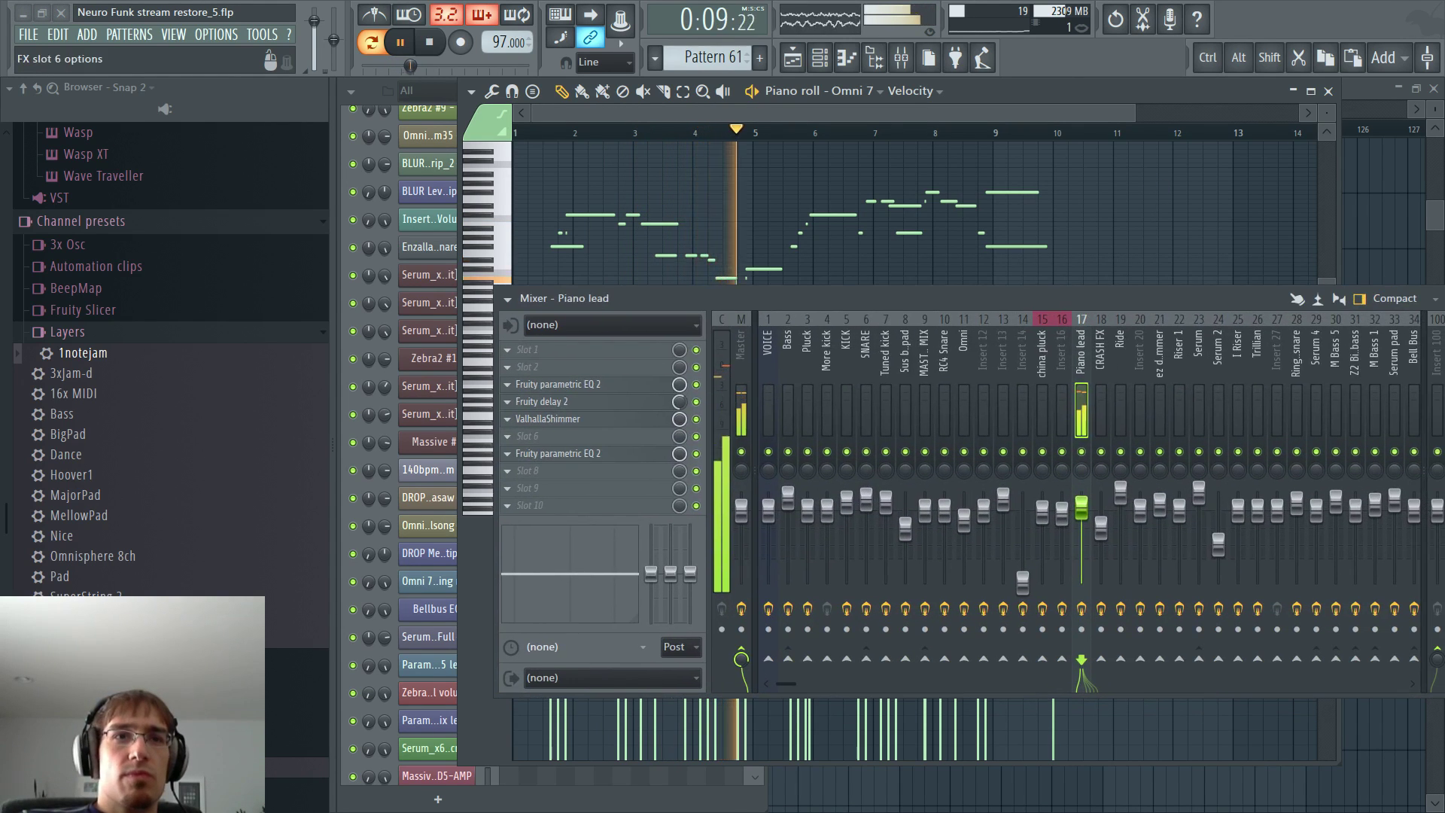
pyautogui.click(560, 454)
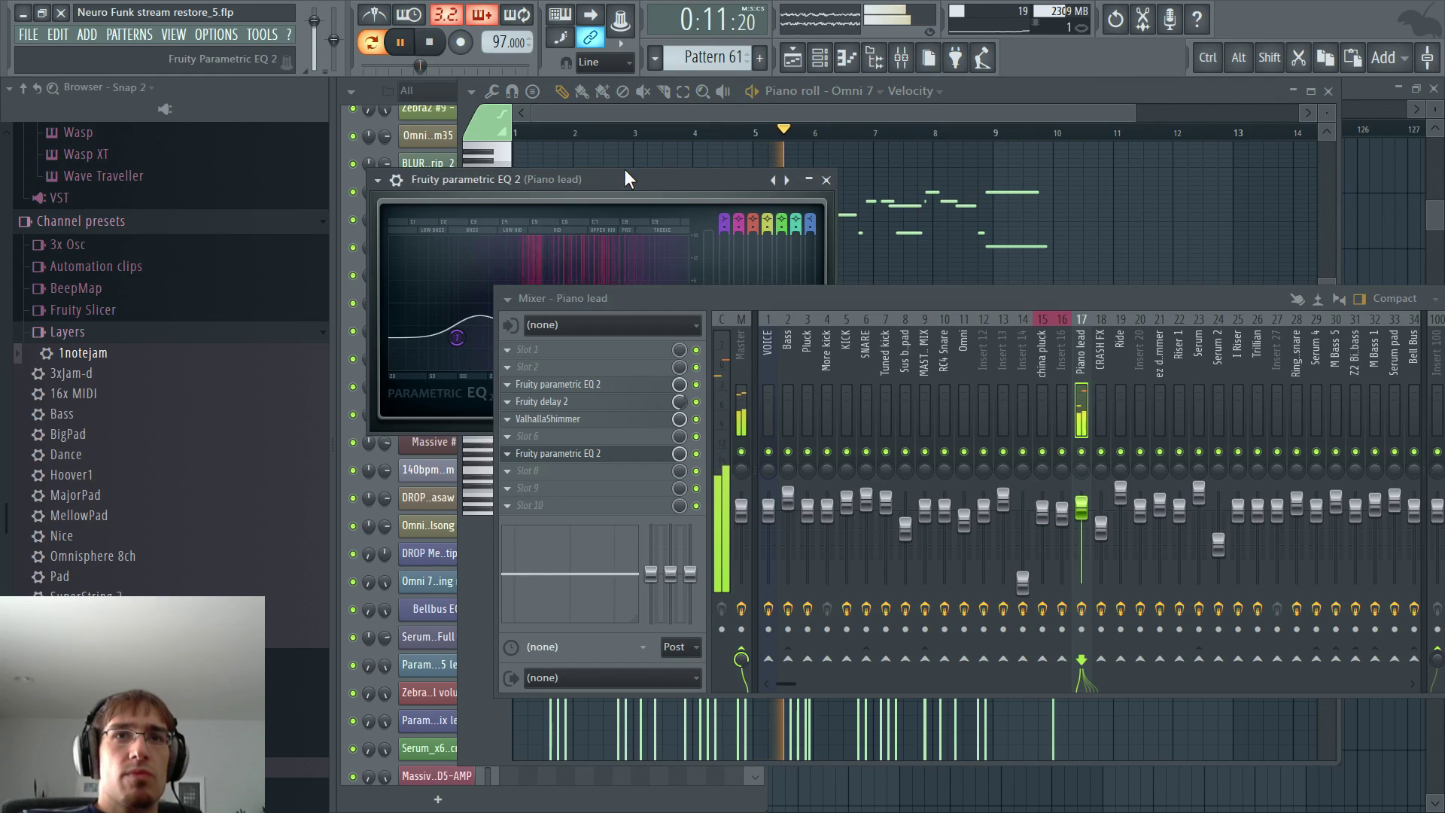
# - Set the snap to (none) and play Pattern 61 in the piano roll from the low note in bar 4
pyautogui.press('F6')
pyautogui.press('space')
pyautogui.click(808, 105)
pyautogui.scroll(3, 665, 221)
pyautogui.scroll(1, 664, 221)
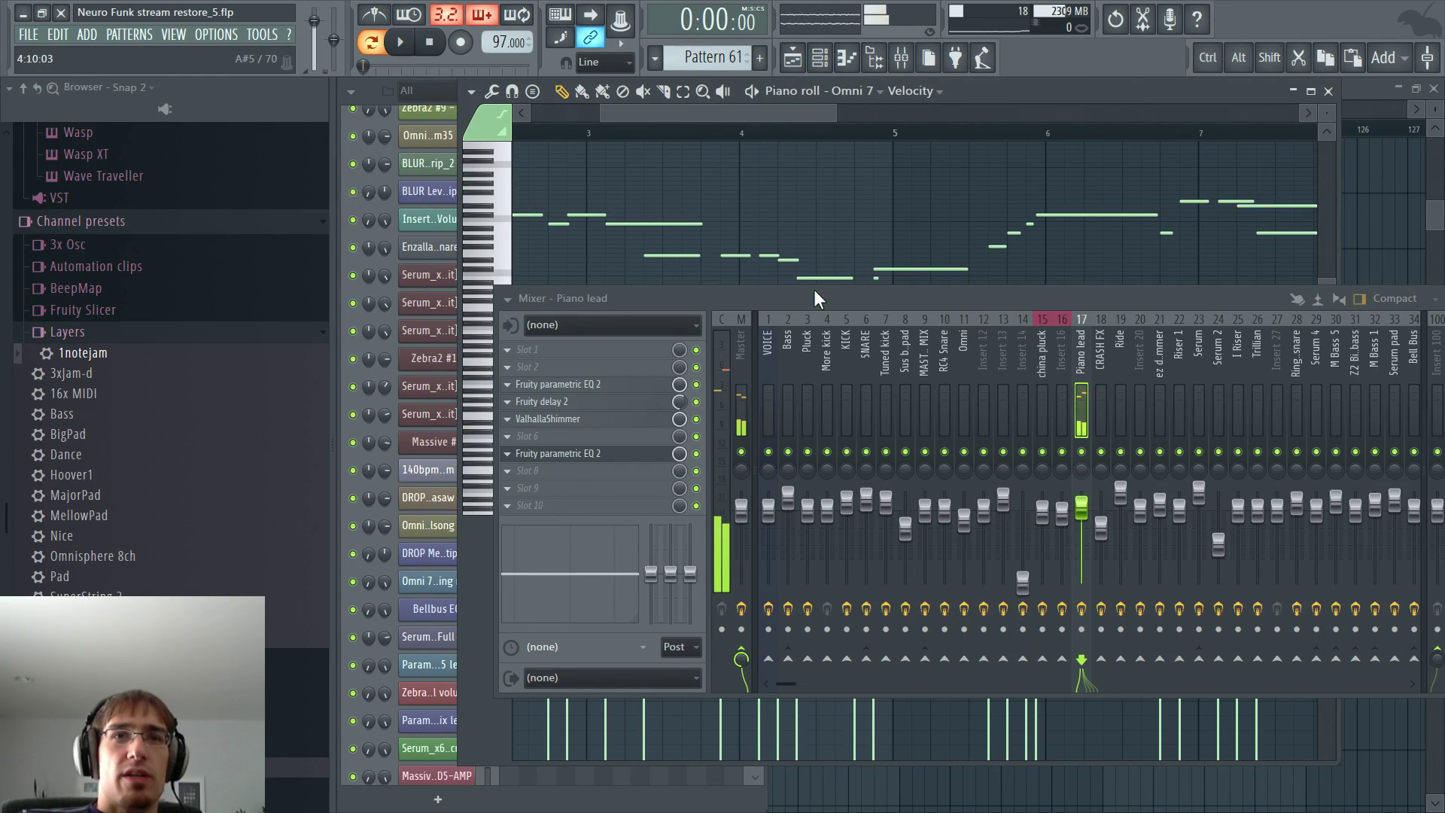
pyautogui.click(514, 301)
pyautogui.click(533, 403)
pyautogui.click(815, 116)
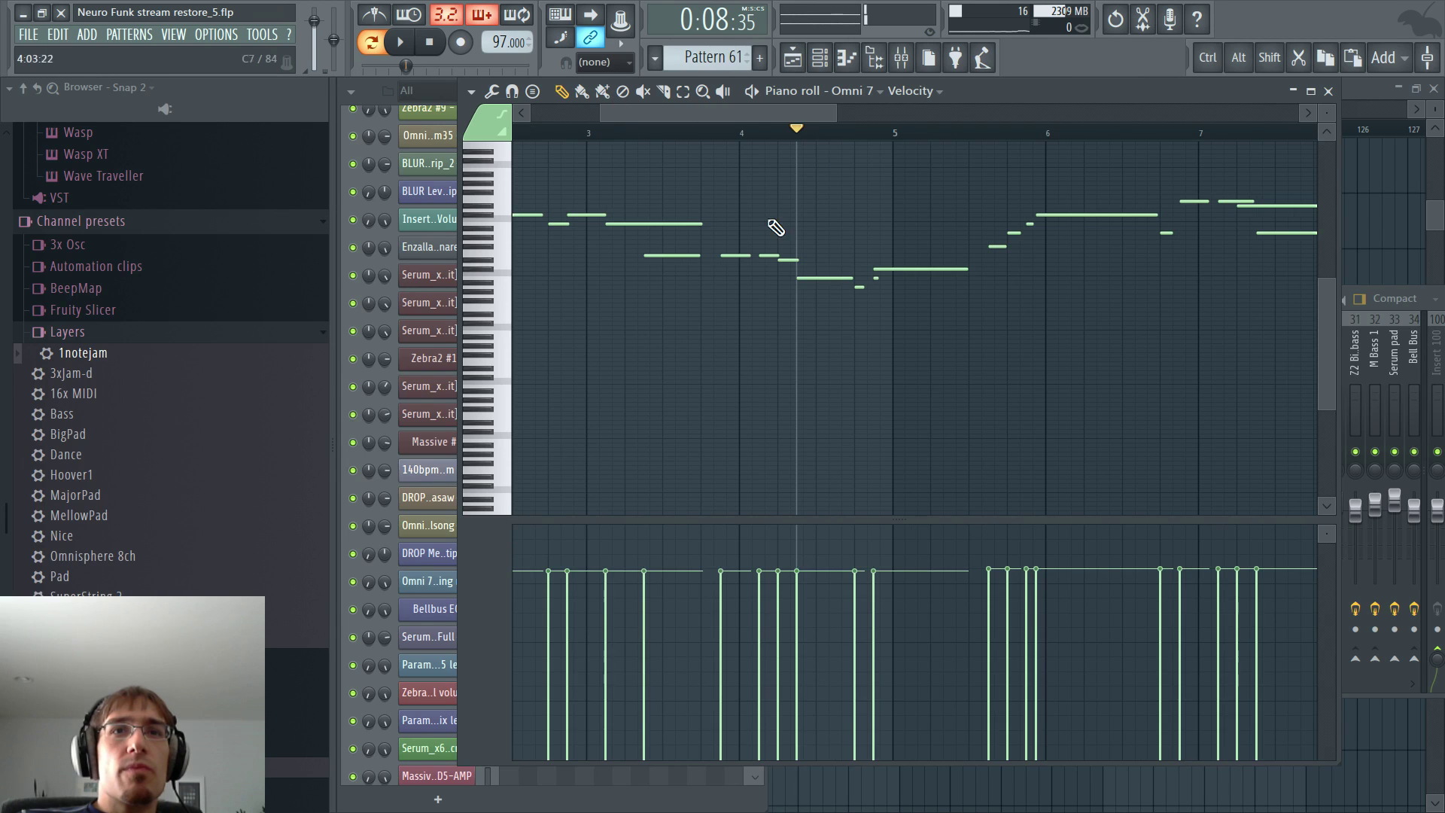
pyautogui.scroll(1, 865, 323)
pyautogui.scroll(1, 855, 274)
pyautogui.press('space')
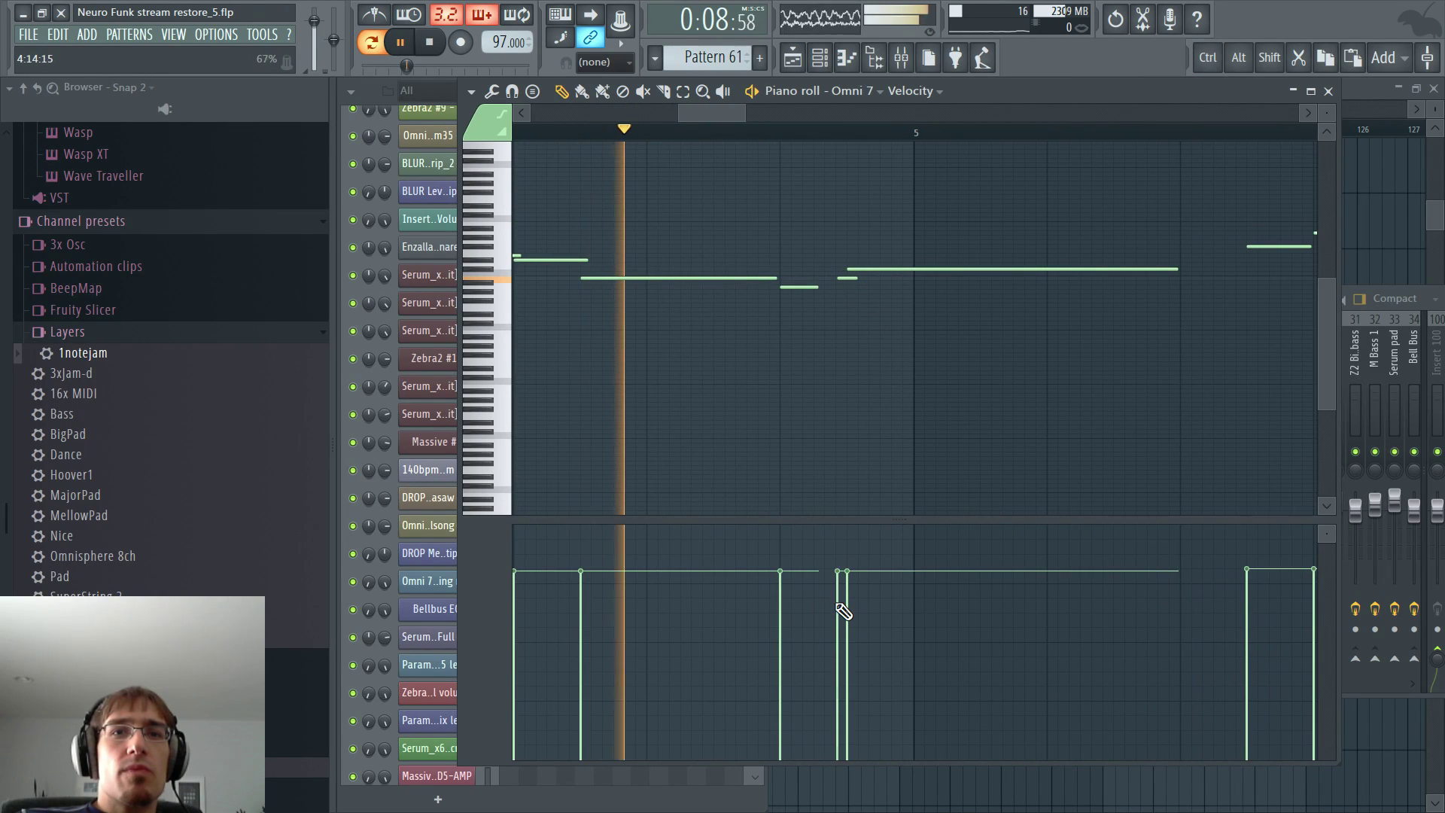
# - Lower band 5 of Piano lead's slot 7 EQ to about -8.3 dB at 317 Hz while the pattern plays
pyautogui.press('F9')
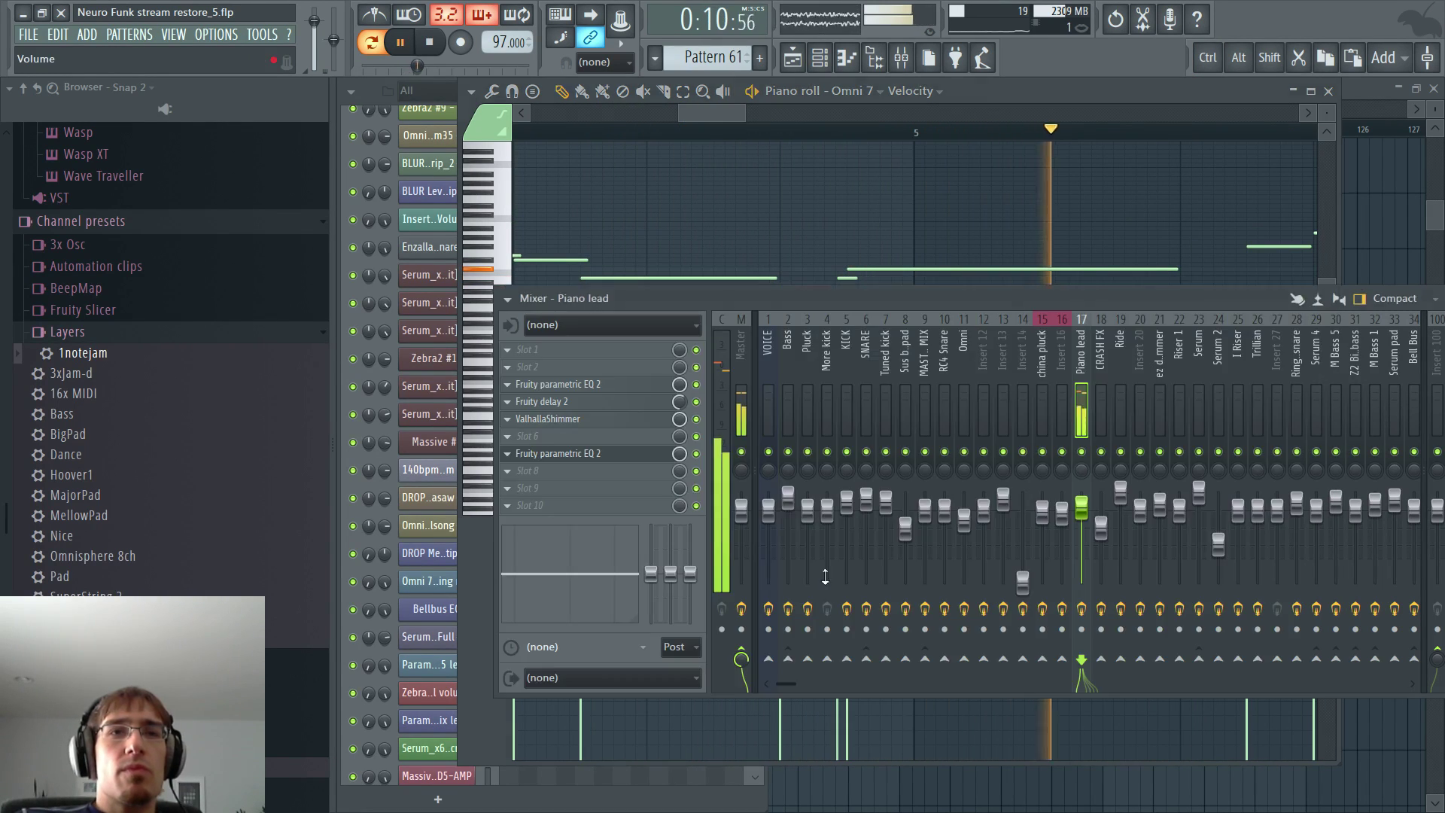
pyautogui.click(620, 455)
pyautogui.moveTo(585, 313); pyautogui.dragTo(509, 334)
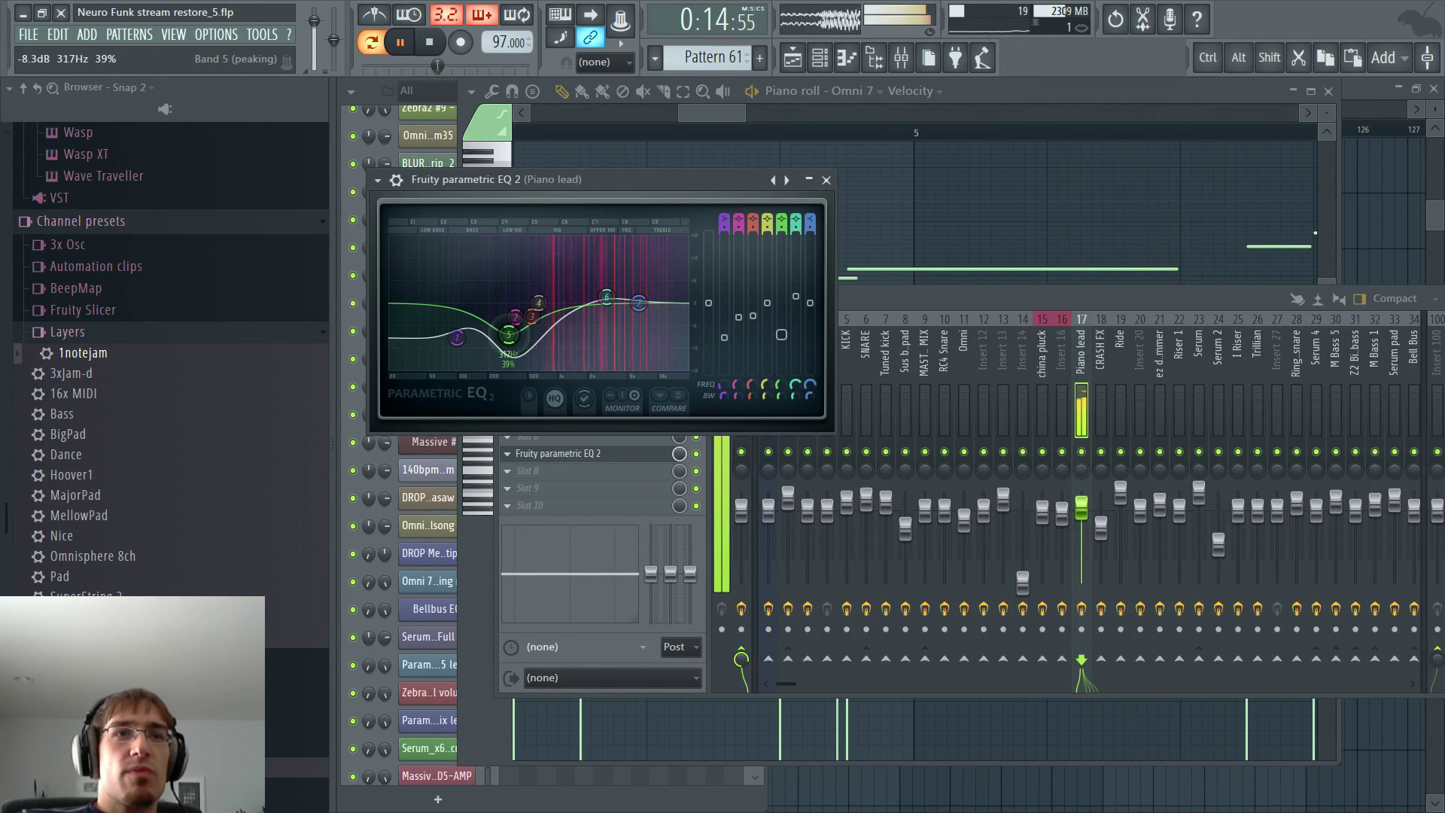
# - Stop playback, return to the playlist and place Pattern 58 on track 13 at bar 114
pyautogui.press('F5')
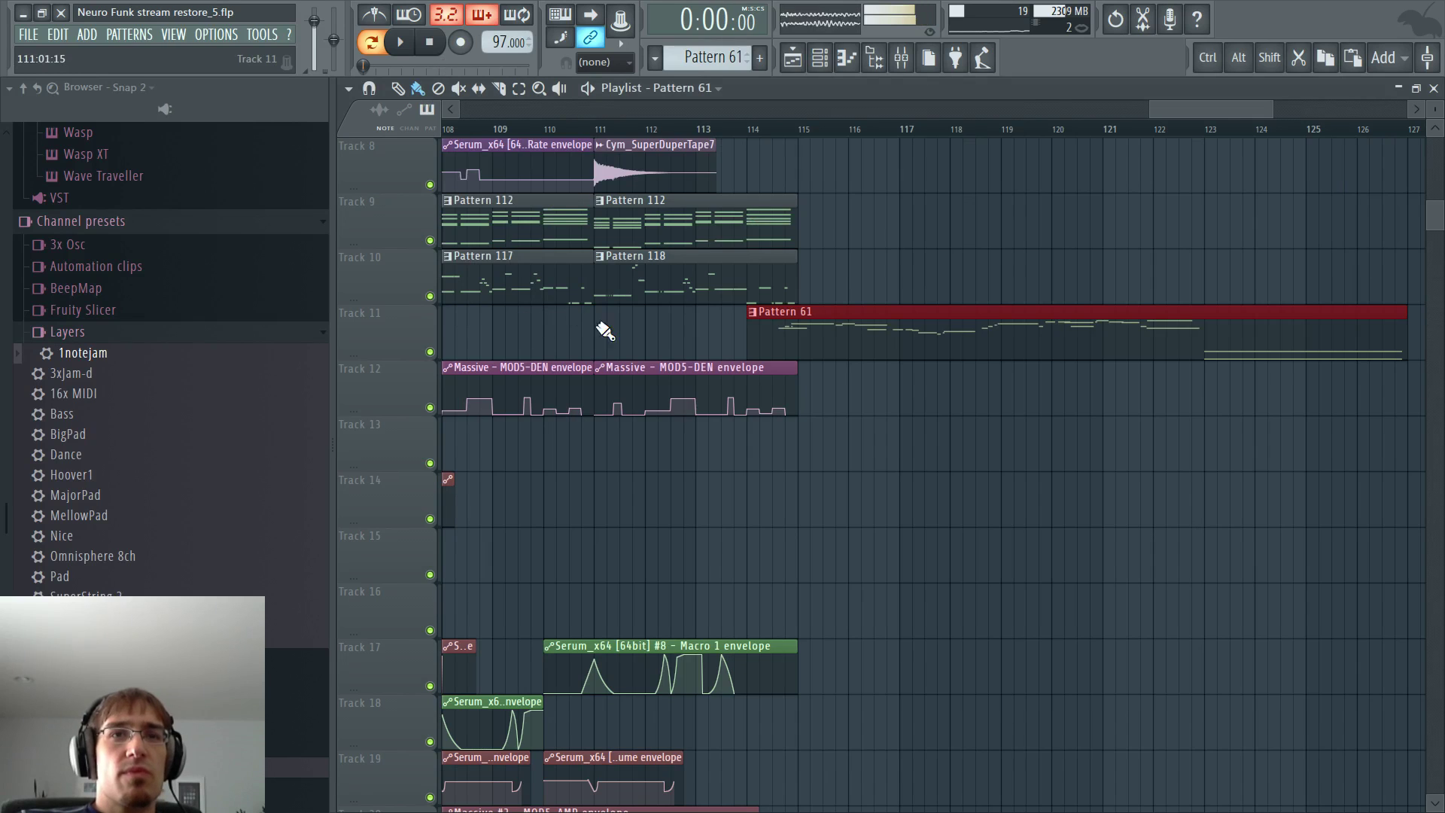
pyautogui.scroll(-2, 605, 331)
pyautogui.scroll(-2, 713, 57)
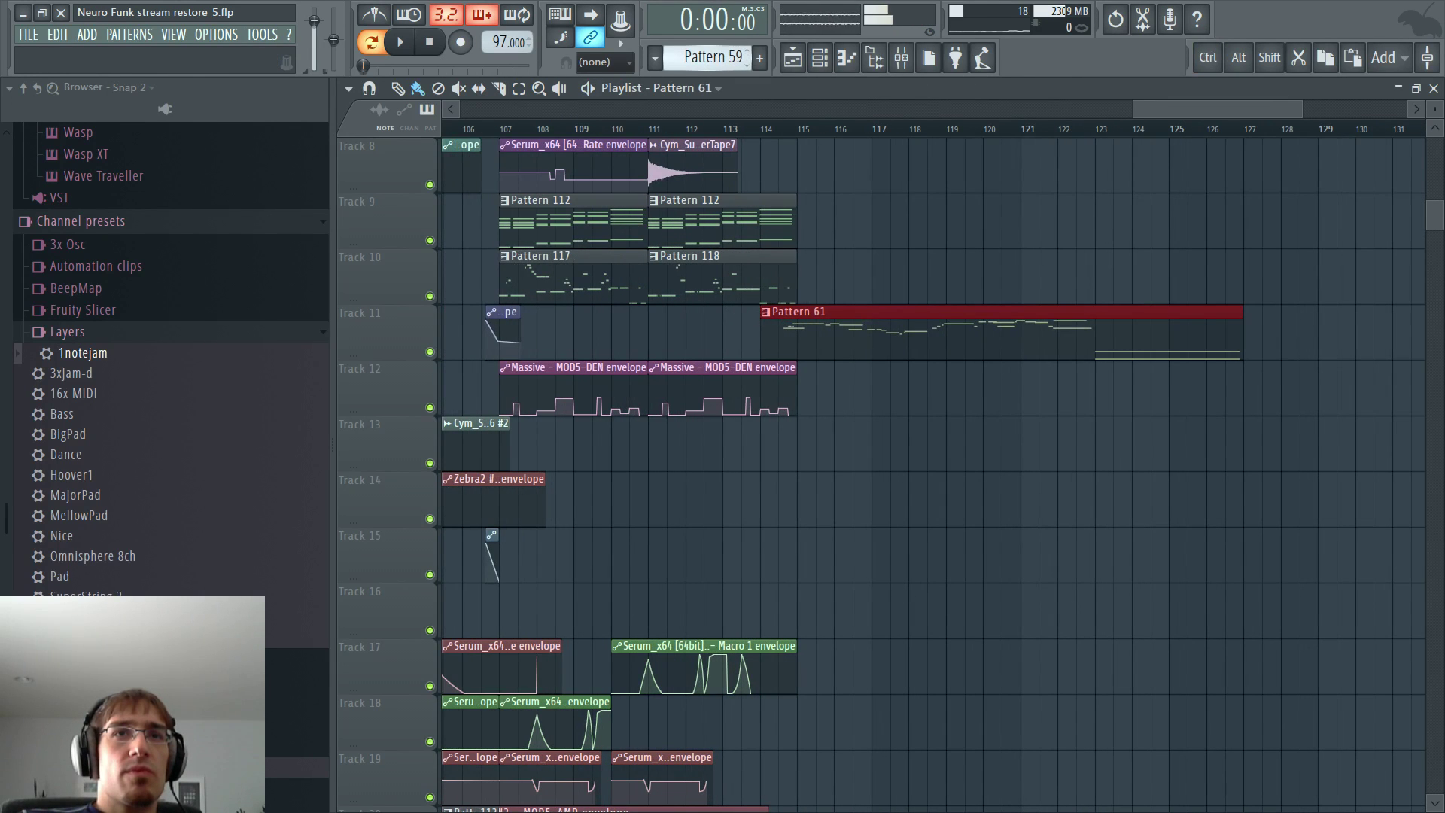
pyautogui.scroll(-1, 724, 88)
pyautogui.click(769, 443)
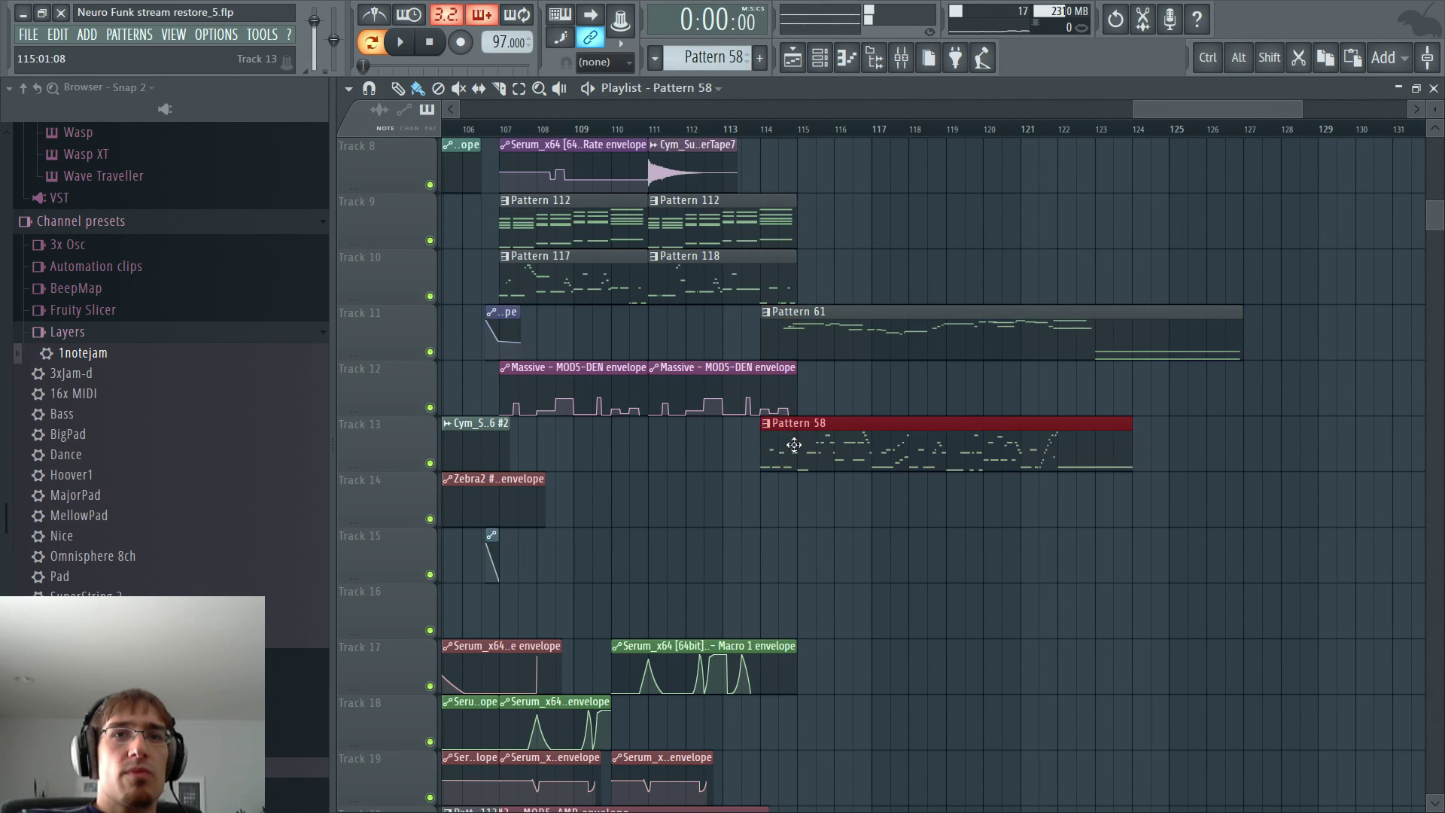
# - Set the snap to Line and place Pattern 58 on track 13 so it starts at bar 115
pyautogui.rightClick(793, 445)
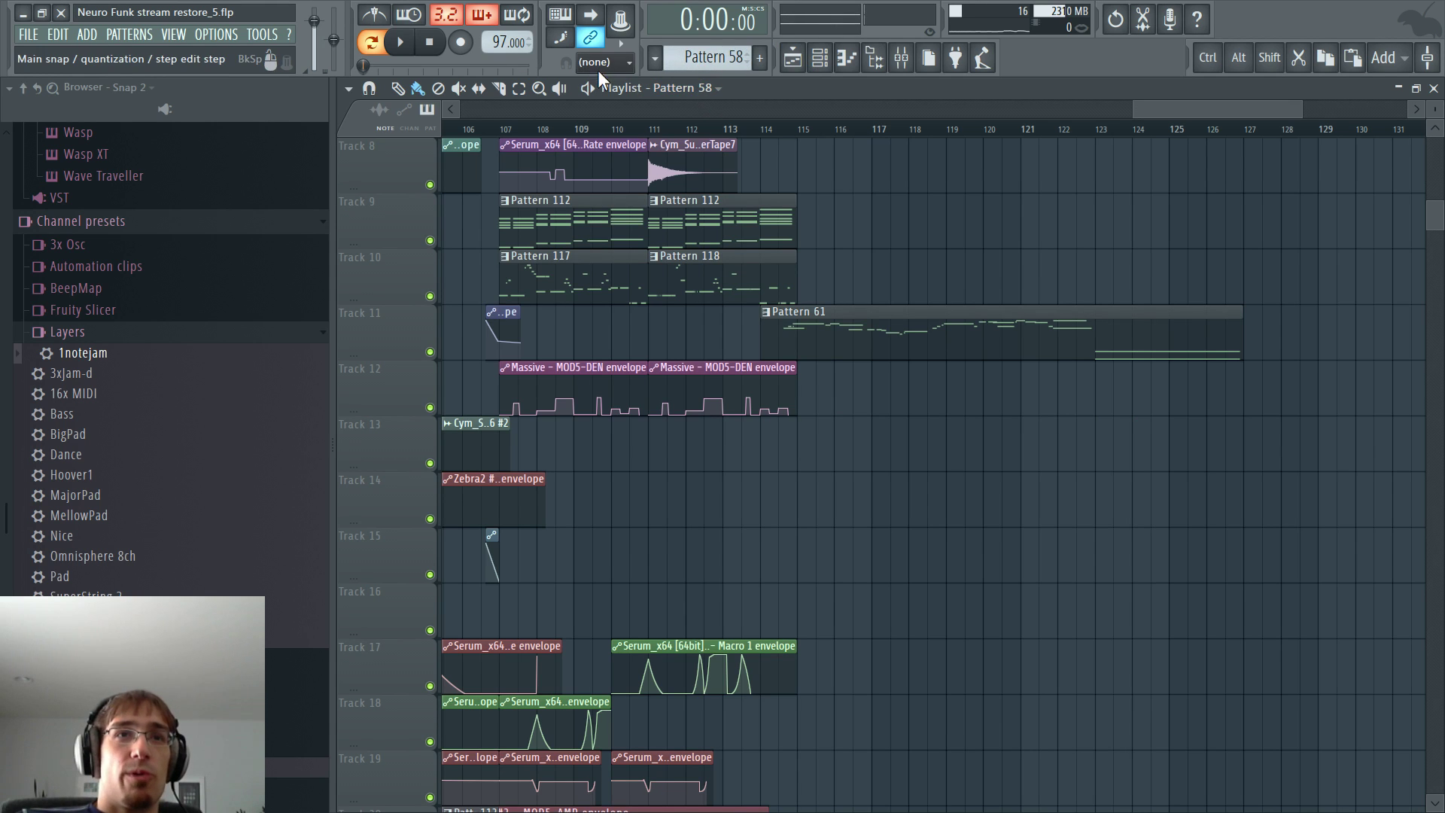
pyautogui.click(764, 445)
pyautogui.moveTo(787, 426); pyautogui.dragTo(822, 429)
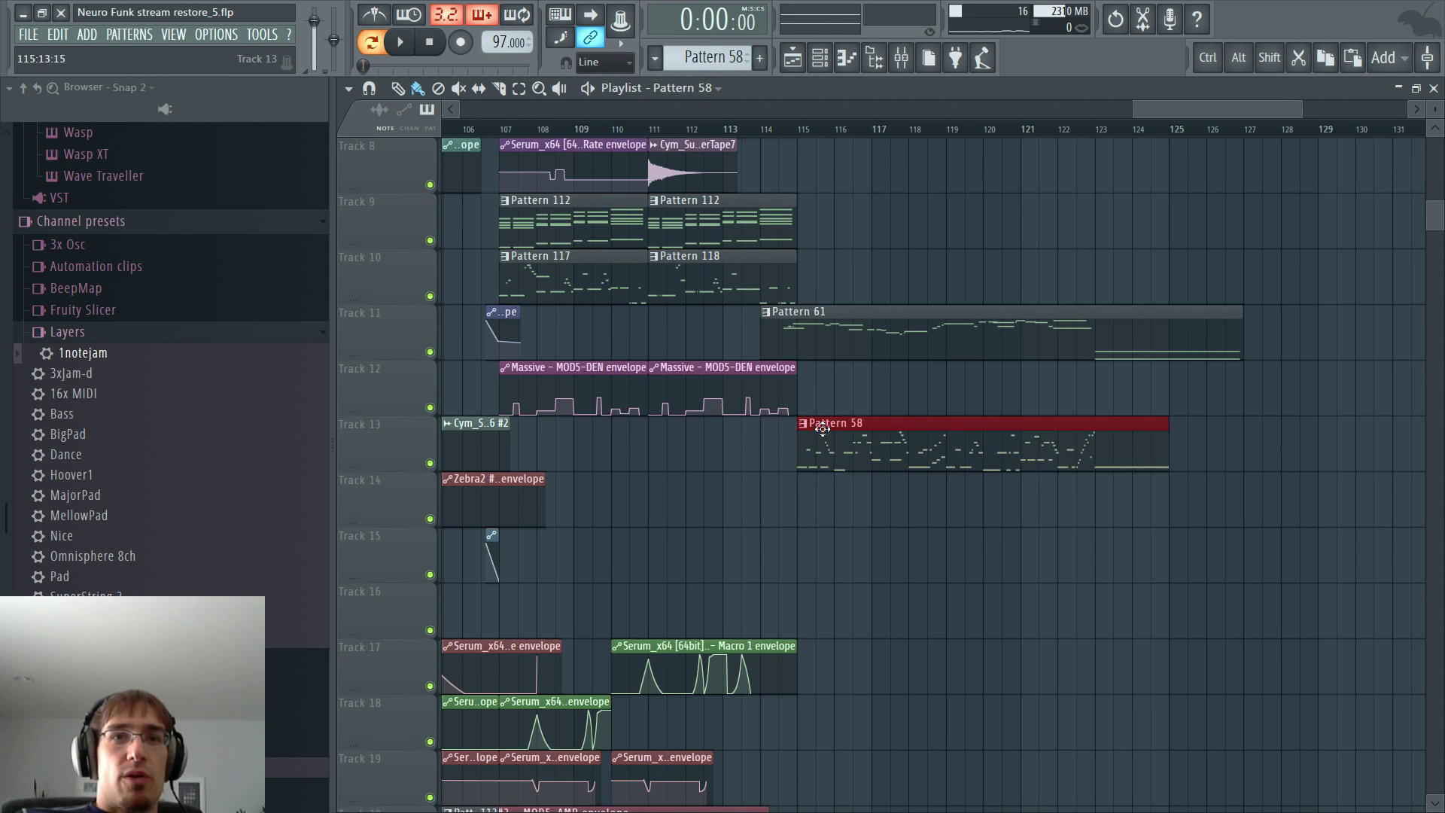
# - Audition Pattern 62 from track 7 of the earlier section at bar 51
pyautogui.scroll(-3, 833, 432)
pyautogui.scroll(10, 677, 391)
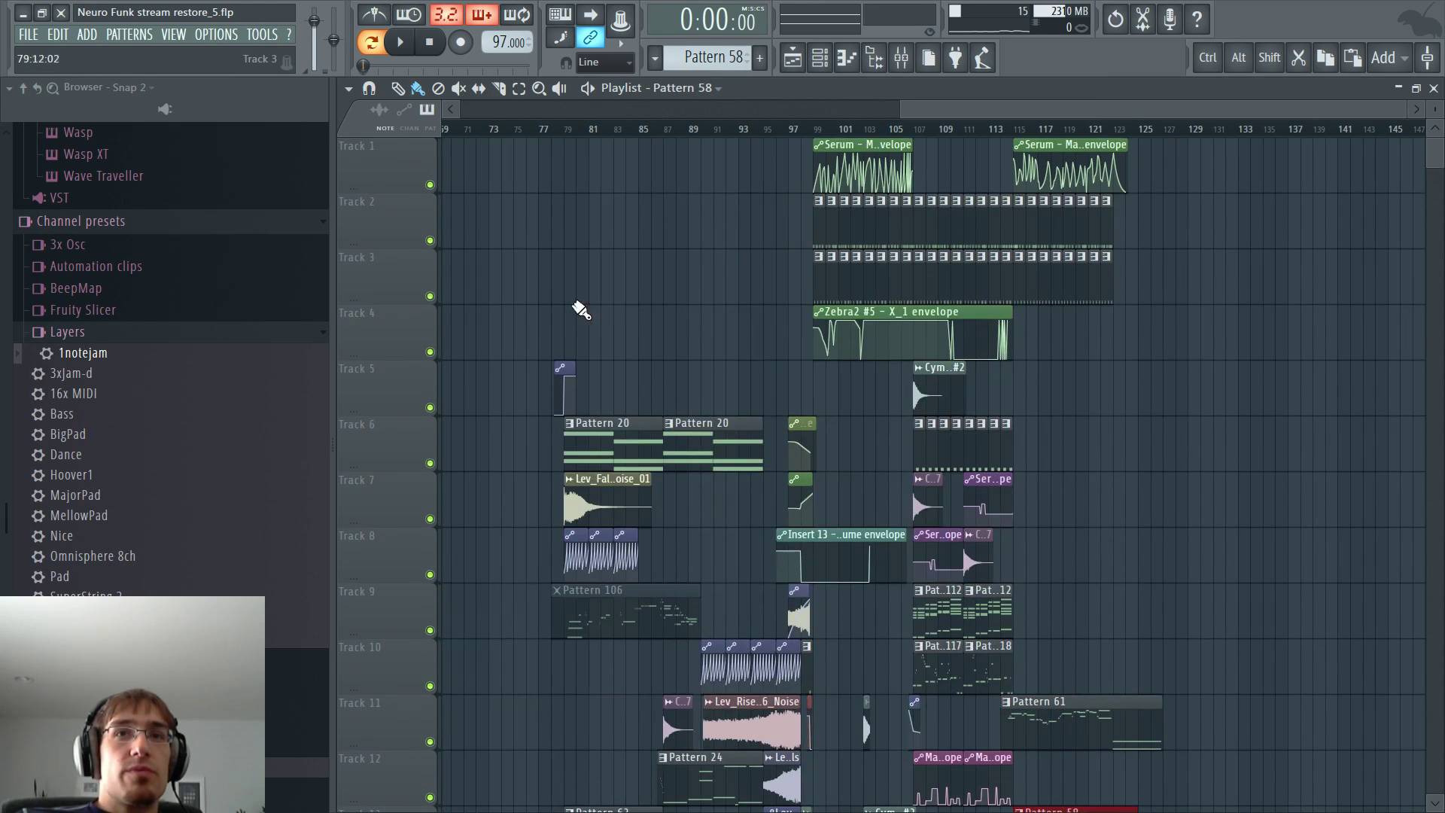
pyautogui.scroll(-2, 581, 309)
pyautogui.scroll(5, 700, 262)
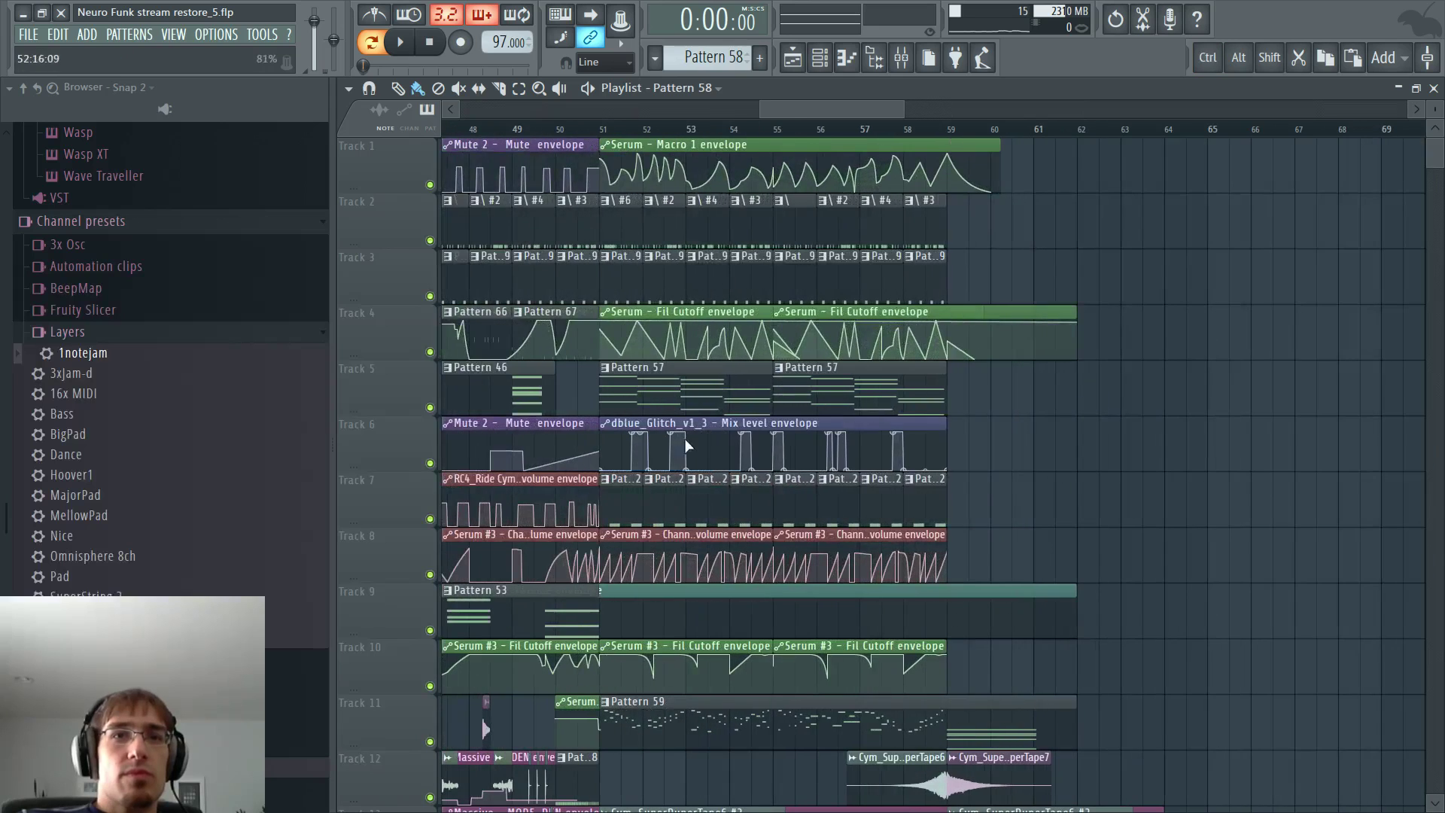
pyautogui.doubleClick(708, 485)
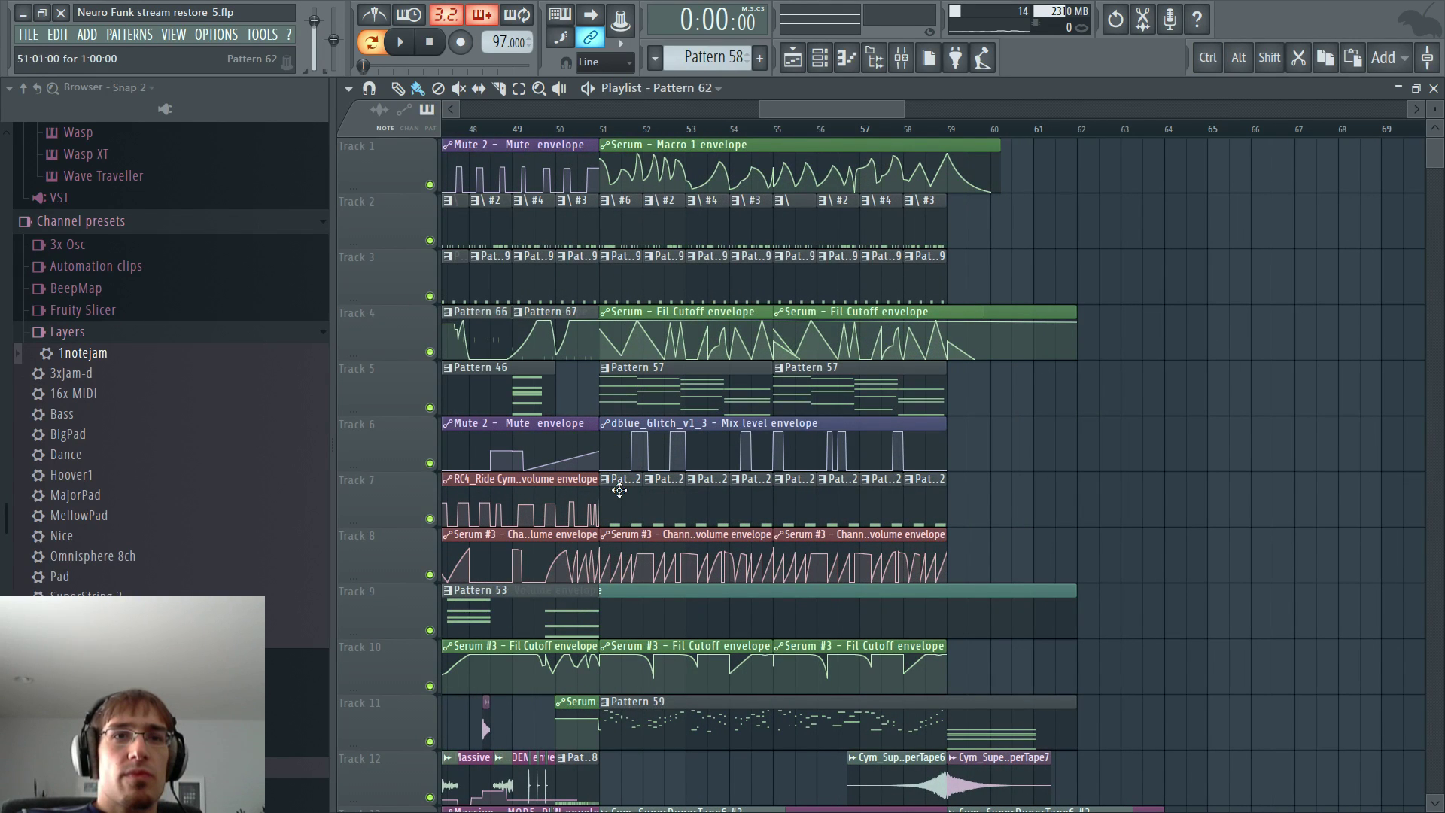
pyautogui.press('F5')
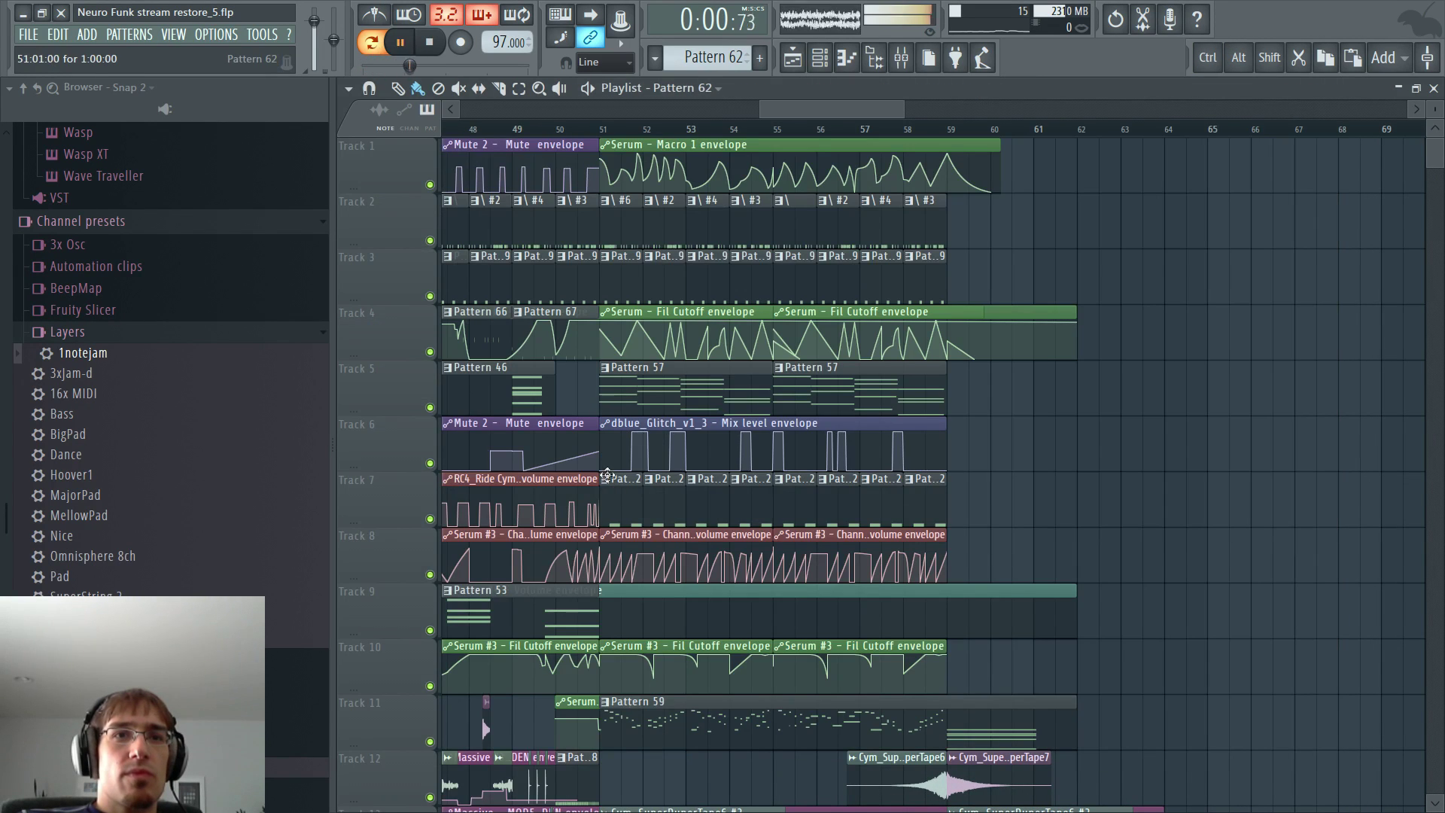
pyautogui.moveTo(610, 444); pyautogui.dragTo(961, 523)
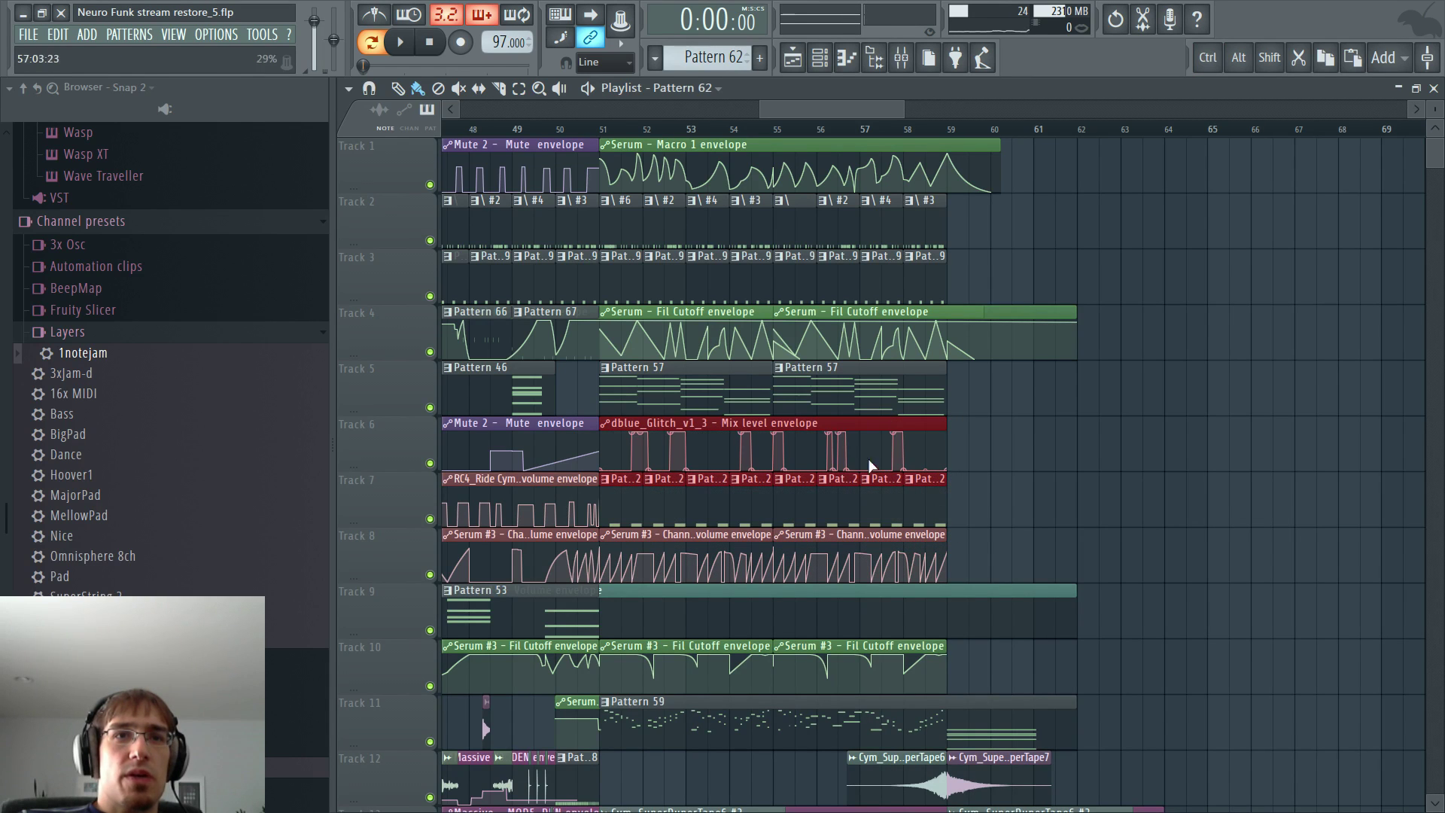
pyautogui.scroll(-5, 612, 570)
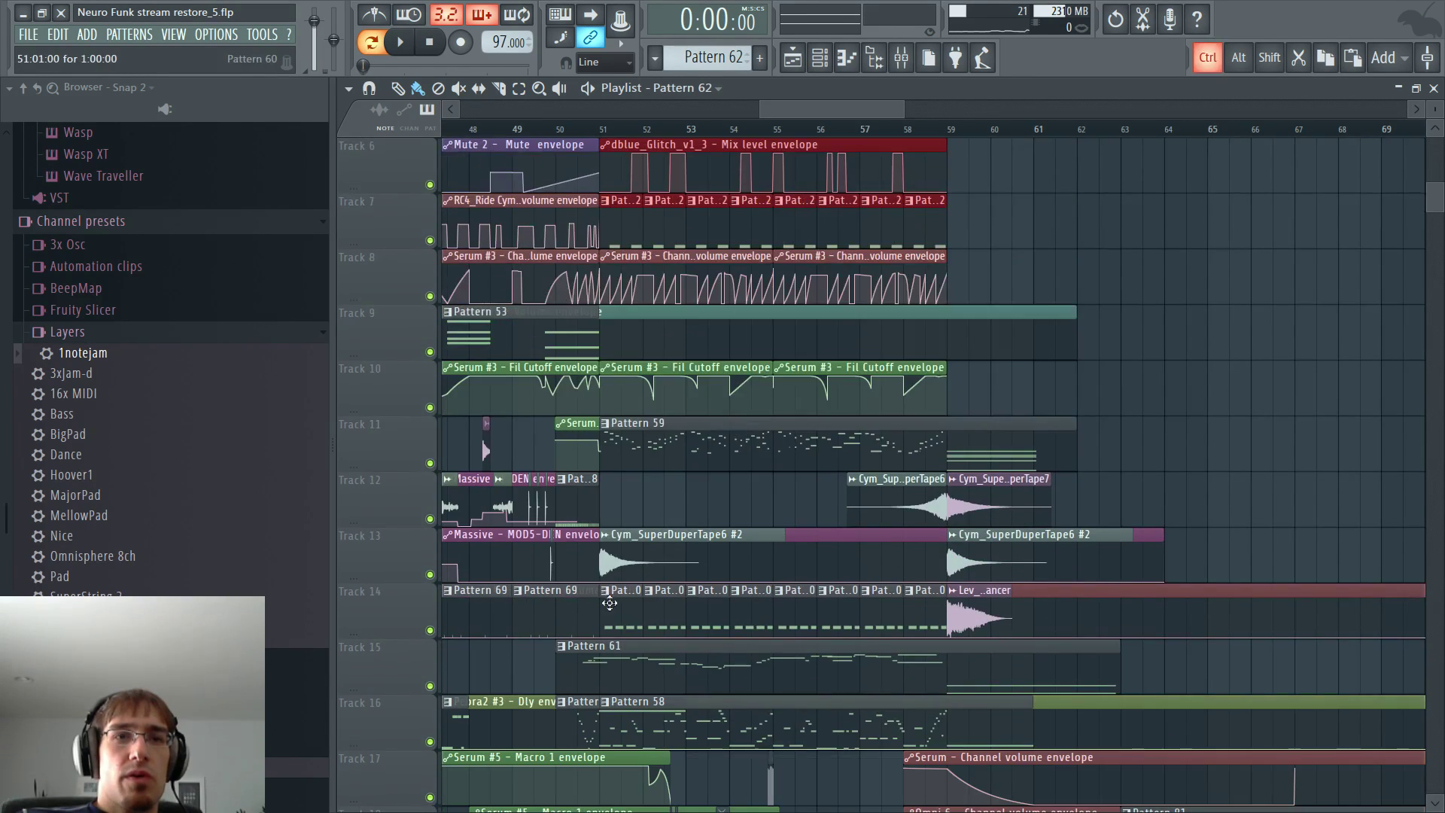
pyautogui.moveTo(610, 603); pyautogui.dragTo(756, 615)
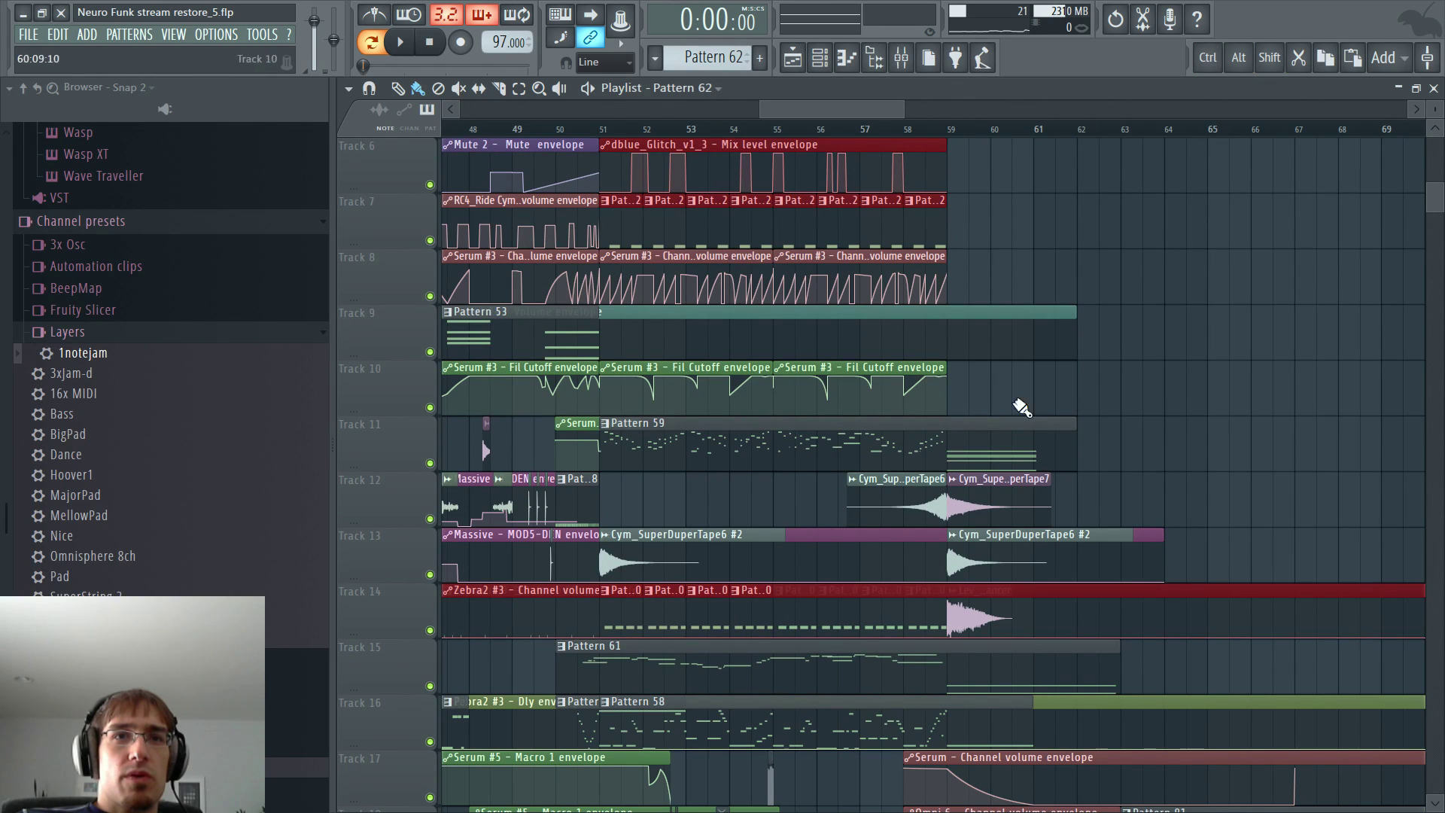
pyautogui.click(1120, 243)
pyautogui.rightClick(1143, 238)
# - Copy the two Serum #3 - Channel volume envelope clips on track 8 from bars 51–59 to bar 115
pyautogui.moveTo(992, 251); pyautogui.dragTo(662, 338)
pyautogui.moveTo(817, 110); pyautogui.dragTo(1224, 121)
pyautogui.moveTo(638, 212); pyautogui.dragTo(816, 204)
pyautogui.moveTo(1187, 111); pyautogui.dragTo(740, 152)
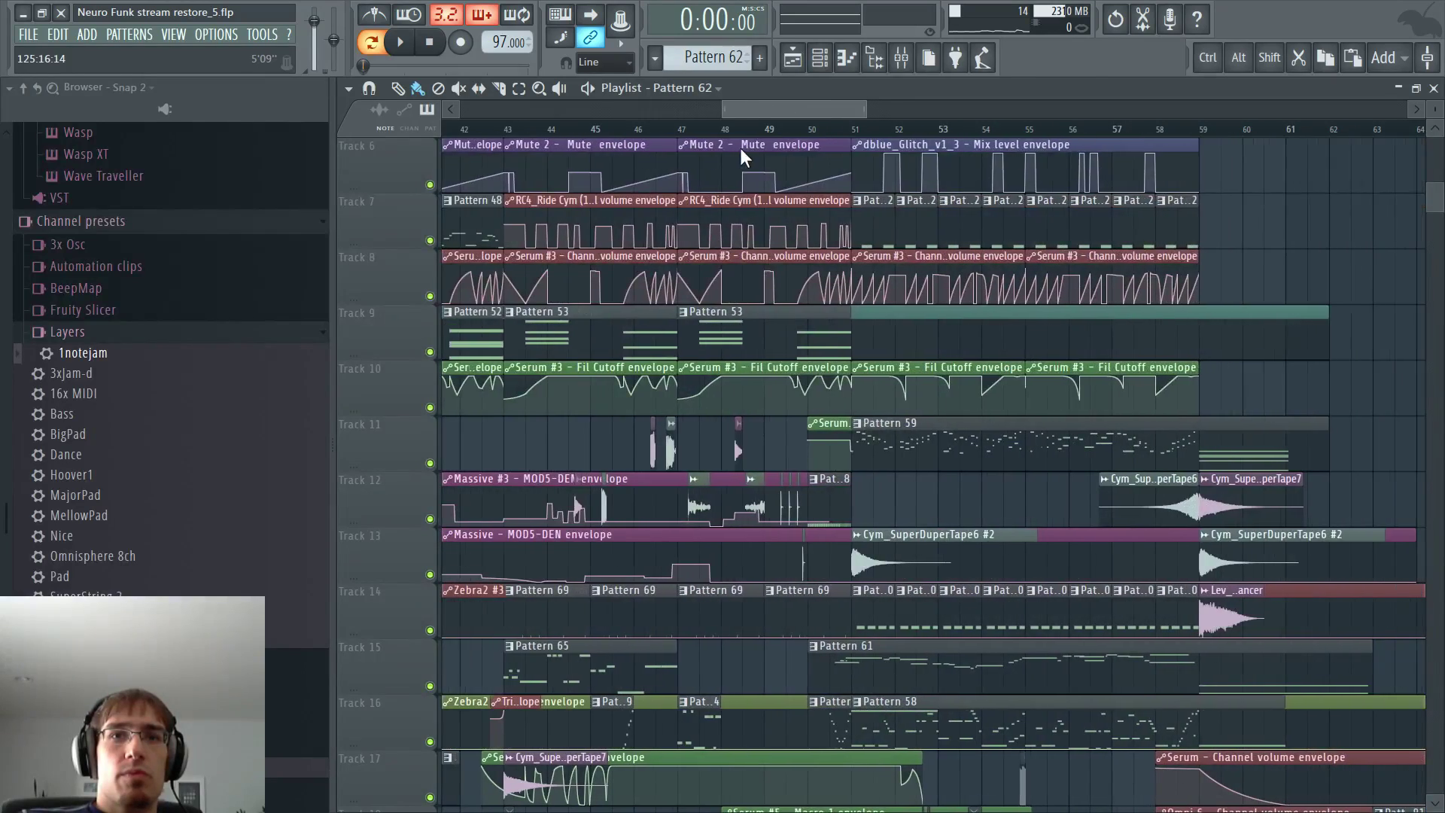
# - Copy the alternating Pattern 95 and 96 clips on track 27 from bar 51 to bar 115 and put the playhead there
pyautogui.scroll(-7, 836, 324)
pyautogui.scroll(-9, 836, 326)
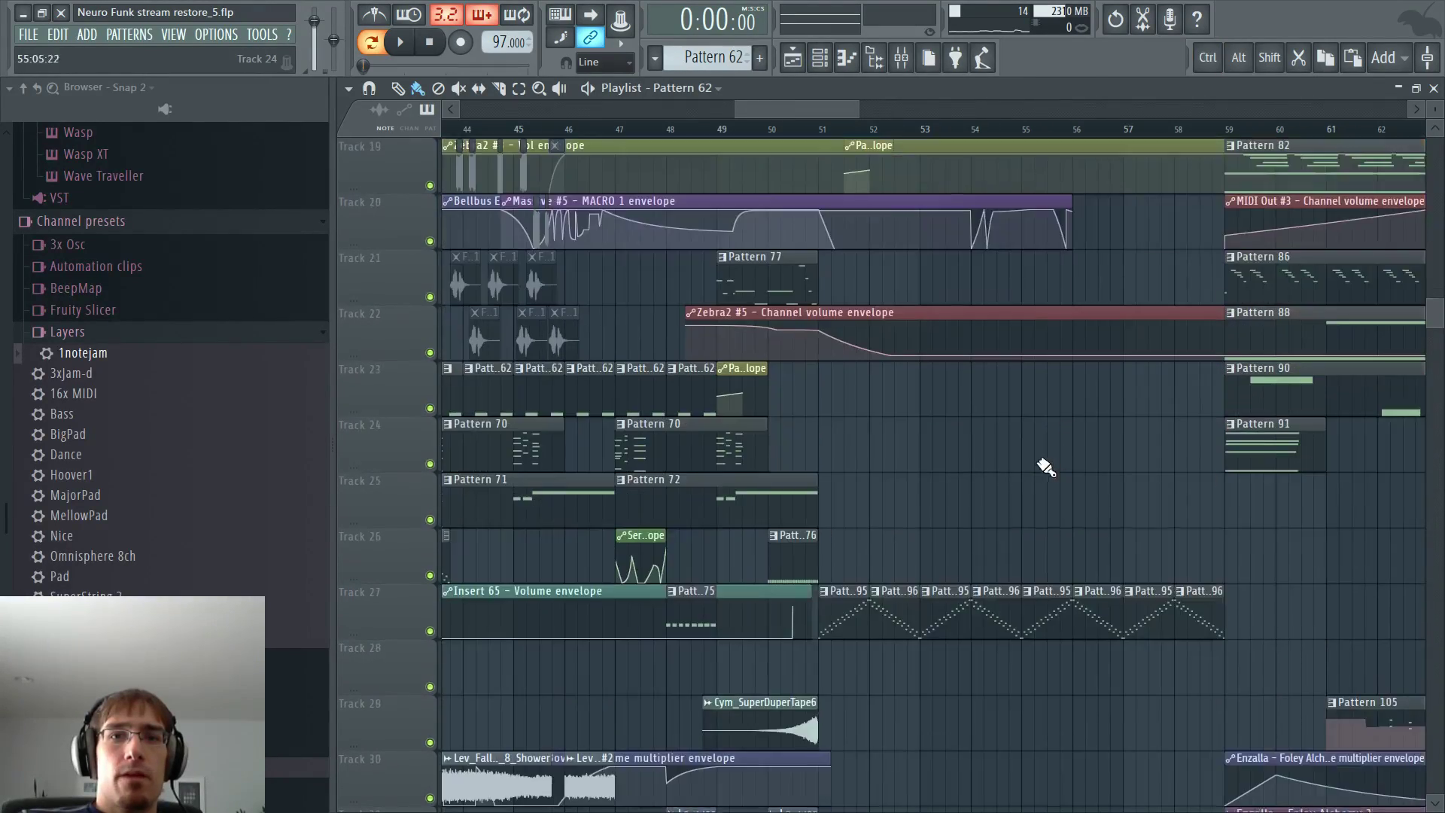
pyautogui.moveTo(821, 460); pyautogui.dragTo(1127, 451)
pyautogui.scroll(-8, 1152, 463)
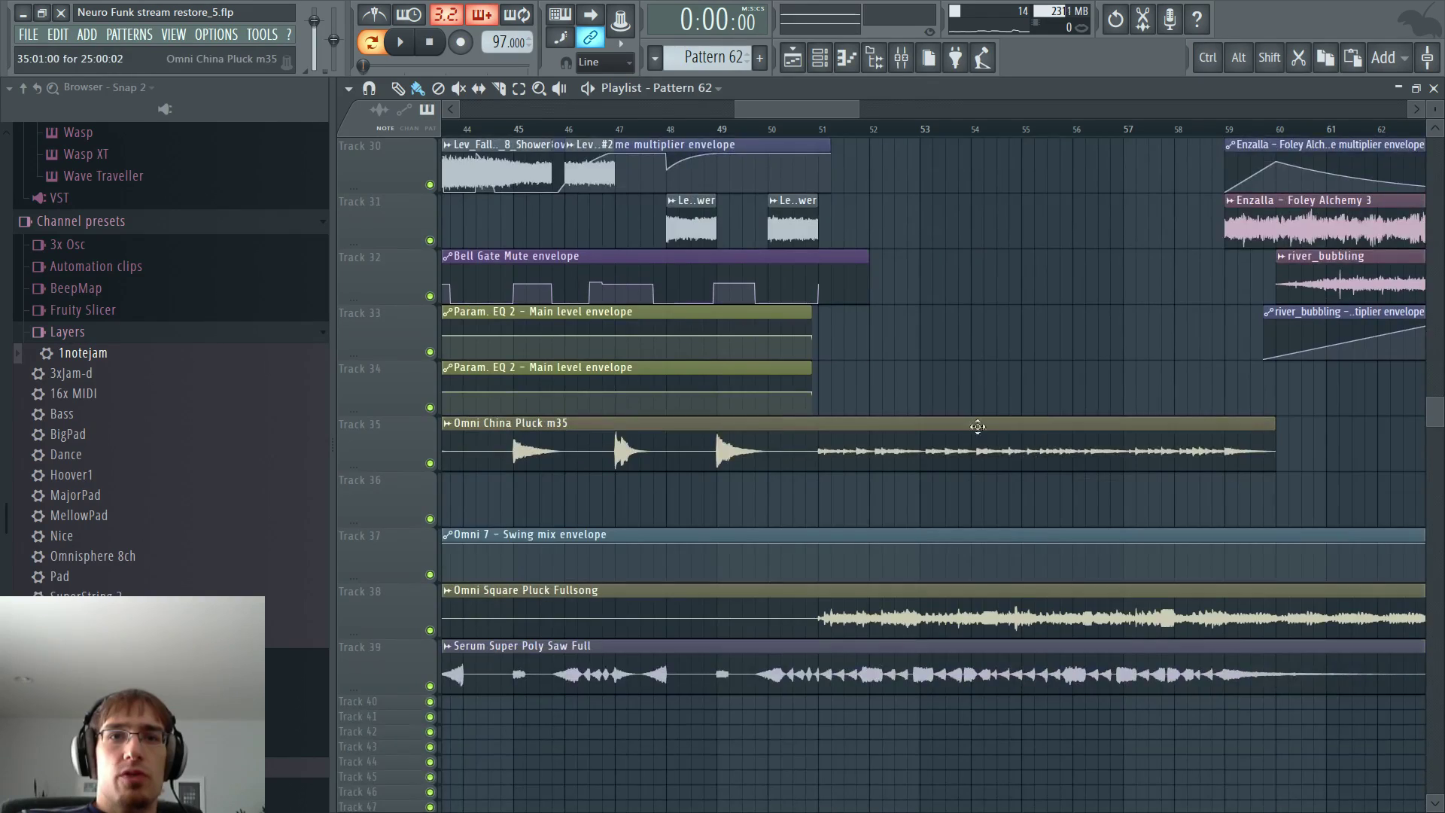
pyautogui.scroll(7, 934, 406)
pyautogui.moveTo(767, 109); pyautogui.dragTo(1226, 129)
pyautogui.hotkey('ctrl', 'v')
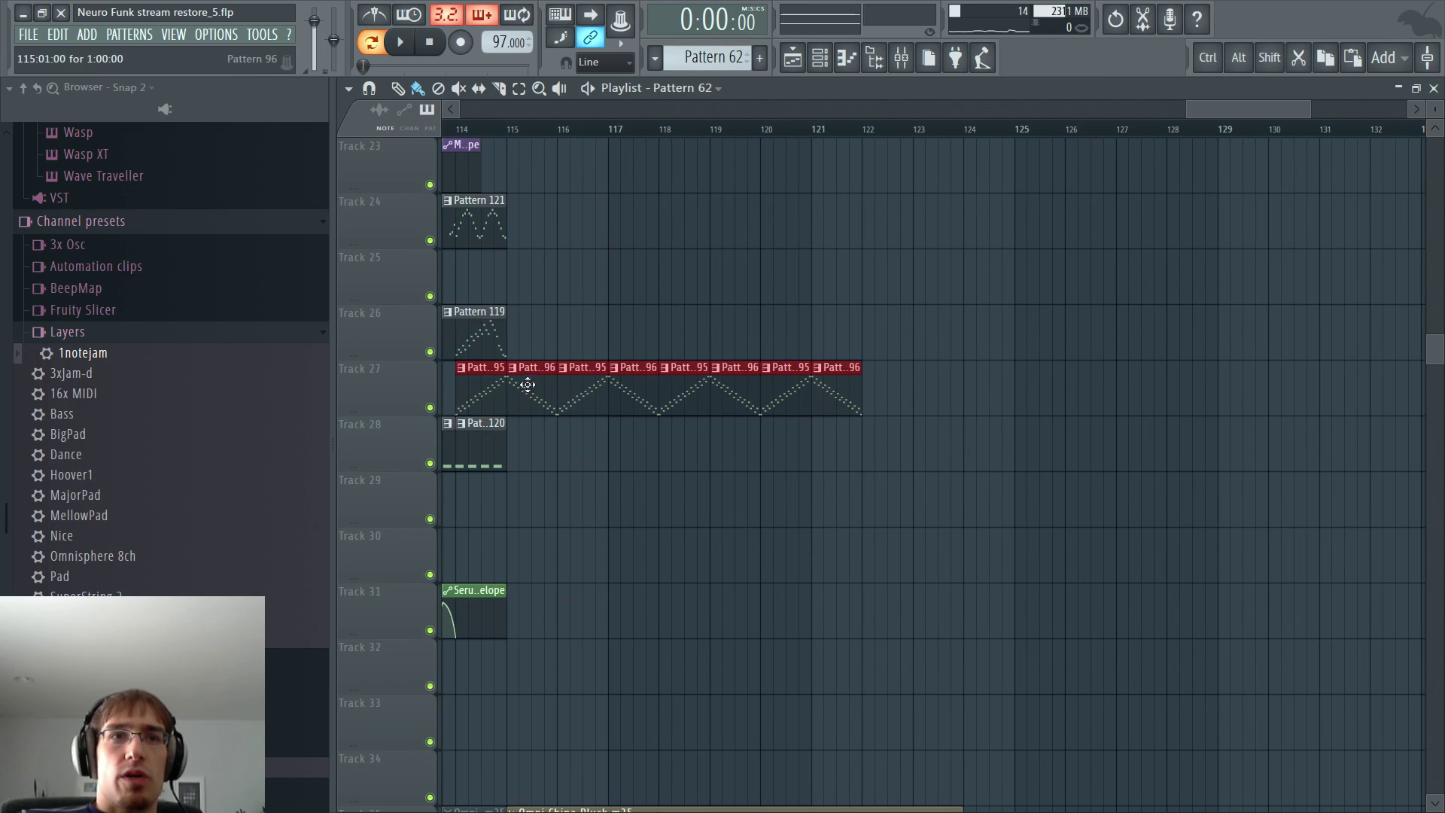
pyautogui.moveTo(529, 380); pyautogui.dragTo(586, 376)
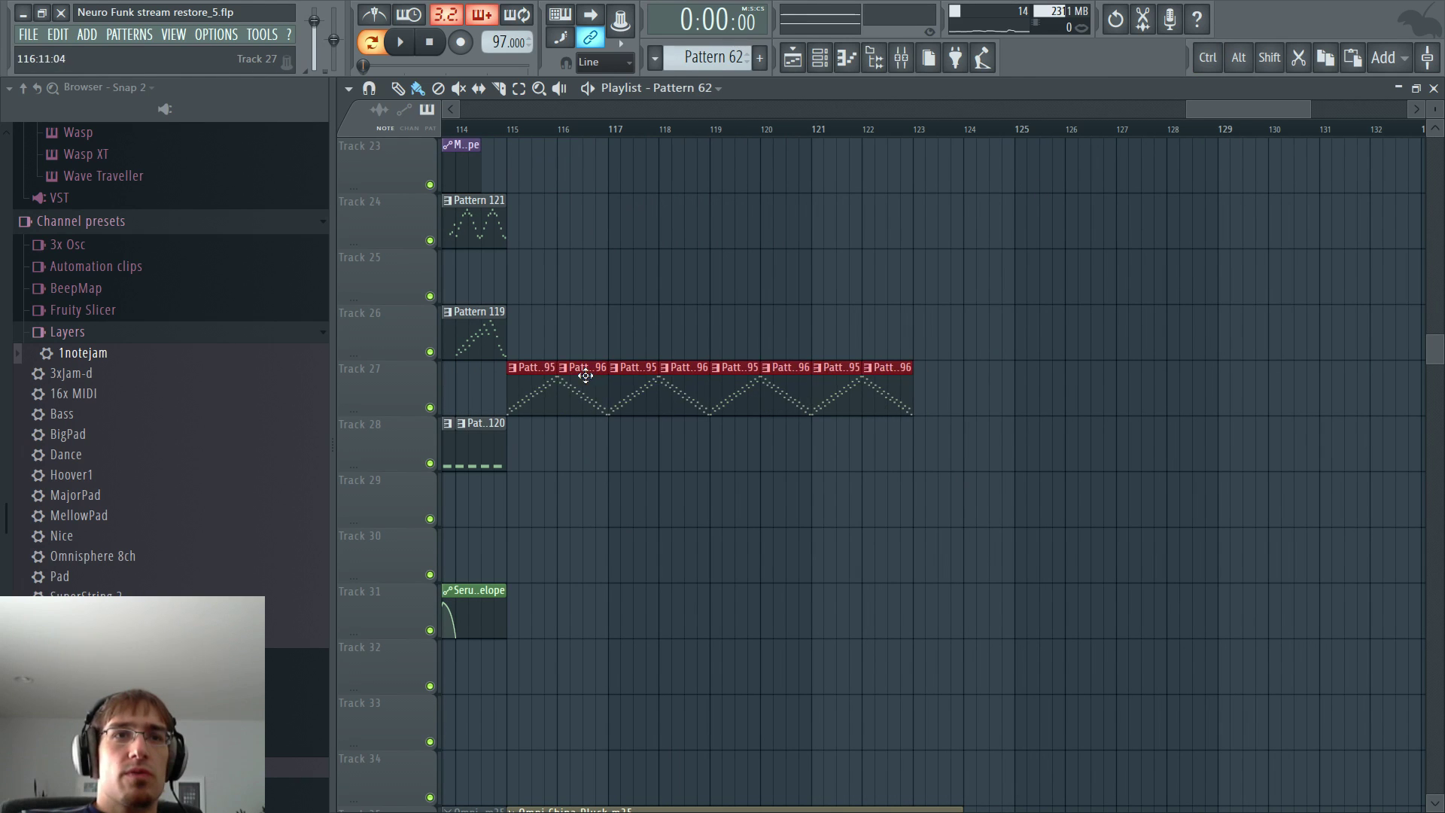
pyautogui.click(510, 131)
pyautogui.rightClick(512, 129)
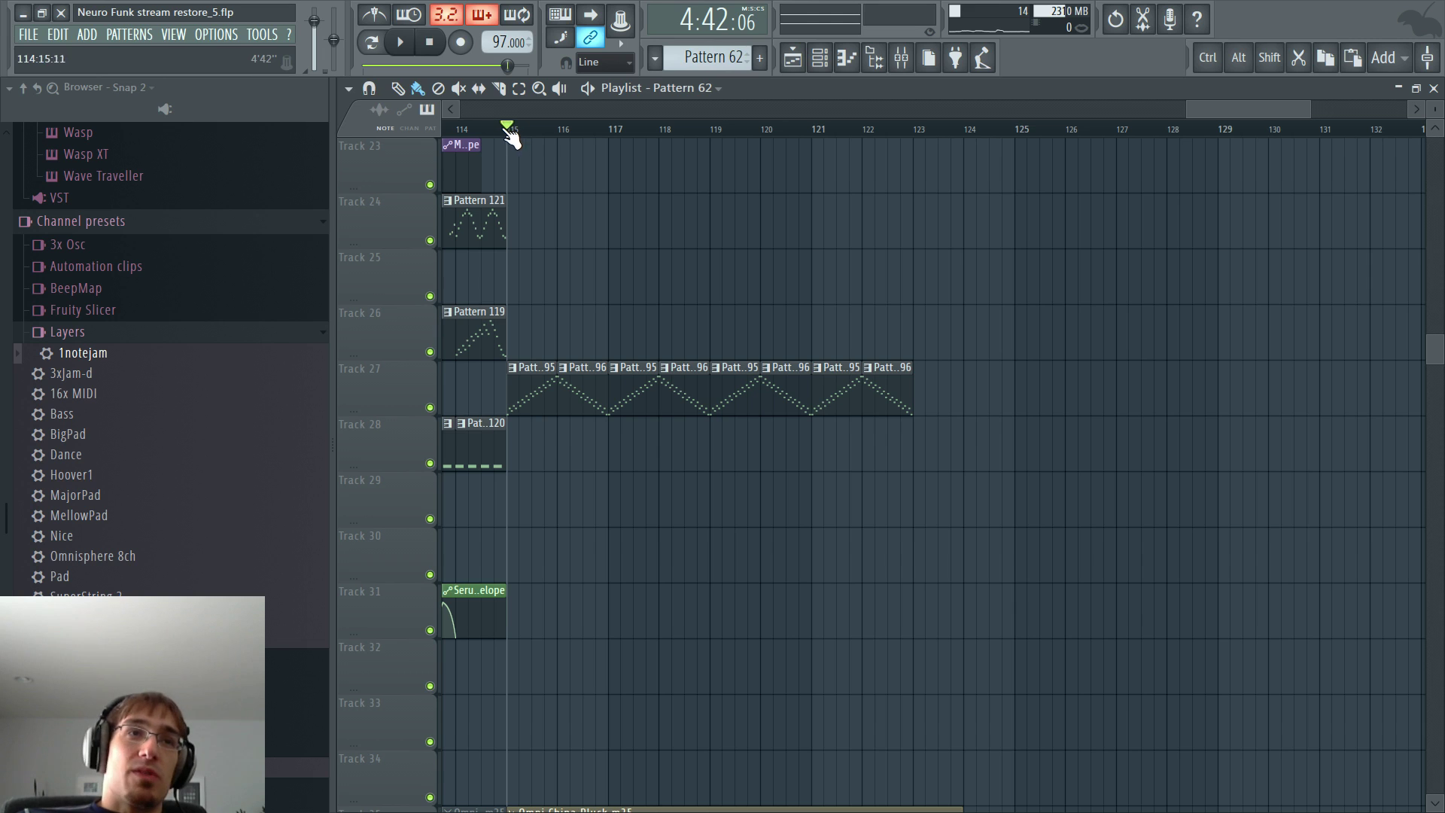
# - Look over the audio device settings, close them and save the project as a new version
pyautogui.click(228, 34)
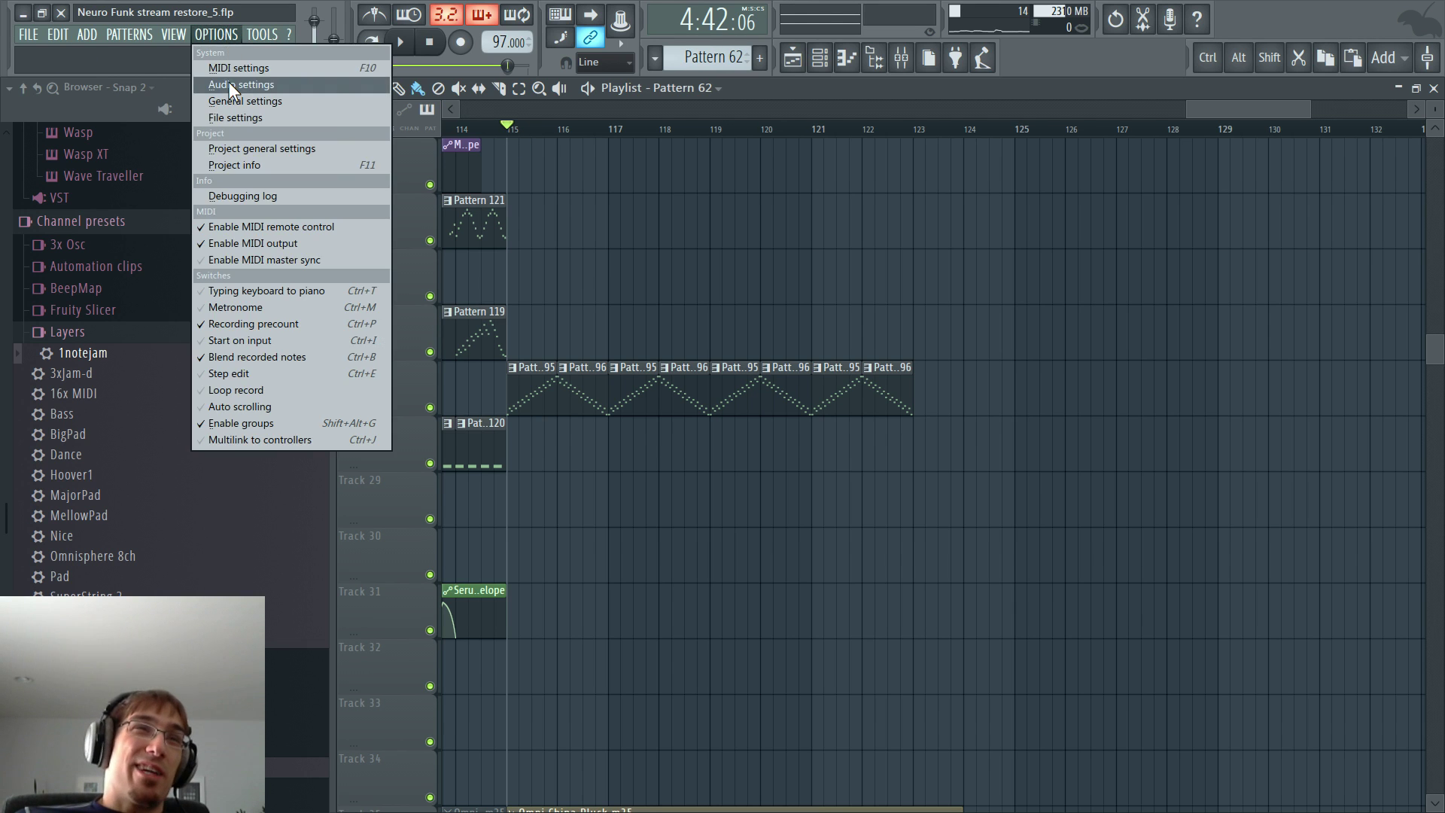
pyautogui.click(228, 81)
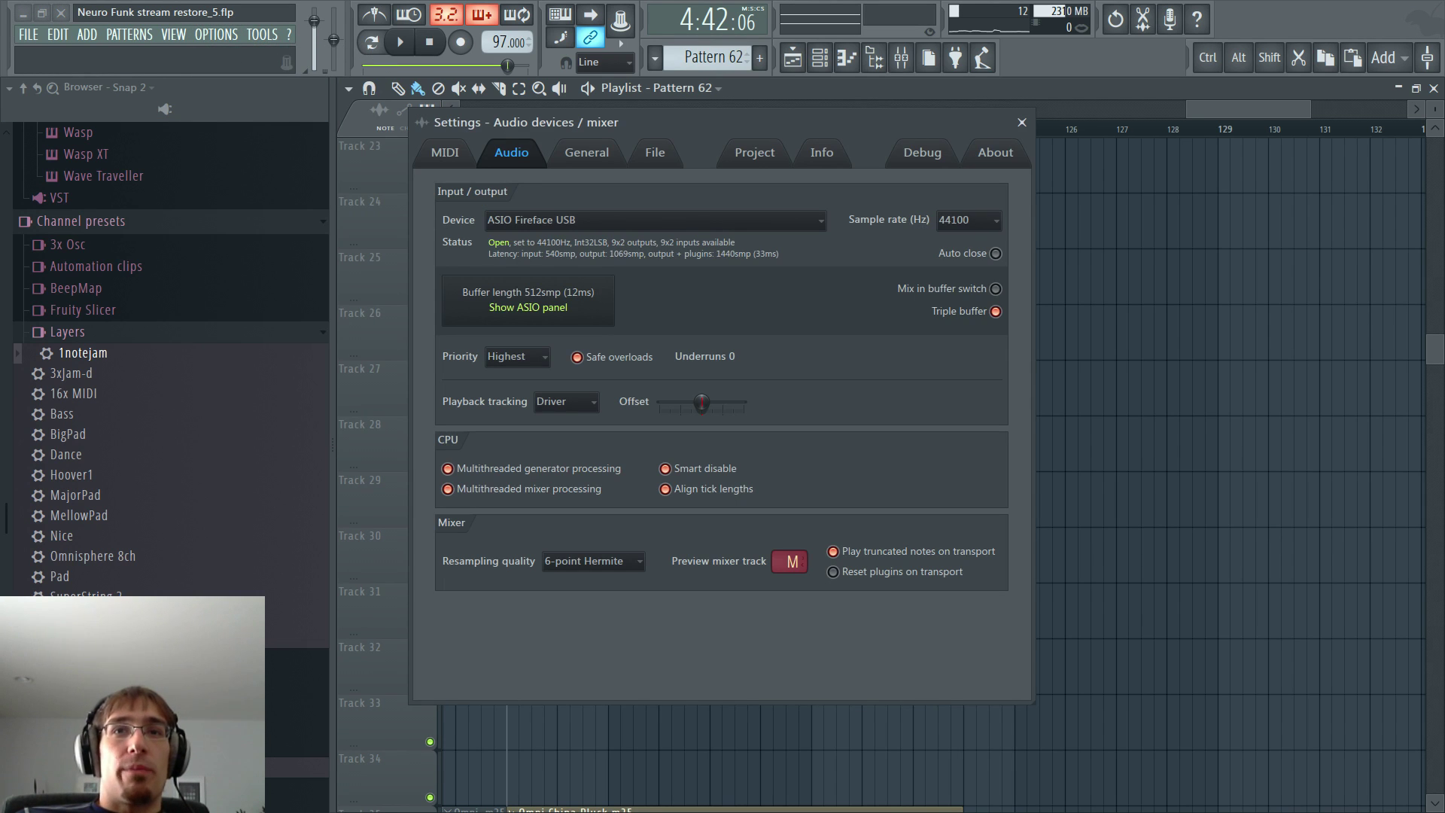
pyautogui.click(1021, 122)
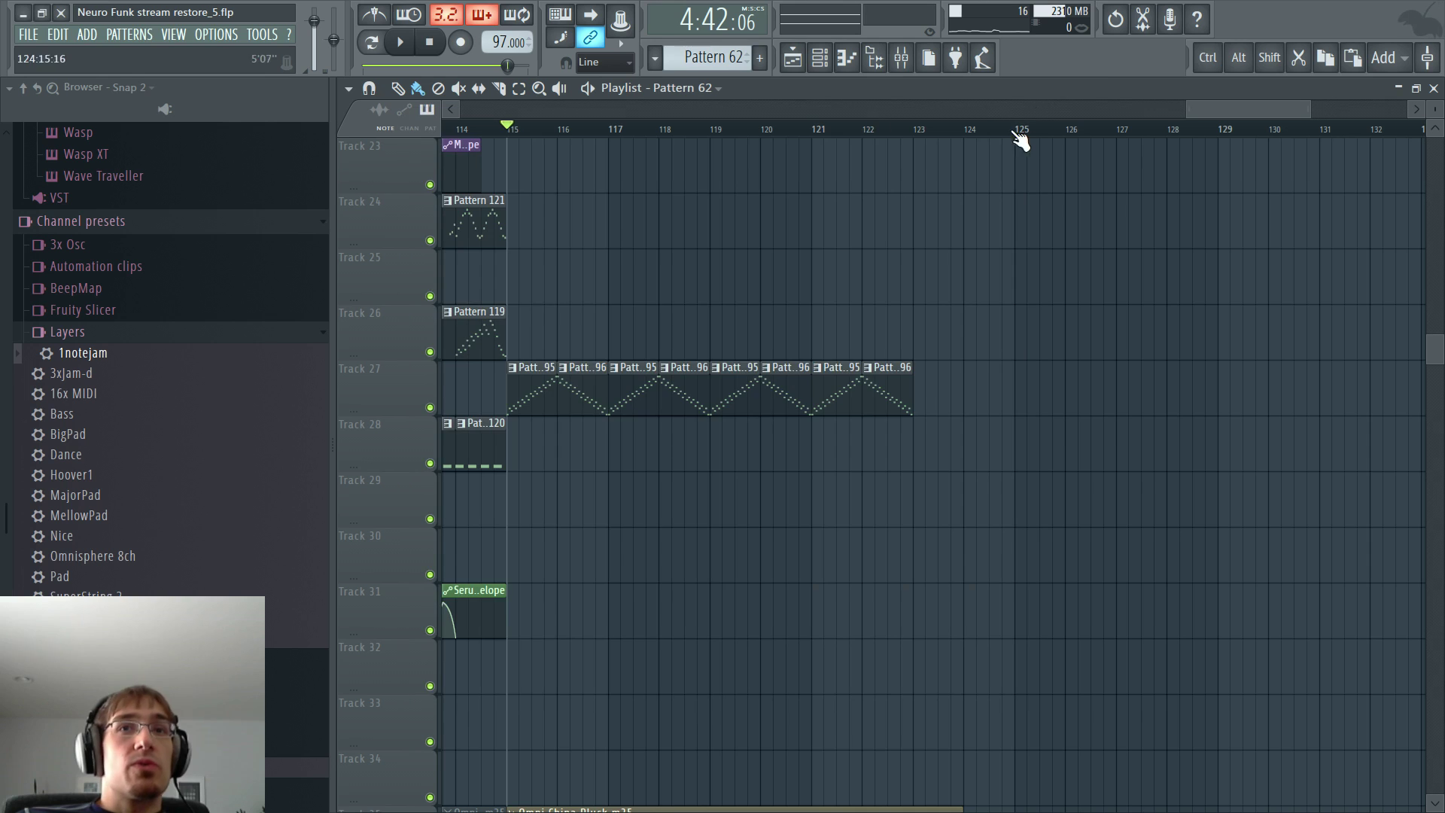
pyautogui.click(30, 38)
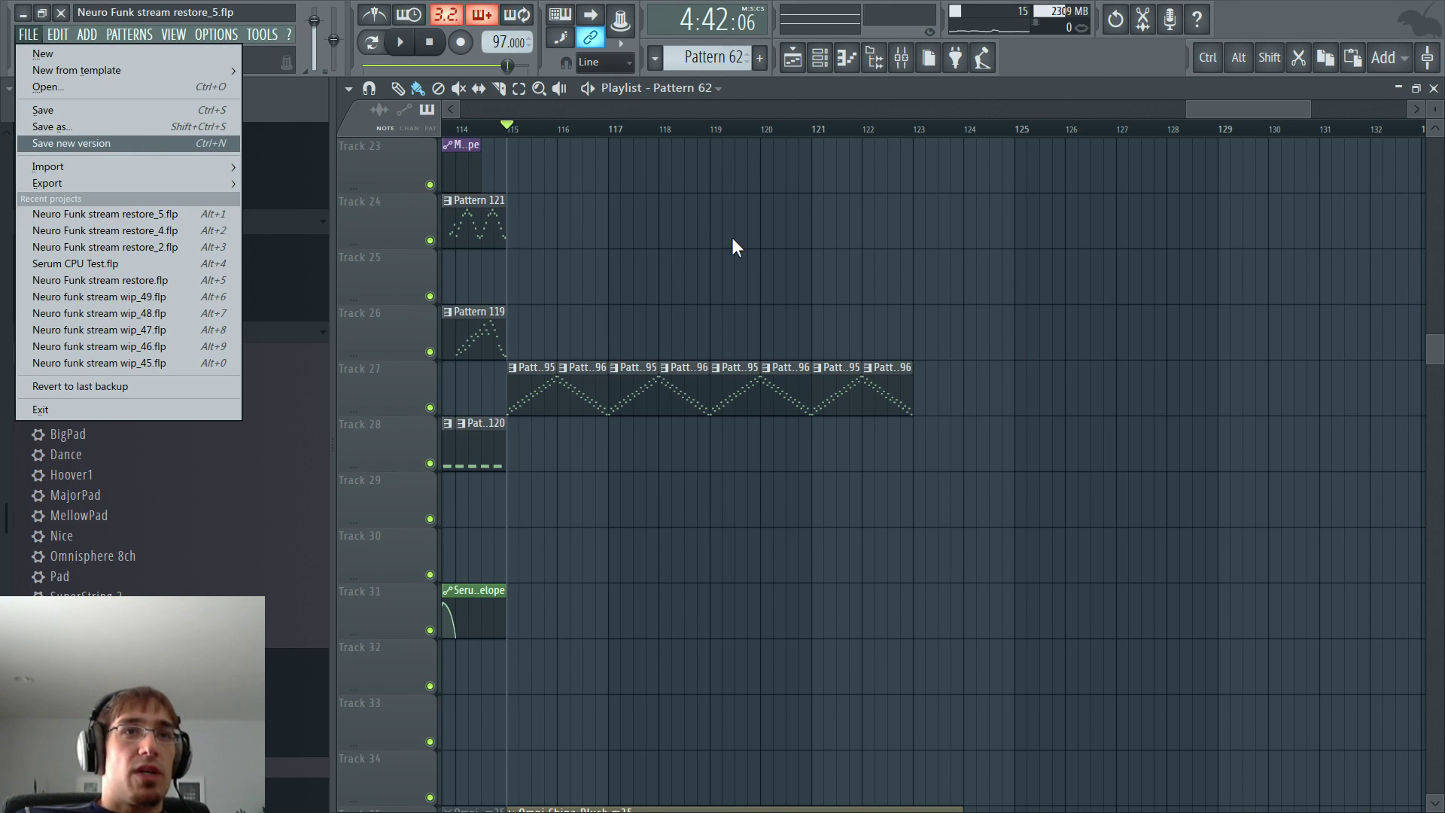
pyautogui.hotkey('ctrl', 'n')
# - Play the song from bar 115 to bar 122 and look over the clips on all tracks in the new section
pyautogui.press('space')
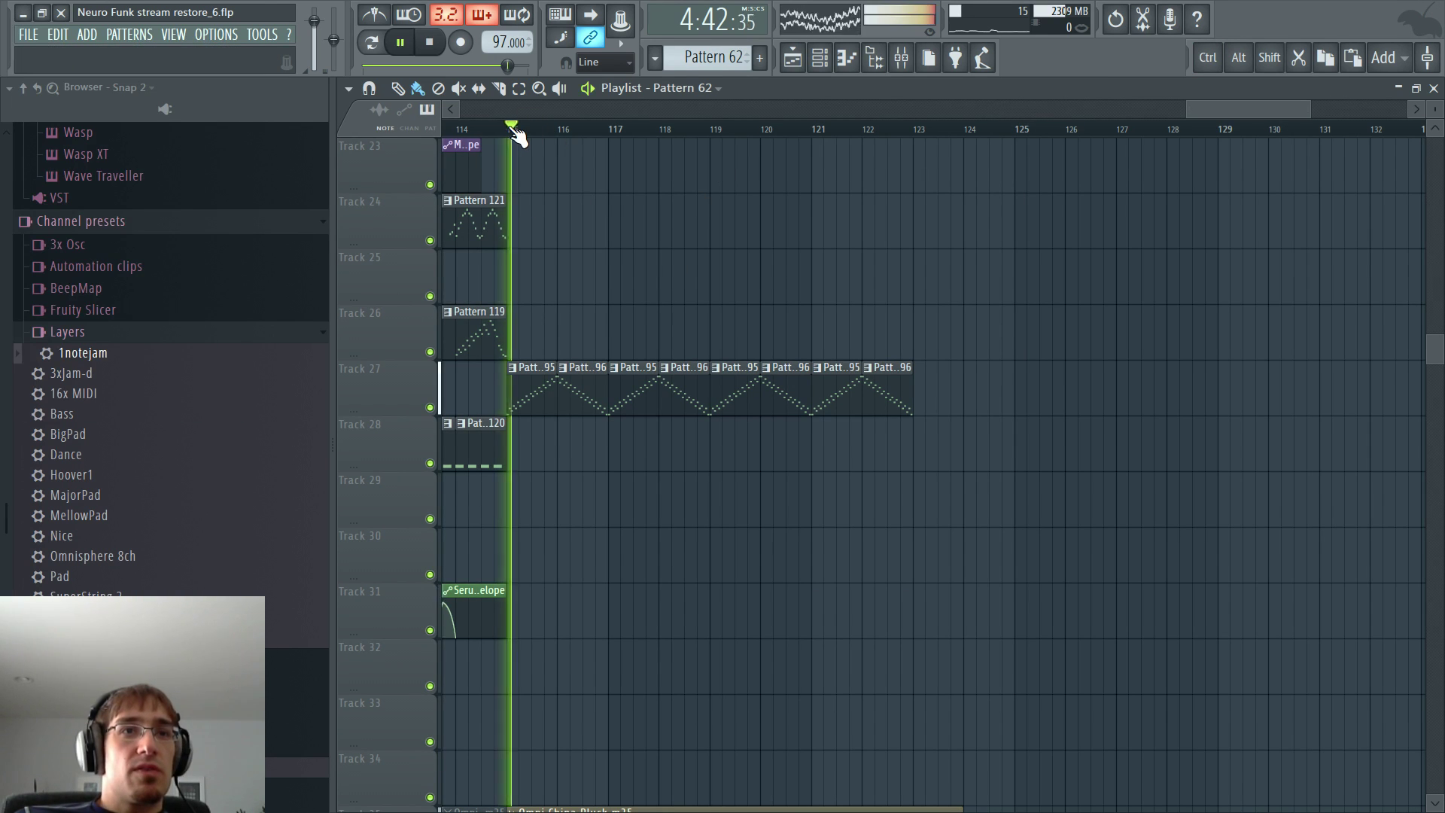
pyautogui.scroll(2, 531, 423)
pyautogui.scroll(13, 525, 459)
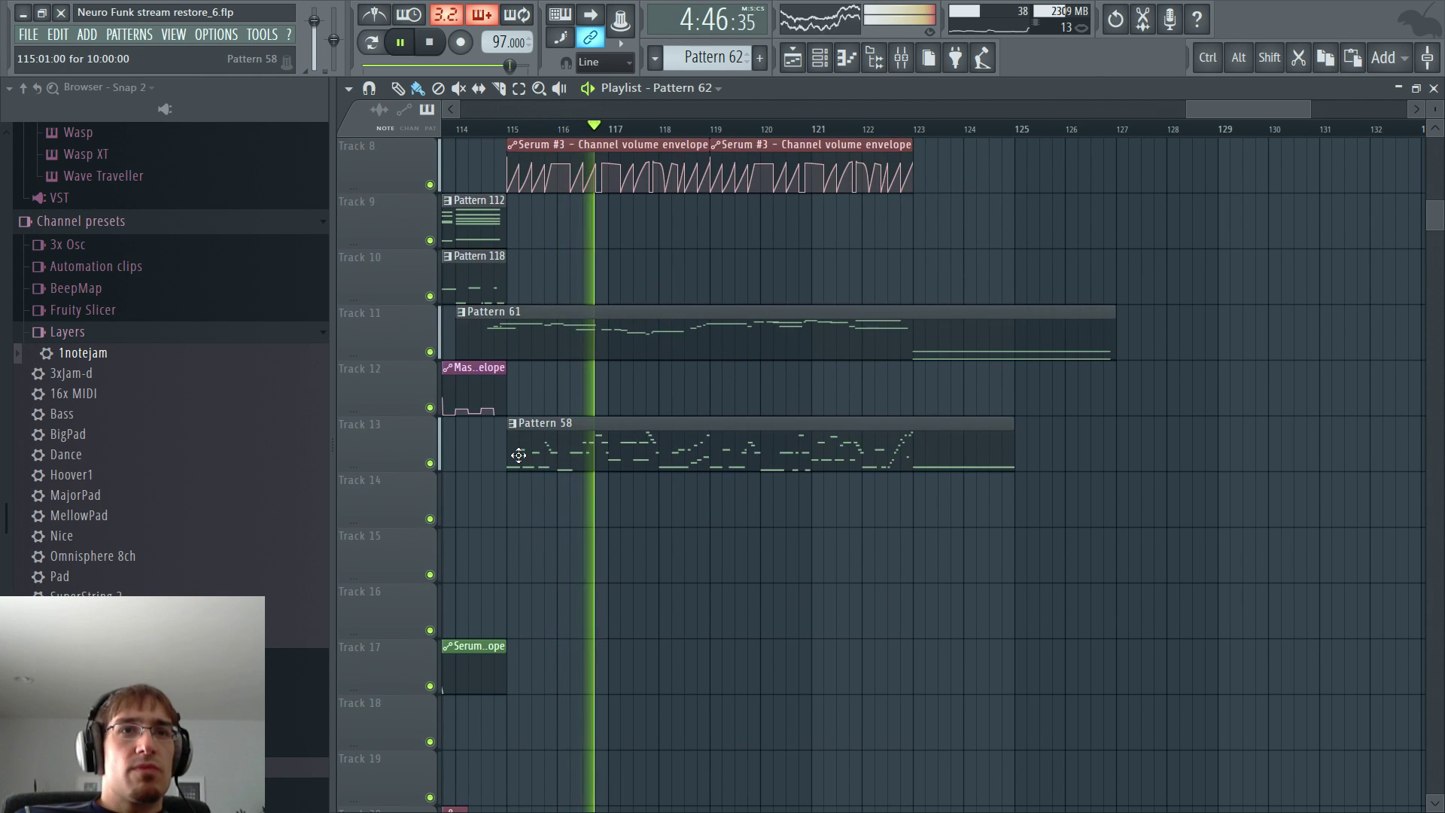
pyautogui.scroll(-20, 527, 460)
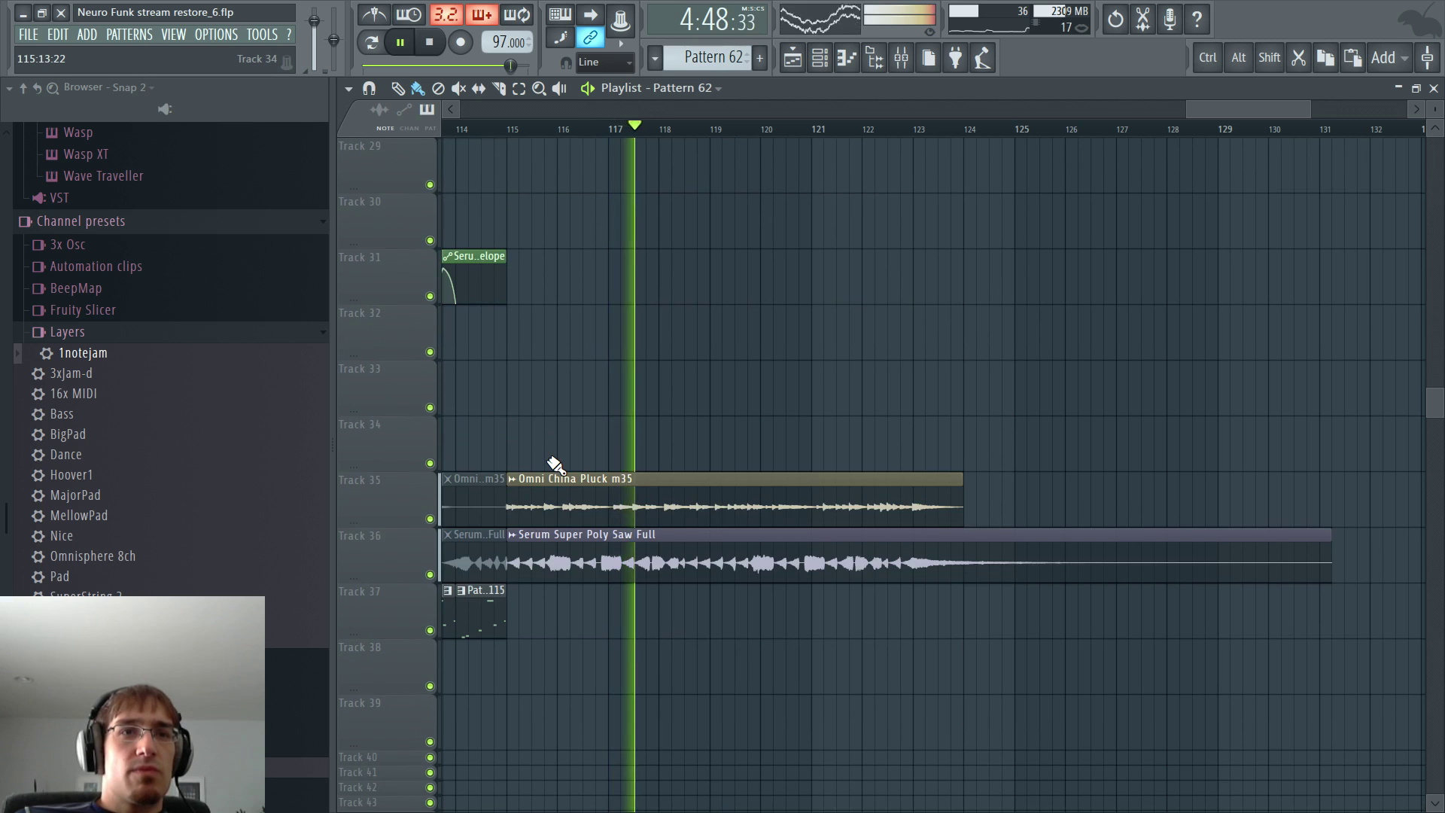
pyautogui.keyDown('ctrl'); pyautogui.scroll(-4, 538, 437); pyautogui.keyUp('ctrl')
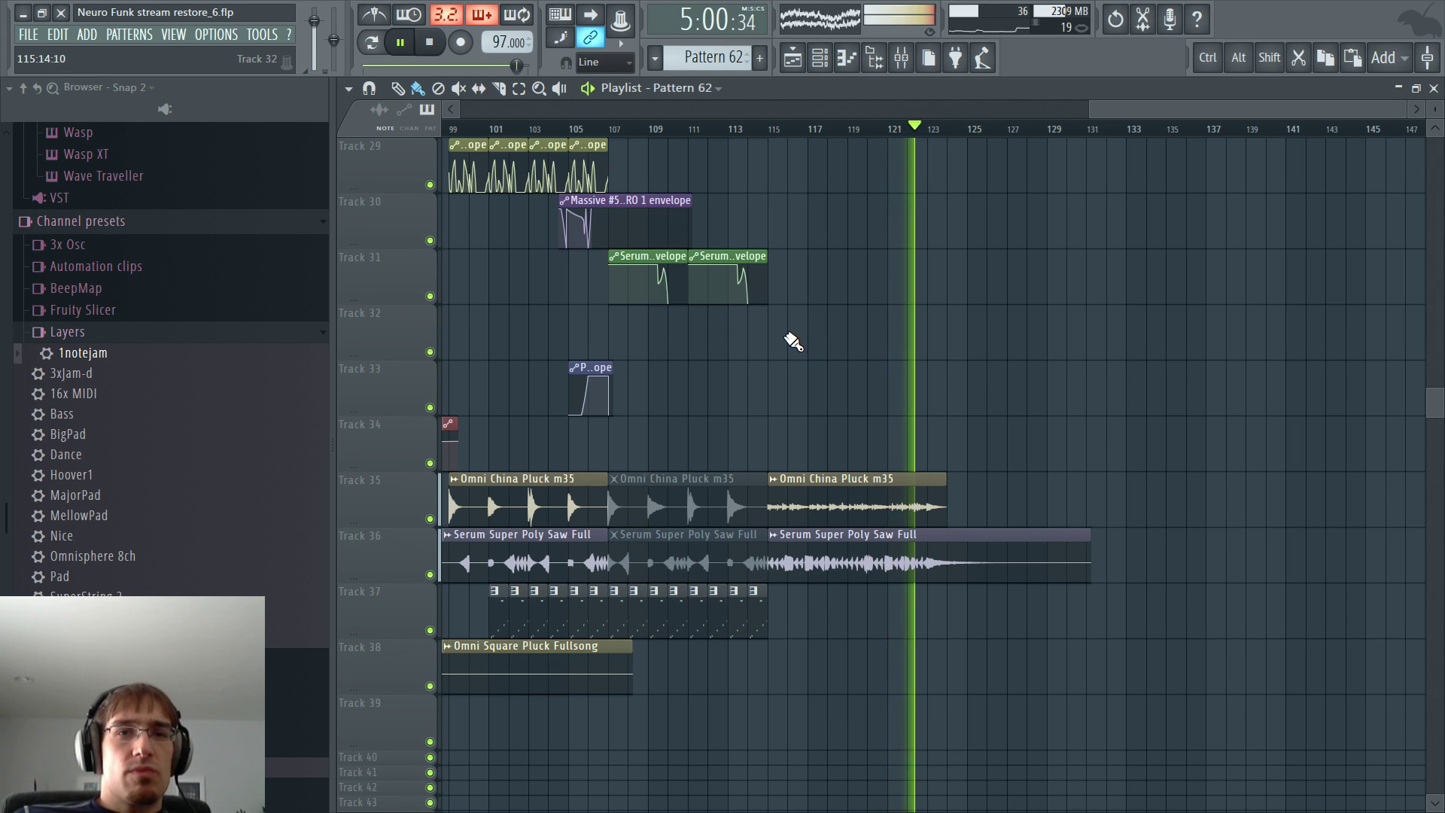
pyautogui.press('space')
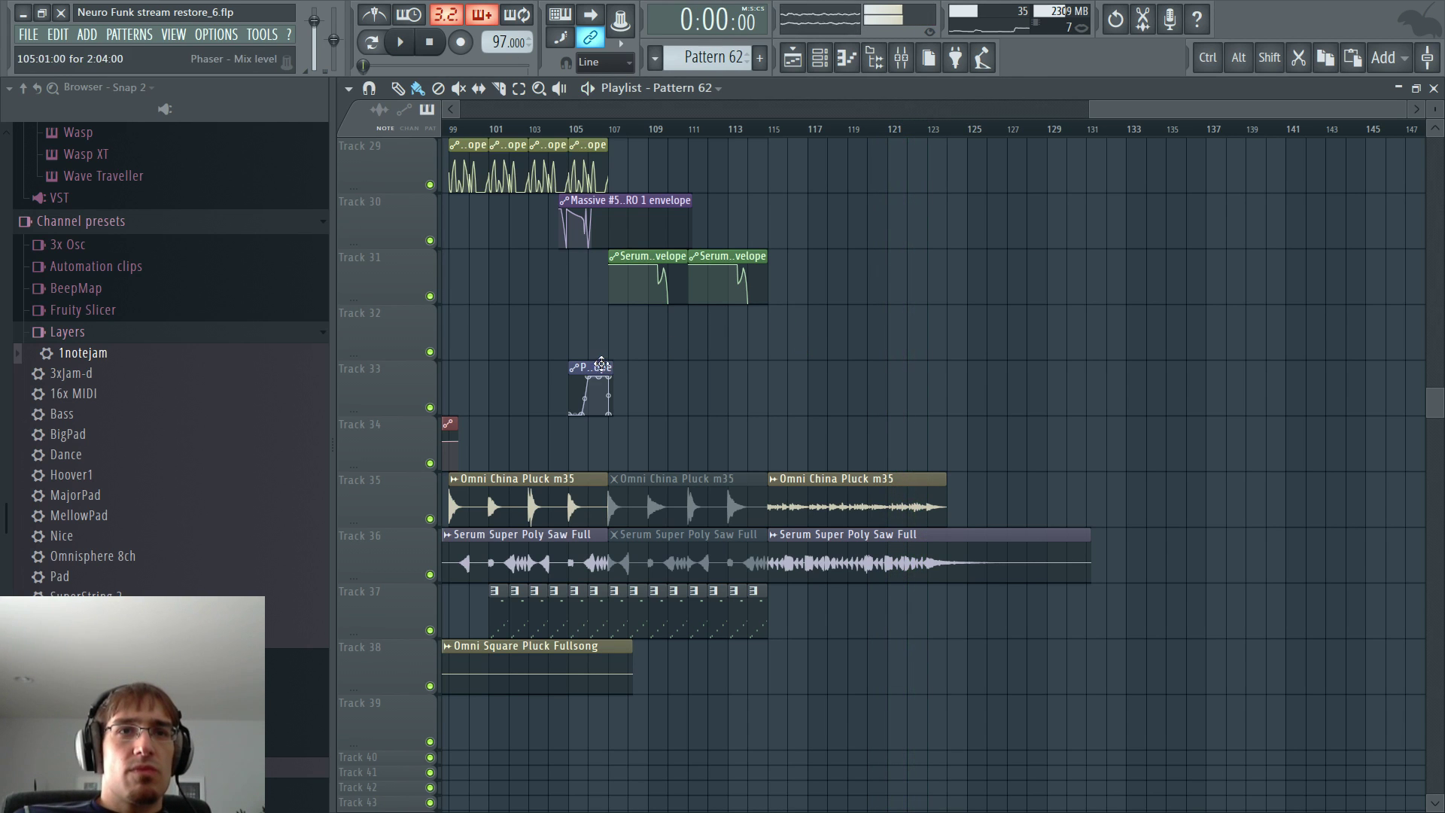
# - Return the playhead to bar 115 and create an automation clip for the main level of Piano lead's slot 7 Fruity parametric EQ 2
pyautogui.click(773, 138)
pyautogui.press('F9')
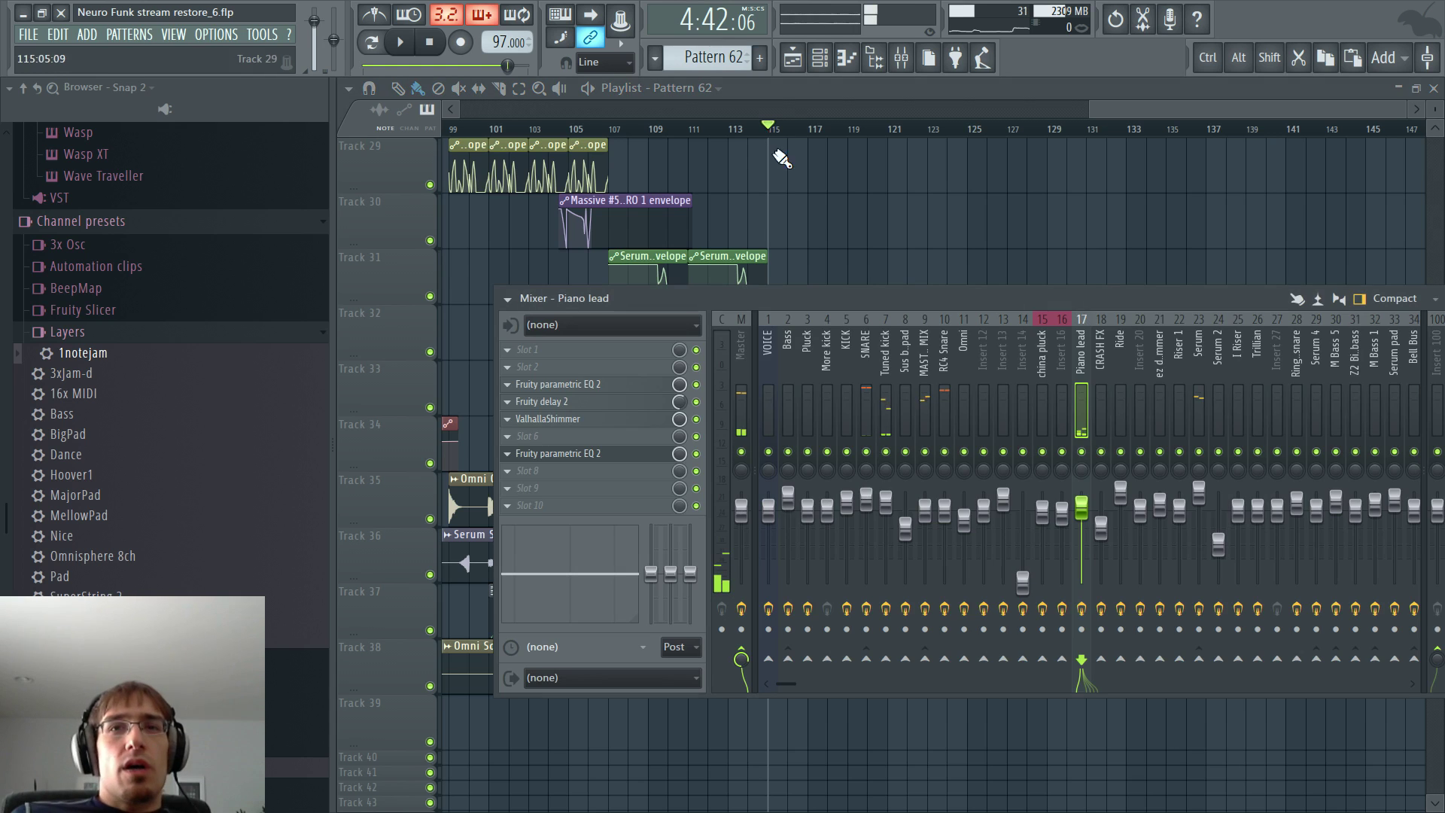
pyautogui.click(628, 454)
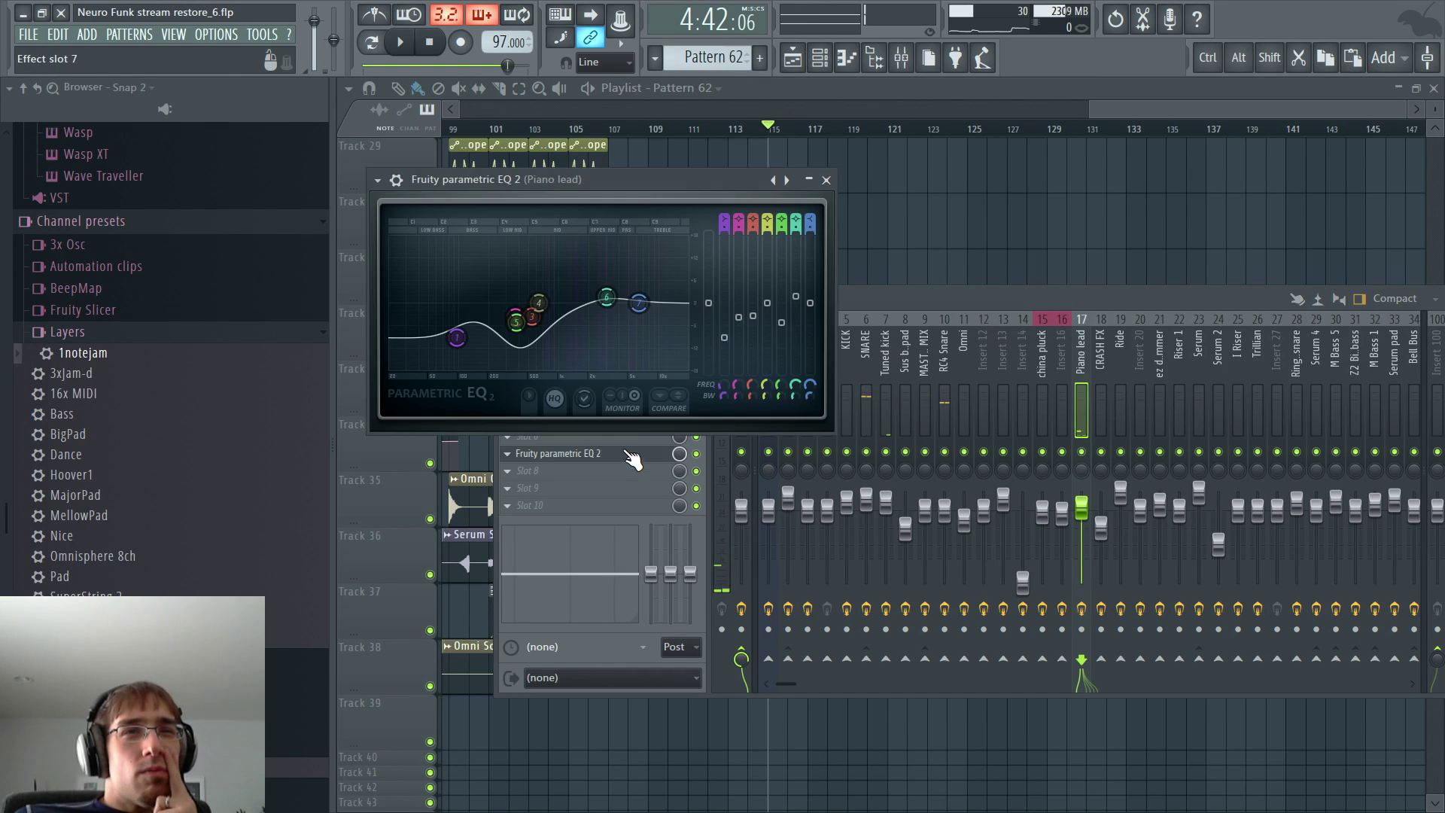
pyautogui.rightClick(706, 304)
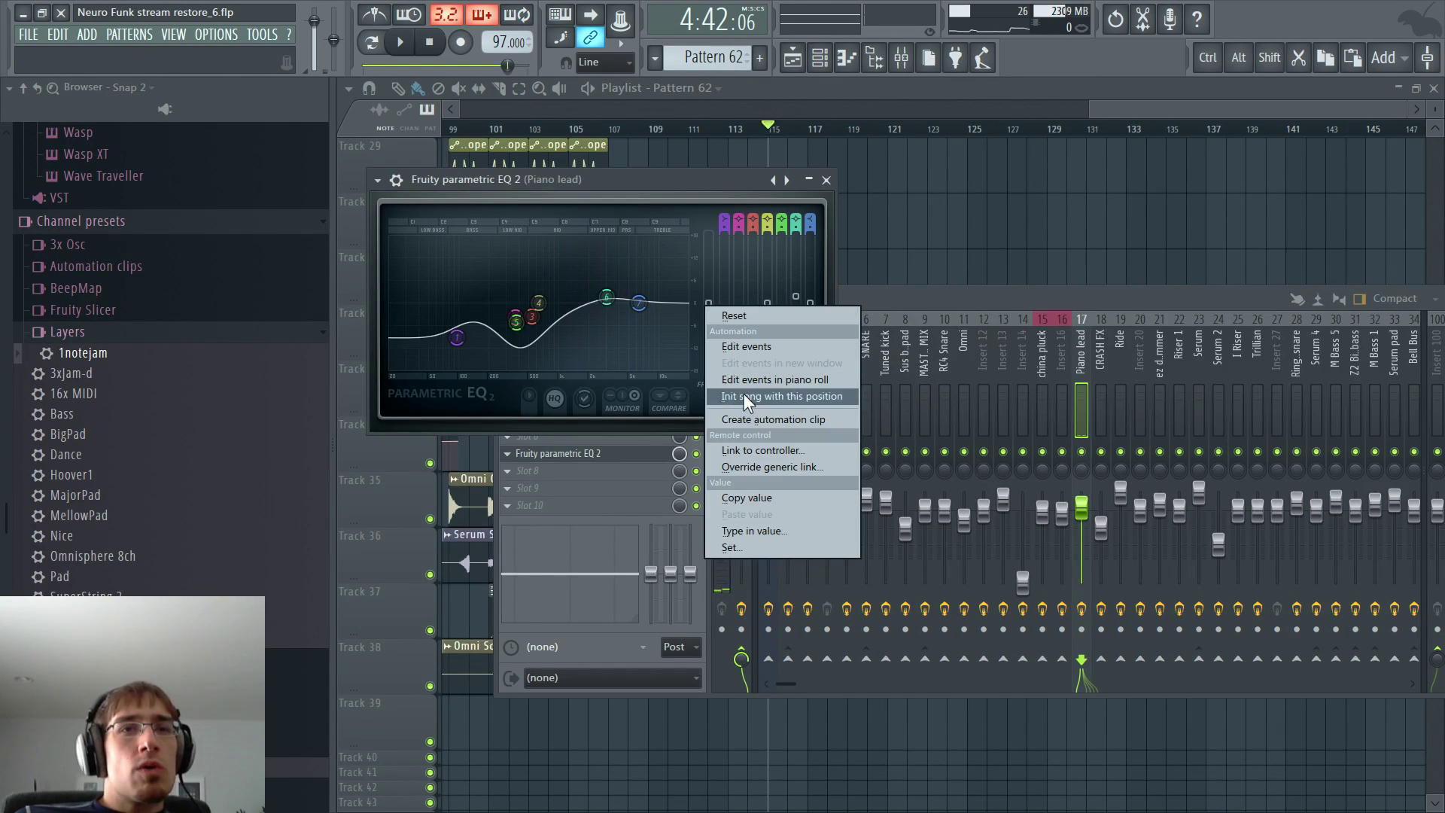
pyautogui.click(748, 419)
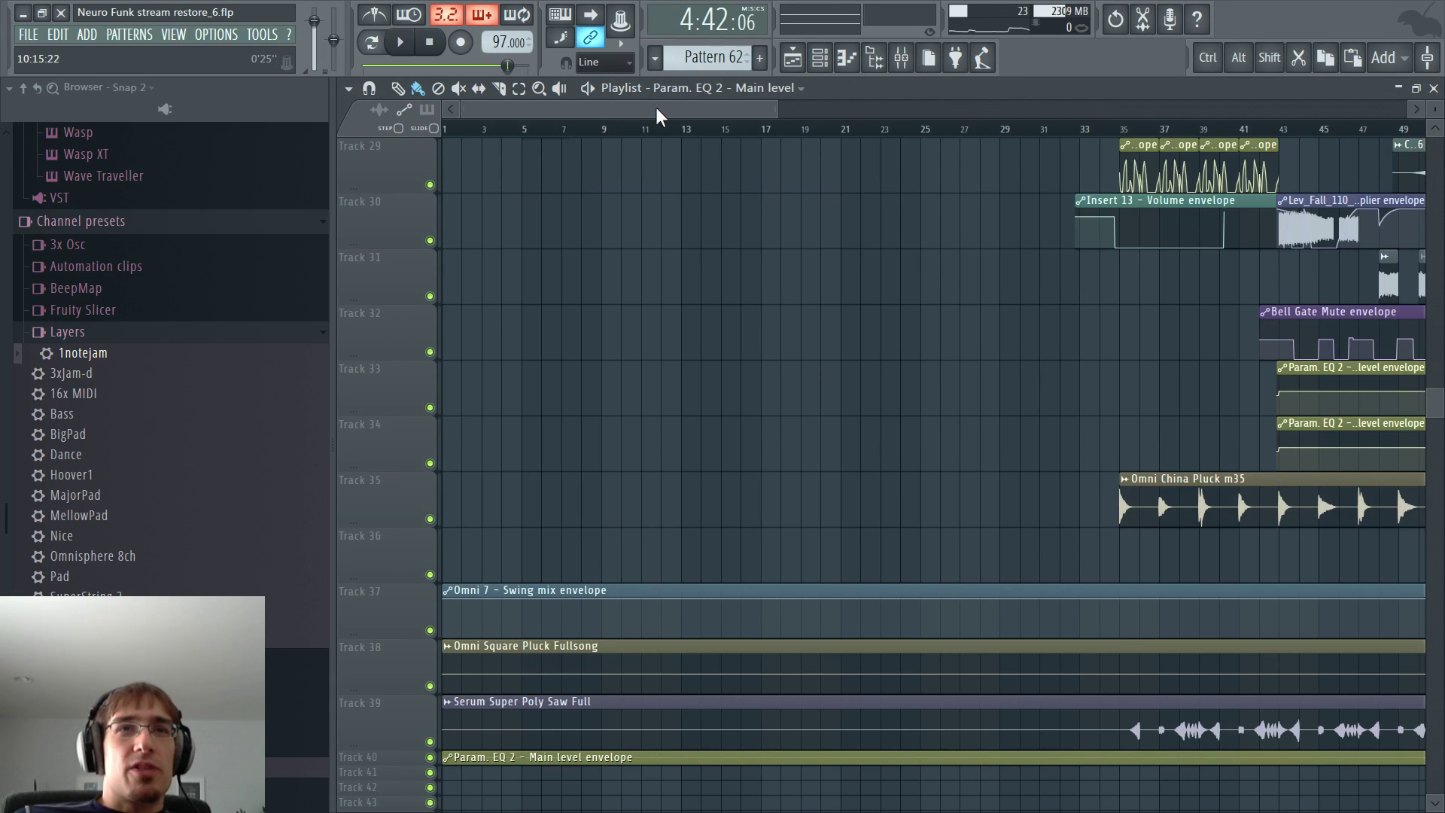
# - Enlarge track 40 and add a point in Hold mode at bar 115 of the Param. EQ 2 - Main level envelope
pyautogui.click(657, 110)
pyautogui.moveTo(972, 141); pyautogui.dragTo(1222, 170)
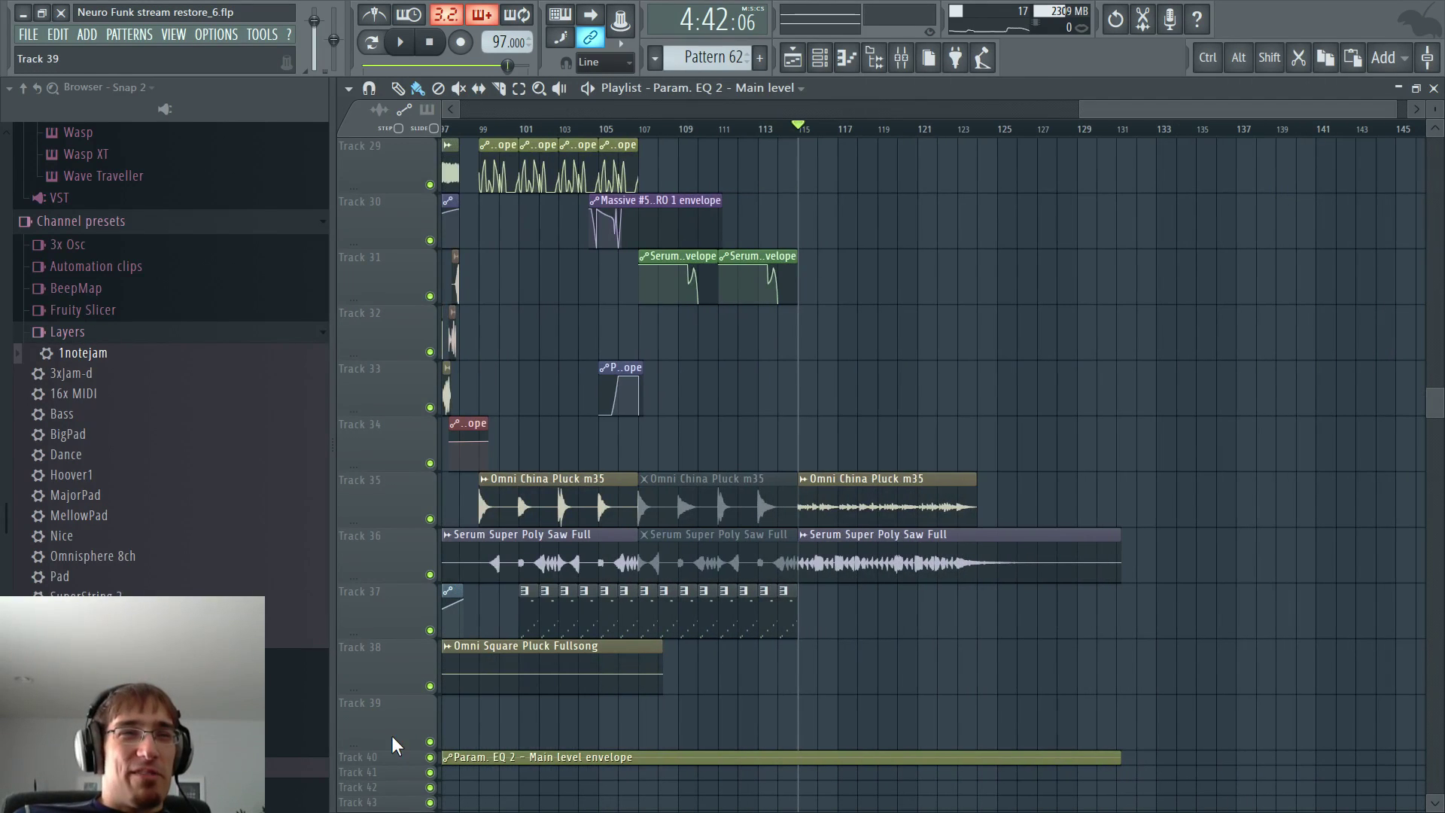
pyautogui.click(392, 759)
pyautogui.scroll(-4, 728, 606)
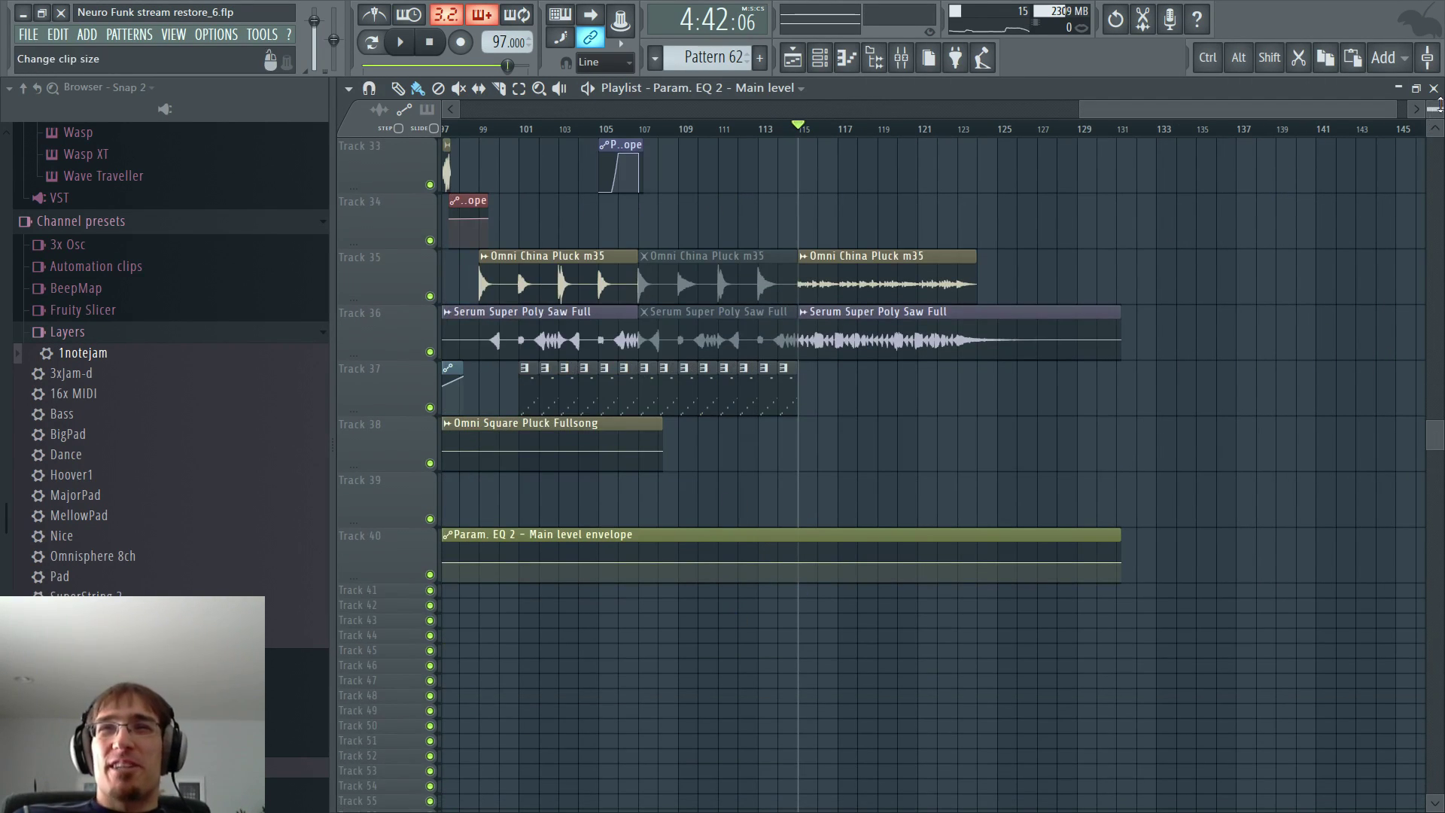
pyautogui.moveTo(1440, 105); pyautogui.dragTo(1441, 71)
pyautogui.scroll(-5, 969, 300)
pyautogui.scroll(2, 809, 541)
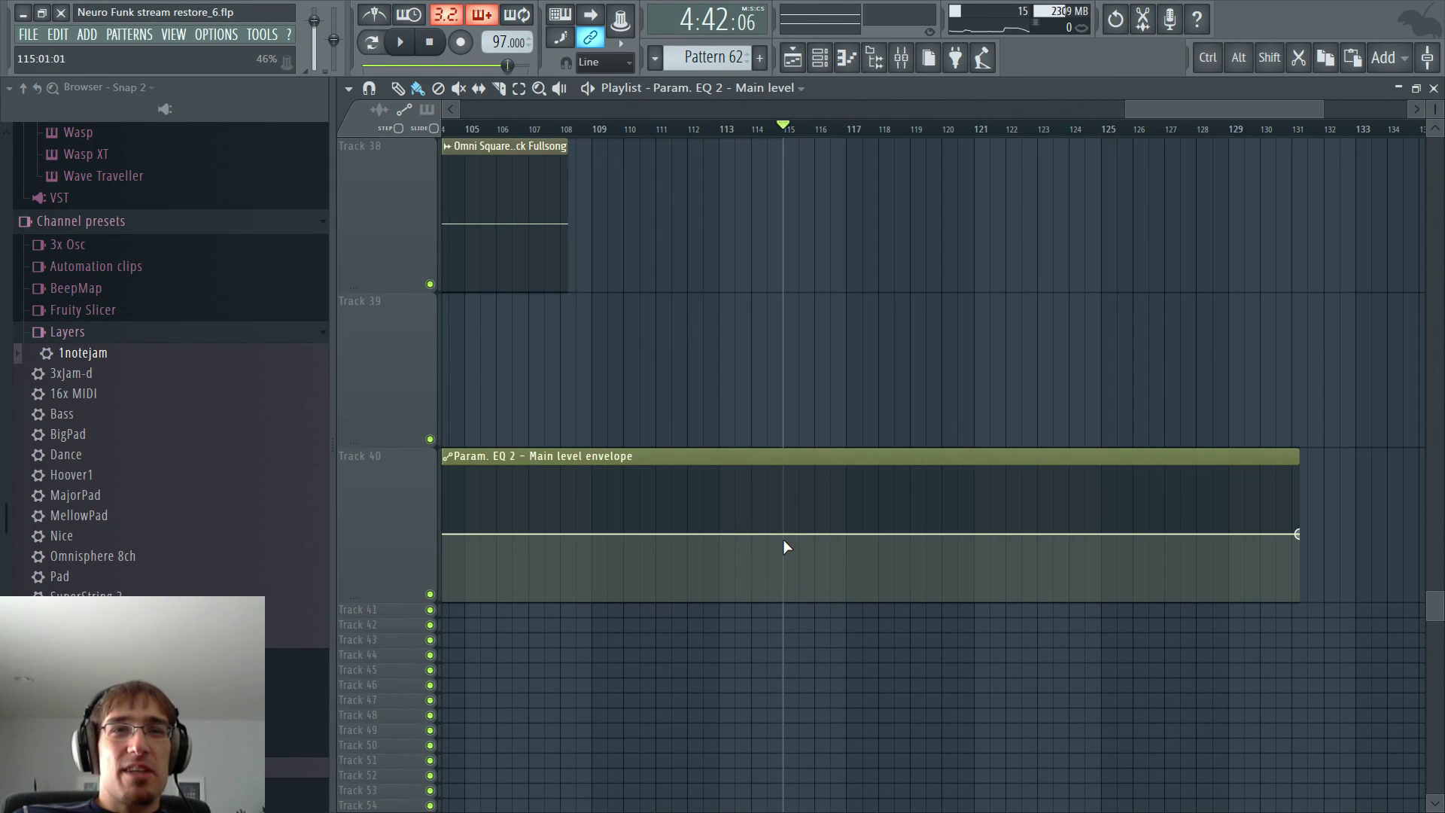
pyautogui.click(783, 539)
pyautogui.rightClick(784, 539)
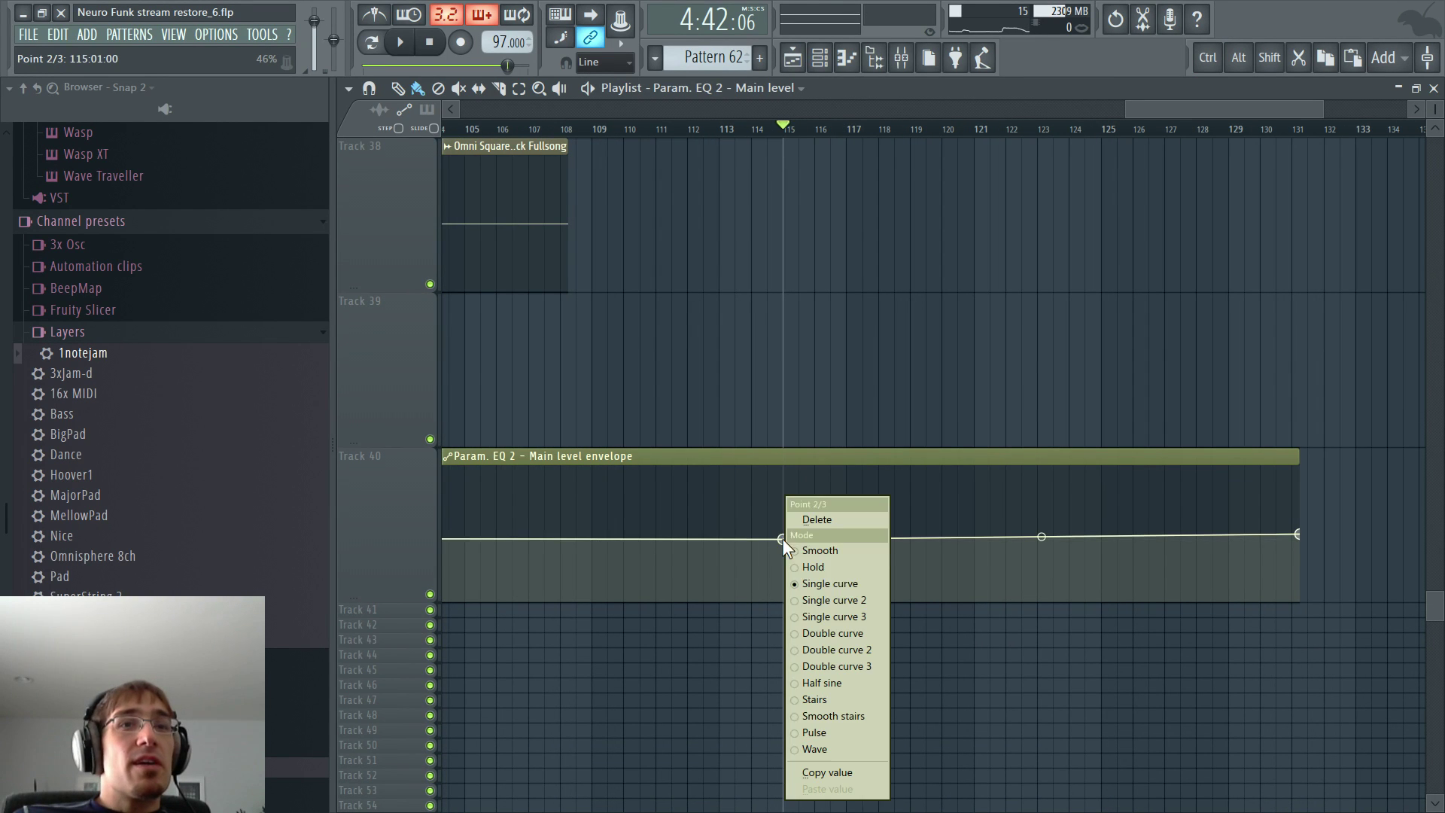
pyautogui.click(835, 569)
# - Delete the end point of the Main level envelope and extend its clip to bar 117
pyautogui.rightClick(1297, 533)
pyautogui.click(1325, 519)
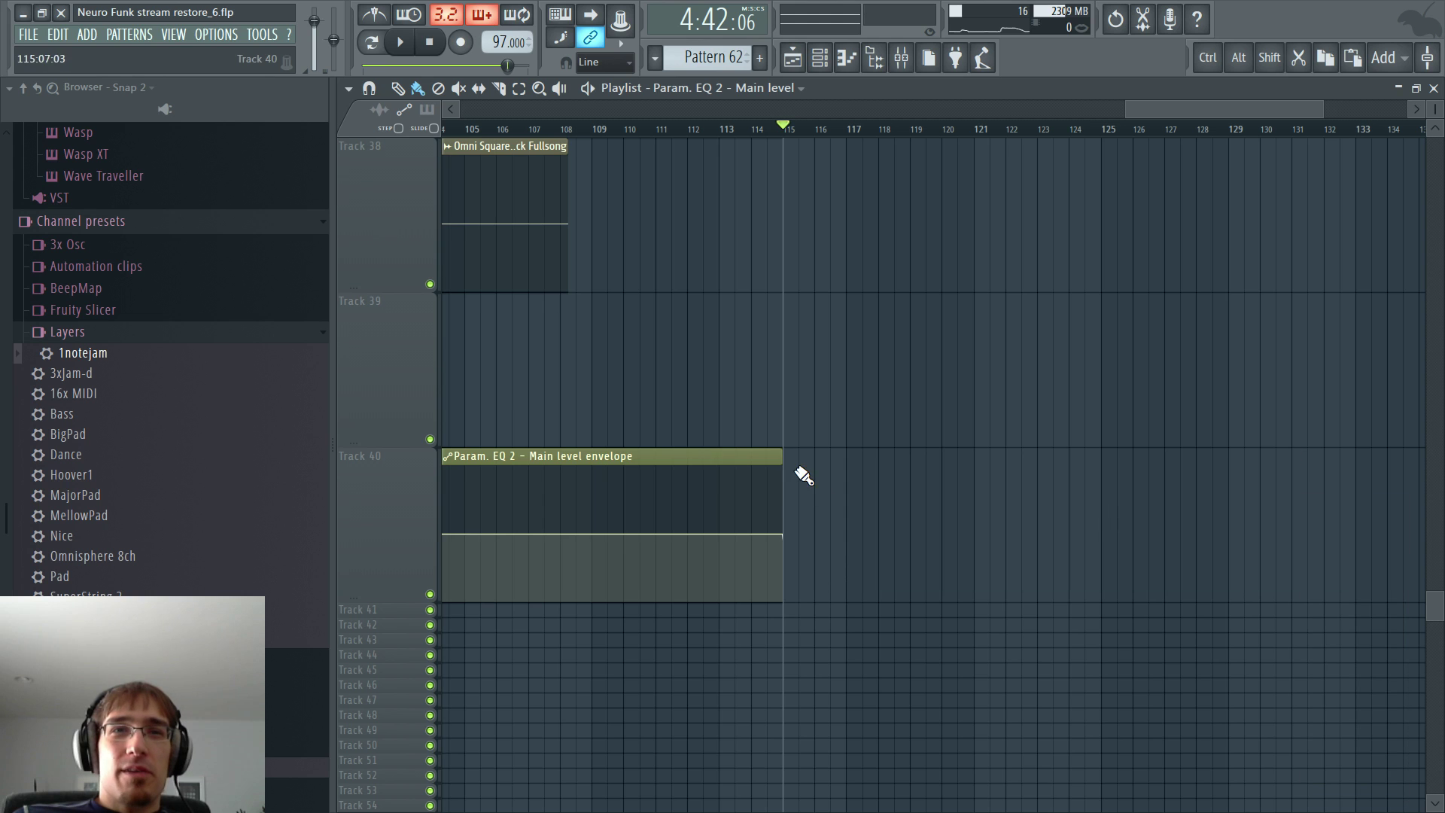
pyautogui.moveTo(778, 455); pyautogui.dragTo(846, 455)
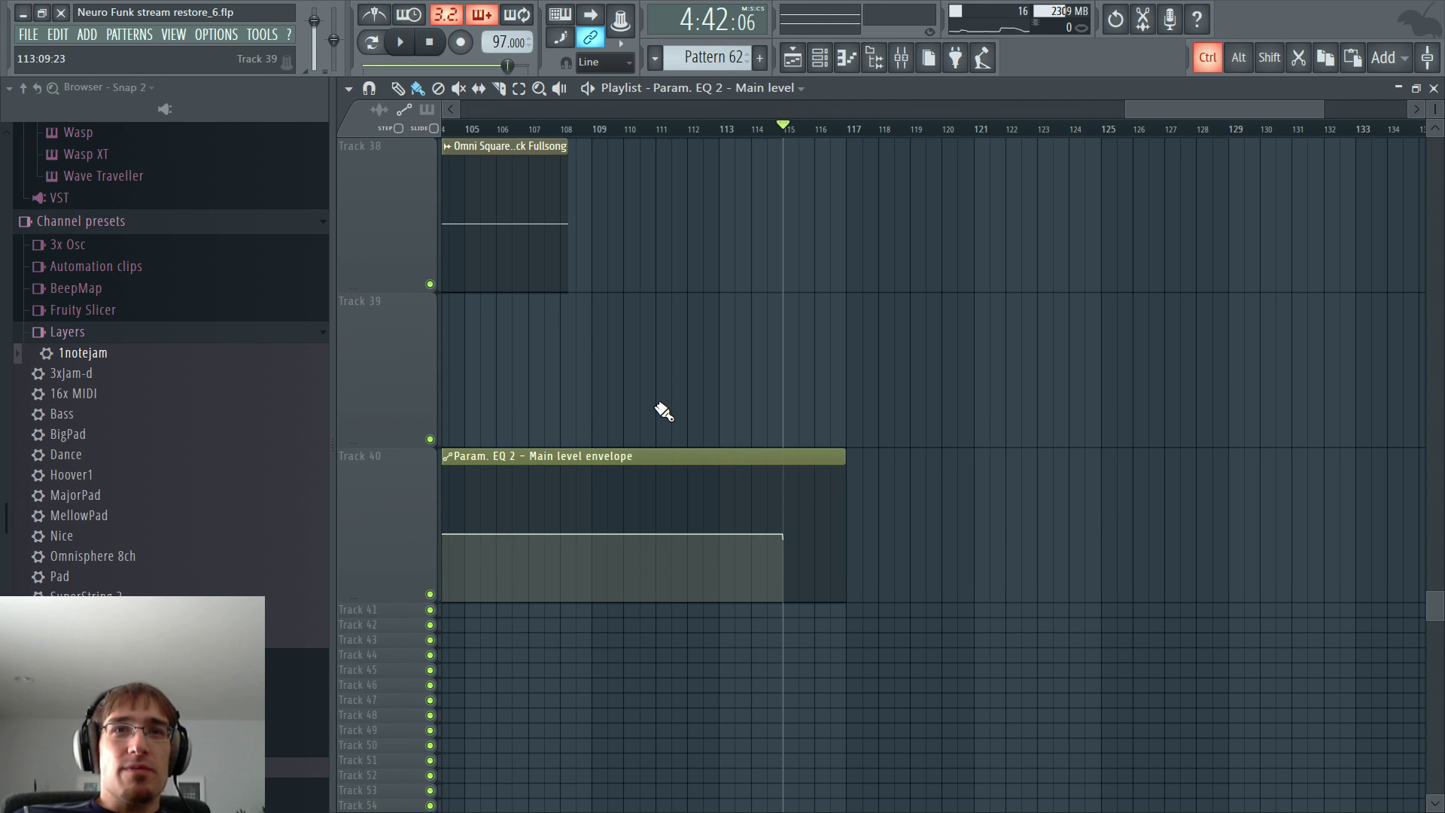
pyautogui.scroll(5, 656, 407)
pyautogui.scroll(-3, 741, 449)
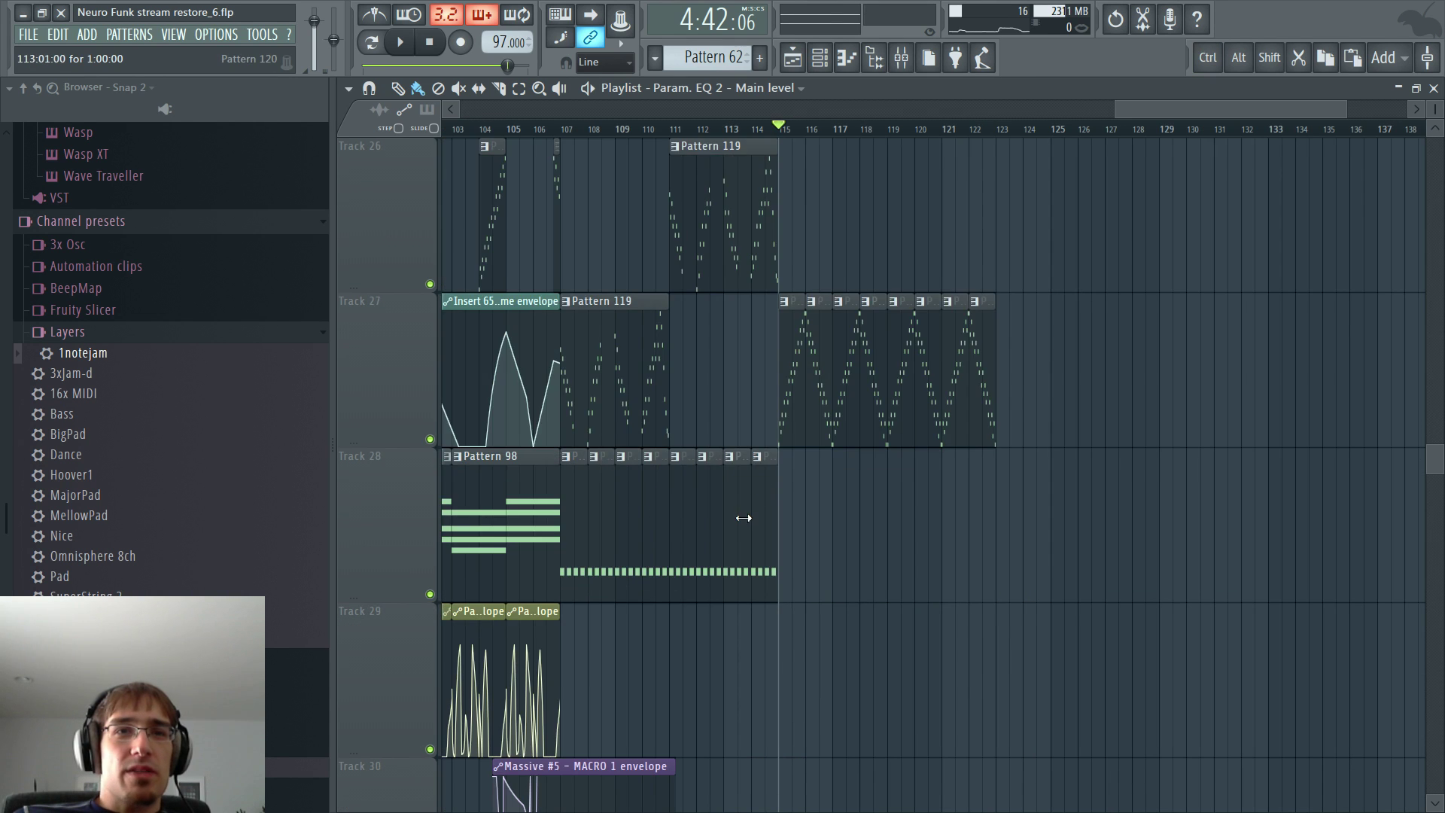
# - Continue the Pattern 120 clips on track 28 from bar 115 through bar 122
pyautogui.doubleClick(745, 520)
pyautogui.click(393, 45)
pyautogui.press('F5')
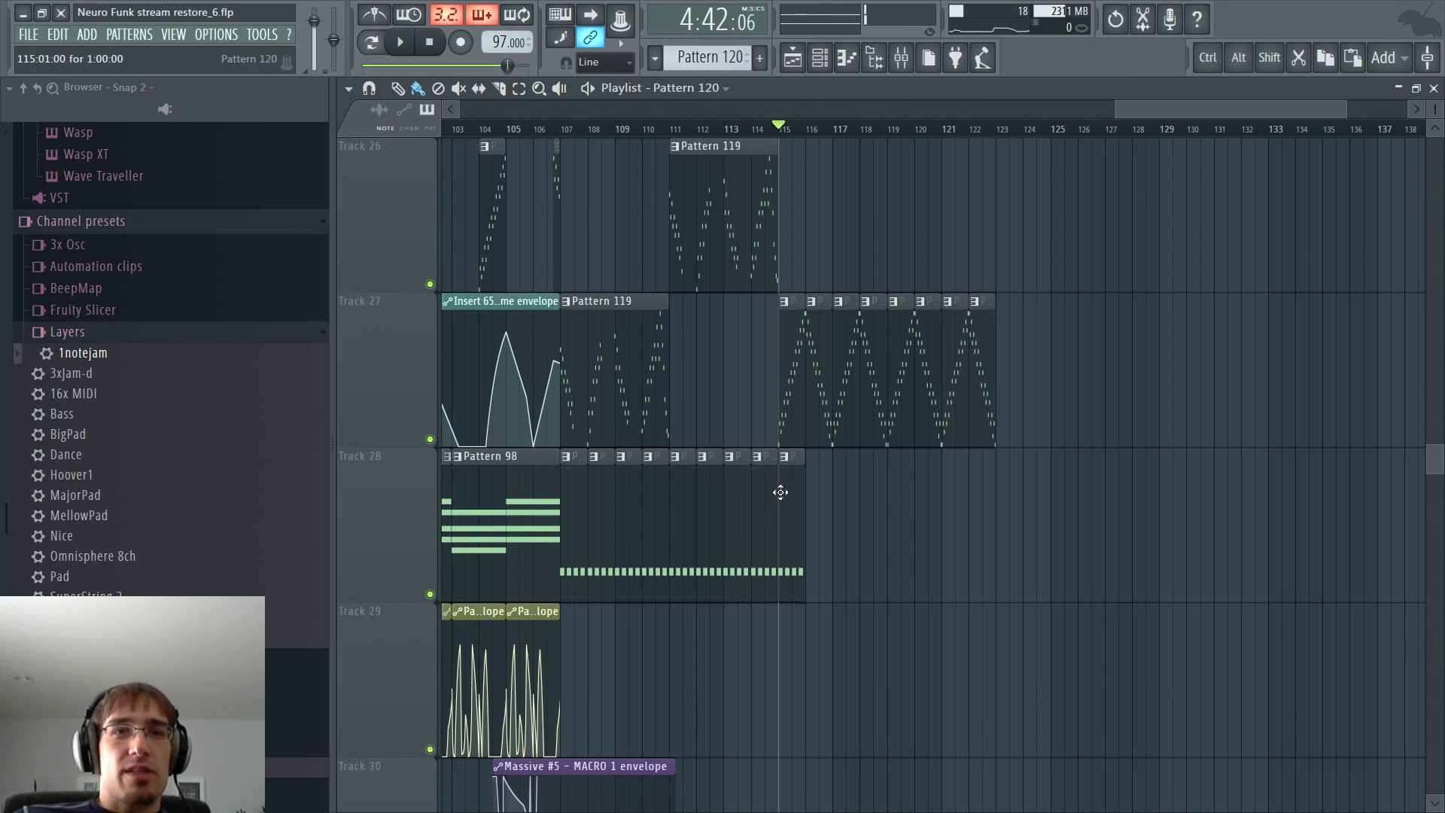
pyautogui.moveTo(818, 491); pyautogui.dragTo(991, 488)
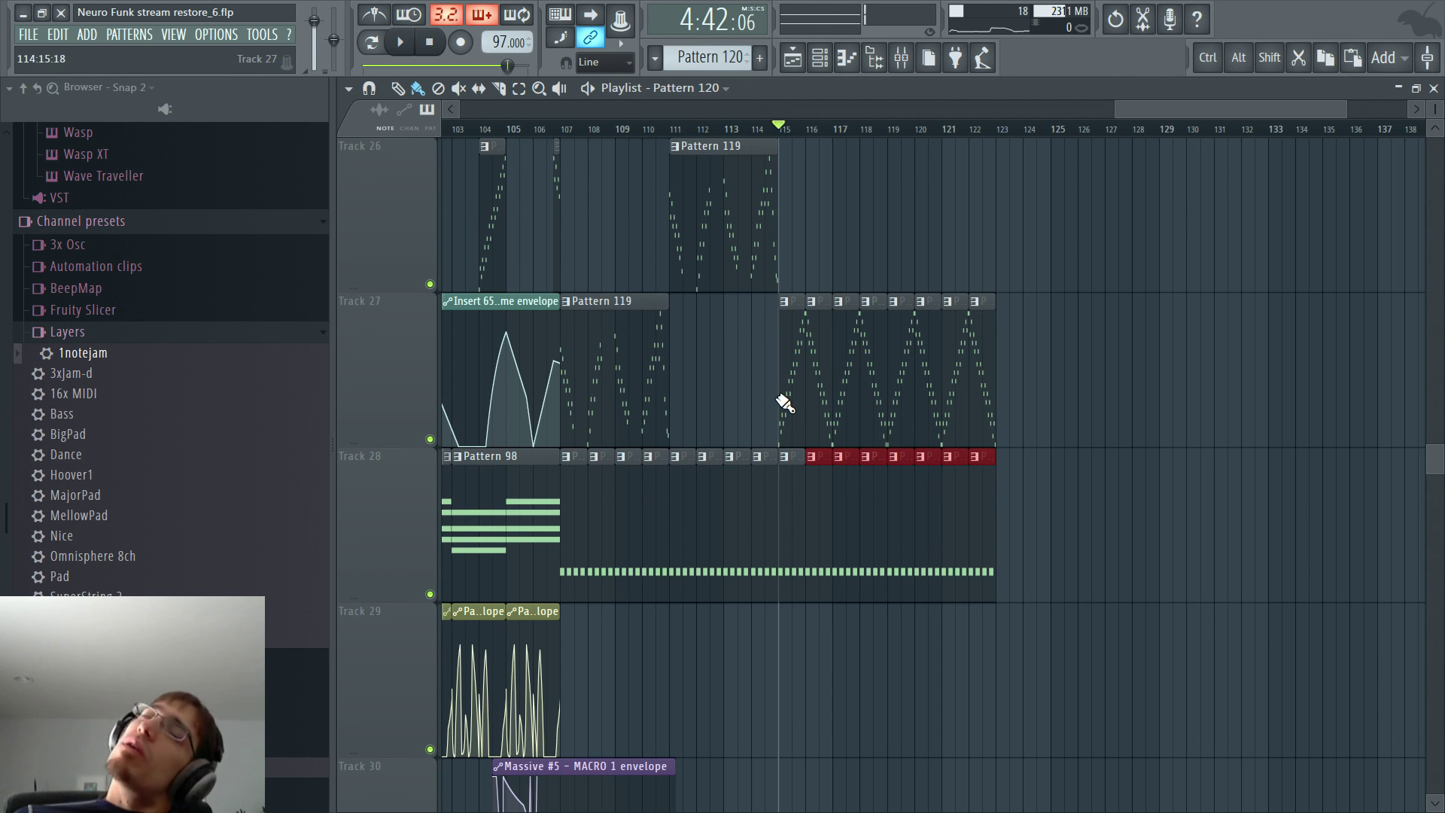
# - Go back to the earlier section at bar 51, open Pattern 60 on track 14 and play it on its own
pyautogui.scroll(10, 719, 403)
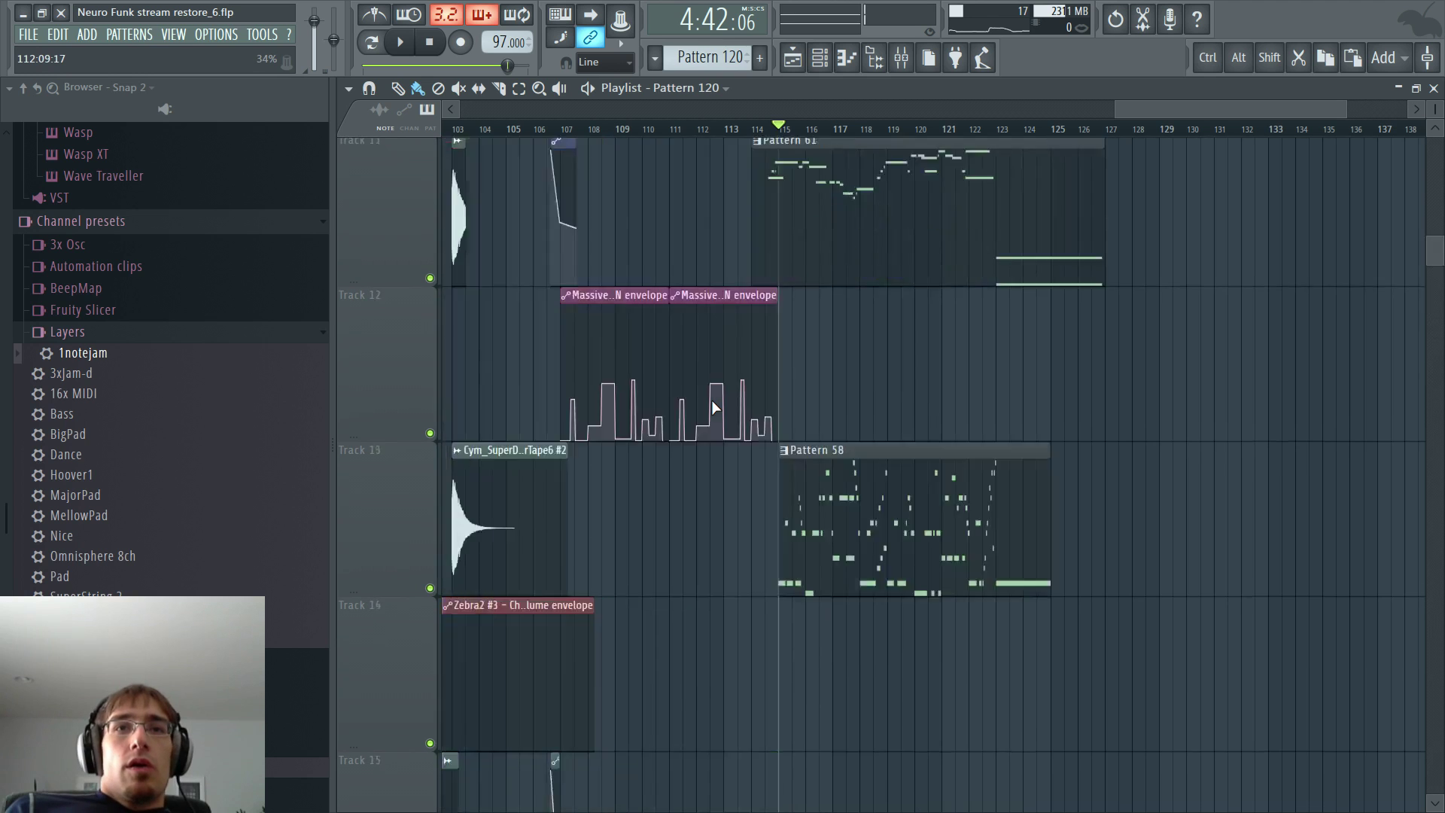
pyautogui.hscroll(-15, 711, 400)
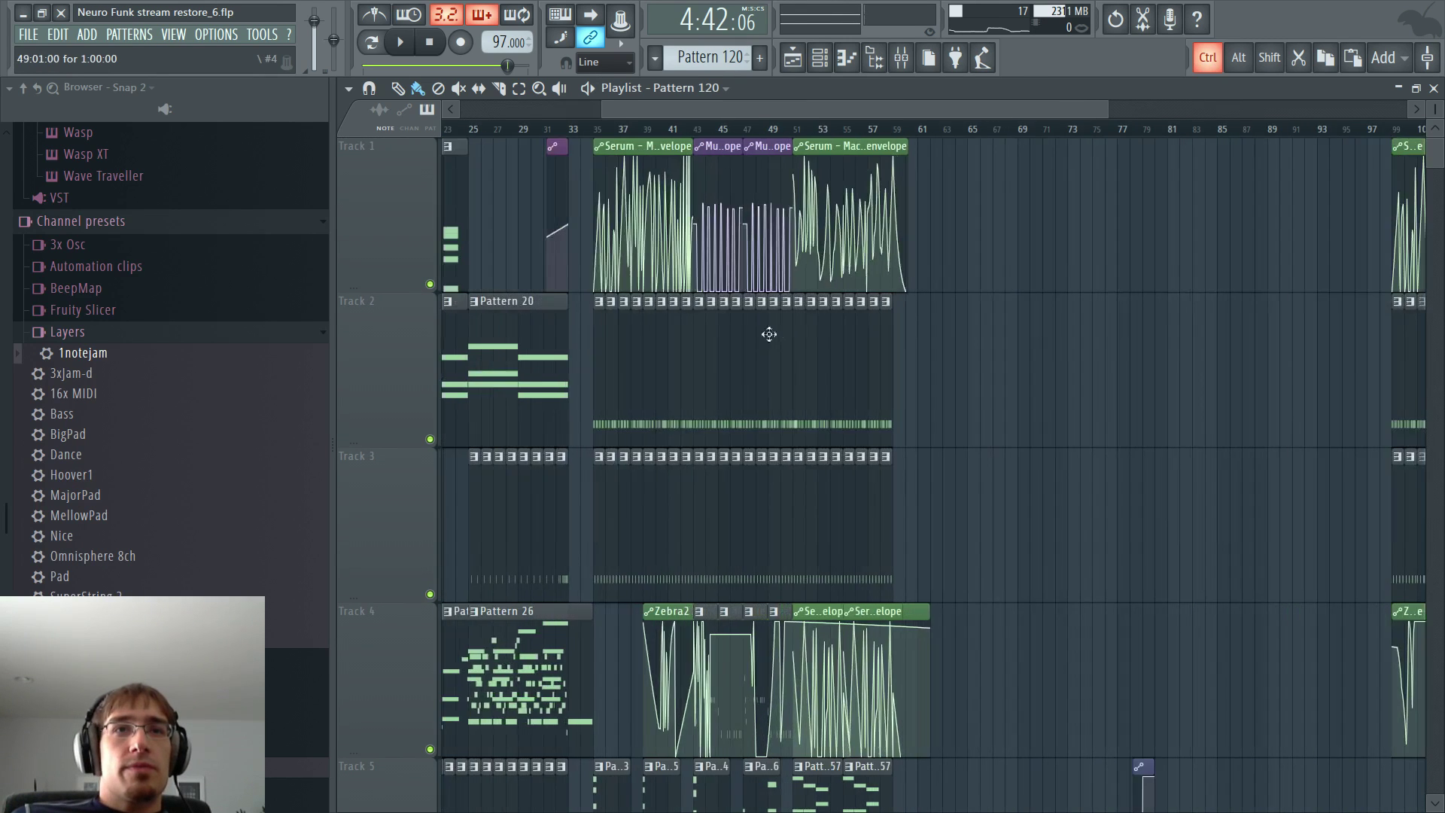
pyautogui.scroll(-1, 827, 335)
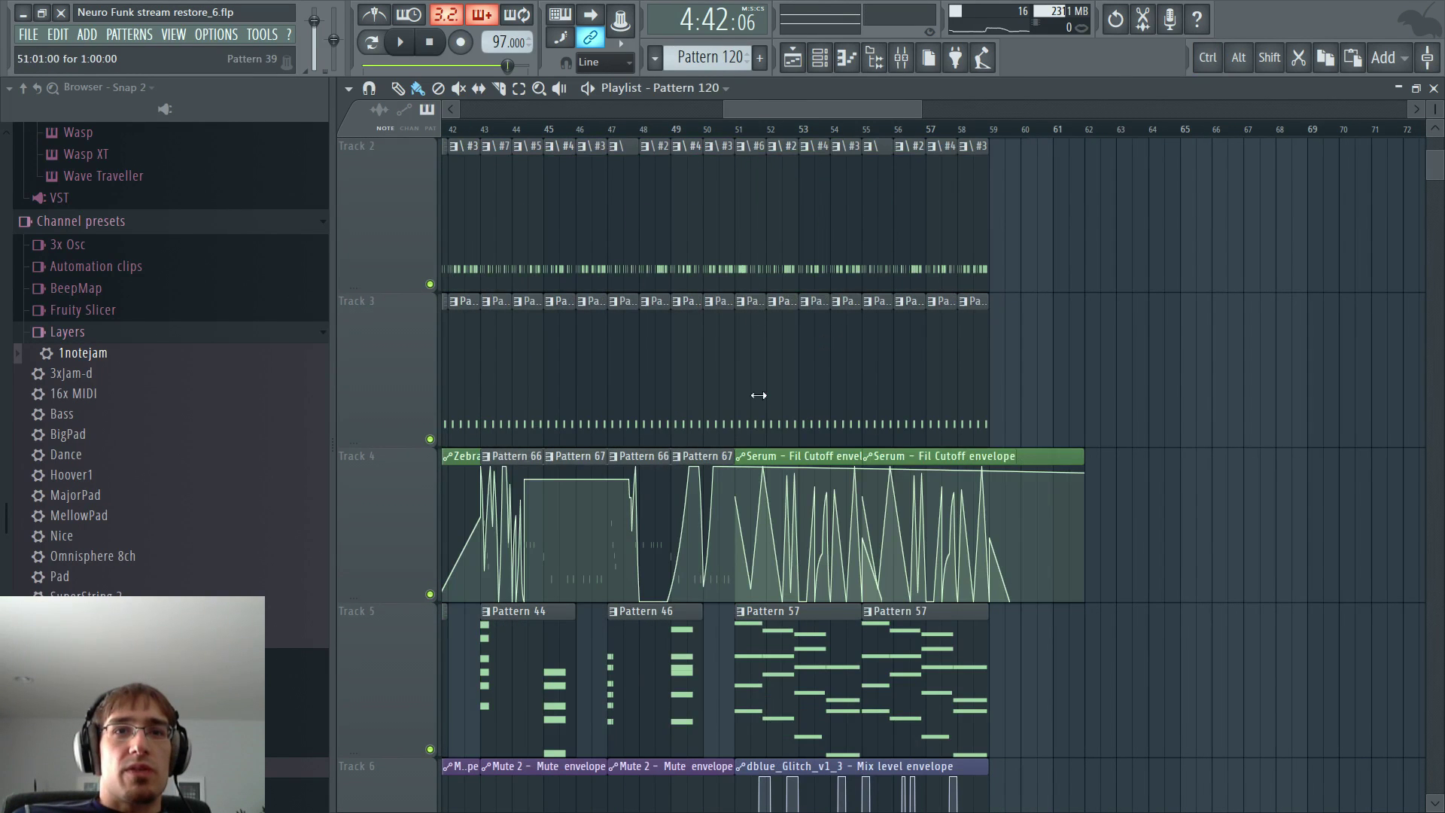
pyautogui.scroll(-4, 759, 399)
pyautogui.scroll(-7, 760, 378)
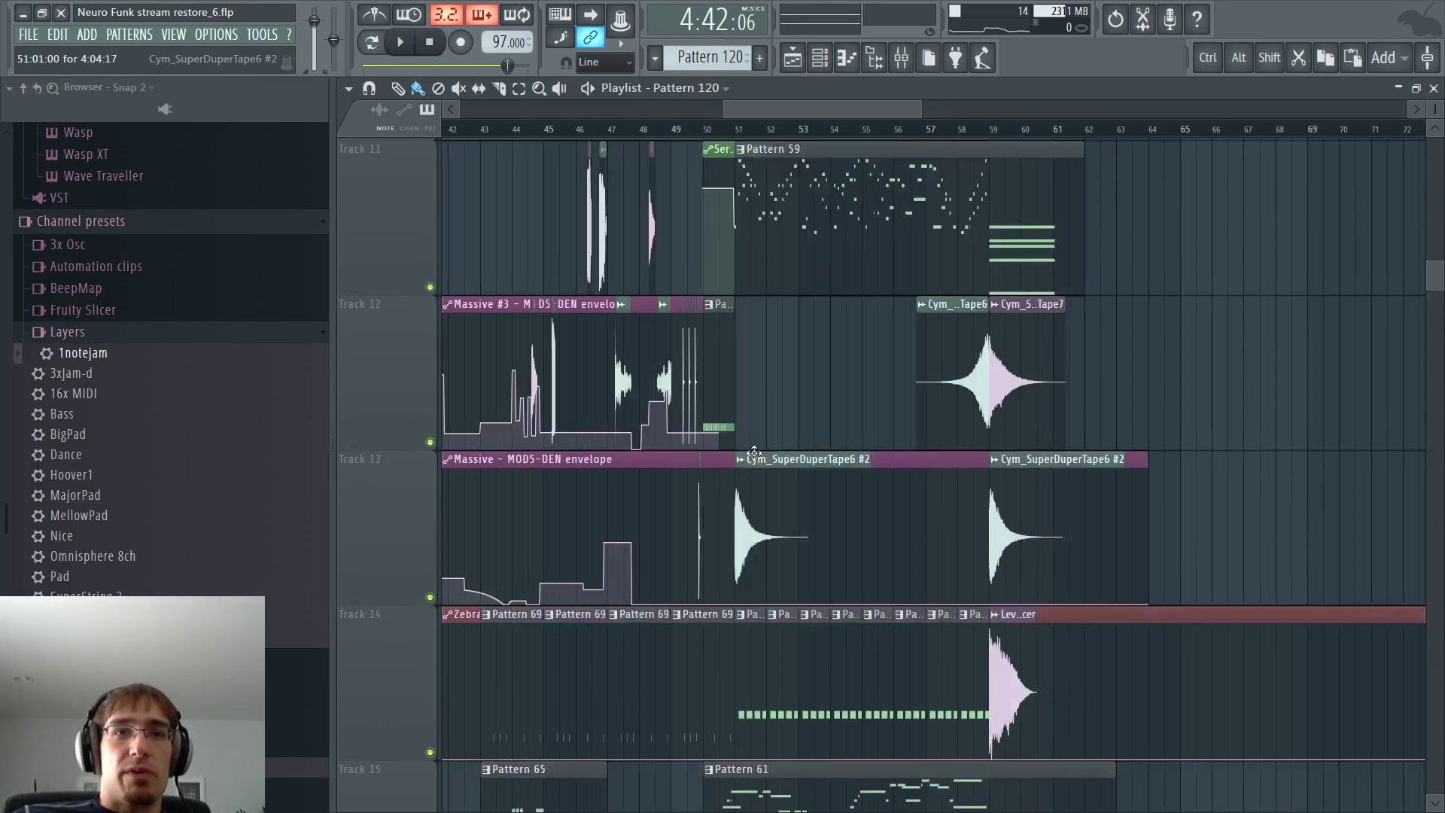
pyautogui.doubleClick(774, 372)
pyautogui.press('space')
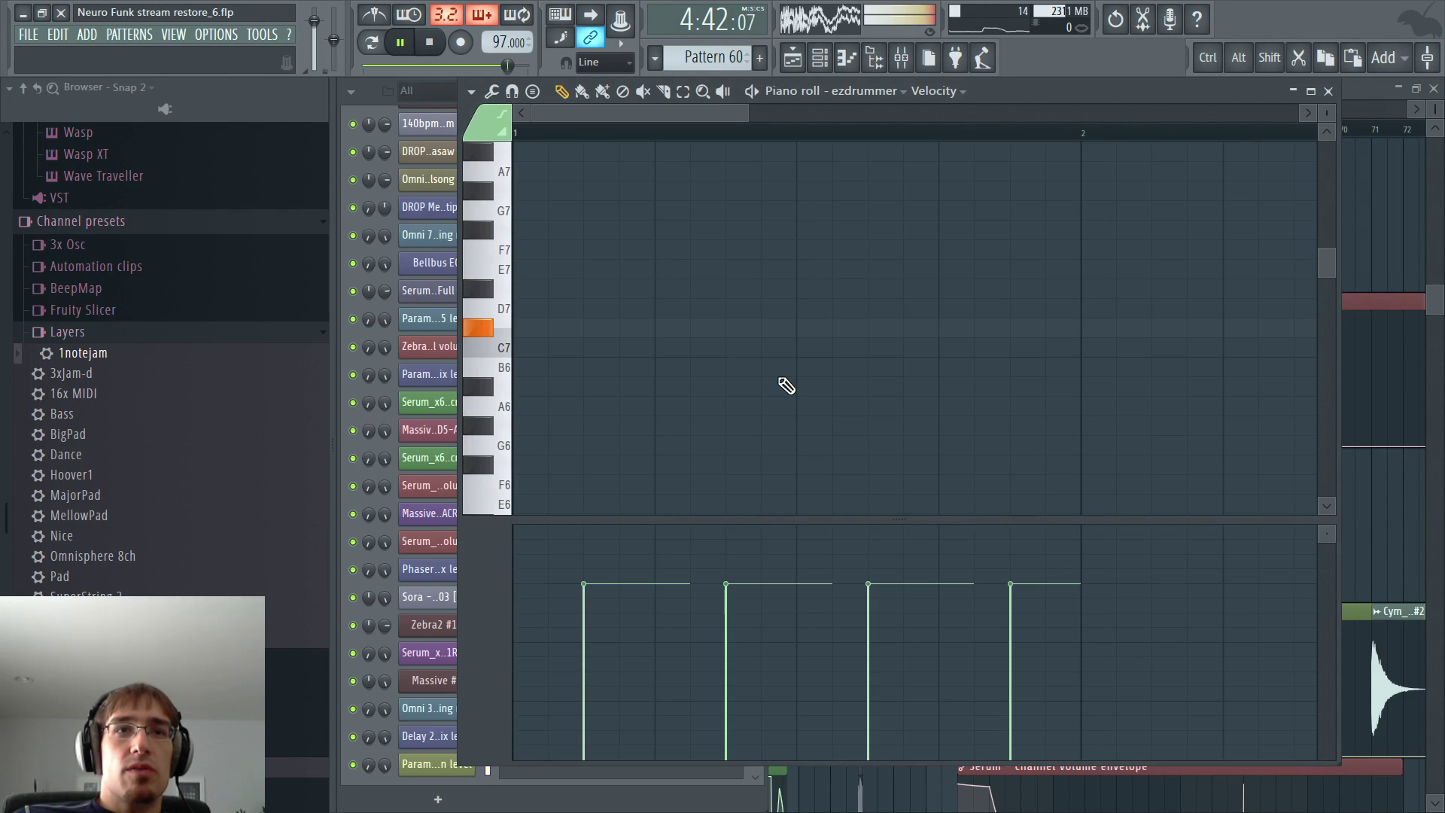
pyautogui.click(372, 43)
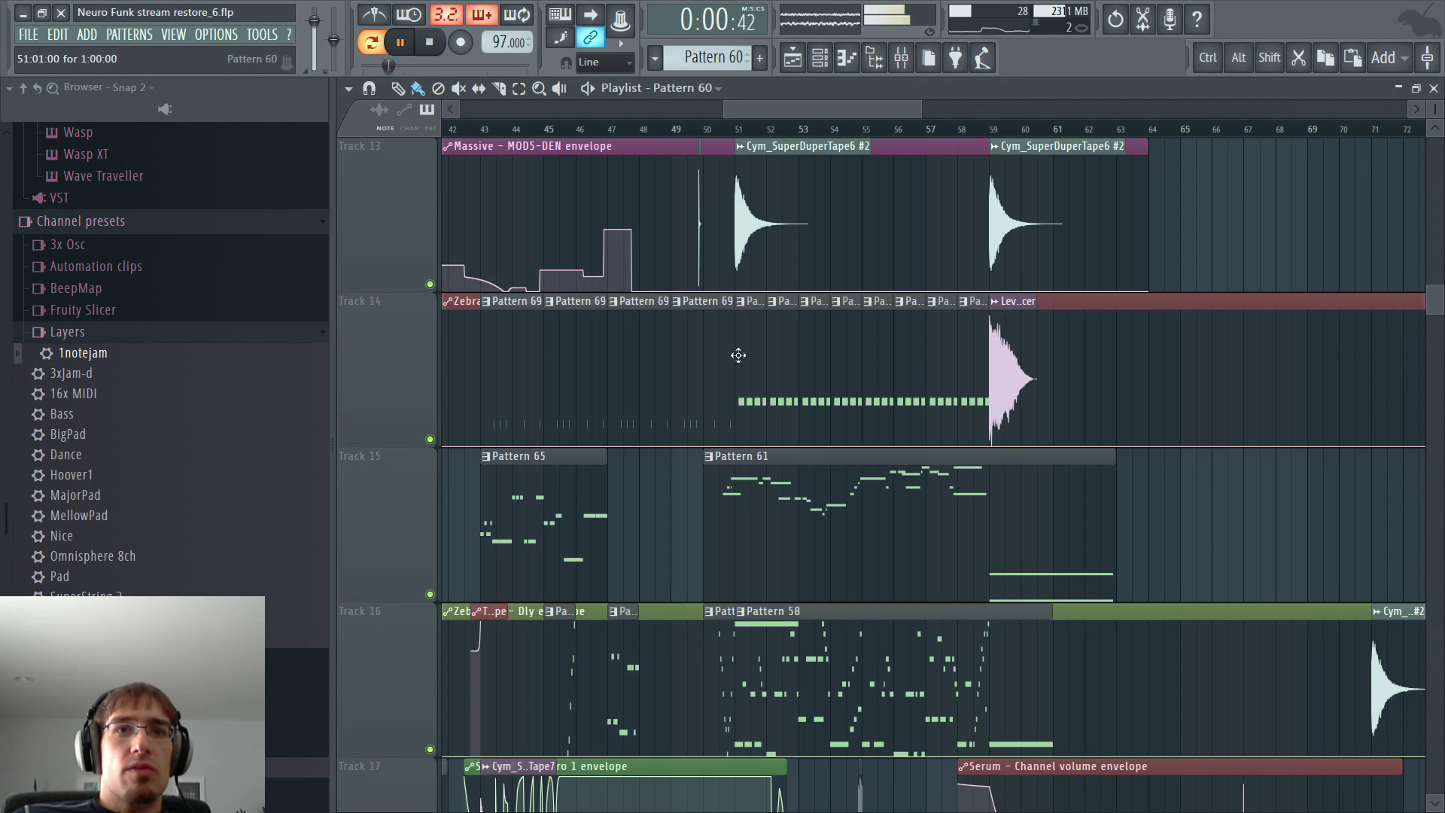
# - Examine the clips and envelopes on the other tracks around bar 51 and replay Pattern 60 in the piano roll
pyautogui.scroll(-11, 739, 355)
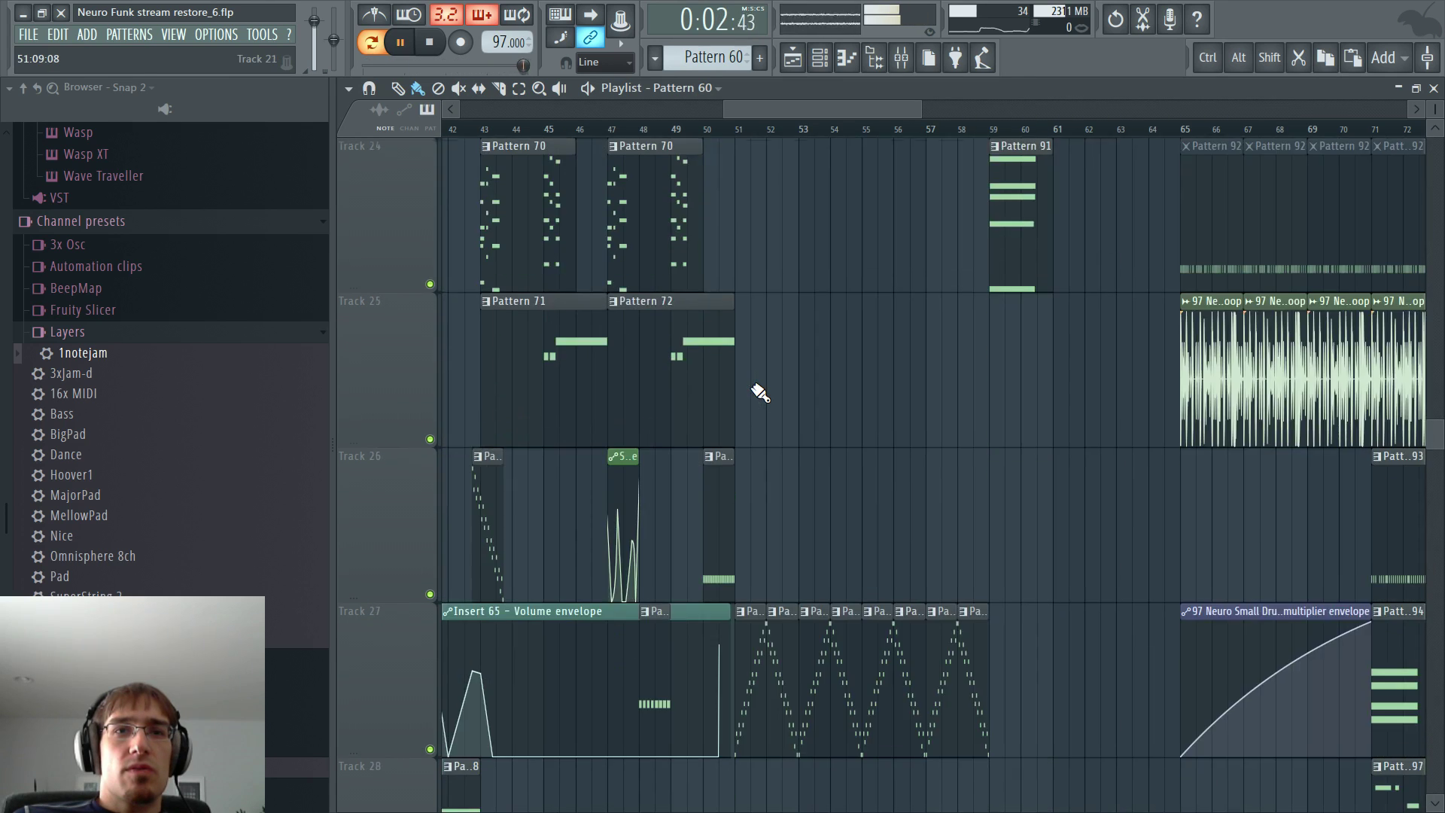
pyautogui.scroll(-13, 760, 393)
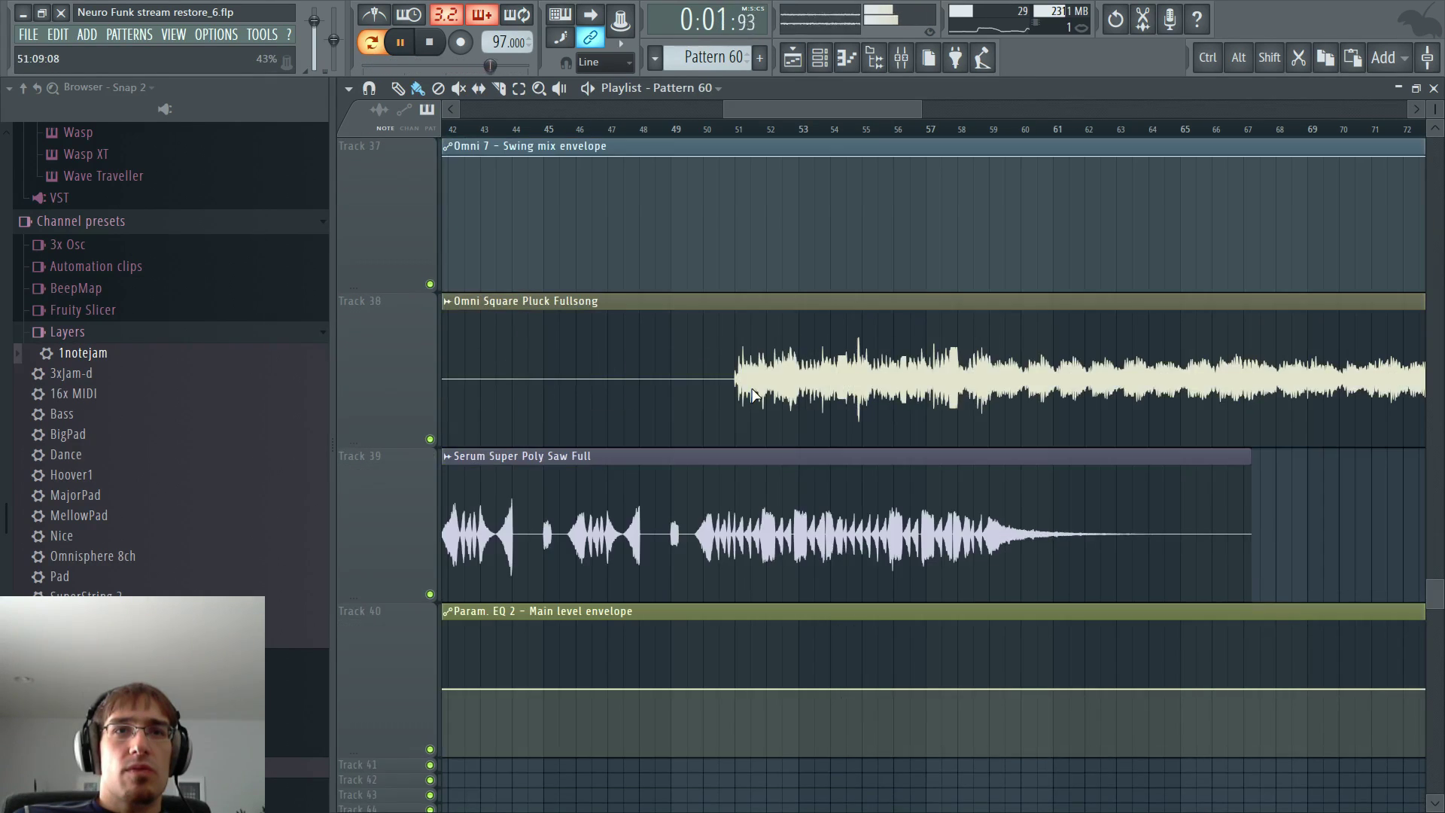
pyautogui.scroll(17, 753, 393)
pyautogui.press('space')
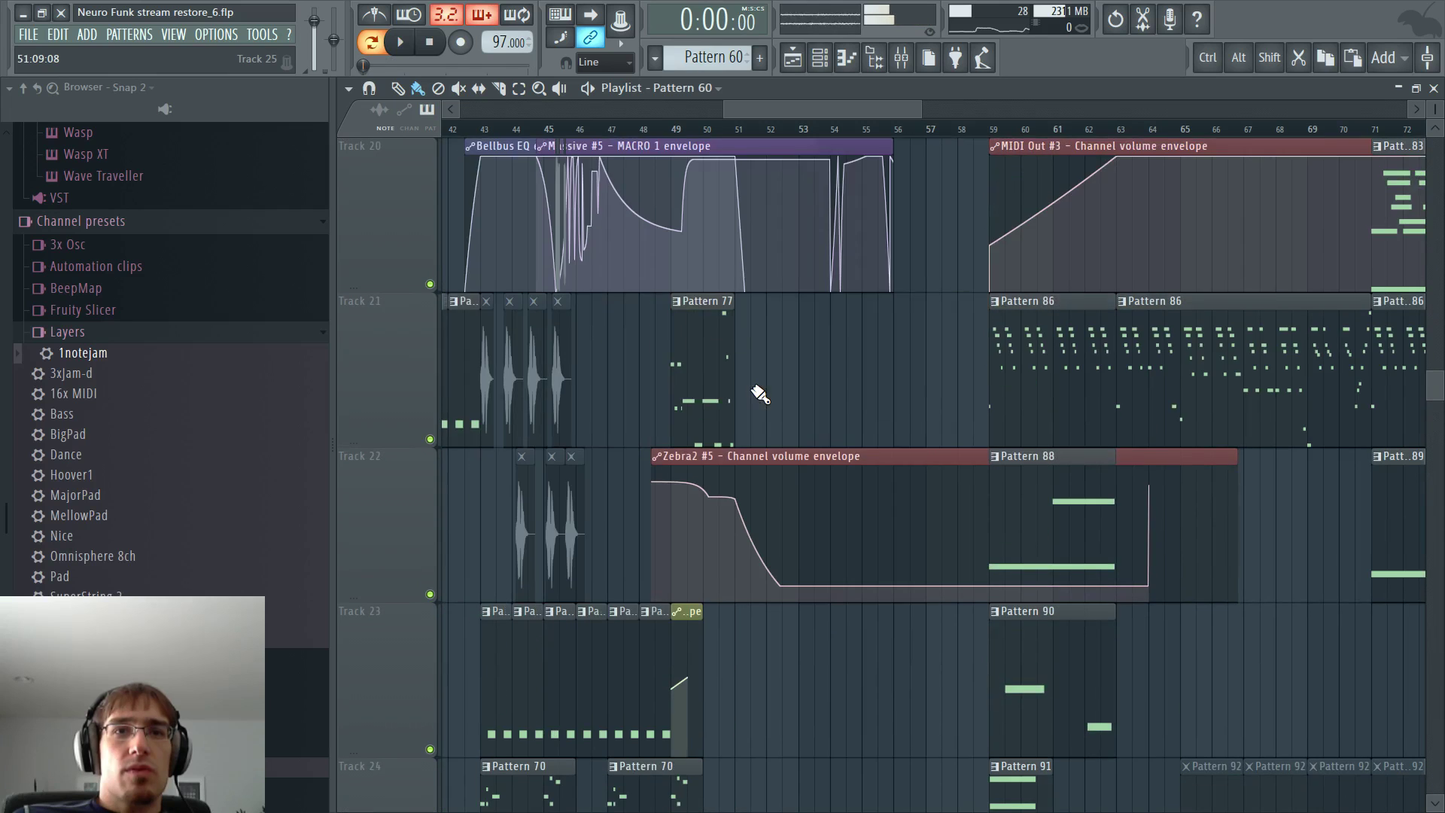
pyautogui.scroll(2, 759, 396)
pyautogui.scroll(-1, 767, 434)
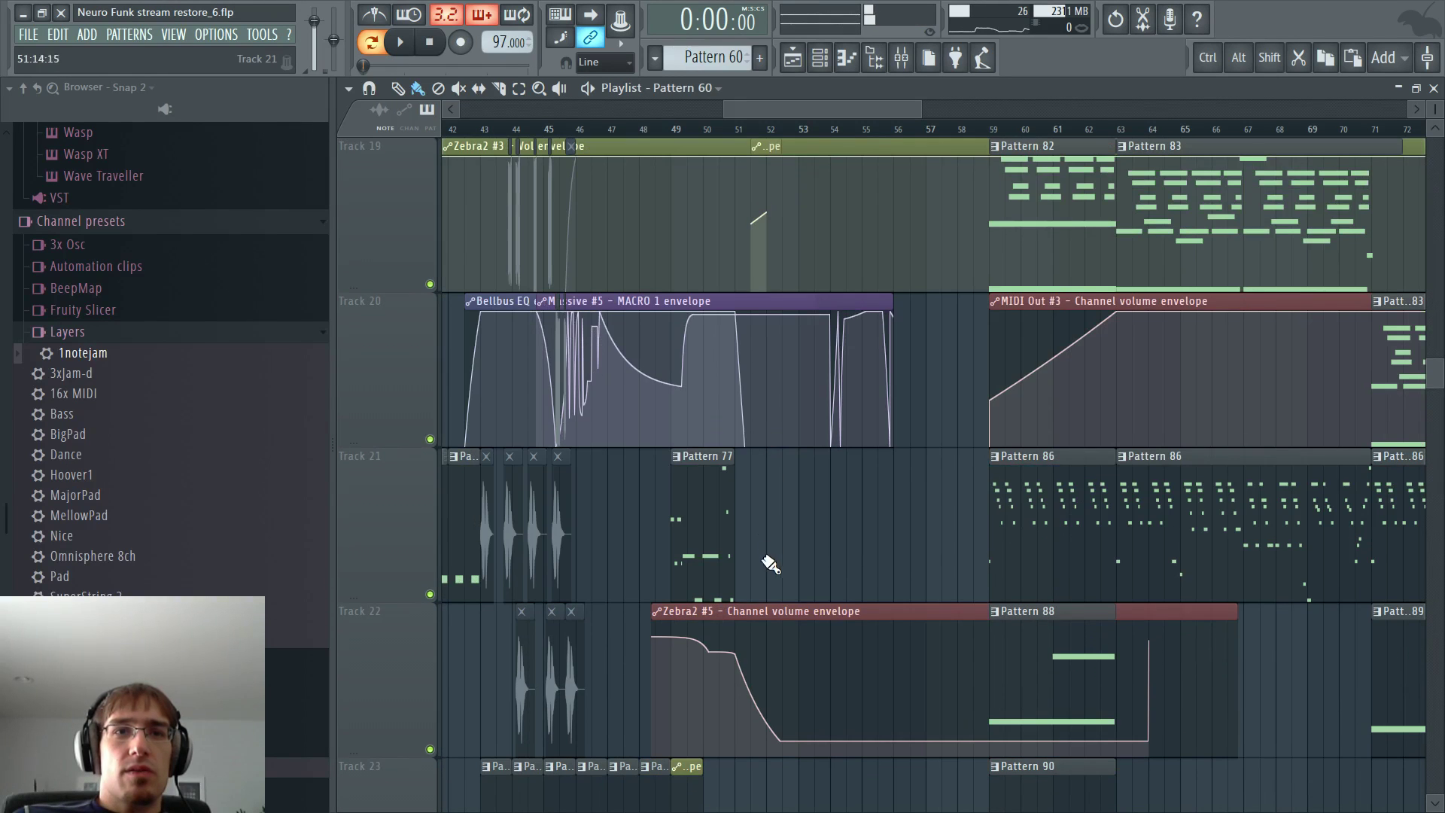
pyautogui.click(767, 609)
pyautogui.scroll(2, 762, 519)
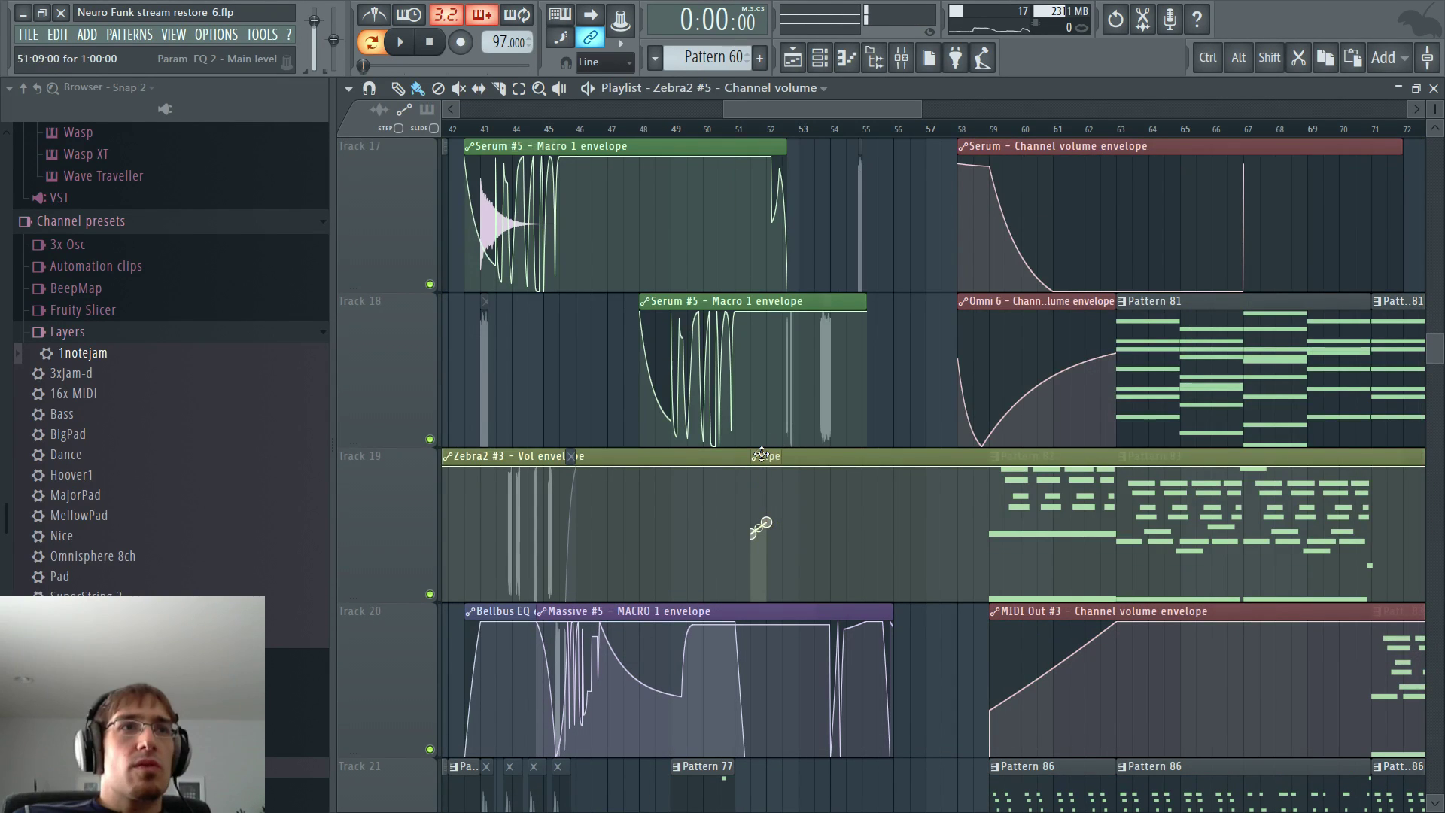
pyautogui.scroll(3, 760, 448)
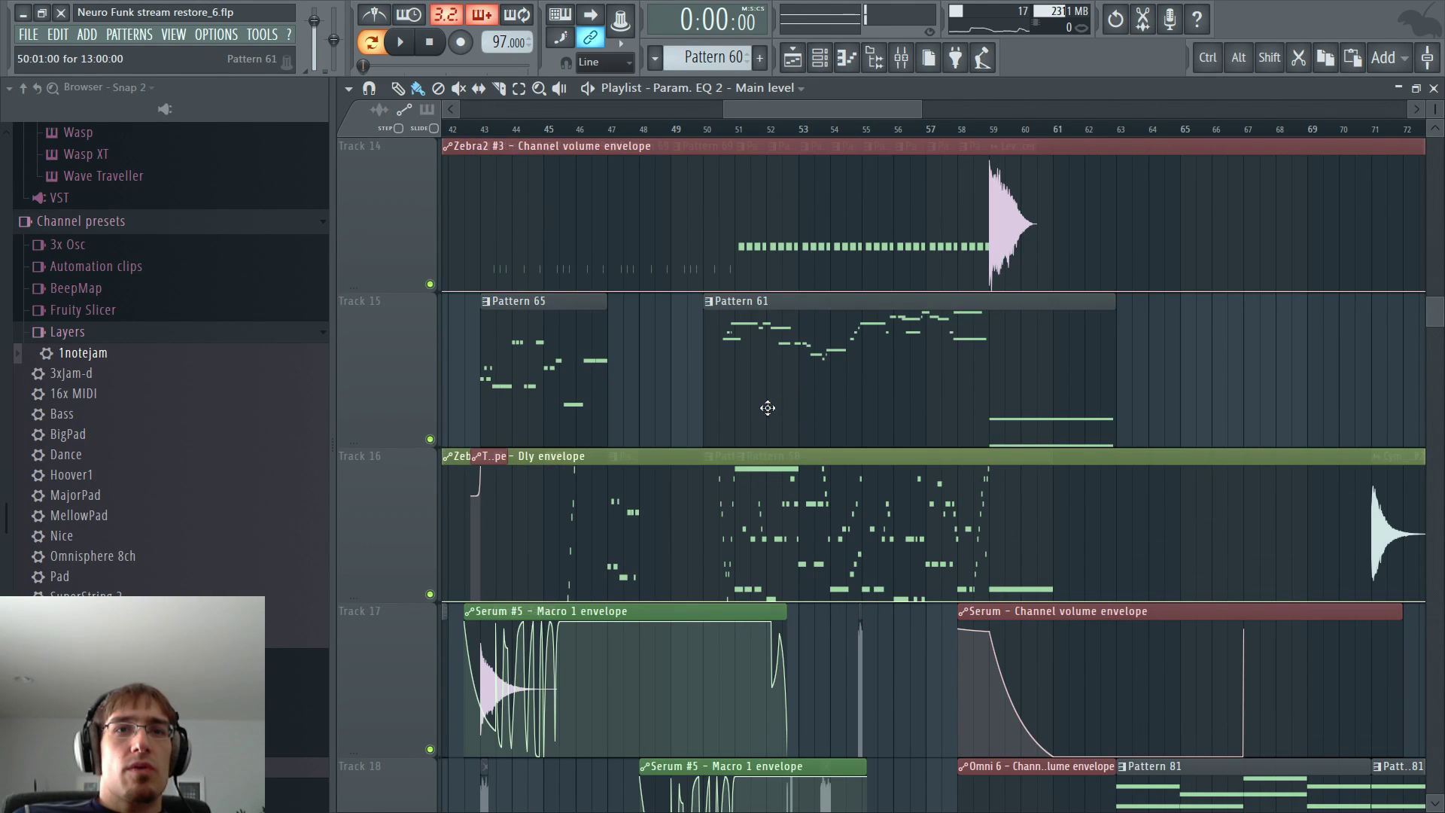
pyautogui.scroll(1, 767, 408)
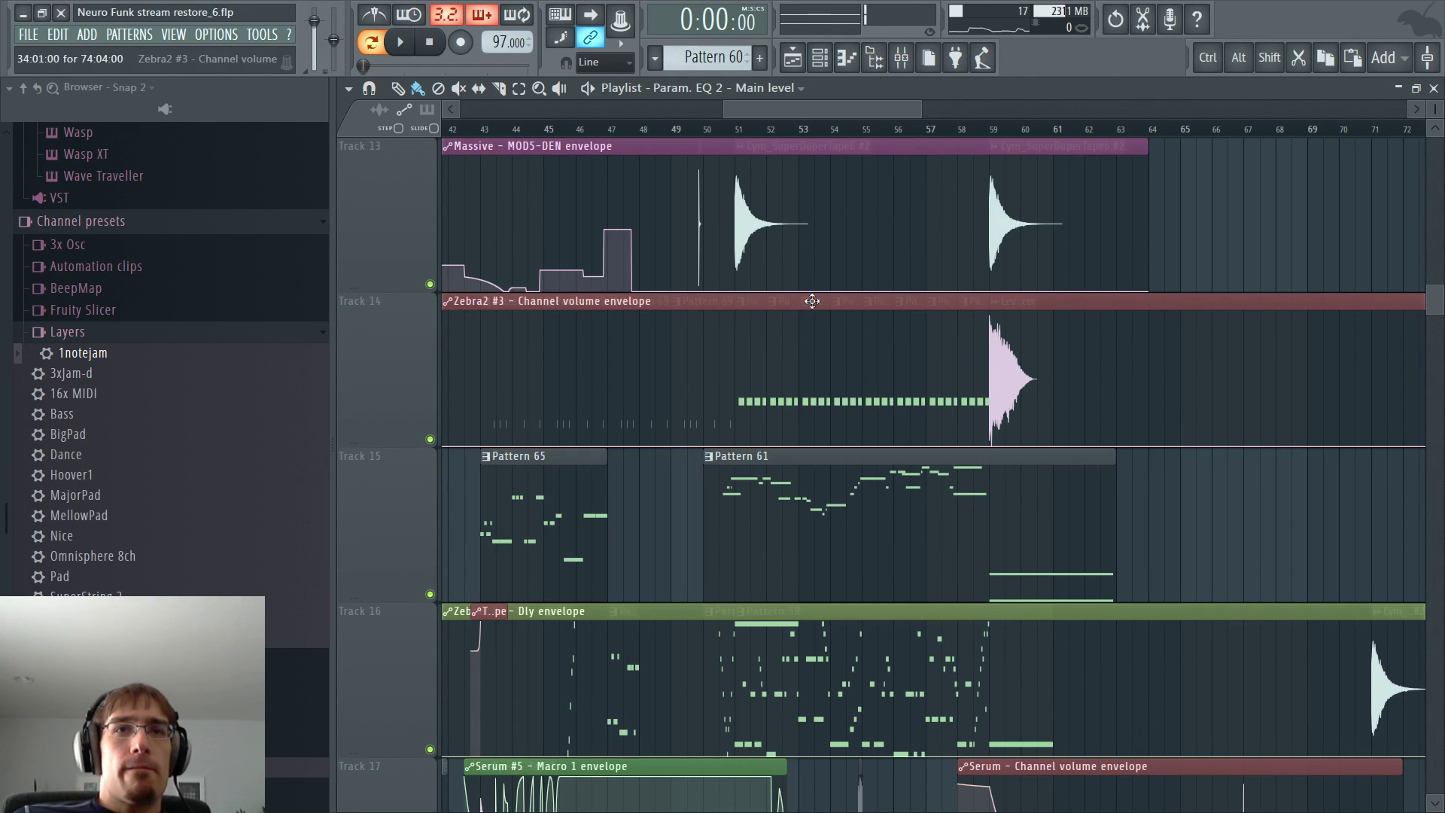
pyautogui.doubleClick(815, 399)
pyautogui.press('space')
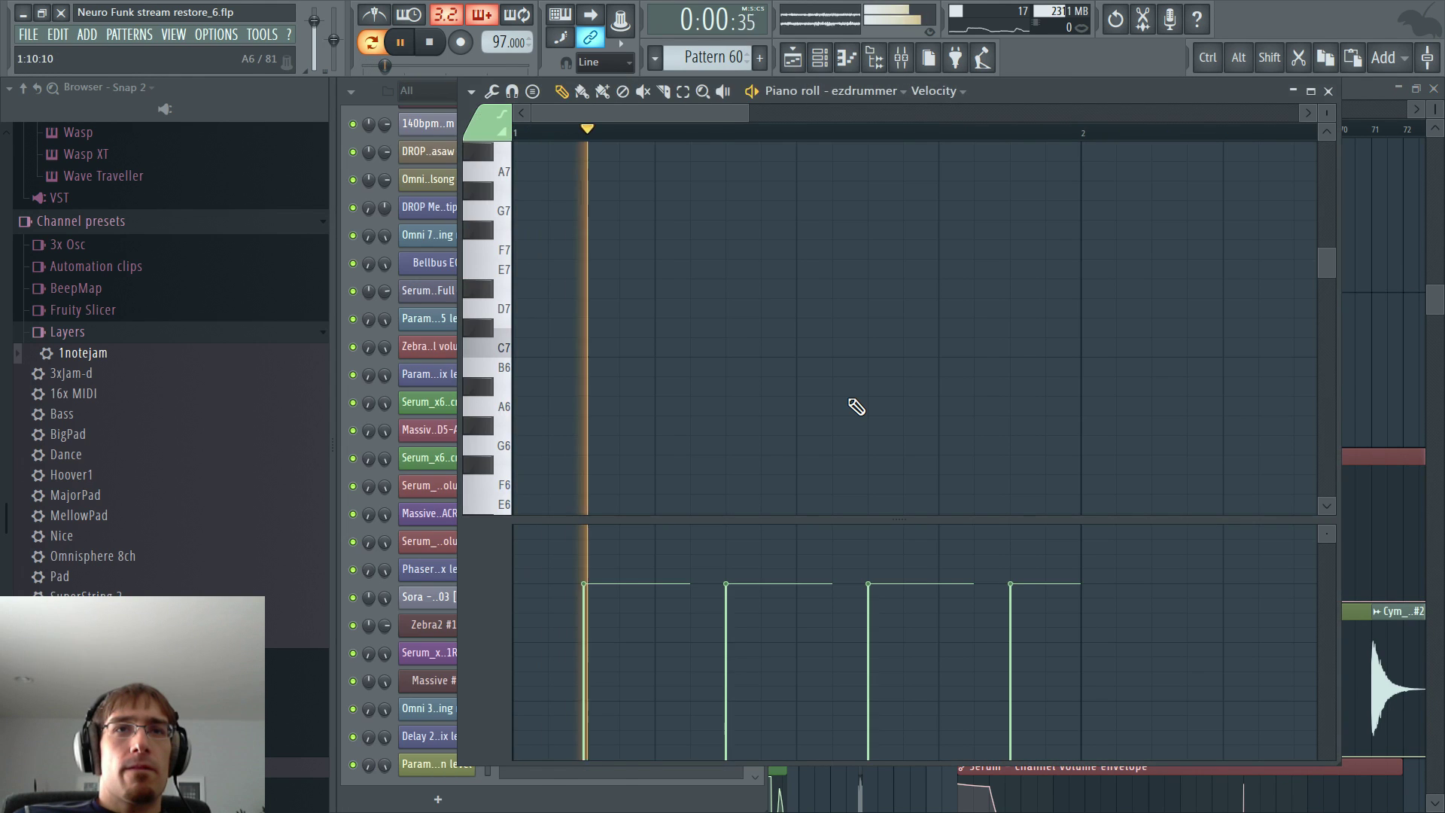
# - Play the song from bar 115 and look over the tracks of the new section down to track 28
pyautogui.press('F5')
pyautogui.moveTo(787, 111); pyautogui.dragTo(1217, 153)
pyautogui.scroll(5, 642, 183)
pyautogui.scroll(5, 644, 191)
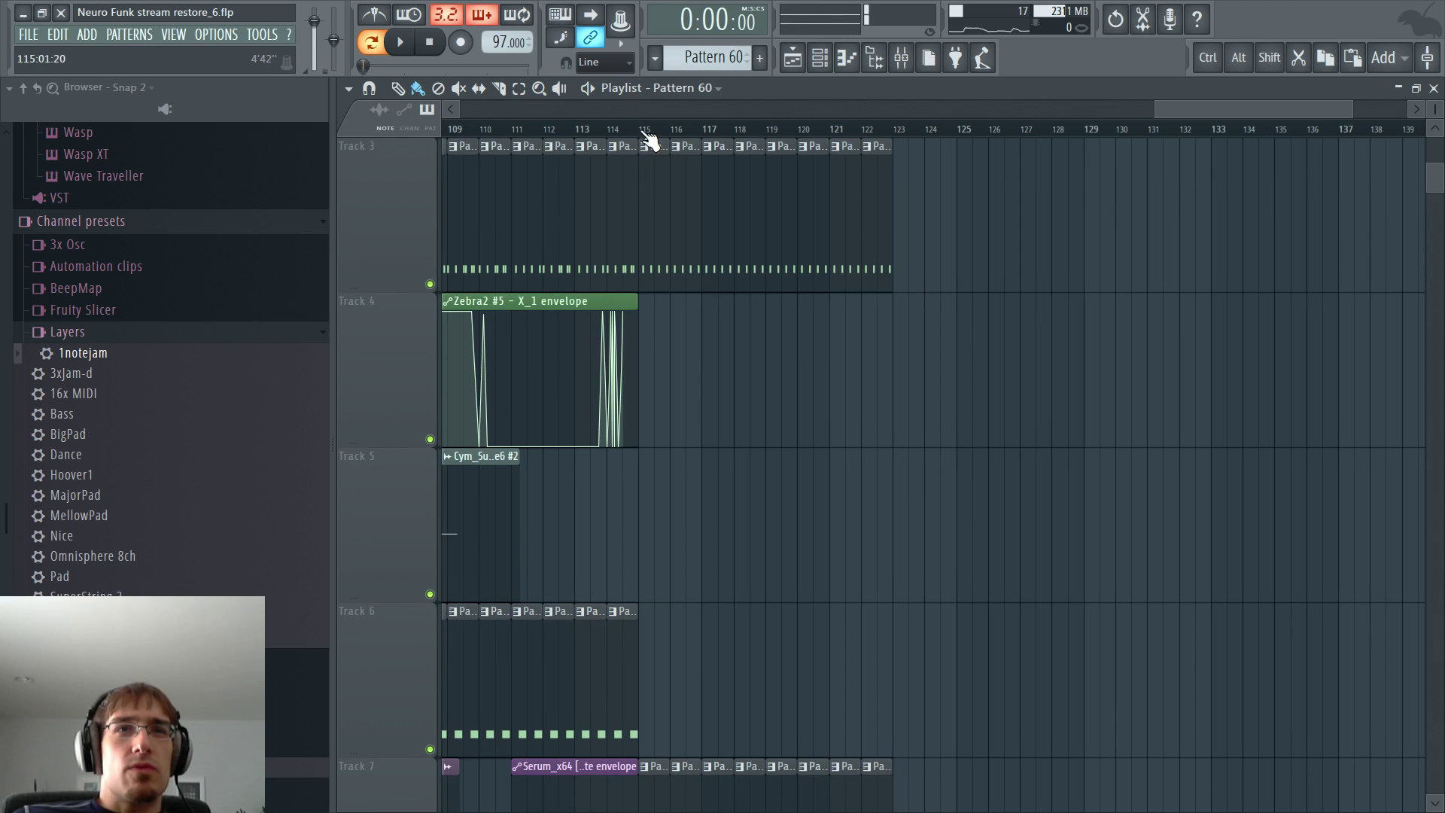
pyautogui.press('space')
pyautogui.scroll(-11, 610, 348)
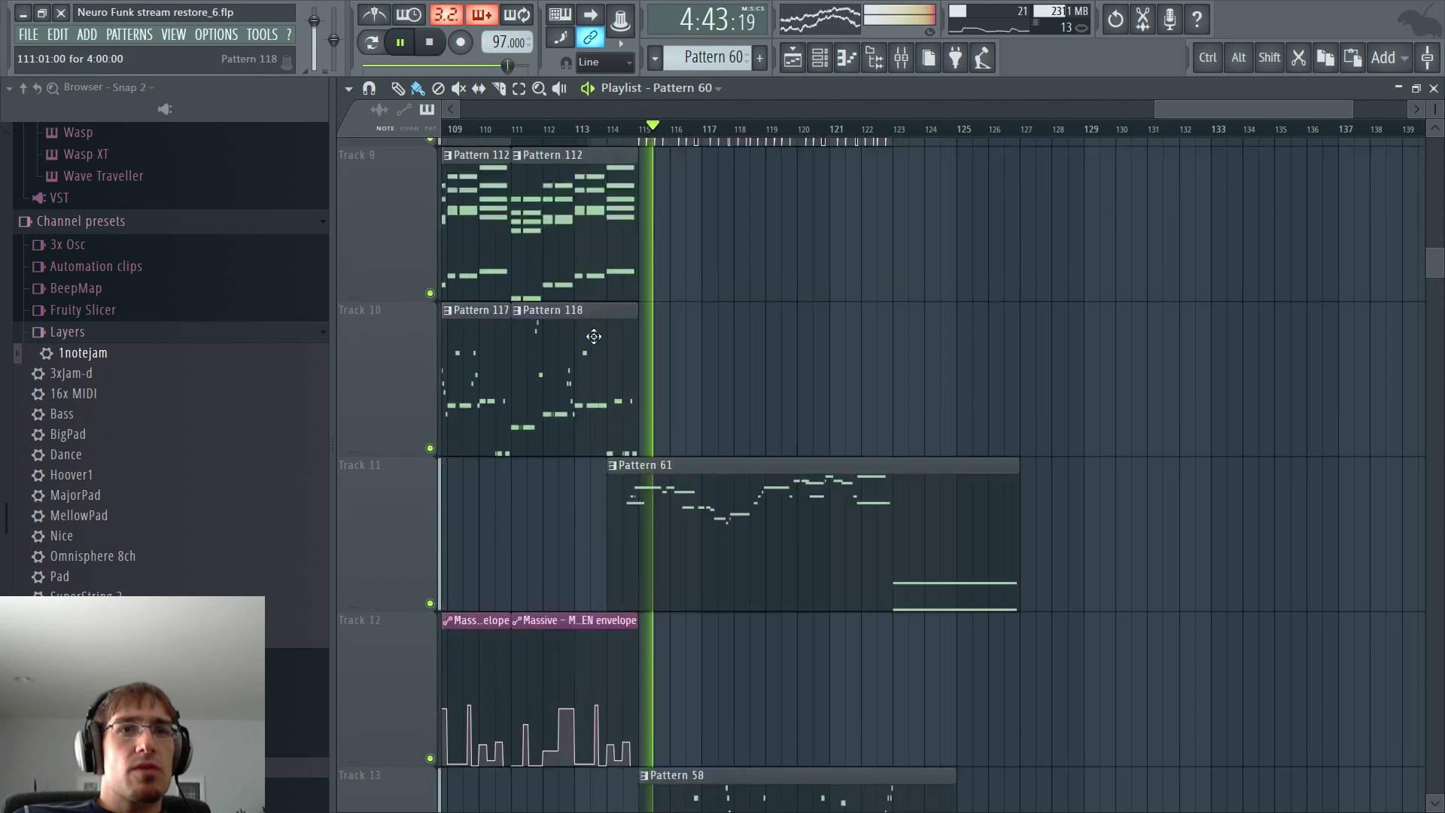
pyautogui.scroll(-11, 610, 348)
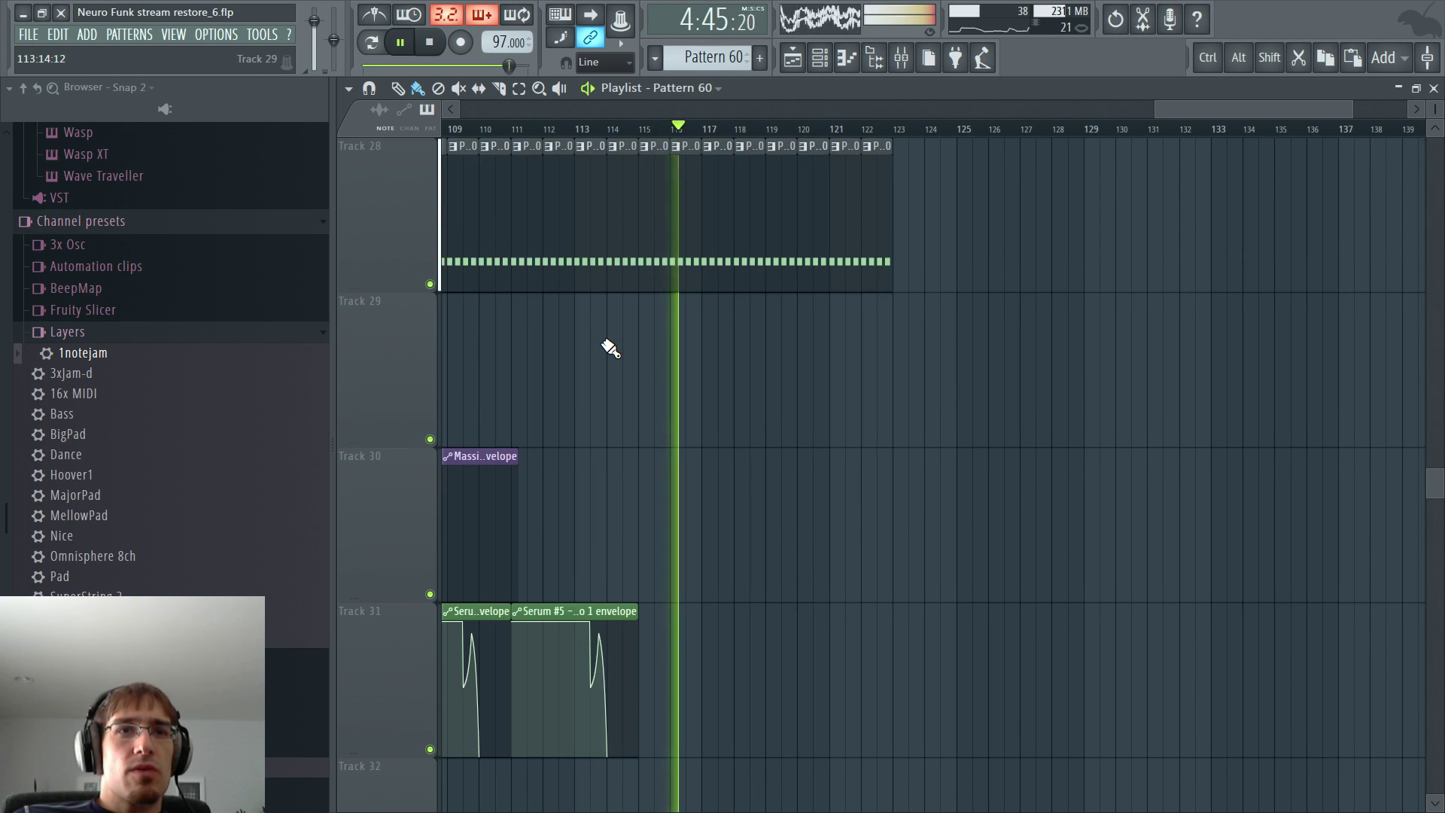
pyautogui.scroll(-3, 625, 331)
pyautogui.scroll(1, 655, 286)
pyautogui.scroll(2, 648, 301)
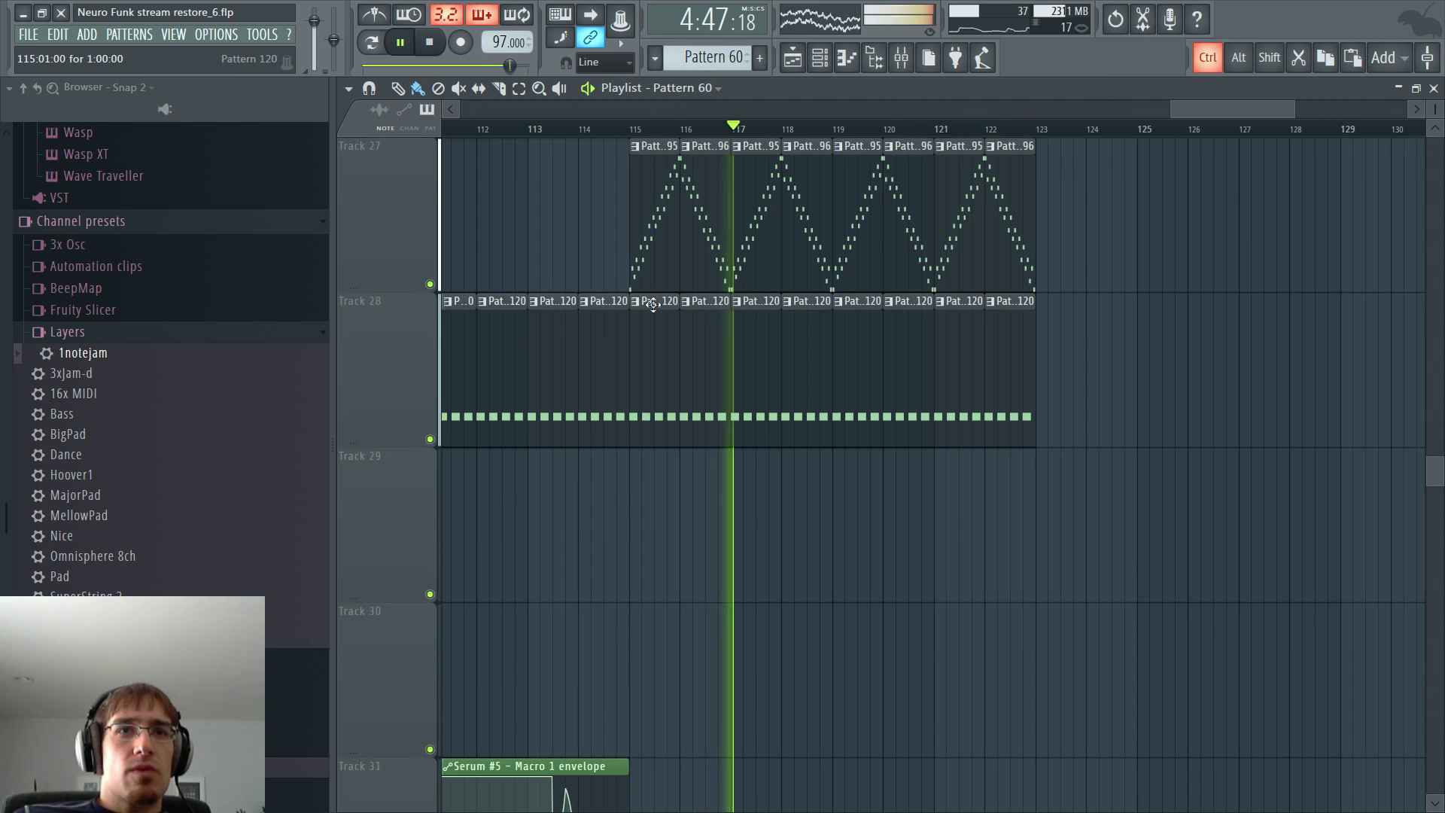
# - Make the Pattern 120 clip at bar 115 on track 28 unique and replace the clips from bar 116 to 122 with the new copy
pyautogui.press('space')
pyautogui.click(636, 301)
pyautogui.click(676, 401)
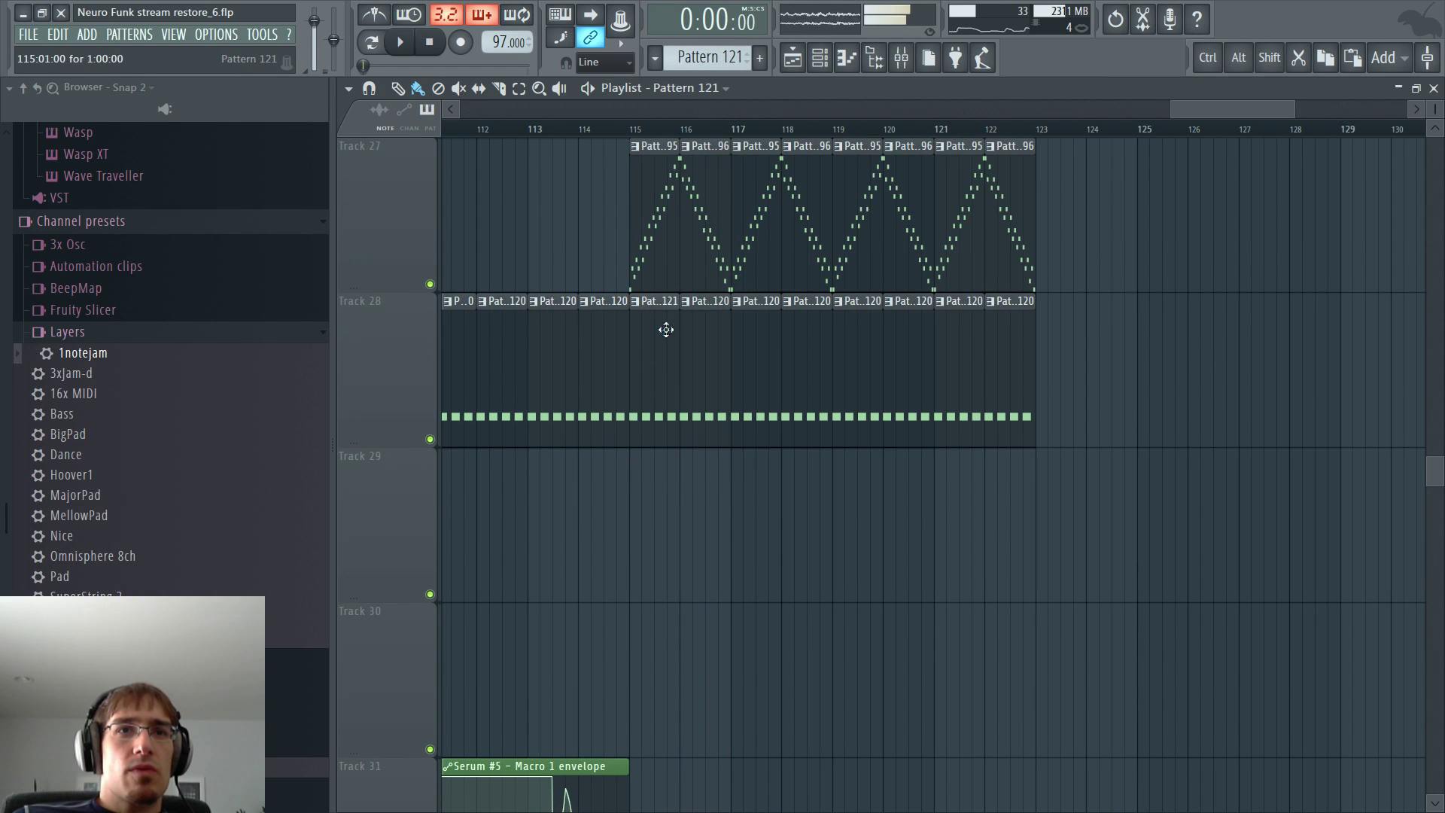
pyautogui.moveTo(700, 331)
pyautogui.mouseDown()
pyautogui.moveTo(1011, 335)
pyautogui.moveTo(695, 341)
pyautogui.mouseUp()
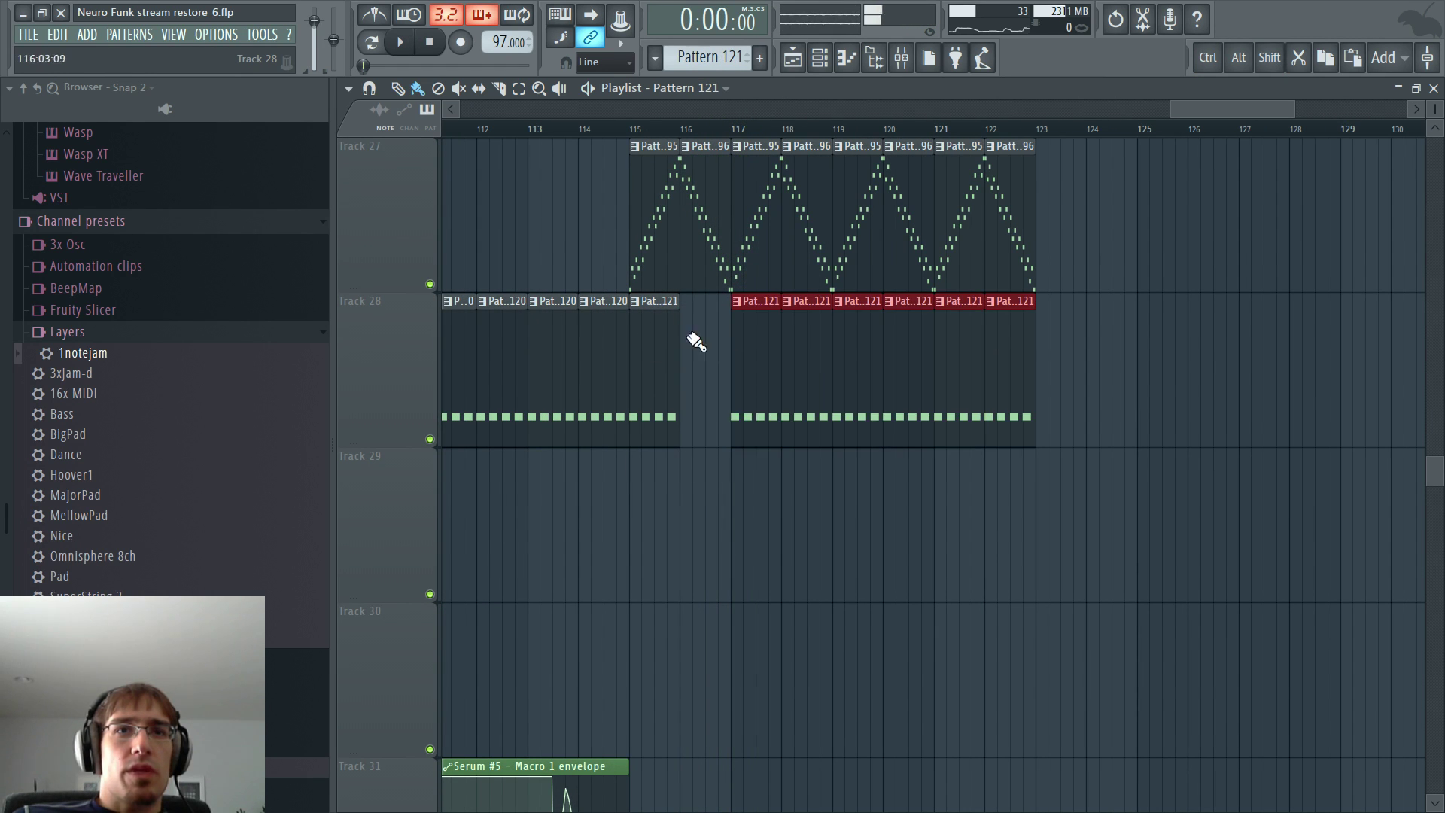
# - Open the copied ezdrummer pattern and even out the velocities of its four C#7 notes while it plays
pyautogui.doubleClick(647, 336)
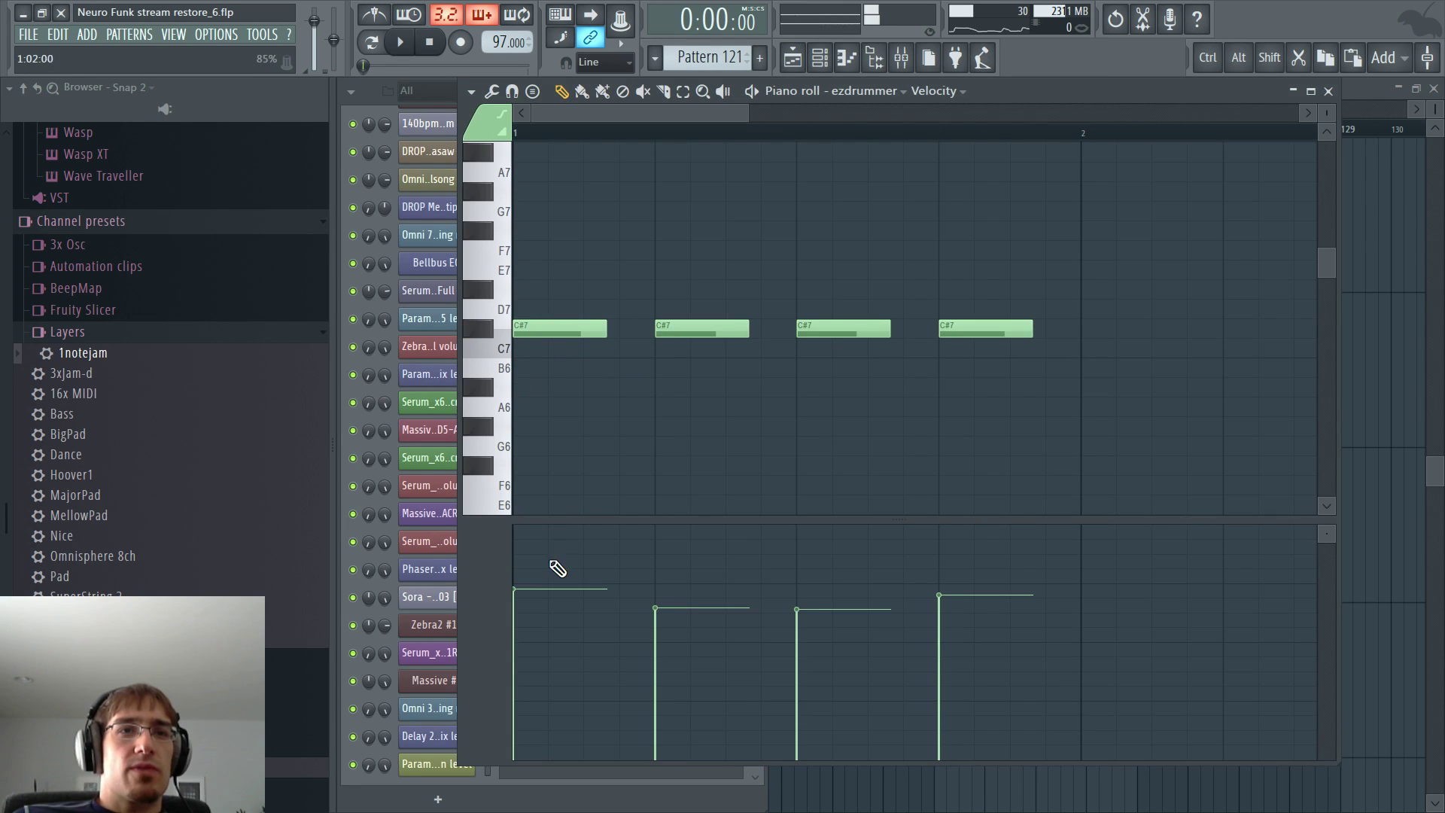
pyautogui.click(402, 47)
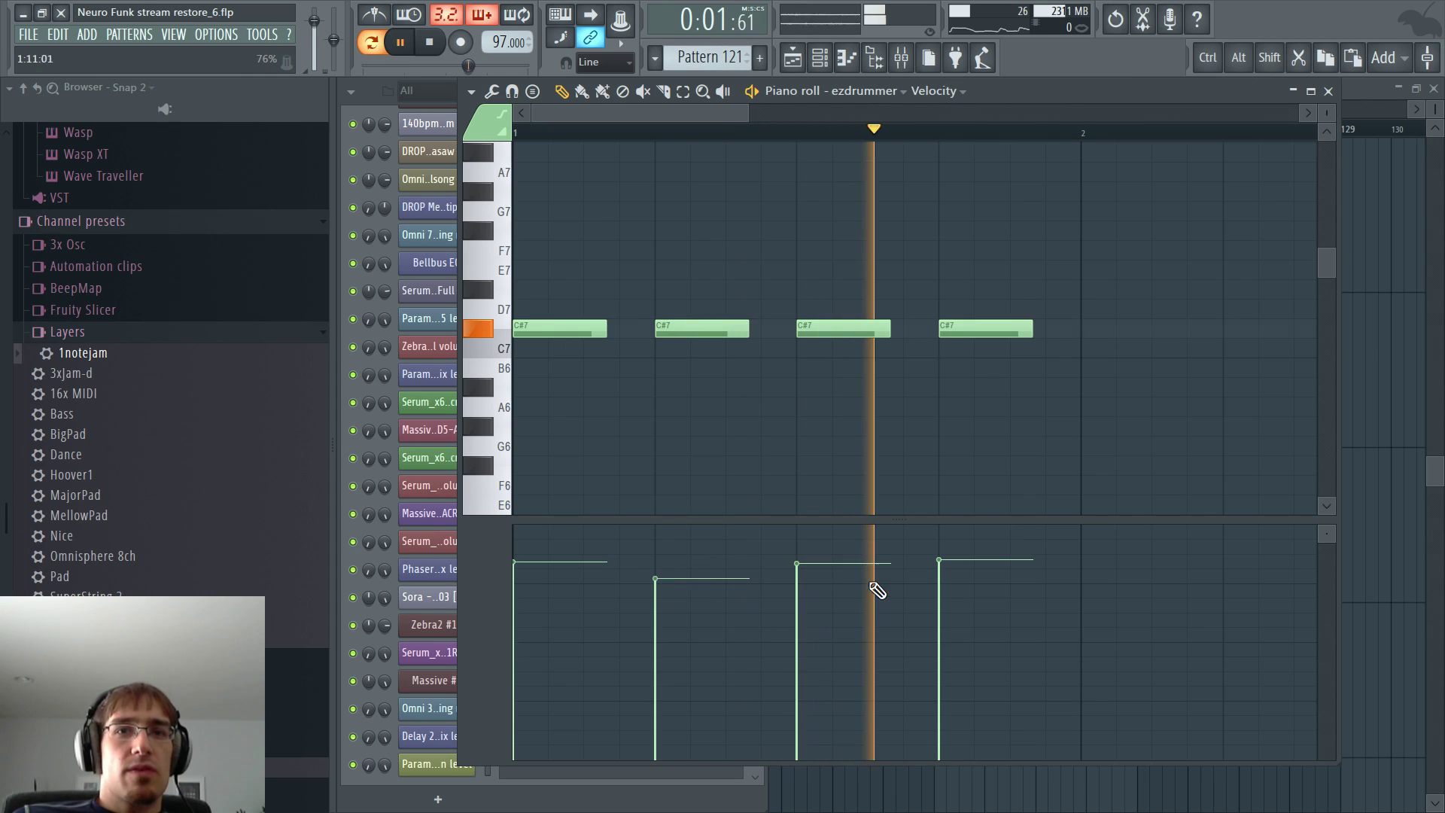
pyautogui.moveTo(878, 591)
pyautogui.mouseDown()
pyautogui.moveTo(823, 581)
pyautogui.moveTo(932, 581)
pyautogui.mouseUp()
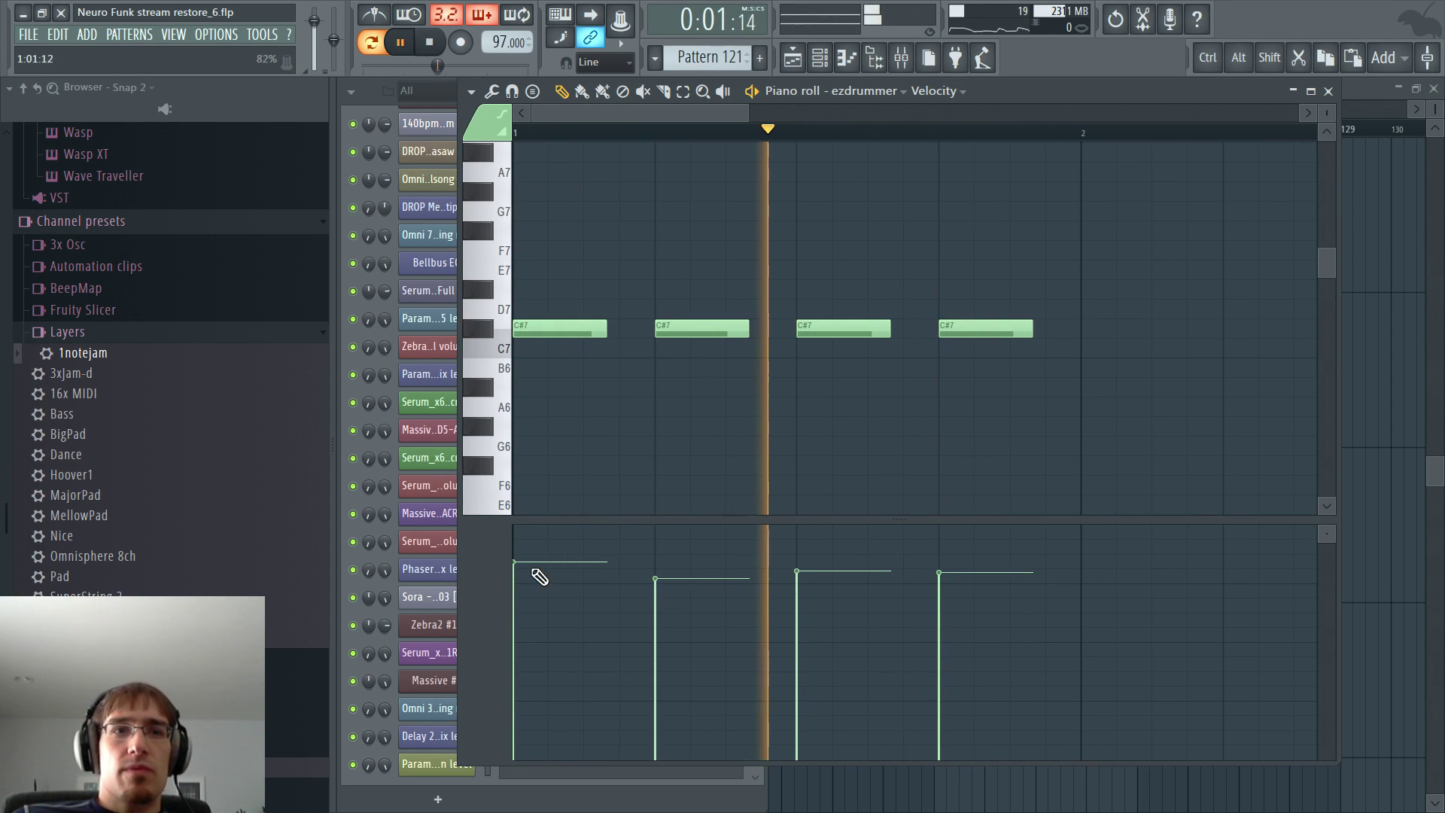
pyautogui.moveTo(539, 577); pyautogui.dragTo(938, 584)
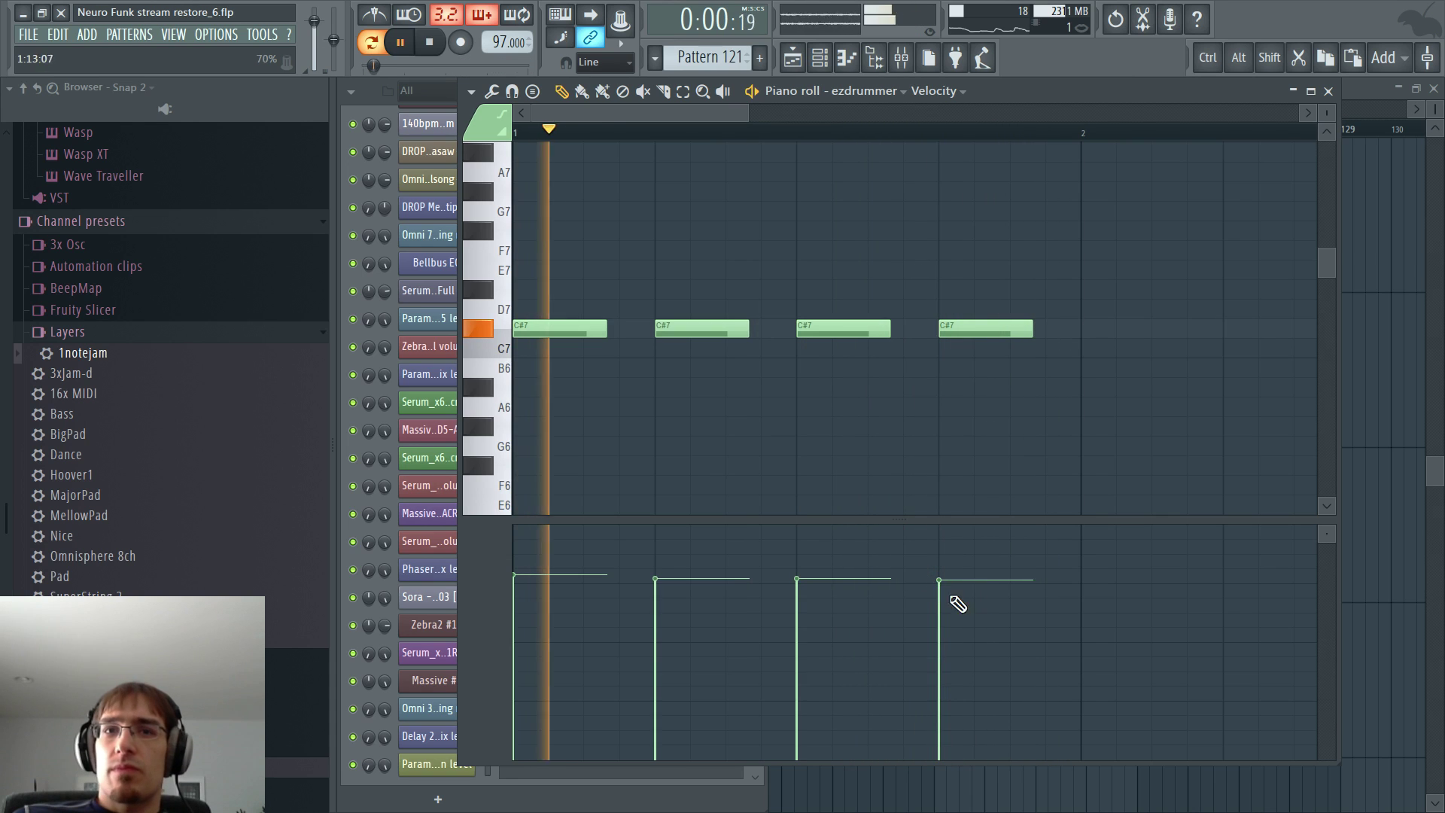
pyautogui.click(948, 587)
# - Shorten the fourth C#7 note and add a second short C#7 right behind it with its velocity lowered to about 52%
pyautogui.moveTo(1031, 329); pyautogui.dragTo(988, 330)
pyautogui.click(1015, 332)
pyautogui.click(976, 640)
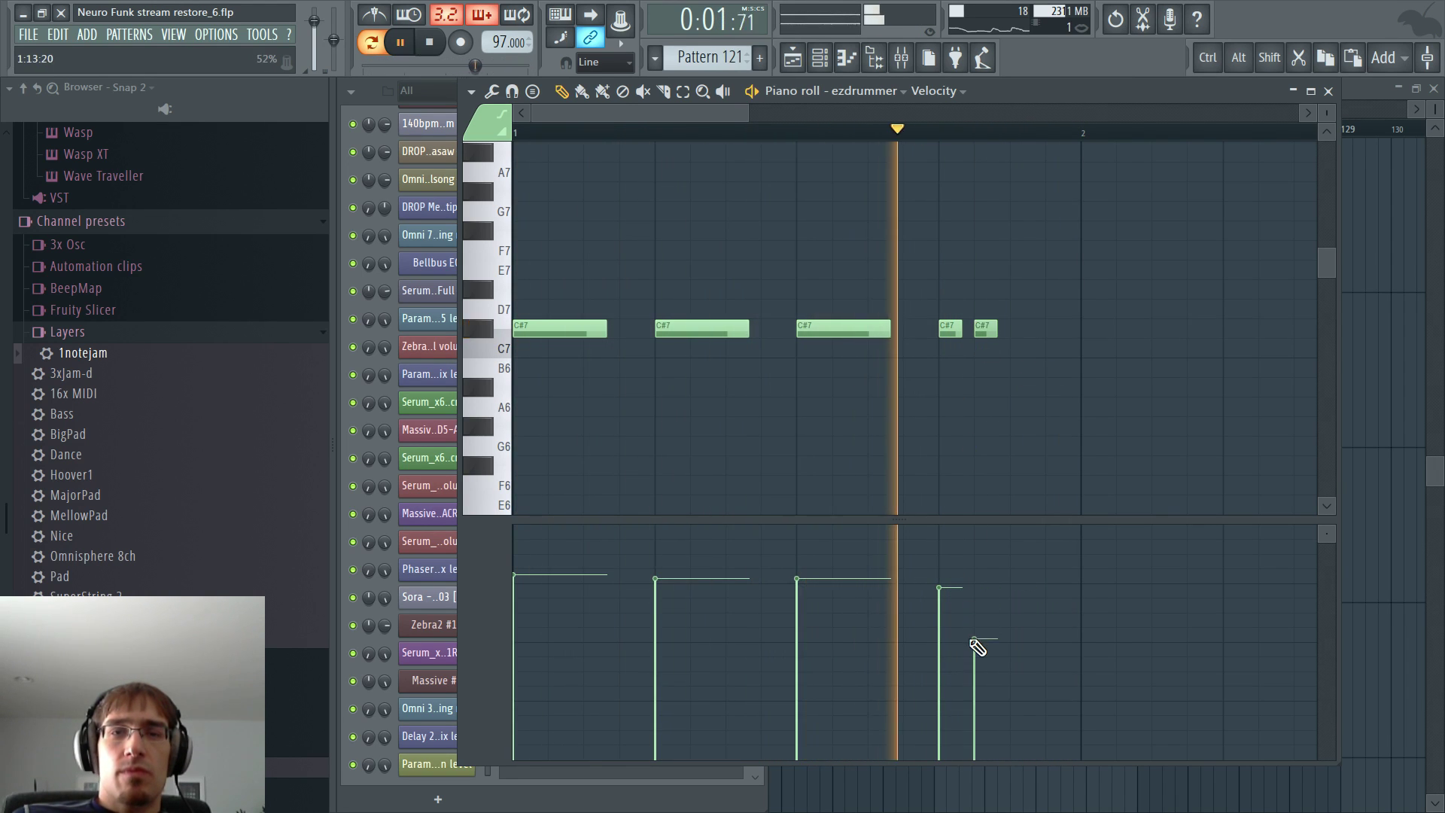
pyautogui.press('F5')
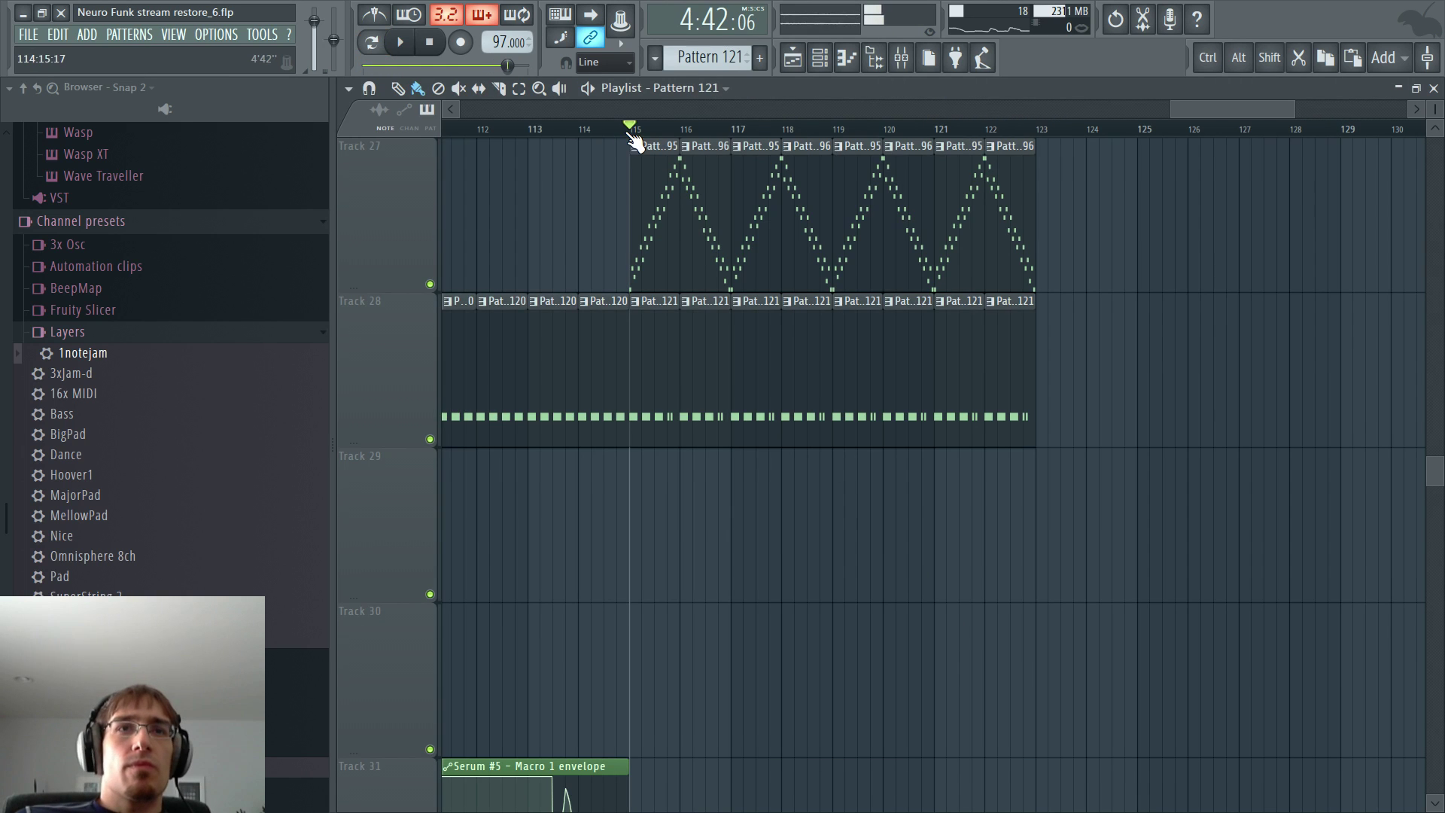
# - Play the song from bar 115, create a new empty pattern and place it on track 29 at bar 115
pyautogui.press('space')
pyautogui.scroll(2, 635, 388)
pyautogui.press('F4')
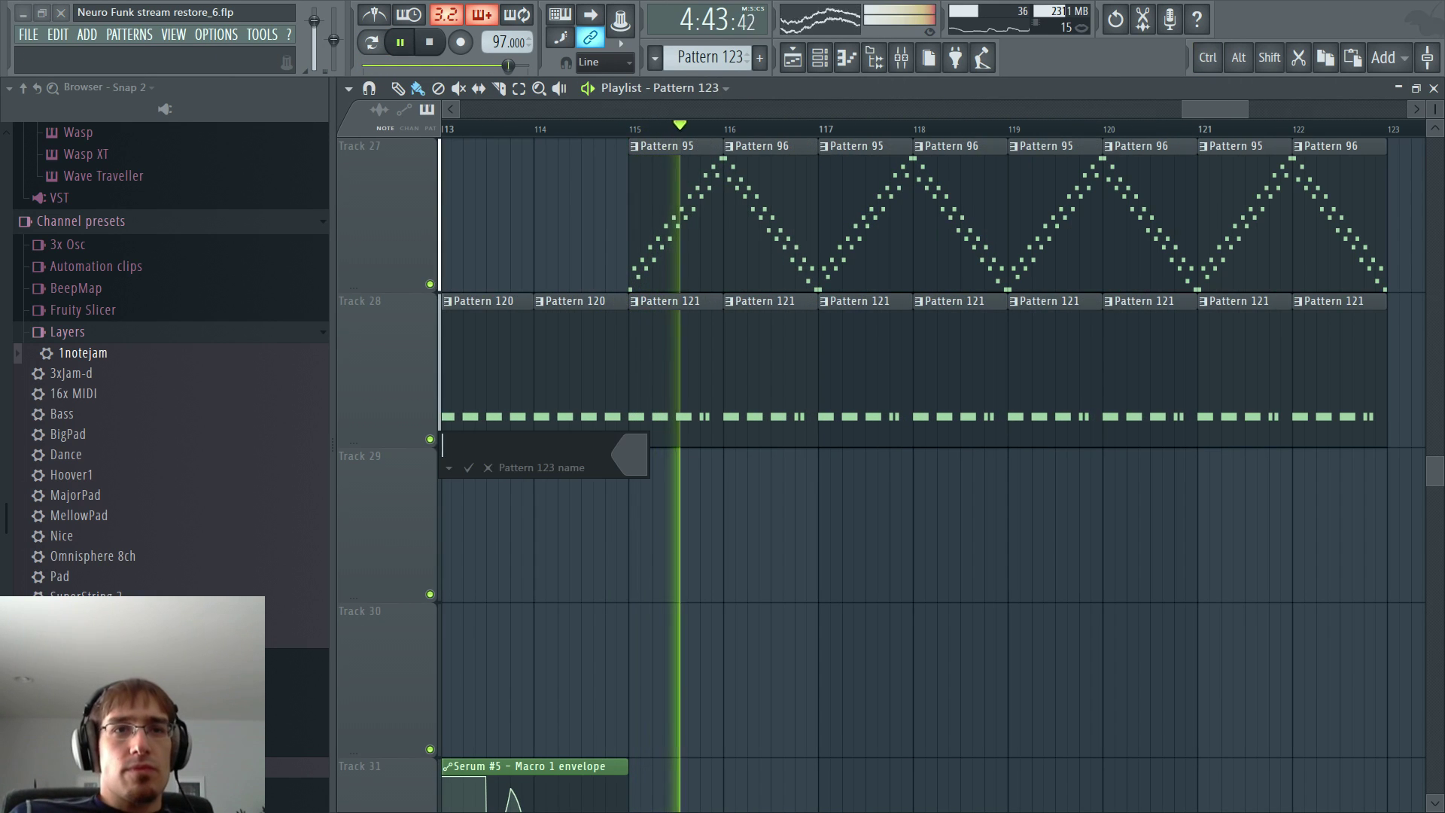
pyautogui.press('Return')
pyautogui.click(634, 491)
# - Name prompt aside, go through the channel rack's instruments with playback stopped and select the MIDI Out #11 channel for the new part
pyautogui.press('F6')
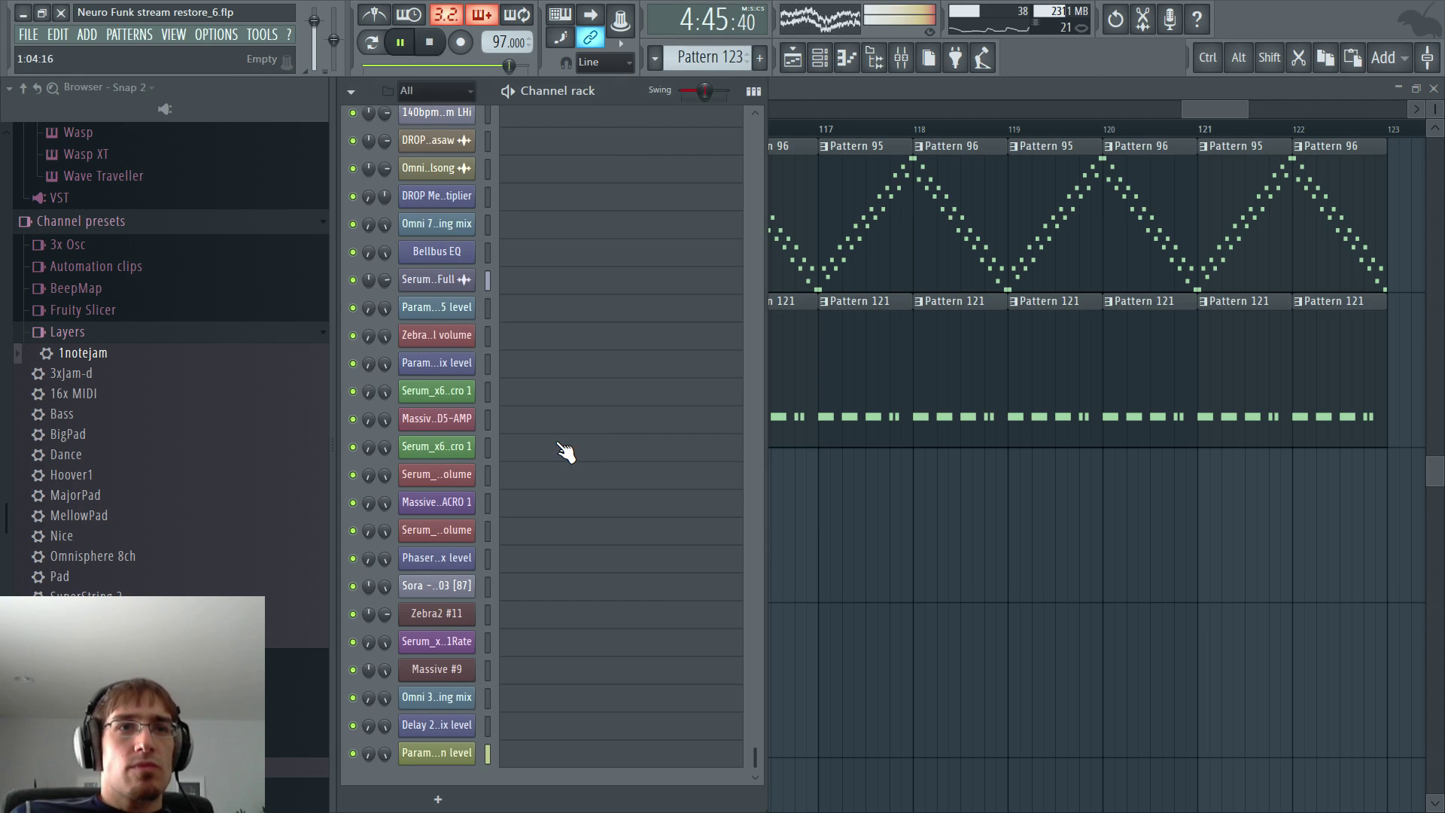
pyautogui.scroll(10, 557, 453)
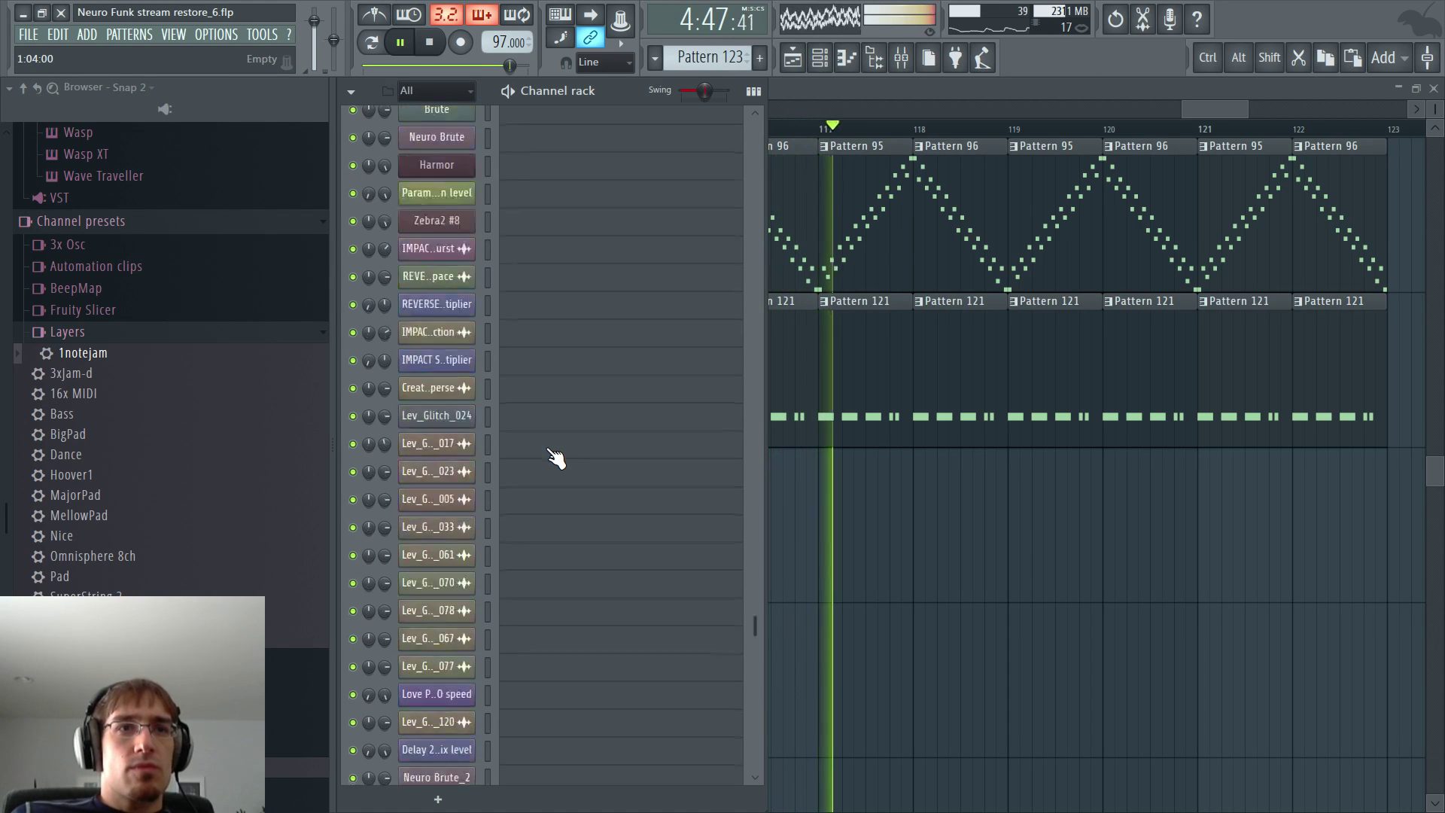
pyautogui.scroll(10, 557, 457)
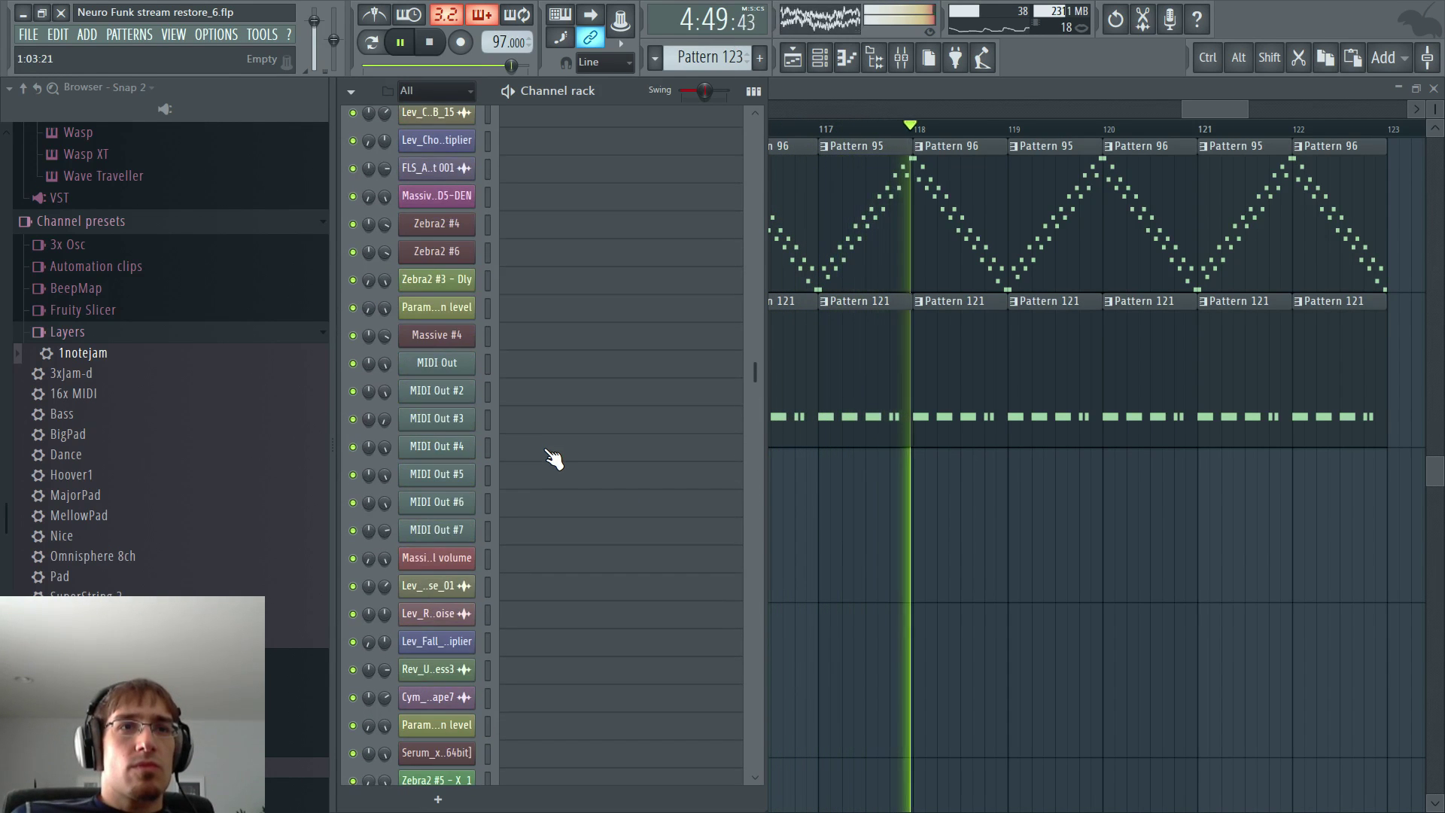
pyautogui.press('space')
pyautogui.scroll(15, 531, 467)
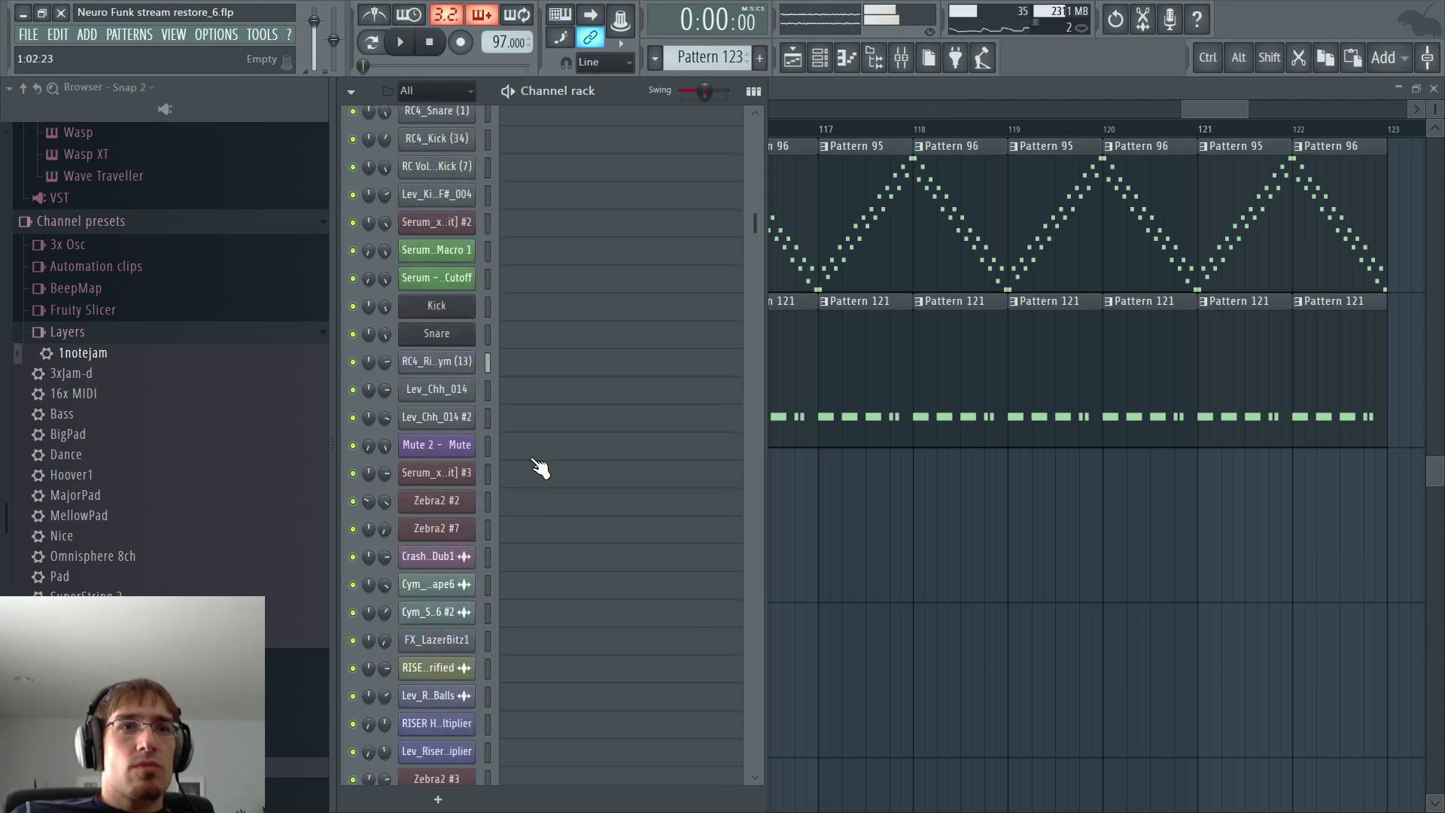
pyautogui.scroll(4, 541, 468)
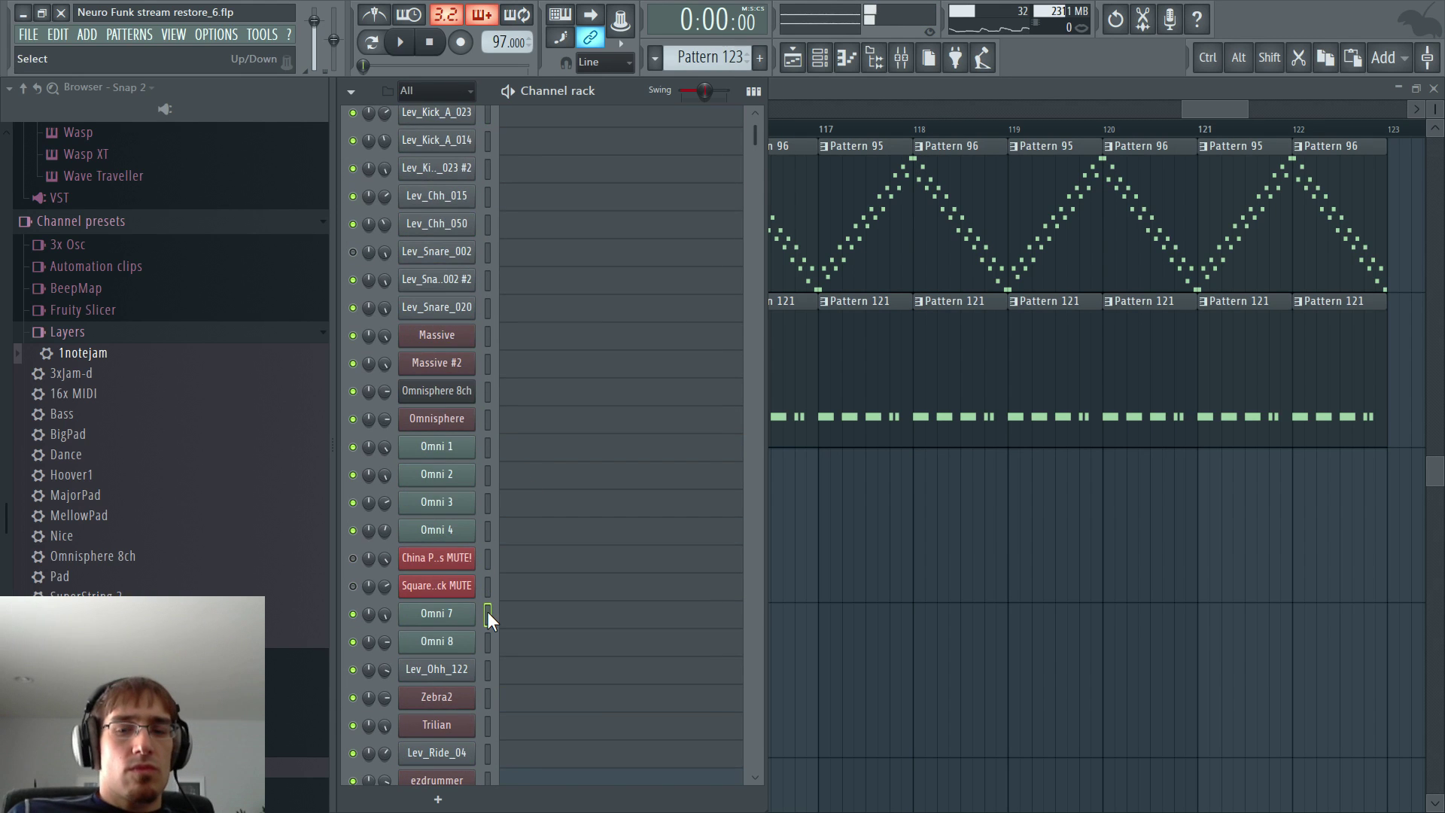
pyautogui.scroll(-20, 493, 610)
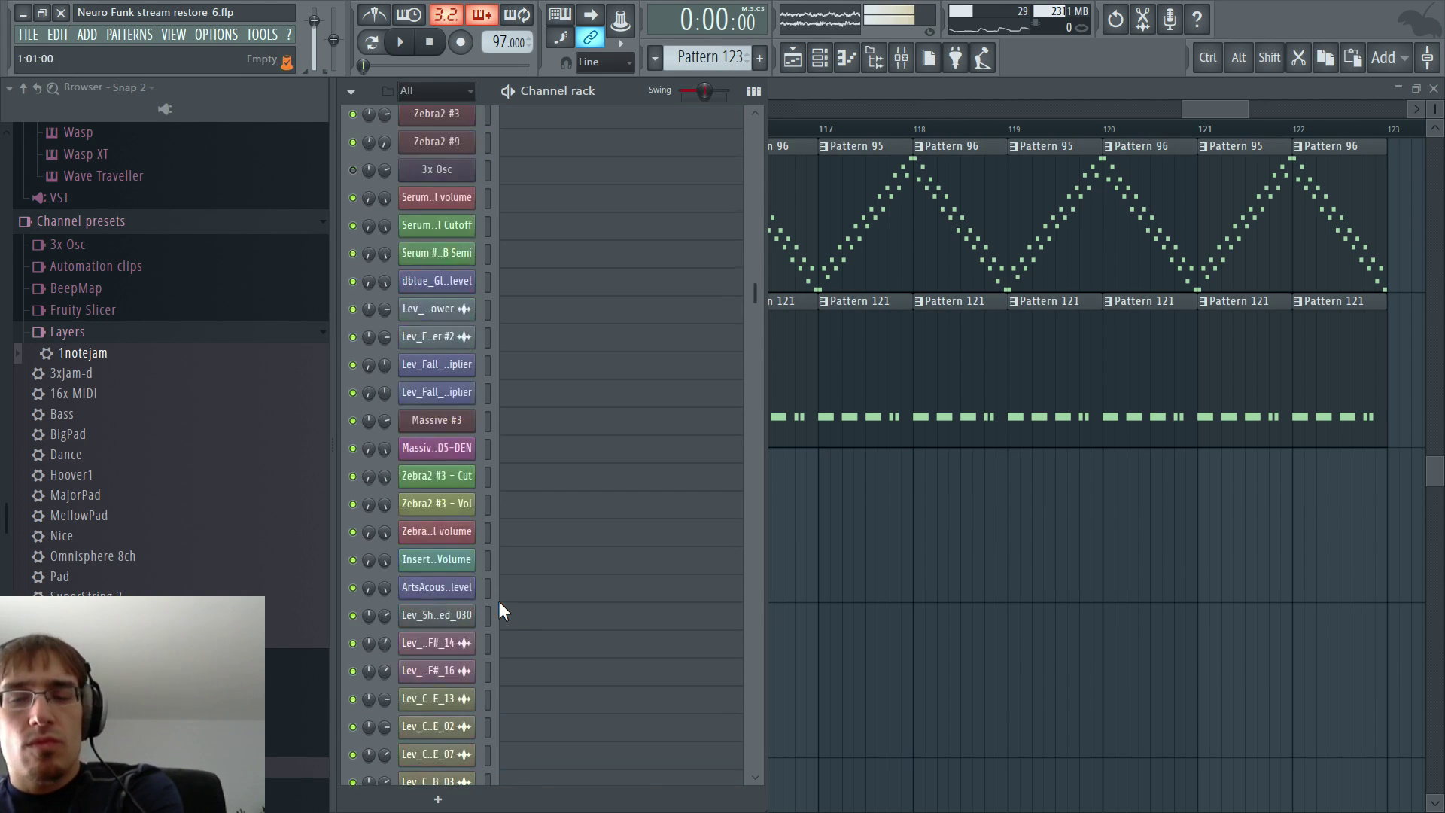
pyautogui.scroll(-15, 500, 611)
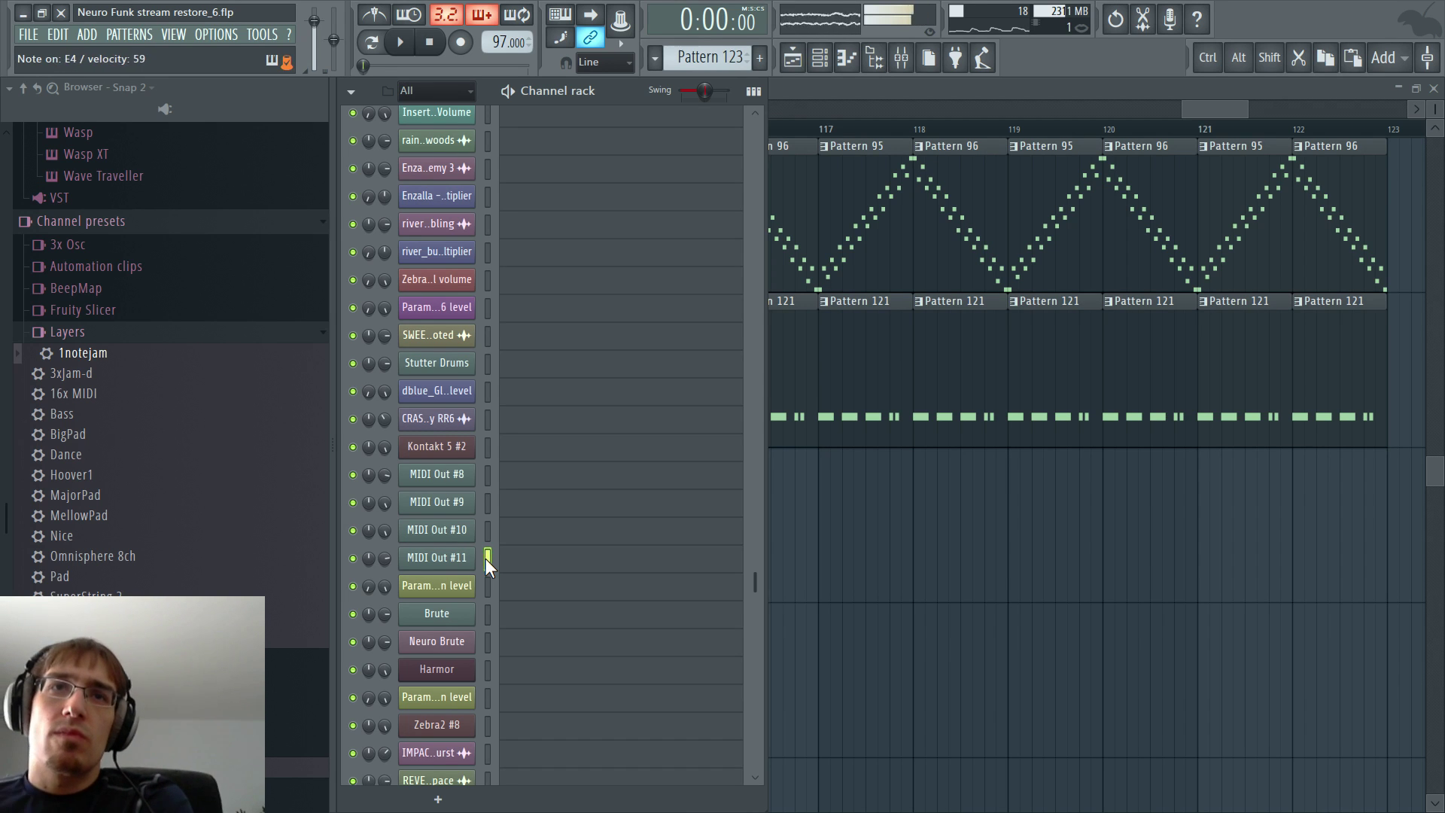
# - Play the song from bar 115 and rehearse a MIDI Out #11 part over it up to bar 123
pyautogui.click(831, 87)
pyautogui.click(637, 131)
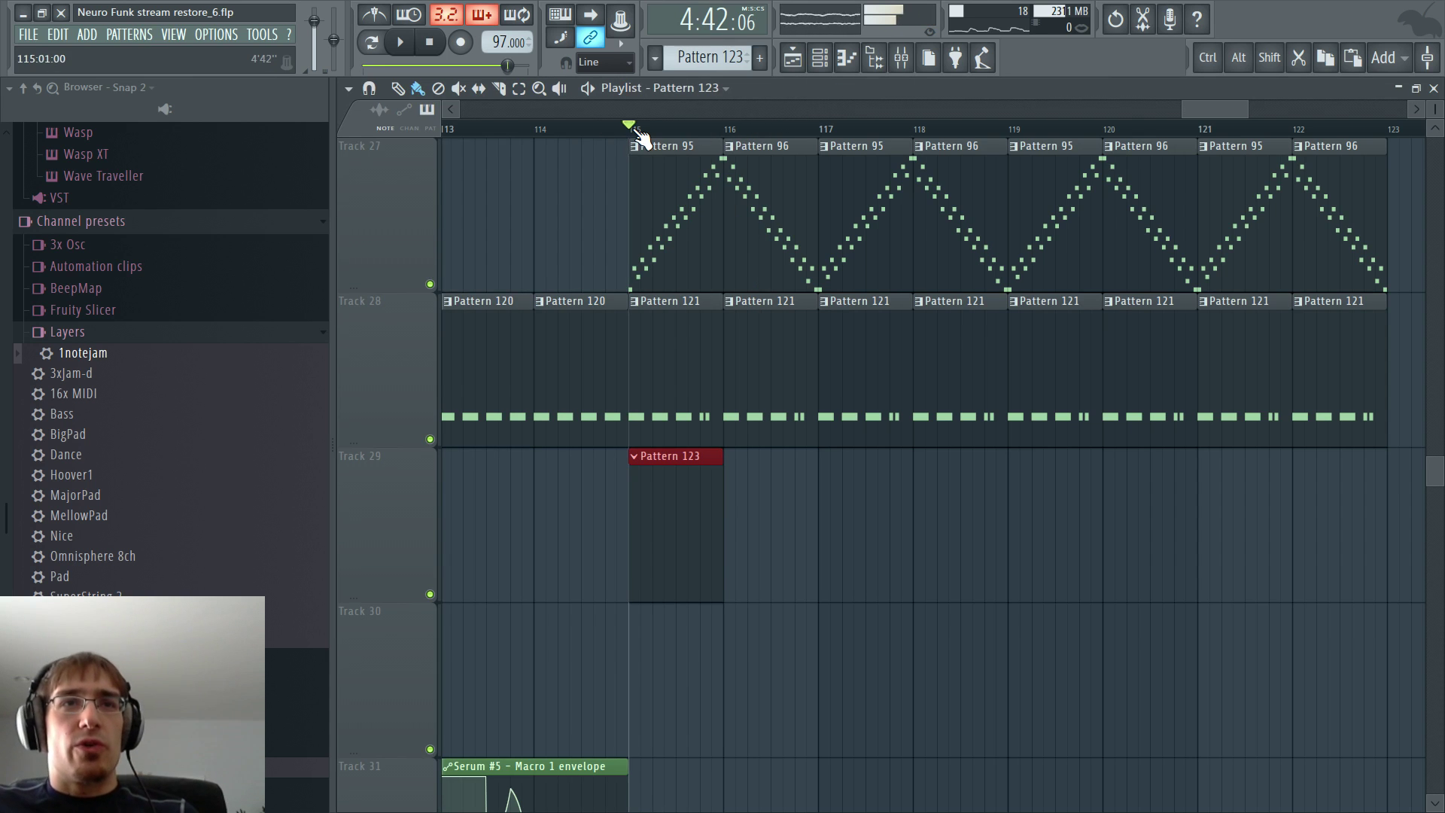
pyautogui.press('space')
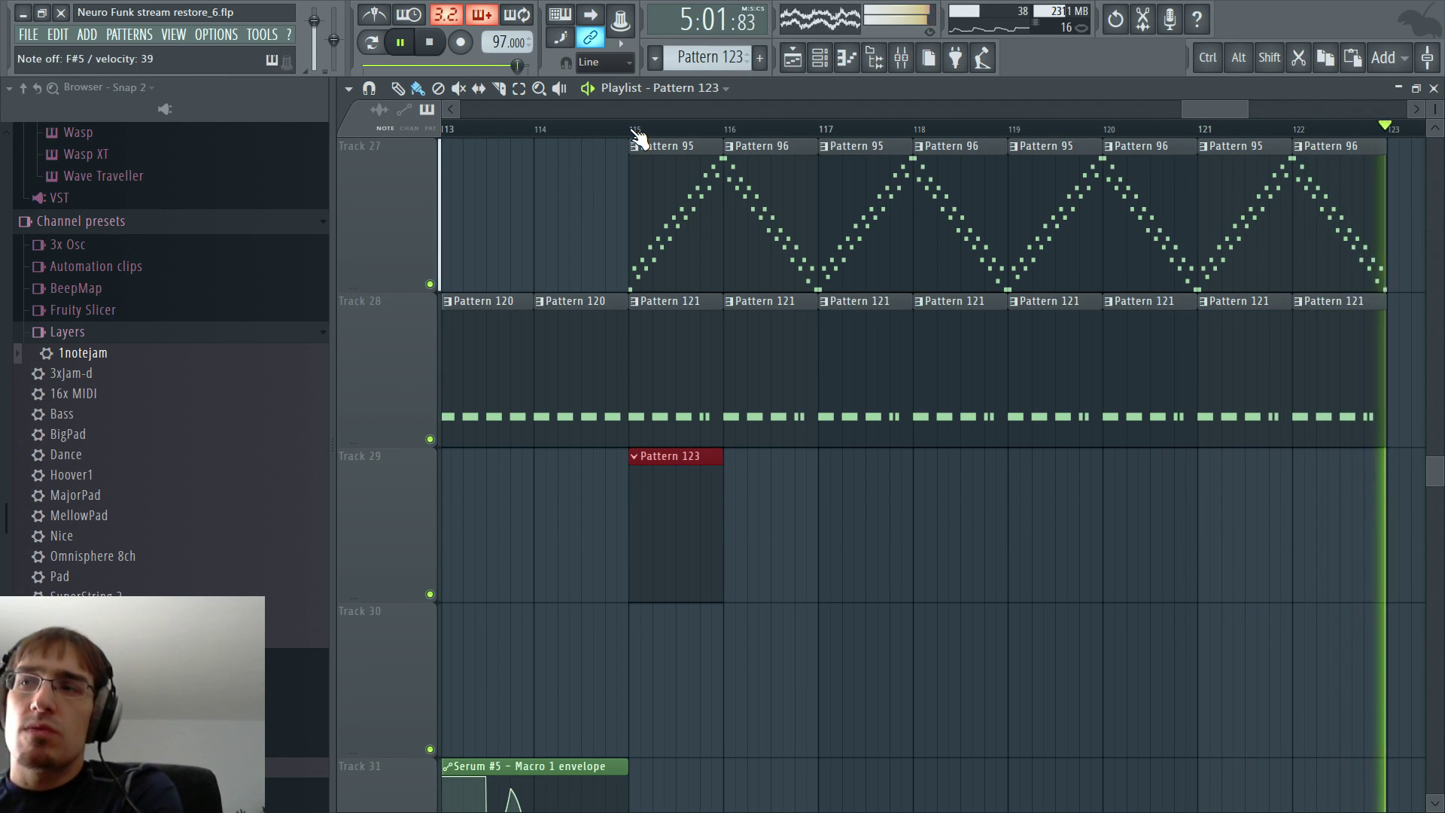
pyautogui.press('space')
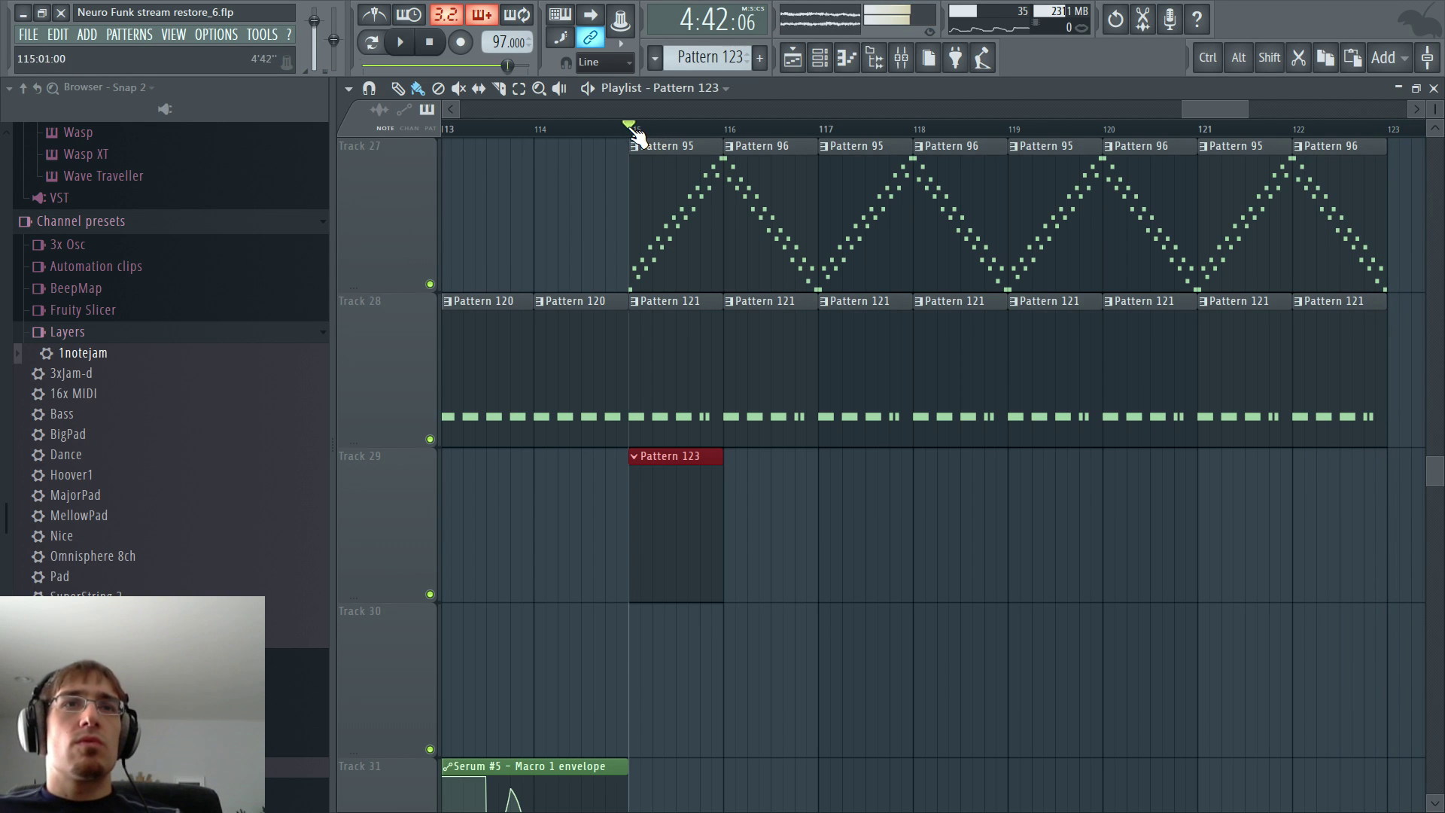
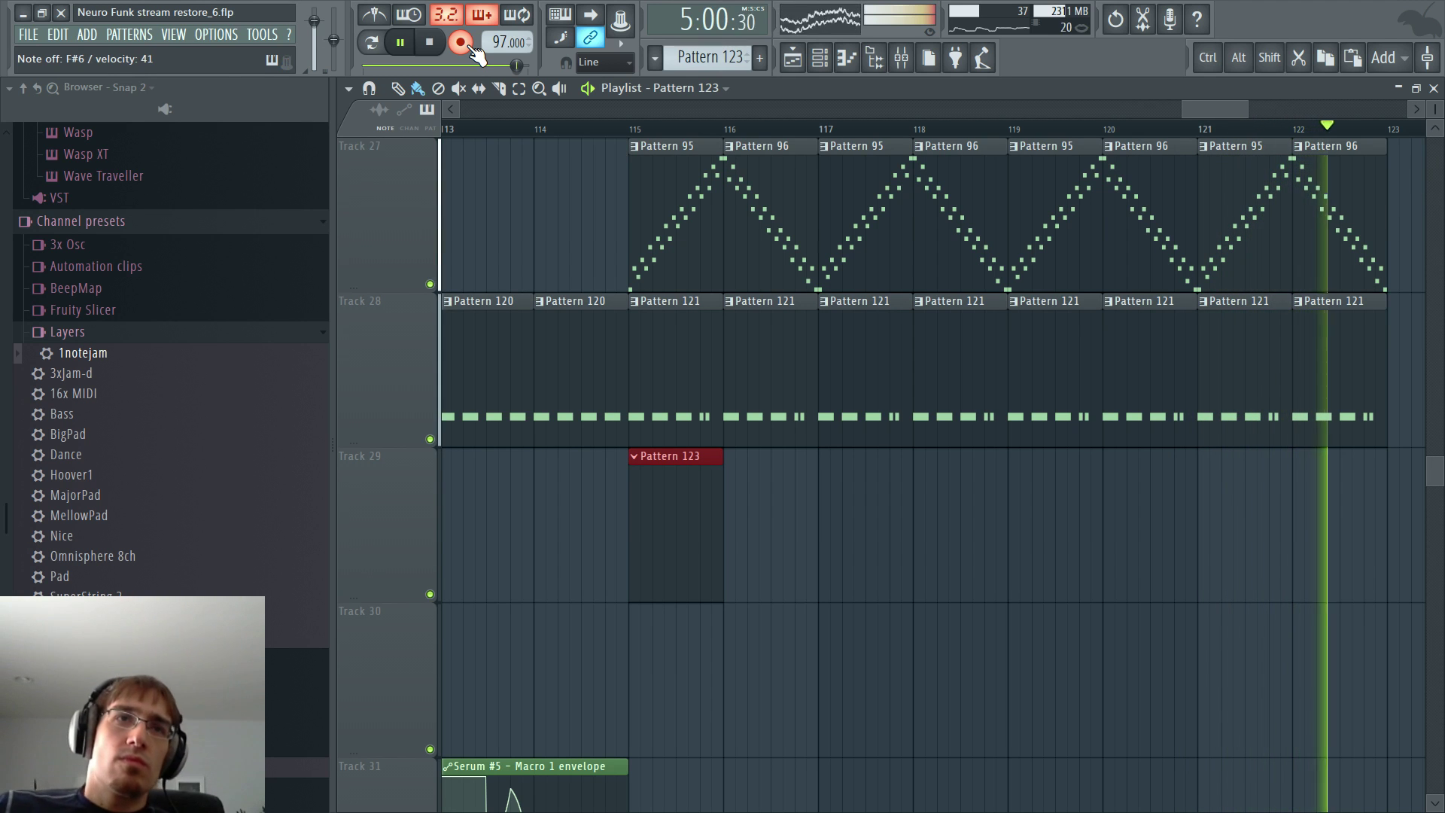
# - Record a MIDI Out #11 take into Pattern 123, switch to pattern playback and quantize the recorded notes with the Step template
pyautogui.click(470, 45)
pyautogui.press('F5')
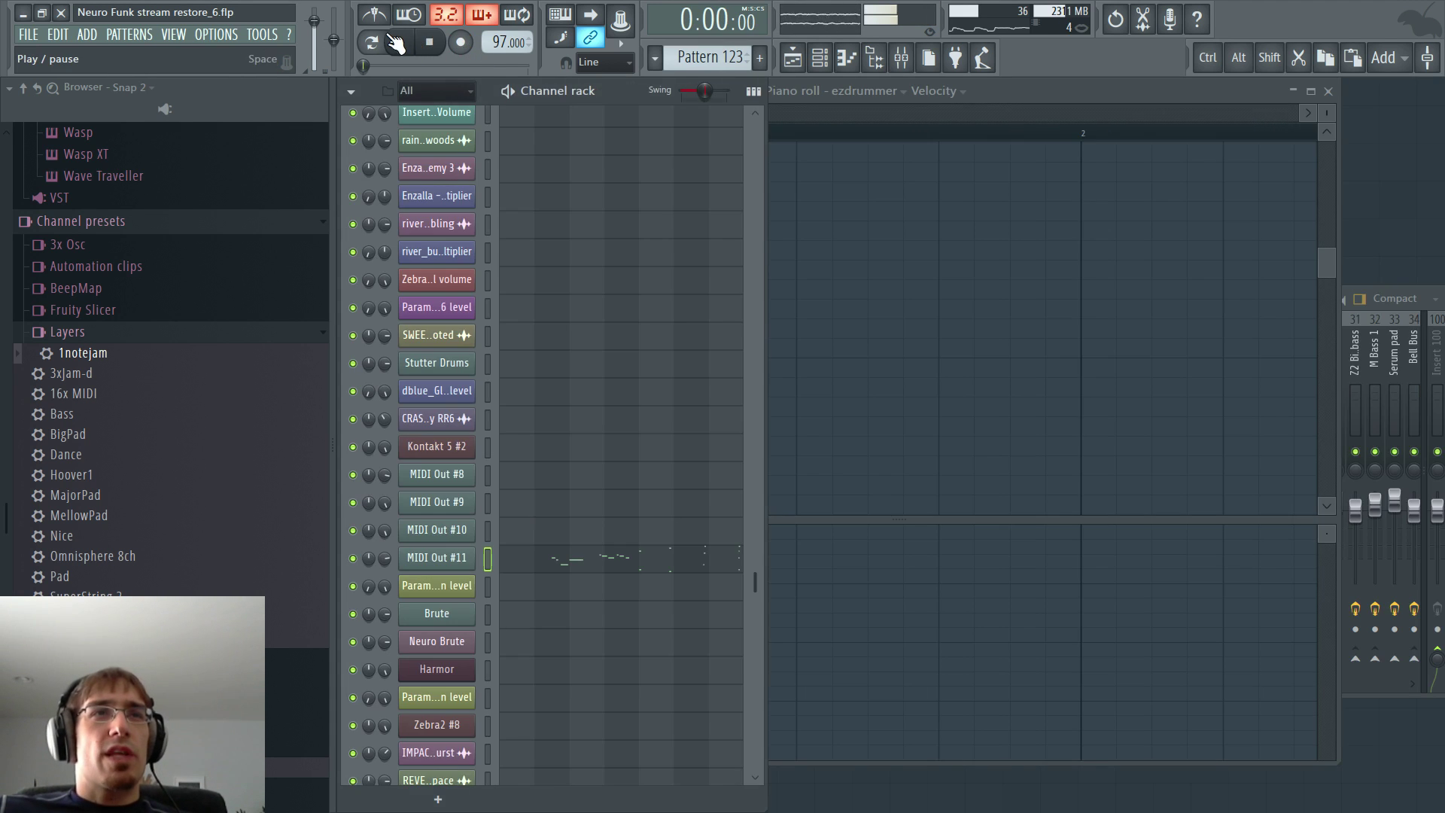
pyautogui.click(373, 42)
pyautogui.press('F5')
pyautogui.press('F5')
pyautogui.rightClick(453, 559)
pyautogui.click(495, 559)
pyautogui.hotkey('alt', 'q')
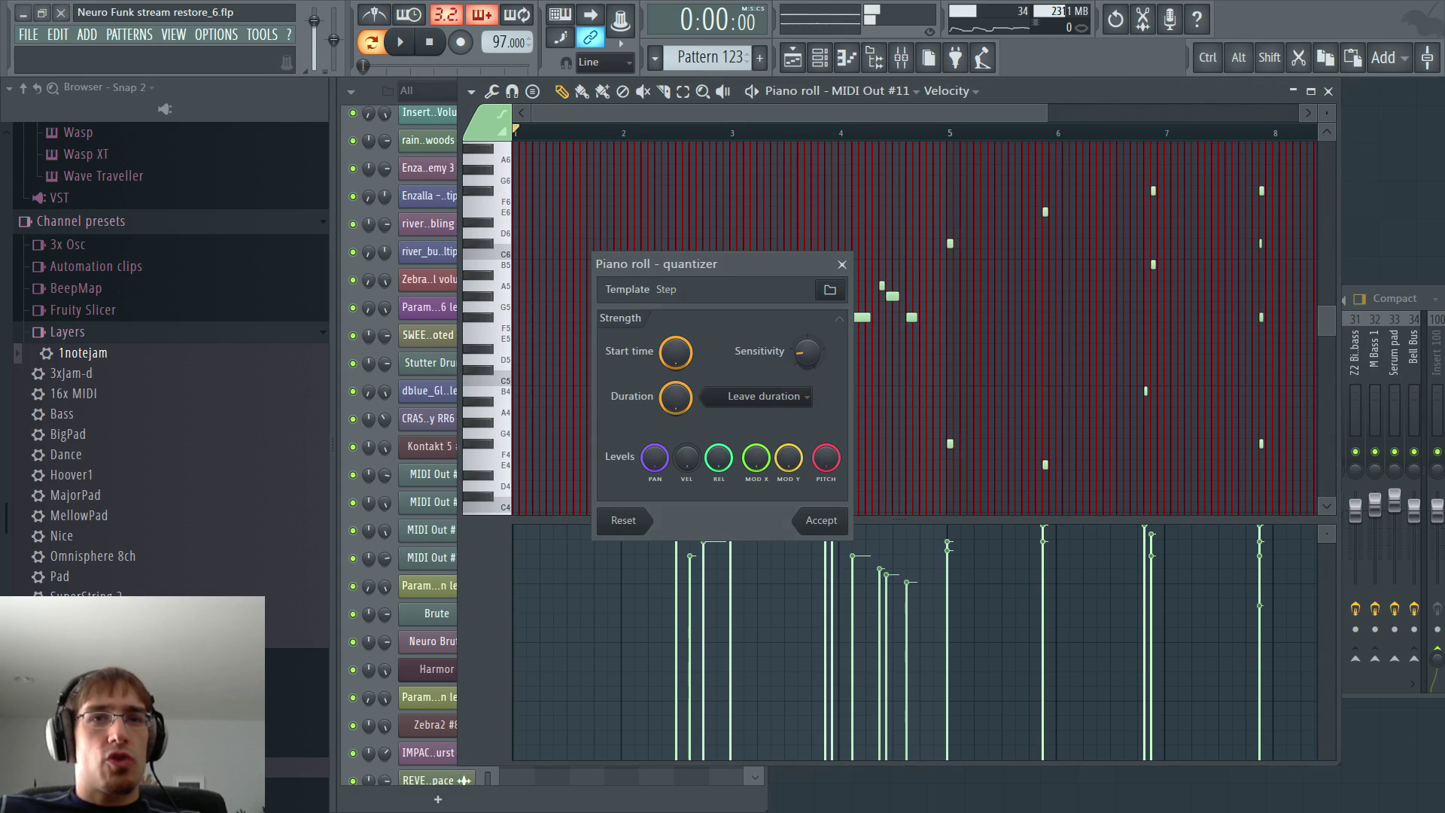
pyautogui.click(821, 520)
# - Cut all the recorded MIDI Out #11 notes out of Pattern 123
pyautogui.scroll(-3, 800, 574)
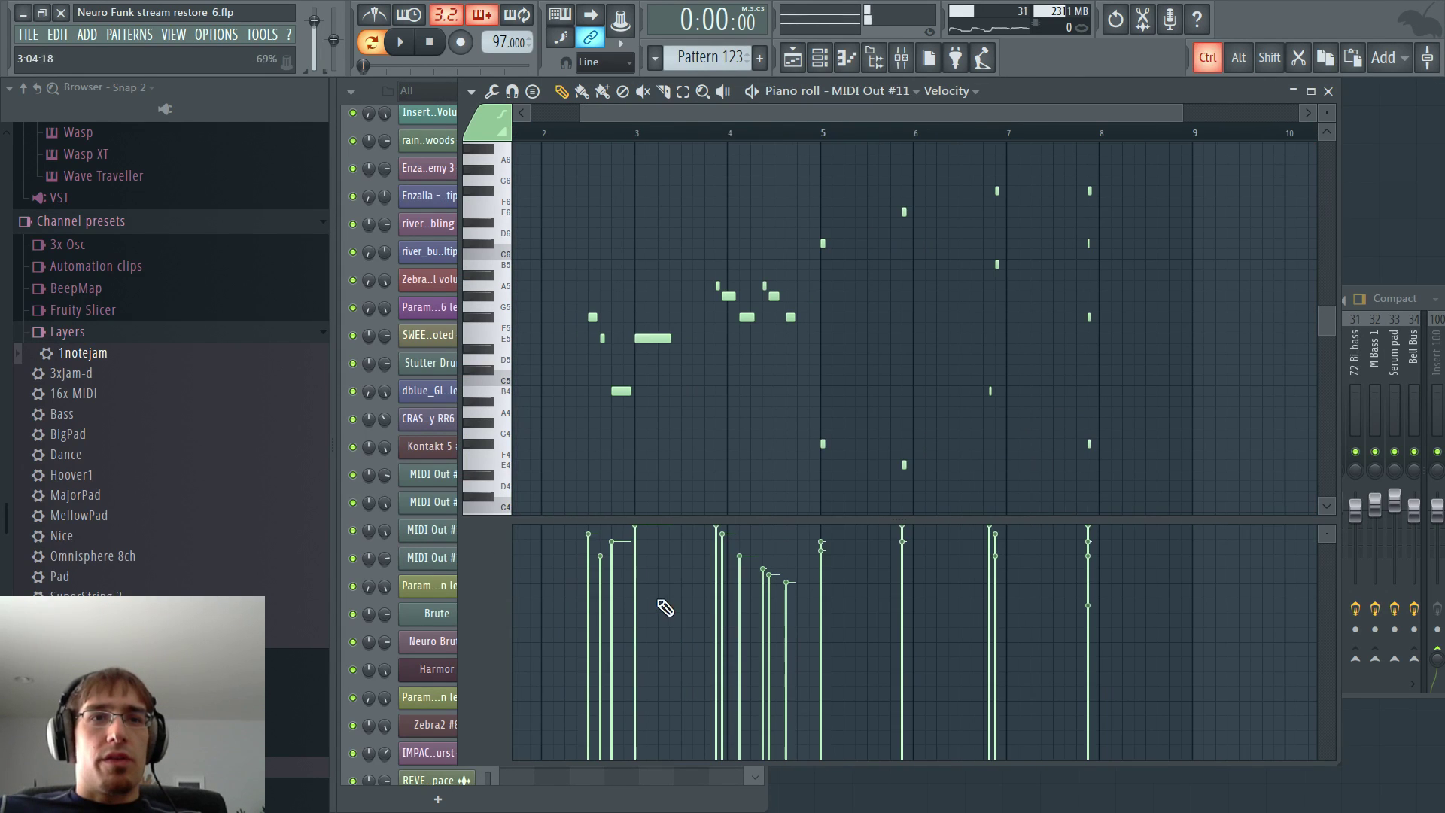
pyautogui.scroll(4, 969, 387)
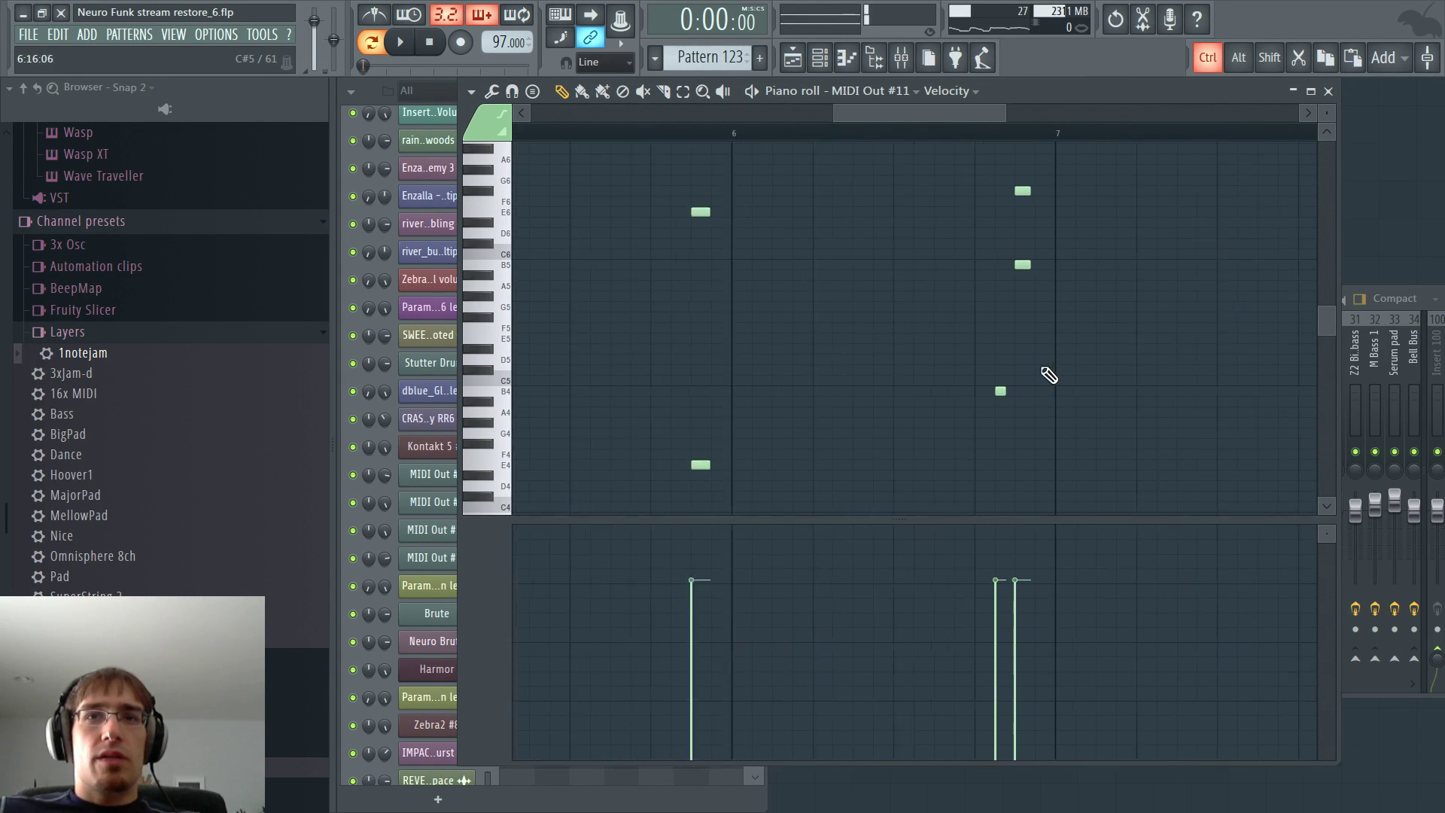
pyautogui.scroll(-4, 839, 296)
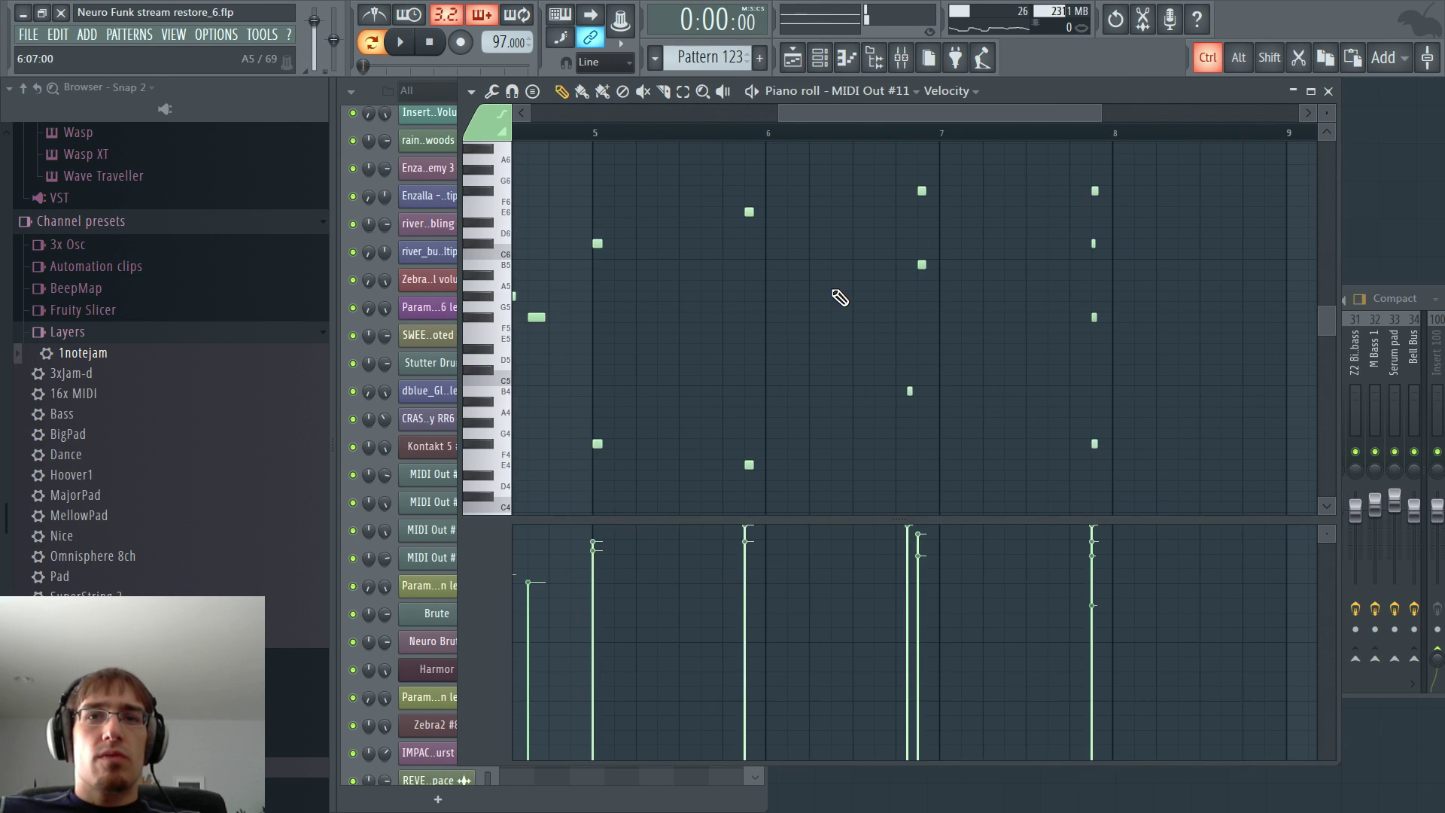
pyautogui.hotkey('ctrl', 'a')
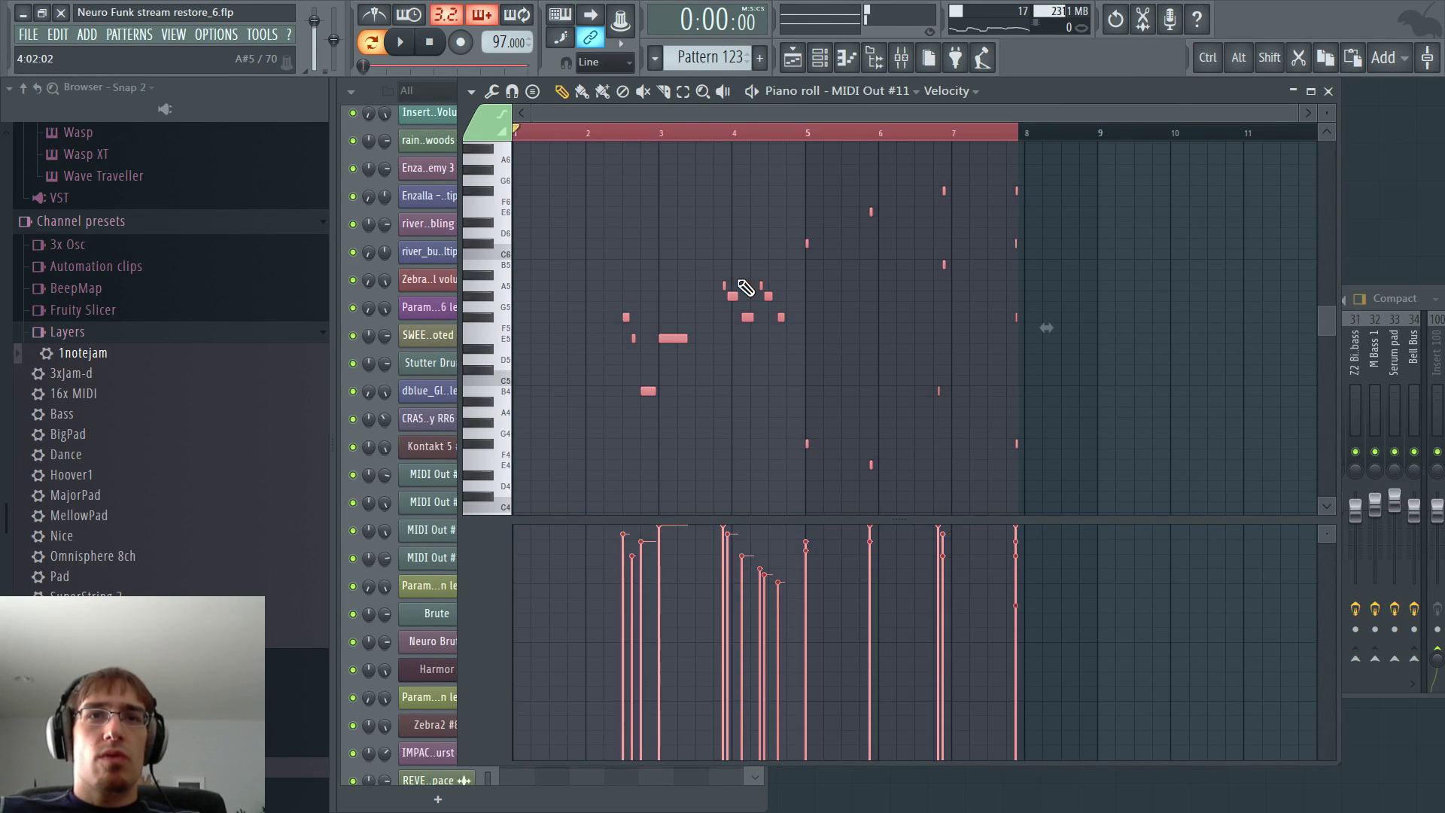
pyautogui.hotkey('ctrl', 'x')
pyautogui.press('F5')
# - Find mixer track Insert 81, which carries the MIDI Out #11 sound, and open its last Fruity parametric EQ 2
pyautogui.press('F6')
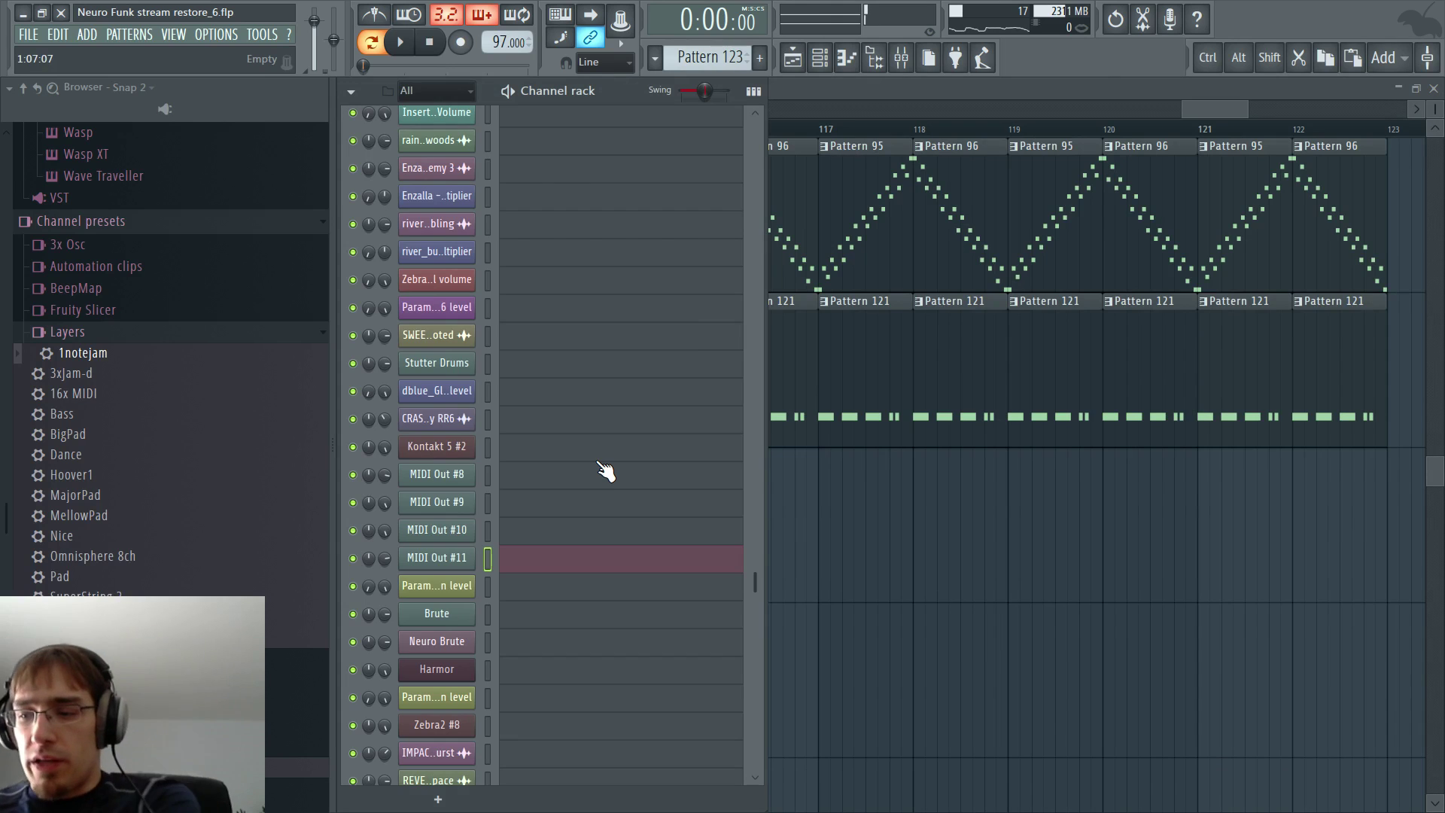
pyautogui.press('F9')
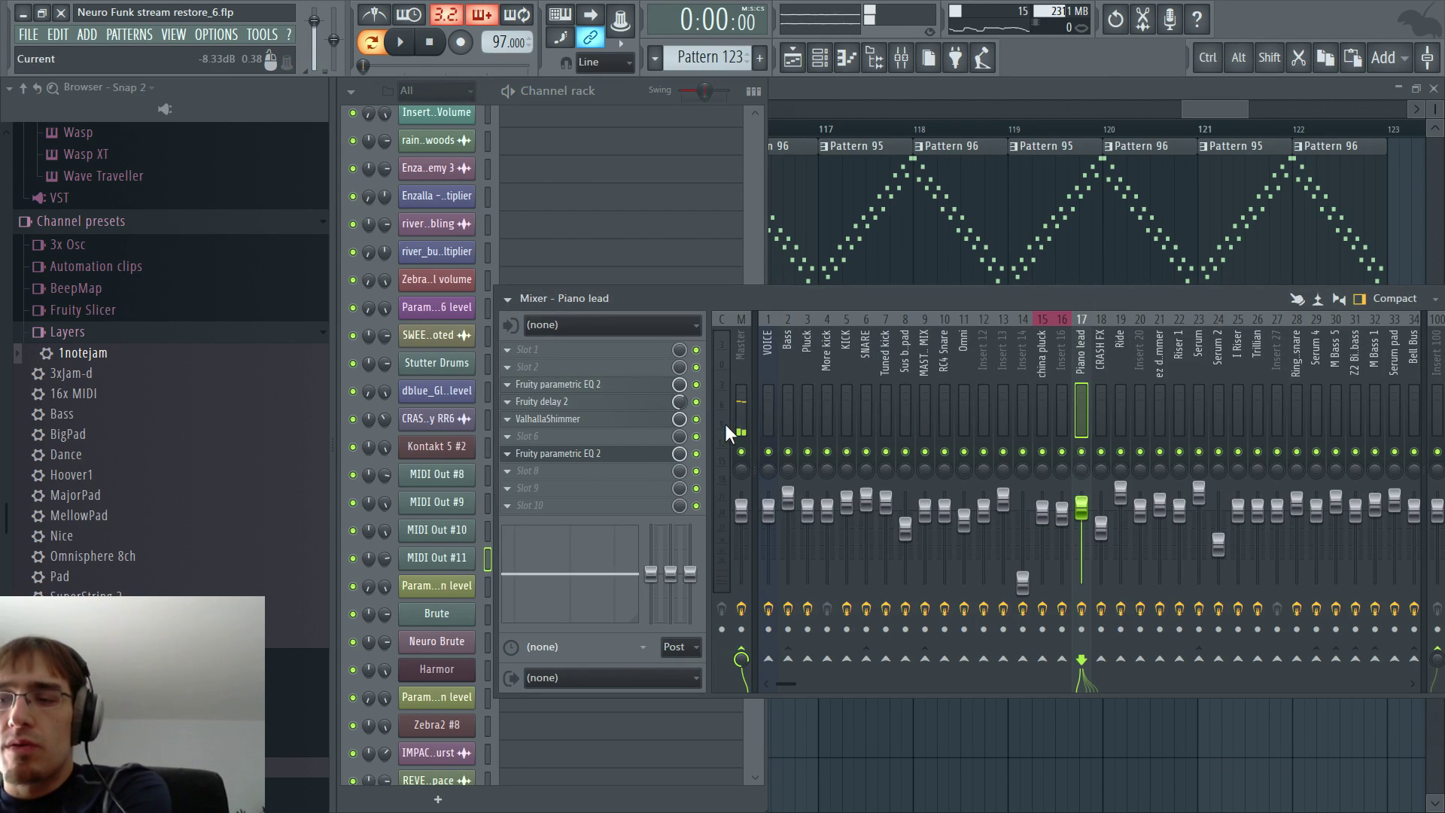
pyautogui.scroll(-15, 1080, 350)
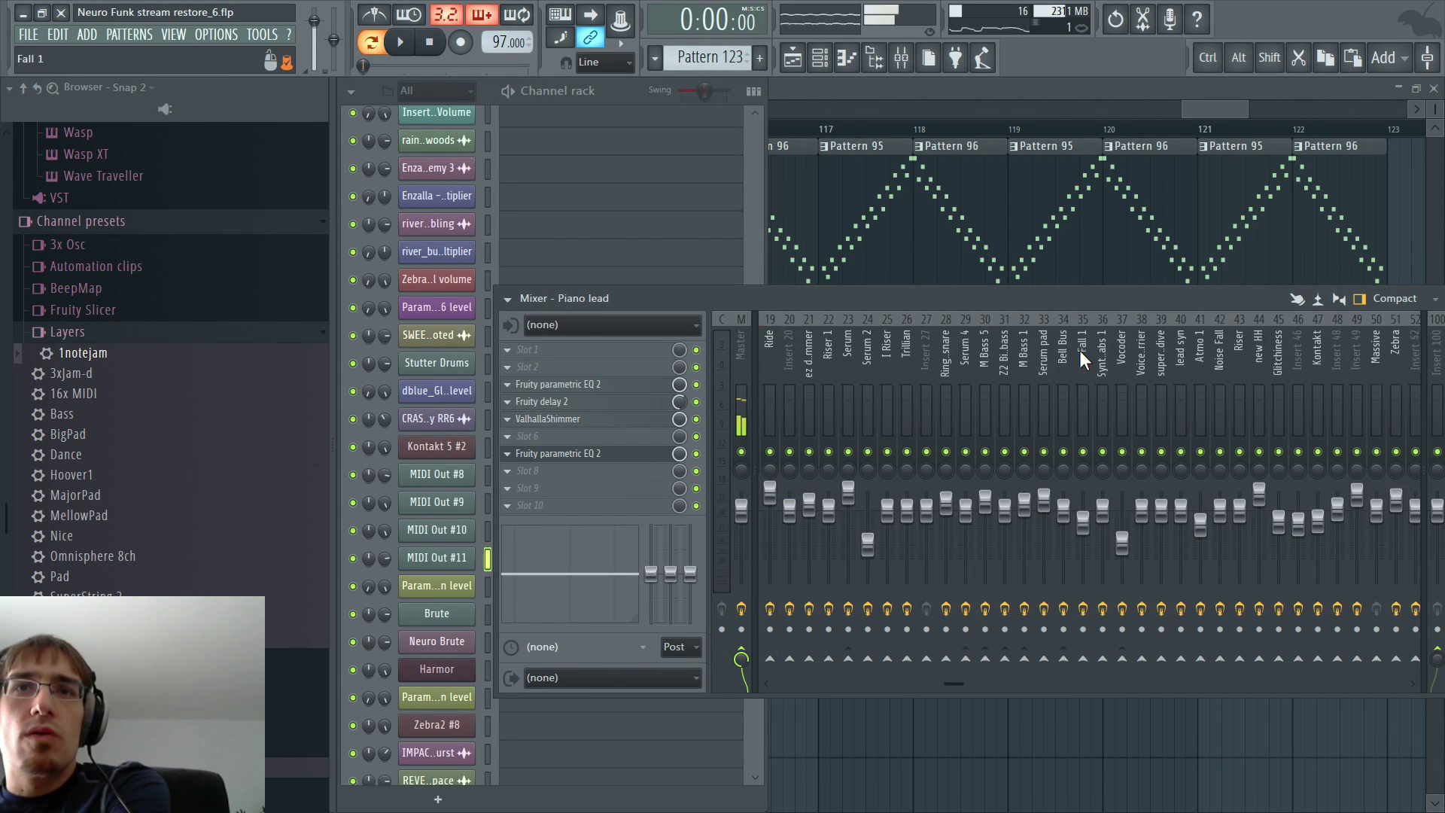
pyautogui.click(1064, 342)
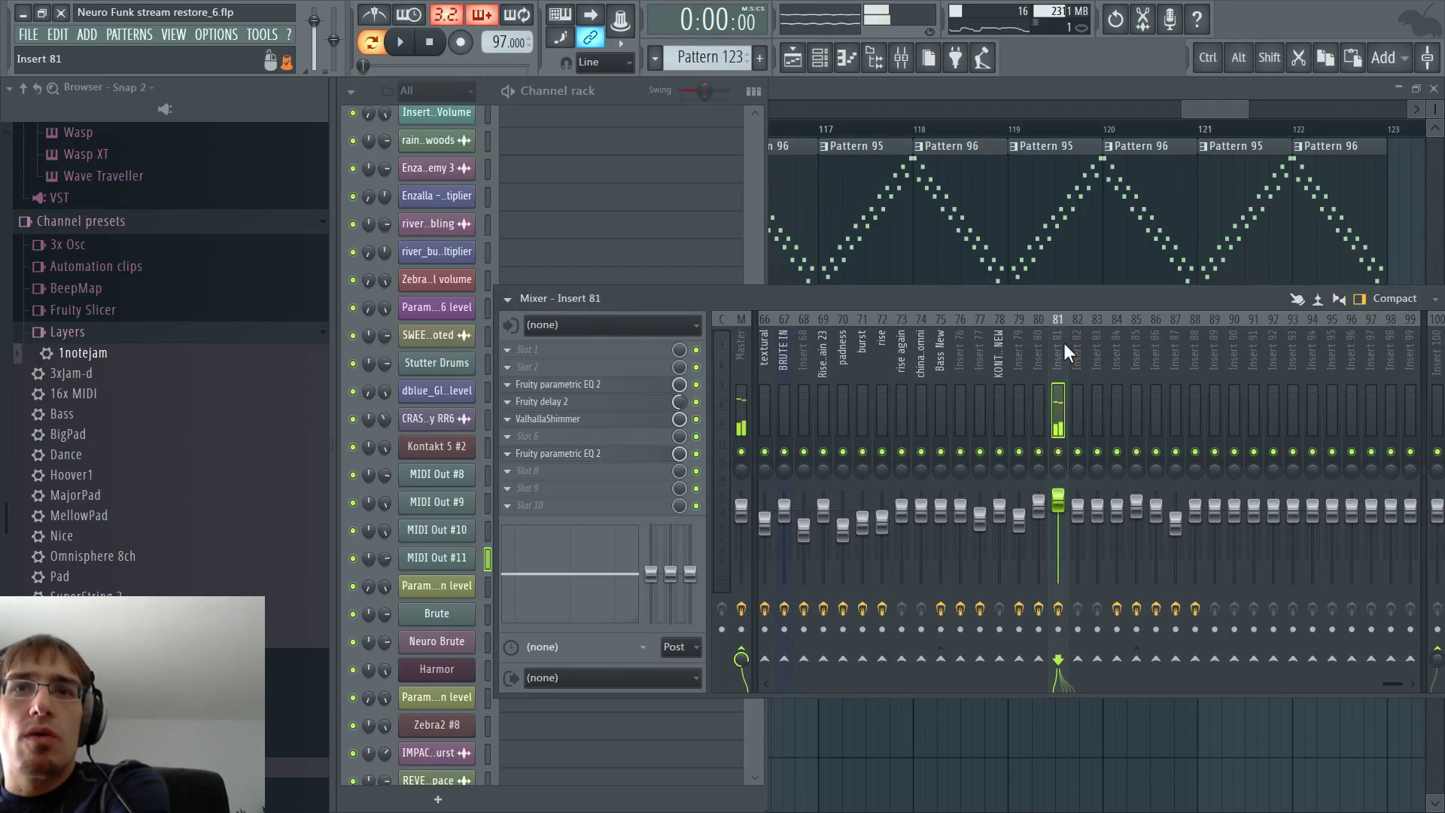
pyautogui.click(564, 453)
# - Change band 7 of the Insert 81 EQ to a steep low-pass and move its cutoff up into the treble range
pyautogui.moveTo(668, 331); pyautogui.dragTo(657, 375)
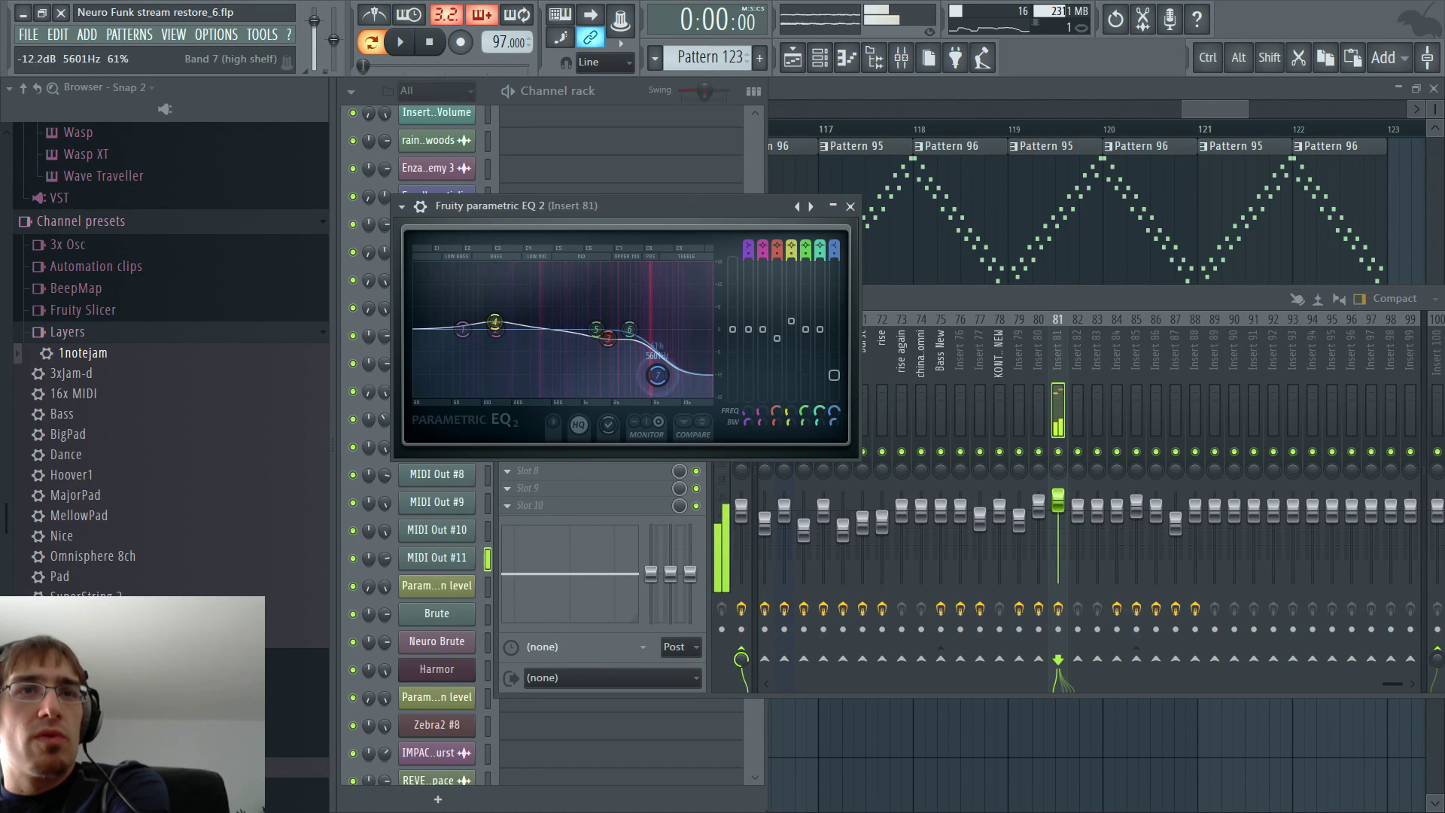
pyautogui.middleClick(659, 374)
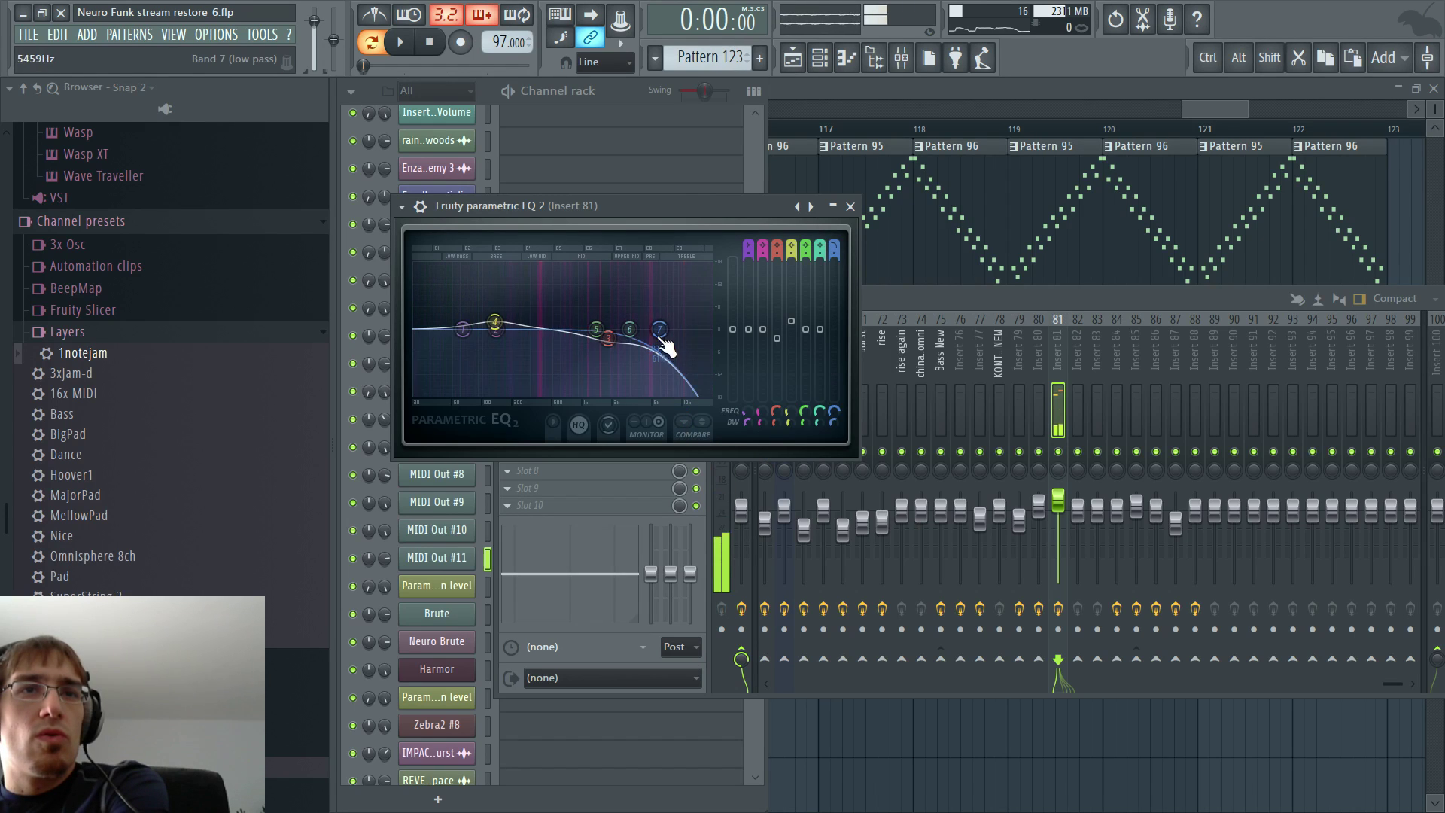
pyautogui.moveTo(662, 335); pyautogui.dragTo(701, 352)
pyautogui.click(774, 399)
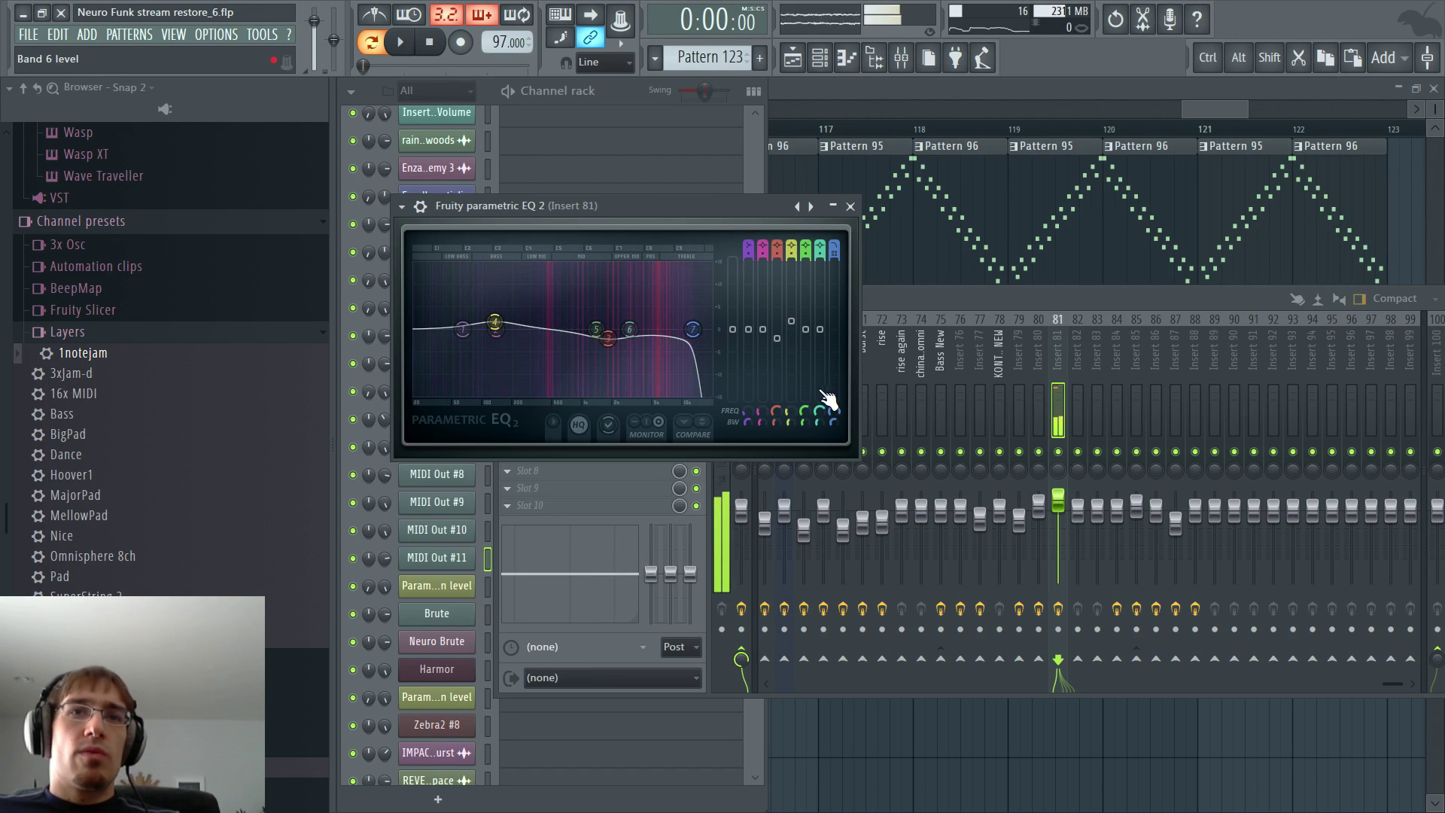
# - Place the song position shortly before bar 115 and create an automation clip for the Insert 81 EQ's band 7 frequency
pyautogui.press('F12')
pyautogui.click(604, 134)
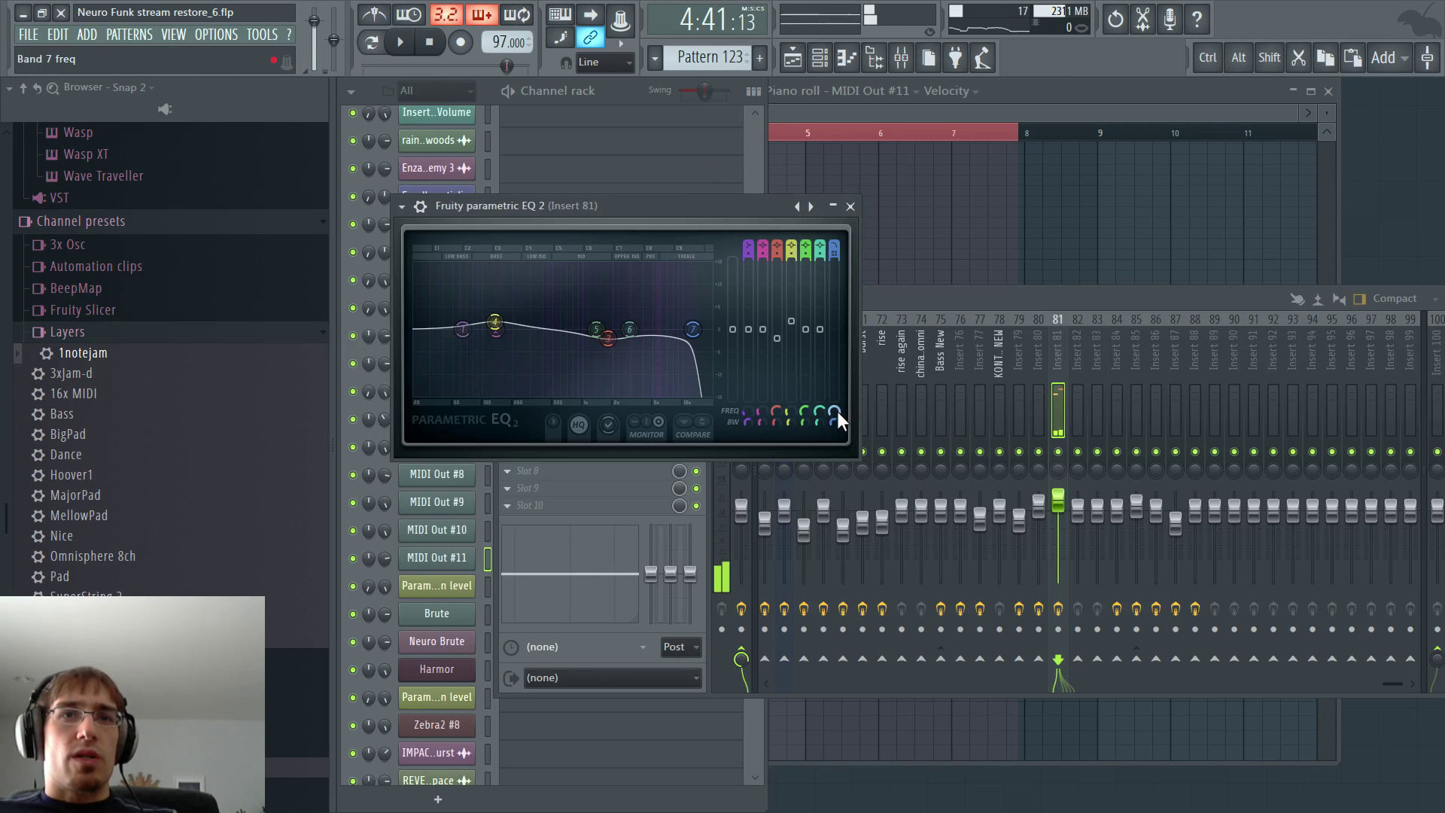
pyautogui.rightClick(836, 414)
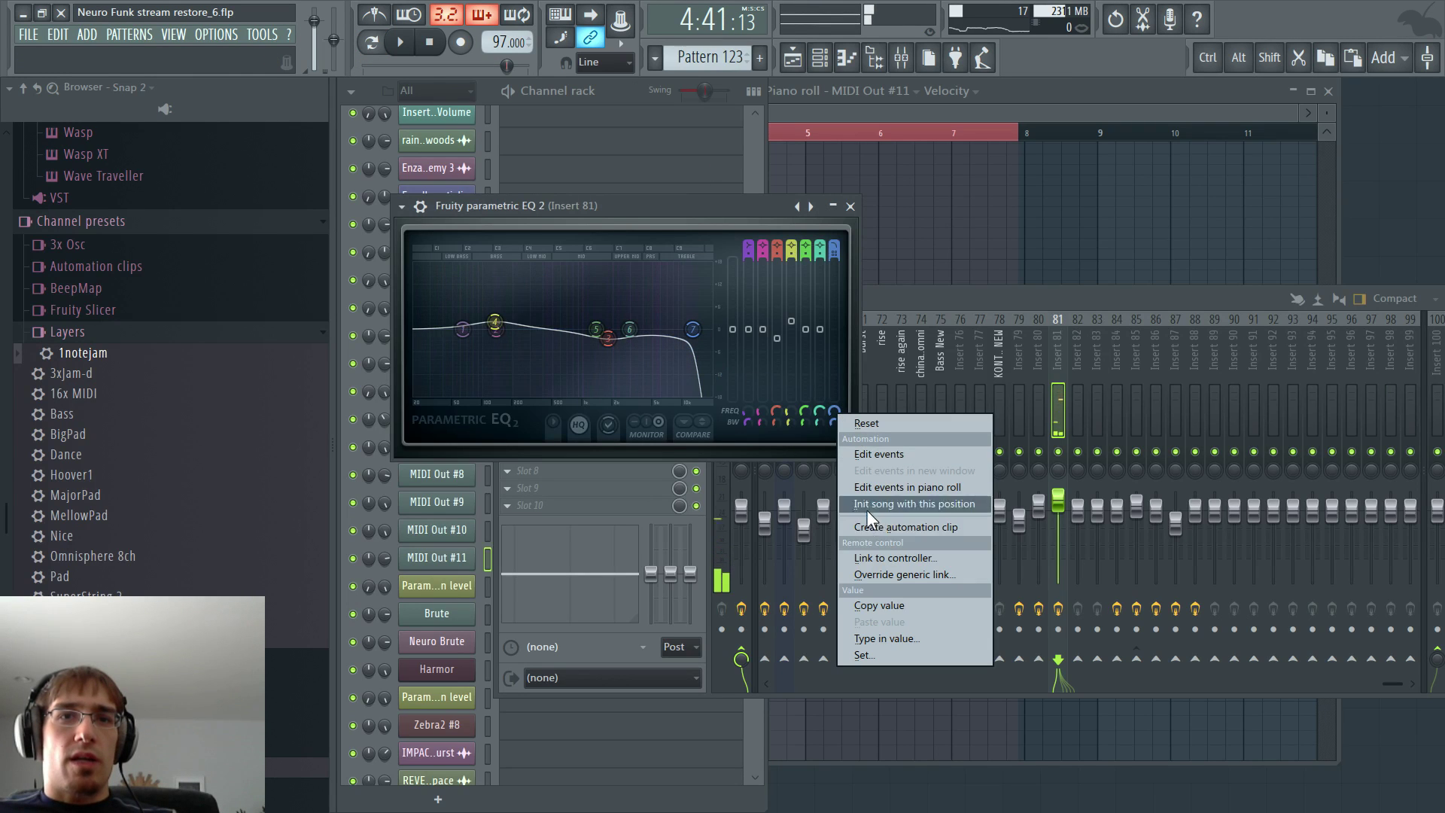
pyautogui.click(691, 329)
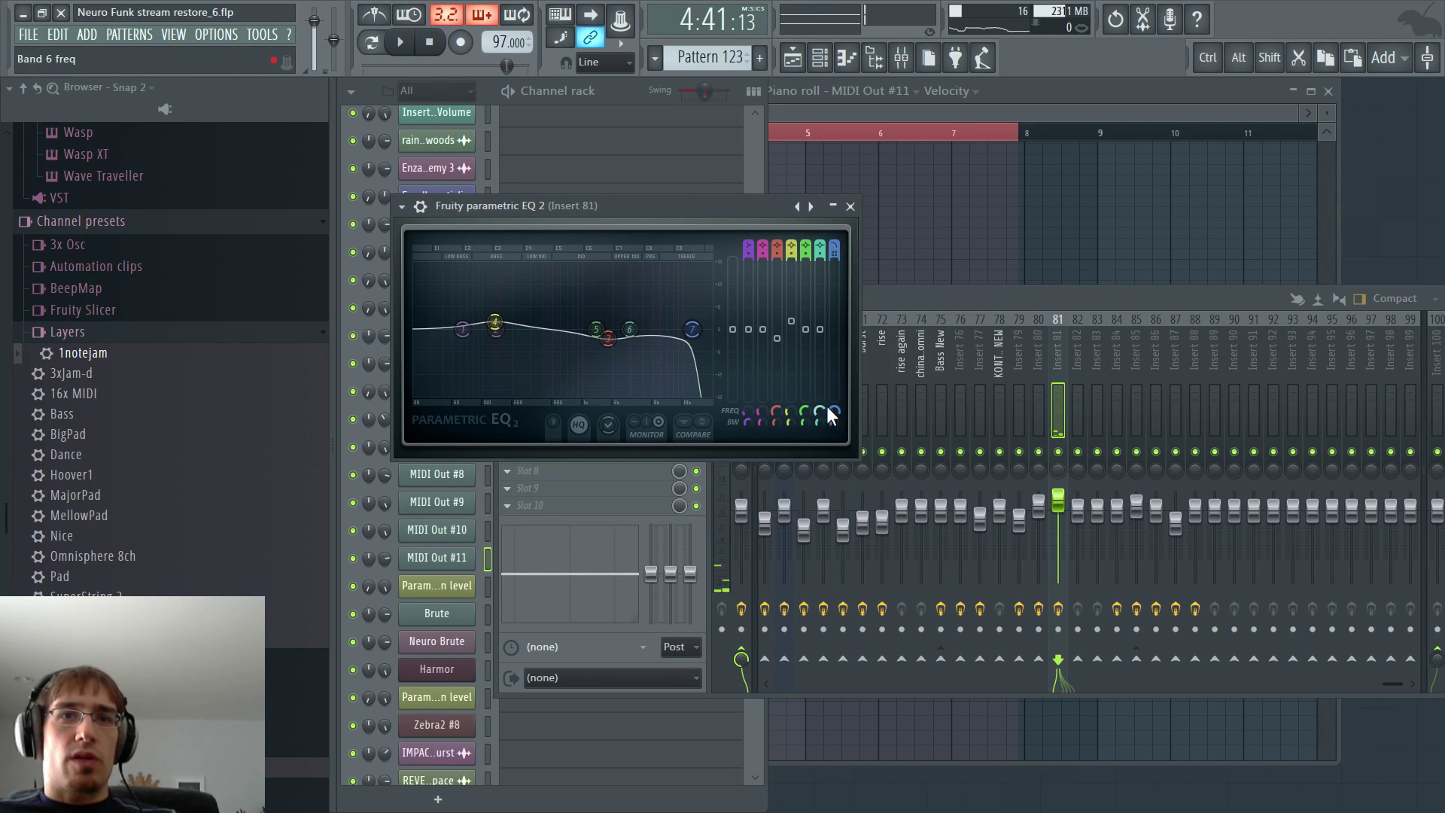
pyautogui.rightClick(831, 408)
pyautogui.click(878, 527)
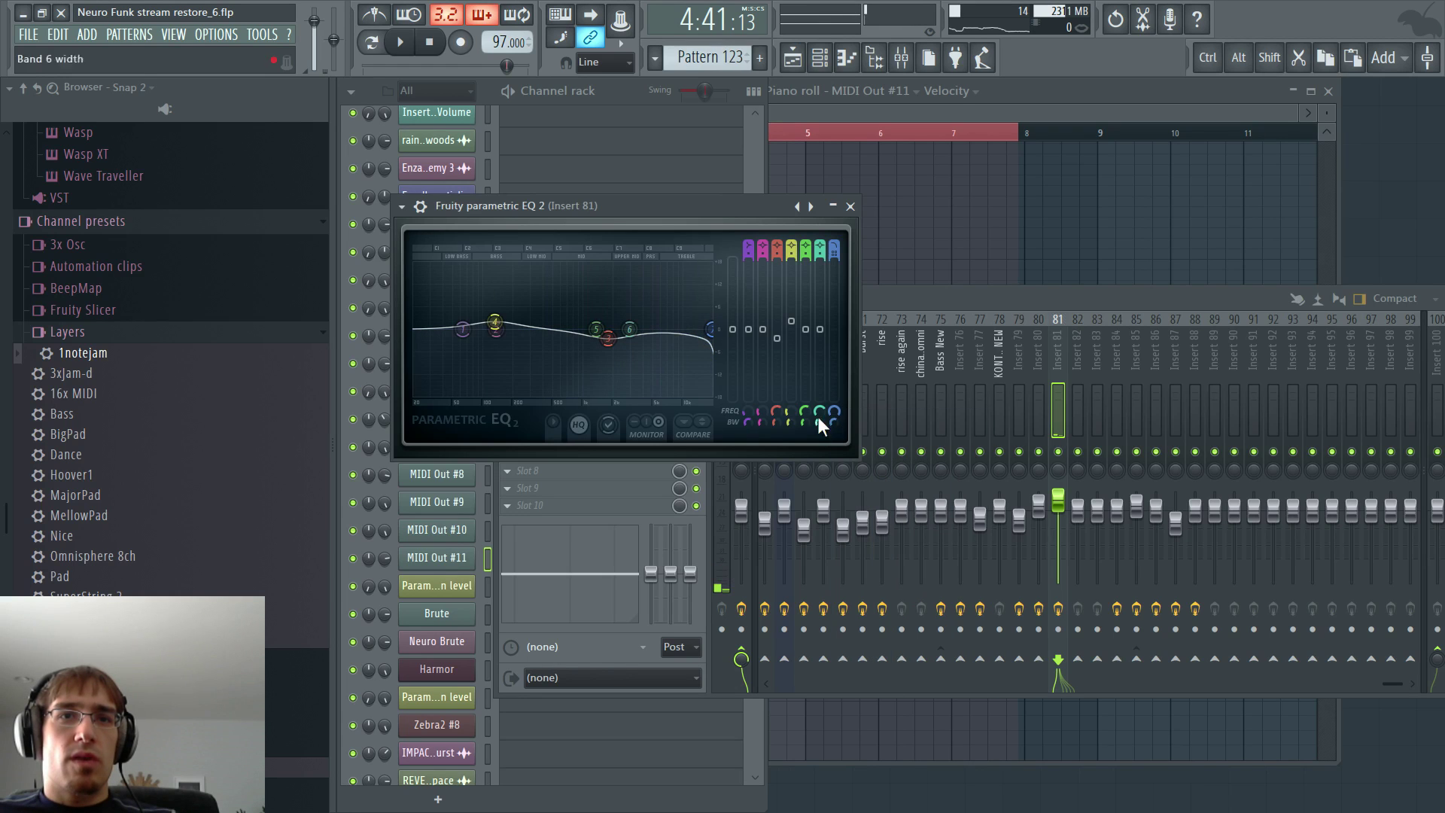
pyautogui.rightClick(834, 415)
pyautogui.click(885, 525)
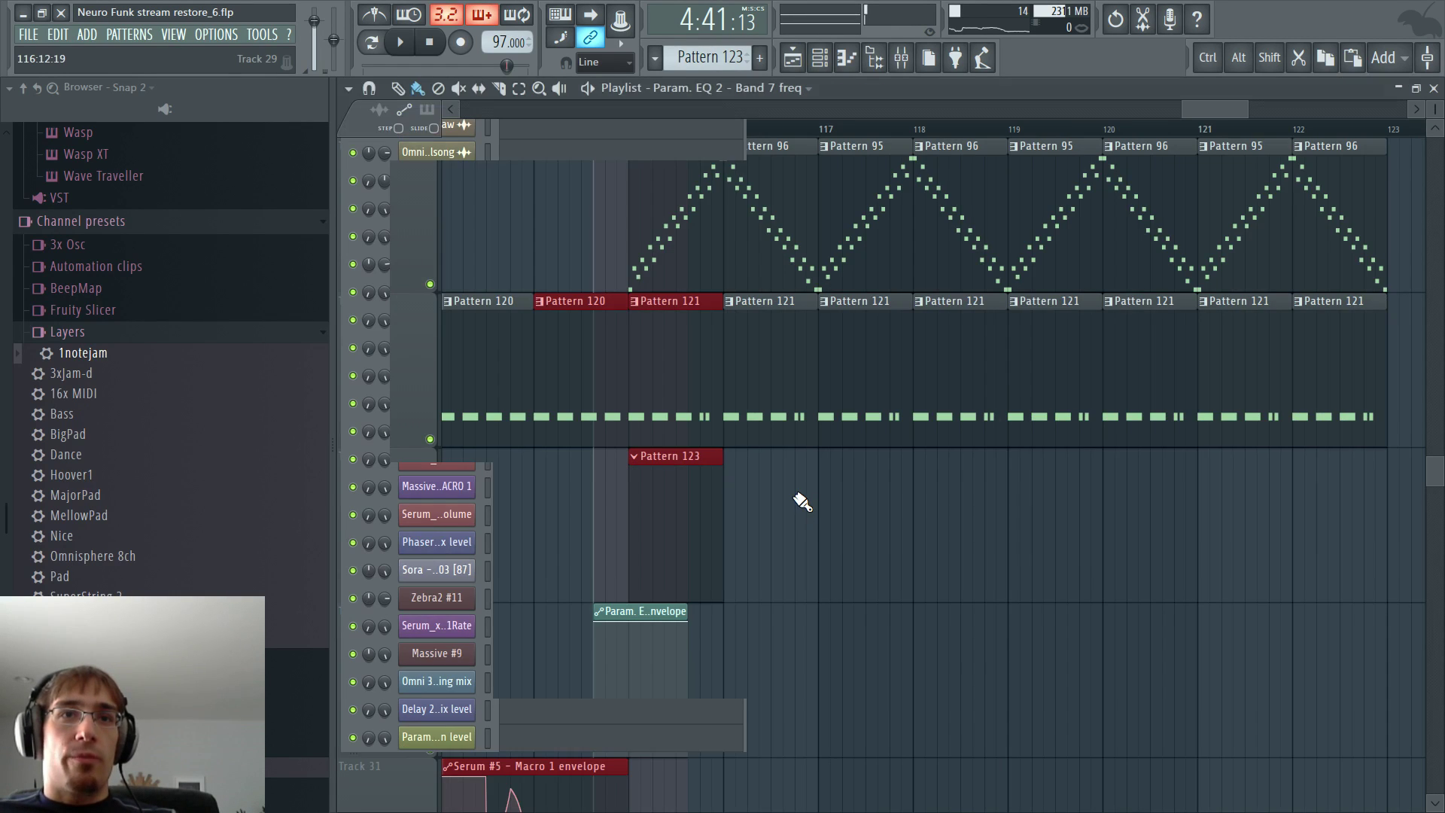
# - Add a point at bar 115 that drops the band 7 frequency envelope, delete its end point and lengthen the clip past bar 115
pyautogui.scroll(-3, 659, 542)
pyautogui.moveTo(645, 468); pyautogui.dragTo(632, 528)
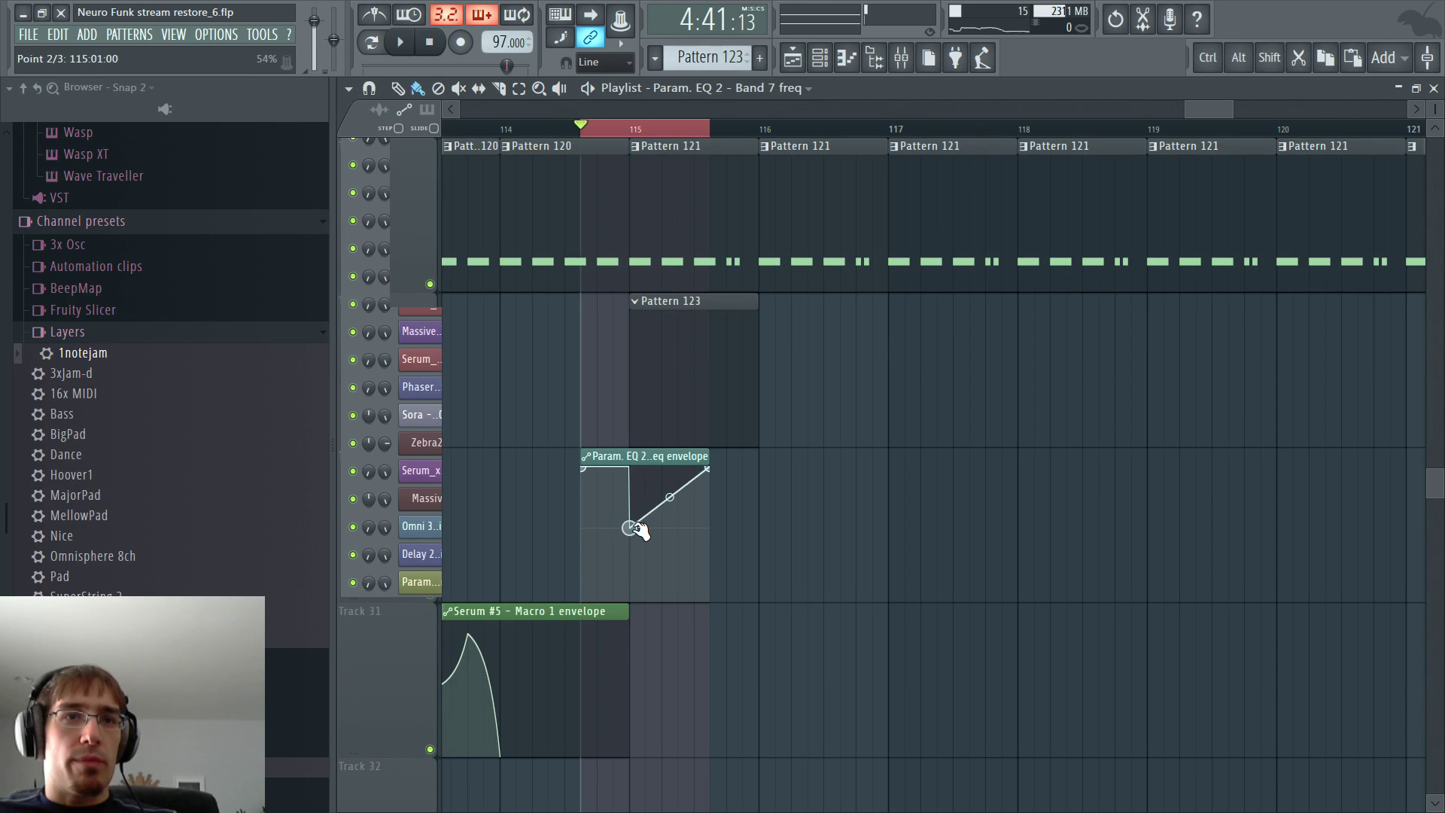
pyautogui.rightClick(709, 471)
pyautogui.click(729, 493)
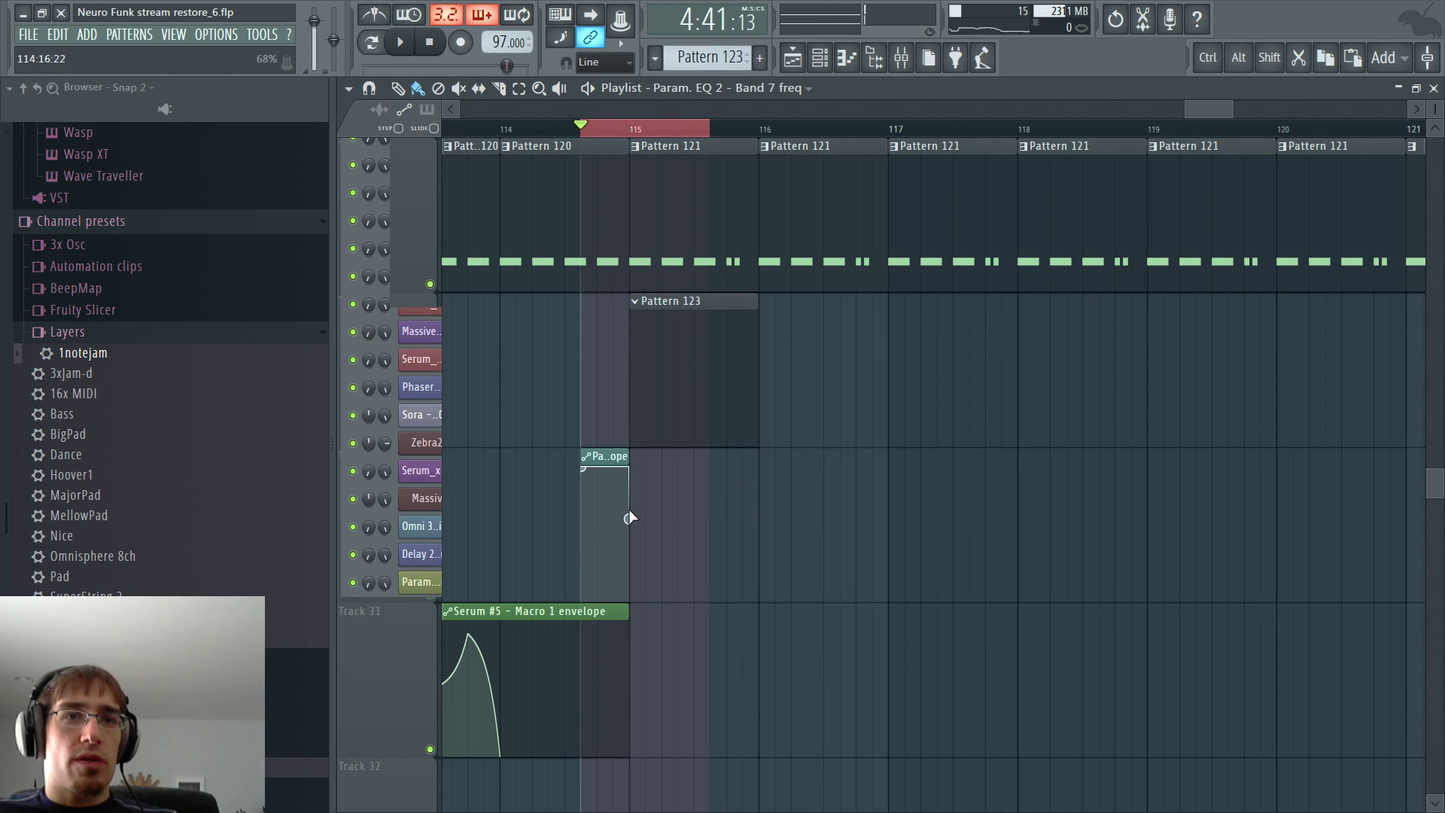
pyautogui.moveTo(623, 450); pyautogui.dragTo(702, 446)
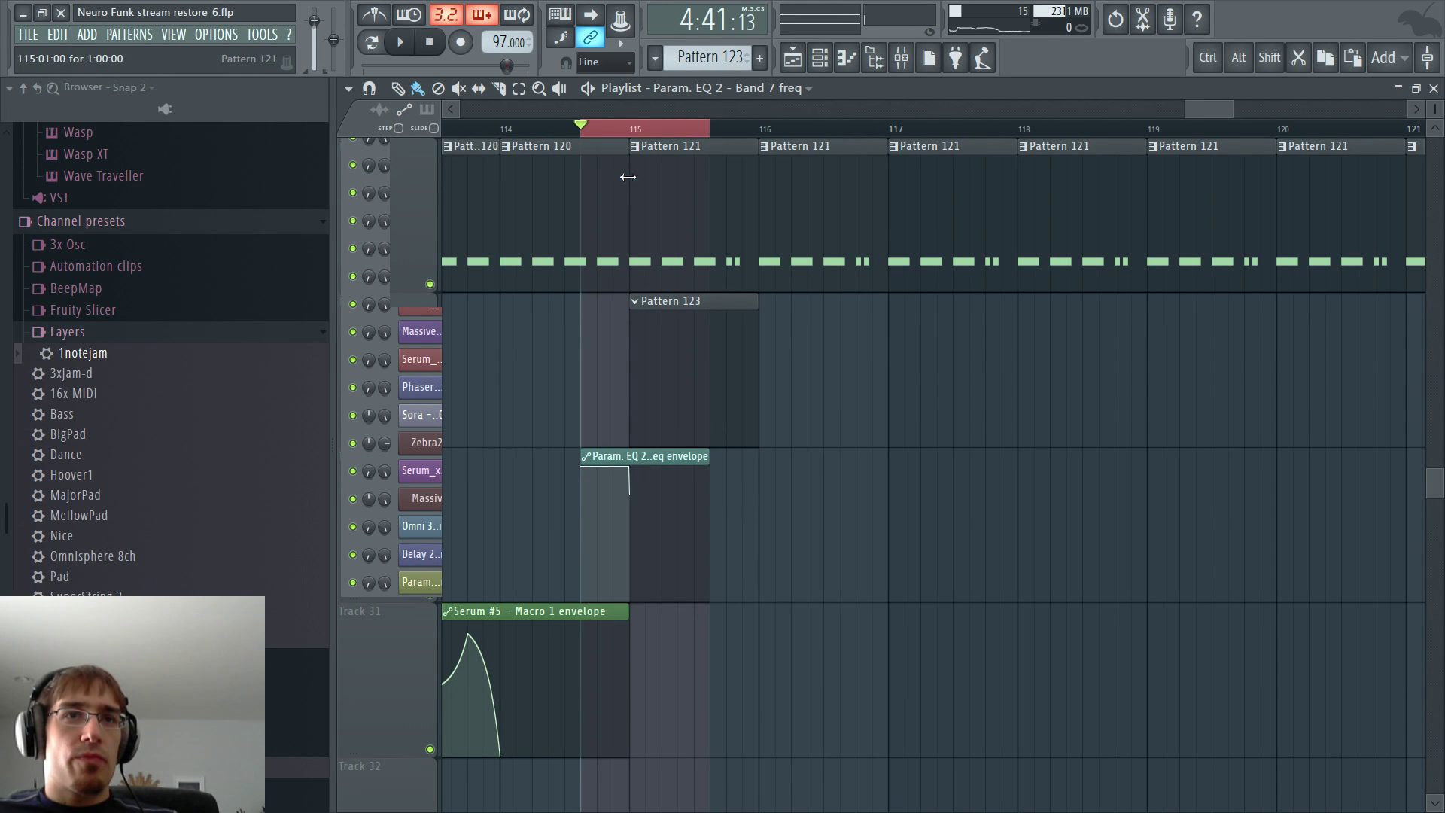
# - Move the song position to bar 115, check the Insert 81 EQ's low-pass and raise the envelope's point there for a higher cutoff
pyautogui.doubleClick(639, 132)
pyautogui.press('F9')
pyautogui.click(599, 455)
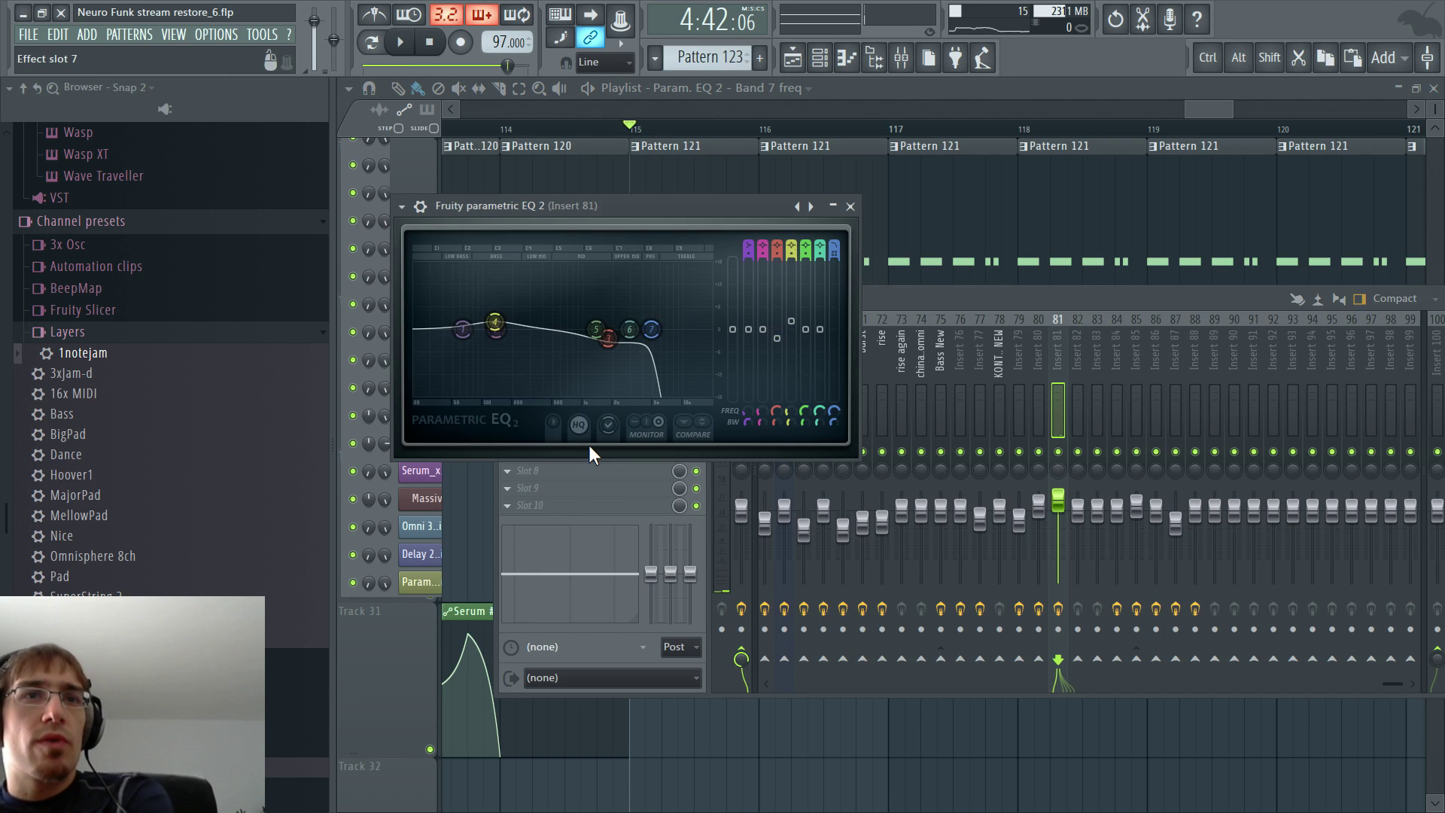
pyautogui.press('F12')
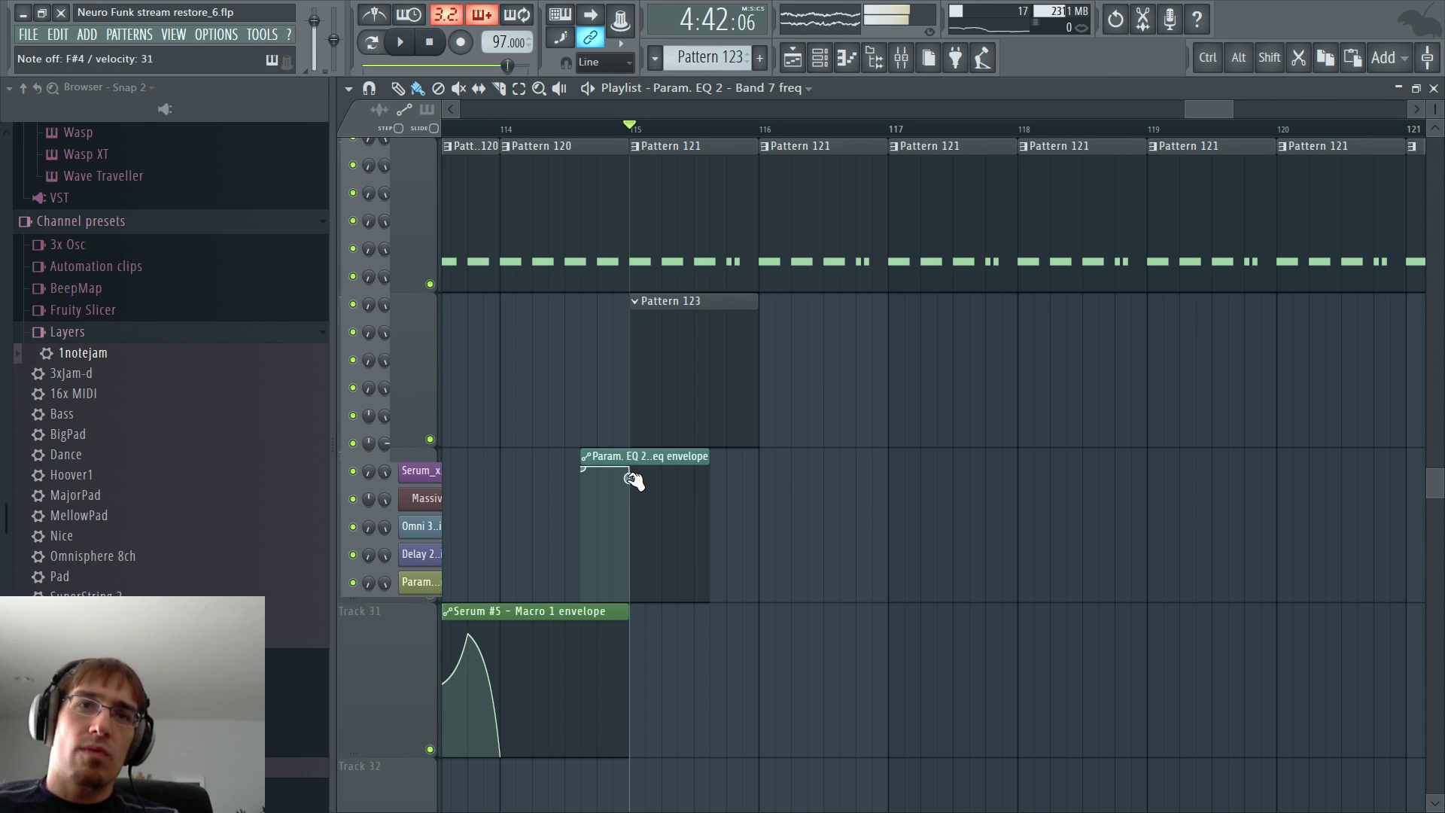
pyautogui.press('F5')
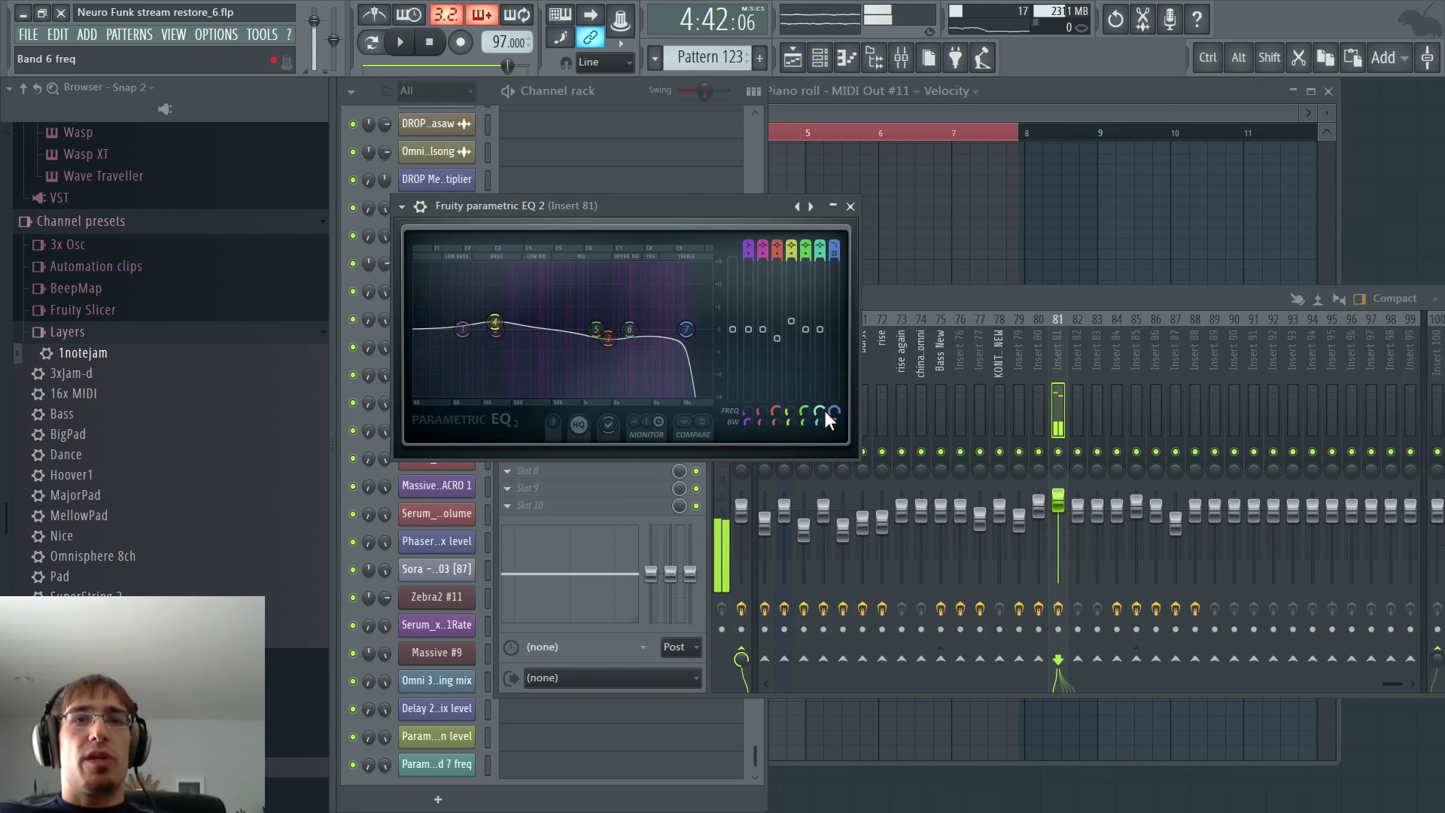
# - Audition the MIDI Out #10 channel, play the arrangement from bar 115 to try notes over it, and stop playback
pyautogui.press('F5')
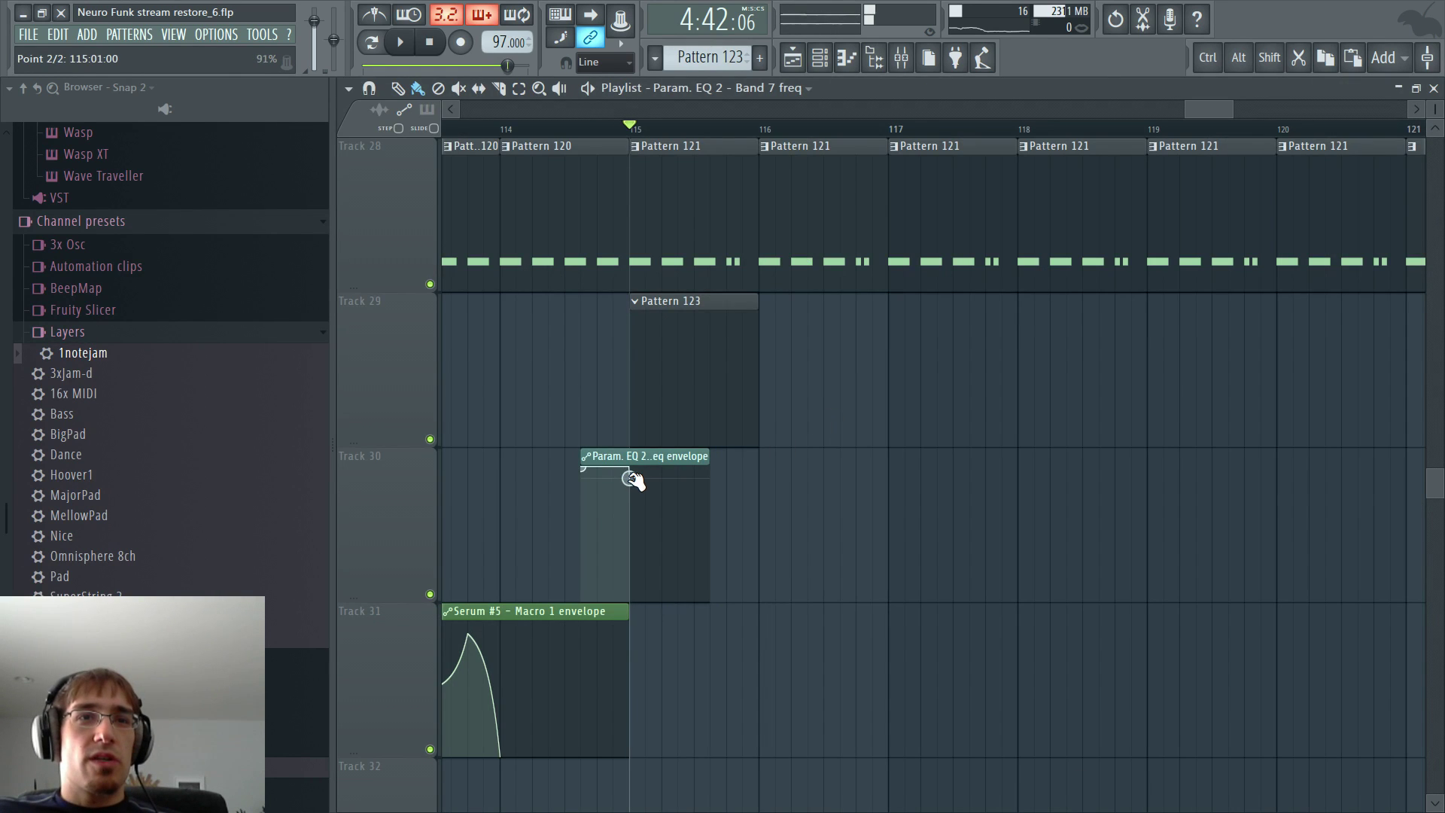
pyautogui.press('F6')
pyautogui.press('F6')
pyautogui.scroll(1, 584, 487)
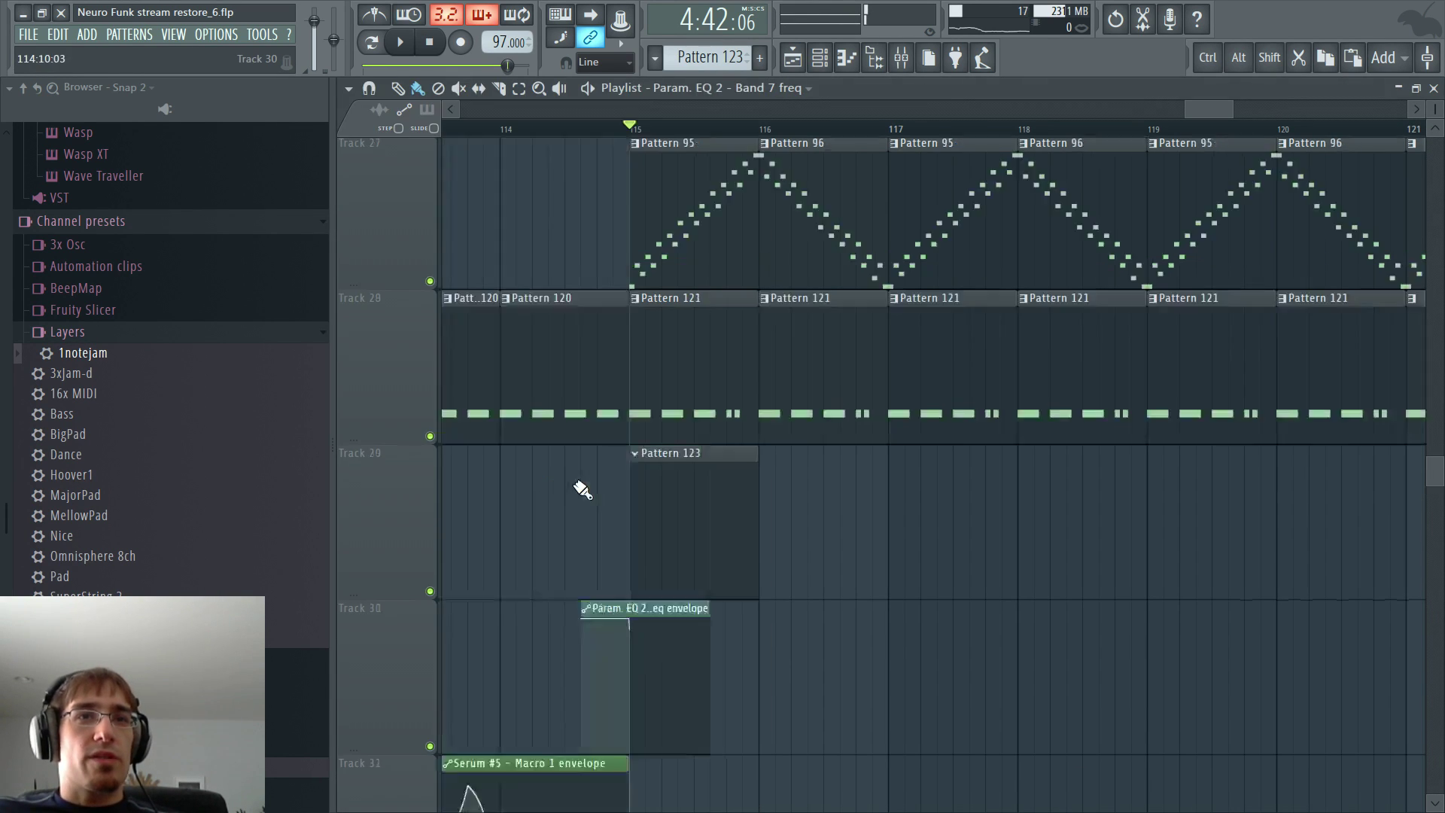
pyautogui.scroll(-2, 591, 507)
pyautogui.press('F5')
pyautogui.scroll(15, 588, 516)
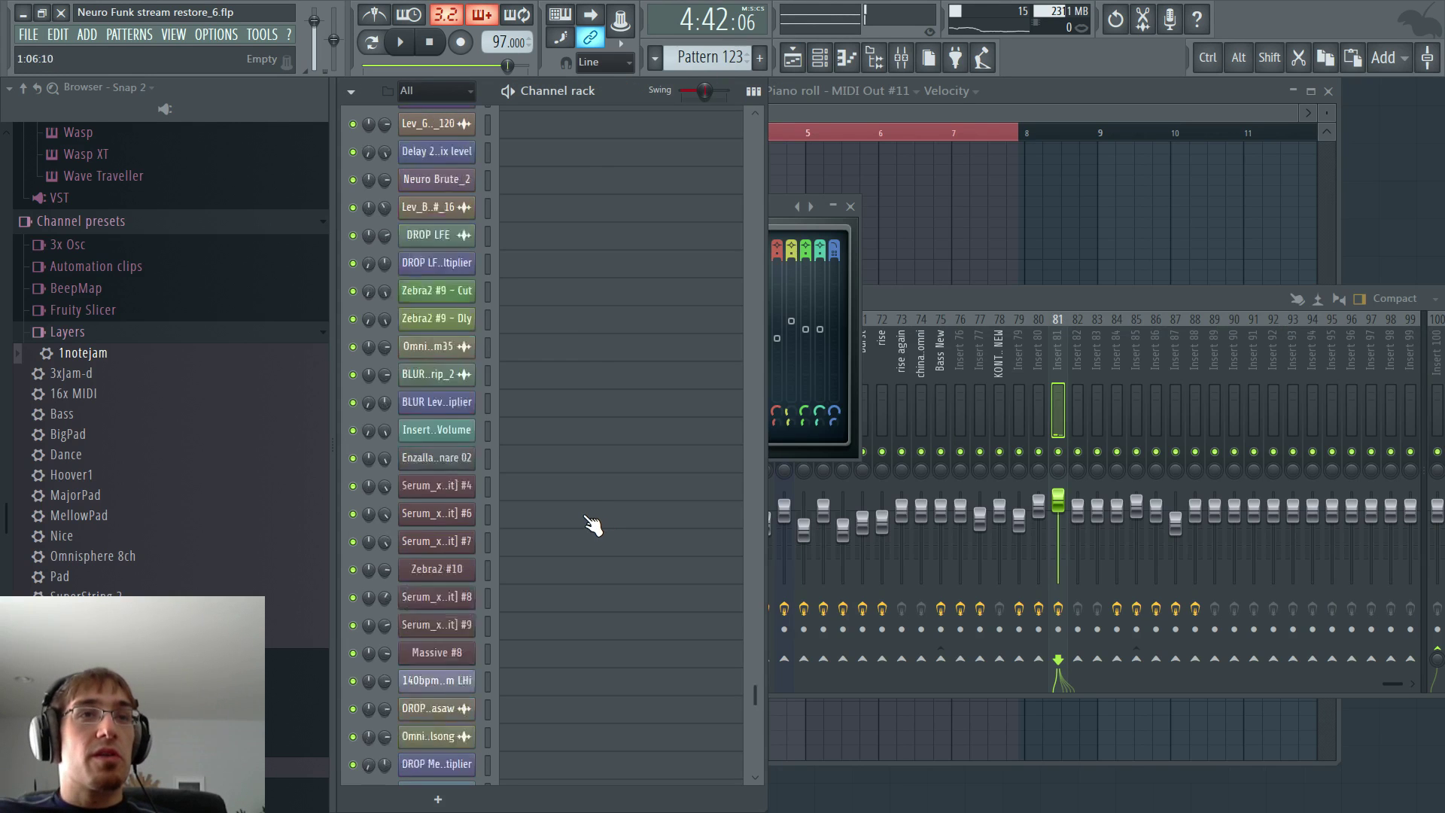
pyautogui.scroll(-3, 572, 526)
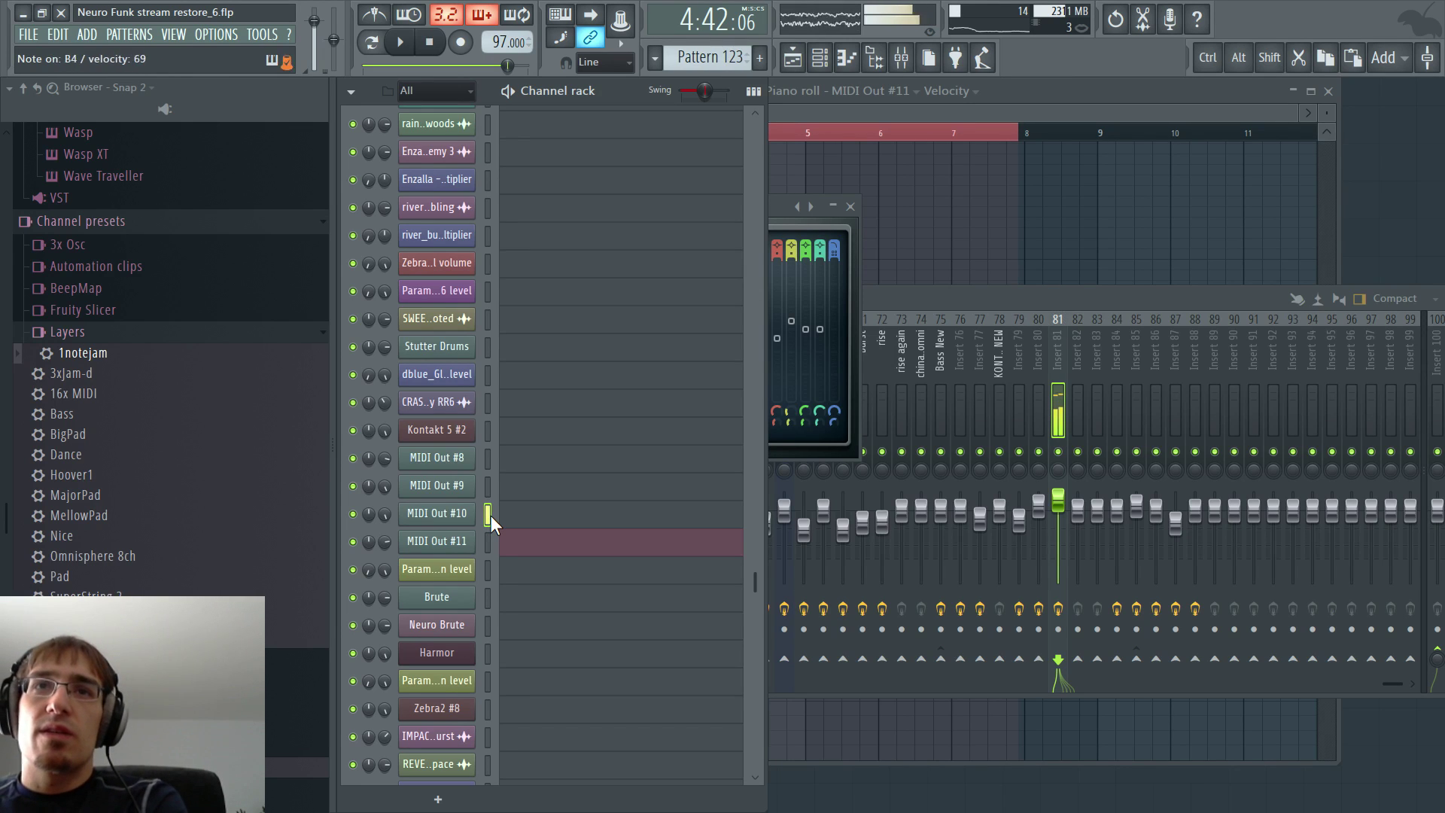
pyautogui.press('F5')
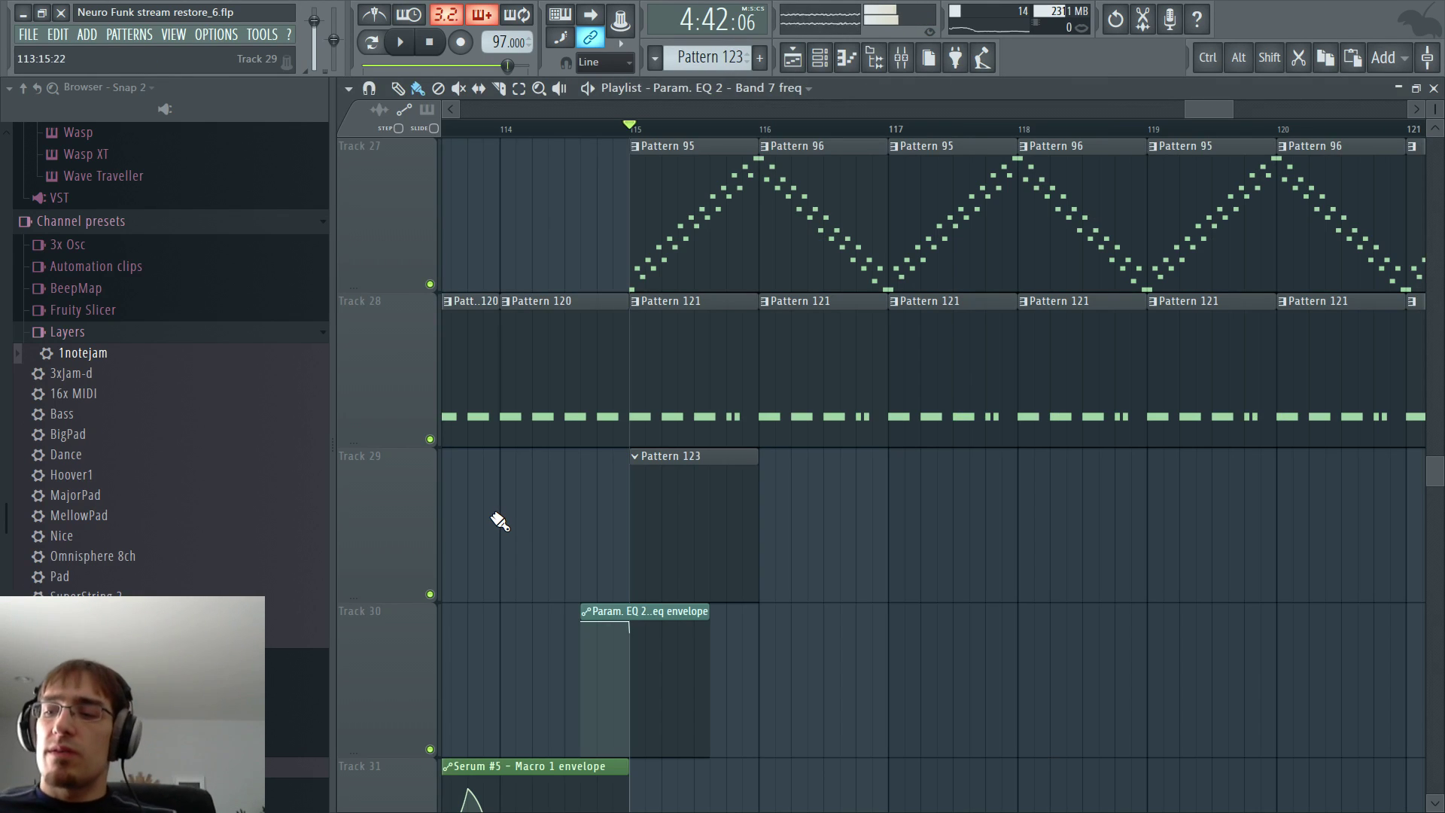
pyautogui.press('space')
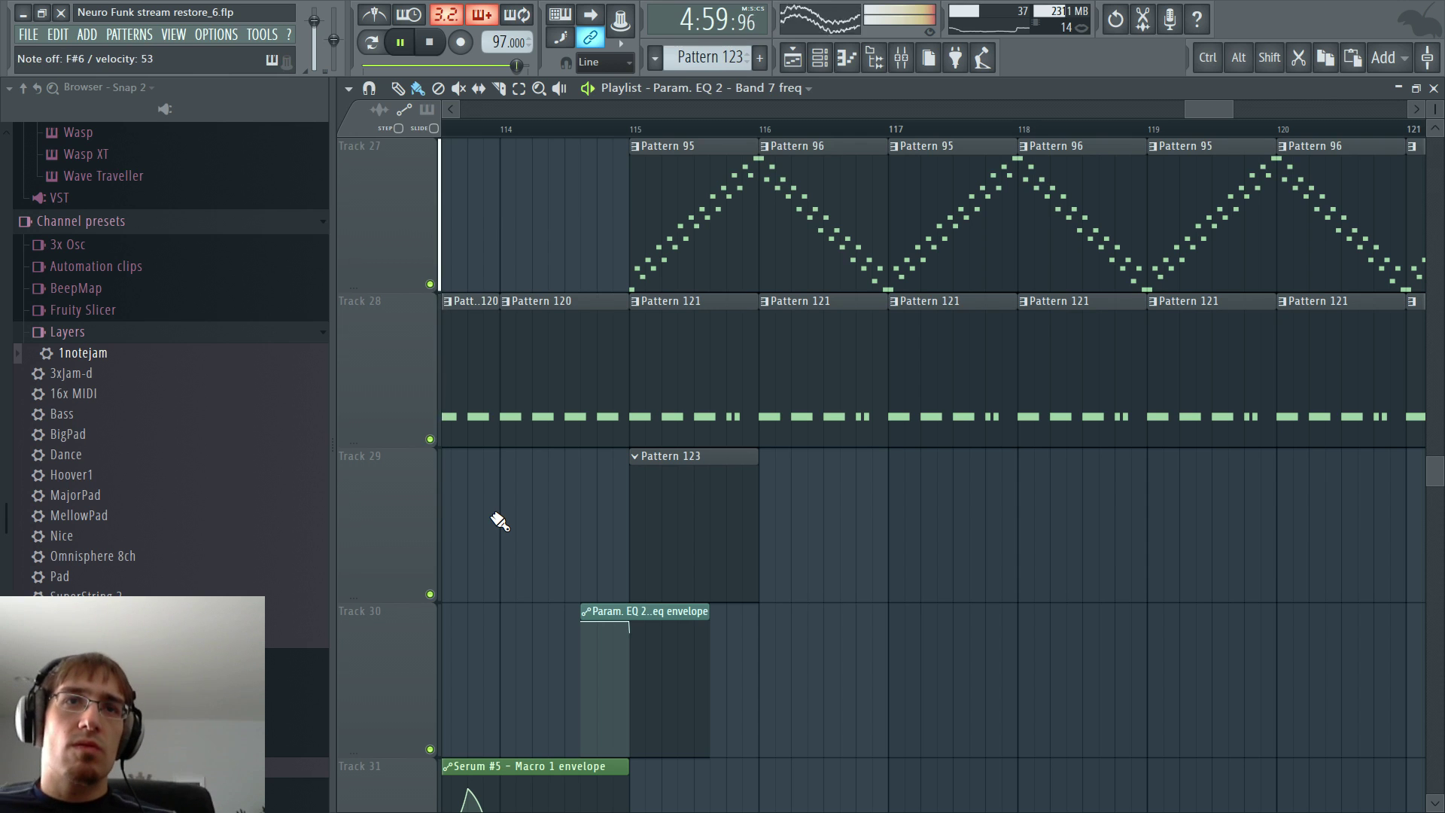
pyautogui.press('space')
# - Select the song range from bar 115 to 123 and solo mixer tracks during playback to isolate and select the Serum track
pyautogui.scroll(-3, 899, 187)
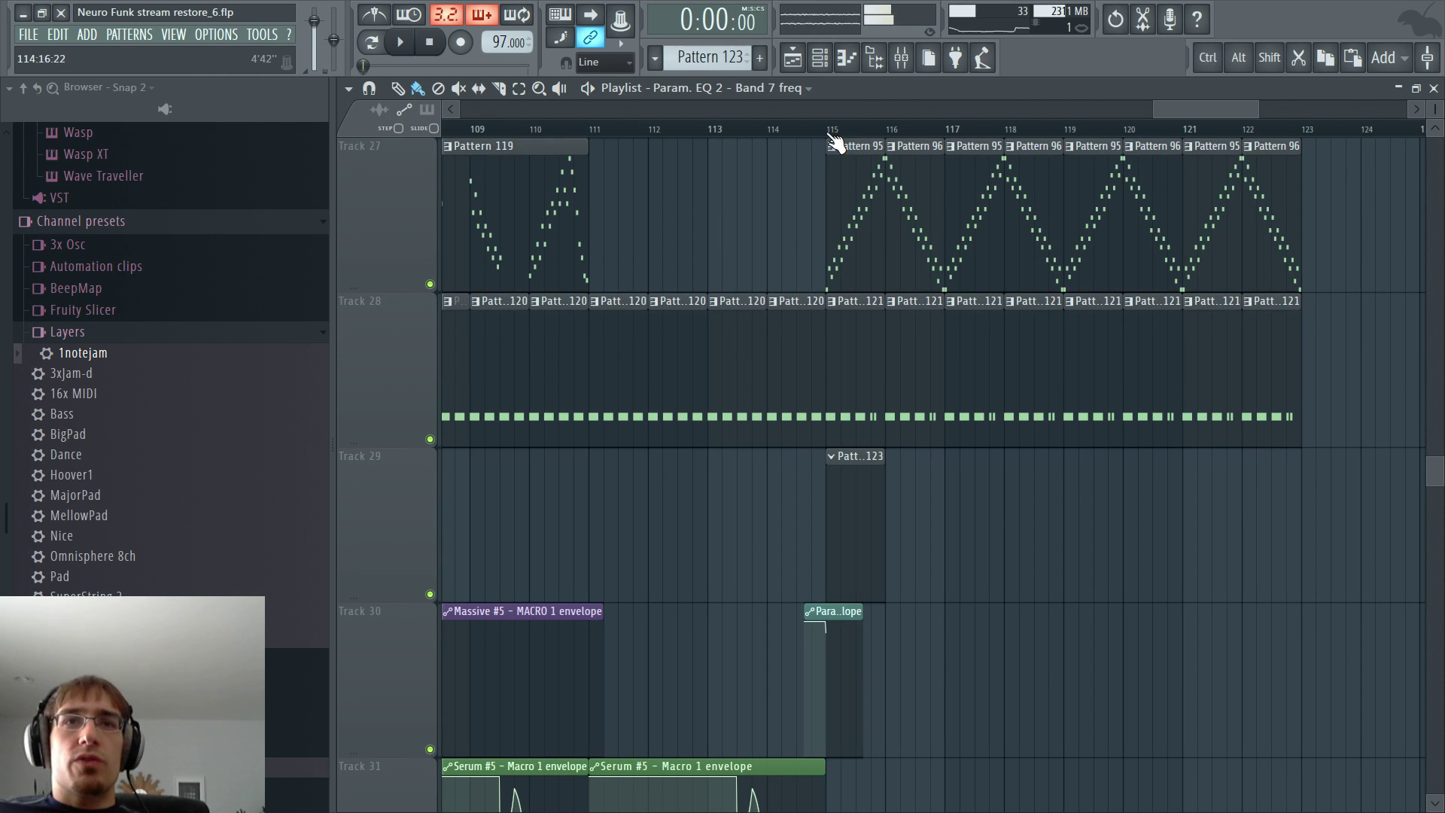
pyautogui.moveTo(836, 143); pyautogui.dragTo(1271, 159)
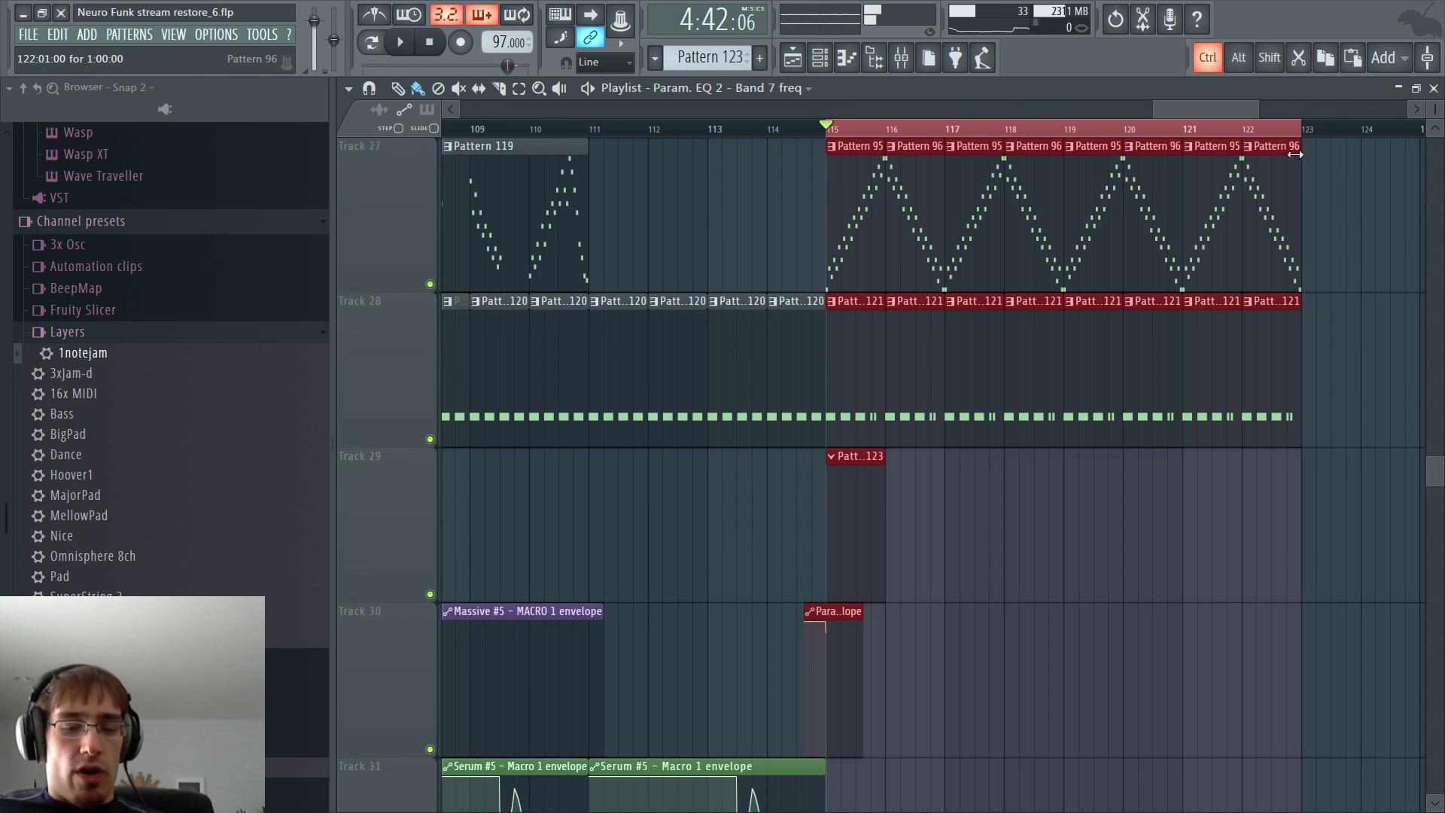
pyautogui.press('F9')
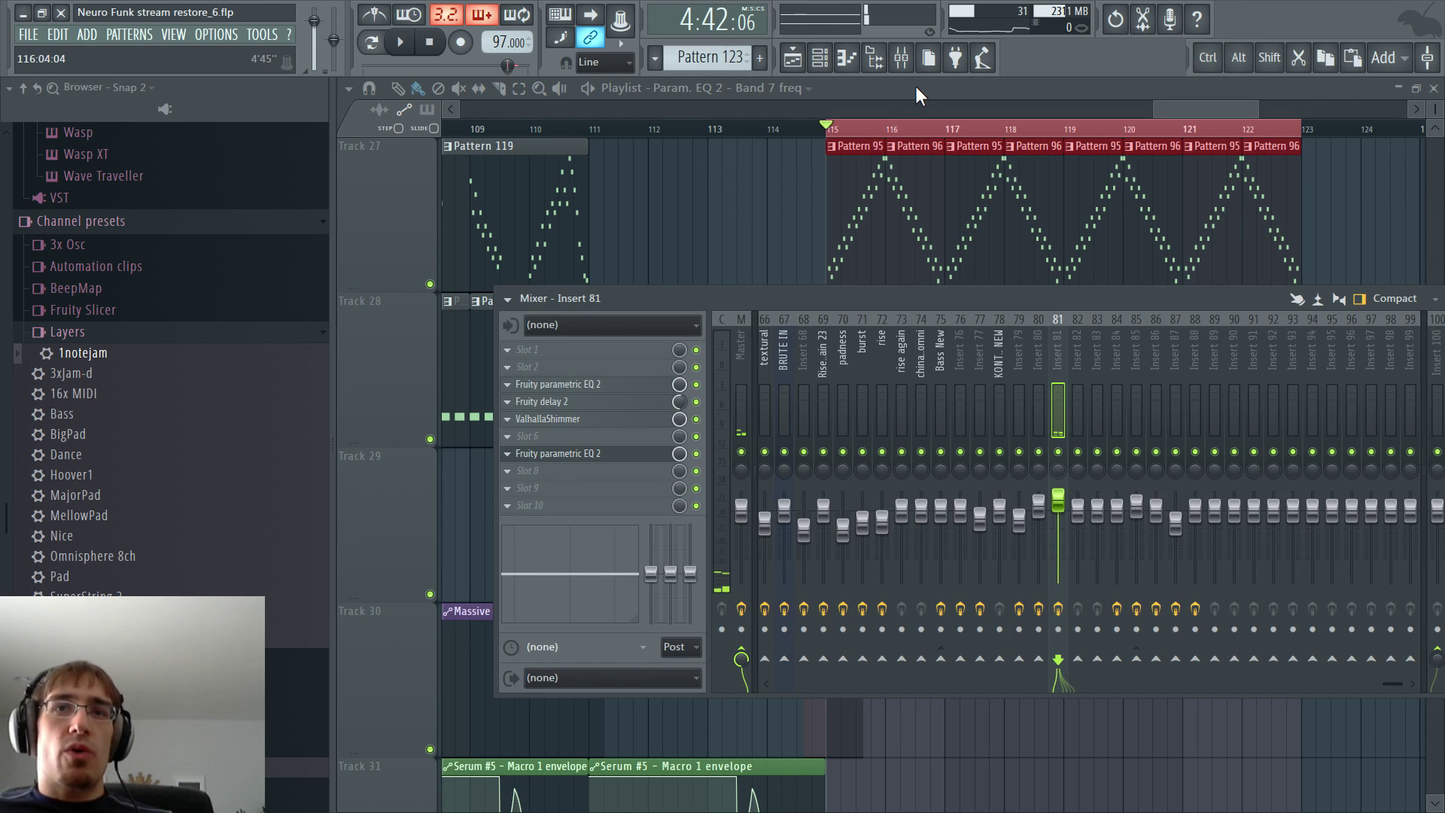
pyautogui.press('space')
pyautogui.click(884, 340)
pyautogui.scroll(4, 885, 340)
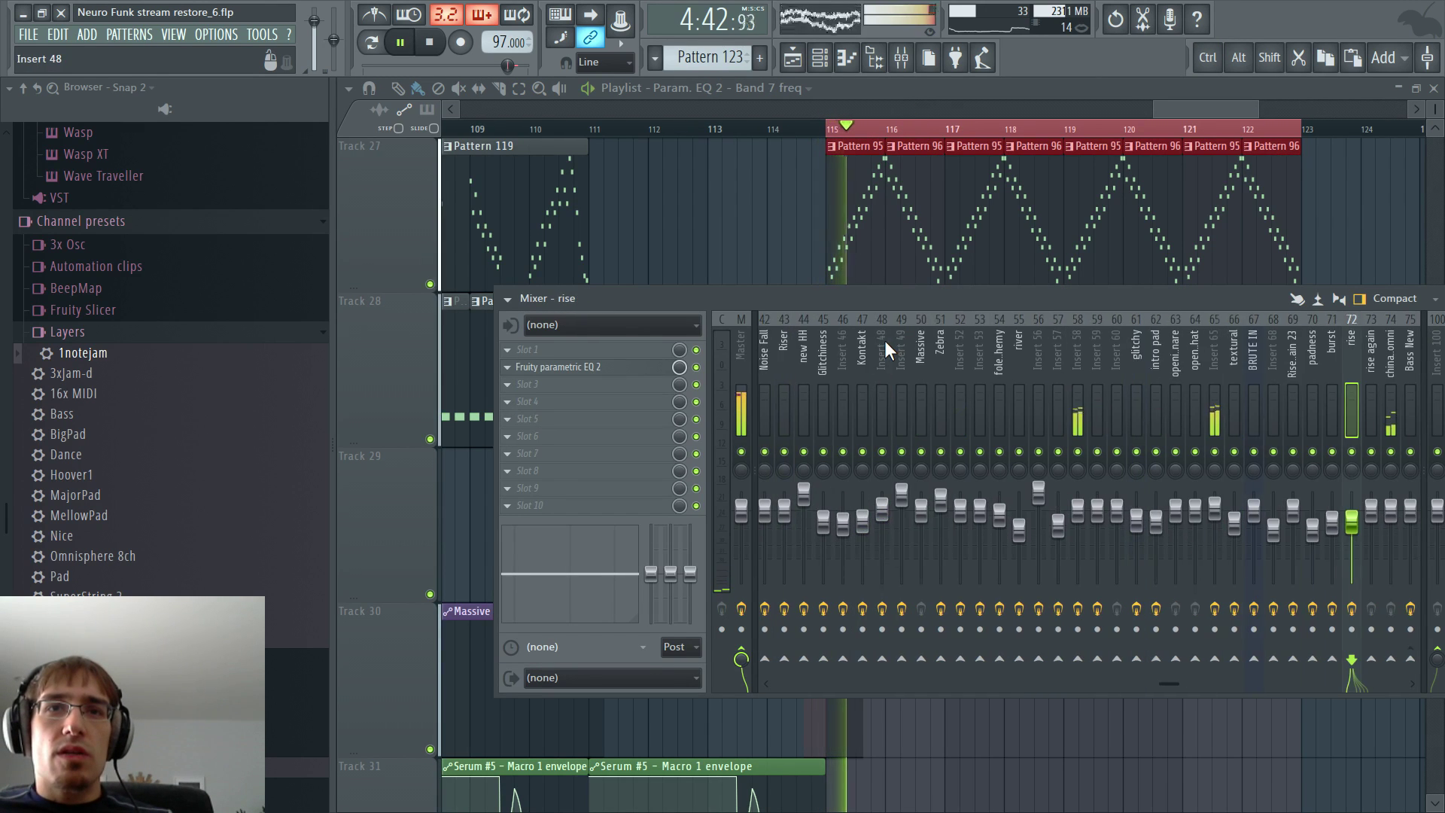
pyautogui.scroll(1, 1138, 382)
pyautogui.rightClick(1273, 452)
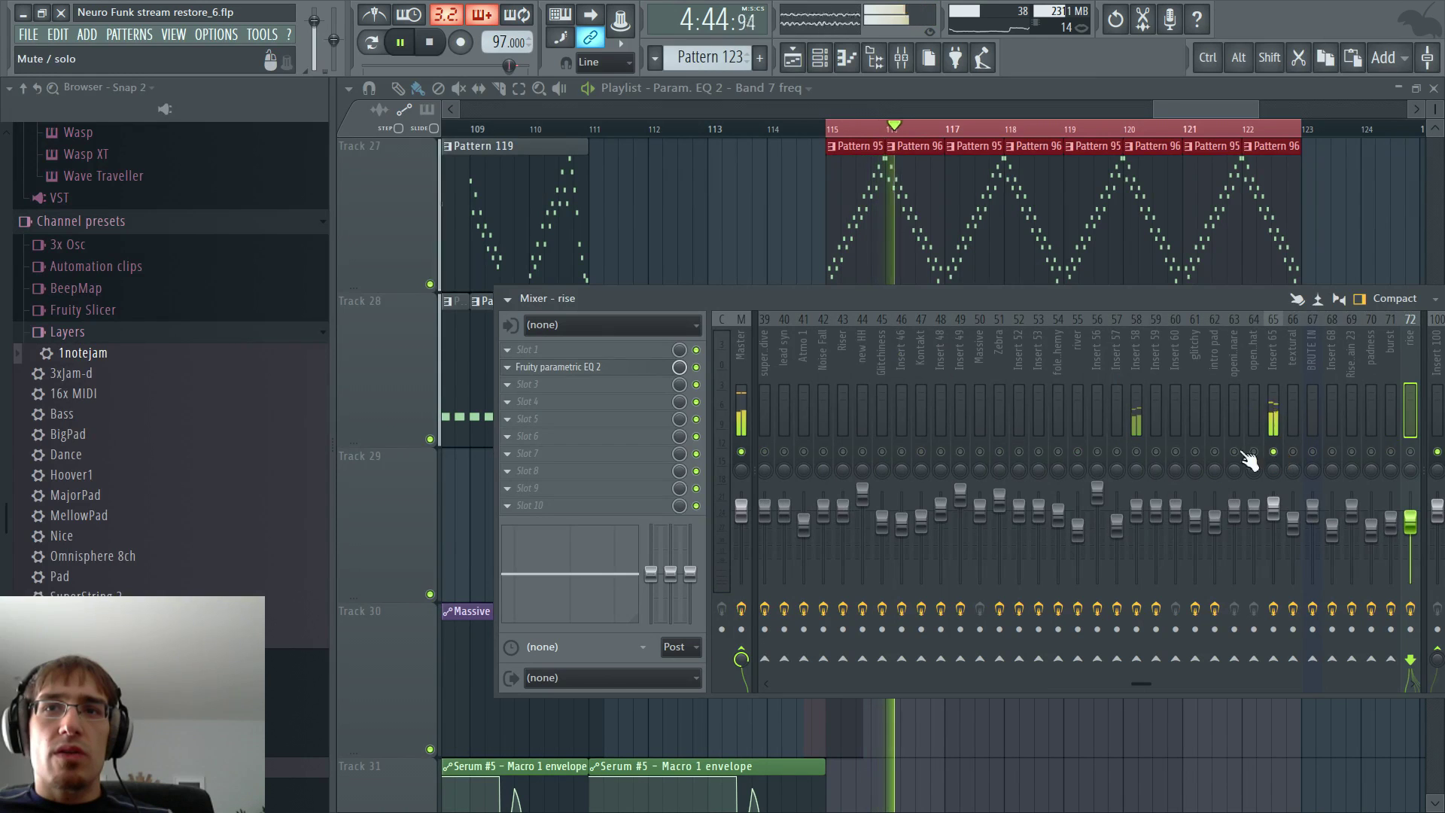
pyautogui.click(995, 361)
pyautogui.scroll(5, 994, 361)
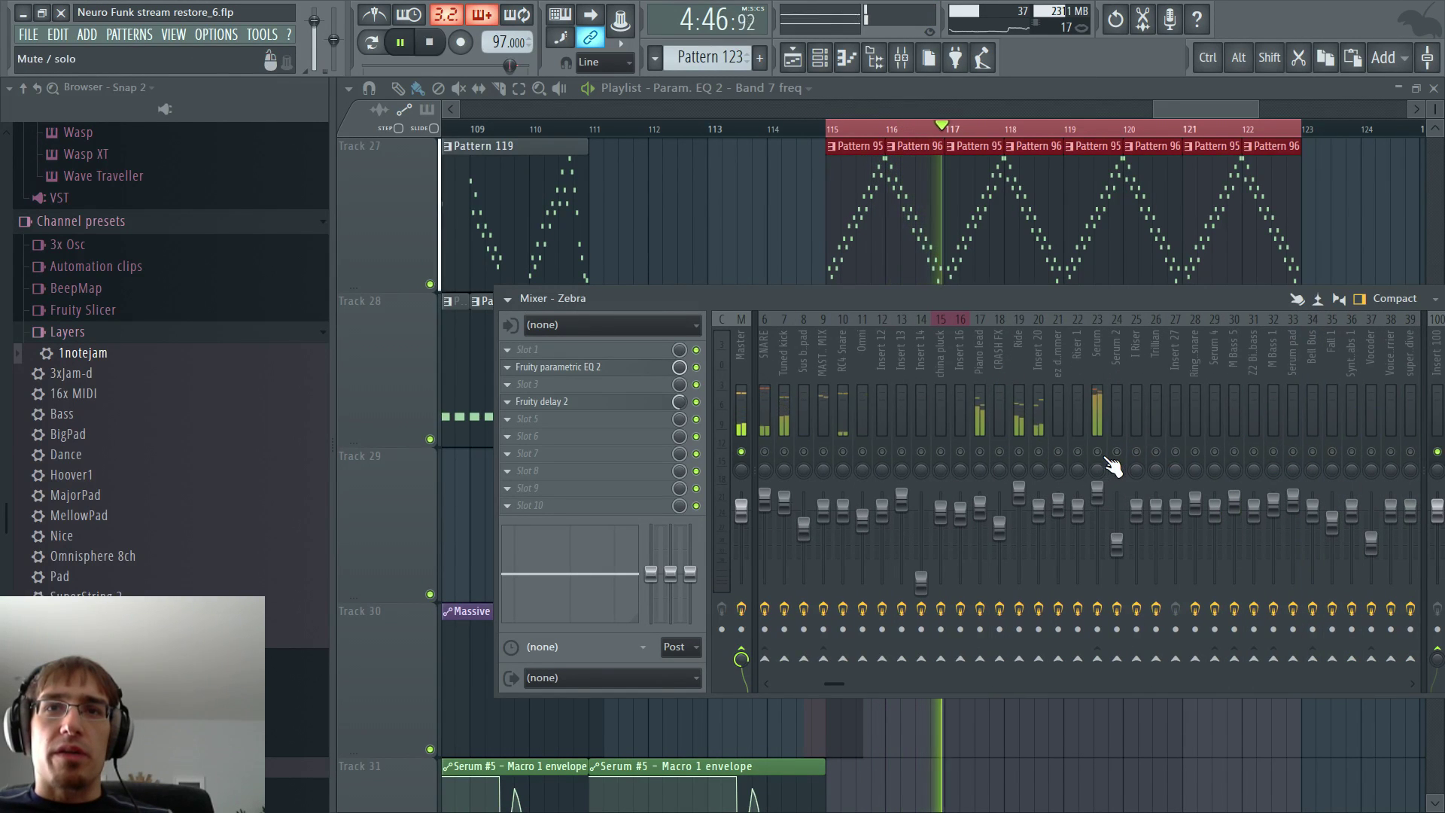
pyautogui.click(1096, 386)
pyautogui.press('space')
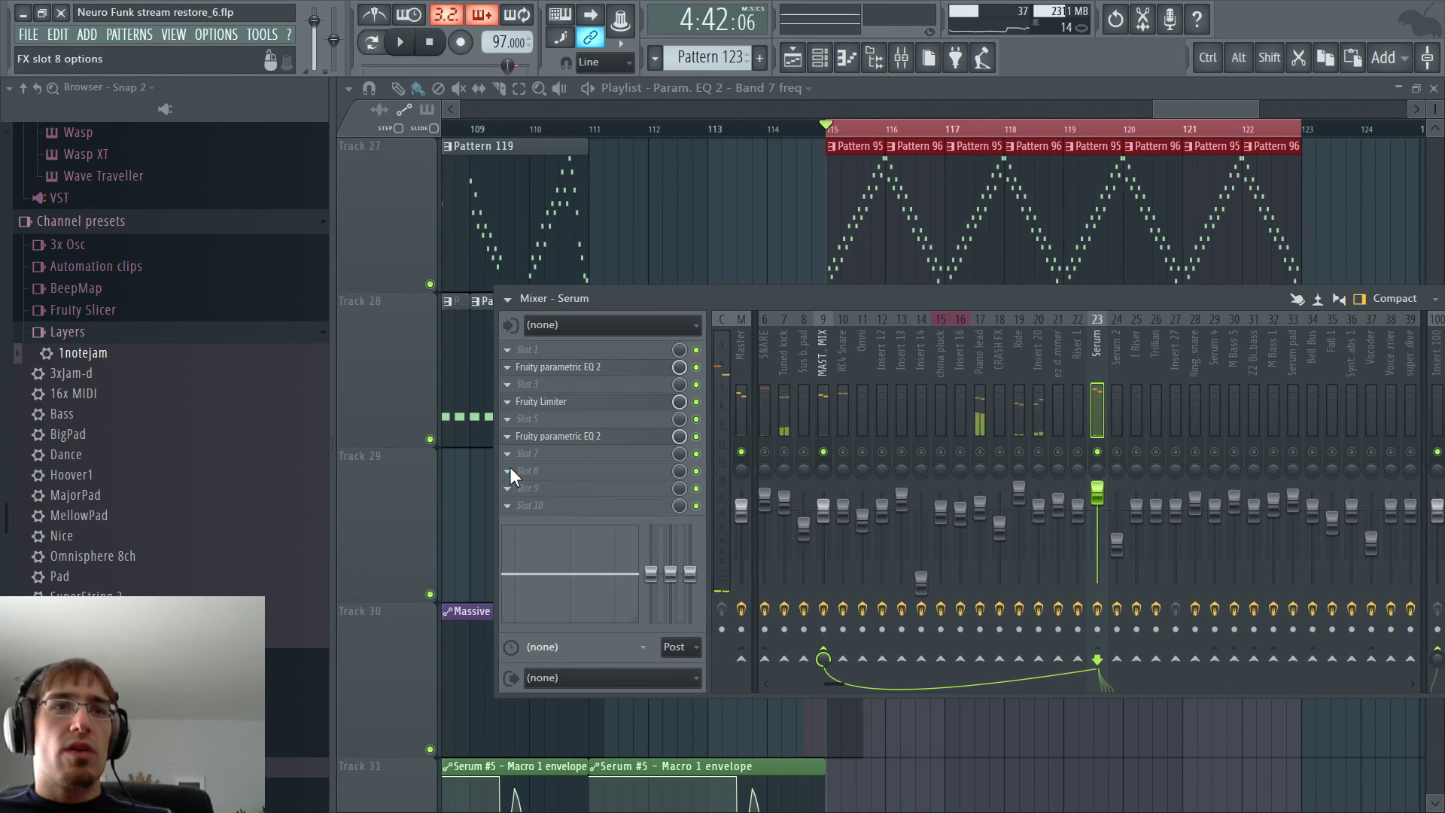
# - Add a Fruity Parametric EQ 2 to slot 8 of the Serum track and cut band 4 deeply at about 2 kHz
pyautogui.click(509, 471)
pyautogui.click(778, 749)
pyautogui.moveTo(678, 450); pyautogui.dragTo(735, 495)
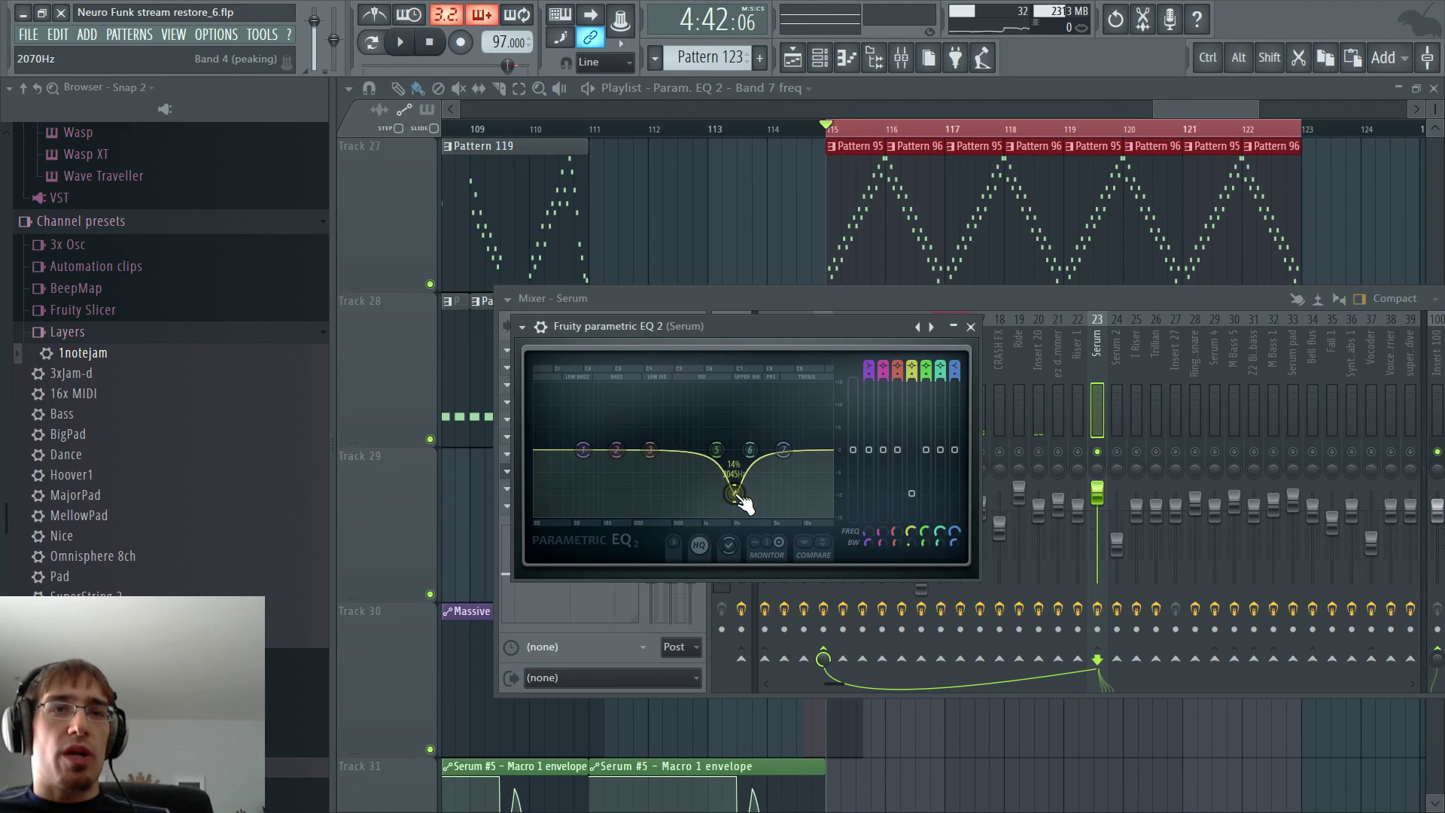
pyautogui.rightClick(912, 533)
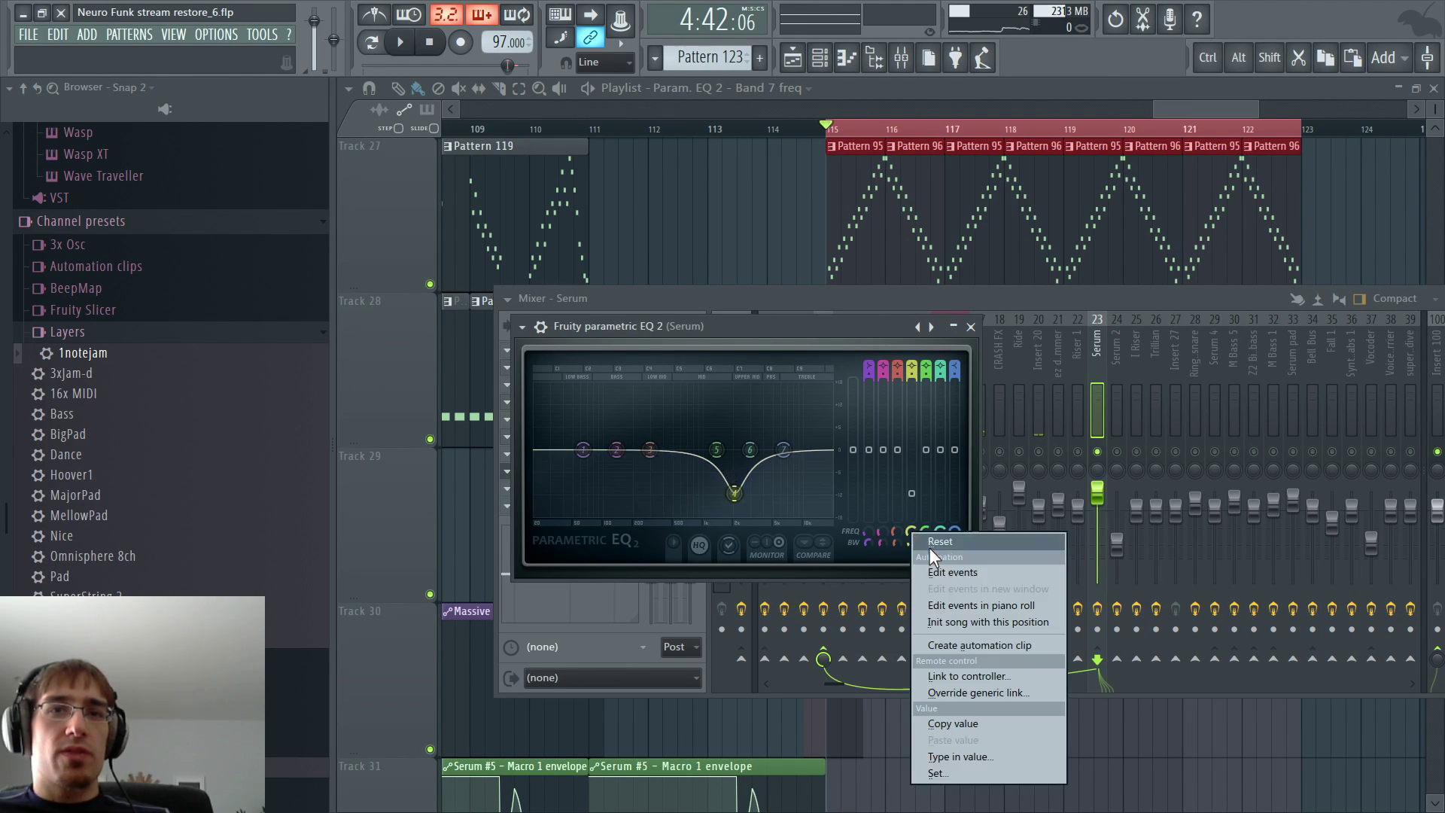
pyautogui.click(941, 645)
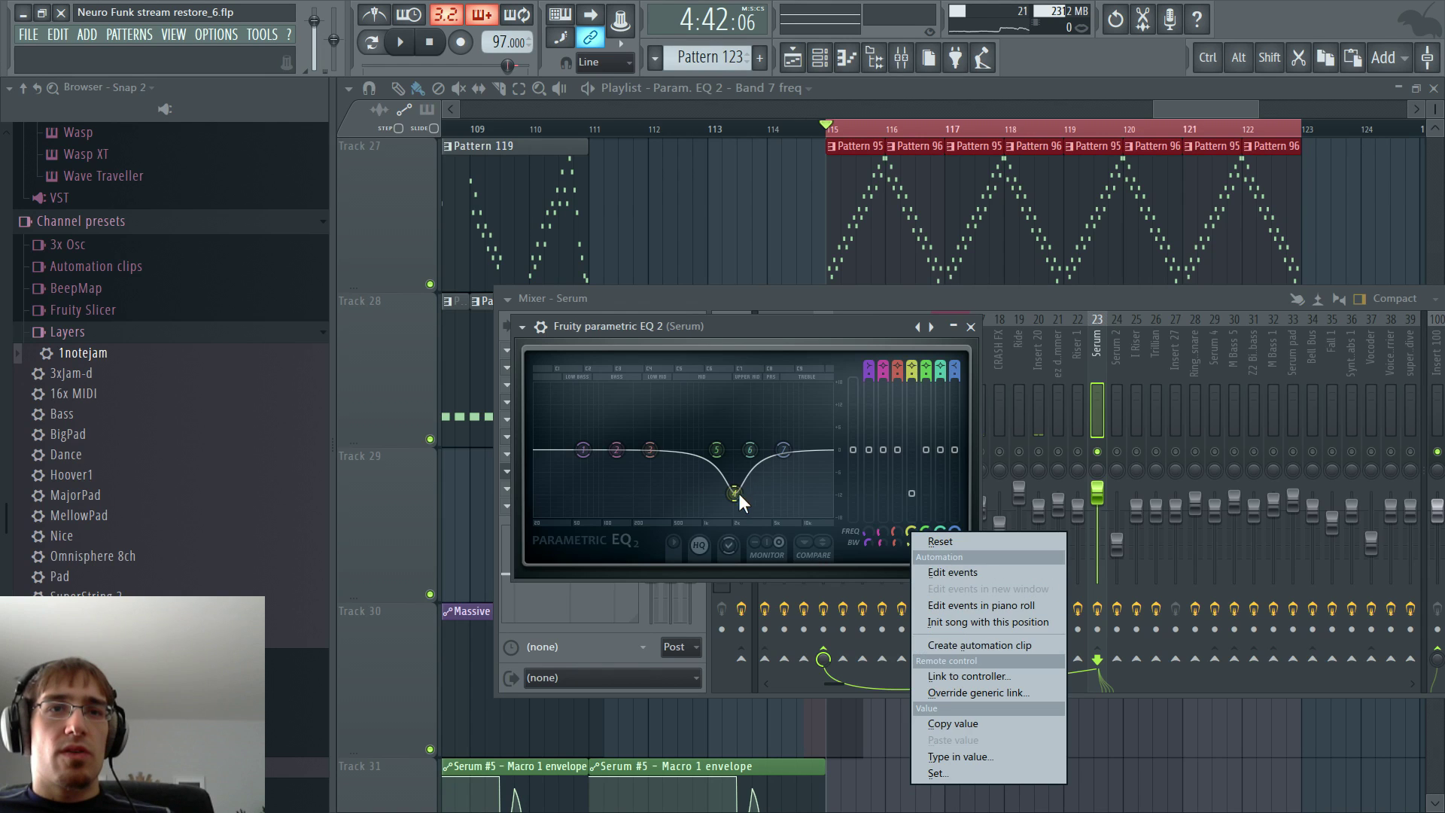
pyautogui.click(730, 298)
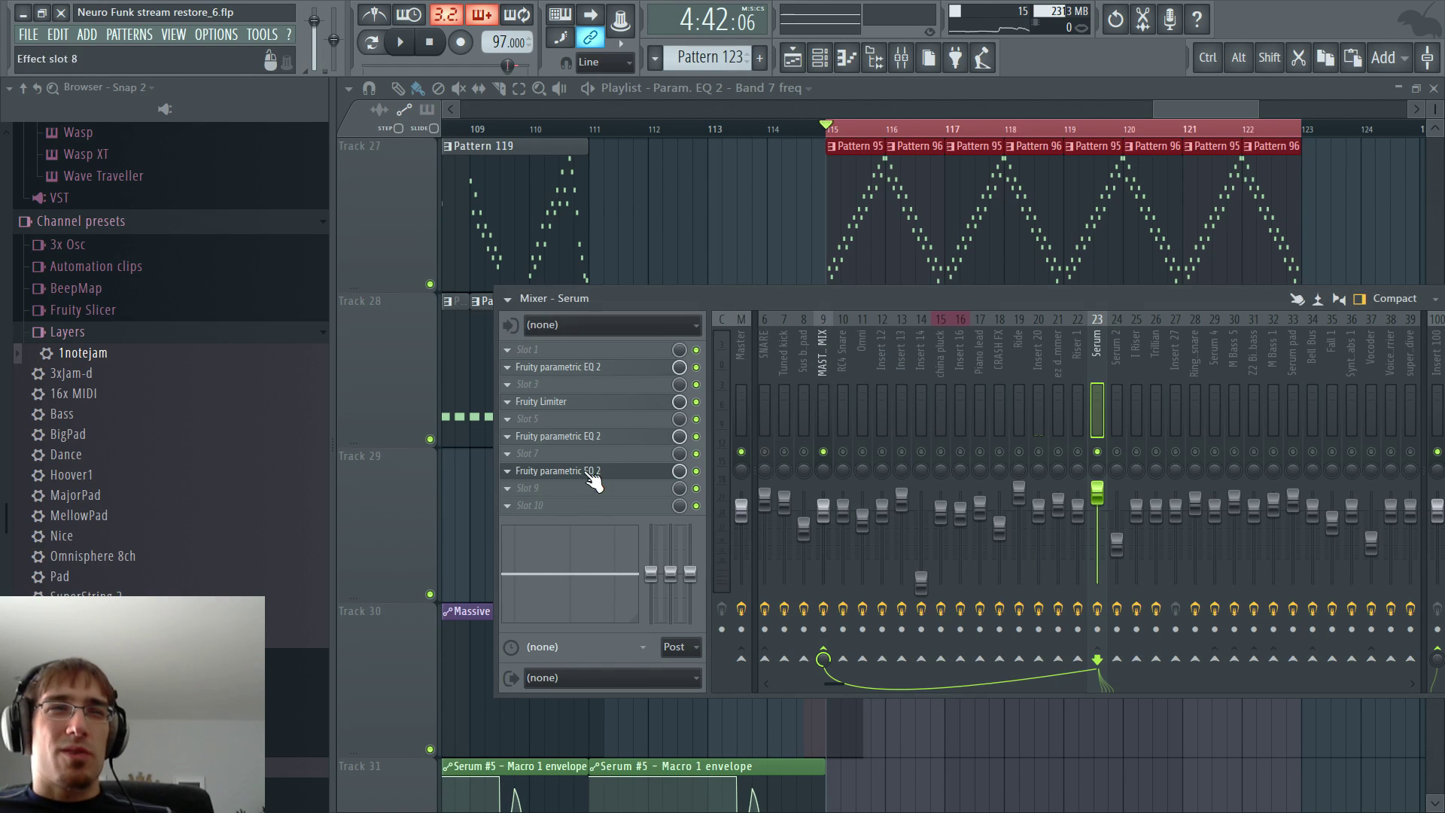
pyautogui.click(517, 488)
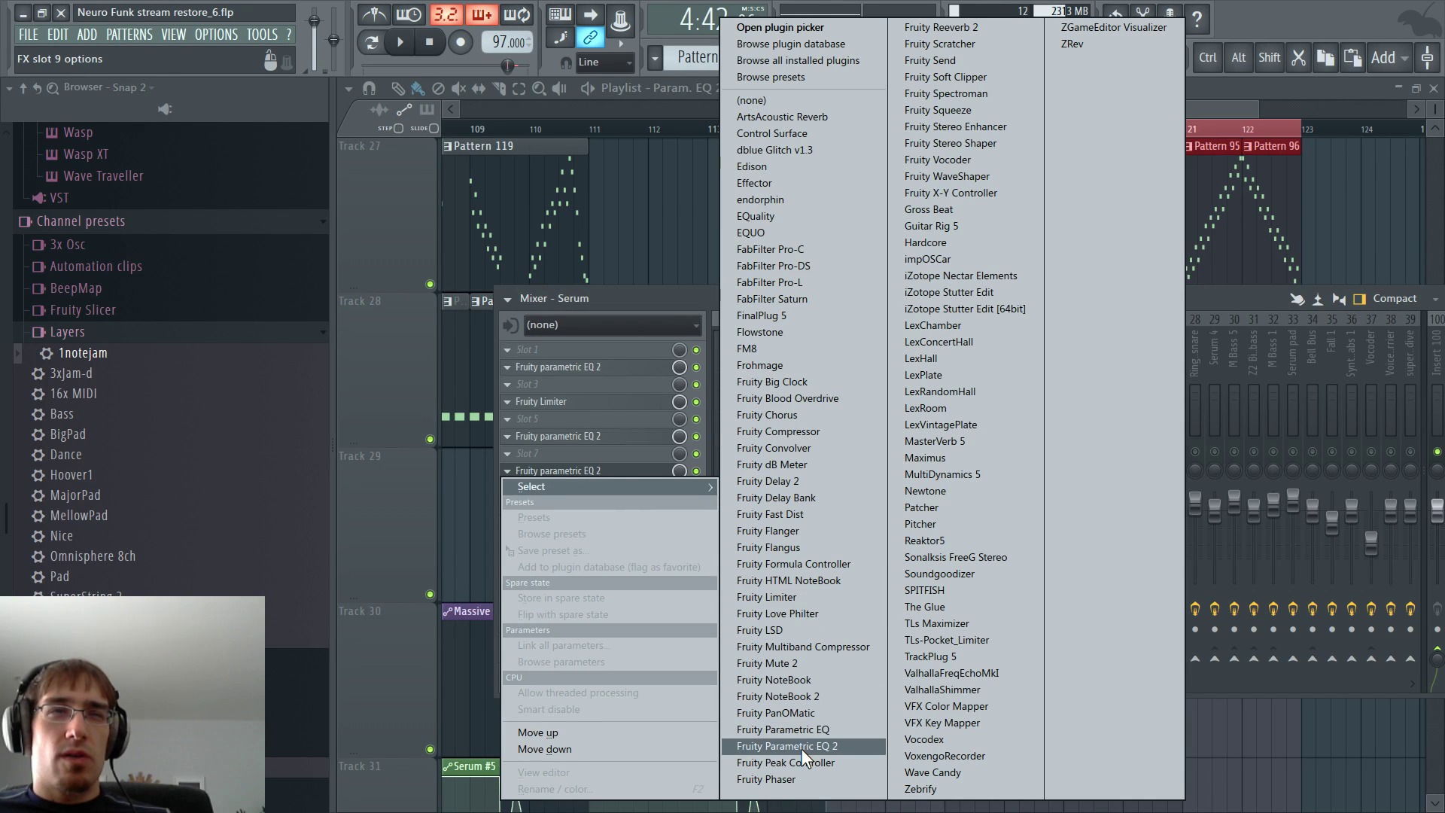
pyautogui.click(595, 450)
pyautogui.click(596, 471)
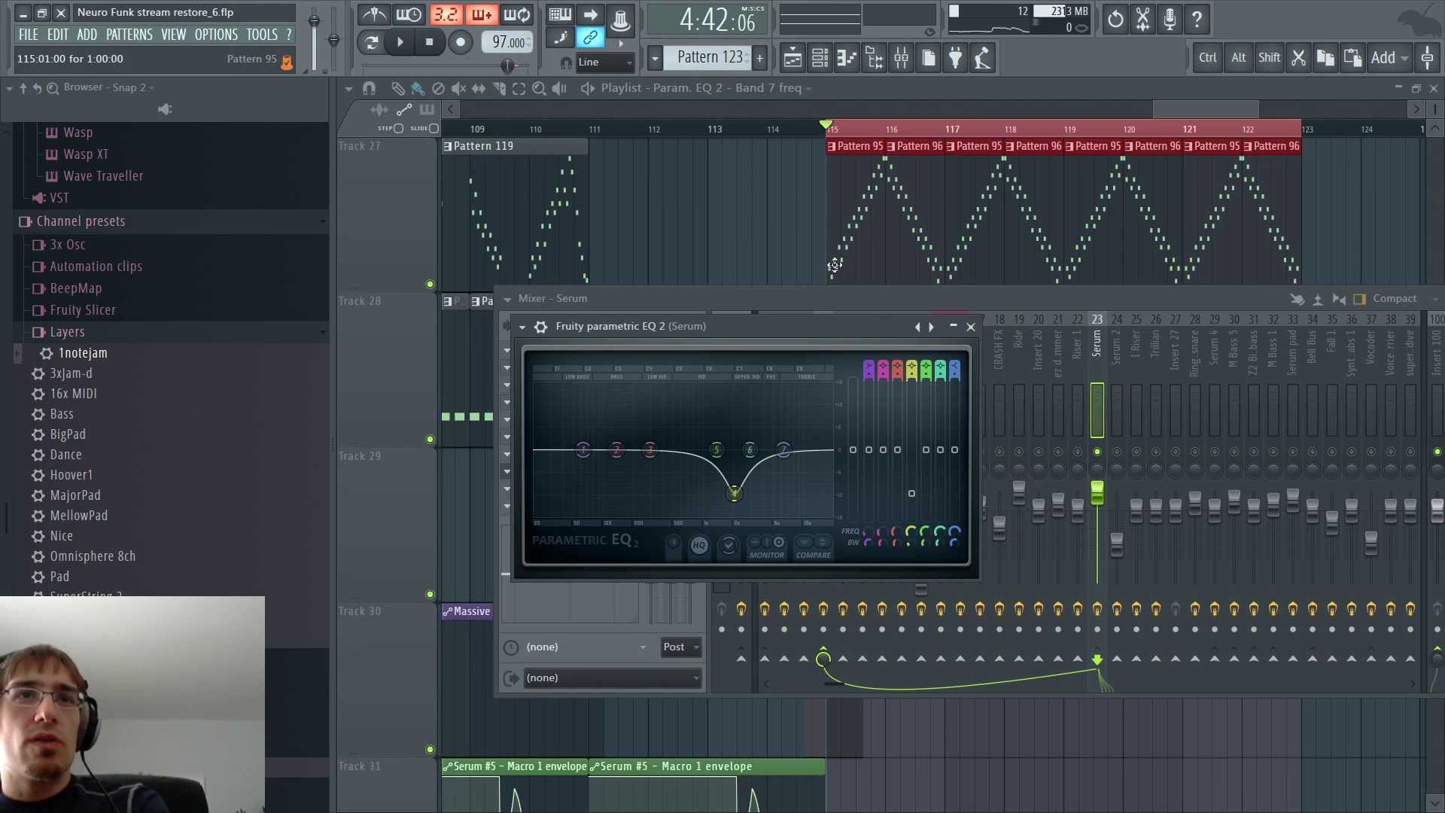
# - Create an automation clip for the Serum EQ's band 4 frequency over the selected bars and close the EQ and mixer
pyautogui.moveTo(914, 536); pyautogui.dragTo(915, 552)
pyautogui.rightClick(911, 527)
pyautogui.click(967, 642)
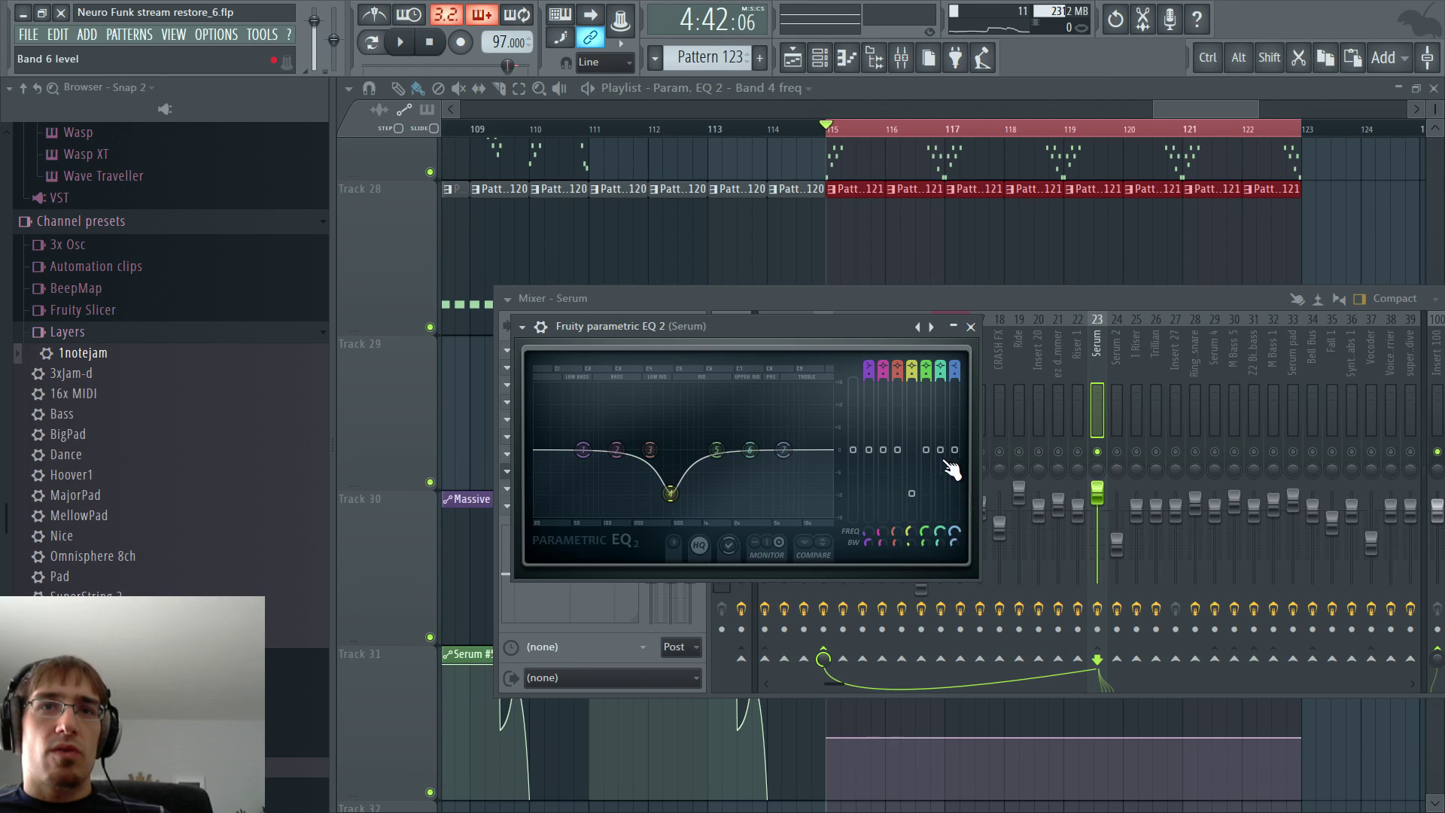
pyautogui.press('Escape')
pyautogui.press('Escape')
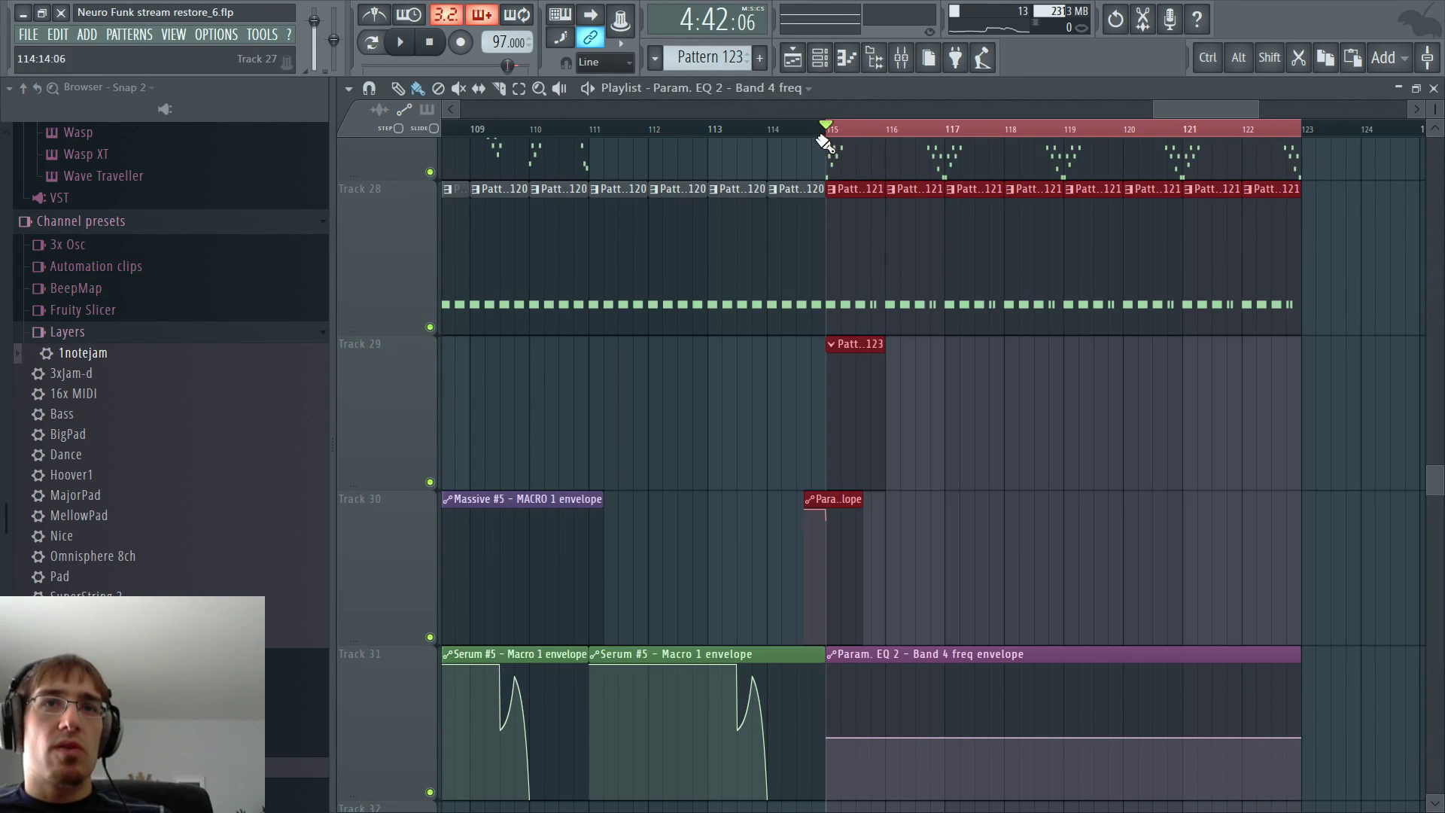
# - Select a short range around the start of bar 115 and create an automation clip for the Serum slot 8 EQ's mix level
pyautogui.moveTo(814, 133); pyautogui.dragTo(856, 136)
pyautogui.press('F9')
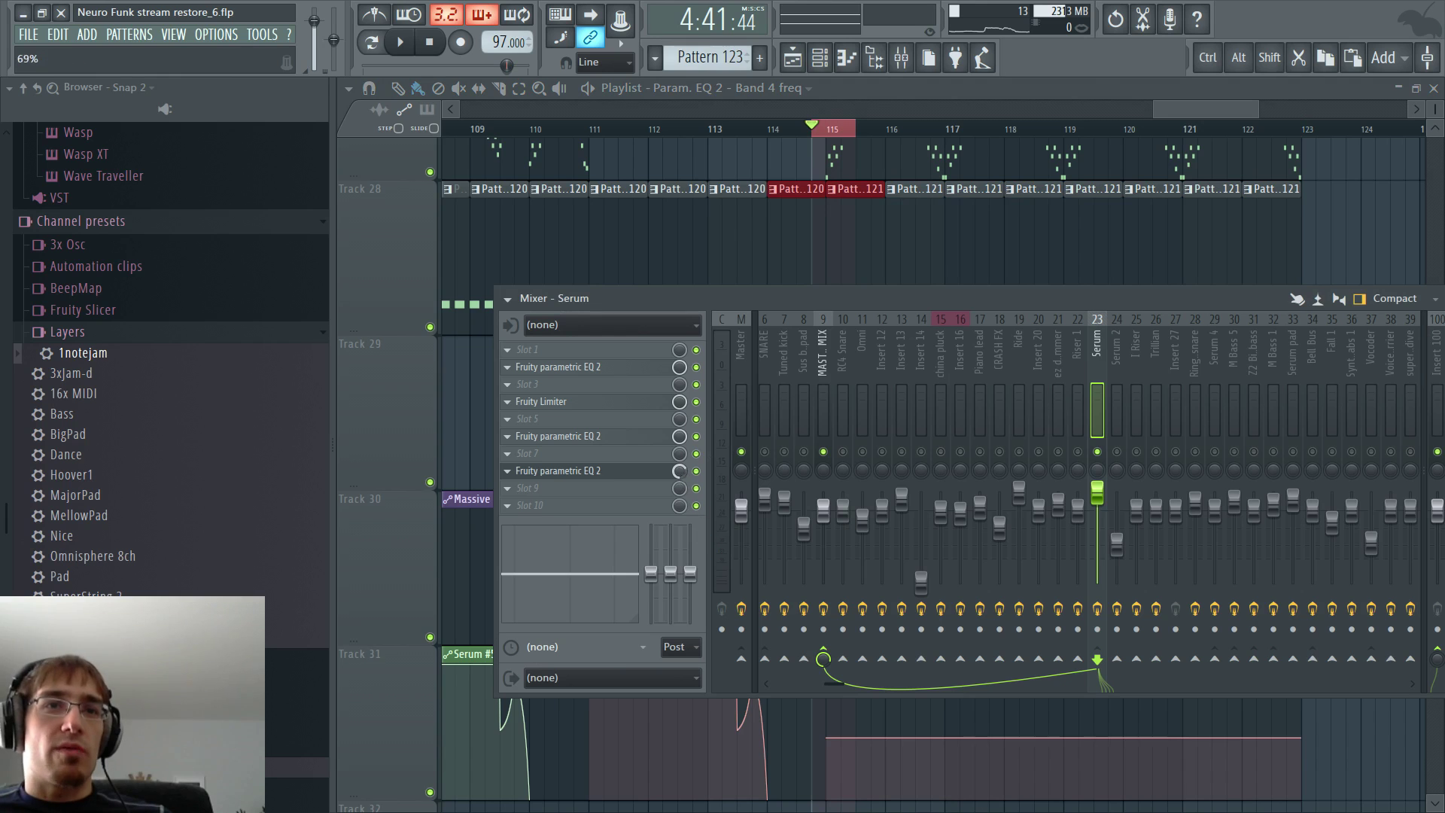
pyautogui.rightClick(679, 471)
pyautogui.rightClick(681, 474)
pyautogui.rightClick(680, 470)
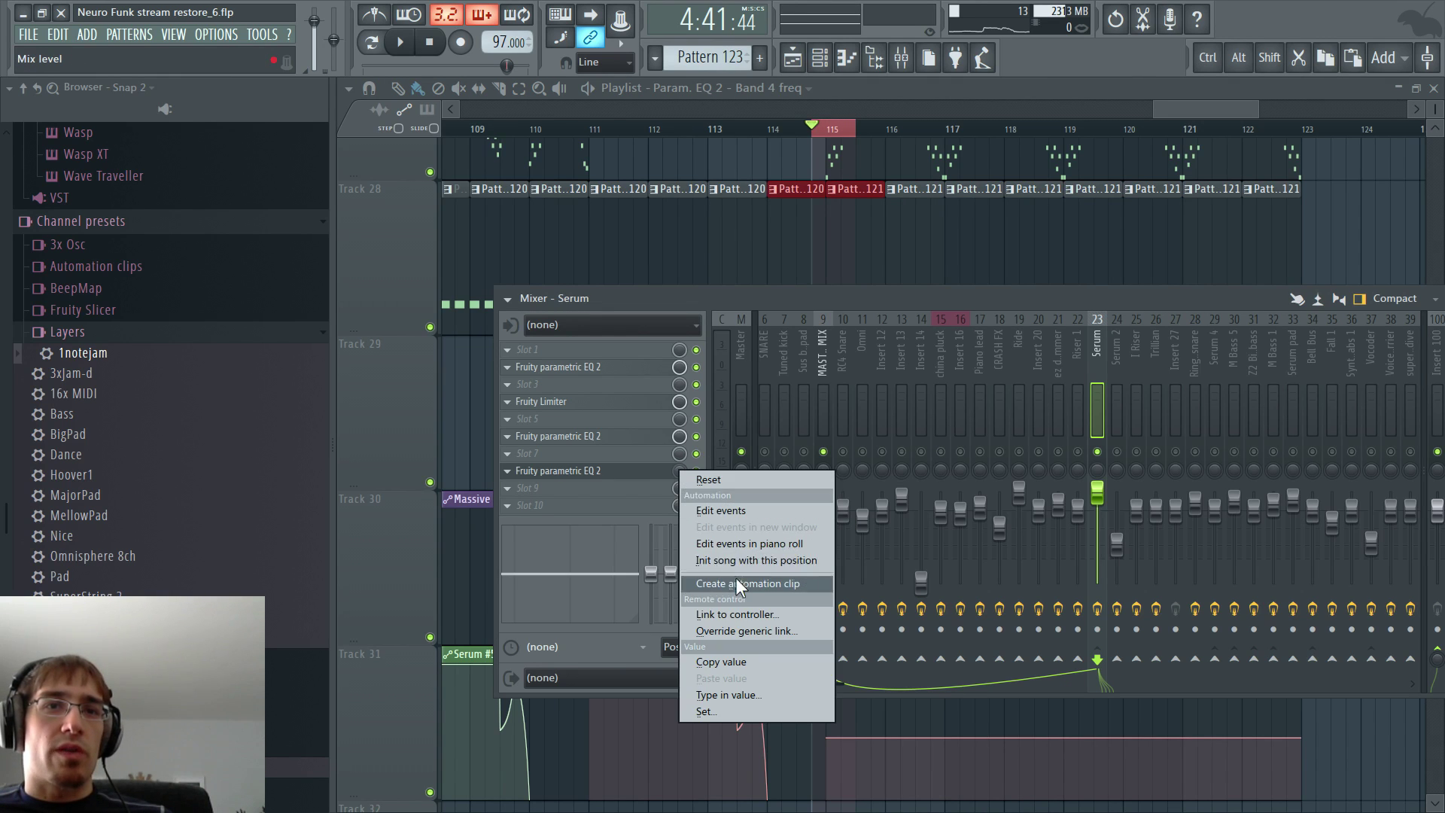
pyautogui.click(749, 583)
# - Add a point at bar 115 that jumps the mix level envelope to 100% and move its end point to 115:07:00 at 100%
pyautogui.scroll(6, 855, 367)
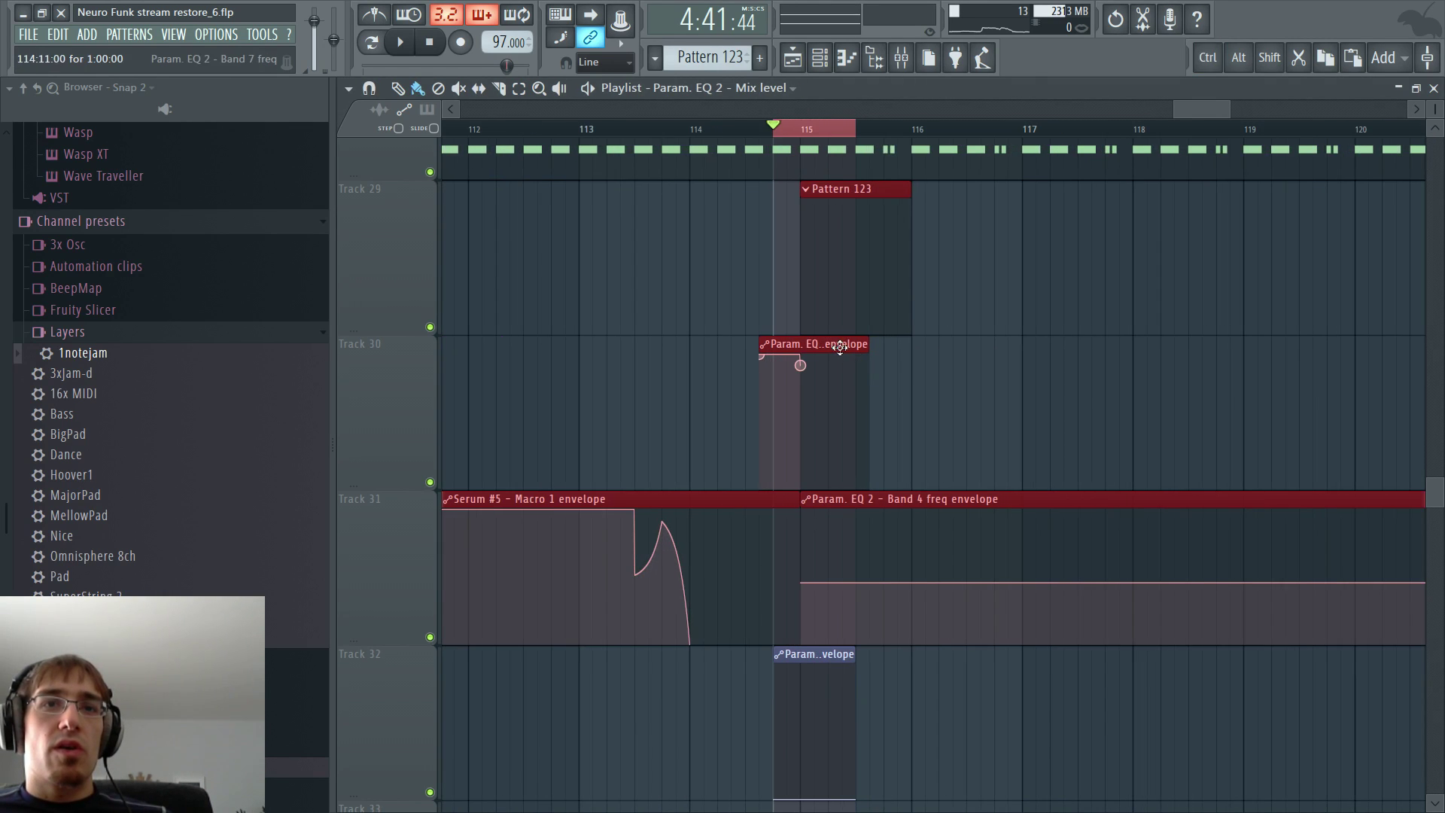
pyautogui.rightClick(810, 696)
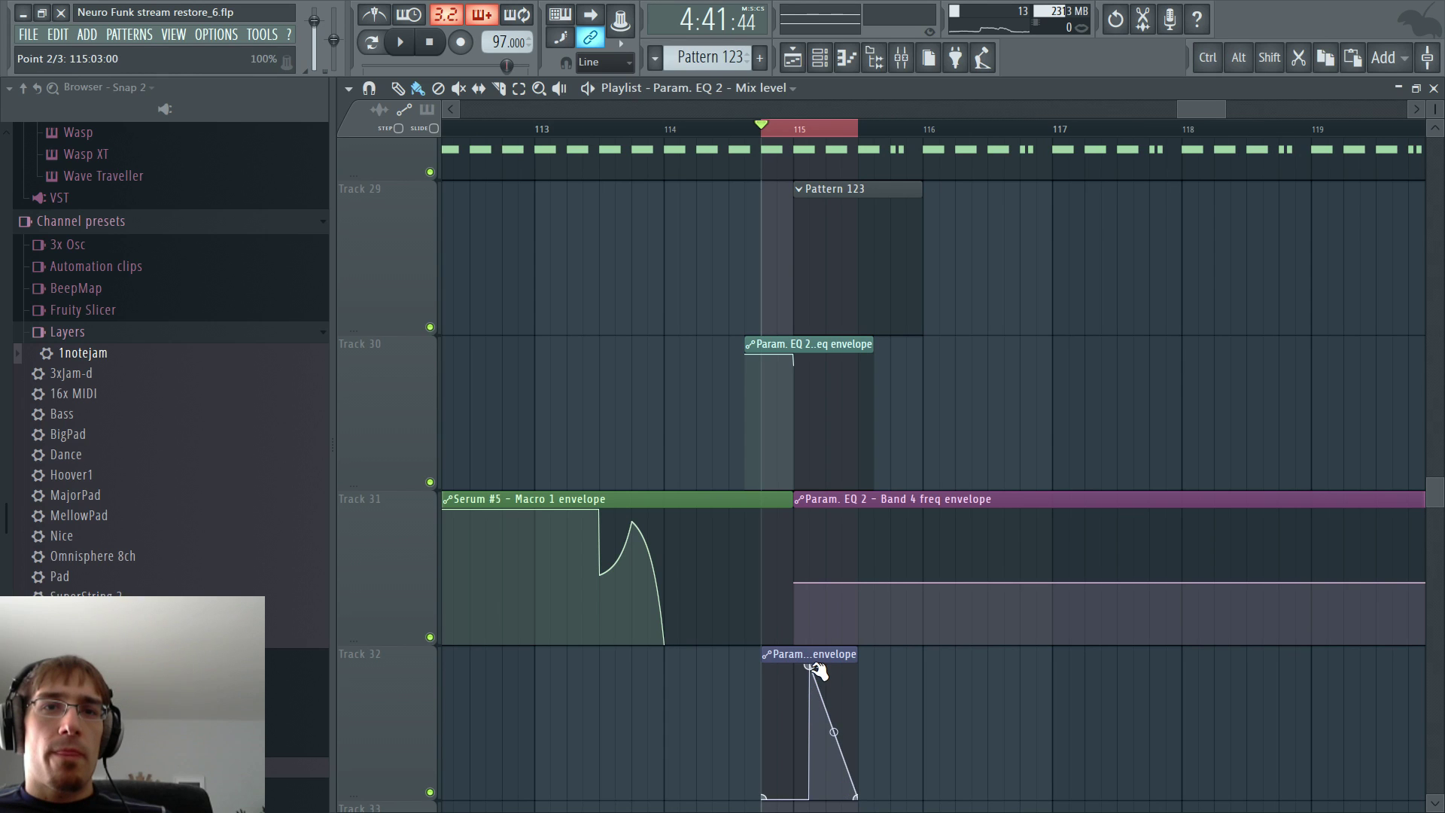
pyautogui.moveTo(816, 670); pyautogui.dragTo(804, 661)
pyautogui.moveTo(855, 795); pyautogui.dragTo(841, 661)
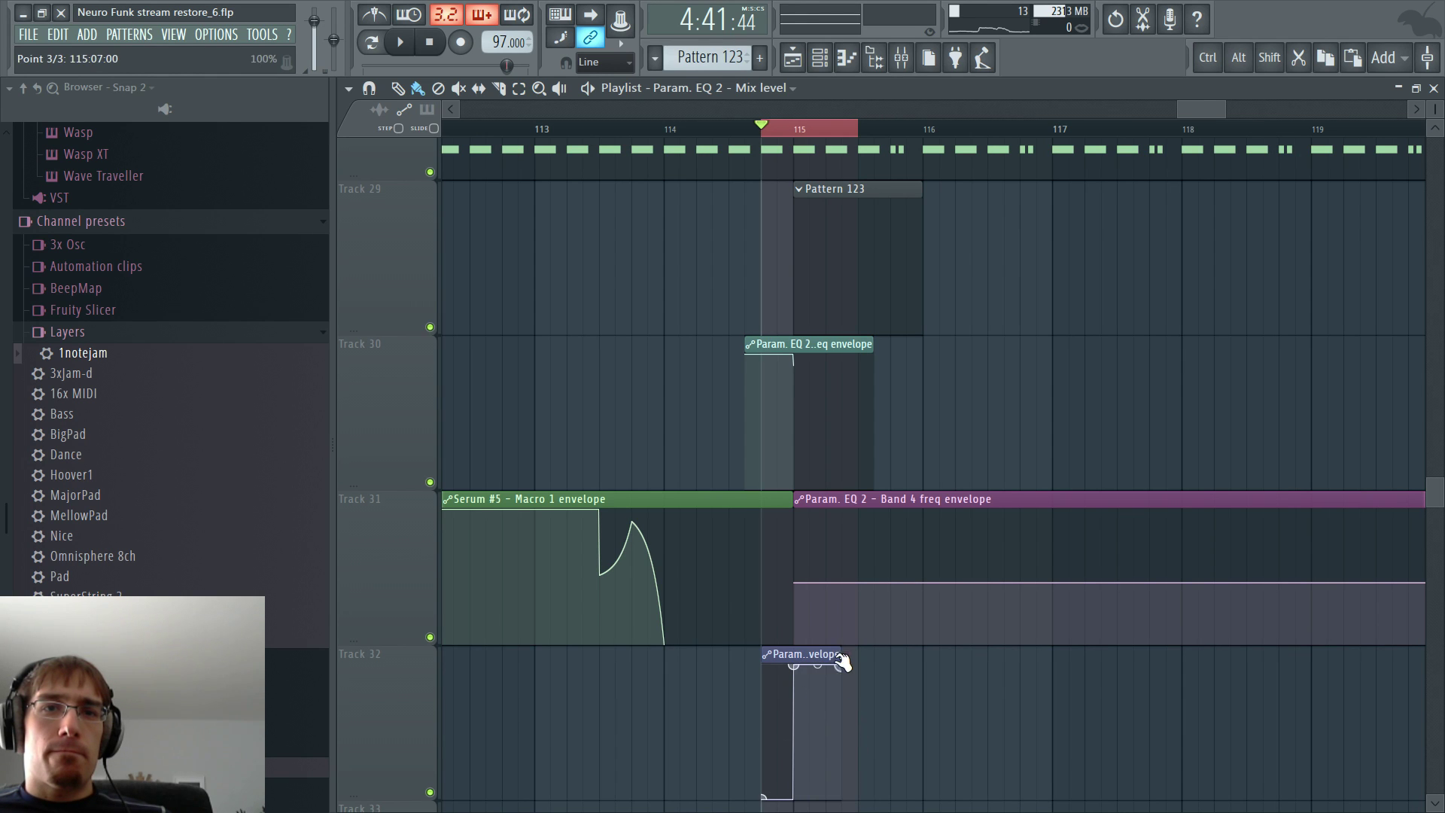
# - Save the project as a new version, Neuro Funk stream restore_7.flp
pyautogui.scroll(-3, 1163, 143)
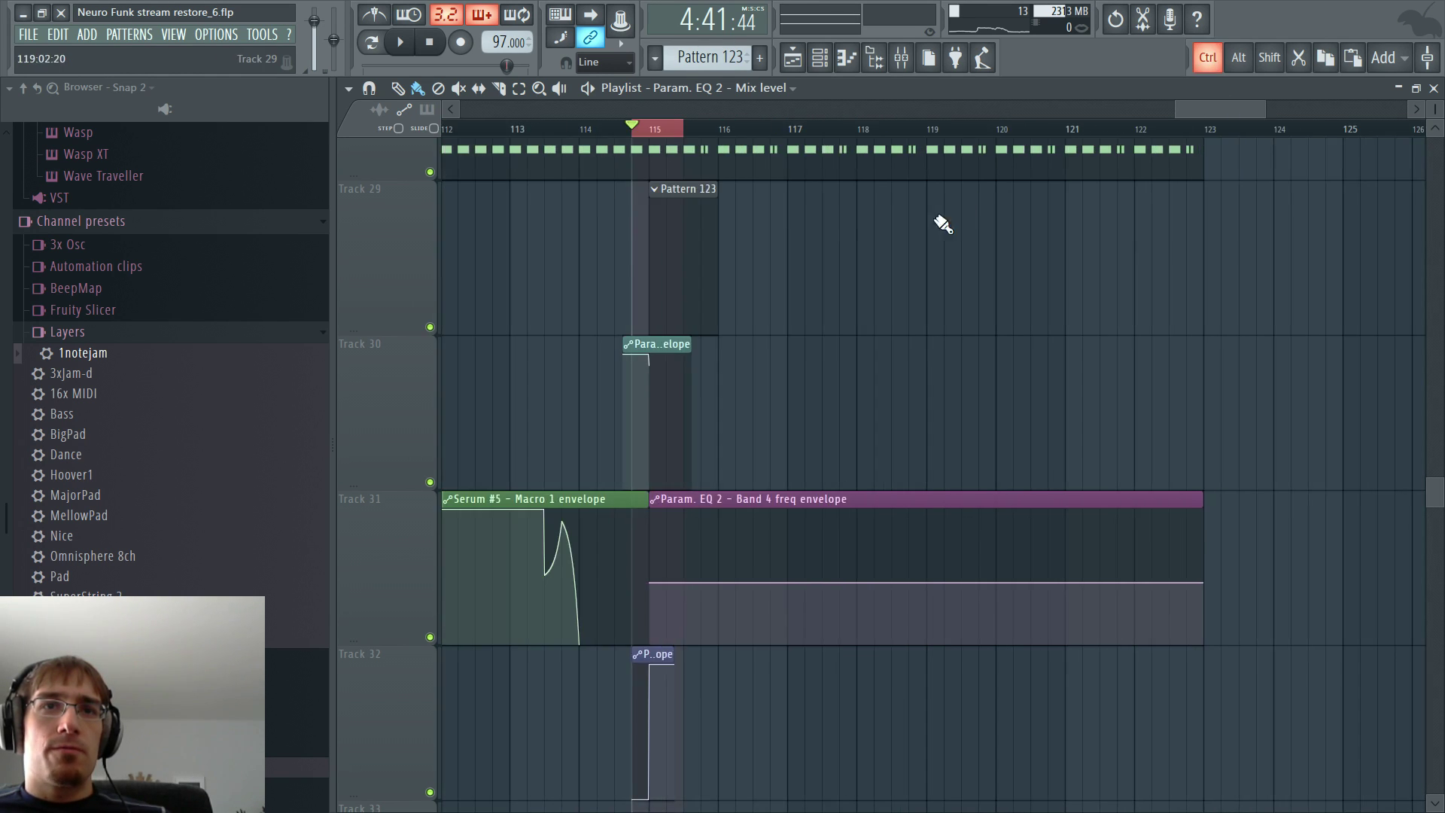
pyautogui.click(28, 33)
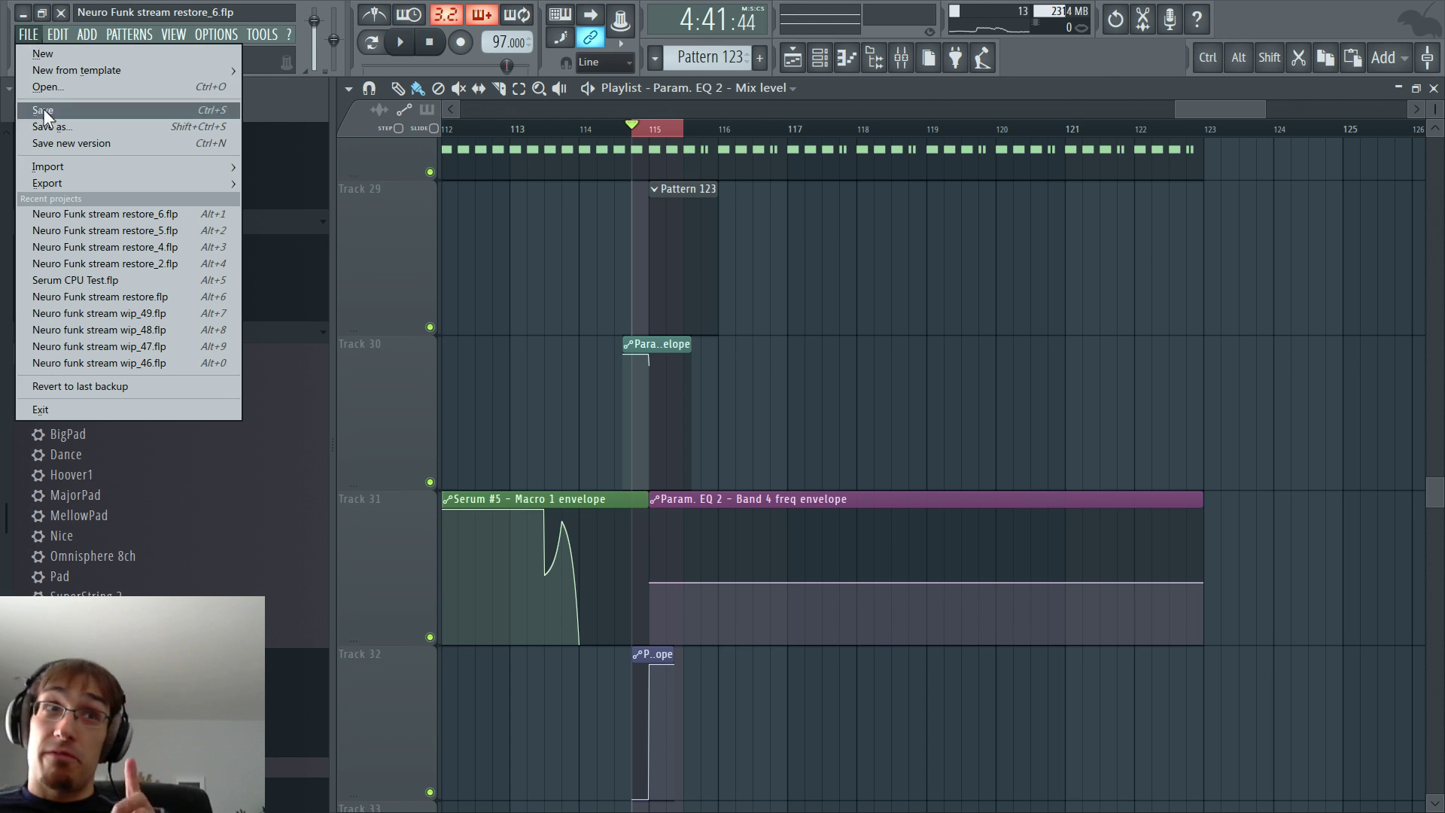
pyautogui.press('Return')
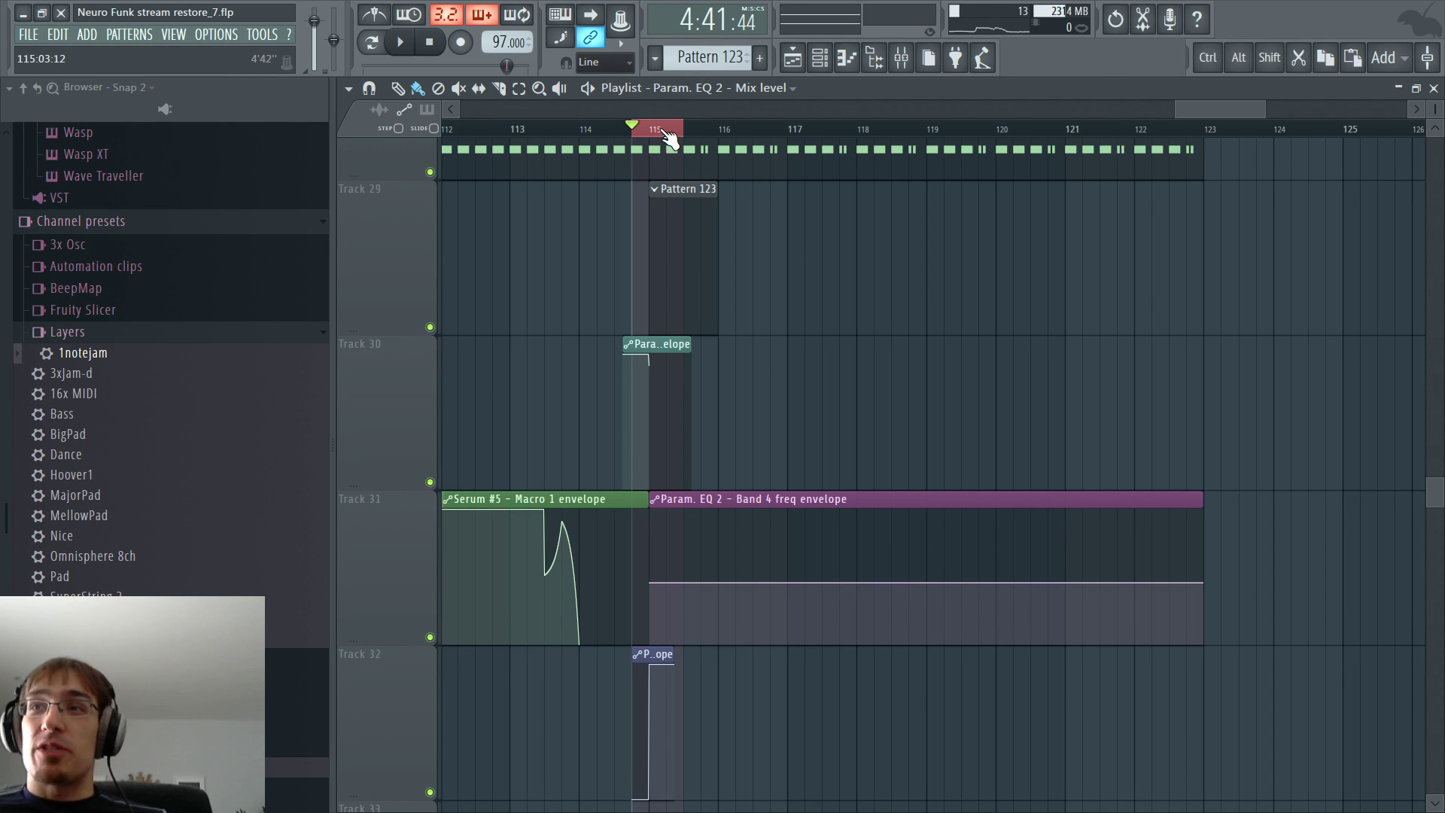
# - Move the song position to bar 115, select the range up to bar 123 and check the Serum track in the mixer
pyautogui.click(665, 131)
pyautogui.click(655, 132)
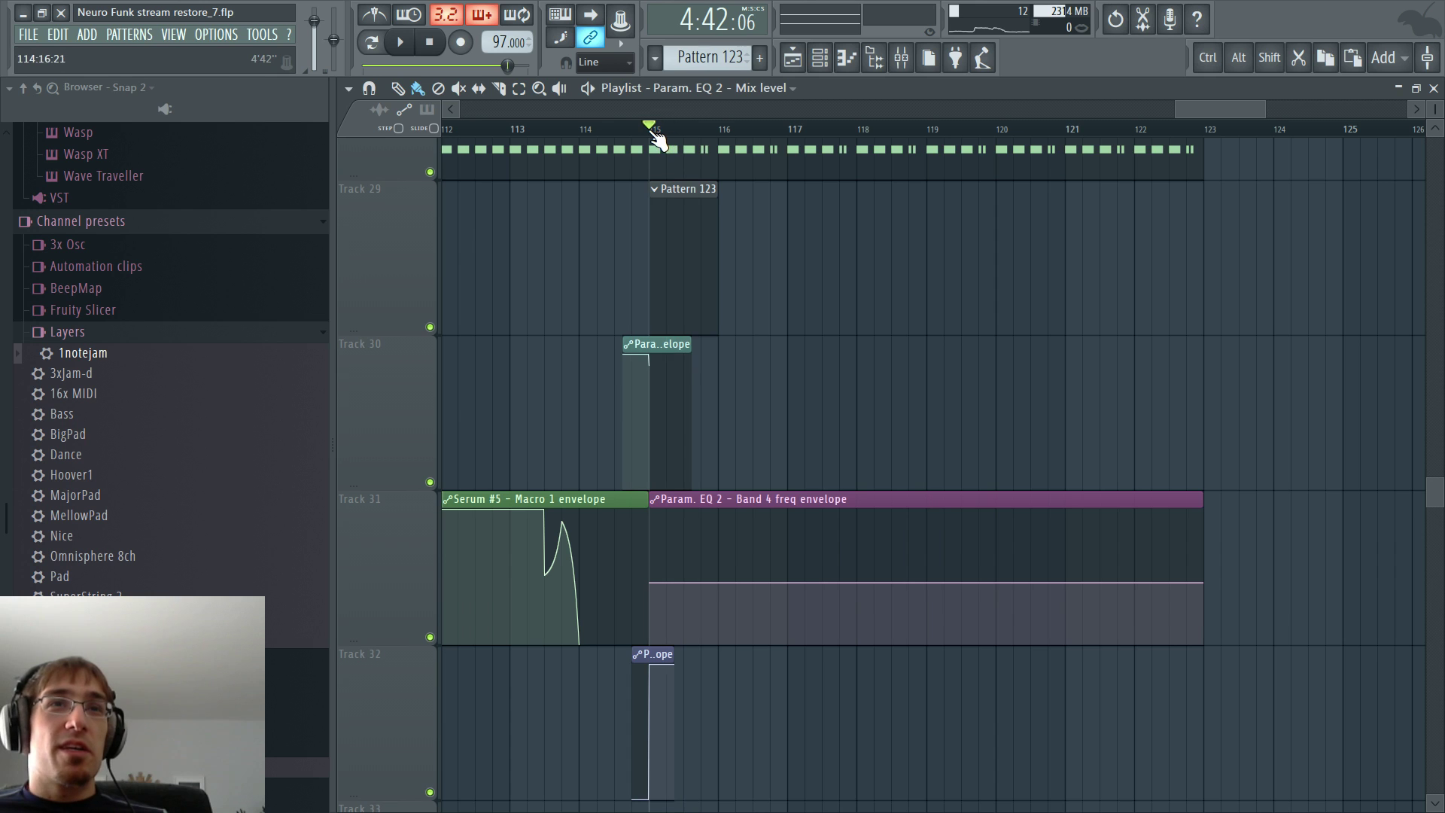
pyautogui.moveTo(655, 132); pyautogui.dragTo(1206, 136)
pyautogui.press('F9')
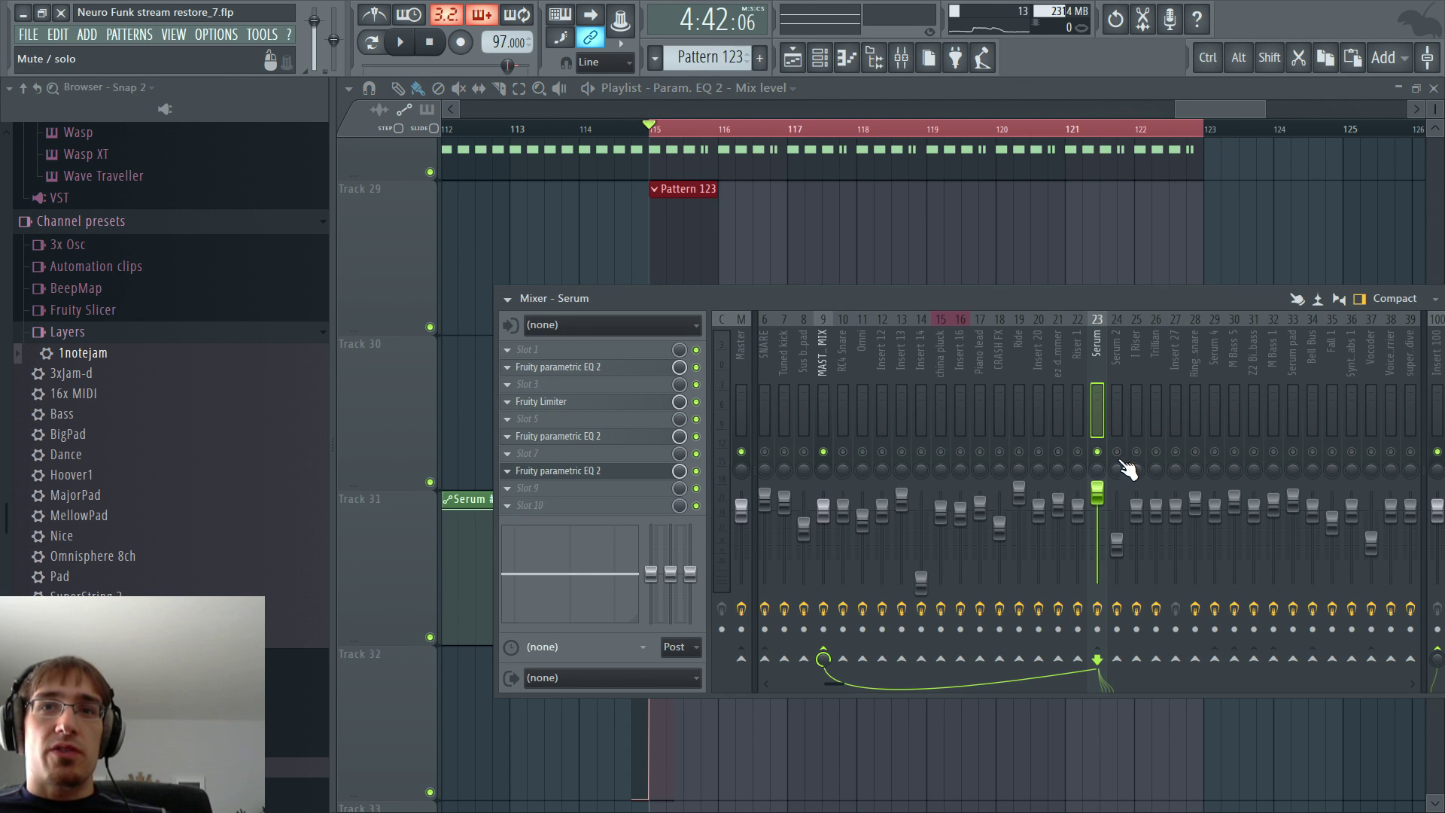
pyautogui.press('F9')
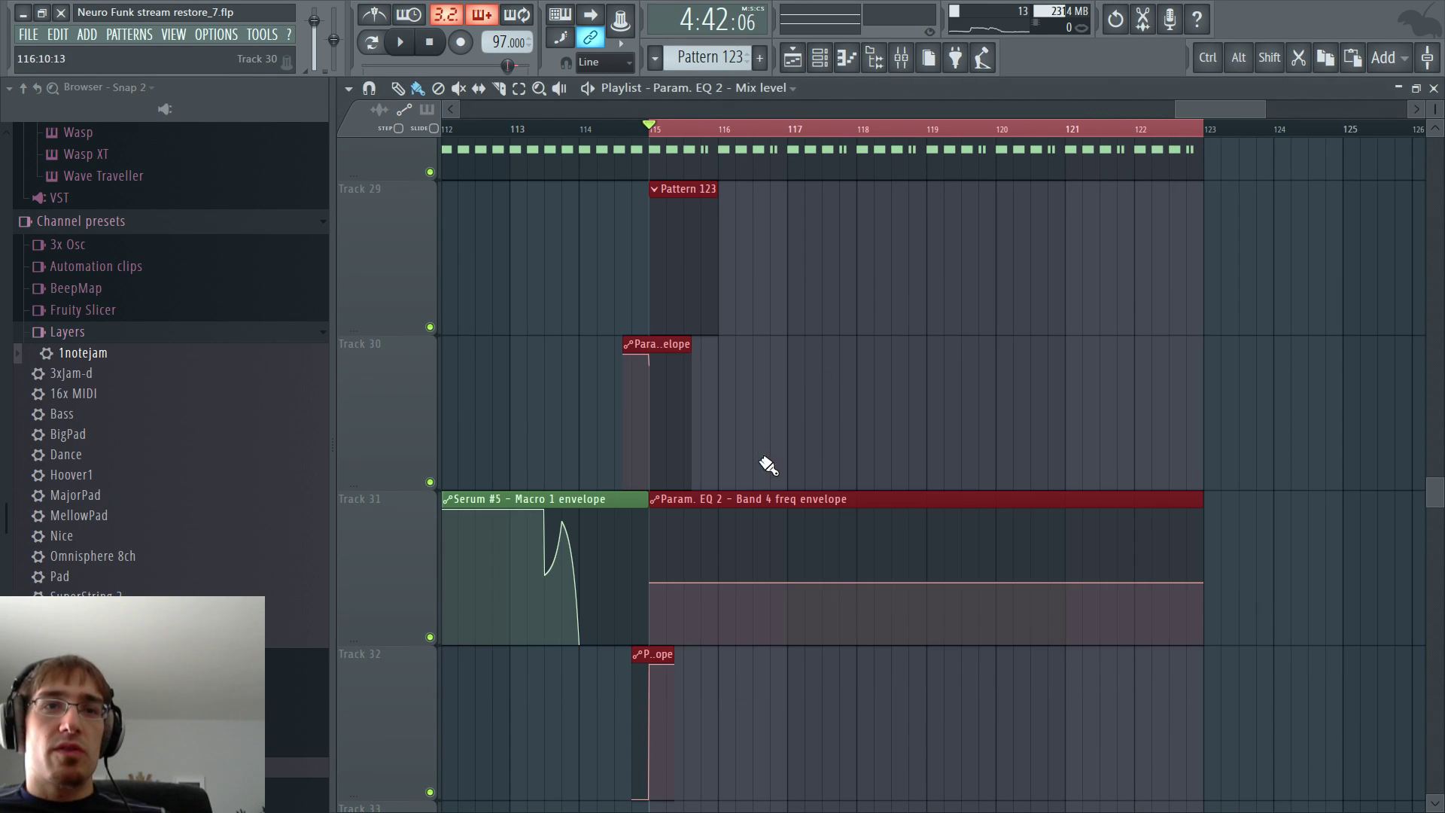
# - Add a single-curve dip after bar 116 and a 60% point at bar 117 to the band 4 frequency envelope and play it
pyautogui.rightClick(682, 594)
pyautogui.rightClick(685, 595)
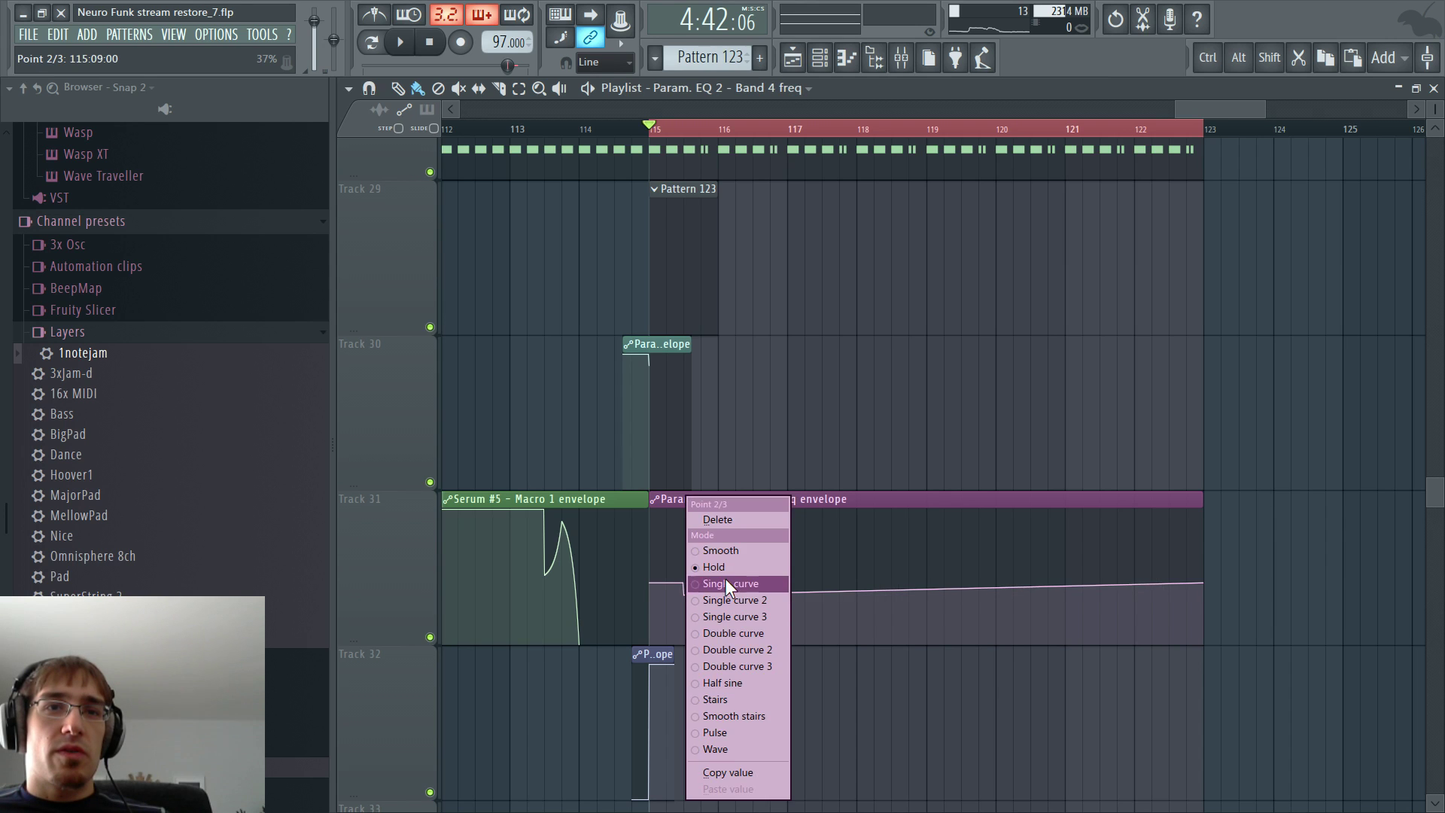
pyautogui.click(725, 578)
pyautogui.moveTo(684, 595); pyautogui.dragTo(796, 566)
pyautogui.rightClick(783, 586)
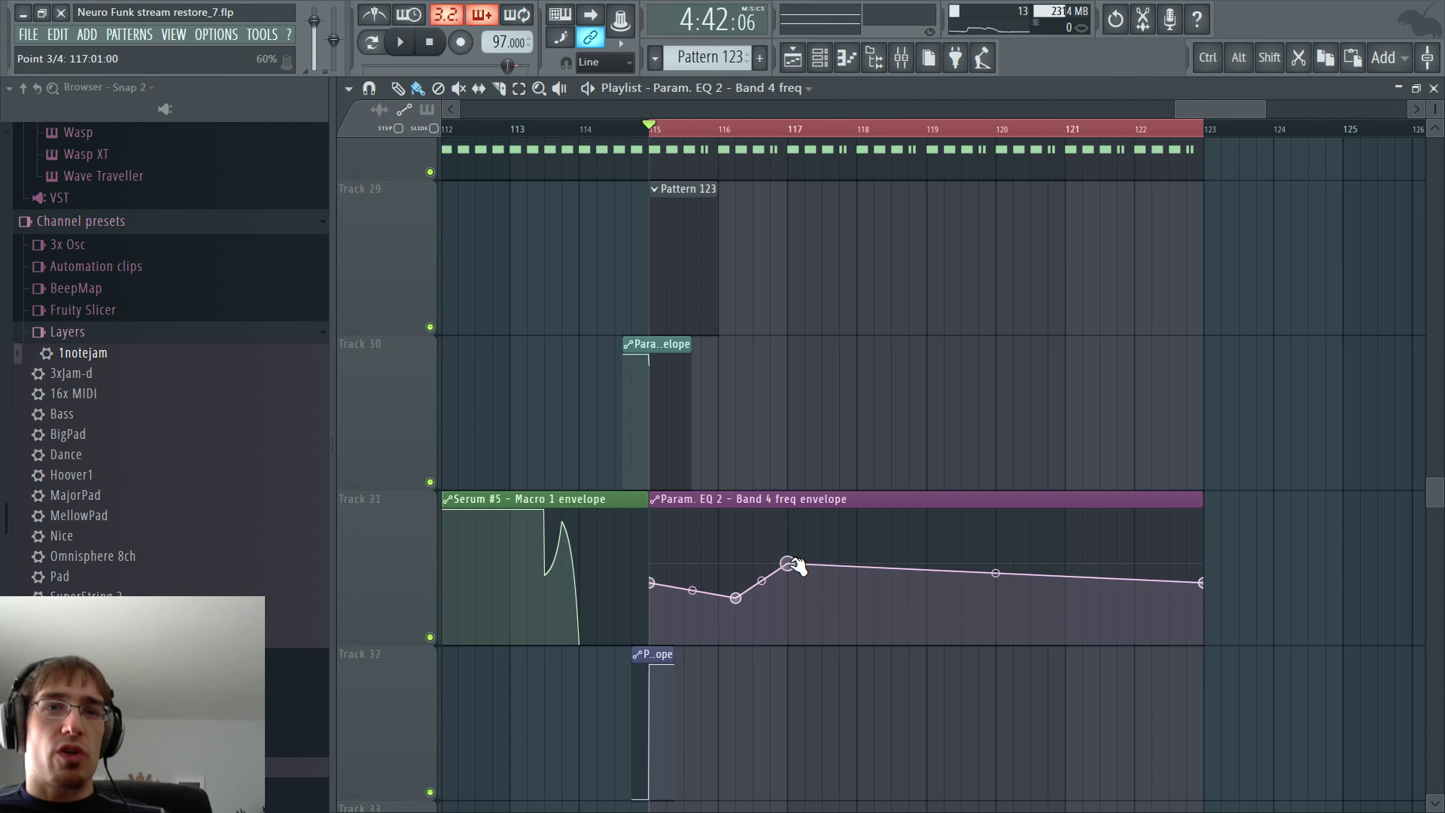
pyautogui.press('space')
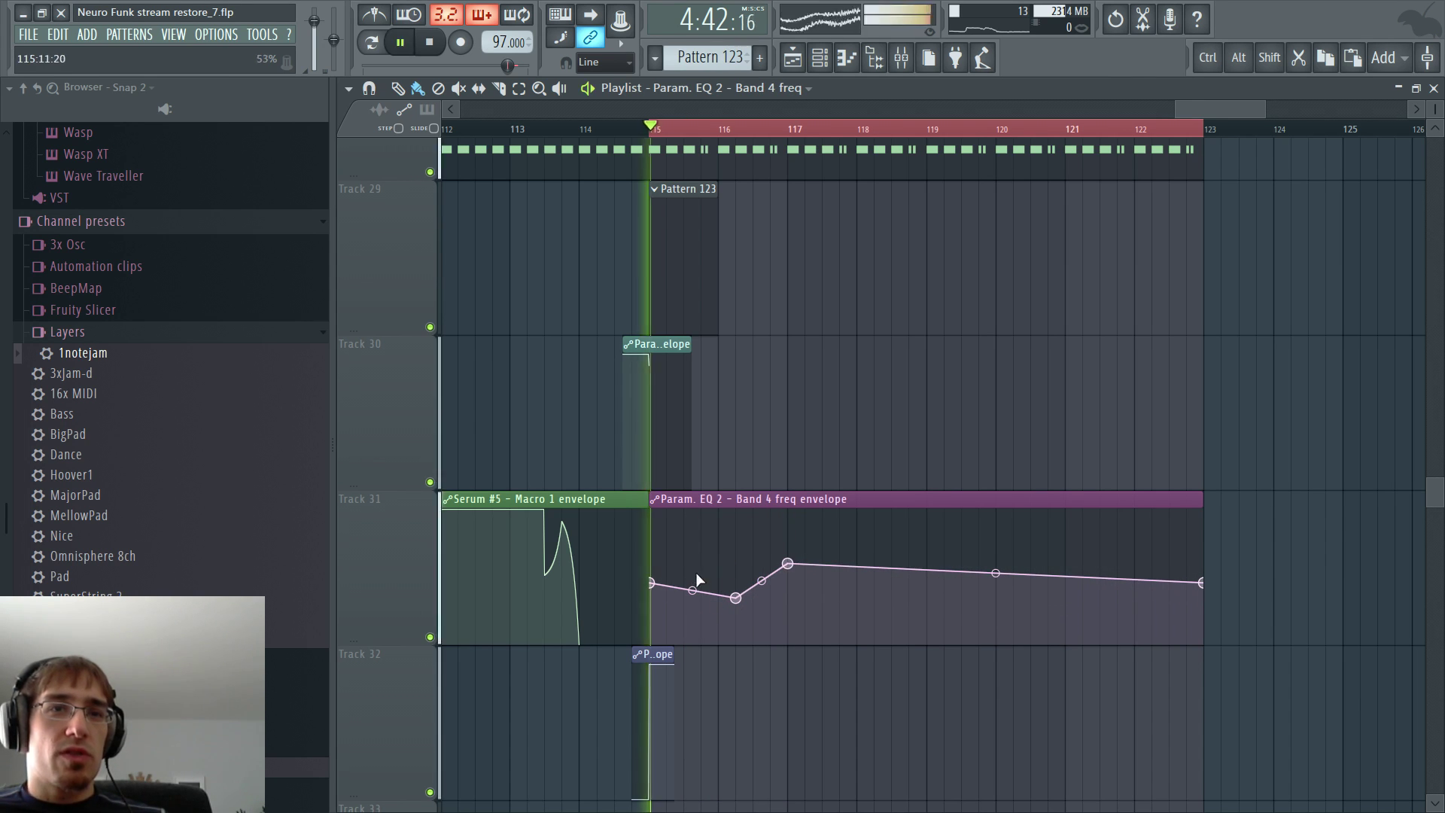
# - Shape a dip and peak before bar 116 in the band 4 frequency envelope, raise the bar 117 point and add two falling points after it
pyautogui.rightClick(701, 591)
pyautogui.rightClick(717, 588)
pyautogui.moveTo(717, 588); pyautogui.dragTo(788, 541)
pyautogui.rightClick(804, 586)
pyautogui.rightClick(822, 604)
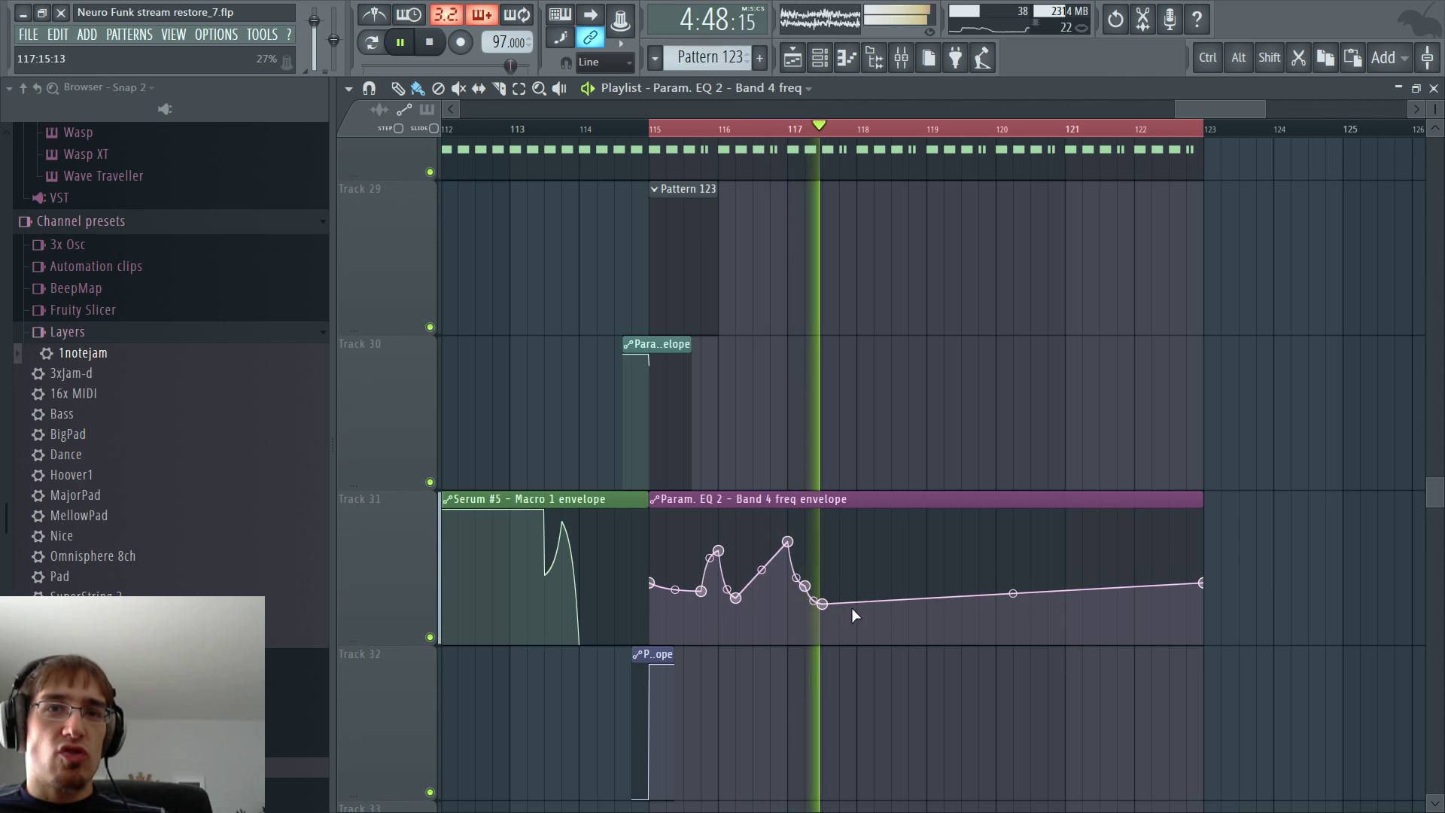
# - Add points to the band 4 frequency envelope that form sharp peaks just after bars 118 and 119, with dips between them
pyautogui.rightClick(857, 616)
pyautogui.rightClick(874, 538)
pyautogui.rightClick(891, 600)
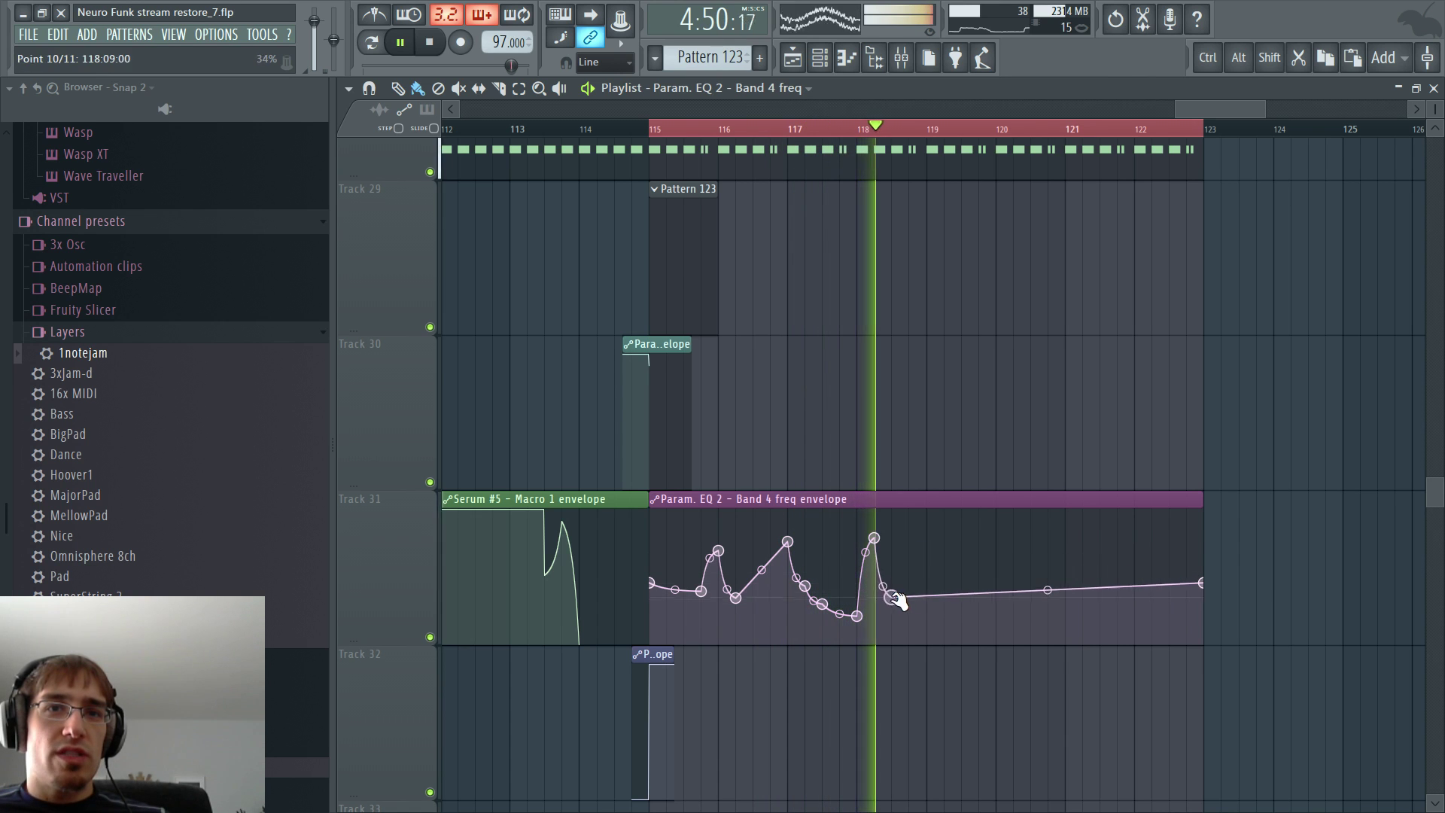
pyautogui.rightClick(927, 610)
pyautogui.rightClick(945, 541)
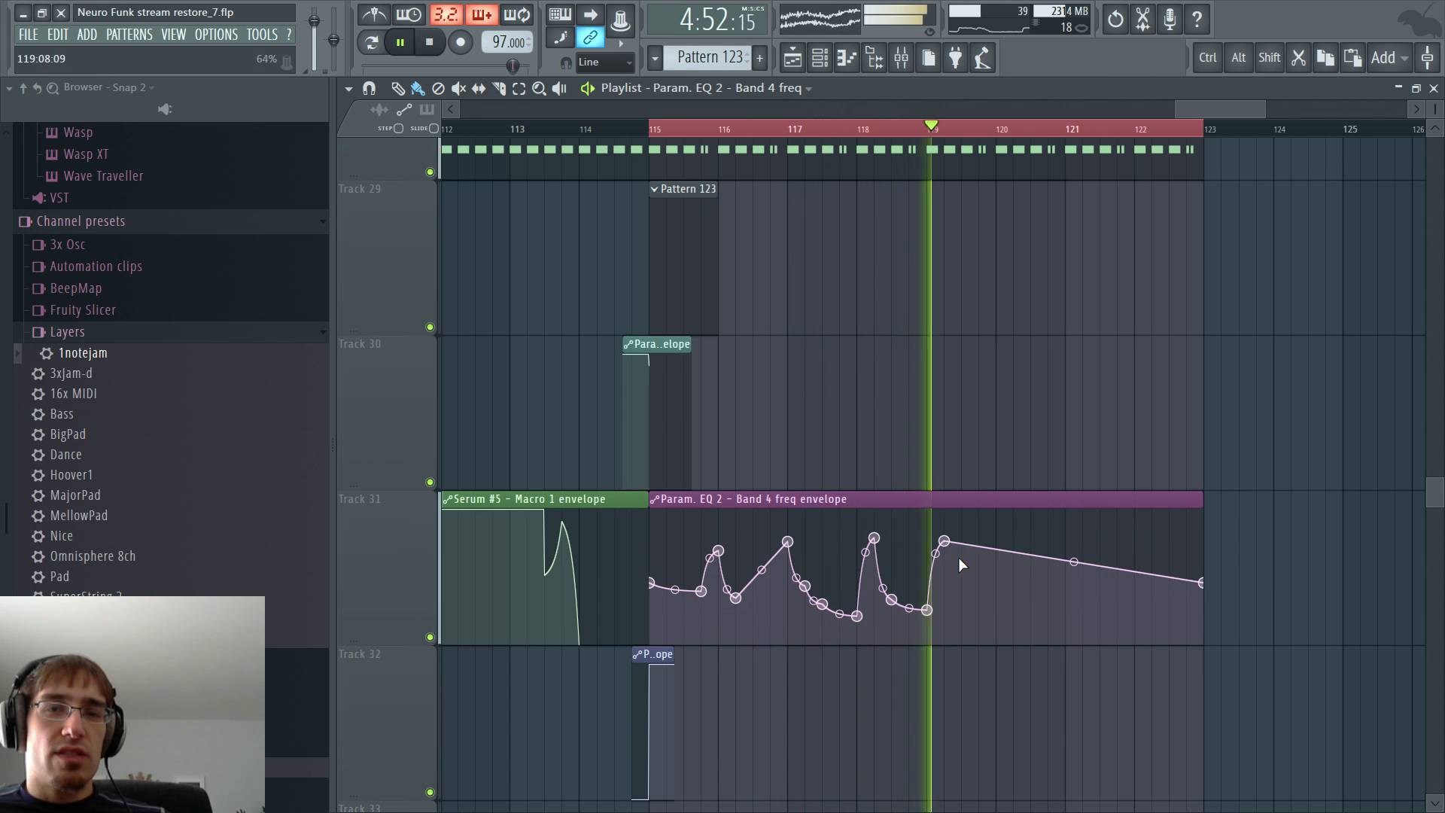
pyautogui.rightClick(979, 584)
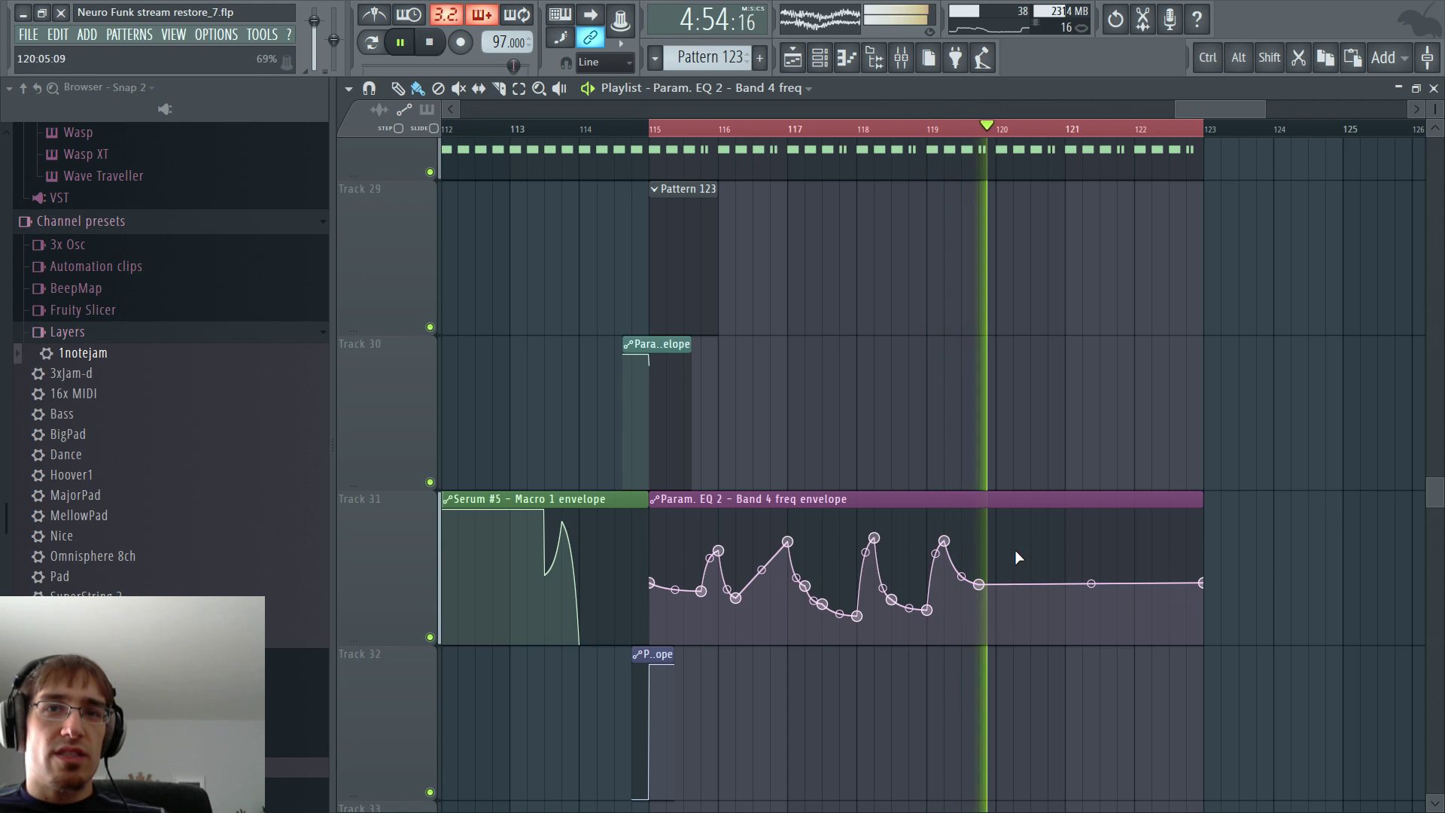
# - Continue the band 4 frequency envelope with peaks mid bar 120, early in bar 121 and at bar 122, each followed by a dip
pyautogui.rightClick(1030, 523)
pyautogui.rightClick(1065, 603)
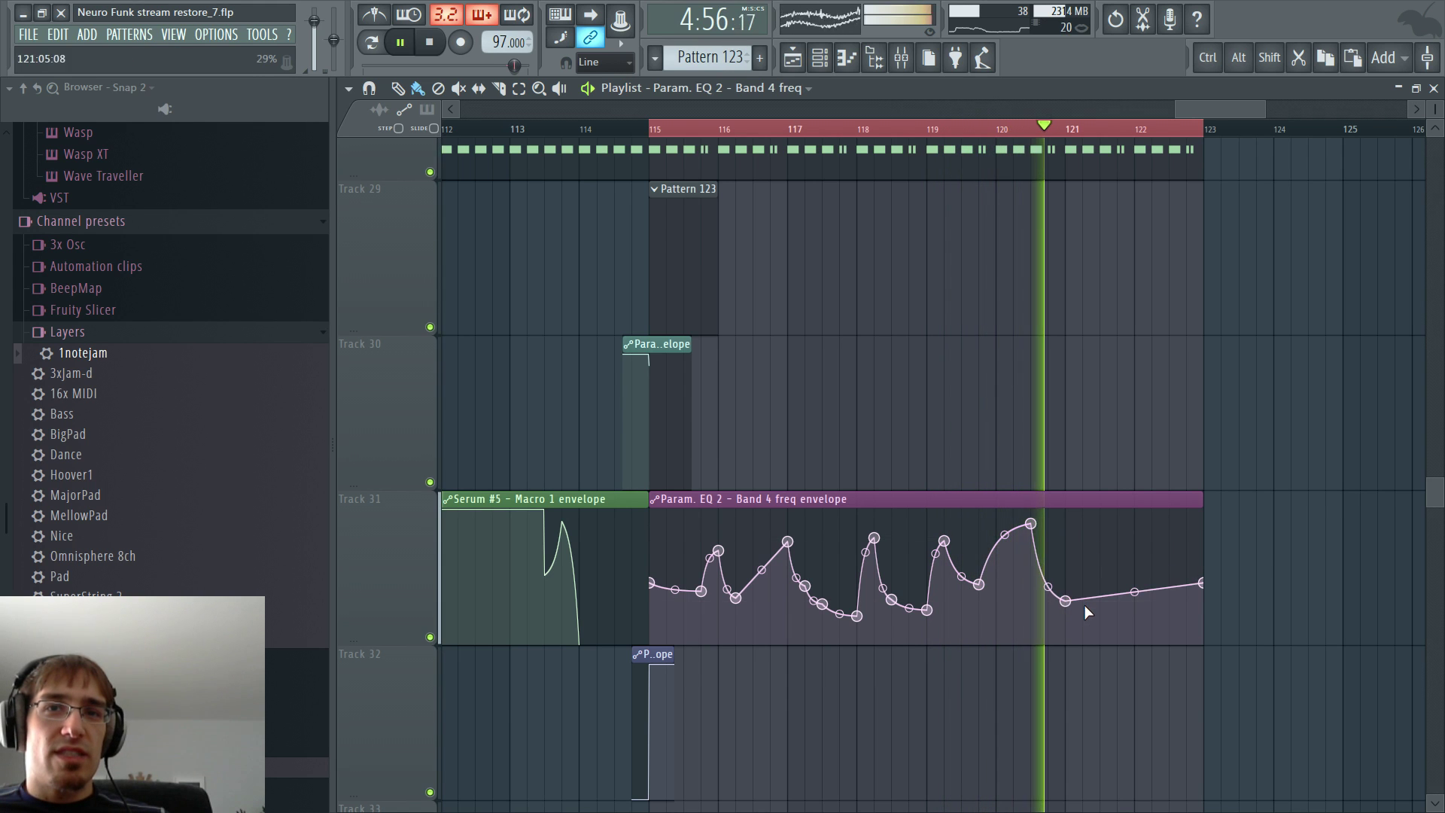
pyautogui.rightClick(1083, 563)
pyautogui.rightClick(1101, 617)
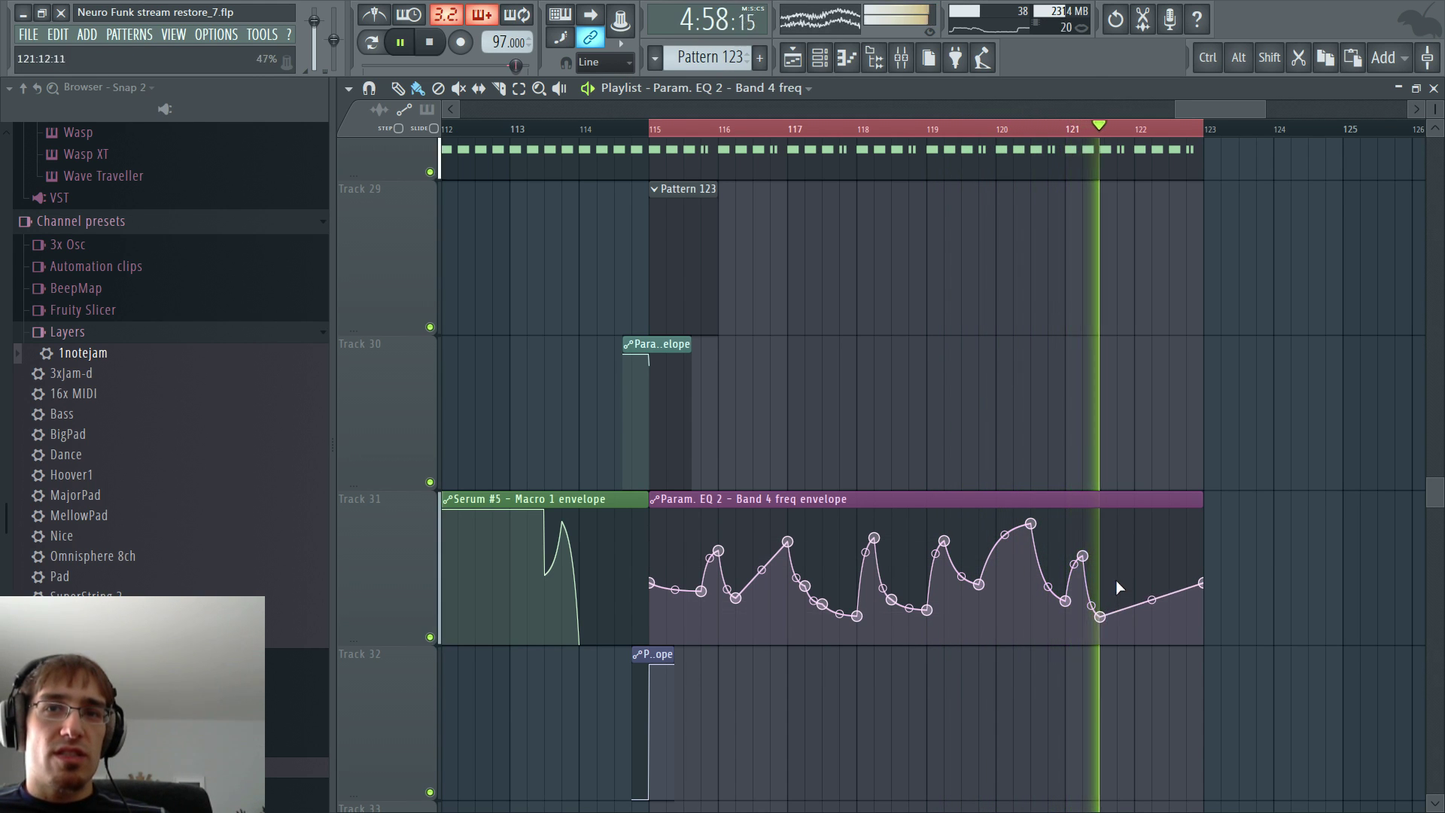
pyautogui.rightClick(1135, 529)
pyautogui.rightClick(1170, 613)
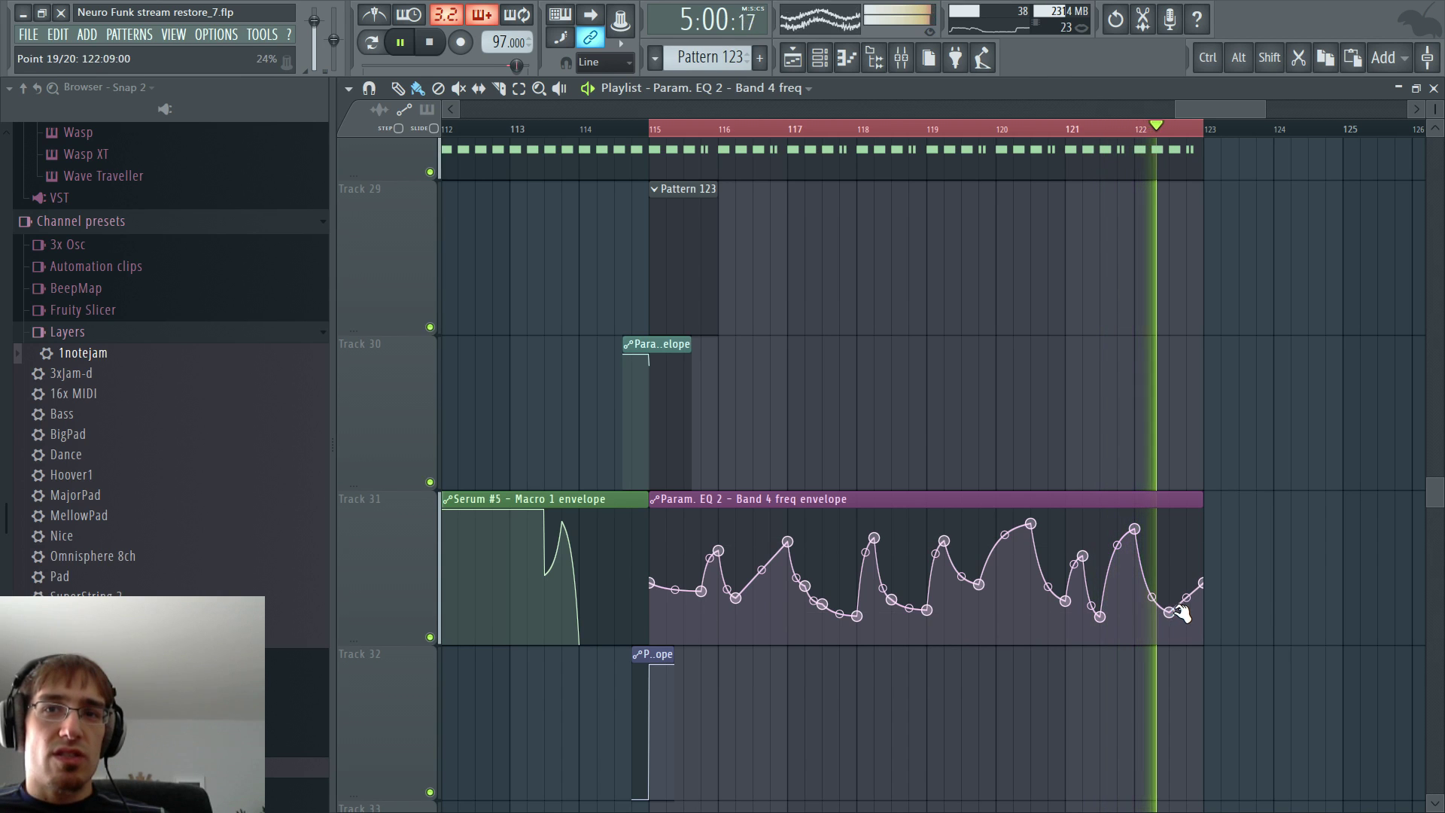
# - Raise the envelope's end and start points to matching levels, deepen the first dip and form an extra small peak in bar 117
pyautogui.moveTo(1200, 584); pyautogui.dragTo(1203, 557)
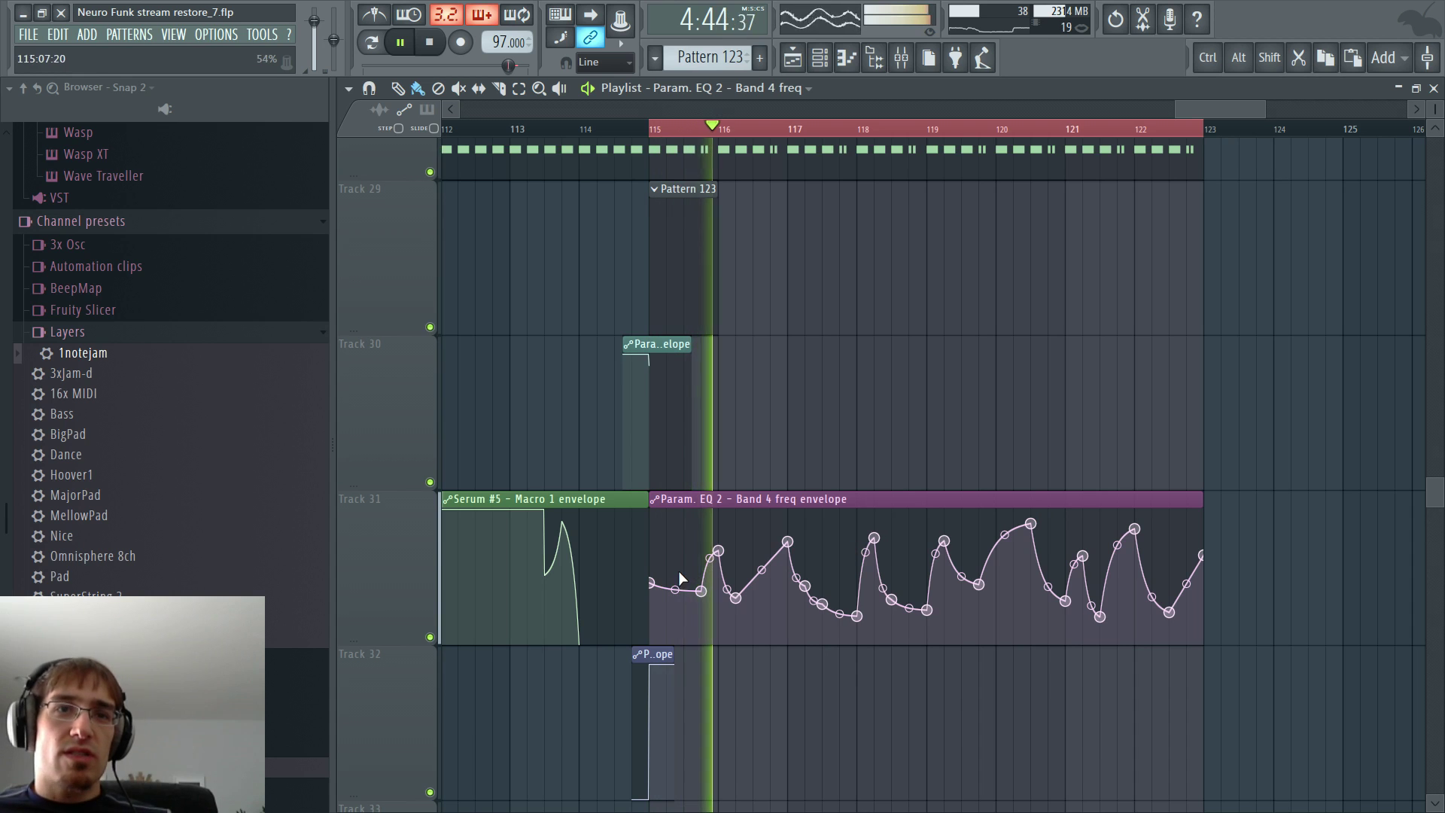
pyautogui.moveTo(651, 582); pyautogui.dragTo(702, 600)
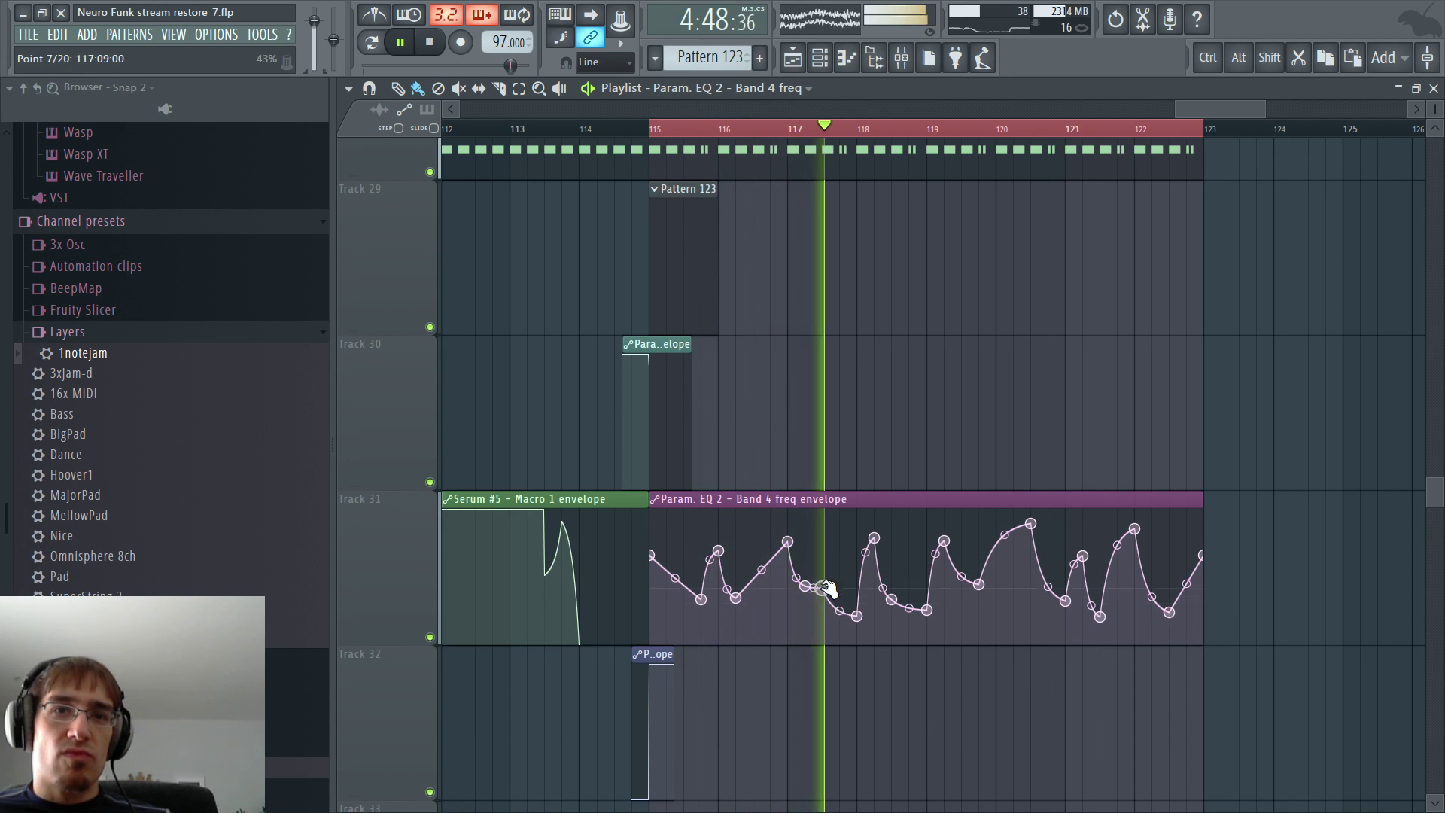
pyautogui.moveTo(805, 587)
pyautogui.mouseDown()
pyautogui.moveTo(806, 603)
pyautogui.moveTo(815, 565)
pyautogui.mouseUp()
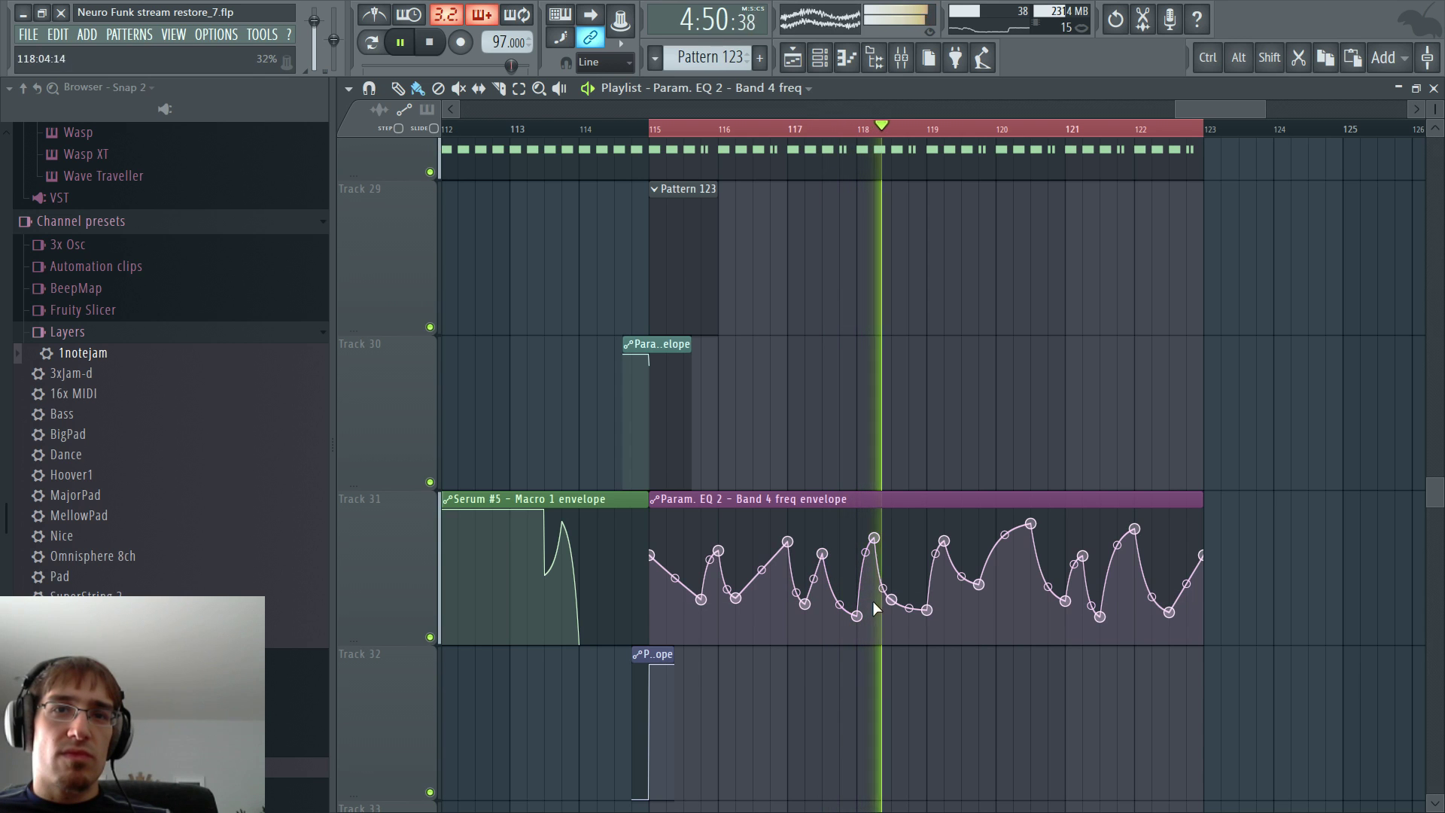
# - Stop playback and unsolo the Serum track in the mixer so all tracks are enabled
pyautogui.press('F9')
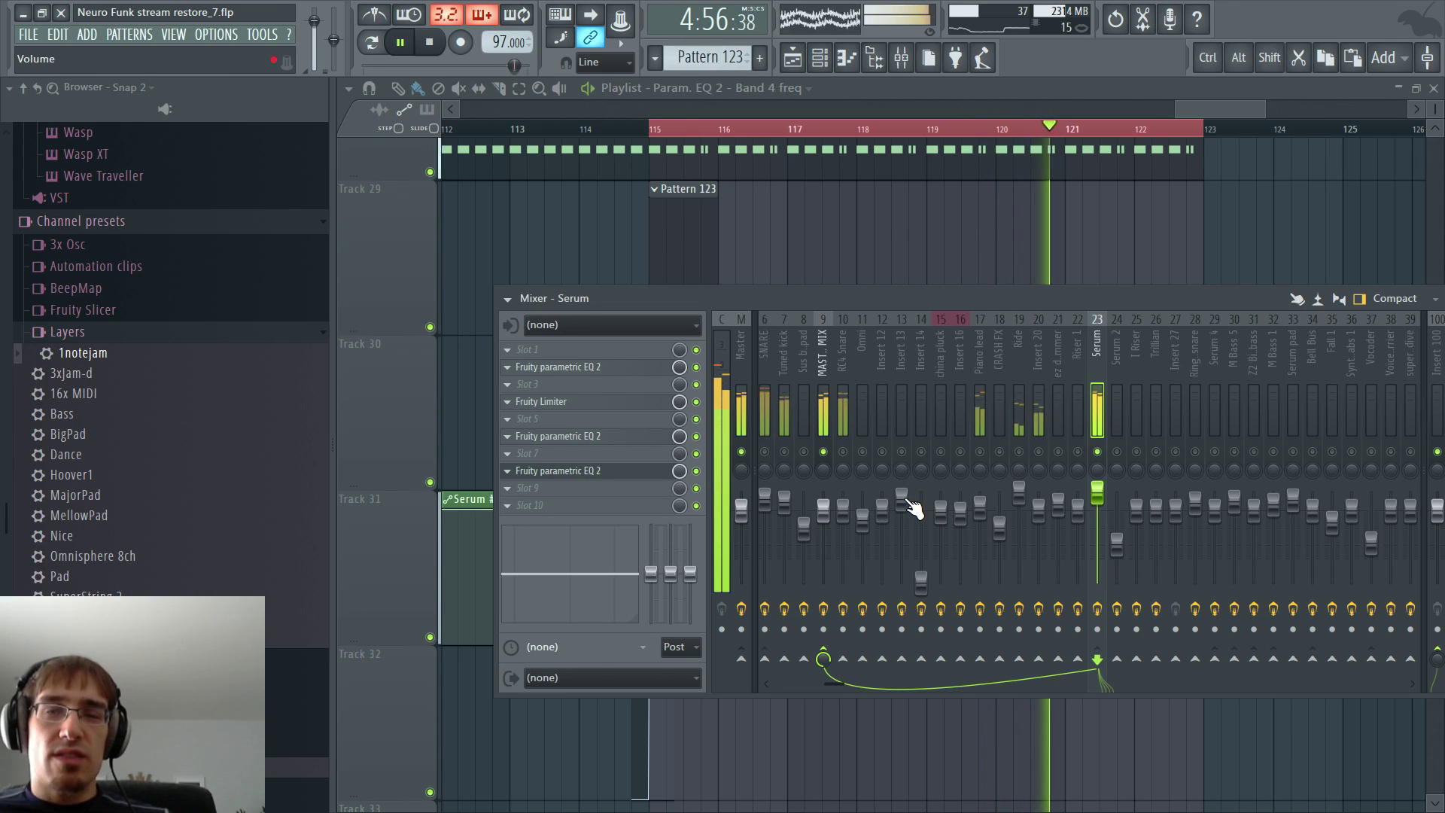
pyautogui.press('F5')
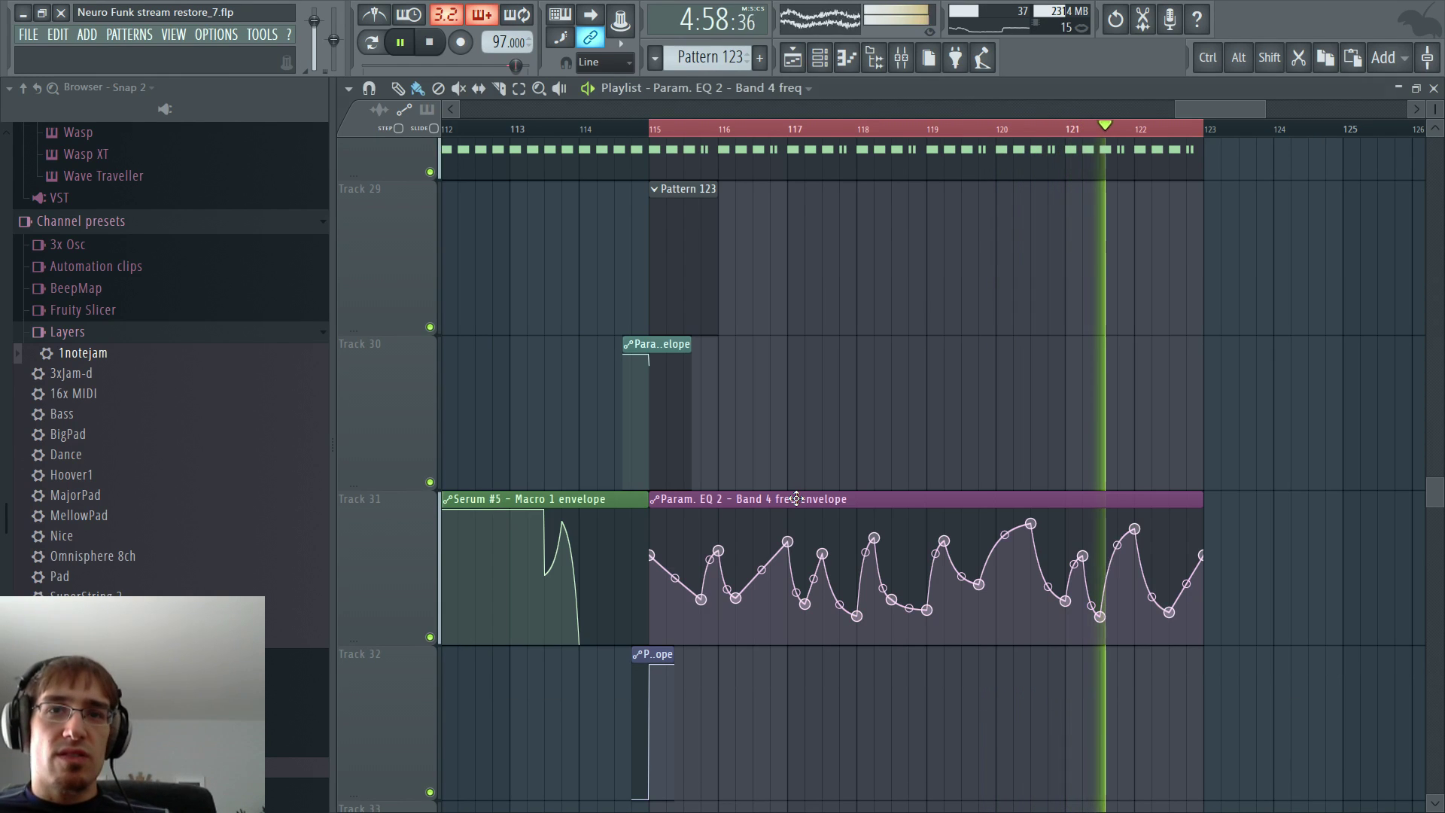
pyautogui.press('F5')
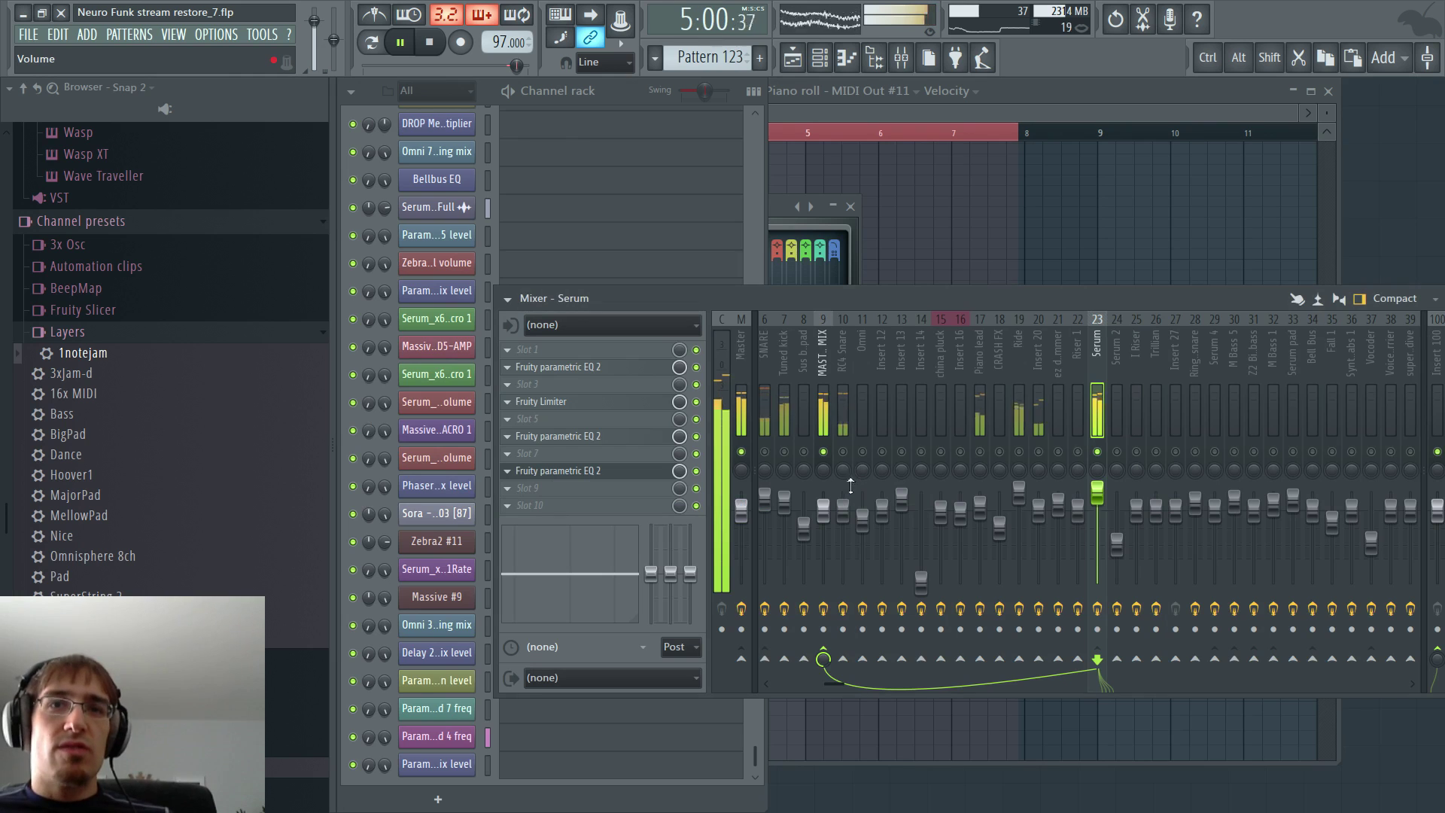
pyautogui.press('space')
pyautogui.press('F5')
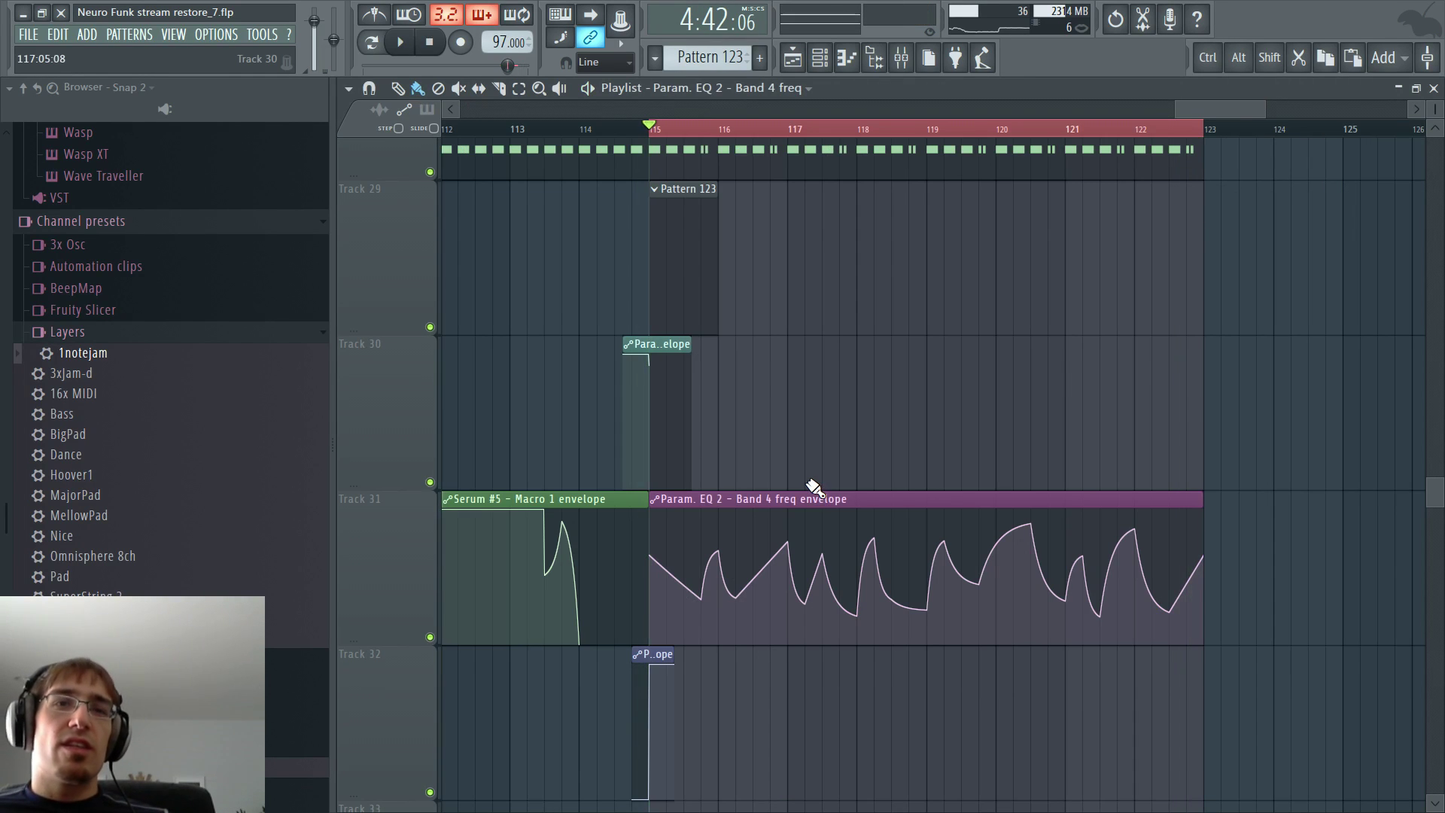
pyautogui.press('F9')
pyautogui.rightClick(1101, 458)
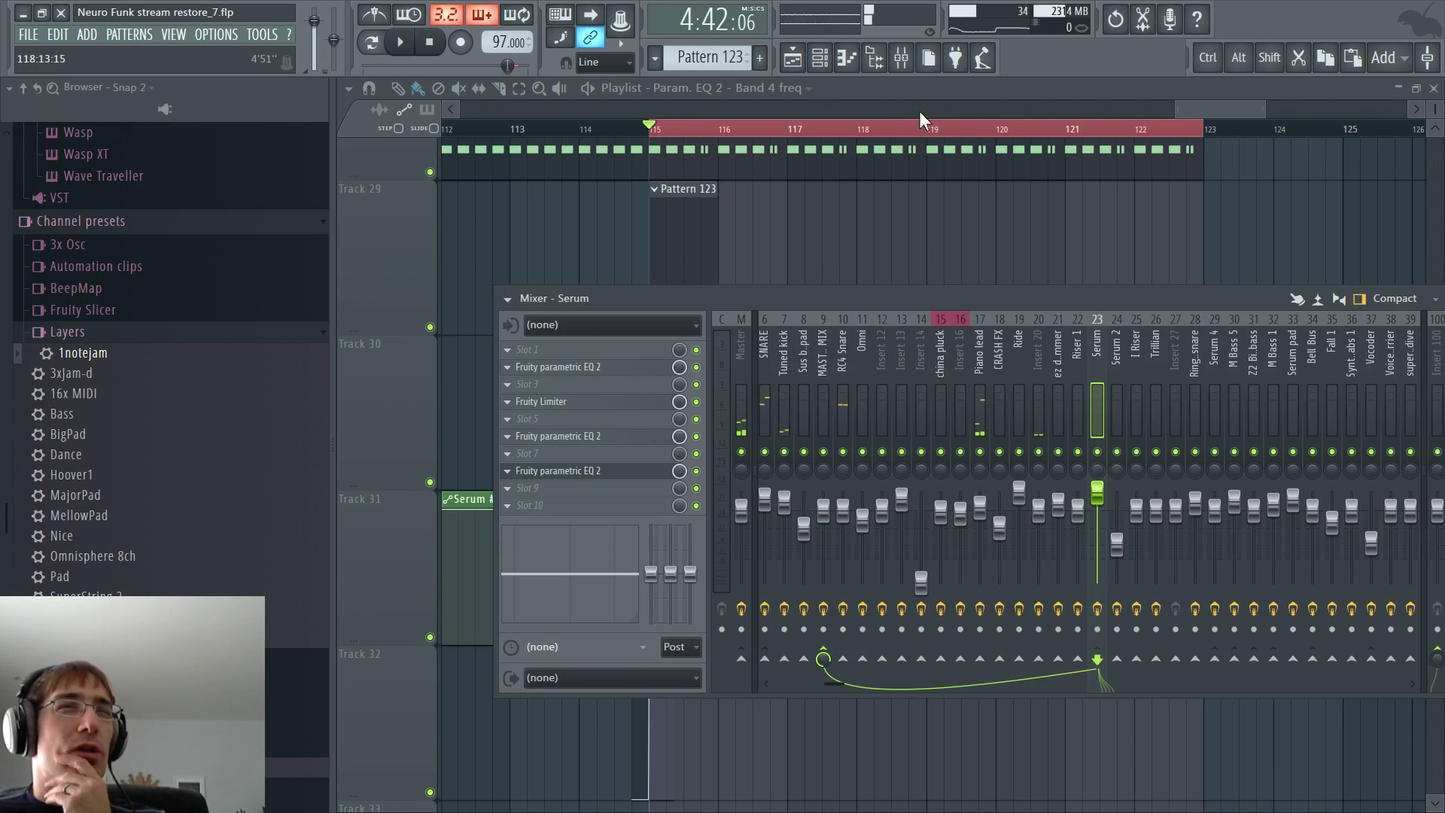
# - Play the section from bar 115 with the full mix to check the moving notch in context
pyautogui.click(929, 84)
pyautogui.press('space')
pyautogui.press('F9')
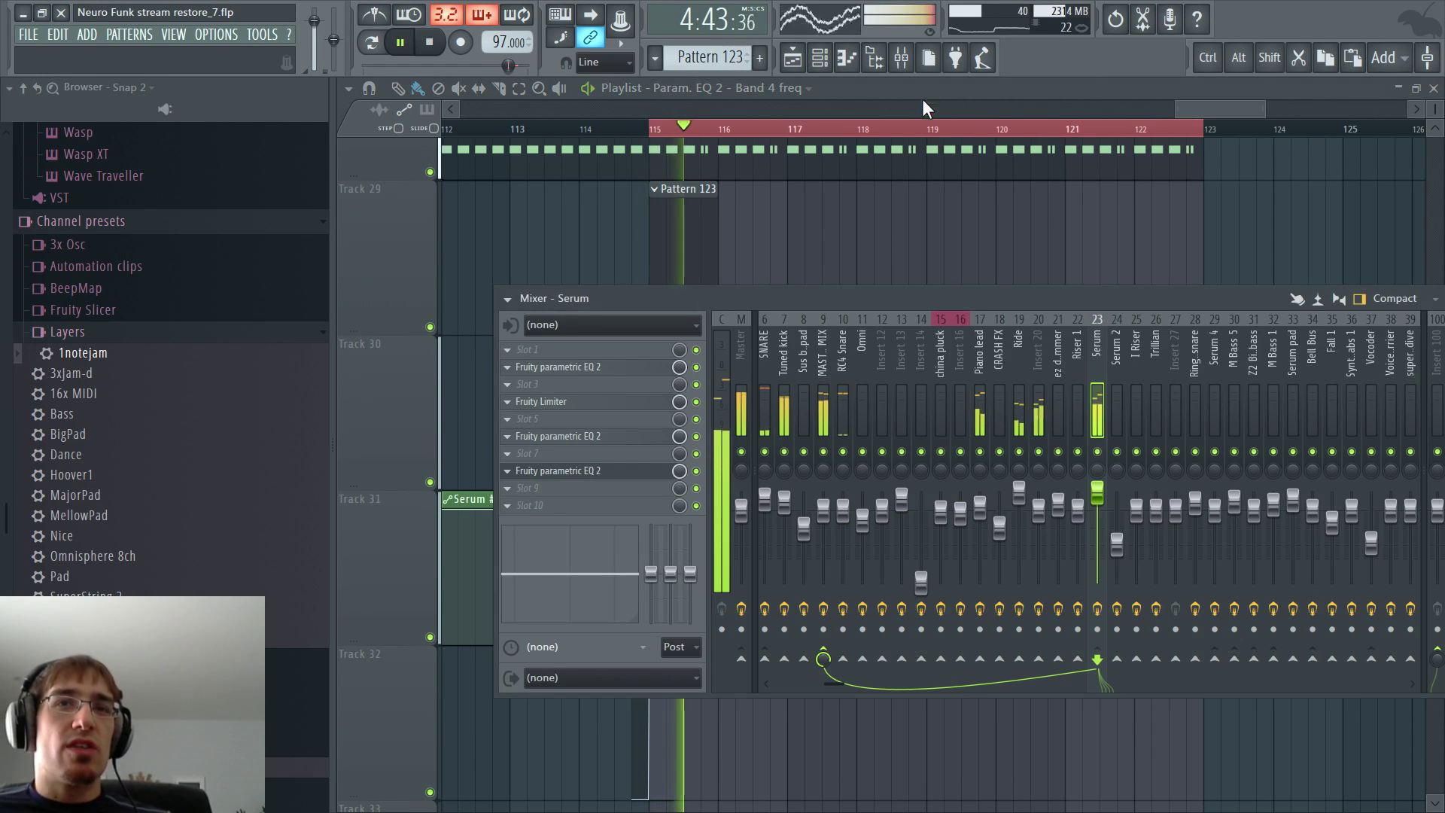
pyautogui.press('F9')
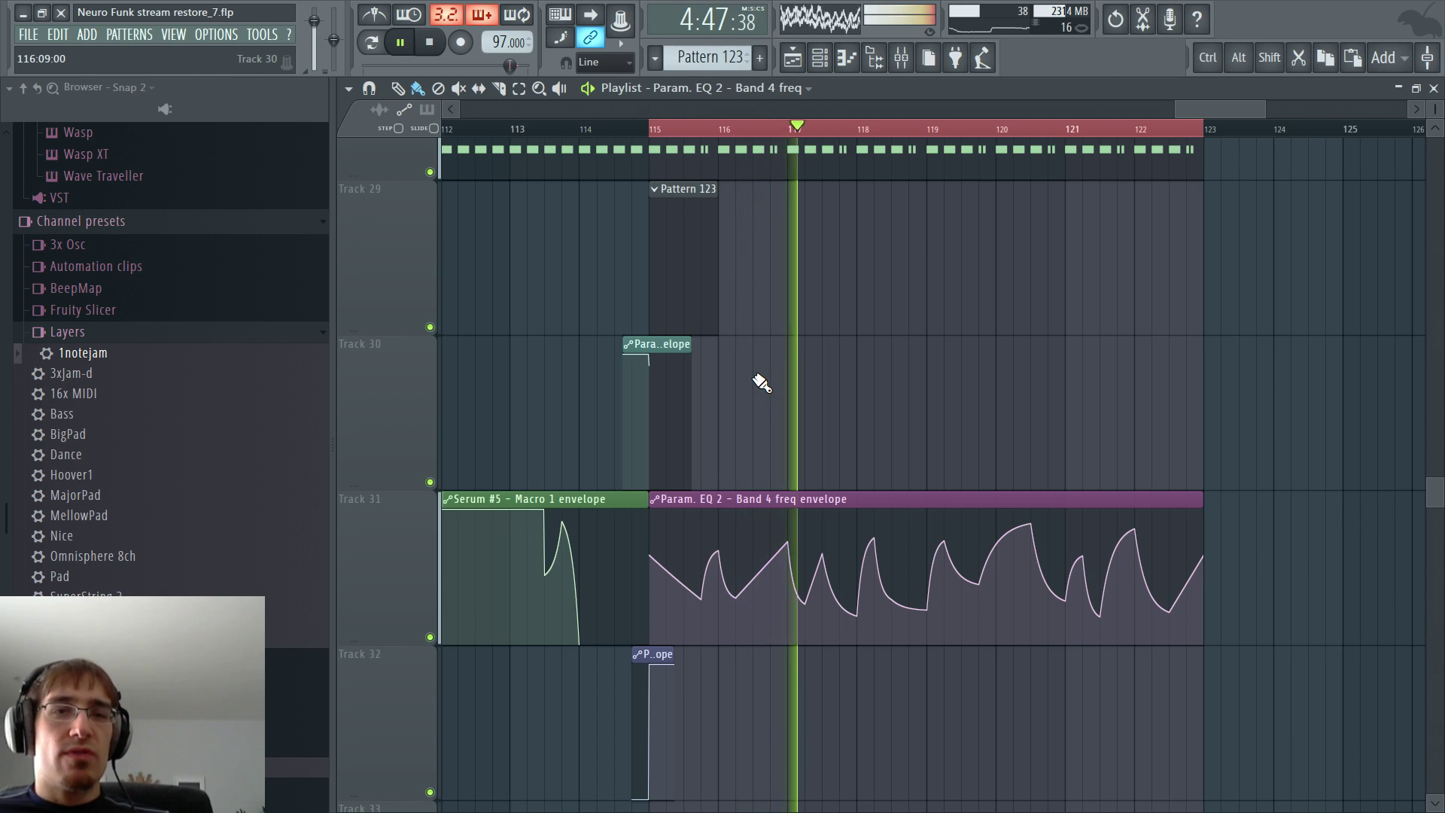
pyautogui.scroll(1, 762, 384)
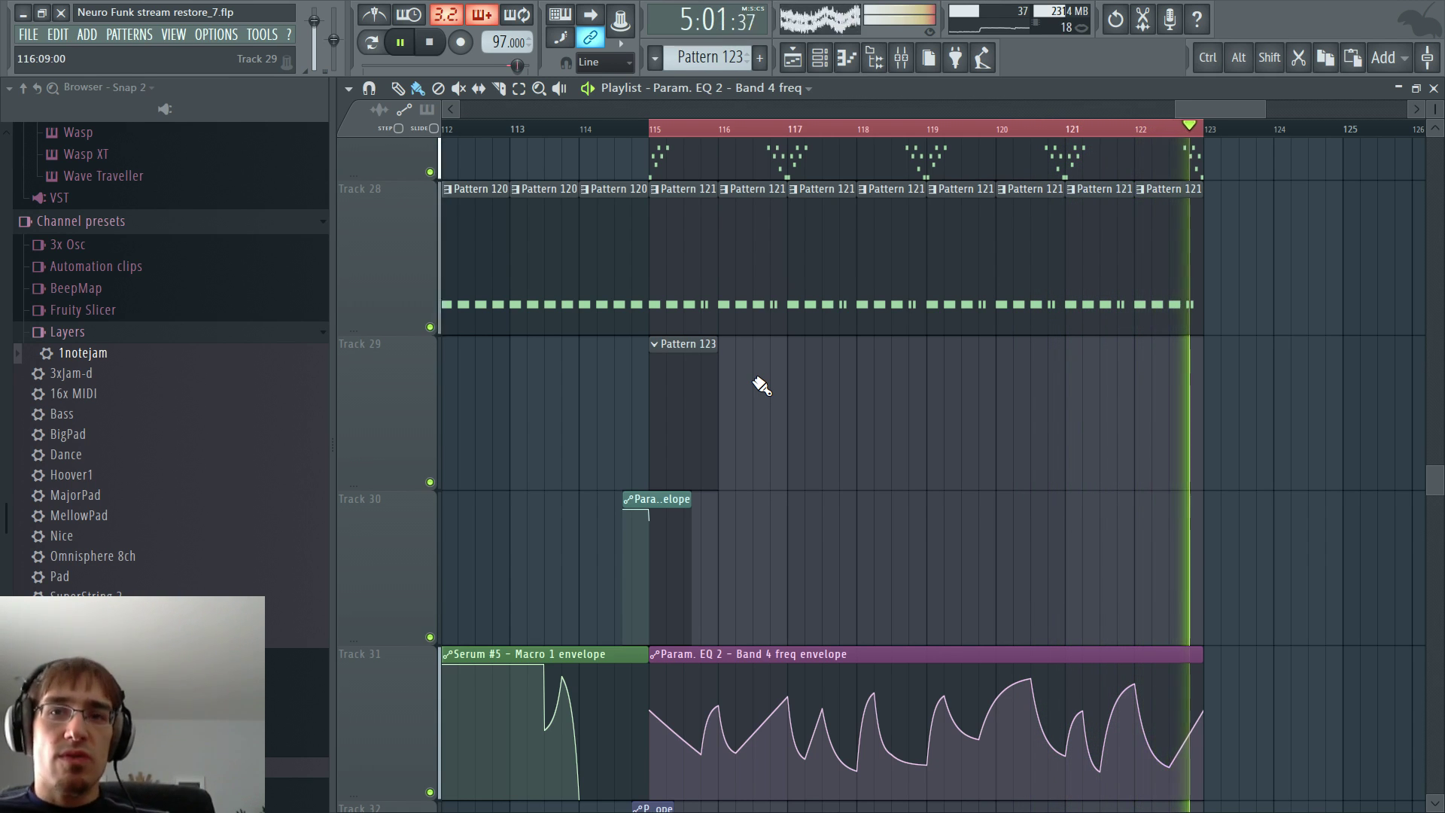
pyautogui.press('space')
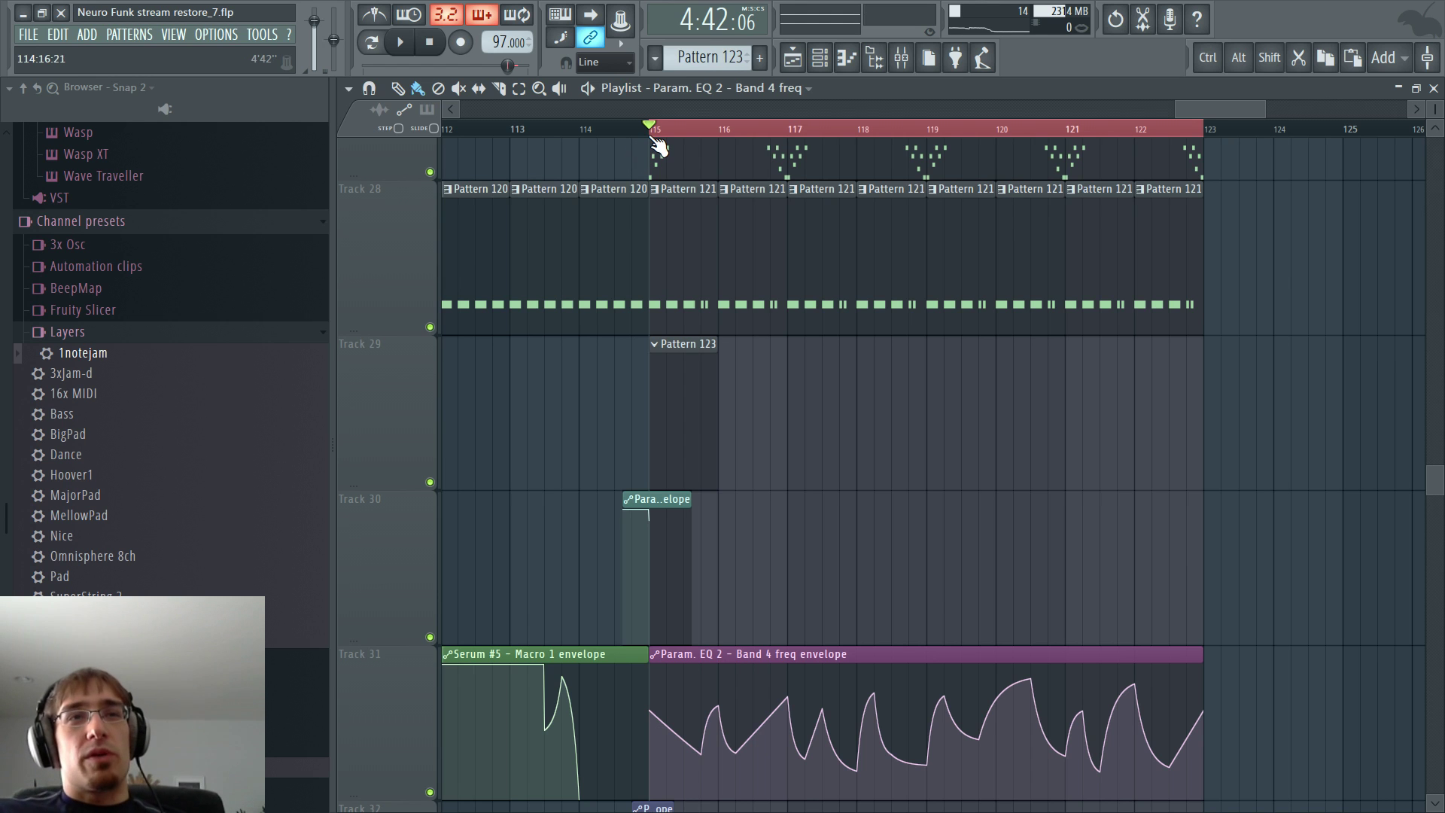
# - Find the MIDI Out #10 channel in the channel rack, select it and audition its sound
pyautogui.scroll(-3, 828, 306)
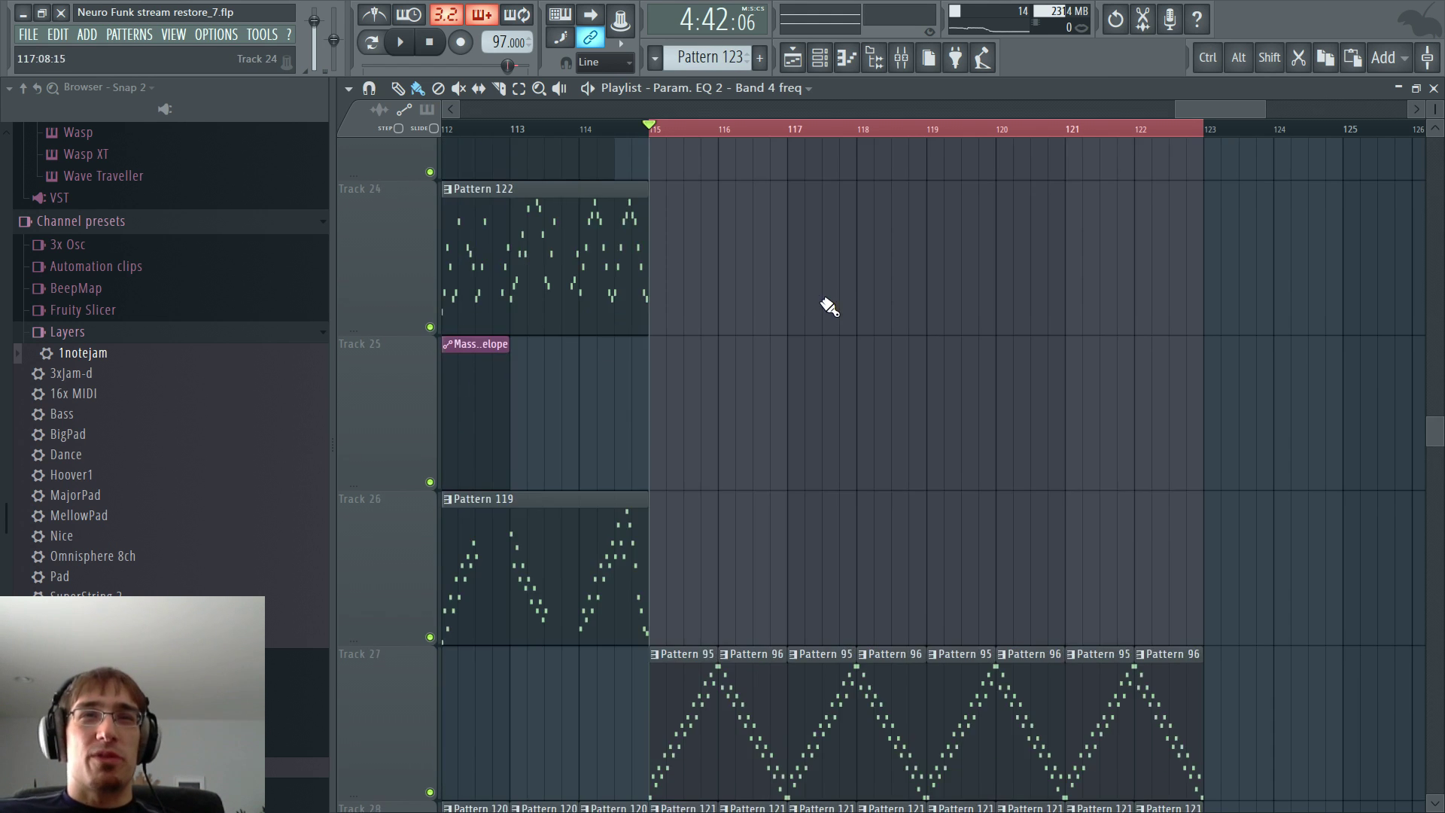
pyautogui.press('F6')
pyautogui.press('F6')
pyautogui.press('F6')
pyautogui.scroll(-12, 605, 414)
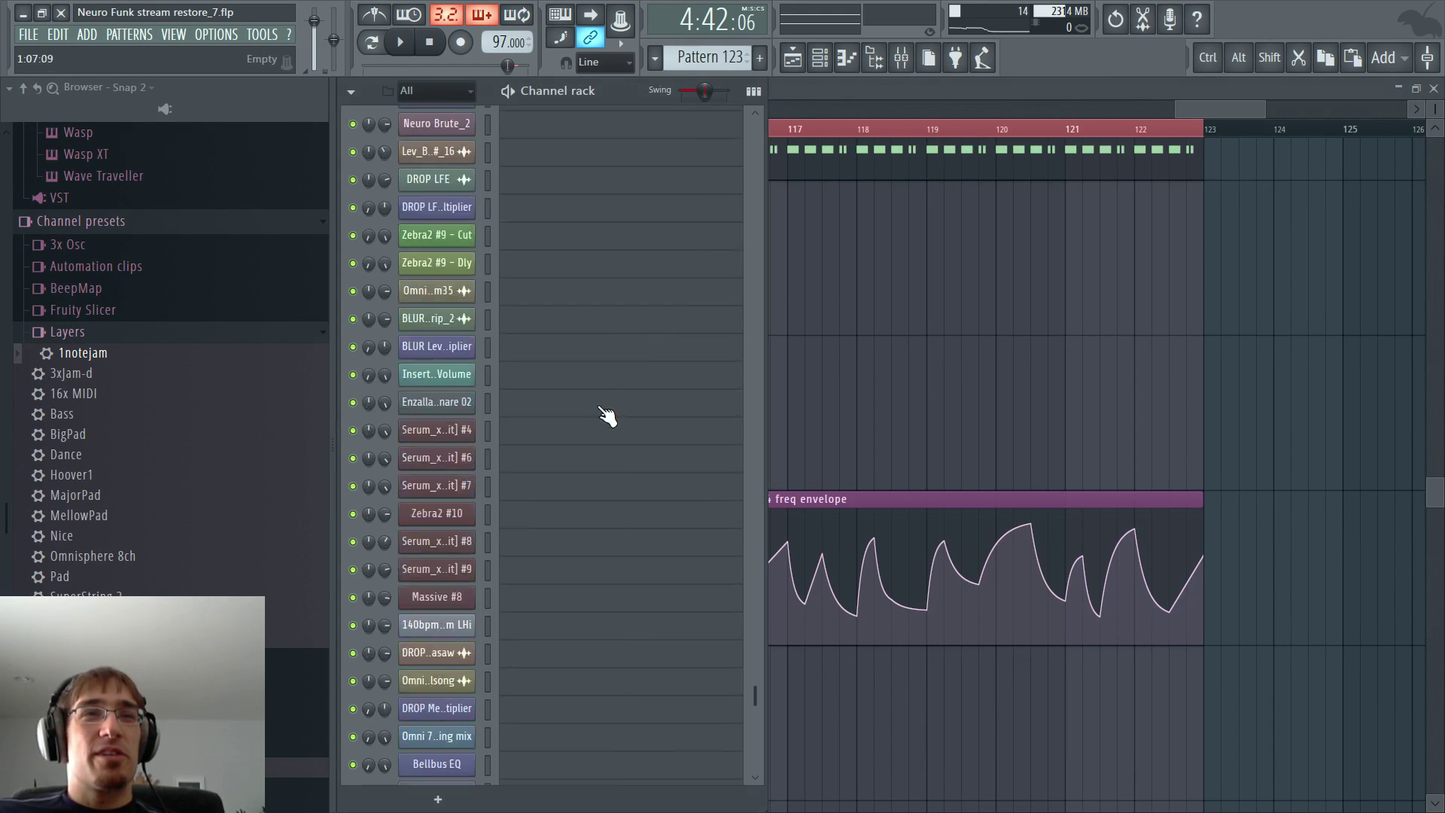
pyautogui.scroll(-3, 606, 416)
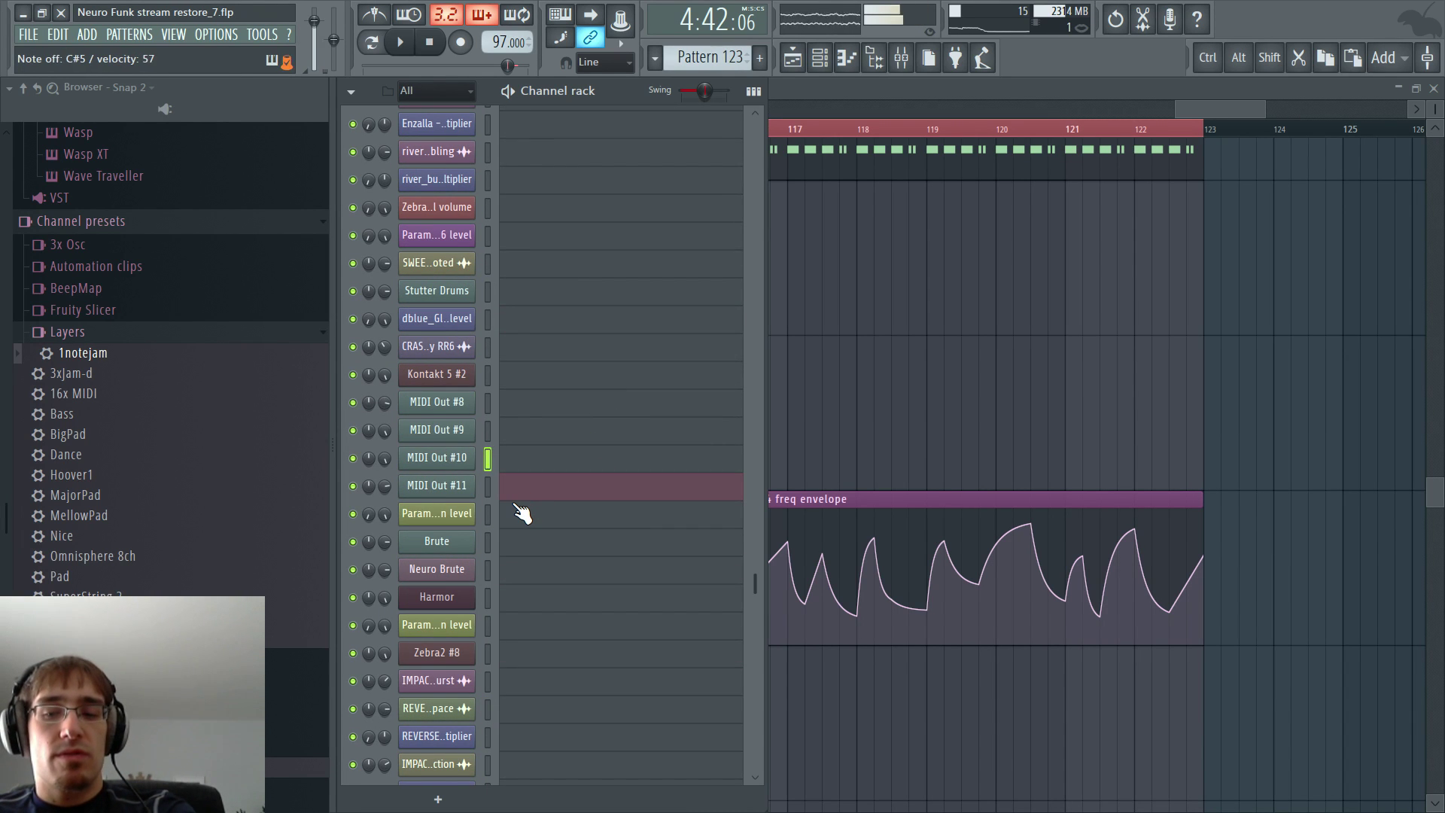
# - Open ValhallaShimmer on mixer Insert 81 and set its color mode to dark
pyautogui.press('F9')
pyautogui.click(1227, 359)
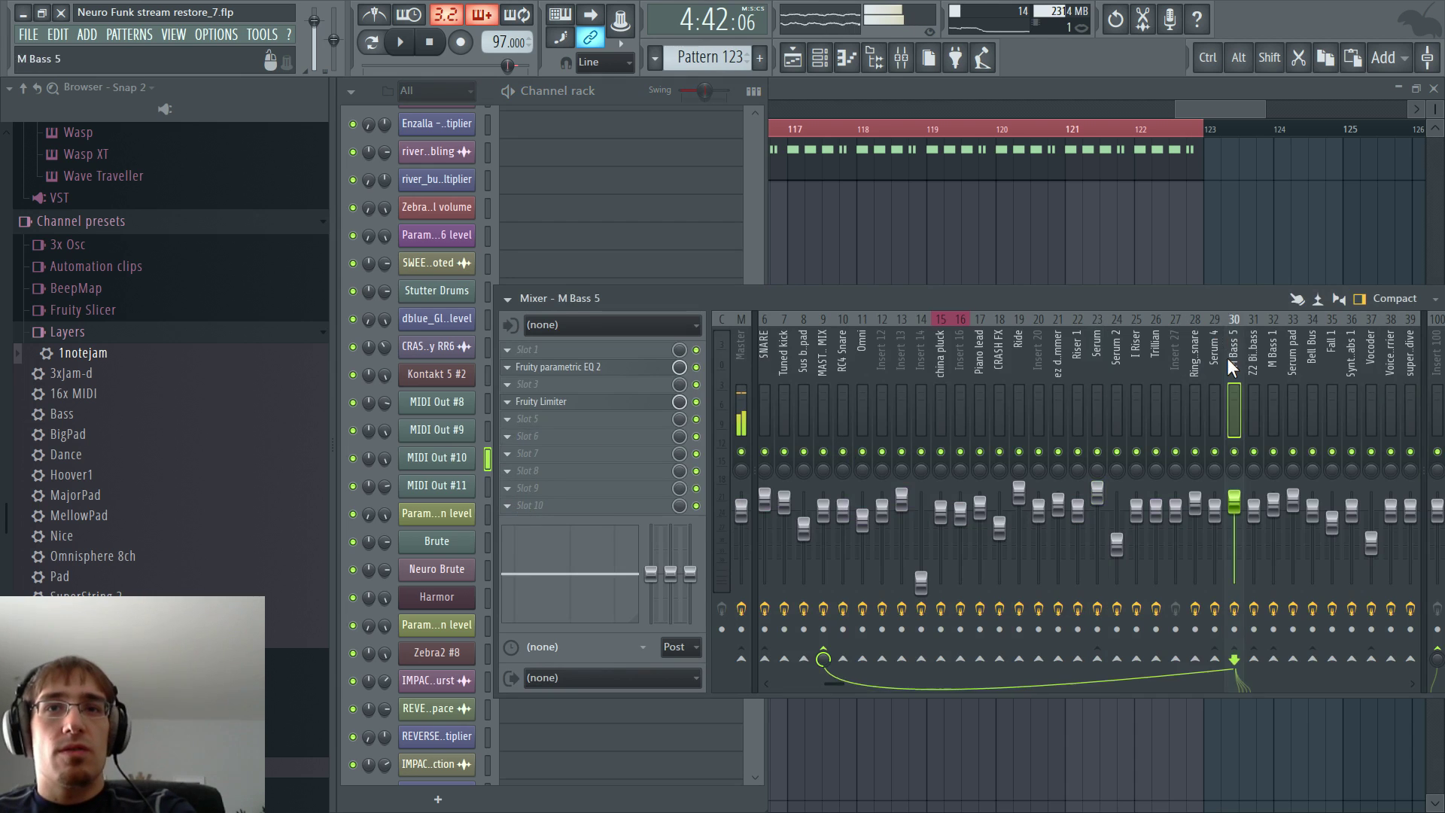
pyautogui.hscroll(8, 1227, 359)
pyautogui.hscroll(7, 1224, 363)
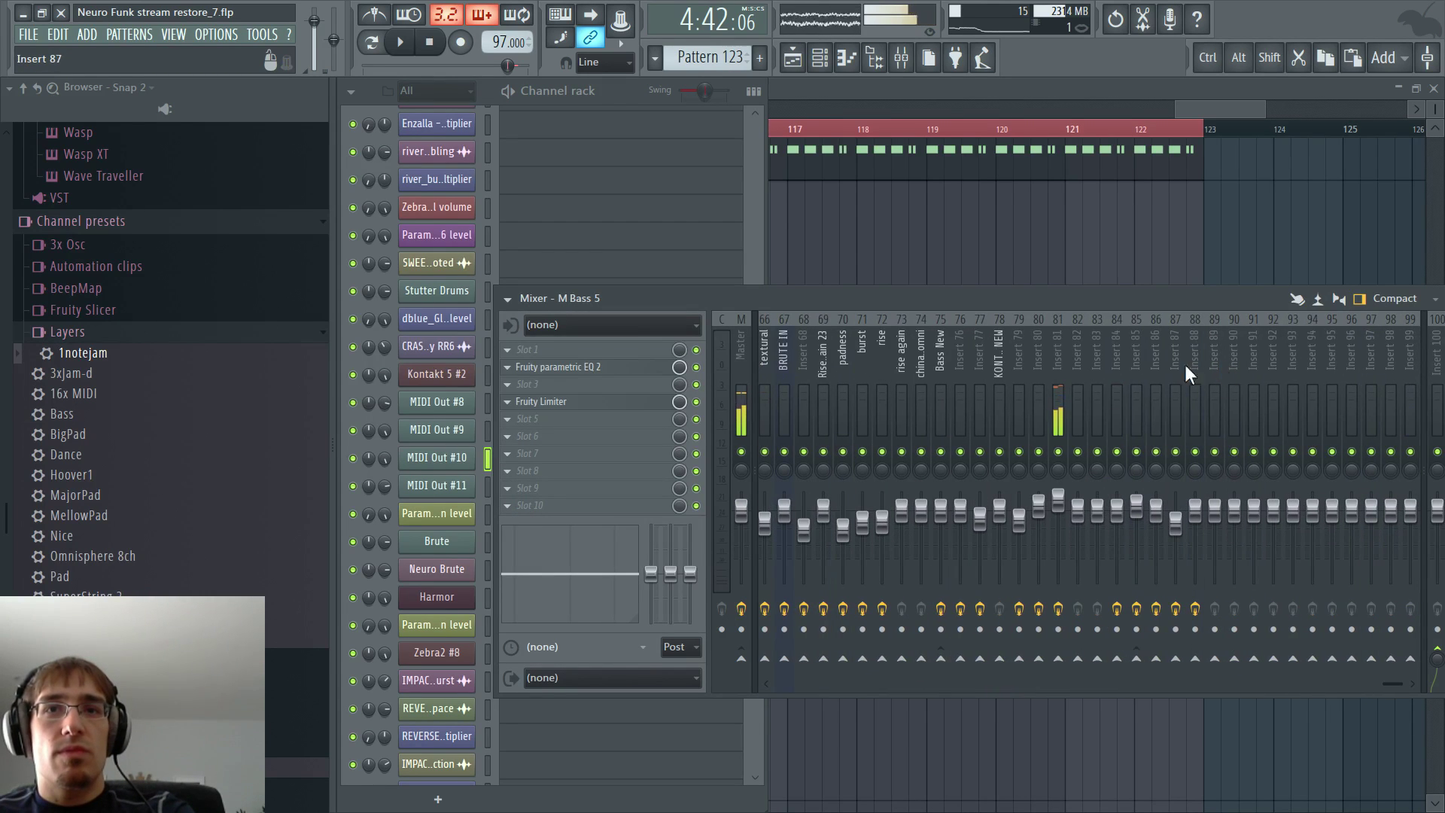
pyautogui.click(1054, 352)
pyautogui.click(622, 419)
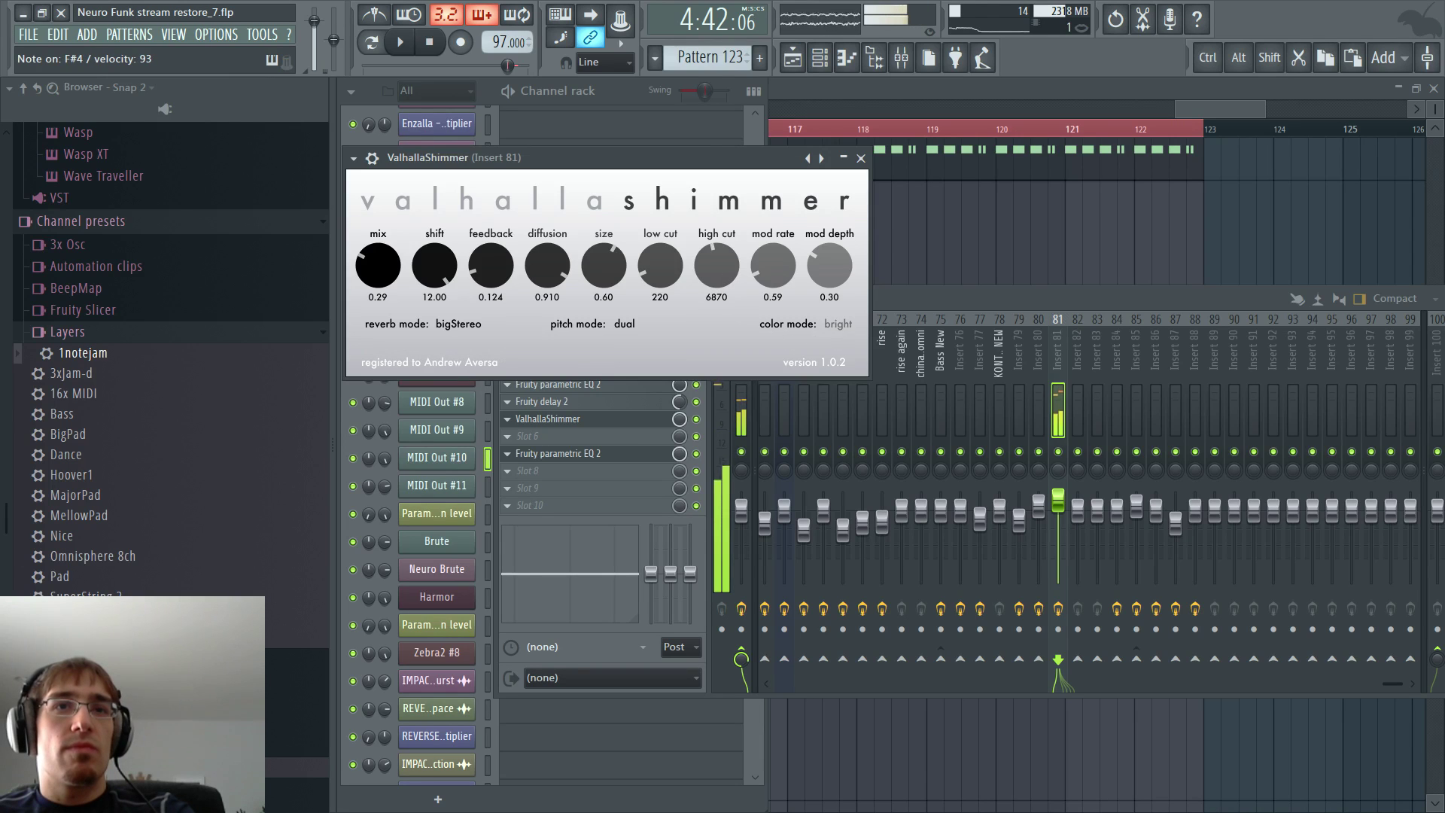
pyautogui.click(837, 324)
pyautogui.click(830, 354)
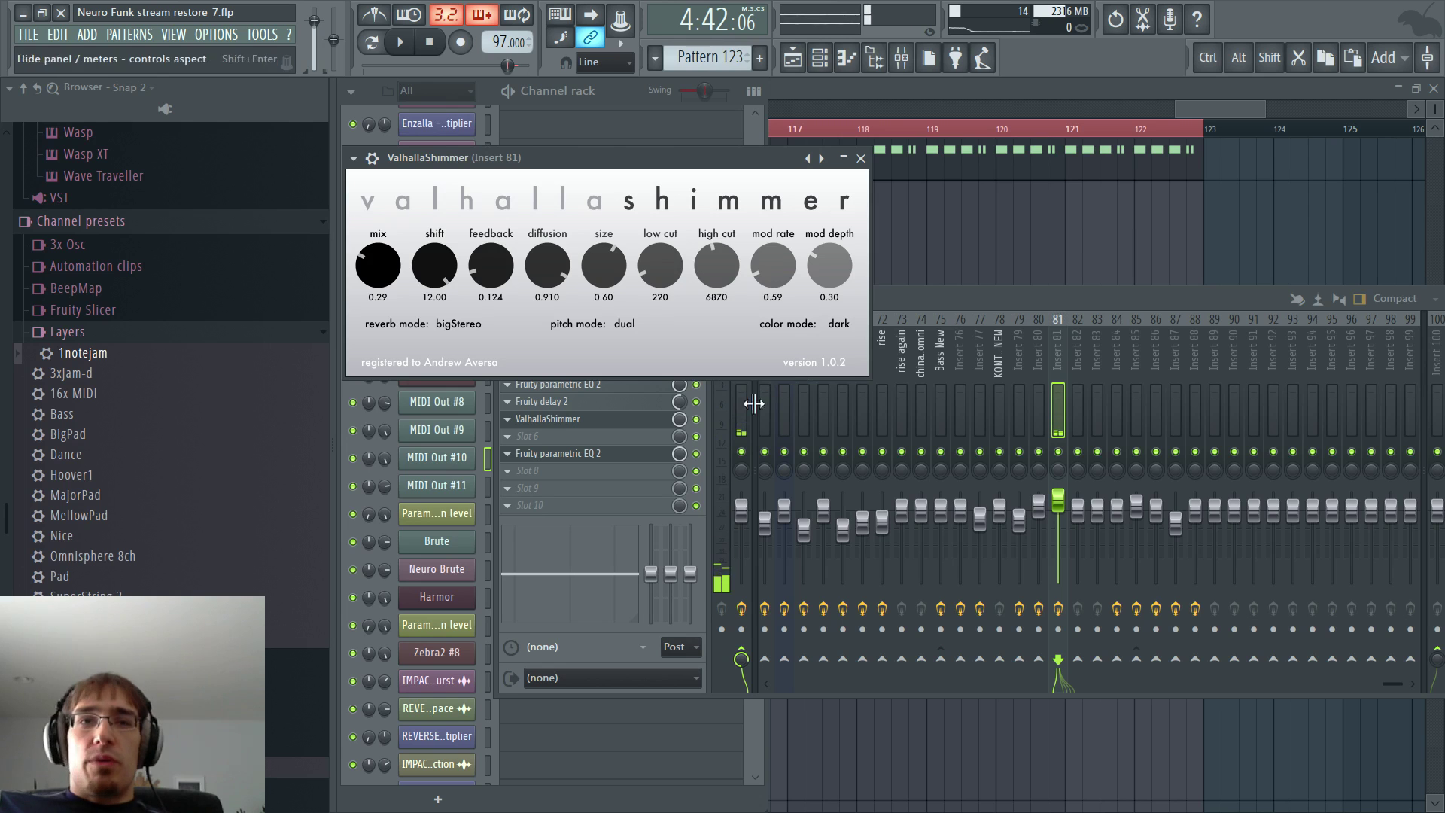
# - Make the Pattern 61 clip starting at bar 114 on Track 11 unique
pyautogui.click(958, 85)
pyautogui.scroll(8, 873, 188)
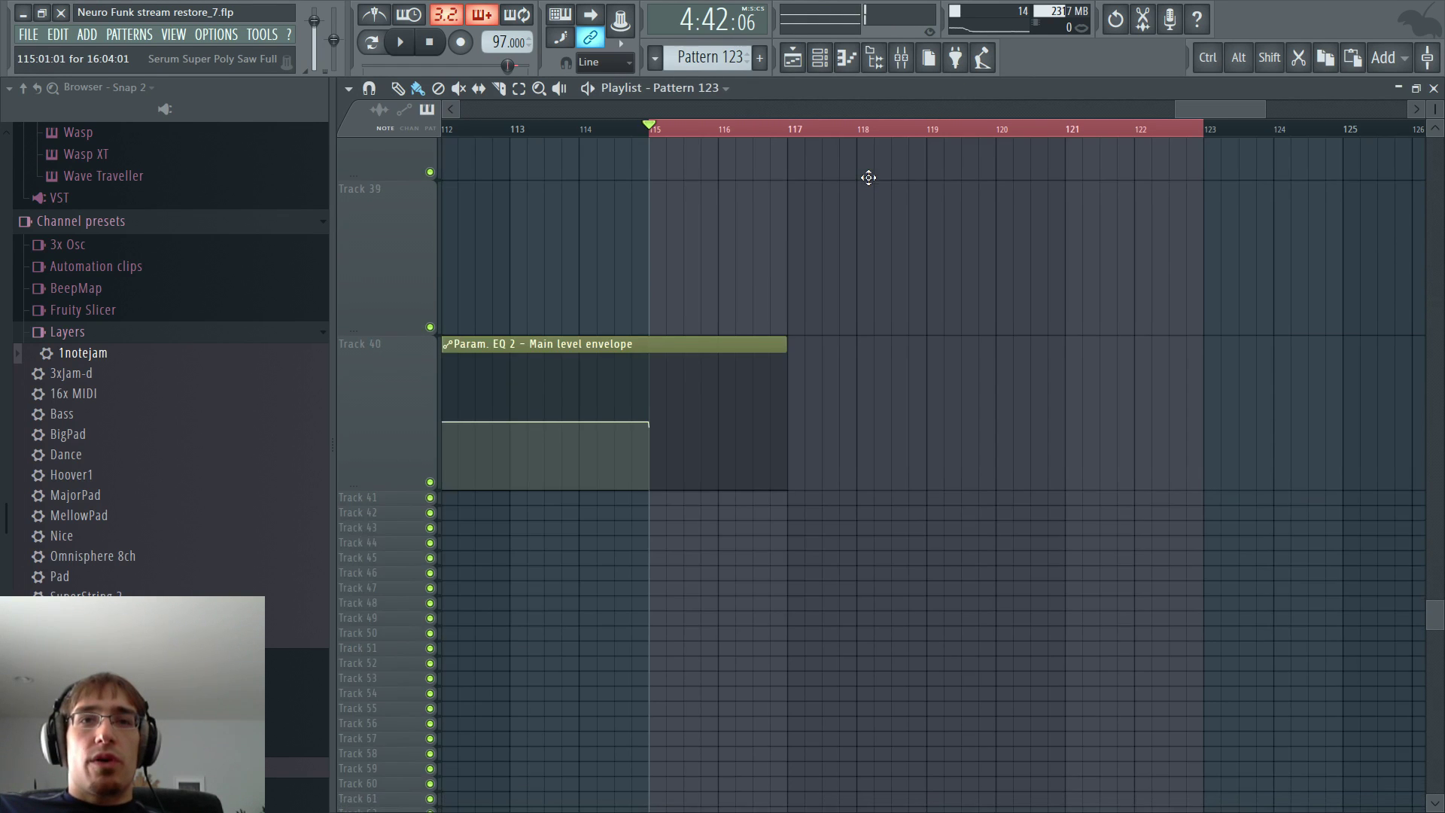
pyautogui.scroll(7, 860, 211)
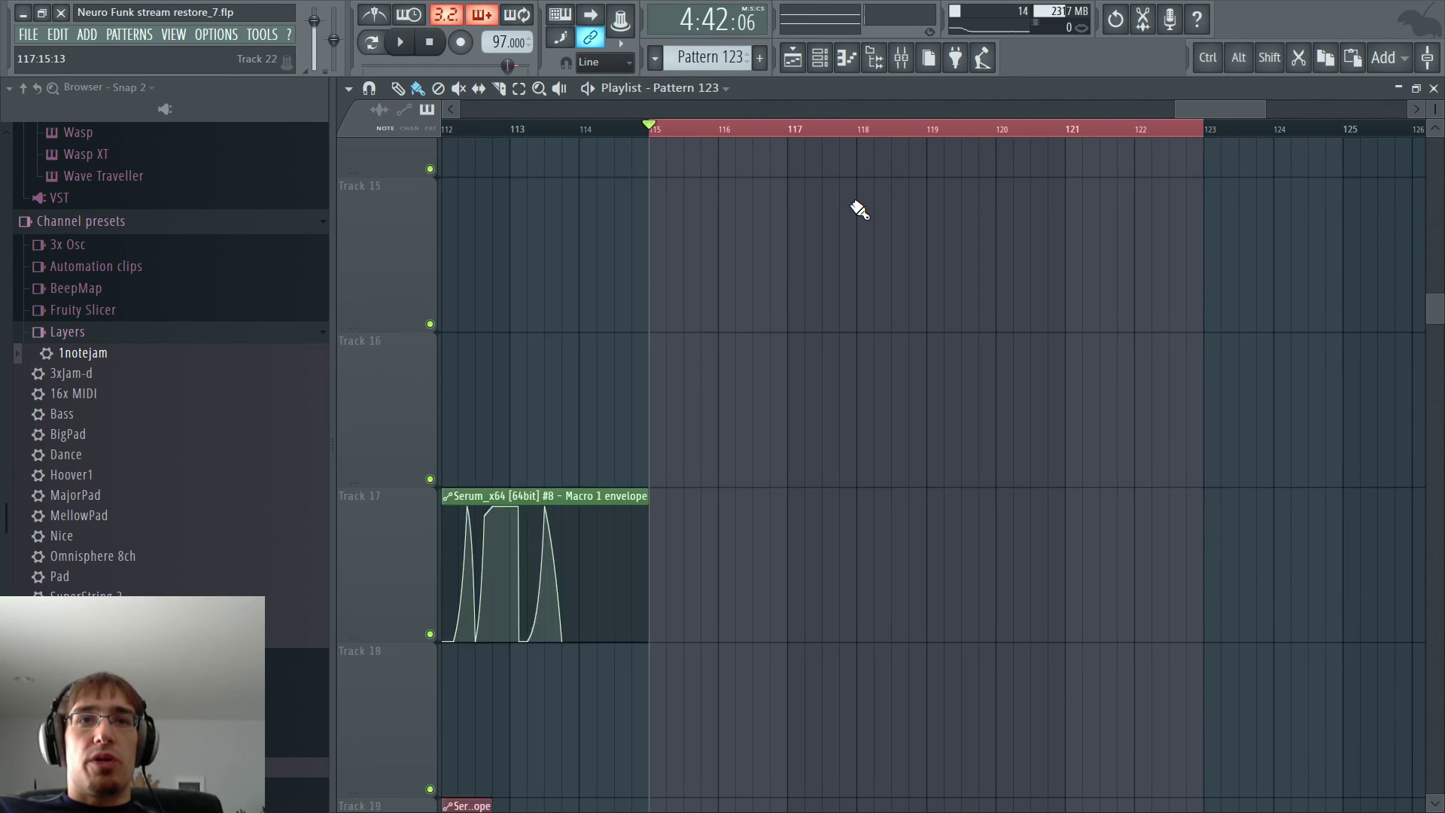
pyautogui.scroll(3, 698, 337)
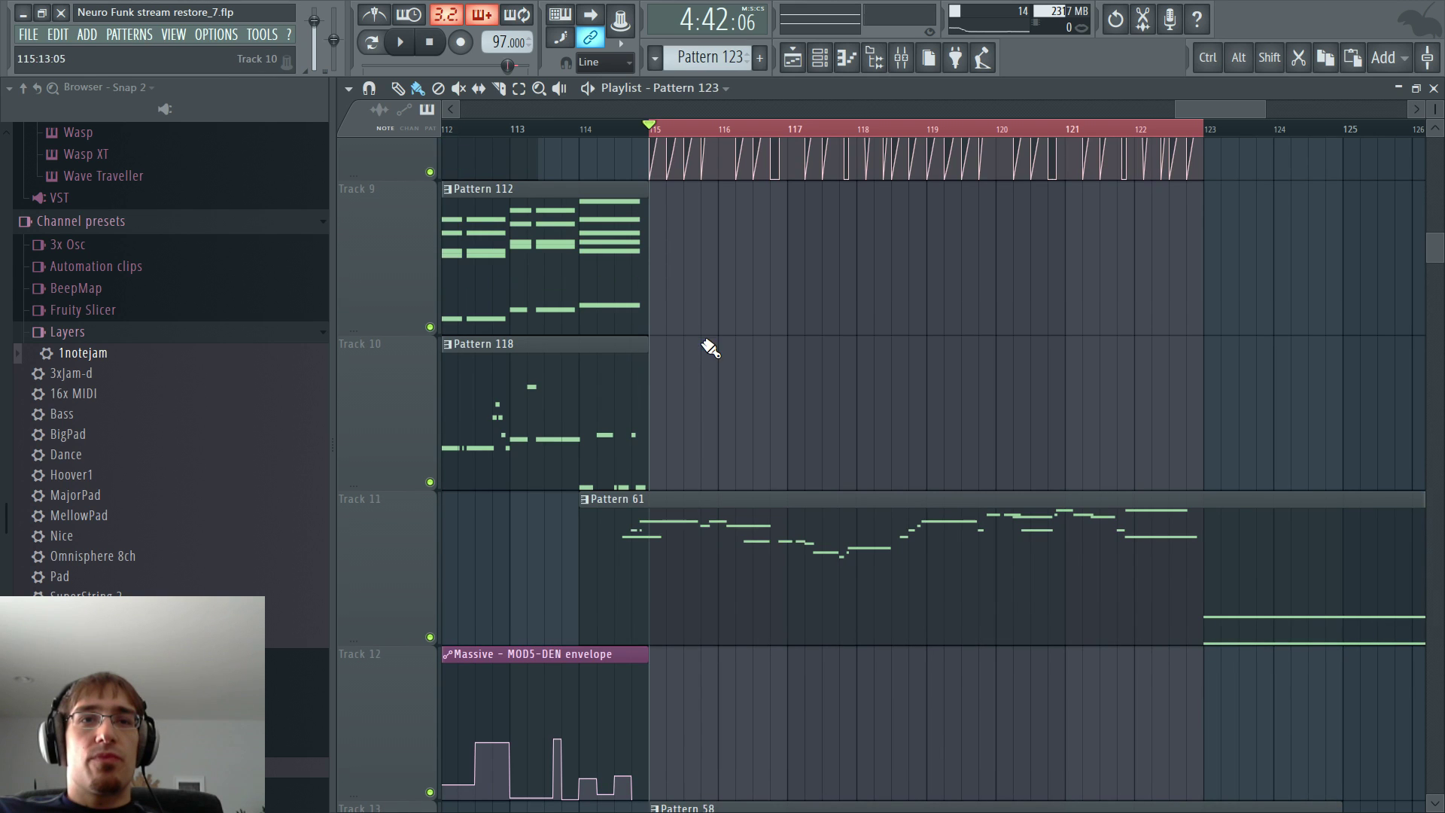
pyautogui.rightClick(584, 503)
pyautogui.click(653, 599)
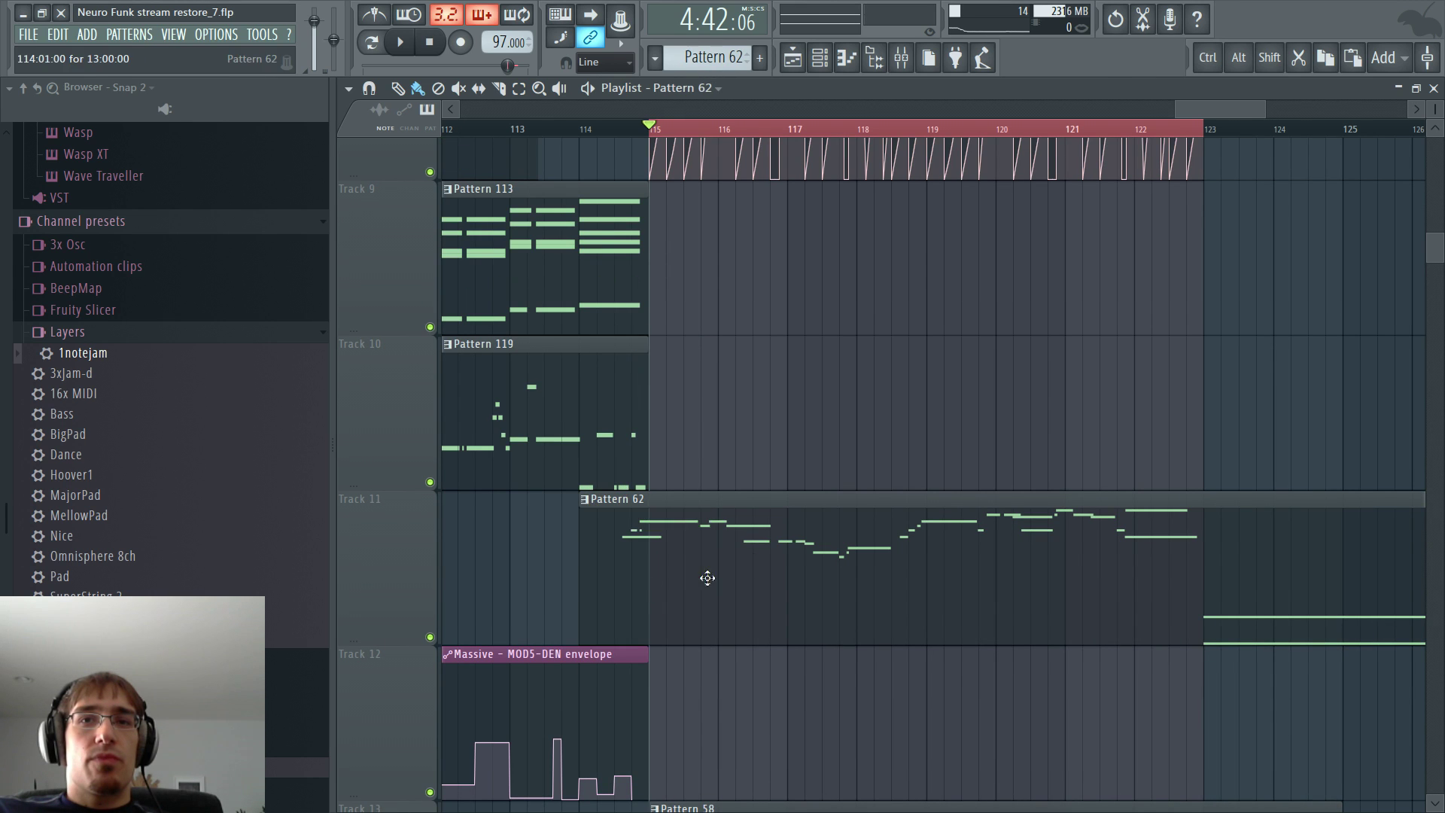
# - Open the unique Track 11 pattern's Omni 7 notes, move the short A6 note just before bar 9 up to B6 and play it
pyautogui.doubleClick(707, 577)
pyautogui.scroll(2, 874, 313)
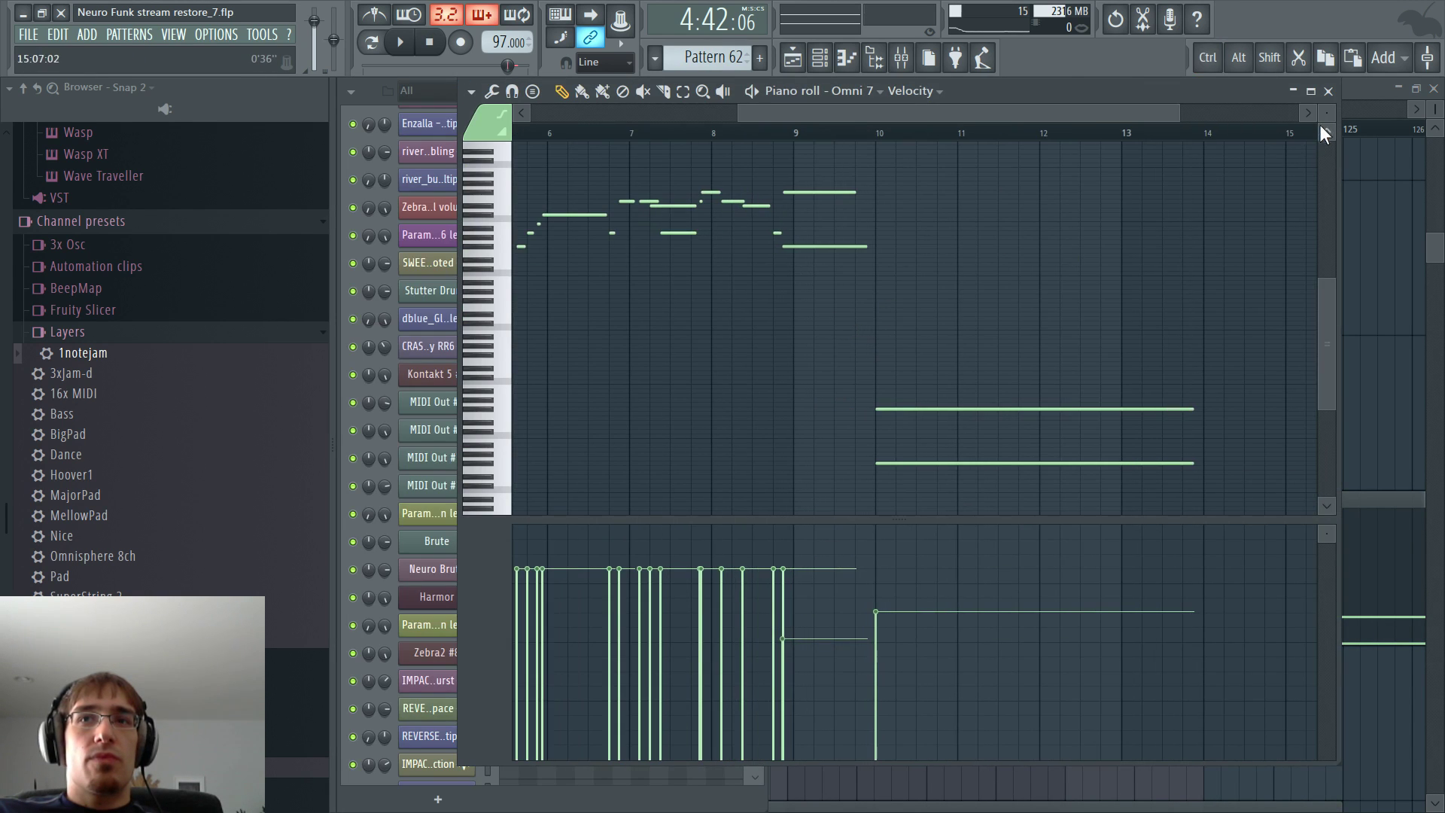
pyautogui.moveTo(1325, 114); pyautogui.dragTo(1307, 115)
pyautogui.scroll(5, 748, 297)
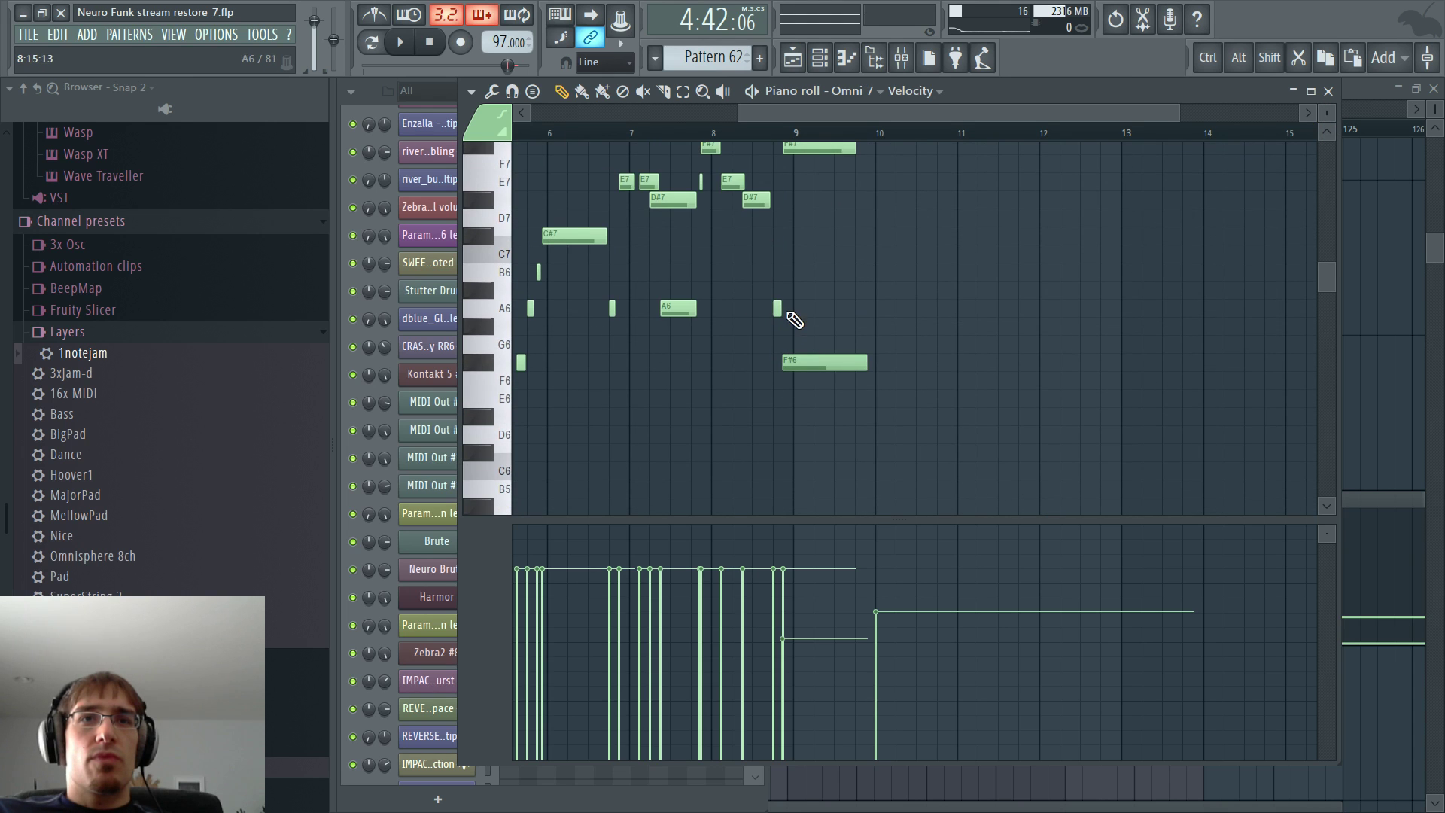
pyautogui.scroll(2, 772, 306)
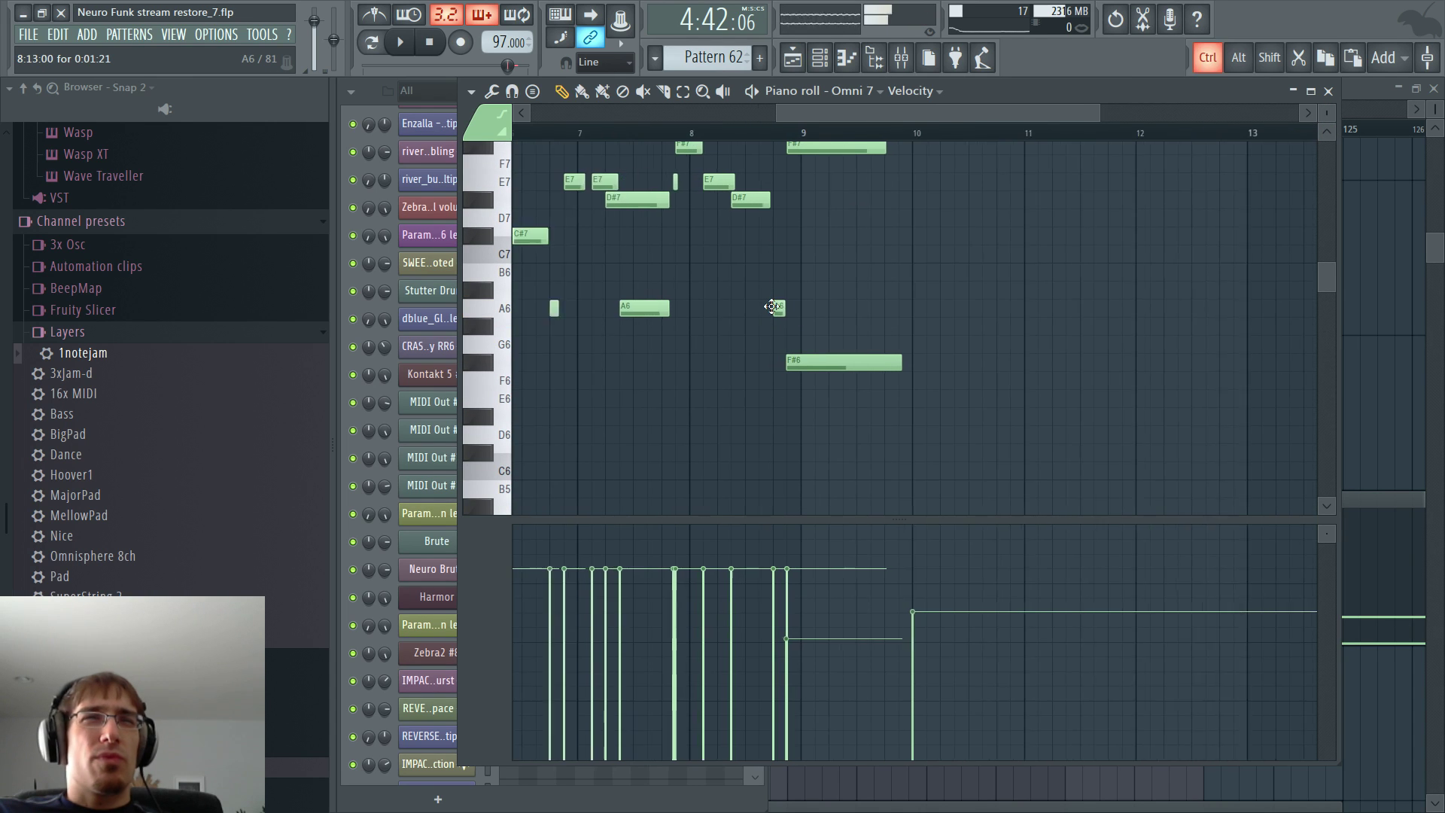
pyautogui.scroll(1, 772, 307)
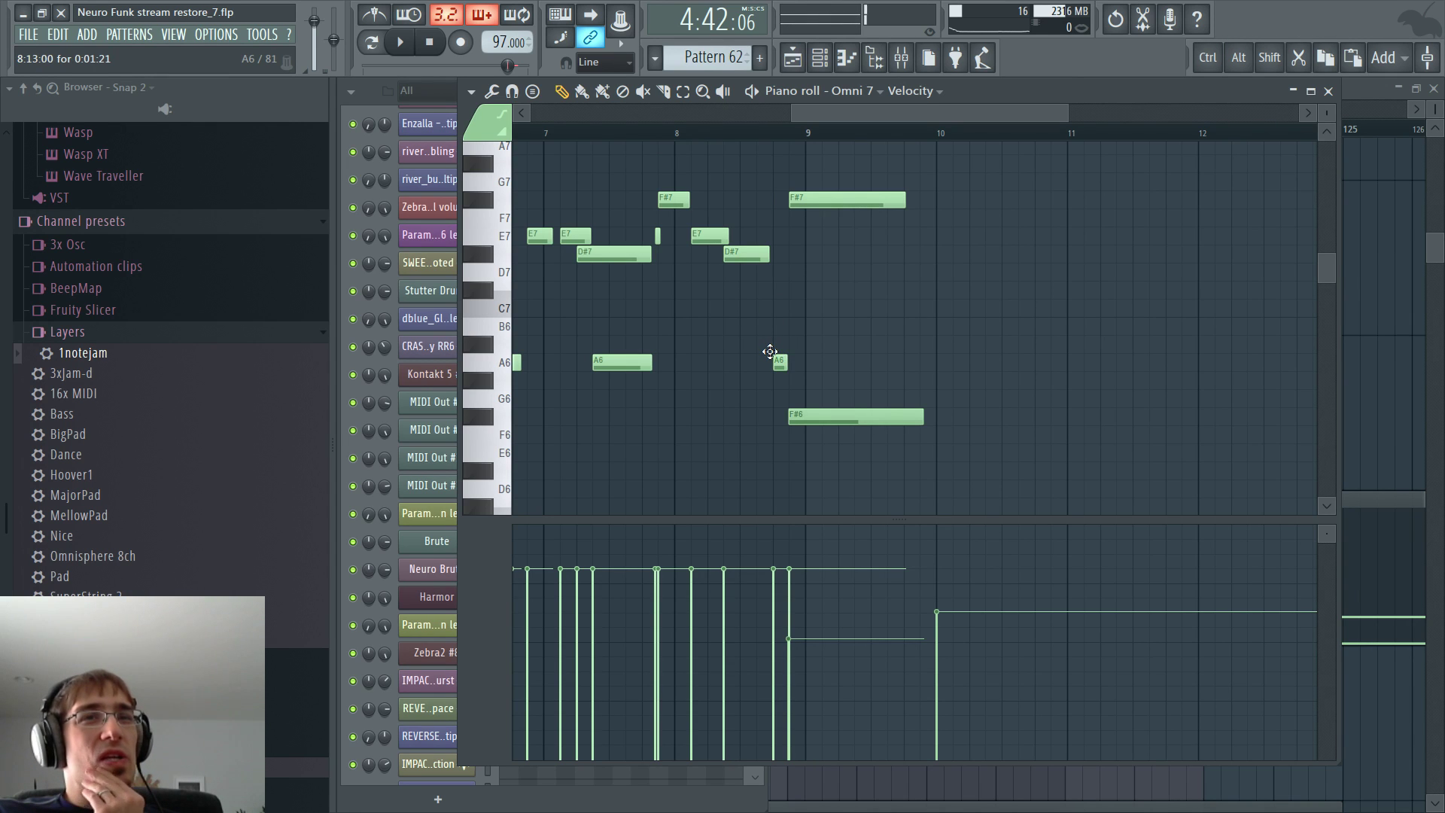
pyautogui.moveTo(773, 354); pyautogui.dragTo(779, 317)
pyautogui.click(574, 140)
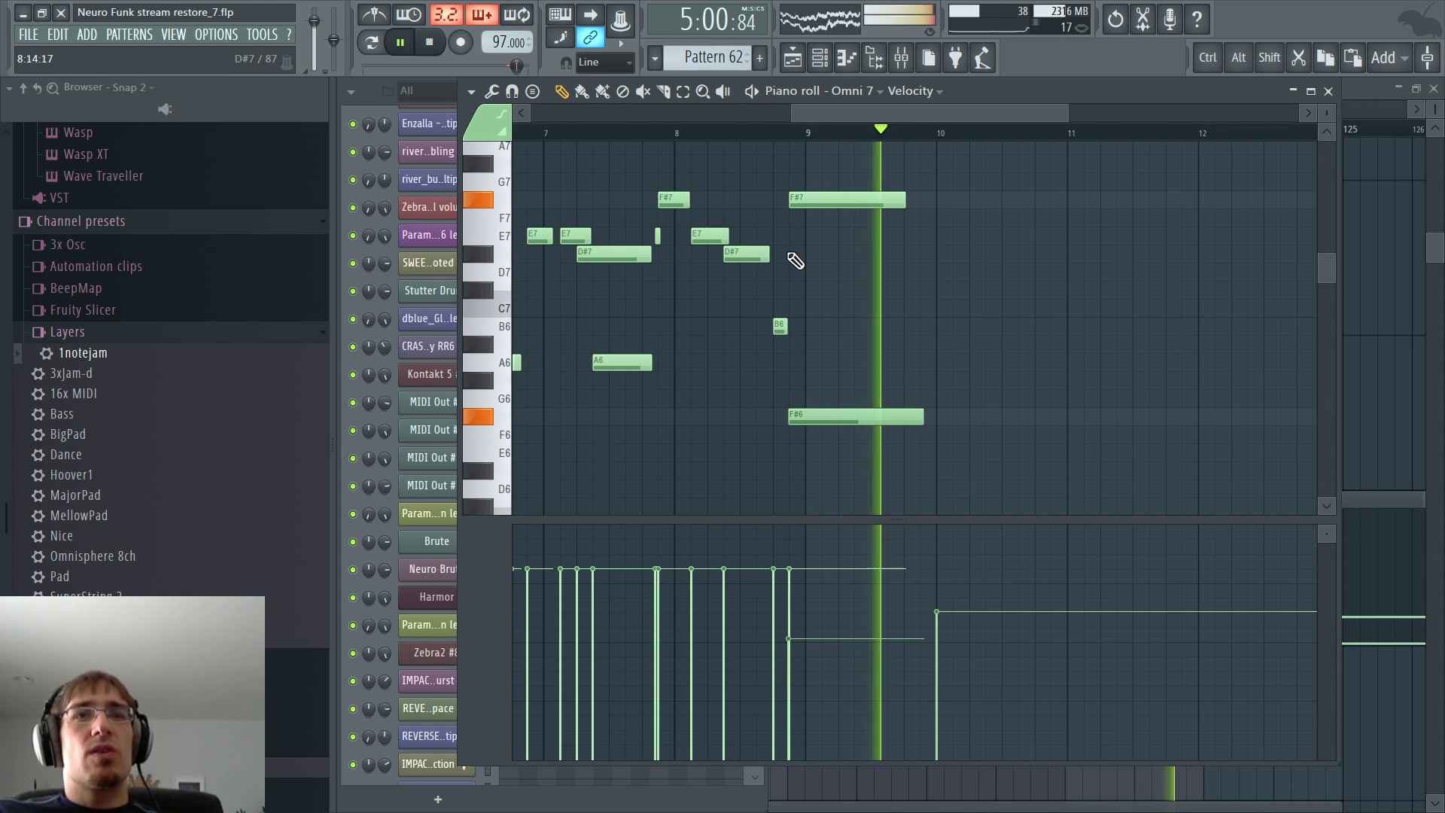
# - Stop playback, switch to Pattern 61 and move its short A6 note just before bar 9 up to B6
pyautogui.moveTo(856, 114); pyautogui.dragTo(835, 128)
pyautogui.press('space')
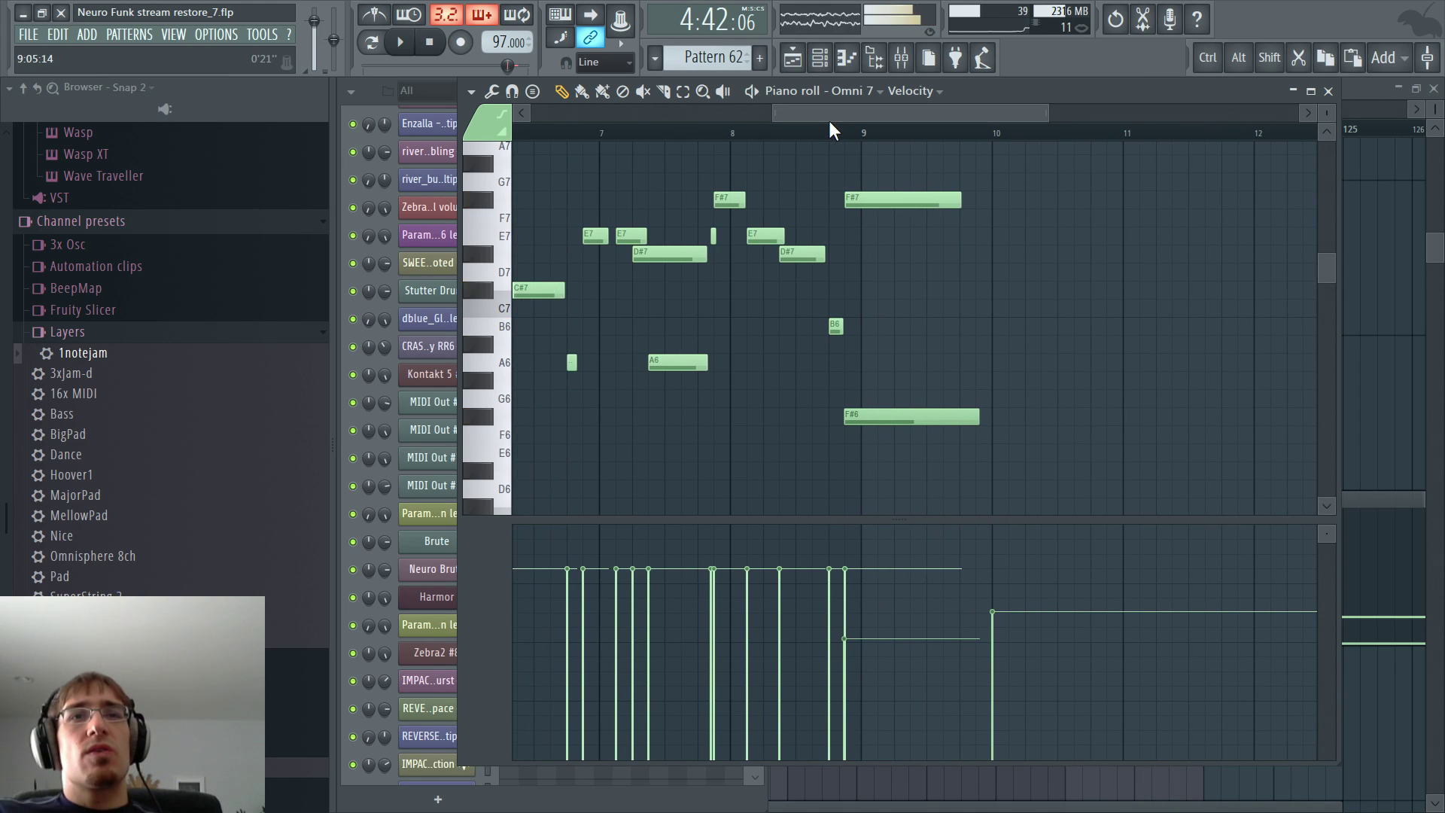
pyautogui.press('F6')
pyautogui.moveTo(720, 58); pyautogui.dragTo(720, 66)
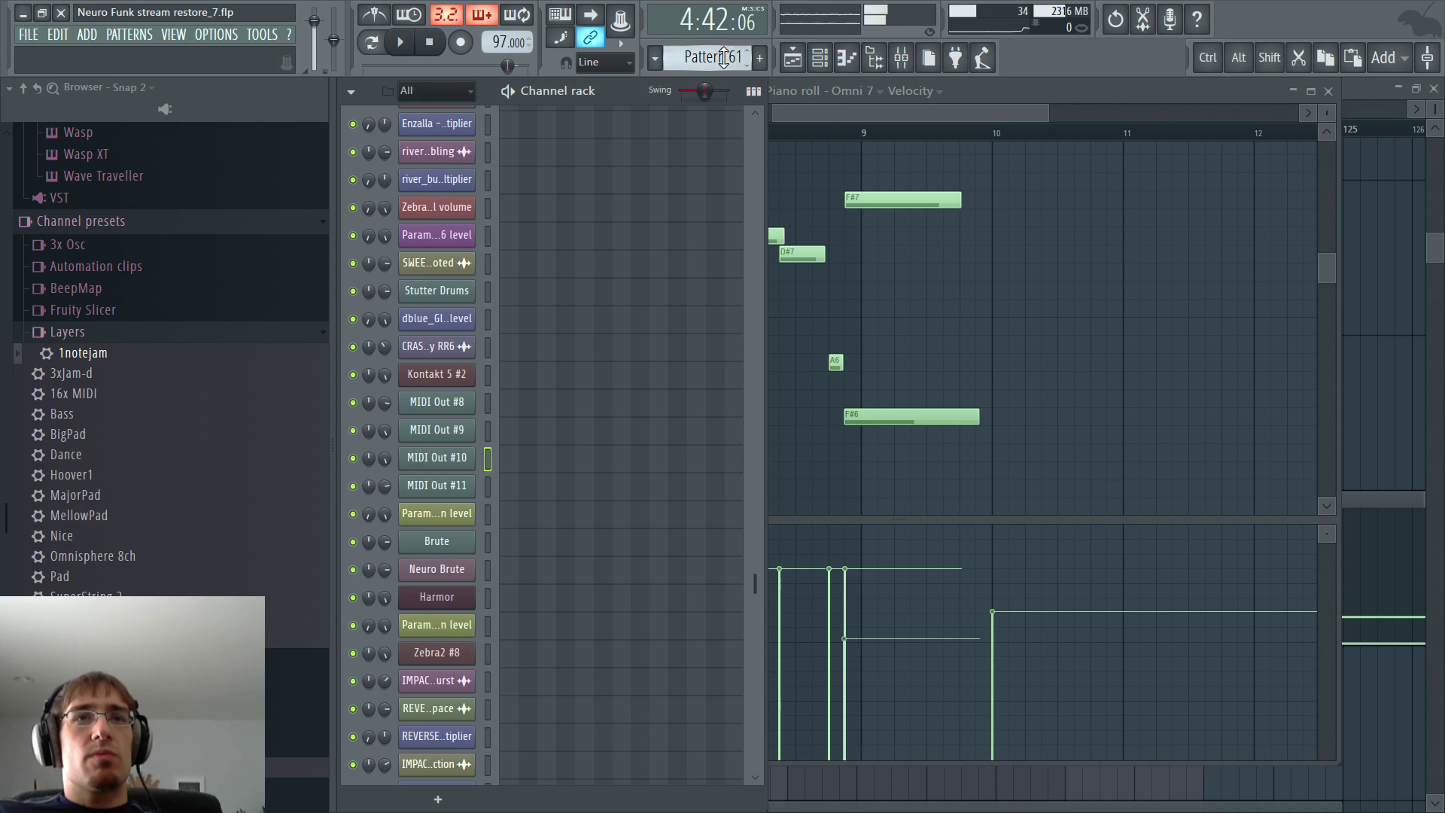
pyautogui.moveTo(832, 360); pyautogui.dragTo(832, 322)
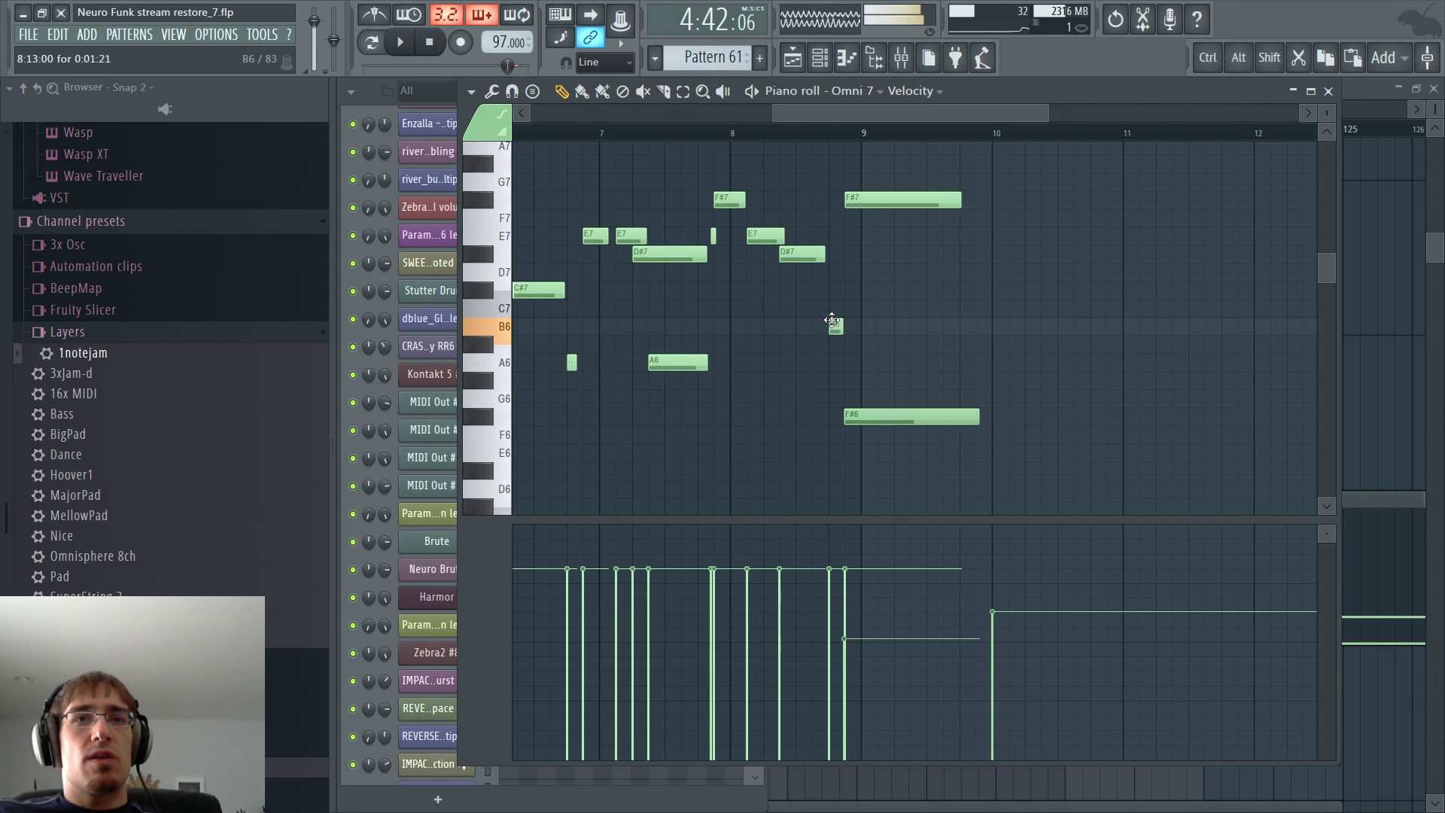
pyautogui.press('F6')
# - Return to the playlist and play the arrangement from bar 115
pyautogui.press('F5')
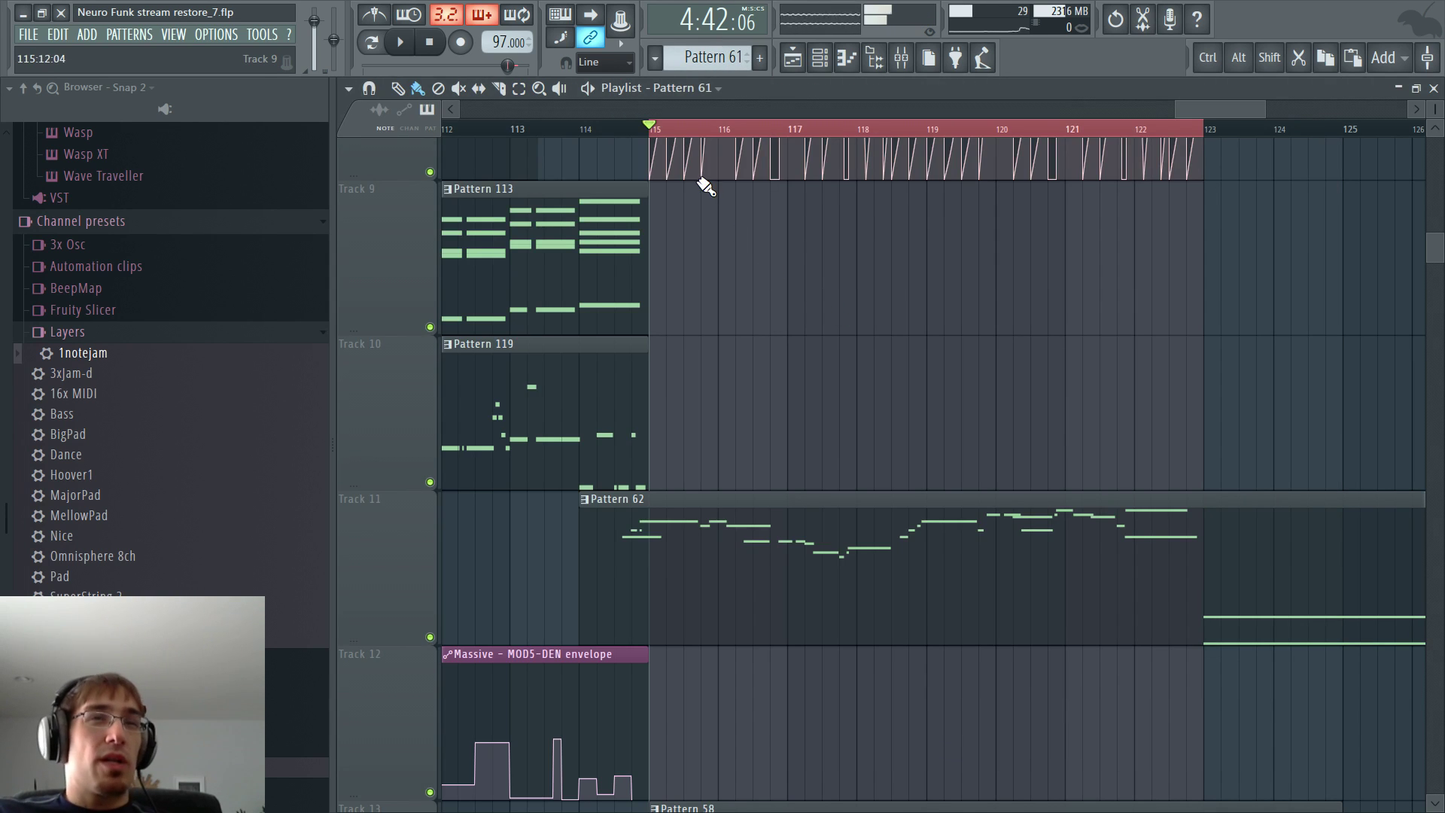
pyautogui.scroll(-5, 706, 186)
pyautogui.press('F6')
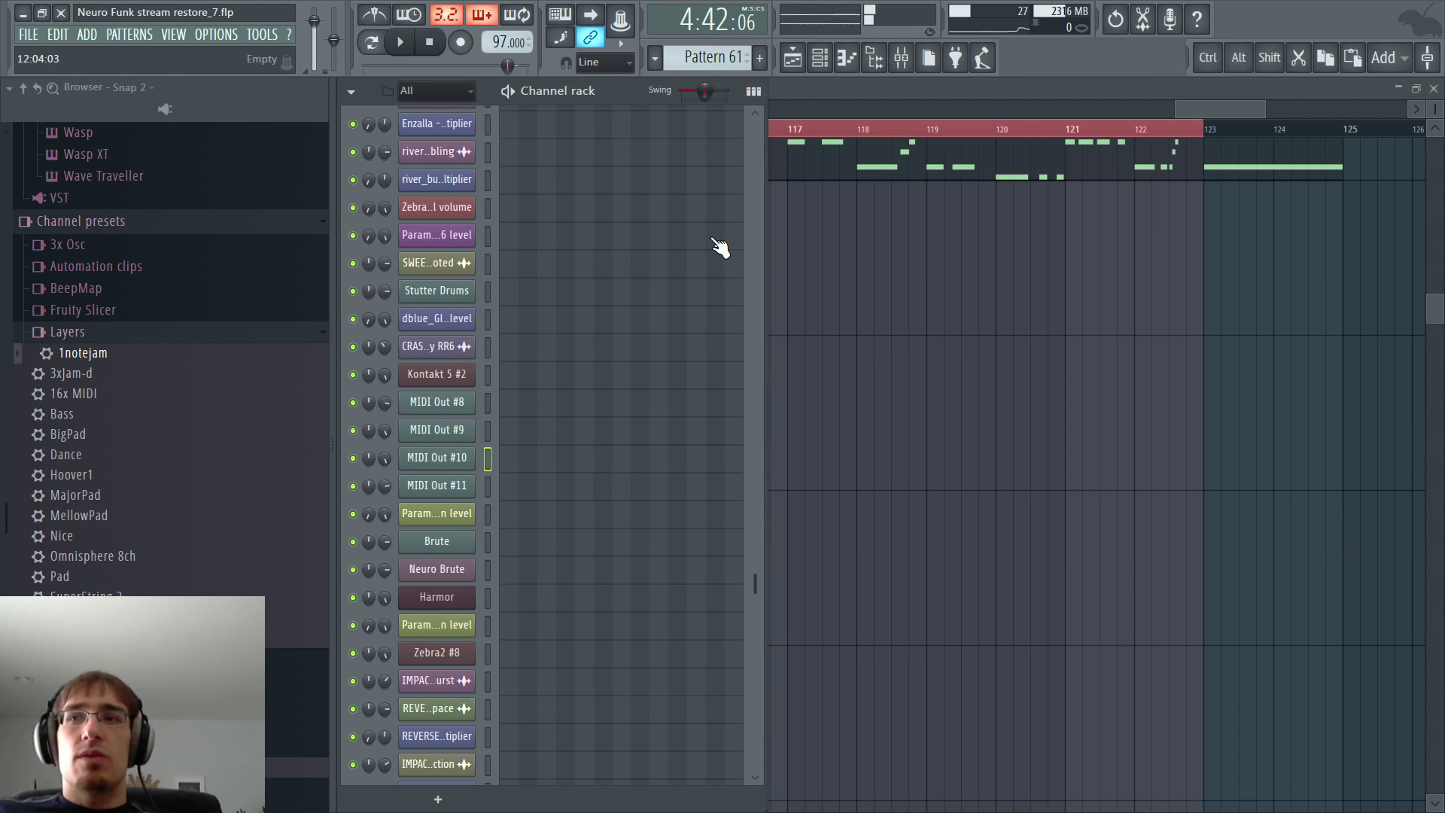
pyautogui.press('F6')
pyautogui.press('F6')
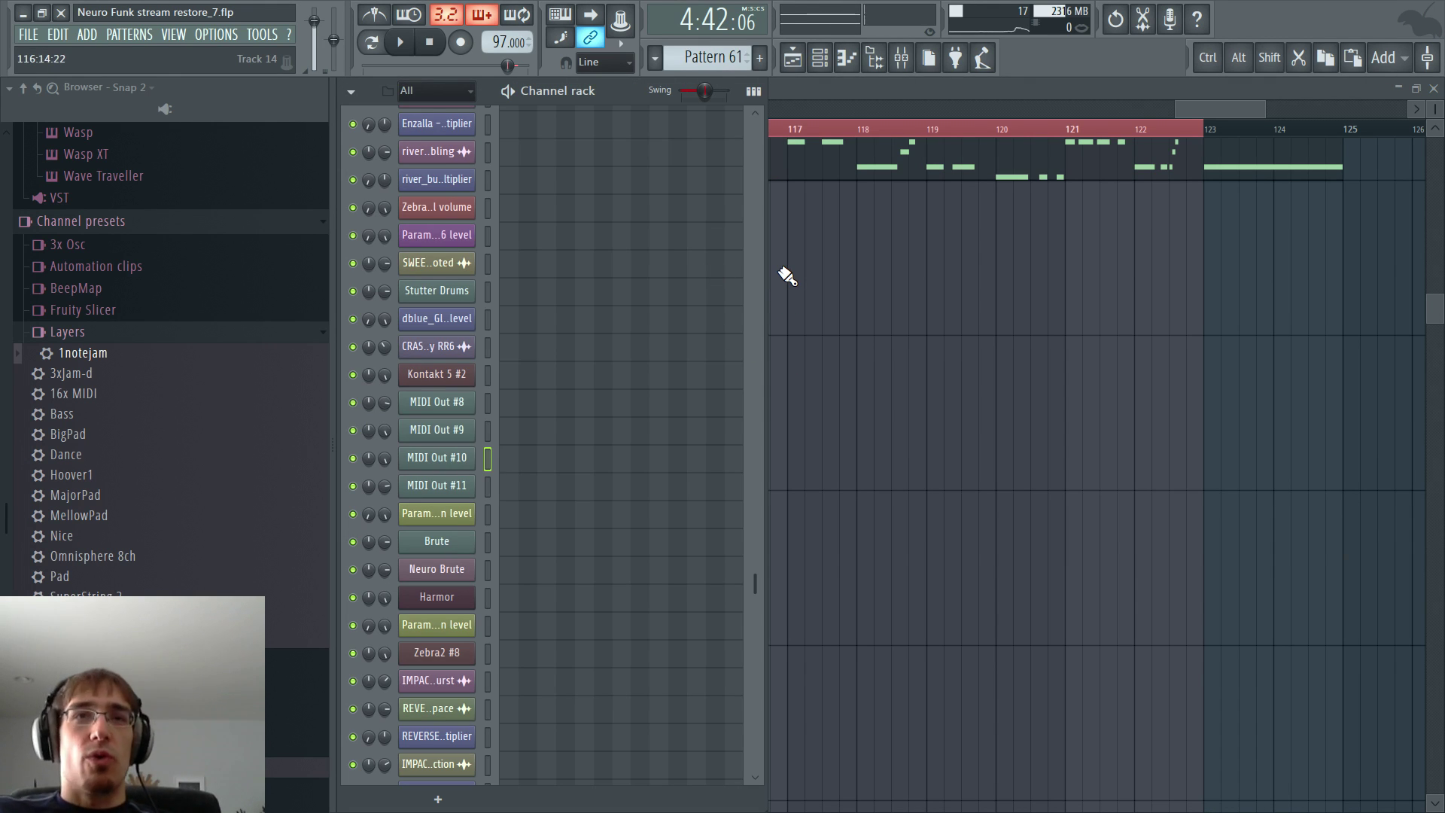
pyautogui.press('F6')
pyautogui.press('space')
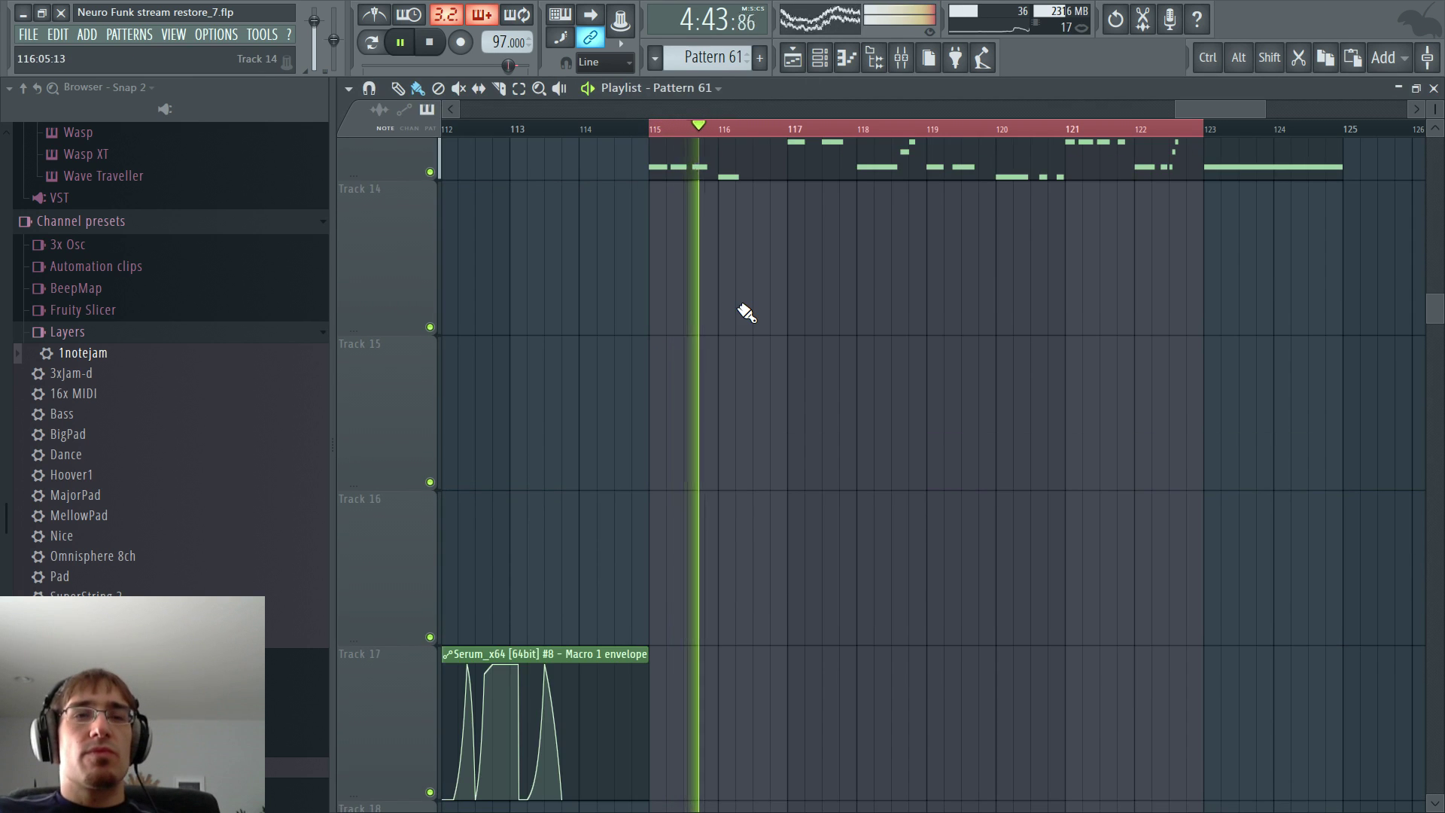
pyautogui.press('space')
# - Pick the Cym_SuperDuperTape6 #2 crash from Track 13 and place a copy on Track 10 at bar 115
pyautogui.scroll(4, 746, 312)
pyautogui.scroll(-8, 734, 315)
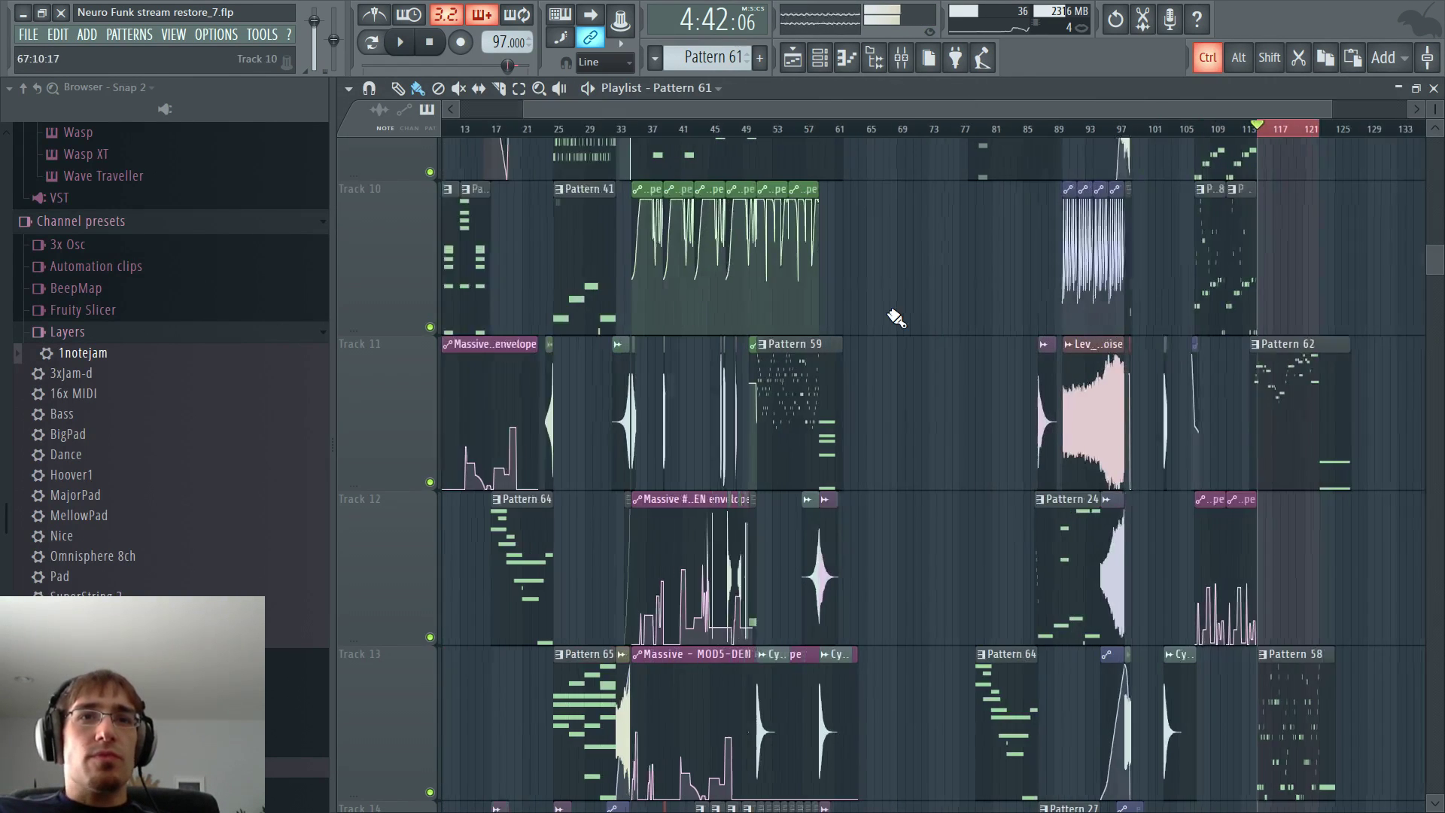
pyautogui.scroll(3, 896, 317)
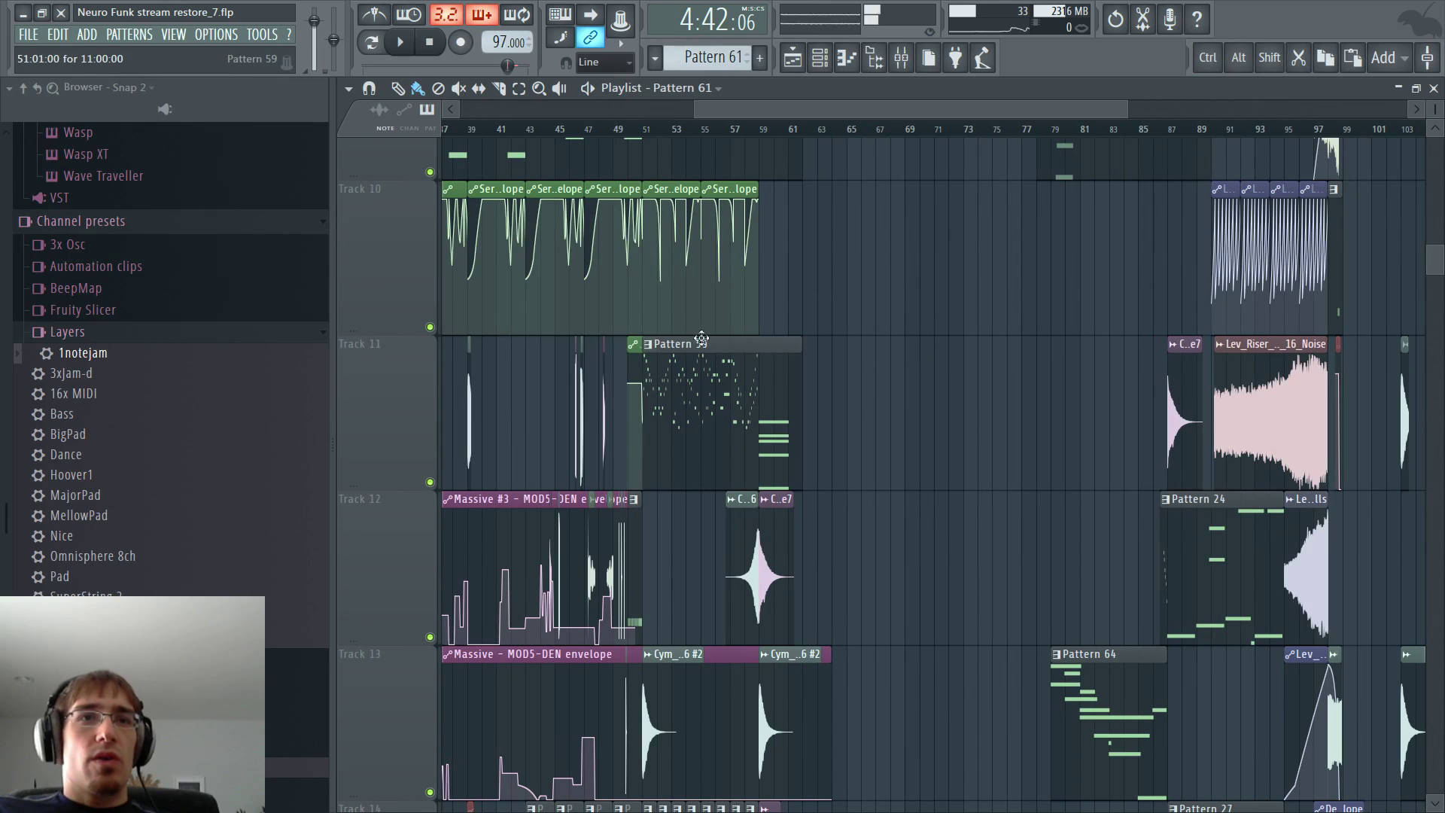
pyautogui.scroll(-1, 701, 338)
pyautogui.scroll(3, 747, 322)
pyautogui.scroll(-1, 762, 367)
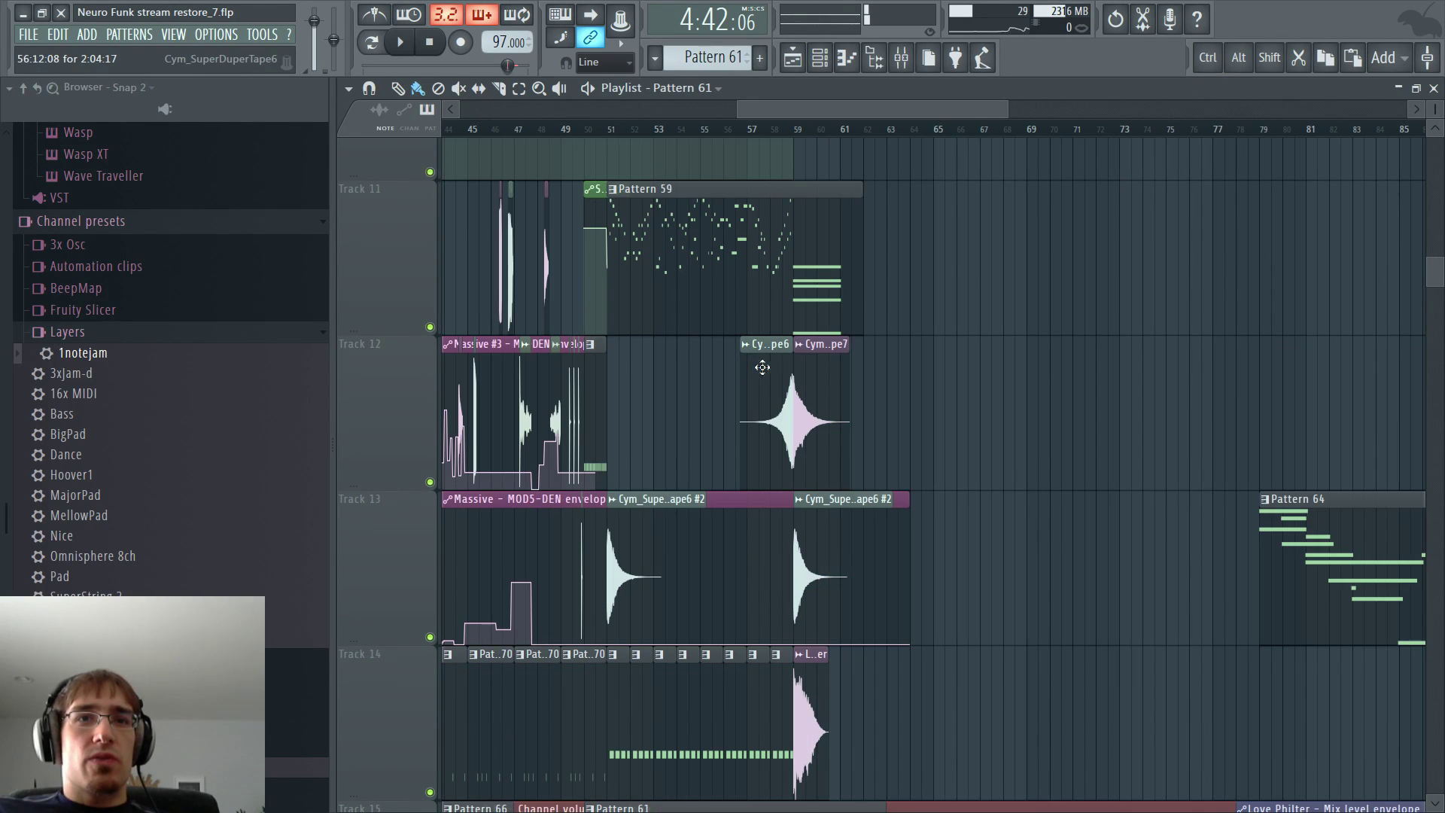
pyautogui.scroll(2, 613, 377)
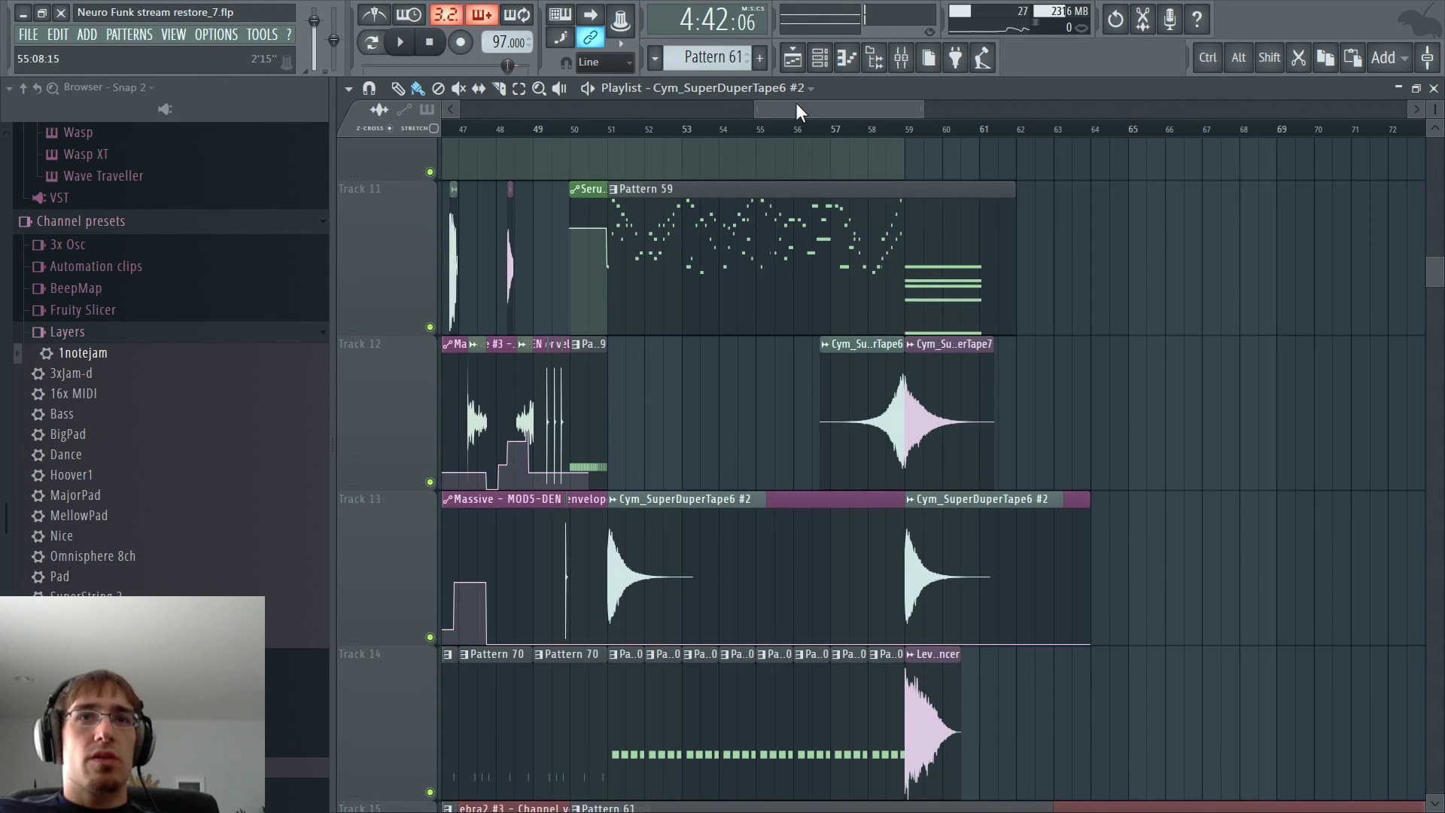
pyautogui.moveTo(797, 102); pyautogui.dragTo(1186, 115)
pyautogui.scroll(2, 737, 324)
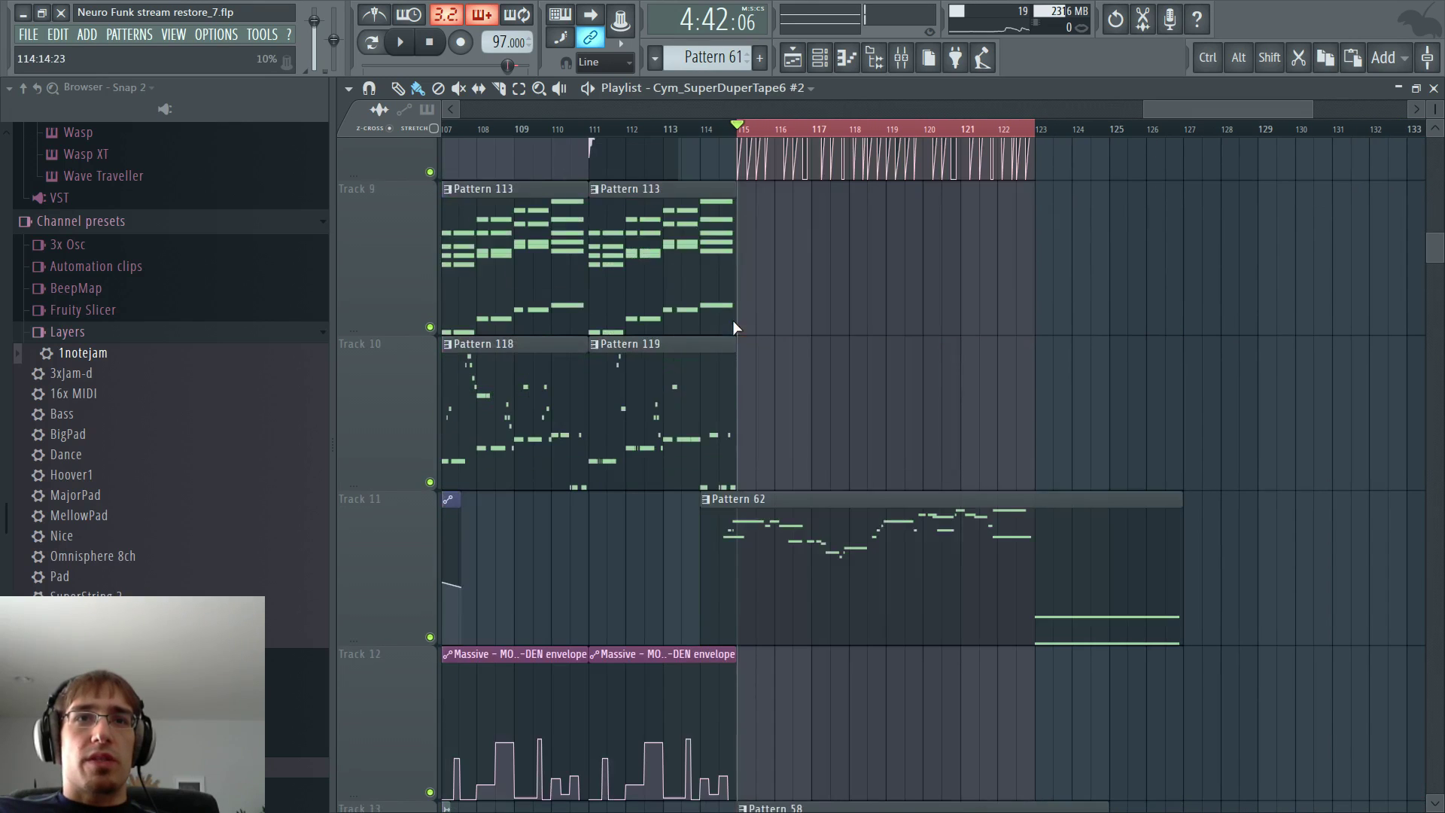
pyautogui.moveTo(755, 342); pyautogui.dragTo(740, 348)
# - Look through the earlier drop's clips around bars 39 to 57 for a fill leading into bar 51
pyautogui.keyDown('ctrl'); pyautogui.scroll(-5, 558, 271); pyautogui.keyUp('ctrl')
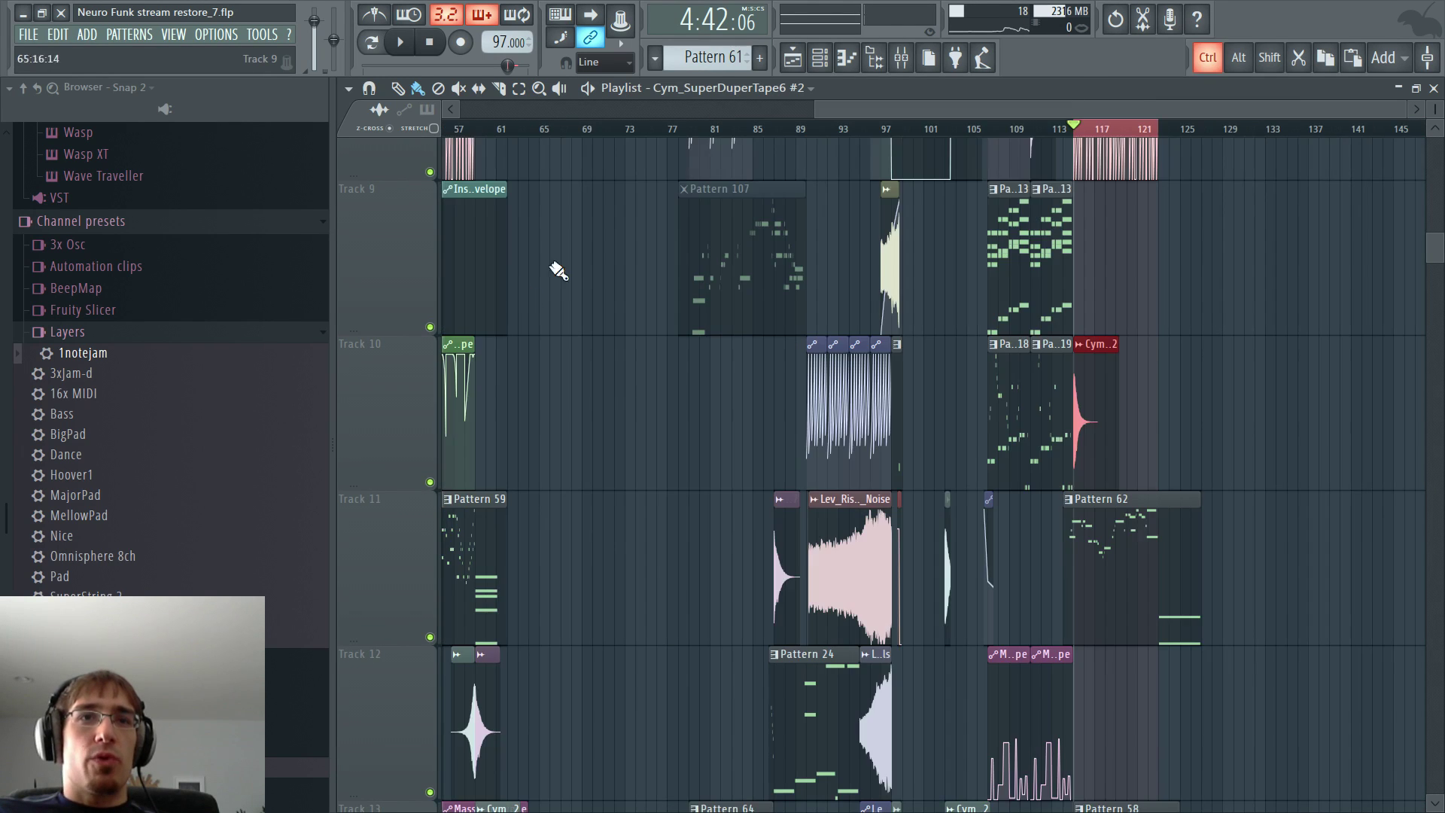
pyautogui.keyDown('ctrl'); pyautogui.scroll(2, 558, 271); pyautogui.keyUp('ctrl')
pyautogui.keyDown('ctrl'); pyautogui.scroll(-4, 555, 272); pyautogui.keyUp('ctrl')
pyautogui.keyDown('ctrl'); pyautogui.scroll(5, 591, 277); pyautogui.keyUp('ctrl')
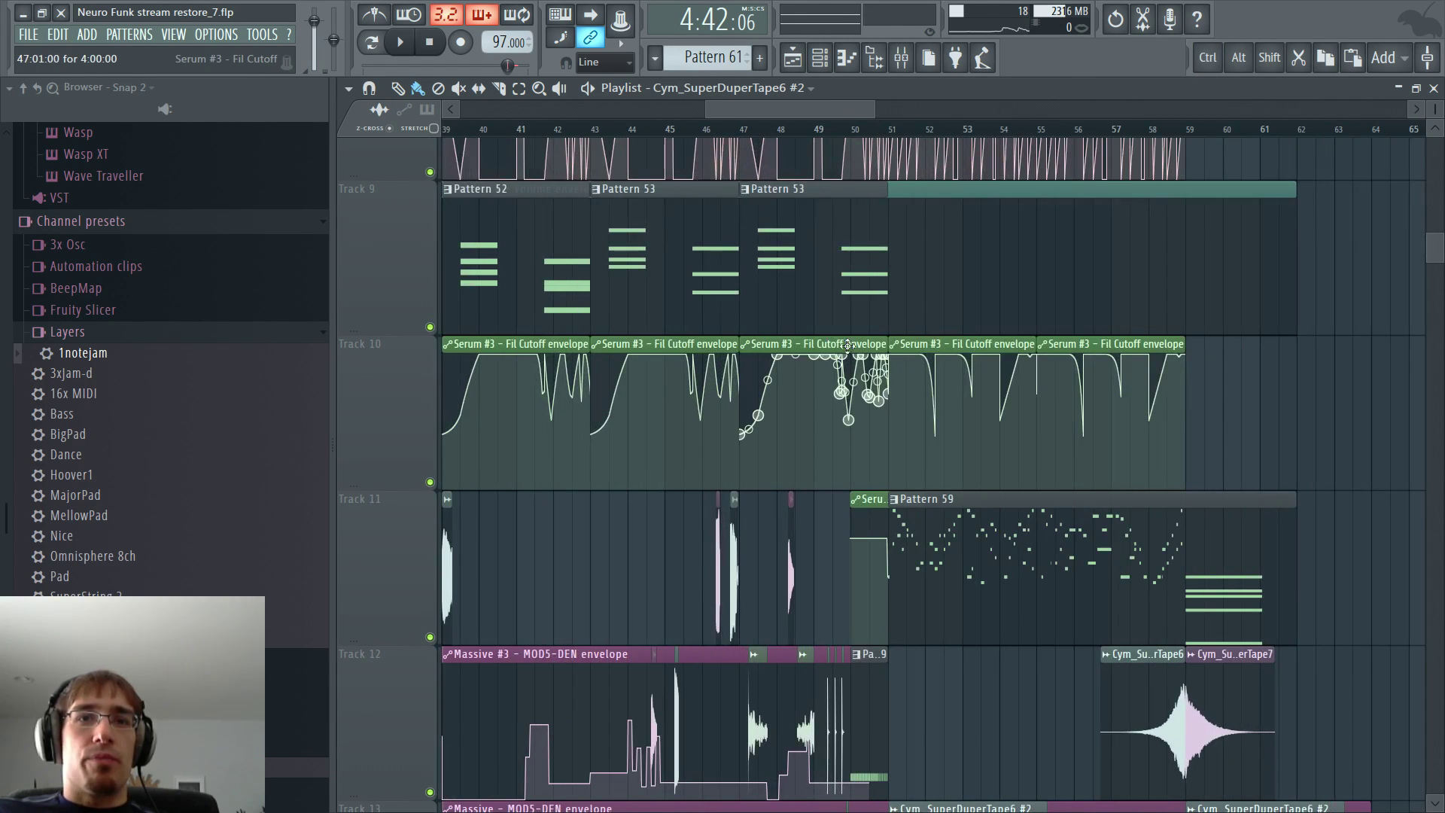
pyautogui.scroll(-3, 848, 345)
pyautogui.keyDown('ctrl'); pyautogui.scroll(1, 720, 322); pyautogui.keyUp('ctrl')
pyautogui.scroll(5, 626, 309)
pyautogui.scroll(-2, 626, 308)
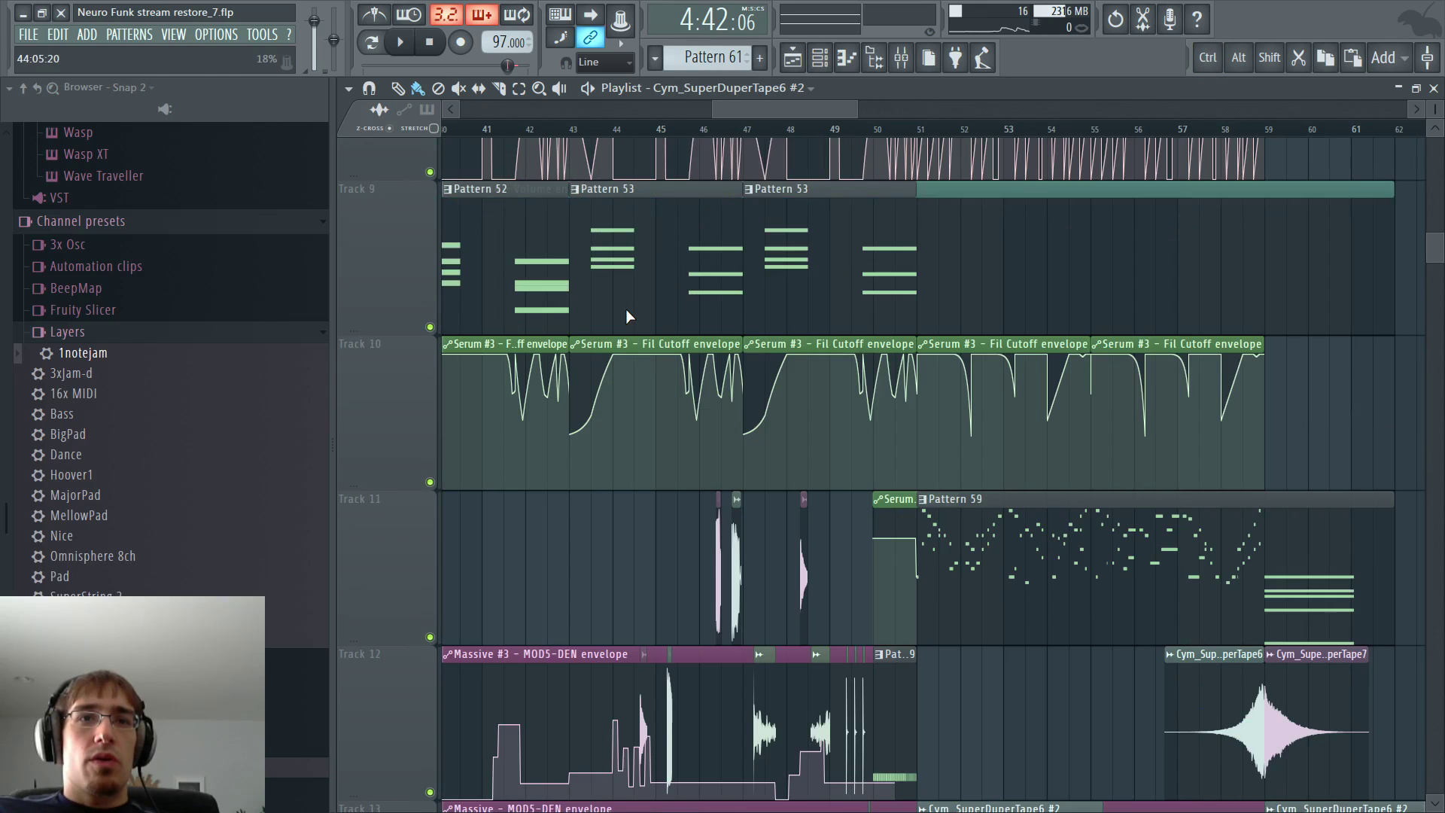
pyautogui.scroll(6, 644, 321)
pyautogui.keyDown('ctrl'); pyautogui.scroll(1, 825, 342); pyautogui.keyUp('ctrl')
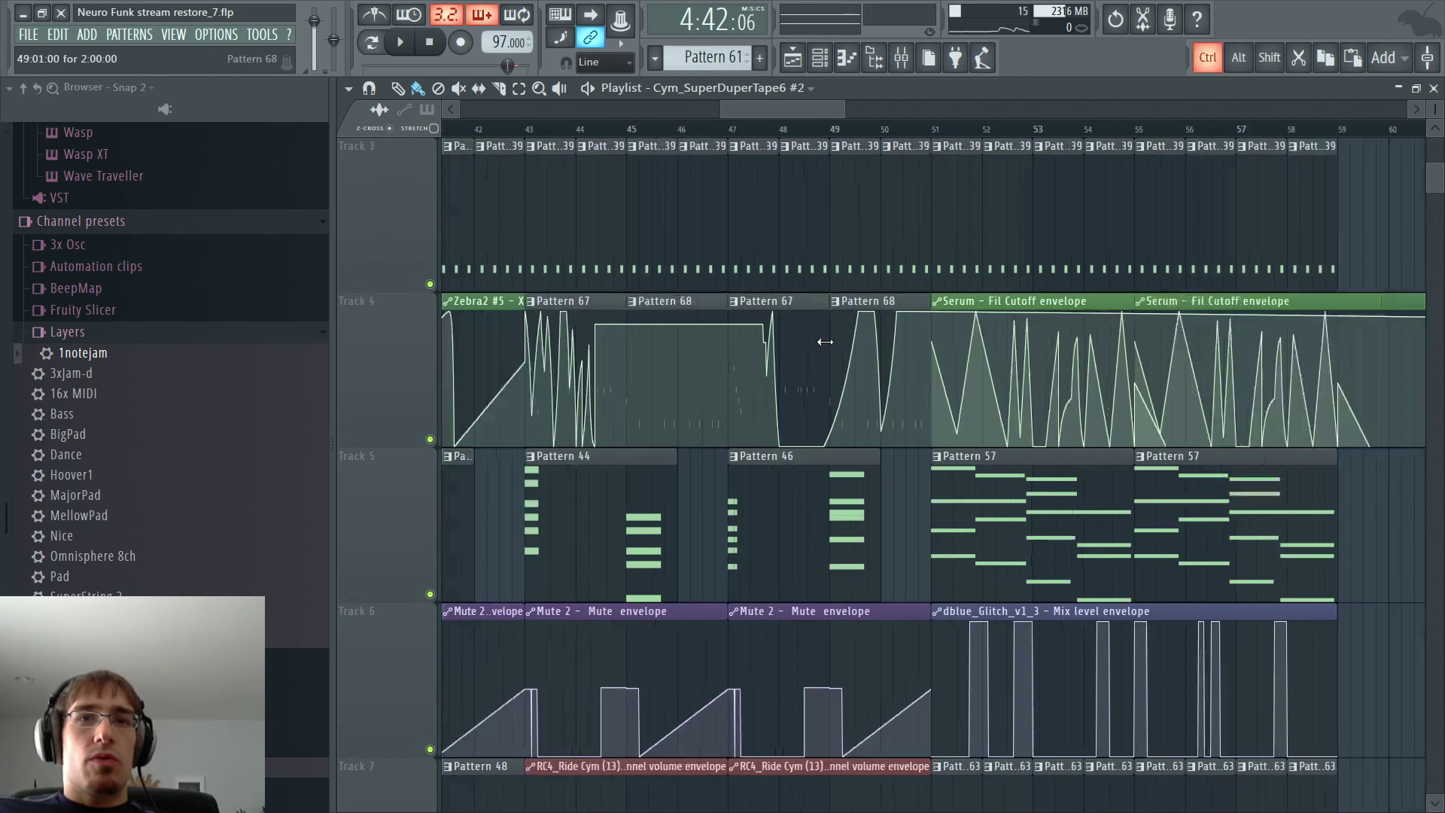
pyautogui.keyDown('ctrl'); pyautogui.scroll(2, 825, 341); pyautogui.keyUp('ctrl')
pyautogui.scroll(2, 967, 336)
# - Open the \ #3 pattern near bar 50 and audition it in pattern playback mode
pyautogui.doubleClick(950, 331)
pyautogui.click(455, 87)
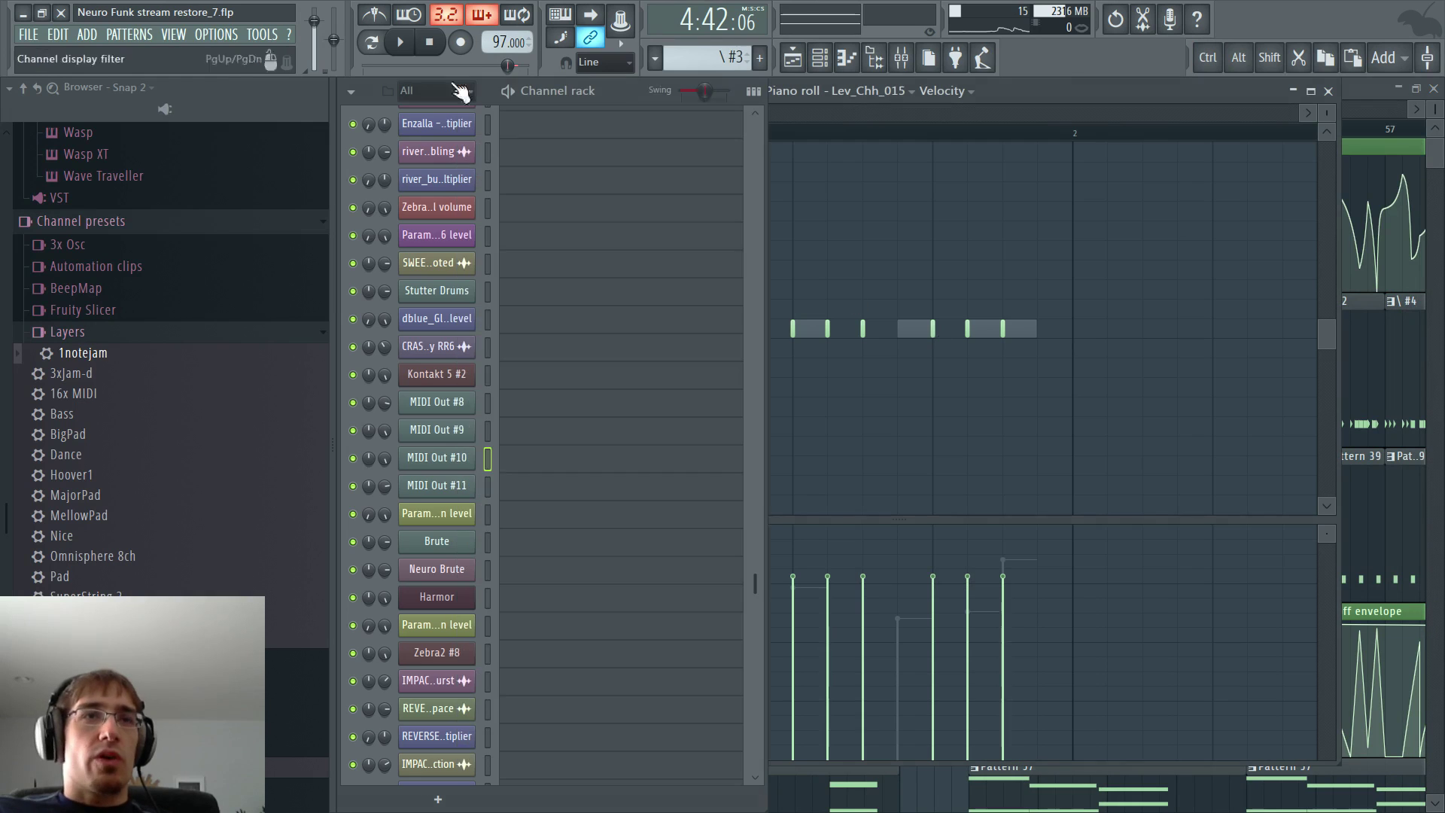
pyautogui.click(371, 41)
pyautogui.press('space')
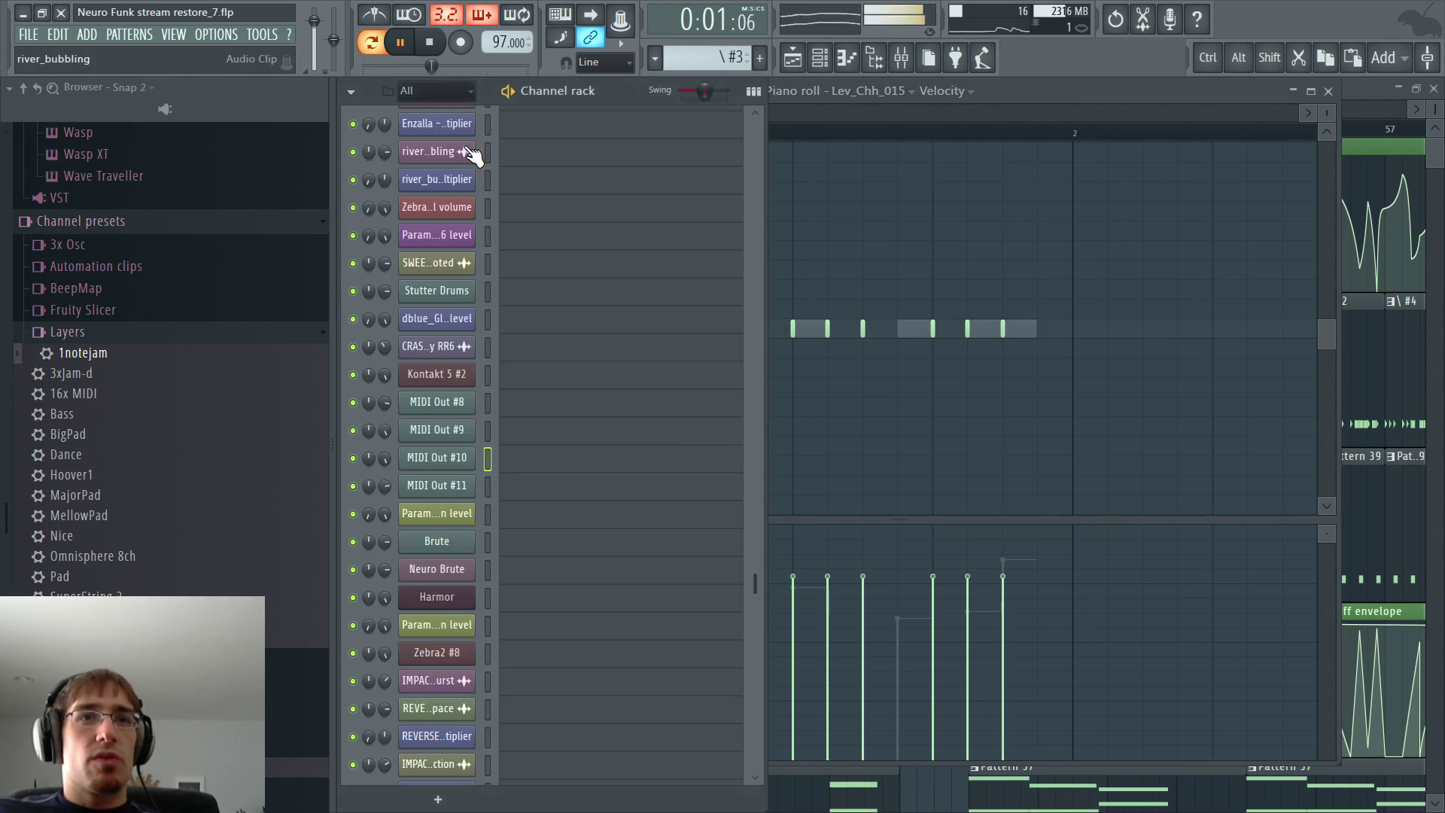
pyautogui.press('F5')
pyautogui.press('space')
# - Open Pattern 68 on Track 4 near bar 50 and audition its Rim_Fat808_01 notes
pyautogui.scroll(2, 907, 335)
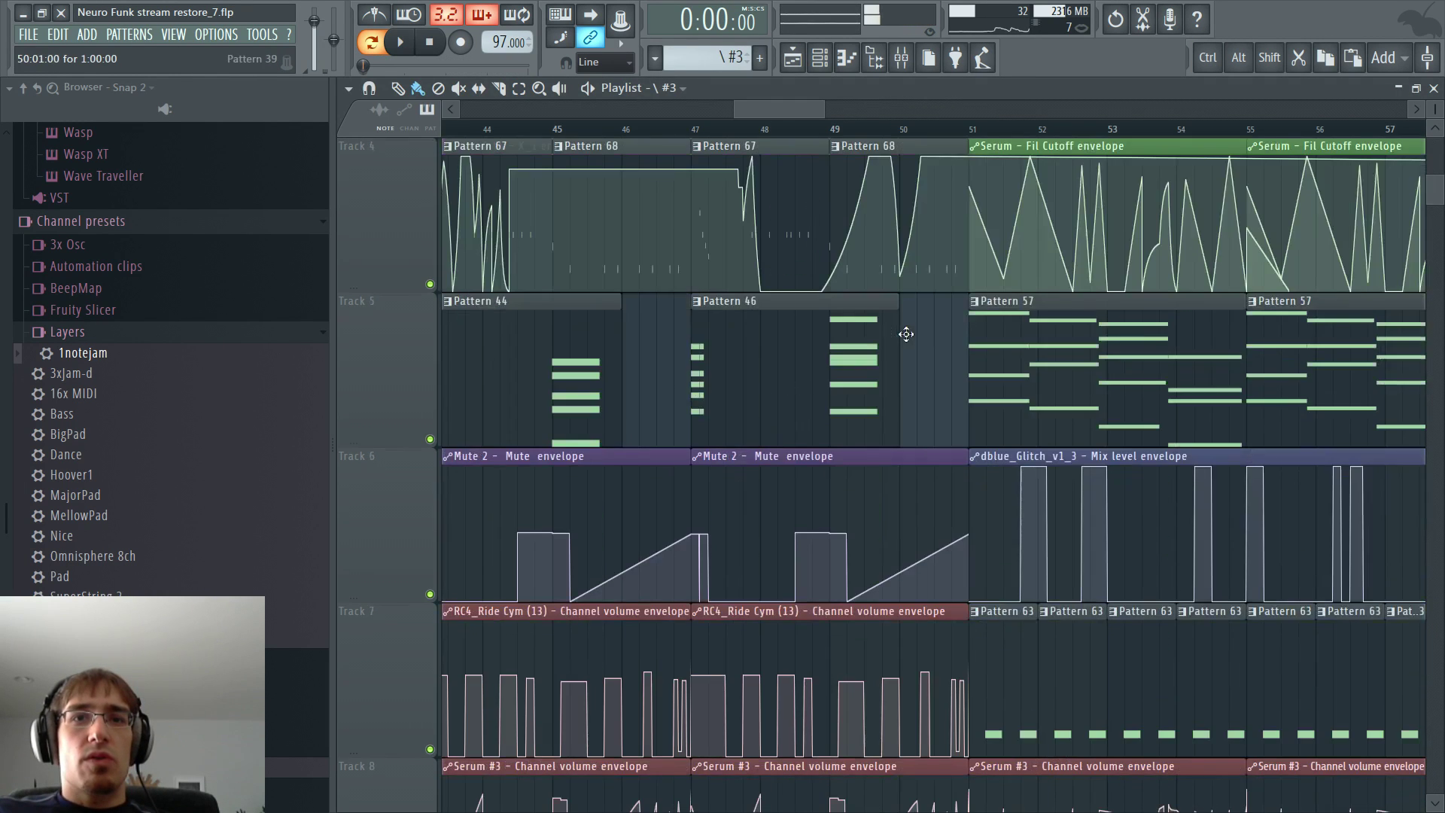
pyautogui.scroll(1, 916, 230)
pyautogui.doubleClick(900, 303)
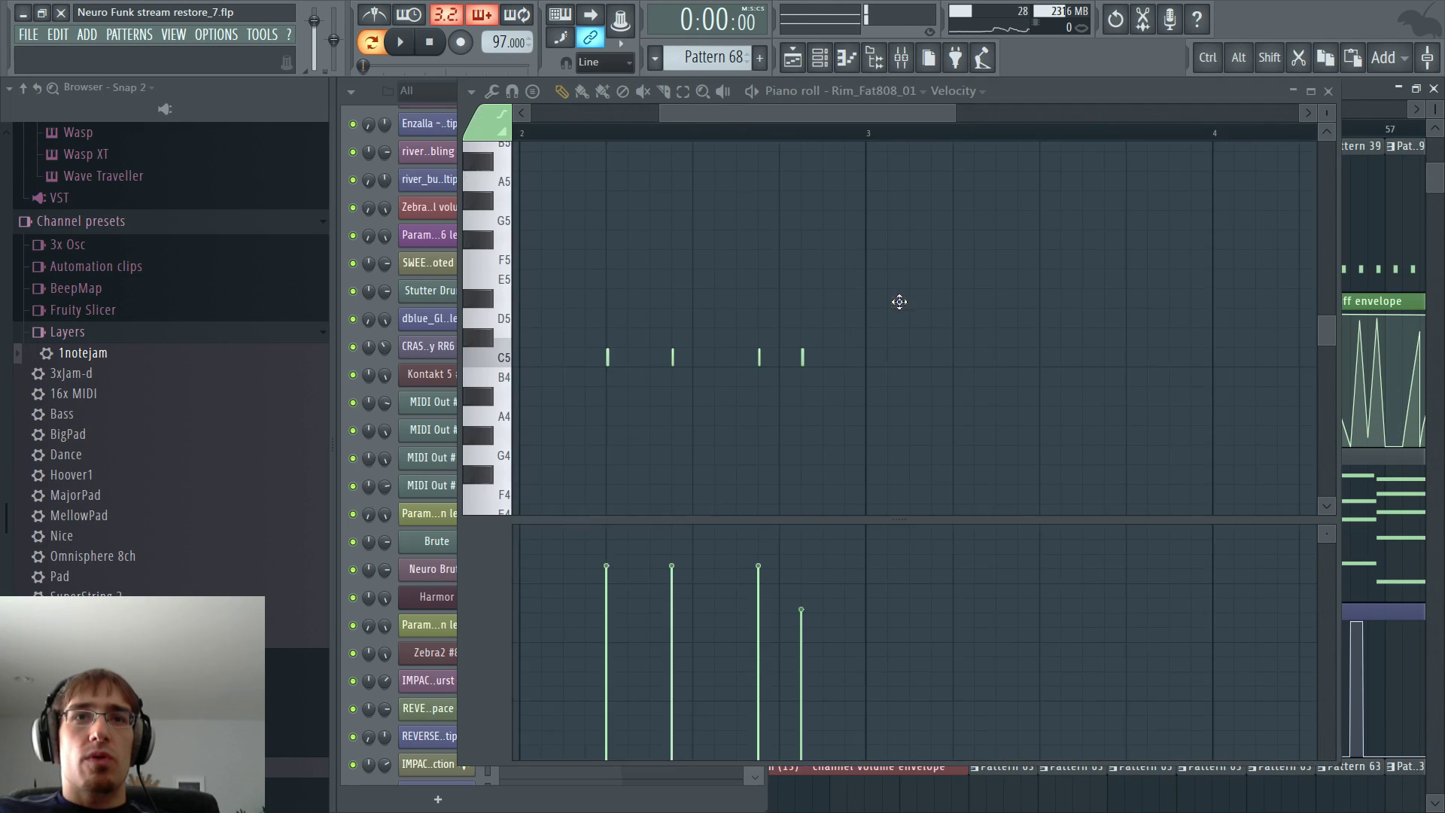
pyautogui.press('space')
pyautogui.press('F5')
pyautogui.press('space')
# - Open Pattern 69 on Track 12 at bar 50 and audition its Click_FutureGlitch3 roll
pyautogui.scroll(-8, 903, 312)
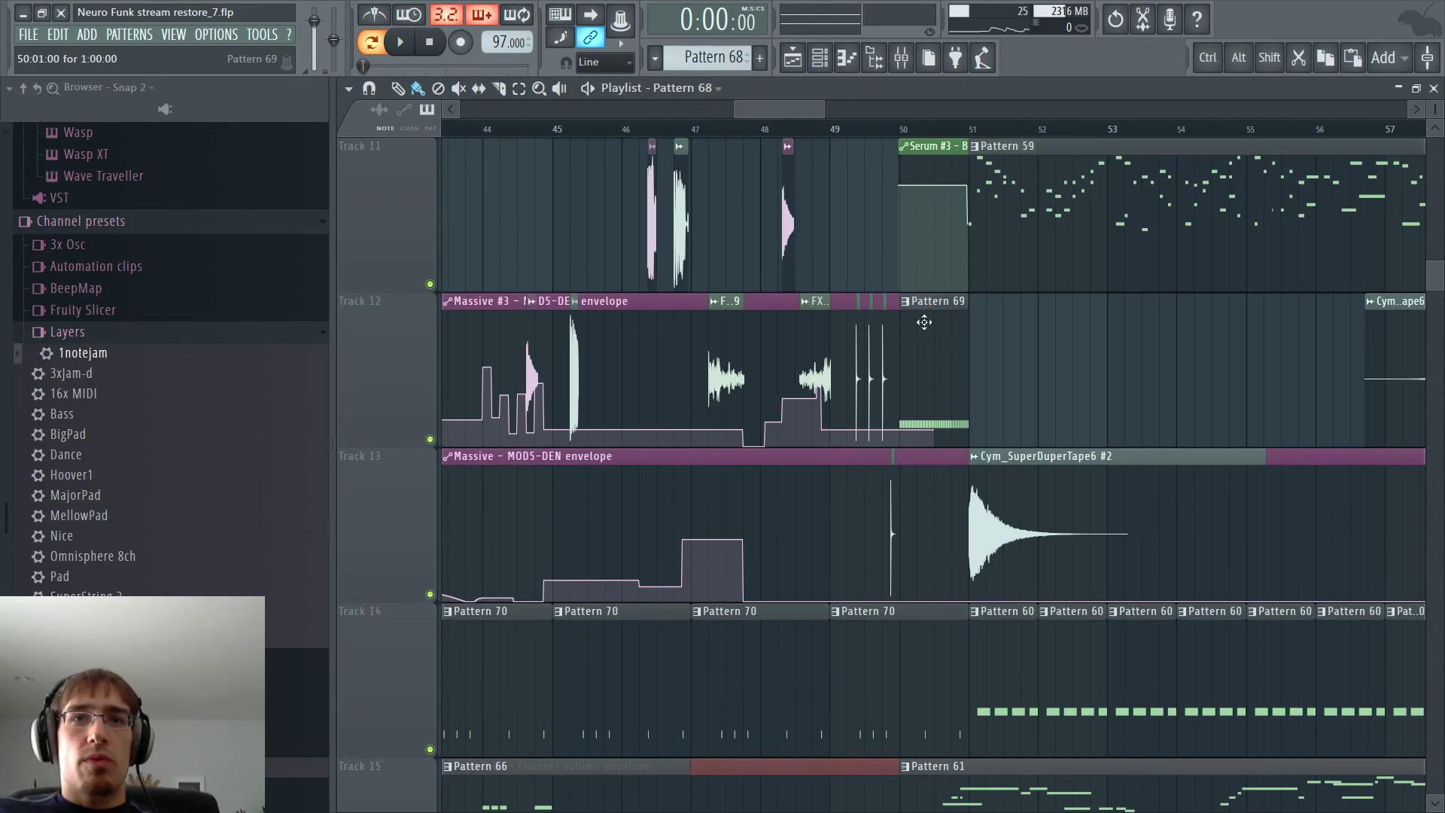
pyautogui.doubleClick(925, 323)
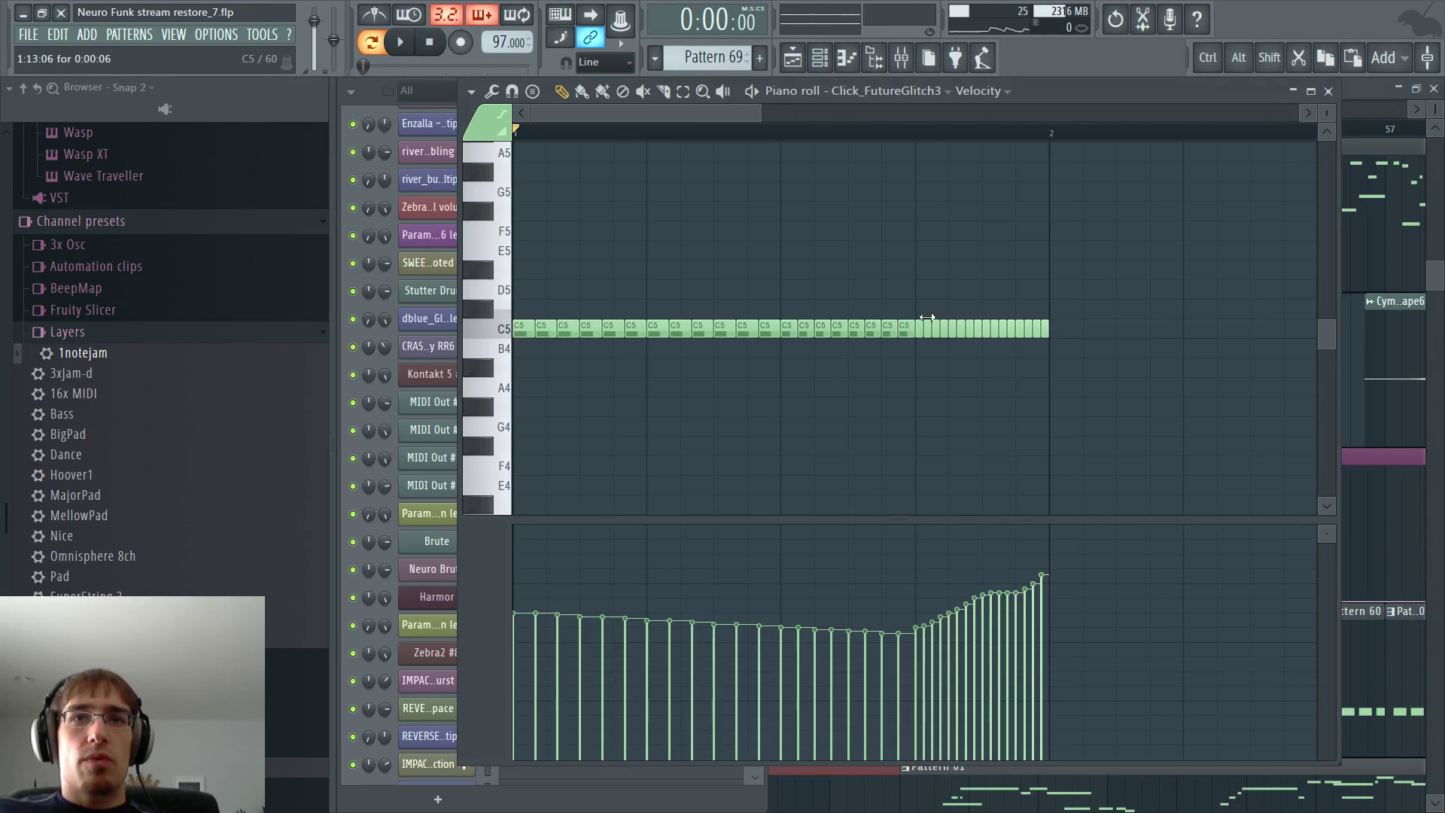
pyautogui.press('space')
pyautogui.press('F5')
pyautogui.press('F6')
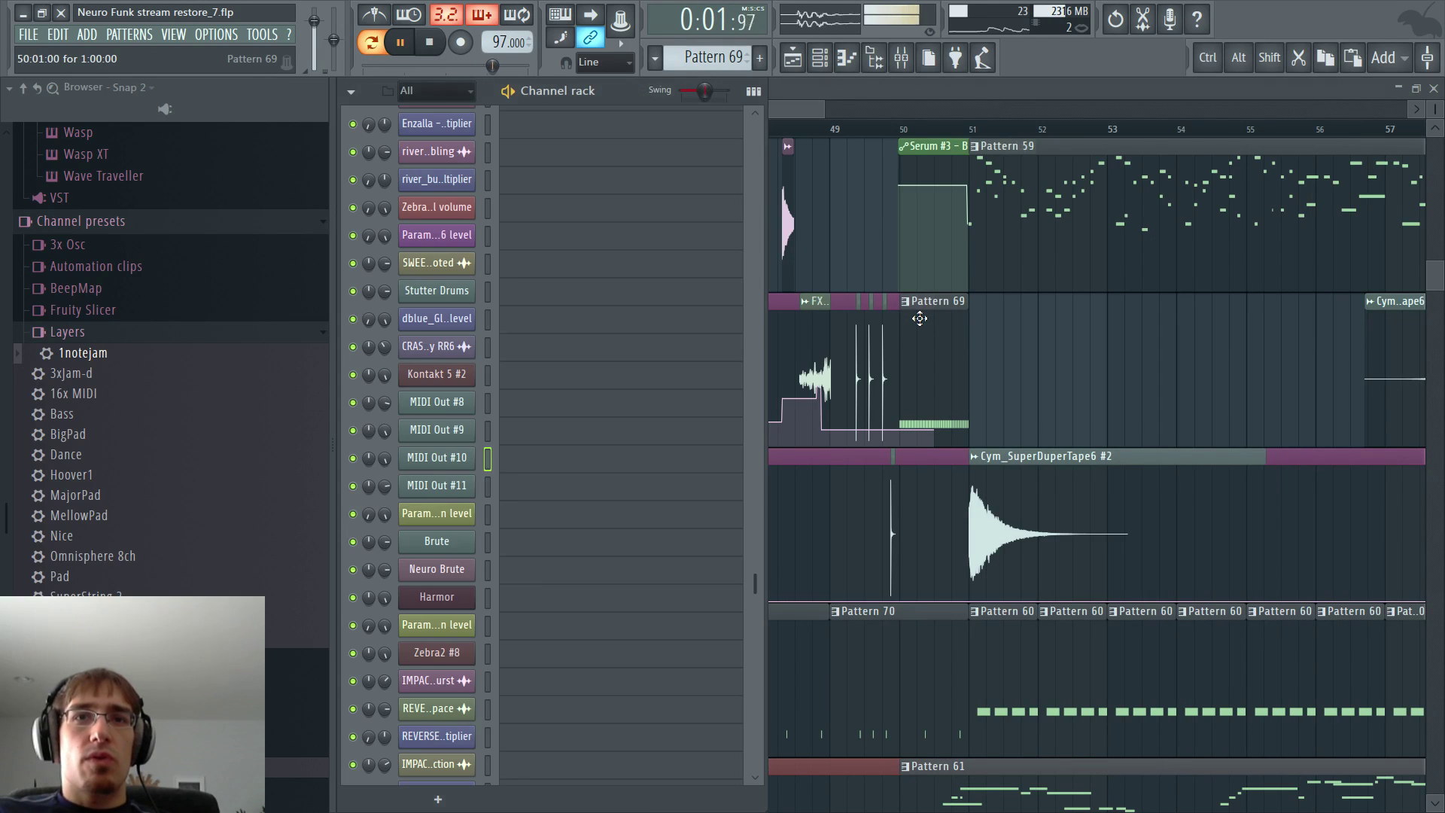
pyautogui.press('F6')
pyautogui.press('F6')
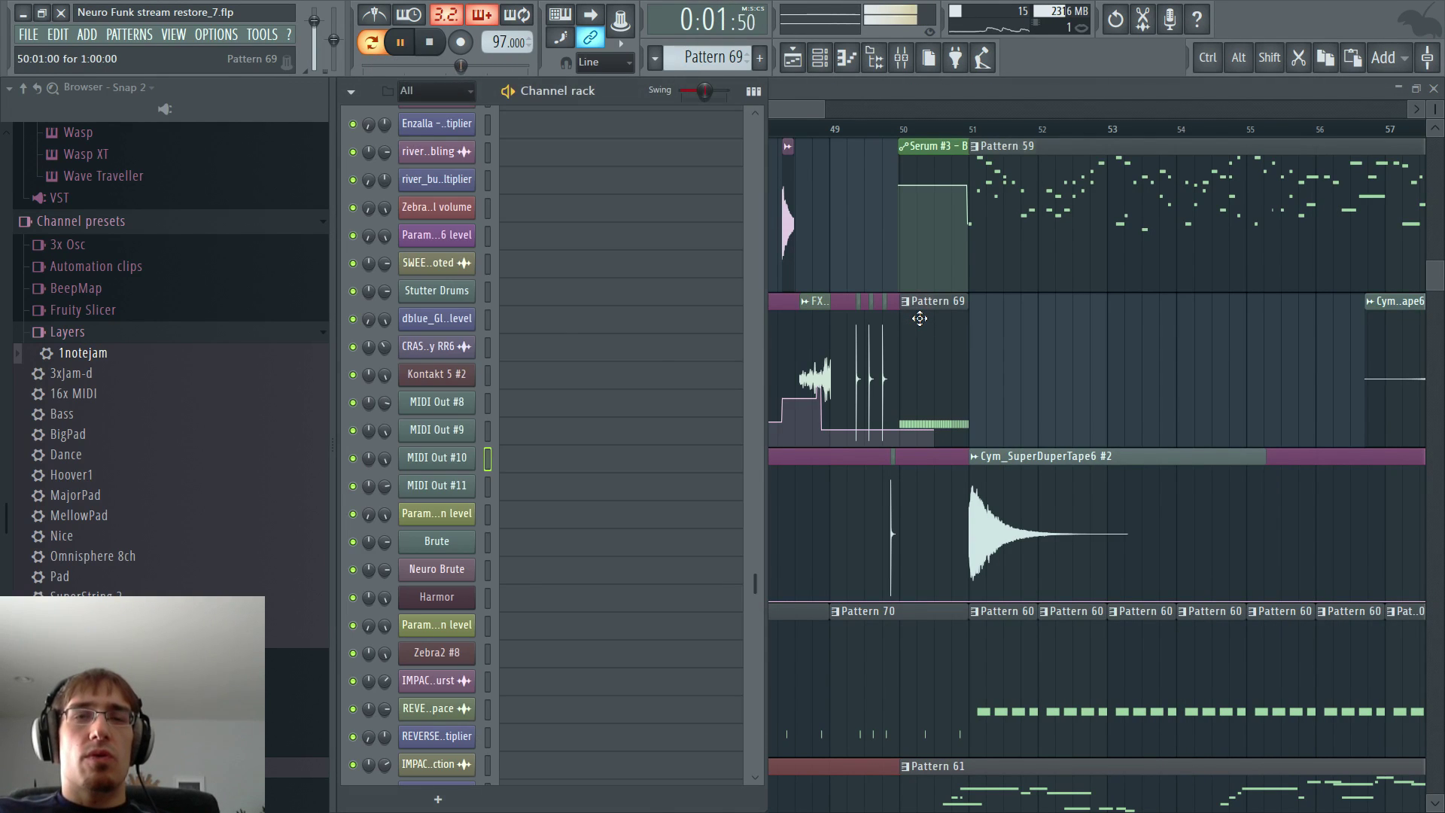
pyautogui.press('F6')
pyautogui.press('F6')
pyautogui.press('space')
pyautogui.doubleClick(920, 319)
pyautogui.press('F5')
# - Place Pattern 69 on Track 14 at bar 114 and make the new clip unique
pyautogui.moveTo(785, 116); pyautogui.dragTo(1283, 155)
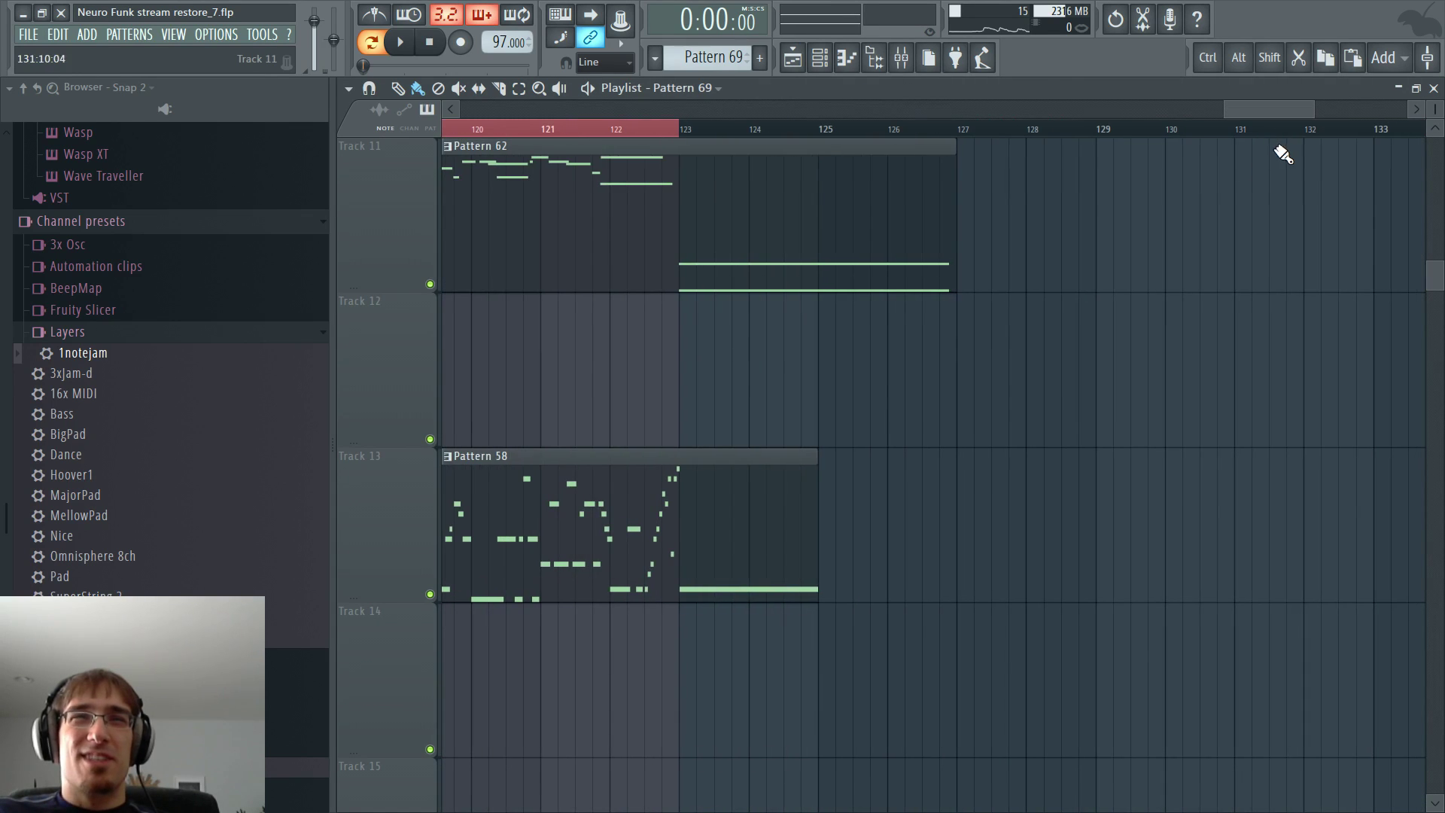
pyautogui.click(548, 369)
pyautogui.moveTo(564, 355); pyautogui.dragTo(637, 344)
pyautogui.rightClick(635, 345)
pyautogui.moveTo(1262, 113); pyautogui.dragTo(1191, 114)
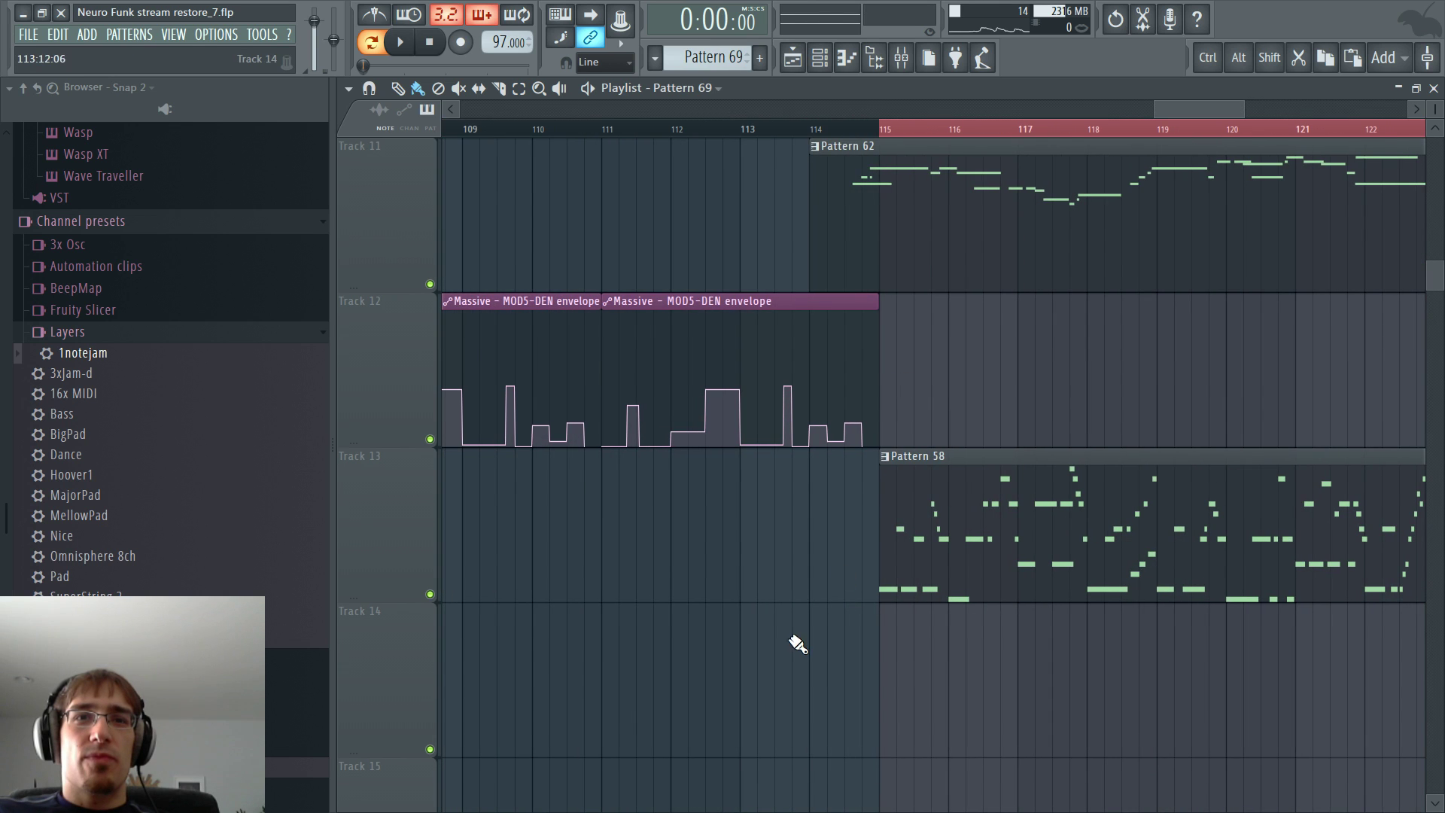
pyautogui.click(849, 628)
pyautogui.doubleClick(849, 629)
pyautogui.press('Escape')
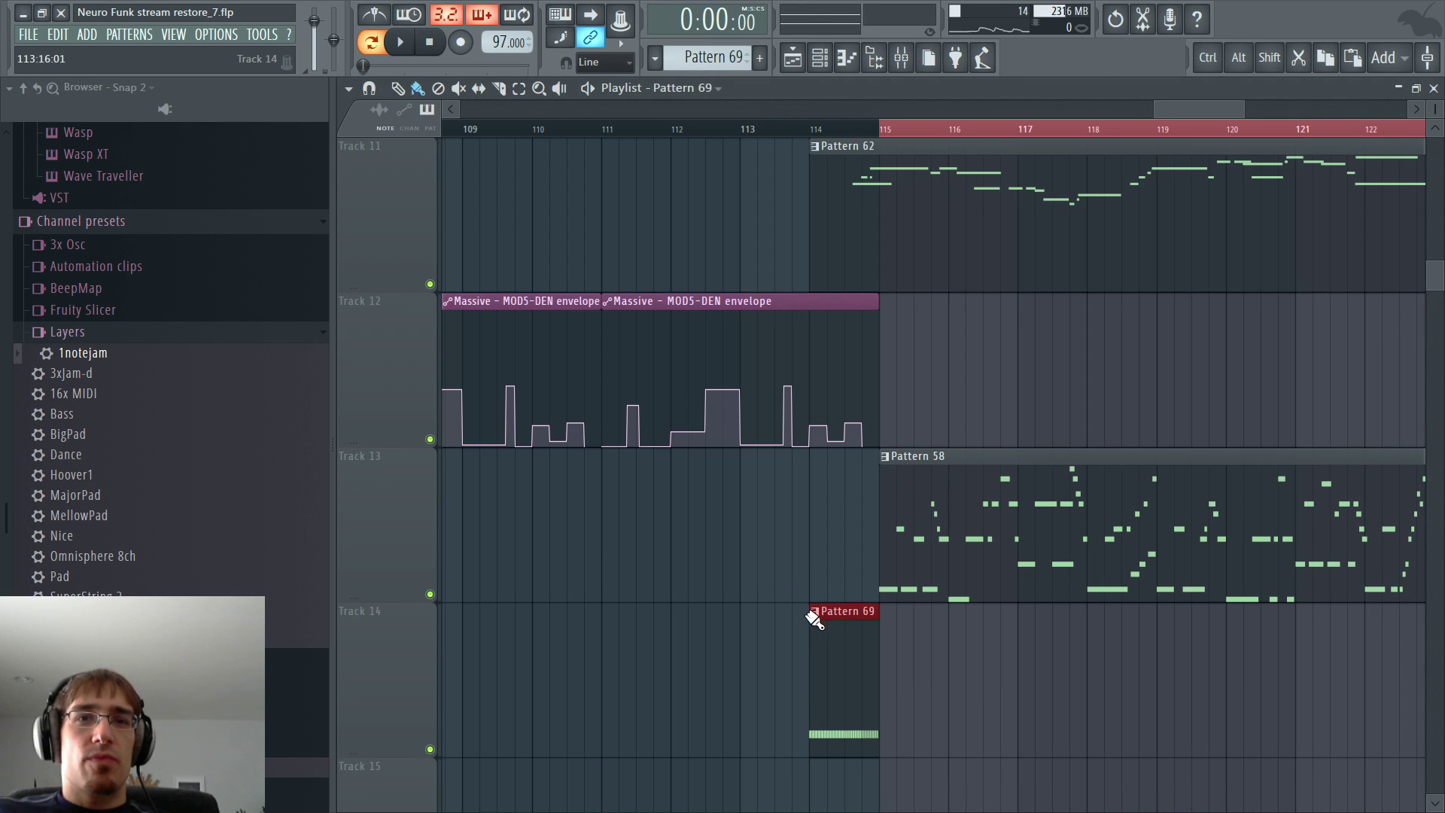
pyautogui.click(816, 612)
pyautogui.click(867, 712)
# - Play the song from the middle of bar 113 with the glitch roll, viewing its notes and the channel rack
pyautogui.click(786, 130)
pyautogui.press('space')
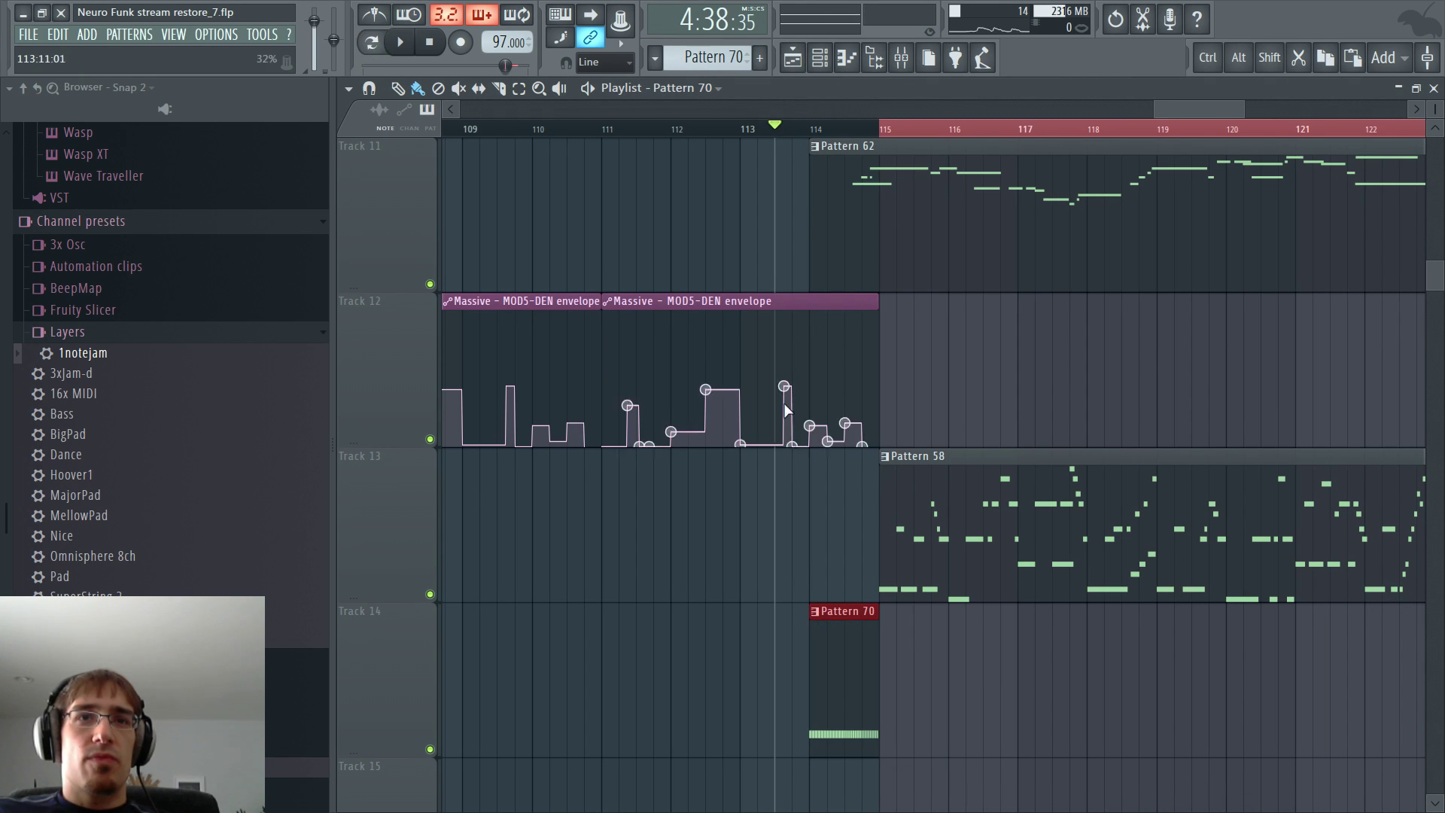
pyautogui.doubleClick(842, 681)
pyautogui.press('F6')
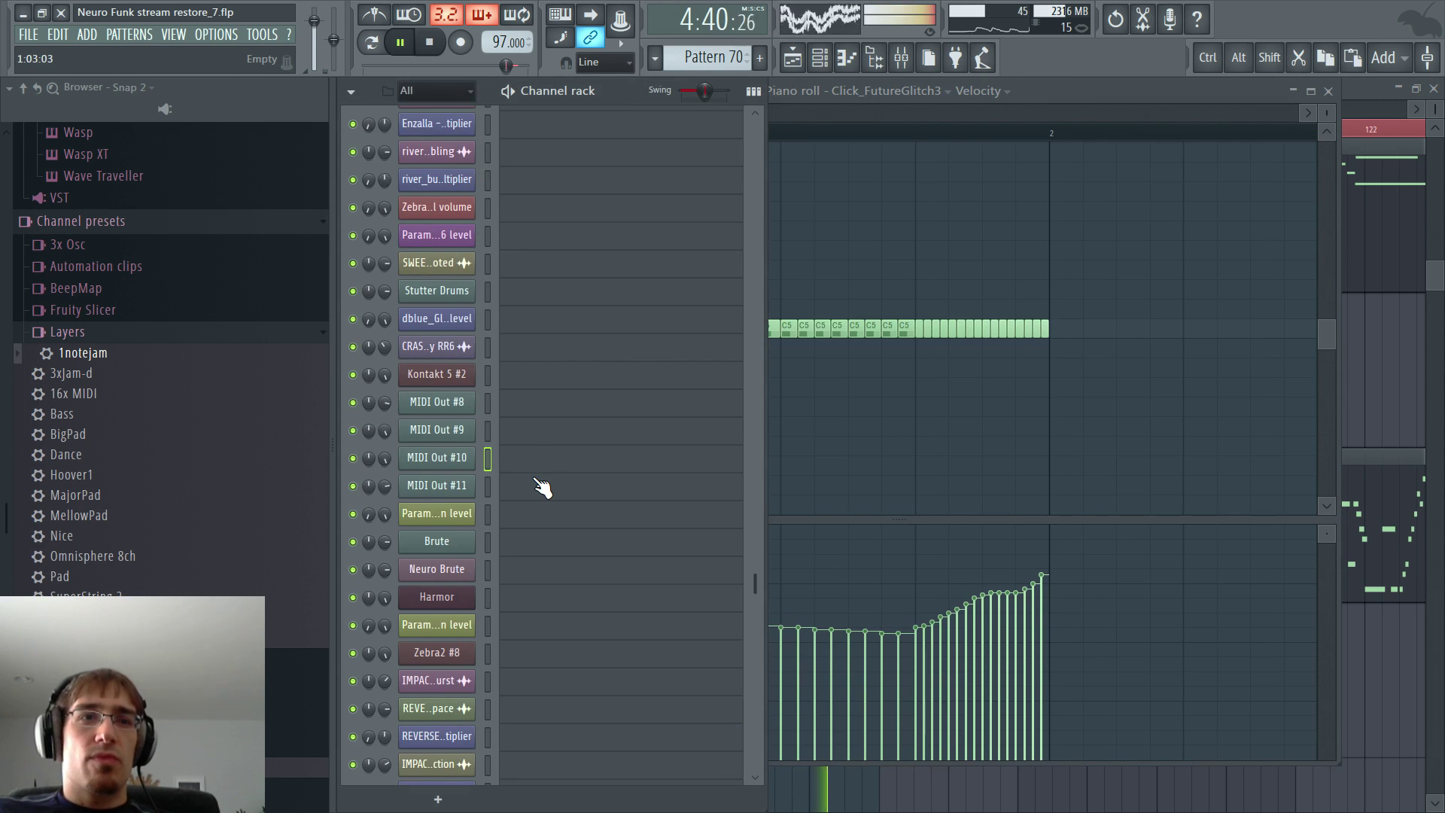
pyautogui.scroll(-5, 535, 486)
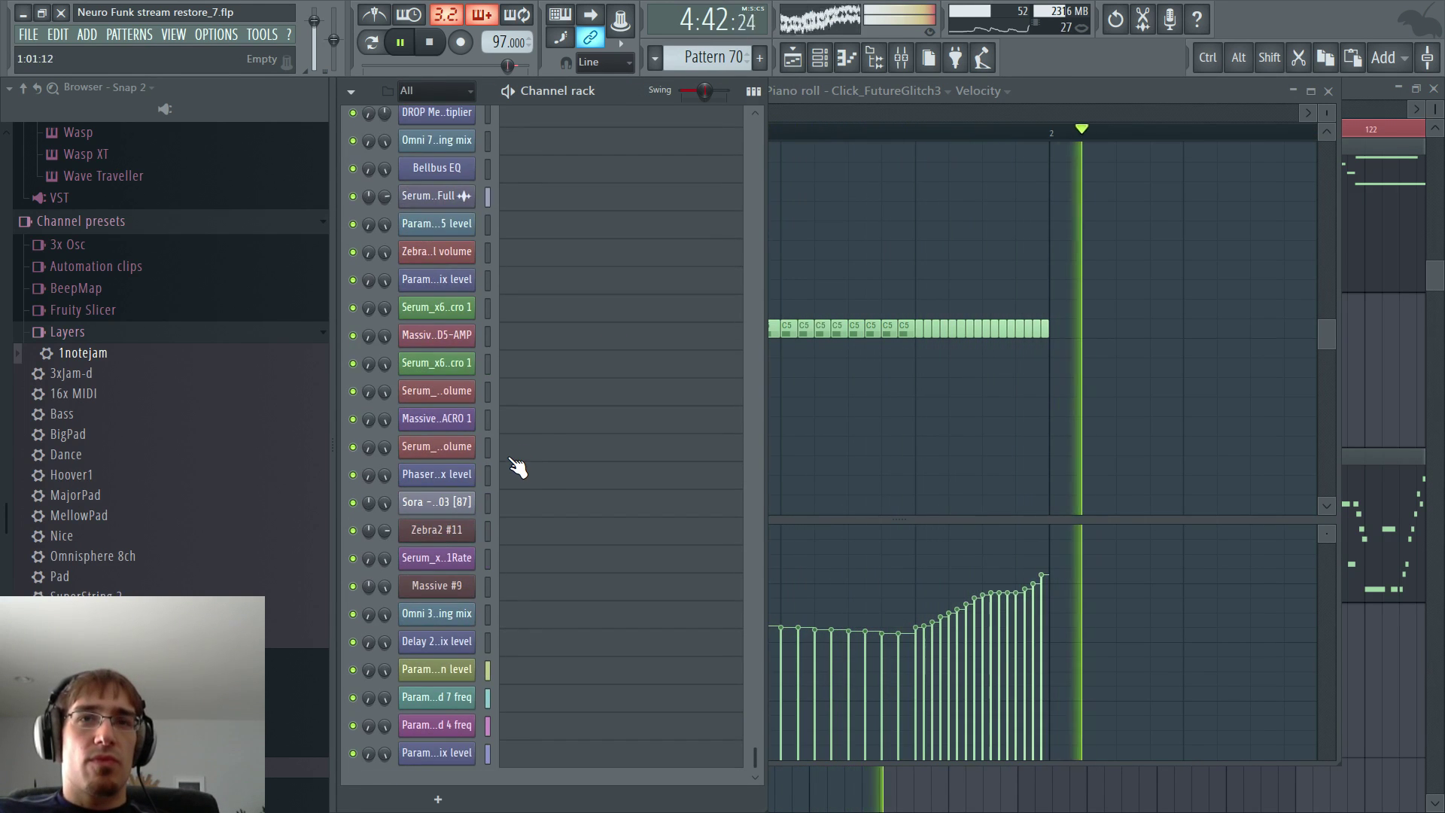
pyautogui.press('F5')
pyautogui.press('space')
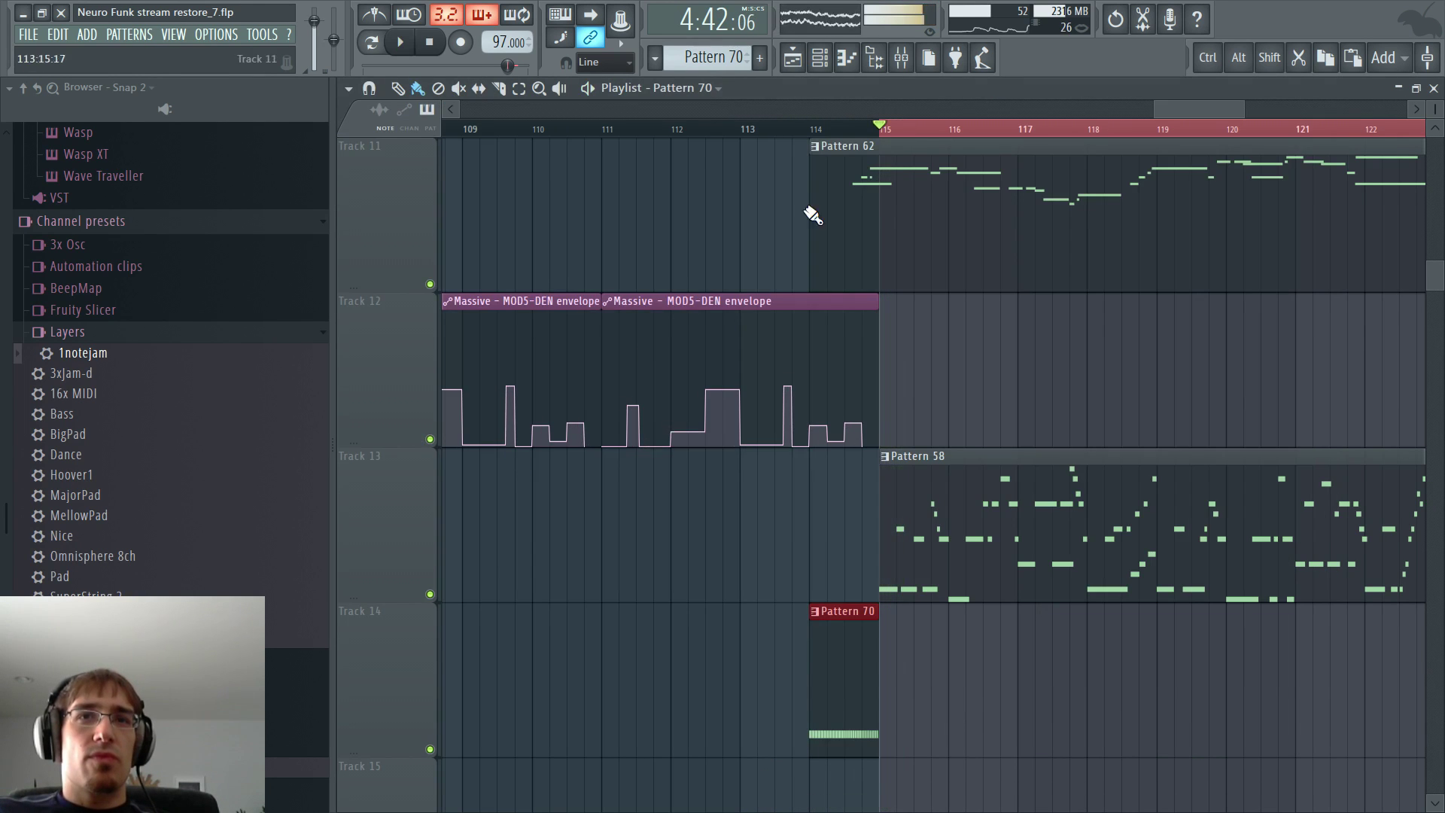
# - Open the Omni 7 notes of the Pattern 62 clip on Track 11 around bar 2
pyautogui.doubleClick(833, 158)
pyautogui.scroll(5, 558, 230)
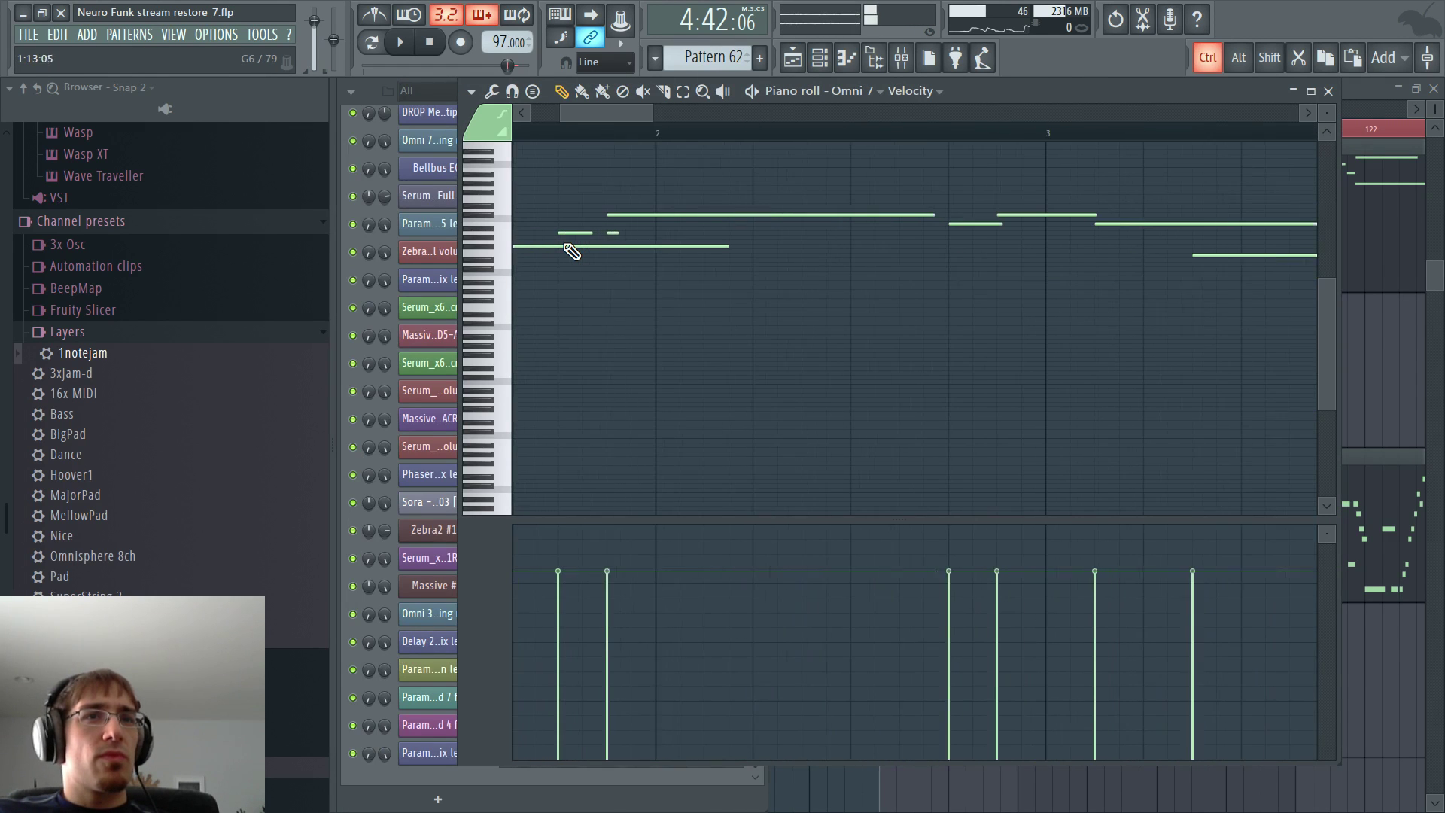
pyautogui.moveTo(1325, 111); pyautogui.dragTo(1325, 147)
pyautogui.scroll(3, 629, 317)
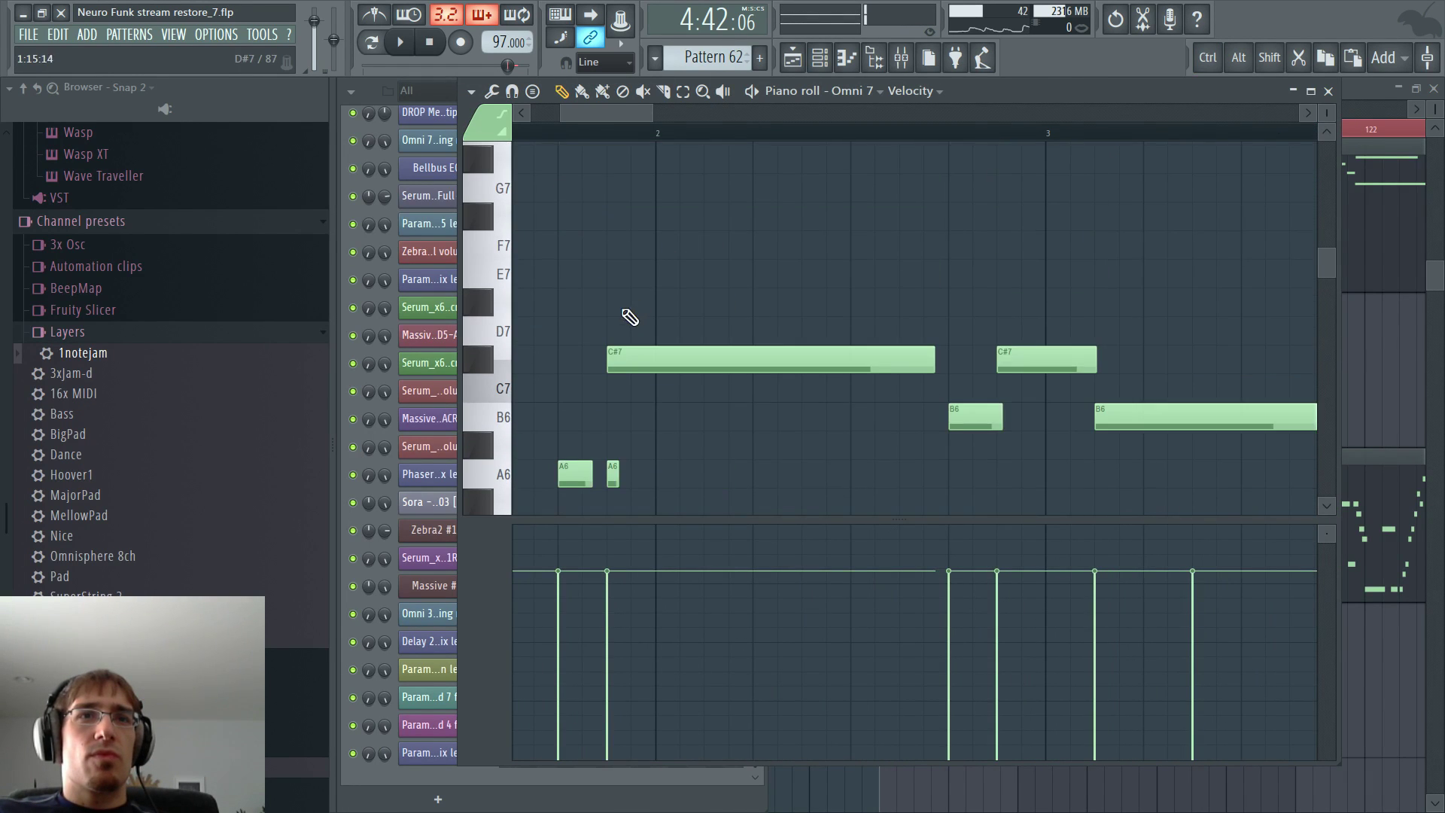
# - Delete the two short A6 notes and the F#6 note around the first C#7 note in Pattern 62's Omni 7 part
pyautogui.scroll(-4, 596, 350)
pyautogui.scroll(3, 595, 365)
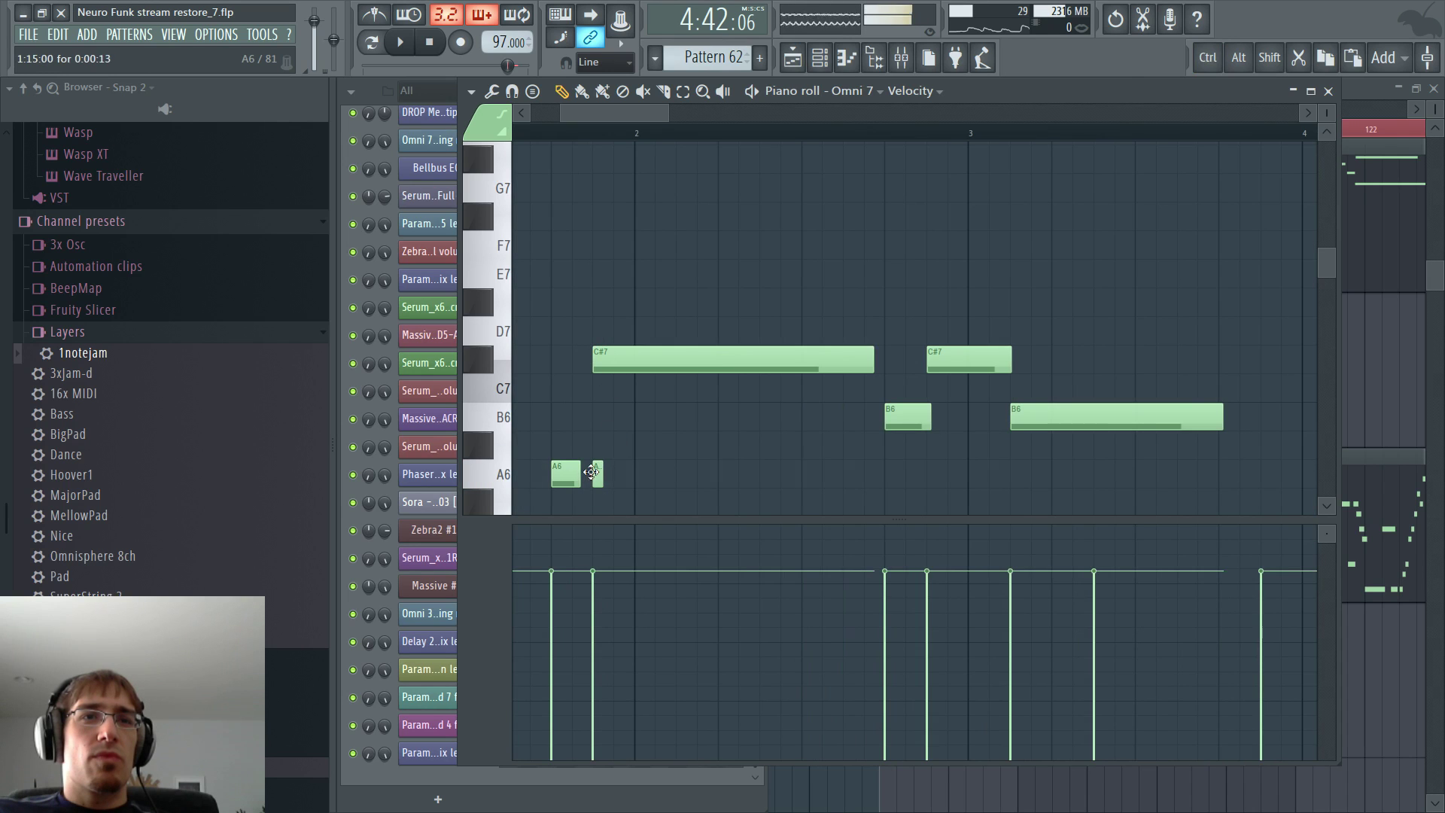
pyautogui.scroll(-4, 591, 478)
pyautogui.scroll(-2, 603, 213)
pyautogui.scroll(-2, 580, 251)
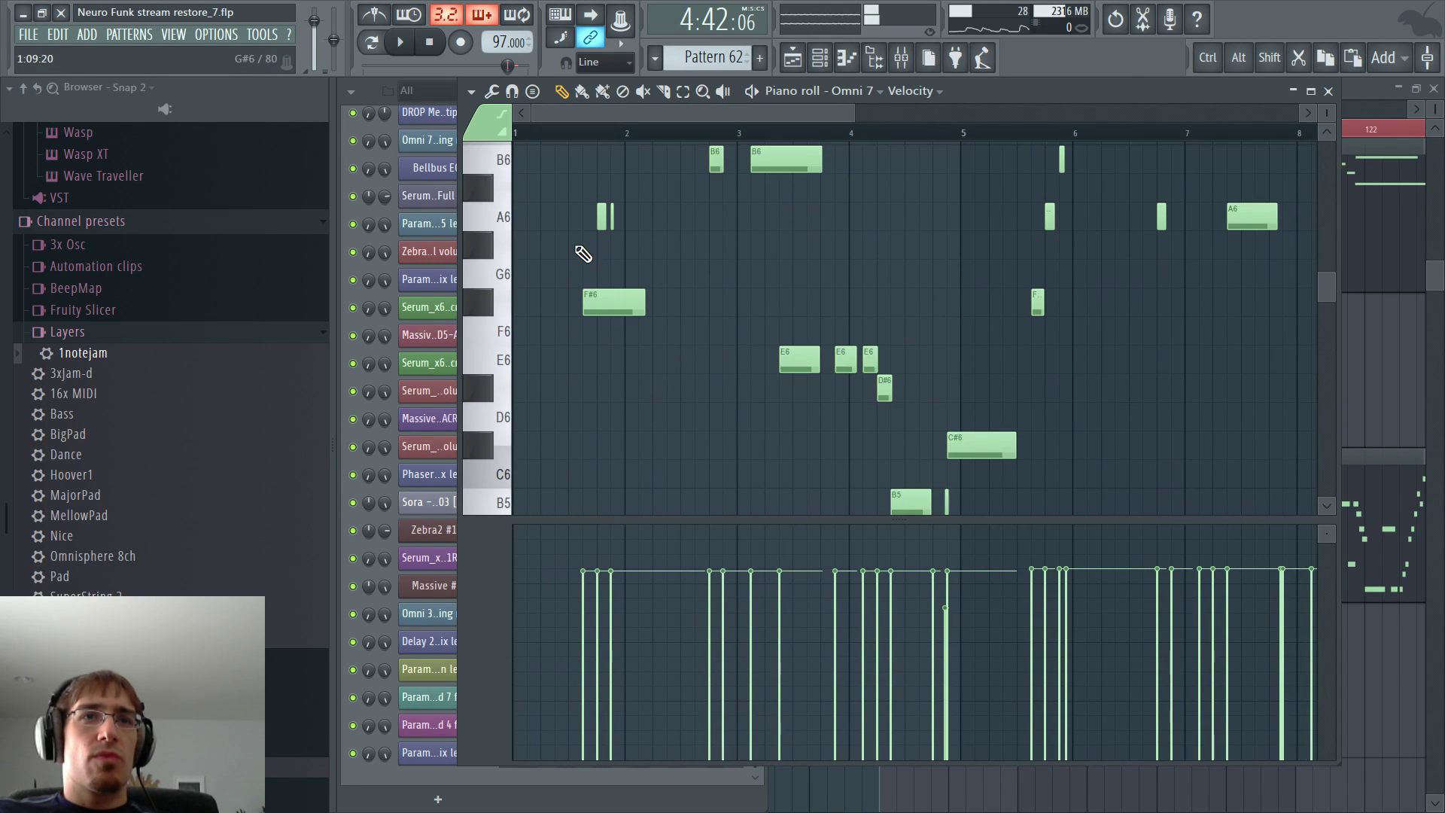
pyautogui.scroll(1, 591, 307)
pyautogui.scroll(1, 558, 387)
pyautogui.scroll(-1, 598, 384)
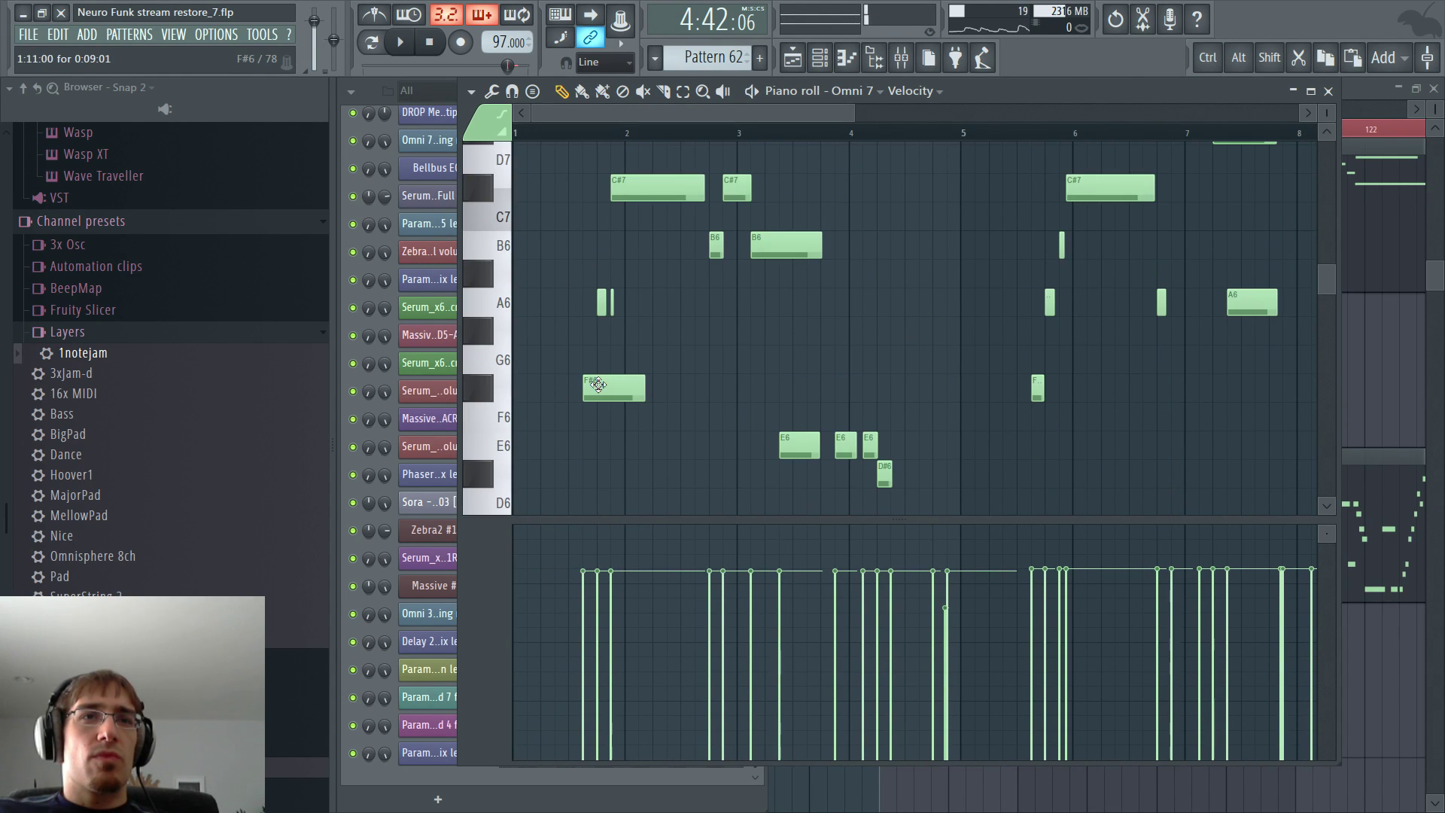
pyautogui.click(512, 221)
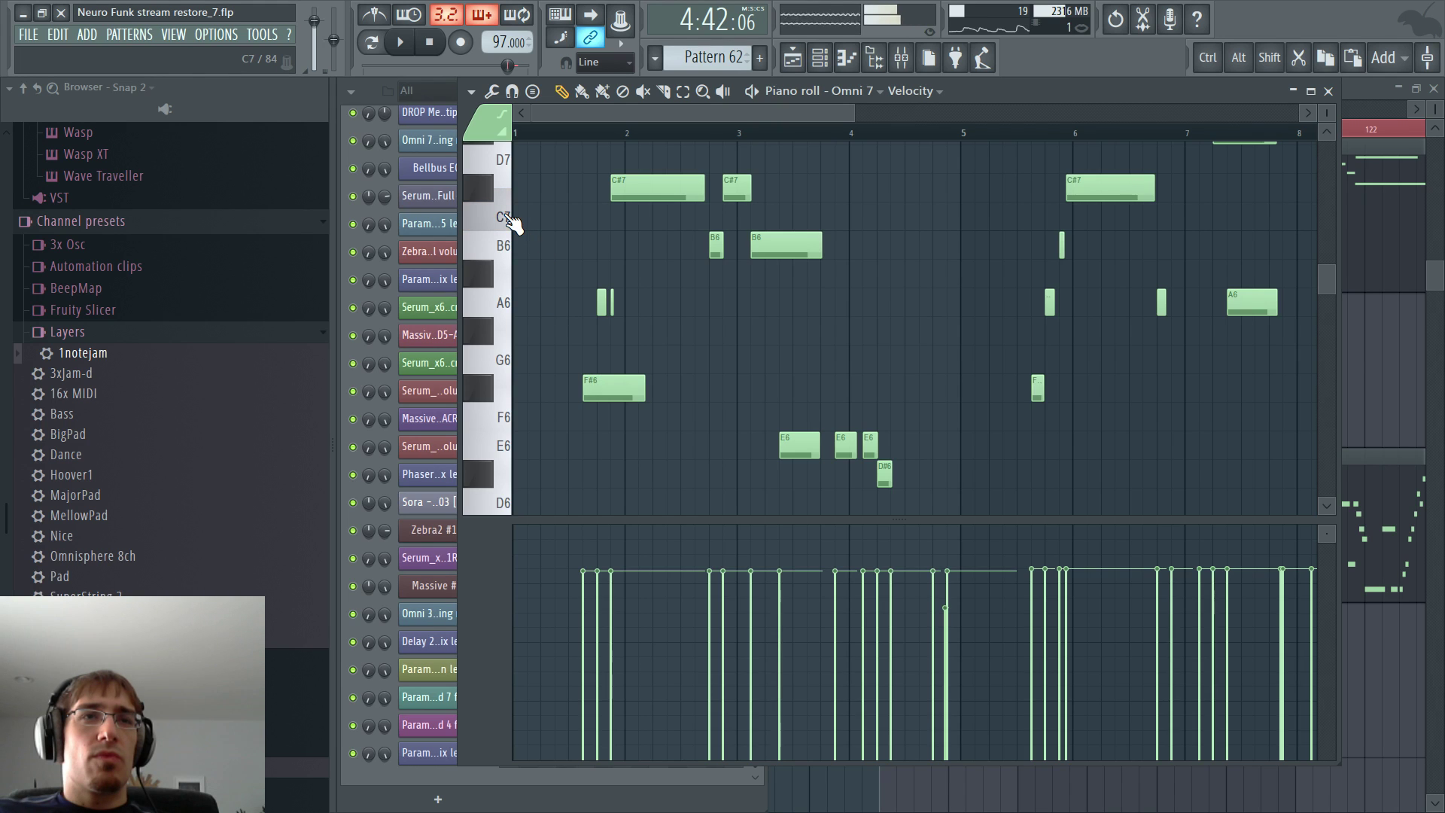
pyautogui.scroll(1, 509, 224)
pyautogui.rightClick(594, 462)
pyautogui.rightClick(602, 388)
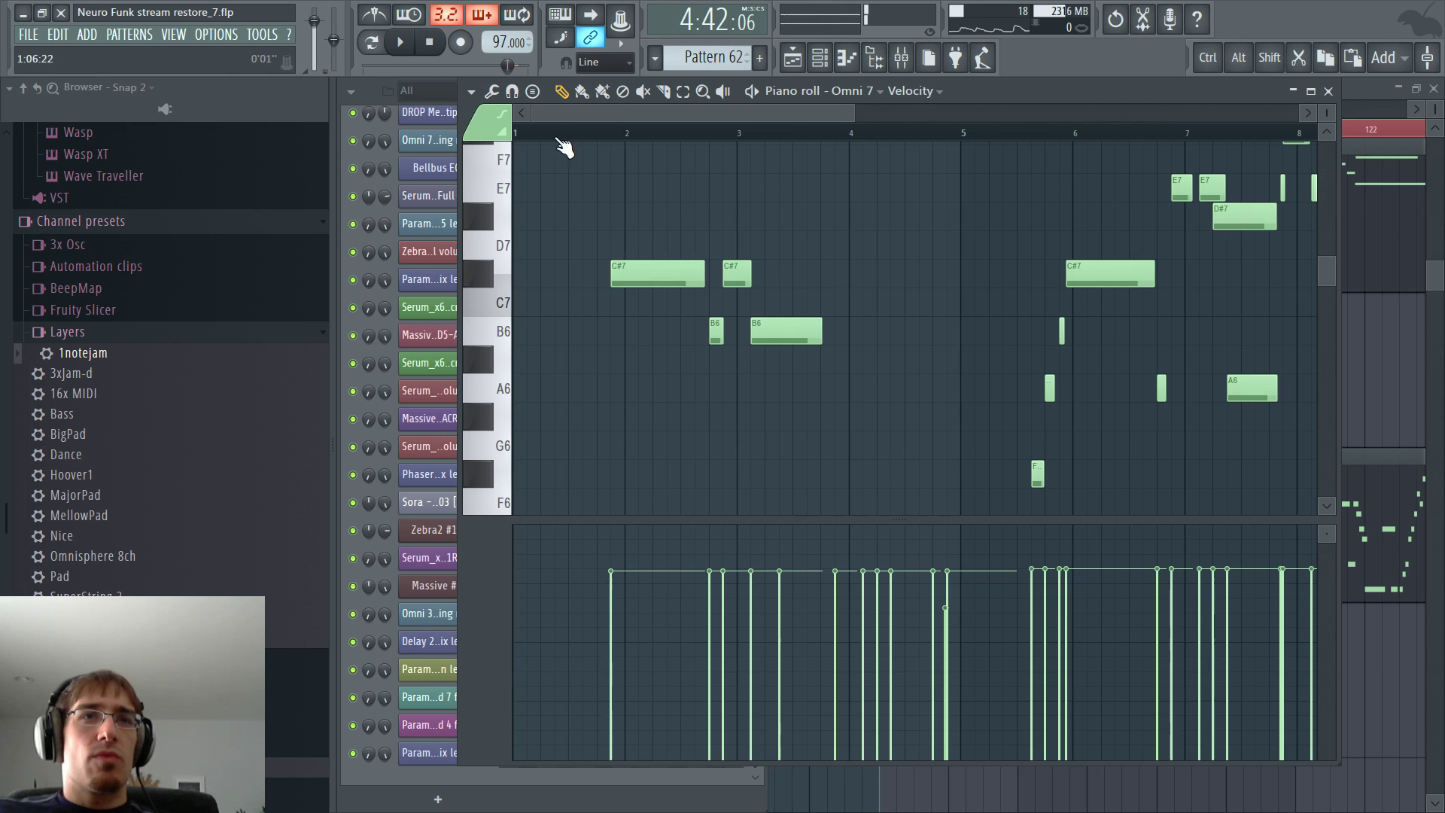
# - Play Pattern 62 and trim the first C#7 note so it begins at bar 2
pyautogui.press('space')
pyautogui.moveTo(668, 280); pyautogui.dragTo(692, 279)
pyautogui.scroll(-1, 690, 280)
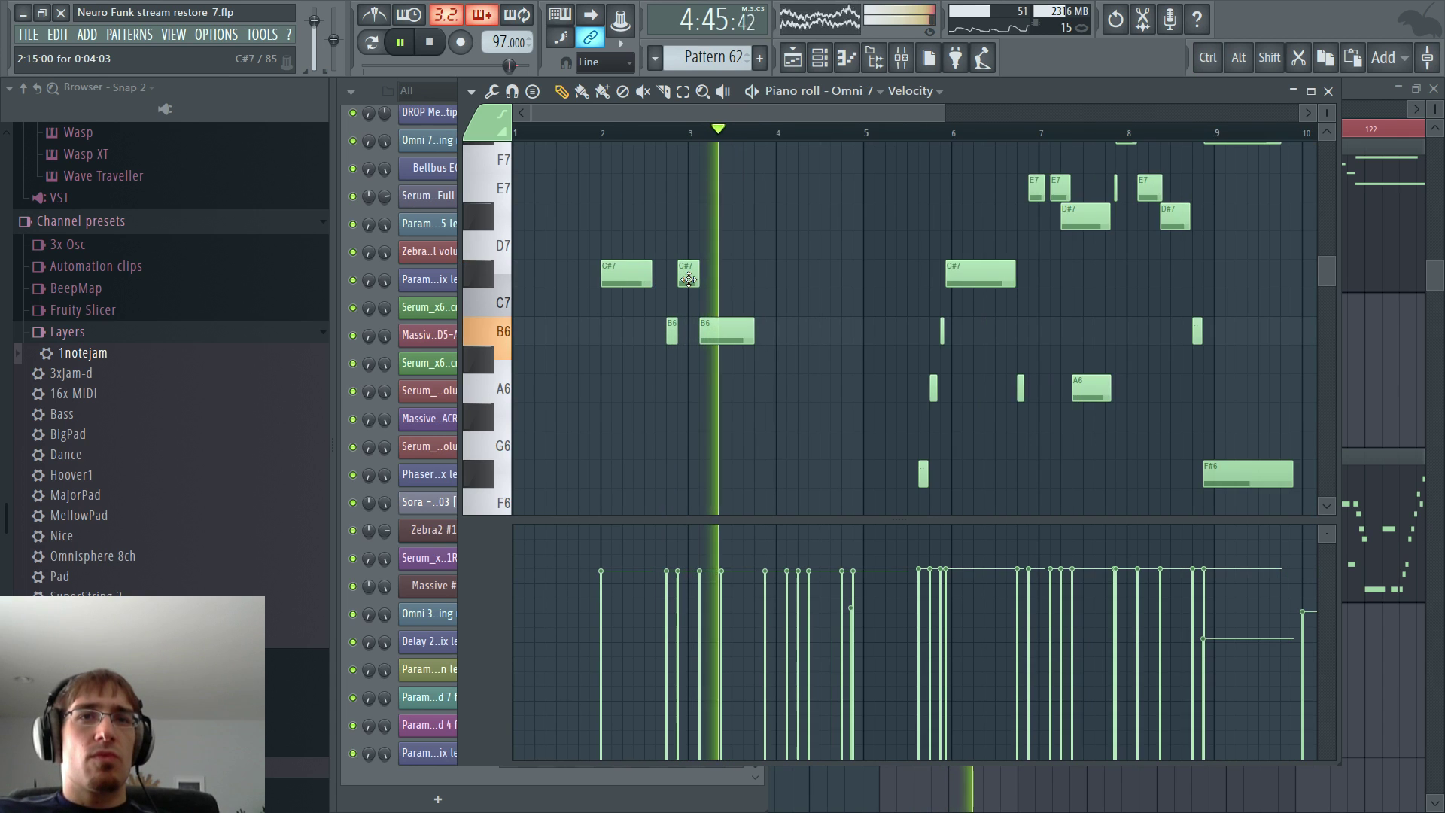
# - Play the arrangement from bar 113 in the playlist and check the transition into bar 115
pyautogui.press('F5')
pyautogui.press('space')
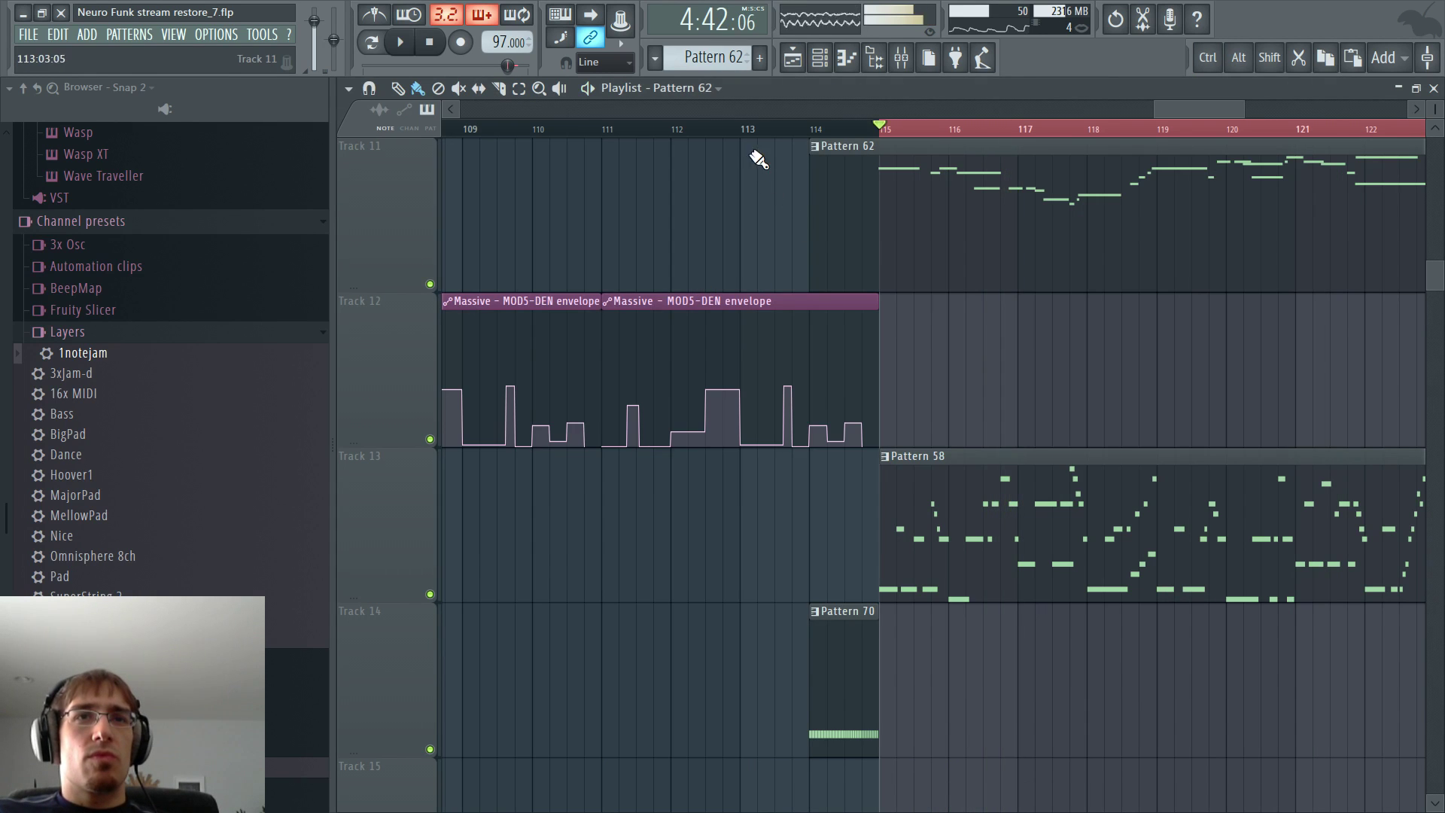
pyautogui.click(739, 128)
pyautogui.press('space')
pyautogui.scroll(-2, 762, 316)
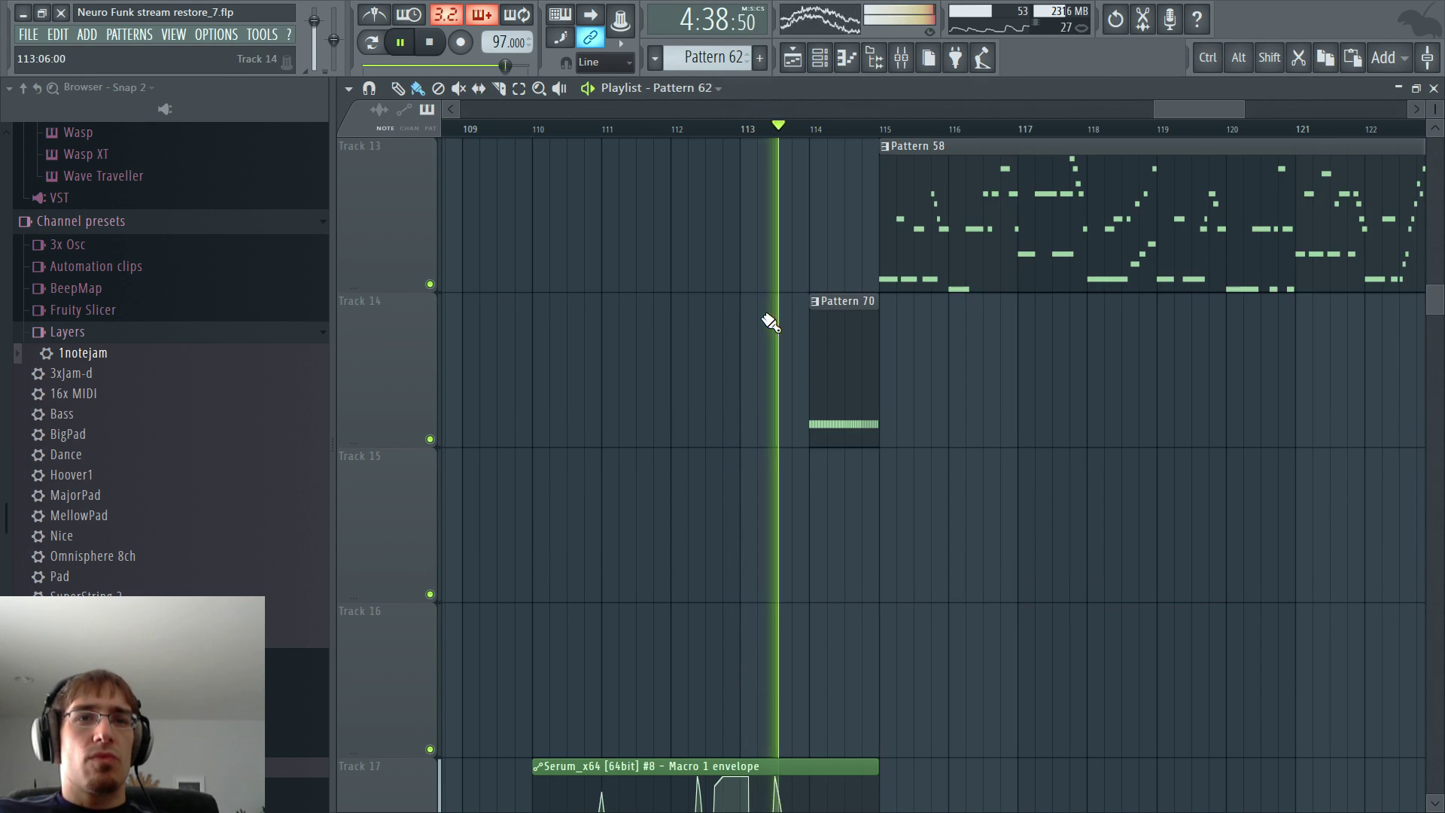
pyautogui.scroll(3, 780, 323)
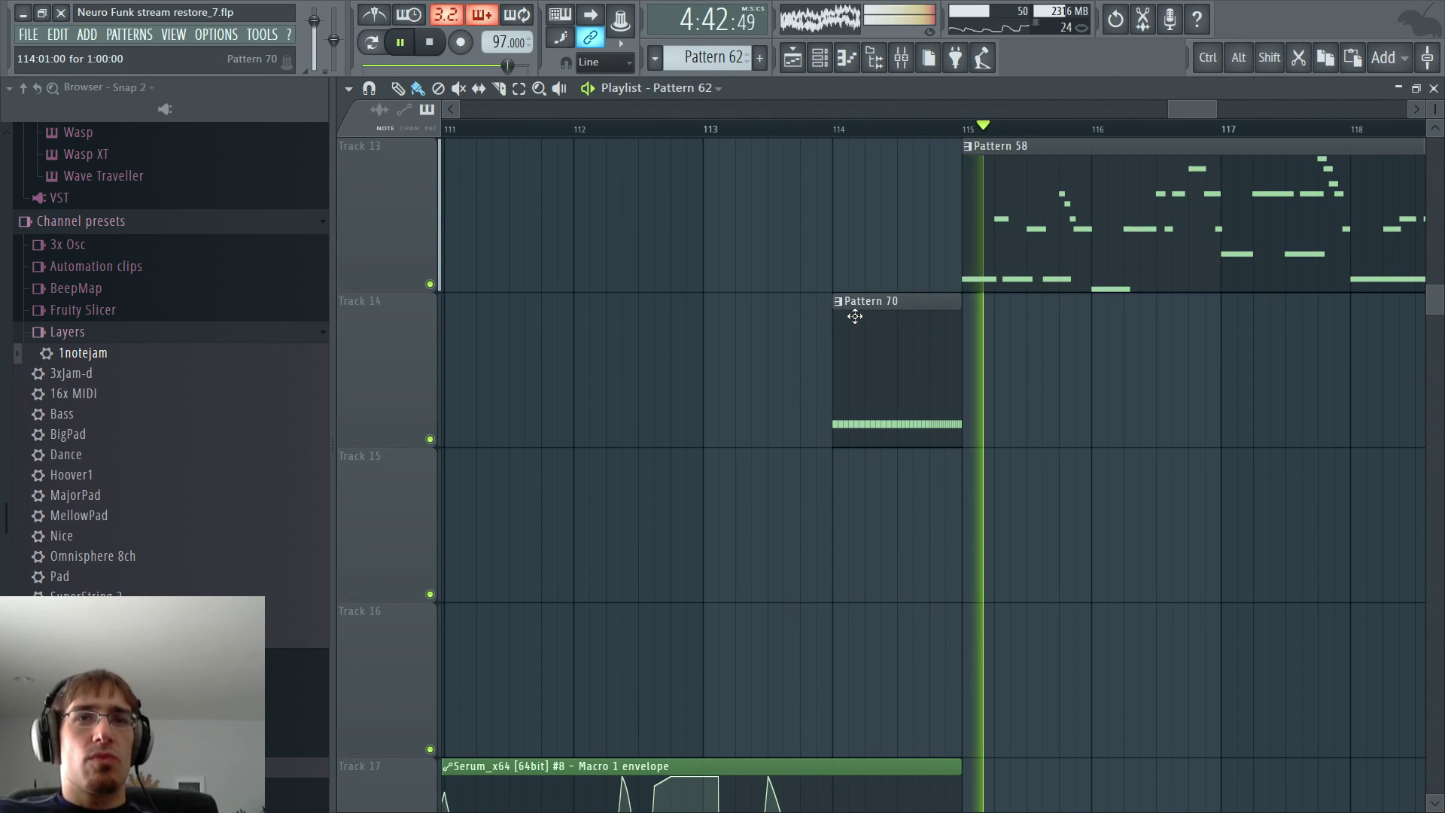
# - Open Pattern 70 from Track 14 and audition its Click_FutureGlitch3 notes
pyautogui.press('space')
pyautogui.doubleClick(855, 316)
pyautogui.click(401, 43)
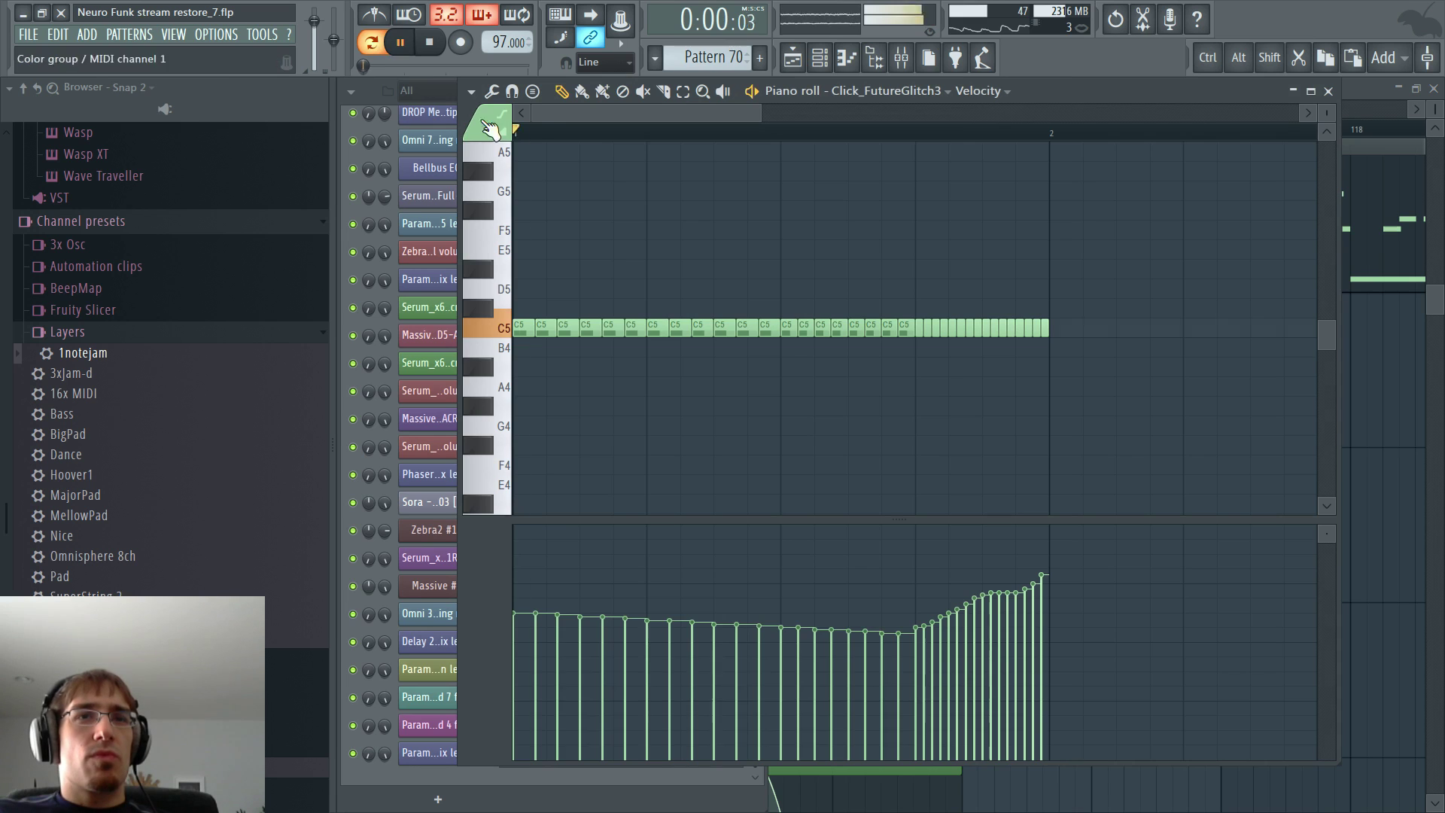
pyautogui.hotkey('ctrl', 'a')
pyautogui.moveTo(544, 326)
pyautogui.mouseDown()
pyautogui.moveTo(503, 464)
pyautogui.moveTo(532, 383)
pyautogui.moveTo(531, 323)
pyautogui.mouseUp()
pyautogui.press('space')
# - Find the Click_FutureGlitch3 channel, inspect its settings during playback, and return to the playlist
pyautogui.press('F6')
pyautogui.scroll(10, 541, 373)
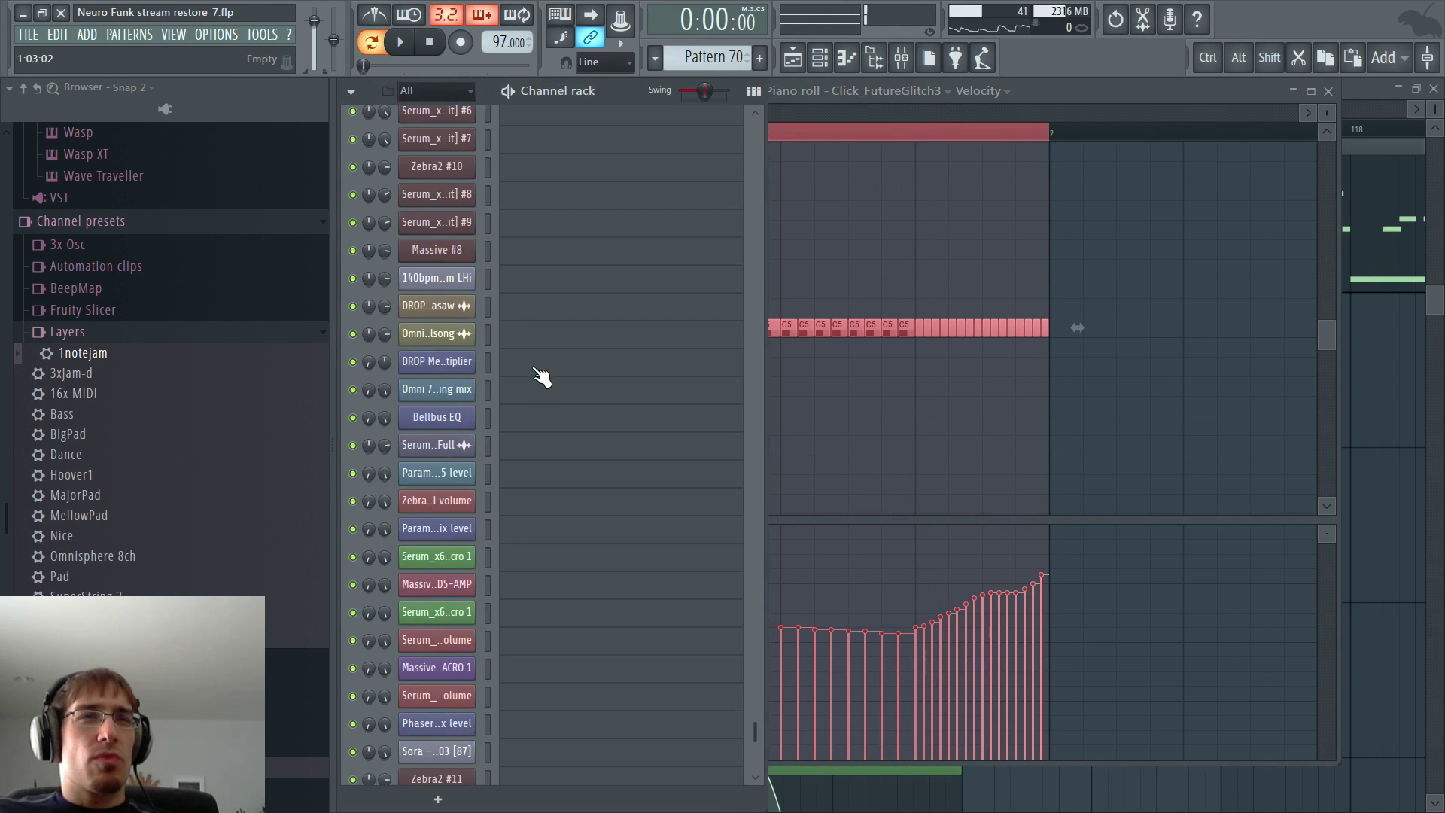
pyautogui.scroll(-4, 540, 373)
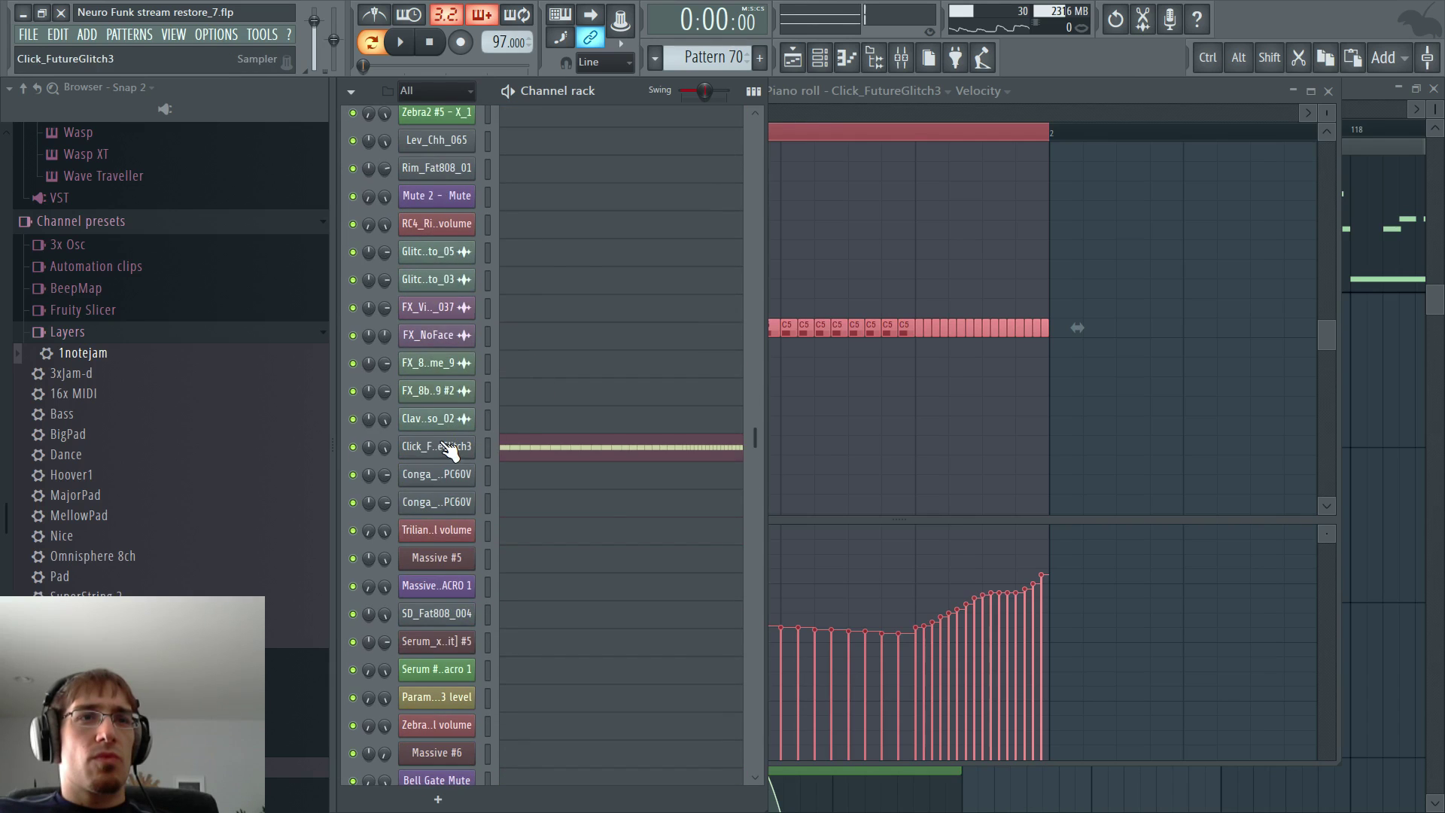
pyautogui.click(438, 447)
pyautogui.click(440, 444)
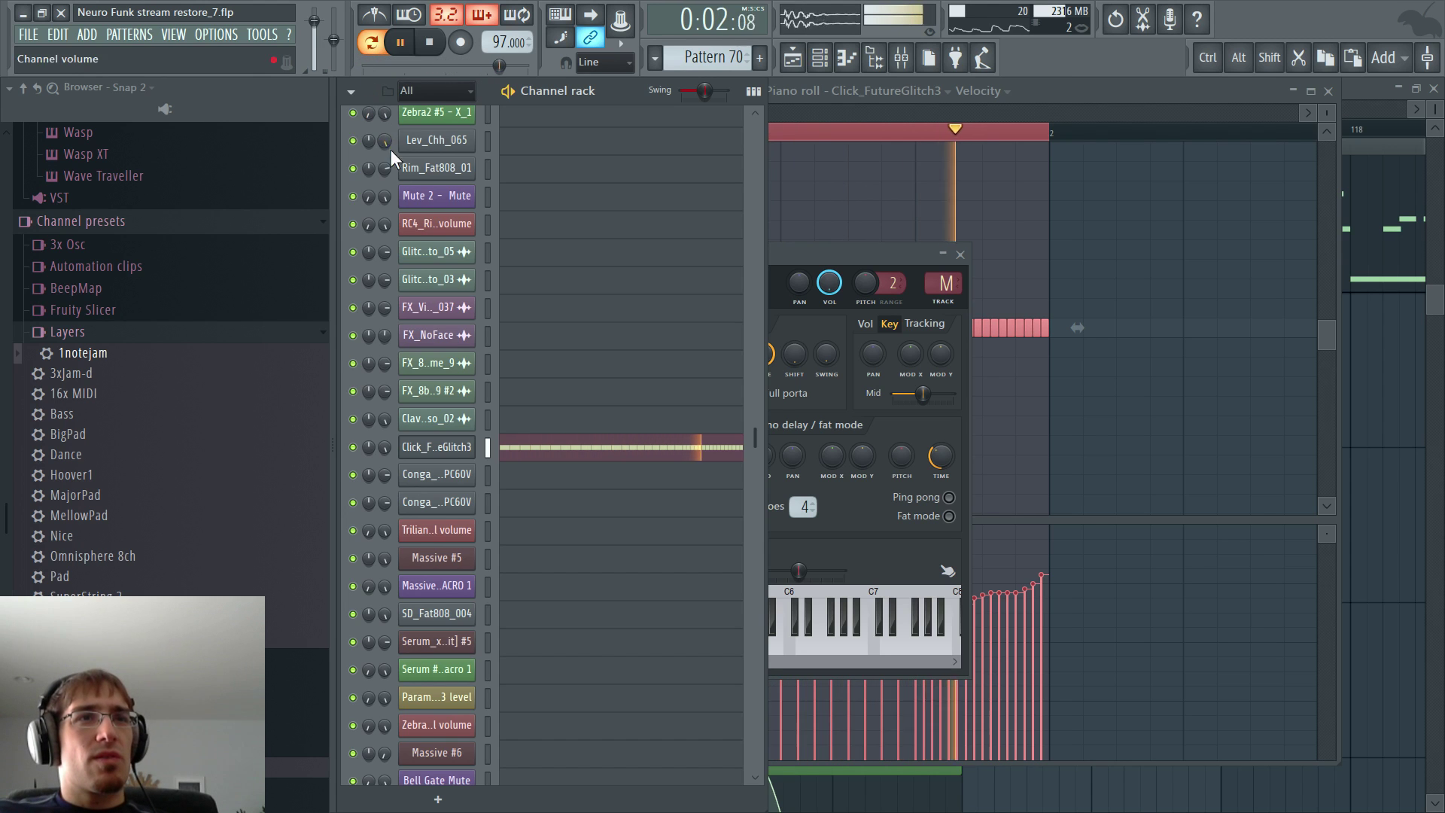
pyautogui.press('Escape')
pyautogui.press('Escape')
pyautogui.press('Escape')
pyautogui.press('space')
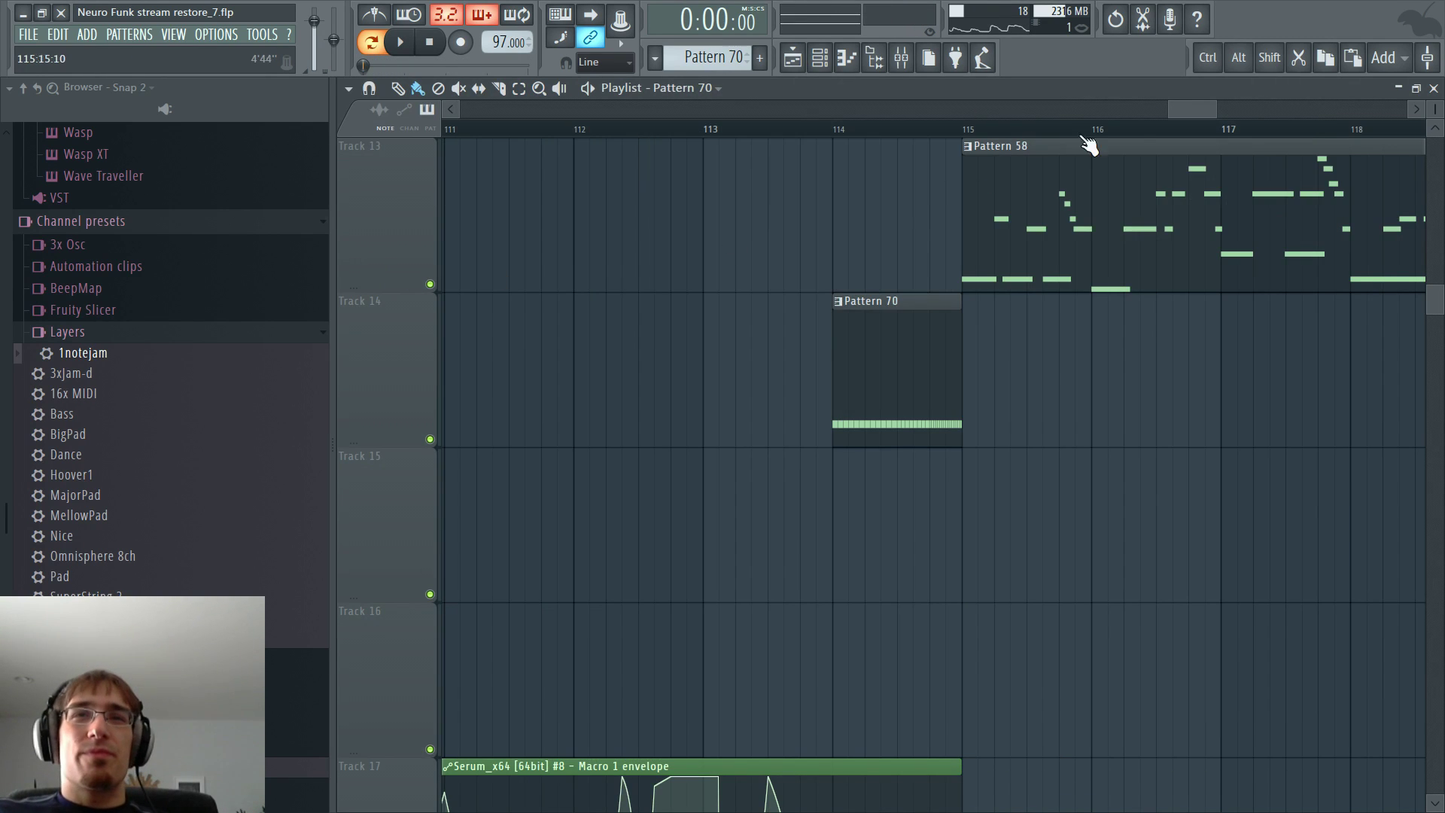
# - Find the Pattern 78 clip at bar 50 on Track 26, make it the active pattern and preview it
pyautogui.moveTo(1181, 113); pyautogui.dragTo(769, 147)
pyautogui.scroll(-2, 834, 226)
pyautogui.scroll(-9, 916, 320)
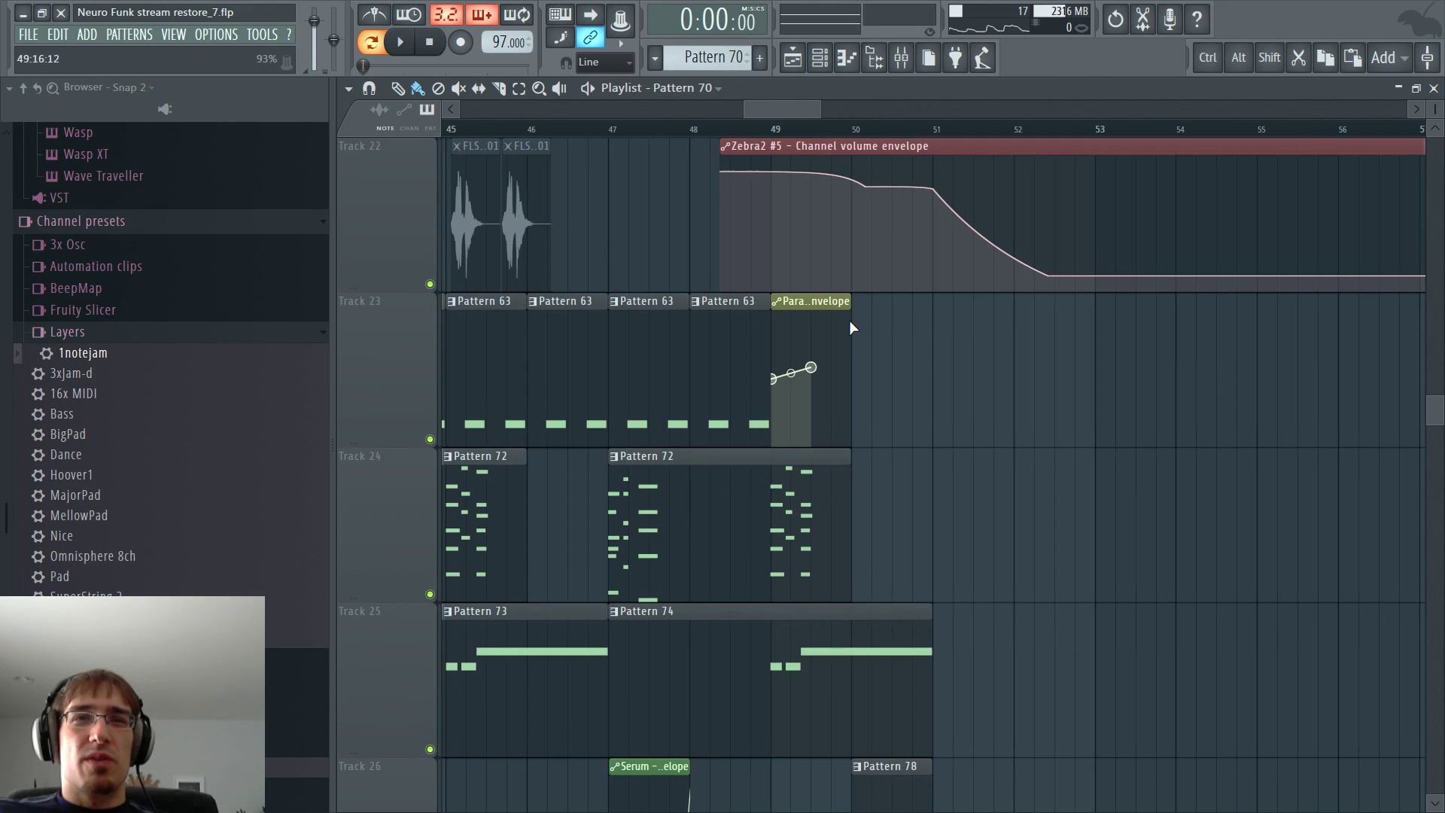
pyautogui.scroll(-4, 735, 313)
pyautogui.scroll(-3, 744, 326)
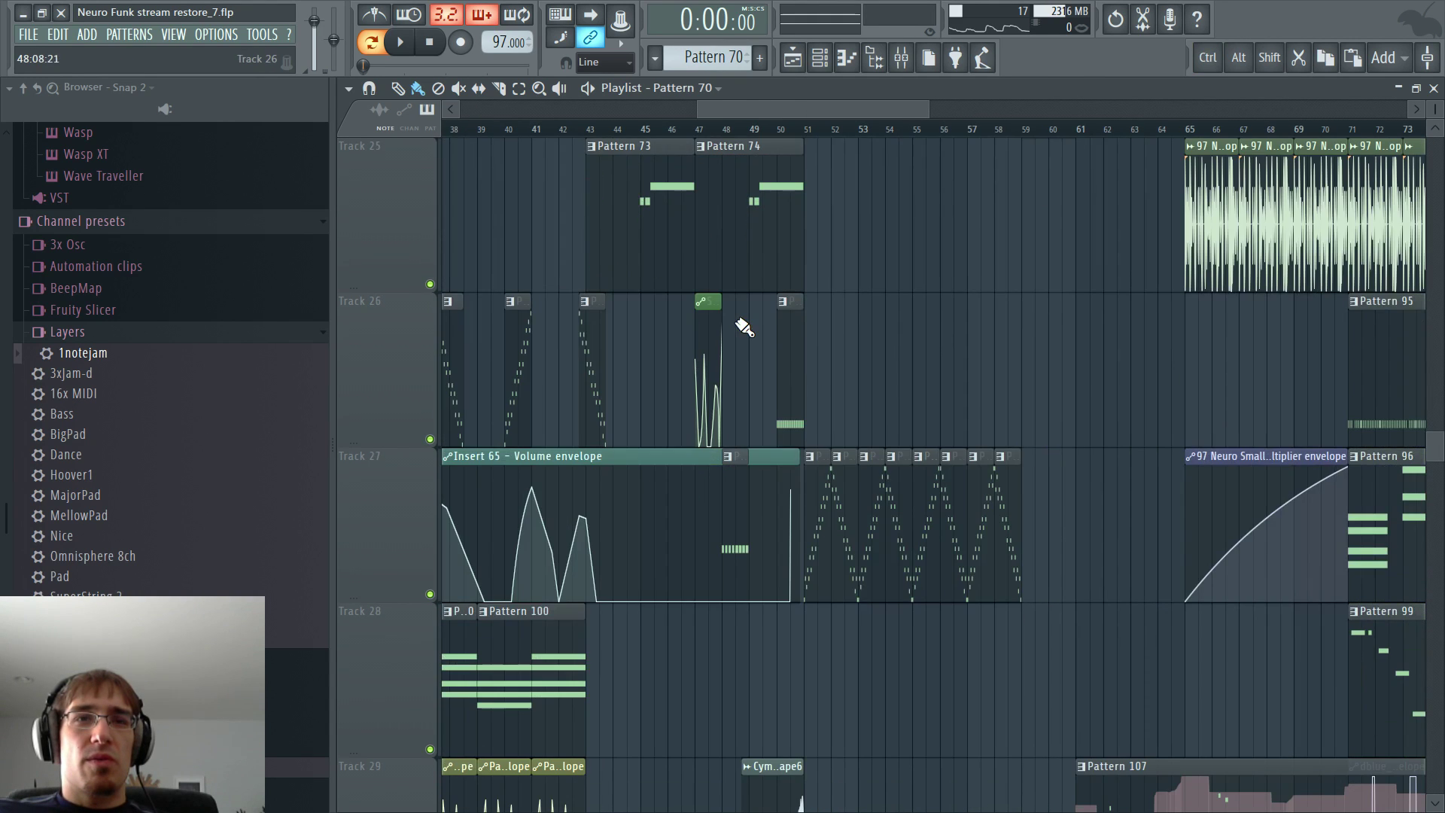
pyautogui.doubleClick(784, 361)
pyautogui.press('space')
pyautogui.press('Tab')
pyautogui.press('Tab')
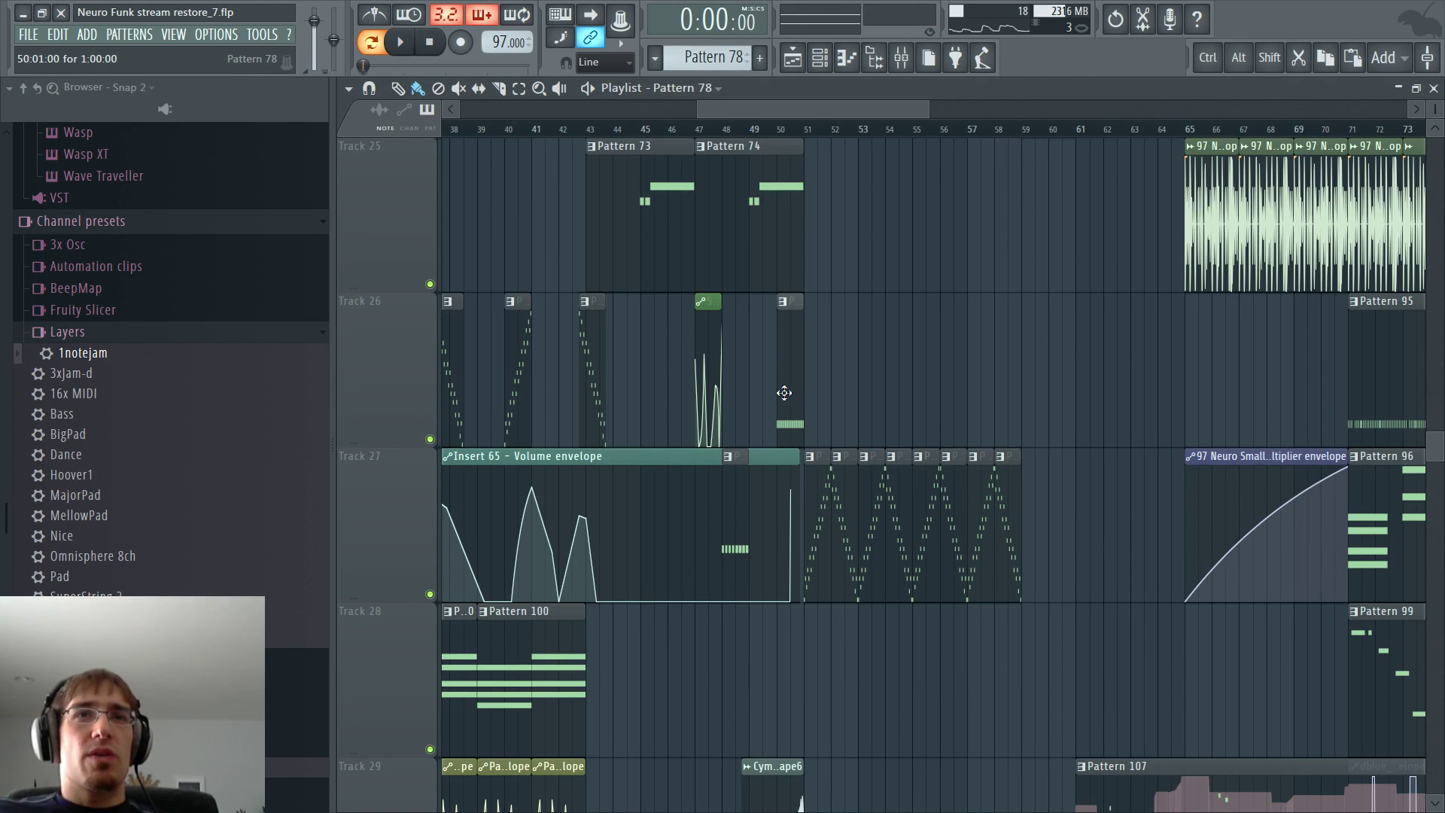
# - Place a Pattern 78 clip at bar 114 on Track 33 and play the arrangement from there
pyautogui.moveTo(899, 114); pyautogui.dragTo(1288, 138)
pyautogui.scroll(-4, 1288, 140)
pyautogui.scroll(3, 1035, 240)
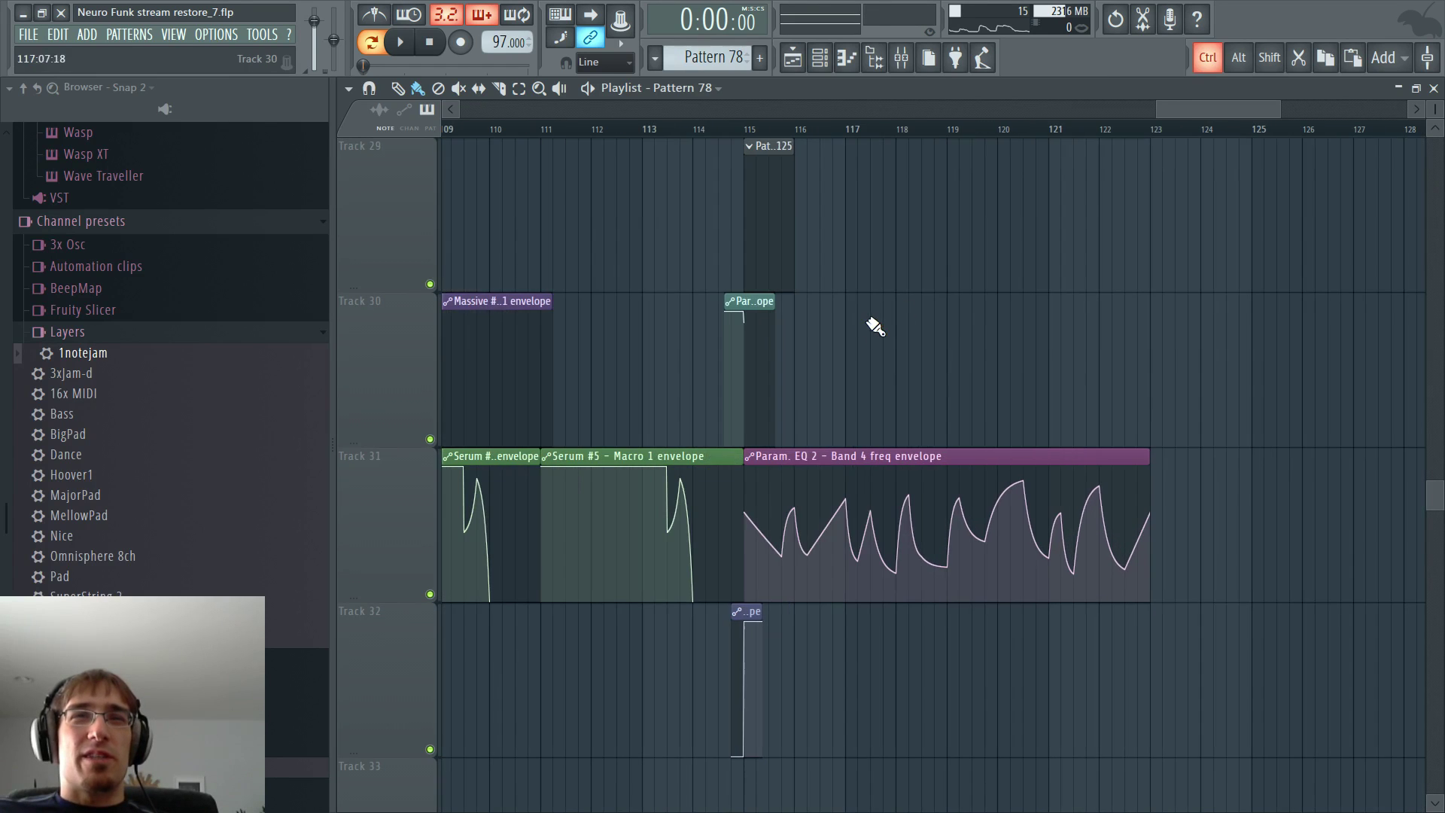
pyautogui.scroll(-3, 758, 373)
pyautogui.click(704, 390)
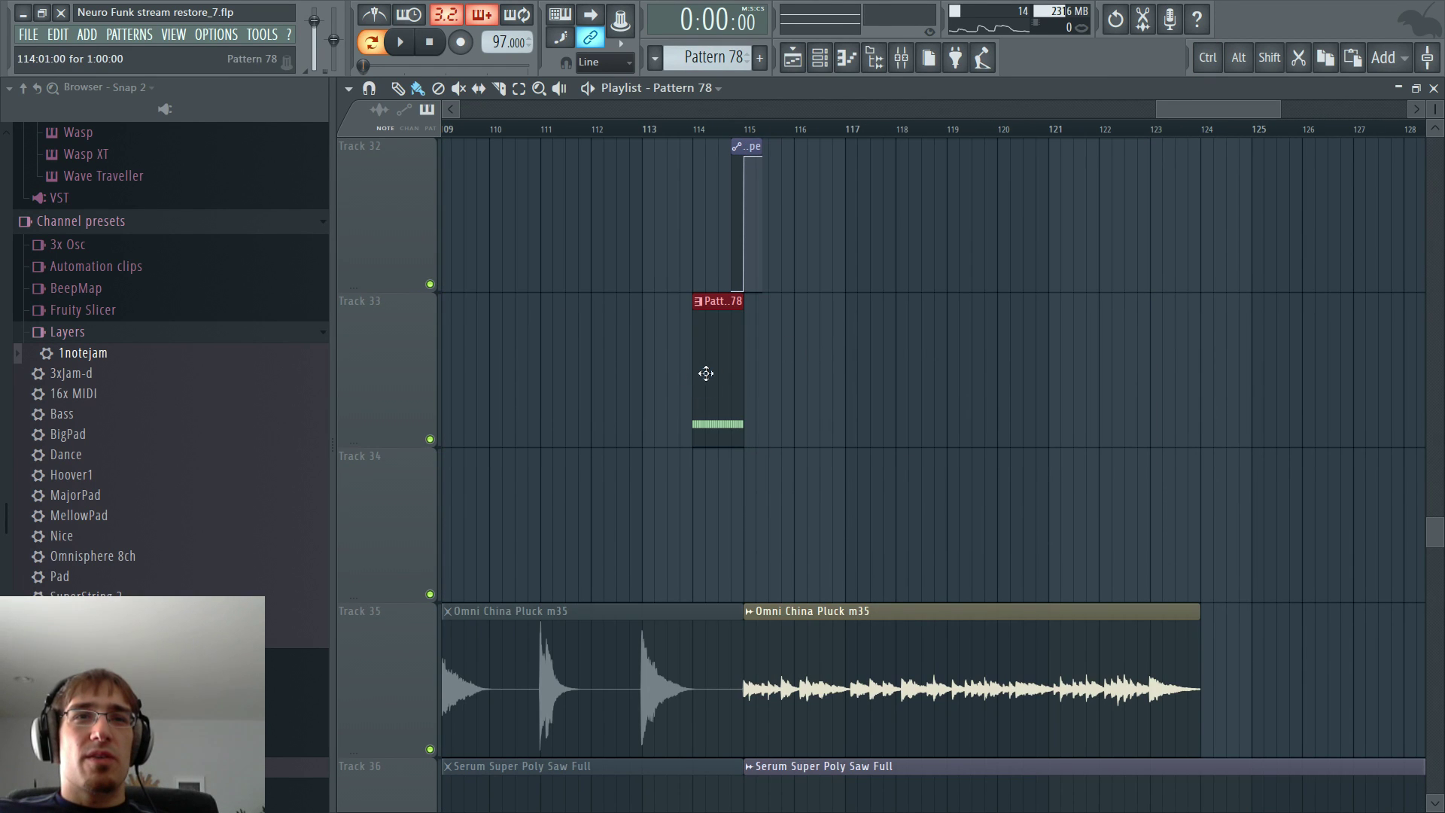
pyautogui.click(693, 123)
pyautogui.press('space')
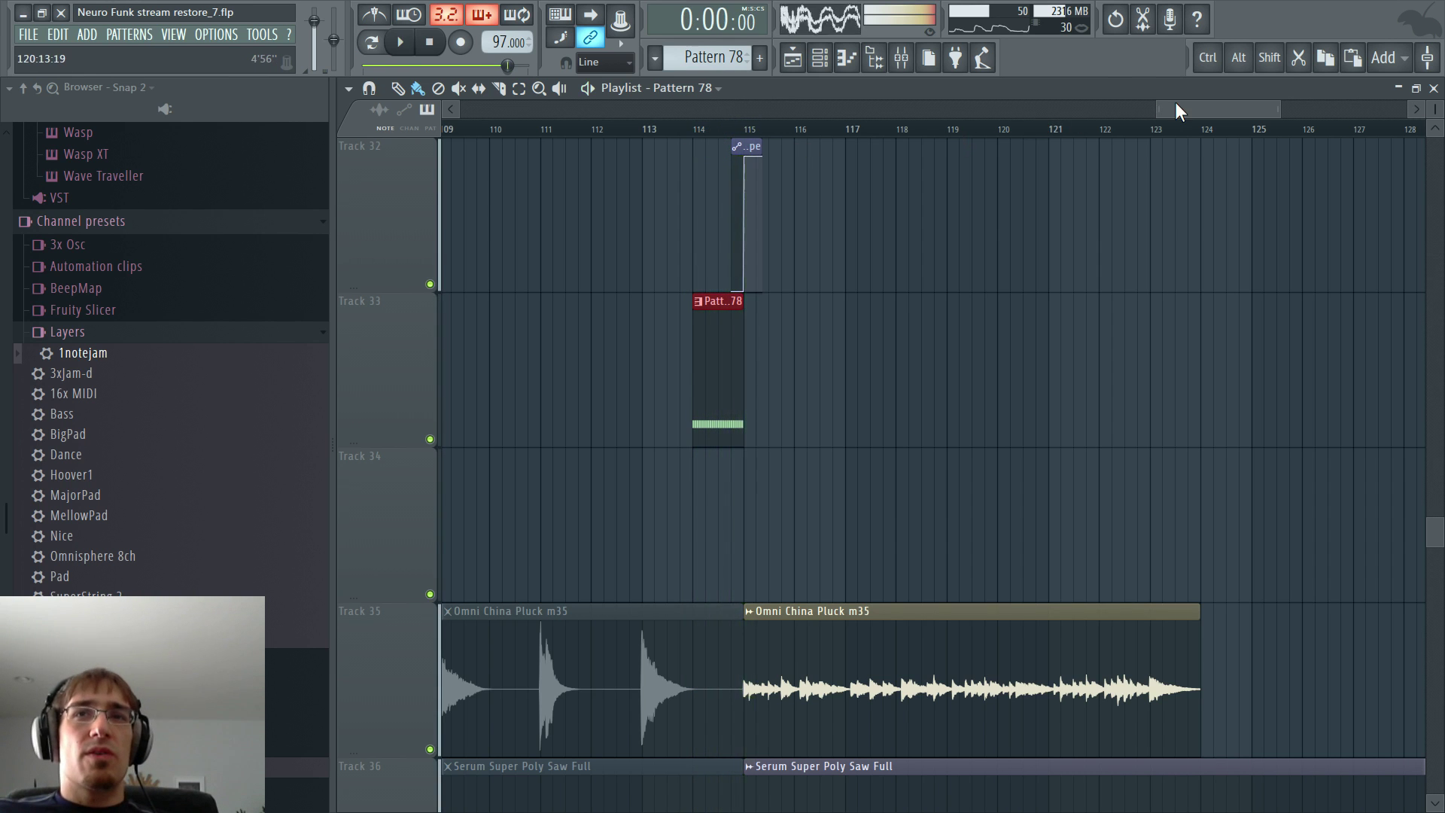
pyautogui.press('space')
# - Pick the Lev_Riser_110_2_Pisces clip around bar 33 as the clip to reuse
pyautogui.moveTo(1177, 106); pyautogui.dragTo(663, 138)
pyautogui.scroll(5, 676, 217)
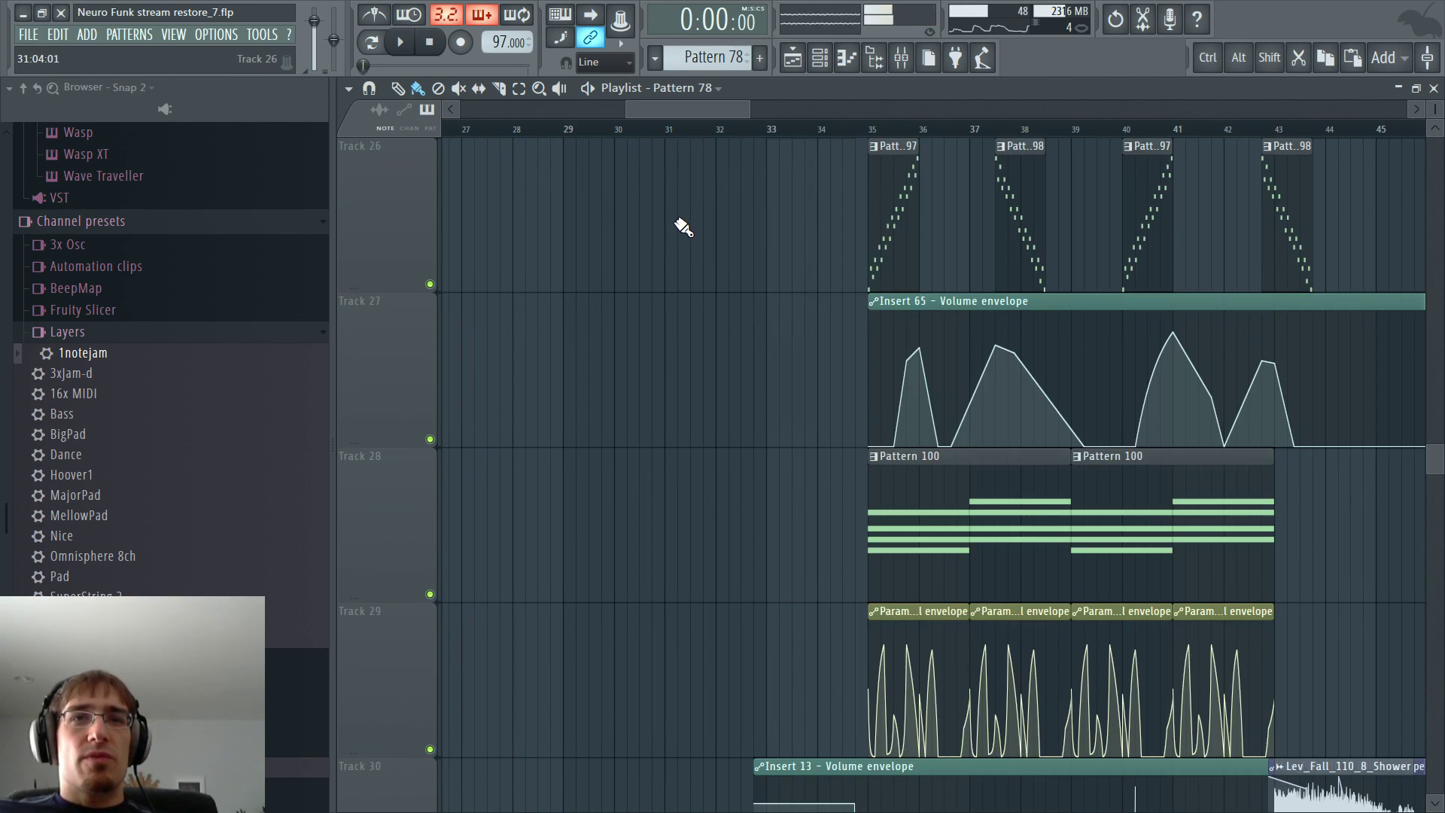
pyautogui.scroll(-1, 683, 229)
pyautogui.click(792, 516)
pyautogui.scroll(3, 858, 392)
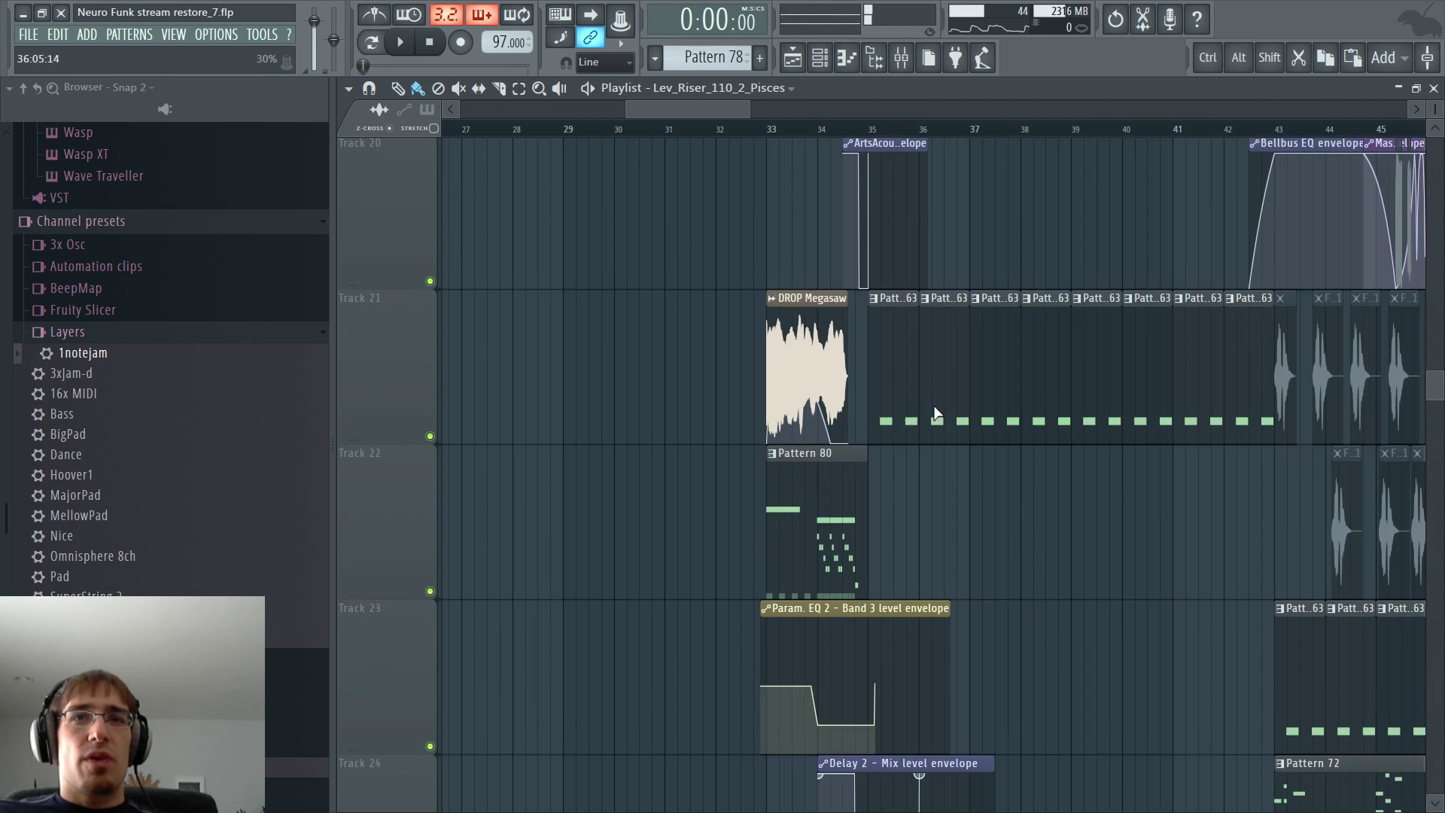
# - Pick the Cym_SuperDuperTape6 clip leading into bar 51 on Track 29 and look over the surrounding tracks
pyautogui.scroll(-2, 922, 277)
pyautogui.moveTo(709, 111); pyautogui.dragTo(766, 111)
pyautogui.scroll(-4, 743, 348)
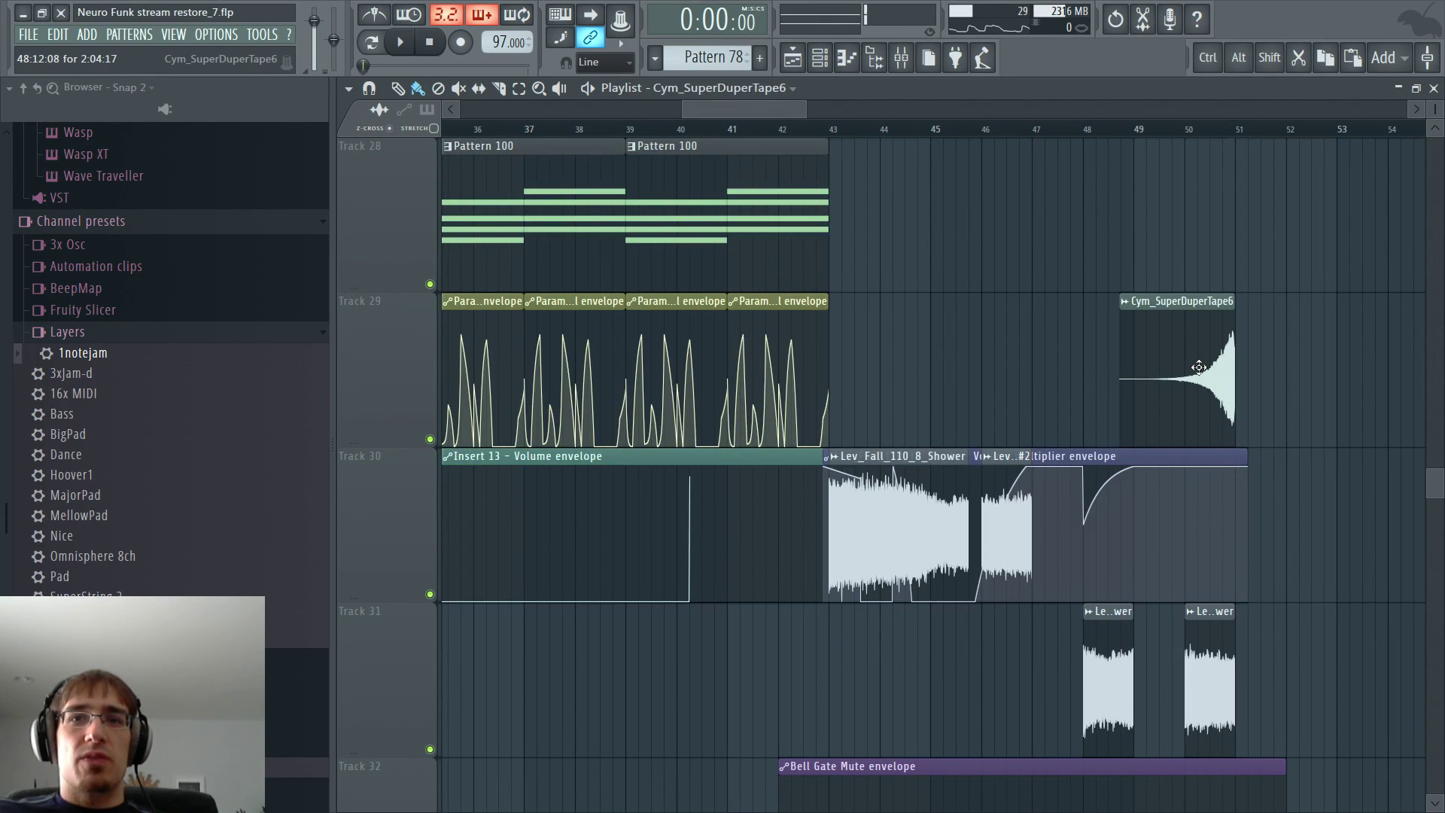
pyautogui.scroll(3, 1313, 409)
pyautogui.scroll(-5, 1229, 413)
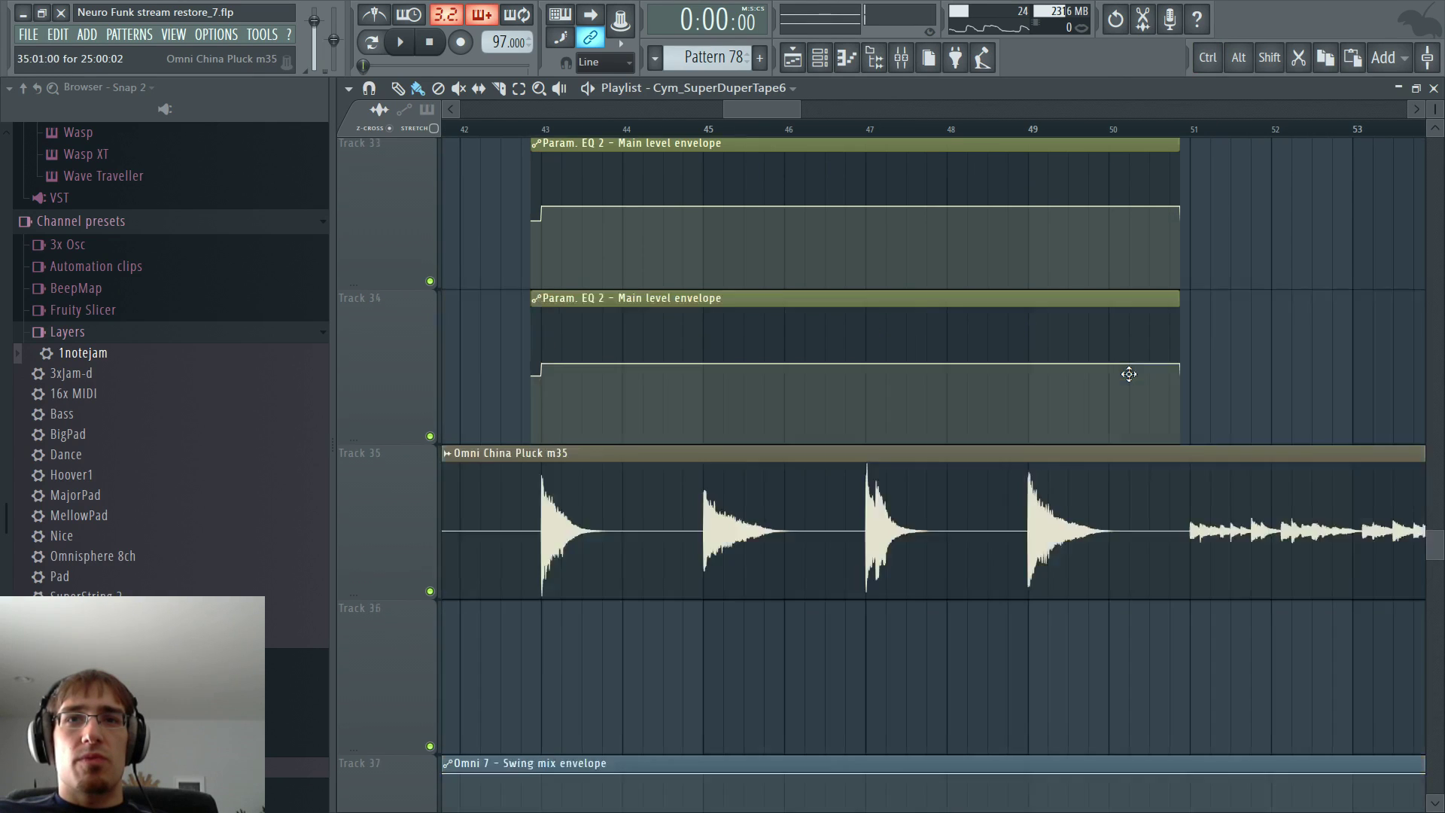
pyautogui.scroll(16, 1133, 391)
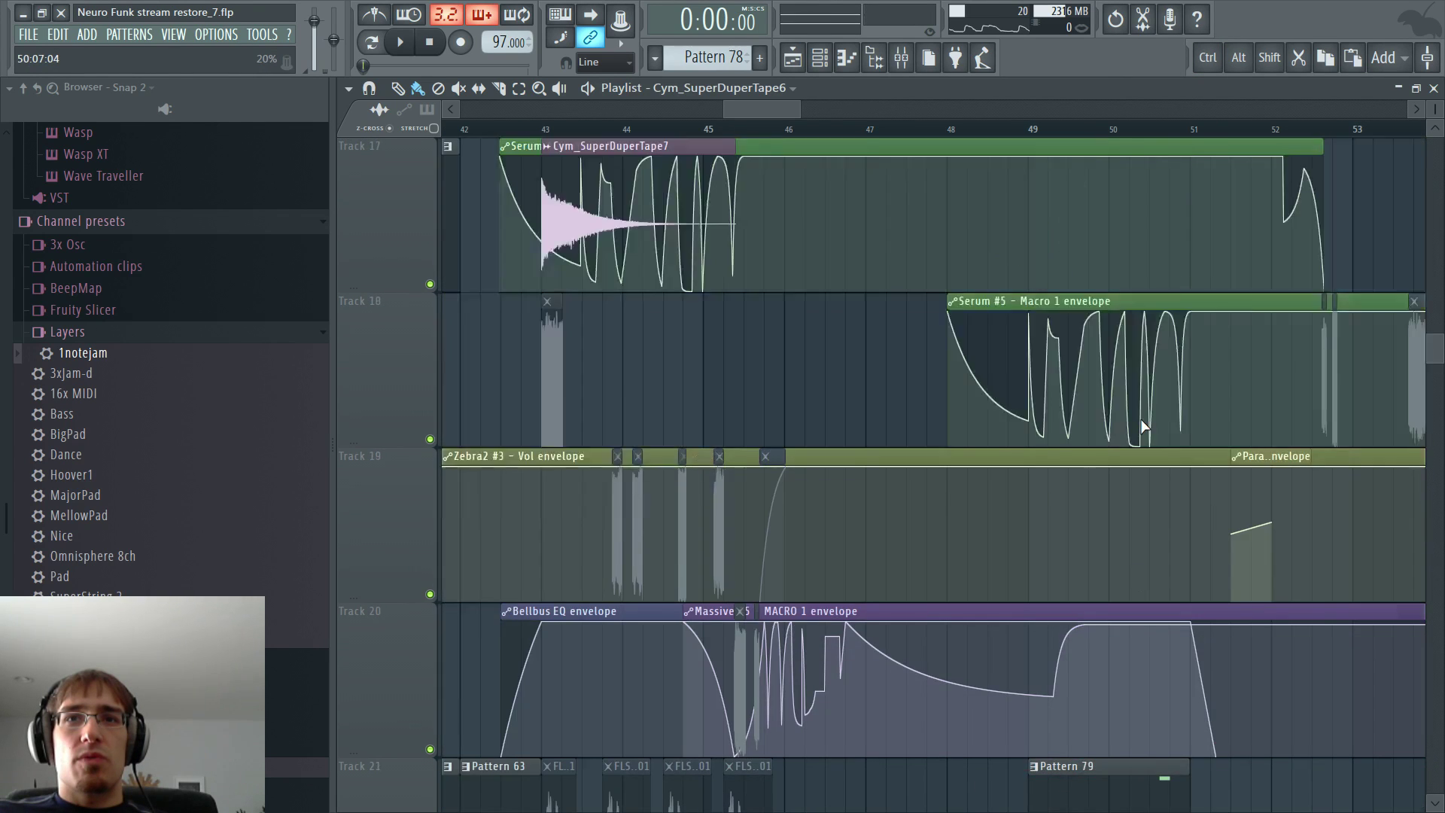
pyautogui.scroll(10, 1142, 426)
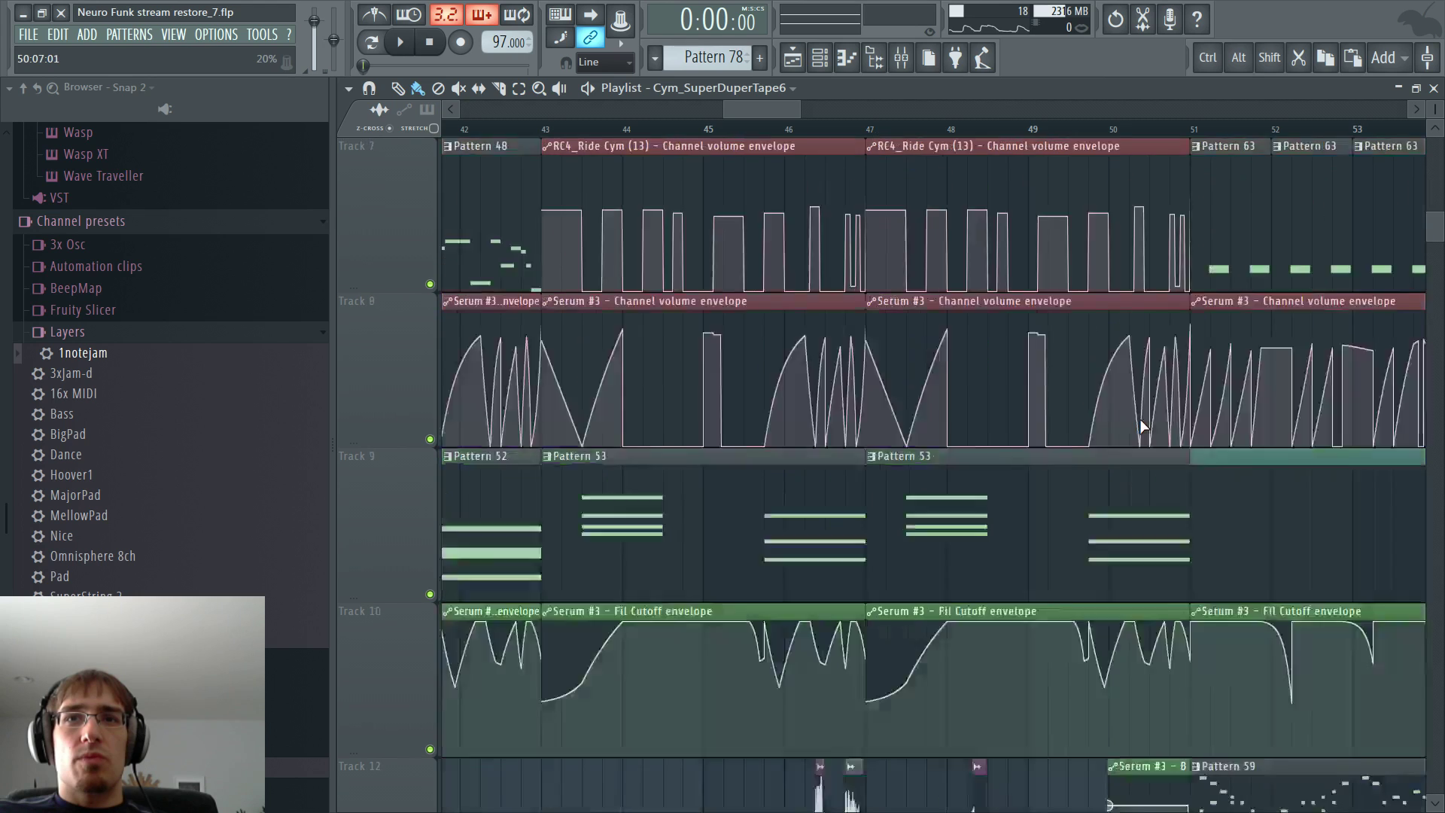
pyautogui.scroll(-17, 1142, 426)
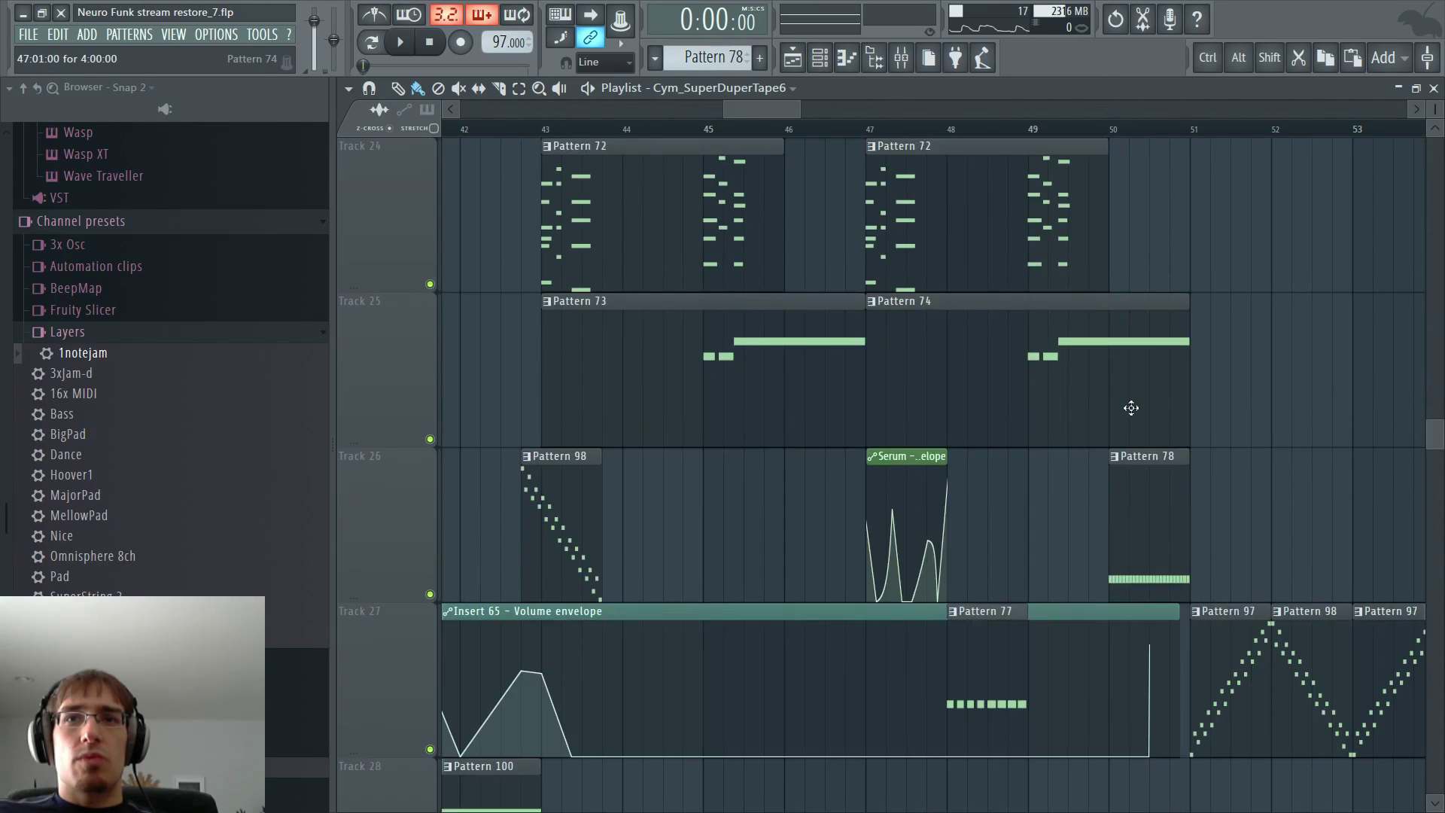
pyautogui.scroll(-4, 1131, 408)
# - Place the Cym_SuperDuperTape6 clip on Track 34 and align its end with the start of bar 115
pyautogui.moveTo(755, 119); pyautogui.dragTo(1215, 143)
pyautogui.scroll(-6, 720, 399)
pyautogui.scroll(1, 700, 418)
pyautogui.click(664, 368)
pyautogui.moveTo(747, 369); pyautogui.dragTo(719, 373)
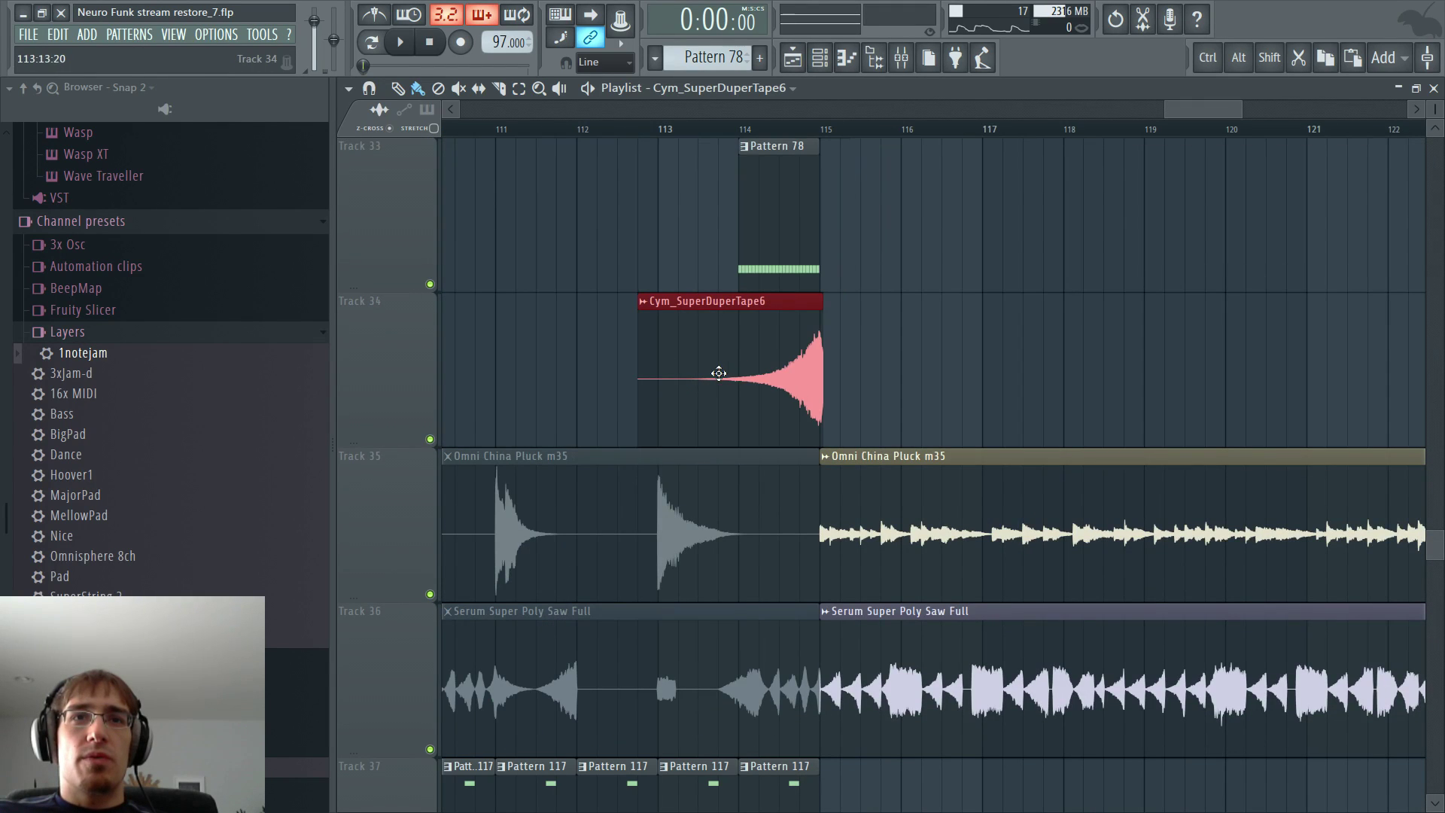
pyautogui.click(665, 130)
pyautogui.scroll(2, 652, 143)
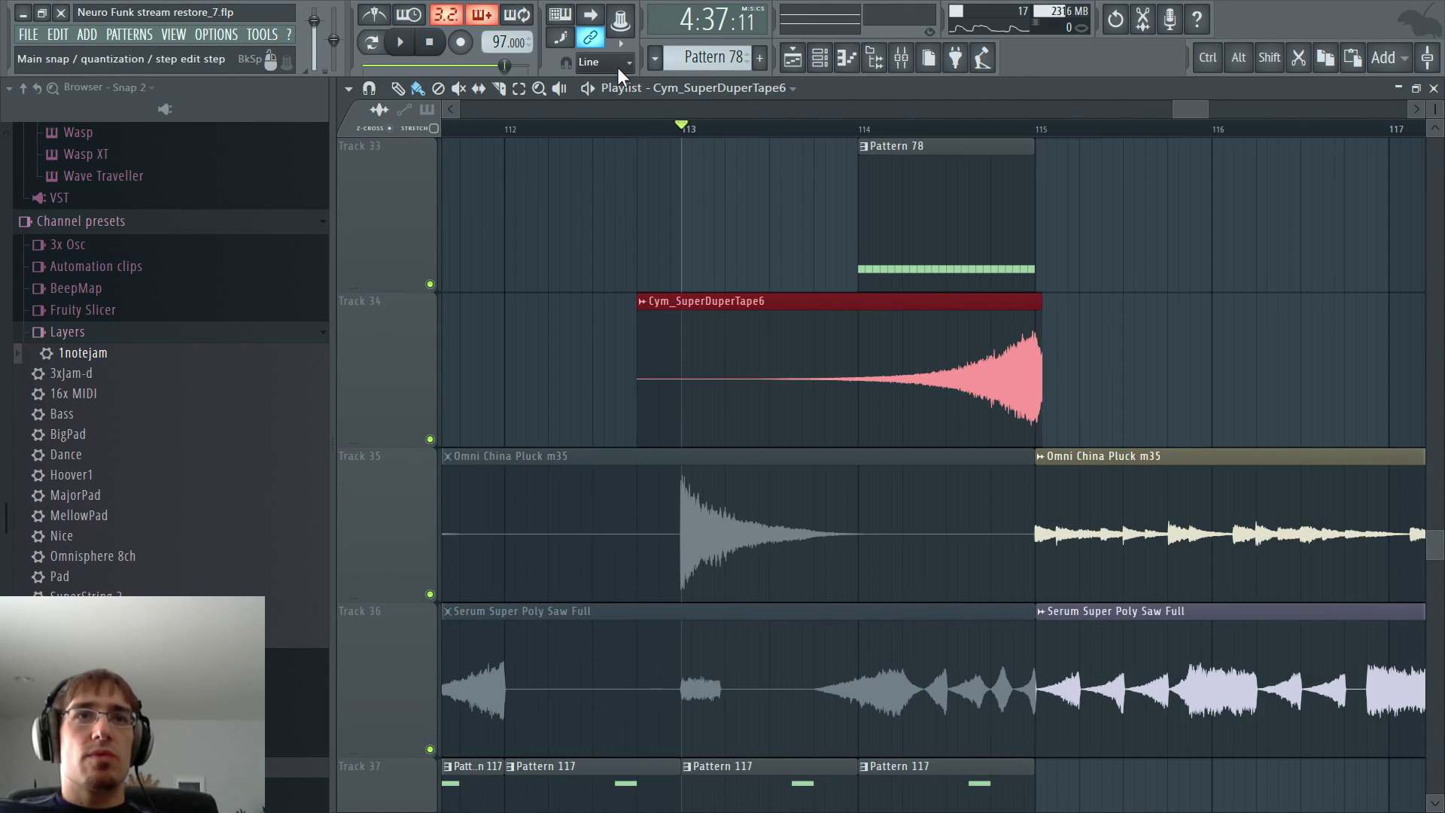
pyautogui.moveTo(961, 395); pyautogui.dragTo(956, 395)
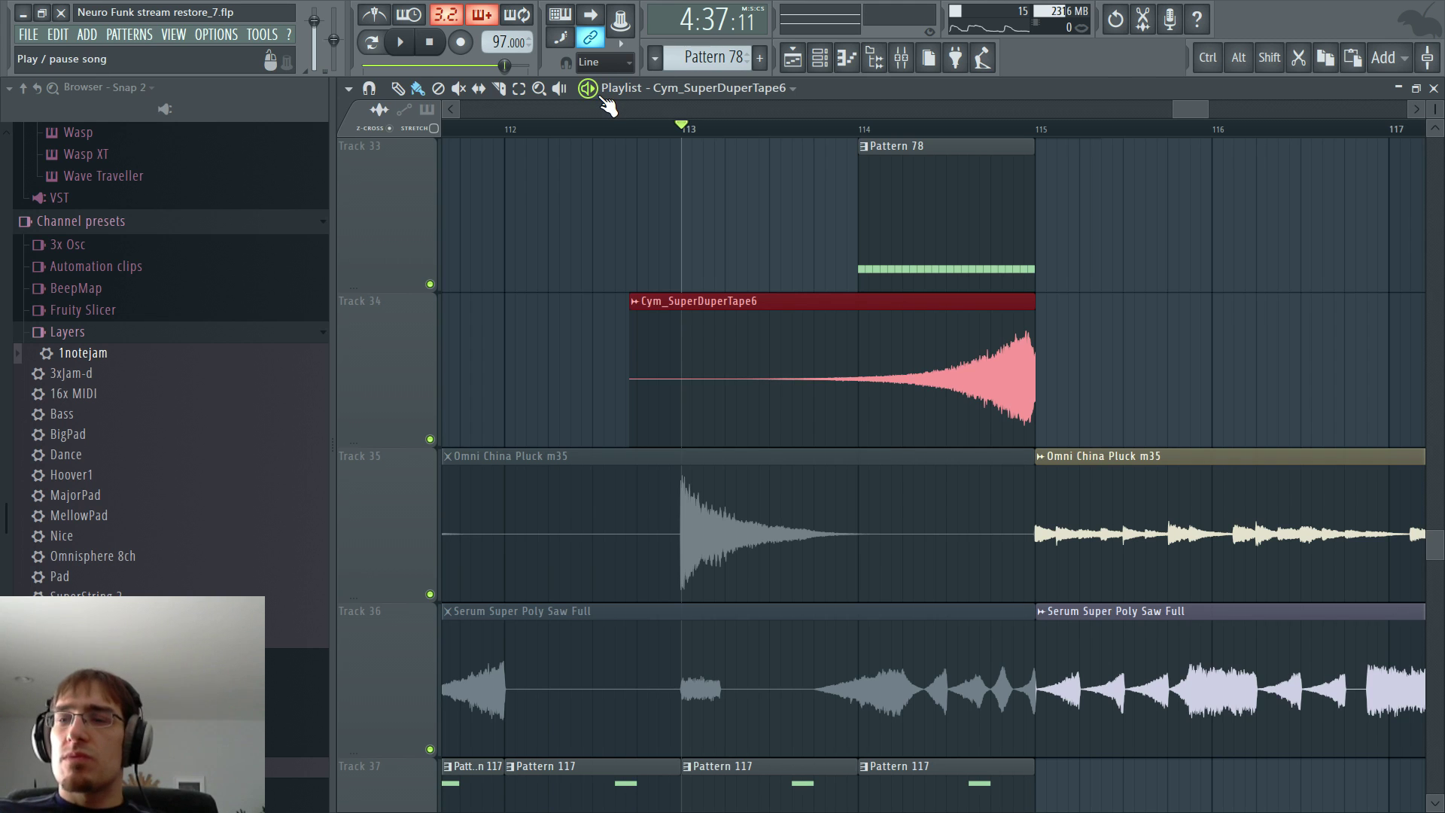
# - Play the transition from bar 113 and open the EQuality plugin on the Master mixer track to examine the spectrum
pyautogui.press('space')
pyautogui.press('F9')
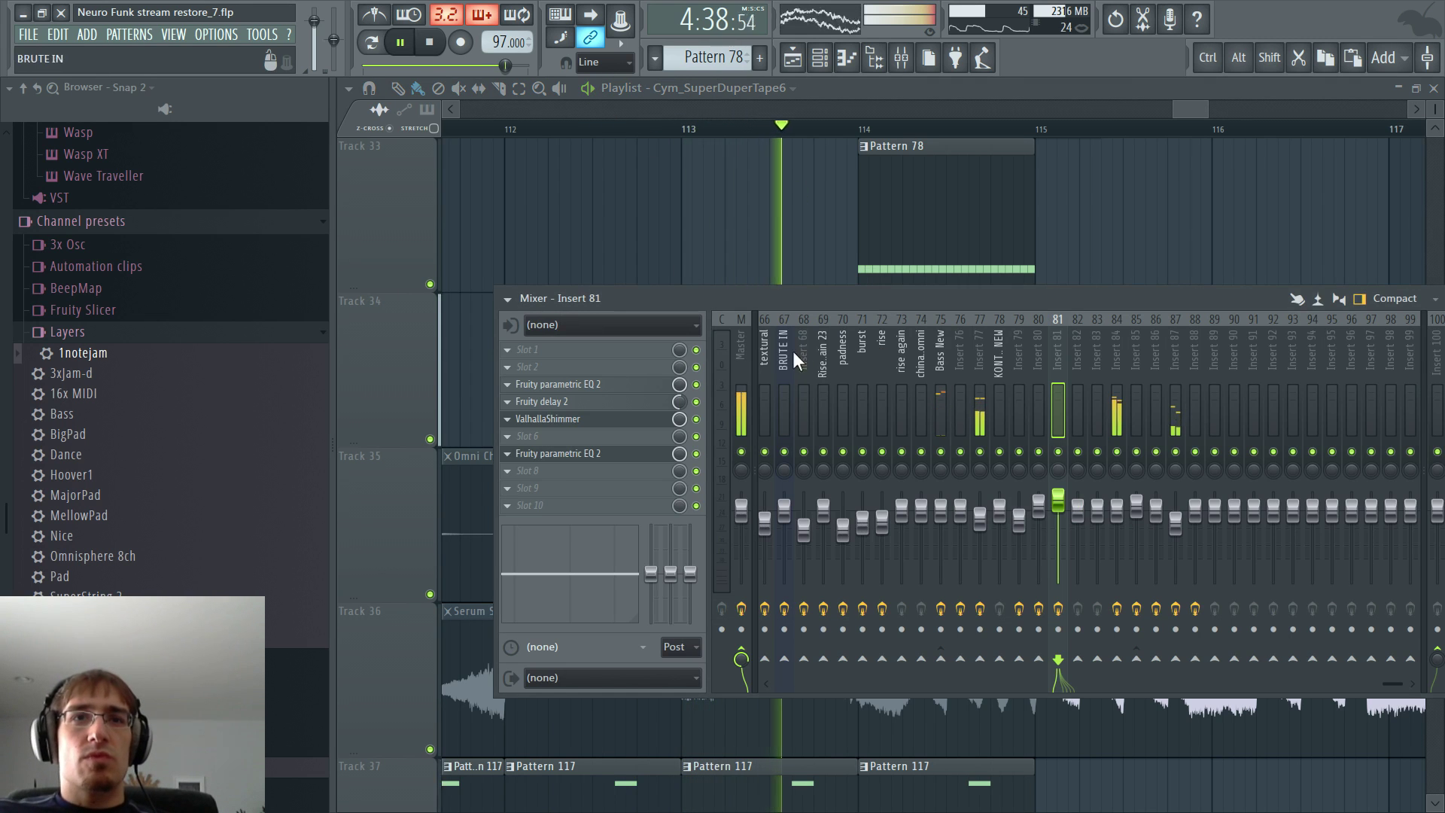
pyautogui.click(733, 346)
pyautogui.click(589, 365)
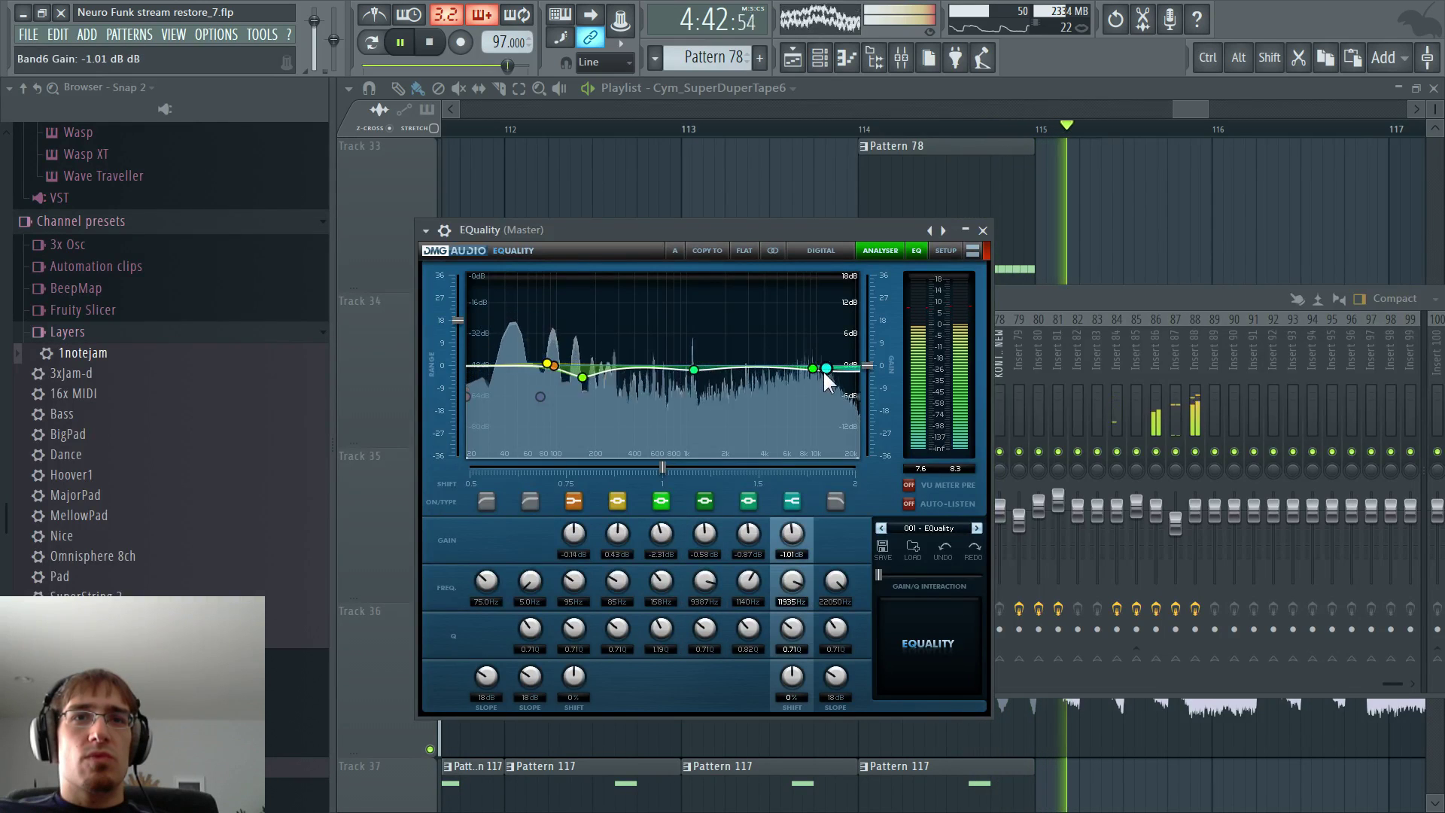
# - Examine the playlist clips on Tracks 26 to 34 from bar 113 onward during playback
pyautogui.press('F5')
pyautogui.hscroll(2, 1194, 113)
pyautogui.scroll(4, 1104, 232)
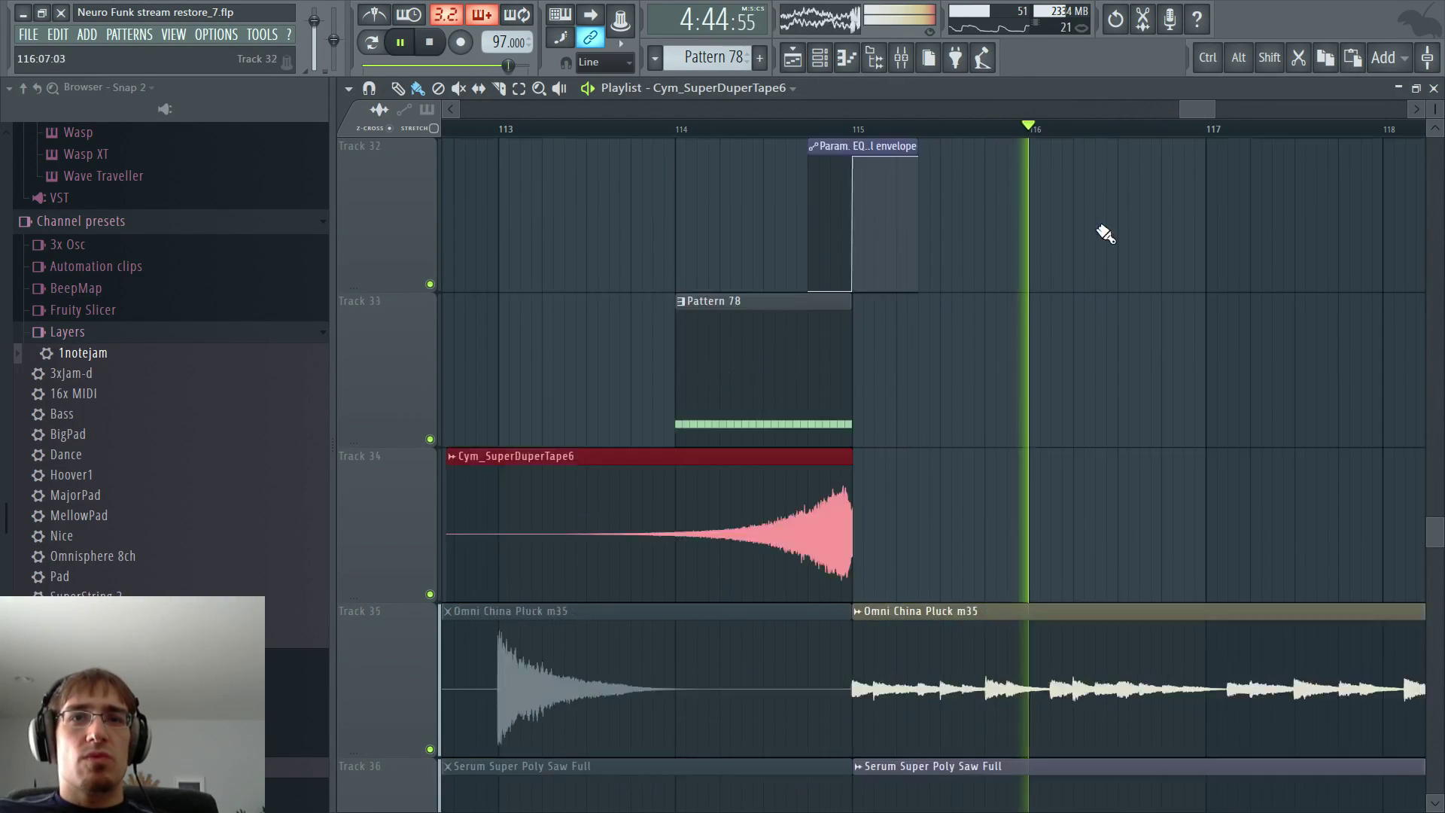
pyautogui.keyDown('ctrl'); pyautogui.scroll(-3, 1165, 316); pyautogui.keyUp('ctrl')
pyautogui.keyDown('ctrl'); pyautogui.scroll(-1, 1242, 335); pyautogui.keyUp('ctrl')
pyautogui.keyDown('ctrl'); pyautogui.scroll(3, 1220, 252); pyautogui.keyUp('ctrl')
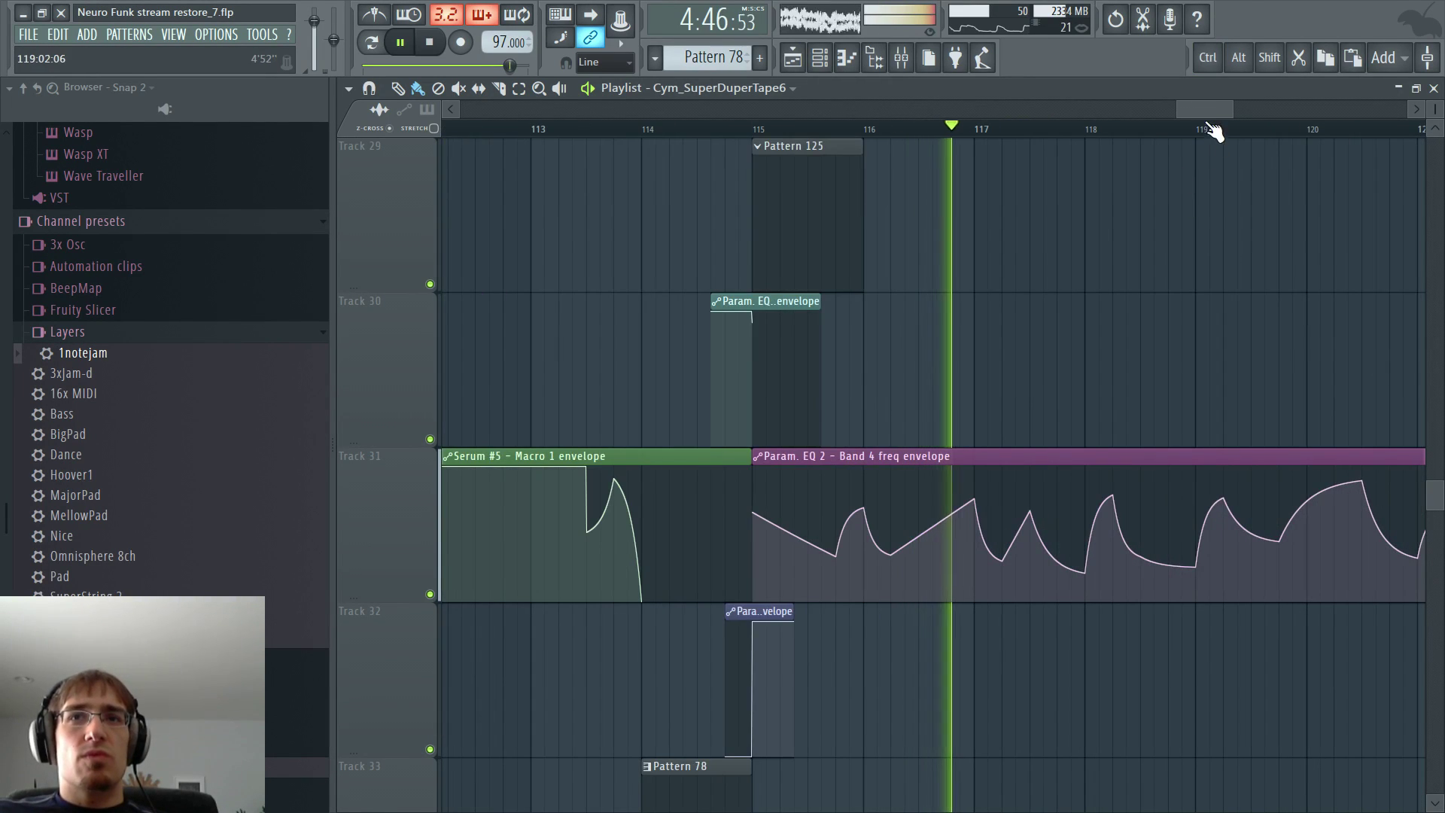
pyautogui.hscroll(2, 1209, 120)
pyautogui.keyDown('ctrl'); pyautogui.scroll(-6, 1010, 226); pyautogui.keyUp('ctrl')
pyautogui.scroll(3, 833, 323)
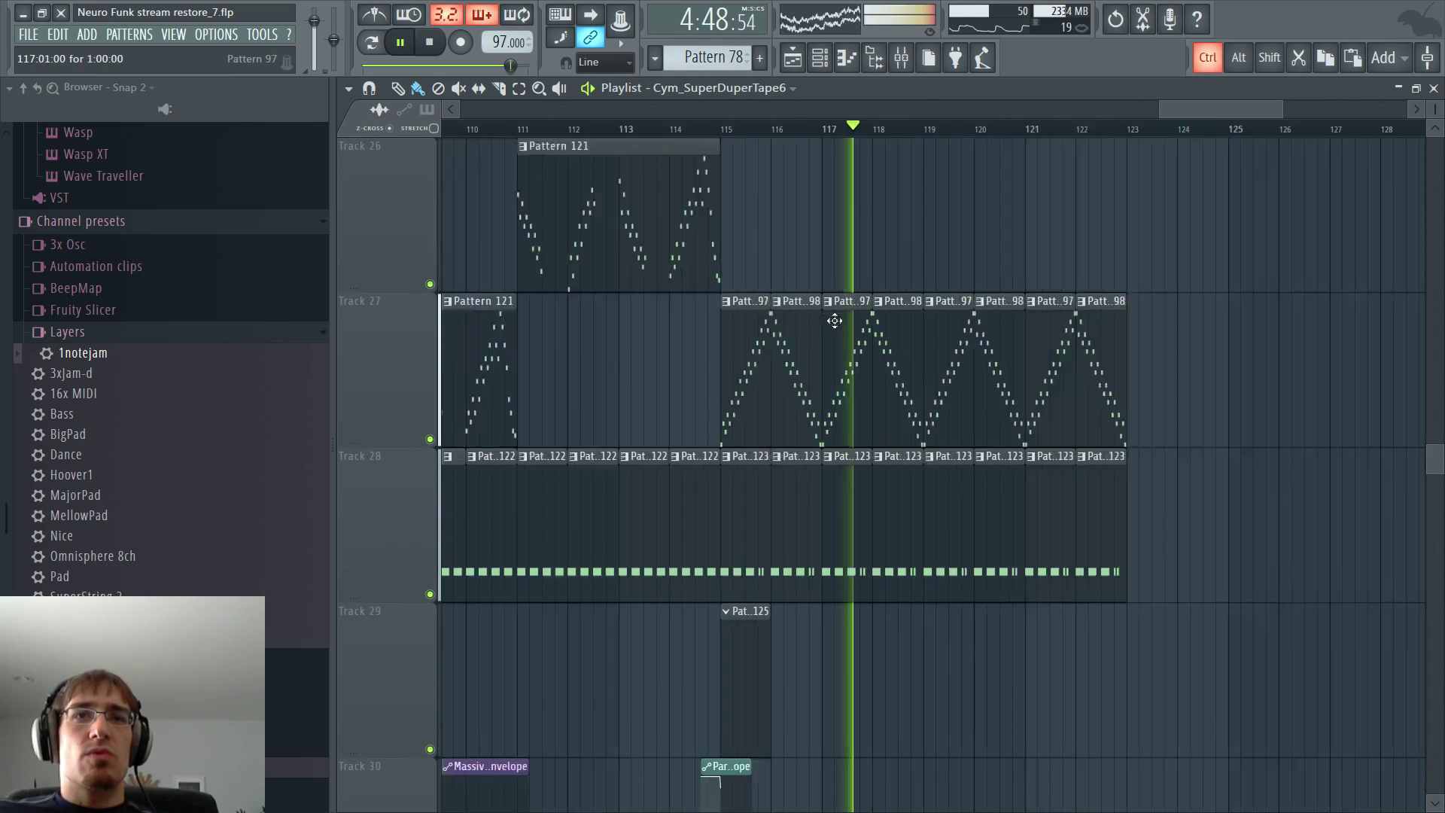
# - Stop playback and open the 3x Osc chord notes of Pattern 57 from the earlier section of the arrangement
pyautogui.keyDown('ctrl'); pyautogui.scroll(4, 1026, 352); pyautogui.keyUp('ctrl')
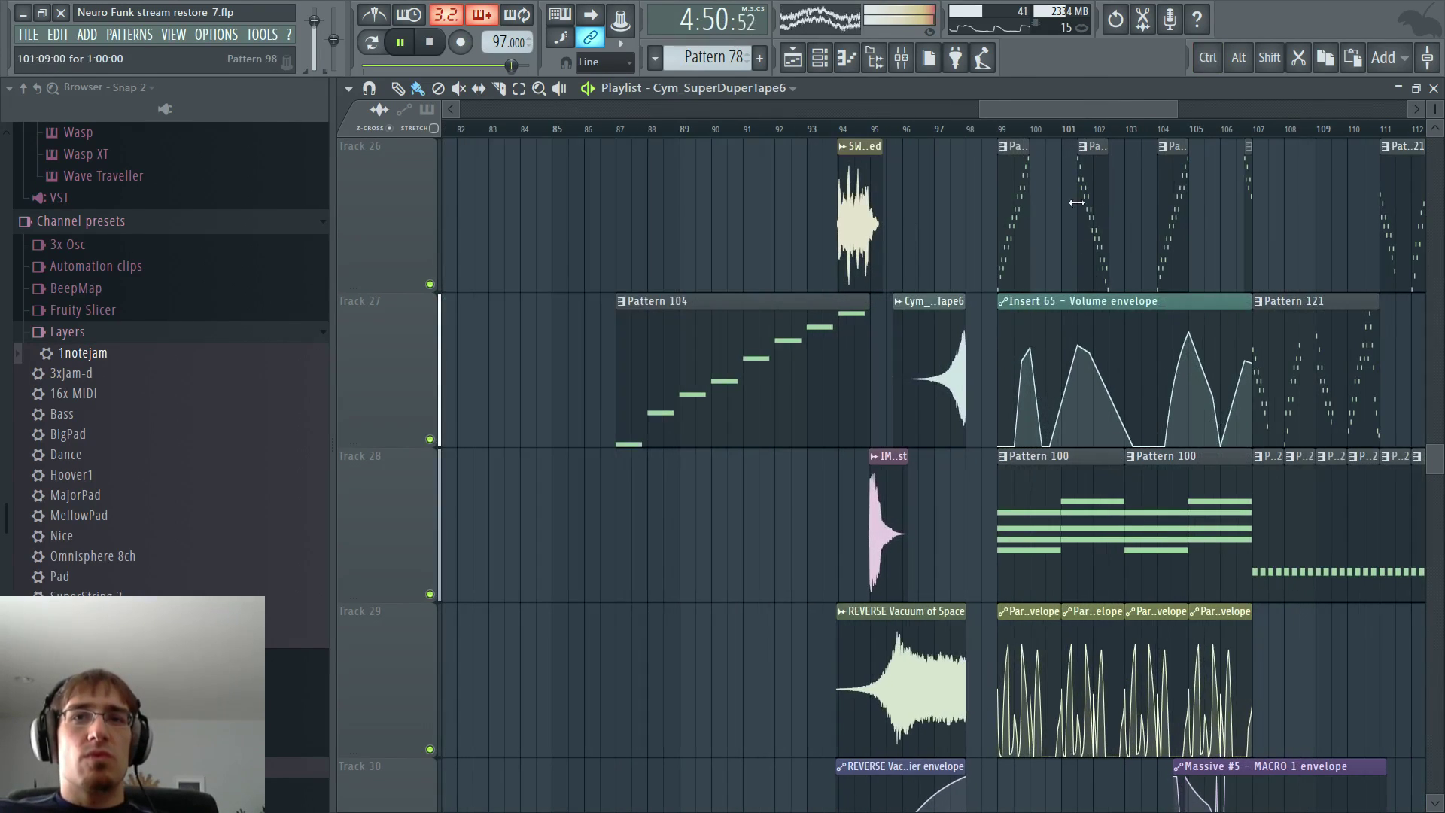
pyautogui.scroll(5, 822, 361)
pyautogui.keyDown('ctrl'); pyautogui.scroll(-4, 823, 361); pyautogui.keyUp('ctrl')
pyautogui.scroll(13, 879, 365)
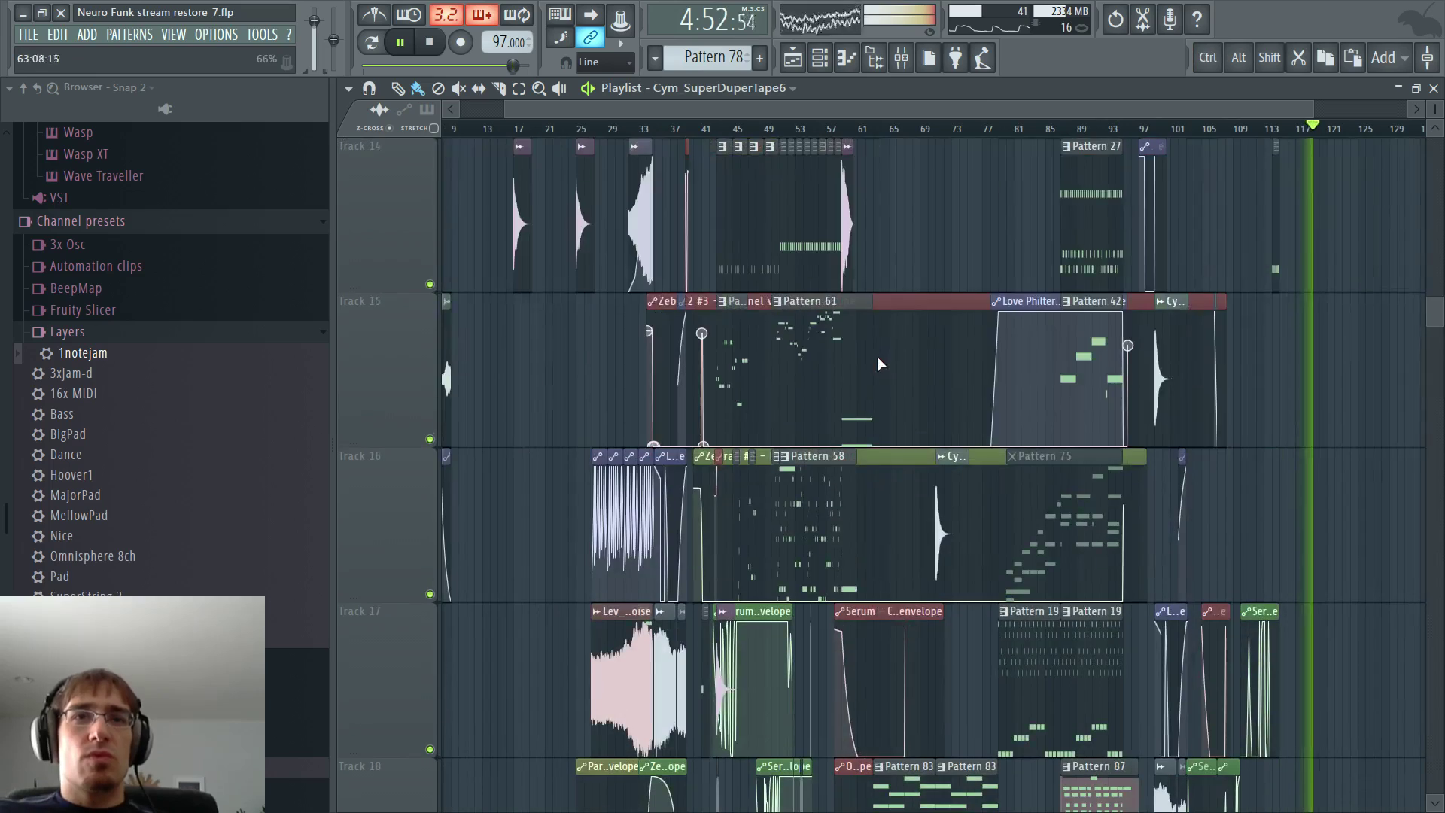
pyautogui.scroll(6, 879, 365)
pyautogui.press('space')
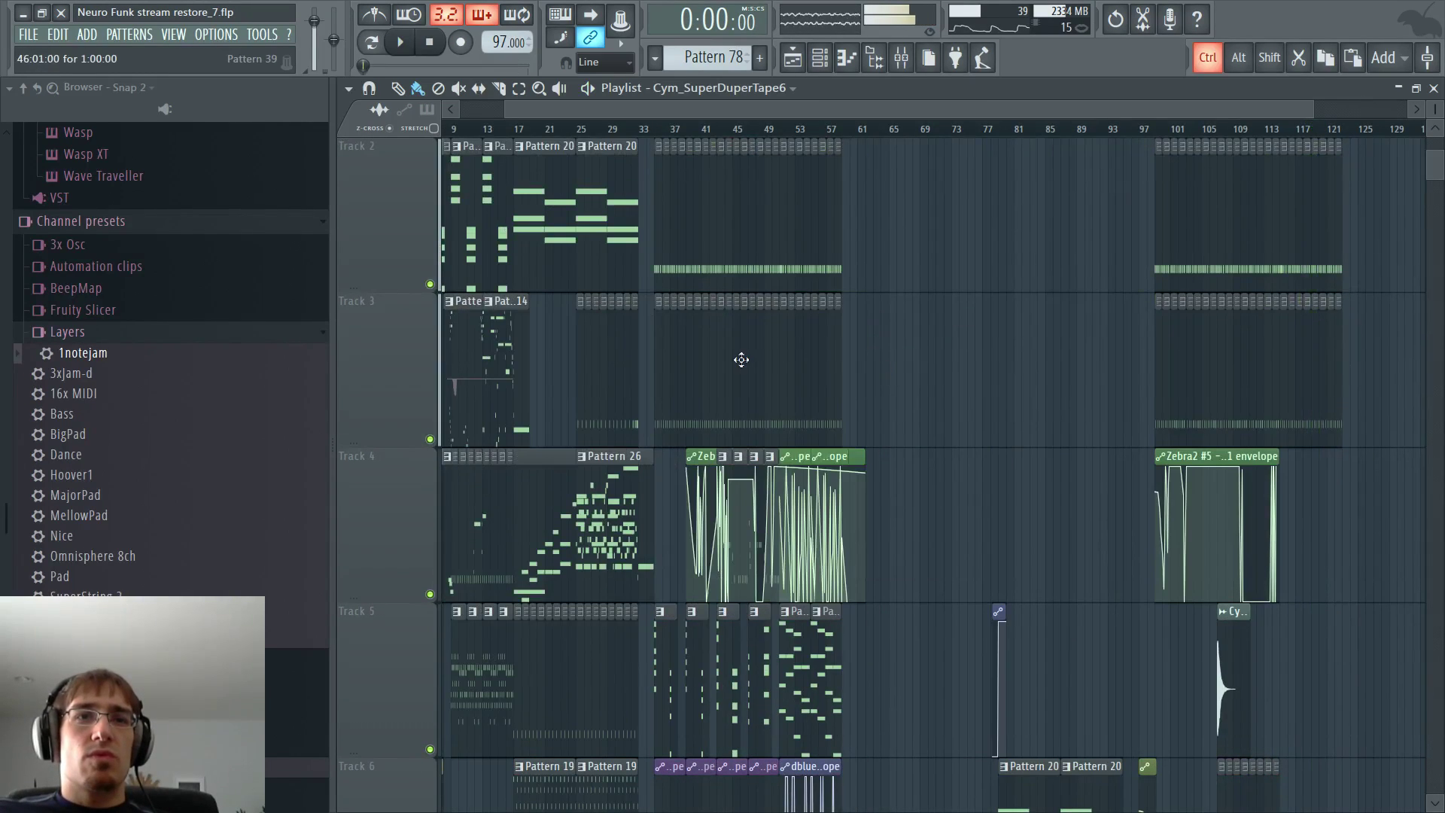
pyautogui.keyDown('ctrl'); pyautogui.scroll(4, 741, 360); pyautogui.keyUp('ctrl')
pyautogui.doubleClick(602, 165)
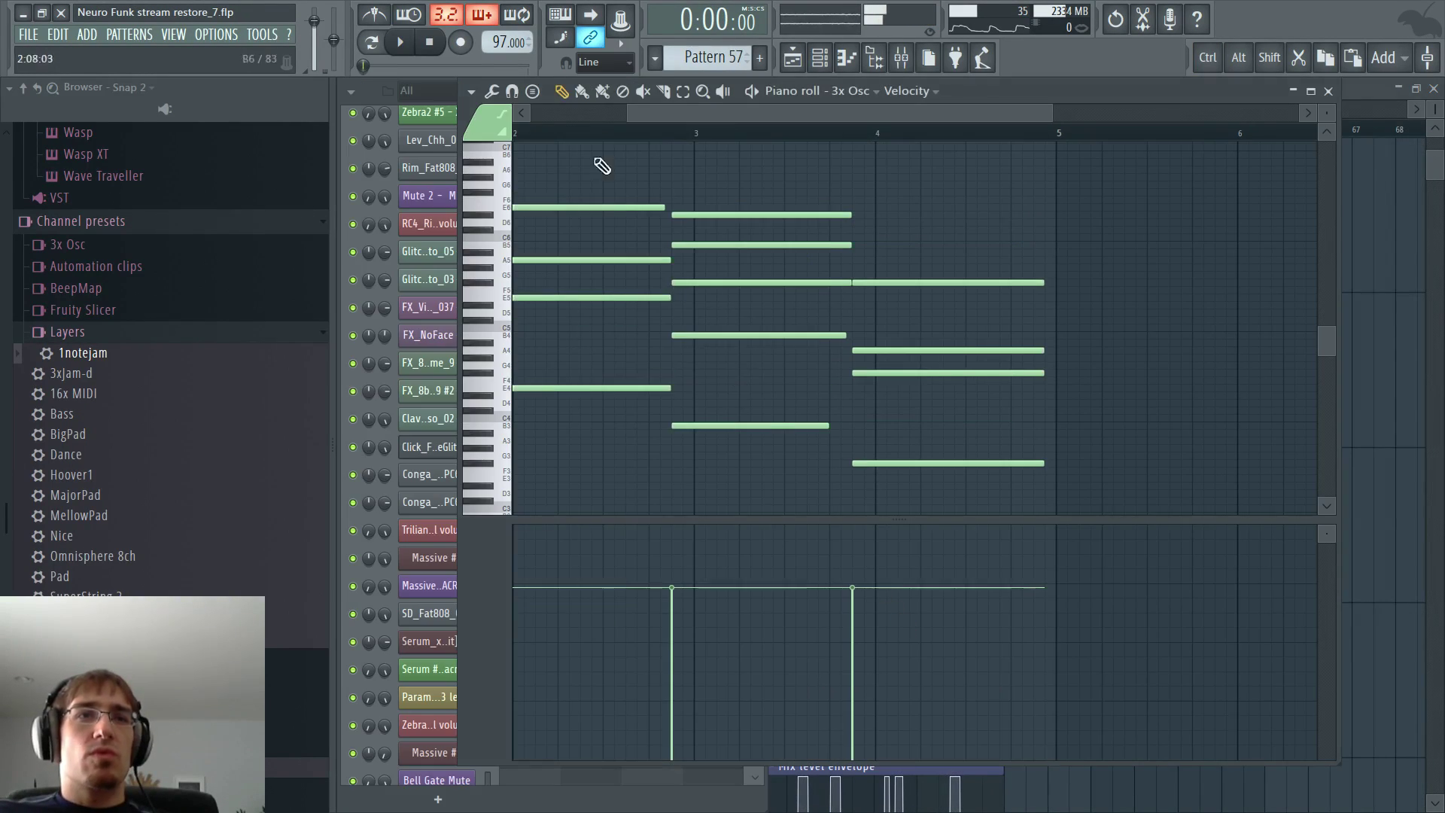
# - Play Pattern 57 and copy the chord notes from its 3x Osc channel
pyautogui.press('F6')
pyautogui.press('space')
pyautogui.press('F6')
pyautogui.press('F6')
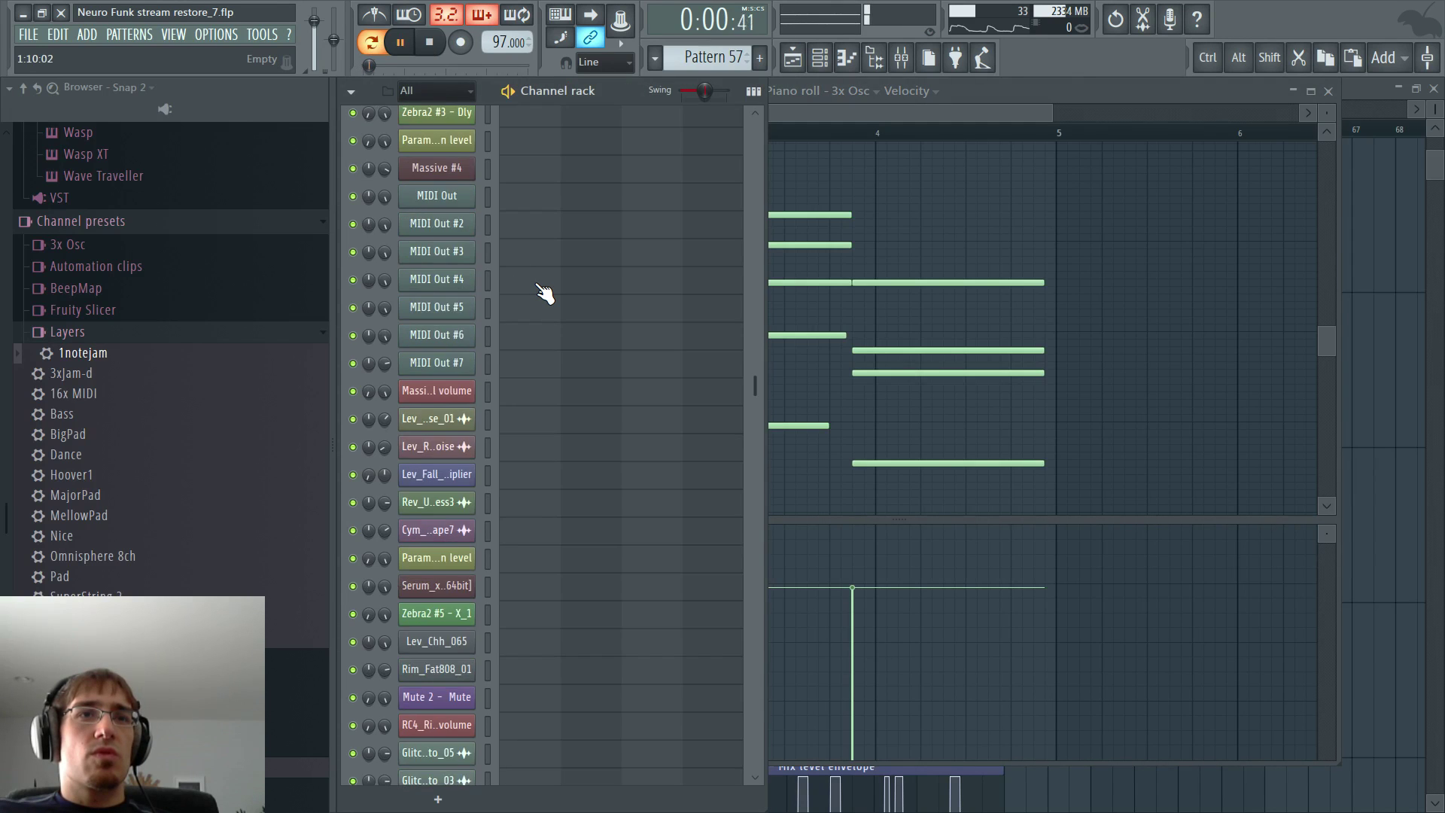
pyautogui.scroll(5, 542, 293)
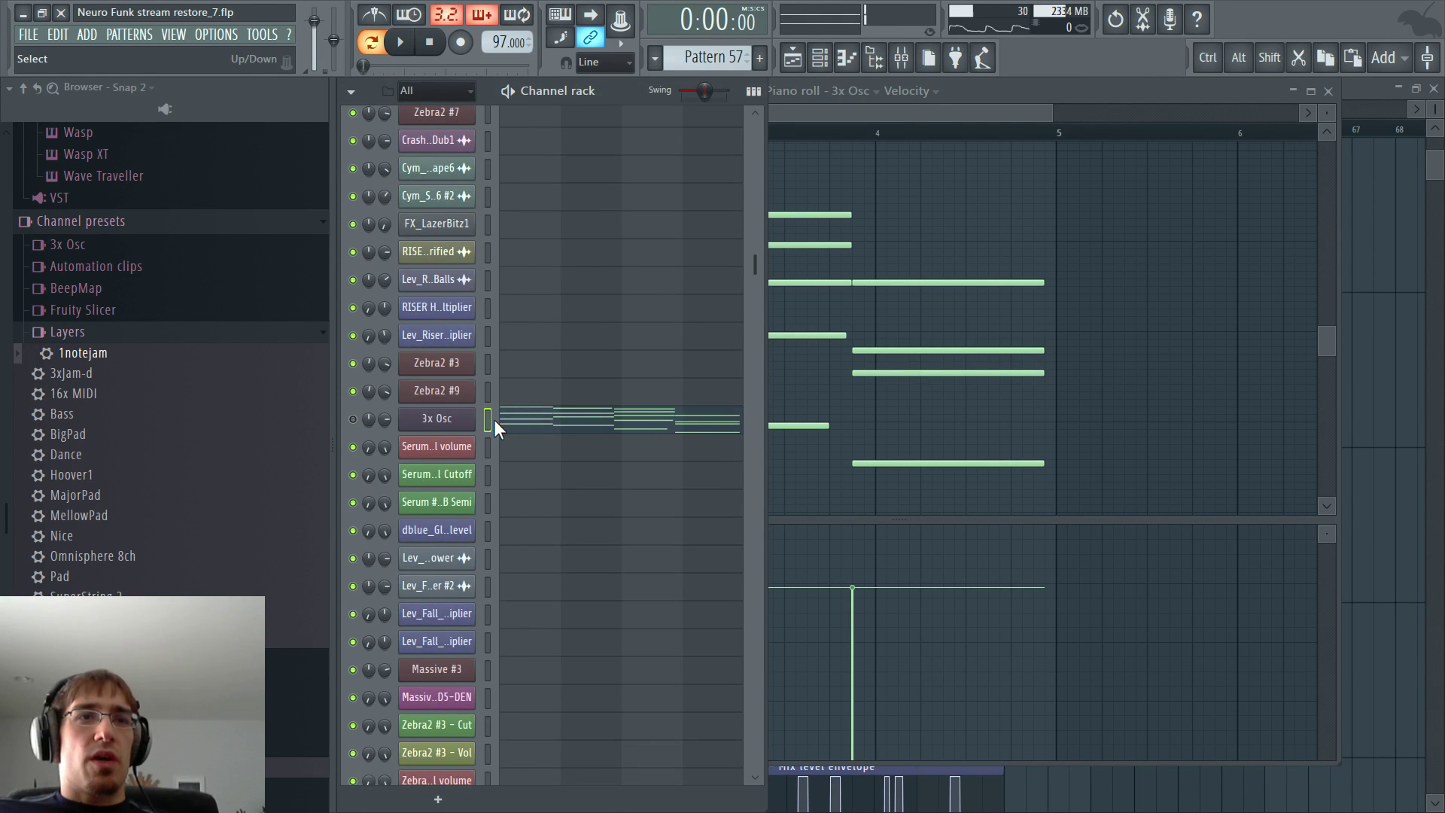
# - Create a new empty Pattern 125 with its default name and place it on Track 5 at bar 115
pyautogui.press('F5')
pyautogui.moveTo(834, 114); pyautogui.dragTo(1246, 115)
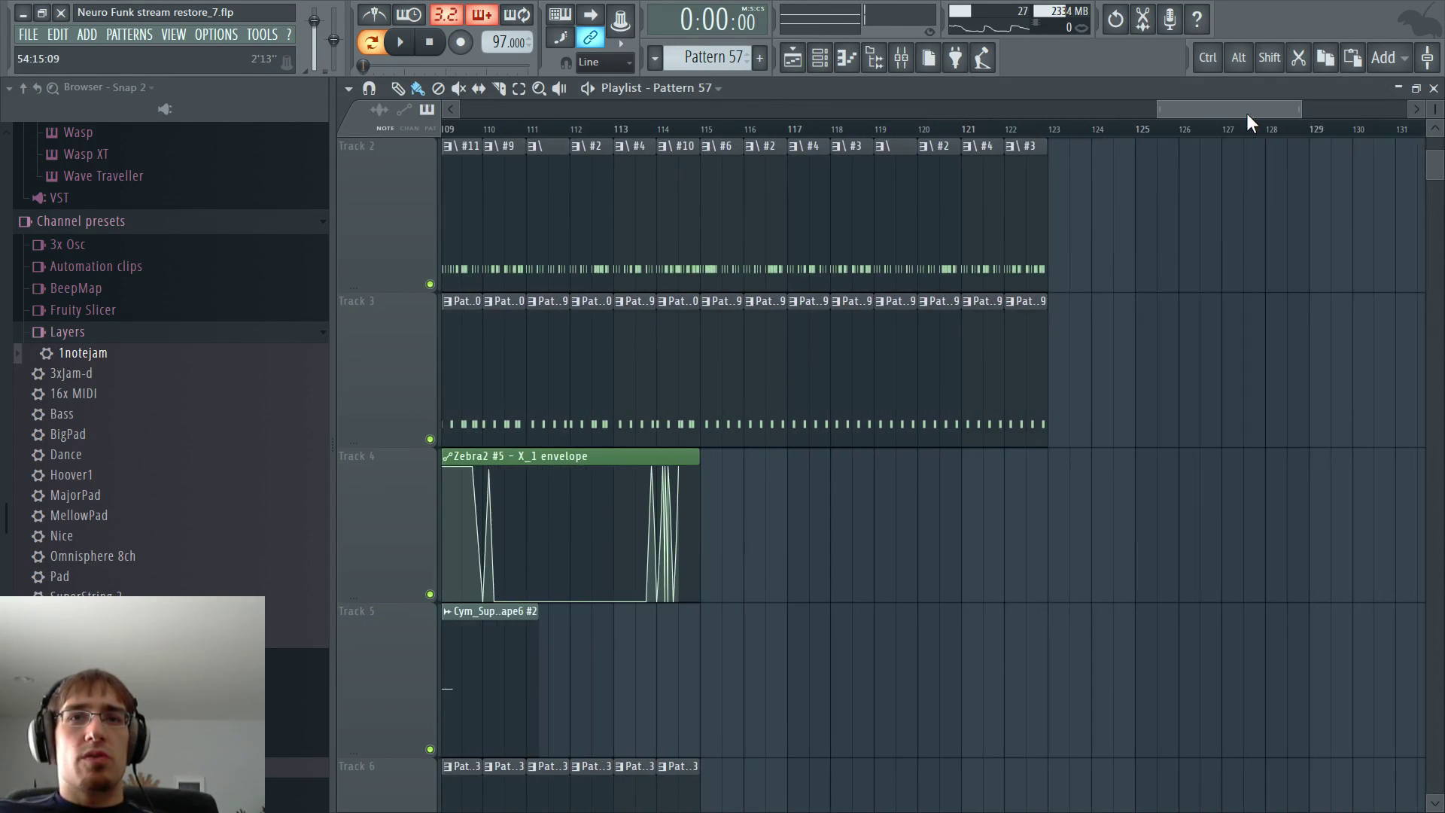
pyautogui.scroll(-3, 1020, 253)
pyautogui.scroll(1, 831, 301)
pyautogui.press('F4')
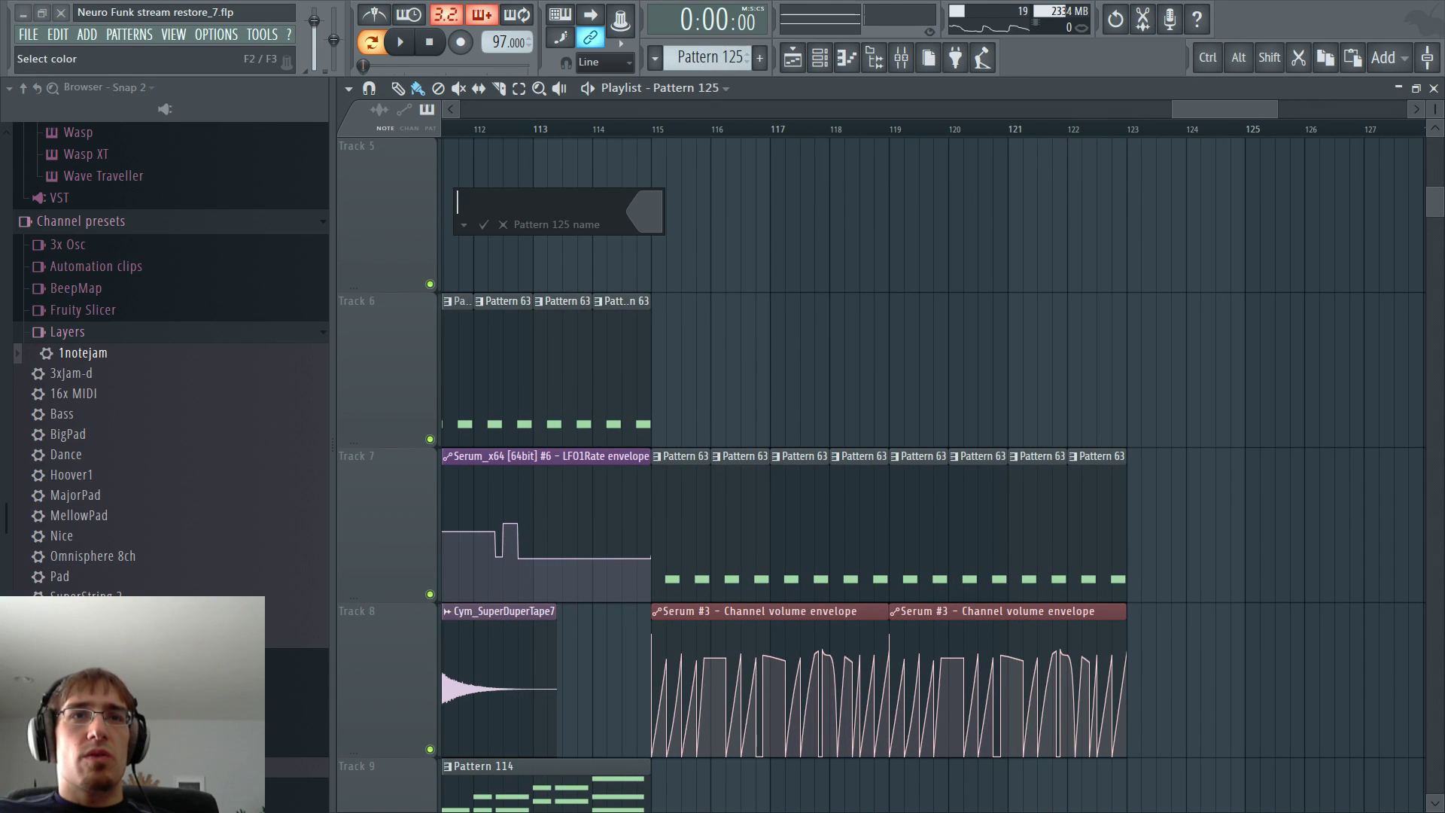
pyautogui.press('Return')
pyautogui.click(659, 199)
pyautogui.click(653, 129)
# - Paste the copied chords into the Zebra2 #11 channel of Pattern 125 and audition them
pyautogui.press('F6')
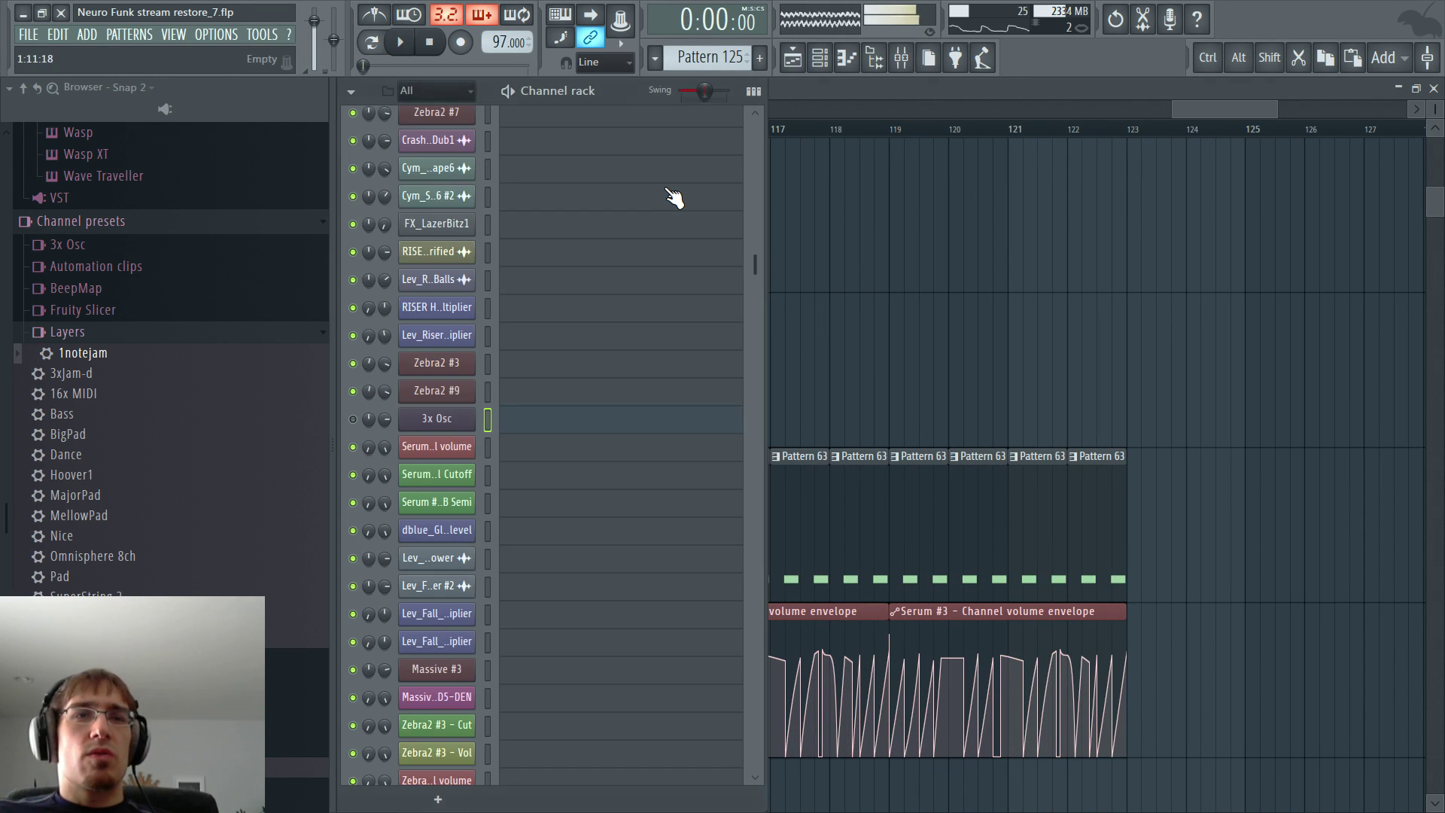
pyautogui.scroll(-3, 607, 278)
pyautogui.scroll(-10, 607, 292)
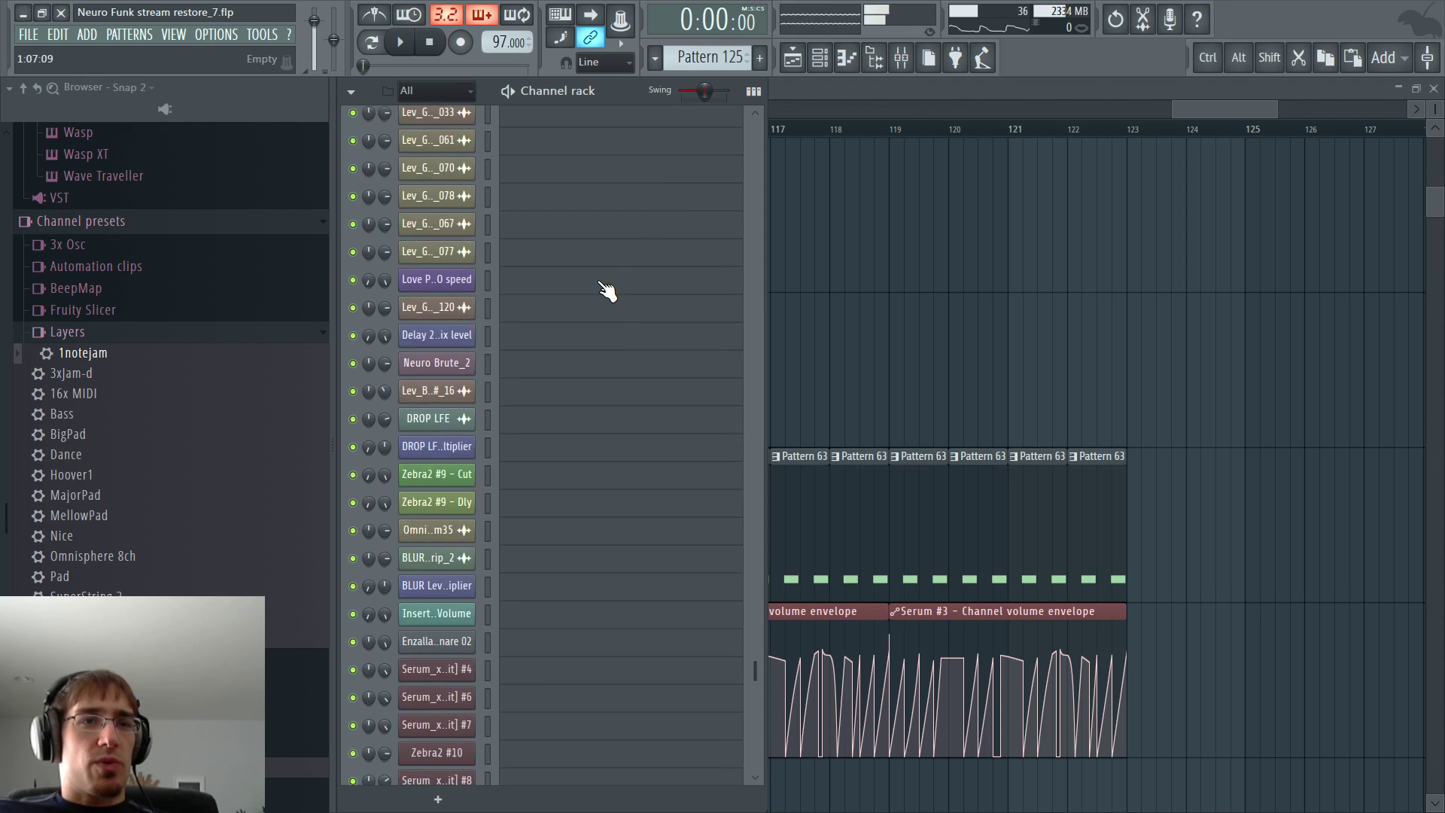
pyautogui.click(488, 532)
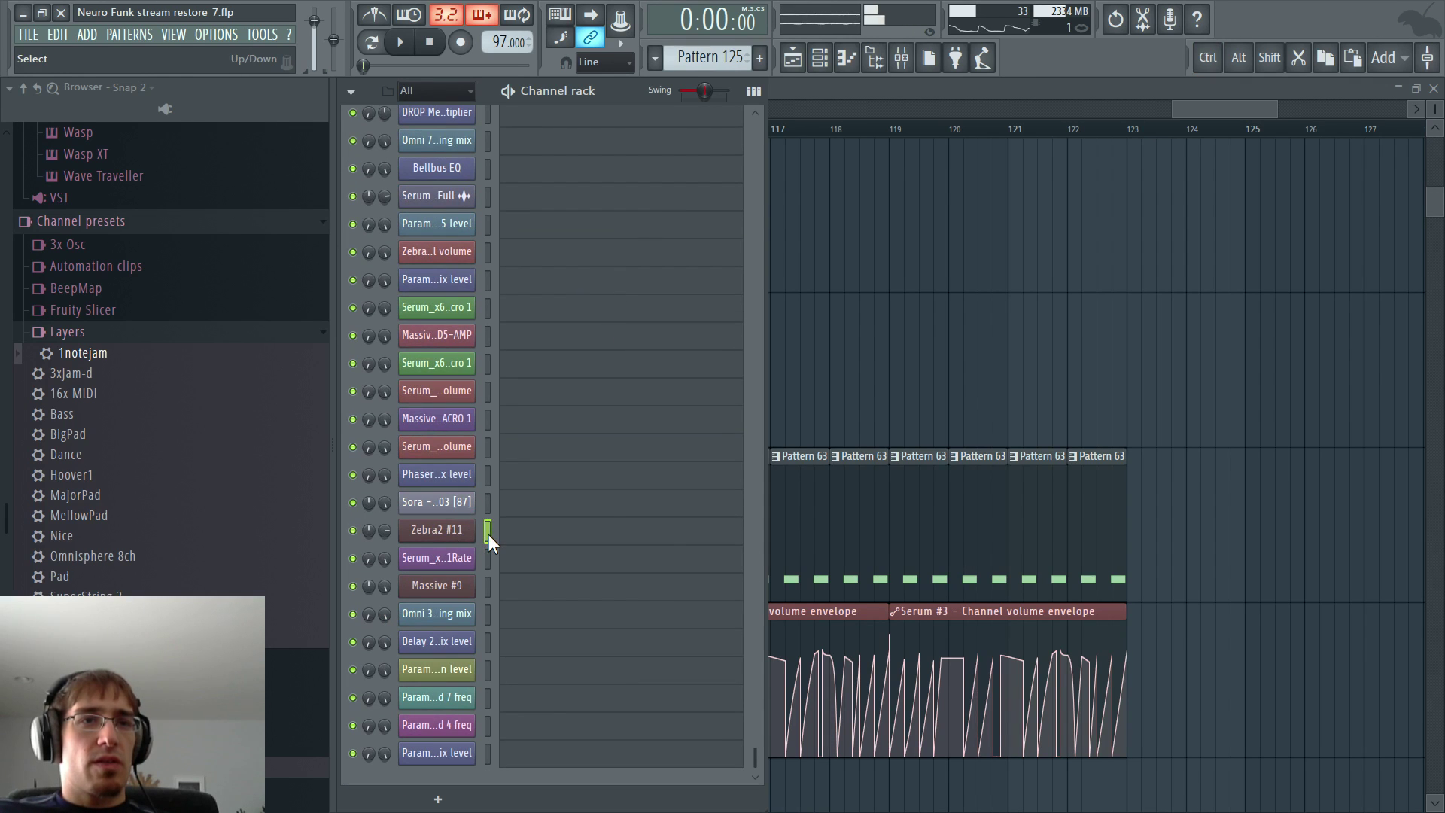
pyautogui.hotkey('ctrl', 'v')
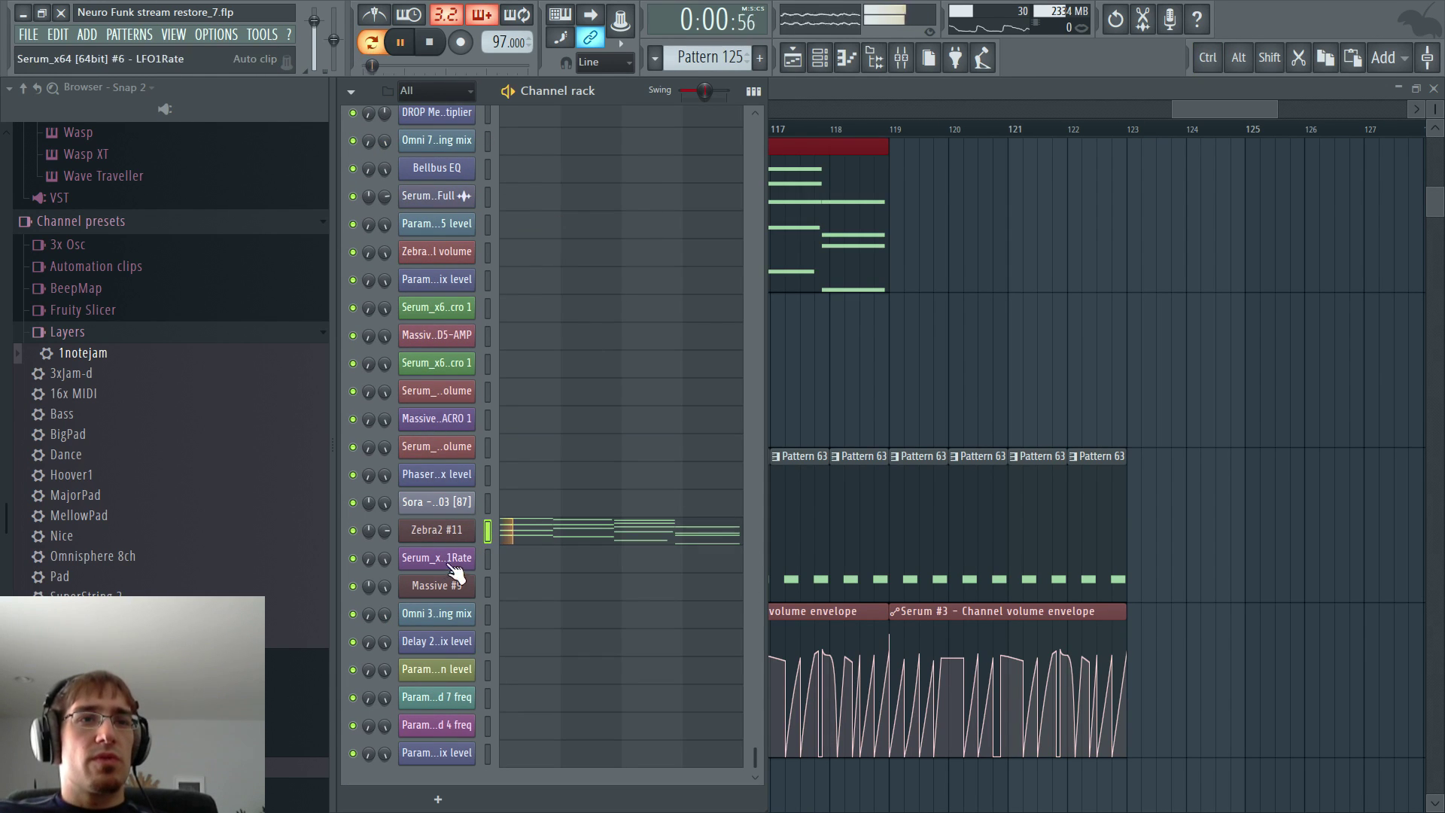
pyautogui.press('space')
# - Clone the Zebra2 #11 channel and move the chord notes into the clone
pyautogui.rightClick(419, 531)
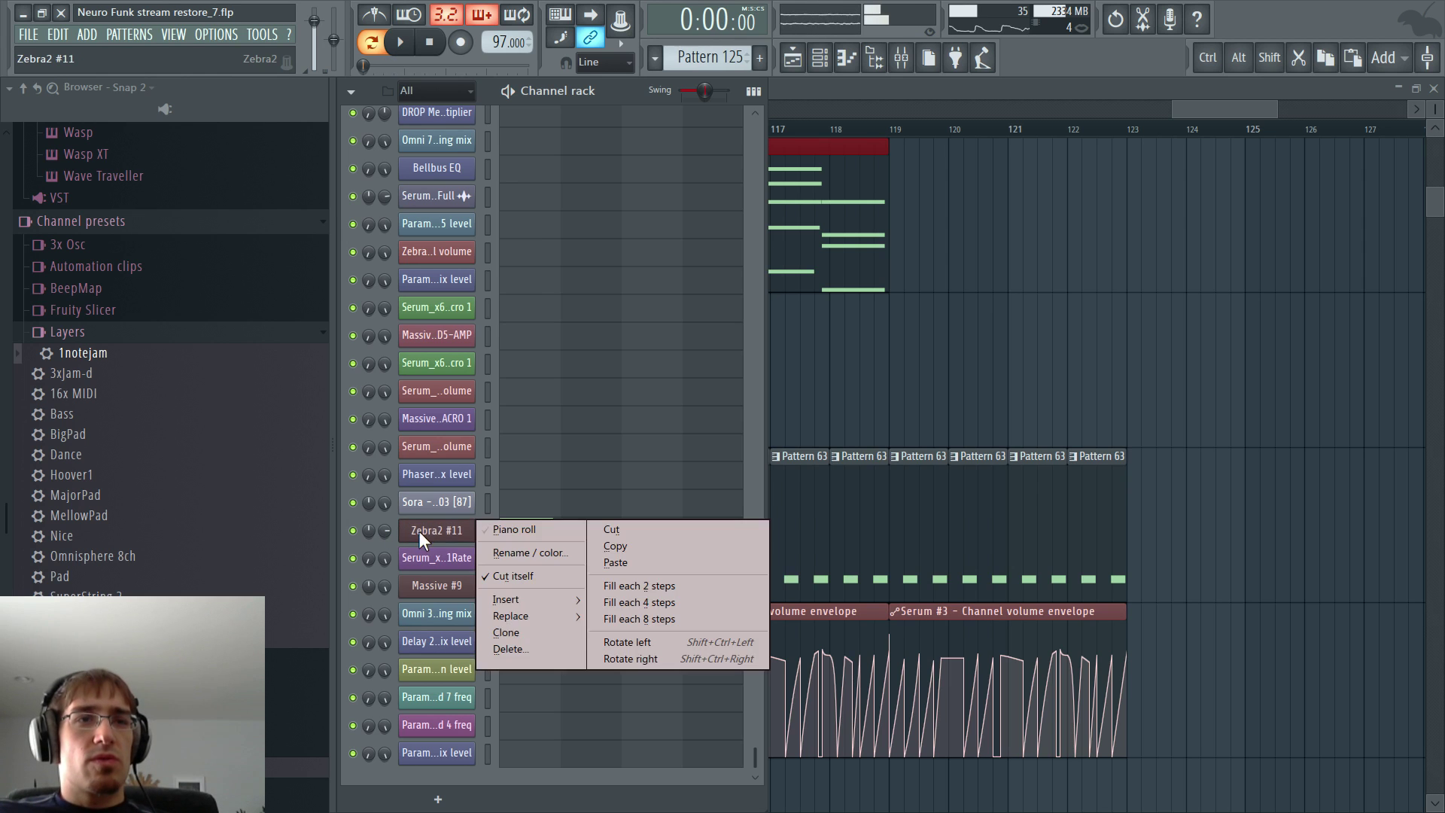
pyautogui.click(490, 633)
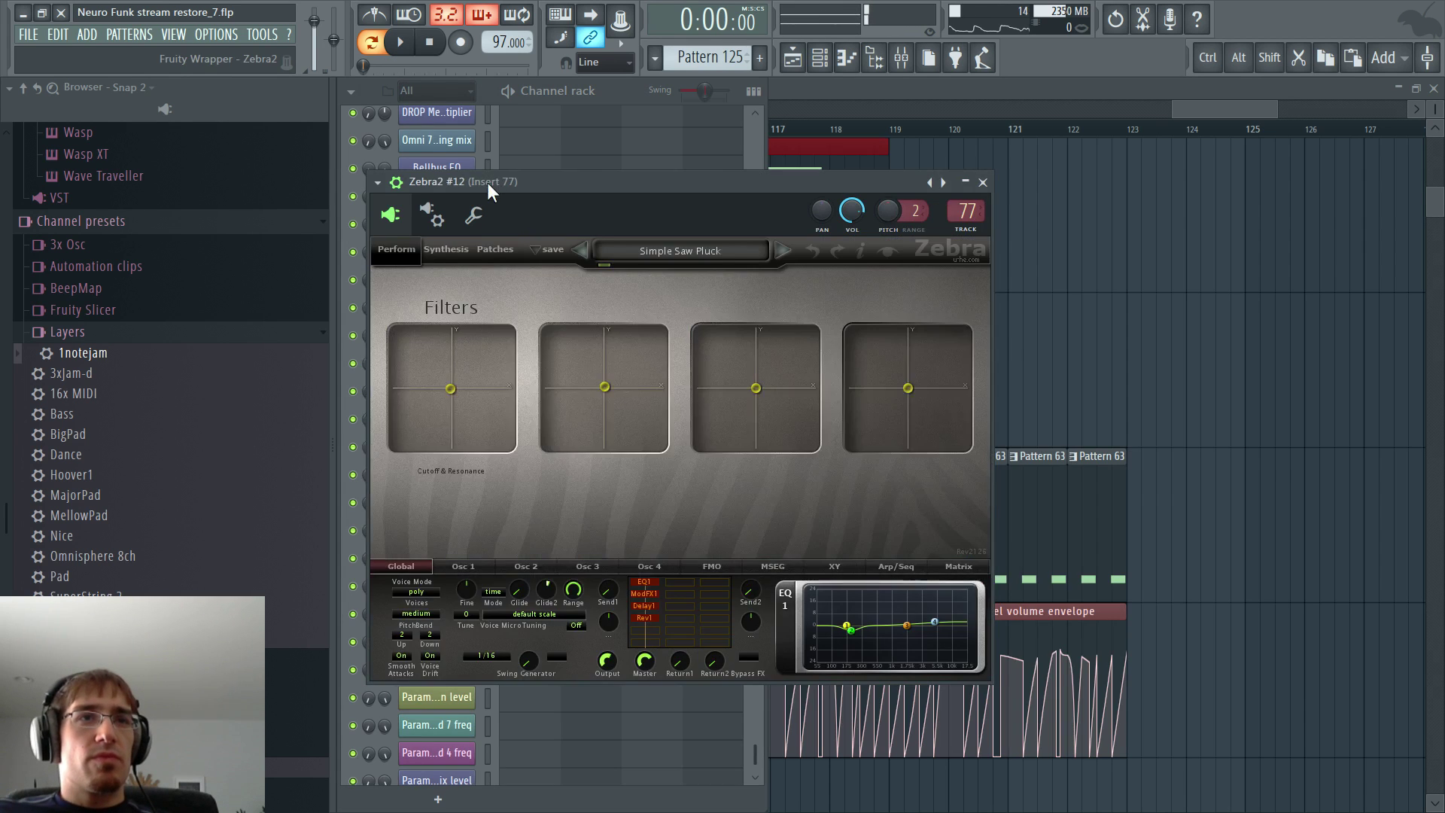
pyautogui.click(460, 558)
pyautogui.click(487, 558)
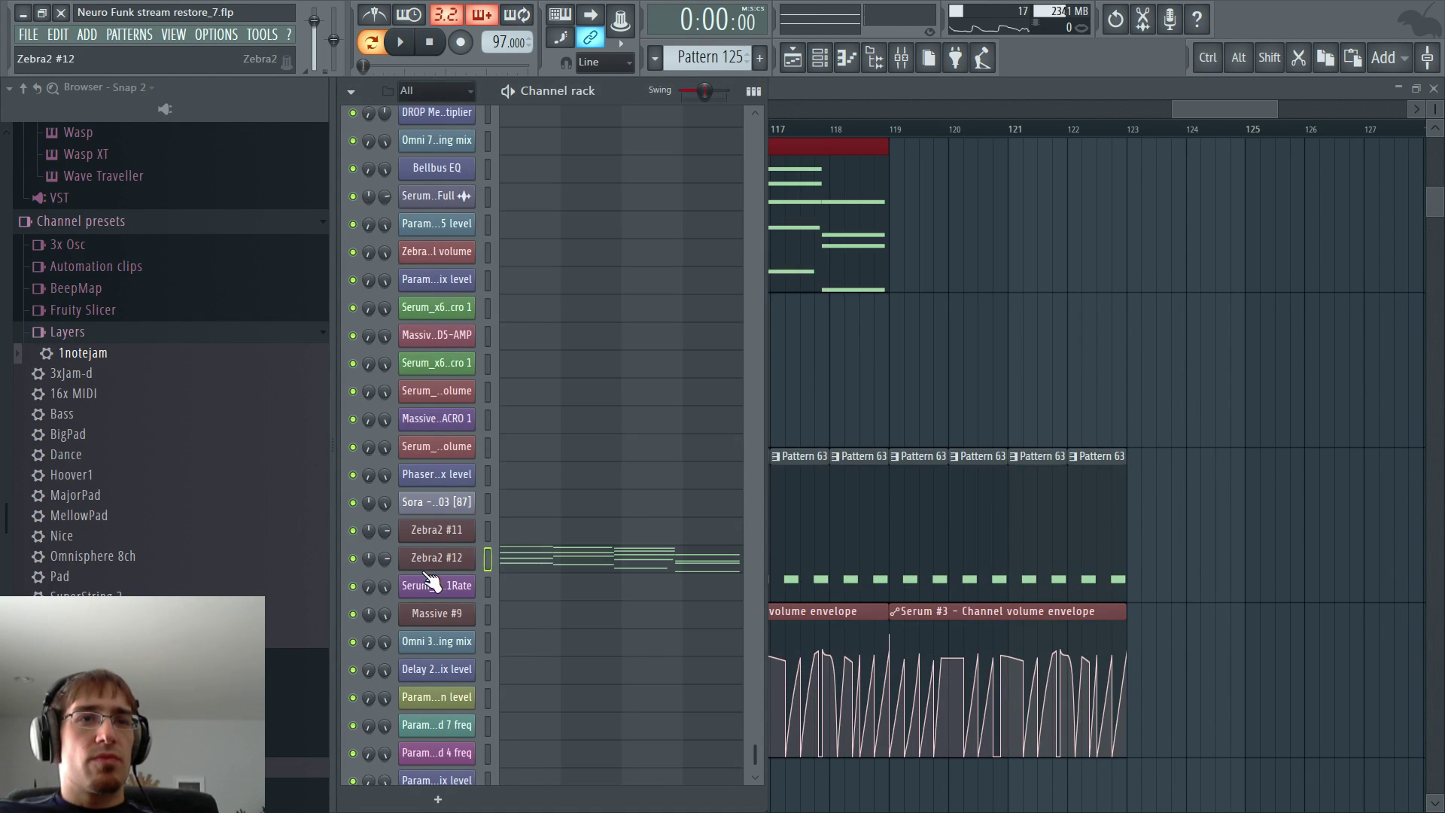
# - Open the Zebra2 #12 notes and lower the second chord's two upper notes to B5 and G#5 while auditioning
pyautogui.rightClick(479, 558)
pyautogui.click(507, 560)
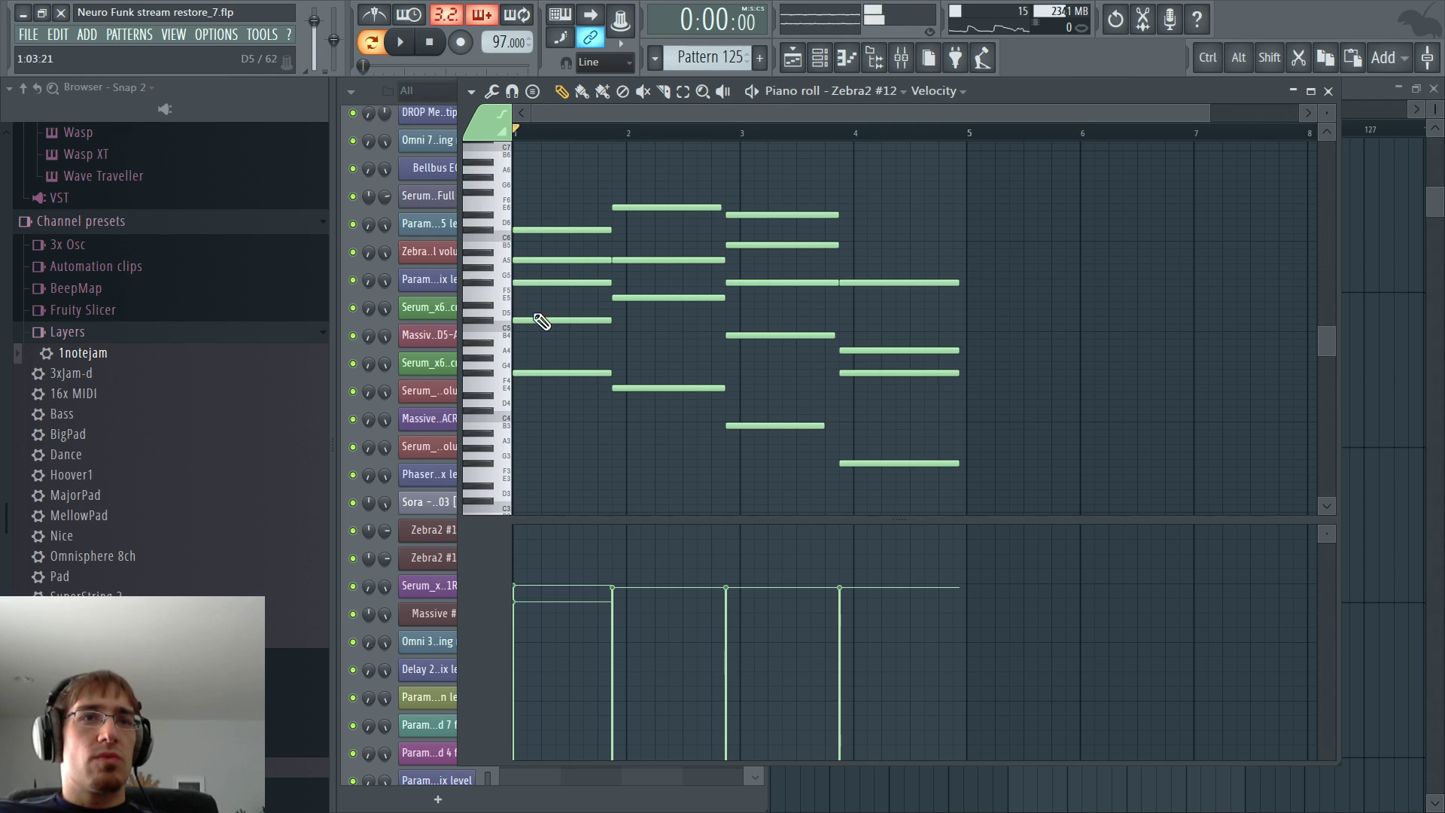
pyautogui.press('space')
pyautogui.moveTo(619, 207); pyautogui.dragTo(622, 320)
pyautogui.press('space')
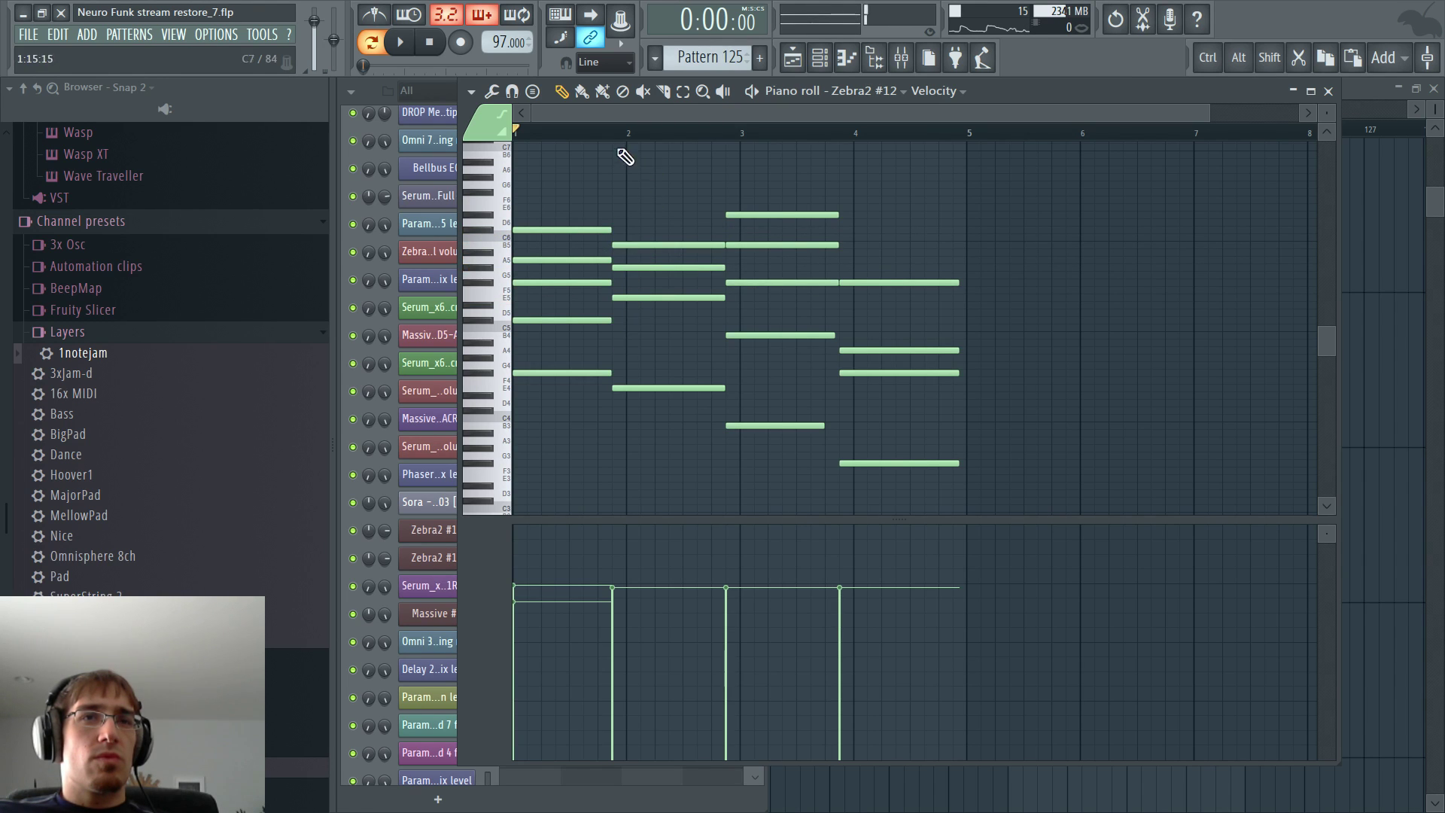
# - Replace the third chord's top note with D#5 an octave lower and audition the pattern from bar 3
pyautogui.press('space')
pyautogui.moveTo(738, 215); pyautogui.dragTo(743, 246)
pyautogui.press('space')
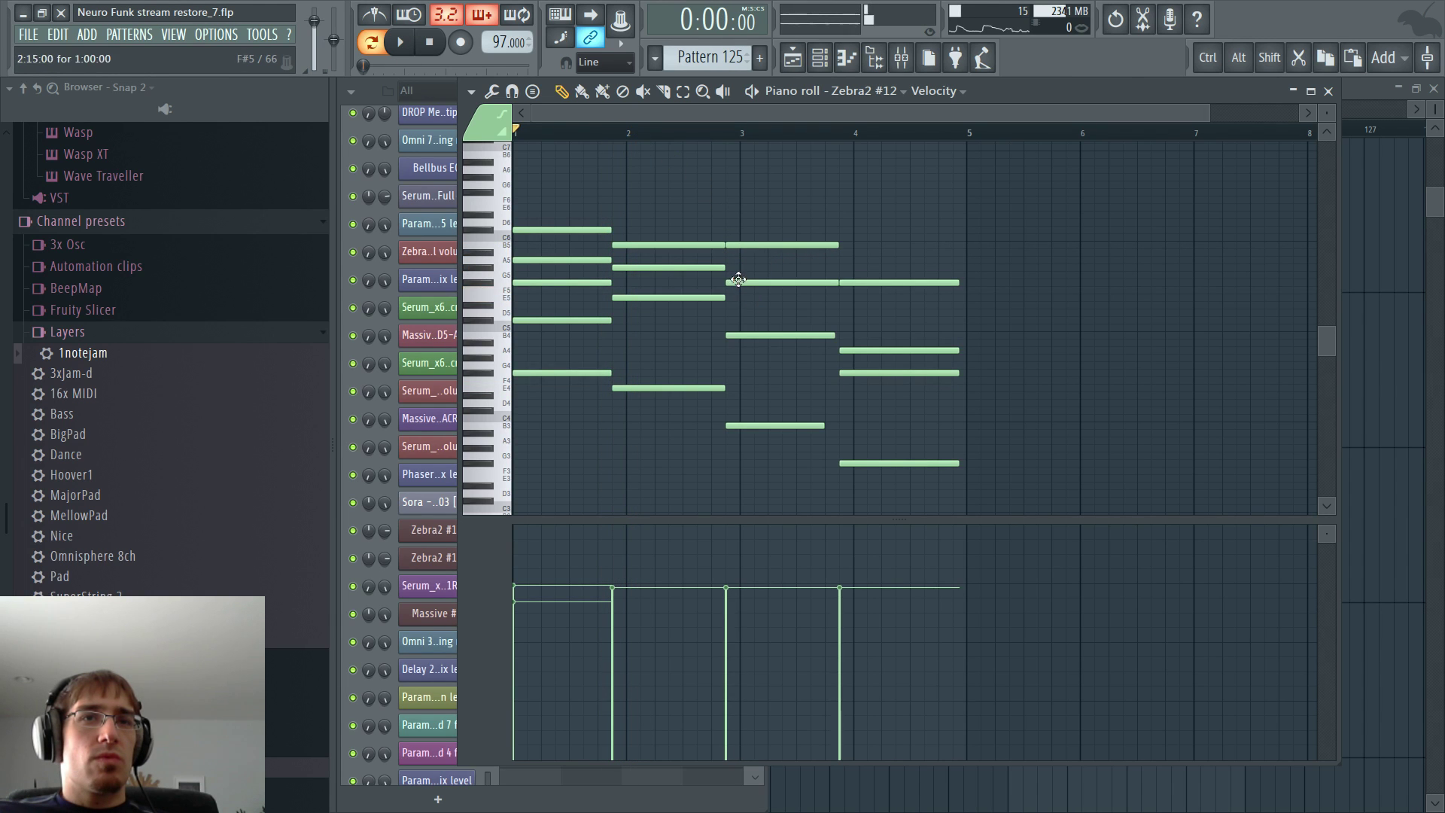
pyautogui.click(737, 133)
pyautogui.press('space')
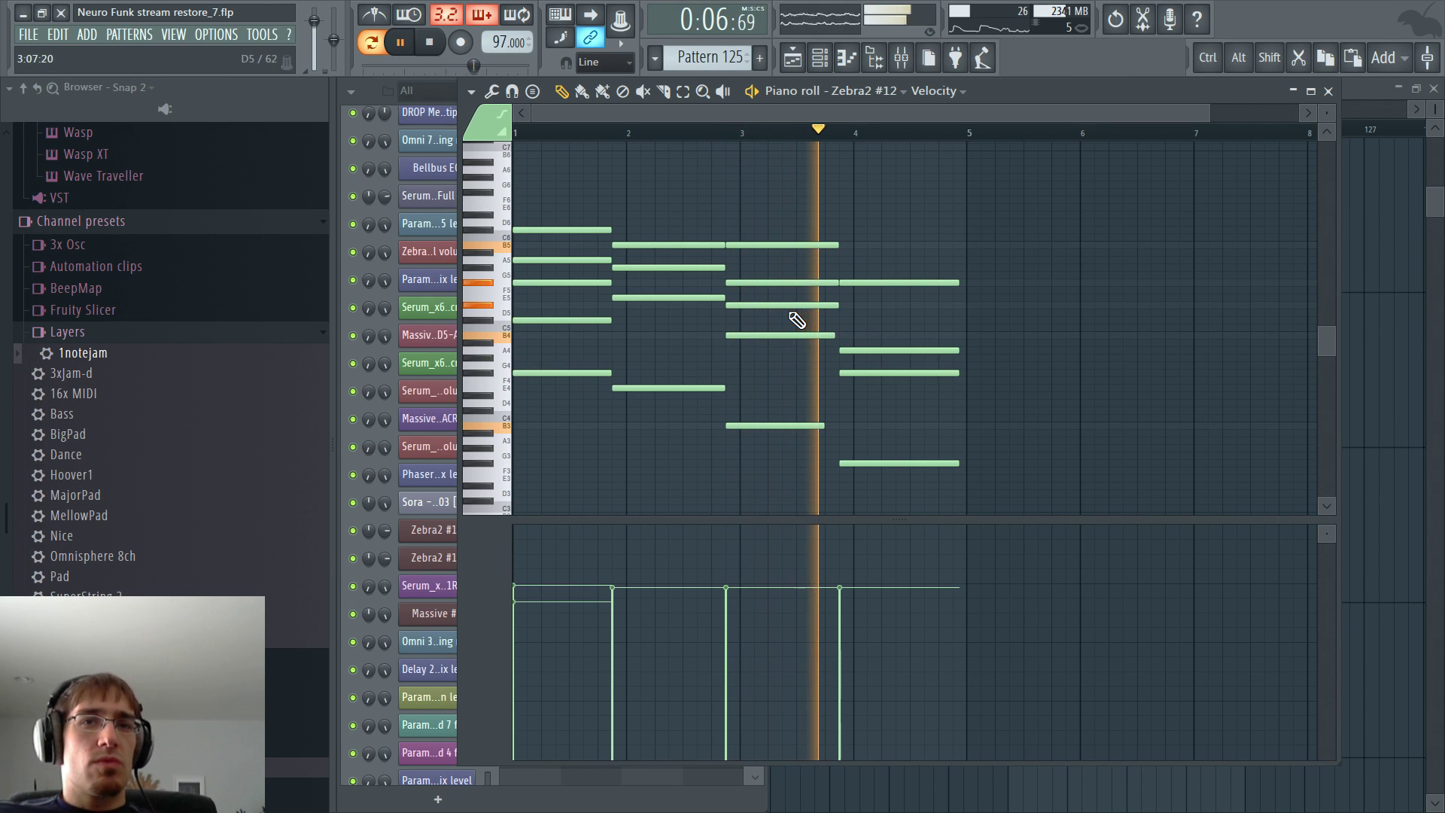
pyautogui.press('space')
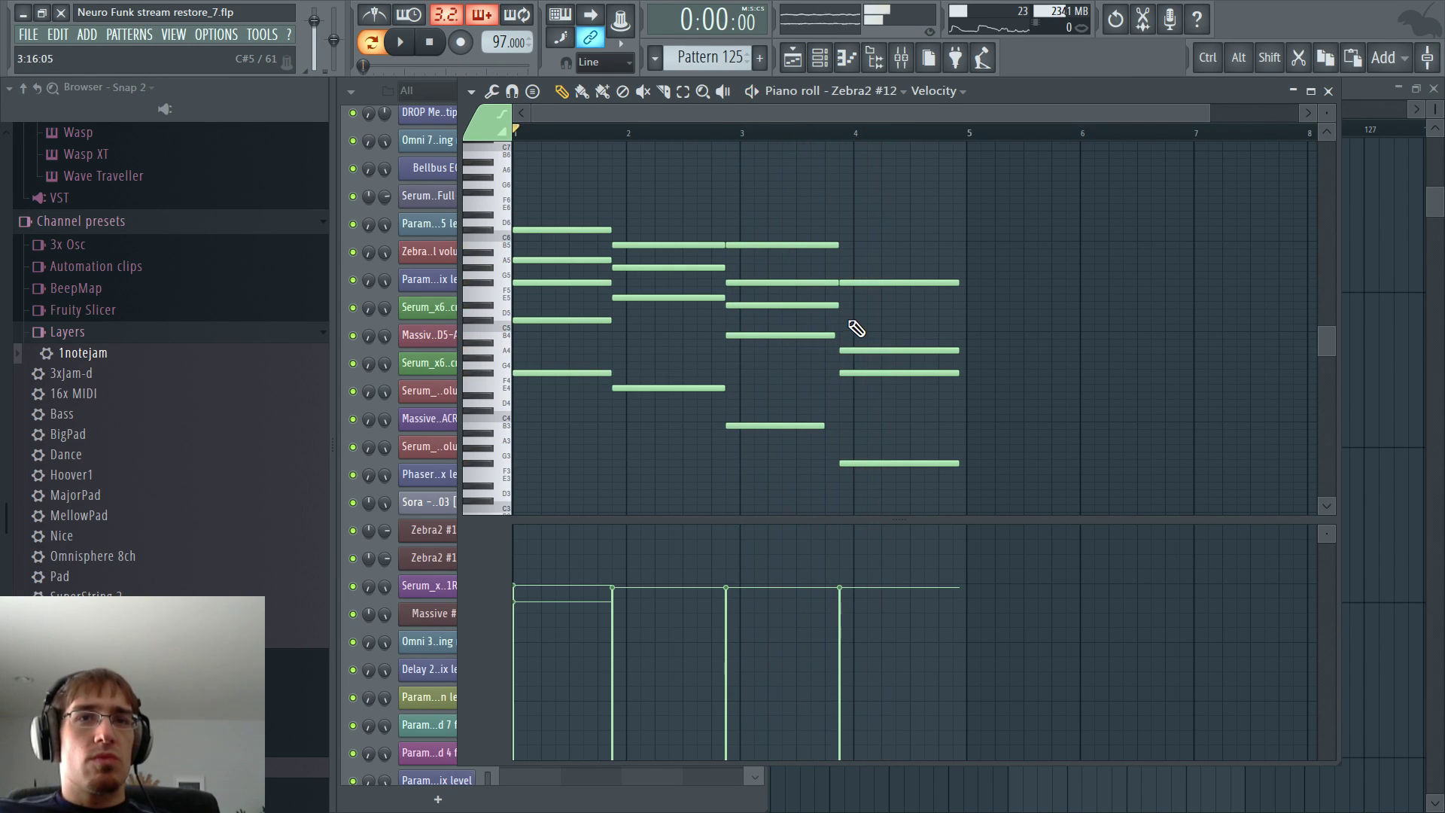
# - Set the Zebra2 #12 Osc 1 renderer to soft and the XMF 1 filter cutoff to 116.00 during playback
pyautogui.press('F6')
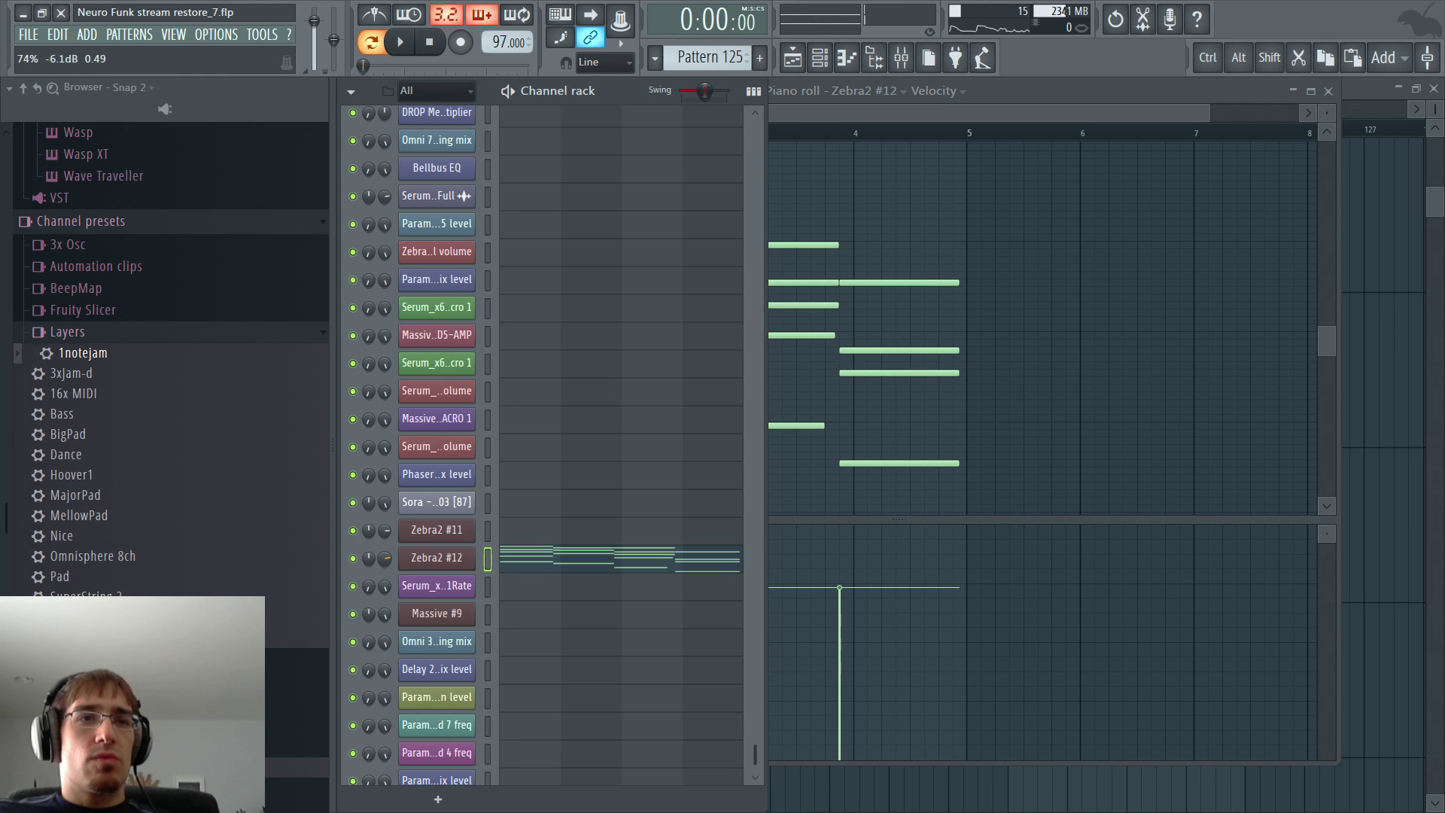
pyautogui.click(440, 561)
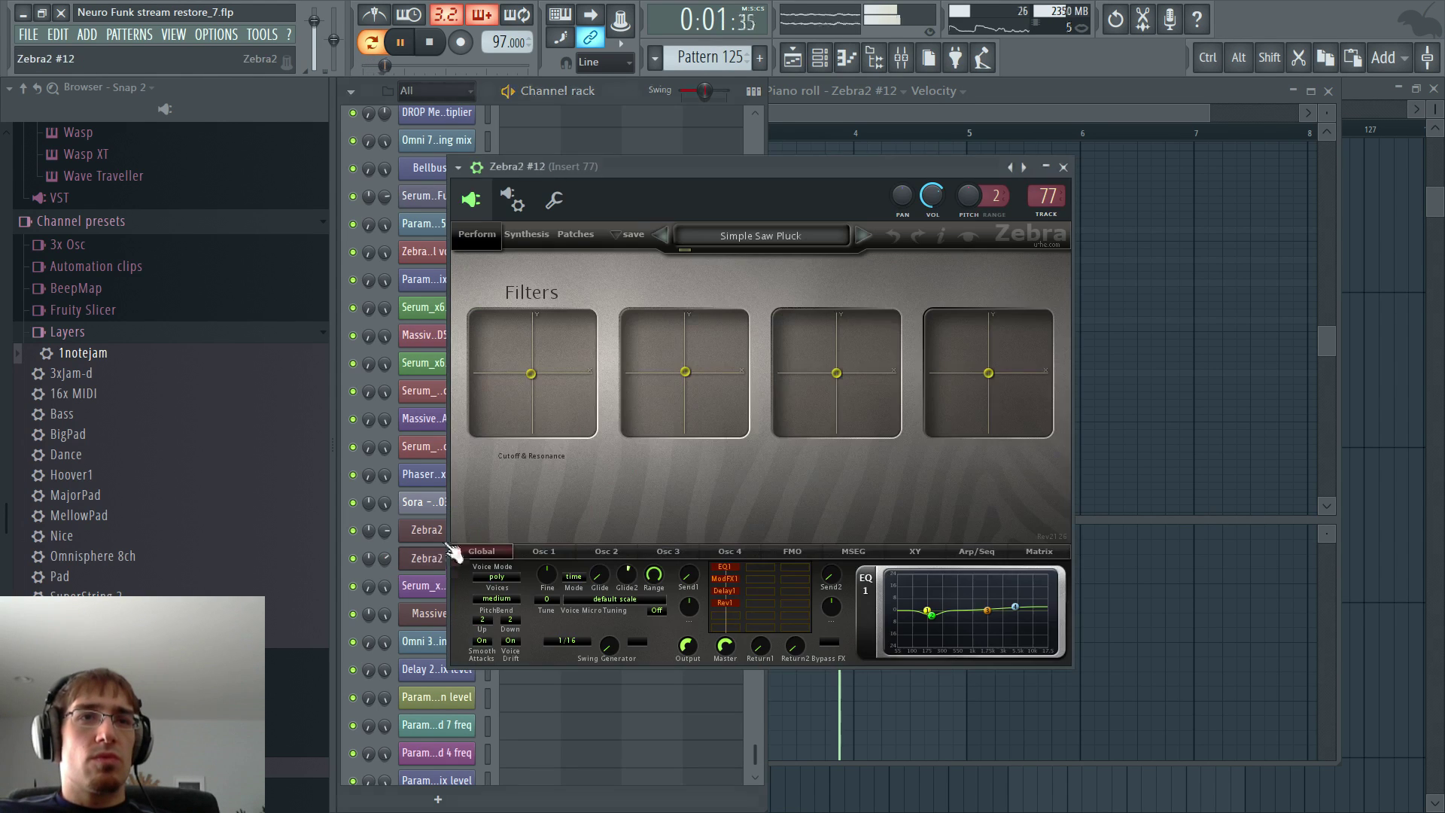
pyautogui.click(527, 549)
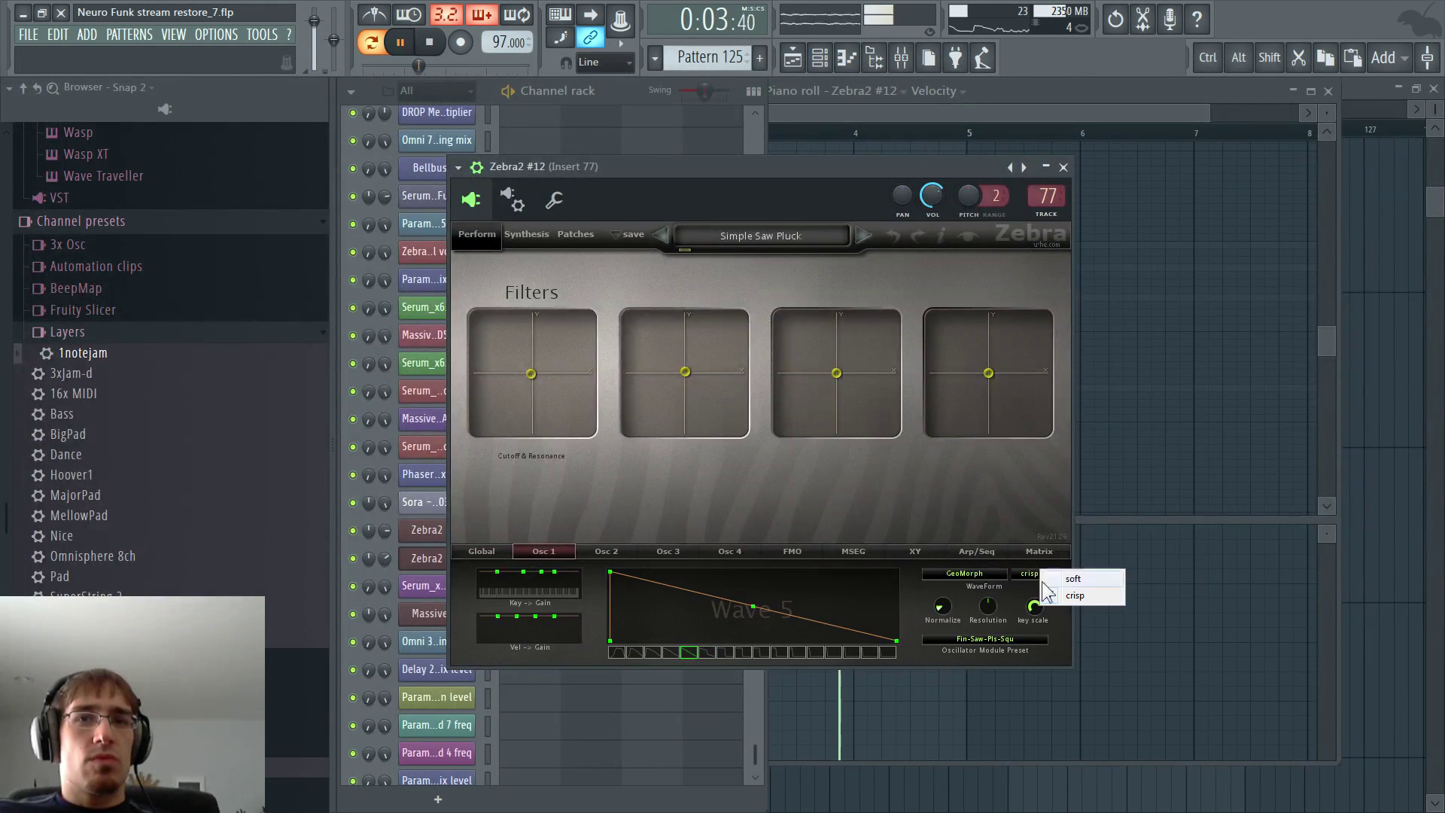
pyautogui.click(540, 233)
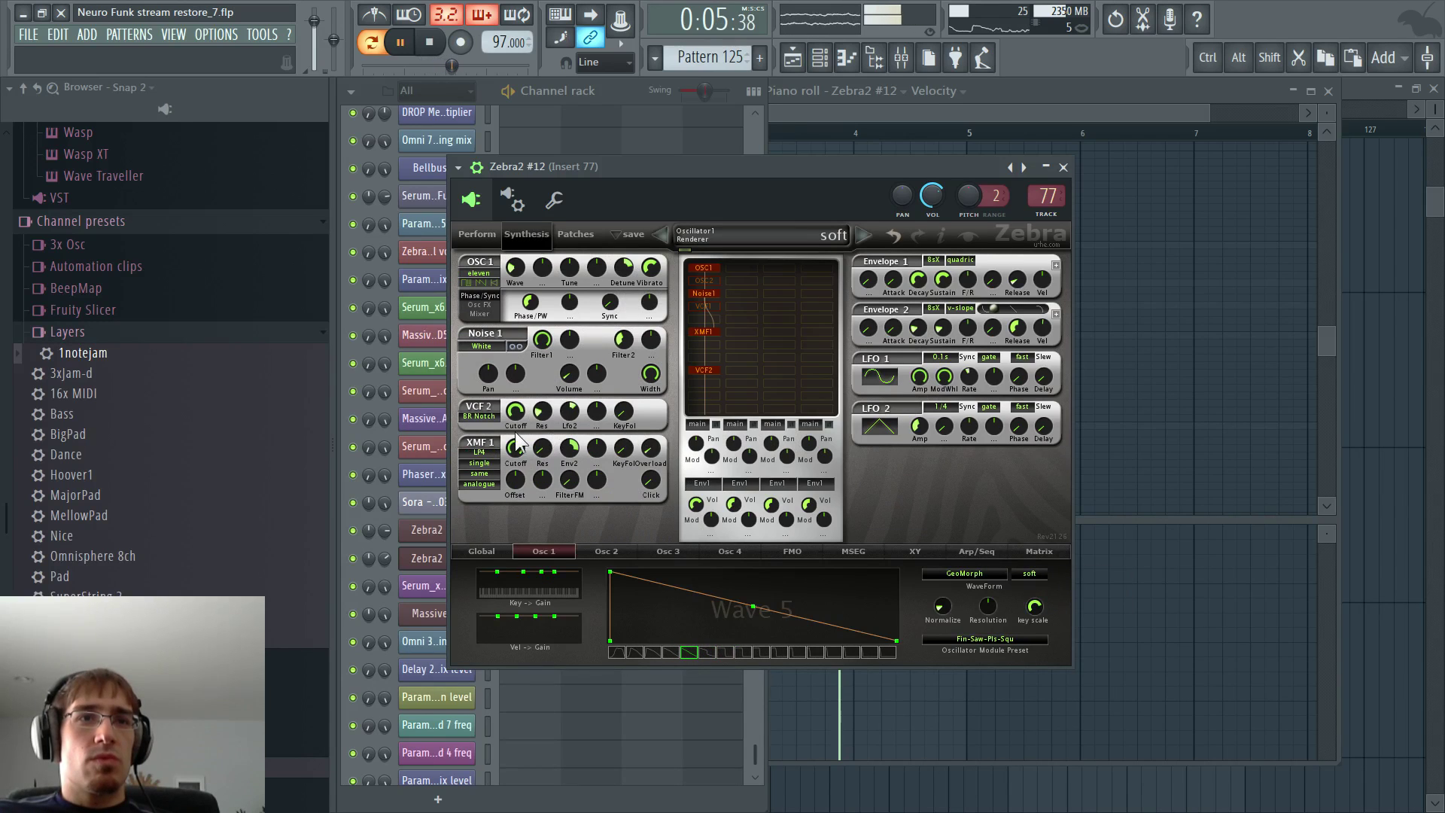
pyautogui.moveTo(519, 444); pyautogui.dragTo(507, 472)
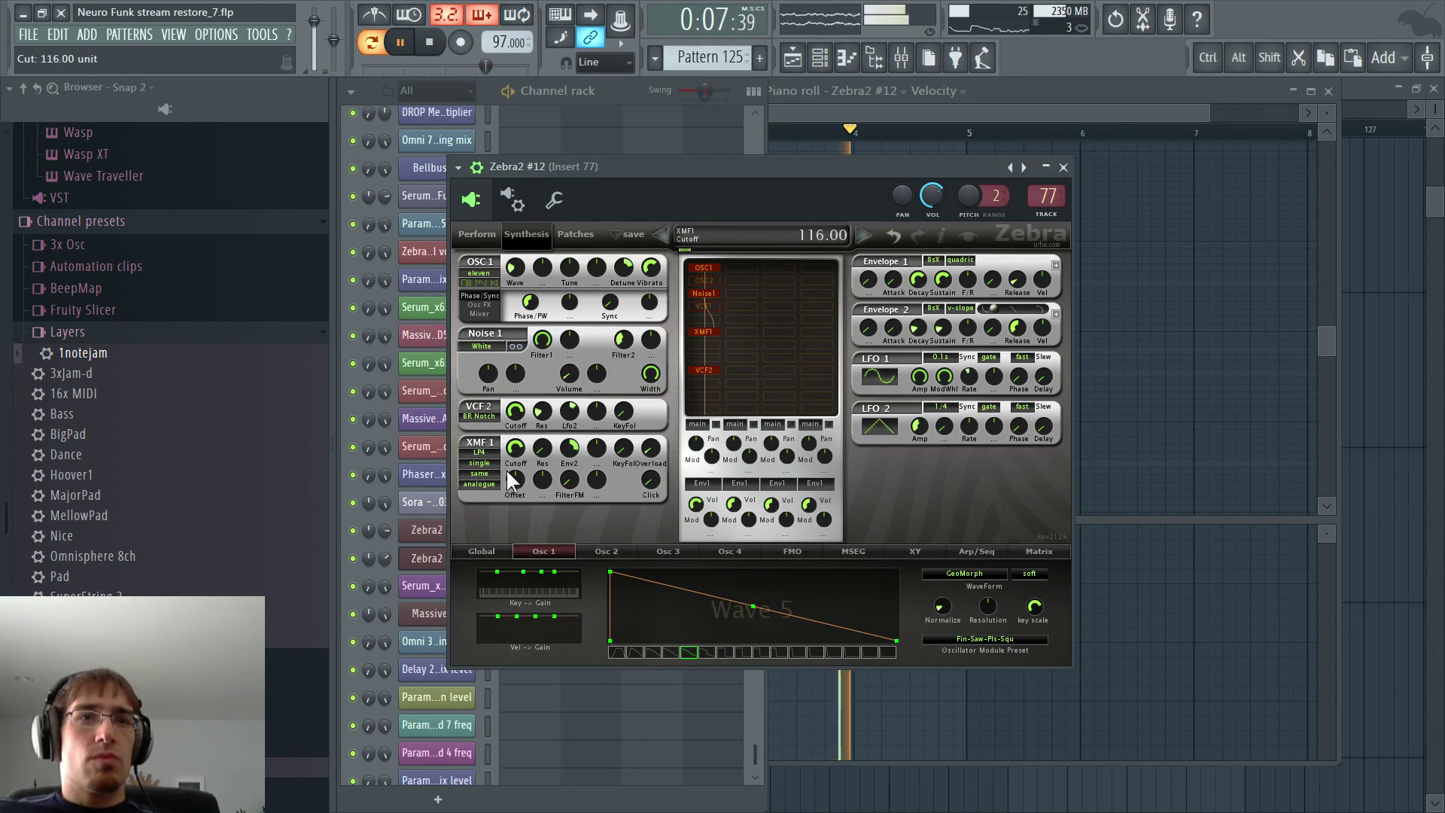
# - Play the song from bar 115 and set Volume1 in the Zebra2 #12 voice mix to 74.50
pyautogui.press('F5')
pyautogui.press('space')
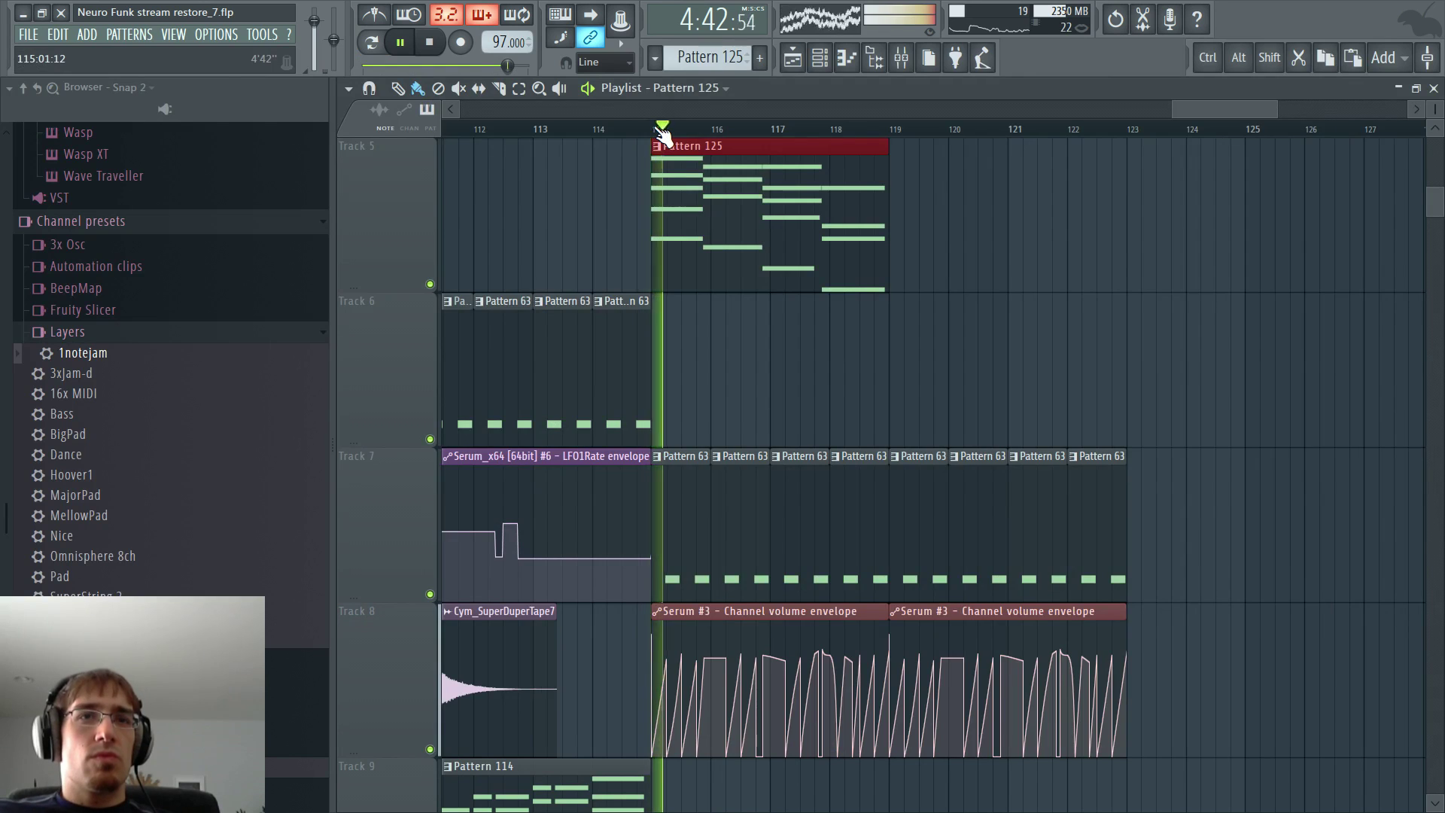
pyautogui.press('F5')
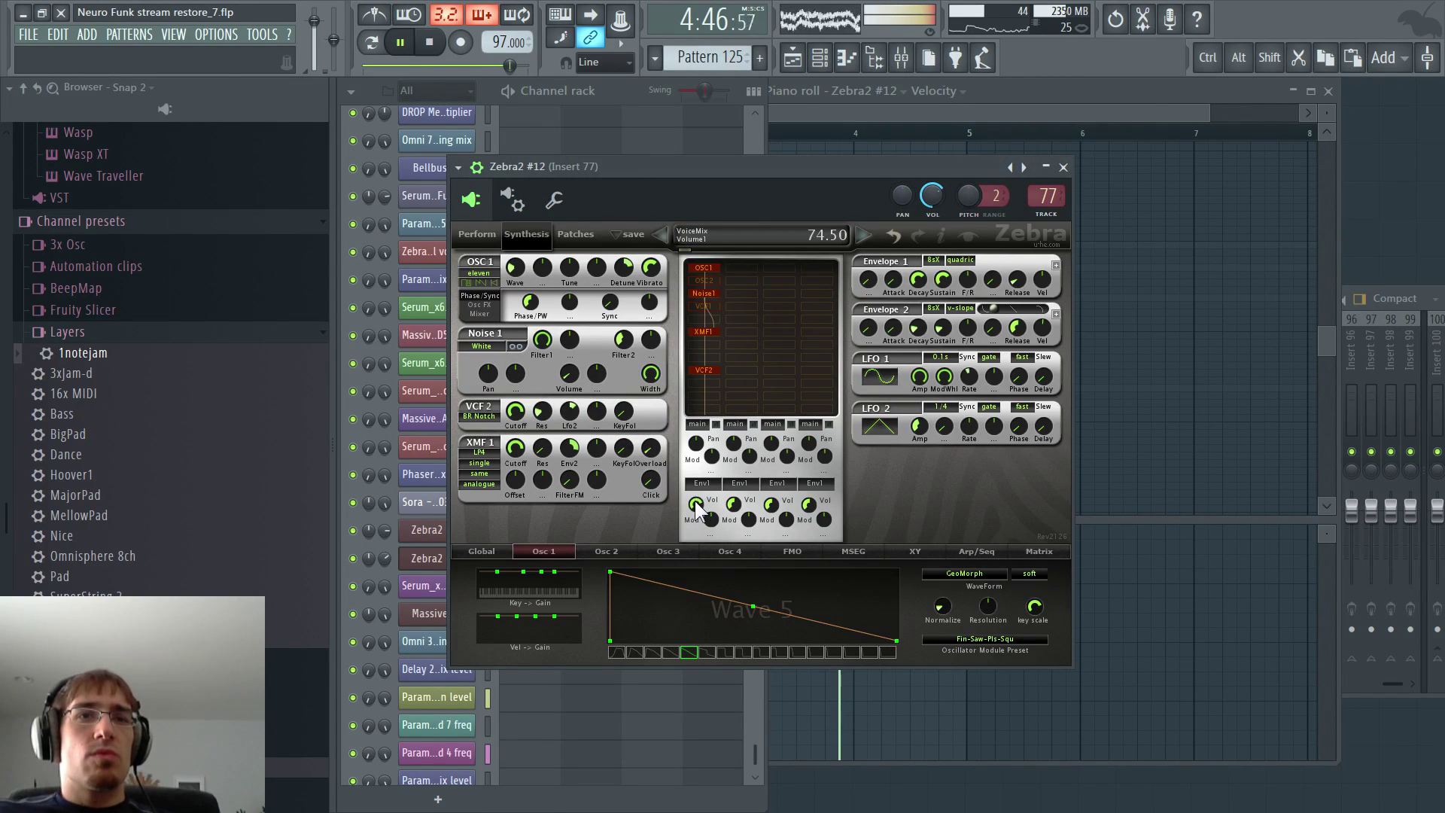
# - Check the Pattern 125 notes during playback and extend its Track 5 clip to bar 123
pyautogui.press('F5')
pyautogui.doubleClick(726, 223)
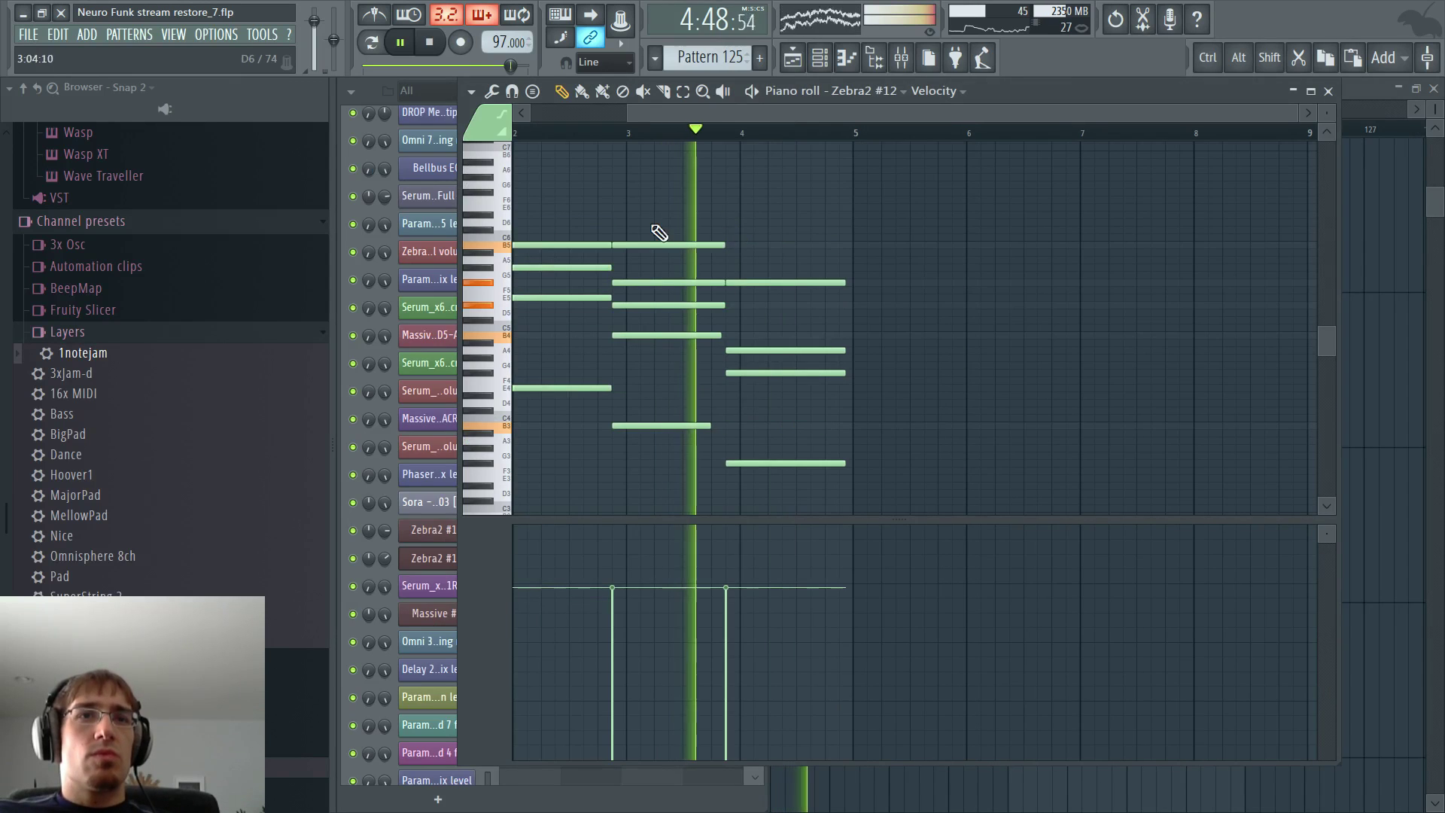
pyautogui.press('F5')
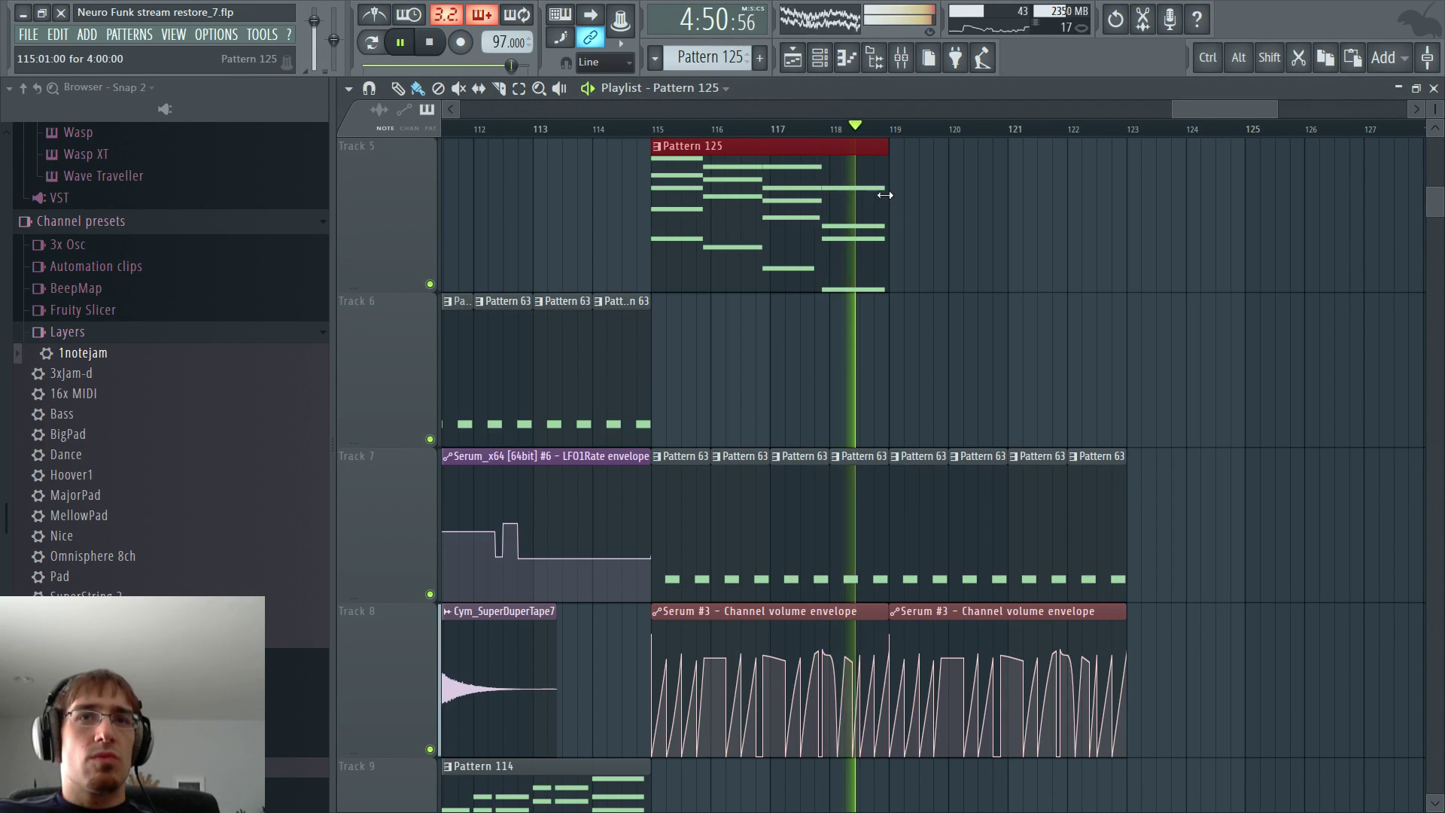
pyautogui.moveTo(885, 195); pyautogui.dragTo(1127, 195)
# - Restore D#6 on top of the third chord, remove its D#5, and delete the lowest note of all four chords
pyautogui.press('F7')
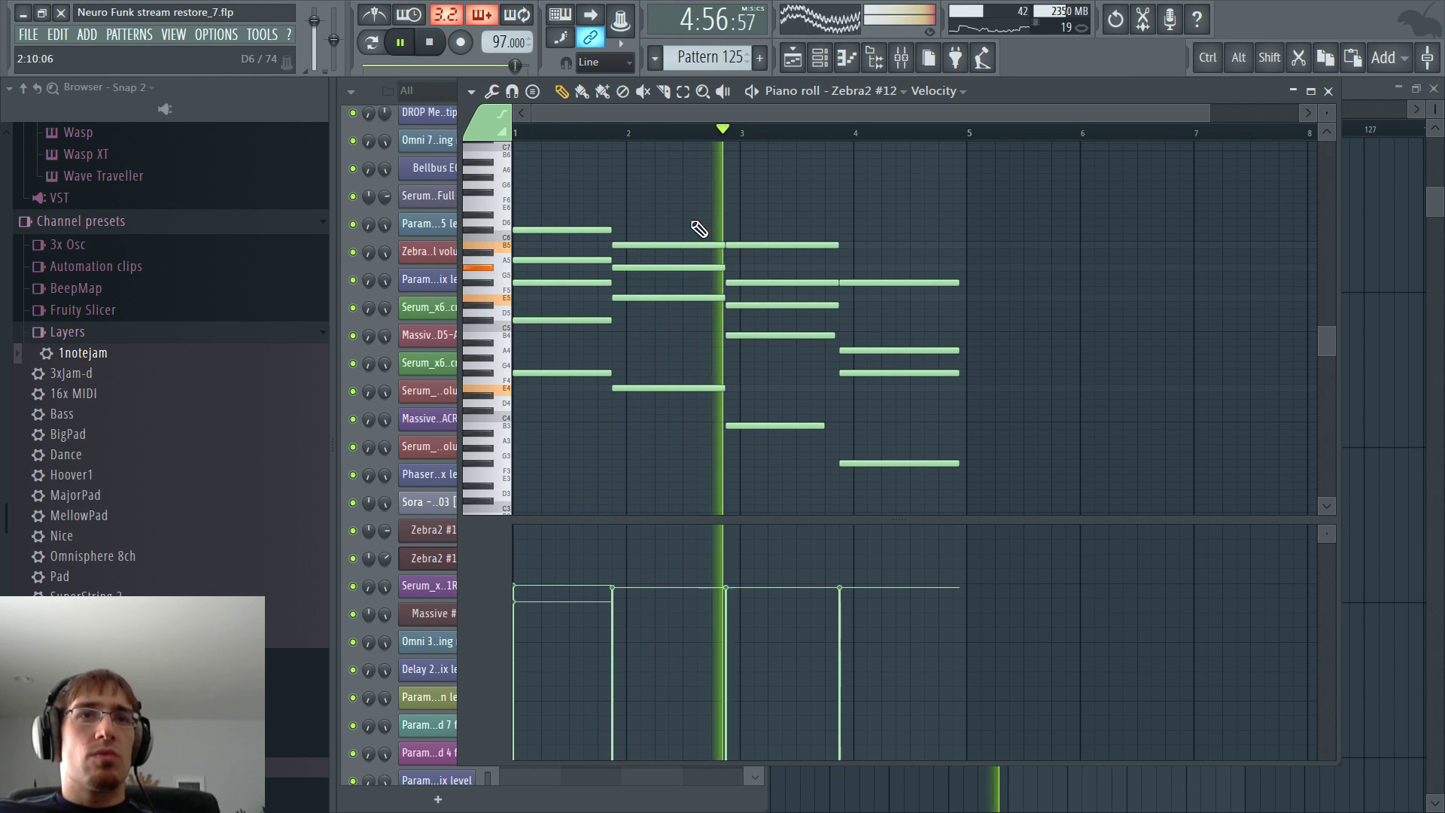
pyautogui.press('space')
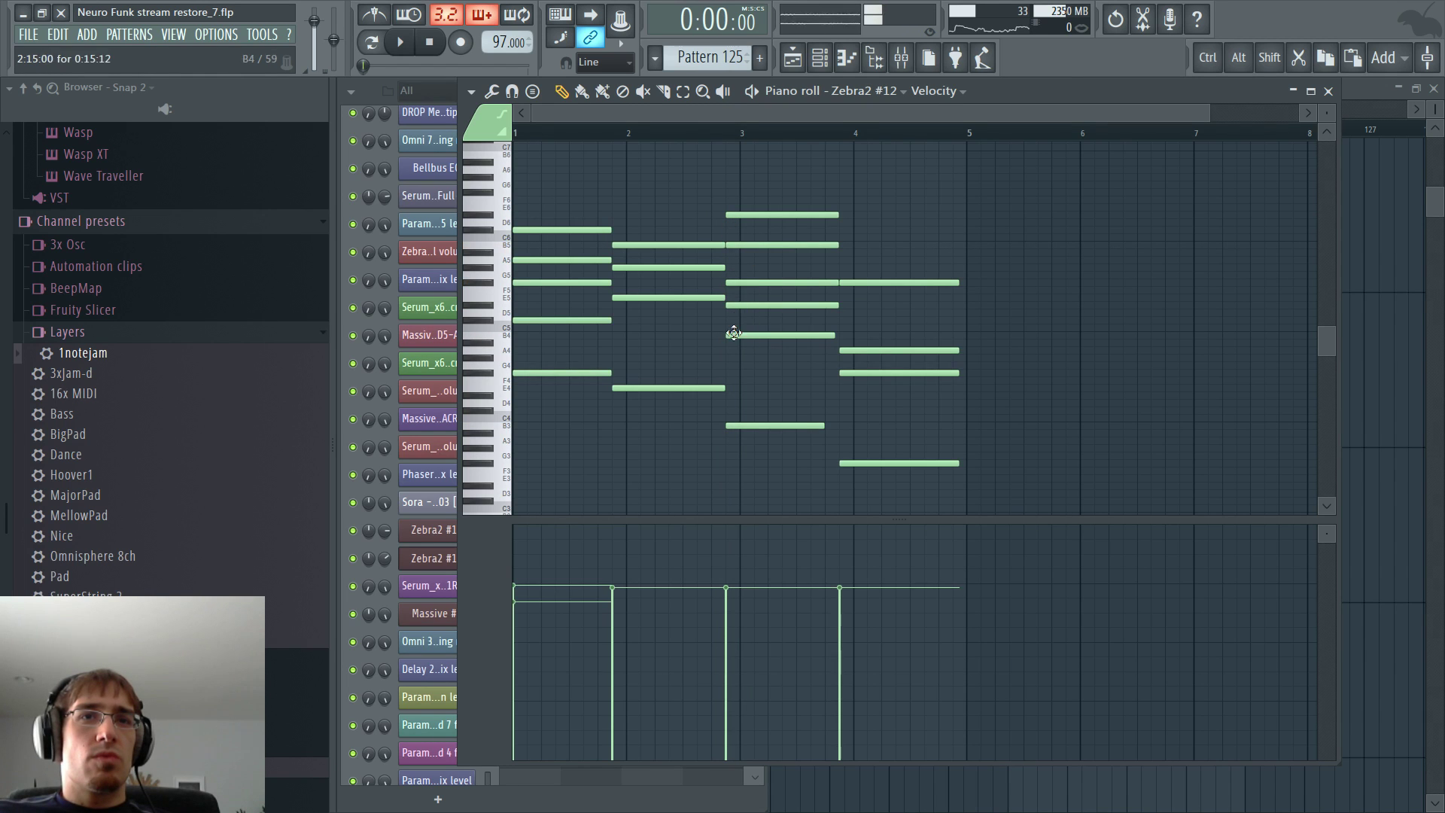
pyautogui.press('space')
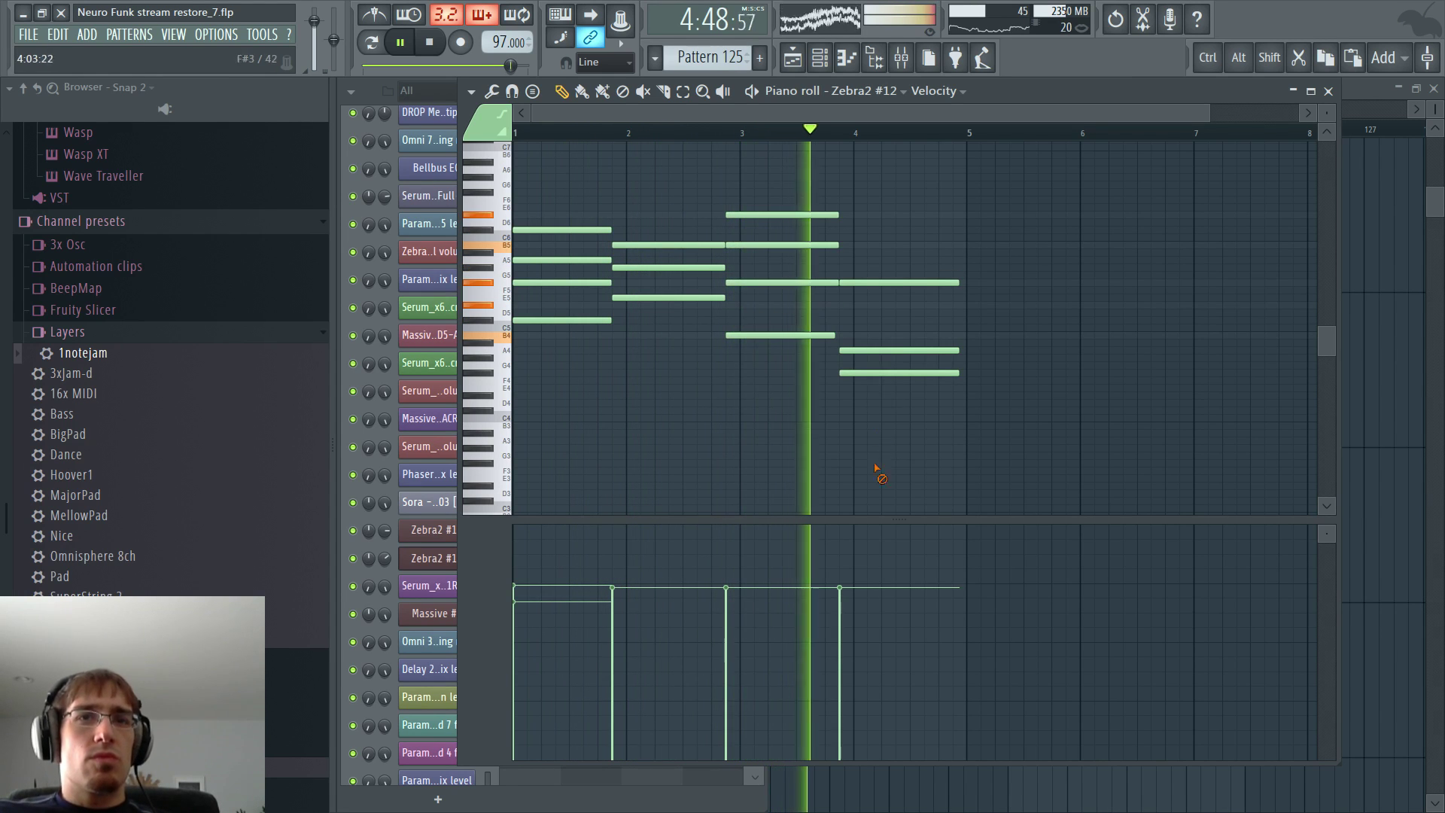
# - Revoice the fourth chord to C#6, A5 and F#5, delete its lower notes, and audition it from bar 4
pyautogui.moveTo(877, 463); pyautogui.dragTo(834, 229)
pyautogui.press('space')
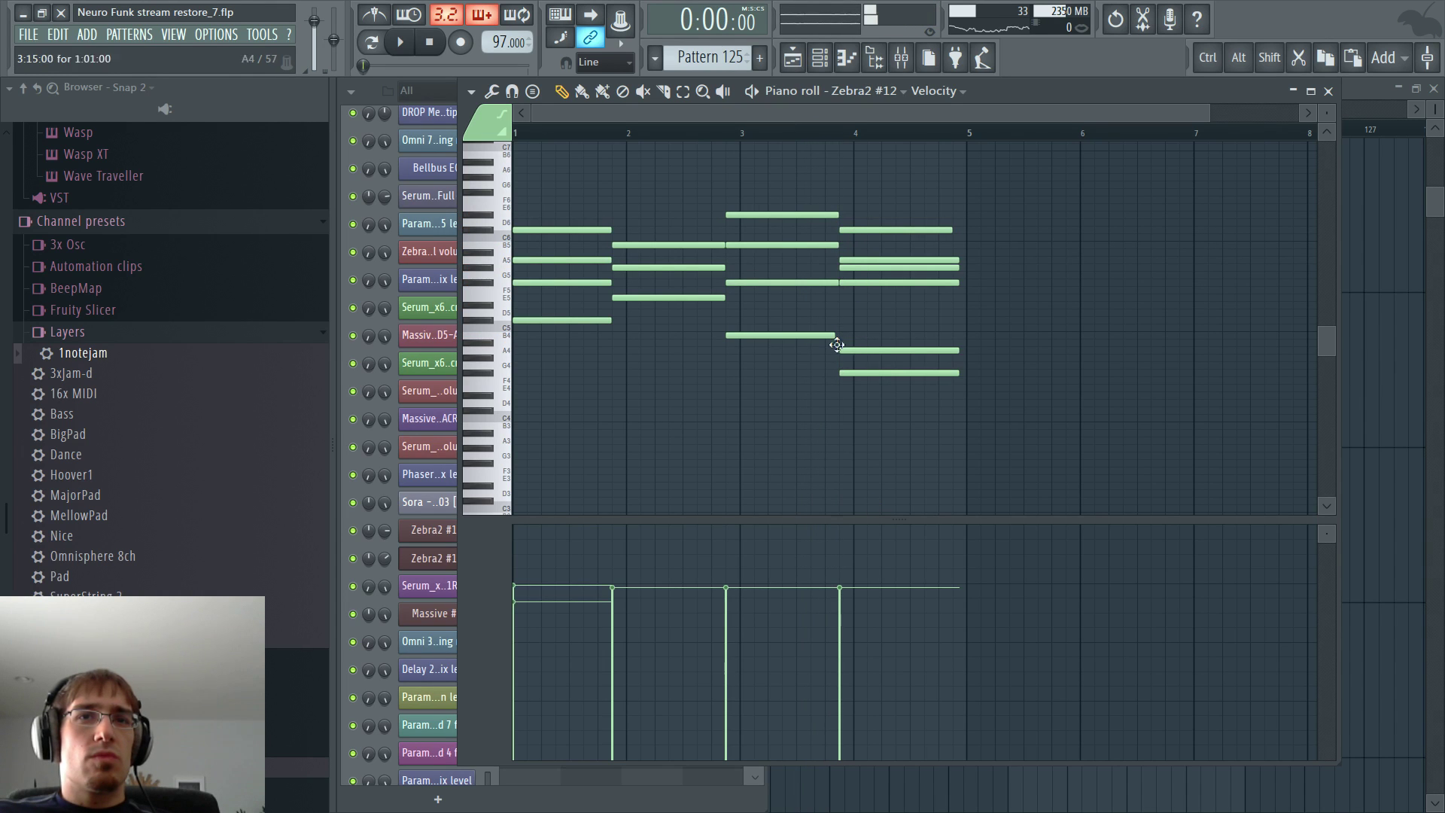
pyautogui.click(846, 134)
pyautogui.press('space')
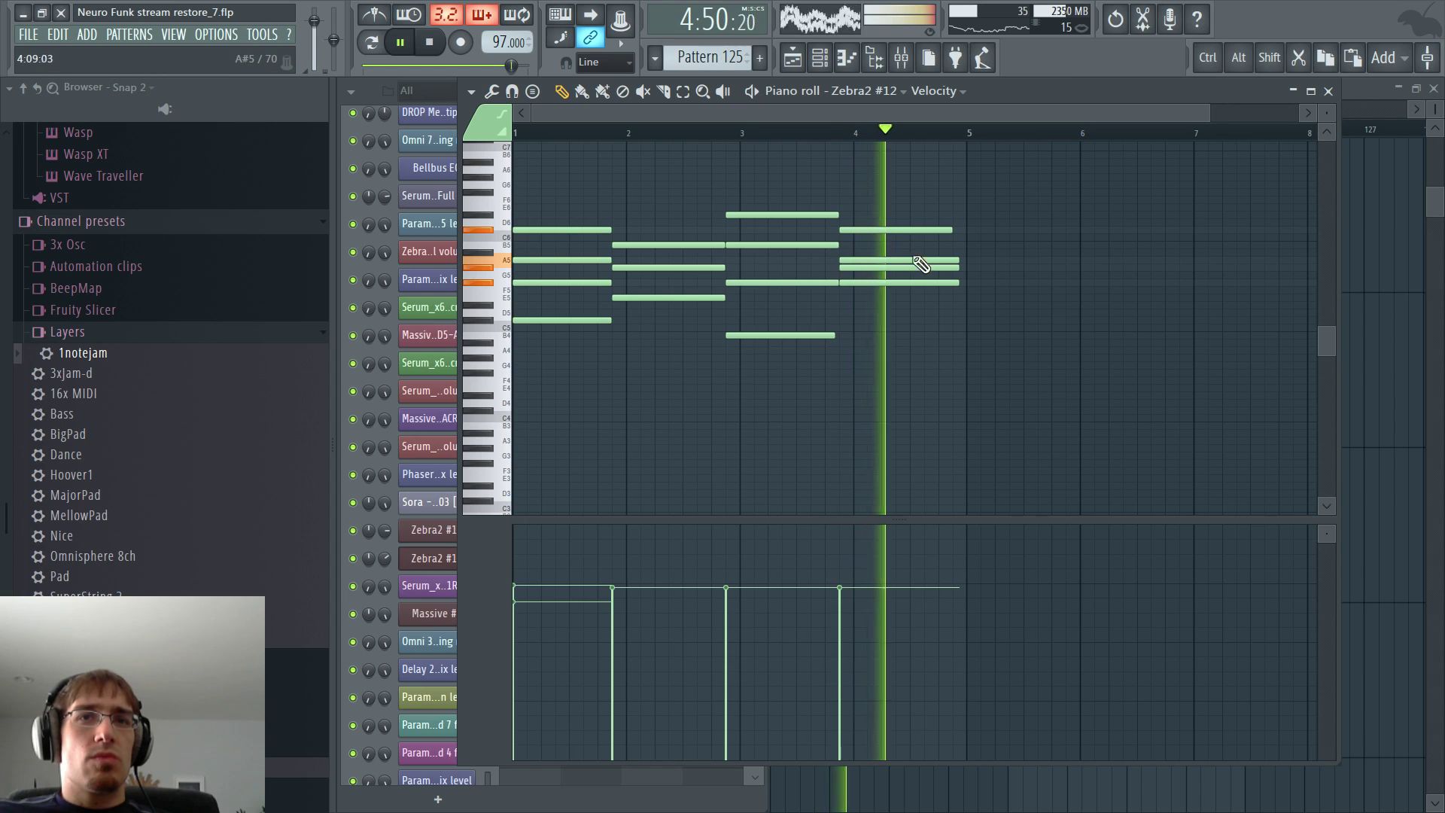
pyautogui.press('space')
pyautogui.press('space')
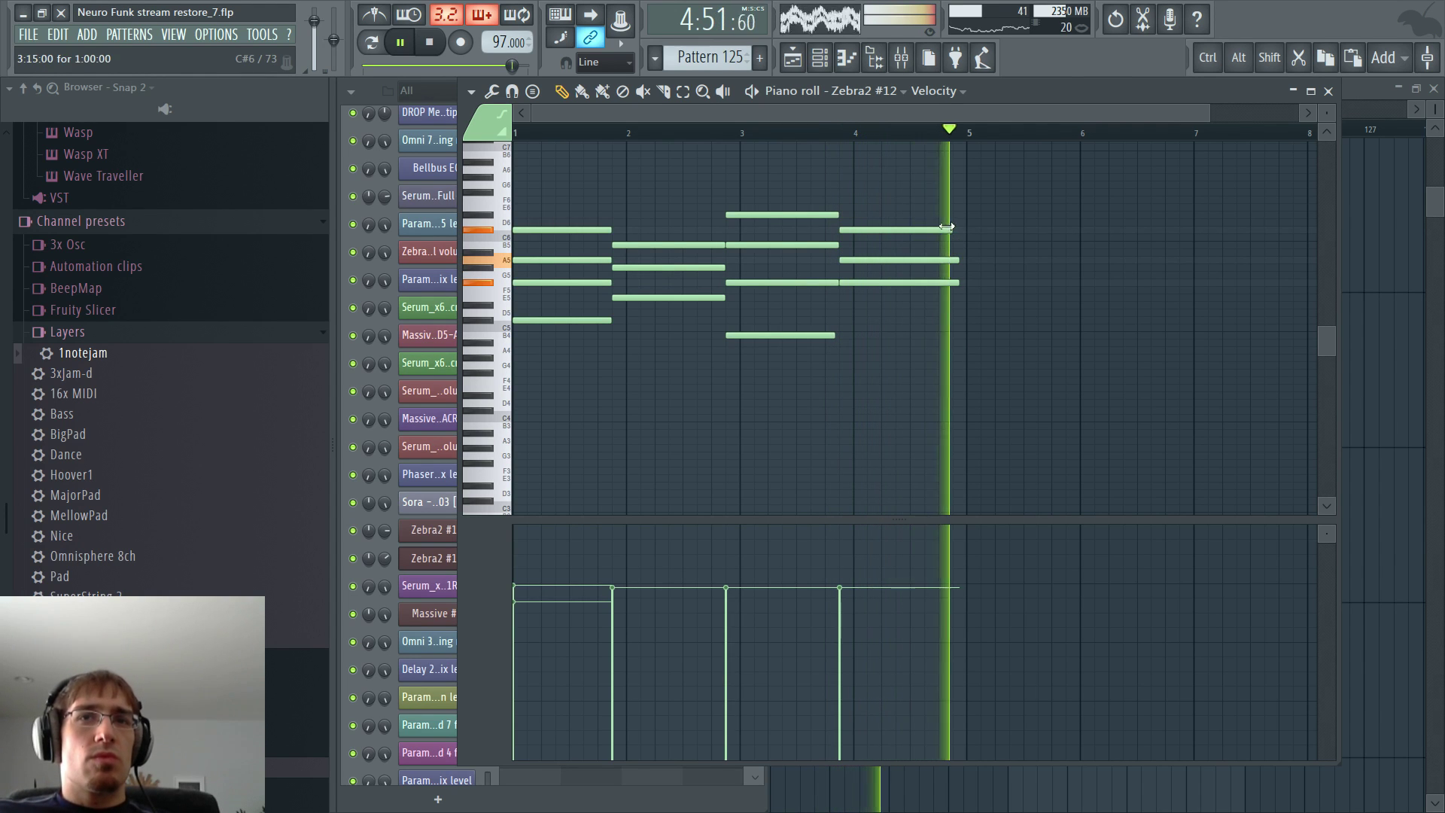
# - Revoice the second chord of Pattern 125 to C#6, A5, E5 and B4 and play the song with it
pyautogui.press('F5')
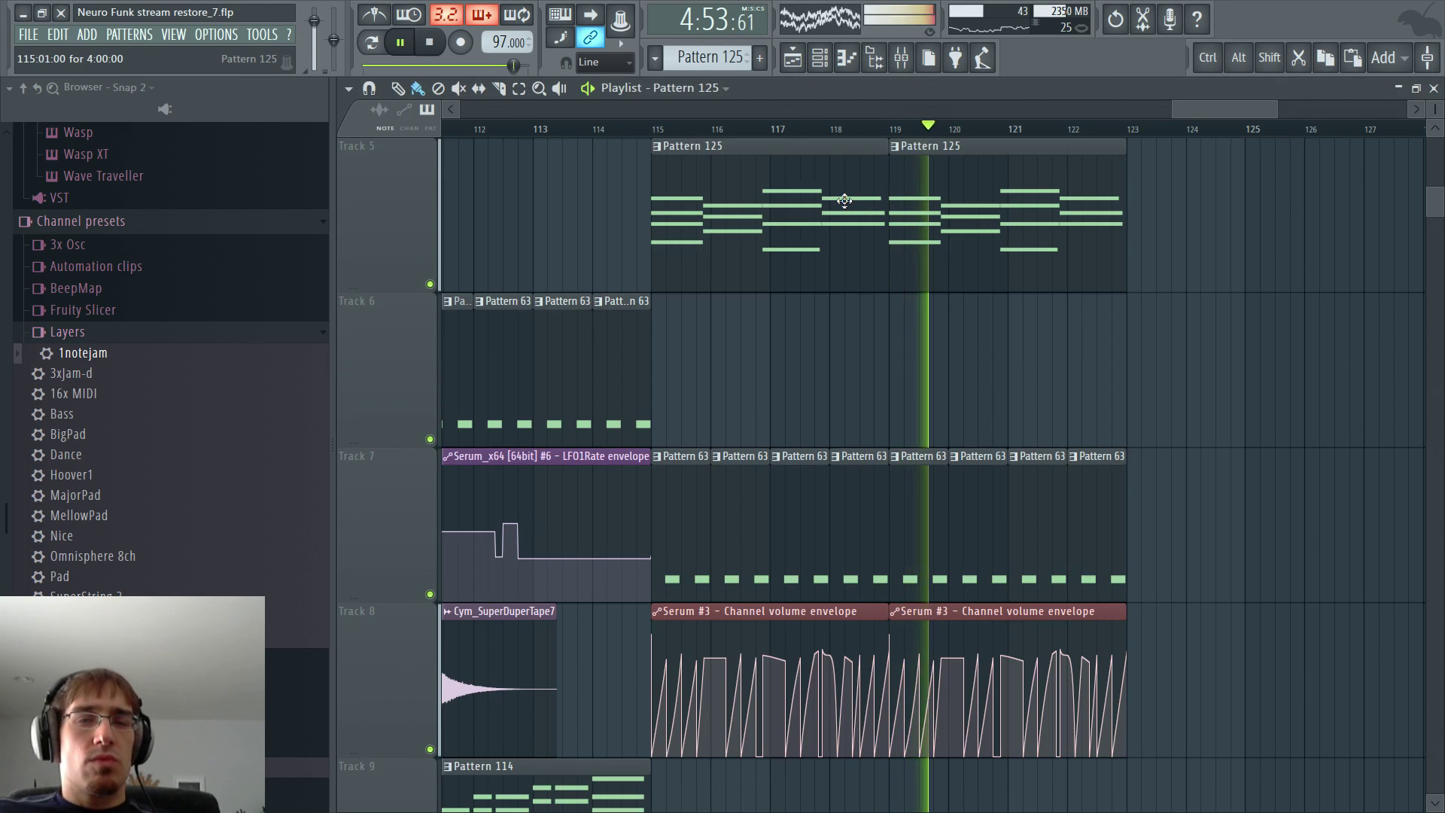
pyautogui.press('F5')
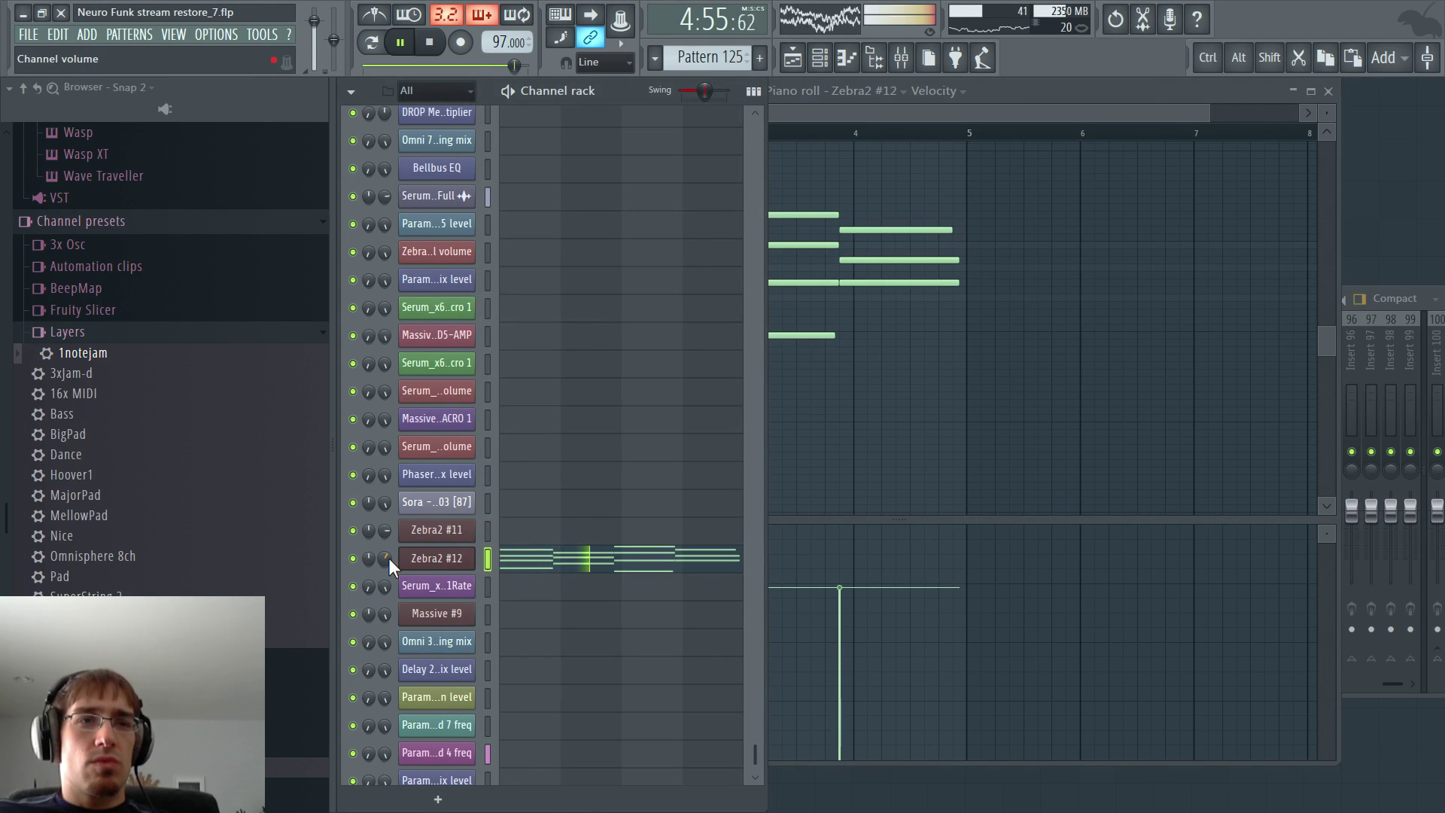
pyautogui.press('F5')
pyautogui.press('F5')
pyautogui.press('F6')
pyautogui.press('space')
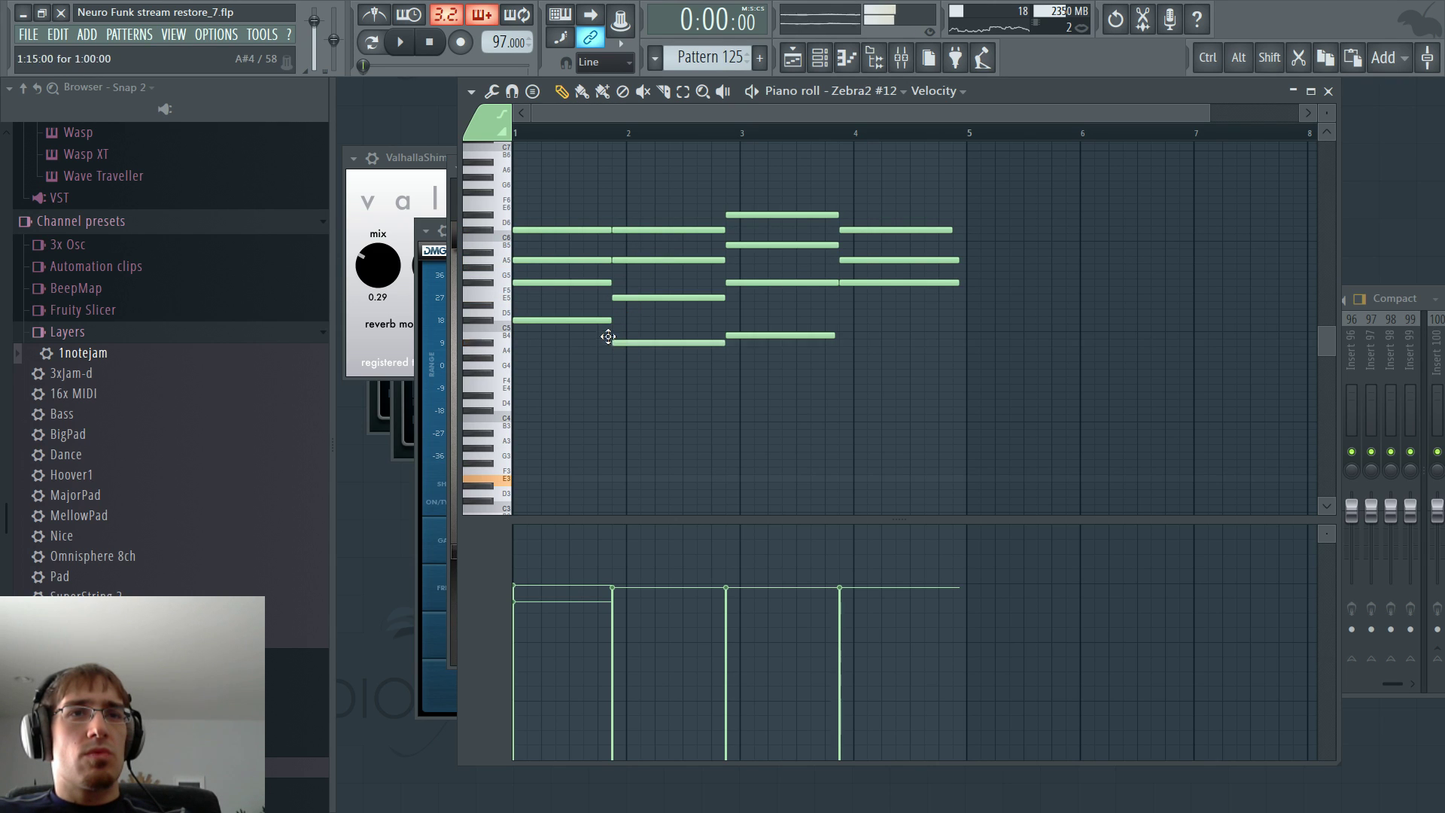
pyautogui.moveTo(604, 327); pyautogui.dragTo(606, 340)
pyautogui.press('space')
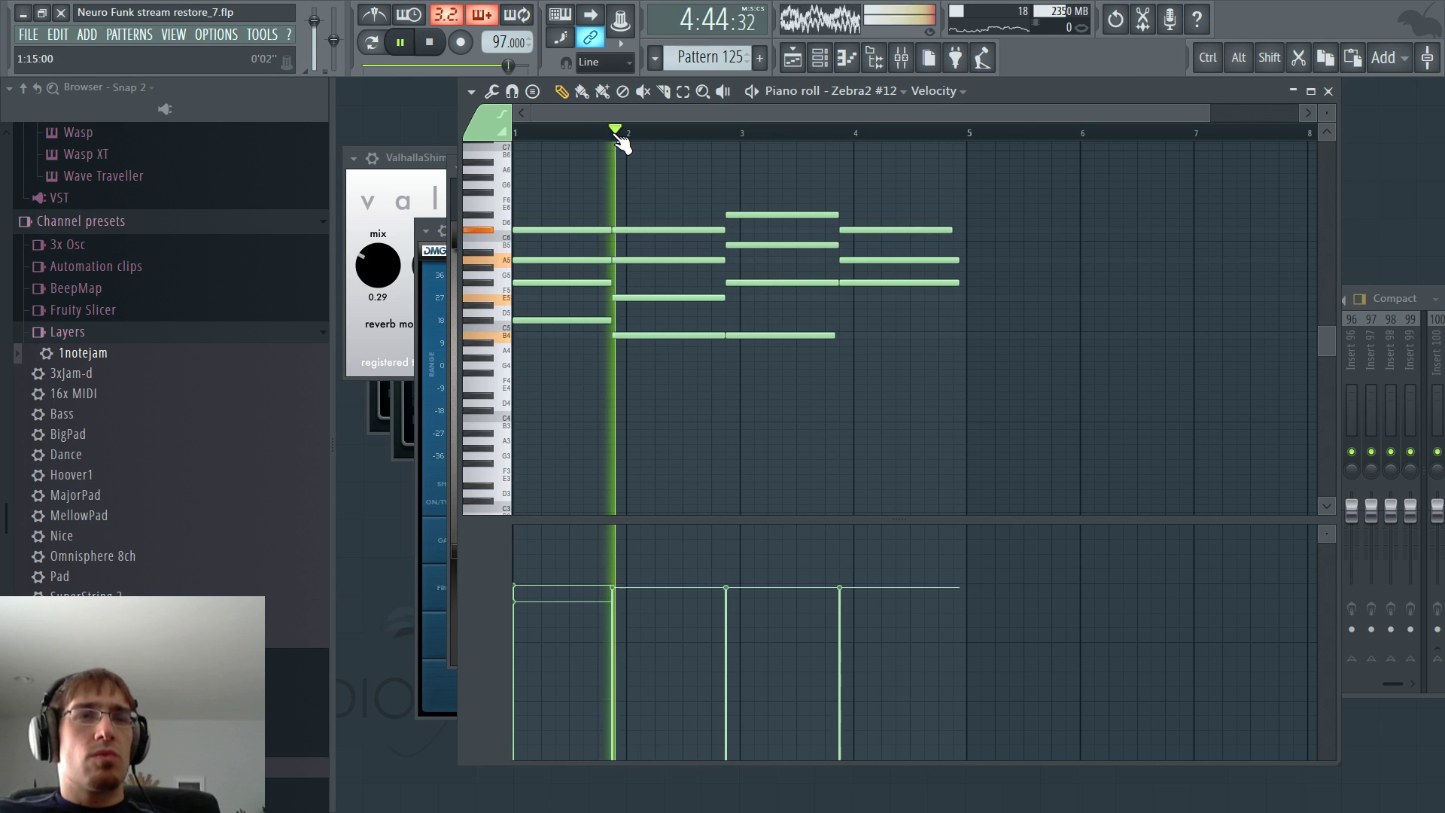
# - Open the Zebra2 #12 synth during playback and slightly adjust its XMF1 filter cutoff
pyautogui.press('F5')
pyautogui.press('F6')
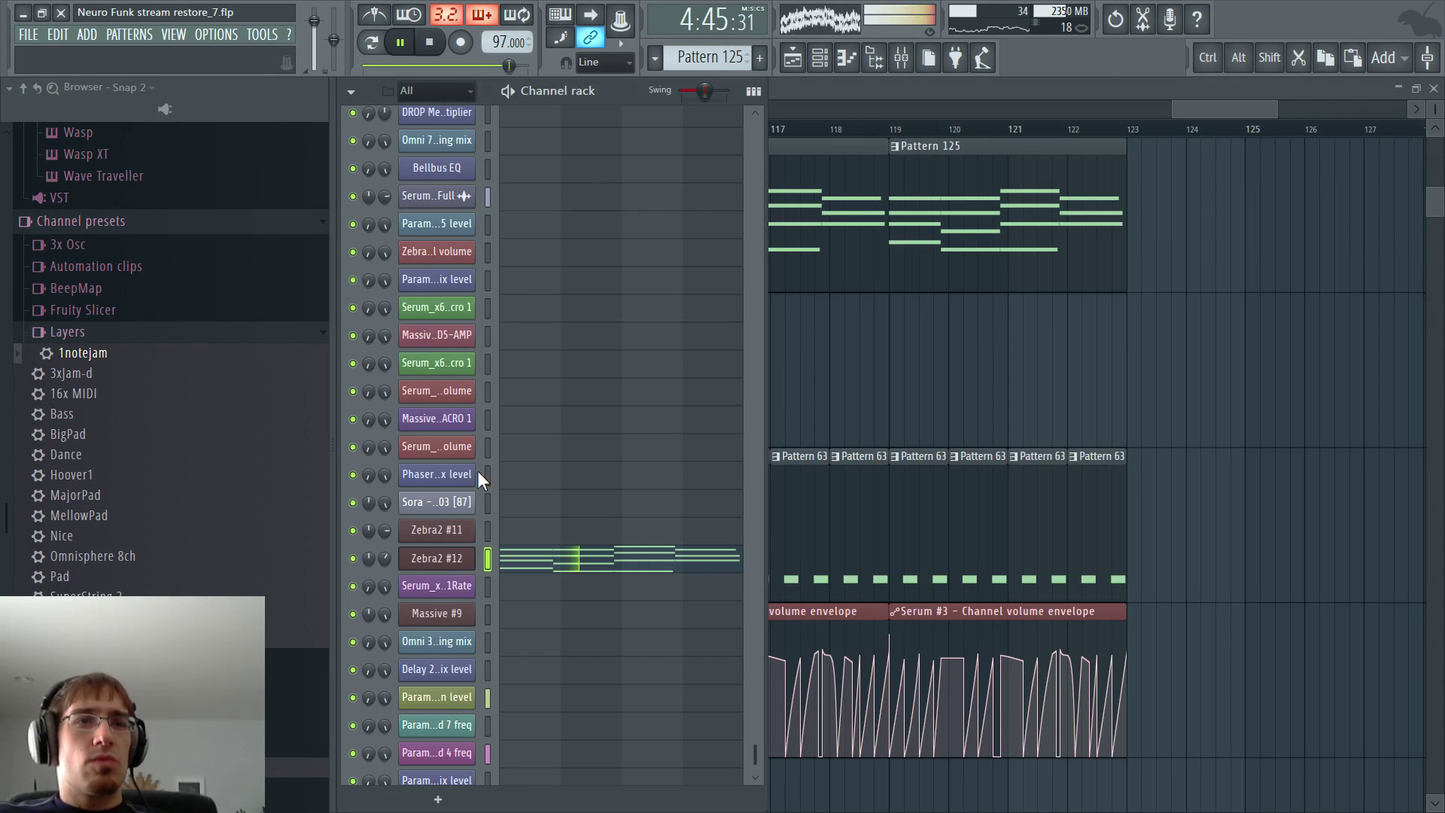
pyautogui.press('F5')
pyautogui.press('F5')
pyautogui.click(444, 552)
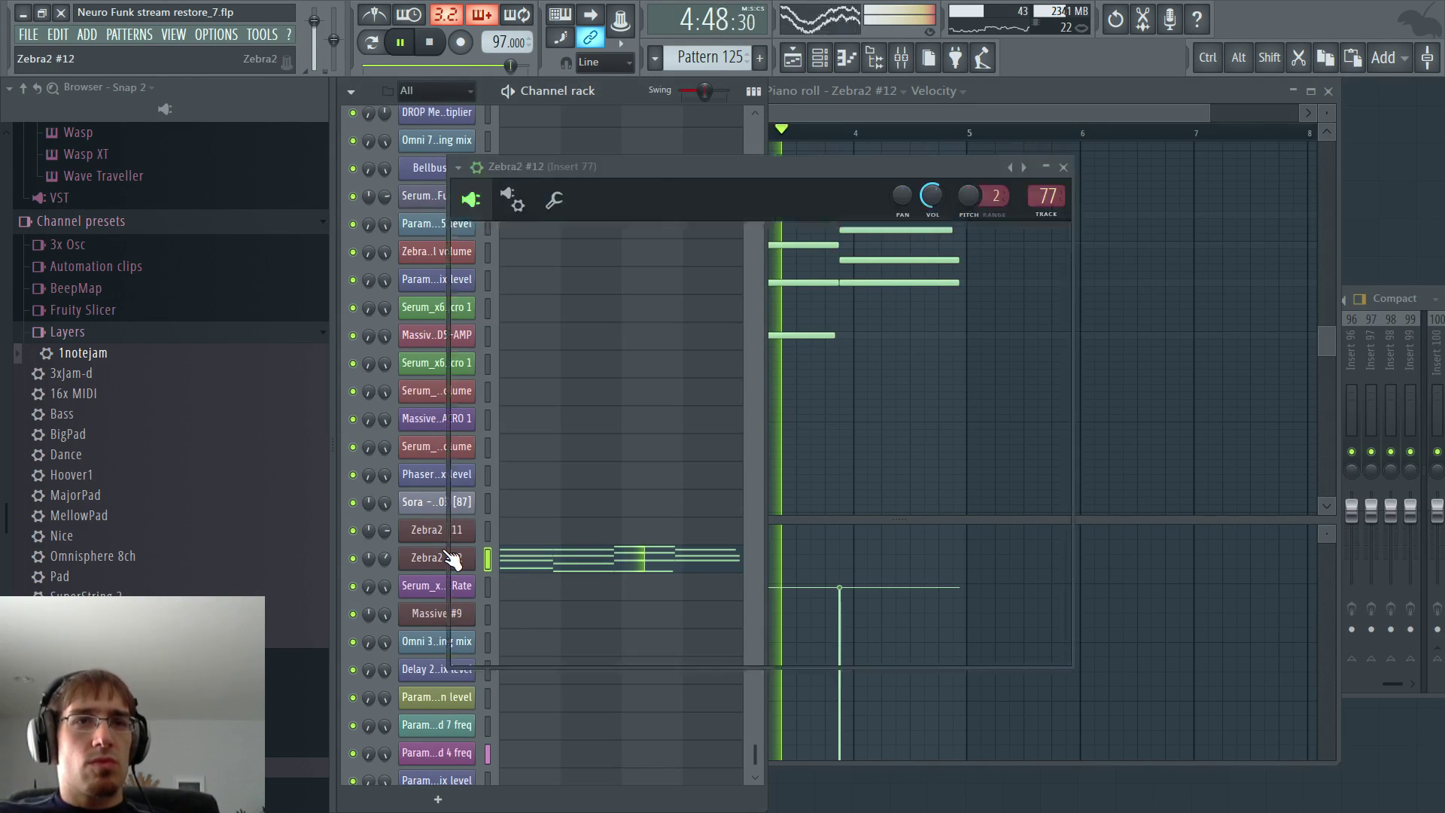
pyautogui.moveTo(516, 451); pyautogui.dragTo(514, 451)
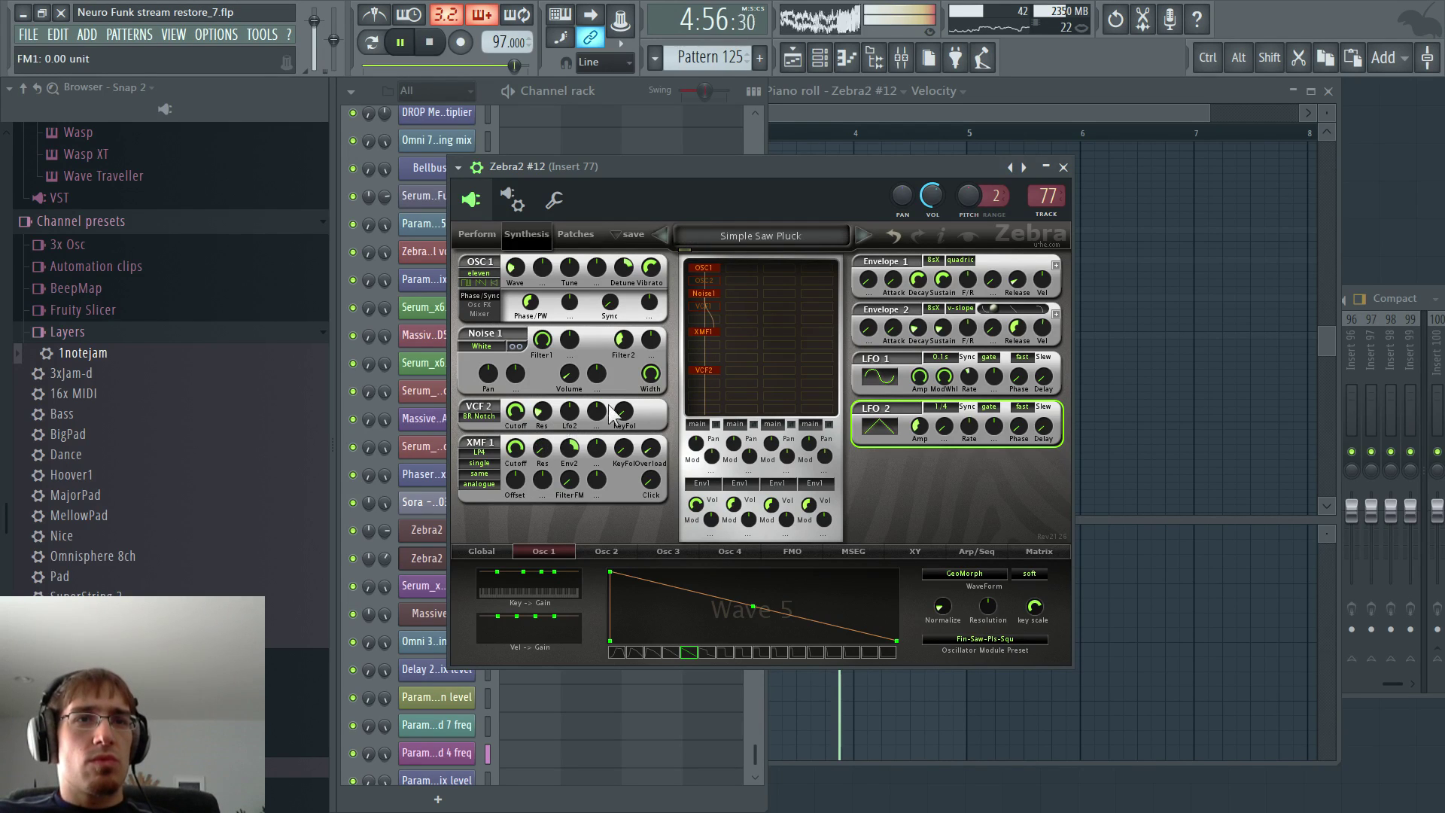
# - Return to the playlist, stop playback and save the project as a new version, Neuro Funk stream restore_8
pyautogui.press('F5')
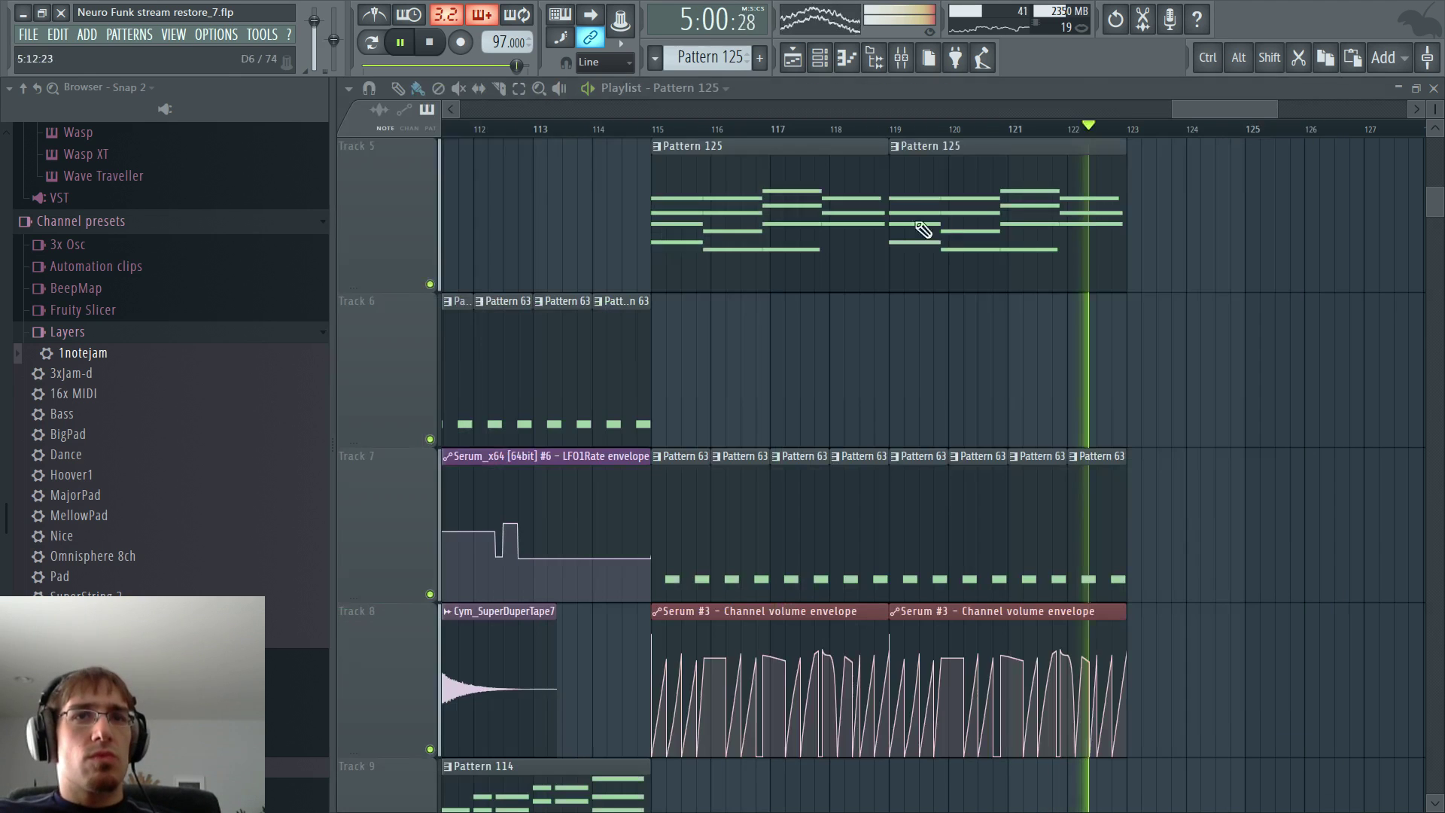
pyautogui.press('space')
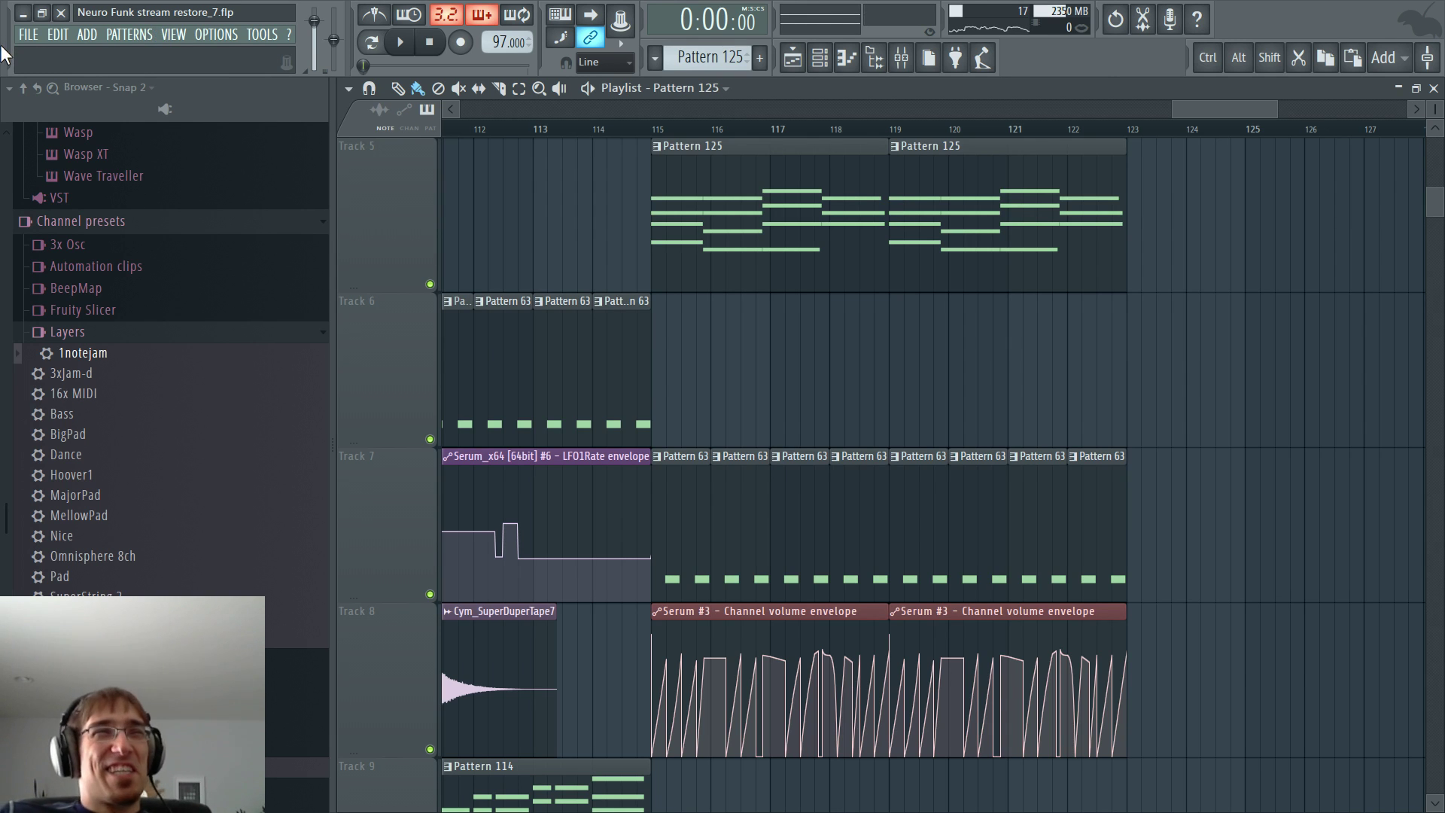
pyautogui.click(27, 33)
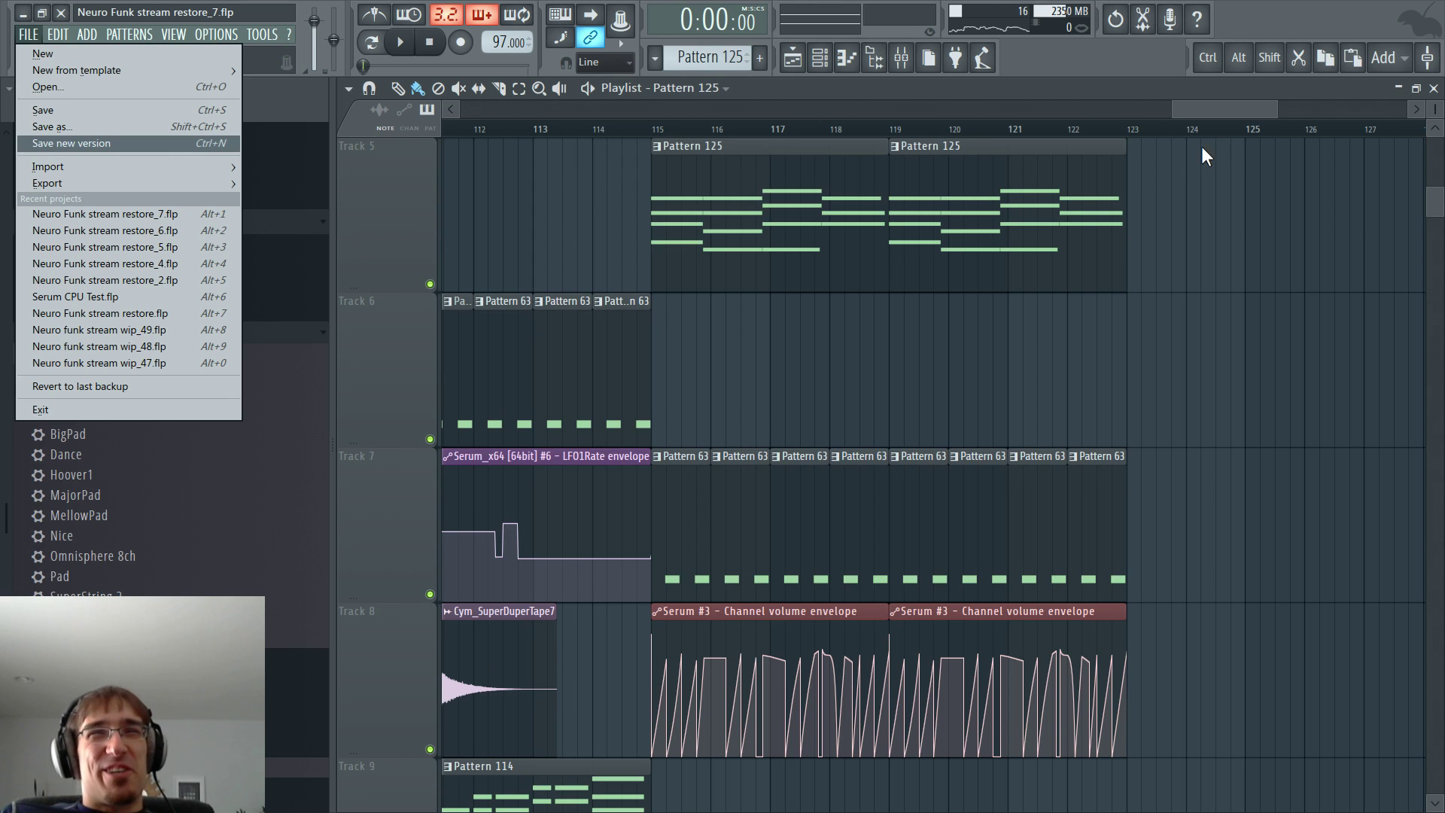
# - Look over the whole arrangement, comparing the clips after bar 115 with the earlier sections from bar 1 onward
pyautogui.hscroll(3, 1213, 112)
pyautogui.scroll(4, 1092, 203)
pyautogui.scroll(-3, 928, 298)
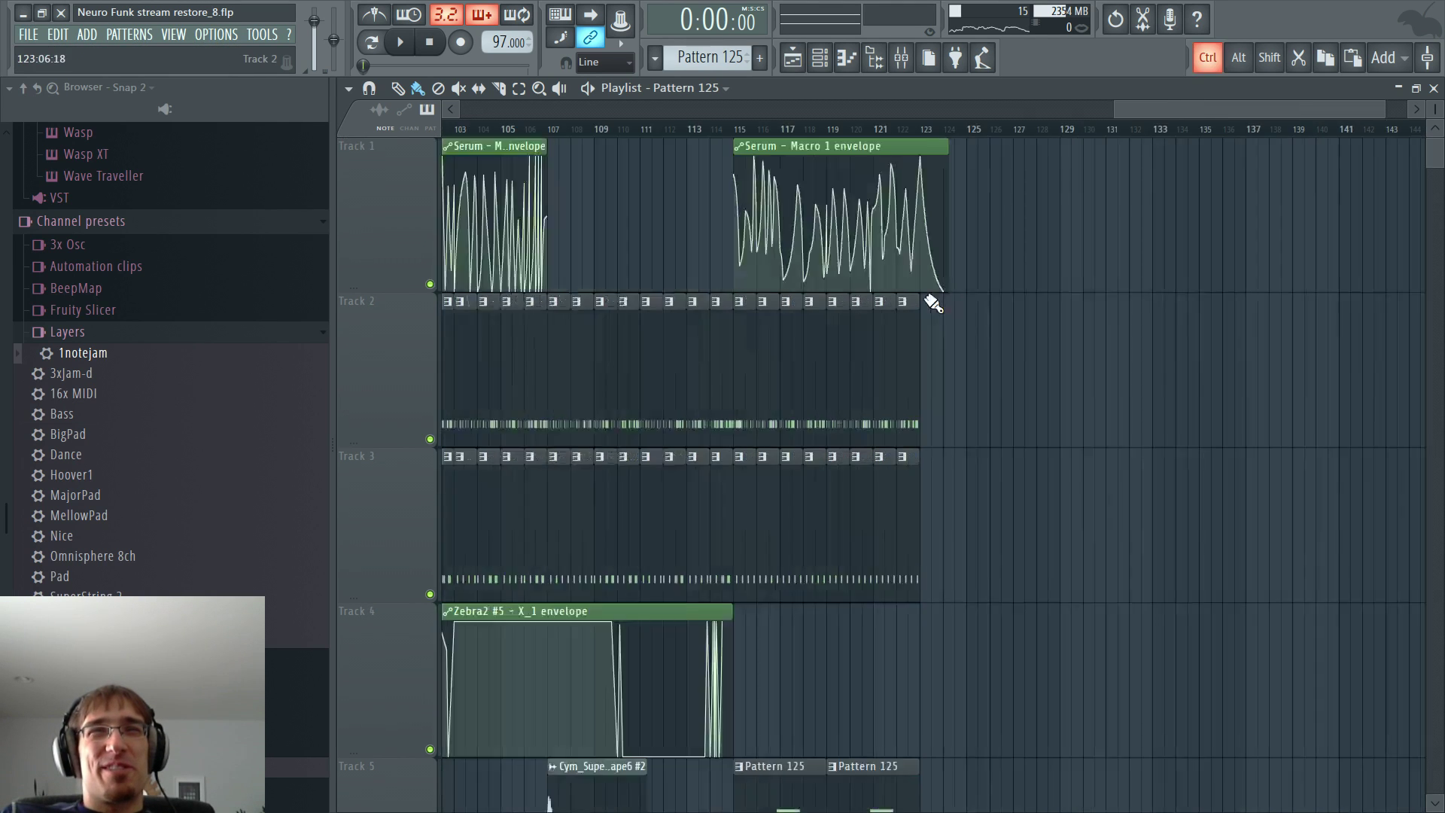
pyautogui.scroll(-4, 933, 303)
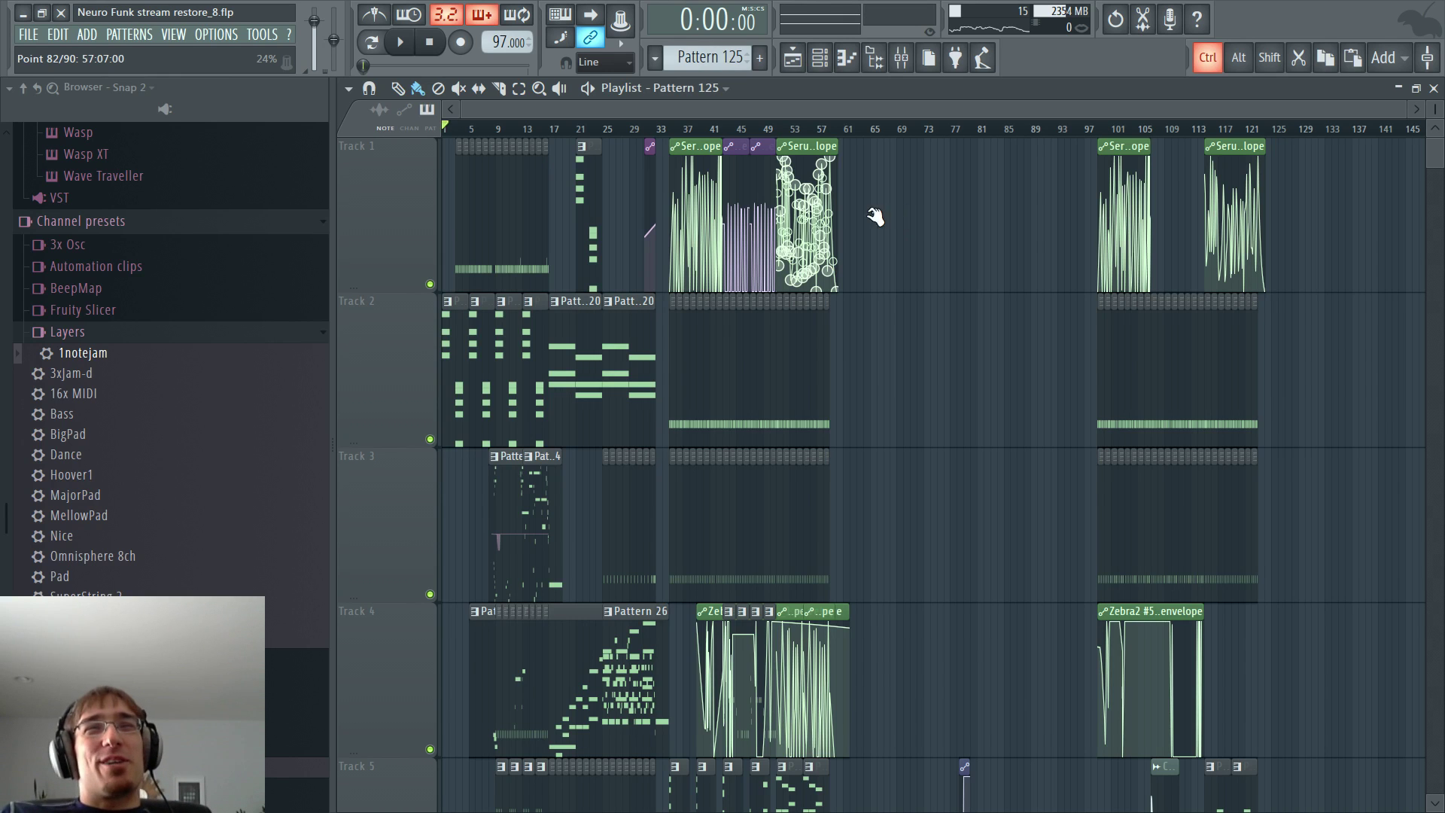
pyautogui.scroll(5, 835, 205)
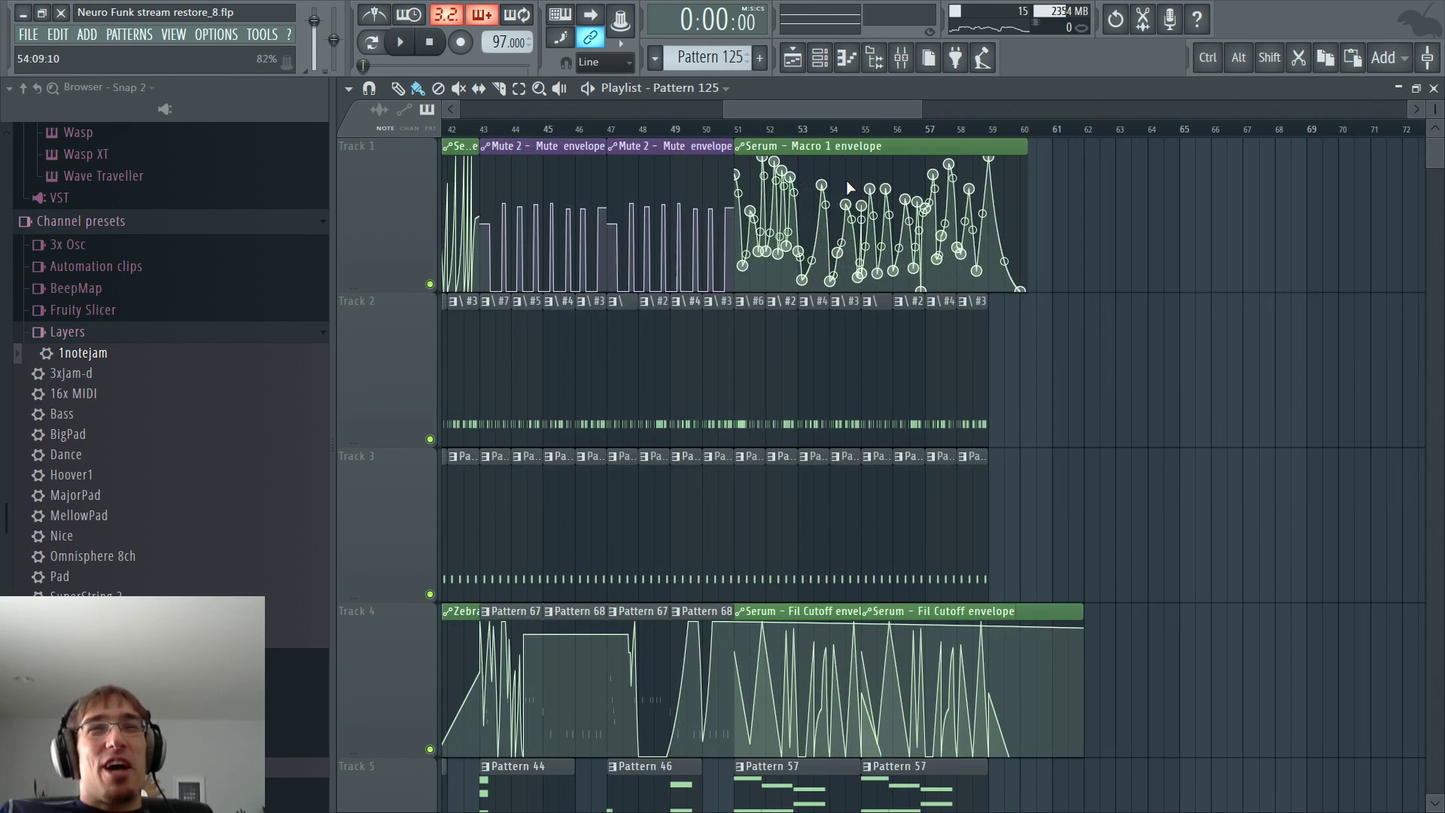
pyautogui.scroll(-2, 847, 195)
pyautogui.scroll(-2, 851, 203)
pyautogui.scroll(-4, 825, 237)
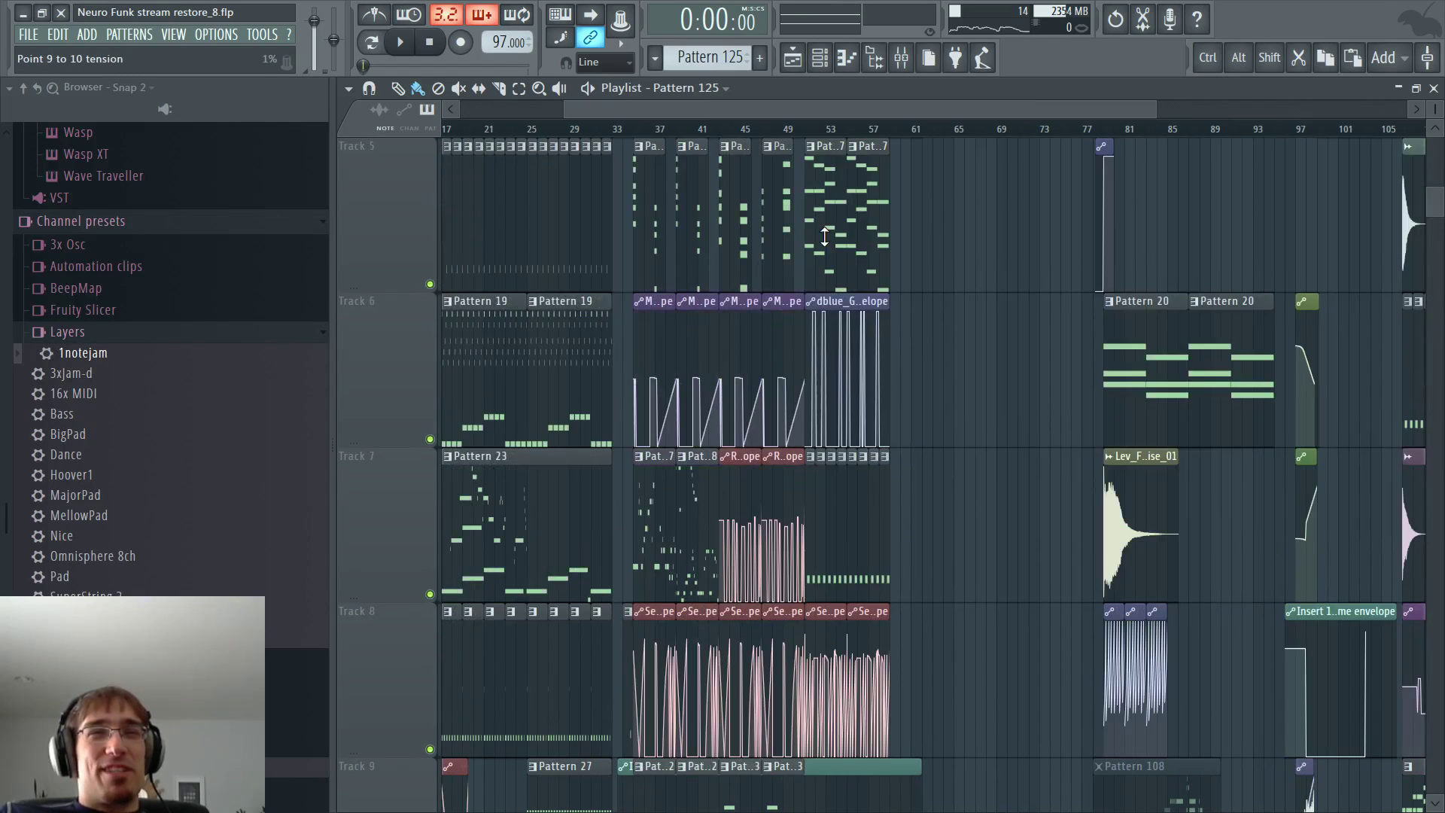
pyautogui.scroll(2, 591, 301)
pyautogui.scroll(-3, 519, 354)
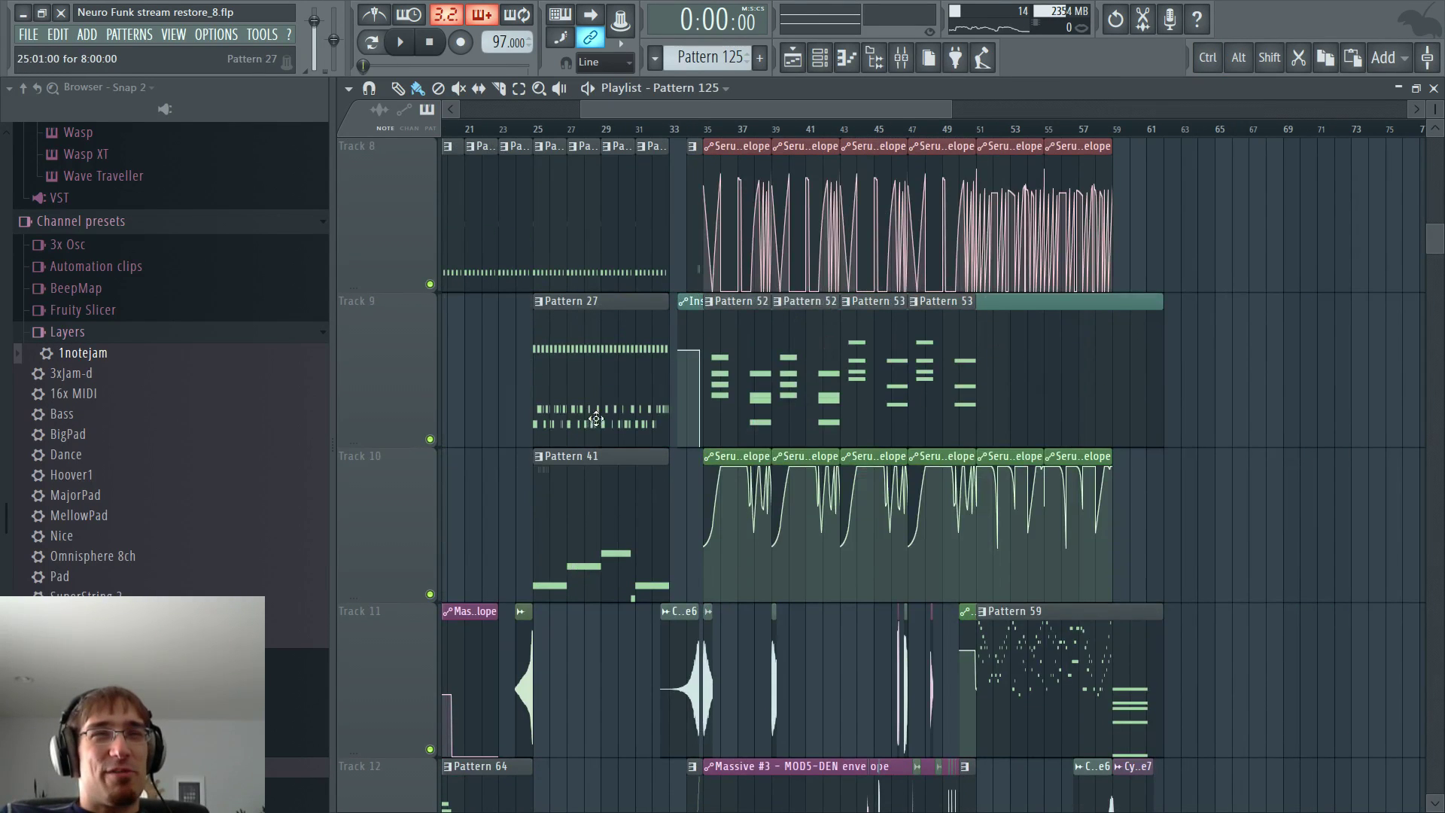
pyautogui.scroll(-3, 603, 425)
pyautogui.scroll(-3, 608, 431)
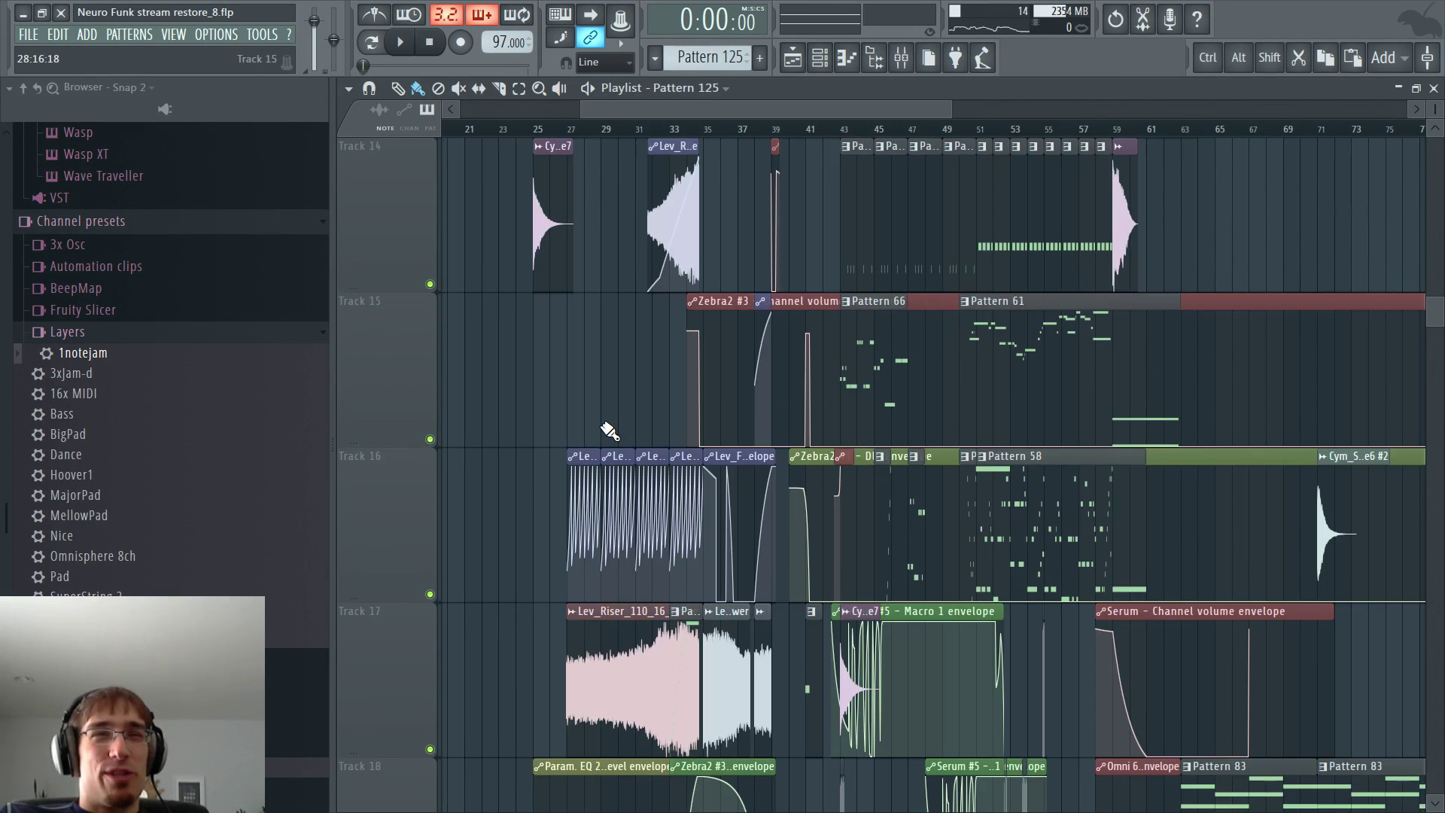
pyautogui.scroll(-3, 608, 432)
pyautogui.scroll(2, 606, 425)
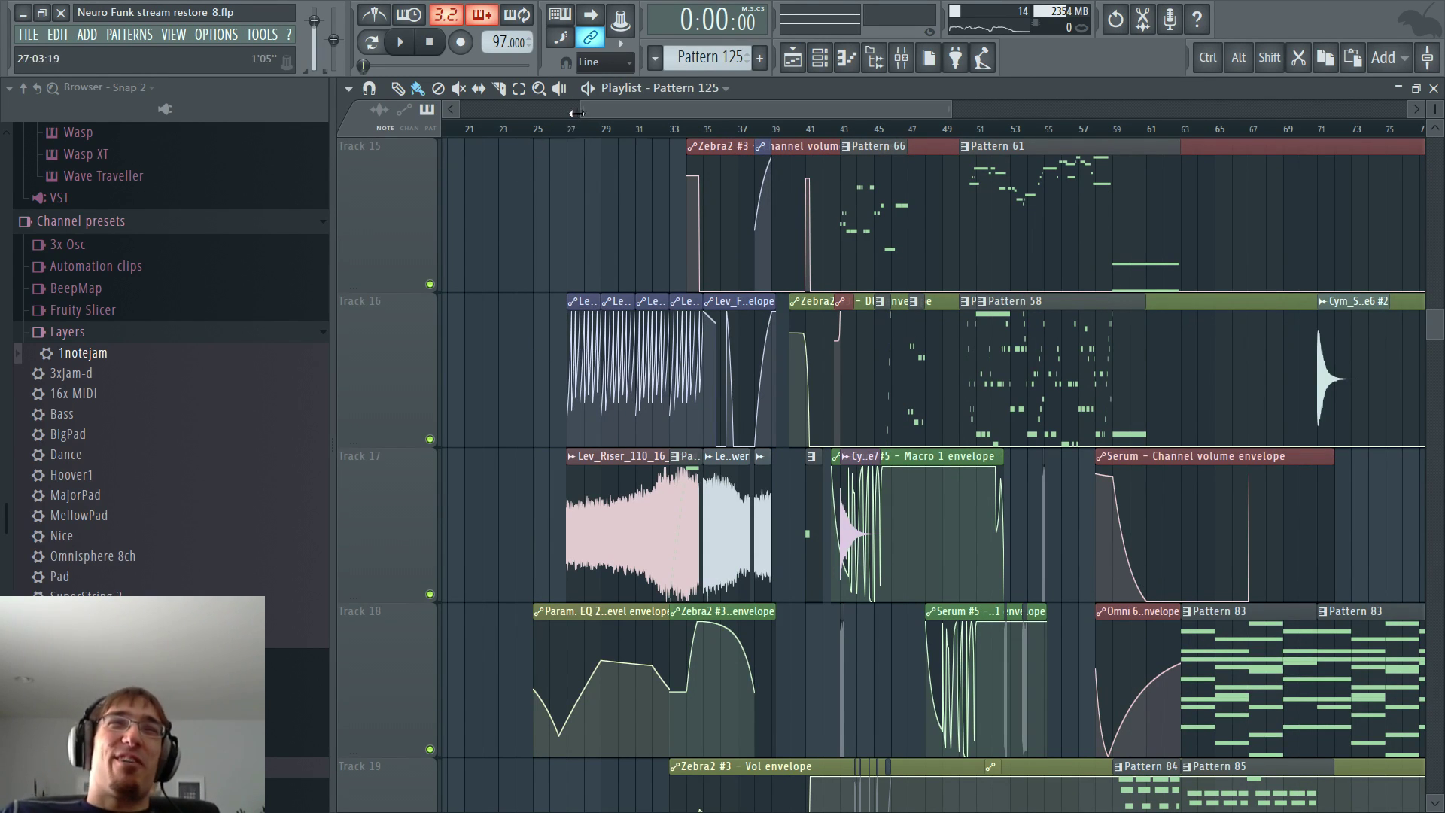
pyautogui.moveTo(605, 109); pyautogui.dragTo(478, 194)
pyautogui.scroll(14, 478, 193)
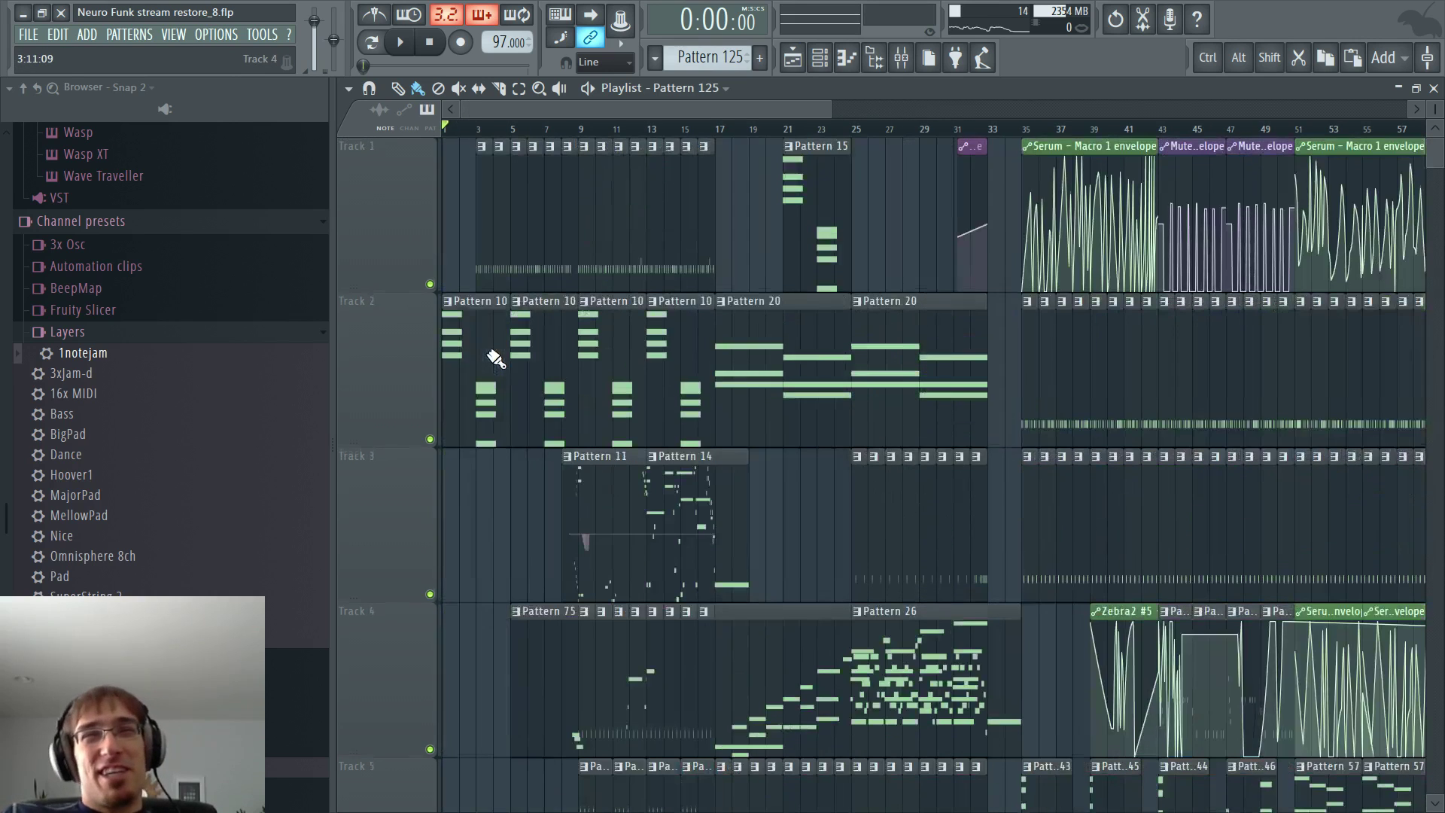
pyautogui.scroll(3, 483, 348)
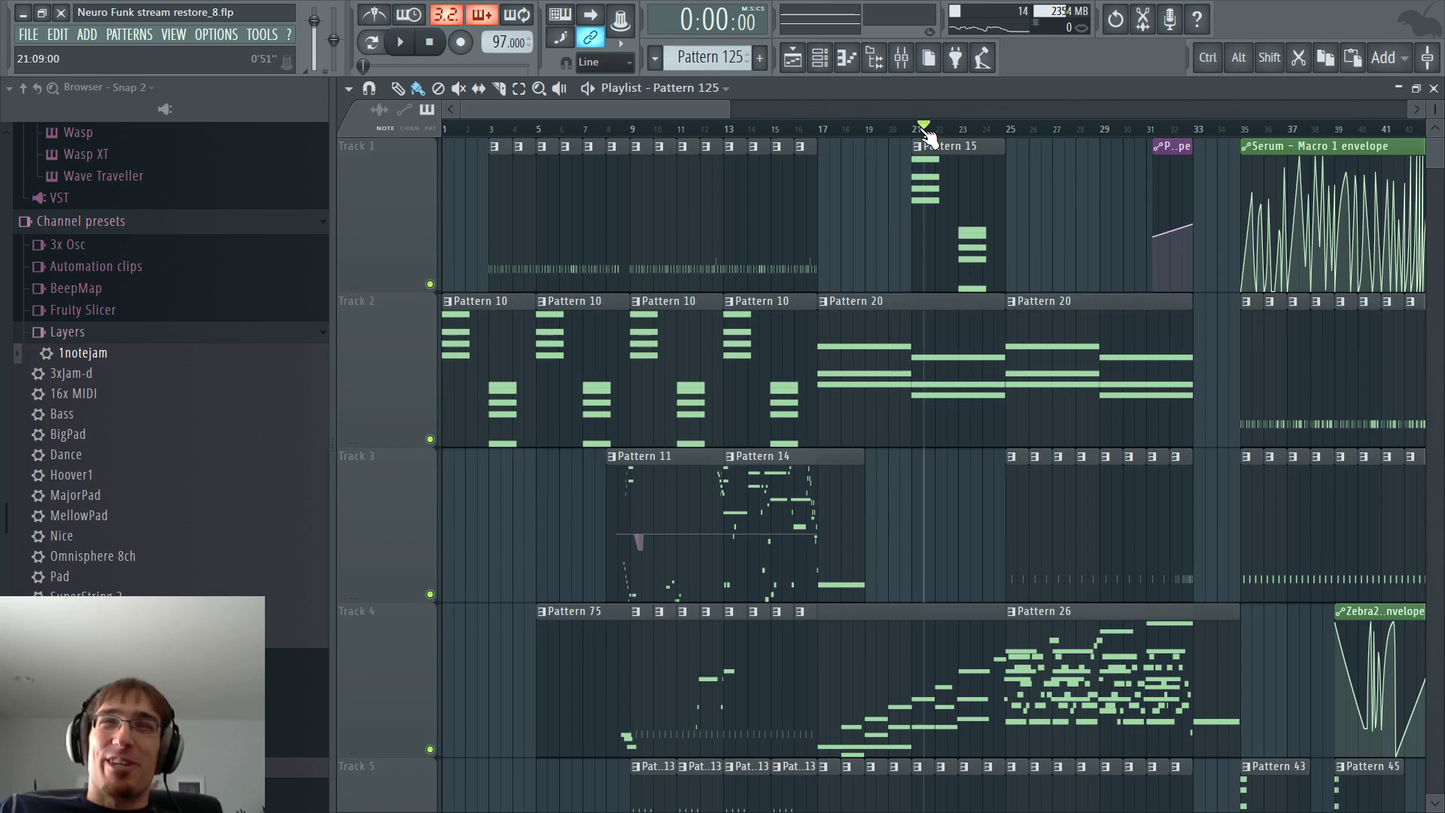
# - Play the song briefly near bar 33, then place the playhead at bar 47 and examine the tracks around bars 45 to 60
pyautogui.moveTo(721, 109); pyautogui.dragTo(855, 119)
pyautogui.click(984, 132)
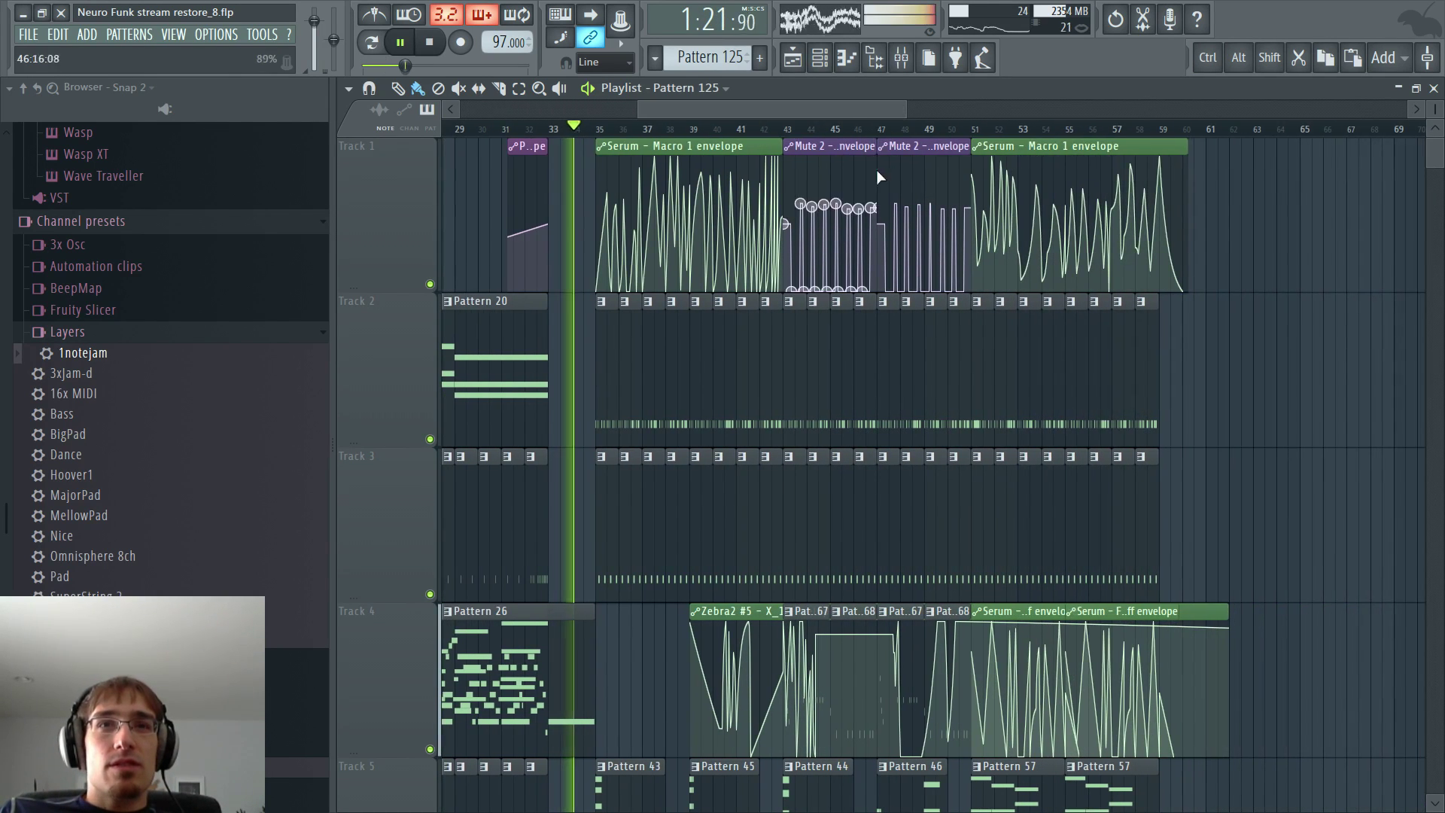
pyautogui.press('space')
pyautogui.click(893, 131)
pyautogui.scroll(-3, 913, 372)
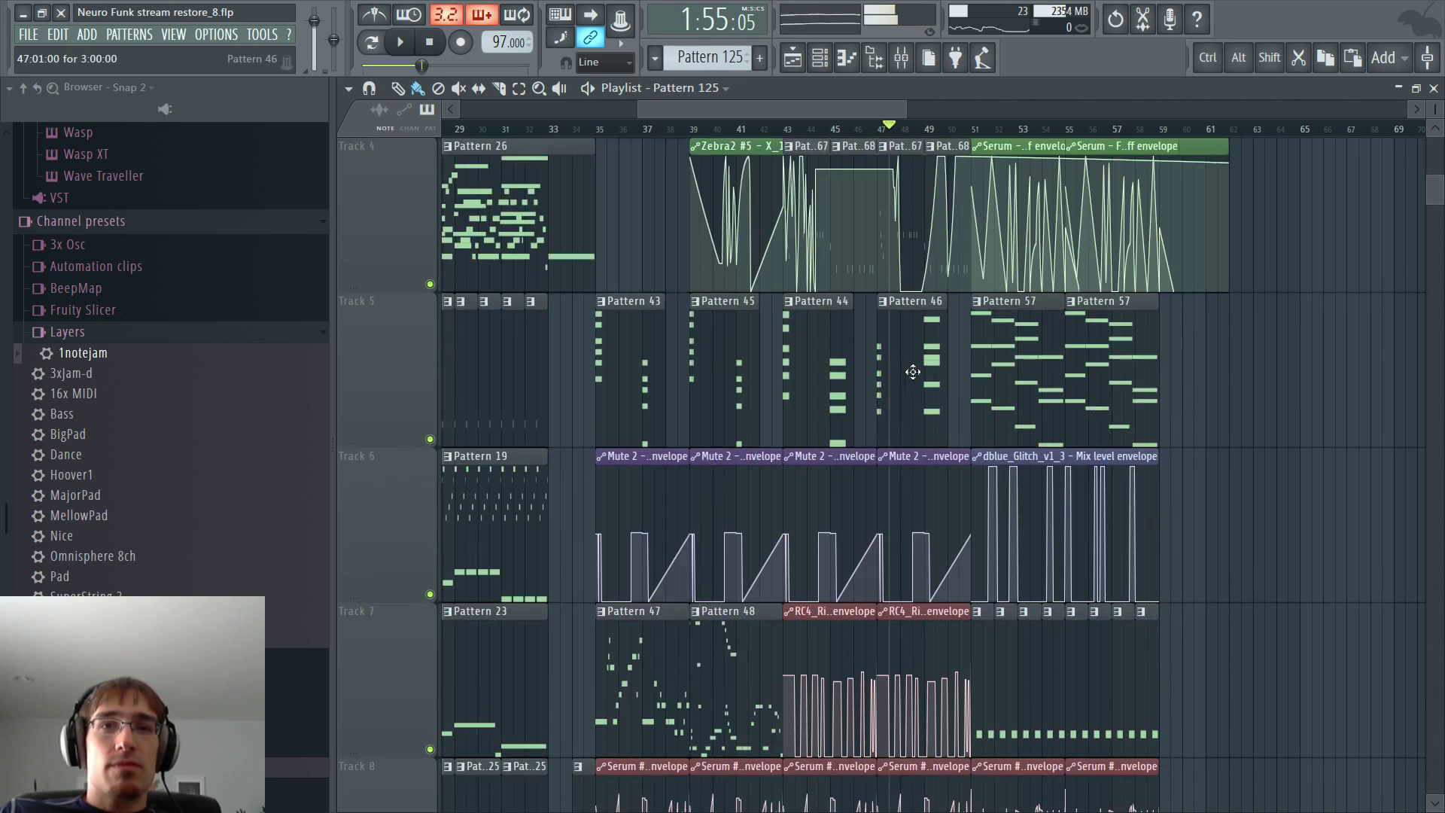
pyautogui.keyDown('ctrl'); pyautogui.scroll(4, 961, 403); pyautogui.keyUp('ctrl')
pyautogui.scroll(-5, 1039, 391)
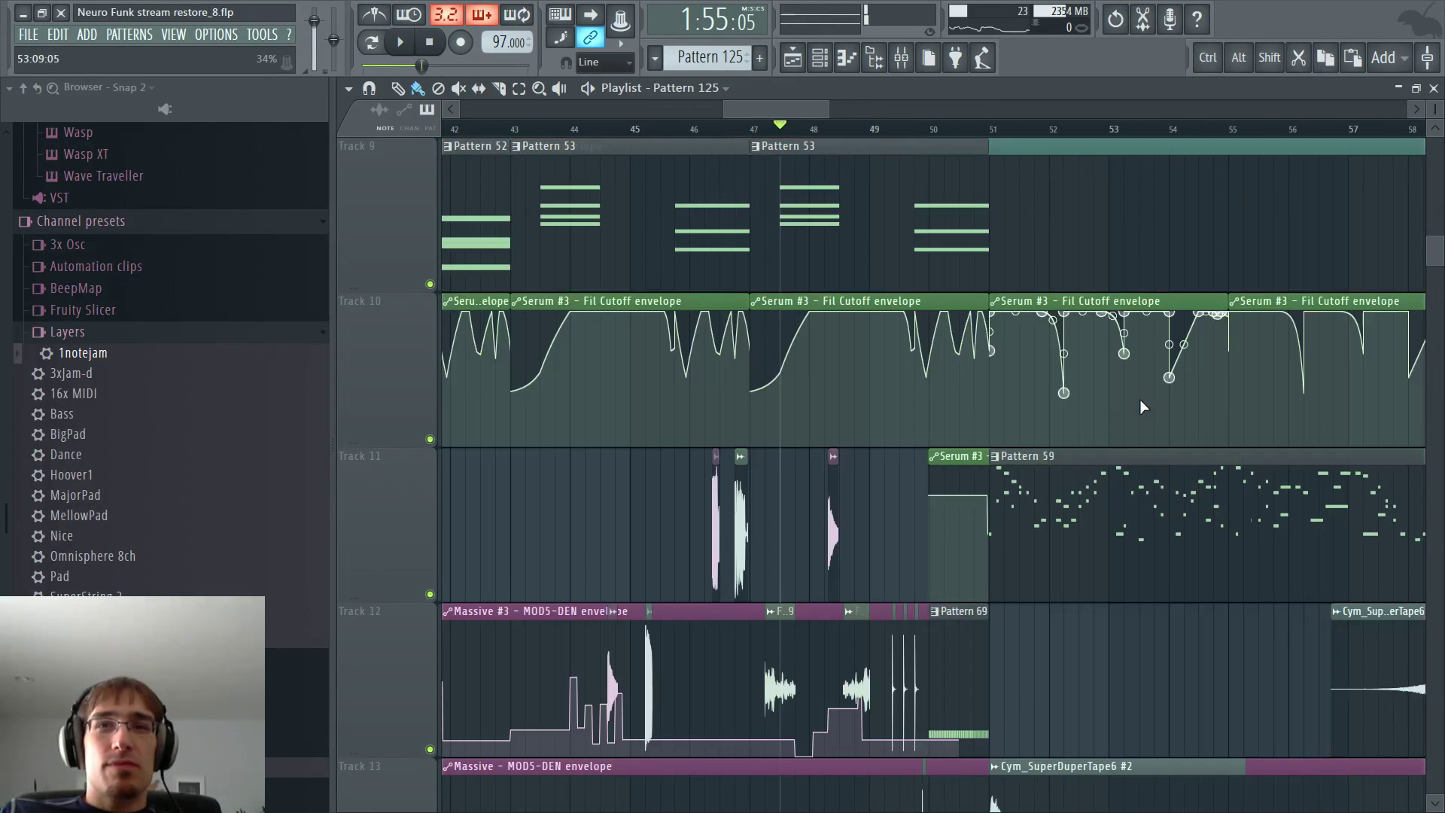
pyautogui.scroll(-3, 1133, 400)
pyautogui.keyDown('ctrl'); pyautogui.scroll(-2, 1248, 371); pyautogui.keyUp('ctrl')
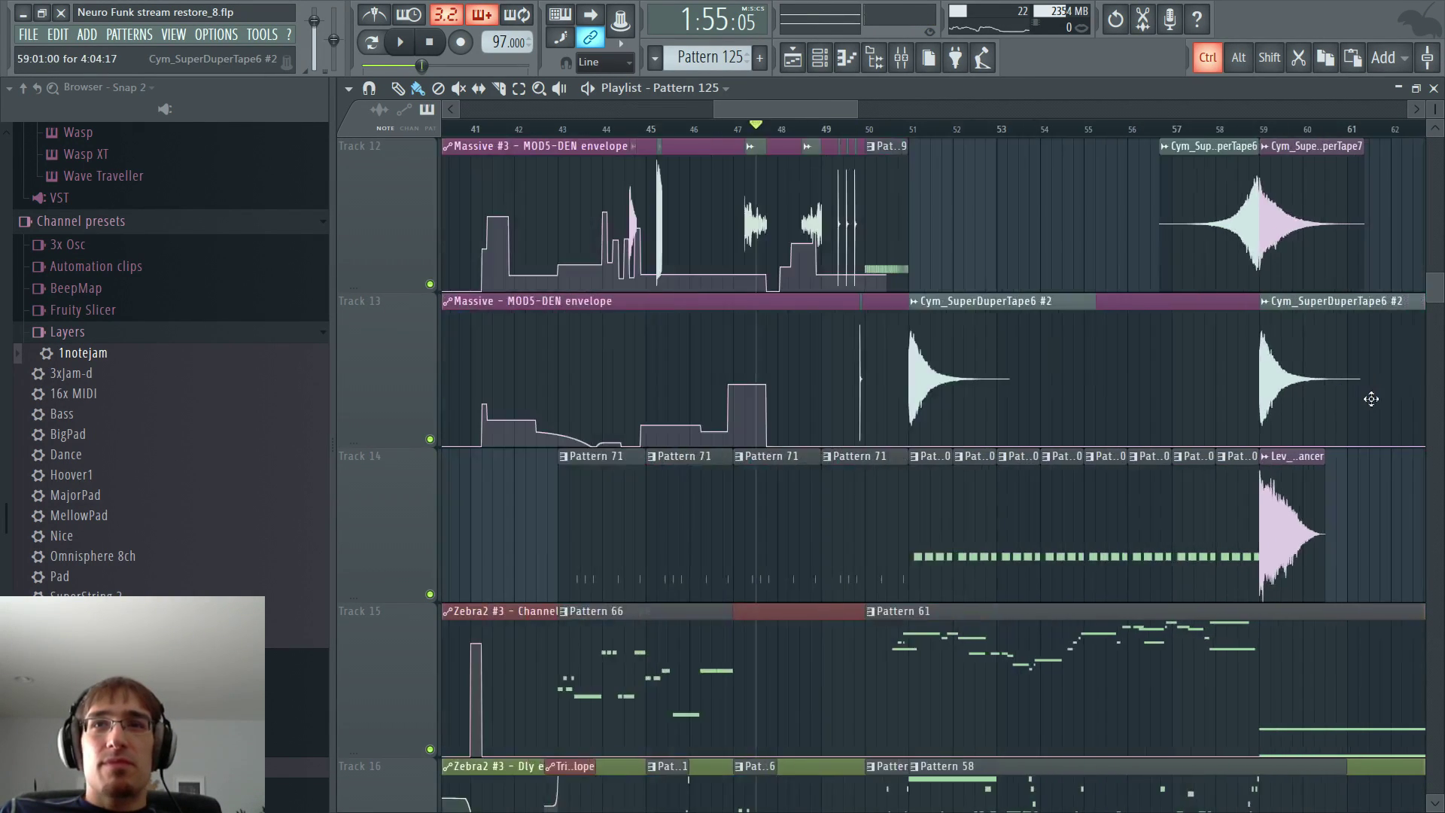
pyautogui.keyDown('ctrl'); pyautogui.scroll(2, 1253, 342); pyautogui.keyUp('ctrl')
pyautogui.scroll(-8, 1061, 250)
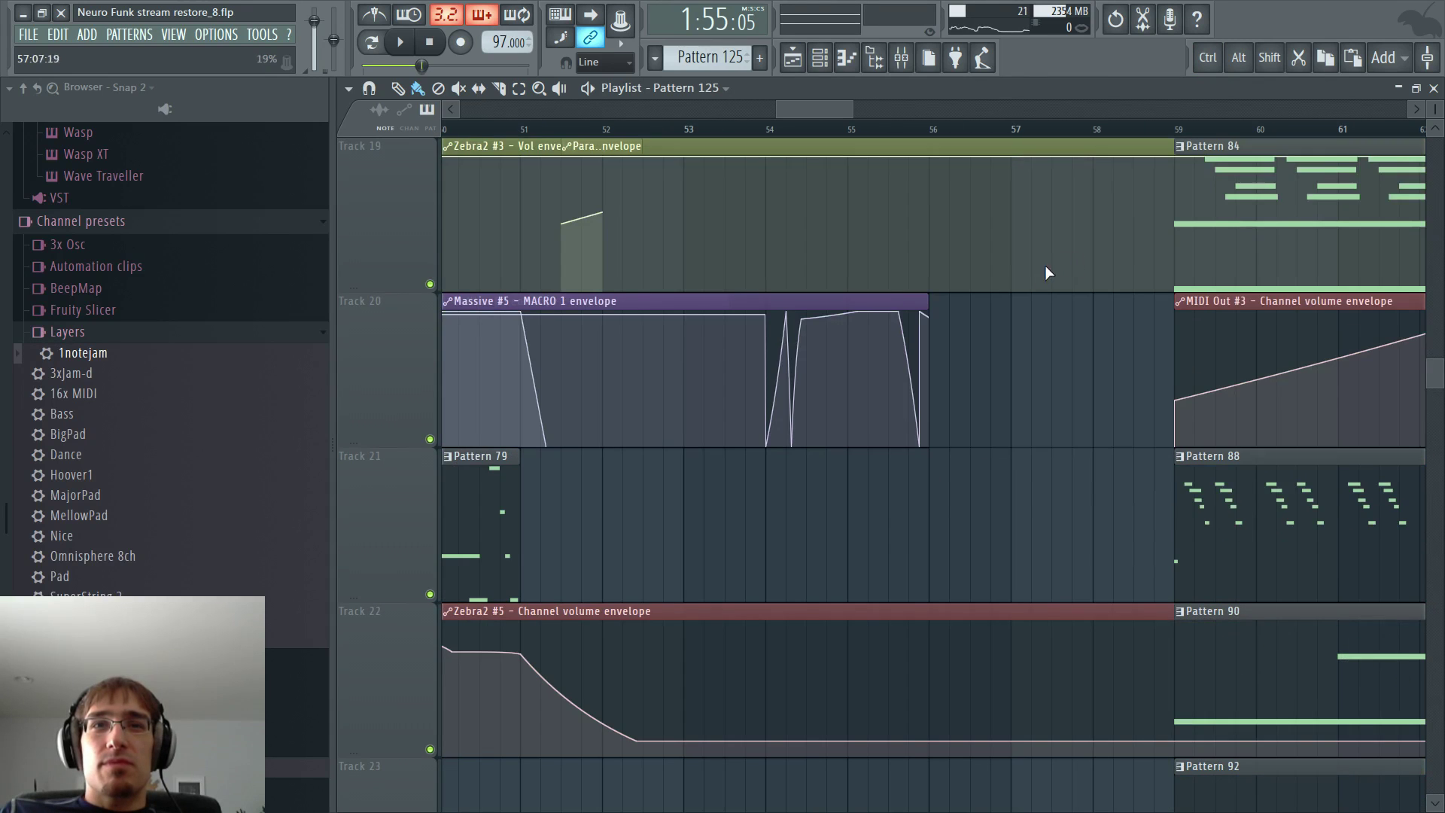
pyautogui.scroll(2, 908, 363)
pyautogui.keyDown('ctrl'); pyautogui.scroll(-1, 907, 363); pyautogui.keyUp('ctrl')
pyautogui.keyDown('ctrl'); pyautogui.scroll(-2, 906, 360); pyautogui.keyUp('ctrl')
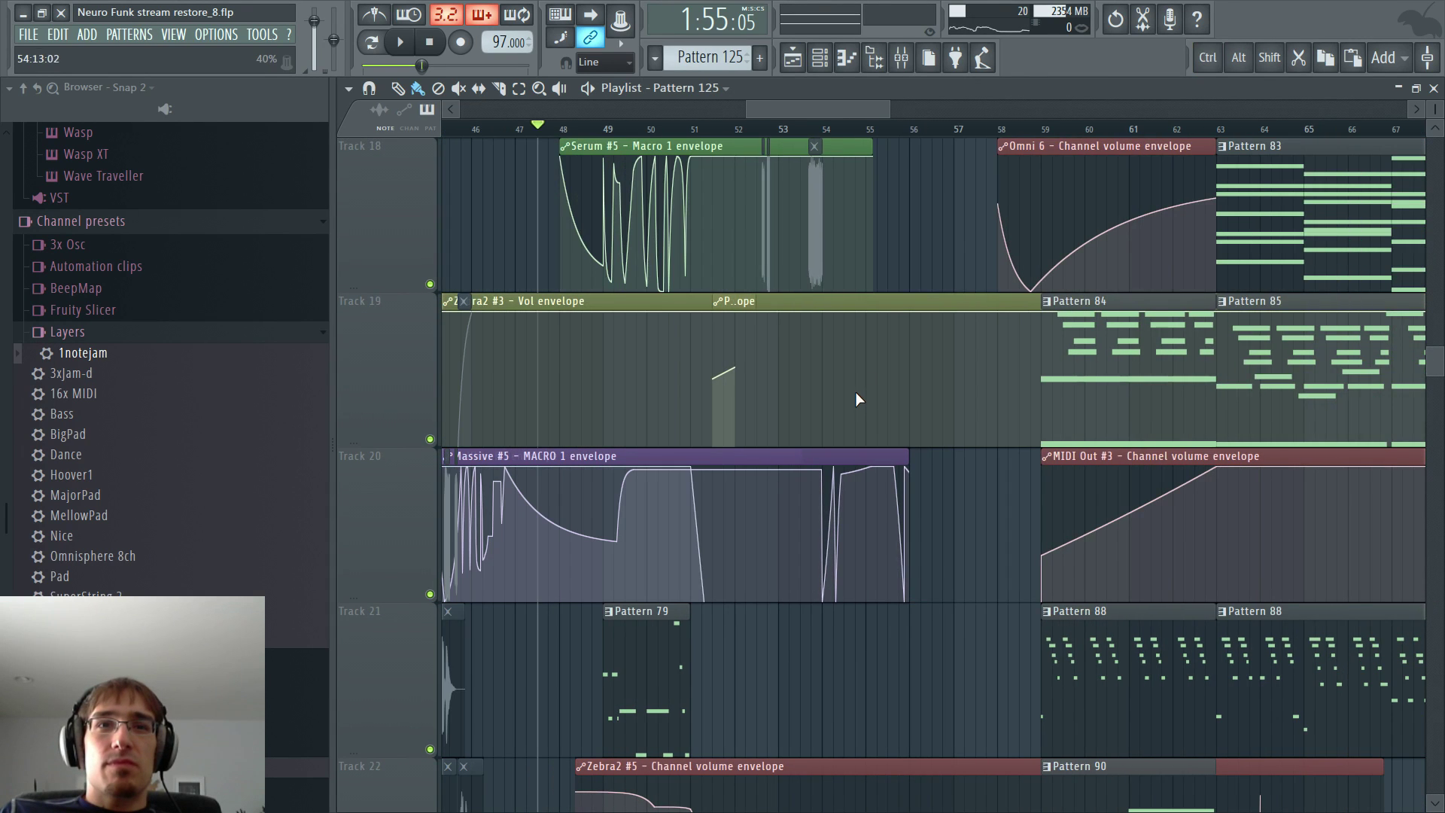
pyautogui.scroll(-2, 851, 410)
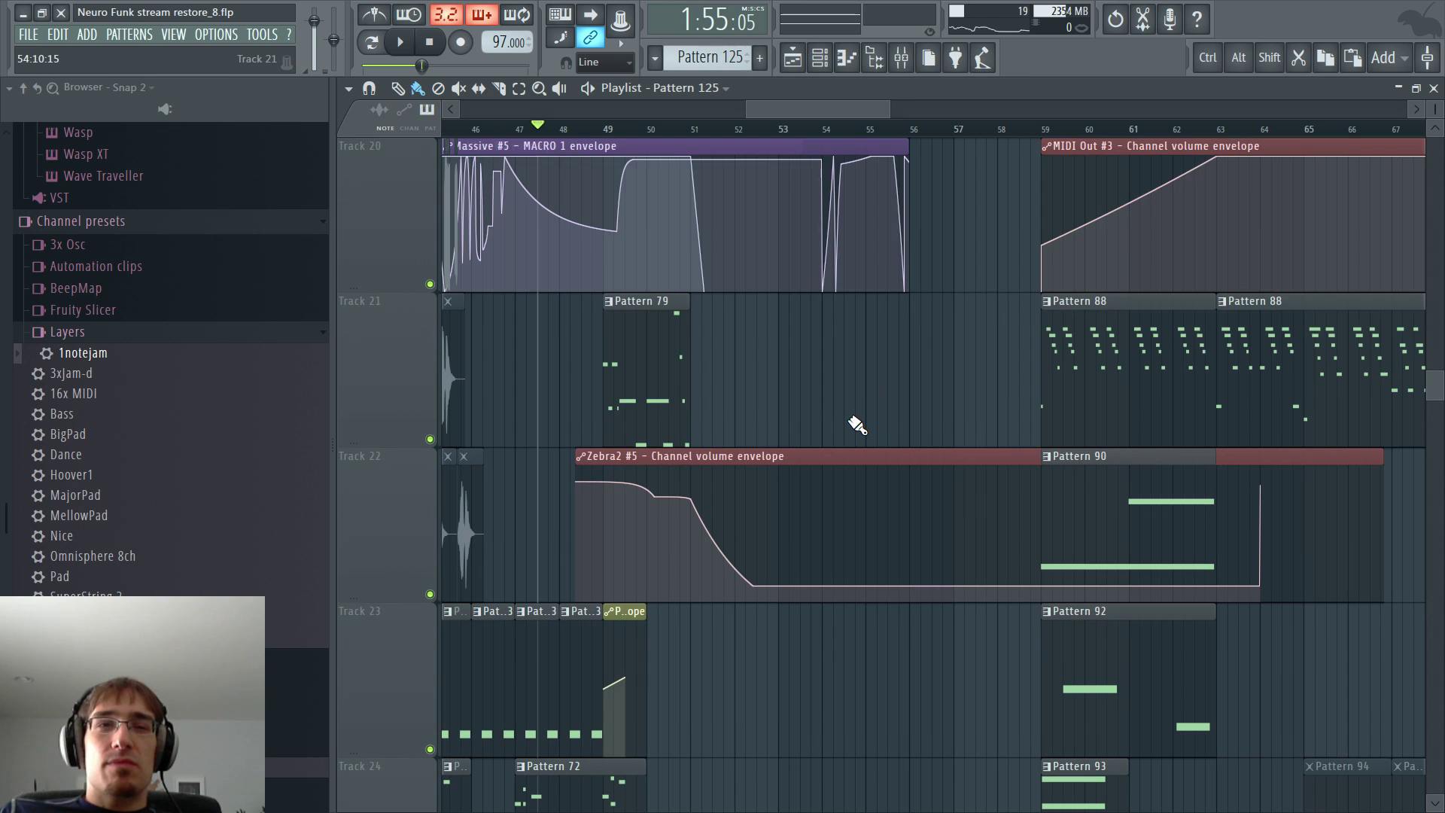
pyautogui.scroll(-10, 856, 426)
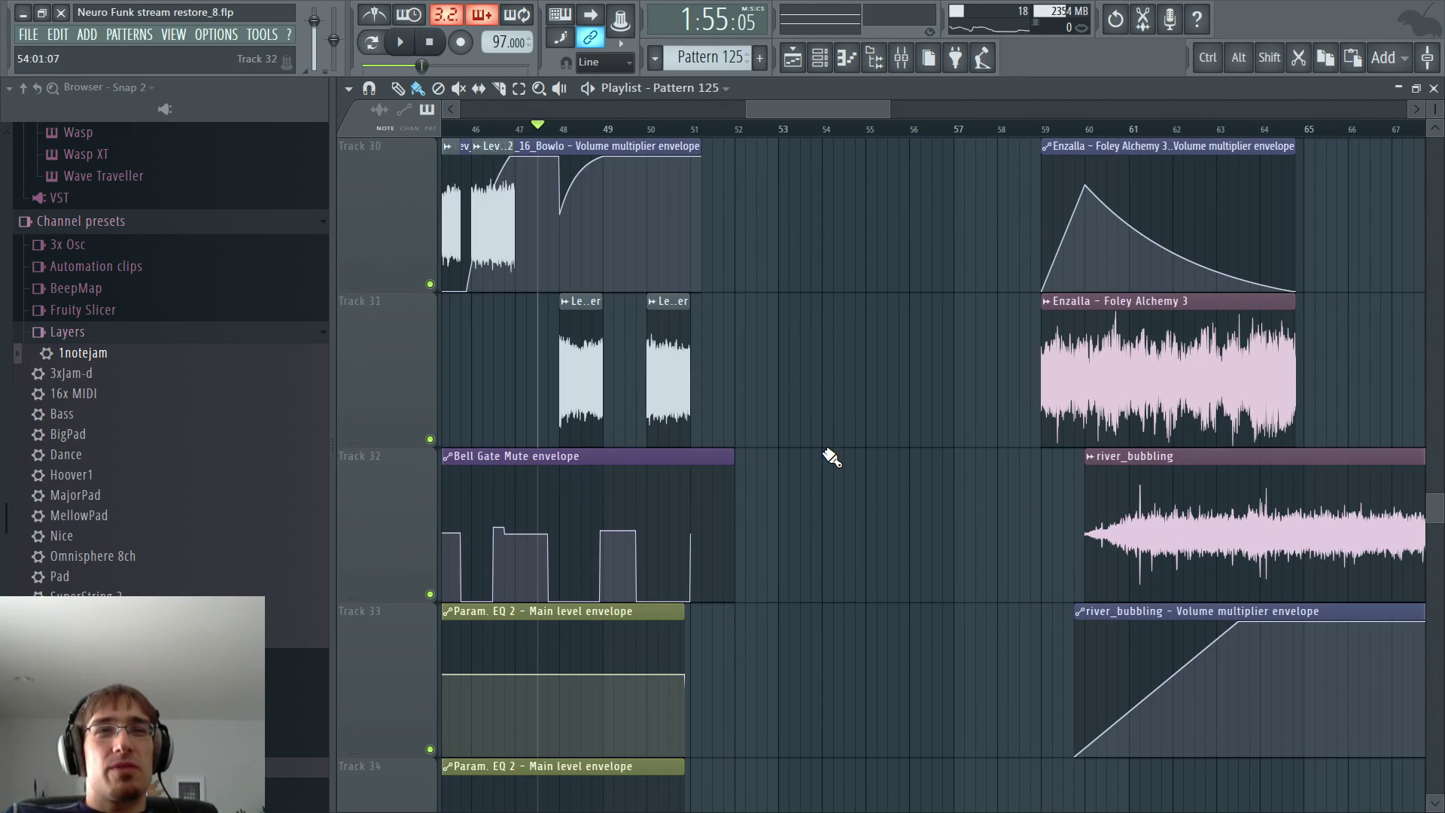
pyautogui.keyDown('ctrl'); pyautogui.scroll(-2, 831, 458); pyautogui.keyUp('ctrl')
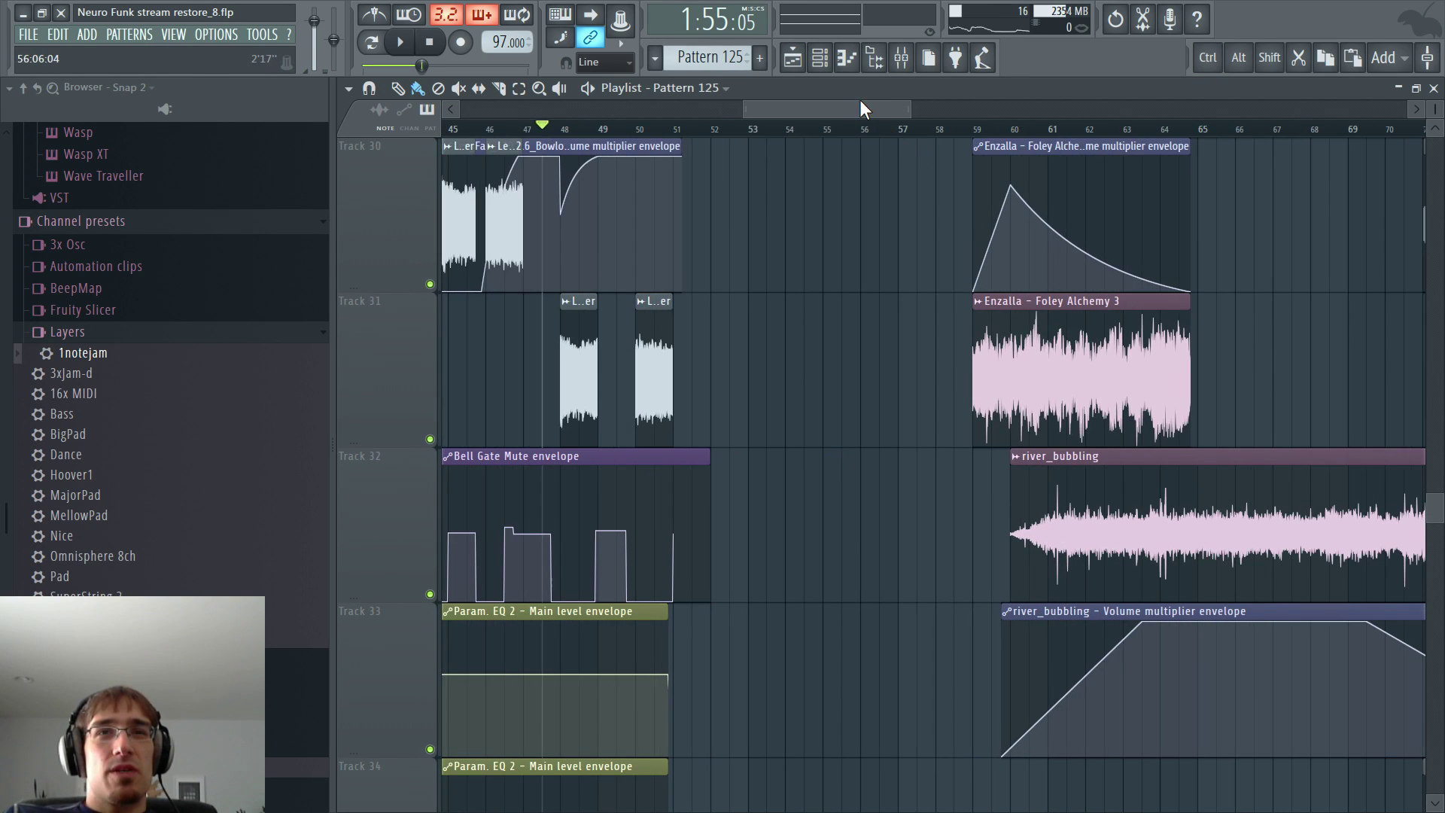
# - Play from bar 122, create the new Pattern 126 and place its clip on Track 10 at bar 123
pyautogui.moveTo(860, 100); pyautogui.dragTo(1288, 166)
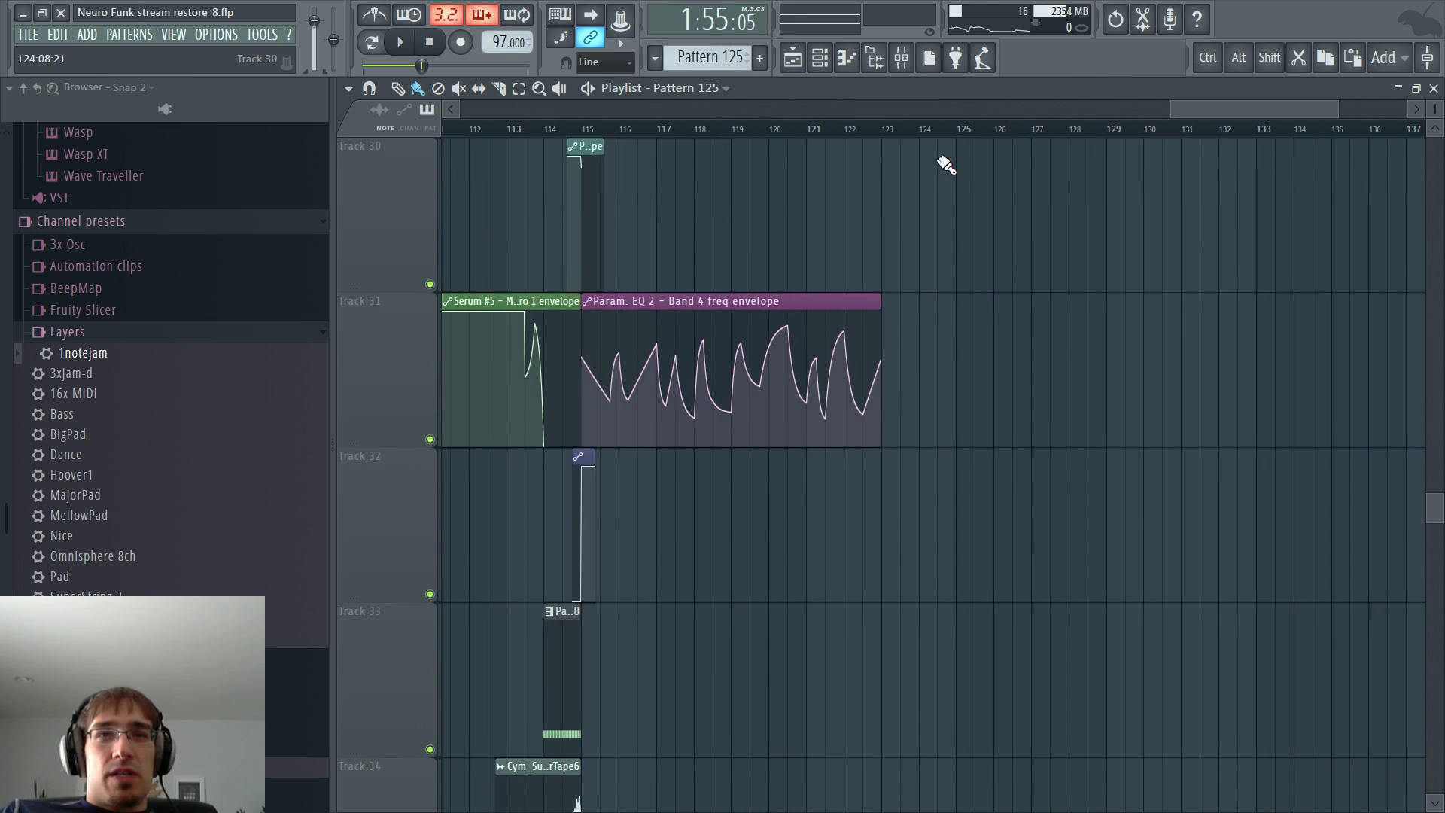
pyautogui.click(846, 129)
pyautogui.scroll(20, 810, 429)
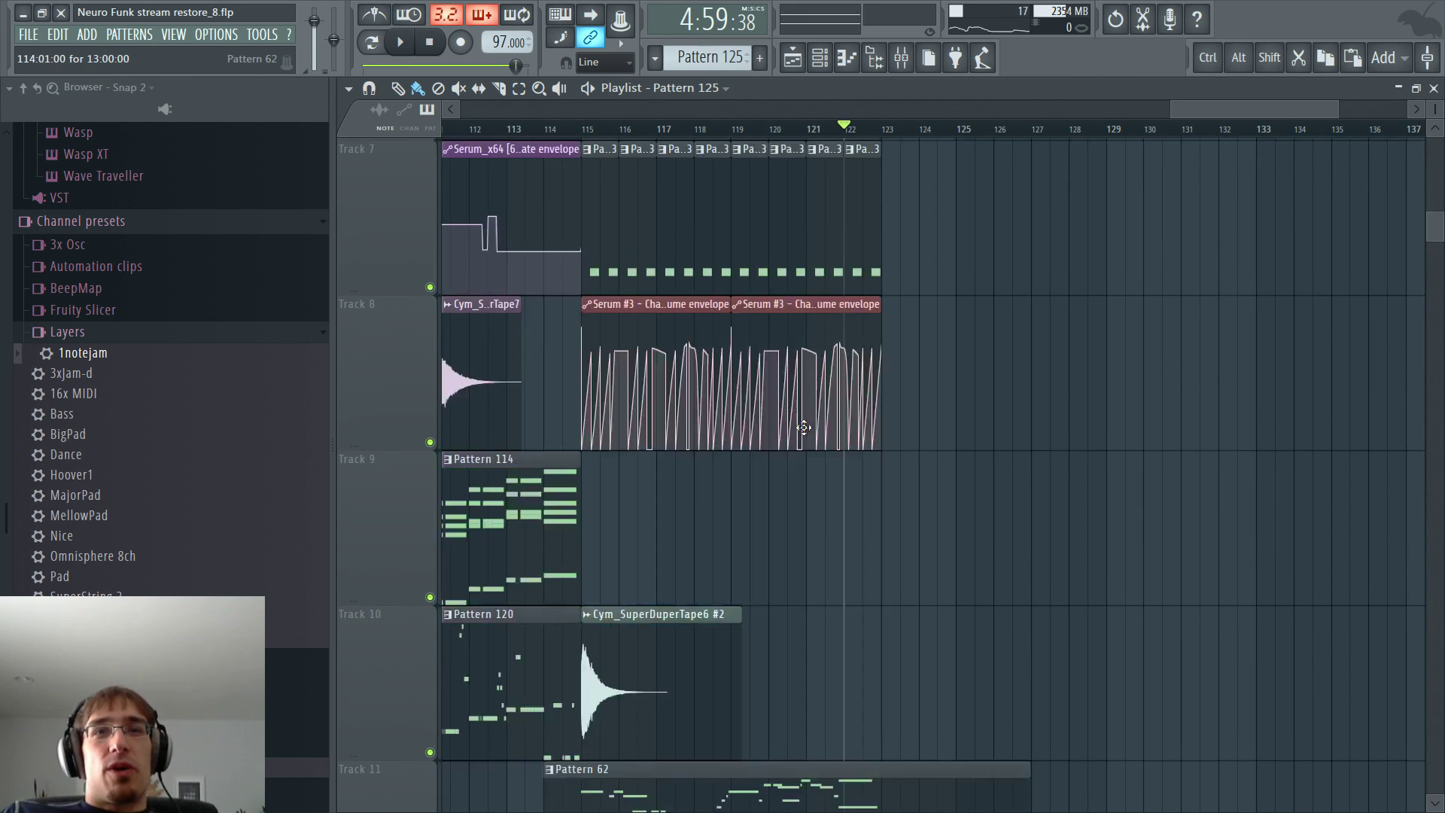
pyautogui.scroll(-2, 804, 427)
pyautogui.press('space')
pyautogui.press('F4')
pyautogui.press('Return')
pyautogui.click(891, 392)
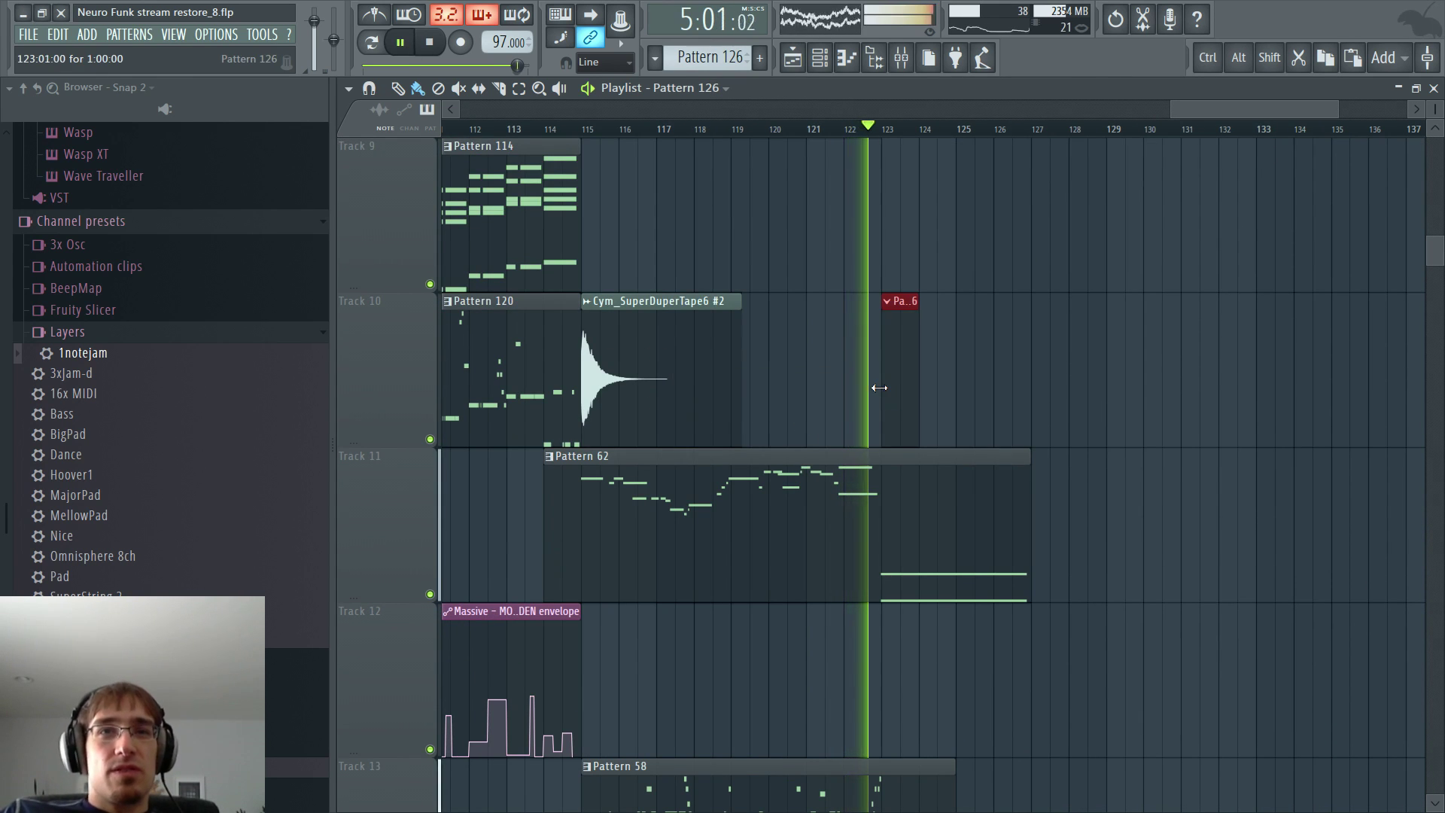
pyautogui.press('F6')
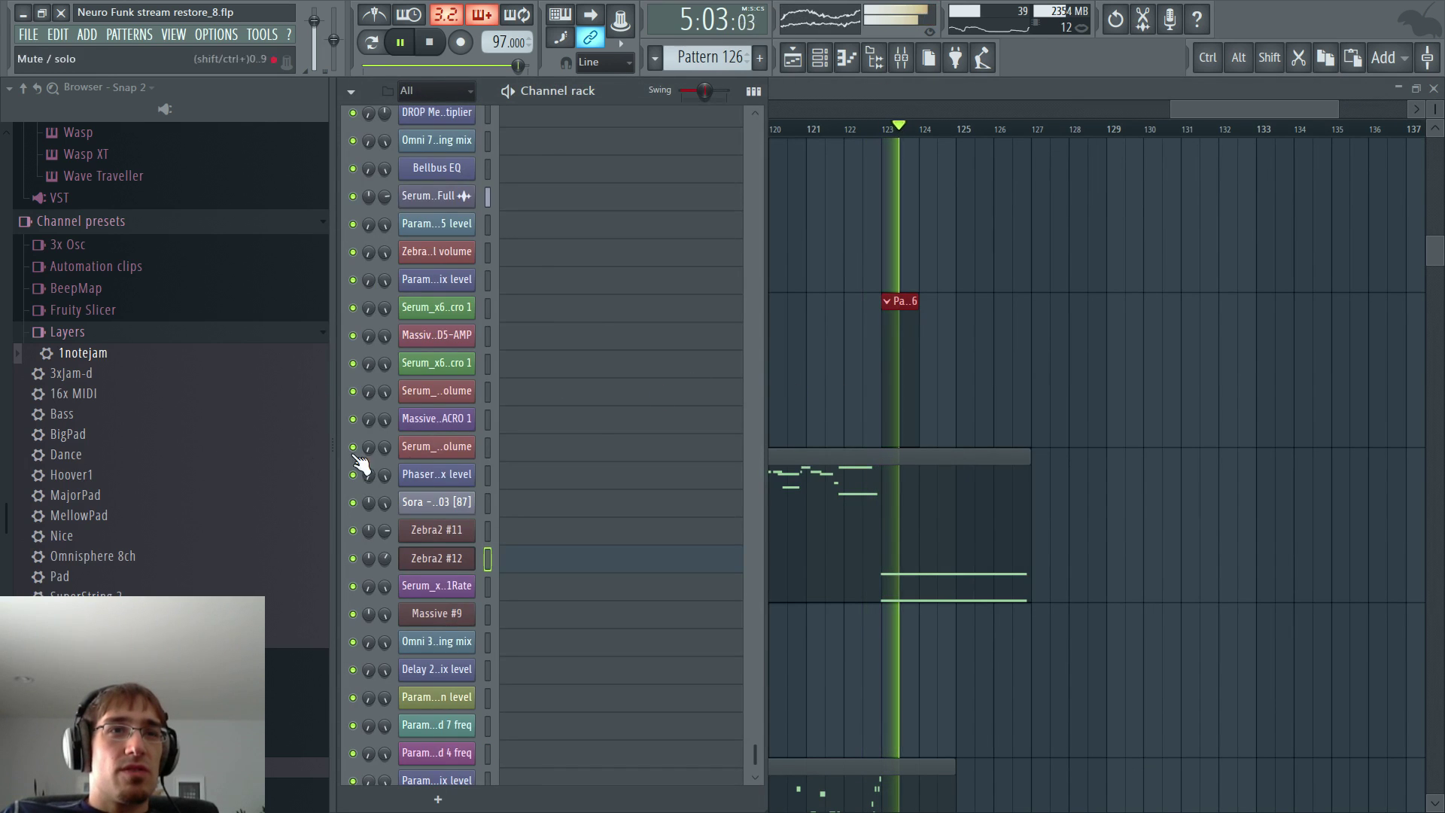
pyautogui.press('F6')
pyautogui.press('space')
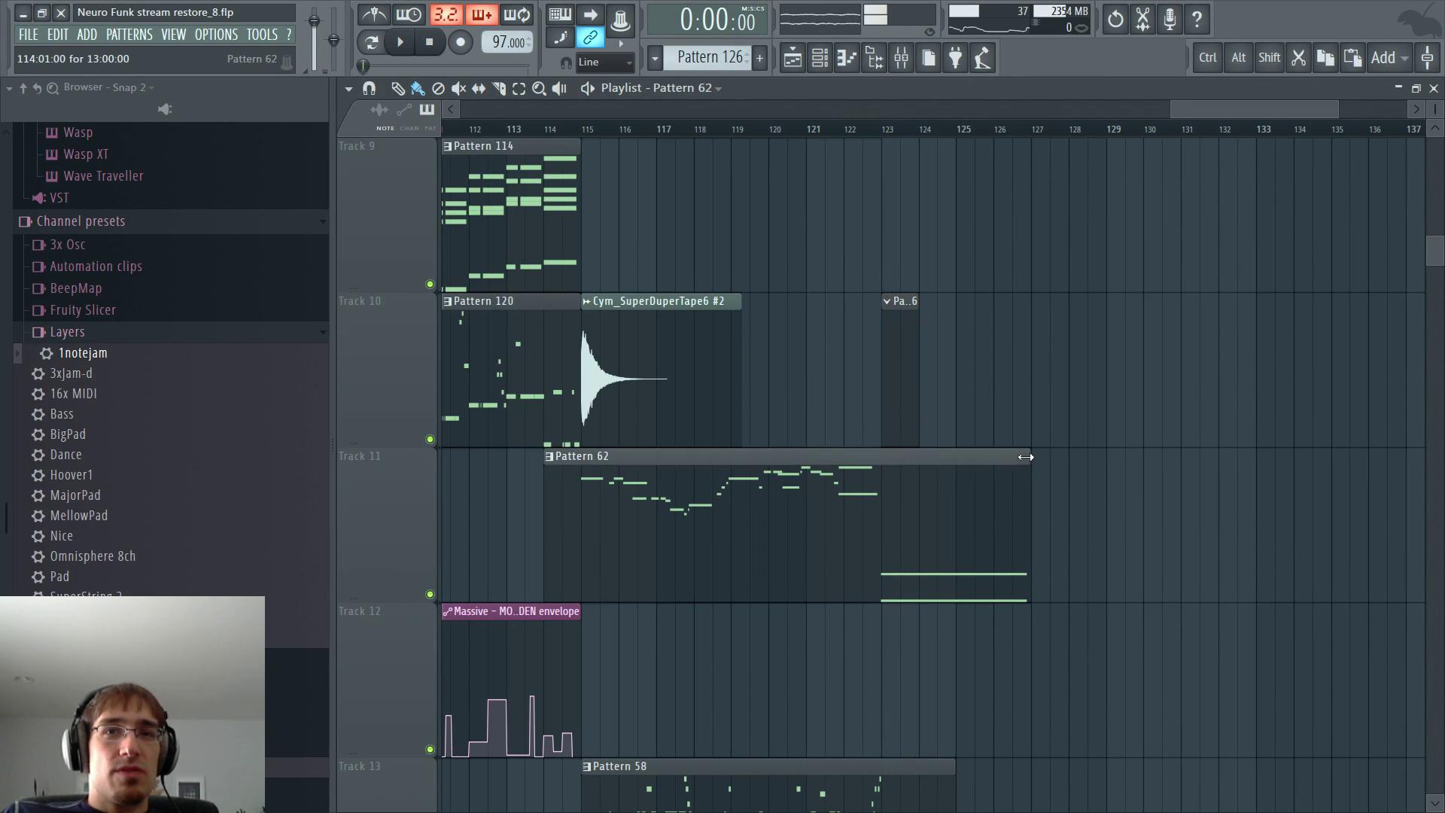
# - Trim the Pattern 62 clip on Track 11 to end at bar 123 and play the song from bar 120
pyautogui.moveTo(1026, 457); pyautogui.dragTo(881, 457)
pyautogui.click(797, 130)
pyautogui.press('space')
# - Make the Pattern 58 clip on Track 13 a unique pattern
pyautogui.scroll(-2, 823, 427)
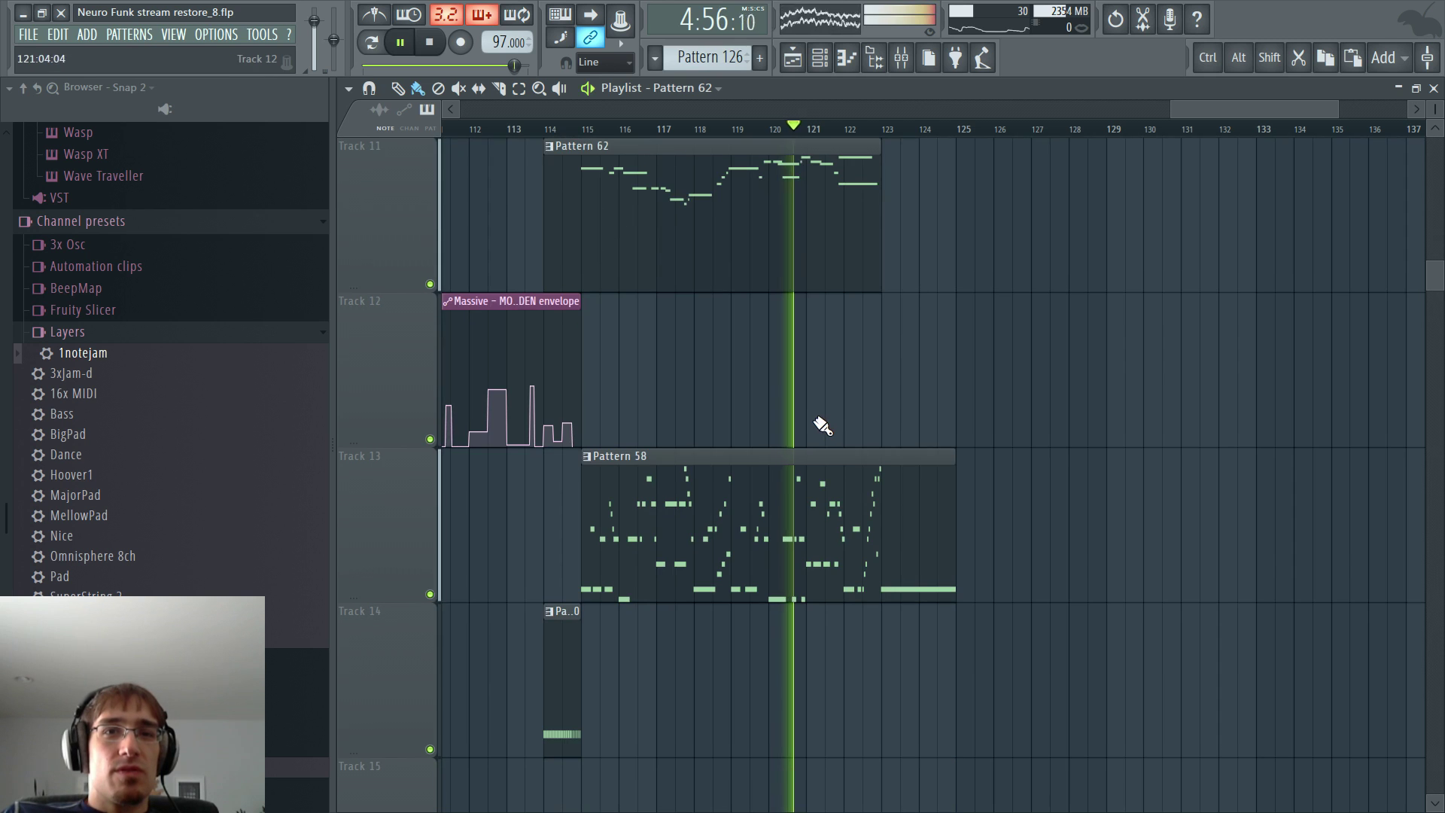
pyautogui.click(588, 456)
pyautogui.click(634, 554)
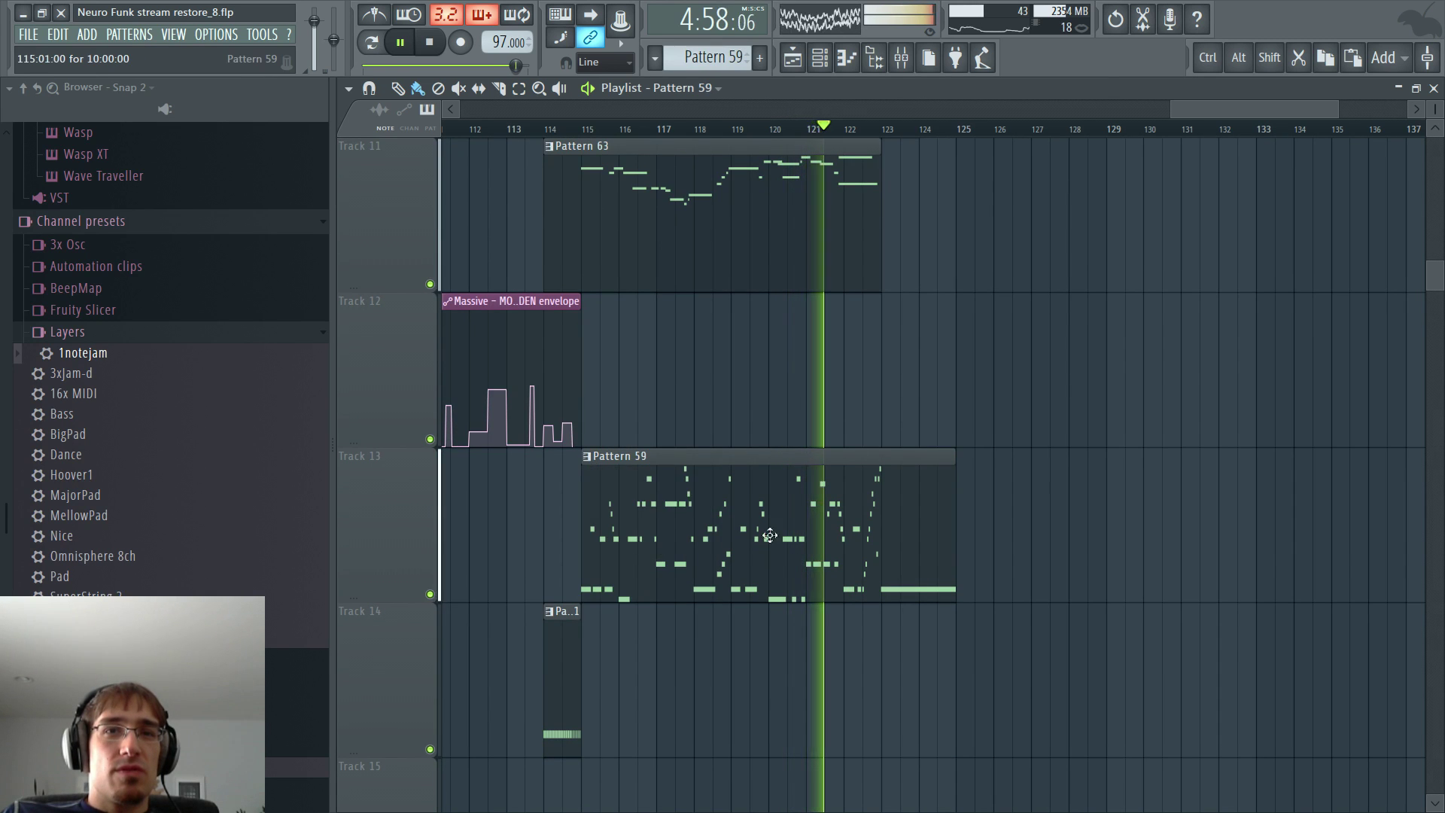
# - Delete the long low note starting at bar 9 in Pattern 59's Serum part and play the end of the section
pyautogui.doubleClick(770, 535)
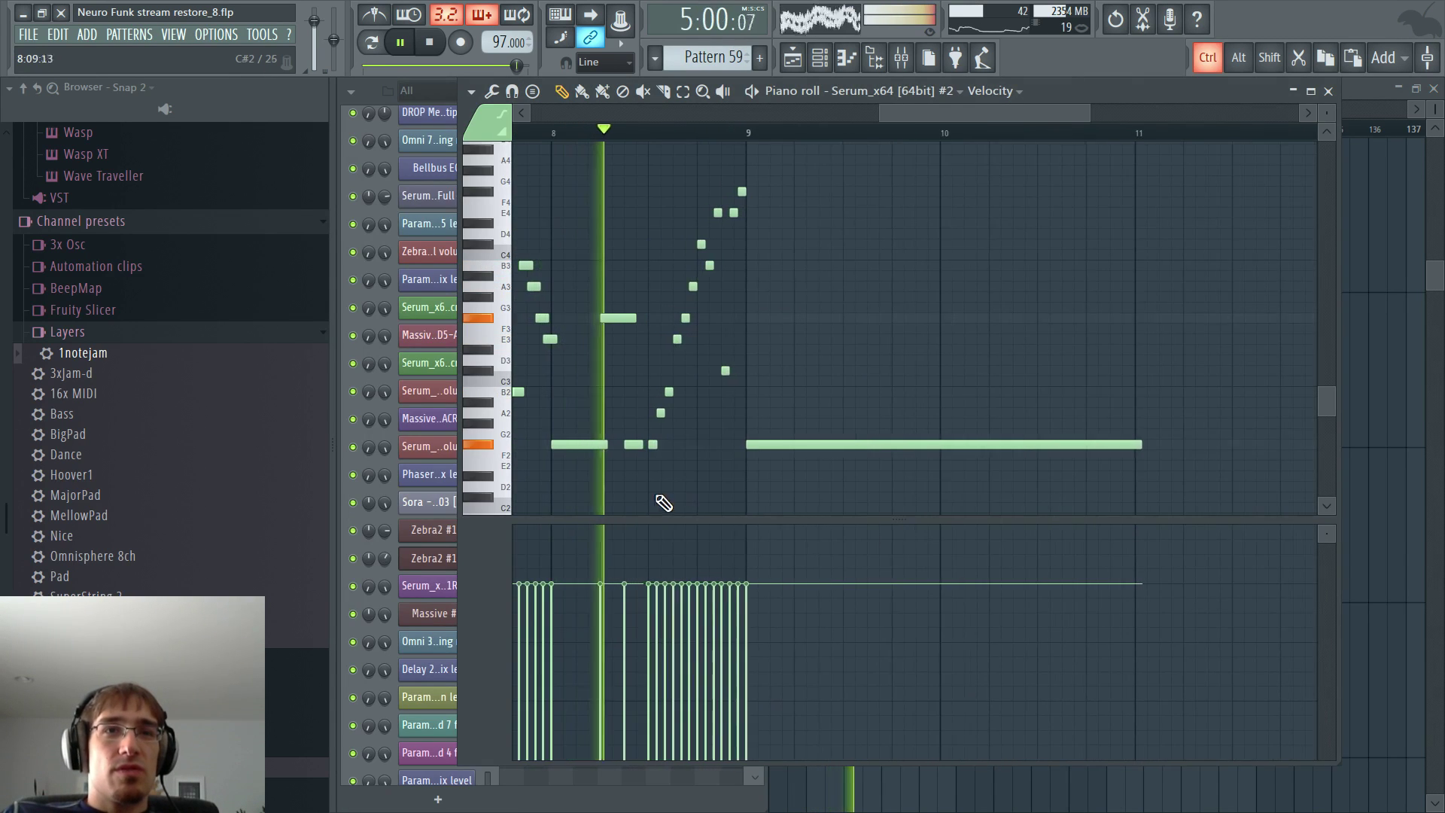
pyautogui.scroll(2, 666, 500)
pyautogui.press('space')
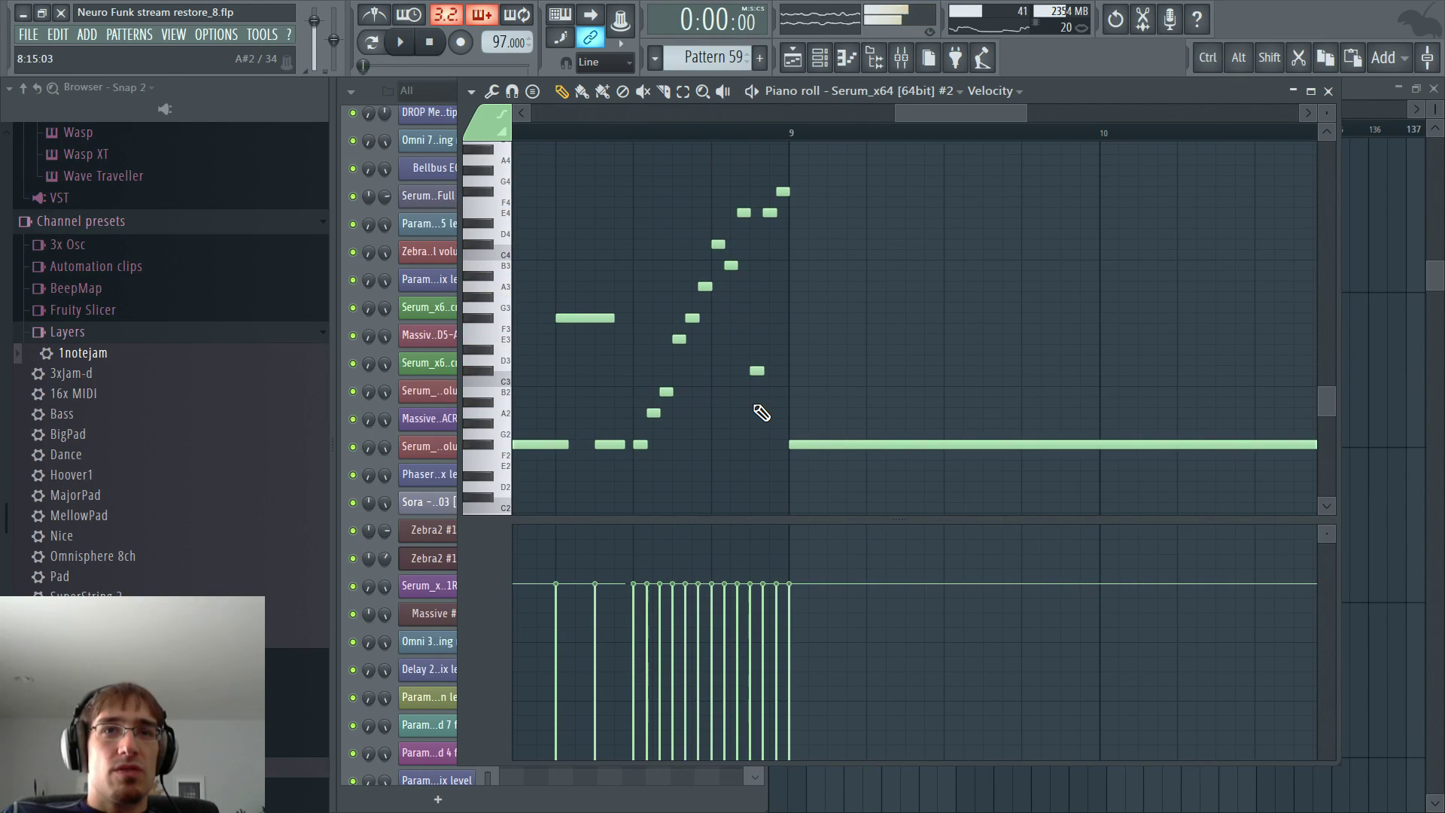
pyautogui.rightClick(826, 444)
pyautogui.press('space')
pyautogui.press('F5')
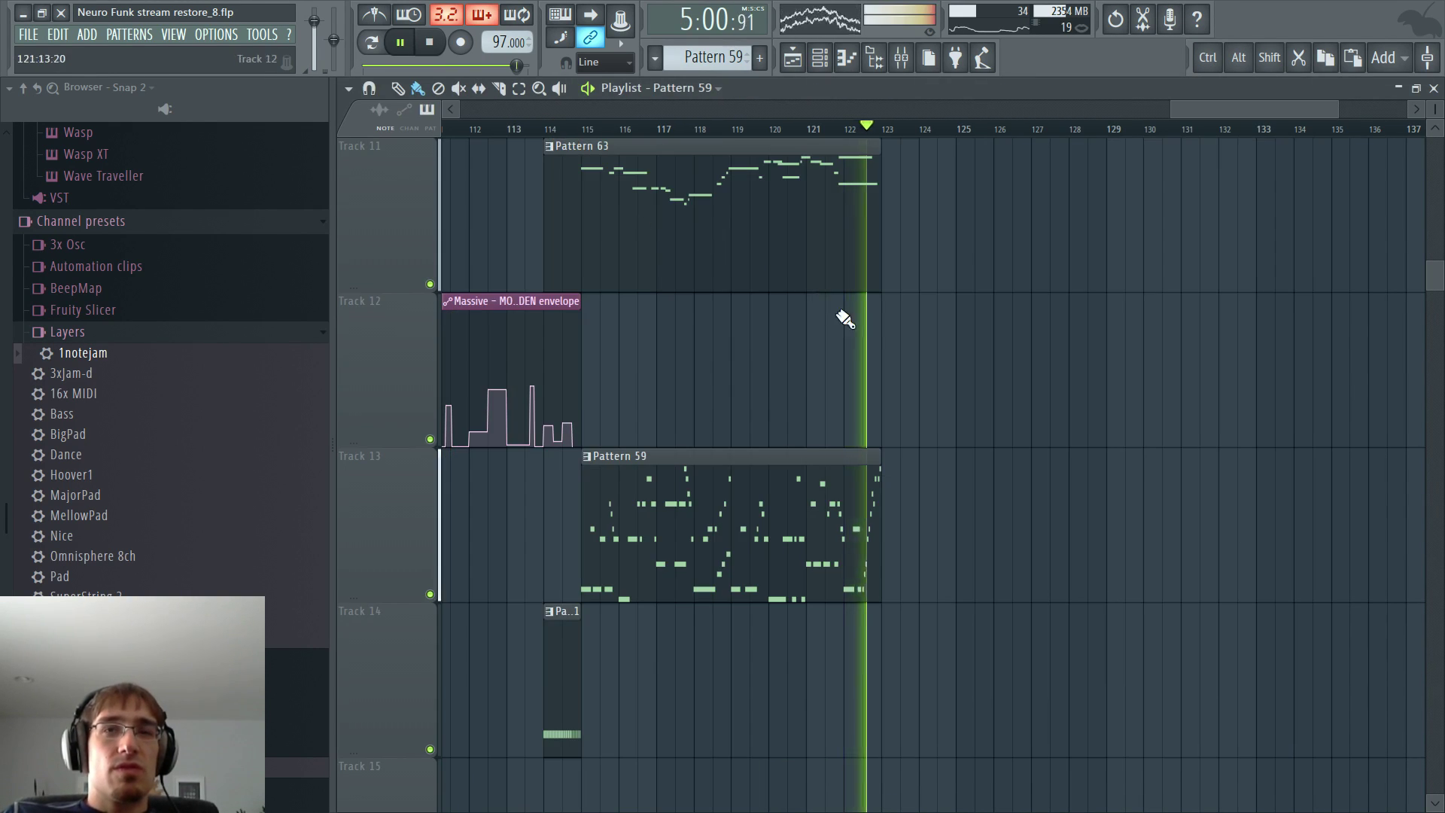
pyautogui.scroll(2, 845, 319)
pyautogui.scroll(-1, 873, 421)
pyautogui.press('F5')
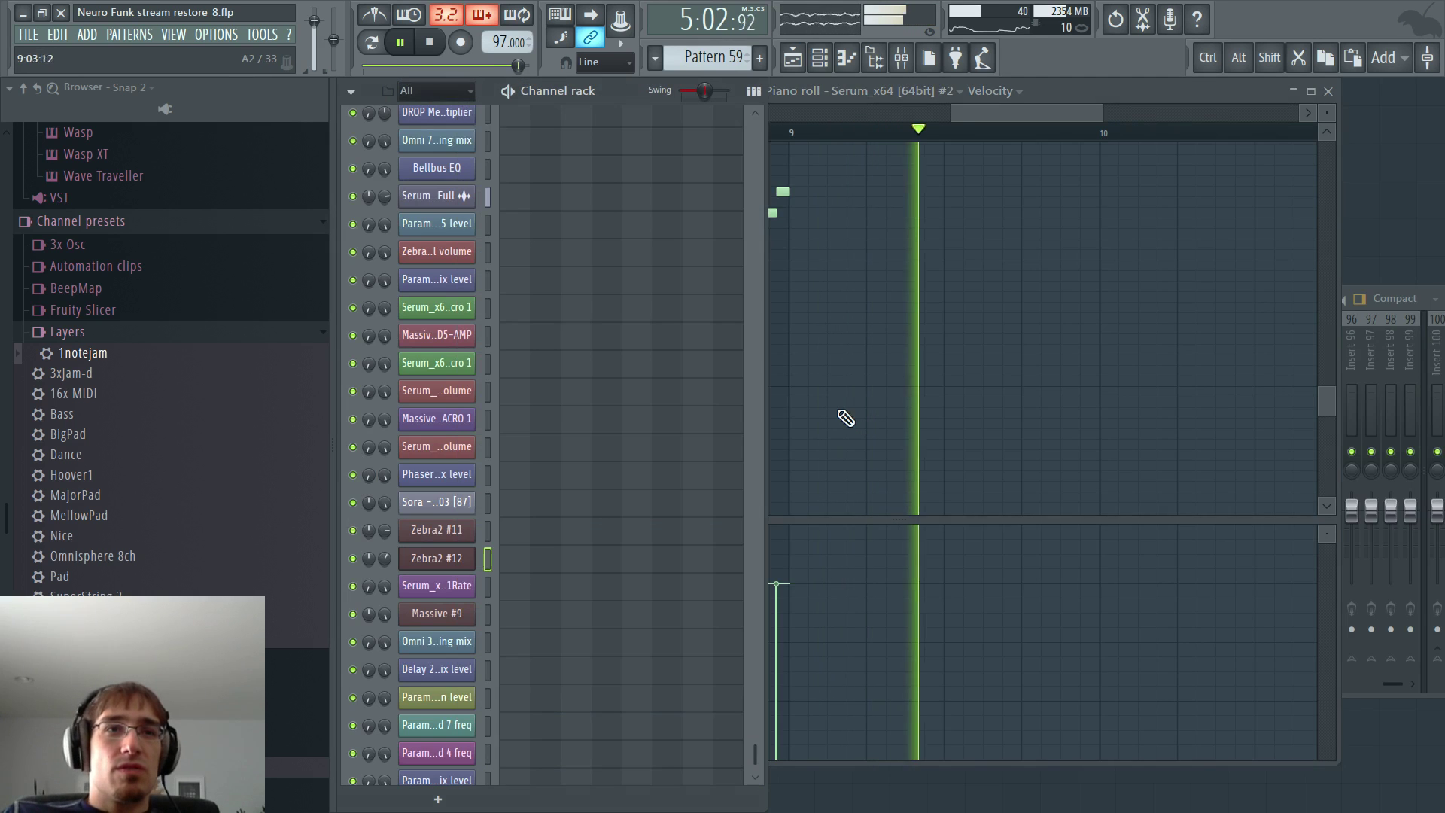
pyautogui.press('space')
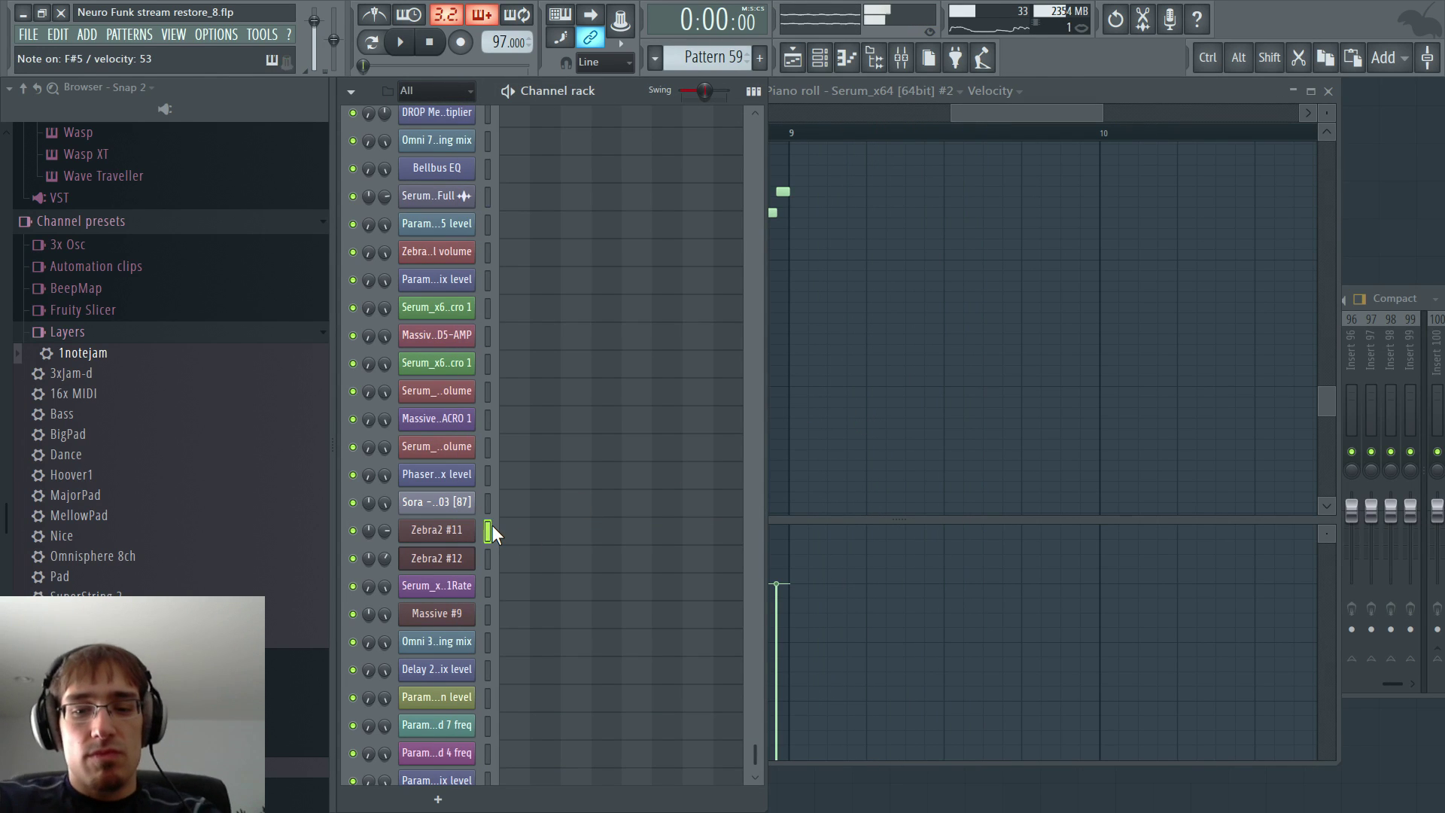
# - Audition the Zebra2 channels, open Zebra2 #12 and set its VCF 2 cutoff to 150
pyautogui.scroll(3, 490, 544)
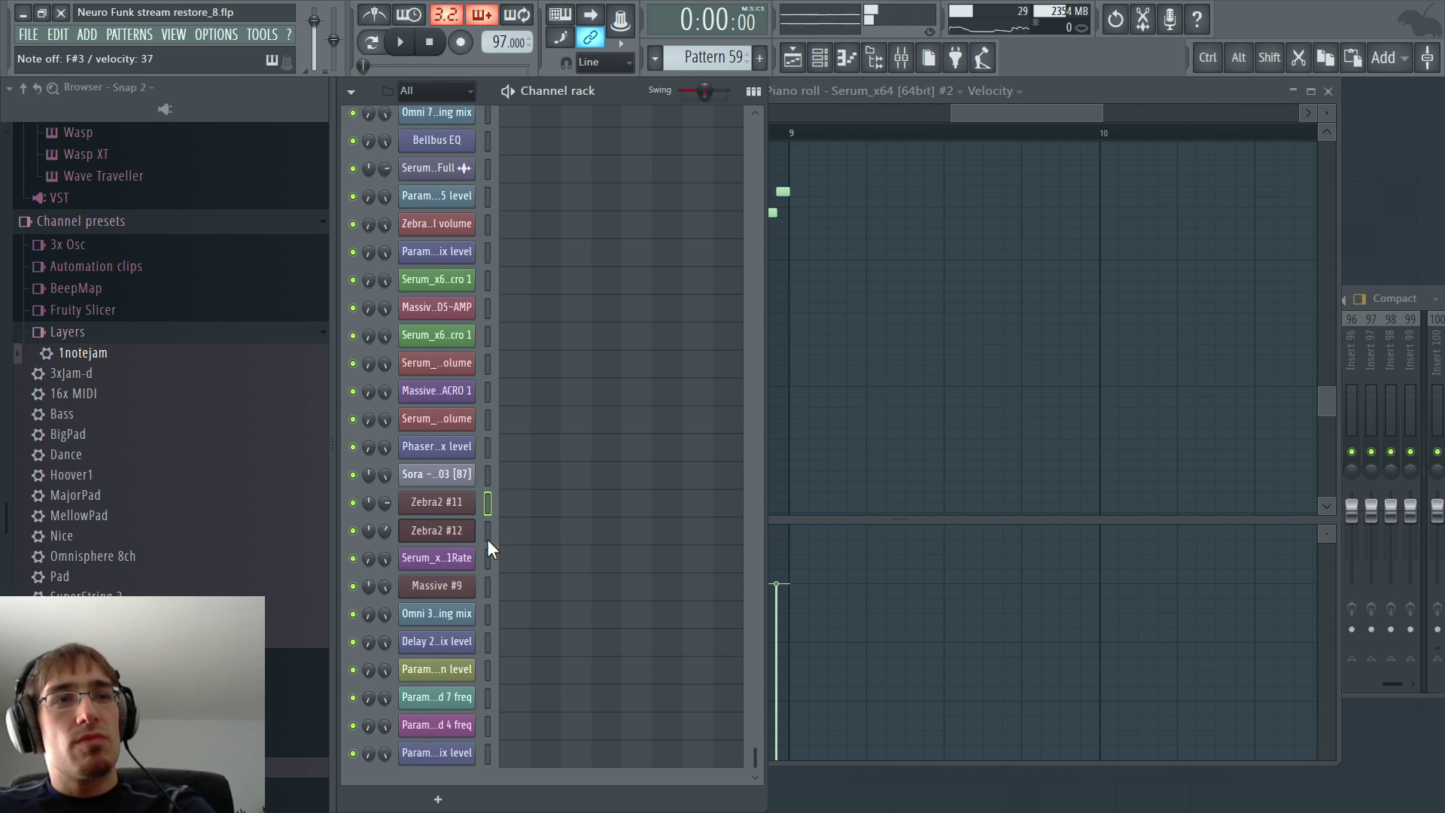
pyautogui.scroll(4, 493, 530)
pyautogui.scroll(-7, 498, 399)
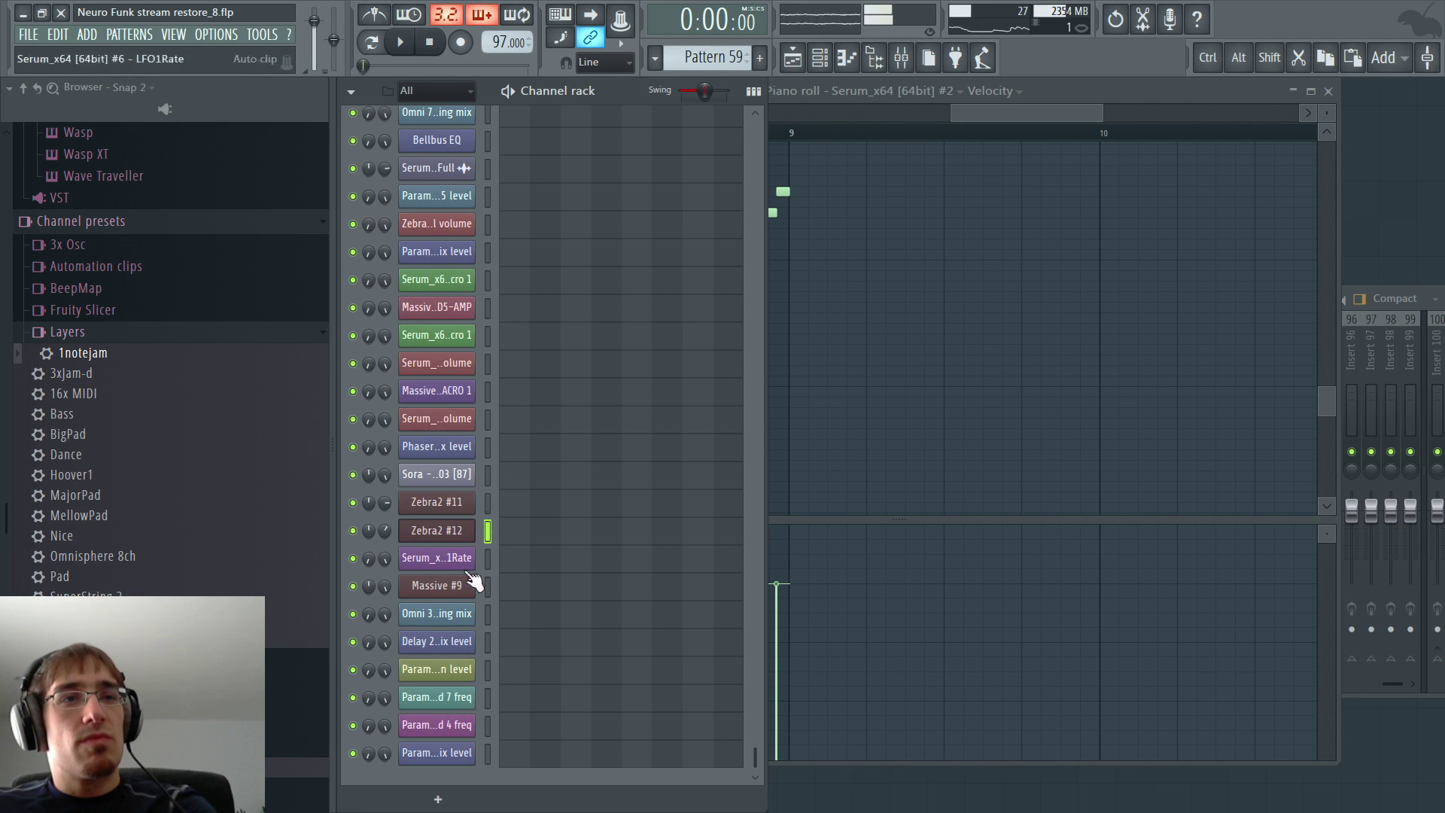
pyautogui.click(455, 536)
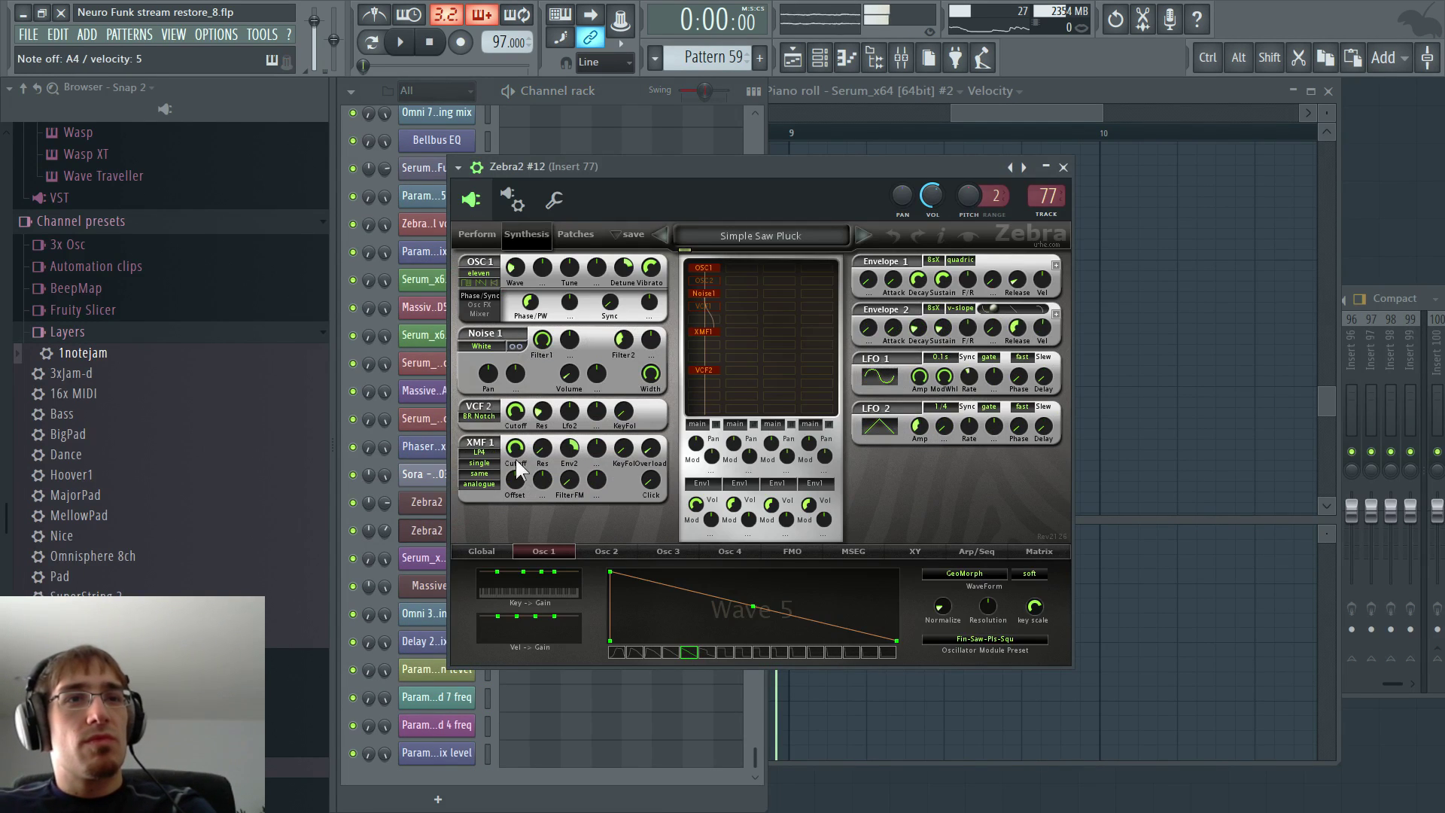
pyautogui.moveTo(519, 420); pyautogui.dragTo(517, 401)
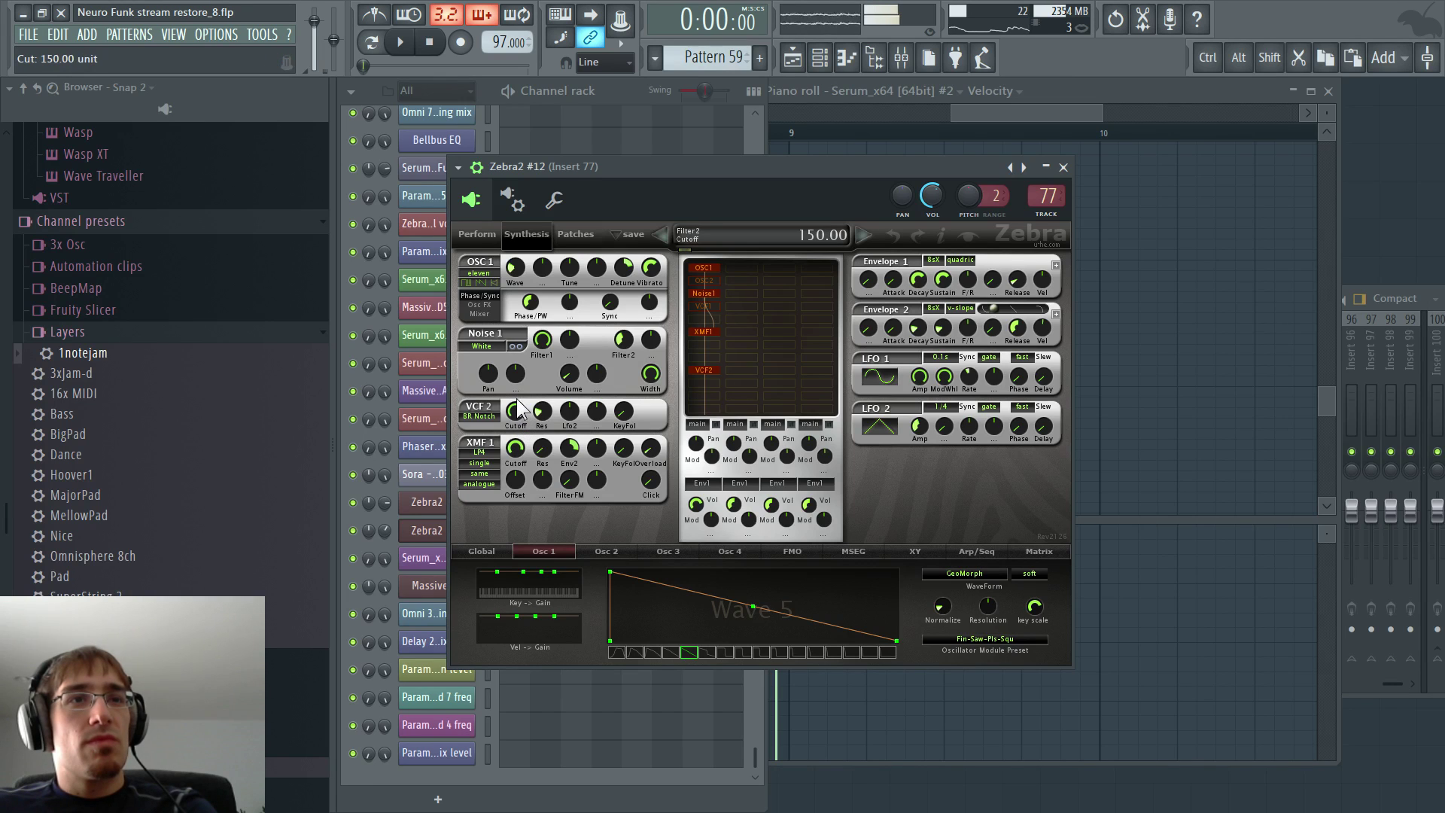
pyautogui.click(508, 94)
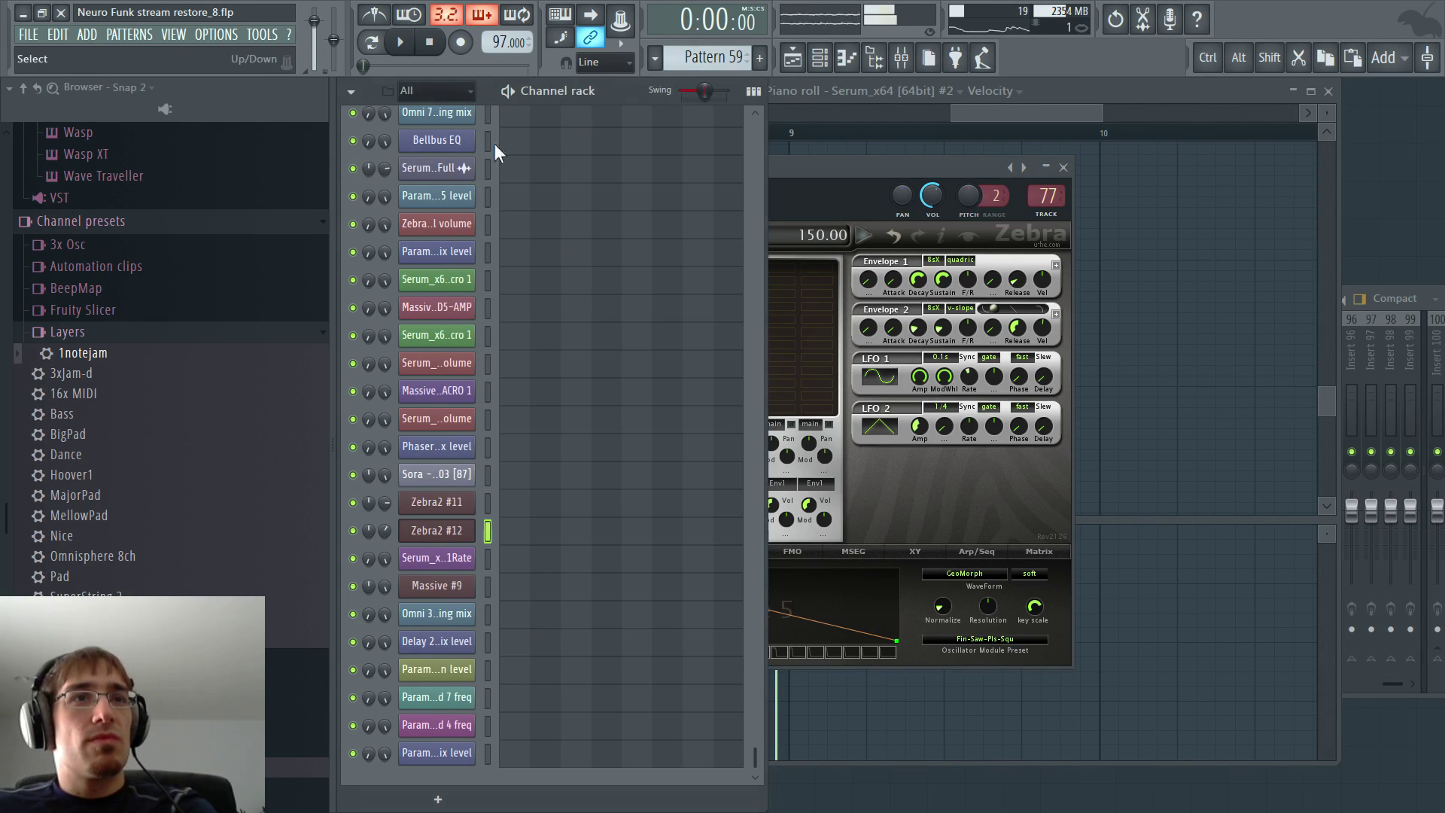
# - Audition earlier channels in the rack and select Zebra2 #8 as the instrument to play
pyautogui.scroll(5, 514, 394)
pyautogui.scroll(10, 494, 241)
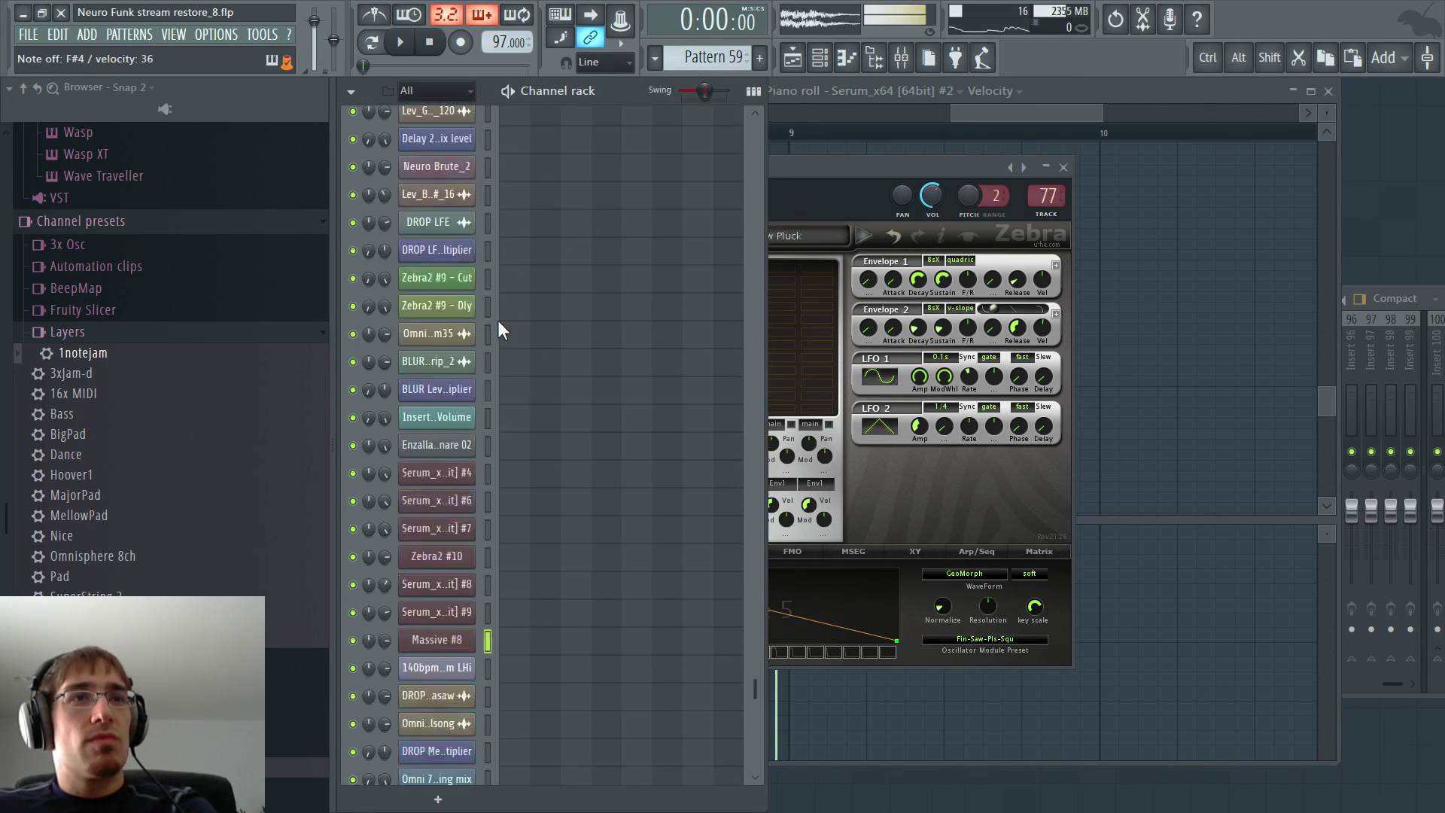
pyautogui.scroll(5, 595, 476)
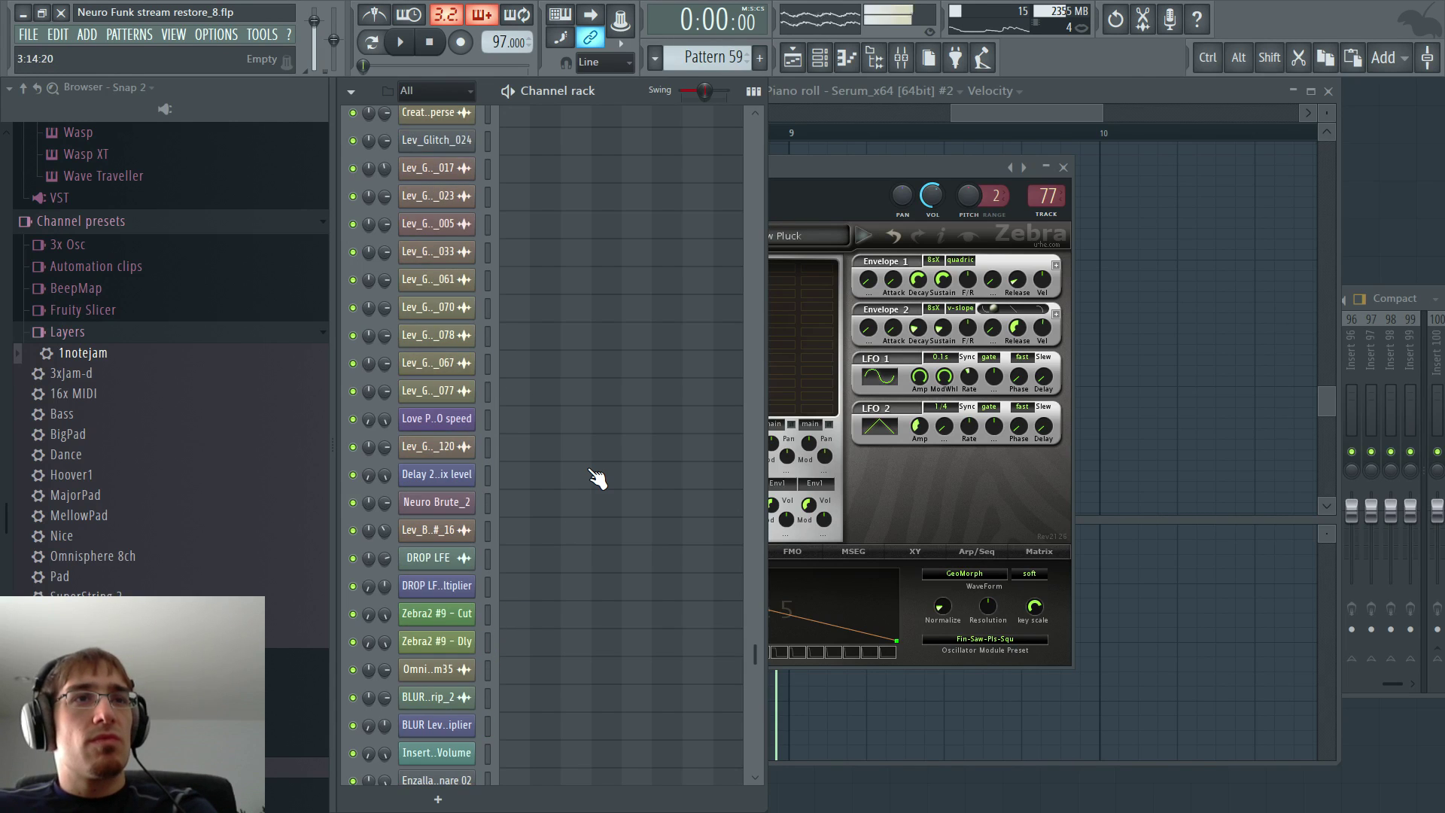
pyautogui.scroll(7, 593, 474)
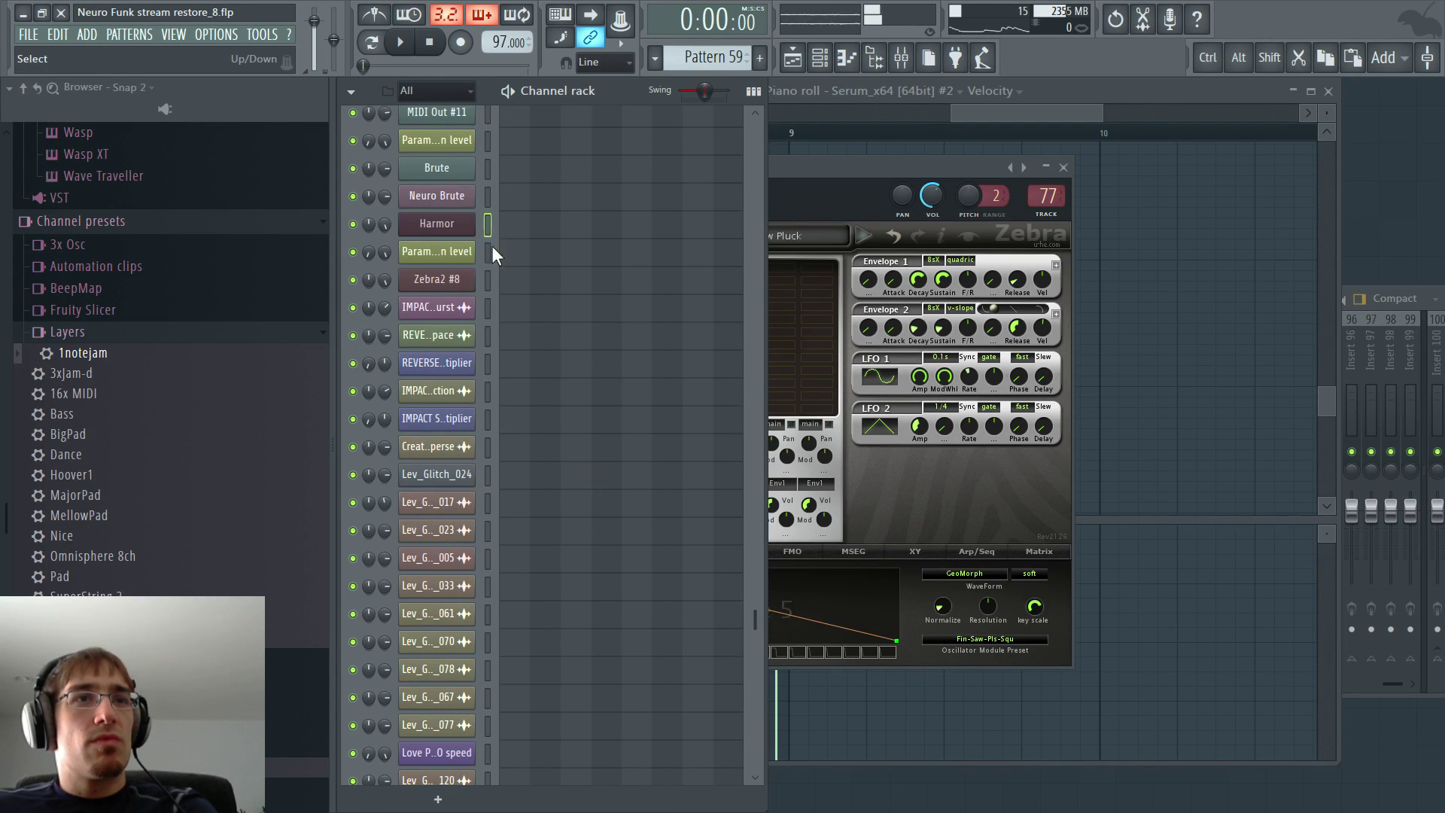
pyautogui.click(488, 280)
pyautogui.scroll(5, 492, 281)
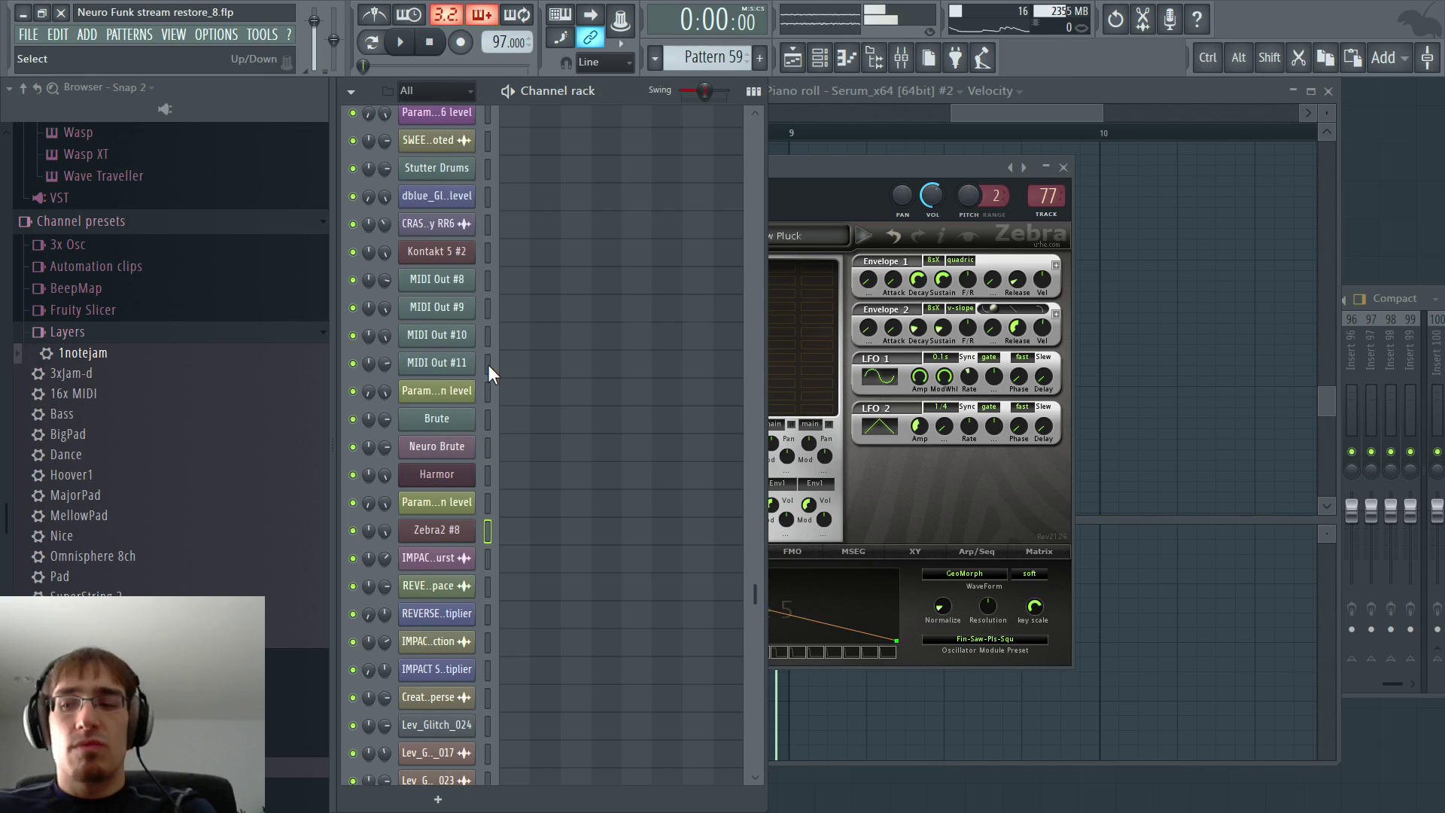
# - Rehearse from bar 123, and record five descending Zebra2 #8 notes there into Pattern 59
pyautogui.press('F5')
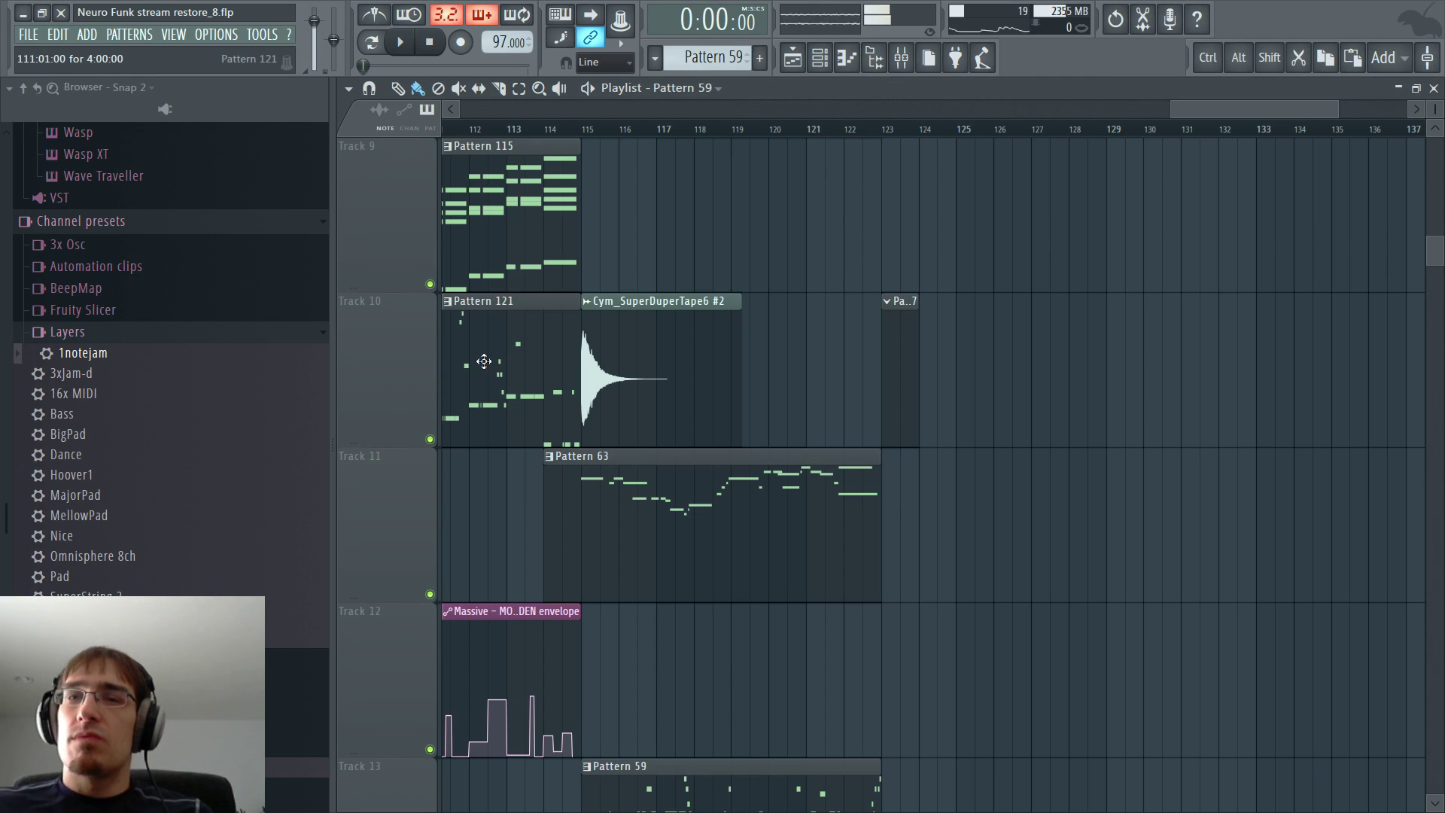
pyautogui.click(886, 128)
pyautogui.press('space')
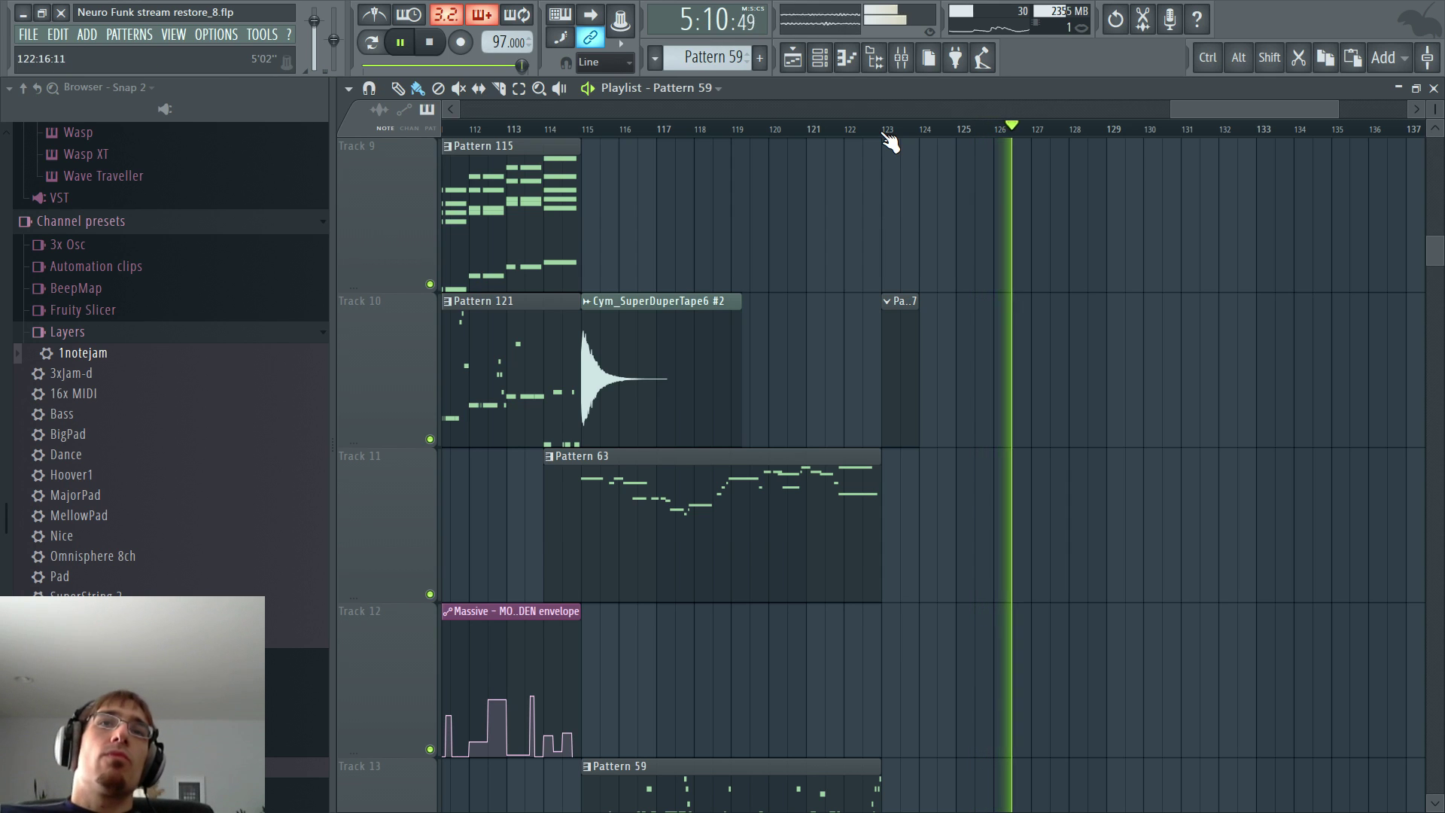
pyautogui.press('space')
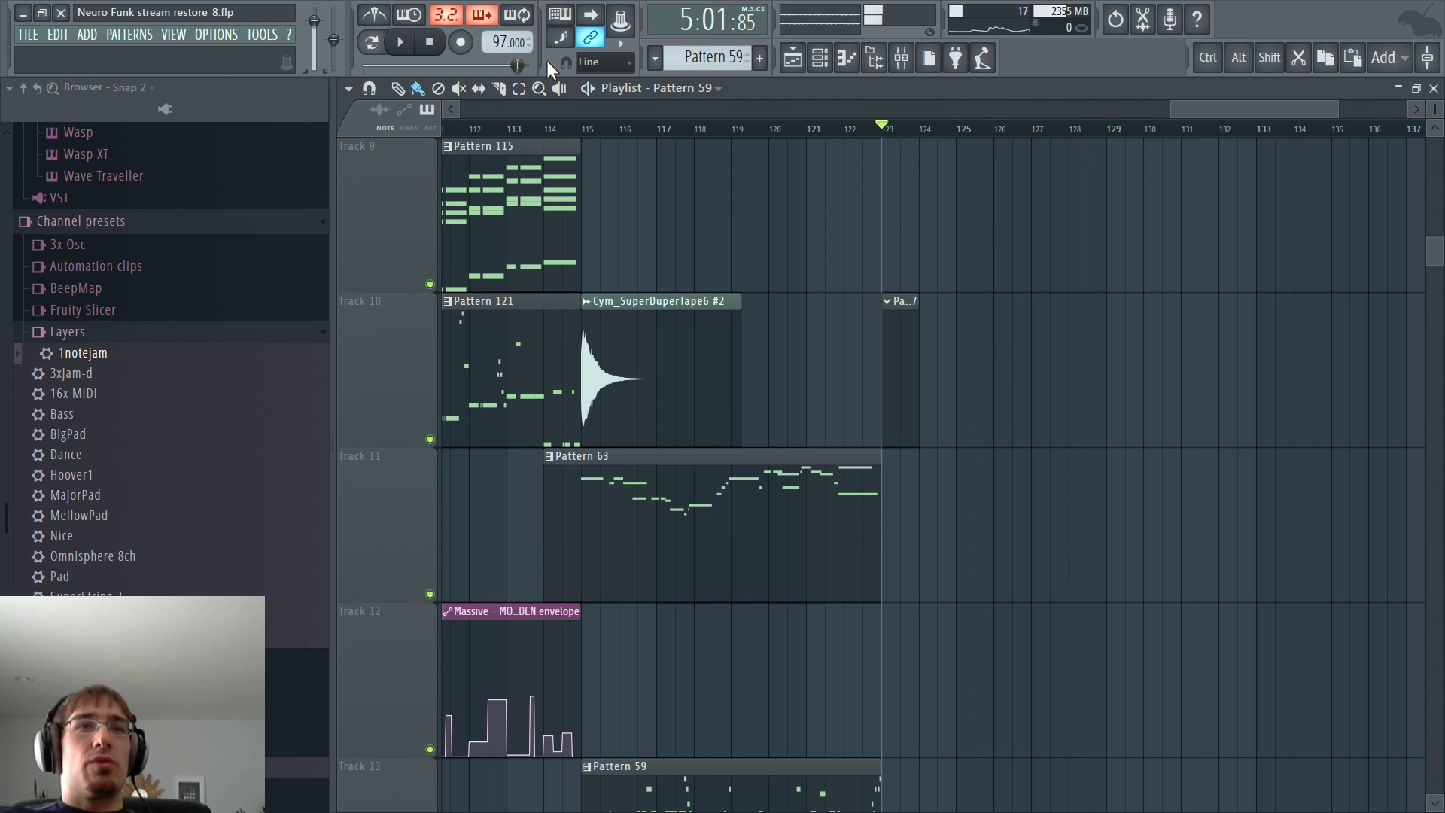
pyautogui.press('space')
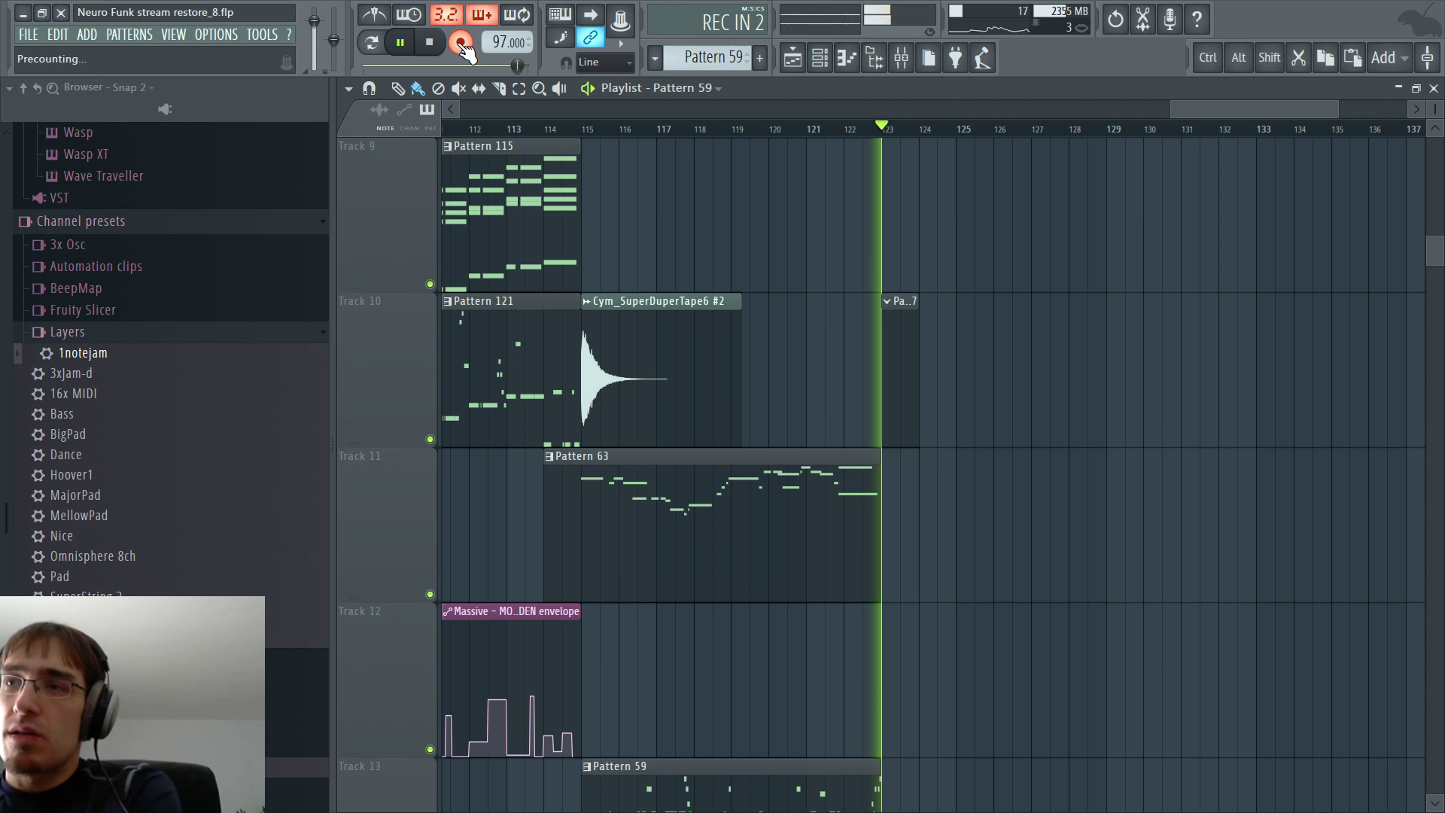
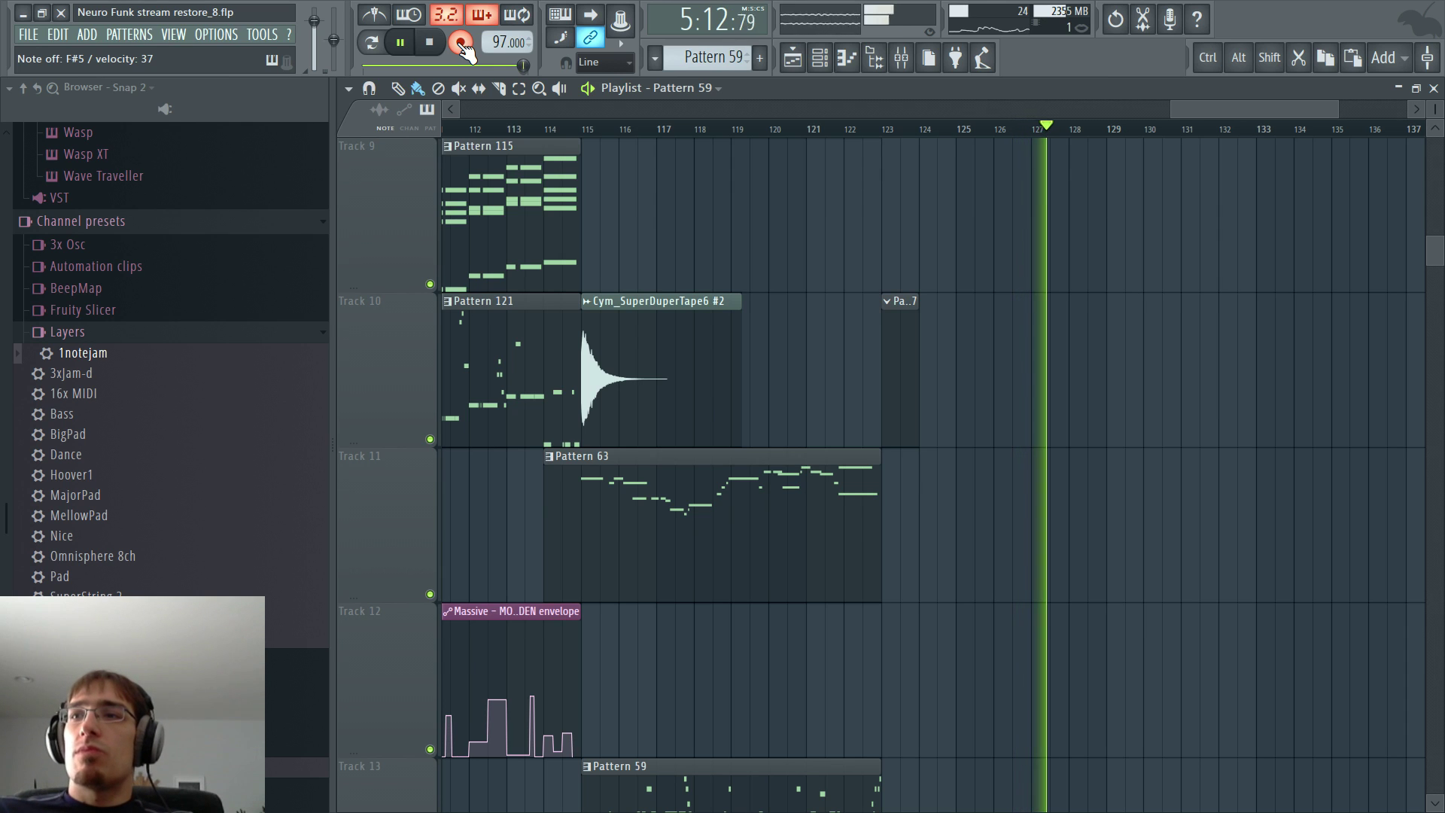
pyautogui.click(462, 45)
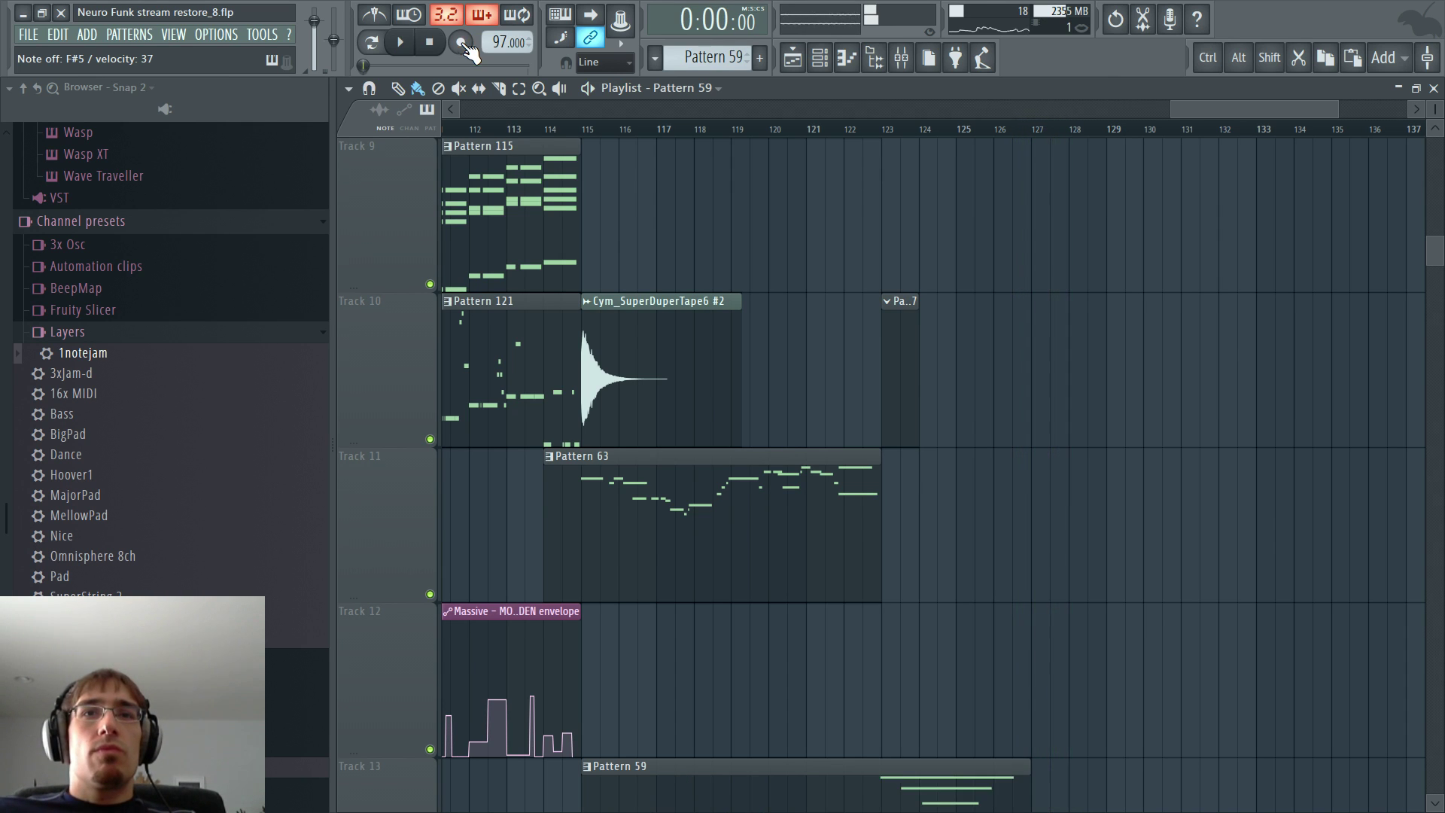
# - Move the recorded Zebra2 #8 notes out of Pattern 59 into Pattern 127 on Track 10
pyautogui.scroll(-2, 817, 351)
pyautogui.doubleClick(873, 343)
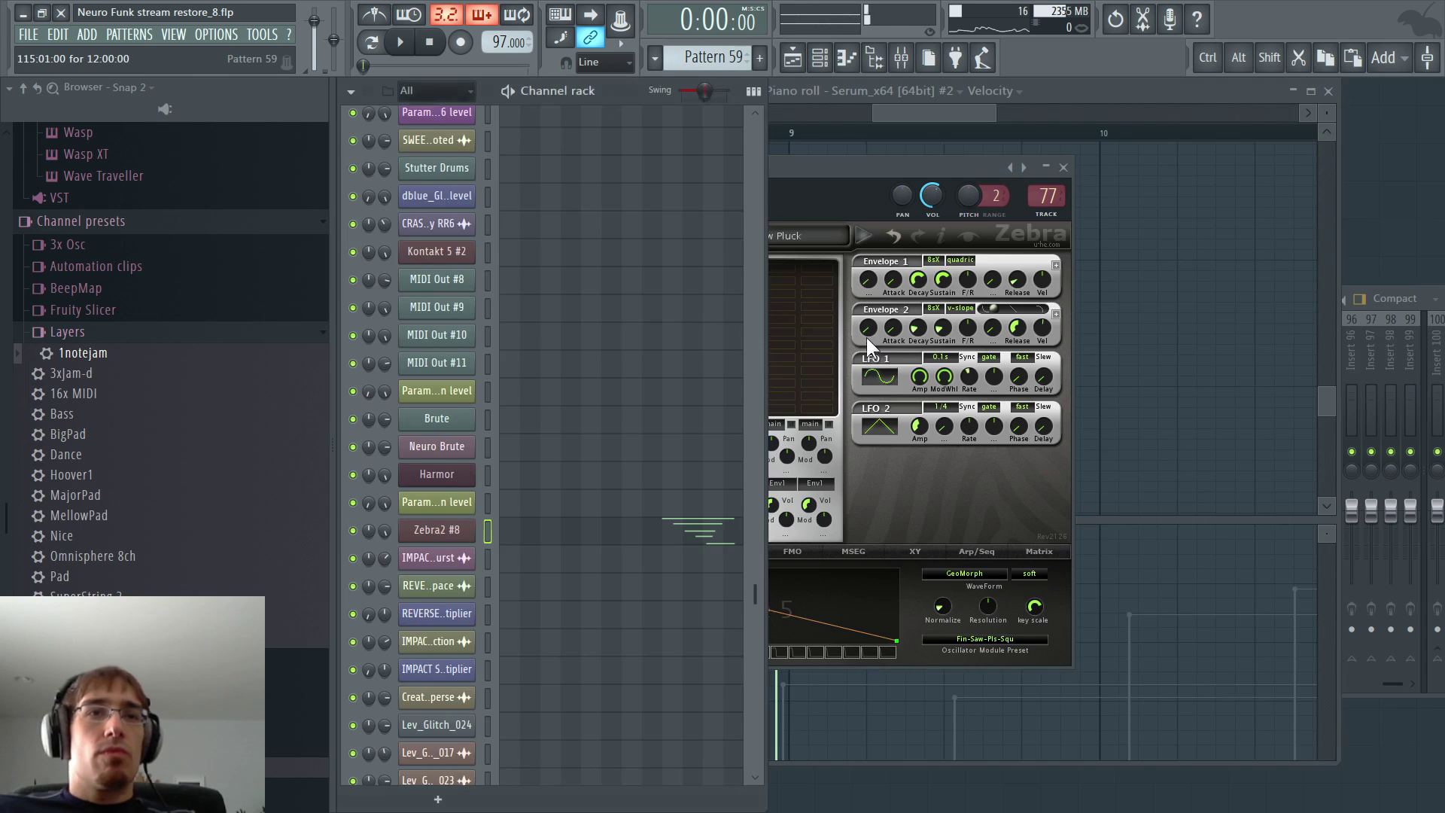
pyautogui.hotkey('ctrl', 'x')
pyautogui.press('F6')
pyautogui.press('F5')
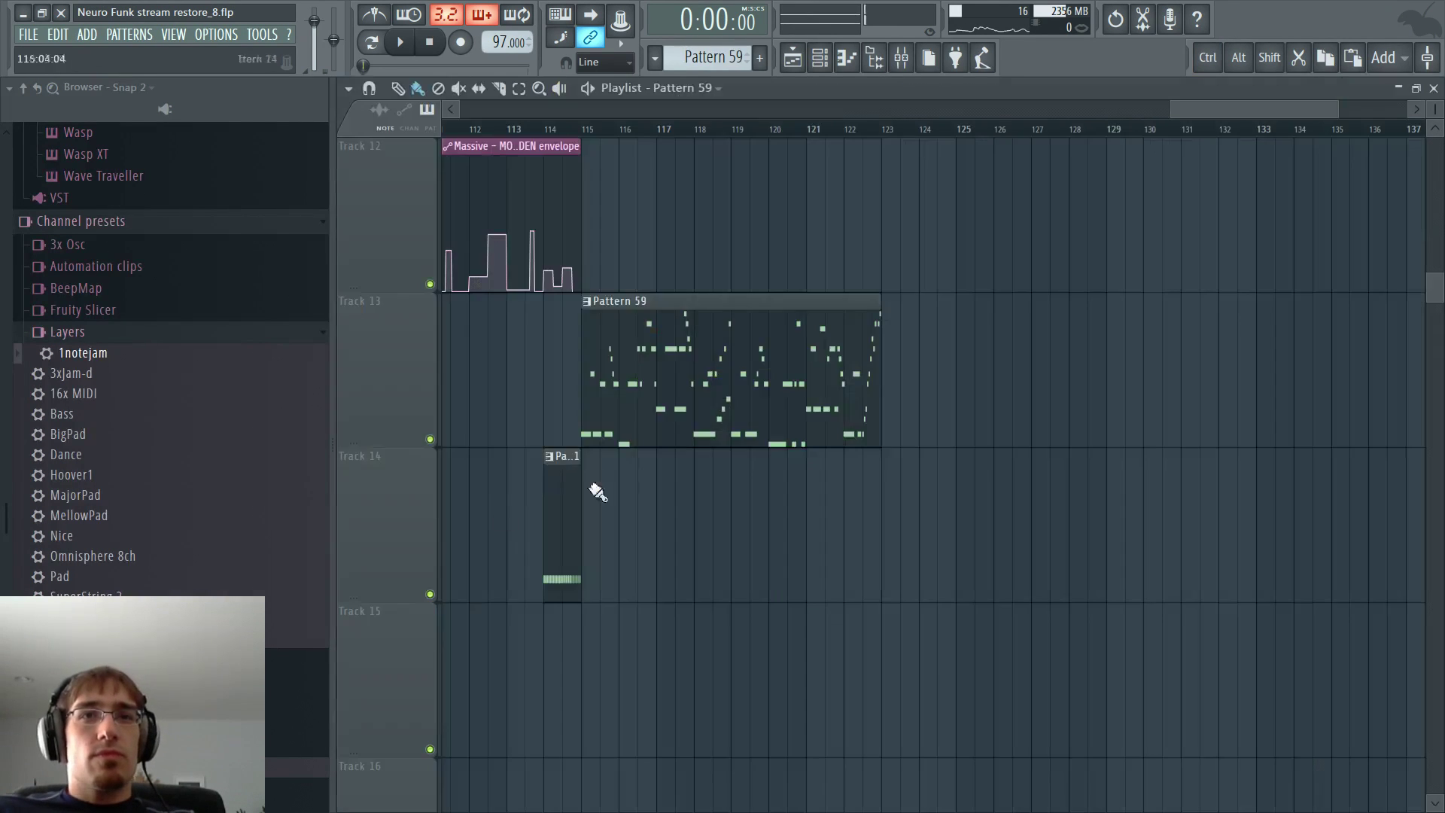
pyautogui.press('F5')
pyautogui.press('F5')
pyautogui.scroll(4, 753, 425)
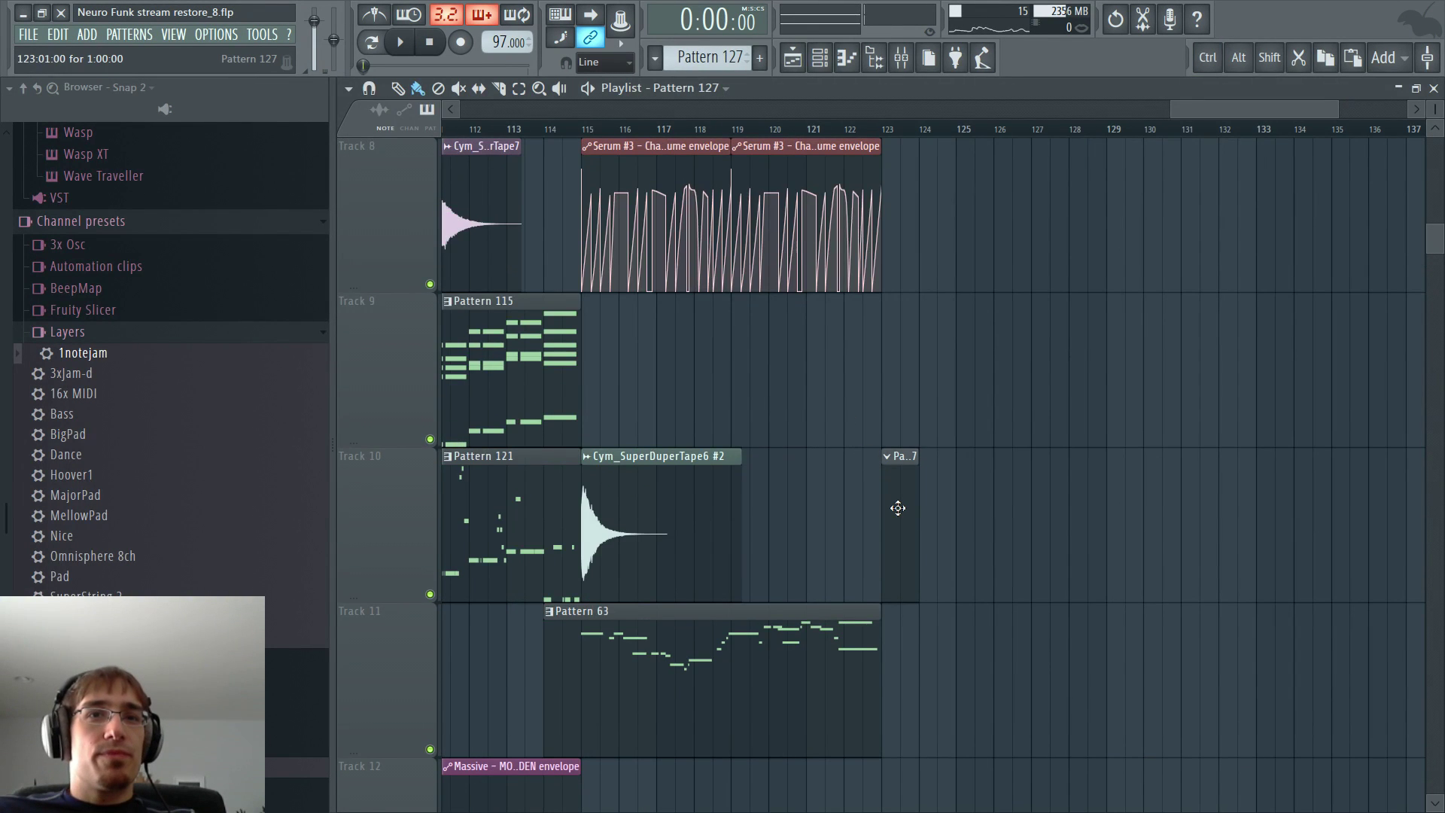
pyautogui.press('F6')
pyautogui.hotkey('ctrl', 'v')
# - Open Pattern 127's Zebra2 #8 notes in the piano roll and move them all to start at bar 1
pyautogui.rightClick(476, 529)
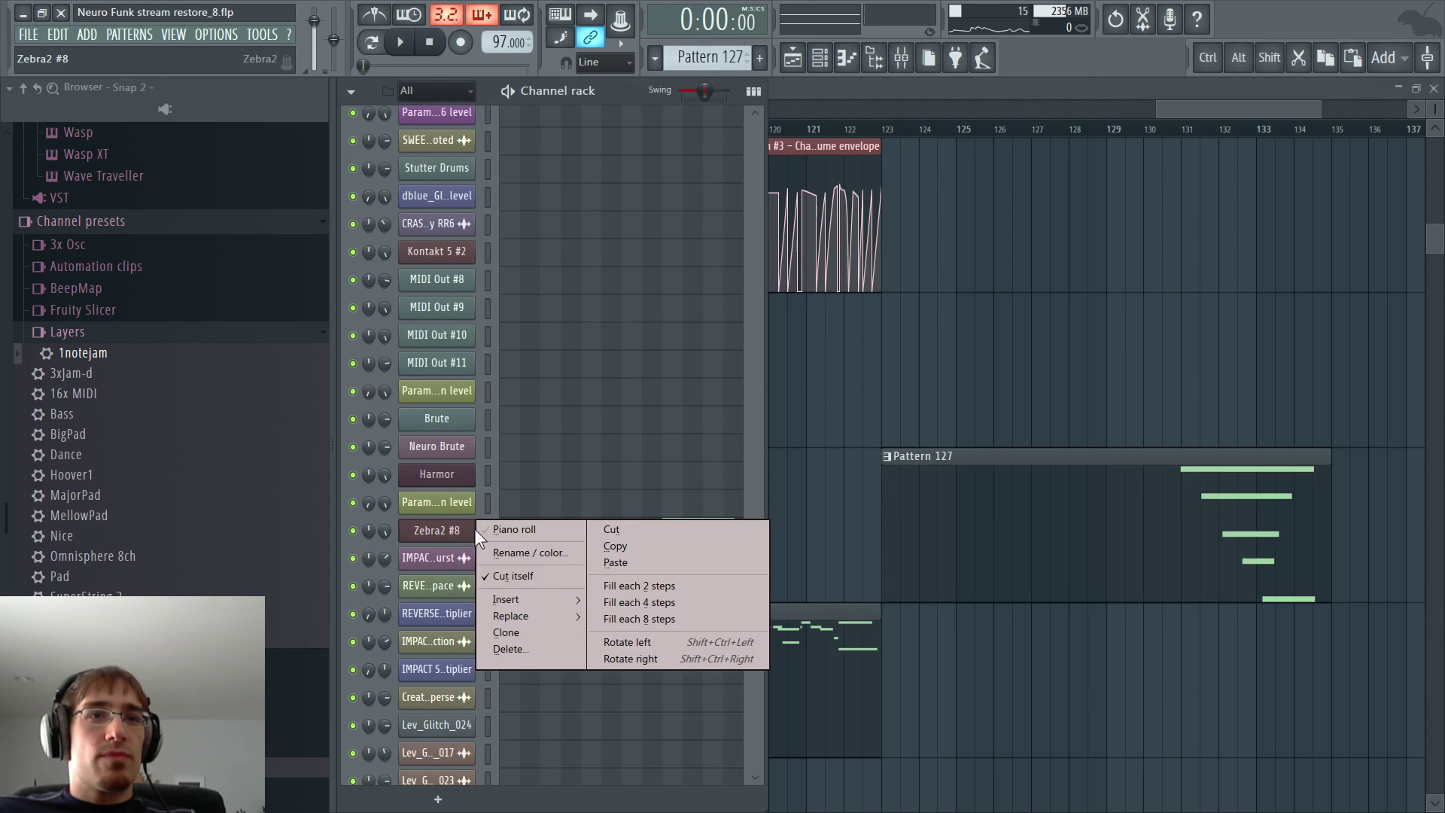
pyautogui.click(500, 528)
pyautogui.hotkey('ctrl', 'a')
pyautogui.hotkey('ctrl', 'x')
pyautogui.hotkey('ctrl', 'v')
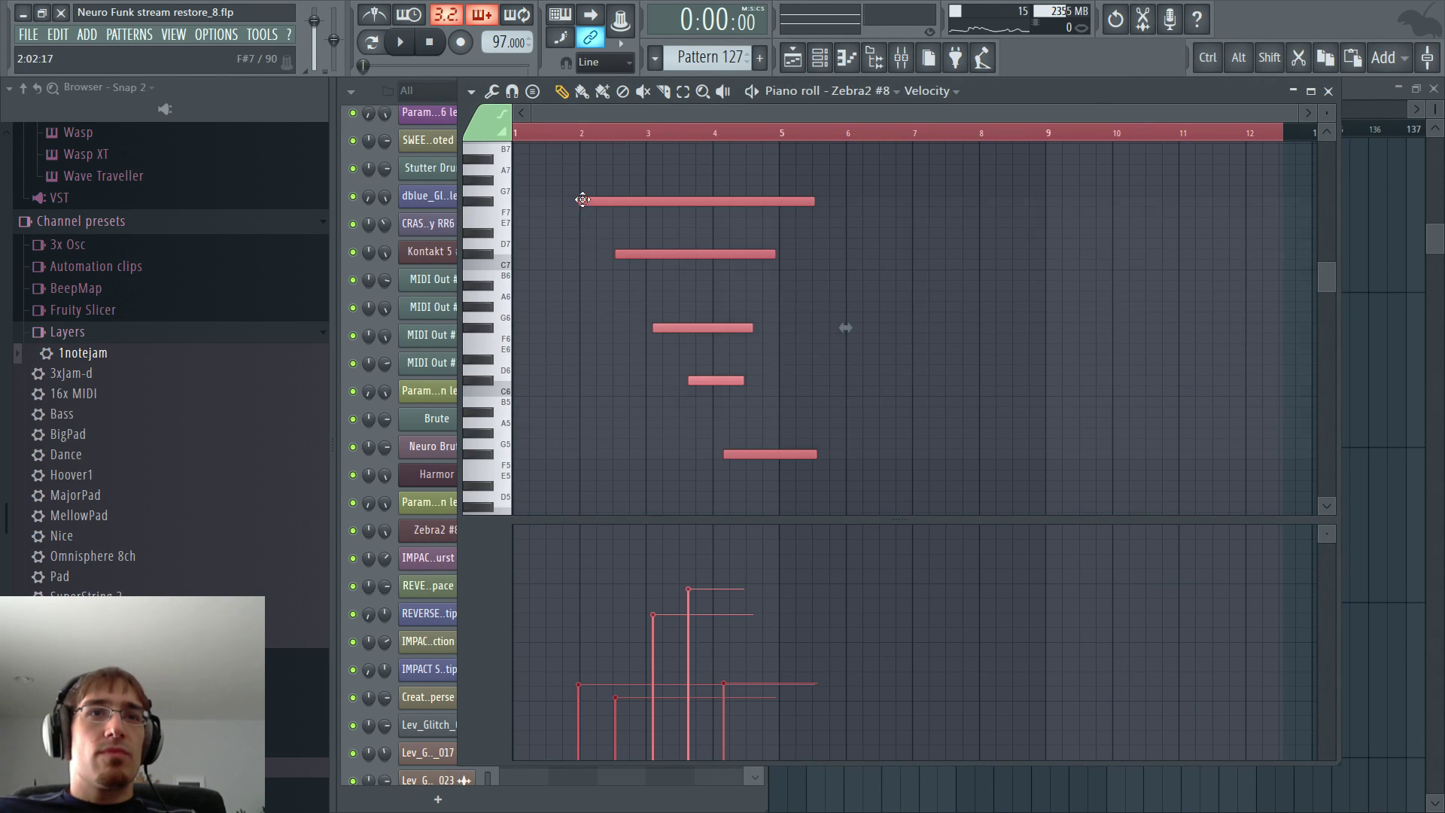
pyautogui.moveTo(583, 199); pyautogui.dragTo(517, 199)
# - Play Pattern 127 and redraw the velocities of its five Zebra2 #8 notes to a similar level
pyautogui.click(527, 135)
pyautogui.press('space')
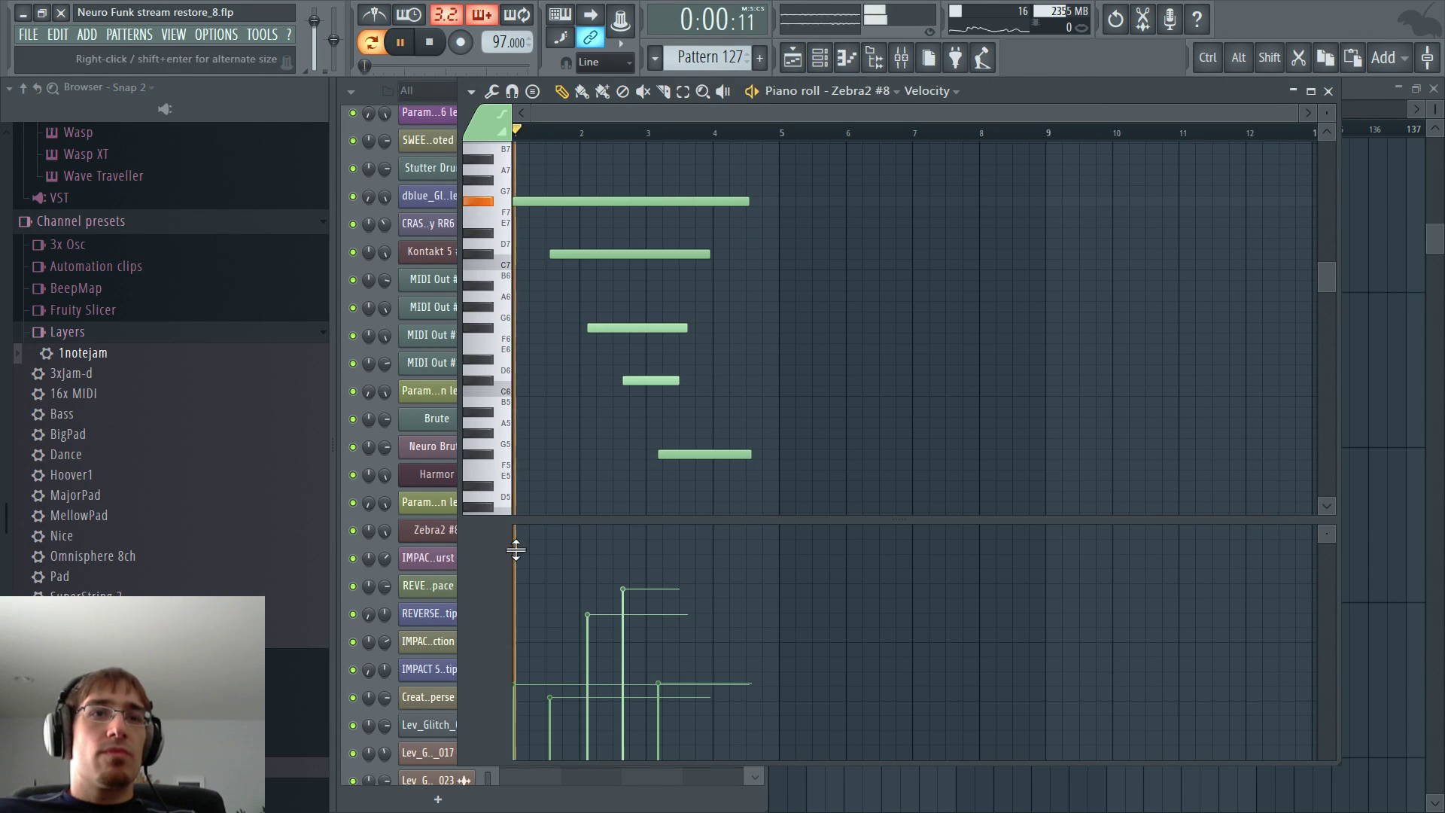
pyautogui.click(515, 560)
pyautogui.moveTo(516, 662); pyautogui.dragTo(685, 670)
pyautogui.press('F7')
pyautogui.press('F6')
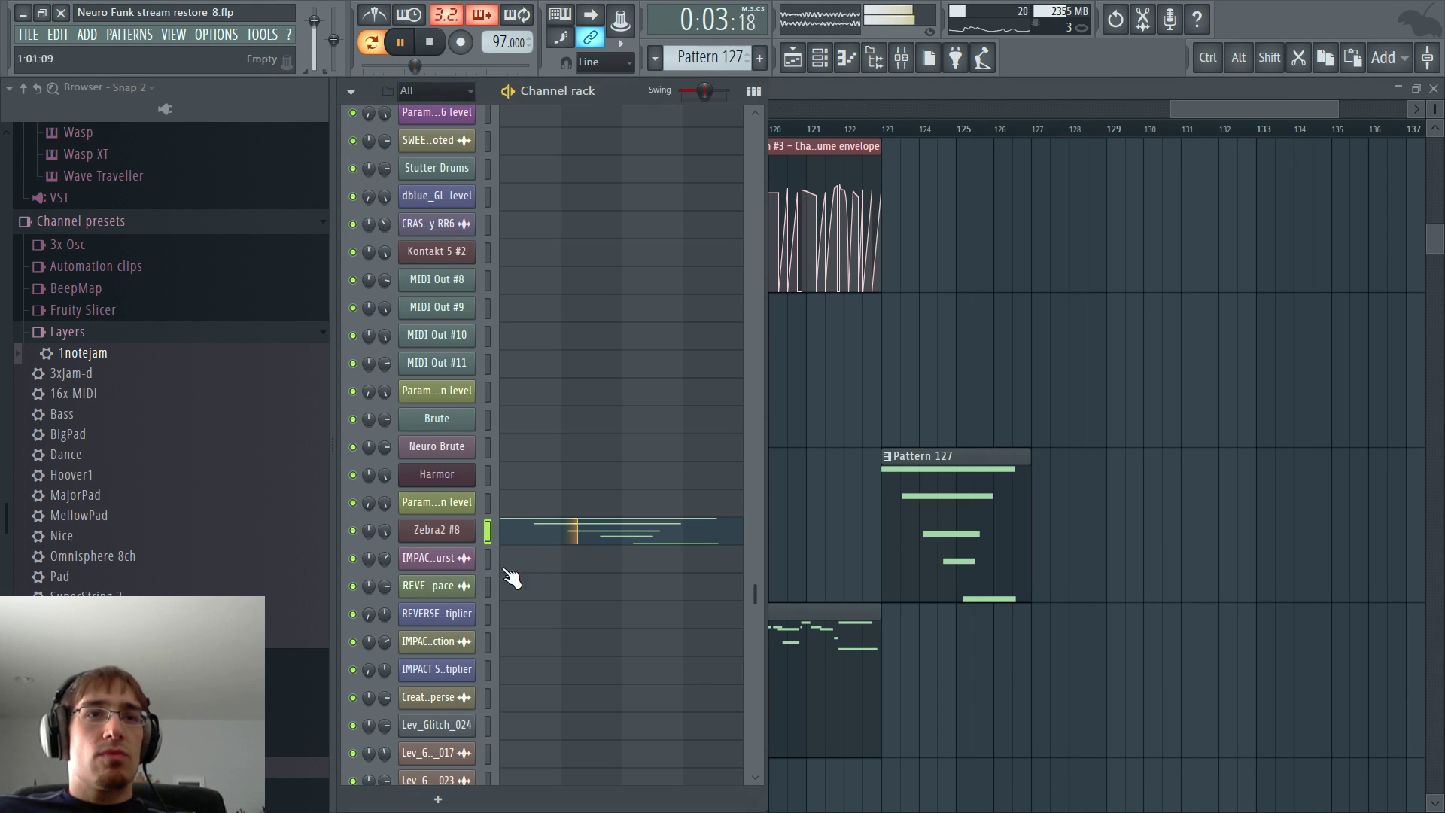
# - Open Zebra2 #8 and examine its Synthesis settings while Pattern 127 loops
pyautogui.click(441, 533)
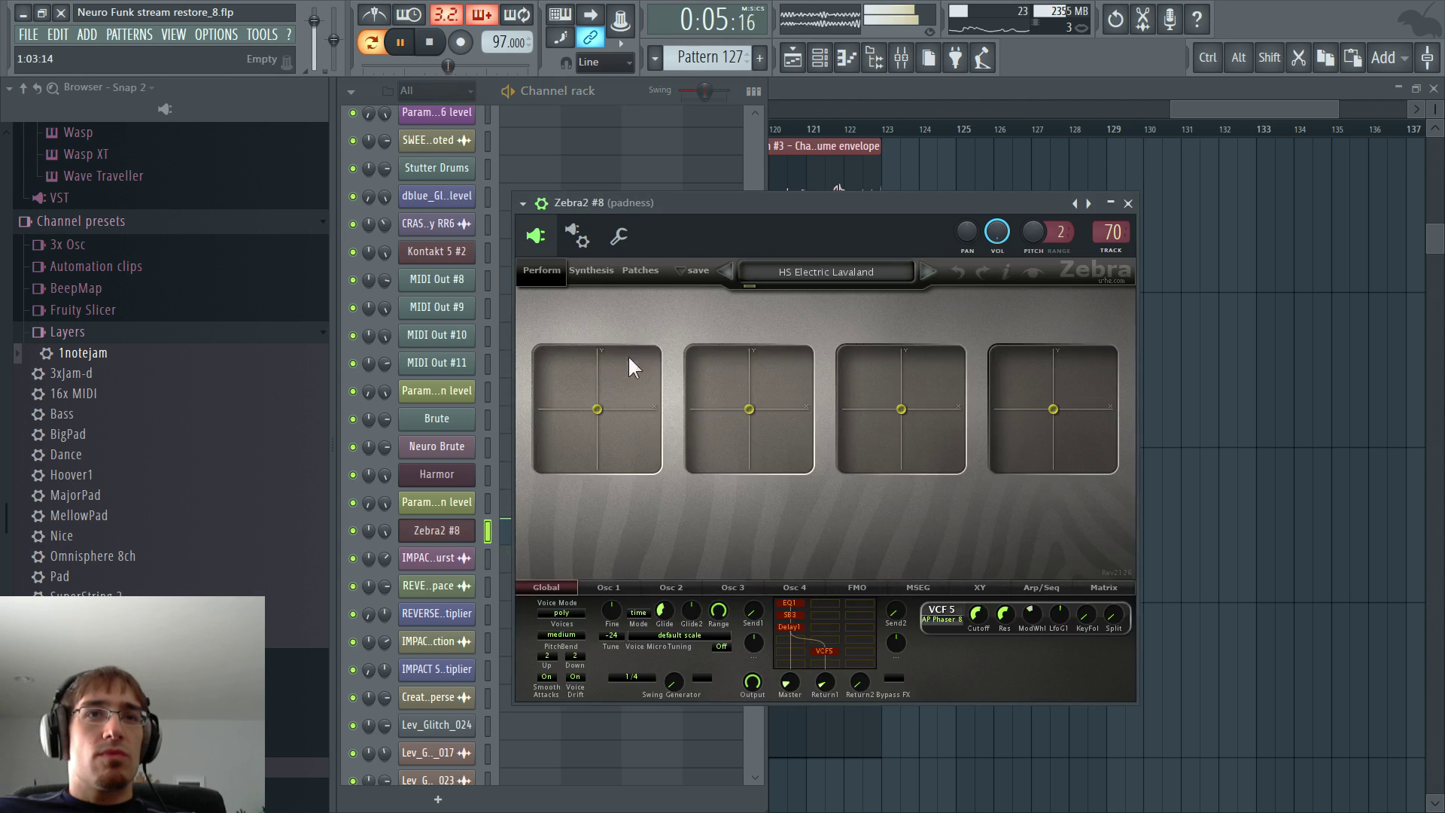
pyautogui.click(591, 270)
pyautogui.press('F5')
pyautogui.press('F6')
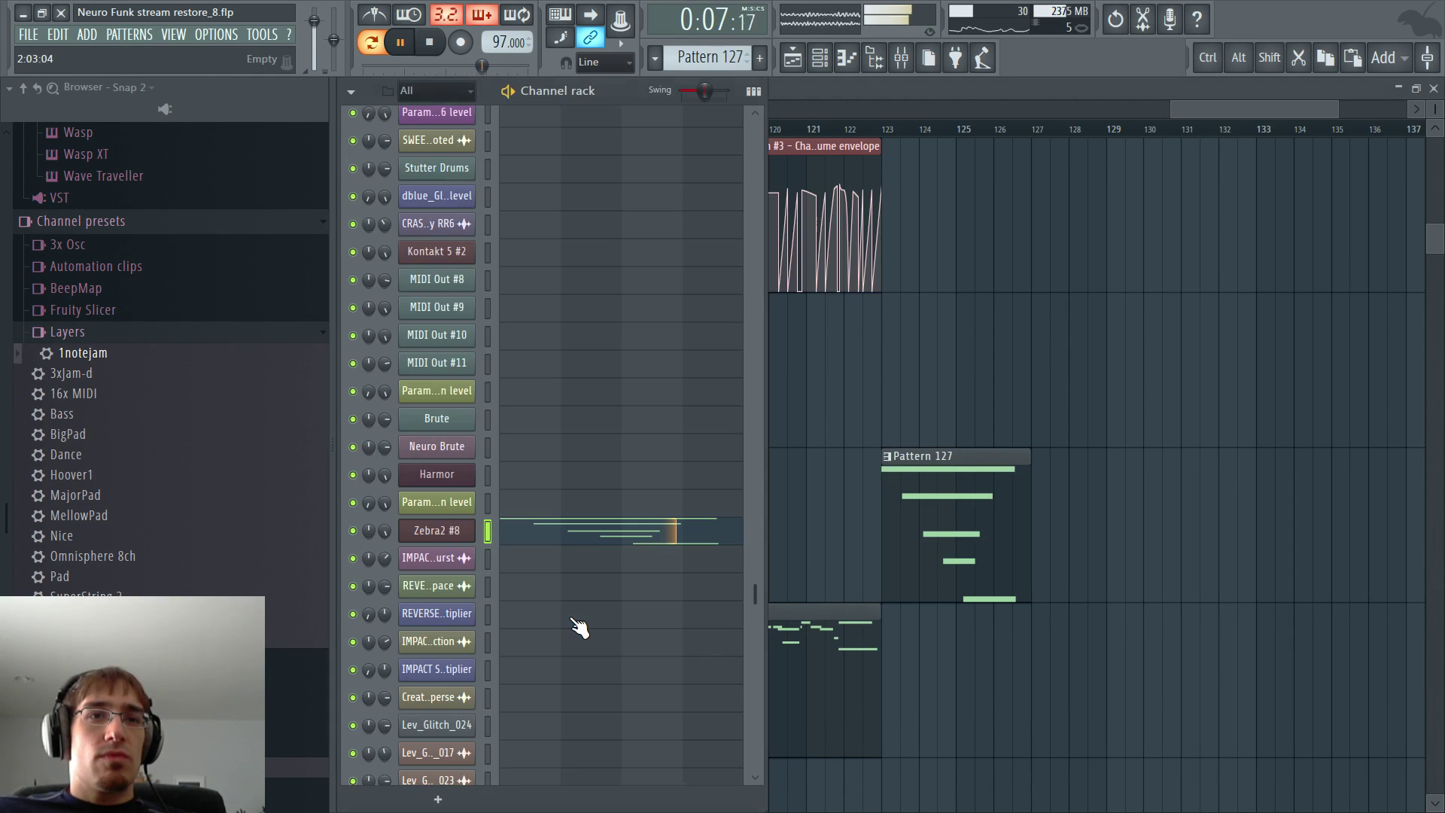
pyautogui.press('F5')
pyautogui.press('F5')
pyautogui.press('F6')
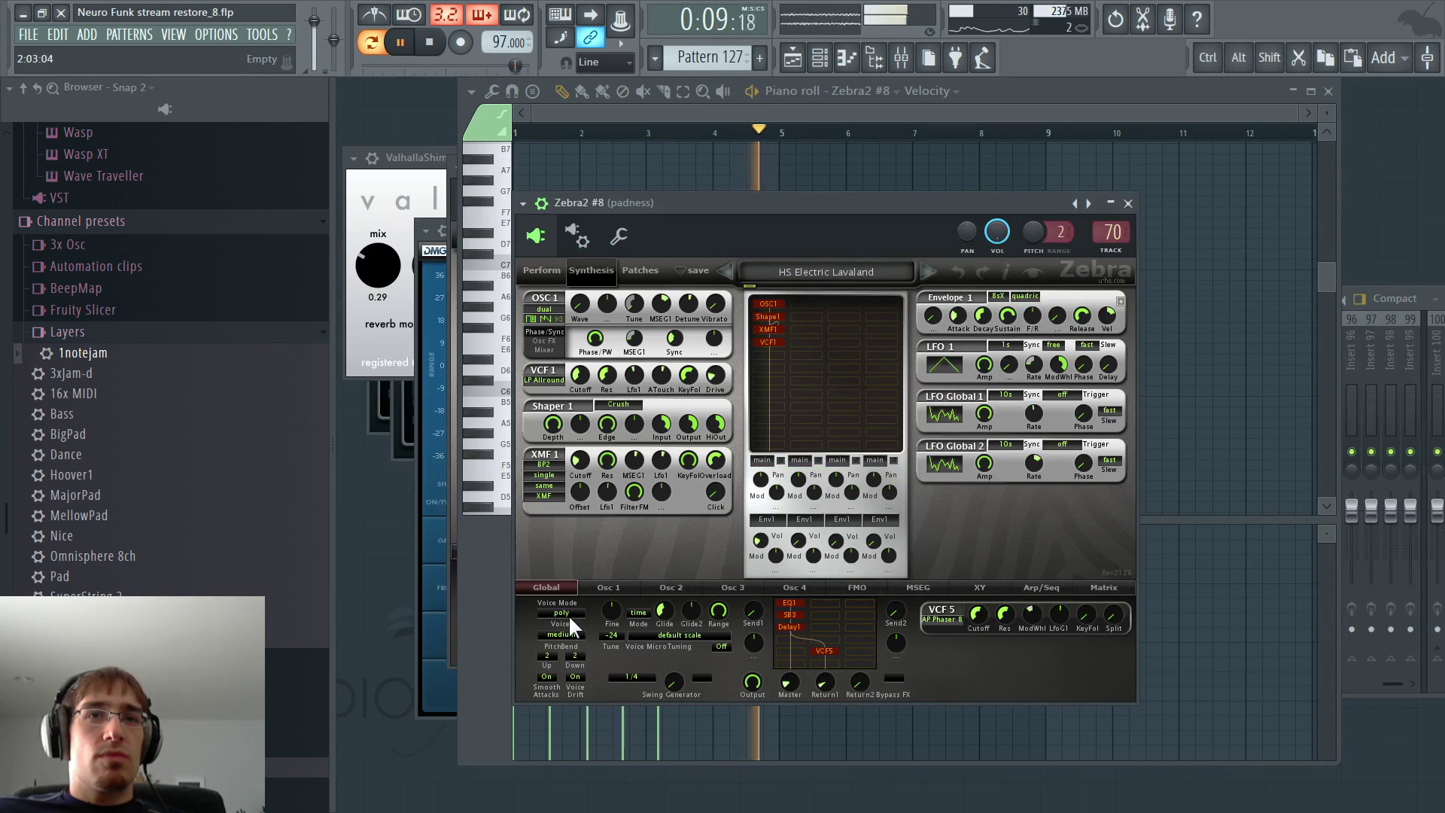
pyautogui.press('F5')
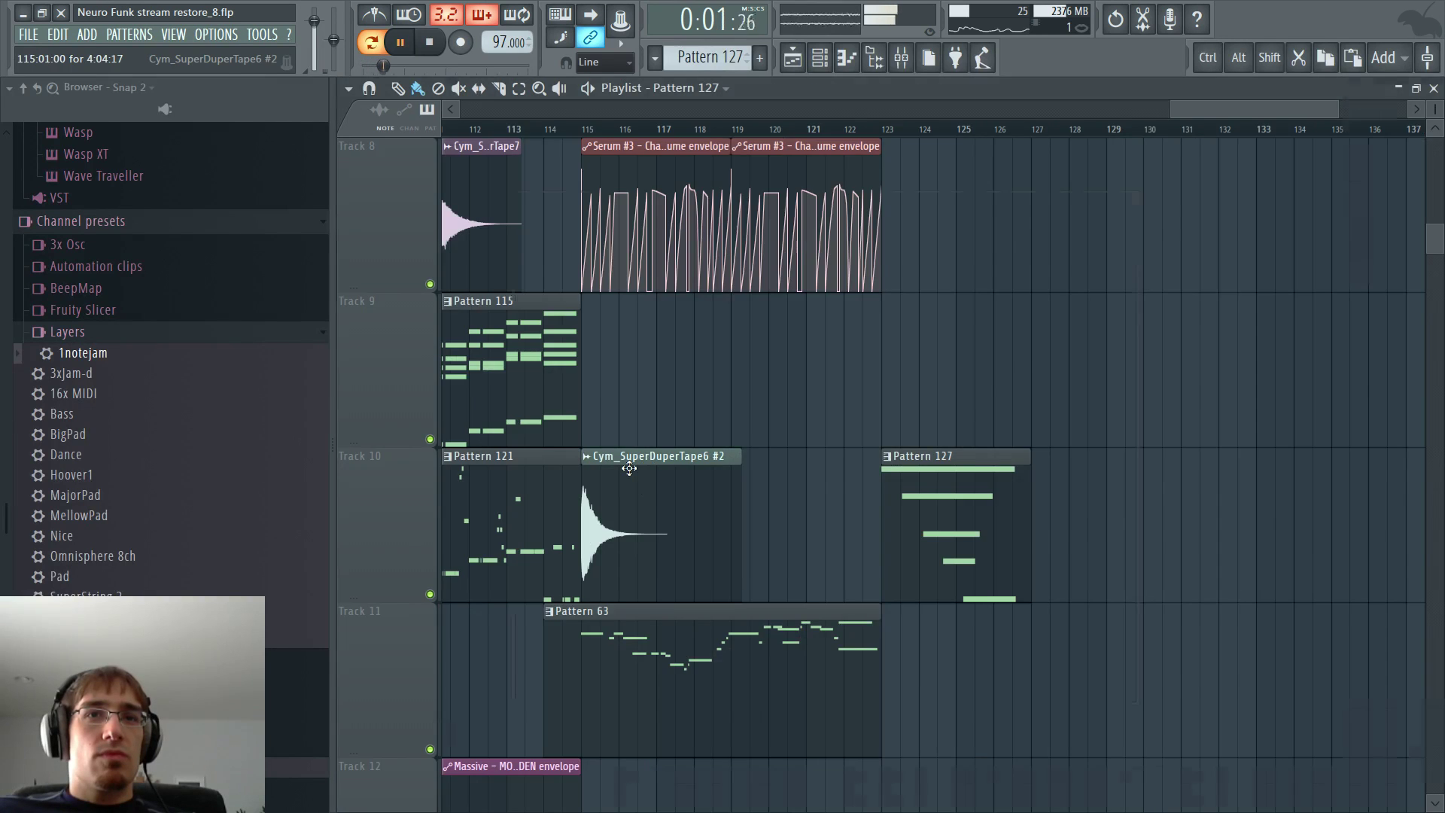
pyautogui.press('F5')
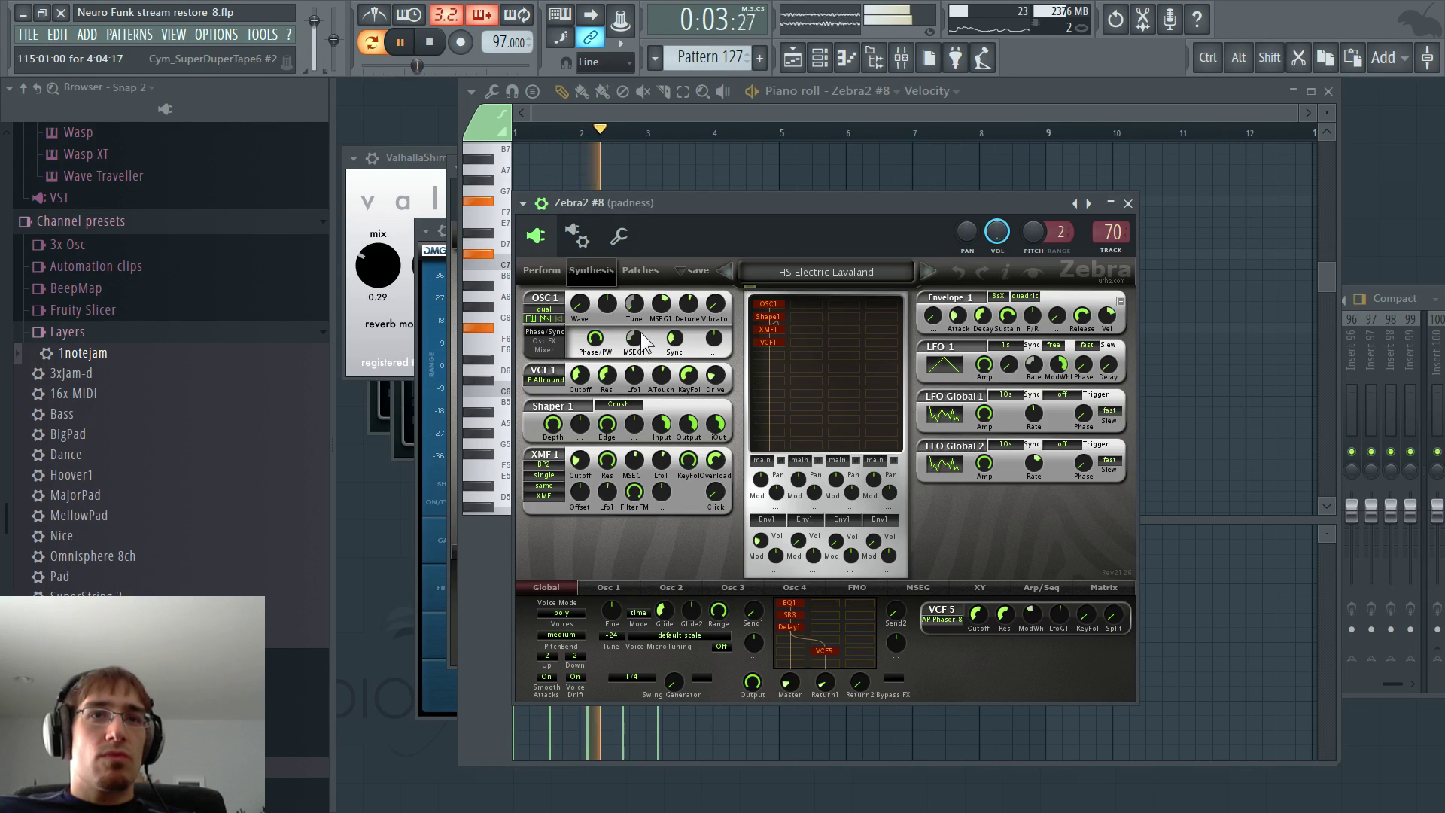
# - Stop the loop, switch to song playback and select the playlist range from about bar 121 to bar 130
pyautogui.press('F5')
pyautogui.press('space')
pyautogui.press('F5')
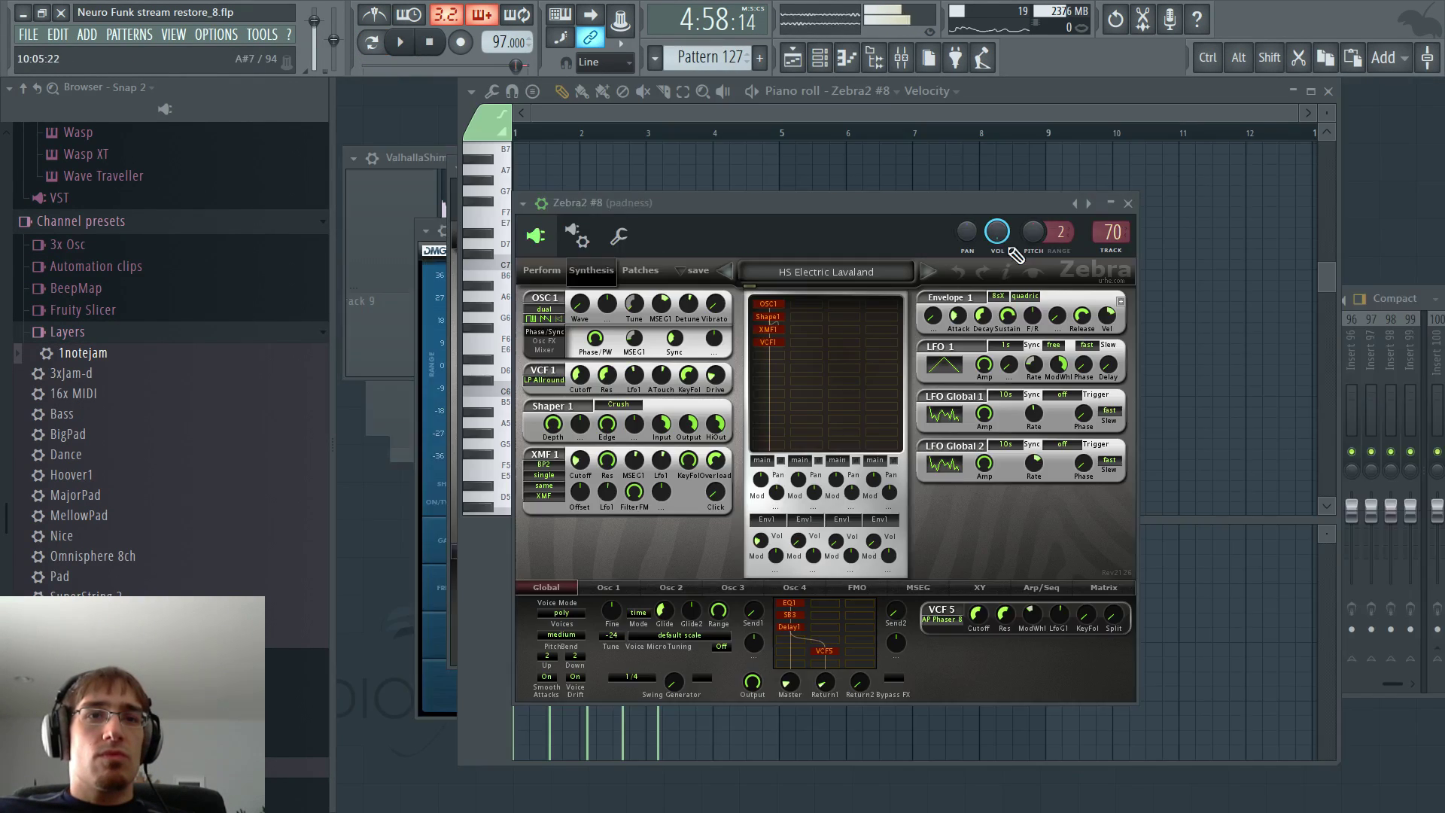
pyautogui.press('F6')
pyautogui.press('F6')
pyautogui.press('F6')
pyautogui.press('F6')
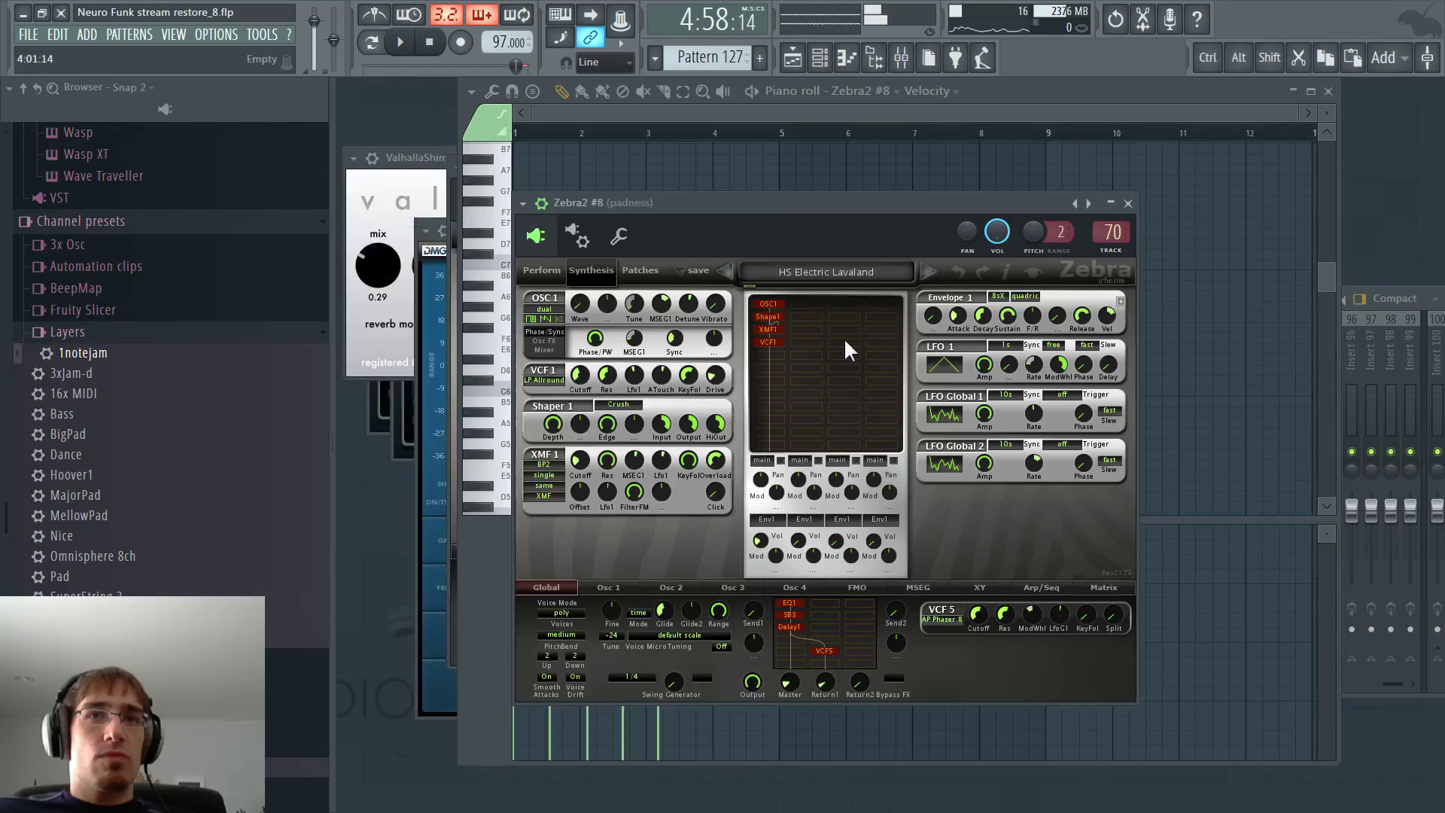
pyautogui.press('Escape')
pyautogui.press('F5')
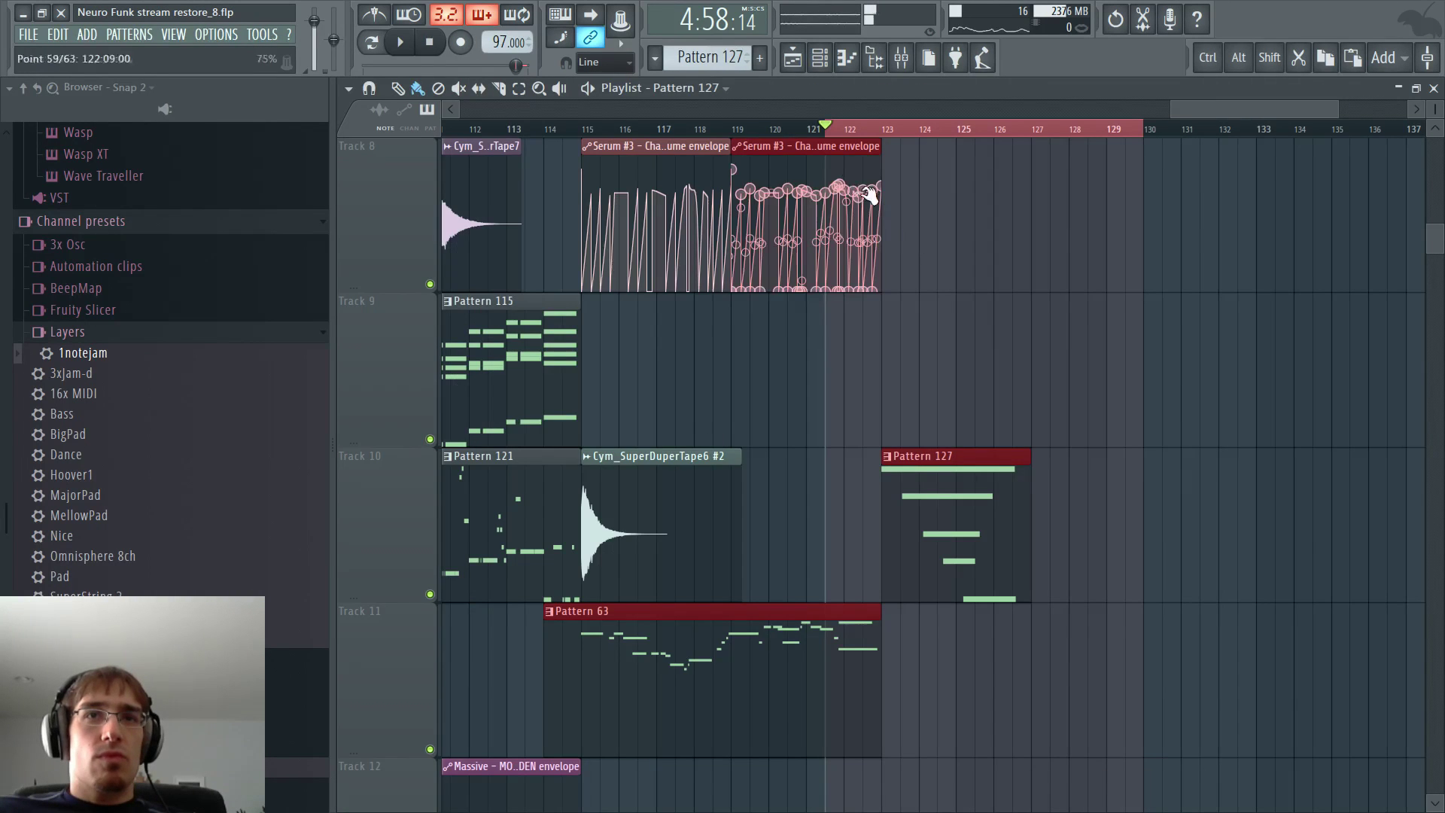
# - Add a Fruity parametric EQ 2 to slot 6 of the padness mixer track
pyautogui.press('F5')
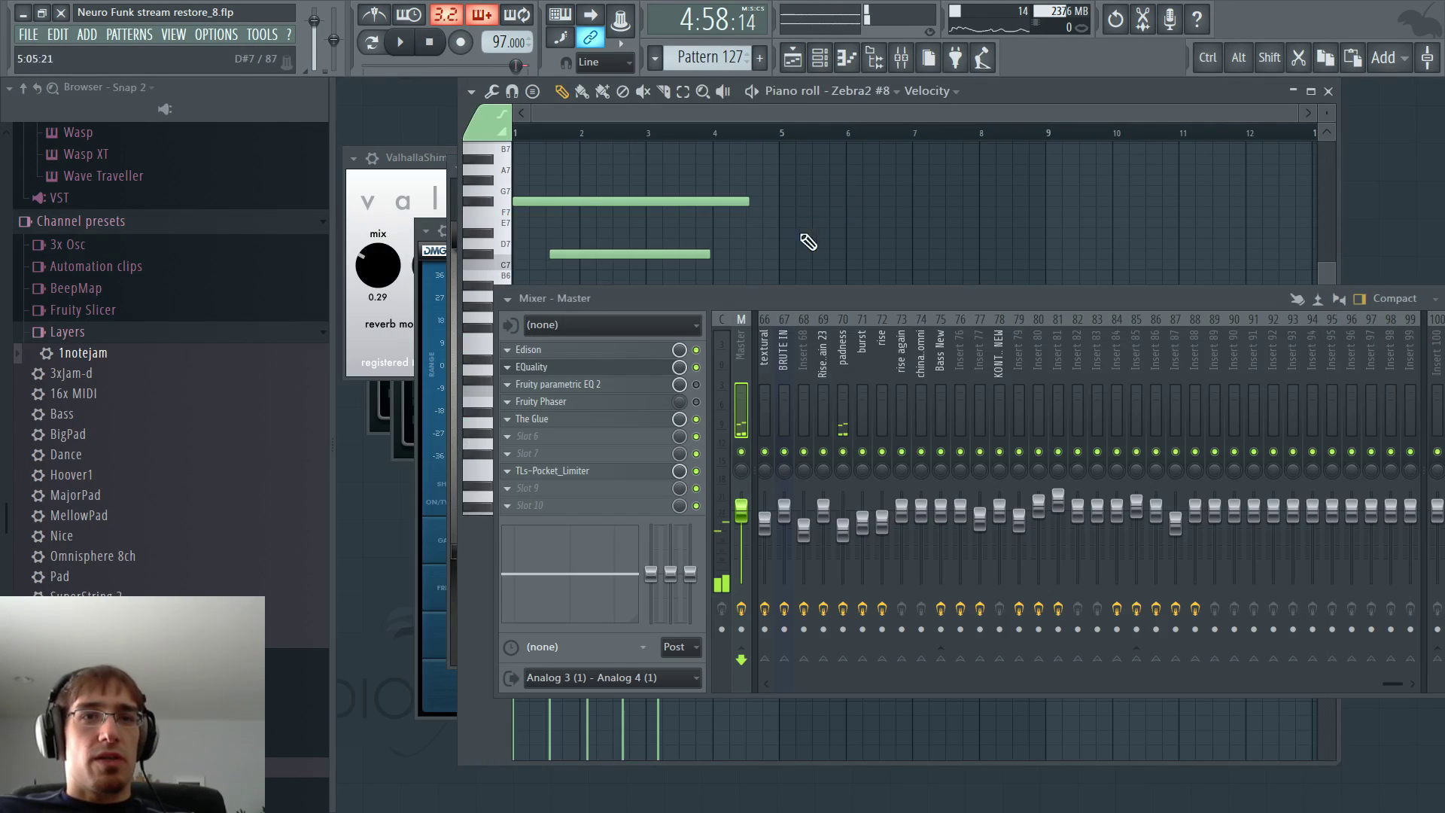
pyautogui.click(842, 351)
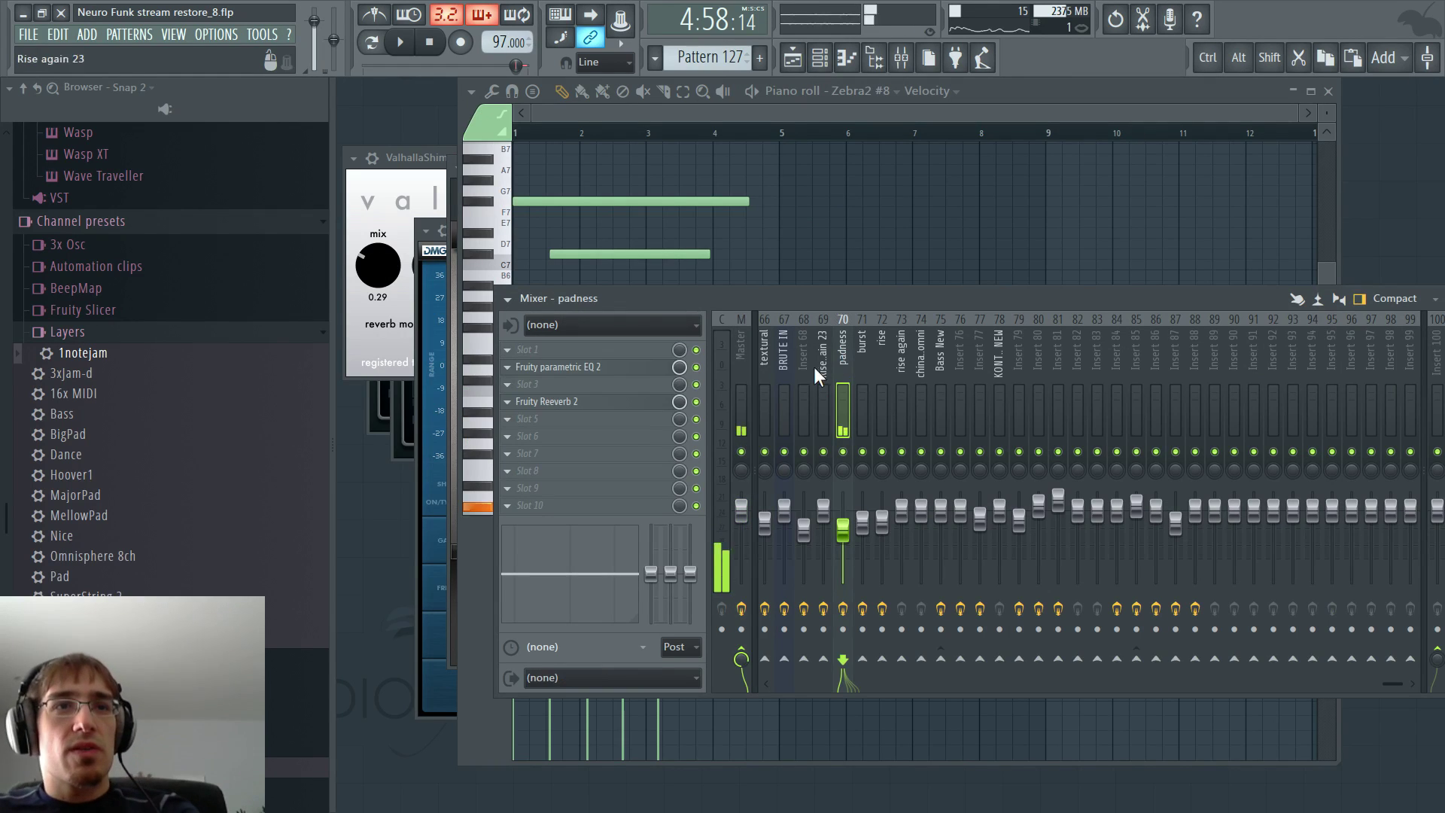
pyautogui.click(523, 443)
pyautogui.click(798, 747)
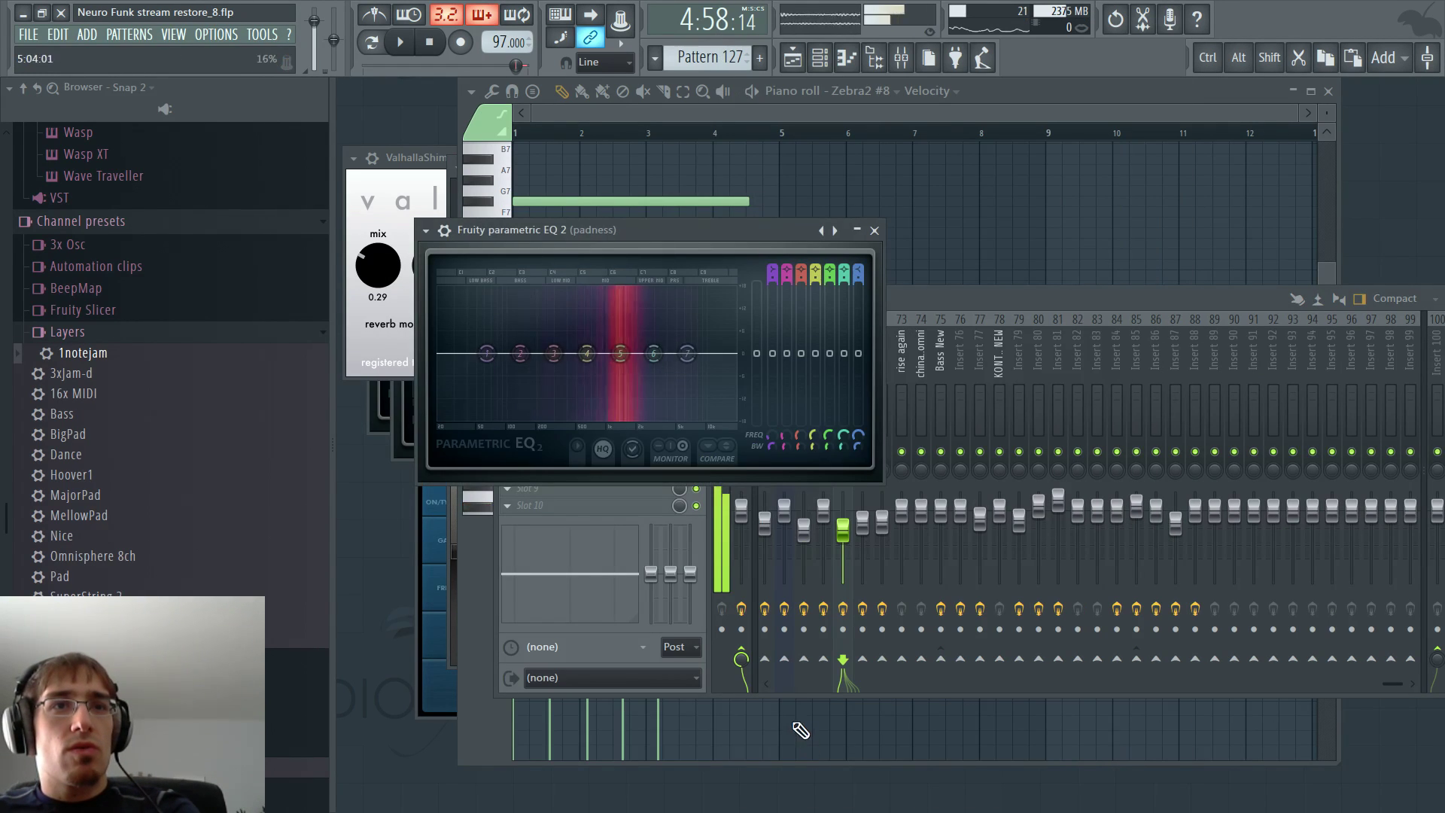
# - During playback, shape the padness EQ with boosts on bands 2, 3 and 4, band 4 near 246 Hz, and cuts on bands 1, 5, 6 and 7
pyautogui.click(815, 116)
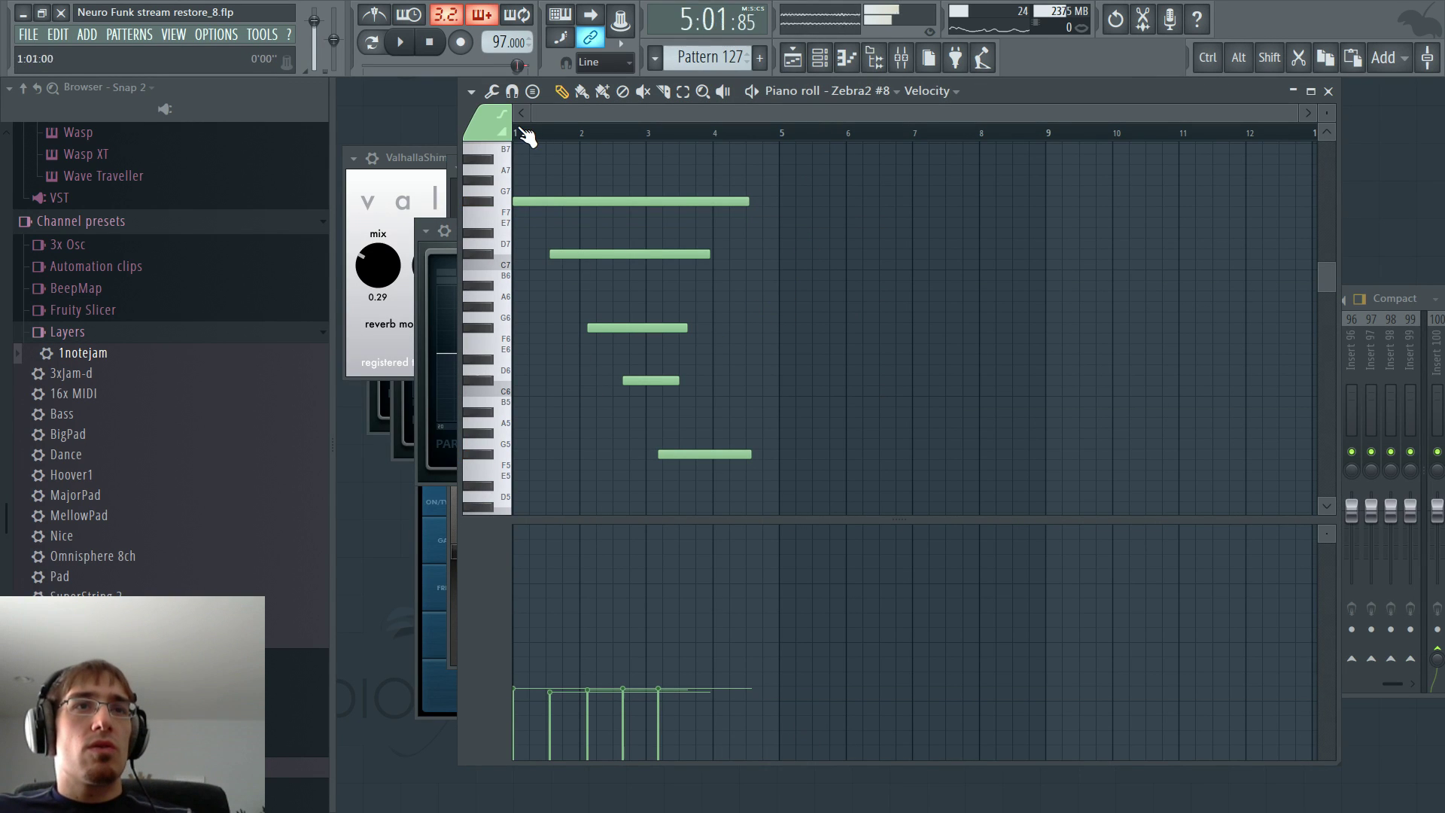
pyautogui.press('F9')
pyautogui.press('space')
pyautogui.click(593, 442)
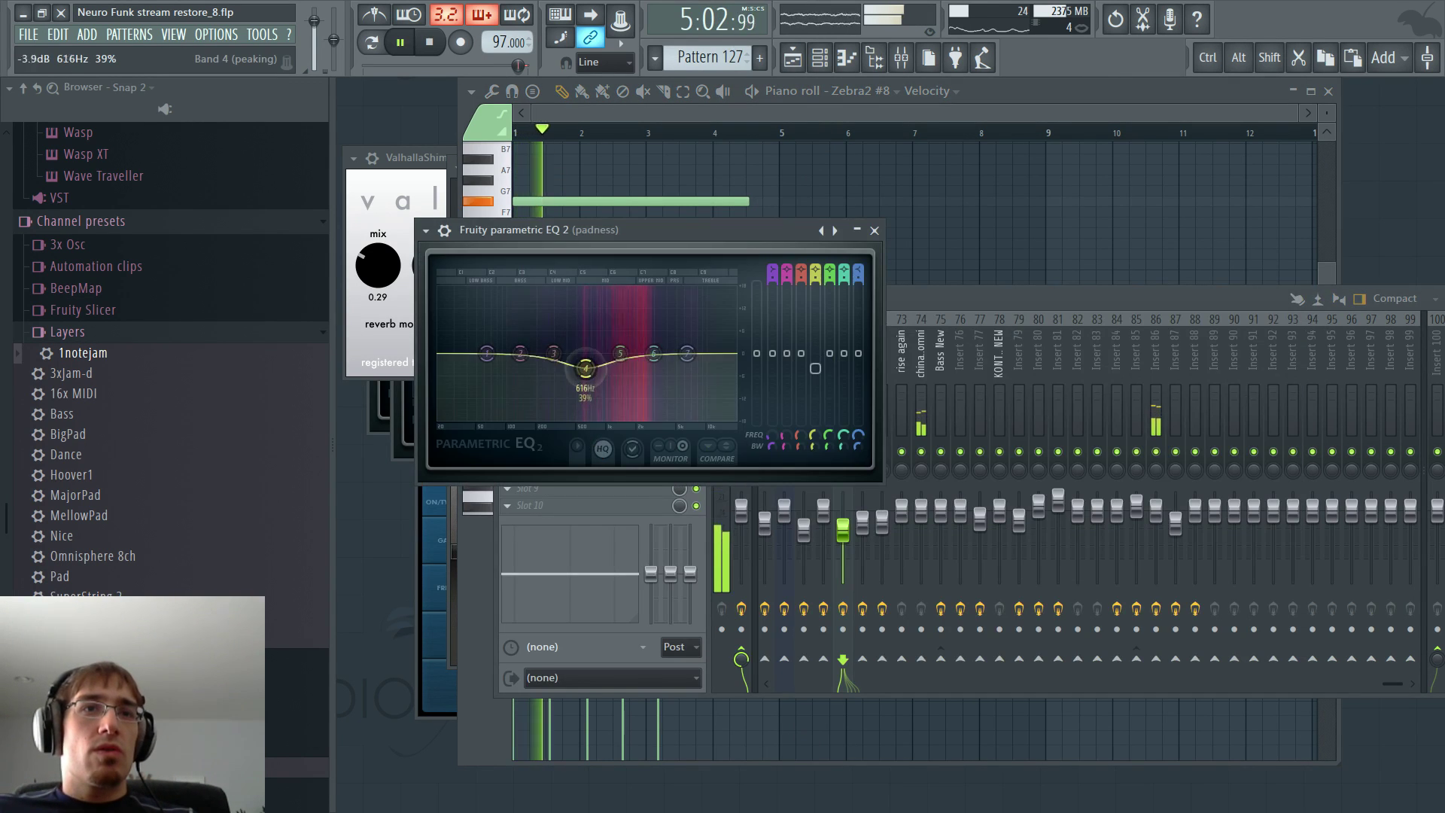
pyautogui.moveTo(586, 368); pyautogui.dragTo(618, 383)
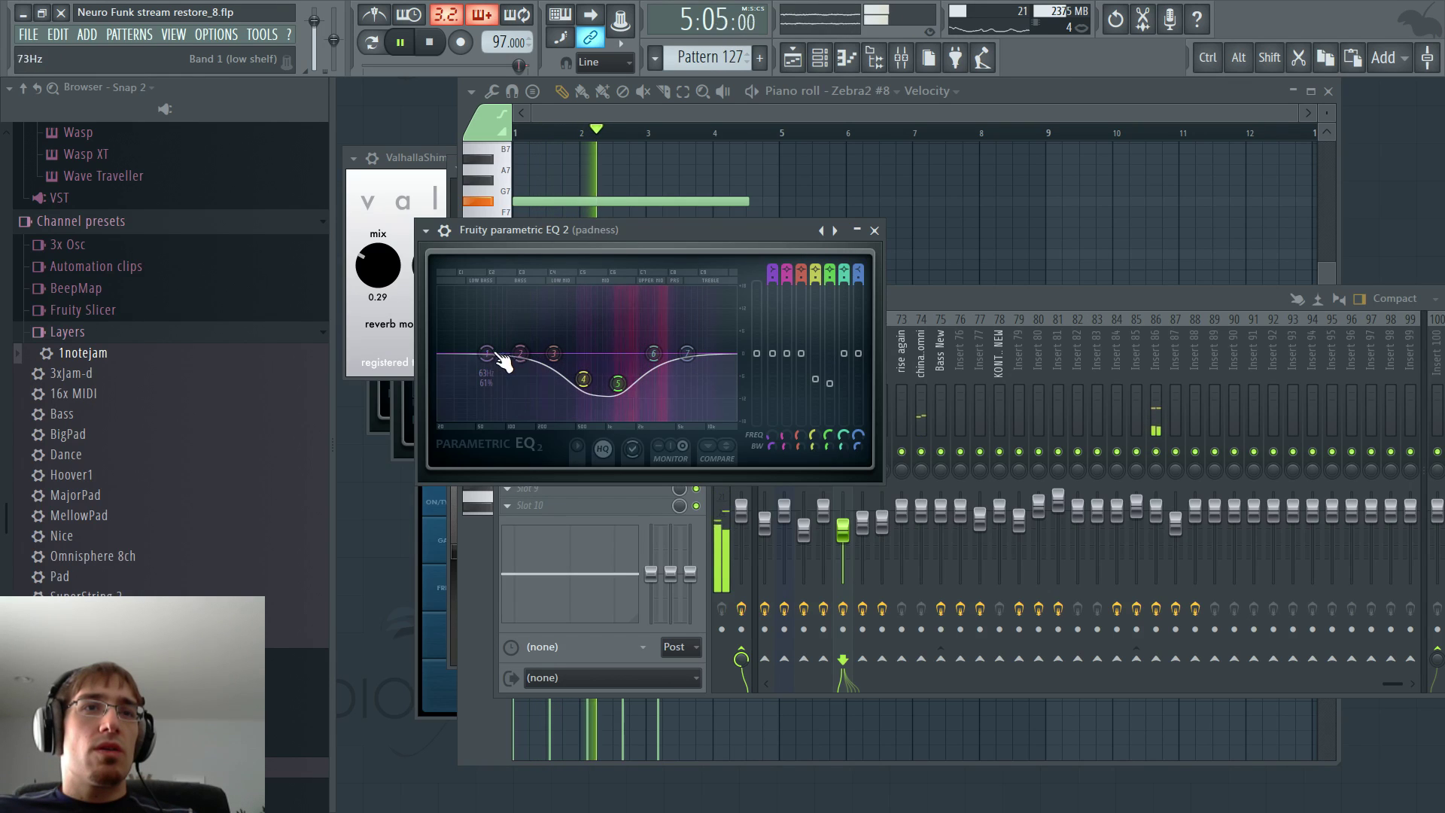
pyautogui.moveTo(500, 356); pyautogui.dragTo(555, 361)
pyautogui.moveTo(655, 353); pyautogui.dragTo(709, 390)
pyautogui.moveTo(553, 361); pyautogui.dragTo(552, 329)
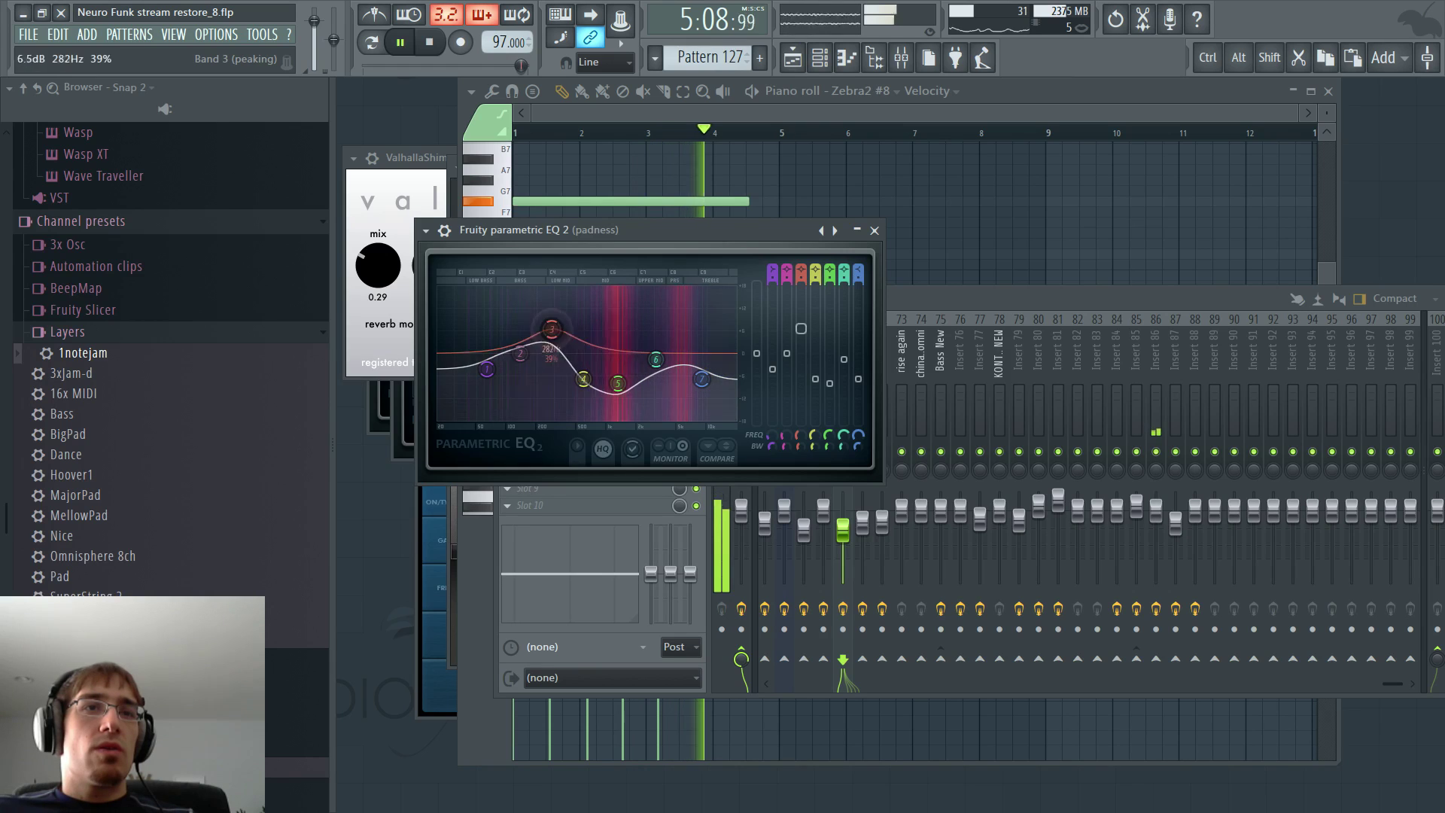
pyautogui.moveTo(591, 380); pyautogui.dragTo(543, 330)
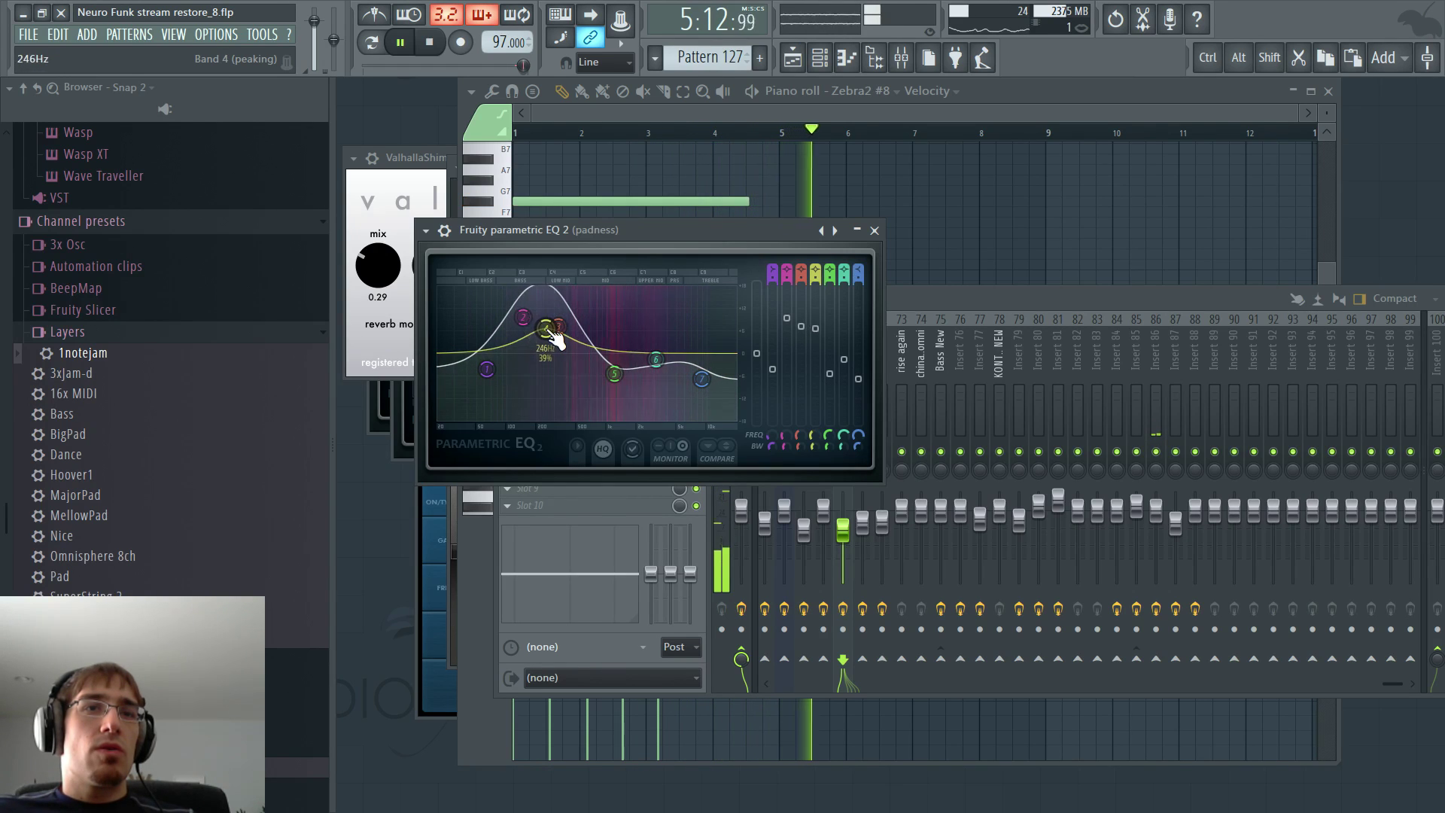
# - Replay the transition and reduce the padness EQ boosts on bands 2 and 3, bringing band 4 to about flat
pyautogui.press('F5')
pyautogui.press('space')
pyautogui.click(898, 130)
pyautogui.press('F5')
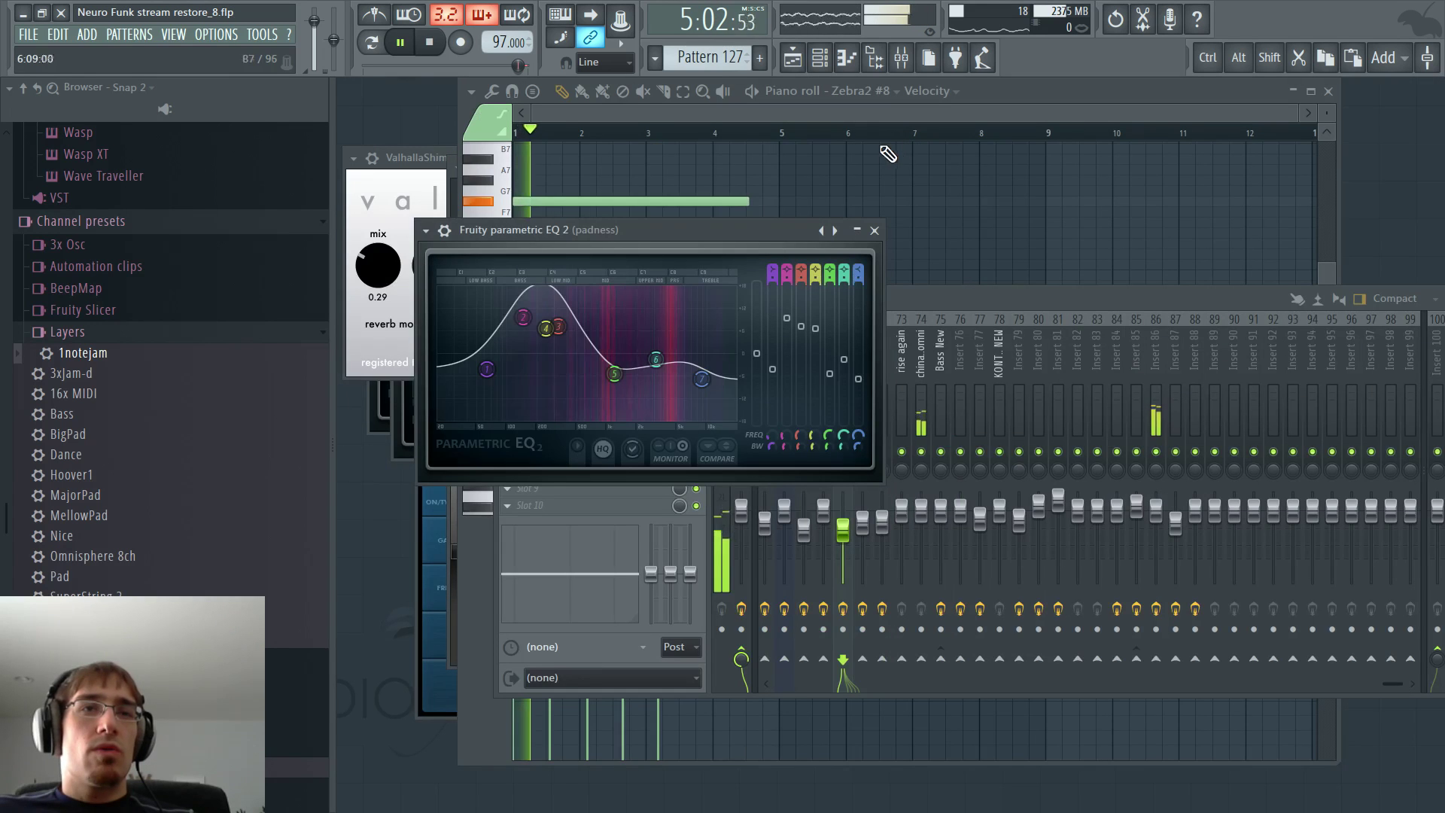
pyautogui.press('F5')
pyautogui.press('F5')
pyautogui.press('F6')
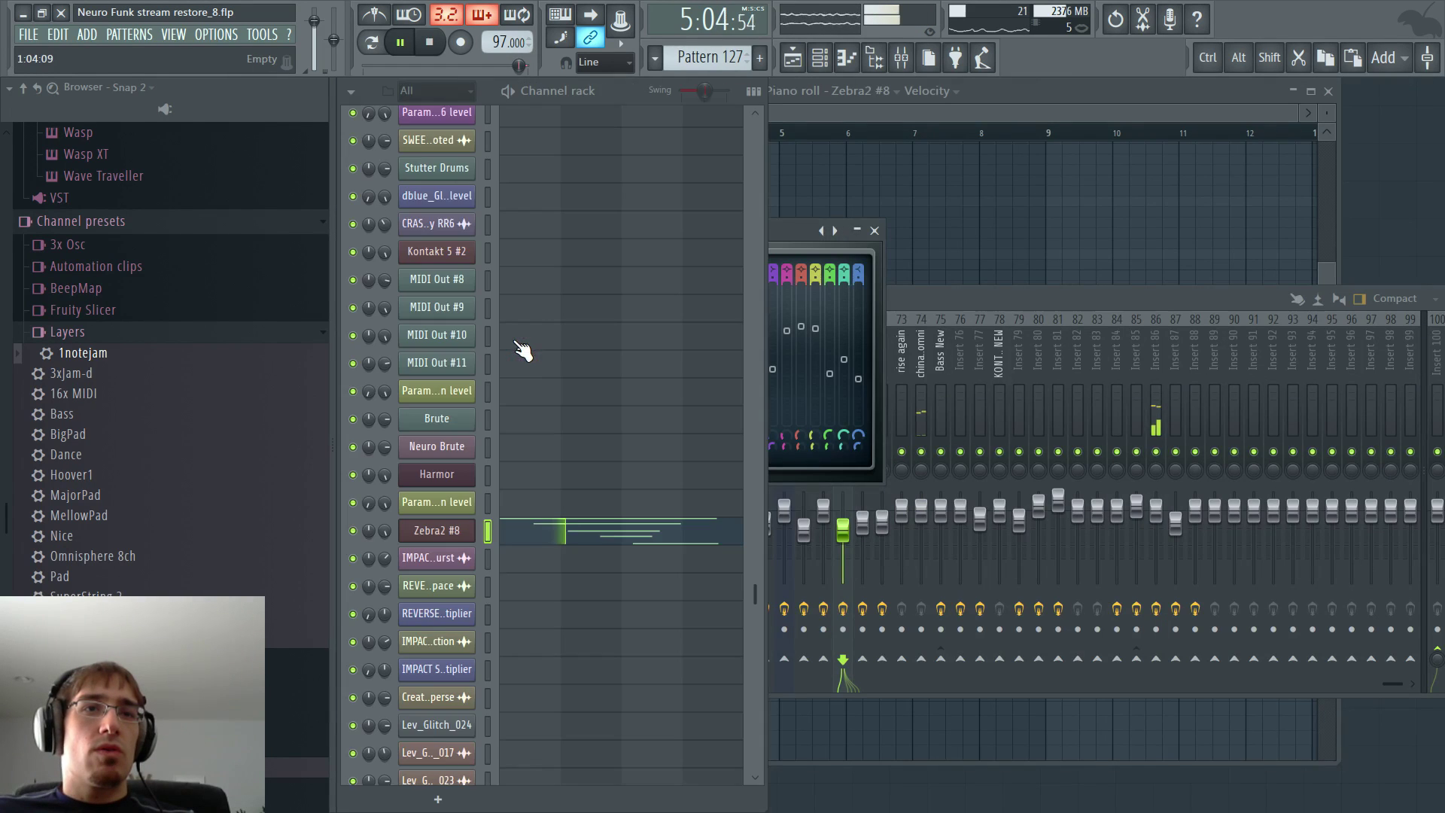
pyautogui.press('F5')
pyautogui.press('F5')
pyautogui.press('F6')
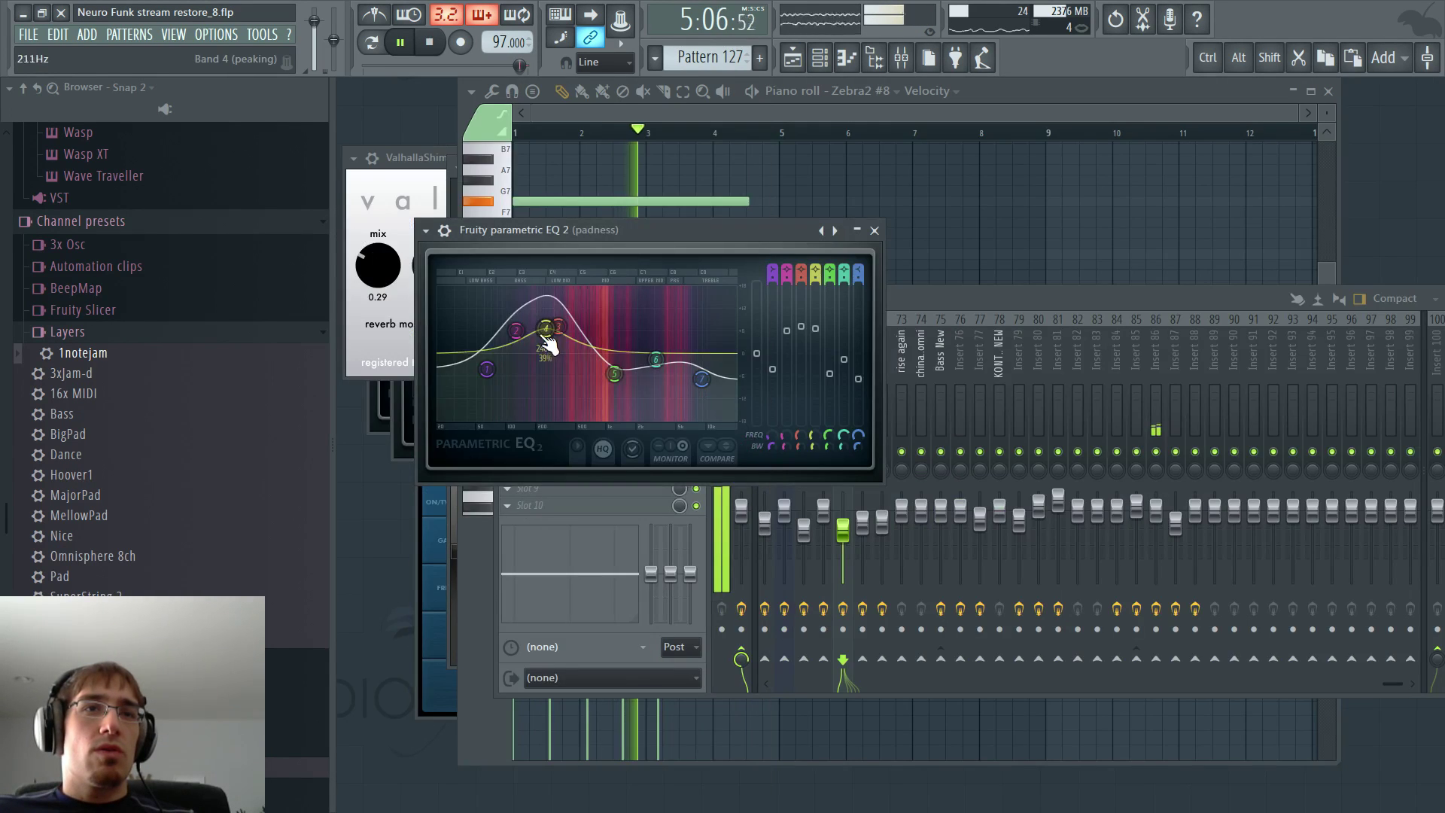
pyautogui.press('F5')
pyautogui.press('F5')
# - In Zebra2 #8, set the LFO Global 1 and LFO Global 2 restart to 2 bars and LFO 1 to gate
pyautogui.press('F6')
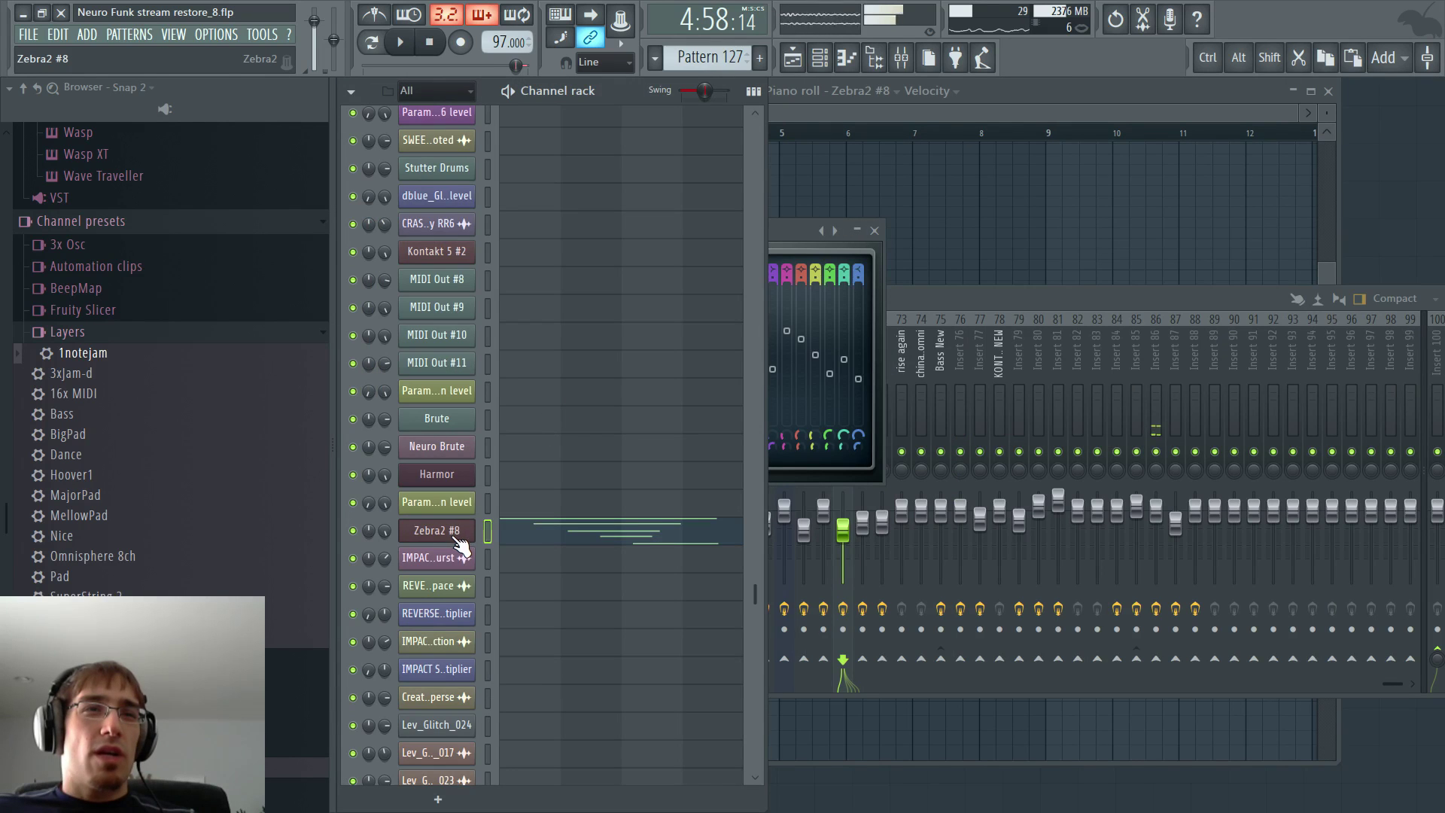
pyautogui.click(461, 529)
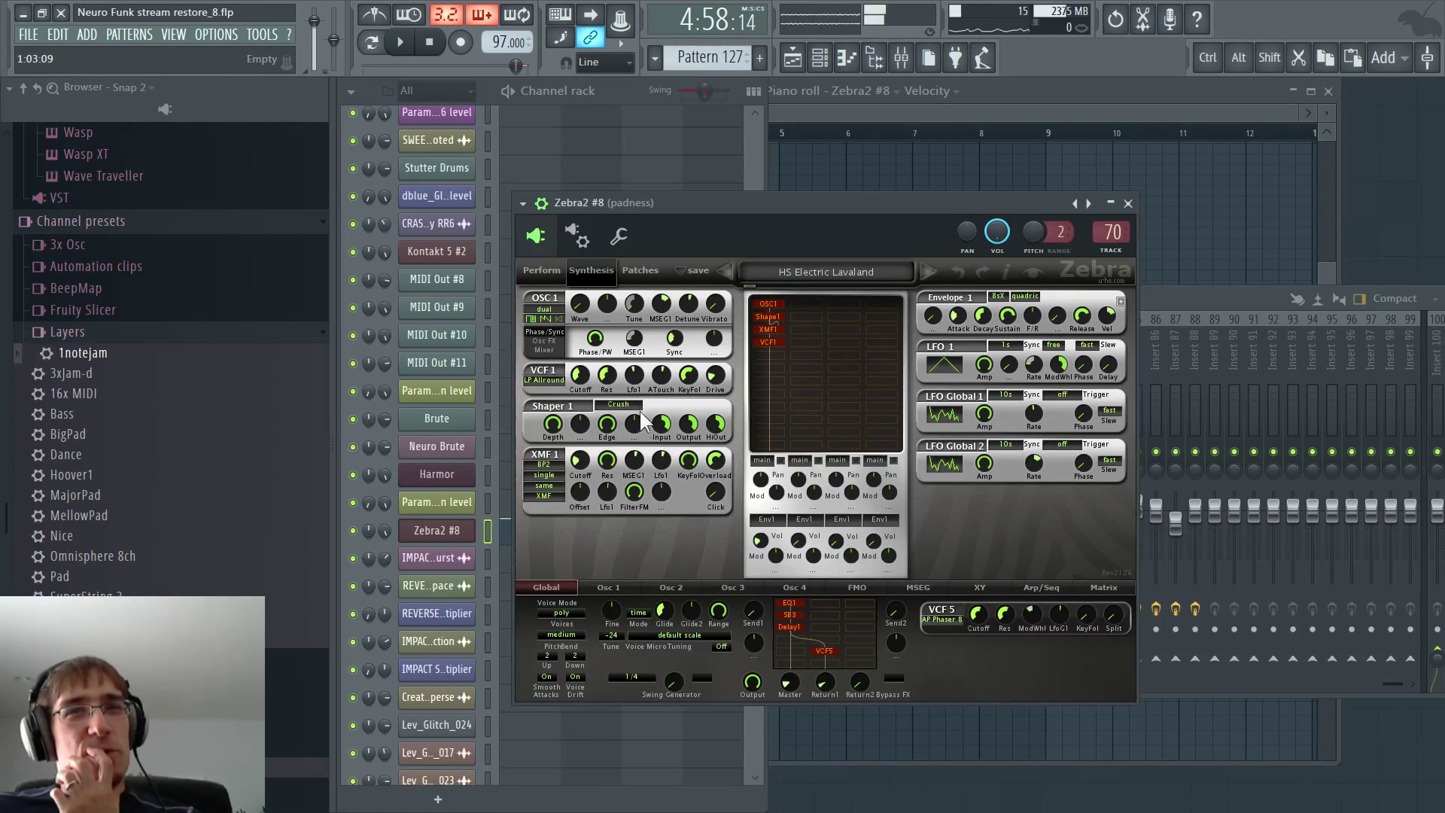
pyautogui.click(1065, 395)
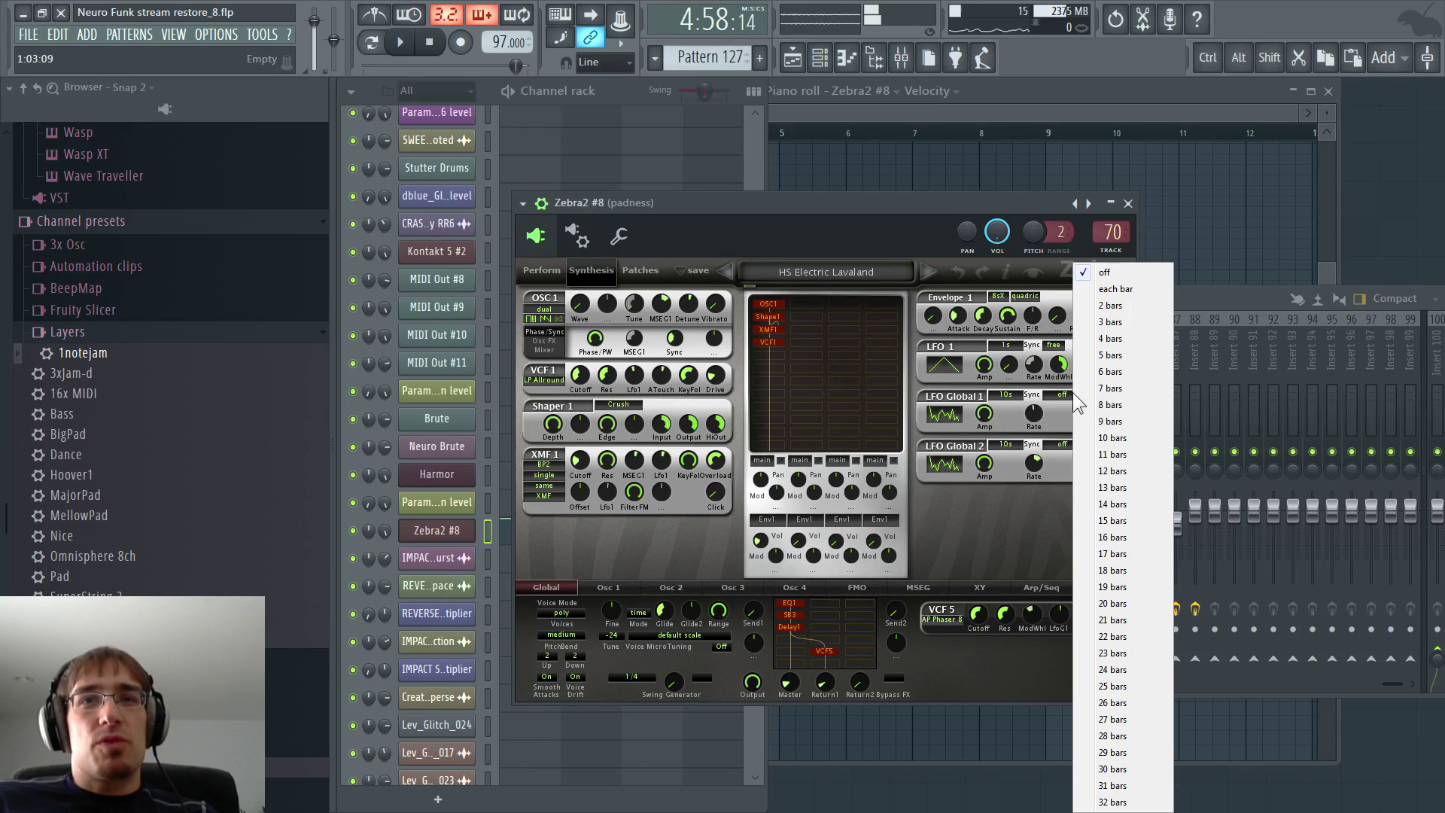
pyautogui.click(1111, 306)
pyautogui.click(1065, 347)
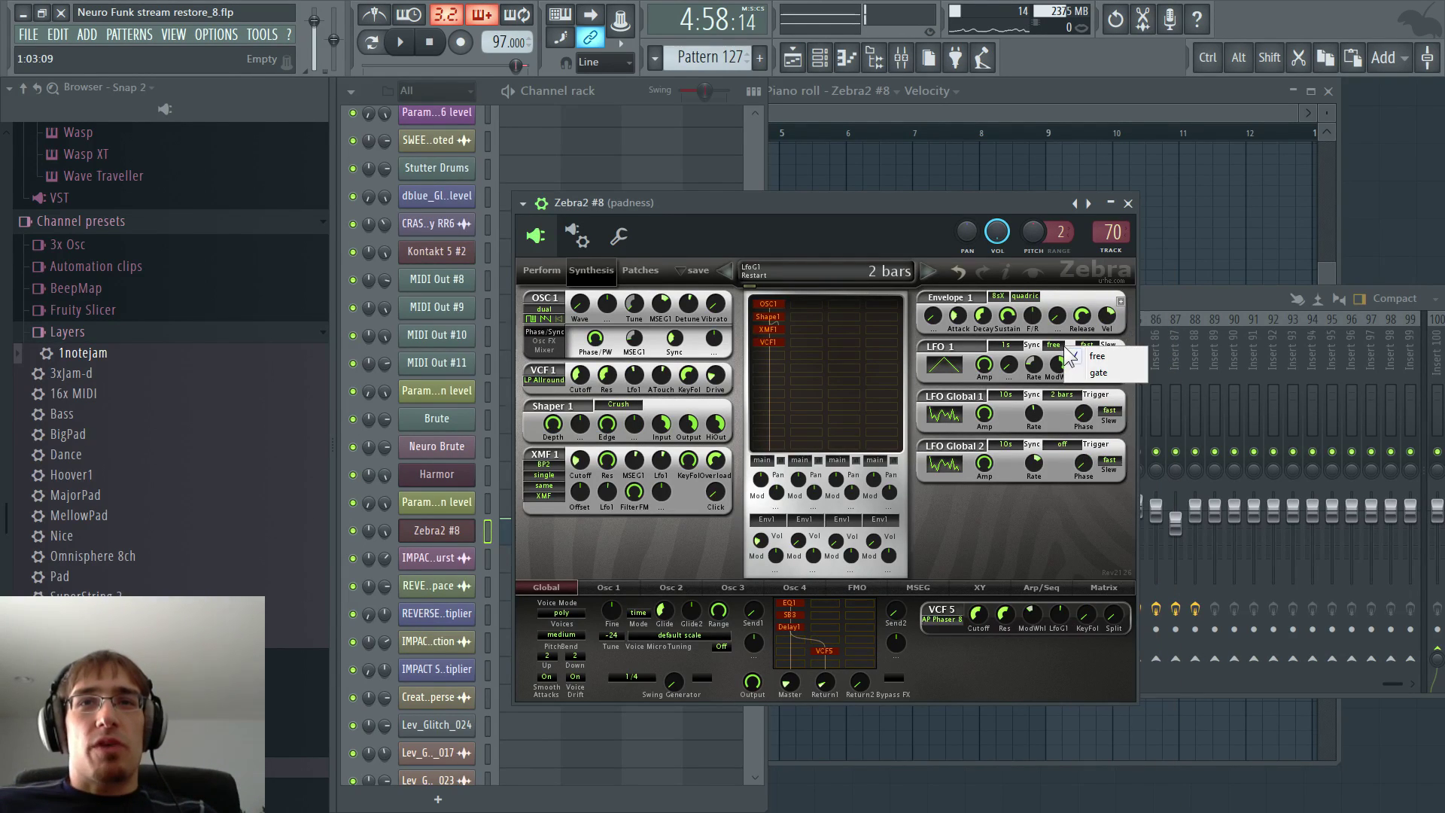
pyautogui.click(1073, 446)
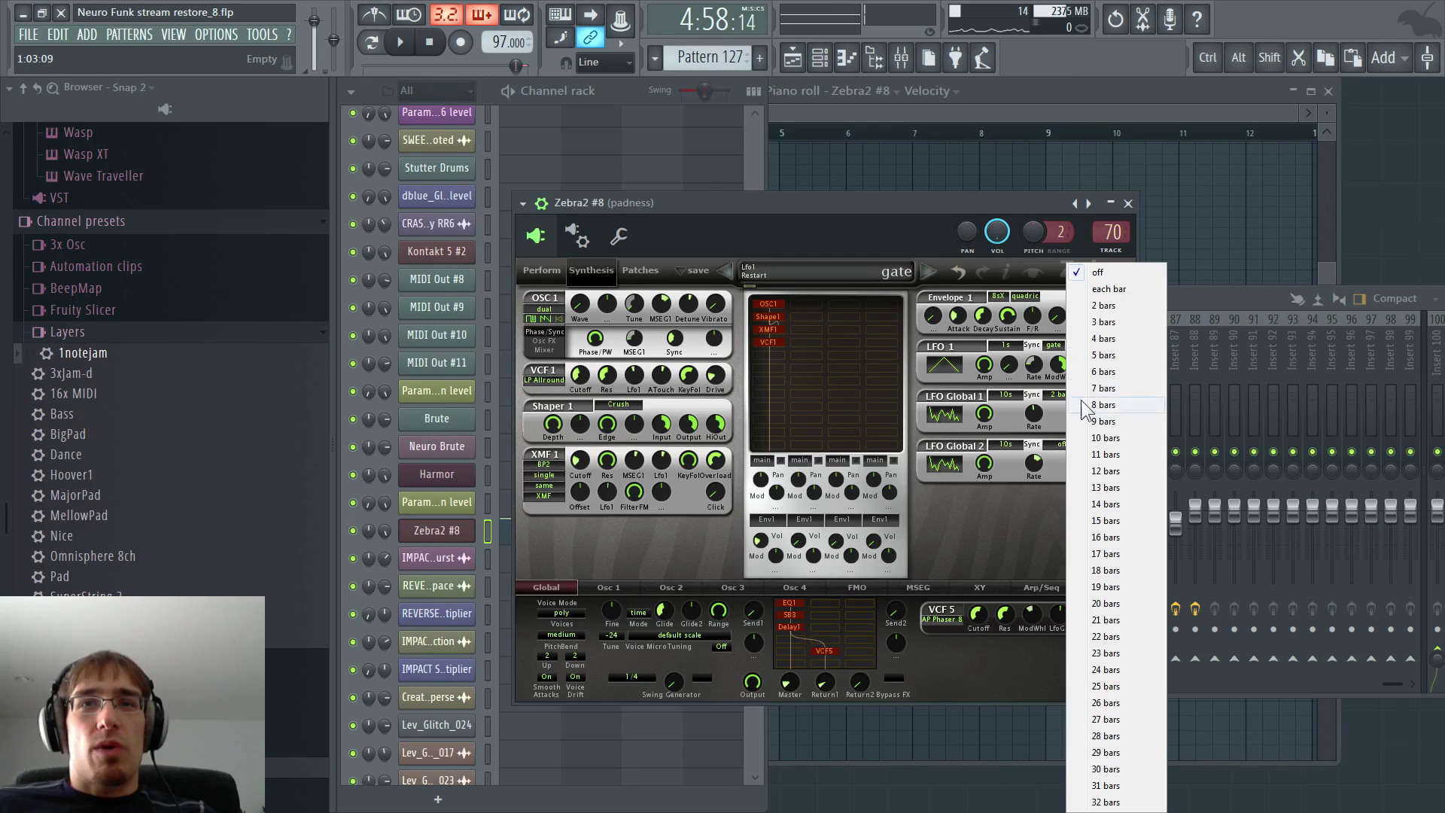
pyautogui.click(1108, 306)
# - Audition the transition and lower Pattern 127's upper four Zebra2 #8 notes to D#6, C6, A5 and G5
pyautogui.press('F5')
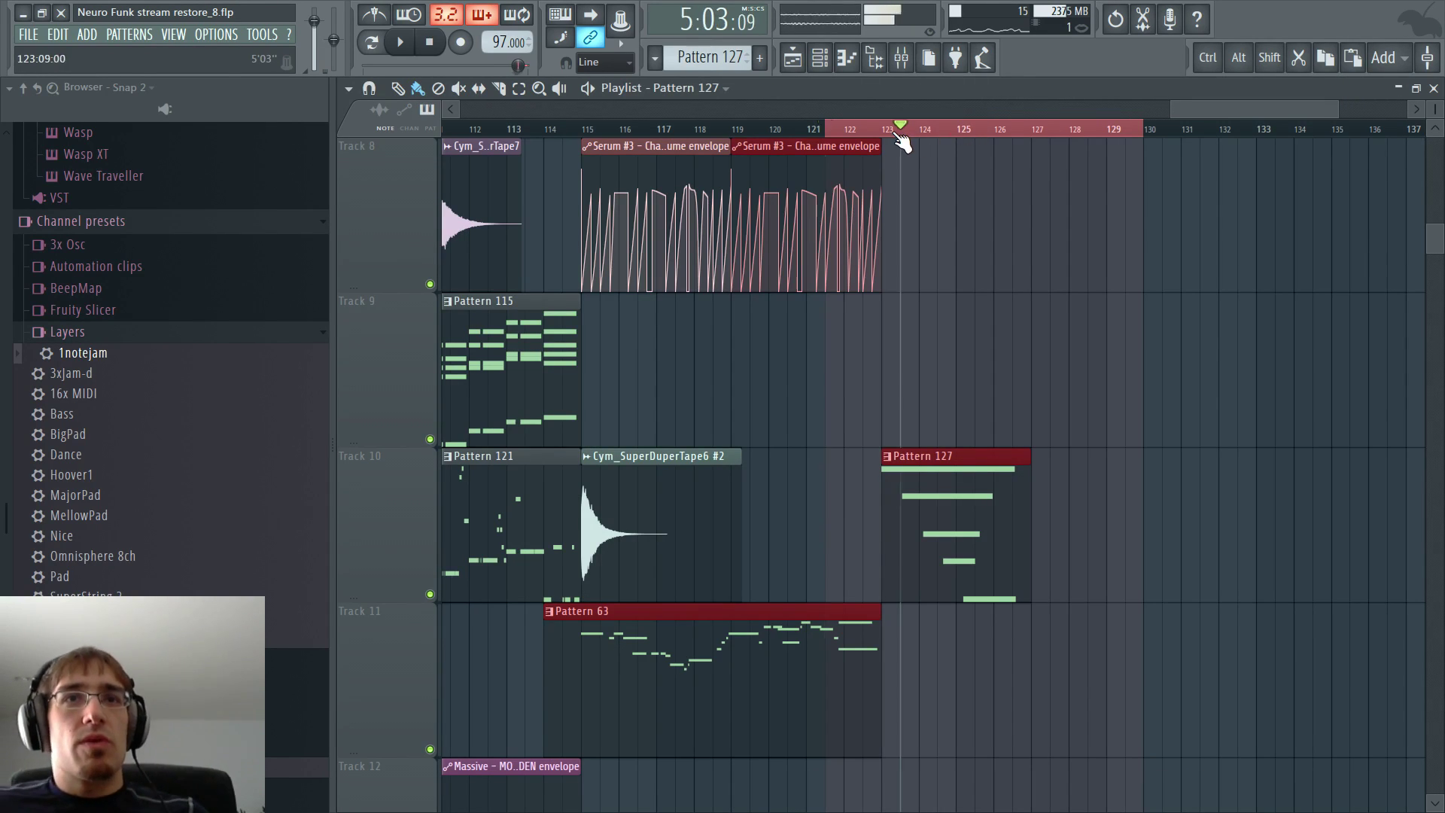
pyautogui.press('space')
pyautogui.press('F5')
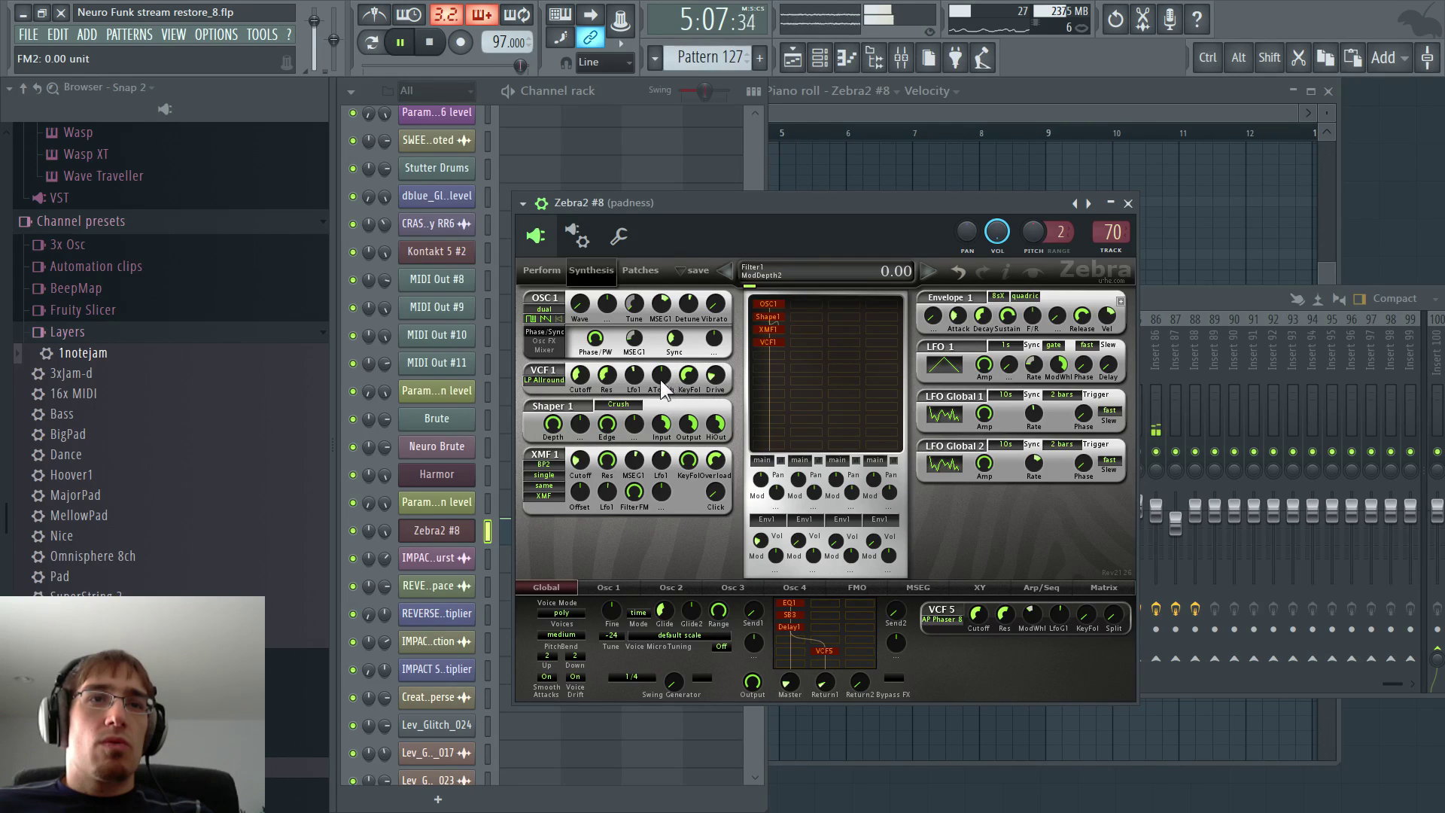
pyautogui.press('F5')
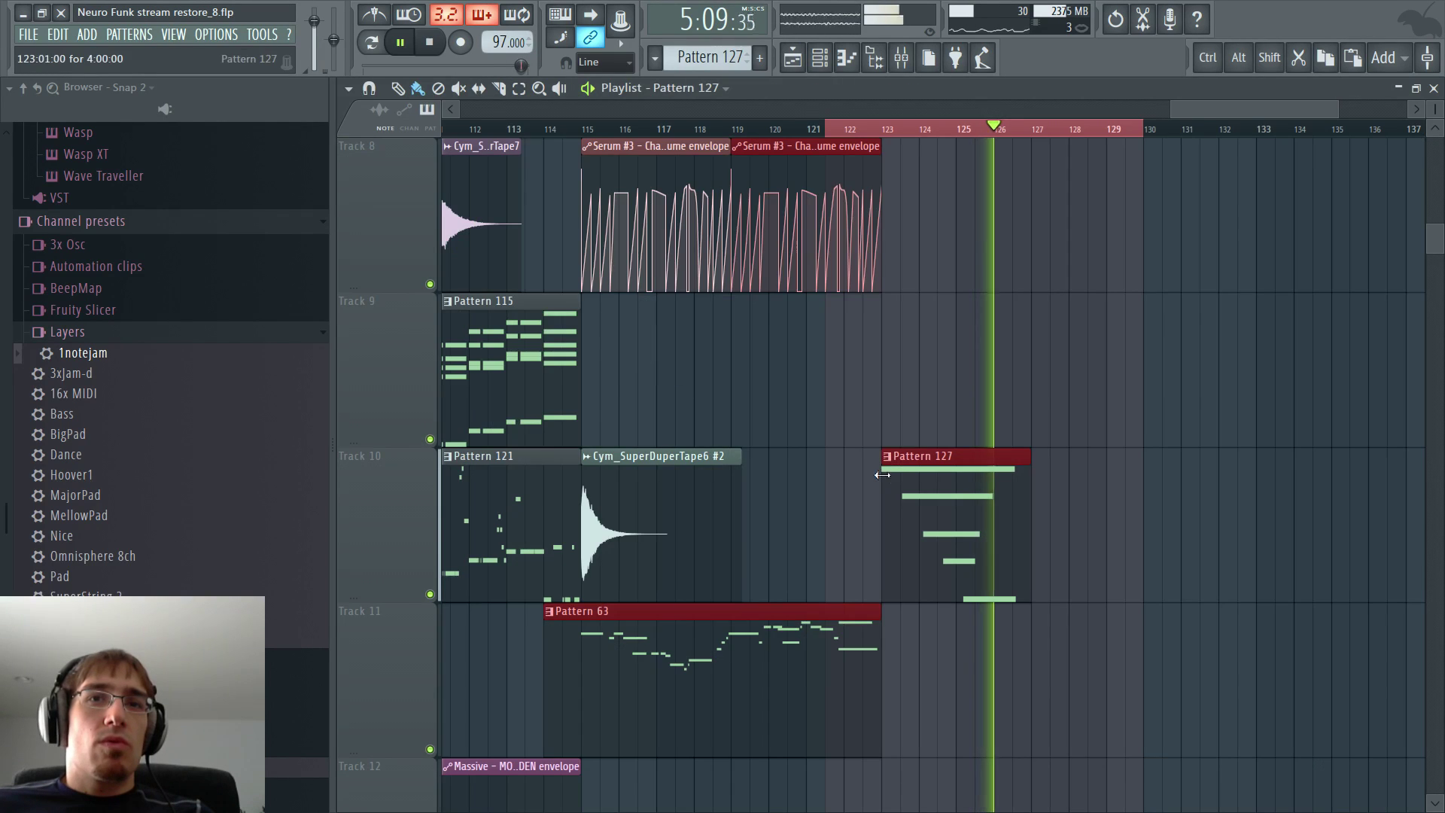
pyautogui.doubleClick(906, 487)
pyautogui.press('space')
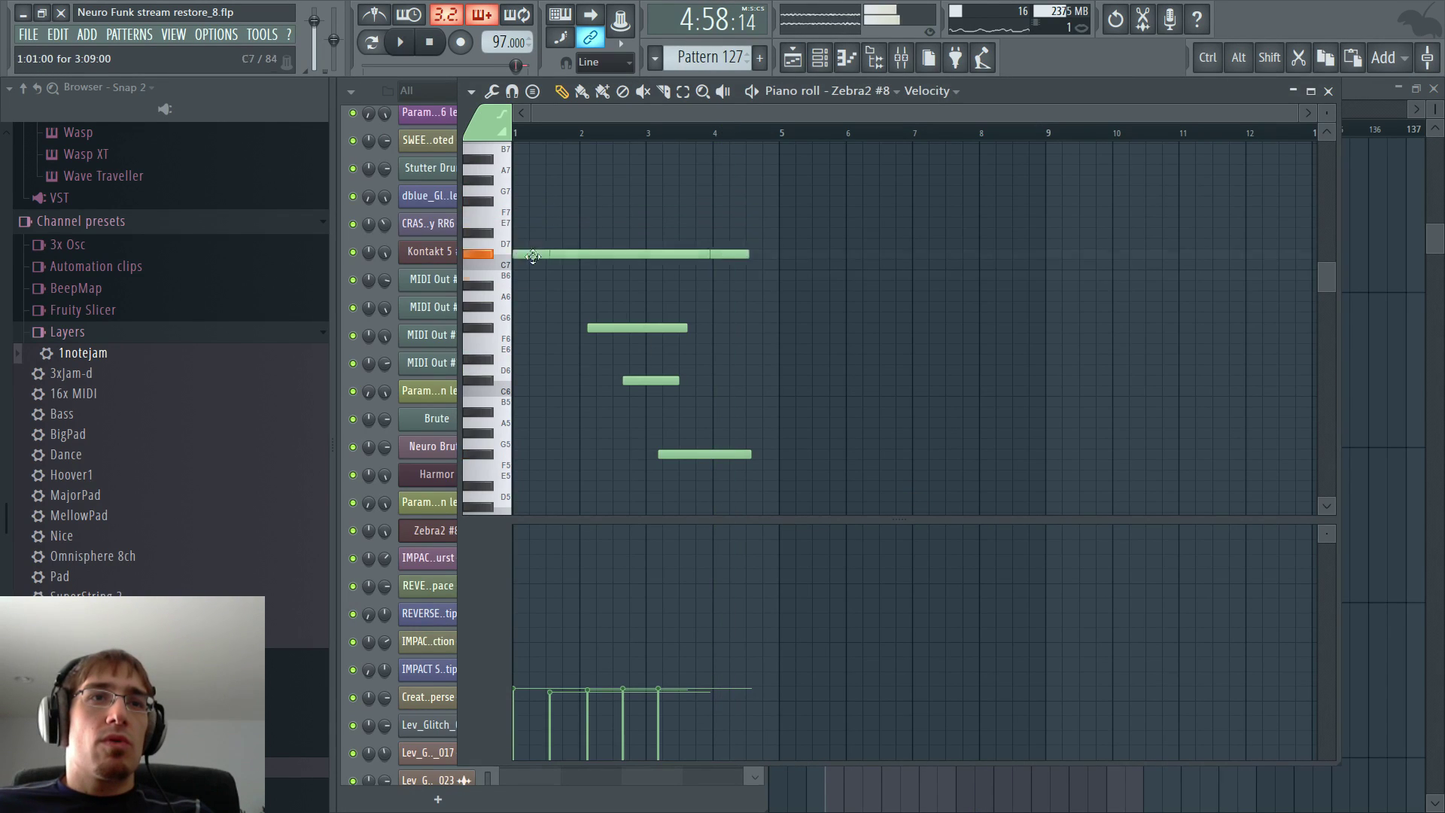
pyautogui.moveTo(533, 257); pyautogui.dragTo(518, 363)
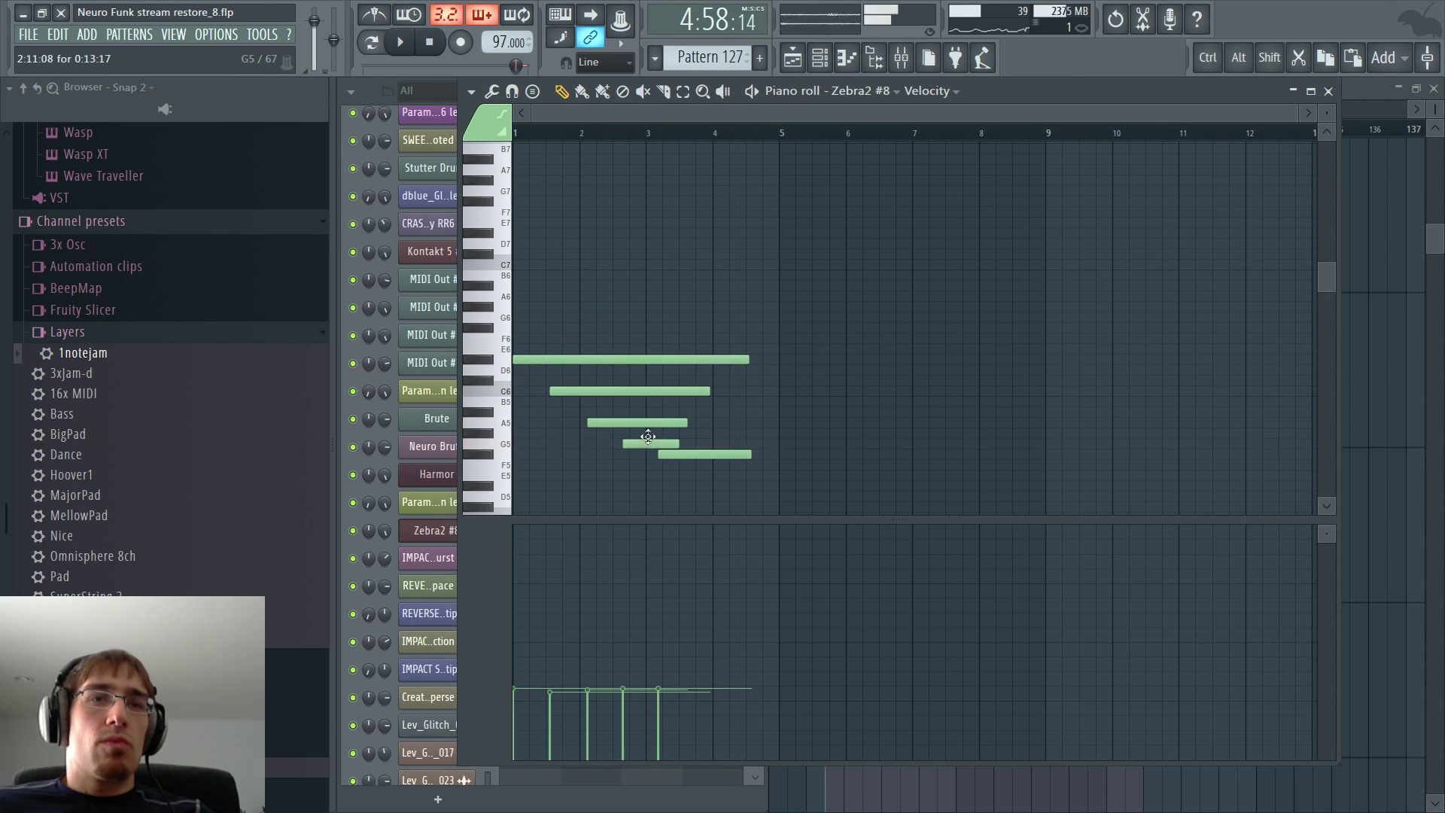
# - Create Pattern 128 and place it on playlist Track 9 at bar 123 while the song plays
pyautogui.press('F5')
pyautogui.press('space')
pyautogui.press('F4')
pyautogui.press('Return')
pyautogui.click(879, 361)
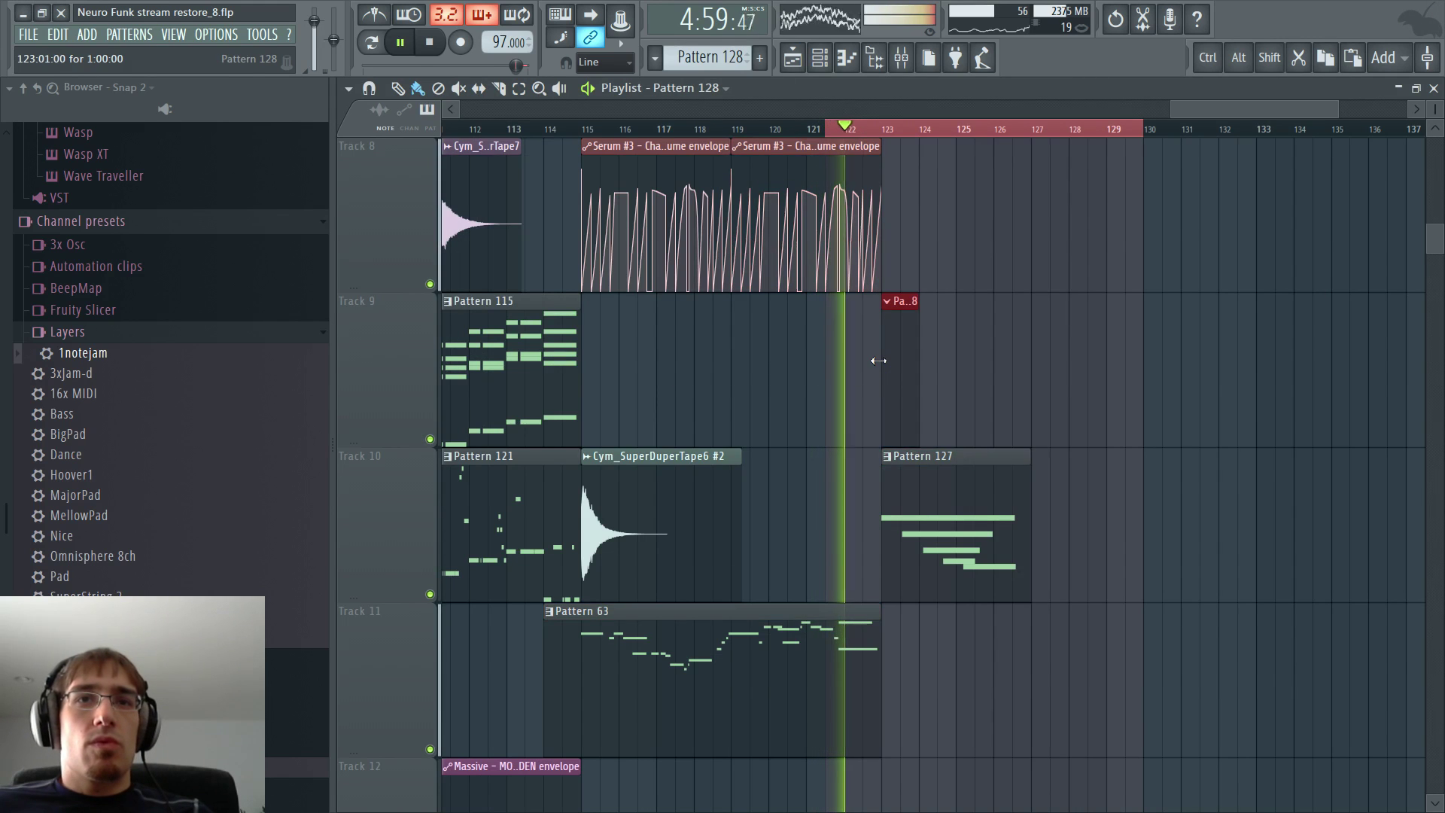
# - Look through the channel rack and examine the padness EQ curve while the transition plays
pyautogui.press('F5')
pyautogui.press('F5')
pyautogui.press('F5')
pyautogui.press('F6')
pyautogui.scroll(10, 649, 300)
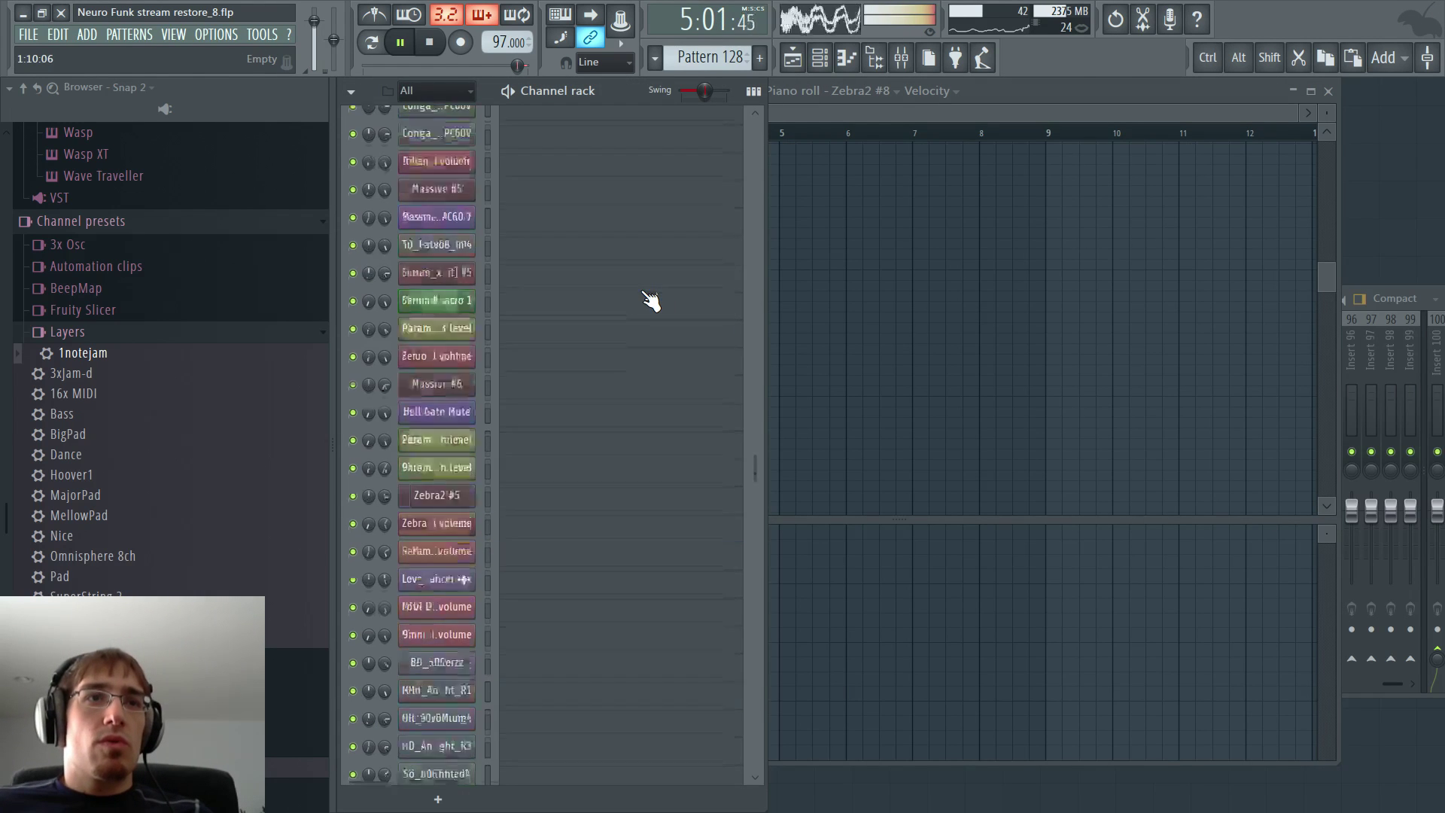
pyautogui.scroll(15, 649, 300)
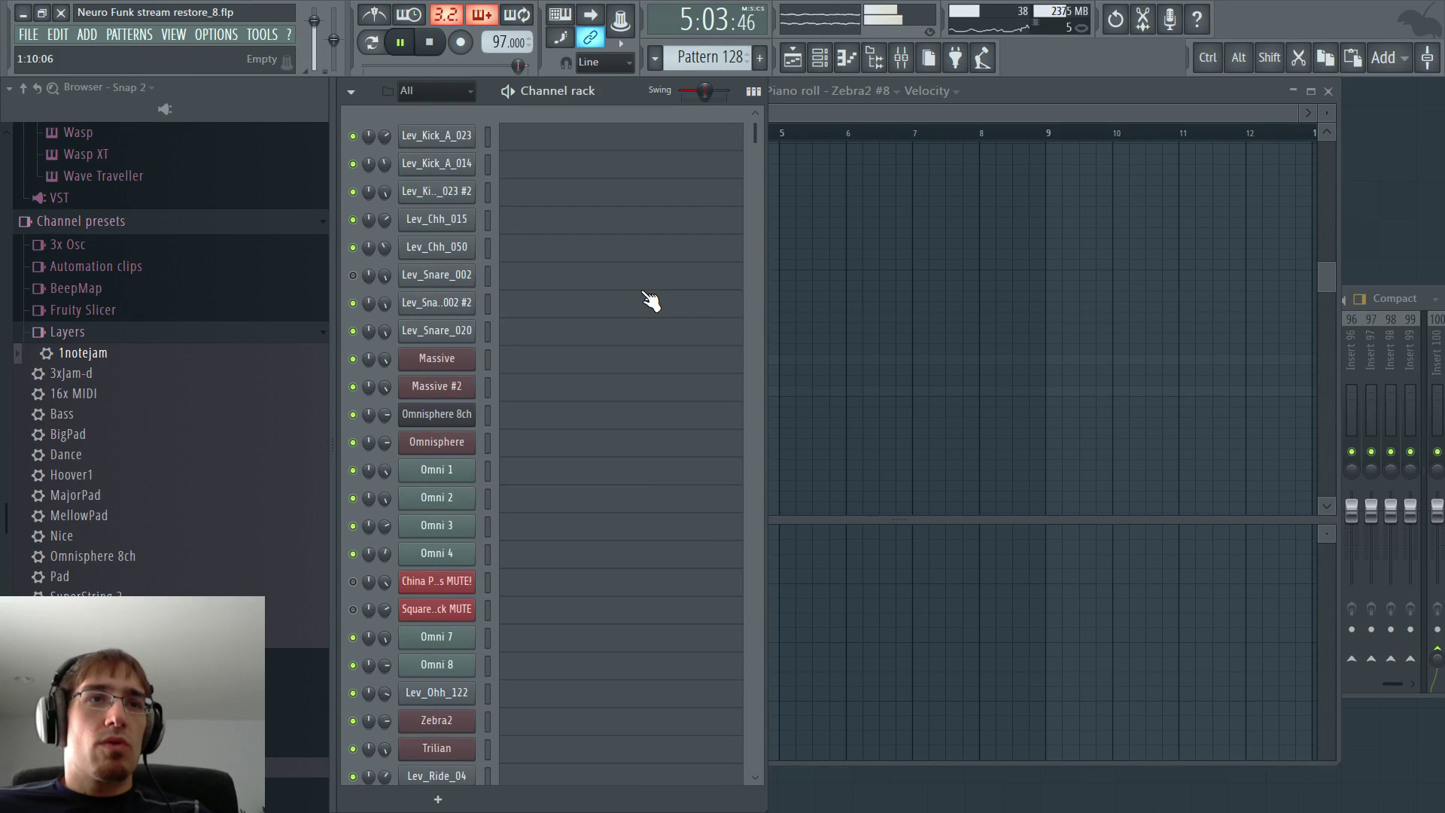
pyautogui.press('F5')
pyautogui.press('F5')
pyautogui.press('F9')
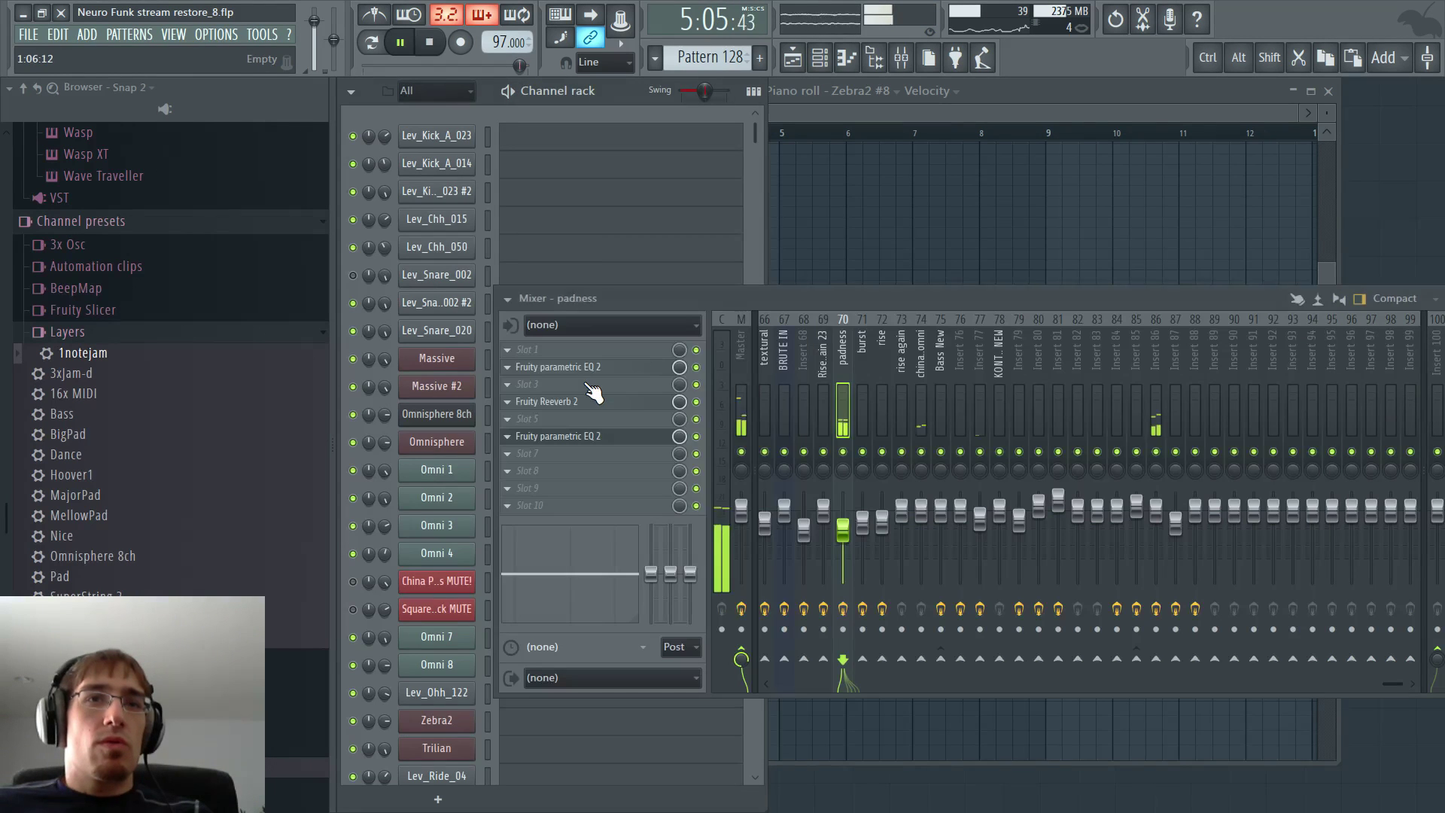
pyautogui.click(663, 442)
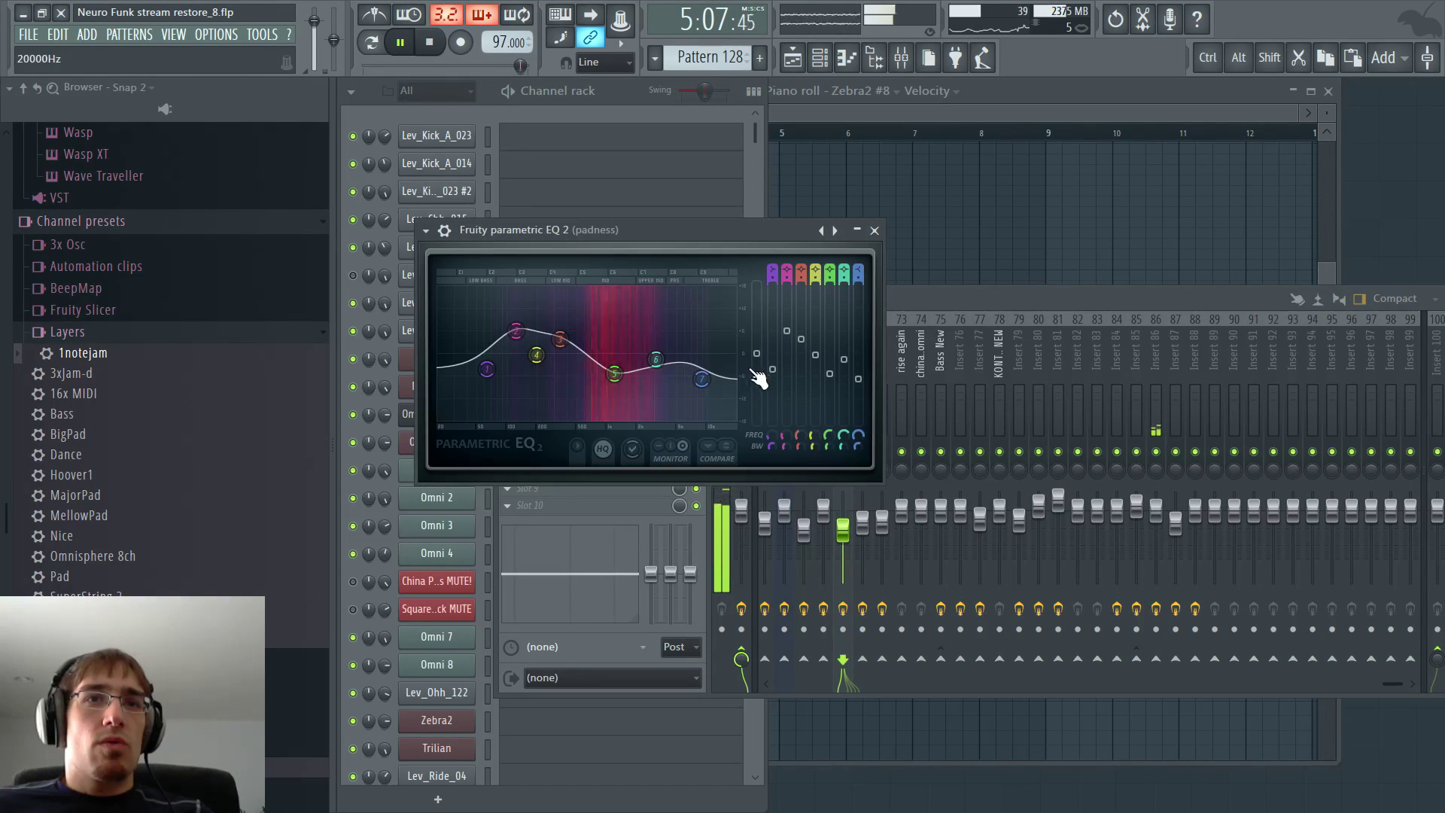
pyautogui.press('F5')
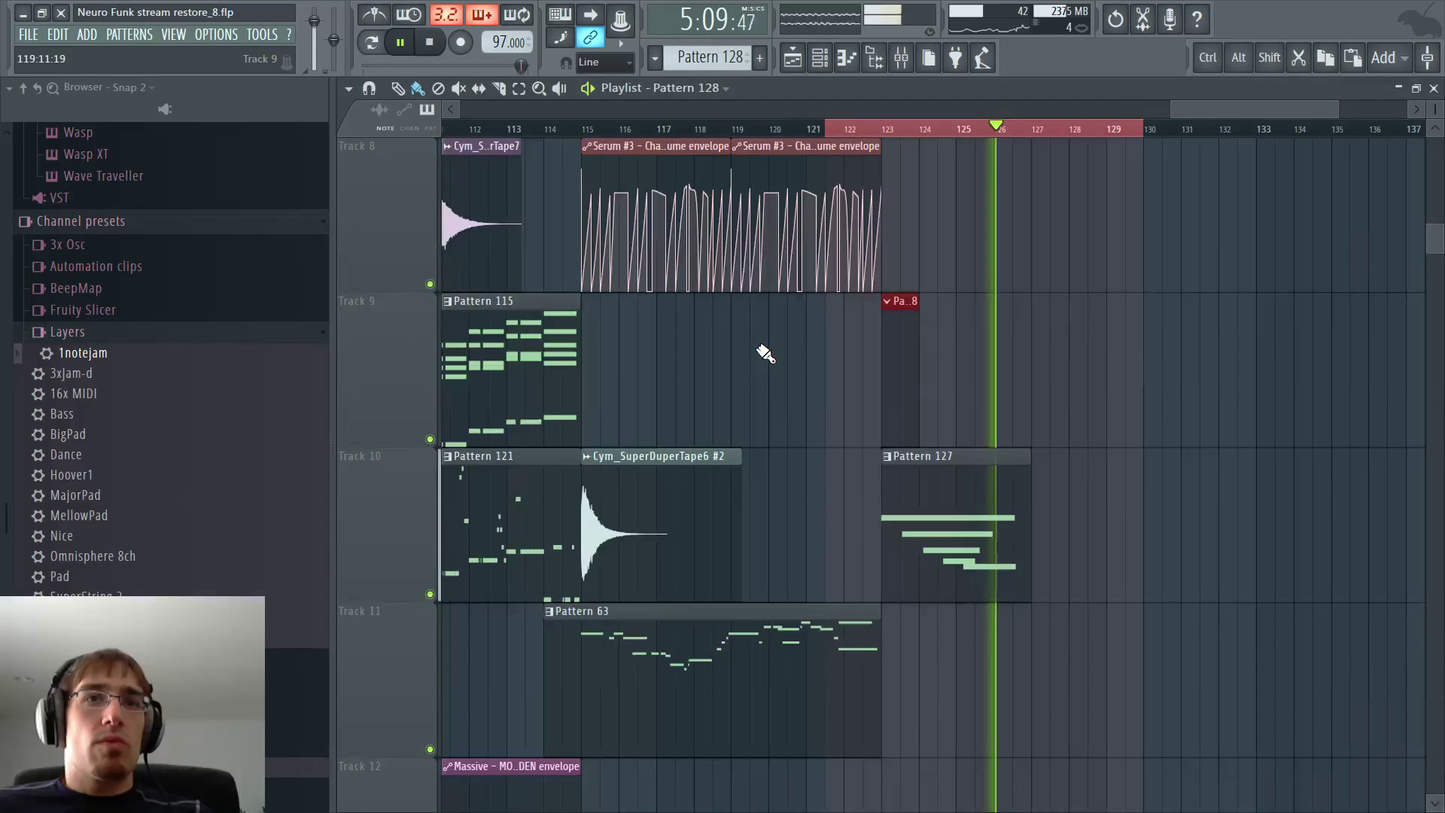
pyautogui.press('F5')
pyautogui.press('F5')
# - Initialize the song with the slot 6 EQ's mix level and automate it over about bars 122 to 124, rising to full at bar 123
pyautogui.press('space')
pyautogui.moveTo(860, 131); pyautogui.dragTo(933, 133)
pyautogui.press('F9')
pyautogui.rightClick(684, 439)
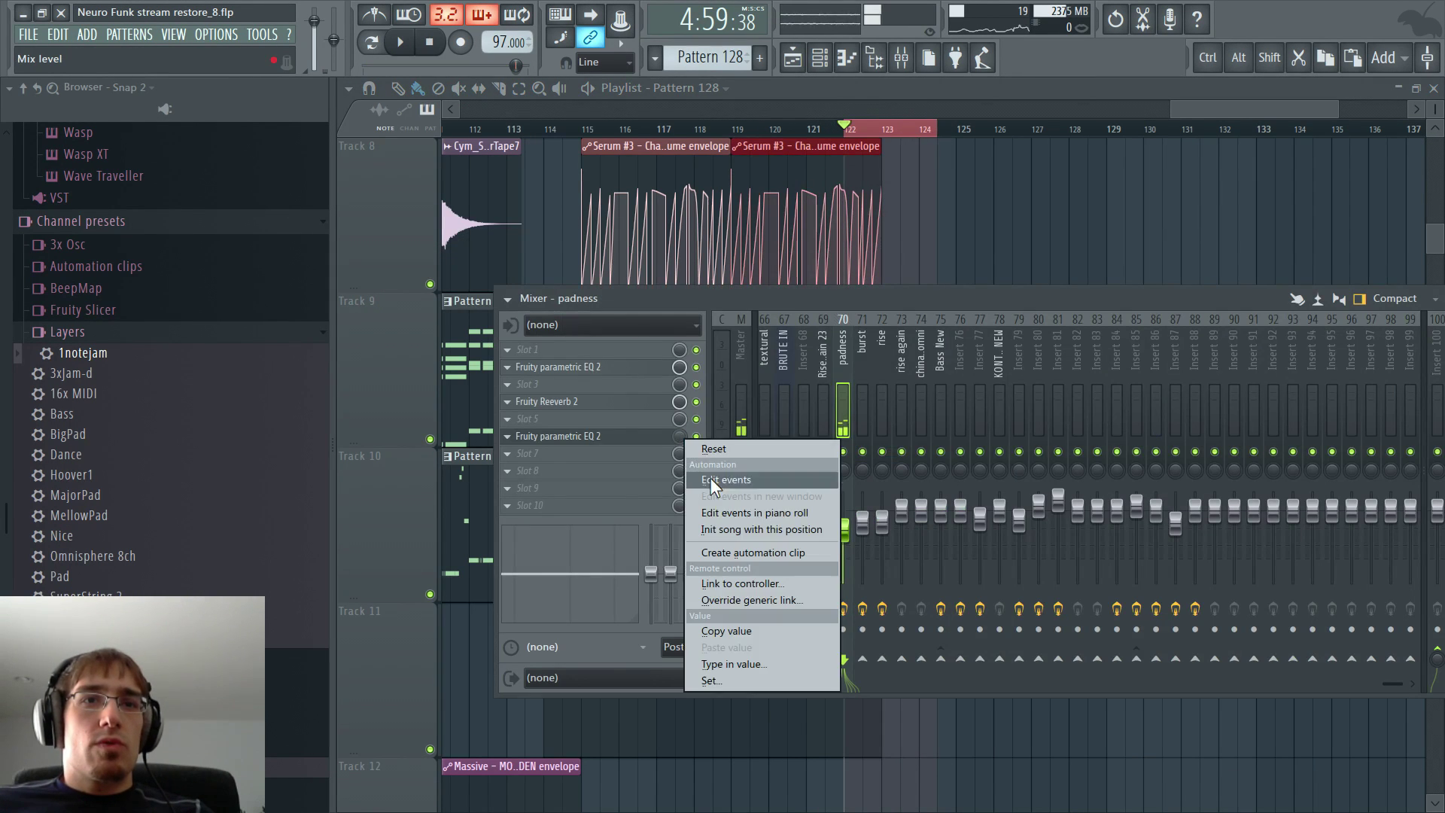
pyautogui.click(731, 532)
pyautogui.rightClick(683, 437)
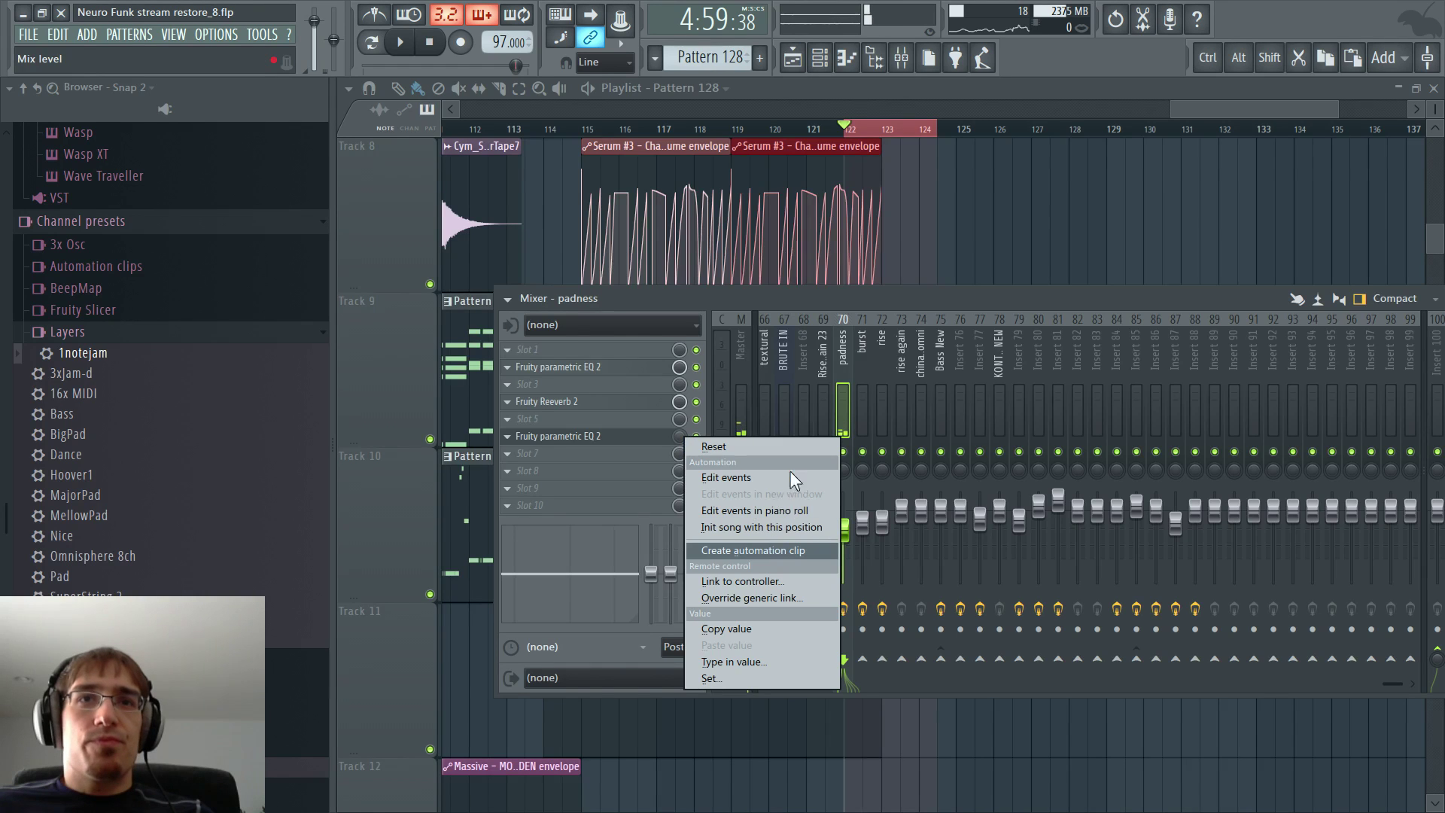
pyautogui.click(791, 550)
pyautogui.rightClick(883, 667)
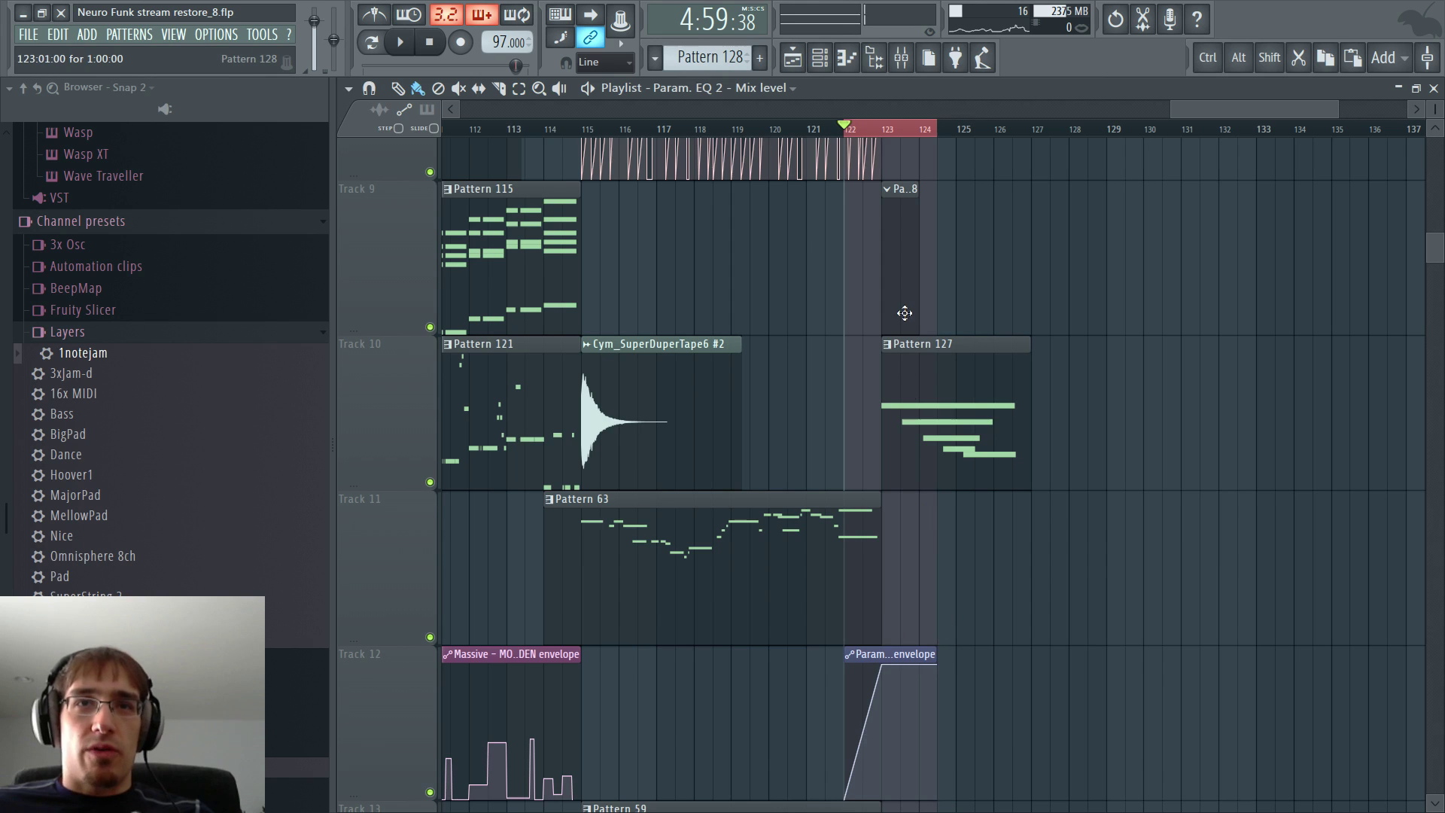
# - Clear the playlist's time selection with playback positioned at bar 123, and open the Omni 1 channel's piano roll in Pattern 128
pyautogui.press('F6')
pyautogui.doubleClick(890, 128)
pyautogui.press('F6')
pyautogui.scroll(8, 525, 324)
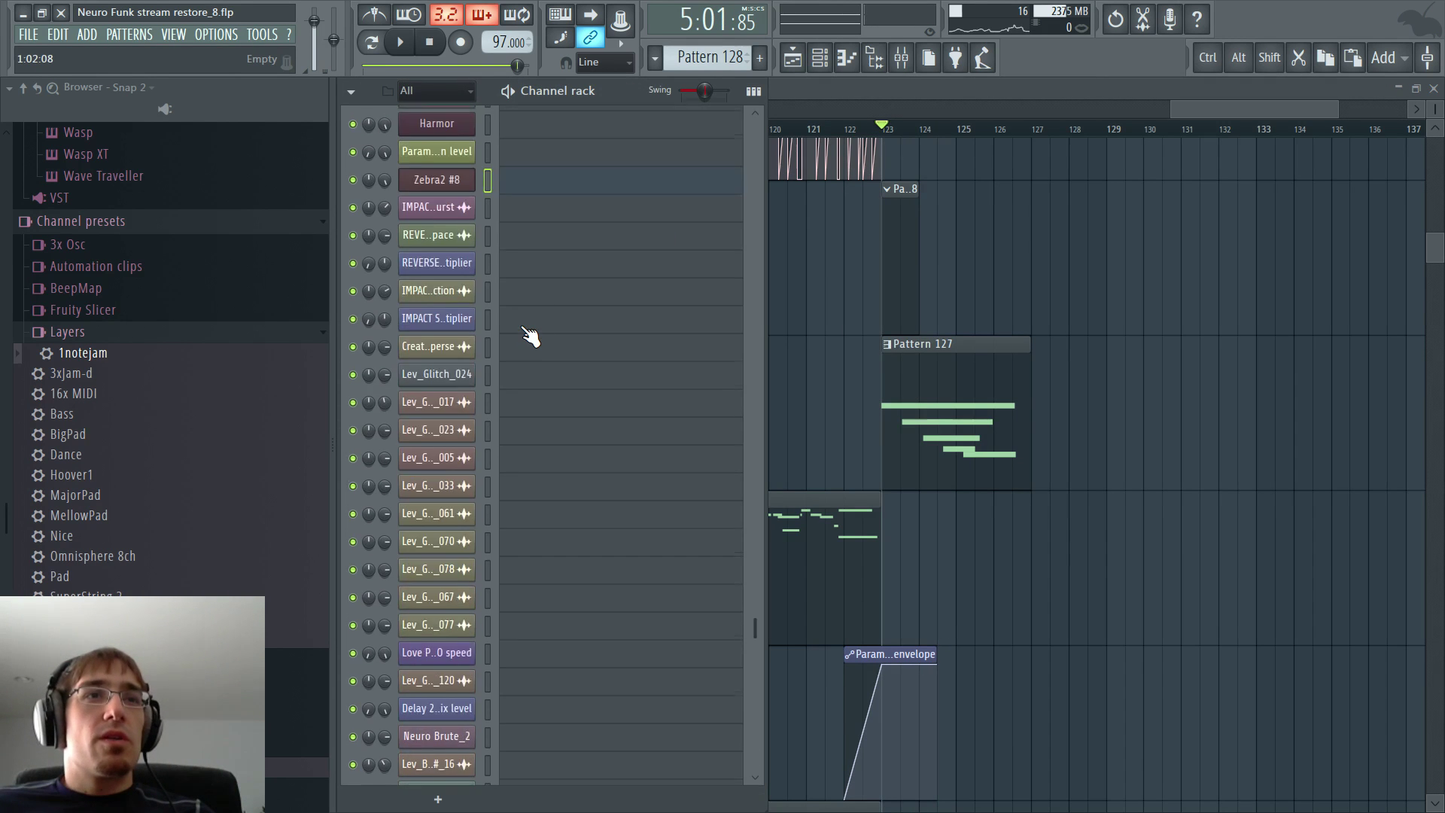
pyautogui.scroll(15, 531, 337)
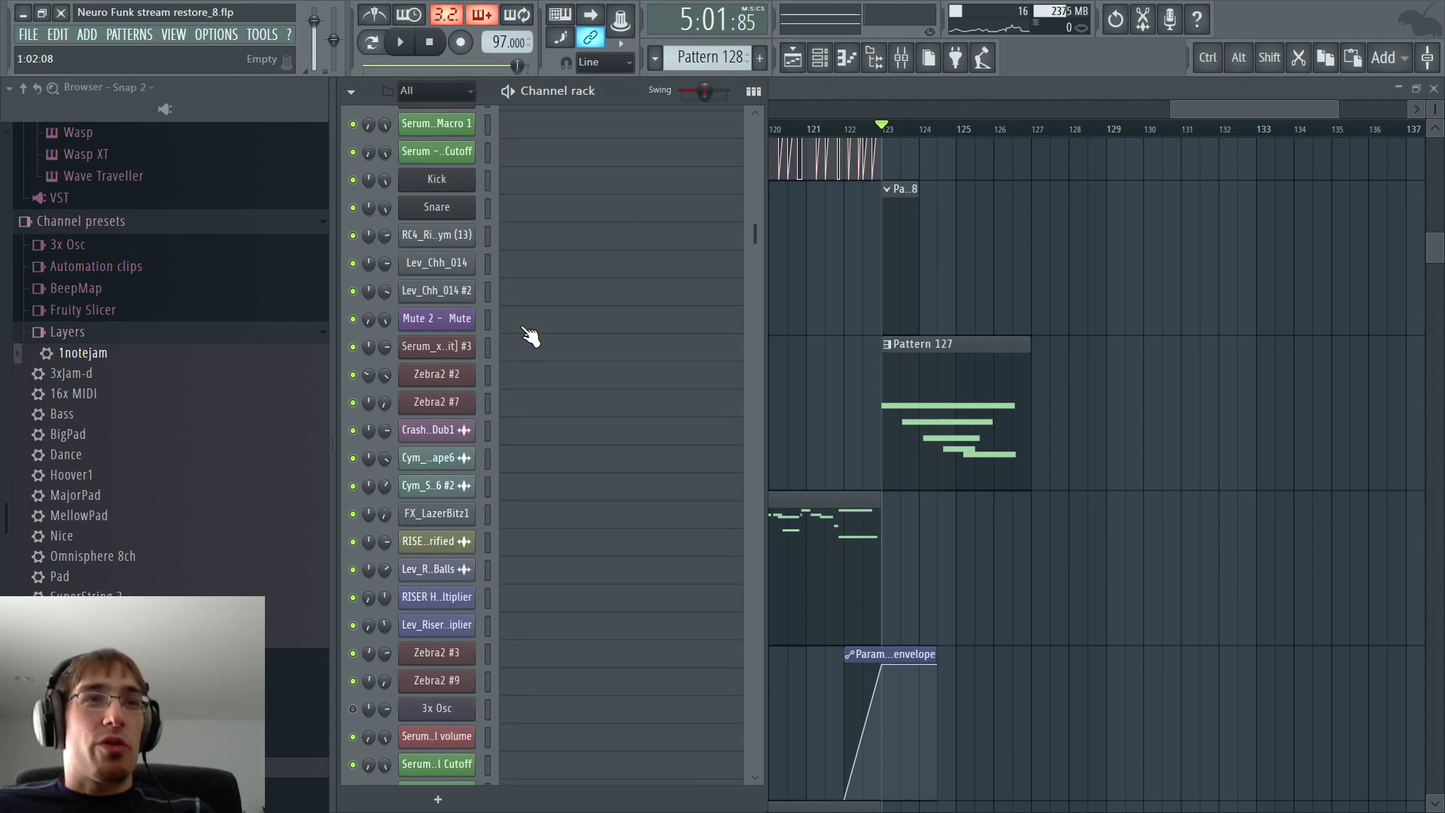
pyautogui.scroll(5, 531, 336)
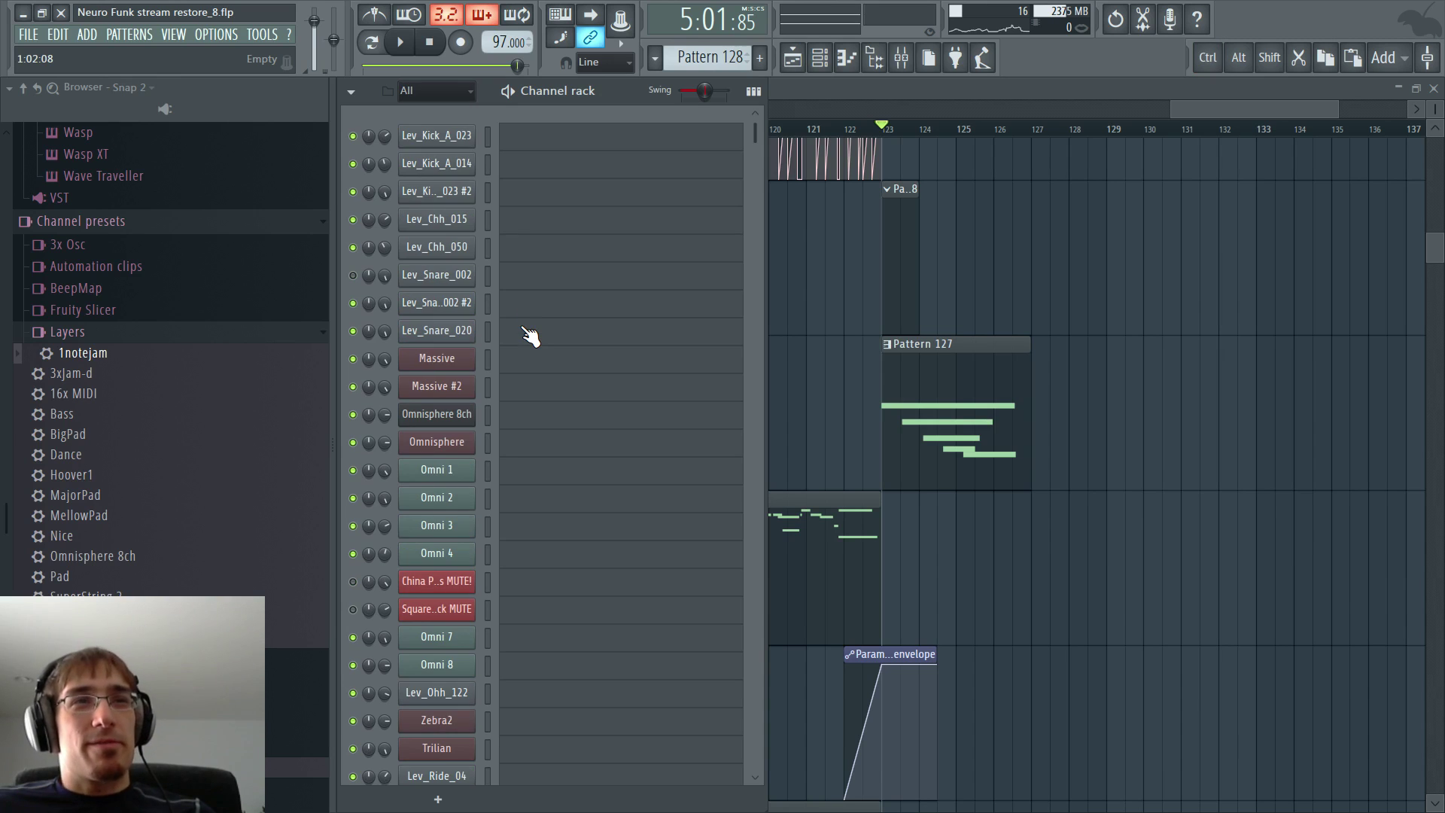
pyautogui.rightClick(460, 467)
pyautogui.click(493, 475)
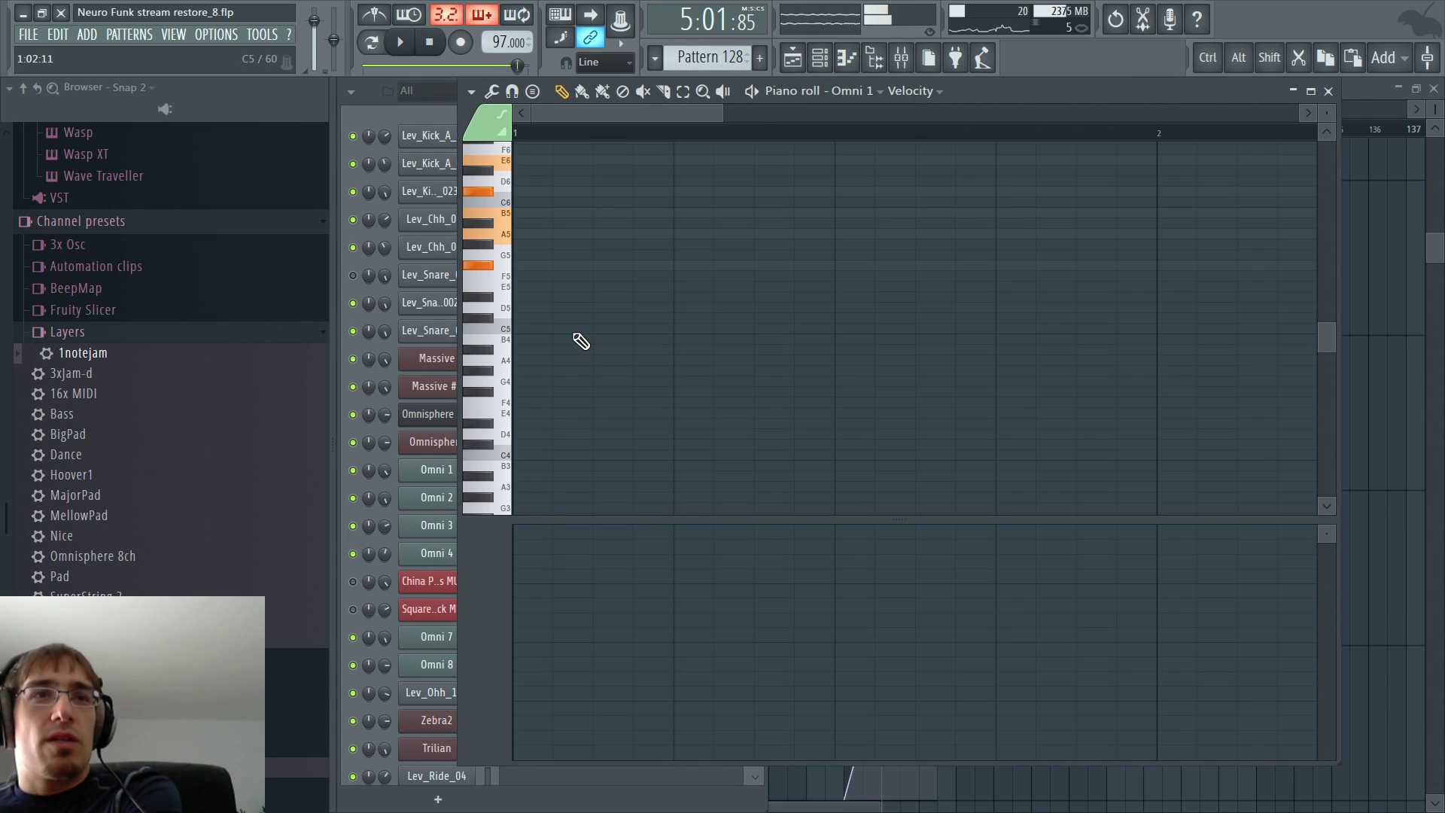
# - Draw a chord of F#5, A5, B5, C#6 and E6 notes, each about 0.9 bars long, from the pattern's start
pyautogui.scroll(2, 581, 341)
pyautogui.click(539, 329)
pyautogui.click(536, 298)
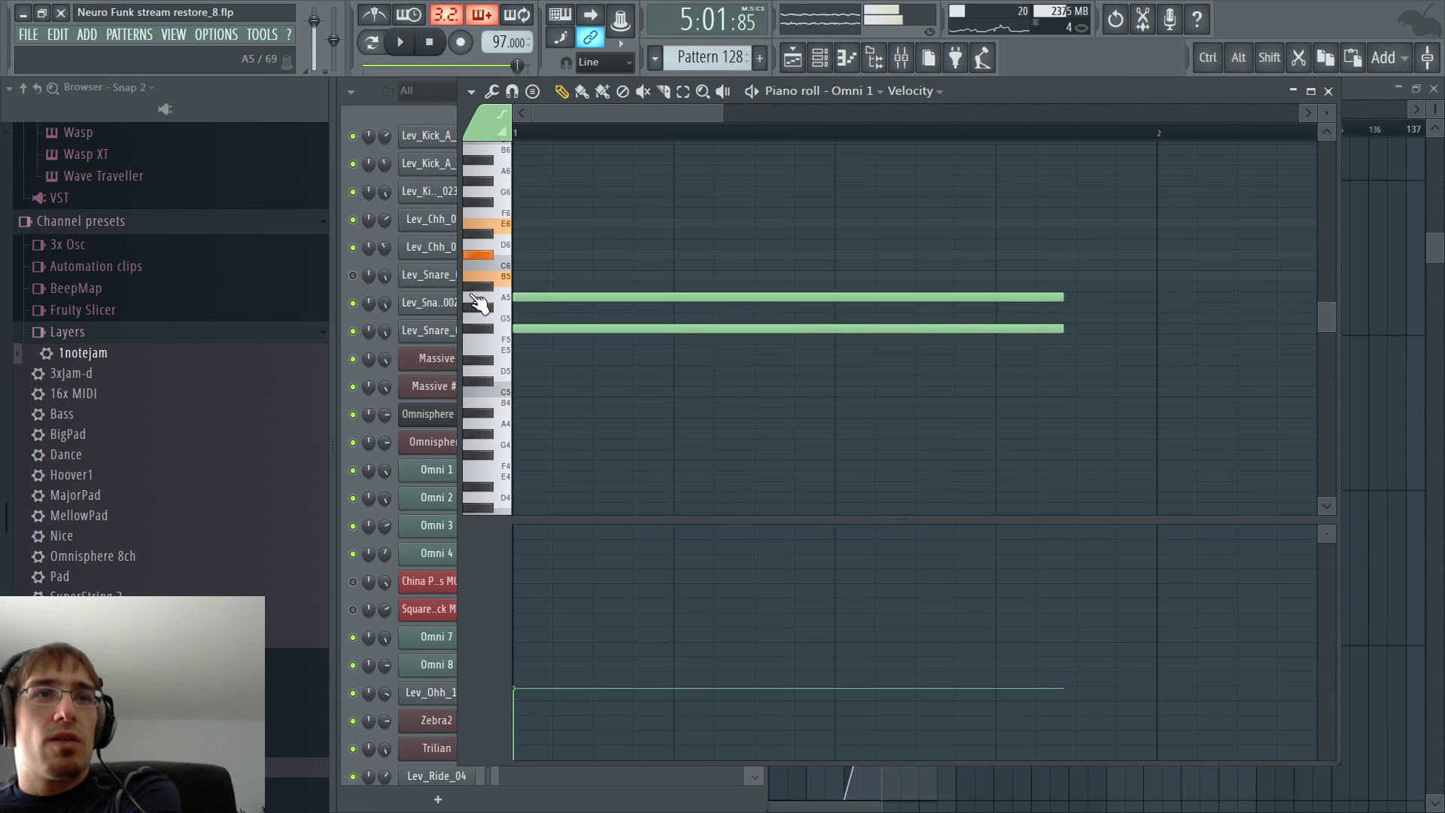
pyautogui.click(536, 277)
pyautogui.click(539, 255)
pyautogui.click(543, 224)
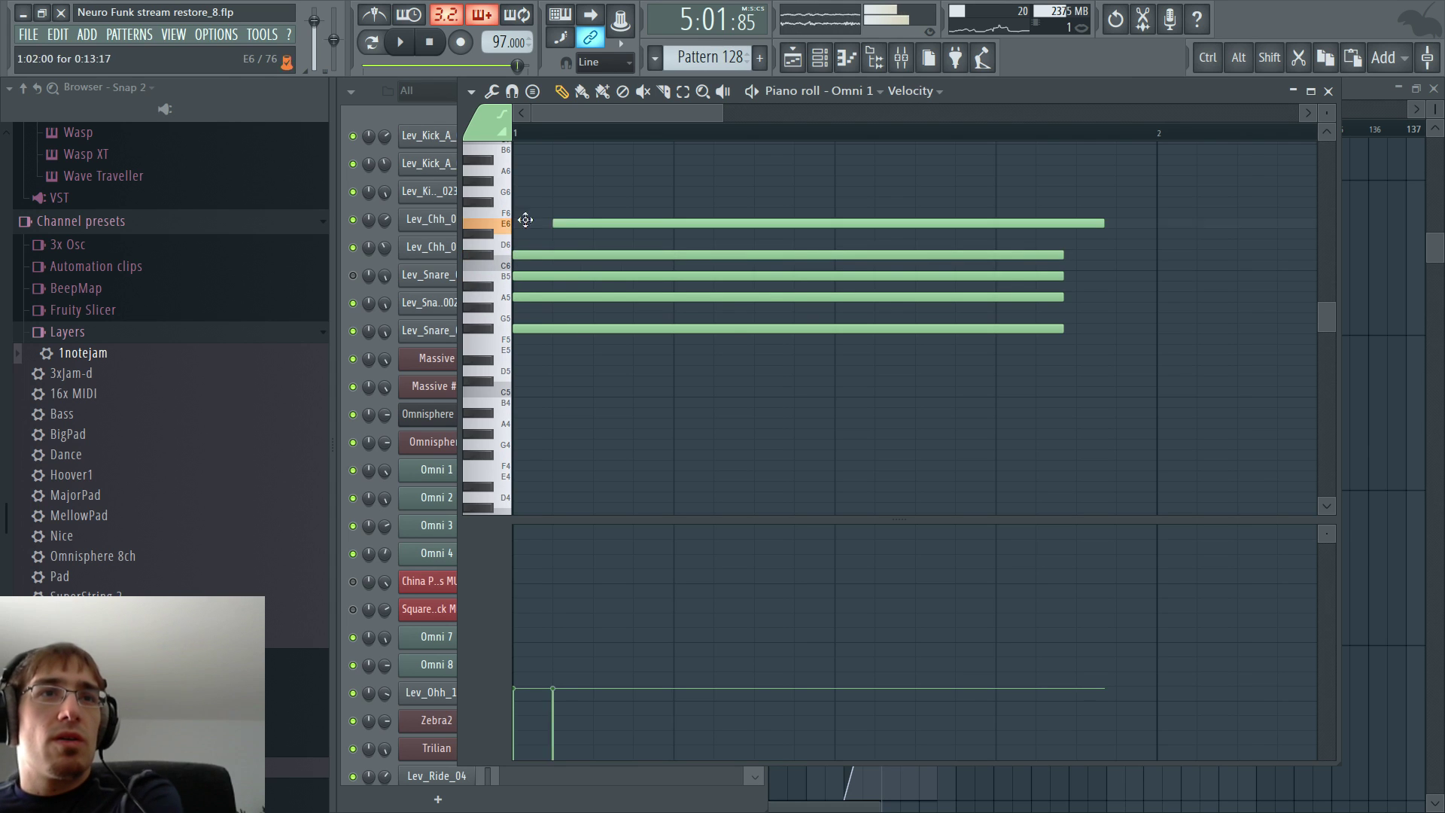
# - Add a low F#3 note to the Omni 1 chord and lengthen all its notes to about 2.1 bars
pyautogui.scroll(-3, 751, 339)
pyautogui.scroll(-5, 532, 479)
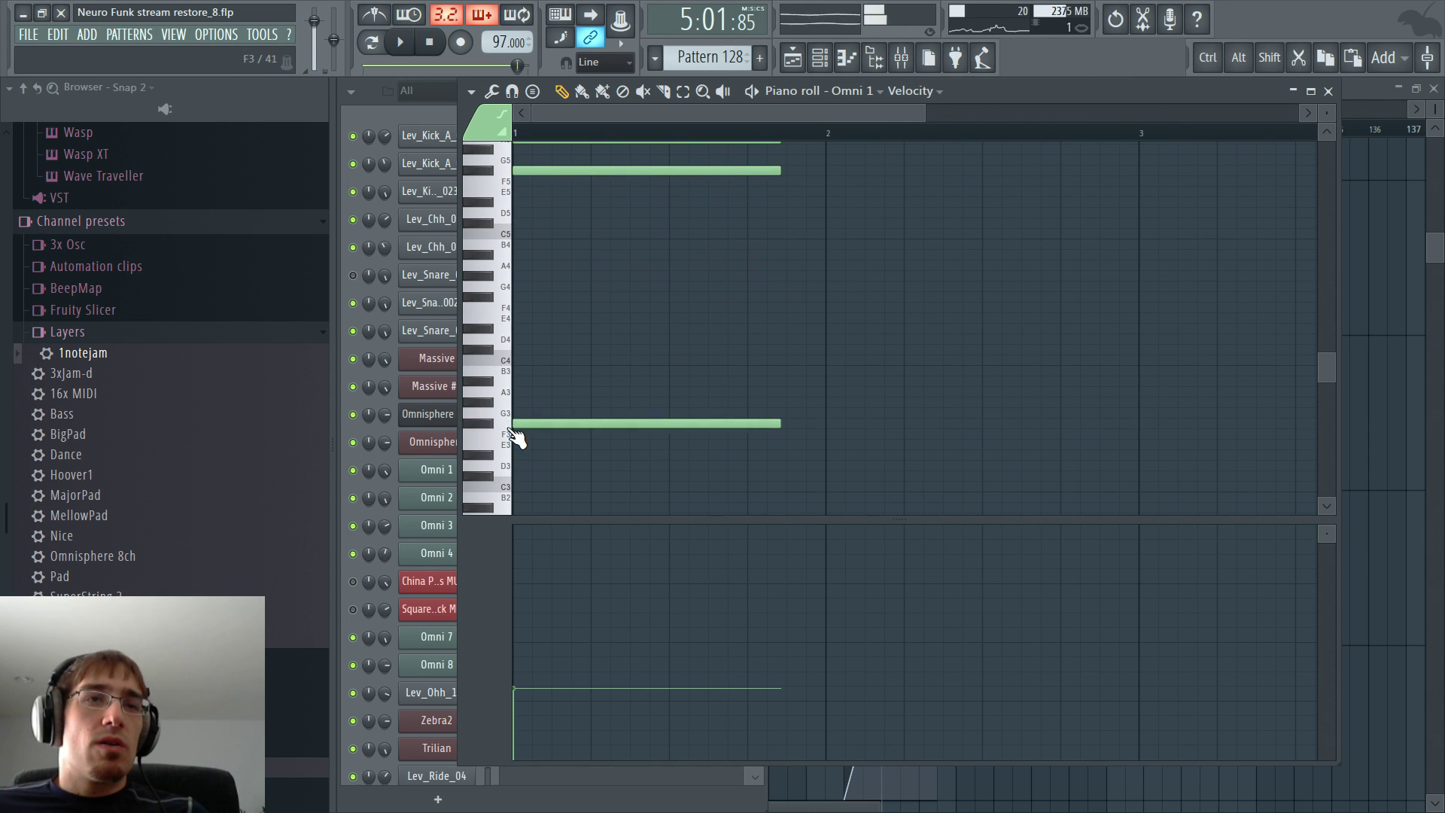
pyautogui.scroll(-4, 518, 437)
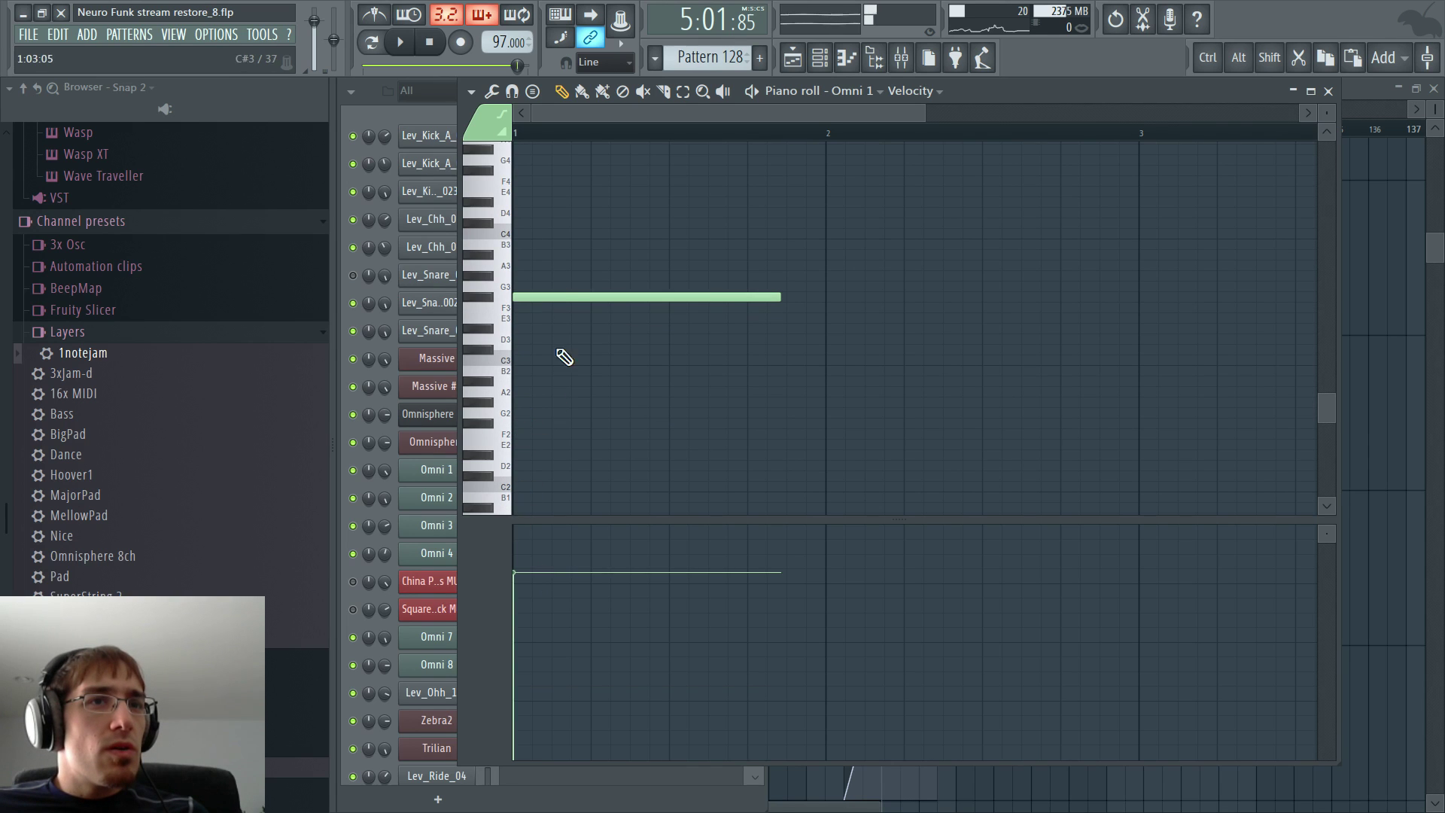
pyautogui.moveTo(547, 295); pyautogui.dragTo(535, 296)
pyautogui.scroll(3, 594, 359)
pyautogui.scroll(-3, 675, 423)
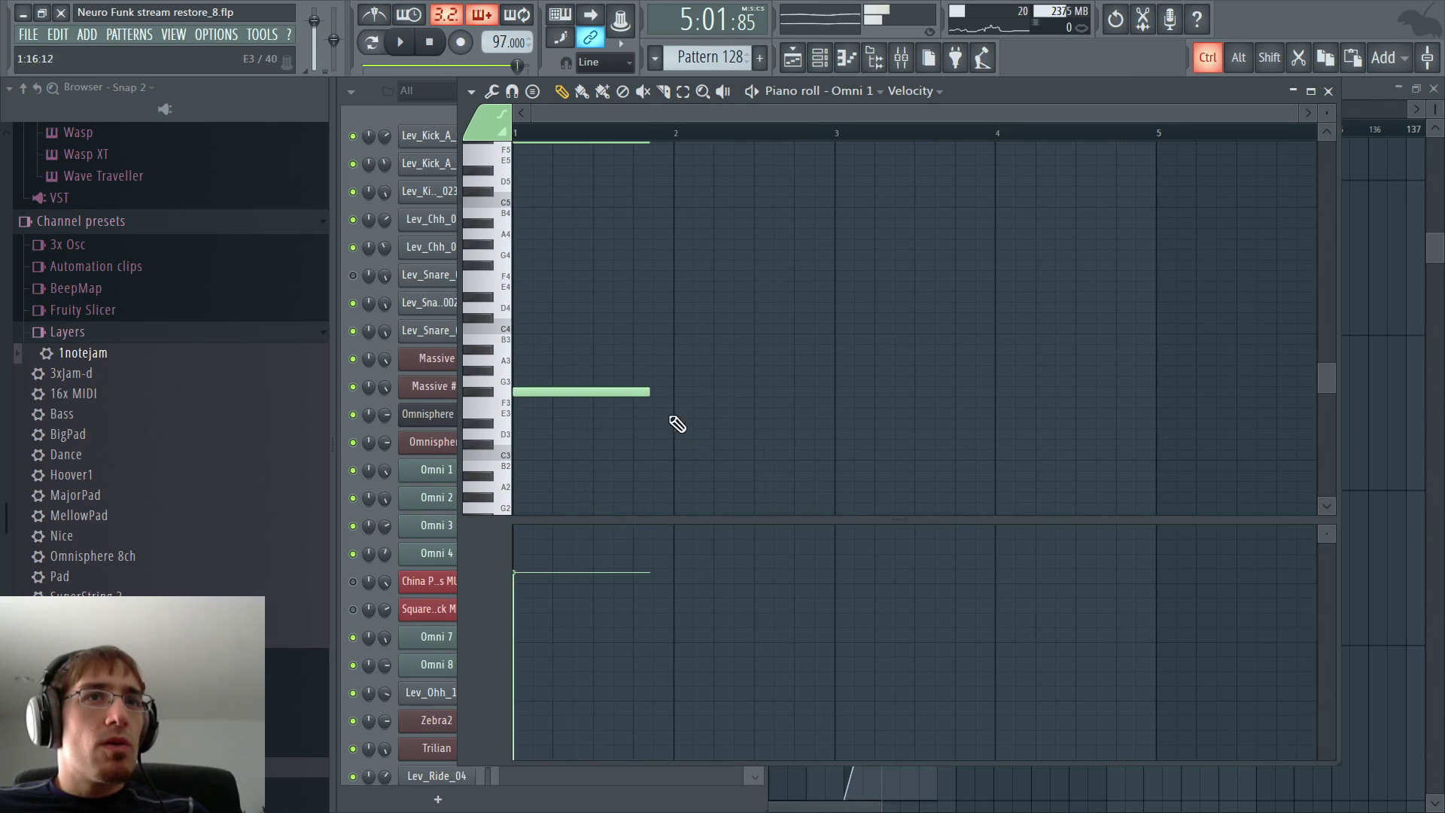
pyautogui.hotkey('ctrl', 'a')
pyautogui.moveTo(645, 389); pyautogui.dragTo(847, 387)
pyautogui.press('F5')
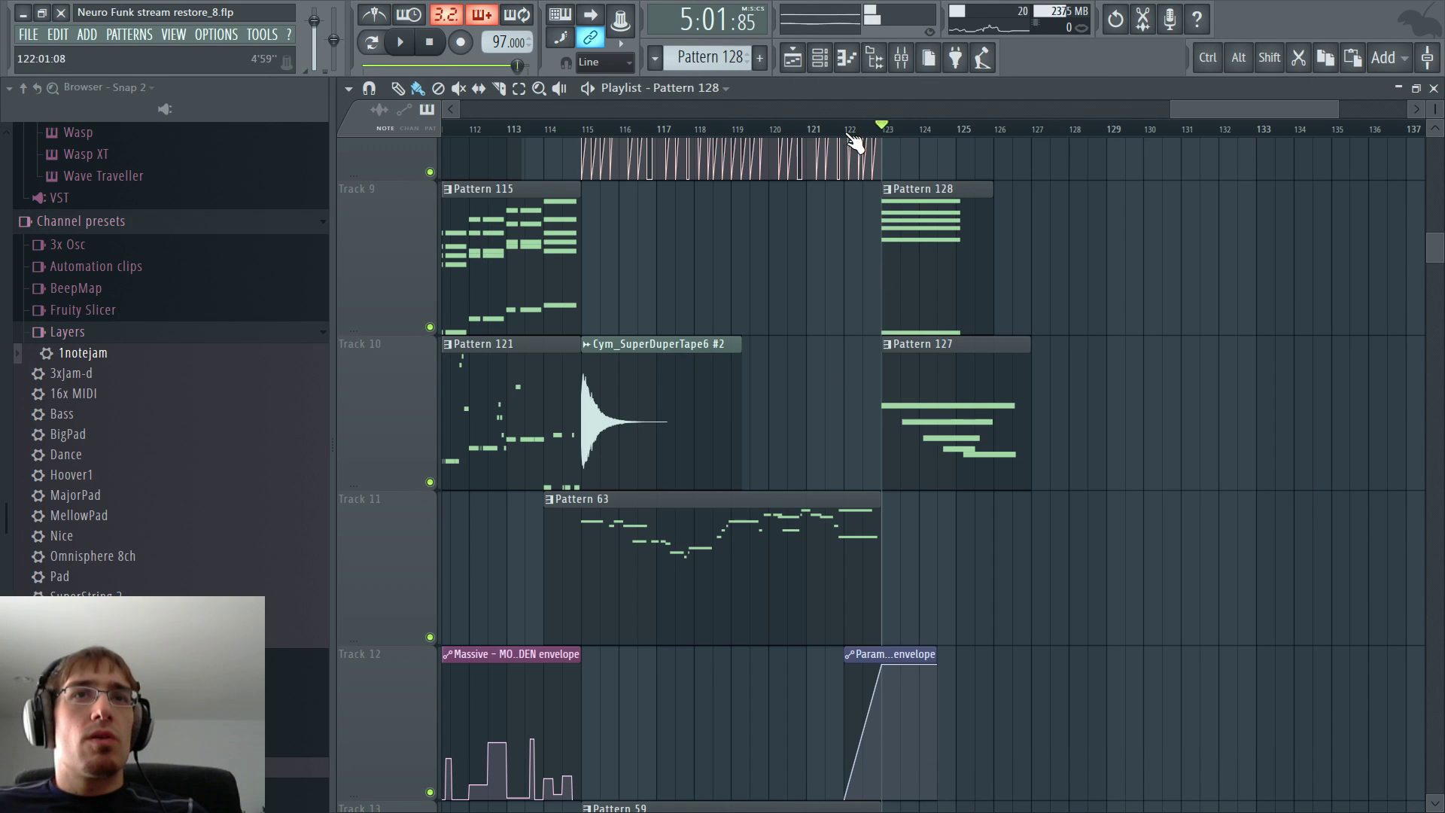
# - Play the song from about bar 120 and check how Pattern 128's chord sits in the transition at bar 123
pyautogui.click(781, 129)
pyautogui.press('space')
pyautogui.scroll(-3, 820, 329)
pyautogui.scroll(3, 790, 369)
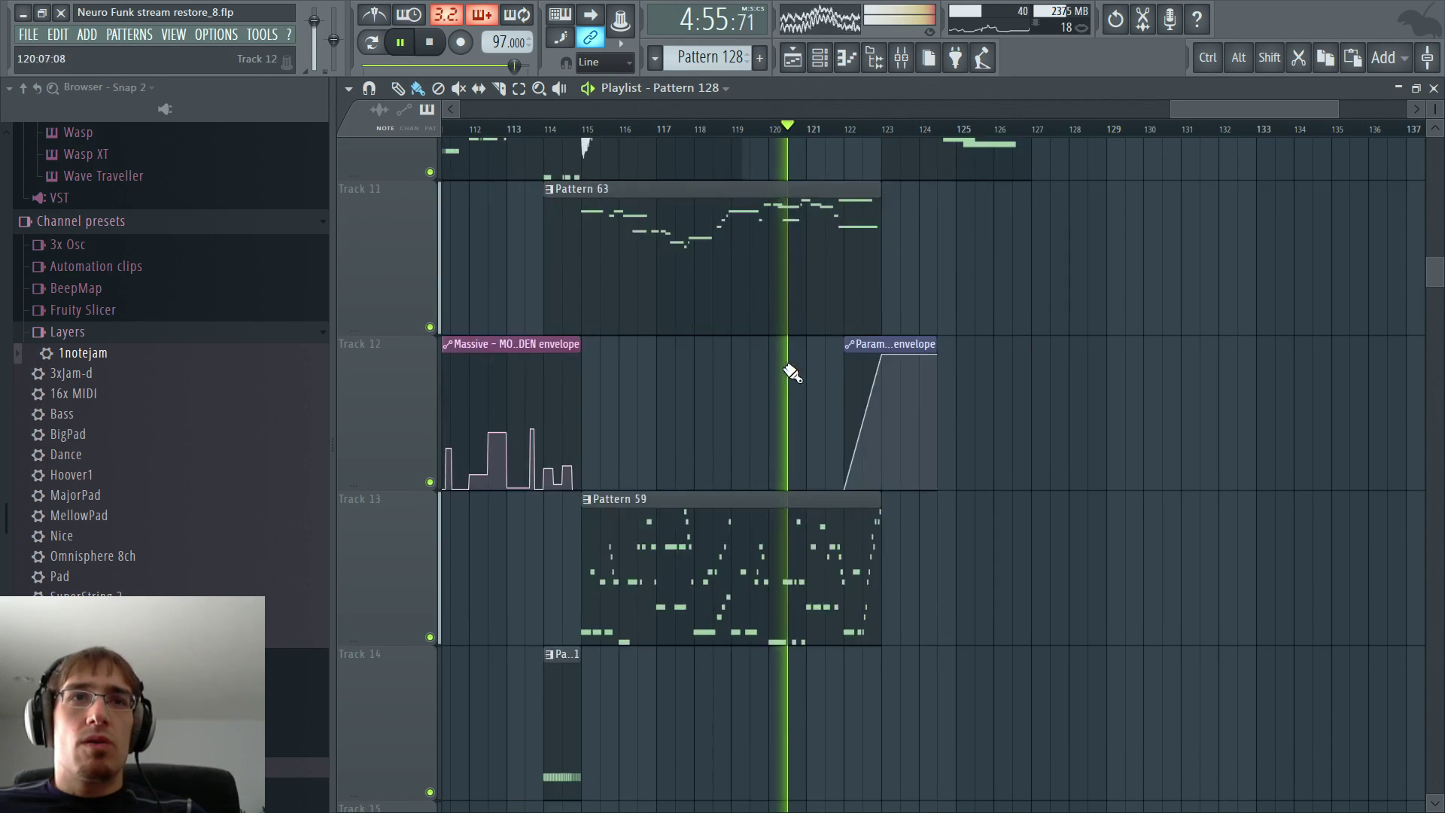
pyautogui.scroll(5, 636, 421)
pyautogui.scroll(-7, 634, 422)
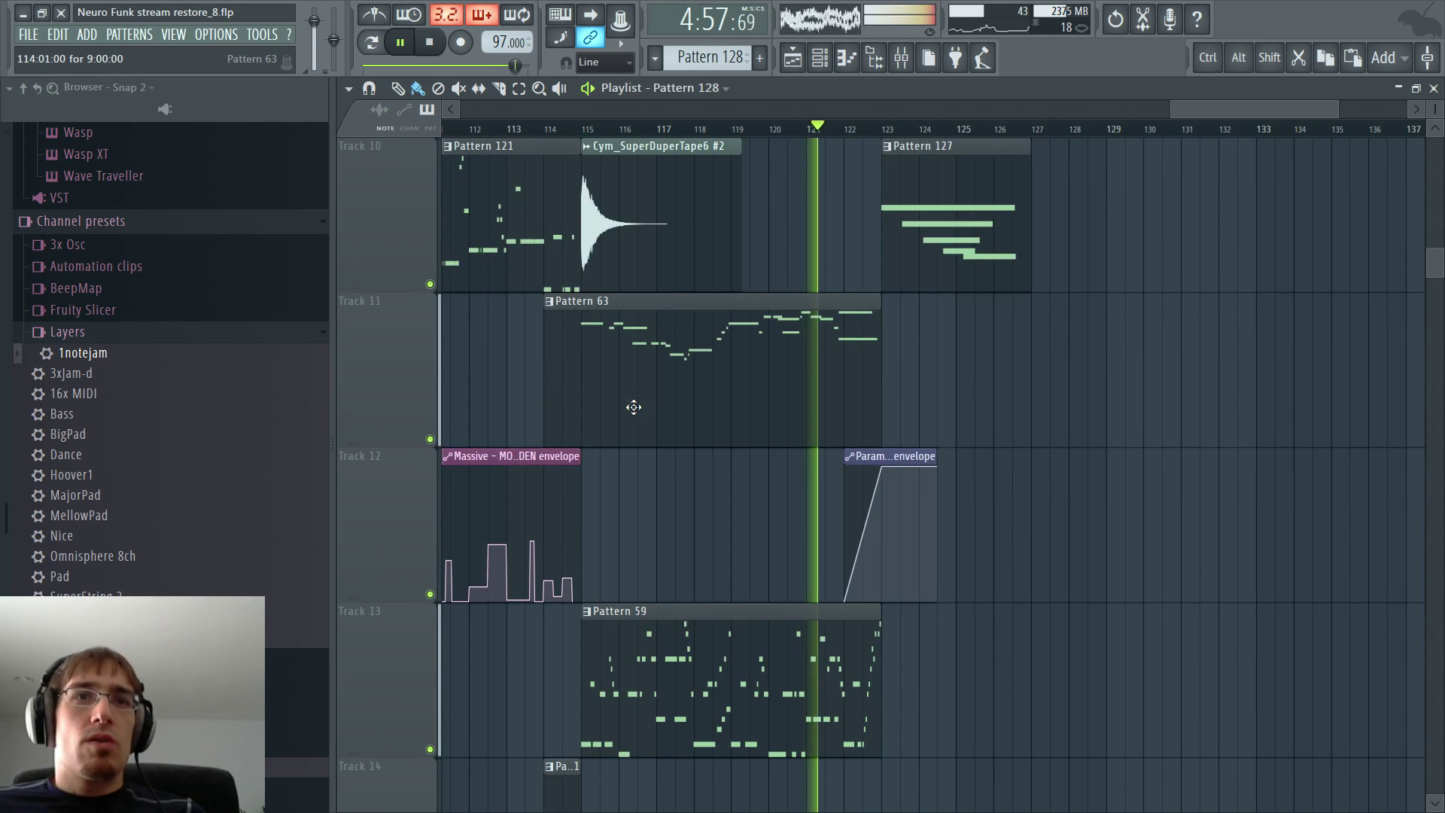
pyautogui.scroll(3, 655, 421)
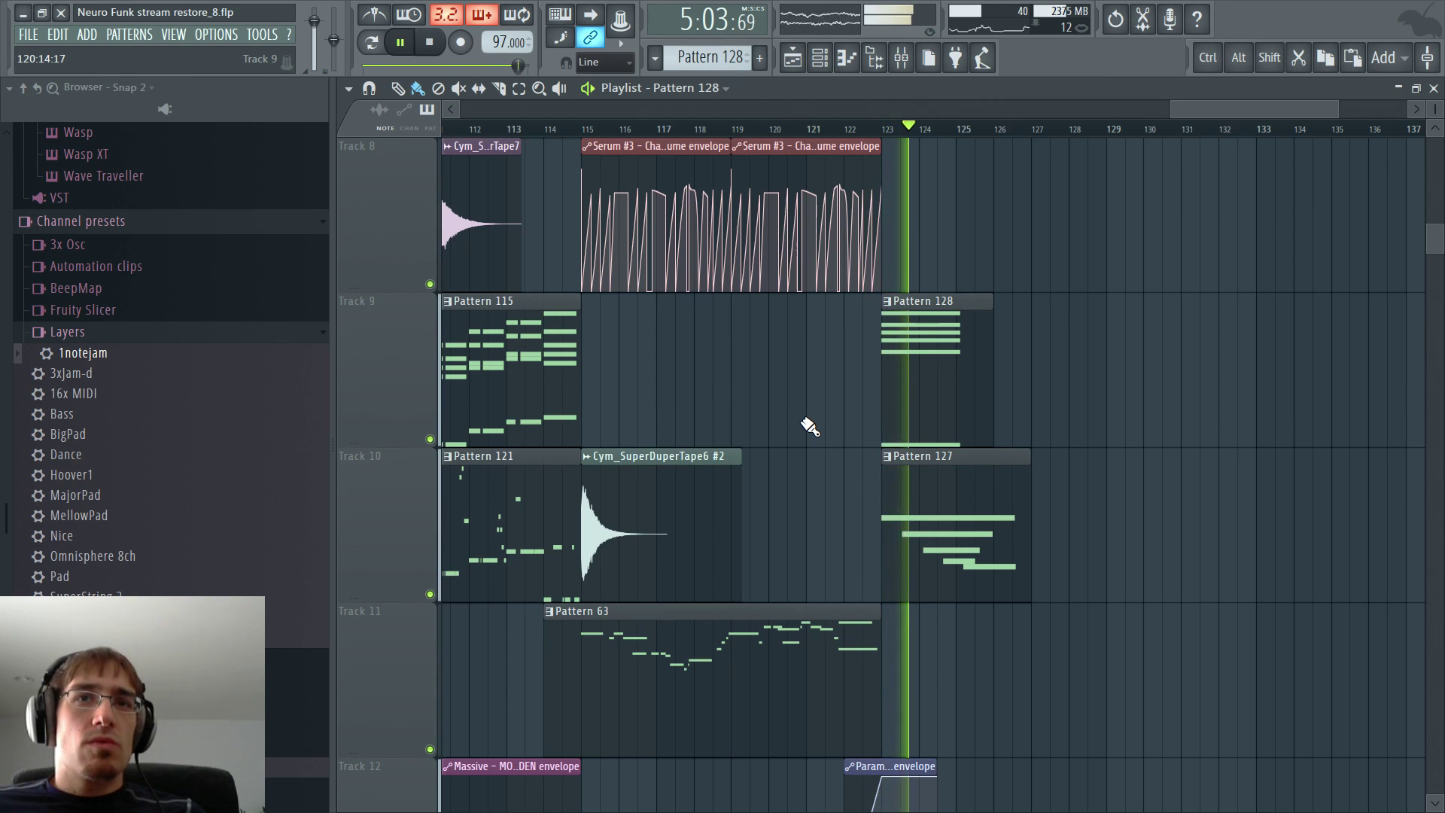
pyautogui.press('F7')
pyautogui.press('F5')
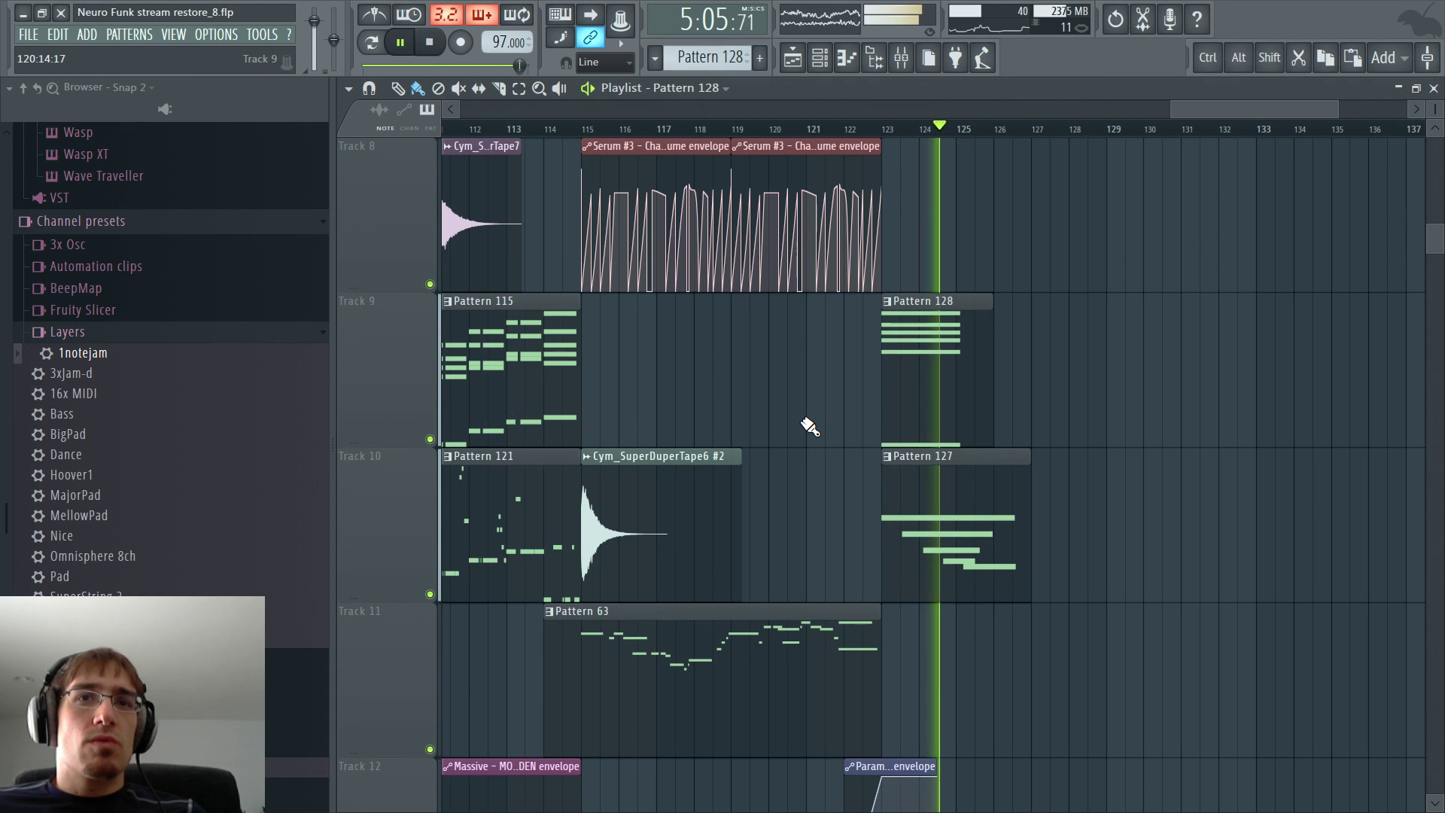
# - Raise the lowest note of Pattern 128's Omni 1 chord an octave to F#4
pyautogui.doubleClick(936, 375)
pyautogui.moveTo(581, 391); pyautogui.dragTo(568, 258)
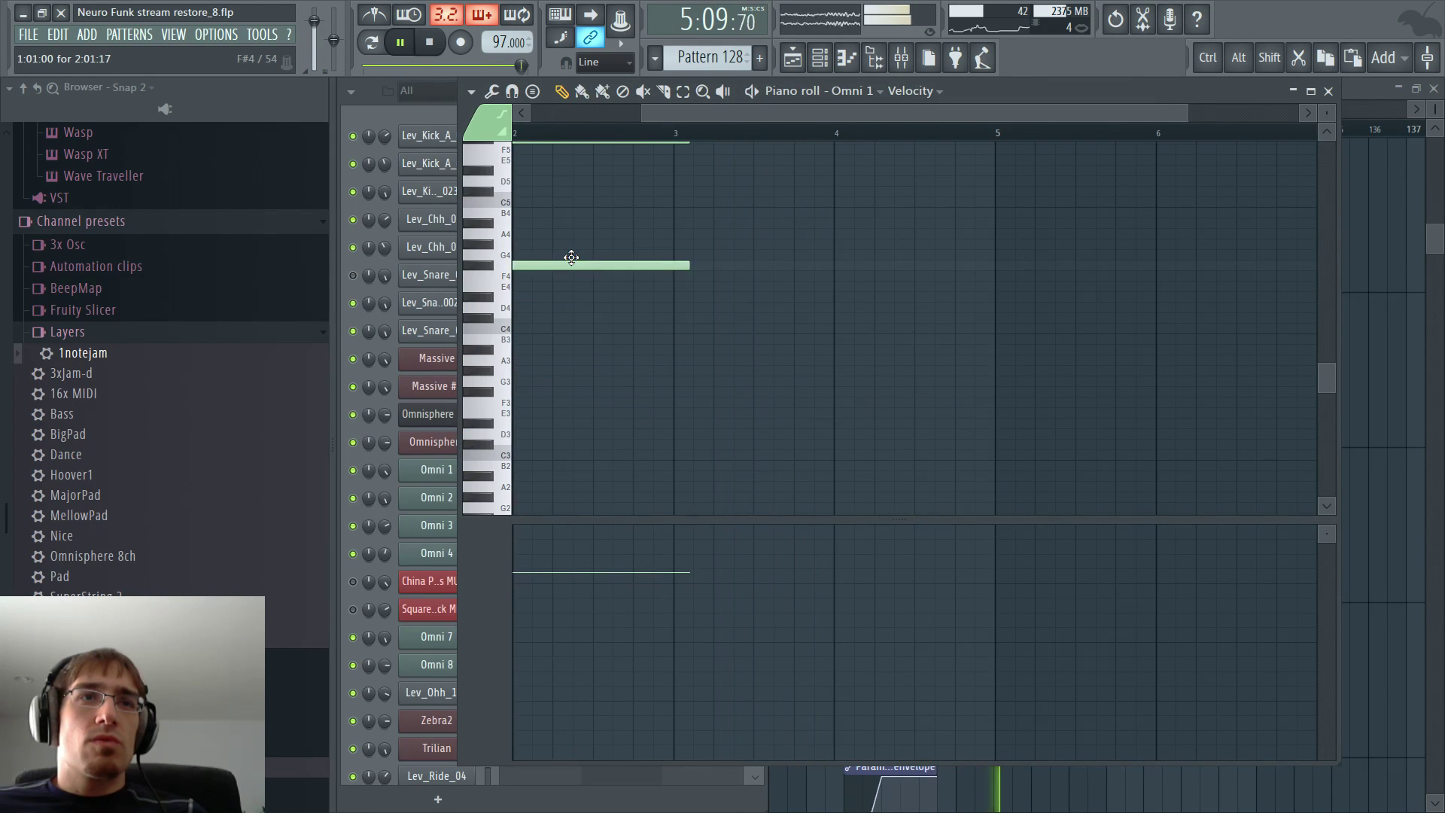
pyautogui.press('F5')
# - Replay the transition from about bar 121 and adjust the slot 6 parametric EQ on the padness mixer track
pyautogui.scroll(-2, 766, 334)
pyautogui.click(813, 129)
pyautogui.press('F9')
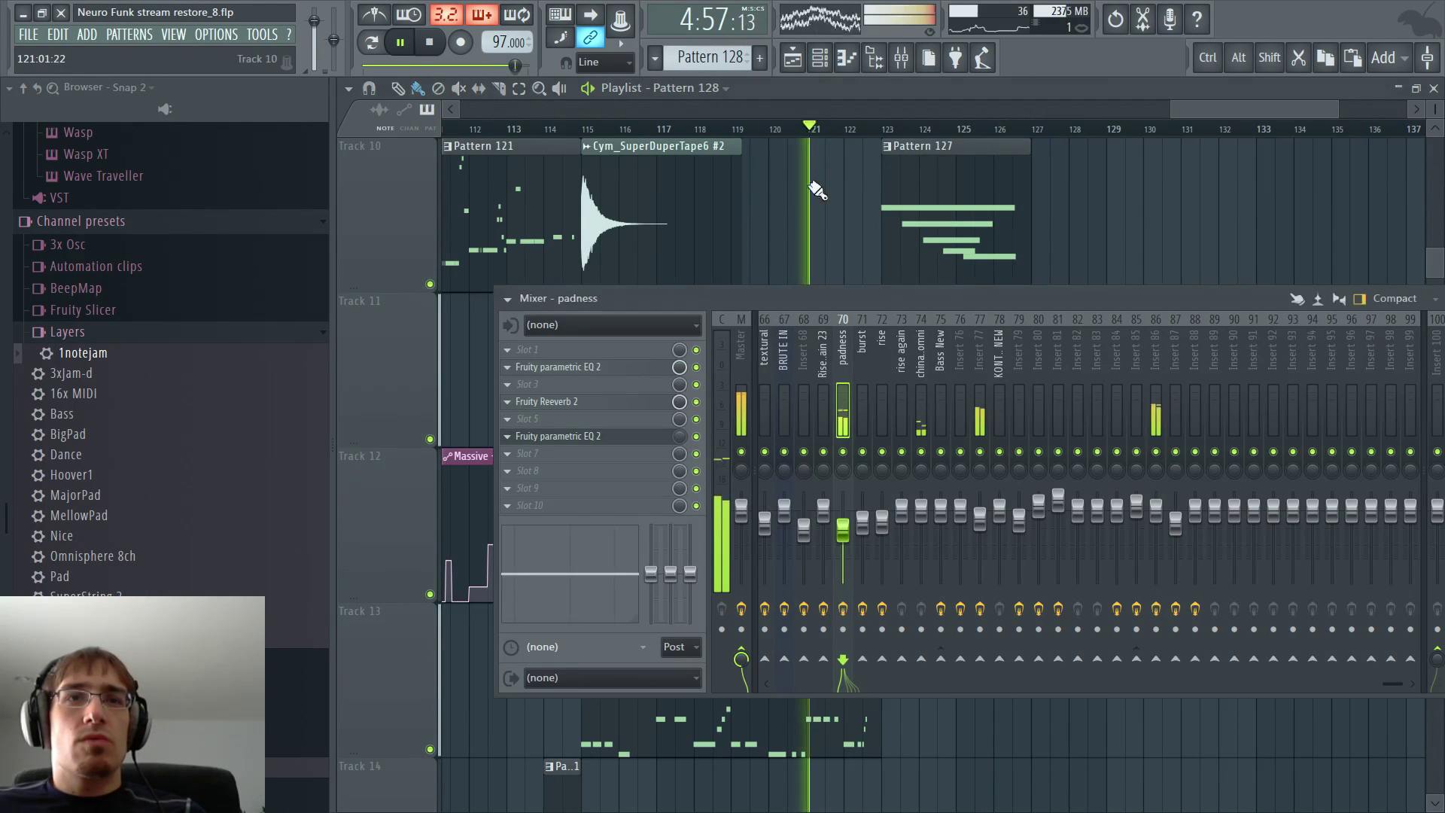
pyautogui.click(604, 421)
pyautogui.click(574, 420)
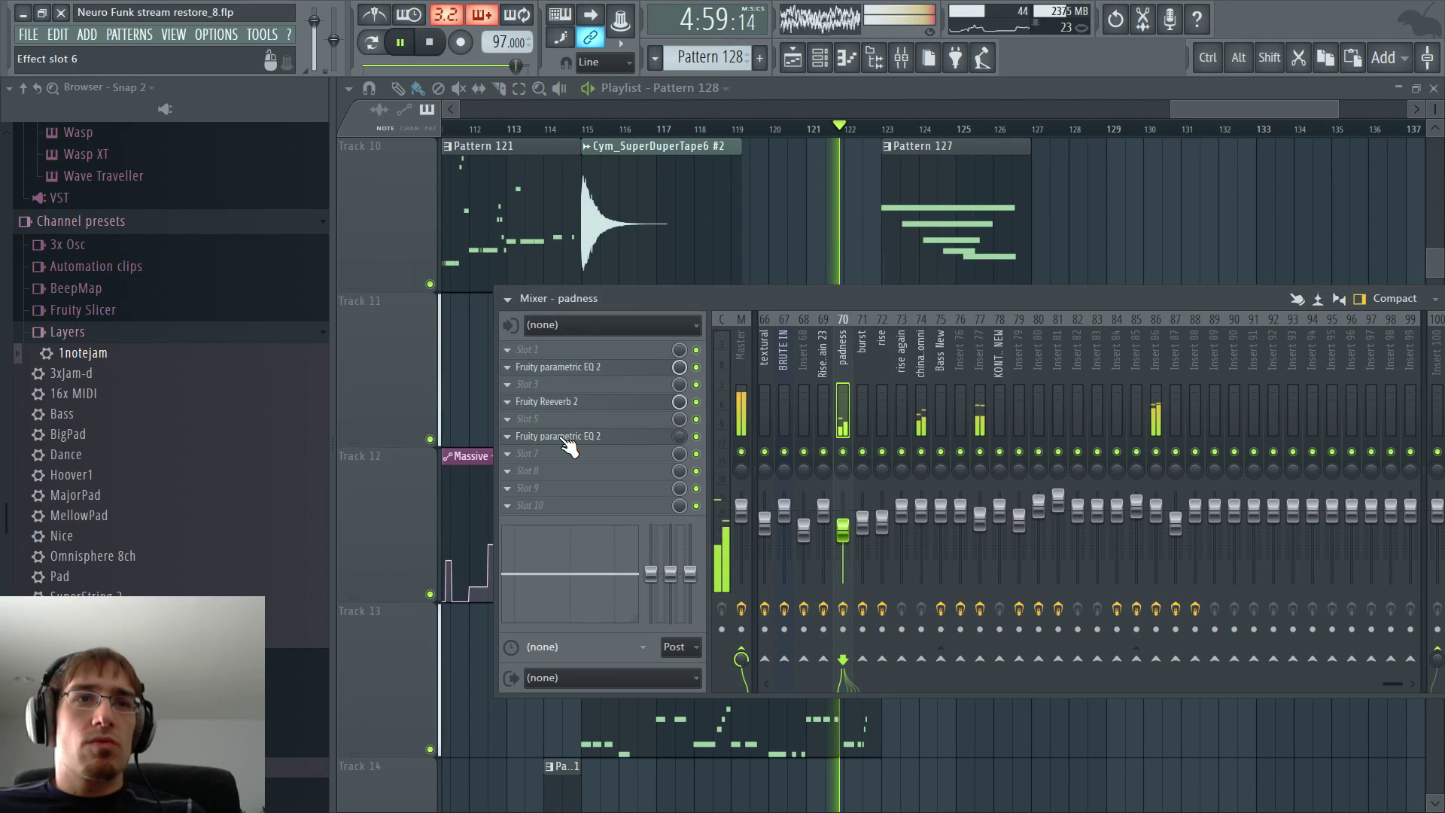
pyautogui.click(571, 438)
pyautogui.moveTo(536, 354)
pyautogui.mouseDown()
pyautogui.moveTo(552, 370)
pyautogui.moveTo(536, 399)
pyautogui.moveTo(526, 389)
pyautogui.moveTo(565, 355)
pyautogui.mouseUp()
pyautogui.press('F5')
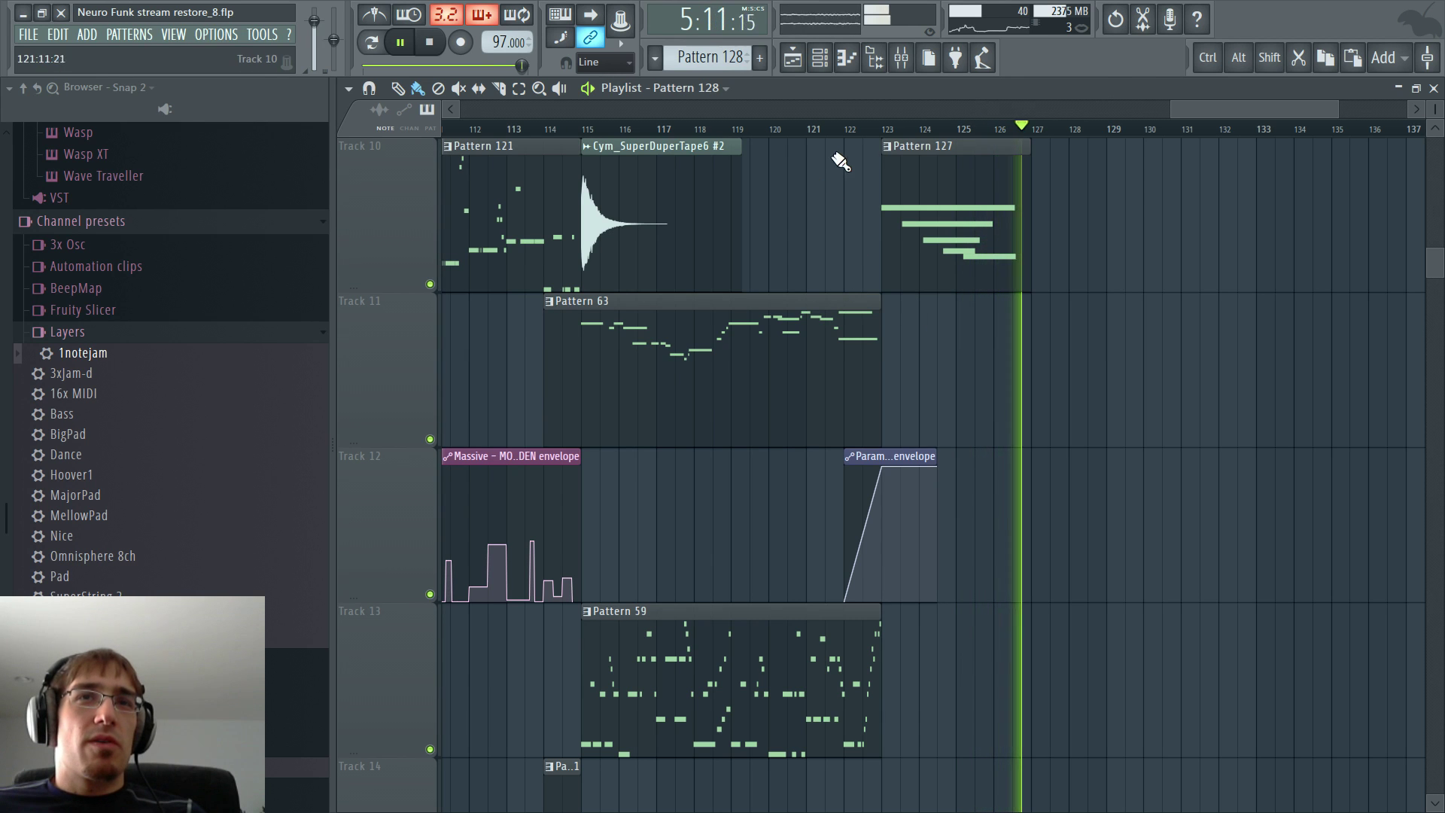
pyautogui.press('space')
# - Add an F#6 note to Pattern 128's Omni 1 chord and extend all its notes to about 3.9 bars
pyautogui.scroll(4, 905, 258)
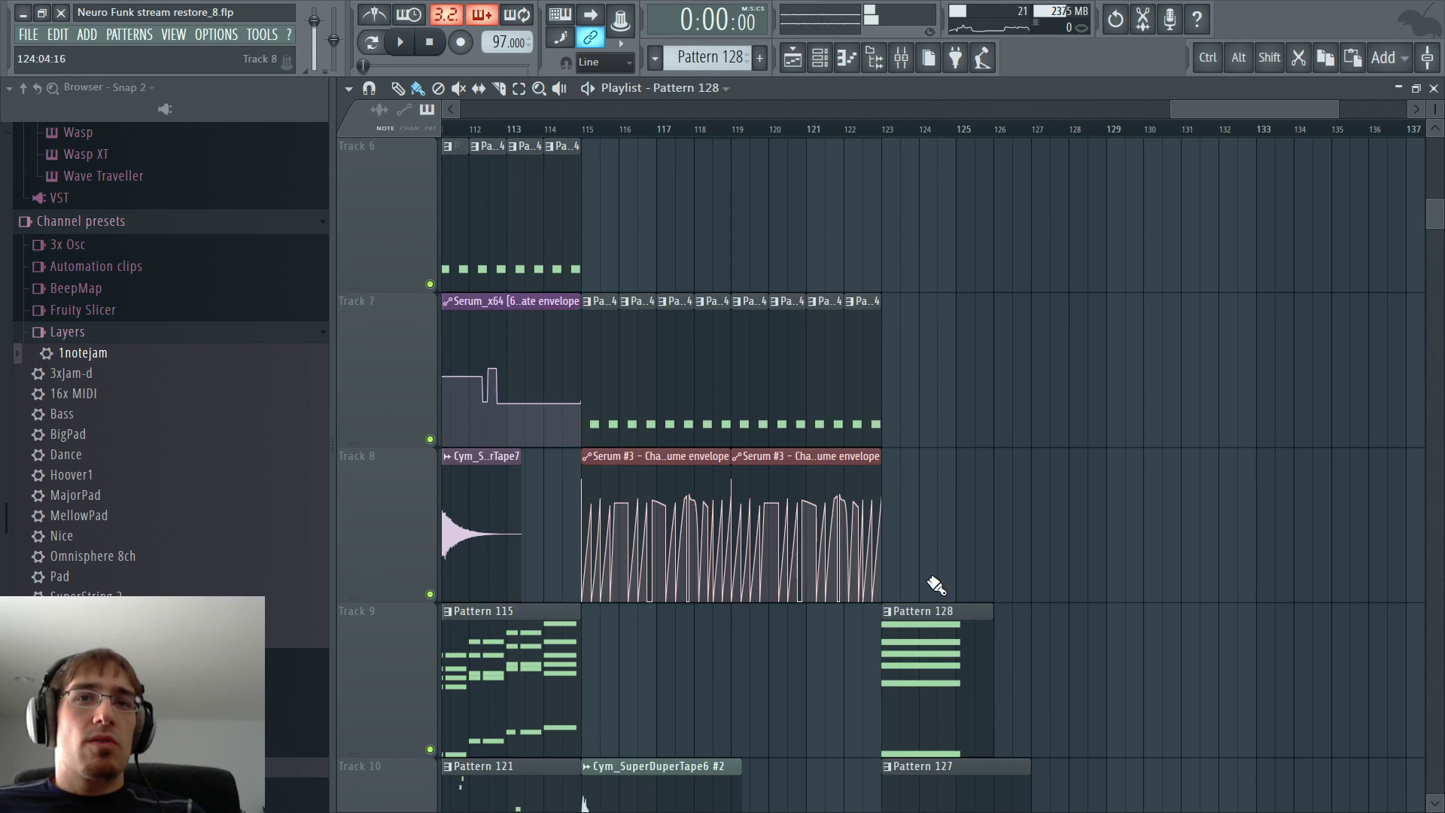
pyautogui.doubleClick(939, 632)
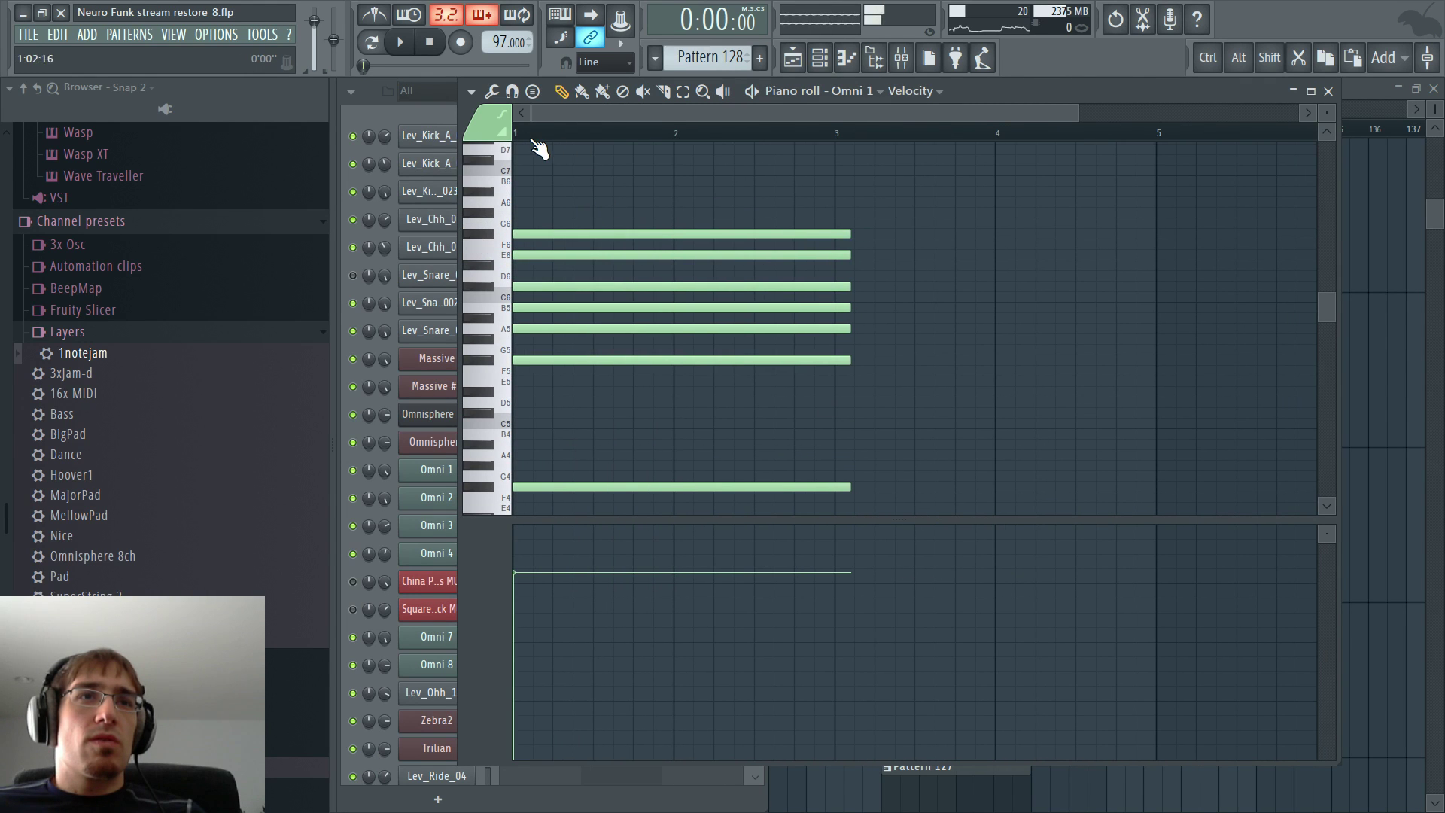
pyautogui.press('space')
pyautogui.moveTo(681, 178); pyautogui.dragTo(871, 420)
pyautogui.moveTo(850, 361); pyautogui.dragTo(1133, 361)
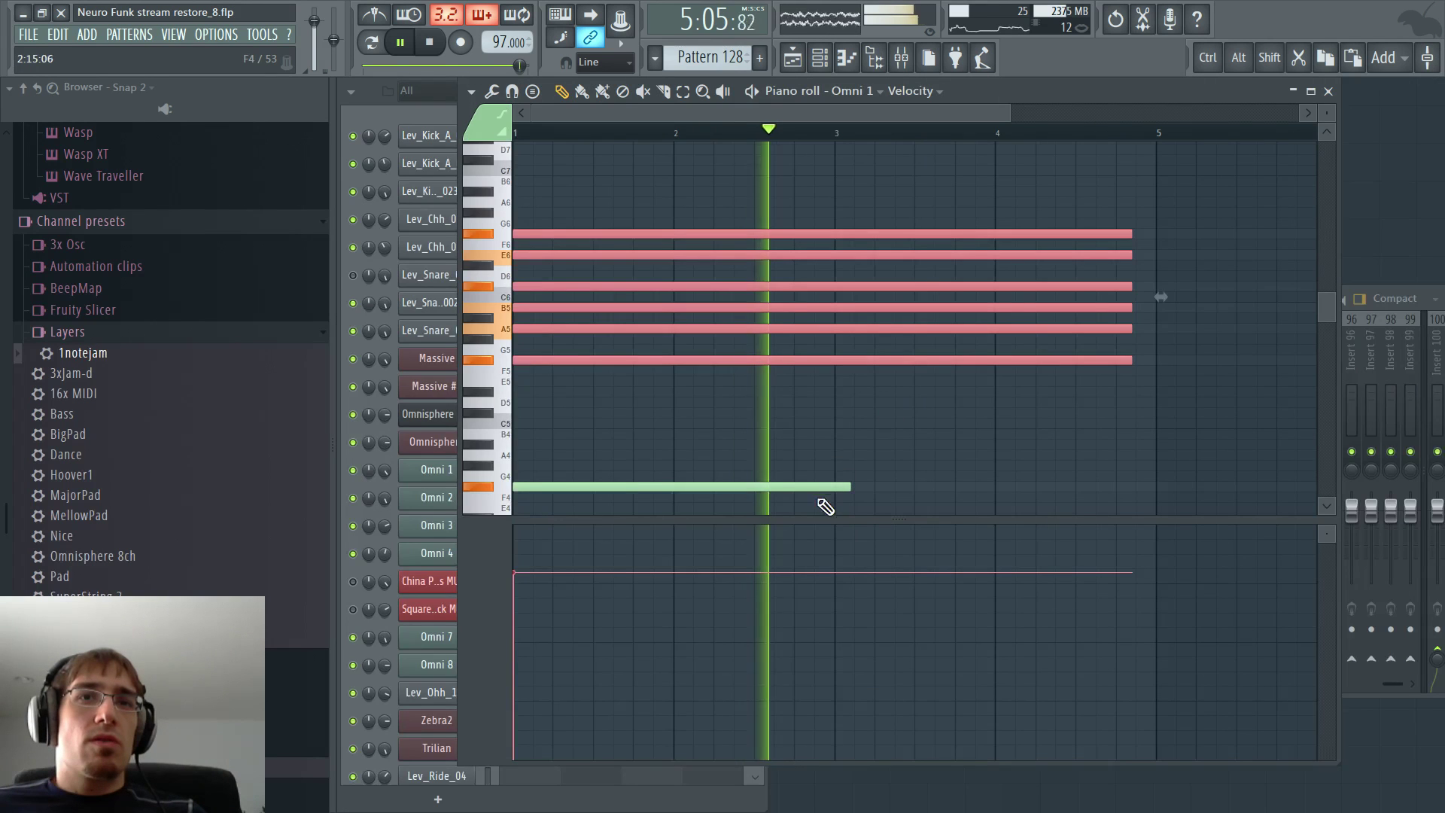
pyautogui.moveTo(851, 487); pyautogui.dragTo(1133, 487)
pyautogui.press('F5')
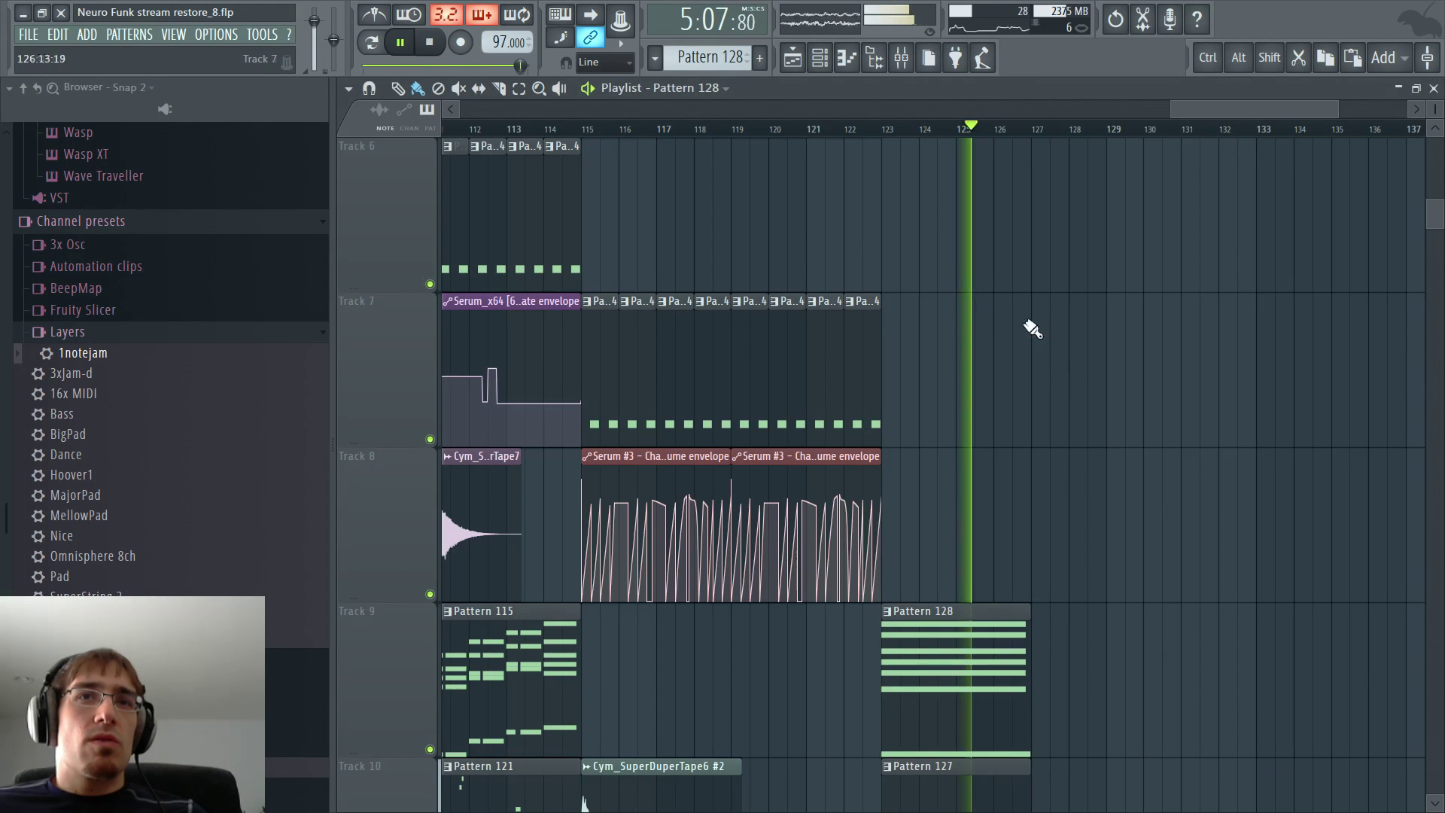
# - Play from bar 123 and compare the sound of Insert 13's slot 5 parametric EQ at 0% and full mix level
pyautogui.scroll(-1, 855, 226)
pyautogui.press('space')
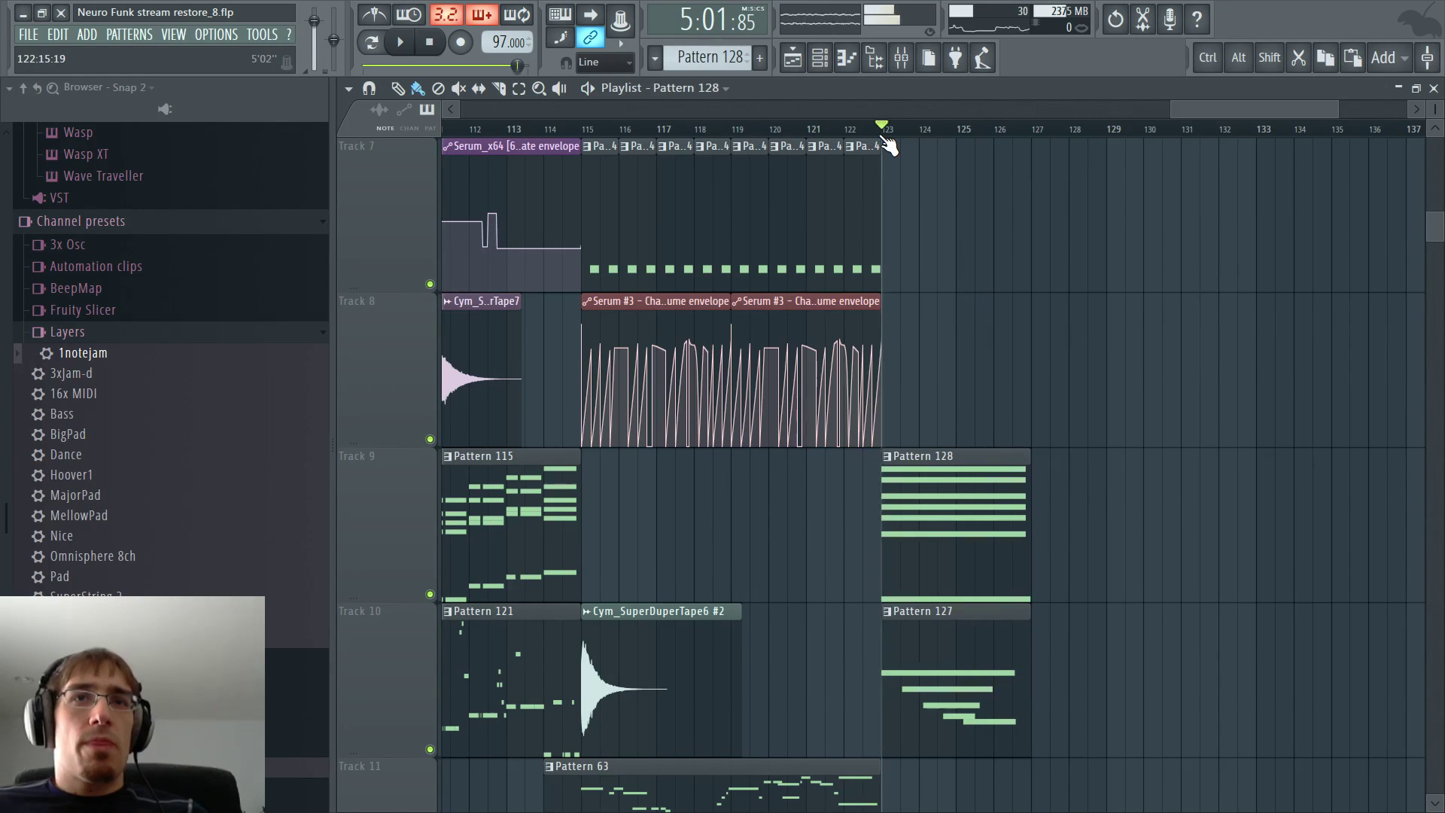
pyautogui.press('F9')
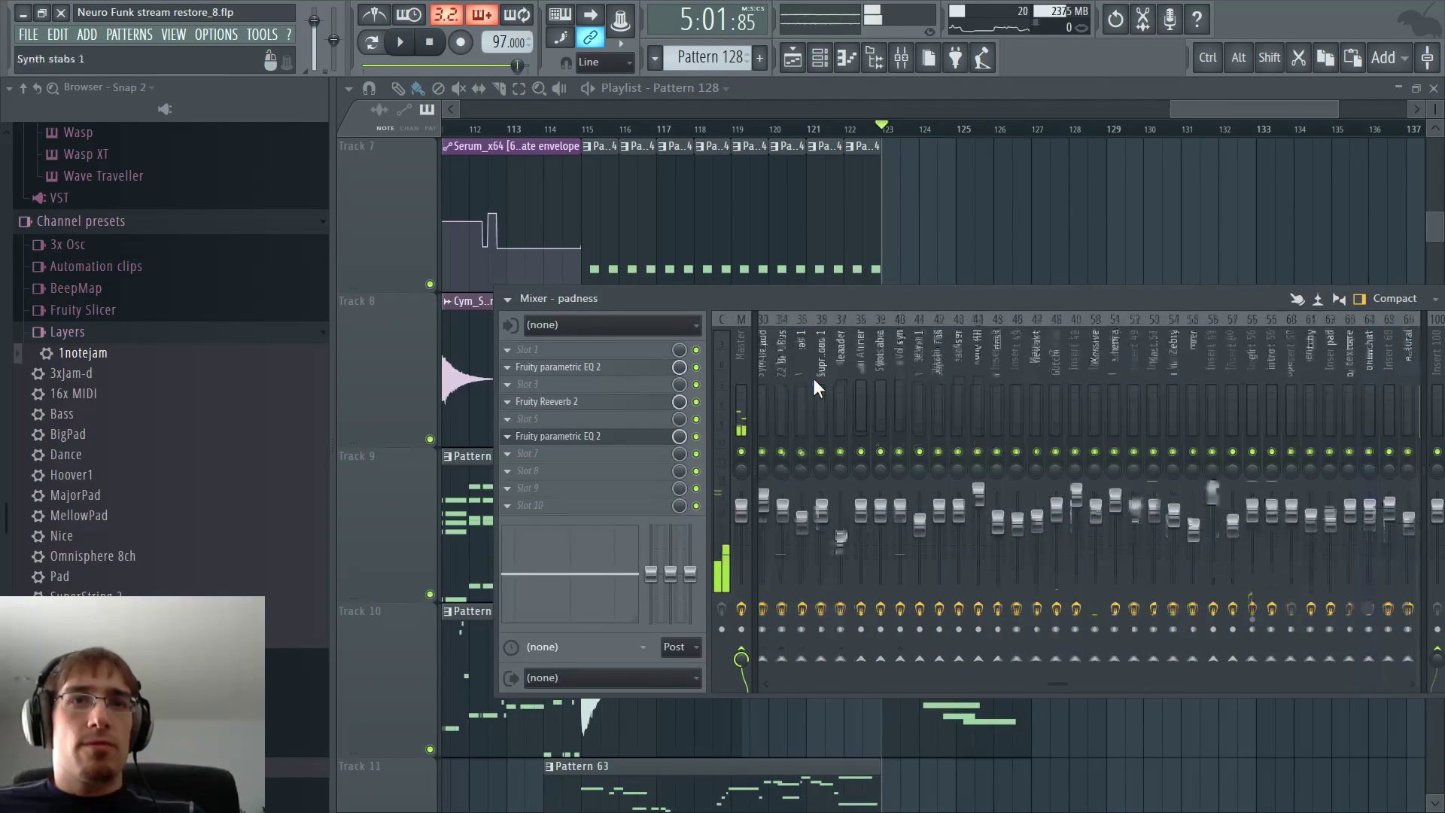
pyautogui.press('F9')
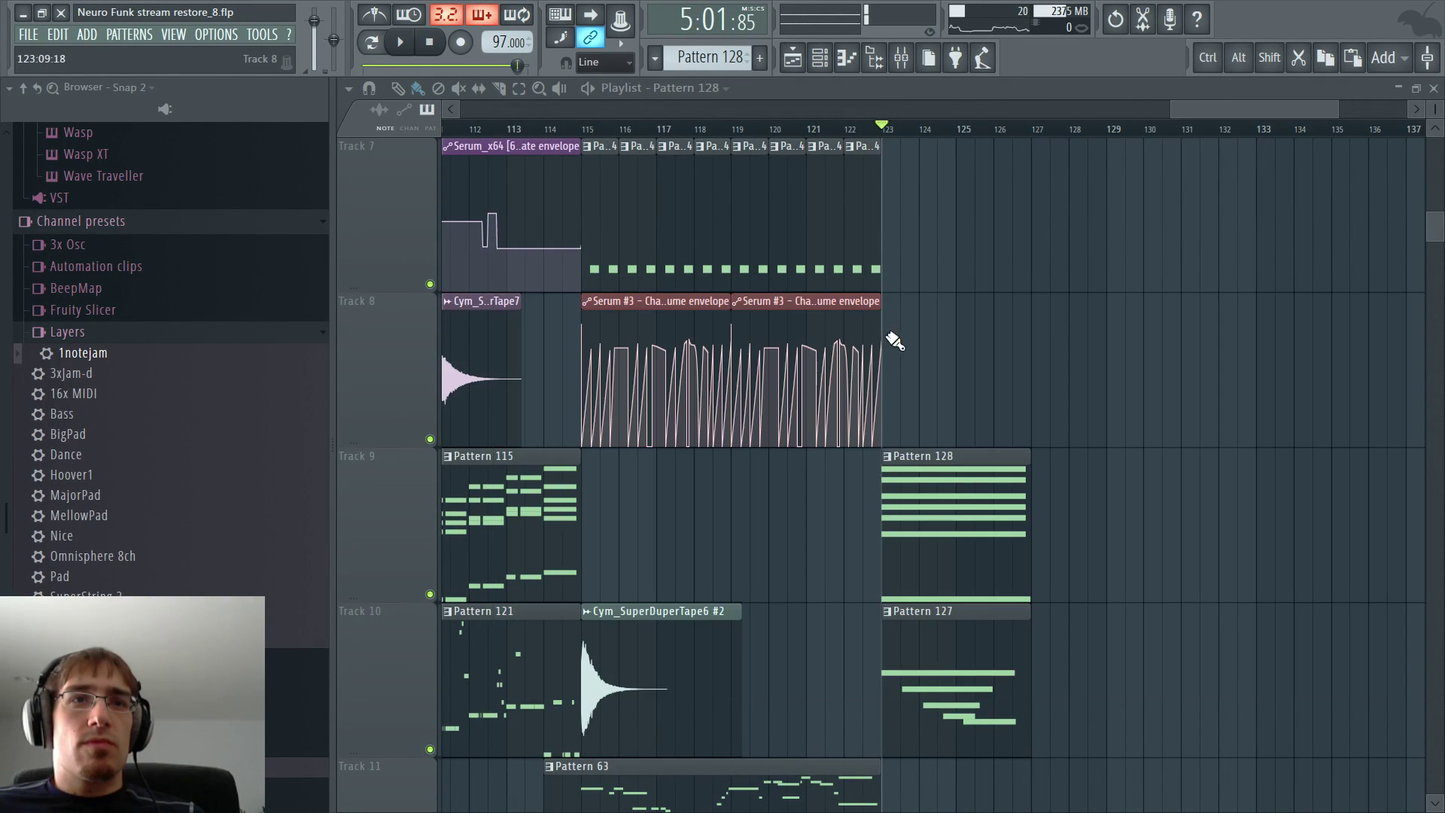
pyautogui.press('space')
pyautogui.press('F9')
pyautogui.click(616, 426)
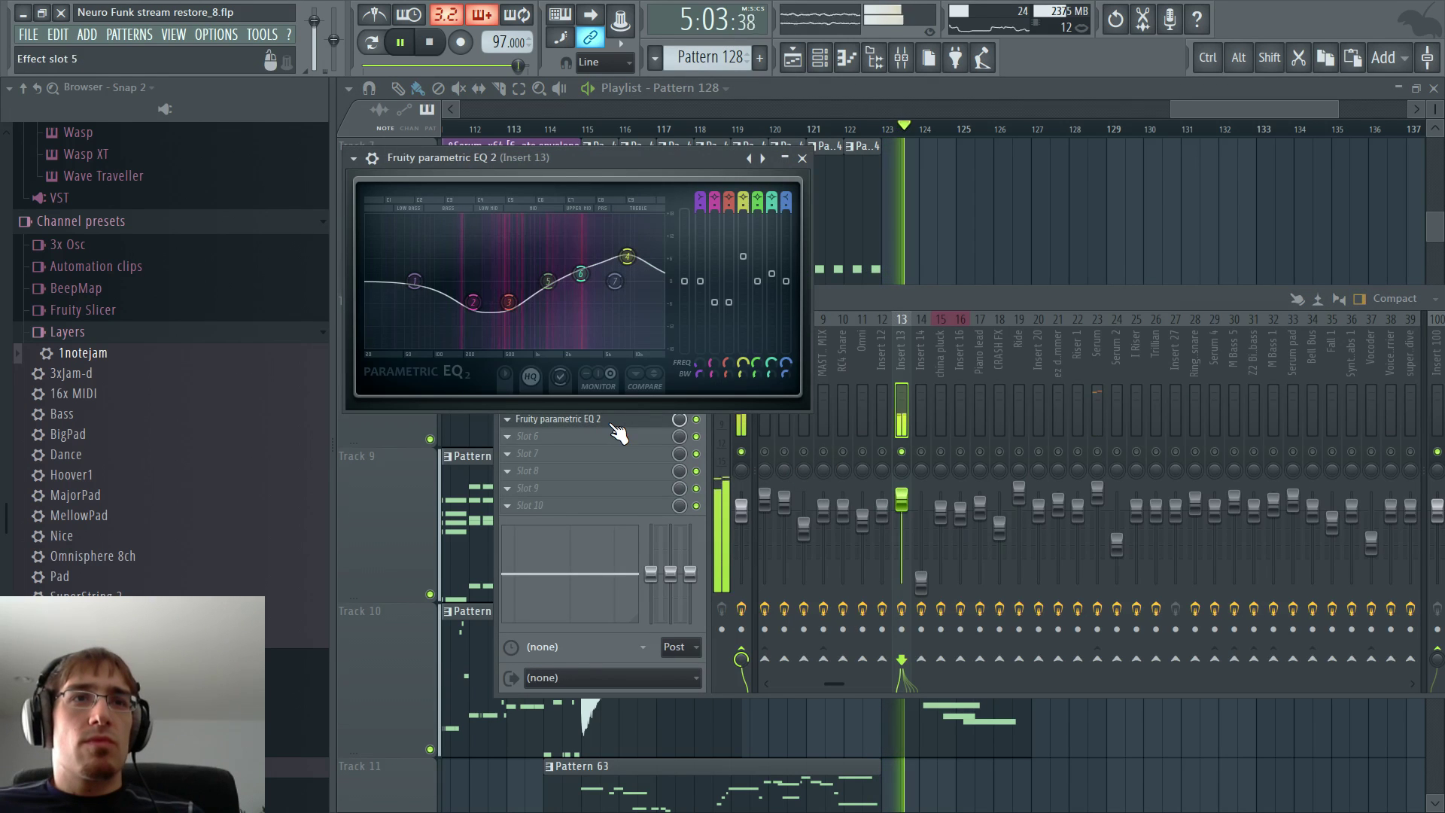
pyautogui.moveTo(677, 420); pyautogui.dragTo(677, 466)
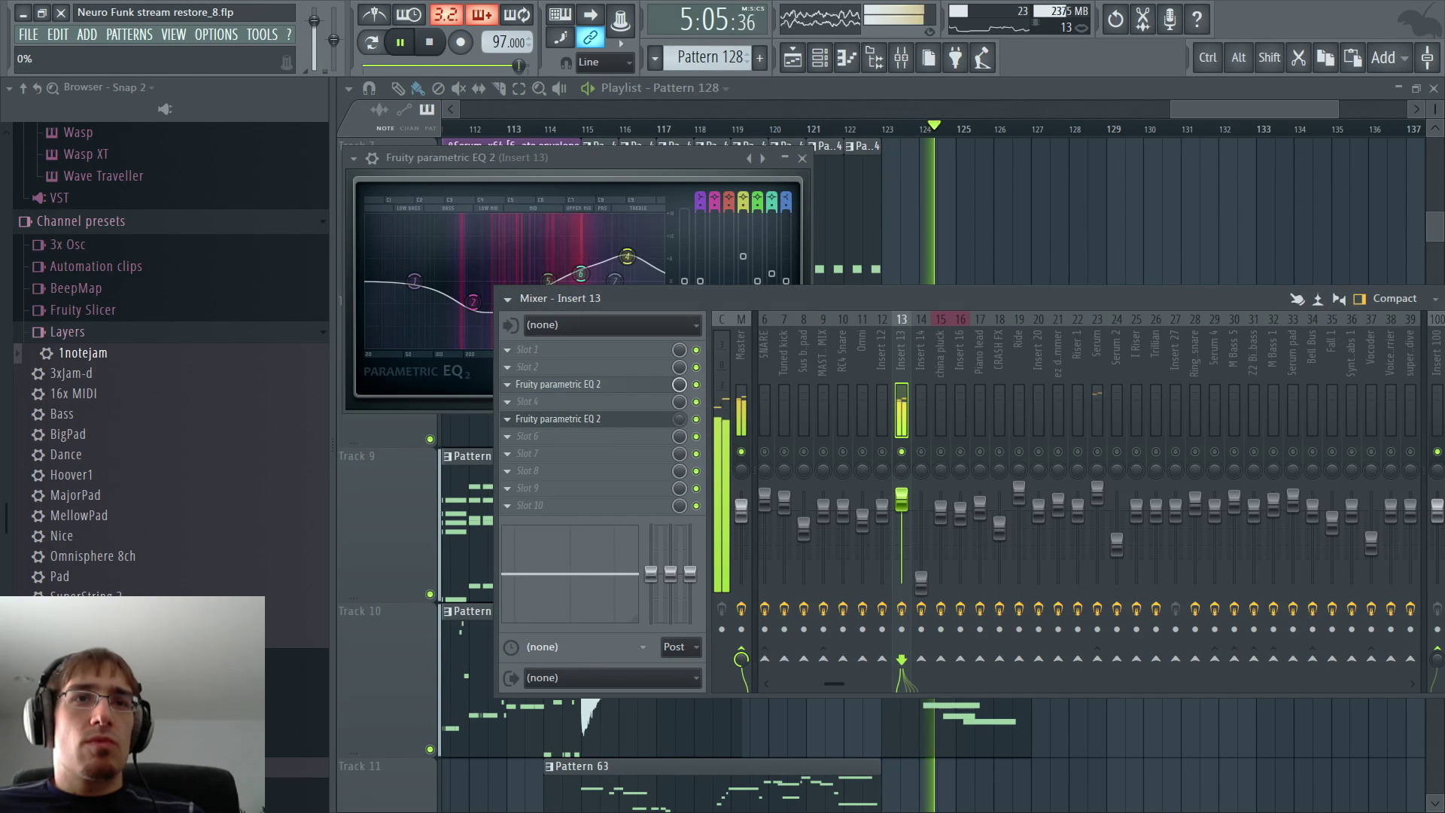
pyautogui.click(606, 460)
pyautogui.click(576, 417)
# - Add a Fruity parametric EQ 2 in Insert 13's slot 6 with bands 3 and 6 cut and the main level lowered
pyautogui.click(512, 436)
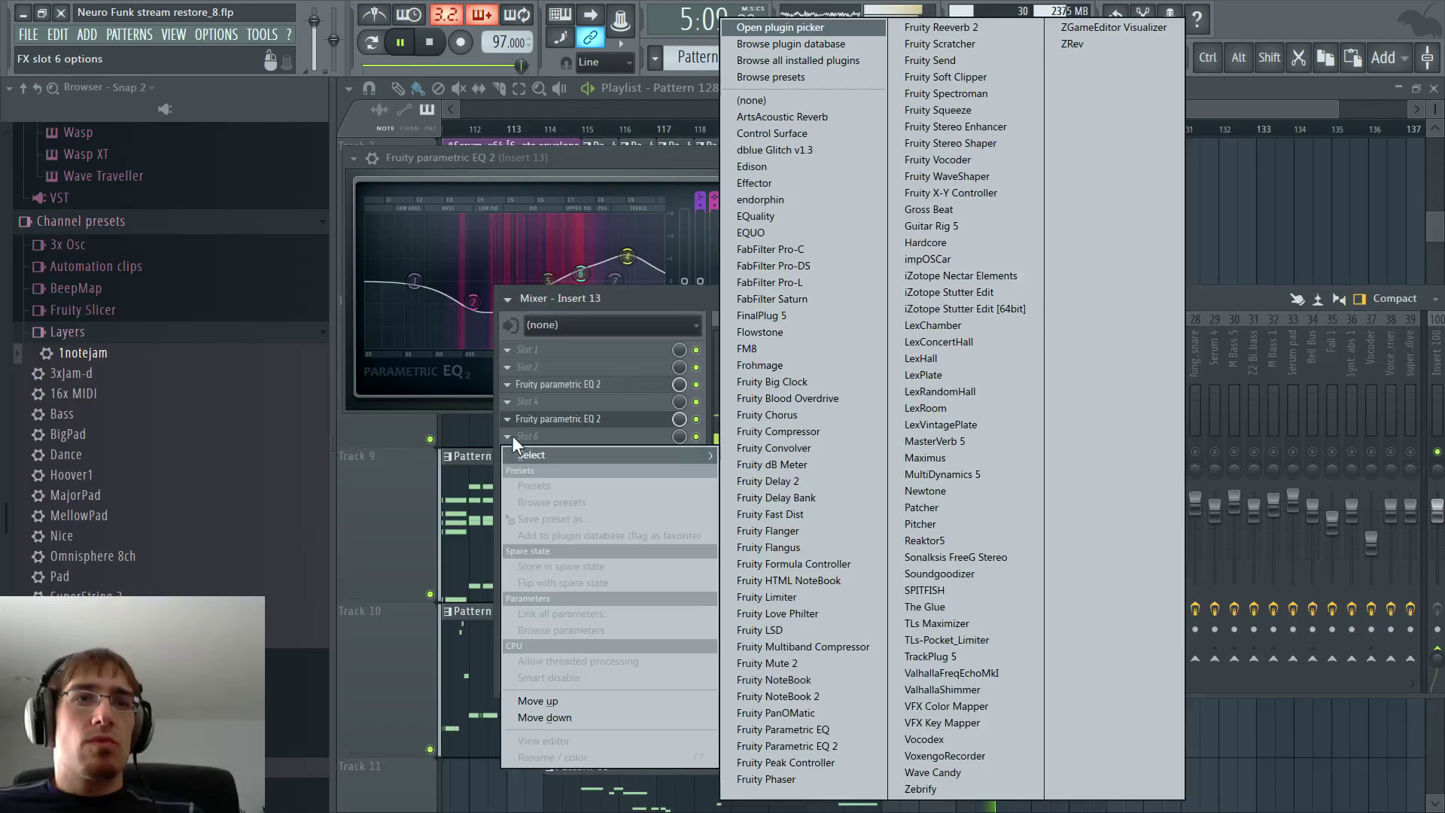
pyautogui.click(788, 733)
pyautogui.moveTo(606, 306); pyautogui.dragTo(606, 337)
pyautogui.moveTo(508, 306)
pyautogui.mouseDown()
pyautogui.moveTo(494, 325)
pyautogui.moveTo(491, 311)
pyautogui.mouseUp()
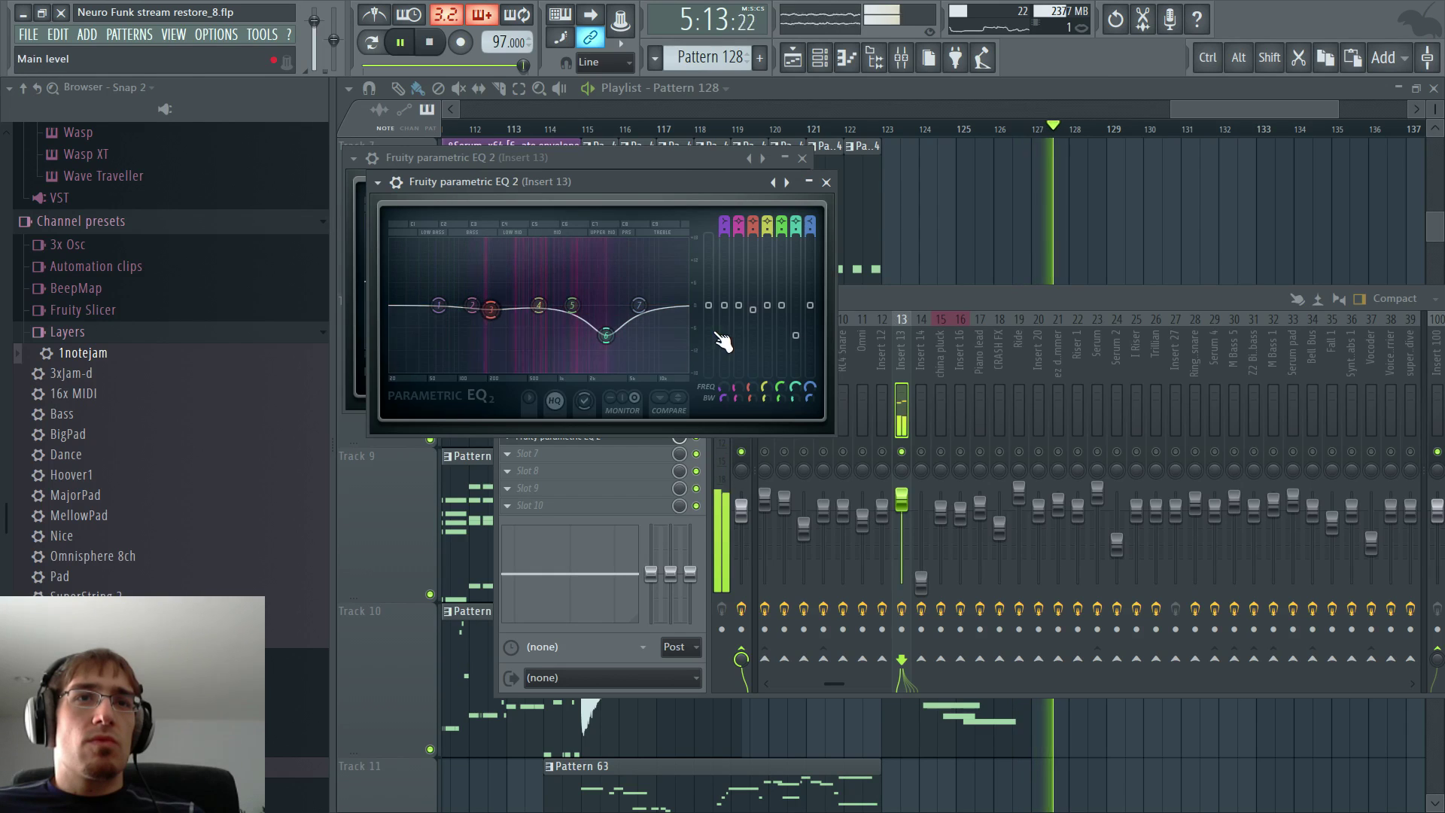
pyautogui.moveTo(709, 306); pyautogui.dragTo(709, 320)
# - Replay from about bar 122 and reshape Insert 13's slot 6 EQ, moving band 4 lower in frequency with a slight boost and cutting band 7
pyautogui.click(877, 139)
pyautogui.click(879, 137)
pyautogui.press('F9')
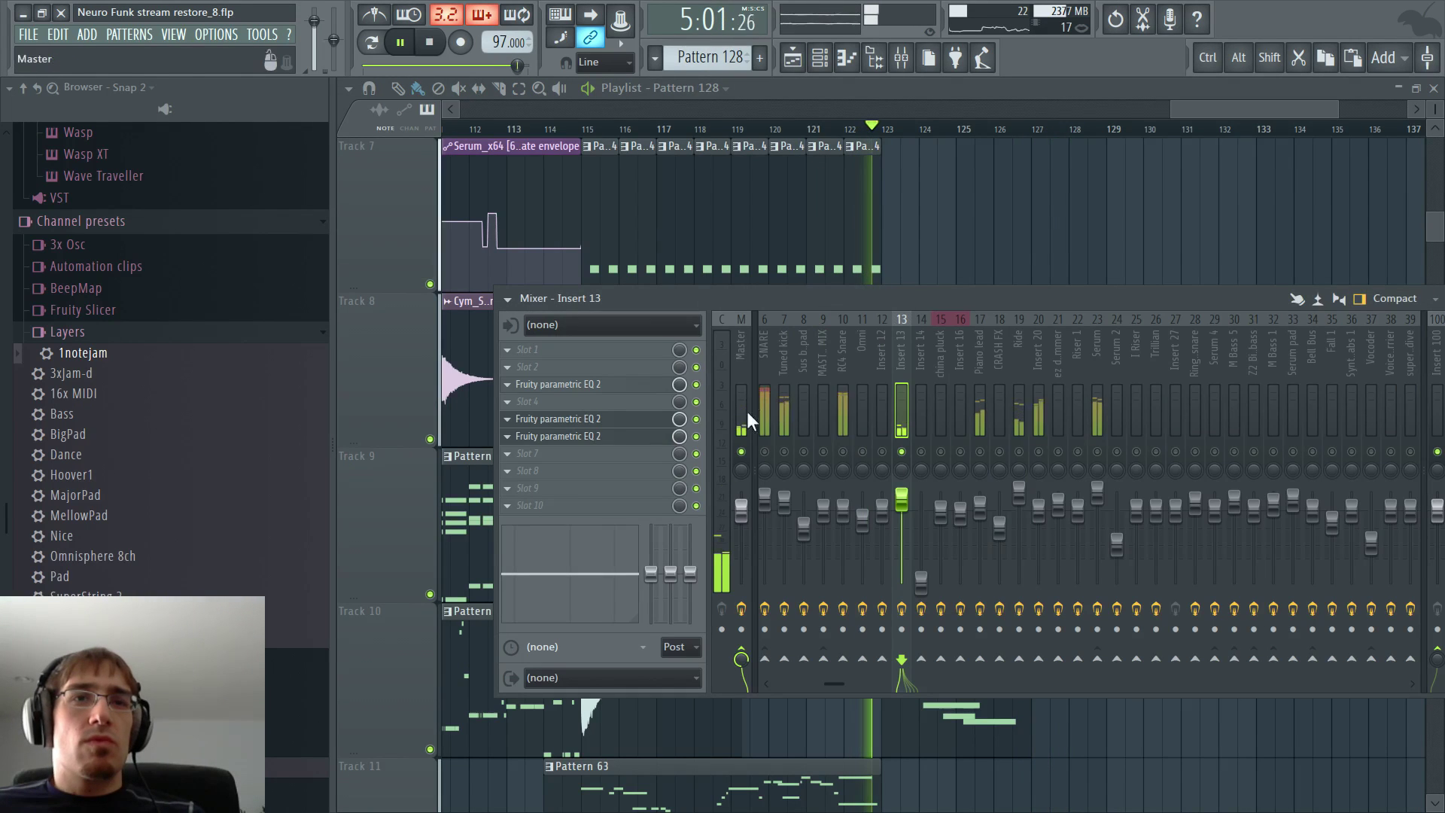
pyautogui.click(605, 435)
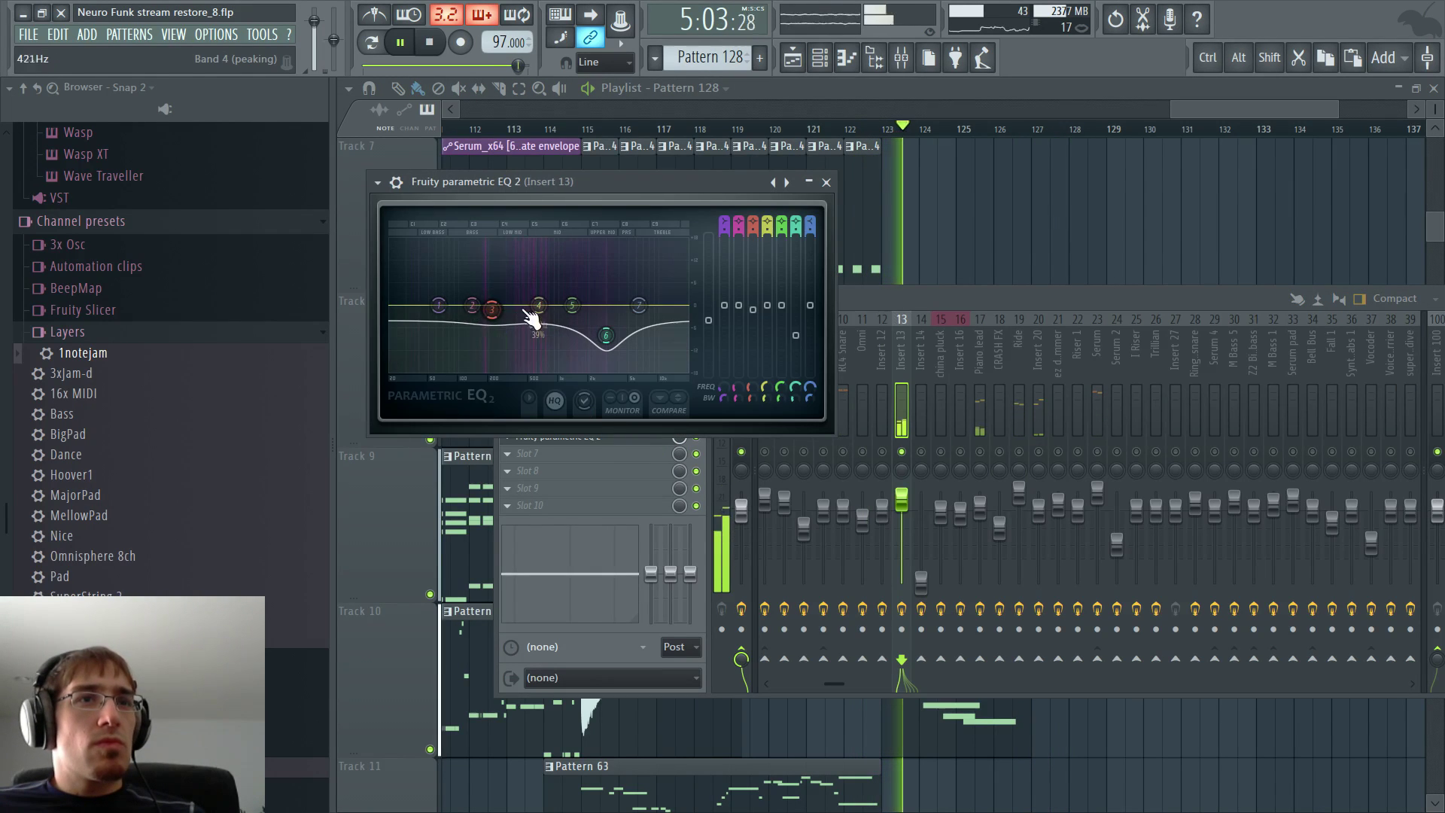
pyautogui.moveTo(539, 305); pyautogui.dragTo(508, 287)
pyautogui.moveTo(638, 305); pyautogui.dragTo(506, 301)
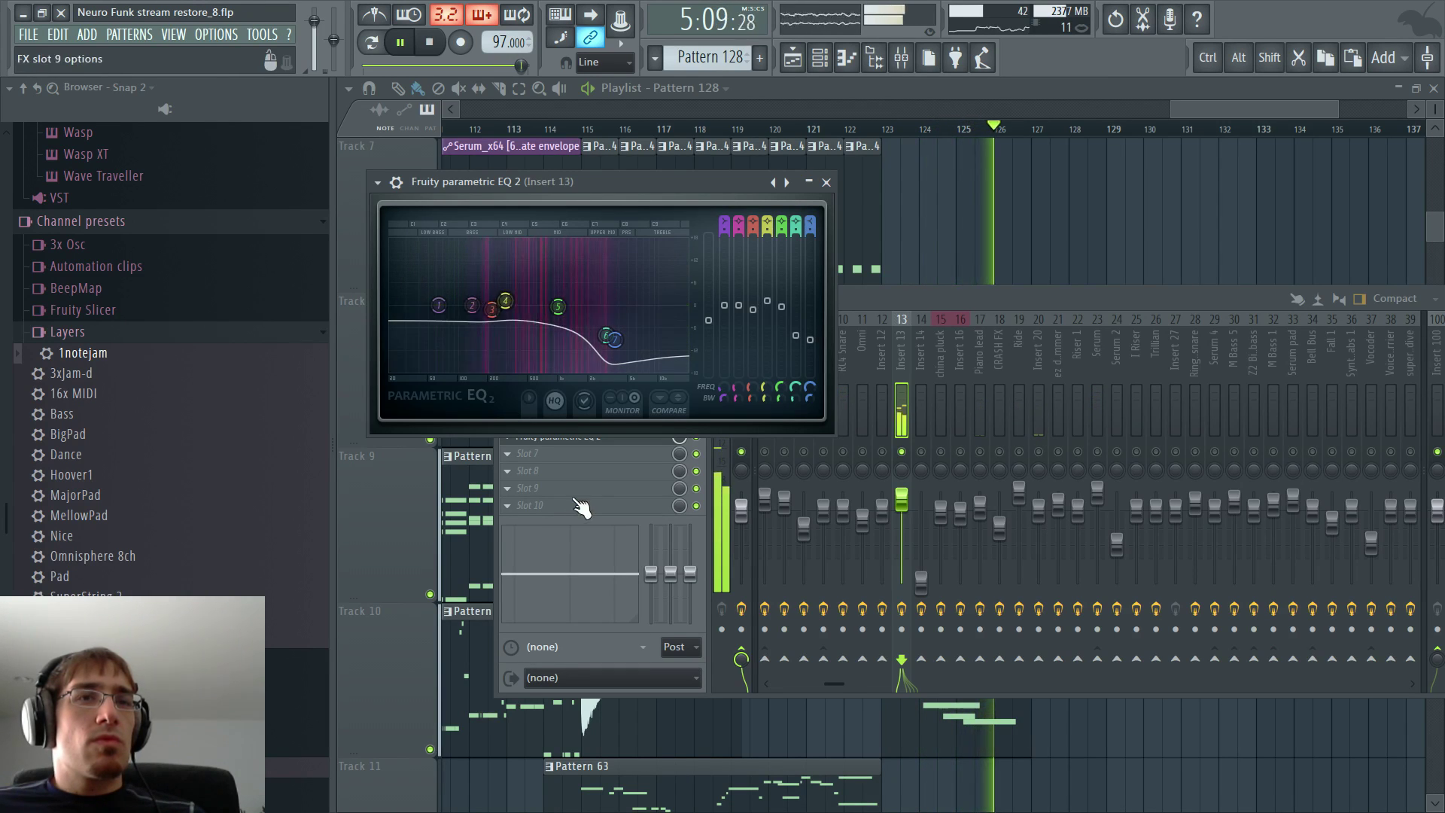
# - Turn the mix level of Insert 13's slot 6 EQ down to zero and create its automation clip over bars 122 to 124
pyautogui.click(594, 486)
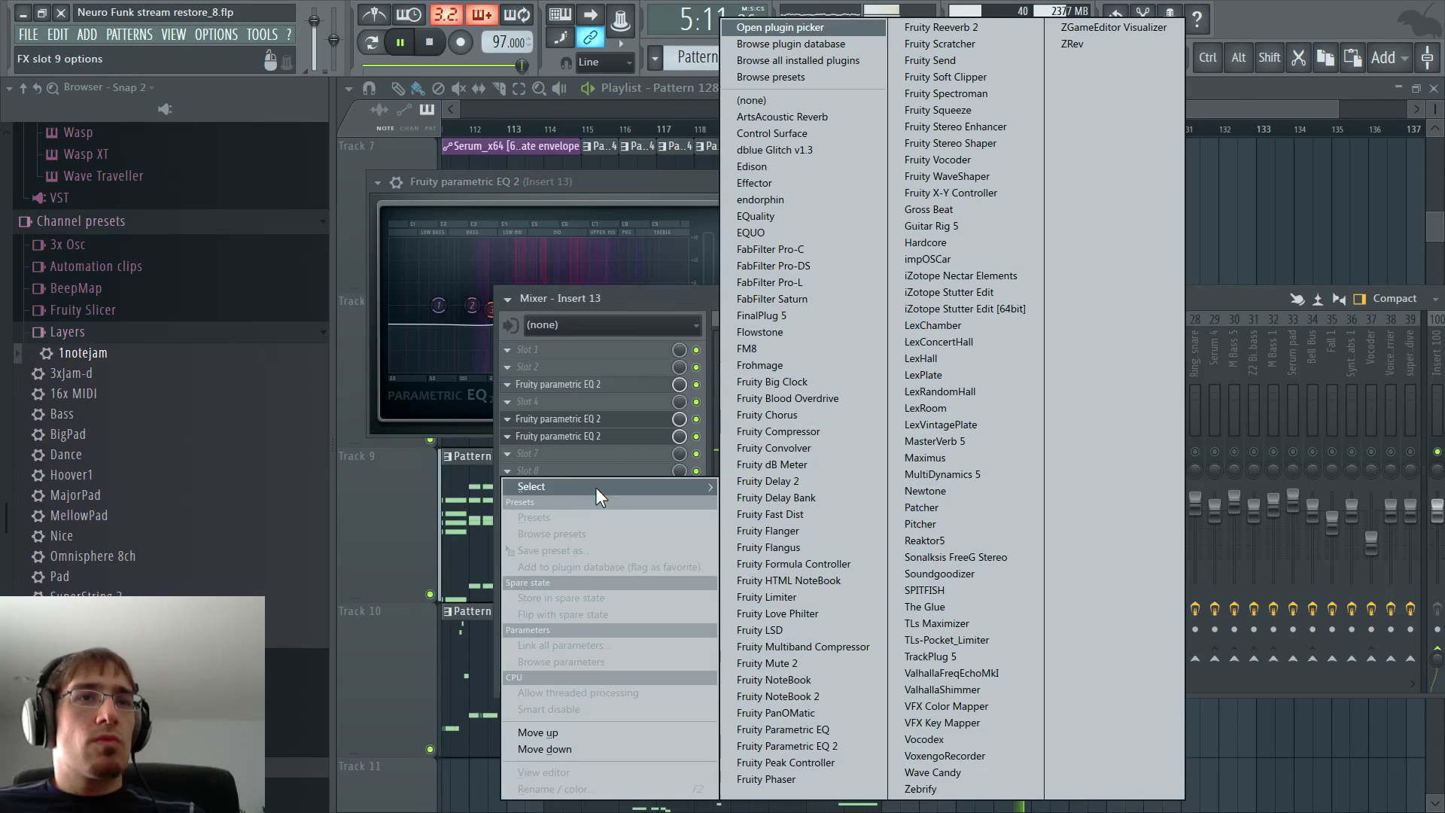
pyautogui.press('Escape')
pyautogui.click(677, 441)
pyautogui.press('space')
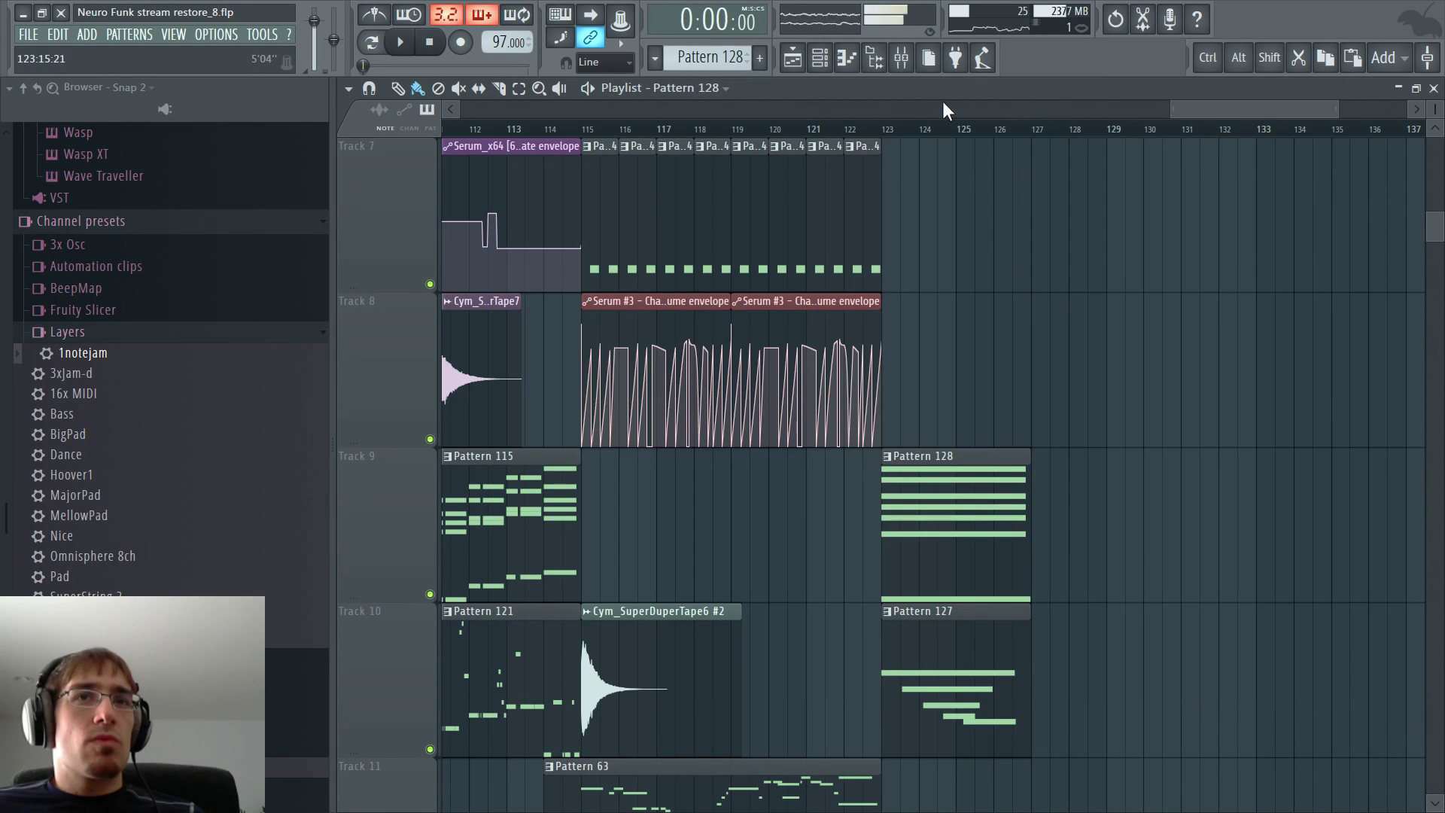
pyautogui.moveTo(858, 134); pyautogui.dragTo(934, 134)
pyautogui.press('F9')
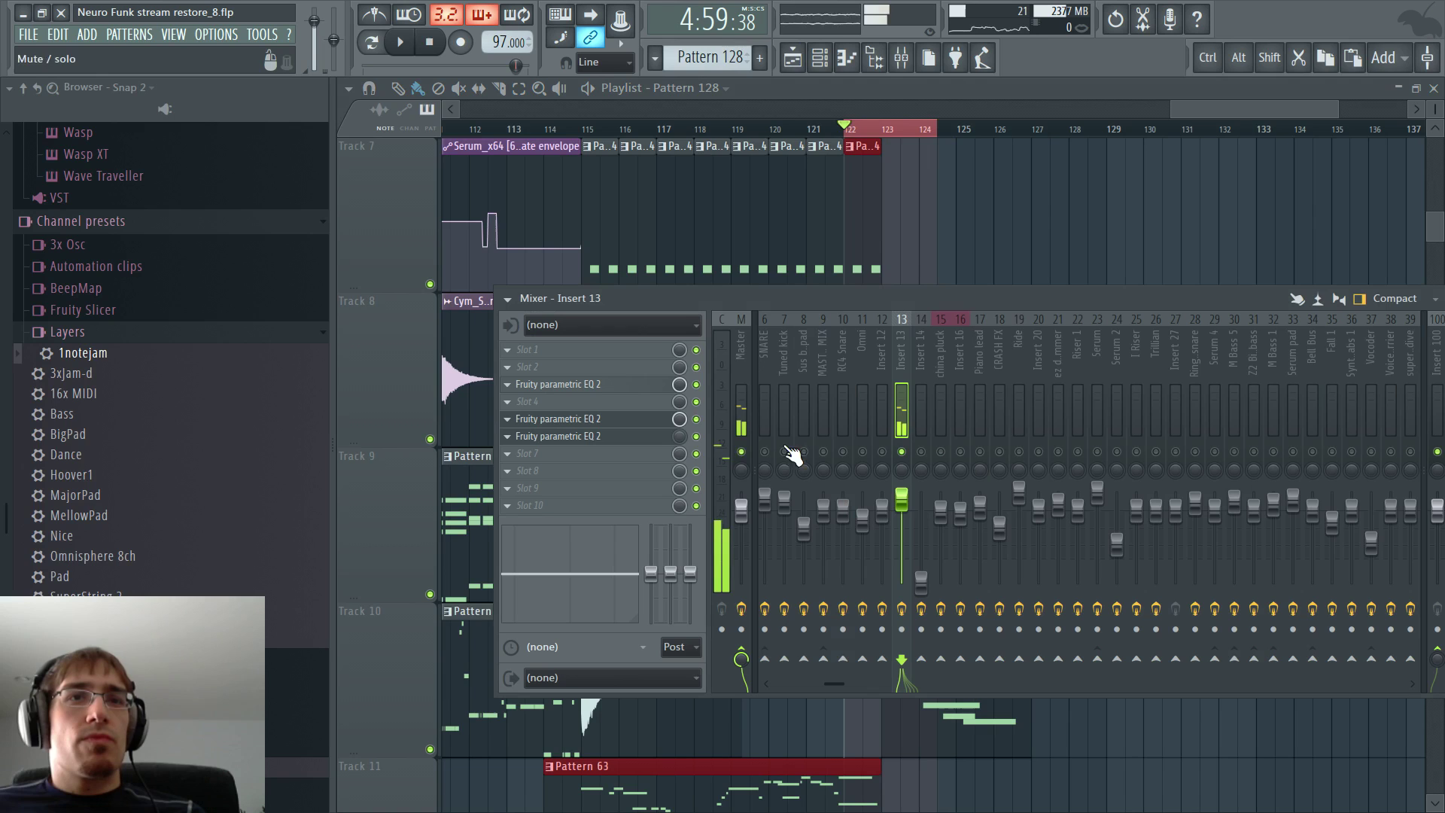
pyautogui.rightClick(679, 438)
pyautogui.press('Escape')
pyautogui.rightClick(679, 434)
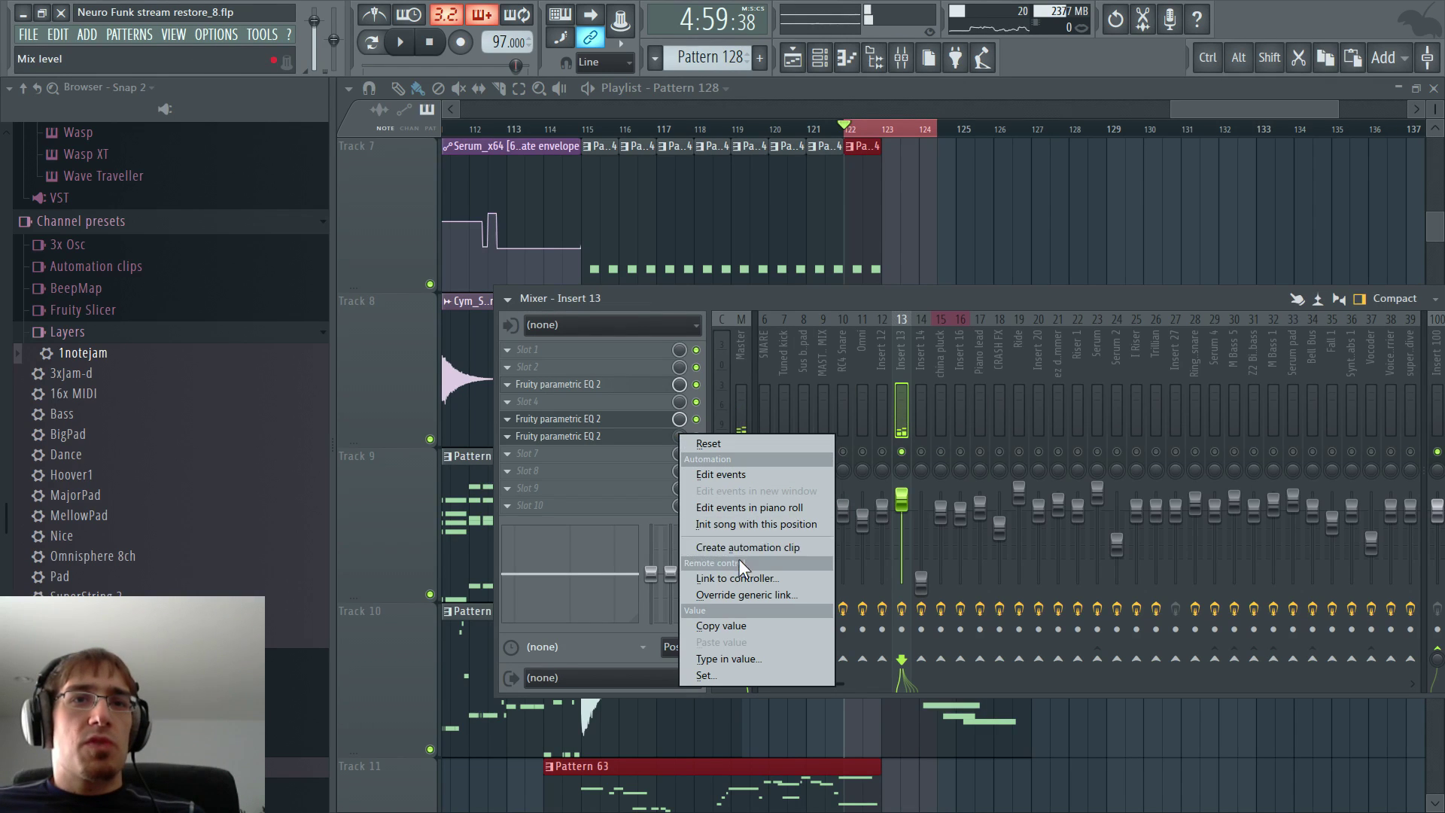
pyautogui.click(747, 547)
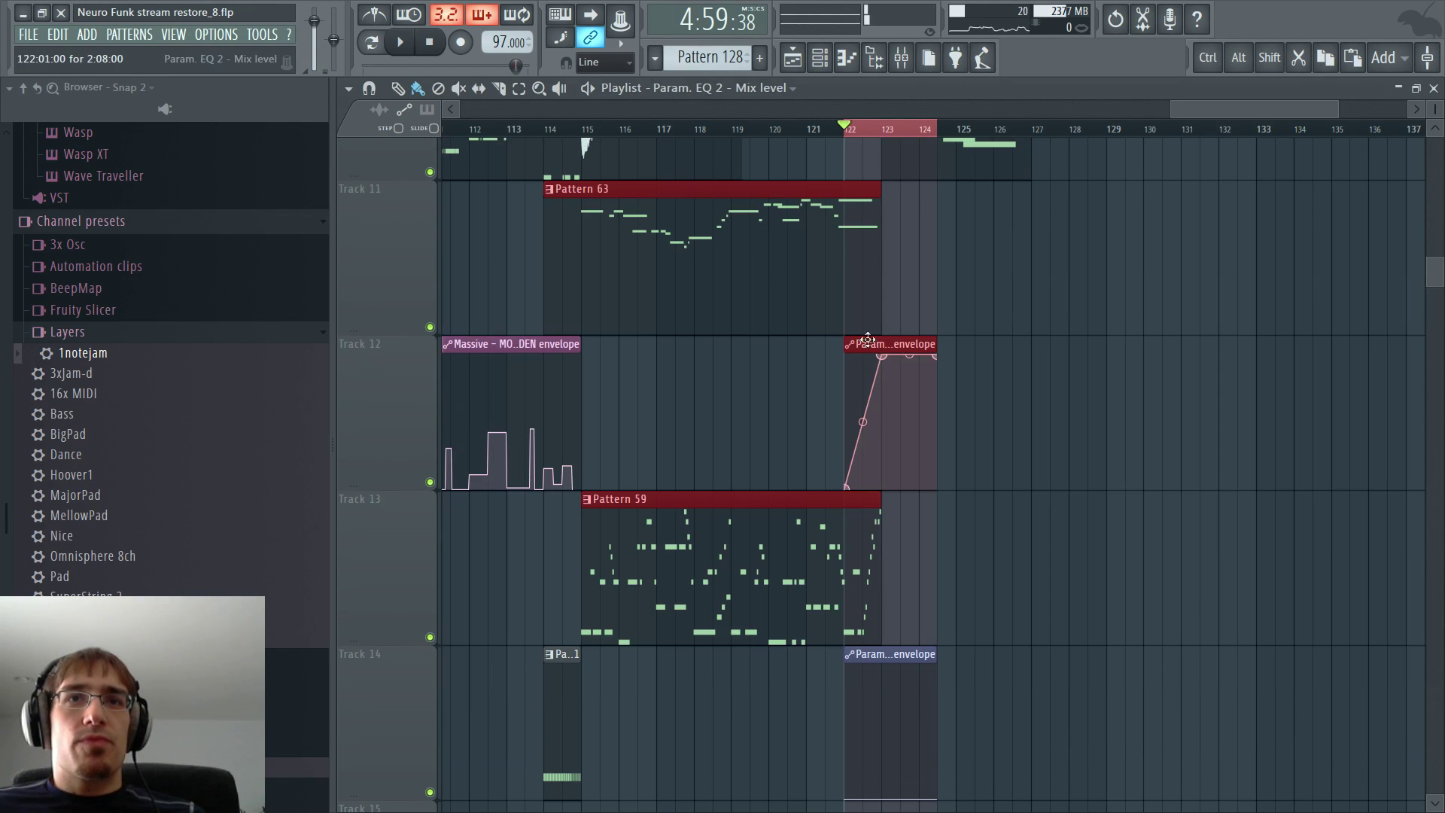
# - Ramp the track 14 mix level envelope from zero at bar 122 to full at bar 123 and extend its clip past bar 128
pyautogui.rightClick(881, 666)
pyautogui.moveTo(938, 798); pyautogui.dragTo(1097, 660)
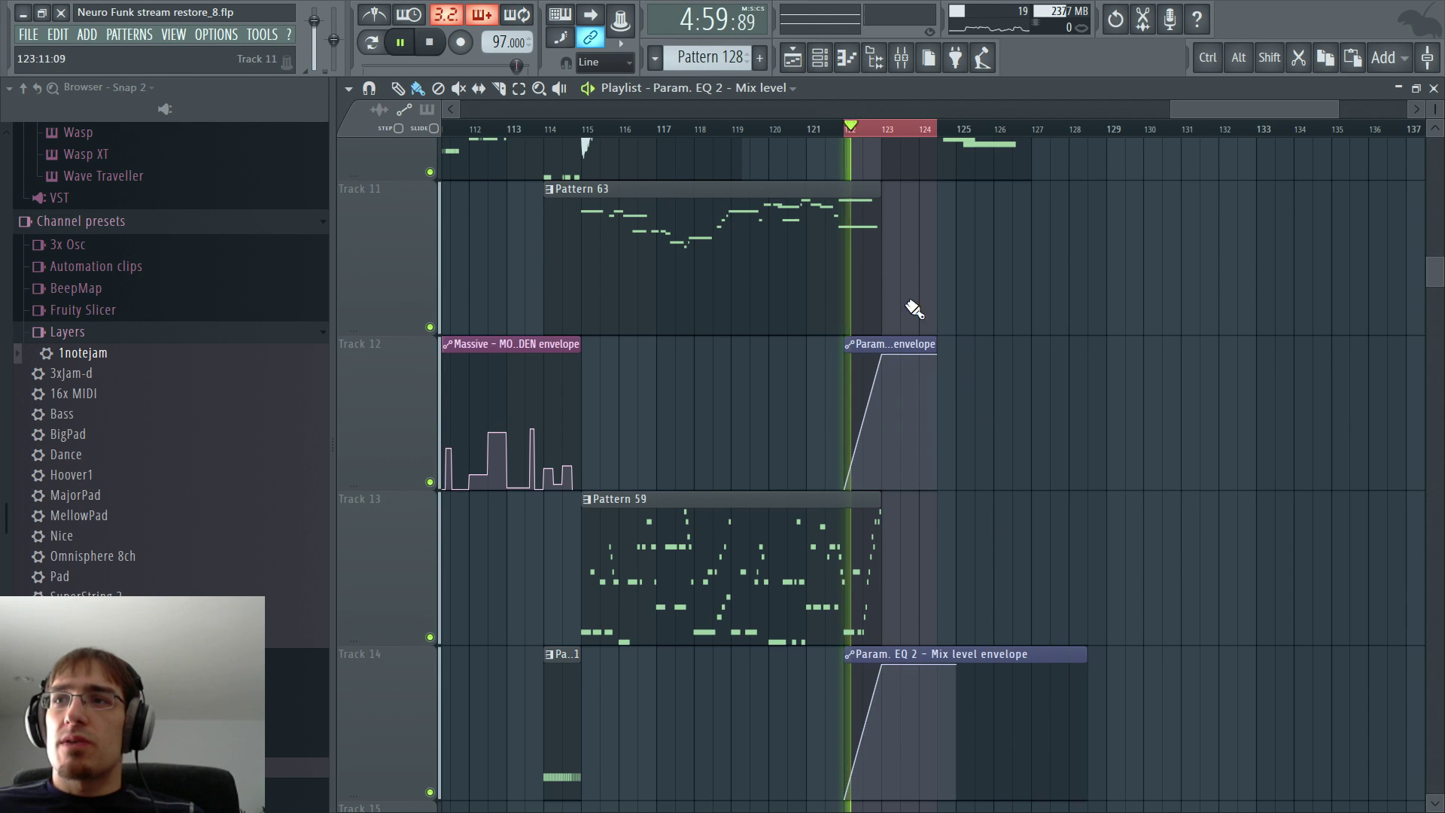
# - Play the song from bar 122 and take Insert 13 out of solo so all mixer tracks sound
pyautogui.press('space')
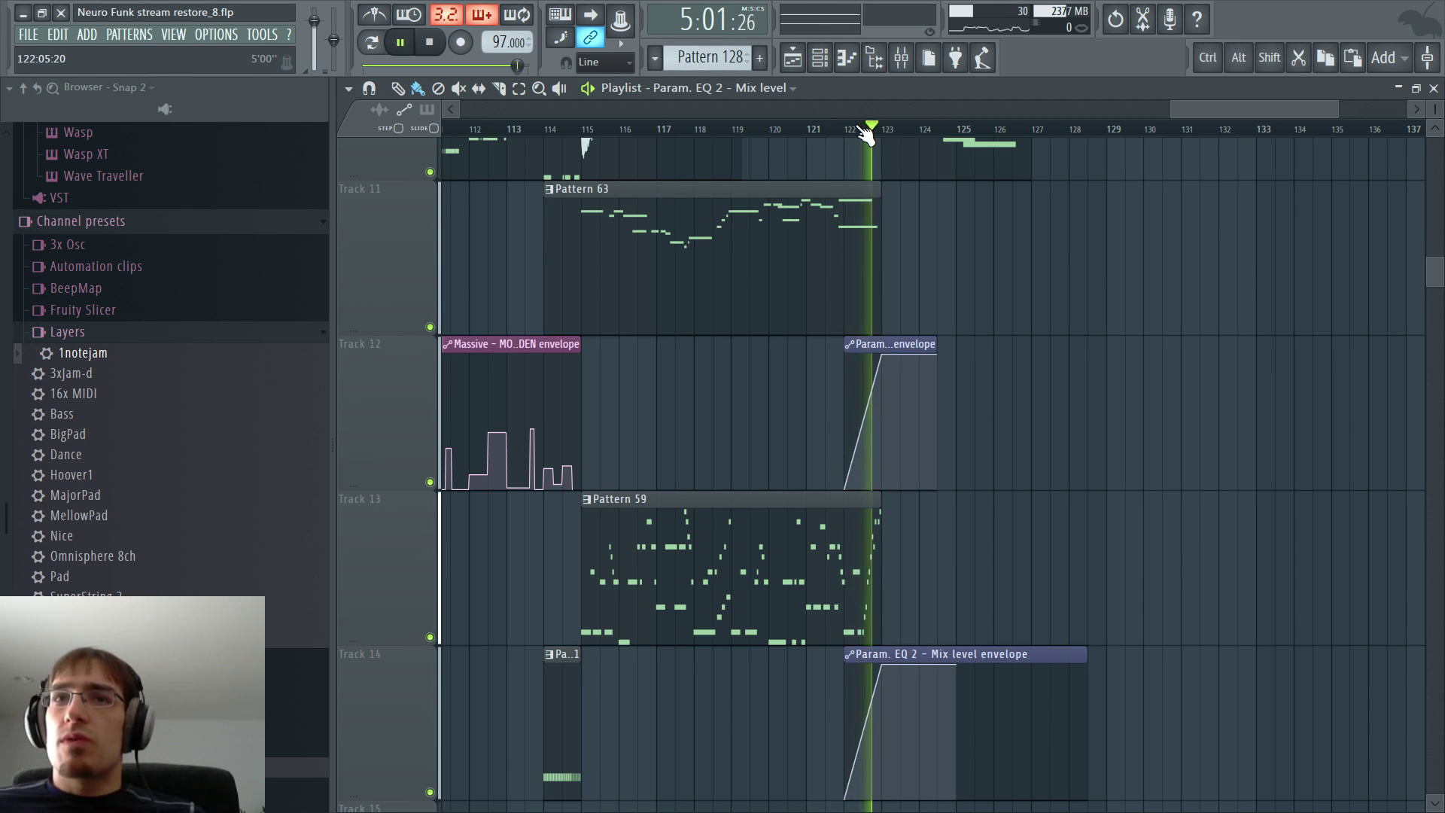
pyautogui.press('F9')
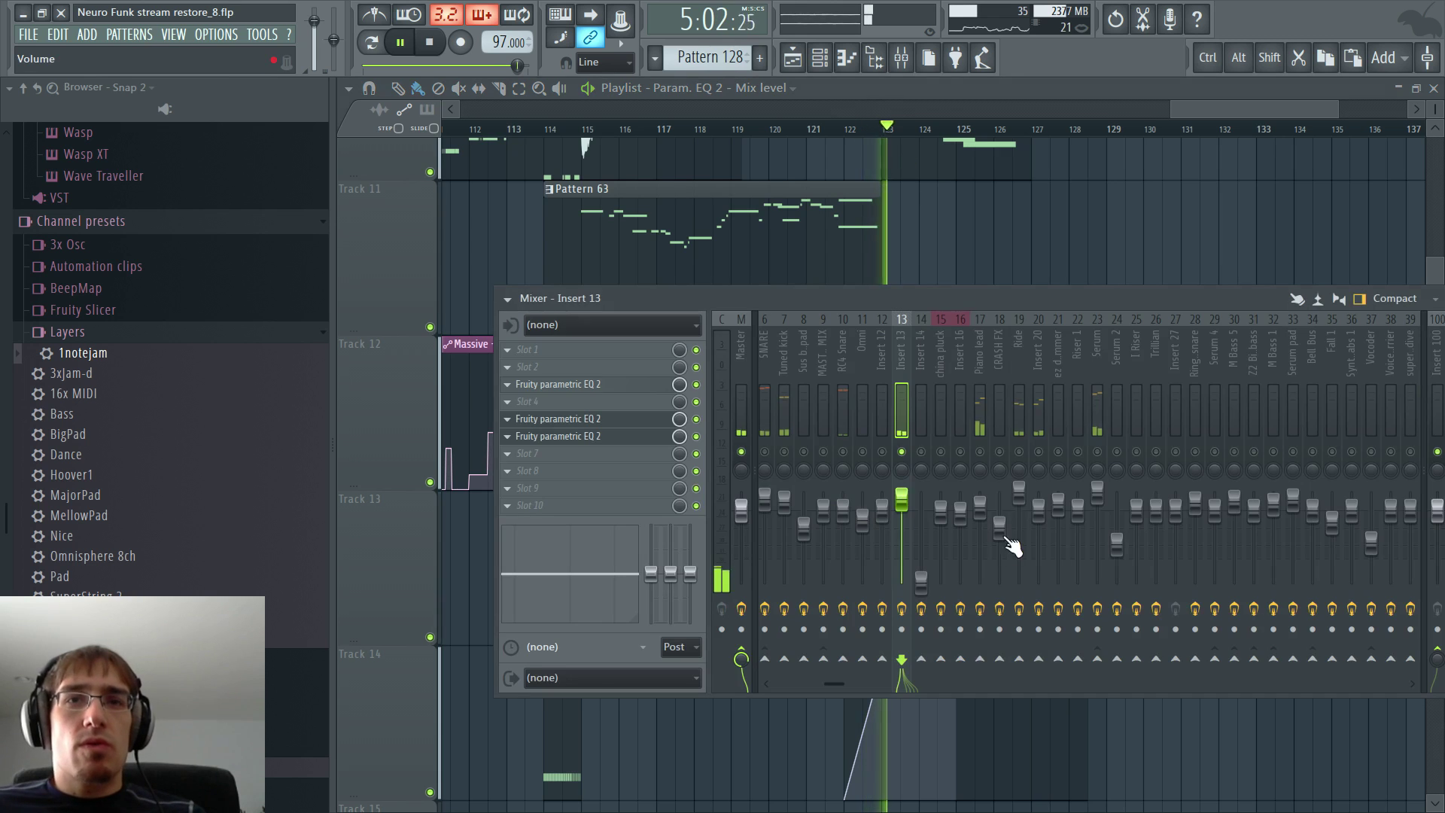
pyautogui.rightClick(903, 452)
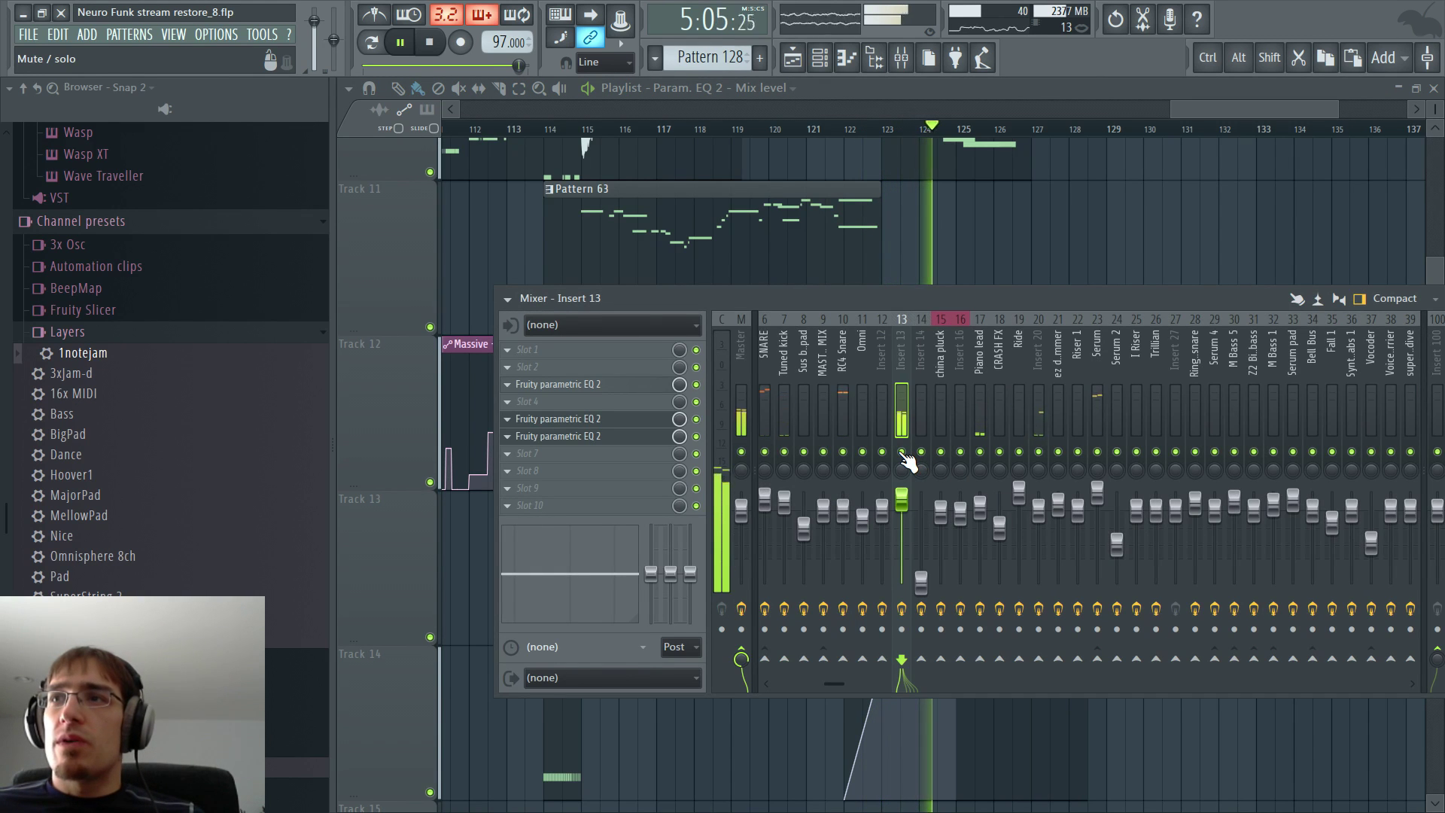
pyautogui.press('F9')
pyautogui.scroll(-2, 897, 450)
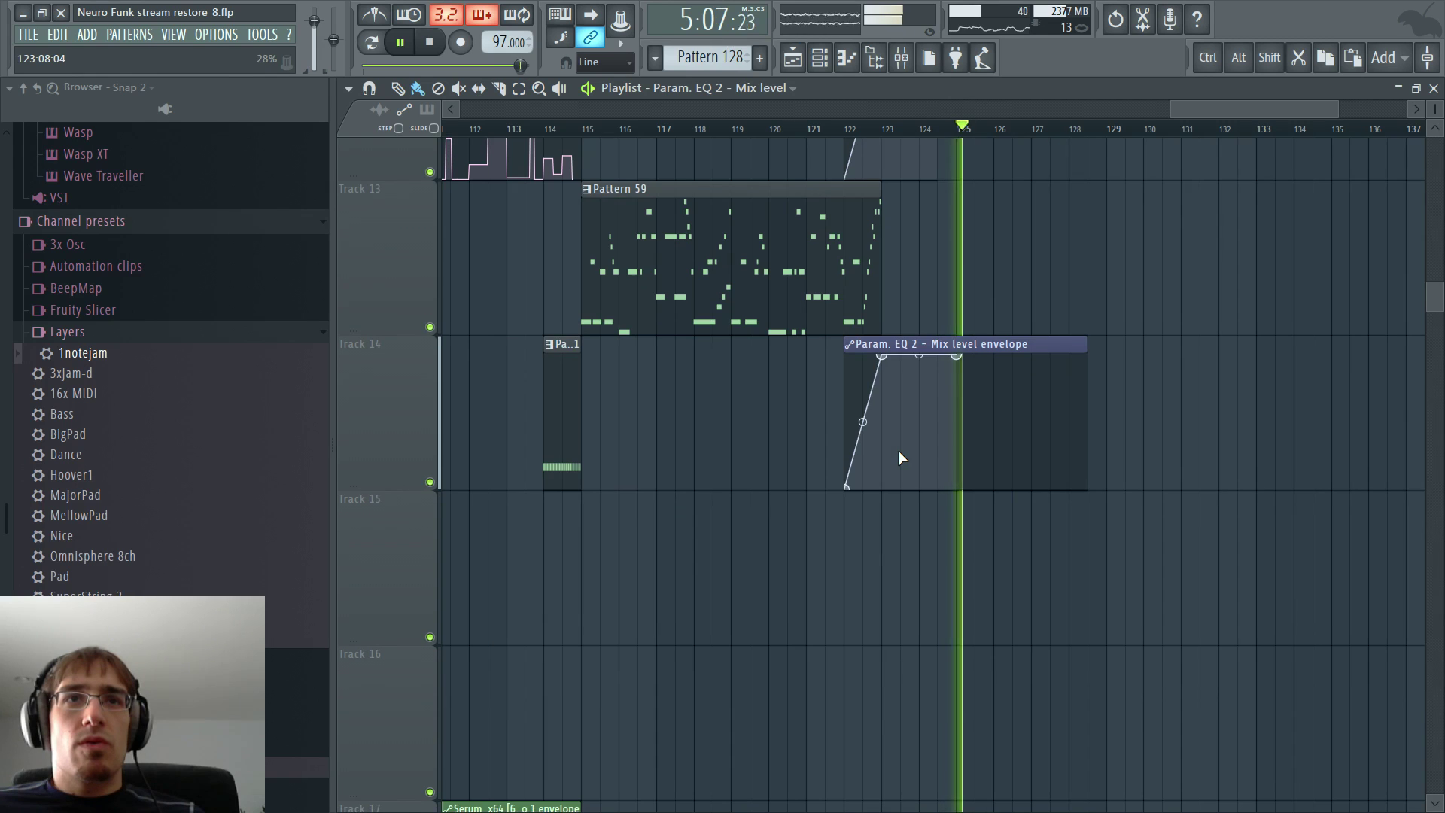
pyautogui.scroll(2, 897, 451)
pyautogui.scroll(-1, 897, 450)
# - Place a clip of new Pattern 129 on track 15 at bar 122 and look through the channel rack for an instrument
pyautogui.press('F4')
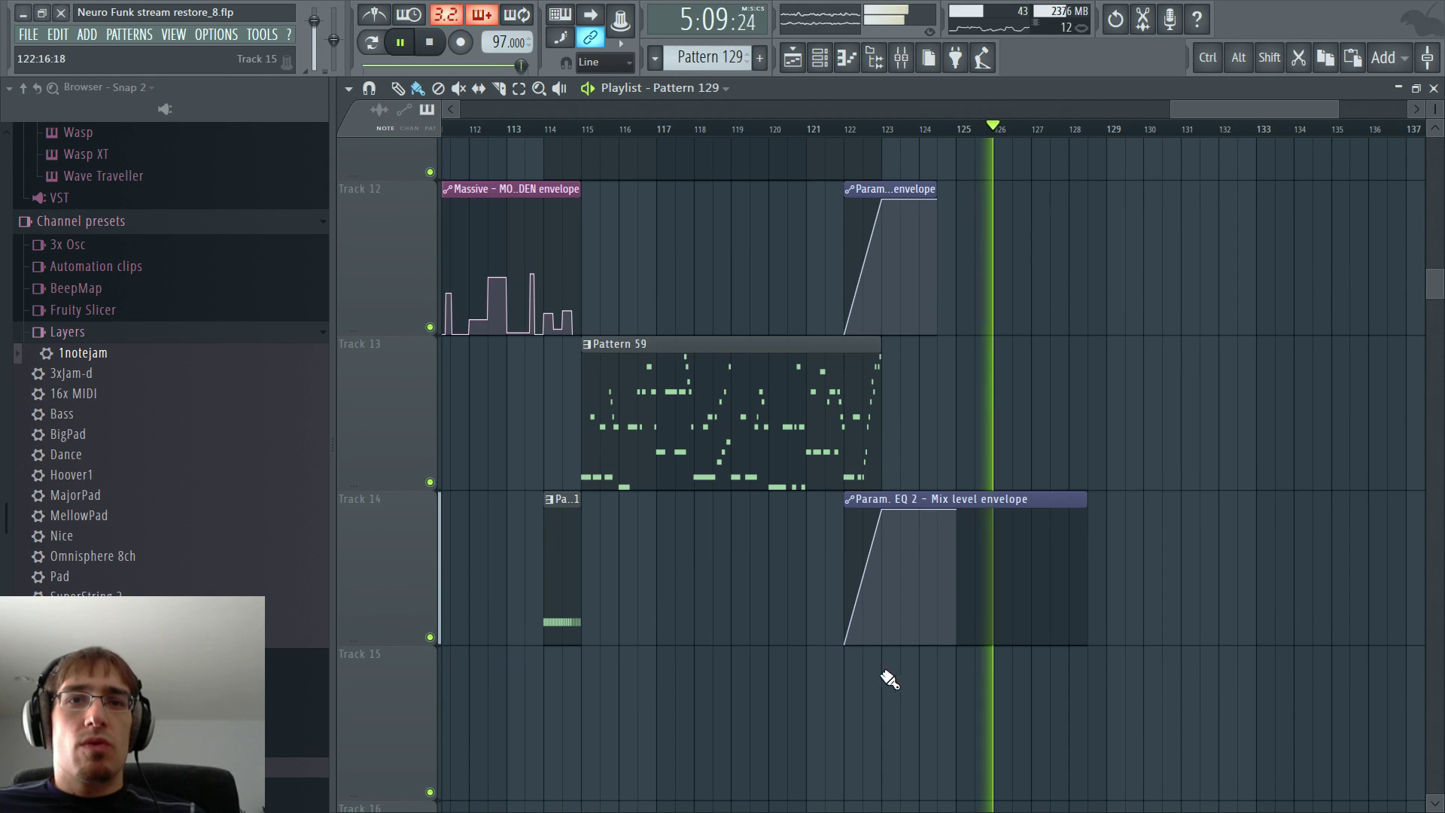
pyautogui.click(853, 677)
pyautogui.press('F6')
pyautogui.scroll(-5, 507, 477)
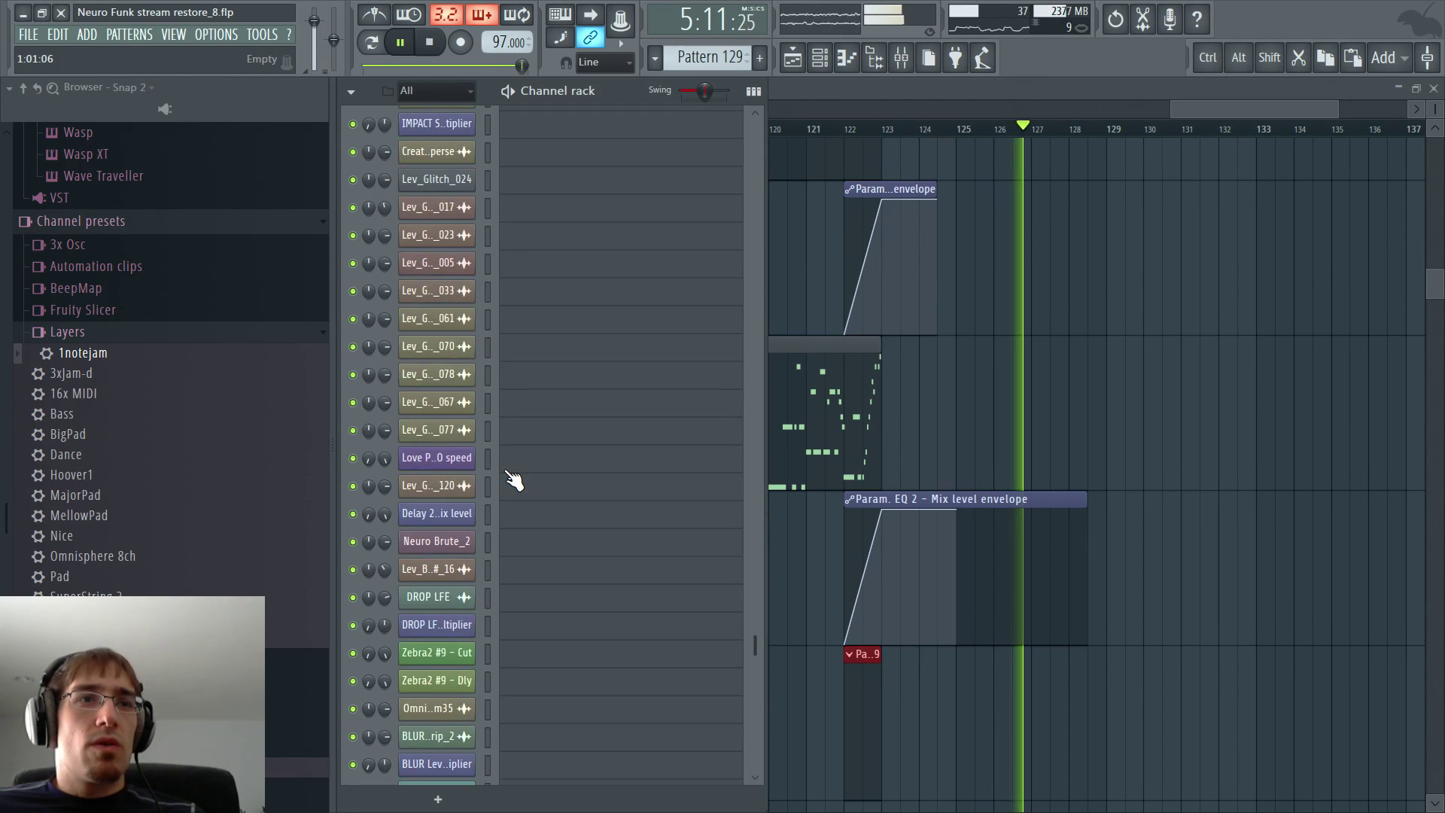
pyautogui.scroll(8, 514, 479)
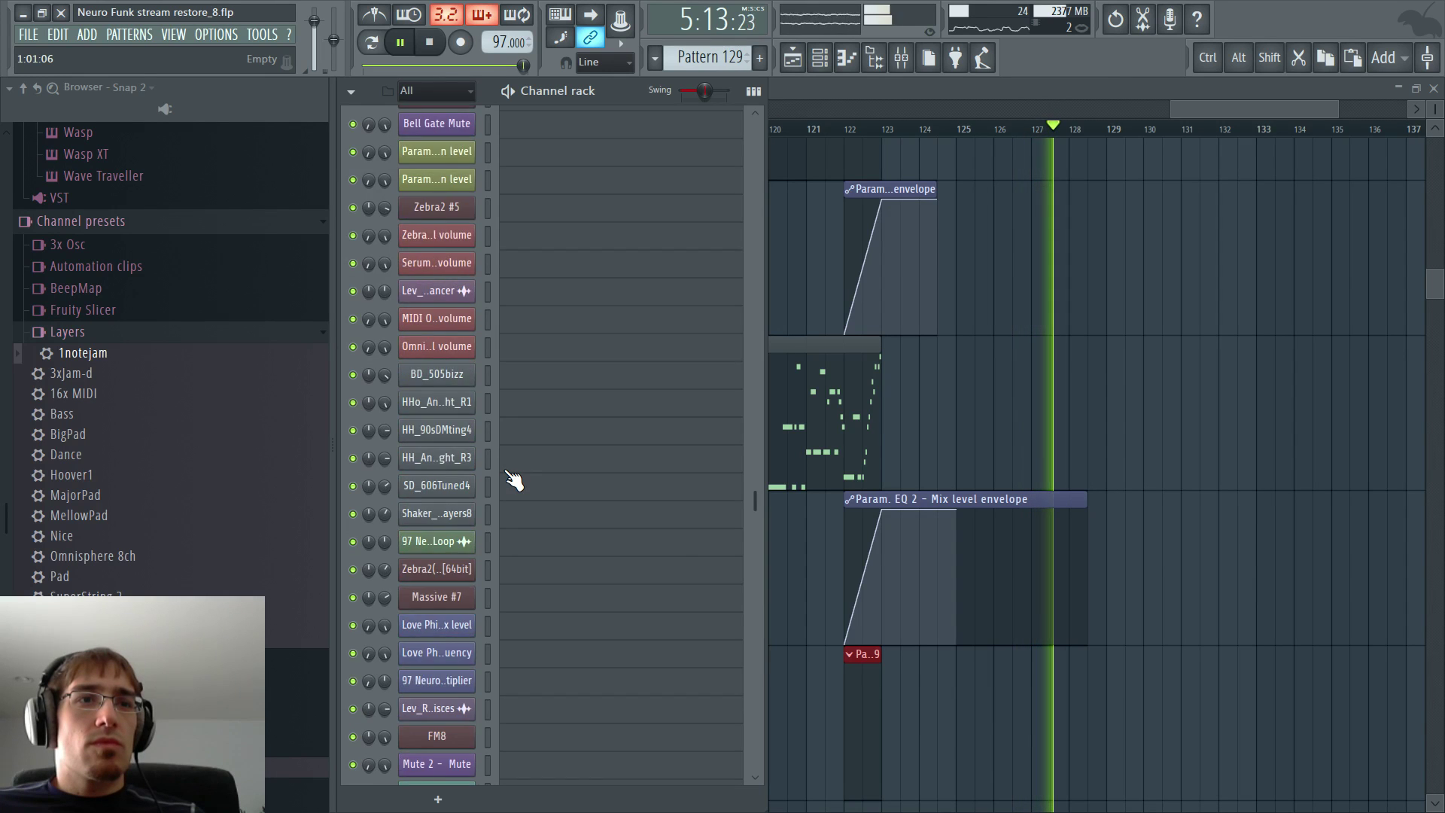
pyautogui.scroll(4, 514, 480)
pyautogui.scroll(10, 514, 481)
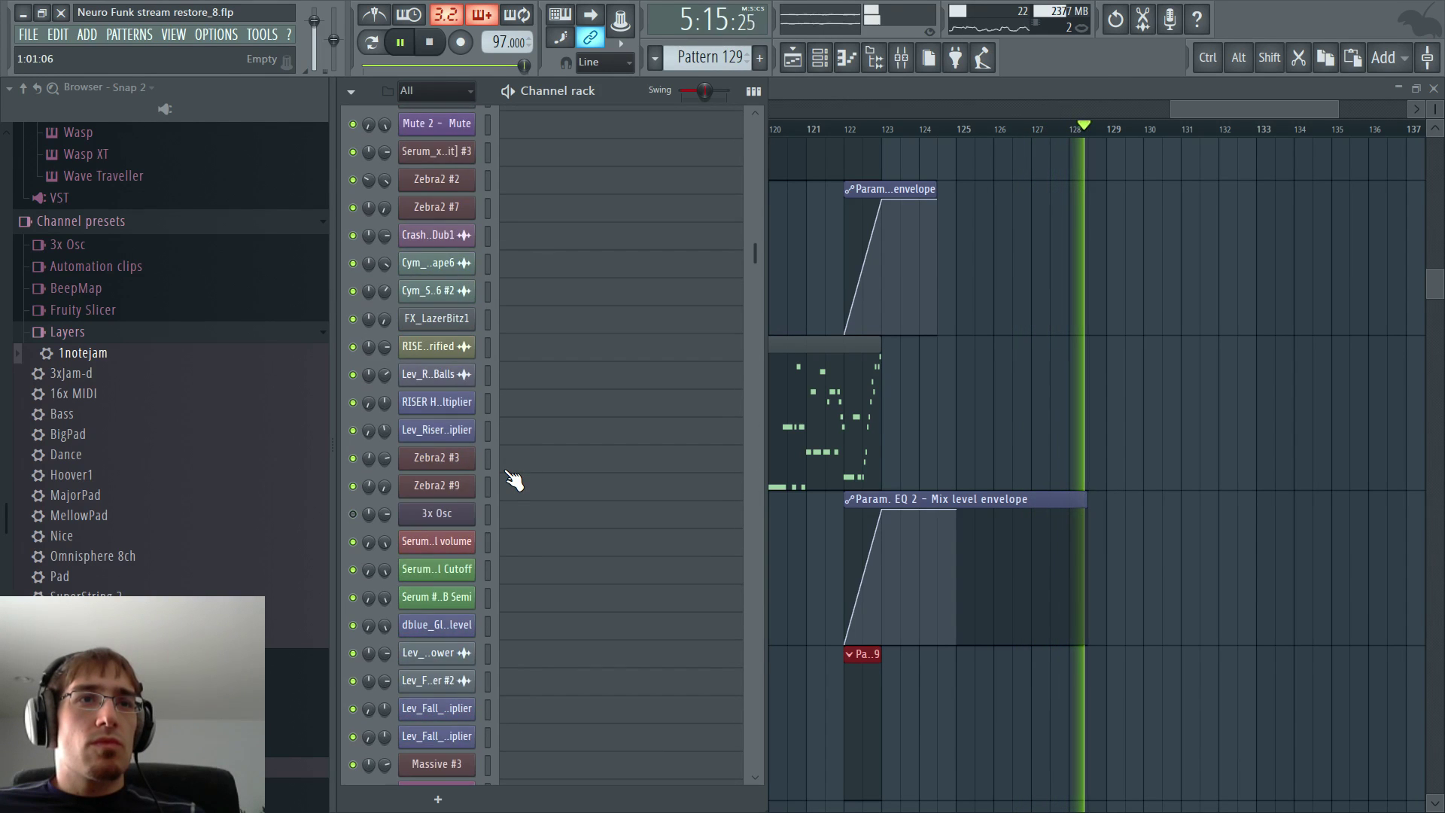
pyautogui.press('space')
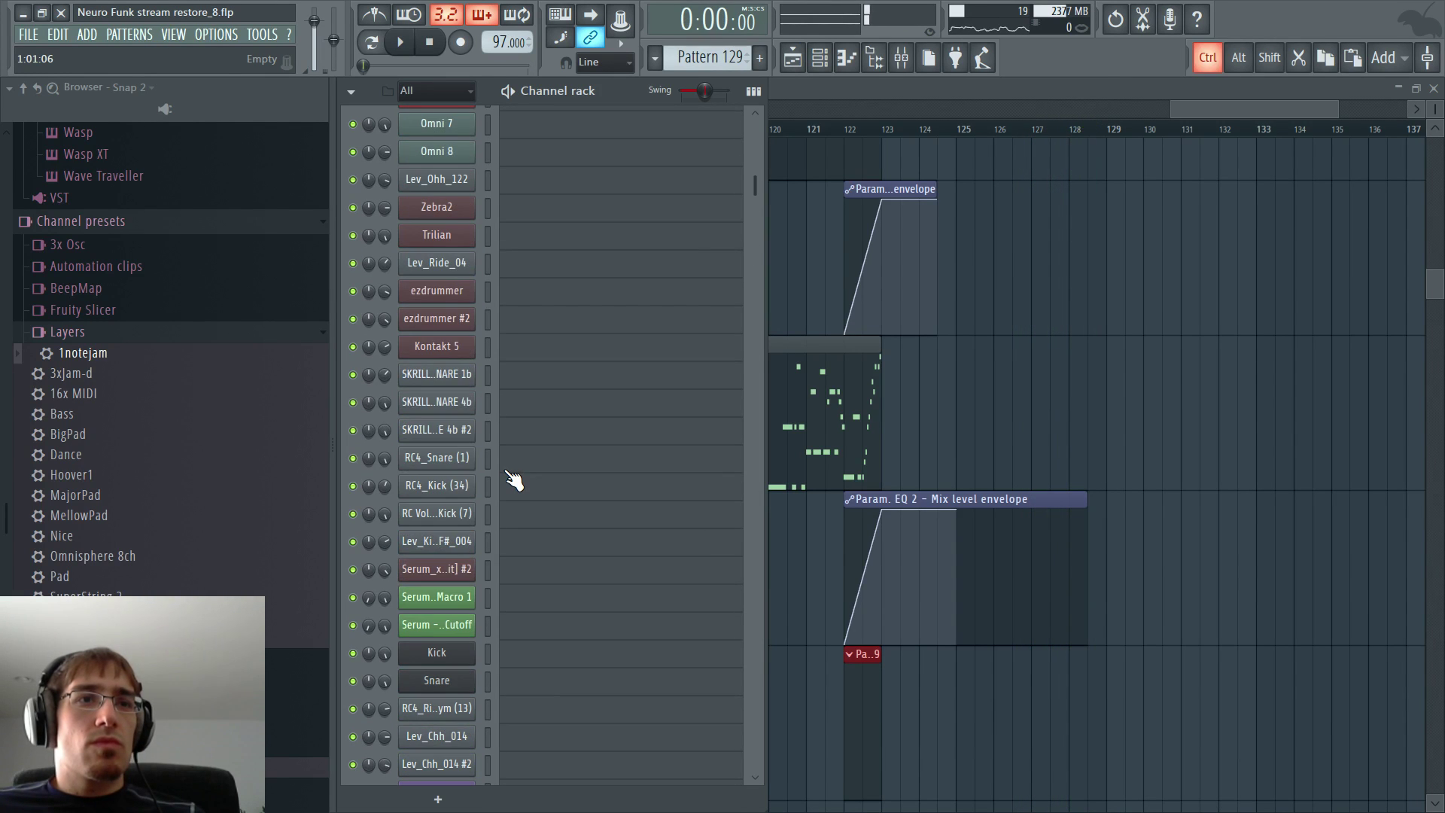
pyautogui.press('F6')
# - Audition Pattern 64 and Pattern 39 from around bar 117 on their own in pattern mode
pyautogui.scroll(3, 678, 437)
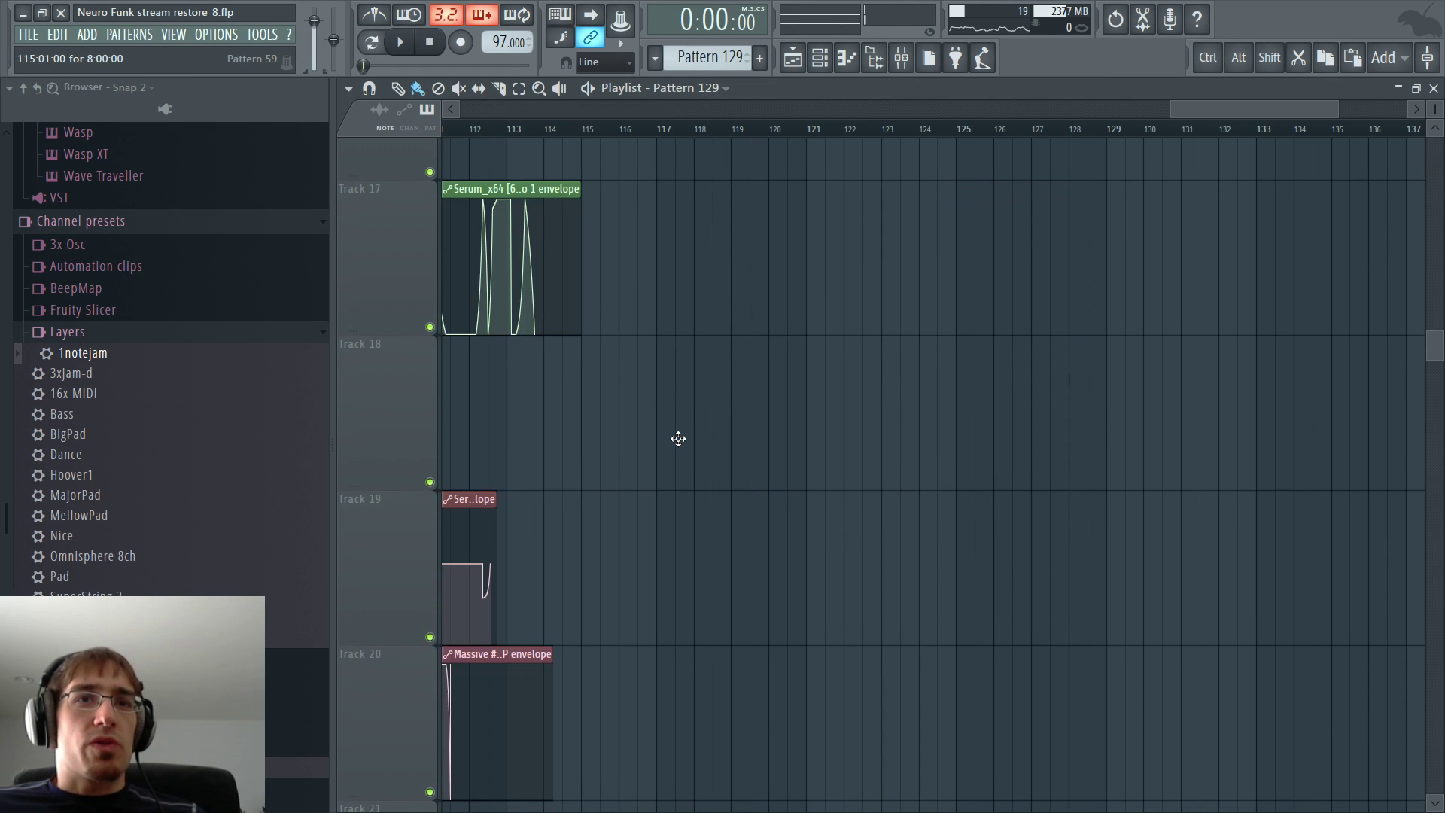
pyautogui.scroll(4, 679, 439)
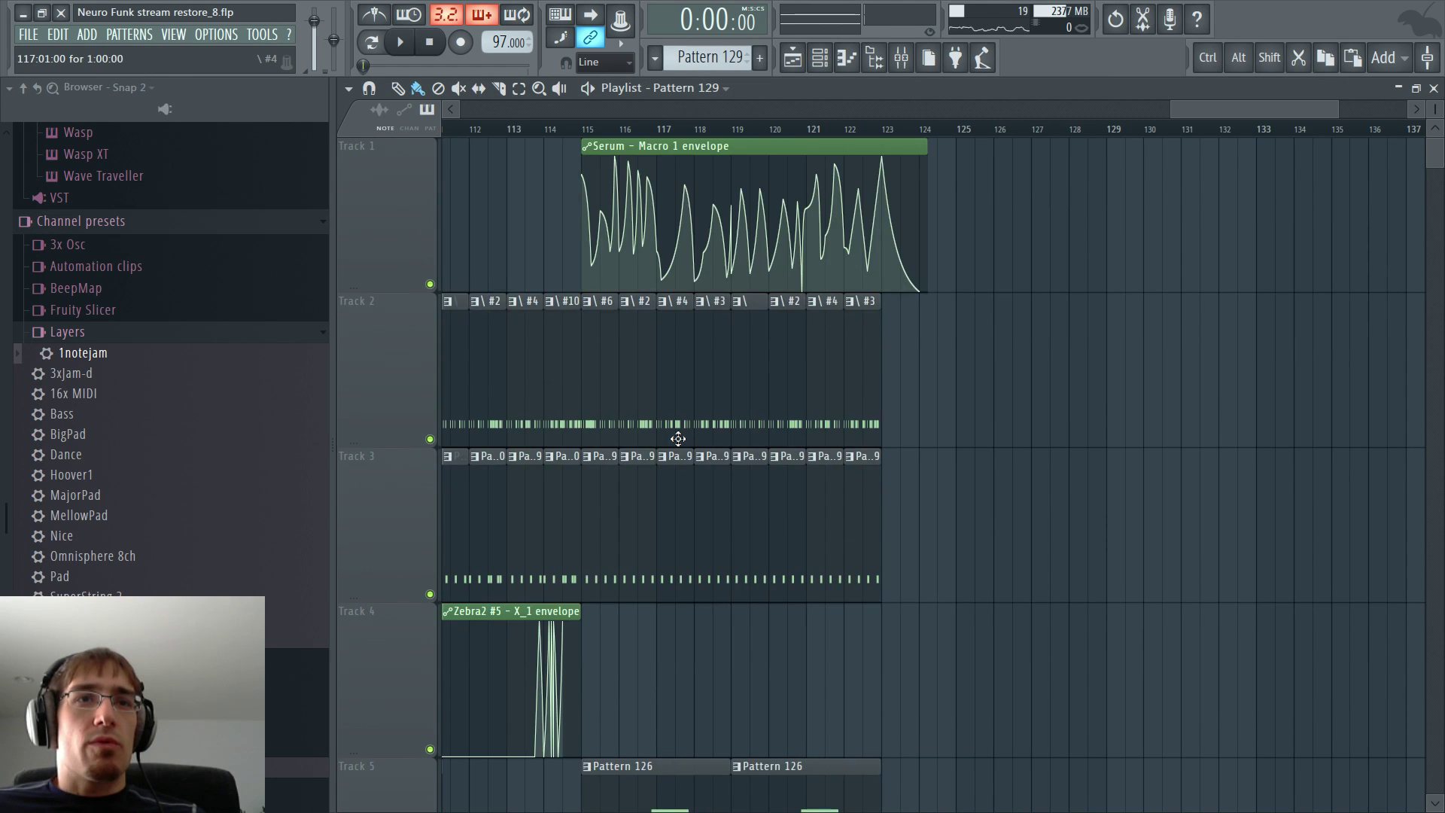
pyautogui.doubleClick(684, 481)
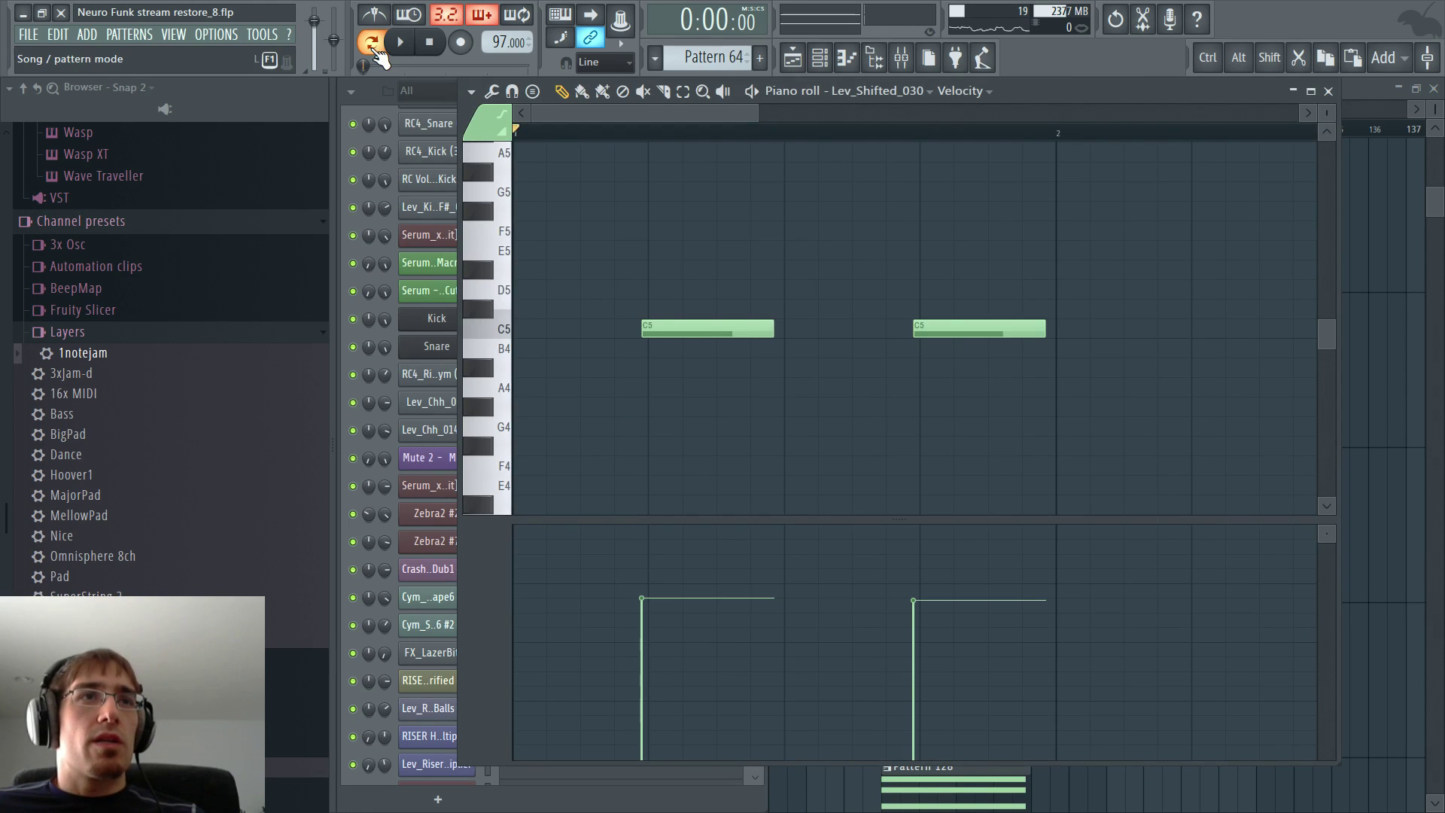
pyautogui.press('space')
pyautogui.press('F5')
pyautogui.press('space')
pyautogui.scroll(4, 669, 340)
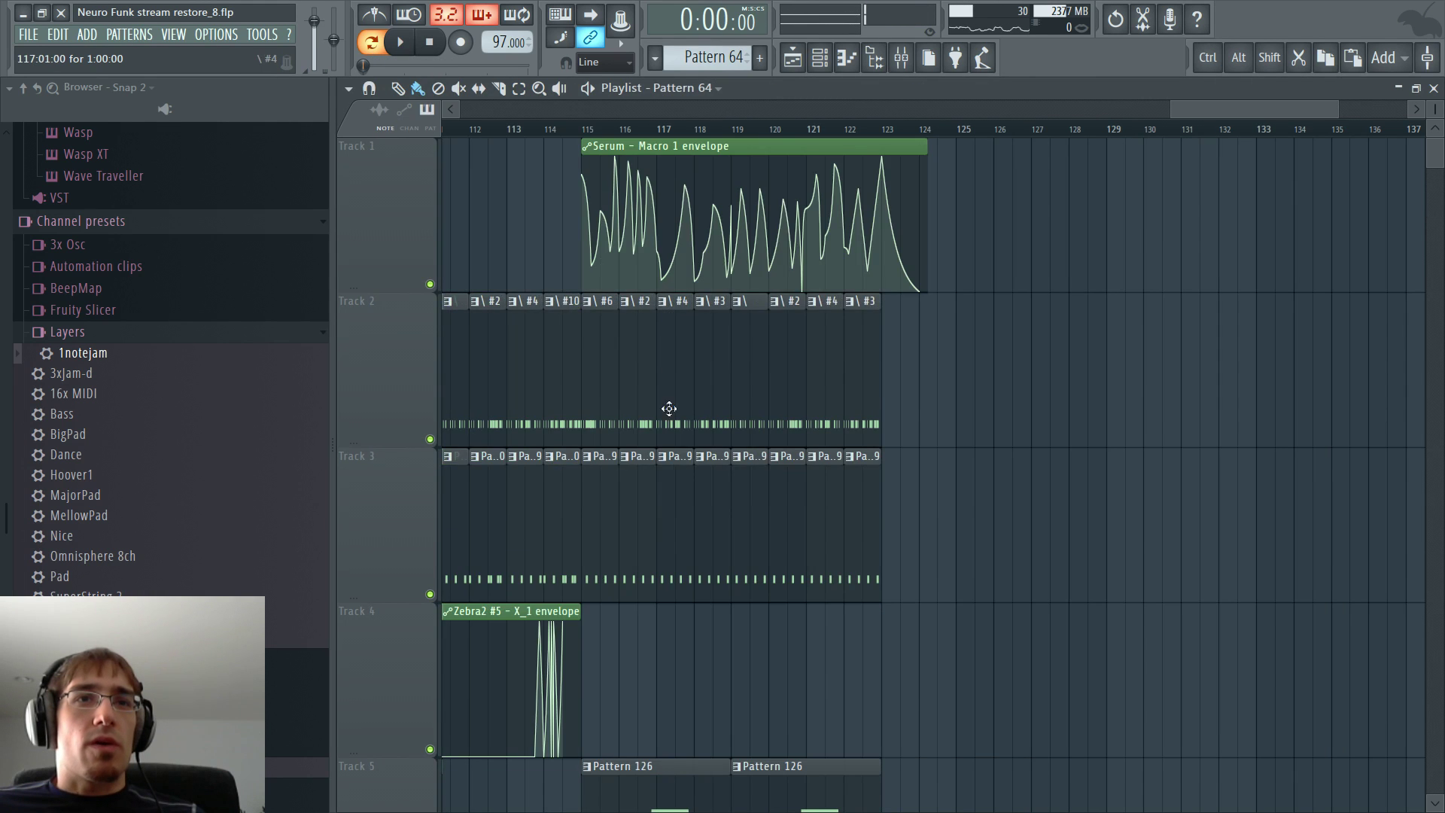
pyautogui.doubleClick(687, 535)
pyautogui.press('space')
pyautogui.press('F5')
pyautogui.press('space')
pyautogui.scroll(-2, 680, 441)
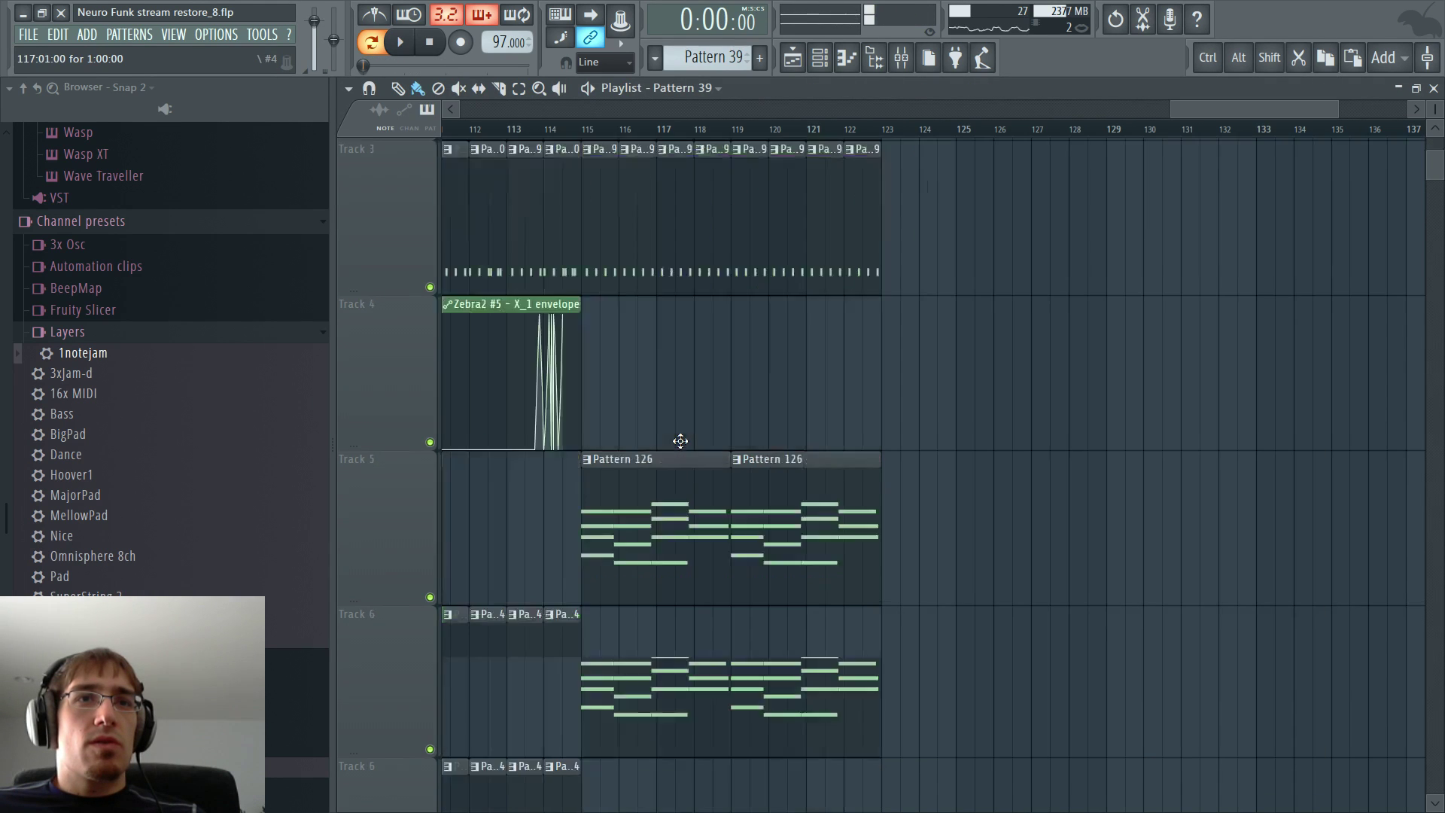
# - Lower the velocities of the C#7 ezdrummer notes in Pattern 124, setting the first three to about 62%
pyautogui.scroll(-20, 680, 441)
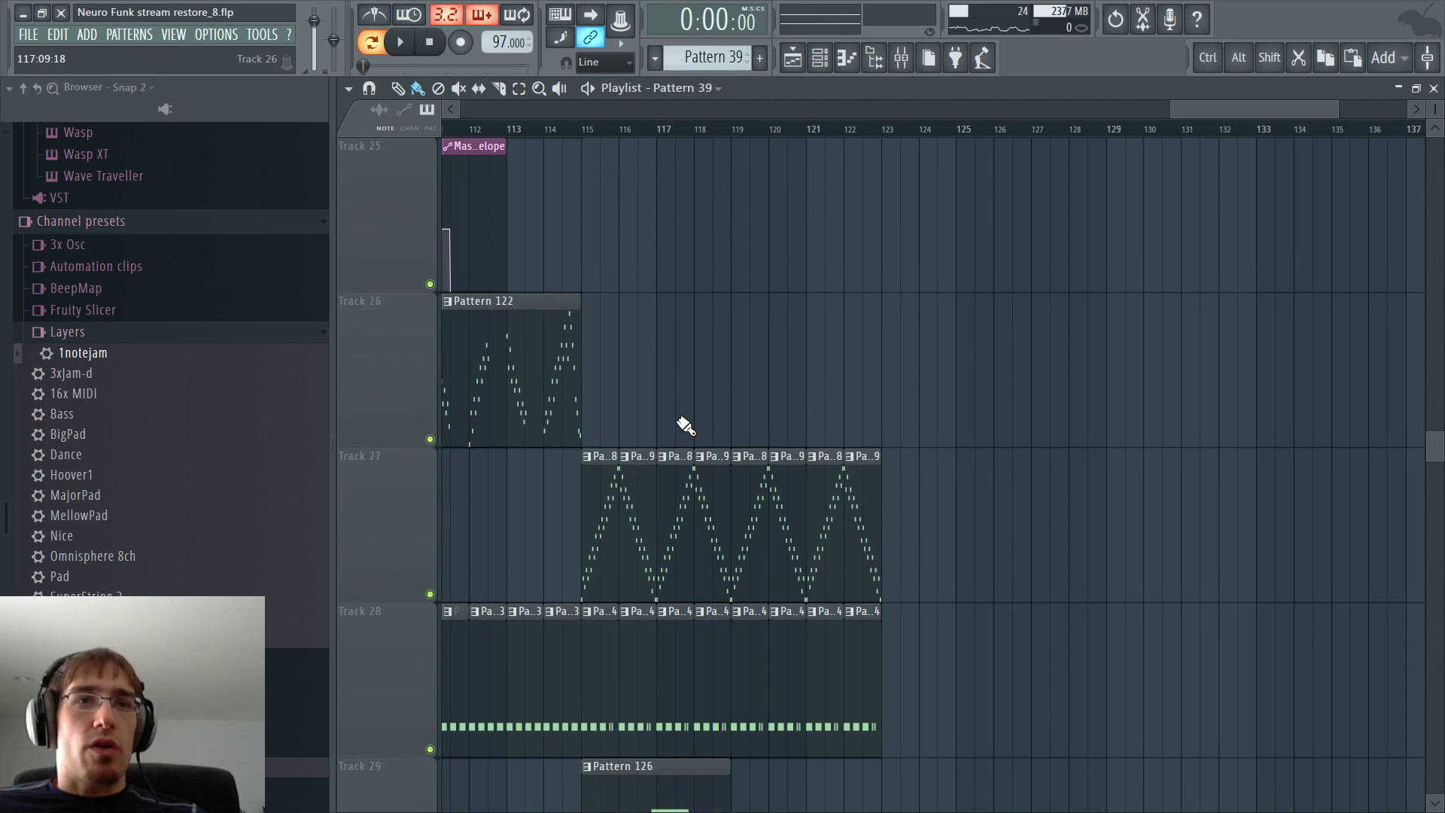
pyautogui.scroll(-2, 685, 425)
pyautogui.doubleClick(682, 414)
pyautogui.press('space')
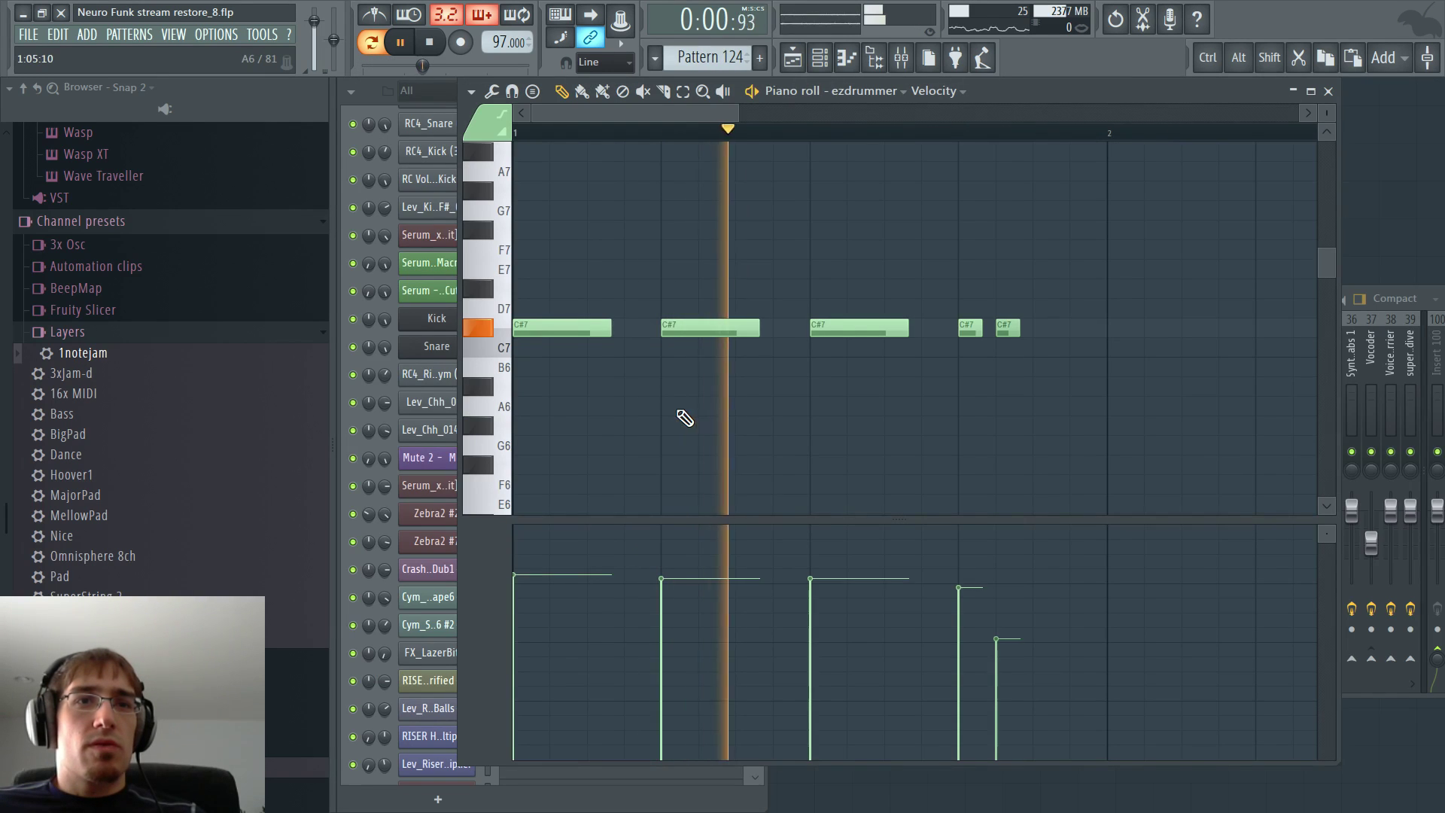
pyautogui.moveTo(520, 614); pyautogui.dragTo(816, 619)
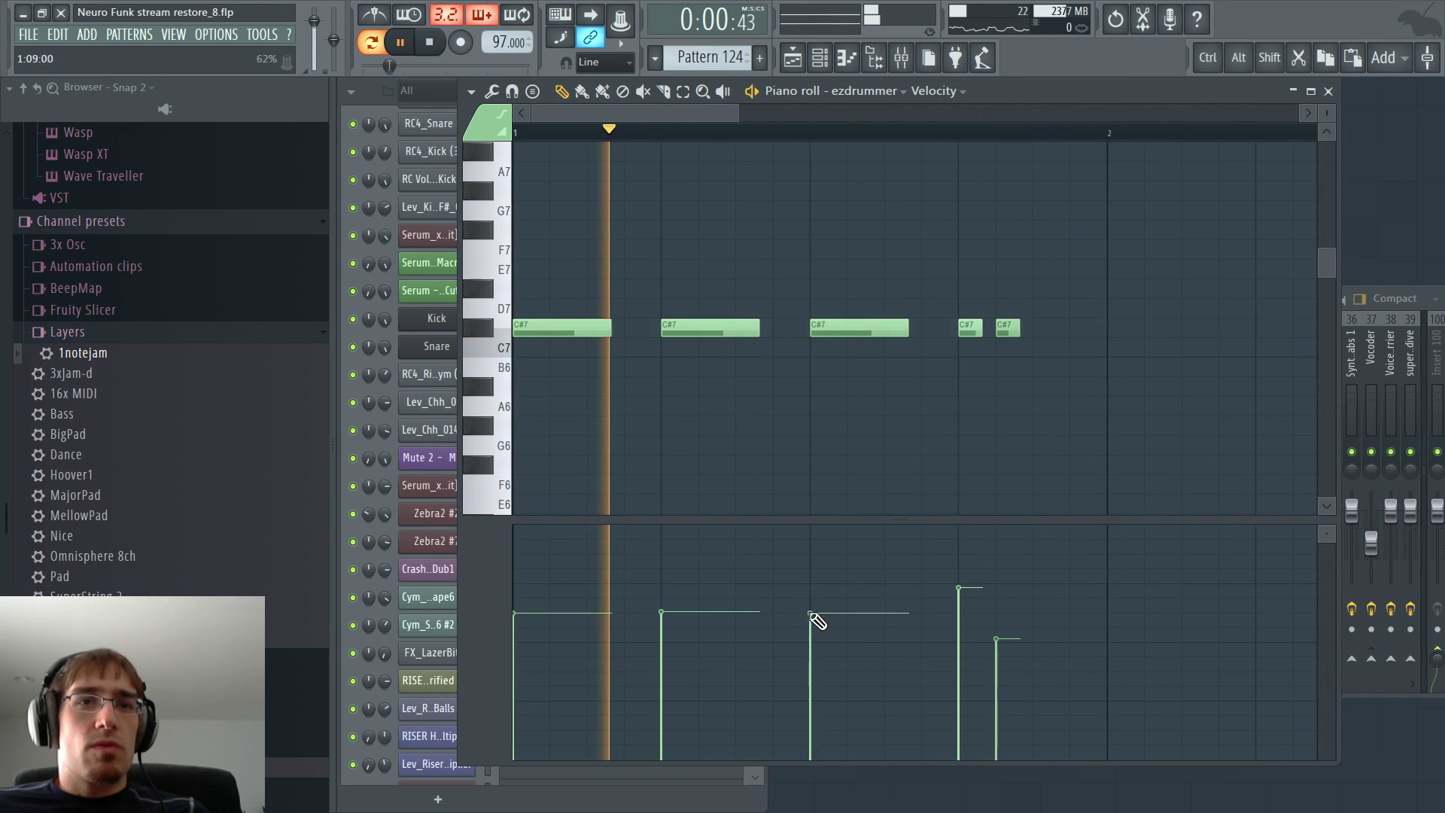
# - Play the full song from about bar 122, stop it, and select bars 121 to 124 for playback
pyautogui.press('F5')
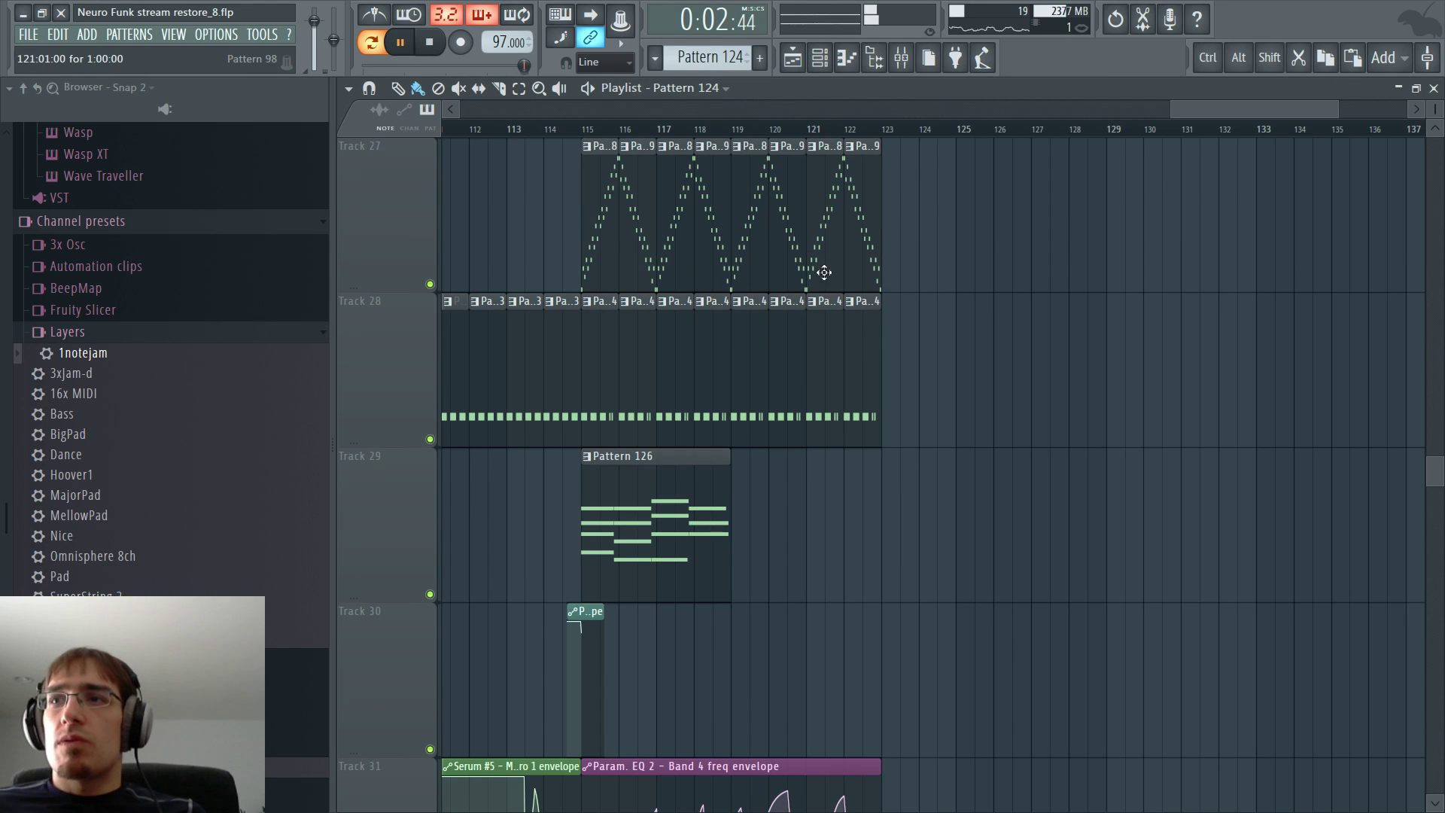
pyautogui.click(875, 137)
pyautogui.press('space')
pyautogui.scroll(-3, 888, 284)
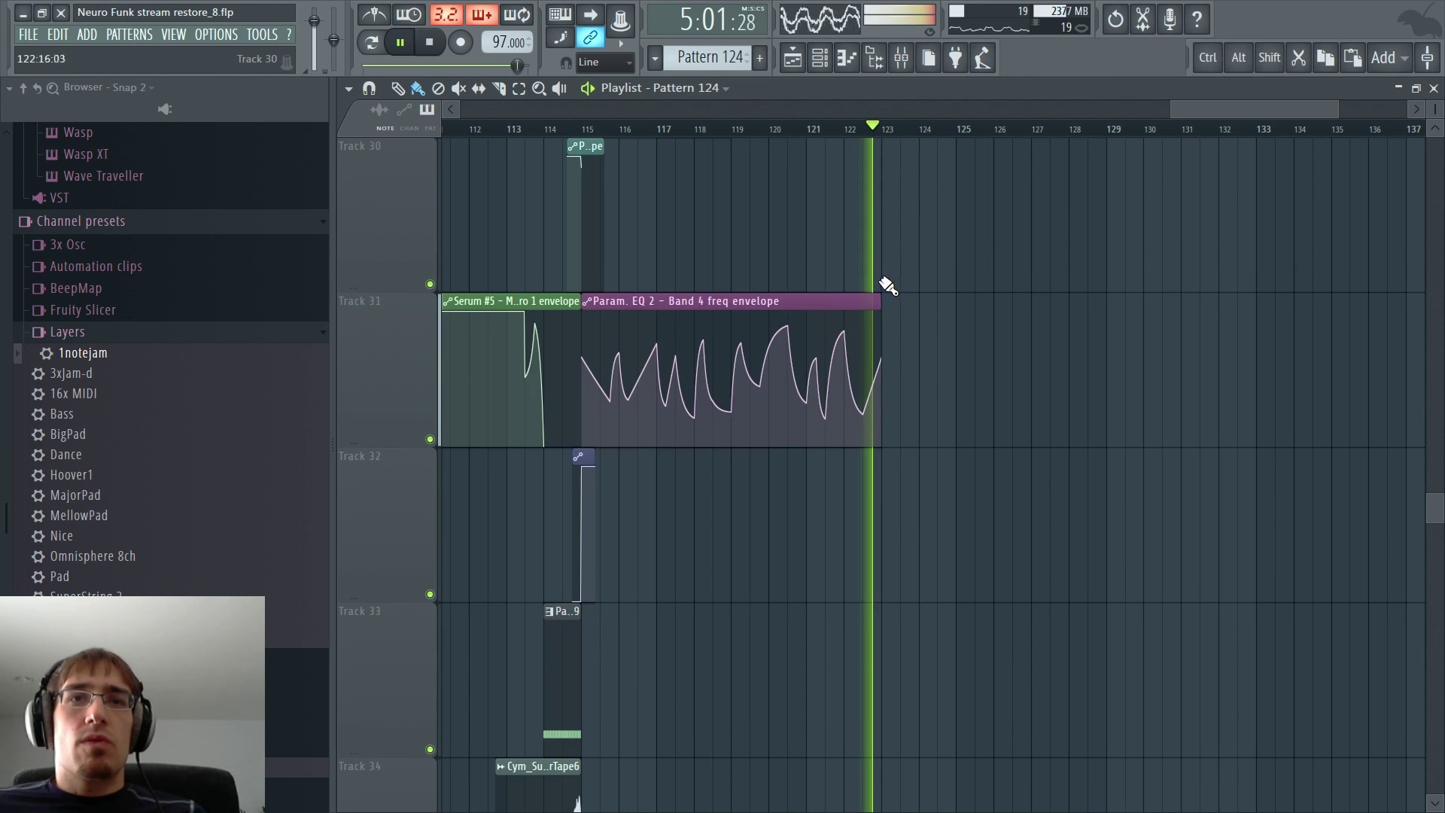
pyautogui.press('F7')
pyautogui.press('F5')
pyautogui.scroll(17, 903, 279)
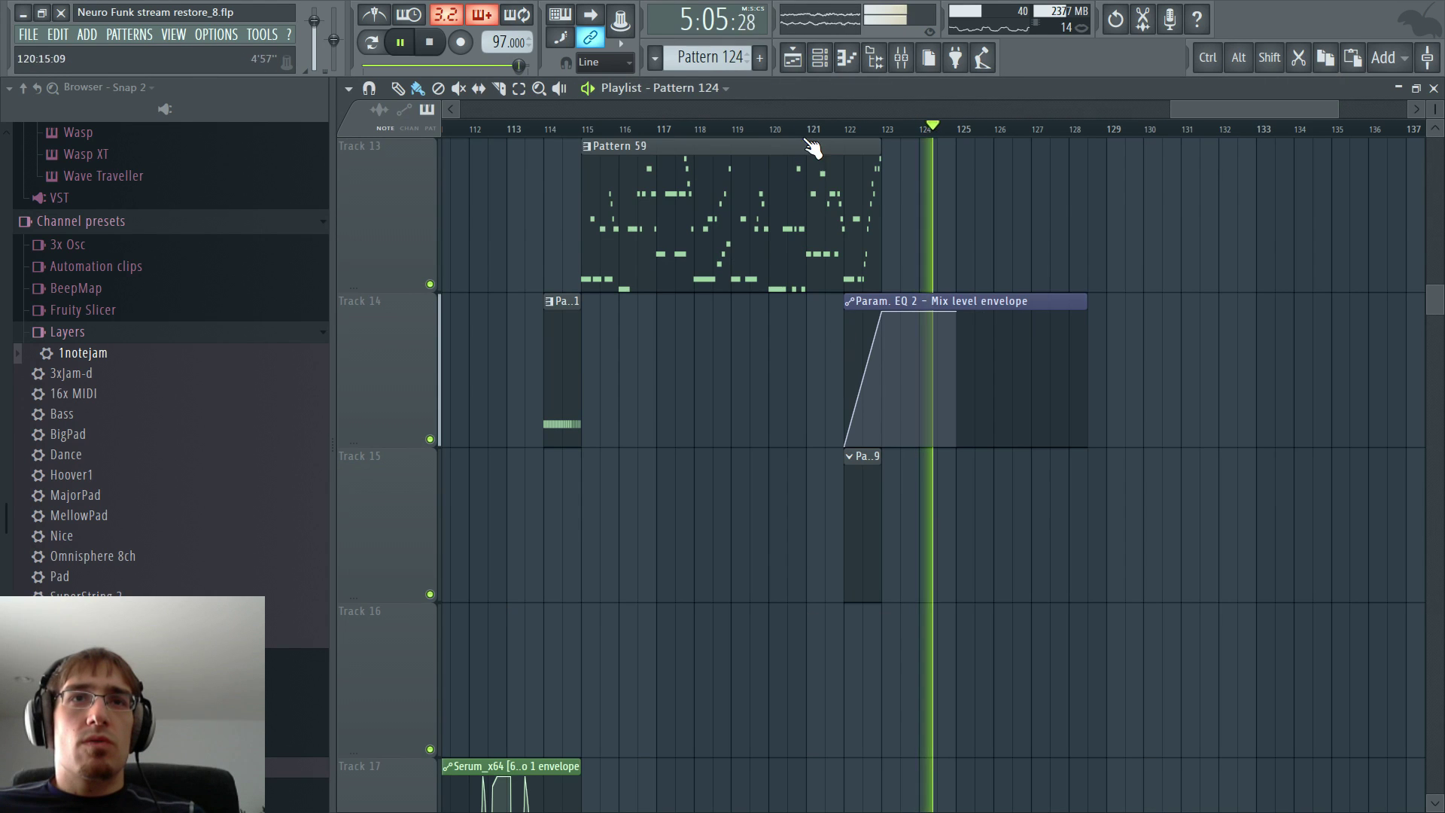
pyautogui.press('space')
pyautogui.click(809, 131)
pyautogui.moveTo(810, 131); pyautogui.dragTo(975, 134)
# - Open the Trilian channel's piano roll in Pattern 124 and view its lower octaves around F#3
pyautogui.press('F5')
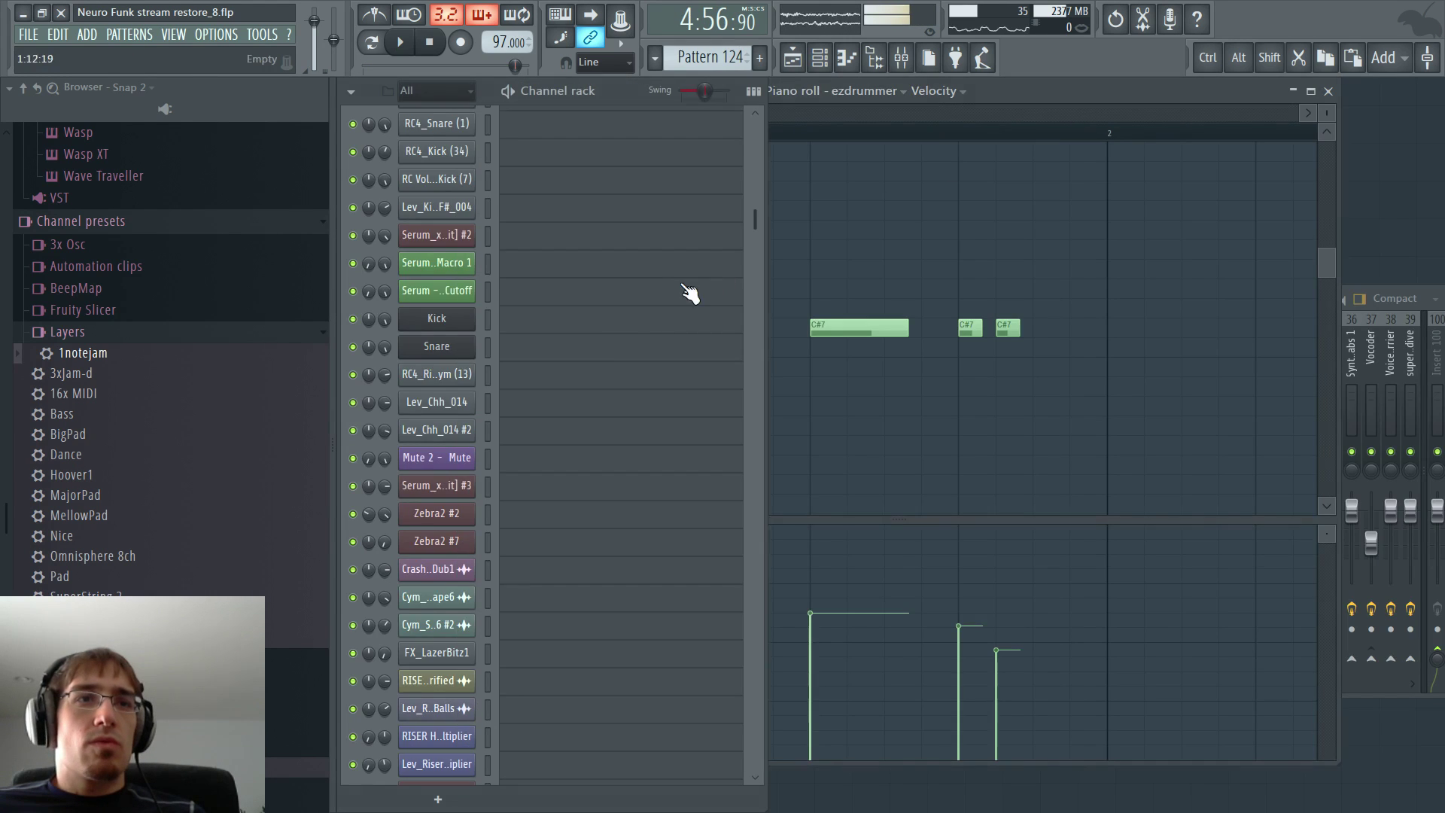
pyautogui.scroll(6, 616, 336)
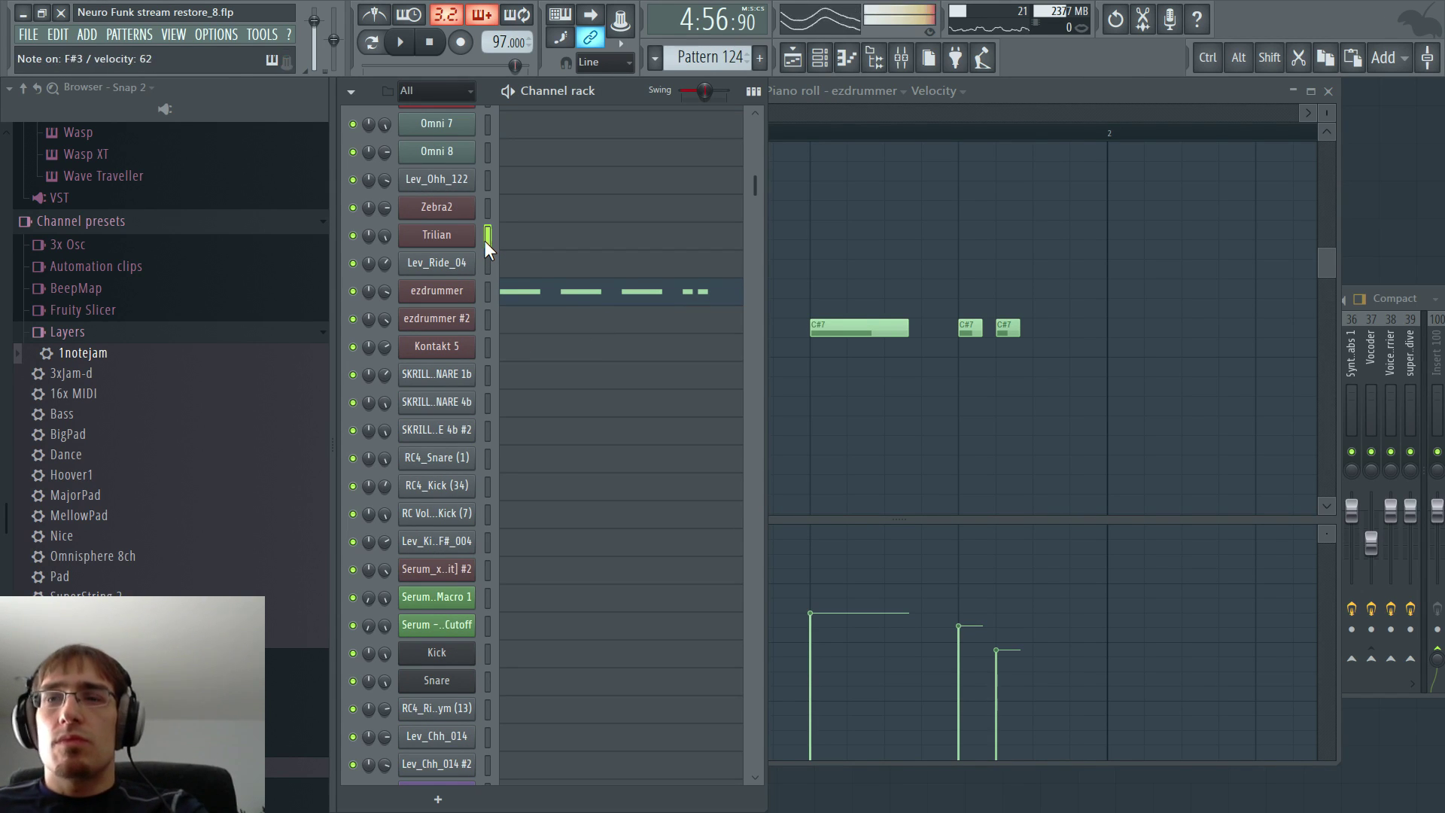
pyautogui.rightClick(451, 234)
pyautogui.click(495, 239)
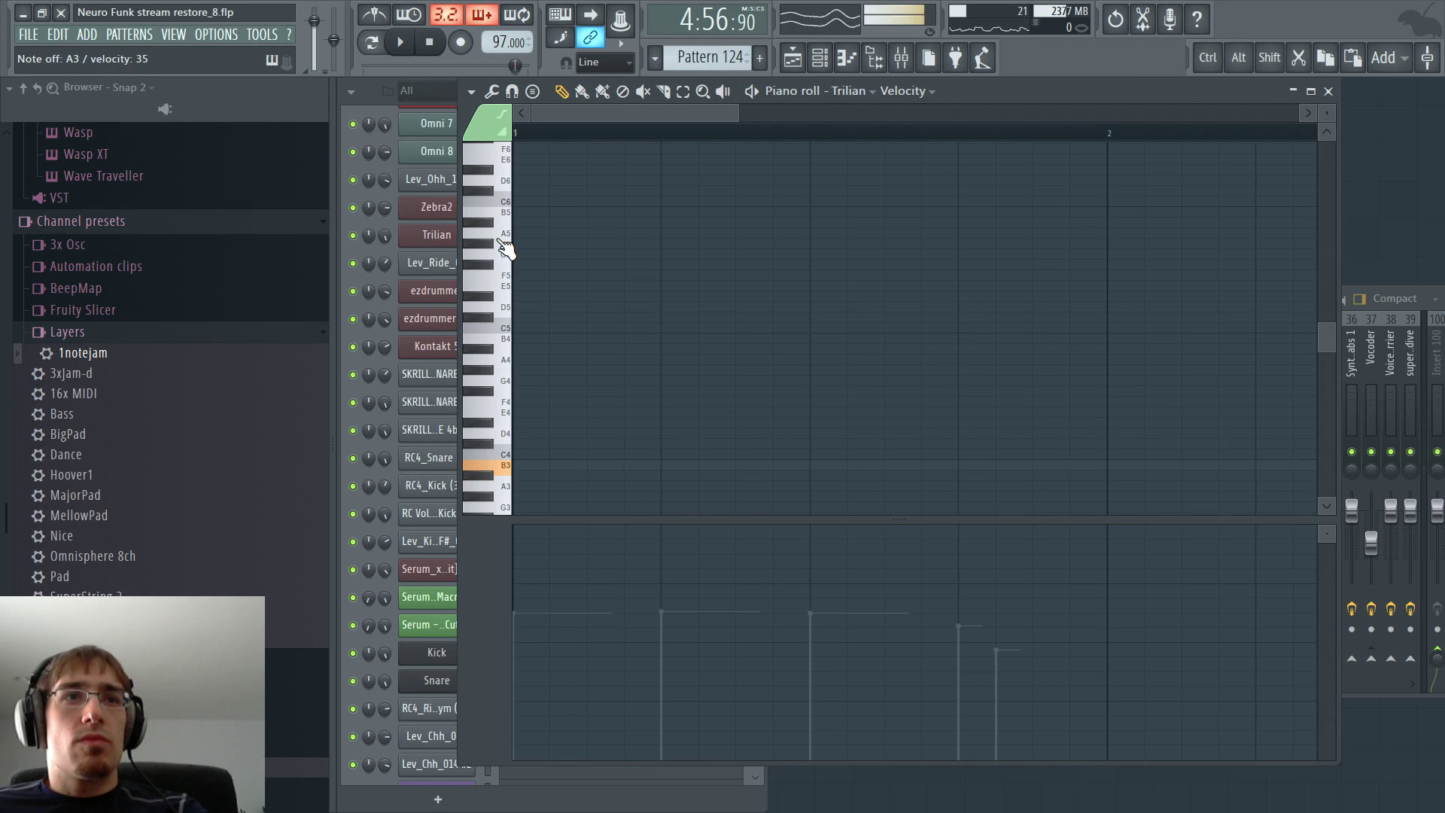
pyautogui.scroll(-3, 616, 302)
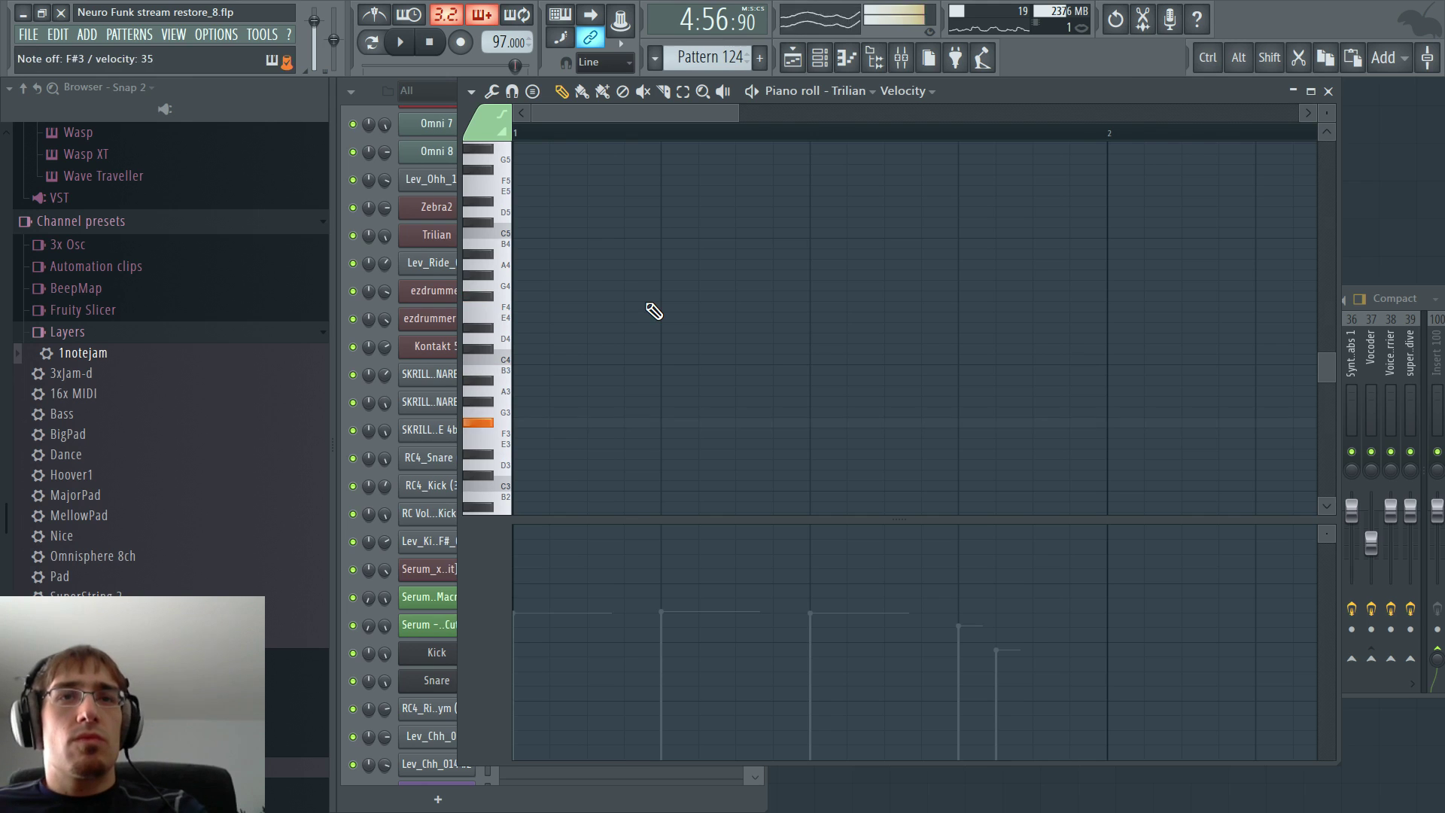
pyautogui.press('F5')
# - Delete the empty Pattern 129 clip from track 15 at bar 122
pyautogui.doubleClick(853, 474)
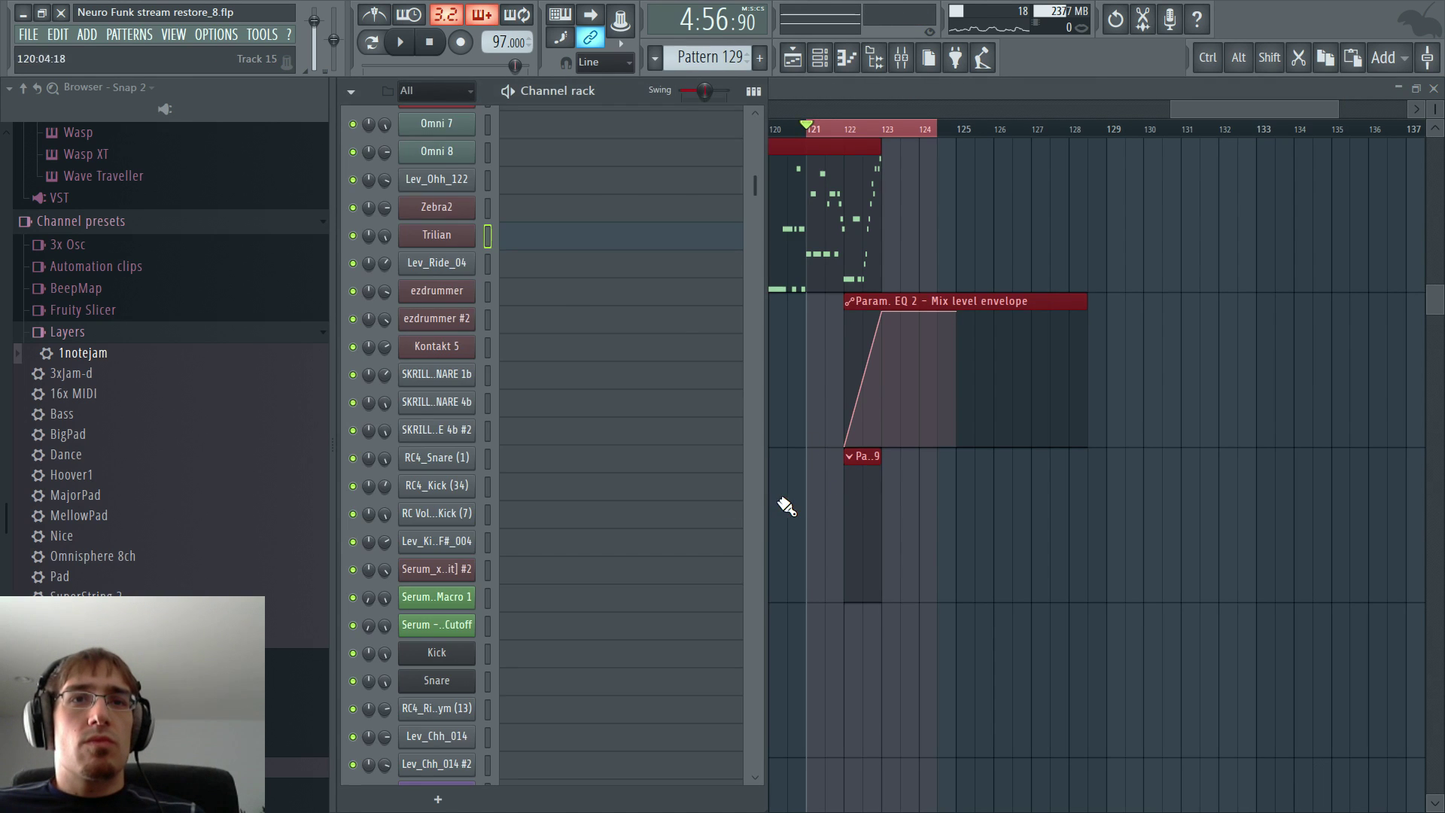
pyautogui.press('F6')
pyautogui.doubleClick(867, 511)
pyautogui.rightClick(865, 509)
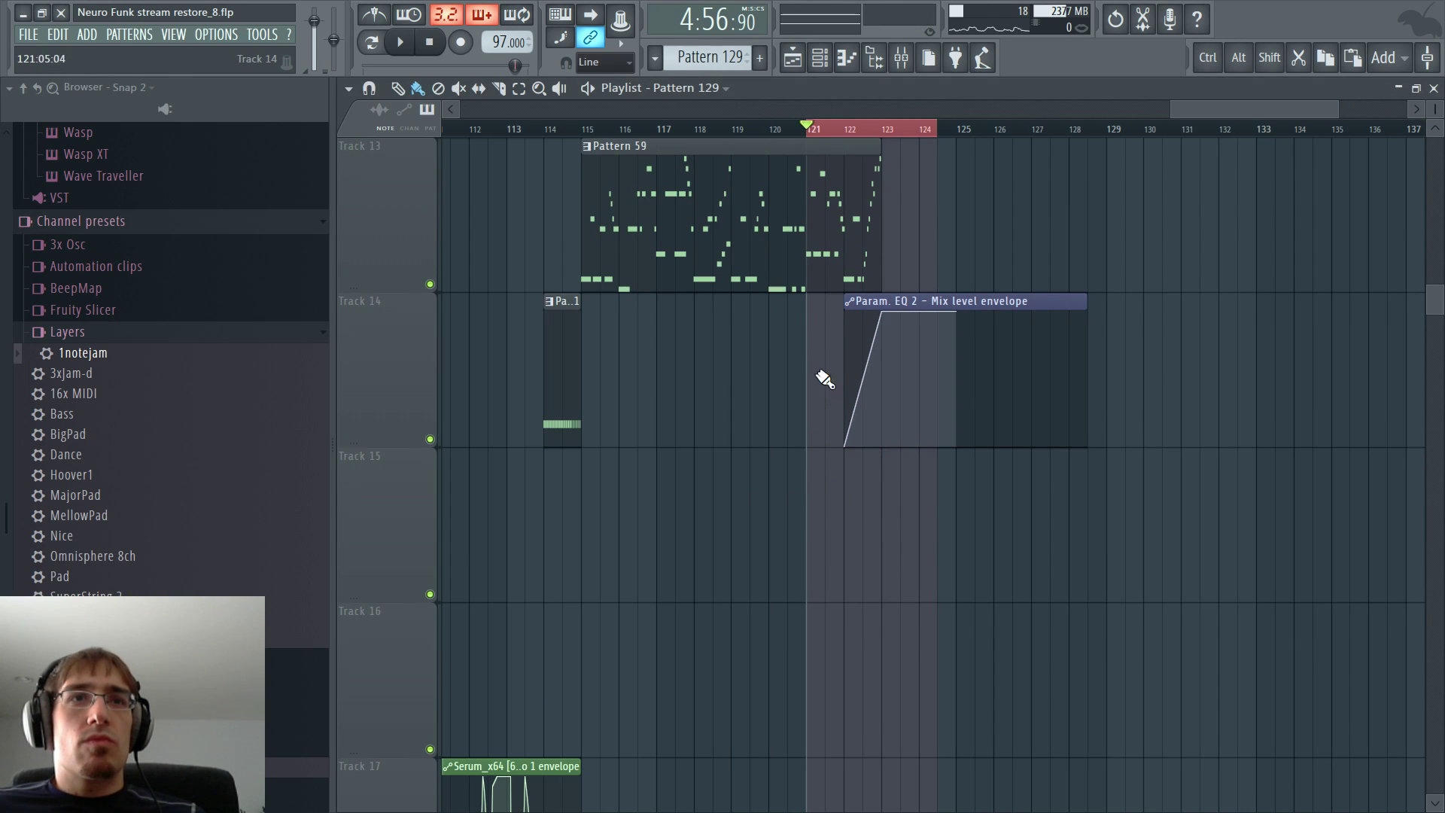
# - Open the Trilian channel's piano roll in Pattern 59 at the end of bar 8 and set the snap to 1/6 beat
pyautogui.doubleClick(755, 191)
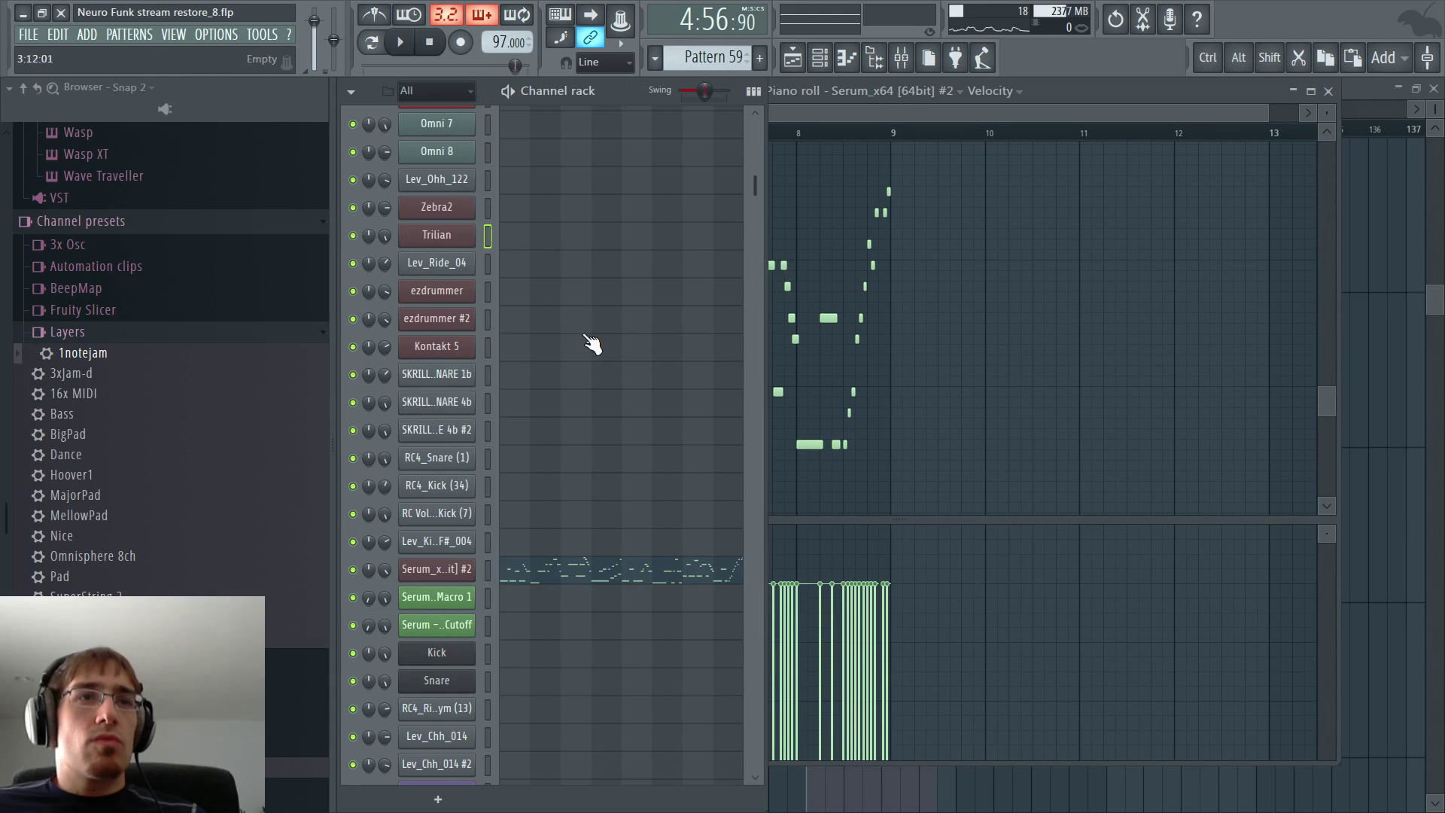
pyautogui.rightClick(487, 235)
pyautogui.click(508, 235)
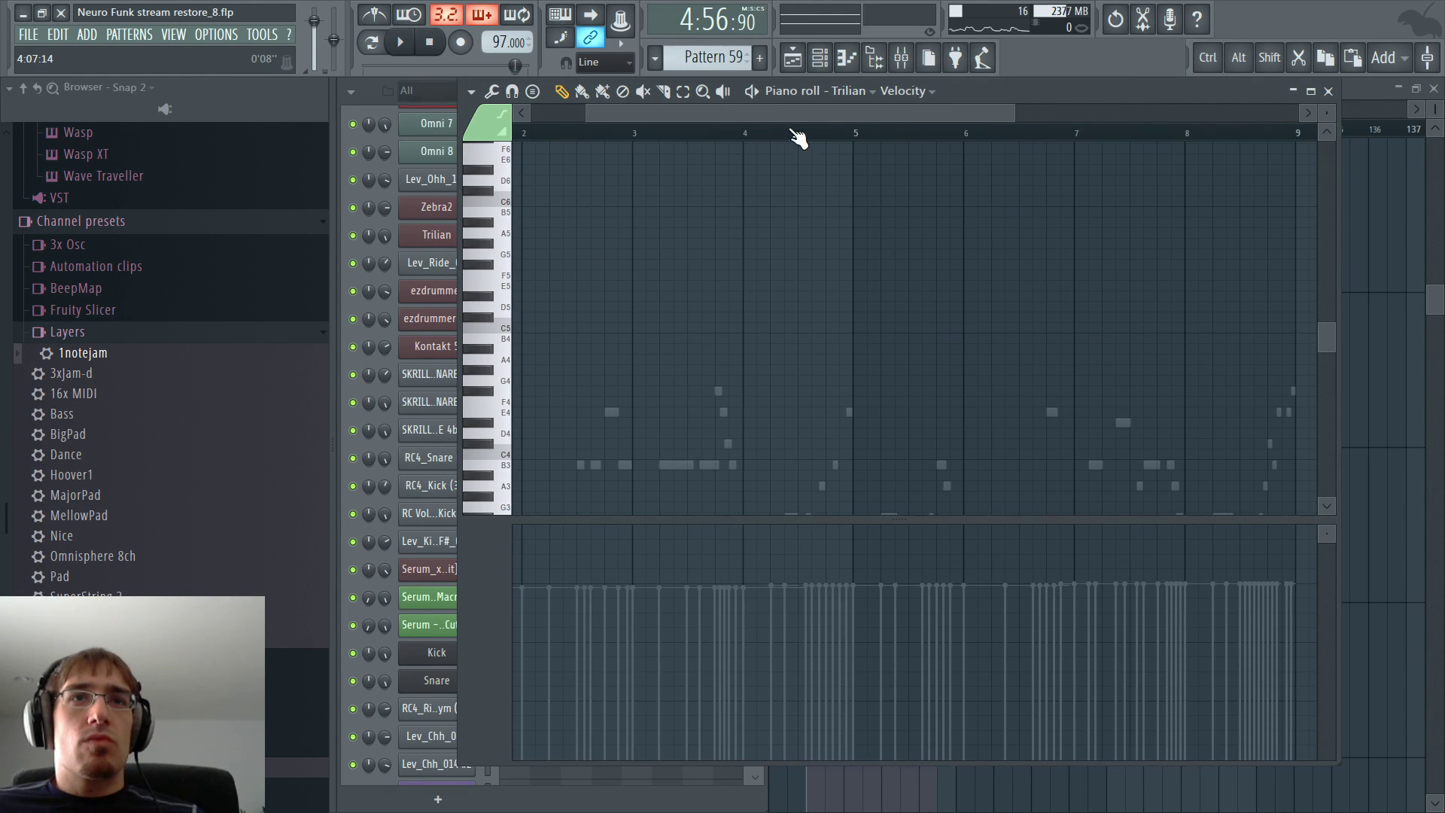
pyautogui.scroll(-3, 1107, 210)
pyautogui.scroll(4, 1096, 235)
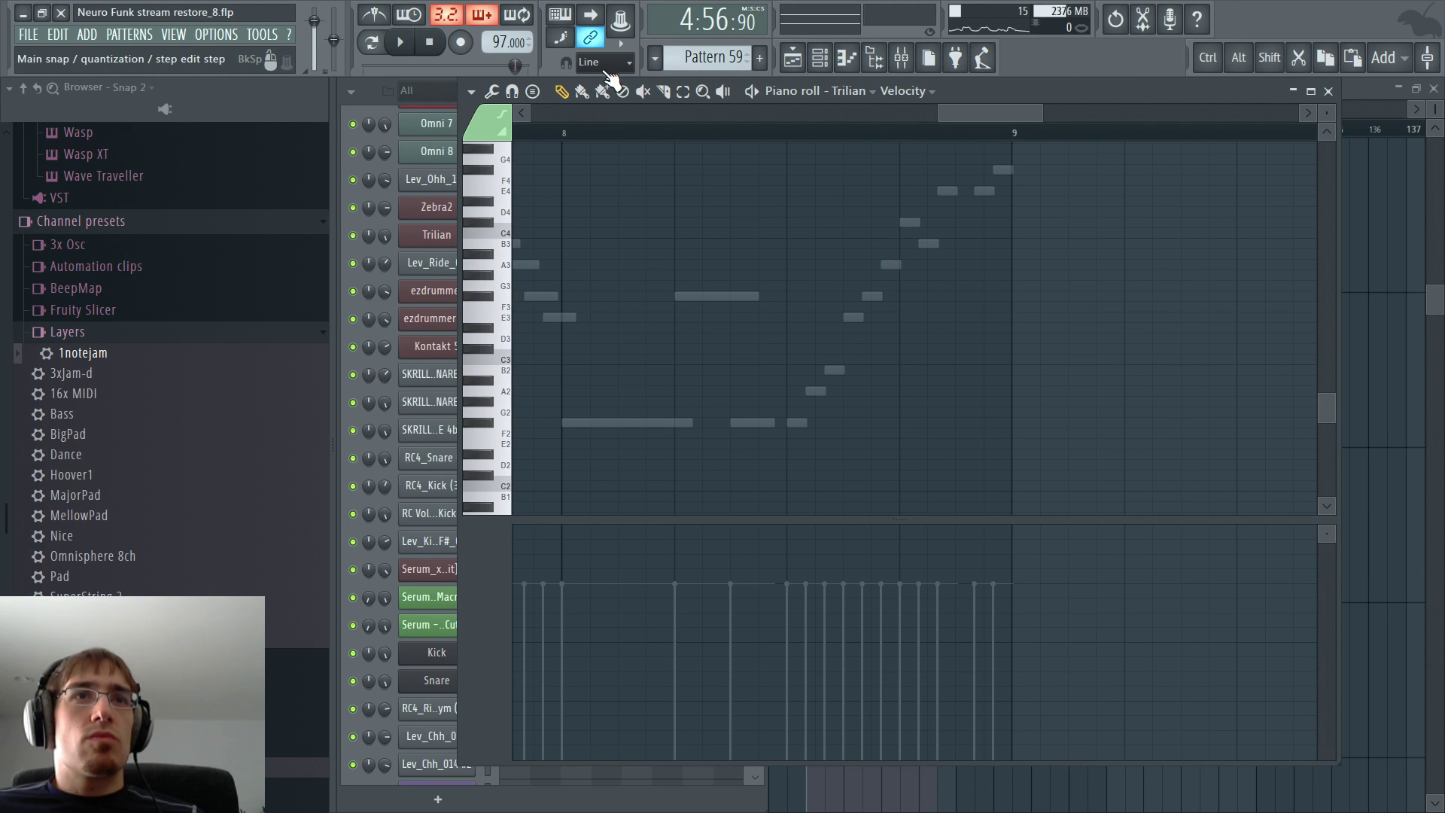
pyautogui.scroll(2, 914, 271)
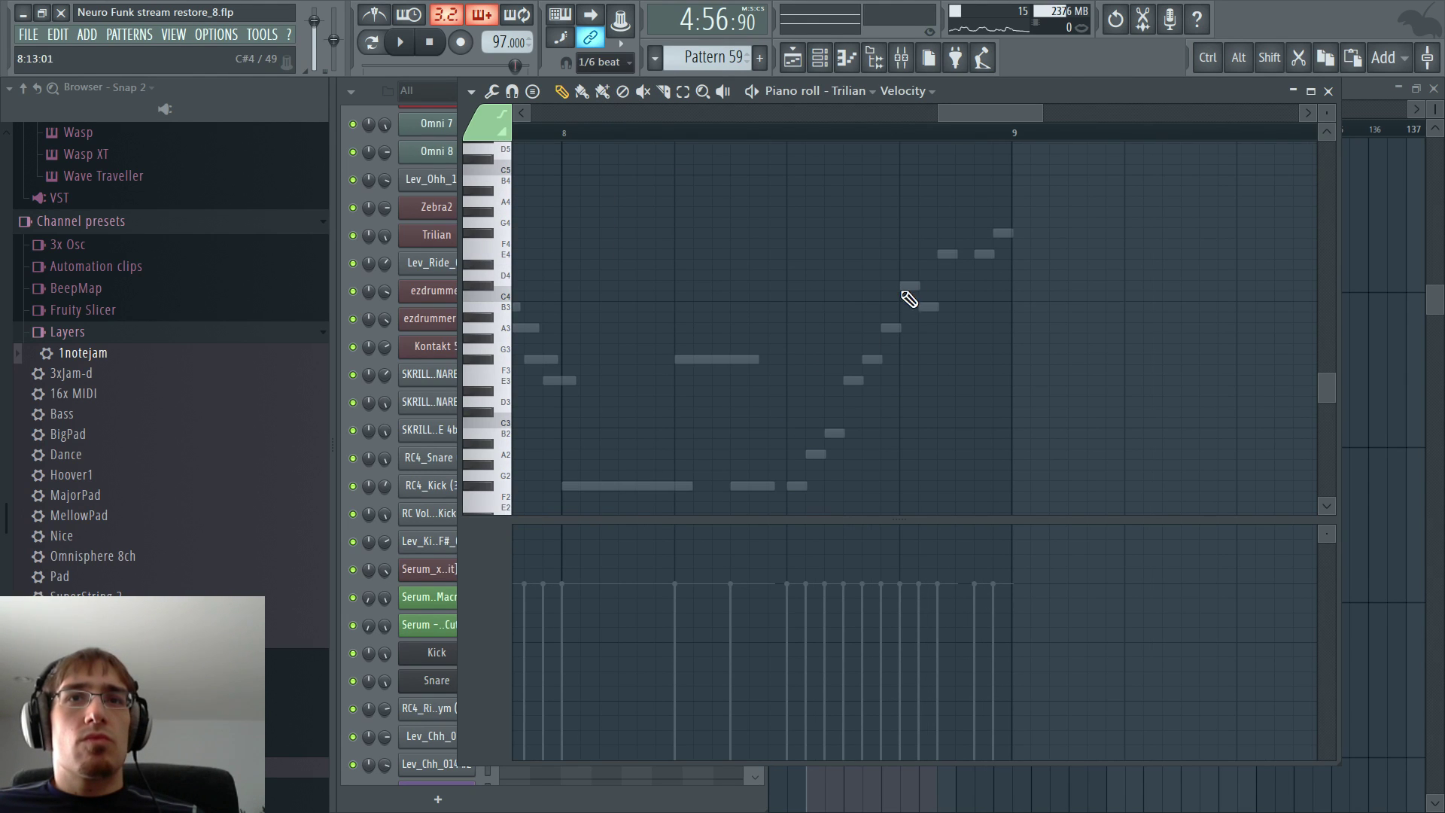
# - Add a C#4 Trilian note on the fourth beat of bar 8, slice it short and delete its long tail
pyautogui.click(910, 286)
pyautogui.scroll(-5, 1242, 298)
pyautogui.scroll(3, 1287, 304)
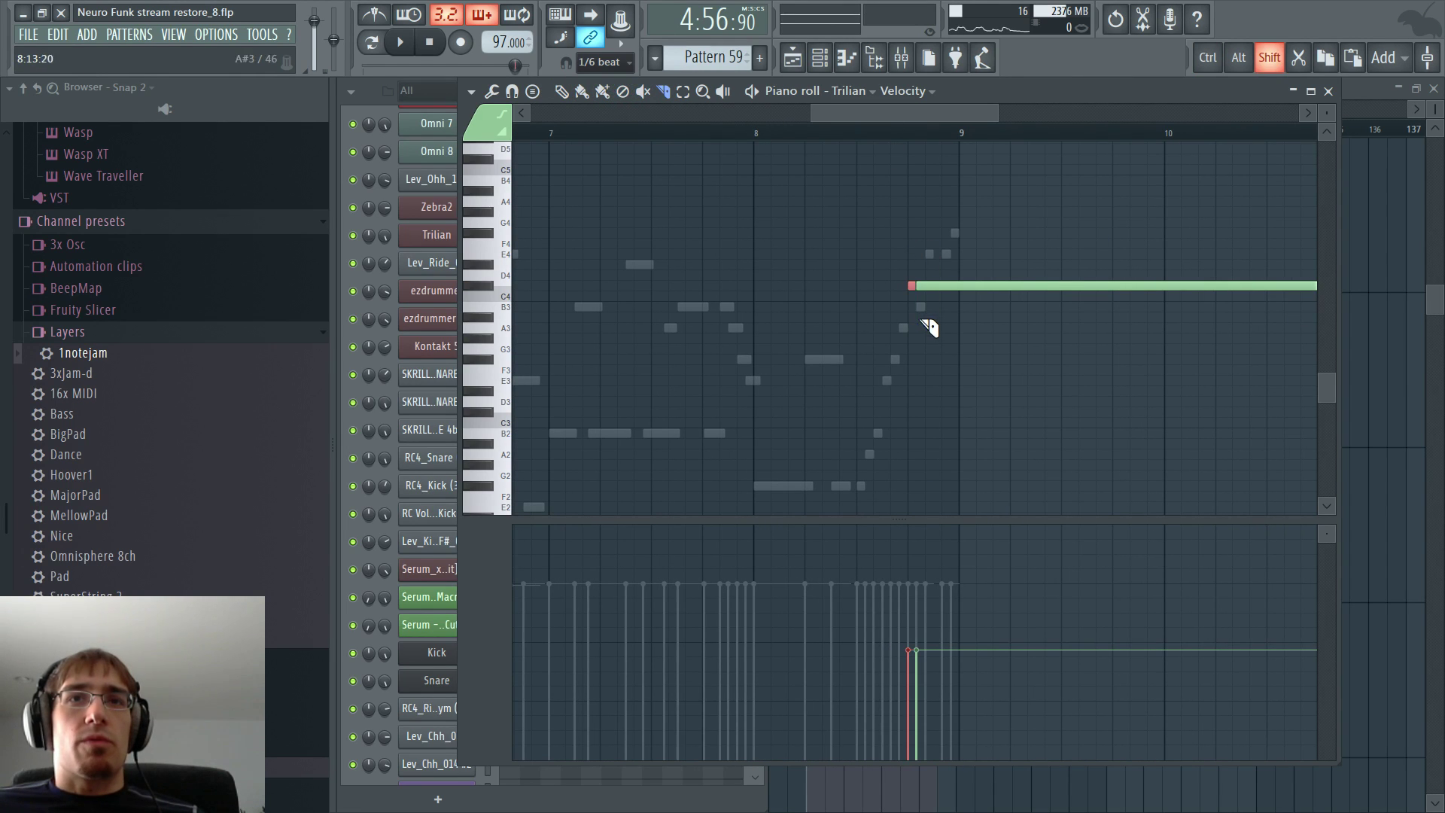
pyautogui.rightClick(965, 286)
pyautogui.scroll(3, 963, 287)
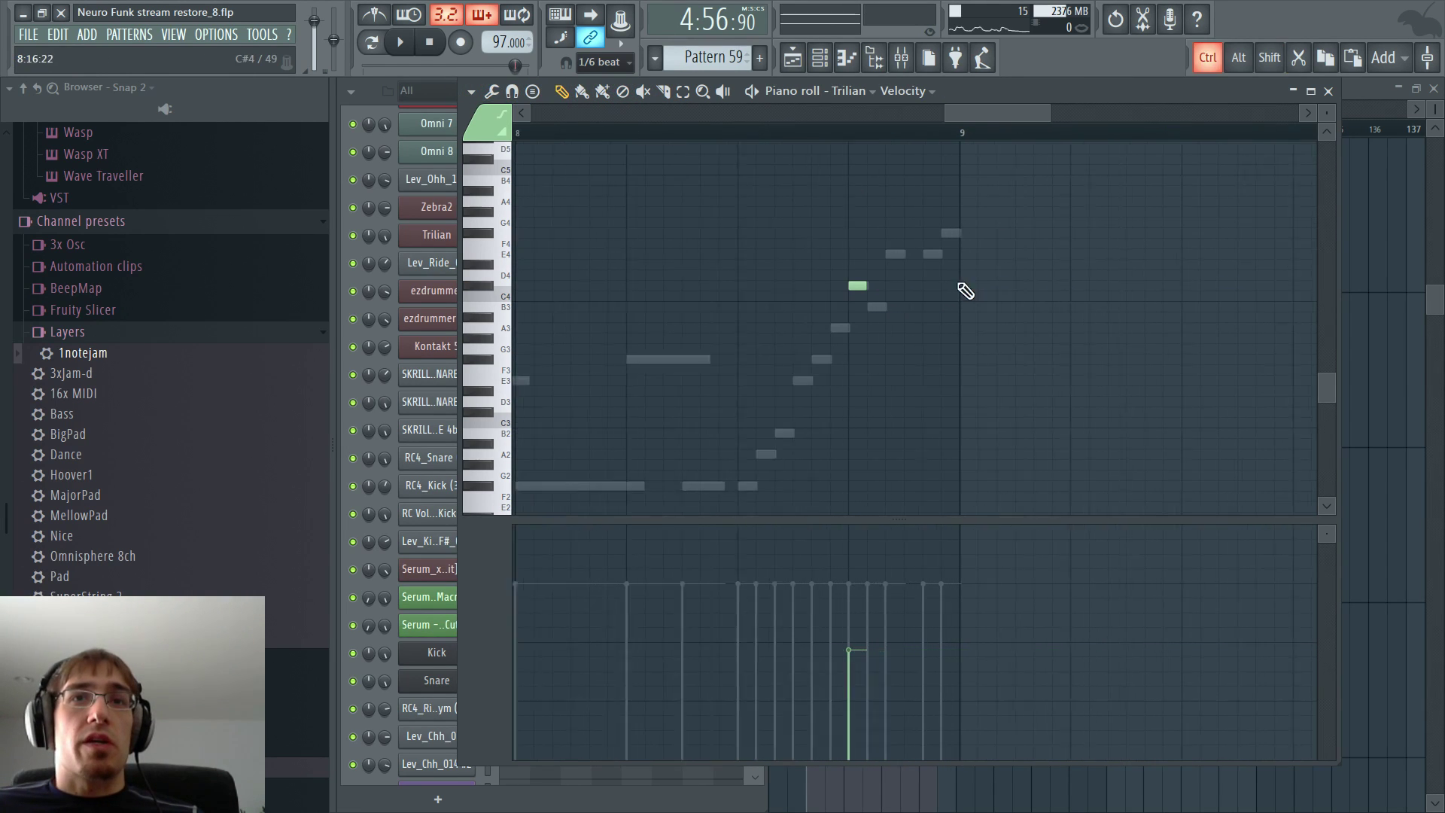
# - Continue the last beat of bar 8 with B3, E4, C#4, E4 and F#4 Trilian notes, following the ghost notes
pyautogui.click(842, 308)
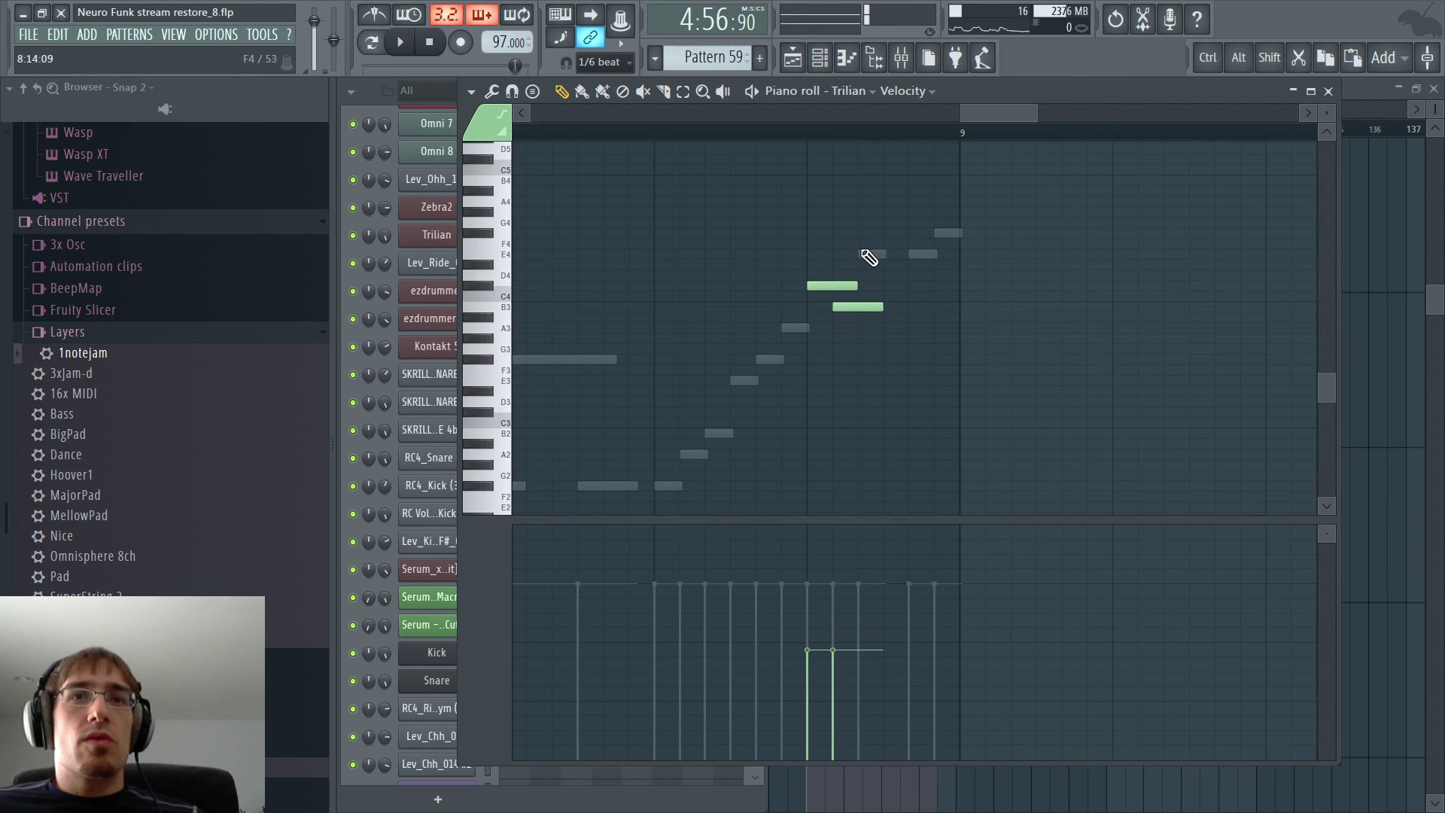
pyautogui.click(866, 253)
pyautogui.scroll(2, 872, 267)
pyautogui.click(886, 349)
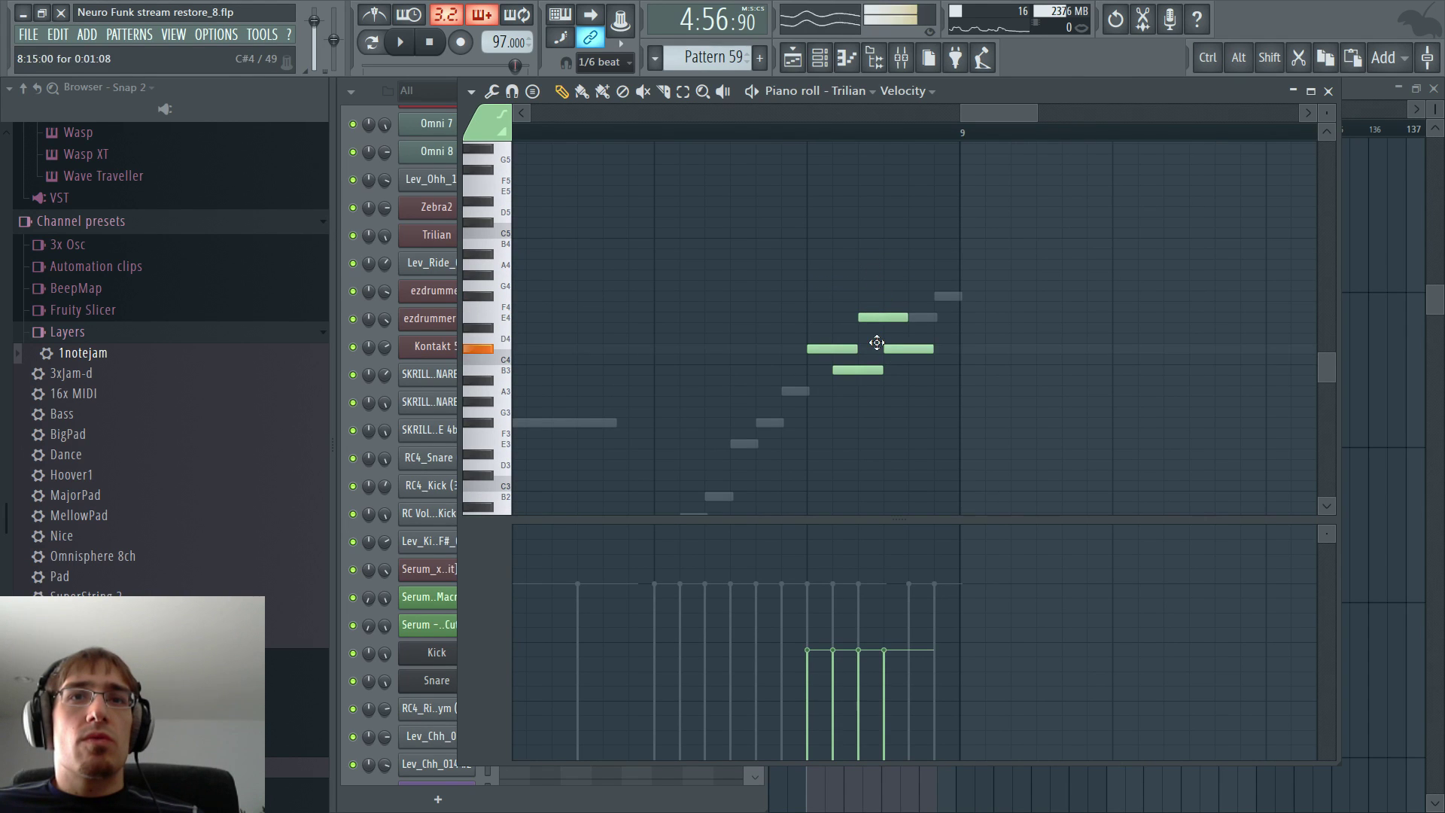
pyautogui.click(908, 315)
pyautogui.click(943, 299)
# - Draw a sustained F#3 note about 1.25 bars long from bar 9 and lengthen the F#4 note to about one bar
pyautogui.scroll(-3, 945, 308)
pyautogui.moveTo(958, 336)
pyautogui.mouseDown()
pyautogui.moveTo(957, 295)
pyautogui.moveTo(987, 294)
pyautogui.moveTo(1423, 316)
pyautogui.mouseUp()
pyautogui.scroll(-7, 1252, 354)
pyautogui.scroll(3, 1291, 339)
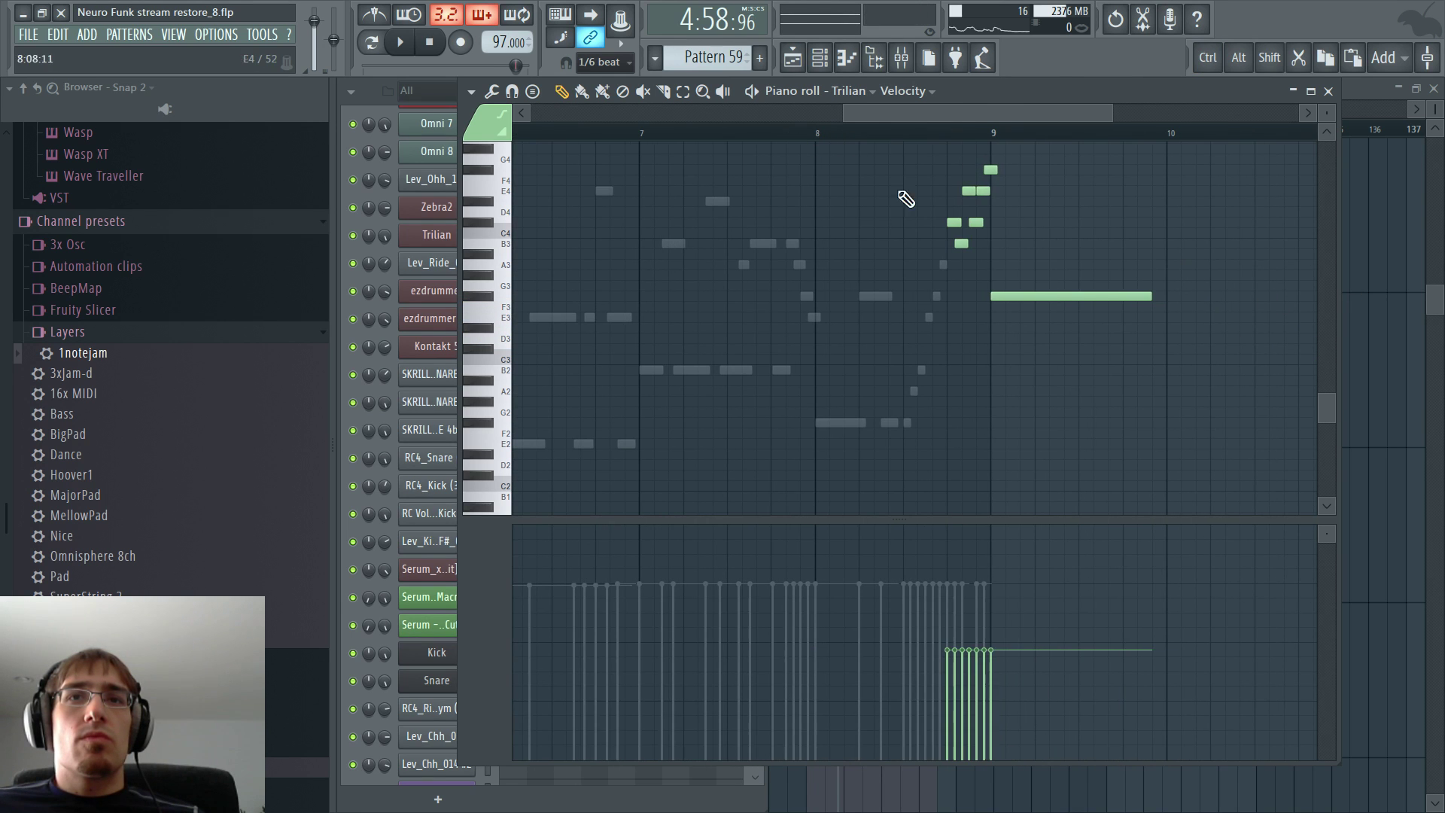
pyautogui.moveTo(1145, 296); pyautogui.dragTo(1209, 296)
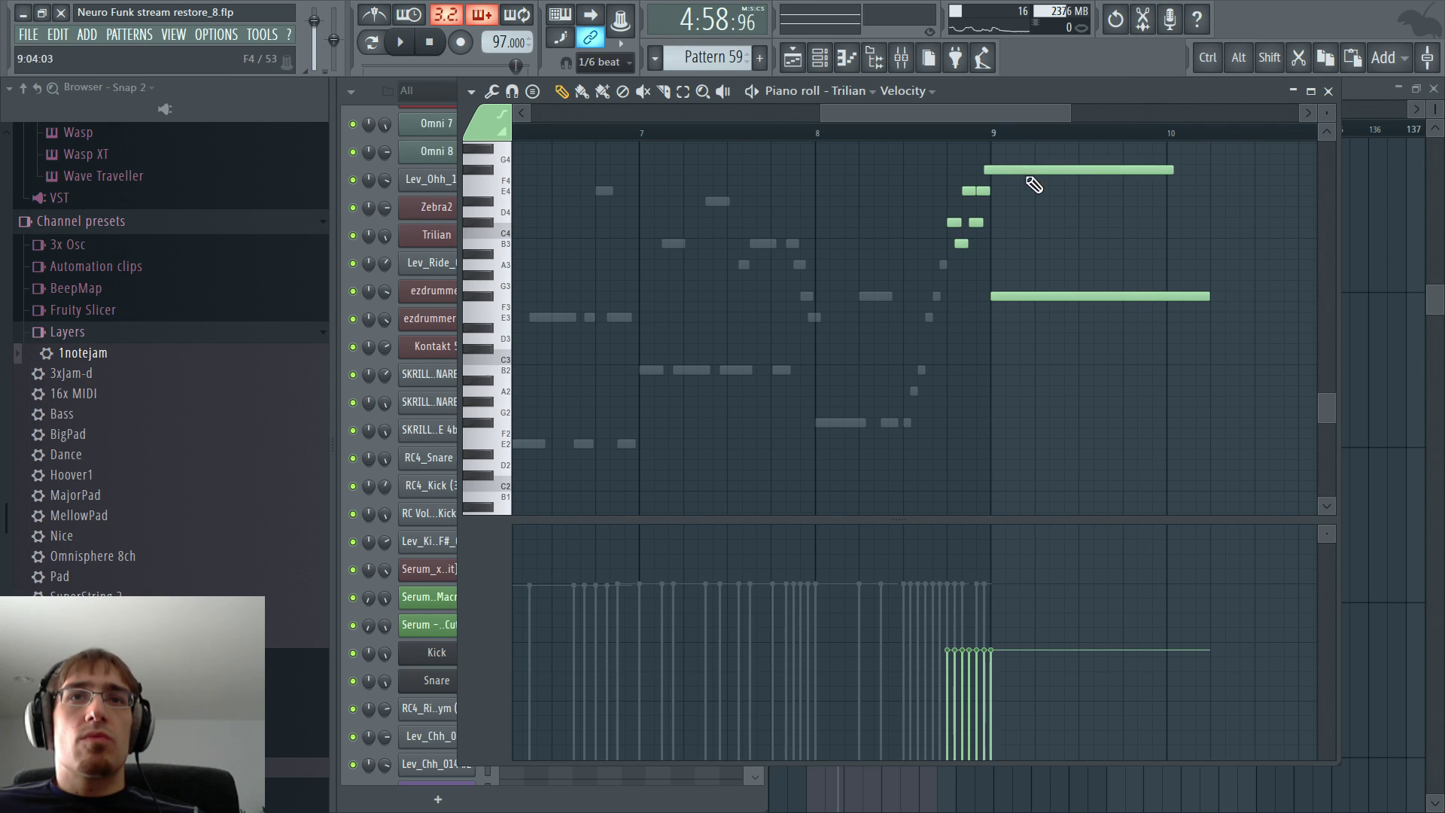
# - Play from the middle of bar 8 and ramp the Trilian note velocities upward towards bar 9
pyautogui.click(909, 132)
pyautogui.press('space')
pyautogui.moveTo(941, 627); pyautogui.dragTo(1011, 549)
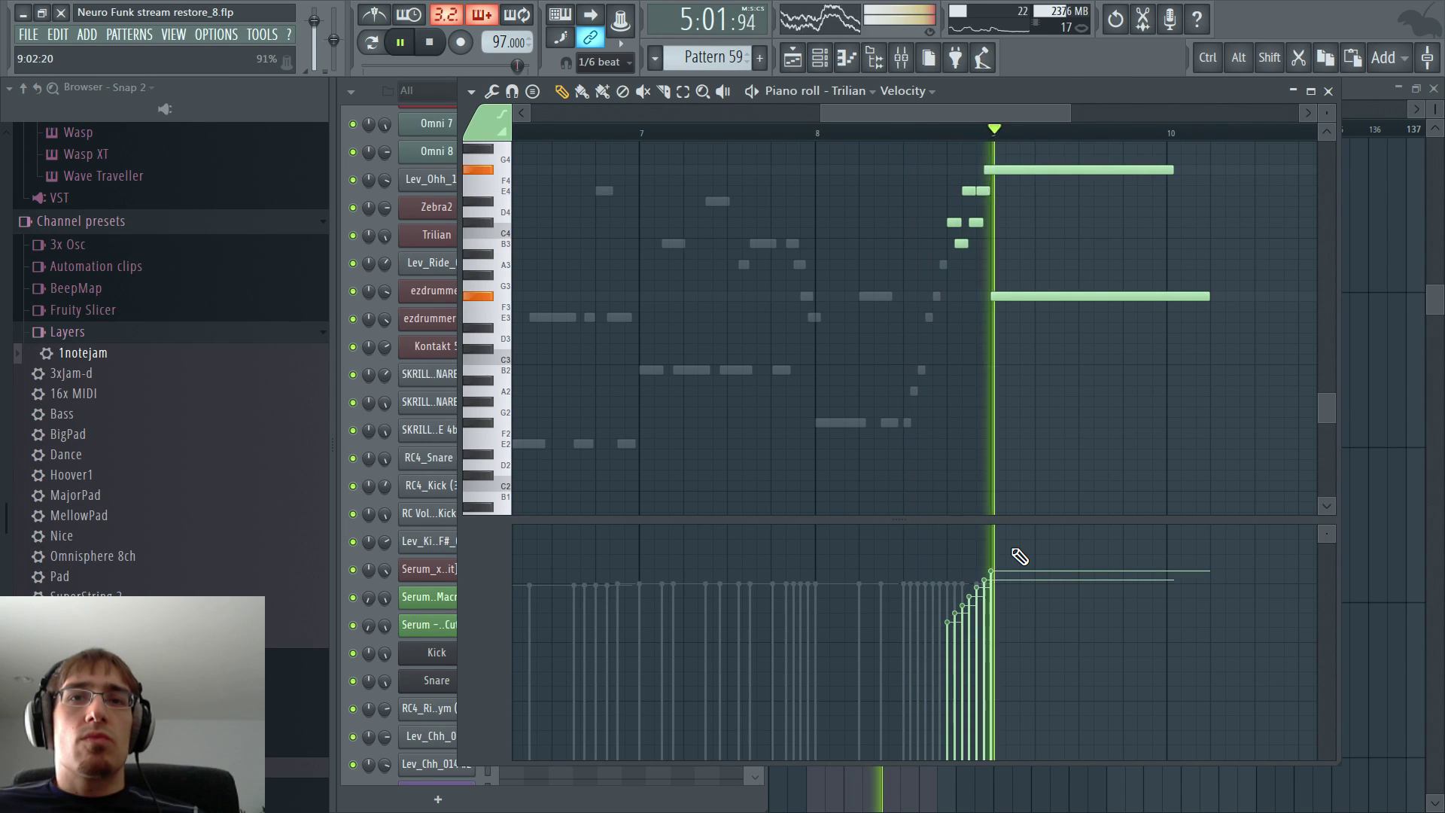
# - Select the sustained F#3 and F#4 notes and lengthen both to about three and a half bars
pyautogui.scroll(-4, 1187, 374)
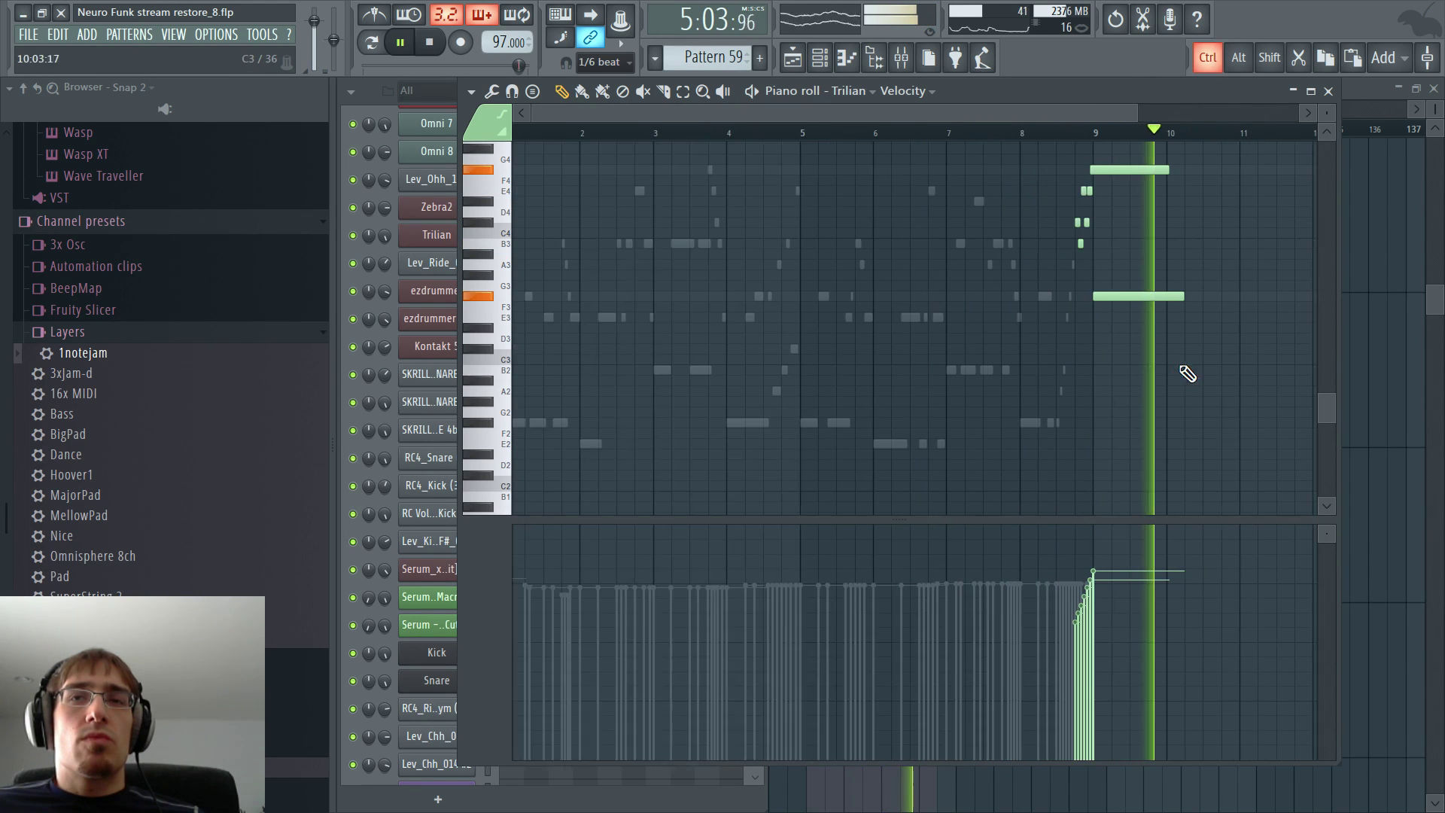
pyautogui.moveTo(1204, 391); pyautogui.dragTo(1107, 155)
pyautogui.moveTo(1149, 296); pyautogui.dragTo(1189, 336)
# - Add a Trilian note on the third beat of bar 8, first as a long F#2, and replace it with a short F#3
pyautogui.scroll(5, 816, 433)
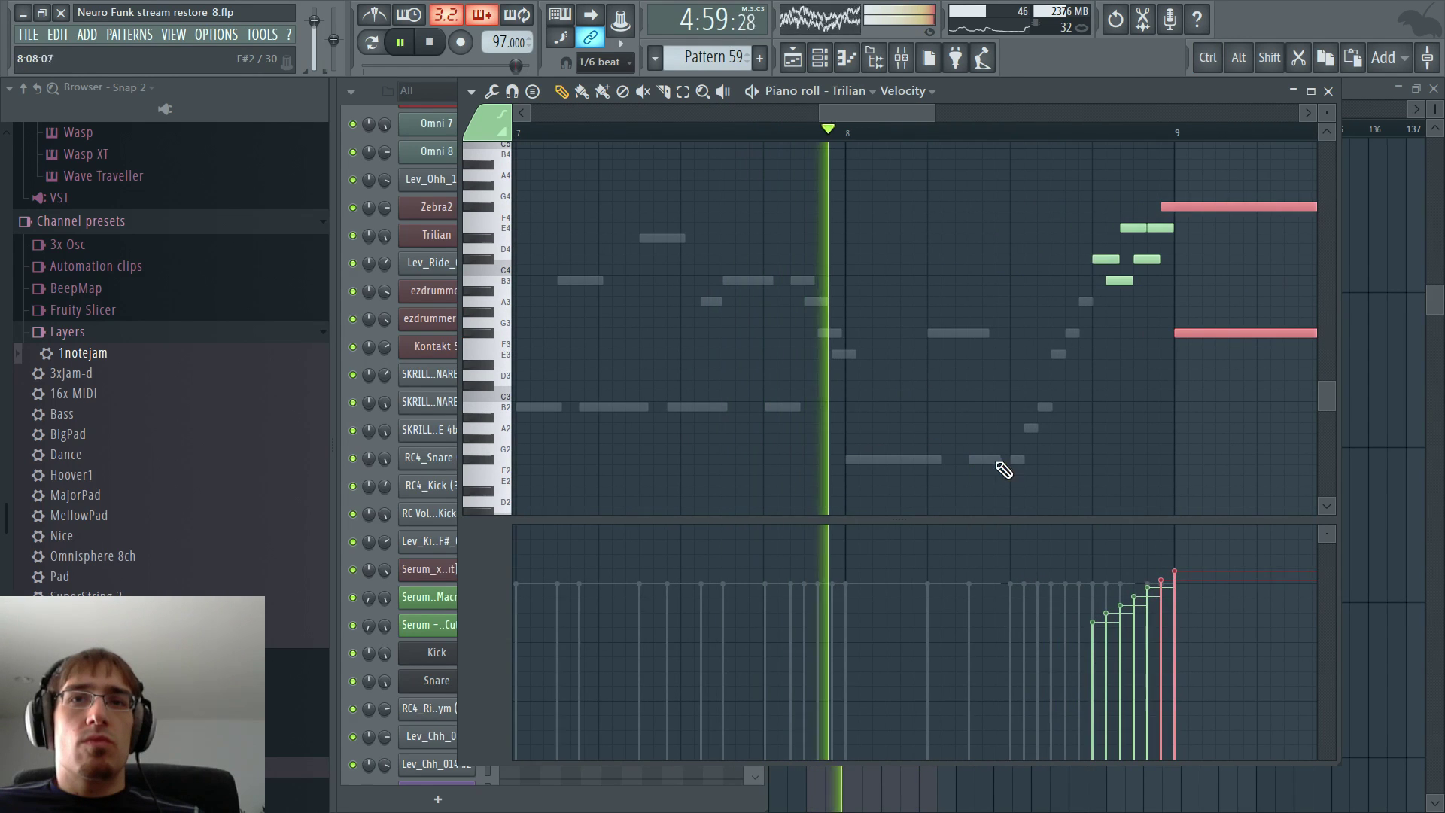
pyautogui.click(1007, 456)
pyautogui.scroll(-4, 1087, 459)
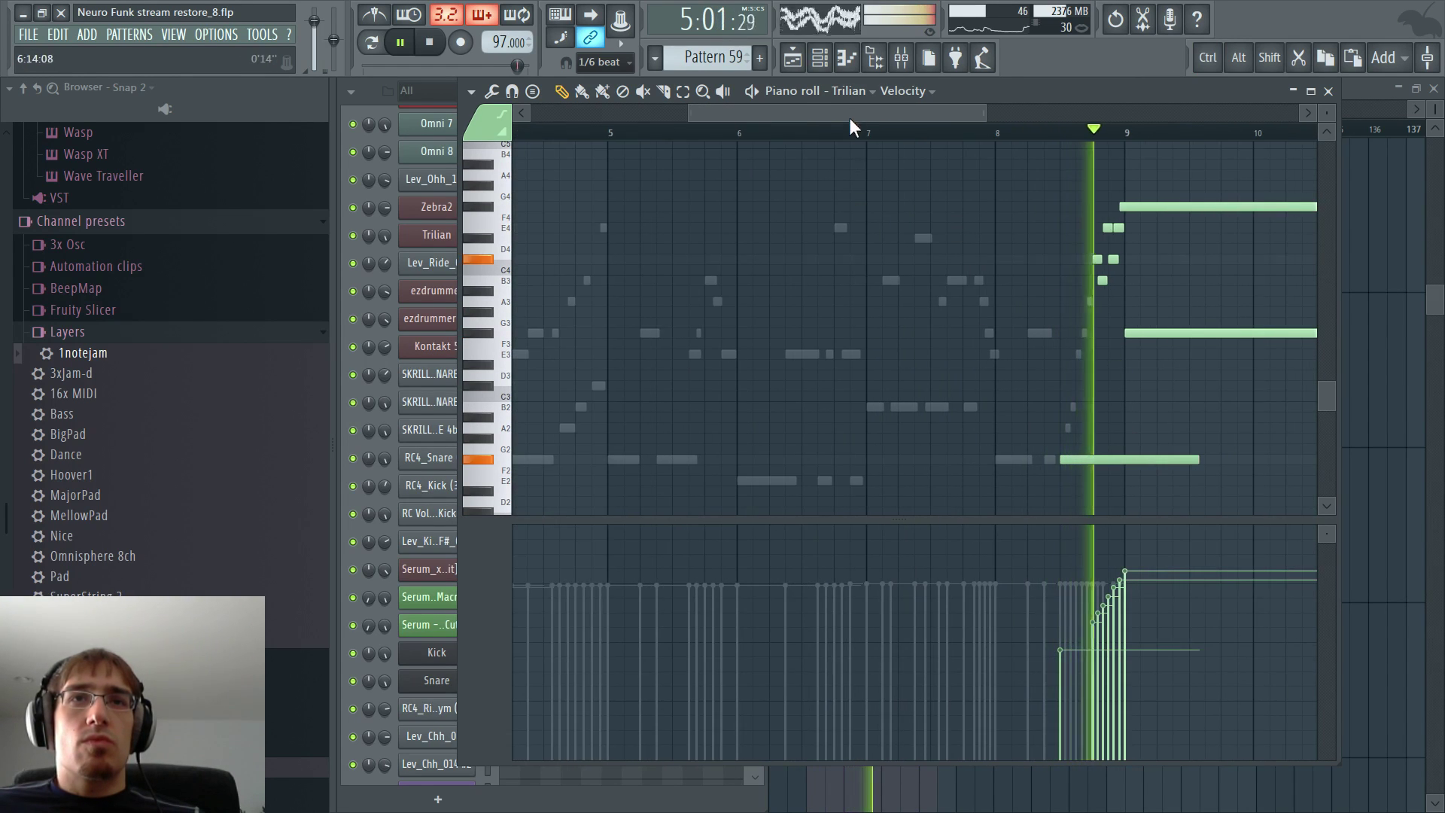
pyautogui.moveTo(853, 112); pyautogui.dragTo(905, 113)
pyautogui.press('space')
pyautogui.moveTo(918, 460); pyautogui.dragTo(974, 306)
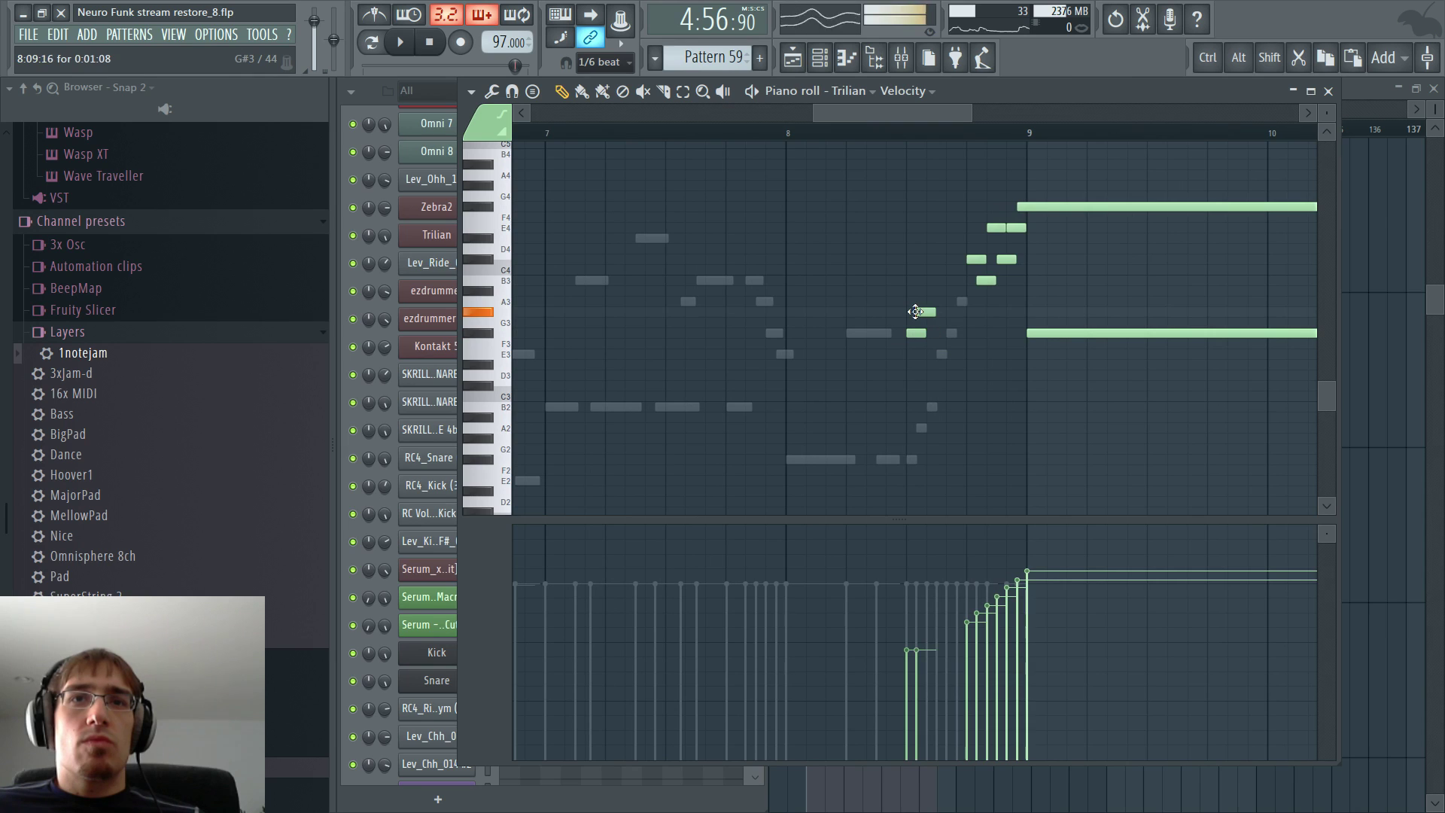
# - Shorten the F#3 note to one snap unit and build an ascending run with A3, B3, C#4, E4, F#4 and A4
pyautogui.scroll(4, 955, 329)
pyautogui.scroll(1, 956, 329)
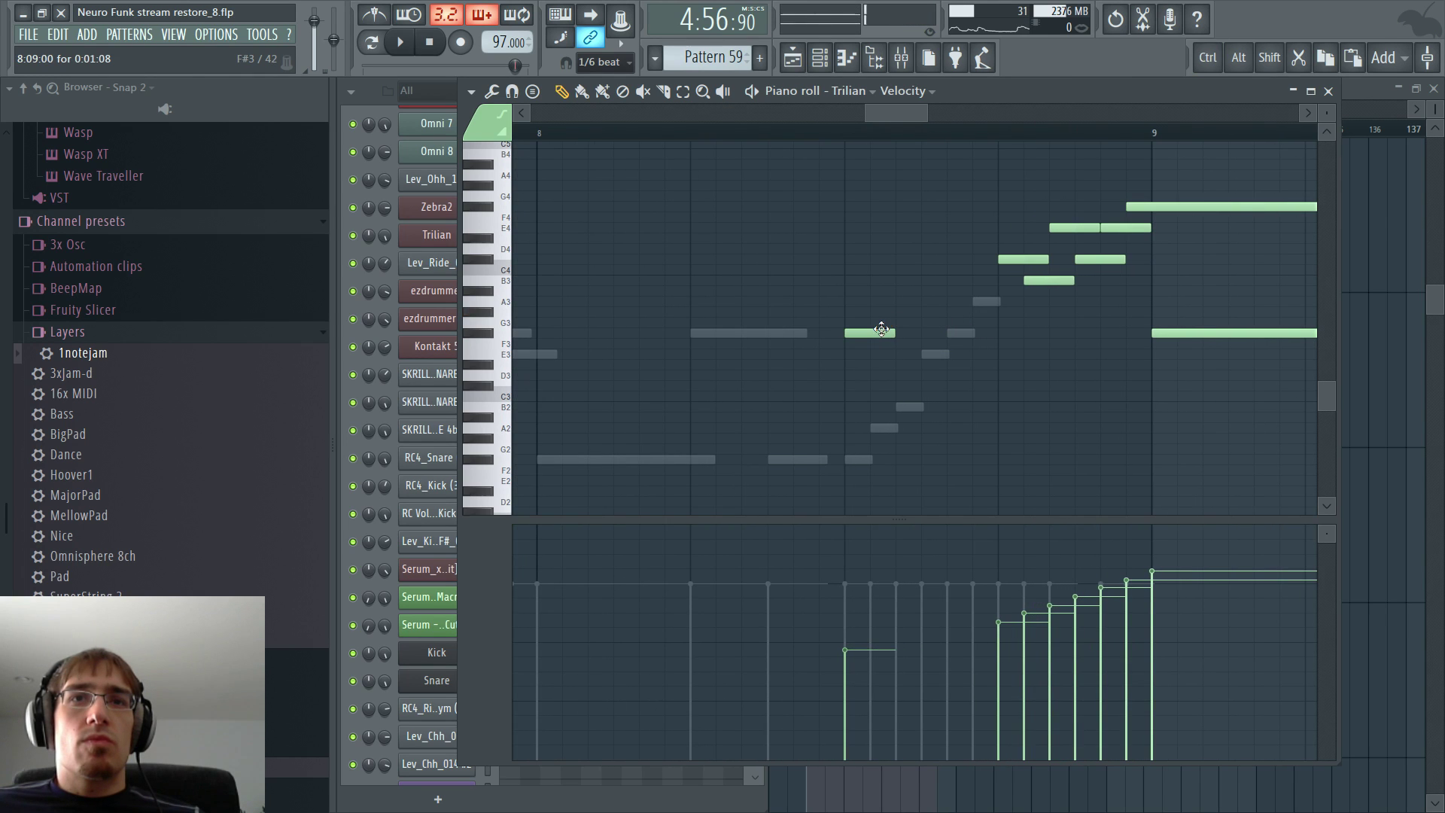
pyautogui.moveTo(877, 291); pyautogui.dragTo(880, 301)
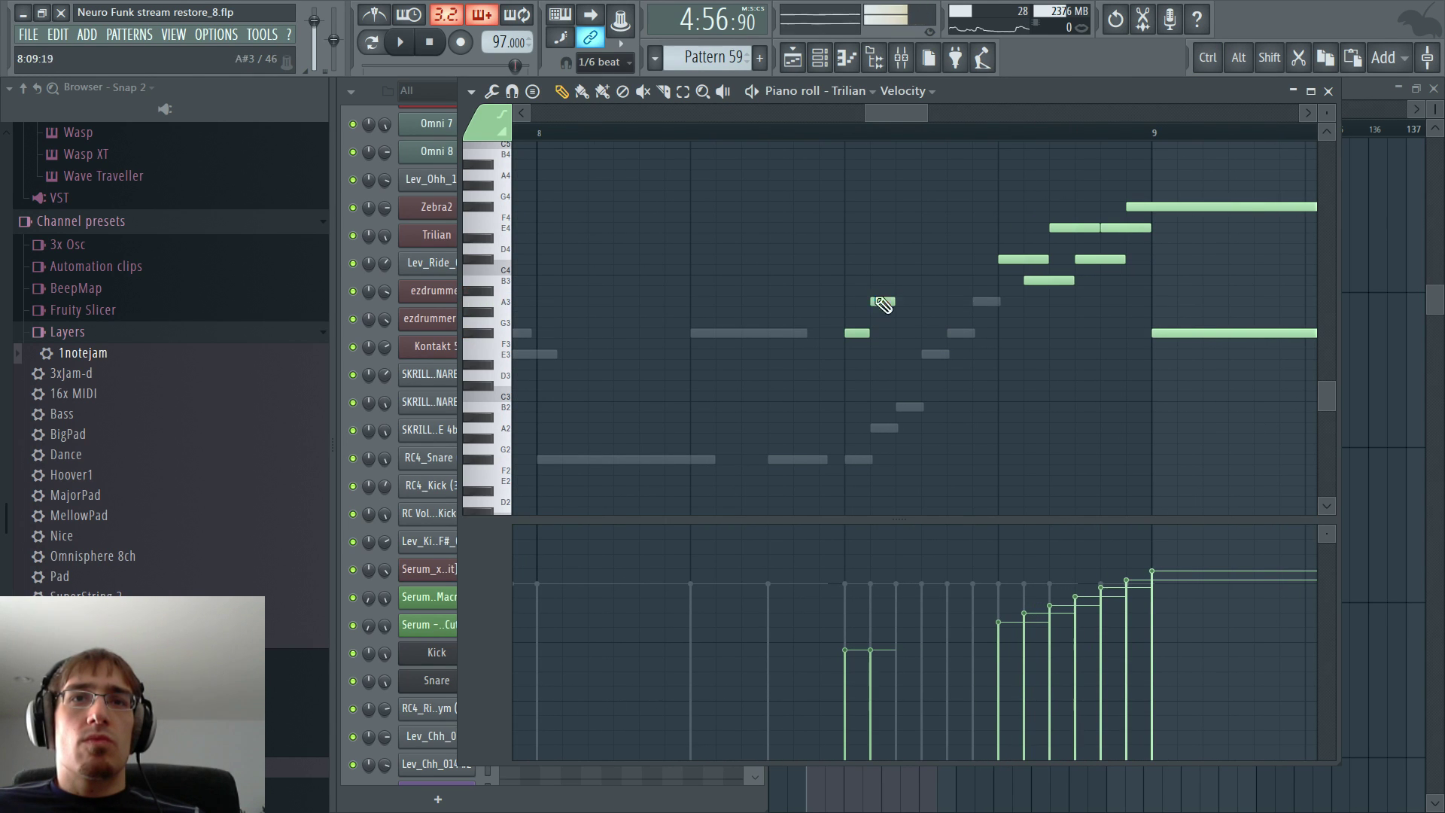
pyautogui.click(902, 280)
pyautogui.click(934, 259)
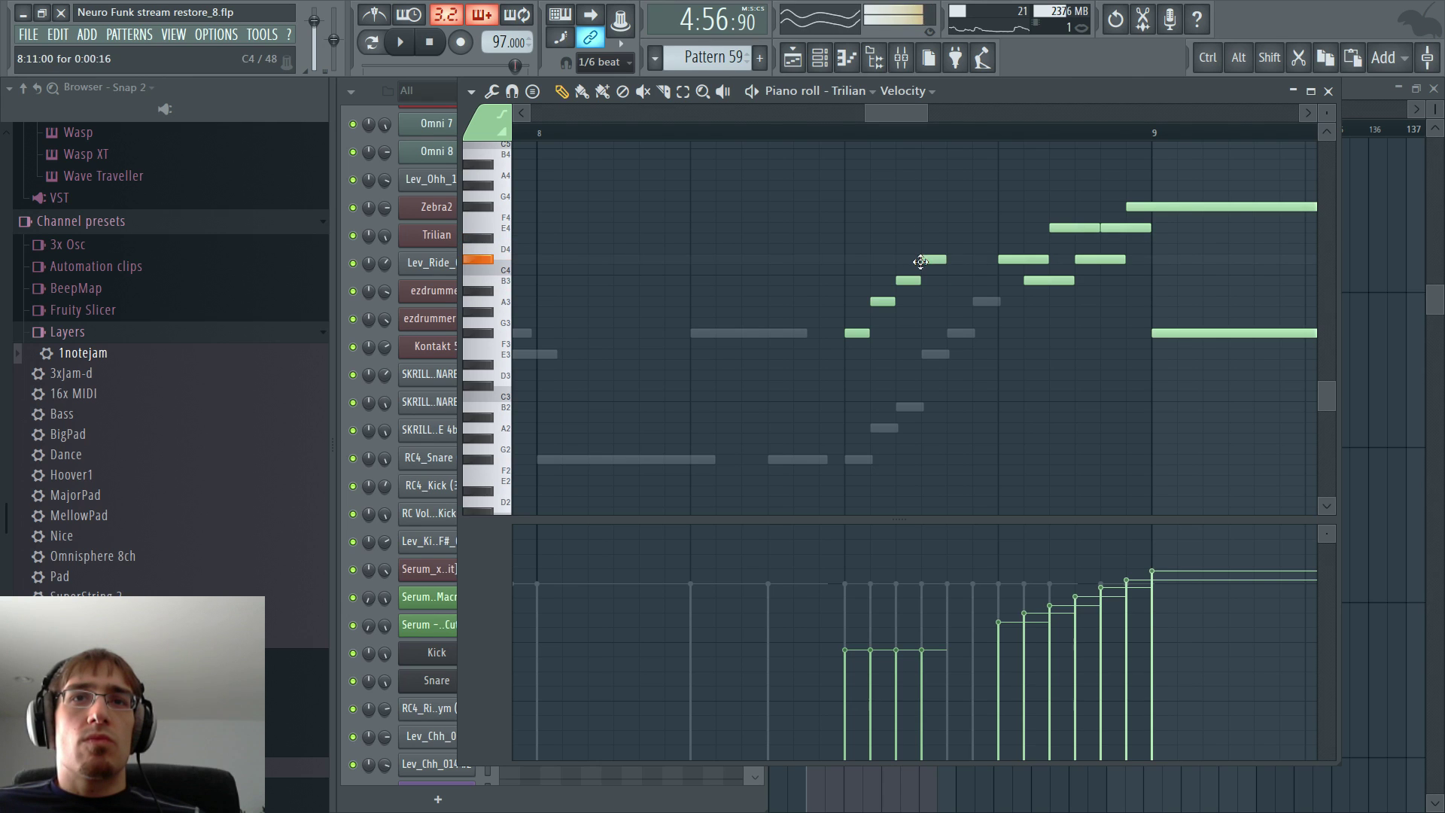
pyautogui.click(957, 227)
pyautogui.click(979, 208)
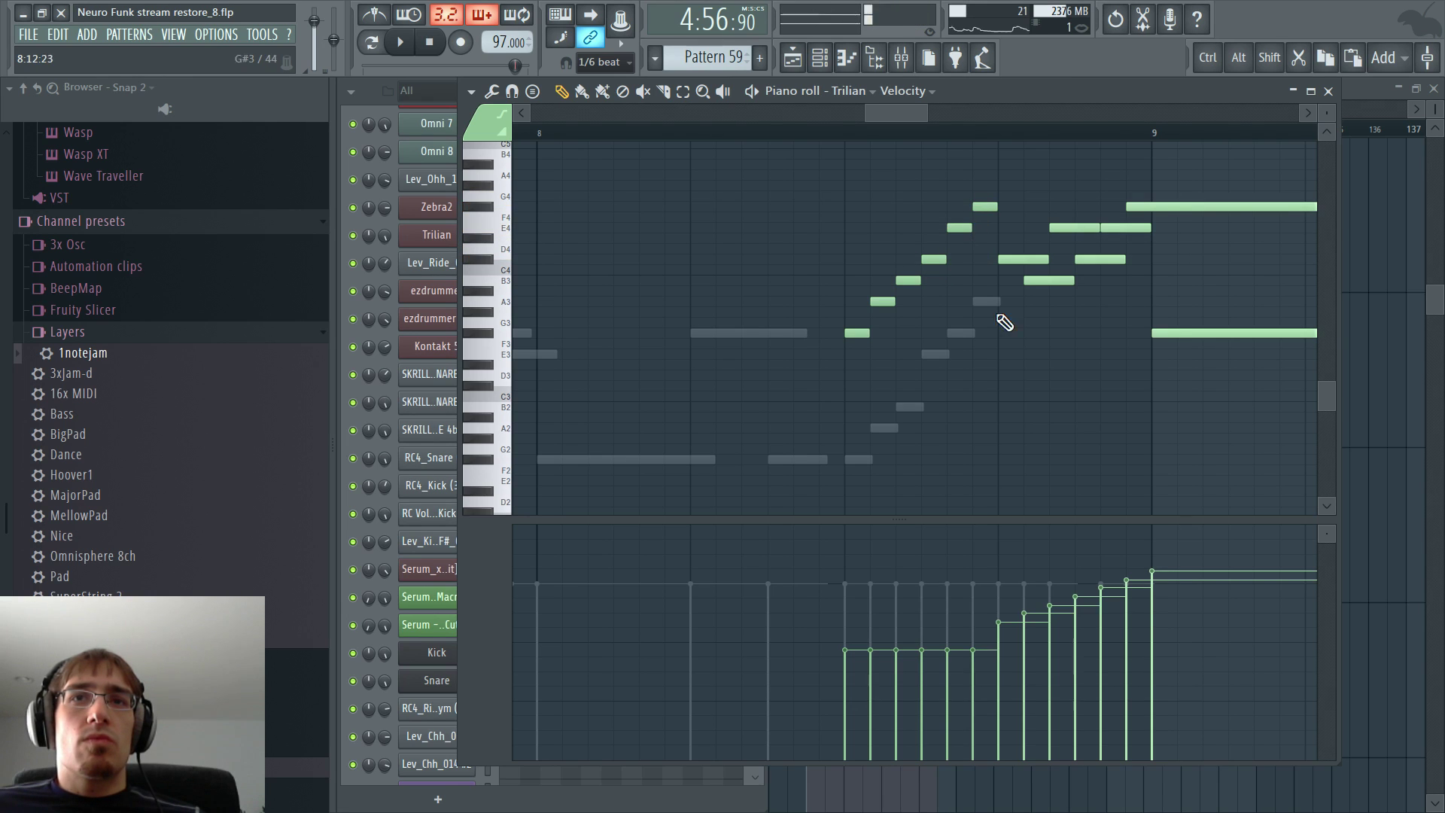
pyautogui.moveTo(1023, 348); pyautogui.dragTo(1121, 227)
pyautogui.click(1001, 184)
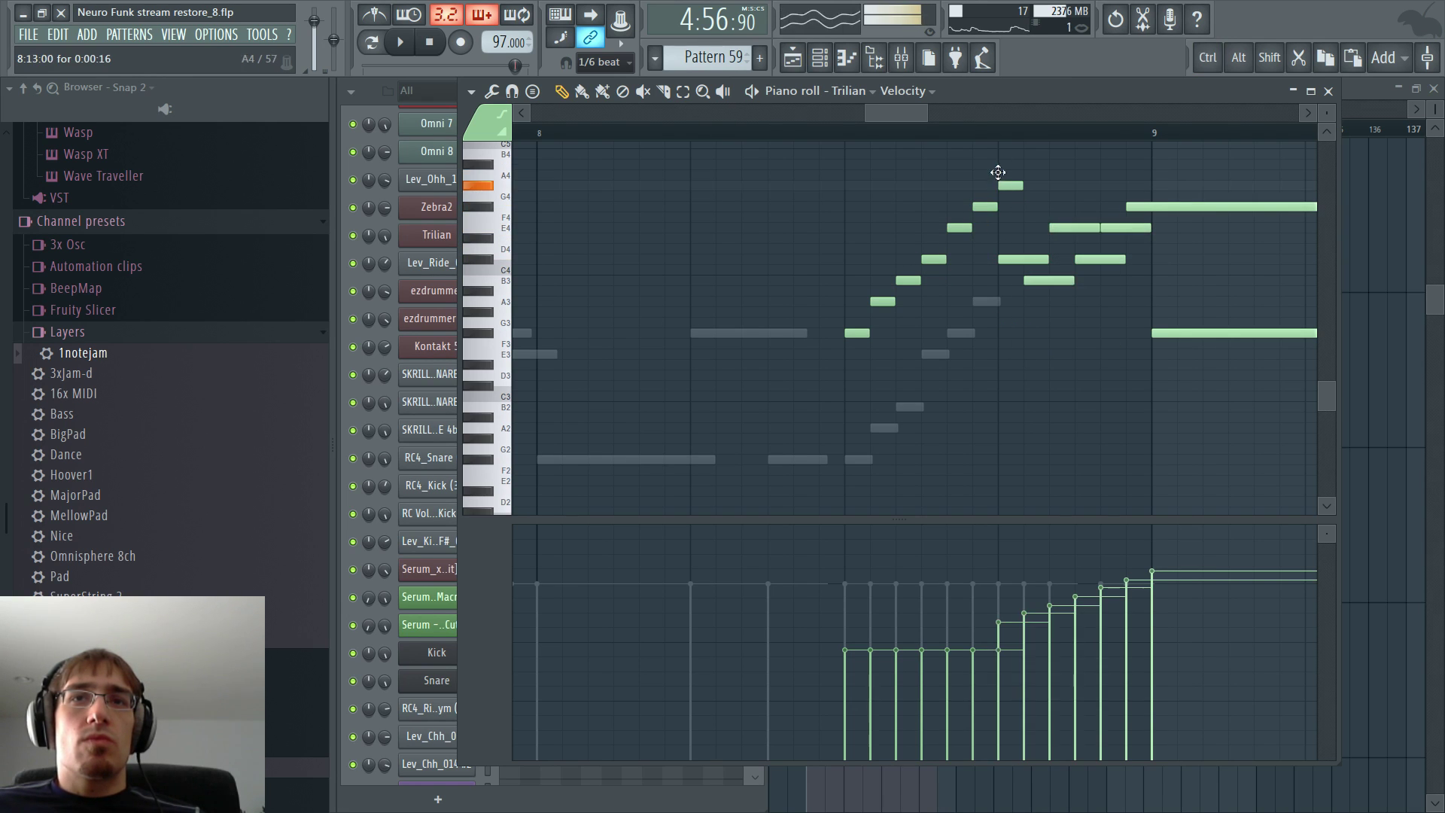
# - Delete the overlapping C#4, B3, E4, E4 and C#4 notes below the run in the last beat of bar 8
pyautogui.rightClick(1018, 259)
pyautogui.rightClick(1047, 280)
pyautogui.rightClick(1077, 228)
pyautogui.rightClick(1115, 228)
pyautogui.rightClick(1096, 260)
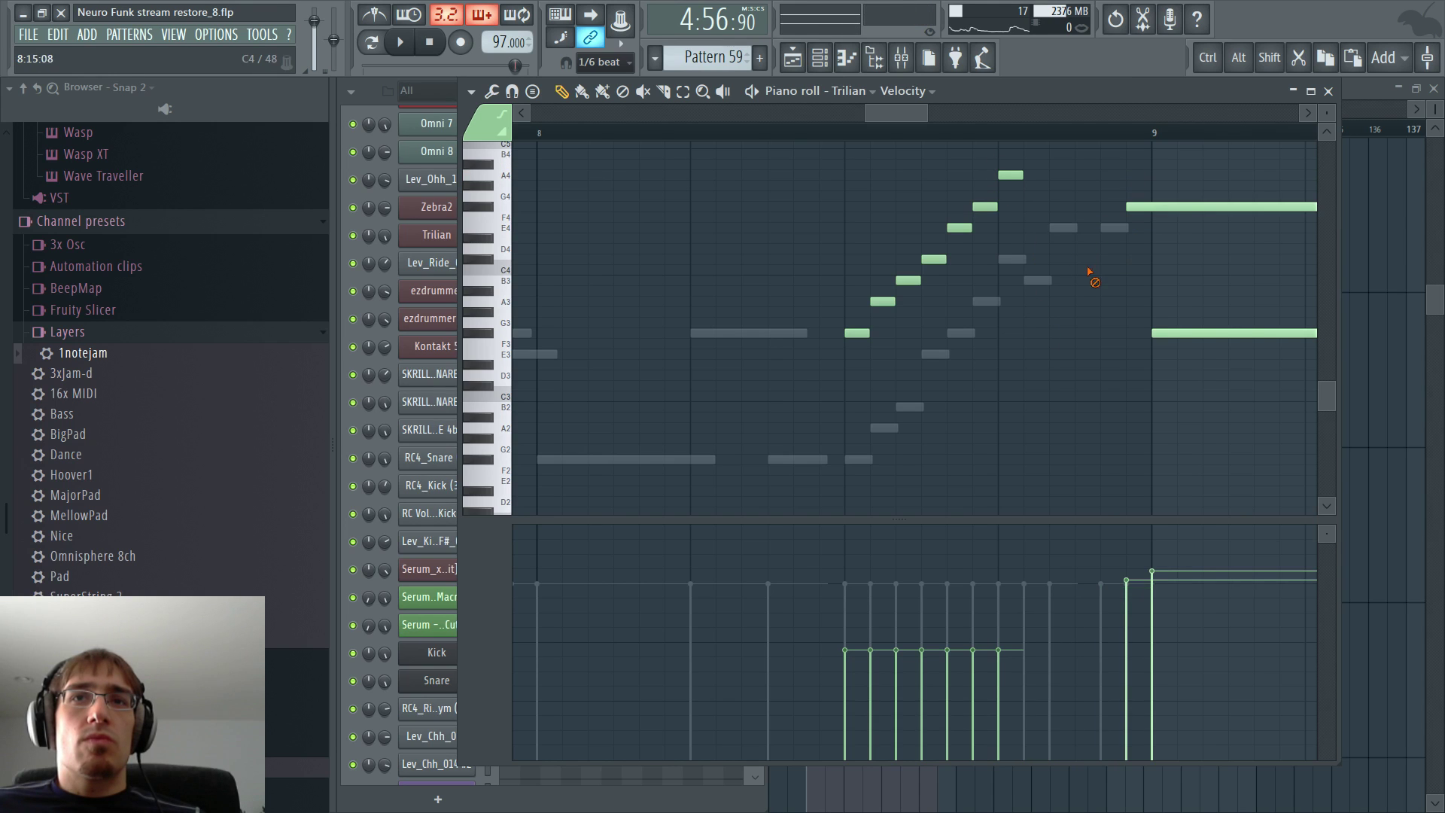
# - Complete the Trilian run with F#4, B4, A4, E5 and F#5, and ramp its velocities upward into bar 9
pyautogui.click(1030, 206)
pyautogui.scroll(2, 1028, 218)
pyautogui.click(1051, 203)
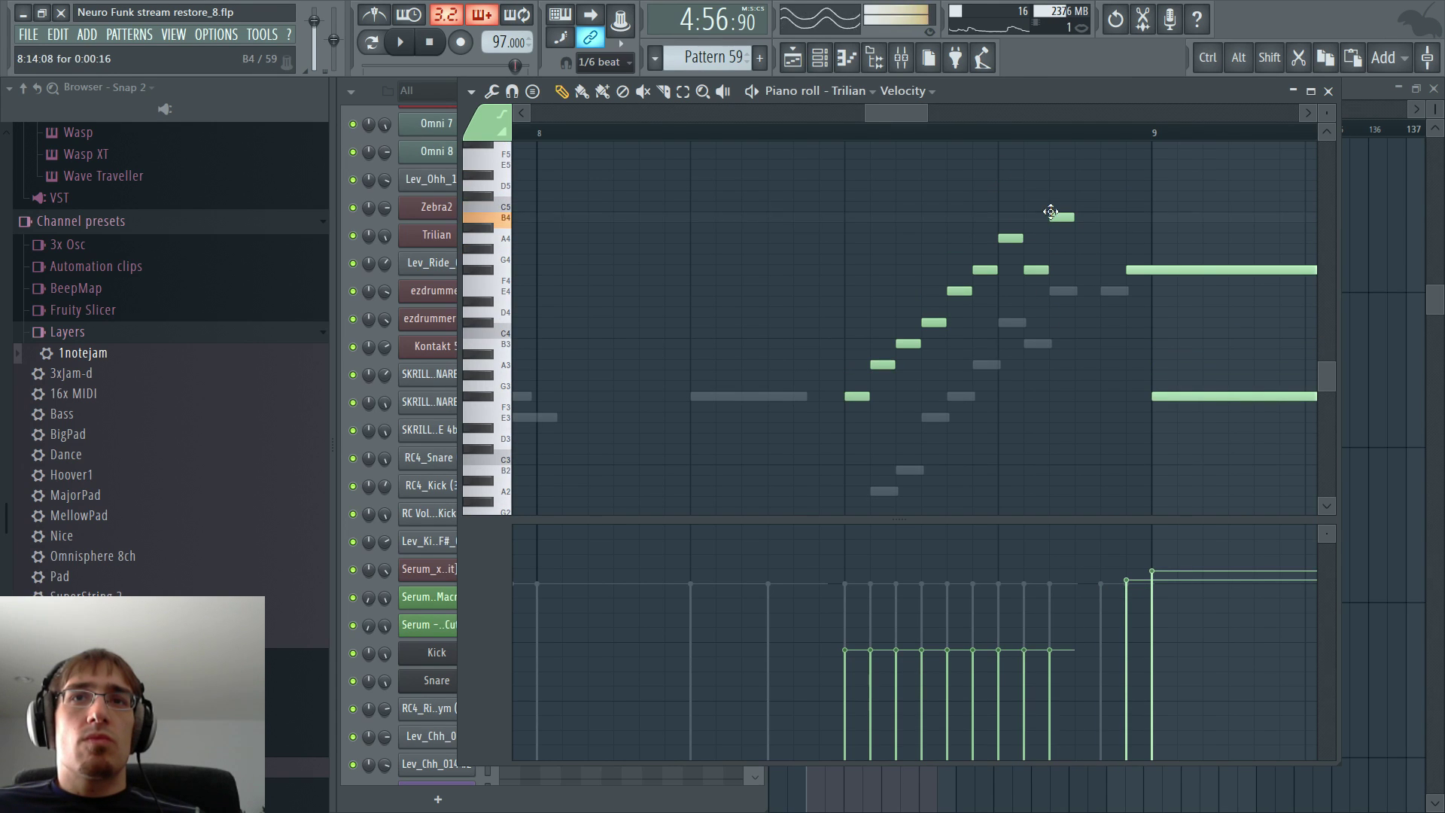
pyautogui.click(1077, 236)
pyautogui.click(1107, 163)
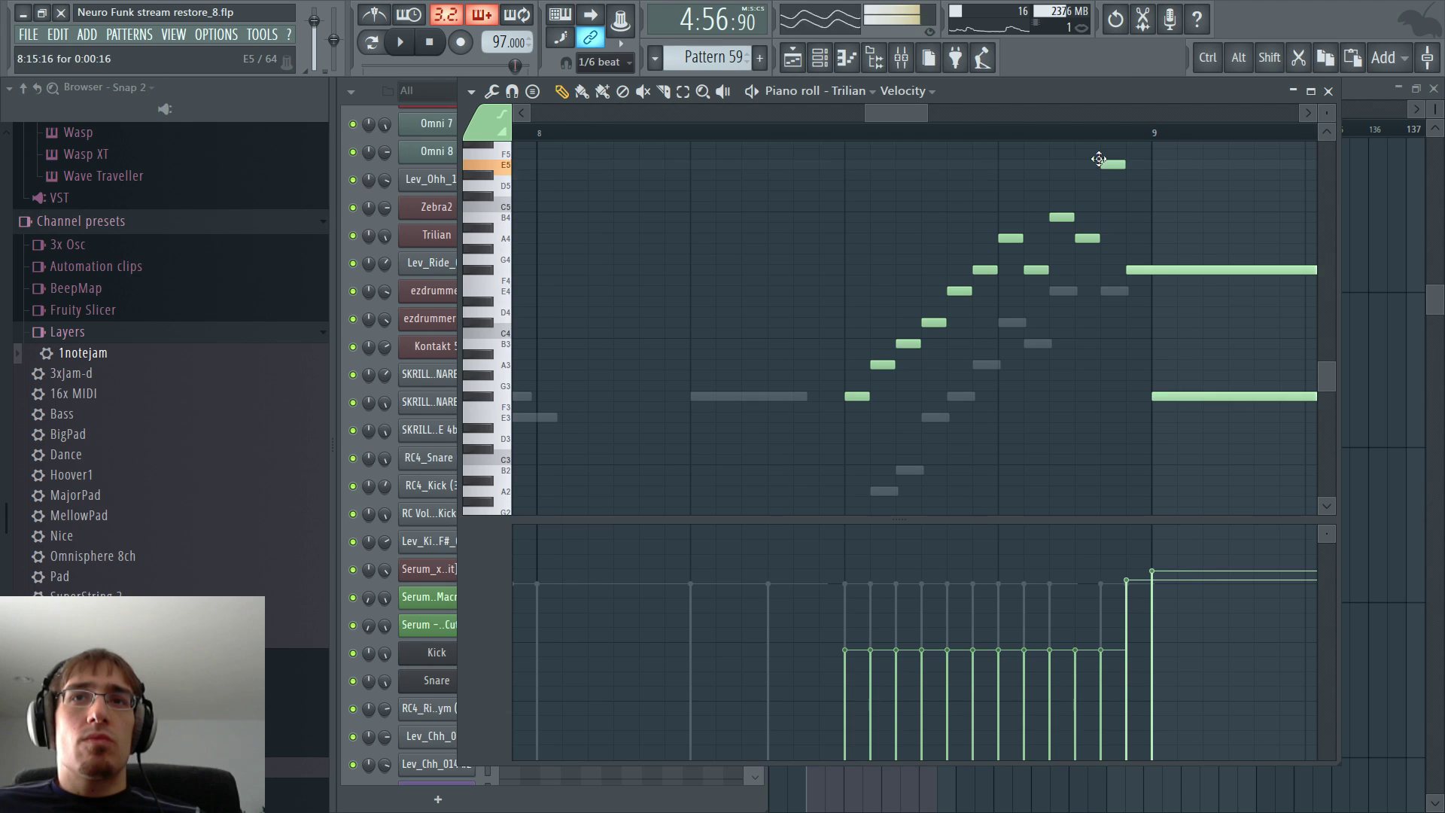
pyautogui.scroll(2, 1129, 215)
pyautogui.click(1134, 205)
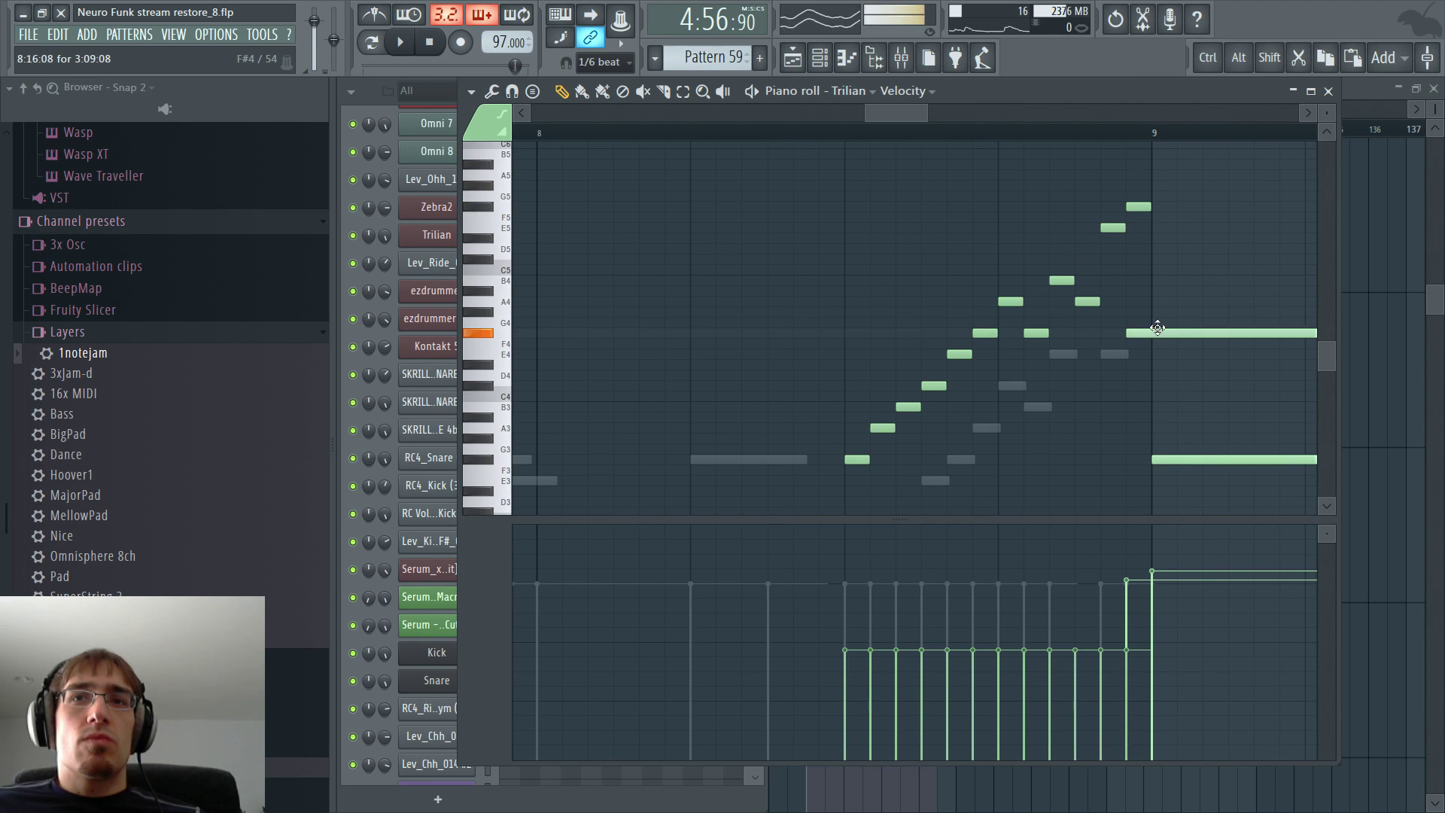
pyautogui.moveTo(837, 613); pyautogui.dragTo(1191, 572)
# - Switch to the Serum_x64 #2 notes and replace the run in bar 8's second half with one long F#2 note
pyautogui.doubleClick(937, 482)
pyautogui.scroll(-3, 919, 475)
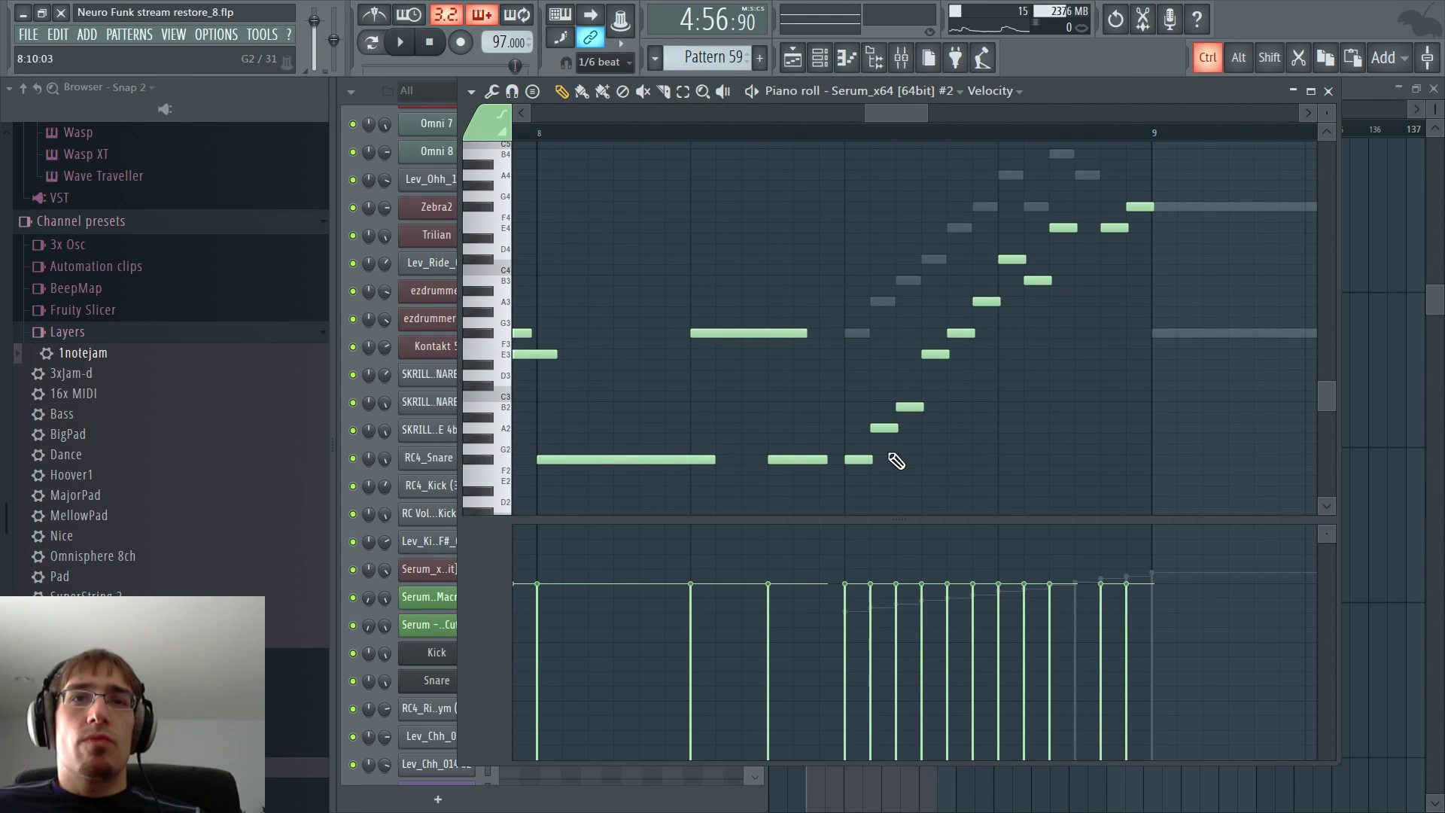
pyautogui.moveTo(845, 475); pyautogui.dragTo(1126, 192)
pyautogui.press('Delete')
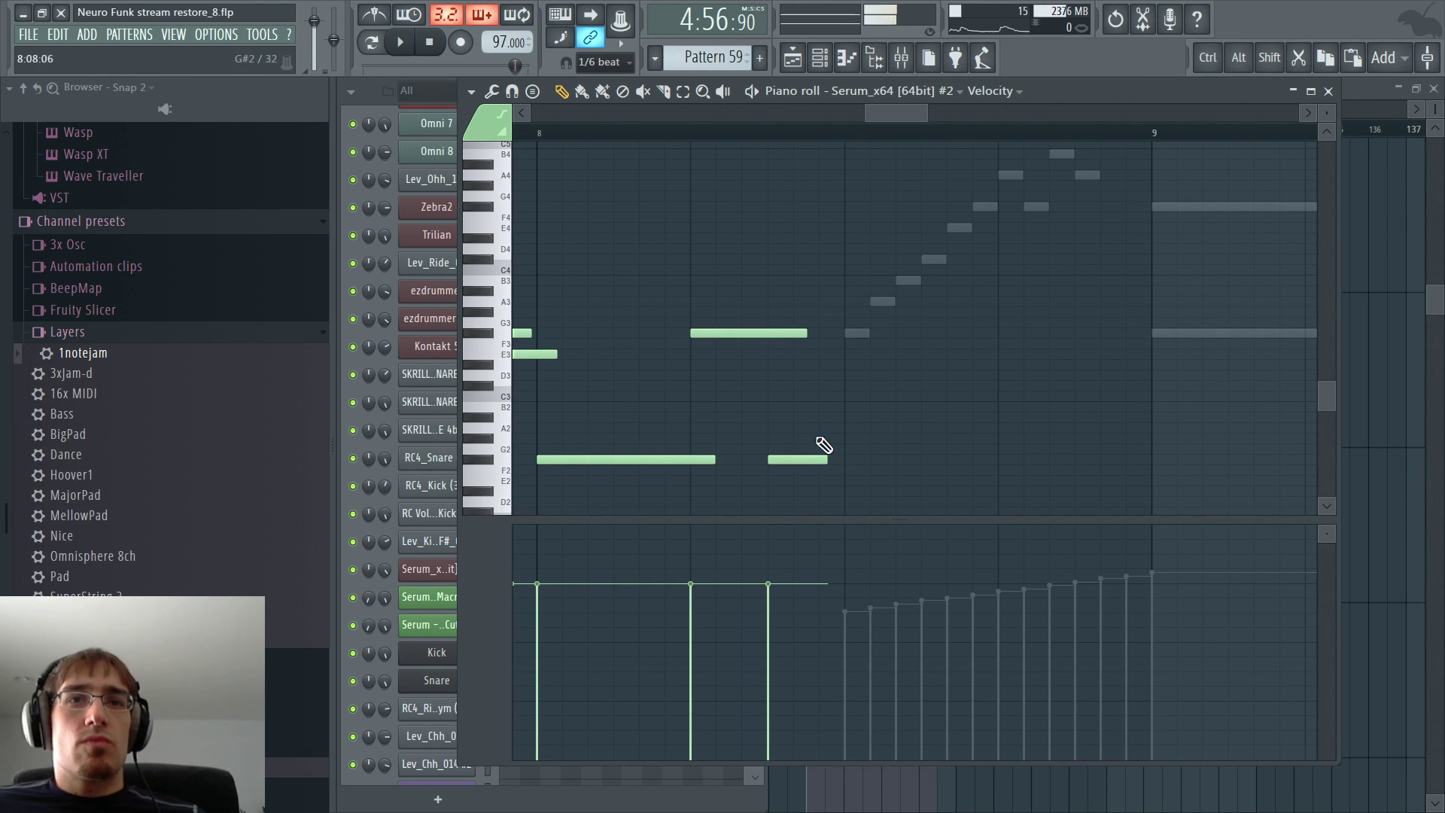
pyautogui.click(841, 459)
# - Return to the playlist, play the song from about bar 119, stop it and save the project
pyautogui.press('F5')
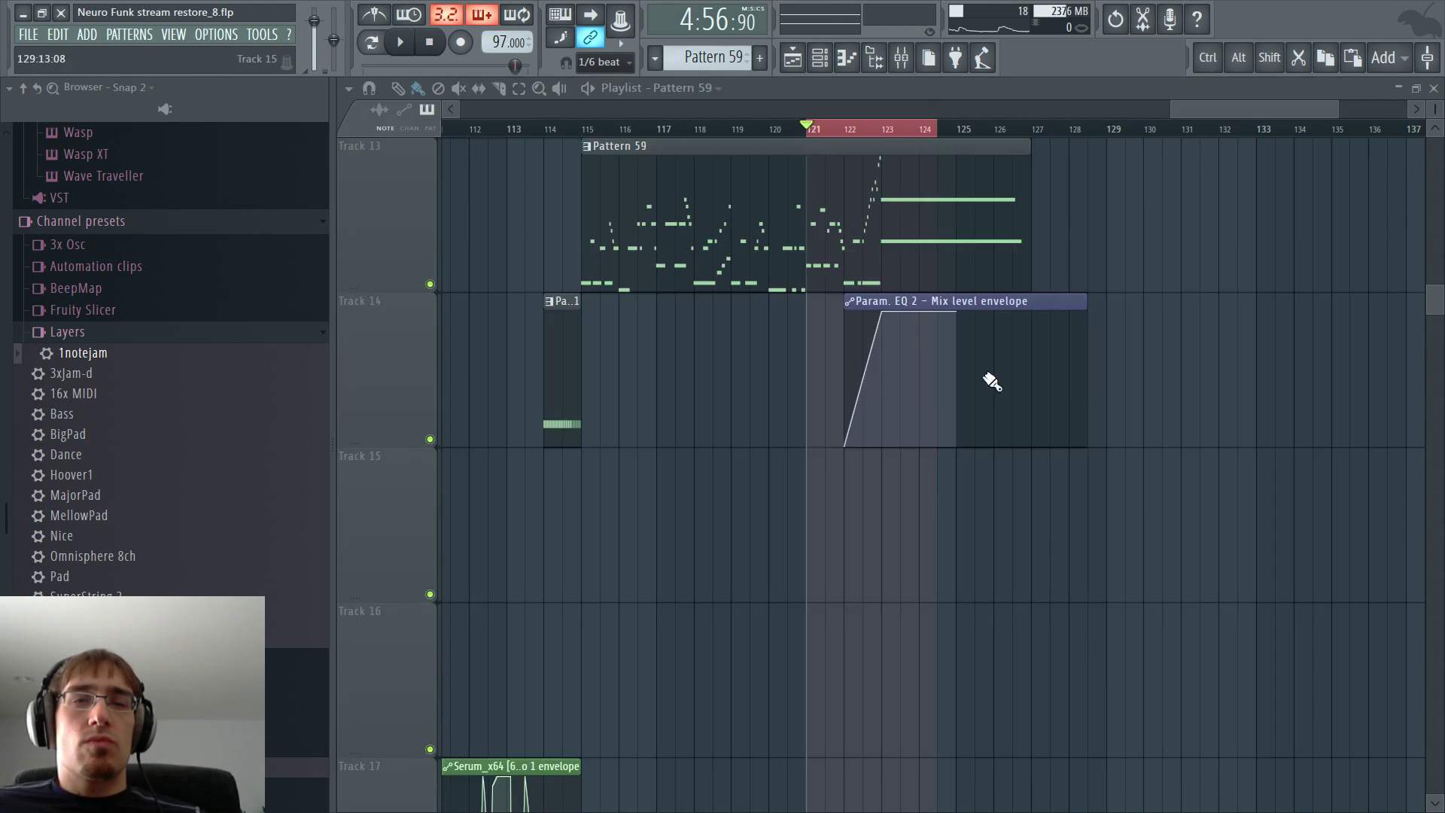
pyautogui.click(749, 129)
pyautogui.press('space')
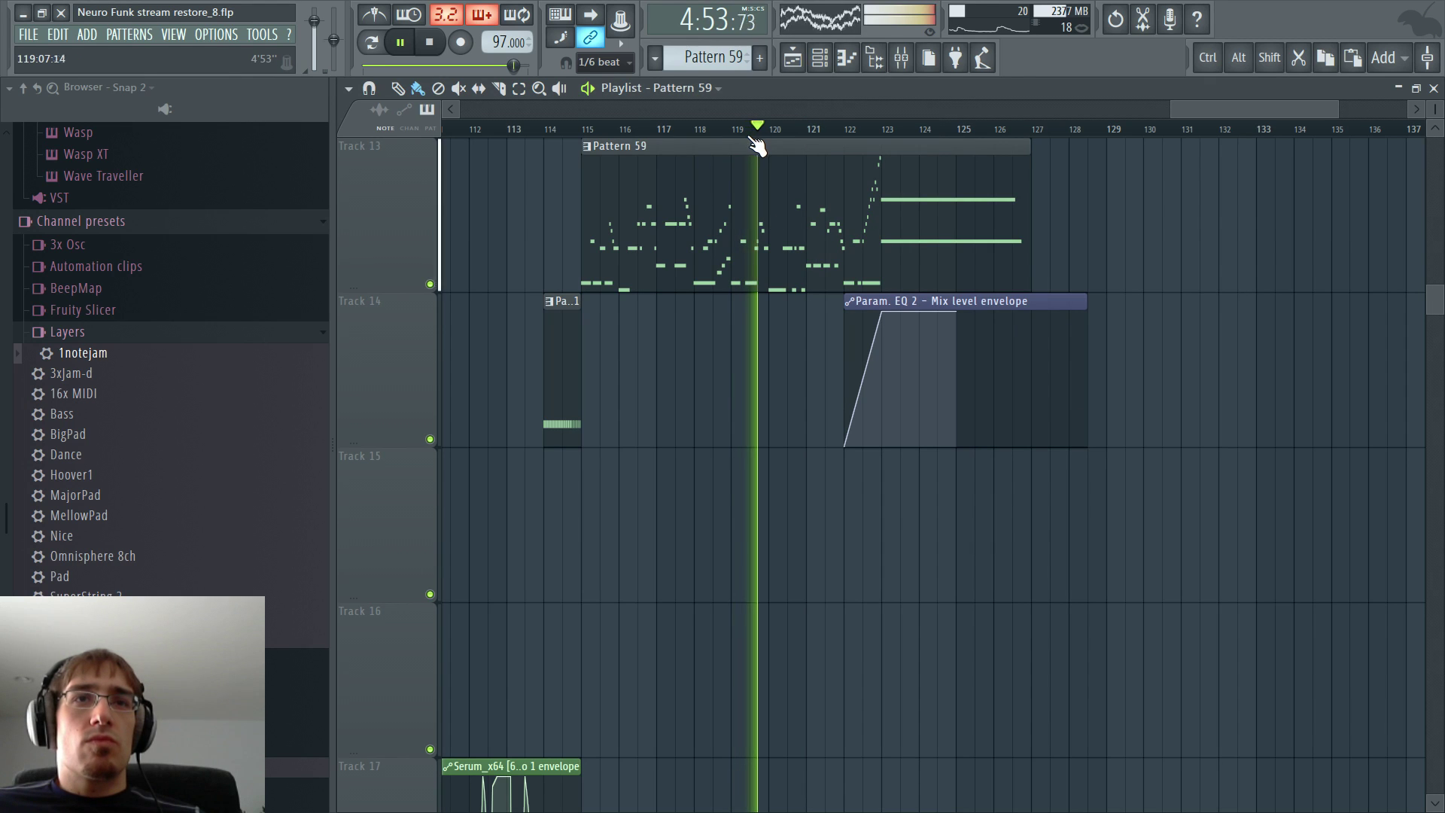
pyautogui.press('space')
pyautogui.click(28, 35)
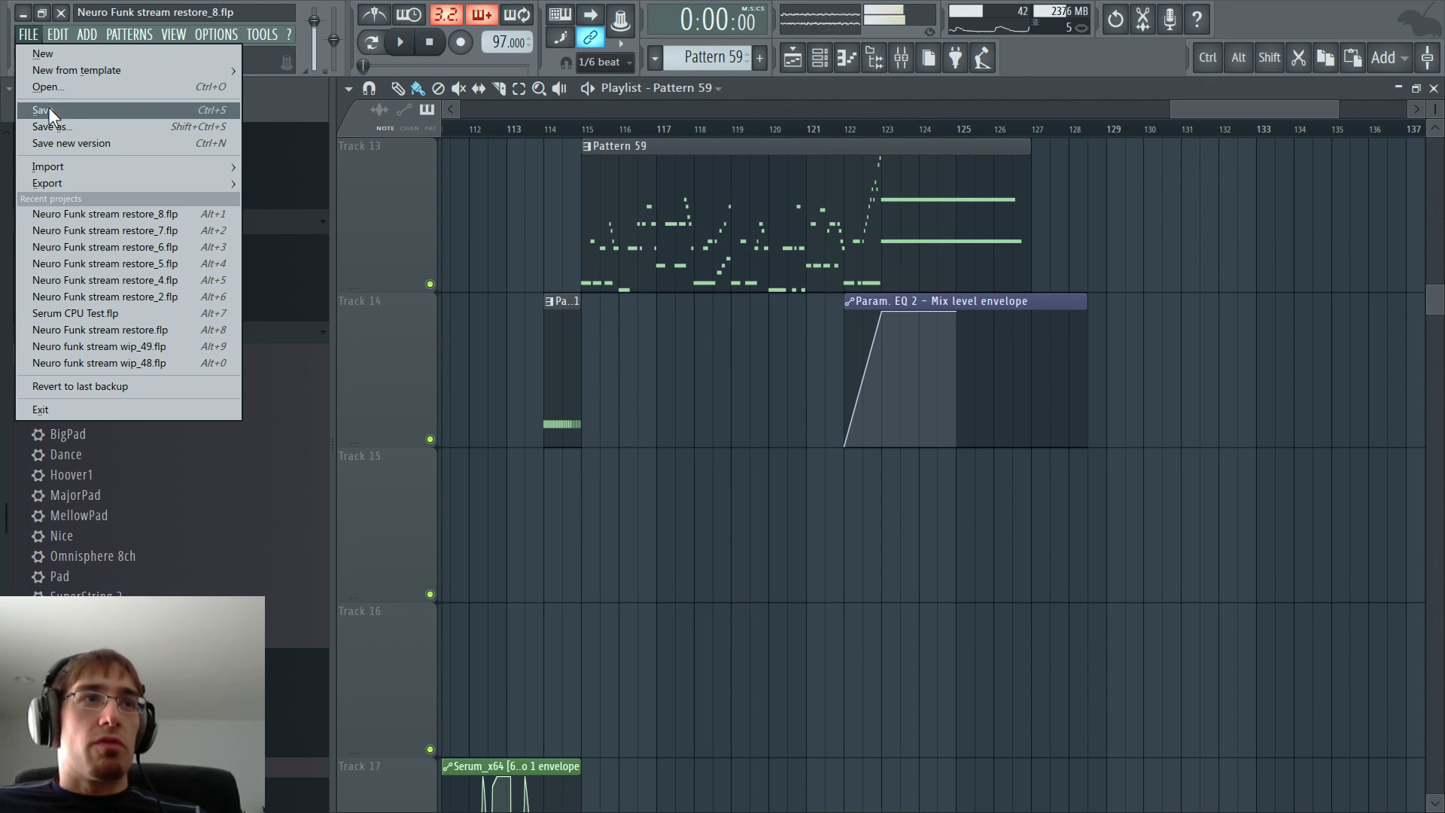
# - Play the song from bar 121 and examine Pattern 59's run in the piano roll and the playlist
pyautogui.click(814, 146)
pyautogui.click(808, 131)
pyautogui.press('space')
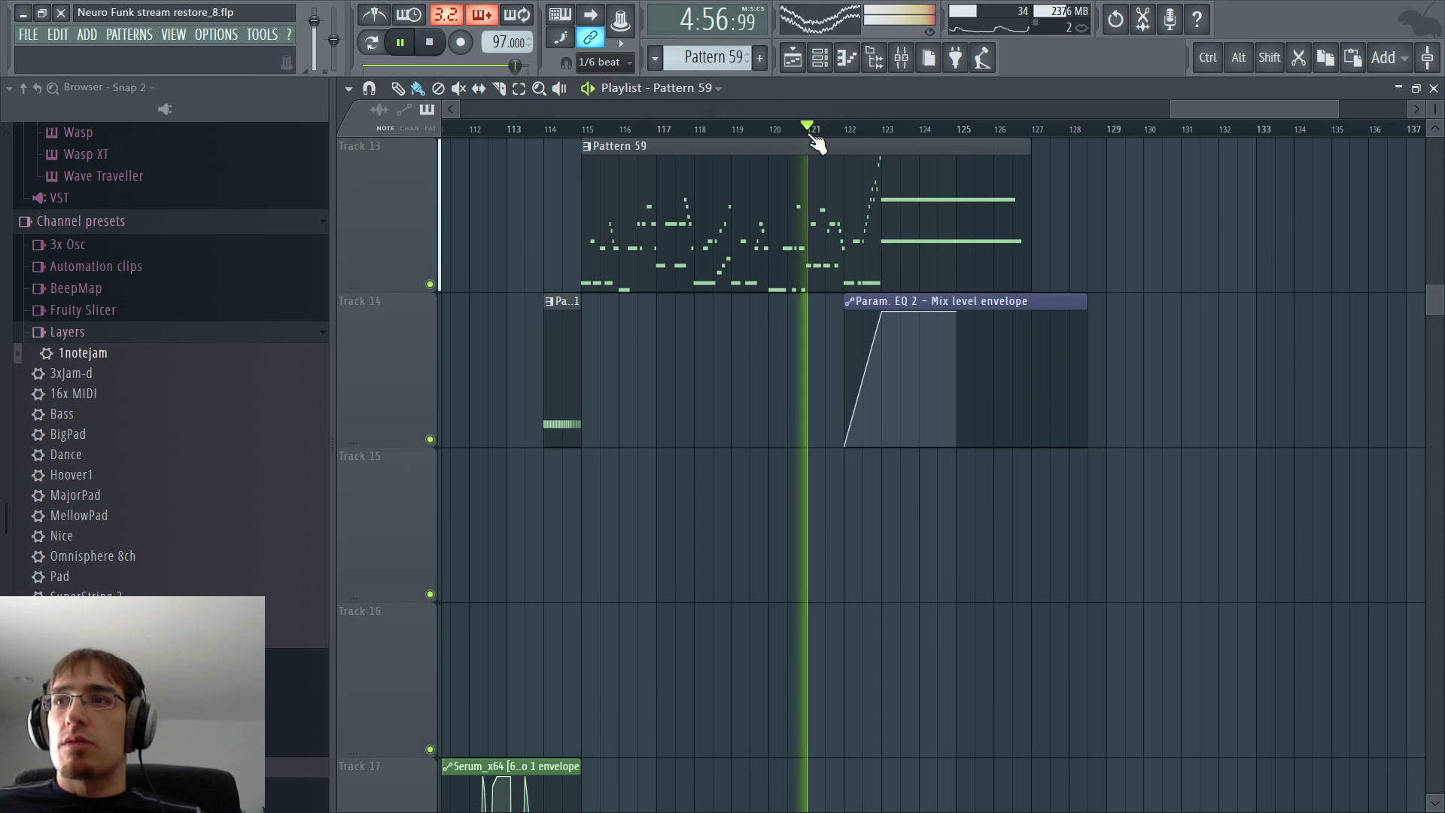
pyautogui.press('F5')
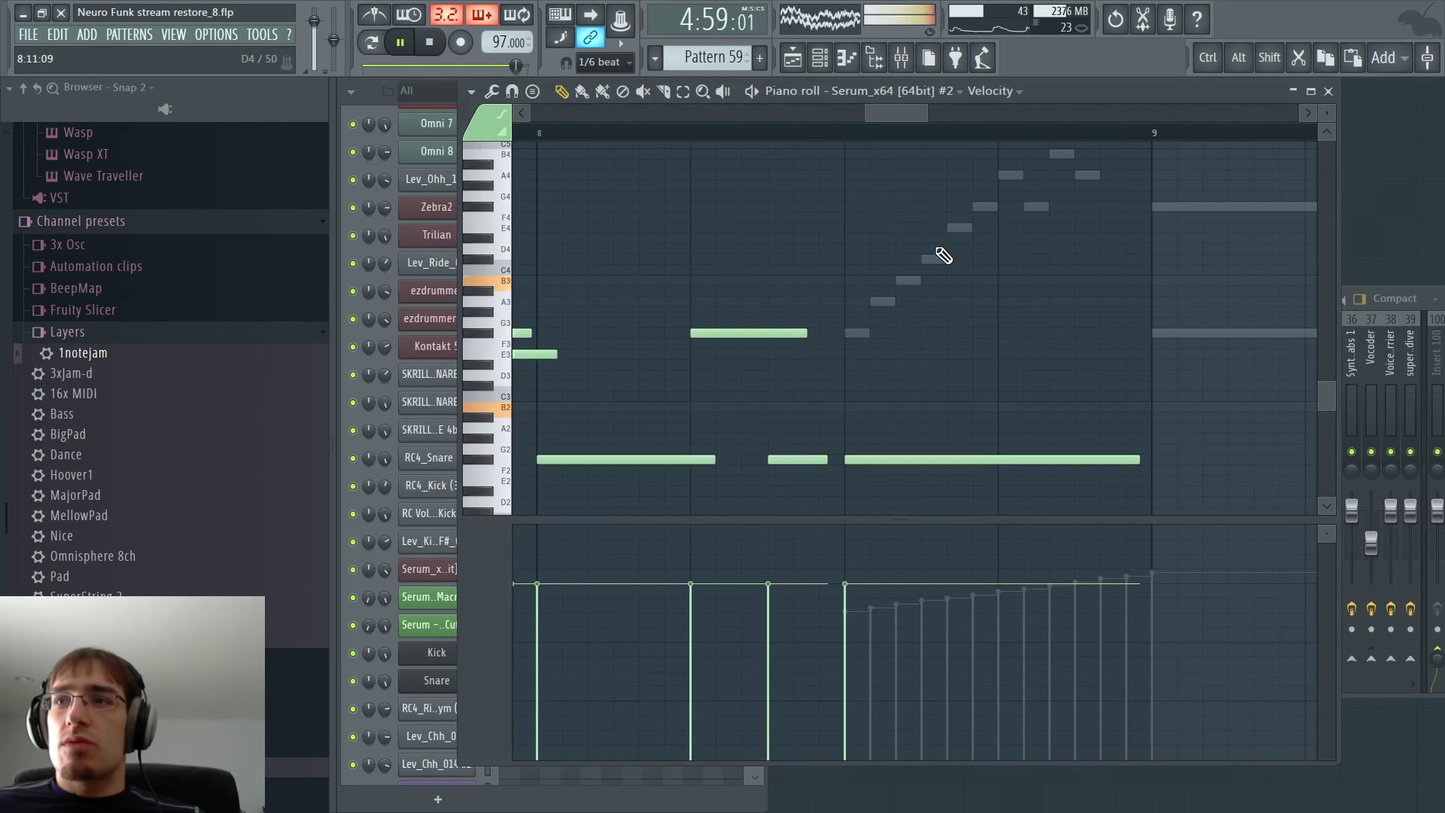
pyautogui.press('F5')
pyautogui.scroll(3, 883, 236)
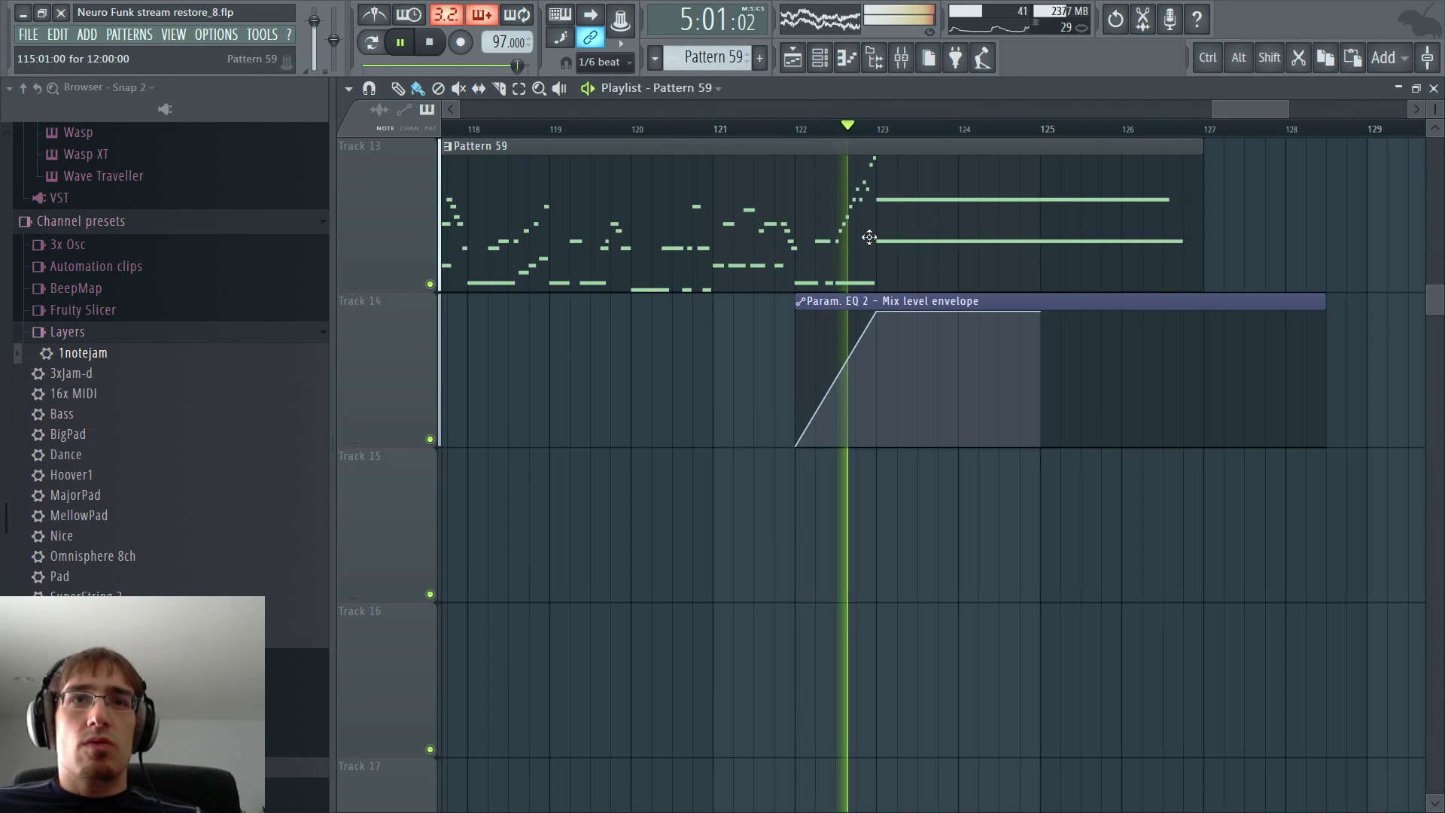
# - Delete the sustained F#4 note from Pattern 59's Trilian part and replay it from early in bar 8
pyautogui.doubleClick(873, 241)
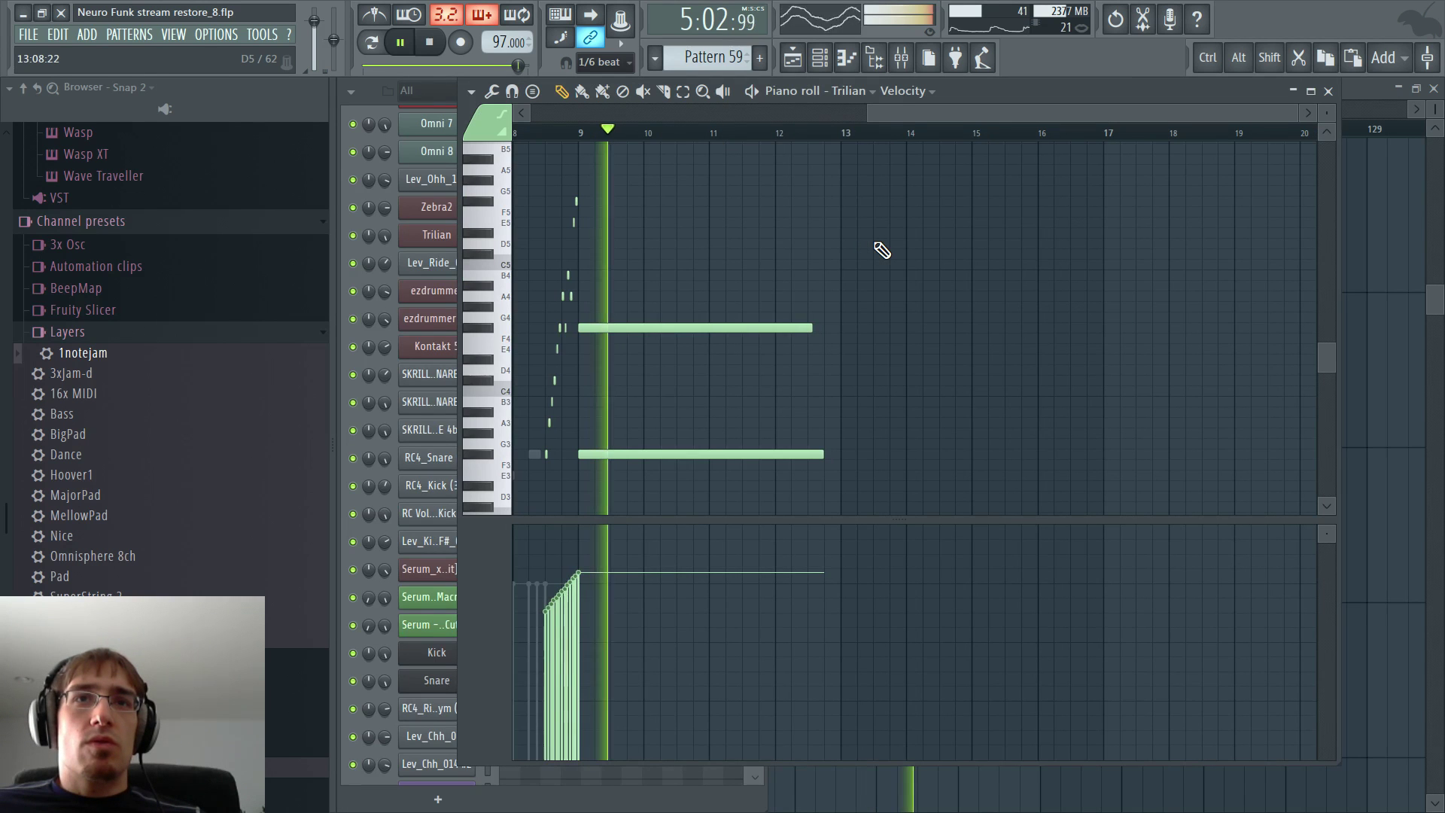
pyautogui.click(525, 134)
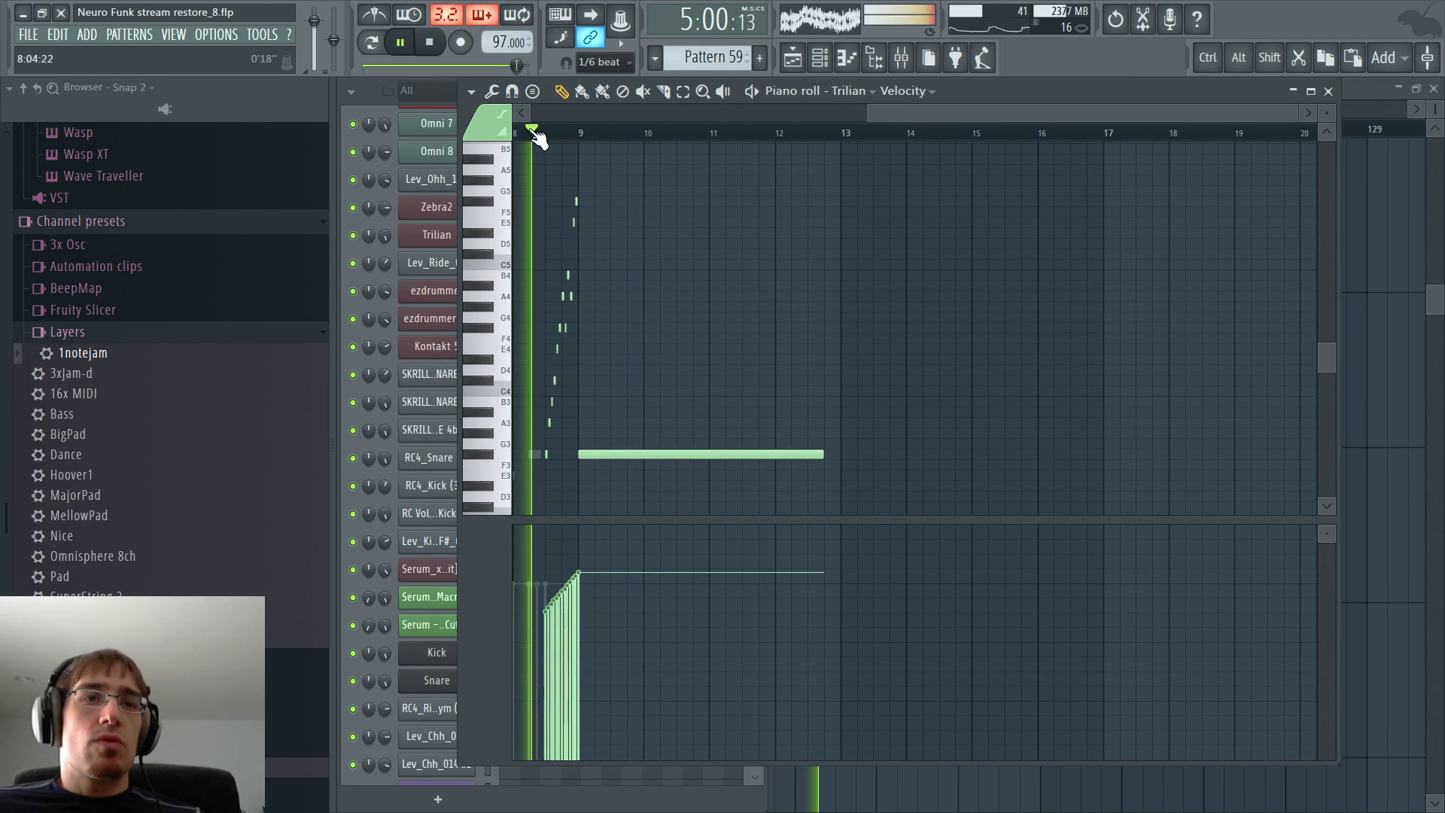
pyautogui.scroll(3, 523, 249)
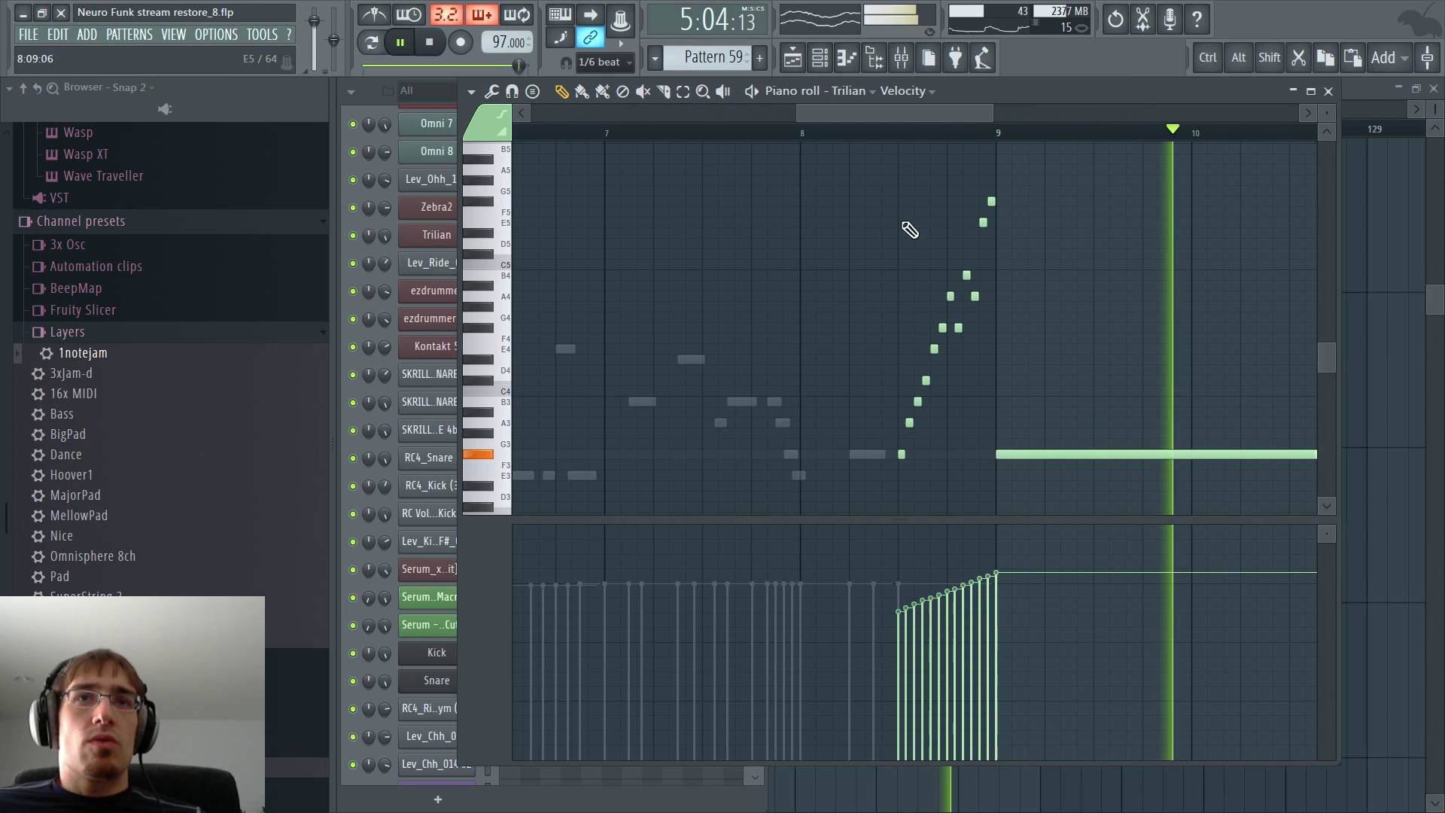
# - Lower the velocity of Pattern 59's sustained Trilian note, extend it to about bar 14.8 and replay the song from bar 122
pyautogui.moveTo(902, 112); pyautogui.dragTo(1044, 132)
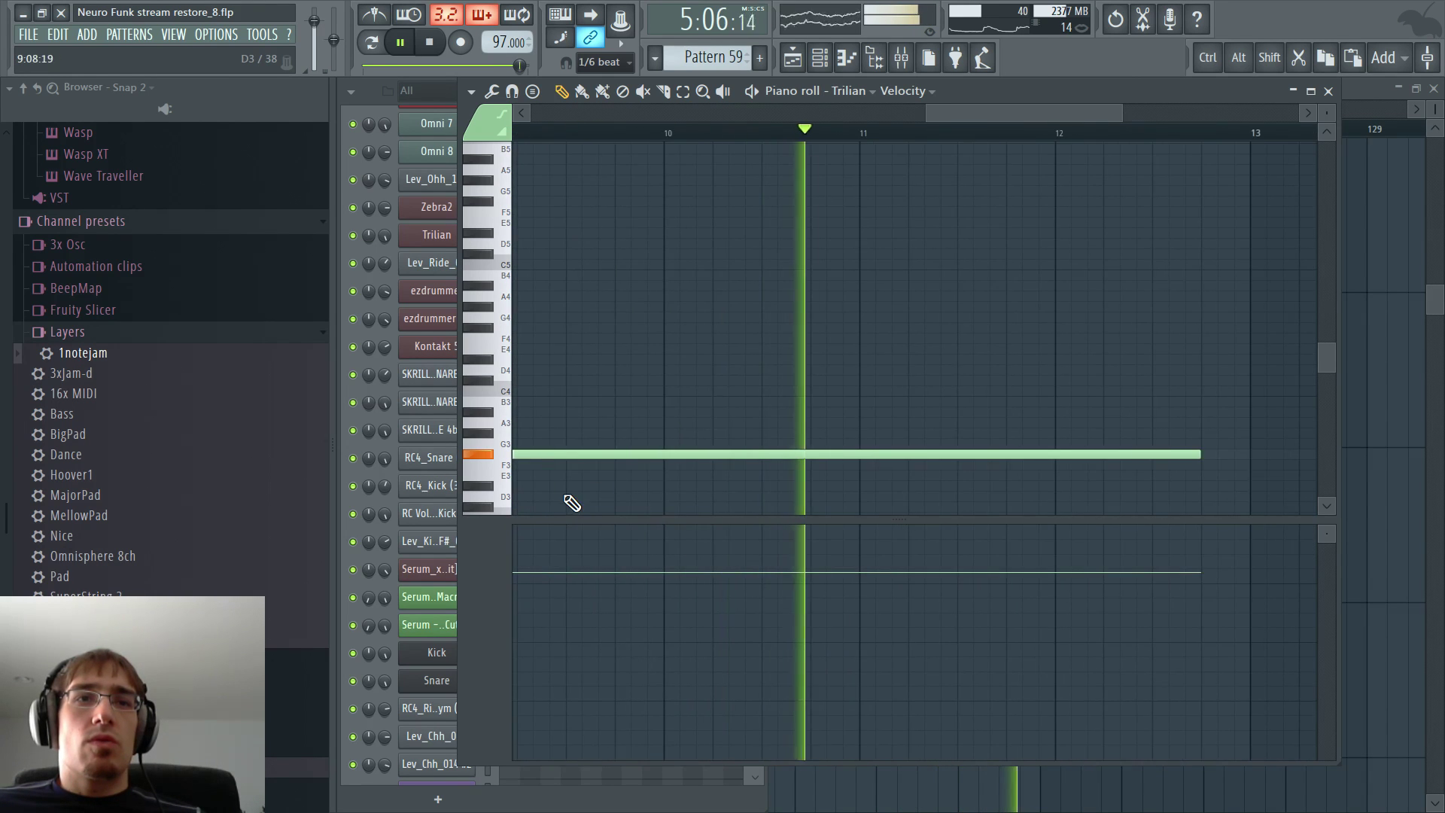
pyautogui.scroll(-3, 572, 506)
pyautogui.moveTo(601, 574); pyautogui.dragTo(610, 597)
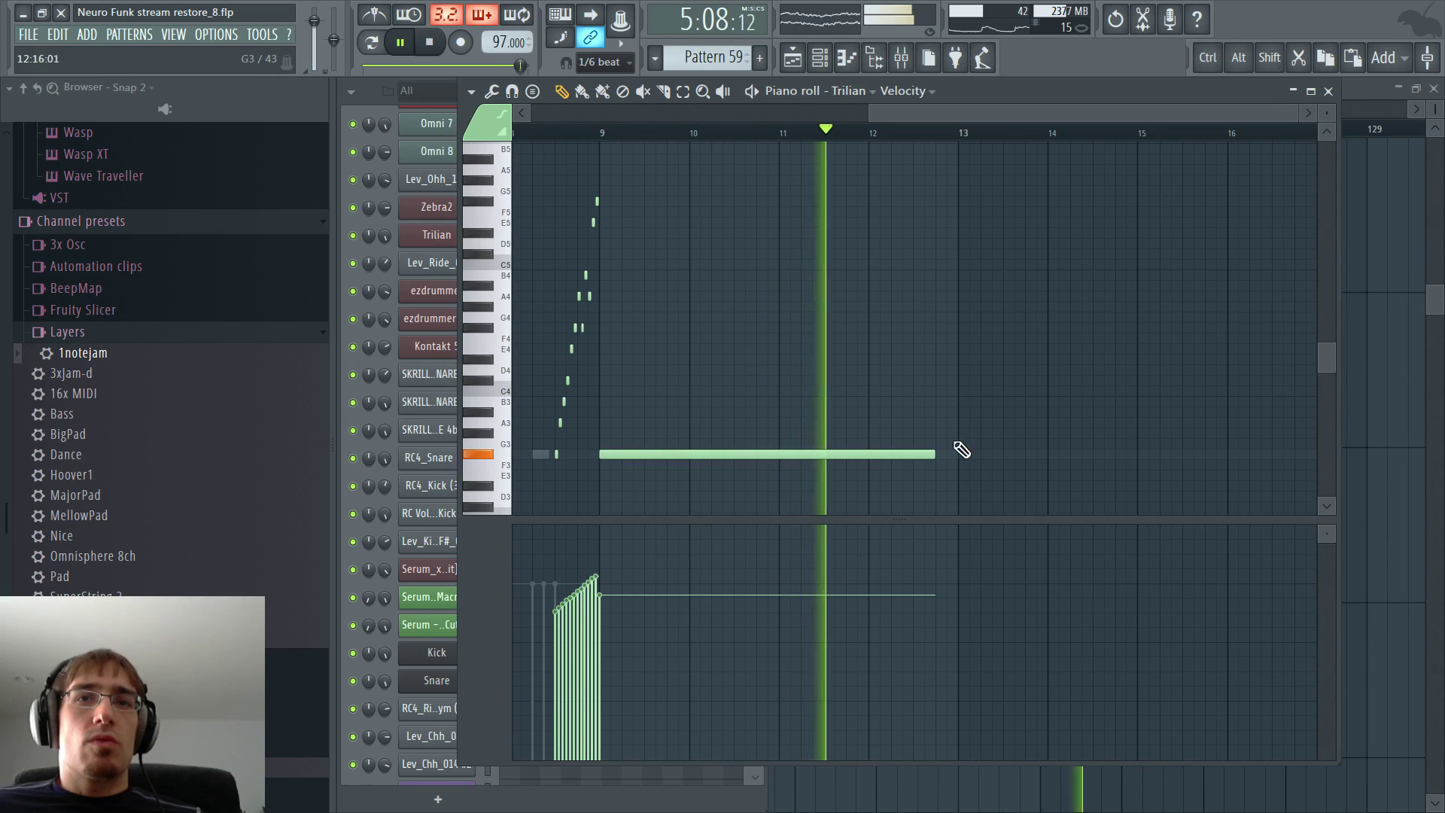
pyautogui.moveTo(934, 455); pyautogui.dragTo(1047, 458)
pyautogui.press('F5')
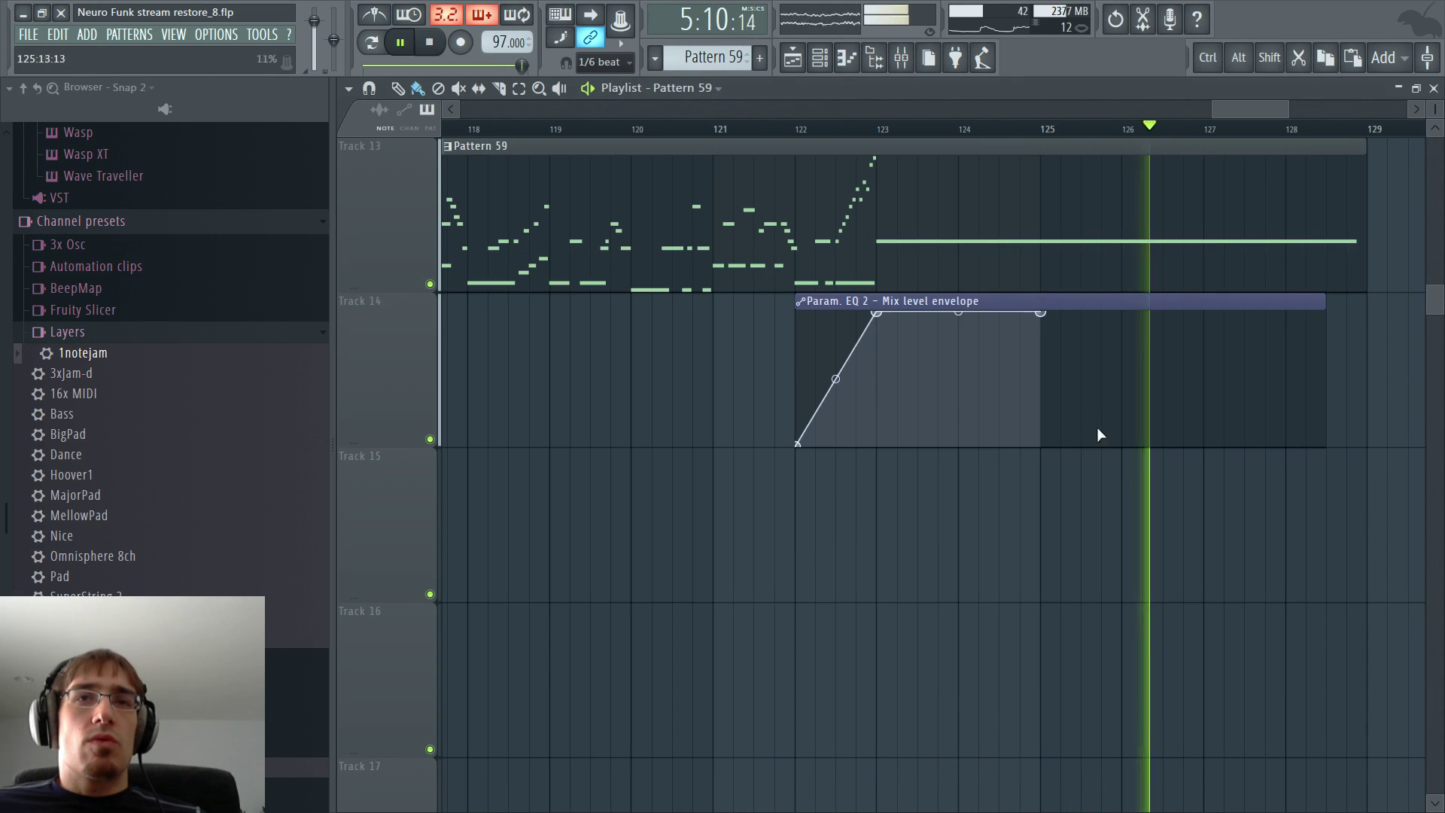
pyautogui.click(802, 128)
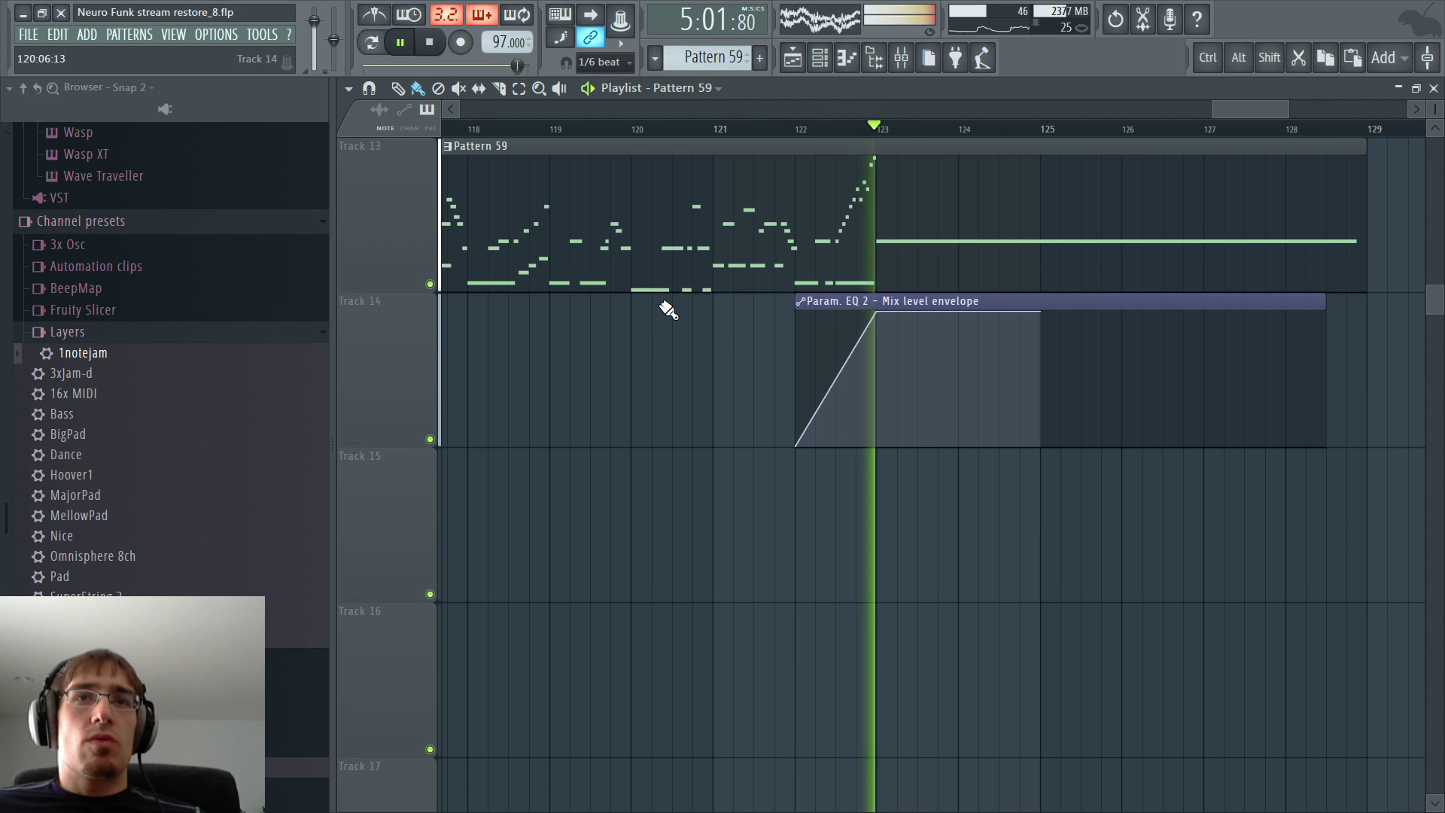
# - Reshape the velocity ramp of the Trilian run before bar 9 and replay the song from the middle of bar 121
pyautogui.doubleClick(853, 164)
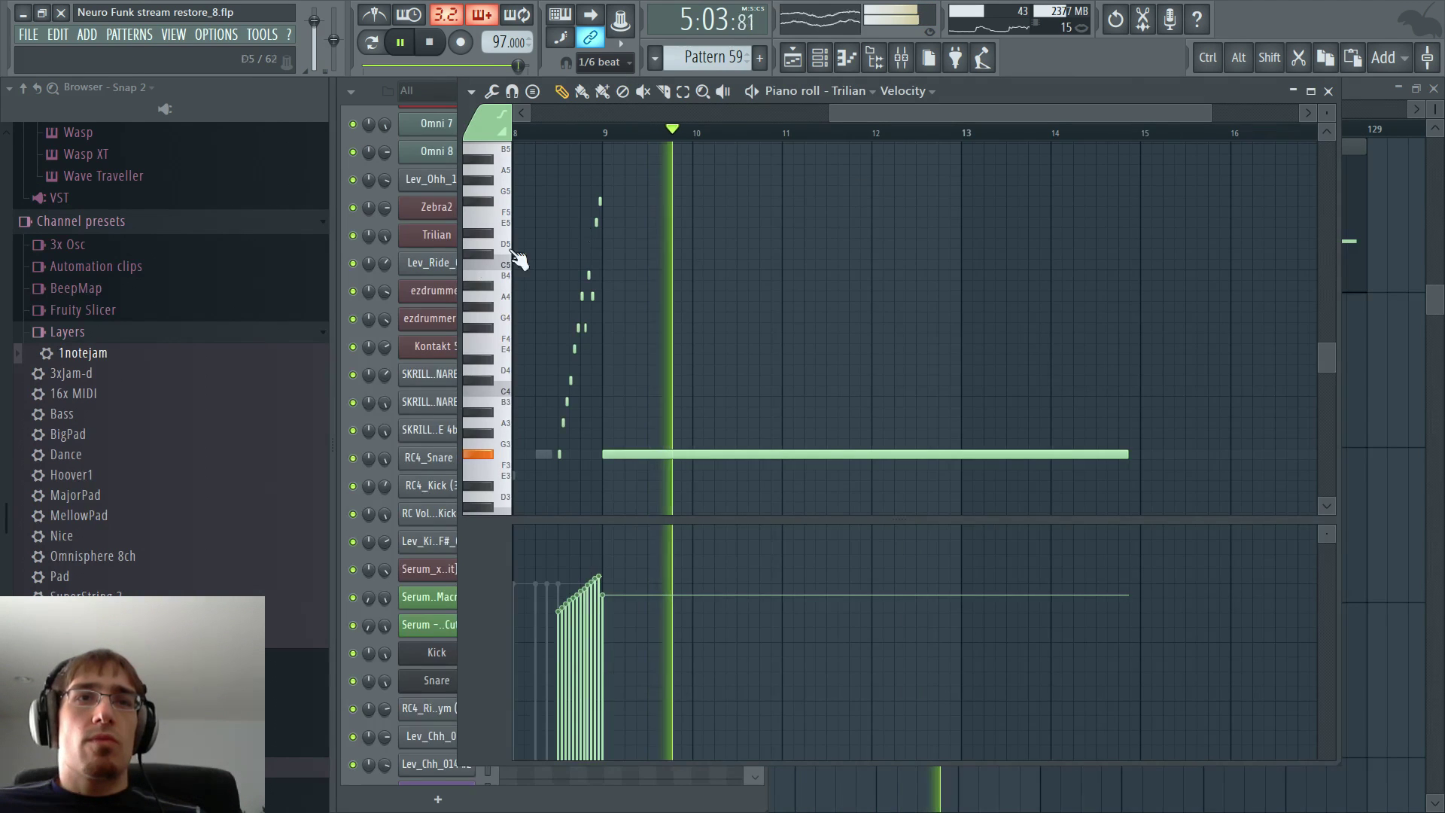
pyautogui.scroll(4, 549, 313)
pyautogui.scroll(1, 564, 381)
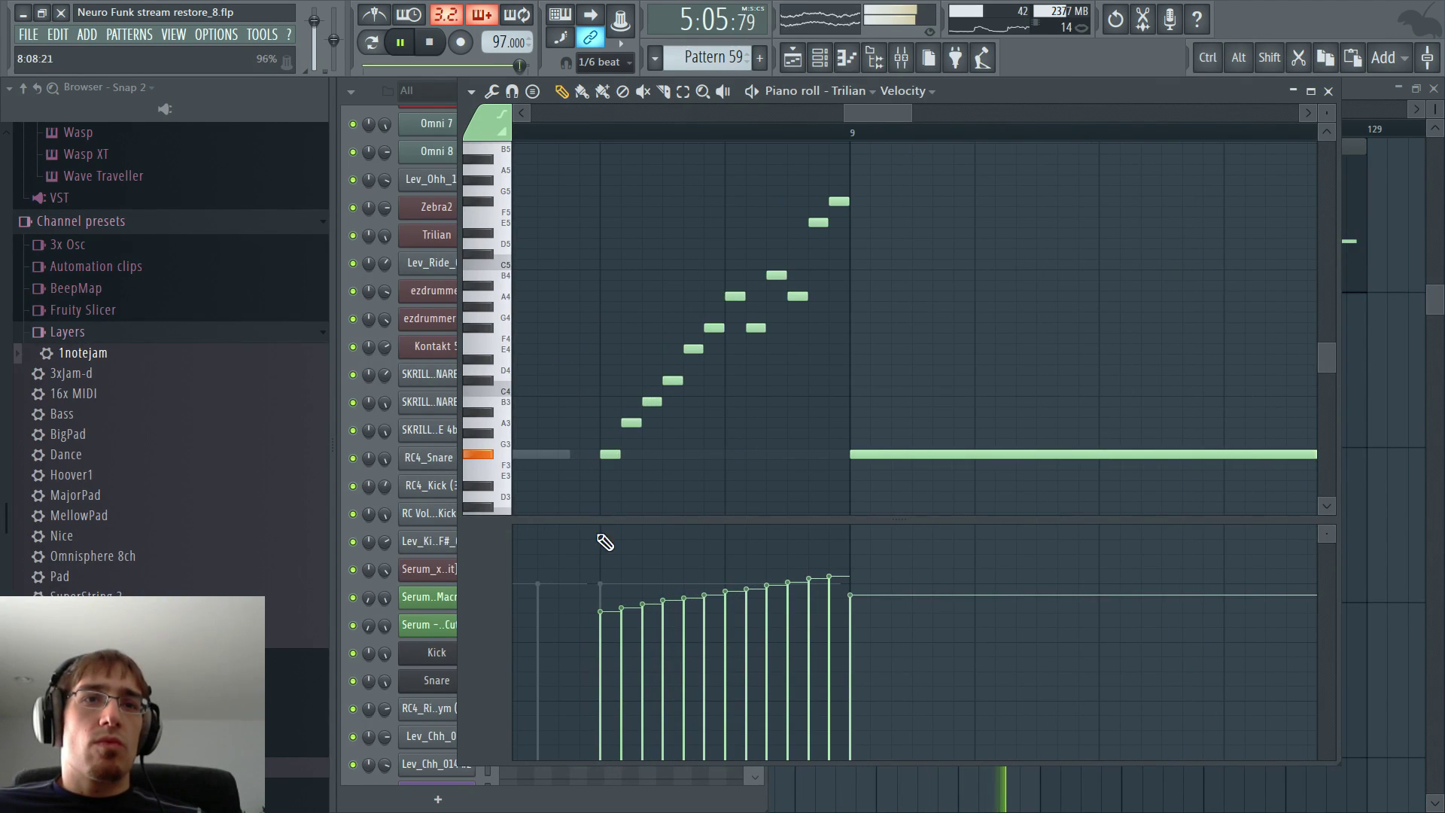
pyautogui.moveTo(589, 595); pyautogui.dragTo(606, 595)
pyautogui.moveTo(694, 610)
pyautogui.mouseDown()
pyautogui.moveTo(781, 610)
pyautogui.moveTo(636, 598)
pyautogui.moveTo(833, 620)
pyautogui.mouseUp()
pyautogui.press('F5')
pyautogui.click(766, 130)
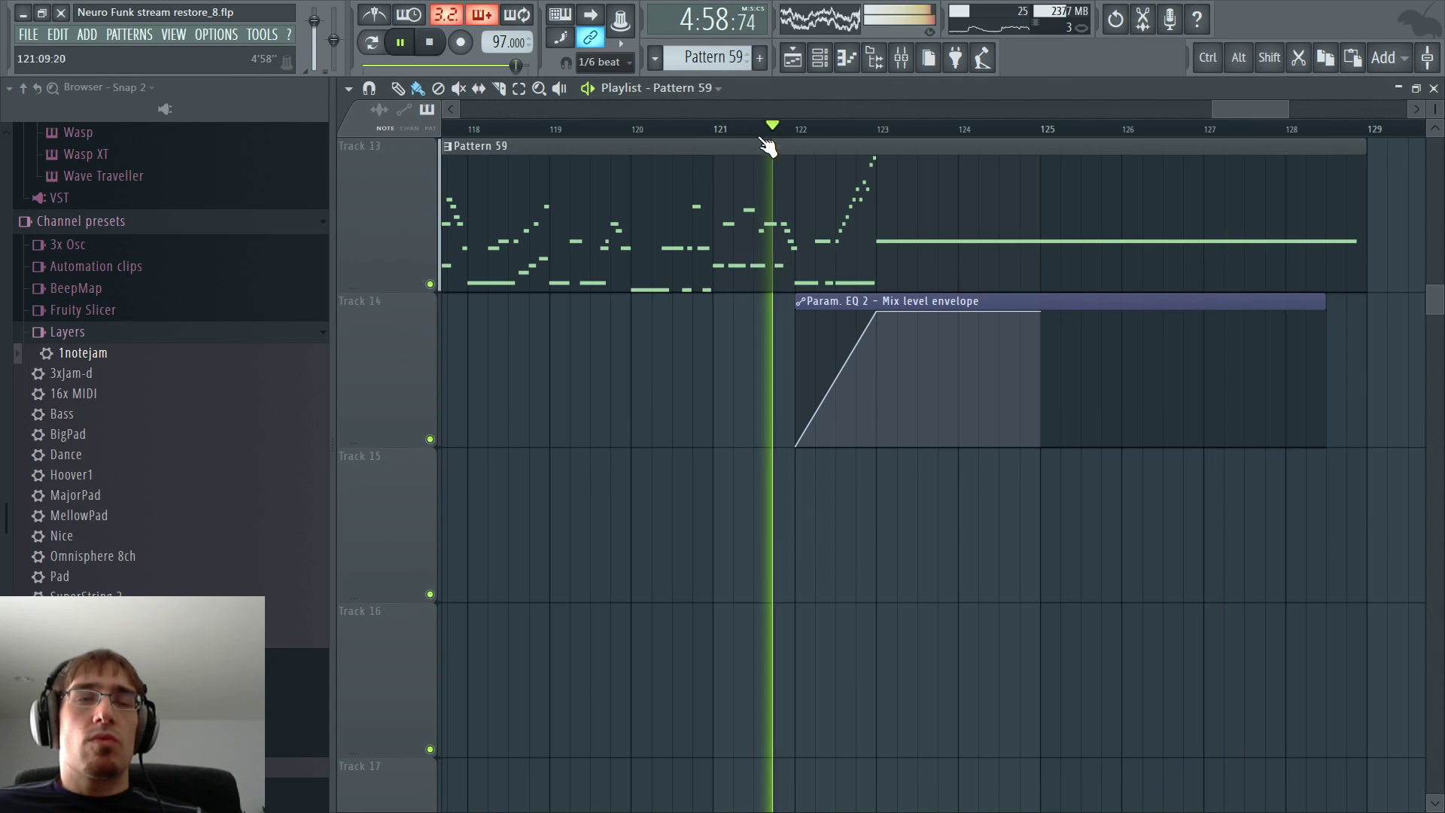
pyautogui.press('F5')
pyautogui.press('F5')
pyautogui.press('F5')
pyautogui.press('F5')
pyautogui.press('F5')
pyautogui.press('F5')
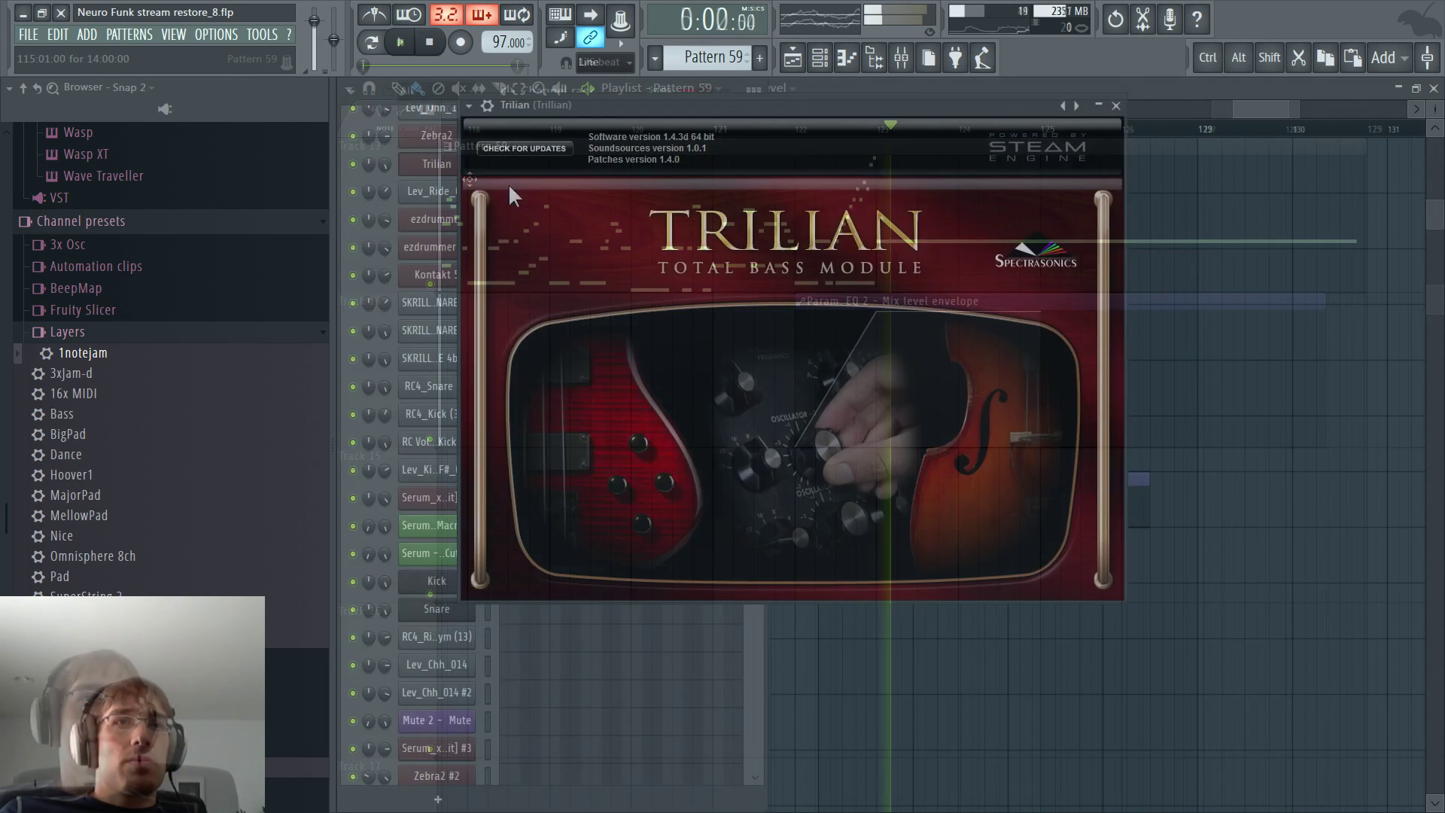
# - Play Pattern 59 on its own and listen to the song from about bar 124
pyautogui.click(372, 43)
pyautogui.press('F6')
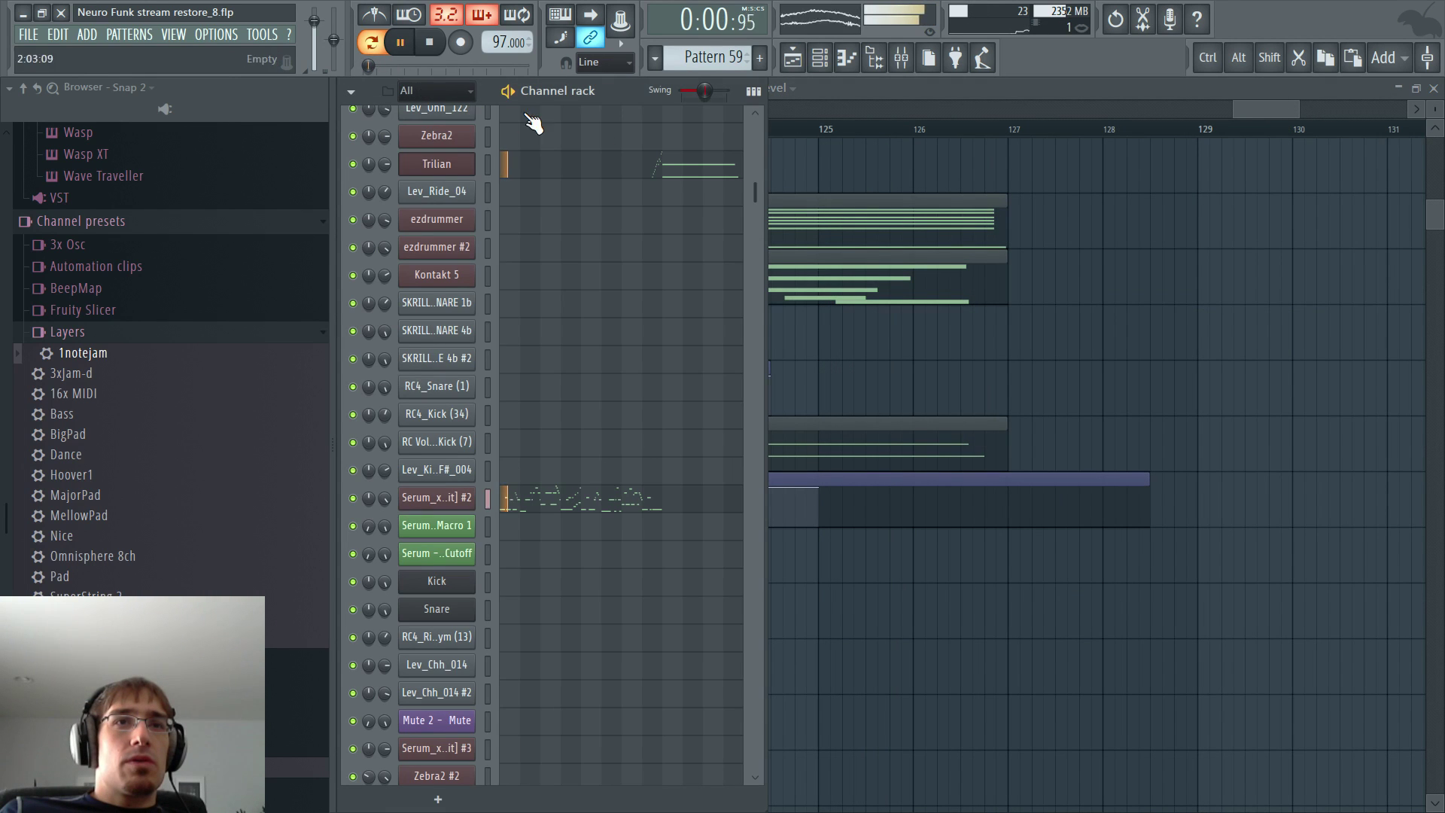
pyautogui.press('space')
pyautogui.click(782, 128)
pyautogui.press('space')
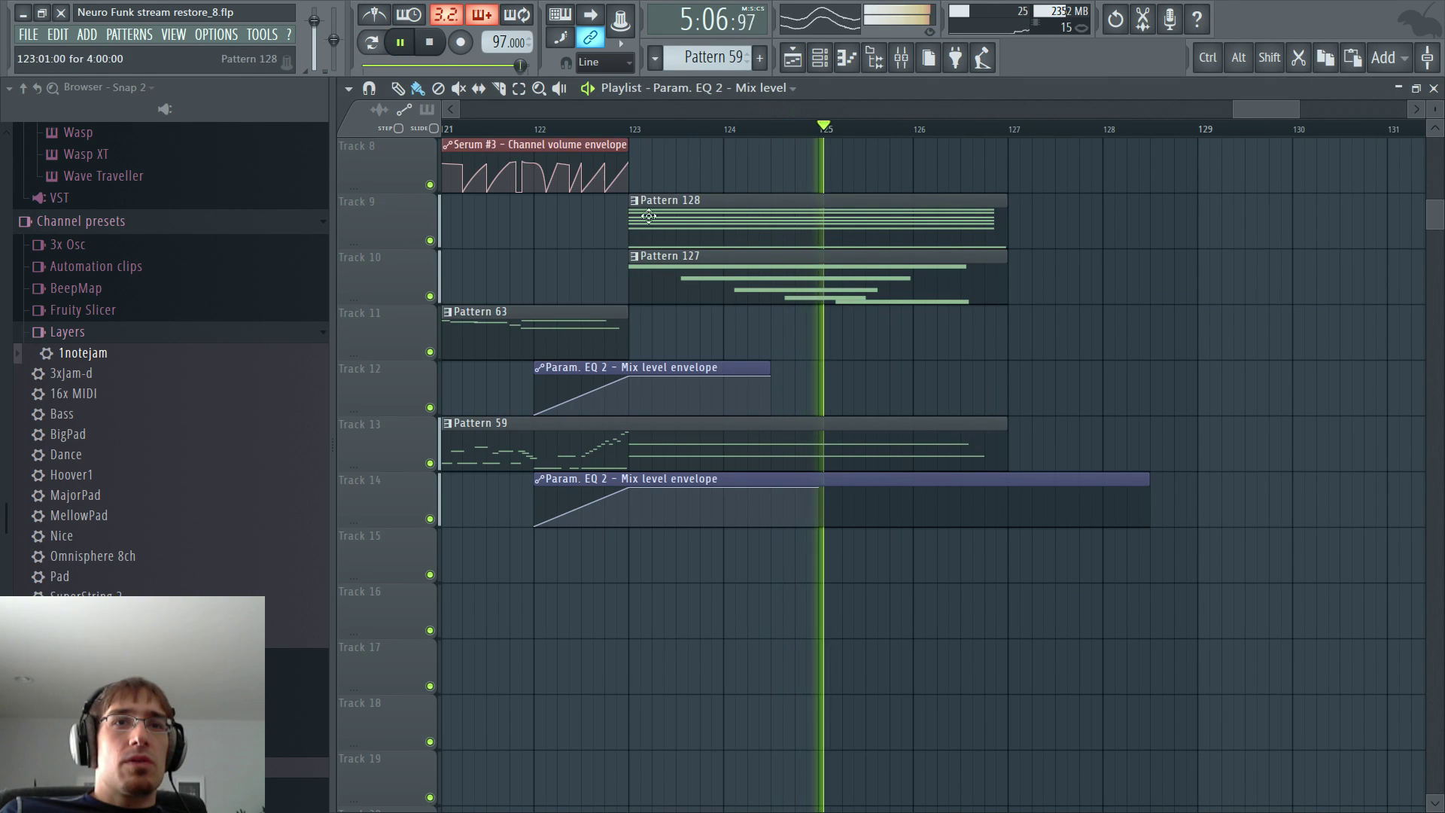
pyautogui.press('space')
# - Remove the upper sustained note from Pattern 59's Trilian part and give the run before bar 9 gently rising velocities
pyautogui.doubleClick(662, 451)
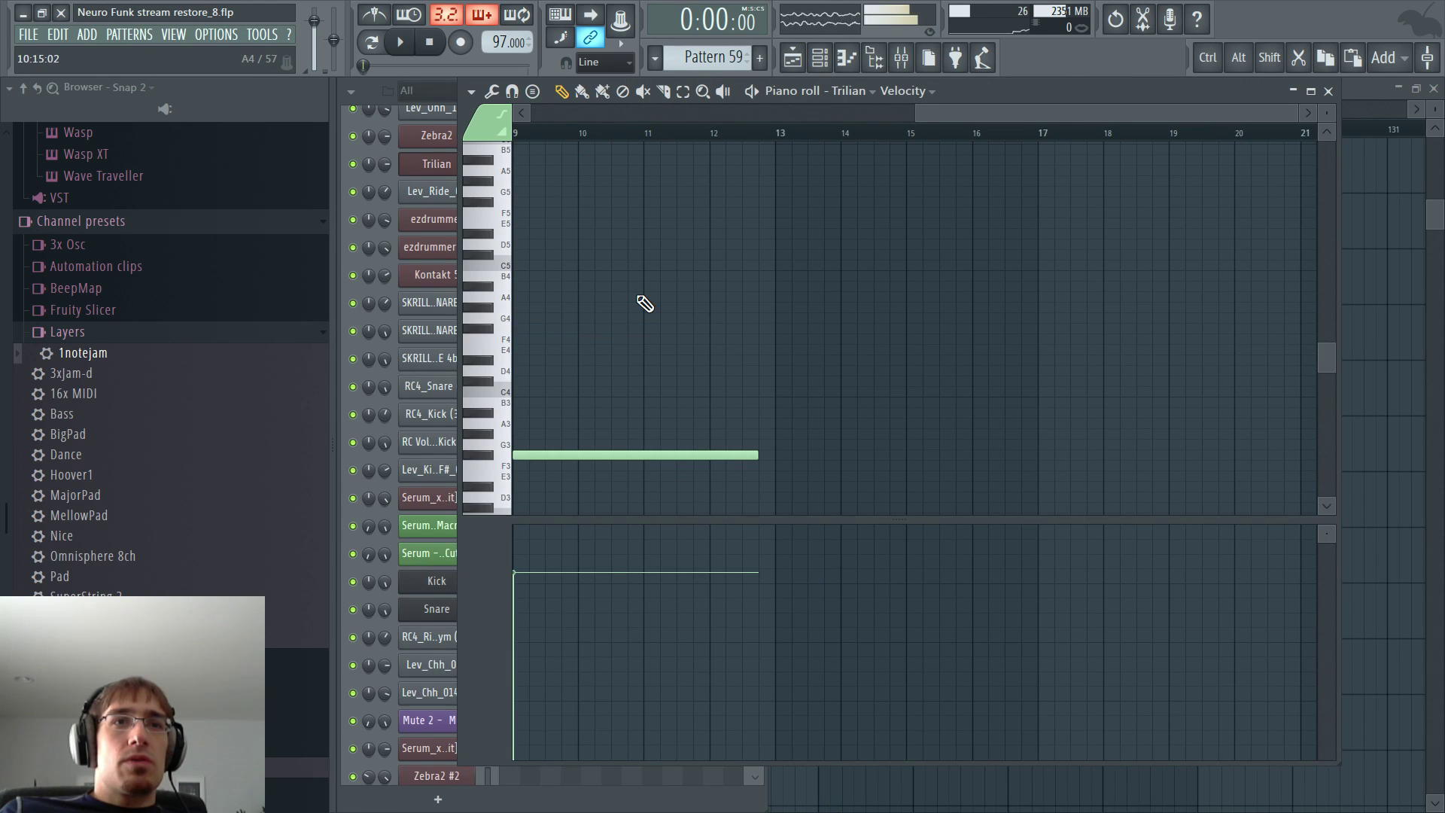
pyautogui.scroll(-2, 762, 292)
pyautogui.click(883, 140)
pyautogui.scroll(4, 932, 306)
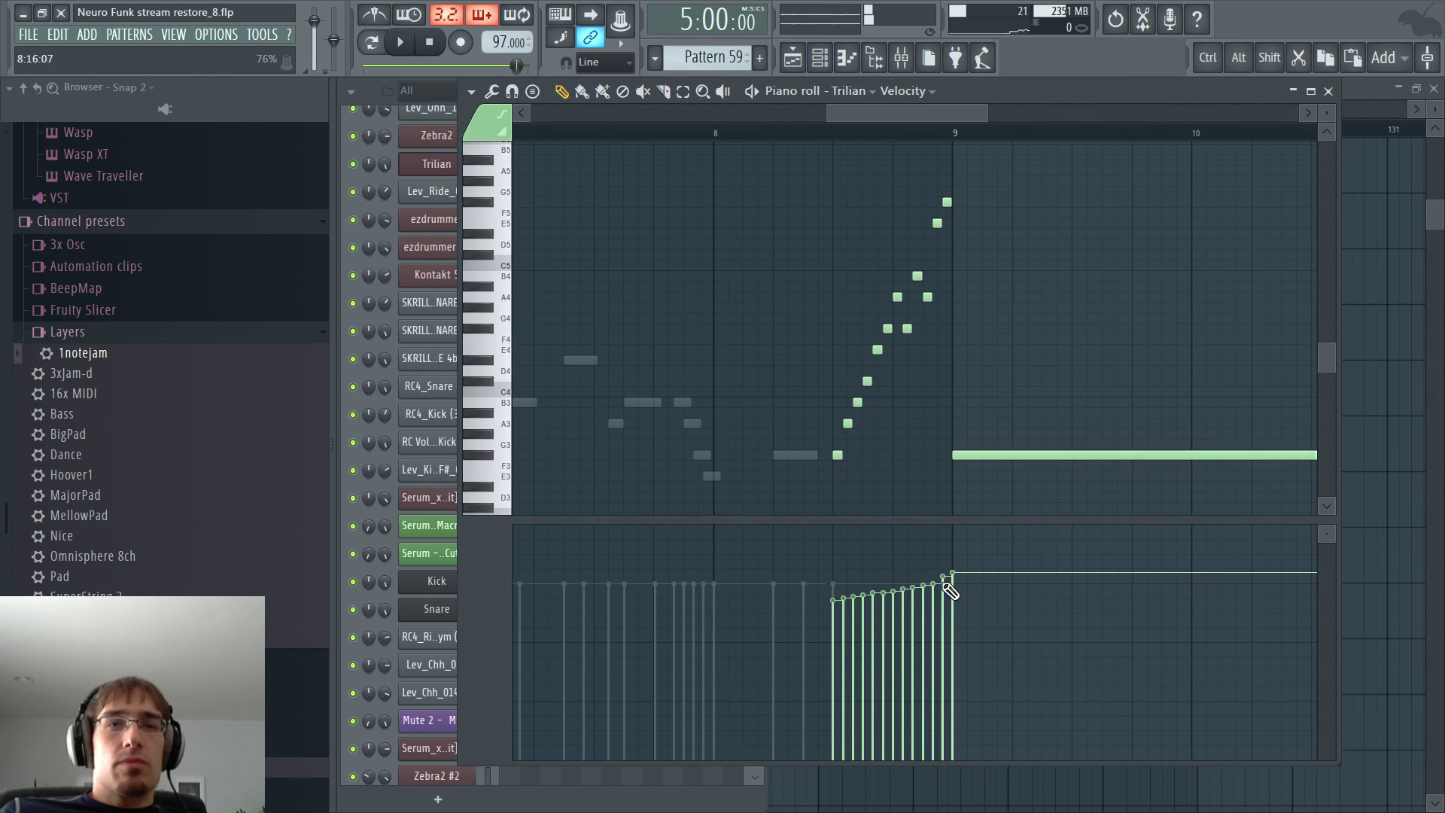
# - Return to the playlist and save the project as a new version, Neuro Funk stream restore_9.flp
pyautogui.press('F7')
pyautogui.click(38, 35)
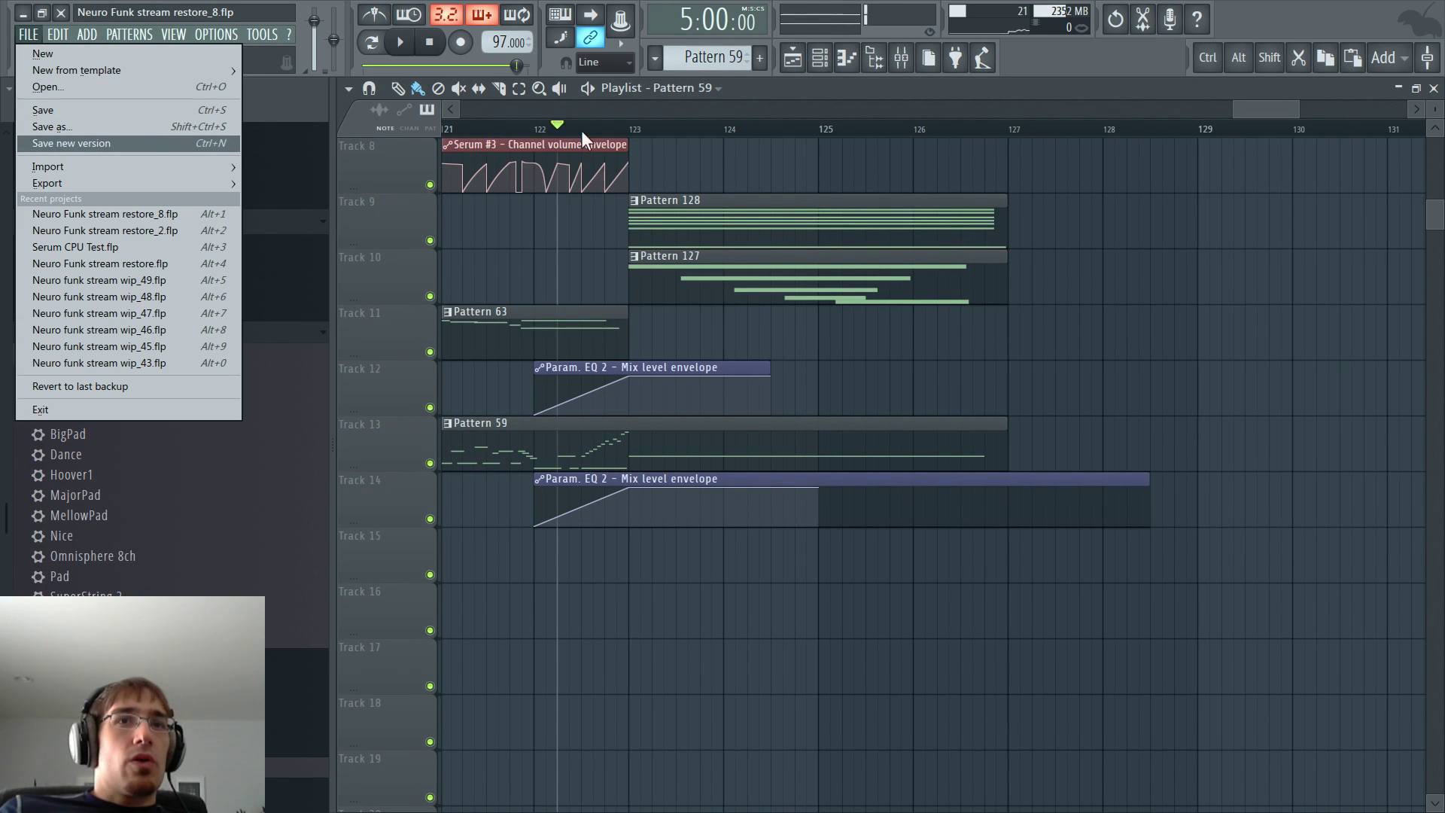
pyautogui.press('Return')
# - Select bars 123 to 127 in the playlist and extend Pattern 59's sustained Trilian note to the start of bar 13
pyautogui.moveTo(635, 130); pyautogui.dragTo(1034, 158)
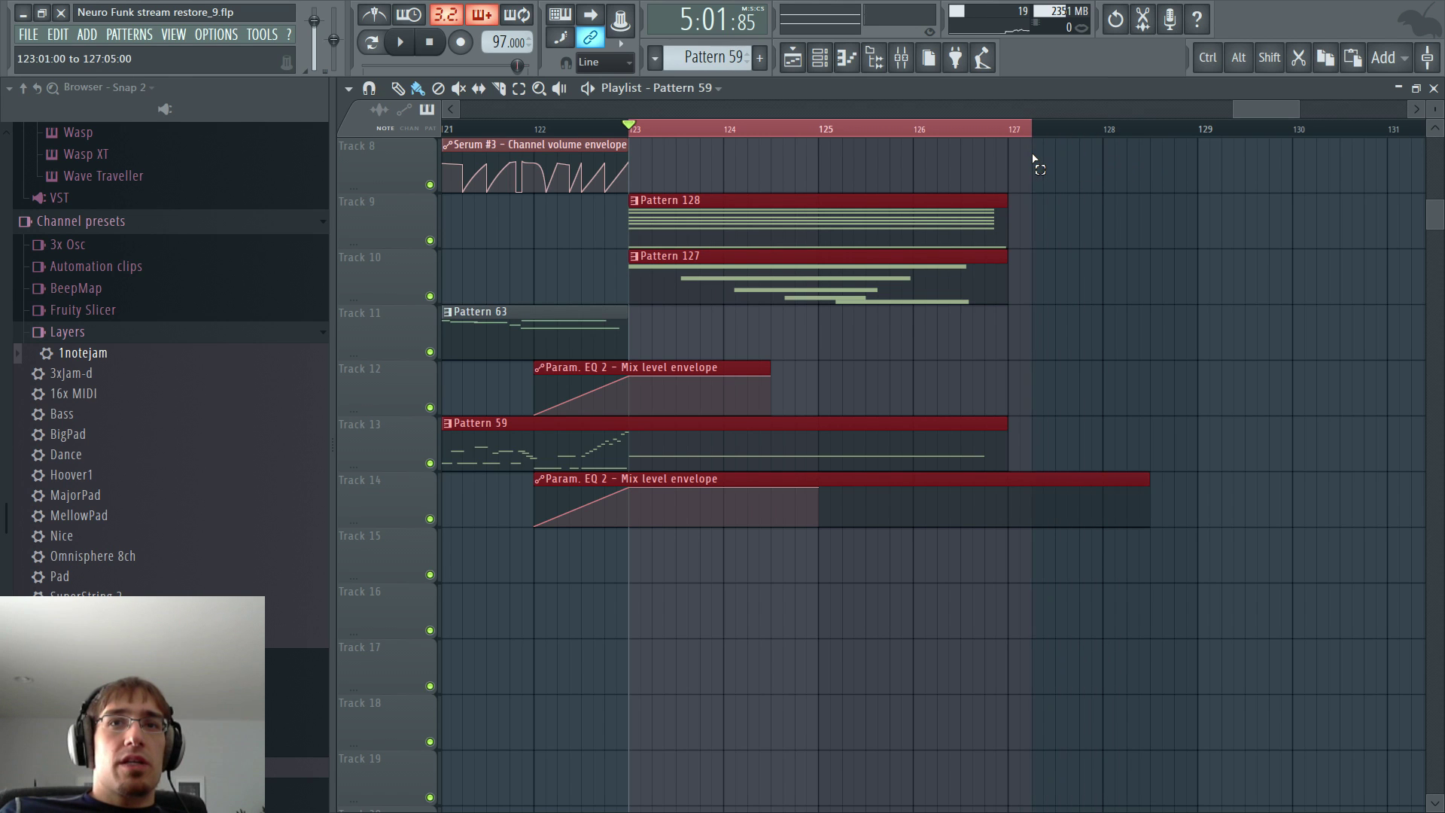
pyautogui.doubleClick(950, 454)
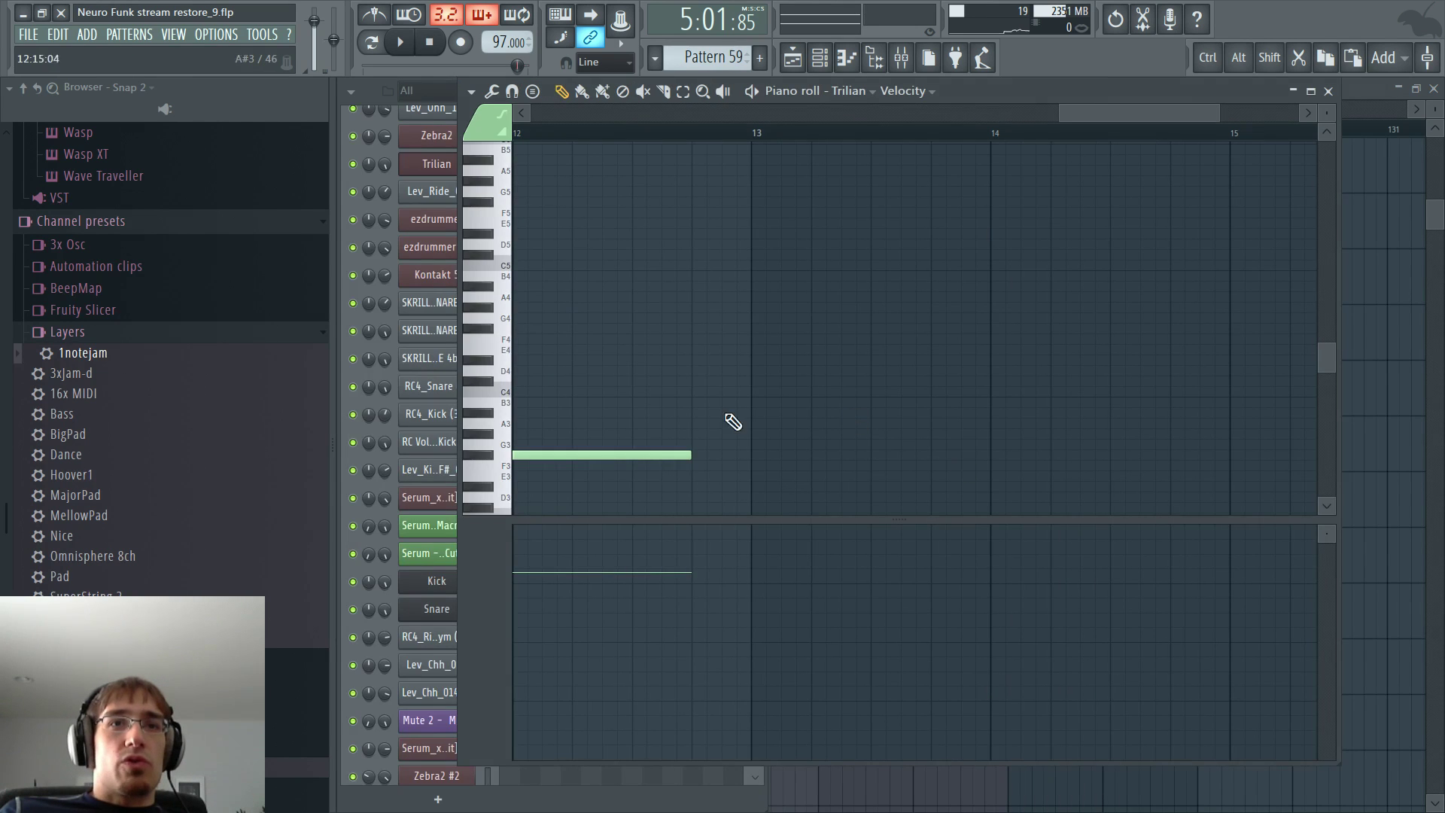
pyautogui.scroll(-3, 628, 449)
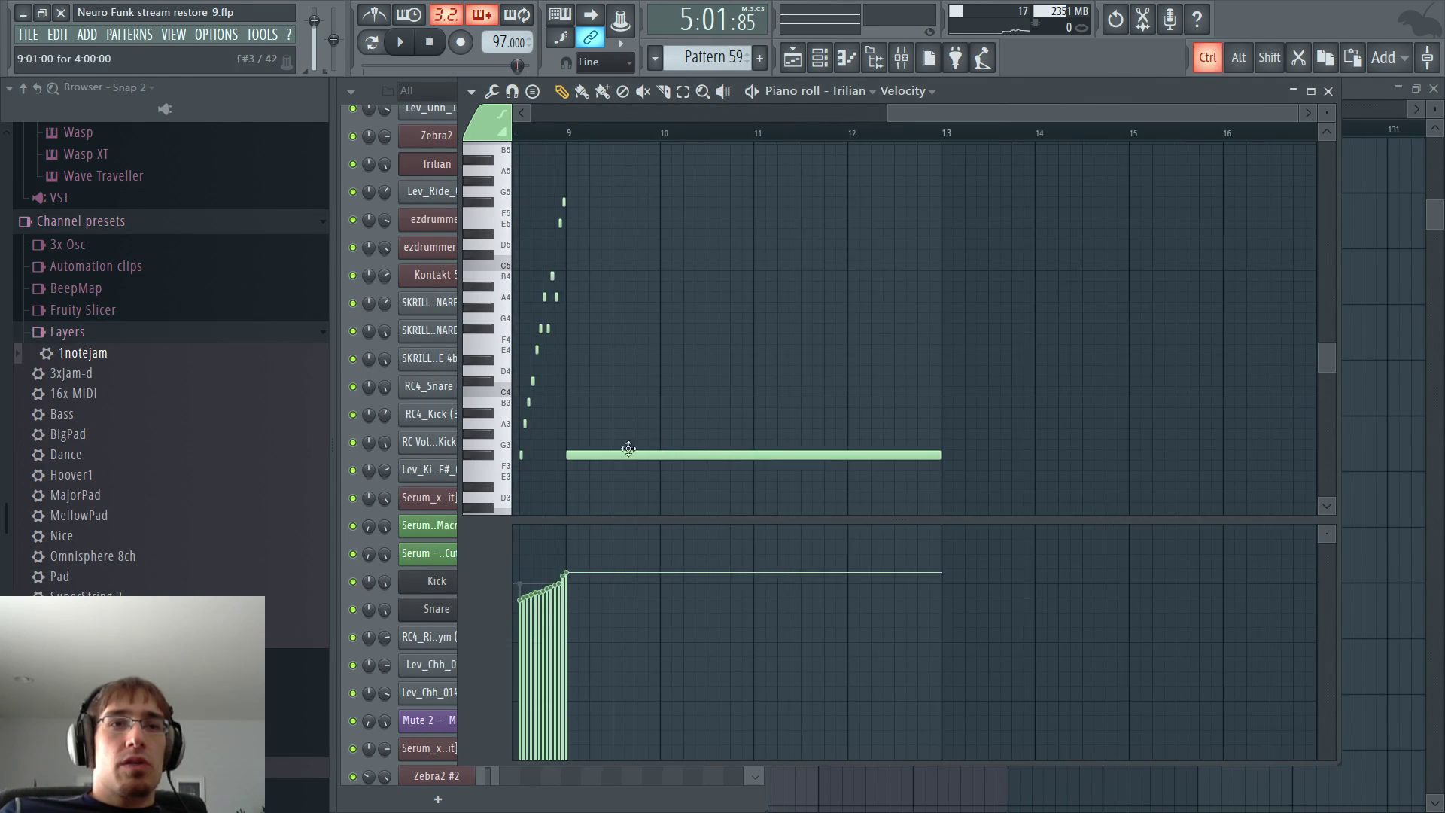
pyautogui.press('F5')
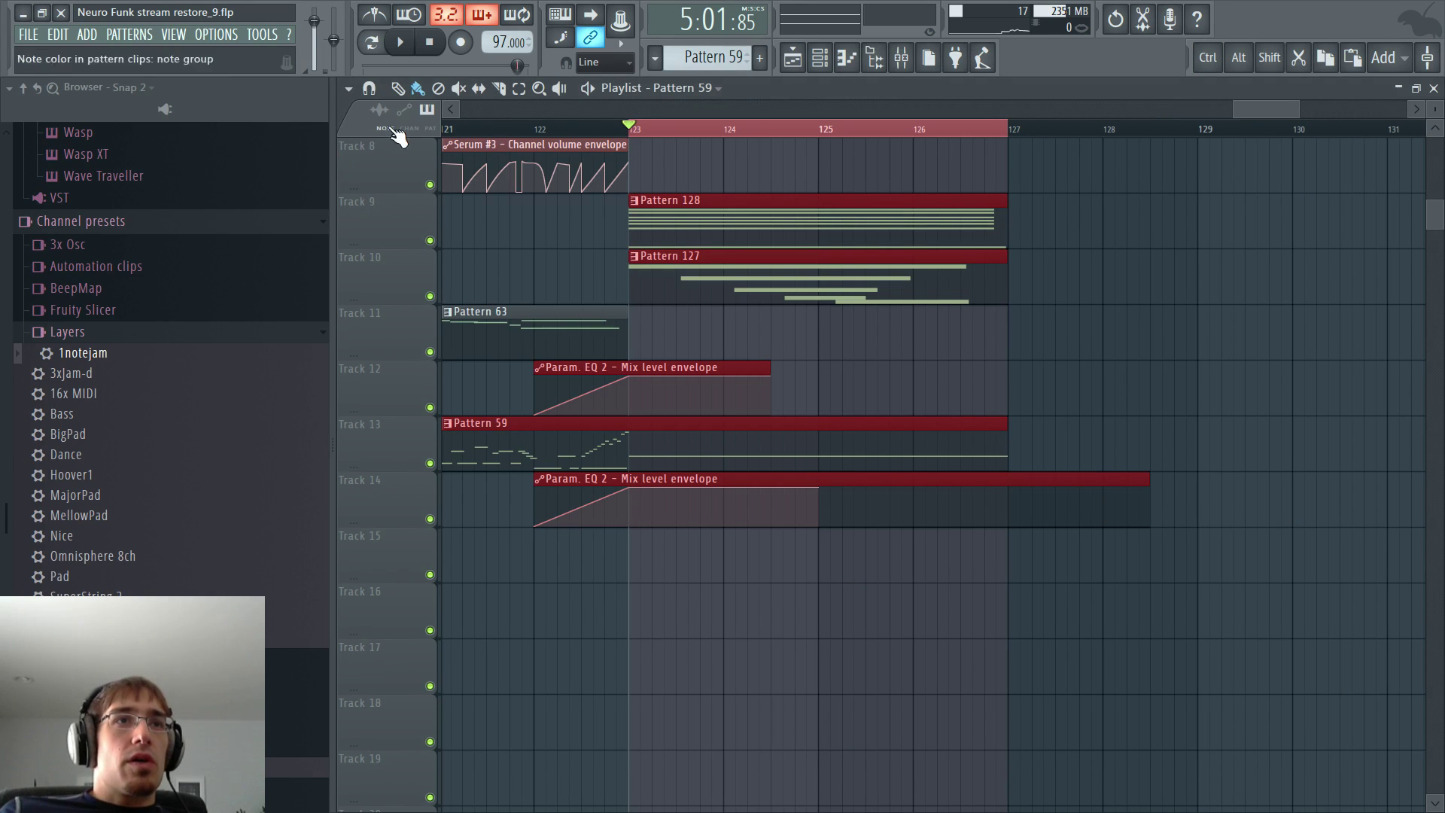
# - Create a master volume automation clip over bars 123 to 127 and shape it into a curved fade-out to zero
pyautogui.rightClick(317, 24)
pyautogui.press('Escape')
pyautogui.rightClick(317, 24)
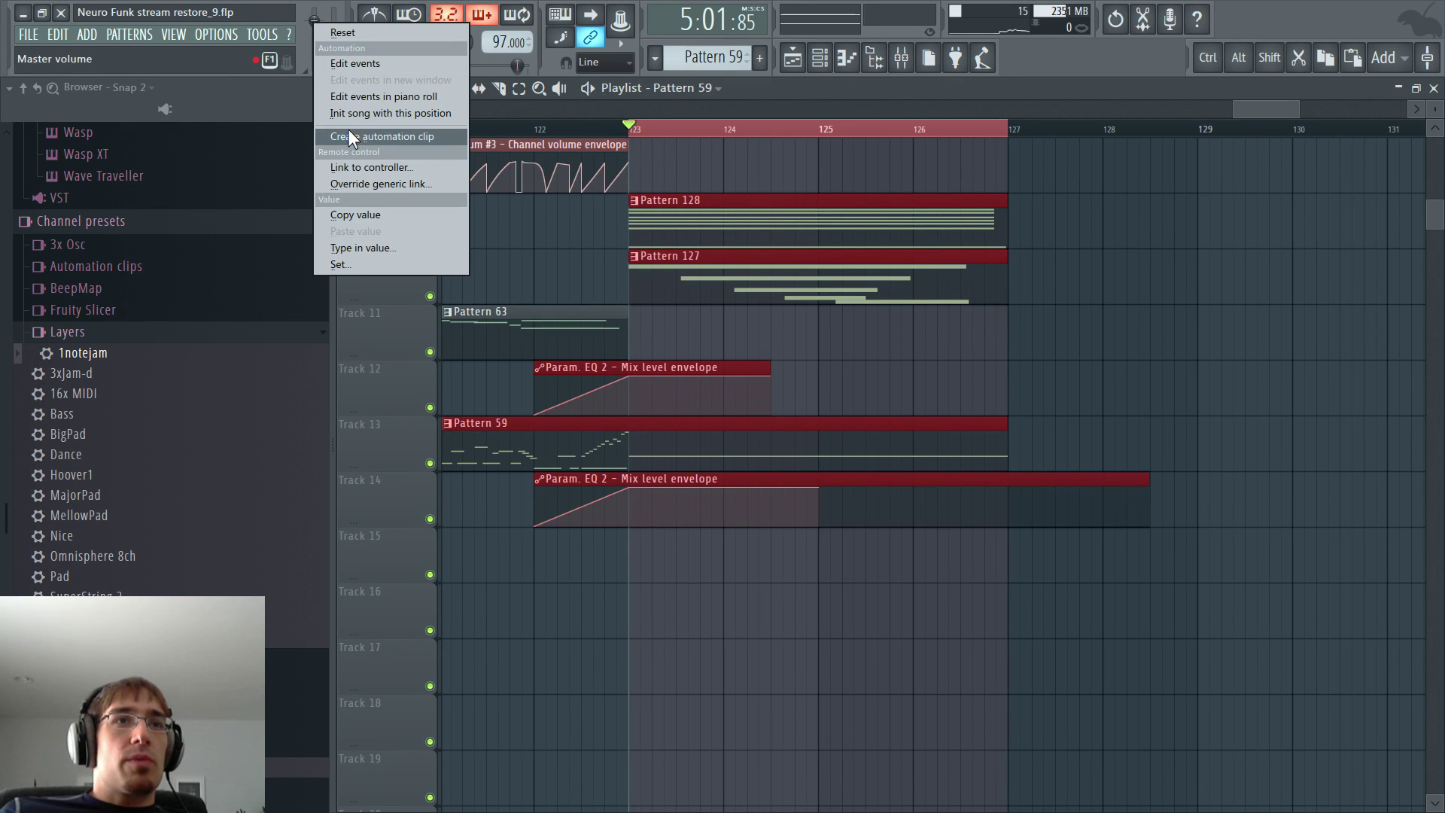
pyautogui.click(407, 139)
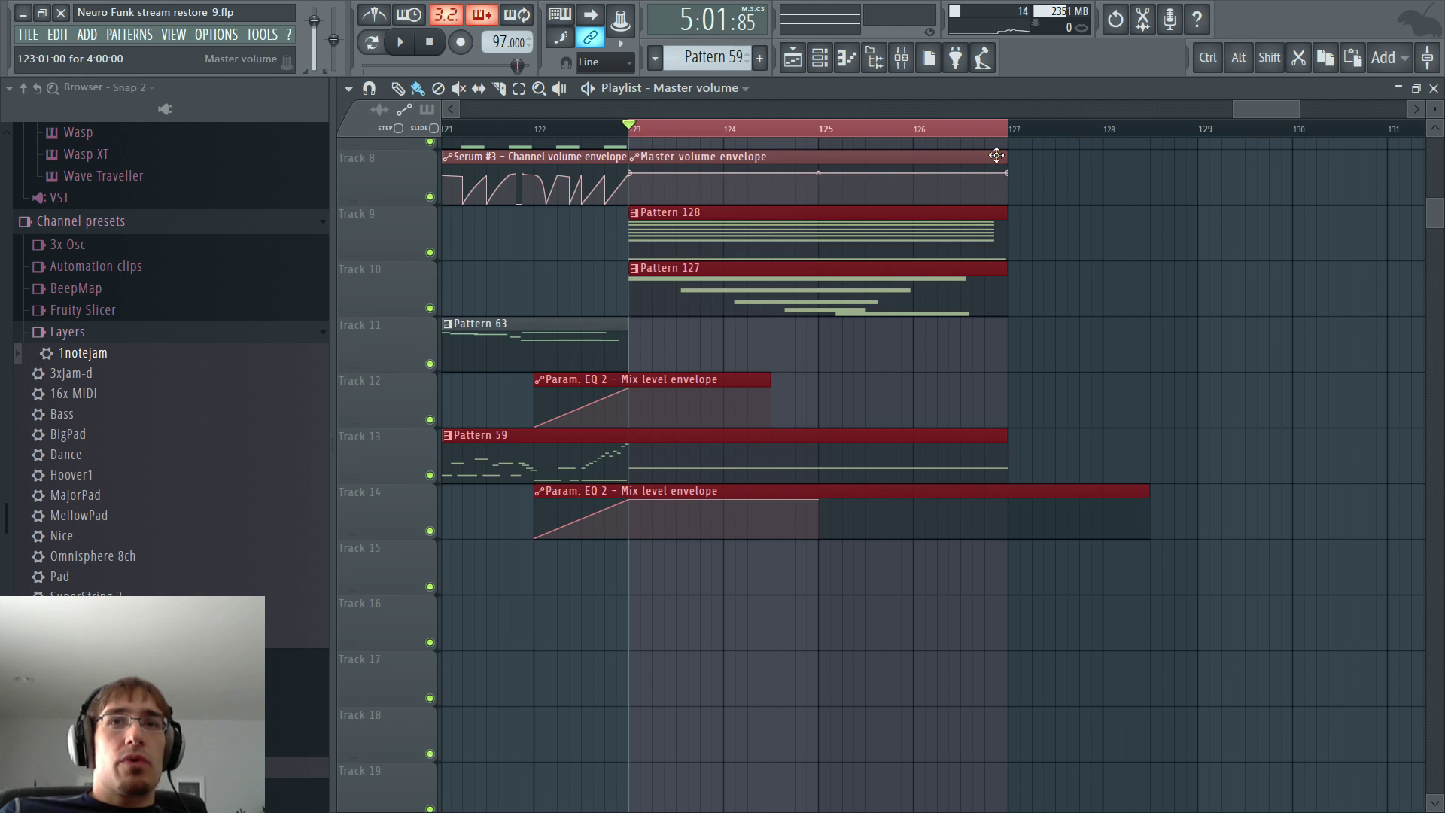
pyautogui.moveTo(1008, 172); pyautogui.dragTo(1016, 224)
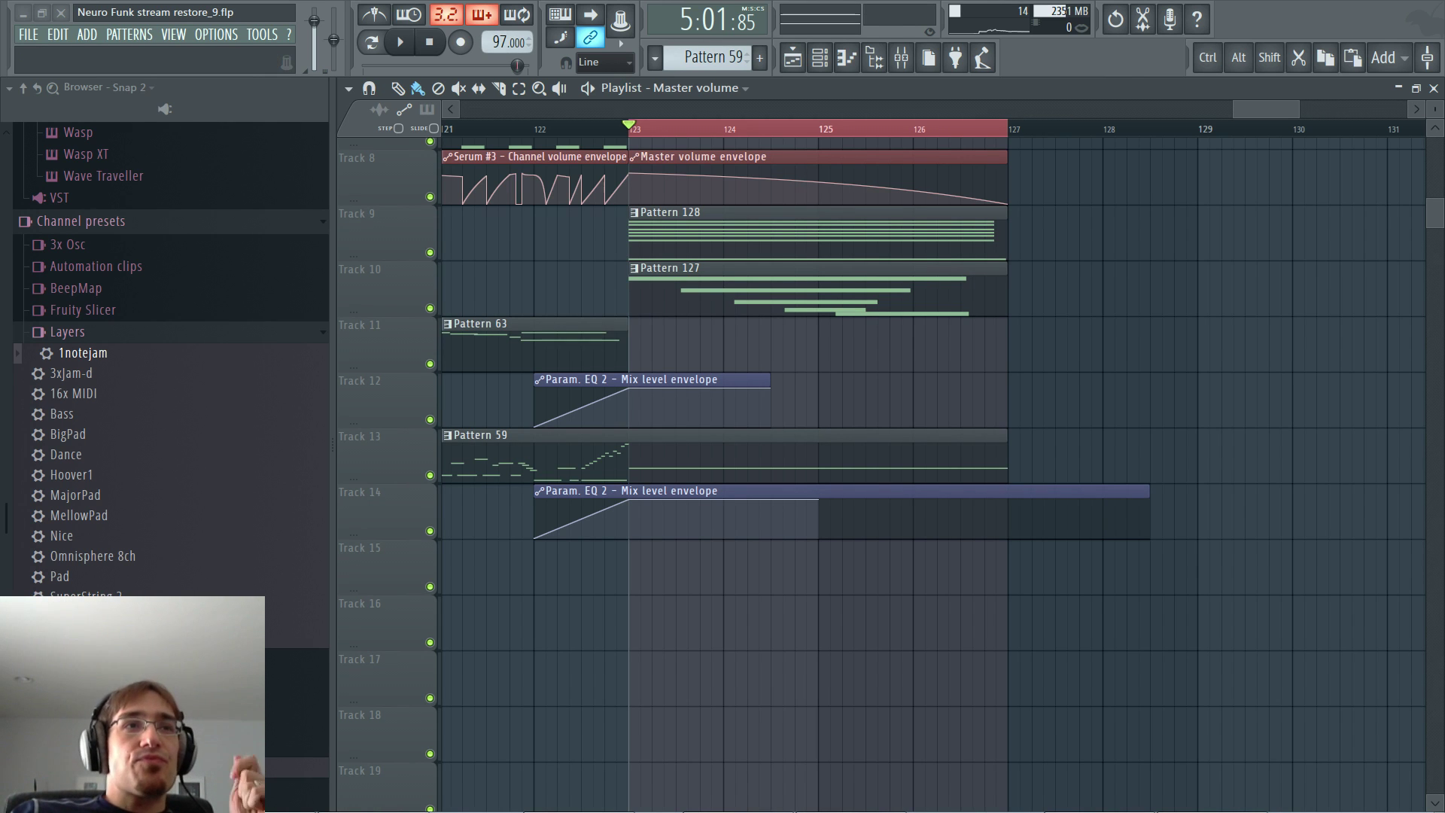
# - Enable triple buffering and set the mixer's CPU priority to Normal in the audio settings, and save the project
pyautogui.click(216, 34)
pyautogui.click(240, 84)
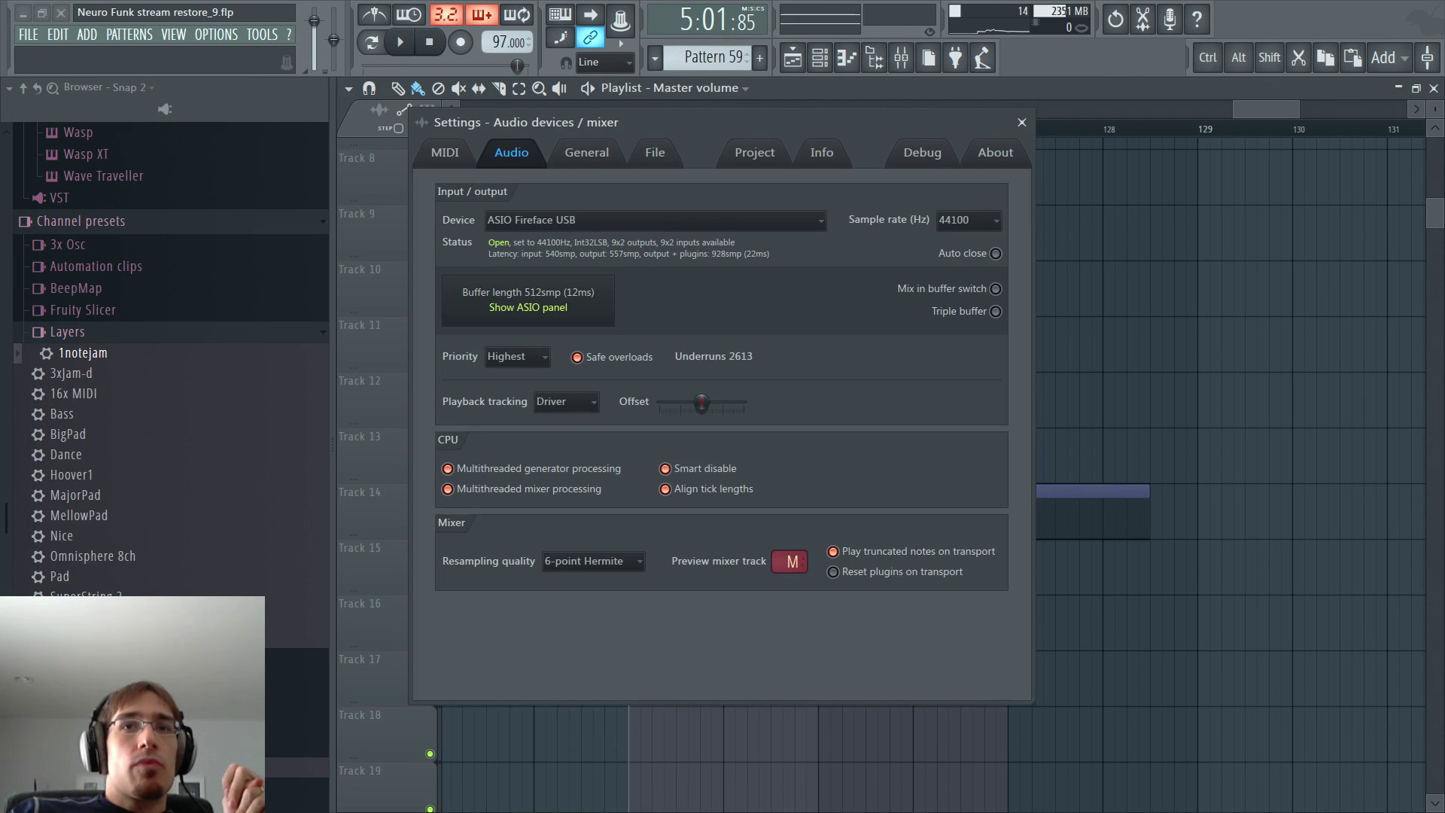
pyautogui.click(995, 312)
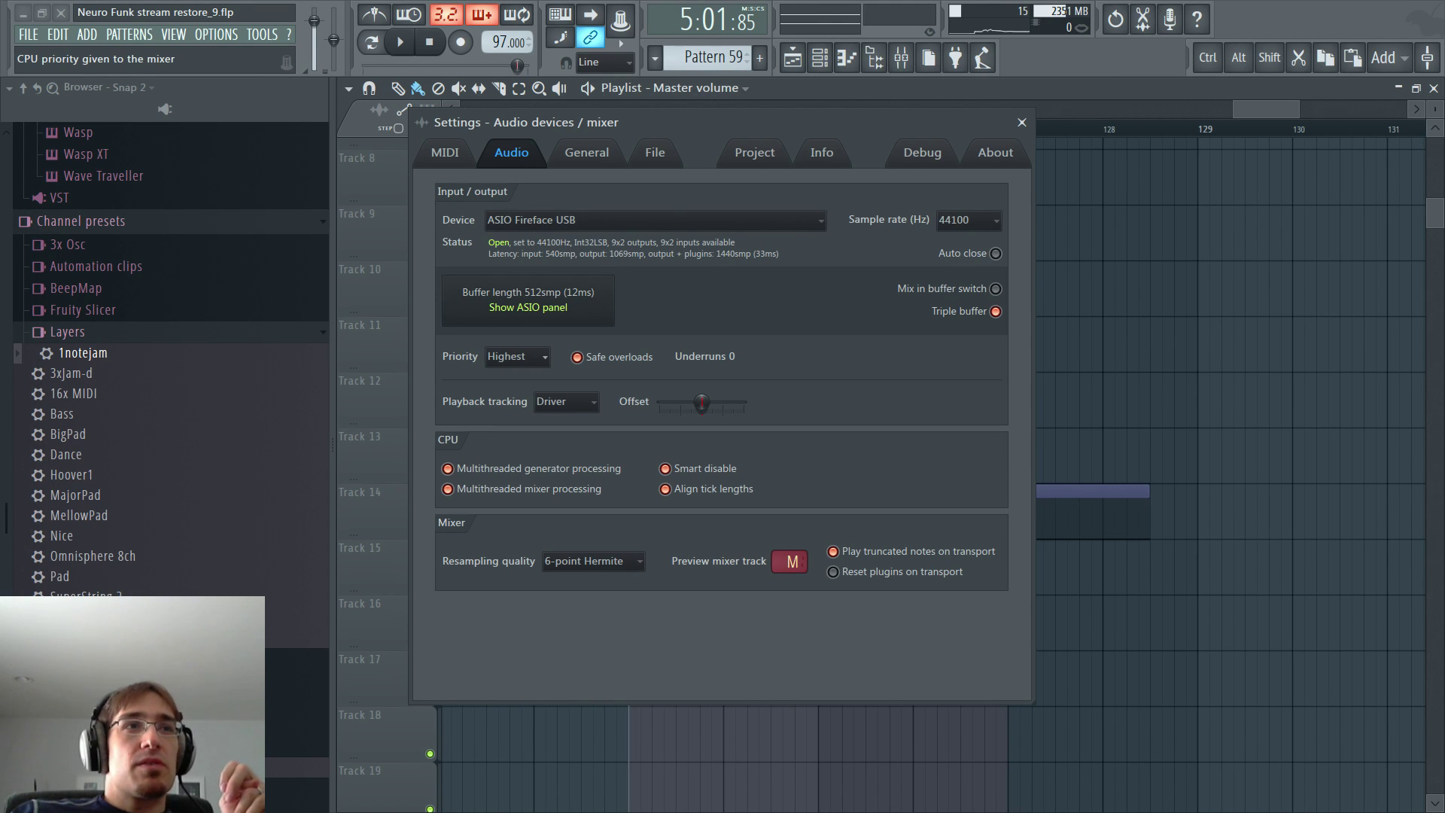
pyautogui.click(518, 356)
pyautogui.click(507, 374)
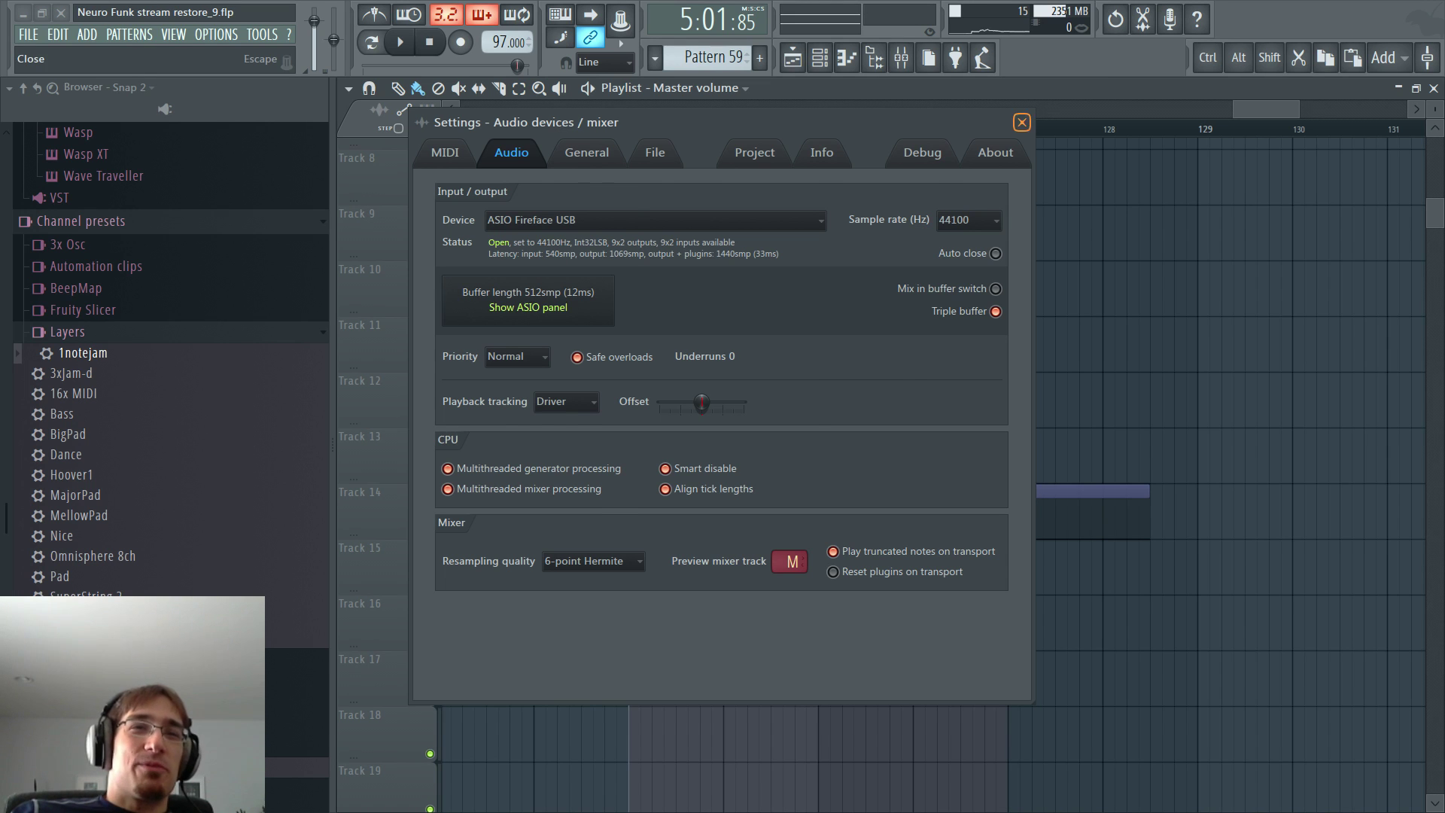
pyautogui.click(1022, 122)
pyautogui.click(28, 34)
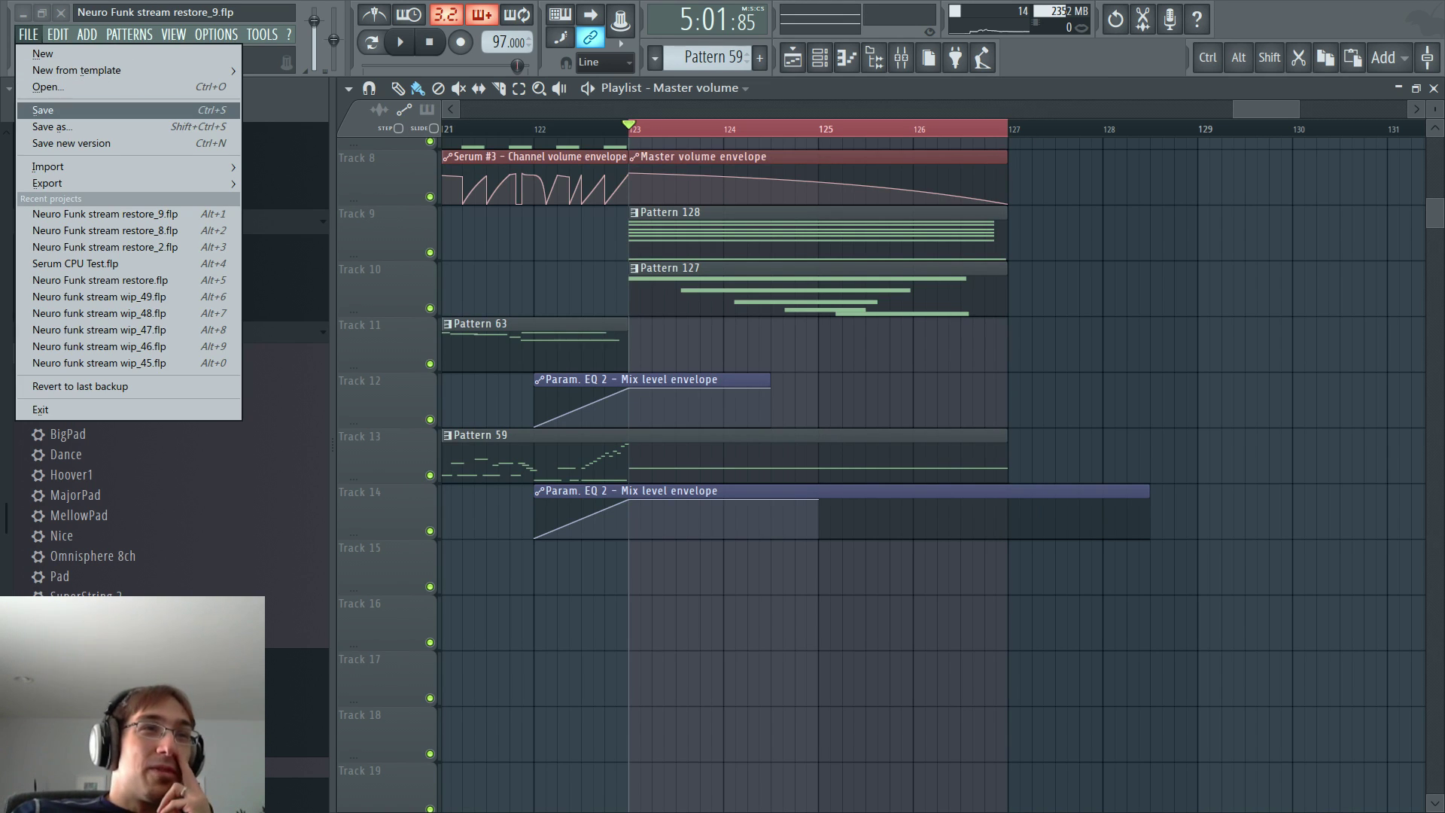
pyautogui.click(43, 110)
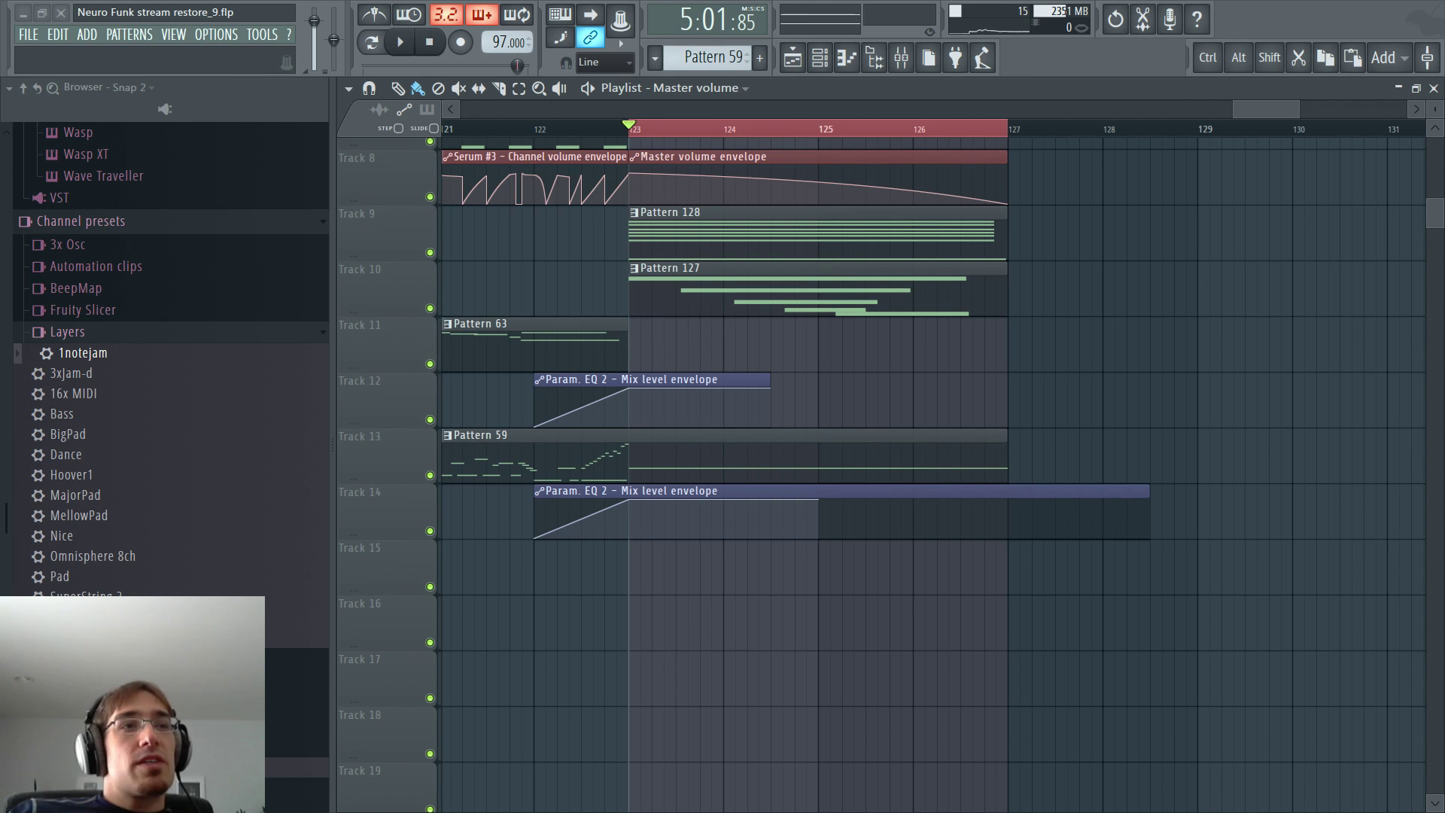
# - Inspect the Cym_SuperDuperTape6 #2 clip's channel settings, solo Track 10 and audition the cymbal from bar 115
pyautogui.moveTo(1262, 107); pyautogui.dragTo(1227, 111)
pyautogui.scroll(-4, 1133, 238)
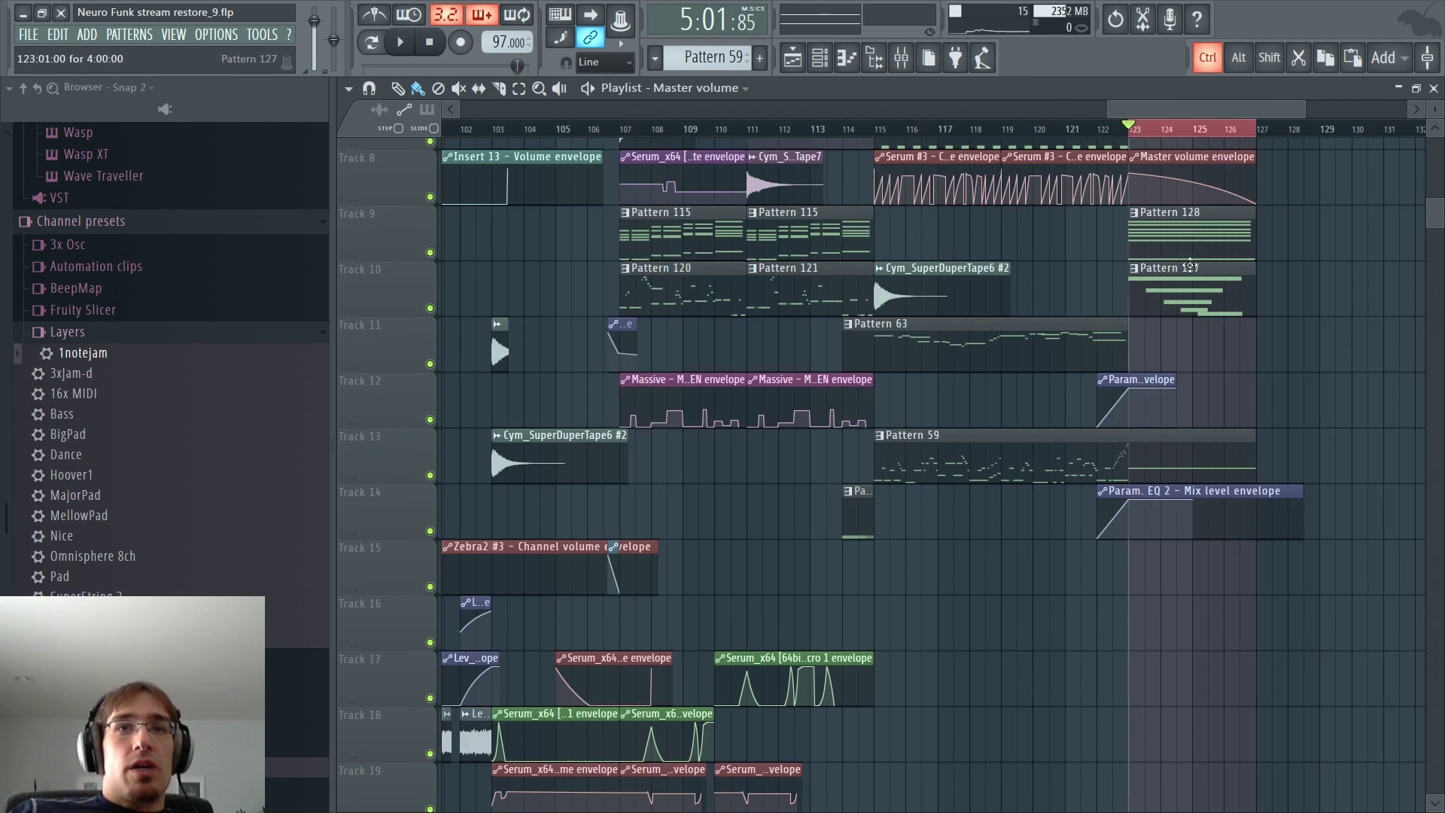
pyautogui.doubleClick(949, 283)
pyautogui.press('F6')
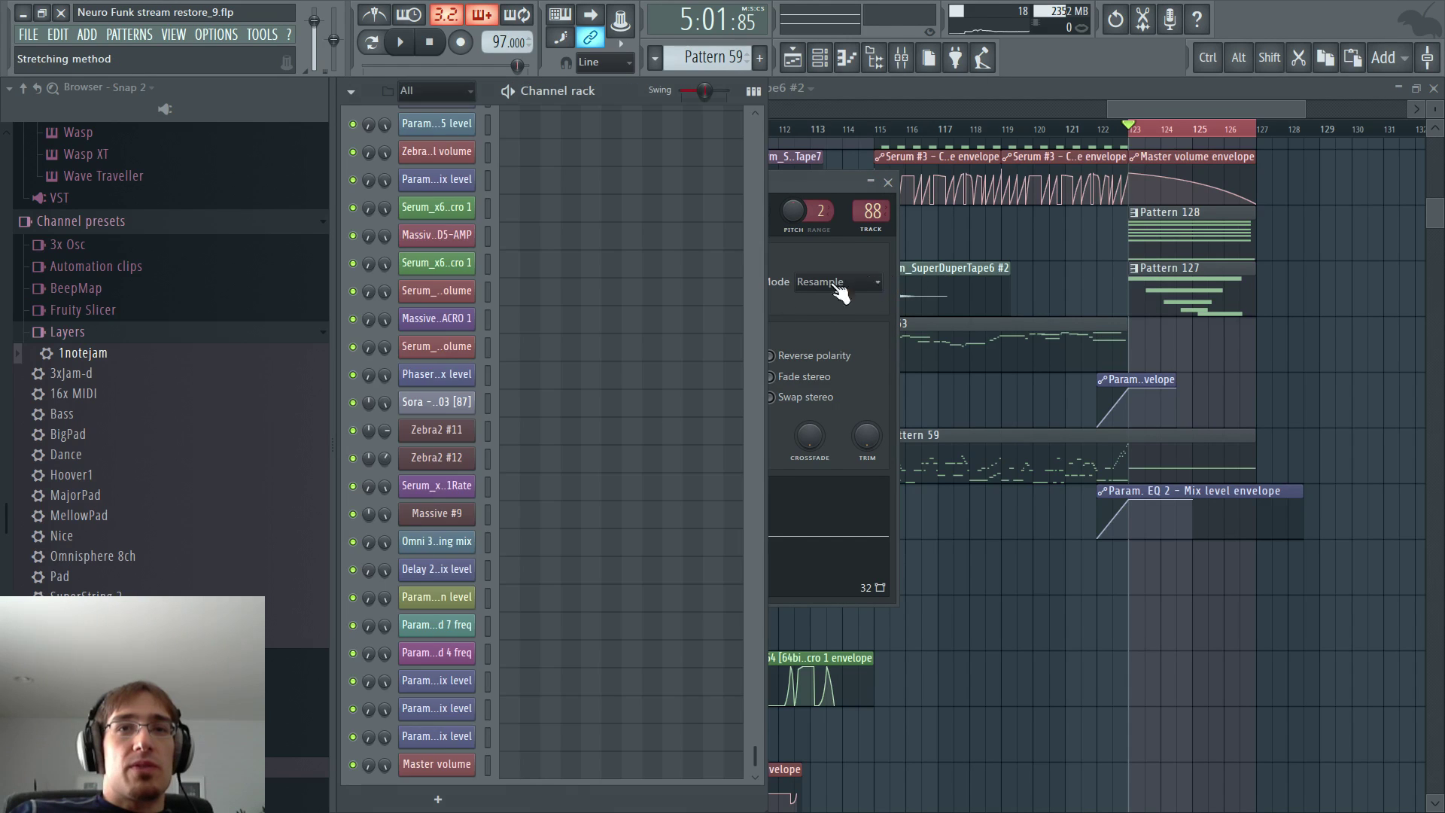
pyautogui.press('F5')
pyautogui.rightClick(430, 309)
pyautogui.click(876, 129)
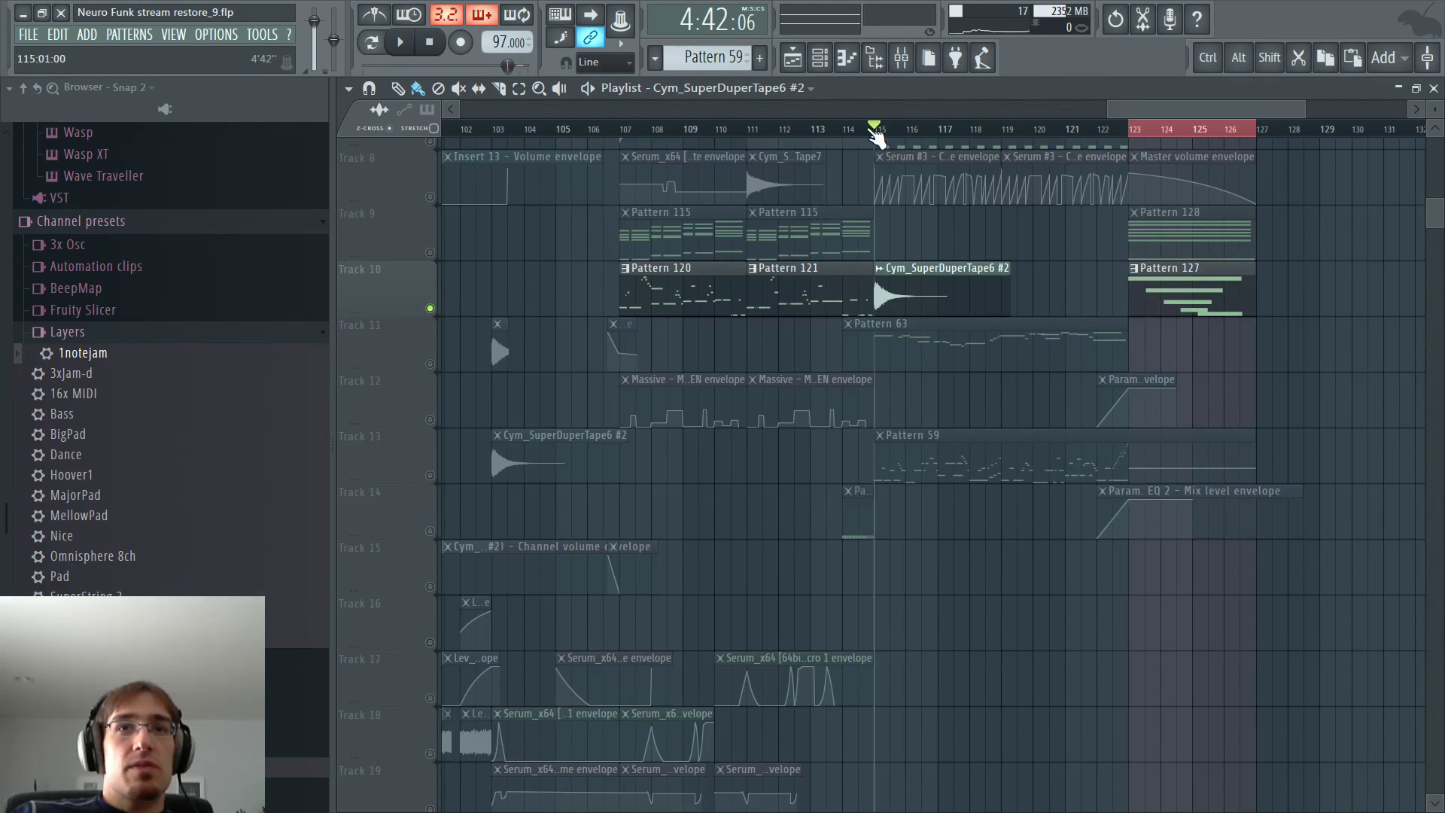
pyautogui.press('space')
# - Solo Track 13 and Track 8 in turn to compare their cymbals, playing Cym_SuperDuperTape7 from bar 111
pyautogui.rightClick(430, 475)
pyautogui.press('space')
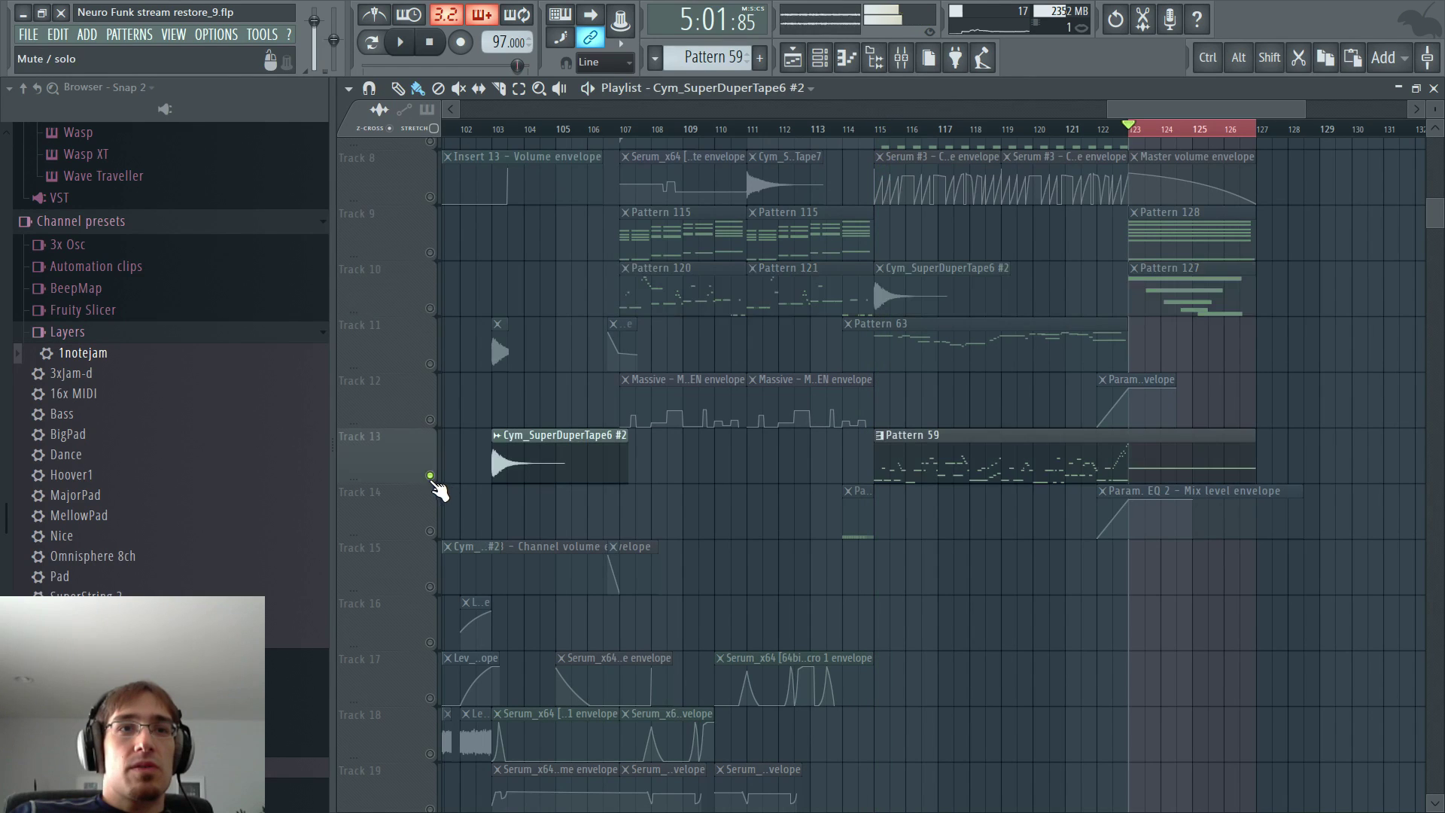
pyautogui.click(489, 129)
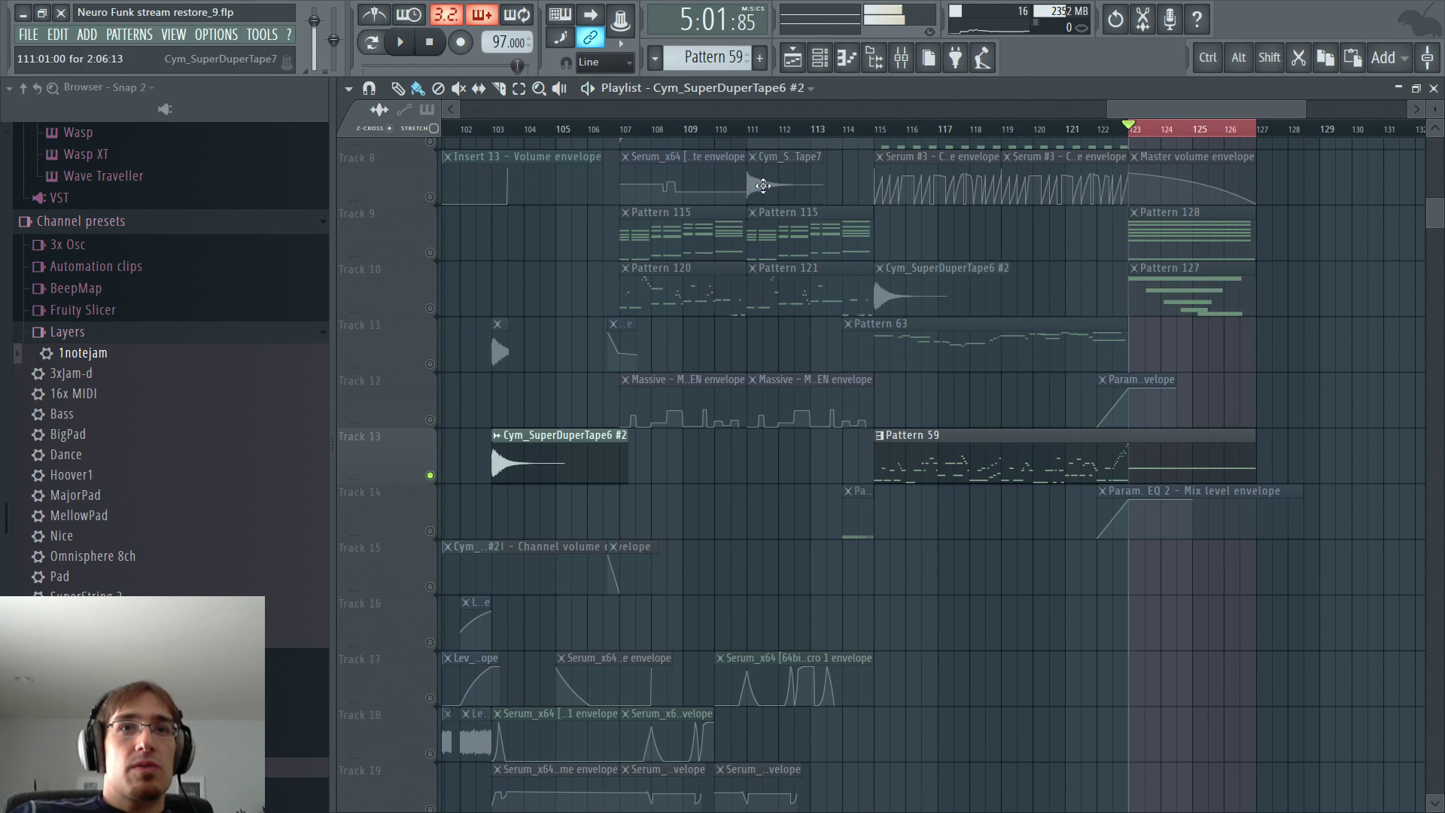
pyautogui.rightClick(430, 196)
pyautogui.click(749, 130)
pyautogui.press('space')
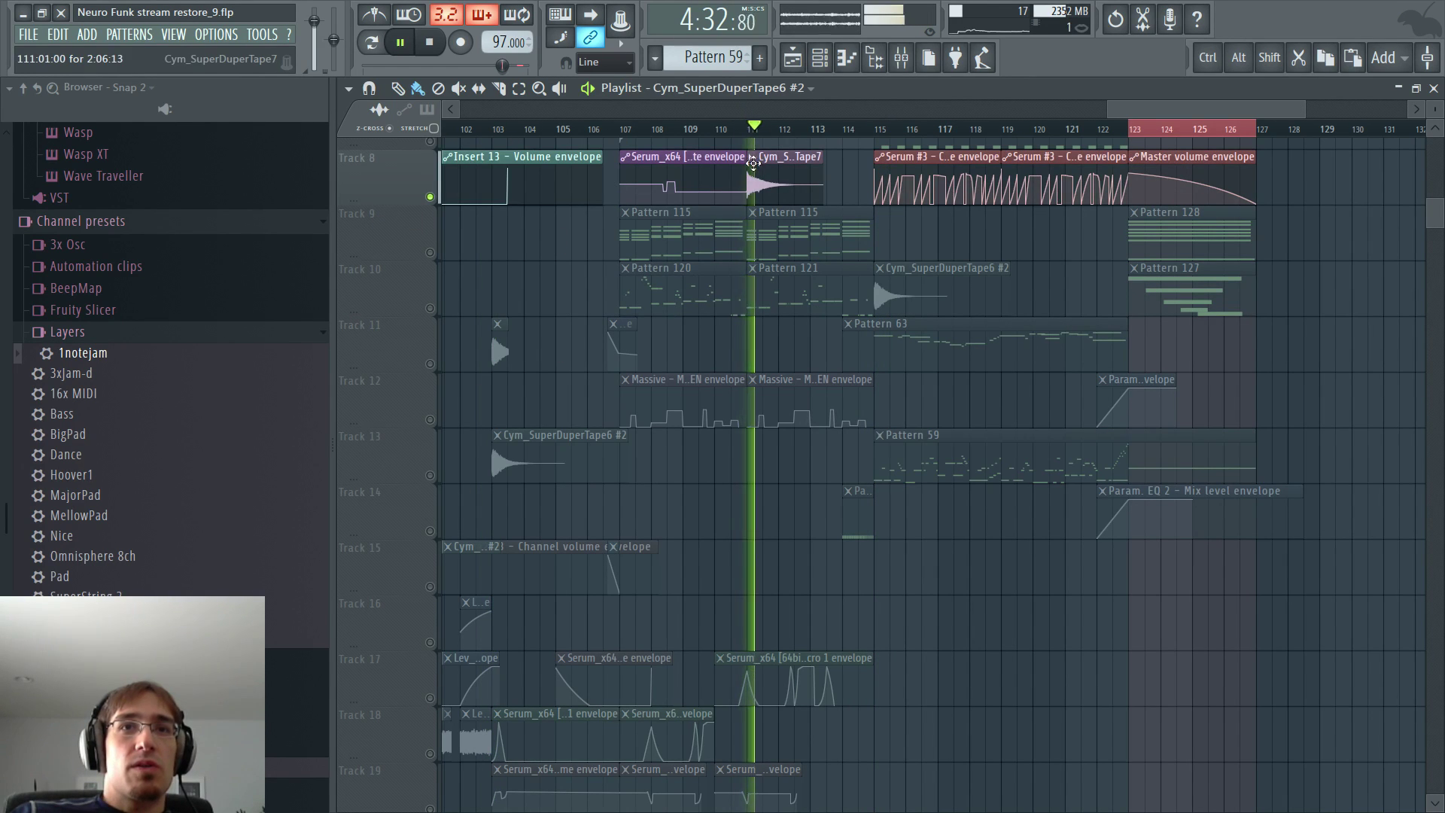
# - Place a Cym_SuperDuperTape7 clip on Track 15 at bar 123
pyautogui.scroll(3, 1300, 329)
pyautogui.click(924, 570)
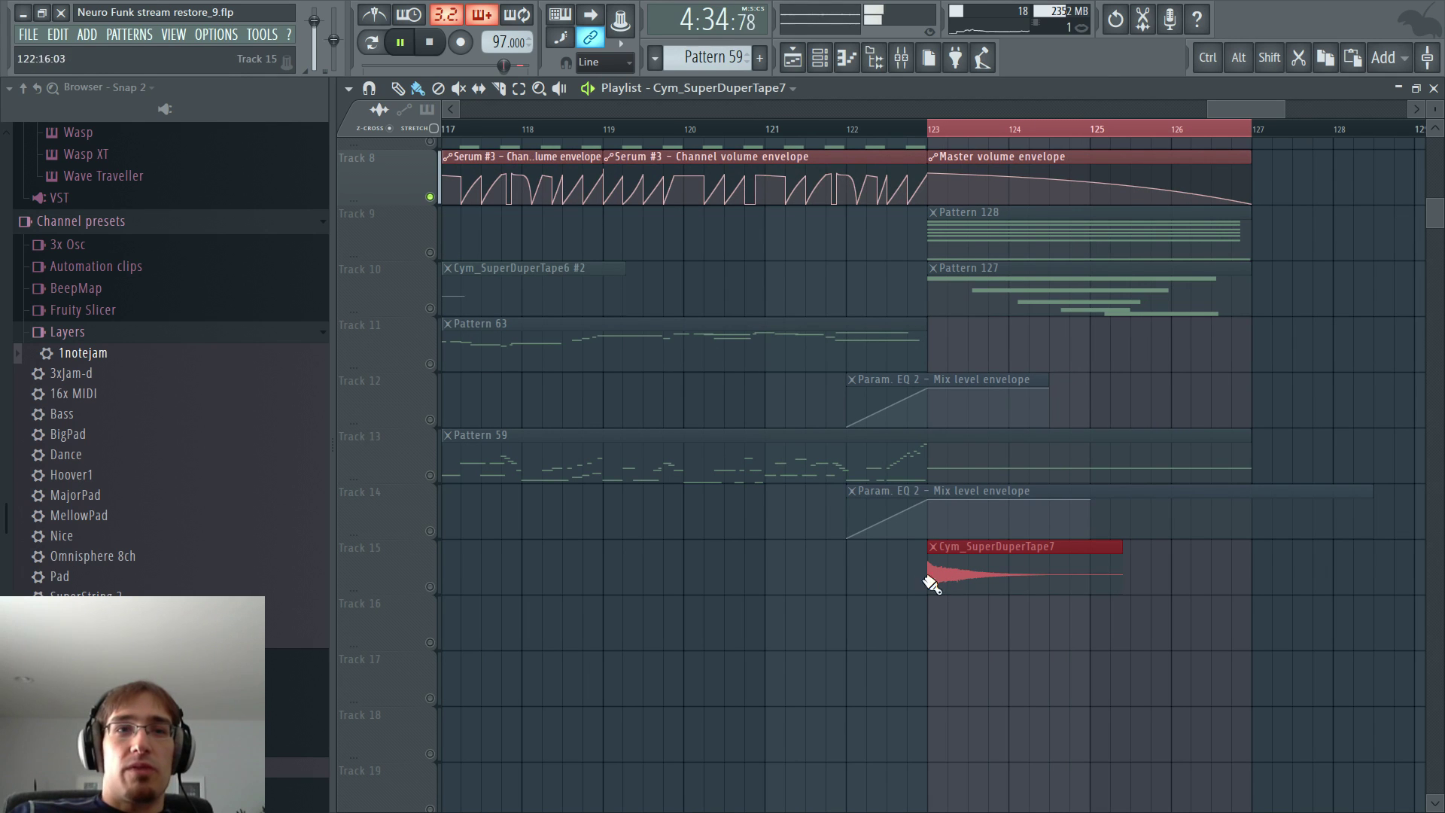
pyautogui.doubleClick(986, 548)
# - Place a second Cym_SuperDuperTape7 clip on Track 16 at bar 121, make it unique and reverse its sample
pyautogui.click(766, 621)
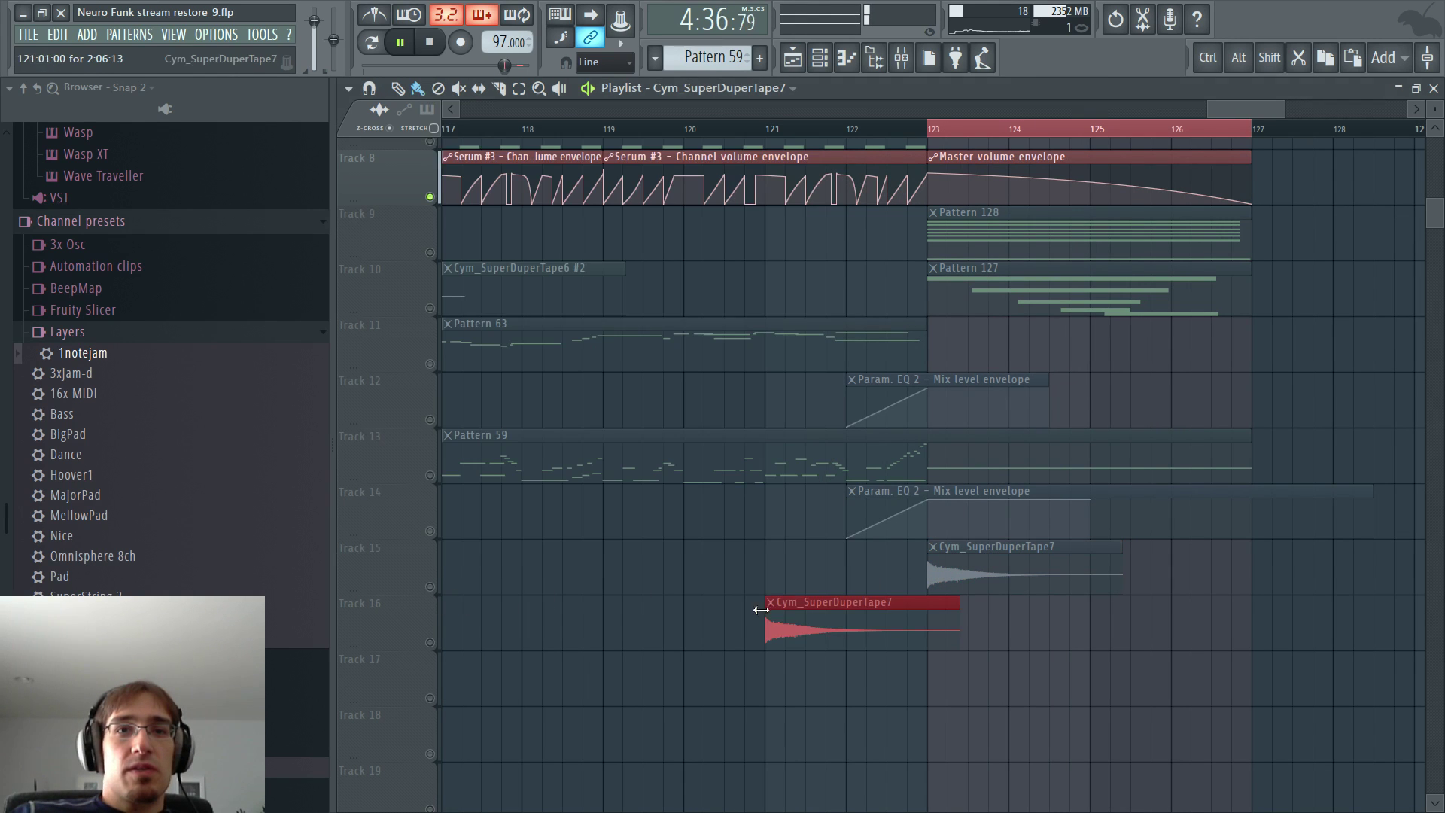
pyautogui.click(769, 602)
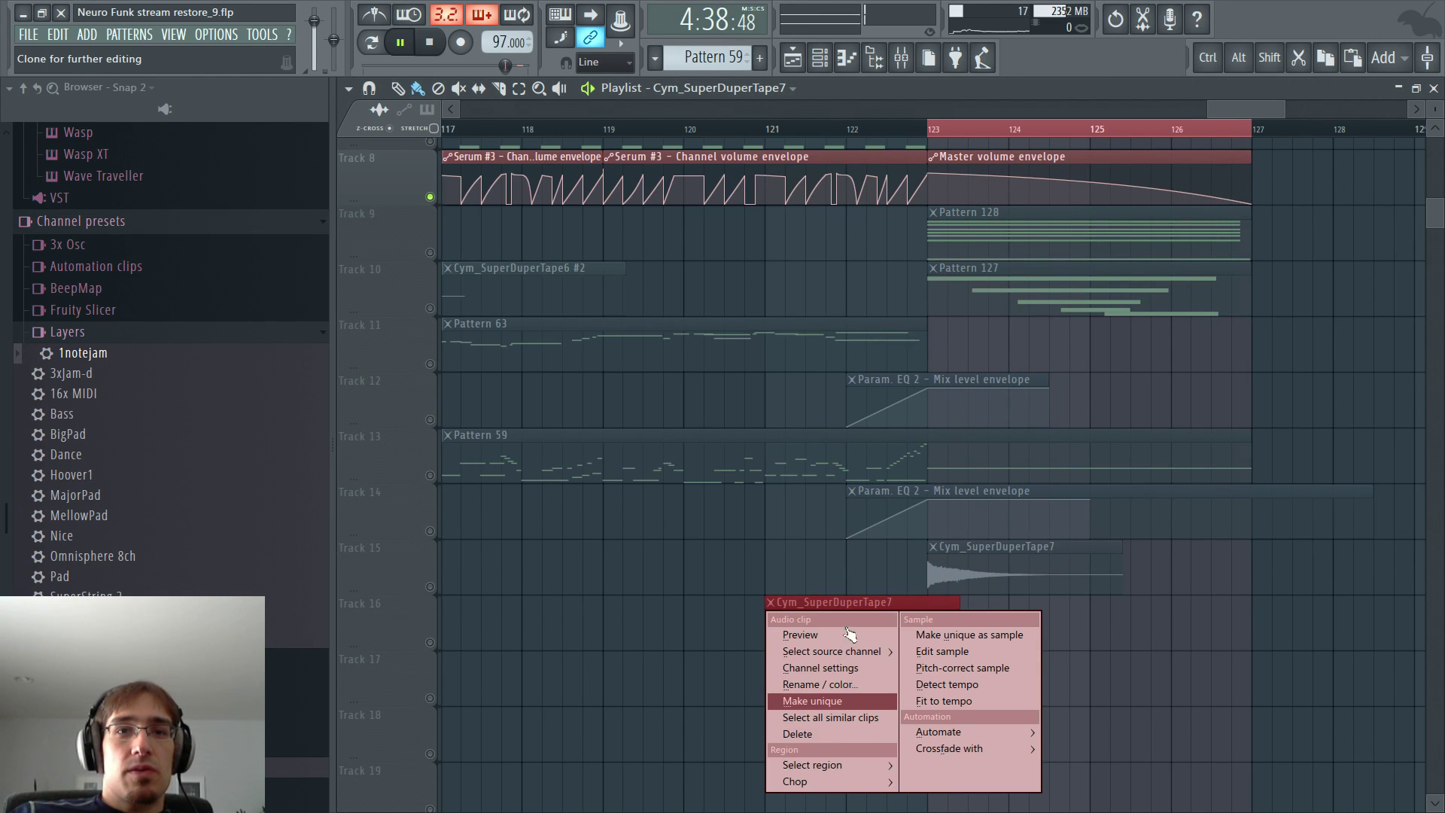
pyautogui.click(778, 493)
pyautogui.press('Tab')
pyautogui.press('Tab')
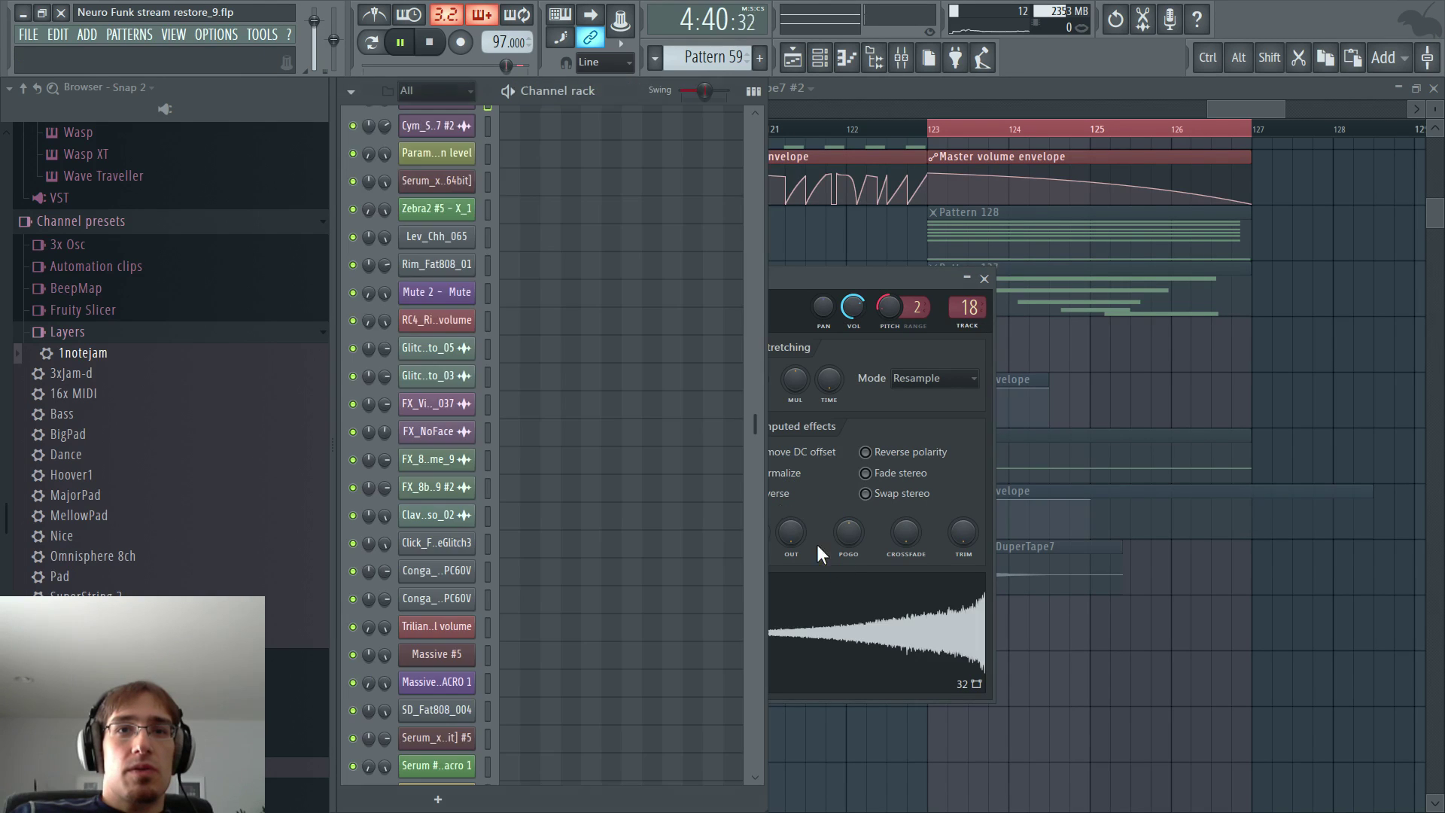
# - Align the end of the reversed Cym_SuperDuperTape7 #2 clip on Track 16 with bar 123, with the main snap set to (none)
pyautogui.moveTo(886, 643); pyautogui.dragTo(855, 619)
pyautogui.scroll(3, 859, 618)
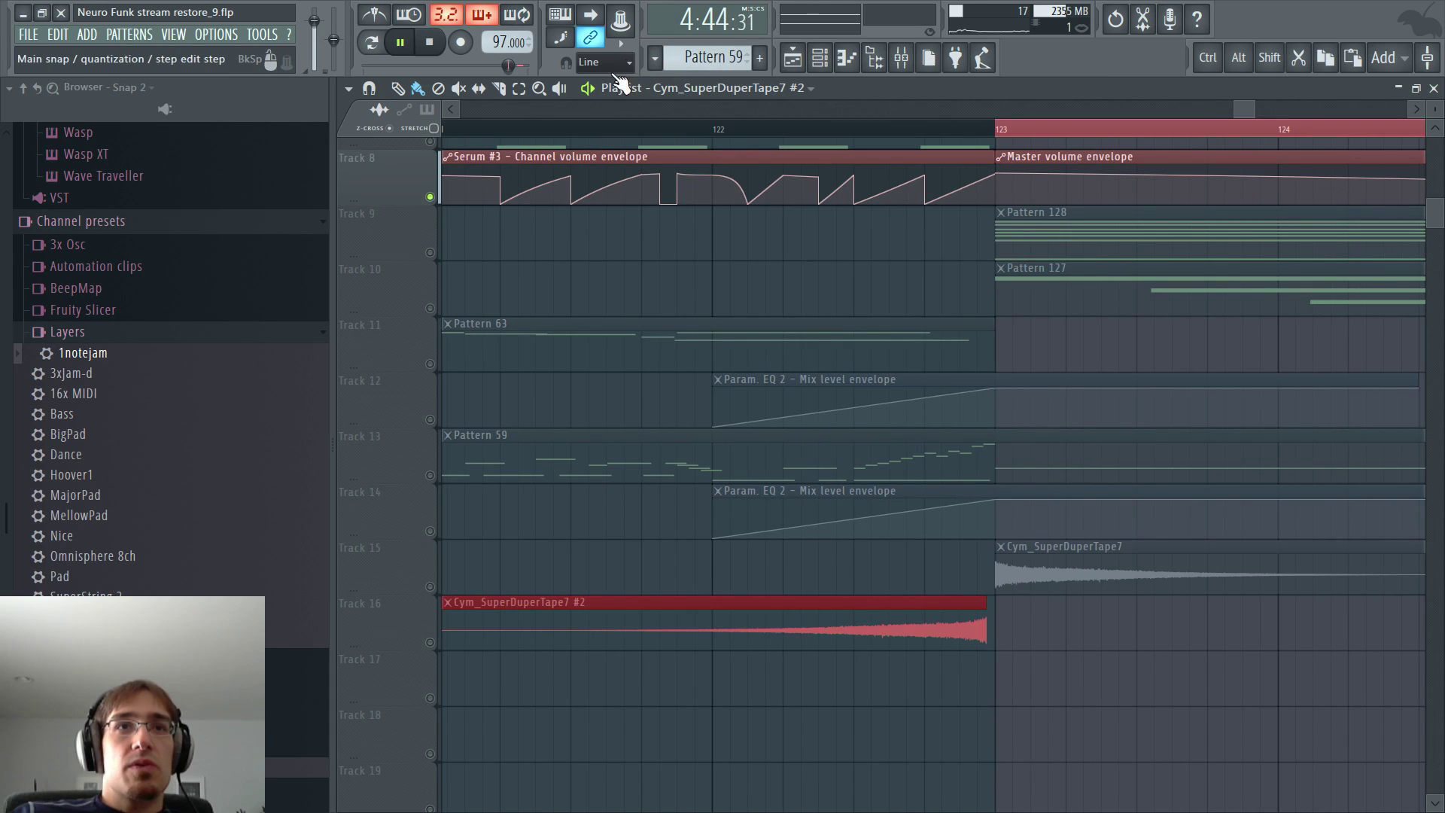
pyautogui.scroll(-2, 606, 62)
pyautogui.moveTo(944, 627); pyautogui.dragTo(955, 627)
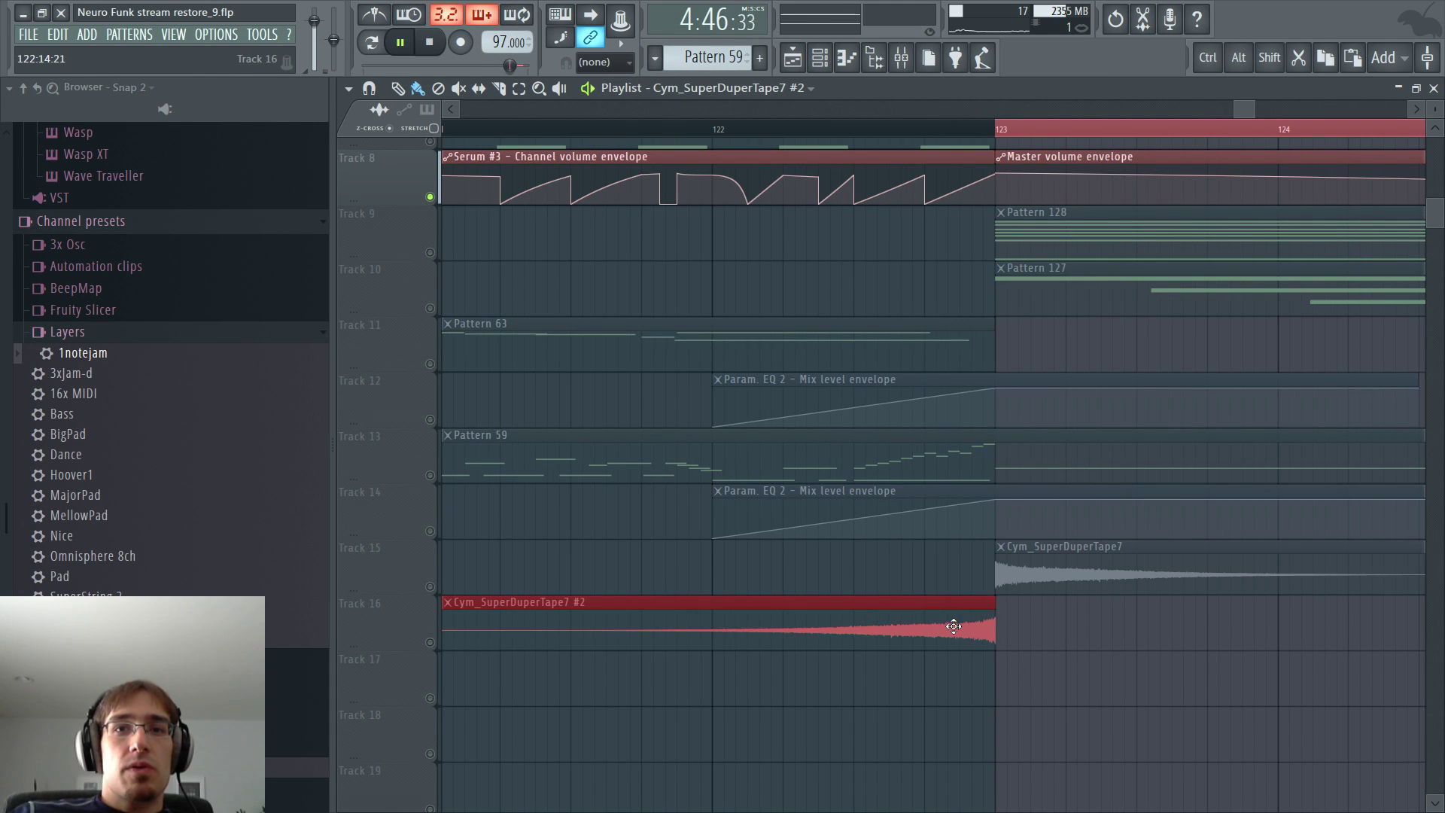
pyautogui.press('space')
pyautogui.scroll(-5, 895, 587)
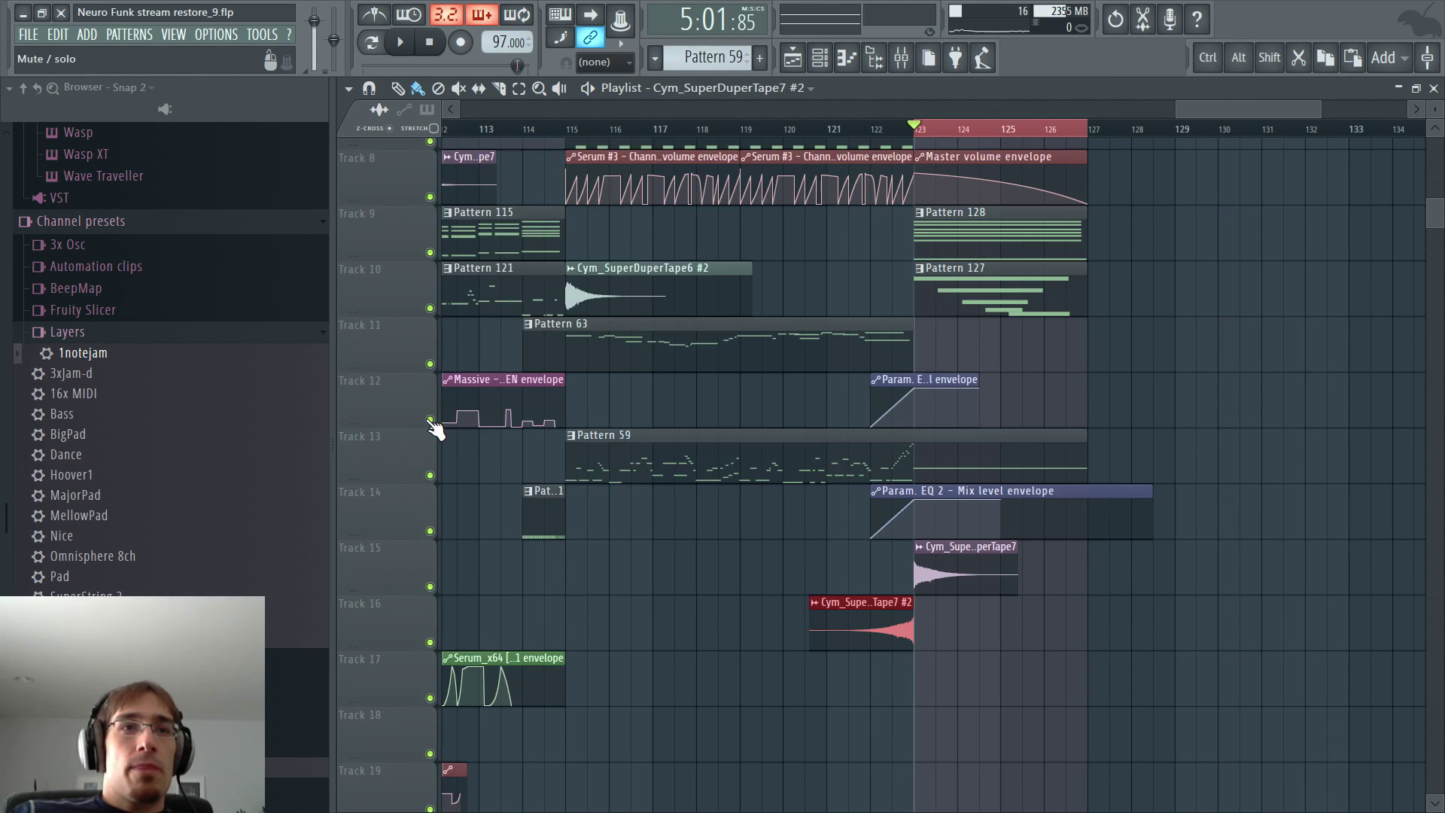
# - Add a new Zebra2 instrument channel to the project
pyautogui.press('F6')
pyautogui.click(80, 31)
pyautogui.moveTo(85, 48)
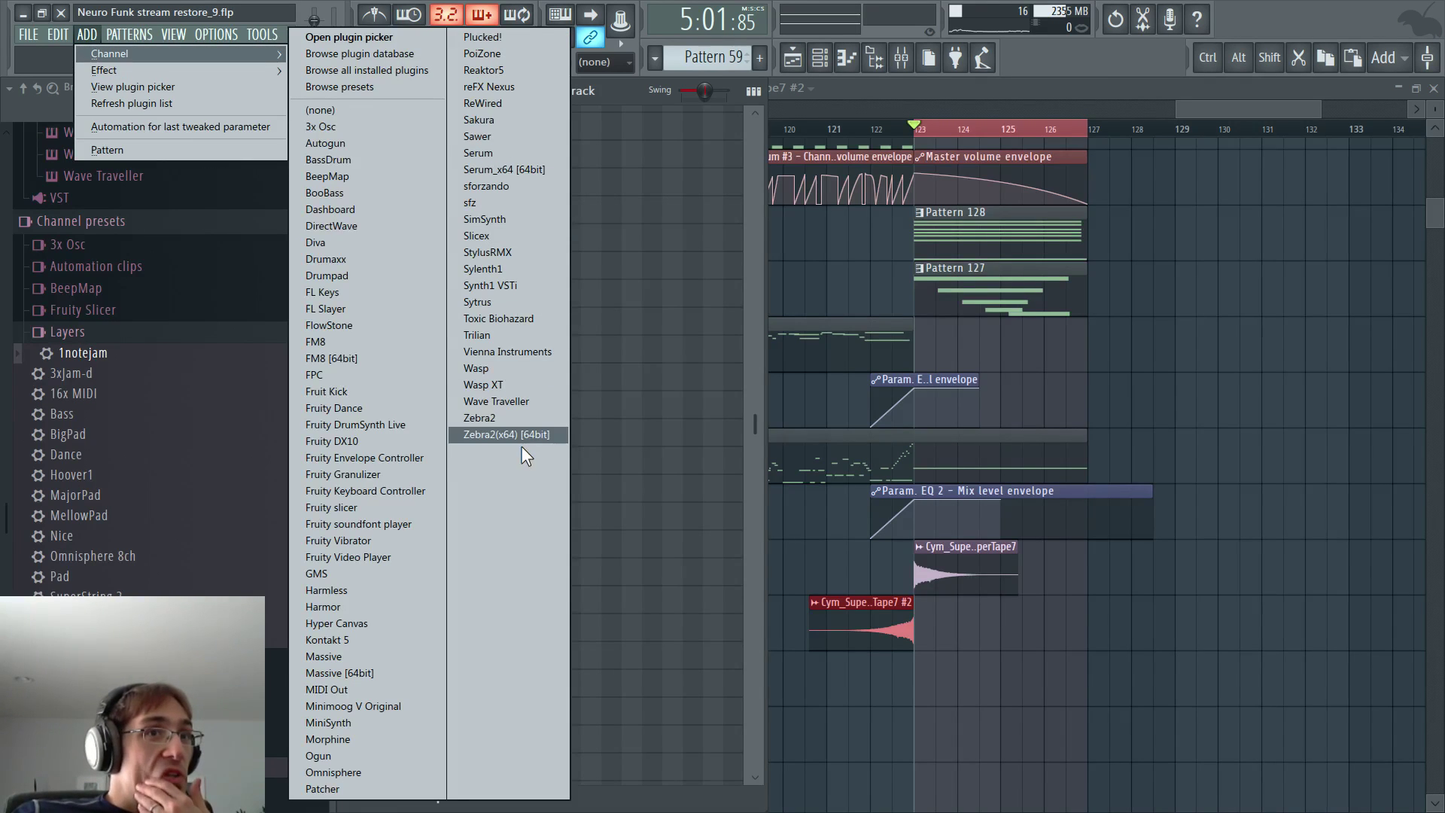
pyautogui.click(527, 413)
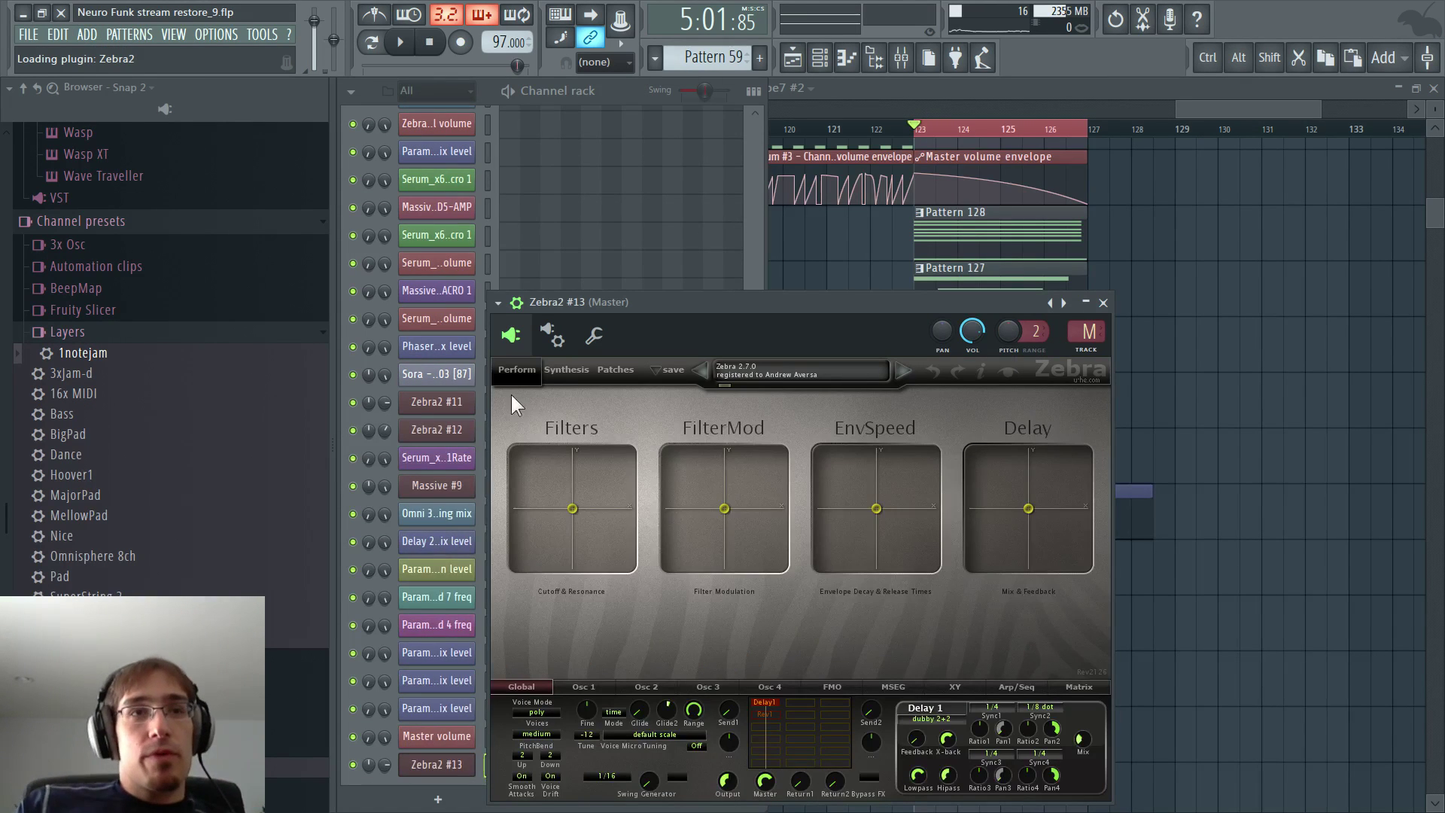
# - Browse the Zebra2 patch folders and load HS Filterspace 3 from 8 Perkers
pyautogui.click(617, 370)
pyautogui.click(593, 456)
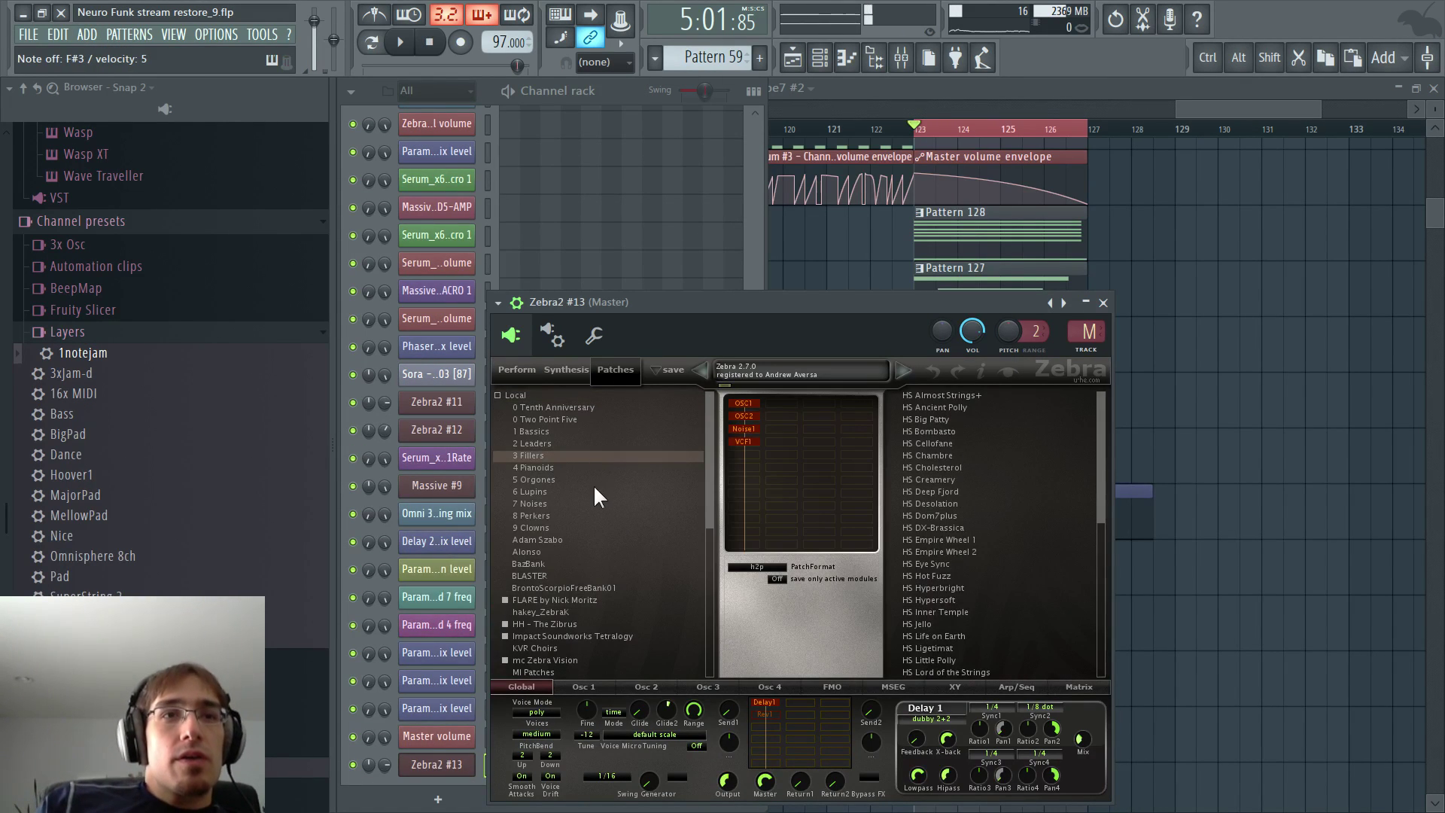
pyautogui.click(594, 491)
pyautogui.click(591, 503)
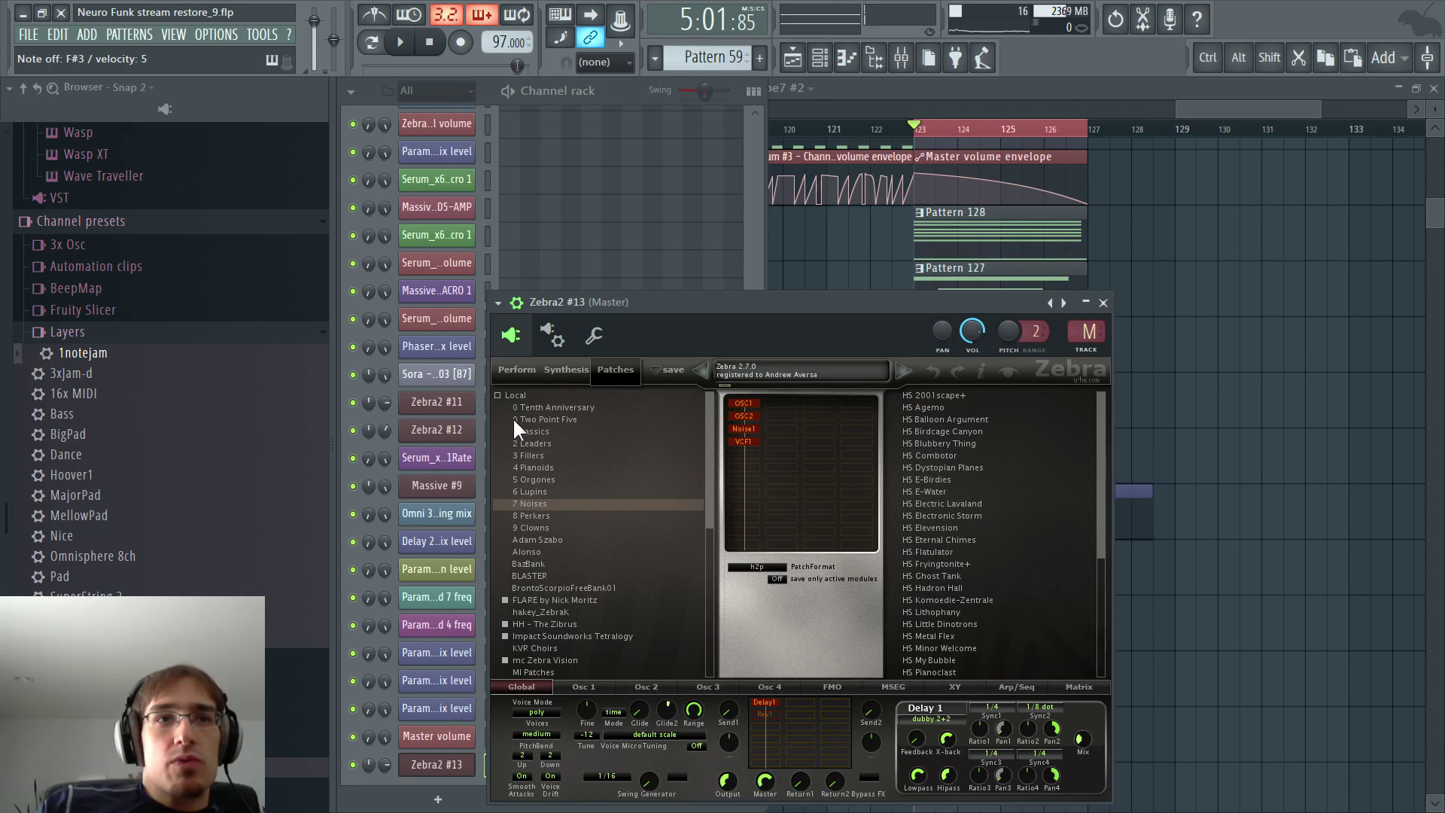
pyautogui.click(534, 411)
pyautogui.scroll(-2, 995, 563)
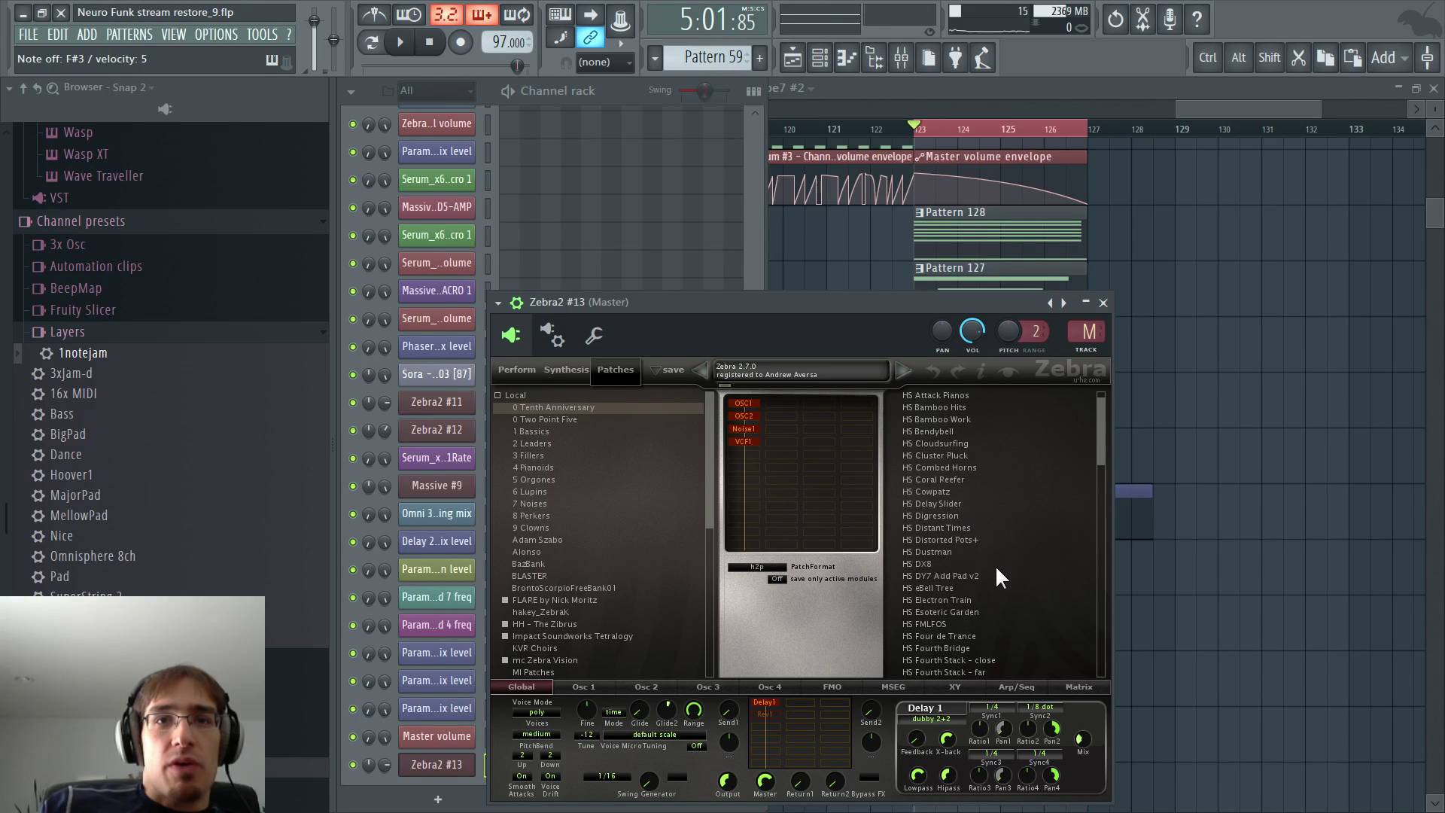
pyautogui.click(552, 420)
pyautogui.scroll(-3, 1016, 558)
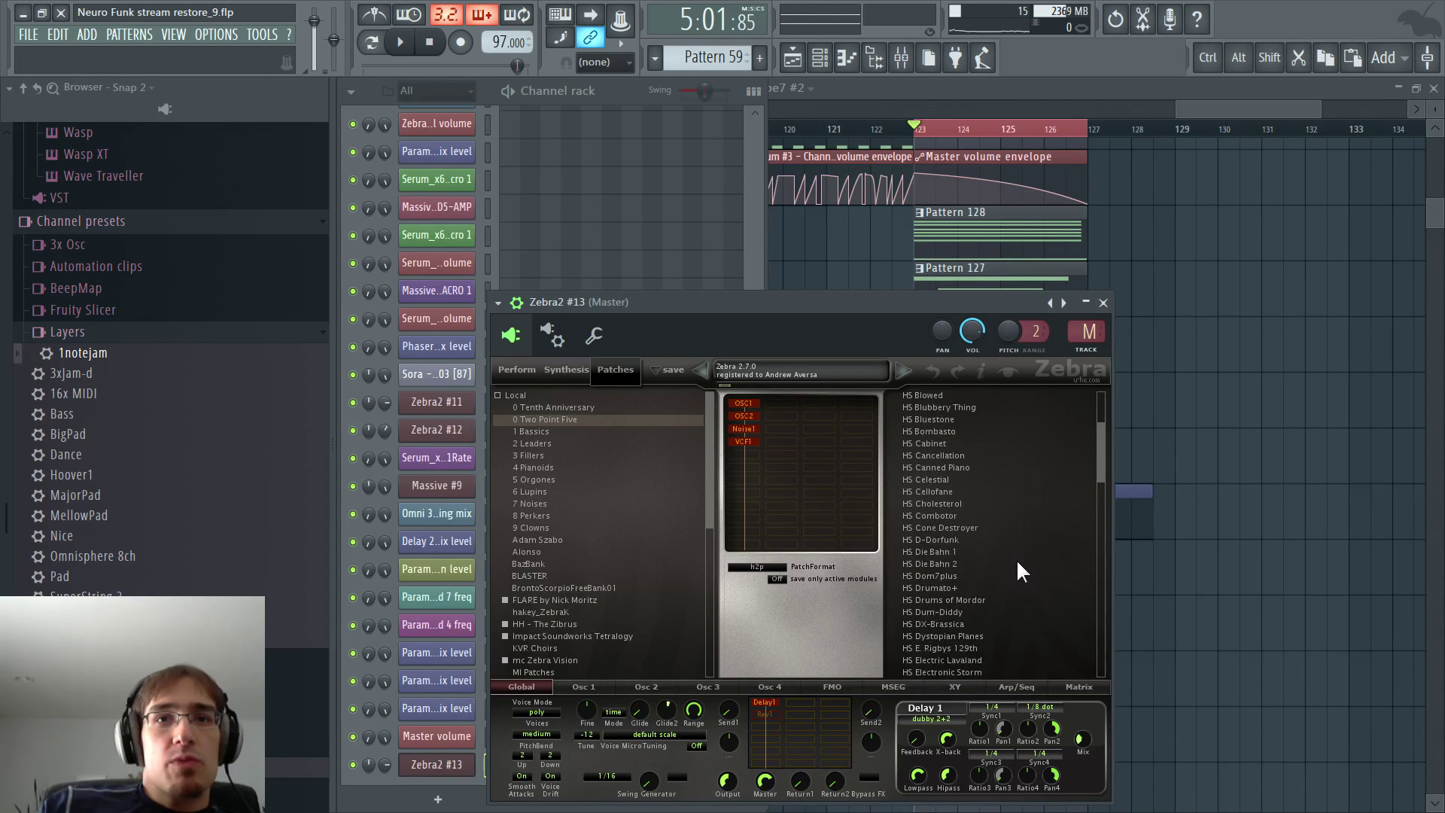
pyautogui.scroll(-1, 985, 602)
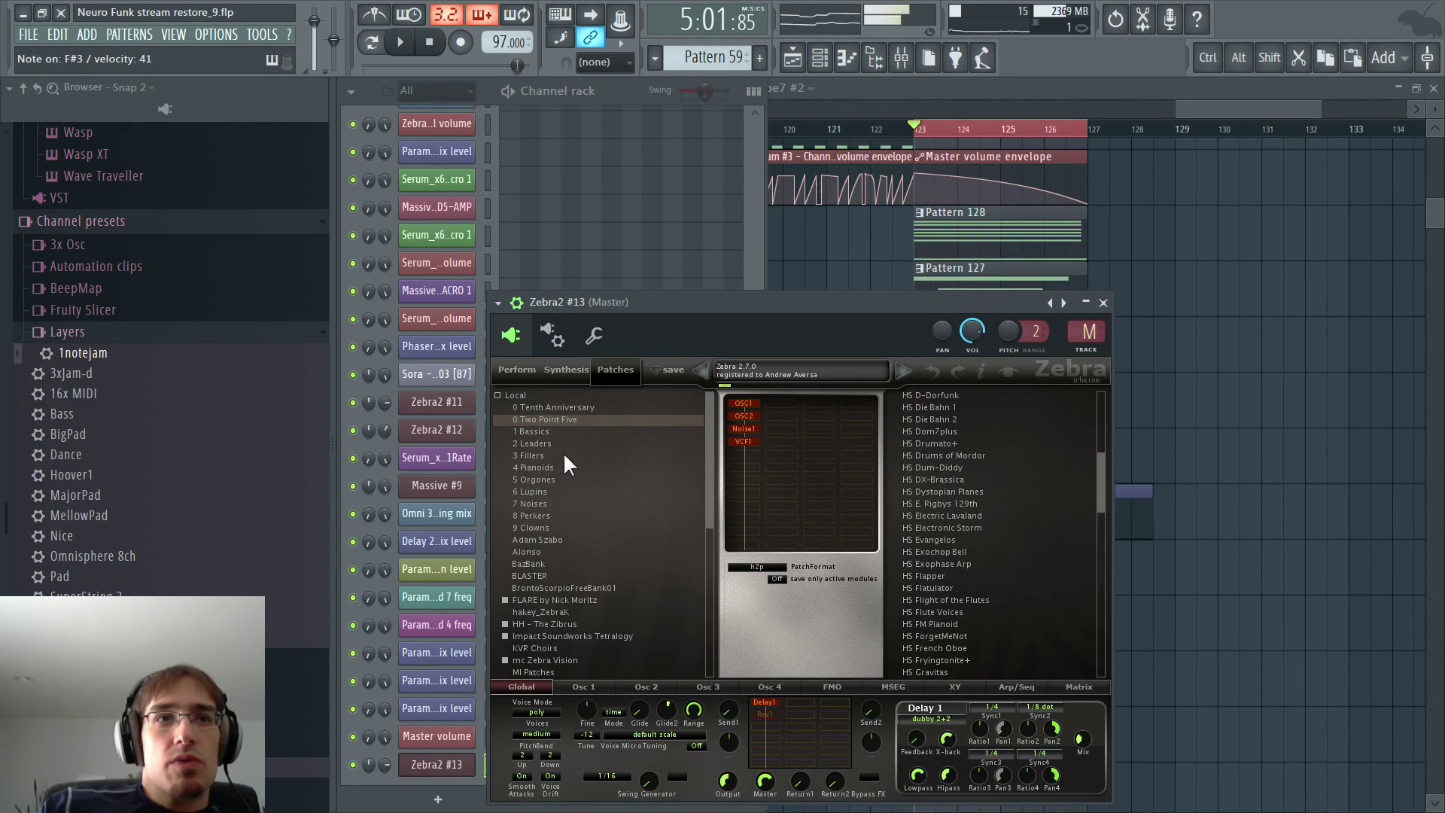
pyautogui.click(558, 431)
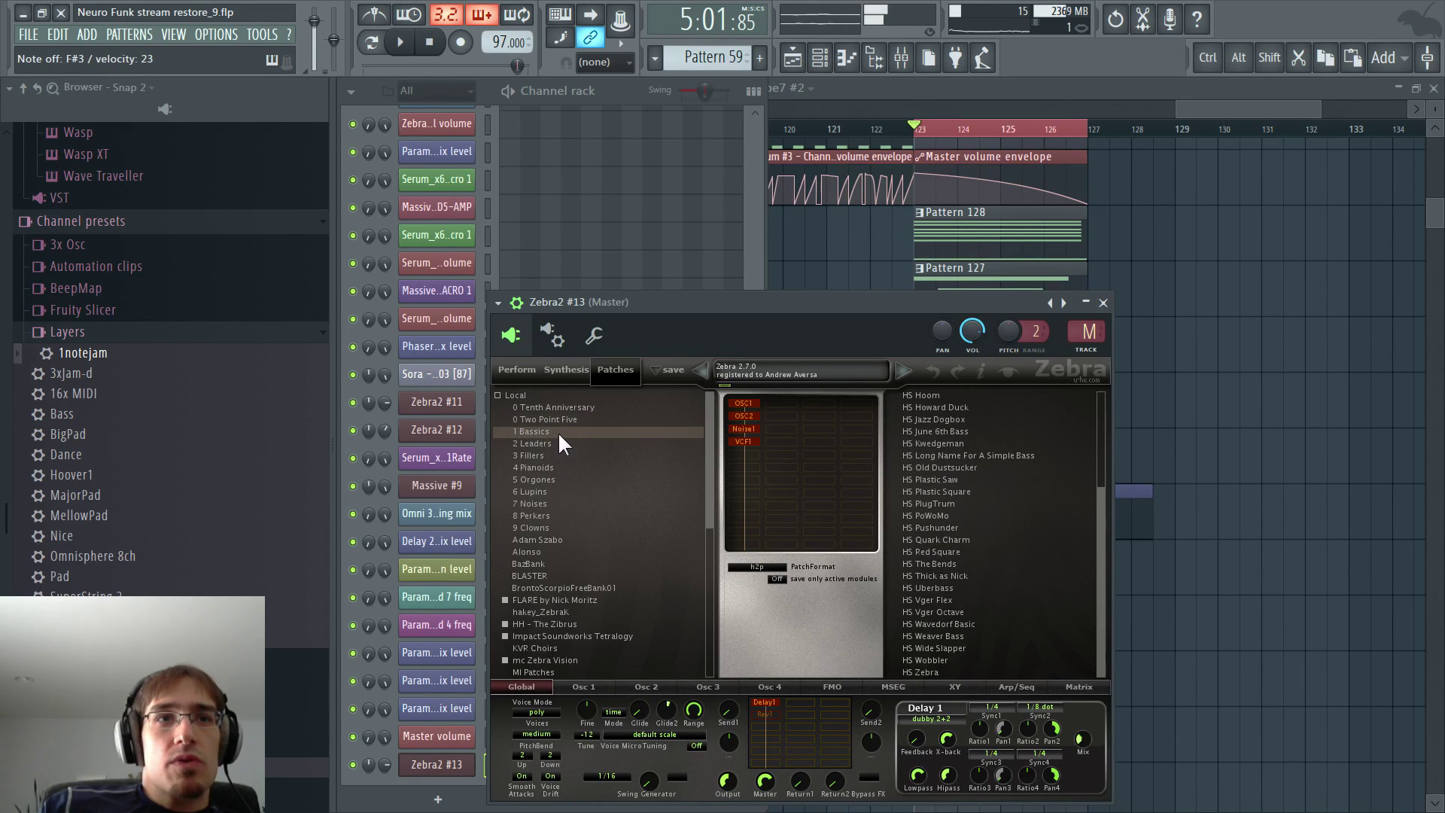
pyautogui.click(552, 515)
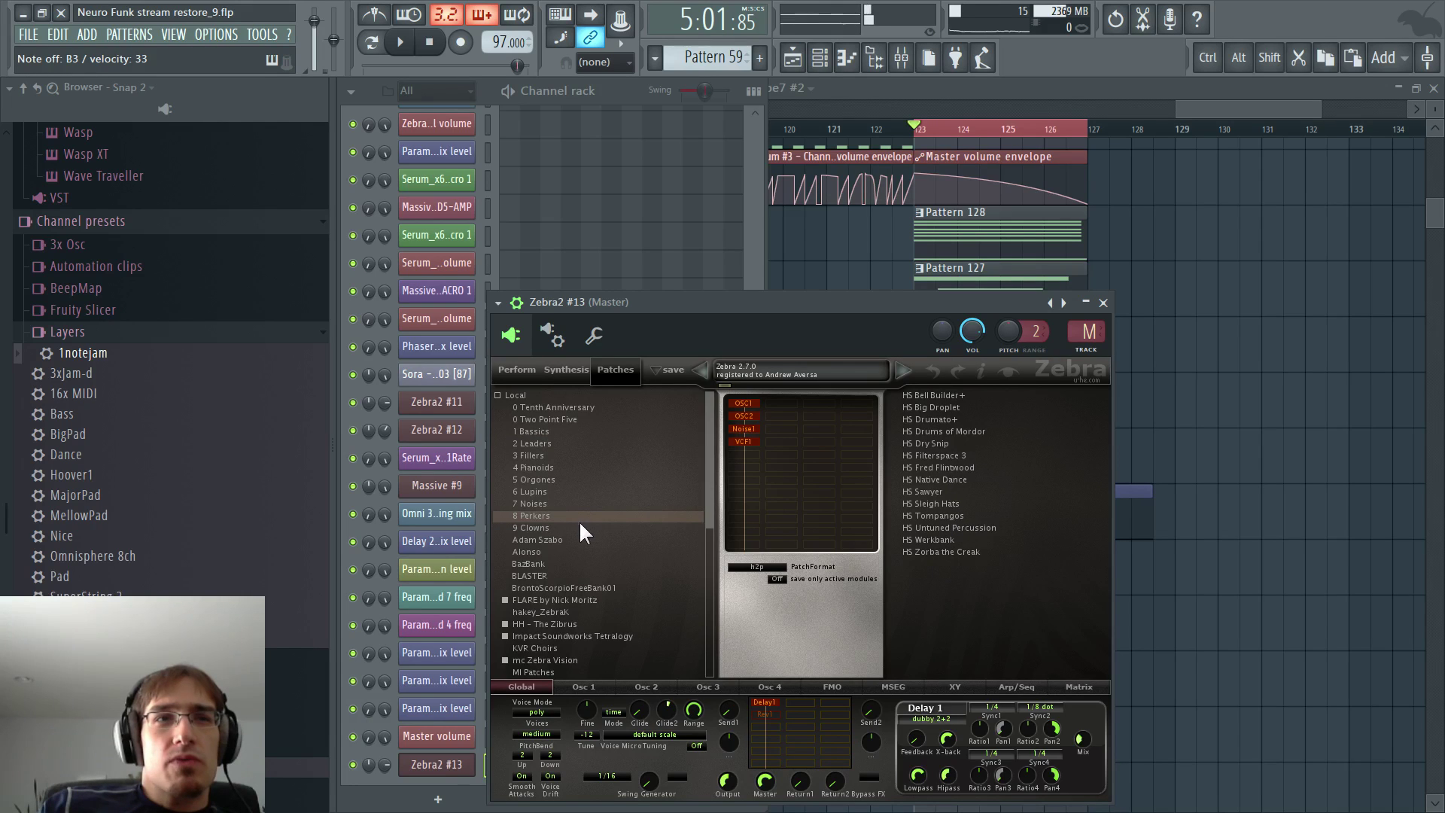
pyautogui.click(991, 456)
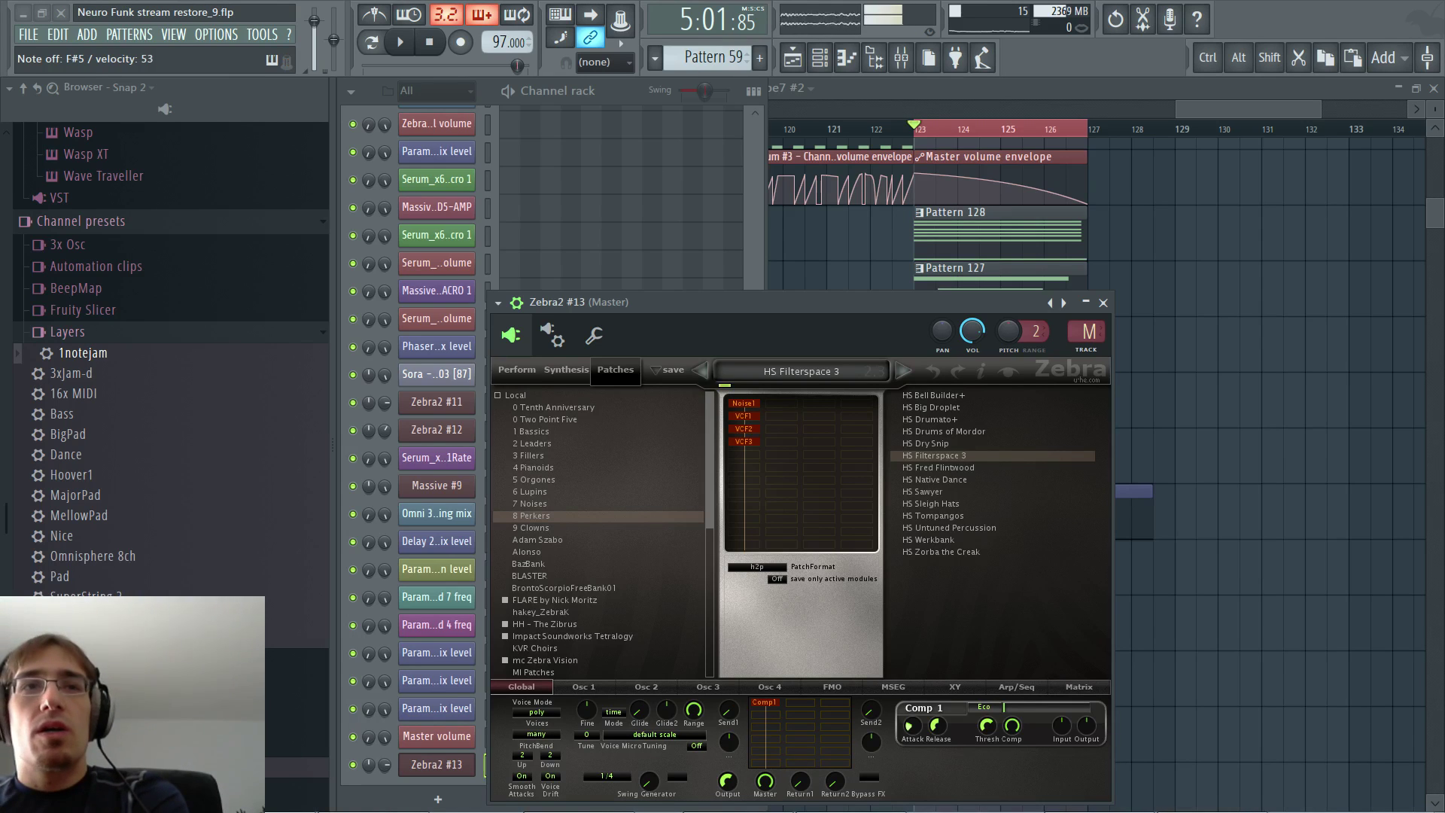
# - Set the Zebra2 mixer's Volume 1 to 94.50 and Noise 1's Width to 100, and lengthen the Envelope 1 attack and Envelope 2 decay
pyautogui.click(569, 369)
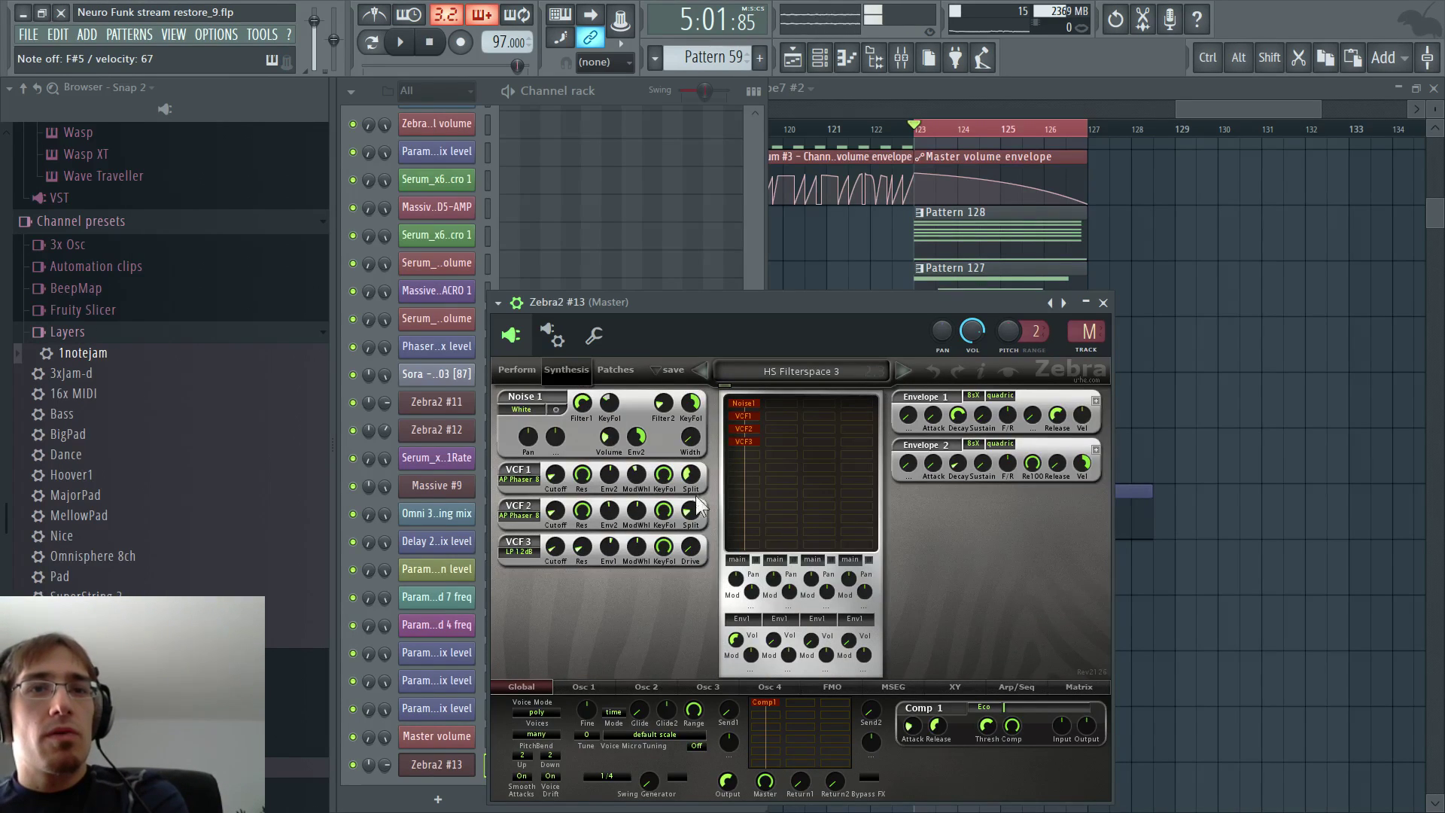
pyautogui.moveTo(734, 640); pyautogui.dragTo(715, 538)
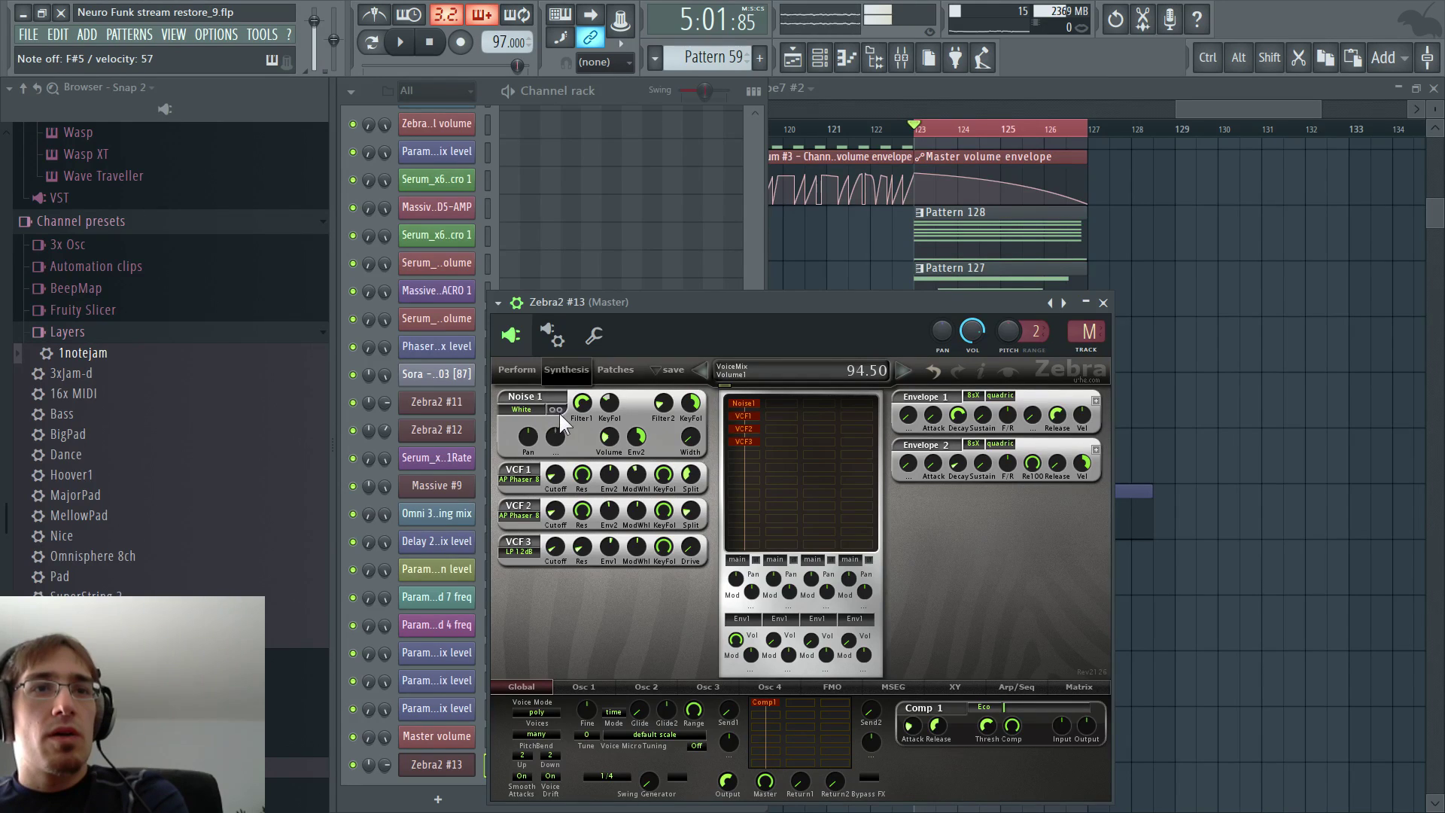
pyautogui.moveTo(608, 441)
pyautogui.mouseDown()
pyautogui.moveTo(616, 422)
pyautogui.moveTo(621, 444)
pyautogui.mouseUp()
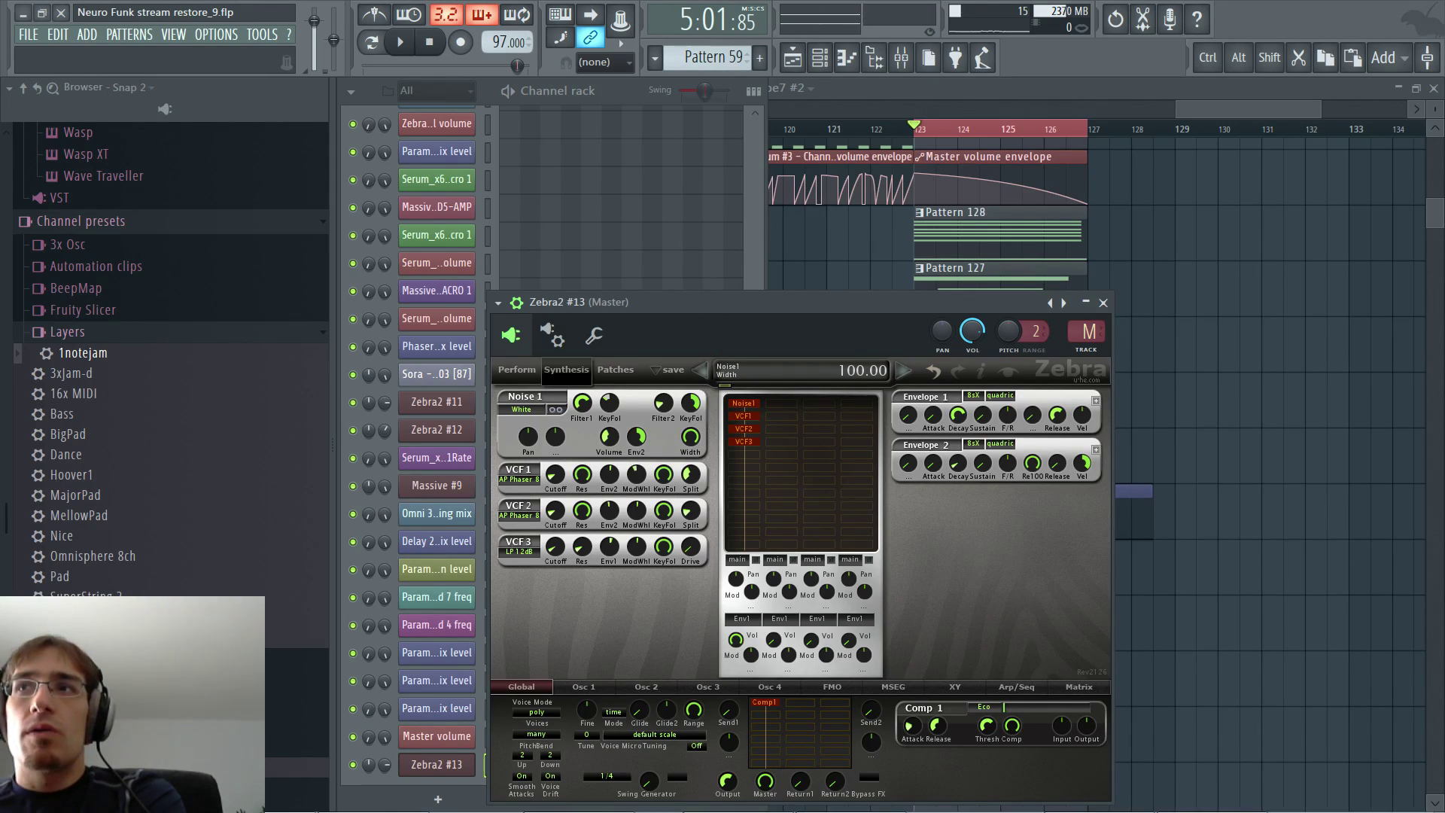
pyautogui.moveTo(934, 413); pyautogui.dragTo(954, 332)
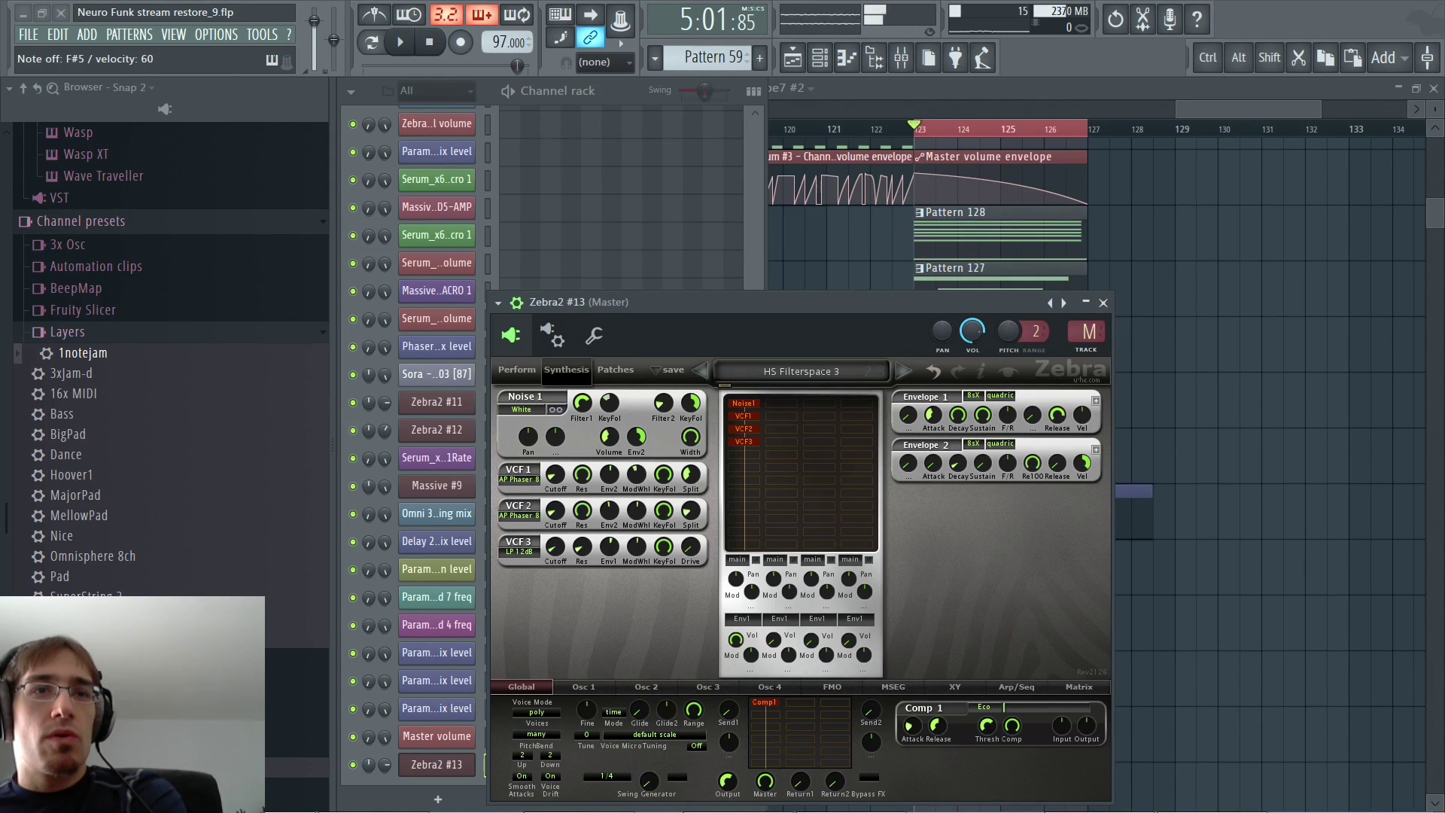
pyautogui.moveTo(958, 462); pyautogui.dragTo(960, 453)
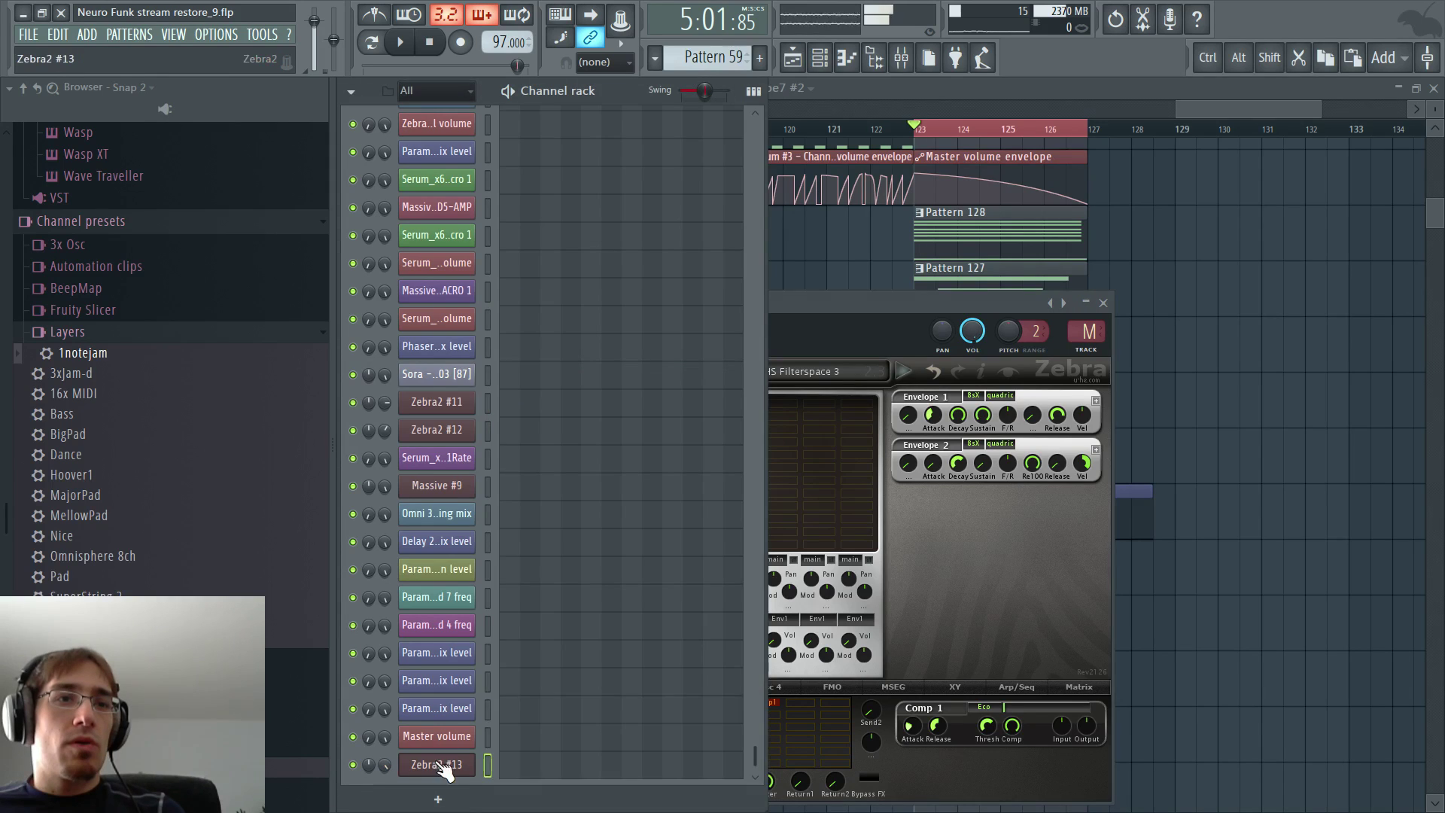
# - Check the Zebra2 #13 piano roll in Pattern 59 and set the Envelope 1 attack to 43.00
pyautogui.rightClick(443, 765)
pyautogui.click(533, 661)
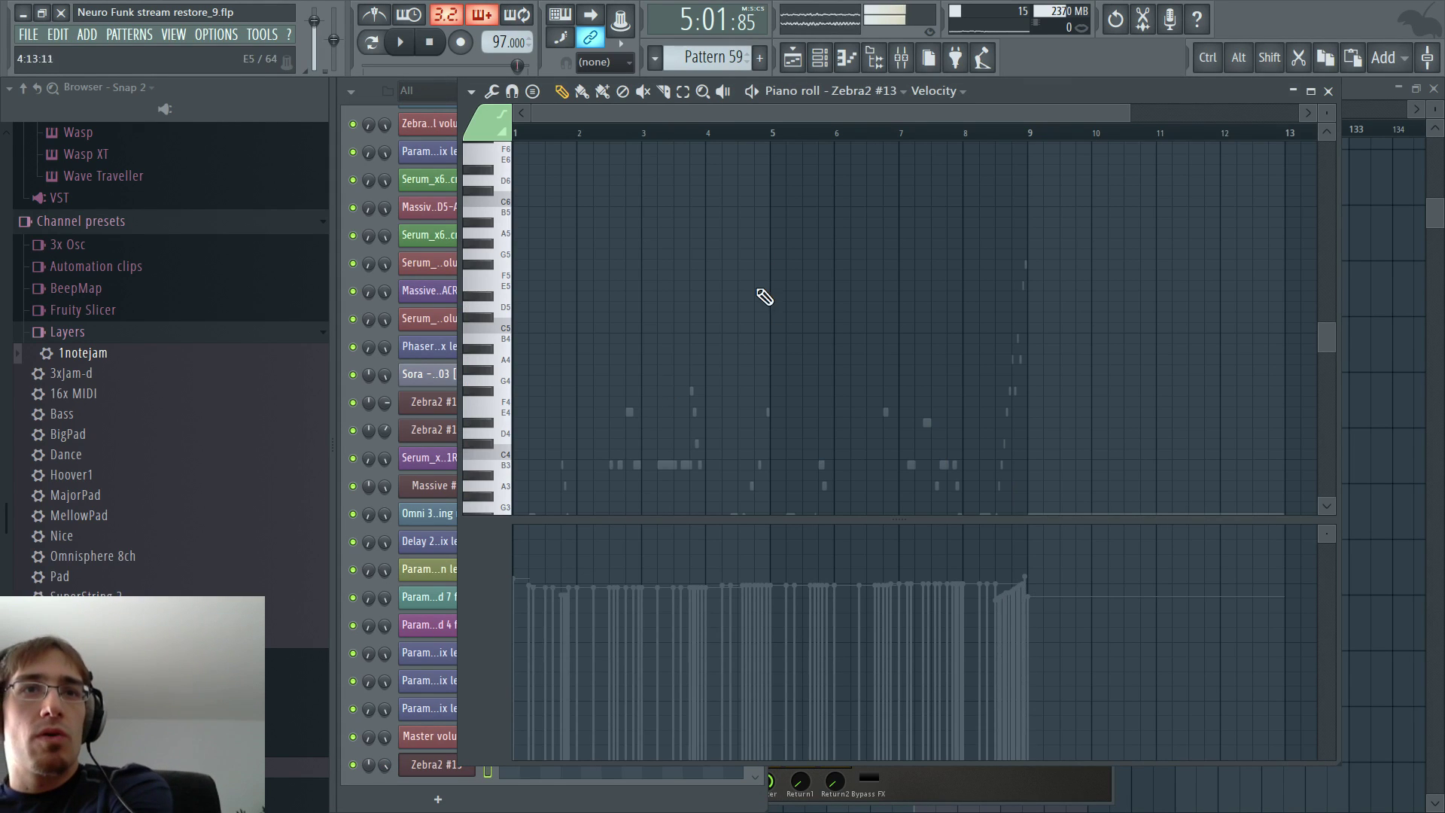
pyautogui.scroll(-4, 841, 306)
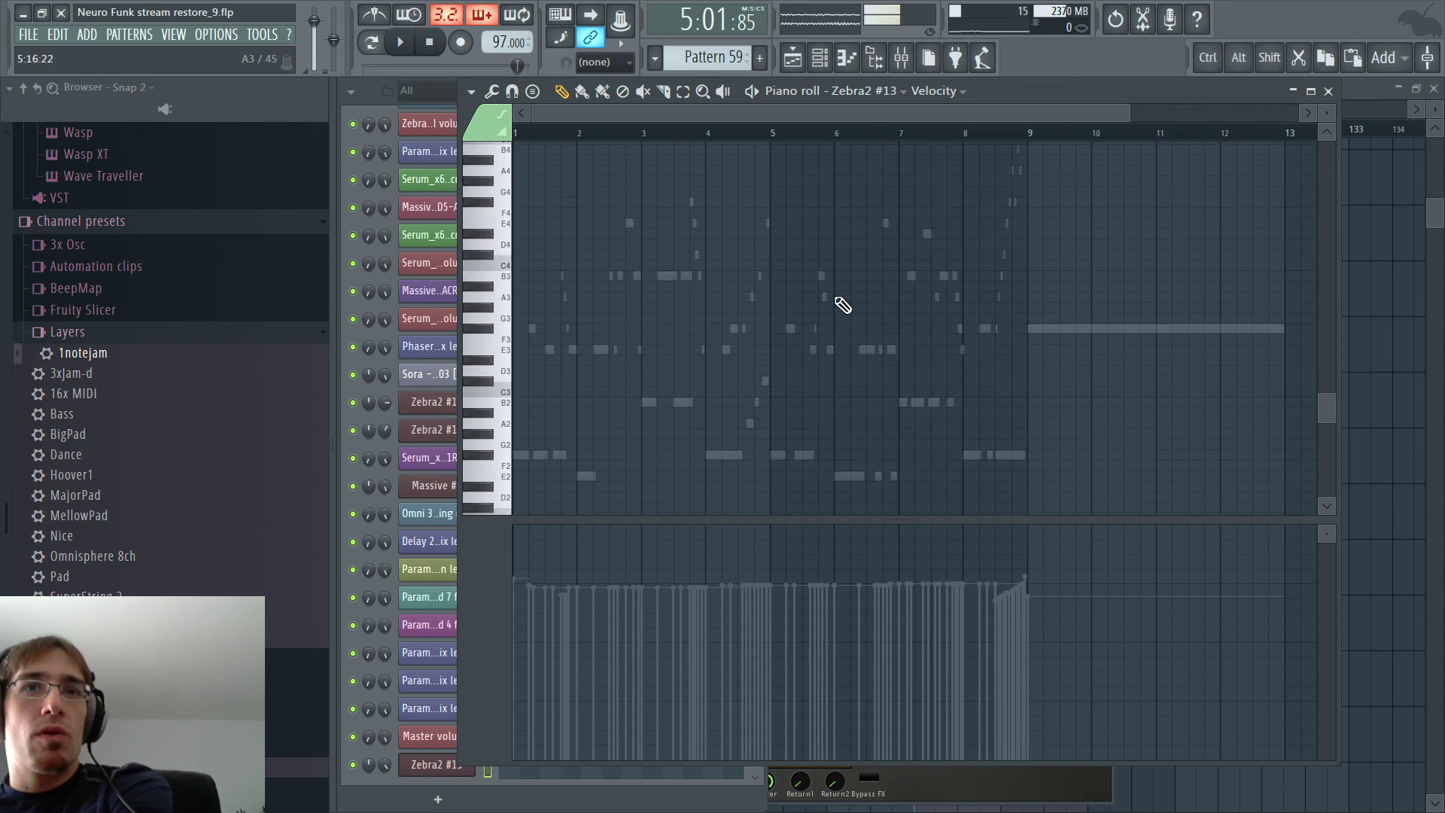
pyautogui.click(432, 765)
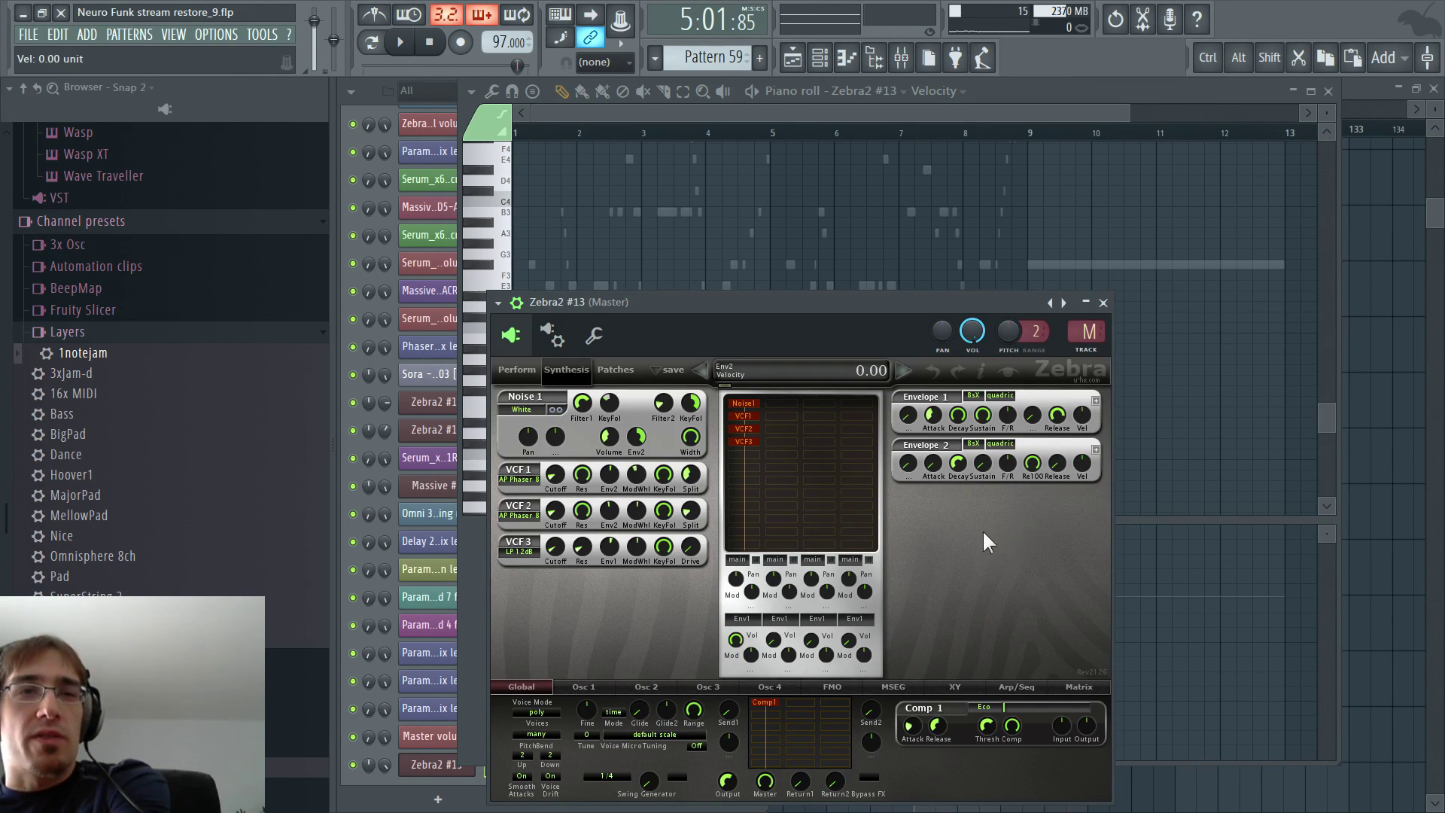
pyautogui.rightClick(451, 764)
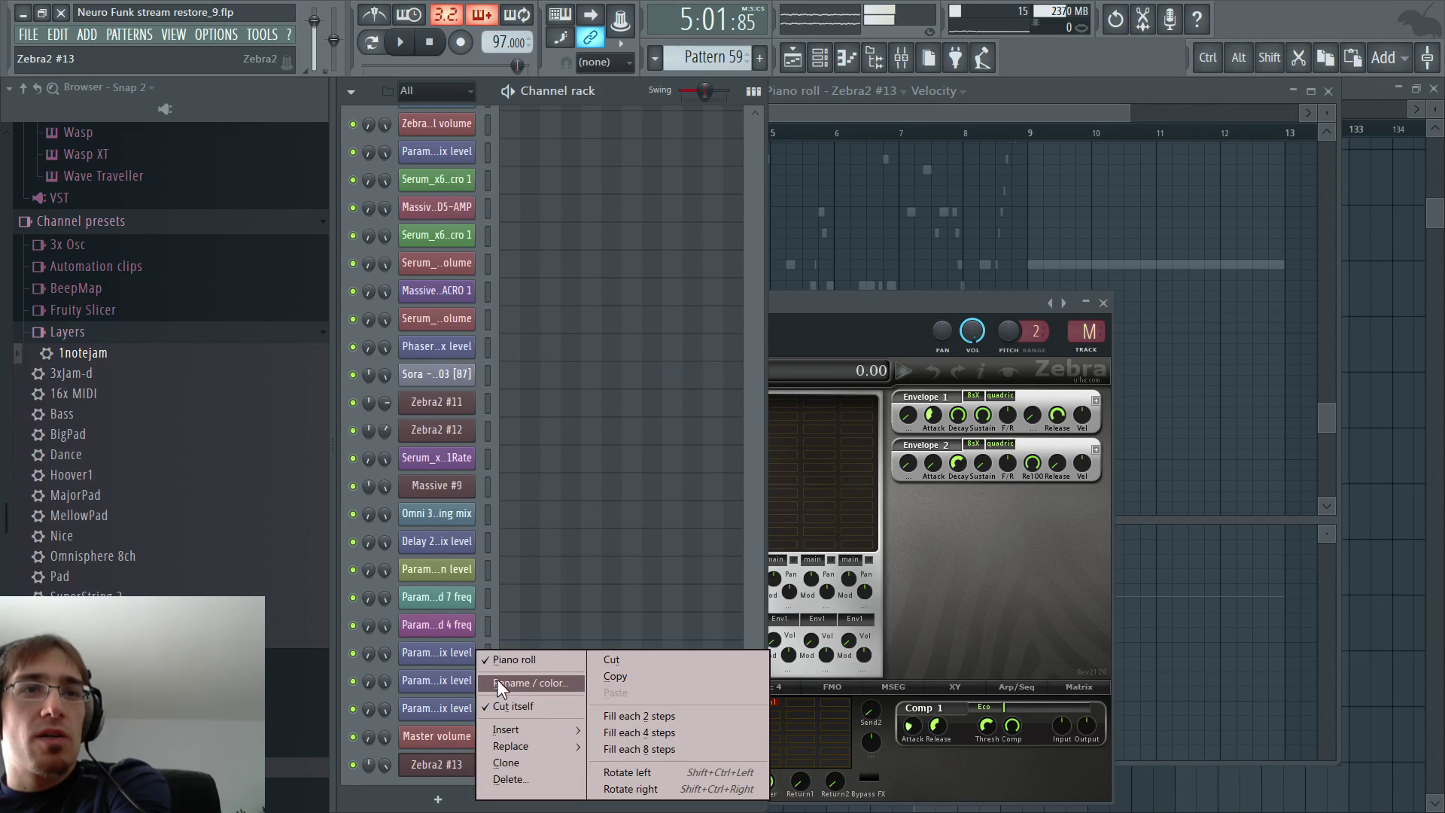
pyautogui.click(883, 297)
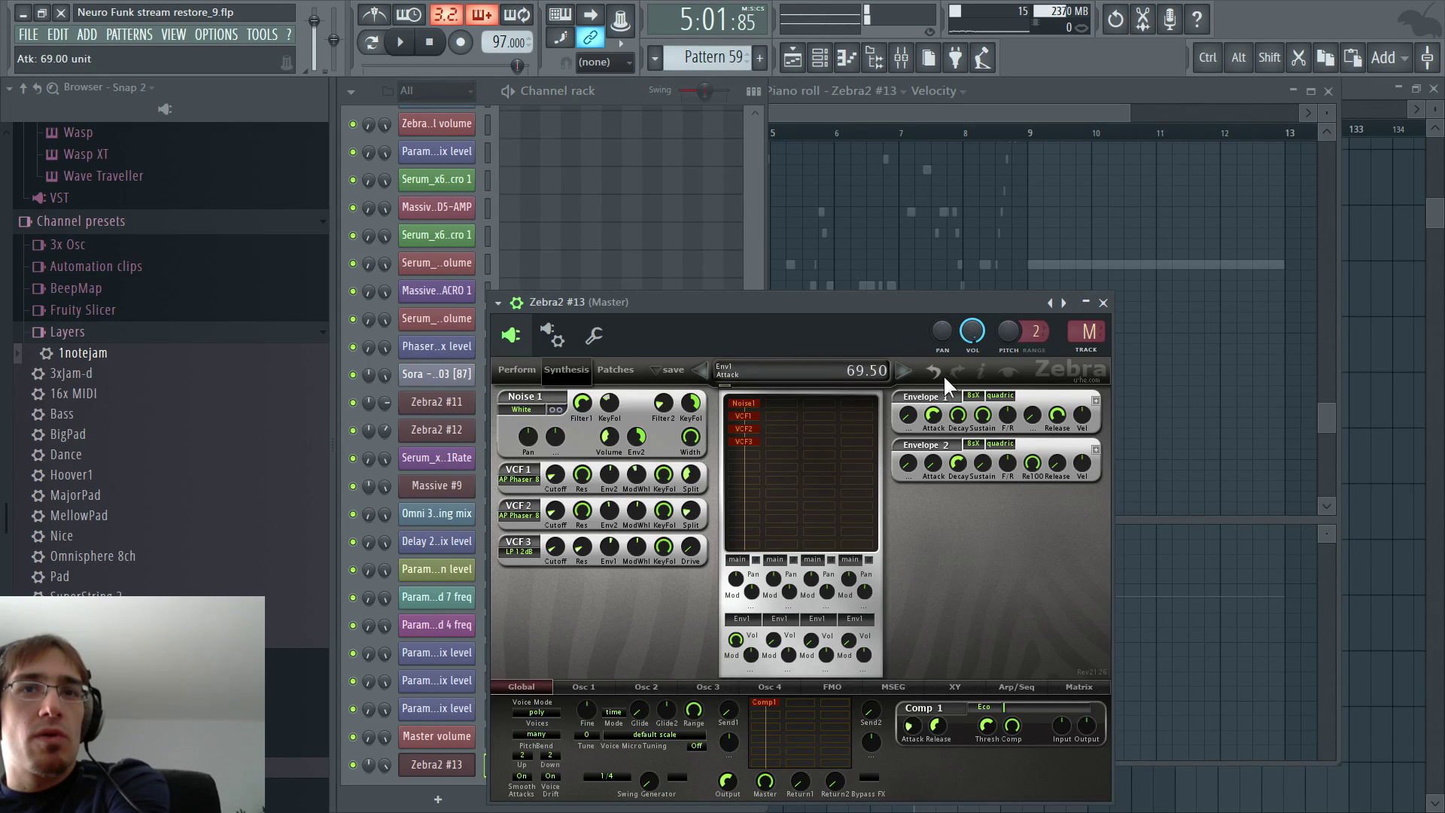
pyautogui.moveTo(937, 413); pyautogui.dragTo(923, 456)
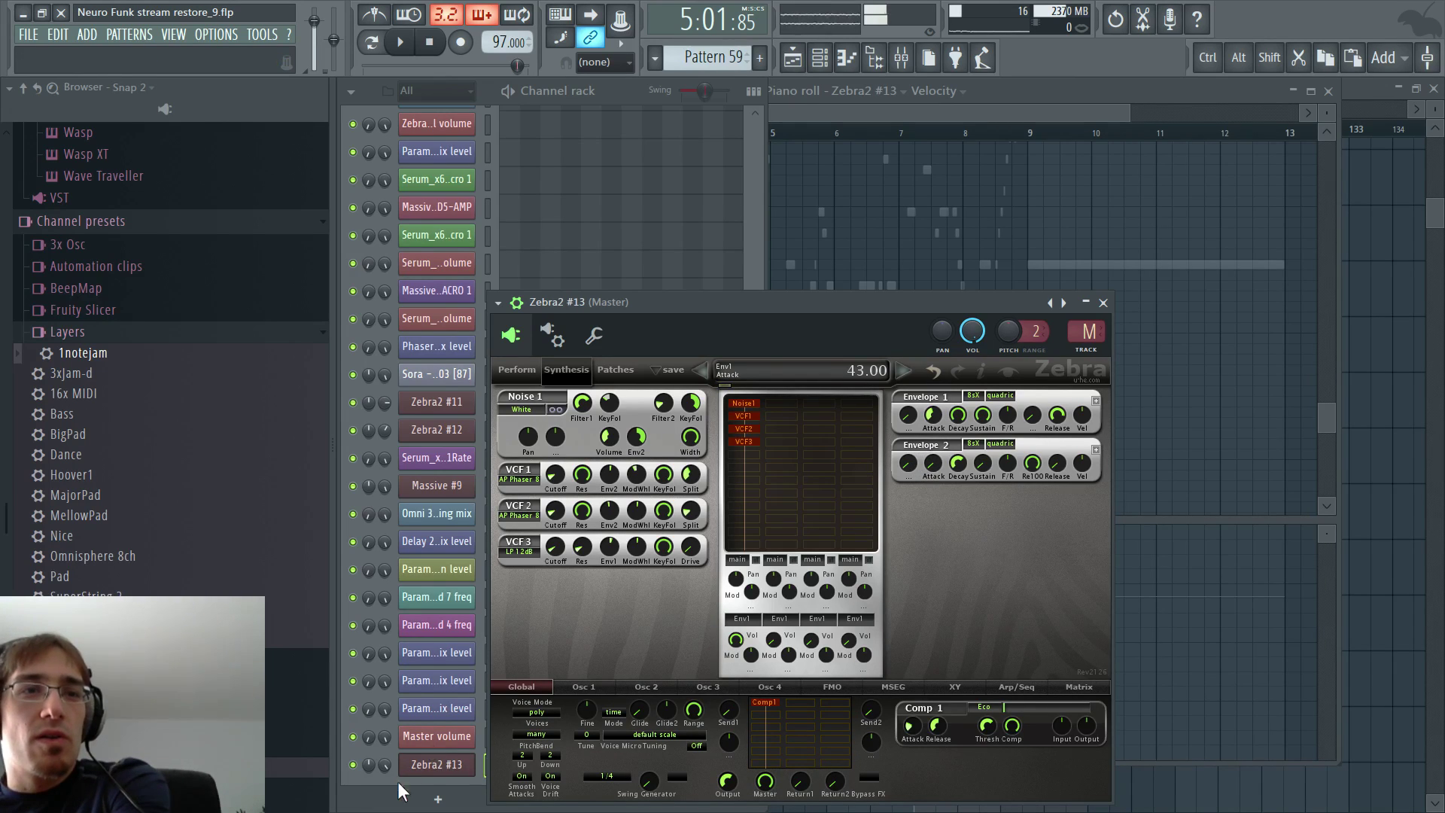
pyautogui.rightClick(434, 766)
pyautogui.click(522, 659)
pyautogui.moveTo(892, 113); pyautogui.dragTo(1081, 138)
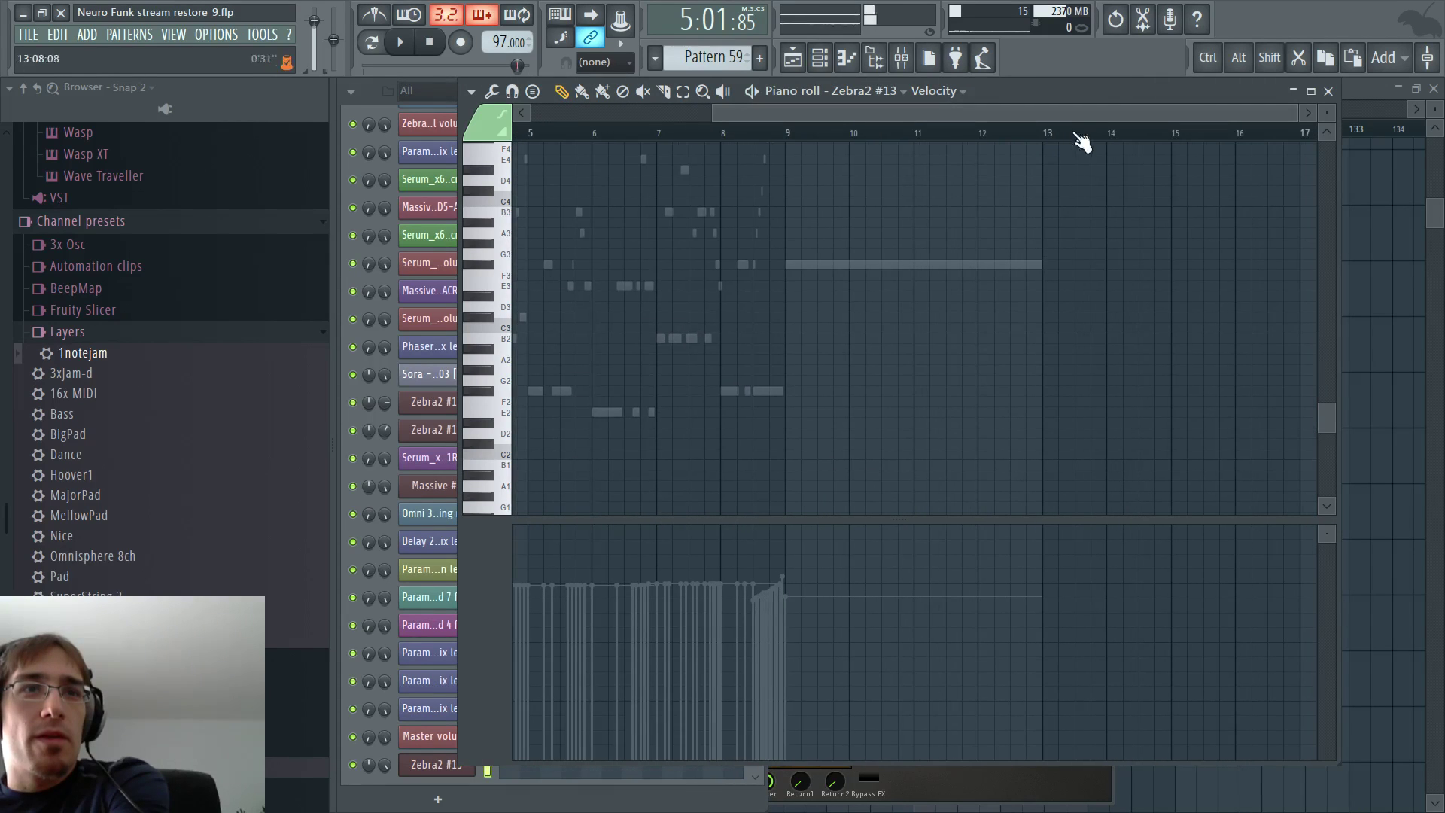
pyautogui.rightClick(429, 767)
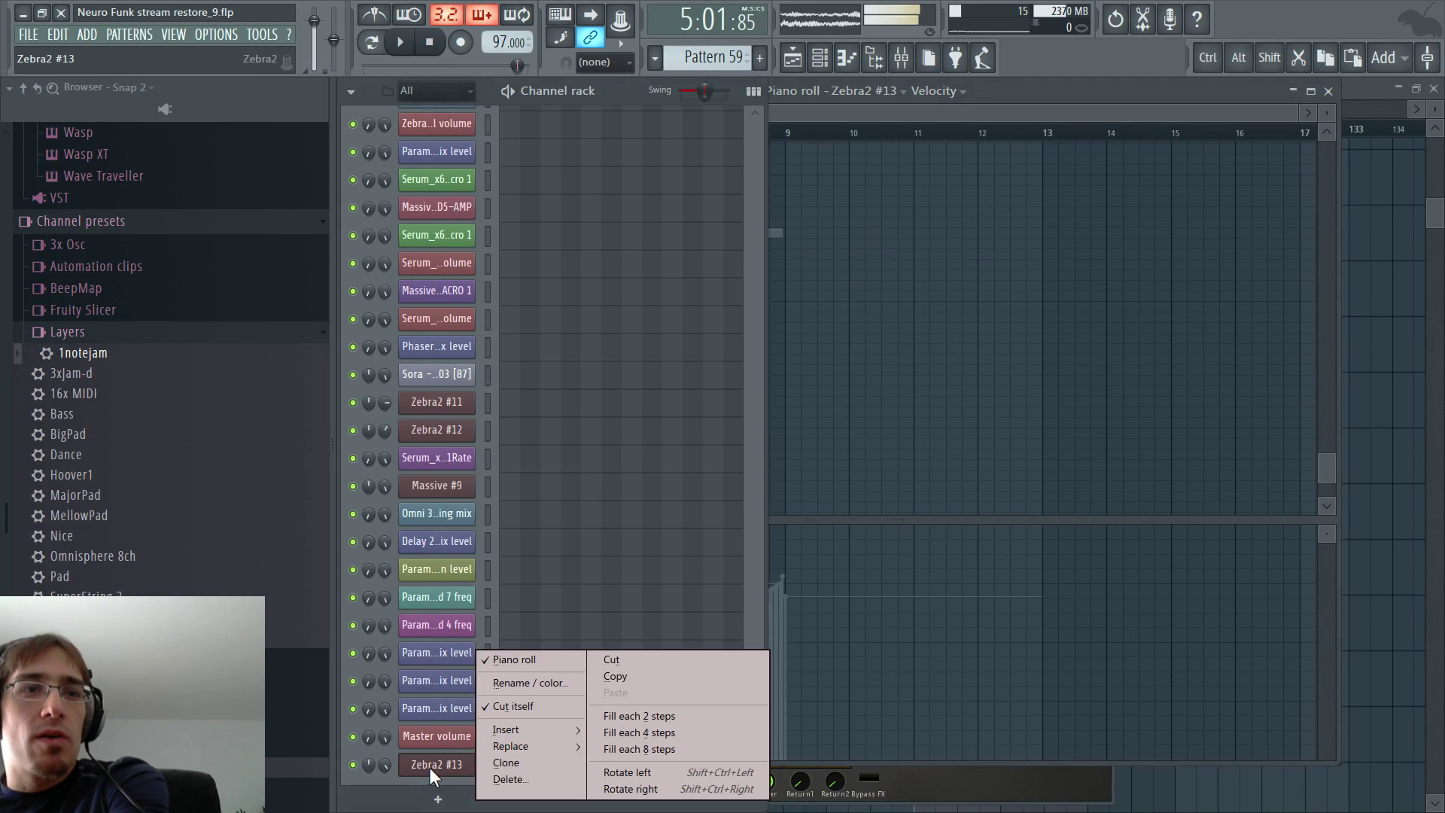
pyautogui.click(517, 662)
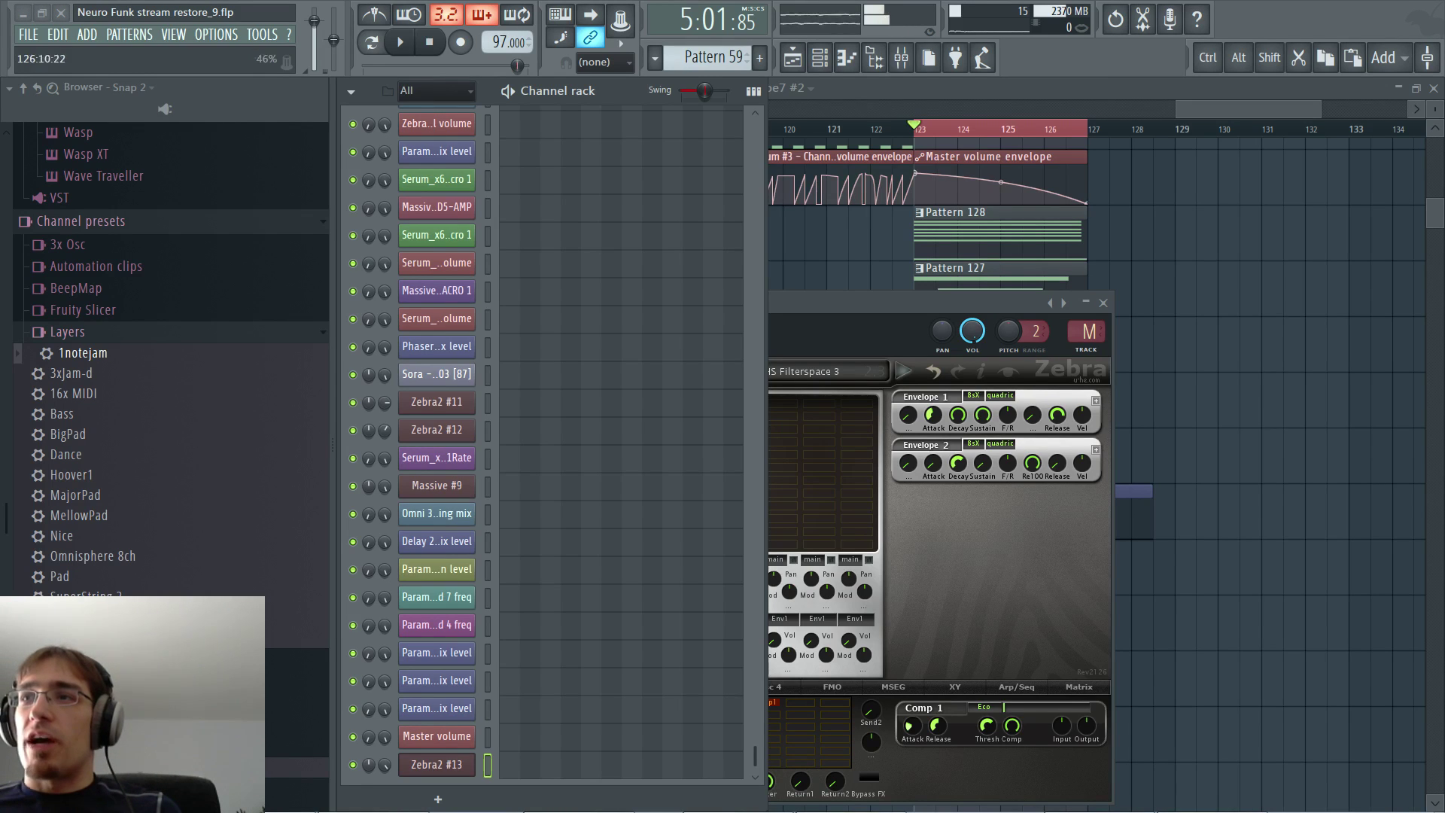
# - Create the new Pattern 129 and place its clip on playlist Track 17 at bar 123
pyautogui.click(941, 89)
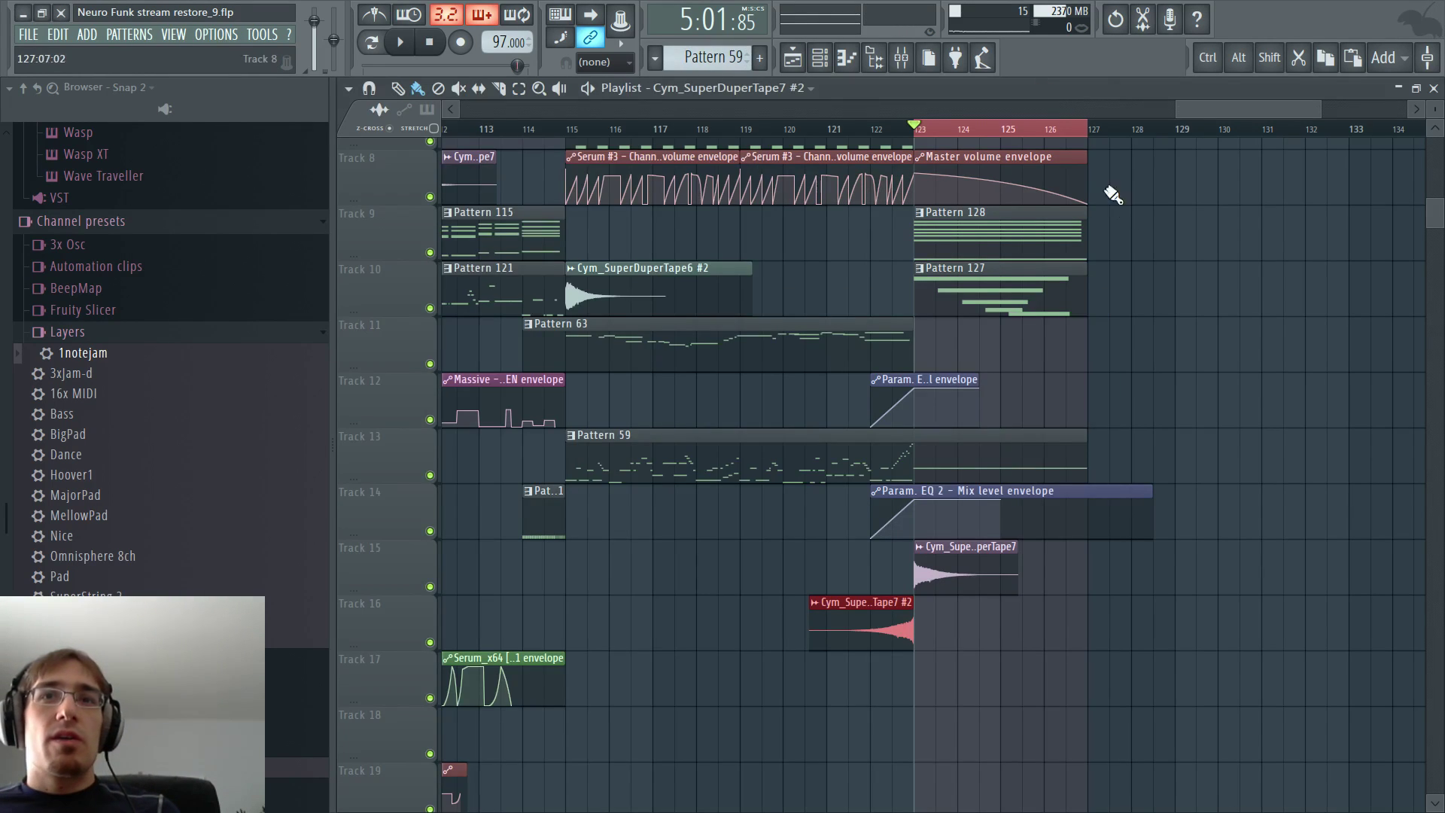
pyautogui.scroll(2, 1113, 200)
pyautogui.press('F4')
pyautogui.press('Return')
pyautogui.click(772, 670)
# - Draw a four-bar G5 note from bar 1 in Pattern 129's piano roll for Zebra2 #13 and check its playlist clip
pyautogui.press('F6')
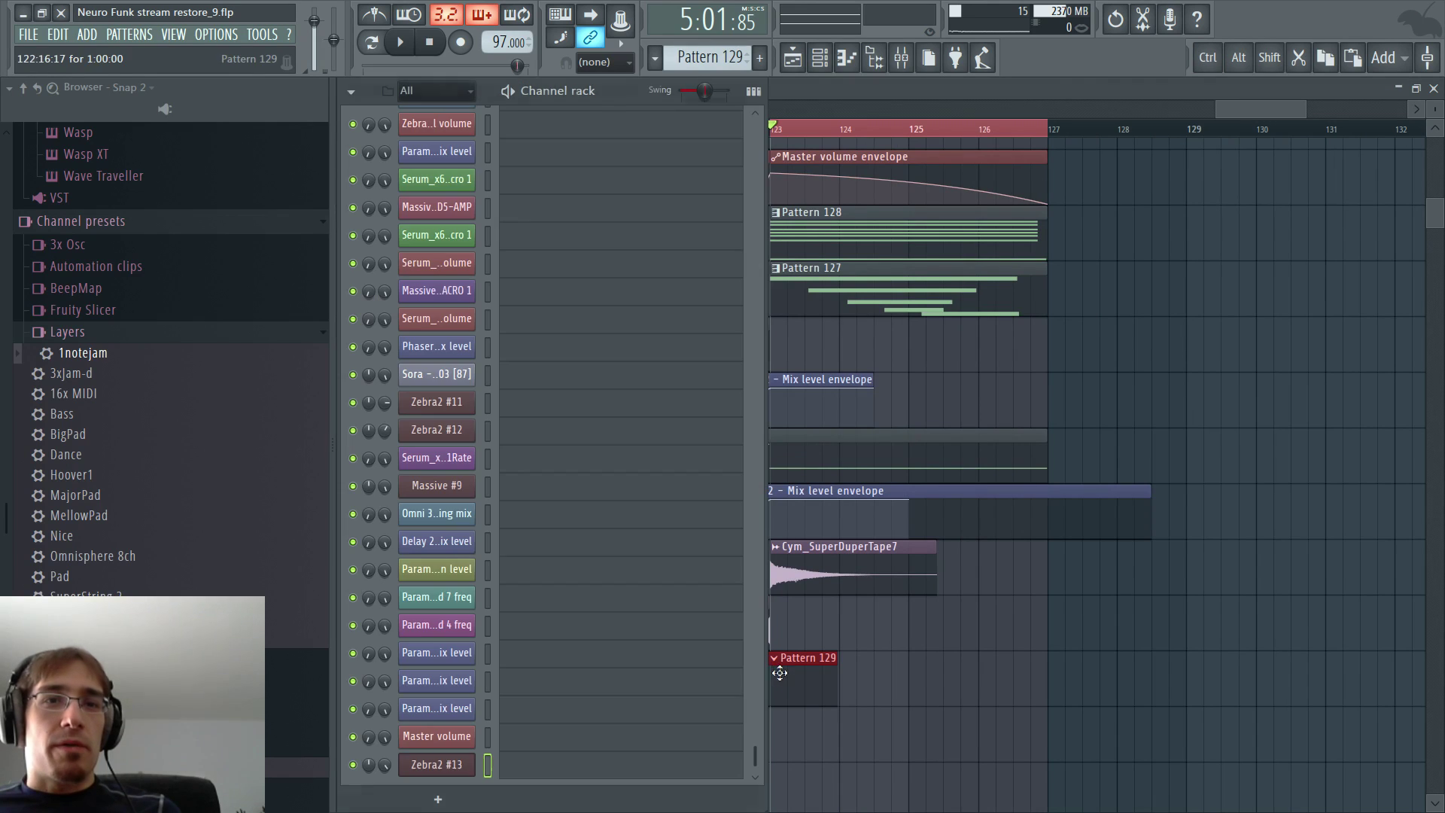
pyautogui.click(438, 794)
pyautogui.click(508, 670)
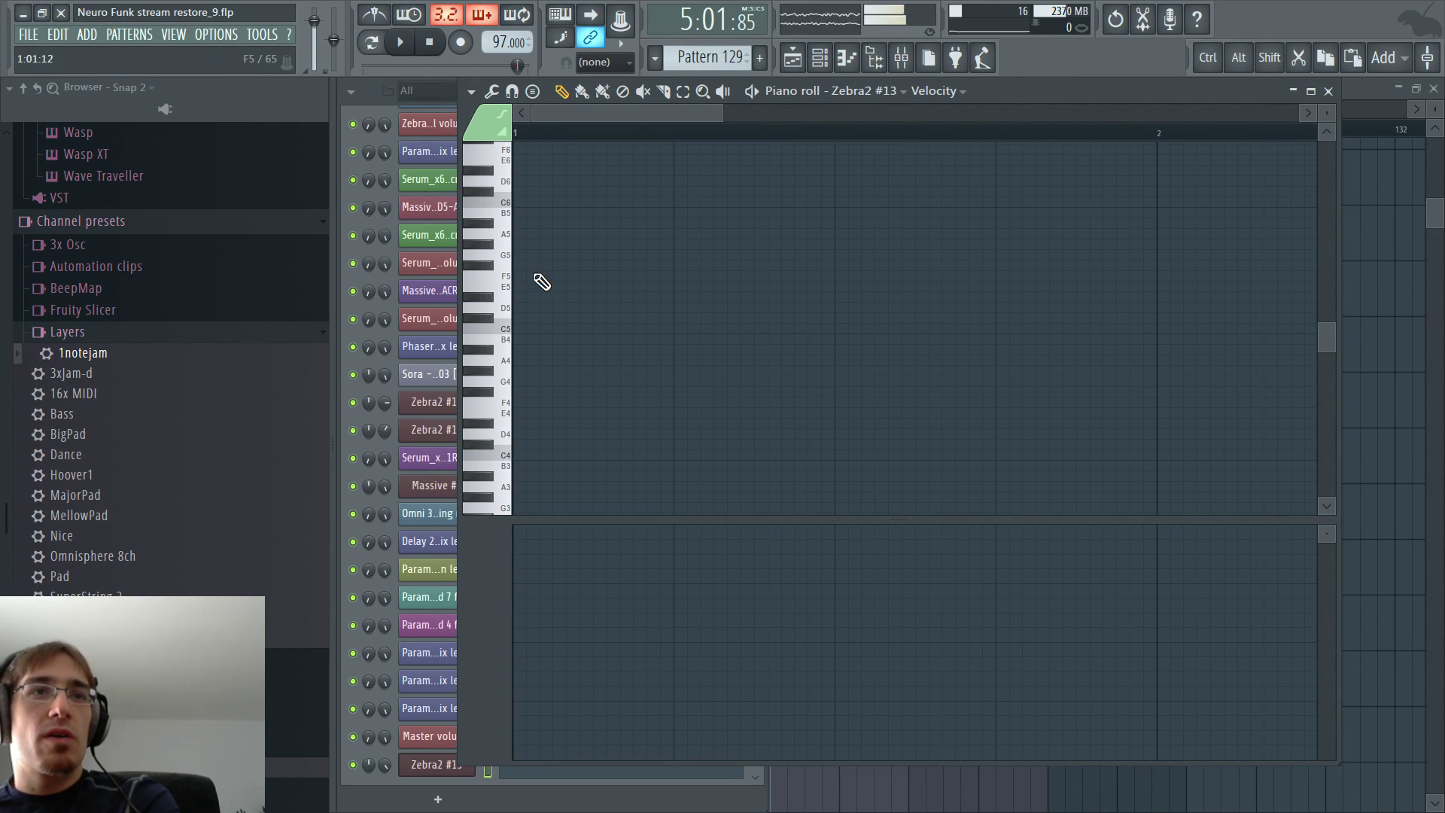
pyautogui.click(518, 255)
pyautogui.scroll(-2, 568, 346)
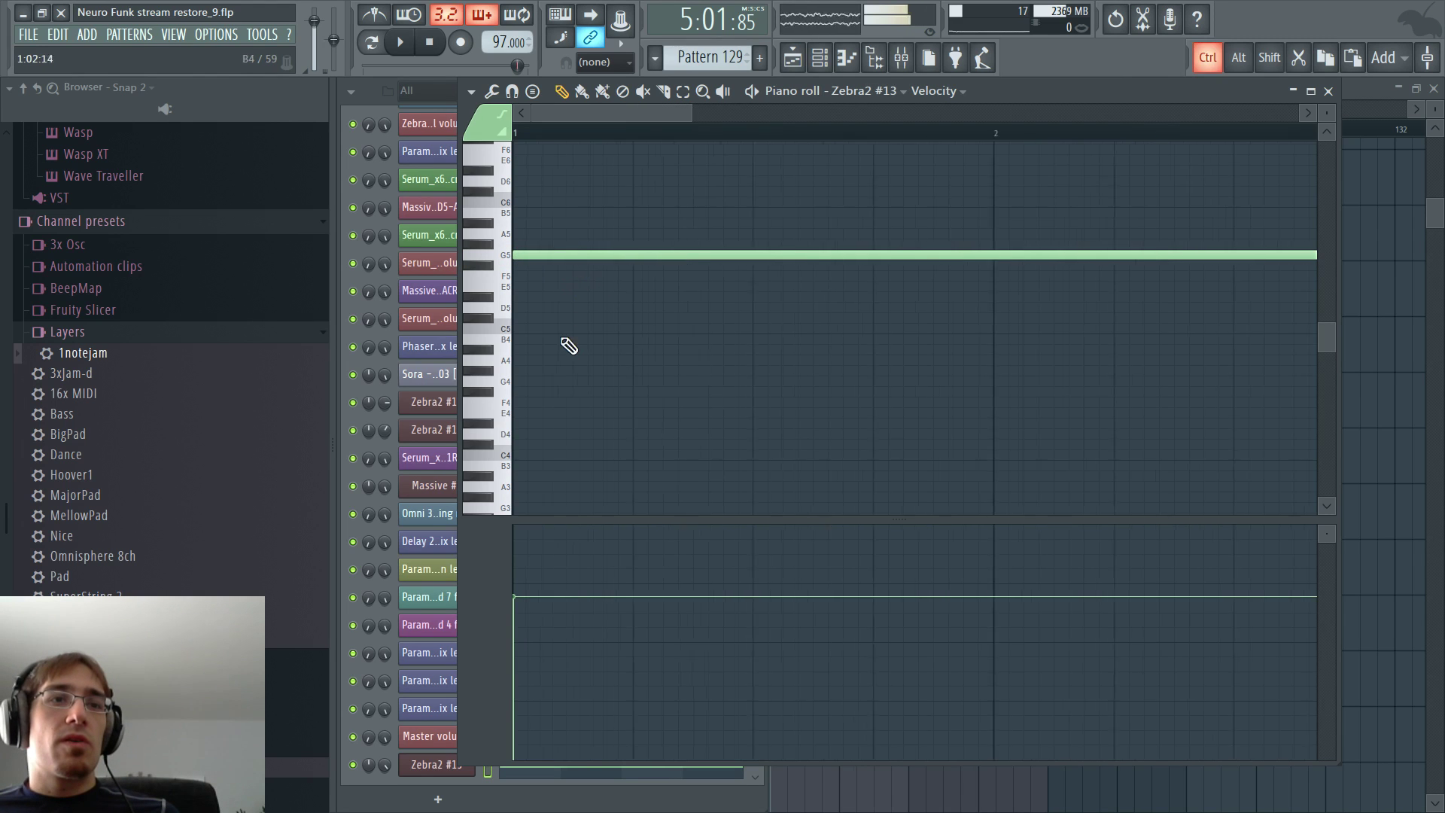
pyautogui.scroll(-3, 565, 342)
pyautogui.press('Tab')
pyautogui.press('Tab')
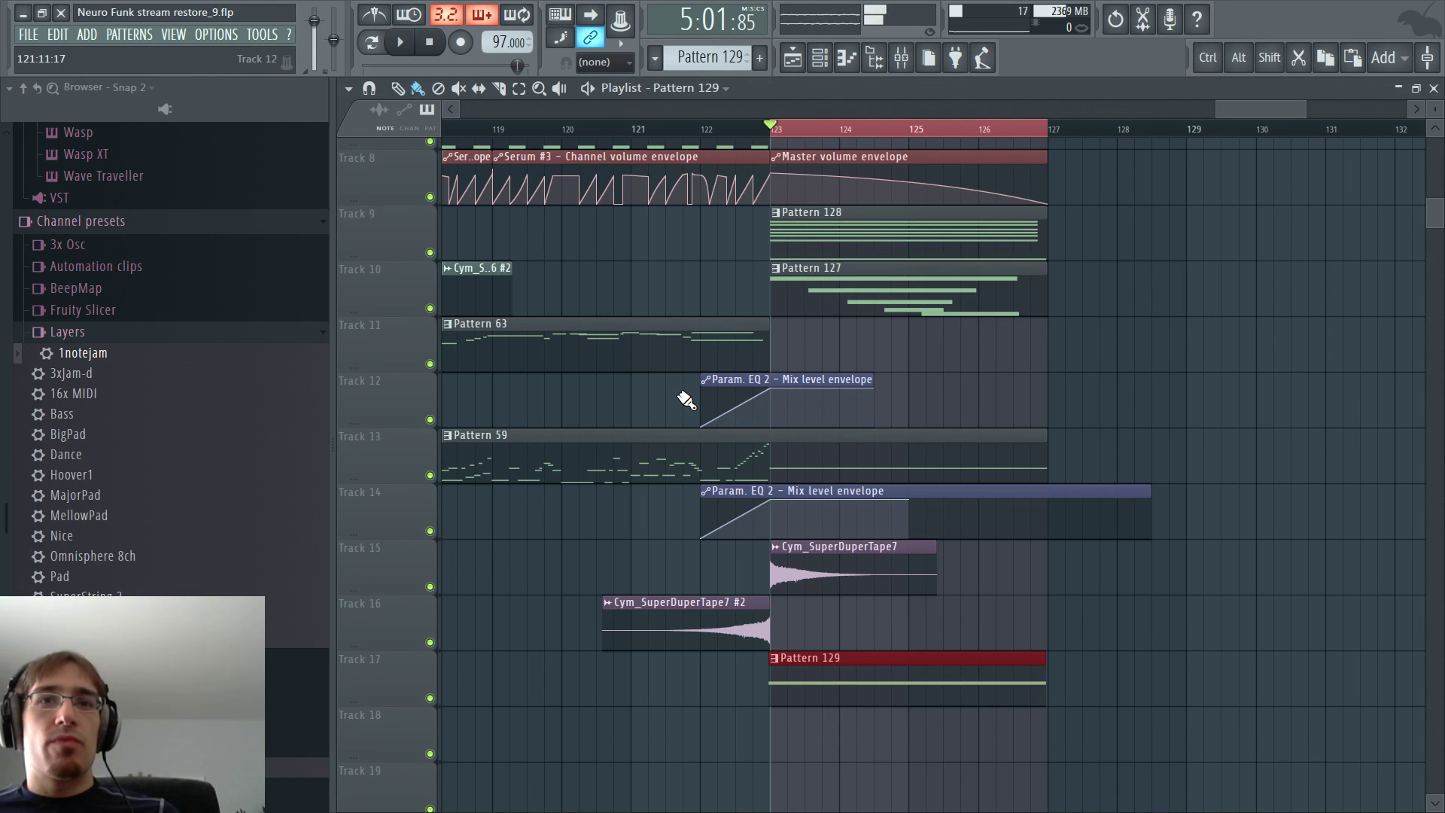
# - Replace the G5 note in Pattern 129 with a four-bar F#6 note and bring up the Zebra2 #13 plugin window
pyautogui.press('Tab')
pyautogui.click(435, 765)
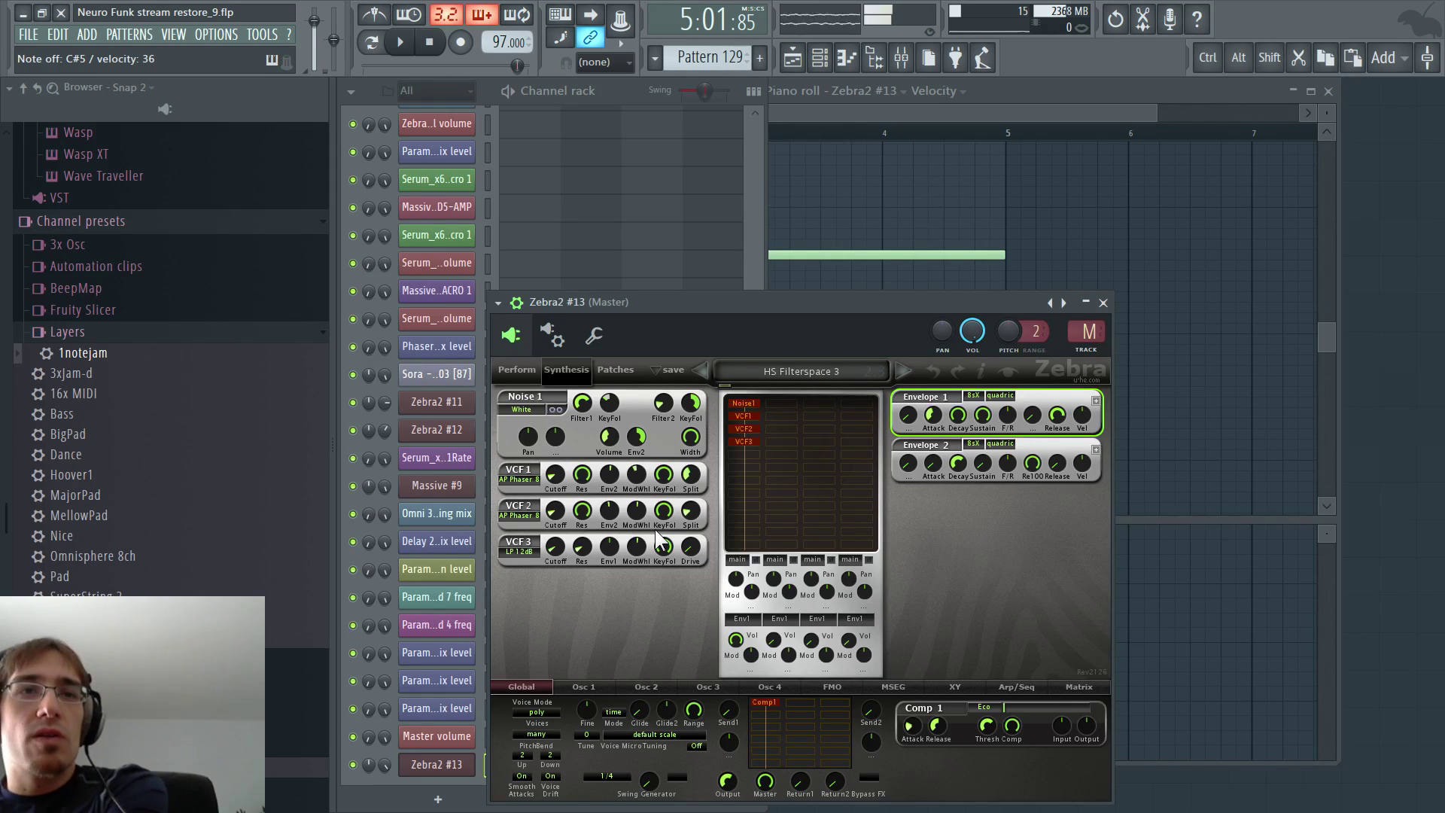
pyautogui.click(816, 106)
pyautogui.scroll(4, 657, 183)
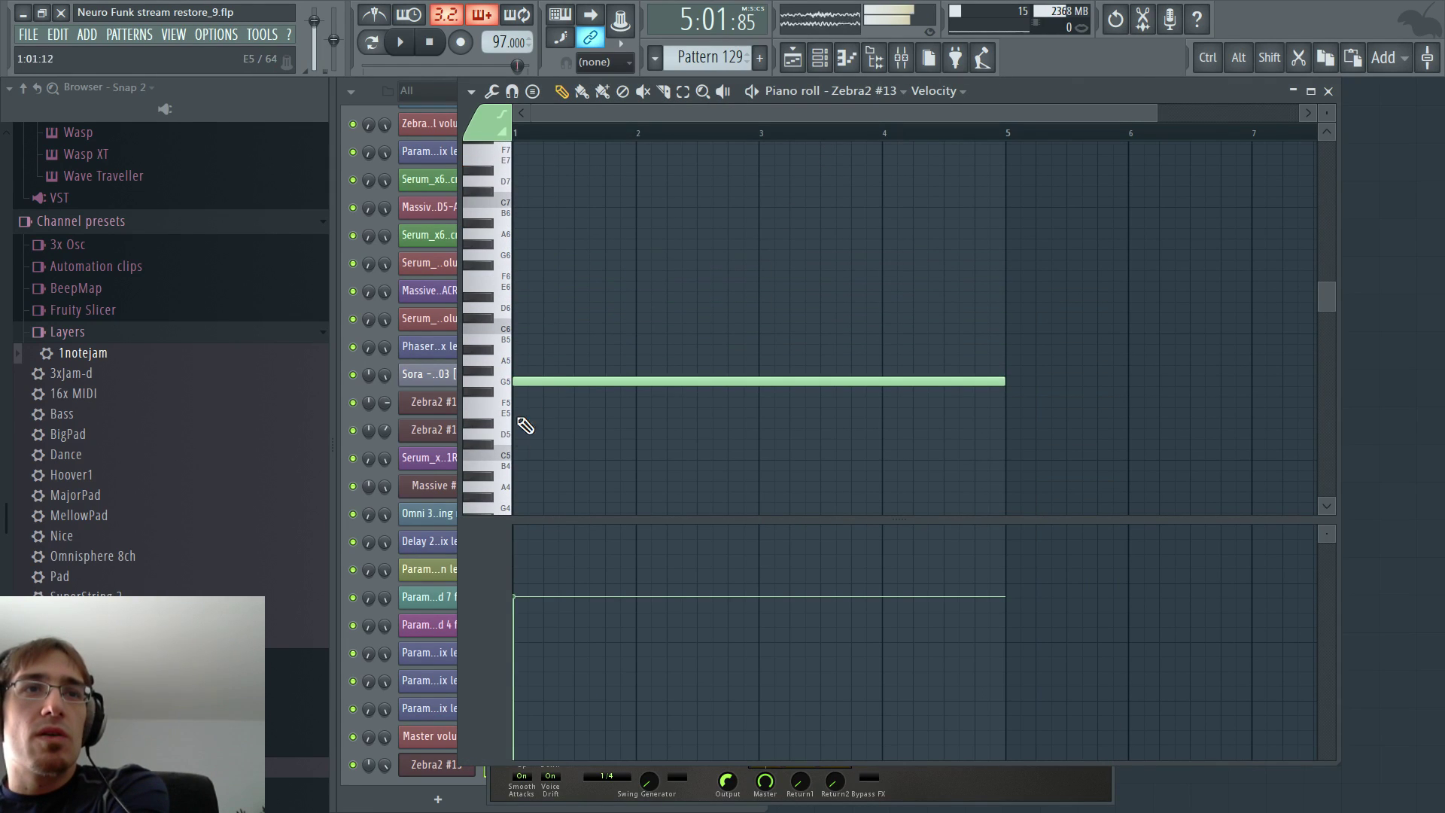
pyautogui.rightClick(526, 381)
pyautogui.click(519, 265)
pyautogui.click(439, 765)
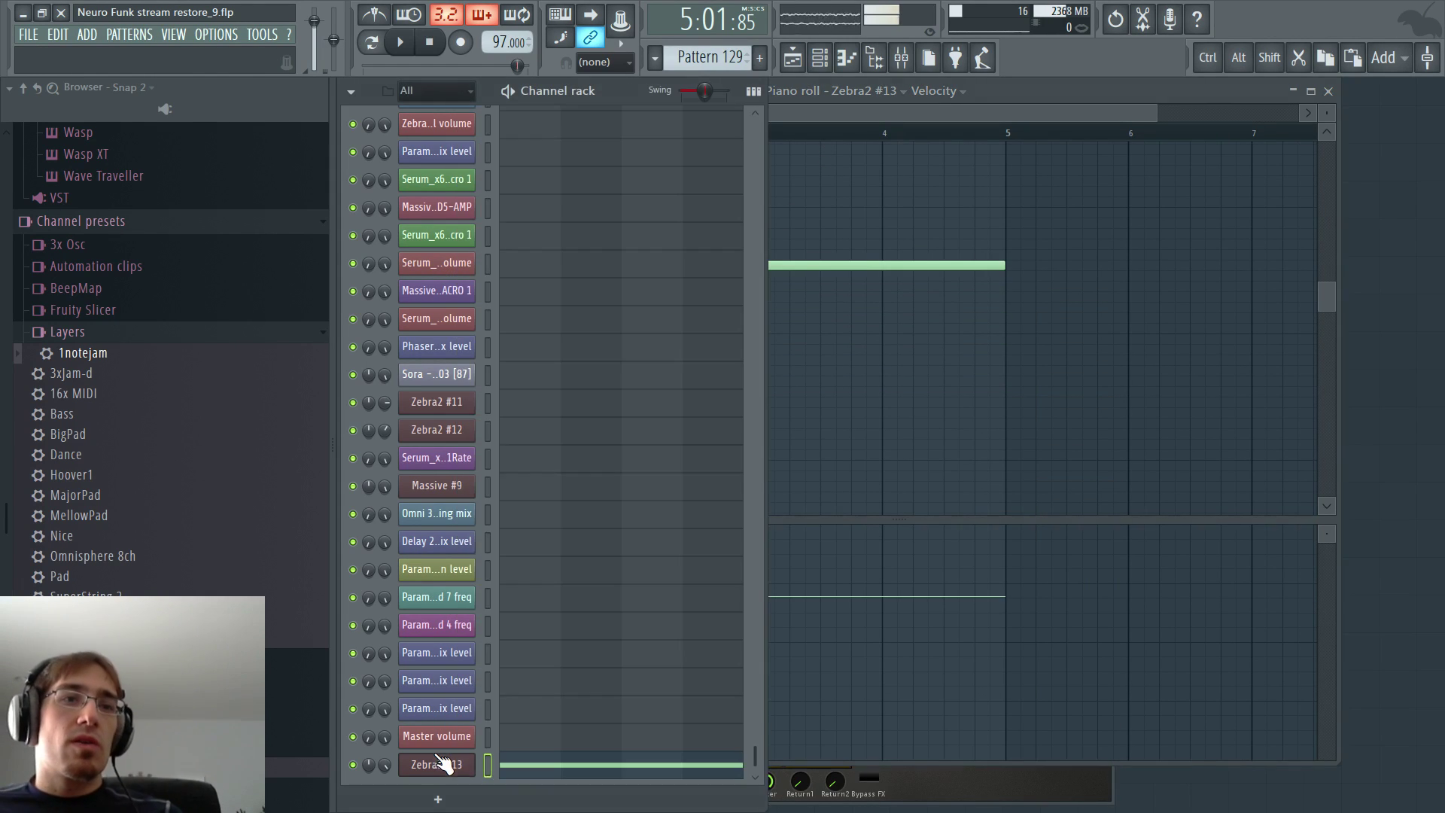
pyautogui.click(440, 765)
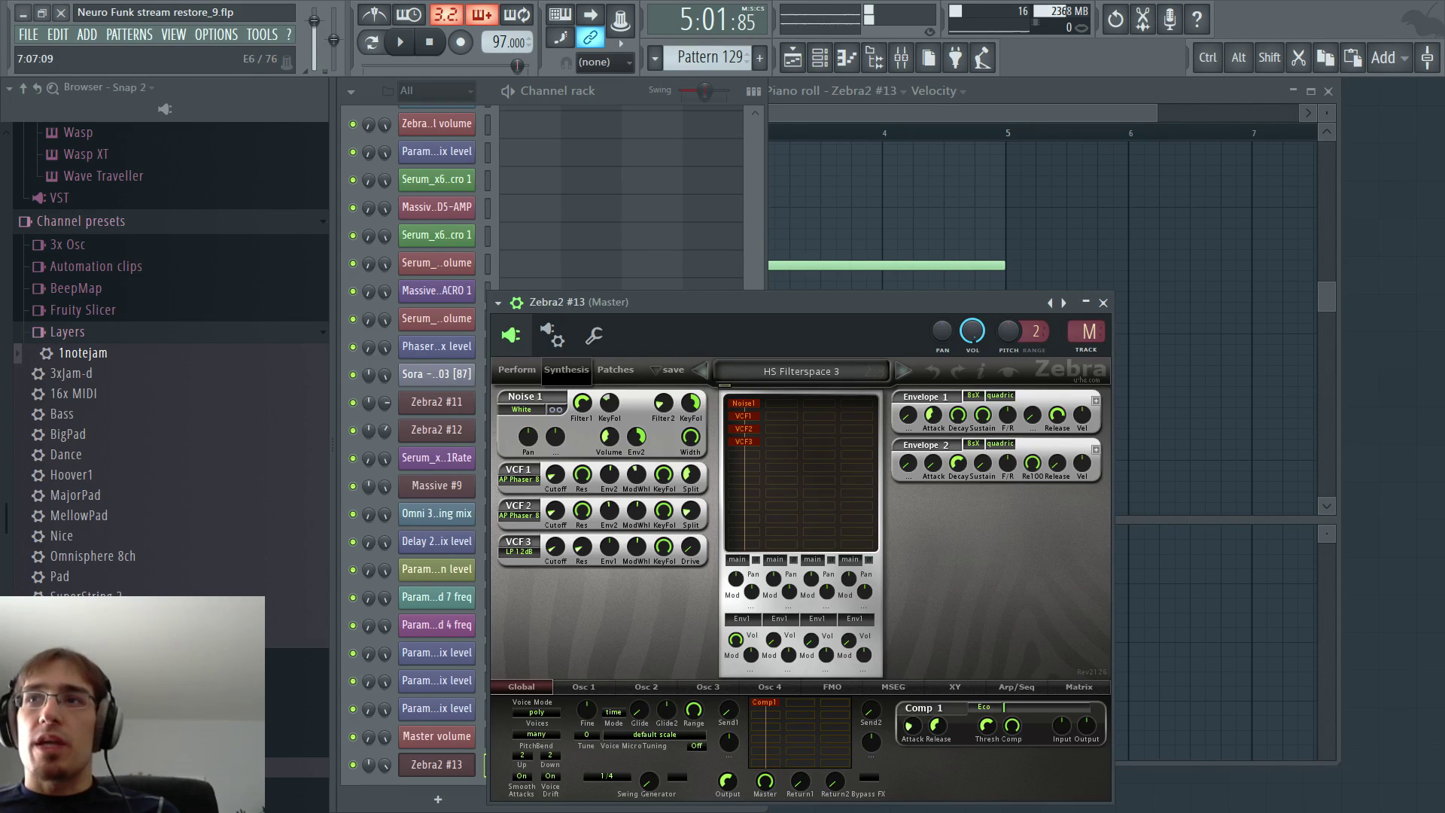
# - Route Zebra2 #13 to mixer insert 89 and load Fruity Parametric EQ 2 into its first effect slot
pyautogui.press('F9')
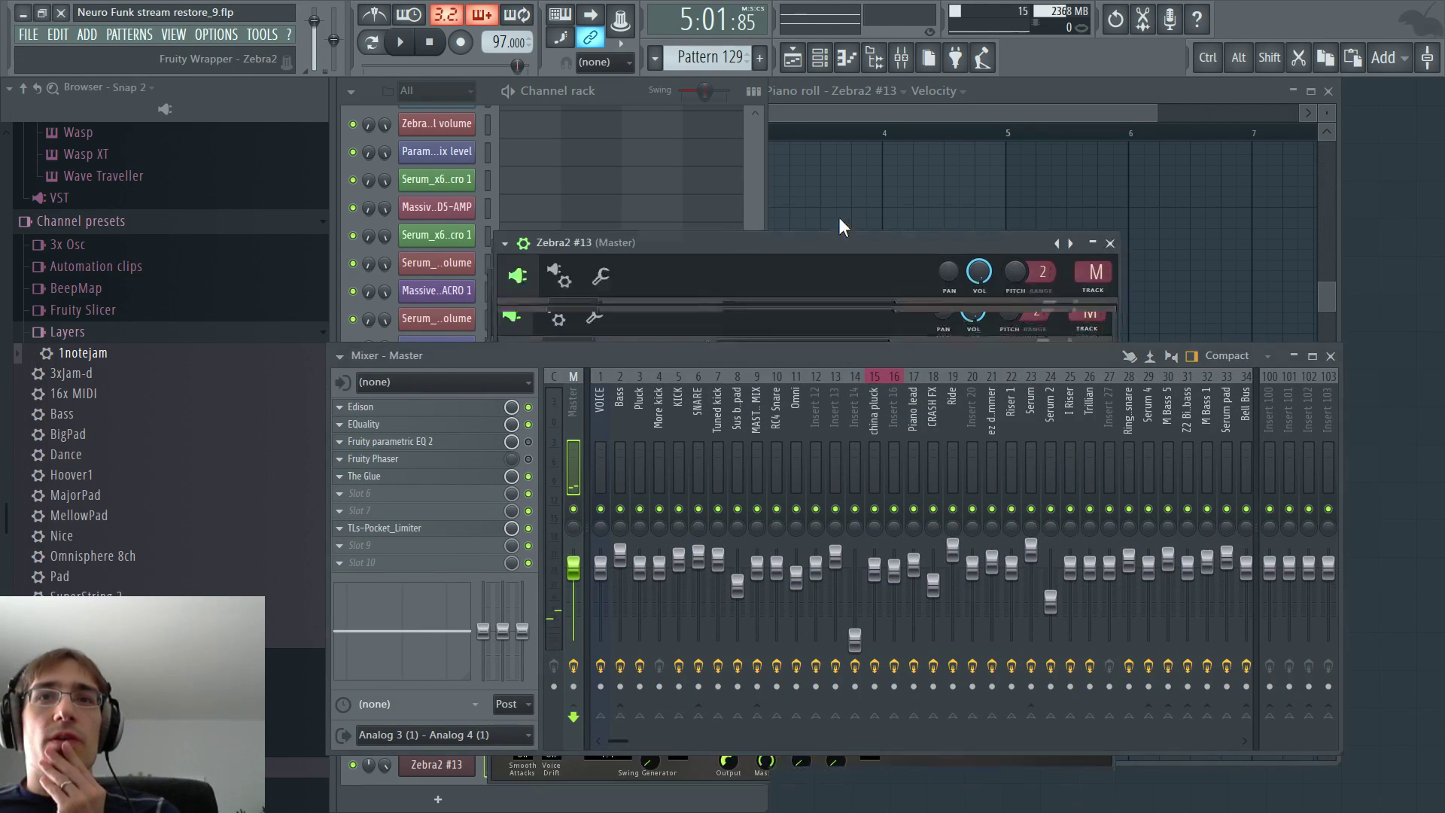
pyautogui.moveTo(1103, 221); pyautogui.dragTo(1103, 181)
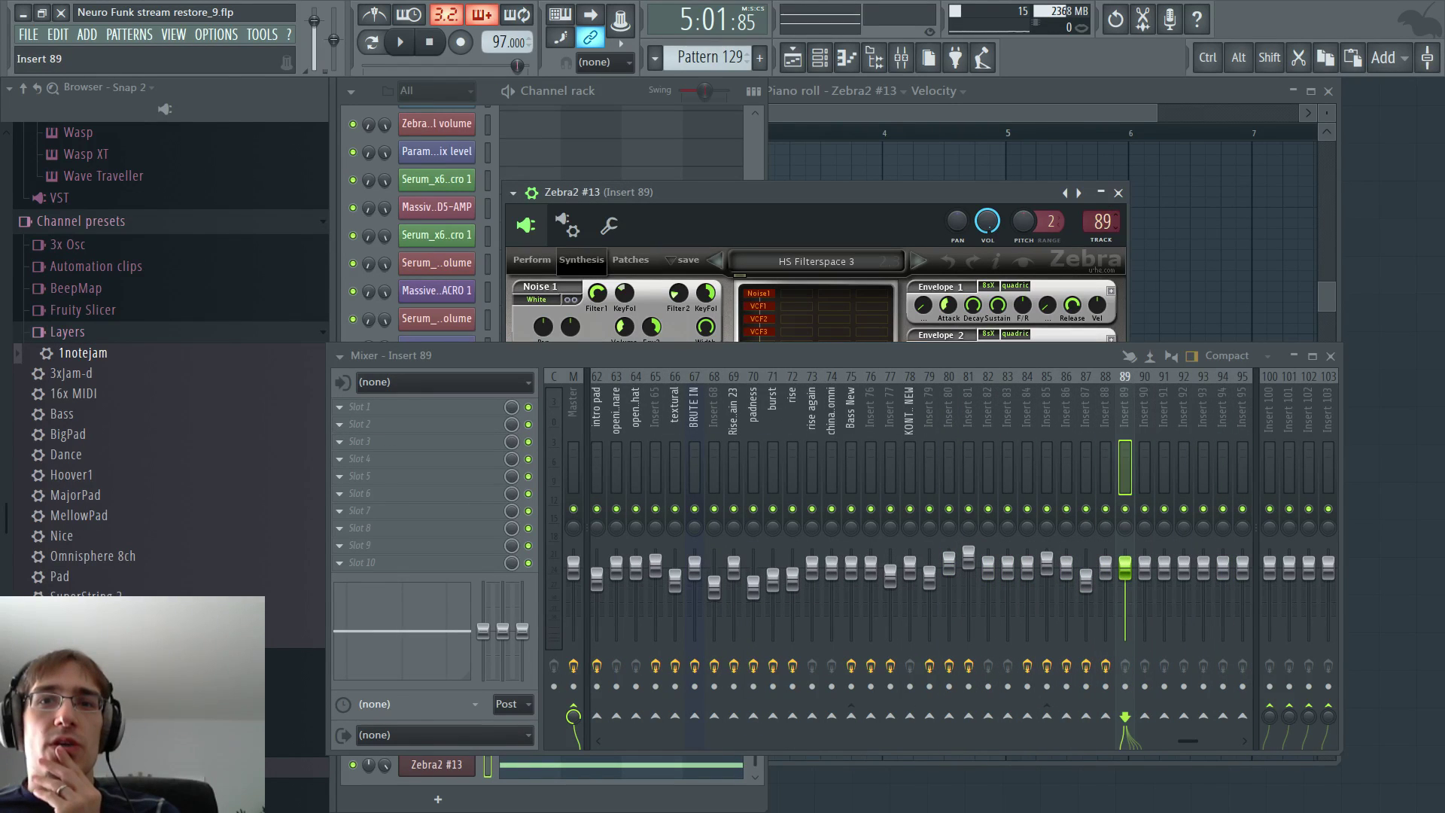
pyautogui.click(377, 406)
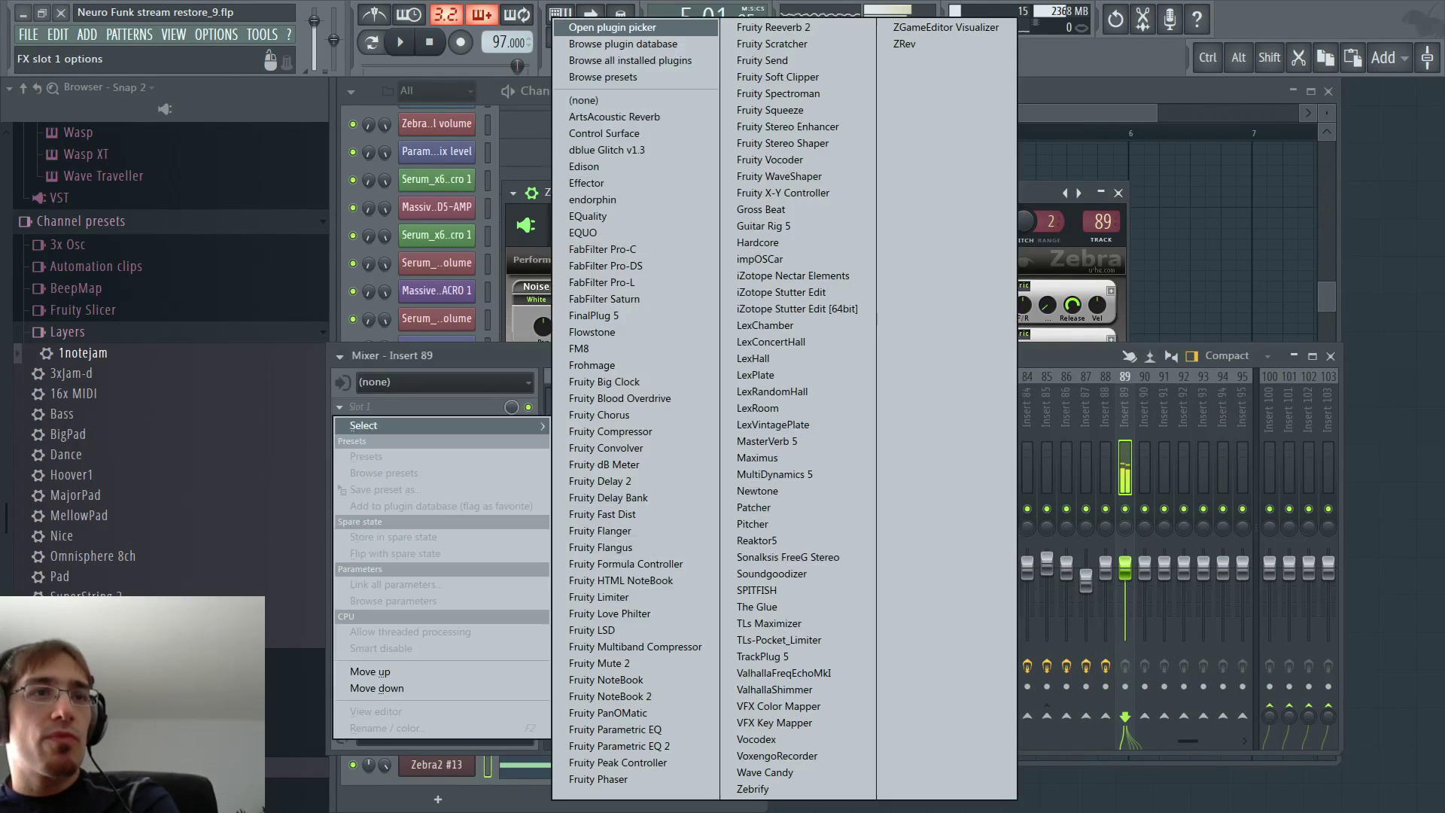
pyautogui.click(619, 746)
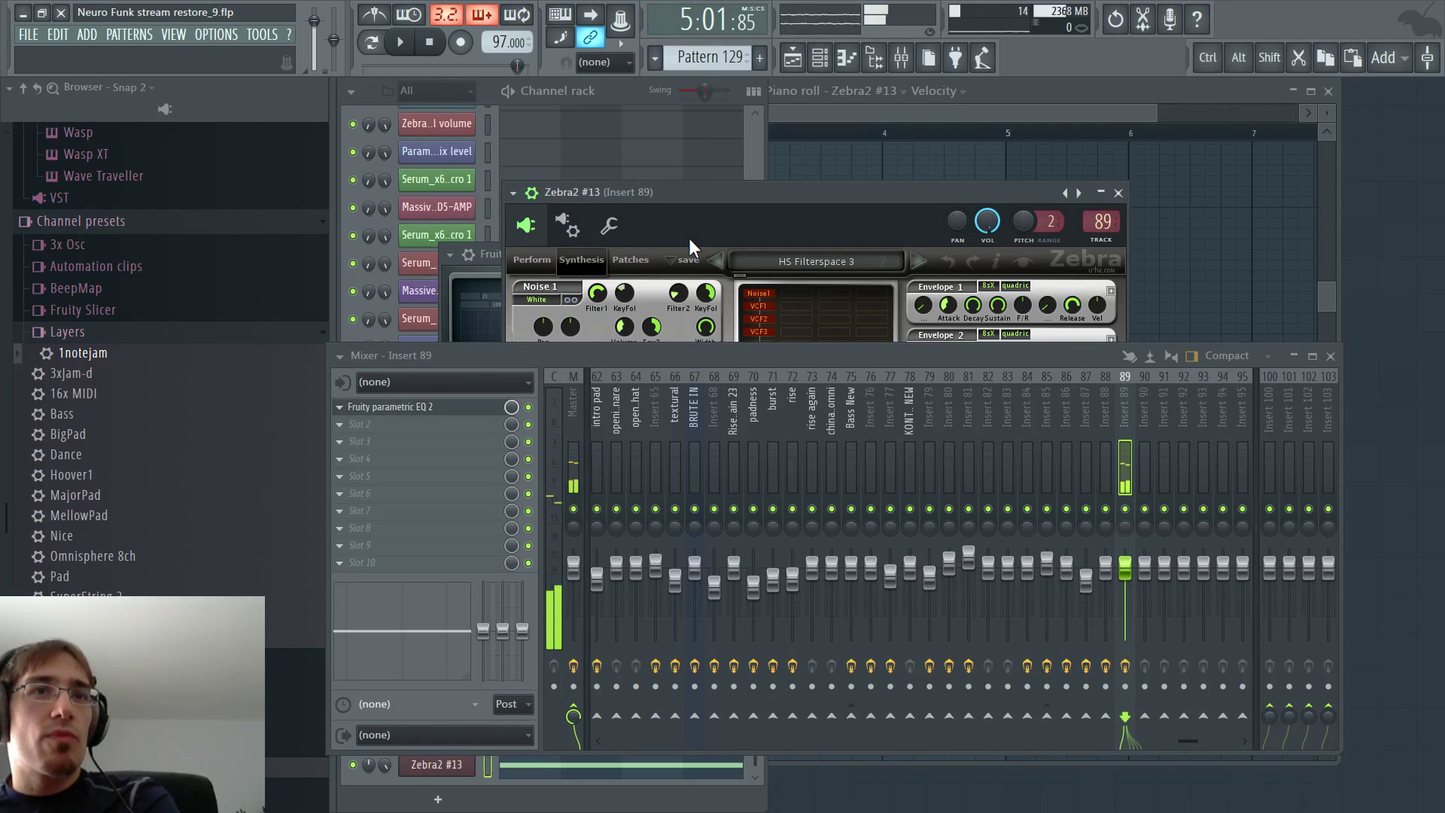
# - Shape the insert 89 EQ with dips on bands 3, 4 and 5, making band 4 a narrow cut near 616 Hz
pyautogui.moveTo(563, 249); pyautogui.dragTo(579, 164)
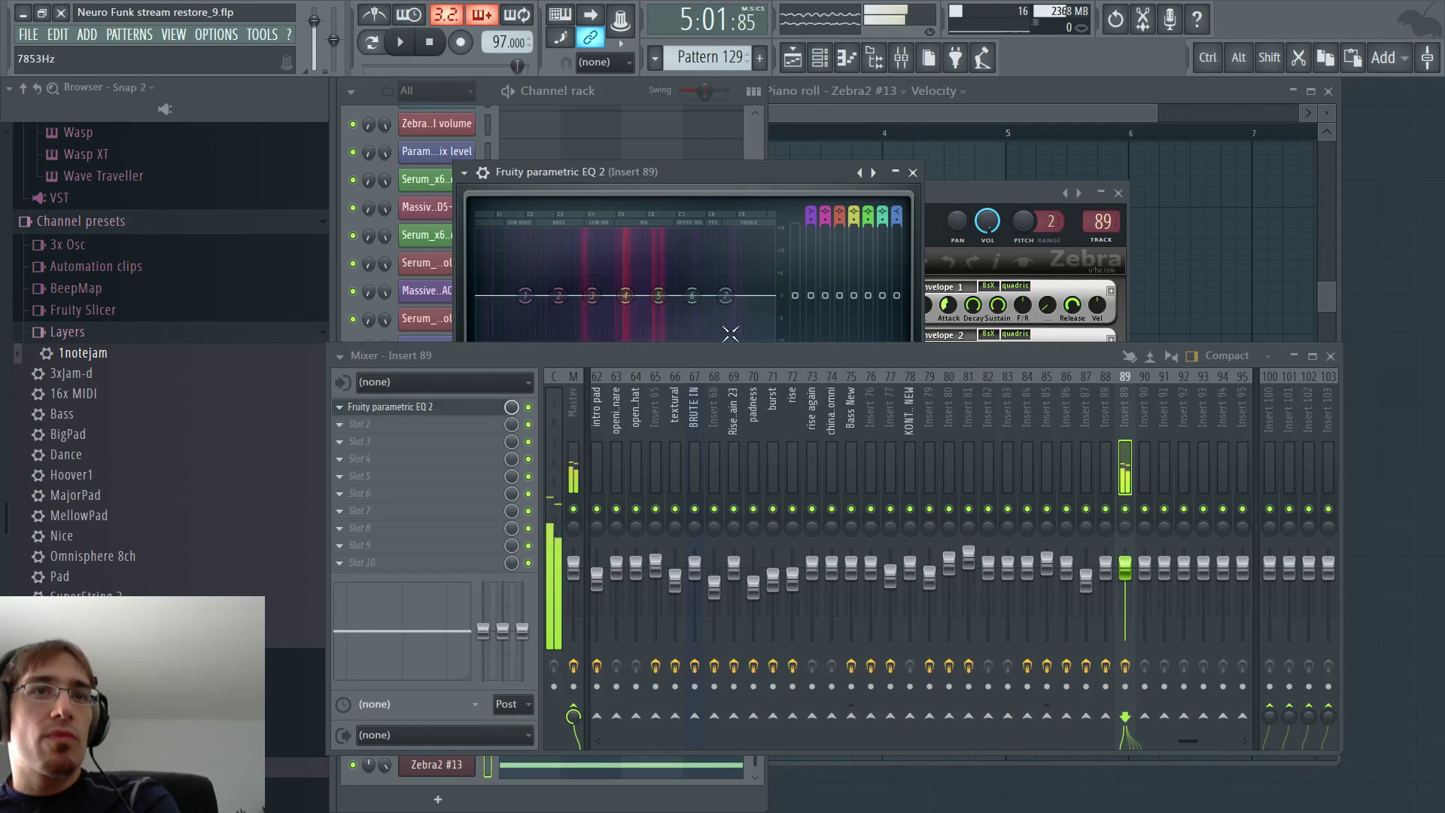
pyautogui.click(339, 355)
pyautogui.click(665, 185)
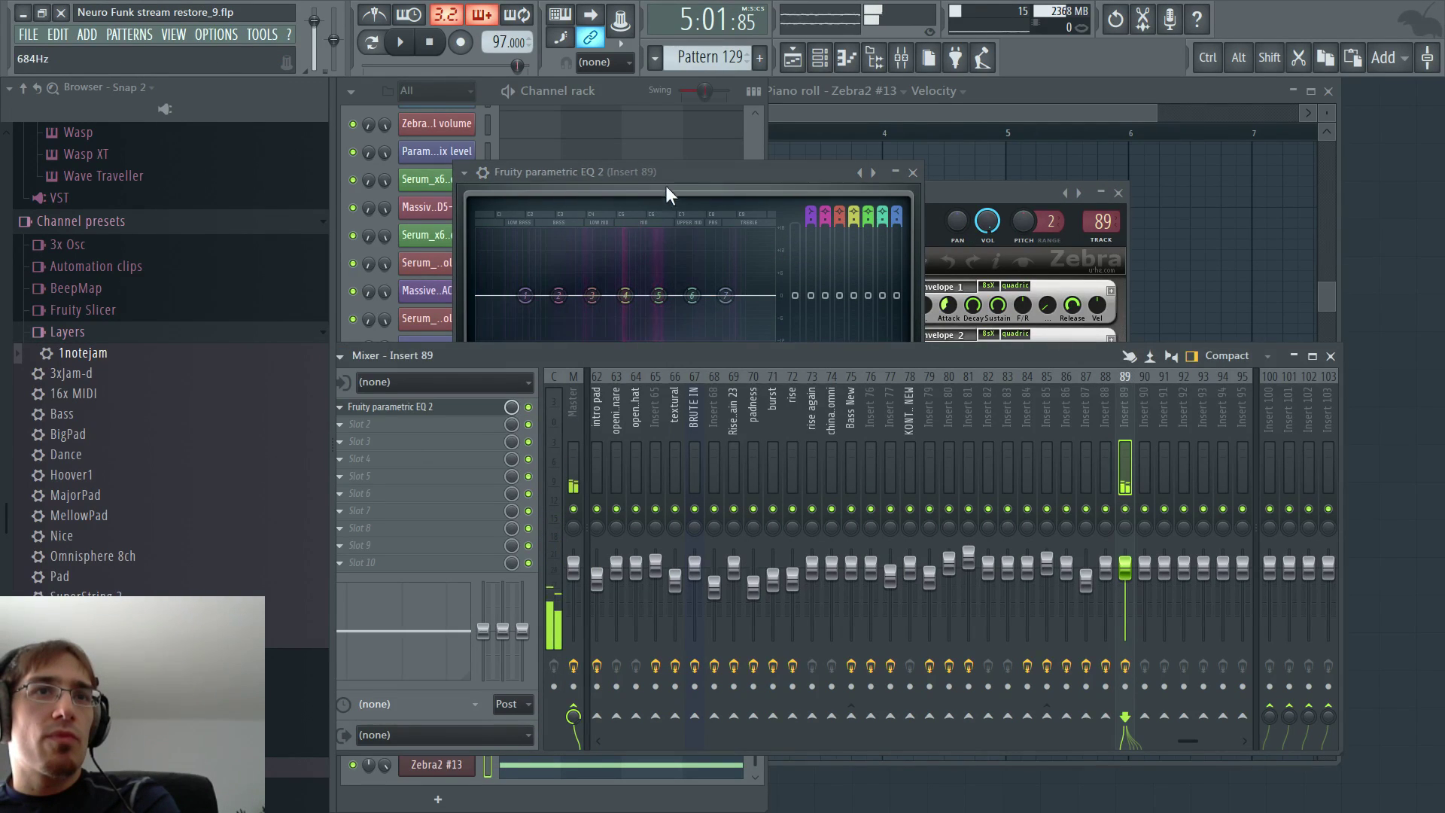
pyautogui.moveTo(593, 295); pyautogui.dragTo(635, 354)
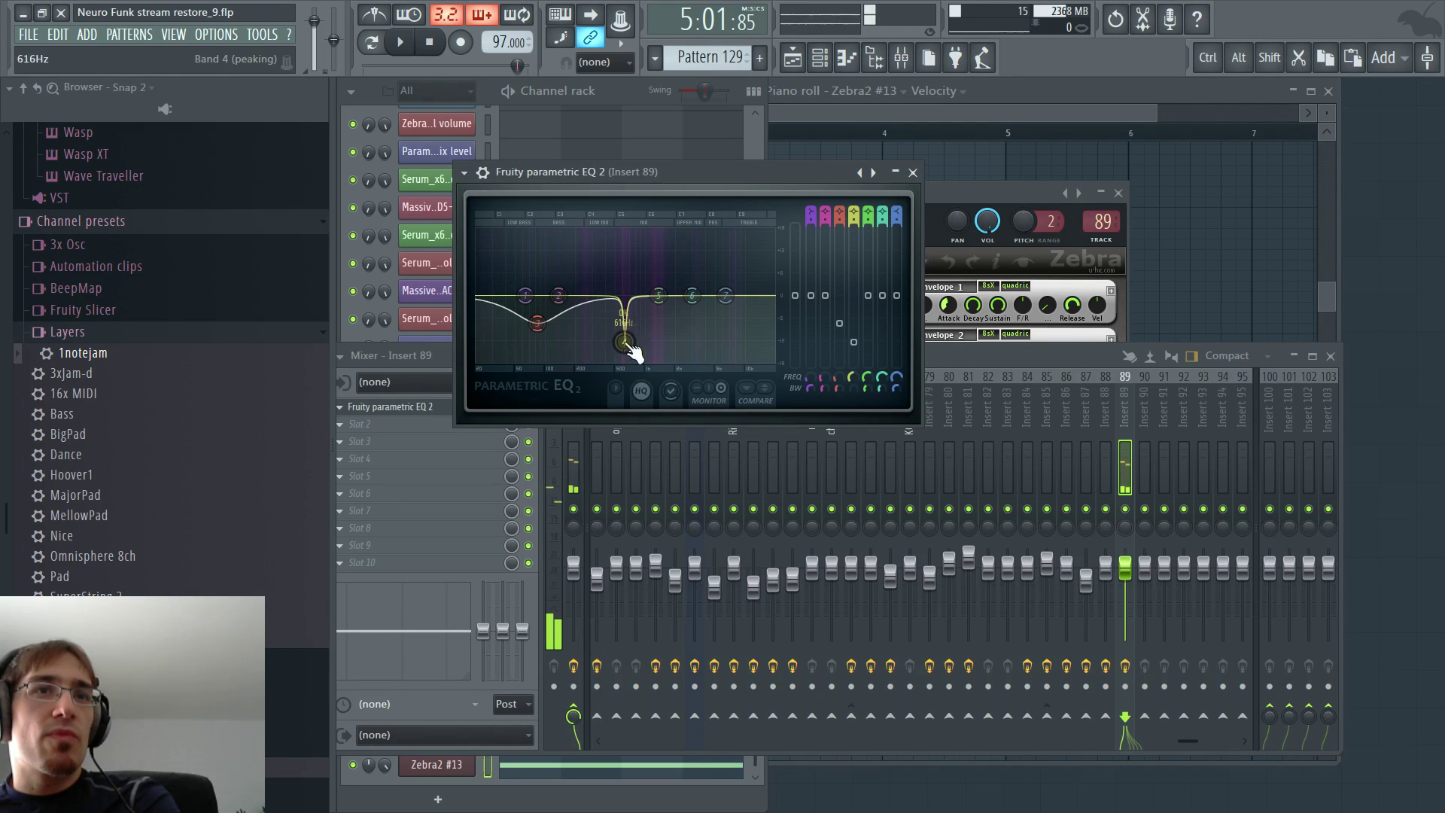
pyautogui.scroll(-3, 636, 354)
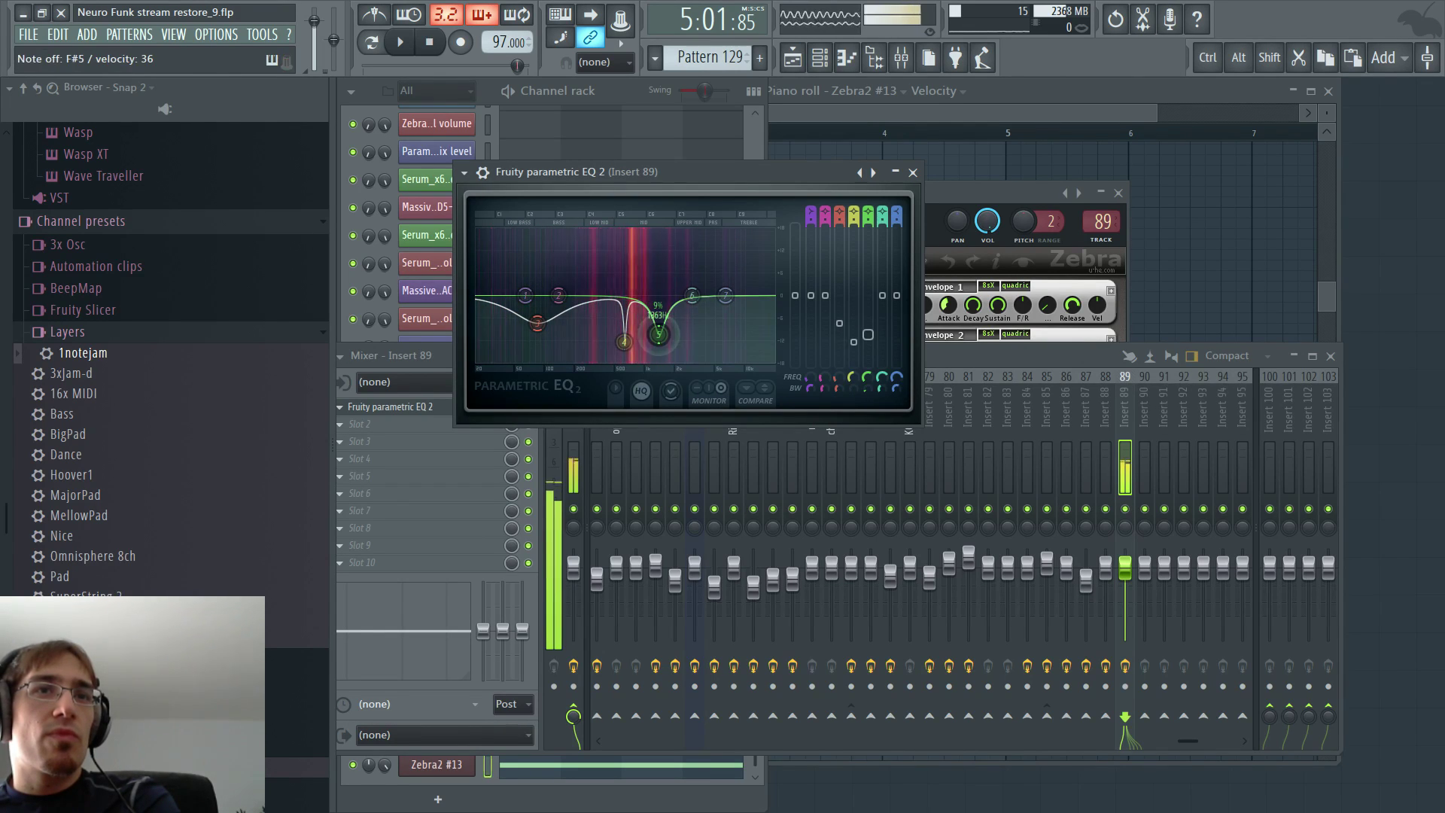
pyautogui.moveTo(666, 305); pyautogui.dragTo(660, 335)
# - Play the arrangement from about bar 122 through bar 124 to check the Zebra2 sound within the mix
pyautogui.click(973, 194)
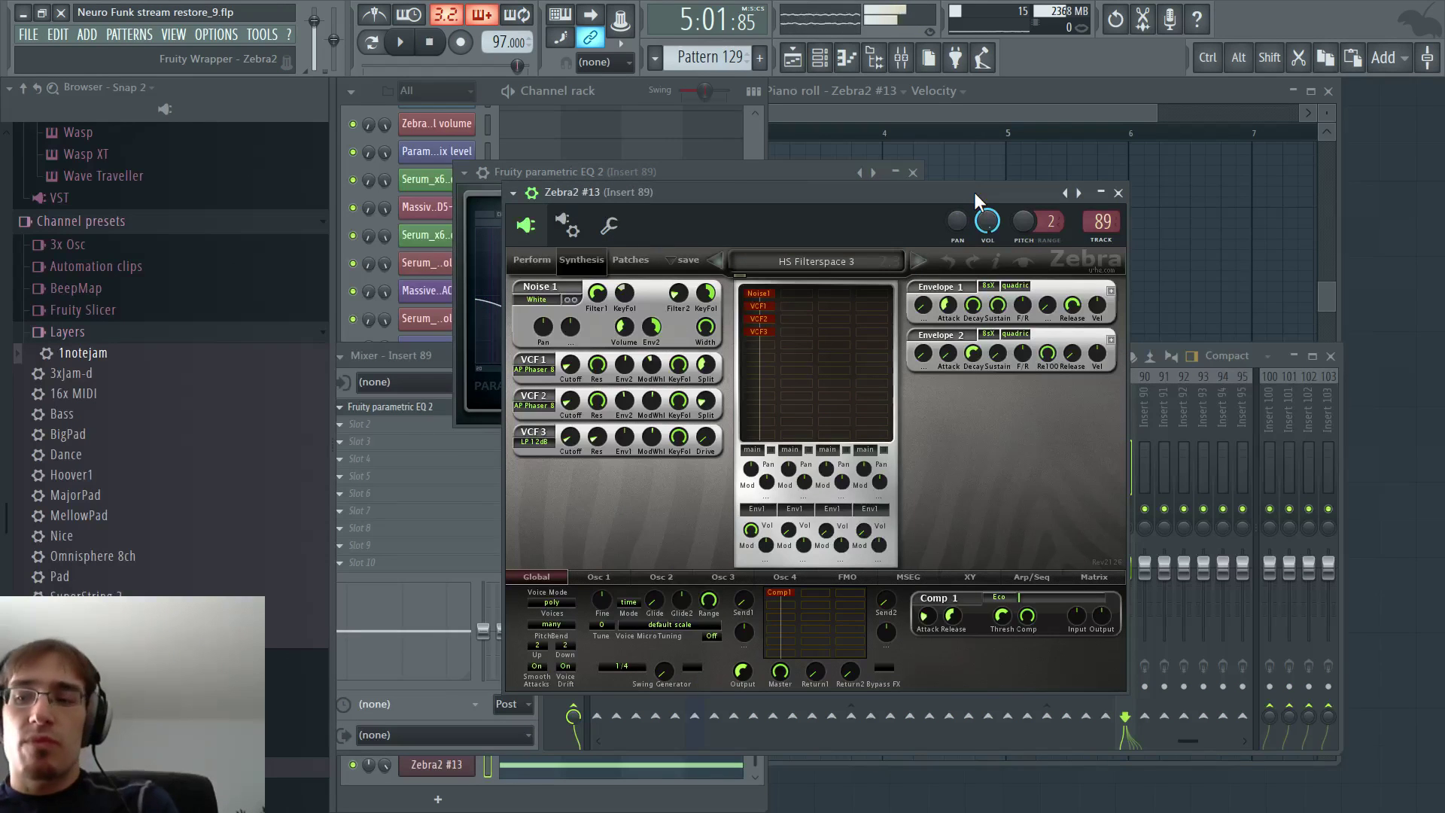
pyautogui.press('F5')
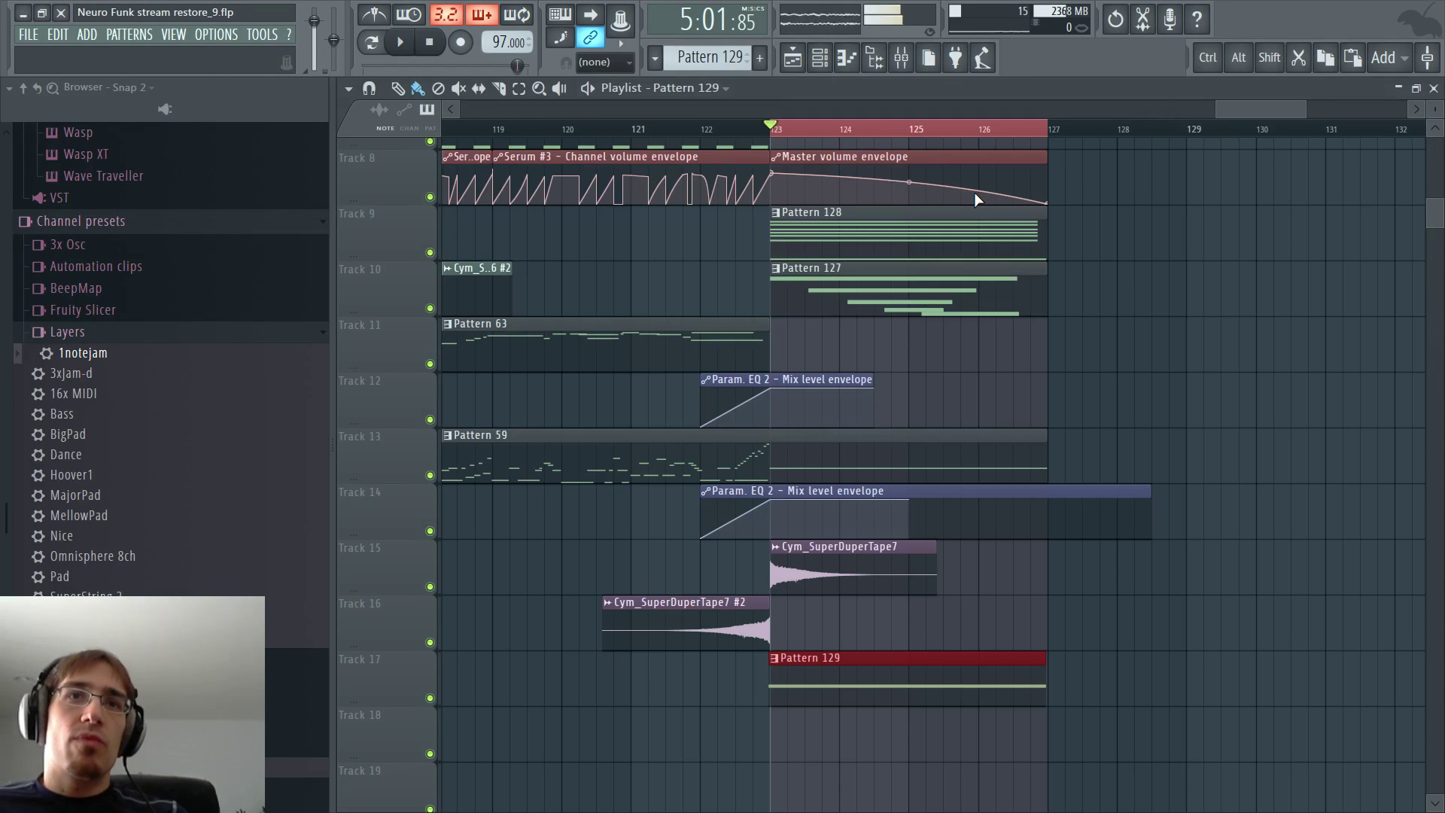
pyautogui.click(728, 134)
pyautogui.press('F5')
pyautogui.press('F6')
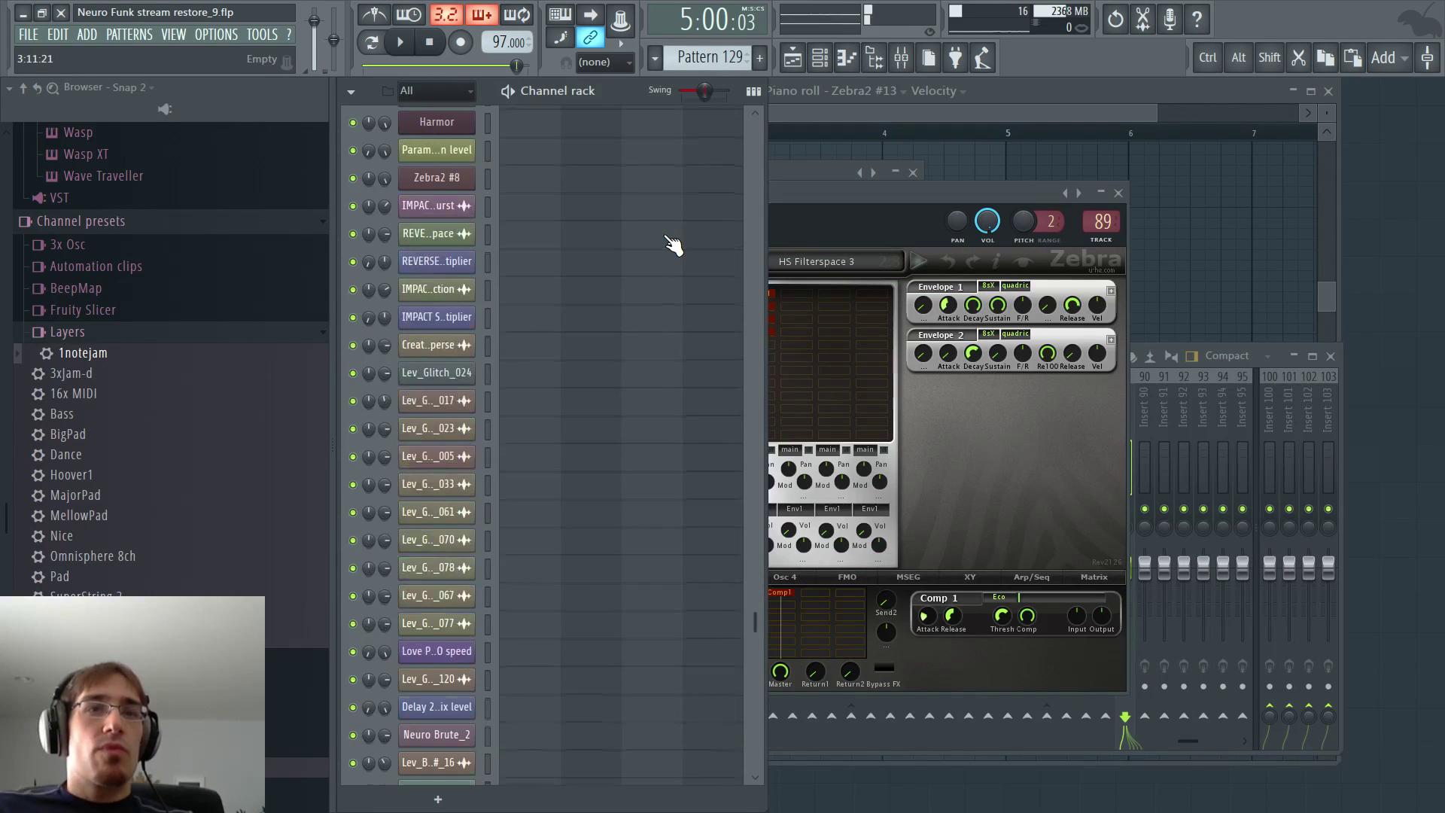
pyautogui.press('F9')
pyautogui.press('space')
pyautogui.press('F5')
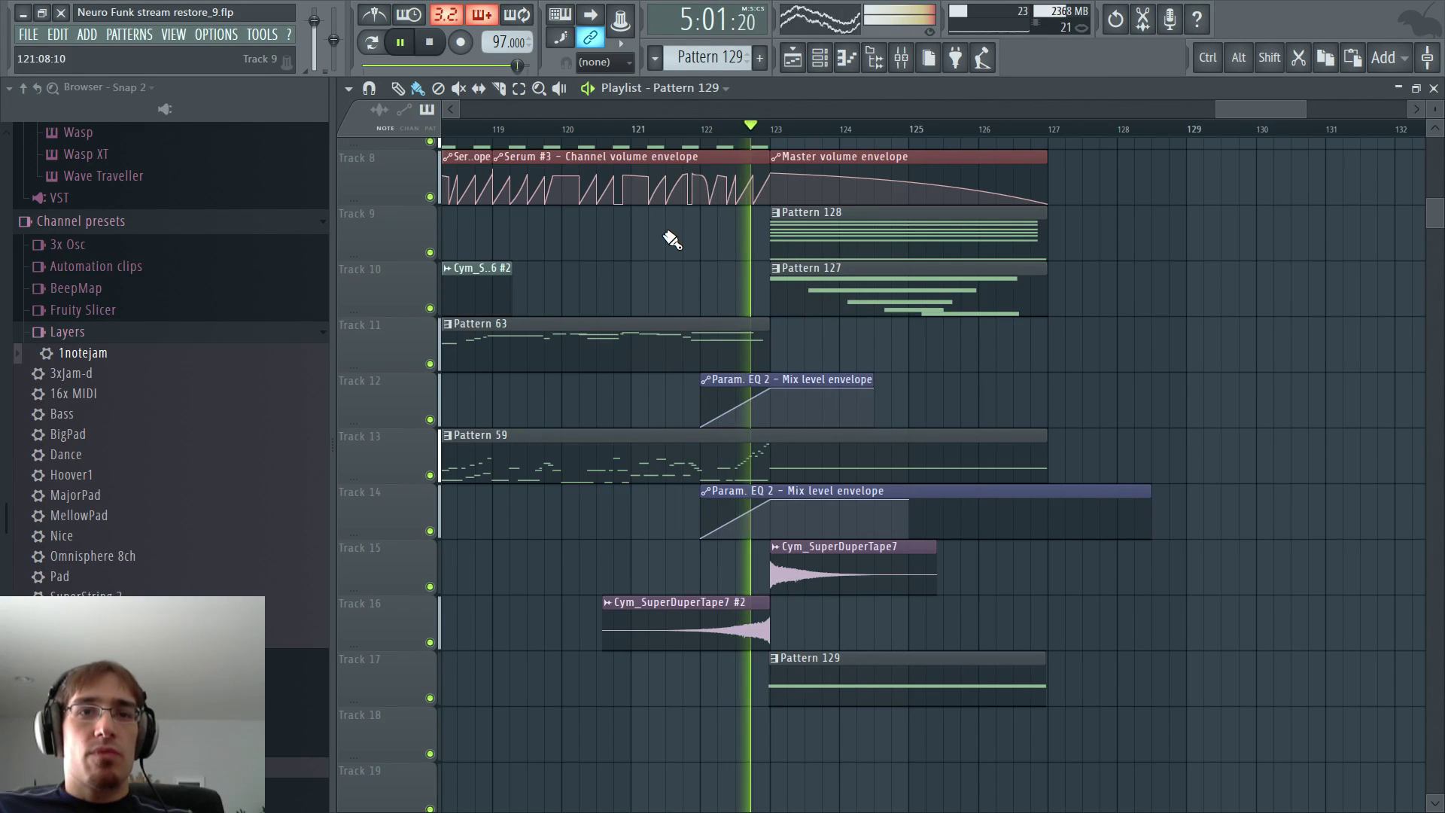
pyautogui.press('F5')
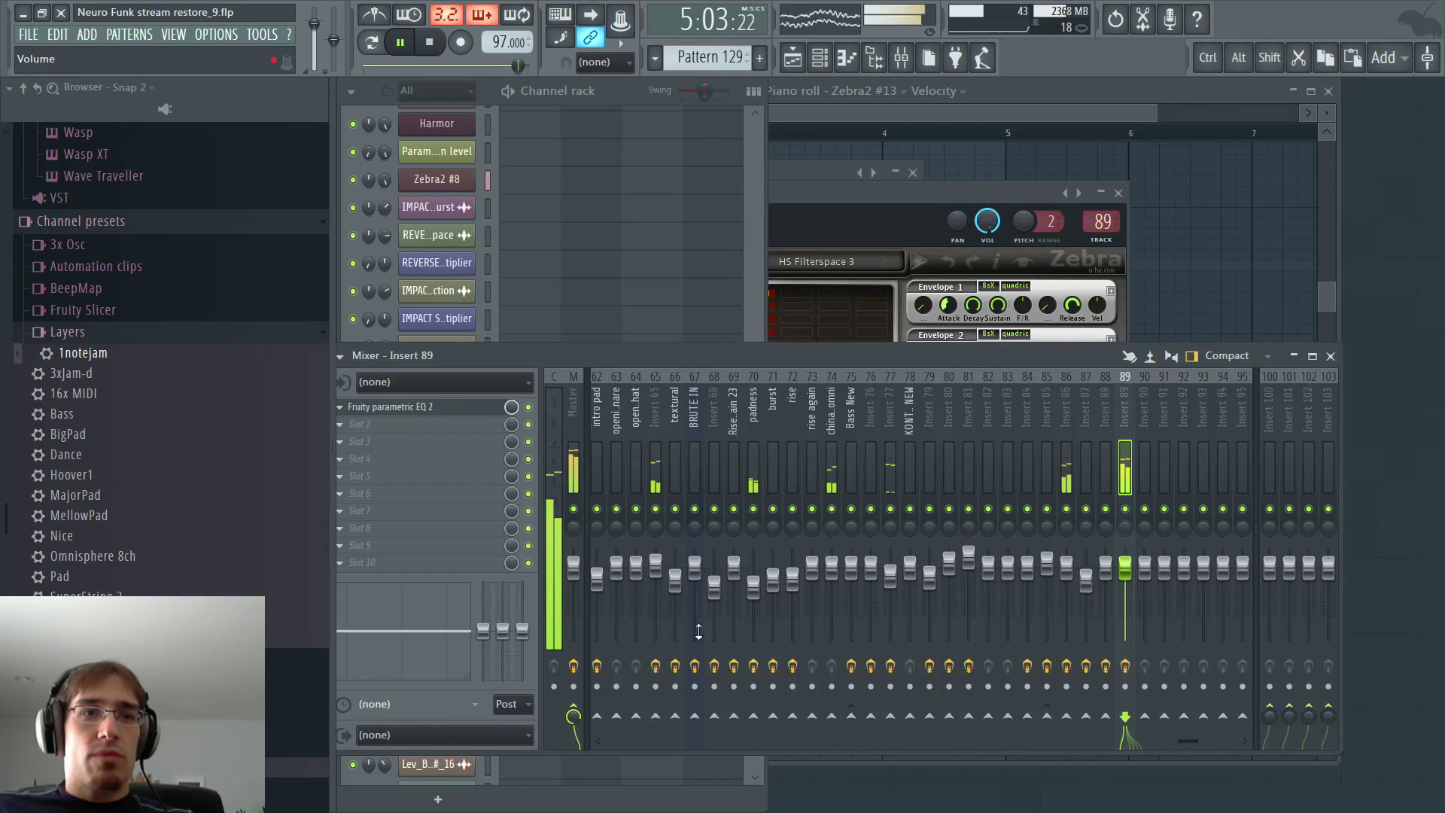
pyautogui.press('F6')
pyautogui.press('F6')
pyautogui.press('F5')
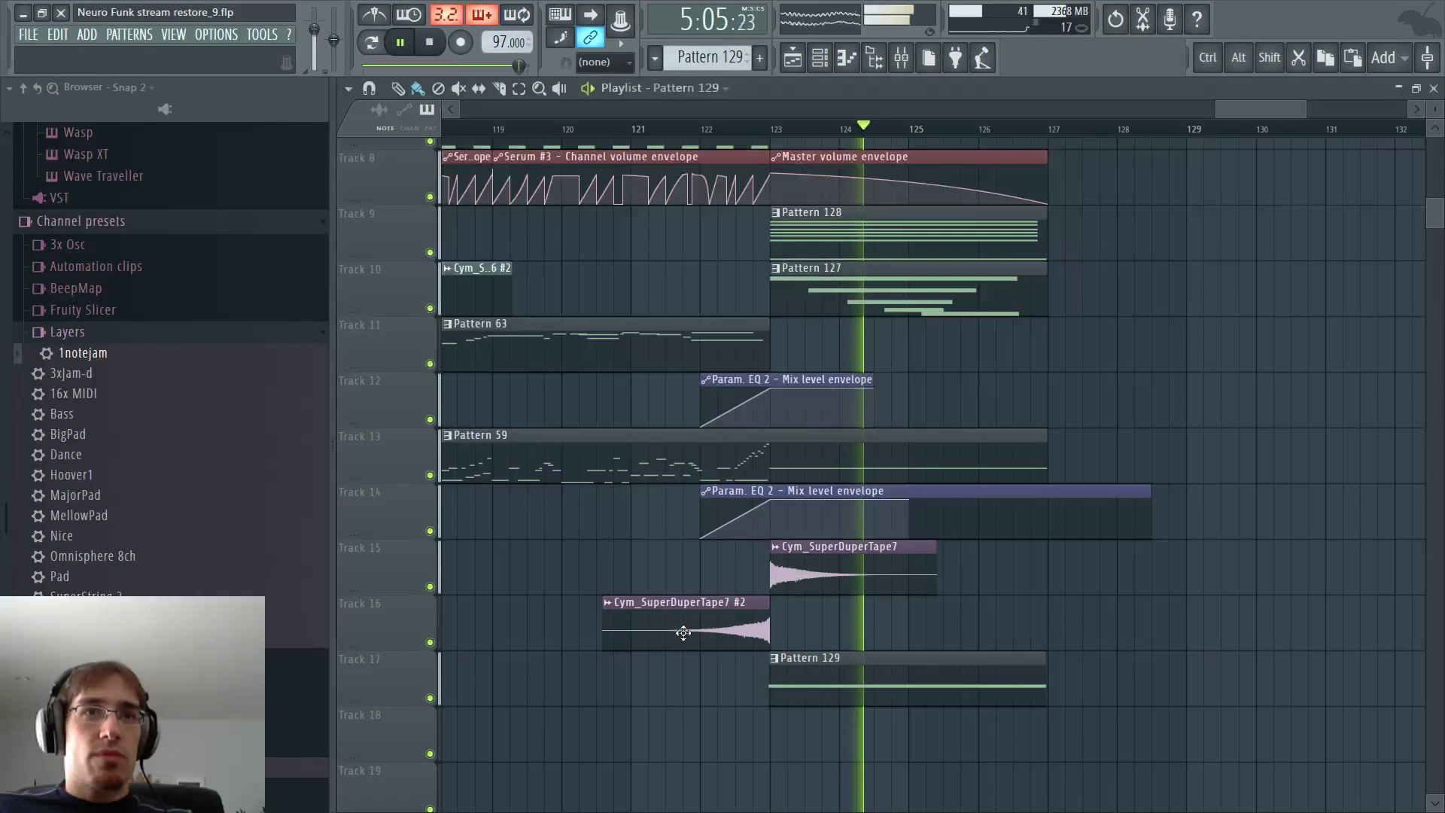
pyautogui.press('space')
# - Shorten the F#6 note at the start of Pattern 129 to a brief hit and lower its velocity to 41%
pyautogui.scroll(-2, 587, 365)
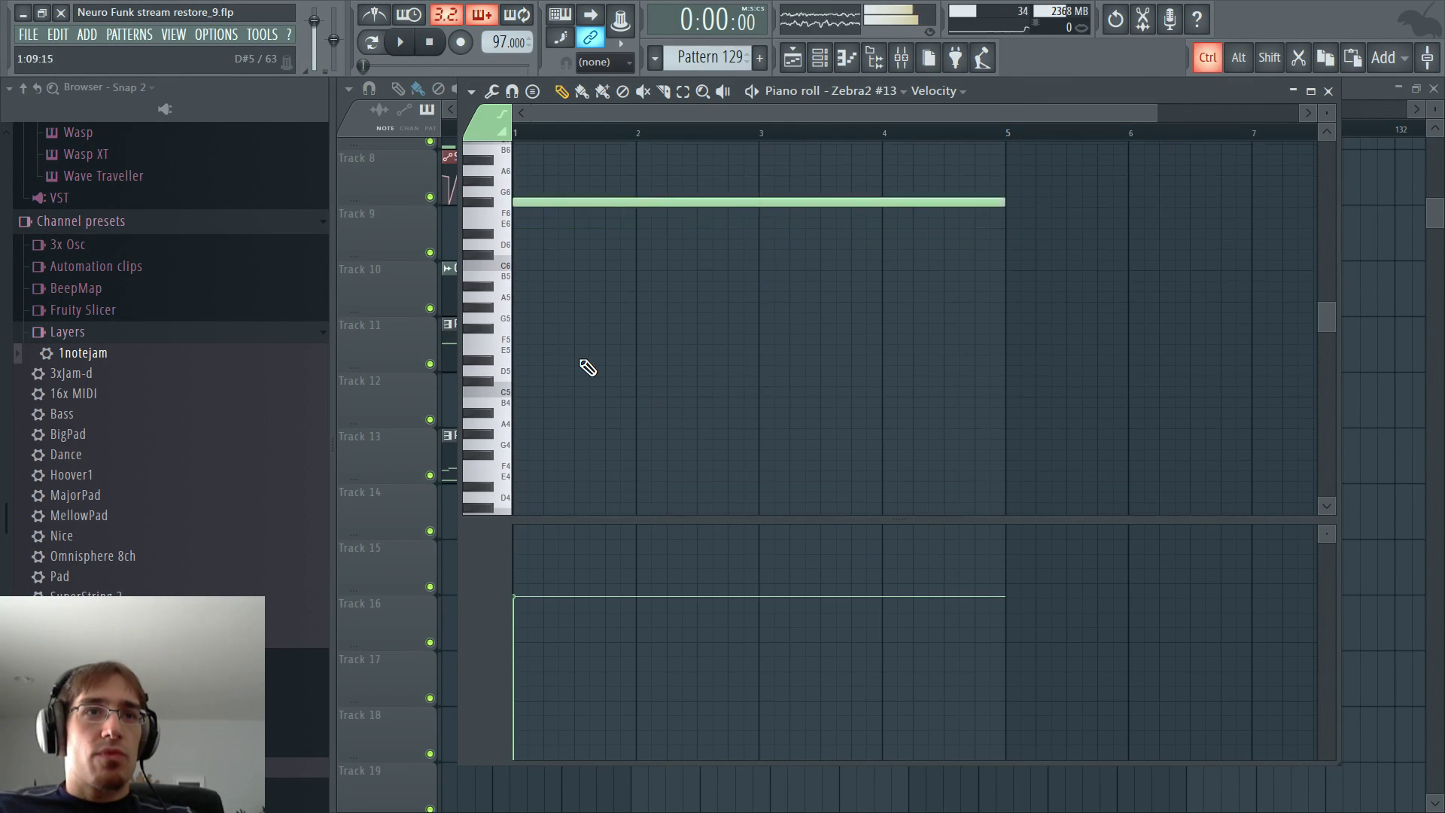
pyautogui.keyDown('ctrl'); pyautogui.scroll(-1, 590, 362); pyautogui.keyUp('ctrl')
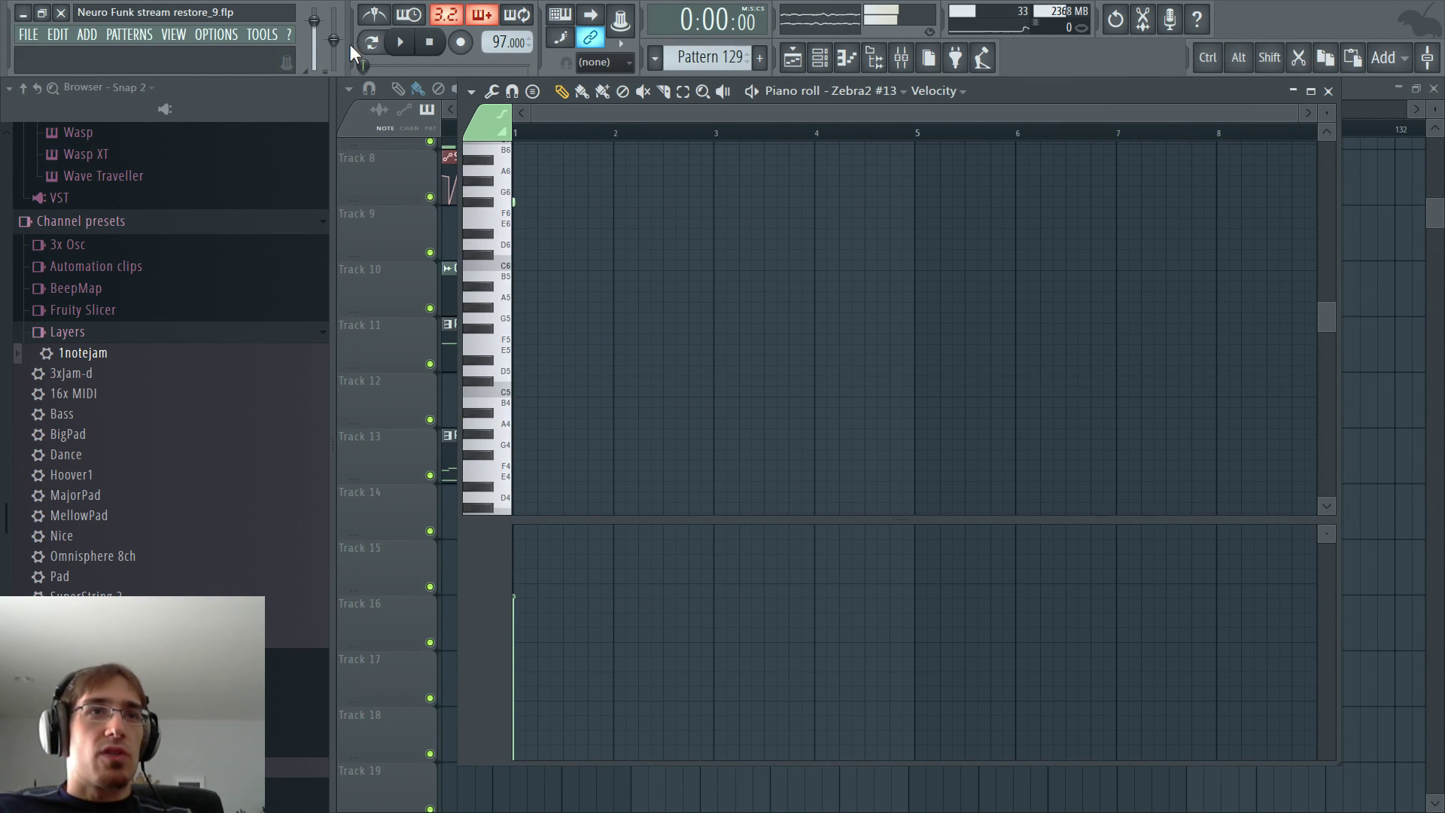
pyautogui.press('F7')
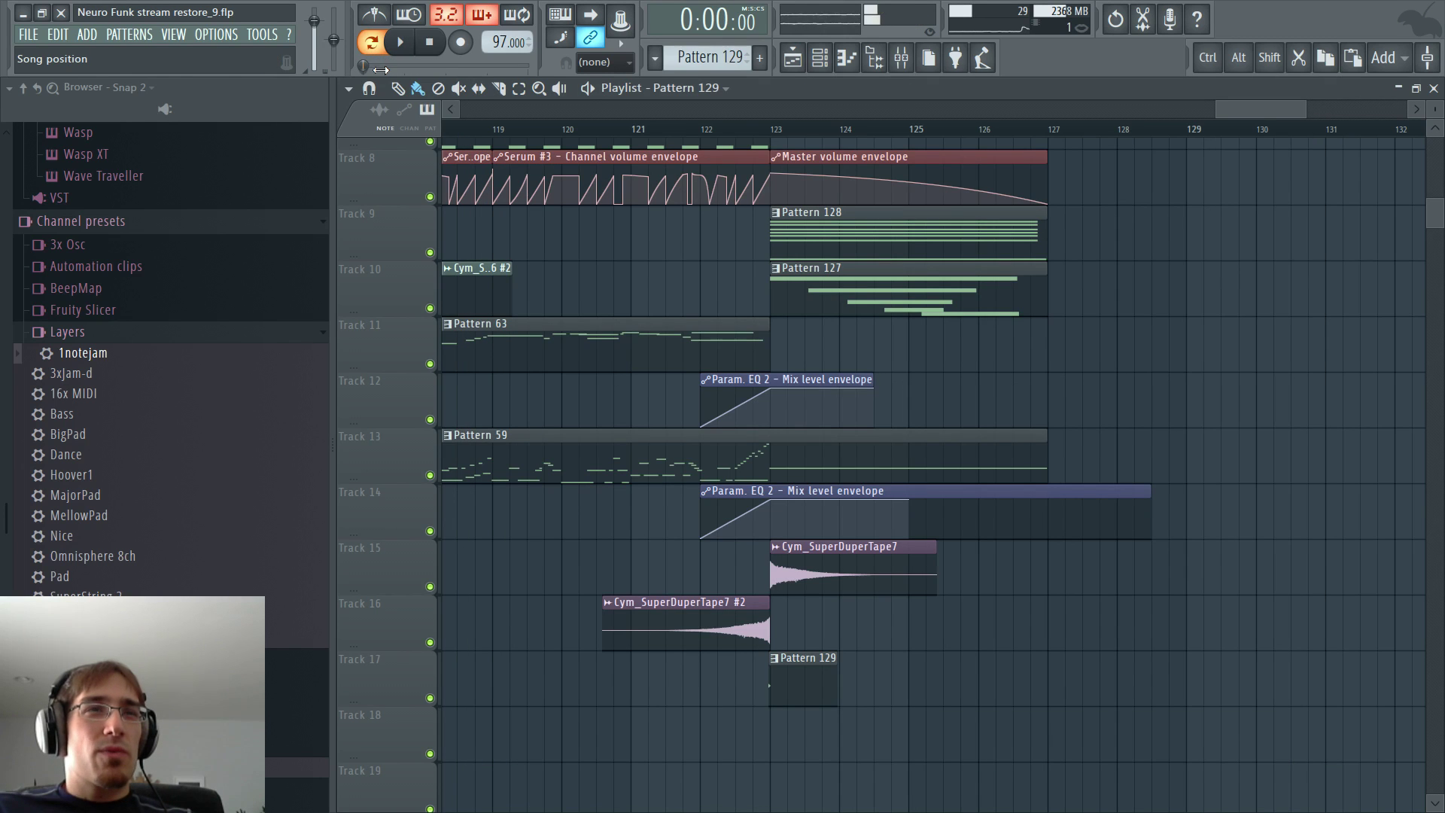
pyautogui.doubleClick(810, 696)
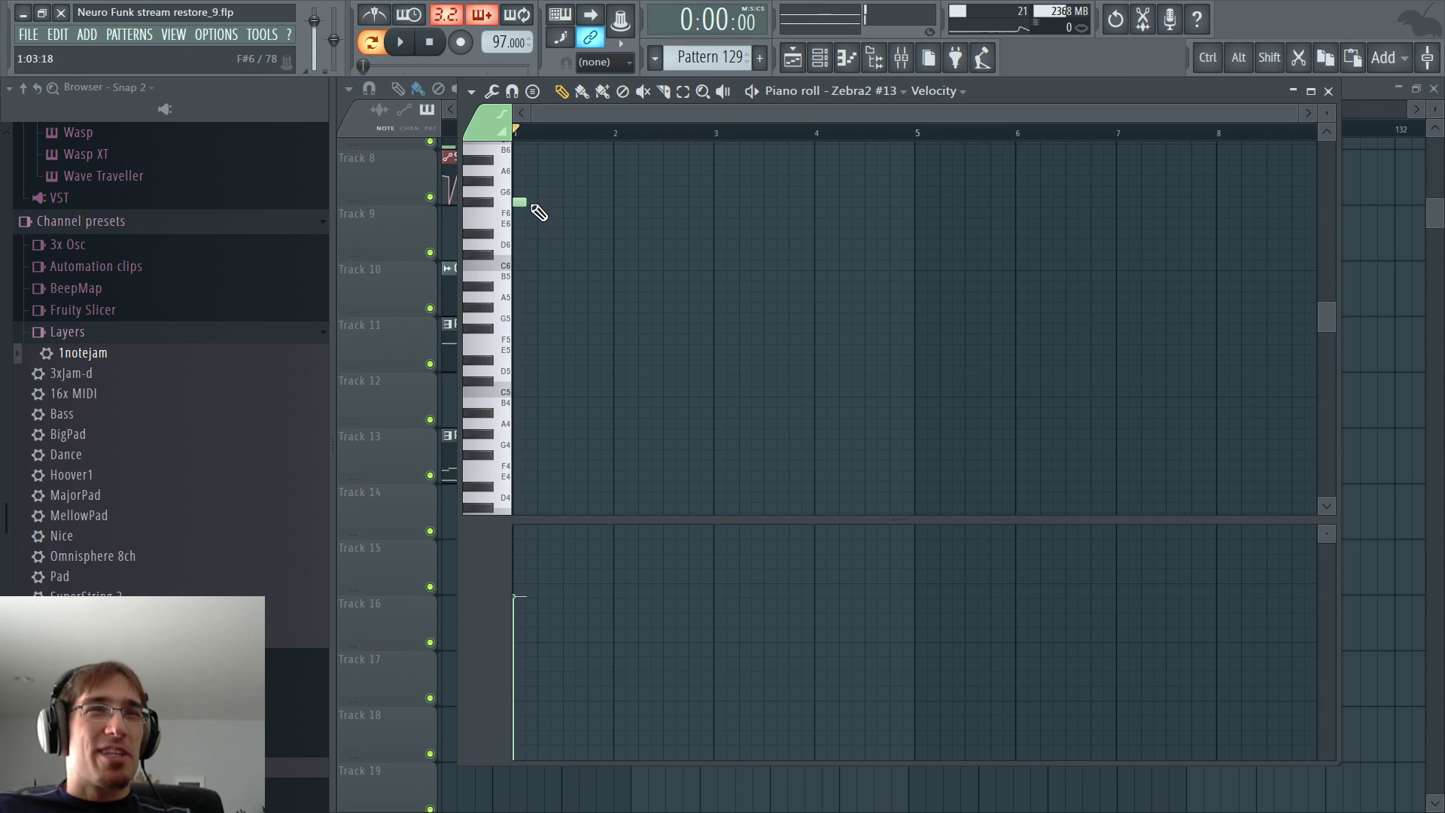
pyautogui.keyDown('ctrl'); pyautogui.scroll(6, 526, 222); pyautogui.keyUp('ctrl')
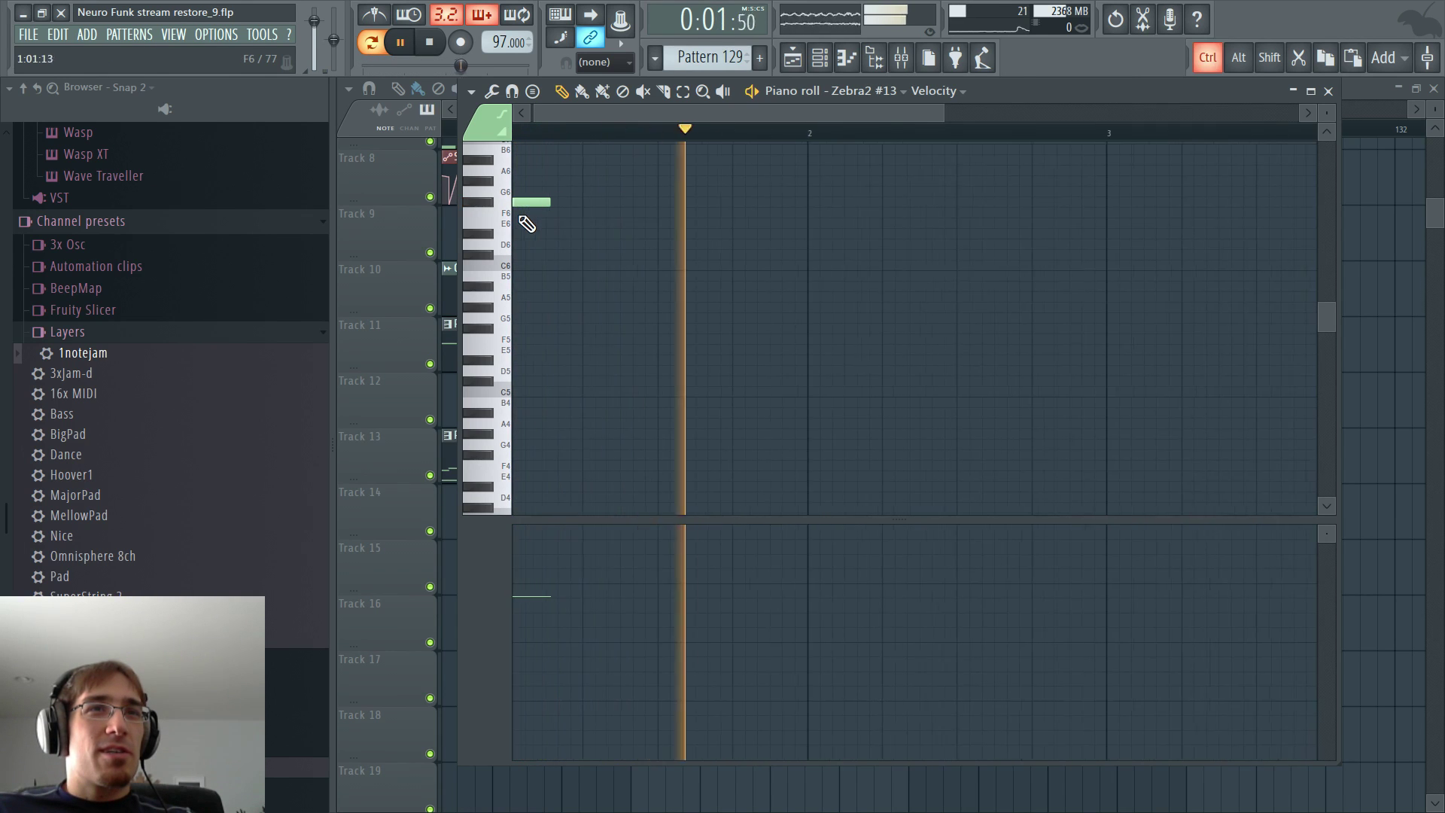
pyautogui.moveTo(563, 113); pyautogui.dragTo(538, 114)
pyautogui.press('space')
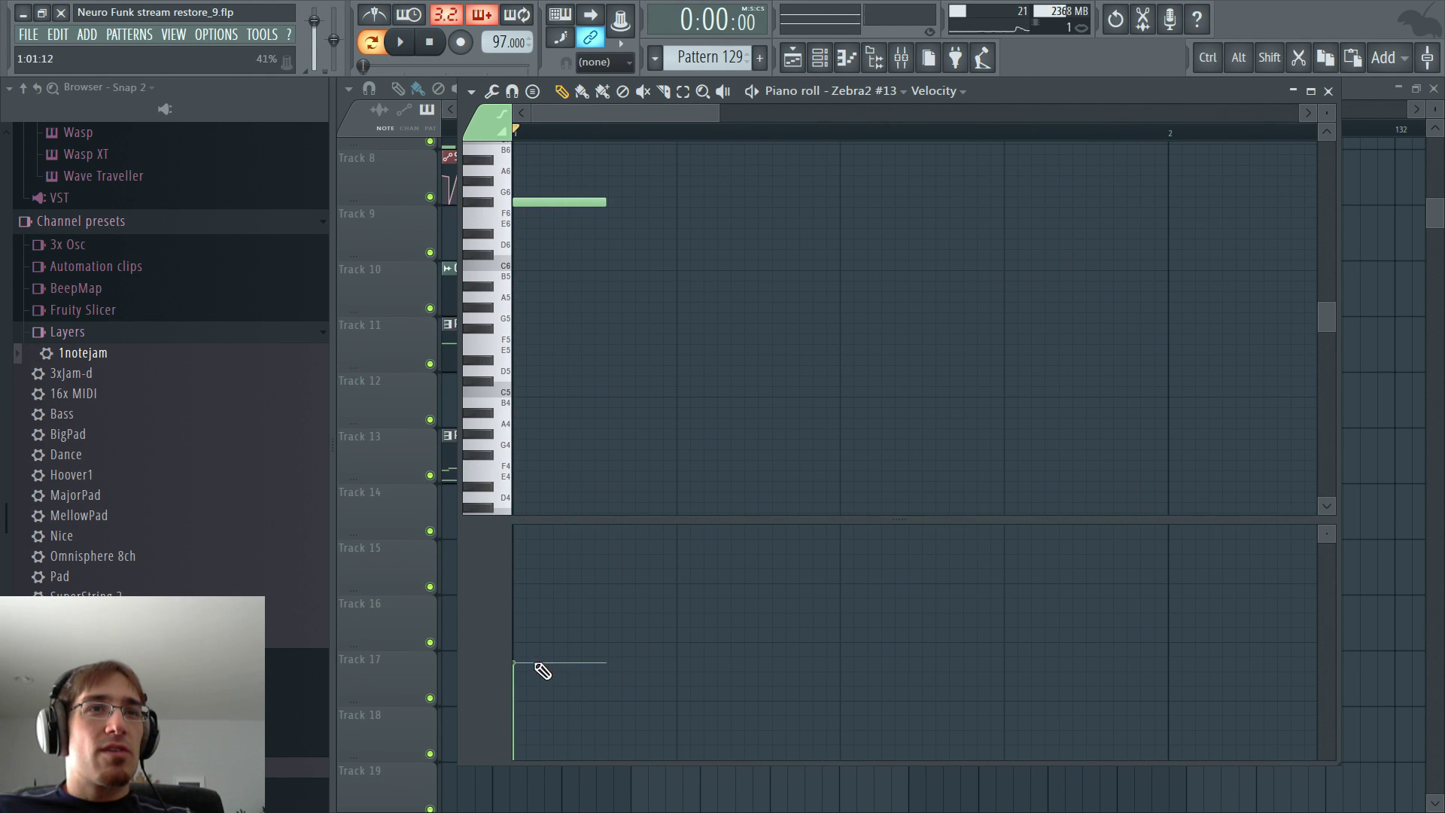
pyautogui.press('space')
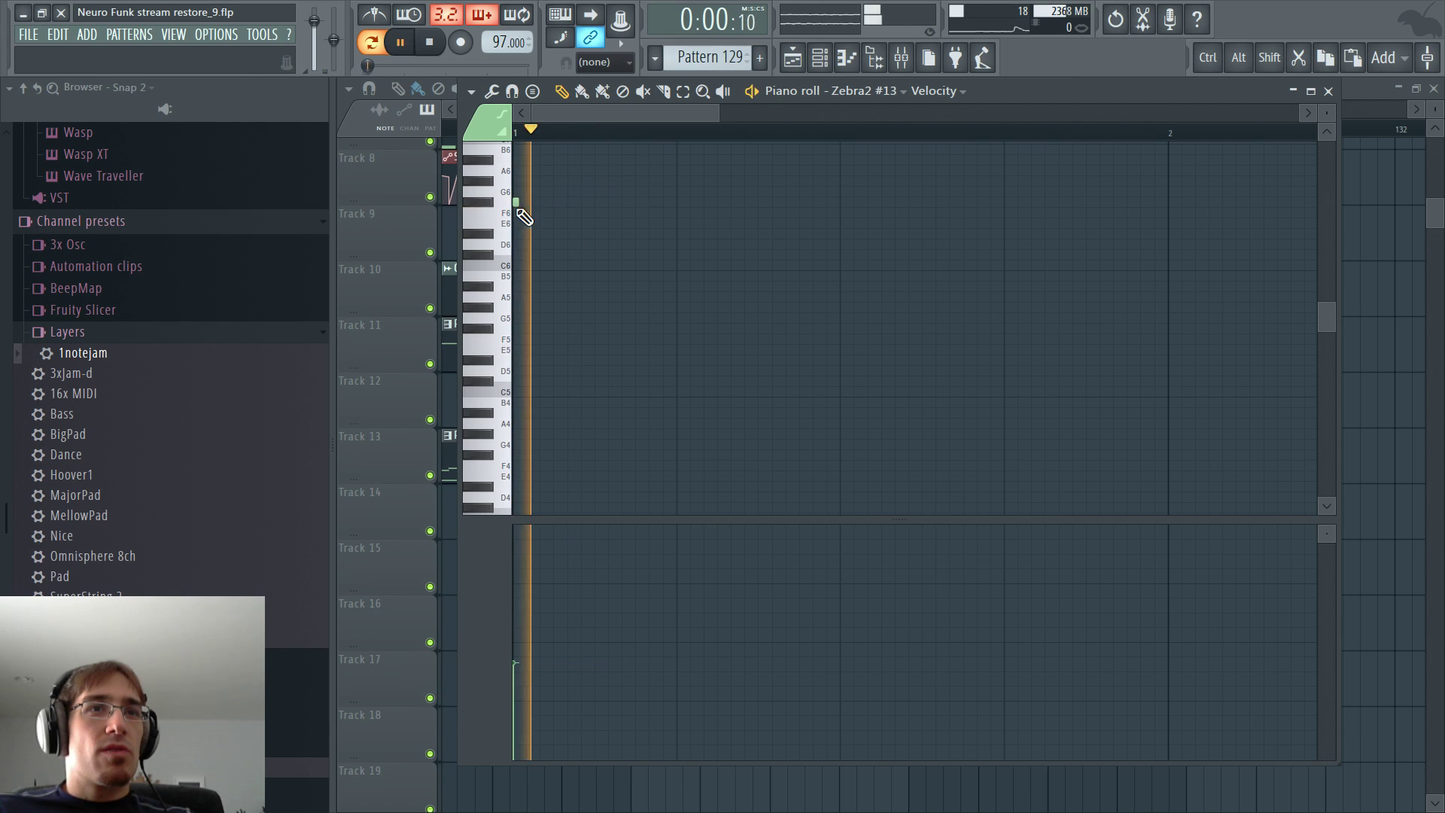
# - Open the Zebra2 #13 synth during pattern playback and raise its main output to 200
pyautogui.press('F6')
pyautogui.press('space')
pyautogui.scroll(-15, 498, 557)
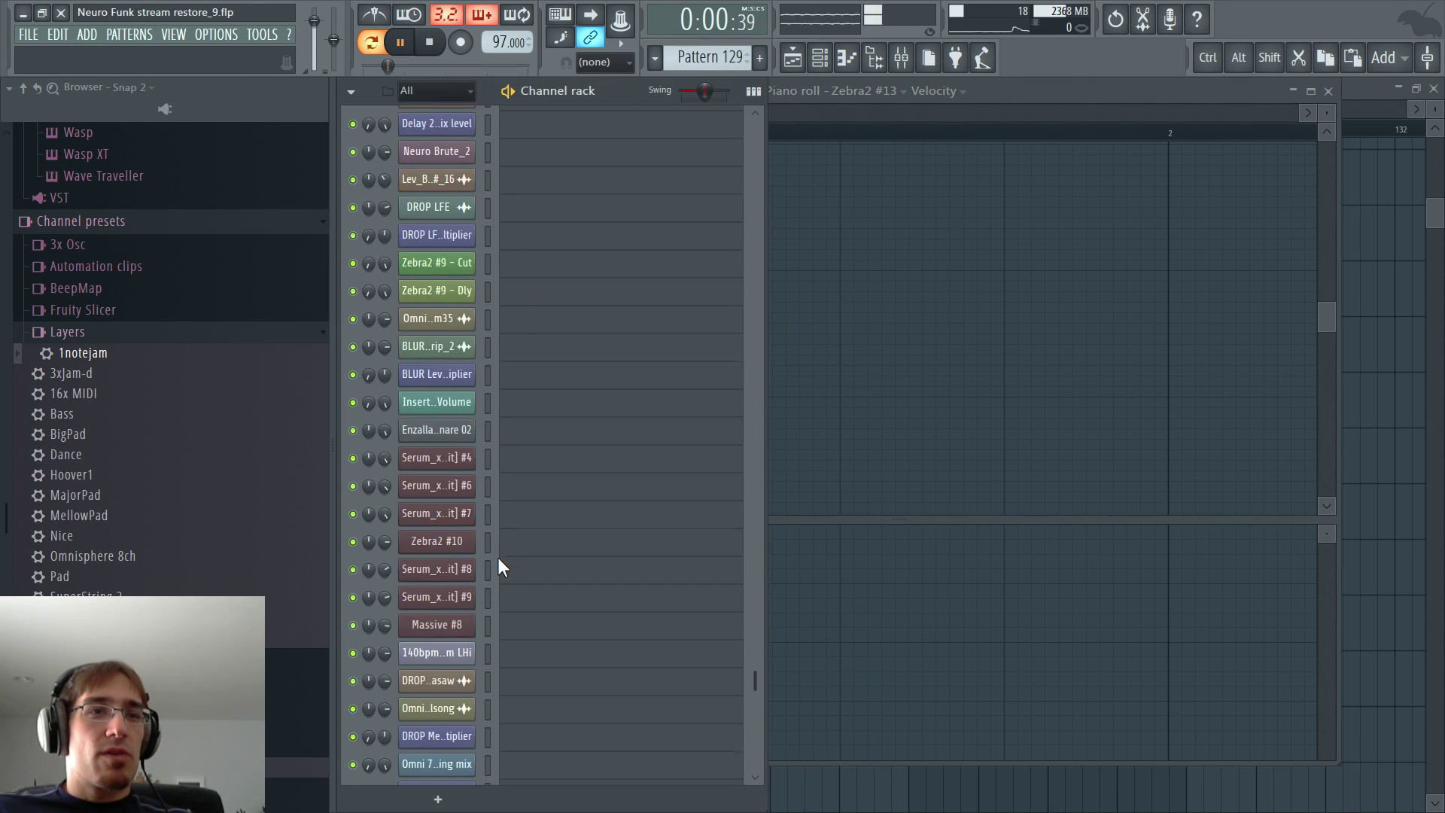
pyautogui.press('space')
pyautogui.click(425, 755)
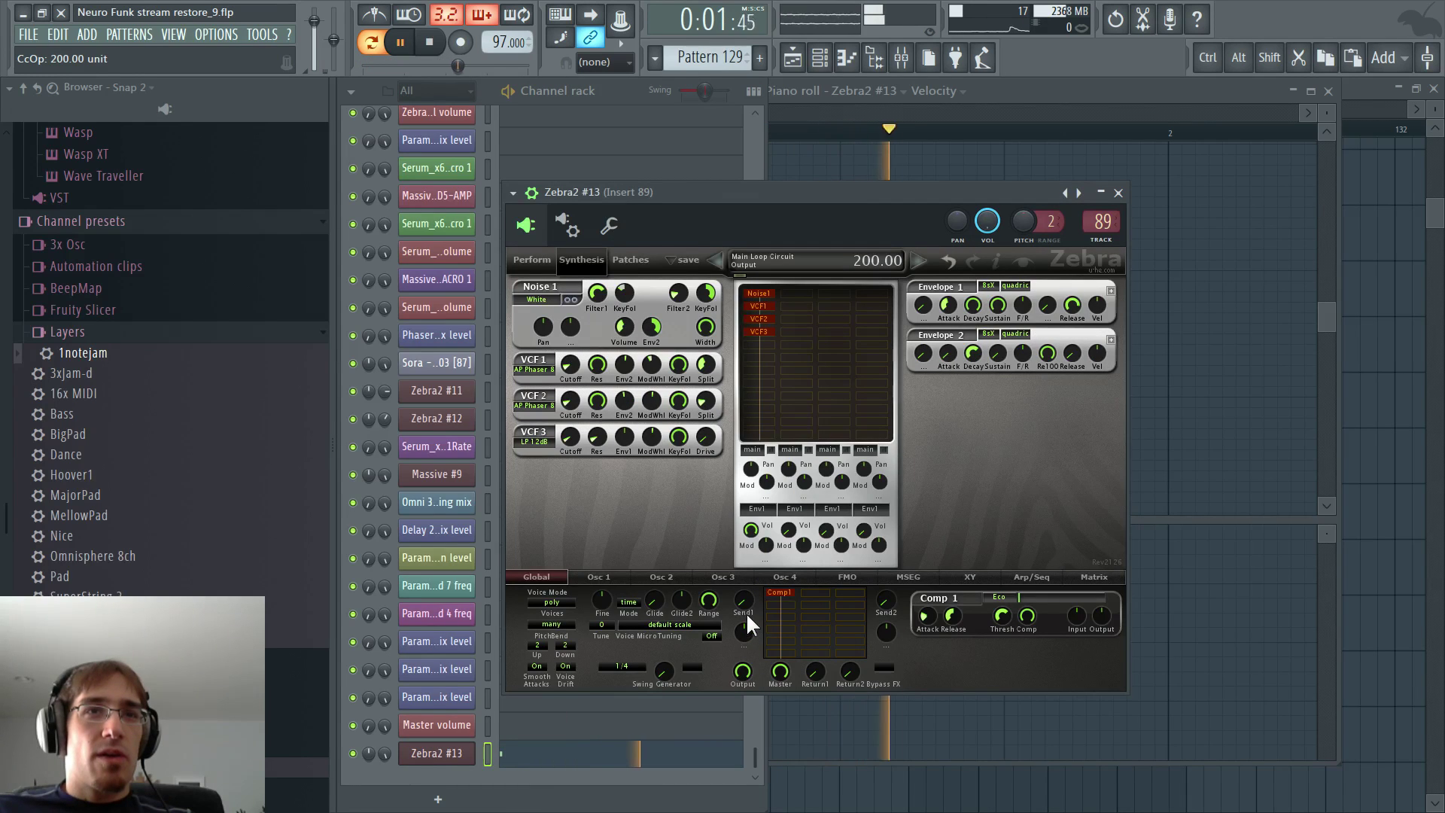
# - Raise the main level of the Fruity Parametric EQ 2 on insert 89 to 8.3 dB
pyautogui.click(1002, 89)
pyautogui.press('F9')
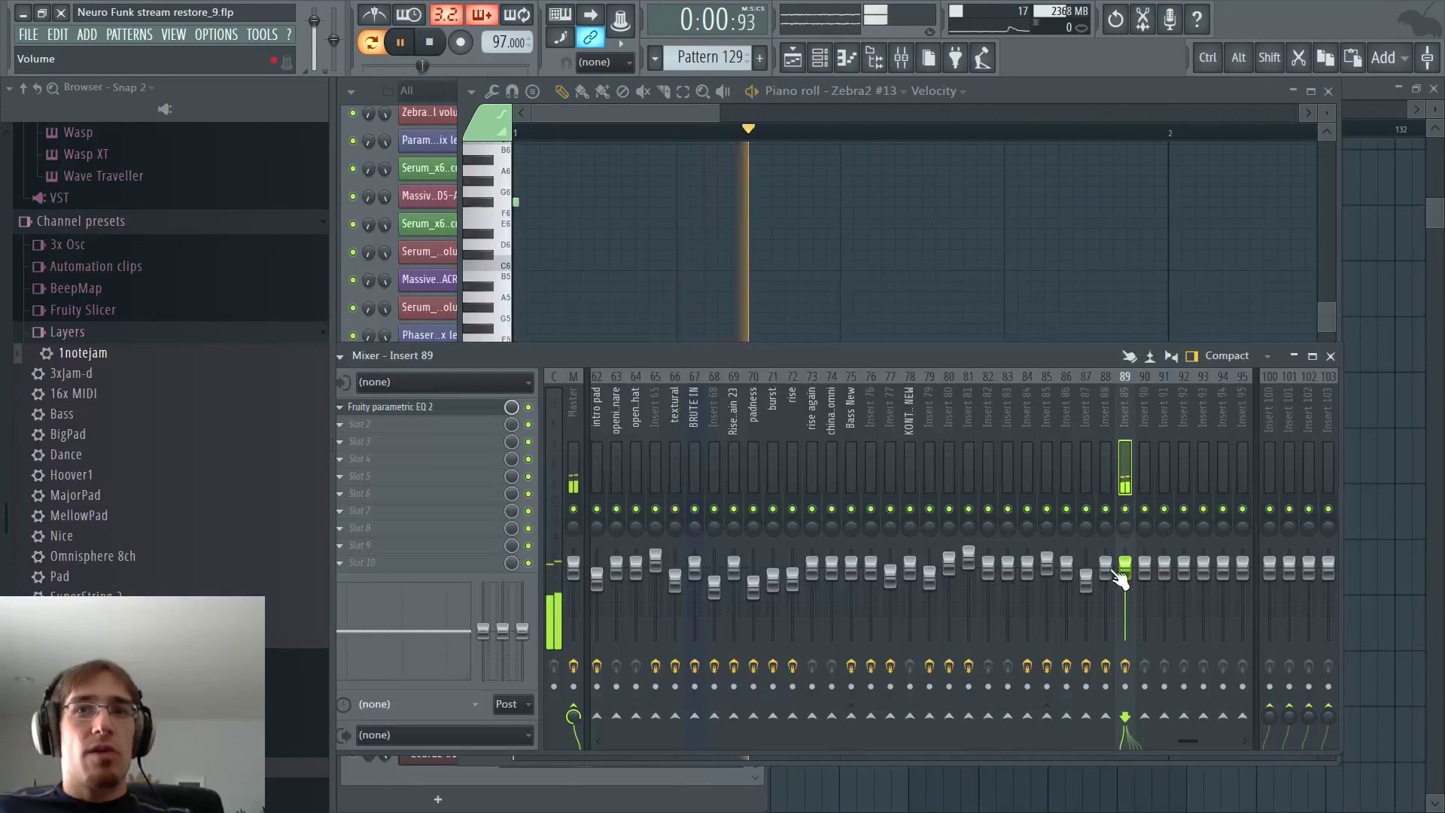
pyautogui.click(424, 411)
pyautogui.press('space')
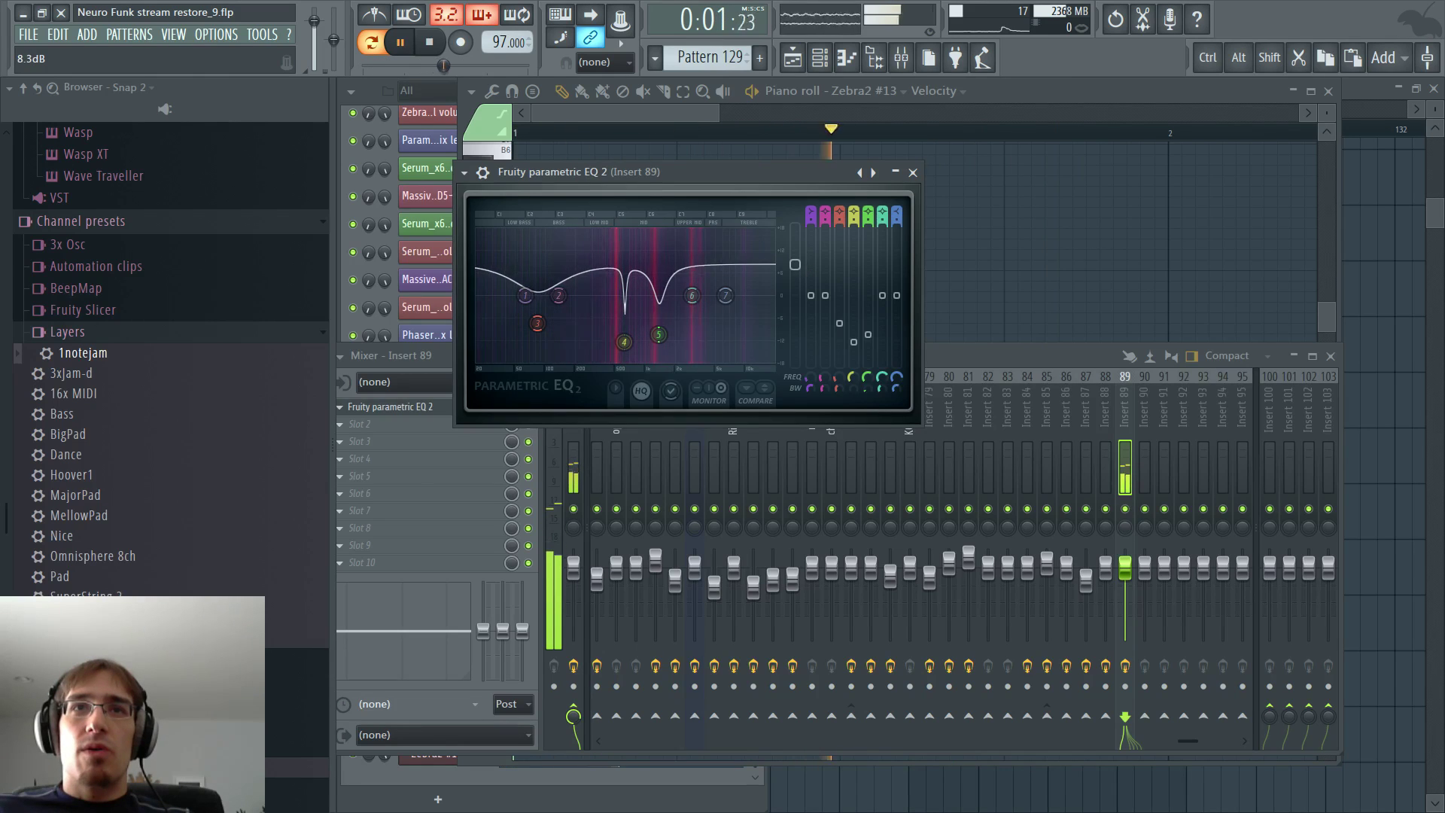
pyautogui.press('space')
# - Save the project as a new version and mute playlist Track 13, playing the song from bar 122
pyautogui.press('F5')
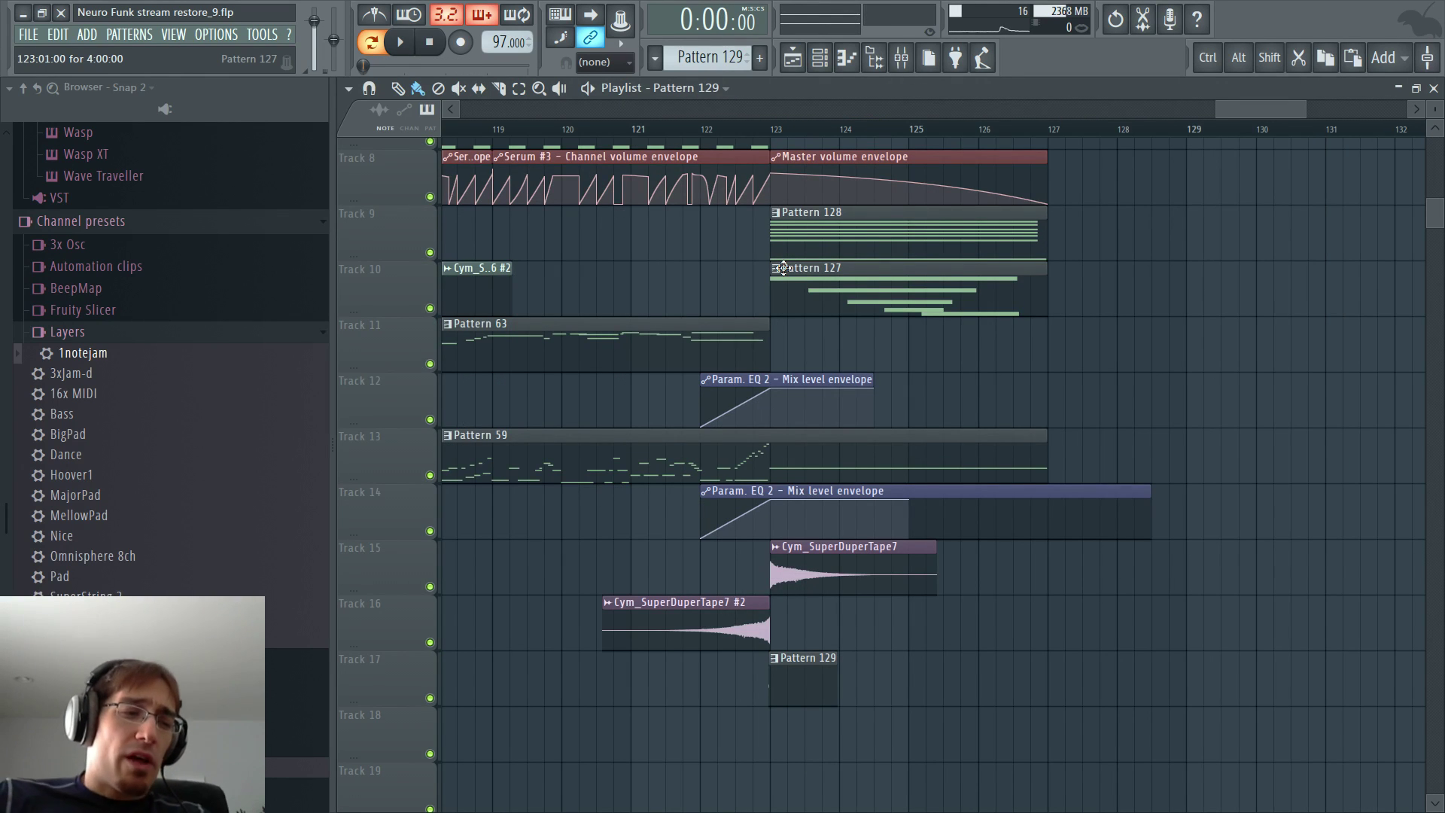
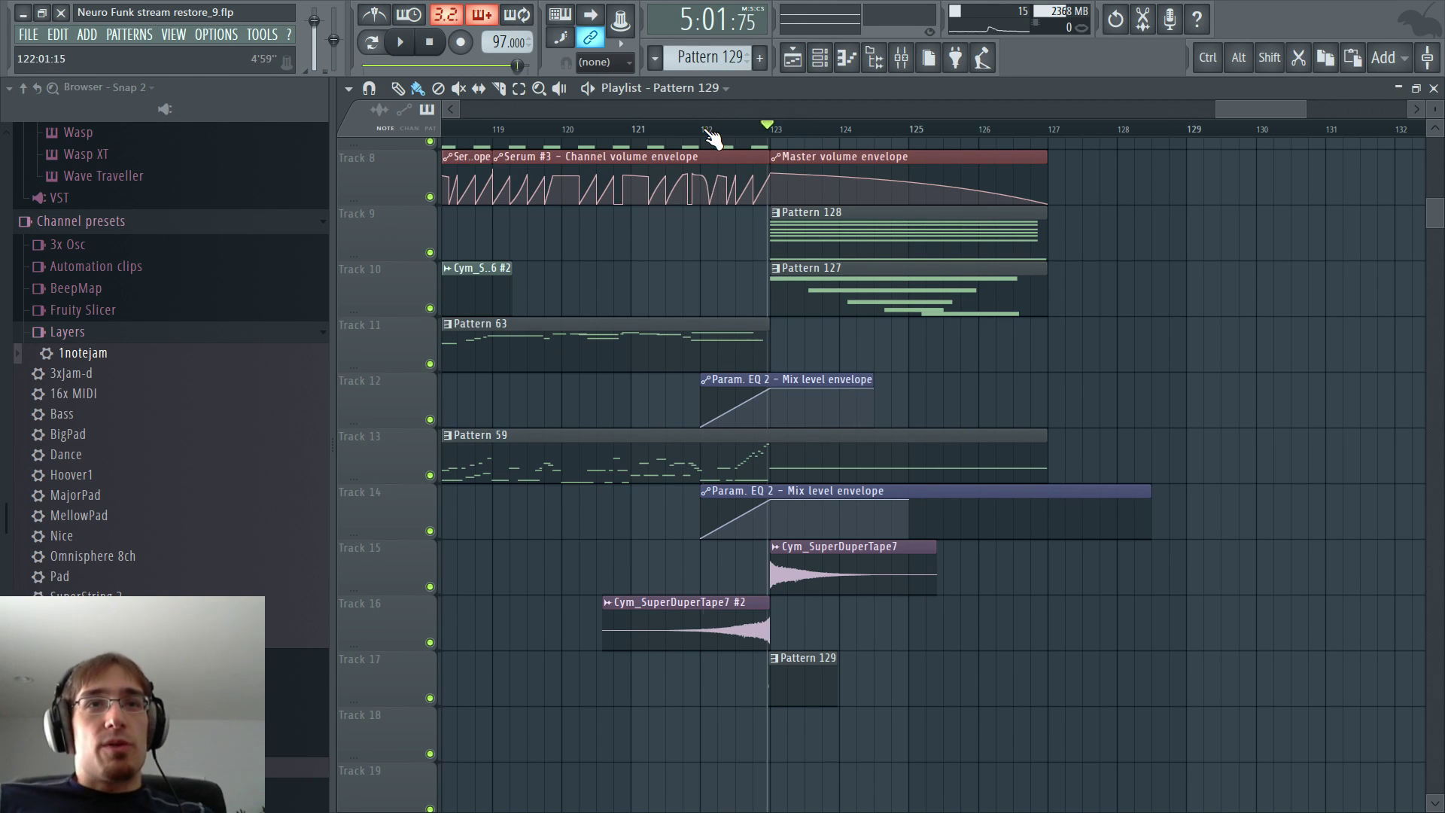
pyautogui.click(33, 34)
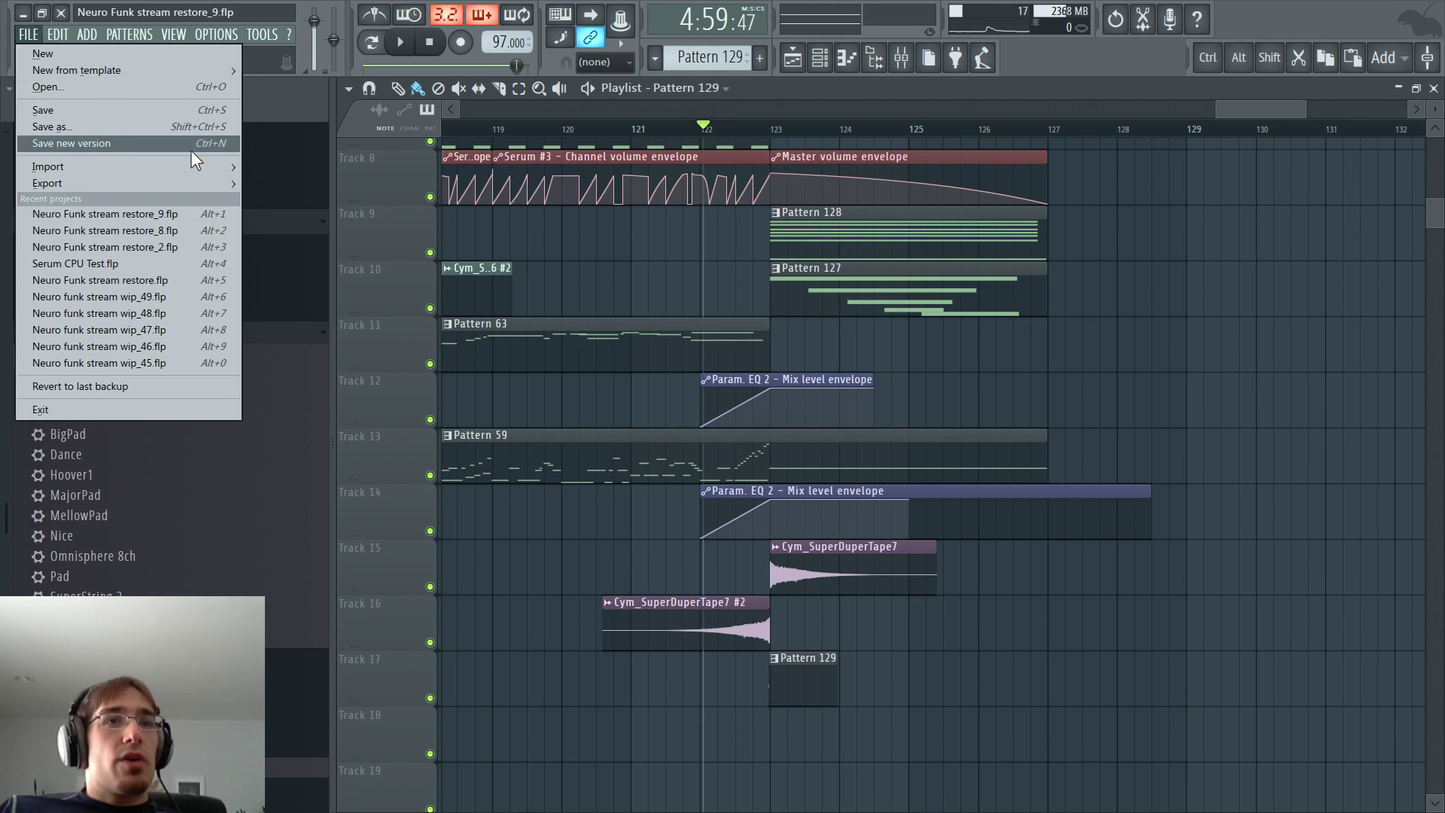
pyautogui.hotkey('ctrl', 'n')
pyautogui.click(430, 476)
pyautogui.press('space')
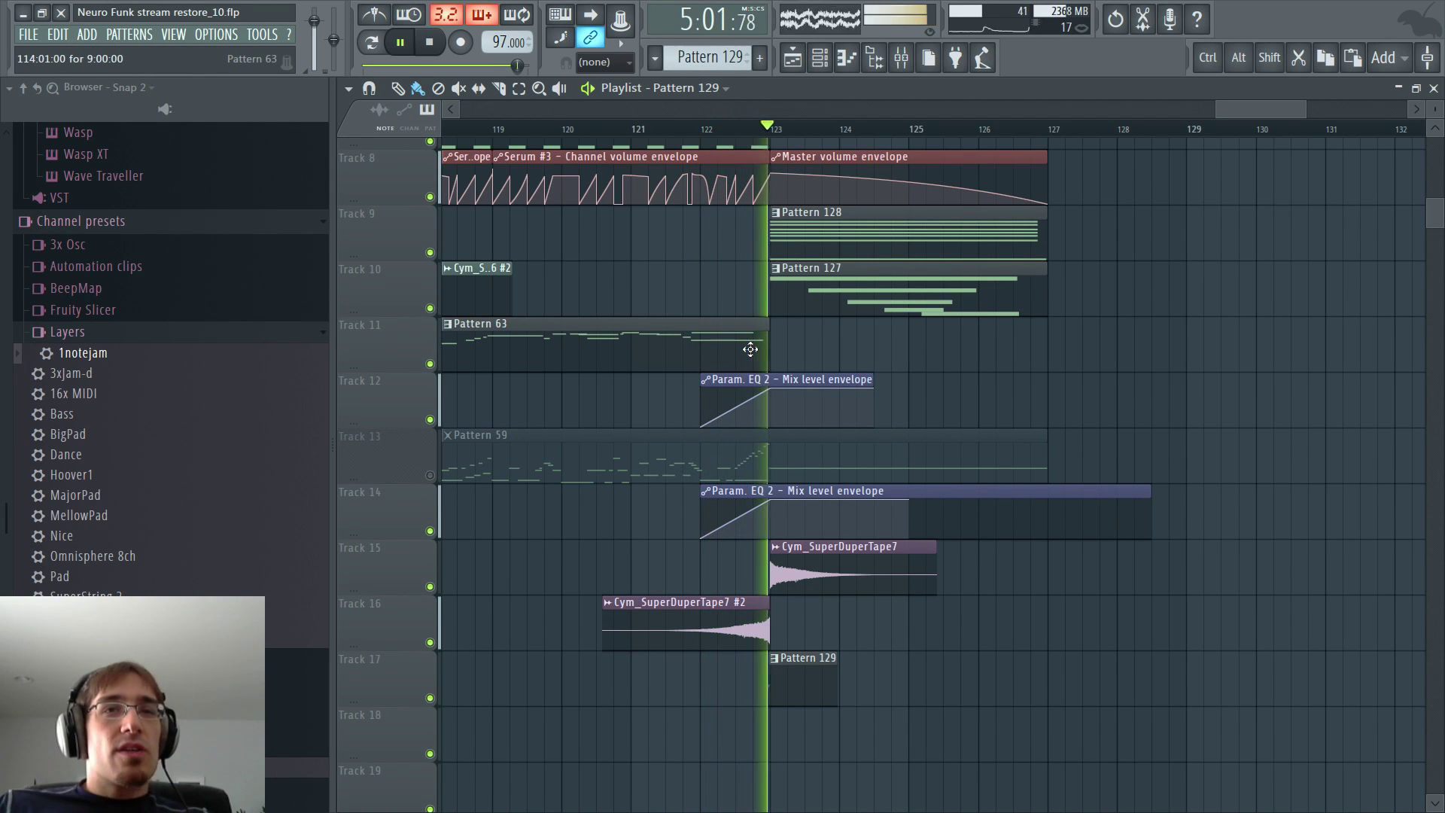
# - Lower the insert 89 volume fader slightly while the song plays
pyautogui.press('F5')
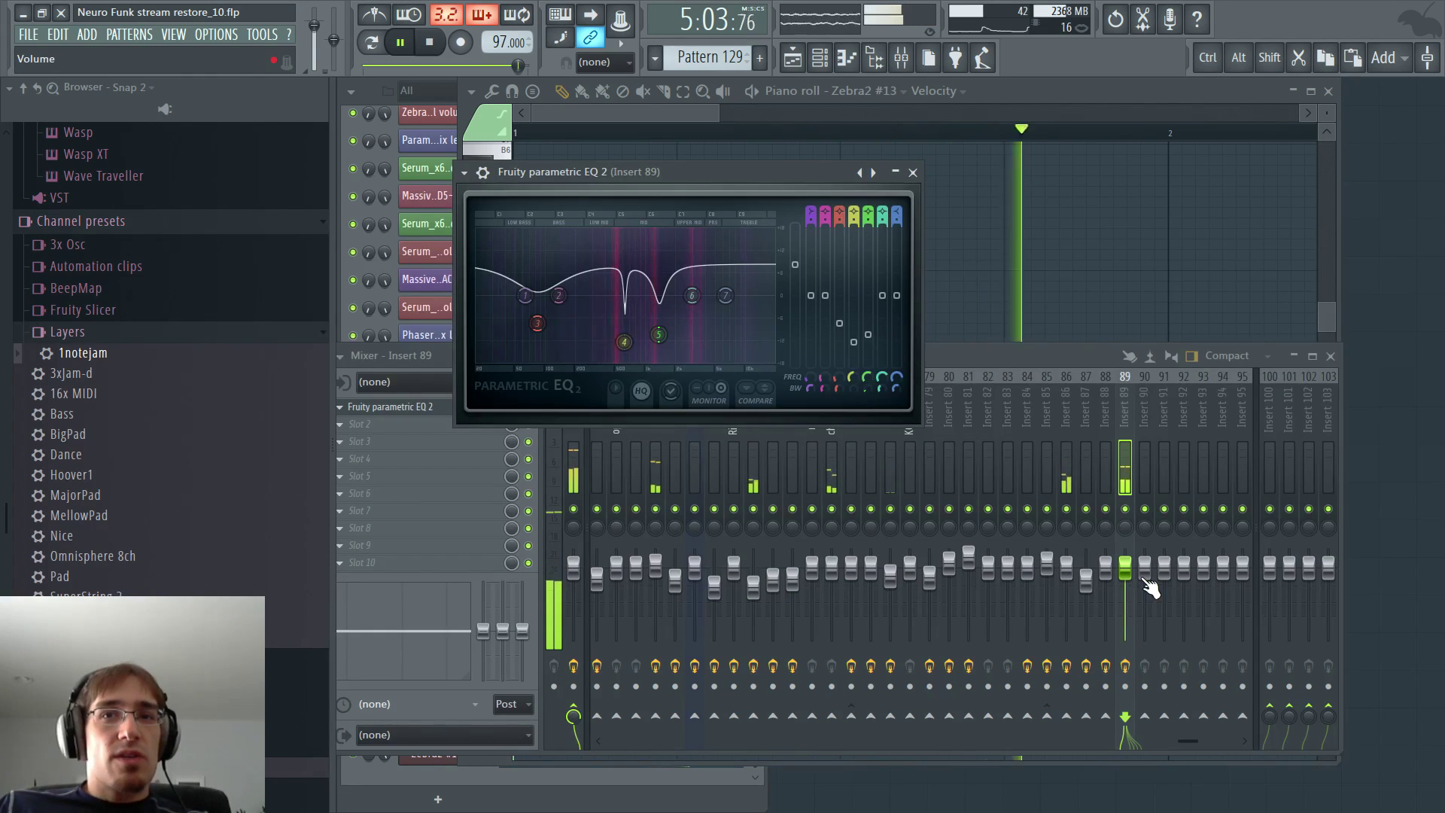
pyautogui.moveTo(1126, 570); pyautogui.dragTo(1126, 585)
pyautogui.press('F5')
pyautogui.press('F5')
# - Open the Zebra2 #13 piano roll and move its short note up an octave to F#7, starting at 1:01:05
pyautogui.press('F6')
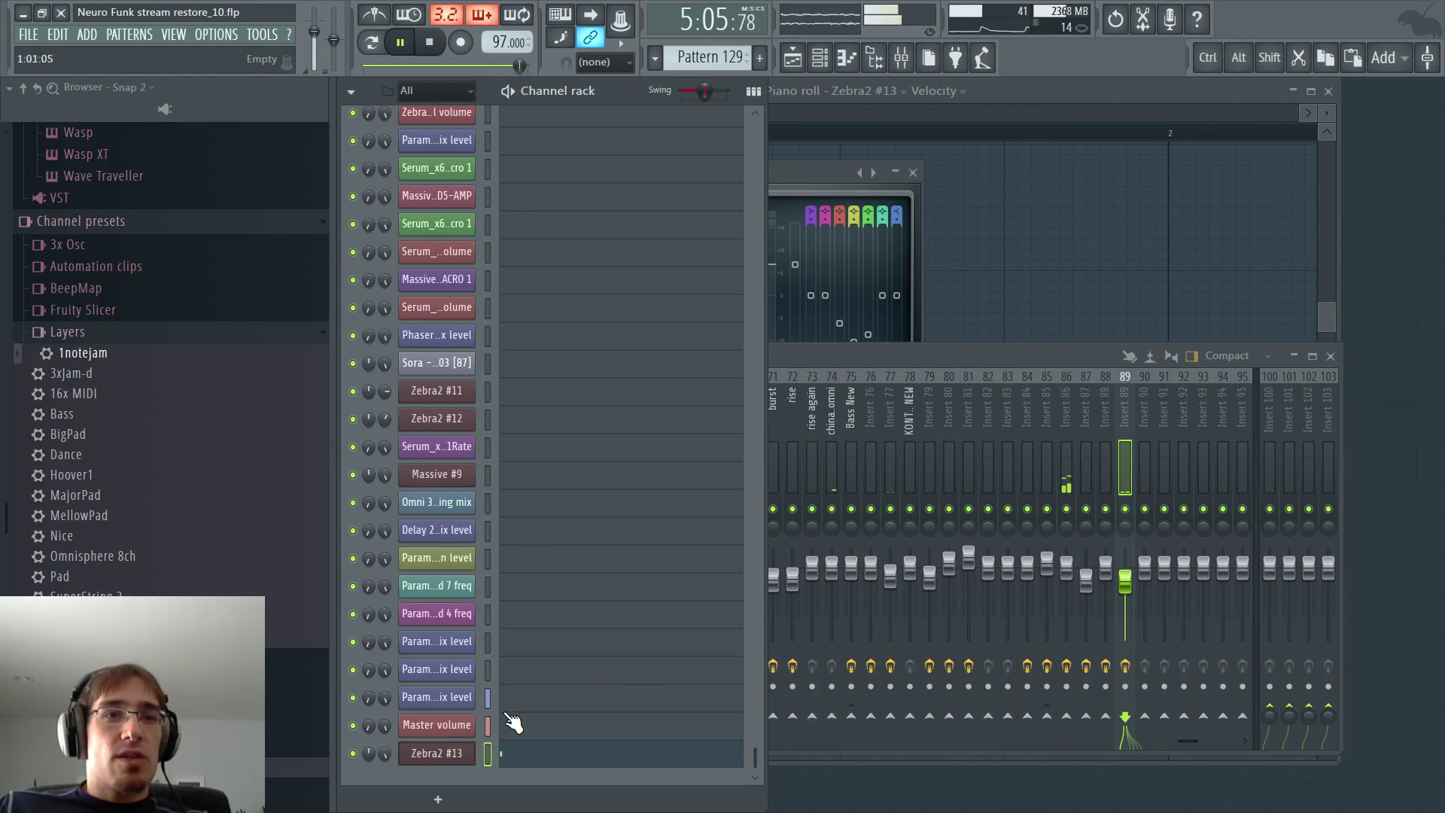
pyautogui.press('F5')
pyautogui.press('F5')
pyautogui.rightClick(450, 753)
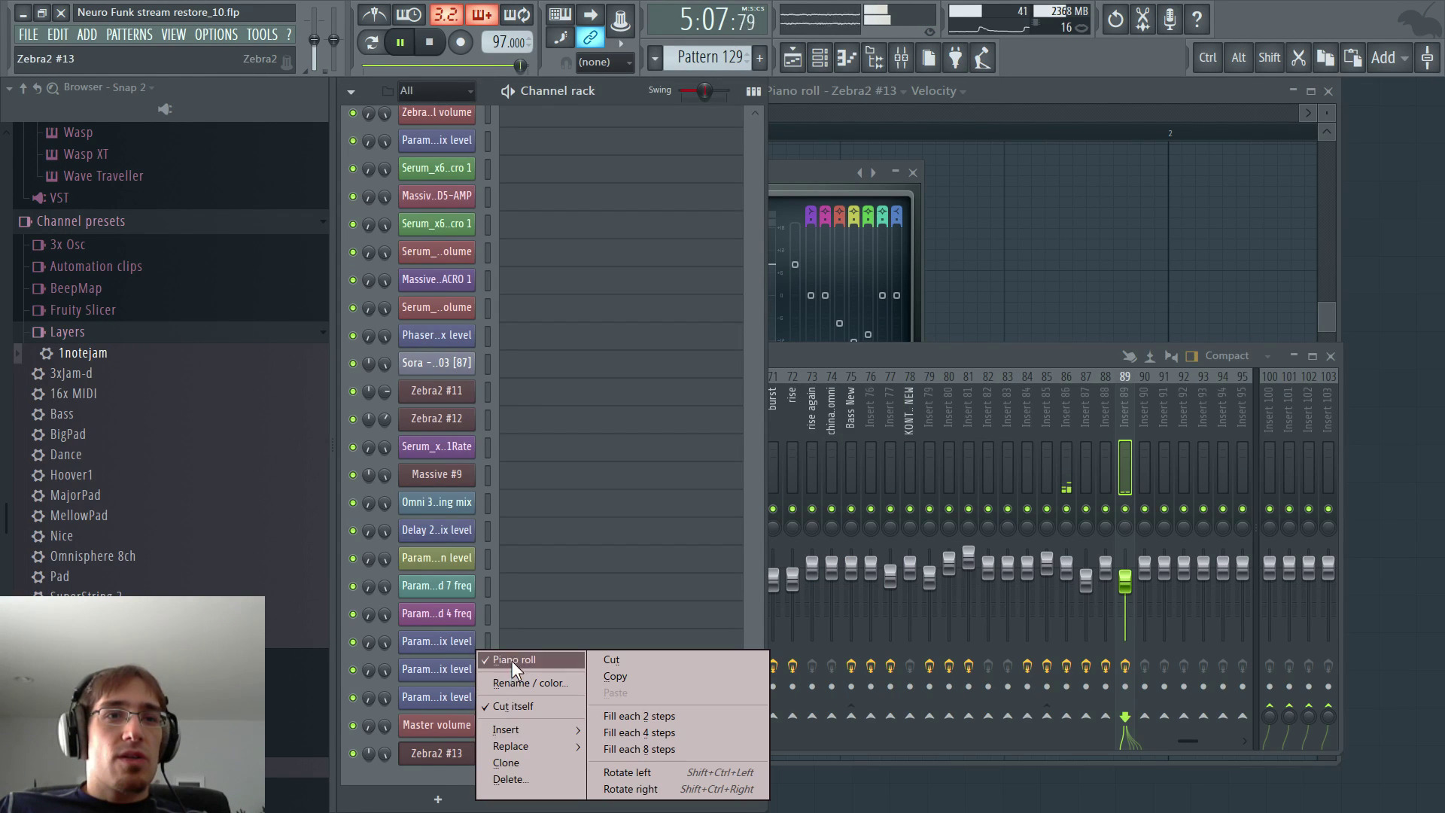
pyautogui.click(512, 661)
pyautogui.rightClick(439, 748)
pyautogui.click(510, 662)
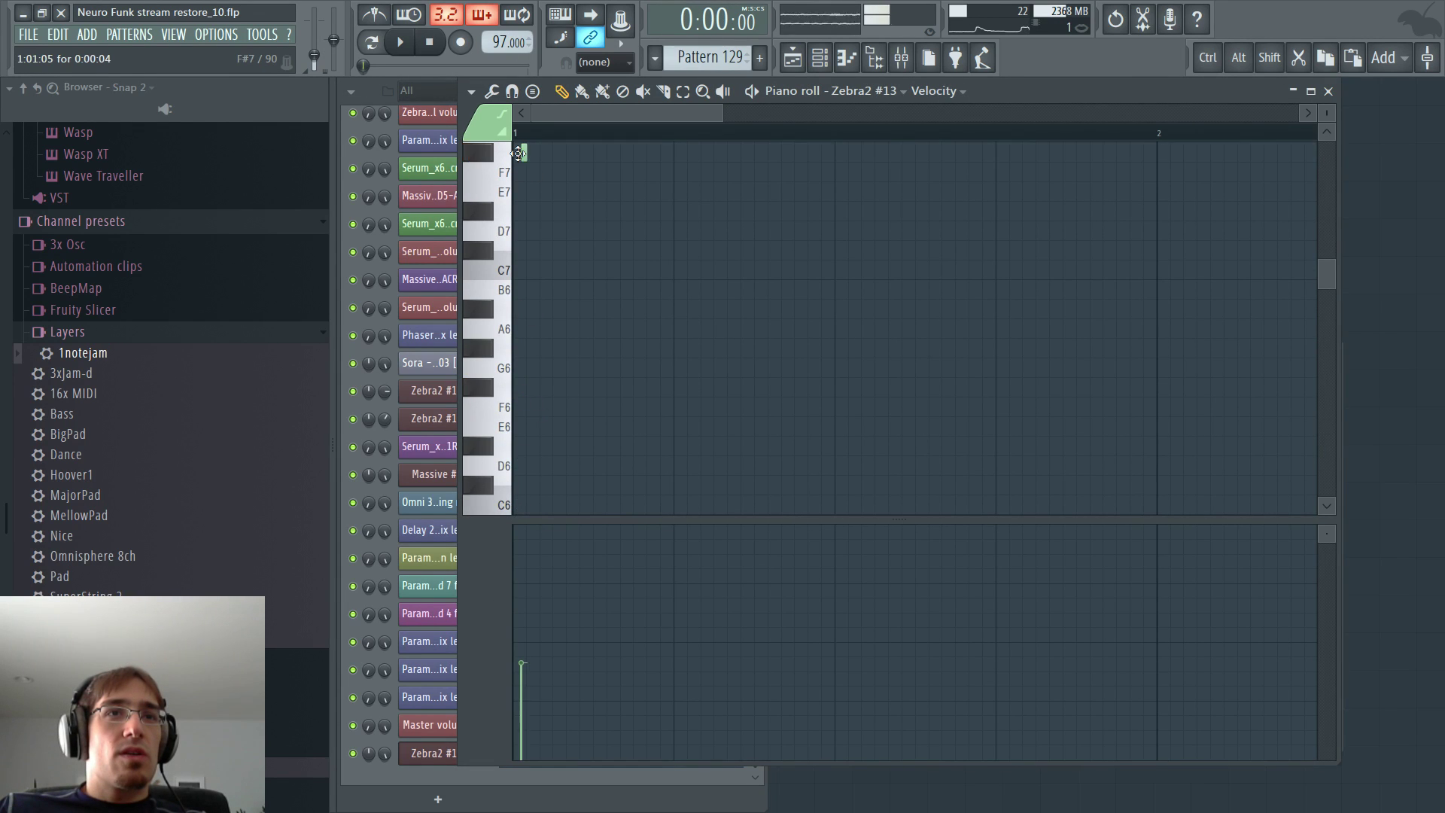
# - Replay the song from bar 122 and raise the insert 89 fader to 104% (0.8 dB)
pyautogui.press('F5')
pyautogui.press('space')
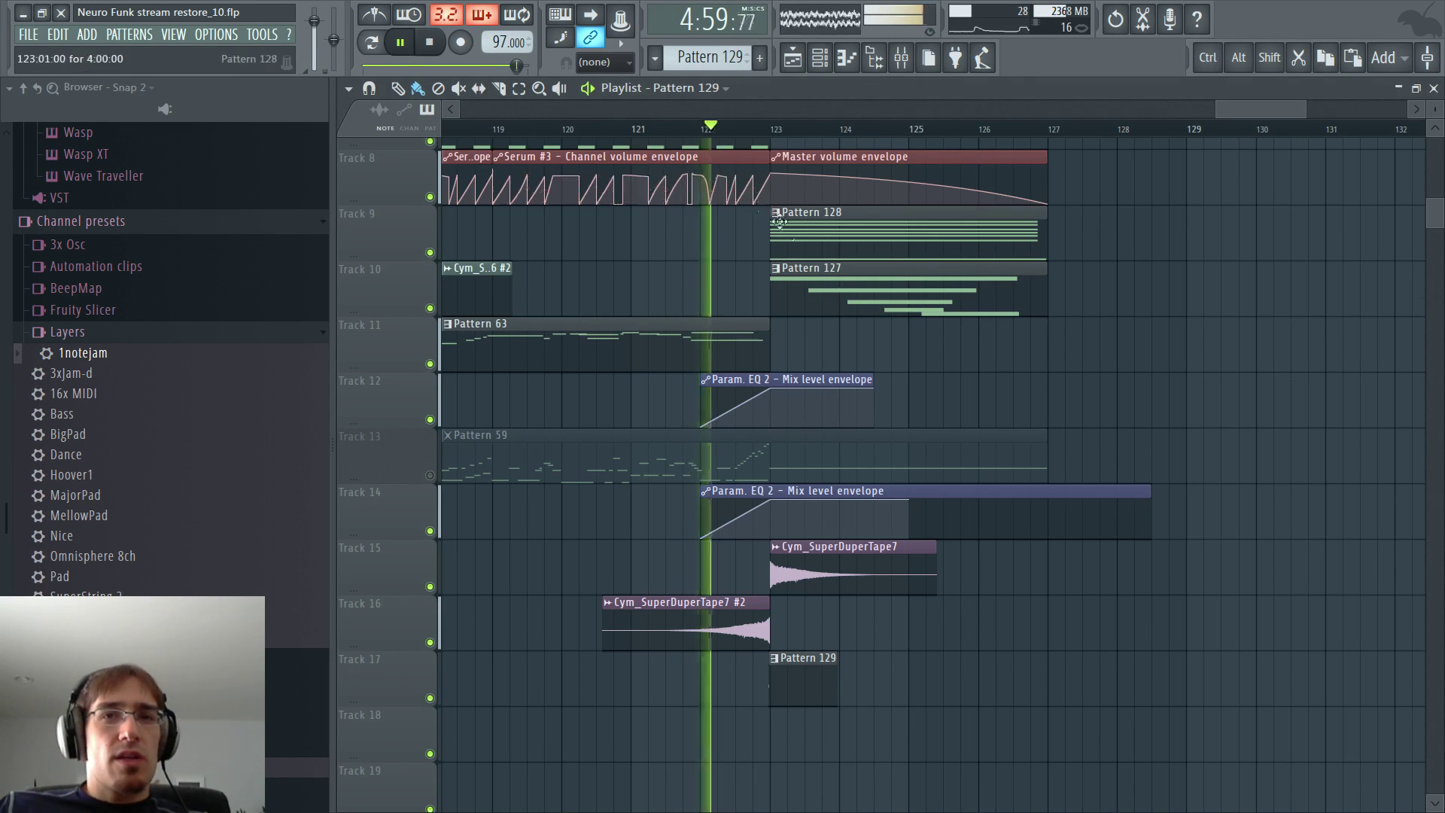
pyautogui.press('F9')
pyautogui.moveTo(1124, 585); pyautogui.dragTo(1127, 570)
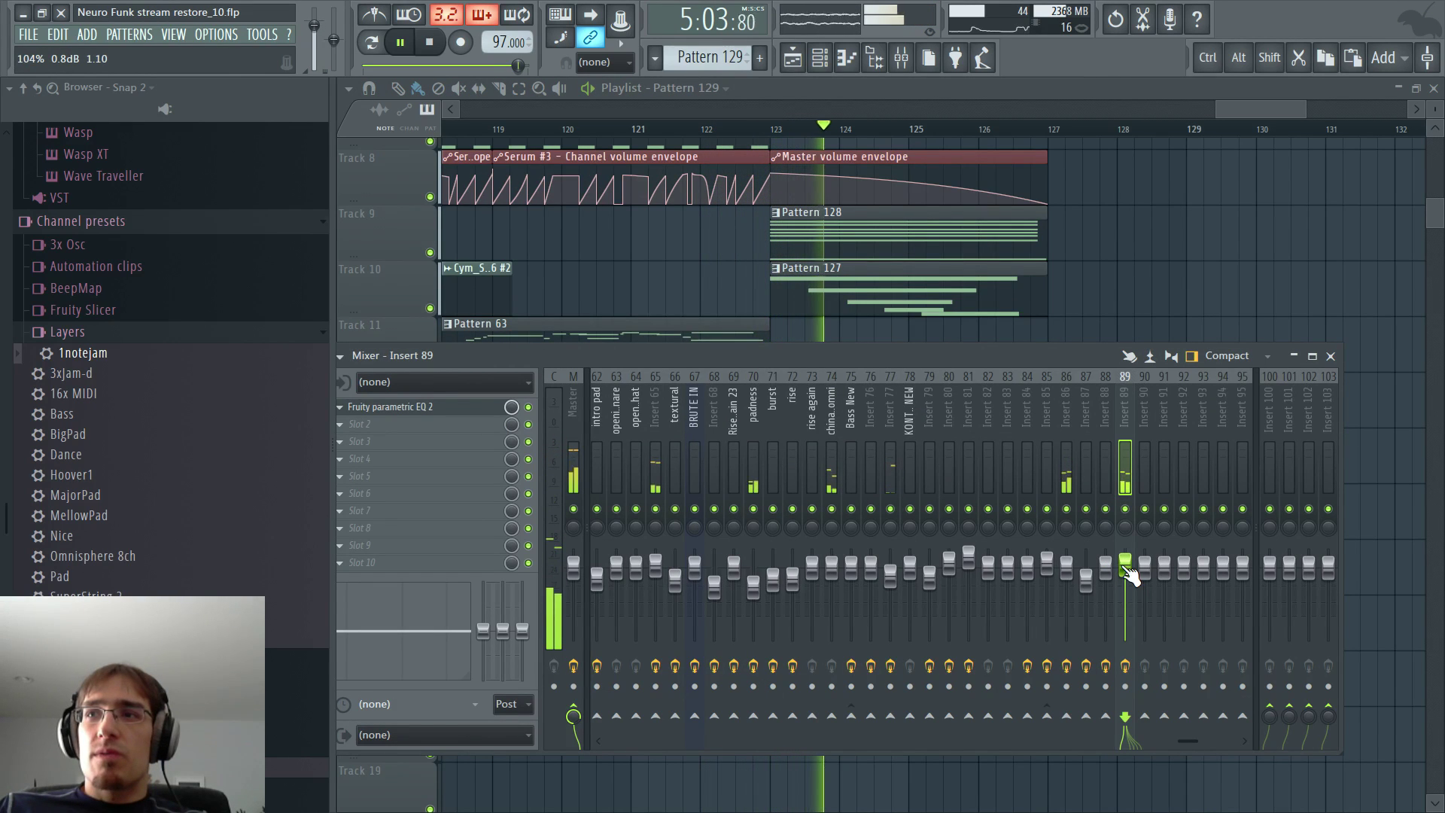
# - Open the Zebra2 #13 channel settings and check its envelope release values
pyautogui.press('F5')
pyautogui.press('F5')
pyautogui.press('F6')
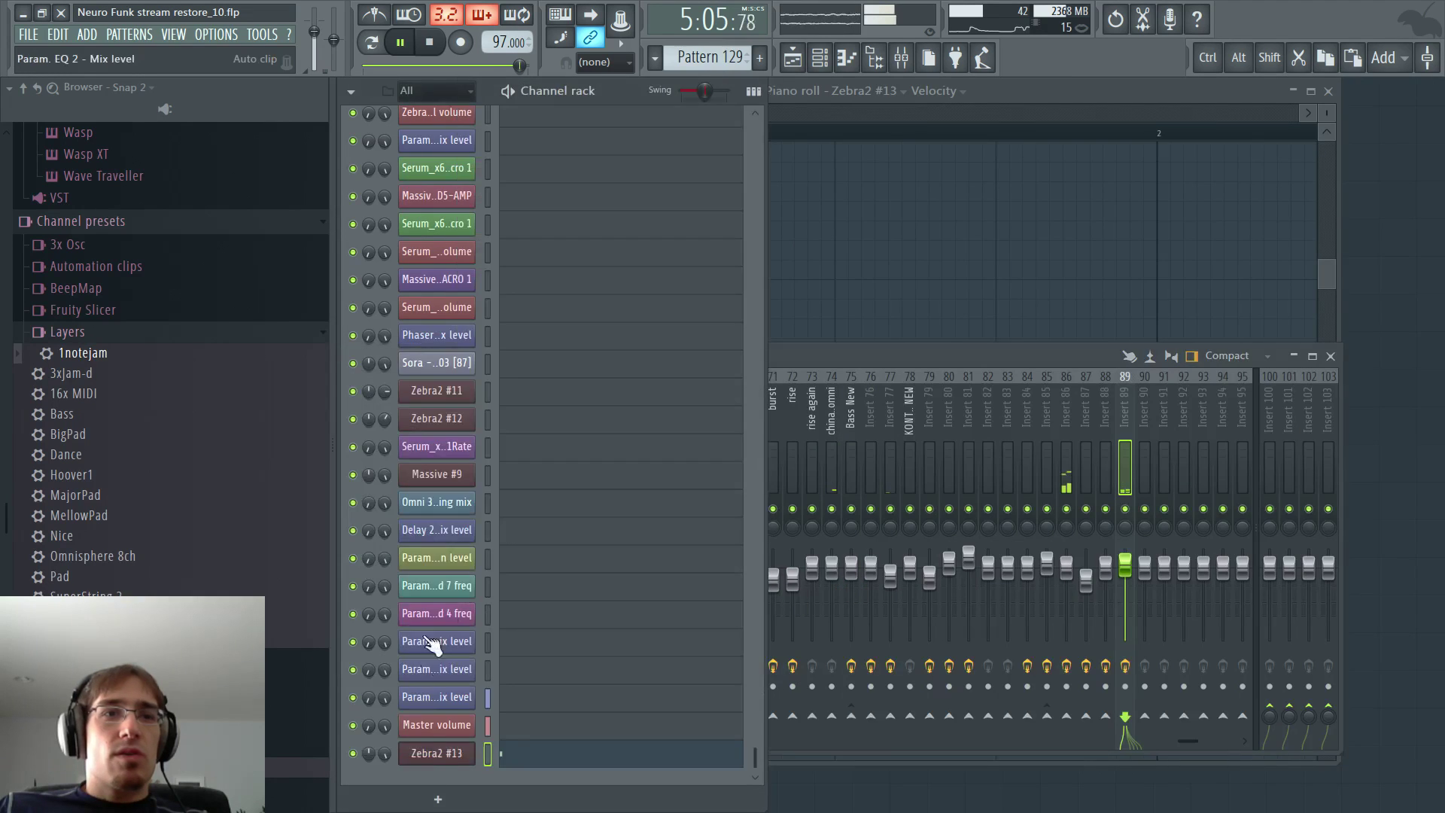
pyautogui.click(431, 756)
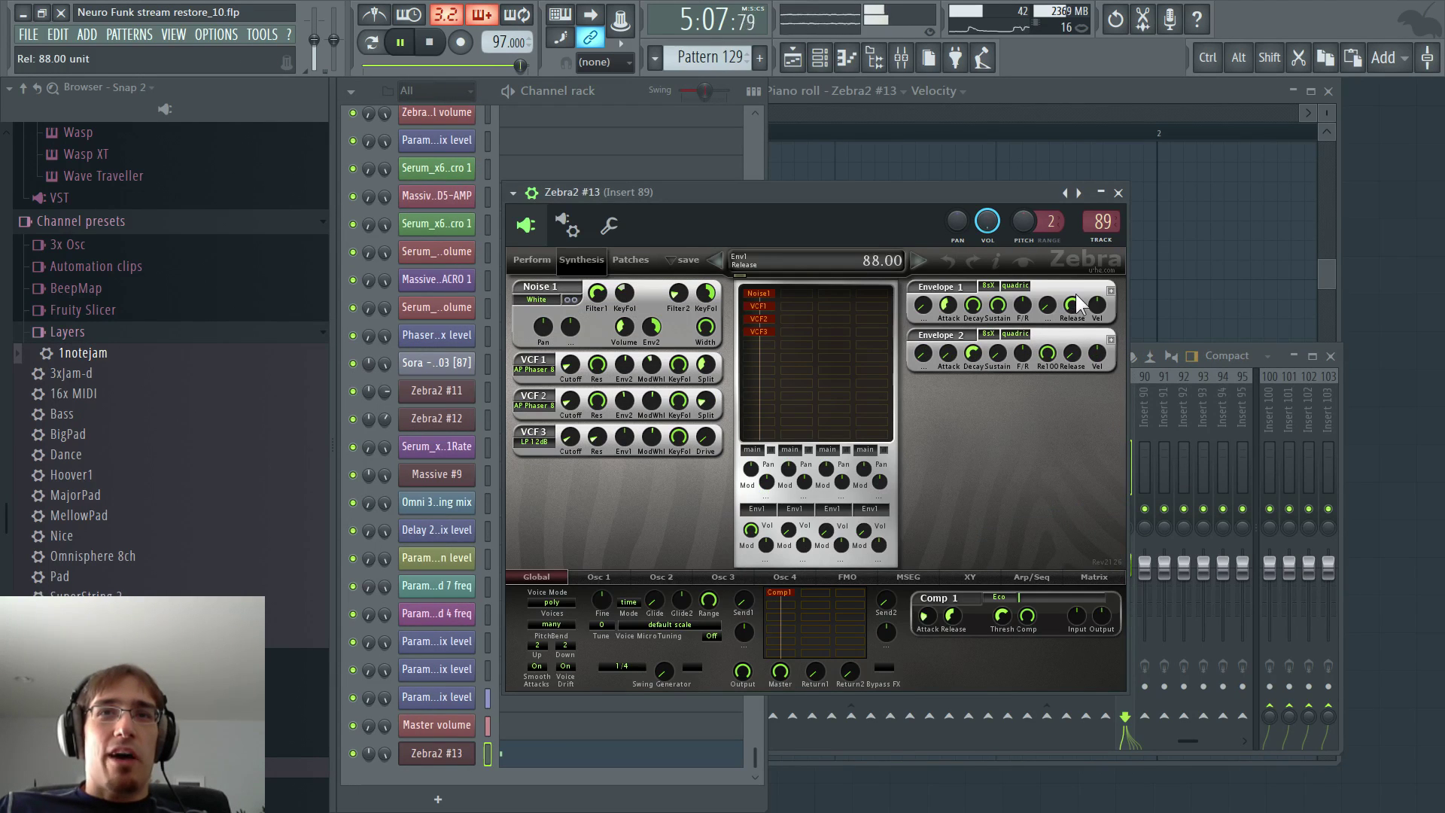
pyautogui.click(1034, 88)
# - Restart playback of the ending from bar 122 and listen to the new hit in the playlist
pyautogui.press('F5')
pyautogui.press('space')
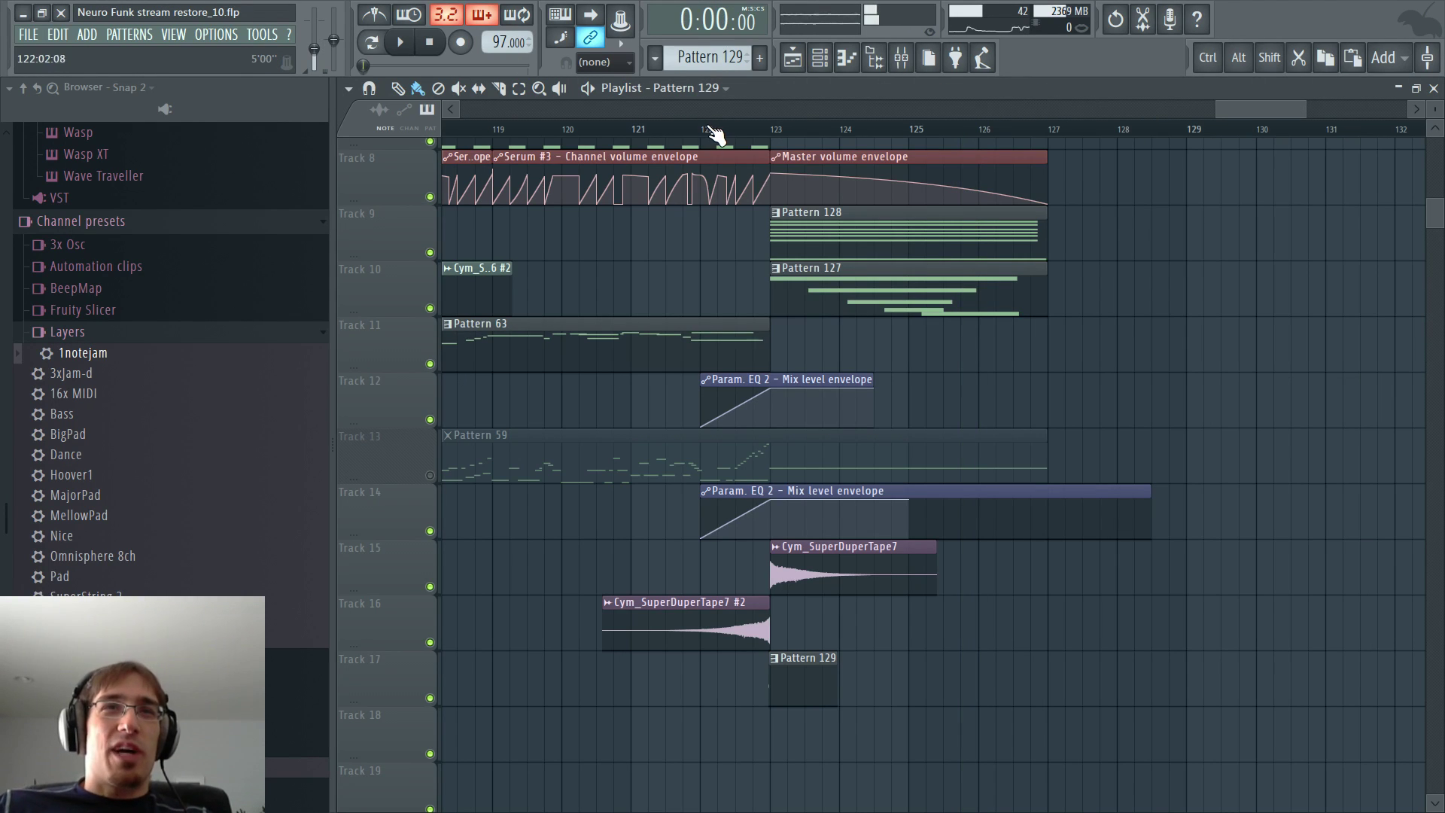
pyautogui.press('space')
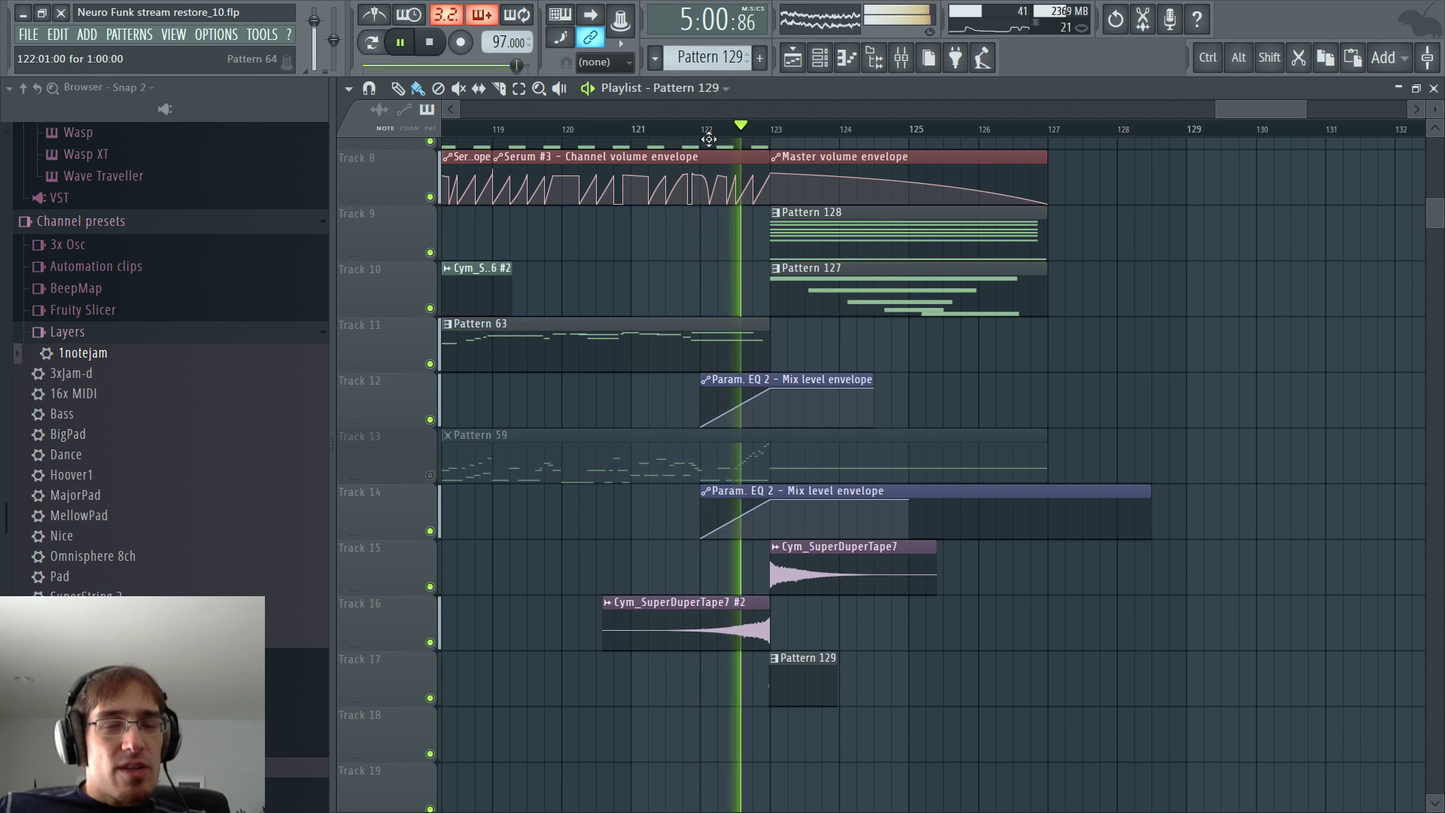
pyautogui.press('F7')
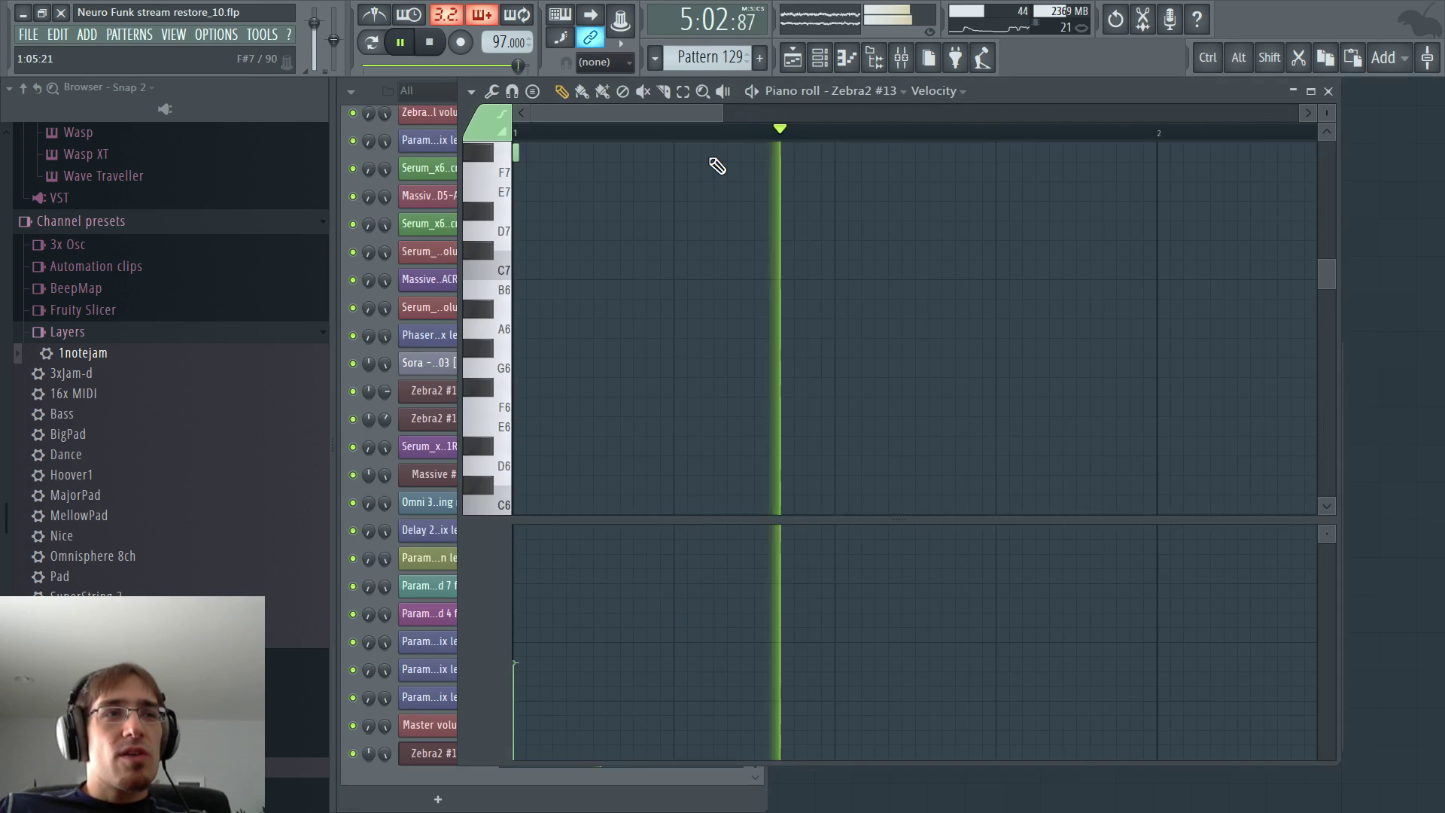
pyautogui.press('F5')
pyautogui.press('F6')
pyautogui.press('F6')
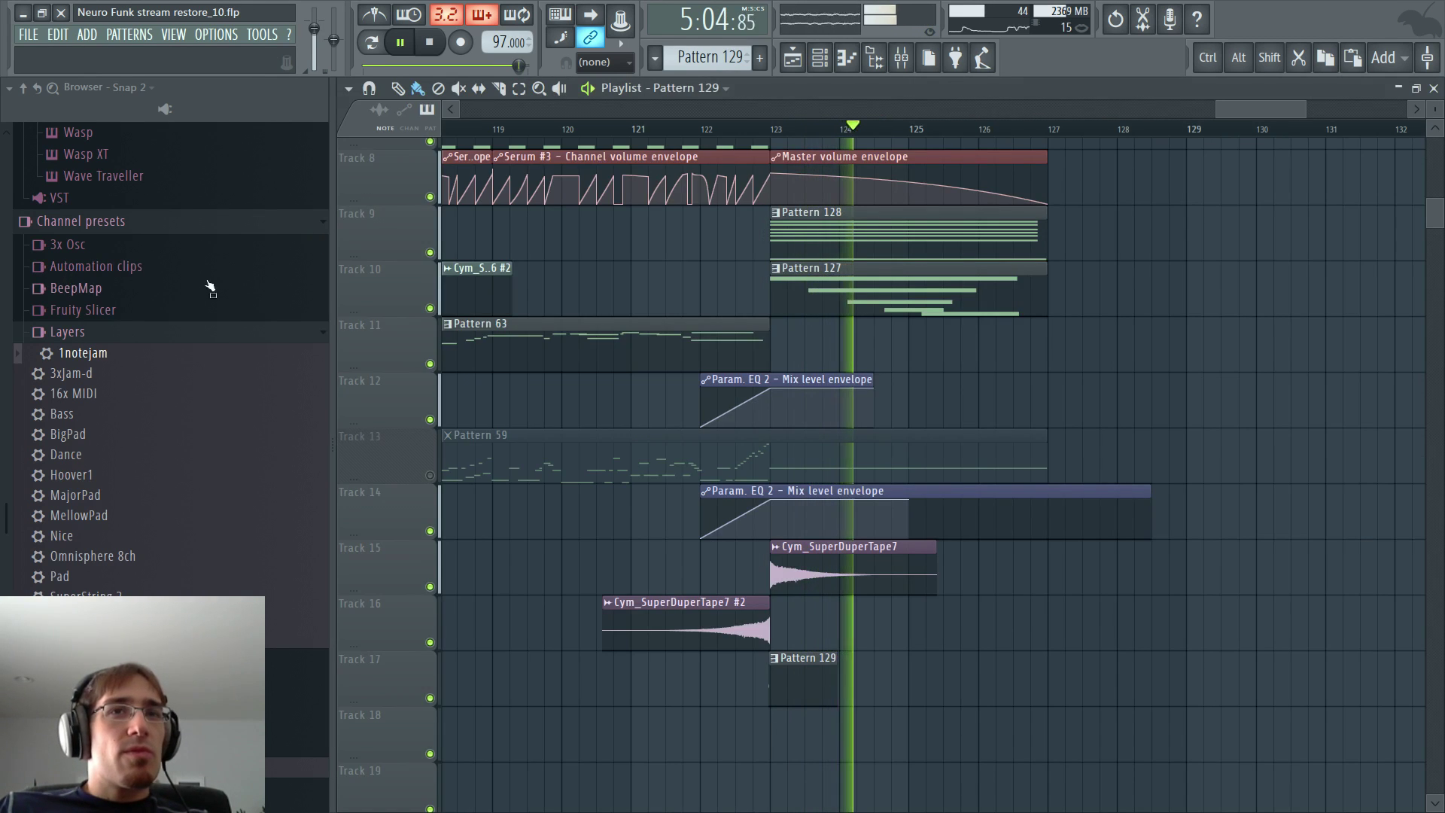
# - Stop playback and look through the playlist tracks in the ending and earlier sections for a clip to reuse
pyautogui.scroll(-5, 1129, 113)
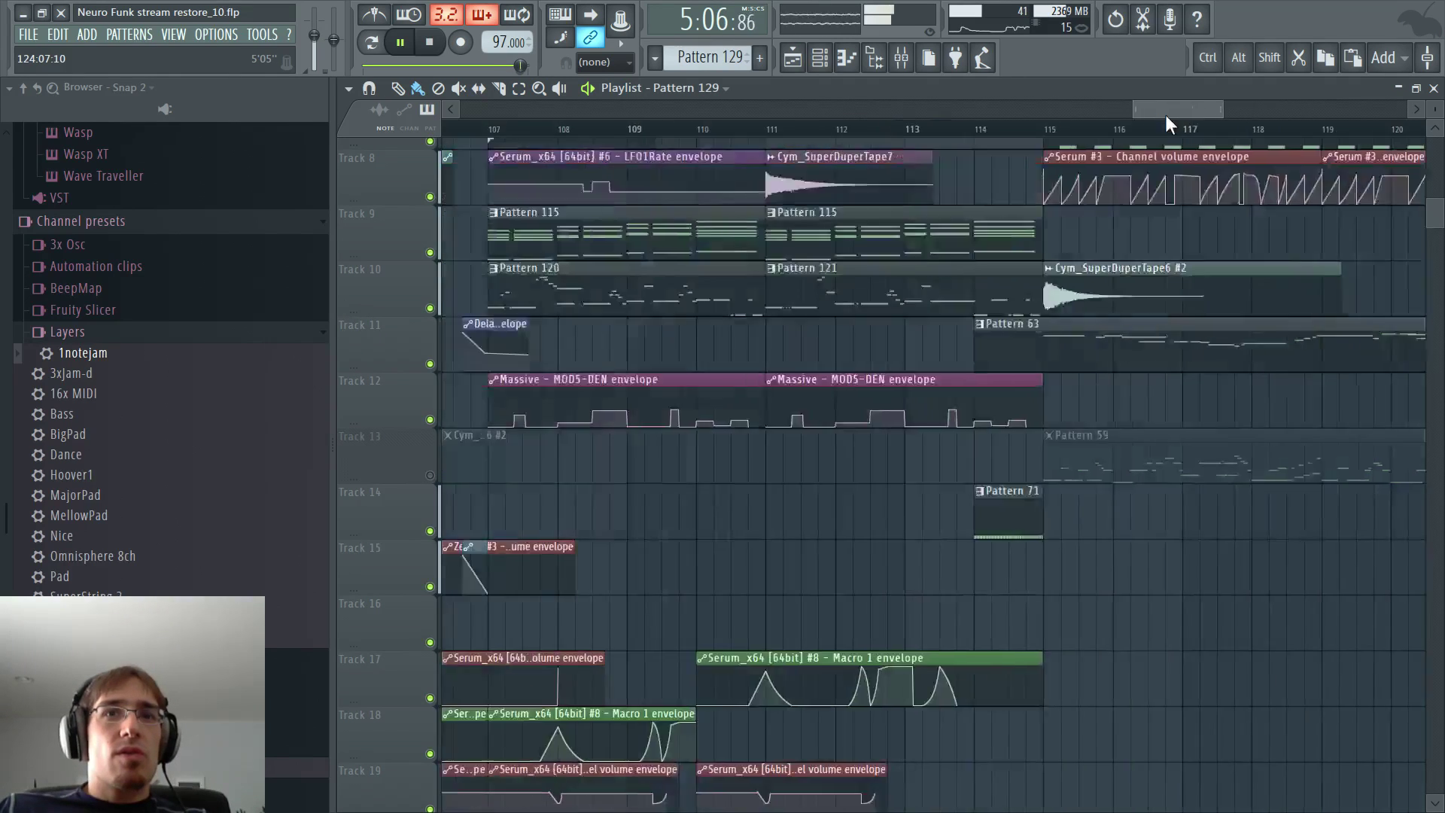
pyautogui.scroll(-4, 840, 285)
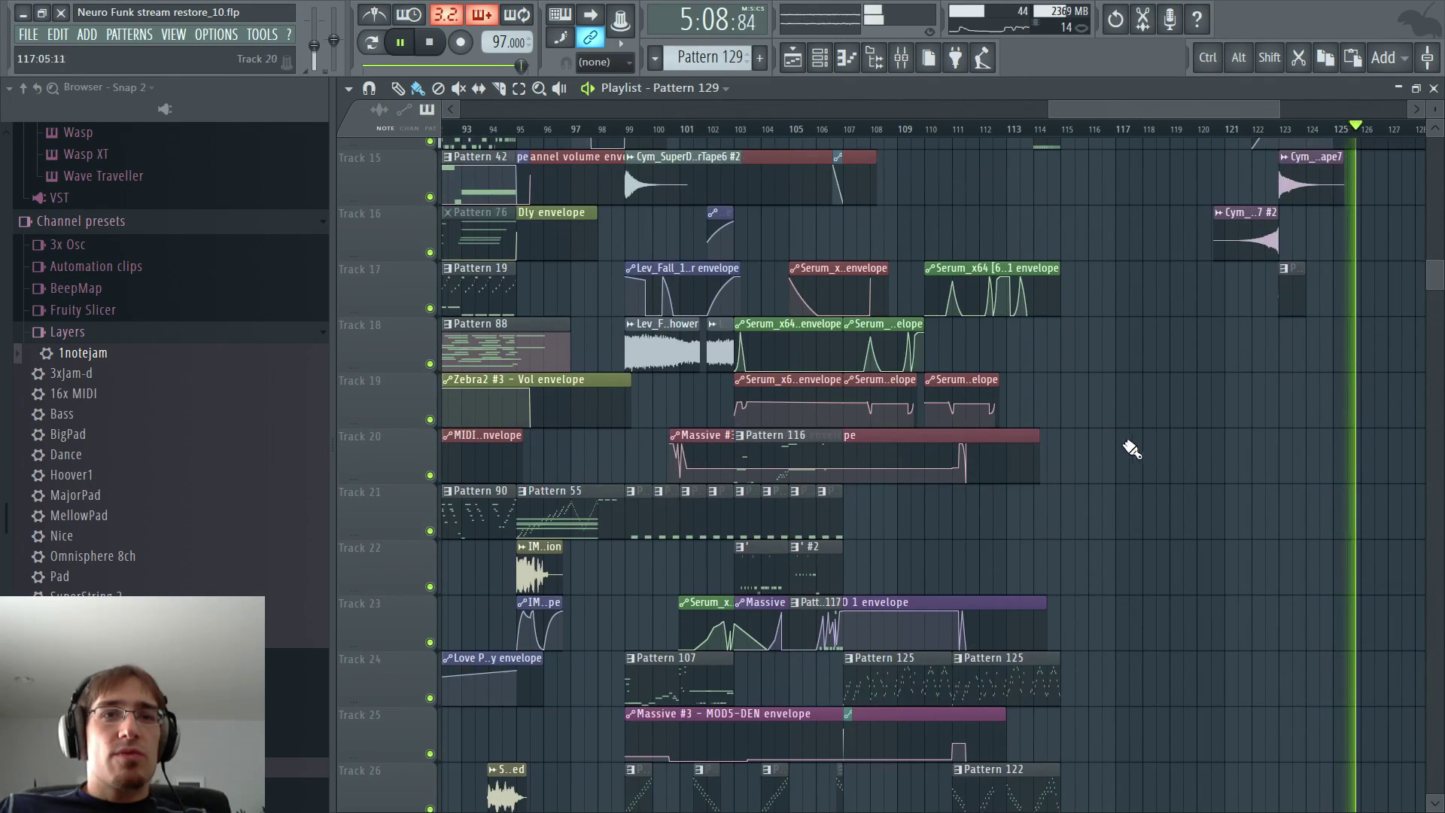
pyautogui.scroll(-3, 1105, 433)
pyautogui.scroll(-4, 1105, 433)
pyautogui.scroll(6, 1181, 426)
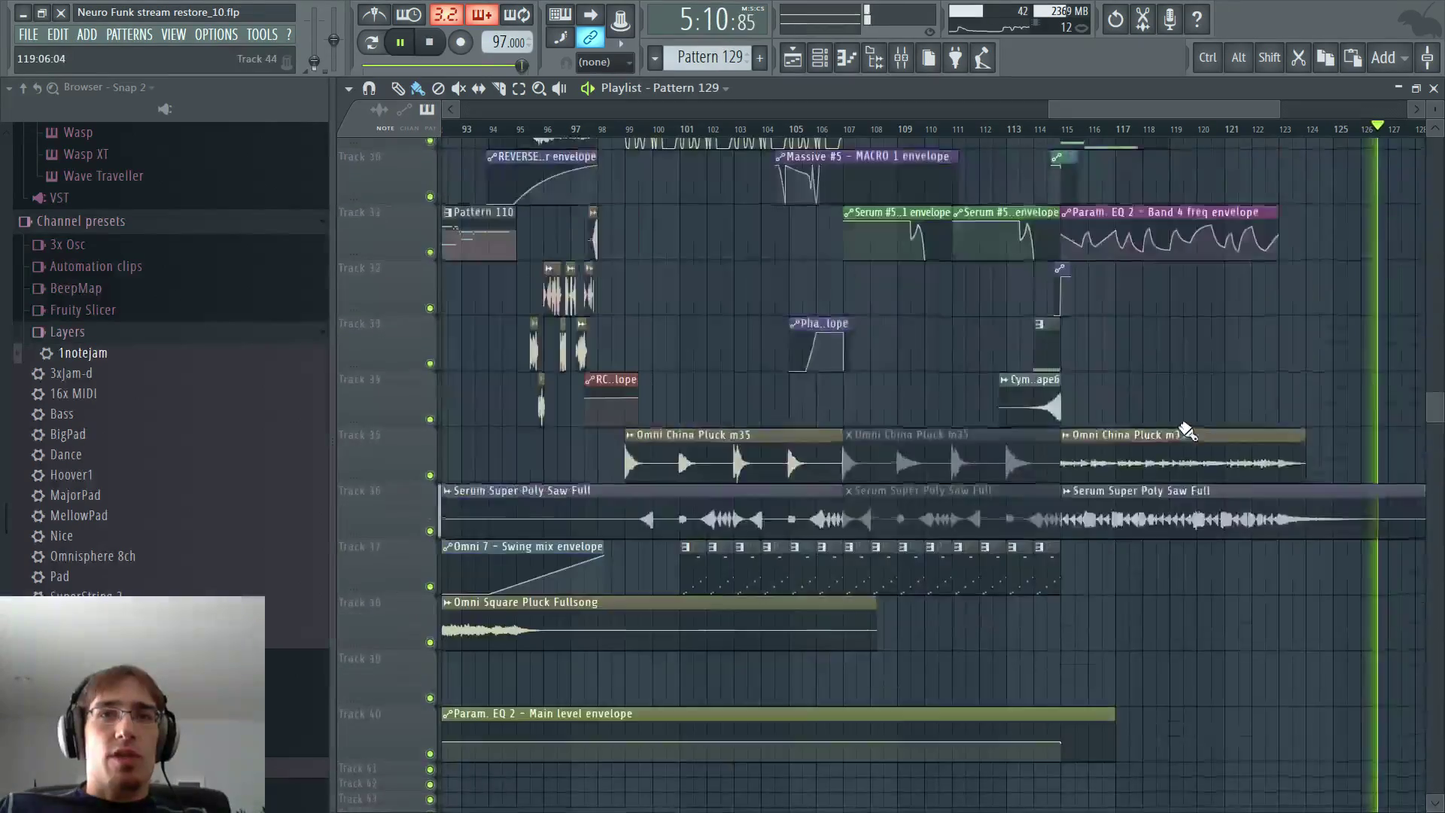
pyautogui.scroll(5, 1187, 429)
pyautogui.press('space')
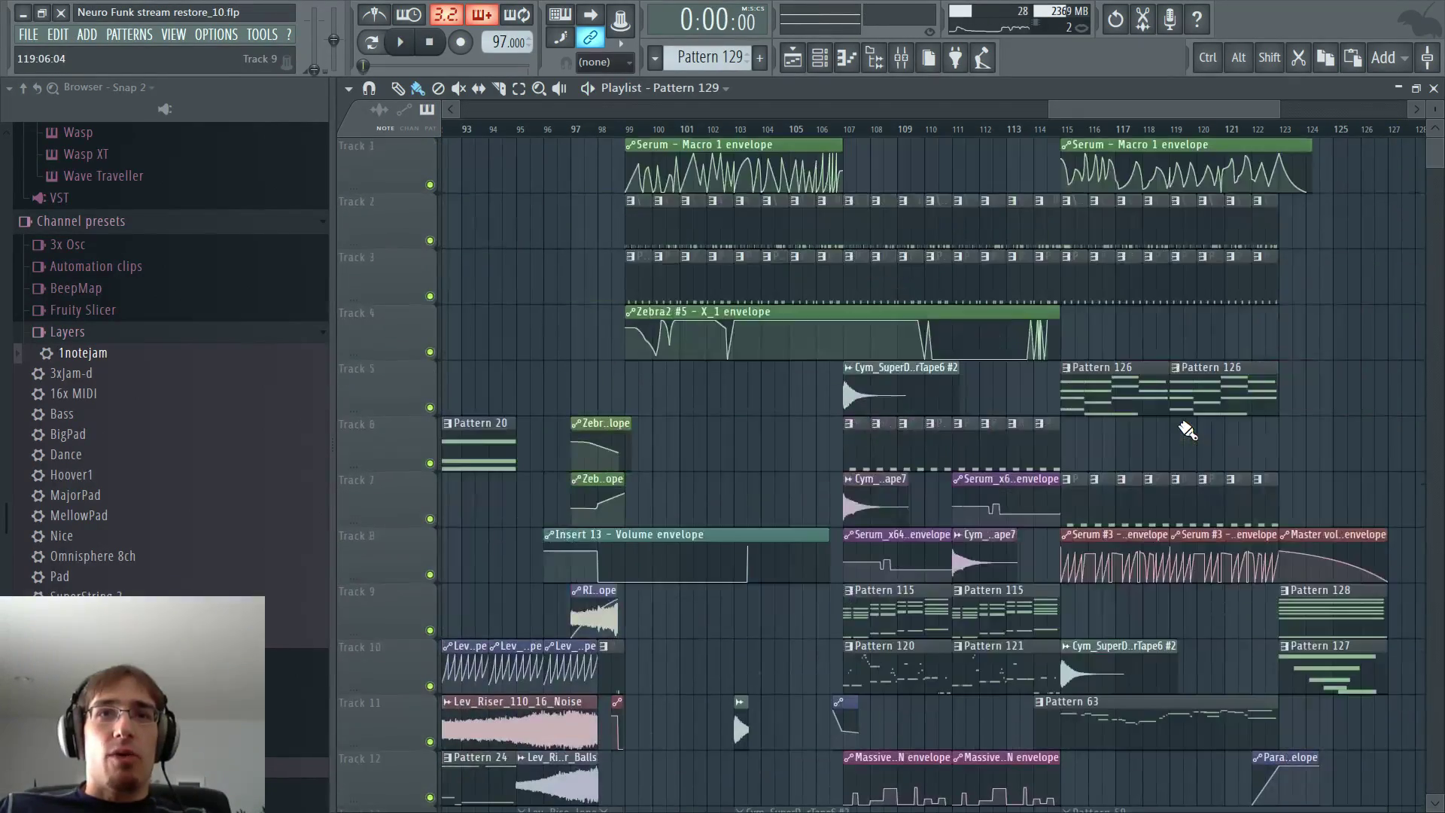
pyautogui.scroll(3, 1187, 429)
pyautogui.scroll(-6, 1187, 429)
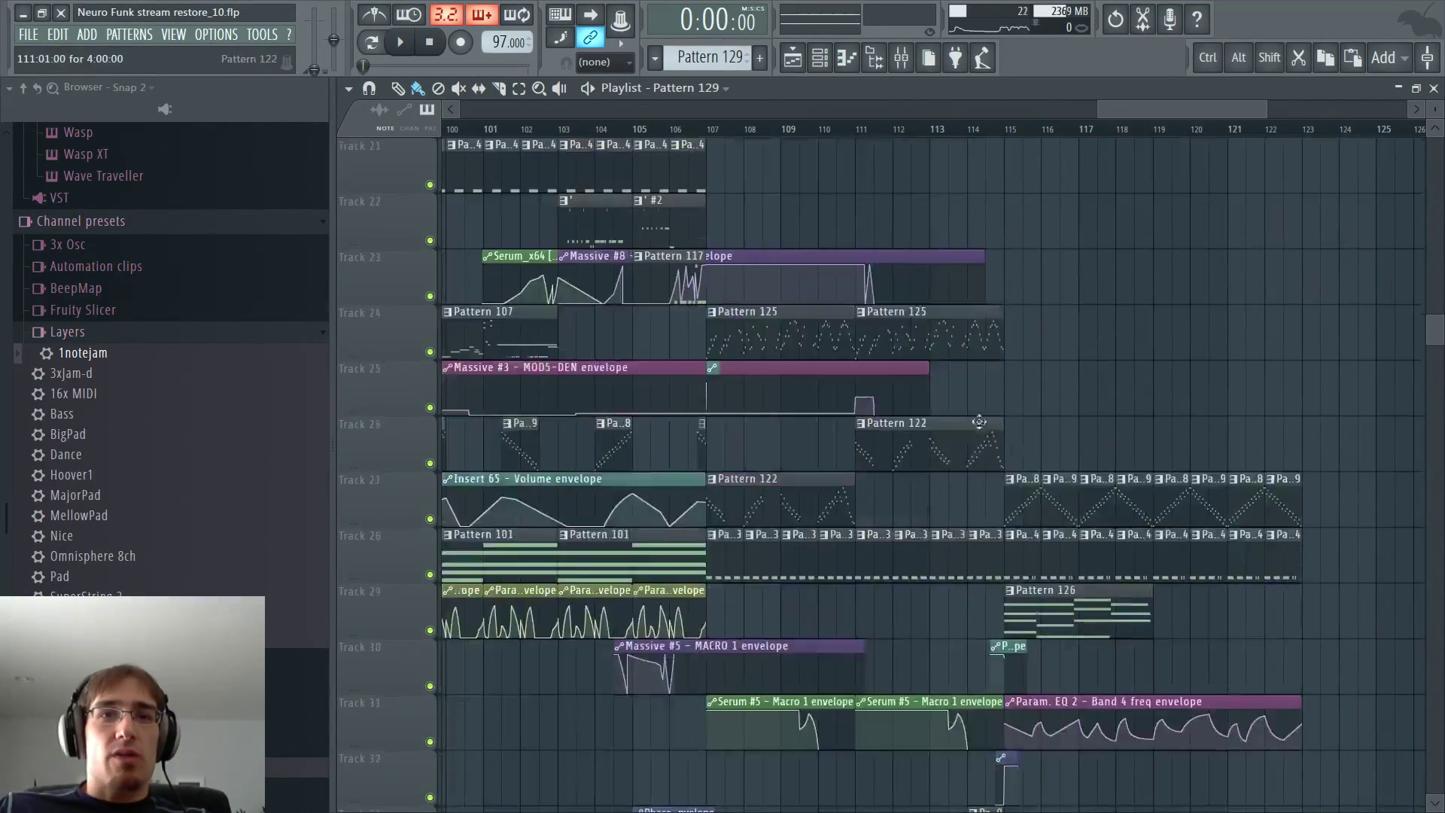
pyautogui.scroll(-2, 578, 452)
pyautogui.scroll(-1, 537, 452)
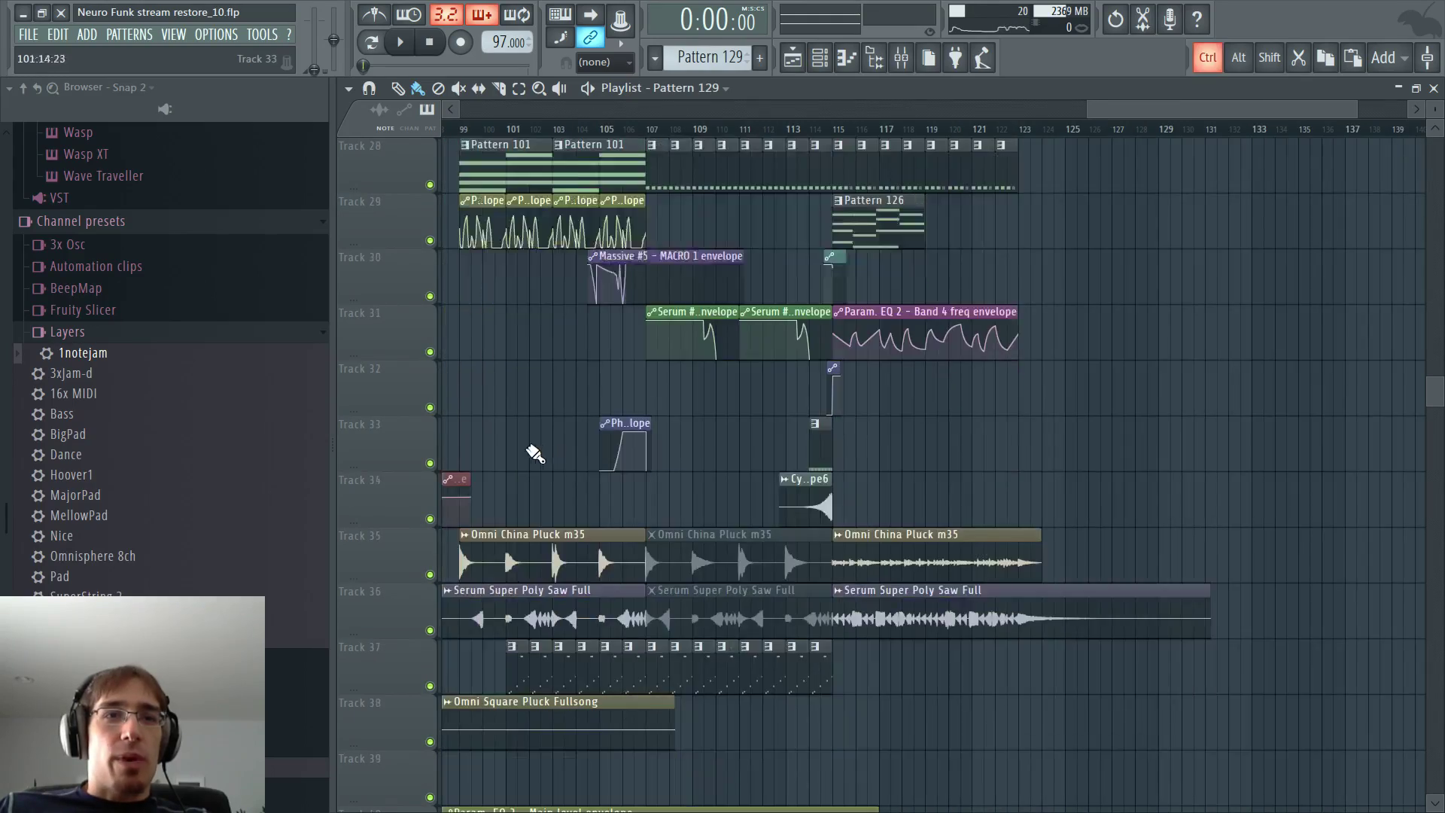
pyautogui.scroll(-3, 526, 453)
pyautogui.scroll(2, 648, 473)
pyautogui.scroll(-3, 843, 407)
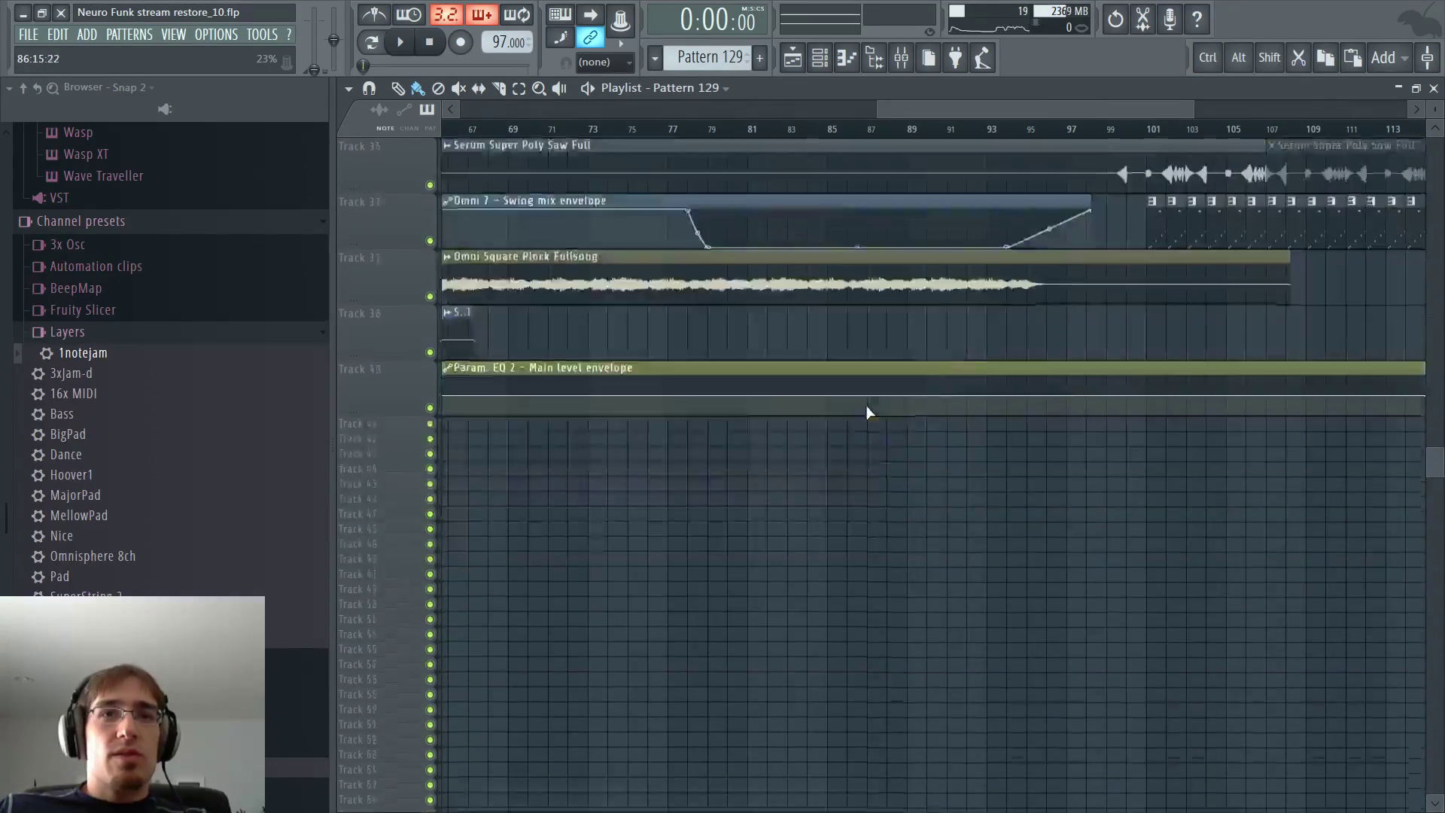
pyautogui.scroll(6, 865, 410)
pyautogui.scroll(7, 873, 411)
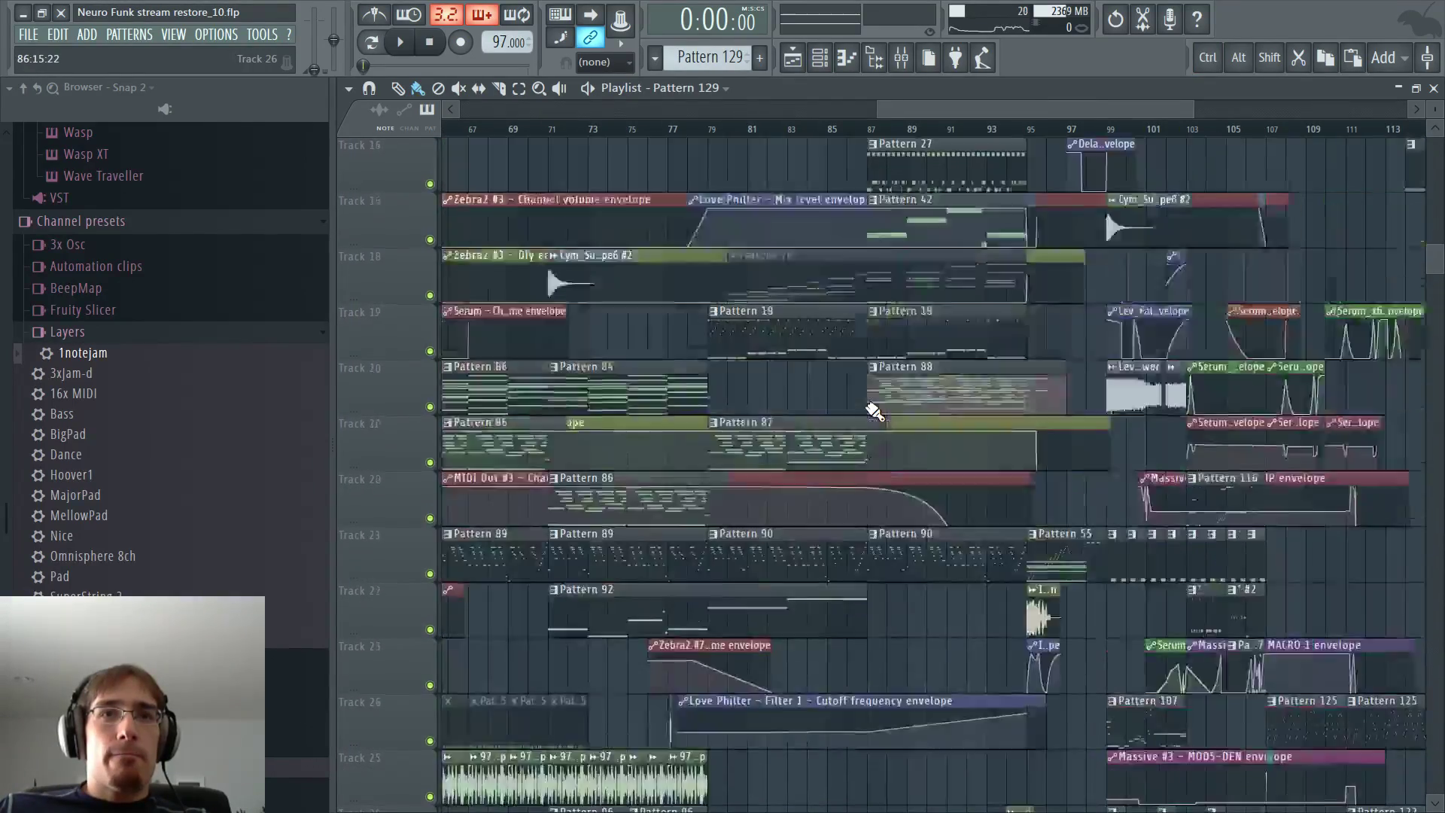
pyautogui.scroll(-8, 908, 419)
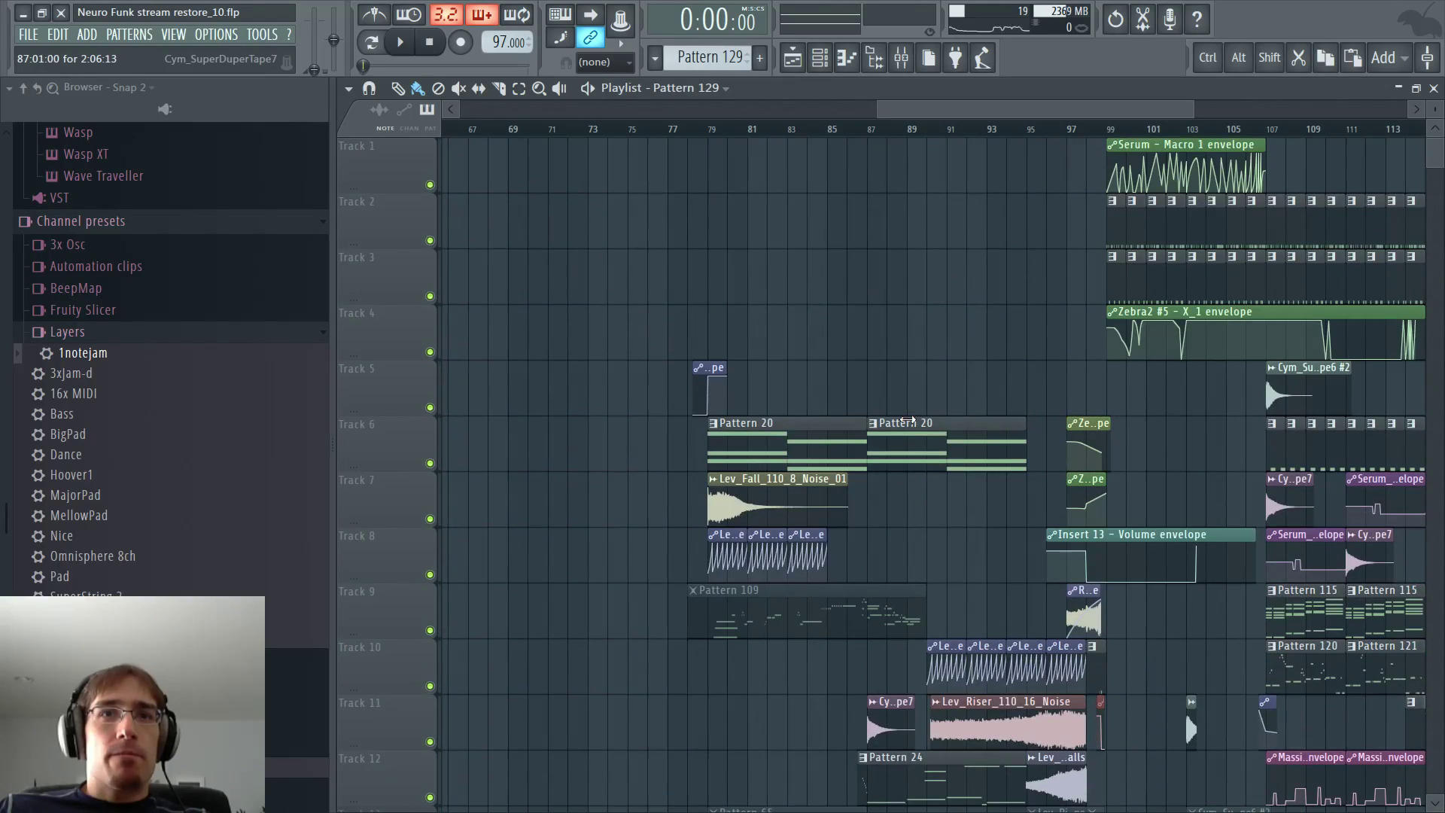
pyautogui.scroll(-2, 903, 428)
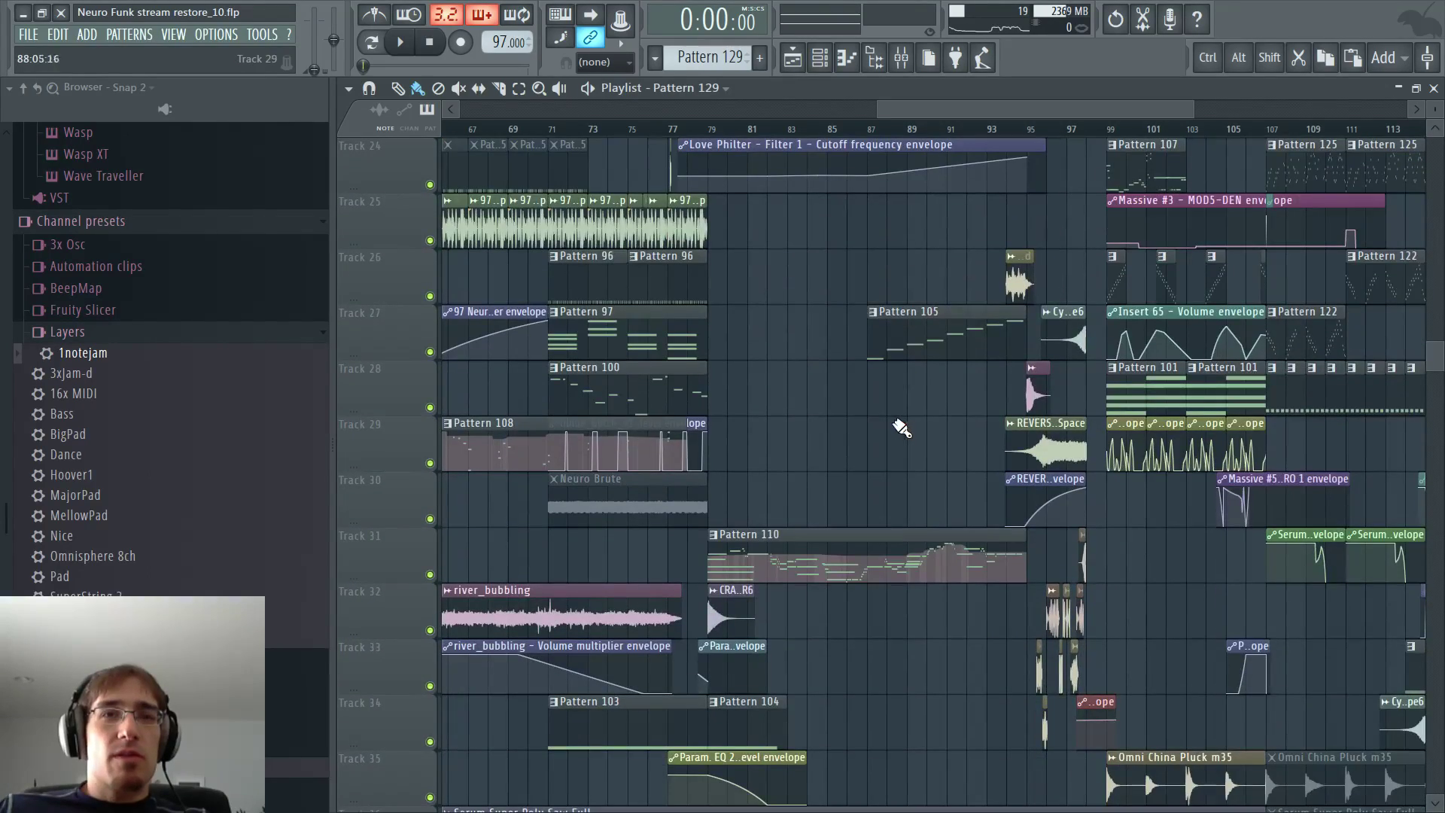
# - Copy the river_bubbling clip and its volume multiplier envelope from around bar 60 on Tracks 32 and 33 to start around bar 123
pyautogui.moveTo(911, 114); pyautogui.dragTo(747, 128)
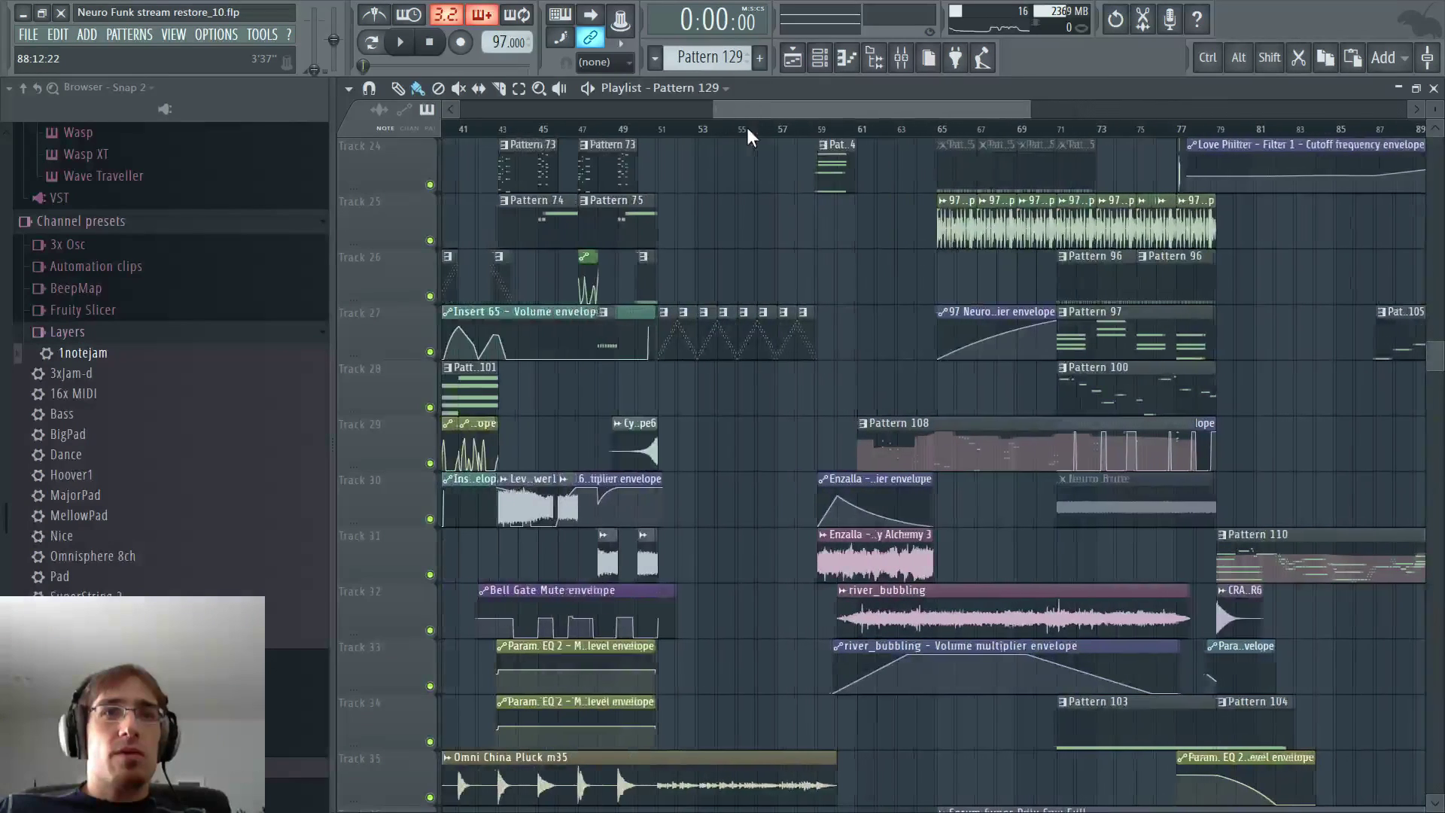
pyautogui.scroll(-1, 981, 503)
pyautogui.scroll(2, 1023, 520)
pyautogui.moveTo(864, 551); pyautogui.dragTo(873, 602)
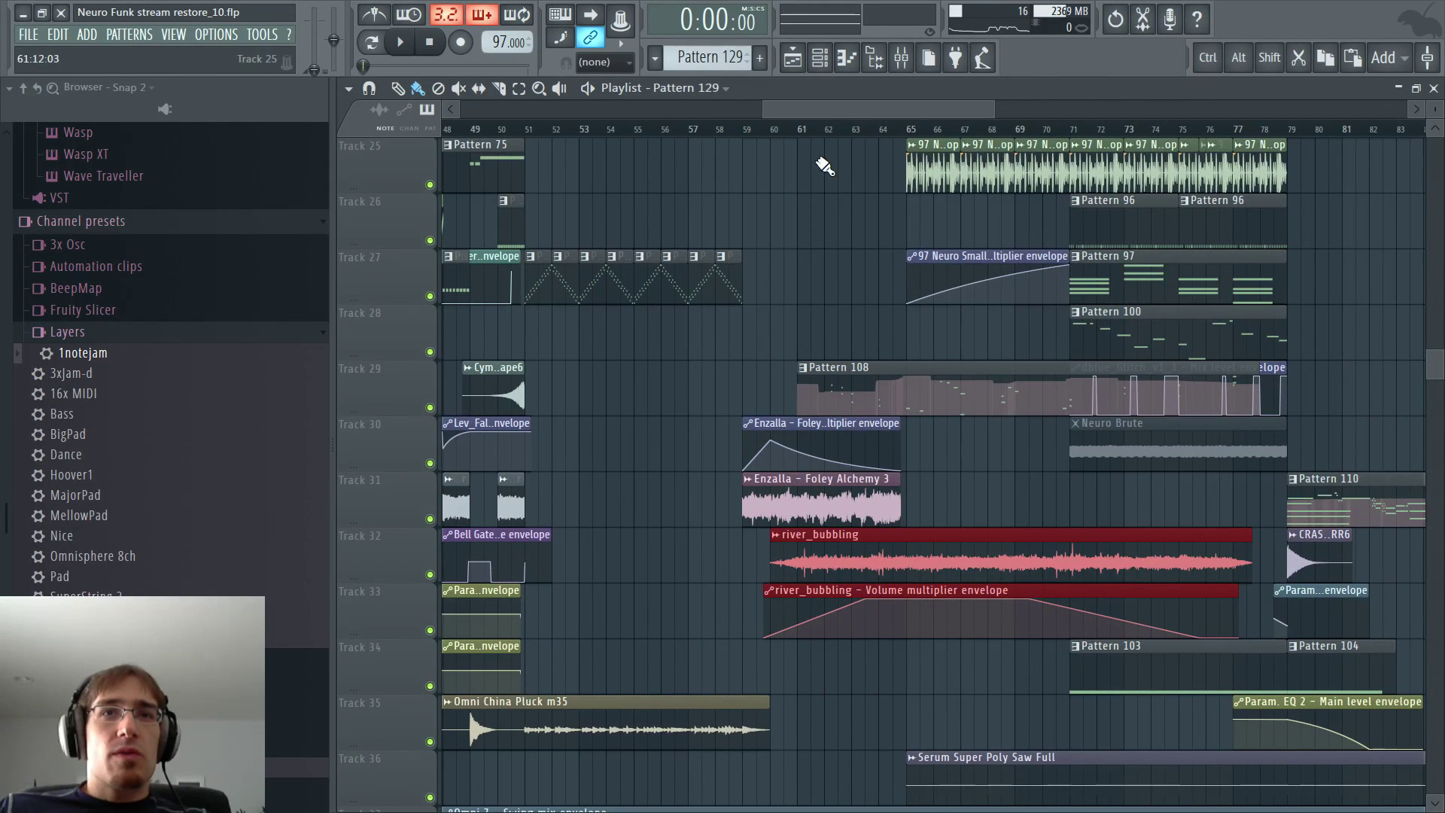
pyautogui.moveTo(875, 110); pyautogui.dragTo(1296, 149)
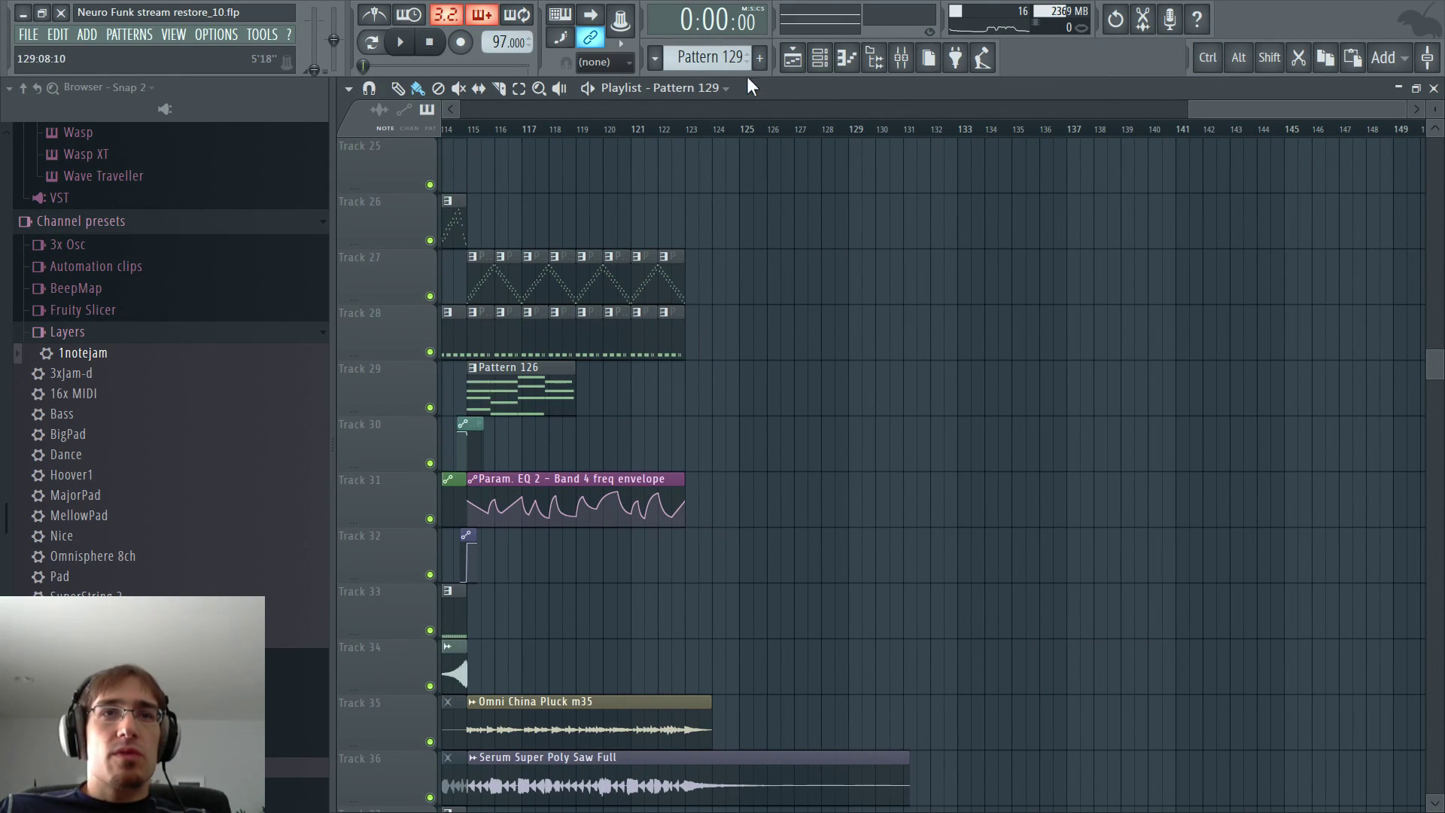
pyautogui.moveTo(696, 134); pyautogui.dragTo(682, 137)
pyautogui.hotkey('ctrl', 'v')
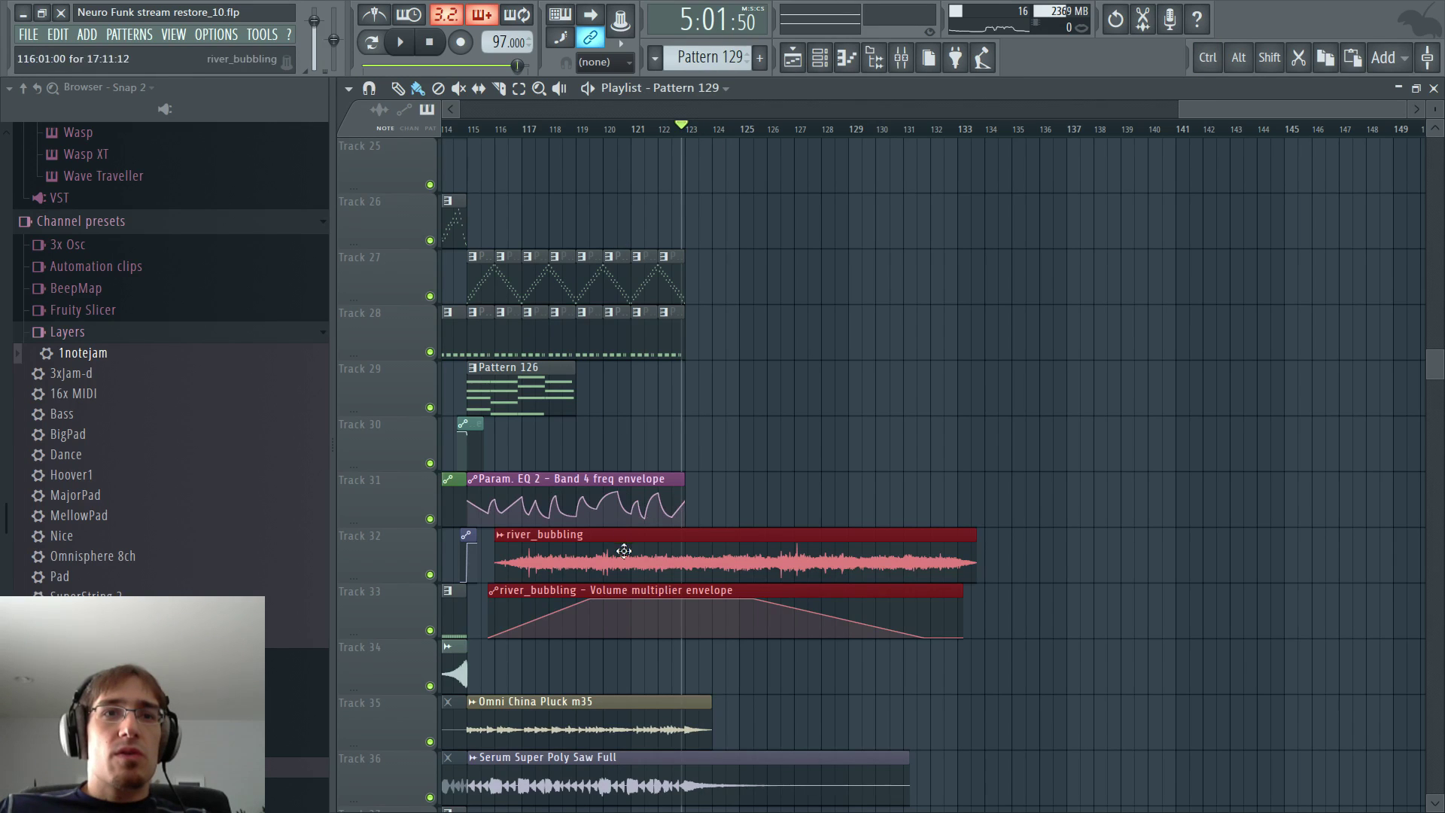
pyautogui.moveTo(624, 551); pyautogui.dragTo(812, 536)
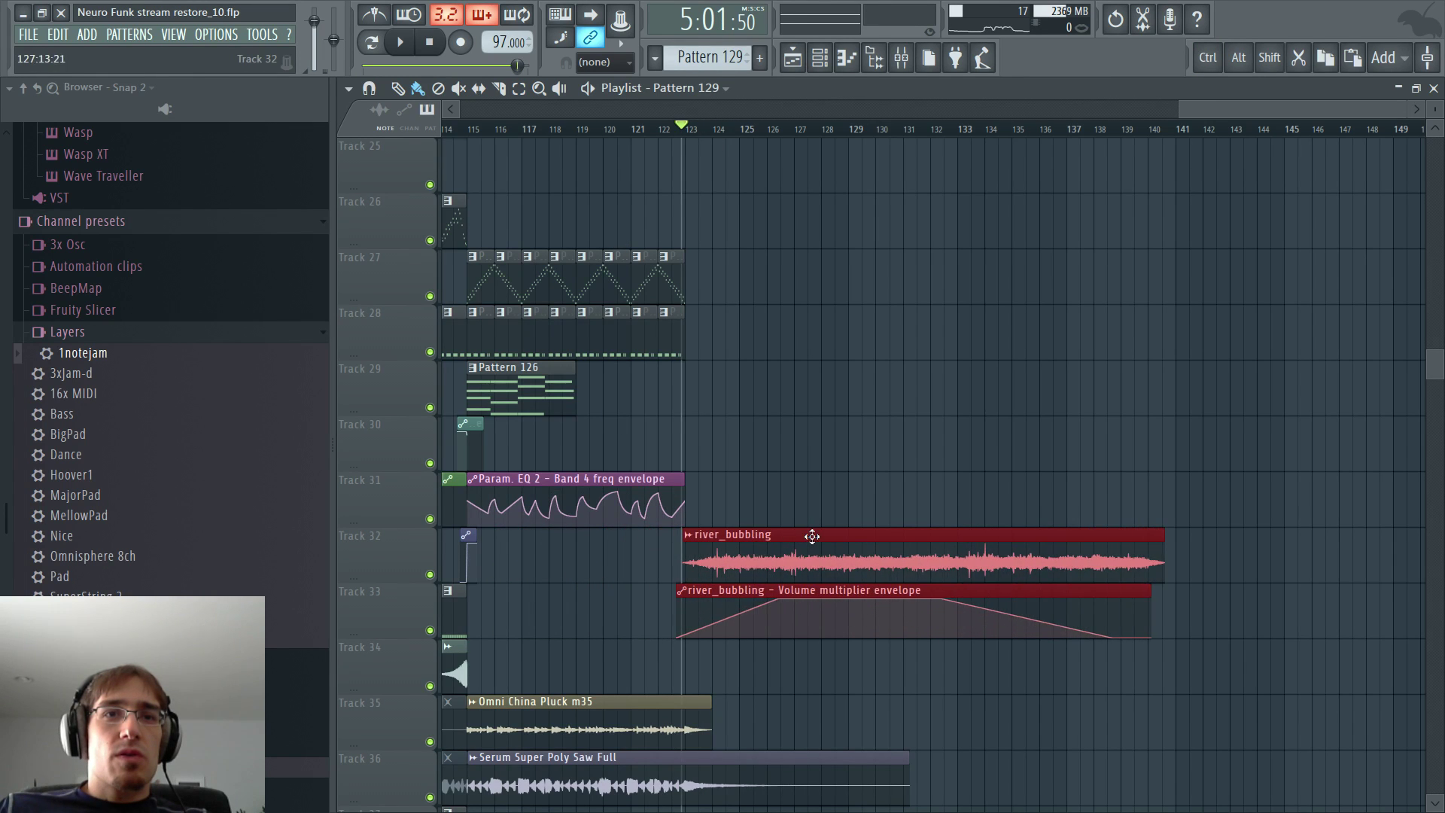
pyautogui.keyDown('ctrl'); pyautogui.scroll(2, 708, 527); pyautogui.keyUp('ctrl')
pyautogui.click(668, 679)
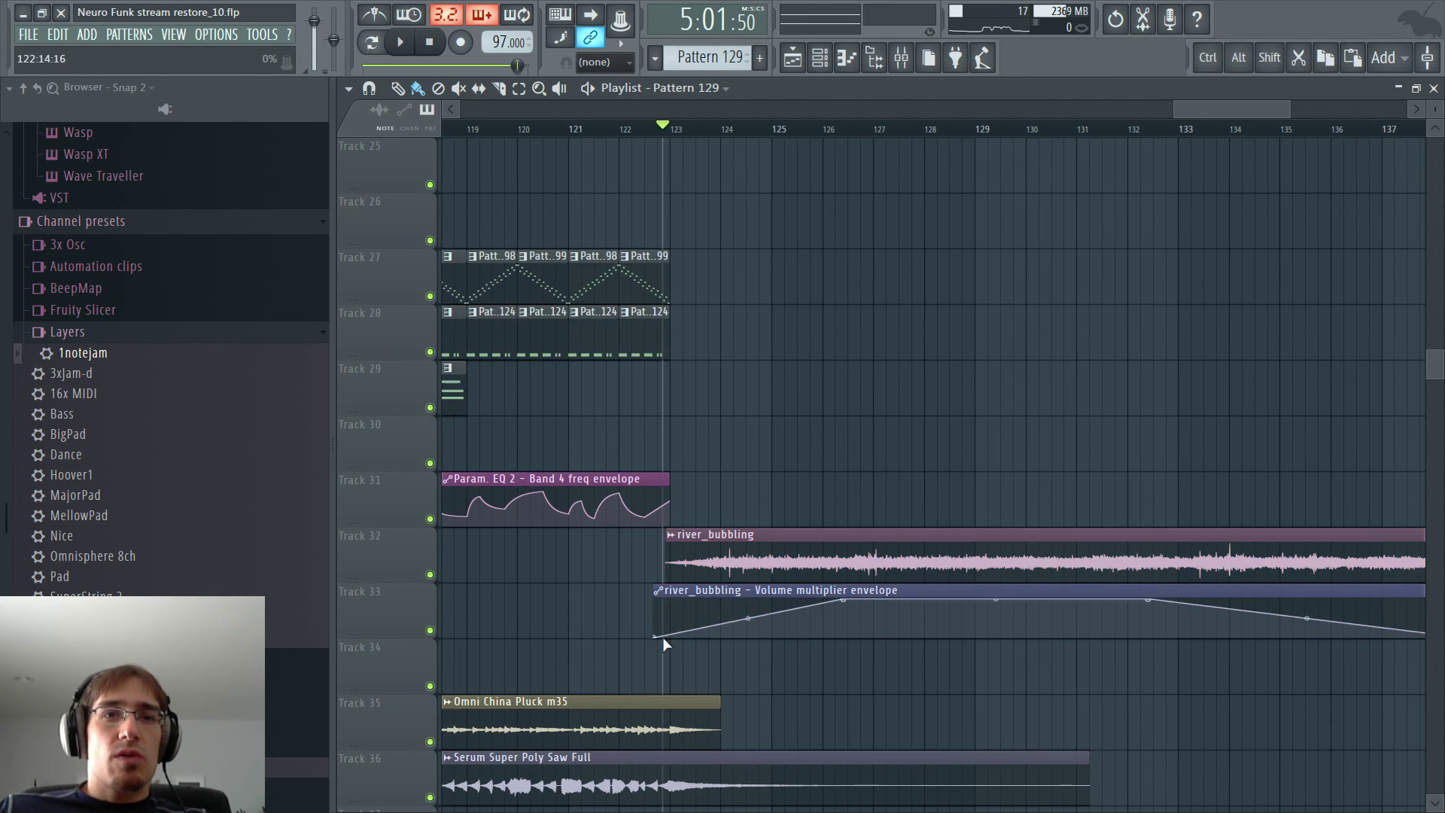
# - Trim the copied river_bubbling volume envelope on Track 33 to its silent section and place it at 122:07:00 with length 7:12:08
pyautogui.moveTo(647, 590); pyautogui.dragTo(962, 597)
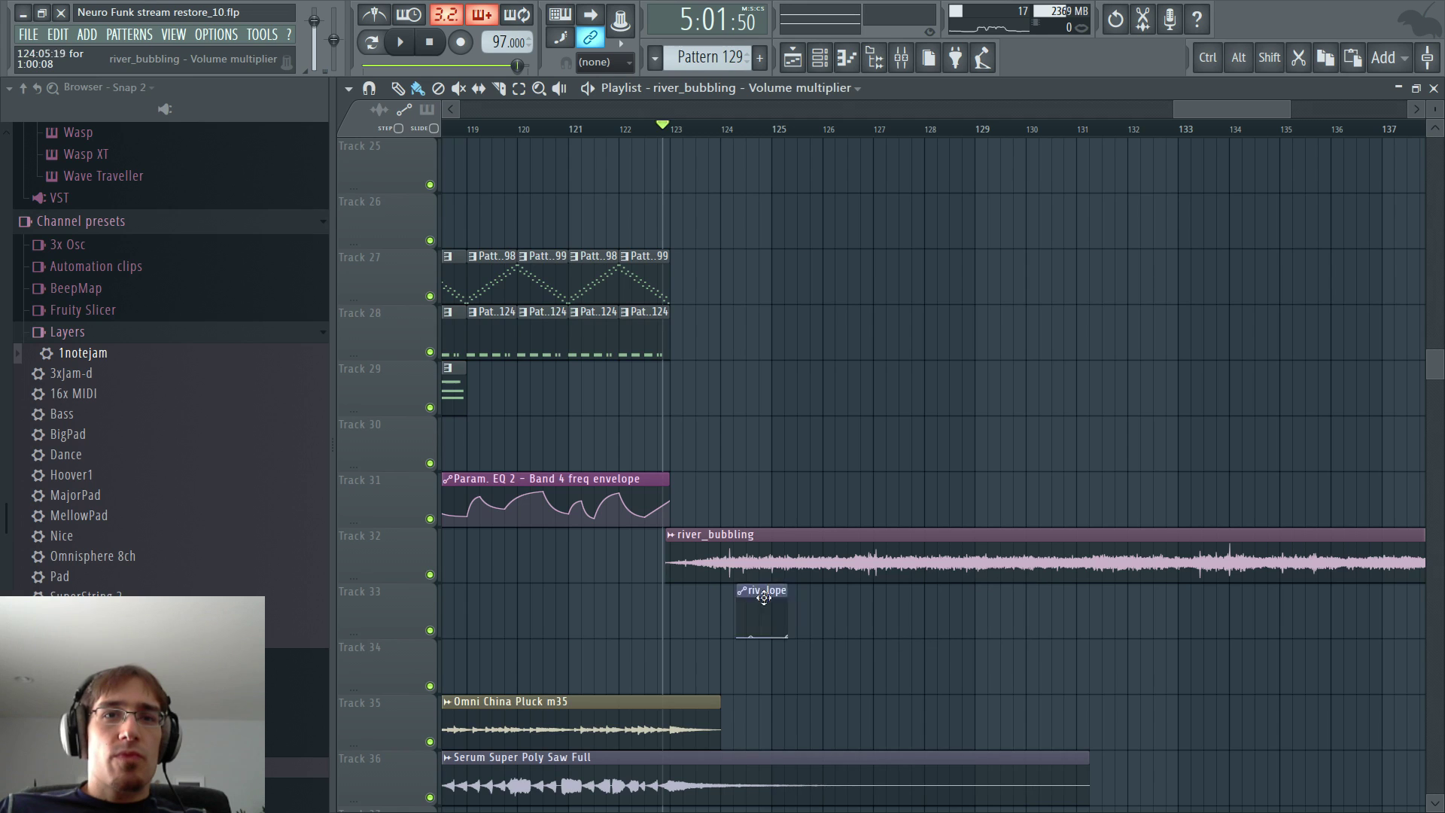
pyautogui.moveTo(764, 598); pyautogui.dragTo(589, 608)
pyautogui.click(574, 590)
pyautogui.press('Escape')
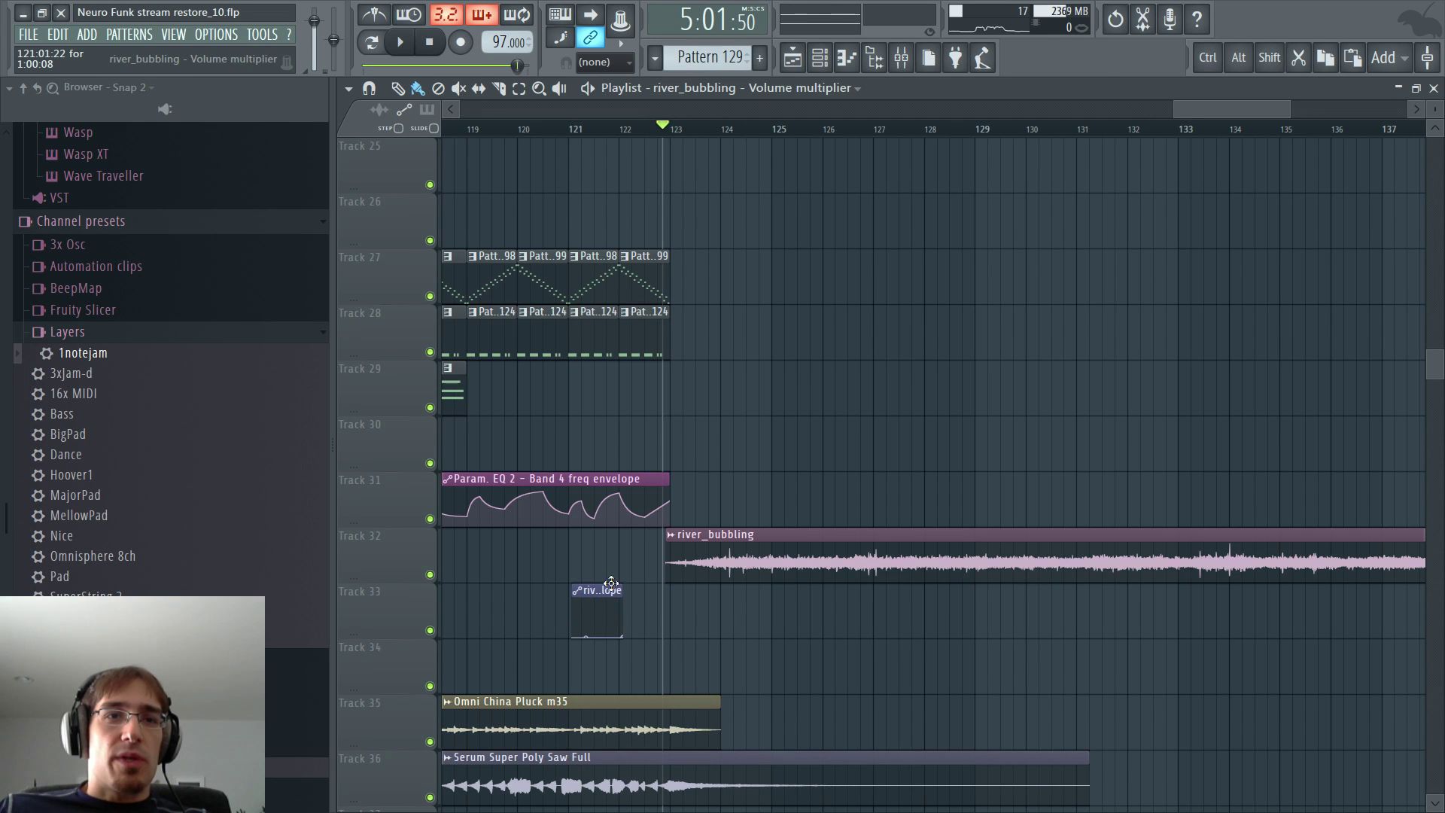
pyautogui.moveTo(616, 591); pyautogui.dragTo(1099, 592)
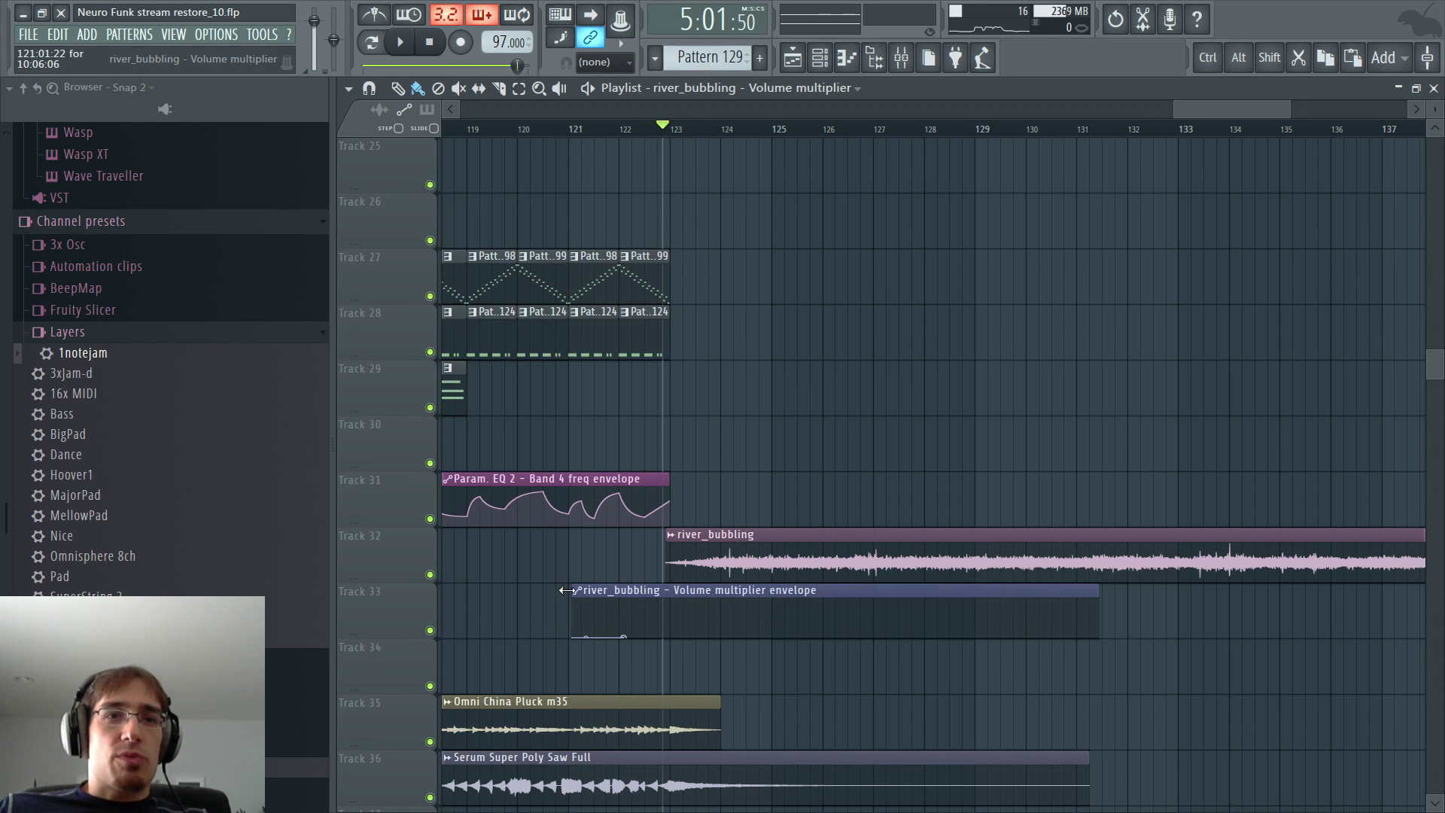
pyautogui.moveTo(566, 590); pyautogui.dragTo(705, 592)
pyautogui.moveTo(807, 604); pyautogui.dragTo(740, 606)
# - Add points to the river_bubbling envelope during playback, rising near bar 124, holding until about bar 125, and fading to zero past bar 127
pyautogui.press('space')
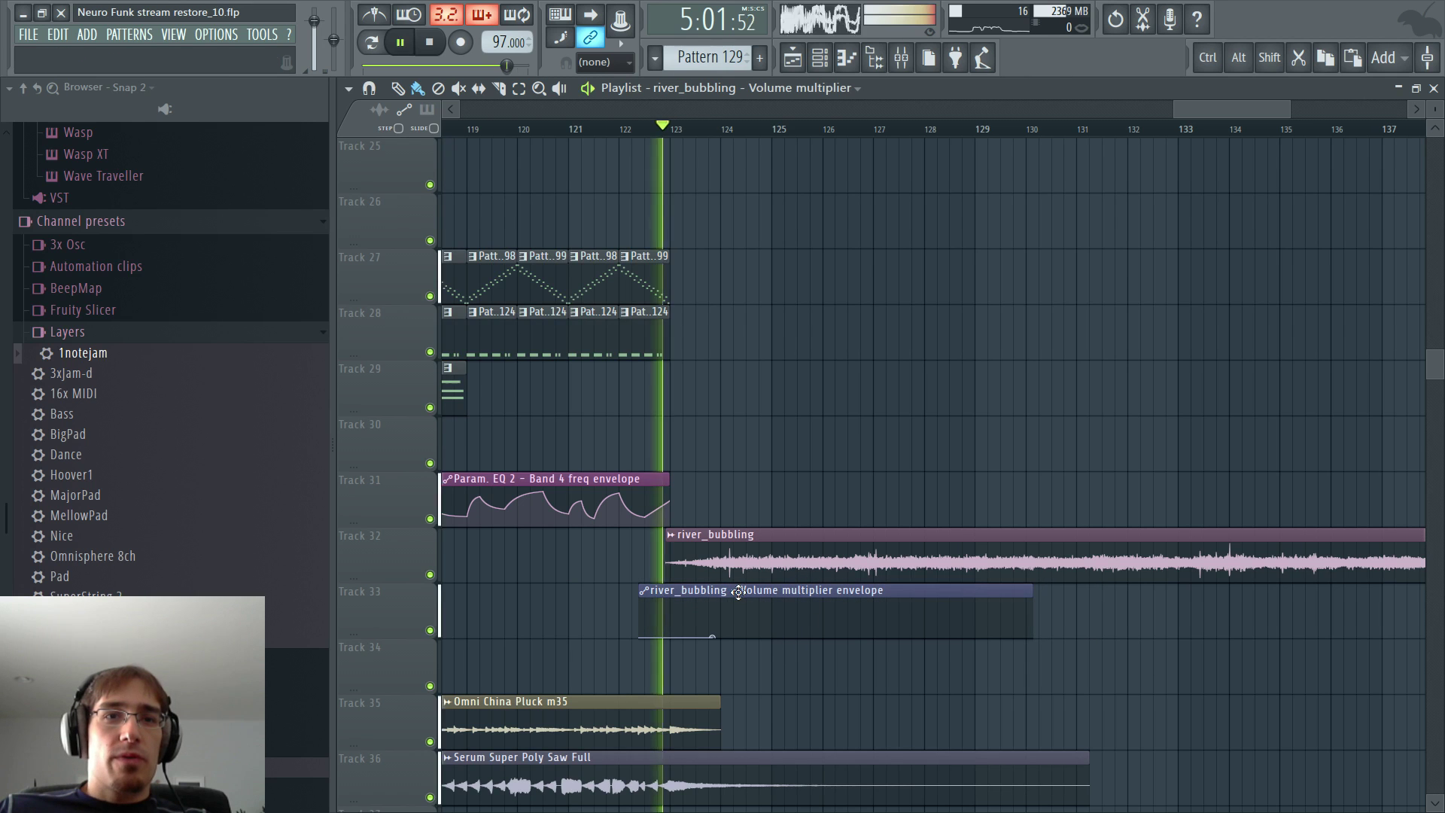
pyautogui.click(705, 643)
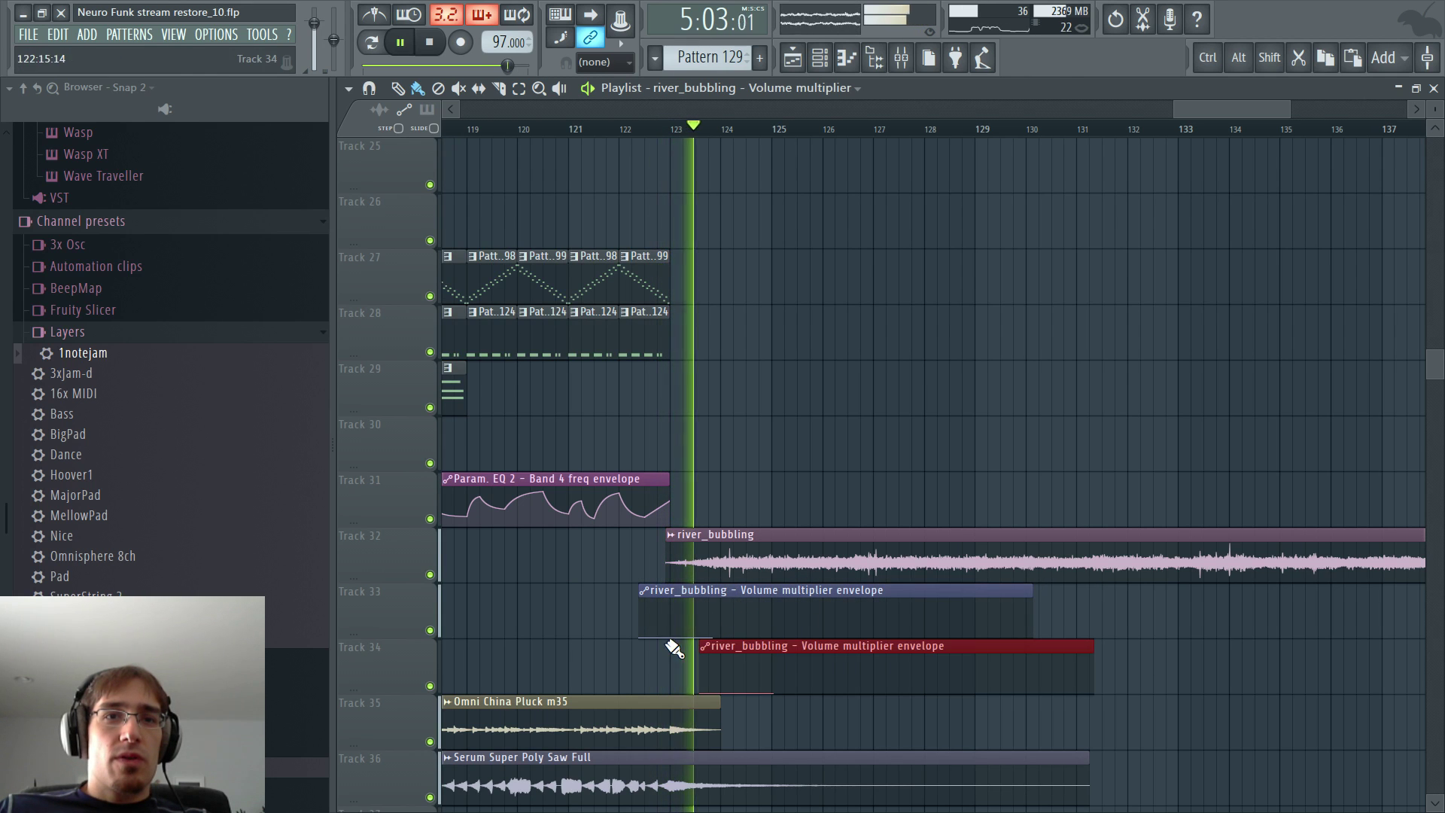
pyautogui.rightClick(719, 615)
pyautogui.rightClick(742, 642)
pyautogui.moveTo(719, 615); pyautogui.dragTo(727, 611)
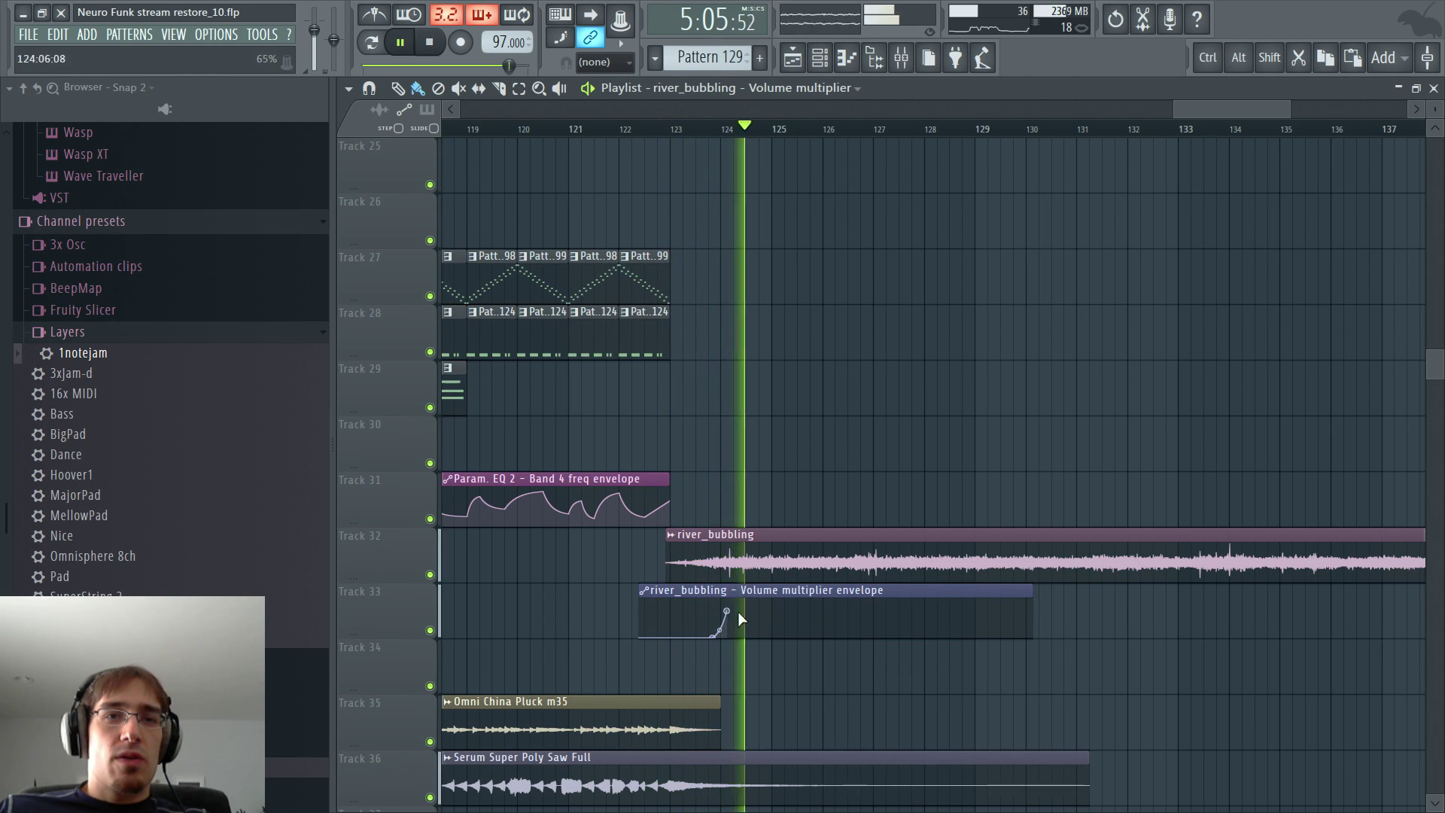
pyautogui.rightClick(811, 610)
pyautogui.rightClick(878, 623)
pyautogui.moveTo(878, 624); pyautogui.dragTo(916, 645)
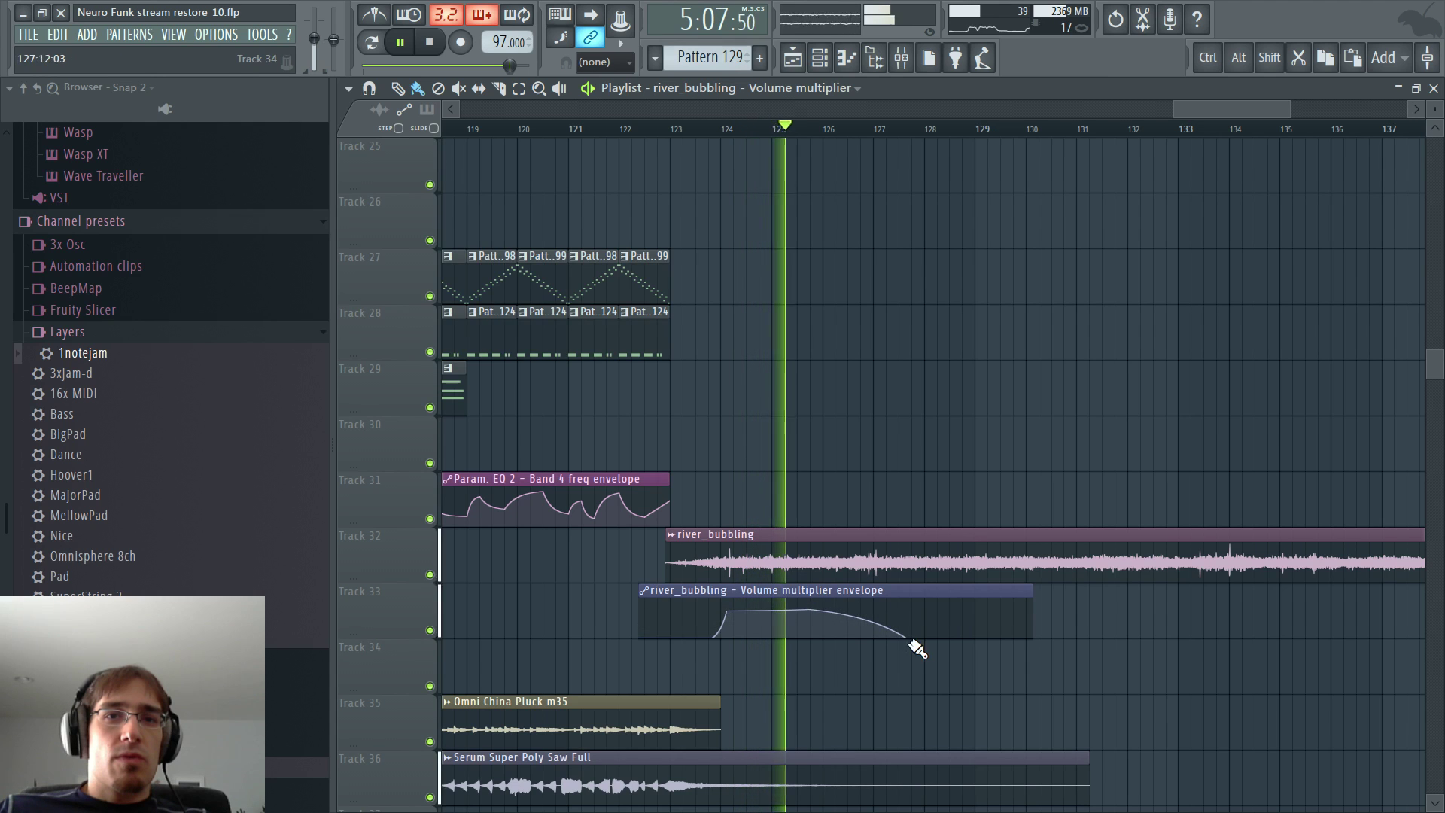
# - Move the envelope's rise to about bar 123, raise its peak and set its end point to 100% at 126:14:03, replaying from bar 122
pyautogui.moveTo(814, 612); pyautogui.dragTo(826, 604)
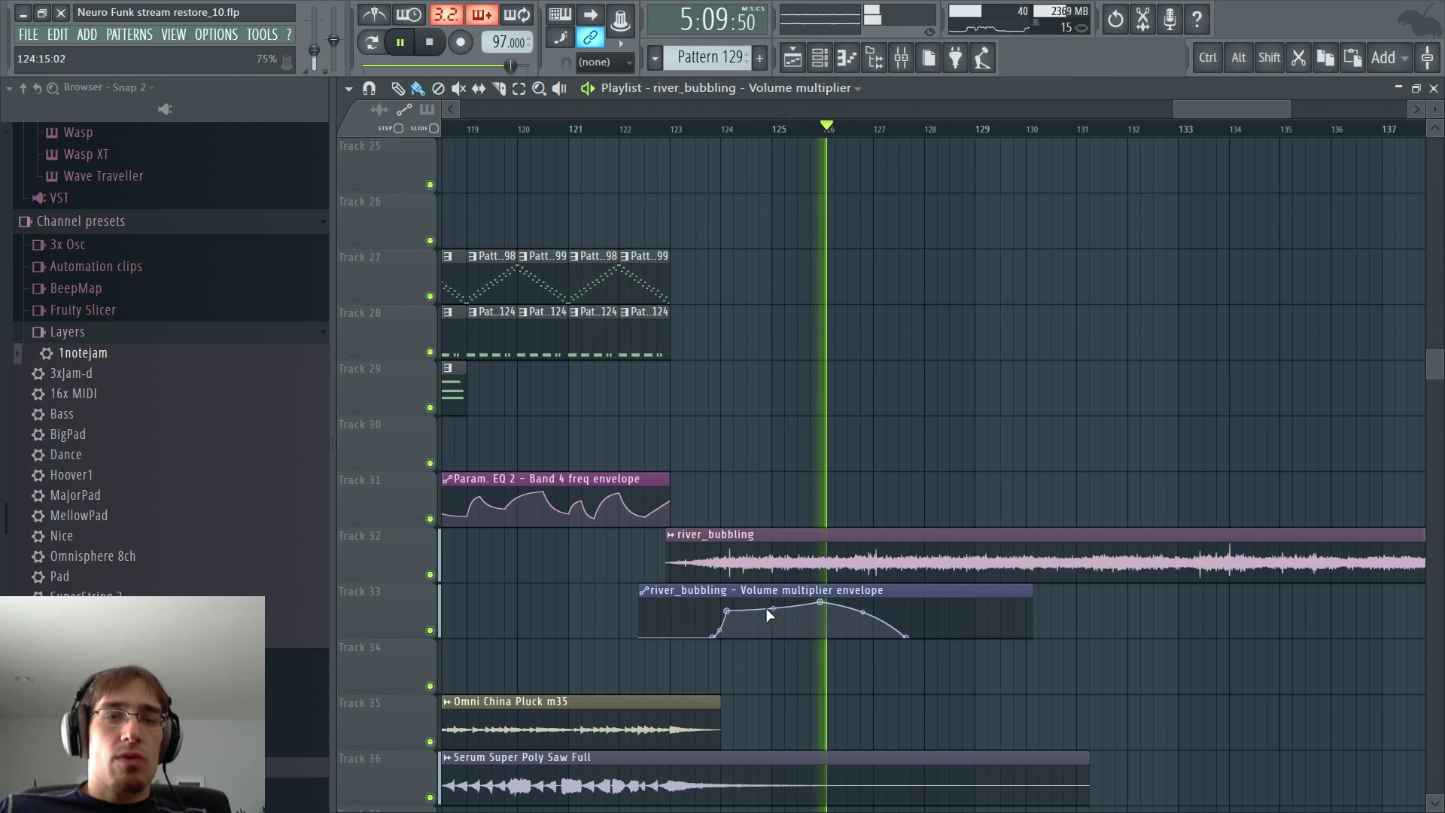
pyautogui.moveTo(715, 638); pyautogui.dragTo(687, 600)
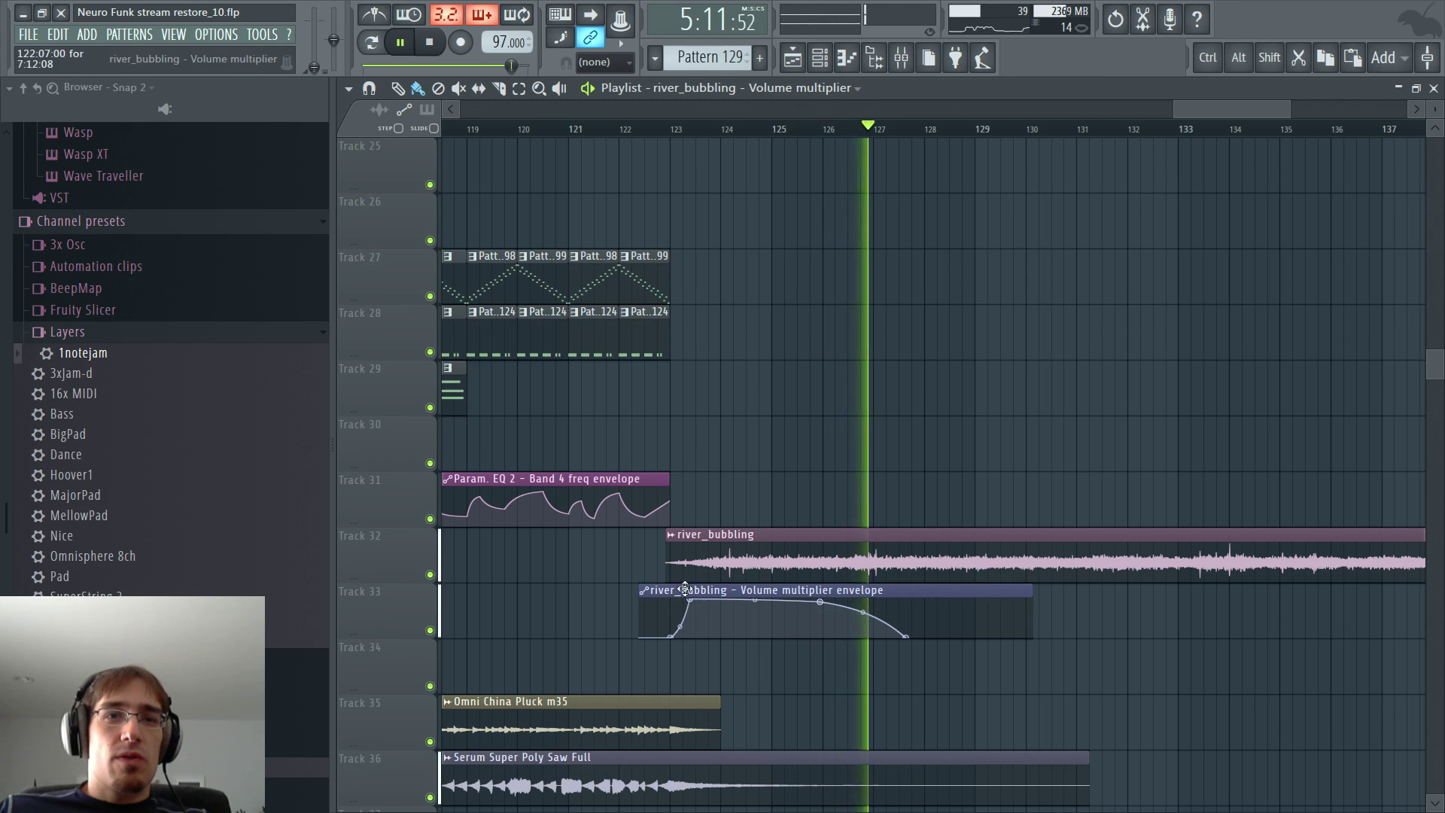
pyautogui.click(623, 128)
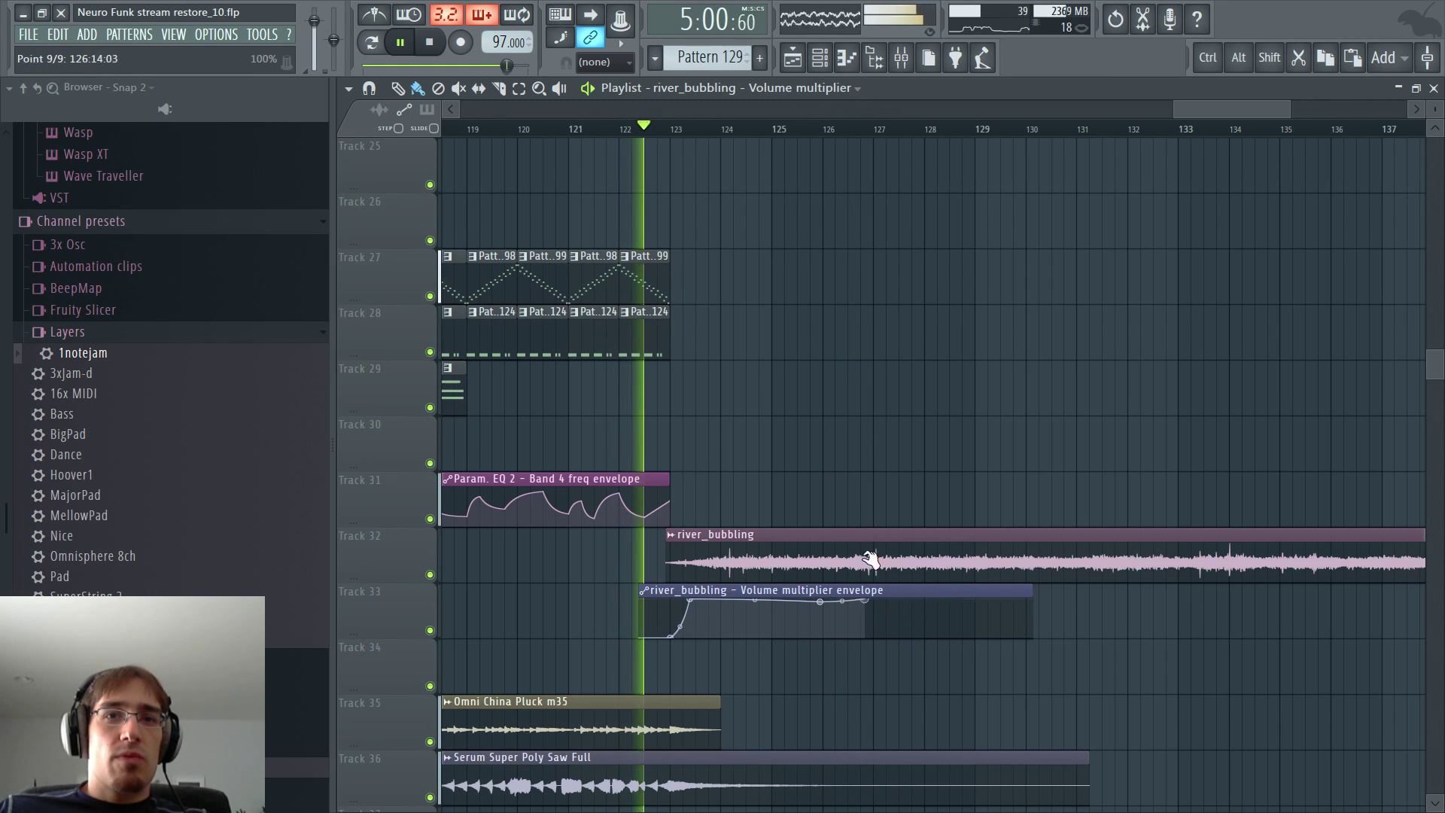
# - Adjust the rise of the river_bubbling volume envelope just after bar 123 while the ending plays
pyautogui.scroll(-3, 868, 526)
pyautogui.scroll(9, 864, 520)
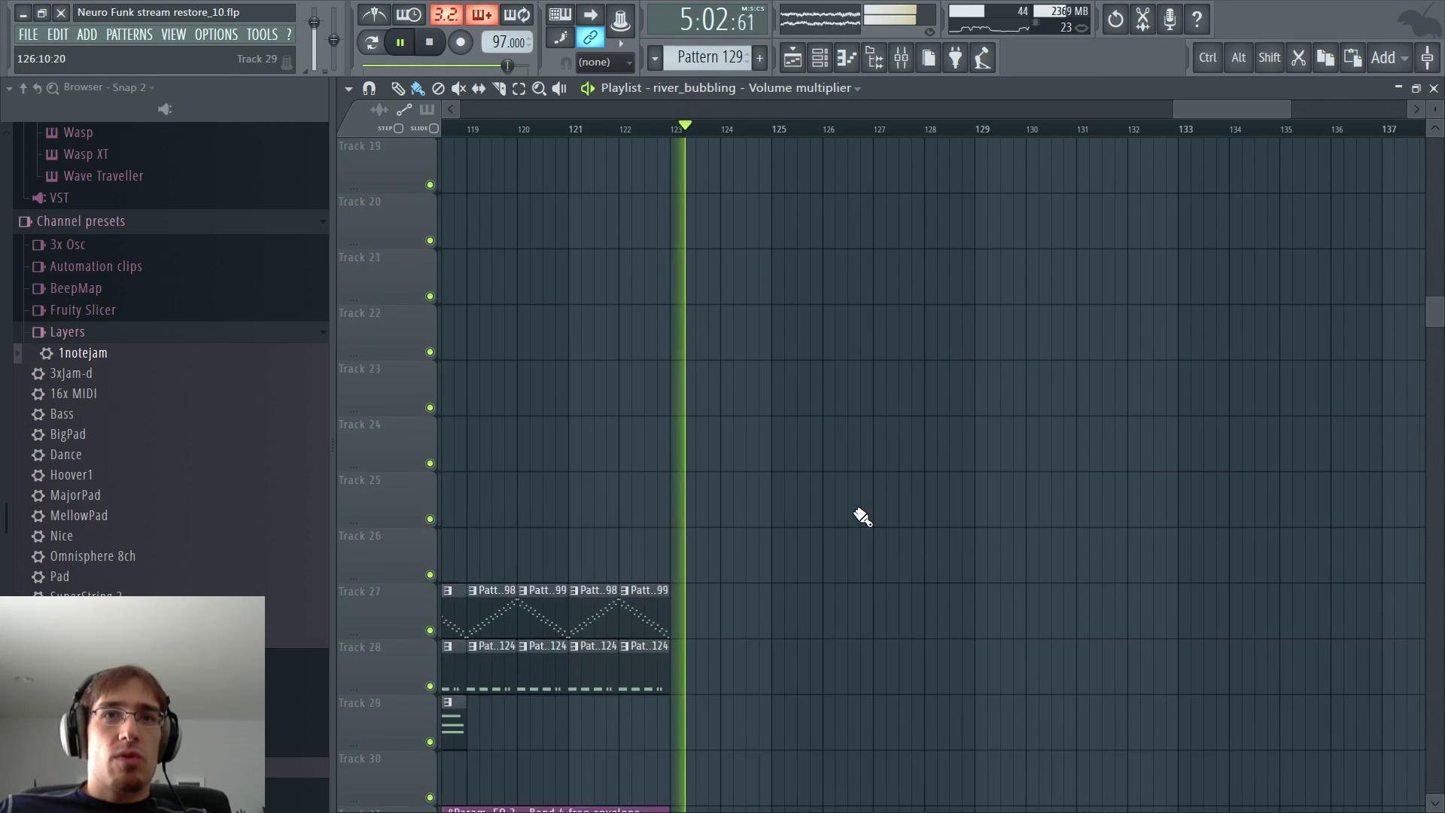
pyautogui.scroll(-5, 835, 572)
pyautogui.scroll(5, 807, 561)
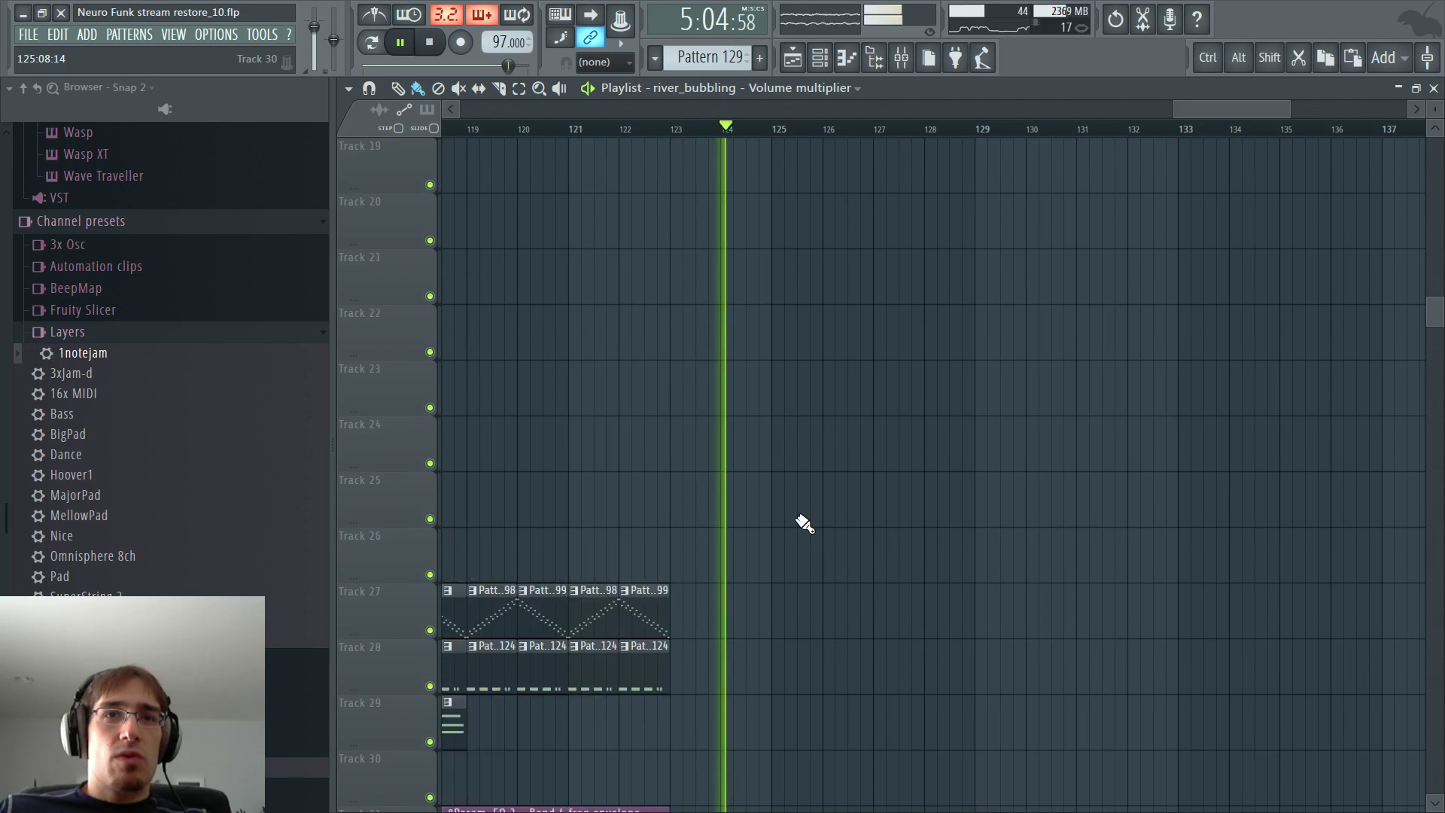
pyautogui.scroll(-6, 794, 519)
pyautogui.moveTo(696, 622); pyautogui.dragTo(716, 600)
pyautogui.scroll(13, 751, 496)
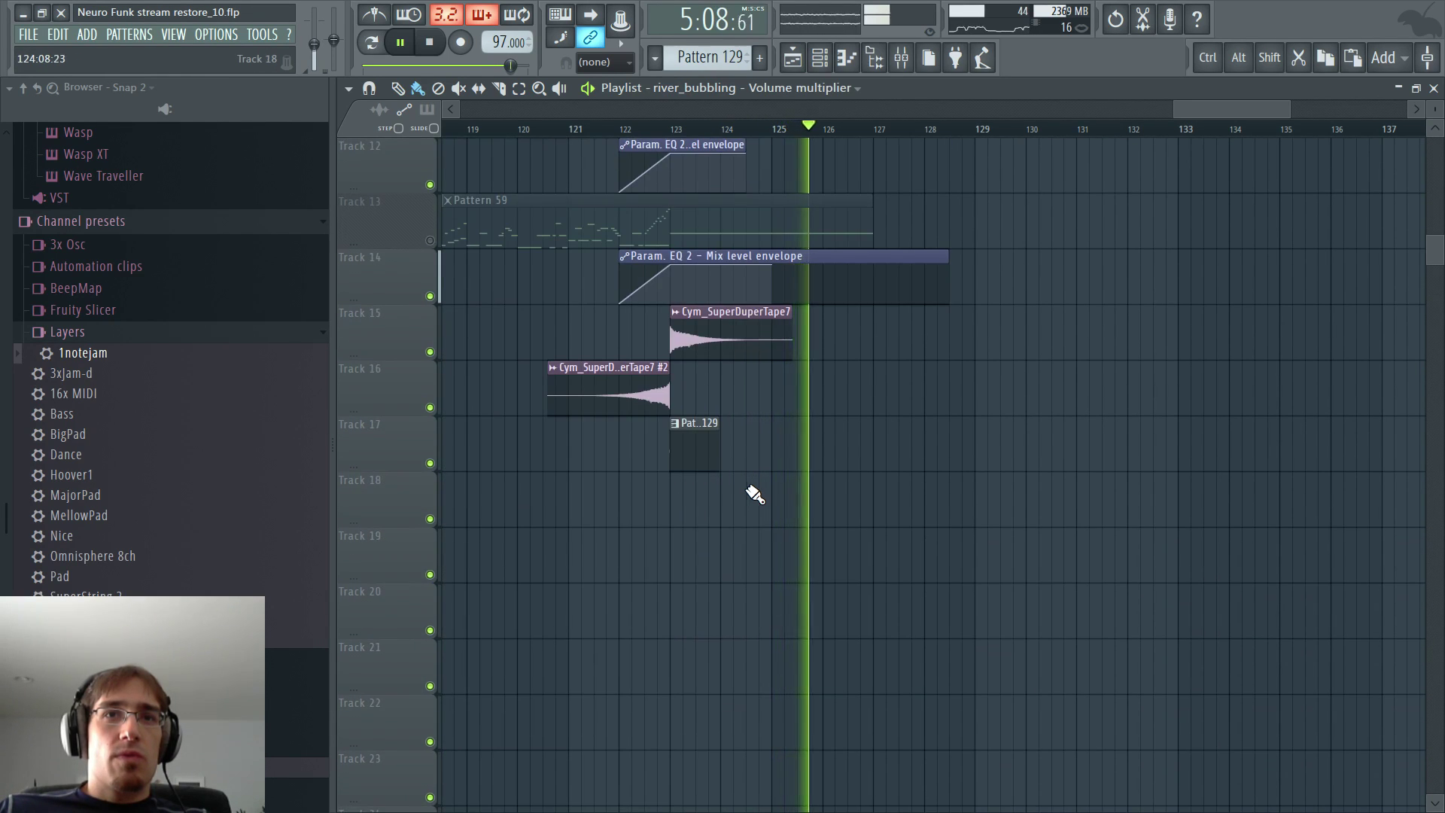
# - Extend the Master volume envelope on Track 8 so its end point falls at 130:16:06
pyautogui.scroll(7, 871, 284)
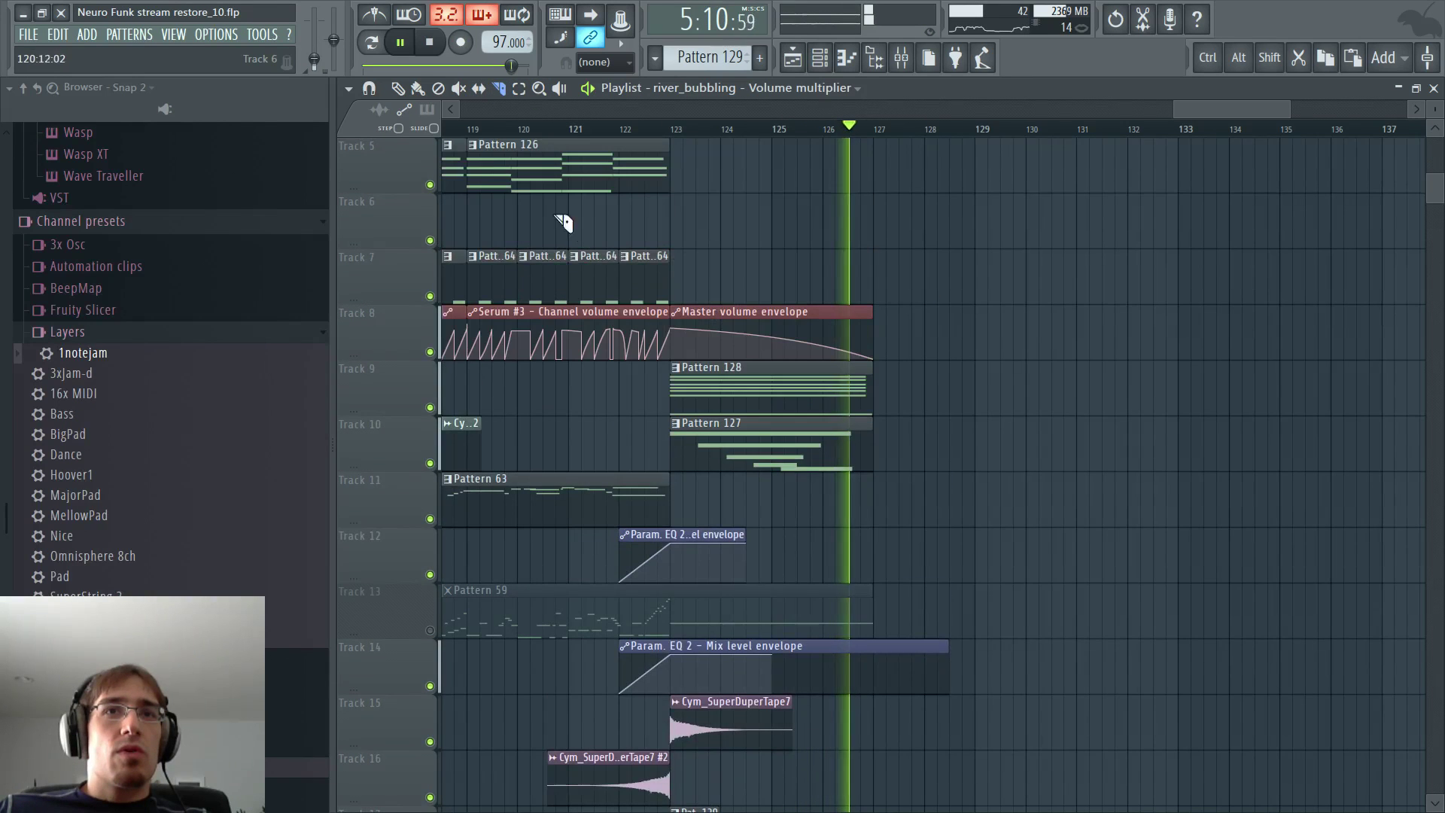
pyautogui.click(398, 88)
pyautogui.press('space')
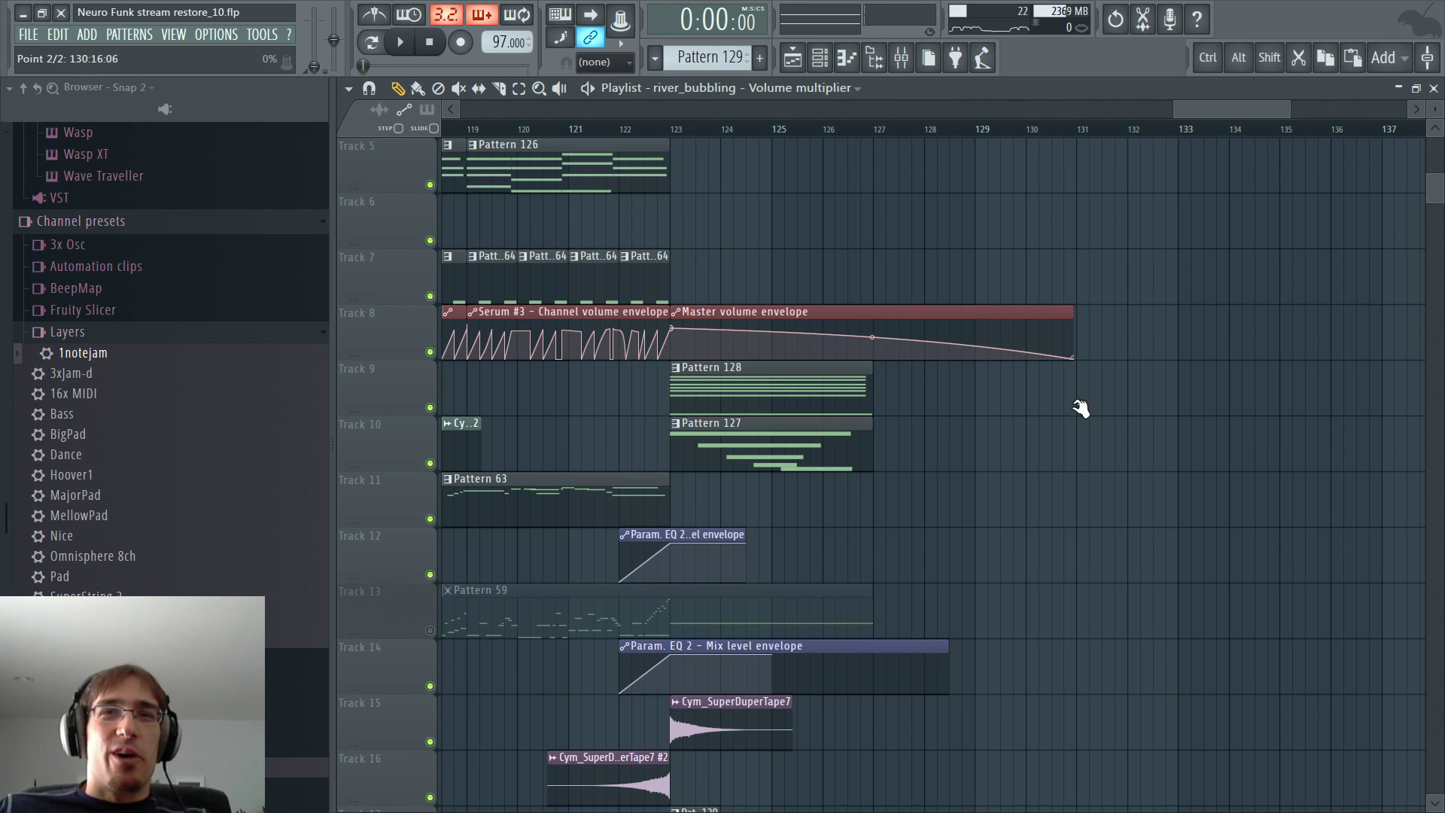
# - Lengthen the Omni 1 notes in Pattern 128 and the Zebra2 #8 F#5 note in Pattern 127 to nearly eight bars
pyautogui.doubleClick(759, 394)
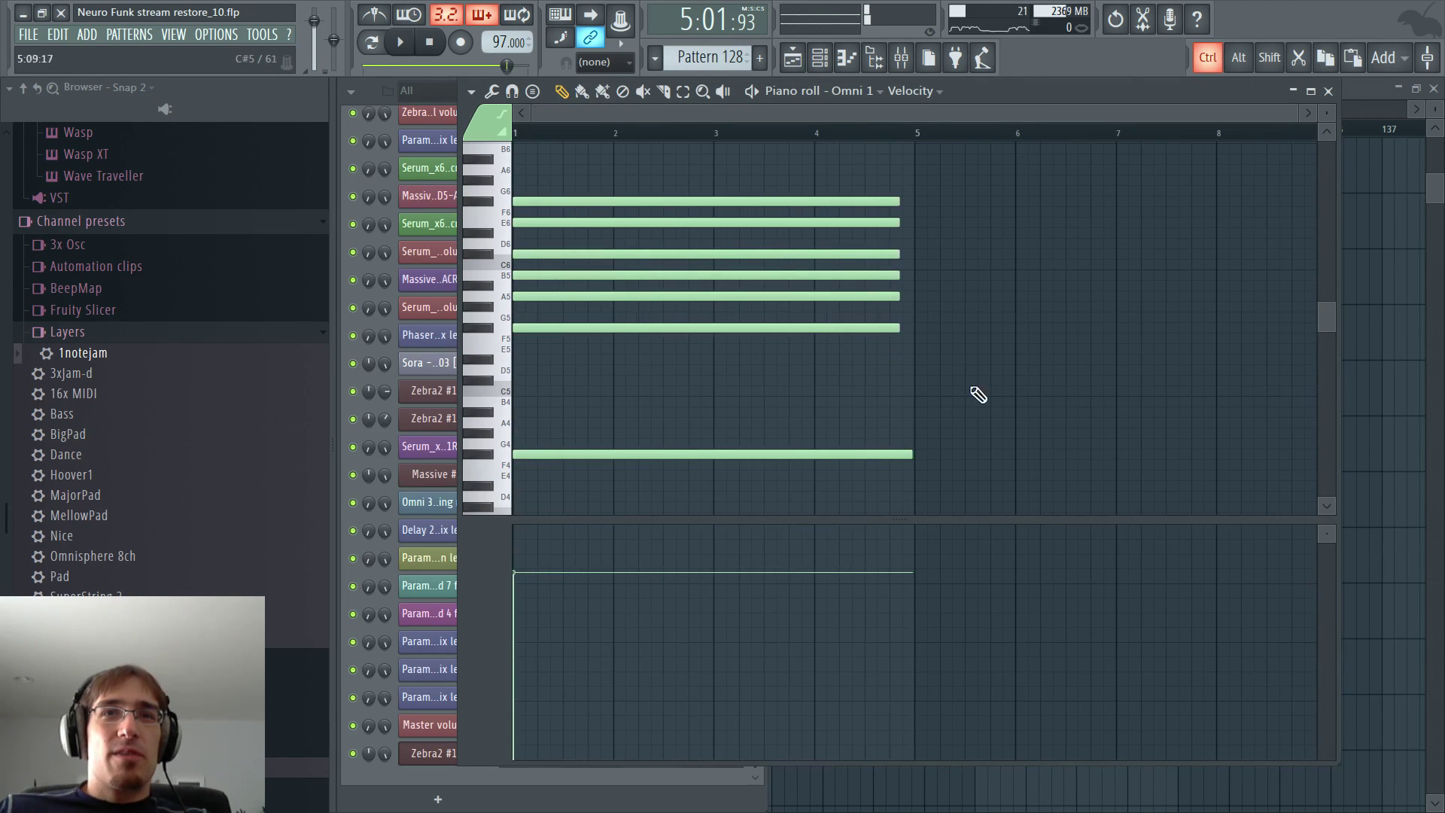
pyautogui.moveTo(917, 490); pyautogui.dragTo(1184, 284)
pyautogui.press('F7')
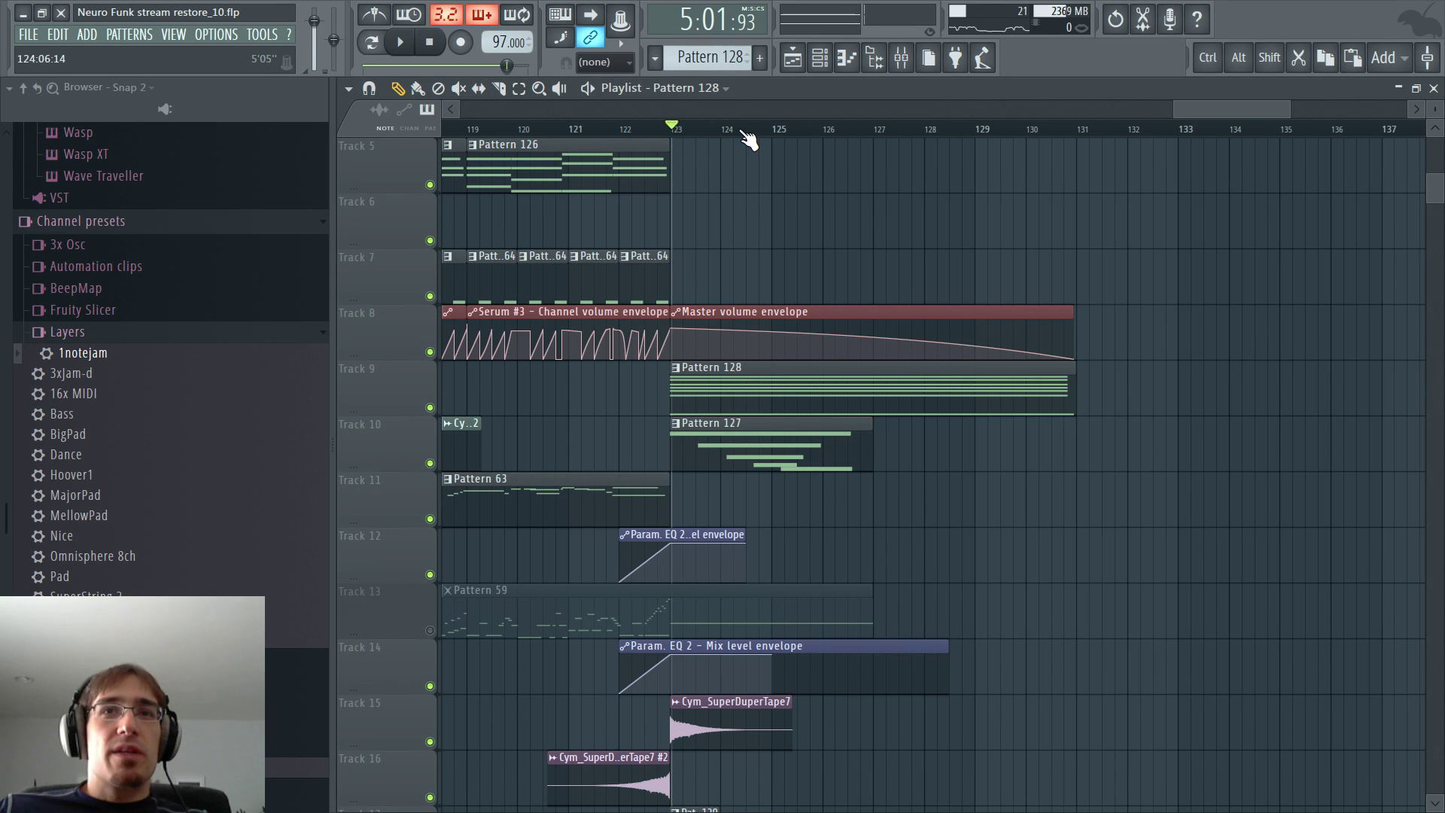
pyautogui.doubleClick(852, 443)
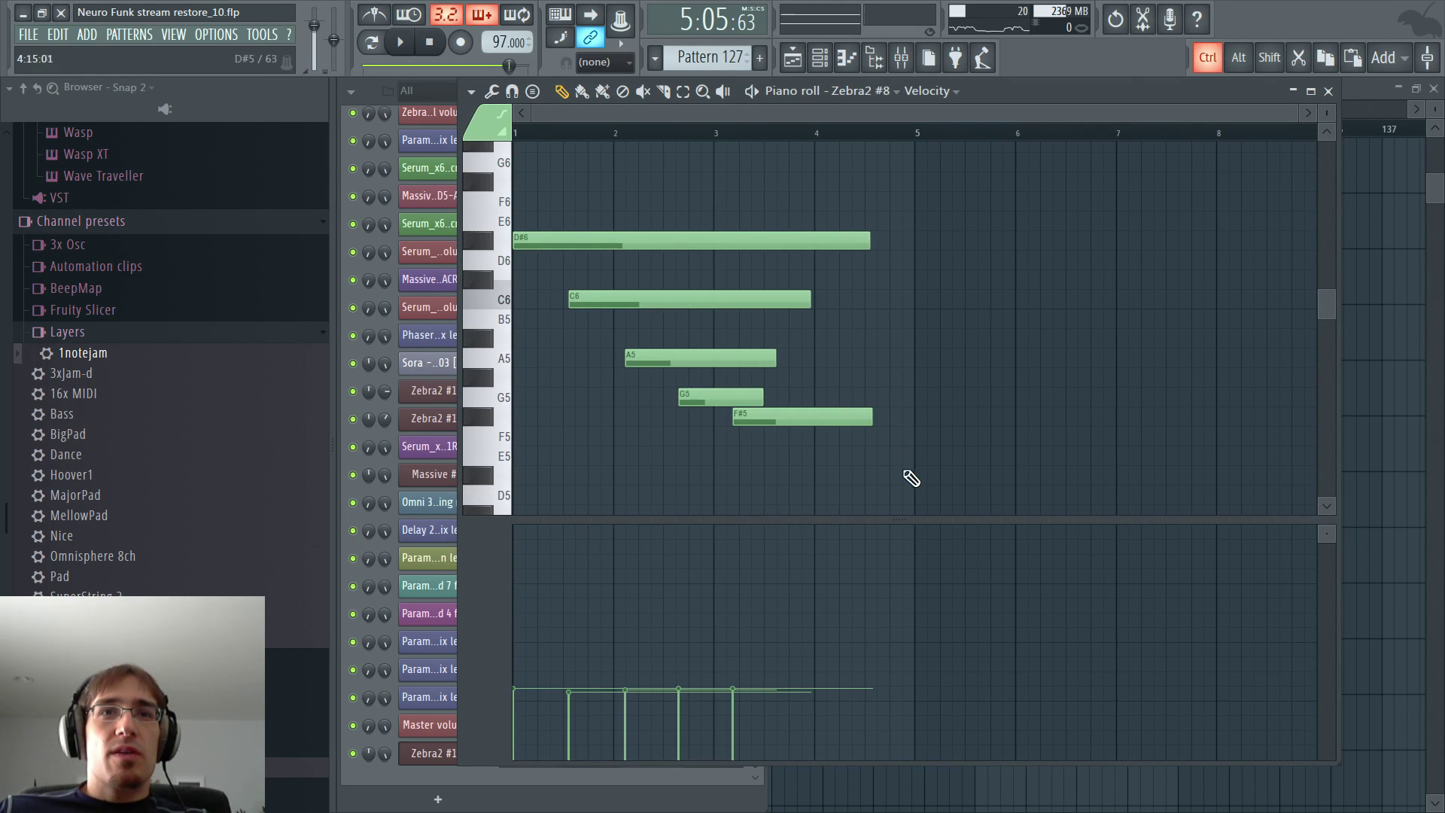
pyautogui.moveTo(922, 419); pyautogui.dragTo(1168, 420)
pyautogui.press('F7')
# - Stretch the end point of the river_bubbling volume envelope on Track 33 to about bar 130 while the ending plays
pyautogui.press('space')
pyautogui.scroll(-10, 858, 361)
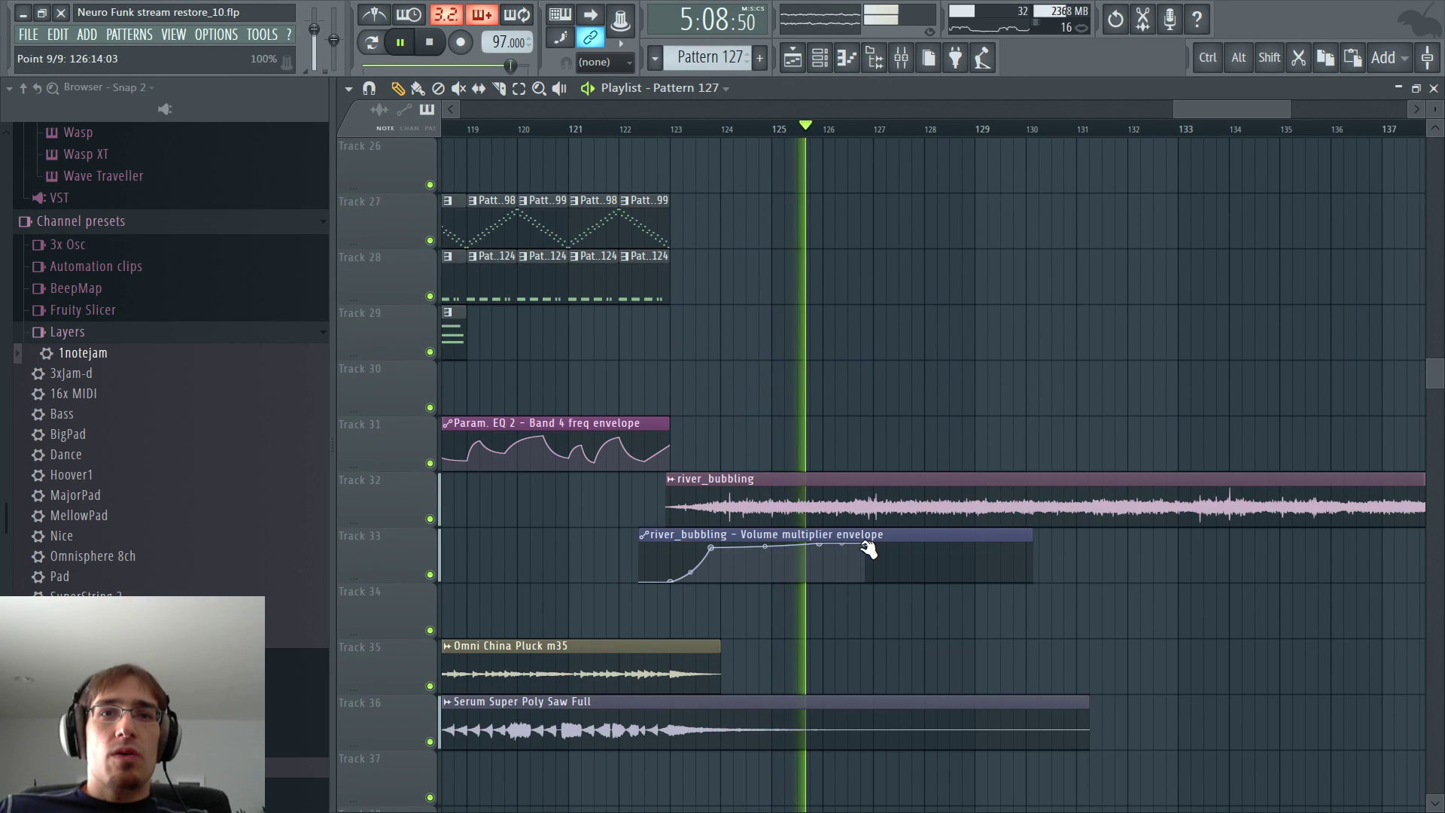
pyautogui.click(1017, 556)
pyautogui.moveTo(1017, 556); pyautogui.dragTo(1032, 554)
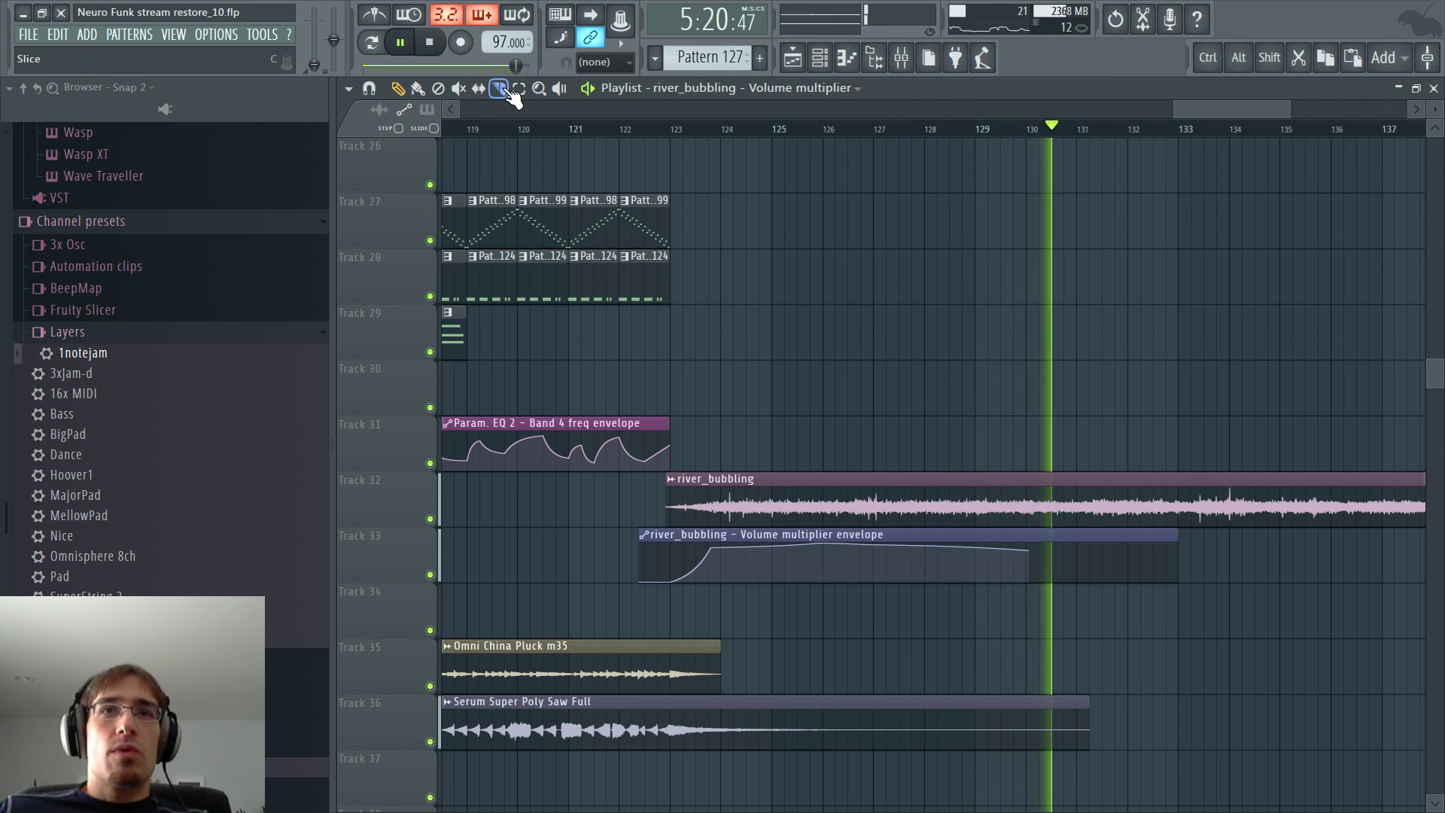
# - Slice the river_bubbling clip and its volume envelope just past bar 131 and delete the parts after the cut
pyautogui.press('shift')
pyautogui.moveTo(1101, 629); pyautogui.dragTo(1103, 694)
pyautogui.press('space')
pyautogui.rightClick(1172, 556)
pyautogui.rightClick(1175, 501)
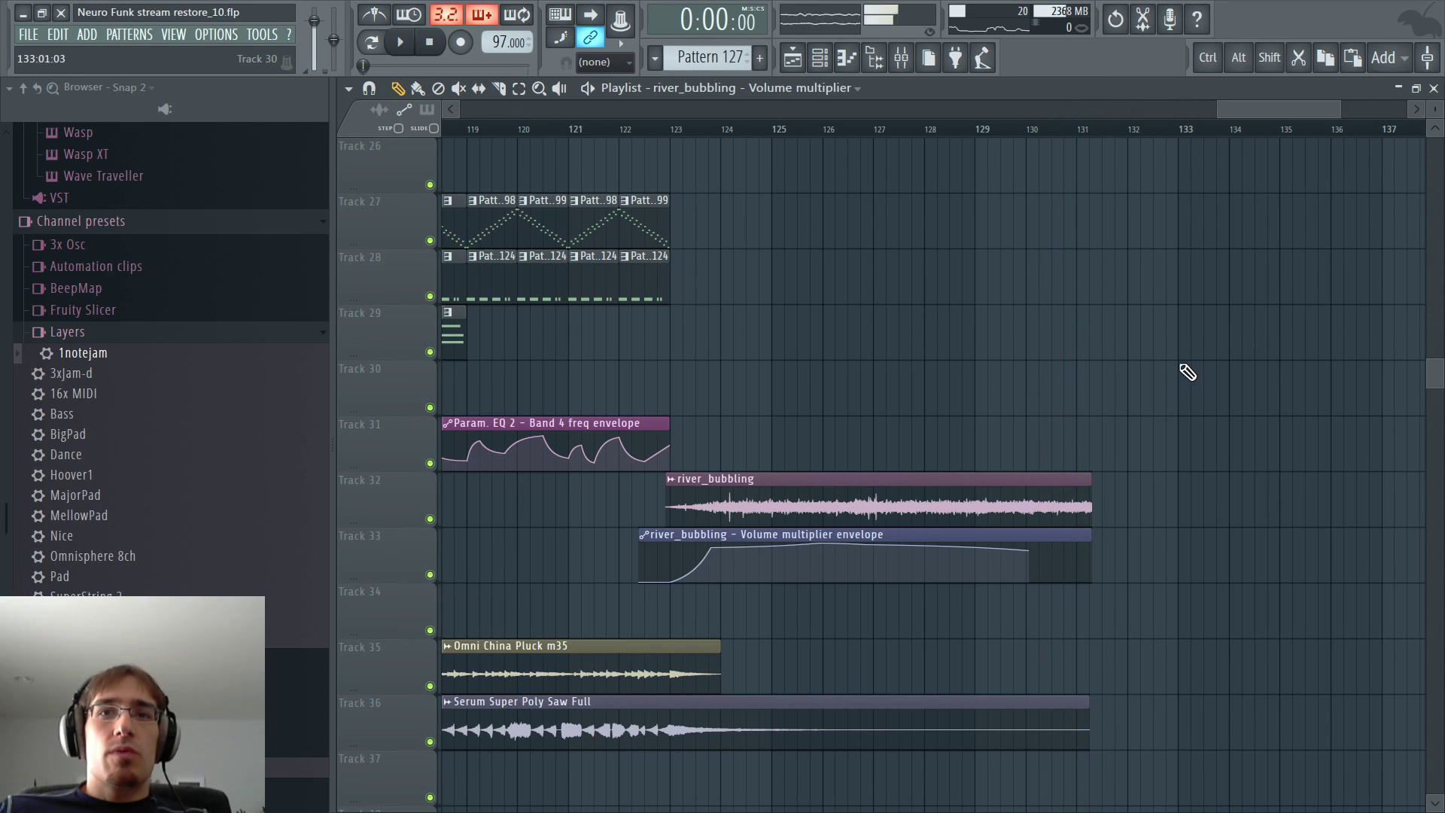
# - Collapse the browser tree to its top-level folders
pyautogui.scroll(6, 1183, 368)
pyautogui.scroll(-2, 1174, 362)
pyautogui.scroll(-5, 1095, 325)
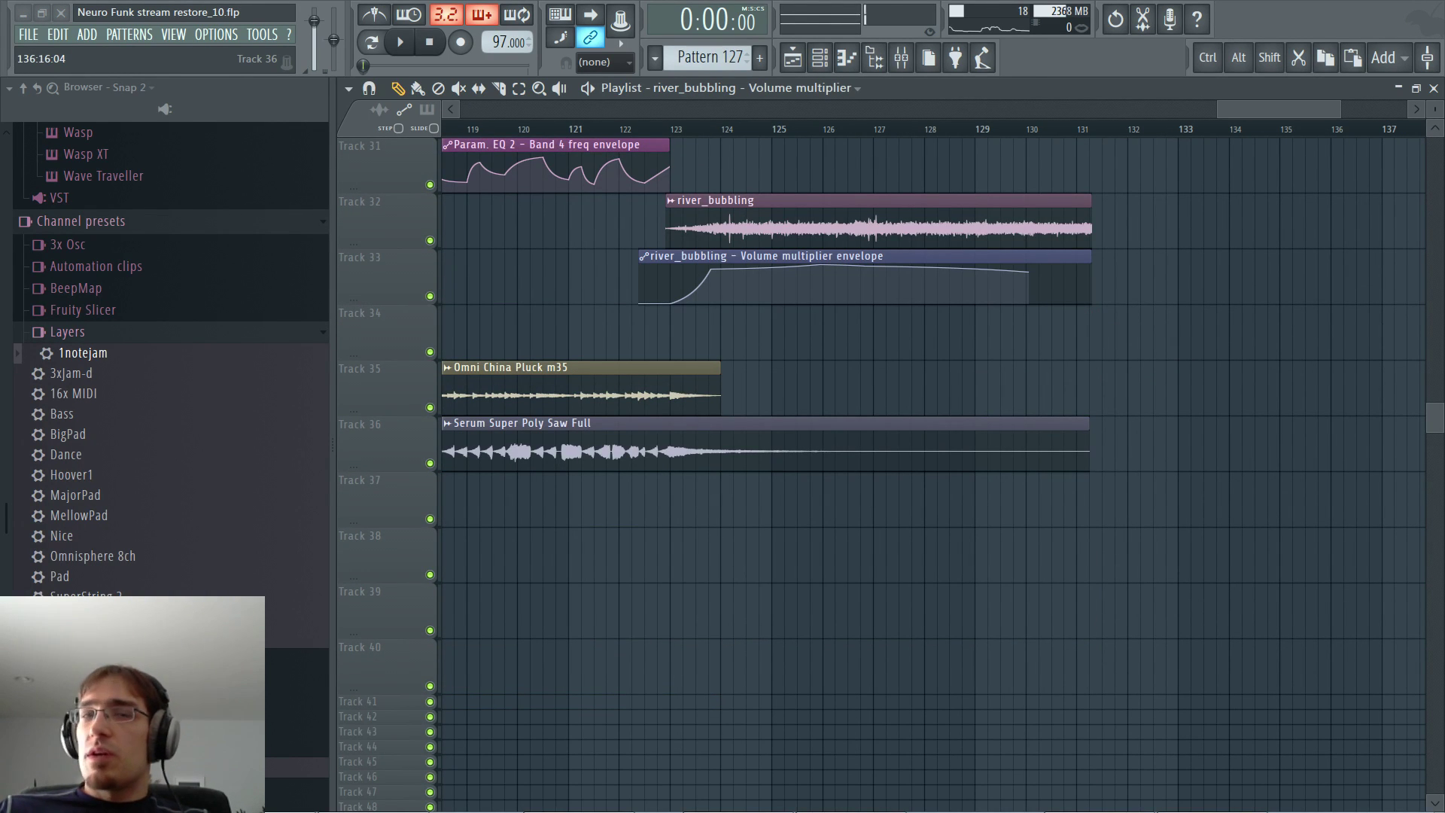
pyautogui.click(545, 155)
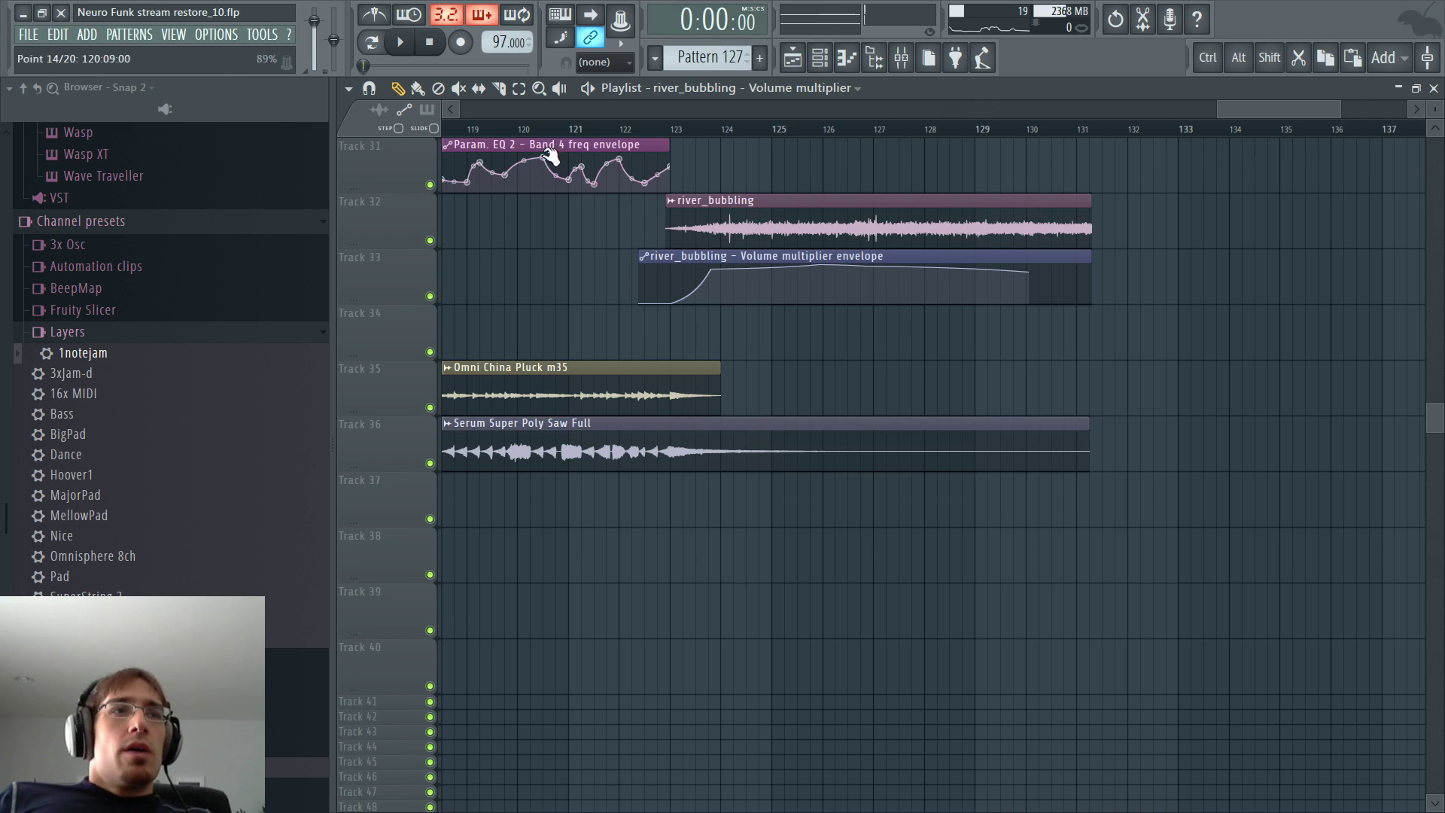
pyautogui.click(24, 89)
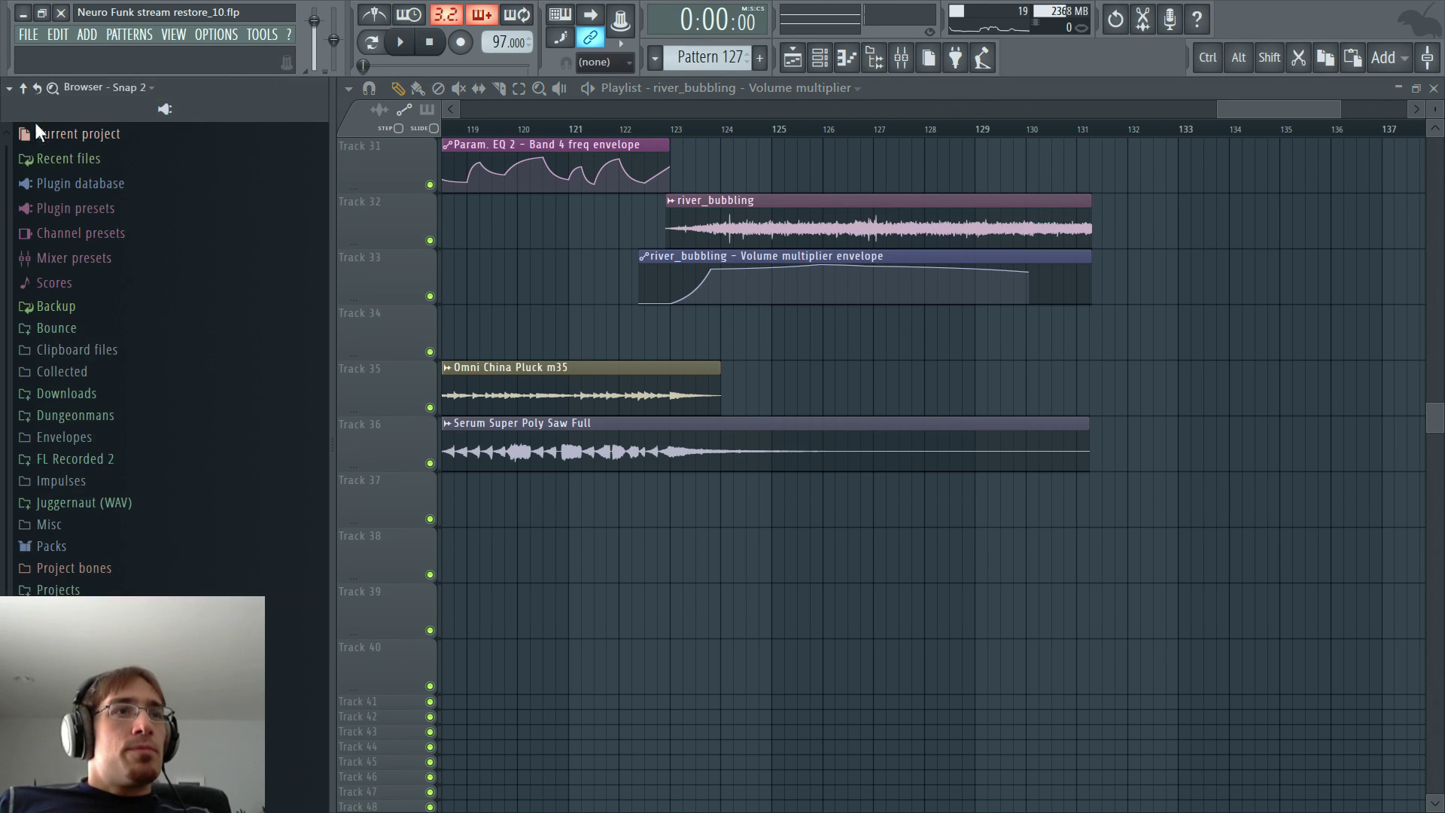
pyautogui.click(26, 35)
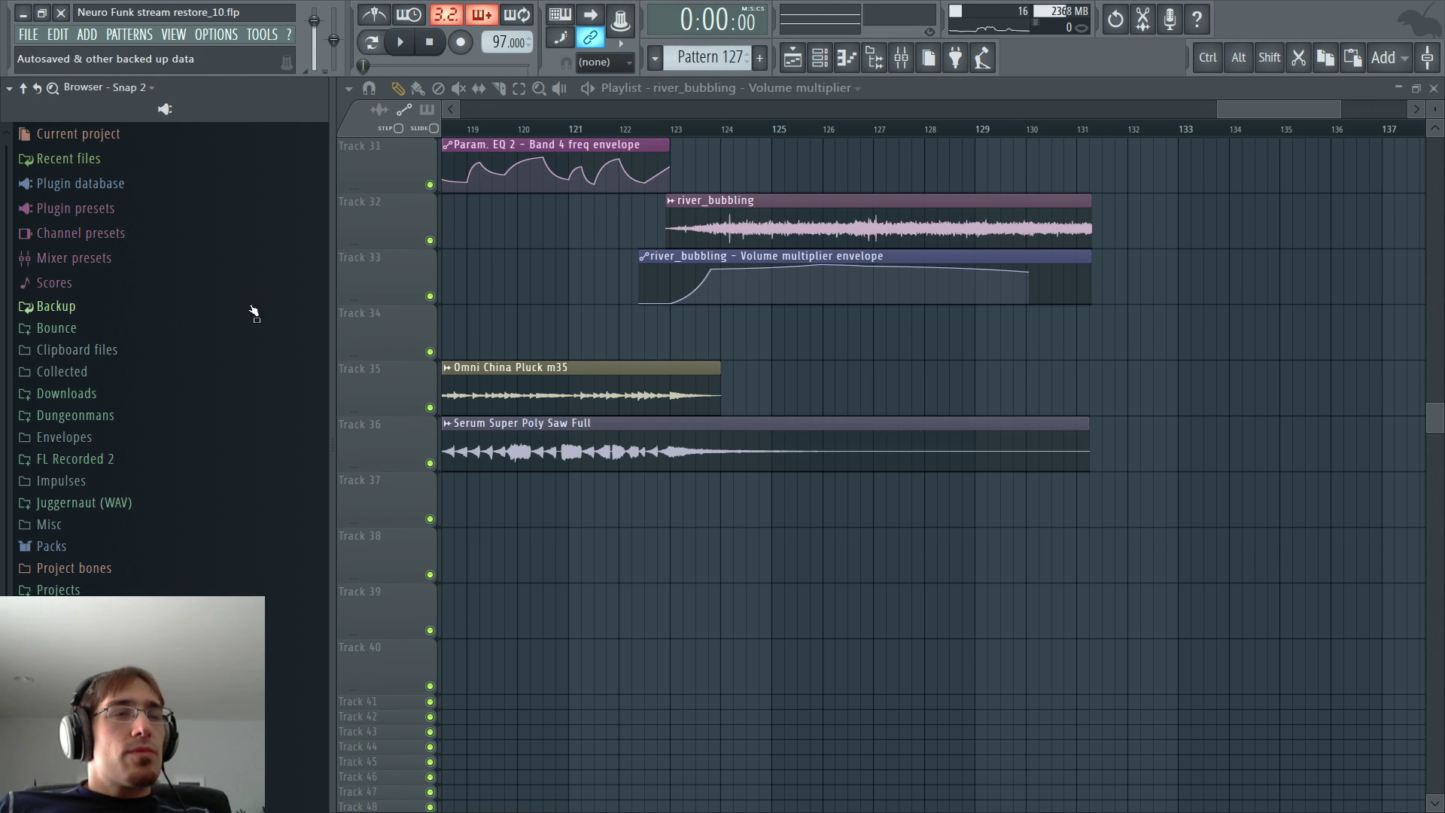
# - Add an empty pattern, keeping its default name
pyautogui.scroll(3, 865, 298)
pyautogui.press('F4')
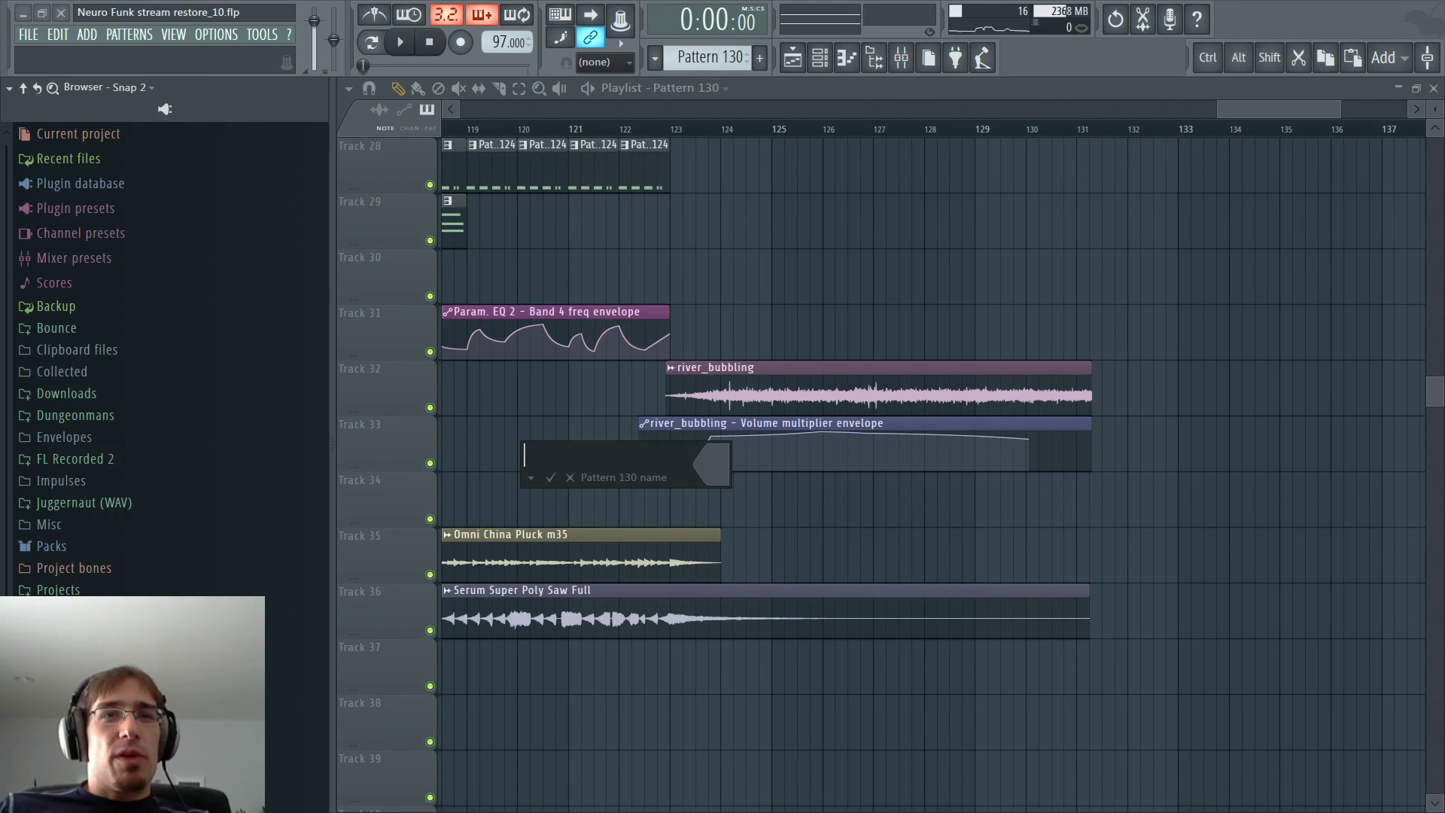
pyautogui.click(726, 501)
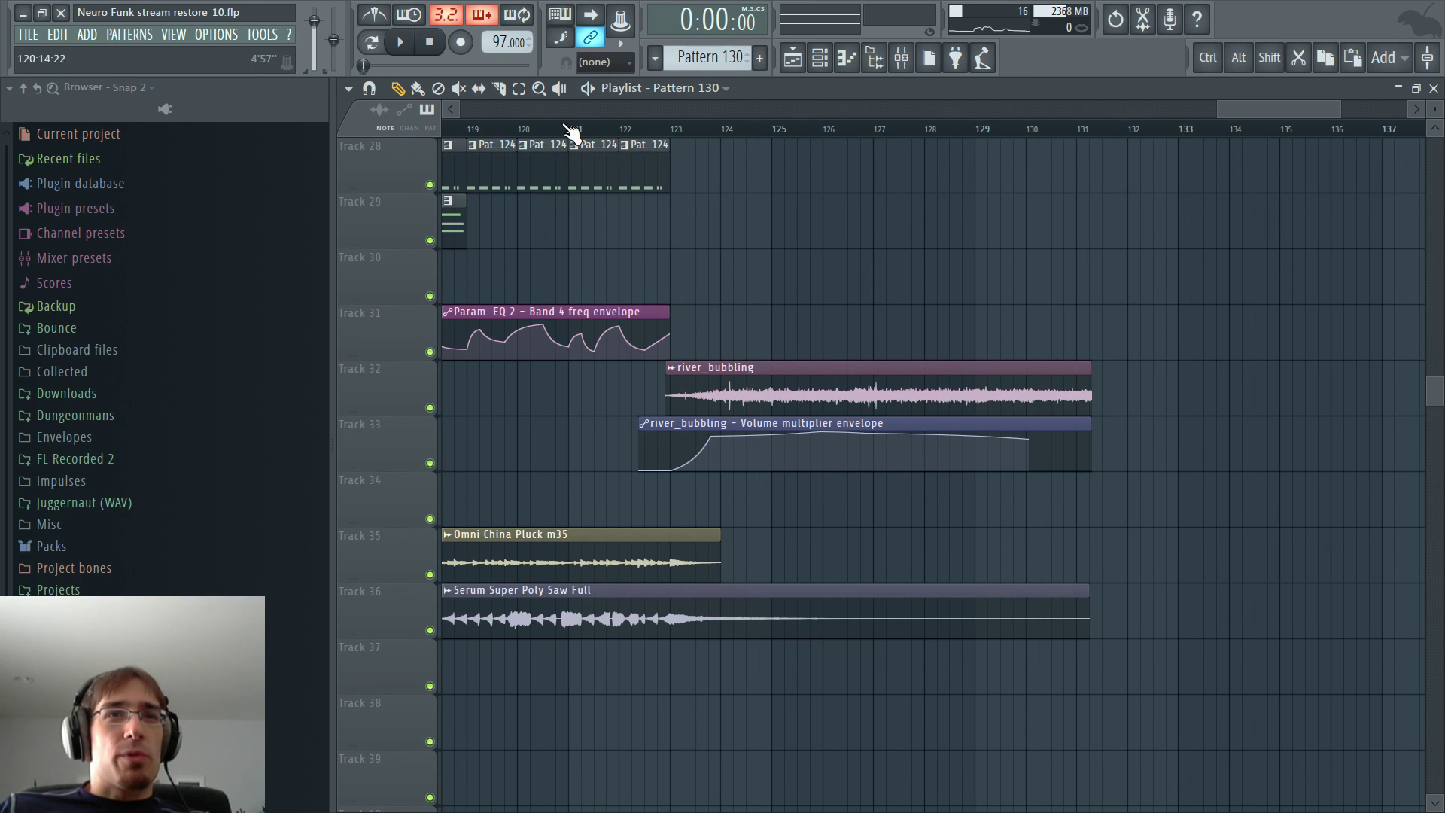
pyautogui.press('F6')
pyautogui.press('F6')
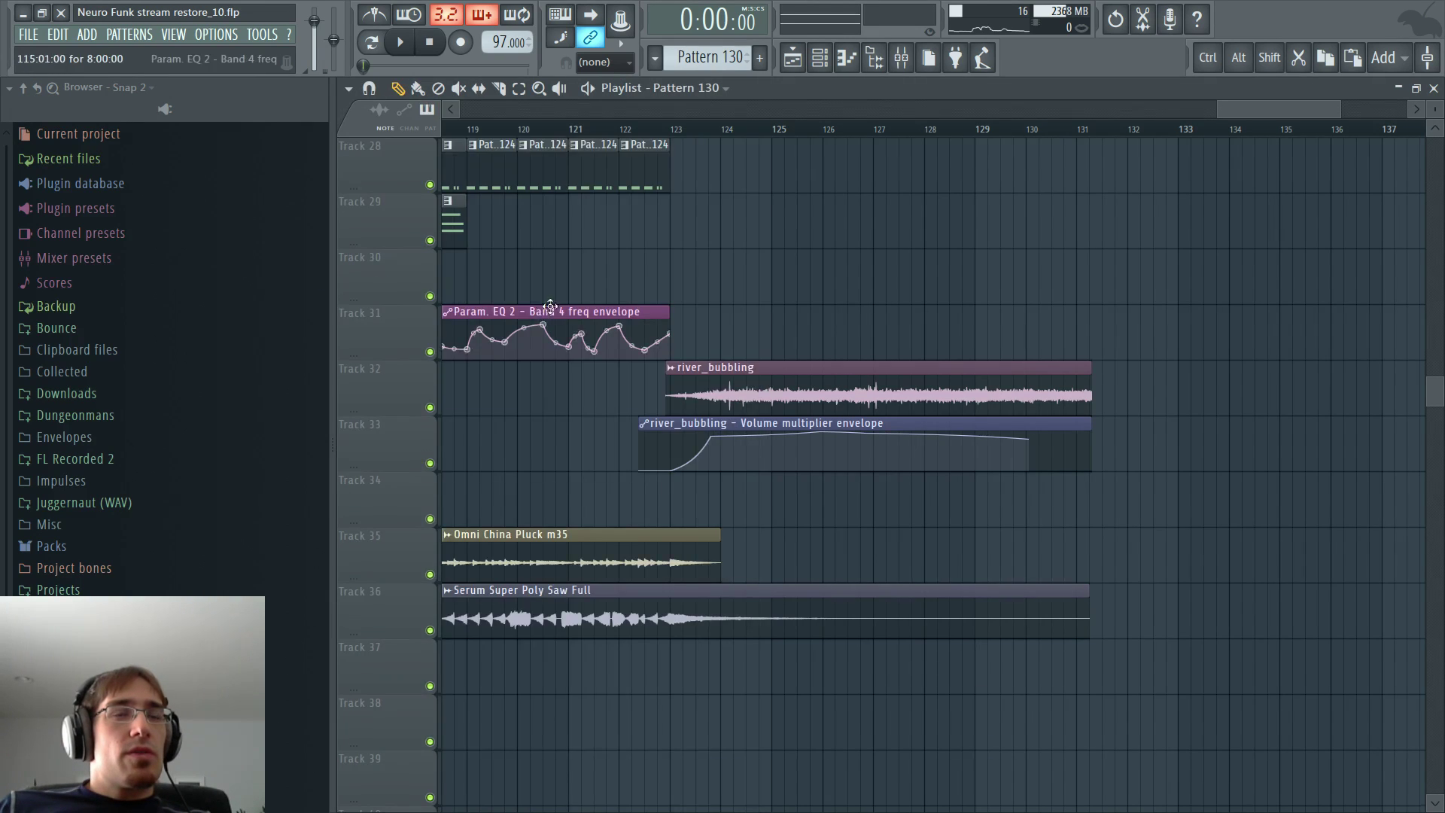
# - Unmute Track 13 and select the Lev_Riser_128_4_Glitter_Balls clip on Track 12 with its volume envelope on Track 13, near bar 95
pyautogui.scroll(7, 553, 310)
pyautogui.scroll(-5, 553, 298)
pyautogui.scroll(3, 518, 304)
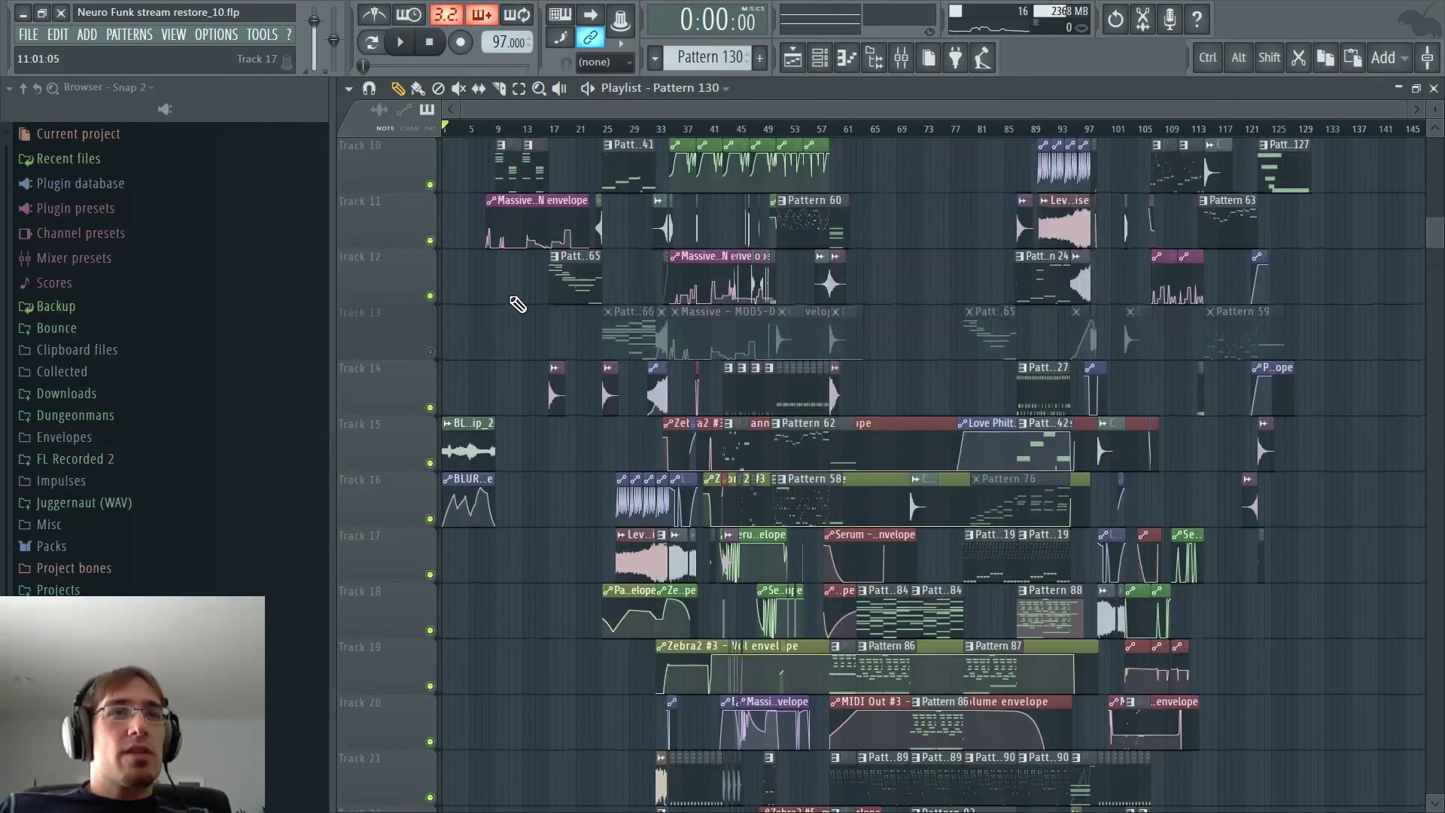
pyautogui.scroll(5, 509, 305)
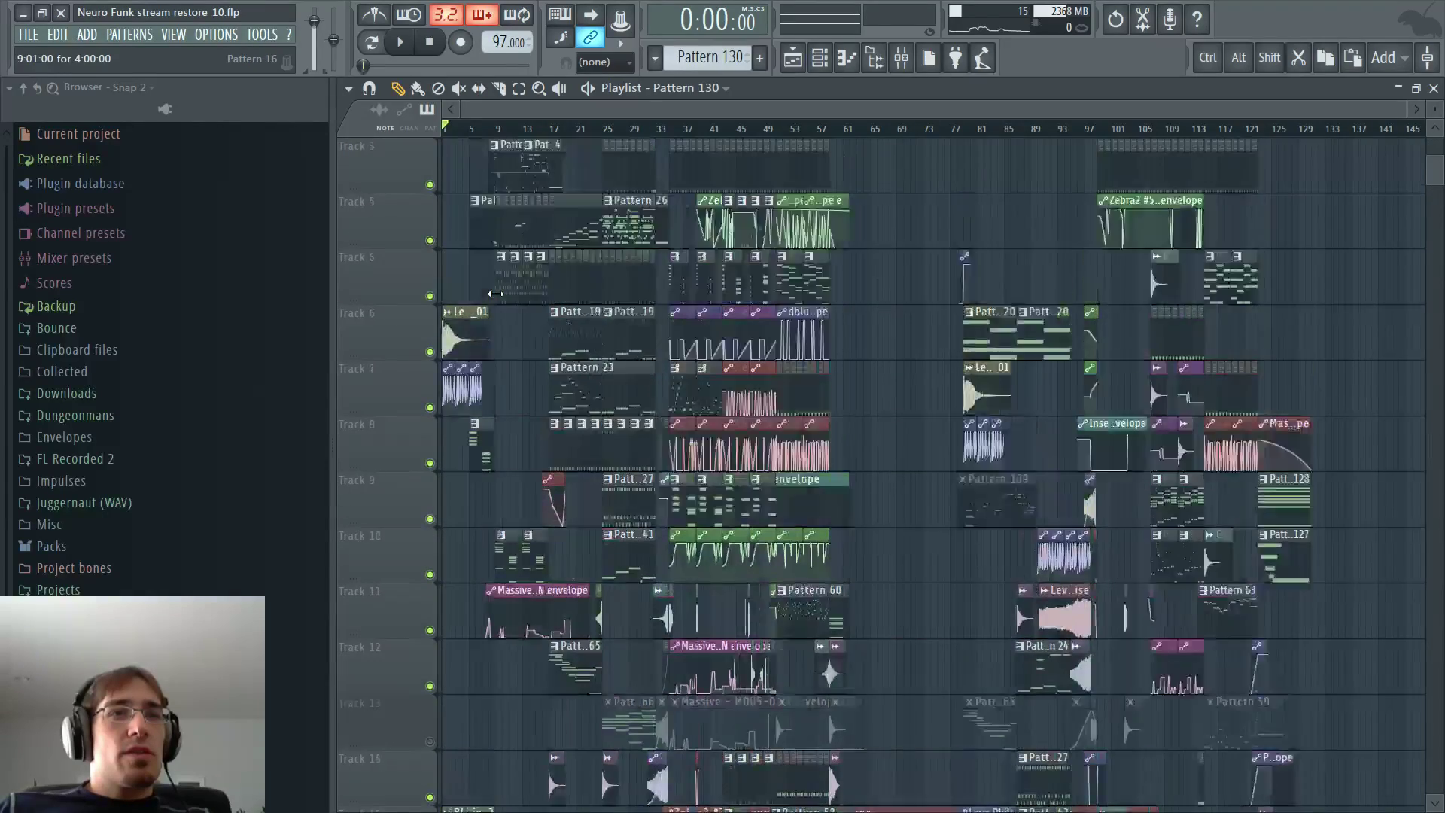
pyautogui.scroll(-3, 724, 329)
pyautogui.keyDown('ctrl'); pyautogui.scroll(4, 1005, 543); pyautogui.keyUp('ctrl')
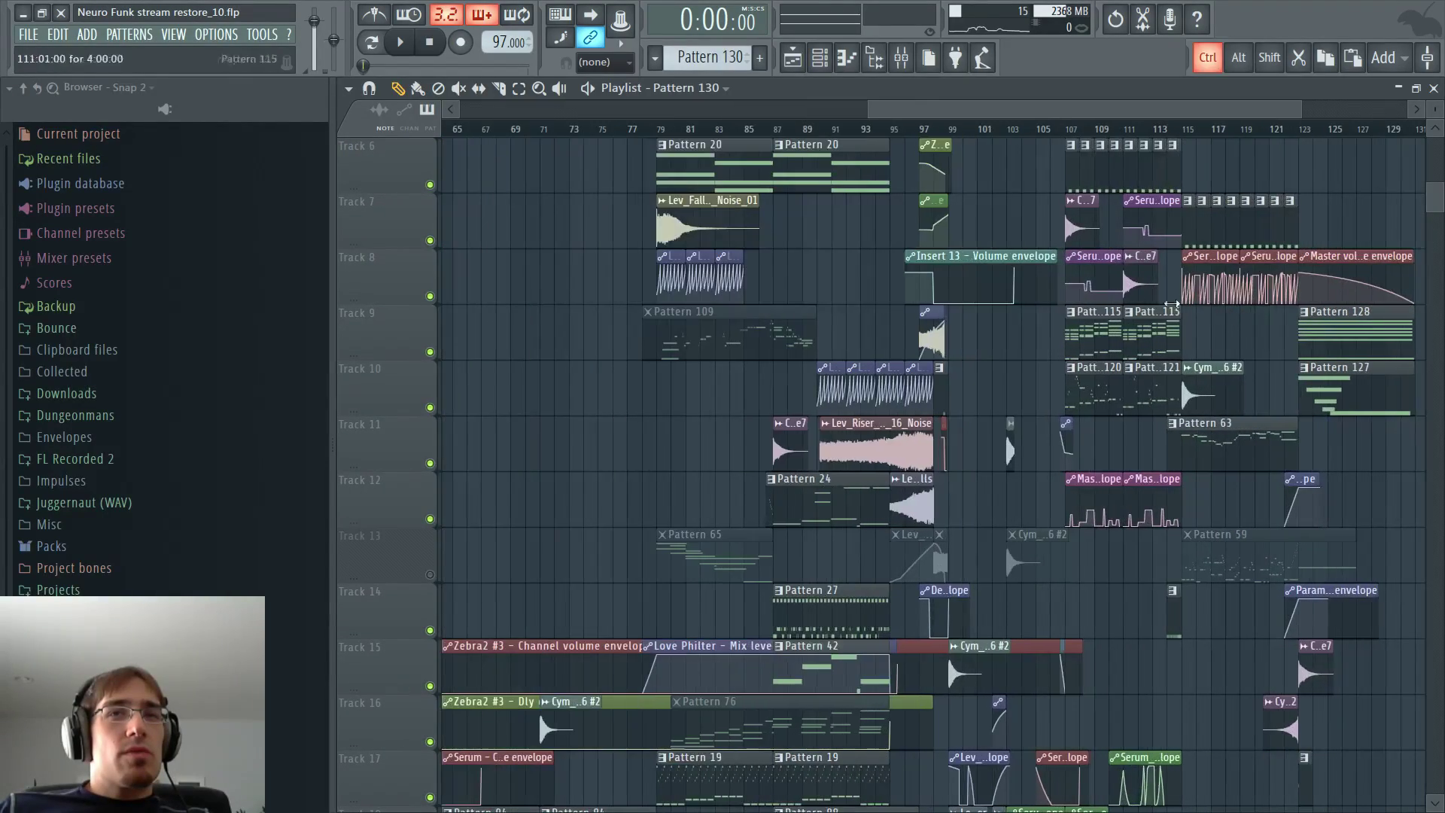
pyautogui.keyDown('ctrl'); pyautogui.scroll(2, 1004, 543); pyautogui.keyUp('ctrl')
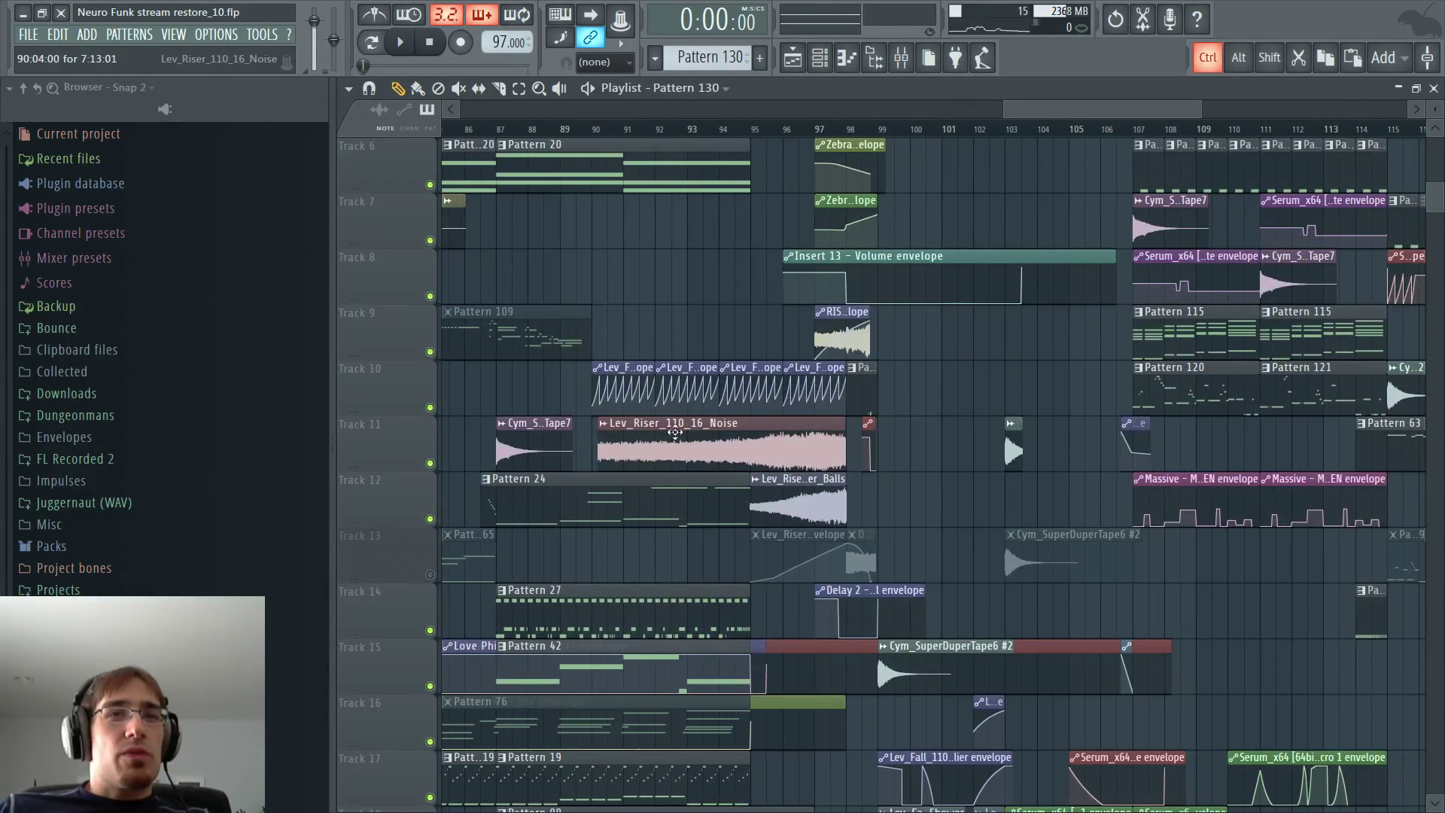
pyautogui.keyDown('ctrl'); pyautogui.moveTo(620, 436); pyautogui.dragTo(800, 391); pyautogui.keyUp('ctrl')
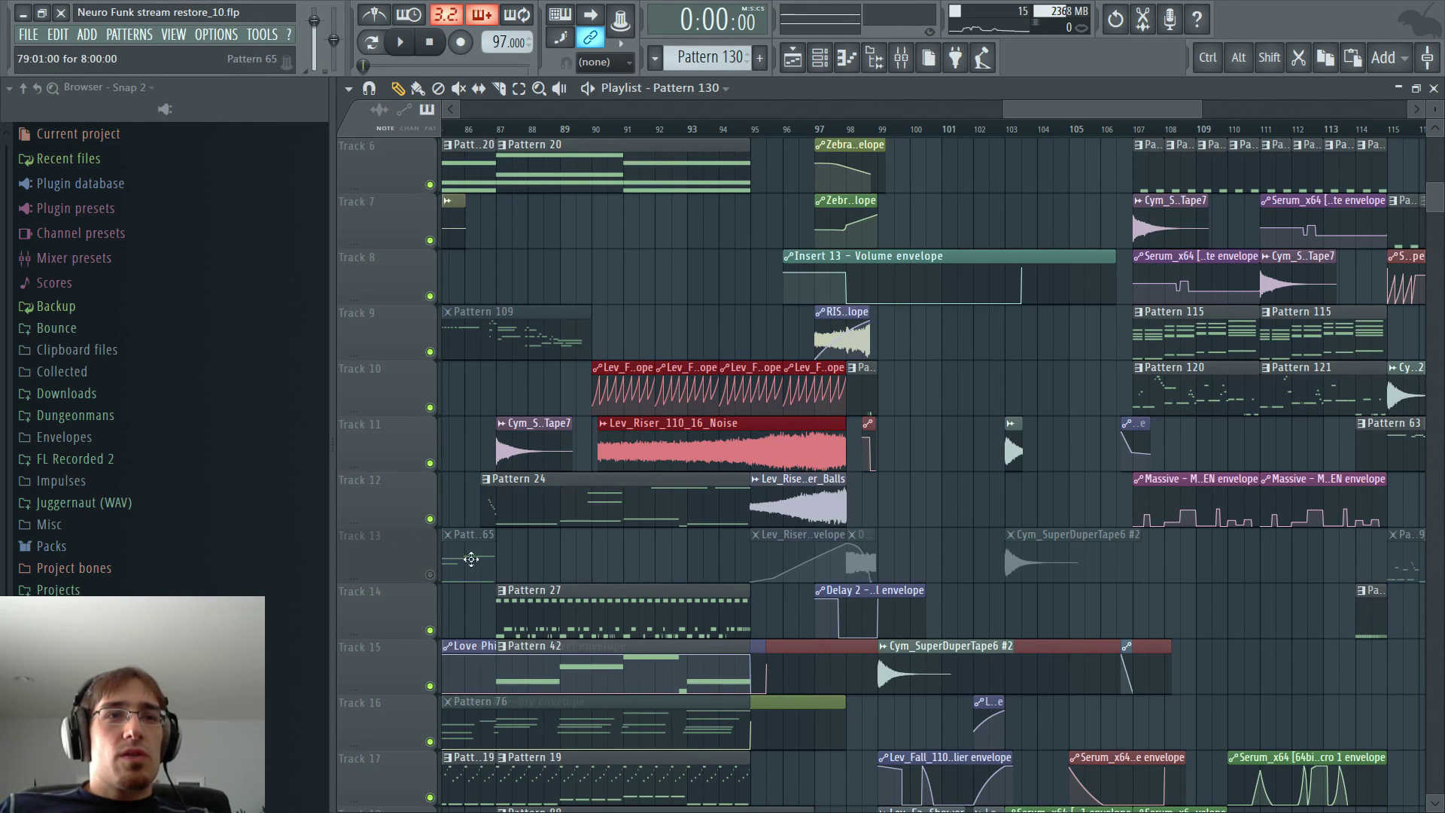
pyautogui.click(431, 575)
pyautogui.keyDown('ctrl'); pyautogui.moveTo(768, 578); pyautogui.dragTo(784, 525); pyautogui.keyUp('ctrl')
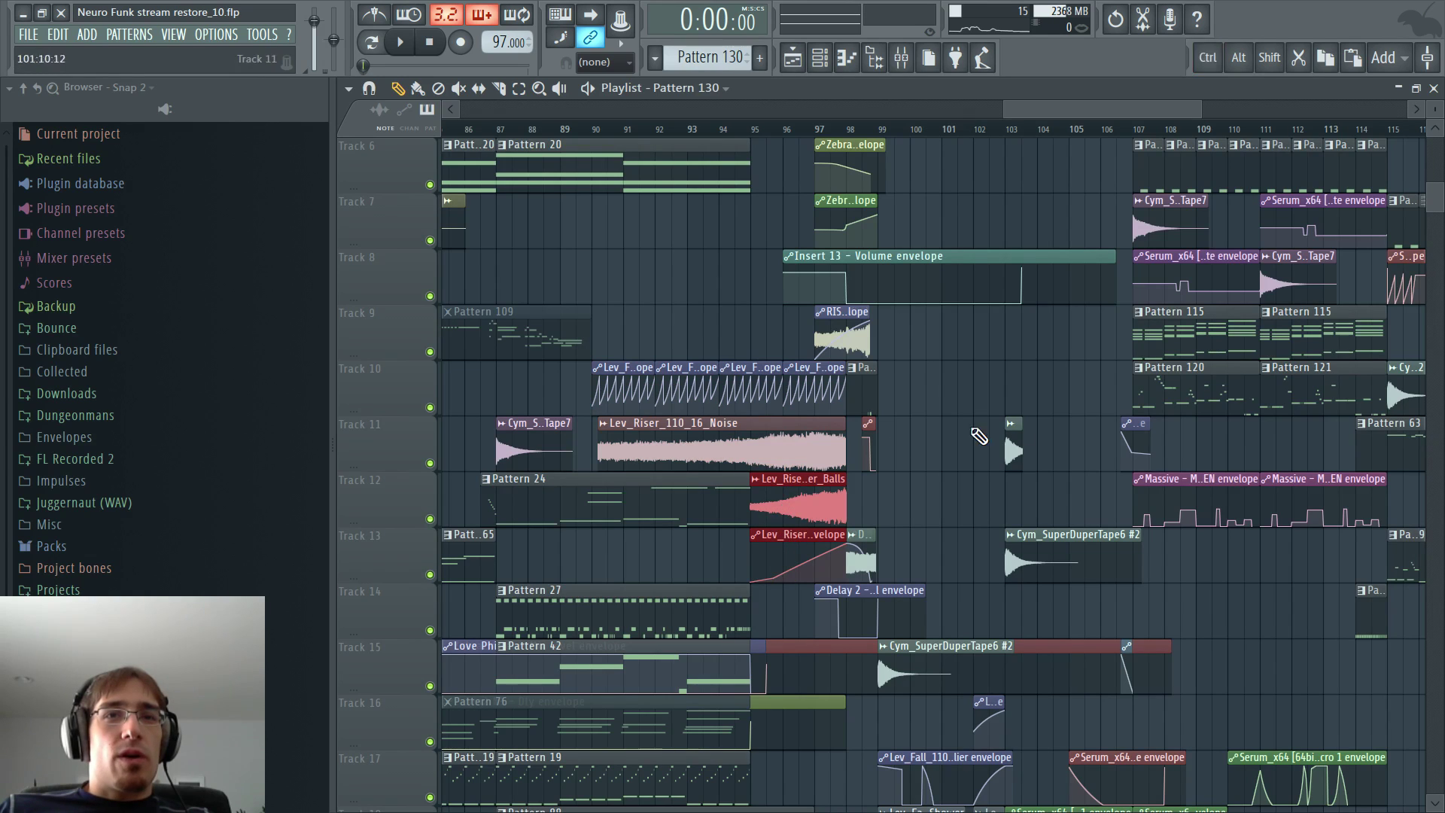
# - Paste the Glitter_Balls riser and its volume envelope onto Tracks 18 and 19 so both end at bar 123
pyautogui.scroll(-6, 1130, 129)
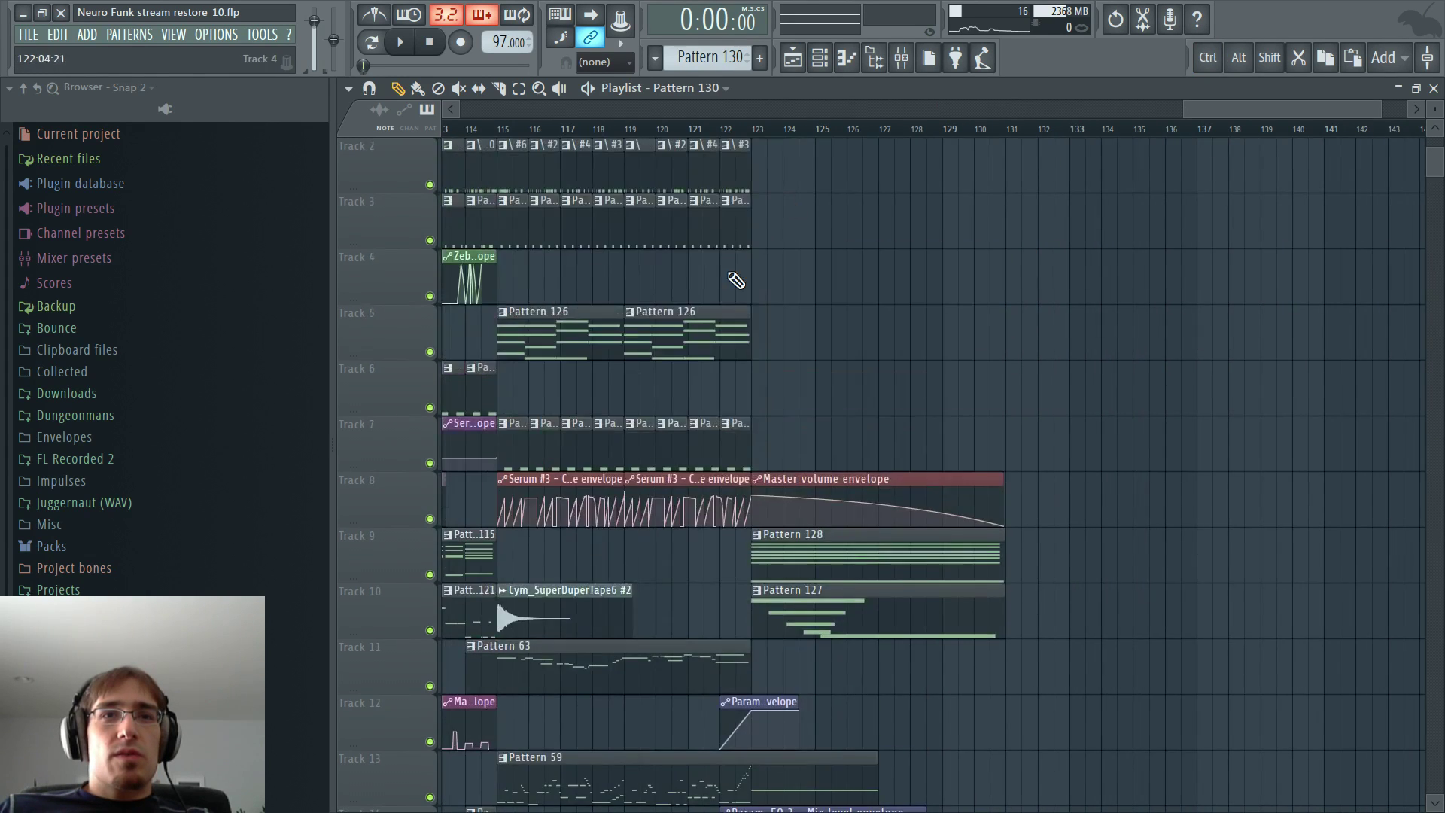
pyautogui.scroll(-4, 721, 279)
pyautogui.hotkey('ctrl', 'v')
pyautogui.moveTo(534, 268); pyautogui.dragTo(668, 629)
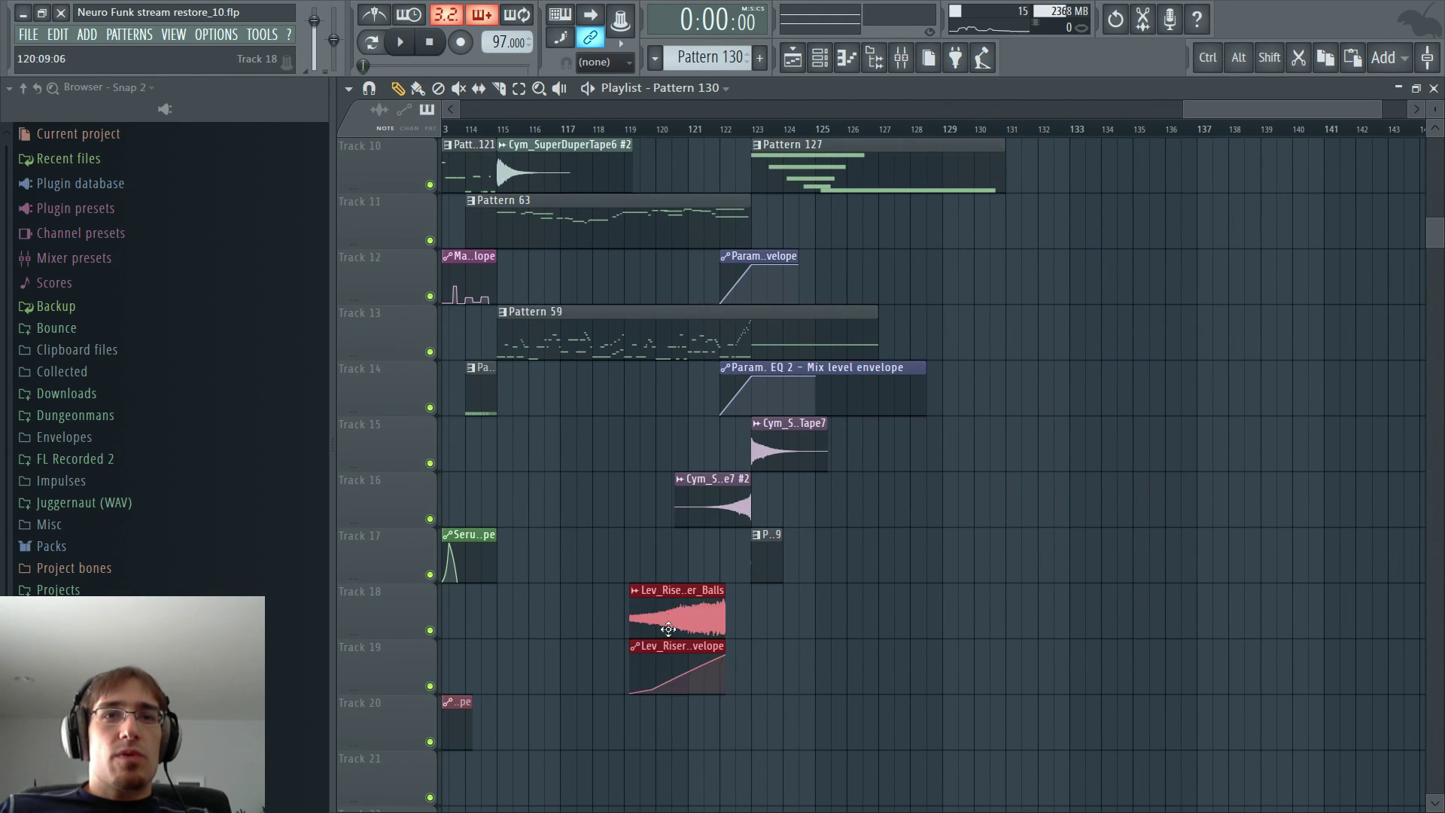
pyautogui.scroll(4, 692, 625)
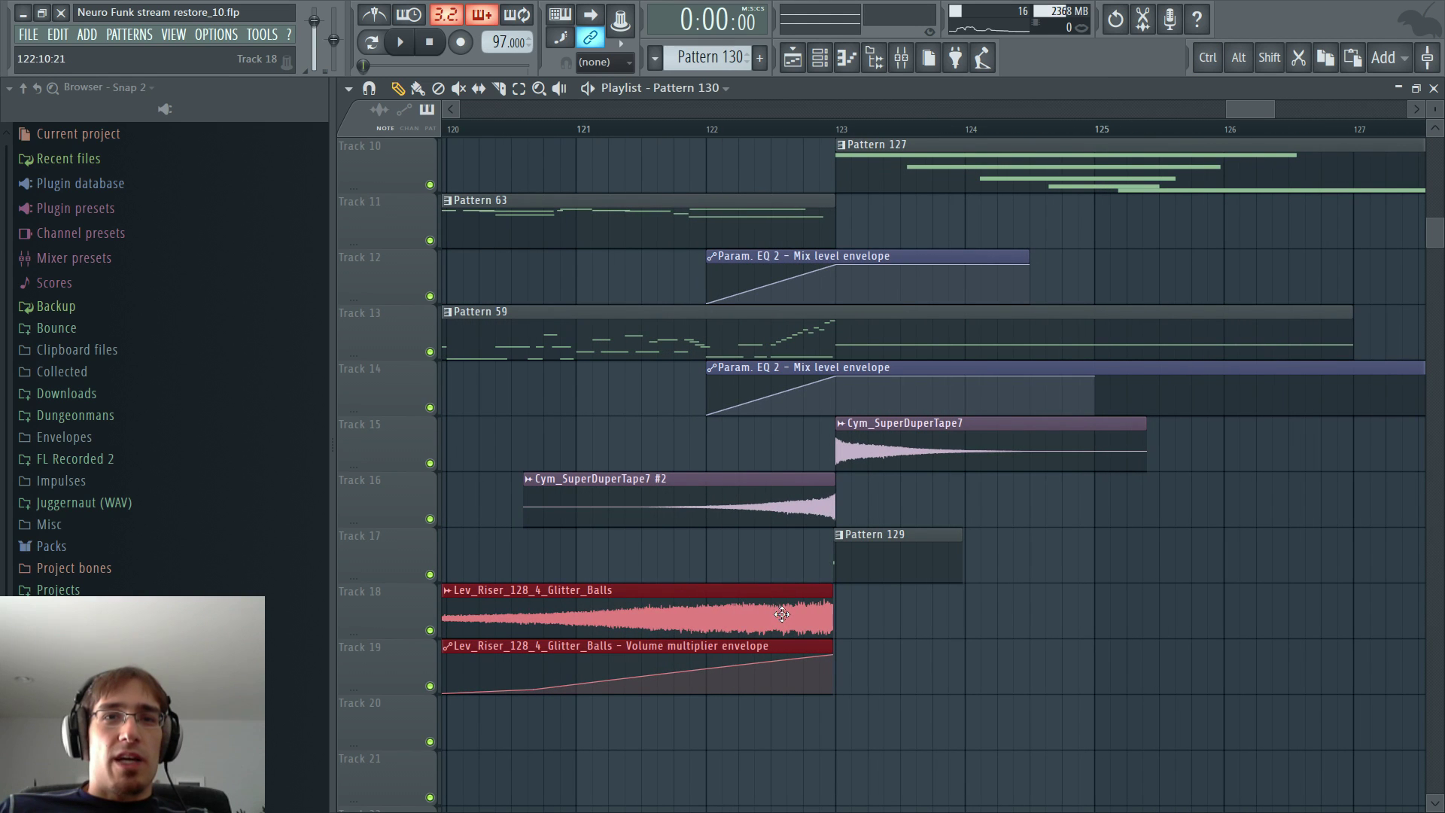
pyautogui.scroll(-2, 750, 583)
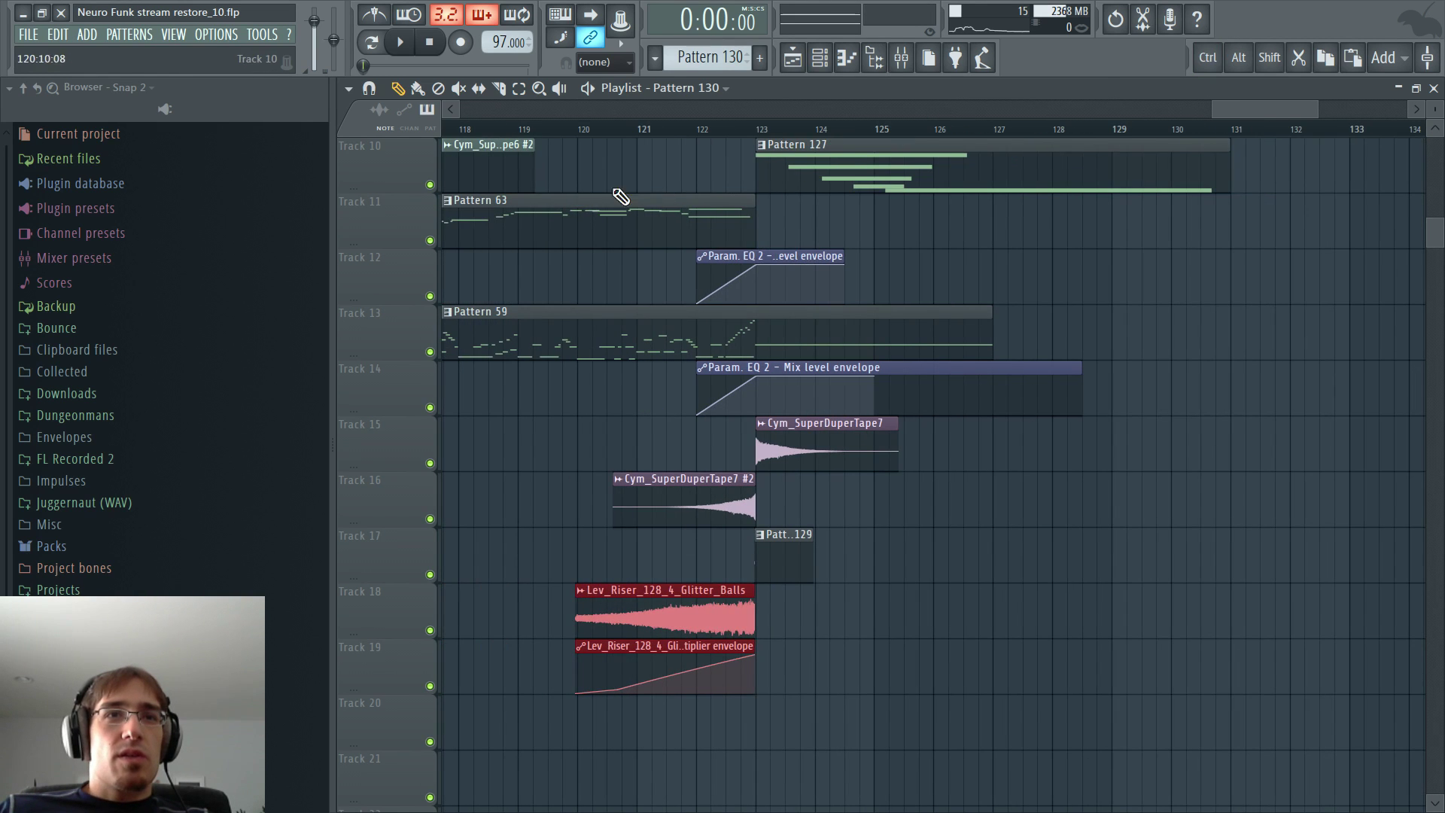
# - Mute Track 13 and play the ending with the added Glitter_Balls riser
pyautogui.click(430, 351)
pyautogui.press('space')
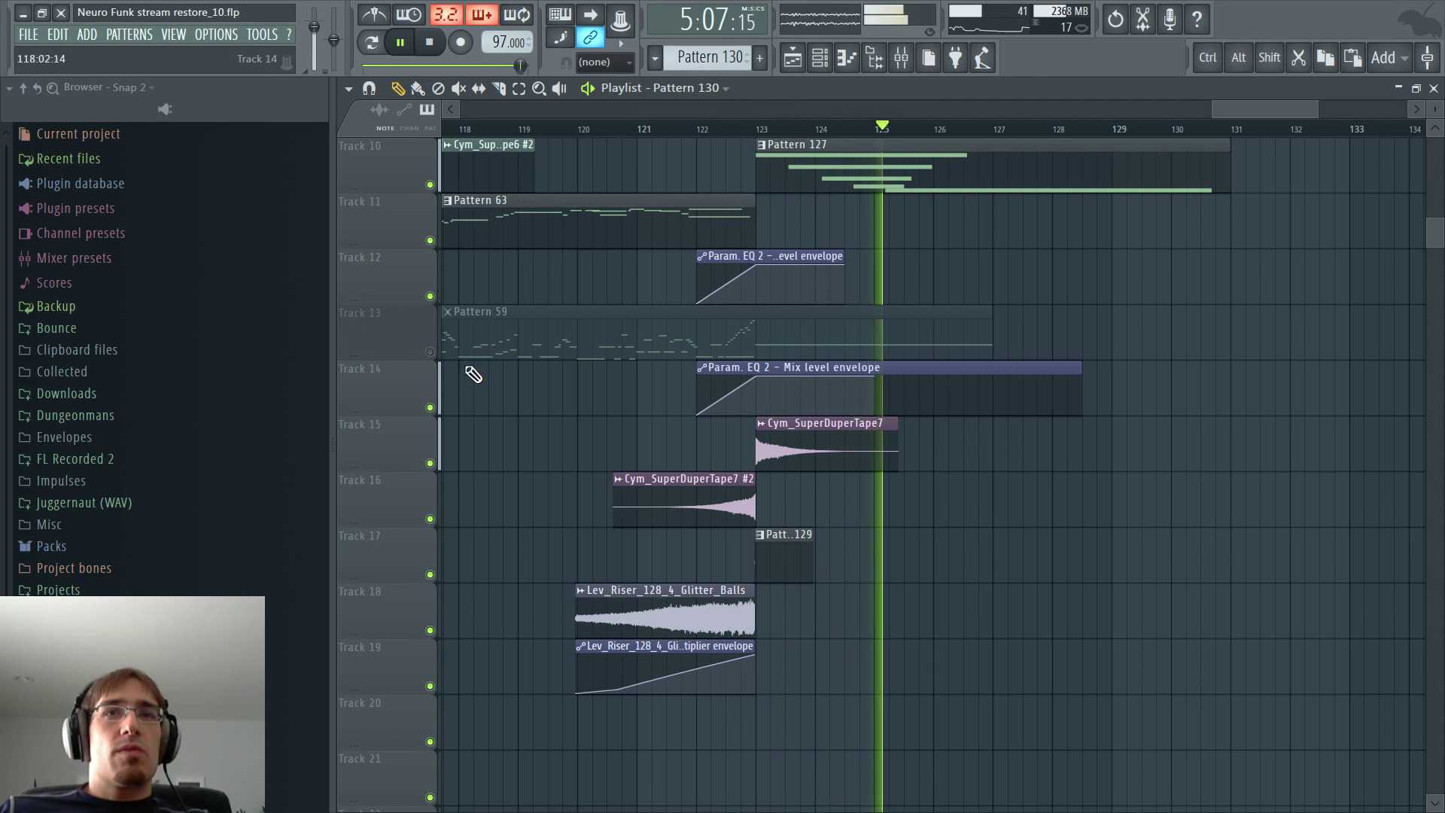
pyautogui.scroll(1, 696, 410)
pyautogui.scroll(6, 696, 410)
# - Create another pattern with its default name, place it on Track 6 at bar 123 and open it for editing
pyautogui.click(776, 338)
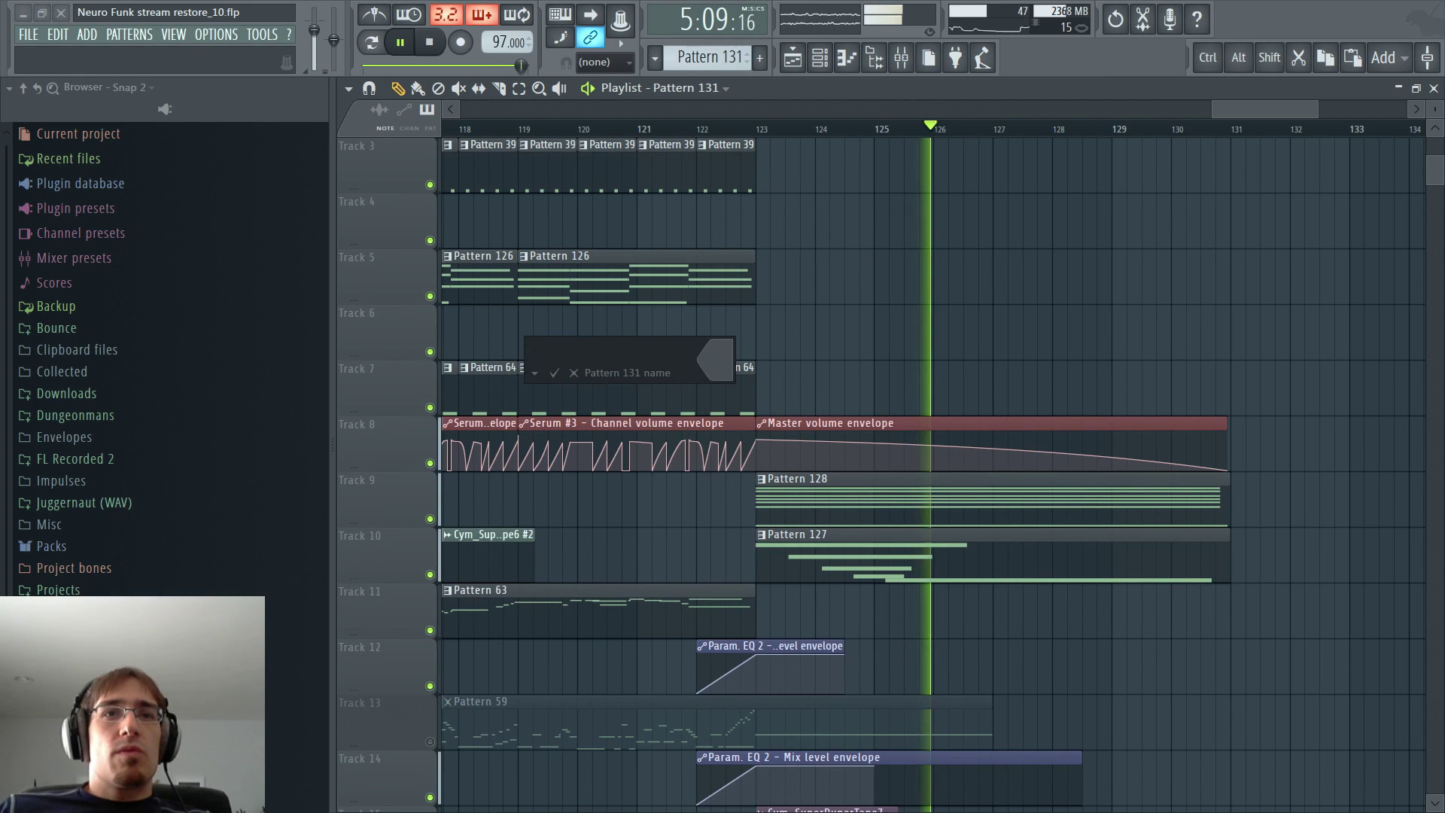
pyautogui.rightClick(775, 339)
pyautogui.scroll(2, 599, 68)
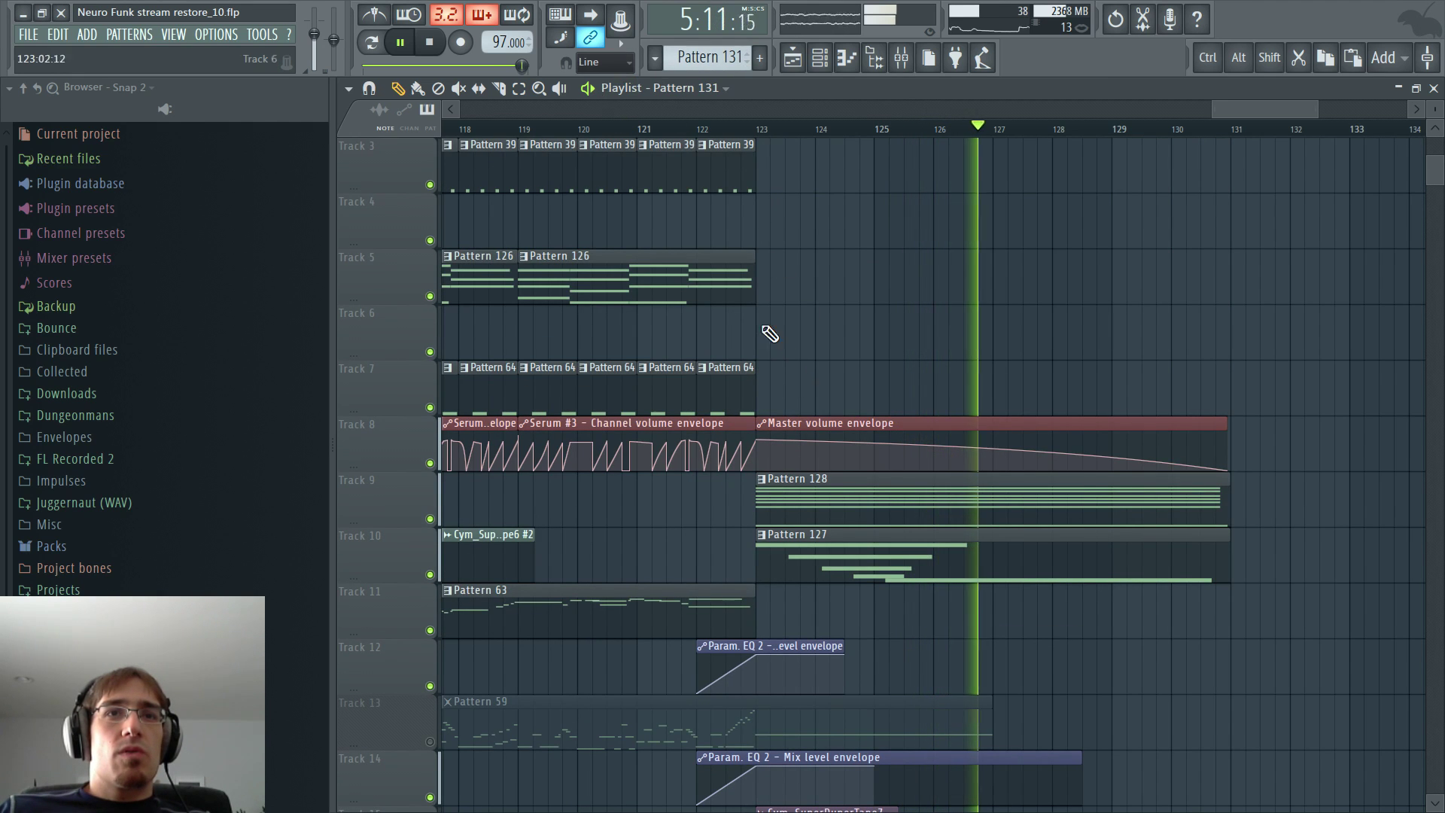
pyautogui.click(753, 331)
pyautogui.doubleClick(752, 331)
# - Find the first MIDI Out channel in the channel rack and open its piano roll
pyautogui.scroll(-5, 555, 399)
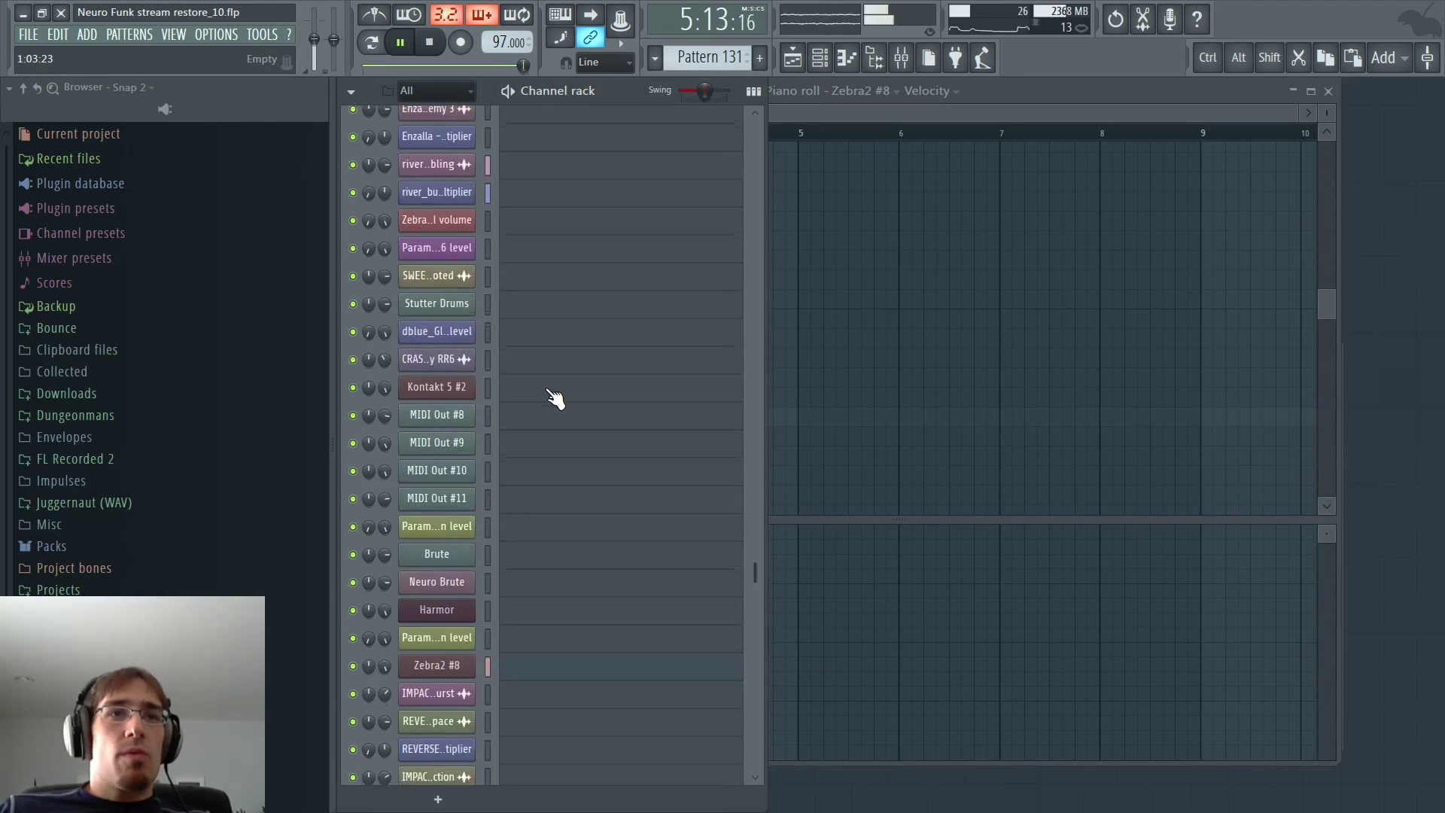
pyautogui.scroll(6, 555, 399)
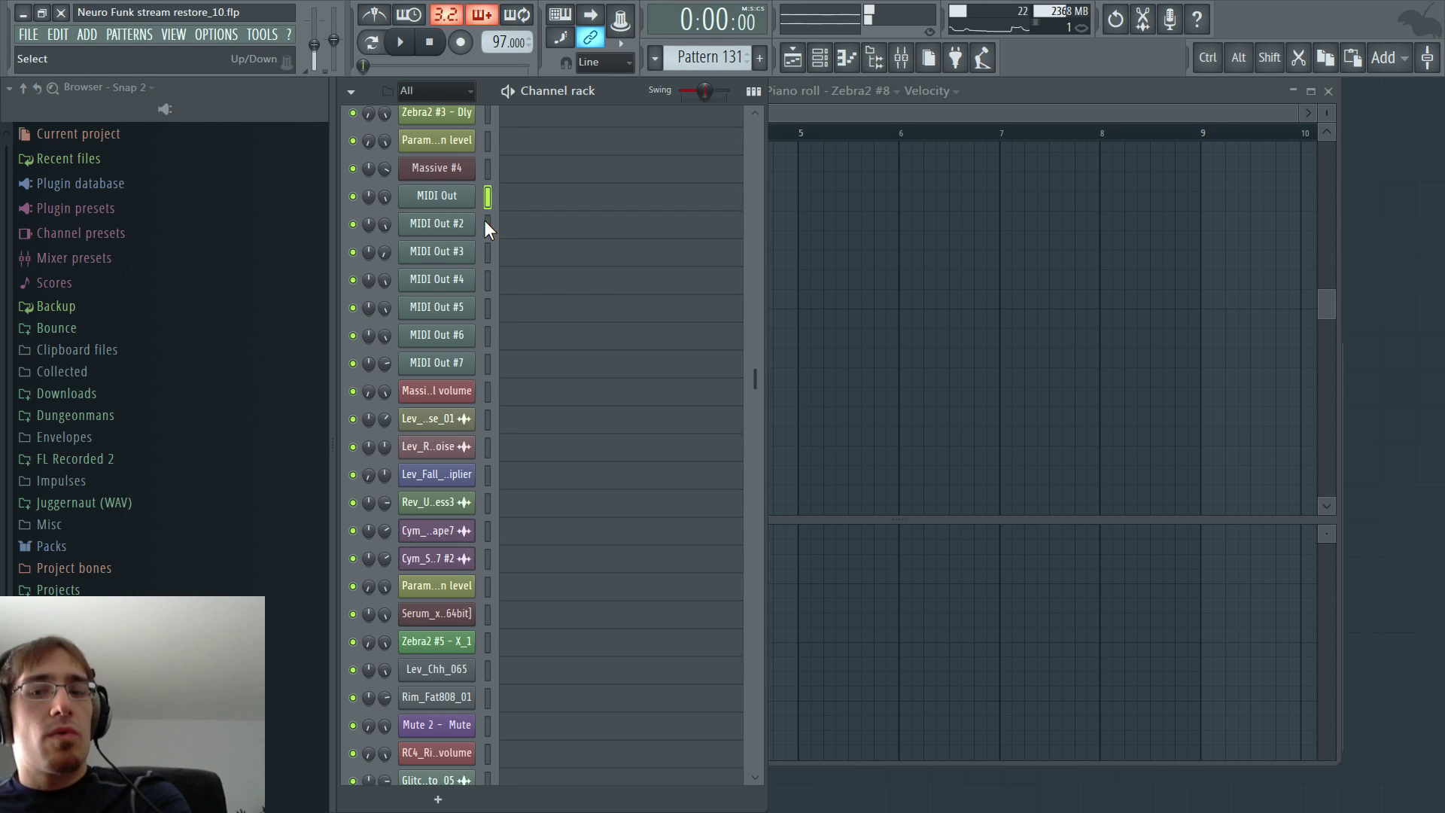
pyautogui.rightClick(468, 197)
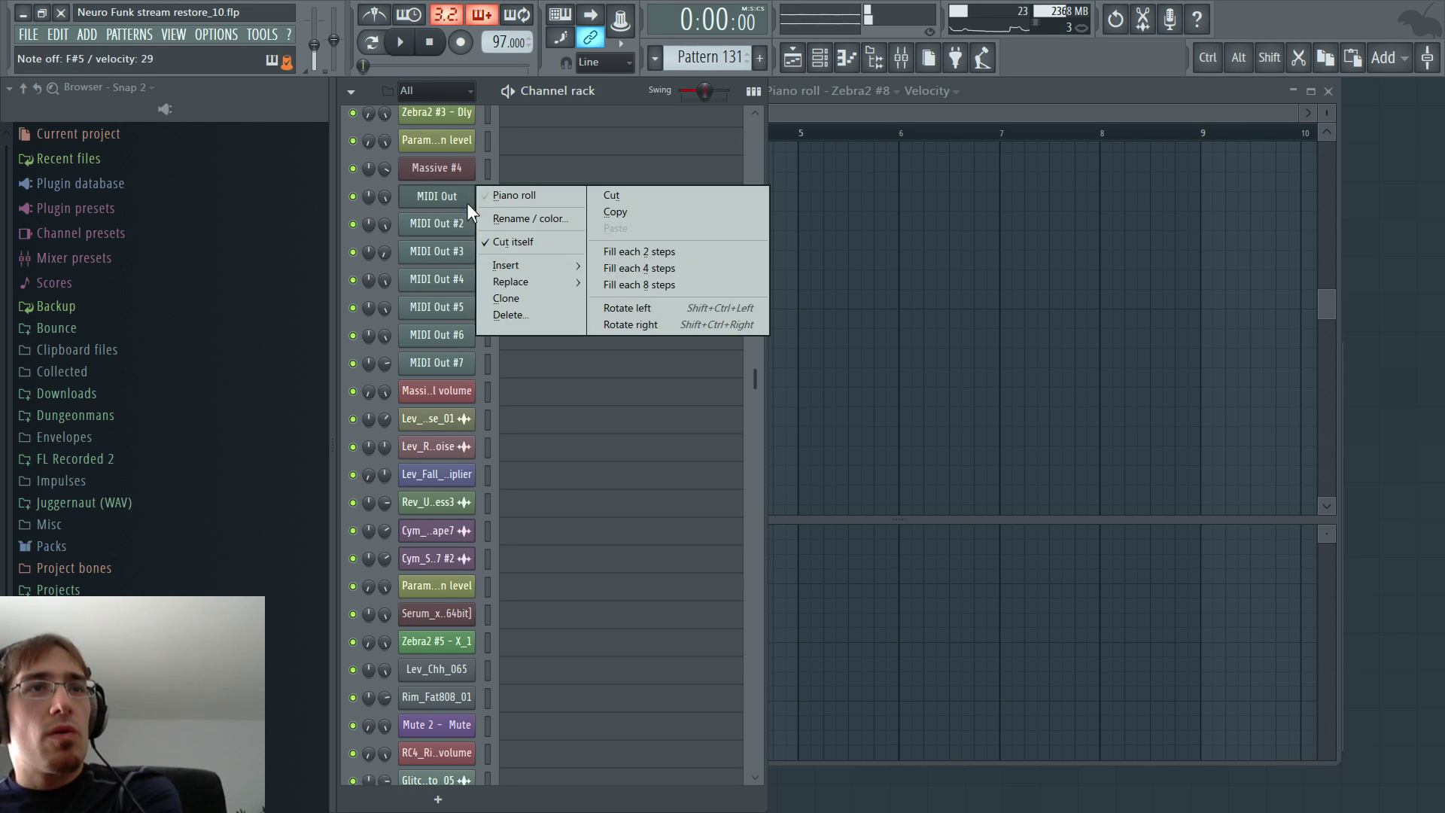
pyautogui.click(492, 199)
# - Draw sustained F#5, C#5 and E5 notes from bar 1 in the MIDI Out channel and play the pattern
pyautogui.click(537, 264)
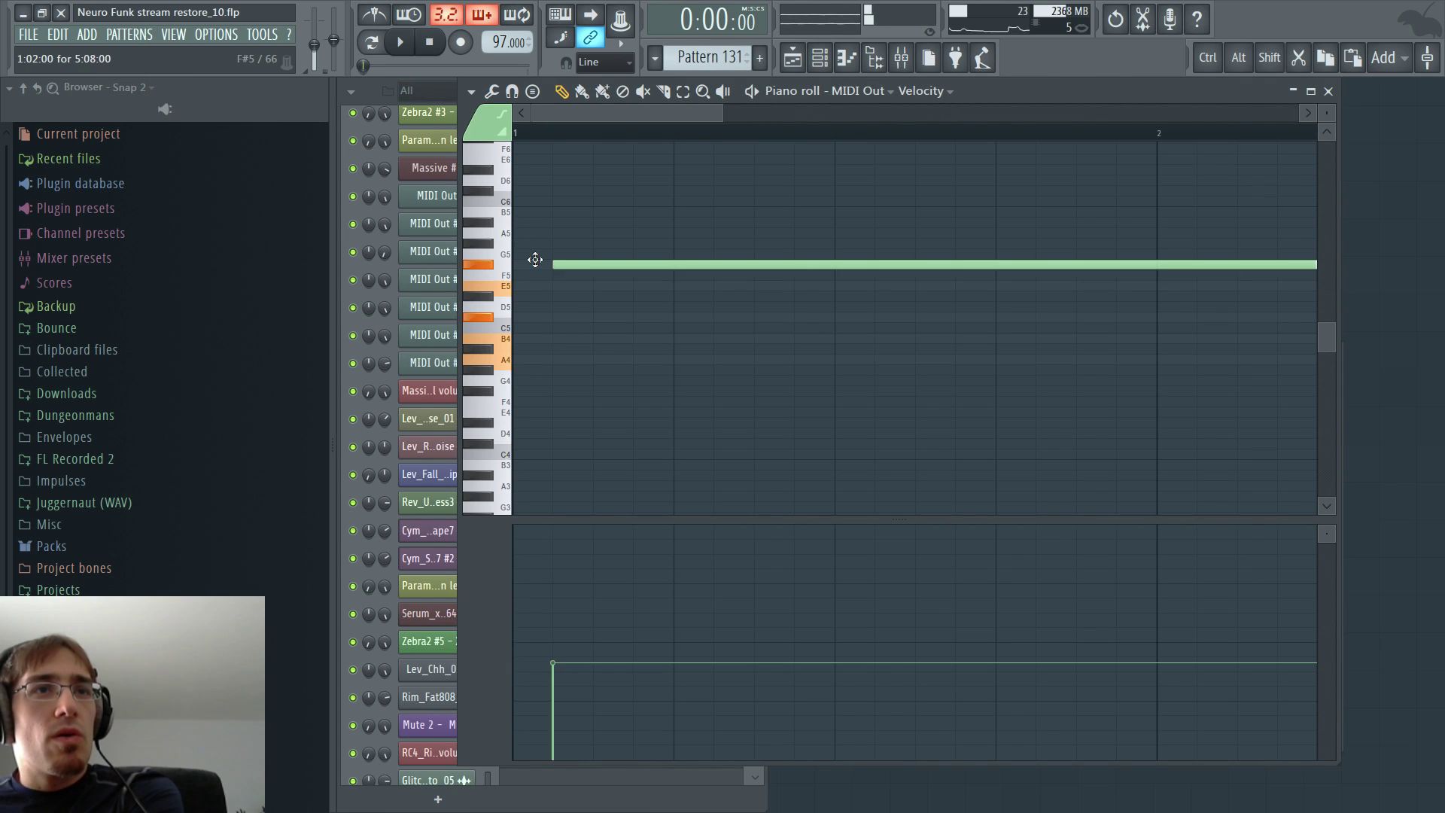
pyautogui.click(539, 317)
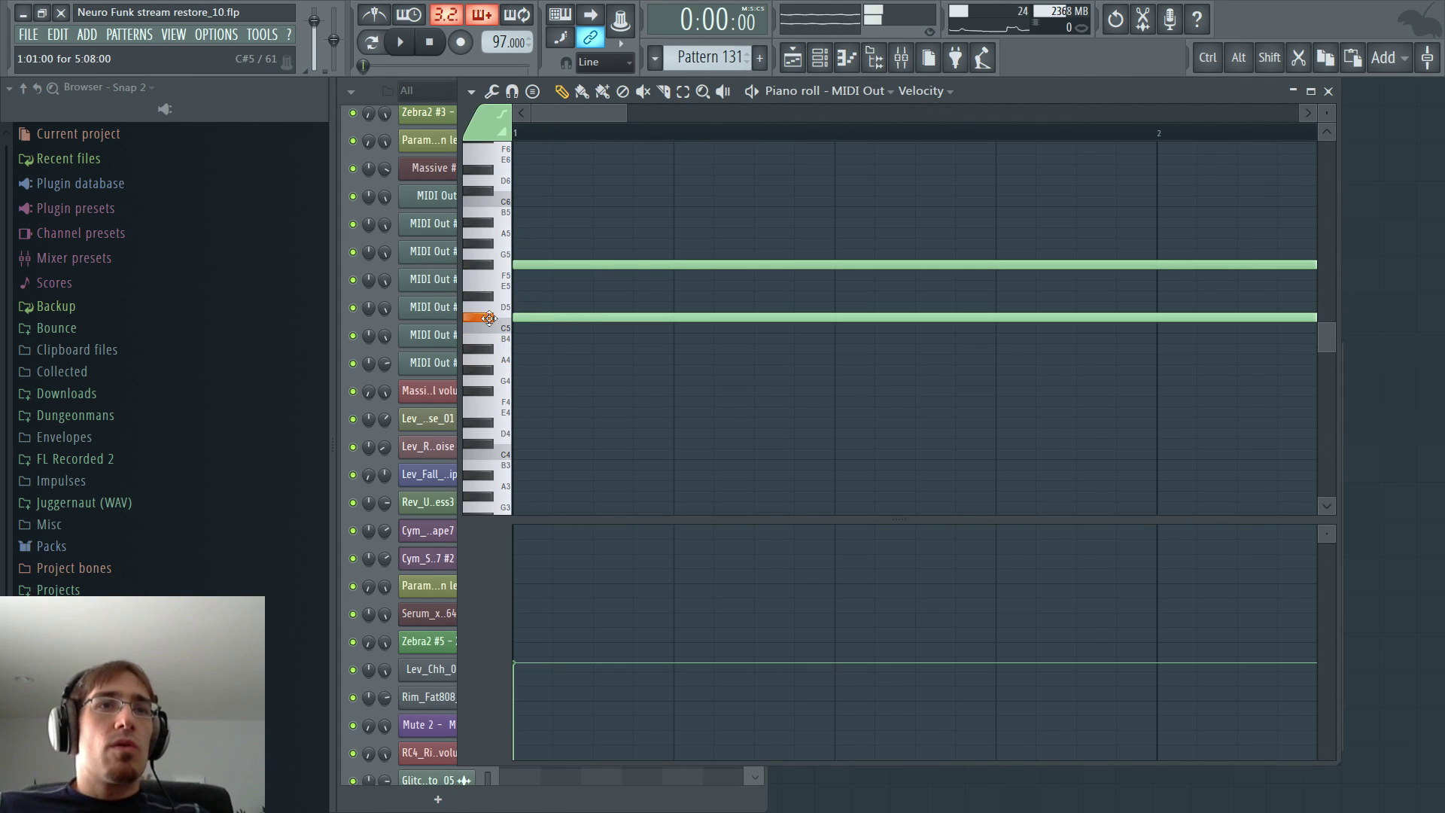
pyautogui.click(515, 295)
pyautogui.rightClick(514, 296)
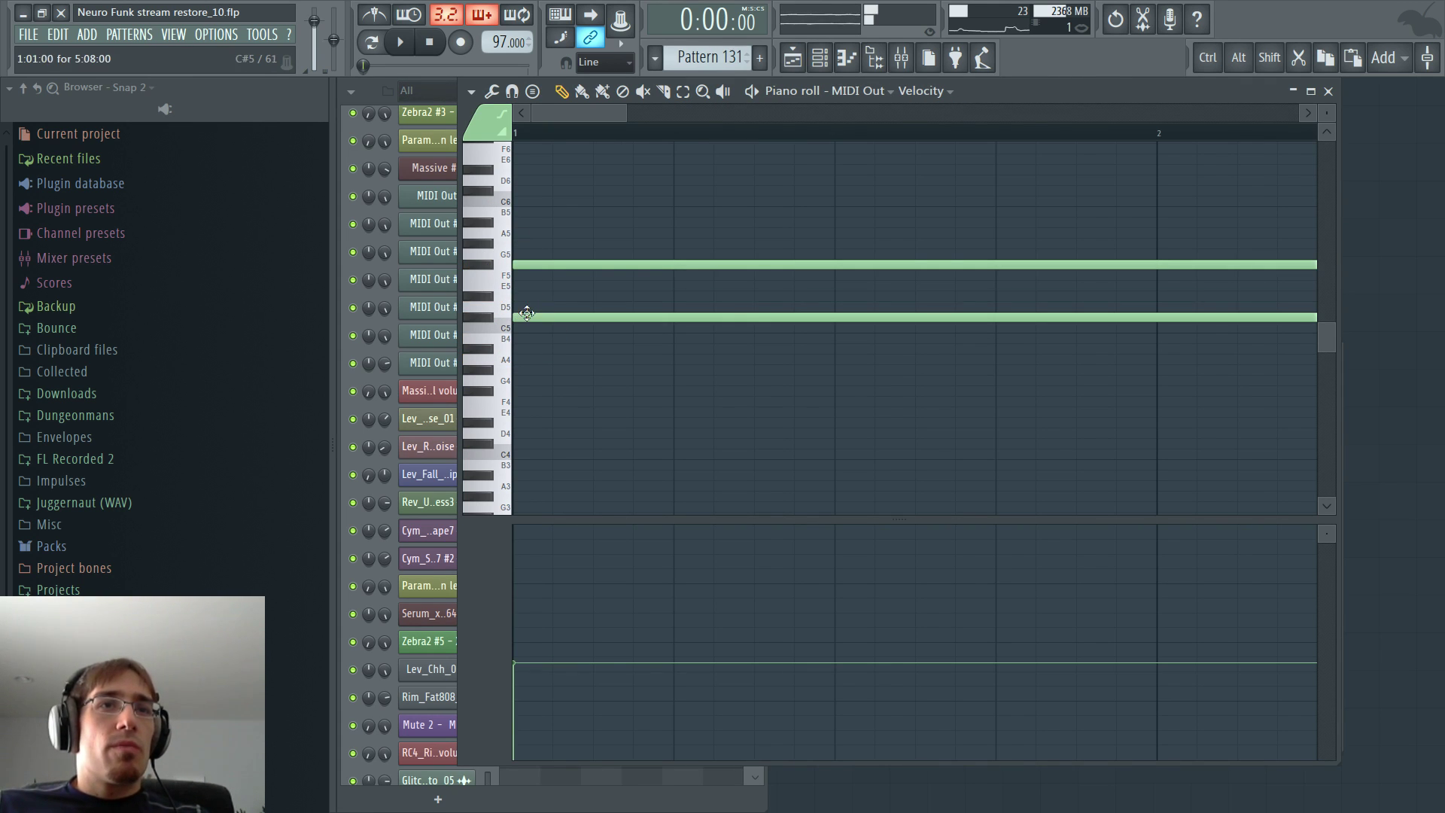
pyautogui.click(517, 285)
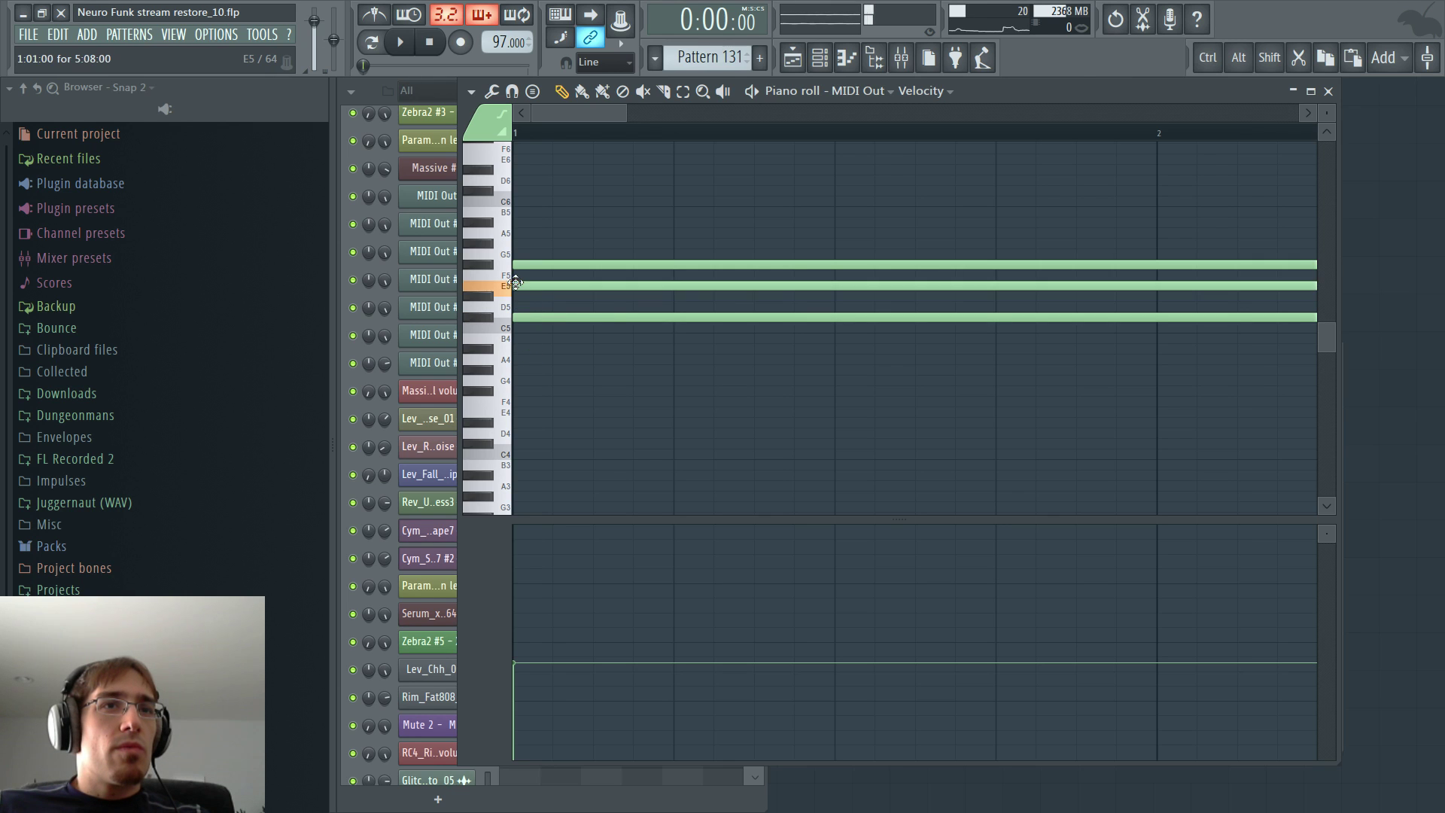
pyautogui.press('space')
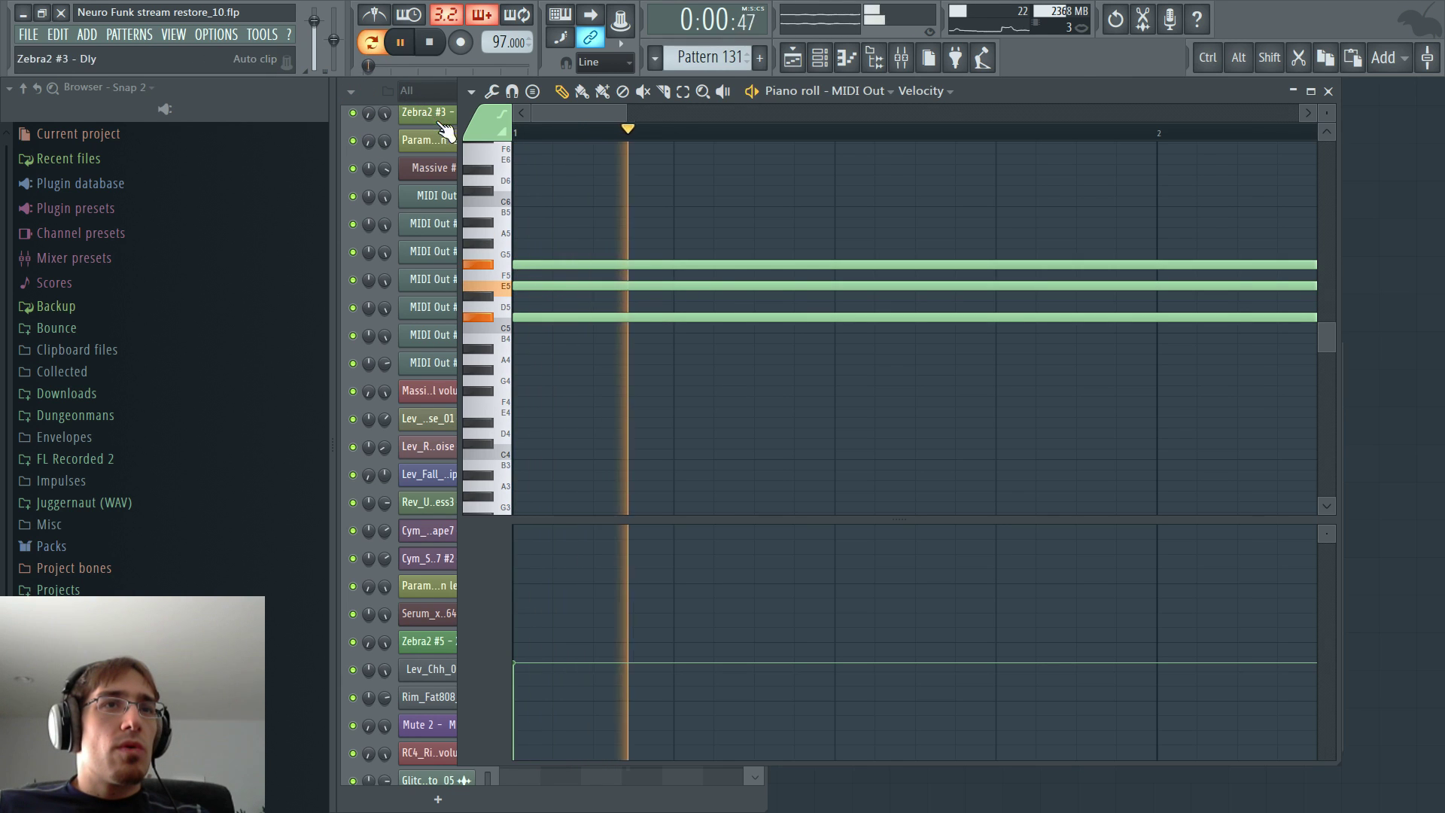
pyautogui.scroll(-2, 613, 380)
# - Add a sustained F#4 note from bar 1 to the MIDI Out #2 channel
pyautogui.press('F6')
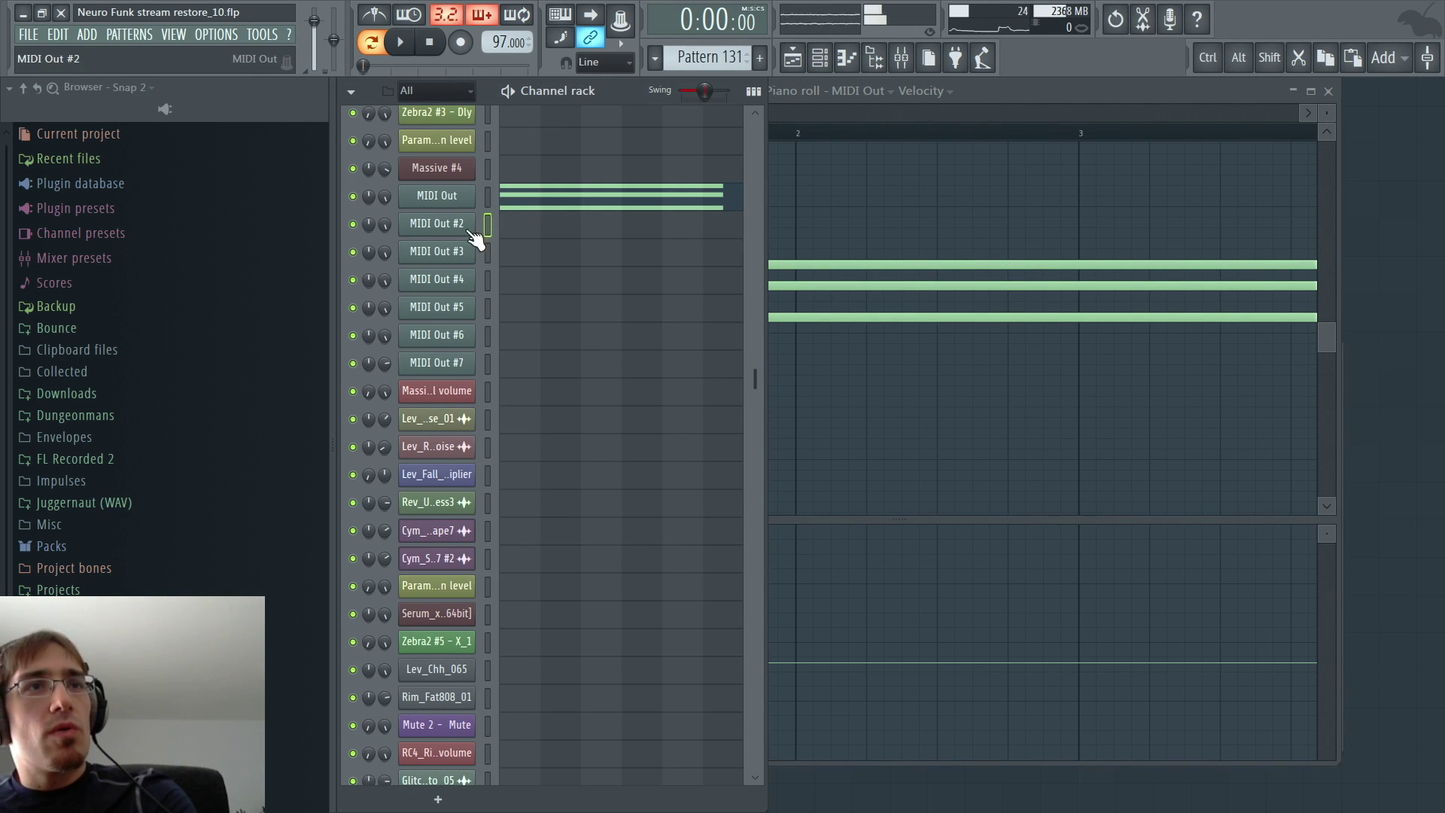
pyautogui.press('F7')
pyautogui.scroll(1, 547, 315)
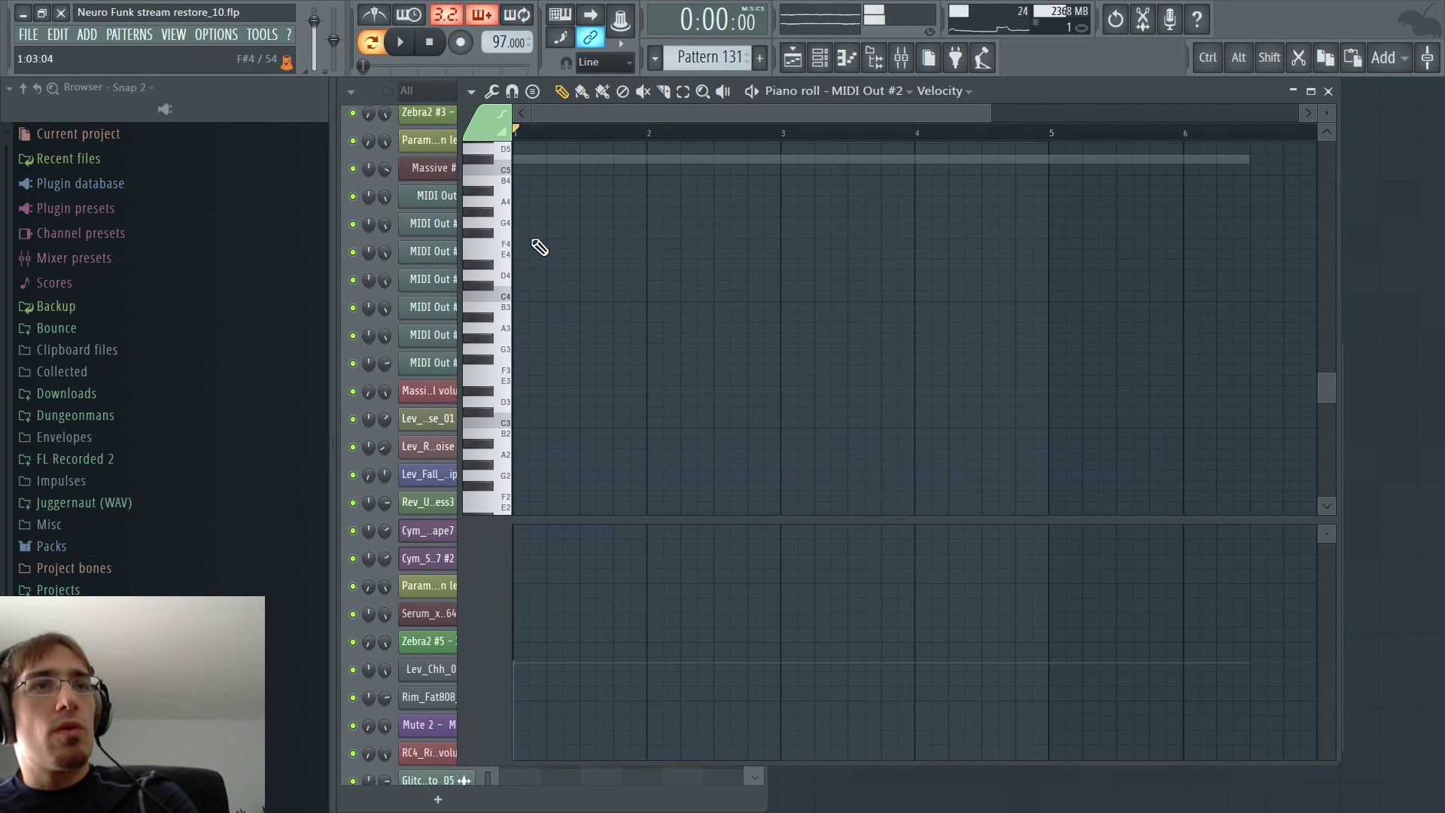
pyautogui.click(532, 234)
pyautogui.press('F6')
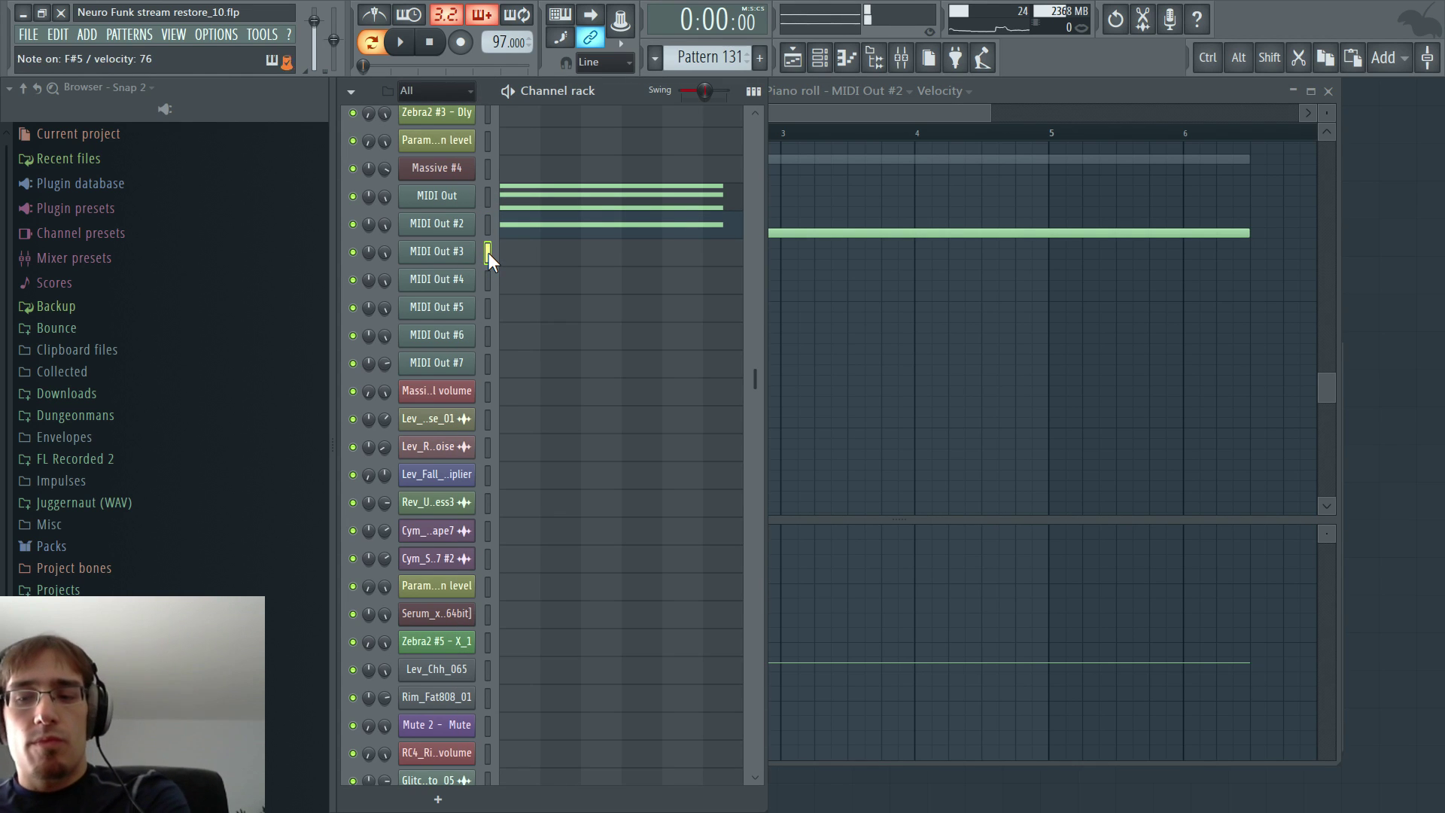
# - Draw sustained F#4, B3, C#4 and F#3 notes from bar 1 in the MIDI Out #5 channel
pyautogui.click(488, 198)
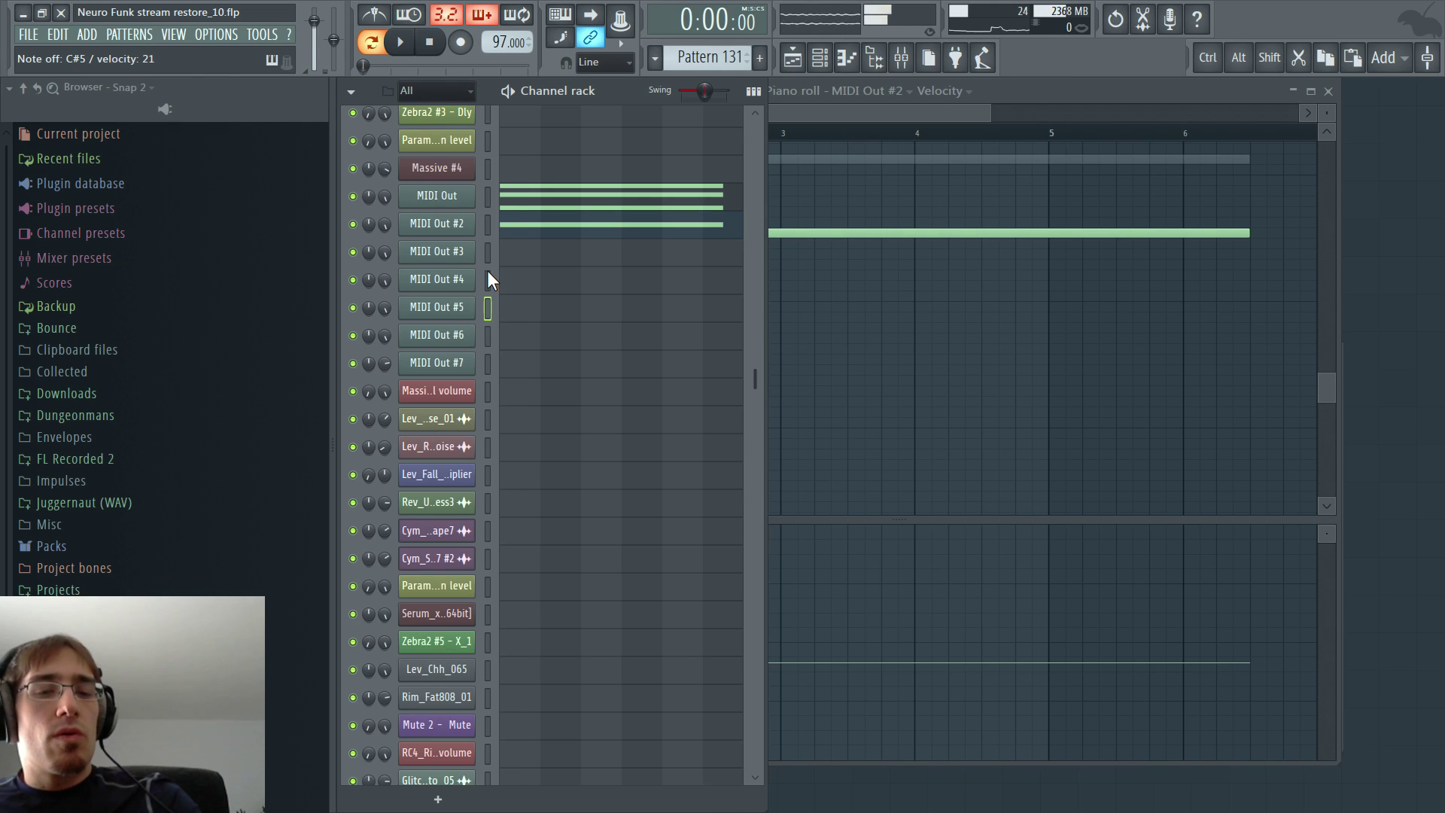
pyautogui.rightClick(485, 298)
pyautogui.click(485, 305)
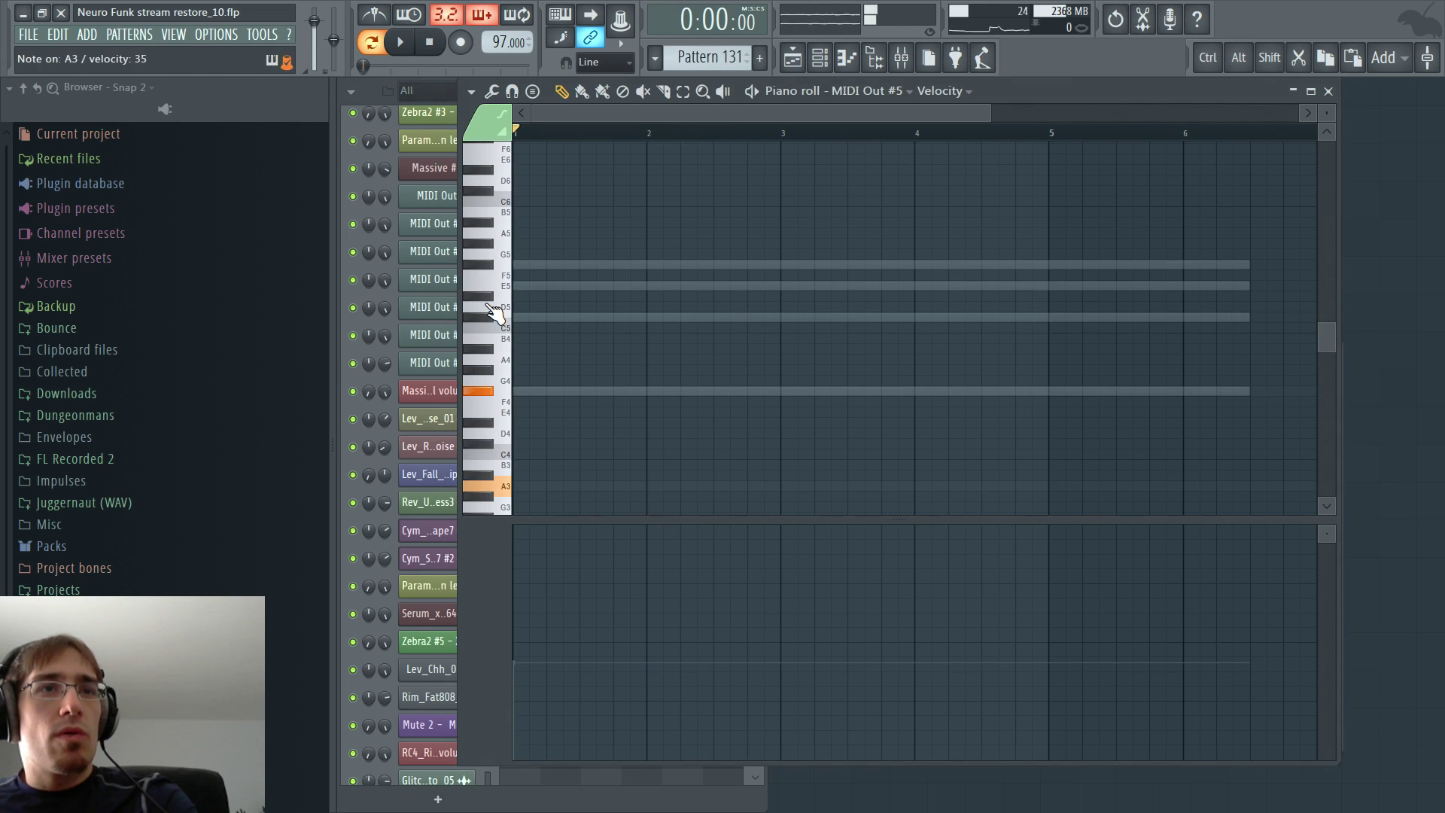
pyautogui.scroll(-2, 542, 384)
pyautogui.click(526, 331)
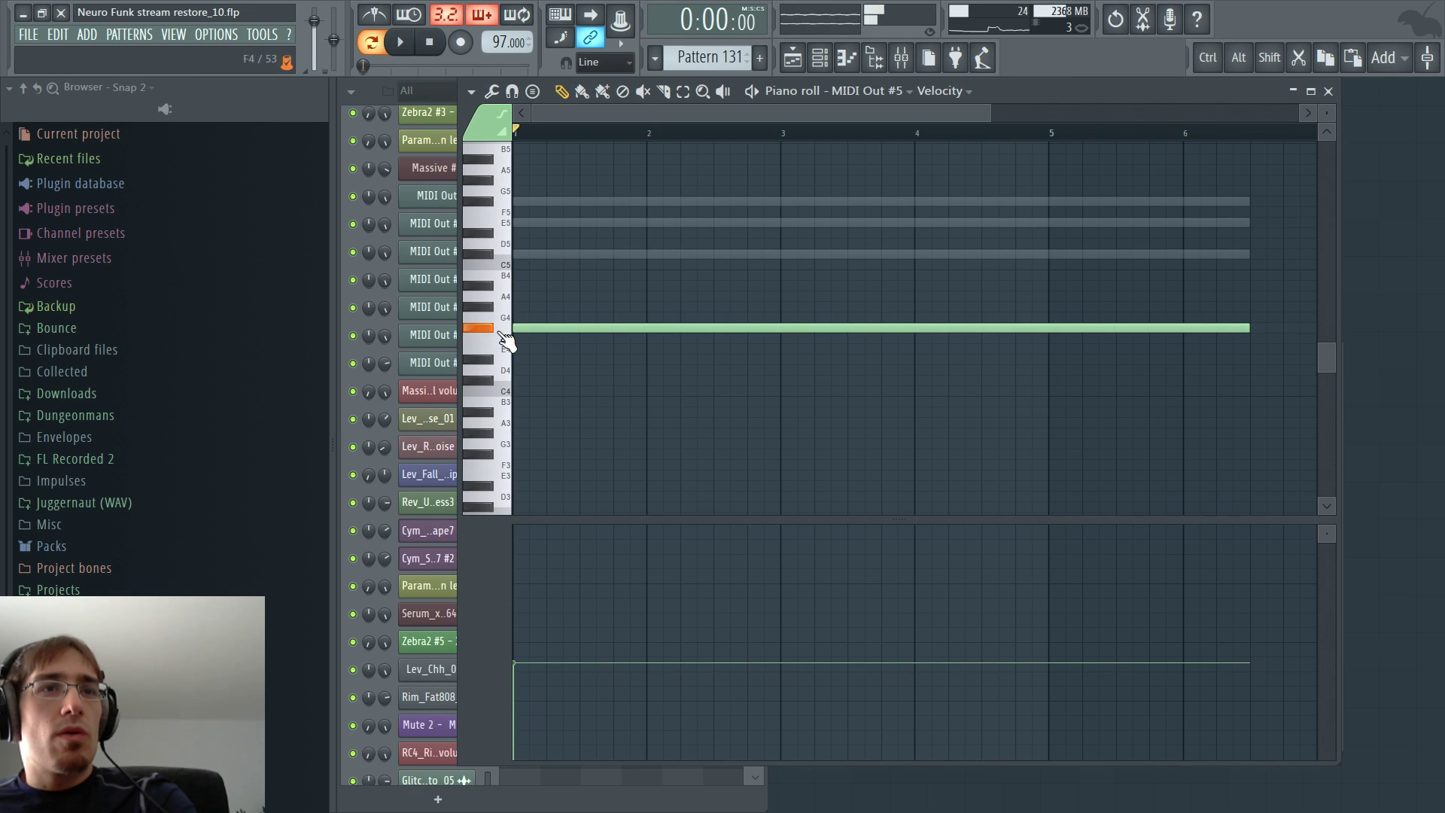
pyautogui.click(519, 404)
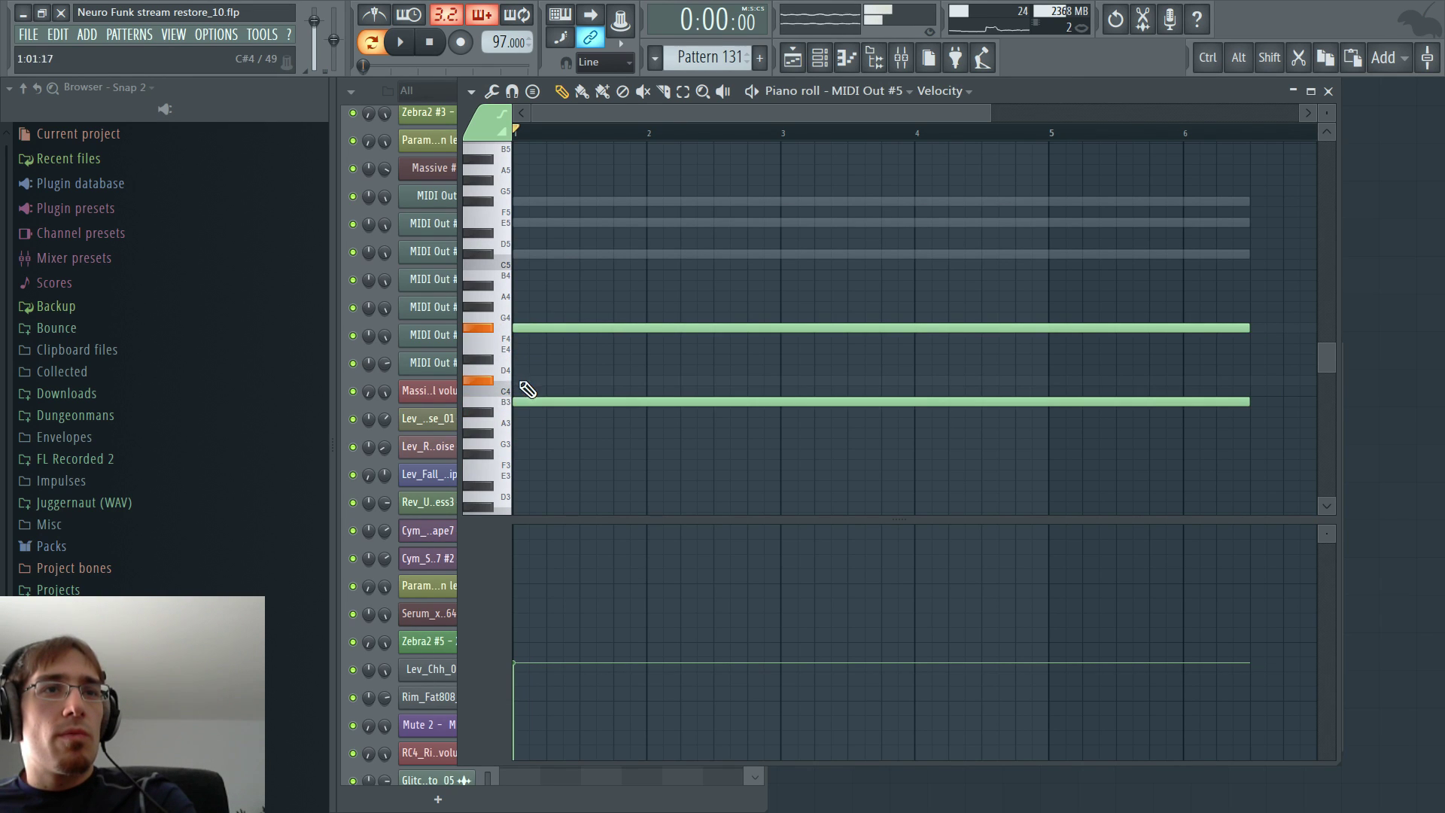
pyautogui.click(525, 383)
pyautogui.click(537, 467)
# - Play the ending in the playlist and lower the river_bubbling volume envelope points around bars 126 and 127
pyautogui.press('F5')
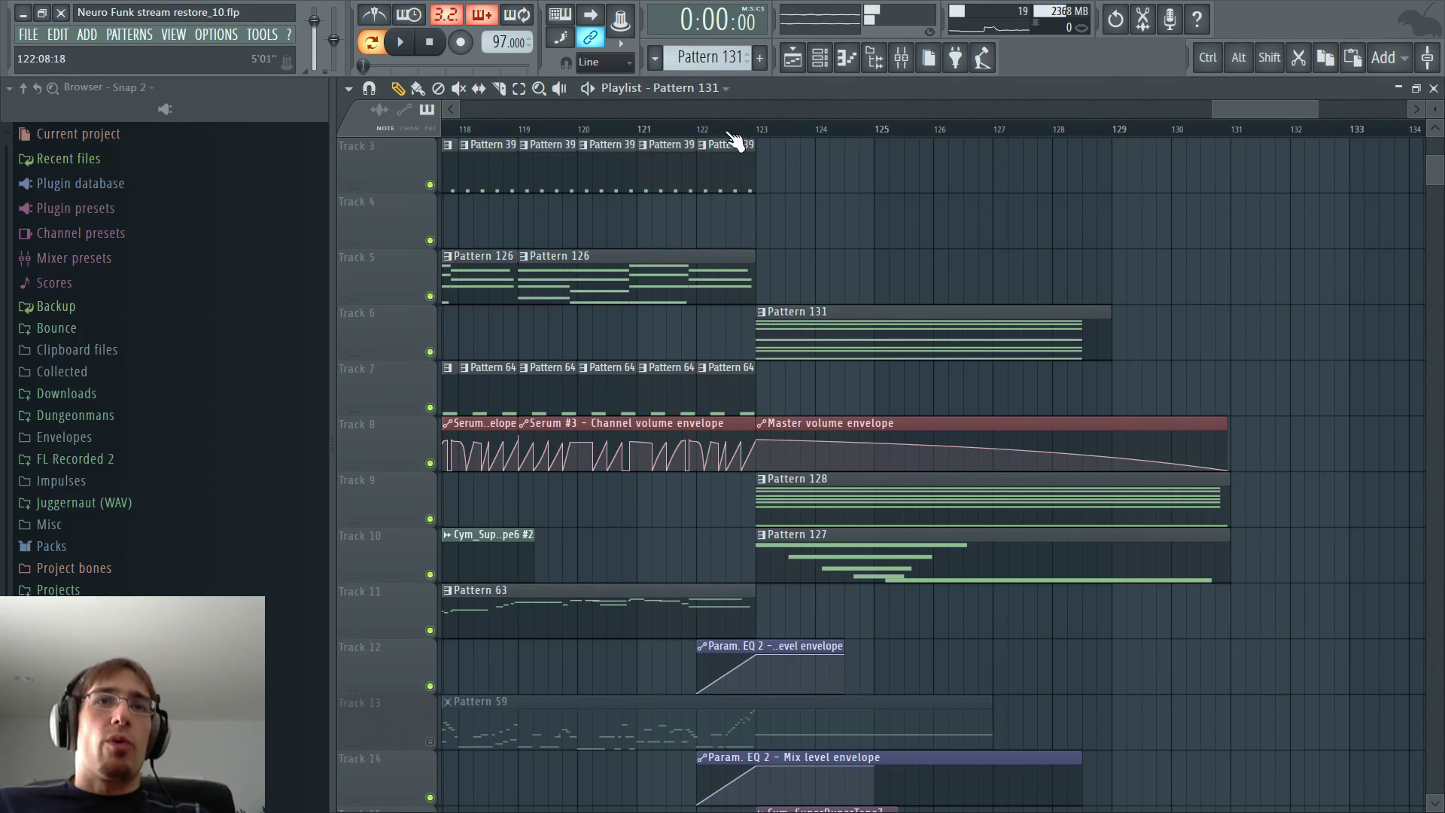
pyautogui.press('space')
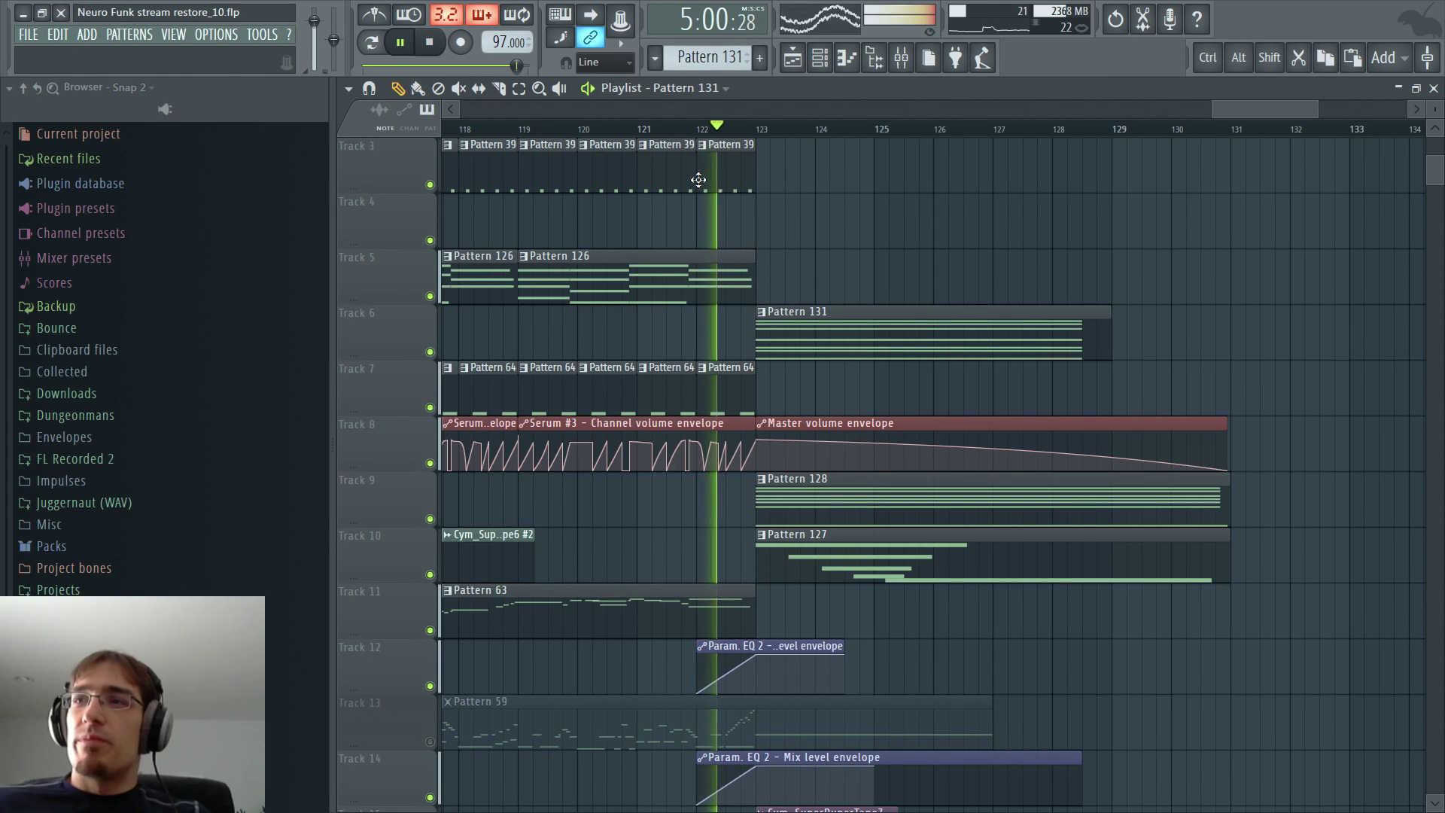
pyautogui.scroll(-8, 700, 185)
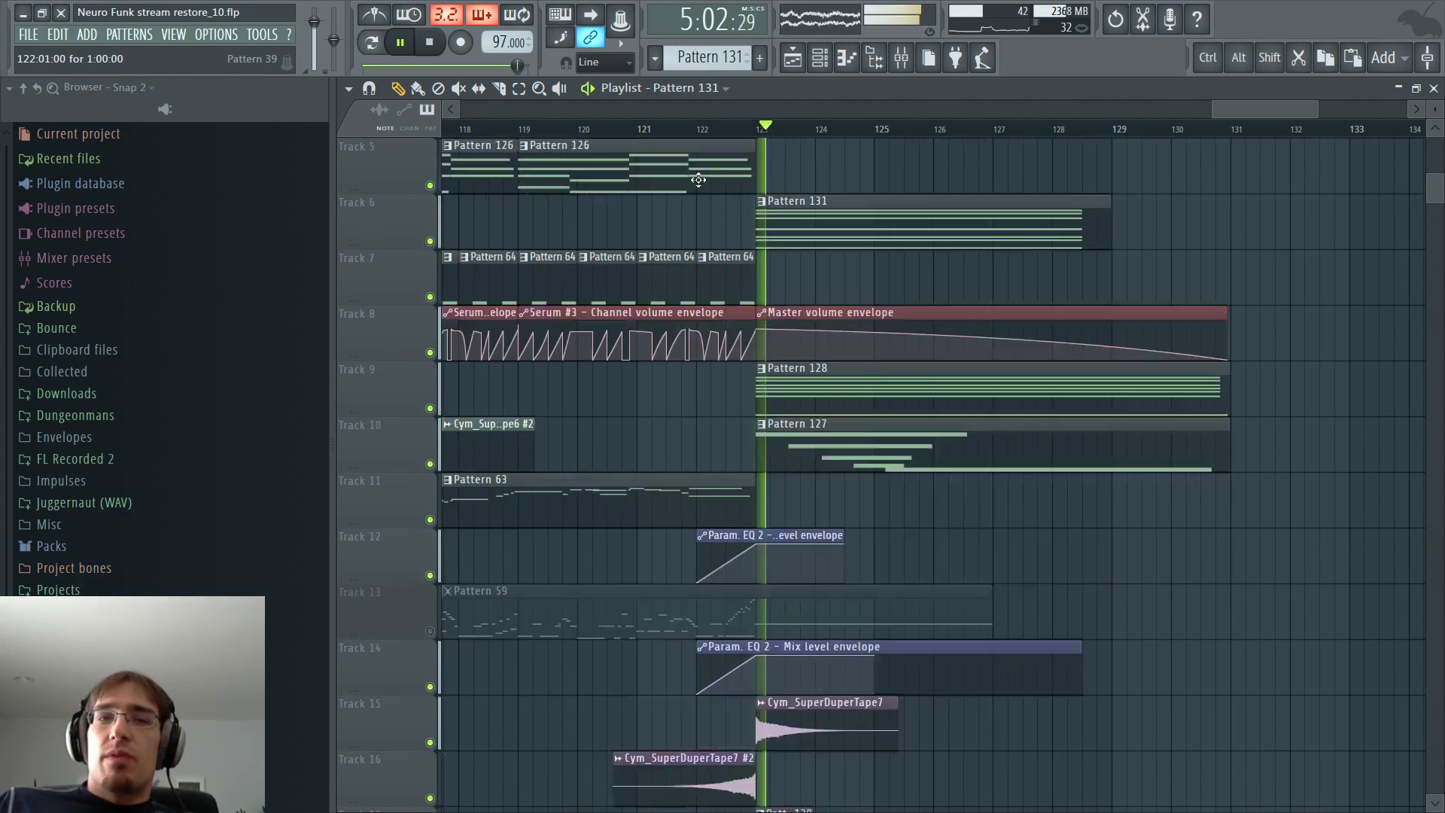
pyautogui.scroll(-5, 711, 194)
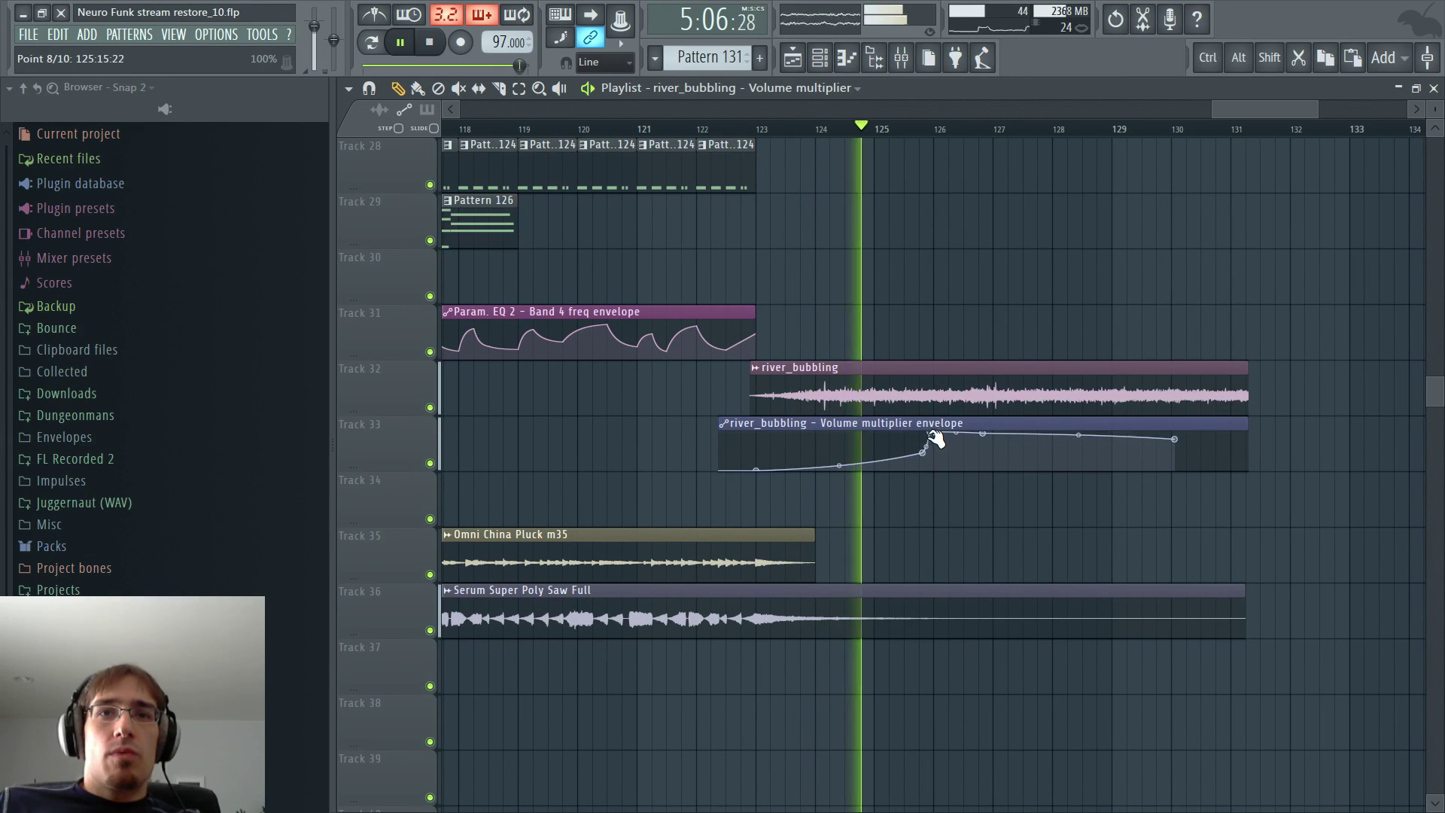
pyautogui.moveTo(931, 433)
pyautogui.mouseDown()
pyautogui.moveTo(960, 441)
pyautogui.moveTo(922, 445)
pyautogui.mouseUp()
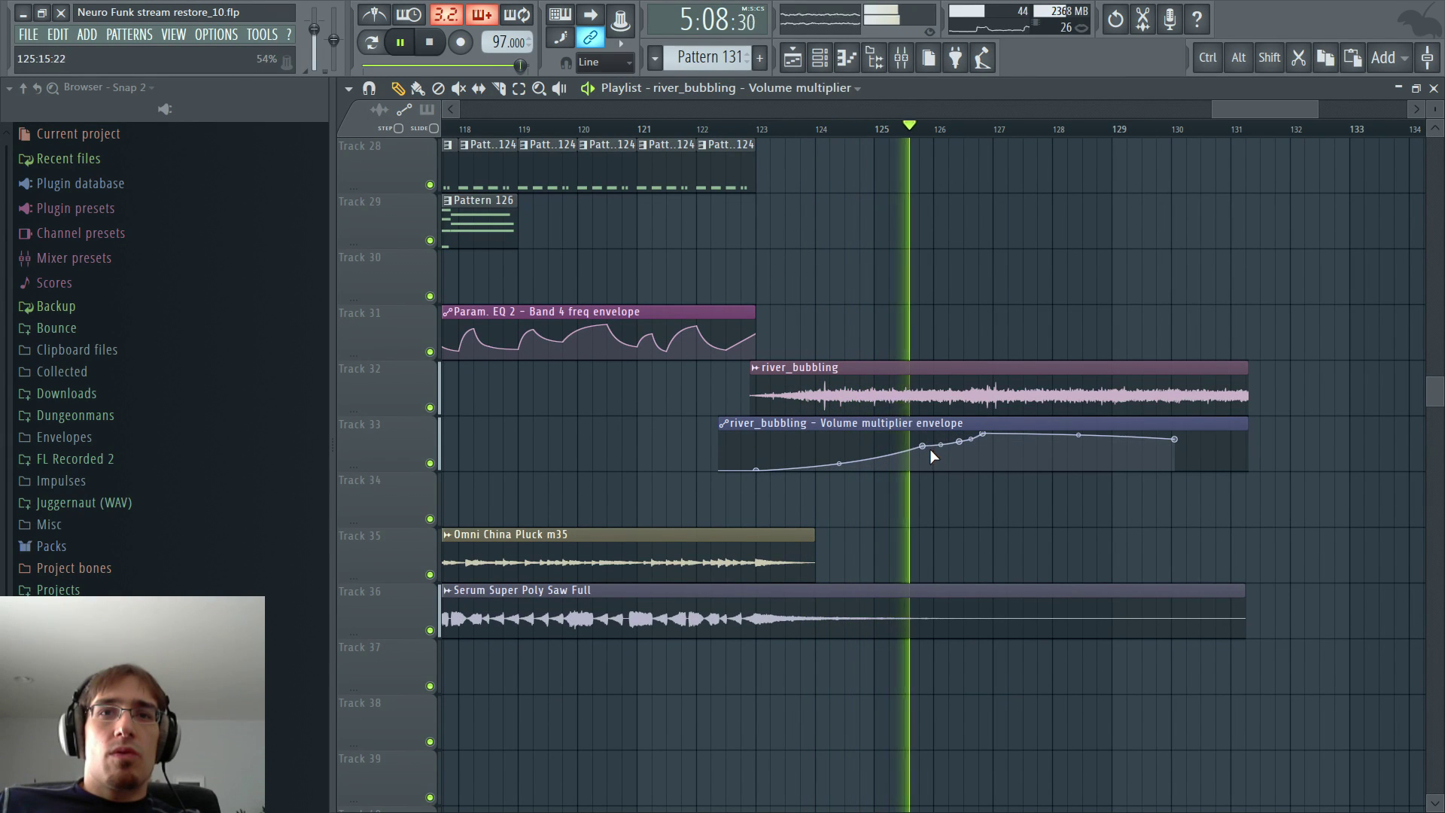
pyautogui.moveTo(986, 438); pyautogui.dragTo(987, 443)
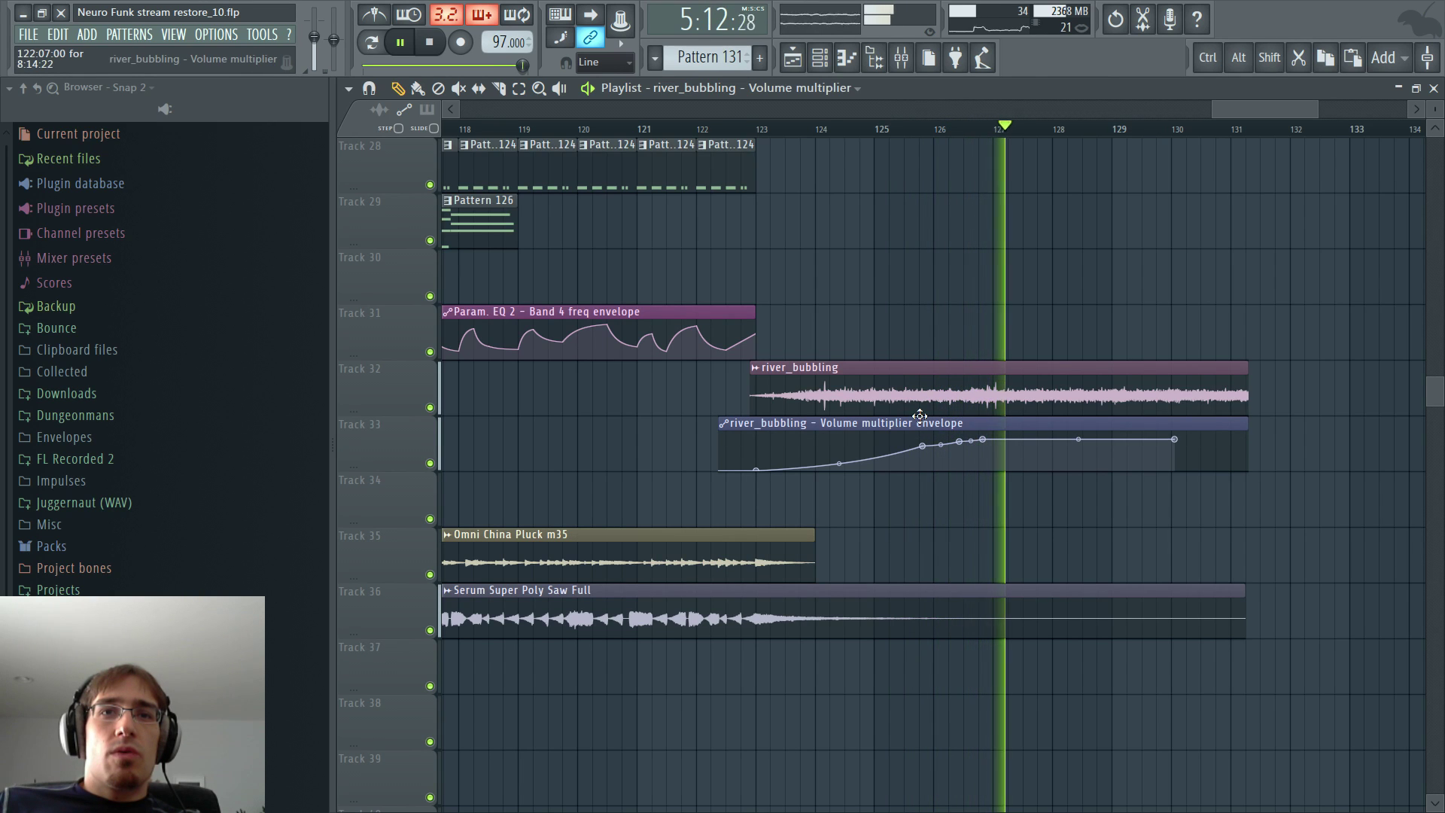
# - Lengthen all three MIDI Out notes in Pattern 131 to eight full bars, ending at bar 9
pyautogui.scroll(10, 920, 416)
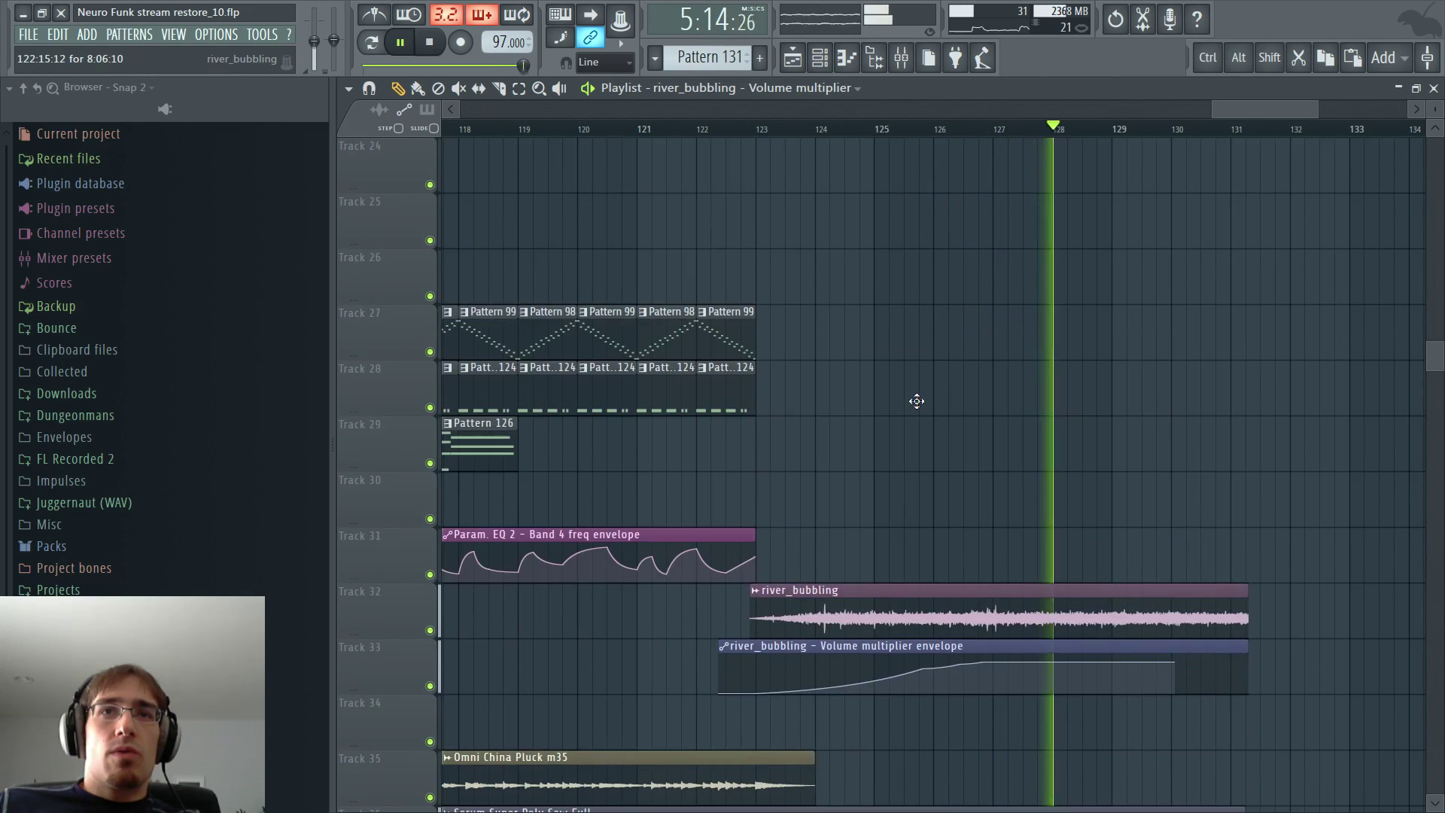
pyautogui.scroll(3, 929, 414)
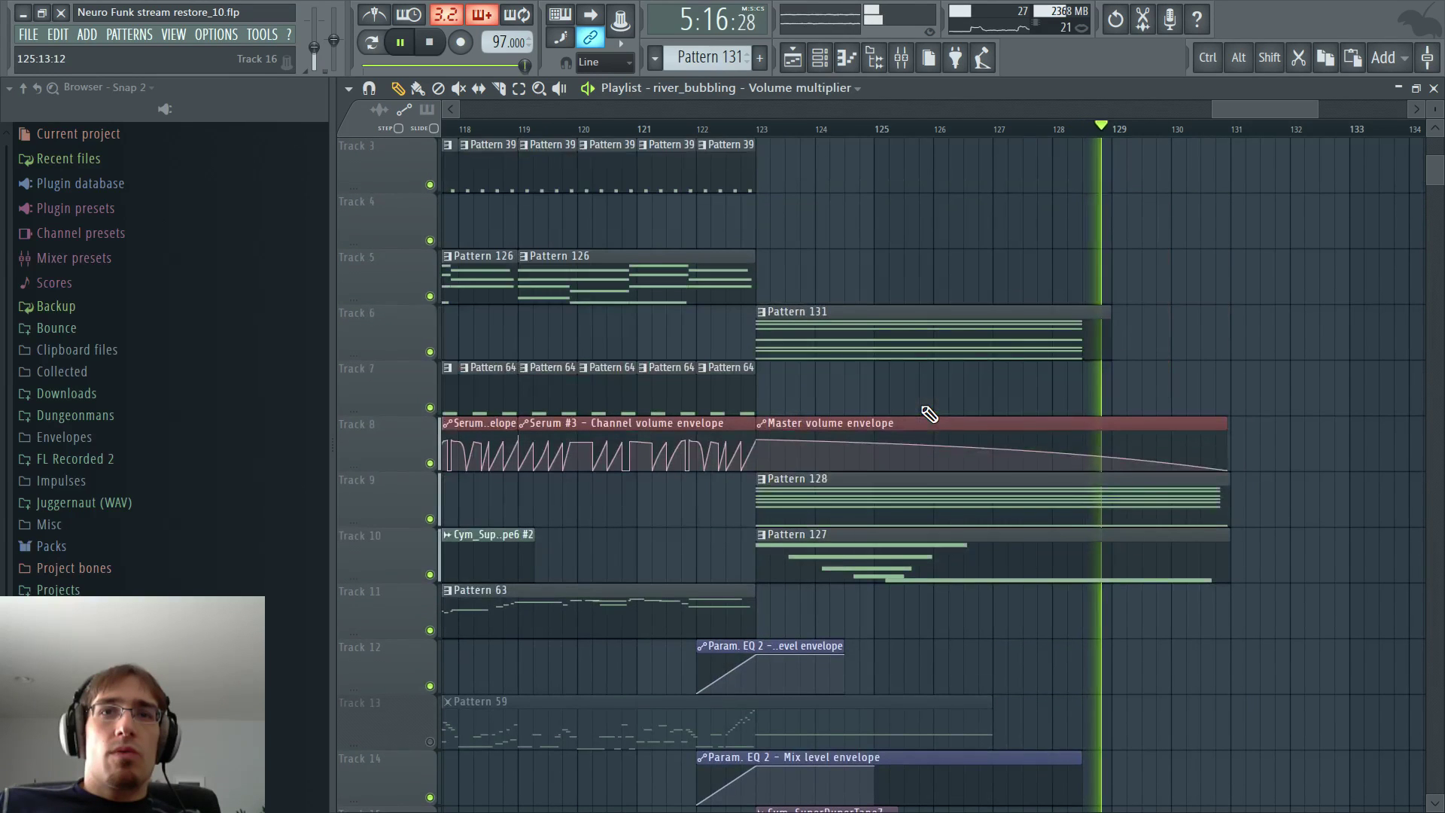
pyautogui.doubleClick(954, 336)
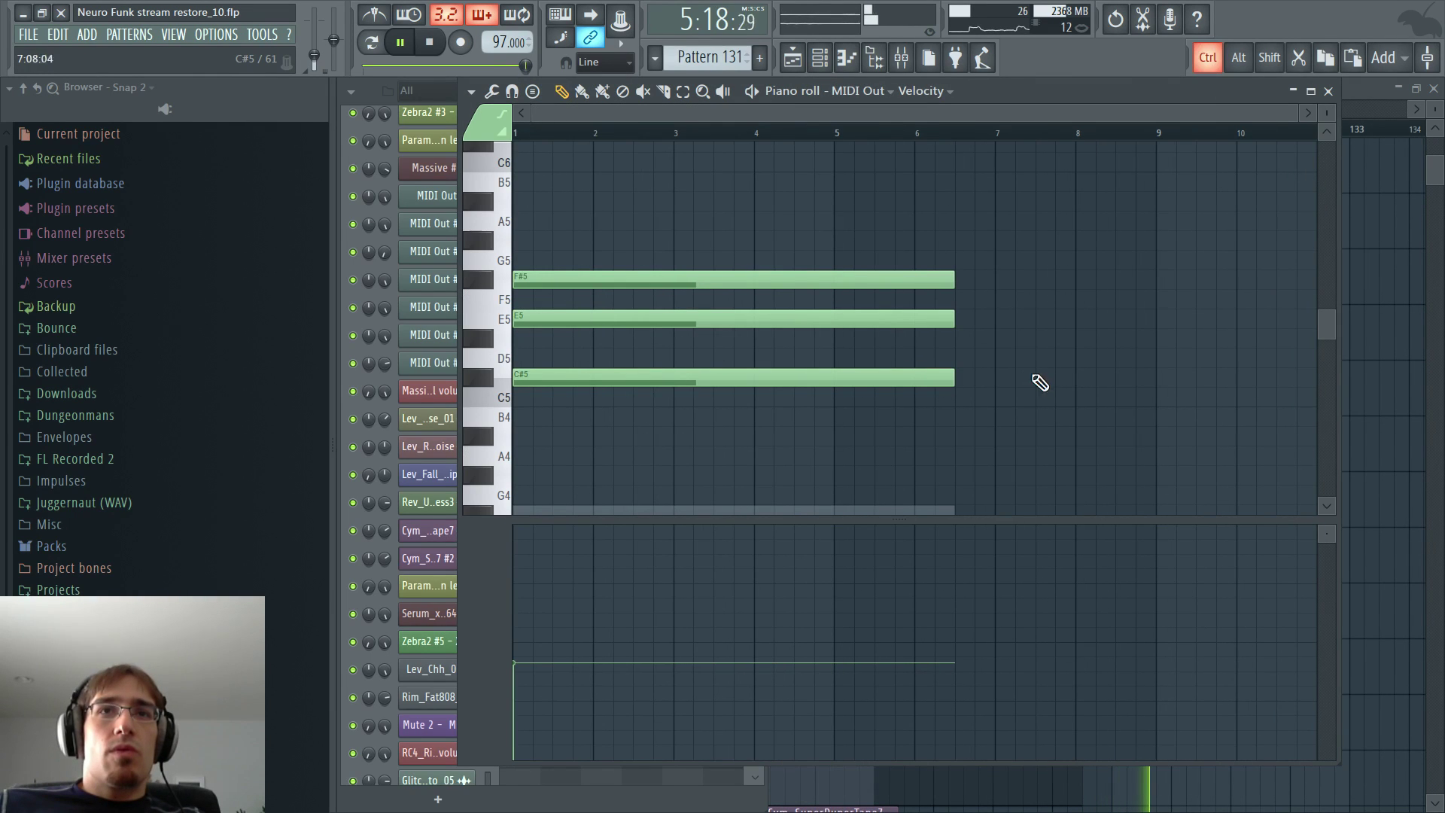
pyautogui.hotkey('ctrl', 'a')
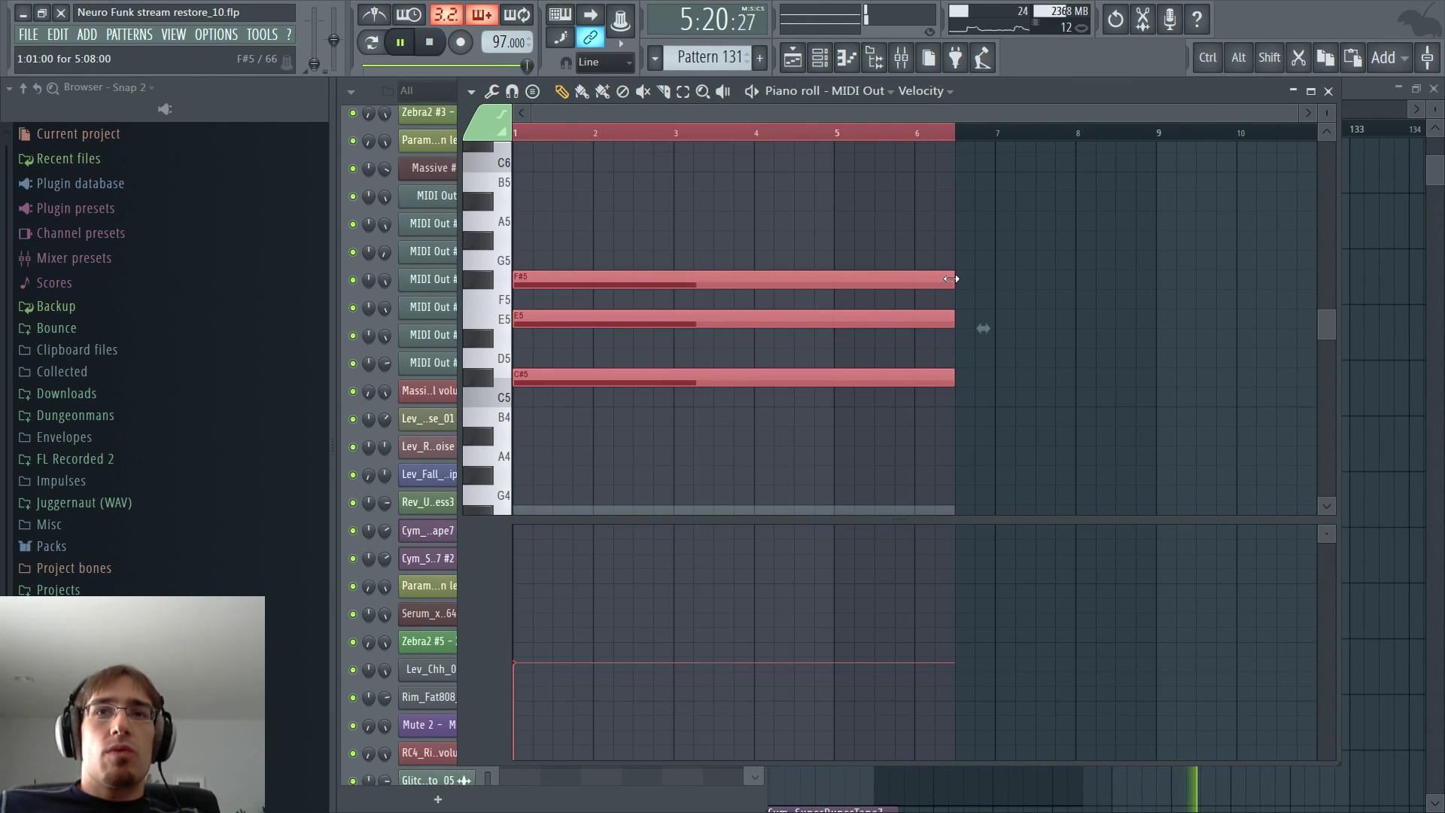
pyautogui.moveTo(955, 320); pyautogui.dragTo(1049, 320)
pyautogui.press('space')
pyautogui.press('F7')
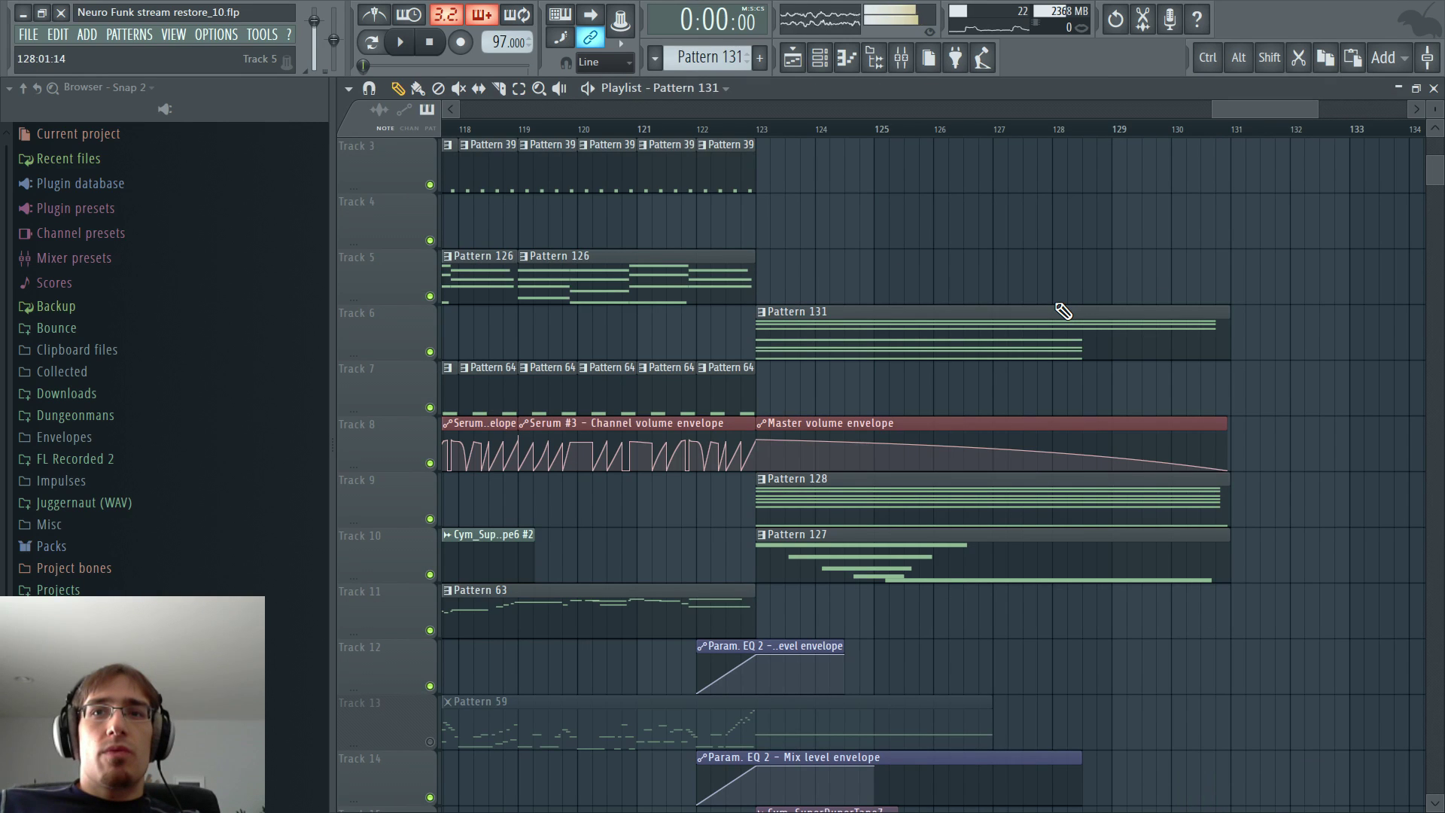
pyautogui.doubleClick(1064, 311)
pyautogui.moveTo(1043, 279); pyautogui.dragTo(1058, 280)
# - Lengthen the F#4 note in MIDI Out #2 so it ends at bar 9
pyautogui.press('F6')
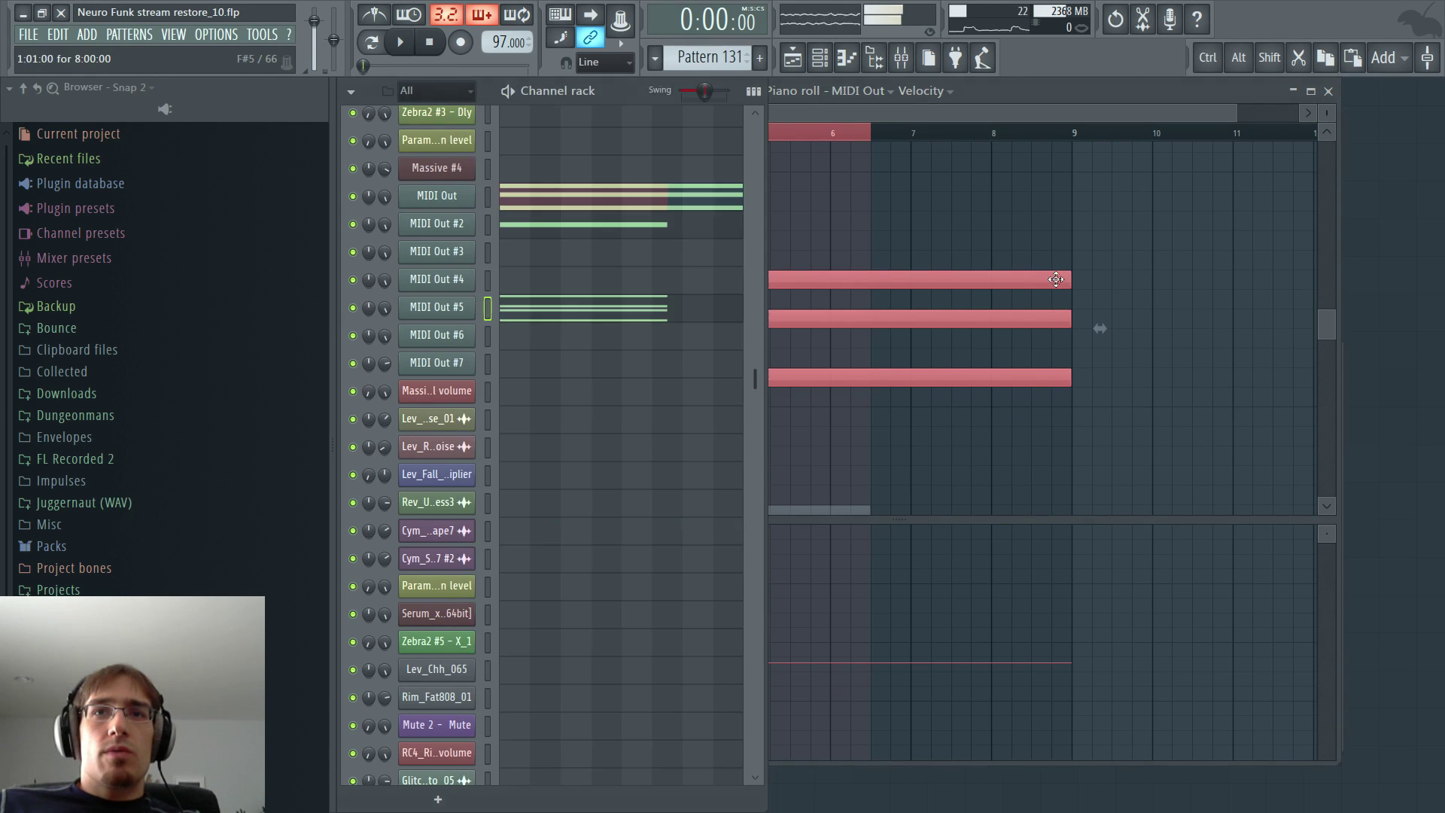
pyautogui.press('F6')
pyautogui.rightClick(840, 512)
pyautogui.rightClick(841, 512)
pyautogui.scroll(-3, 900, 455)
pyautogui.scroll(3, 896, 399)
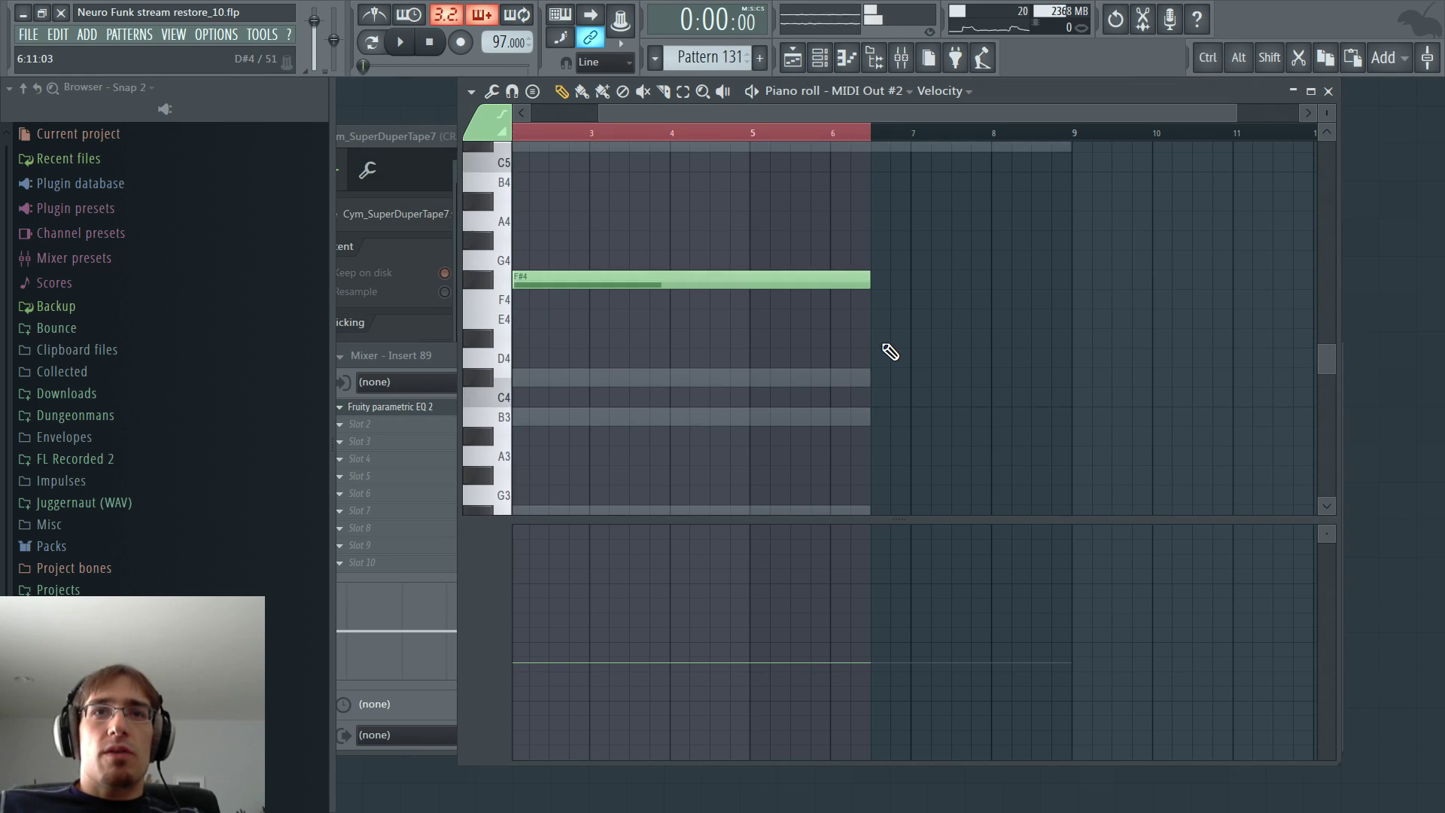
pyautogui.moveTo(839, 271)
pyautogui.mouseDown()
pyautogui.moveTo(912, 288)
pyautogui.moveTo(838, 251)
pyautogui.moveTo(920, 291)
pyautogui.mouseUp()
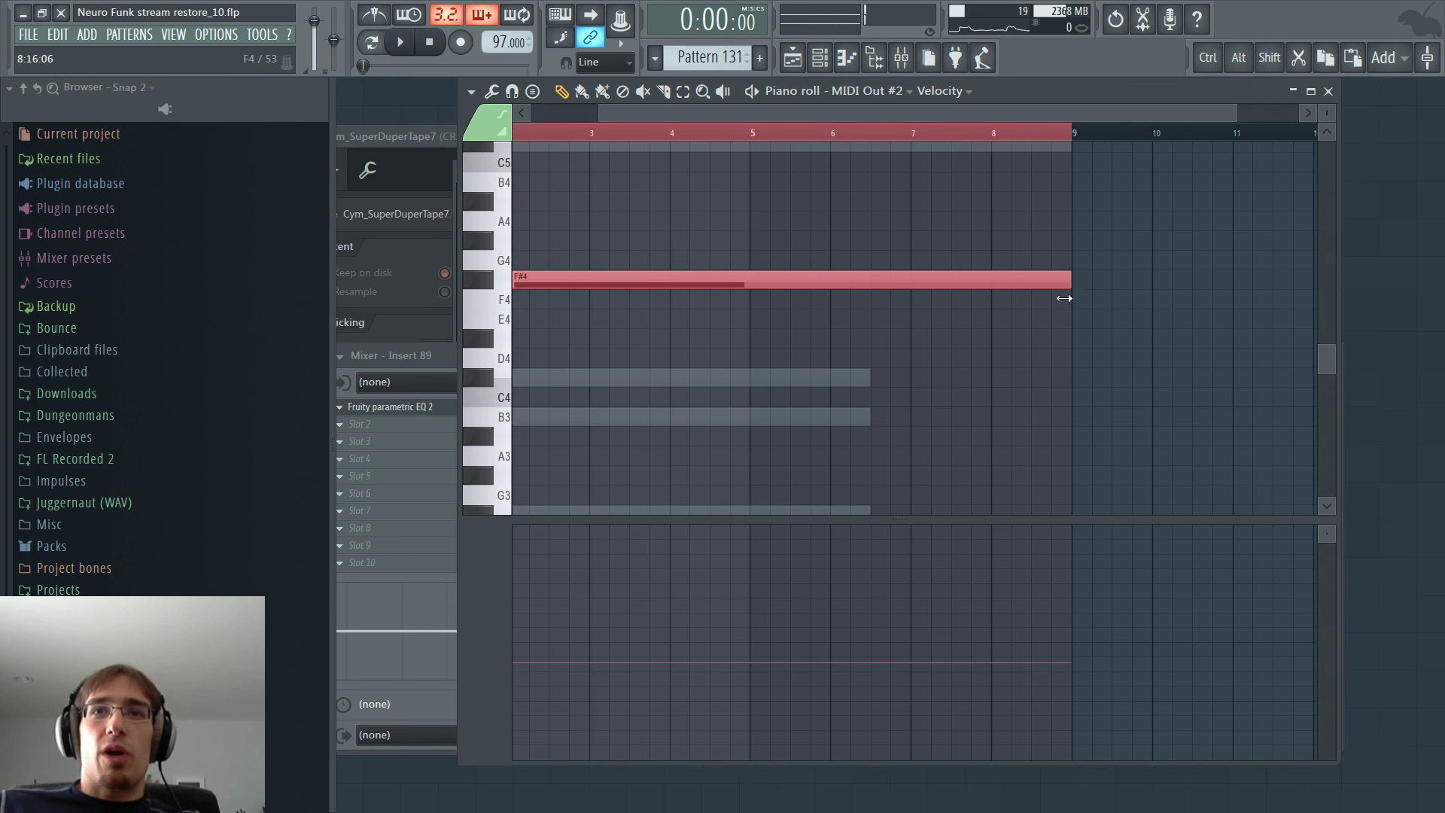
# - Lengthen all the notes in MIDI Out #5 to bar 9 and deselect them
pyautogui.press('F5')
pyautogui.doubleClick(1077, 309)
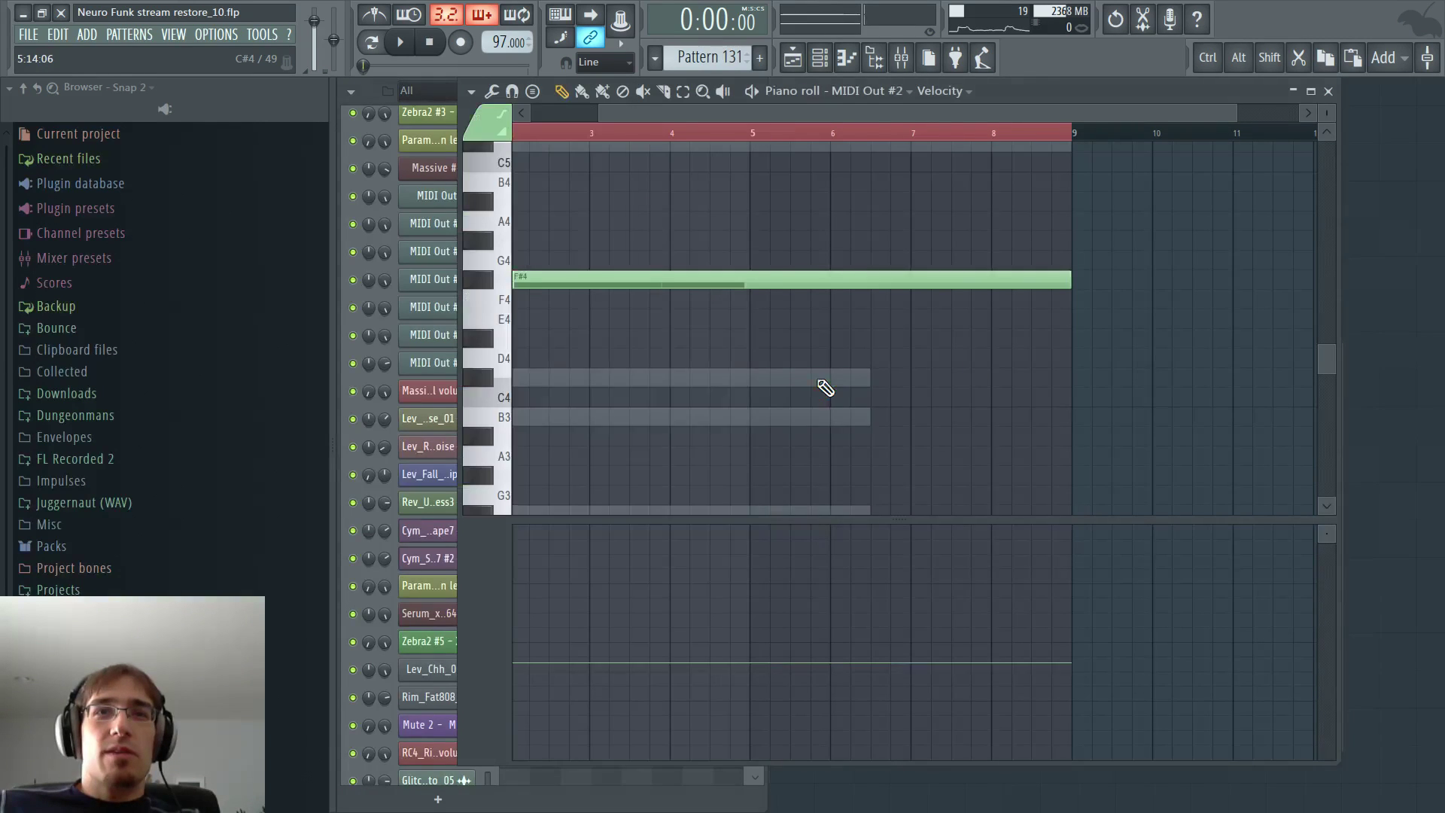
pyautogui.hotkey('ctrl', 'a')
pyautogui.moveTo(867, 375); pyautogui.dragTo(1073, 378)
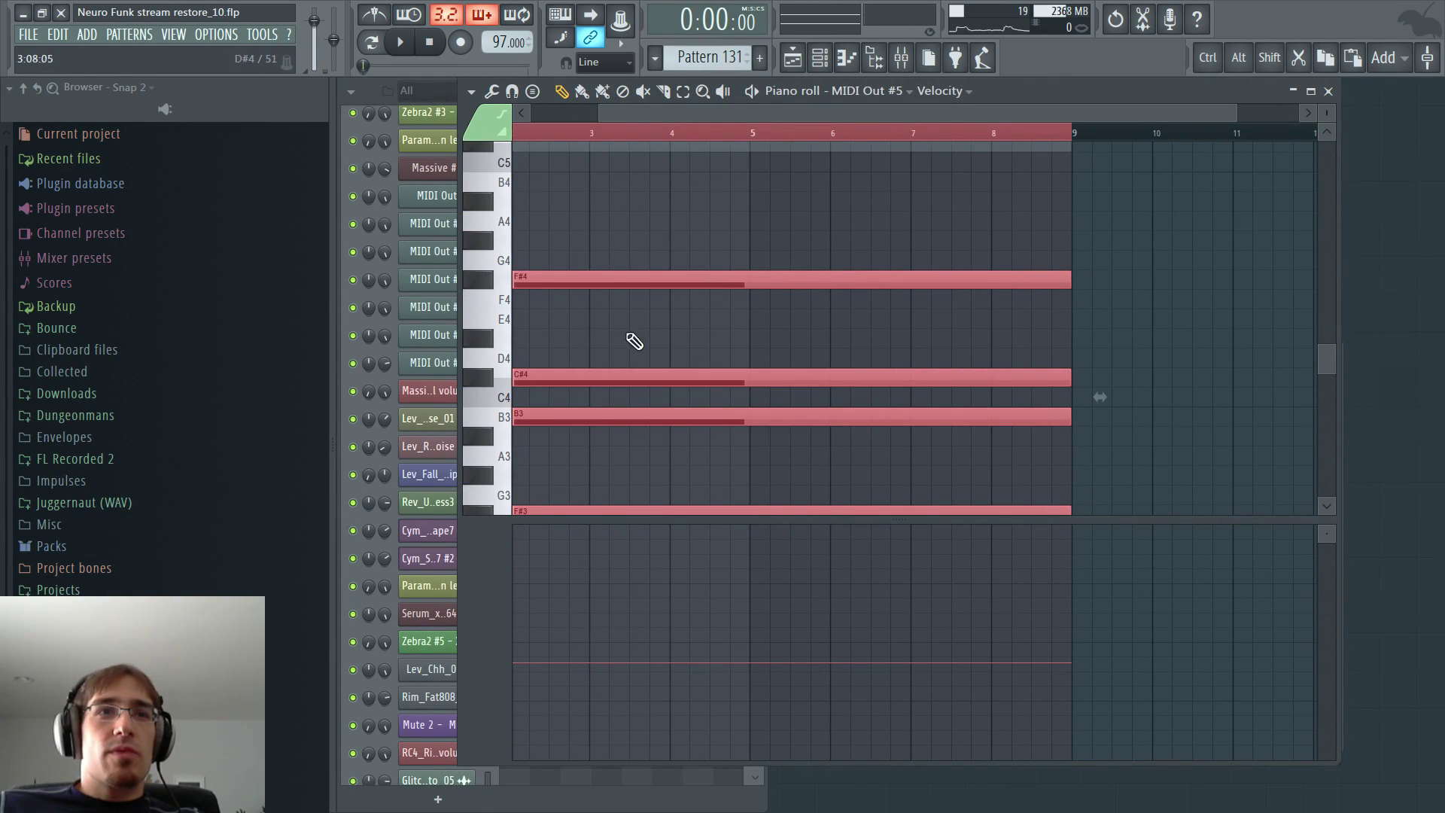
pyautogui.hotkey('ctrl', 'd')
# - Add sustained F#3 and F#4 notes ending at bar 9 to MIDI Out #7 and play the ending
pyautogui.press('F6')
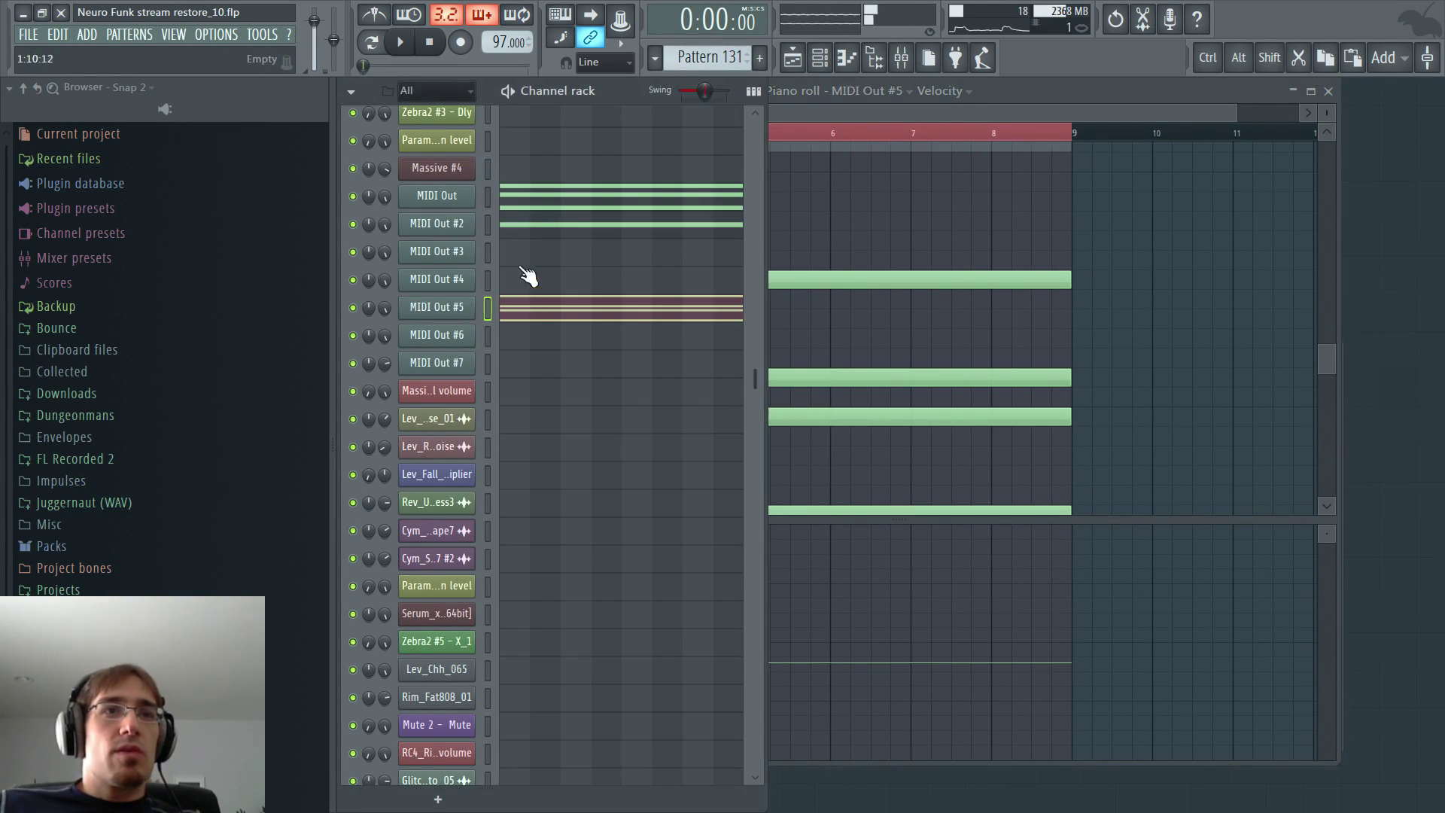
pyautogui.click(487, 363)
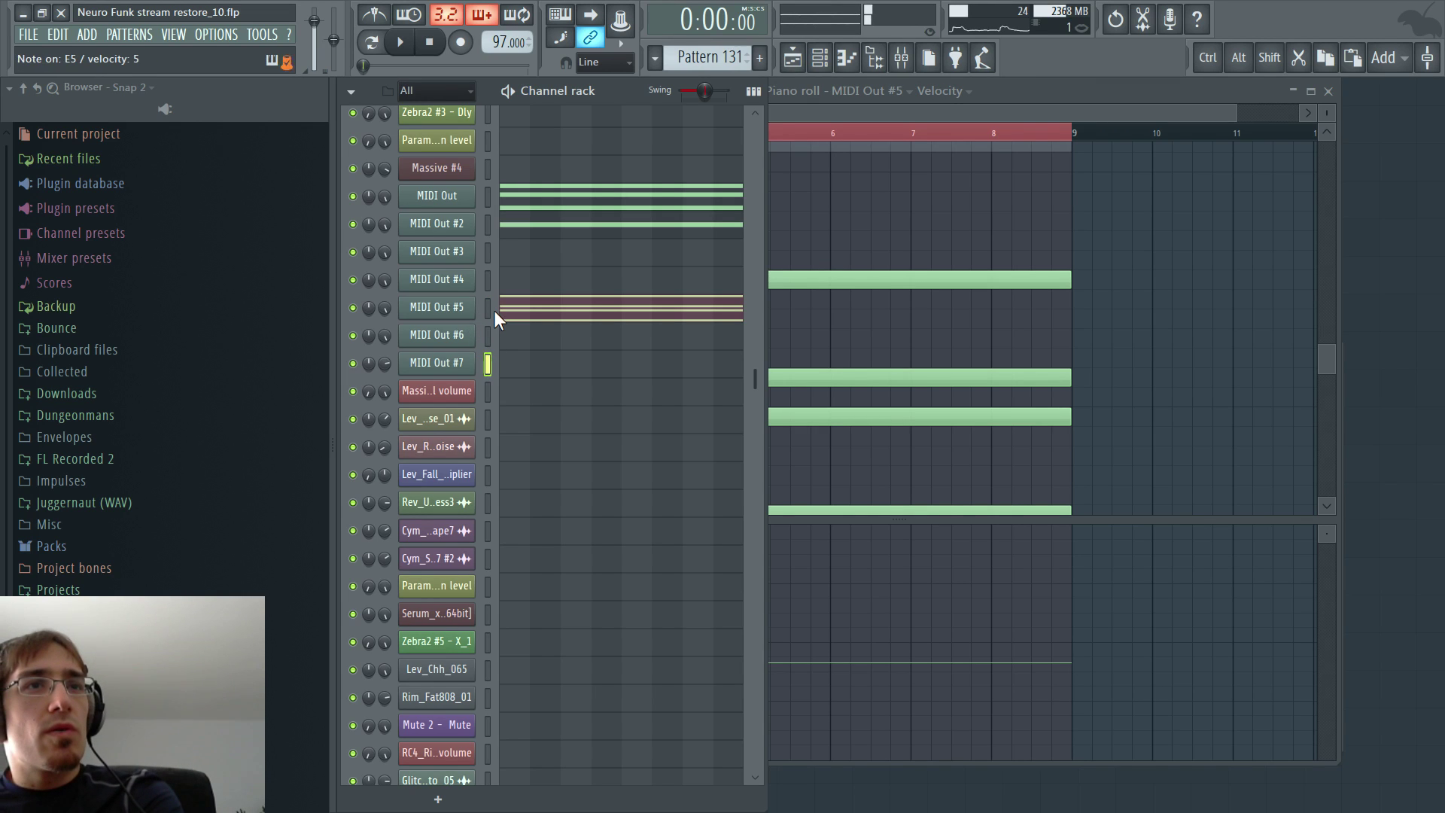
pyautogui.rightClick(486, 366)
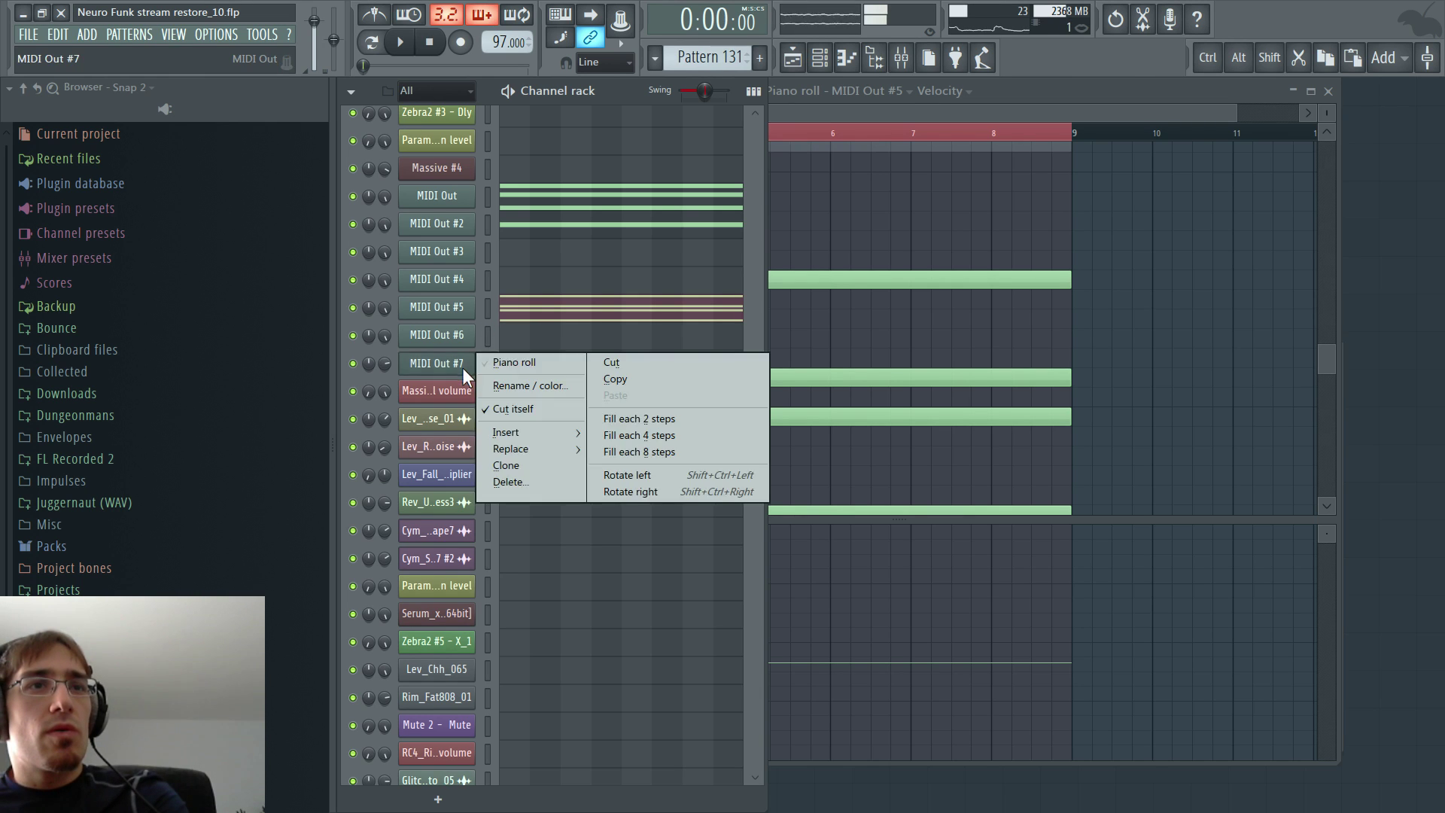
pyautogui.click(504, 365)
pyautogui.scroll(-3, 542, 365)
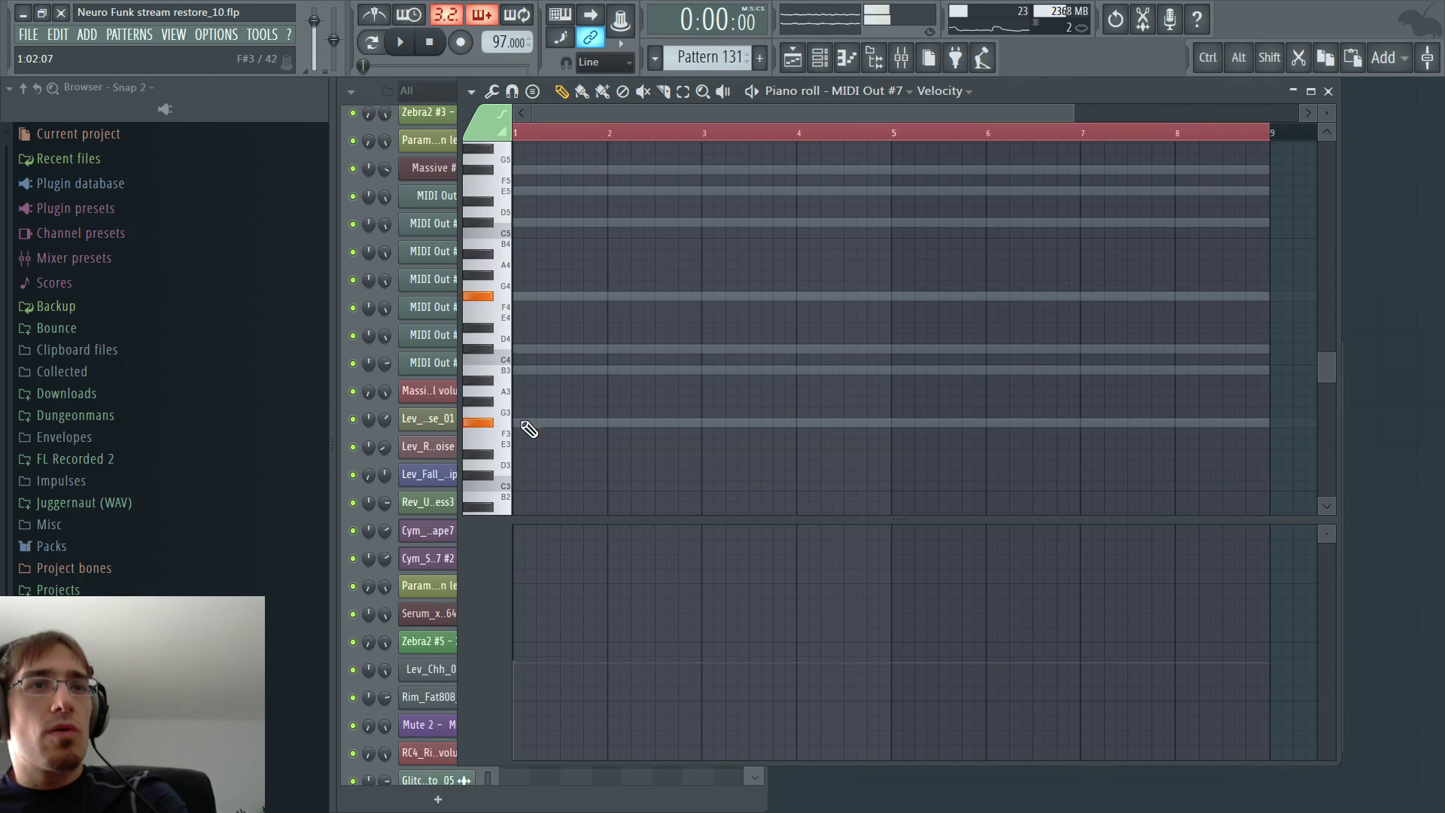
pyautogui.moveTo(529, 429); pyautogui.dragTo(501, 422)
pyautogui.click(523, 300)
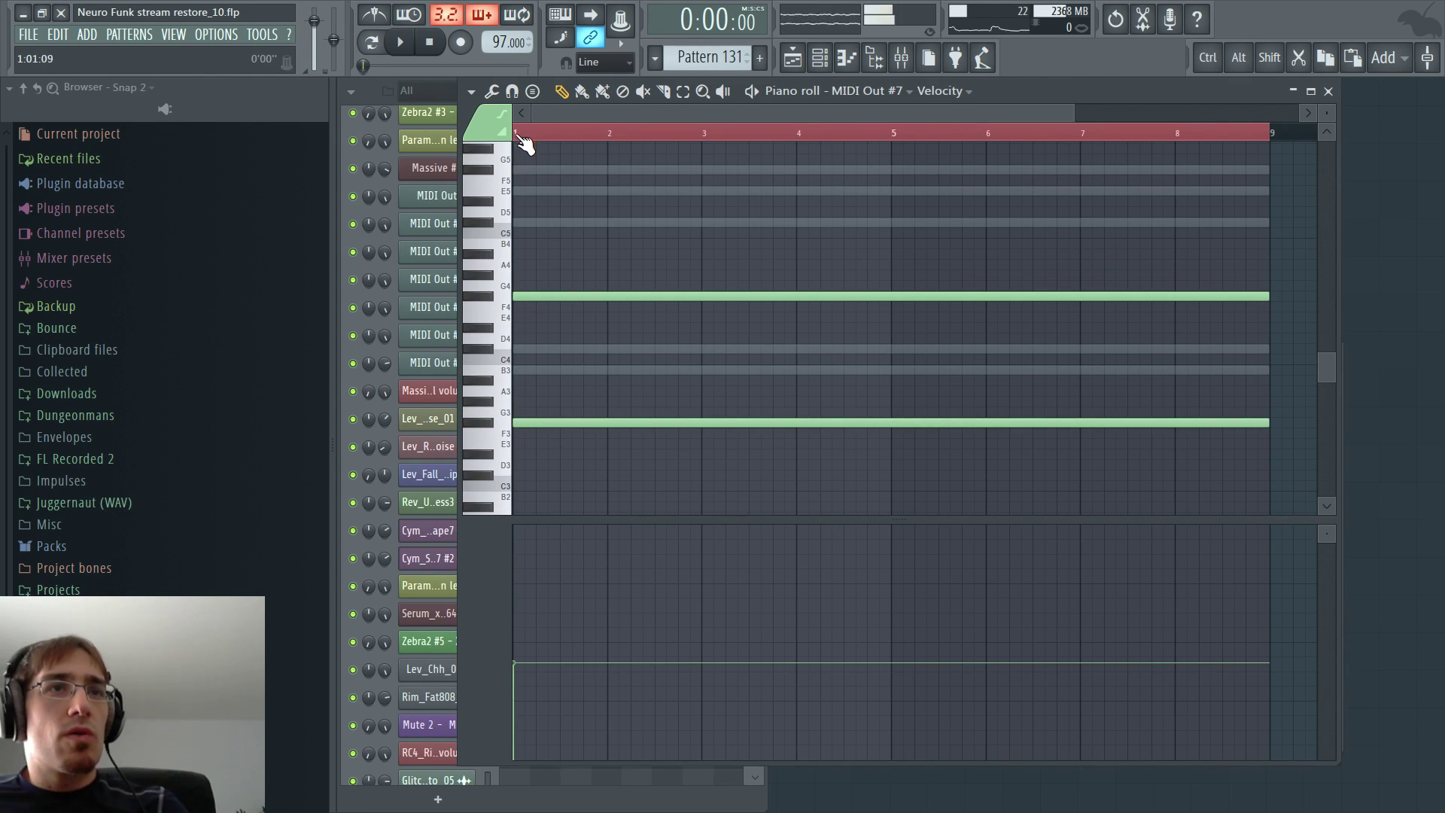
pyautogui.press('space')
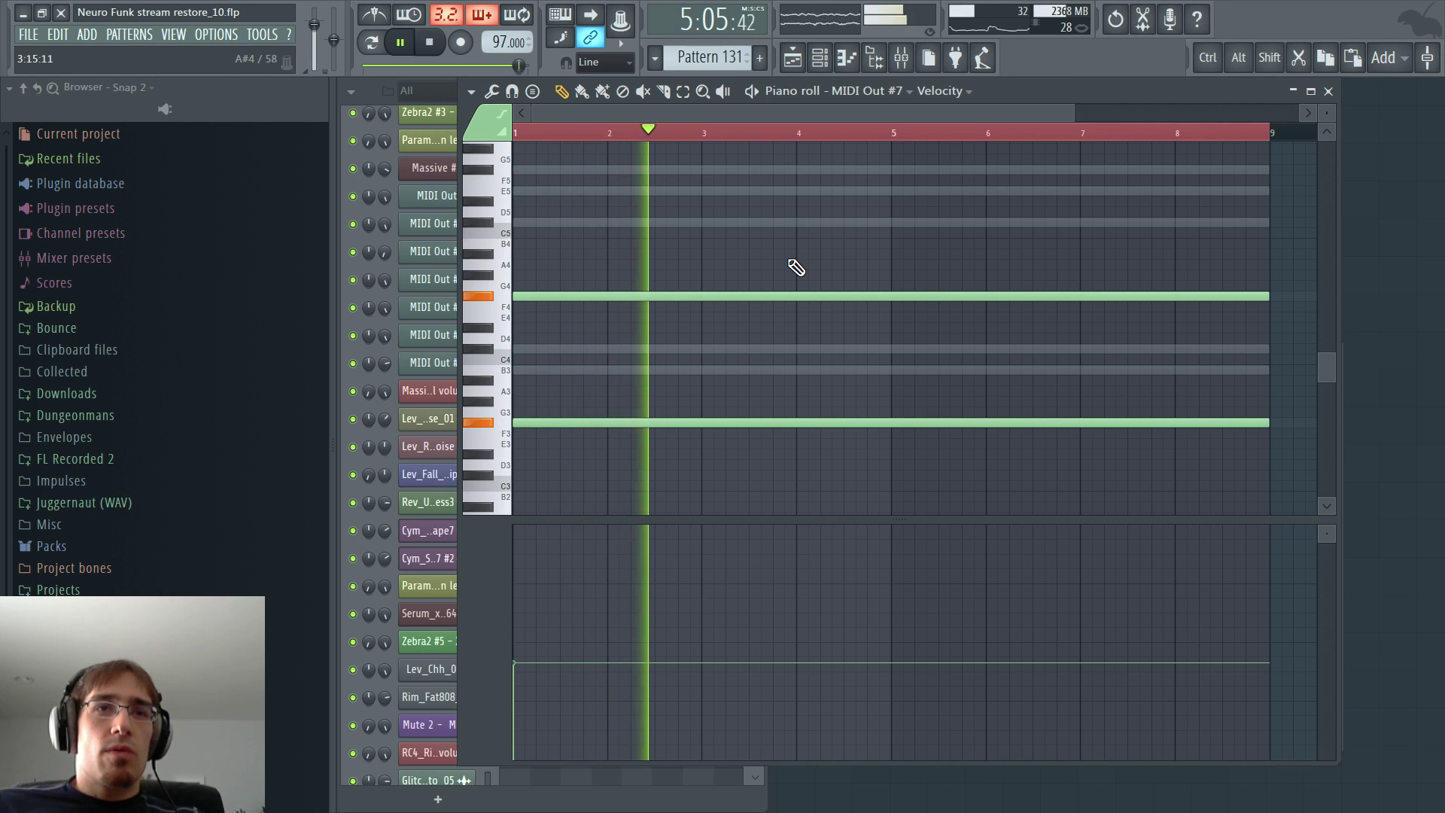
pyautogui.press('F6')
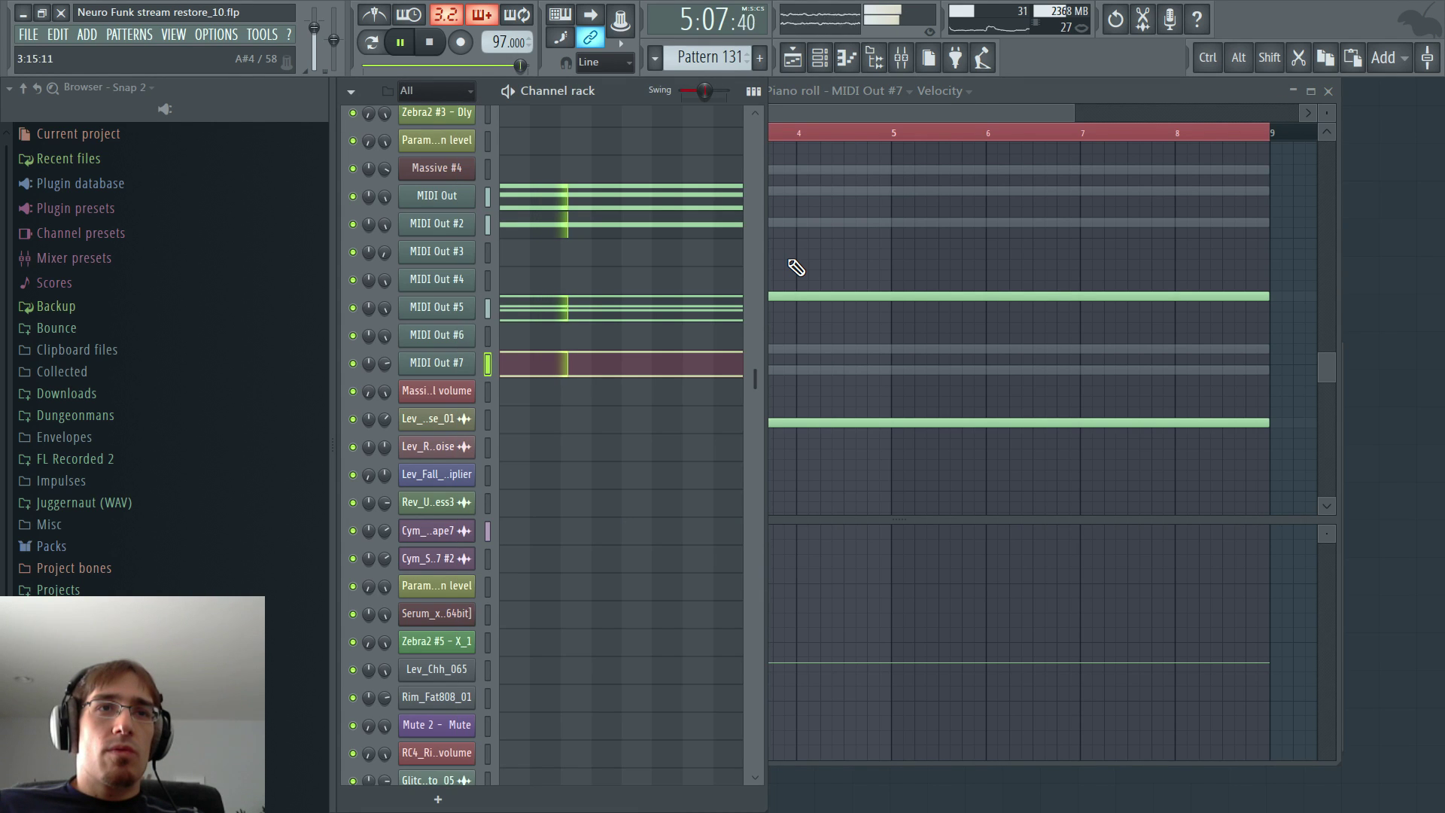
# - Add sustained F#4, B4, C#5, E5 and F#5 notes spanning eight bars to Massive #4 in Pattern 131
pyautogui.press('F5')
pyautogui.press('F5')
pyautogui.press('F5')
pyautogui.press('F5')
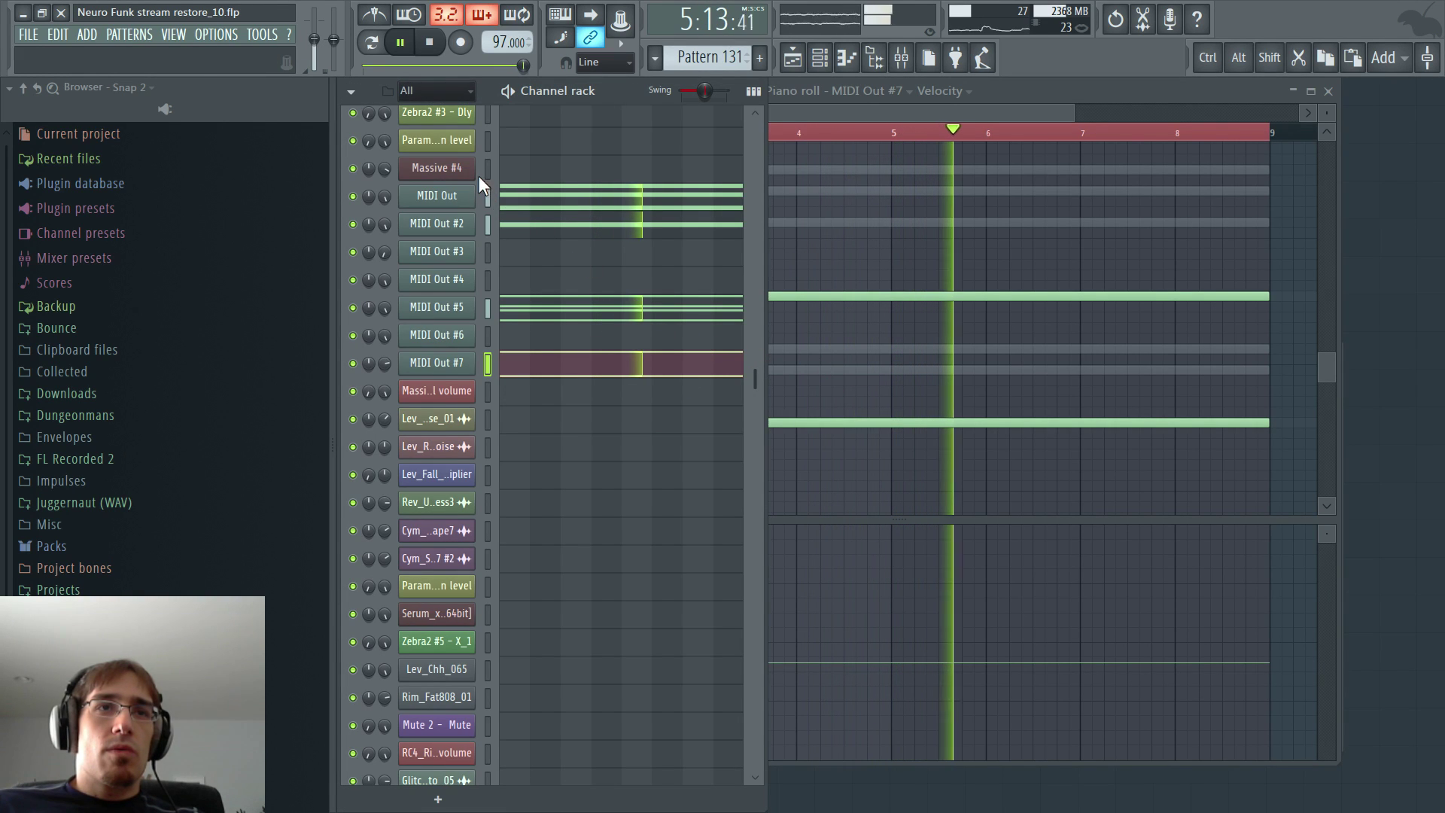
pyautogui.rightClick(455, 172)
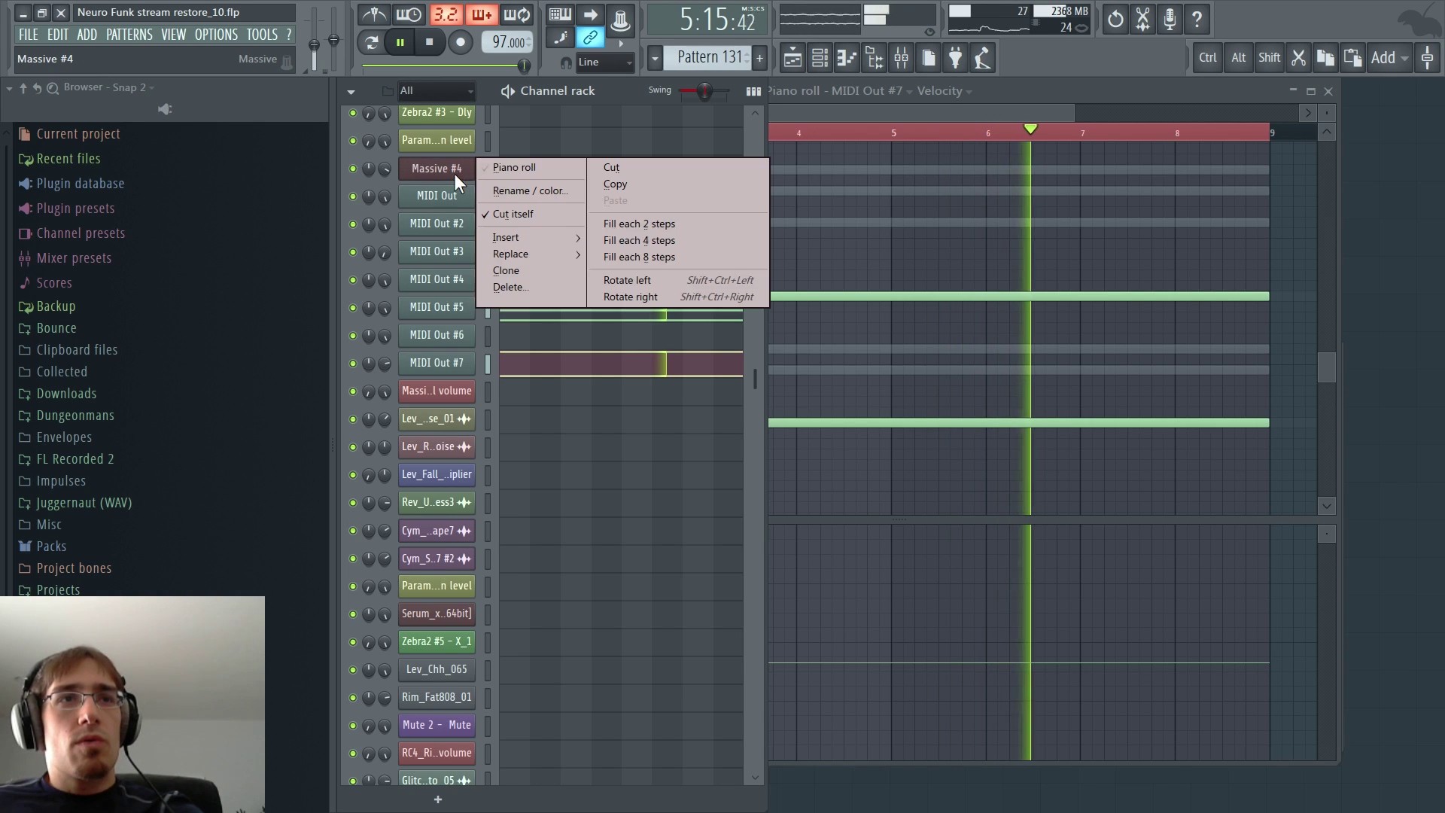
pyautogui.click(514, 167)
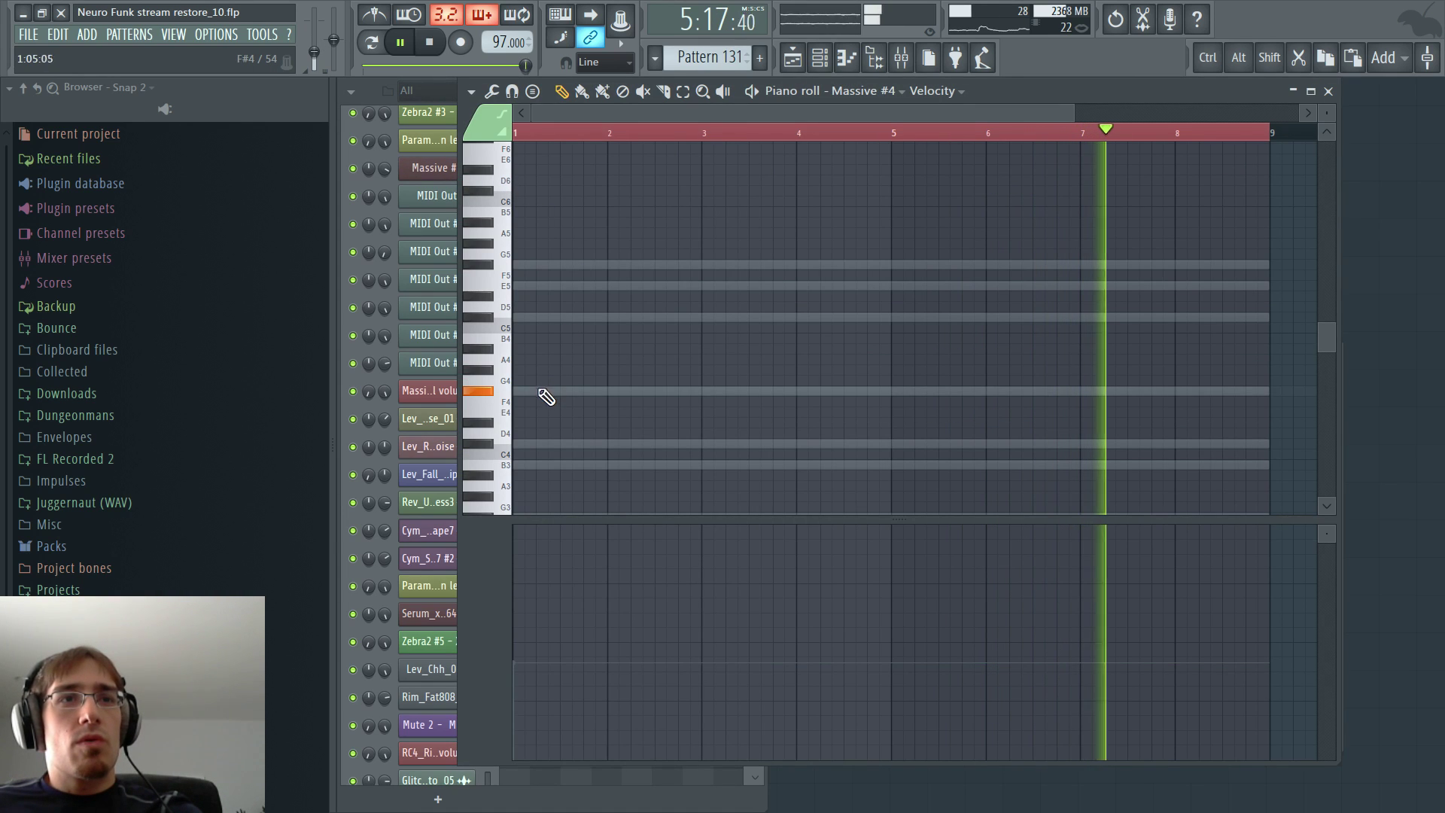
pyautogui.press('space')
pyautogui.click(532, 265)
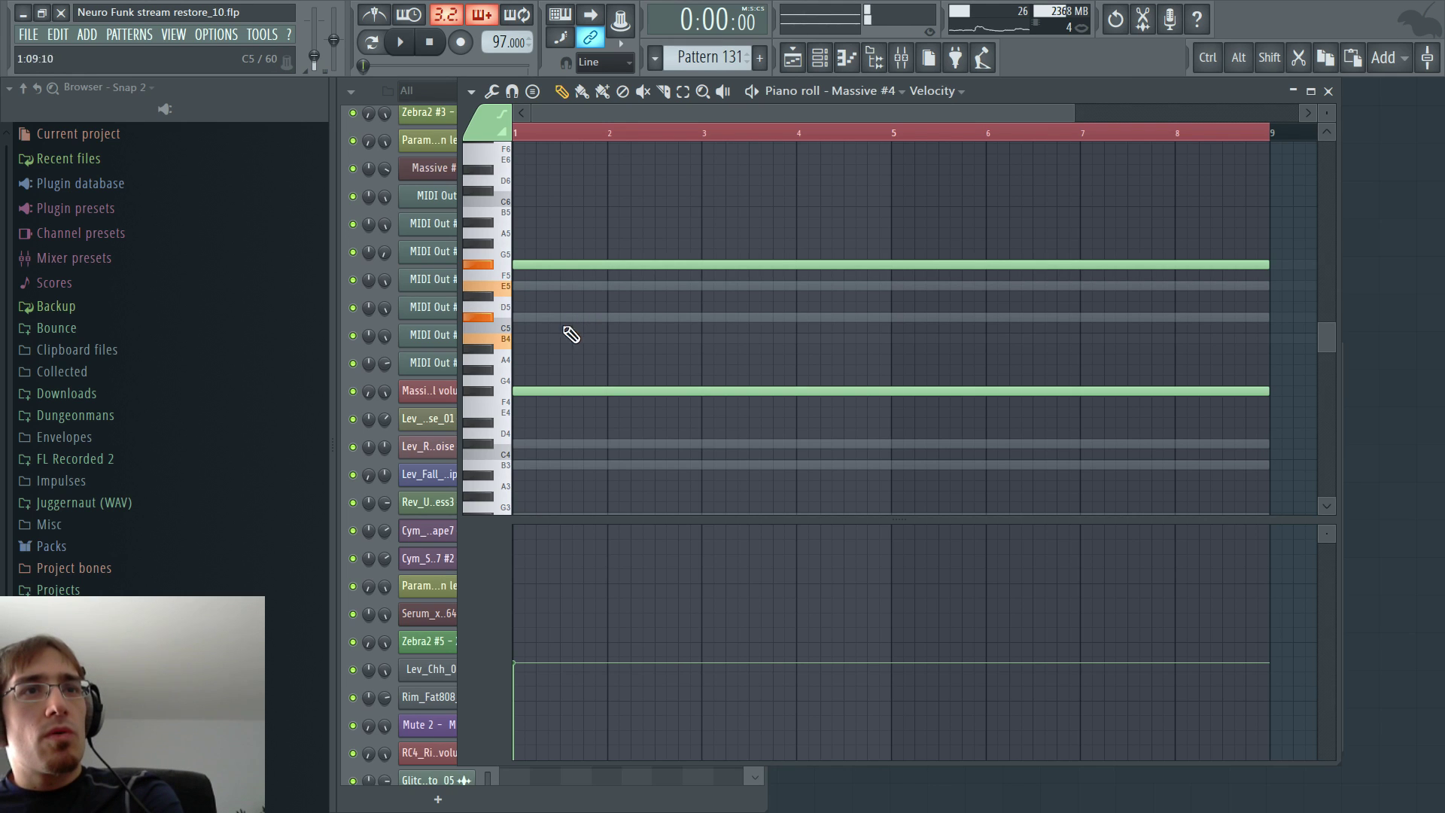
pyautogui.click(529, 317)
pyautogui.click(529, 286)
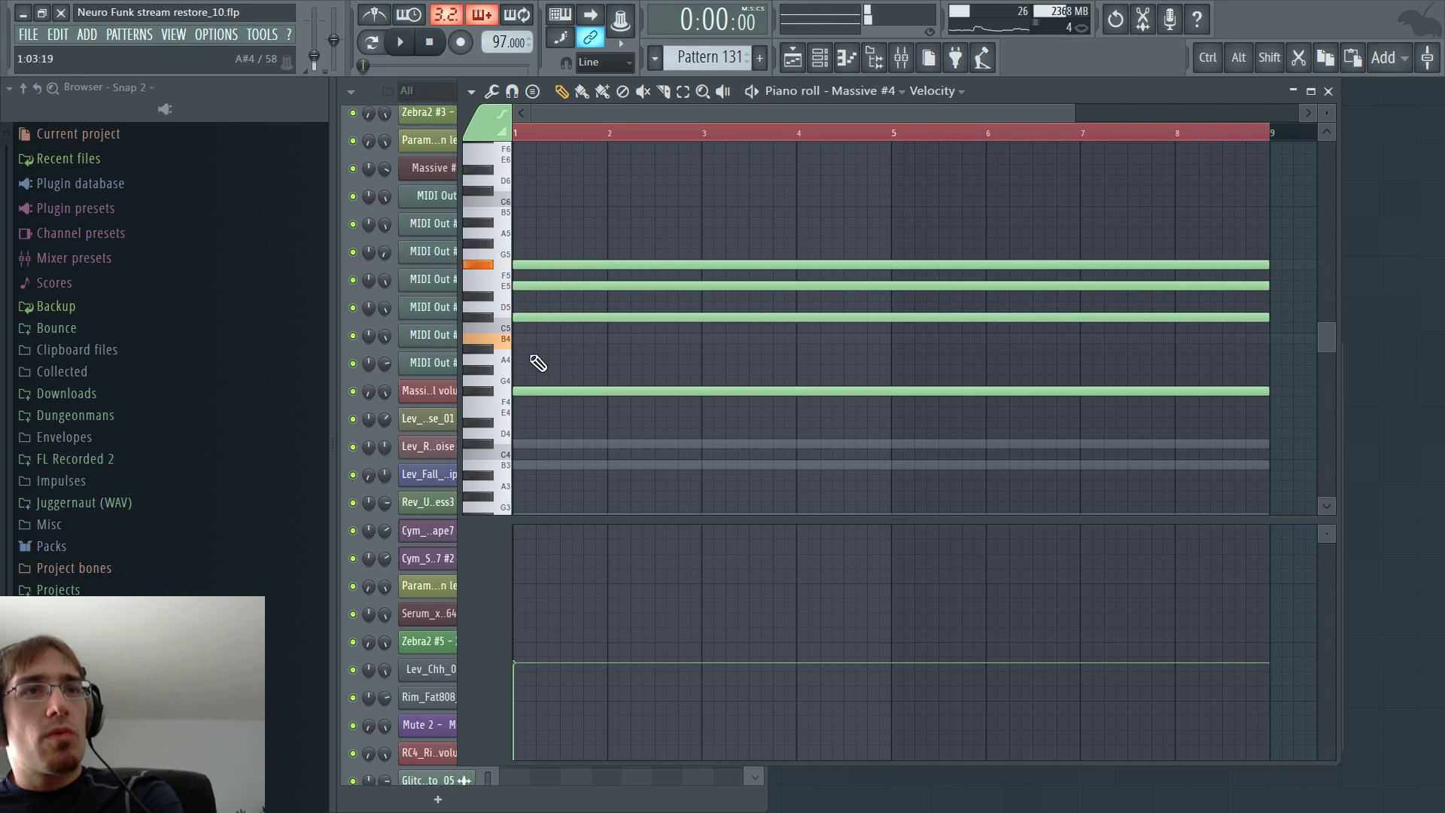
pyautogui.click(531, 339)
pyautogui.click(518, 134)
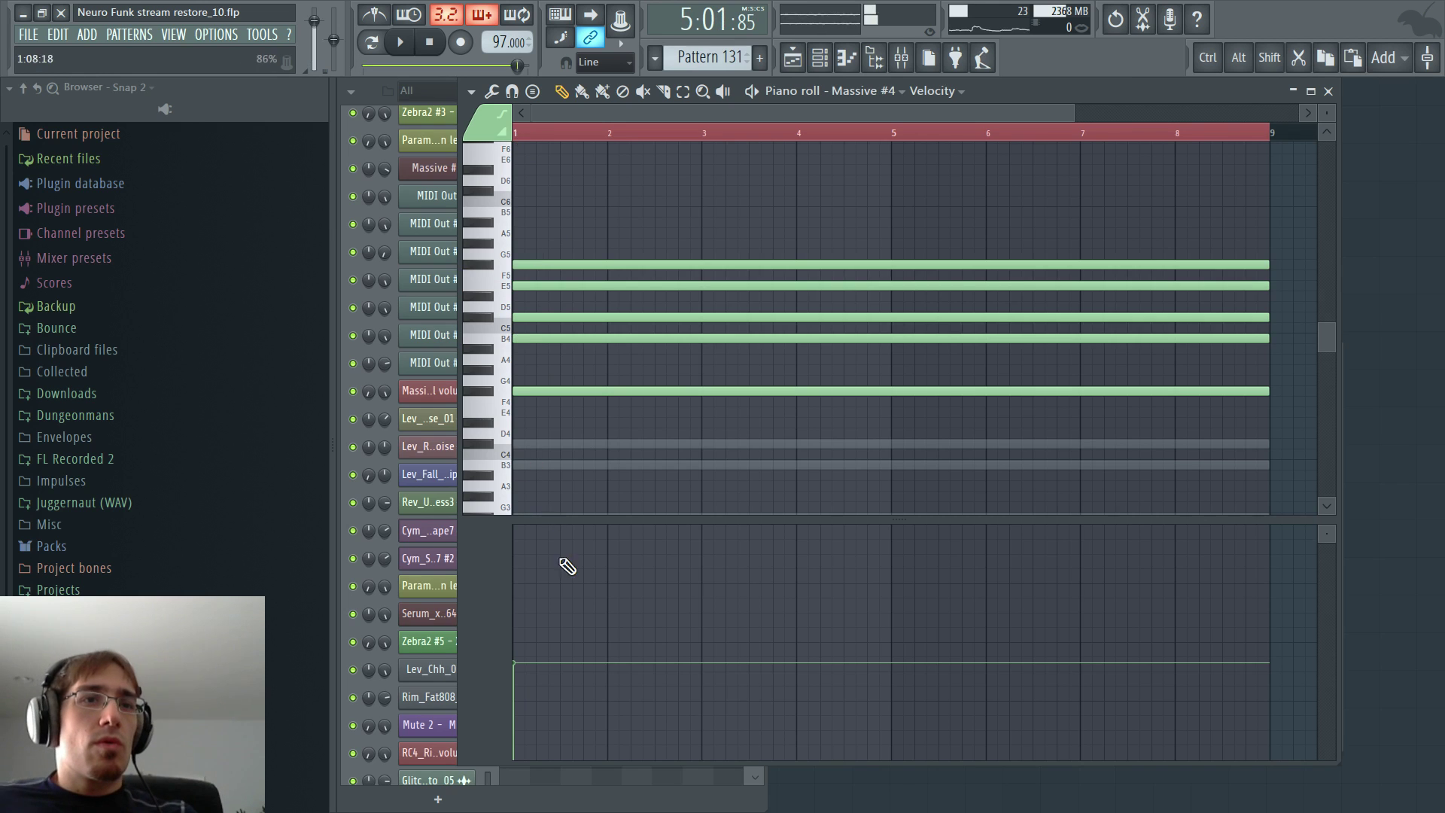
# - Raise the velocity of all the Massive #4 notes and play the ending
pyautogui.moveTo(522, 590); pyautogui.dragTo(531, 563)
pyautogui.press('space')
pyautogui.press('F5')
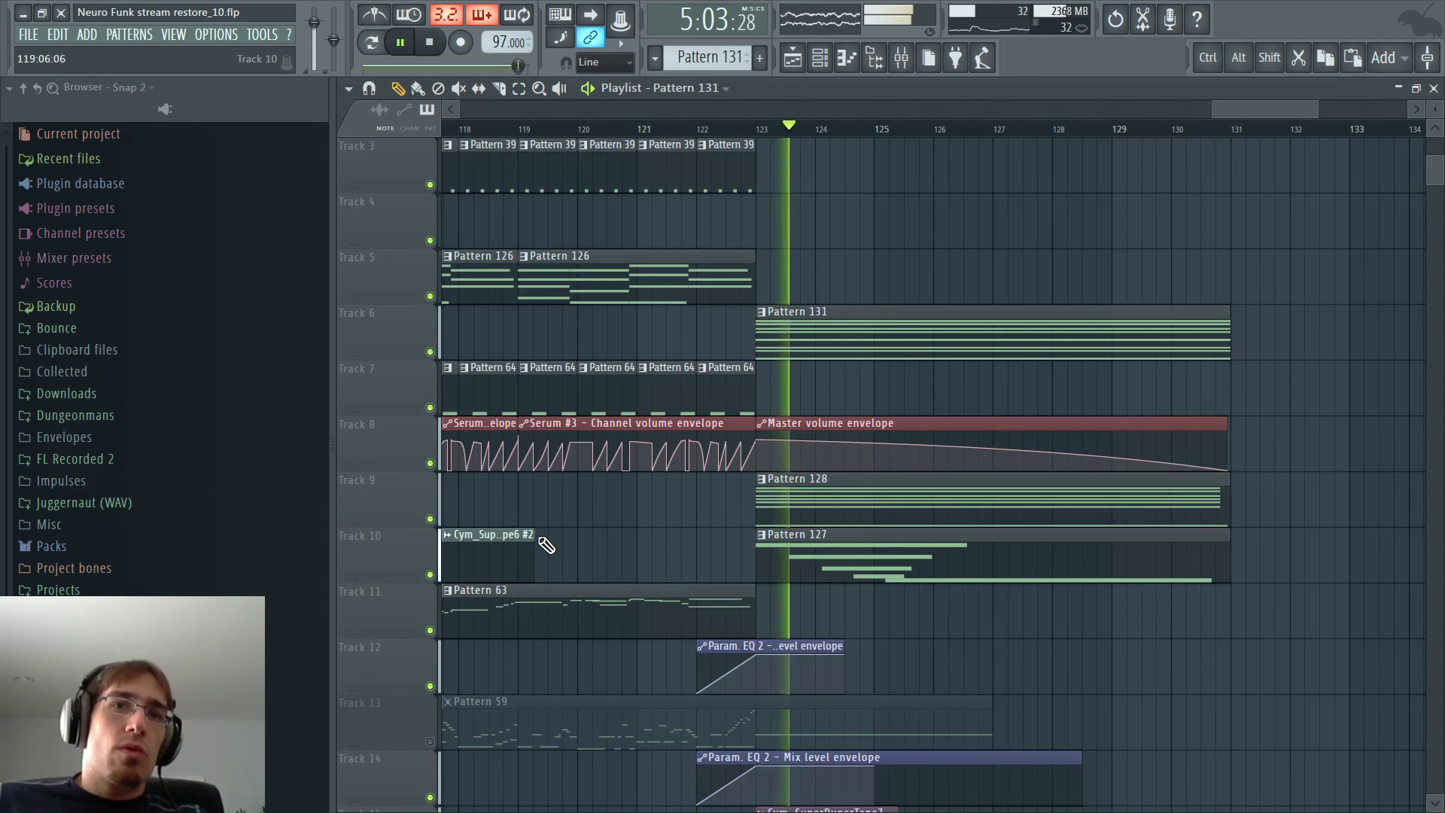
pyautogui.press('F7')
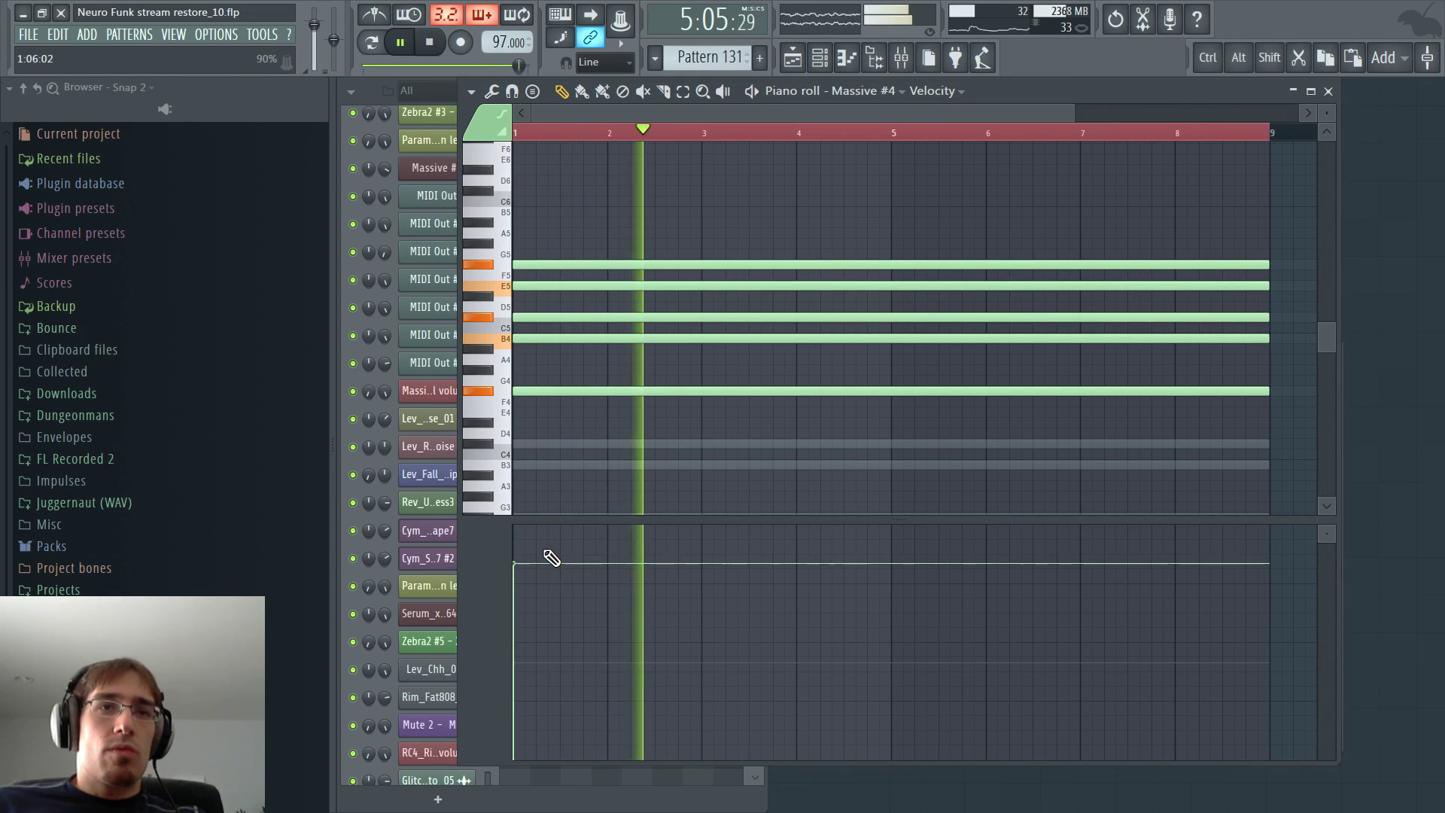
# - Remove the sustained notes from MIDI Out #7 in Pattern 131
pyautogui.press('F5')
pyautogui.press('F6')
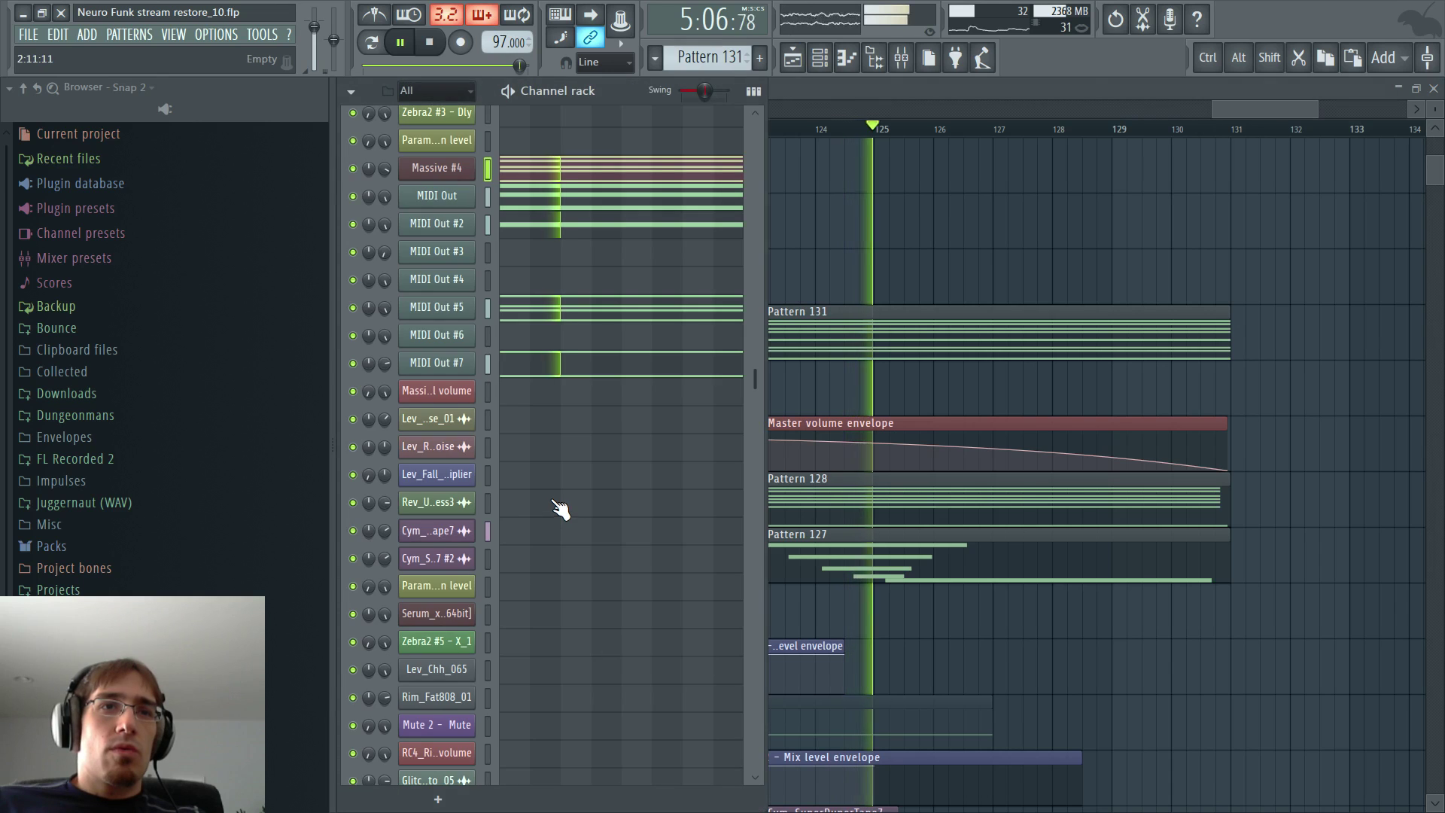
pyautogui.click(488, 364)
# - Delete the E5 and B4 notes from Massive #4, listen to the thinner chord and stop playback
pyautogui.rightClick(460, 170)
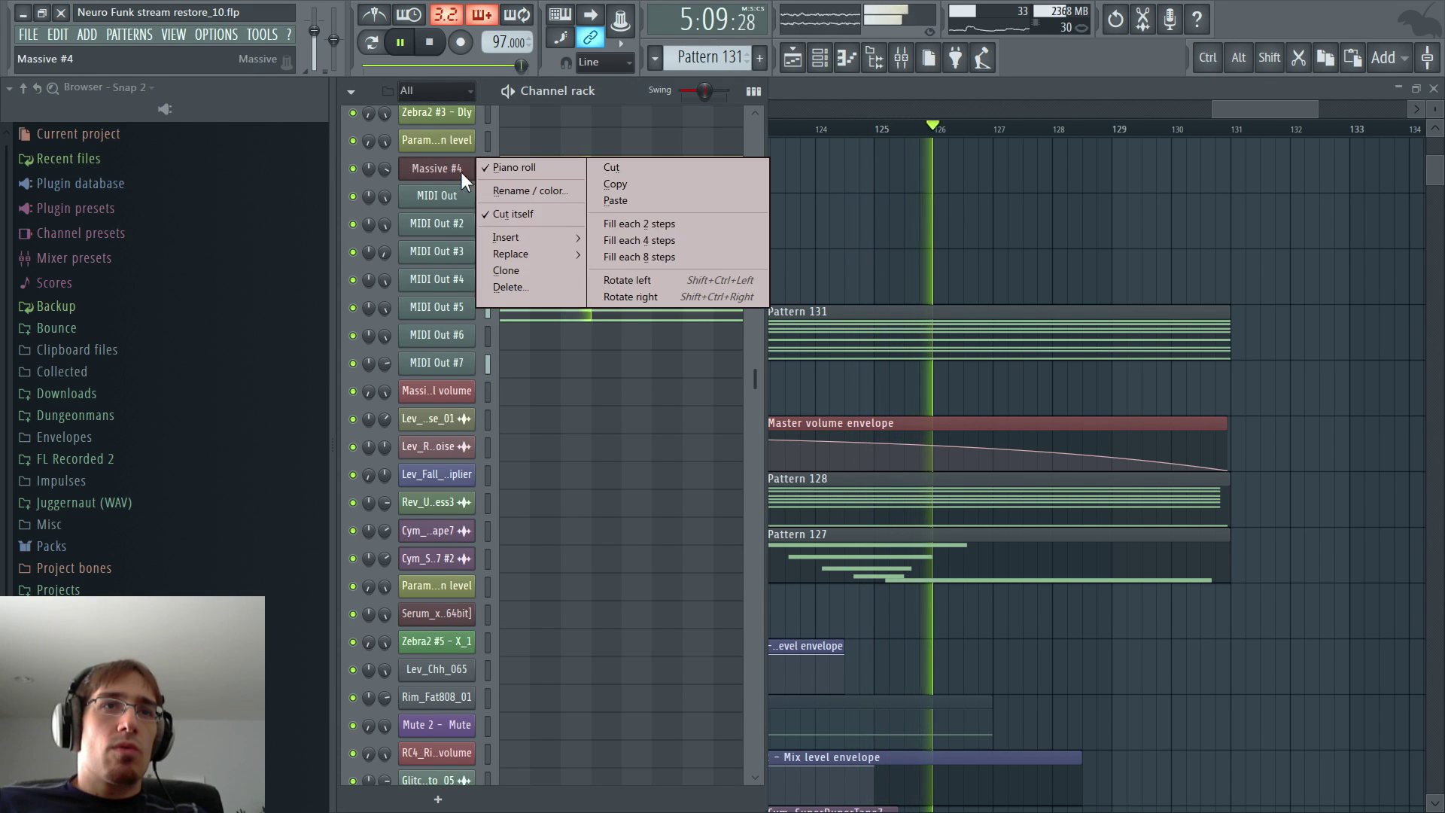
pyautogui.click(498, 165)
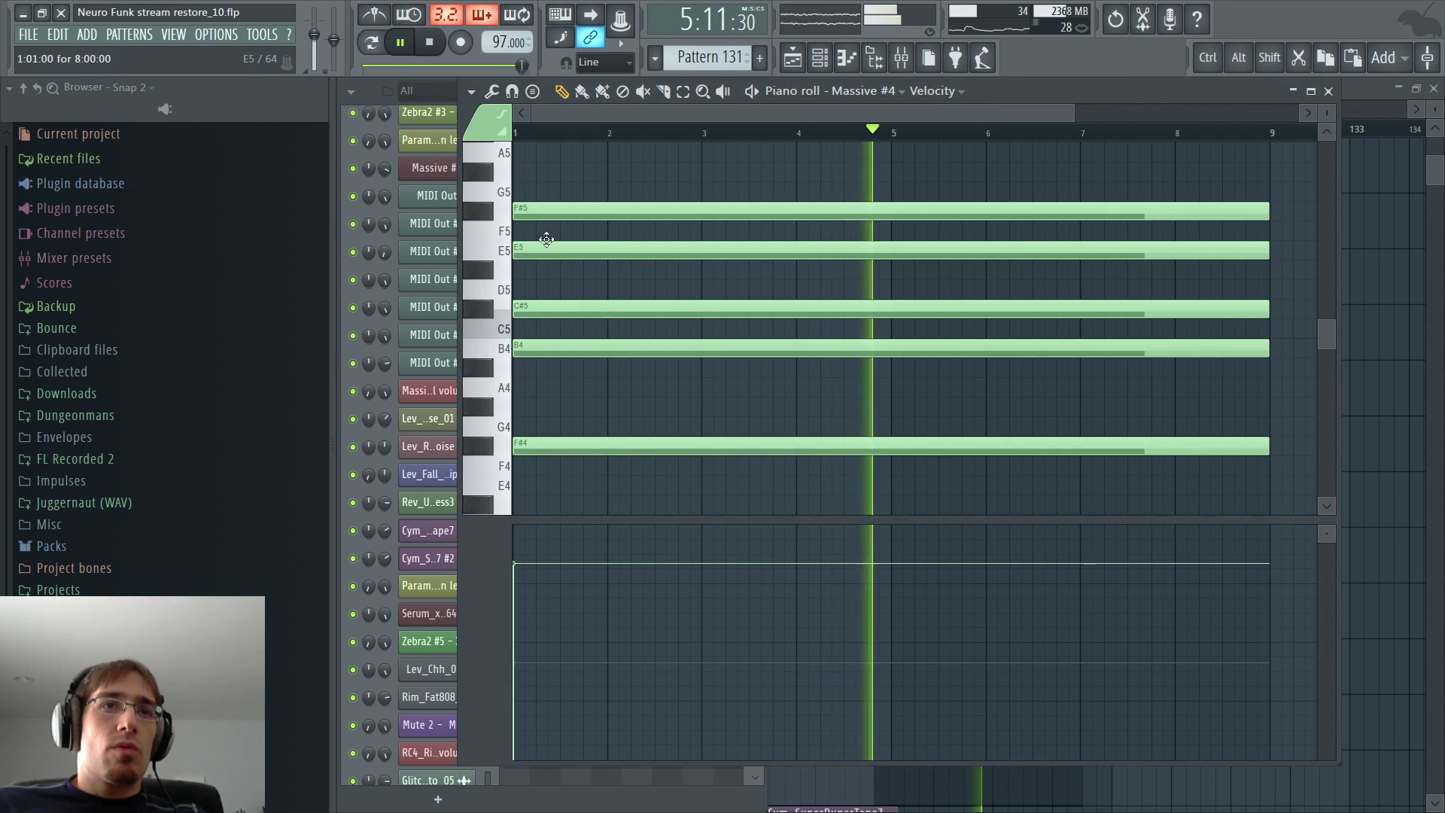
pyautogui.rightClick(549, 251)
pyautogui.rightClick(549, 348)
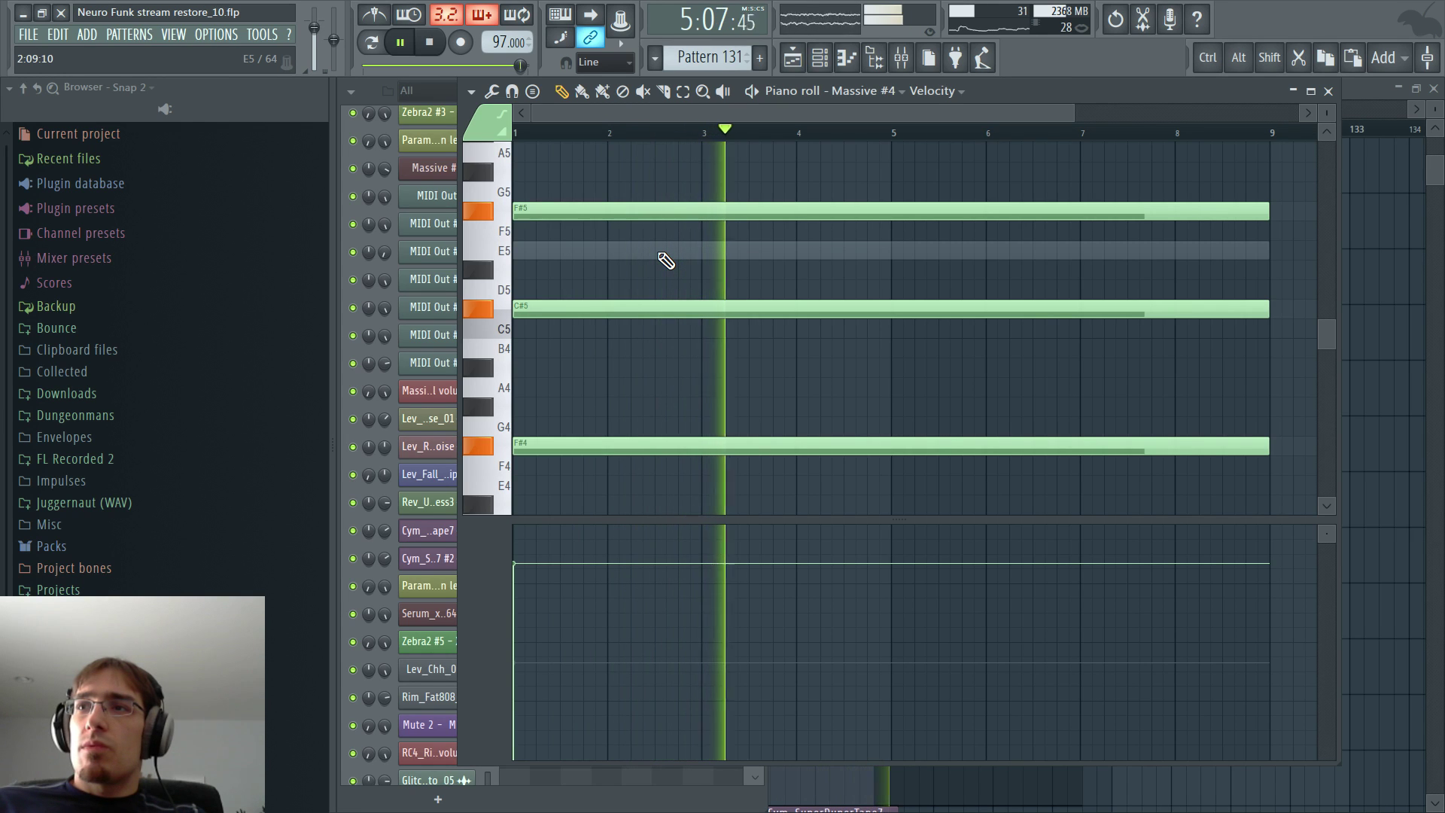
pyautogui.press('space')
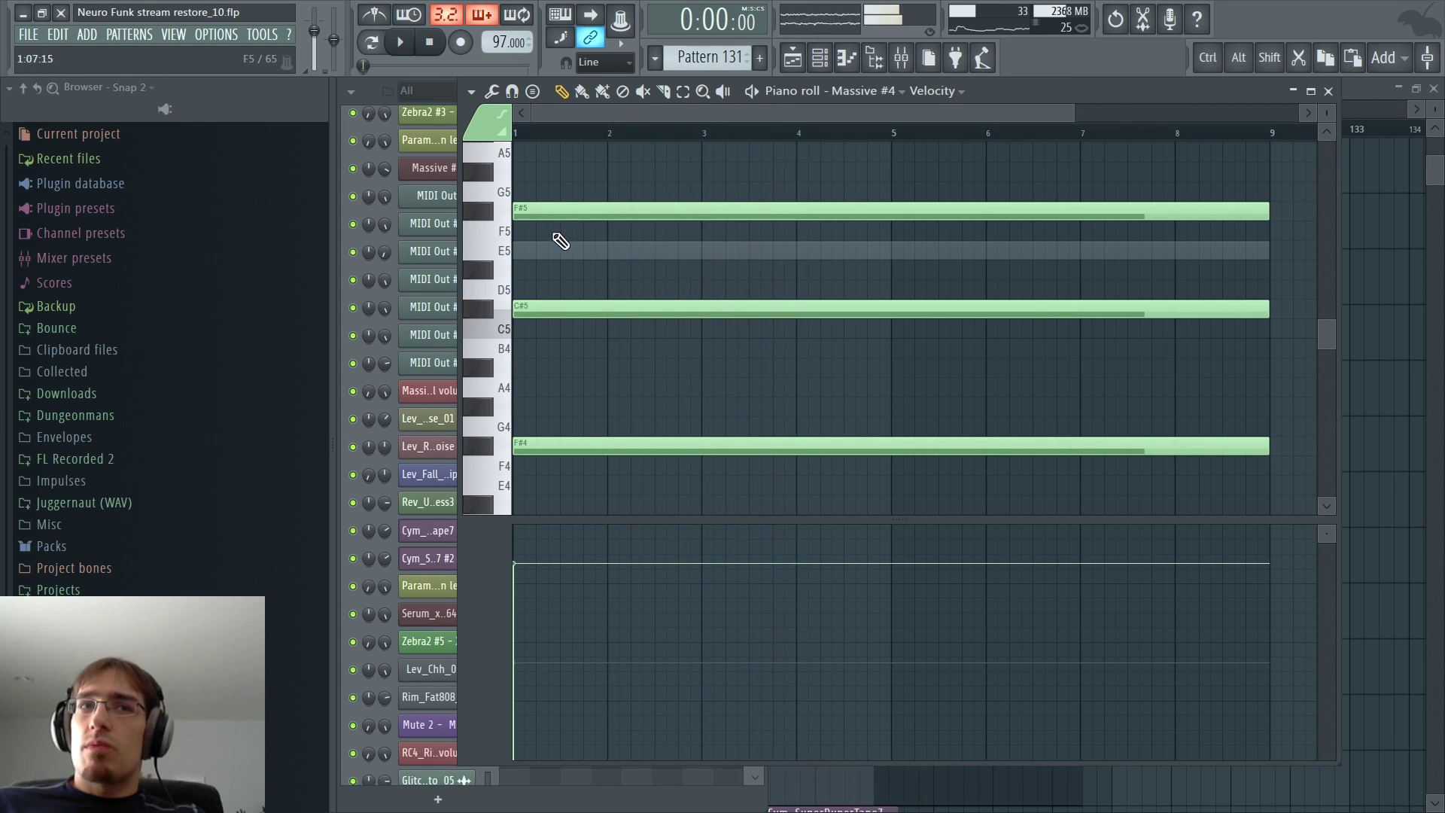
# - Delete the remaining F#5, C#5 and F#4 notes from Massive #4
pyautogui.click(489, 214)
pyautogui.rightClick(527, 211)
pyautogui.rightClick(640, 309)
pyautogui.rightClick(723, 445)
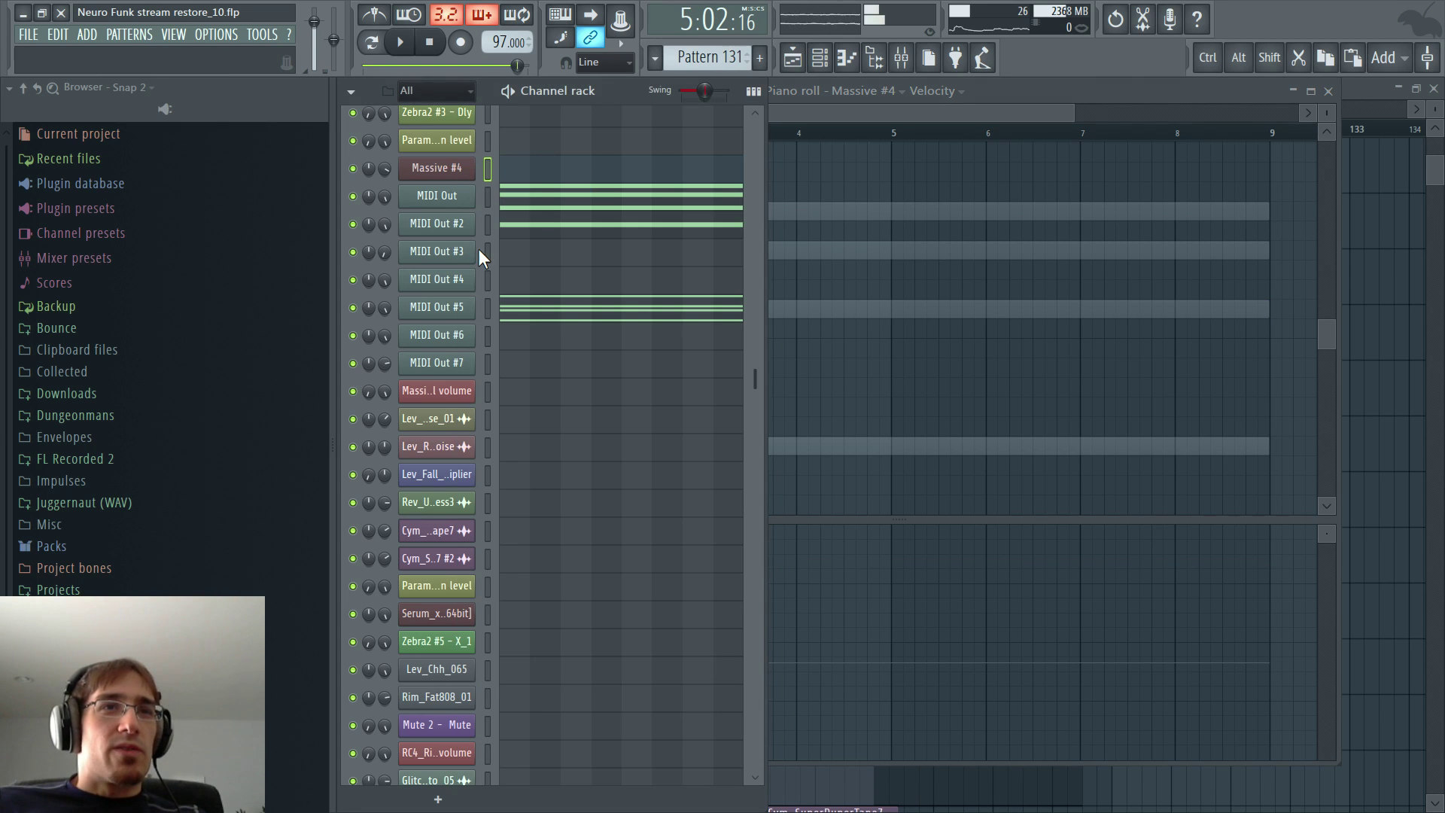
# - Audition other channels, including MIDI Out #3, MIDI Out #6, Zebra2 #2 and Omni 2, for an extra ending sound
pyautogui.click(487, 252)
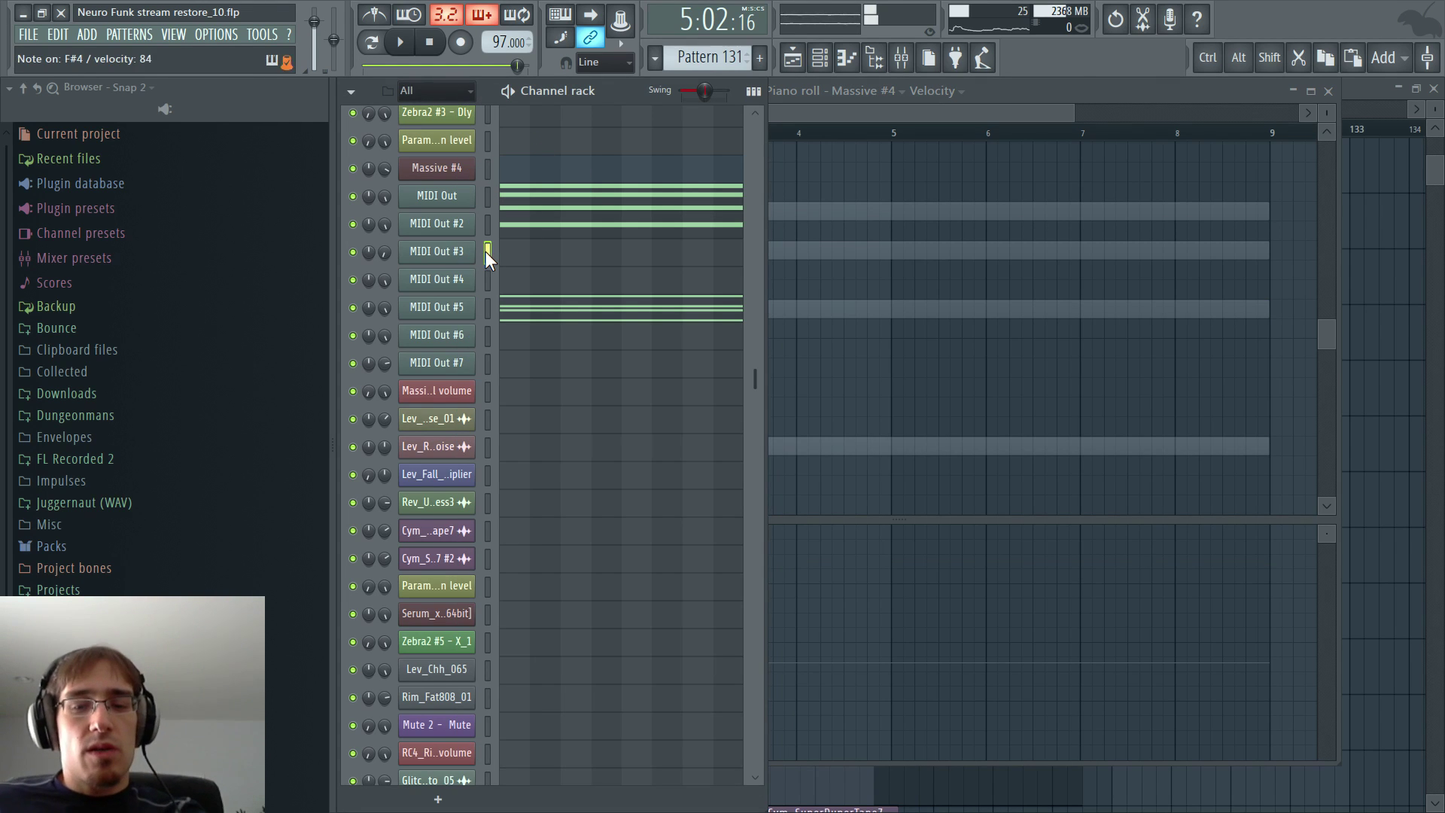
pyautogui.scroll(5, 490, 366)
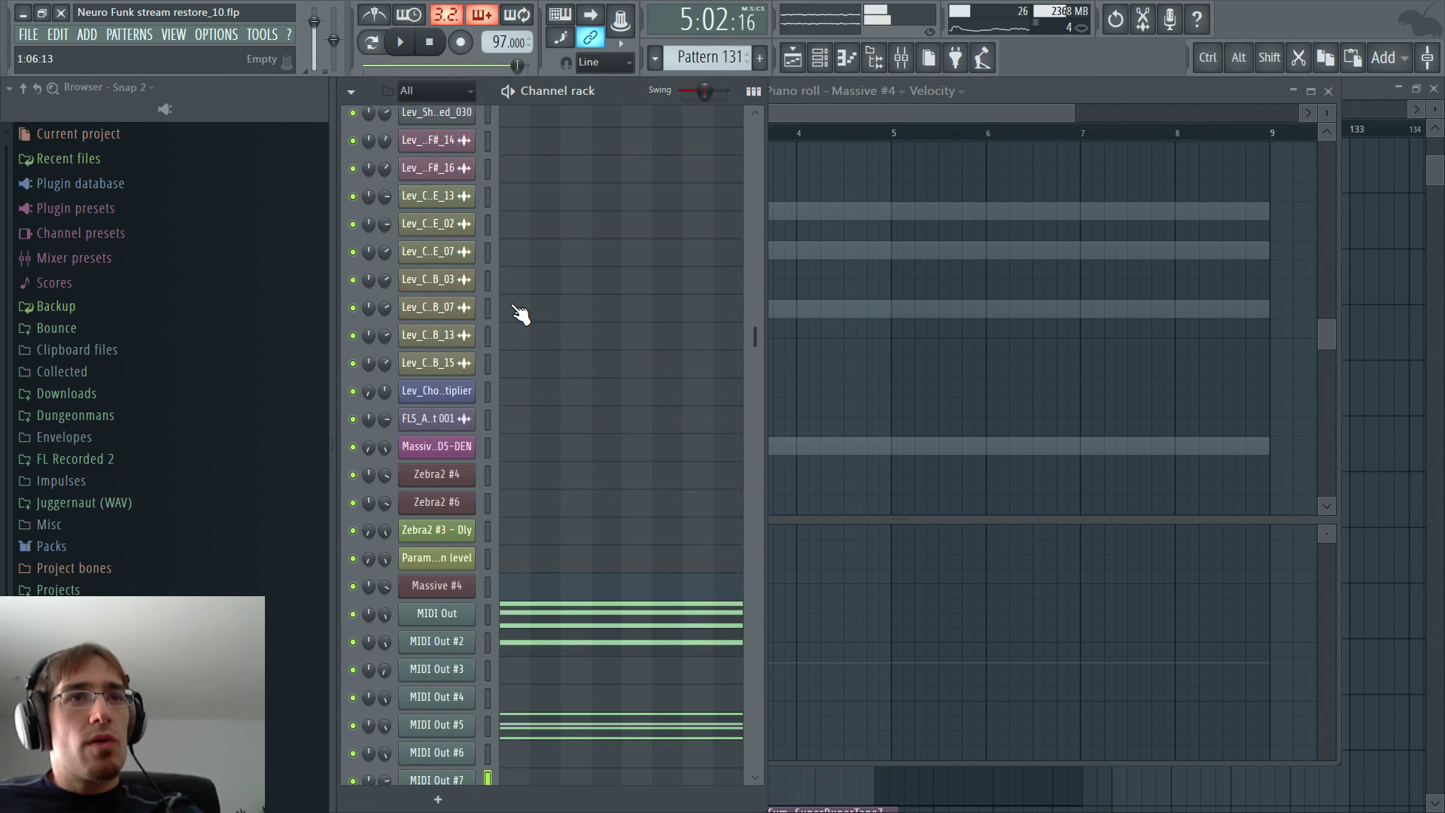
pyautogui.scroll(-5, 519, 313)
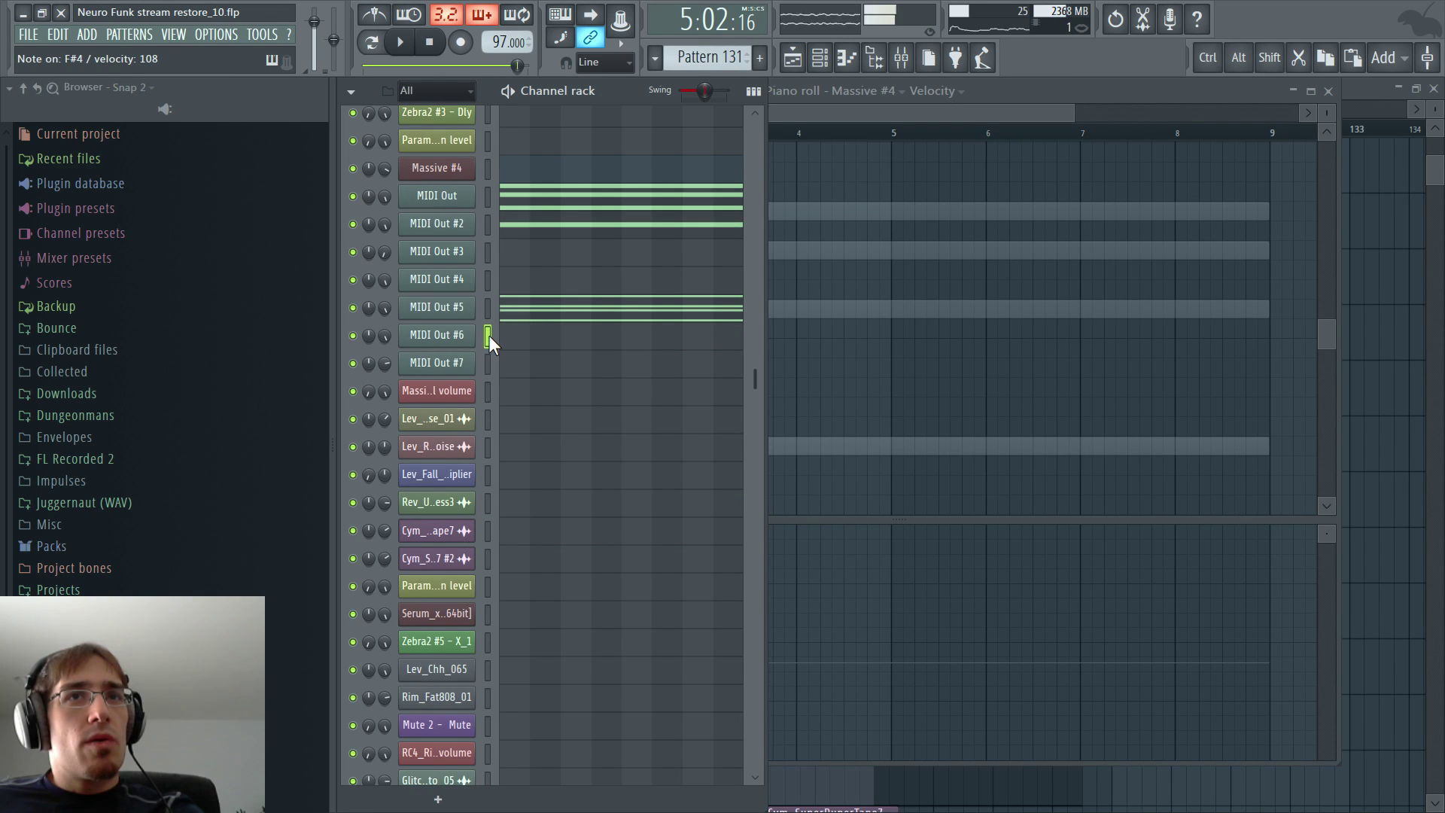
pyautogui.scroll(9, 517, 338)
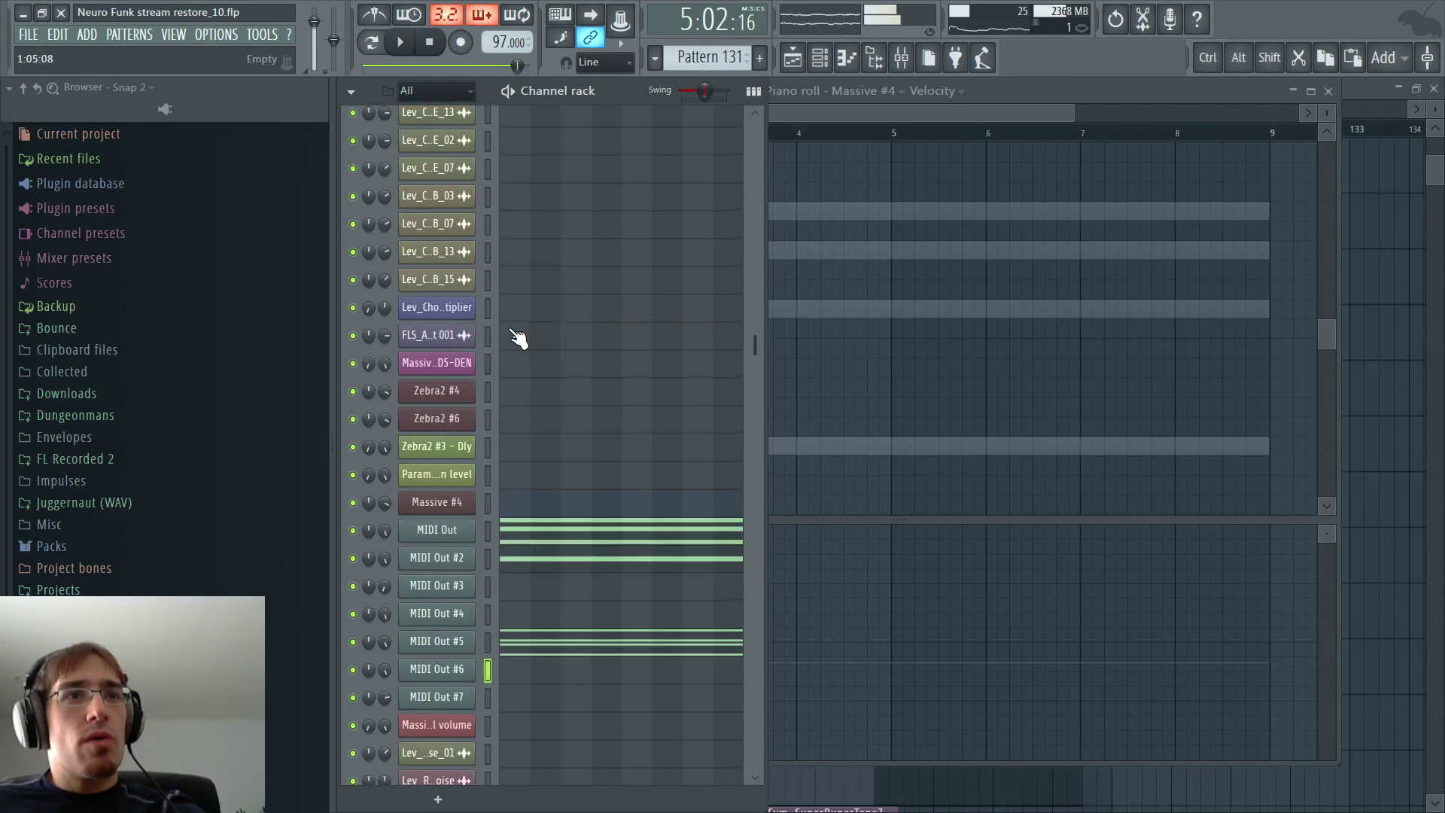
pyautogui.scroll(5, 519, 350)
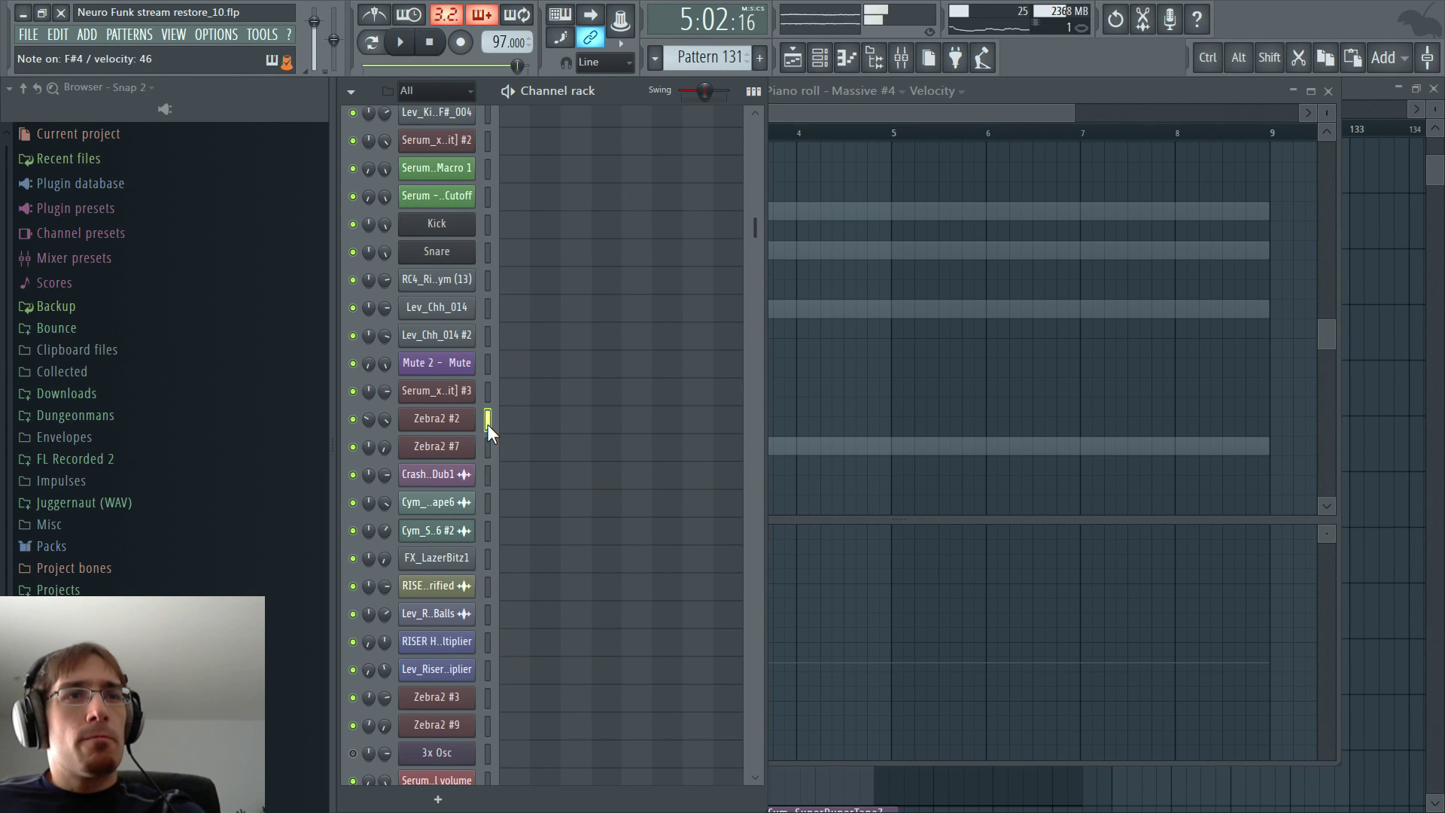
pyautogui.scroll(6, 488, 425)
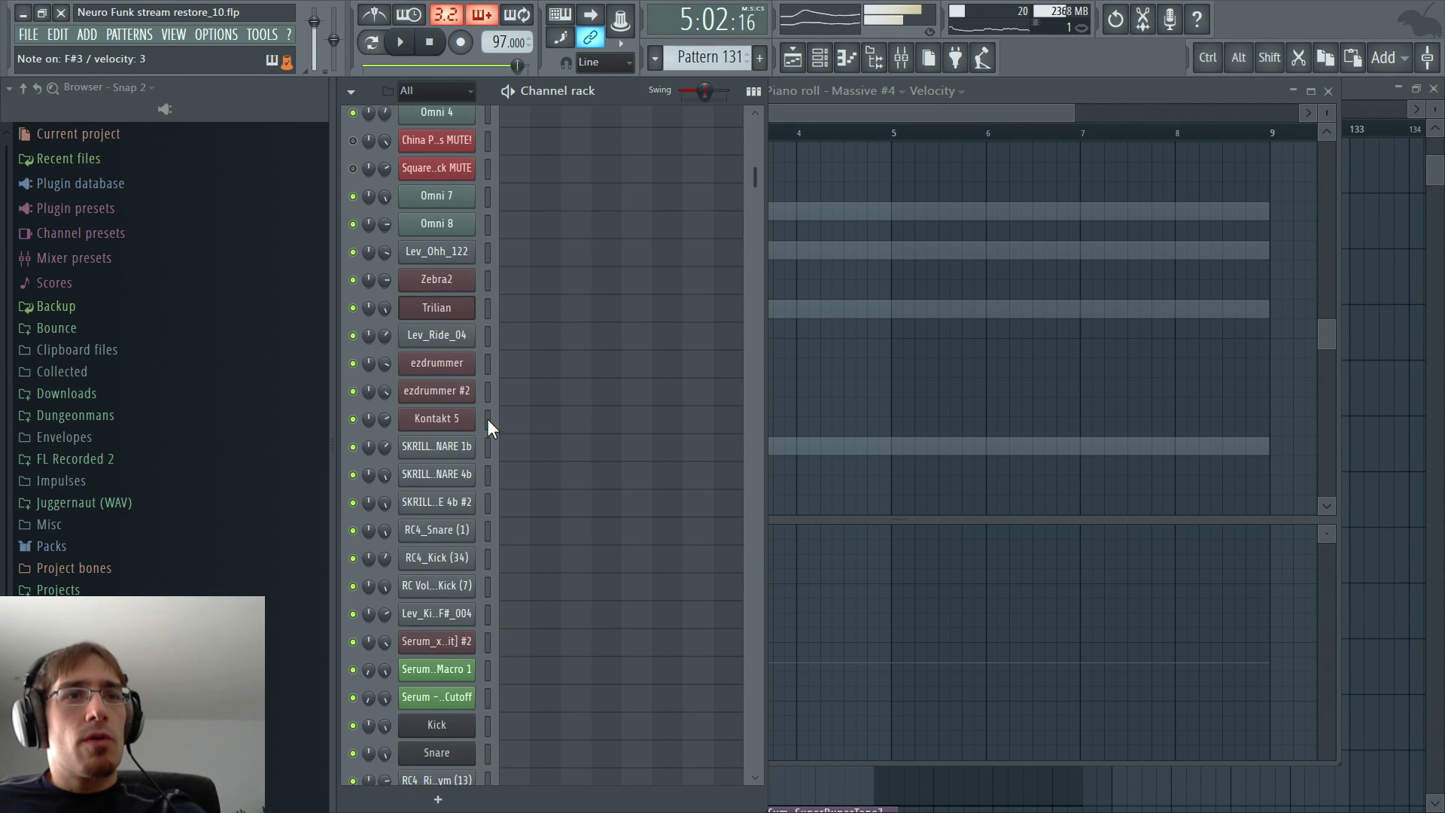
pyautogui.scroll(-1, 487, 418)
pyautogui.scroll(3, 487, 419)
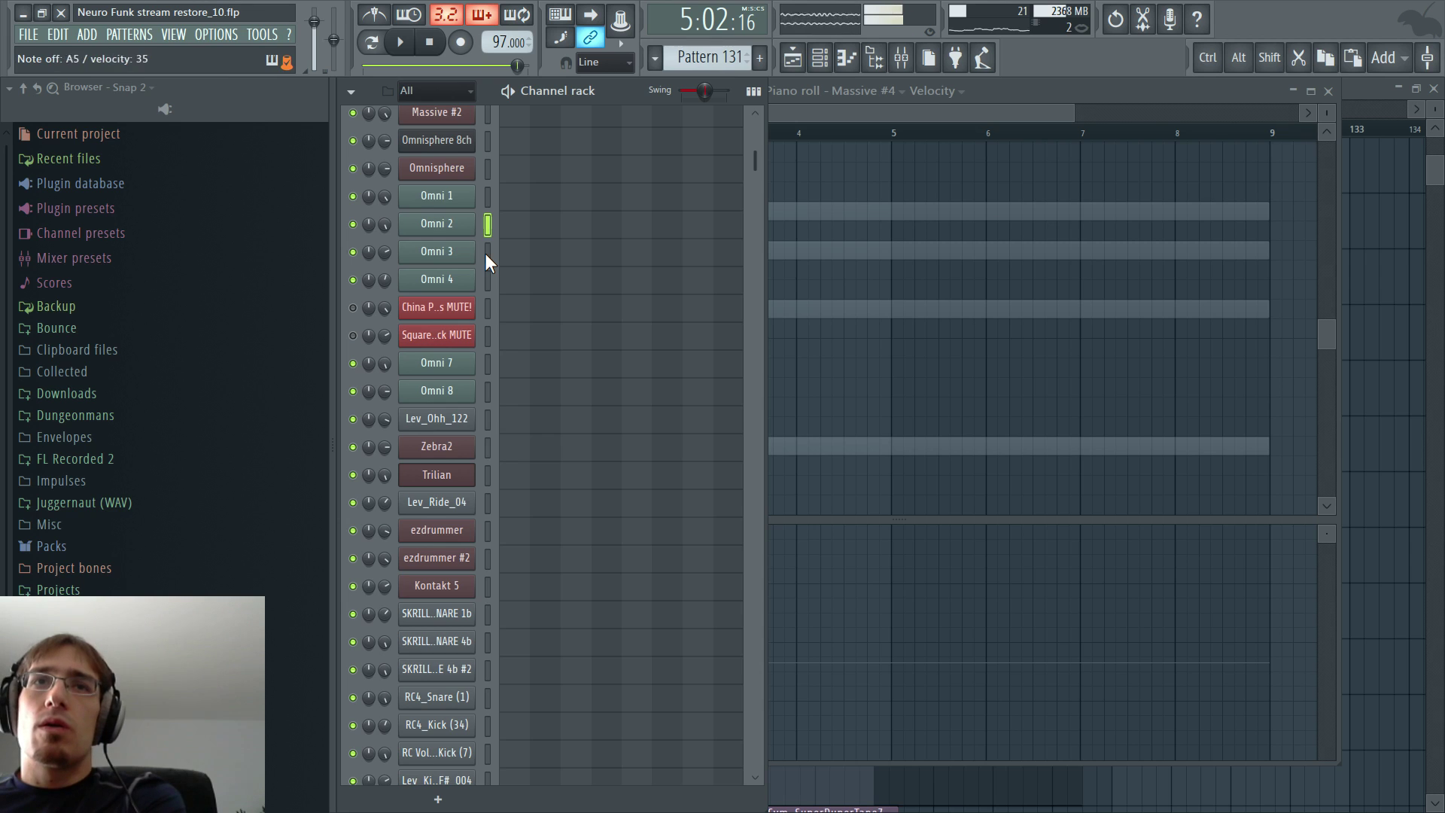
# - Create a new empty pattern, place it on Track 4 at bar 122 and play from there
pyautogui.press('F5')
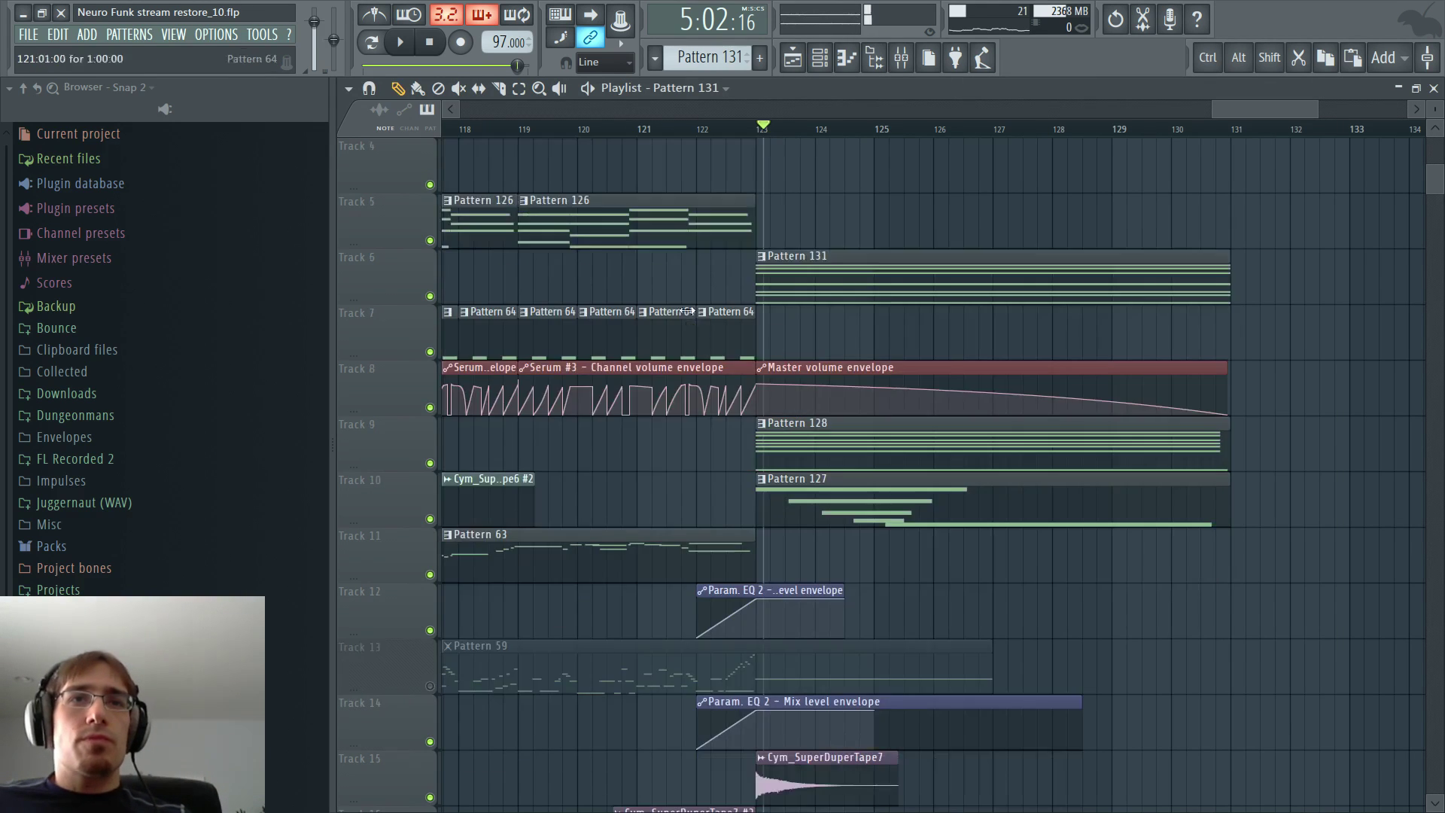
pyautogui.press('F4')
pyautogui.press('Return')
pyautogui.click(703, 278)
pyautogui.click(706, 131)
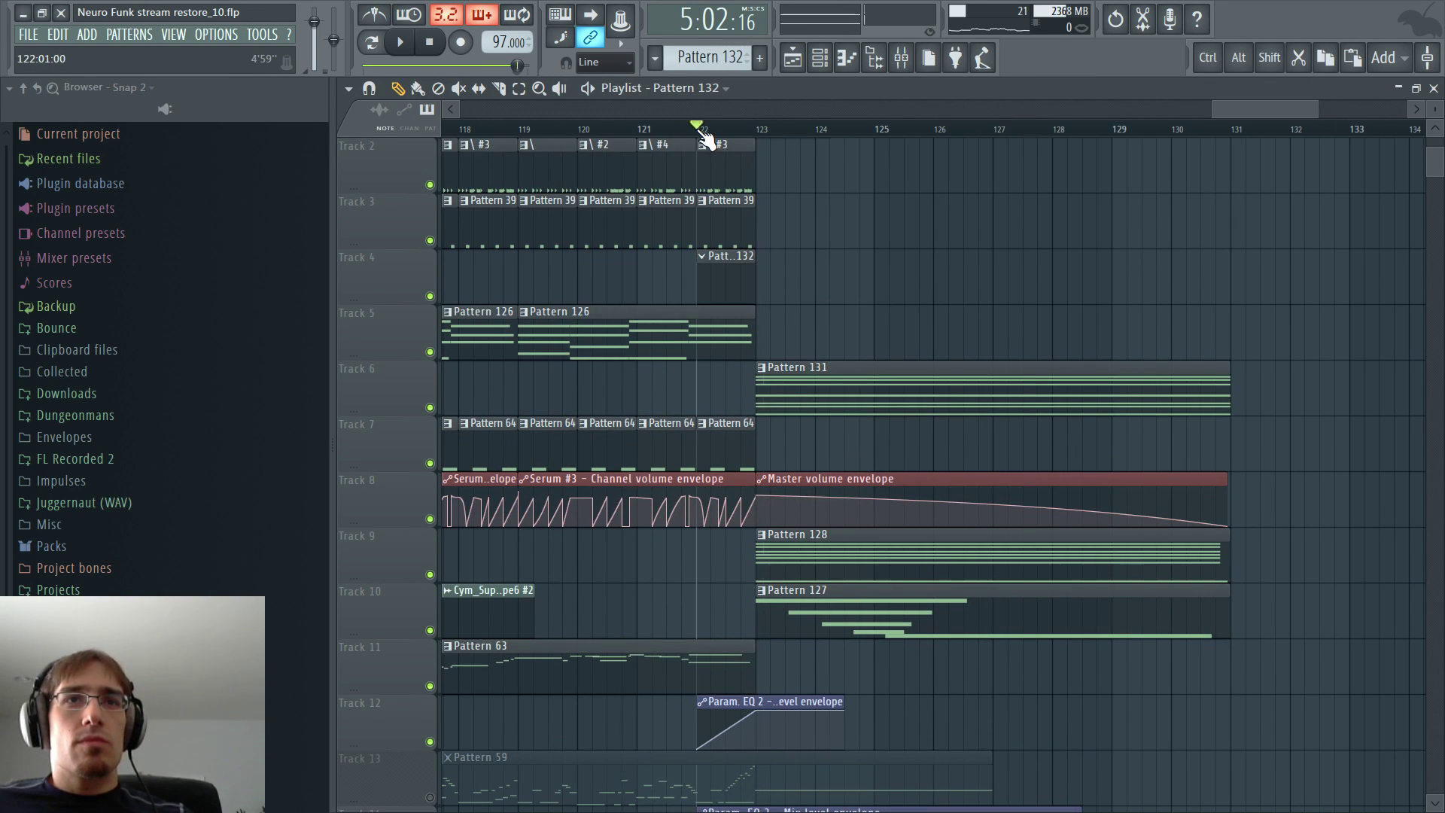
pyautogui.press('space')
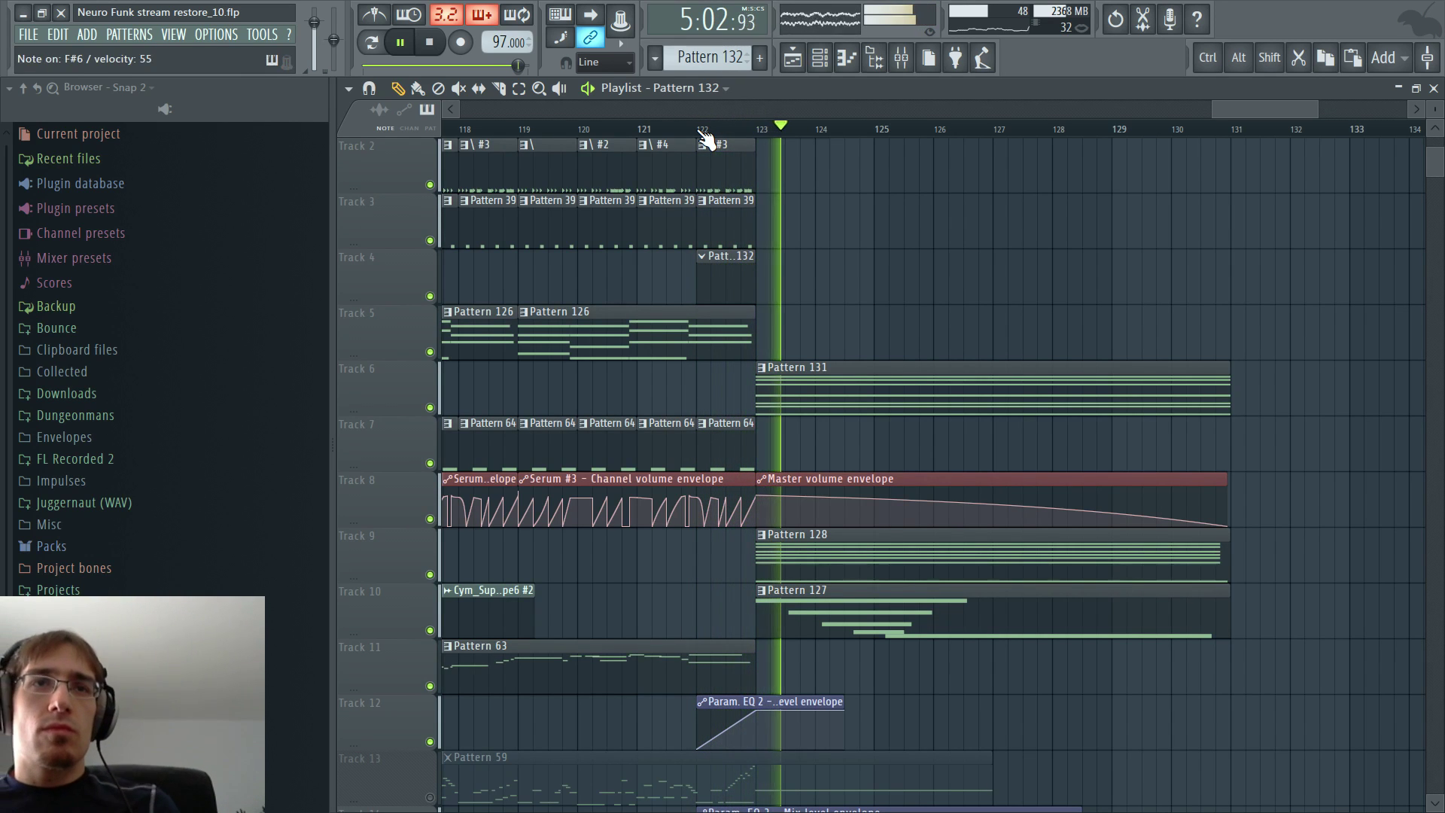
# - Audition Omni 3 and Omni 4 over the playing ending, return to the playlist and stop playback
pyautogui.press('F5')
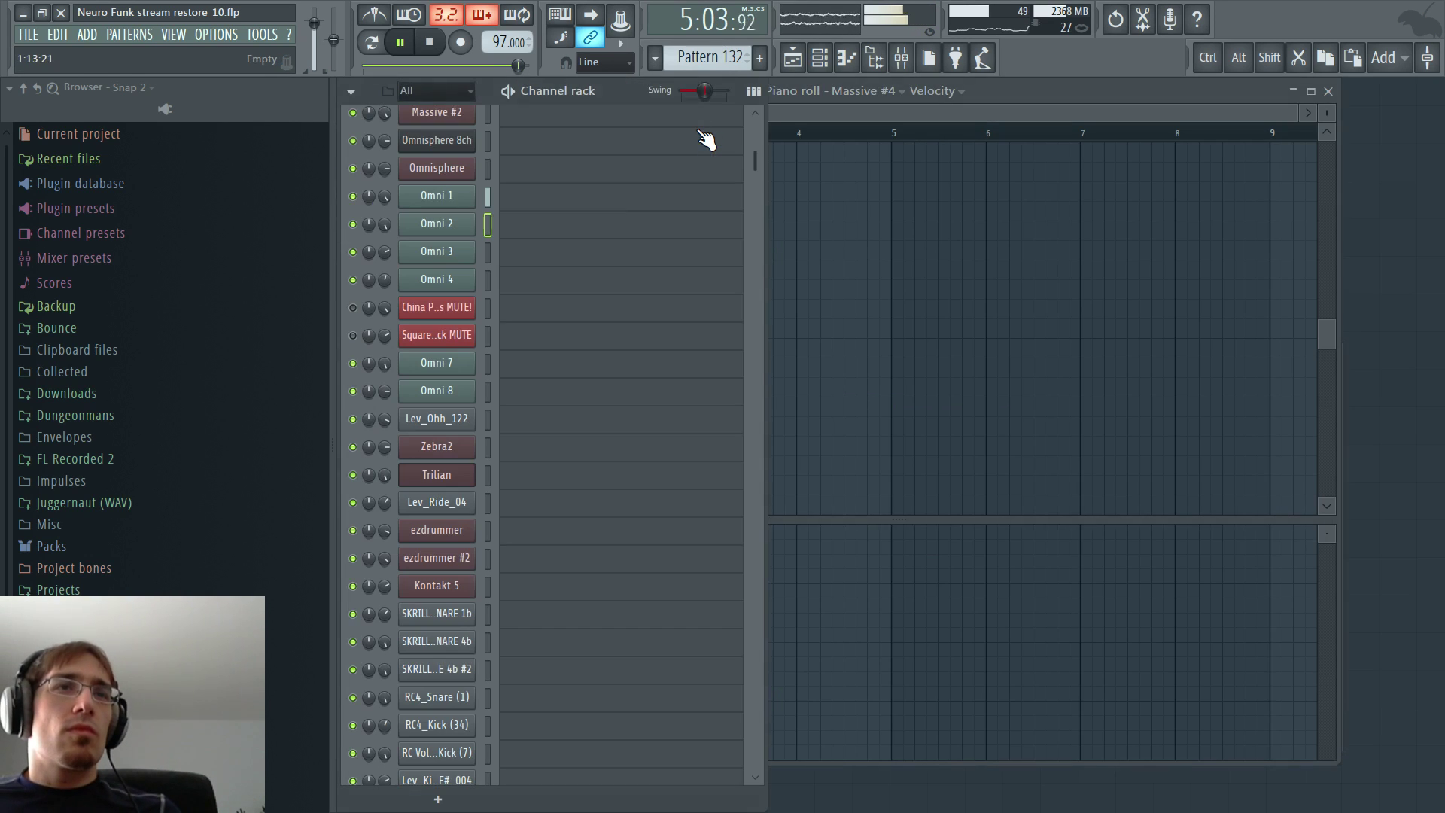
pyautogui.click(487, 252)
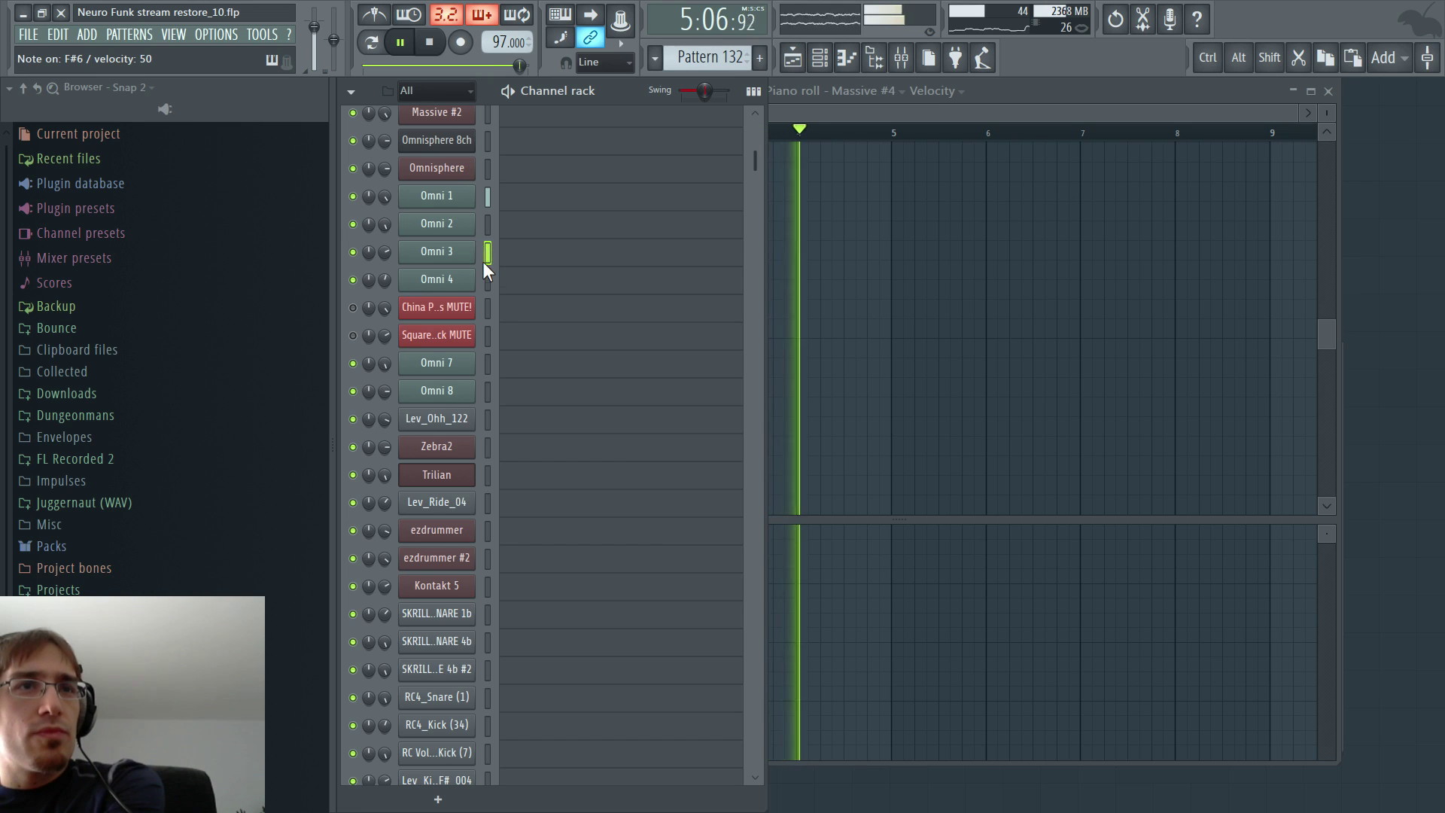
pyautogui.click(486, 275)
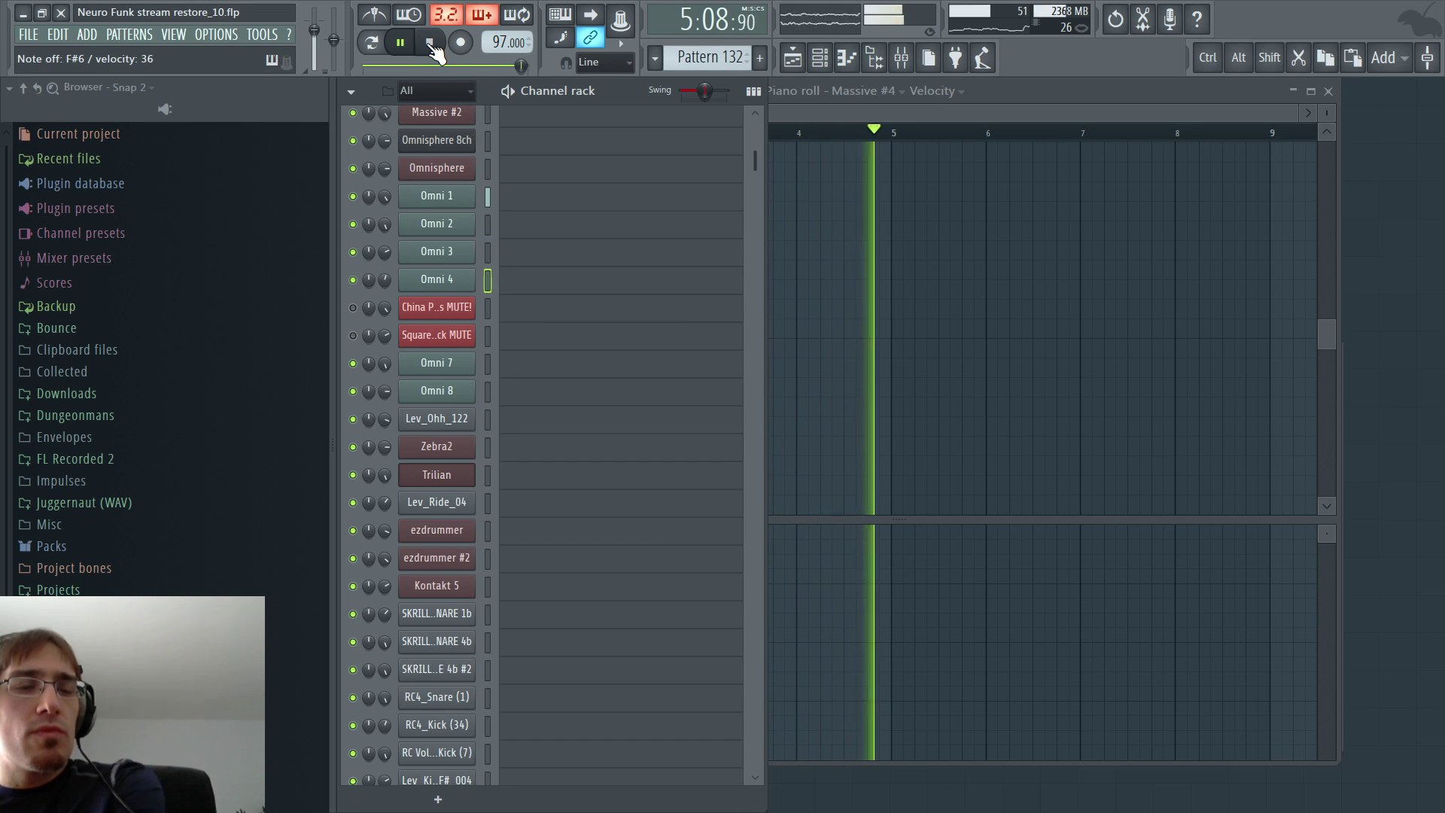
pyautogui.press('F5')
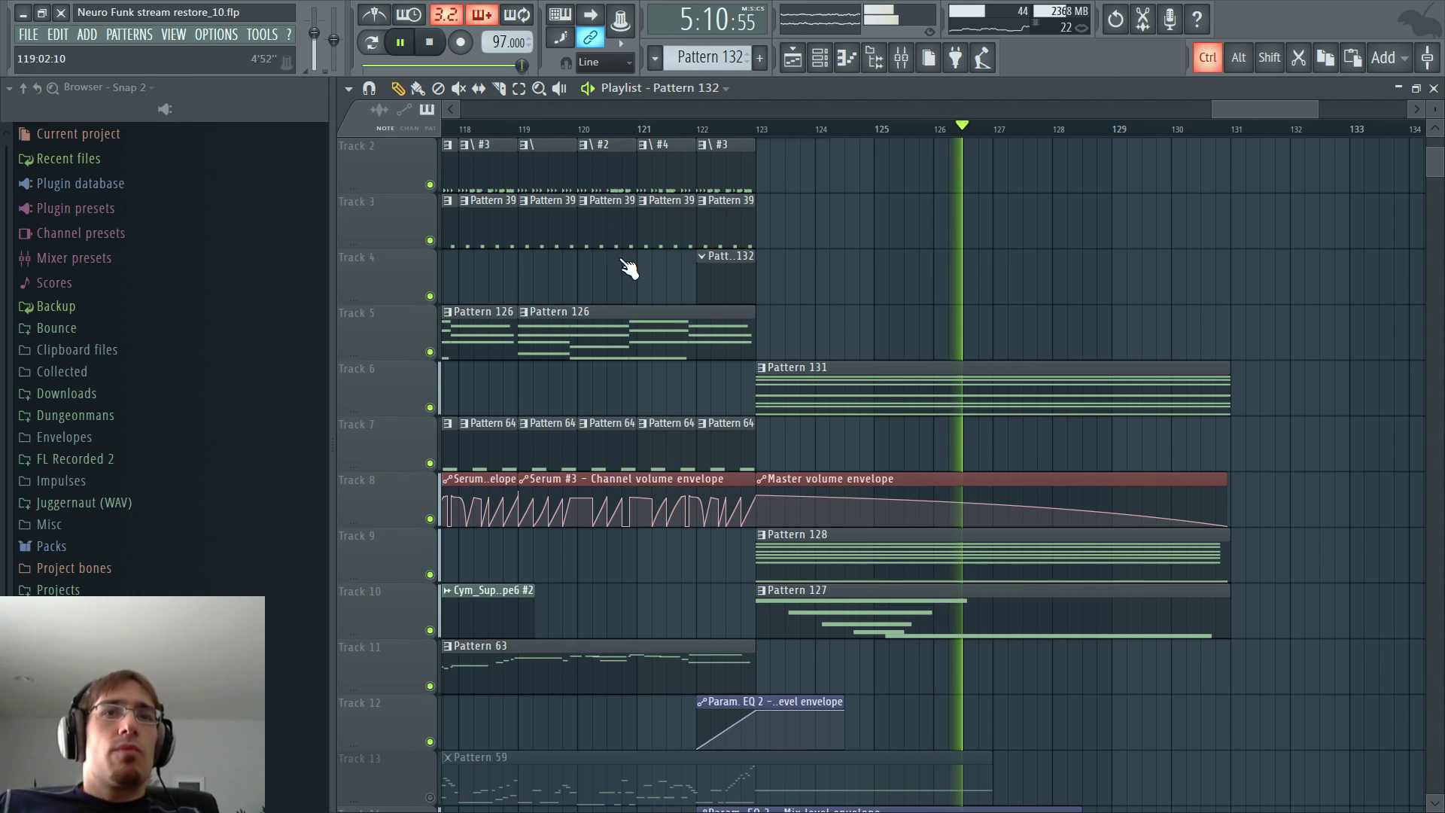
pyautogui.press('space')
# - Unmute Track 13 containing Pattern 59 and save the project as a new version
pyautogui.scroll(-3, 561, 473)
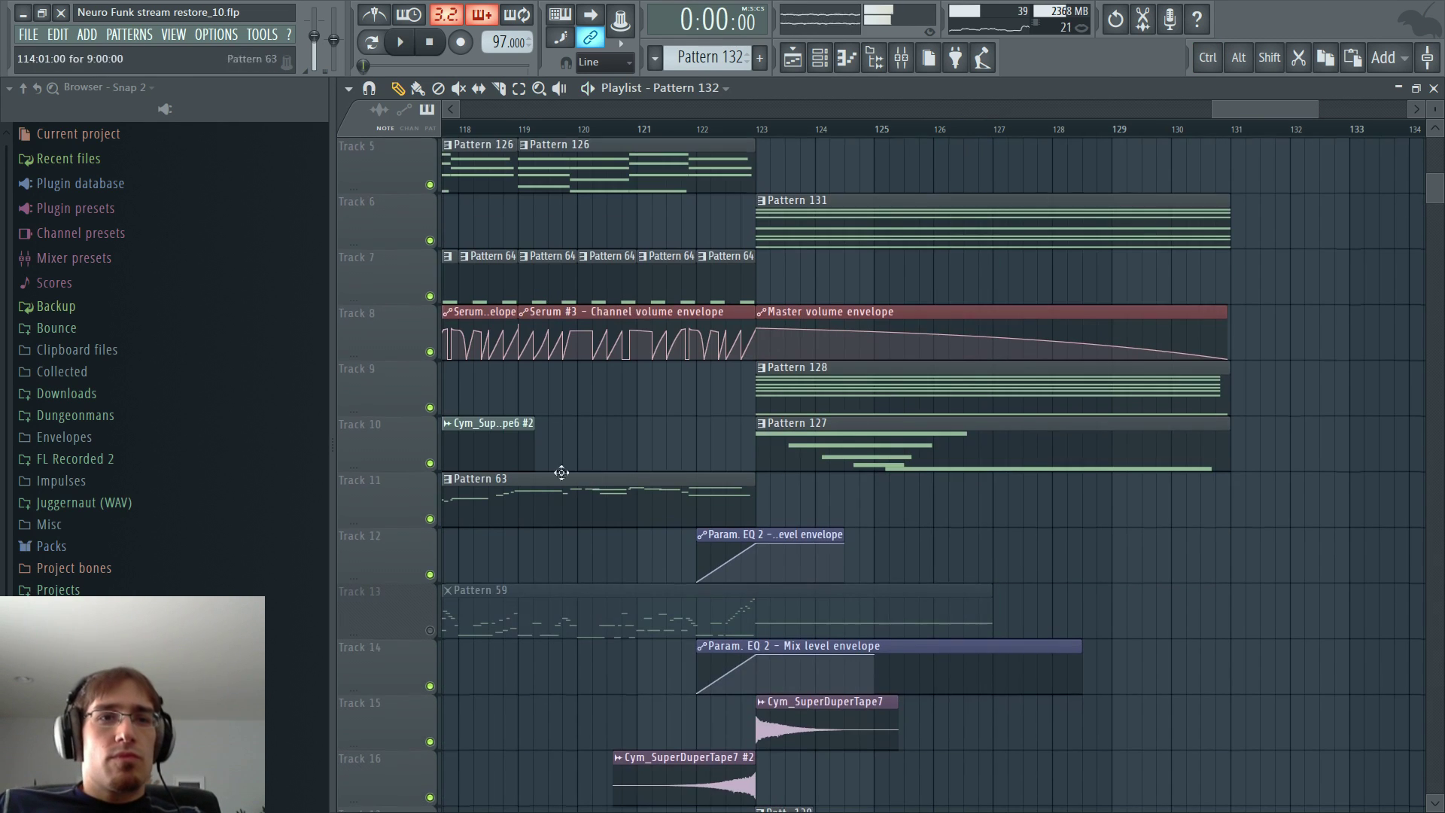
pyautogui.click(431, 629)
pyautogui.click(28, 35)
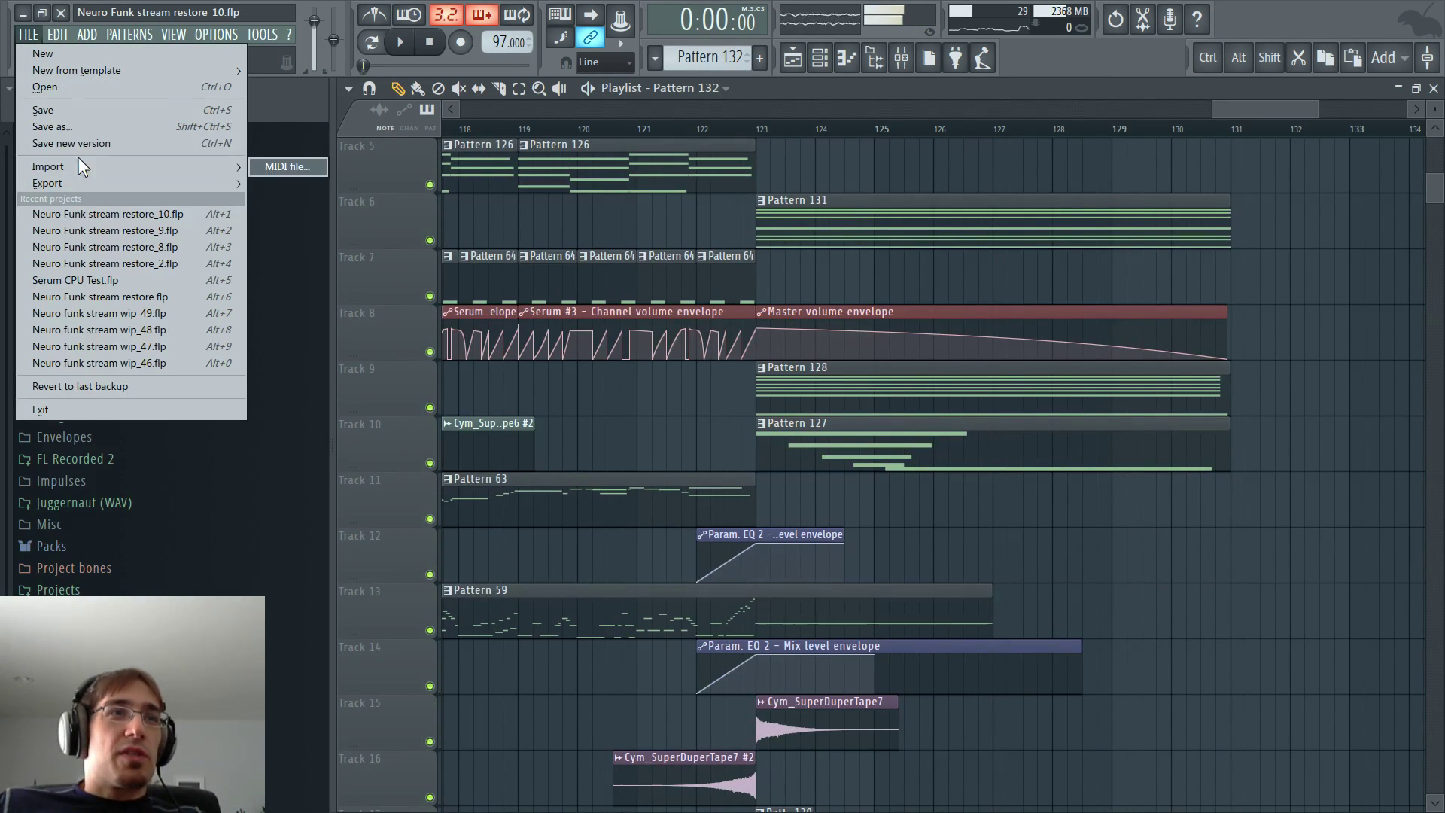
pyautogui.hotkey('ctrl', 'n')
# - Play from bar 120 and delete the last F#2 note before bar 9 from Serum_x64 #2 in Pattern 59
pyautogui.click(577, 129)
pyautogui.press('space')
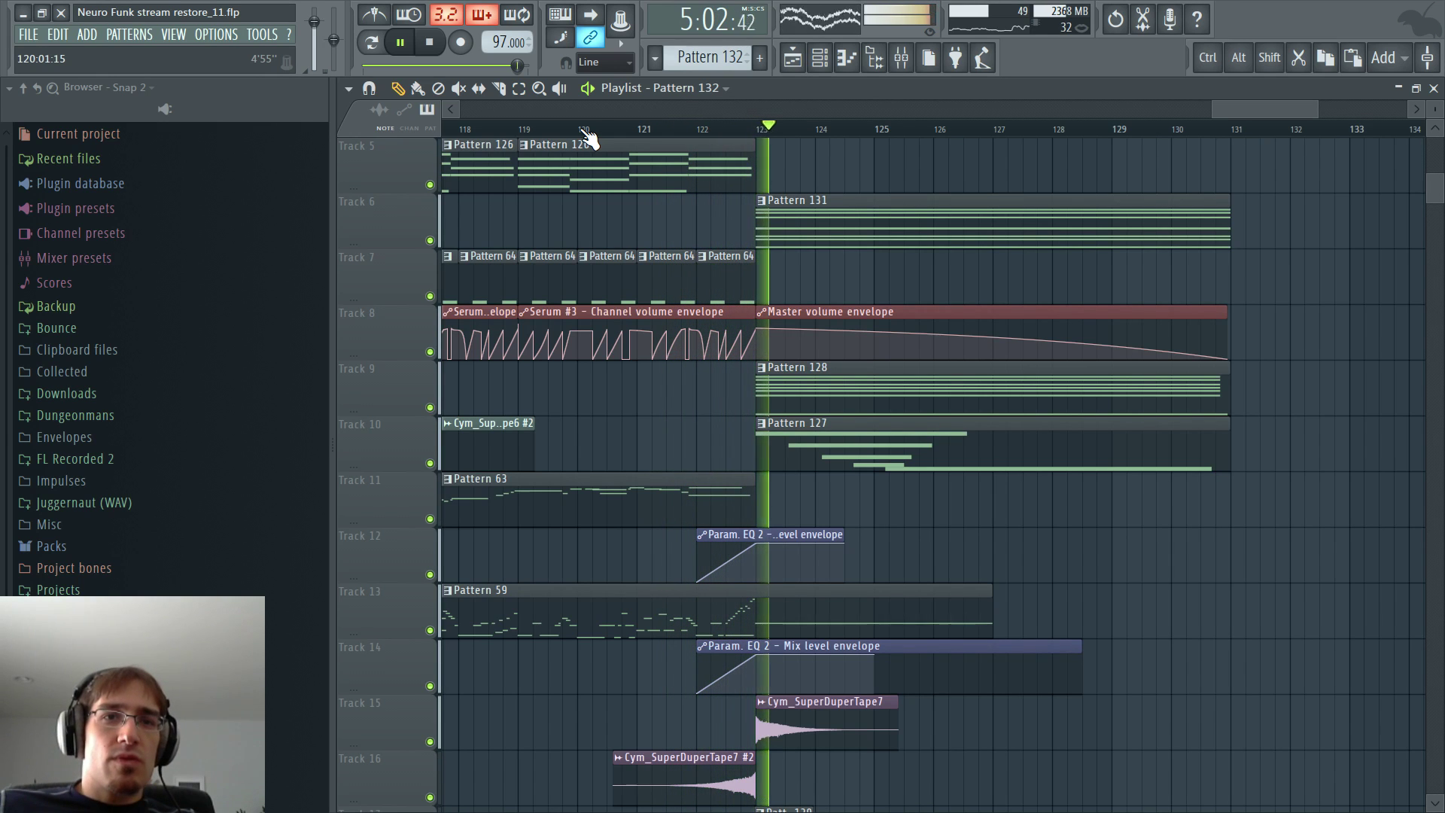
pyautogui.doubleClick(708, 587)
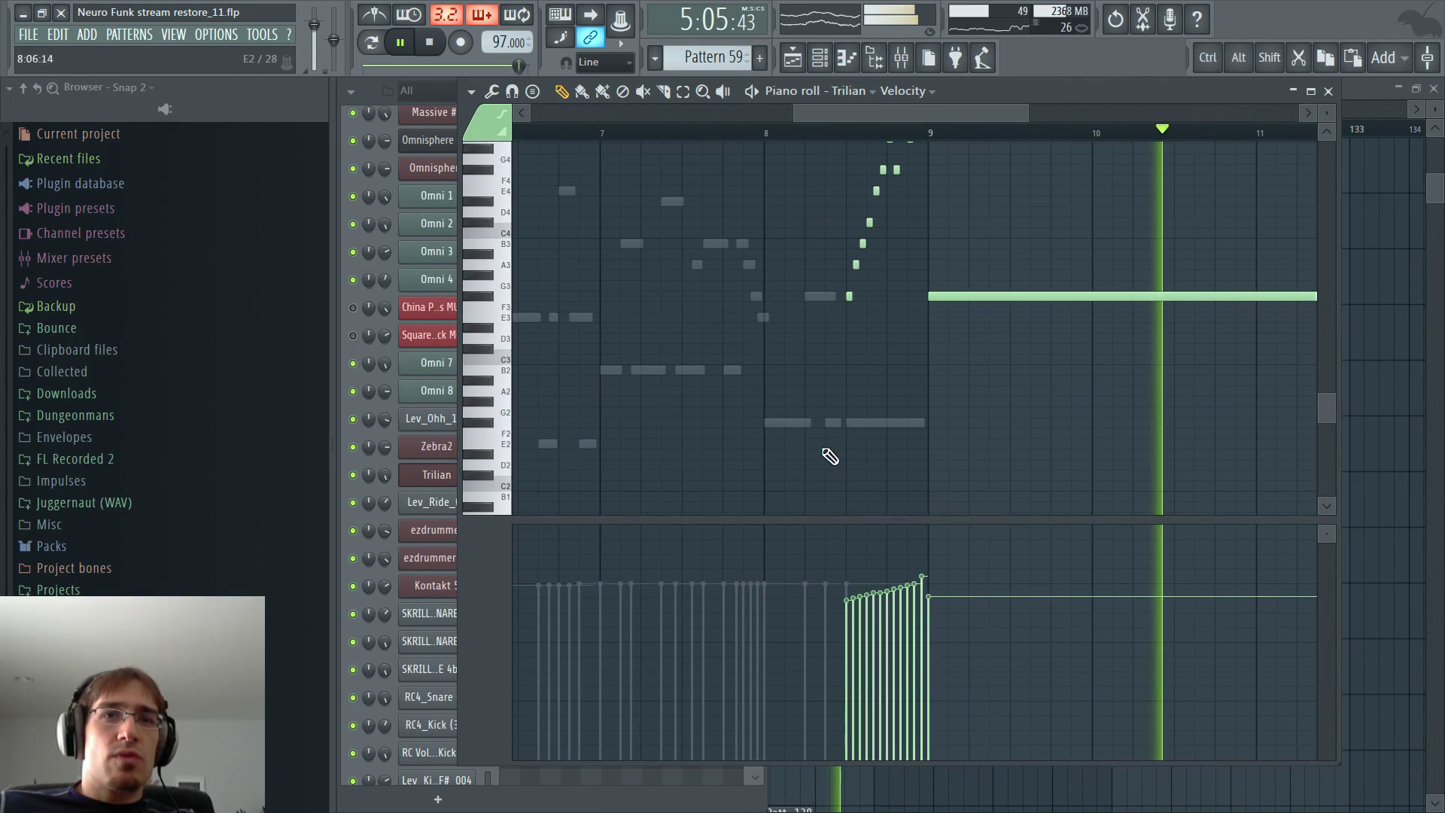
pyautogui.doubleClick(878, 422)
pyautogui.rightClick(878, 418)
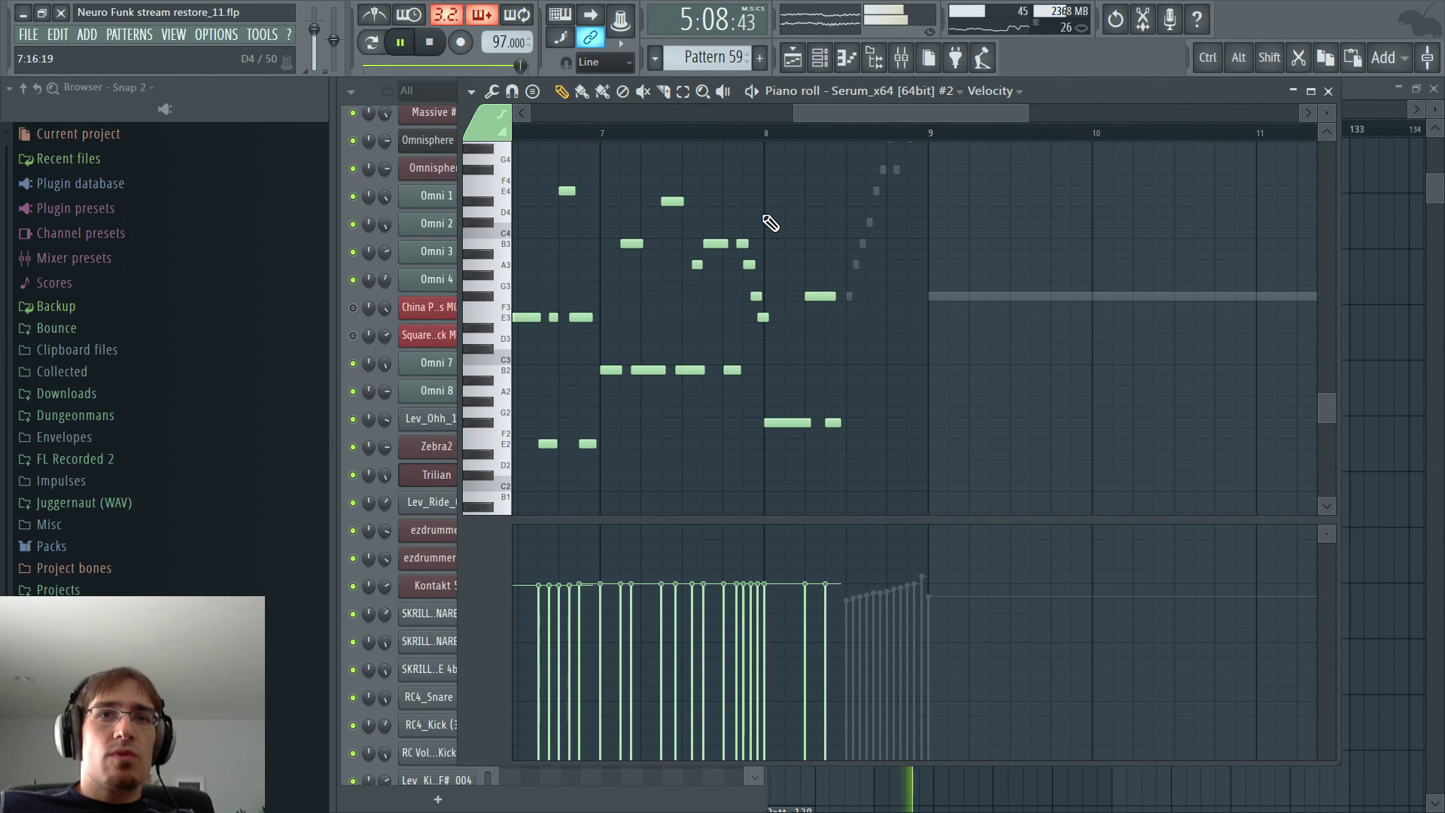
pyautogui.scroll(2, 769, 221)
pyautogui.scroll(-3, 767, 224)
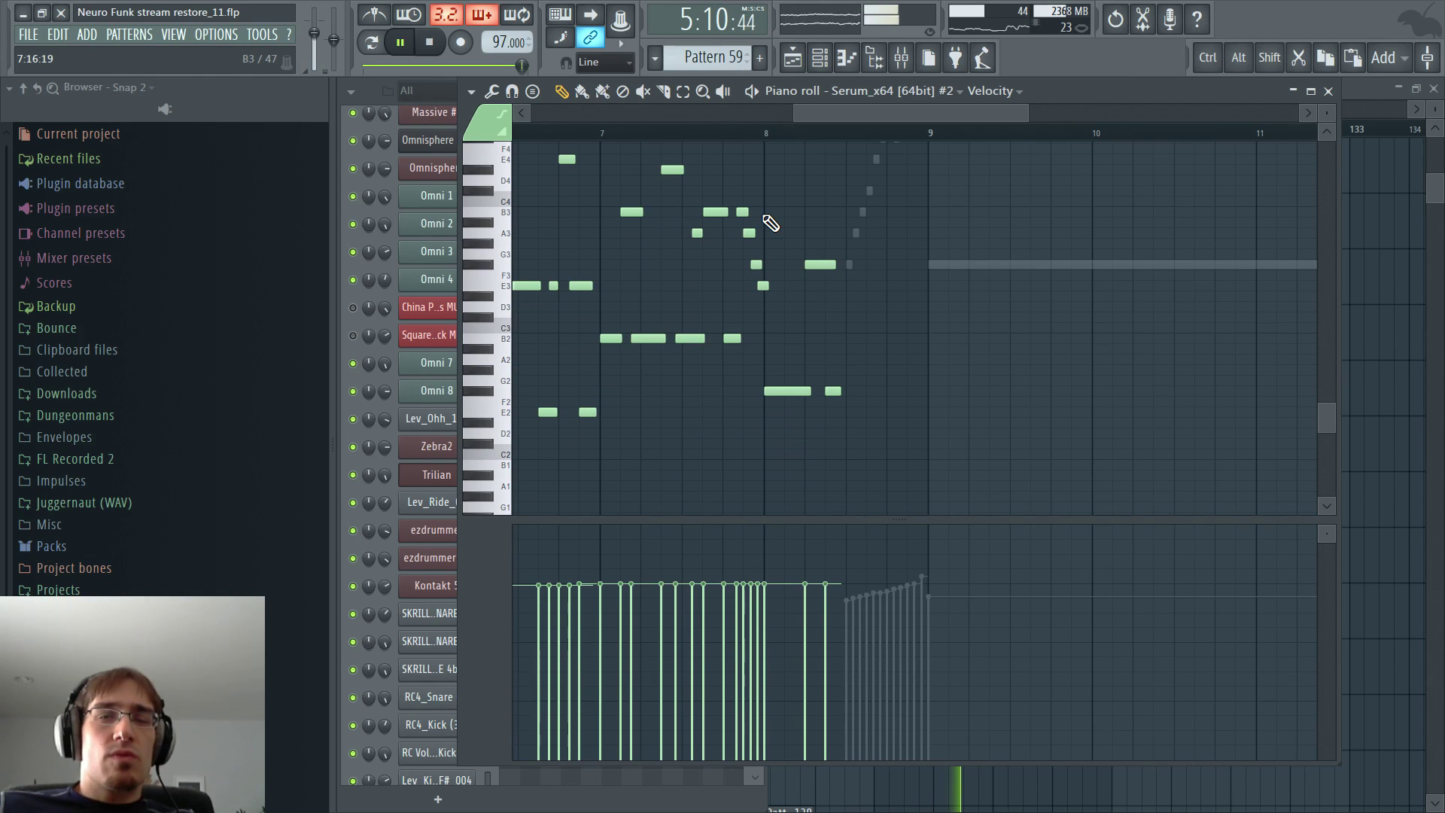
pyautogui.press('F5')
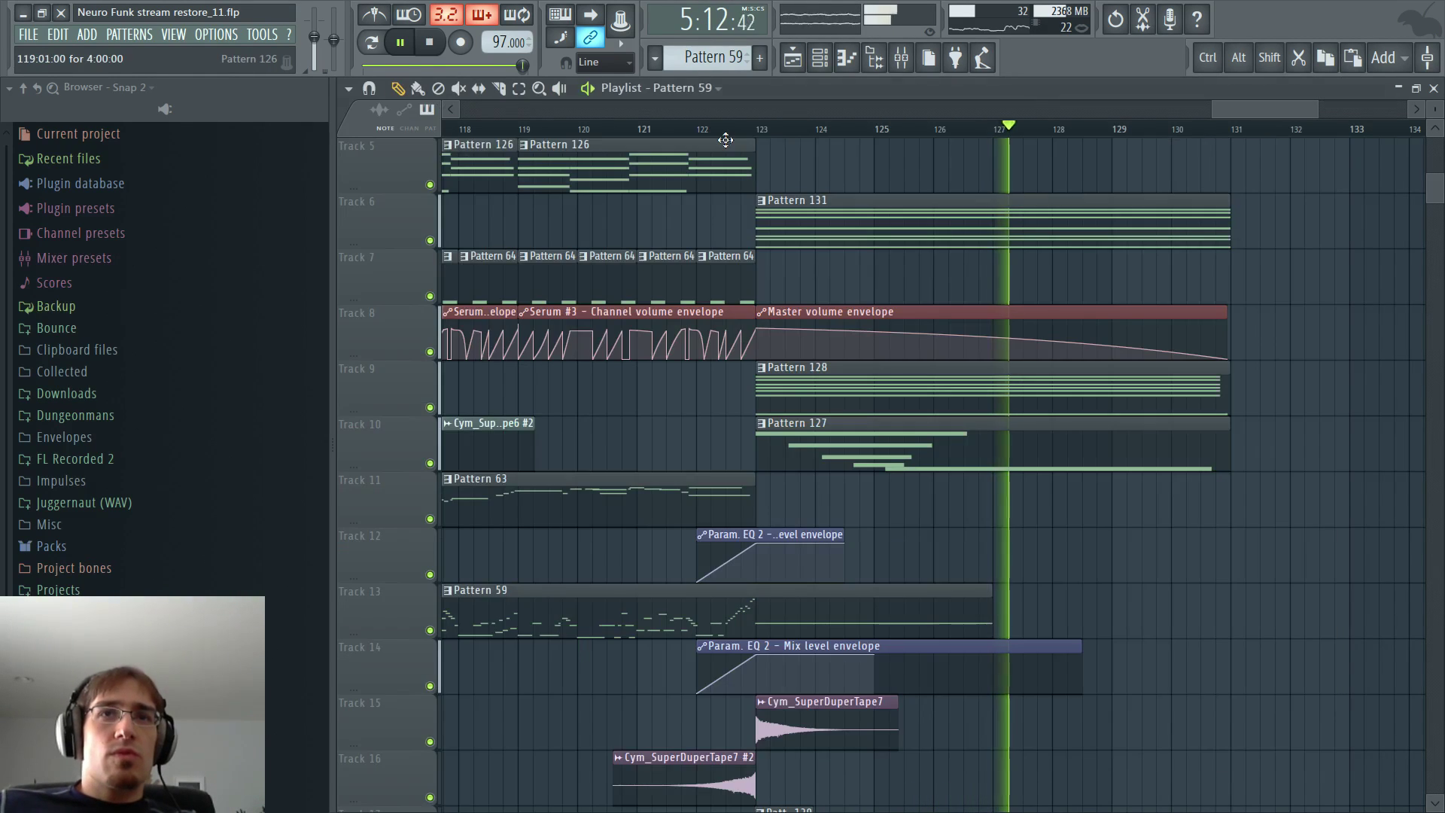
# - Play from before bar 123 and examine the Serum_x64 #2 lead-in notes of Pattern 59 against the playlist's ending clips
pyautogui.press('F7')
pyautogui.click(723, 138)
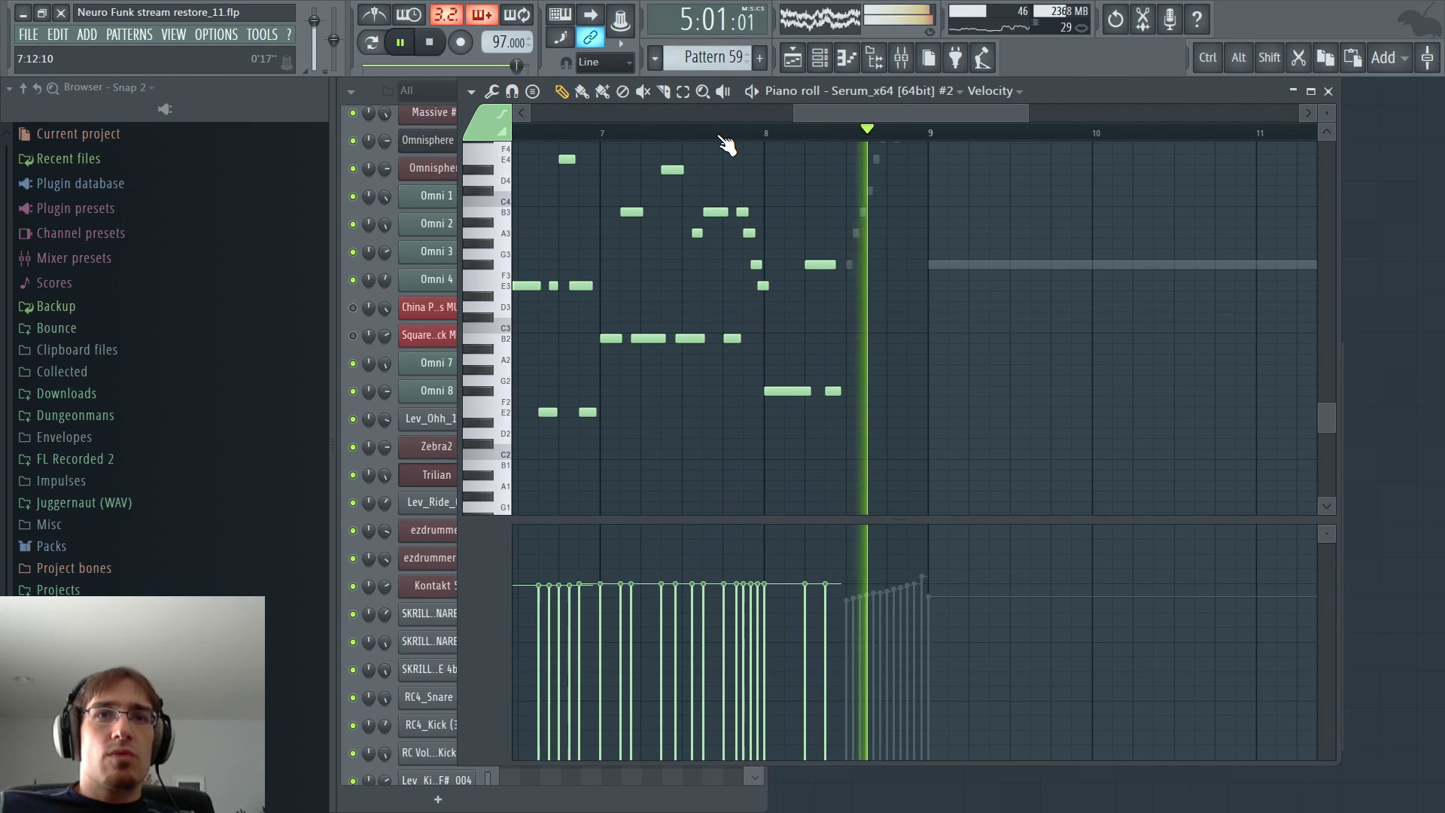
pyautogui.scroll(5, 810, 309)
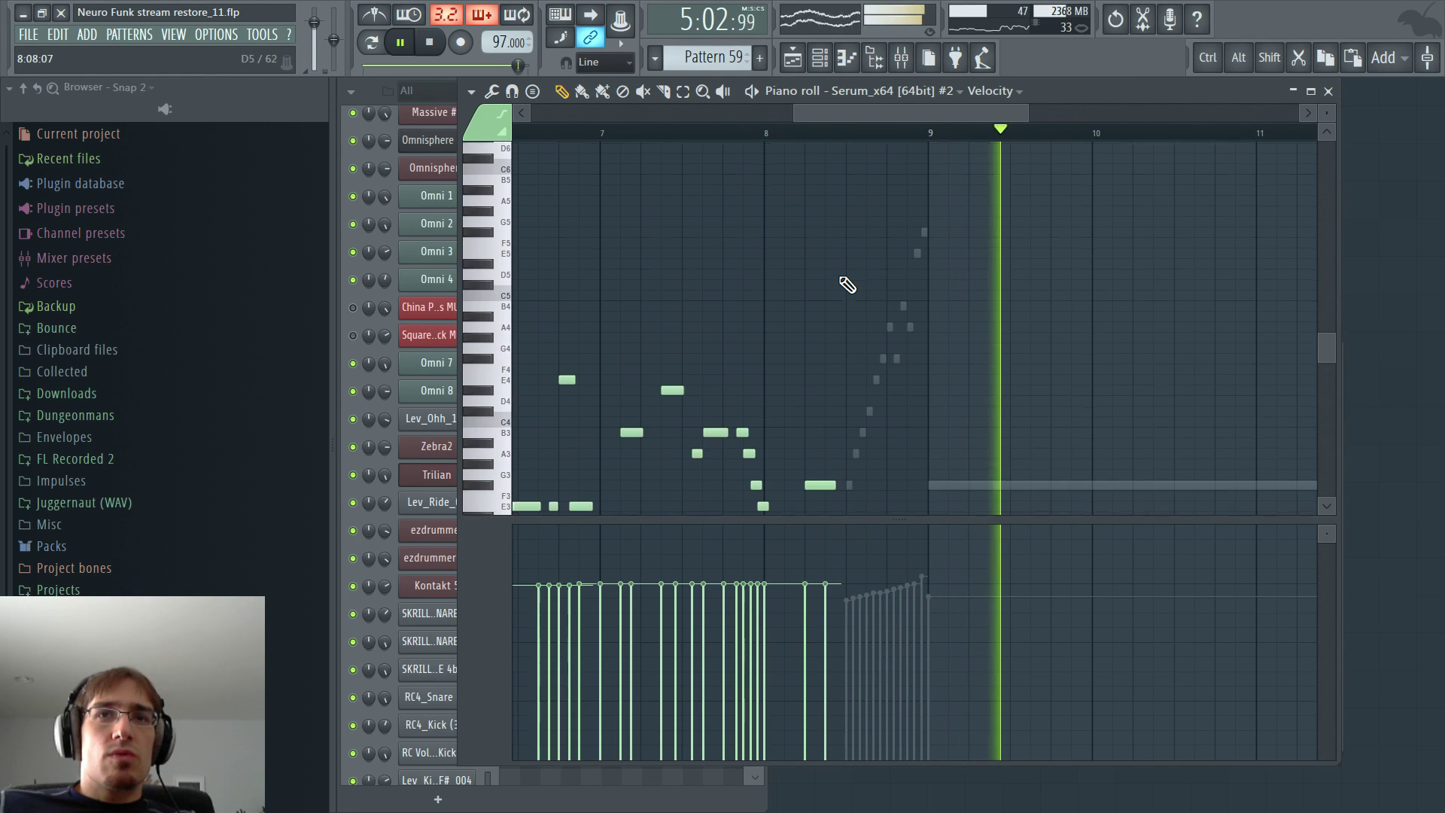
pyautogui.press('F5')
pyautogui.scroll(-2, 800, 273)
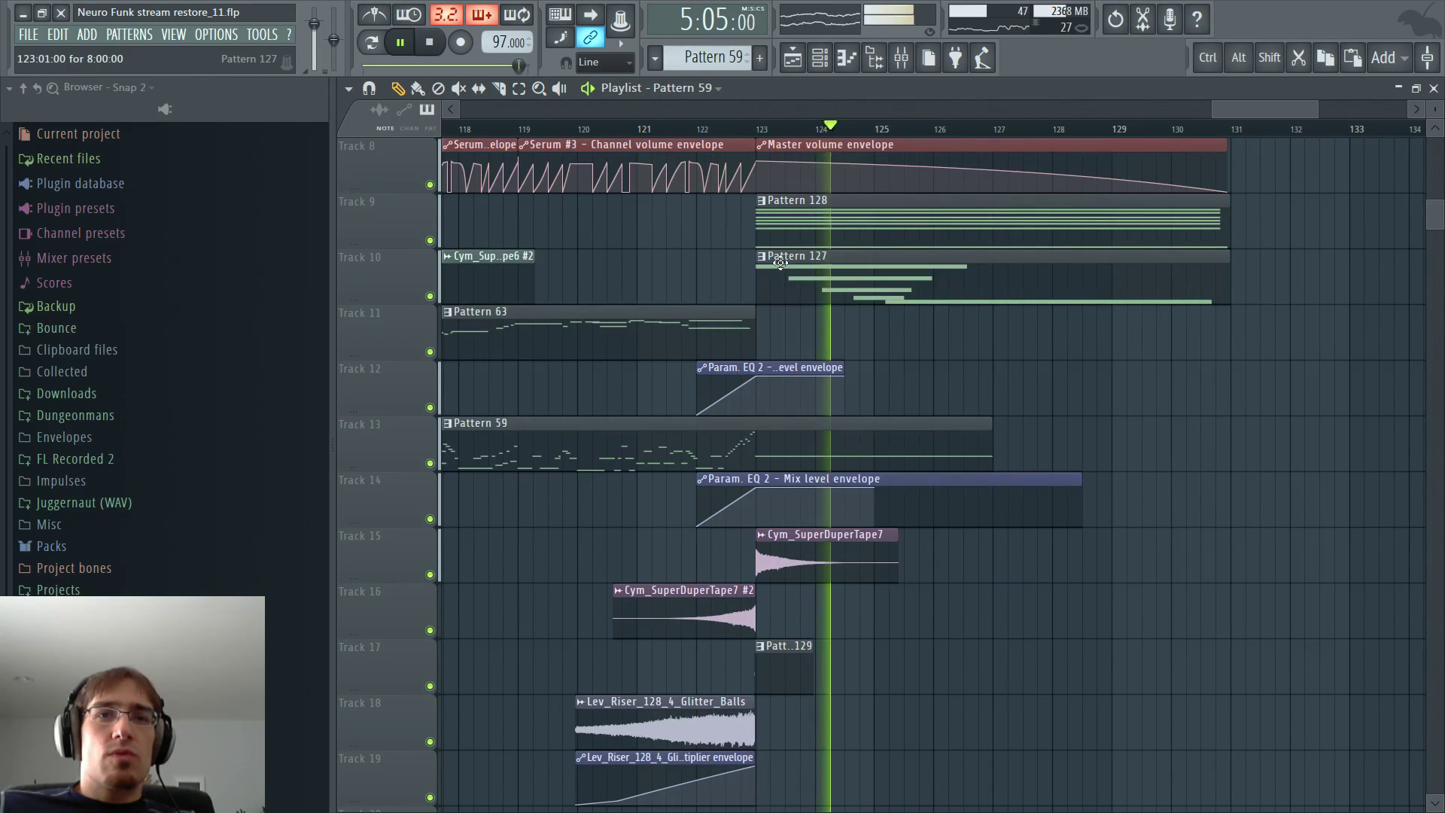
# - Find the mixer track used by the Cym_SuperDuperTape7 crash and inspect its Fruity delay 2 effect
pyautogui.doubleClick(826, 561)
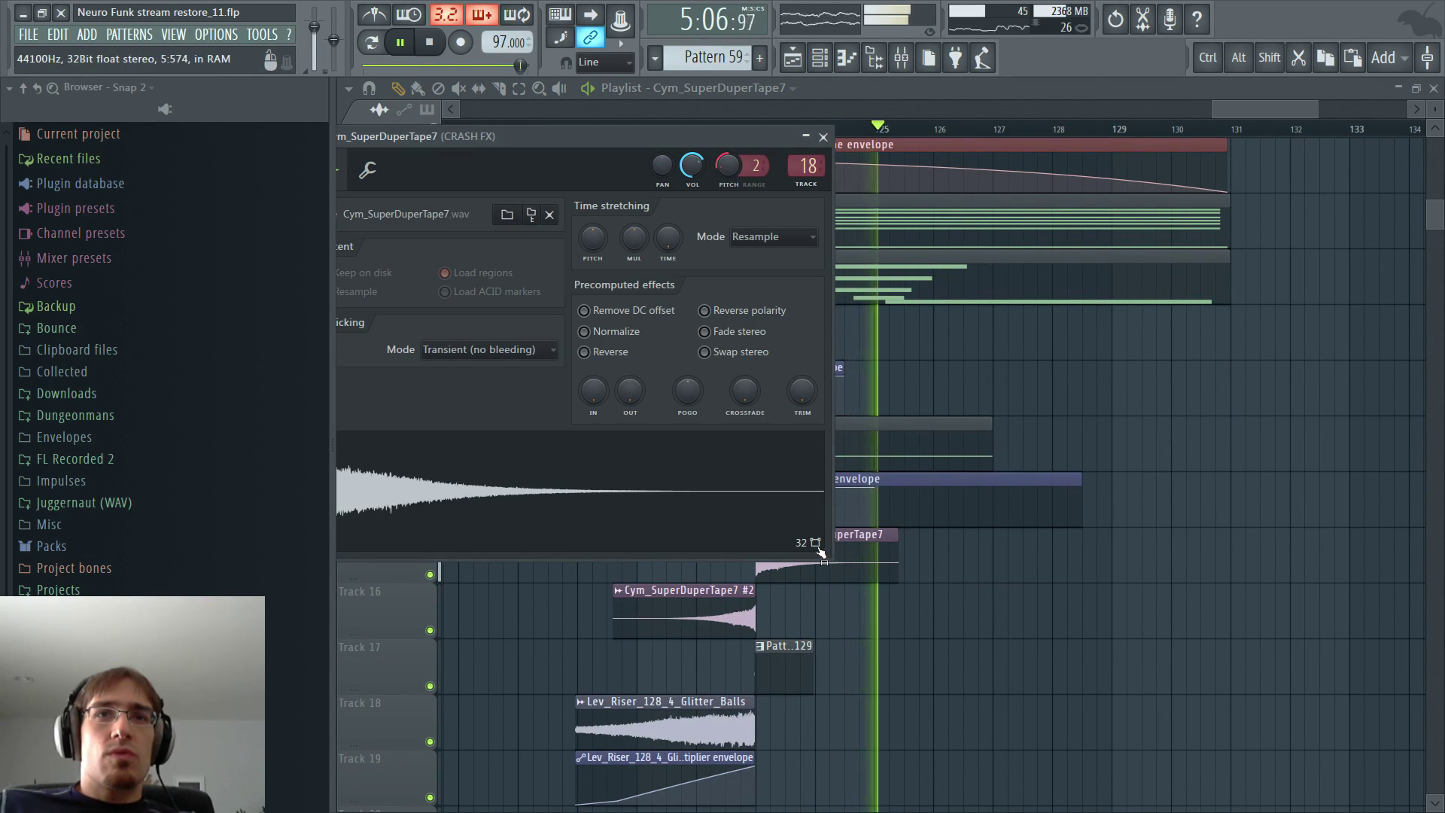
pyautogui.press('F9')
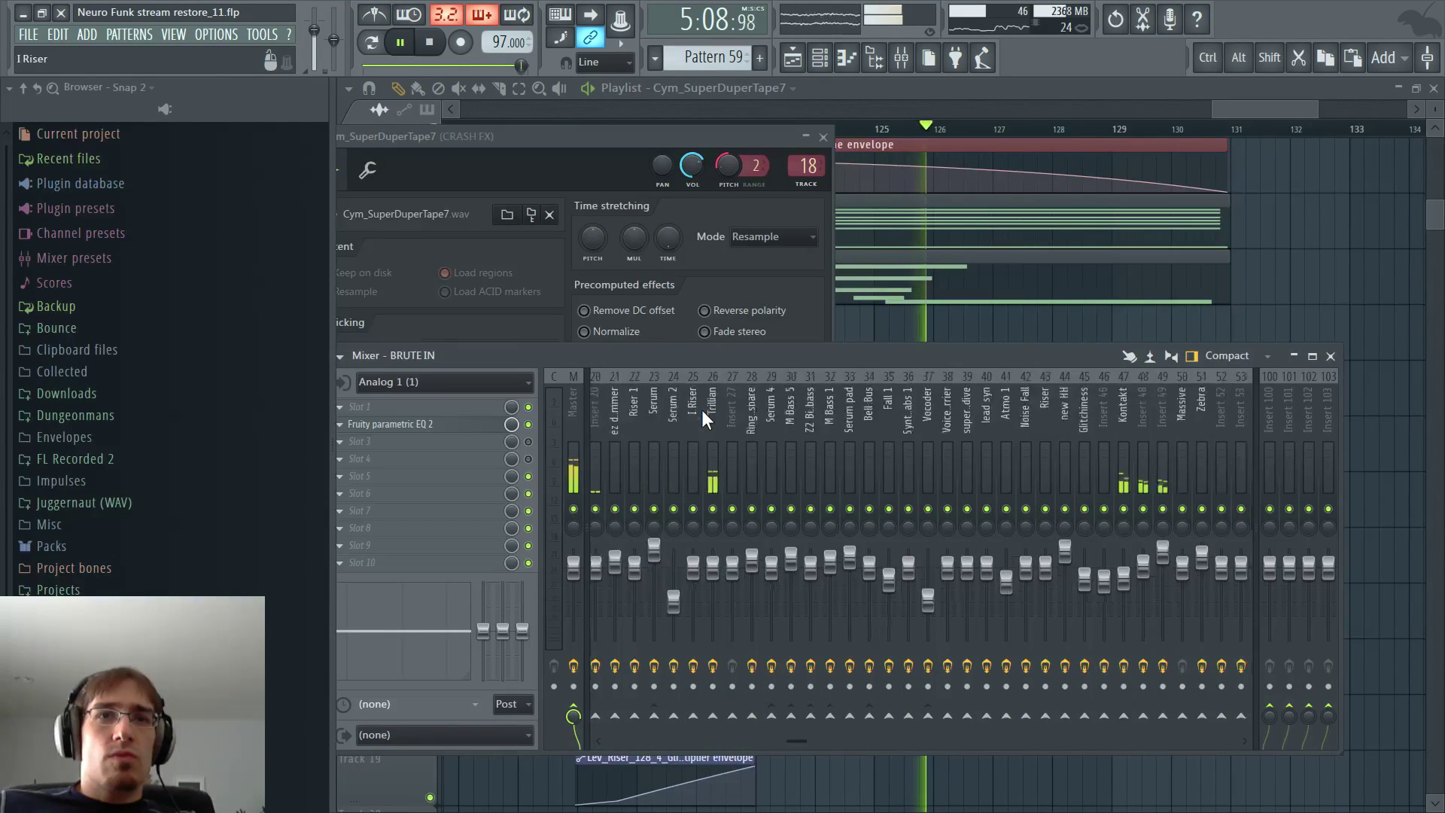
pyautogui.scroll(10, 702, 410)
pyautogui.click(732, 410)
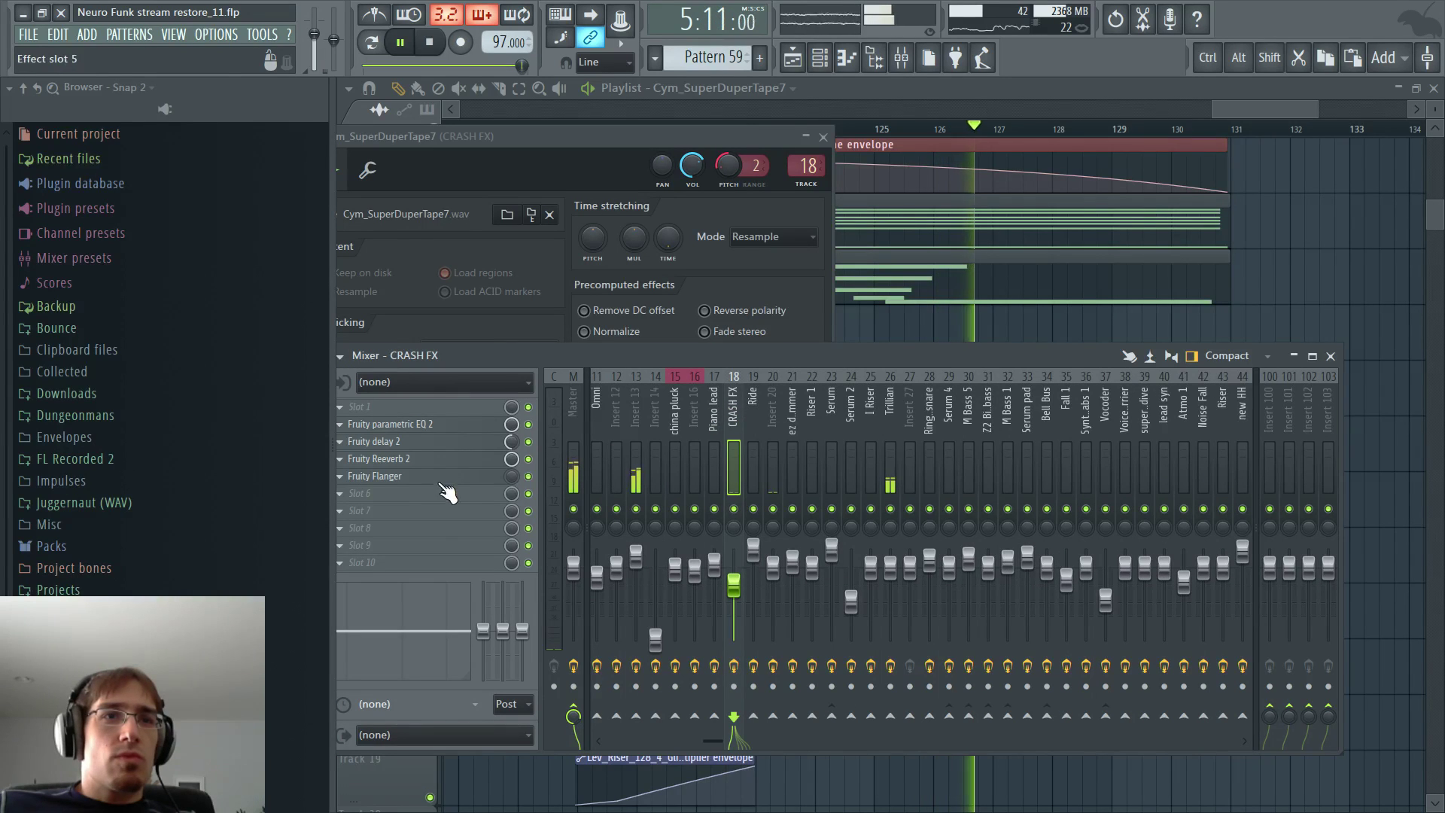
pyautogui.click(485, 445)
pyautogui.press('F12')
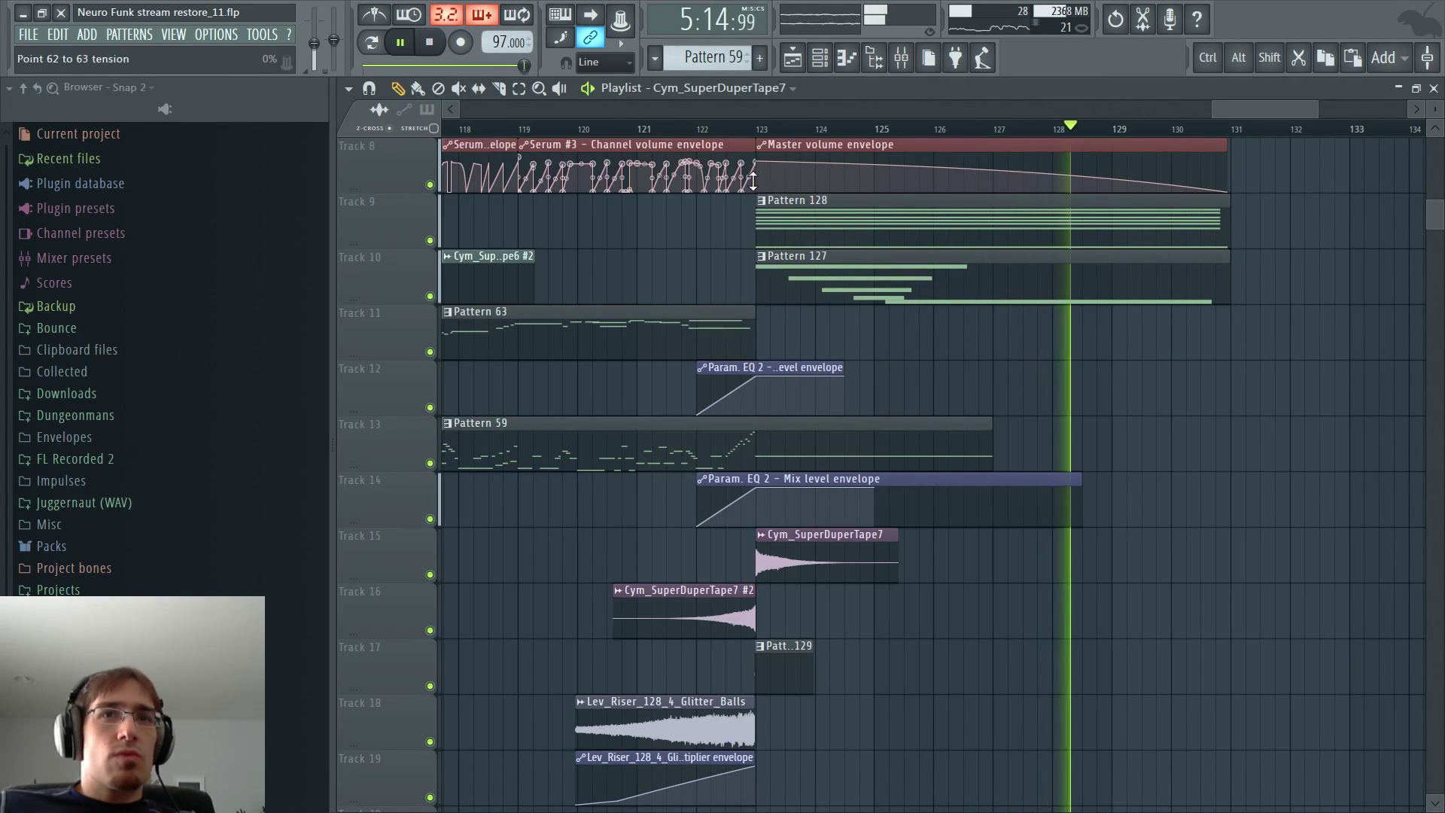
# - Select the range from about bar 122.5 to bar 124 and create an automation clip for CRASH FX's Fruity delay 2 mix level
pyautogui.press('space')
pyautogui.moveTo(726, 130); pyautogui.dragTo(832, 140)
pyautogui.press('F9')
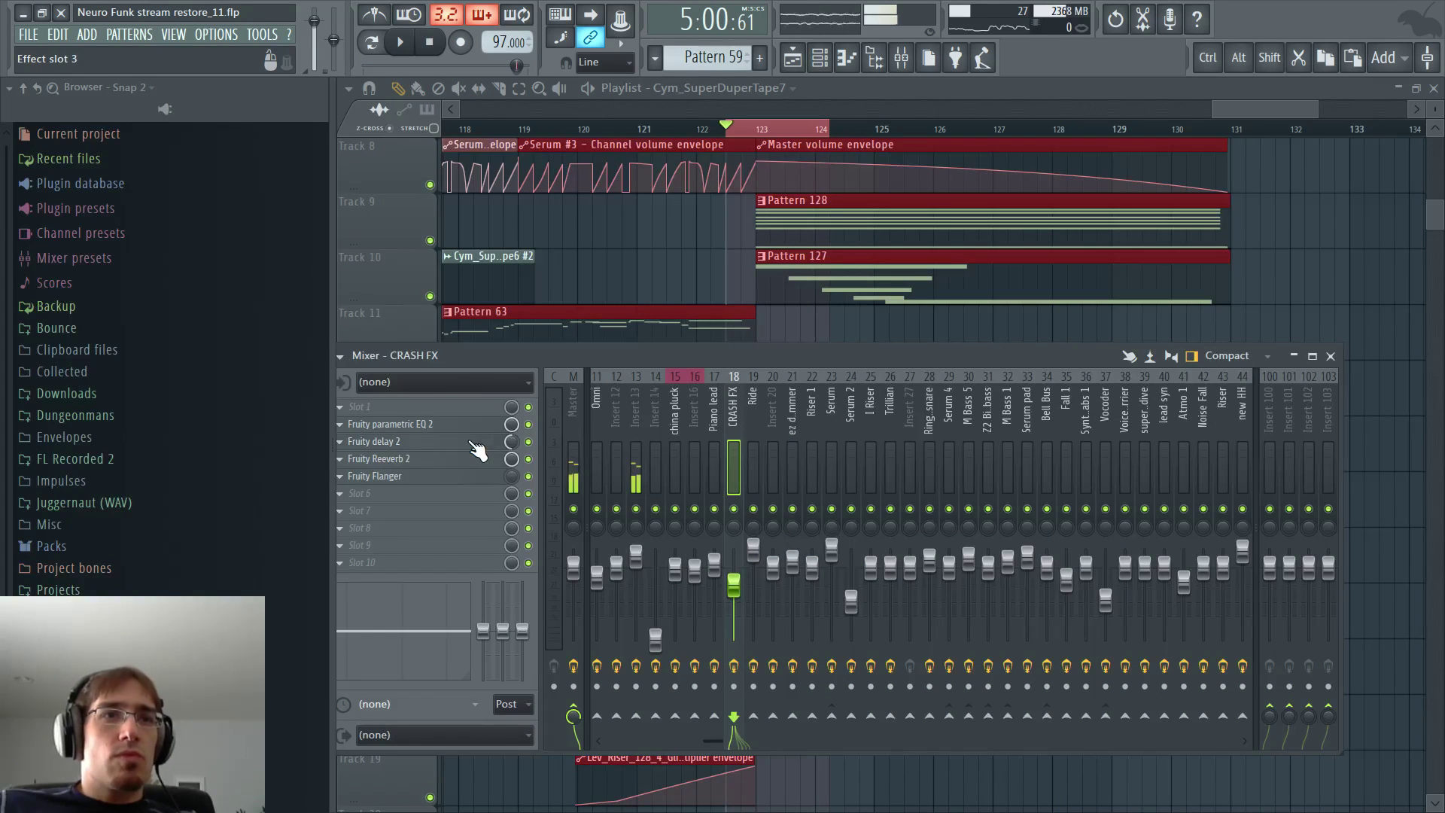
pyautogui.click(485, 443)
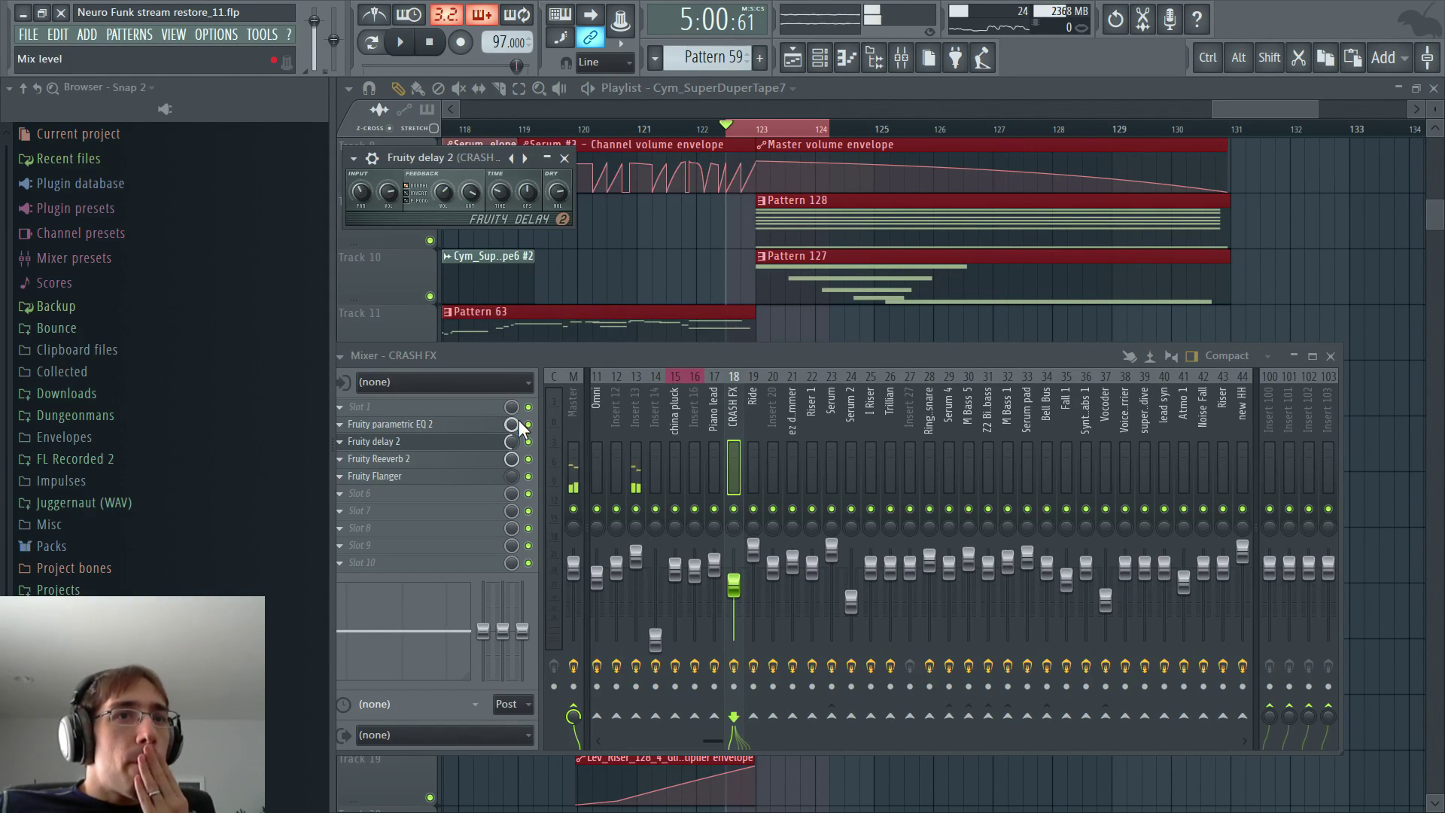
pyautogui.rightClick(512, 443)
pyautogui.click(576, 557)
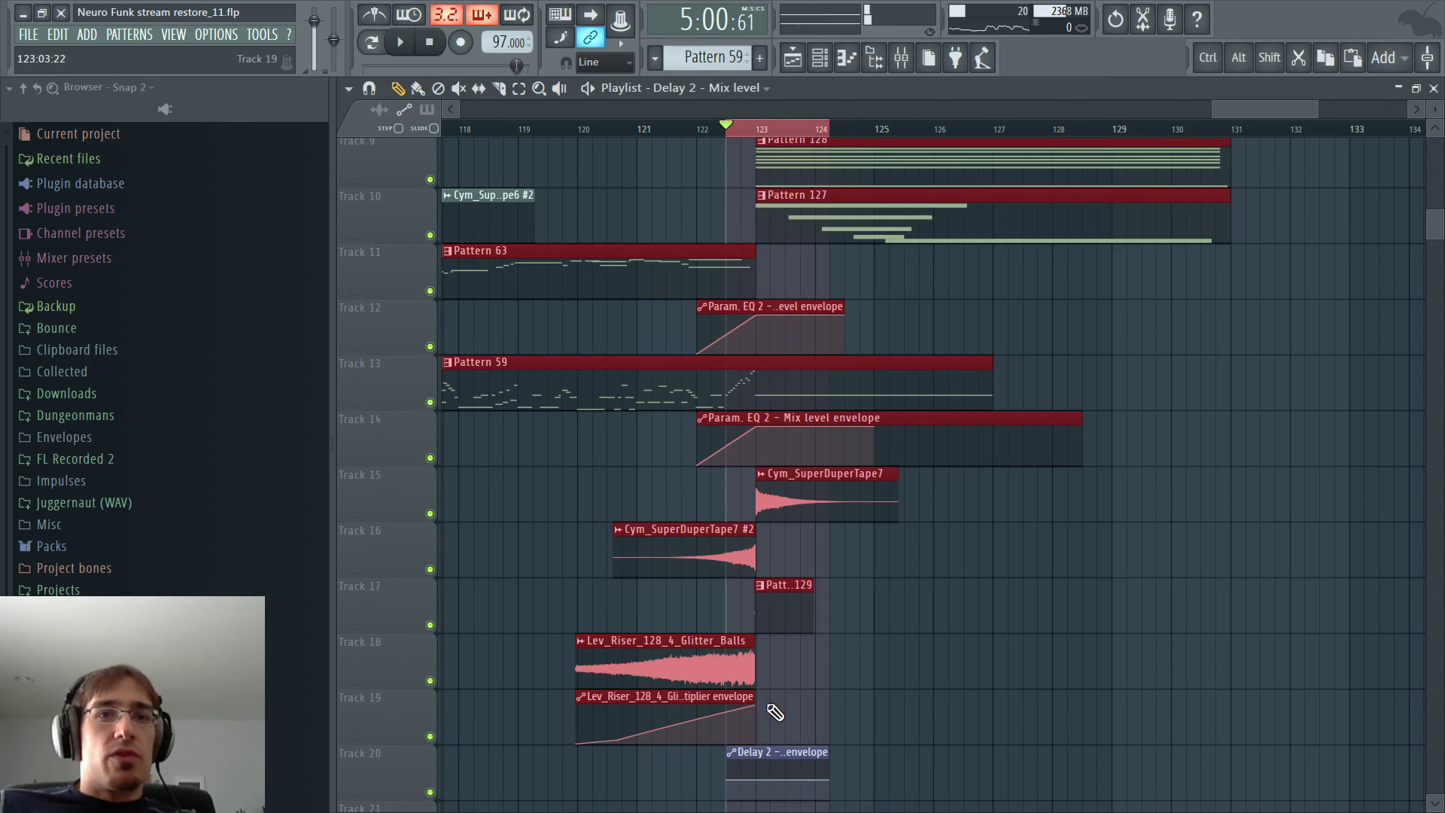
# - Shape the Delay 2 mix level envelope on Track 20 into a rising curve and clear the time selection
pyautogui.scroll(-2, 776, 711)
pyautogui.moveTo(771, 669); pyautogui.dragTo(829, 606)
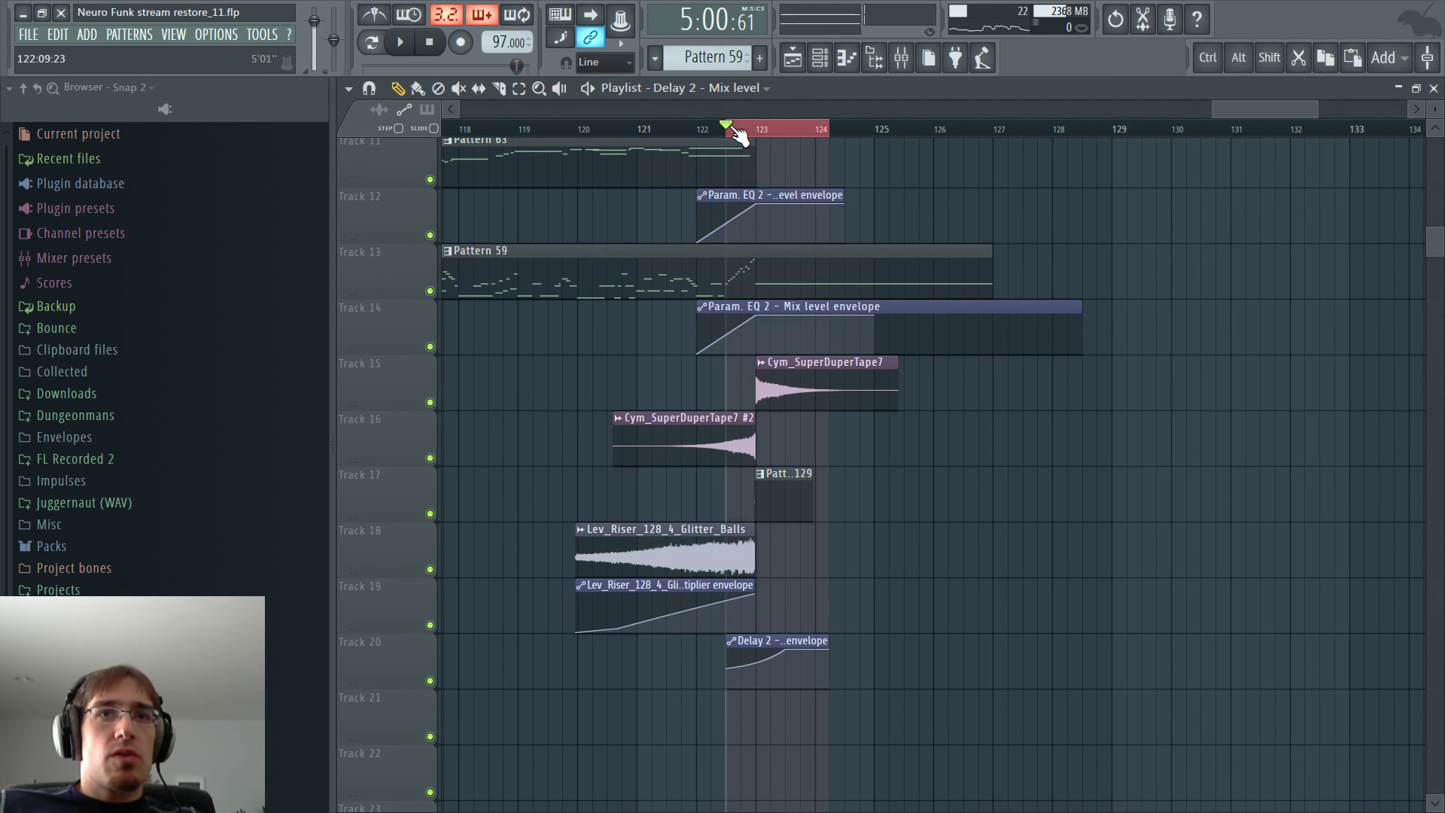
pyautogui.hotkey('ctrl', 'd')
# - Play the ending from about bar 122.5 and look over the clips of the whole arrangement
pyautogui.press('space')
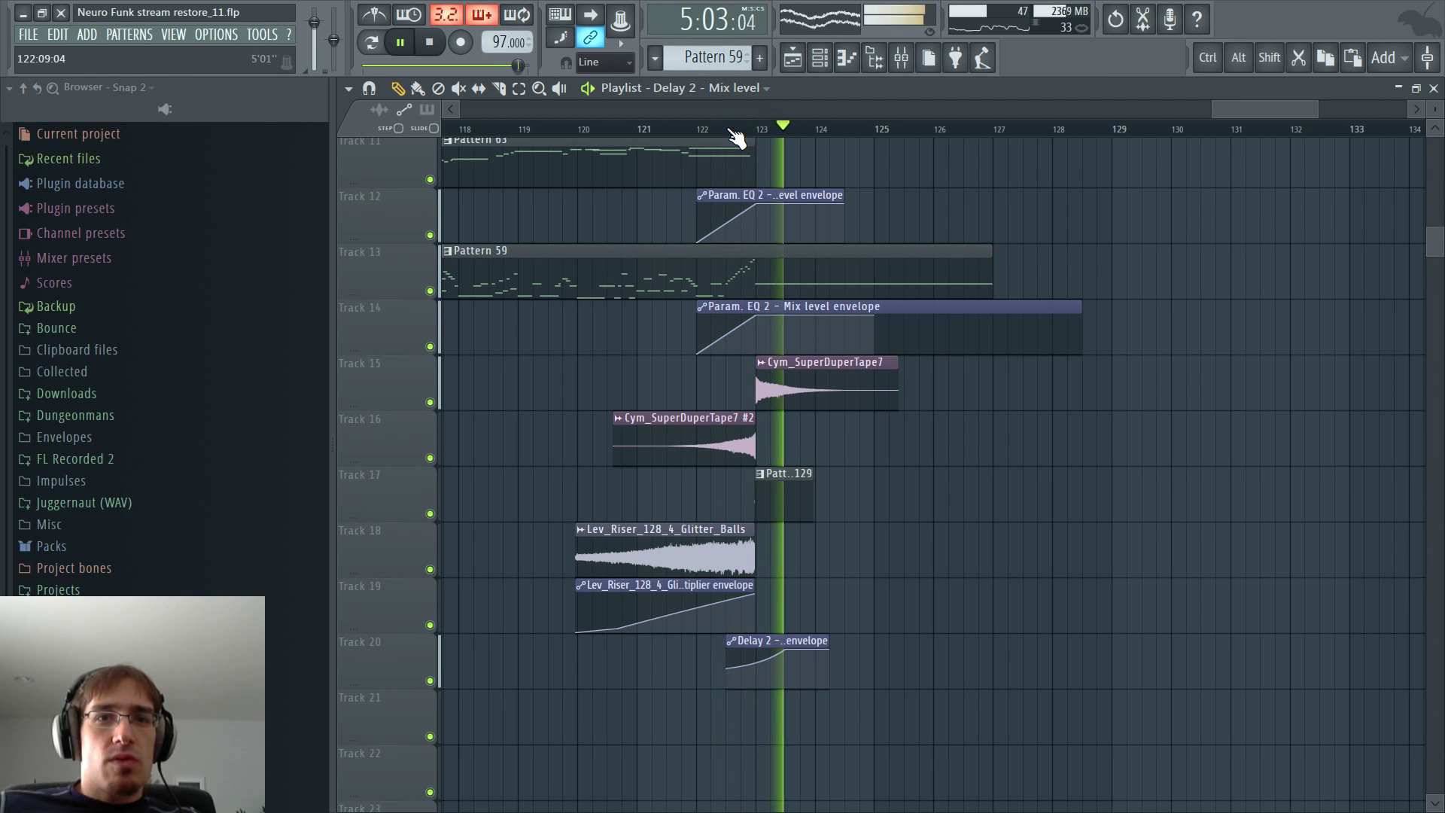
pyautogui.scroll(3, 840, 358)
pyautogui.scroll(3, 840, 357)
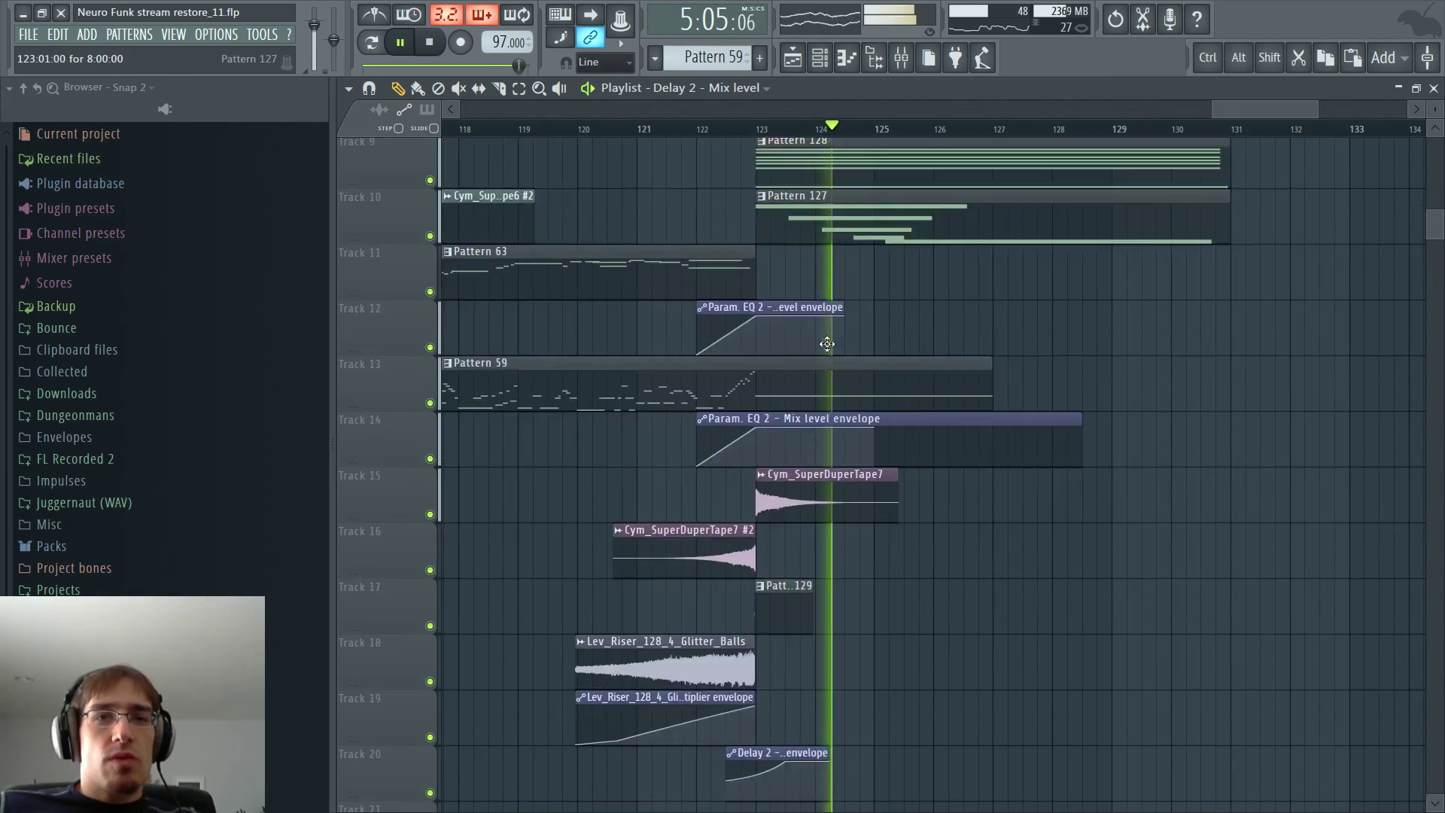
pyautogui.scroll(-6, 861, 426)
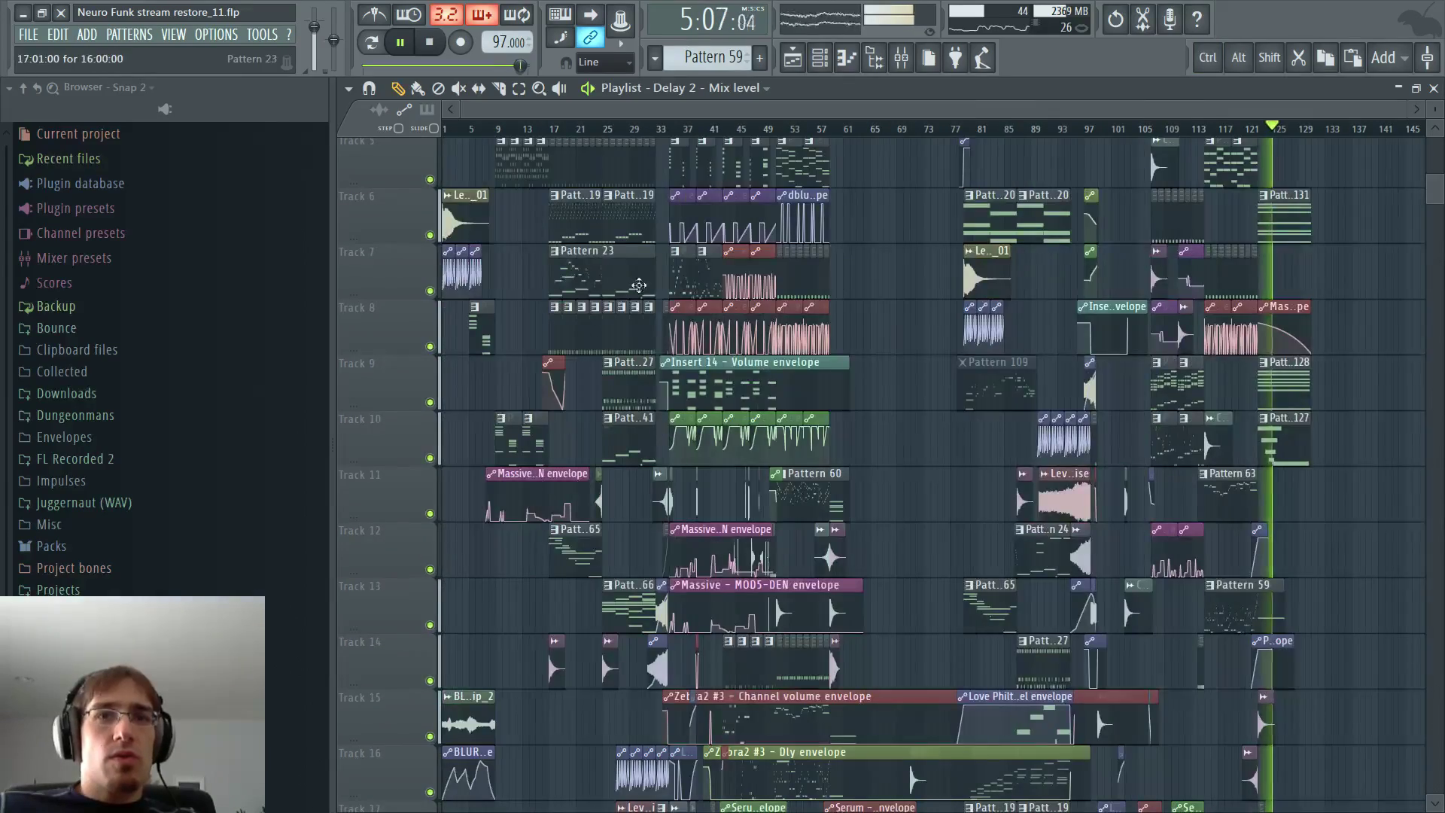
pyautogui.scroll(-13, 644, 294)
pyautogui.scroll(17, 644, 289)
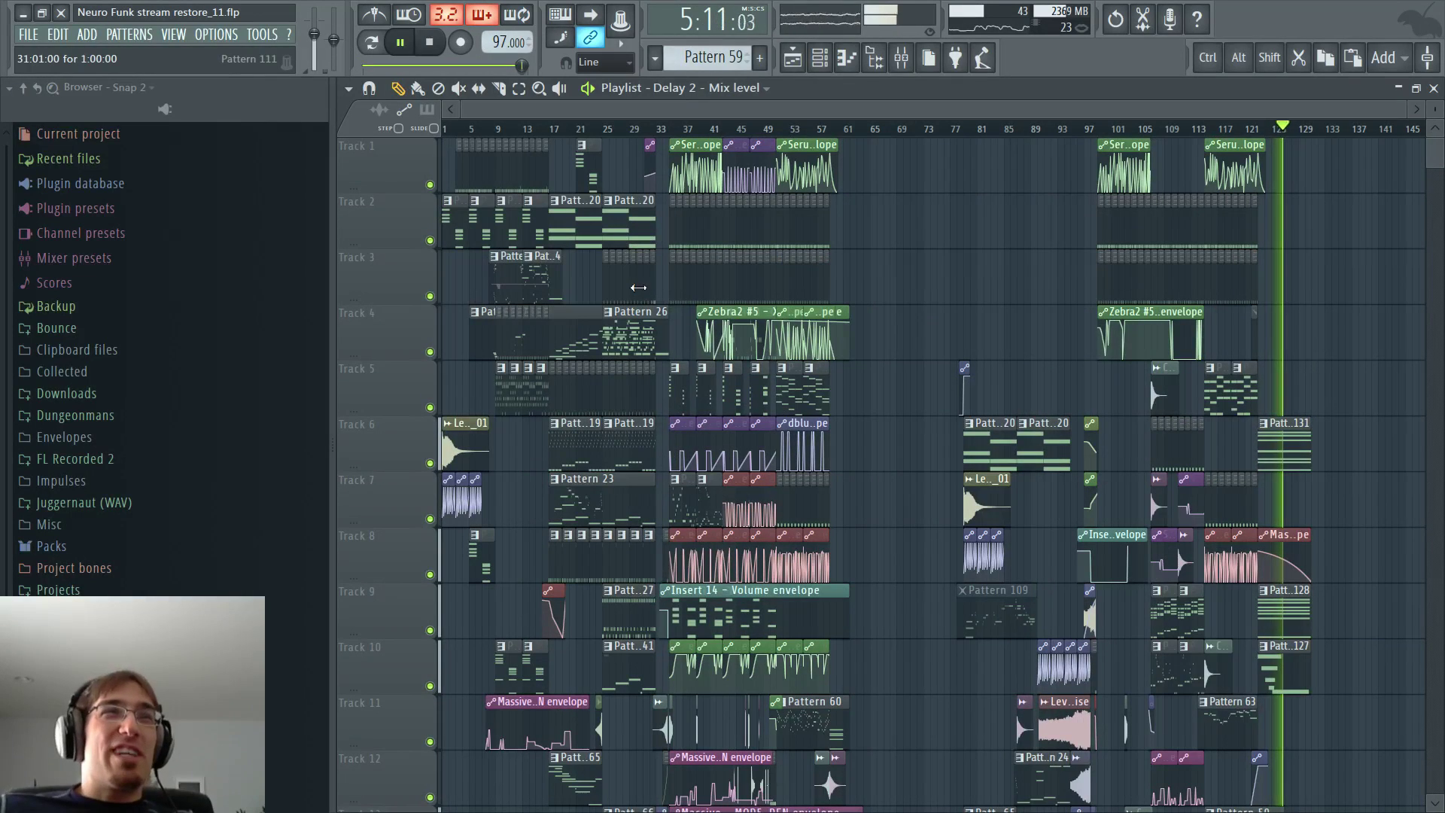
# - Stop playback and save the project as a new version twice, up to Neuro Funk stream restore_13.flp
pyautogui.press('space')
pyautogui.click(27, 35)
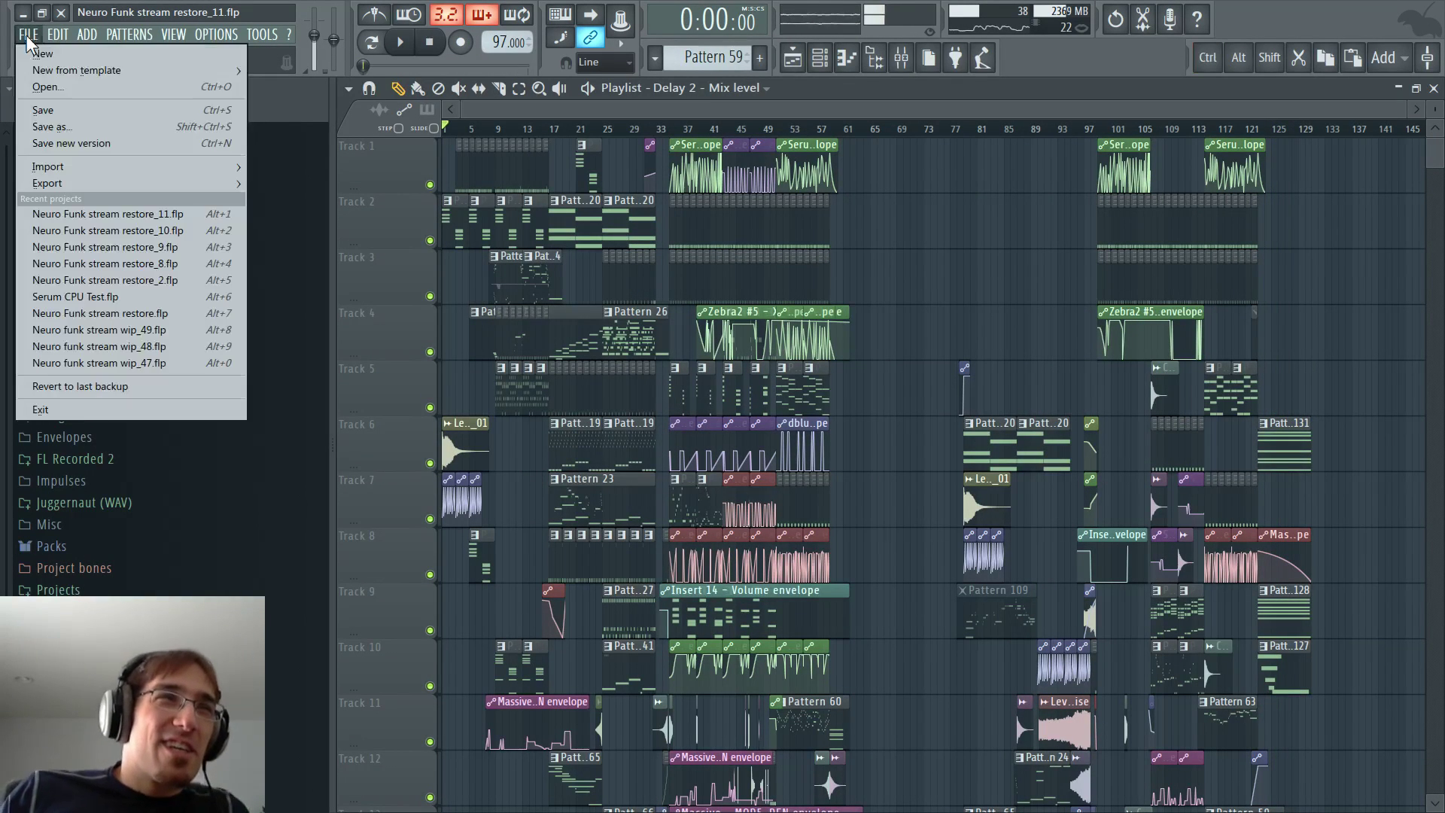
pyautogui.click(61, 143)
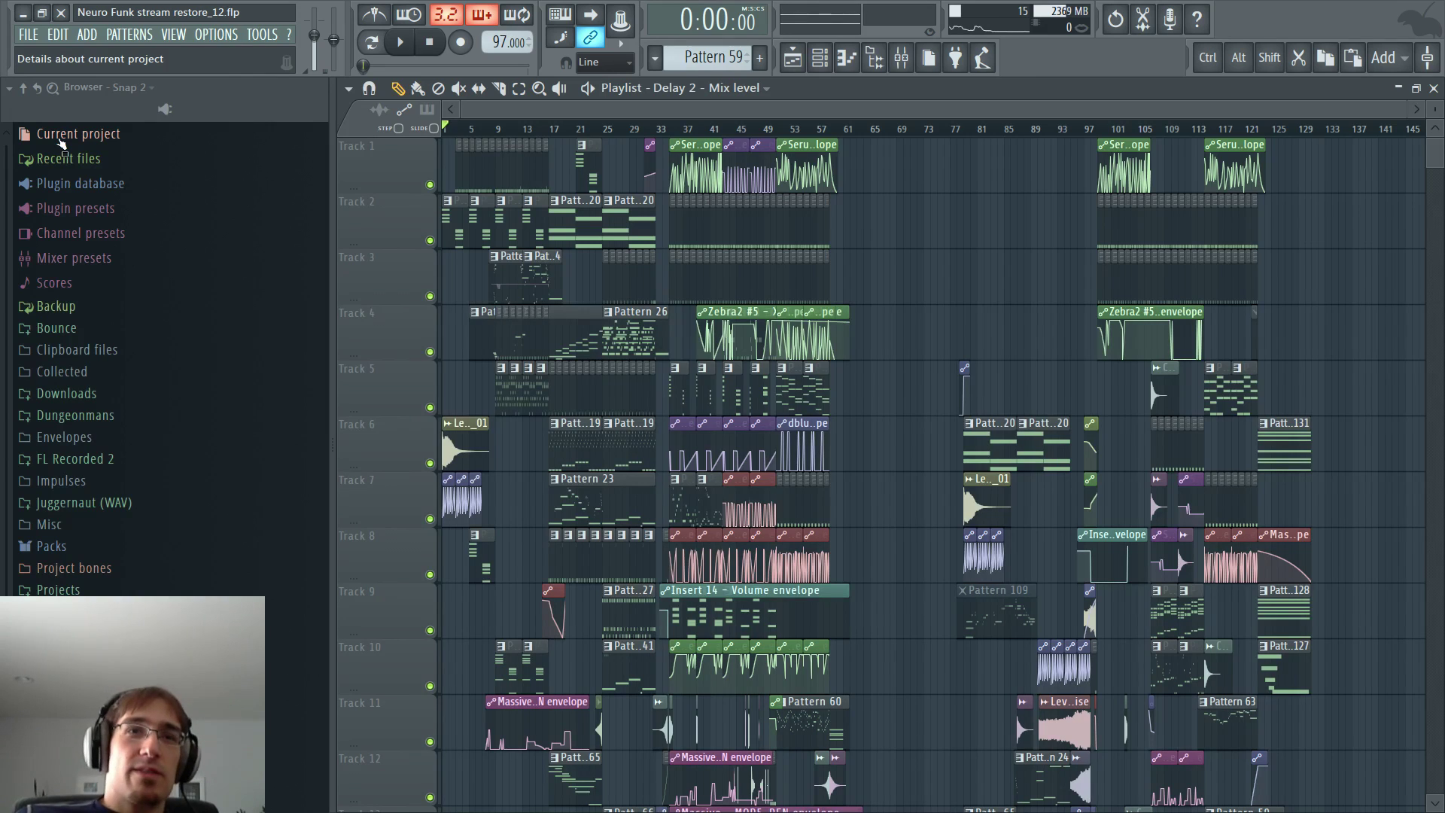
pyautogui.click(30, 35)
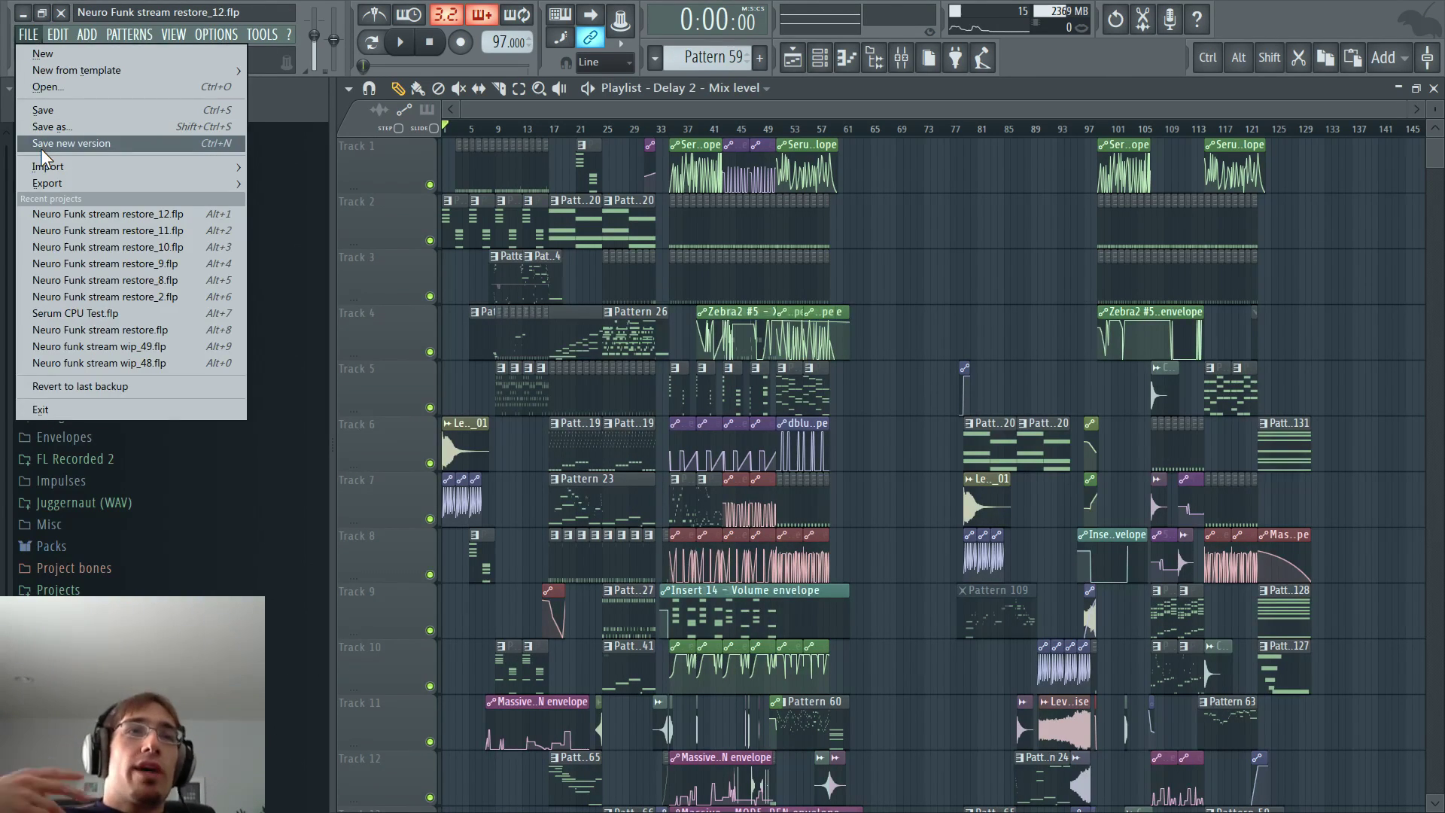
pyautogui.click(40, 148)
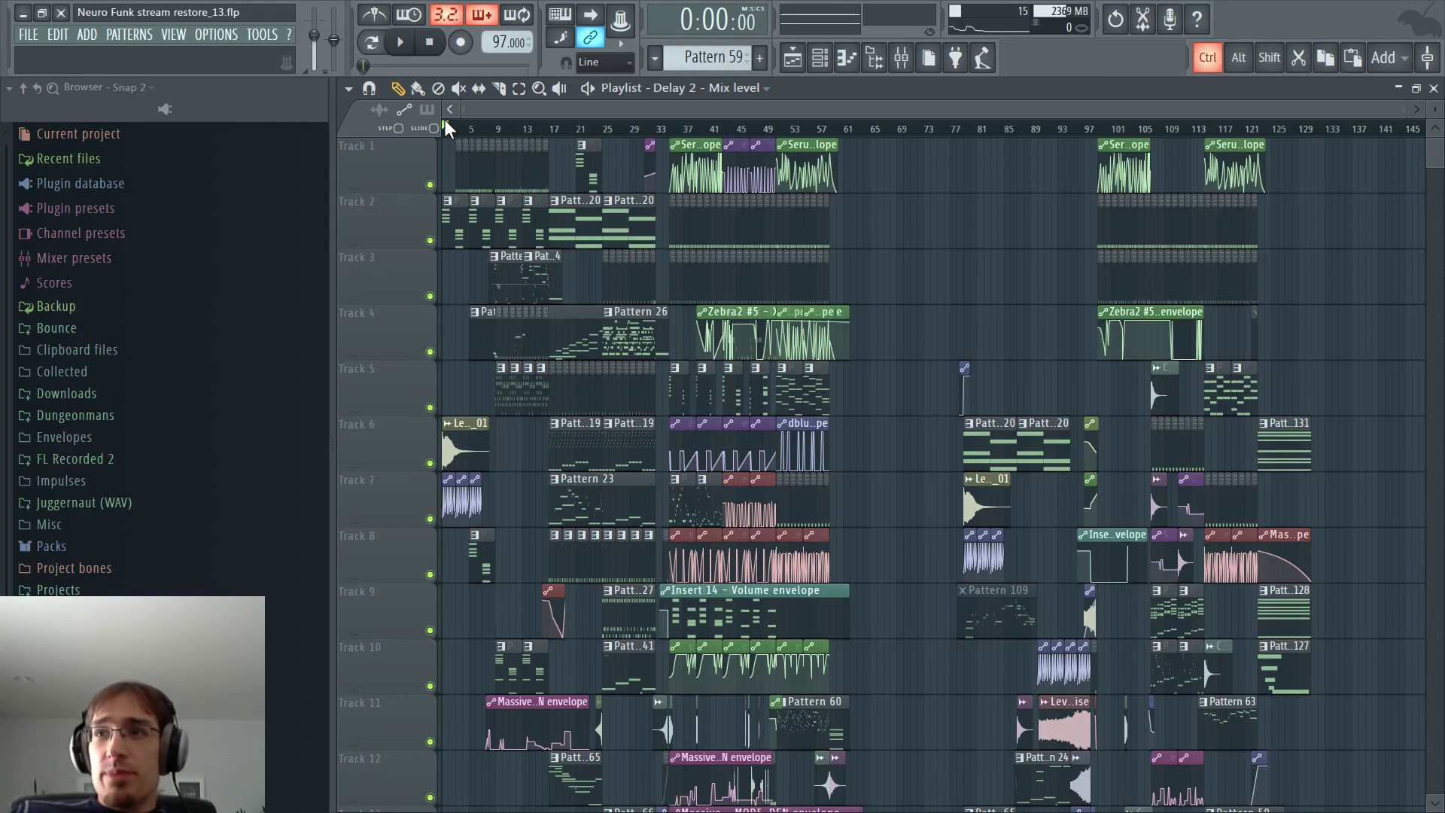
# - Play from the start and adjust the volume point near bar 3 of the BLUR Lev_Atmosphere_11_Chime_Trip_2 envelope on Track 16
pyautogui.press('space')
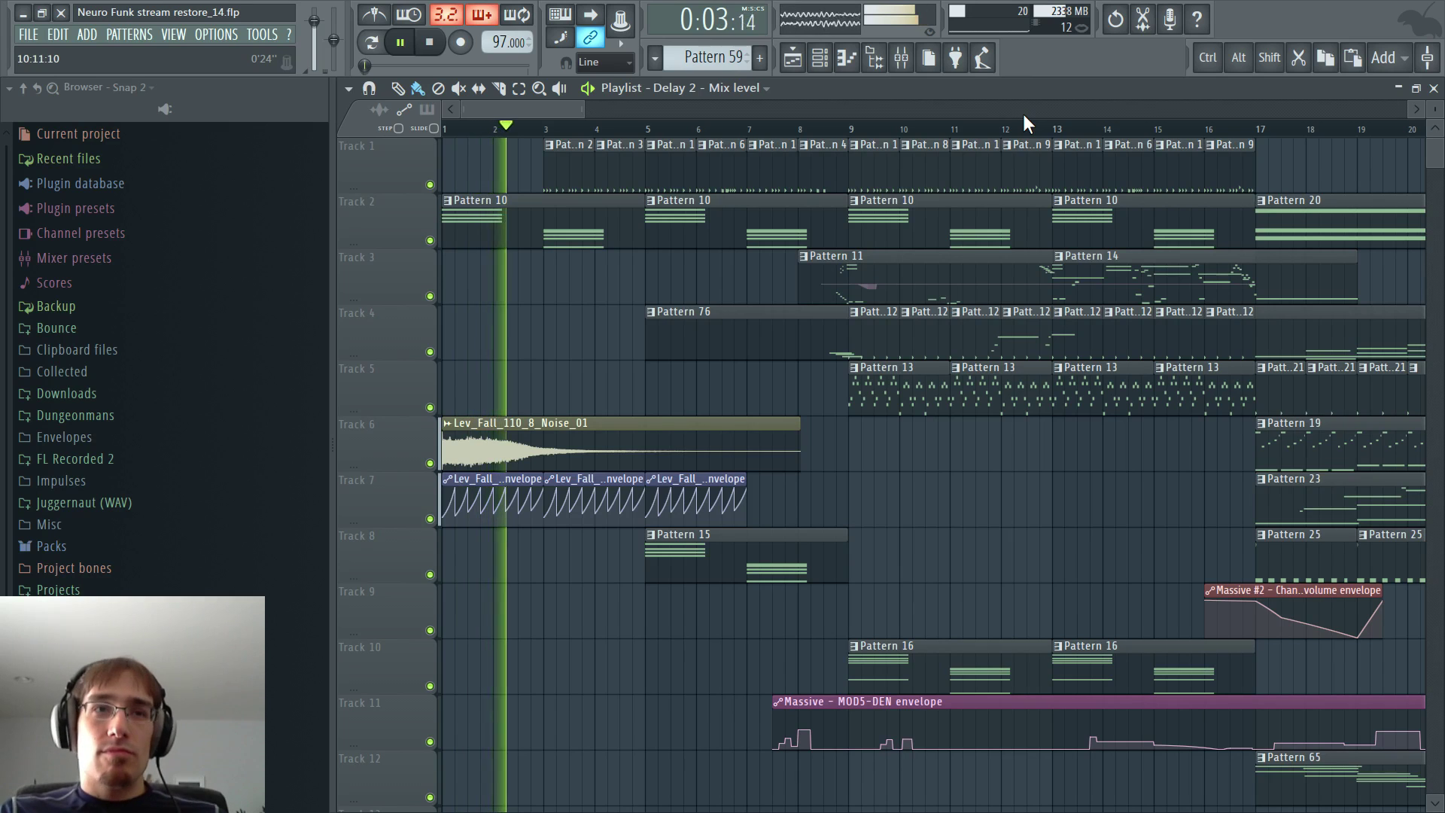
pyautogui.scroll(-1, 866, 249)
pyautogui.scroll(-4, 751, 364)
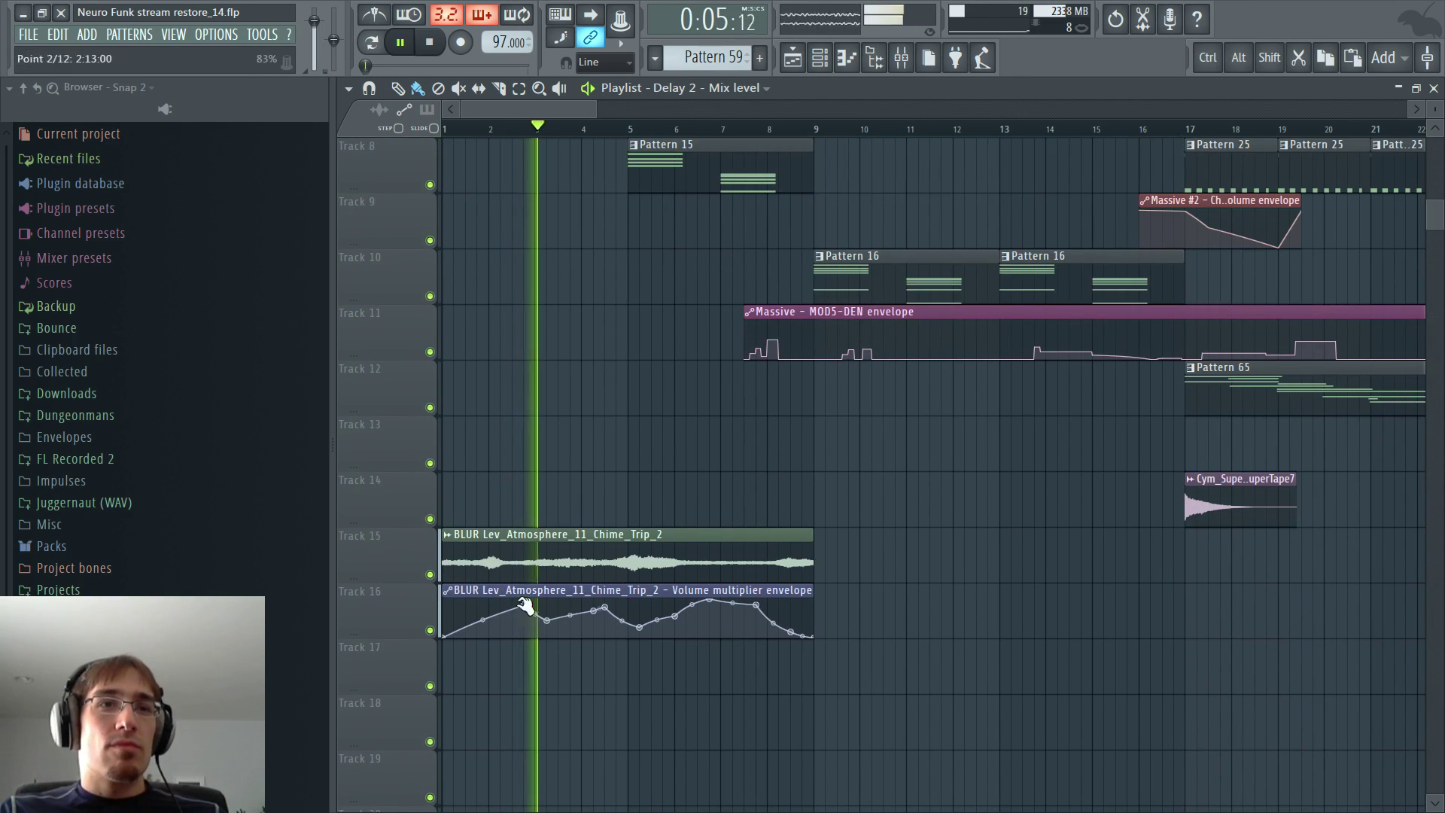
pyautogui.moveTo(482, 620); pyautogui.dragTo(482, 616)
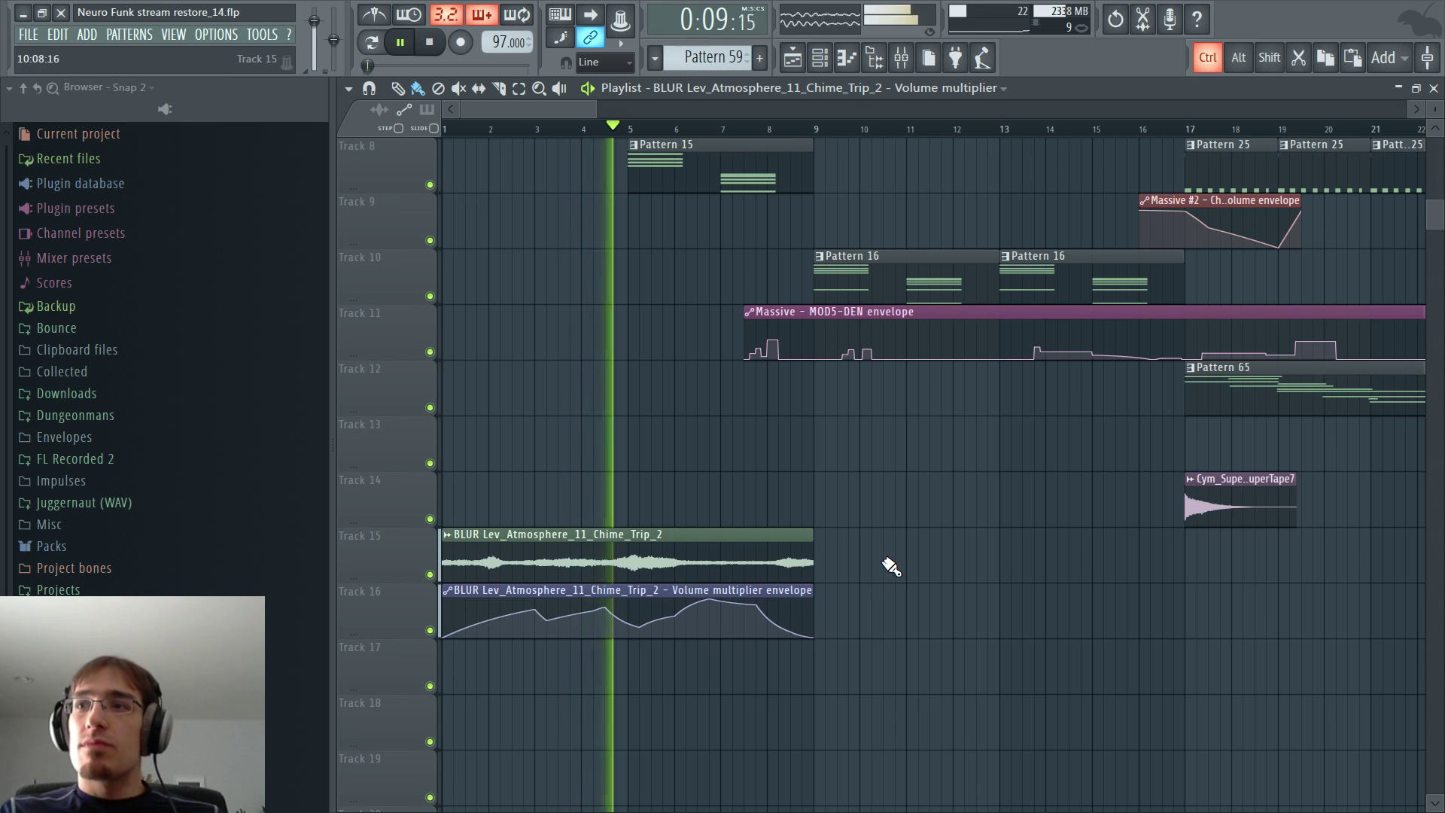
# - Listen to the intro up to about bar 9 while checking its clips across the upper tracks, and stop playback
pyautogui.scroll(-2, 891, 566)
pyautogui.scroll(5, 823, 549)
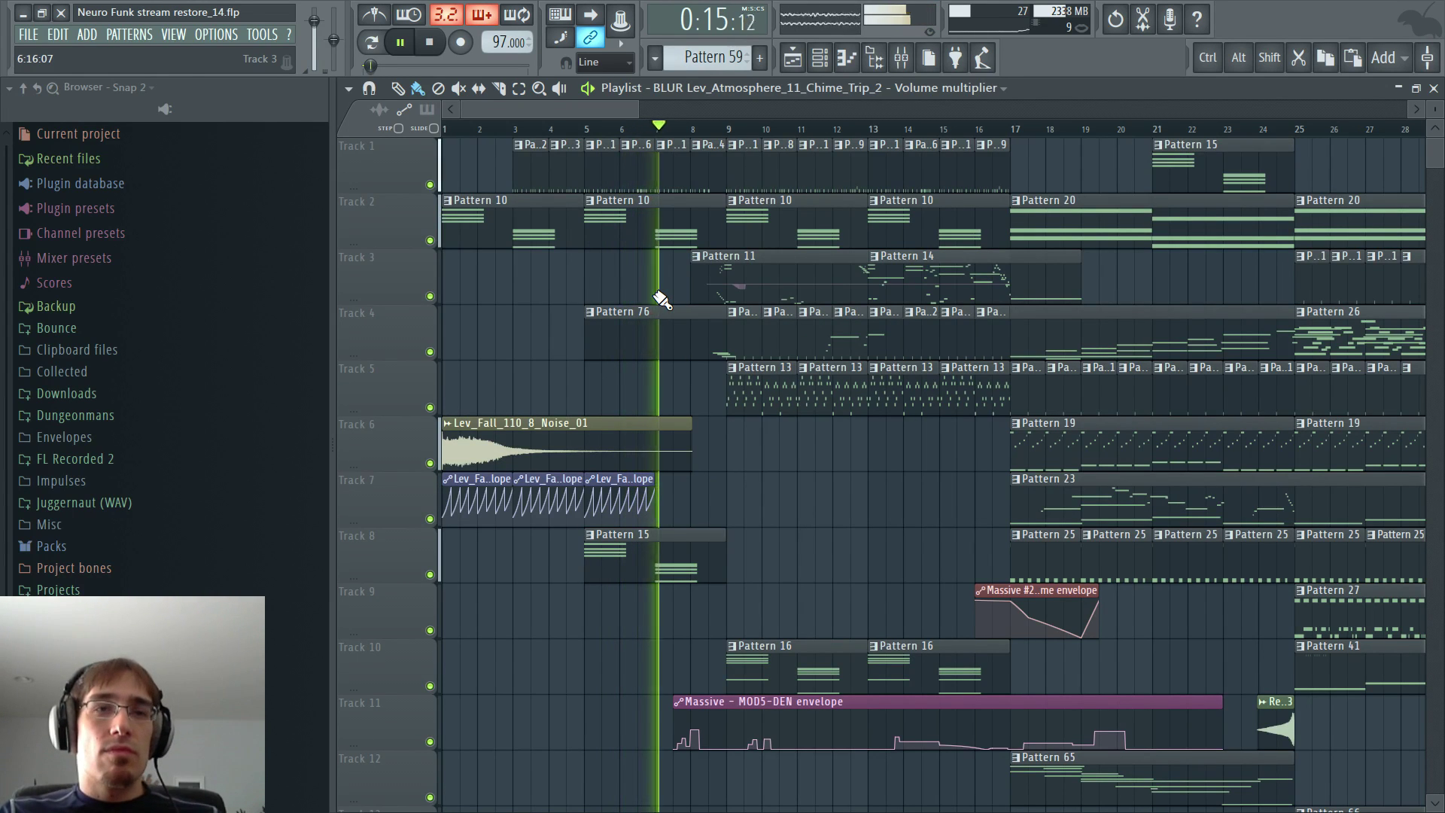
pyautogui.scroll(-4, 660, 299)
pyautogui.scroll(3, 655, 293)
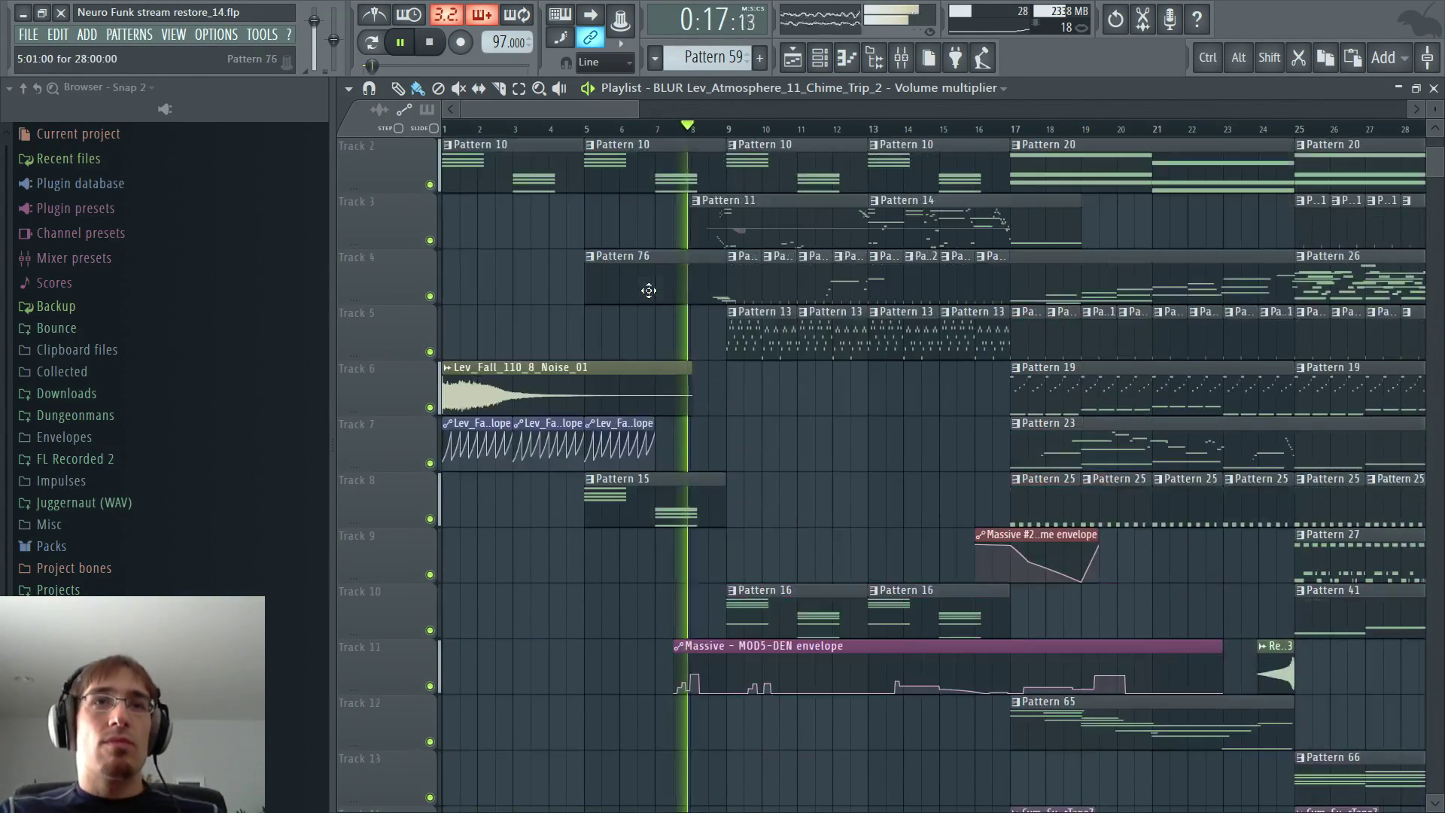
pyautogui.scroll(-5, 652, 293)
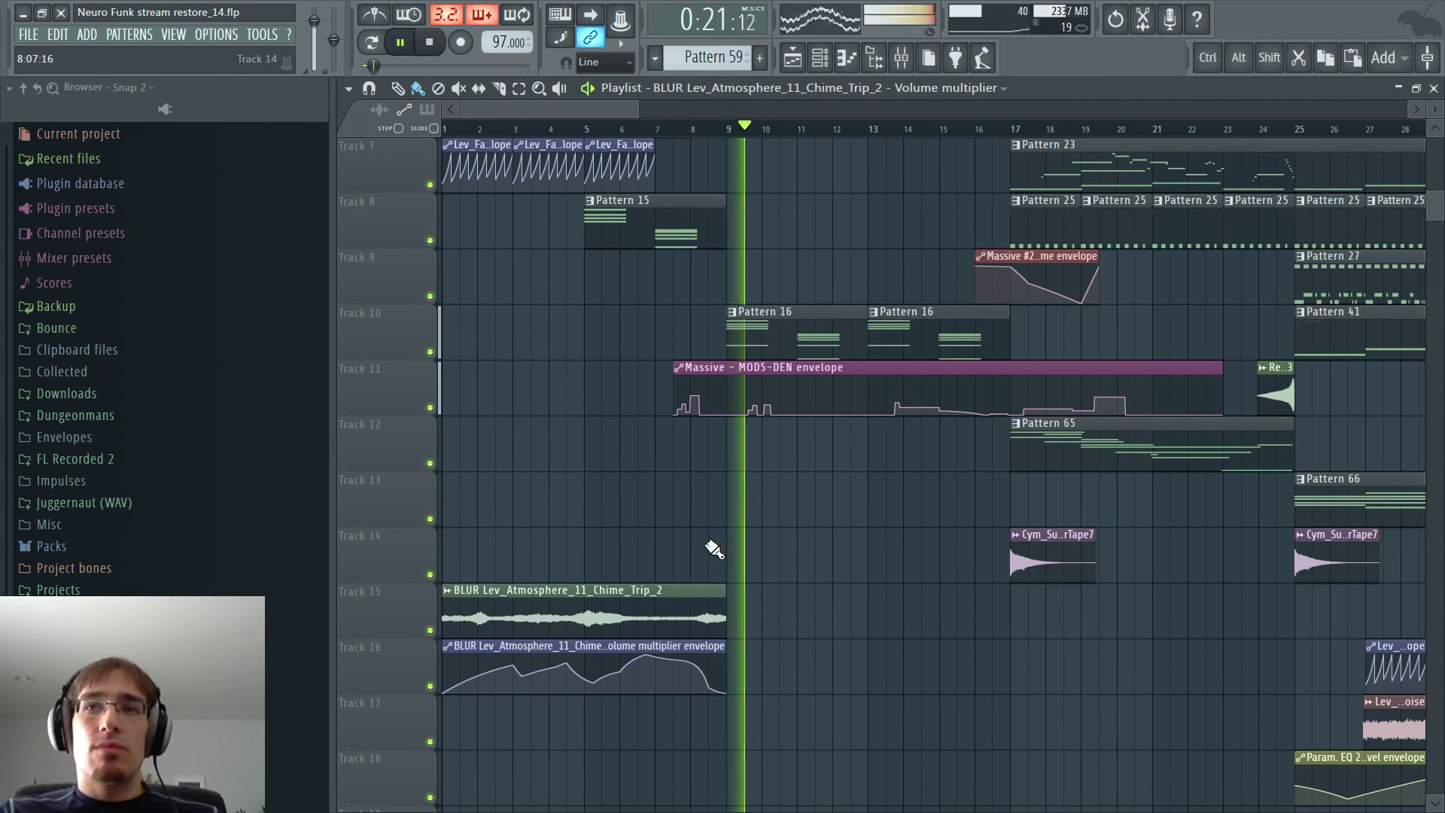
pyautogui.scroll(6, 714, 550)
pyautogui.press('space')
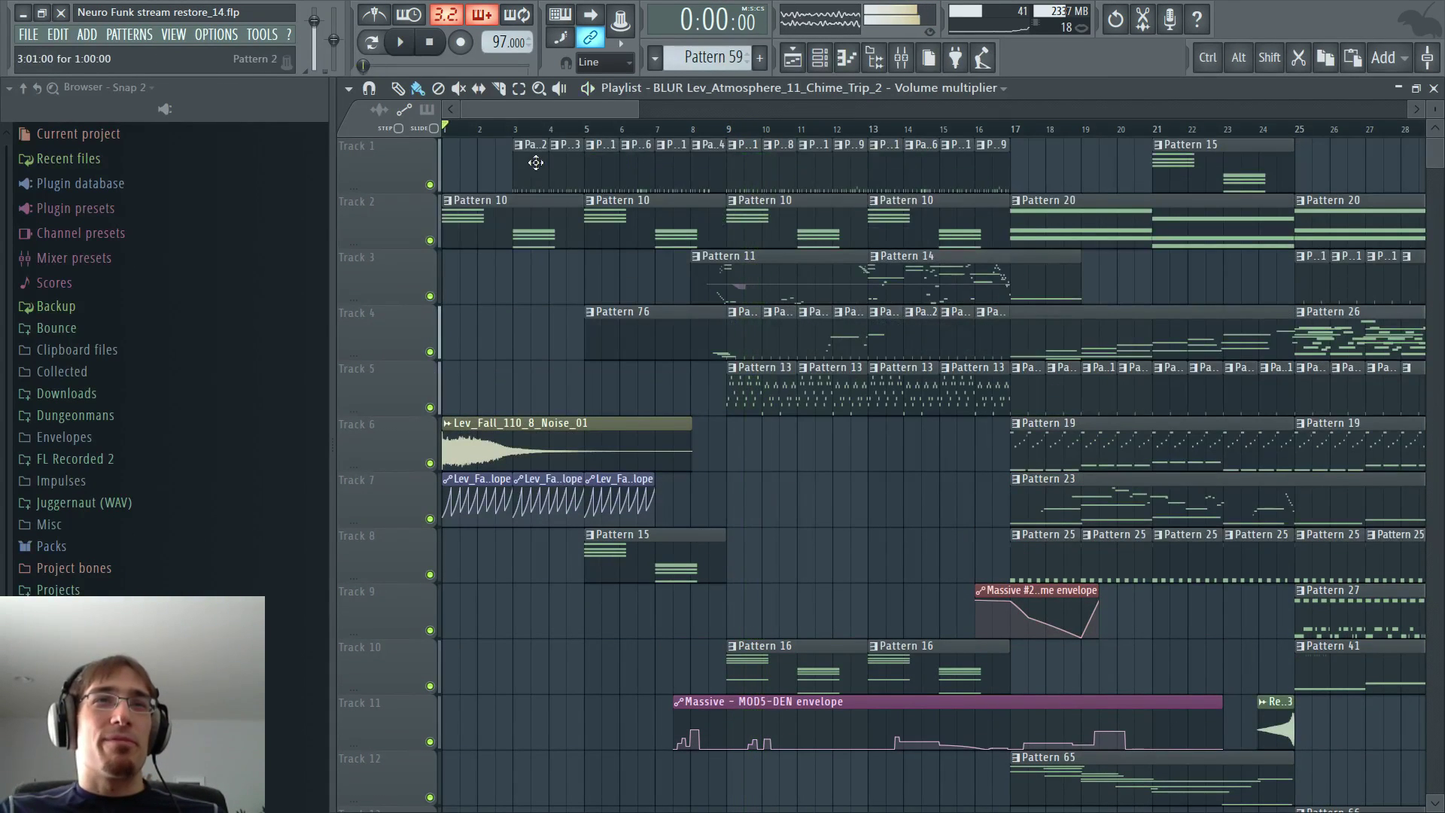
# - Open Pattern 1, return to the playlist and review the arrangement by playing it from bar 5
pyautogui.doubleClick(604, 169)
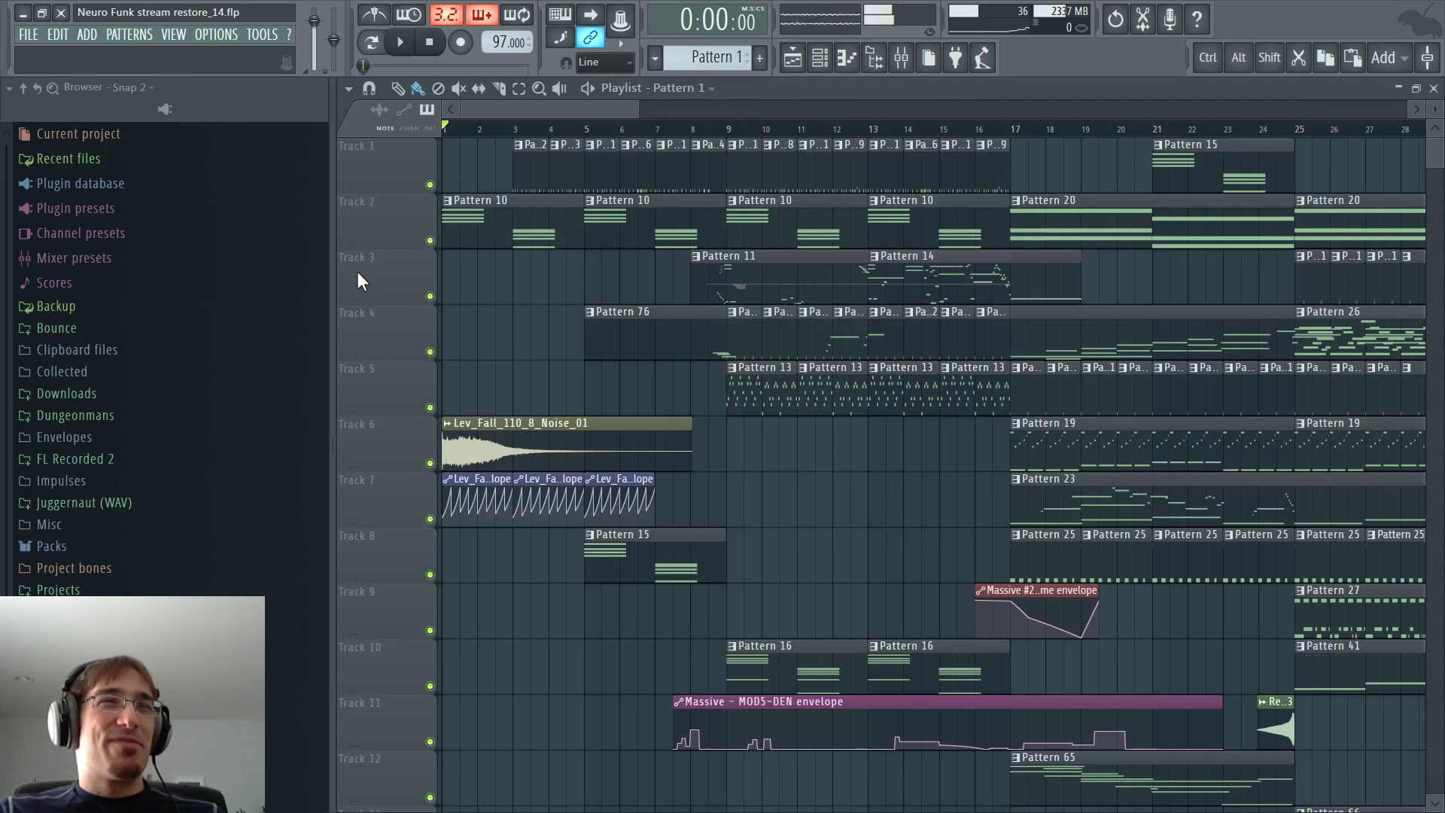
pyautogui.press('F5')
pyautogui.click(587, 134)
pyautogui.press('space')
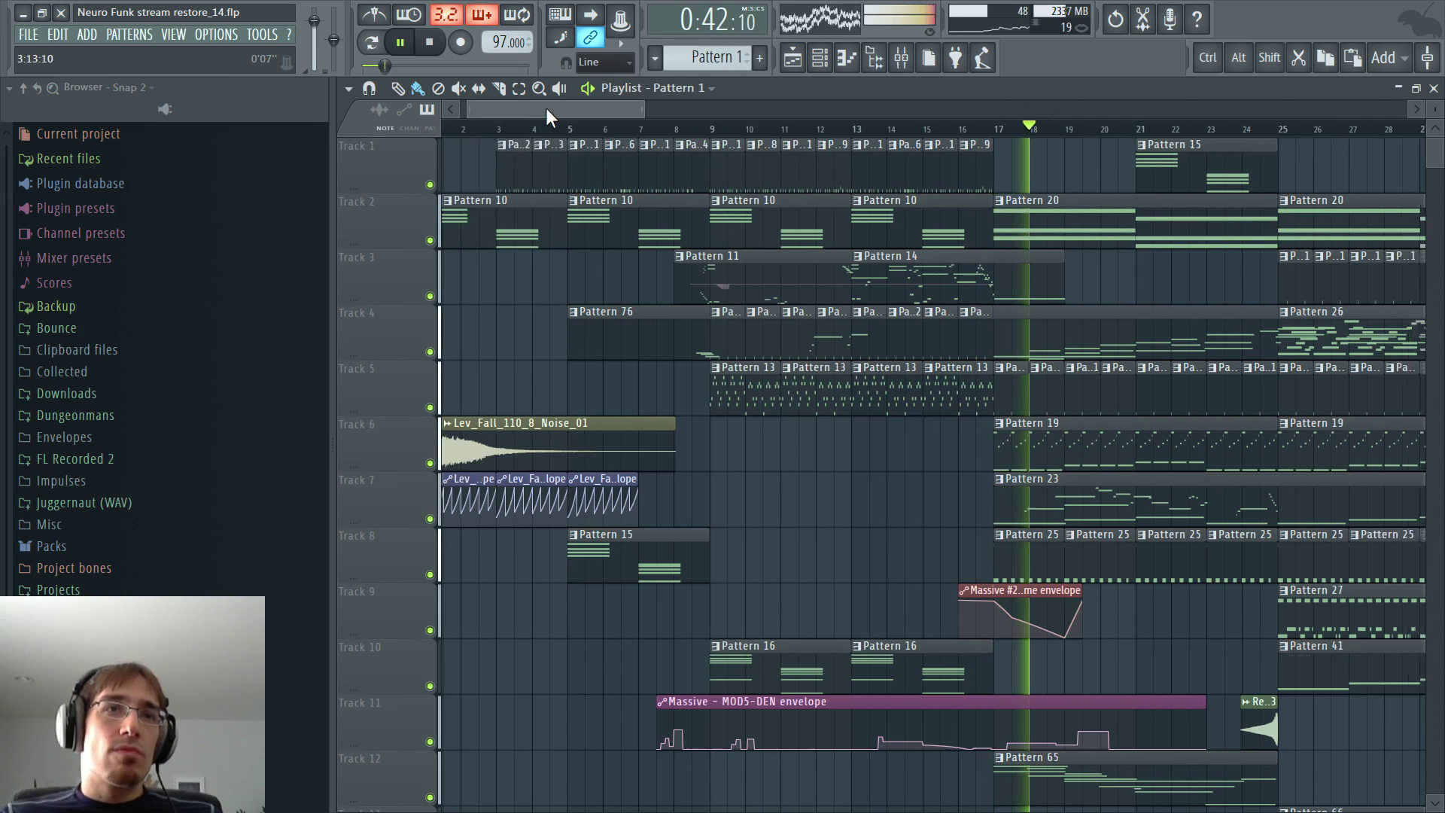
pyautogui.moveTo(545, 107); pyautogui.dragTo(626, 102)
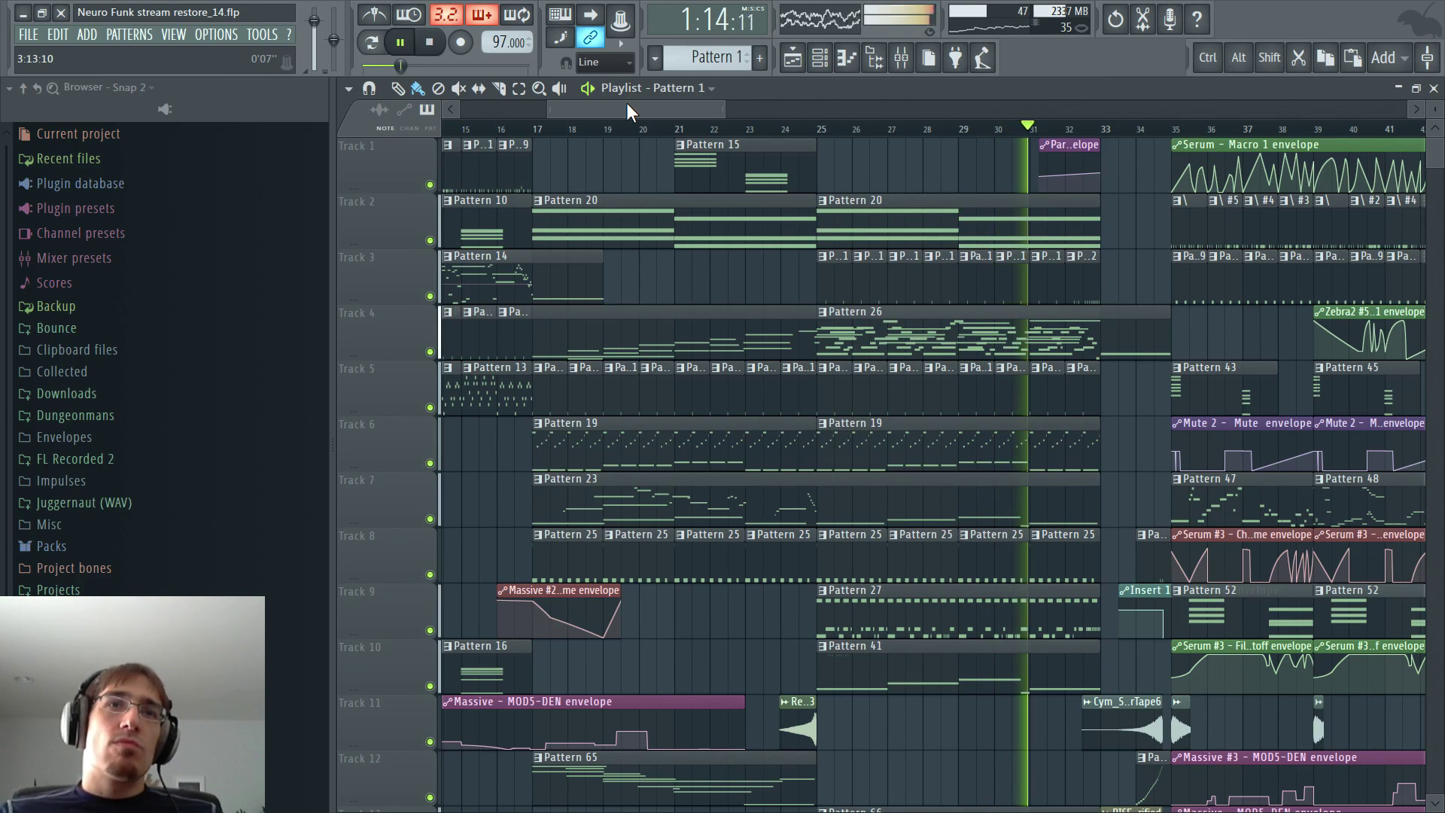
pyautogui.moveTo(627, 104); pyautogui.dragTo(732, 115)
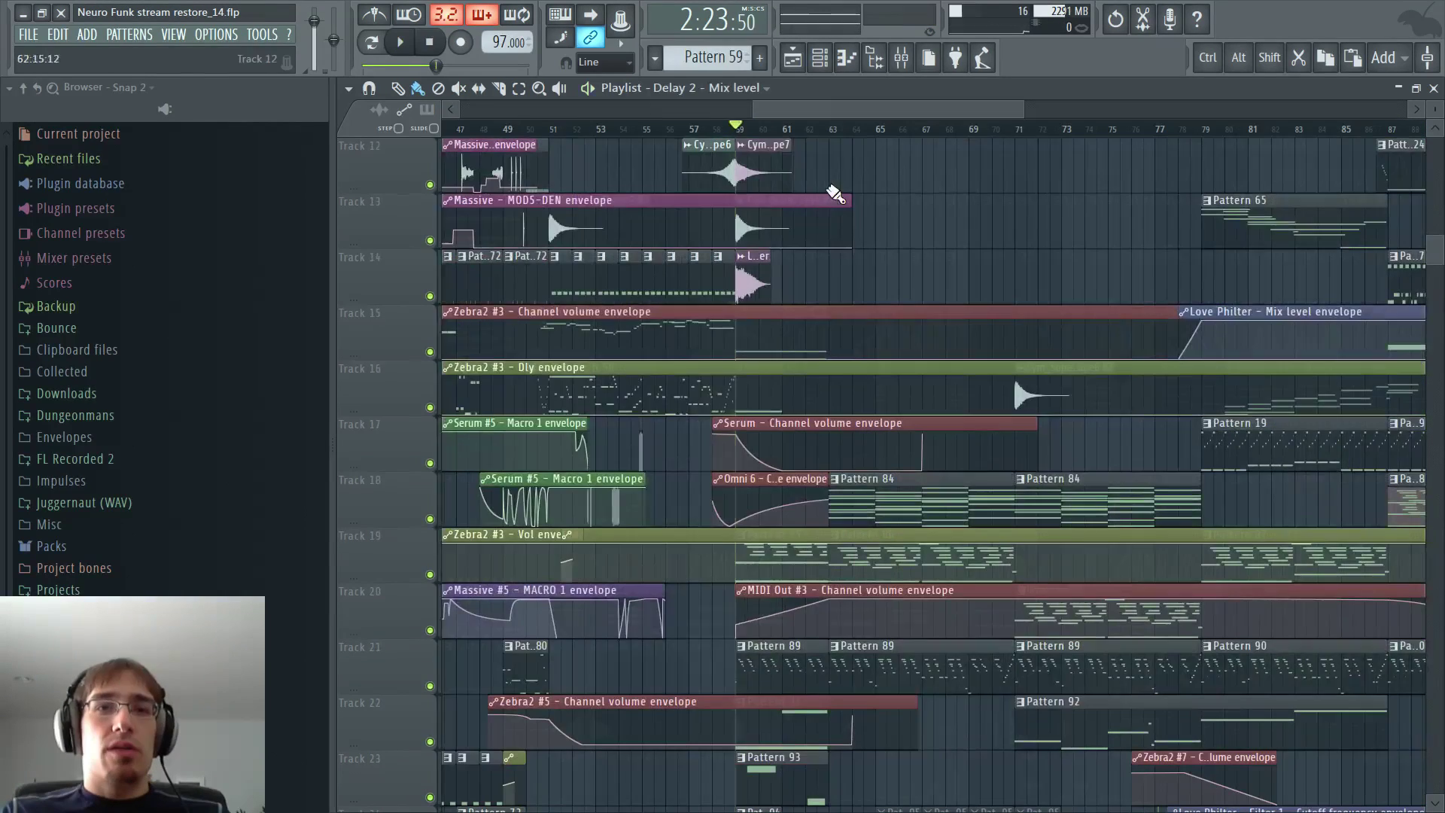
# - Play the breakdown from about bar 59 and examine its clips and envelopes on Tracks 12 to 29
pyautogui.press('space')
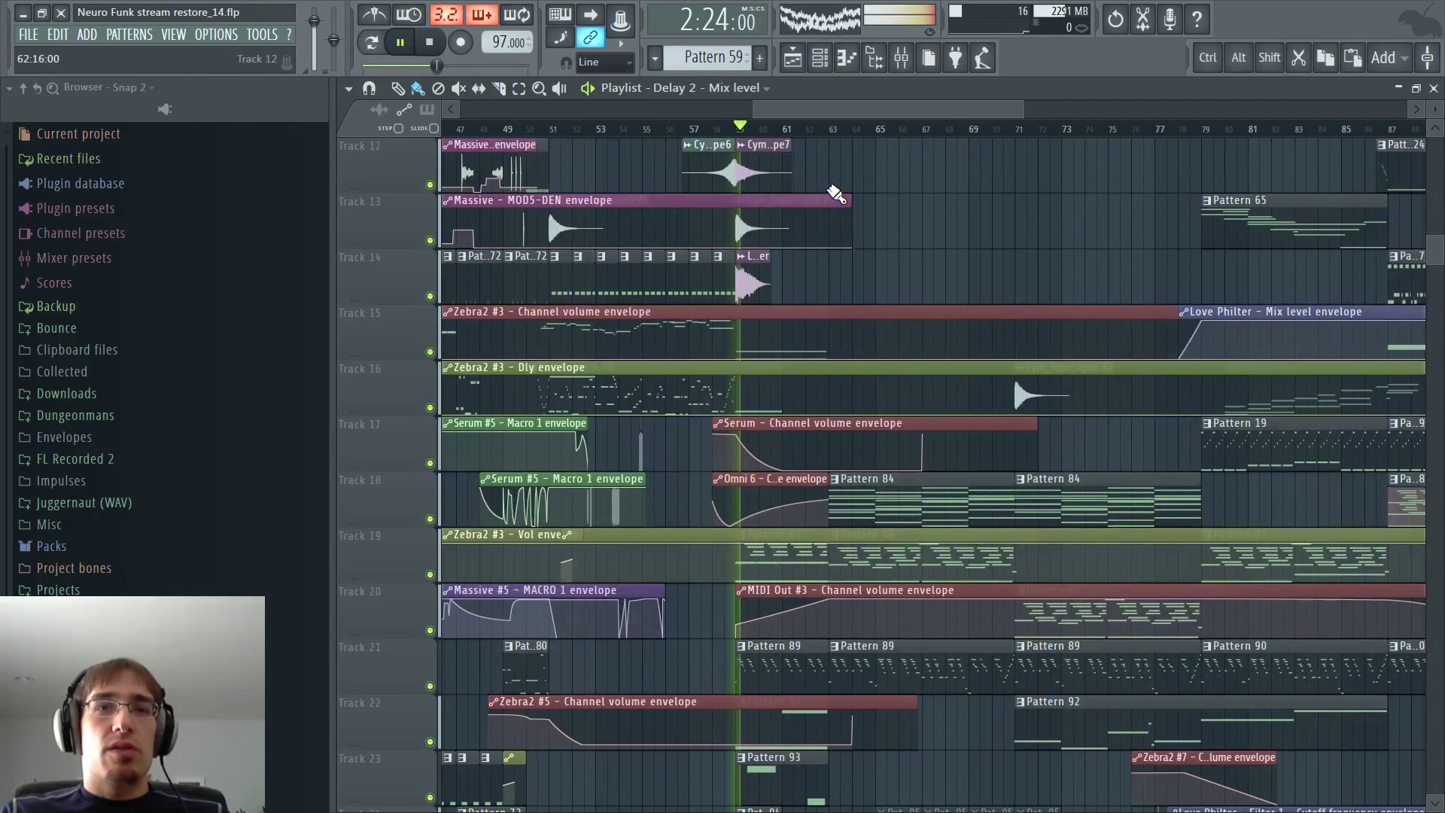
pyautogui.moveTo(864, 111); pyautogui.dragTo(940, 105)
pyautogui.scroll(-5, 993, 201)
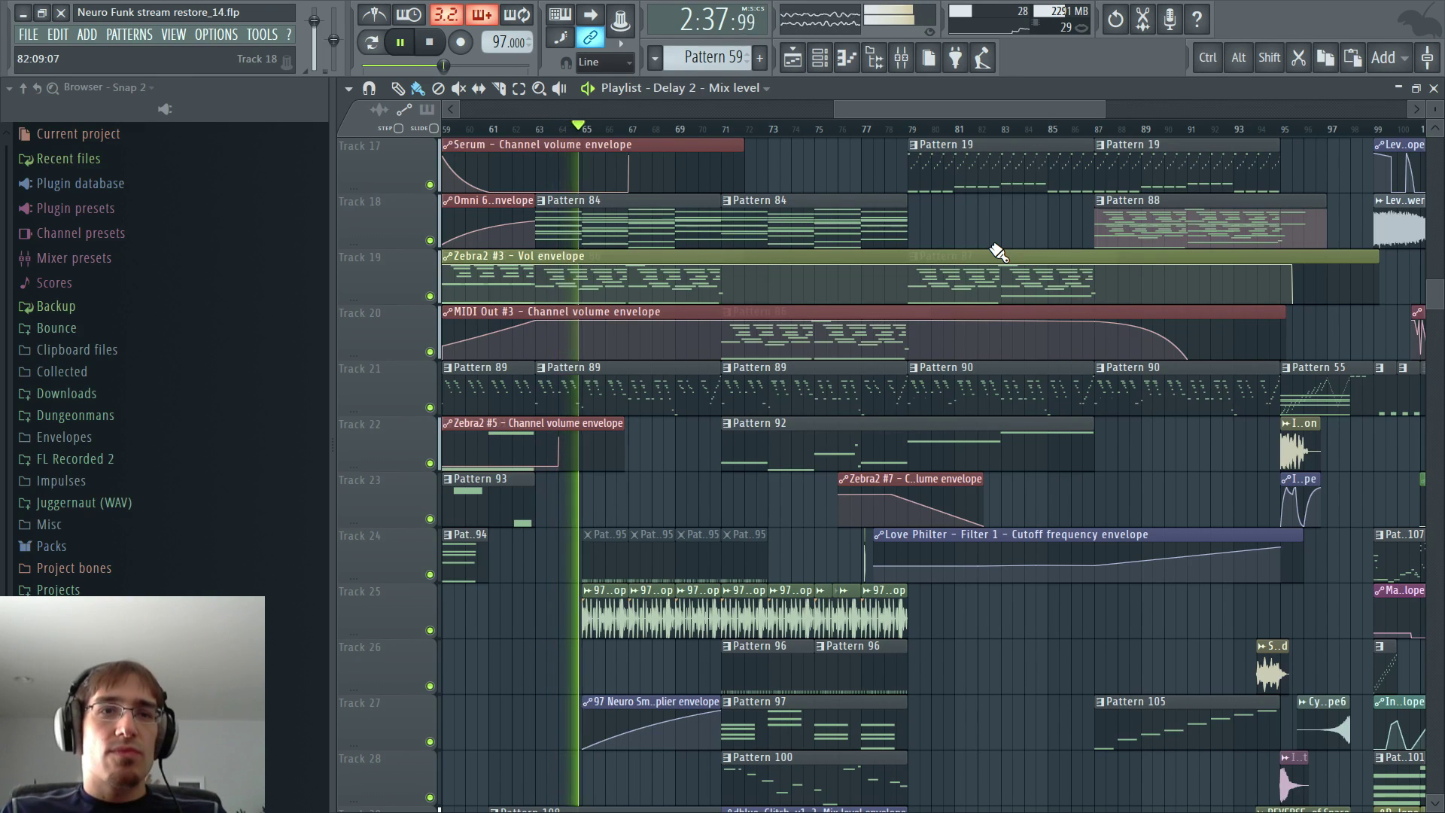
pyautogui.scroll(-10, 997, 252)
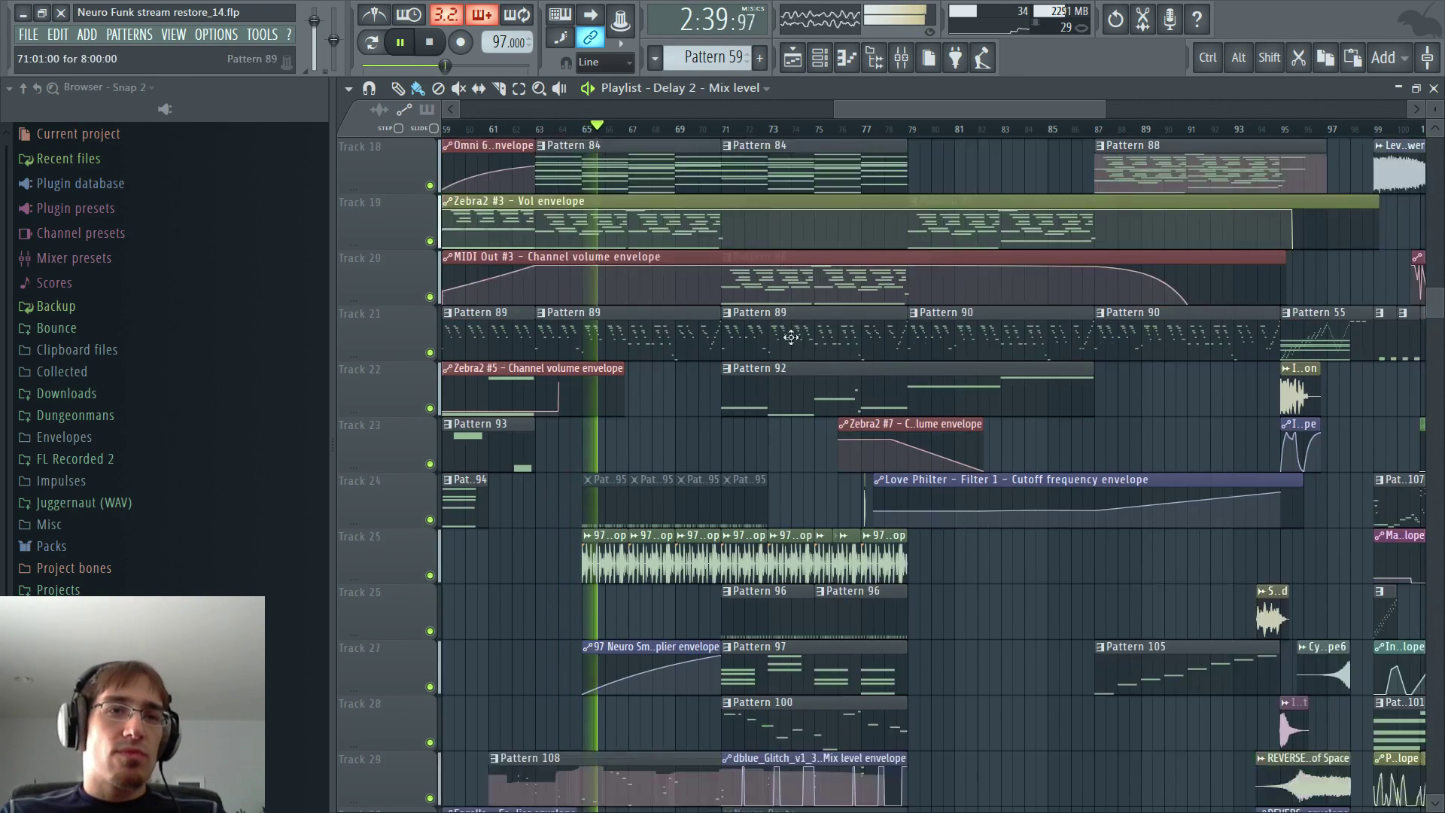
pyautogui.scroll(13, 713, 389)
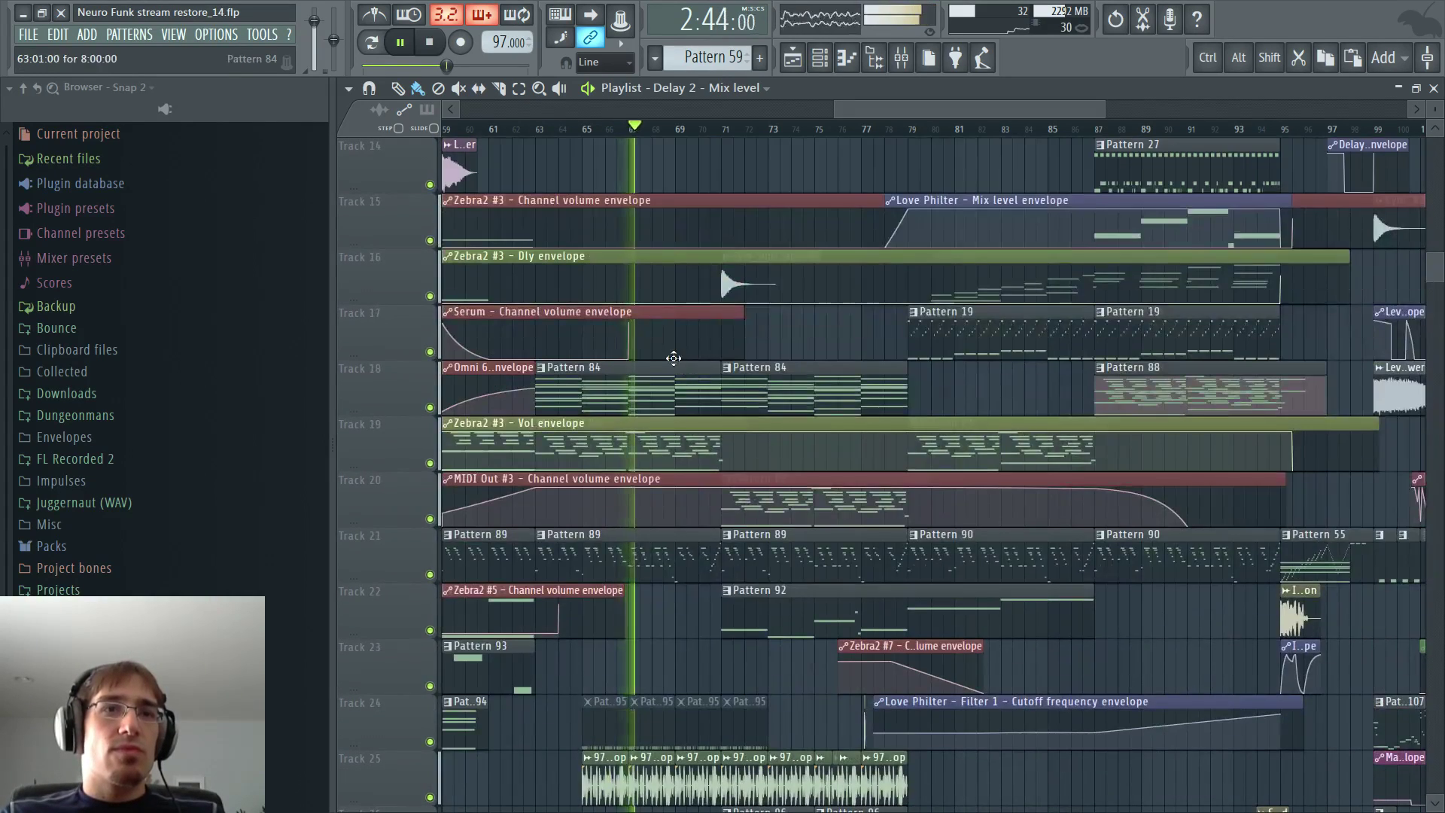
pyautogui.scroll(2, 674, 358)
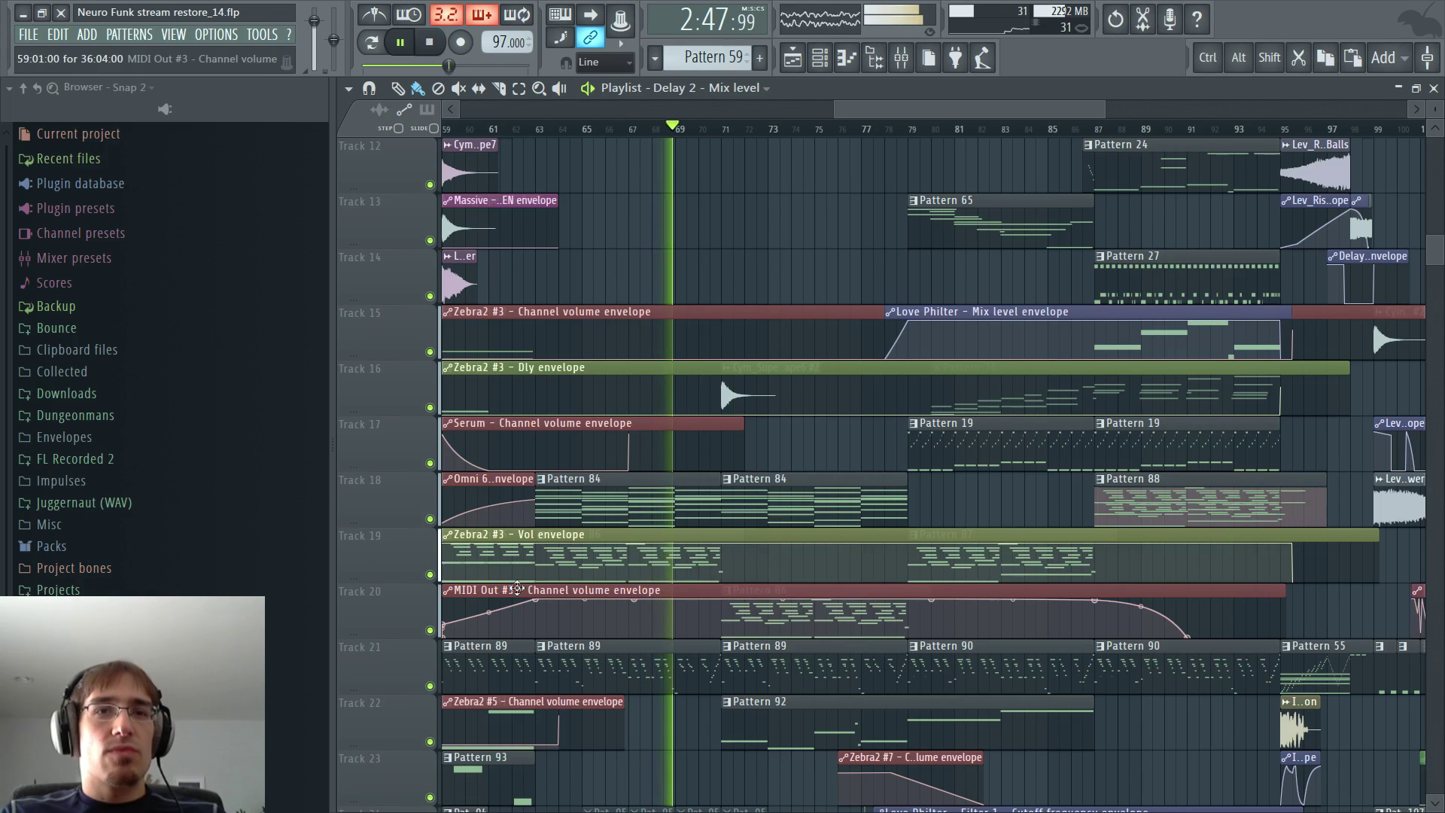
# - Check the levels of the mixer's insert tracks while the breakdown plays
pyautogui.press('F9')
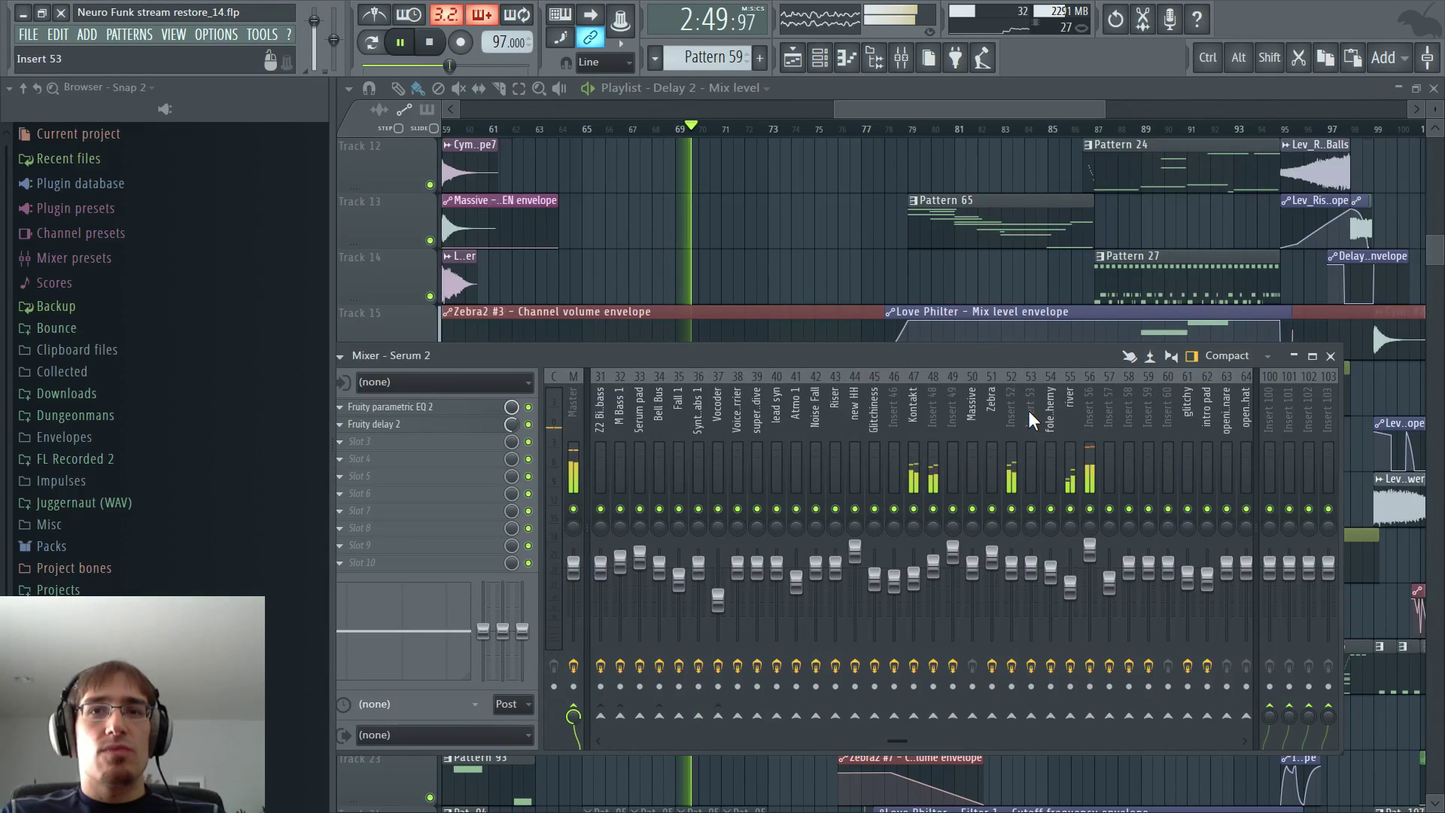
pyautogui.scroll(-10, 1028, 409)
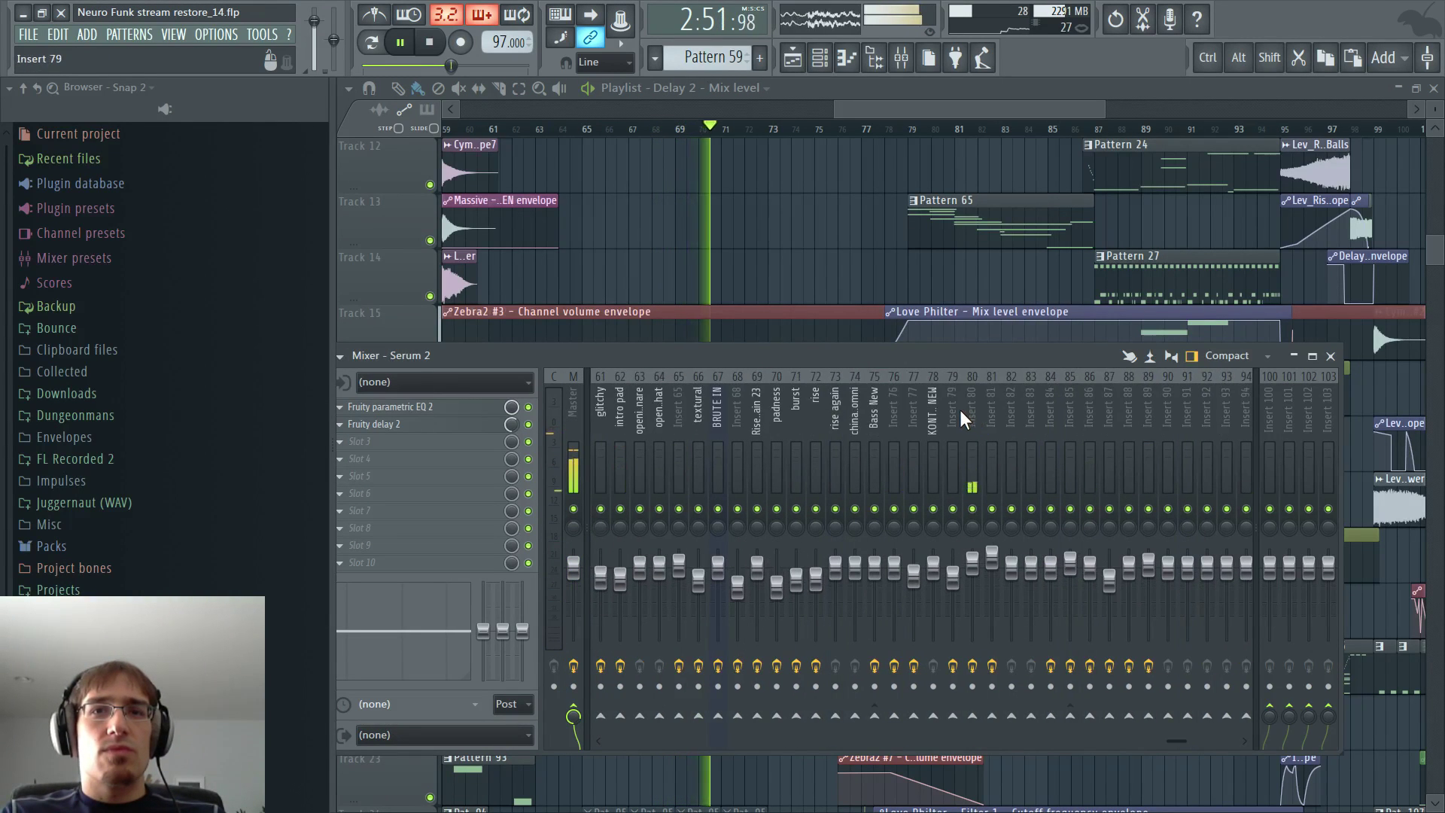
pyautogui.scroll(7, 952, 410)
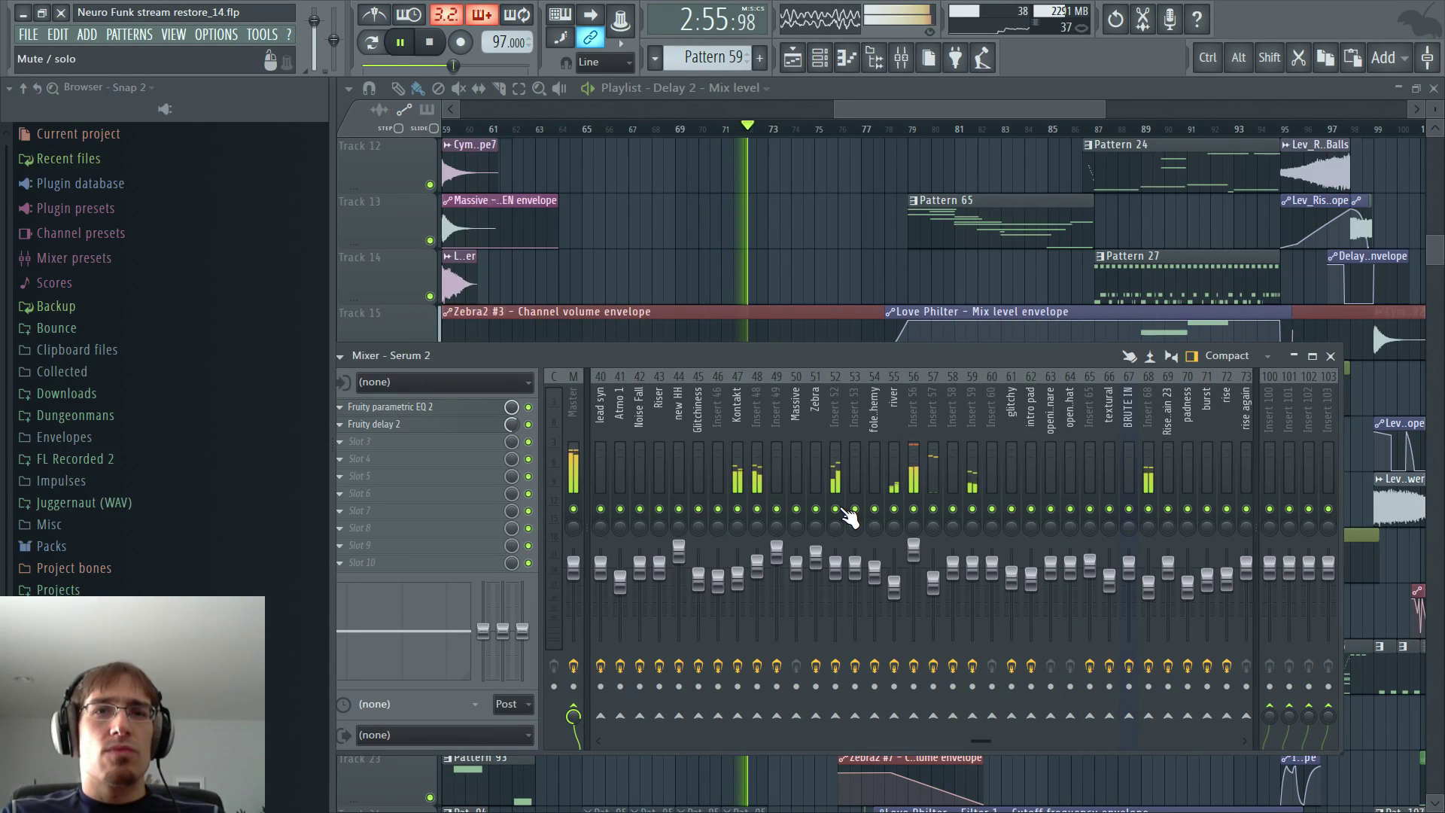
pyautogui.press('F9')
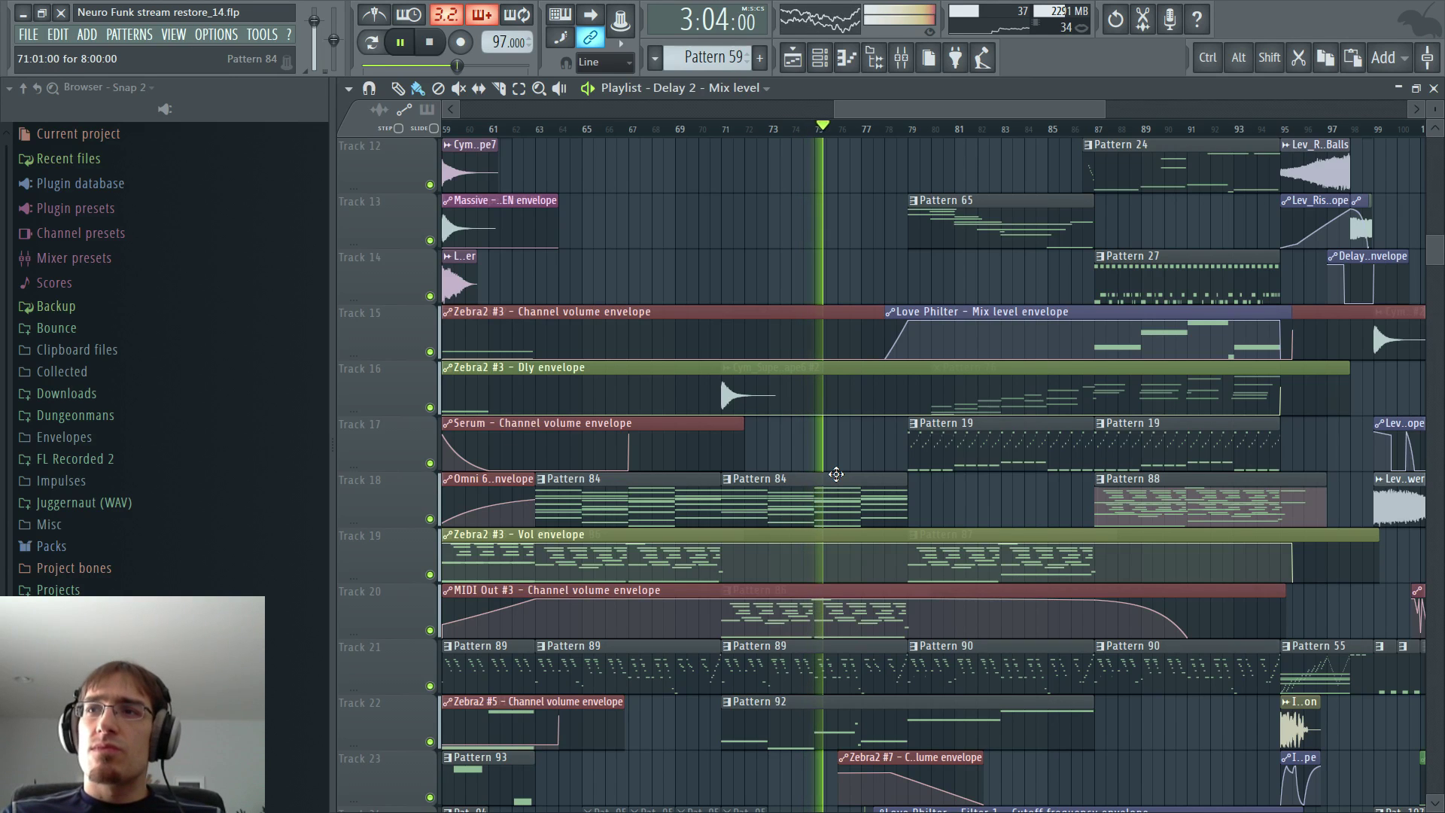
# - Check the channel rack and mixer activity during playback, and return to the playlist around bars 66 to 107
pyautogui.press('F5')
pyautogui.press('F9')
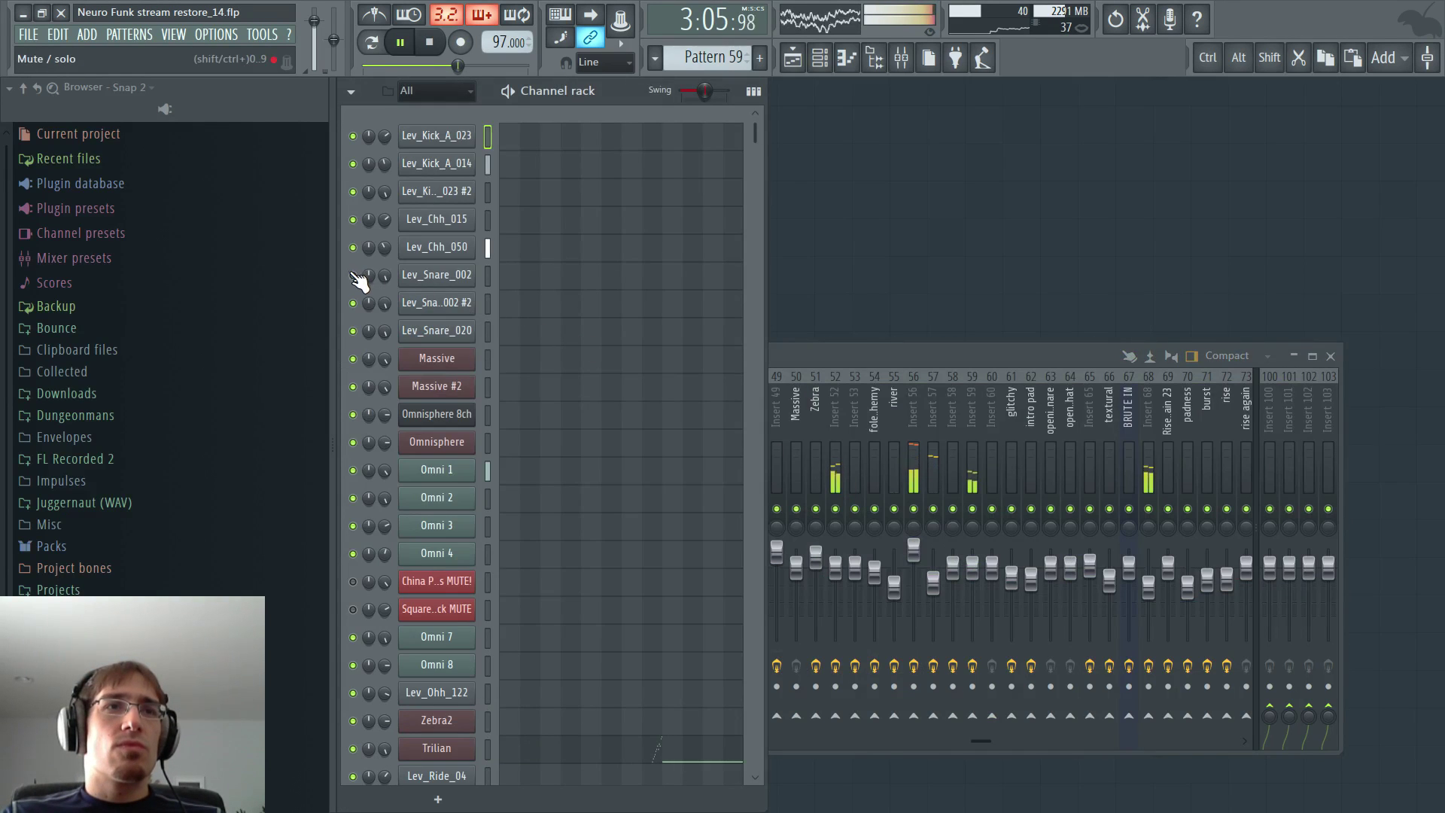
pyautogui.press('F6')
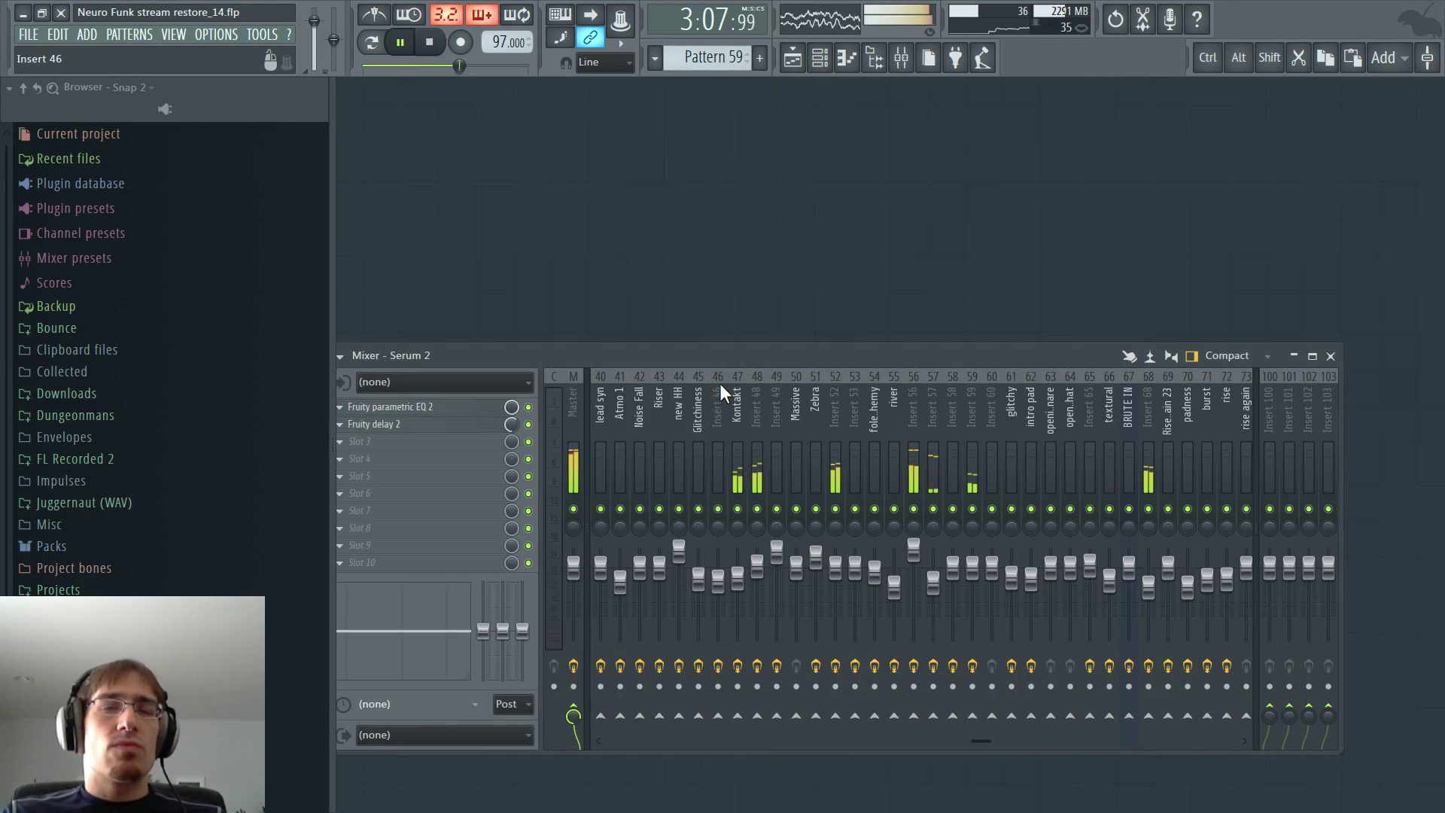
pyautogui.press('F5')
pyautogui.moveTo(908, 107); pyautogui.dragTo(955, 115)
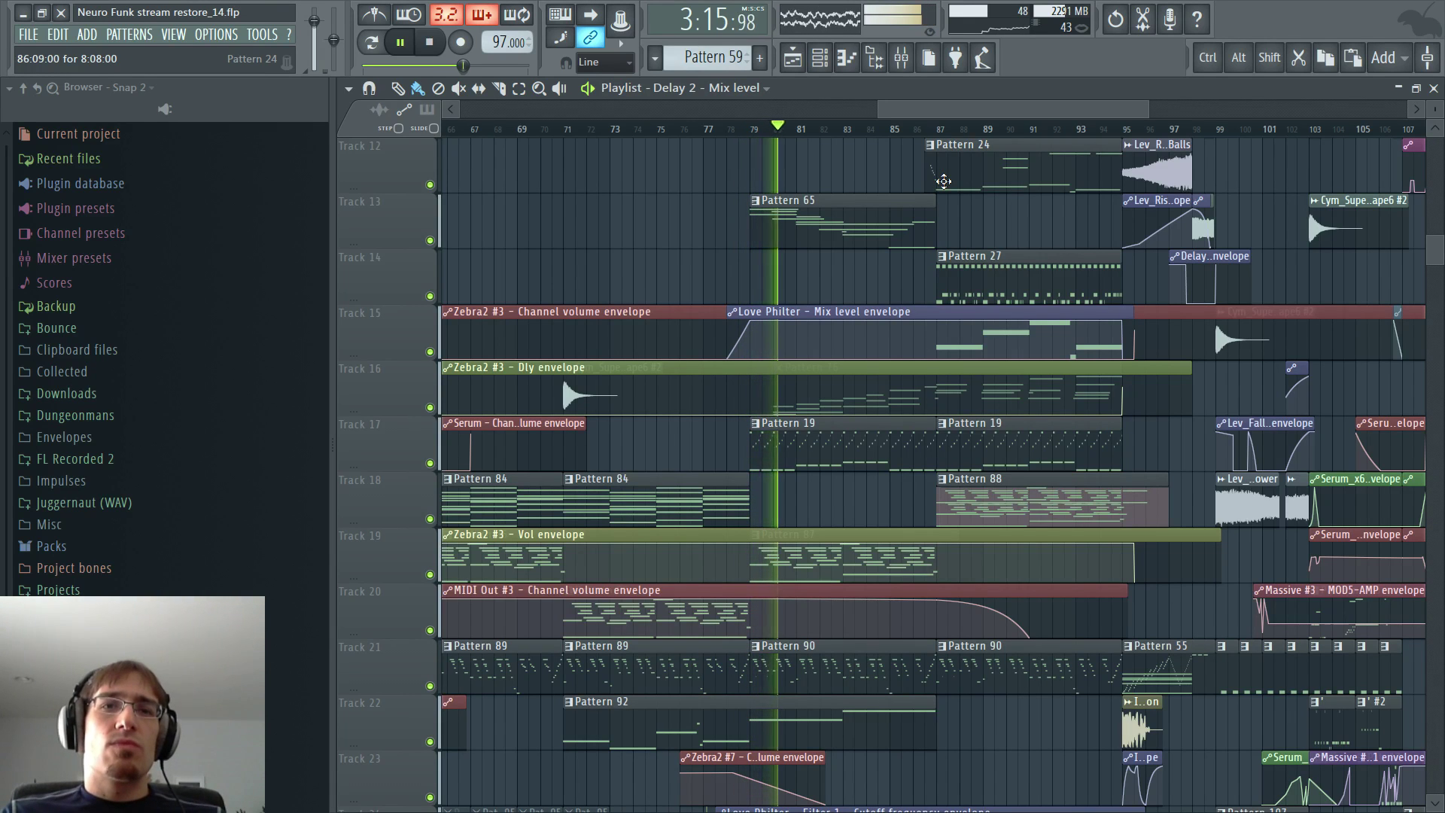
pyautogui.scroll(1, 943, 180)
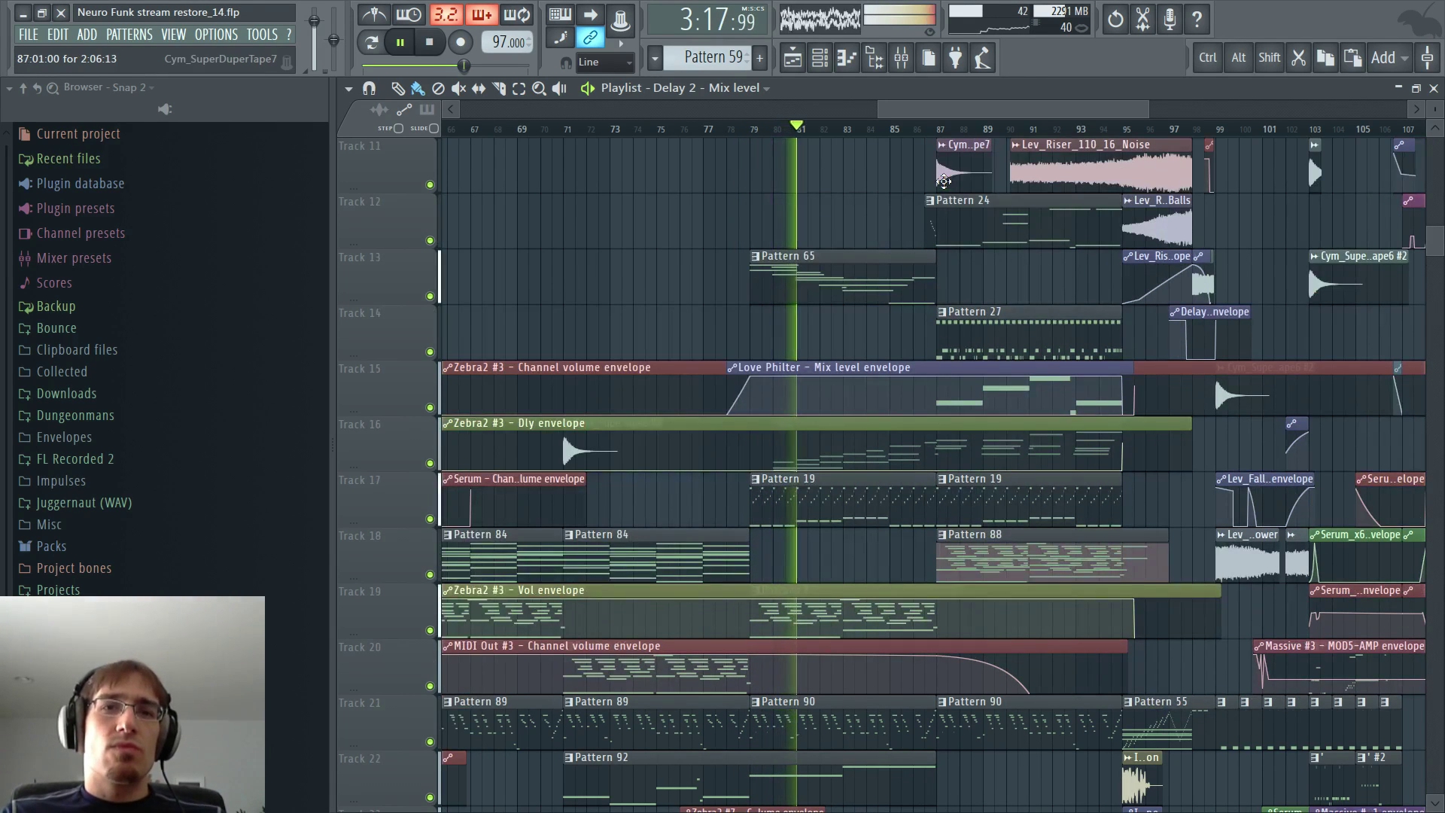
# - Inspect the effects on mixer Insert 56 and the neighbouring levels during playback, and close the mixer
pyautogui.press('F9')
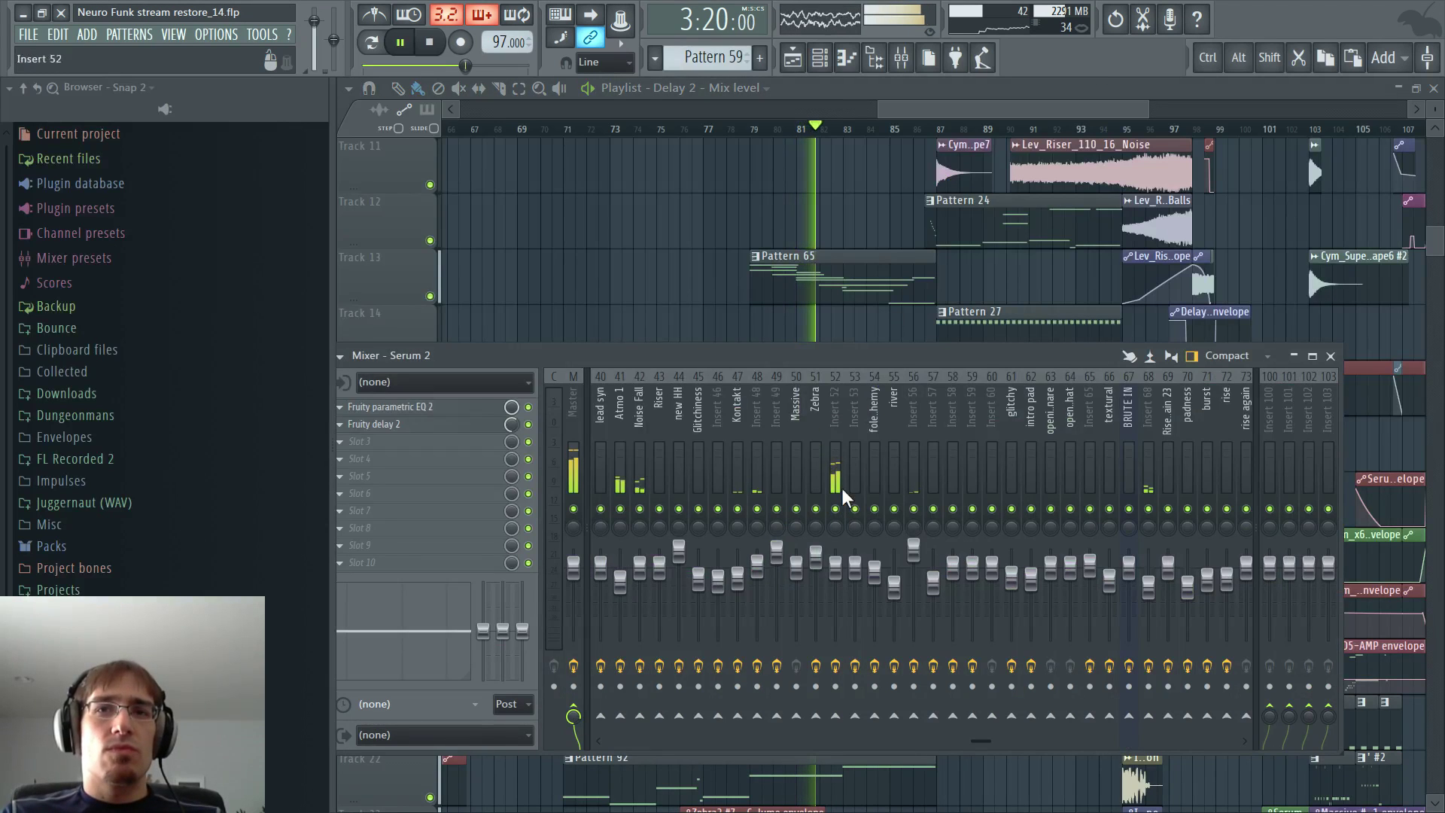
pyautogui.click(920, 408)
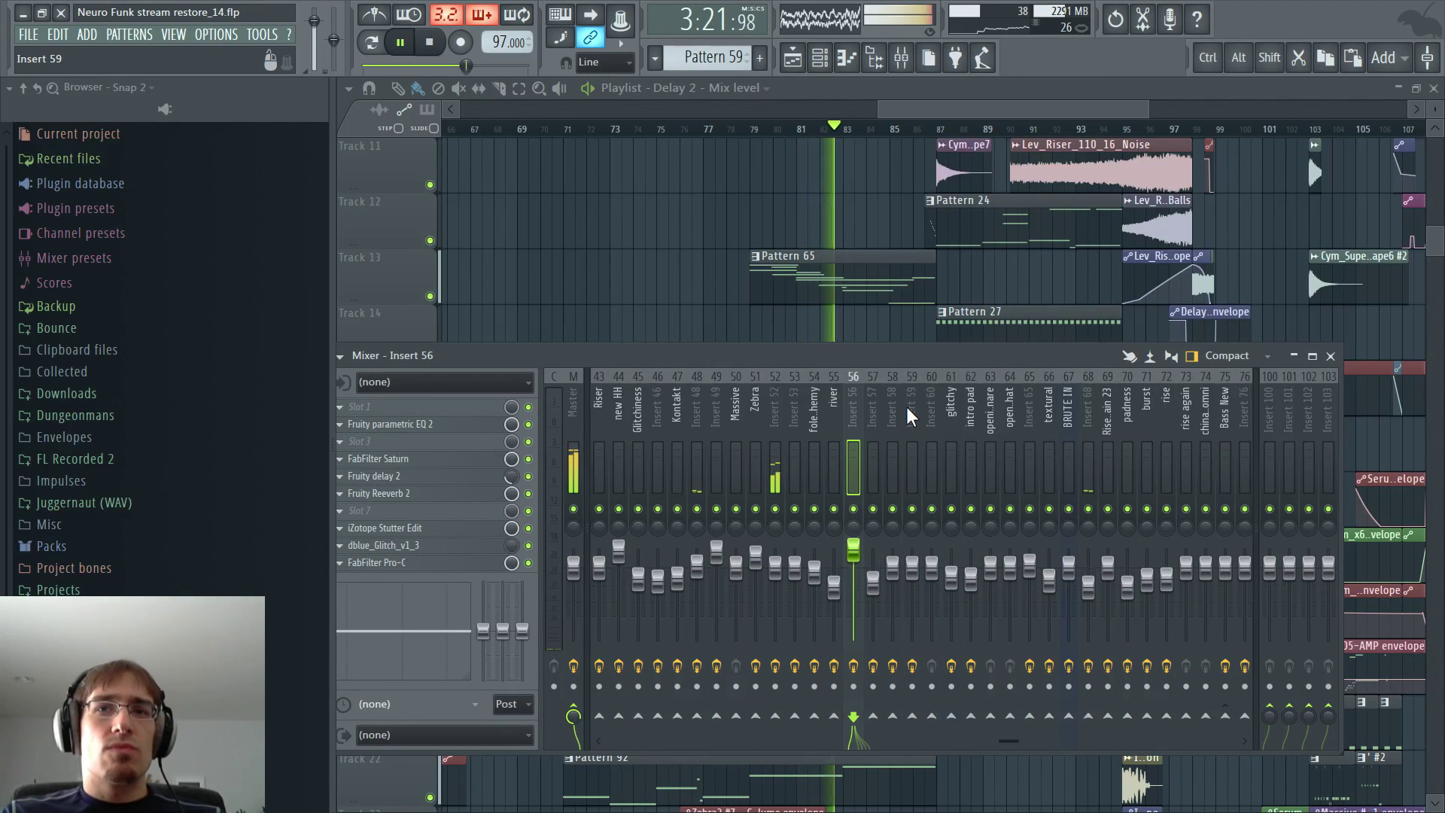
pyautogui.scroll(3, 906, 406)
pyautogui.press('F9')
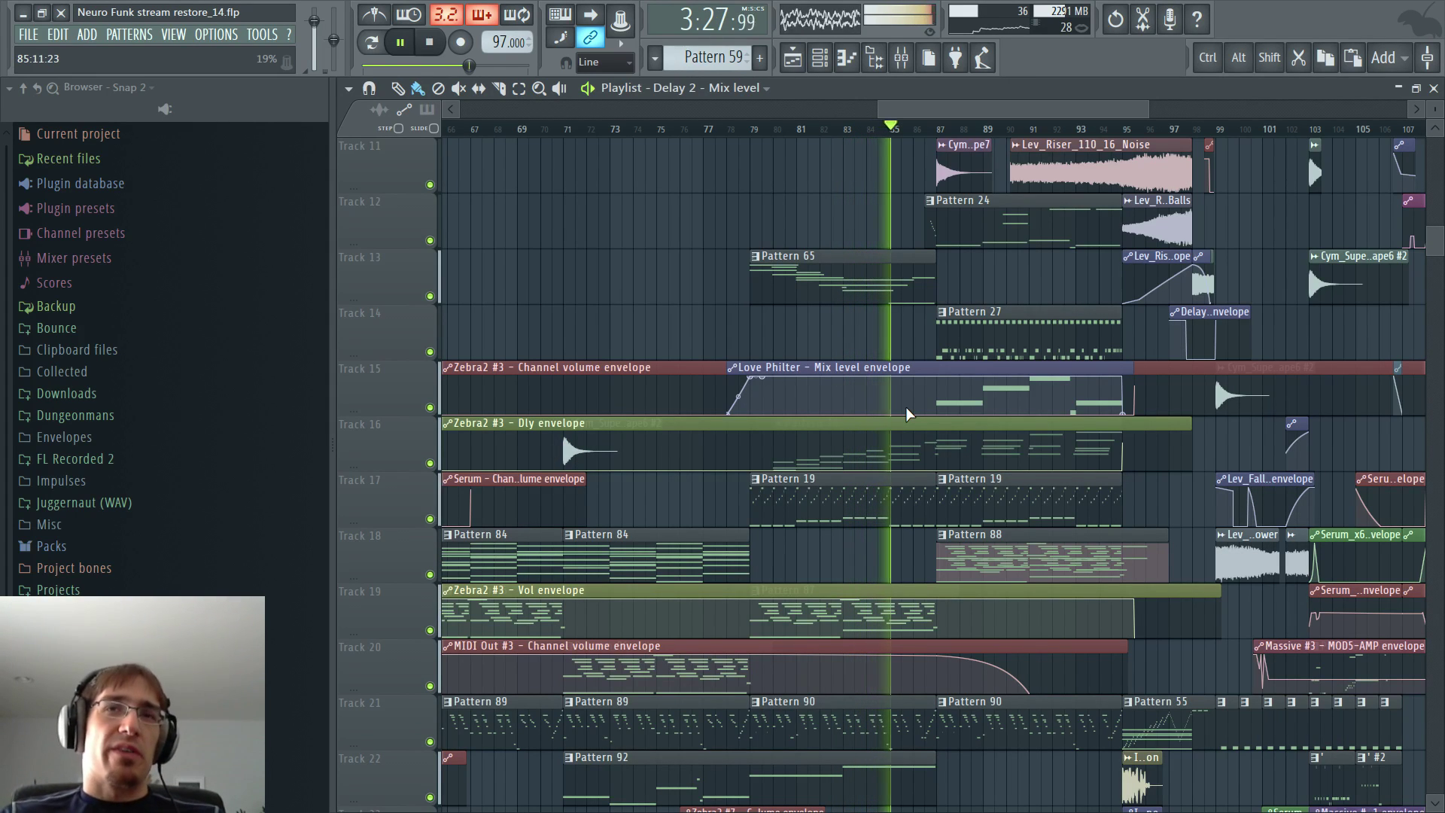
# - Listen to the rest of the track while following its clips past bar 121, and stop playback
pyautogui.moveTo(951, 99); pyautogui.dragTo(1022, 101)
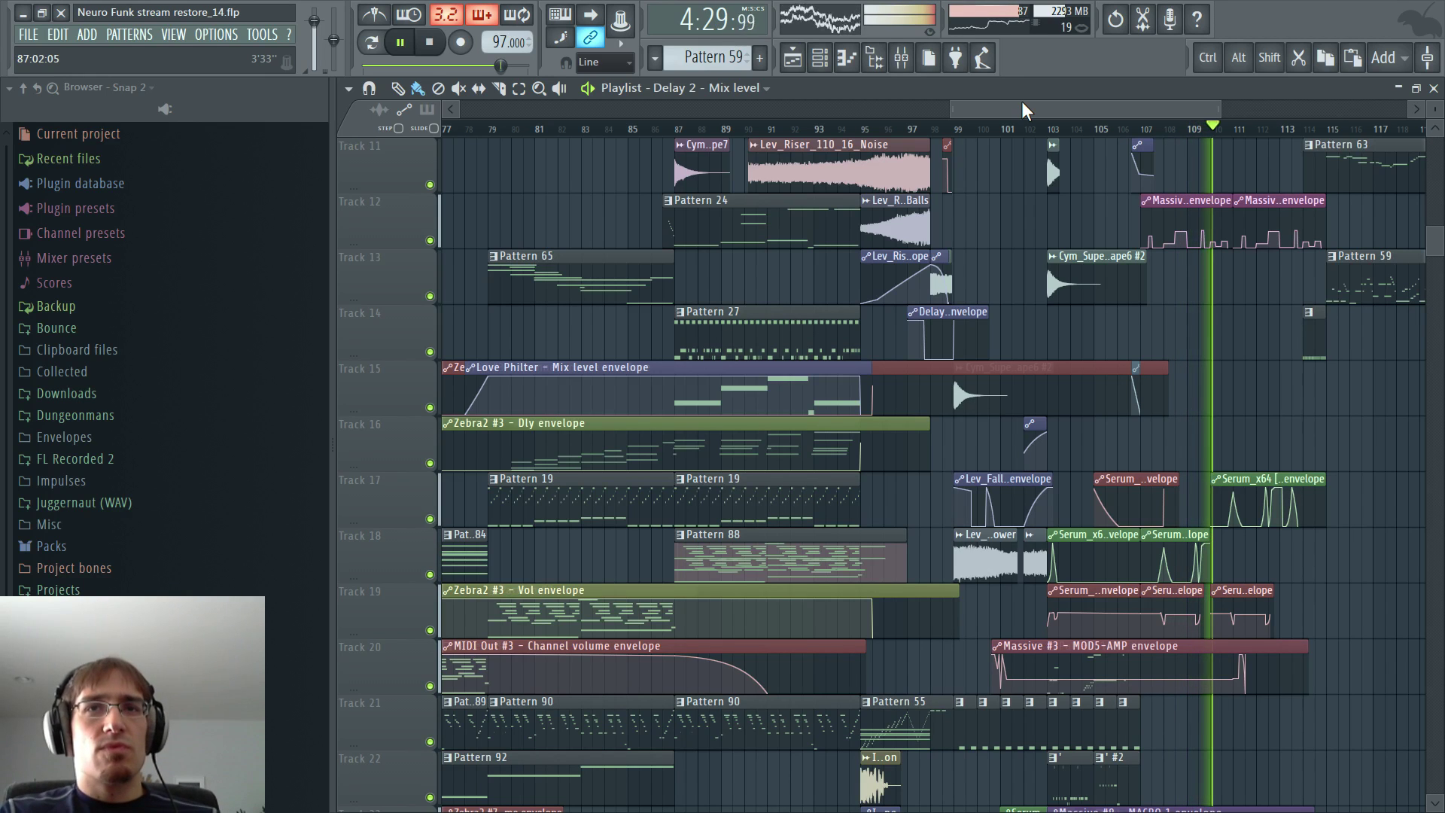
pyautogui.moveTo(1023, 111); pyautogui.dragTo(1120, 114)
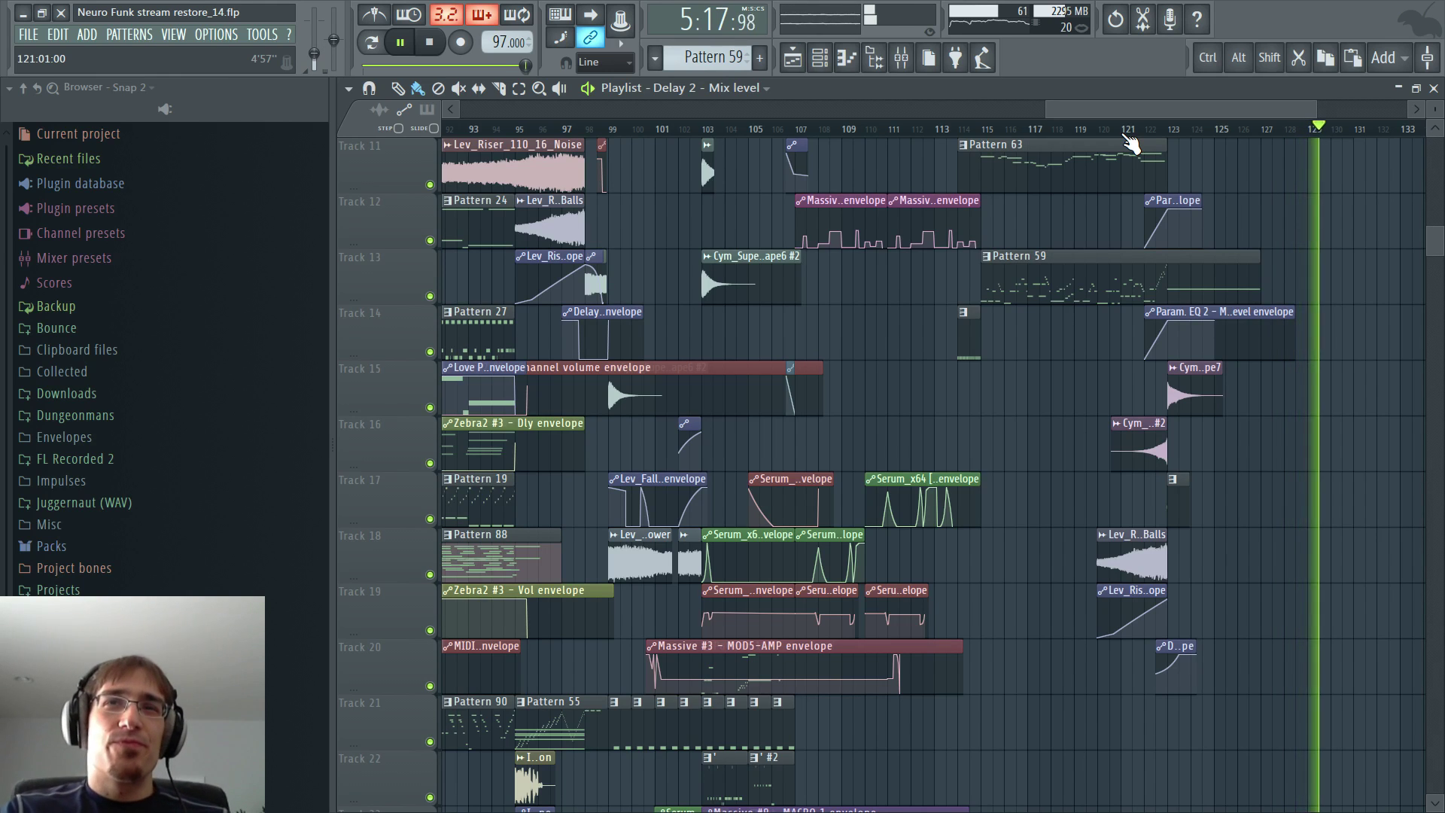
pyautogui.press('space')
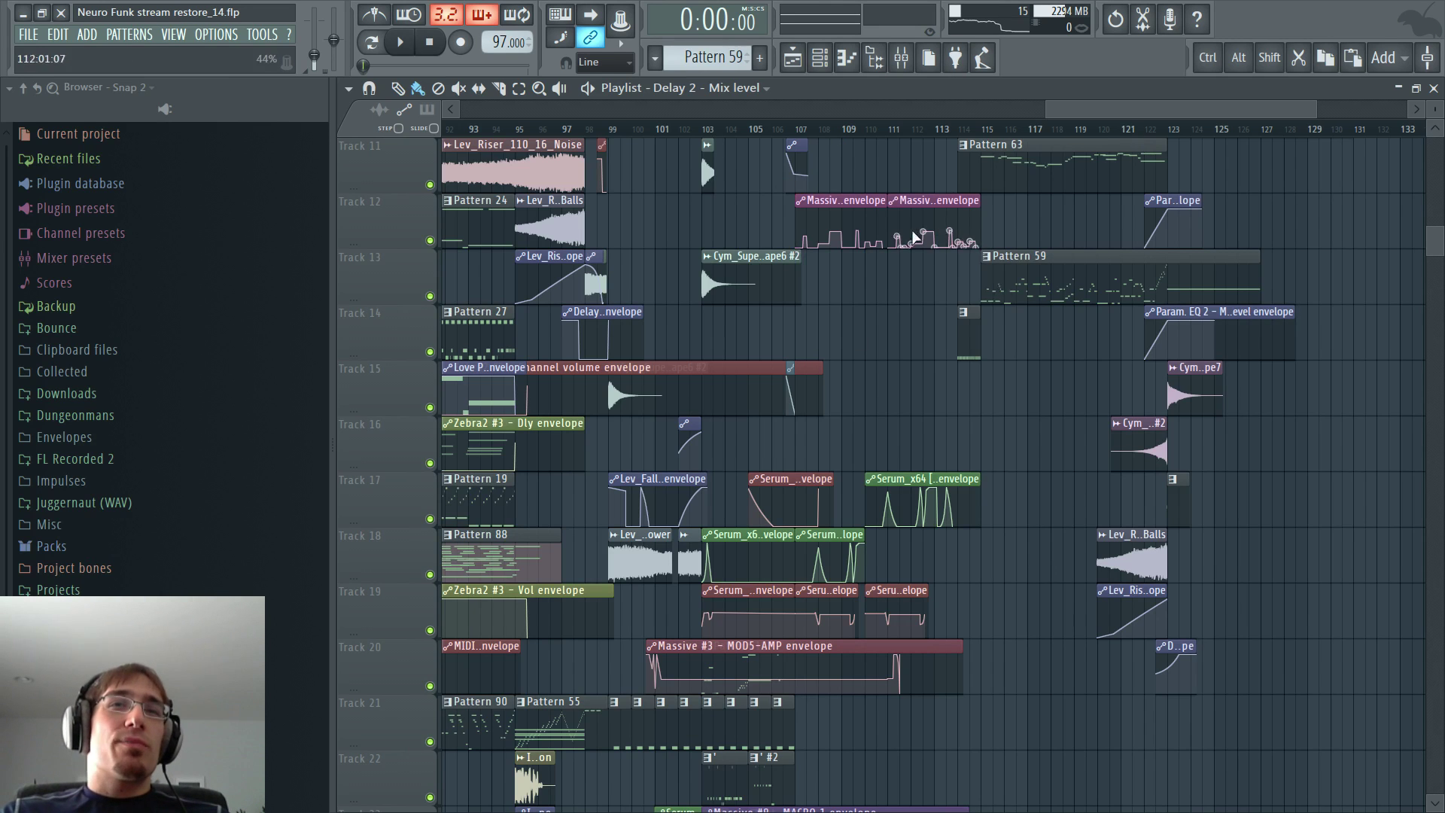
# - Highlight the closing sections at bars 107 to 115 and 115 to 123 in turn, and clear the time selection
pyautogui.scroll(3, 913, 237)
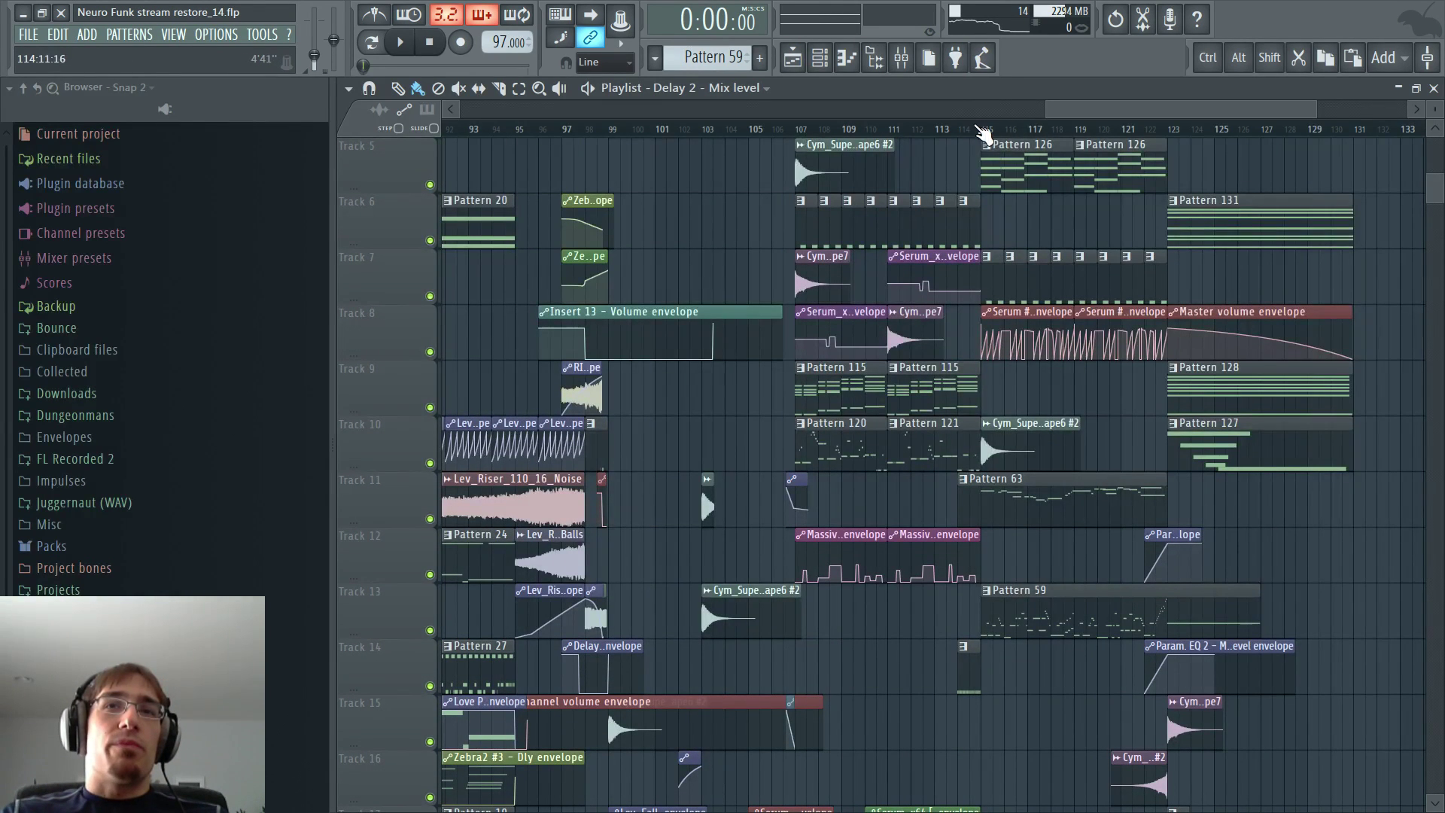
pyautogui.moveTo(983, 134); pyautogui.dragTo(1175, 135)
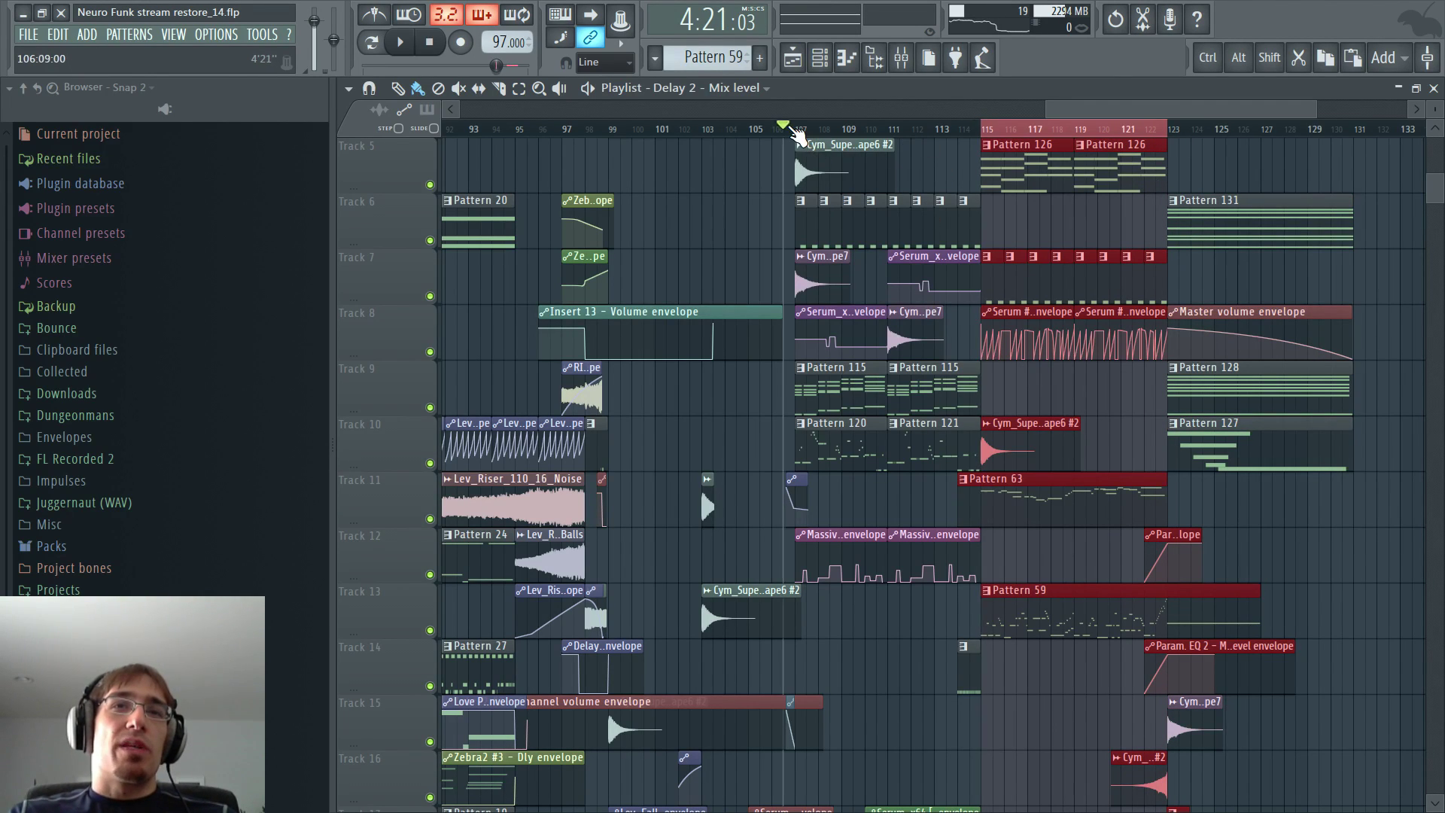
pyautogui.moveTo(796, 129); pyautogui.dragTo(982, 131)
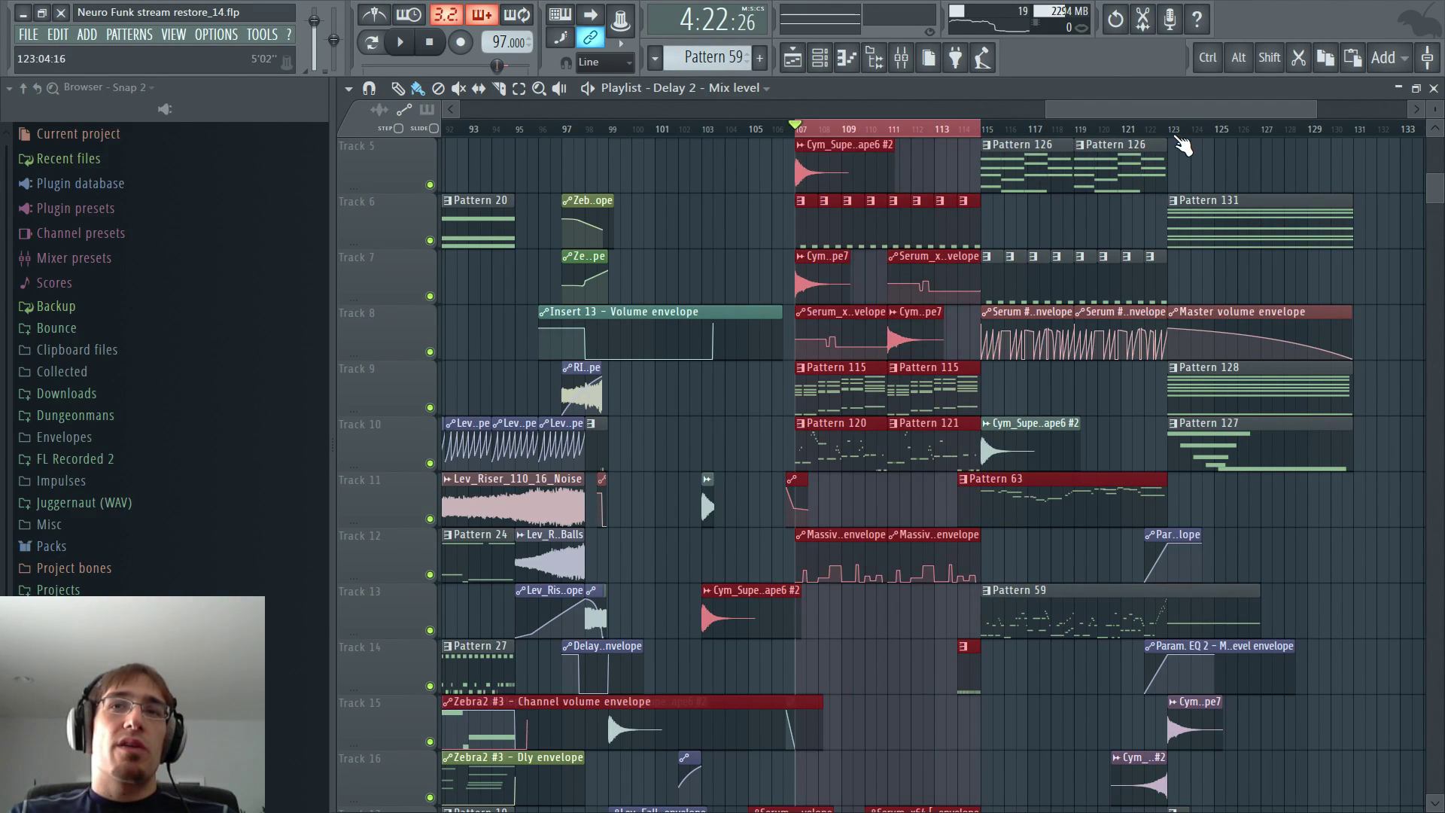
pyautogui.keyDown('shift'); pyautogui.click(1262, 136); pyautogui.keyUp('shift')
pyautogui.click(1357, 138)
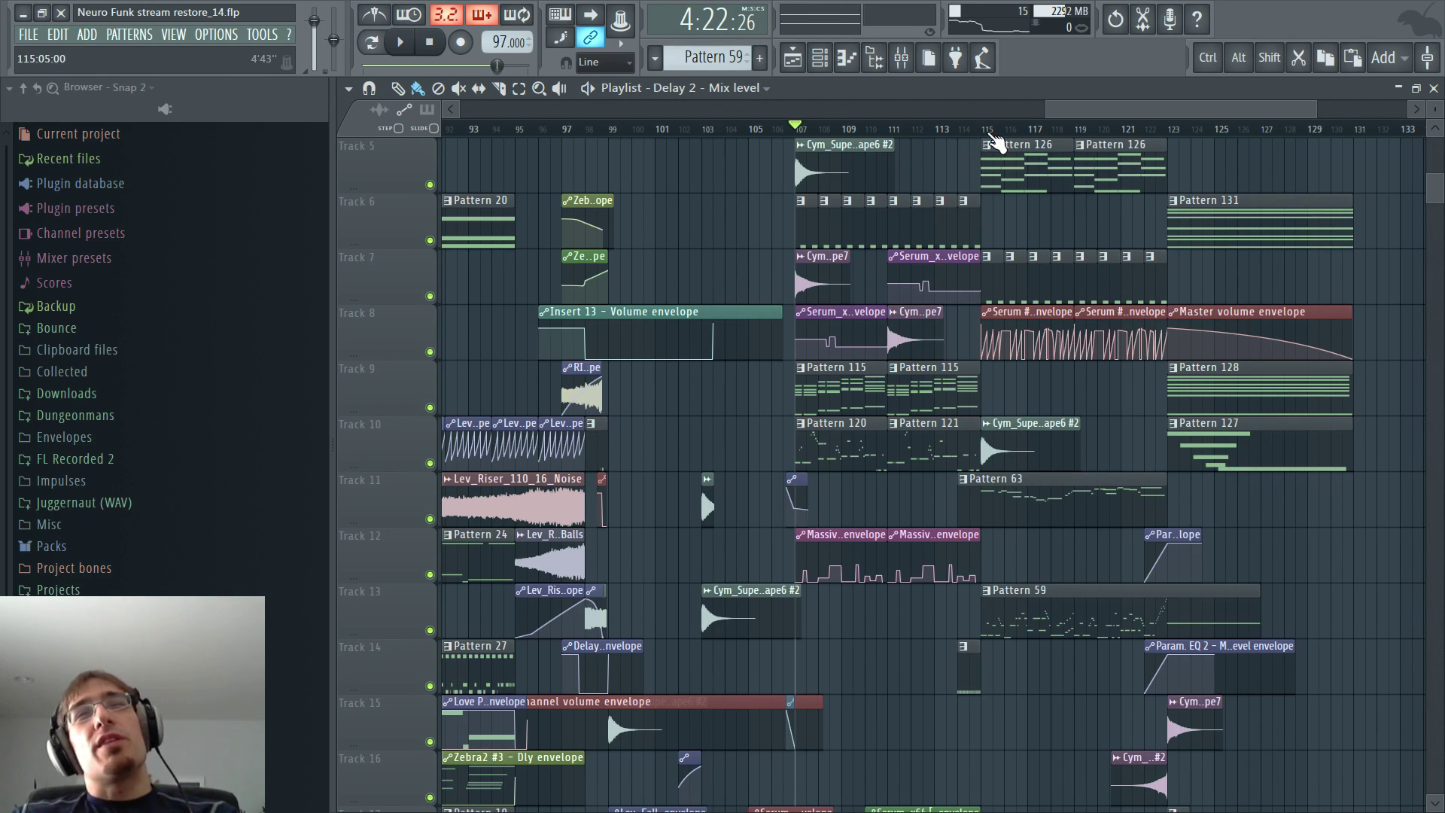
pyautogui.moveTo(995, 141); pyautogui.dragTo(1174, 147)
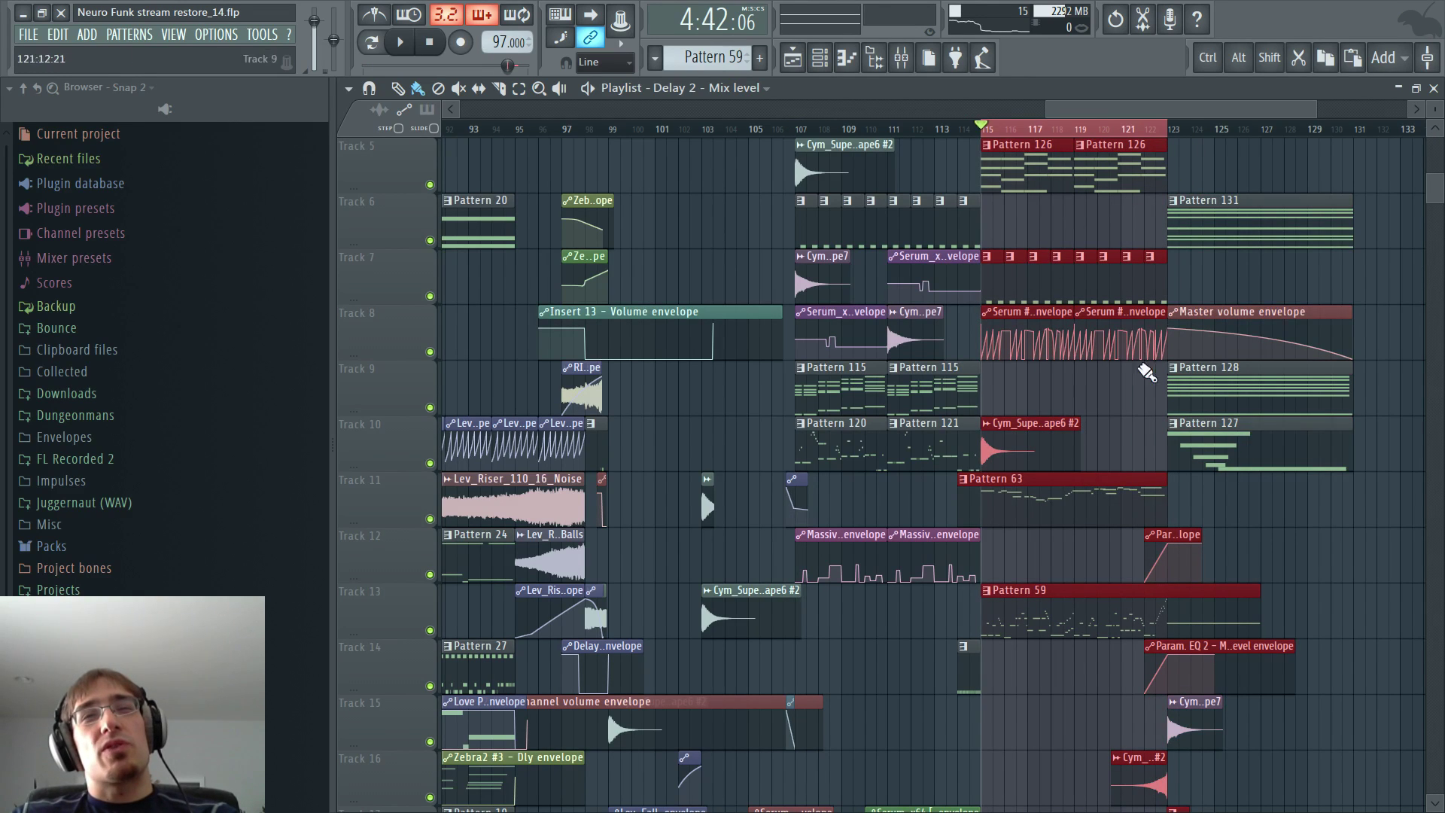
pyautogui.click(994, 133)
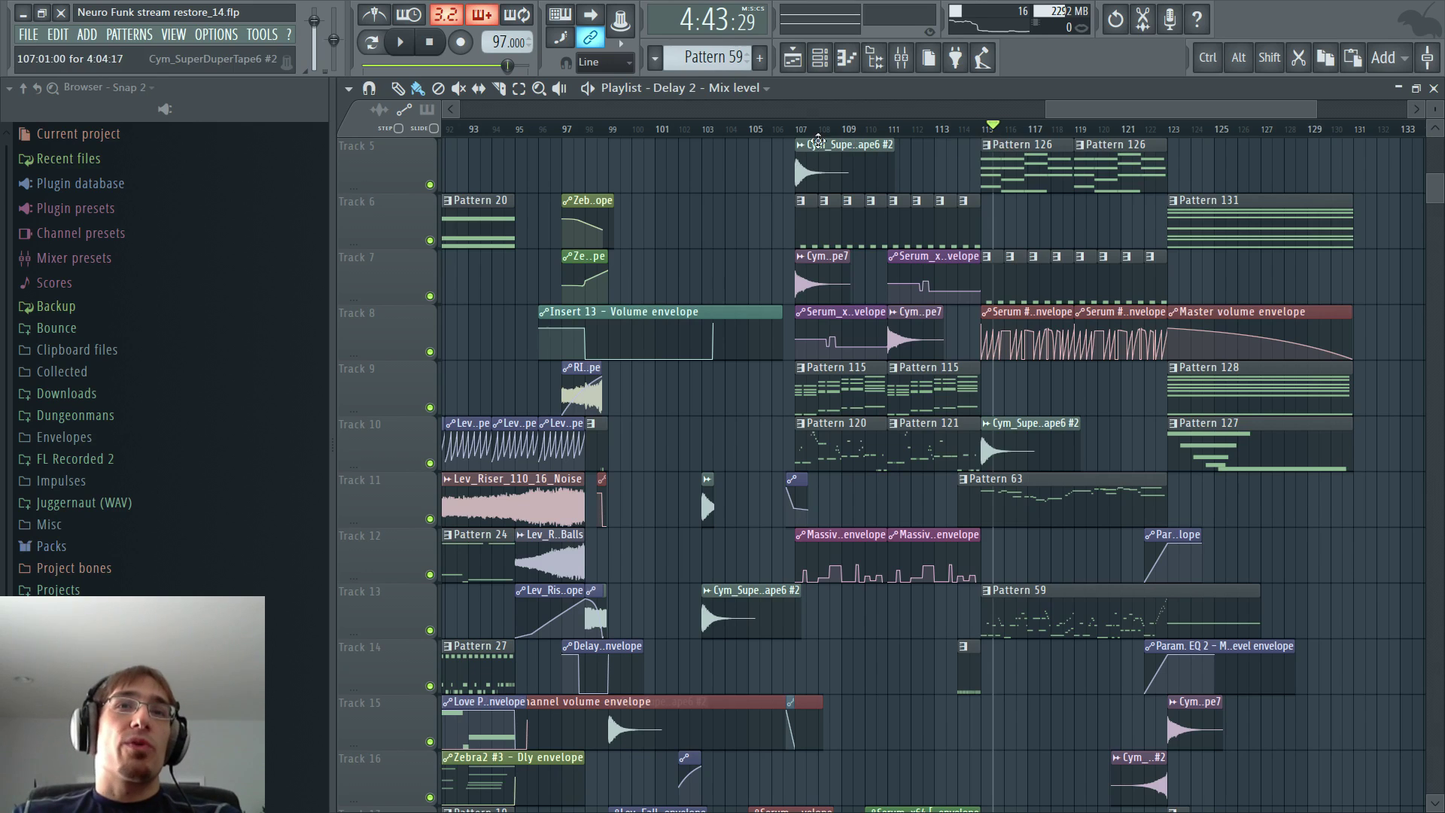
pyautogui.moveTo(802, 137); pyautogui.dragTo(1170, 153)
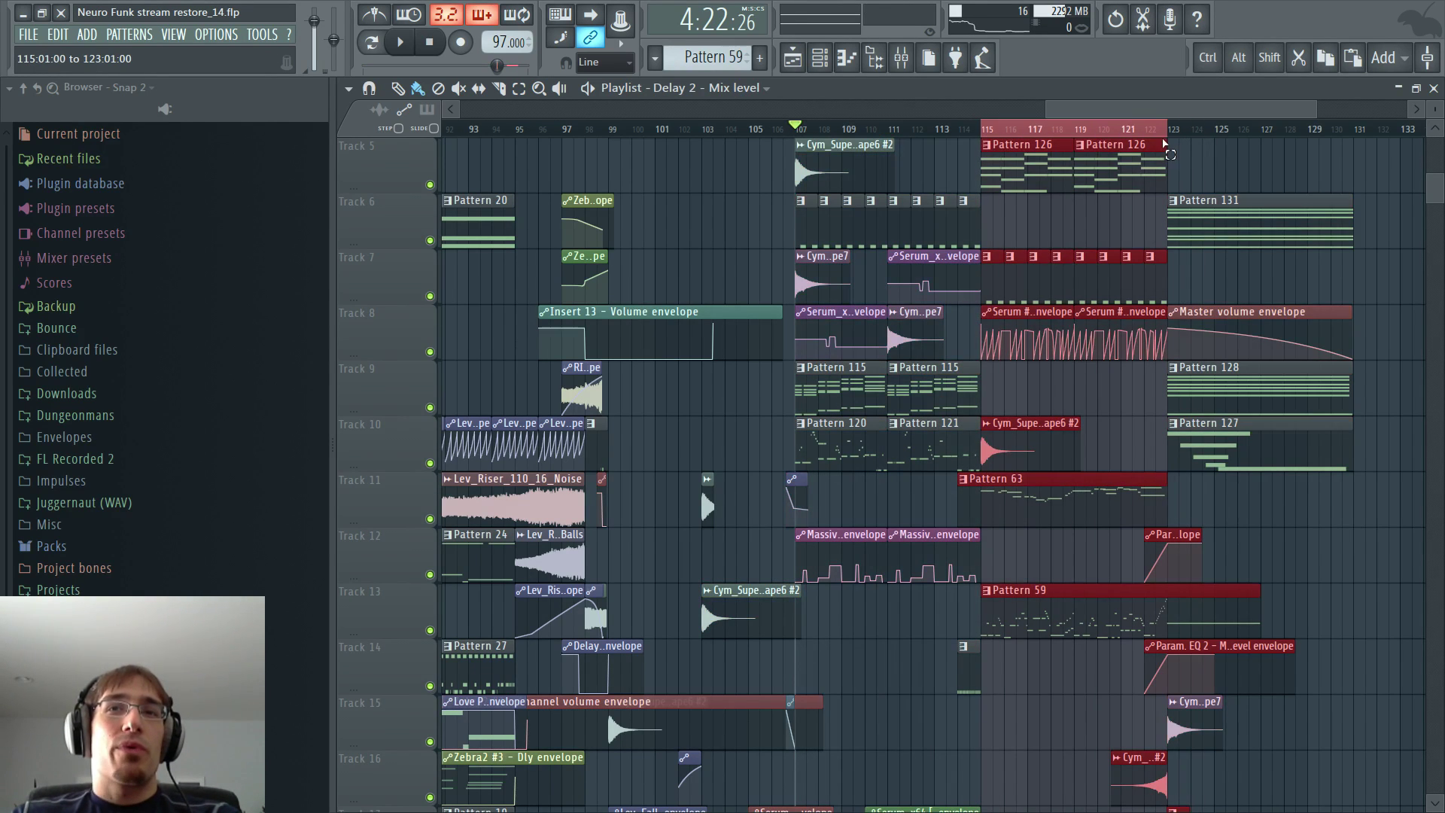
pyautogui.click(985, 132)
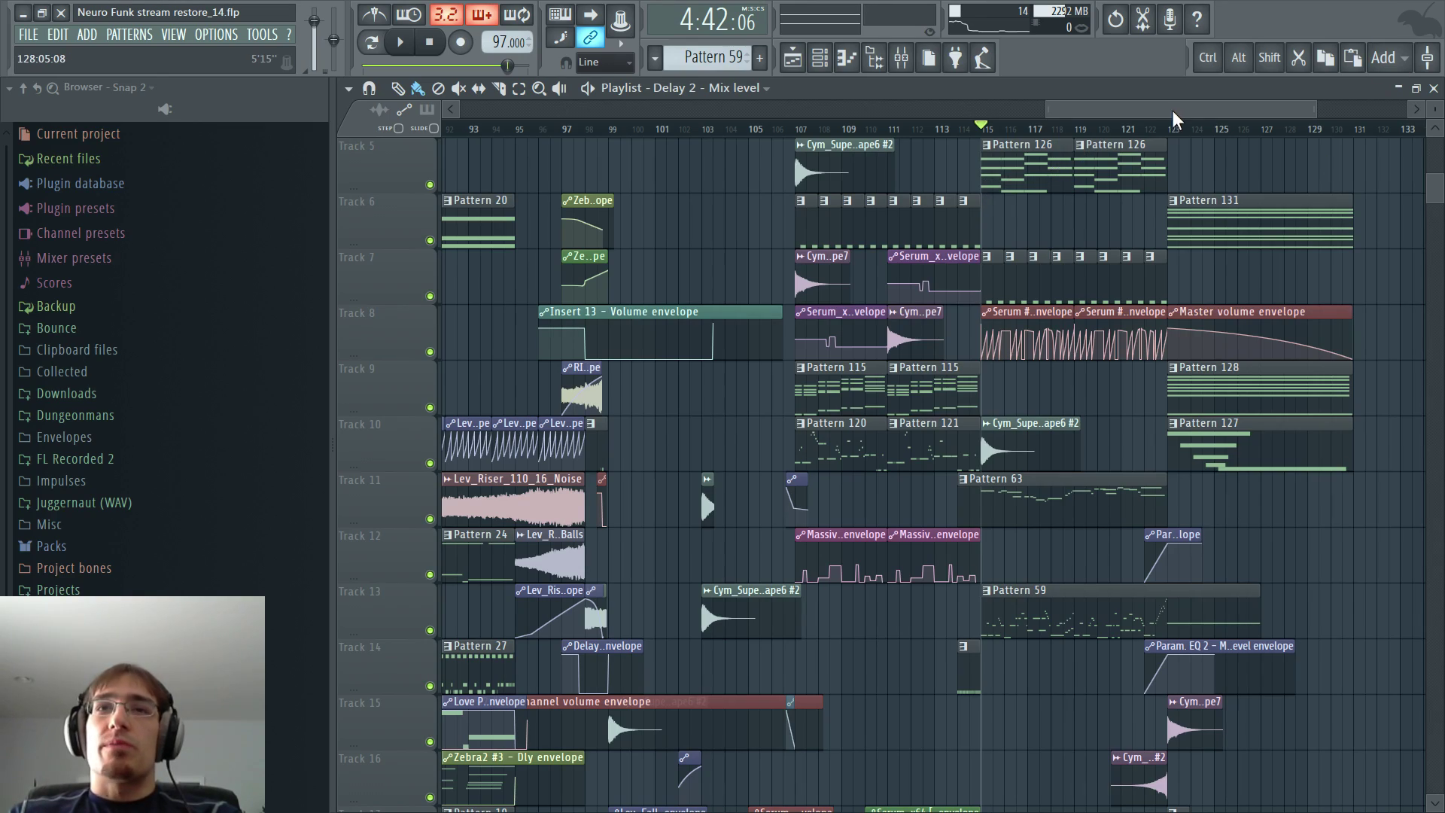
# - Review the ending's clips, and highlight bars 107 to 115 and the earlier section ending at bar 59
pyautogui.moveTo(1172, 111); pyautogui.dragTo(1225, 150)
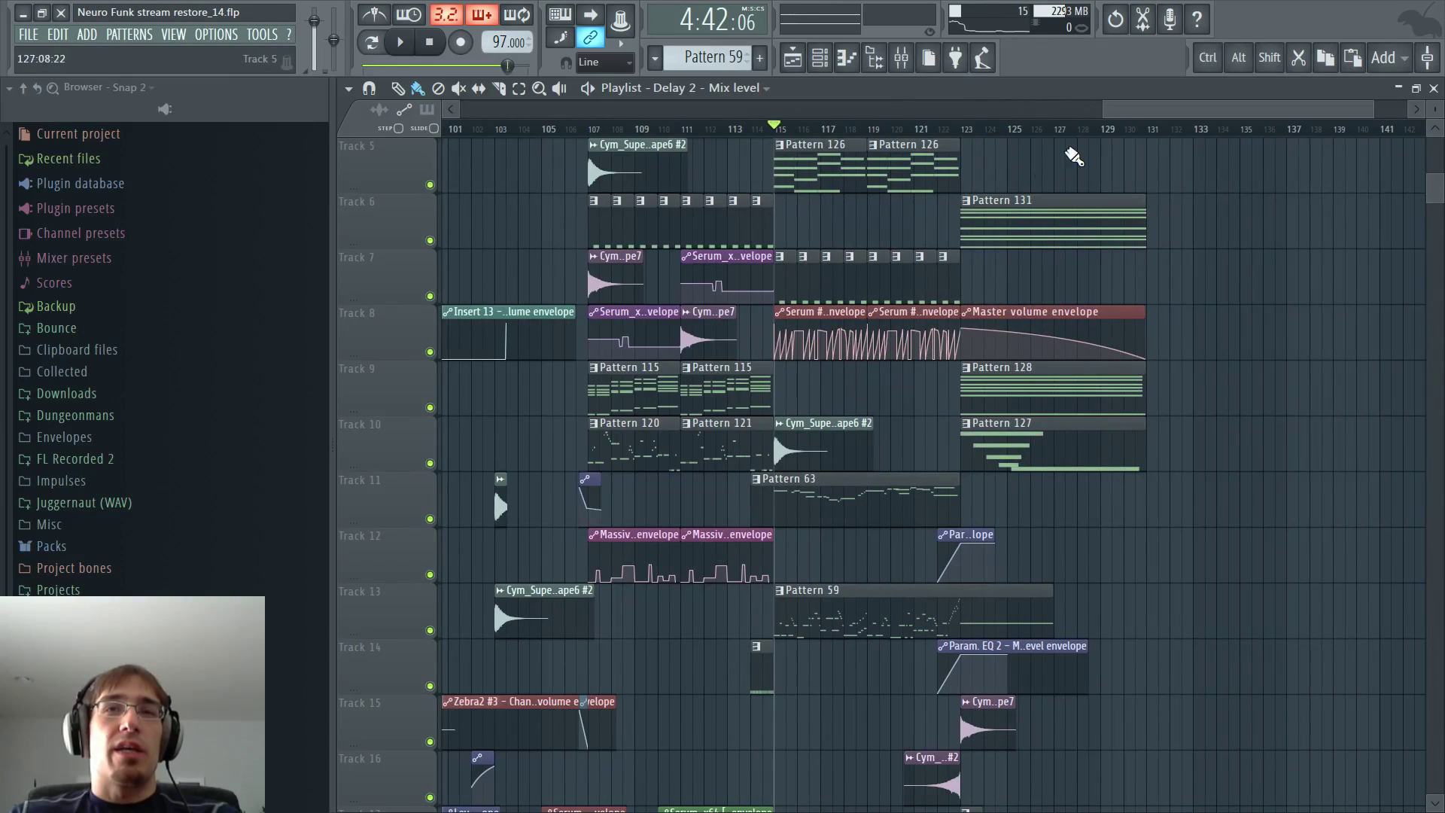
pyautogui.moveTo(1072, 156); pyautogui.dragTo(1082, 115)
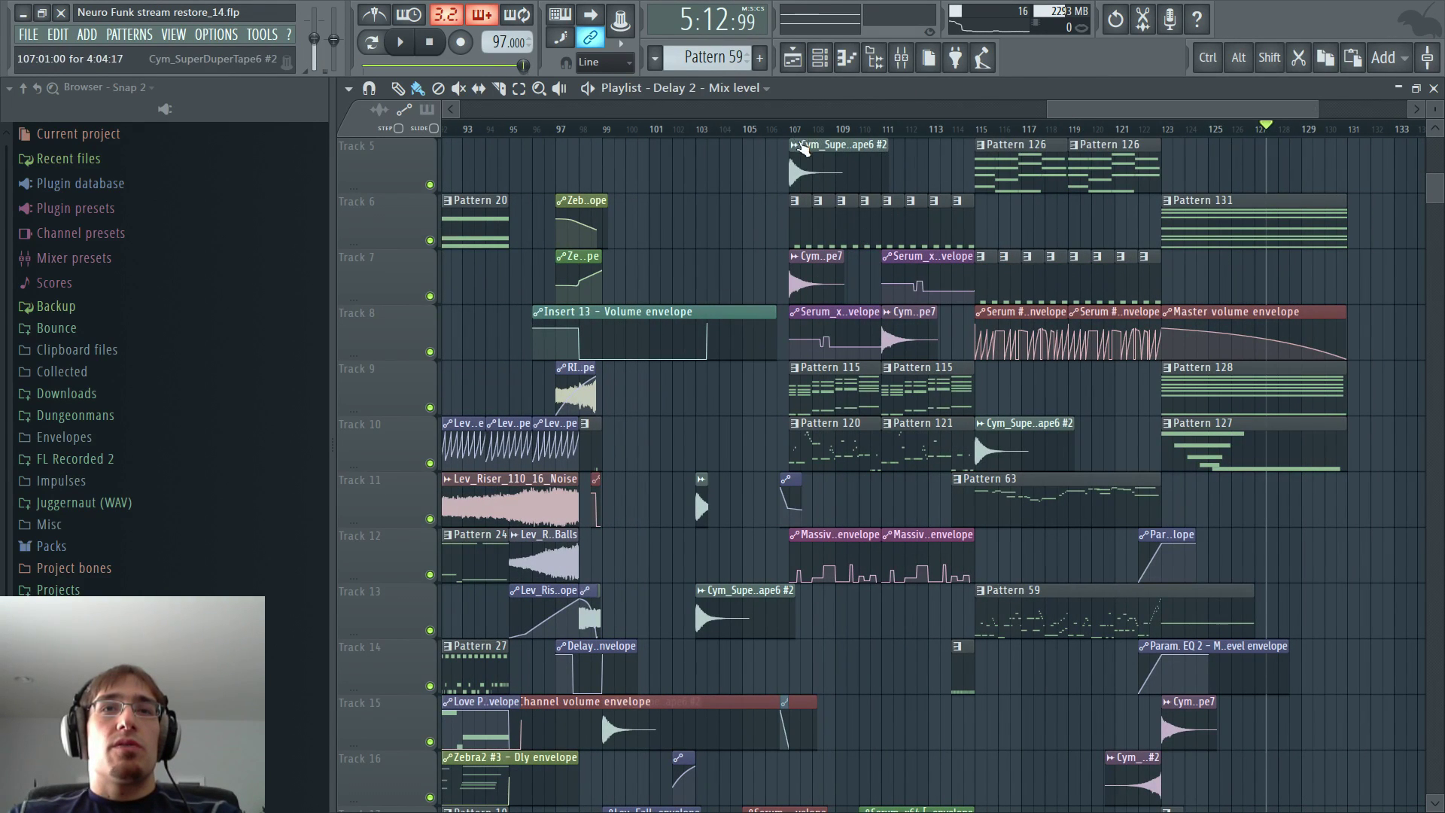
pyautogui.moveTo(788, 133); pyautogui.dragTo(979, 133)
pyautogui.moveTo(1134, 116); pyautogui.dragTo(963, 105)
pyautogui.moveTo(751, 133); pyautogui.dragTo(1065, 113)
# - Clear the highlighted range and examine the breakdown's clips and envelopes from bar 55 on down to Track 40
pyautogui.scroll(-5, 813, 619)
pyautogui.scroll(-3, 875, 503)
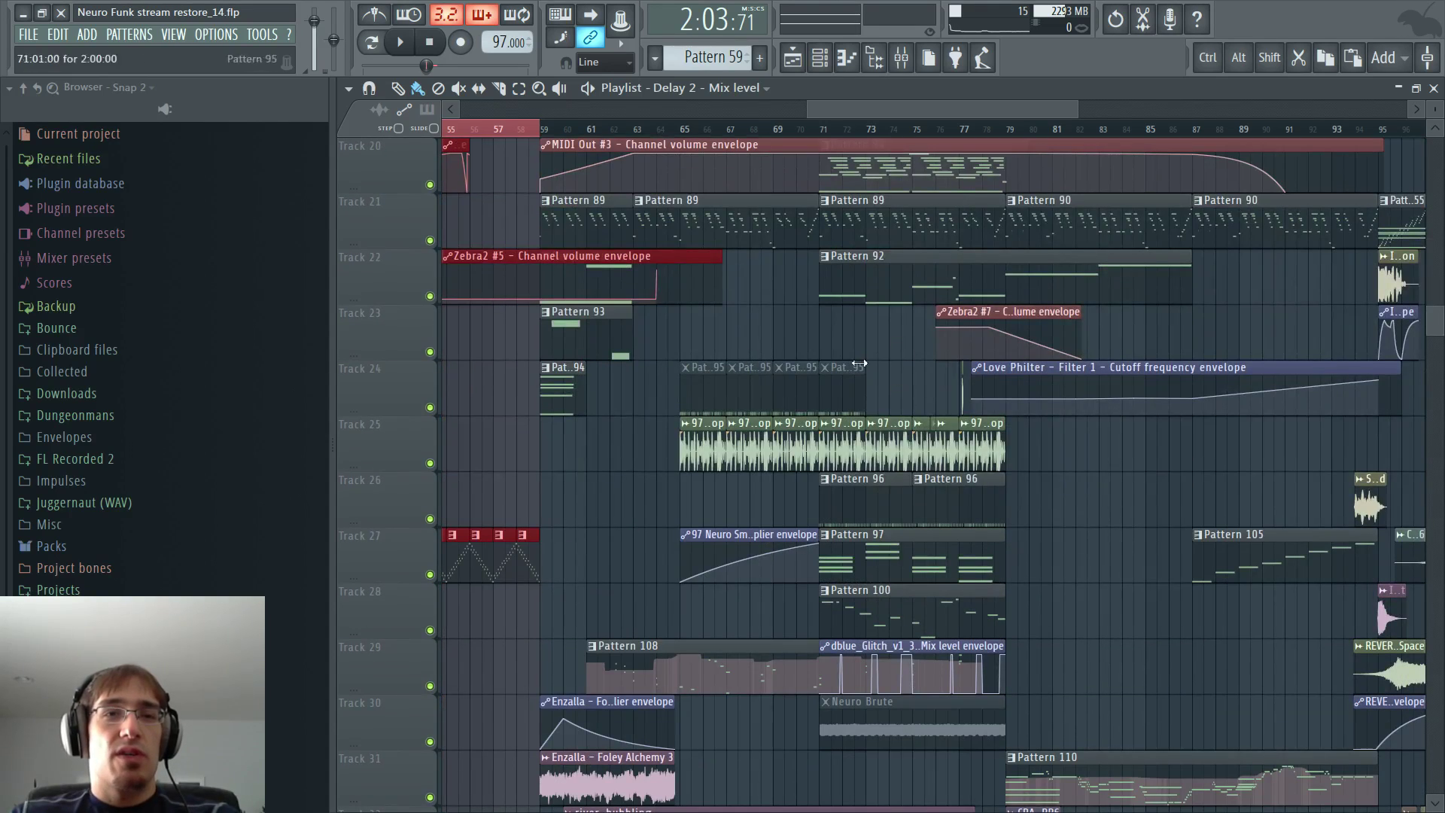
pyautogui.doubleClick(653, 130)
pyautogui.scroll(-2, 670, 422)
pyautogui.scroll(-4, 677, 489)
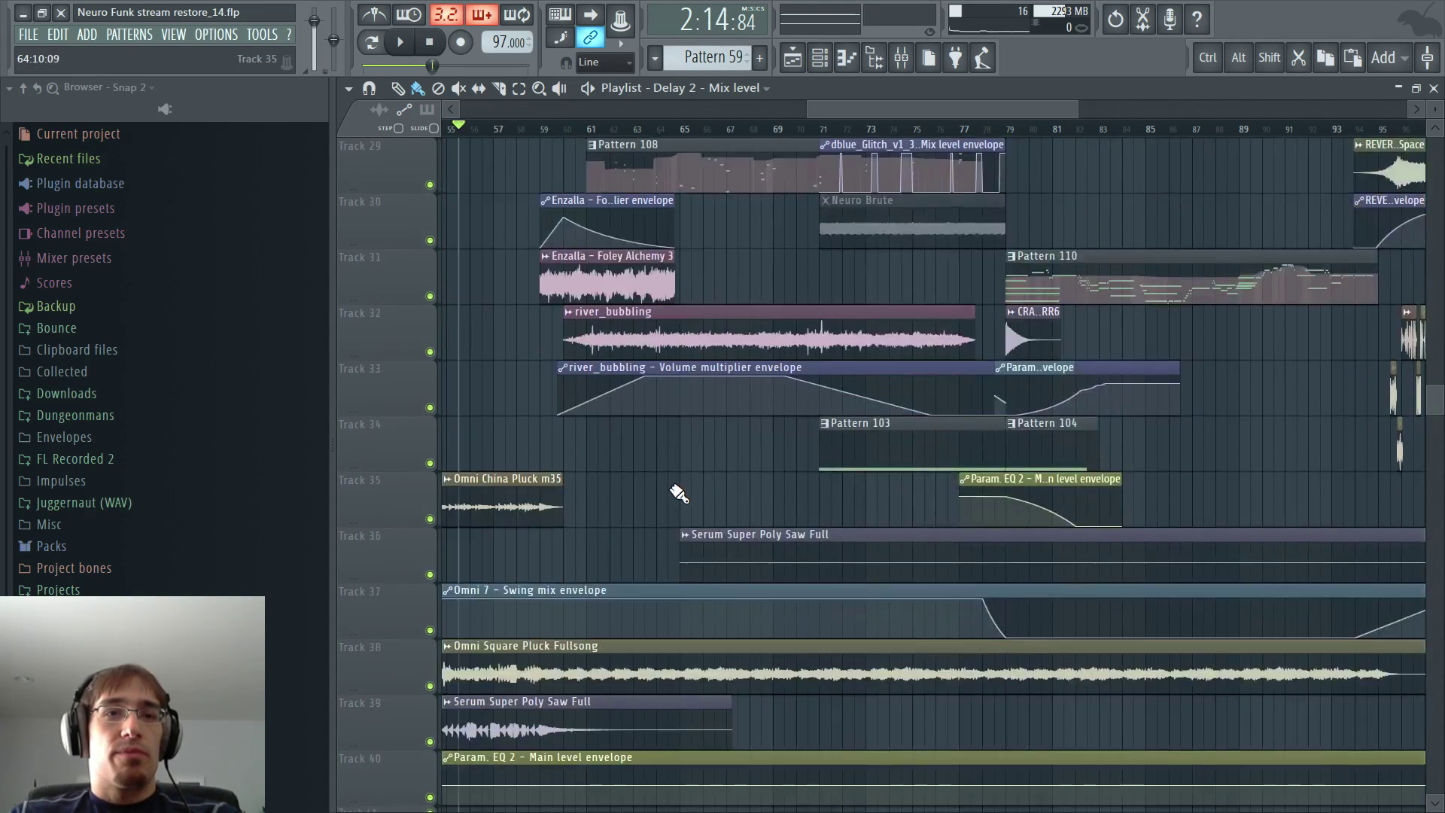
pyautogui.scroll(6, 682, 497)
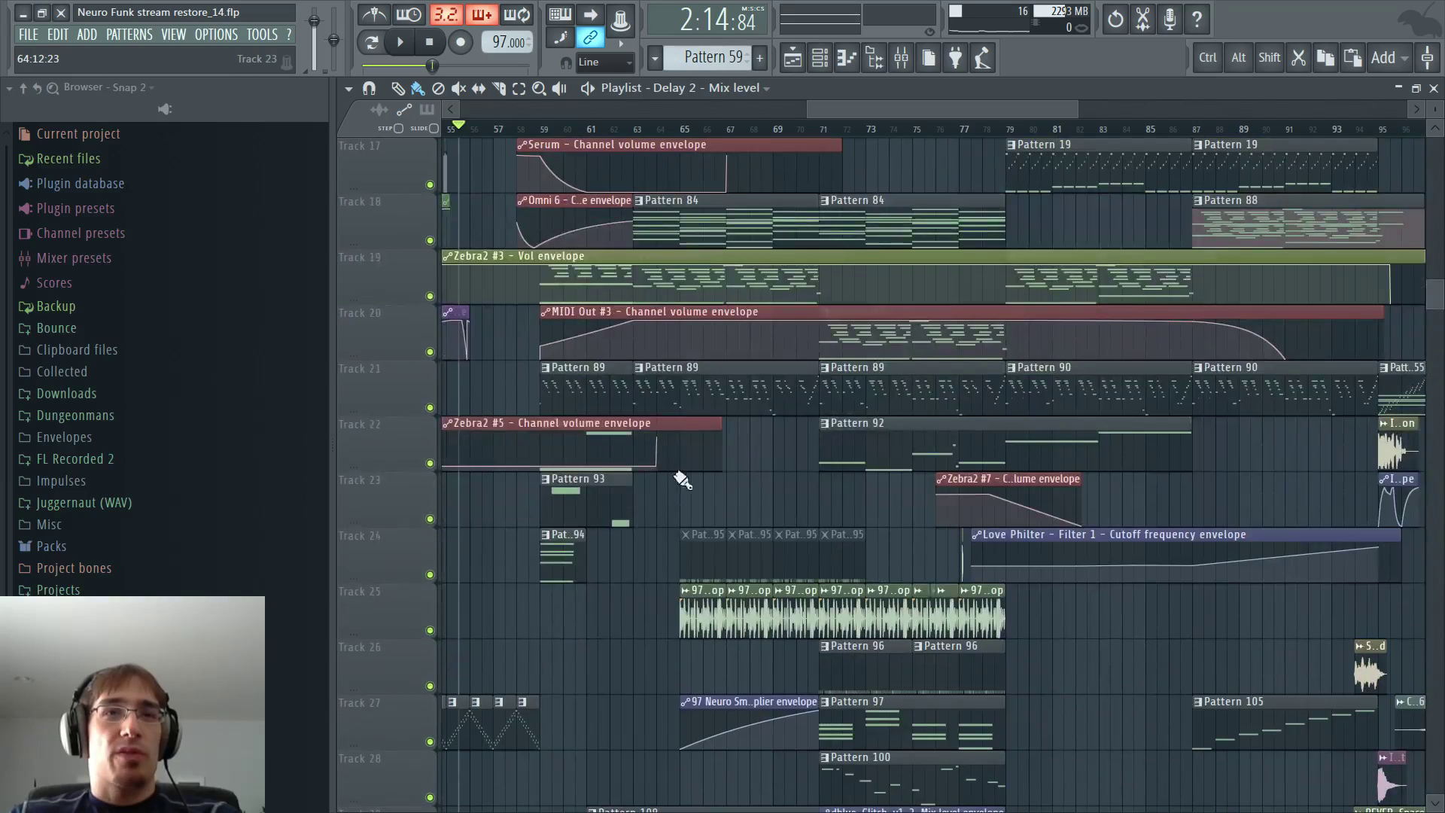
pyautogui.scroll(-1, 681, 490)
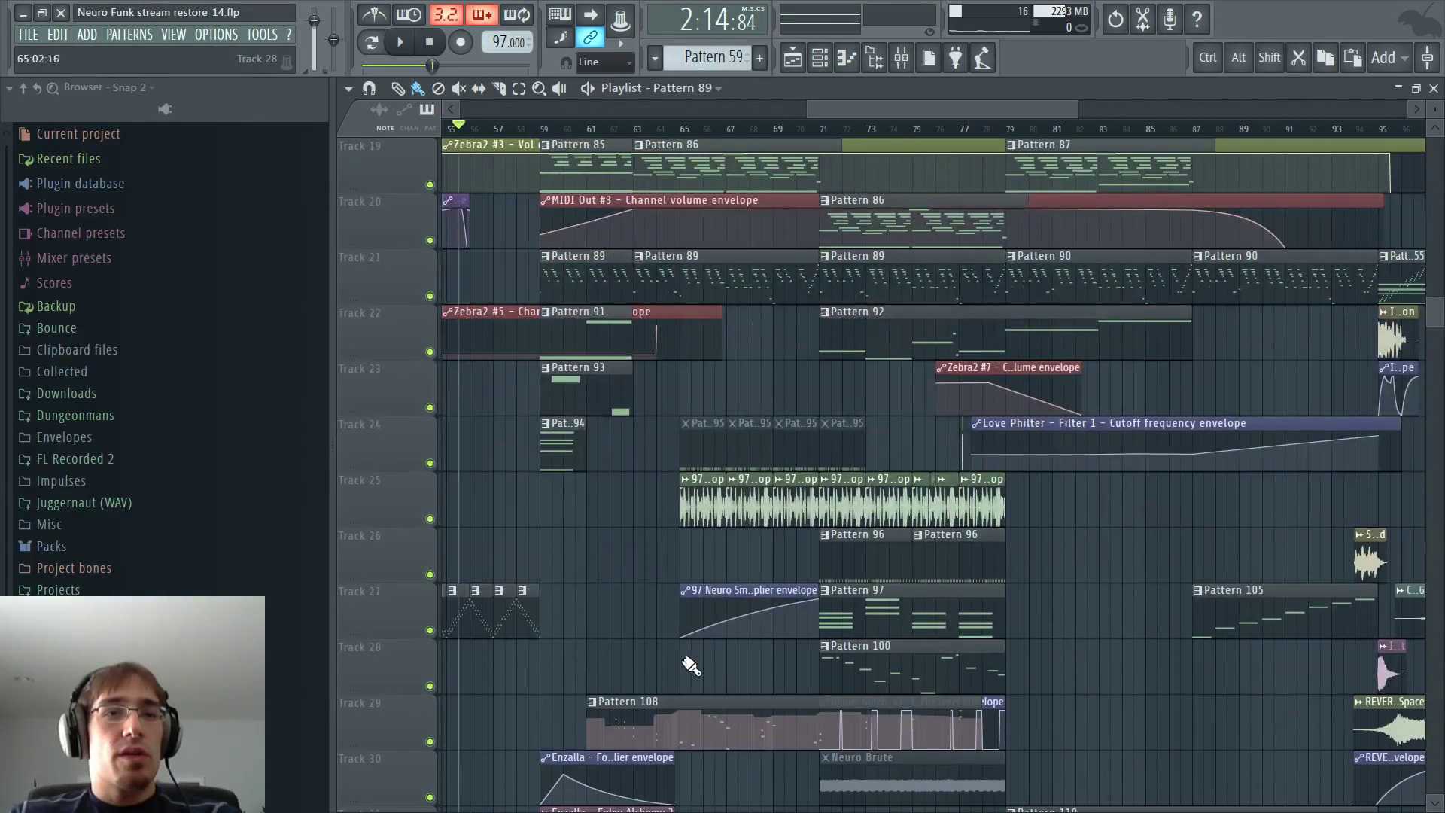
pyautogui.scroll(4, 685, 661)
pyautogui.scroll(-4, 663, 497)
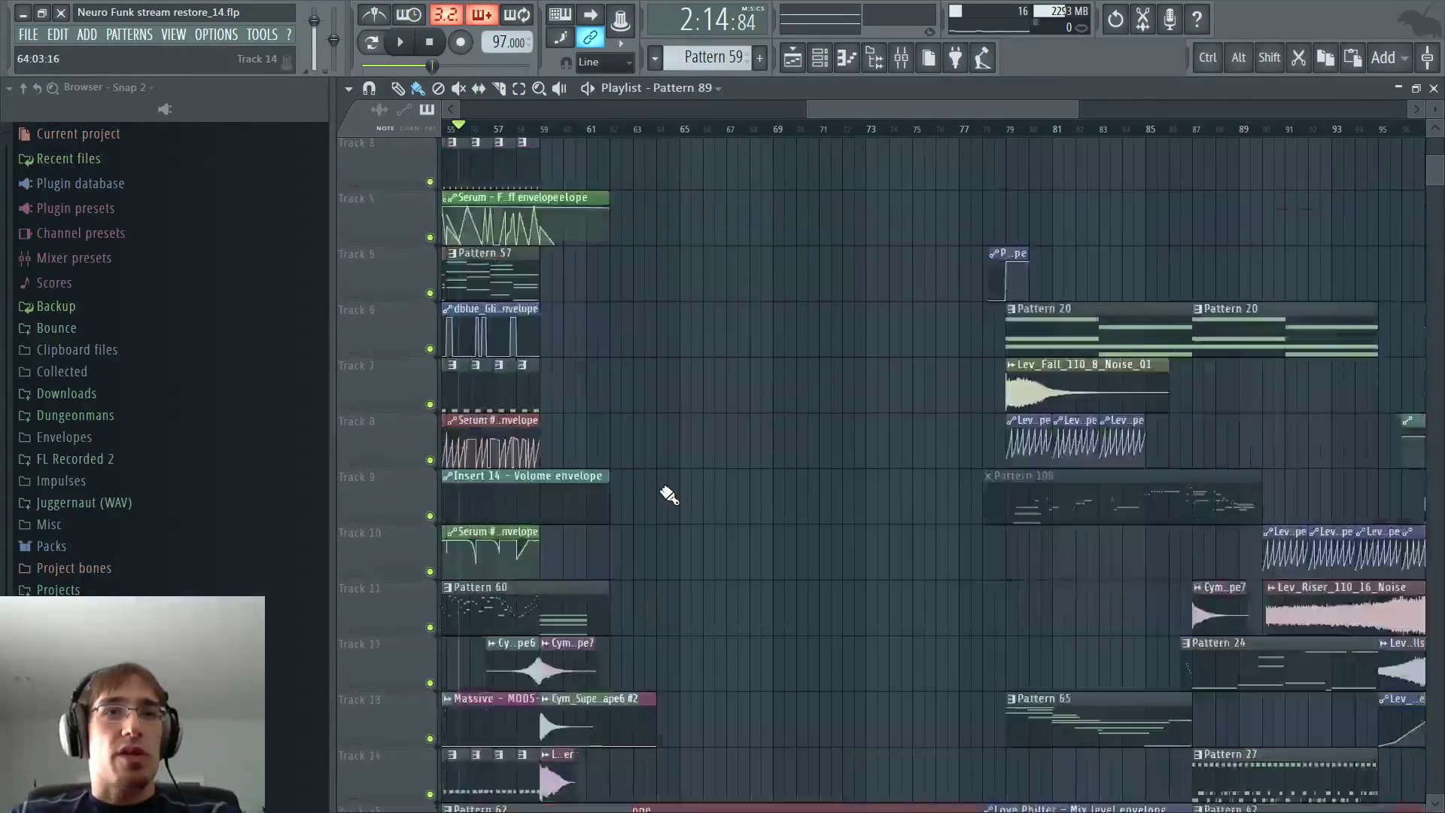
pyautogui.scroll(-2, 634, 566)
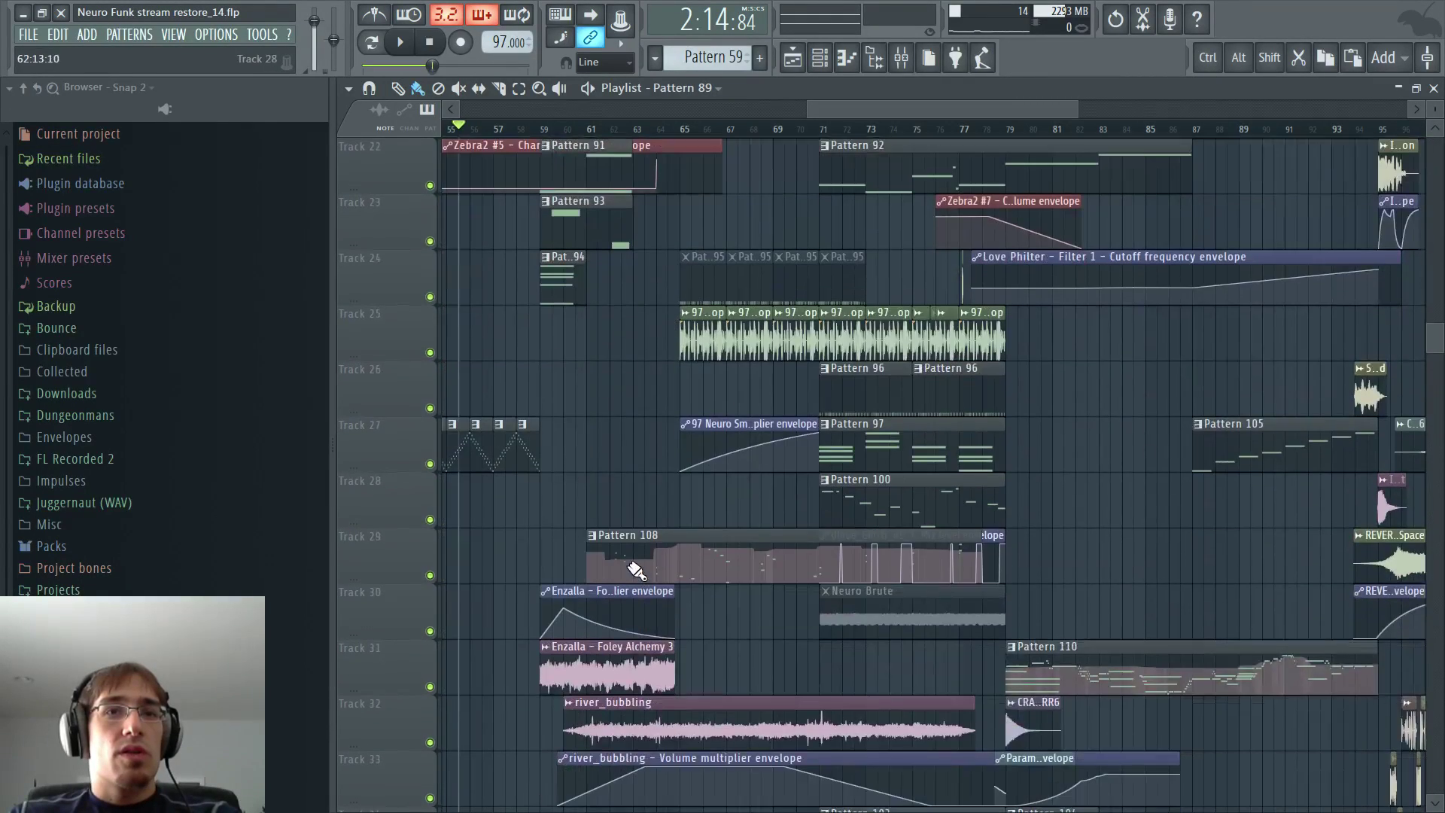
pyautogui.scroll(-2, 668, 570)
pyautogui.scroll(-2, 671, 572)
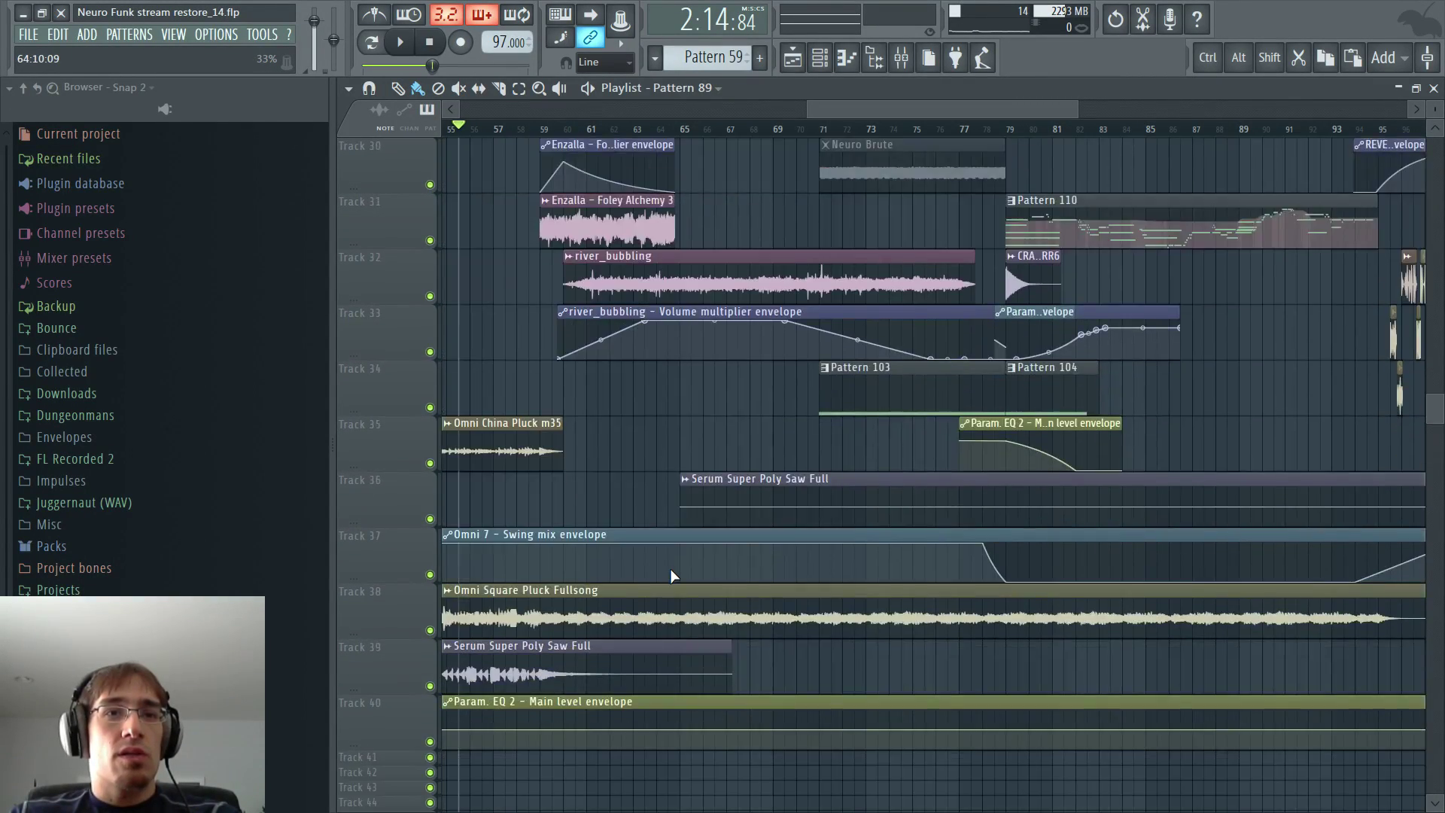
pyautogui.scroll(4, 670, 568)
pyautogui.scroll(3, 700, 443)
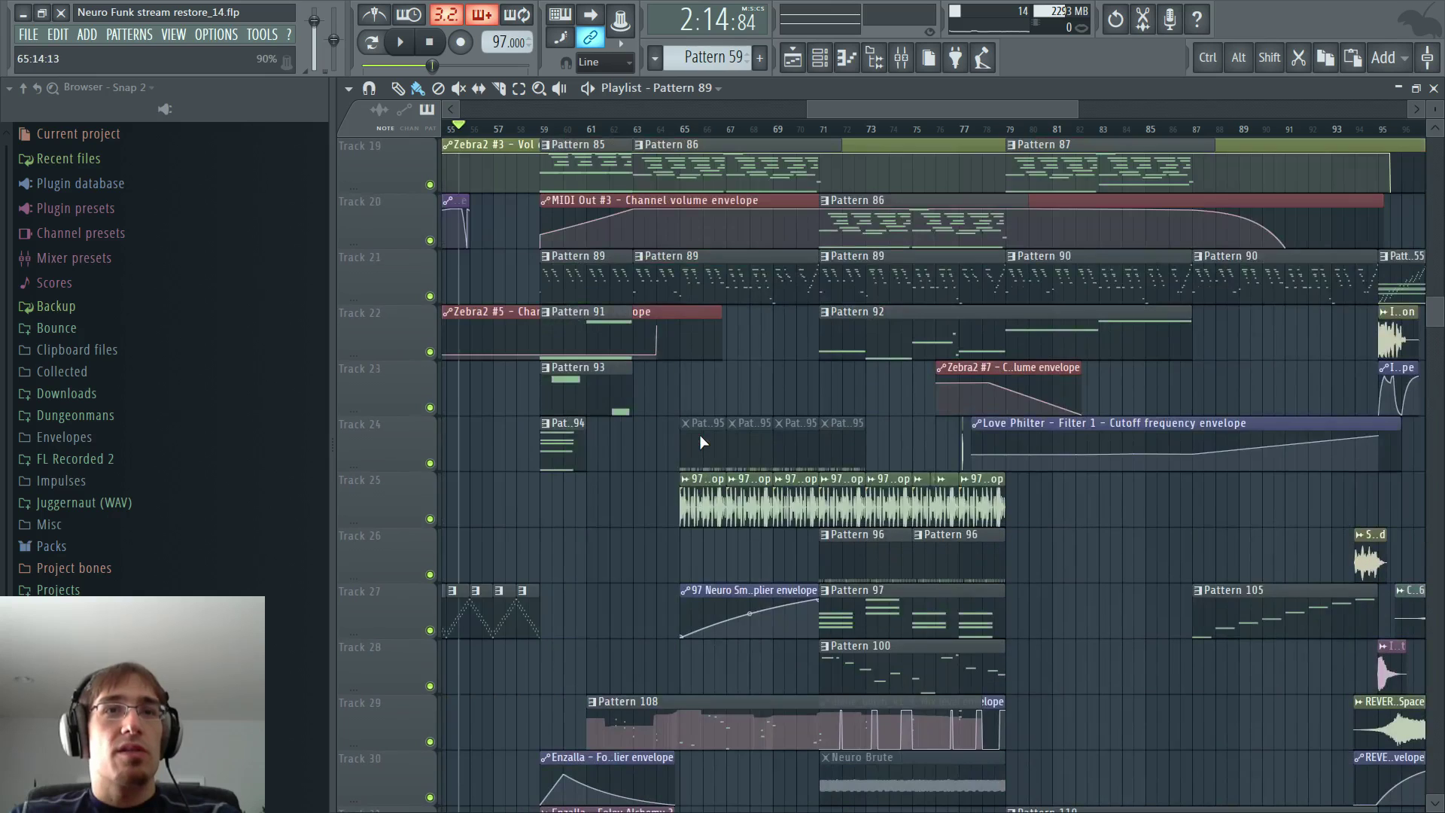
# - Open Pattern 89 from Track 21 in the piano roll and audition its Square Pluck notes in pattern mode
pyautogui.doubleClick(660, 285)
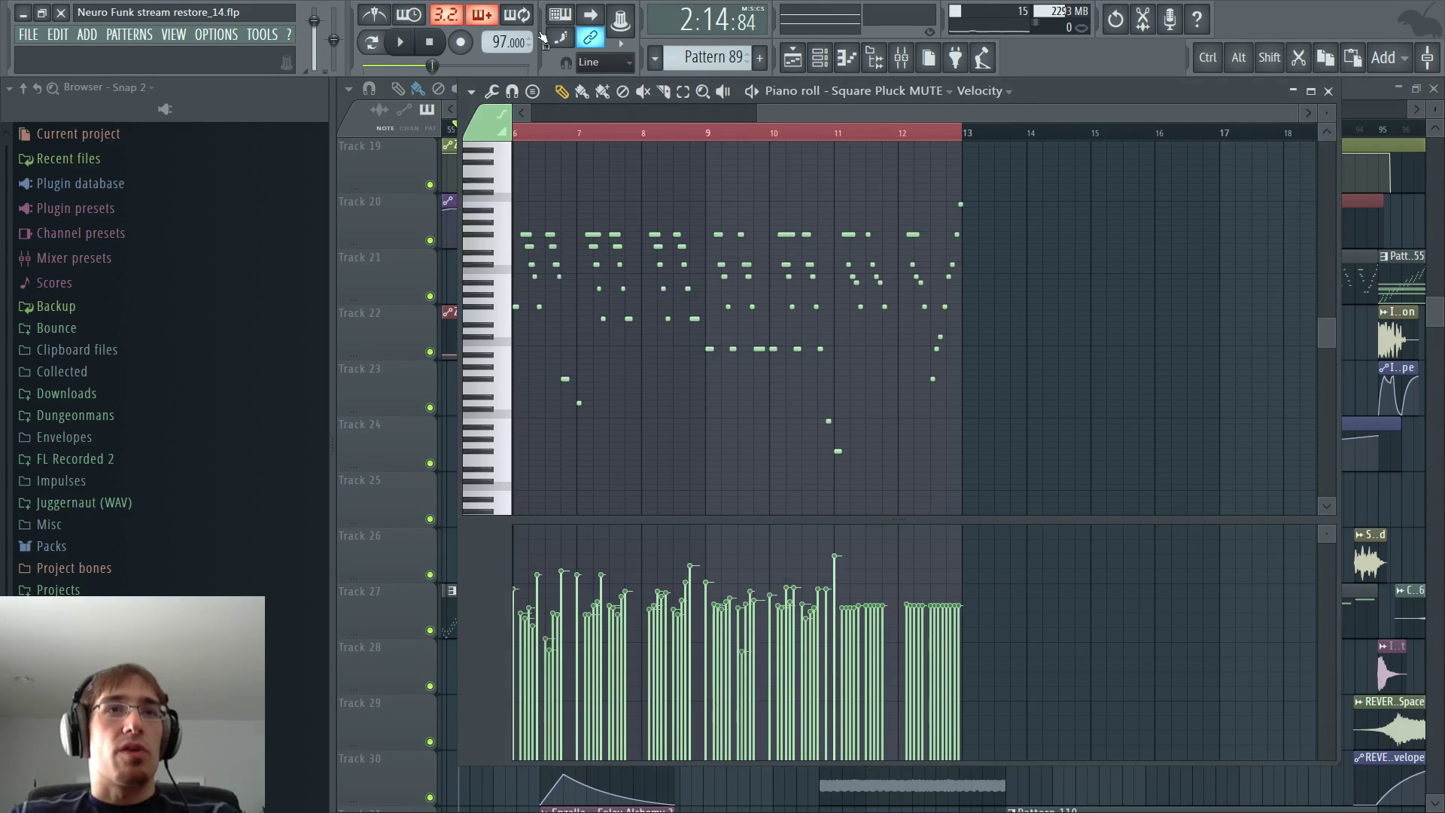
pyautogui.click(373, 44)
pyautogui.press('space')
pyautogui.press('Escape')
pyautogui.press('space')
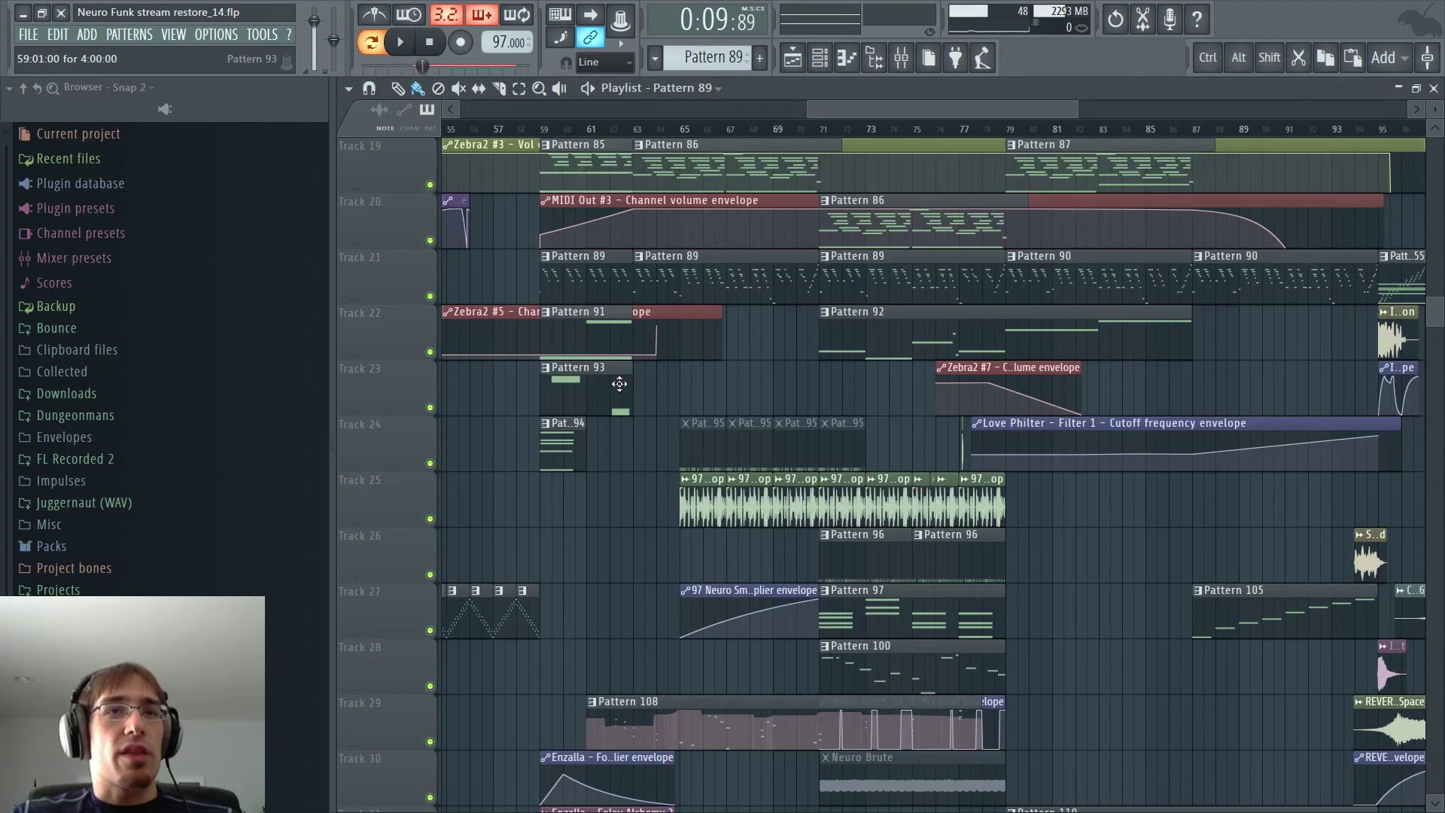
# - Open Pattern 85 from Track 19 in the piano roll and play its MIDI Out notes
pyautogui.scroll(1, 625, 316)
pyautogui.doubleClick(600, 207)
pyautogui.press('space')
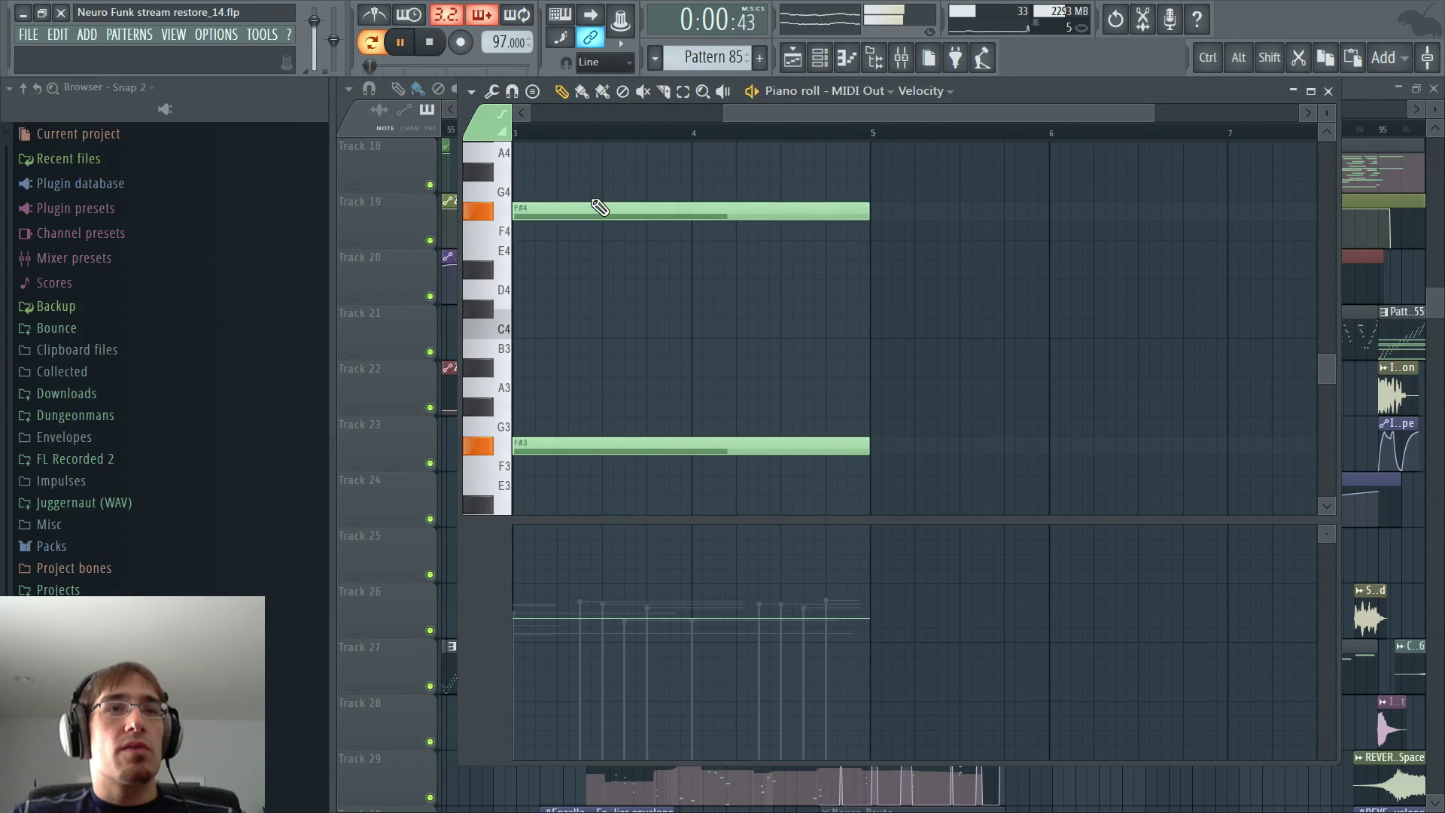
# - Close the piano roll, show the mixer over the channel rack, and solo Insert 52 to hear it alone
pyautogui.press('Escape')
pyautogui.press('F6')
pyautogui.scroll(-13, 550, 322)
pyautogui.scroll(-5, 561, 318)
pyautogui.press('F9')
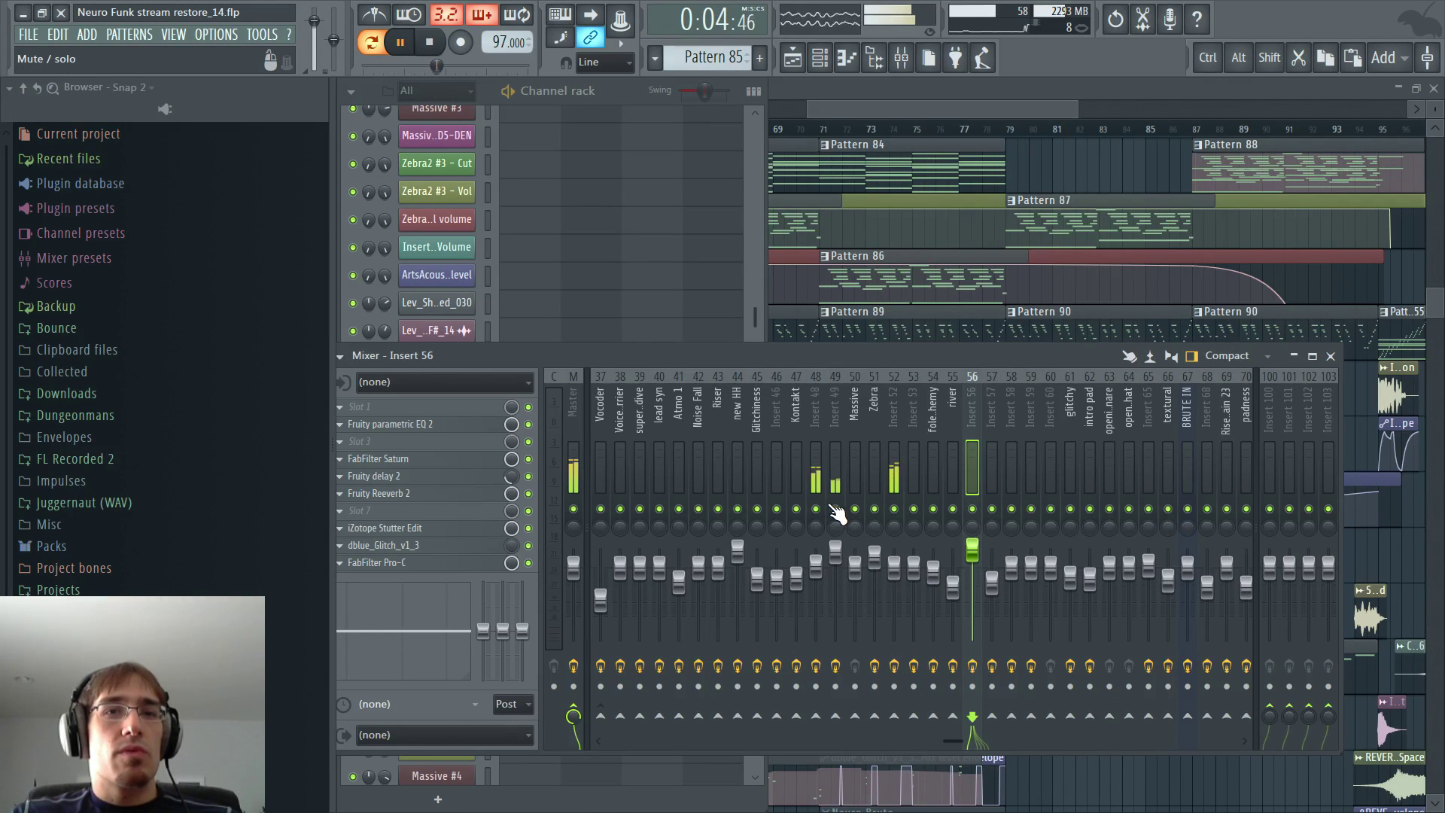
pyautogui.rightClick(895, 509)
pyautogui.click(897, 419)
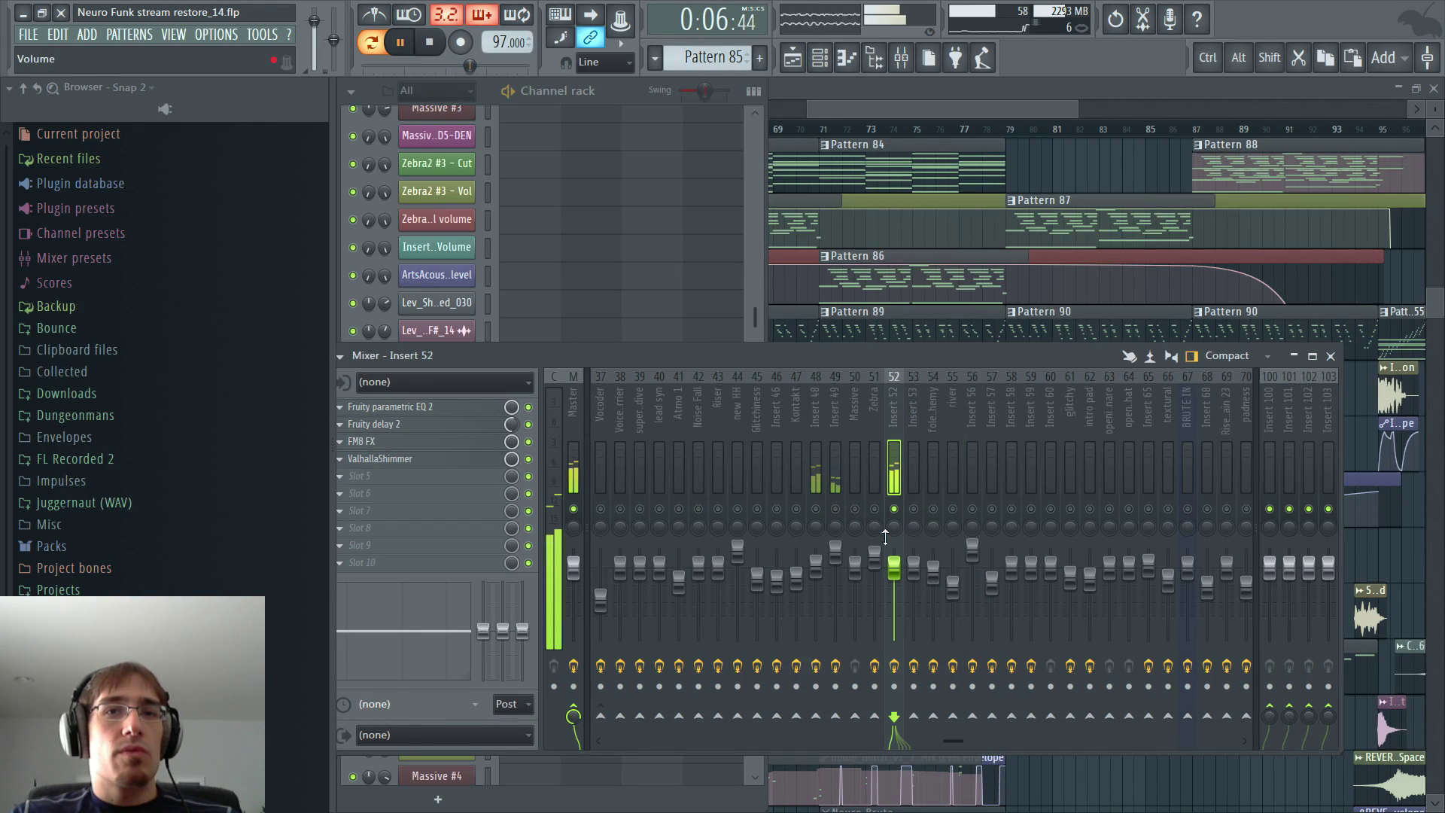
# - Set the ValhallaShimmer mix on Insert 52 to 0.33 and take the track out of solo
pyautogui.click(445, 461)
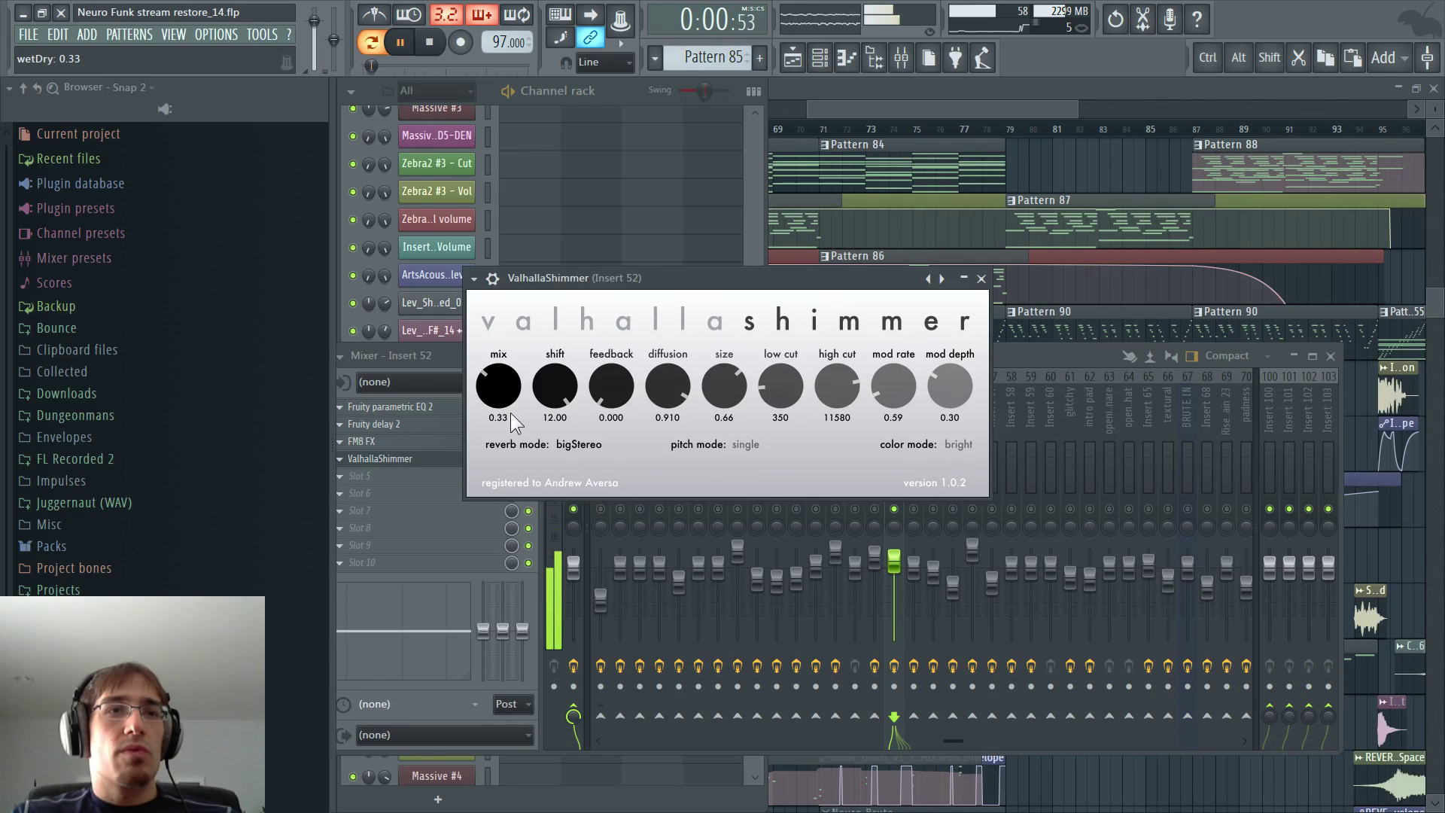
pyautogui.click(418, 512)
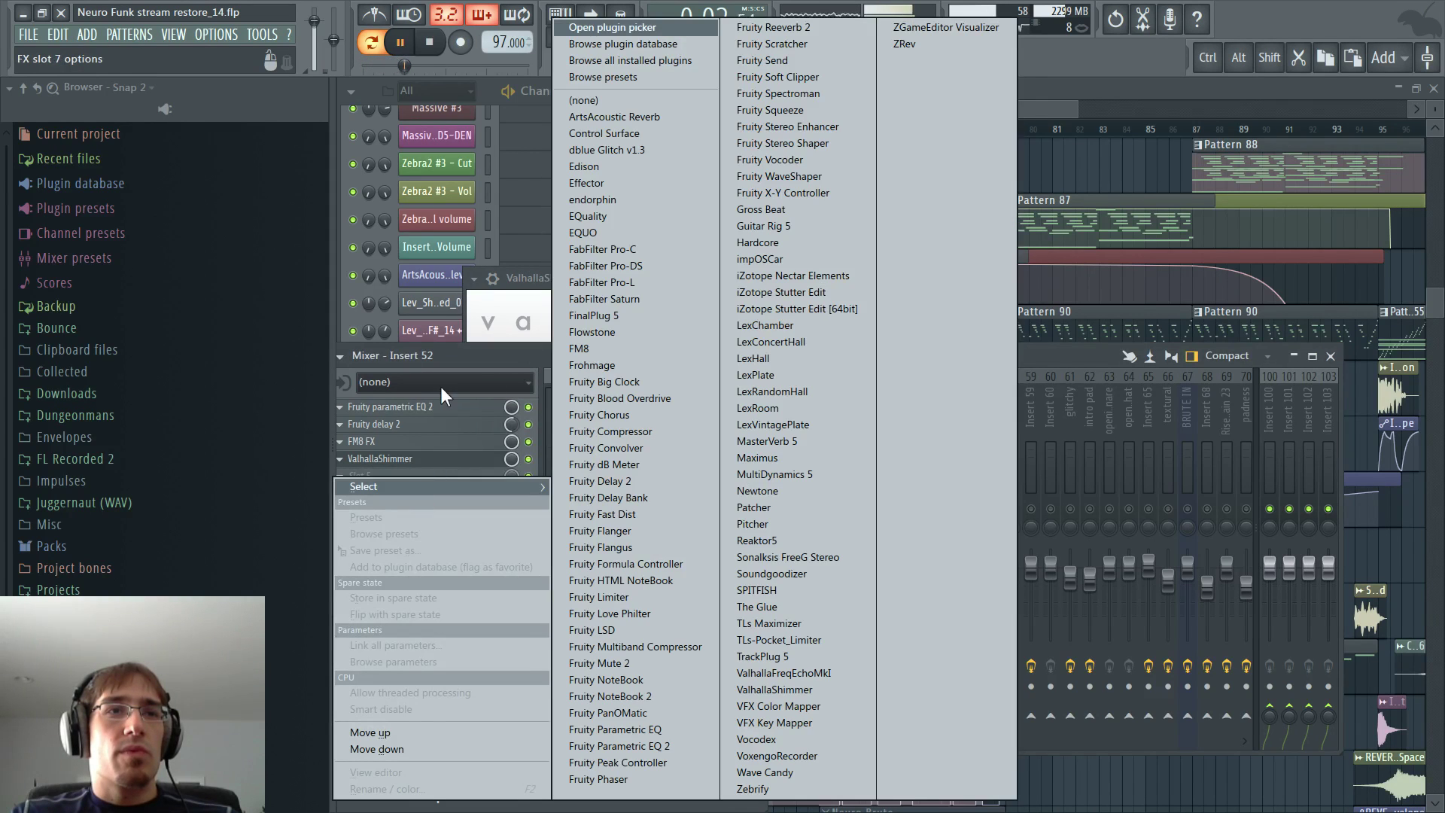
pyautogui.click(485, 360)
pyautogui.rightClick(895, 509)
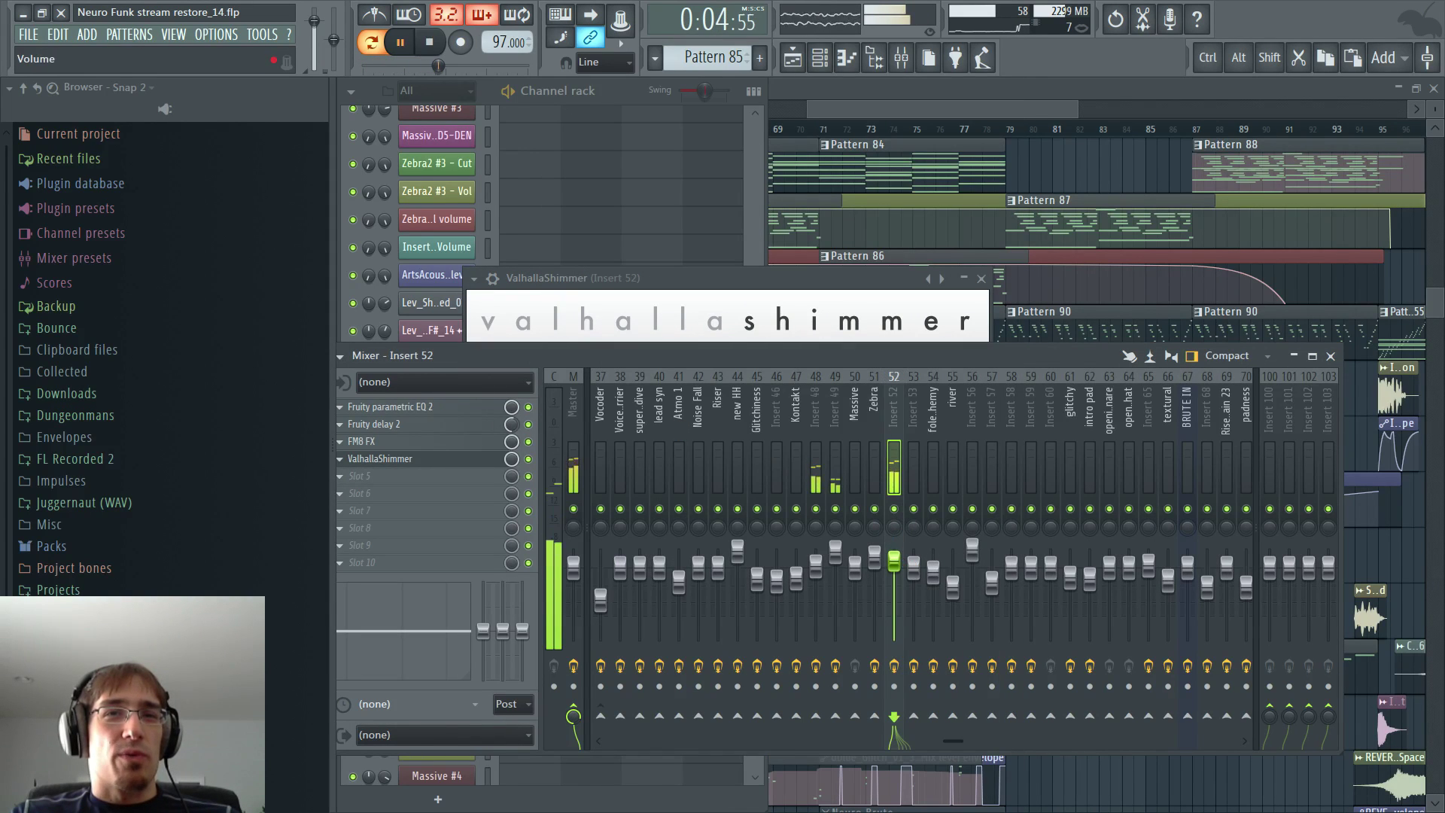
# - Solo Insert 48, add a Fruity Parametric EQ 2 in slot 6, lower its band 4, and end the solo
pyautogui.rightClick(818, 510)
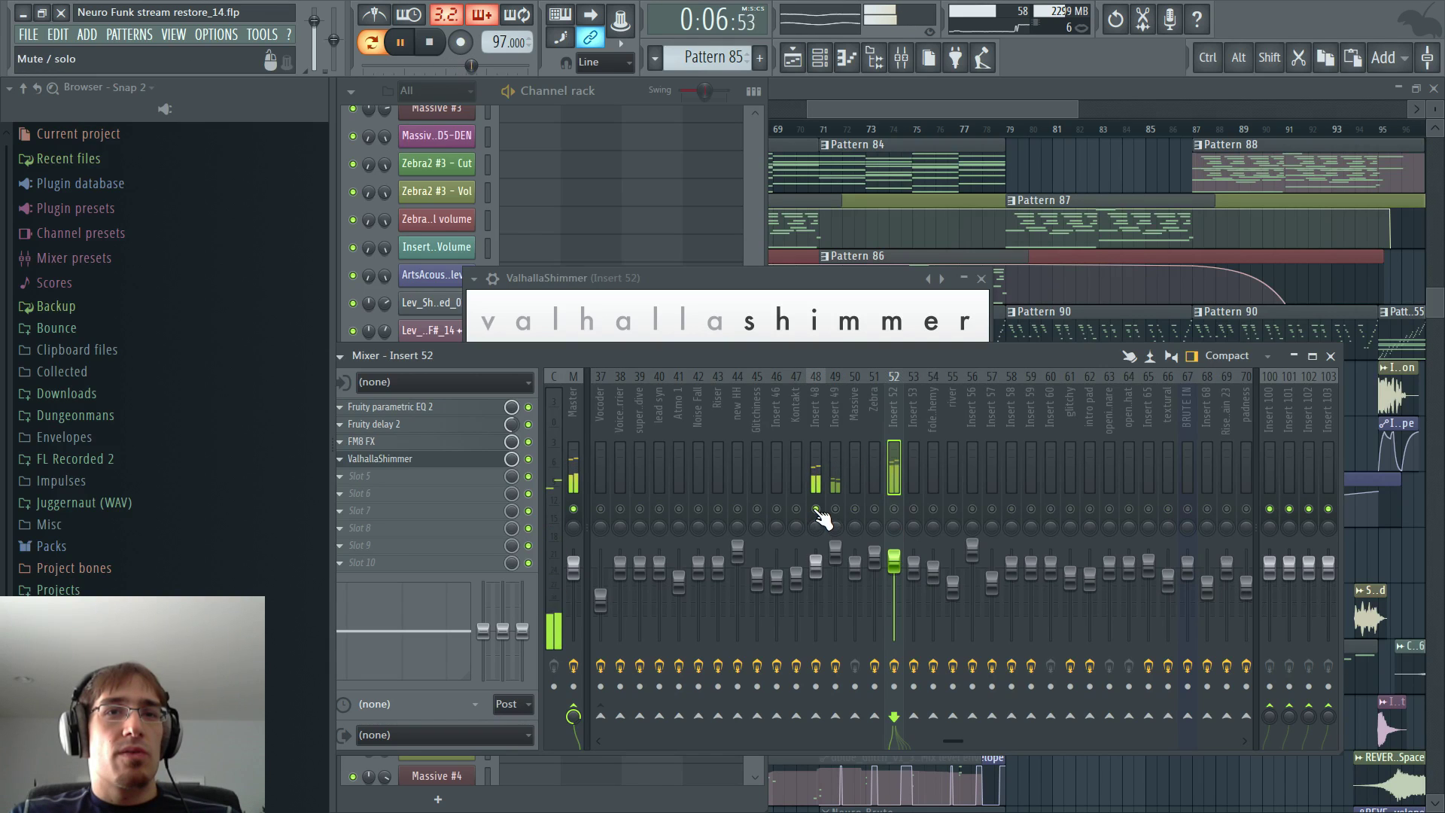
pyautogui.click(813, 406)
pyautogui.click(358, 493)
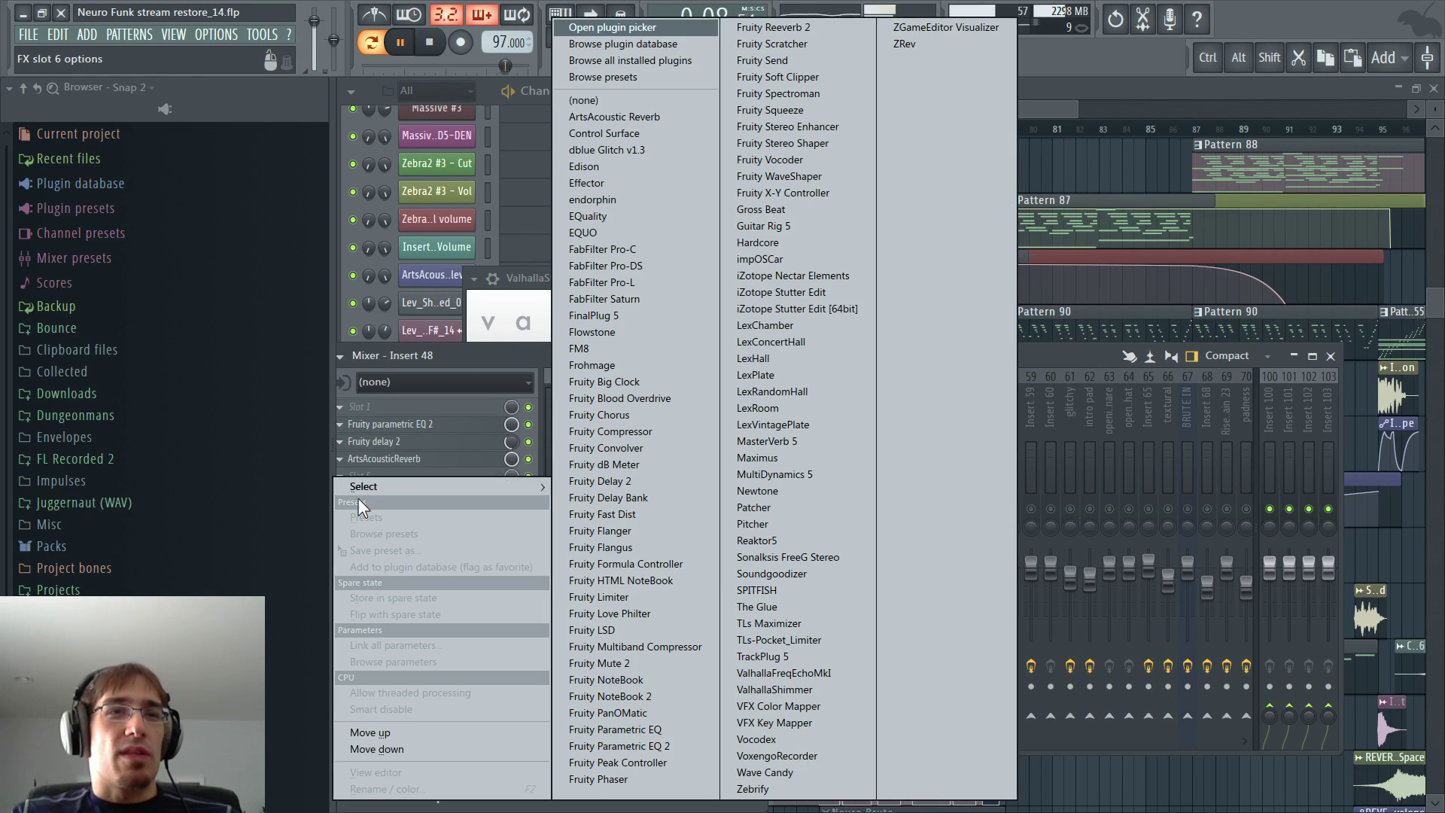
pyautogui.click(648, 734)
pyautogui.moveTo(657, 472); pyautogui.dragTo(621, 474)
pyautogui.rightClick(817, 511)
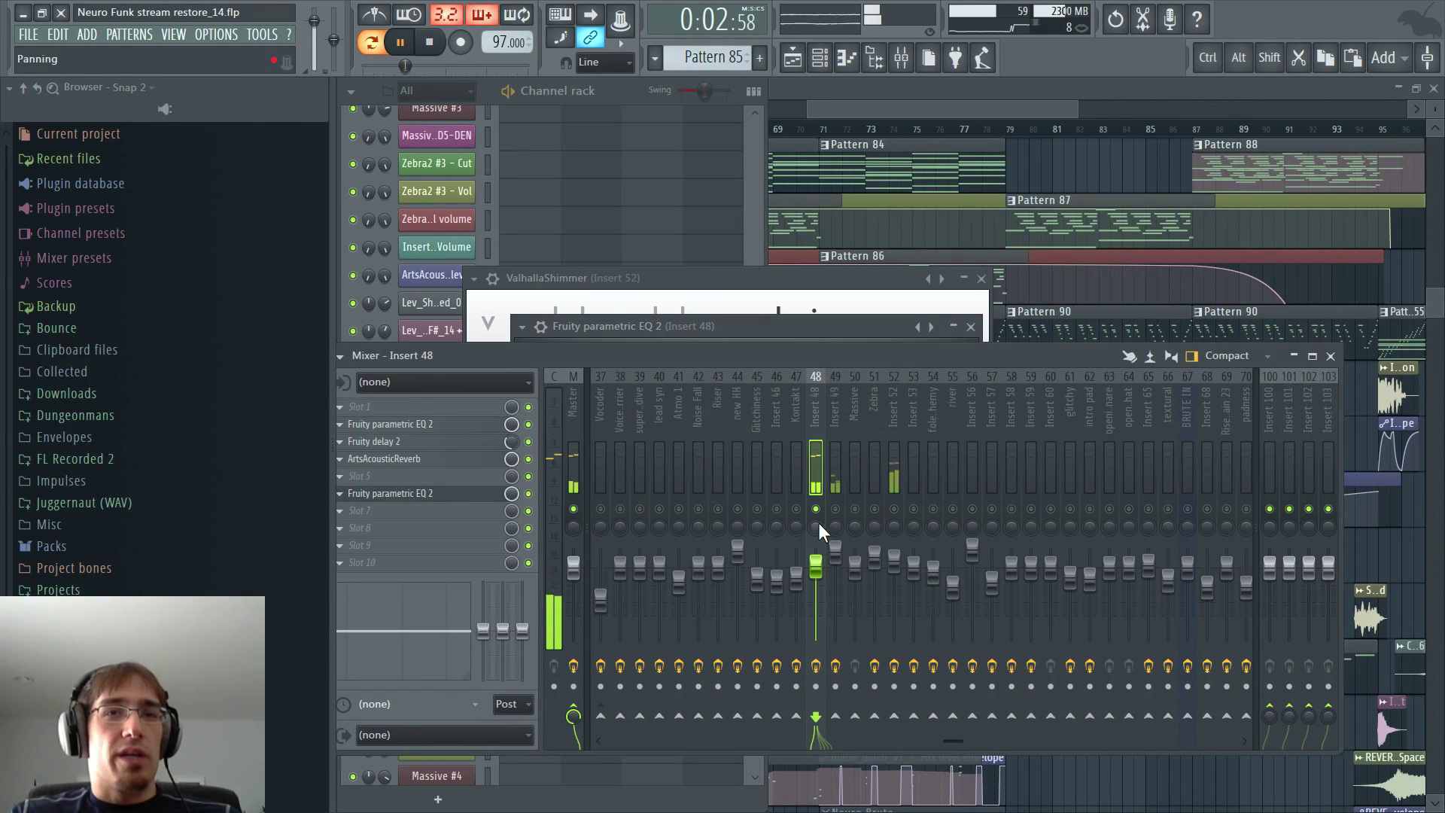
# - Return to the playlist, stop playback, and save the project as a new version
pyautogui.press('F5')
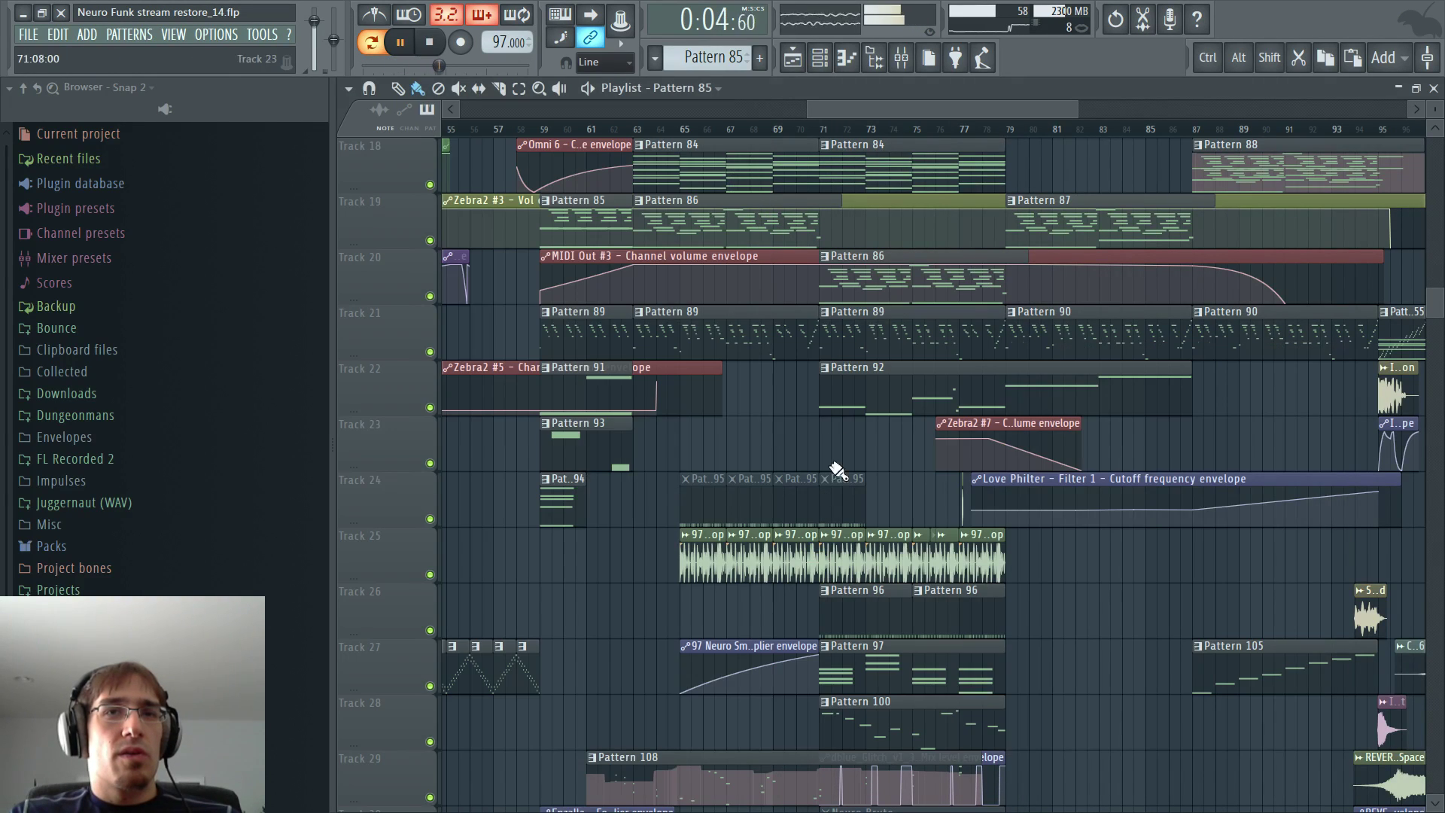
pyautogui.press('space')
pyautogui.click(28, 34)
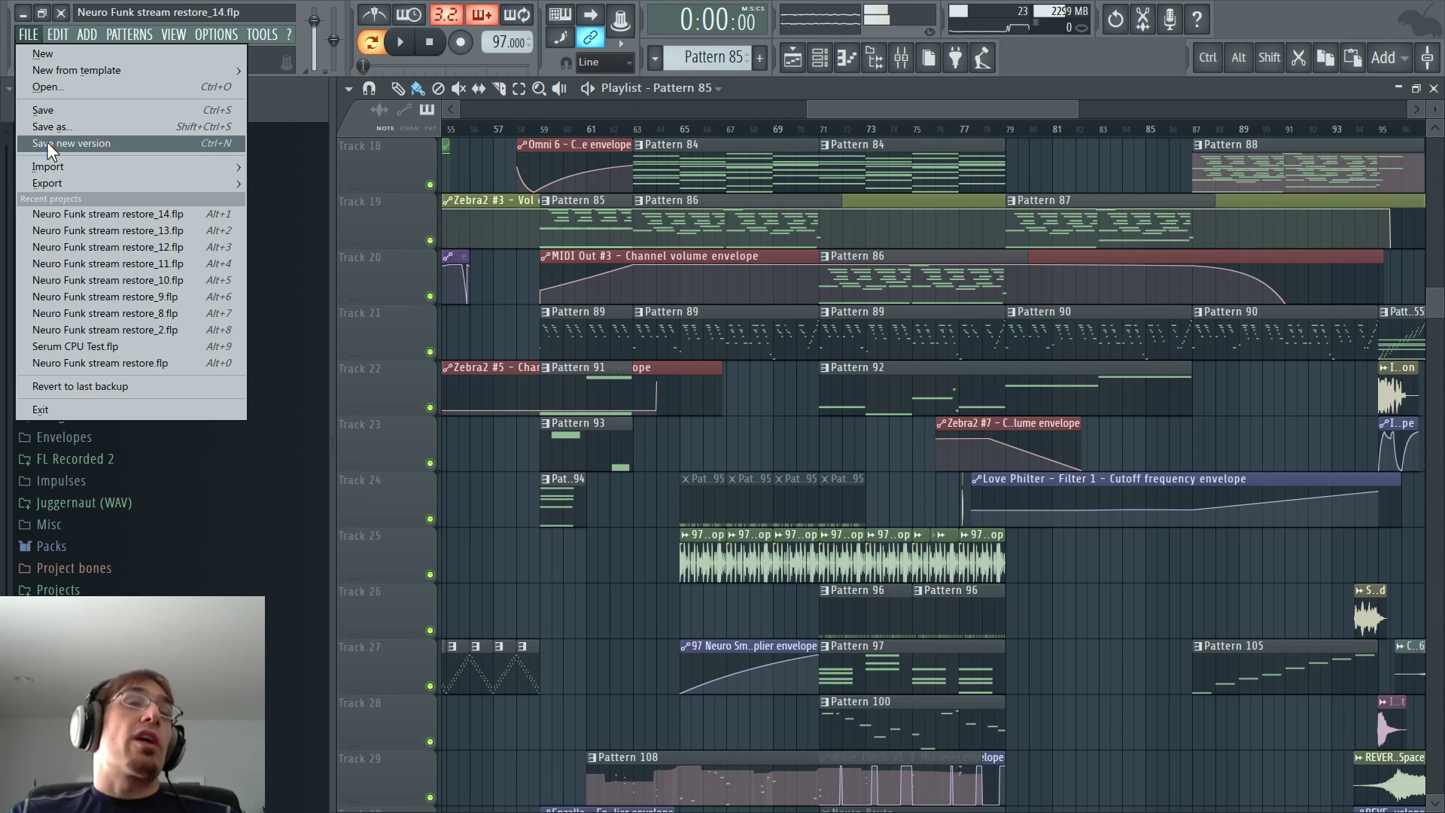
pyautogui.click(46, 142)
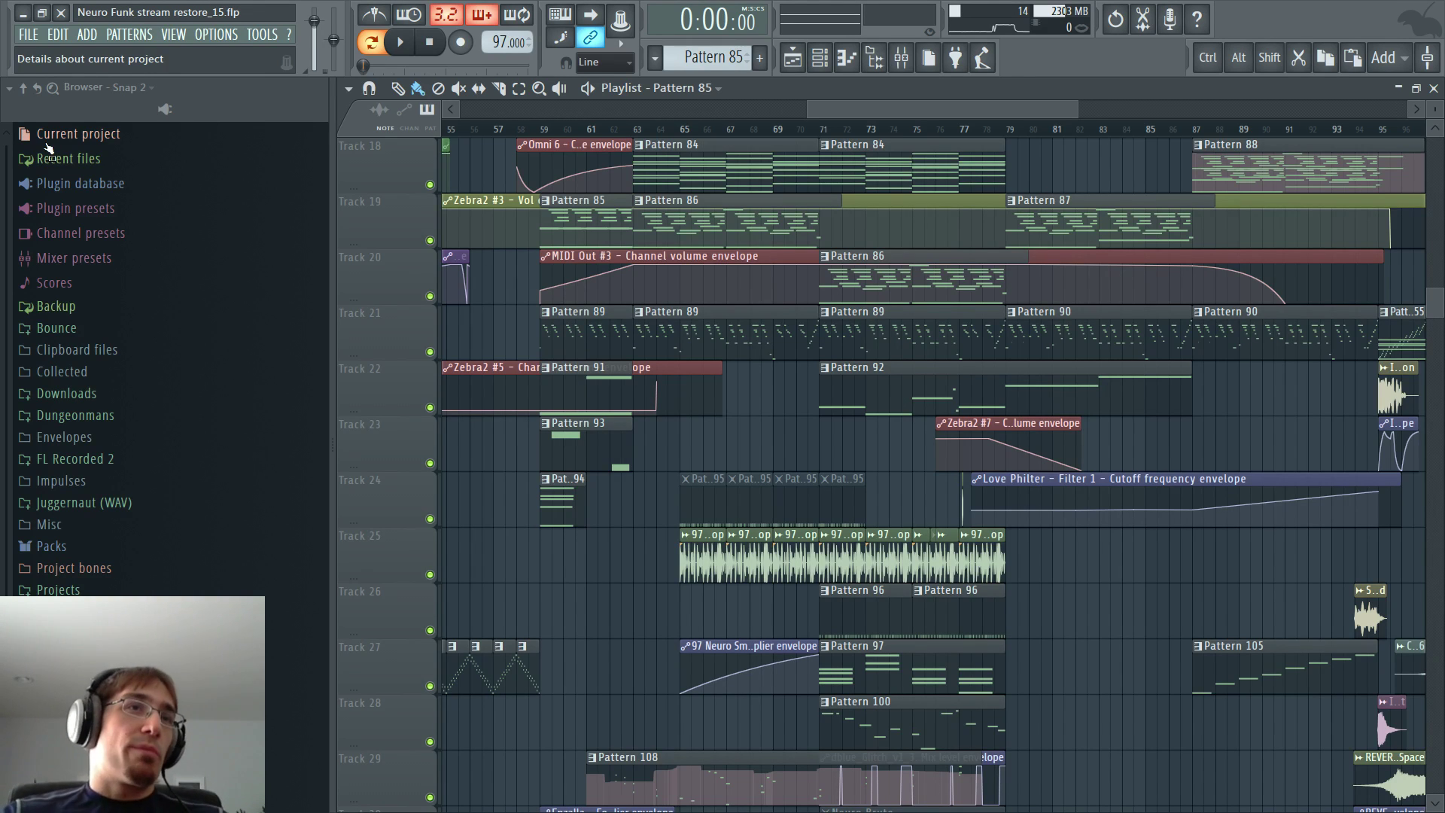
# - Check the project's start date and total working time in the project info, and close the settings
pyautogui.click(216, 34)
pyautogui.click(226, 165)
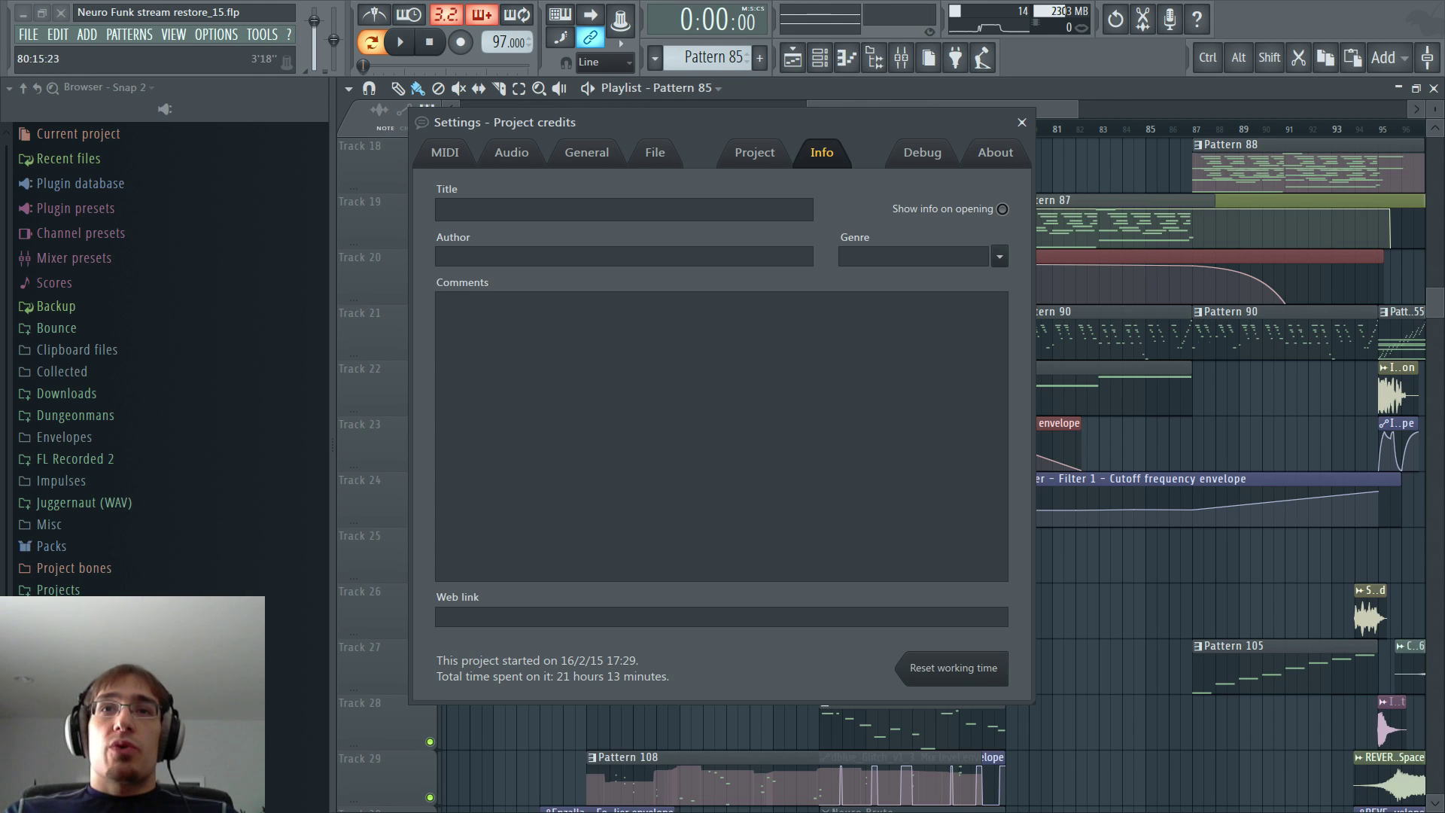
pyautogui.click(1022, 123)
# - Examine the channel rack from its first channel and the master track's effects, including the TLs-Pocket_Limiter
pyautogui.press('F5')
pyautogui.press('F6')
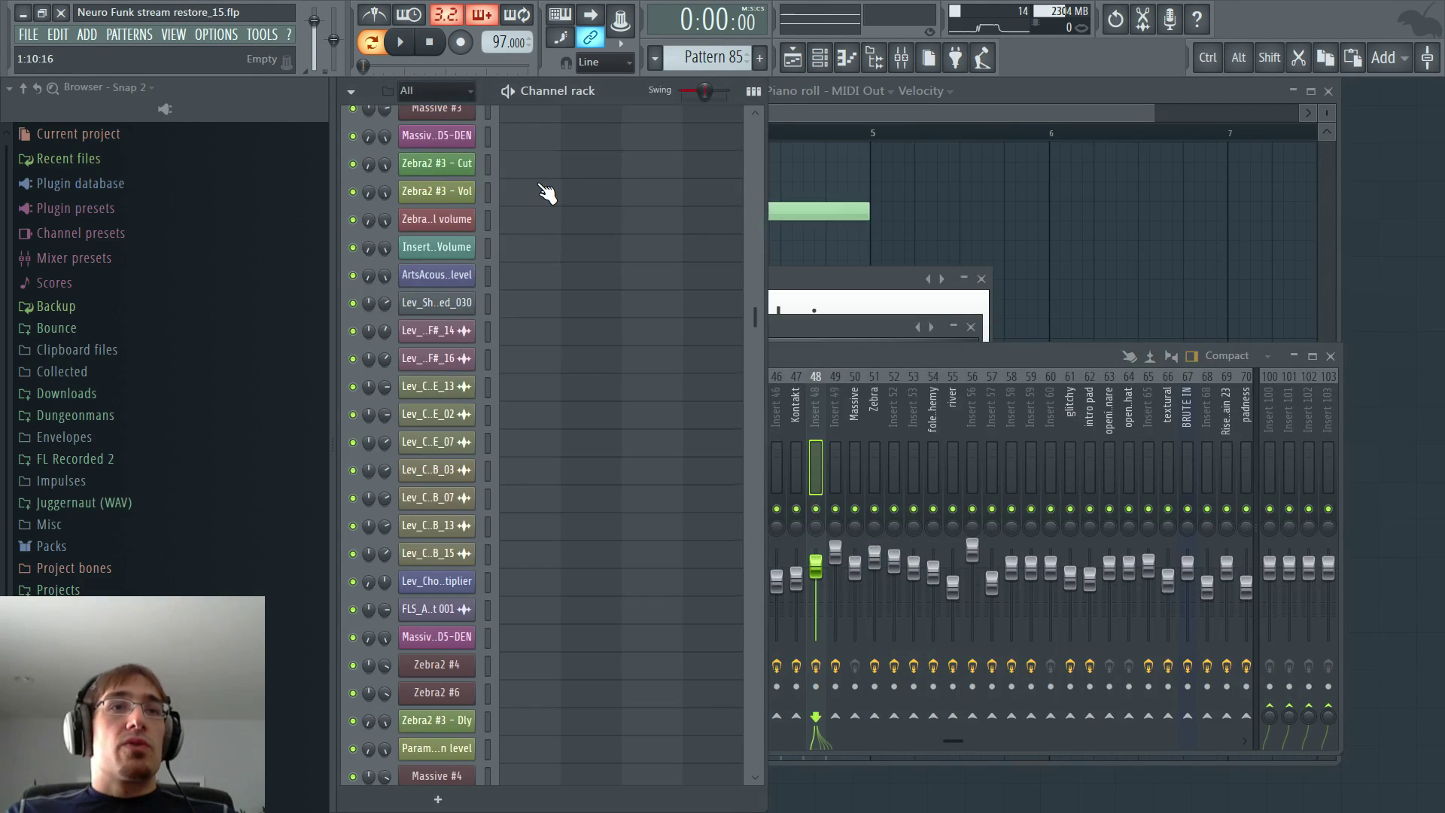
pyautogui.scroll(15, 544, 192)
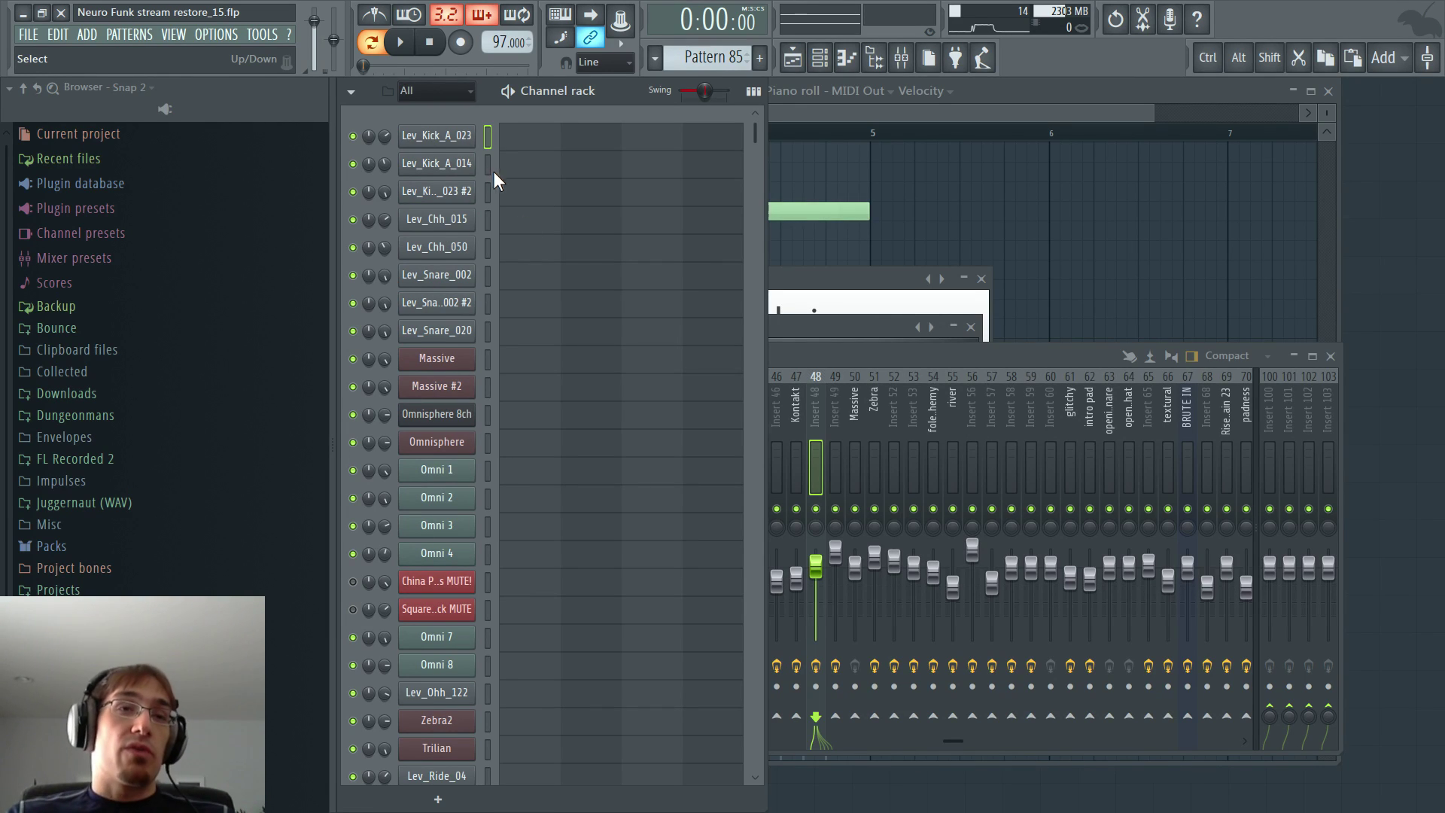
pyautogui.click(799, 355)
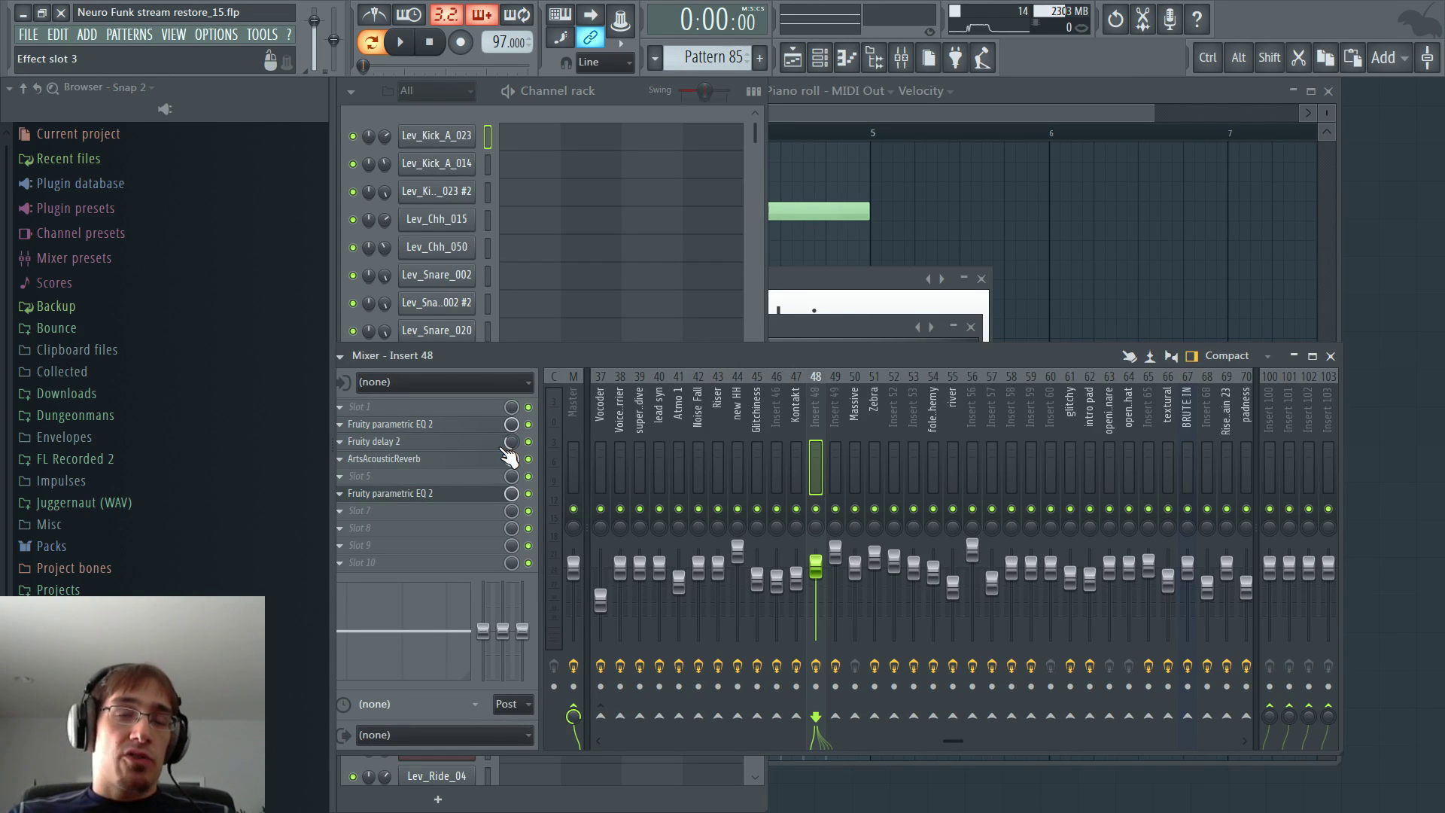
pyautogui.click(580, 410)
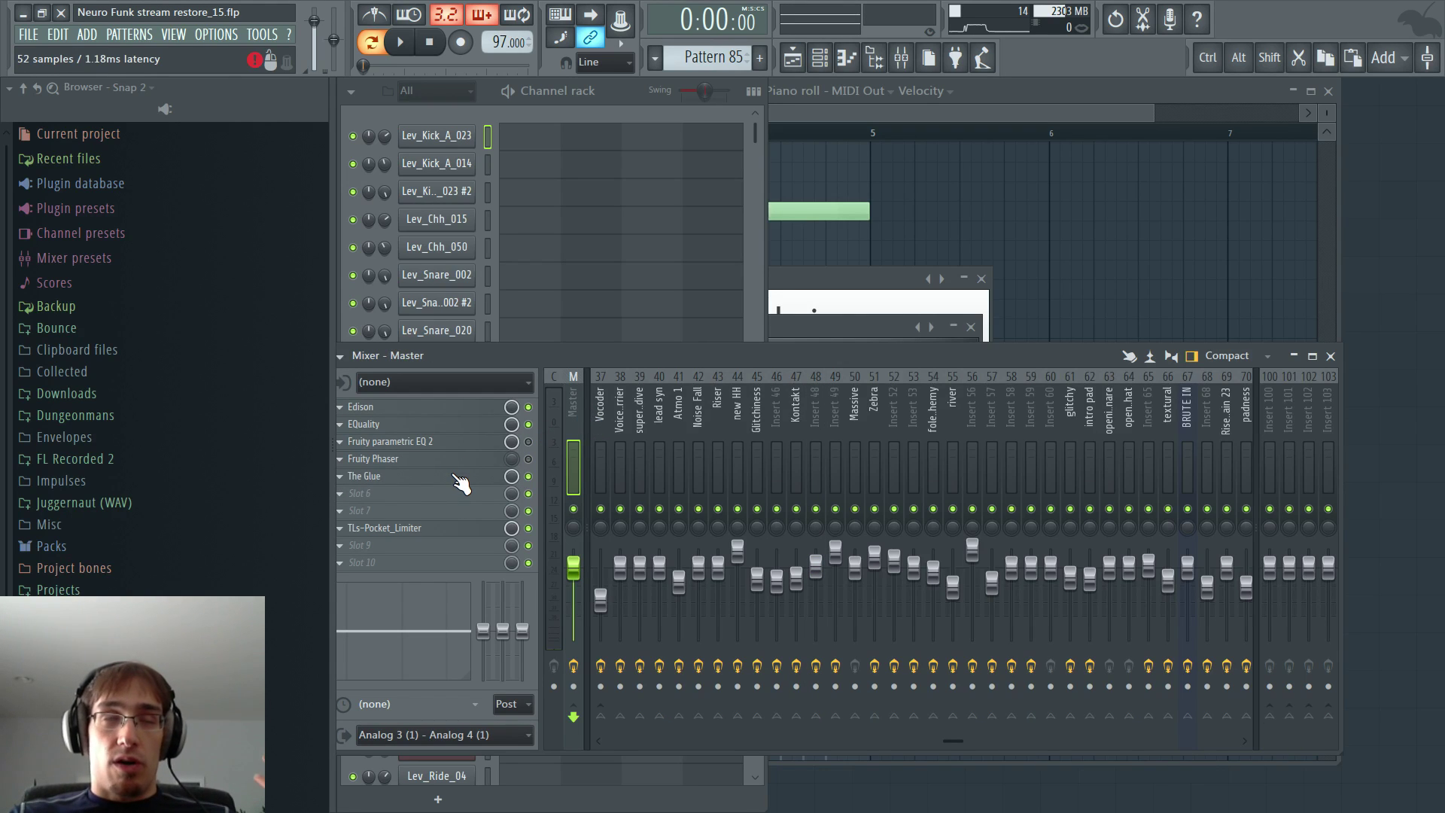
pyautogui.click(484, 529)
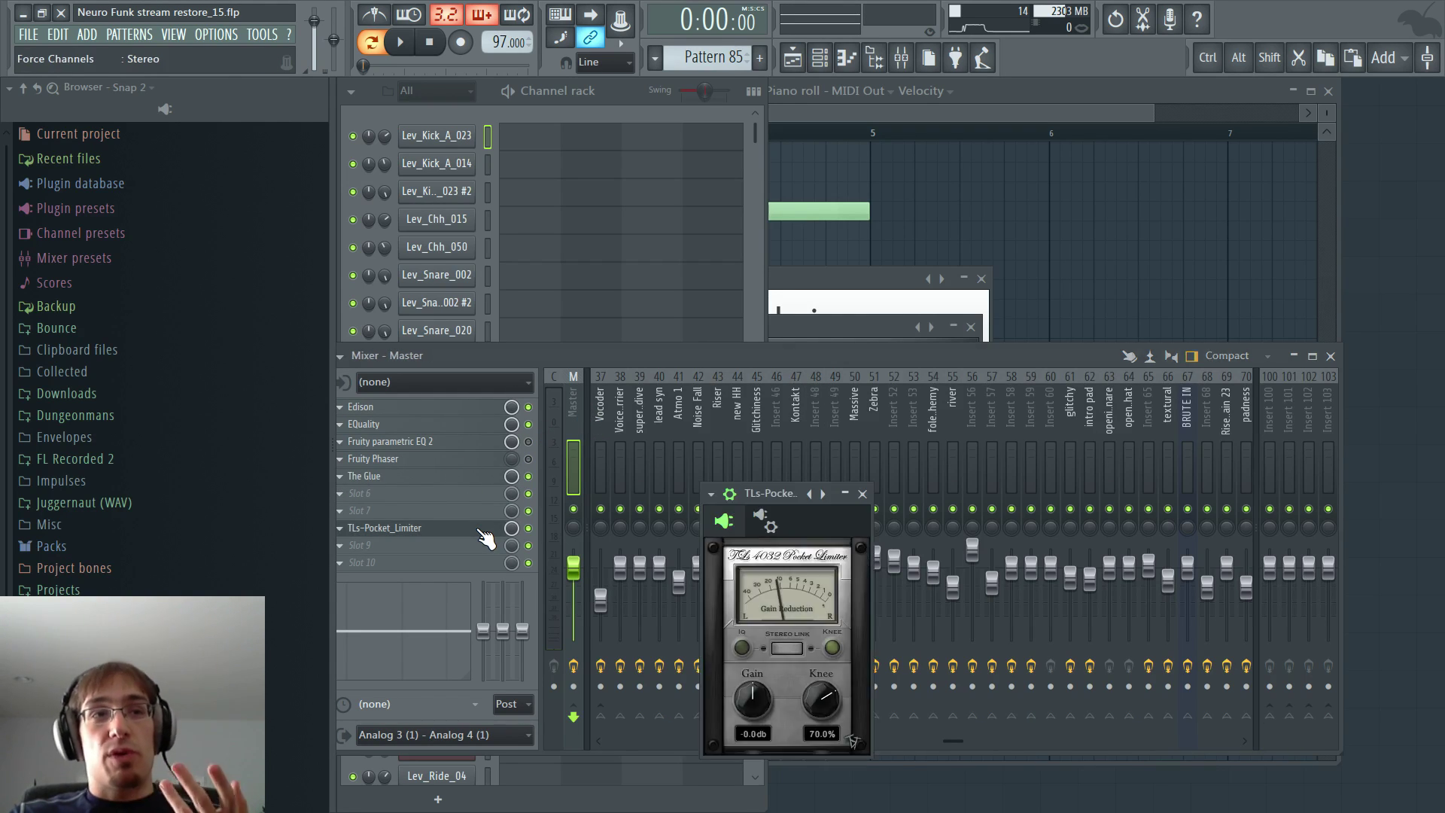
pyautogui.click(863, 494)
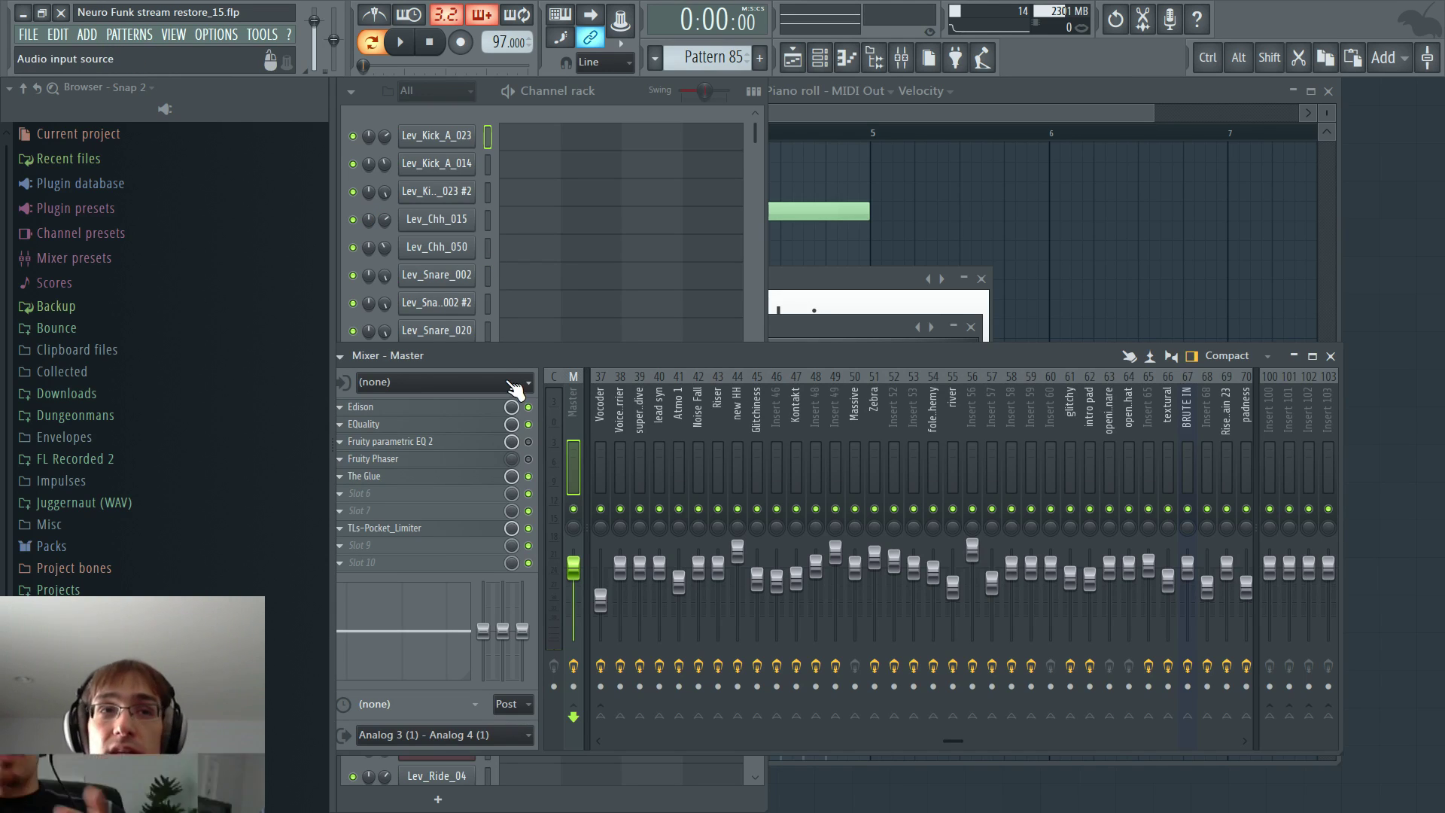
pyautogui.press('F9')
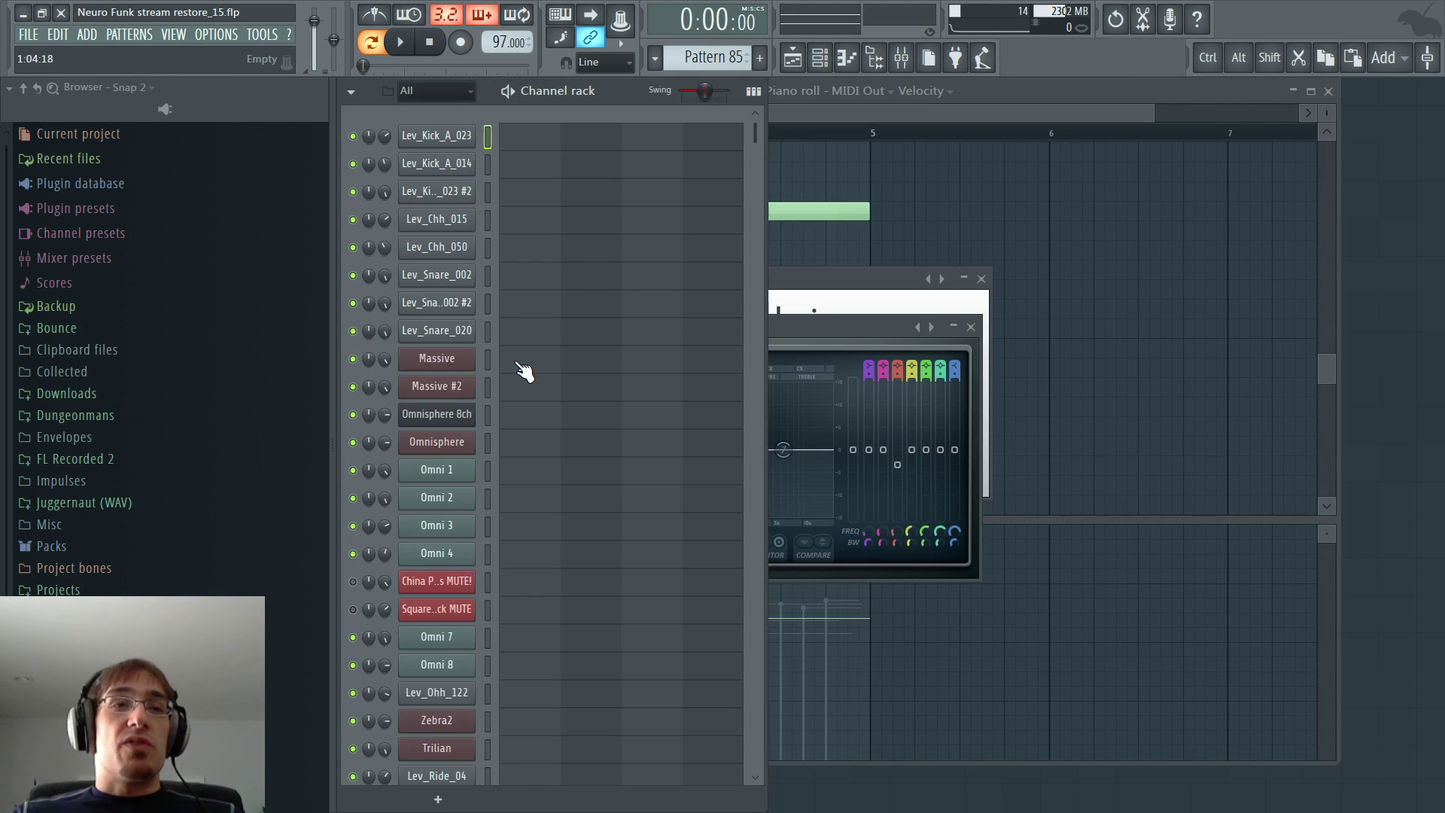
# - Open the Zebra2 Pluck instrument from the channel rack and view its Synthesis page
pyautogui.scroll(-5, 525, 371)
pyautogui.click(436, 307)
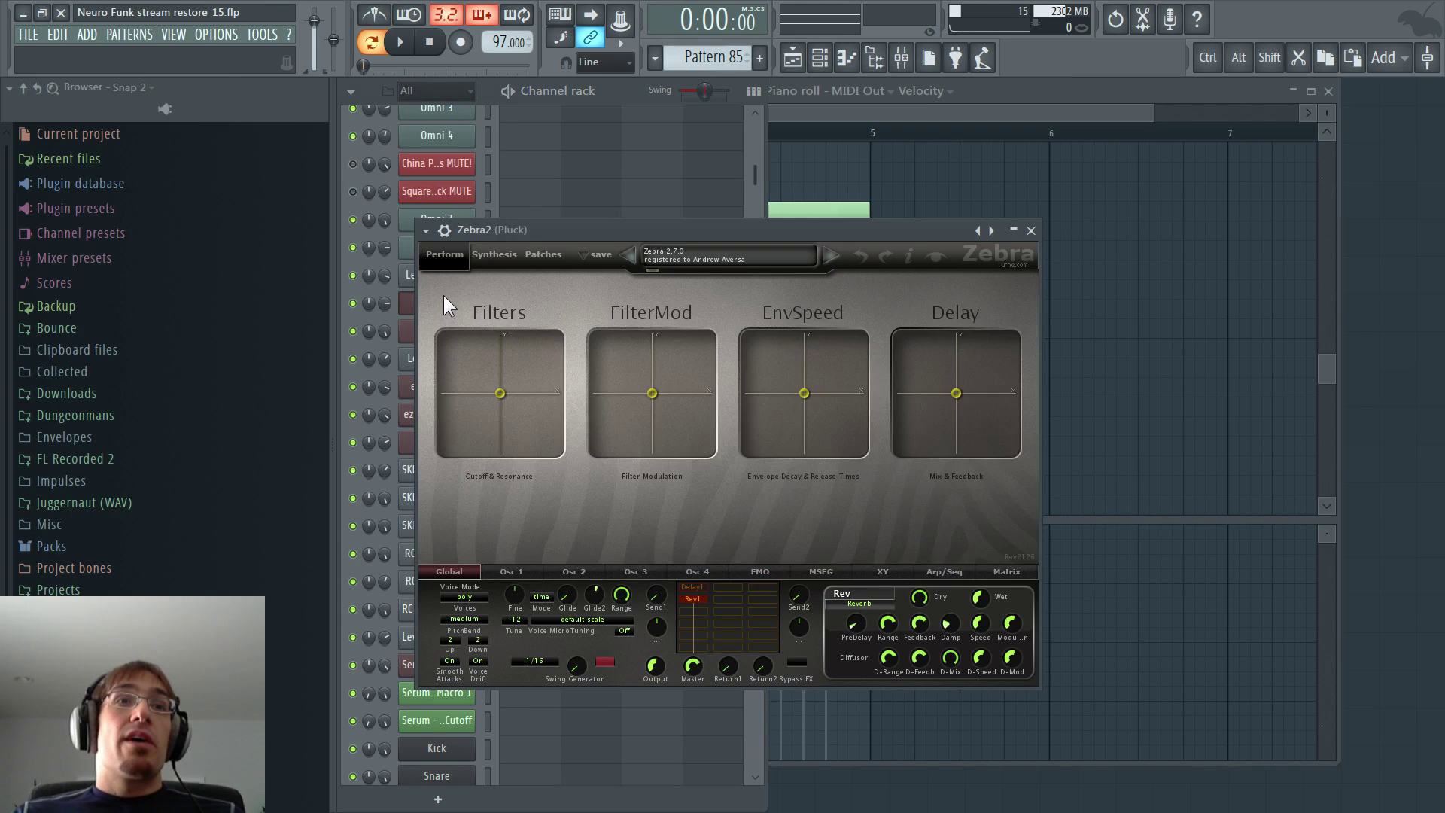
pyautogui.click(490, 258)
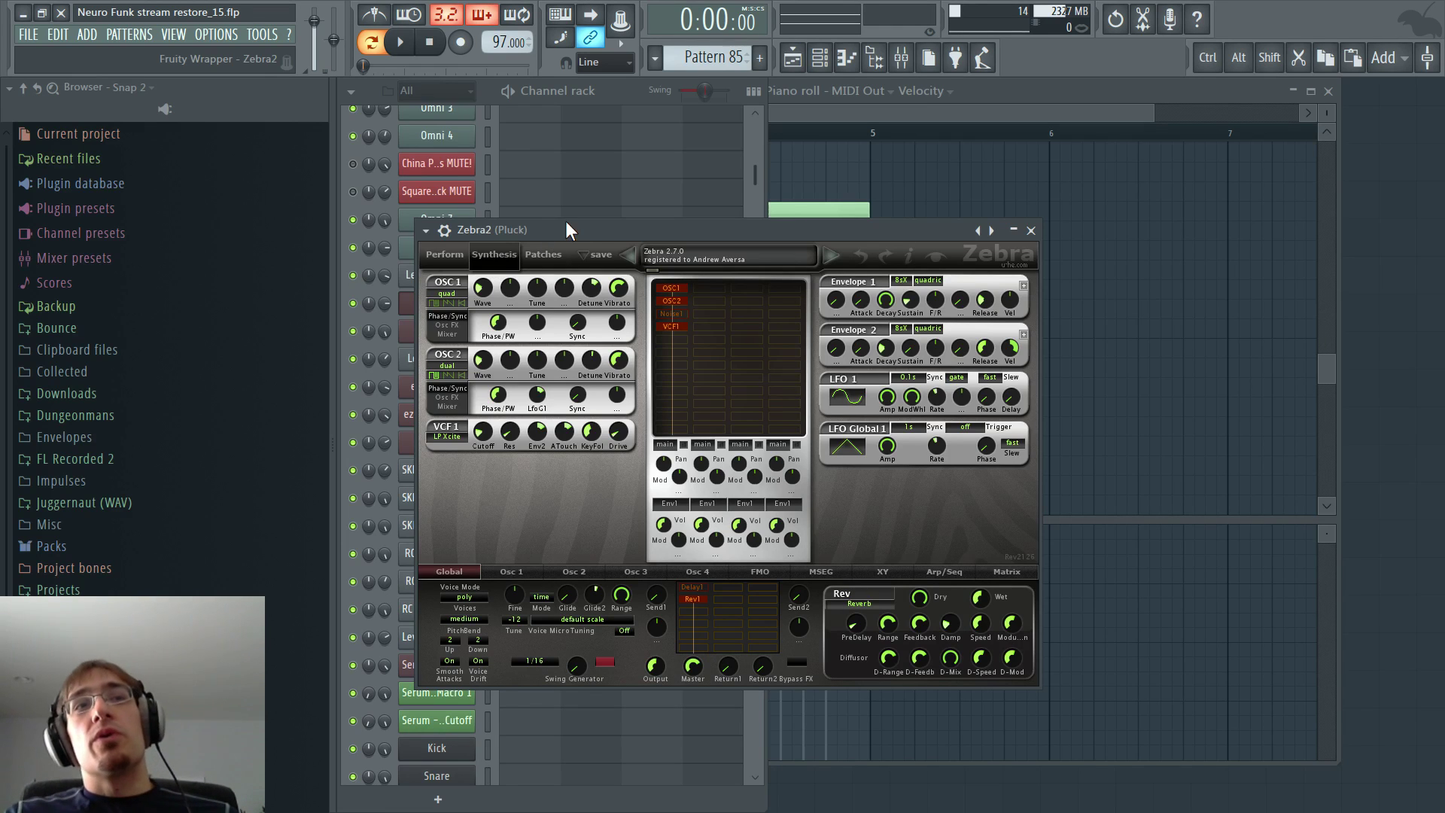
pyautogui.press('Escape')
# - Return to the playlist, play the arrangement from bar 25, and show the mixer to watch the active tracks
pyautogui.scroll(-6, 584, 301)
pyautogui.press('F5')
pyautogui.scroll(-5, 576, 355)
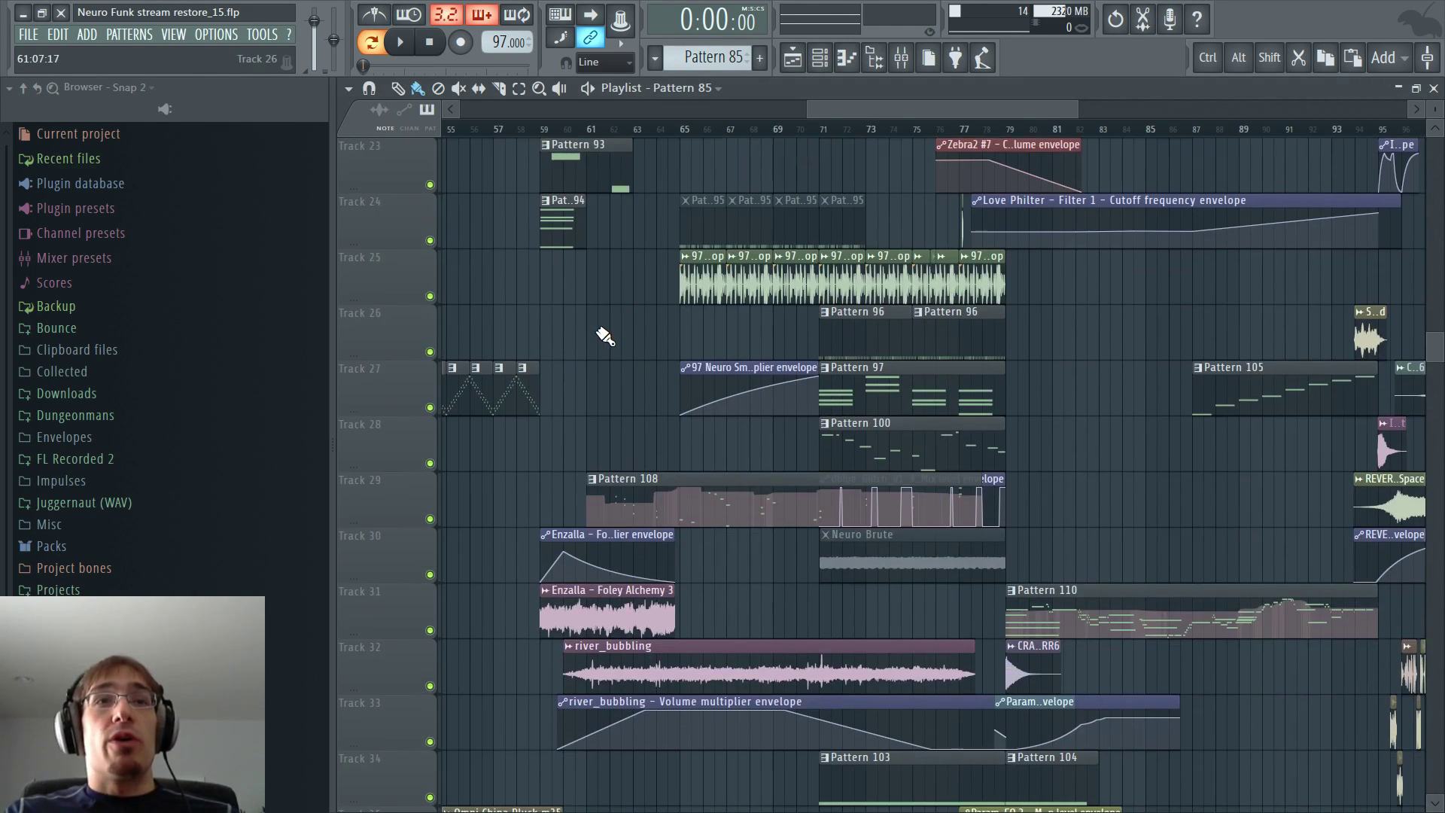
pyautogui.scroll(-4, 588, 324)
pyautogui.scroll(3, 588, 324)
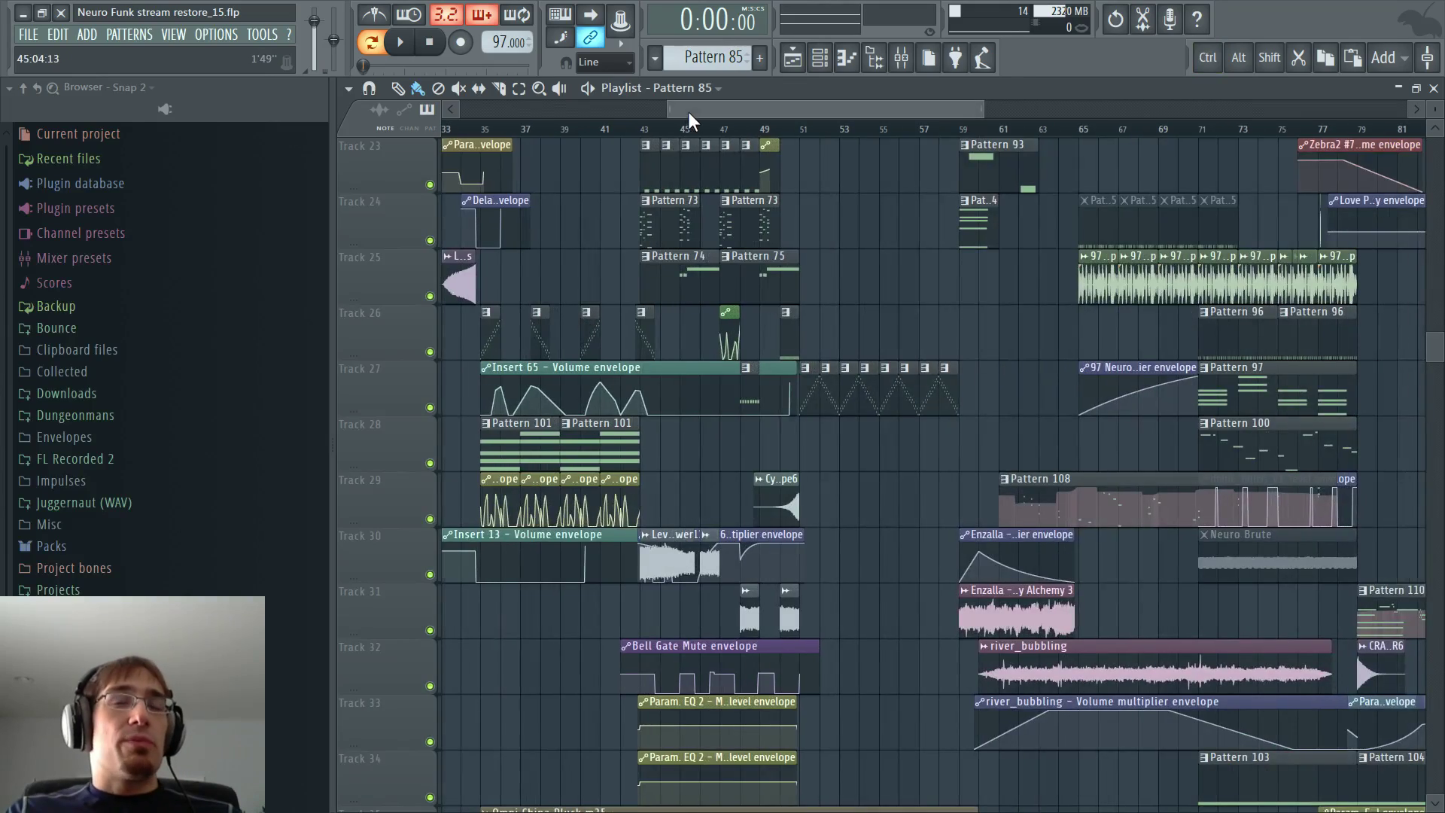
pyautogui.scroll(20, 602, 277)
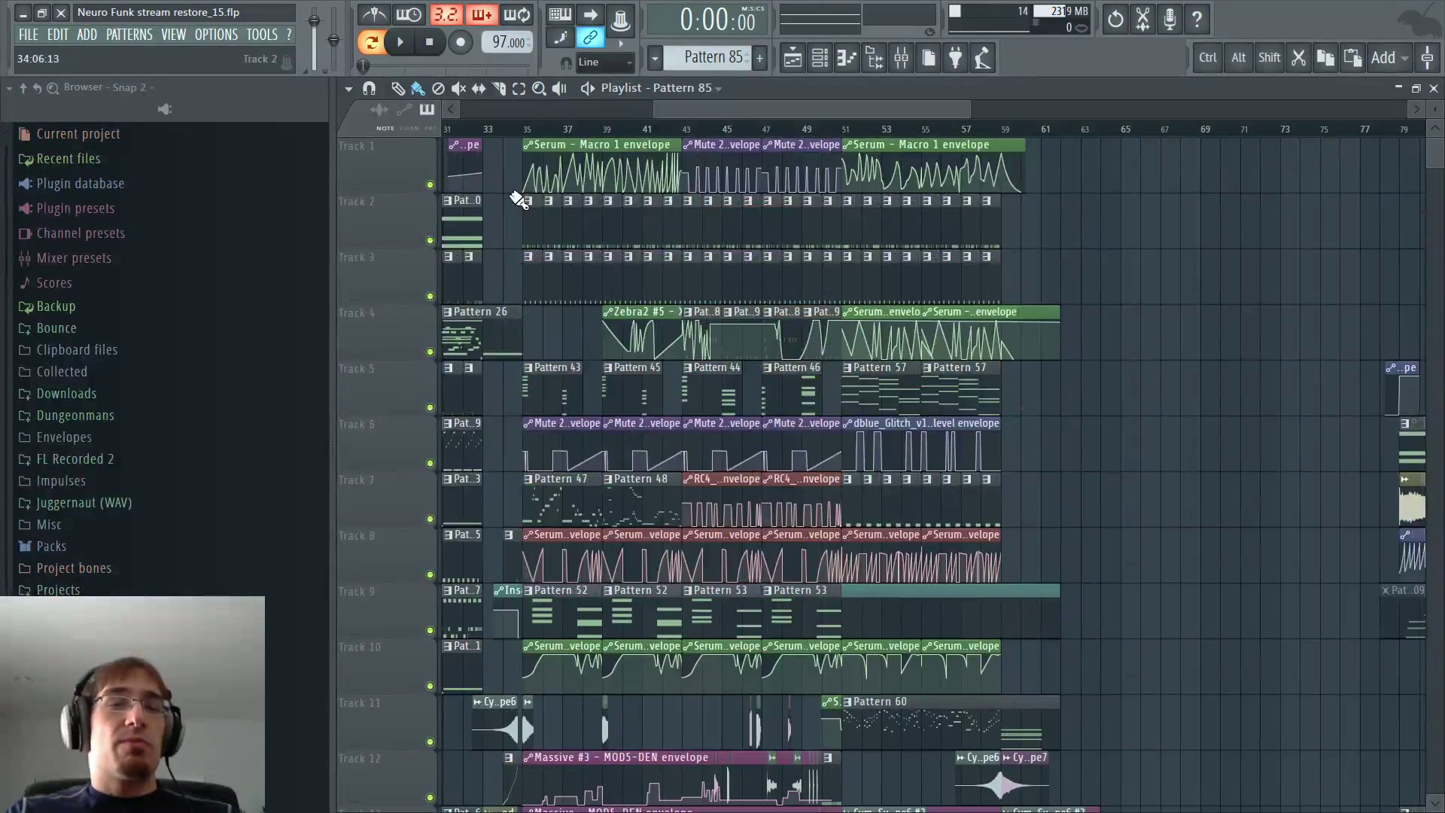
pyautogui.moveTo(671, 110); pyautogui.dragTo(597, 116)
pyautogui.click(608, 127)
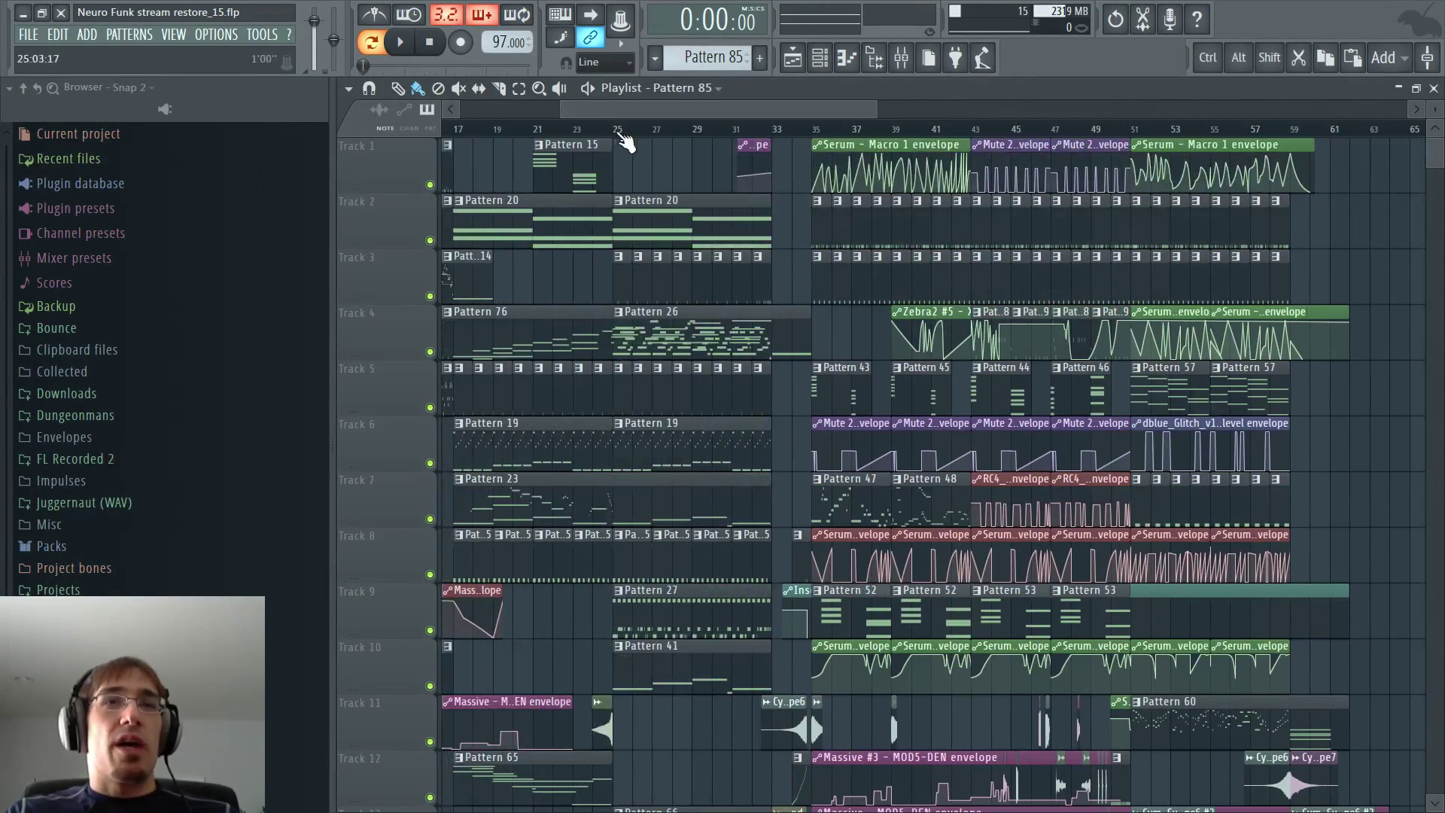
pyautogui.press('space')
pyautogui.press('F9')
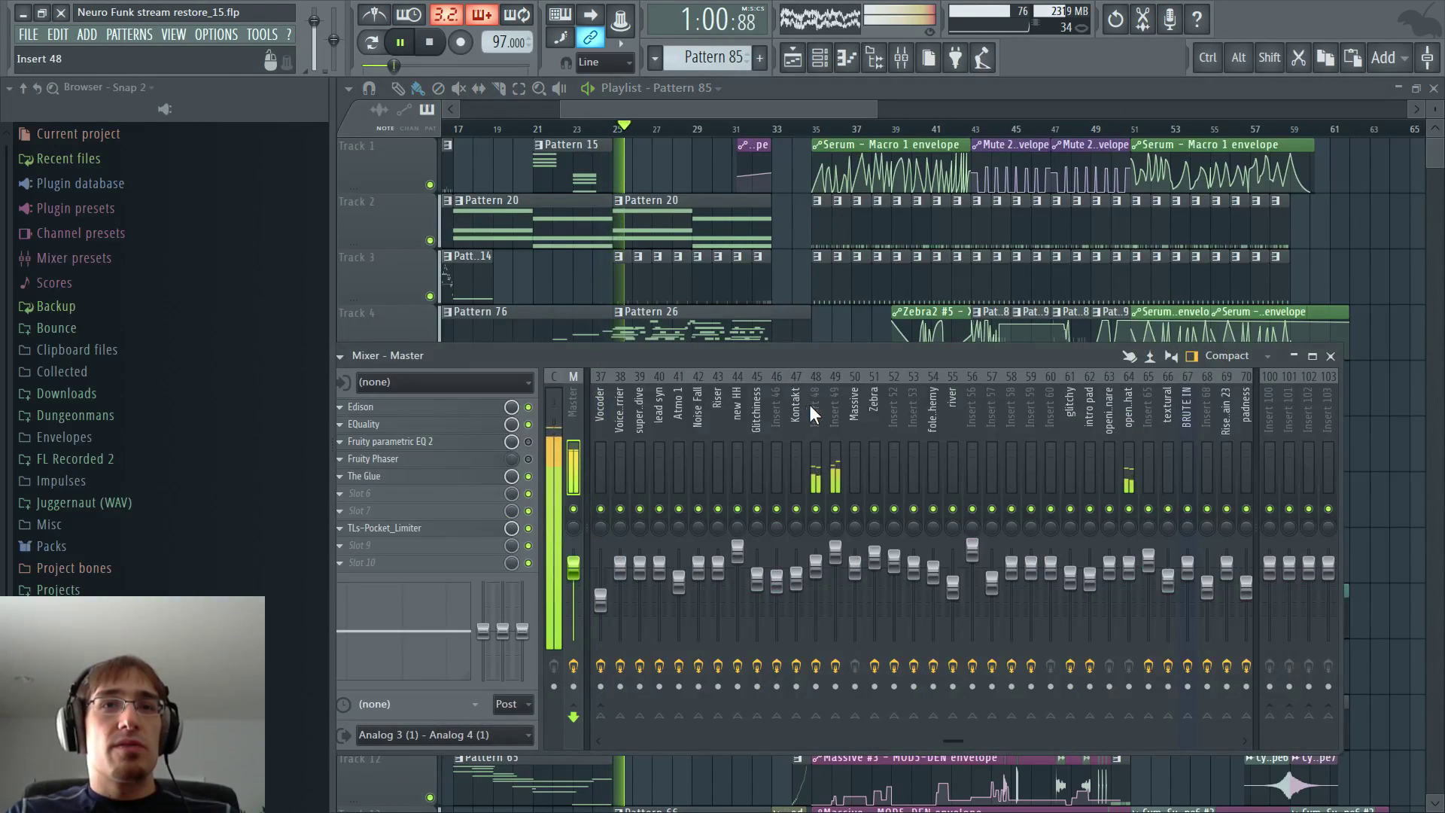
# - Add a Fruity Parametric EQ 2 in slot 6 of Insert 49, lower bands 4 and 5, and set its main level to -4.4 dB
pyautogui.click(834, 436)
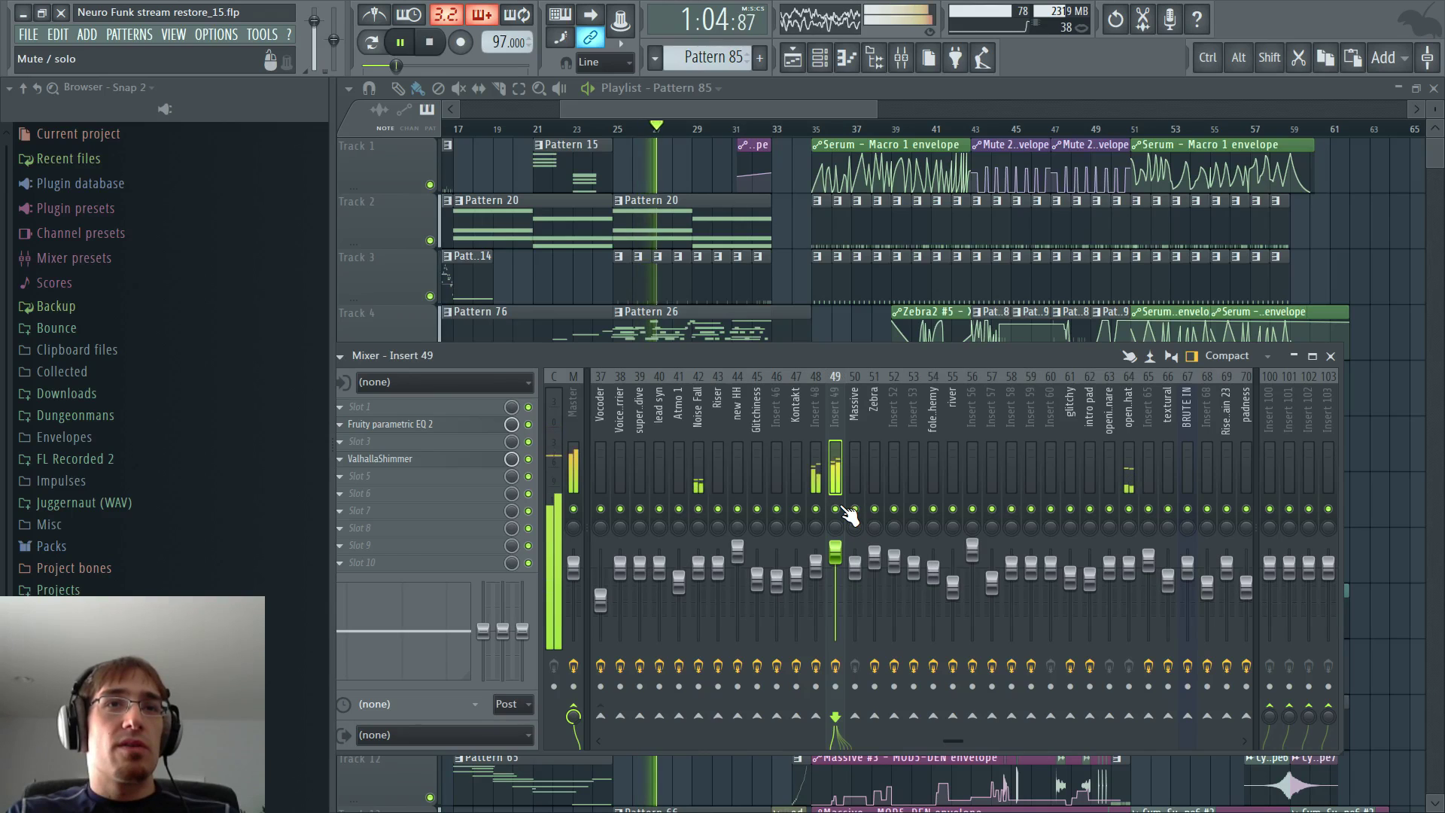
pyautogui.click(356, 493)
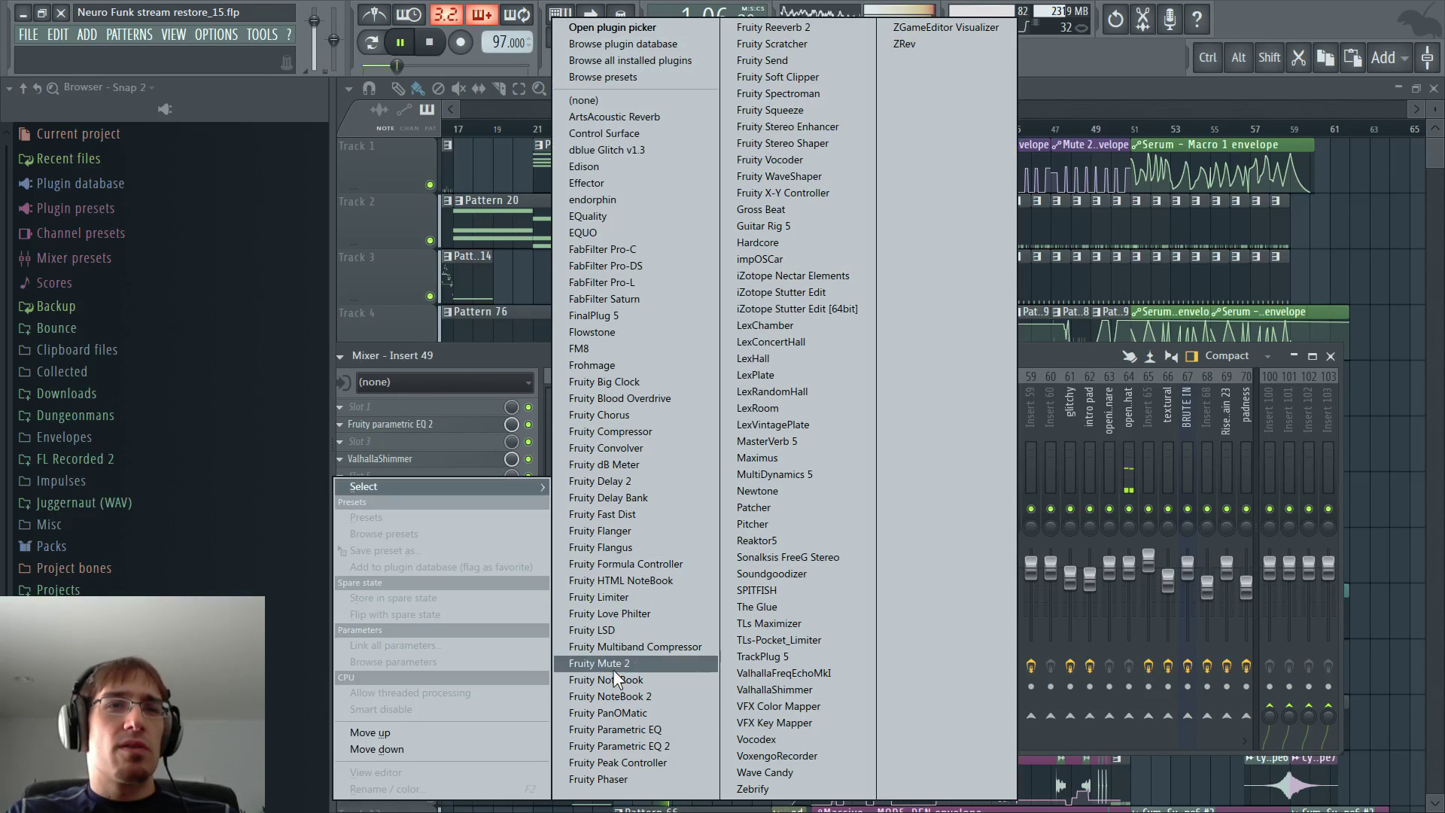
pyautogui.click(632, 745)
pyautogui.moveTo(572, 306); pyautogui.dragTo(532, 315)
pyautogui.moveTo(712, 324)
pyautogui.mouseDown()
pyautogui.moveTo(711, 354)
pyautogui.moveTo(710, 322)
pyautogui.mouseUp()
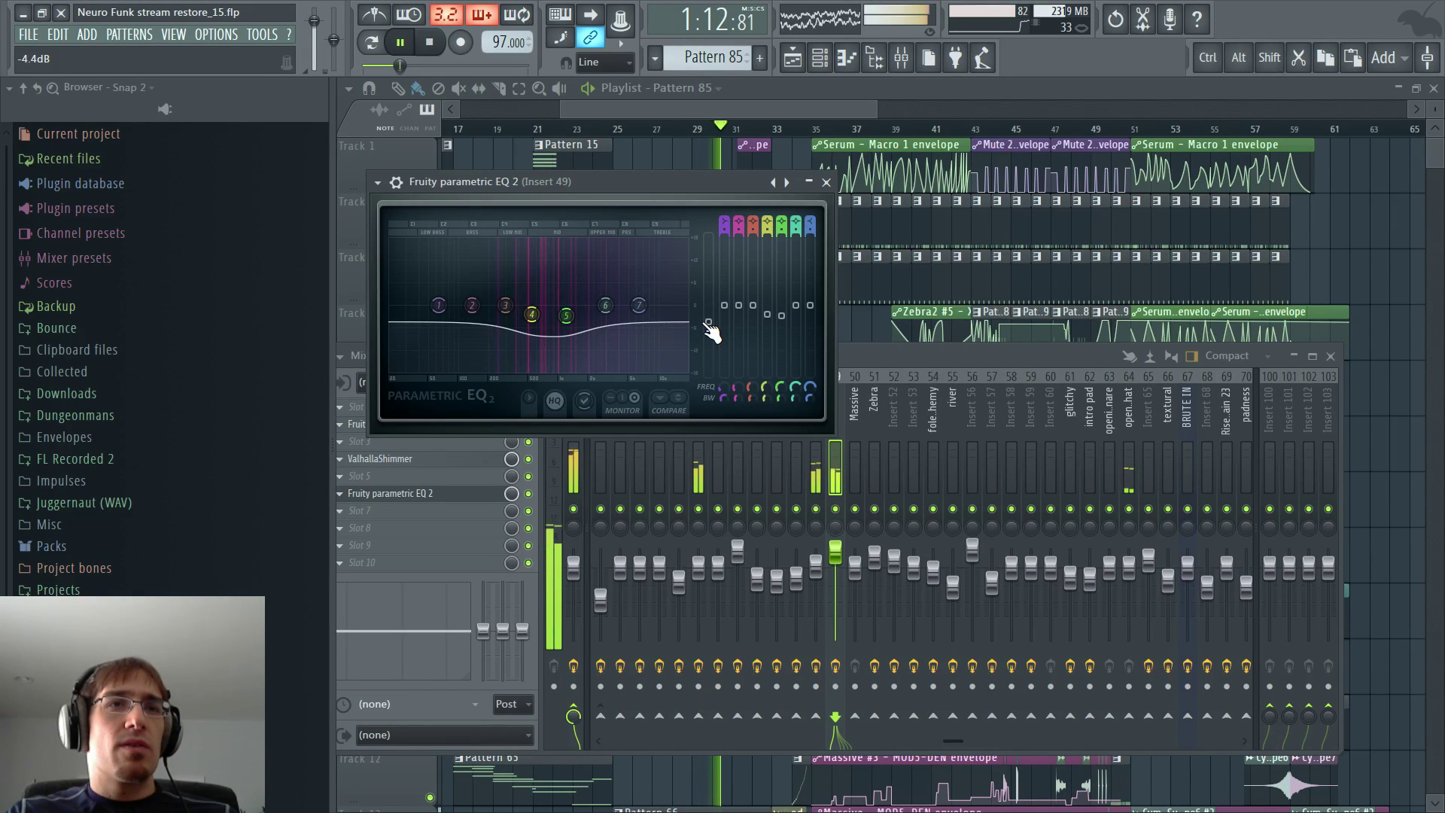
# - Return to the playlist, stop the song, and save the project under its current name
pyautogui.press('F5')
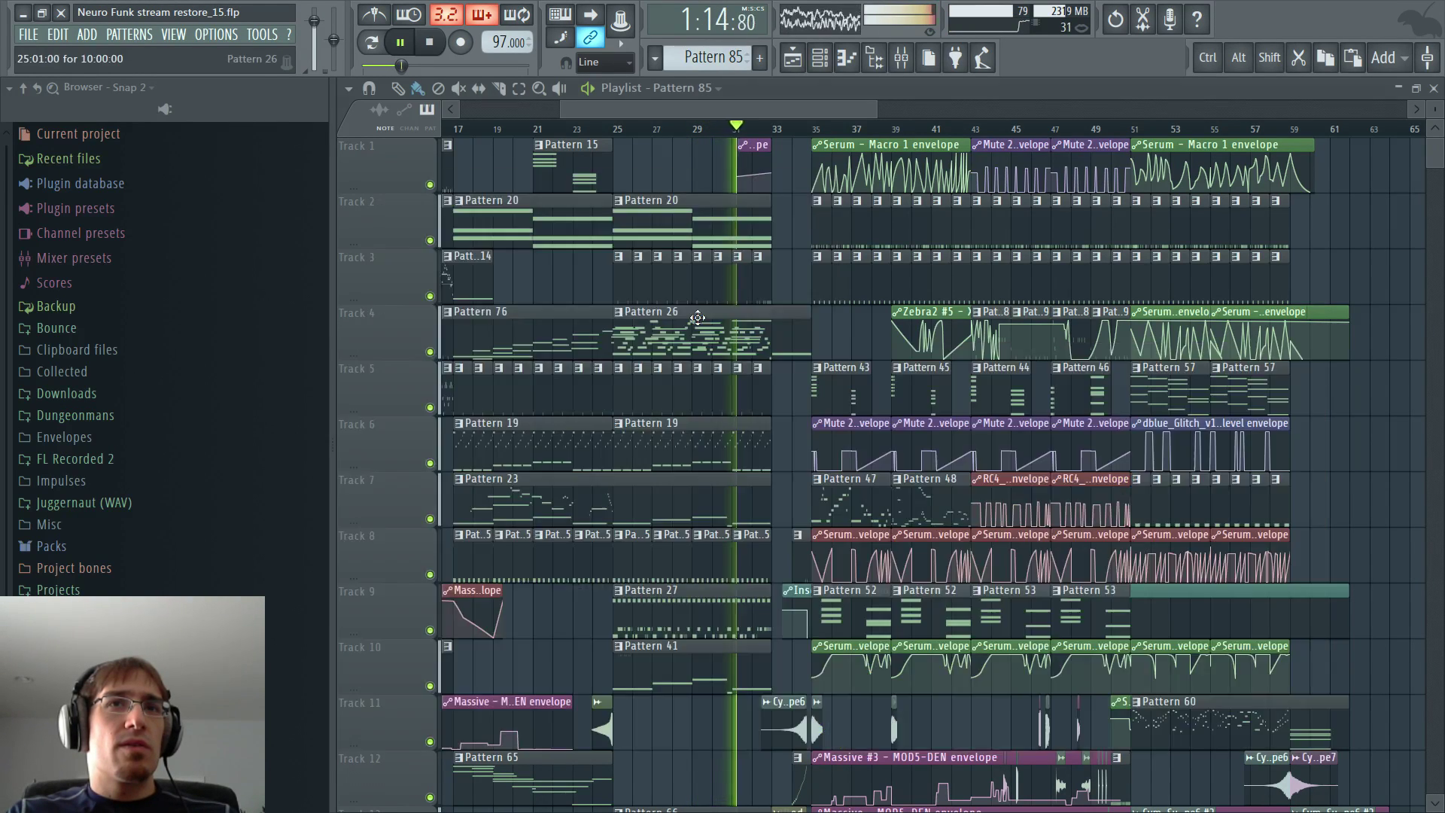
pyautogui.press('space')
pyautogui.click(29, 36)
pyautogui.click(38, 105)
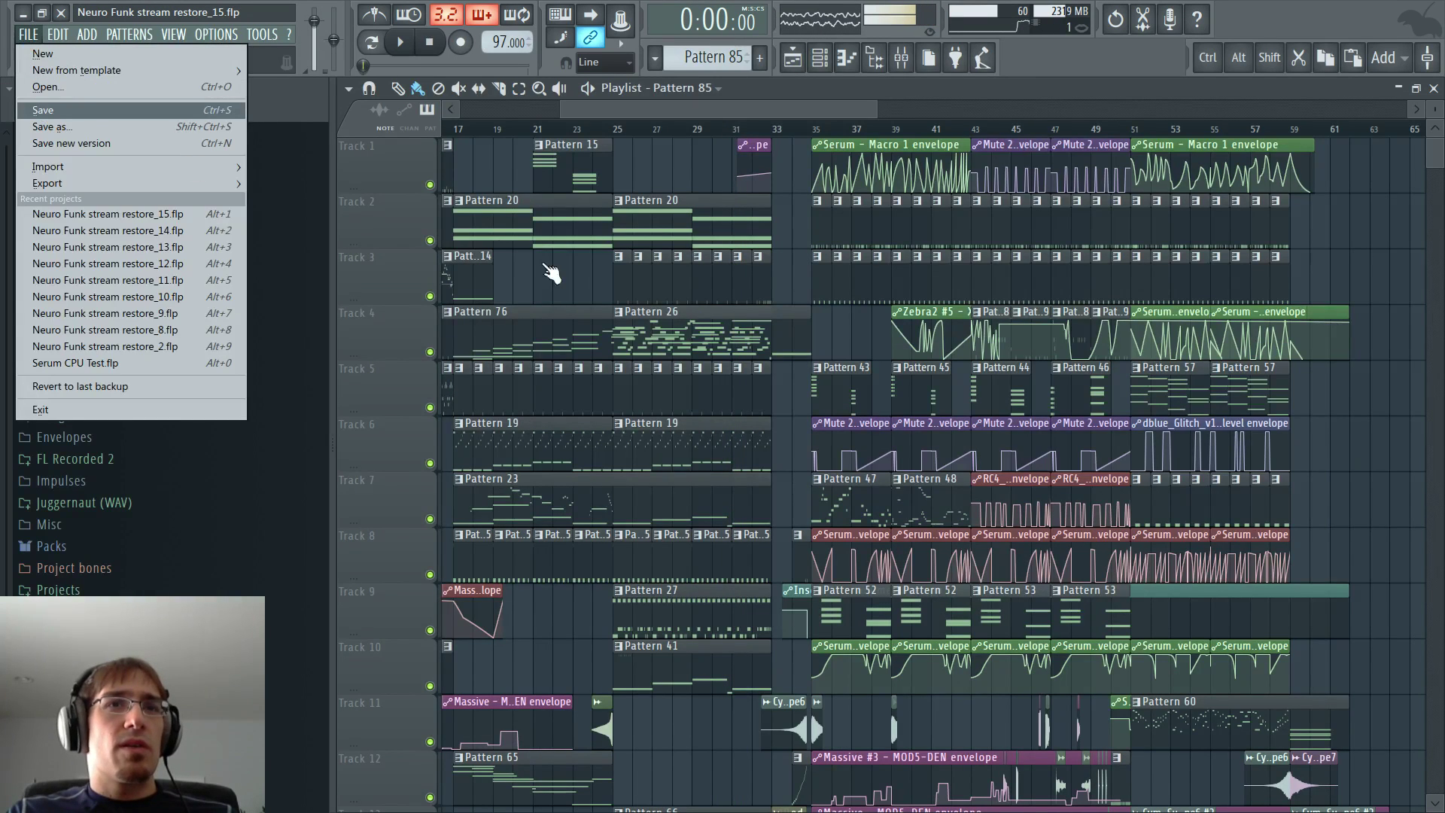
# - Open Pattern 26 from Track 4, play it in pattern mode, and select Insert 14 in the mixer
pyautogui.doubleClick(639, 311)
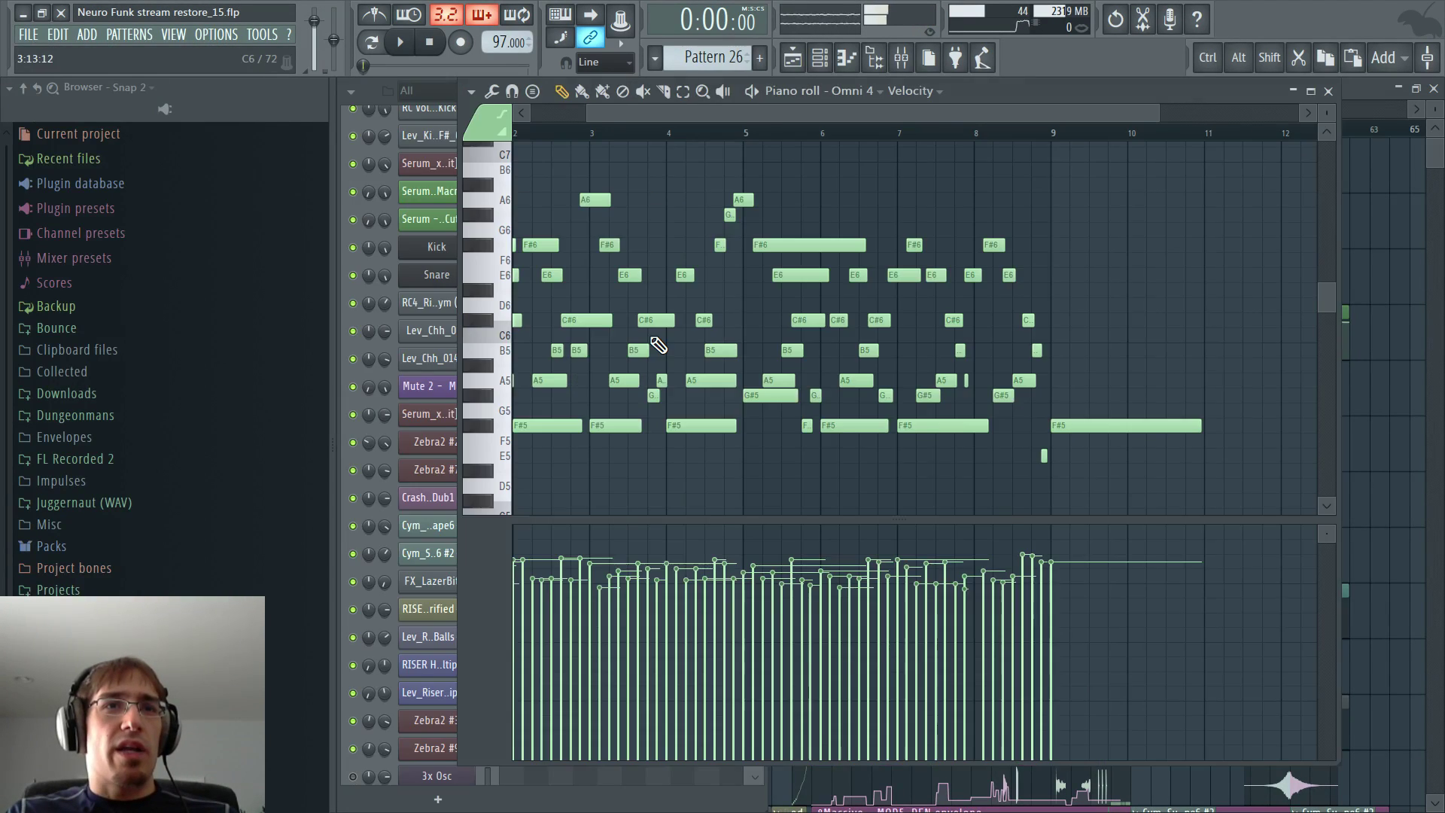
pyautogui.press('F5')
pyautogui.press('space')
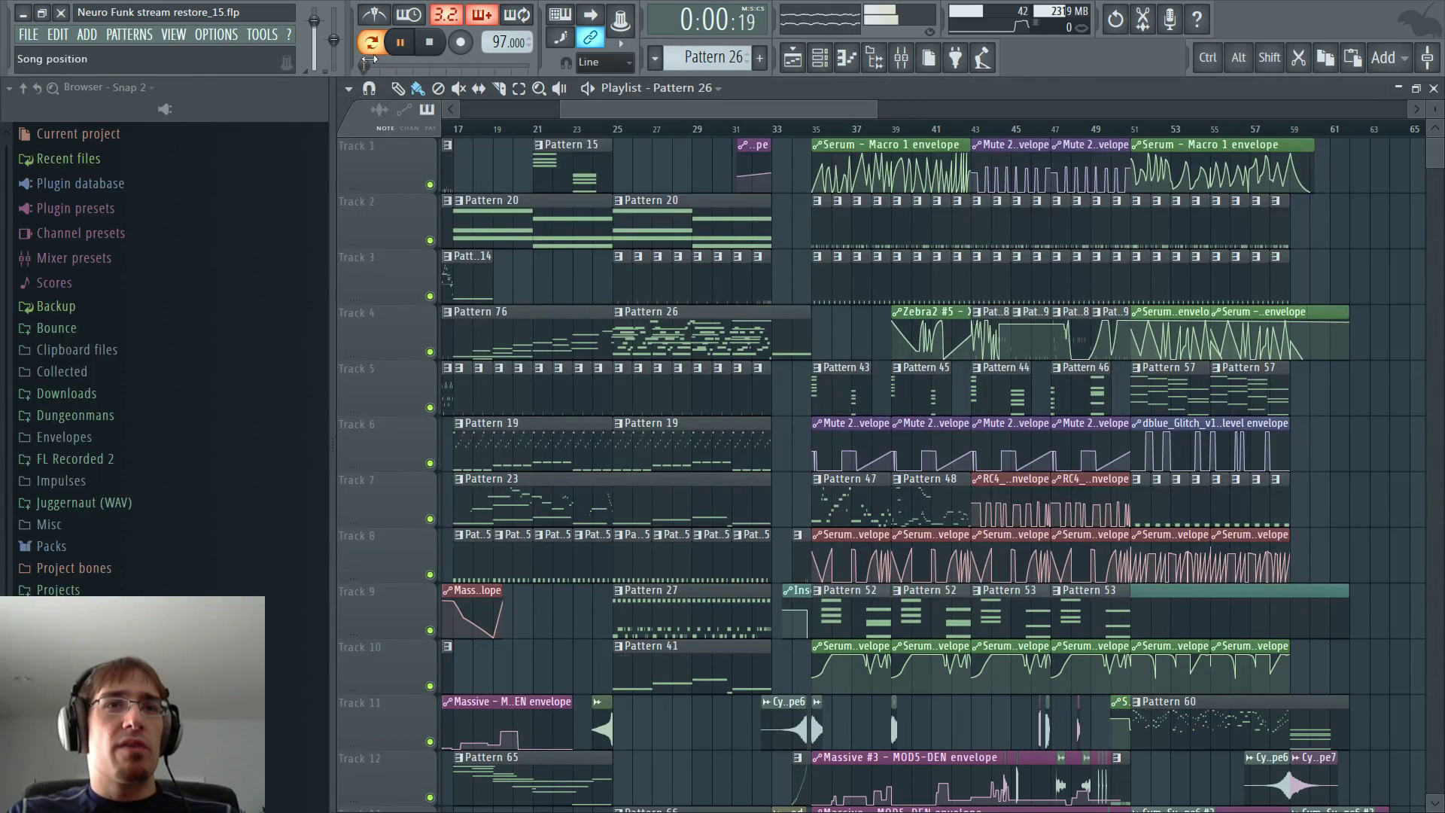
pyautogui.press('F9')
pyautogui.click(678, 408)
pyautogui.scroll(12, 677, 408)
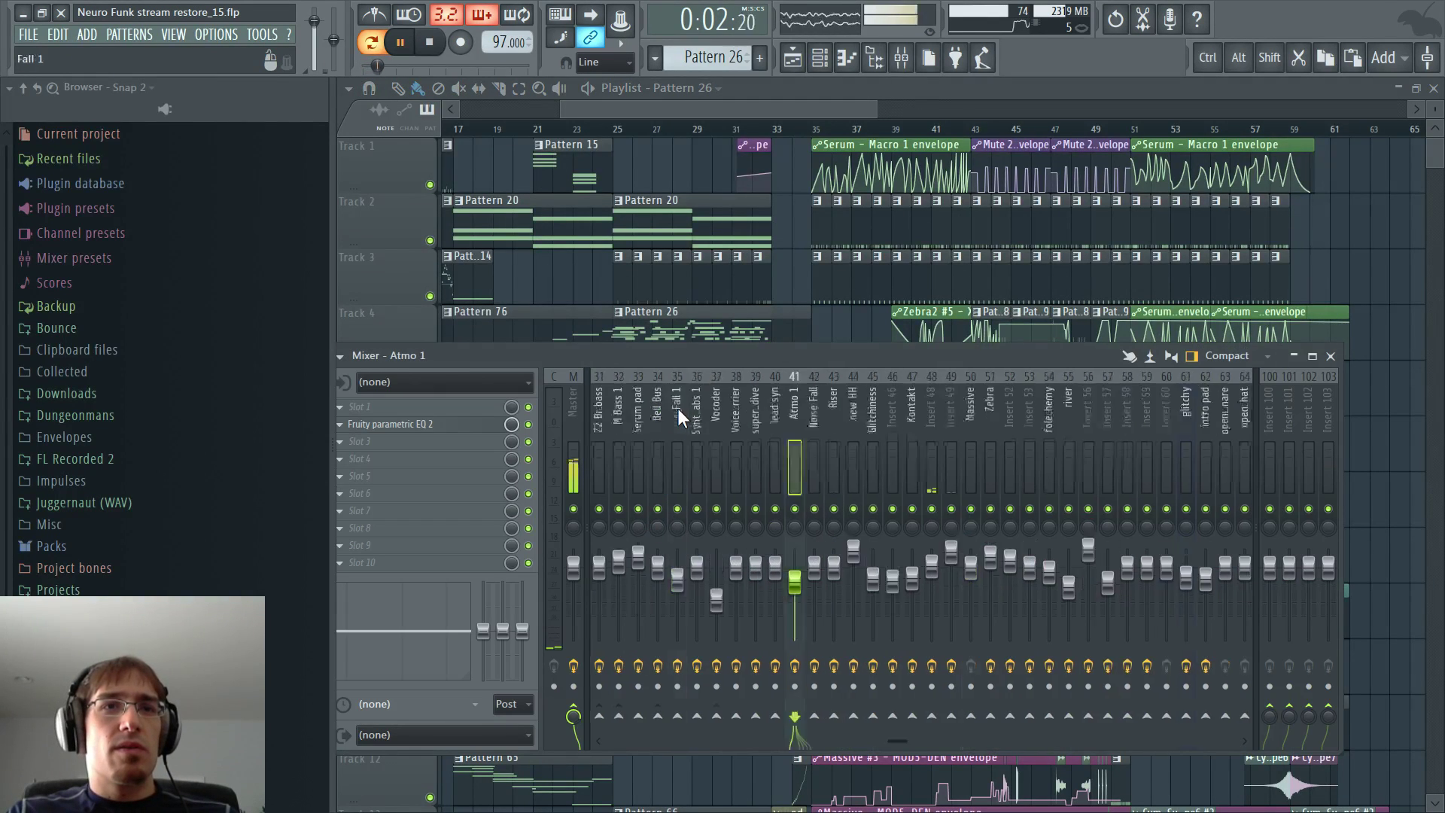
pyautogui.click(850, 408)
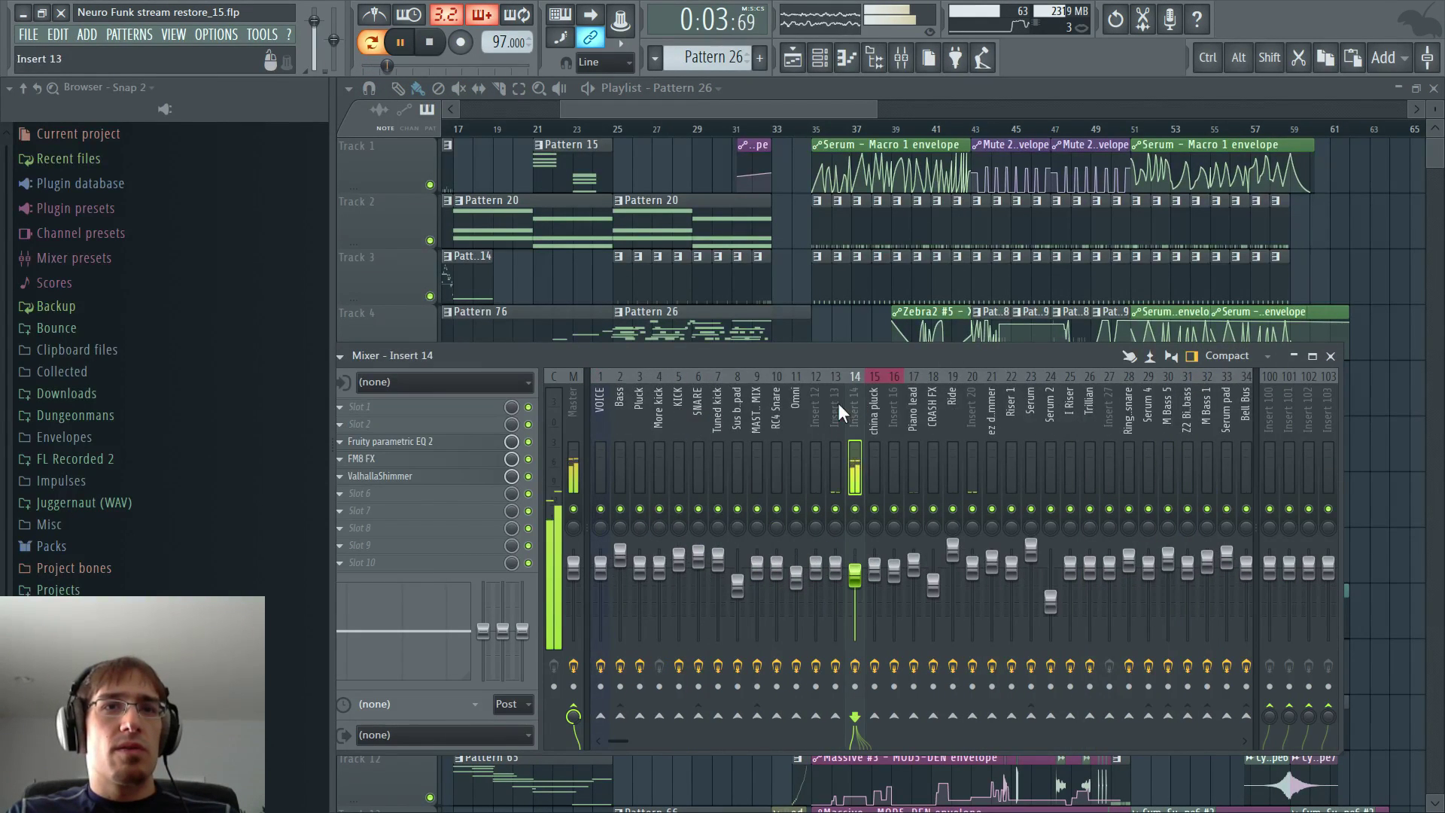
# - Set the PsycheDelay Dry/Wet to 22 in the FM8 FX effect on Insert 14
pyautogui.click(367, 461)
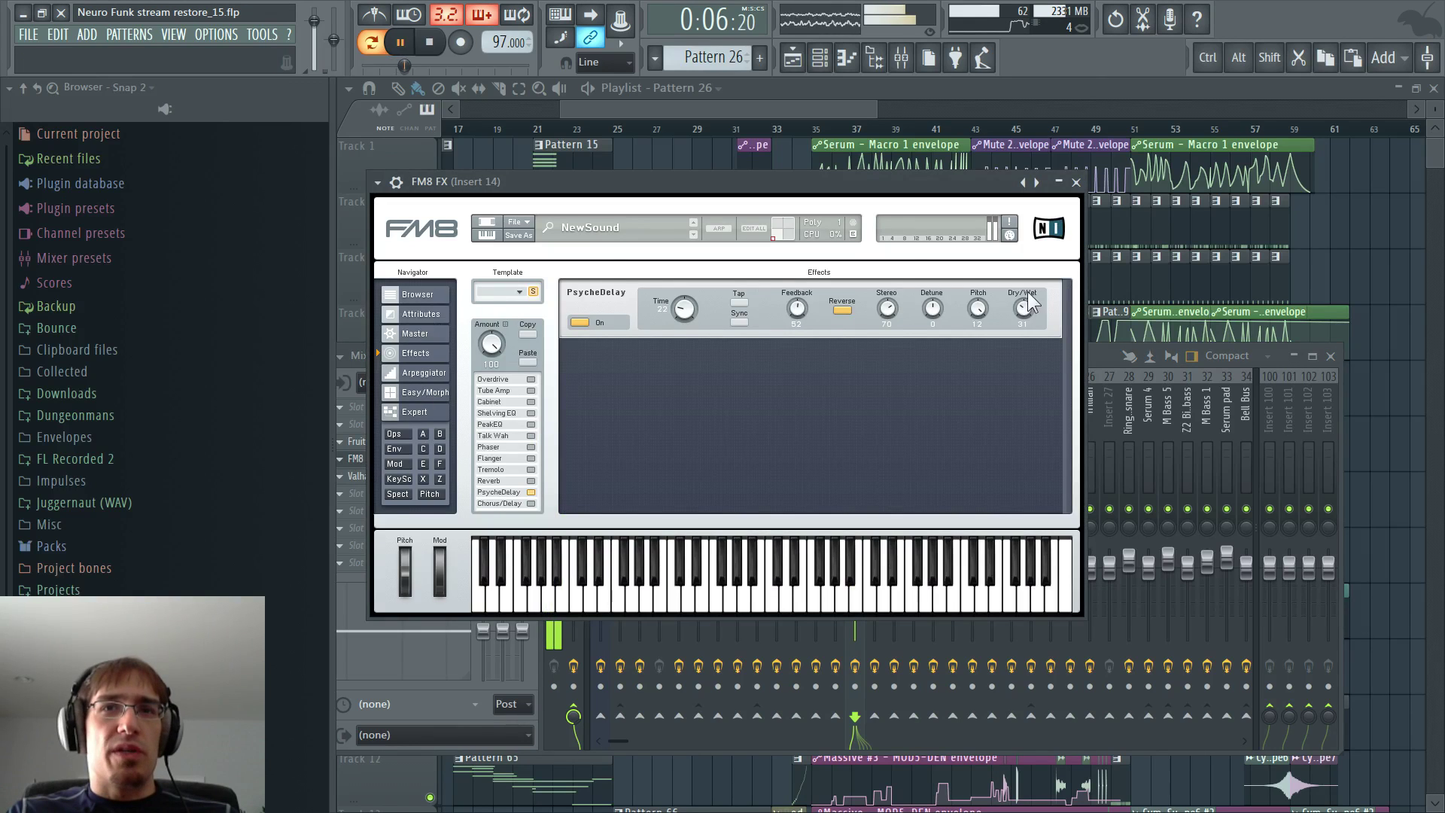
pyautogui.moveTo(1025, 302); pyautogui.dragTo(1019, 321)
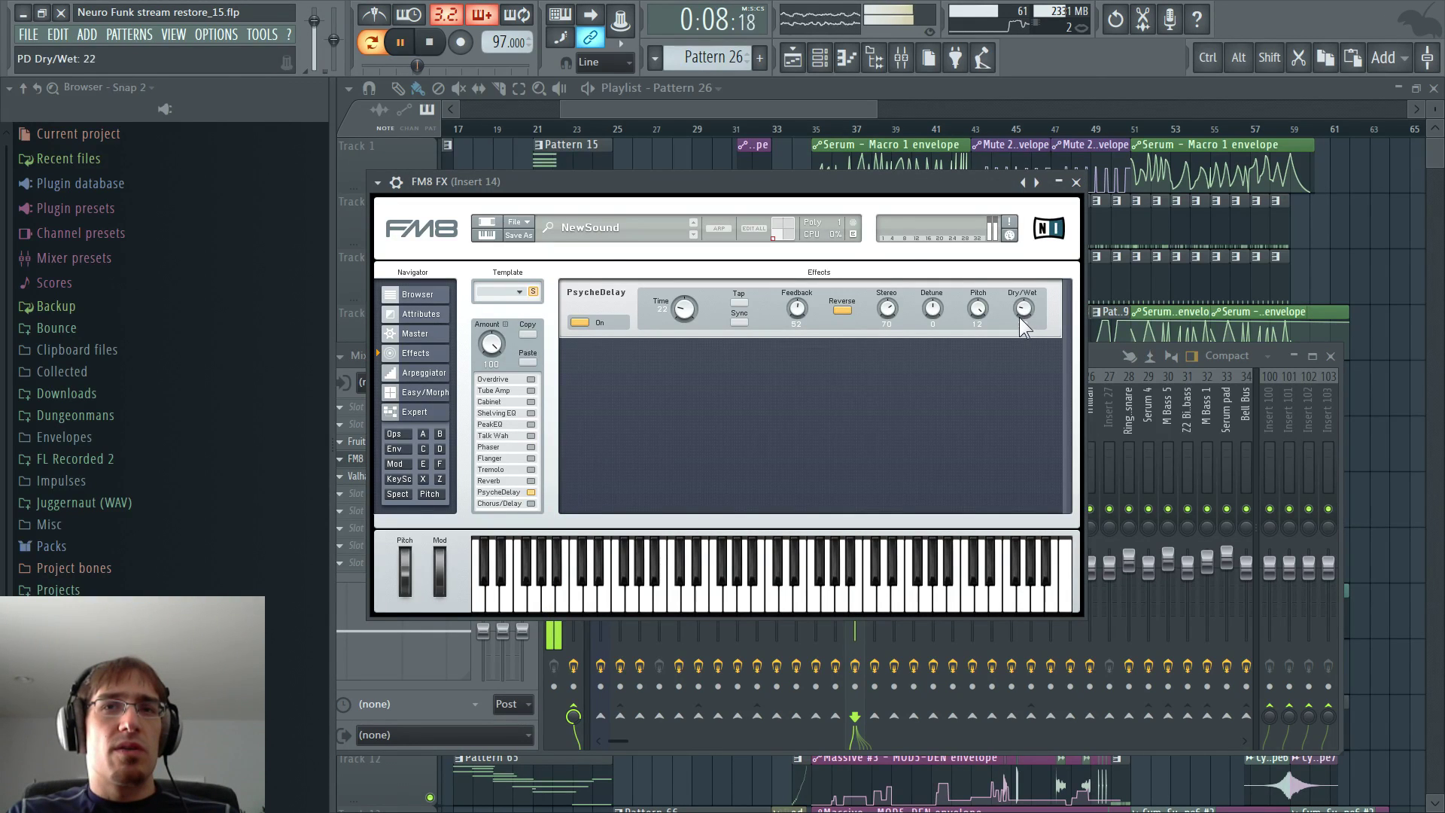
pyautogui.click(1077, 182)
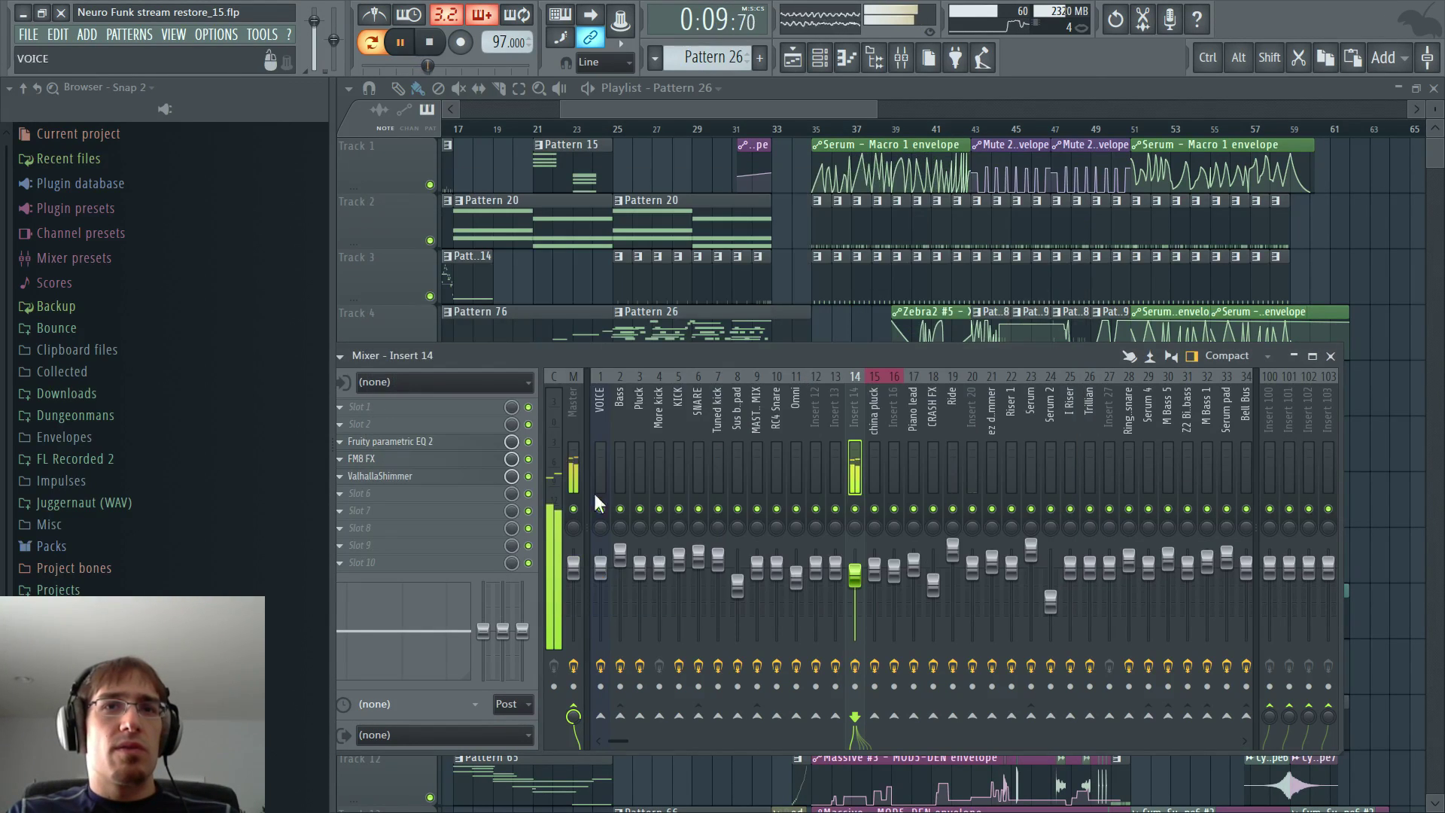
# - Add a Fruity Parametric EQ 2 in slot 7 of Insert 14, cut its middle band and slightly lower the main level
pyautogui.click(352, 510)
pyautogui.click(631, 703)
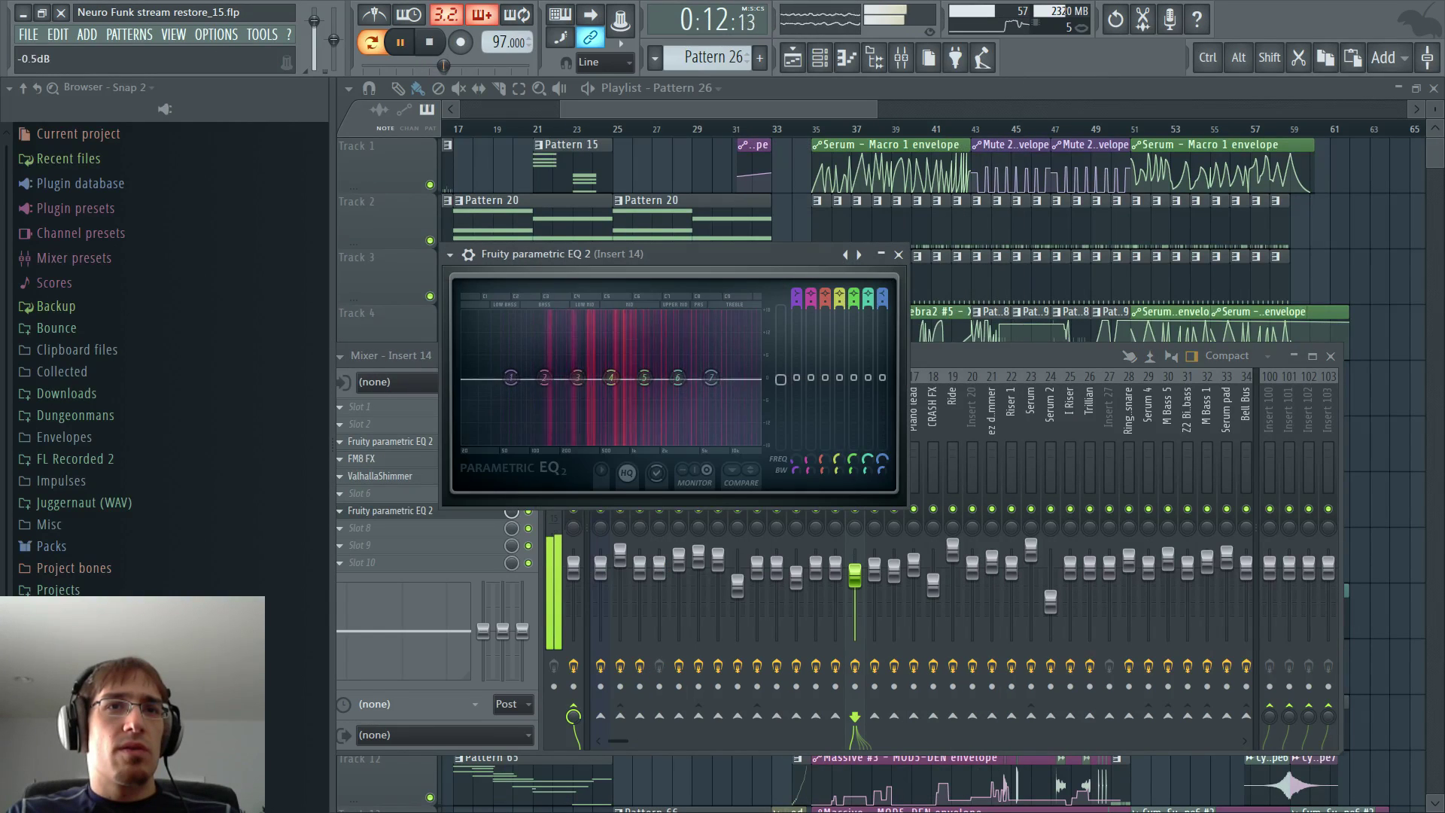
pyautogui.moveTo(610, 378); pyautogui.dragTo(646, 395)
pyautogui.moveTo(781, 381); pyautogui.dragTo(781, 382)
# - Stop the pattern, switch to song mode, play the arrangement from bar 25, and show the mixer
pyautogui.press('F9')
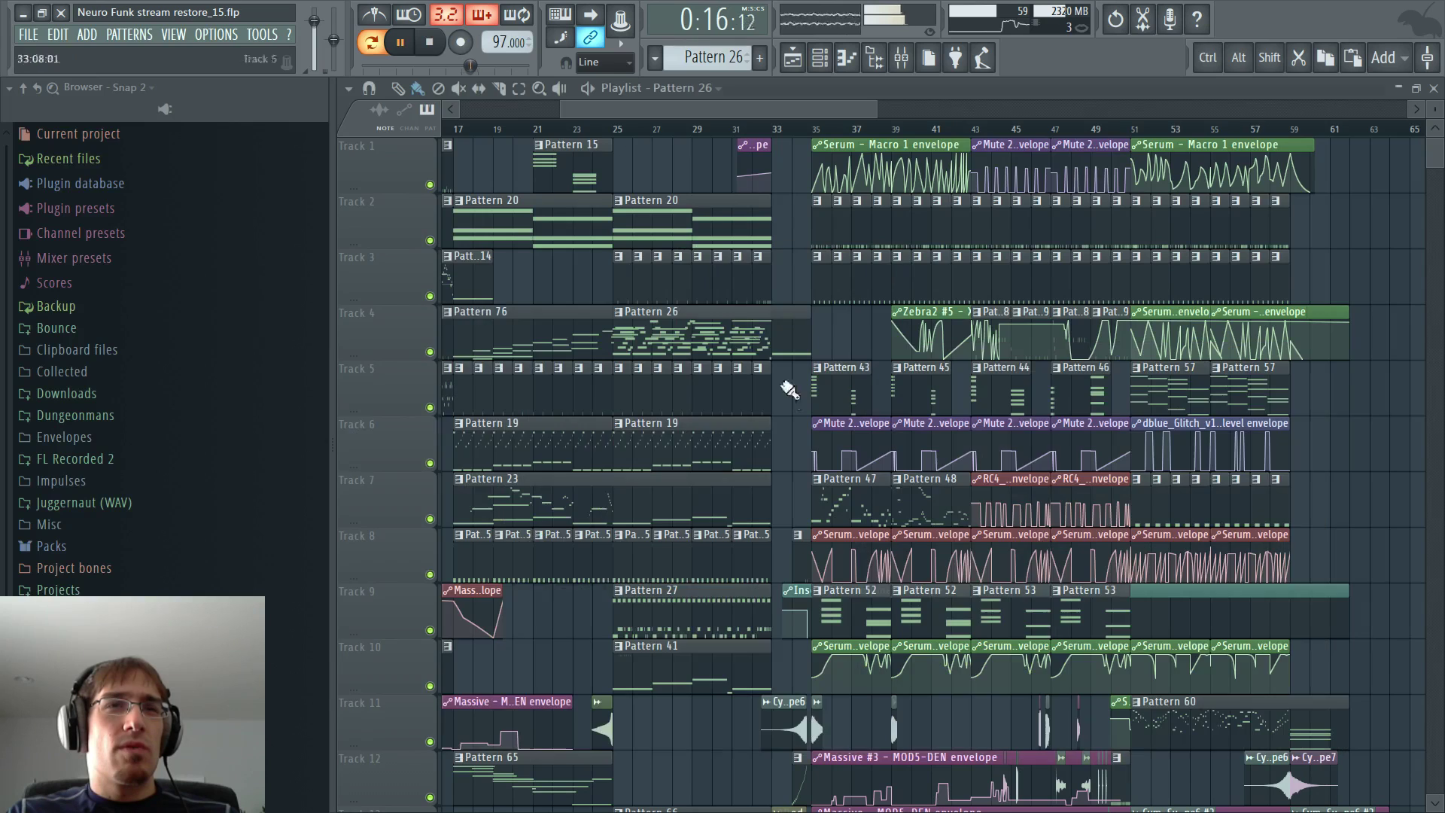
pyautogui.press('space')
pyautogui.press('l')
pyautogui.click(615, 133)
pyautogui.press('space')
pyautogui.press('F9')
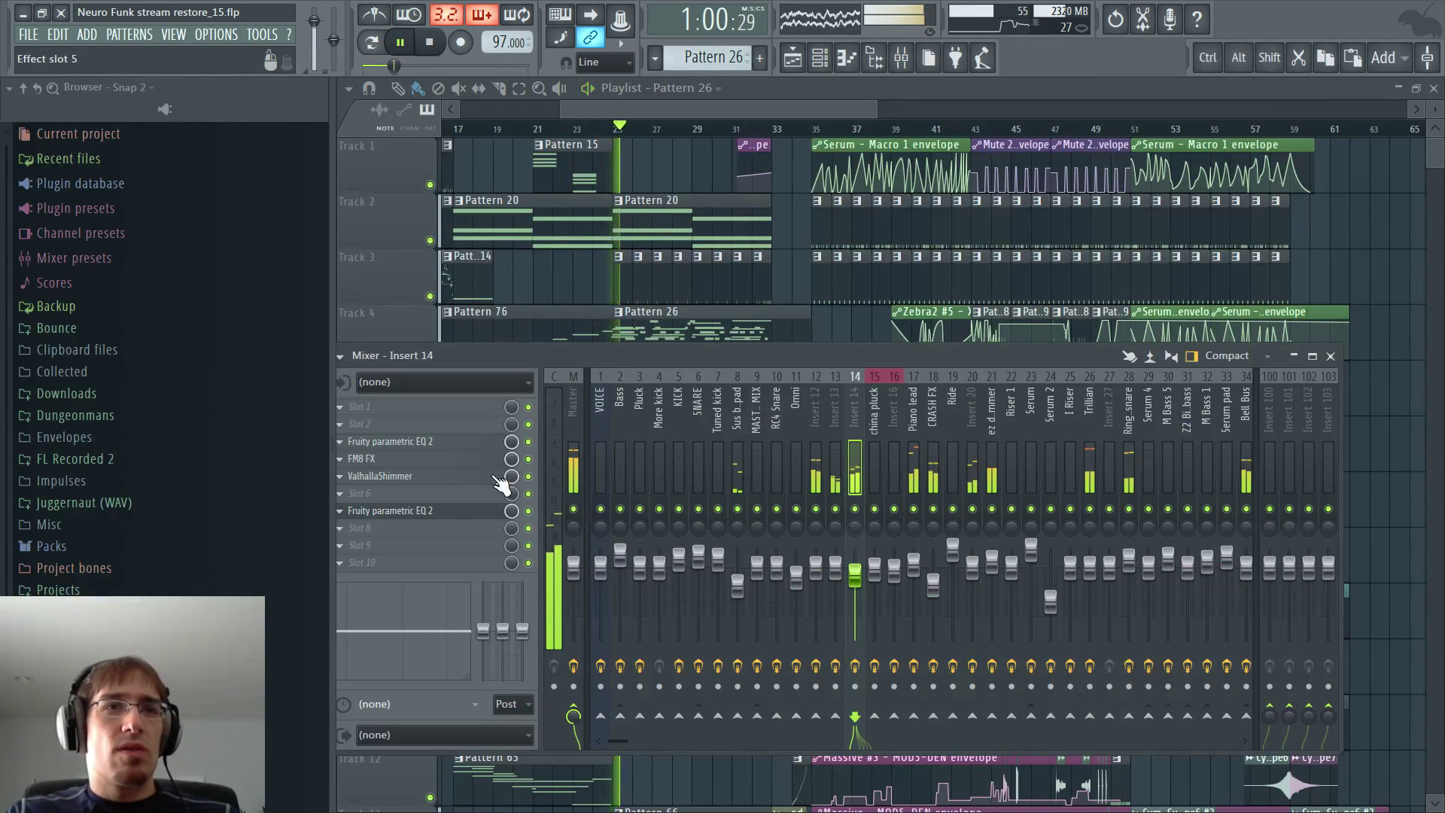
# - Refine the cuts on bands 4 and 5 of Insert 14's slot 7 EQ and slightly adjust its main level
pyautogui.click(451, 511)
pyautogui.moveTo(583, 406); pyautogui.dragTo(660, 391)
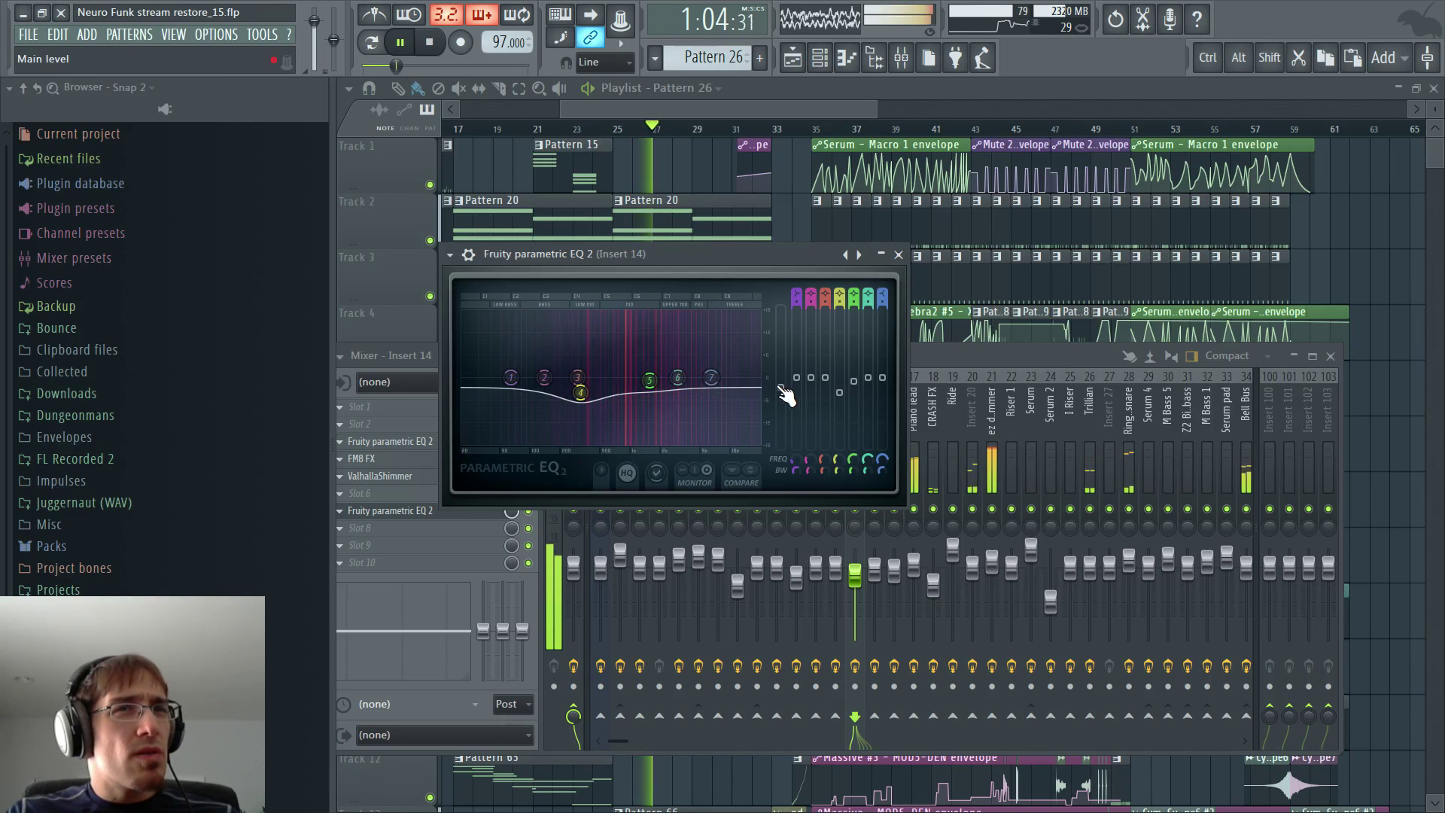
pyautogui.moveTo(780, 388); pyautogui.dragTo(781, 385)
pyautogui.press('F9')
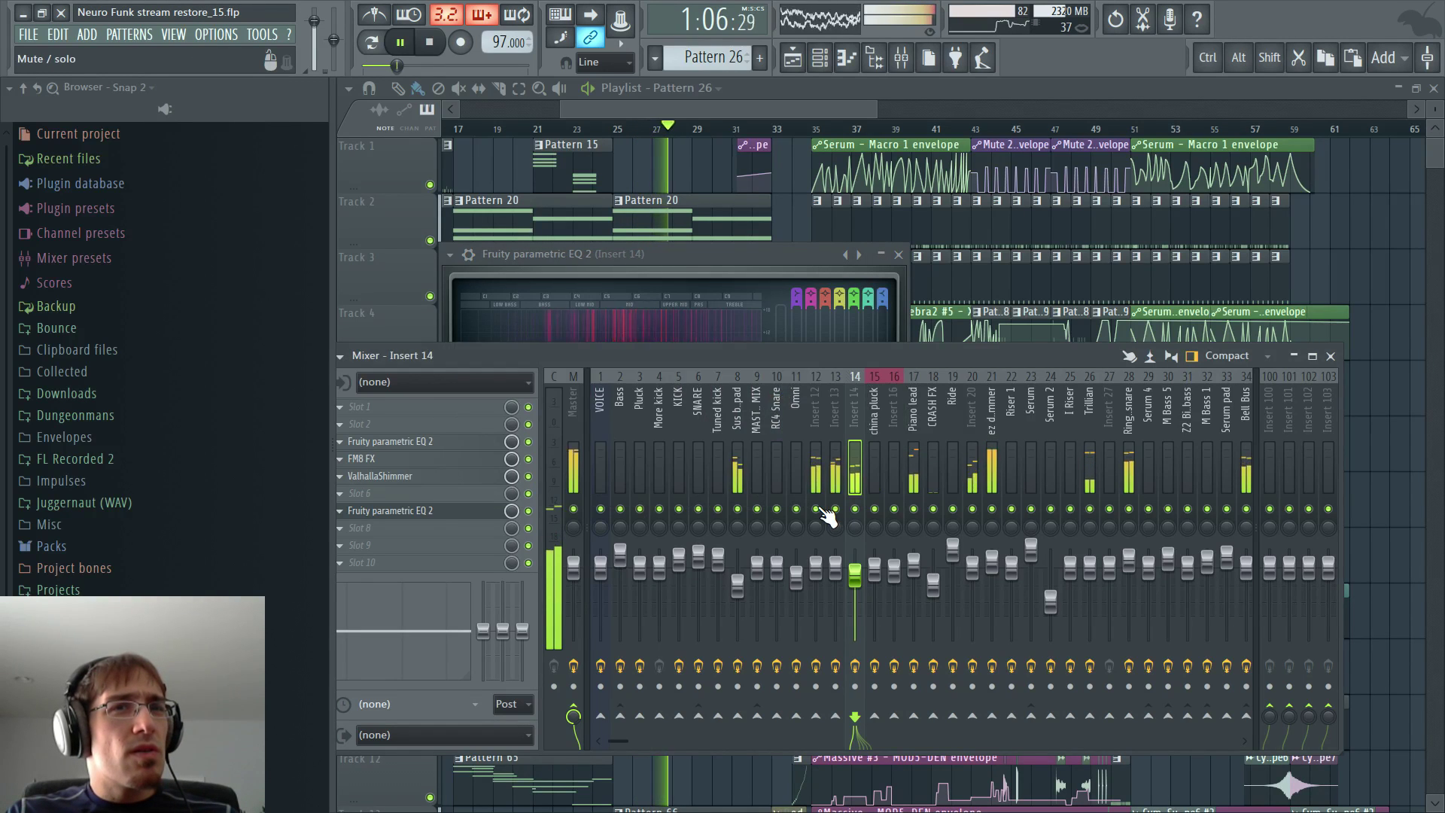
# - Select Insert 12, audition the Sus b.pad and Trilian mixer tracks in solo, and select Ringy snare
pyautogui.click(814, 395)
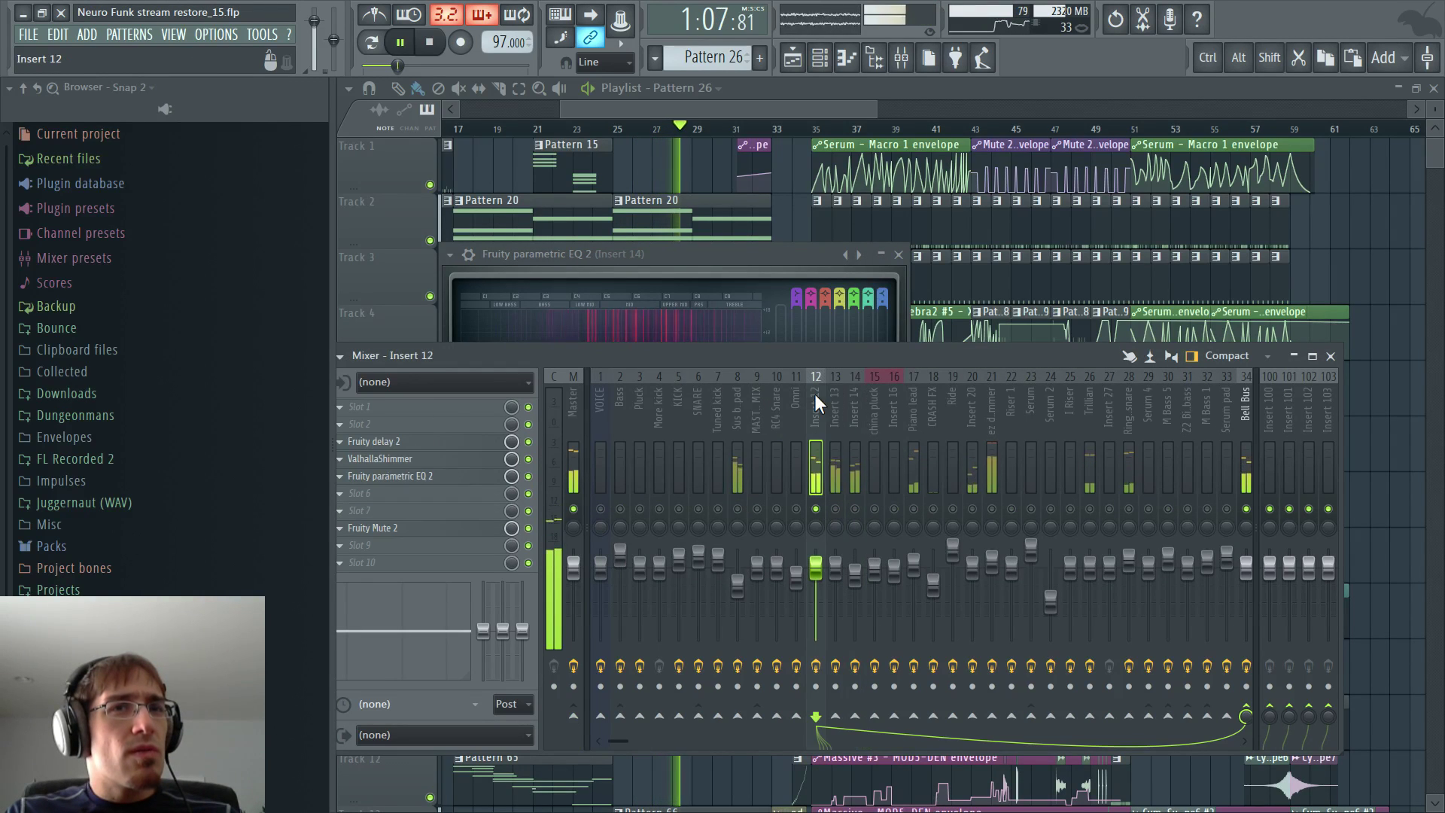
pyautogui.rightClick(737, 509)
pyautogui.rightClick(738, 510)
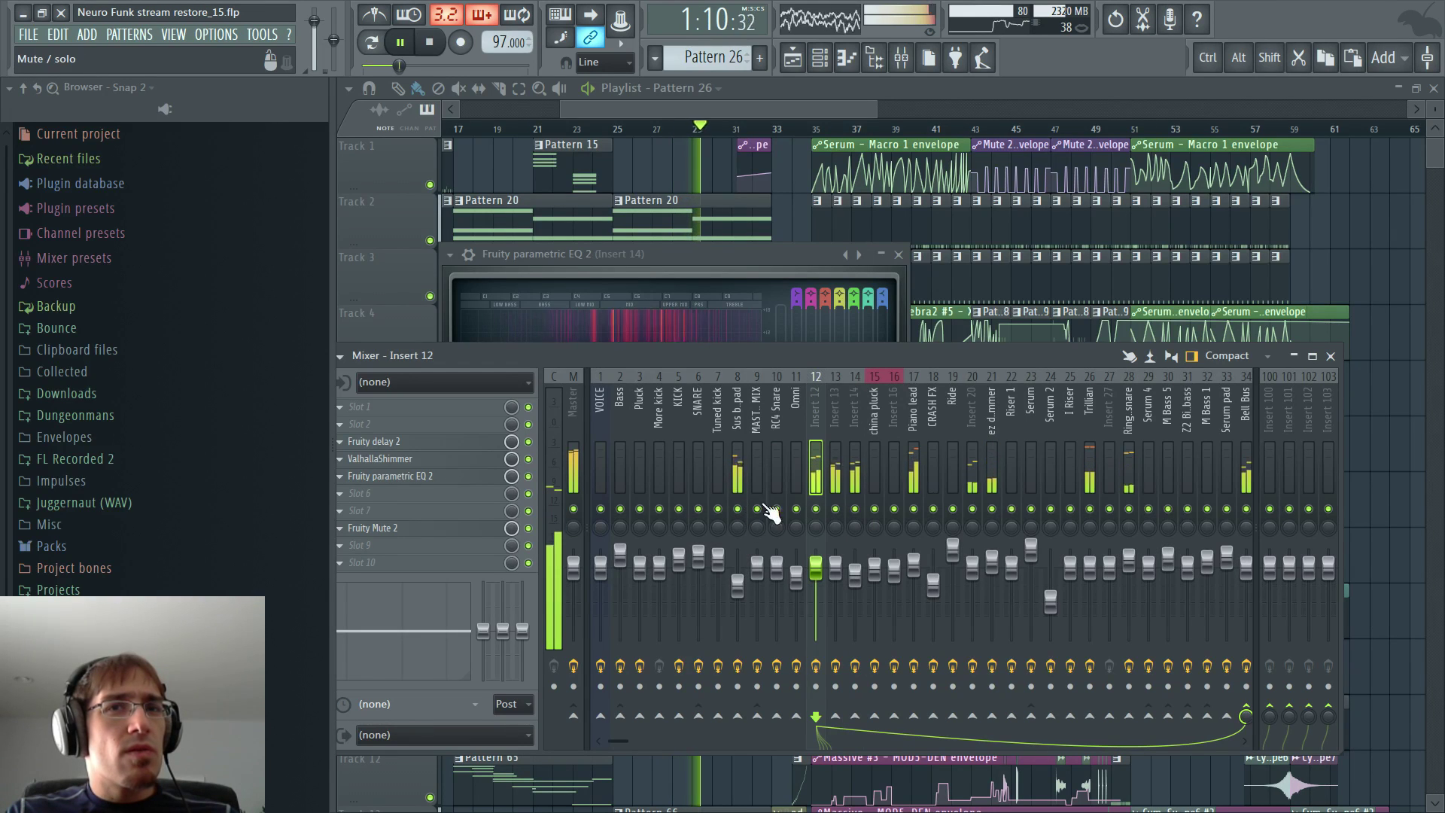
pyautogui.rightClick(1089, 509)
pyautogui.click(1131, 401)
pyautogui.scroll(-3, 1091, 451)
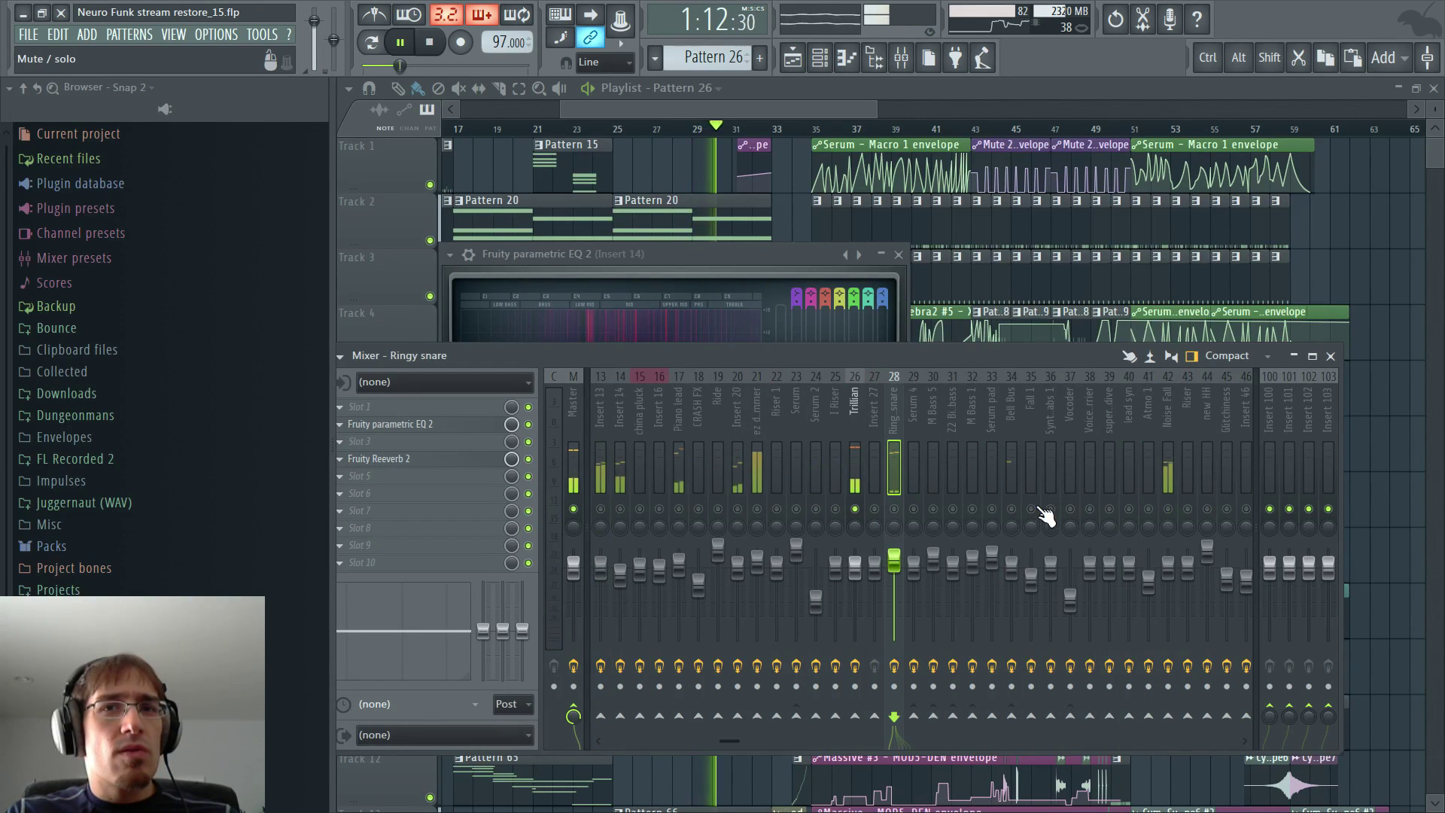
# - Audition the Noise Fall, Bell Bus, Trilian and Ringy snare tracks in solo, and stop the song with all tracks active
pyautogui.rightClick(1169, 508)
pyautogui.click(1172, 405)
pyautogui.rightClick(1169, 511)
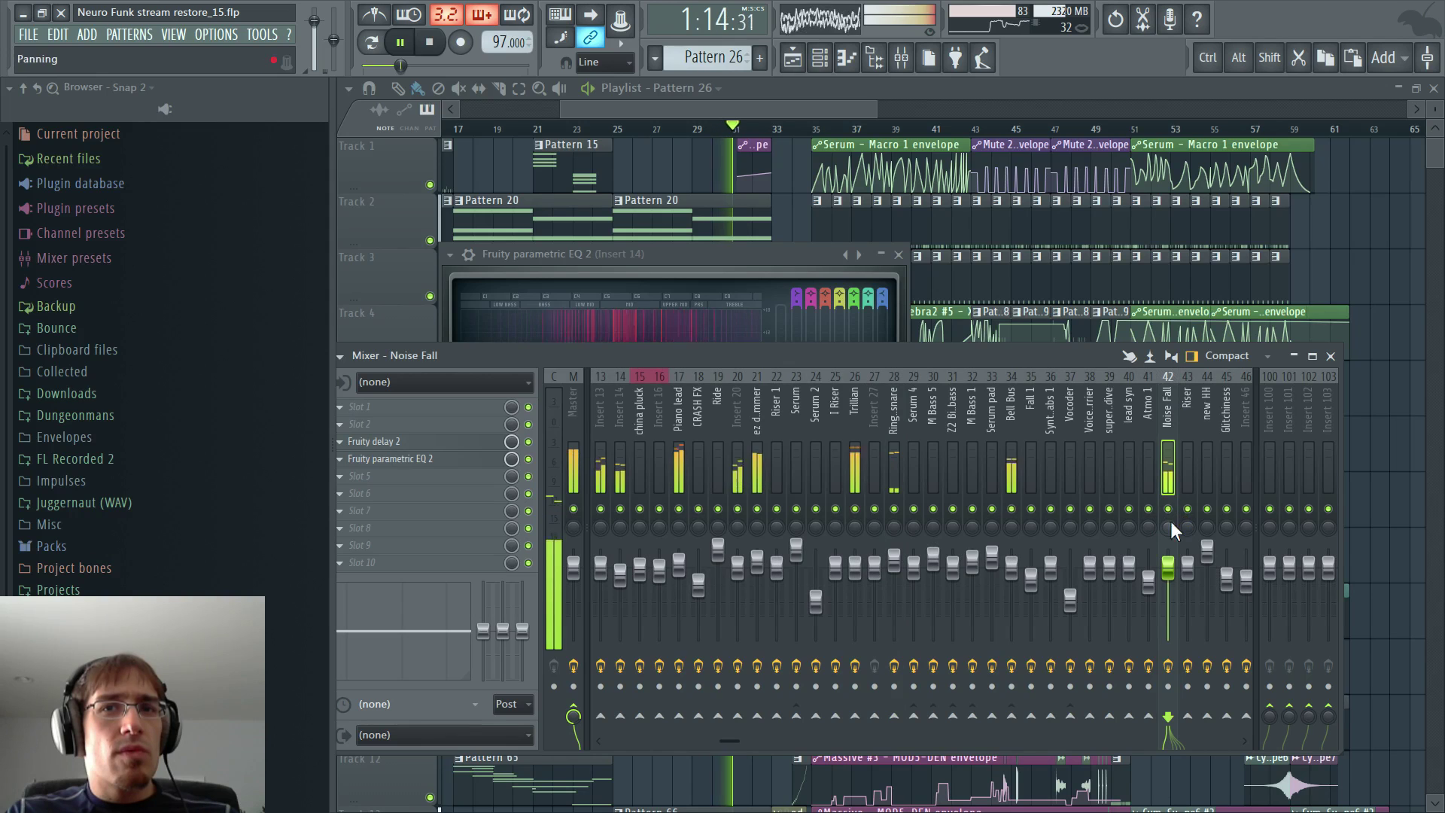
pyautogui.rightClick(1012, 508)
pyautogui.rightClick(856, 510)
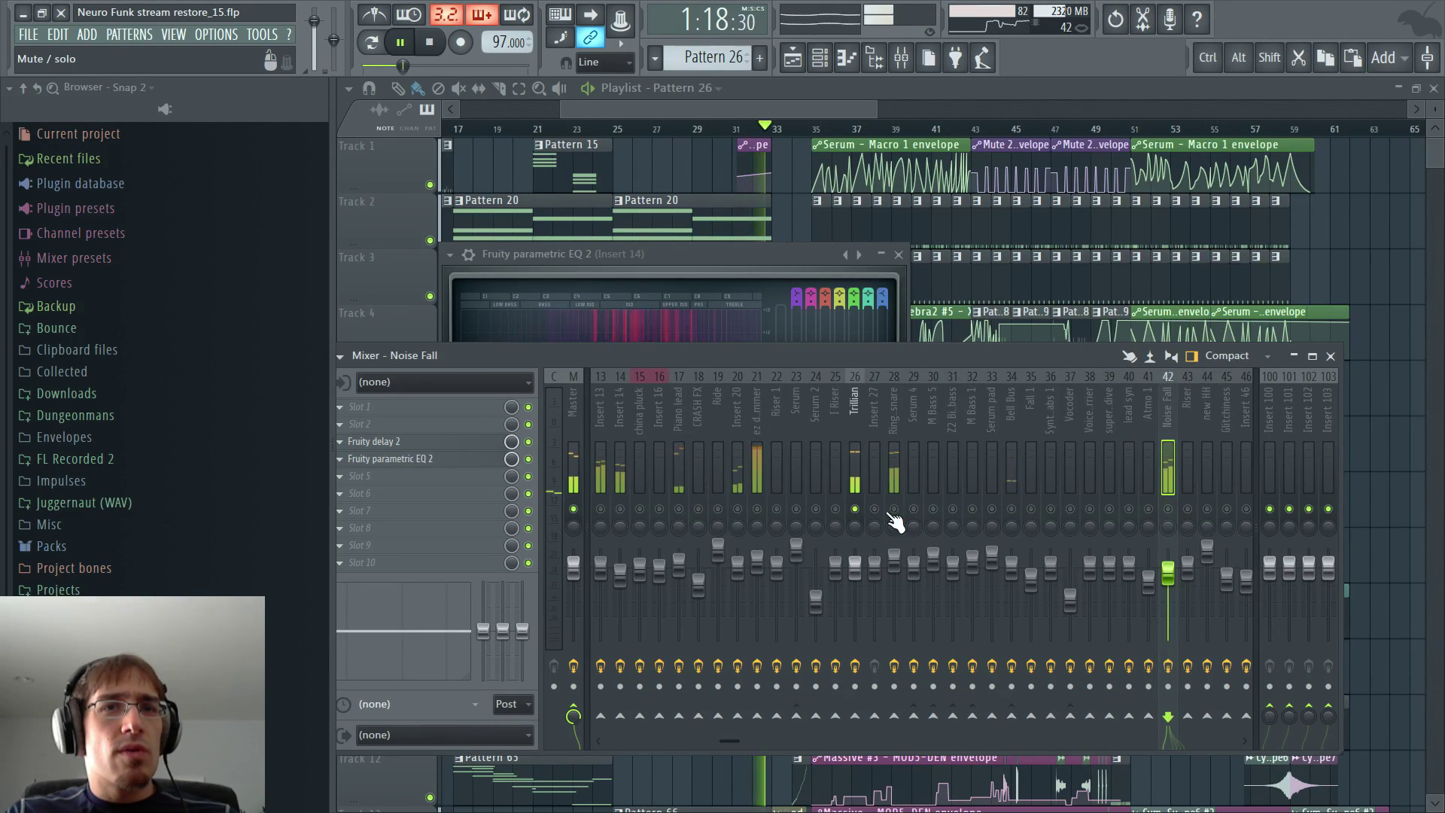
pyautogui.rightClick(895, 509)
pyautogui.press('space')
pyautogui.rightClick(898, 510)
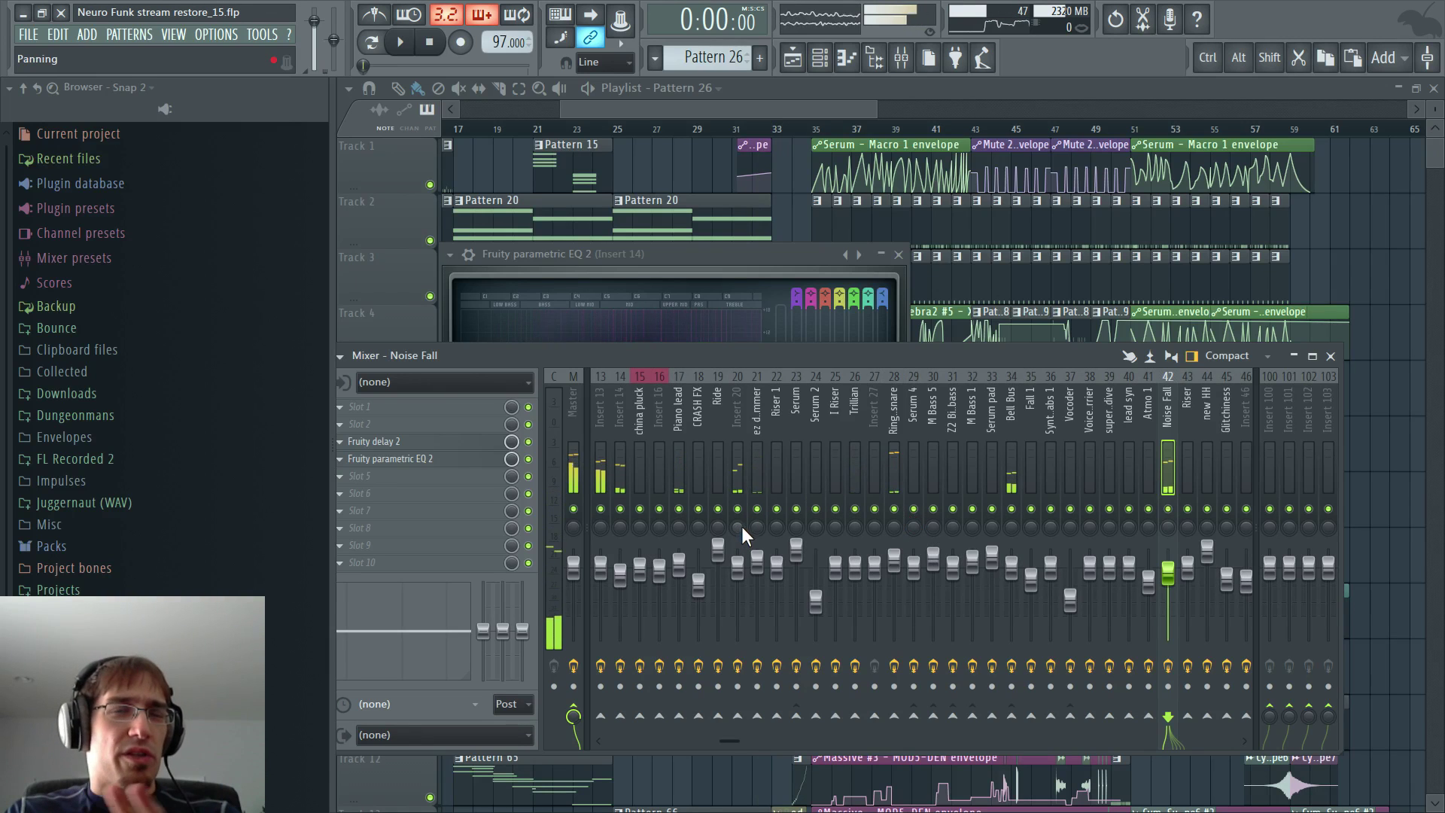
# - Play the arrangement from bar 21 and audition the Piano lead mixer track in solo
pyautogui.click(740, 106)
pyautogui.press('ctrl')
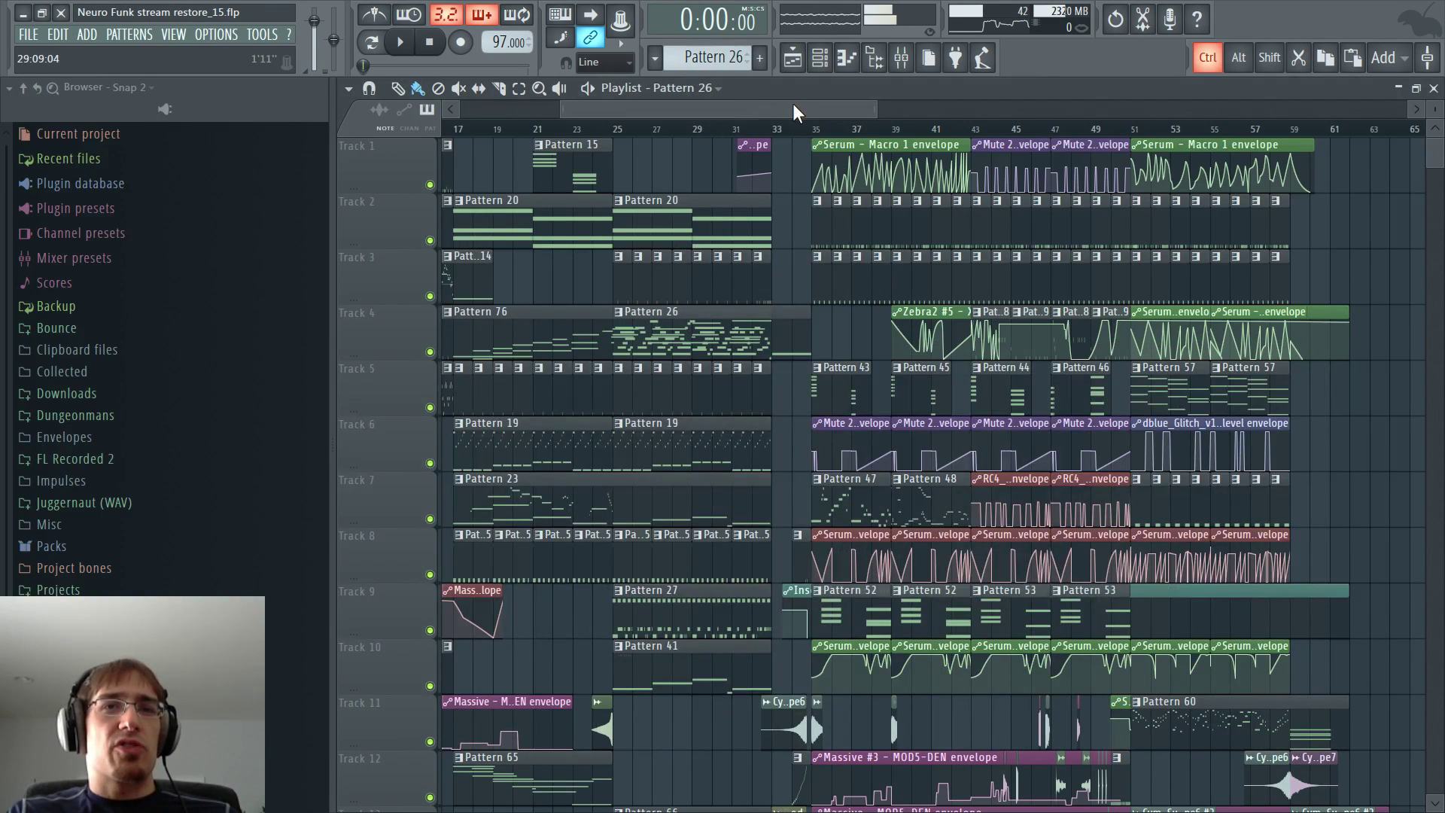
pyautogui.moveTo(815, 119); pyautogui.dragTo(838, 112)
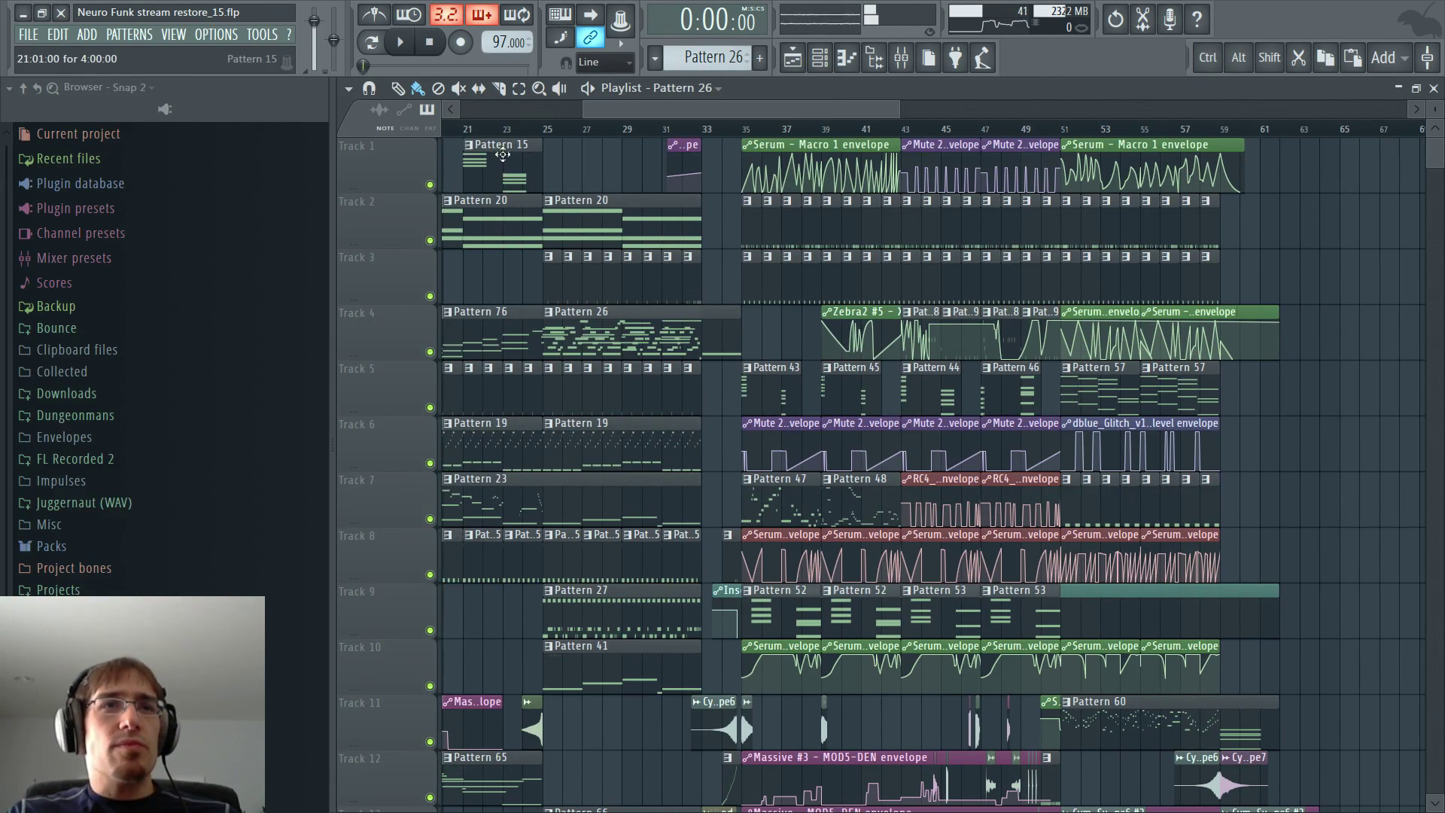
pyautogui.click(465, 128)
pyautogui.press('space')
pyautogui.press('F9')
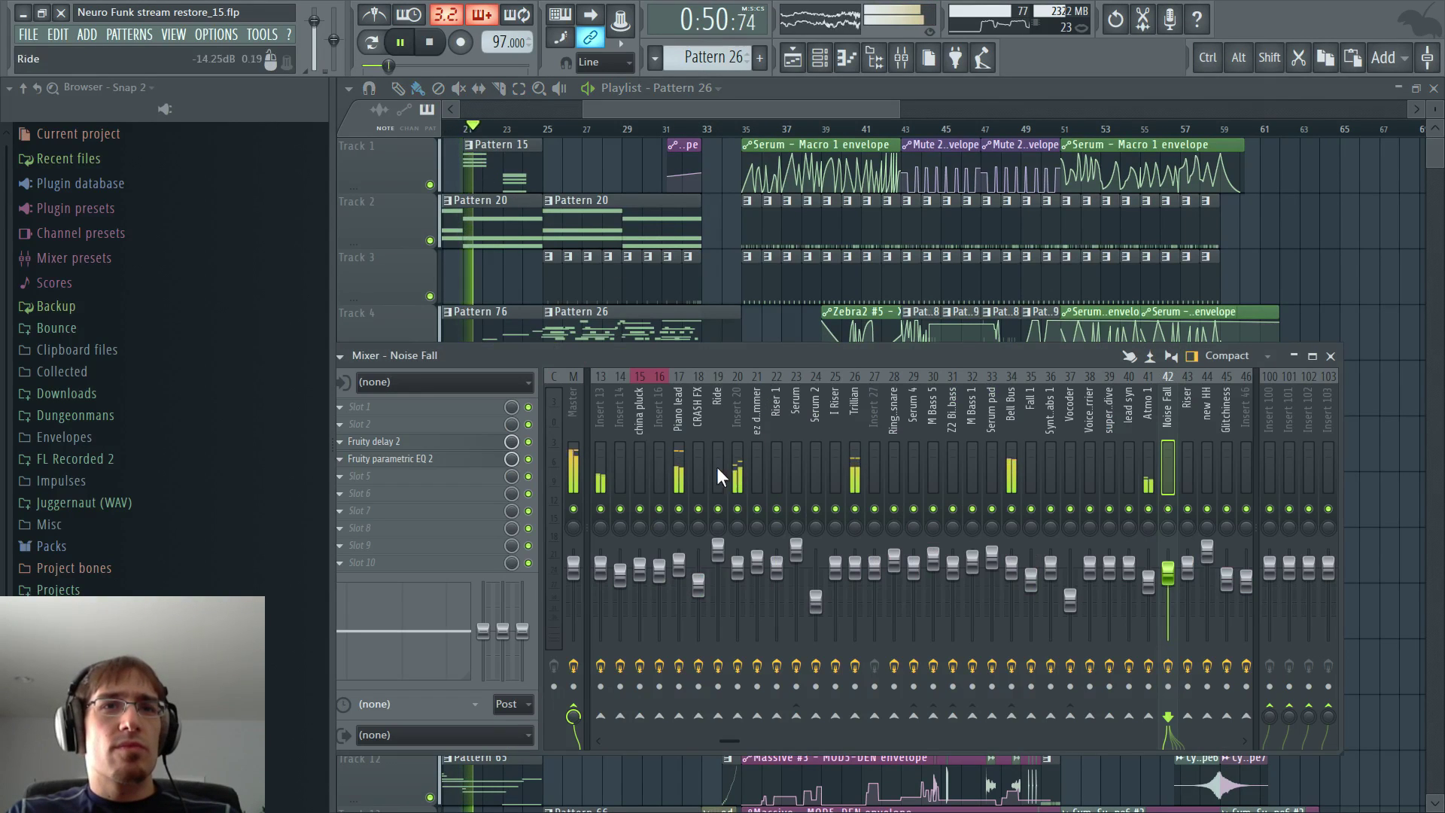
pyautogui.rightClick(914, 509)
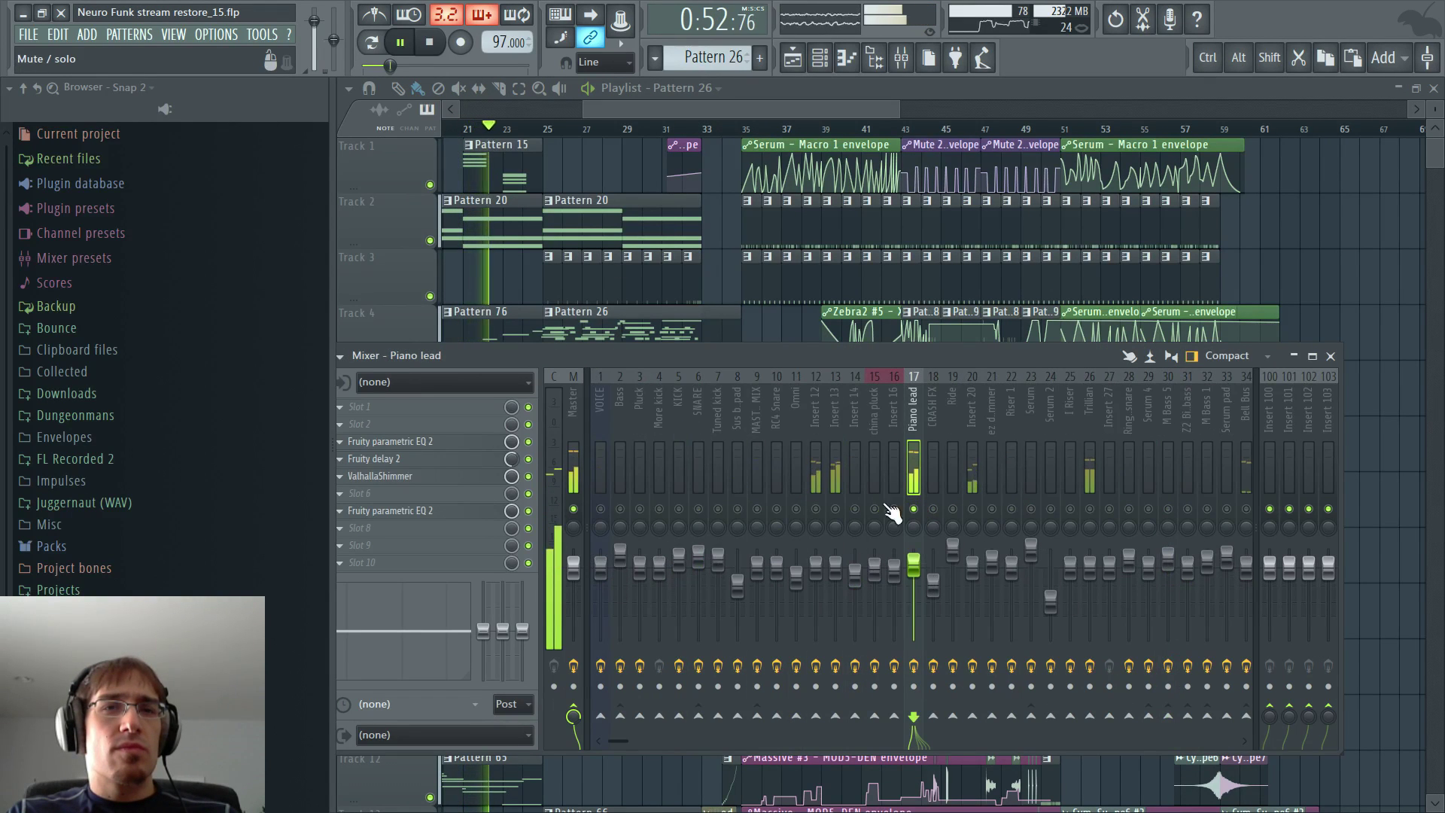
pyautogui.rightClick(914, 509)
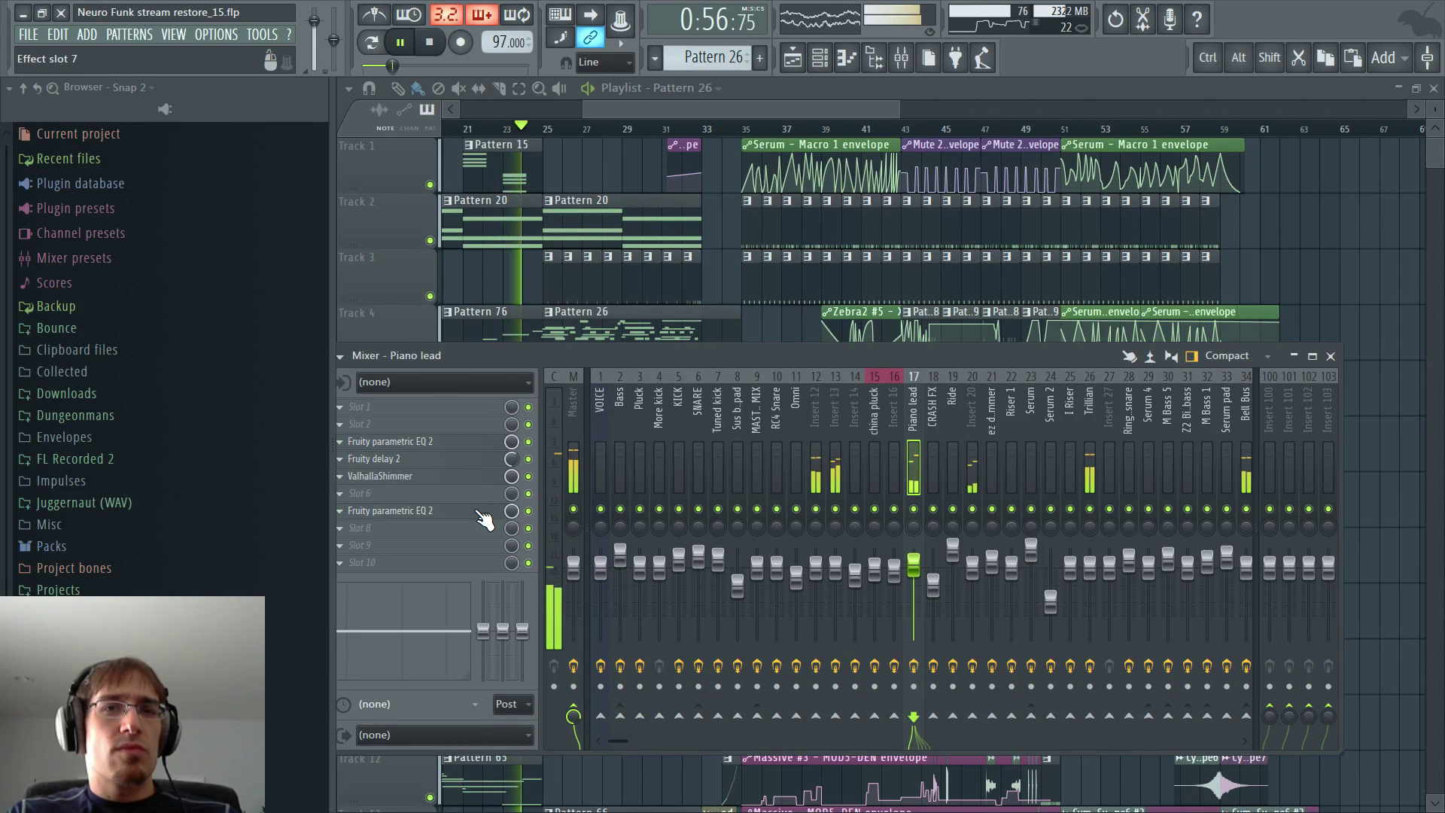
# - Create an automation clip for the channel volume of Omni 7
pyautogui.press('F9')
pyautogui.press('F6')
pyautogui.scroll(-6, 542, 442)
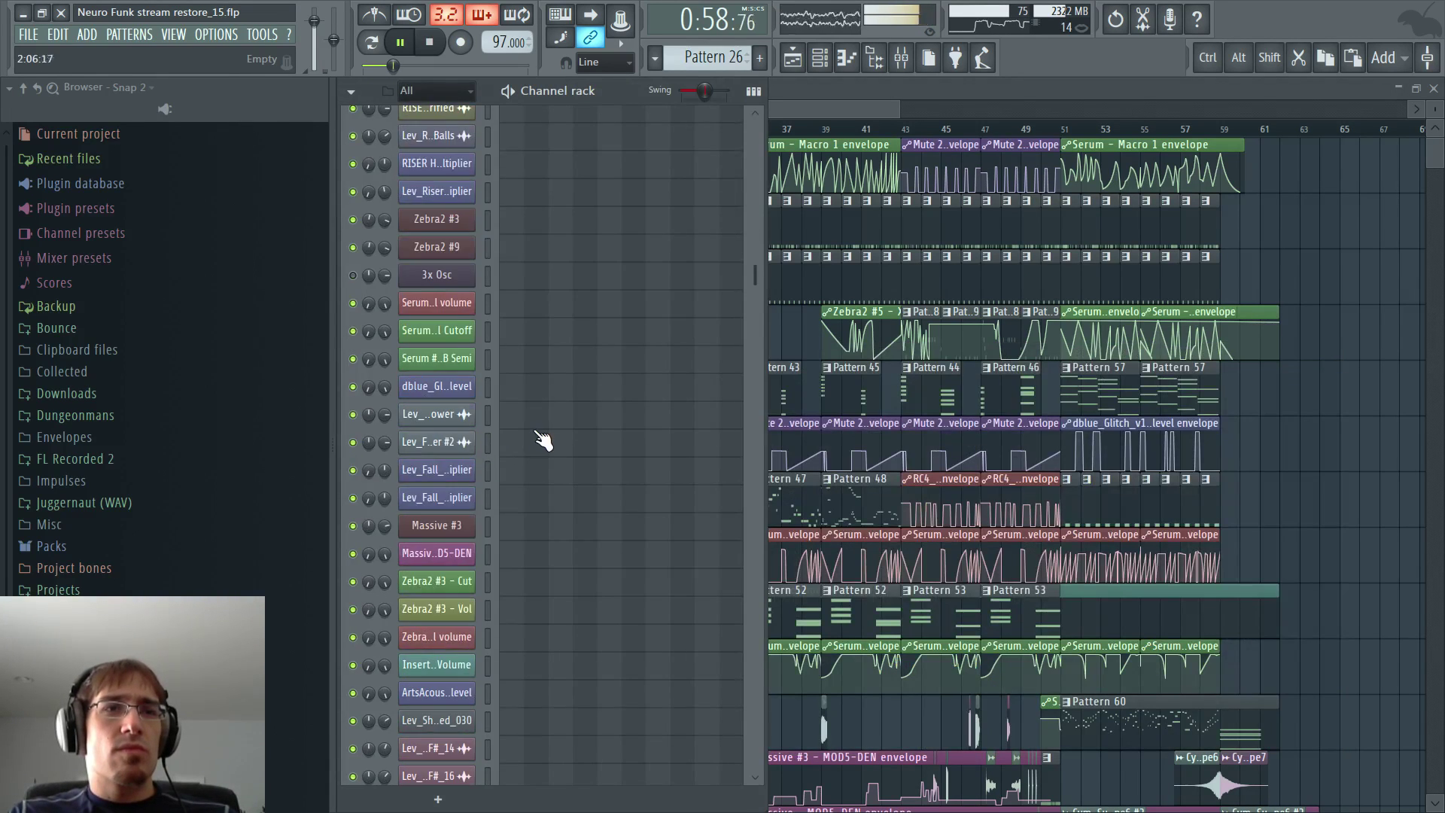
pyautogui.scroll(5, 542, 442)
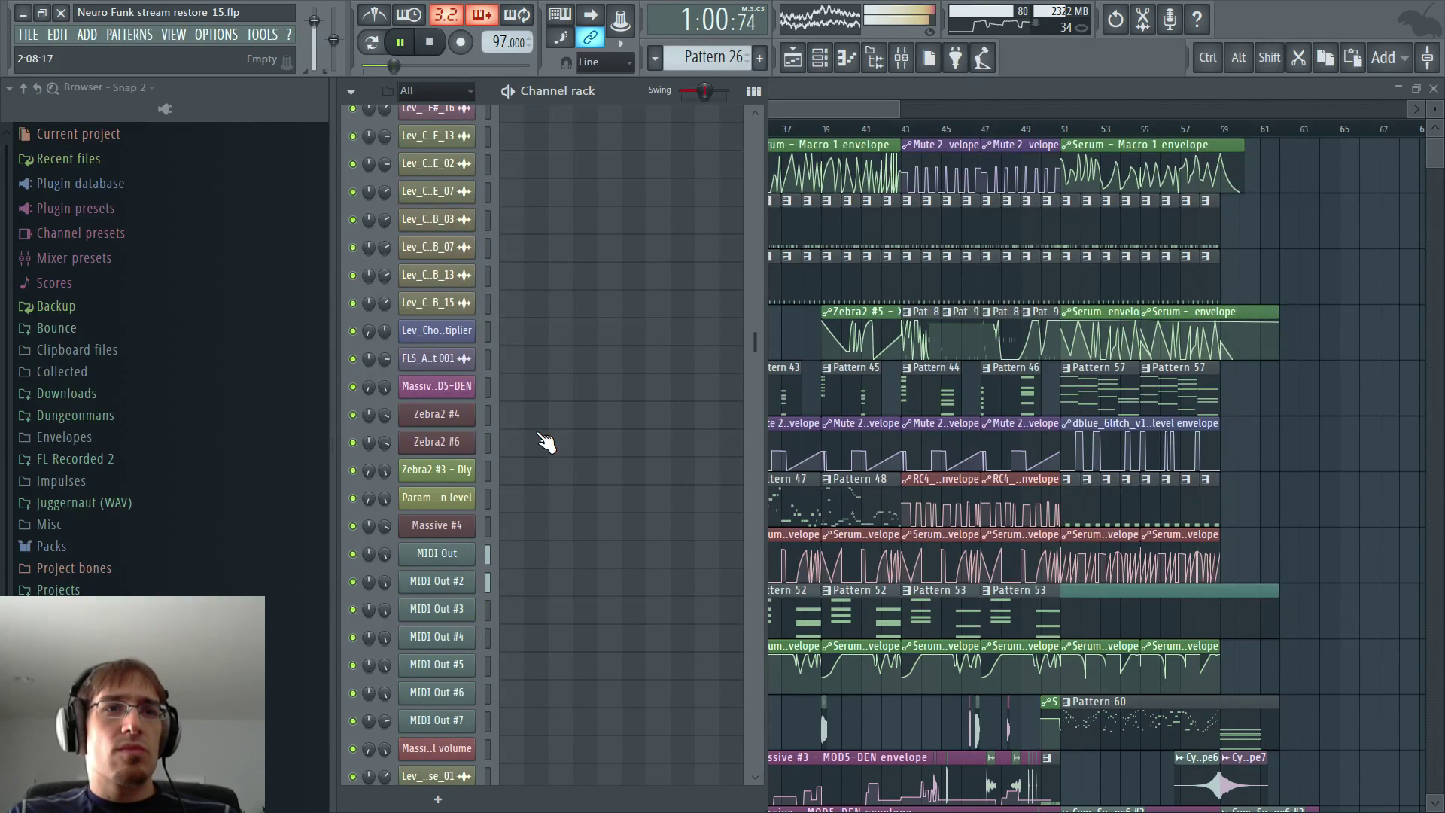
pyautogui.scroll(5, 538, 452)
pyautogui.scroll(10, 542, 467)
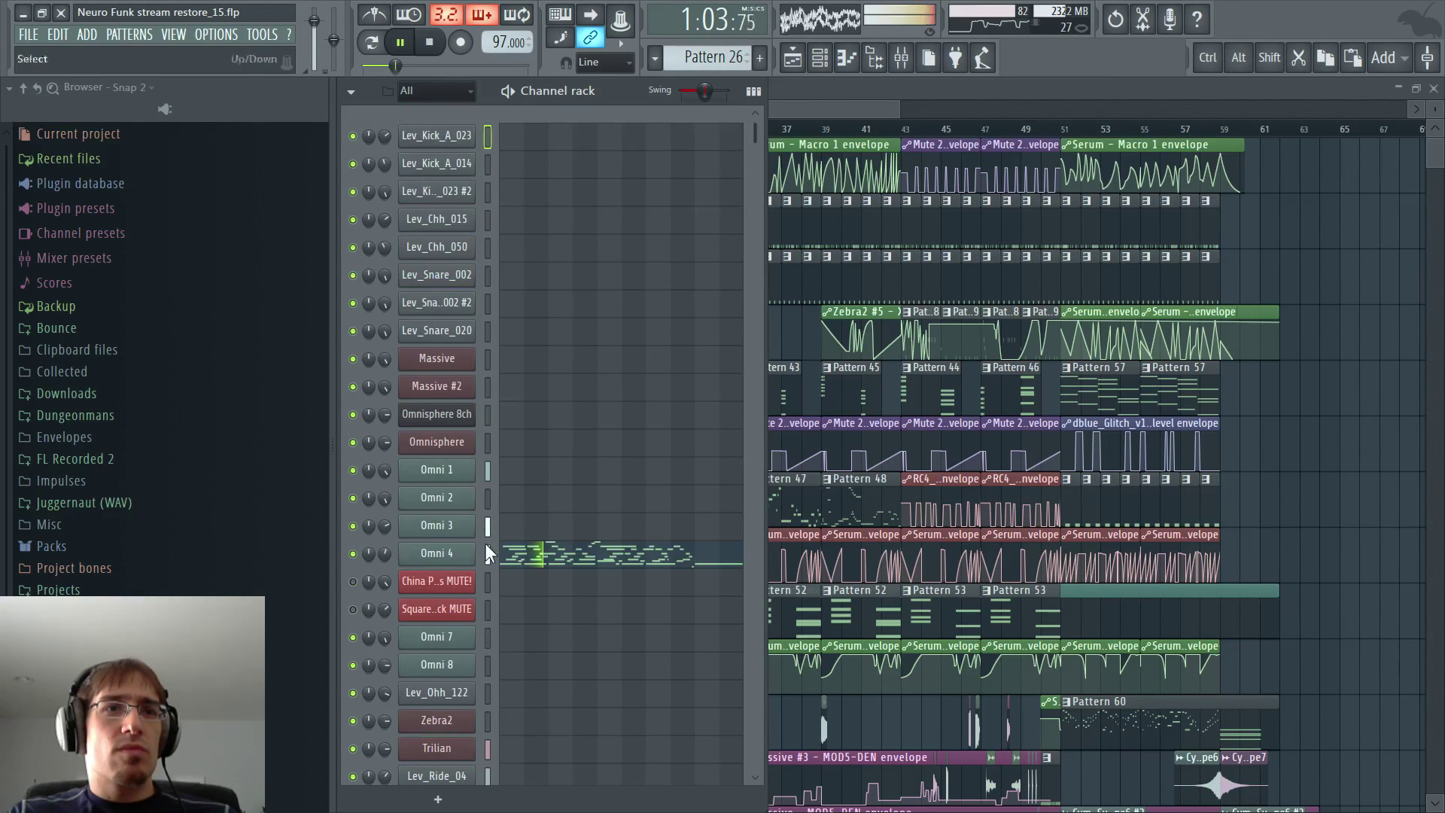
pyautogui.rightClick(380, 640)
pyautogui.click(412, 660)
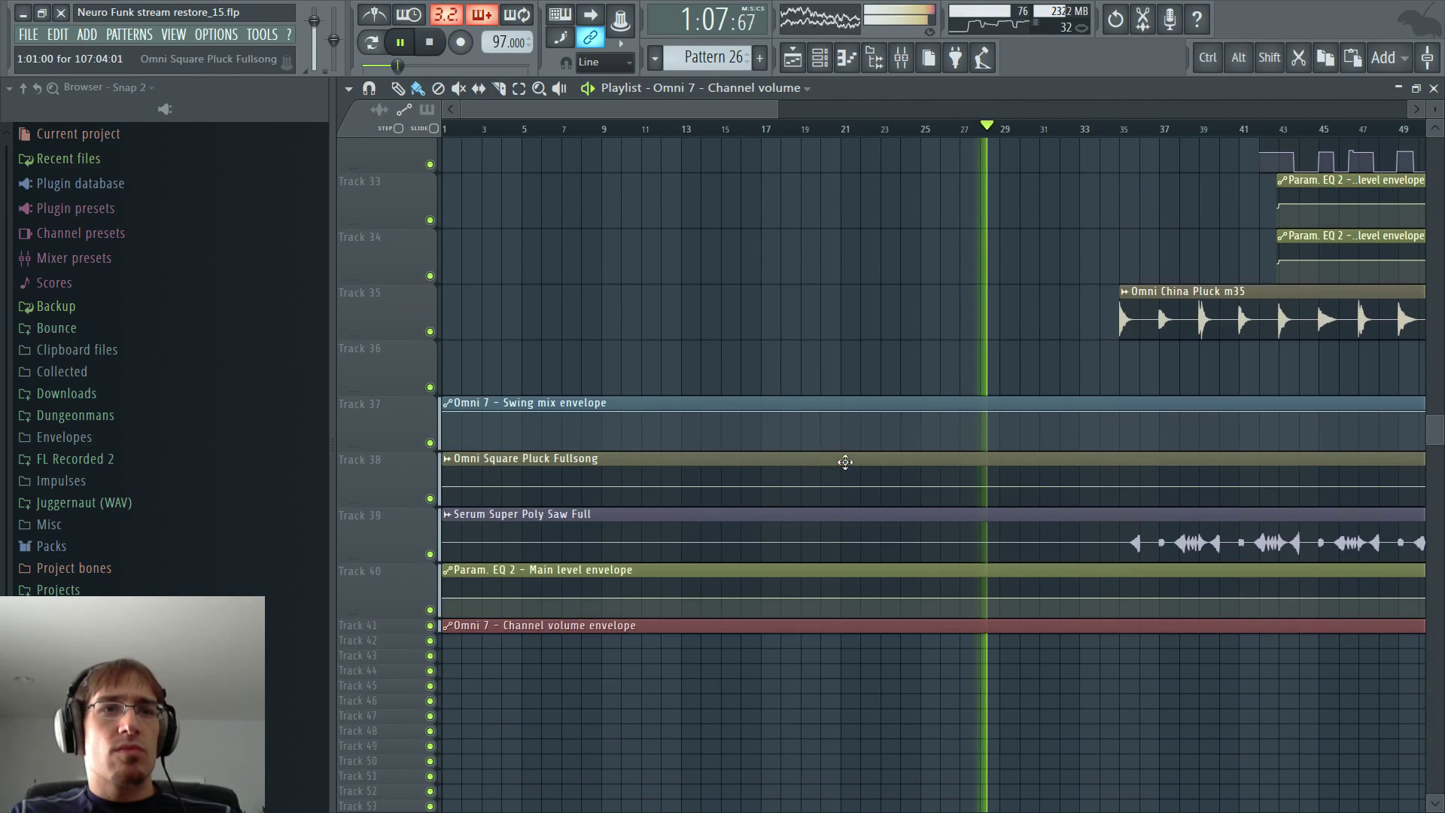
# - Add a point at bar 29 of the Omni 7 volume envelope, set it to Hold mode at 85%, and stop playback
pyautogui.rightClick(400, 631)
pyautogui.scroll(-2, 1201, 506)
pyautogui.scroll(6, 903, 542)
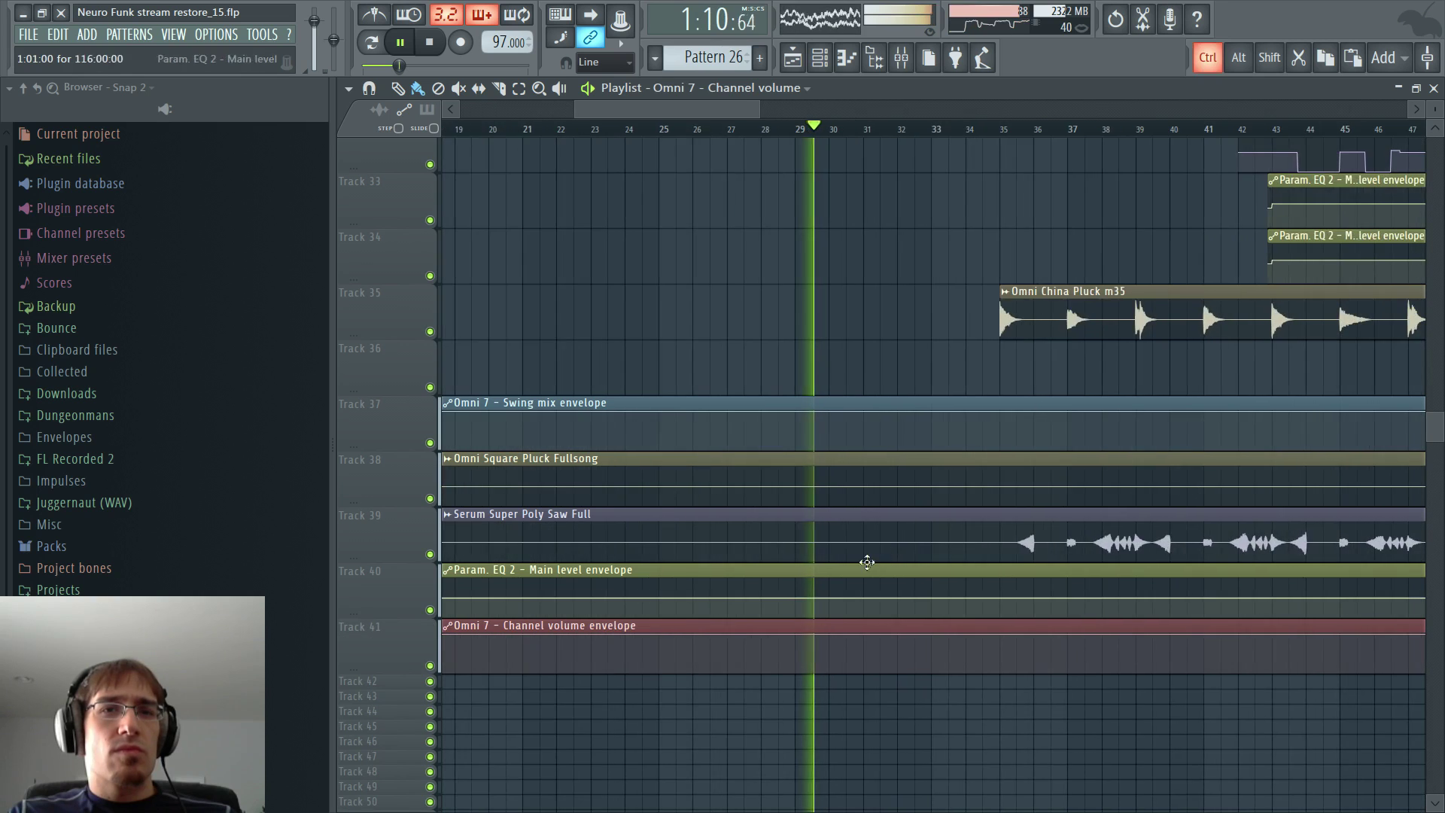
pyautogui.rightClick(777, 638)
pyautogui.rightClick(778, 639)
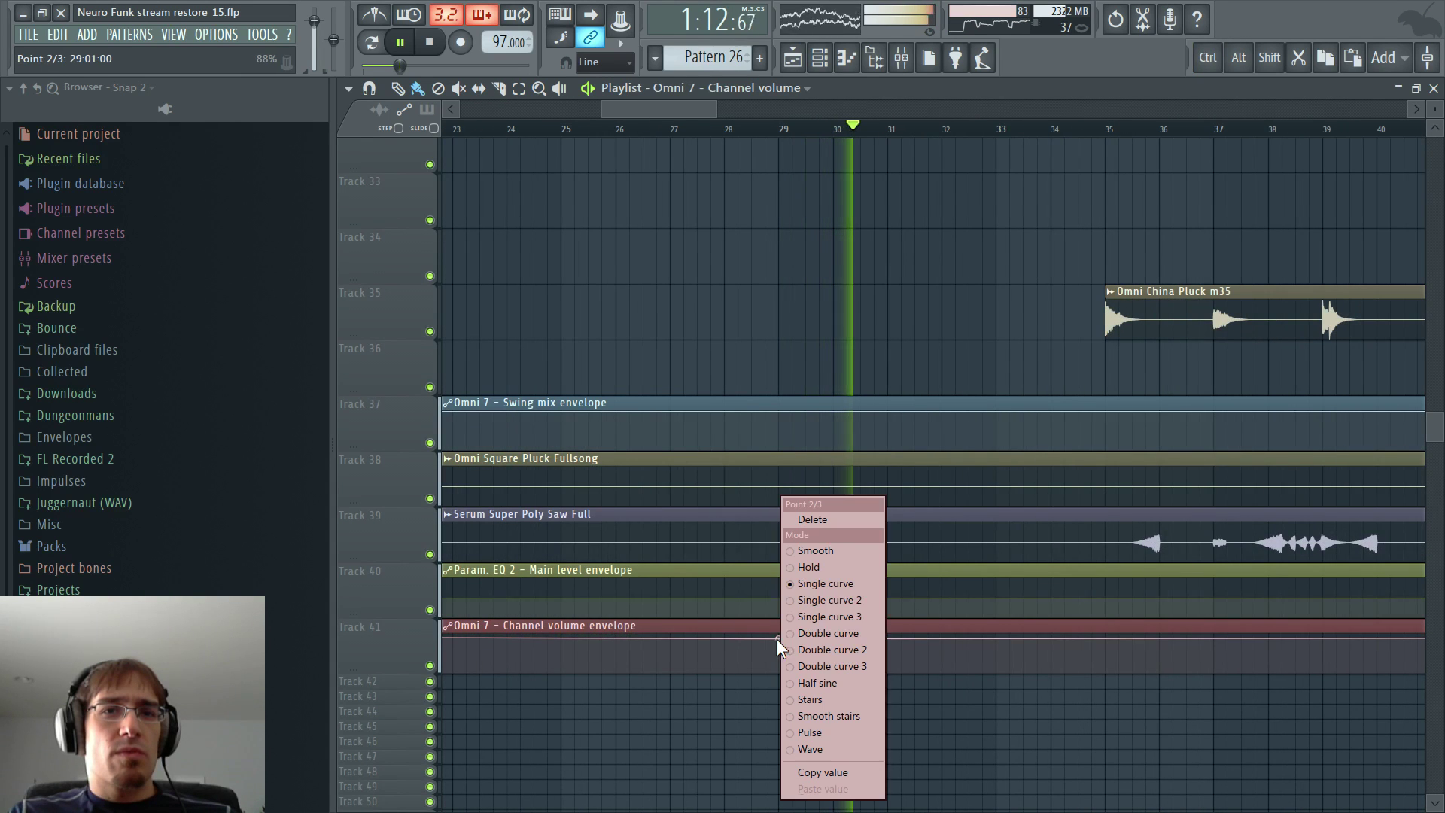
pyautogui.click(804, 577)
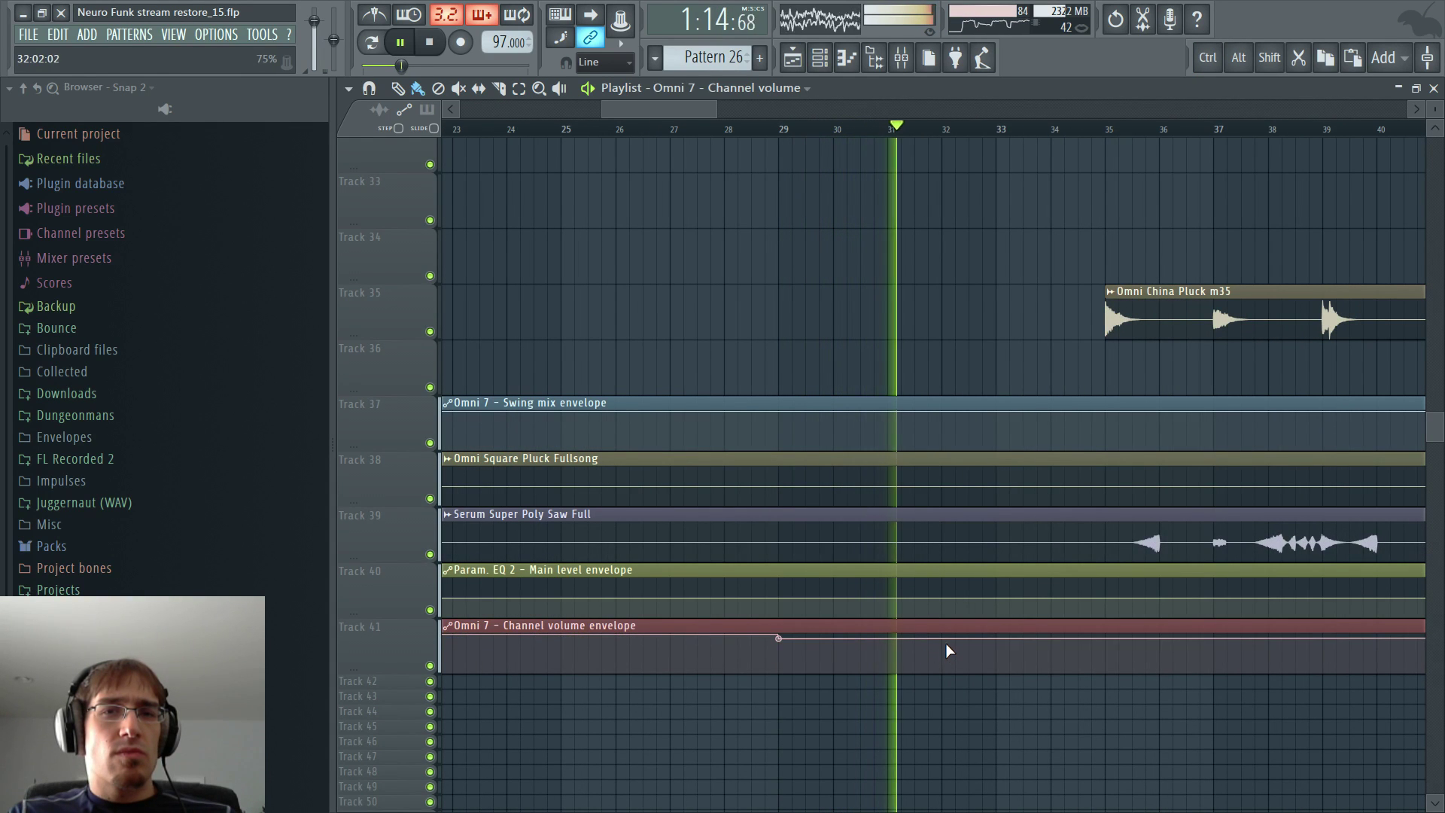
pyautogui.press('space')
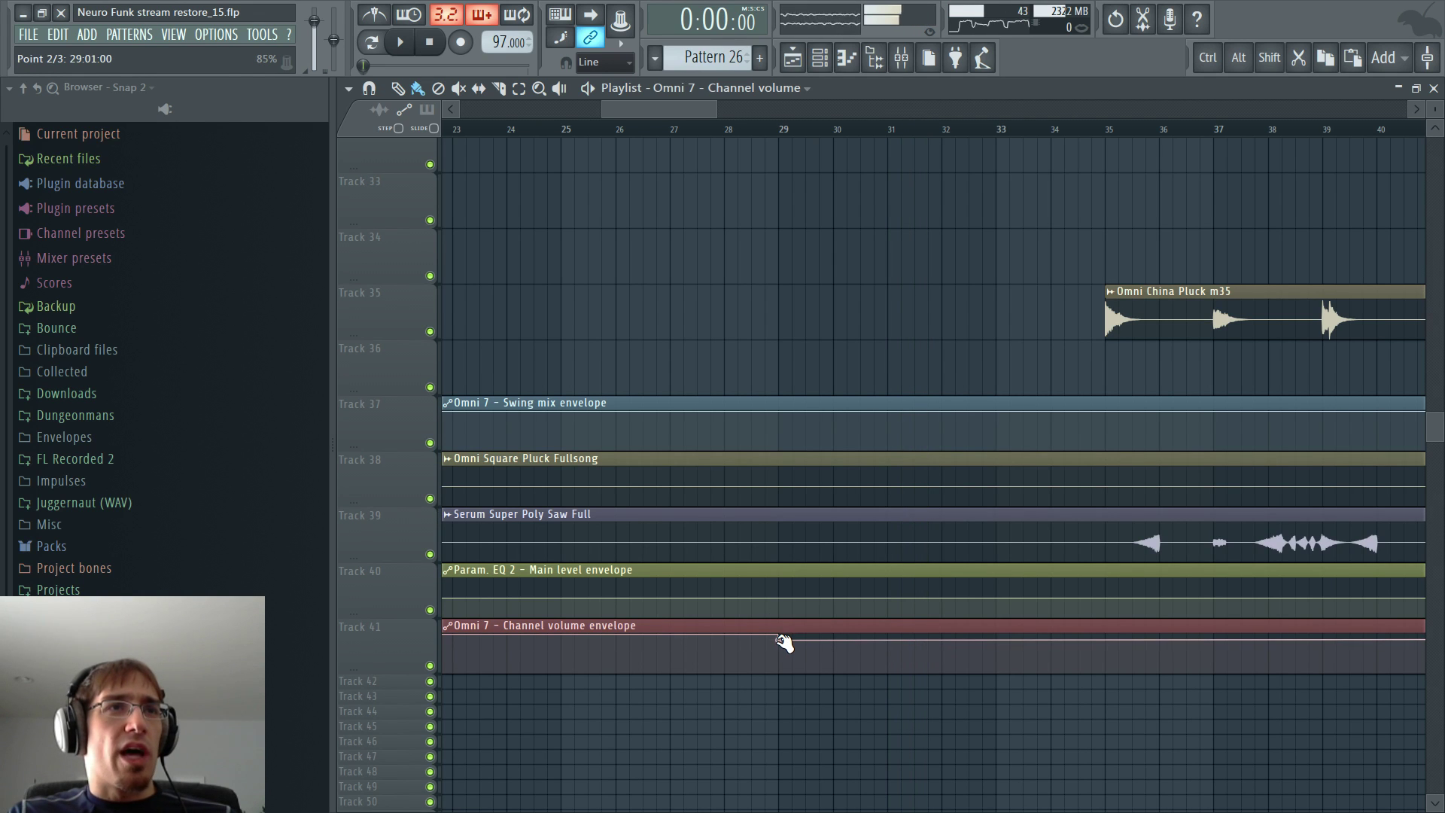
# - Add a point at bar 51 of the Omni 7 volume envelope, raise it to 95%, and play the section from just before it
pyautogui.moveTo(703, 111); pyautogui.dragTo(813, 109)
pyautogui.click(976, 138)
pyautogui.click(840, 129)
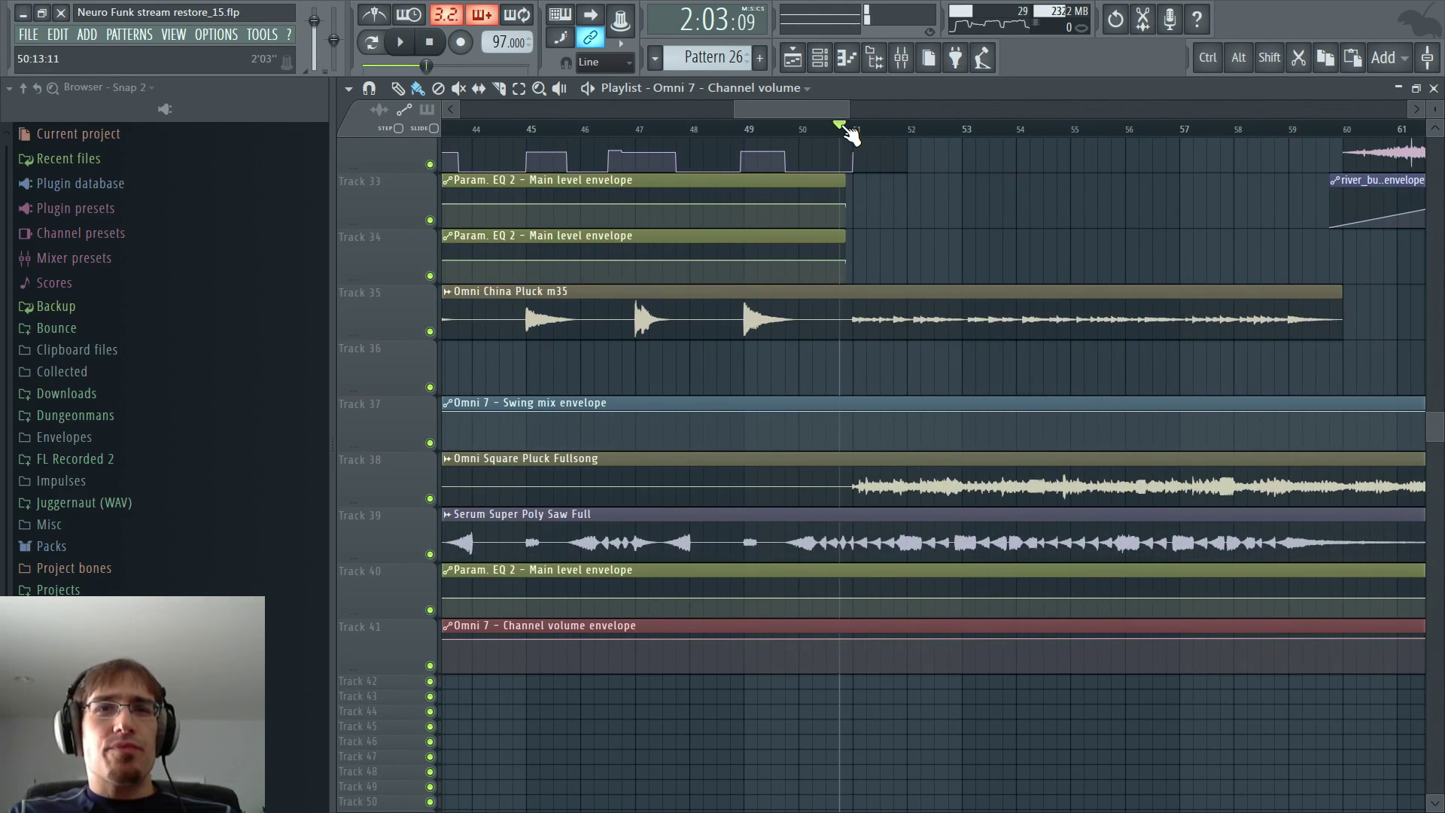
pyautogui.moveTo(1435, 110); pyautogui.dragTo(1436, 94)
pyautogui.scroll(-7, 910, 361)
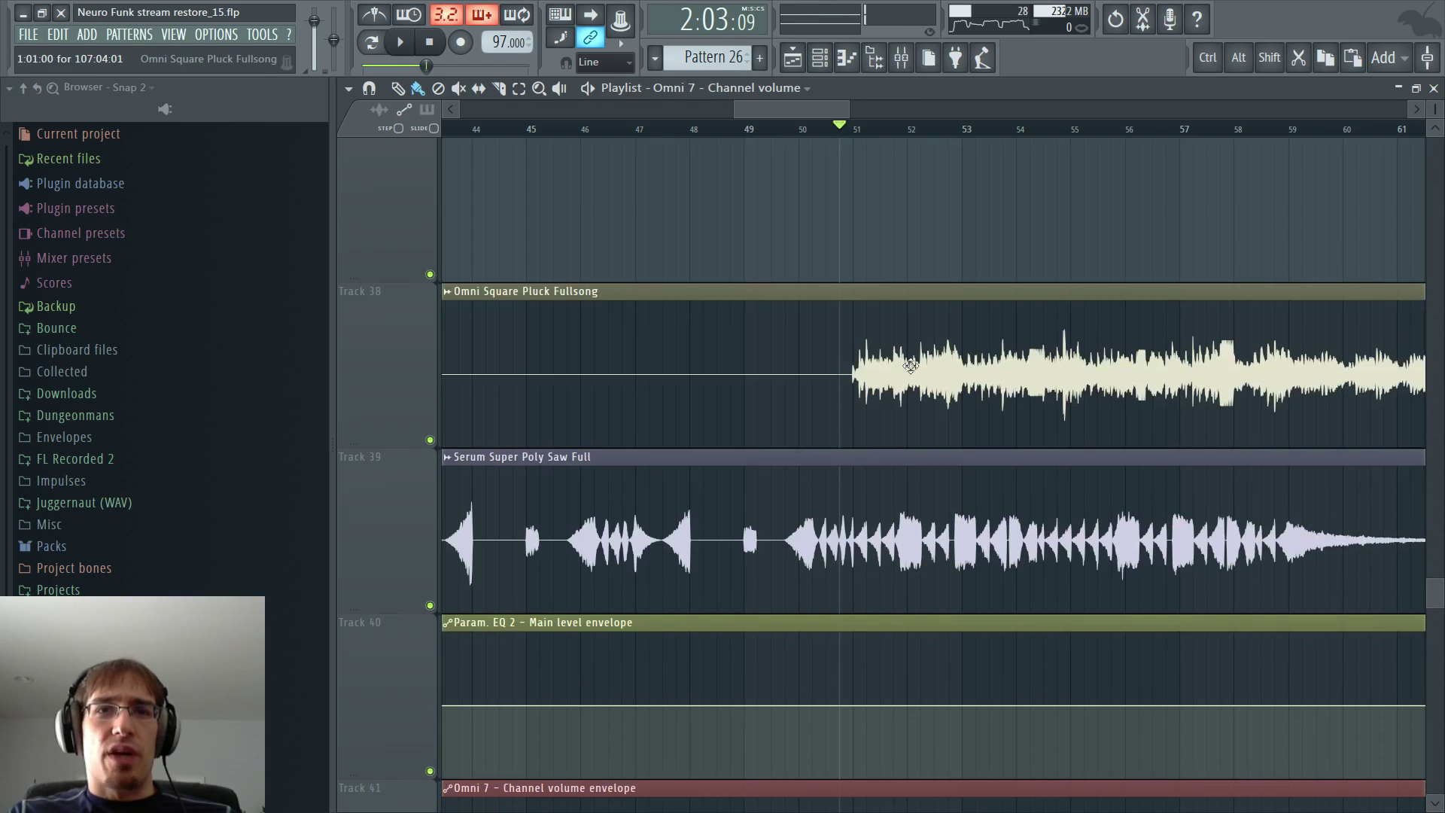
pyautogui.moveTo(855, 484); pyautogui.dragTo(858, 478)
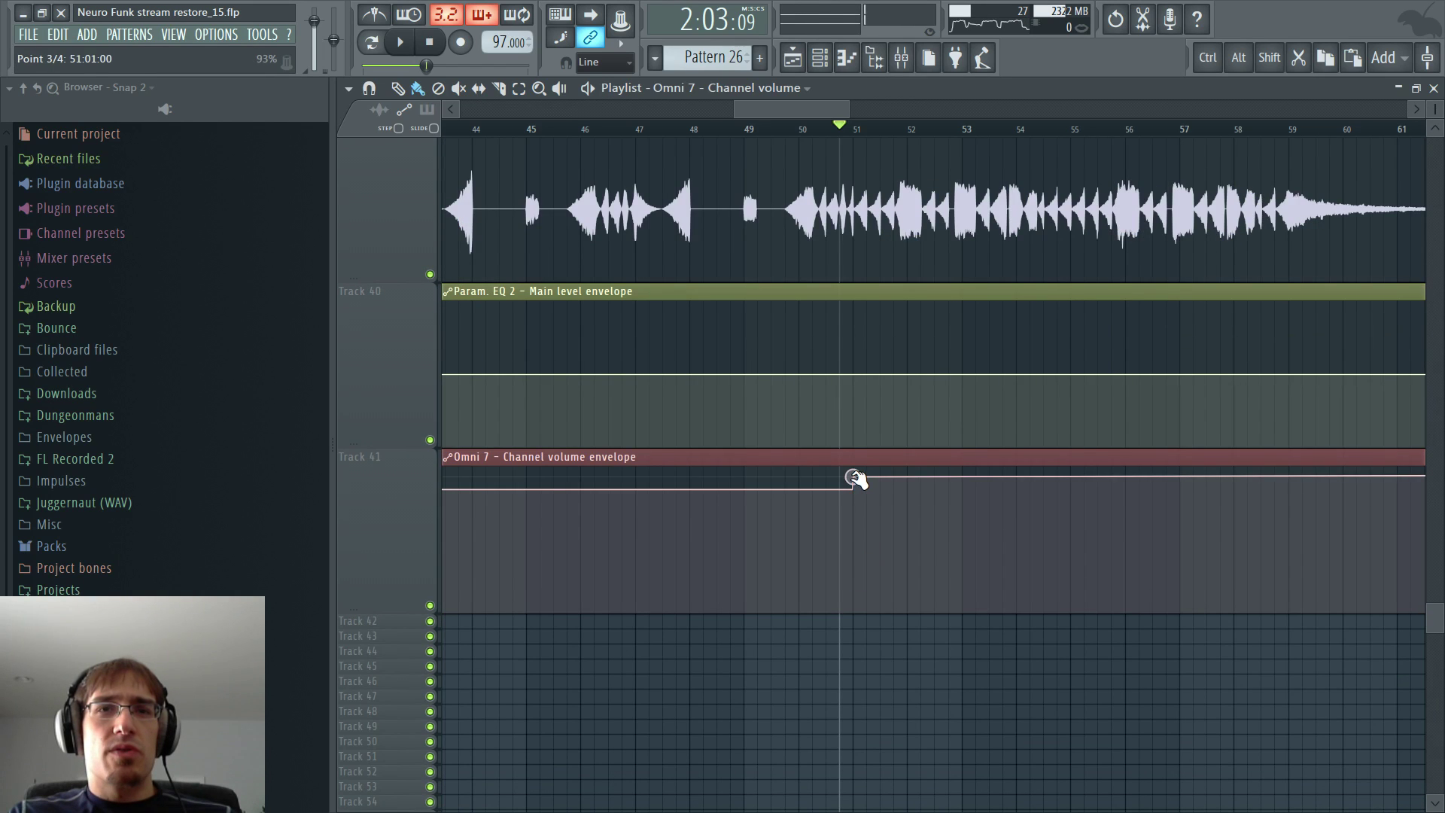
pyautogui.press('space')
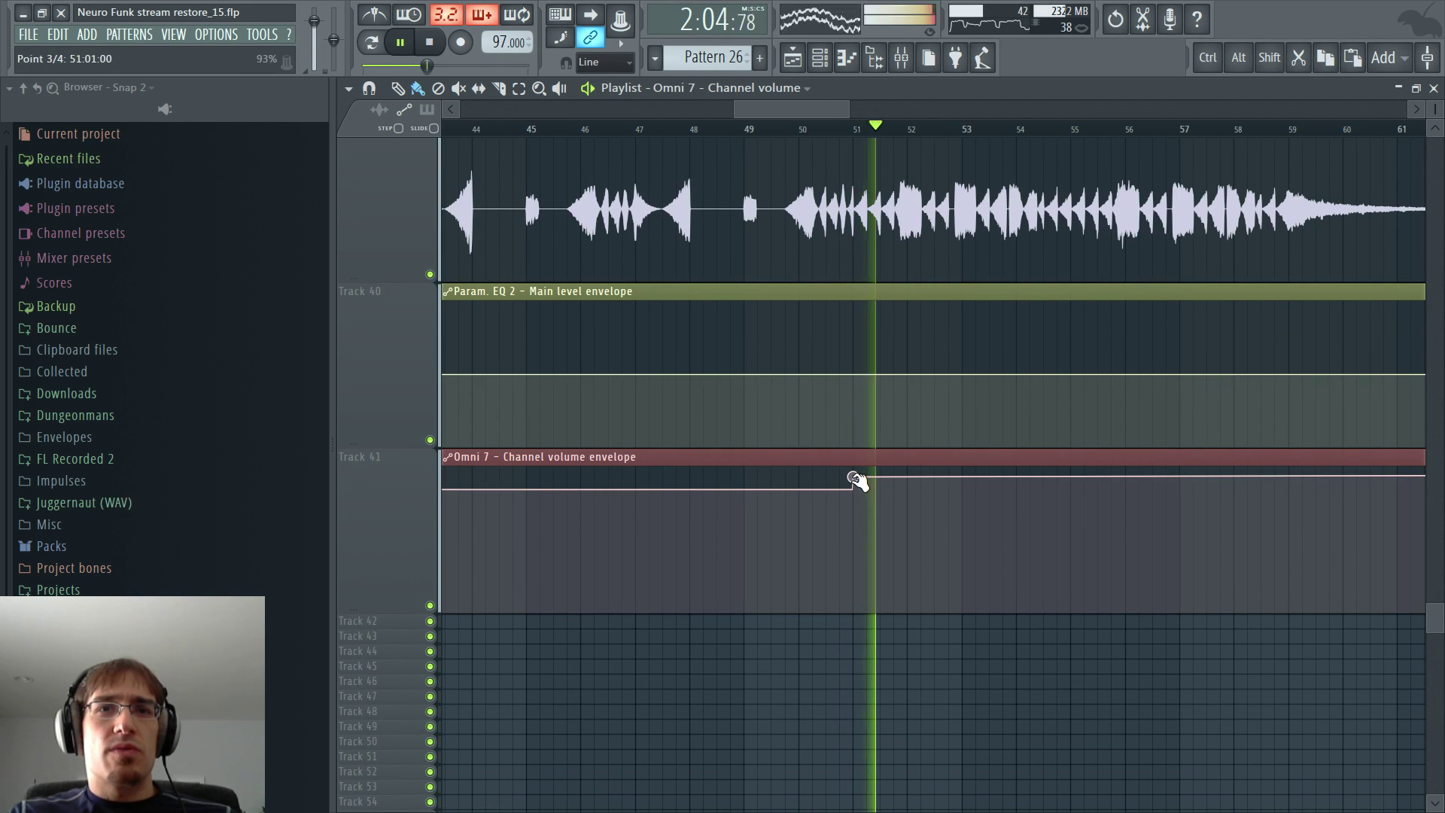
pyautogui.moveTo(857, 479); pyautogui.dragTo(856, 476)
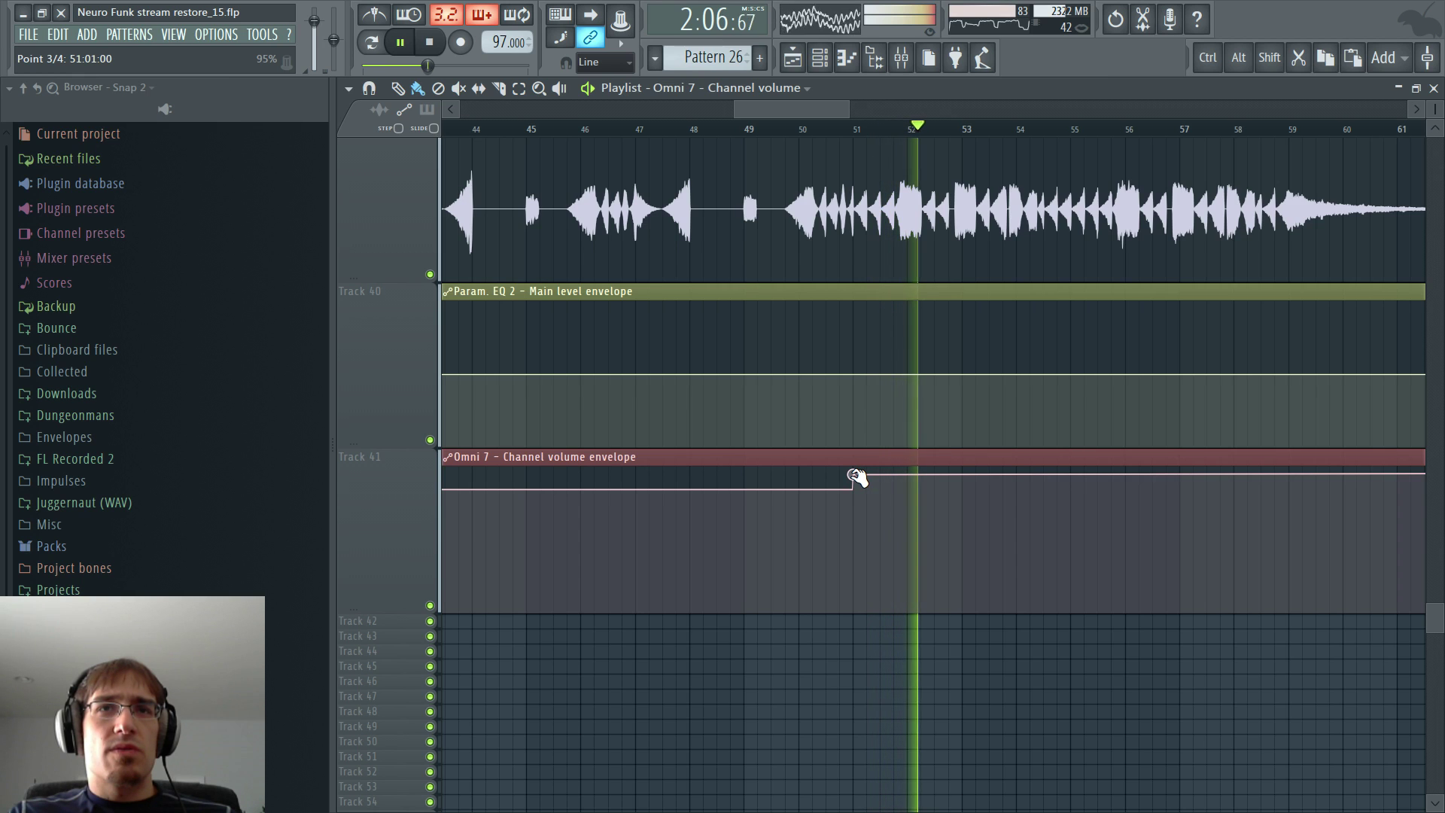
# - Stop playback and add a higher stepped point at about bar 61 of the Omni 7 volume envelope
pyautogui.scroll(-6, 1042, 482)
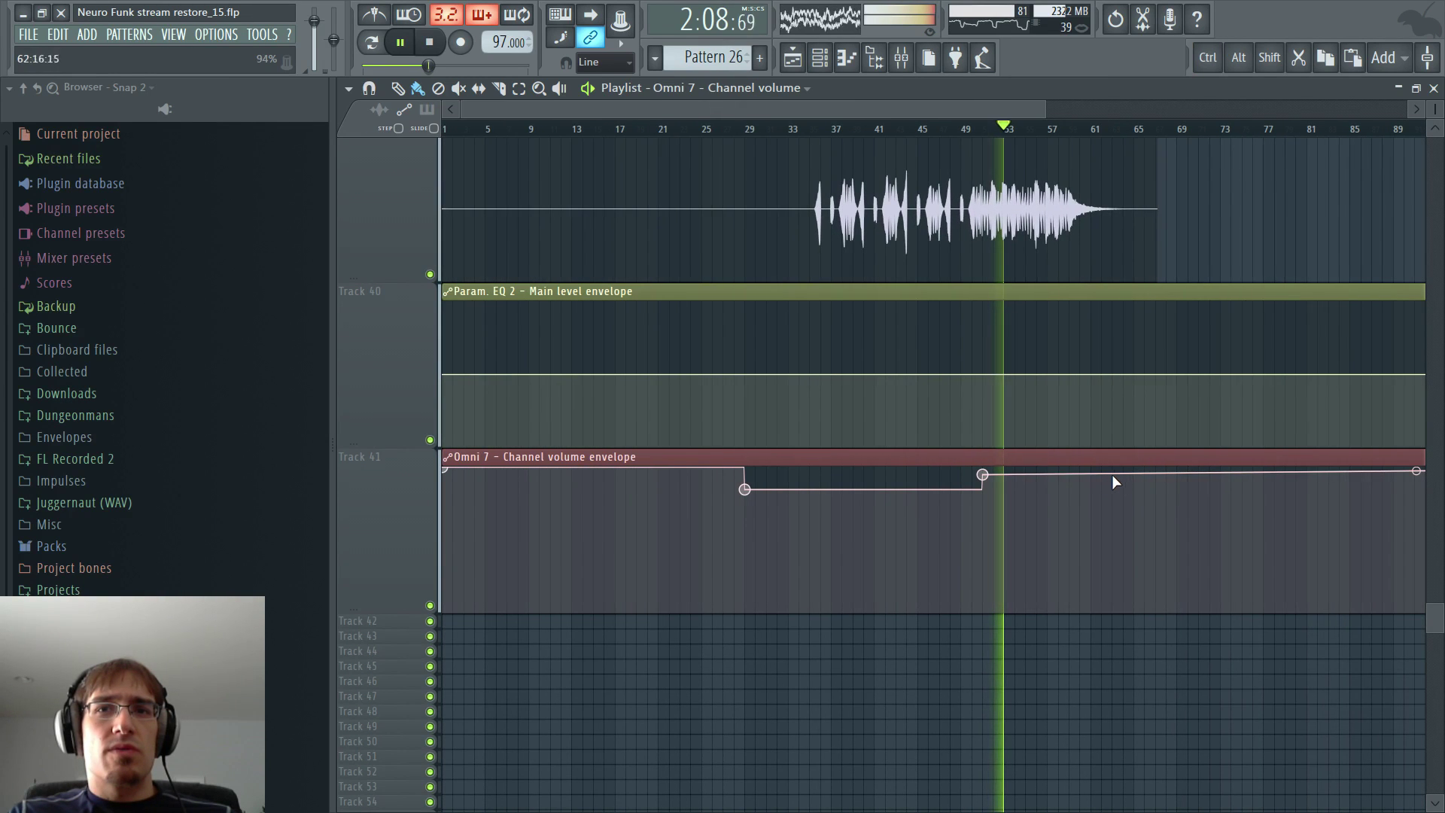
pyautogui.press('space')
pyautogui.moveTo(1084, 474); pyautogui.dragTo(1091, 468)
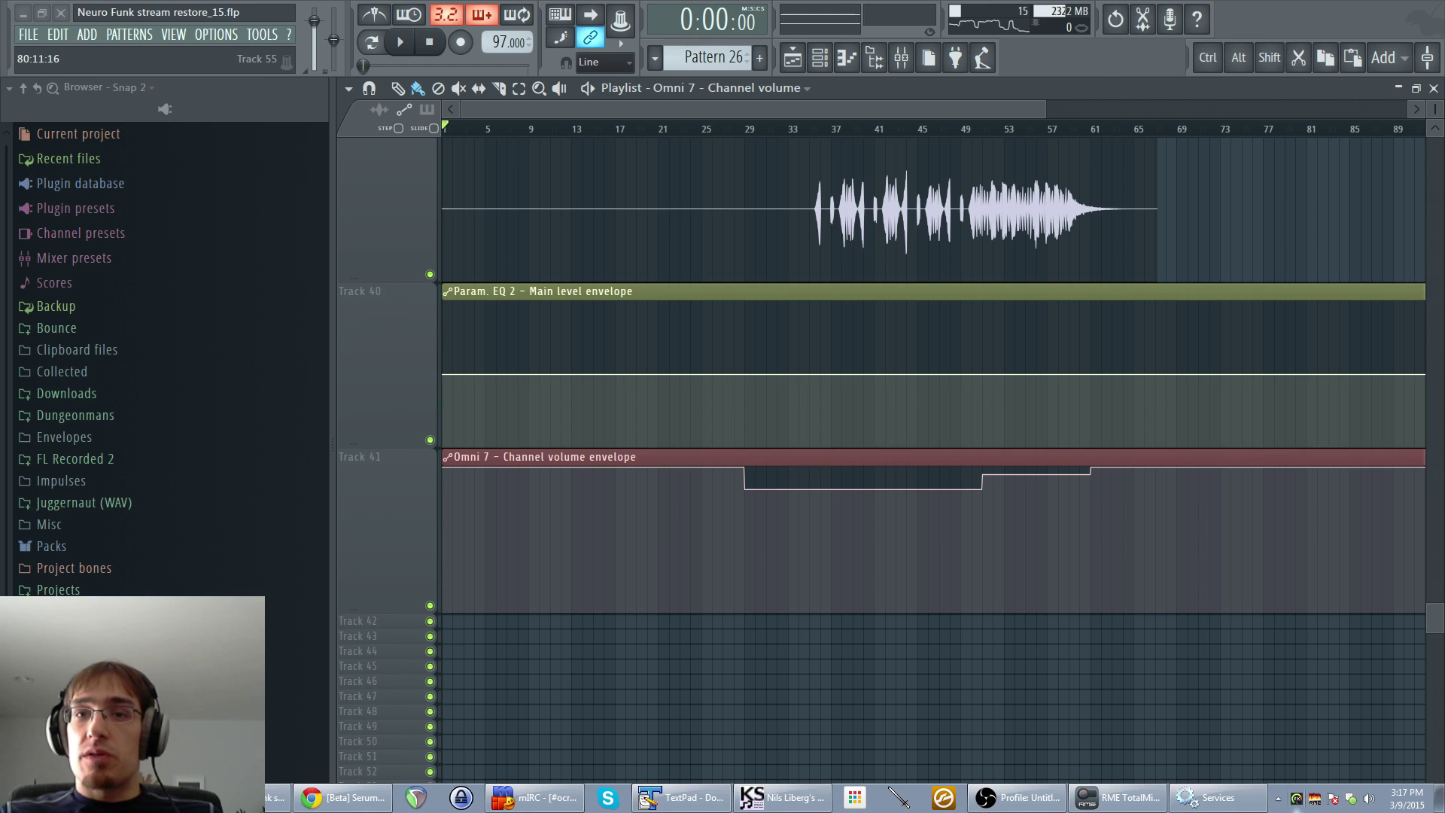
# - Switch to the RME TotalMix FX window
pyautogui.click(1117, 797)
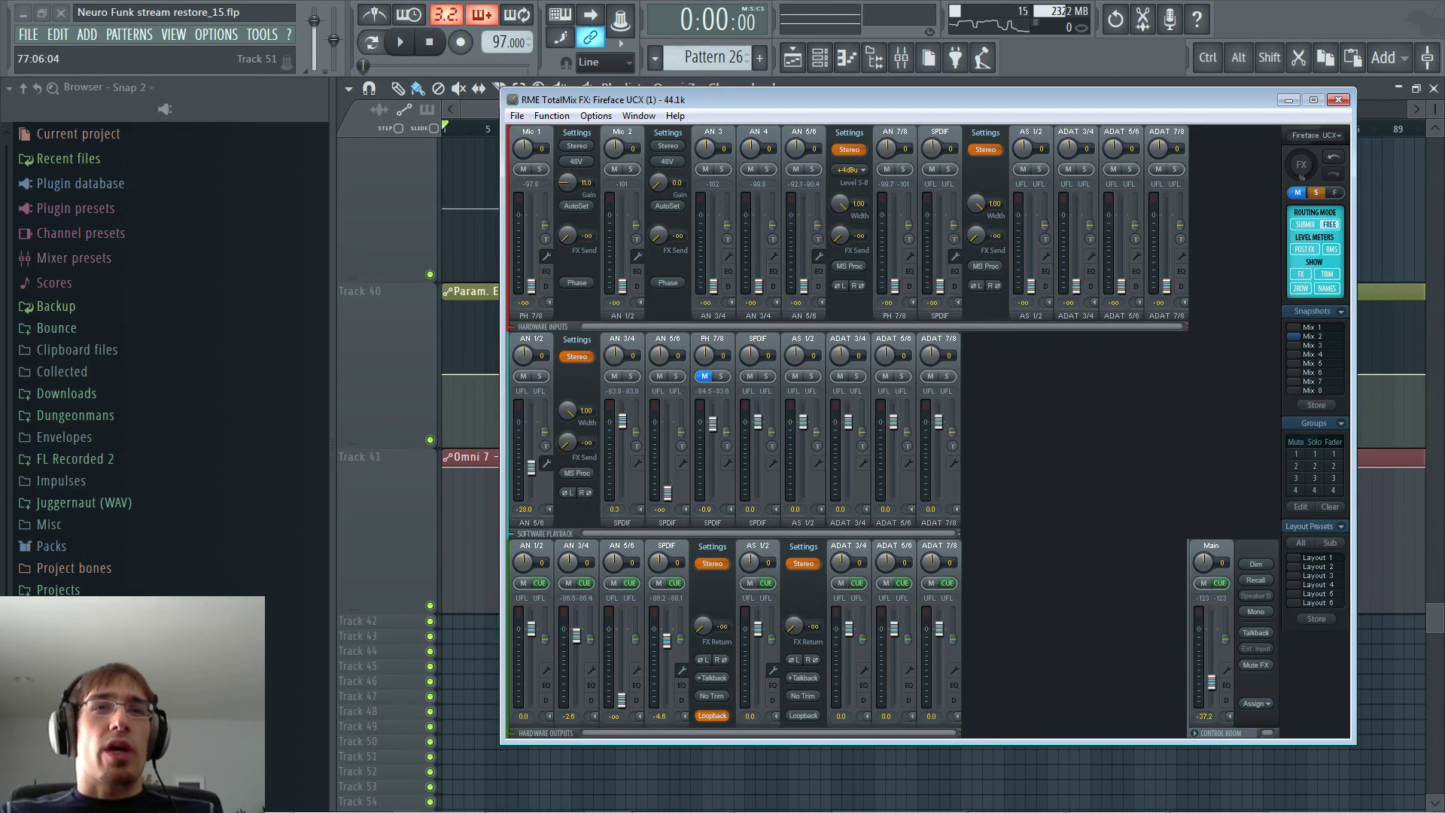
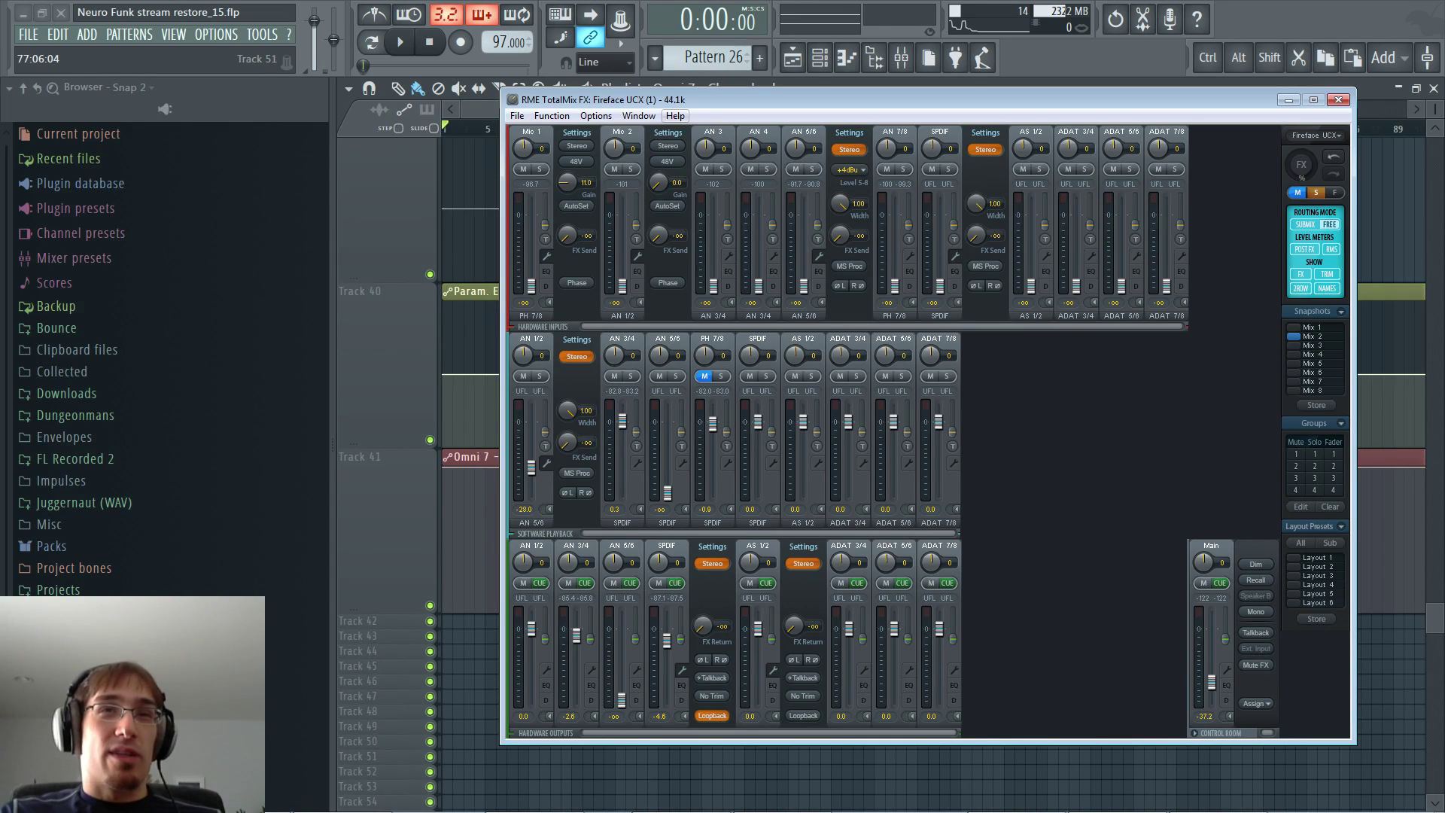
# - Close the RME TotalMix FX window and play the arrangement from about bar 60
pyautogui.click(1338, 99)
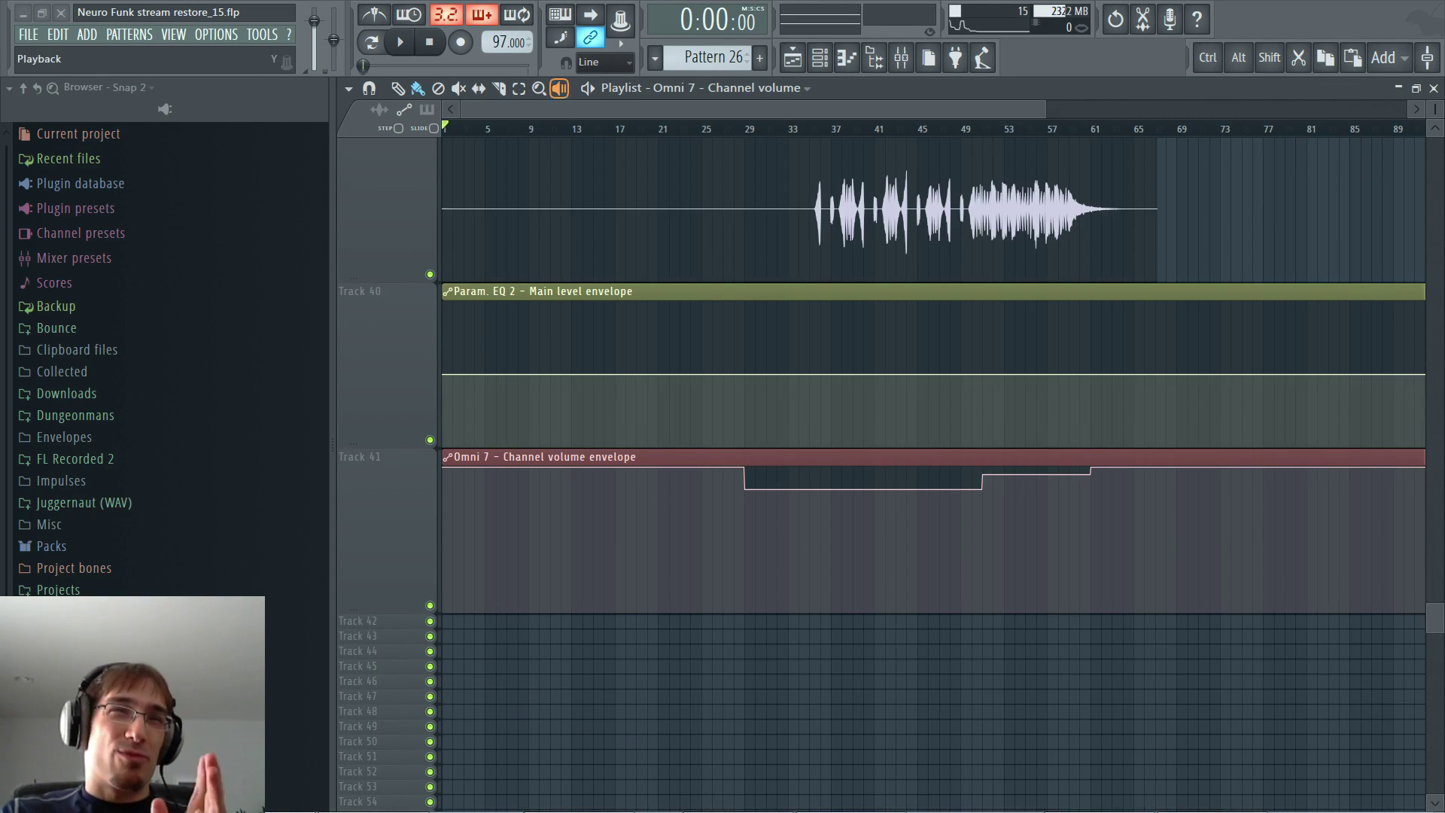
pyautogui.moveTo(807, 110); pyautogui.dragTo(1028, 150)
pyautogui.scroll(6, 828, 188)
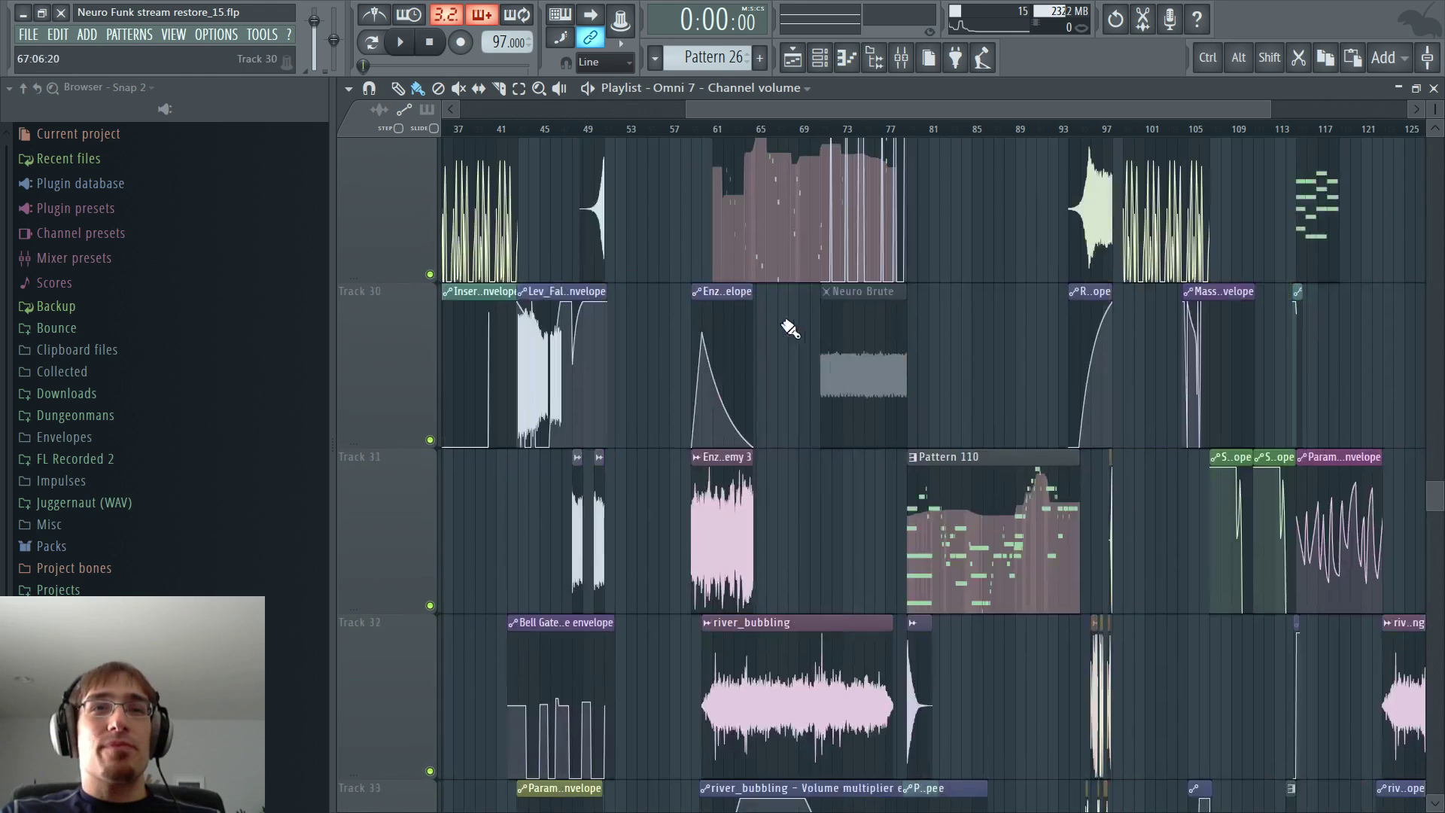
pyautogui.click(711, 138)
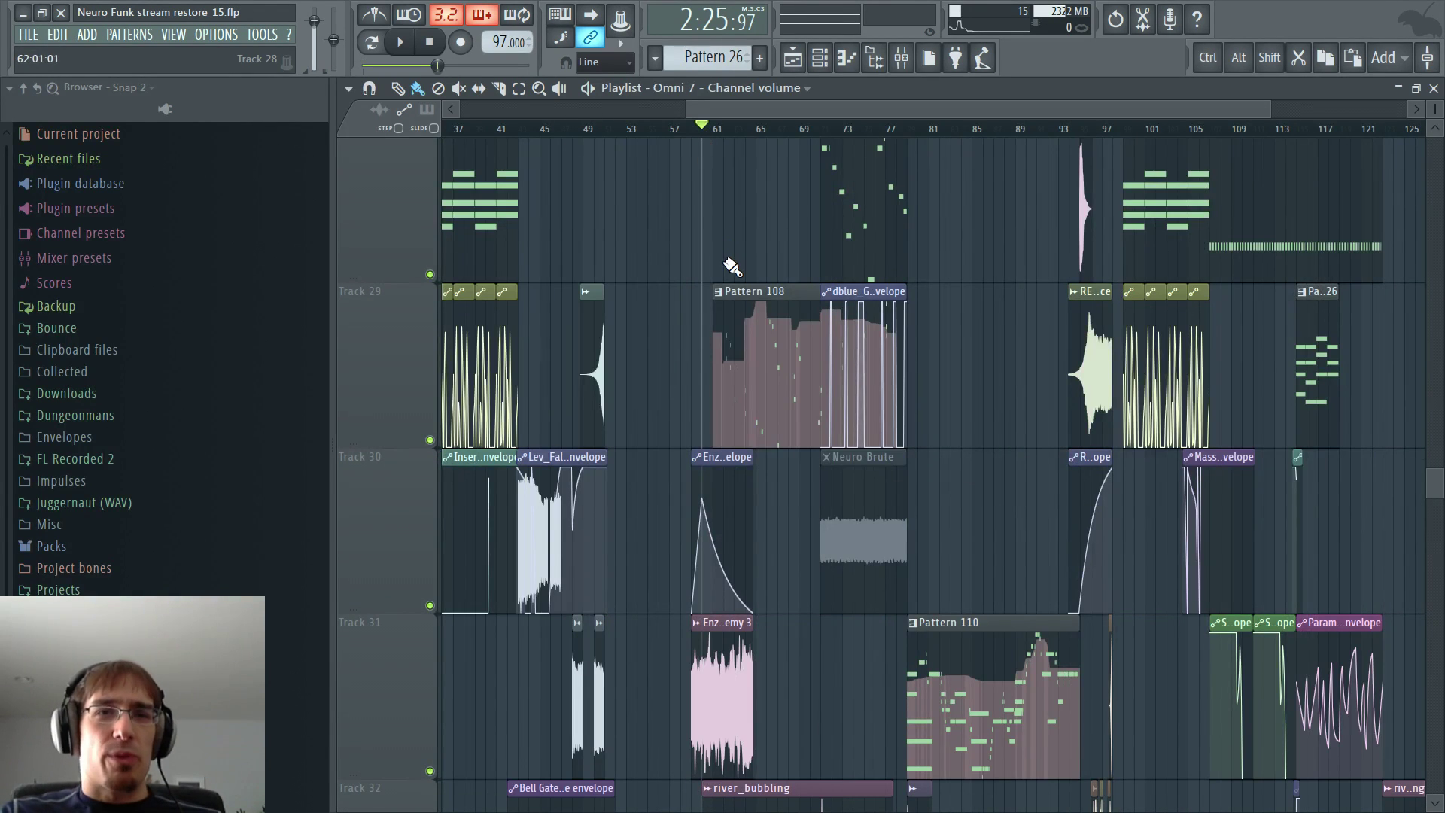
pyautogui.press('space')
pyautogui.keyDown('ctrl'); pyautogui.scroll(3, 734, 267); pyautogui.keyUp('ctrl')
pyautogui.keyDown('ctrl'); pyautogui.scroll(3, 734, 267); pyautogui.keyUp('ctrl')
pyautogui.scroll(4, 791, 211)
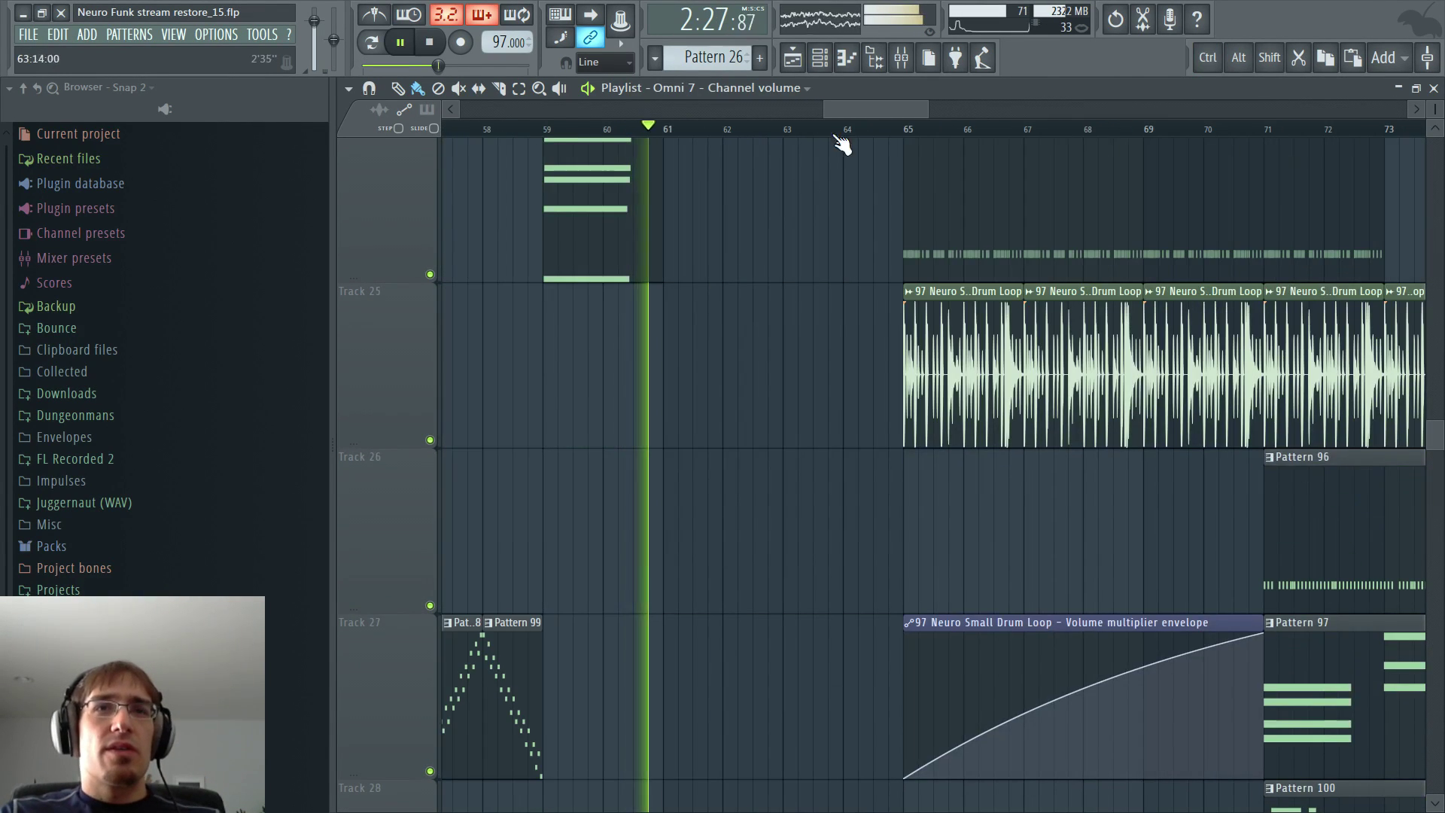
# - Solo Insert 52 in the mixer to hear it alone, select it to check its effects, and unsolo it
pyautogui.press('F9')
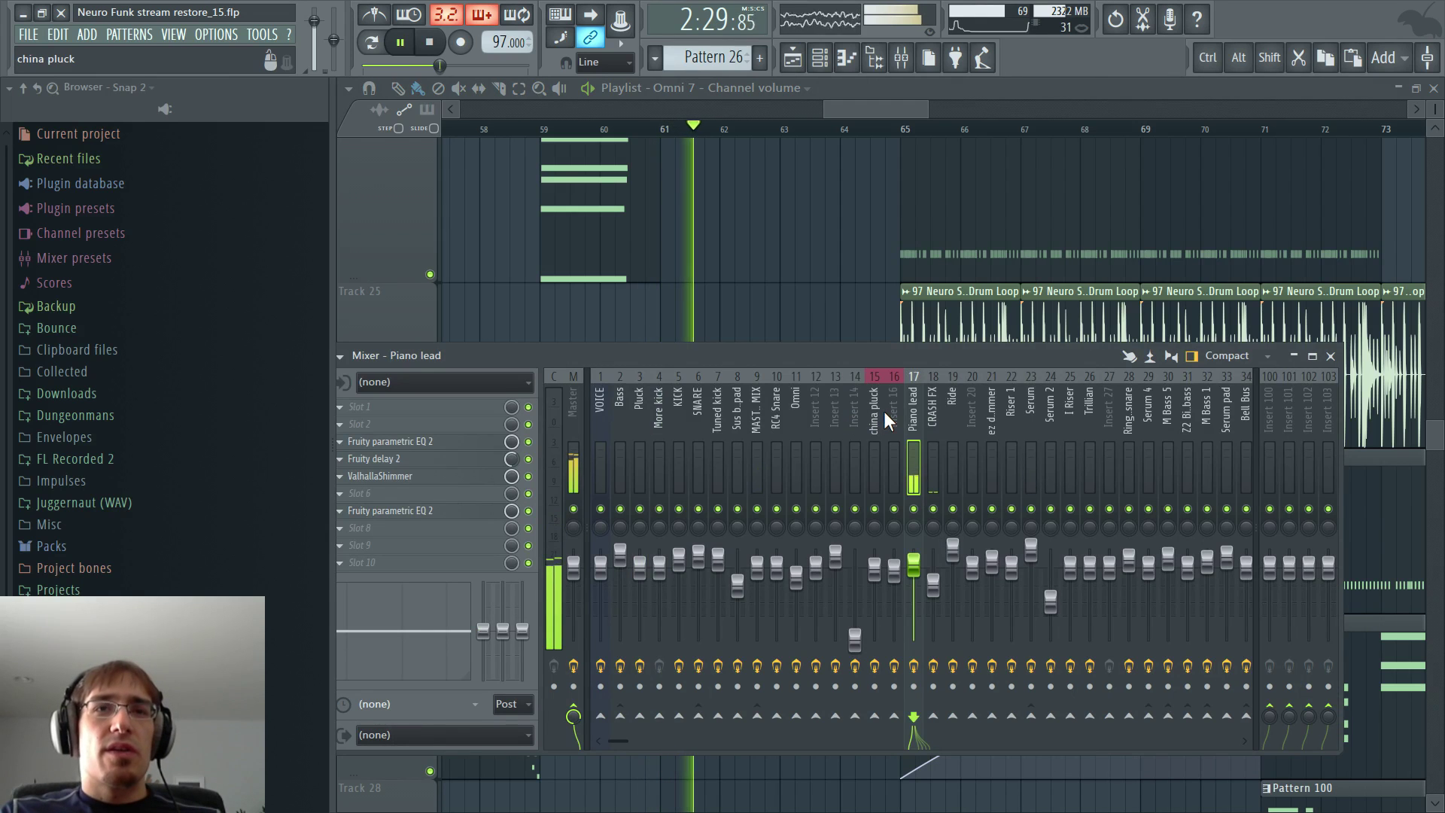
pyautogui.click(723, 415)
pyautogui.click(900, 421)
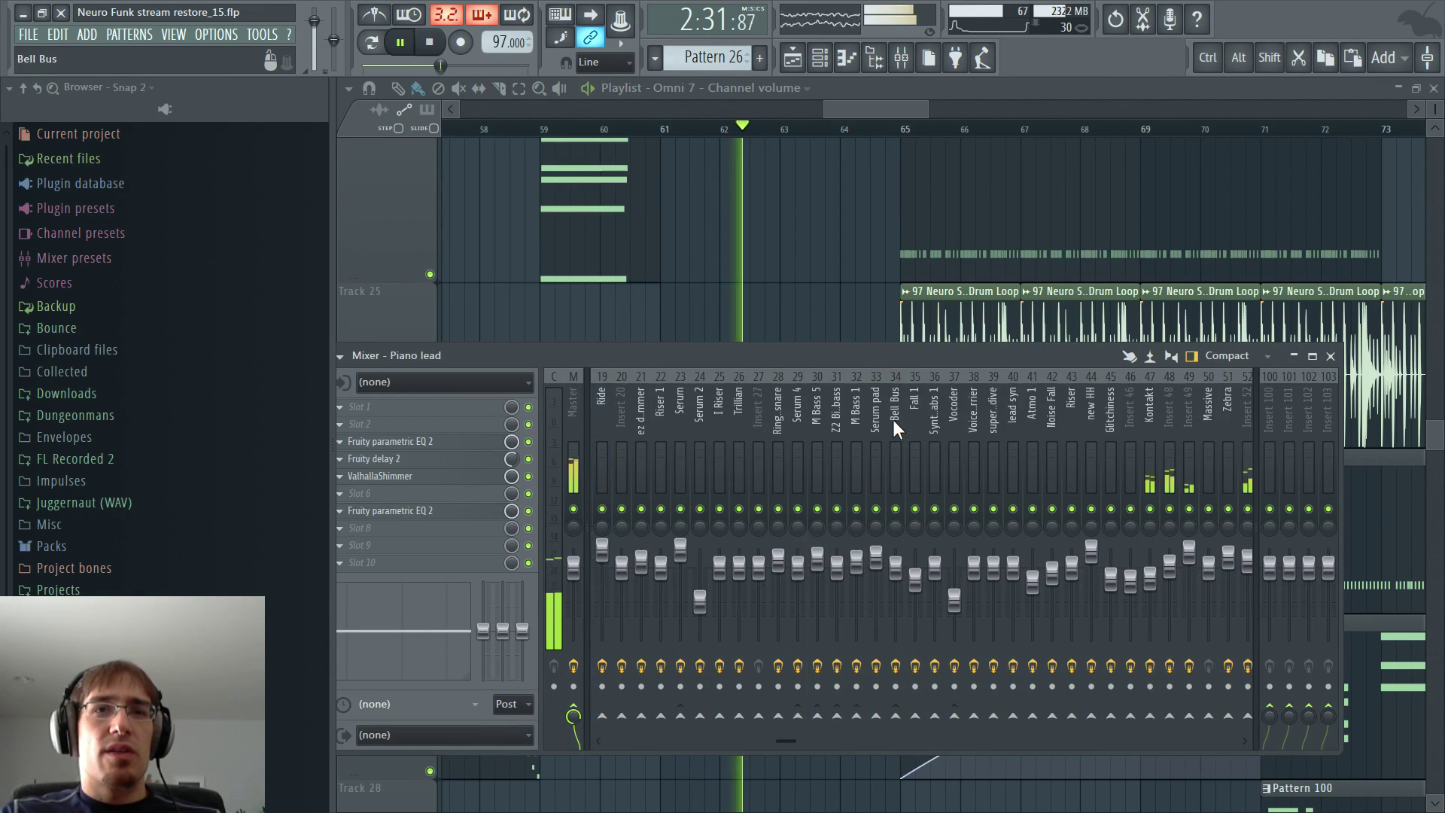
pyautogui.scroll(-3, 893, 418)
pyautogui.rightClick(953, 509)
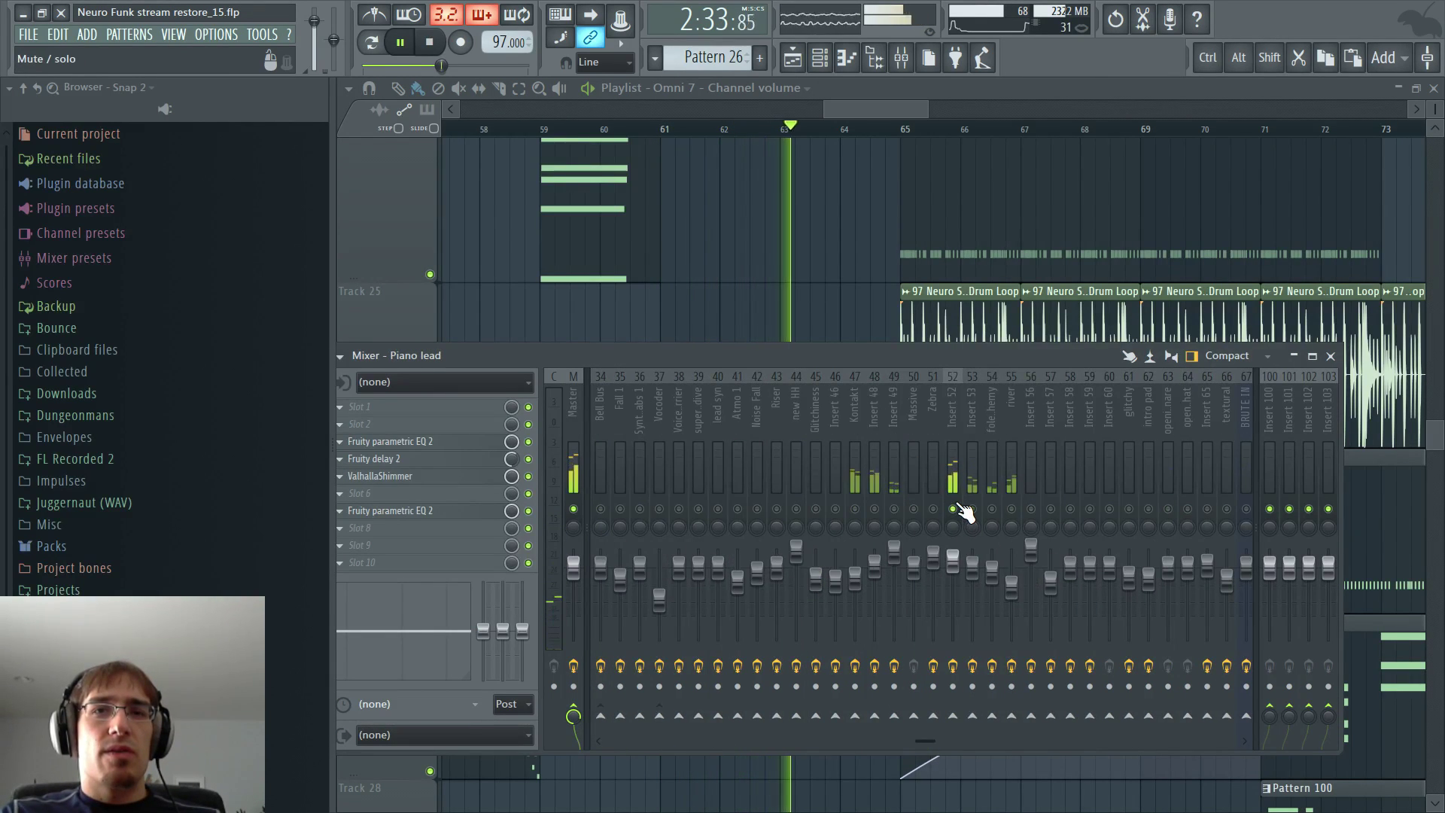
pyautogui.click(954, 450)
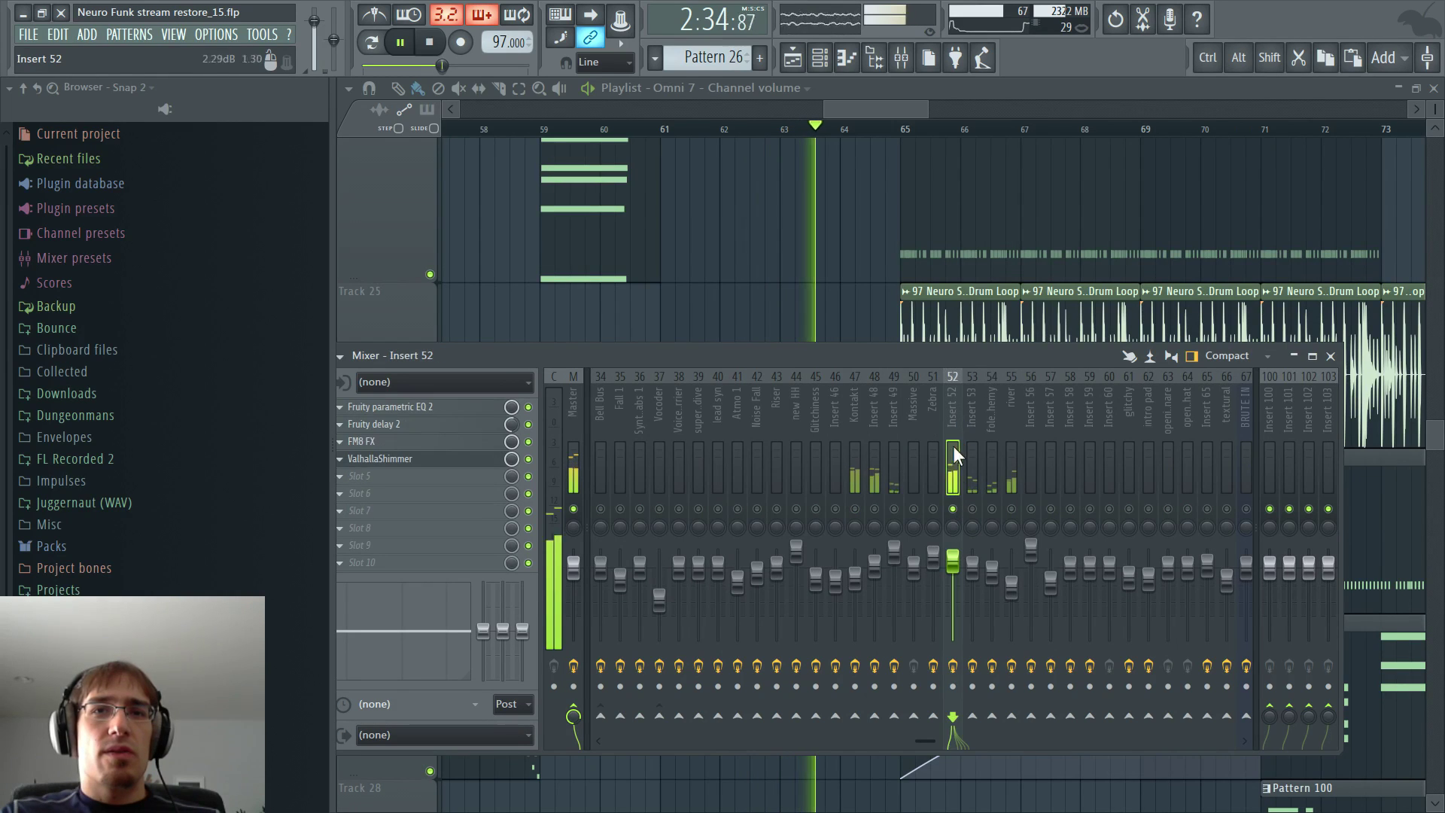
pyautogui.rightClick(961, 515)
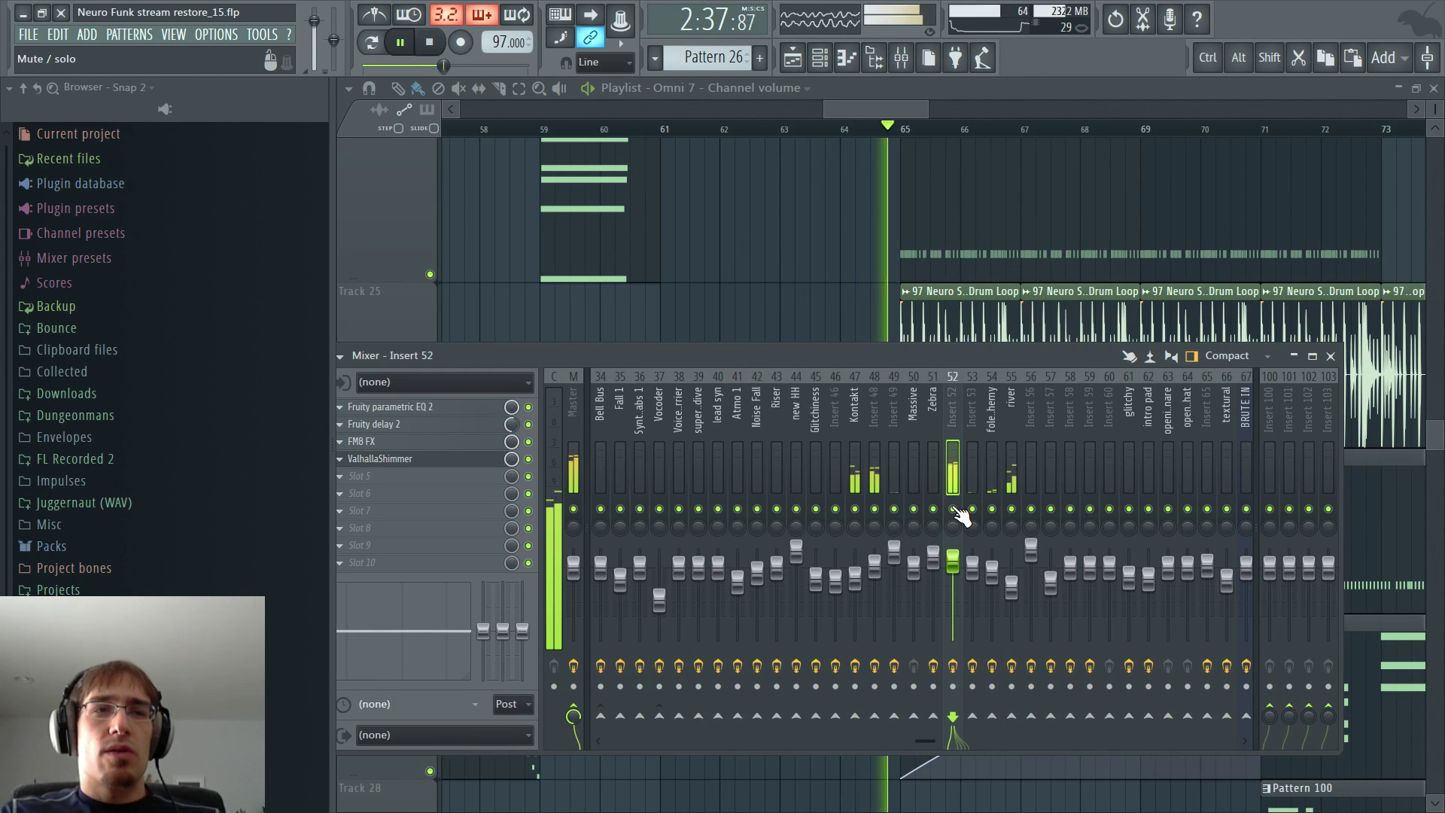
# - Route the Omni Square Pluck Fullsong audio clip to mixer Insert 90
pyautogui.press('F9')
pyautogui.scroll(-5, 842, 456)
pyautogui.scroll(2, 829, 442)
pyautogui.keyDown('ctrl'); pyautogui.scroll(-5, 791, 427); pyautogui.keyUp('ctrl')
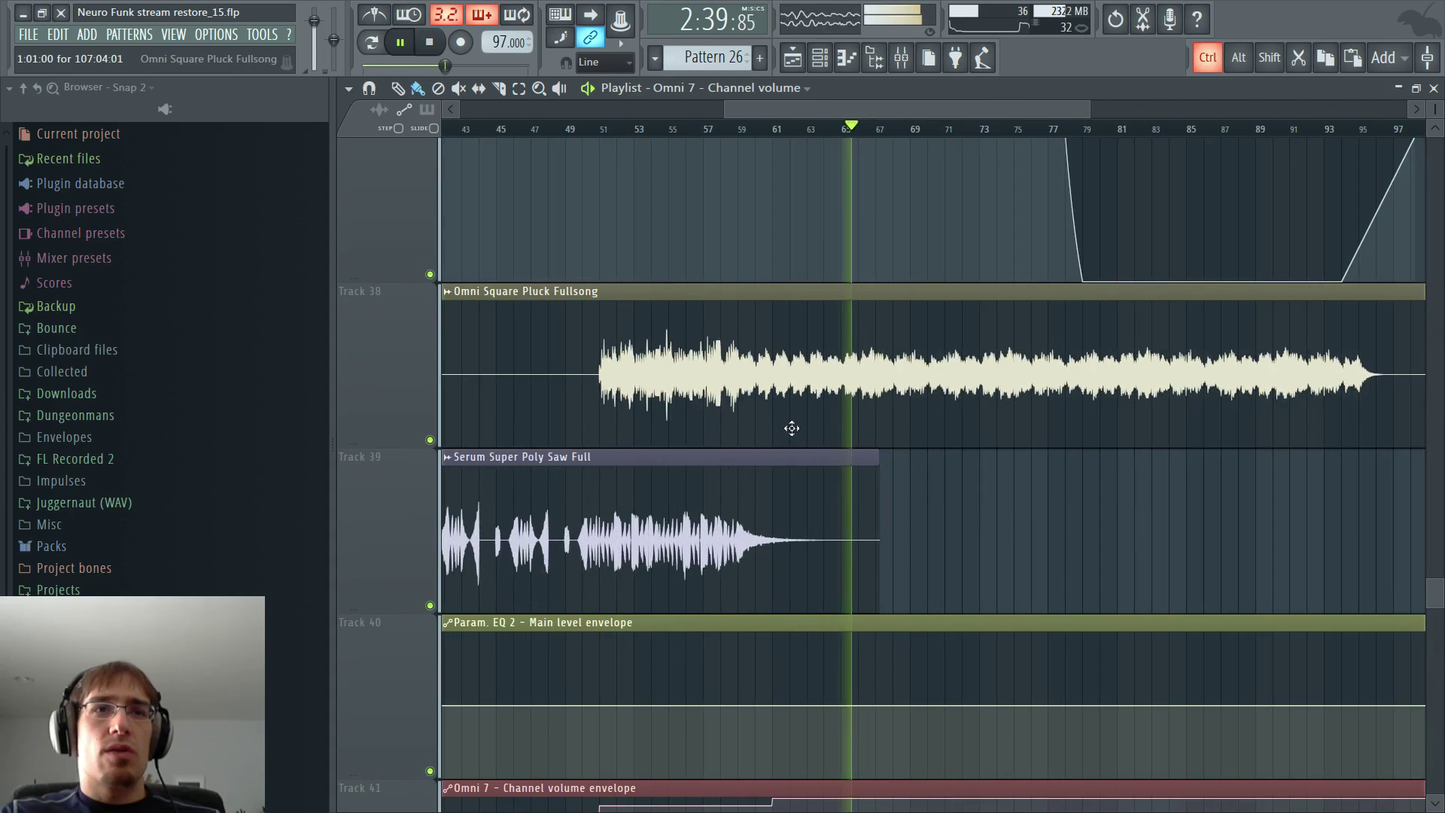
pyautogui.press('F9')
pyautogui.doubleClick(792, 380)
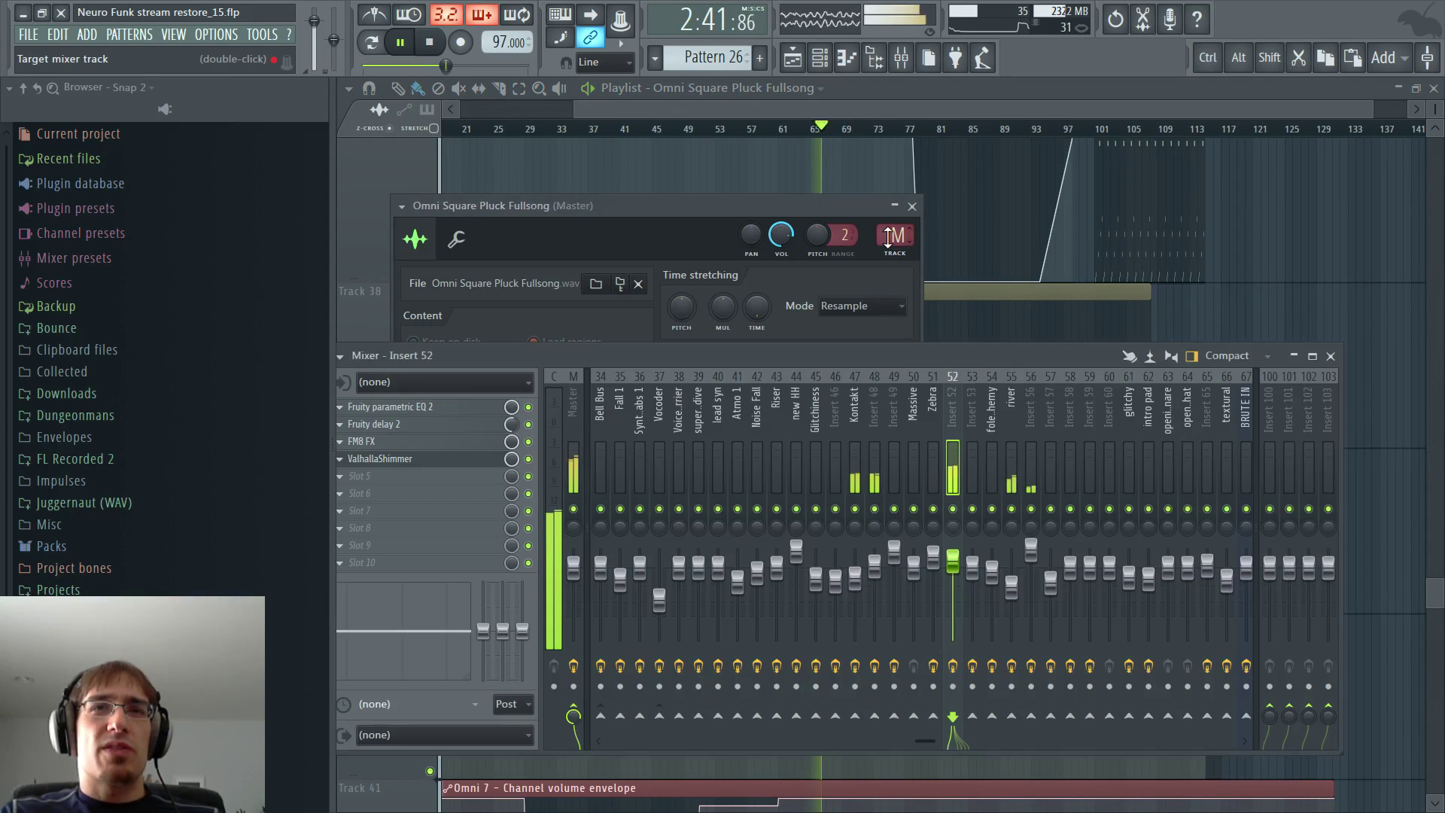
pyautogui.moveTo(896, 235); pyautogui.dragTo(896, 174)
pyautogui.press('F5')
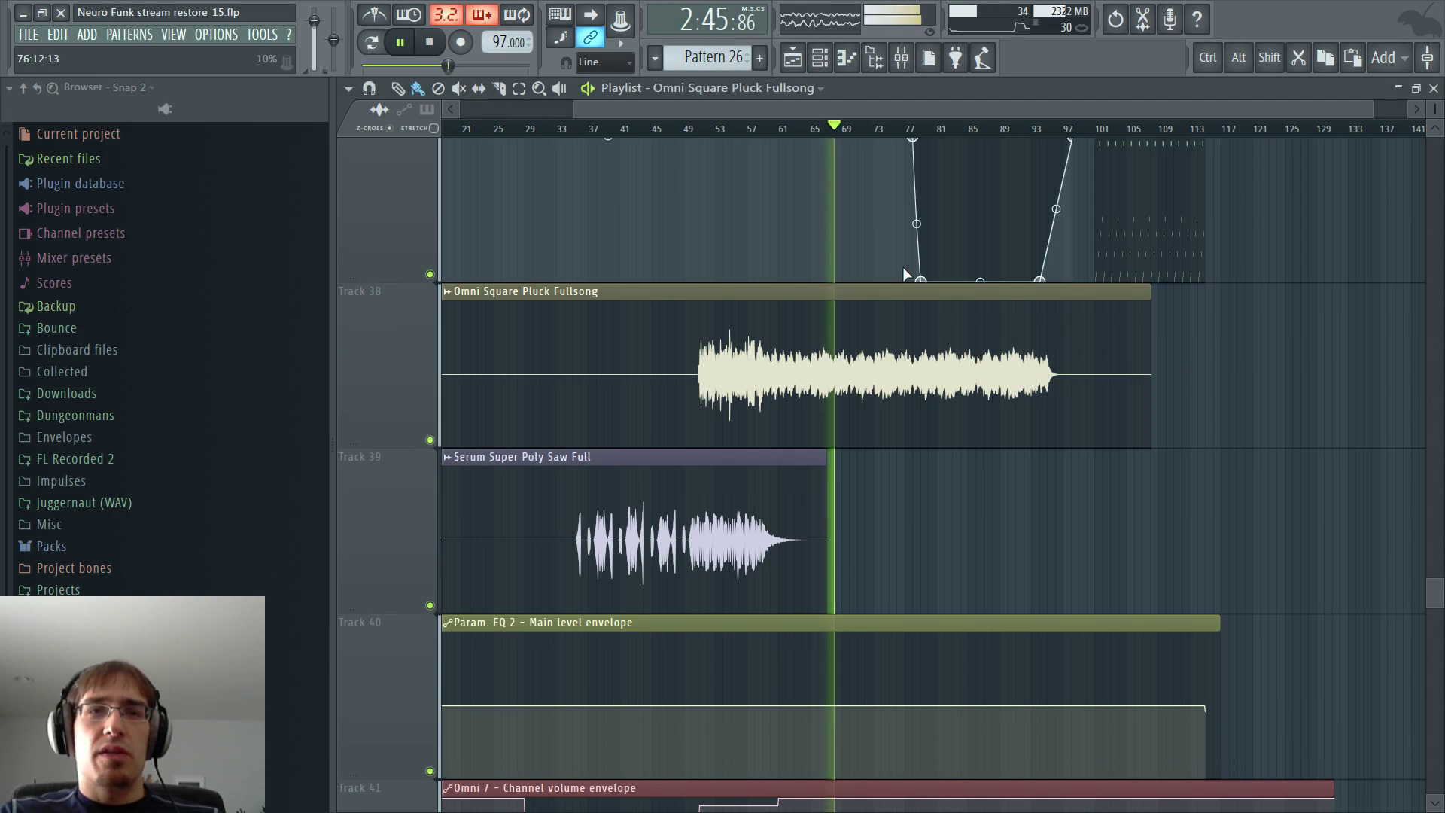
# - Replay from about bar 61, add Fruity parametric EQ 2 to slot 3 of Insert 90, and adjust two of its bands
pyautogui.press('space')
pyautogui.click(787, 131)
pyautogui.press('space')
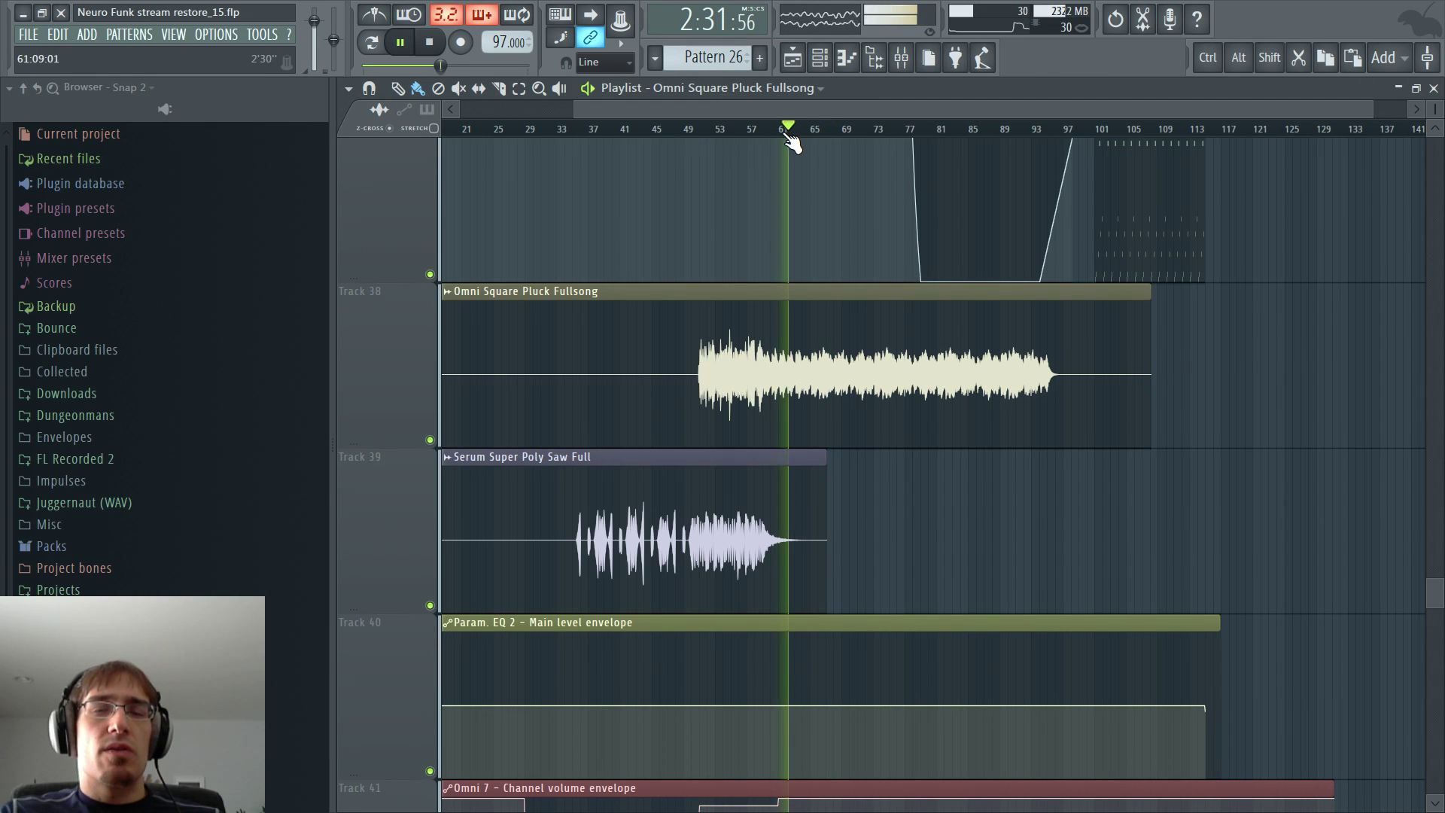
pyautogui.press('F9')
pyautogui.moveTo(338, 442); pyautogui.dragTo(349, 437)
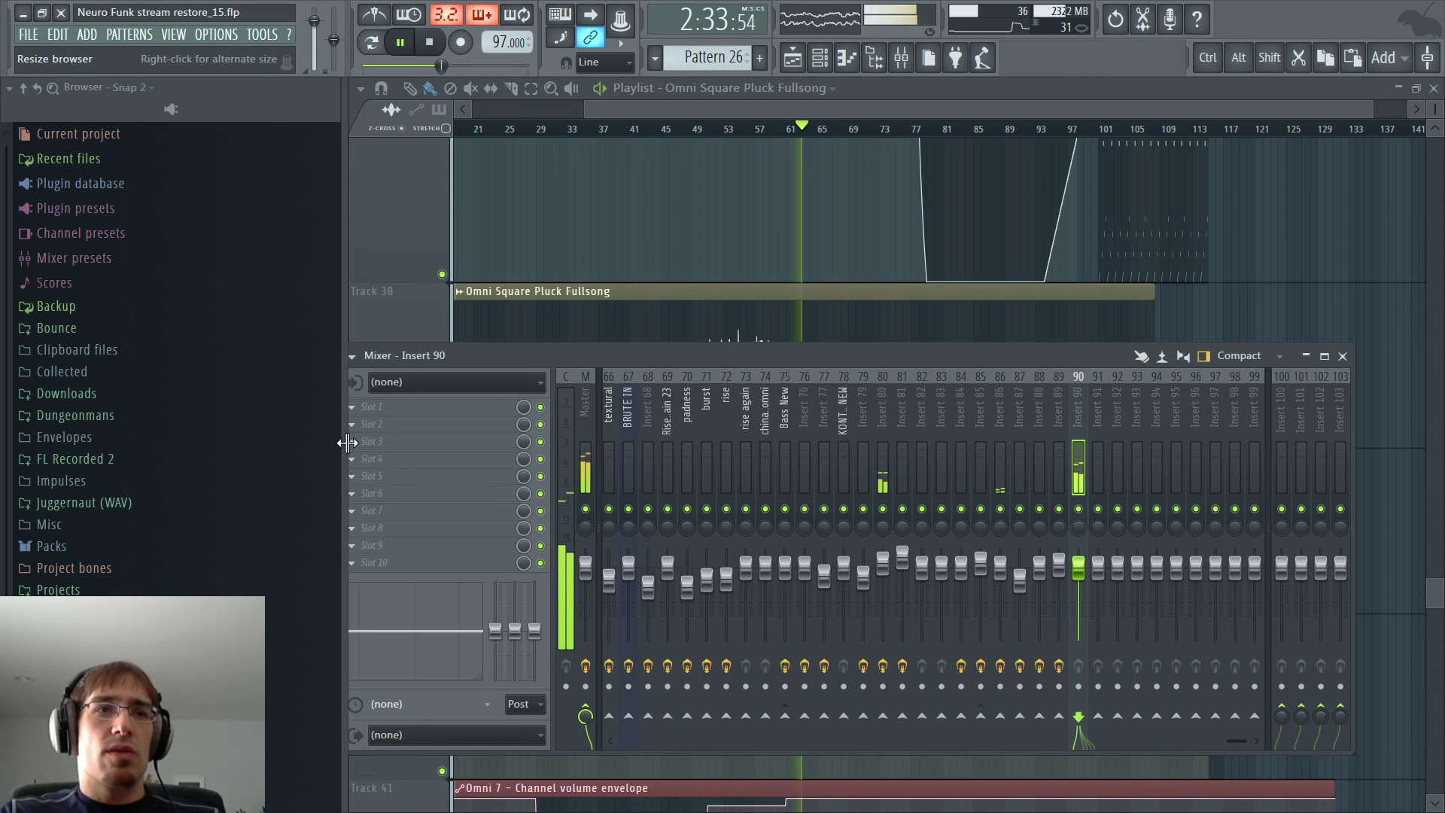
pyautogui.click(348, 456)
pyautogui.click(631, 746)
pyautogui.moveTo(527, 280); pyautogui.dragTo(462, 287)
pyautogui.moveTo(591, 265); pyautogui.dragTo(518, 297)
pyautogui.press('F5')
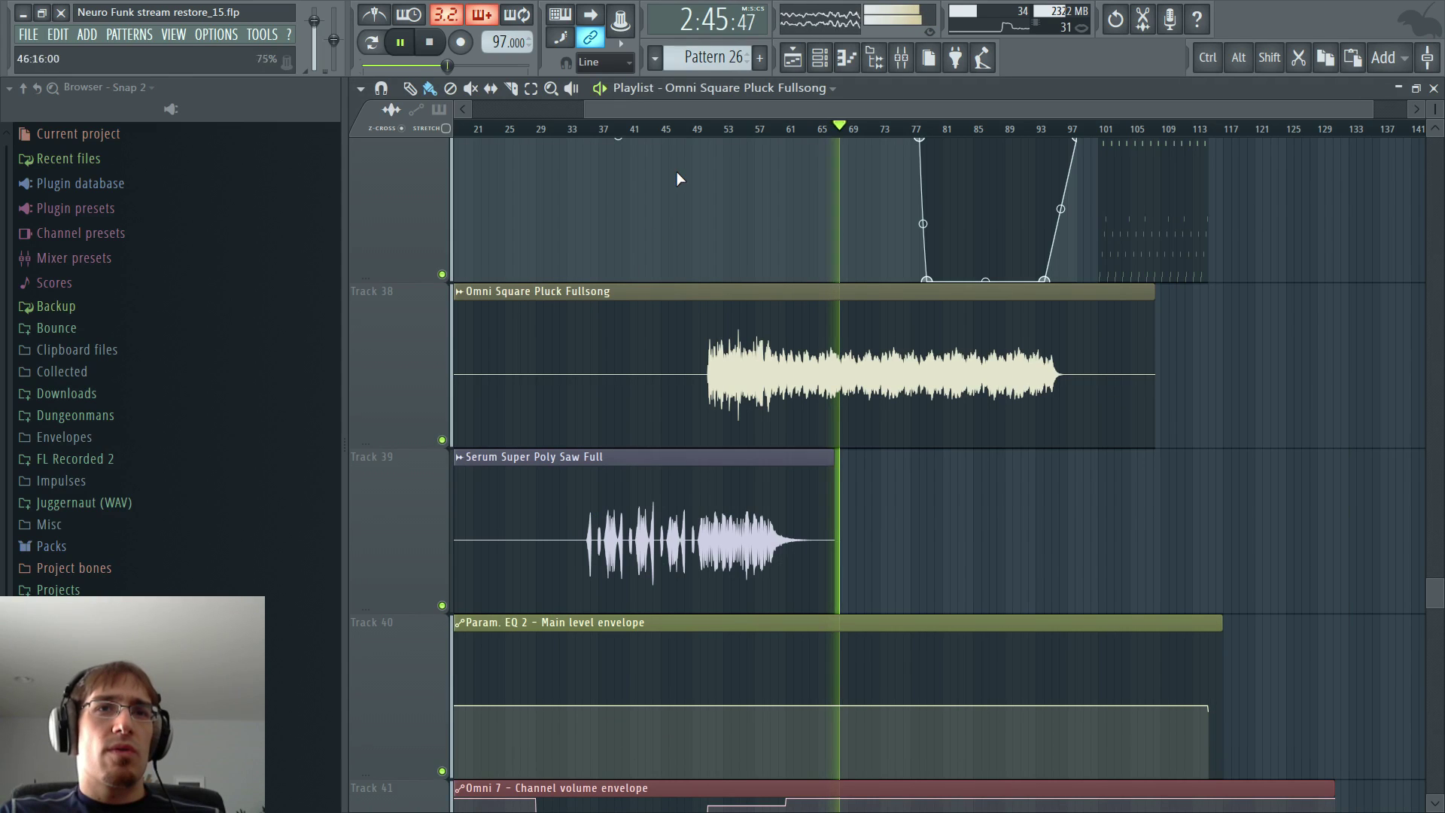
# - Stop playback, replay from about bar 58, and select the timeline from 58:09 to bar 61
pyautogui.press('space')
pyautogui.scroll(3, 794, 245)
pyautogui.scroll(2, 794, 245)
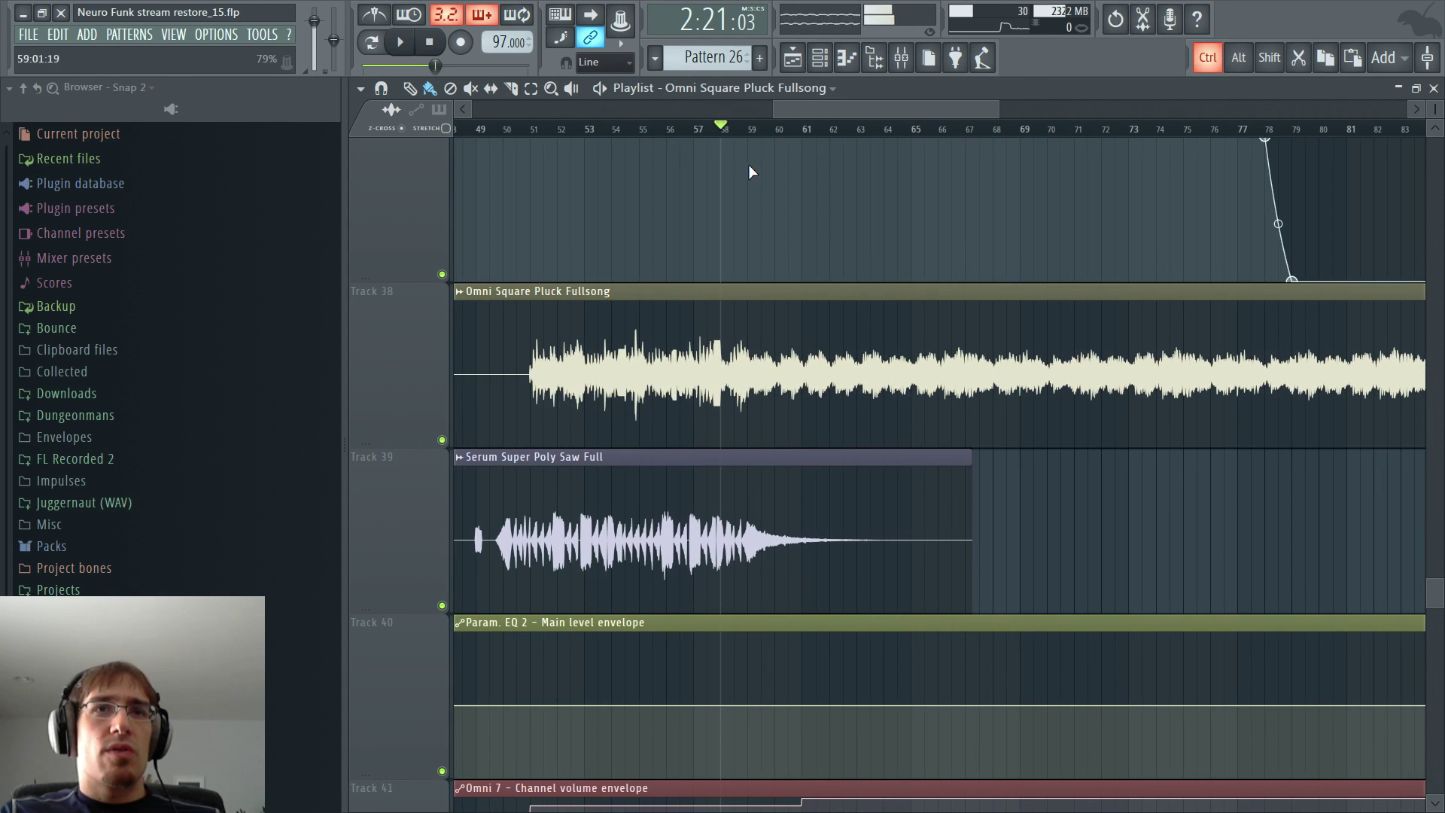
pyautogui.click(748, 135)
pyautogui.press('space')
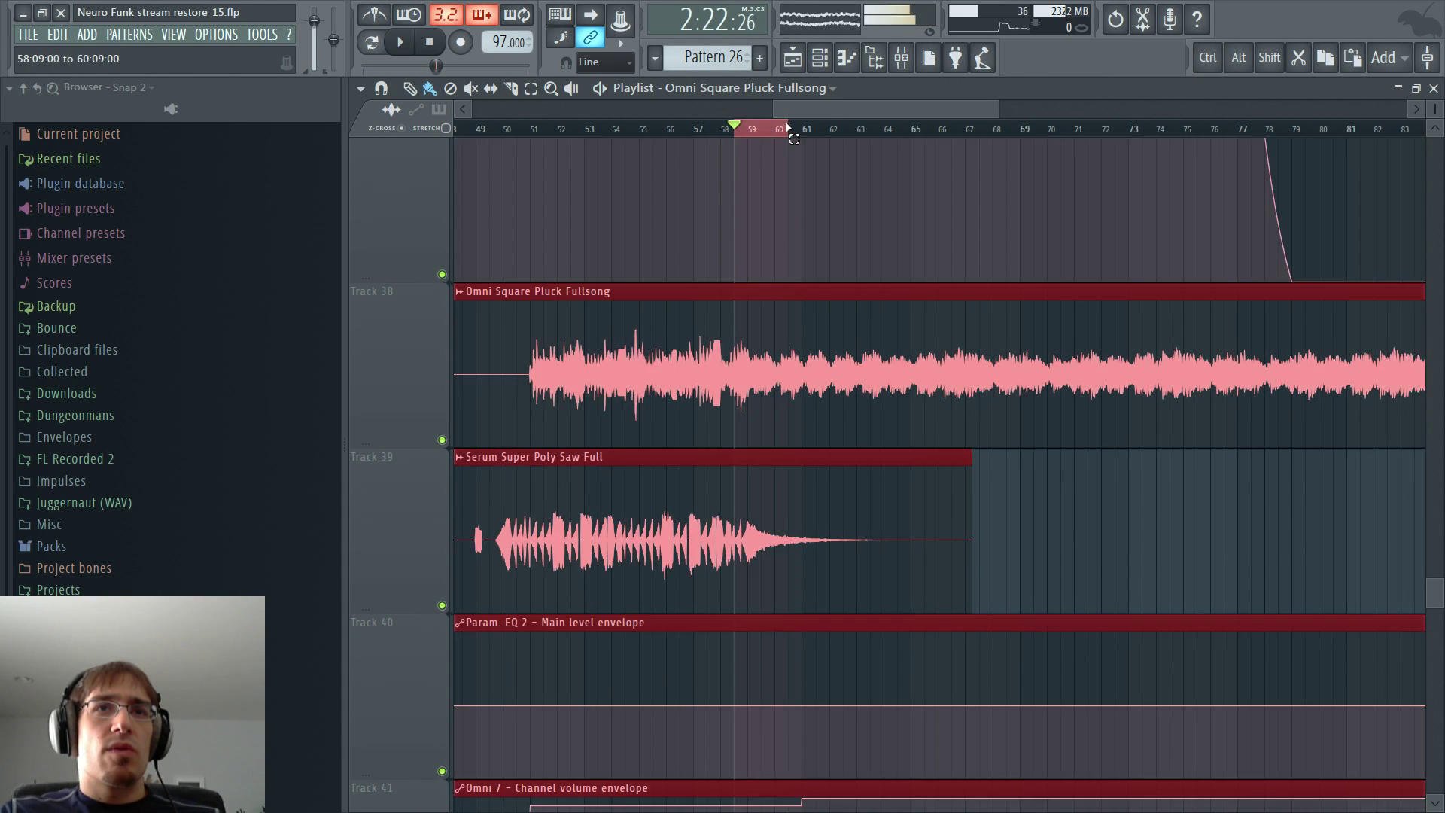
# - Set the mix level of Fruity parametric EQ 2 on Insert 90 to 0% and create an automation clip for it
pyautogui.press('F9')
pyautogui.rightClick(529, 444)
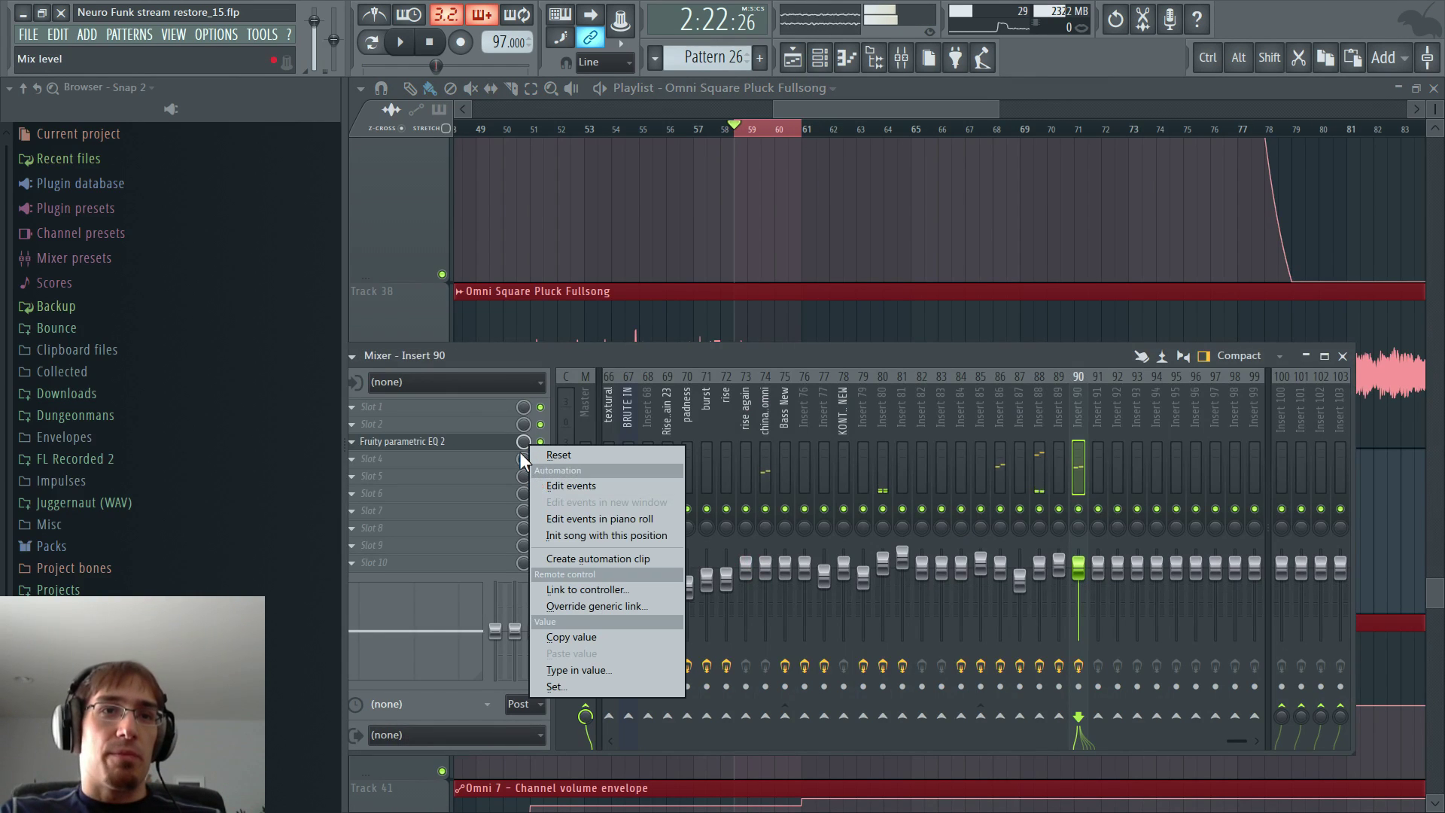
pyautogui.click(519, 451)
pyautogui.moveTo(523, 443); pyautogui.dragTo(523, 497)
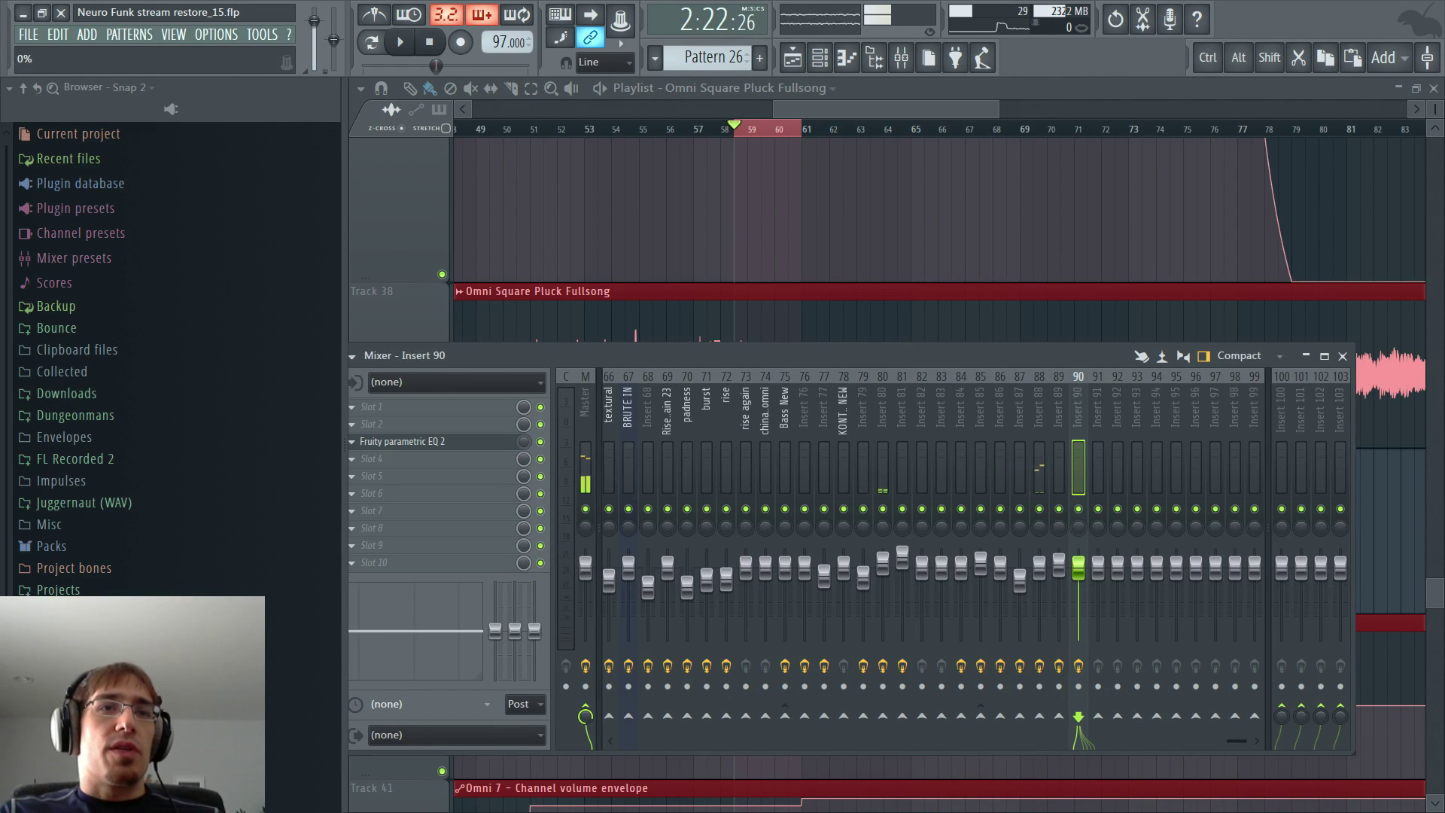
pyautogui.rightClick(523, 439)
pyautogui.click(545, 554)
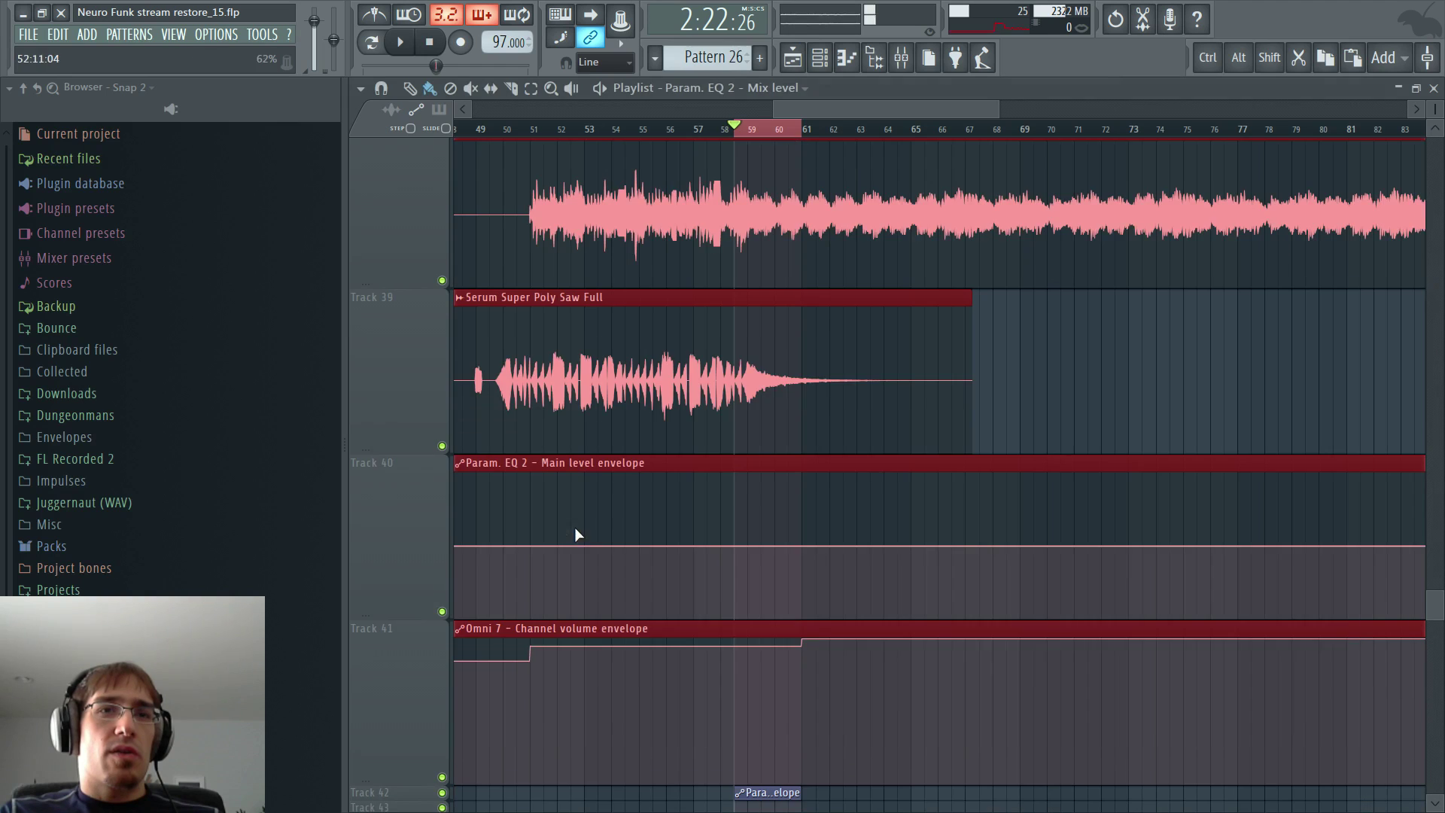
# - Make the Param. EQ 2 mix level envelope step up to maximum at bar 59 and raise its end point to match
pyautogui.scroll(-2, 575, 535)
pyautogui.scroll(2, 831, 382)
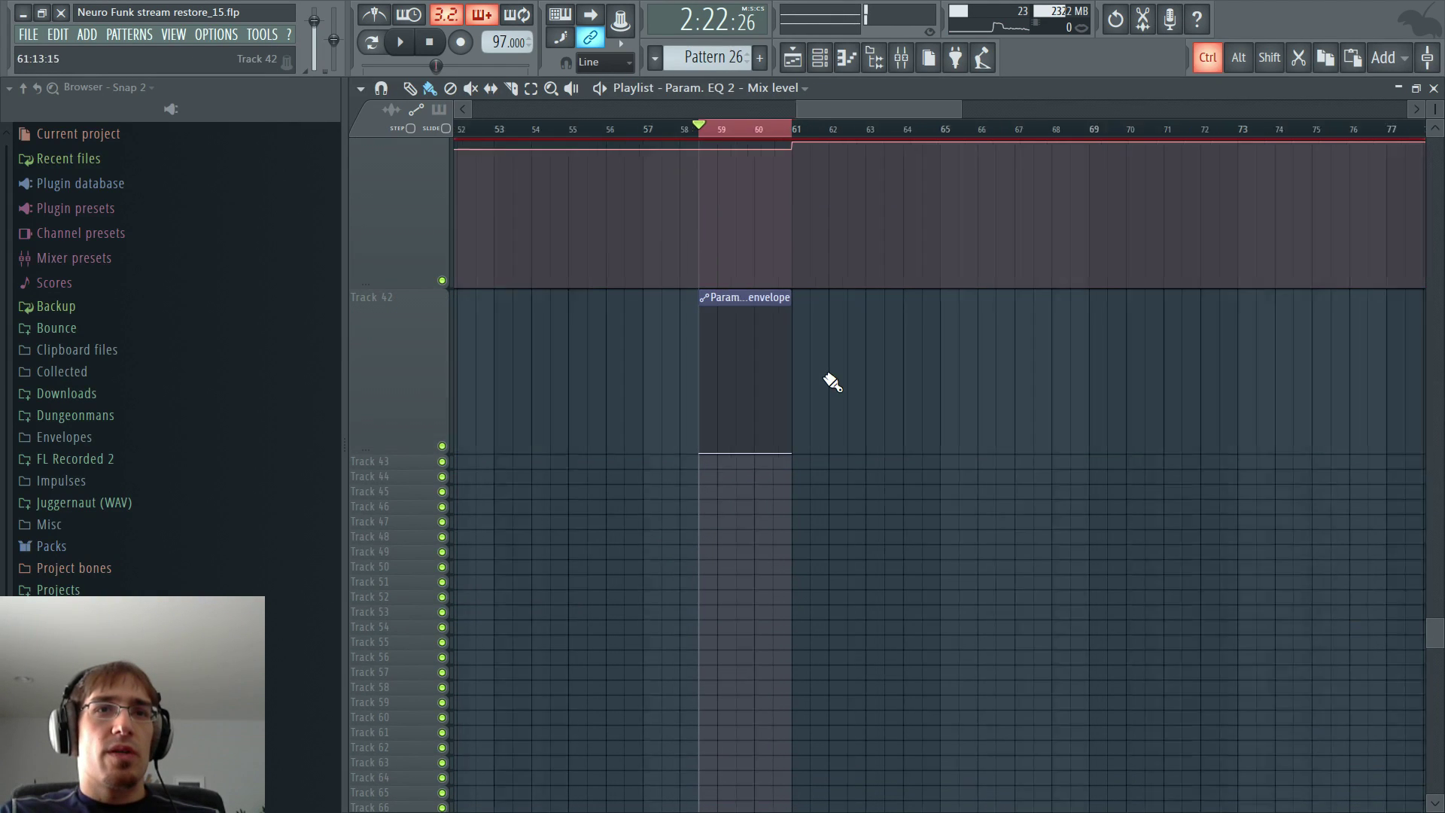
pyautogui.scroll(1, 832, 382)
pyautogui.rightClick(635, 313)
pyautogui.moveTo(636, 313); pyautogui.dragTo(620, 309)
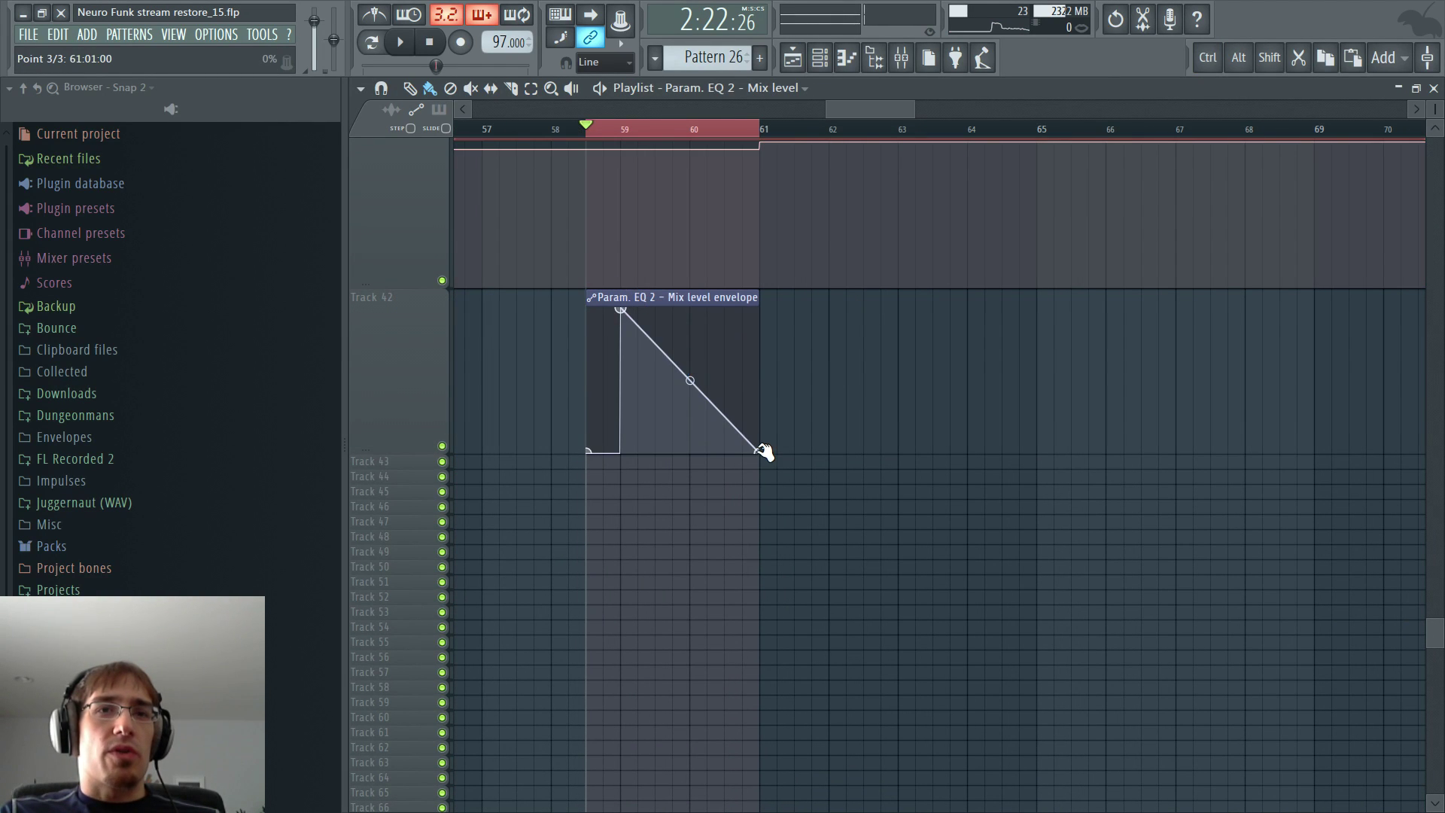
pyautogui.moveTo(760, 451); pyautogui.dragTo(950, 286)
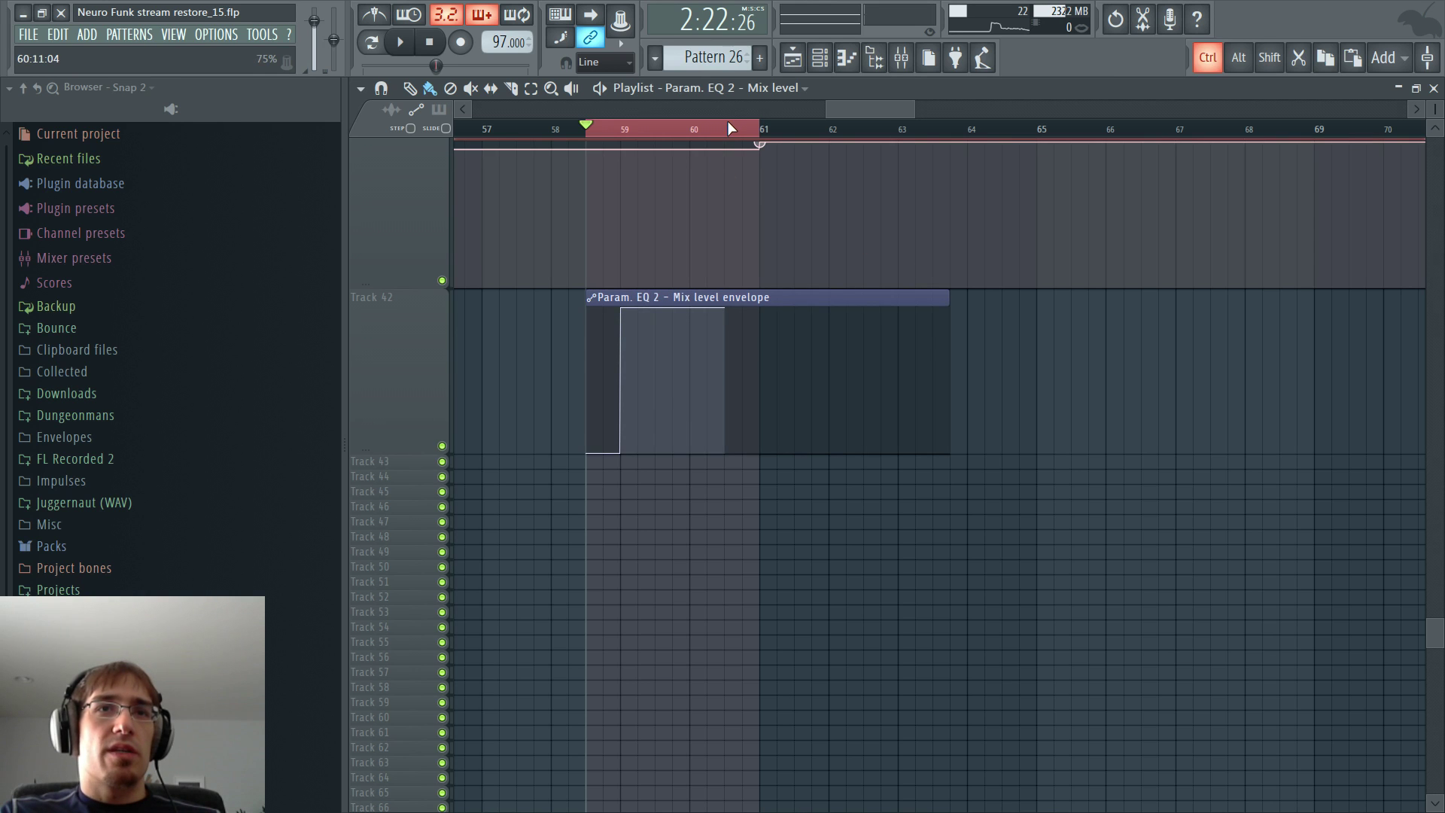
# - Play from about bar 60.5 and check the mixer inserts for the tracks sounding in that section
pyautogui.click(732, 129)
pyautogui.scroll(4, 764, 203)
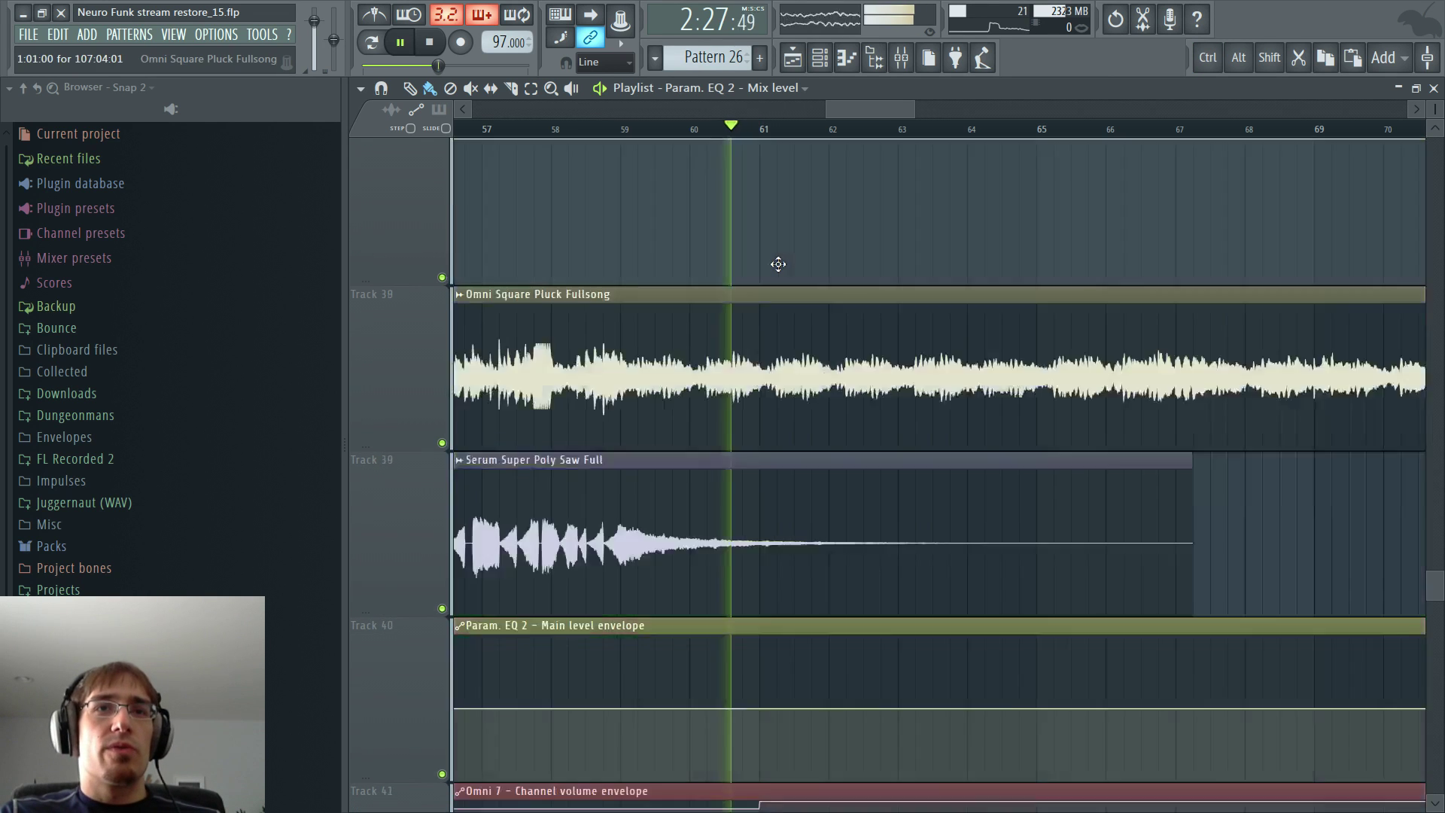
pyautogui.scroll(3, 778, 263)
pyautogui.scroll(-4, 848, 301)
pyautogui.press('F9')
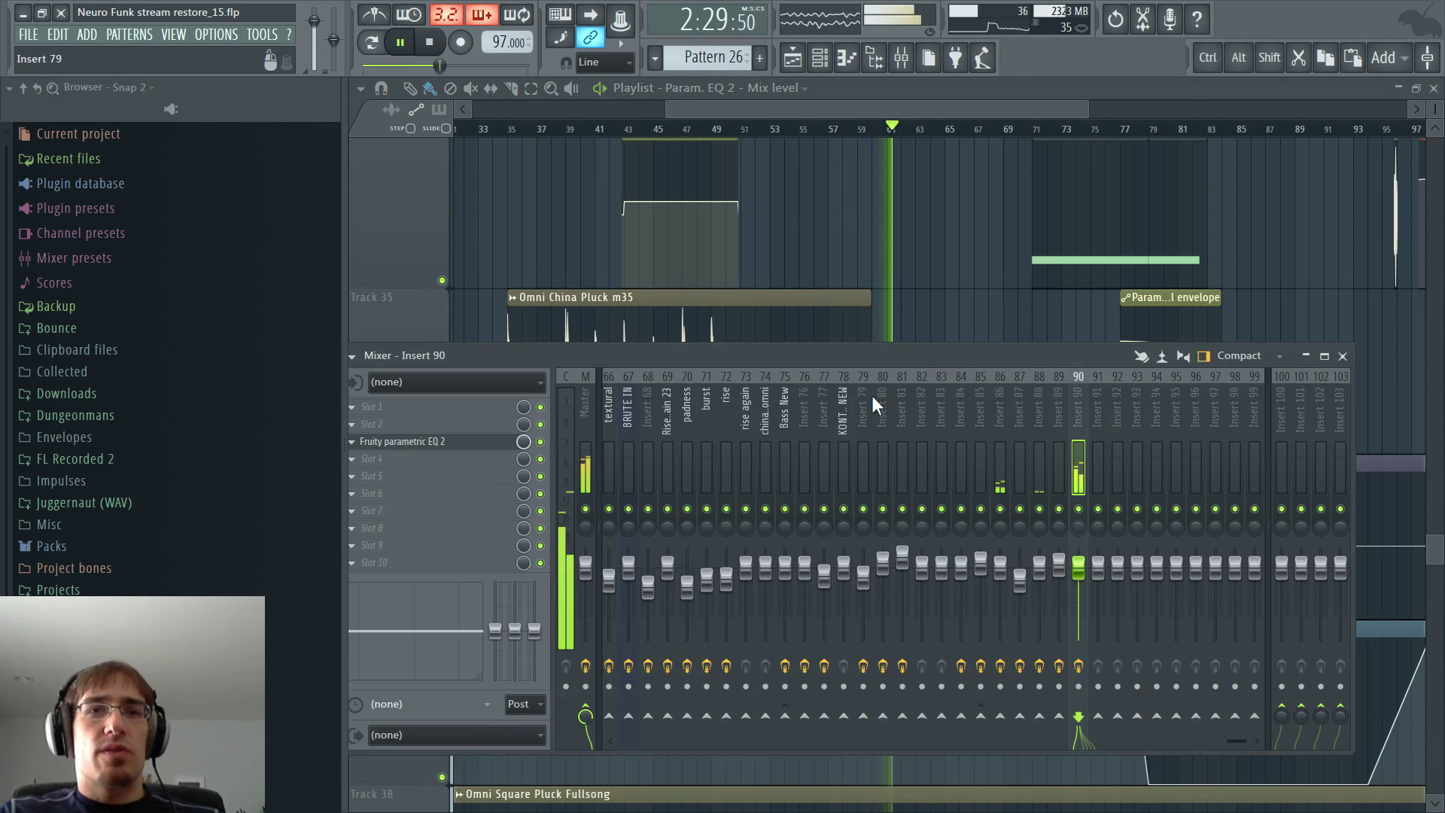
pyautogui.scroll(6, 829, 396)
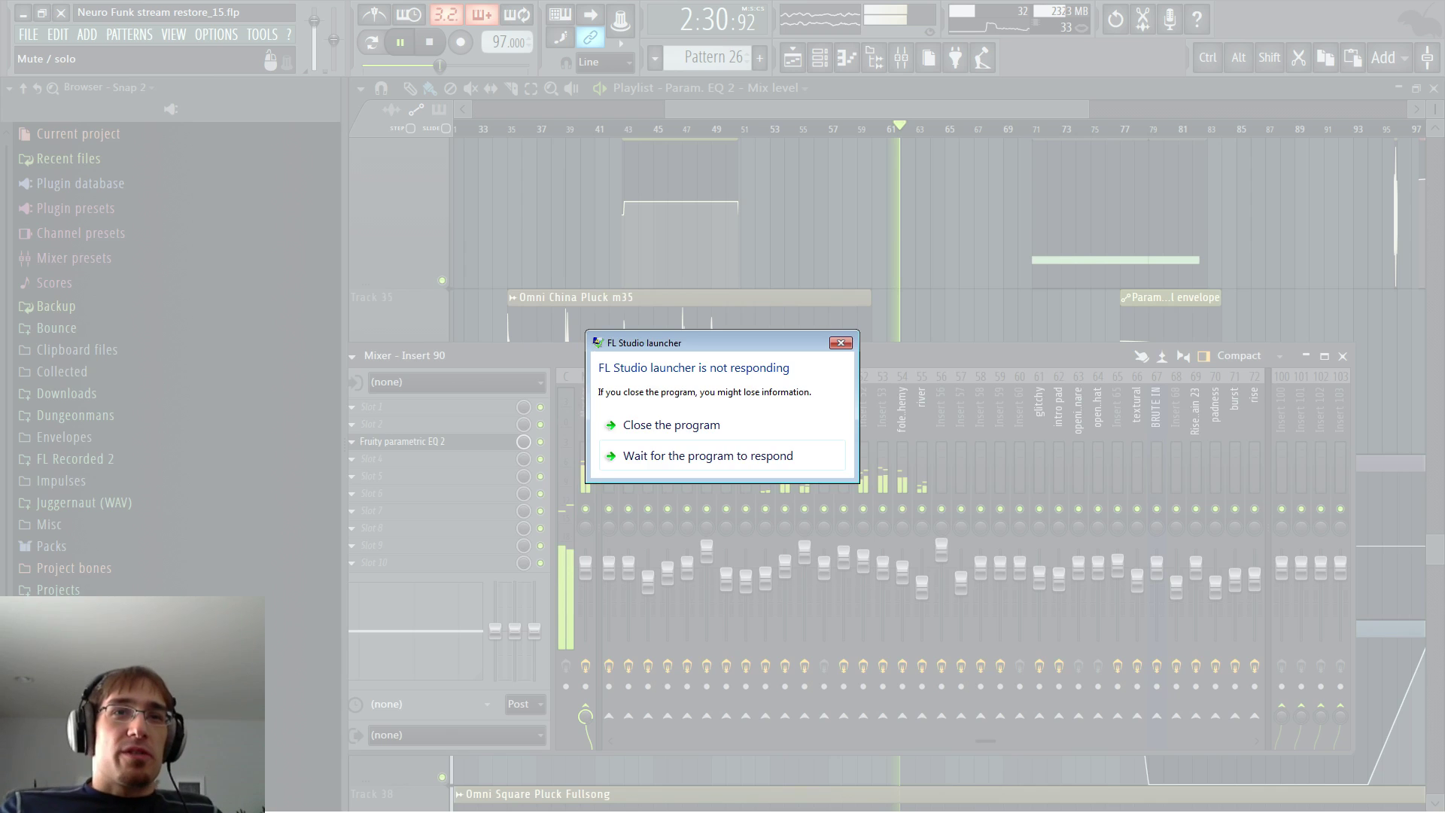
# - Close the unresponsive program from its not-responding dialog
pyautogui.click(671, 425)
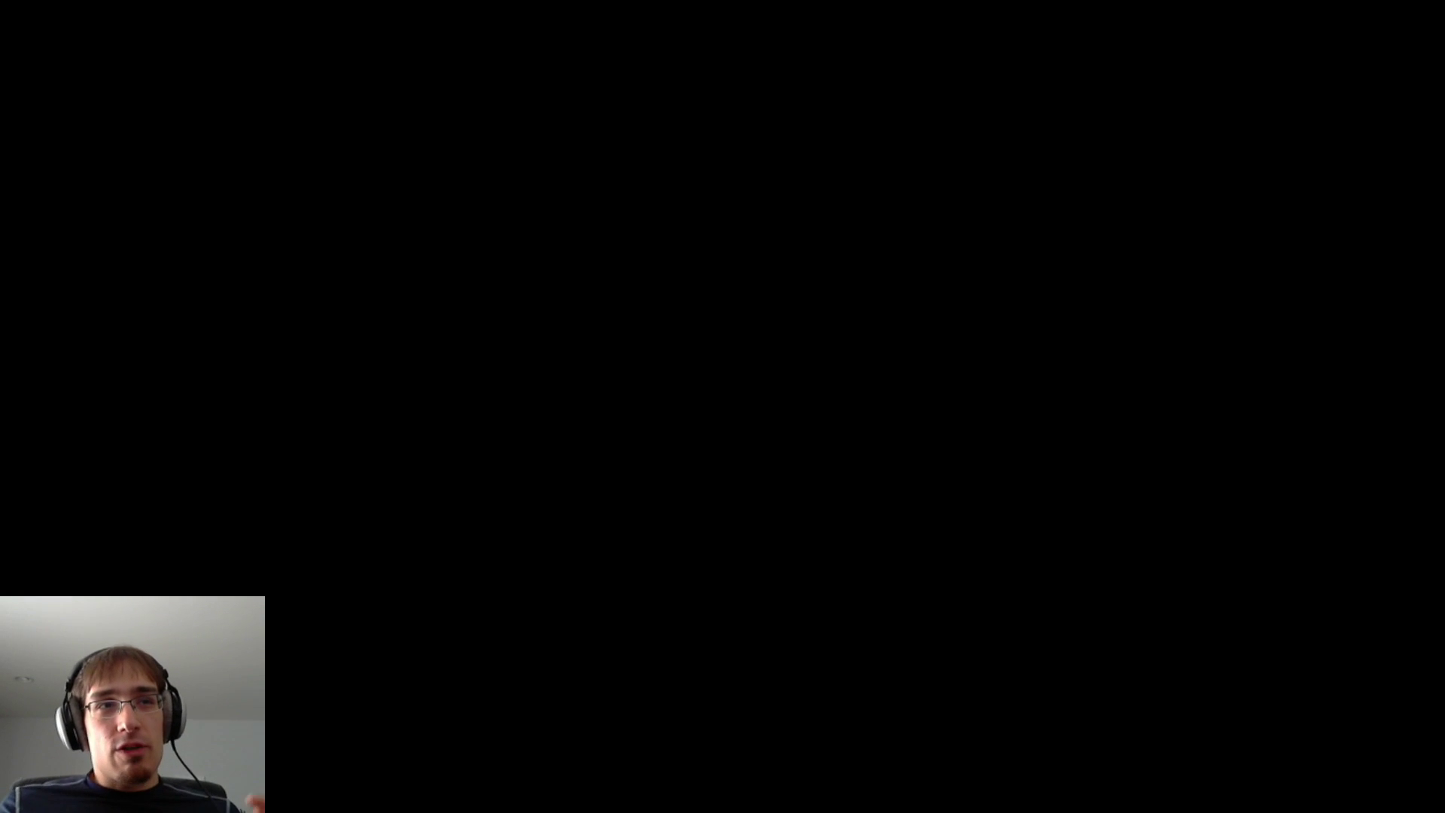